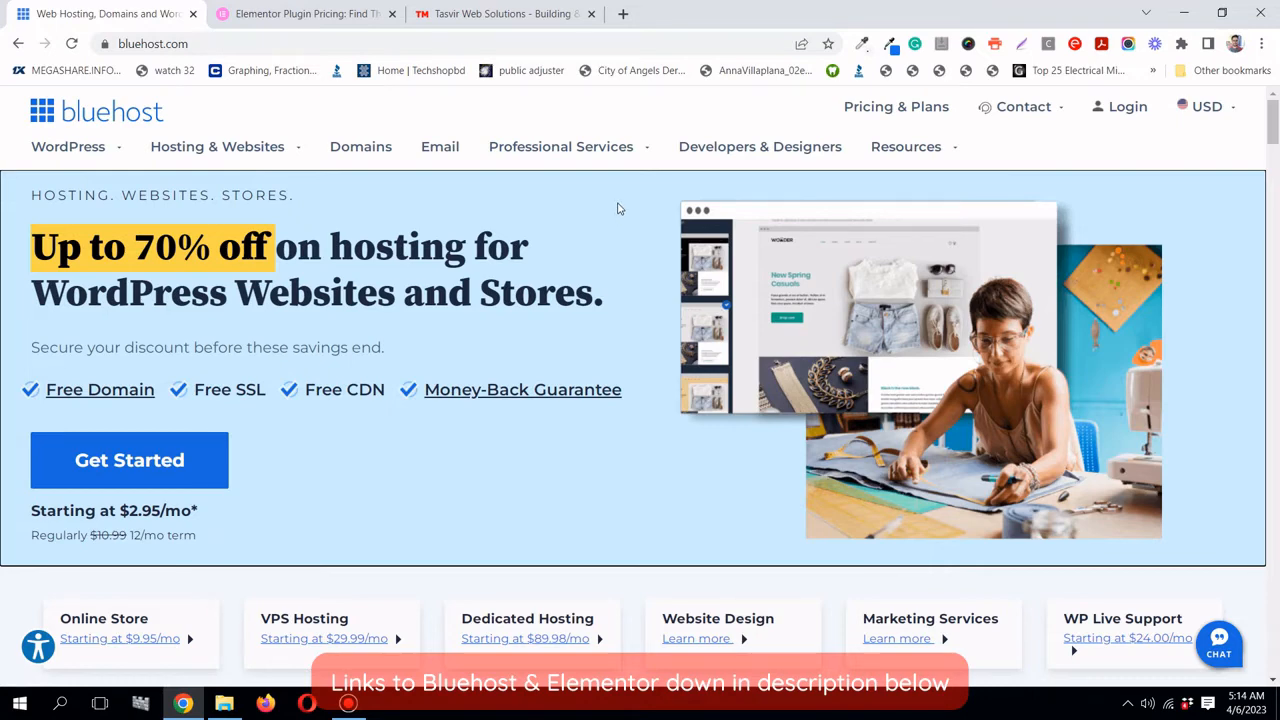
# - Check the Tasvir Web Solutions site's connection and security info, then return to Bluehost
pyautogui.click(495, 15)
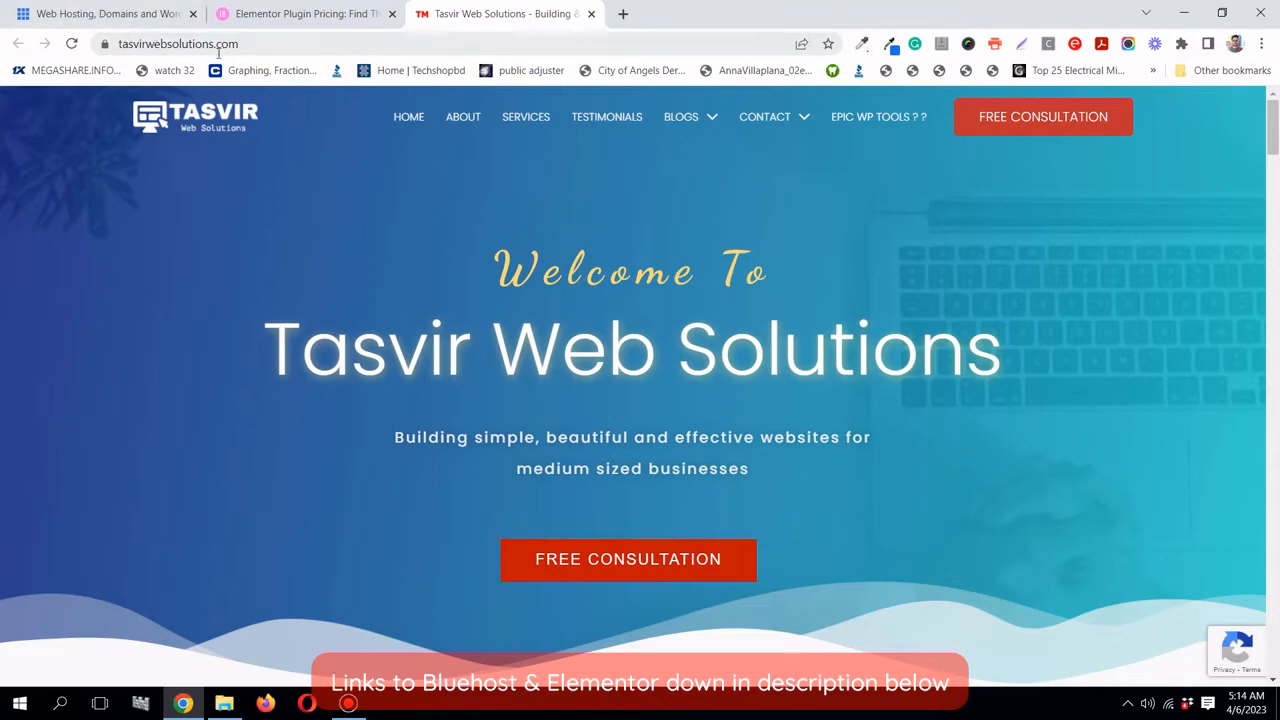
pyautogui.click(95, 12)
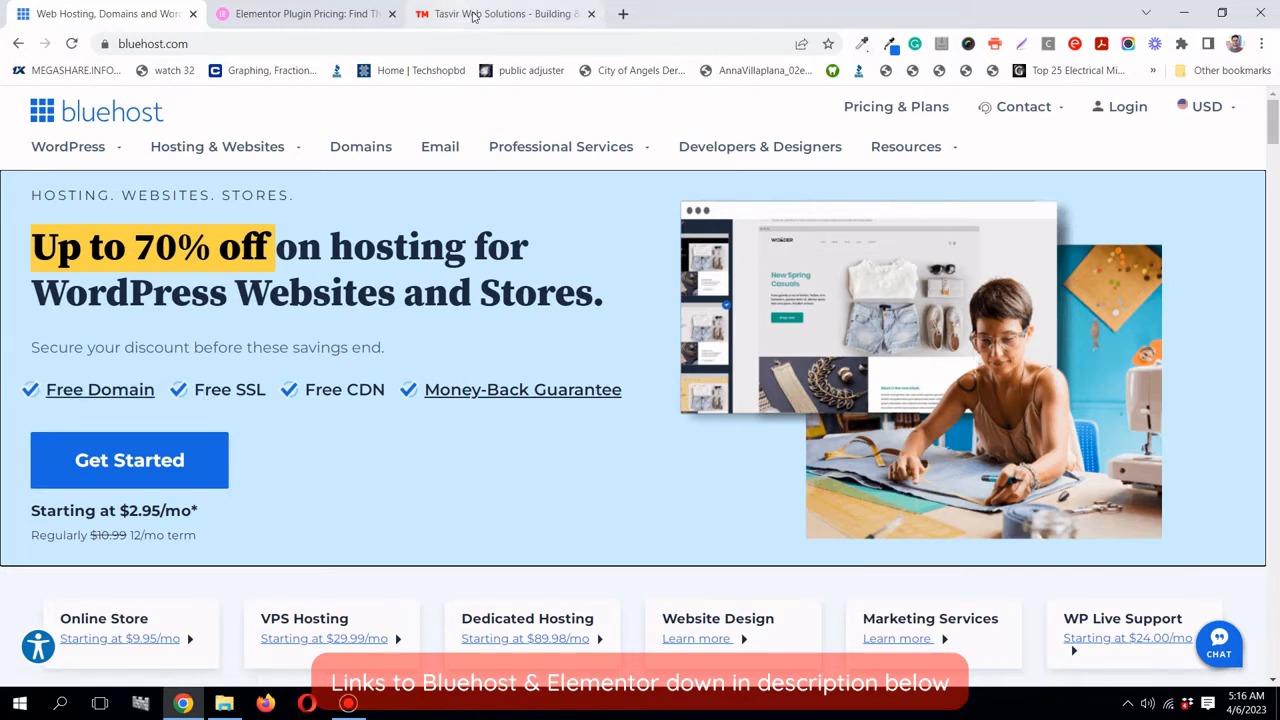
pyautogui.click(475, 14)
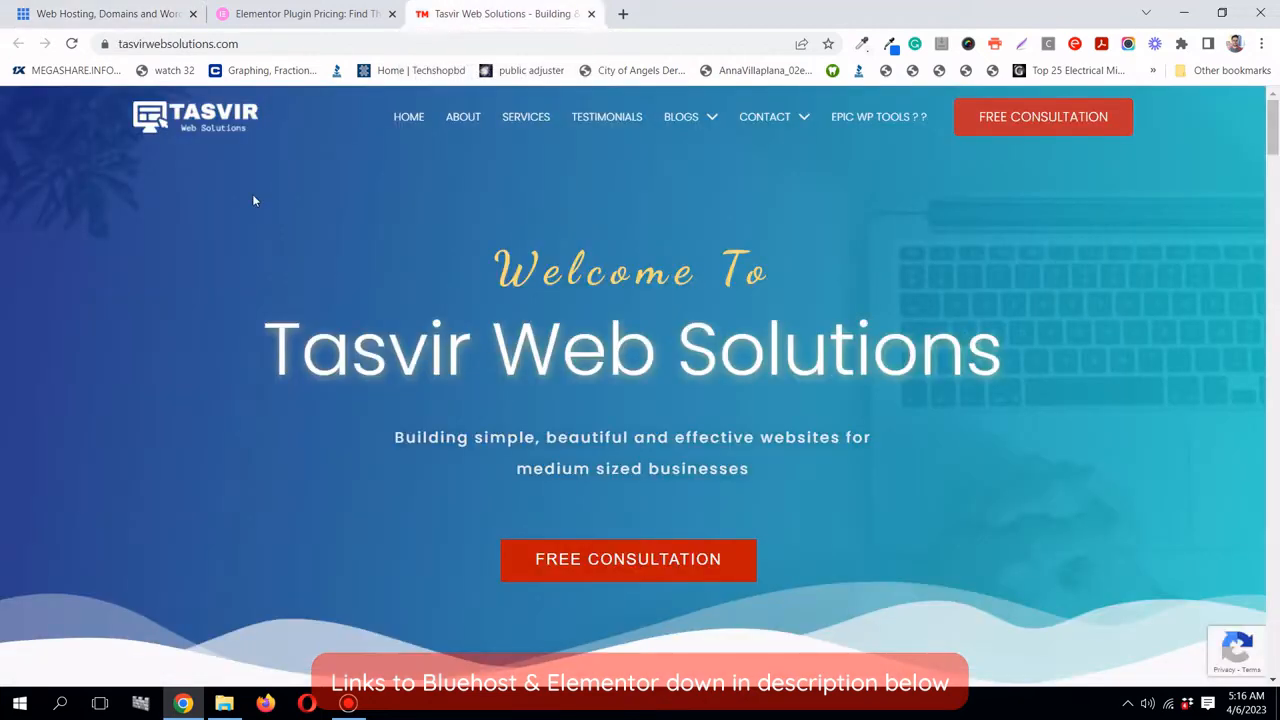
pyautogui.click(106, 45)
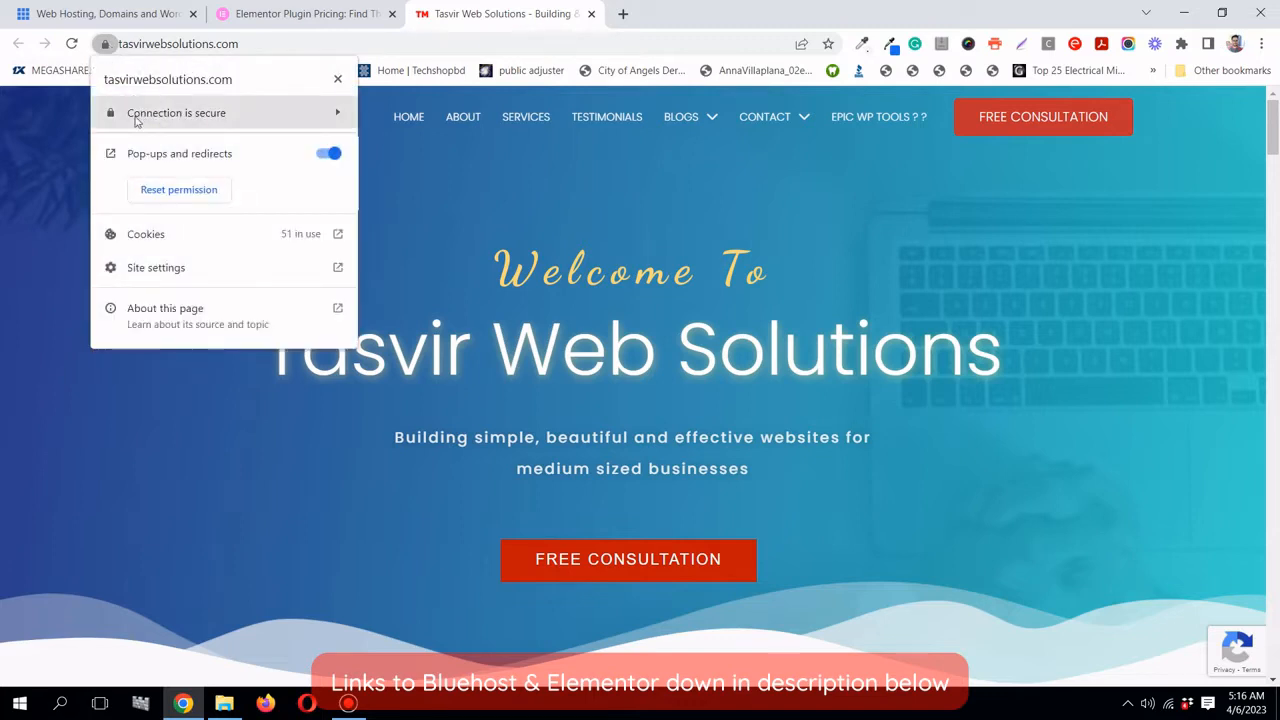
pyautogui.click(580, 204)
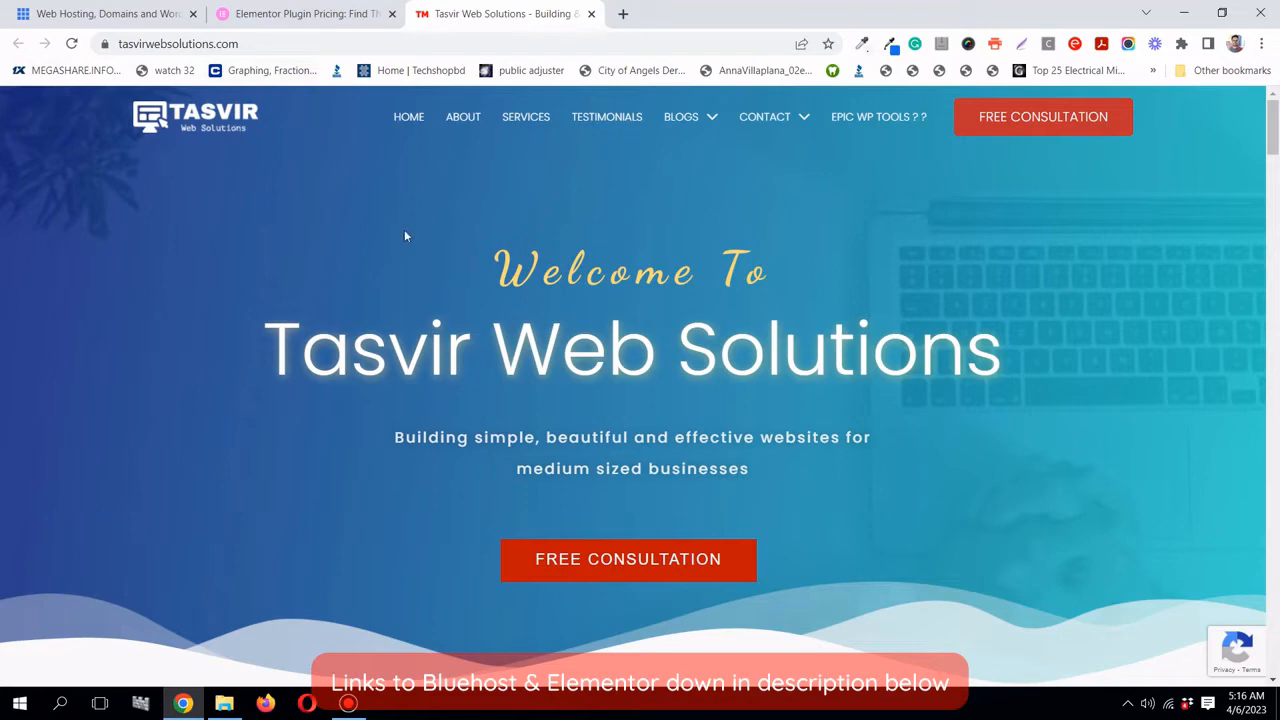
pyautogui.click(70, 14)
pyautogui.click(440, 14)
pyautogui.click(105, 44)
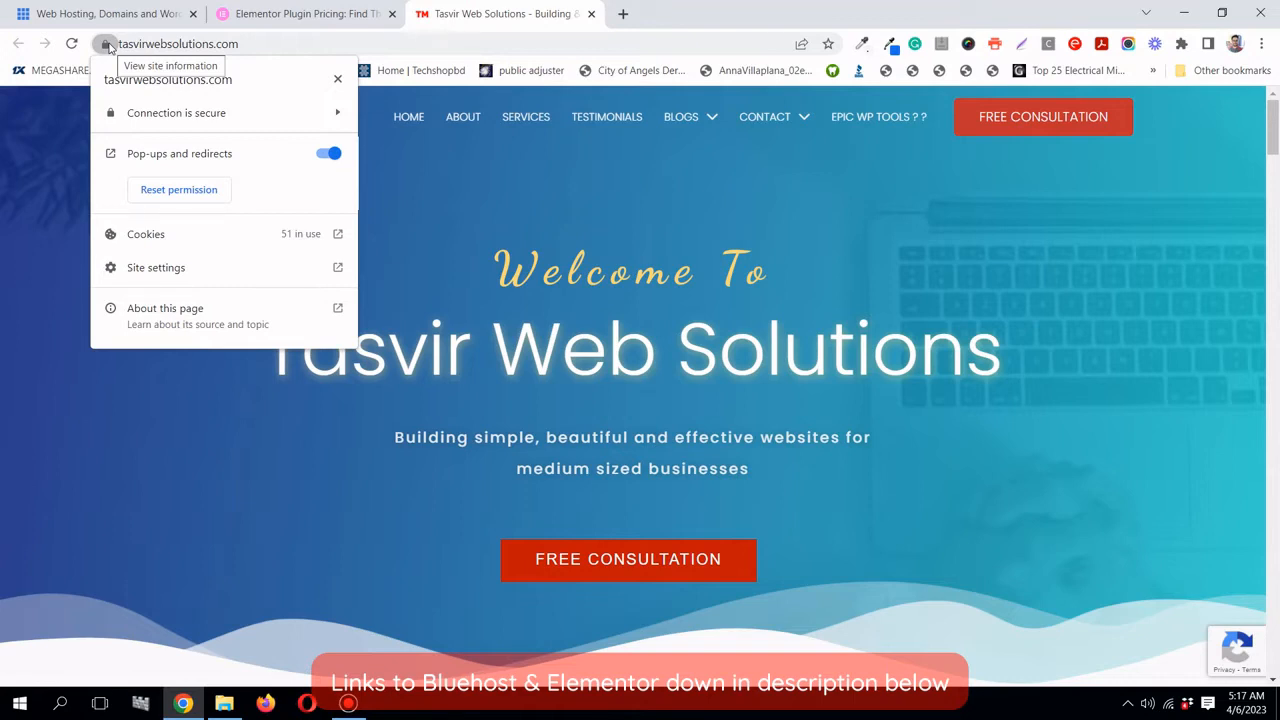
pyautogui.click(108, 14)
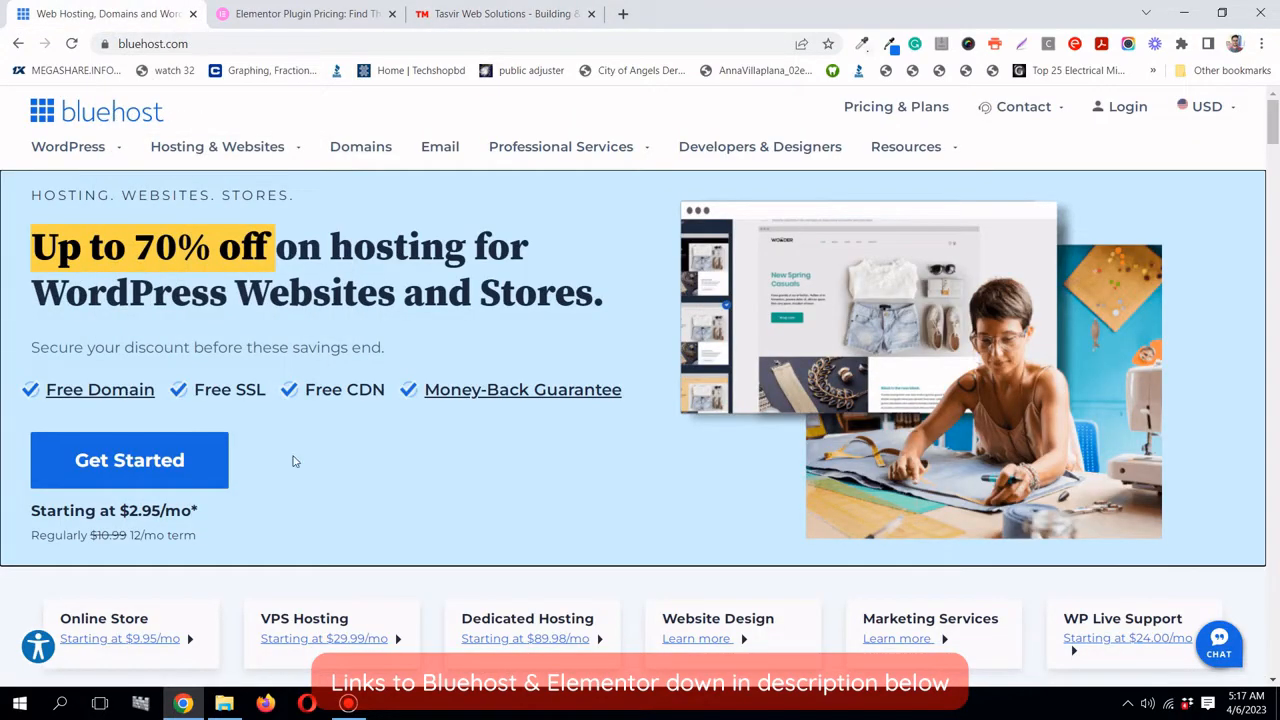
# - Highlight the Free CDN offer text on the Bluehost page
pyautogui.doubleClick(310, 392)
pyautogui.moveTo(374, 394); pyautogui.dragTo(386, 390)
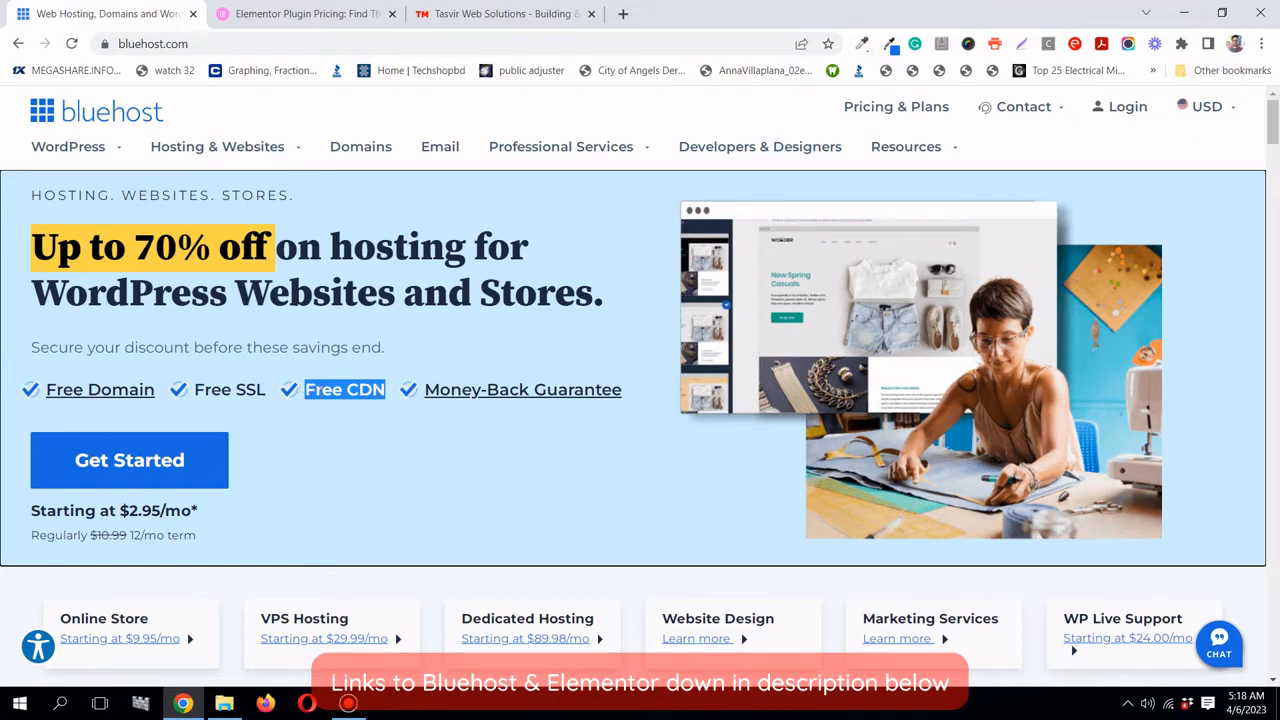
pyautogui.click(300, 405)
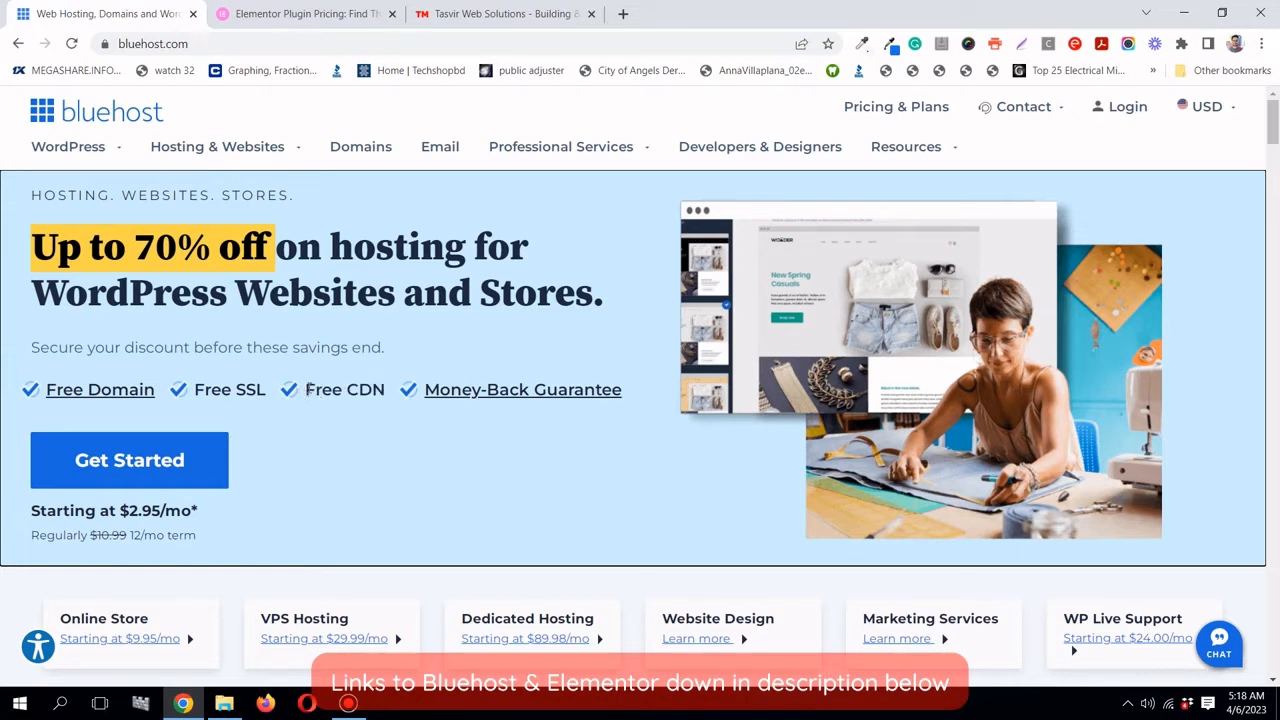
pyautogui.moveTo(305, 391); pyautogui.dragTo(387, 396)
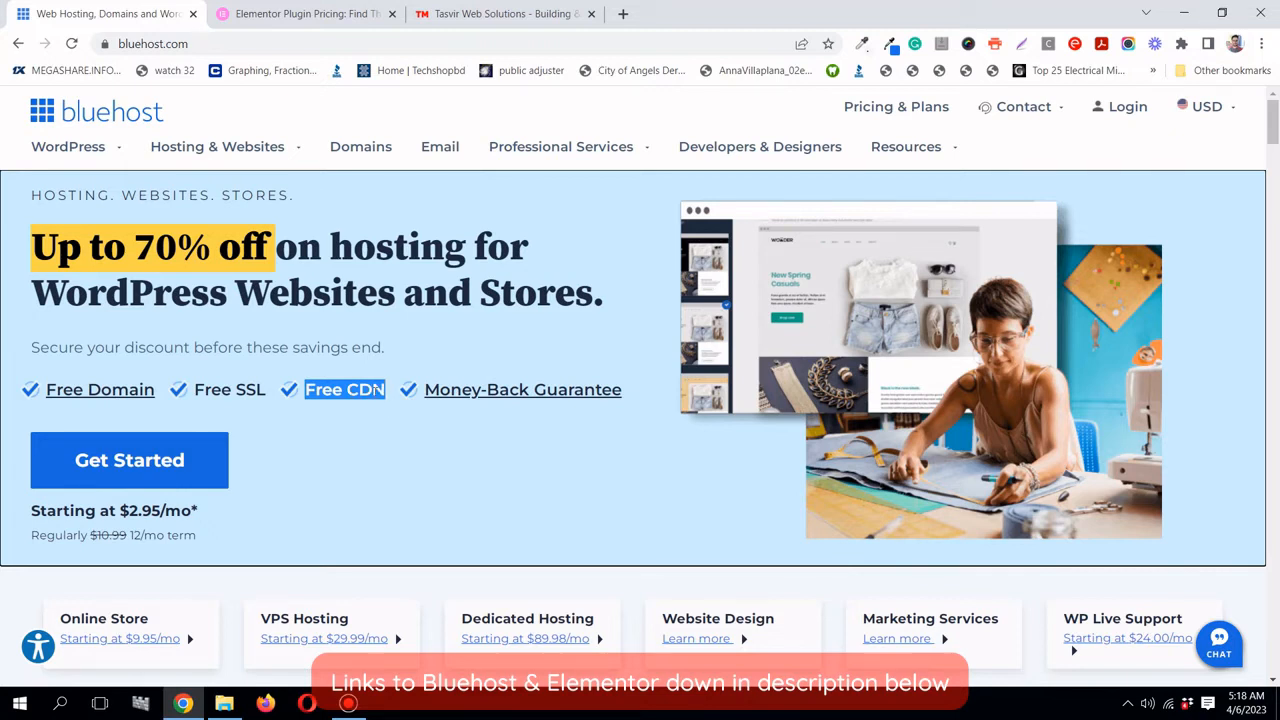
pyautogui.click(271, 360)
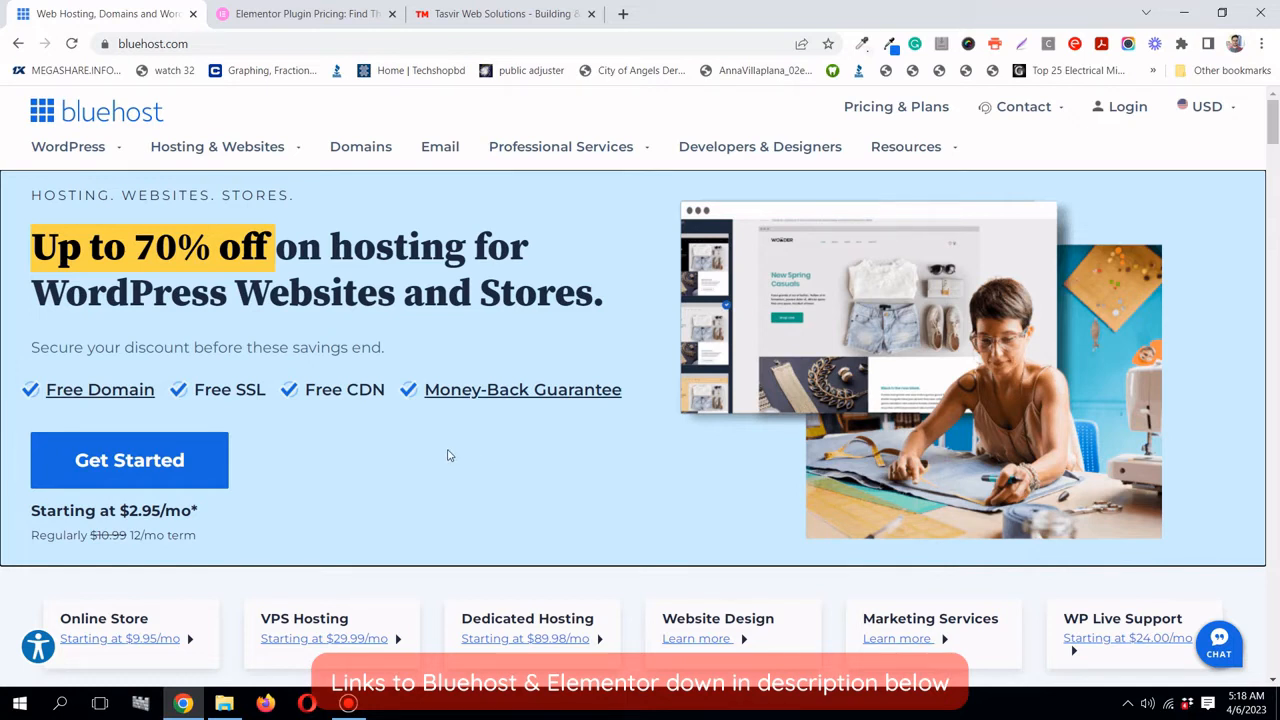
# - Open the shared hosting plans page and scroll through the pricing cards
pyautogui.click(190, 462)
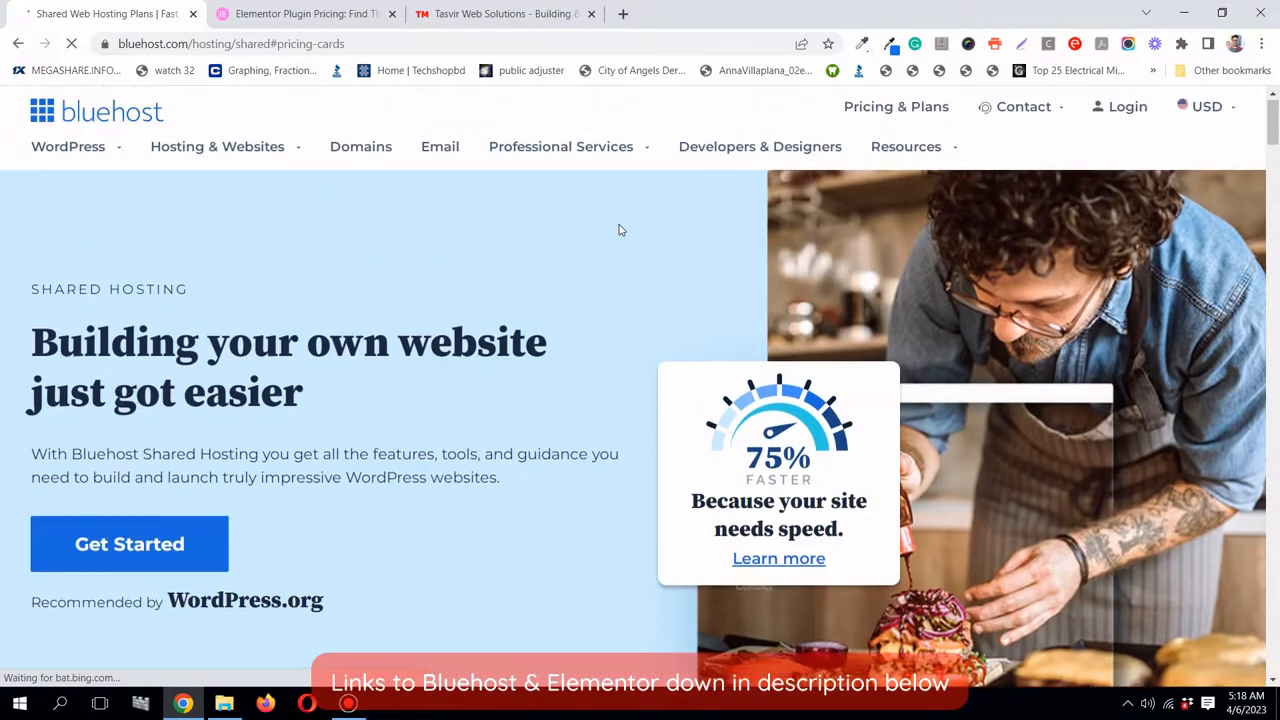
pyautogui.scroll(-7, 236, 440)
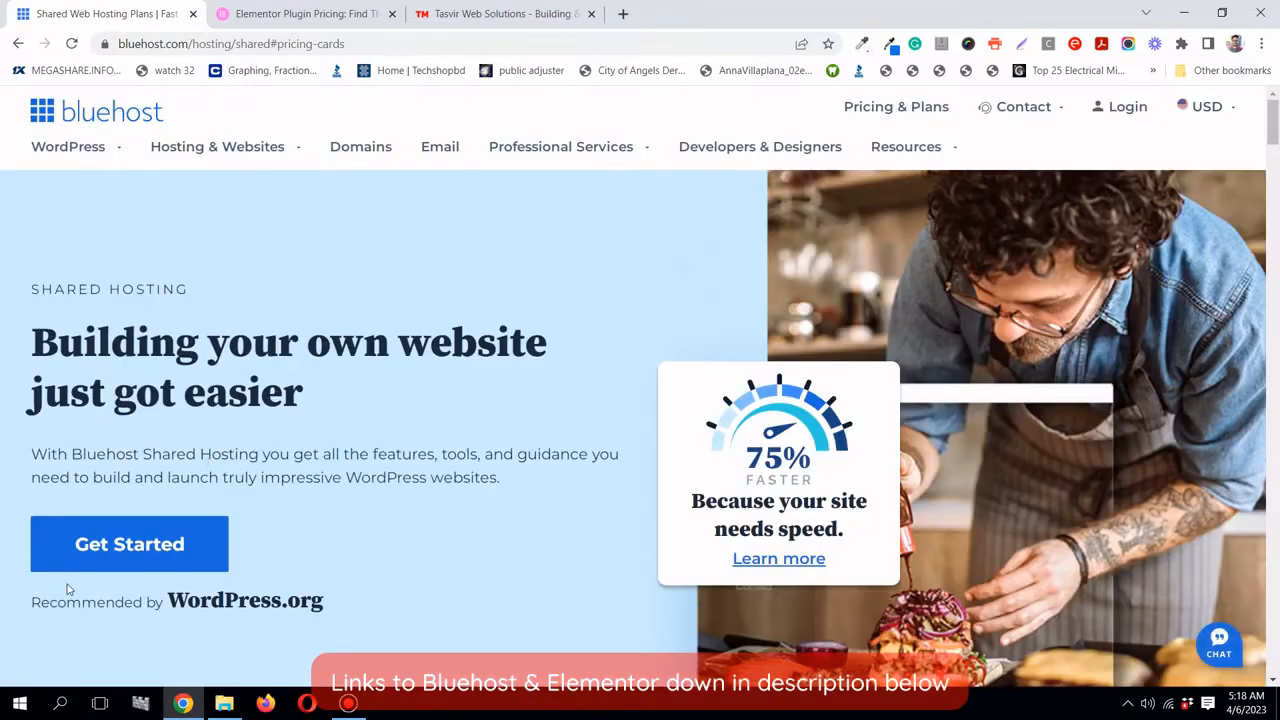
pyautogui.click(126, 560)
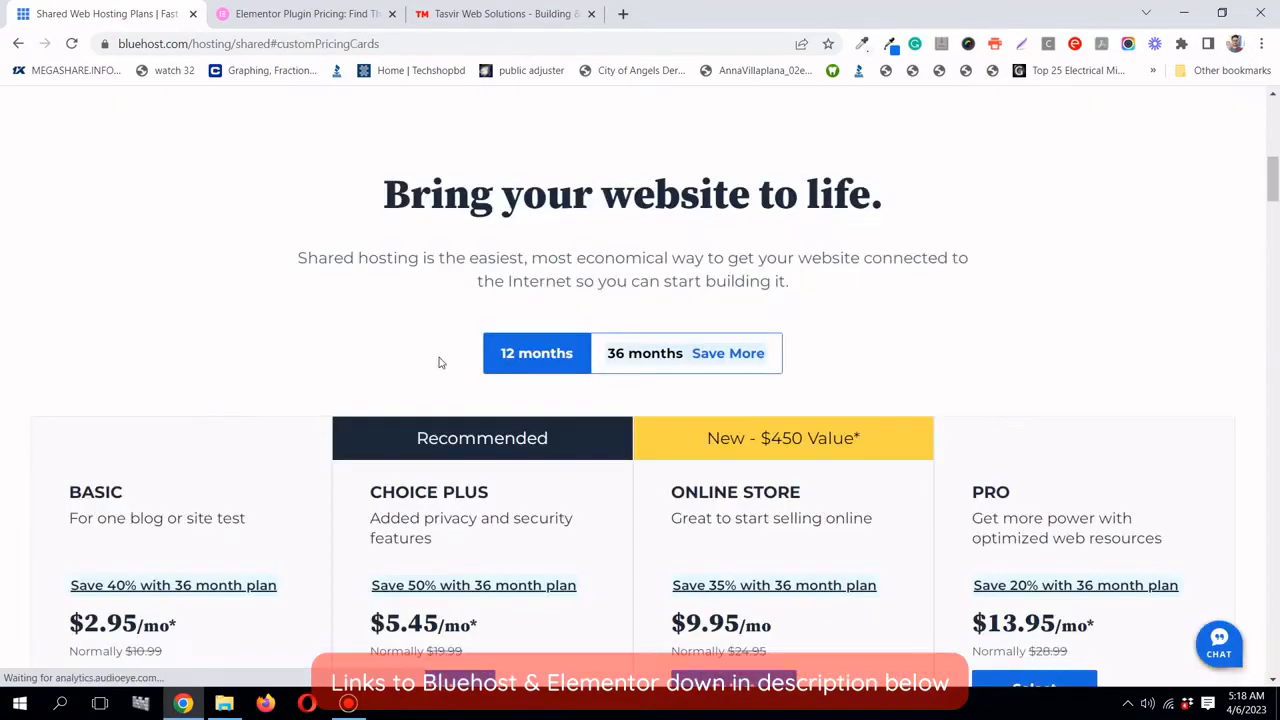
pyautogui.scroll(-5, 321, 342)
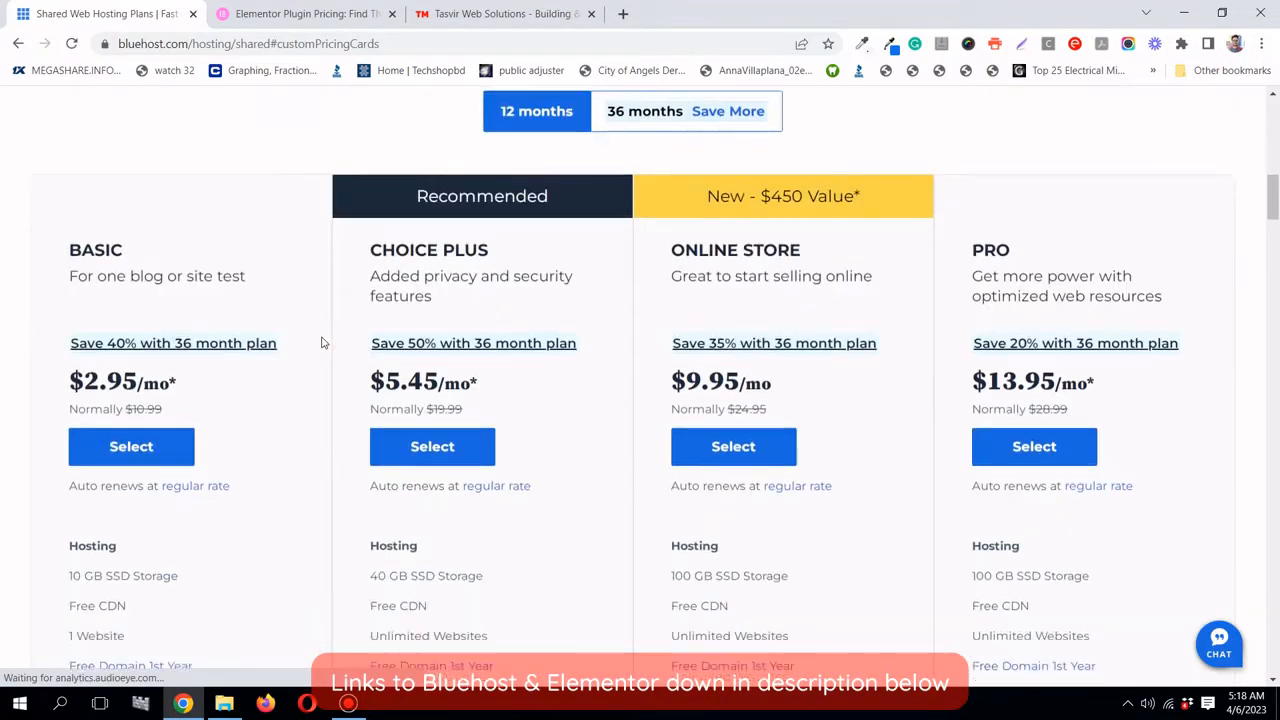
pyautogui.scroll(1, 309, 329)
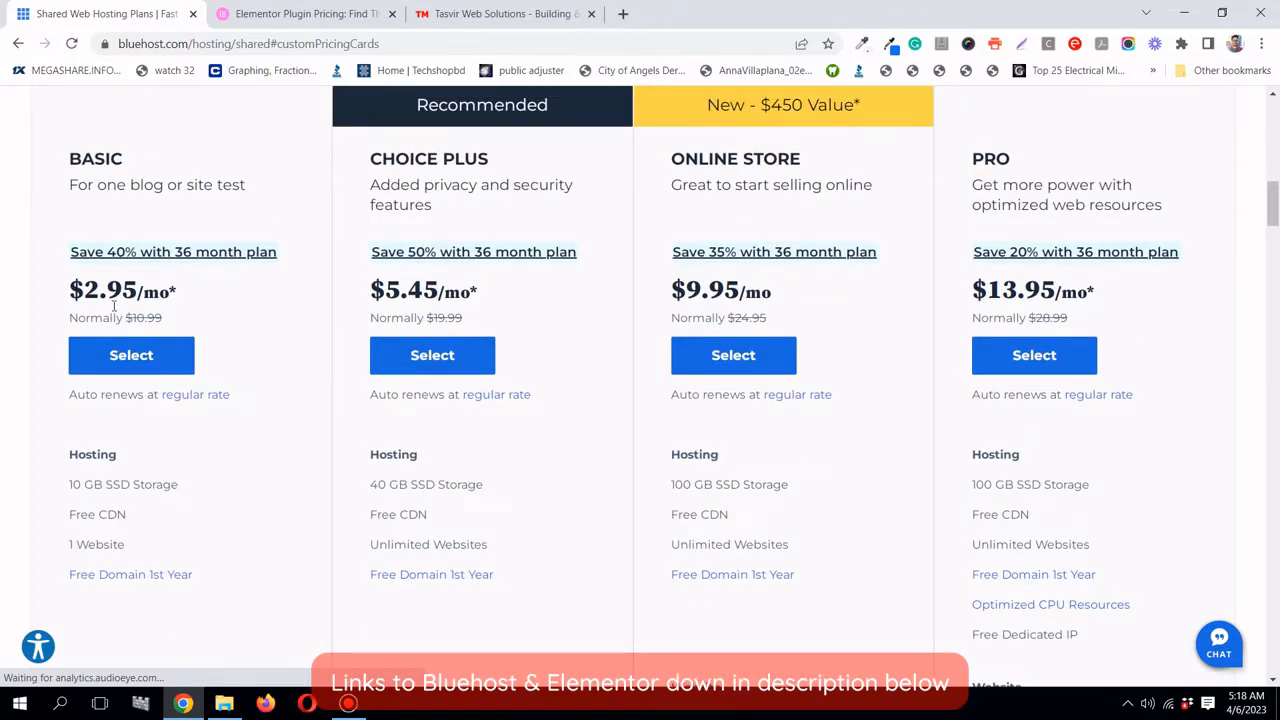
pyautogui.scroll(2, 115, 305)
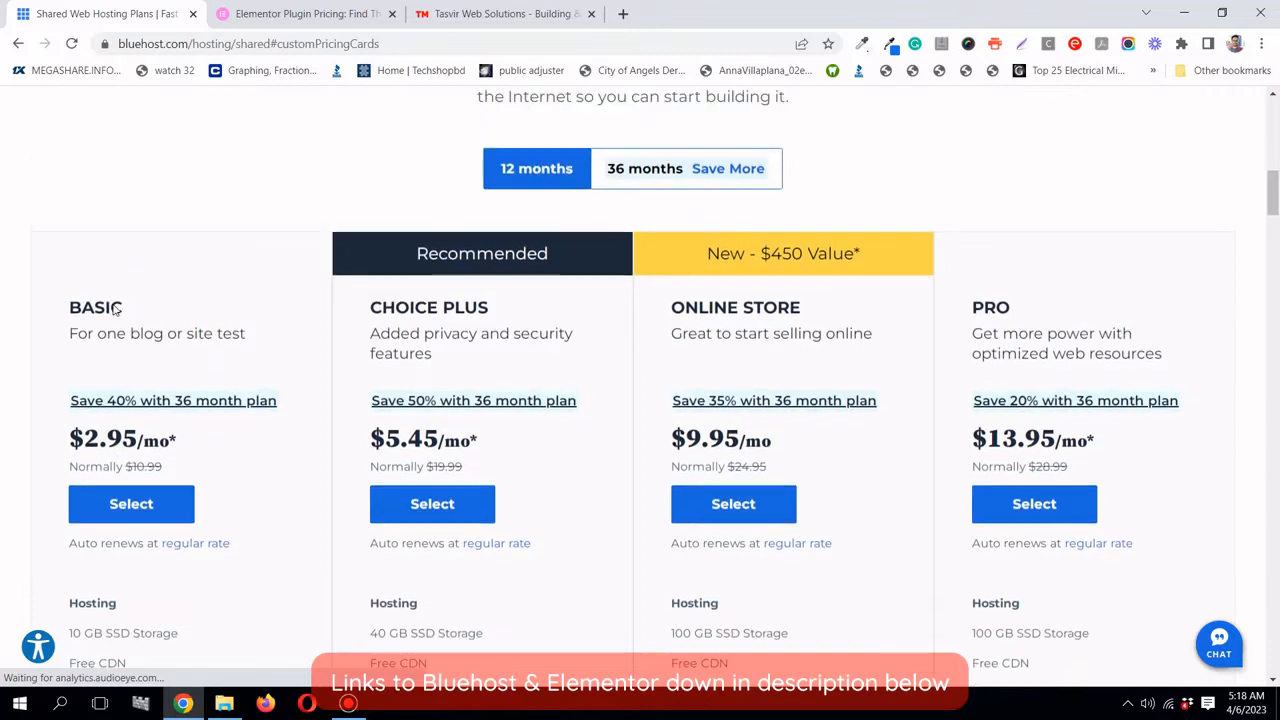
pyautogui.scroll(-1, 115, 310)
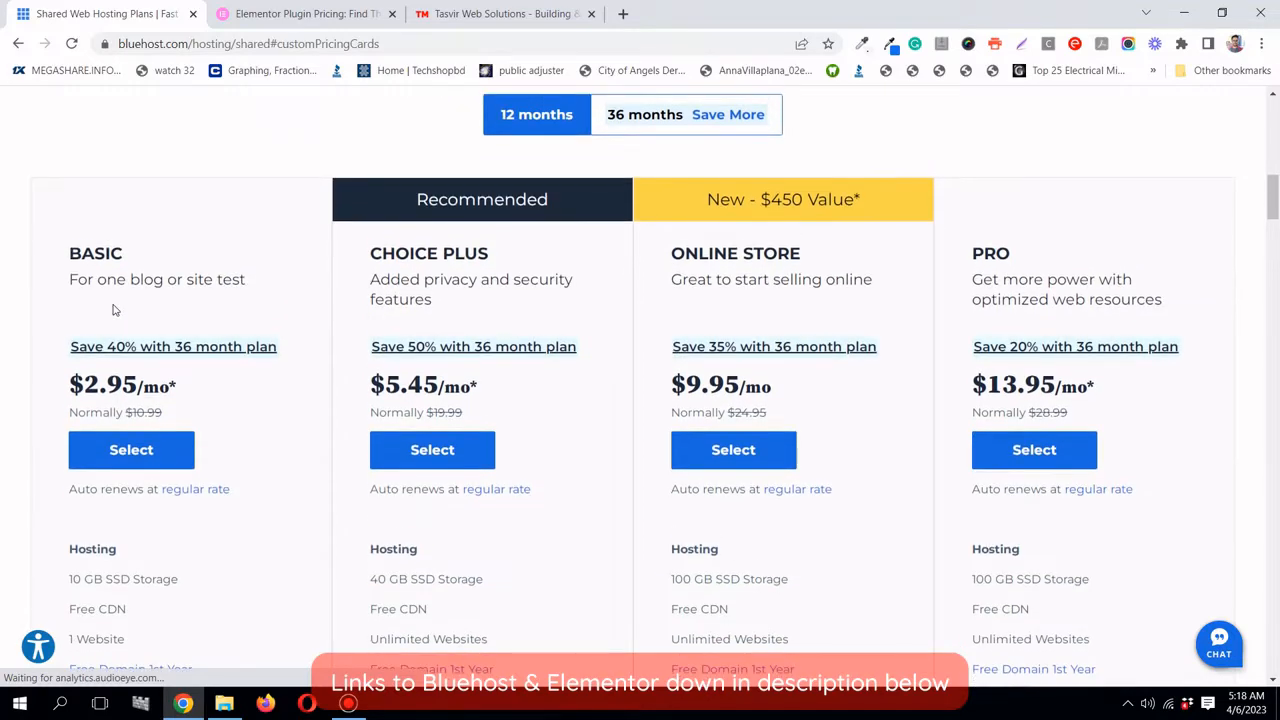
pyautogui.scroll(1, 115, 310)
pyautogui.scroll(-1, 115, 310)
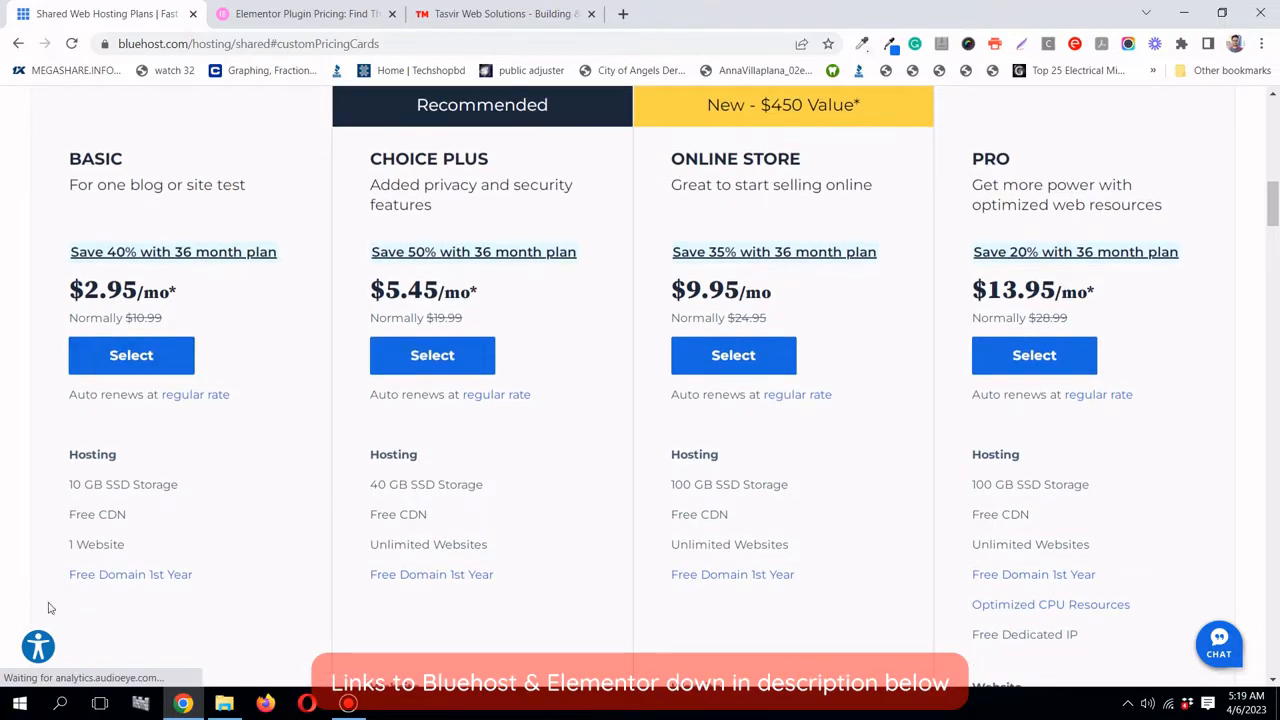
# - Compare the plan cards, highlighting the BASIC plan's 1 Website limit
pyautogui.moveTo(67, 546); pyautogui.dragTo(122, 546)
pyautogui.click(122, 545)
pyautogui.scroll(1, 121, 546)
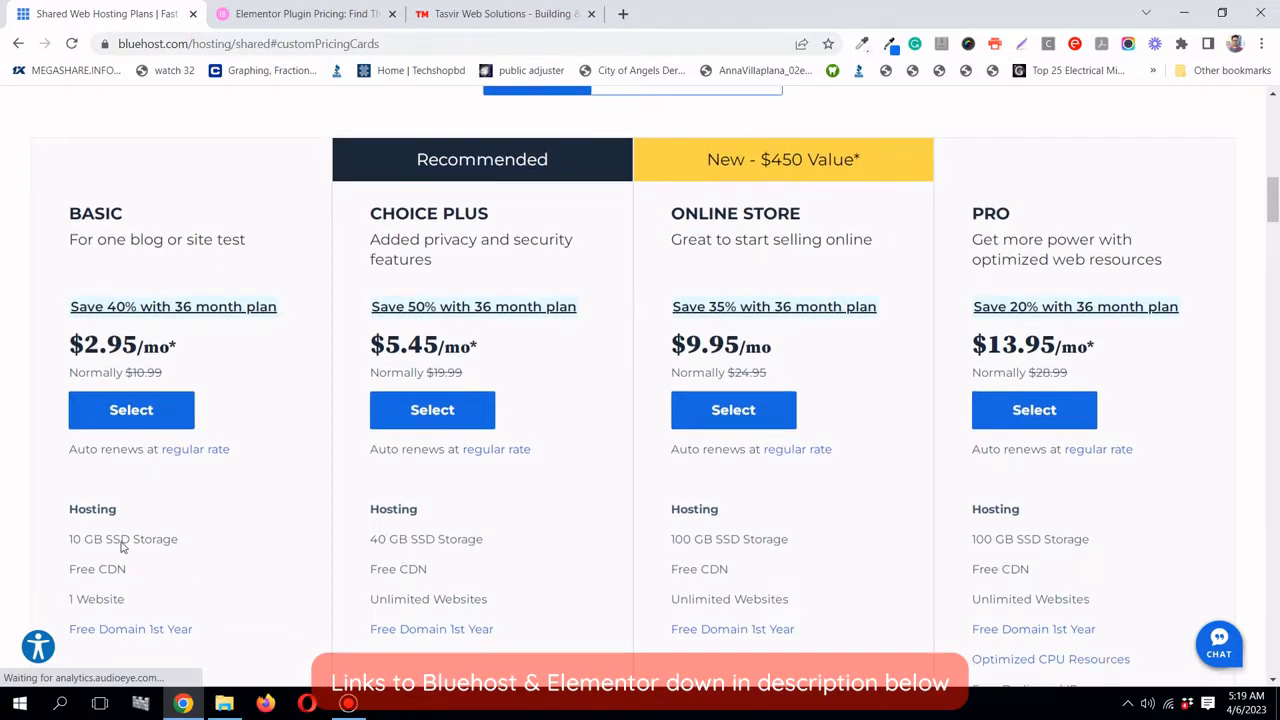
pyautogui.scroll(1, 122, 546)
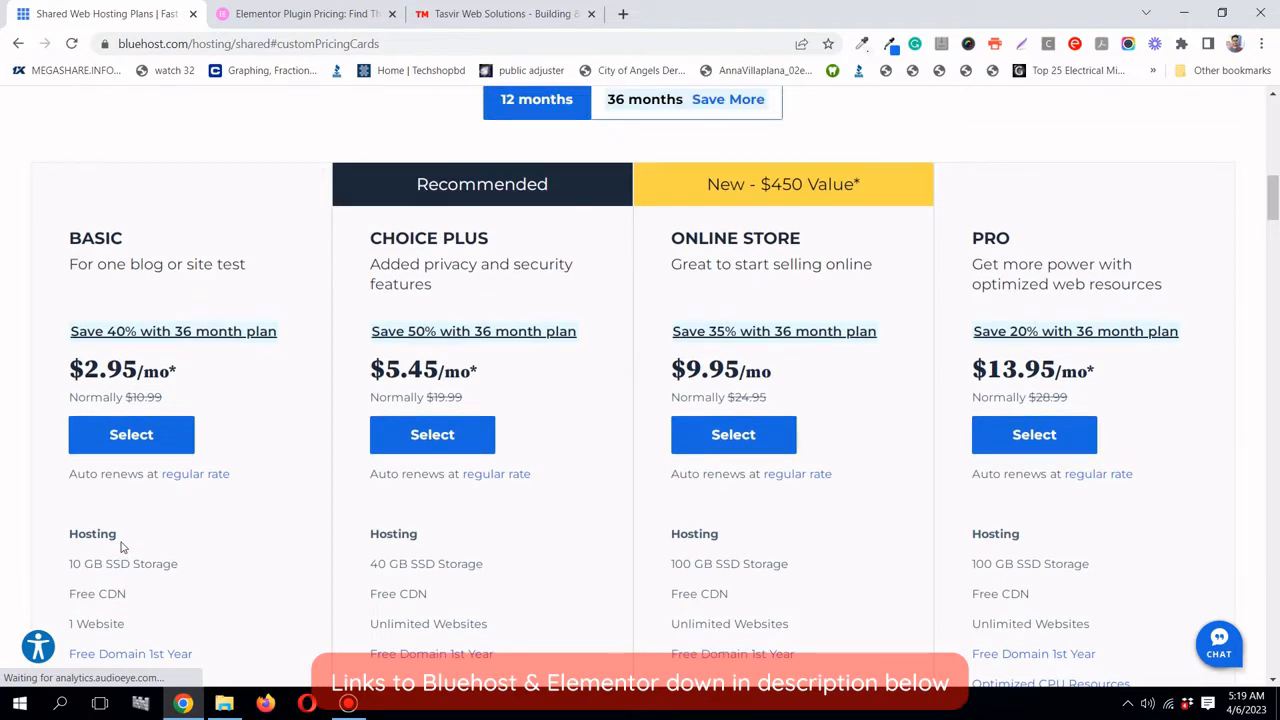
pyautogui.scroll(1, 121, 546)
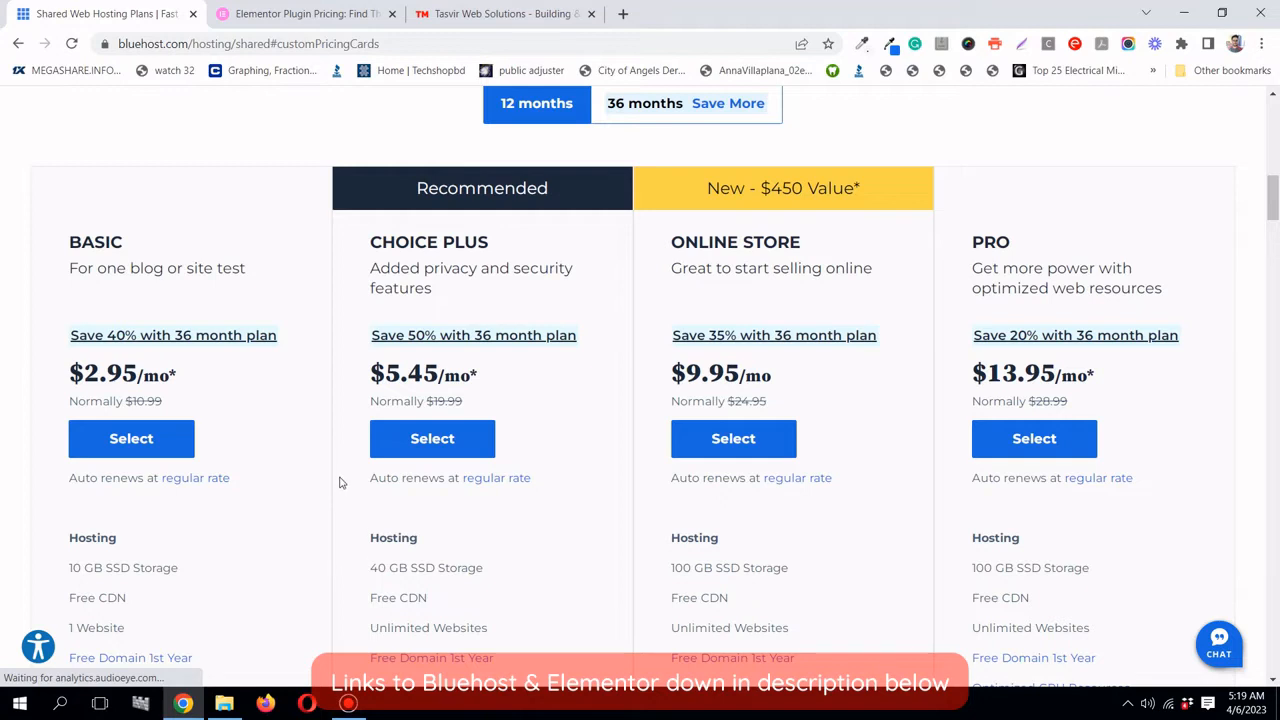
pyautogui.scroll(-1, 339, 483)
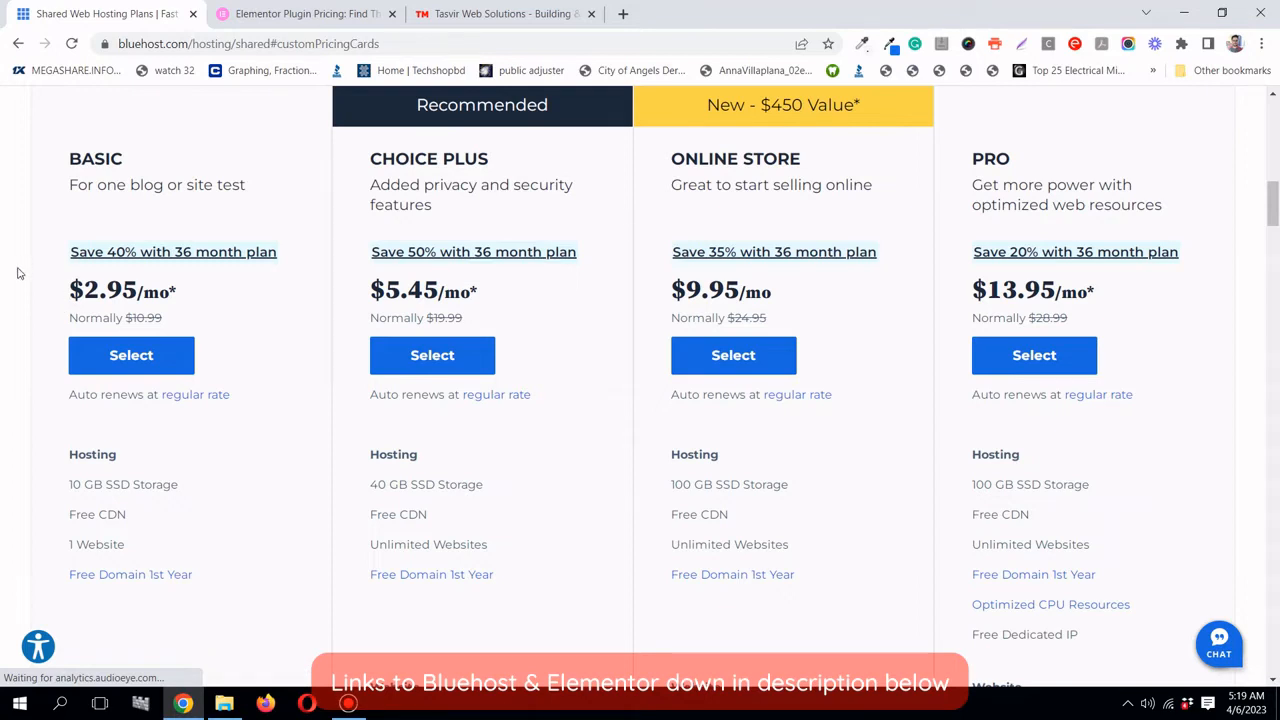
pyautogui.scroll(1, 17, 271)
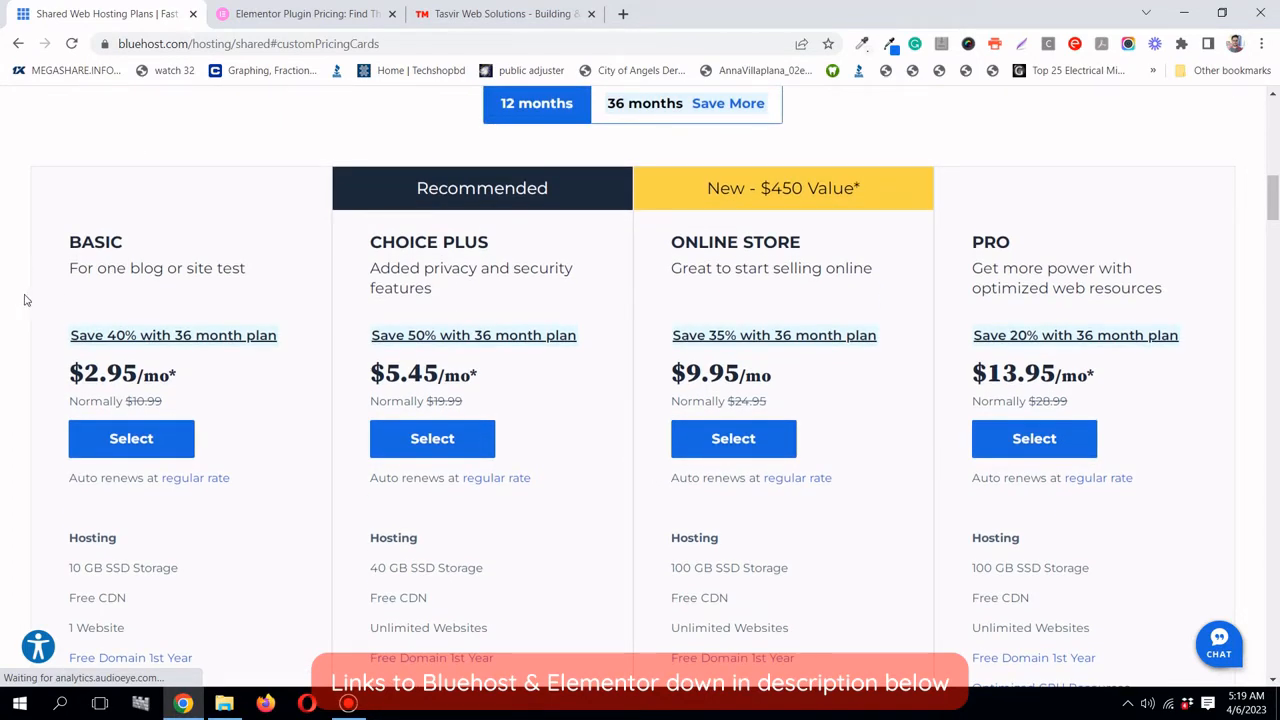
pyautogui.scroll(-2, 45, 485)
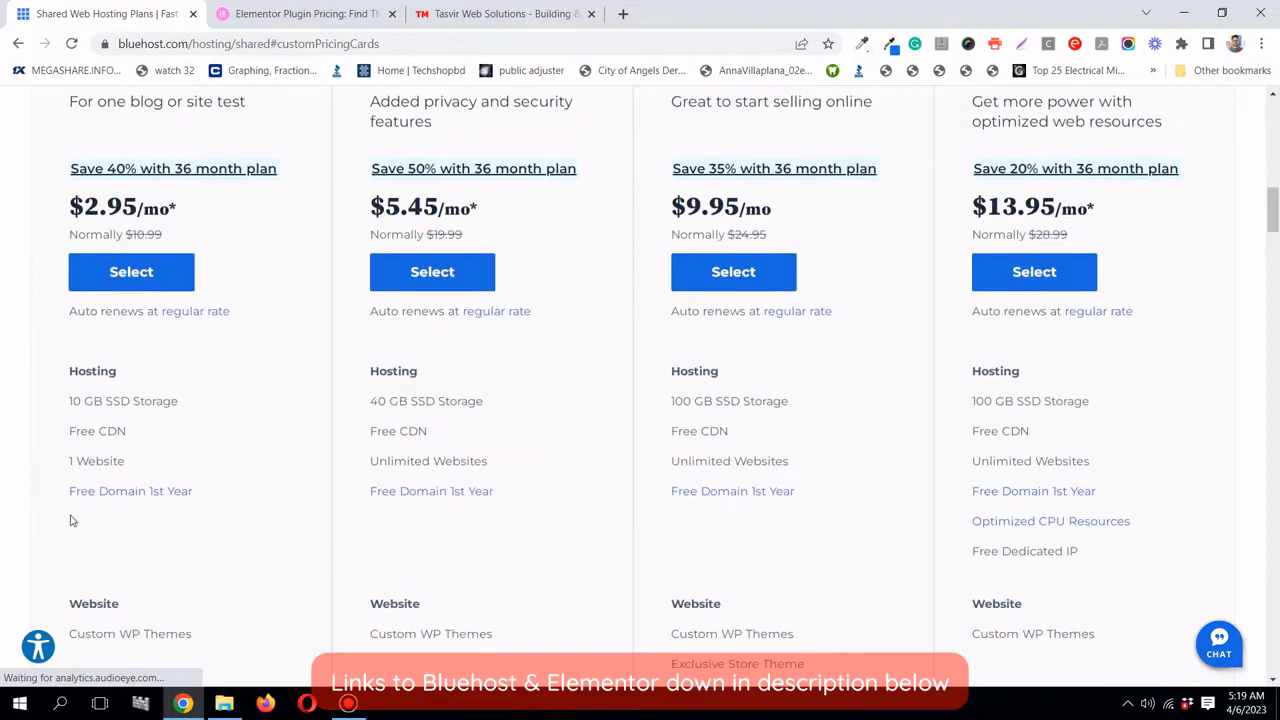
pyautogui.moveTo(68, 466); pyautogui.dragTo(130, 465)
pyautogui.click(130, 465)
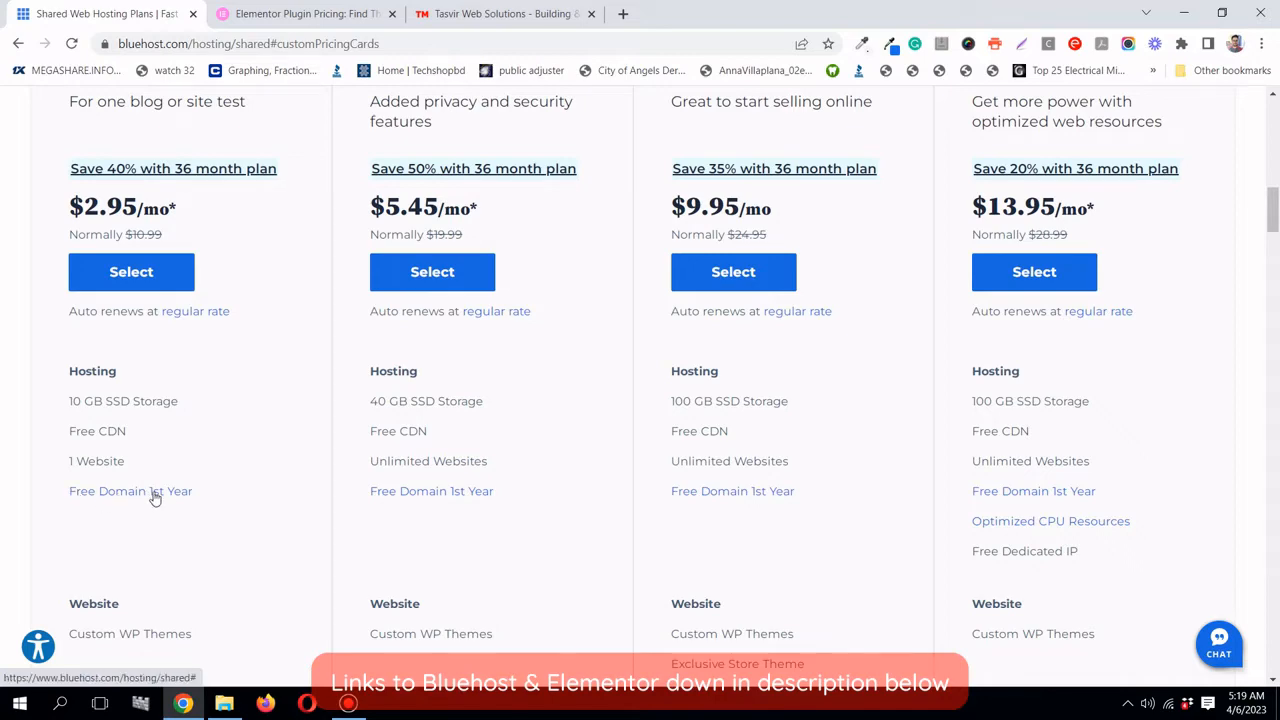
pyautogui.scroll(-3, 184, 500)
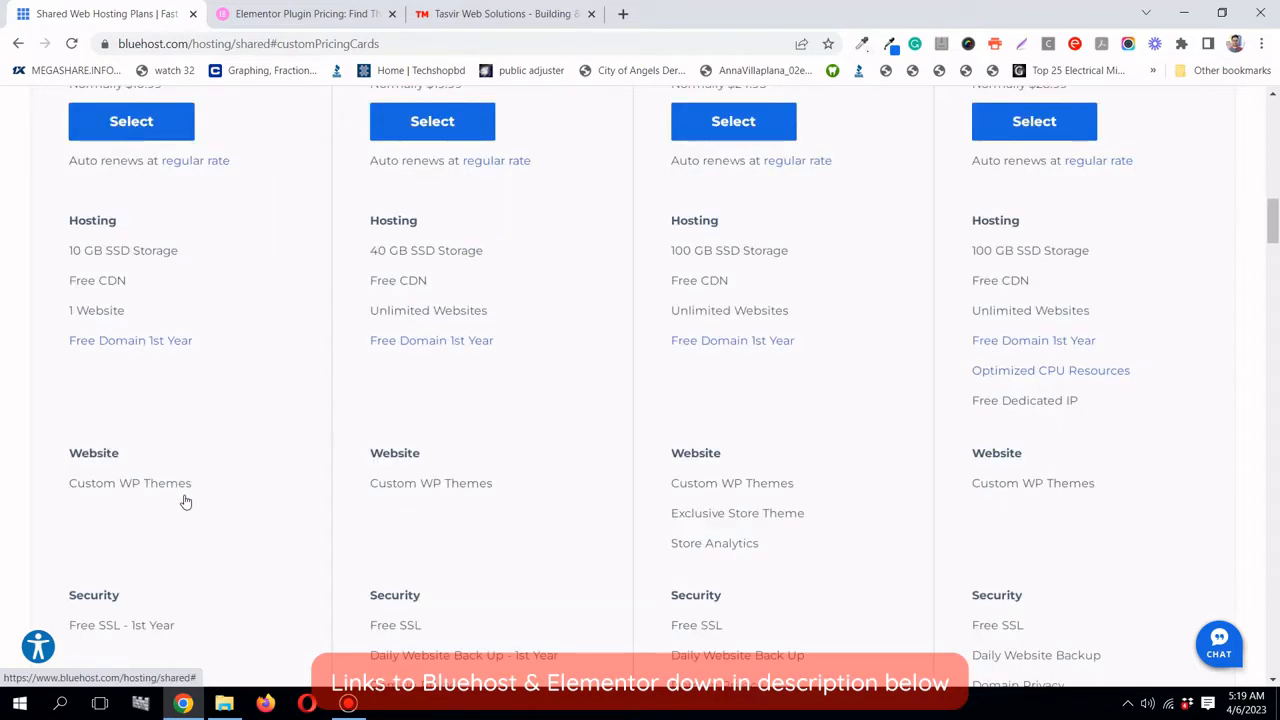
pyautogui.scroll(-2, 184, 500)
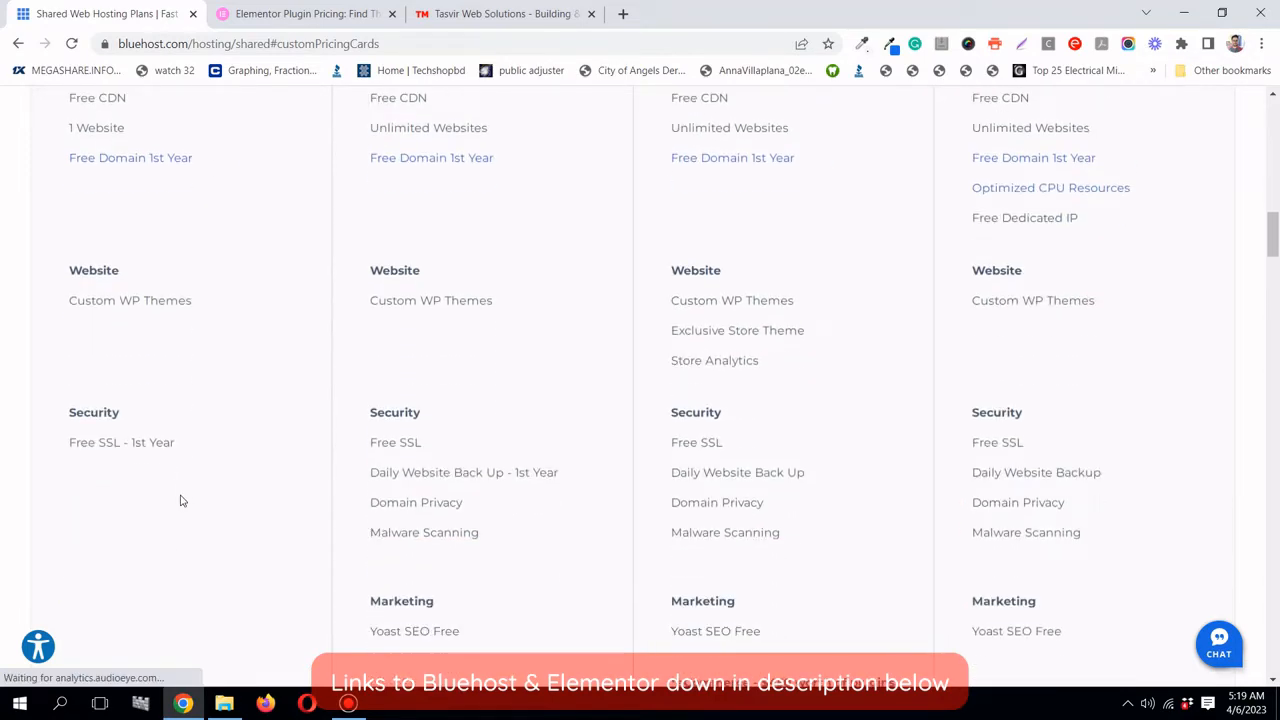
# - Highlight the Basic plan's 'Free SSL - 1st Year' feature
pyautogui.moveTo(67, 448); pyautogui.dragTo(172, 444)
pyautogui.click(151, 444)
pyautogui.click(79, 447)
pyautogui.moveTo(131, 444); pyautogui.dragTo(178, 443)
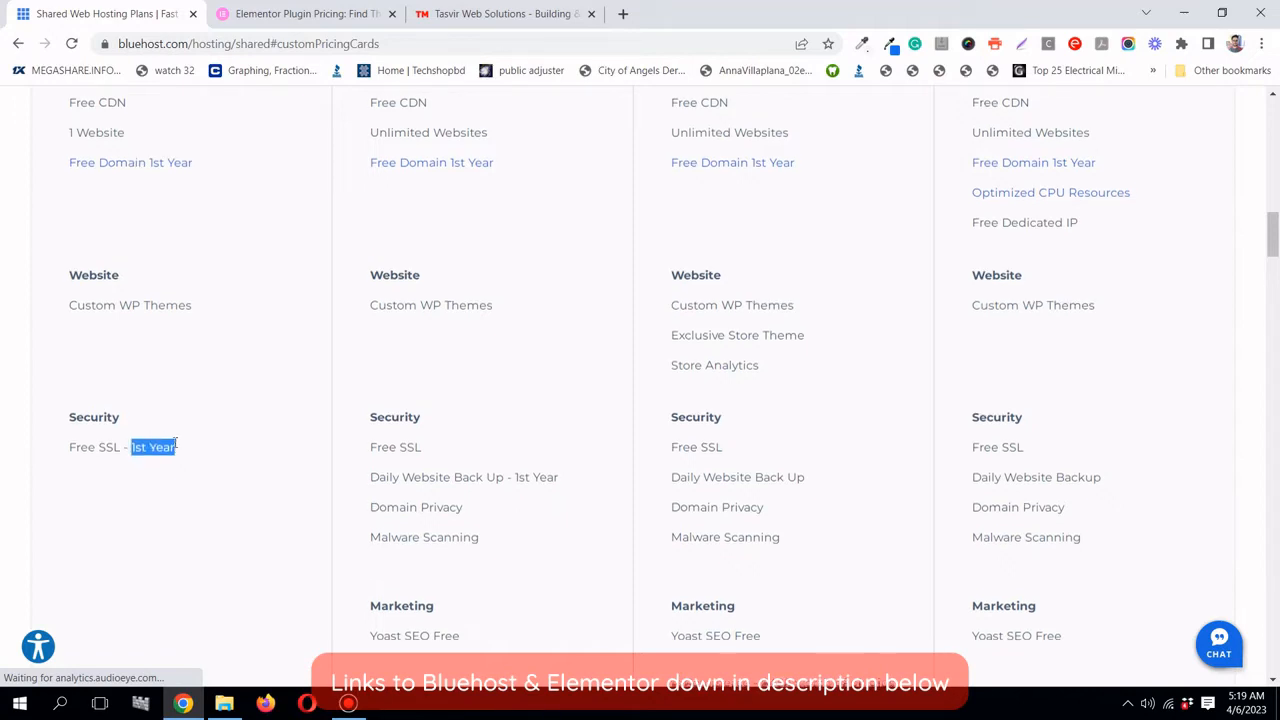
# - Select the BASIC plan at $2.95/mo
pyautogui.scroll(3, 134, 457)
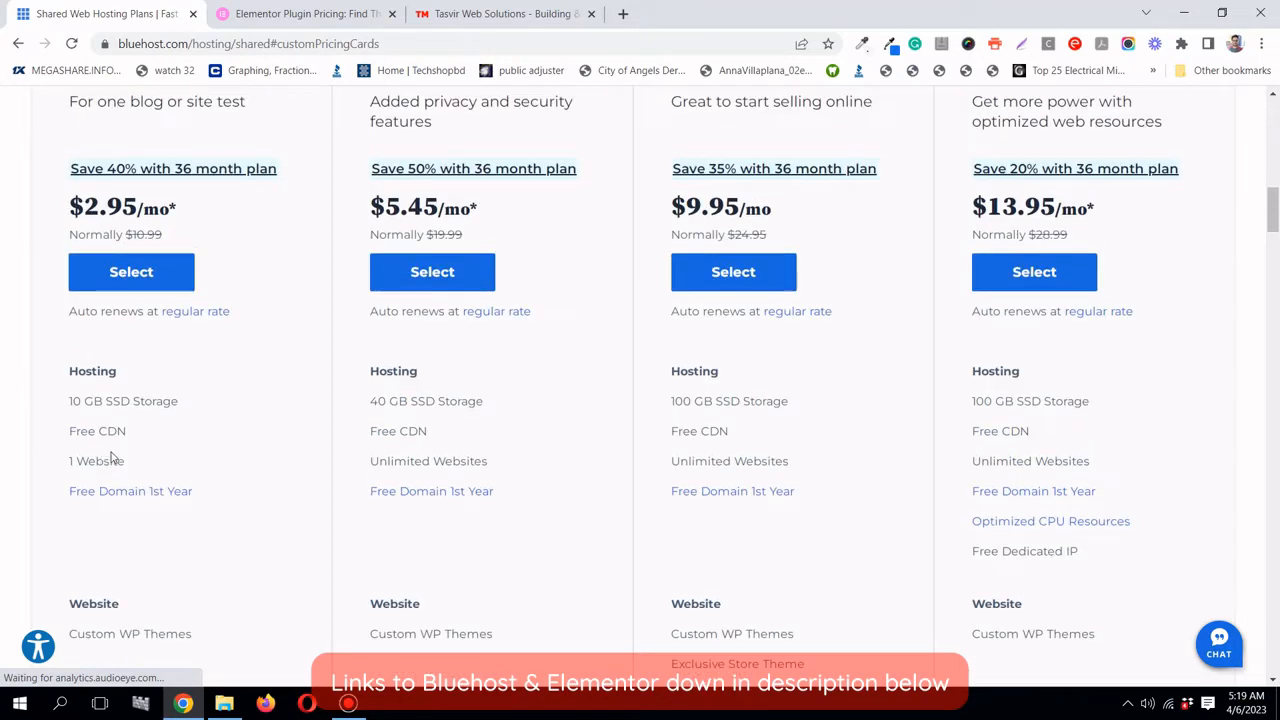
pyautogui.scroll(1, 94, 456)
pyautogui.scroll(1, 97, 458)
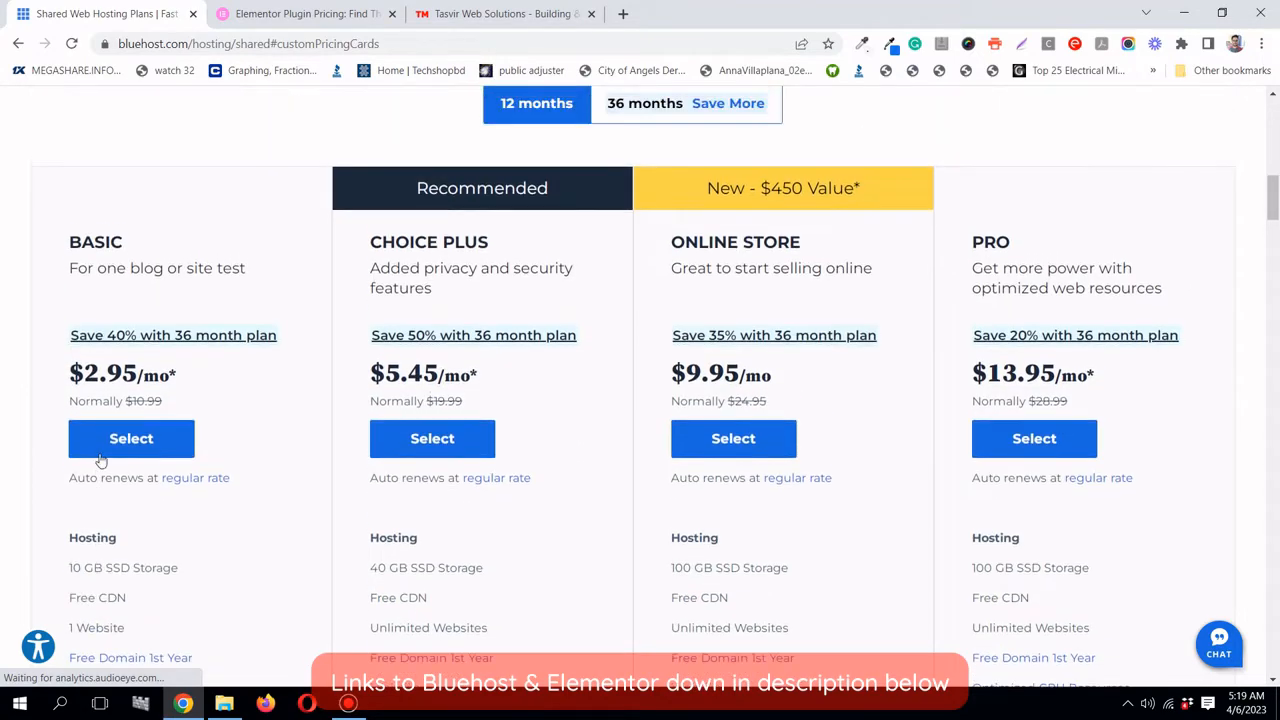
pyautogui.click(121, 444)
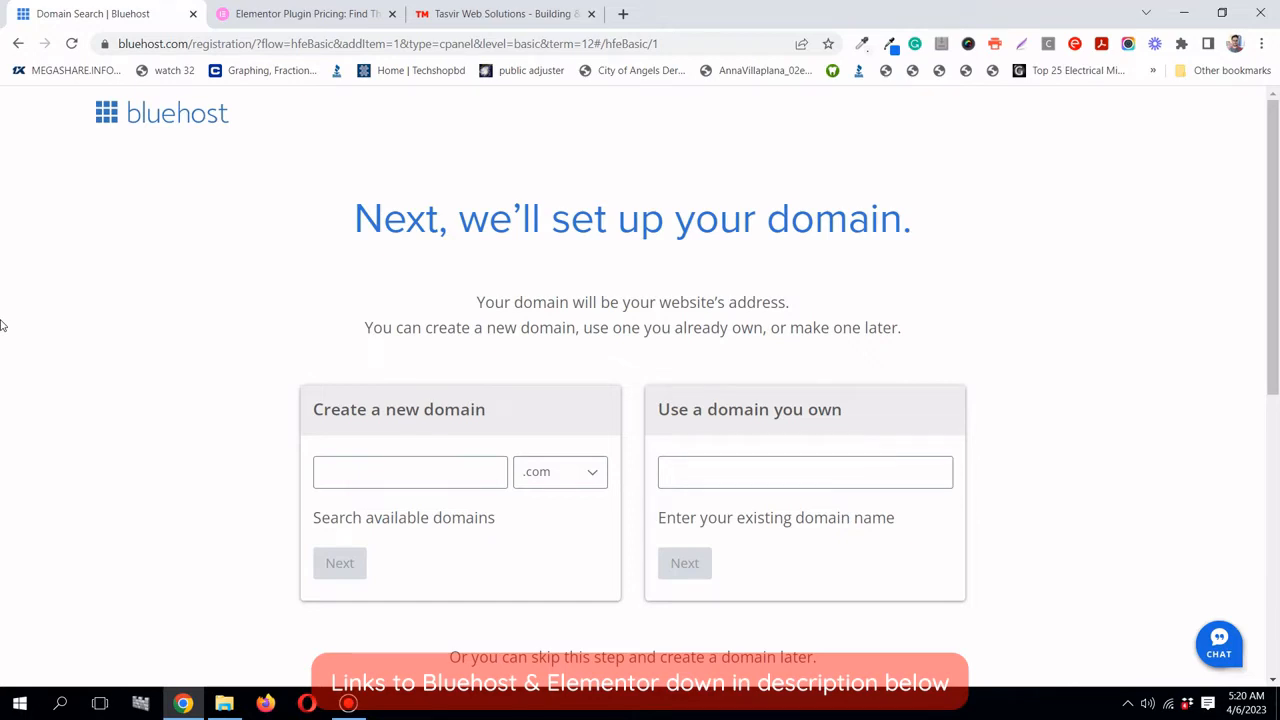
# - Browse the domain endings list and keep .com
pyautogui.scroll(-1, 3, 324)
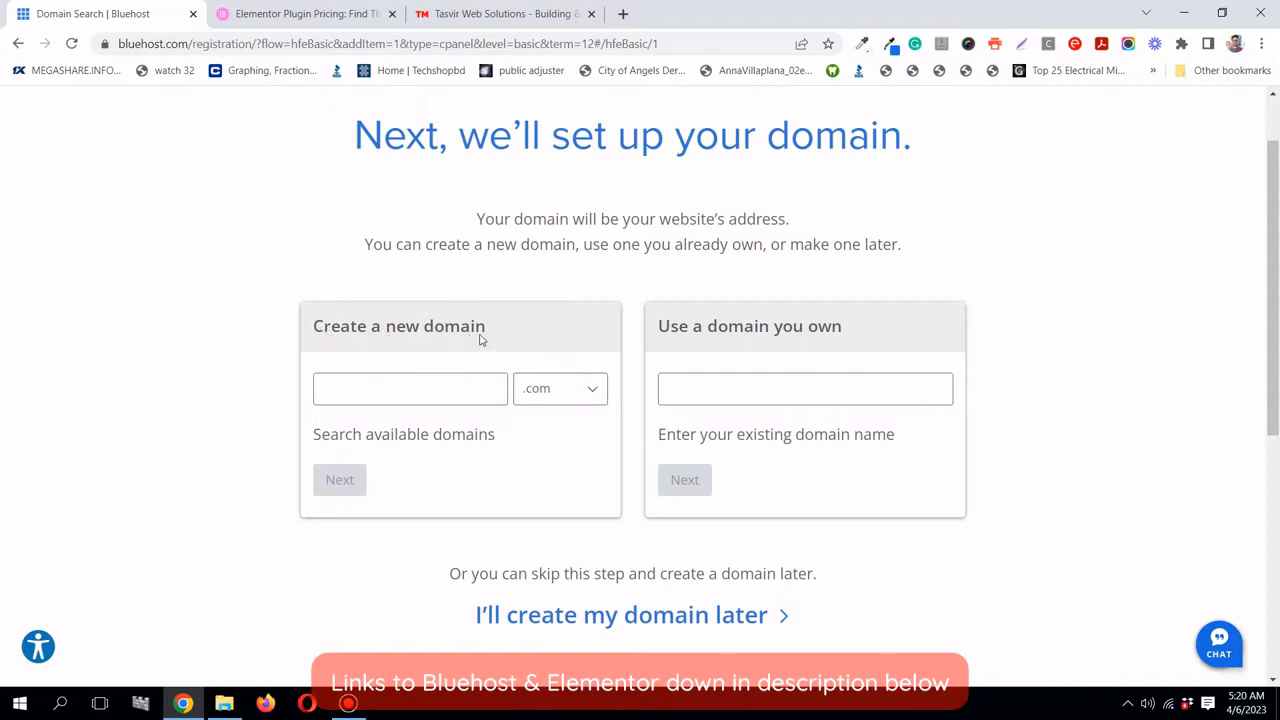
pyautogui.scroll(1, 466, 332)
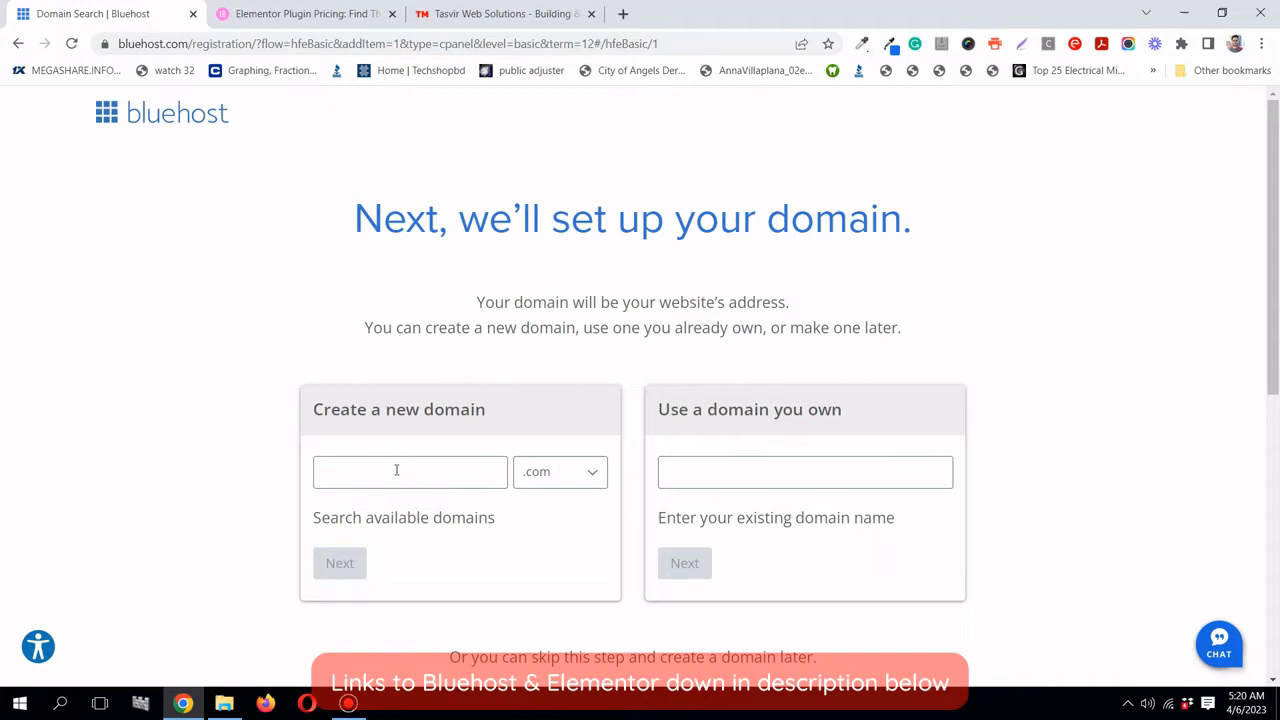
pyautogui.click(572, 484)
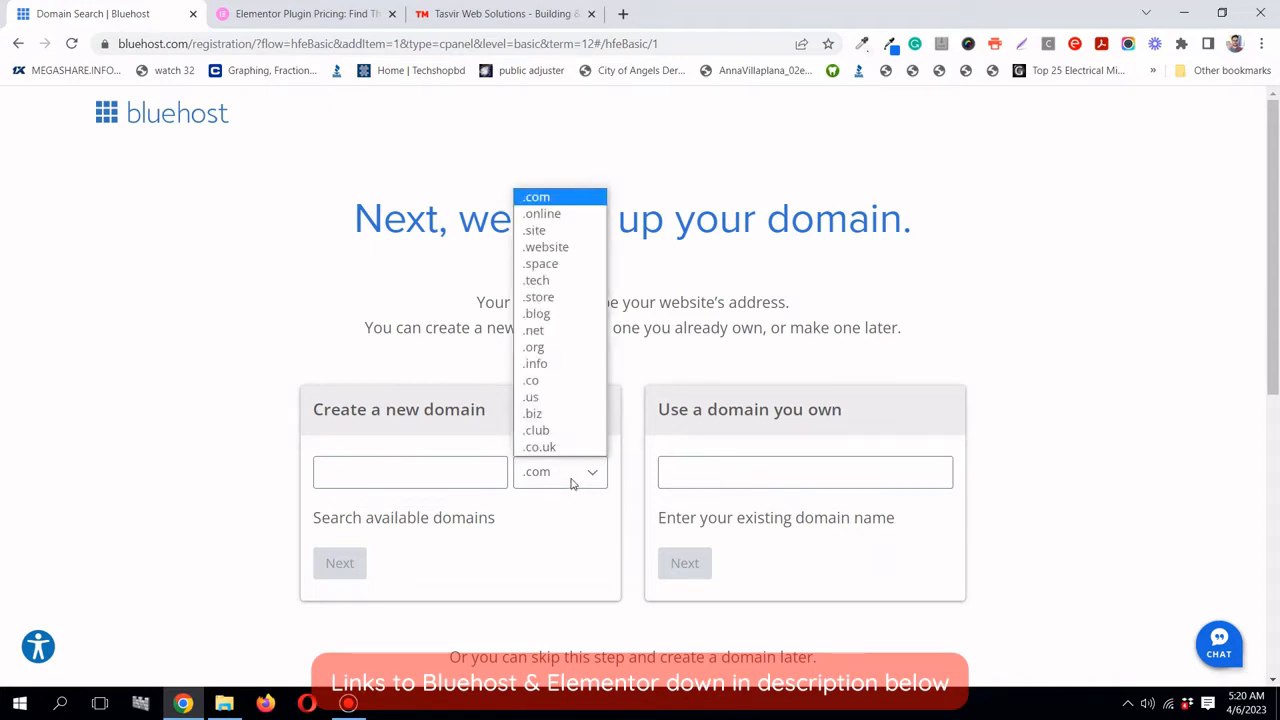
pyautogui.click(572, 484)
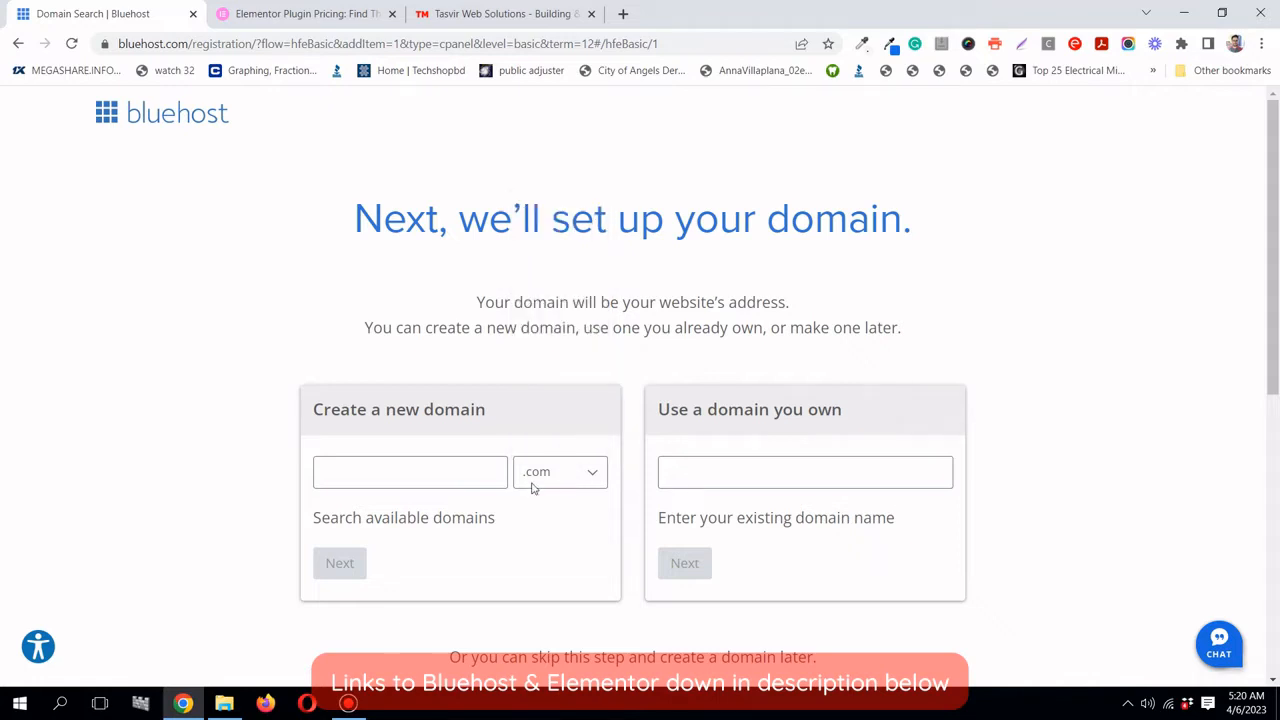
pyautogui.click(548, 480)
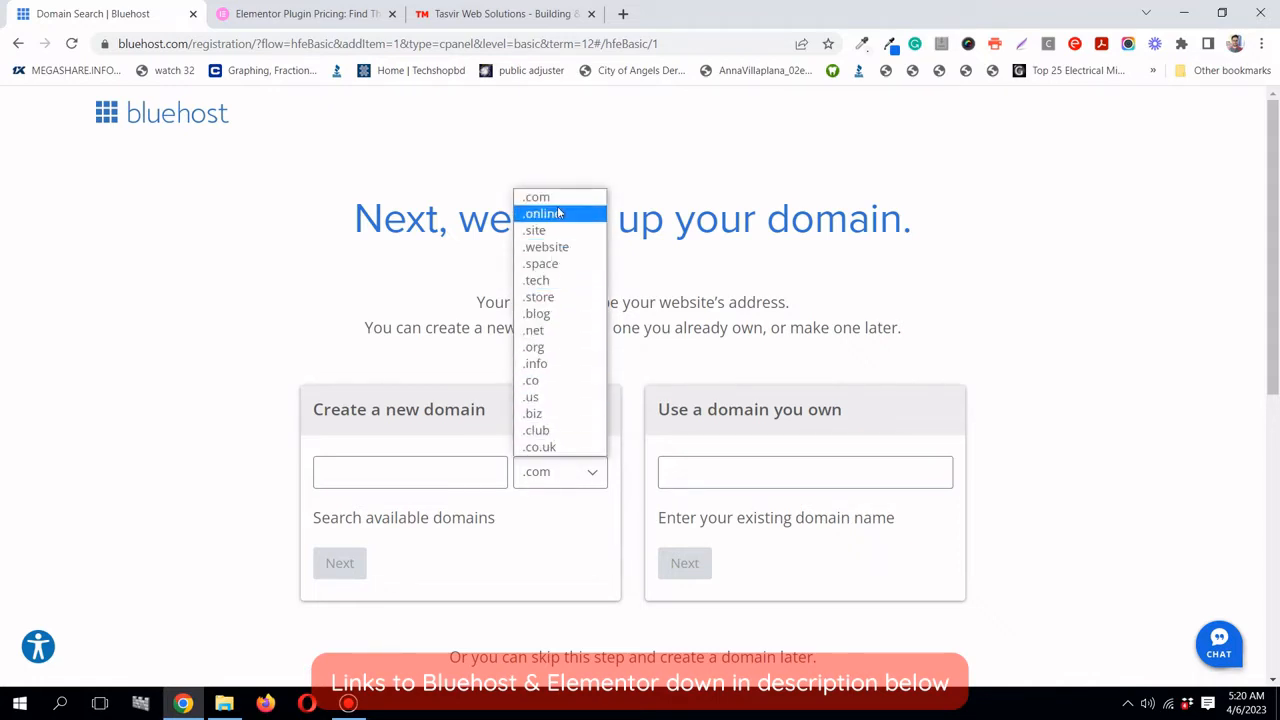
pyautogui.click(573, 486)
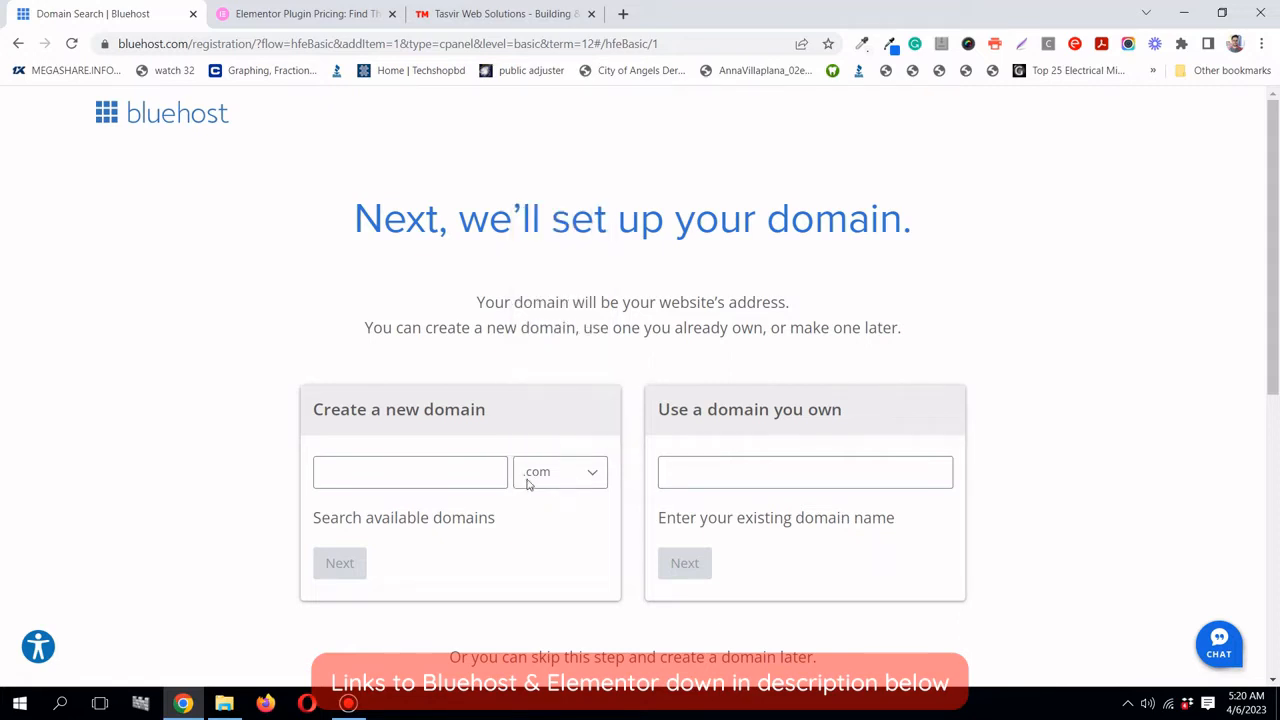
# - Enter superiorhandymanca as the new domain name and submit it
pyautogui.click(460, 475)
pyautogui.write('supe')
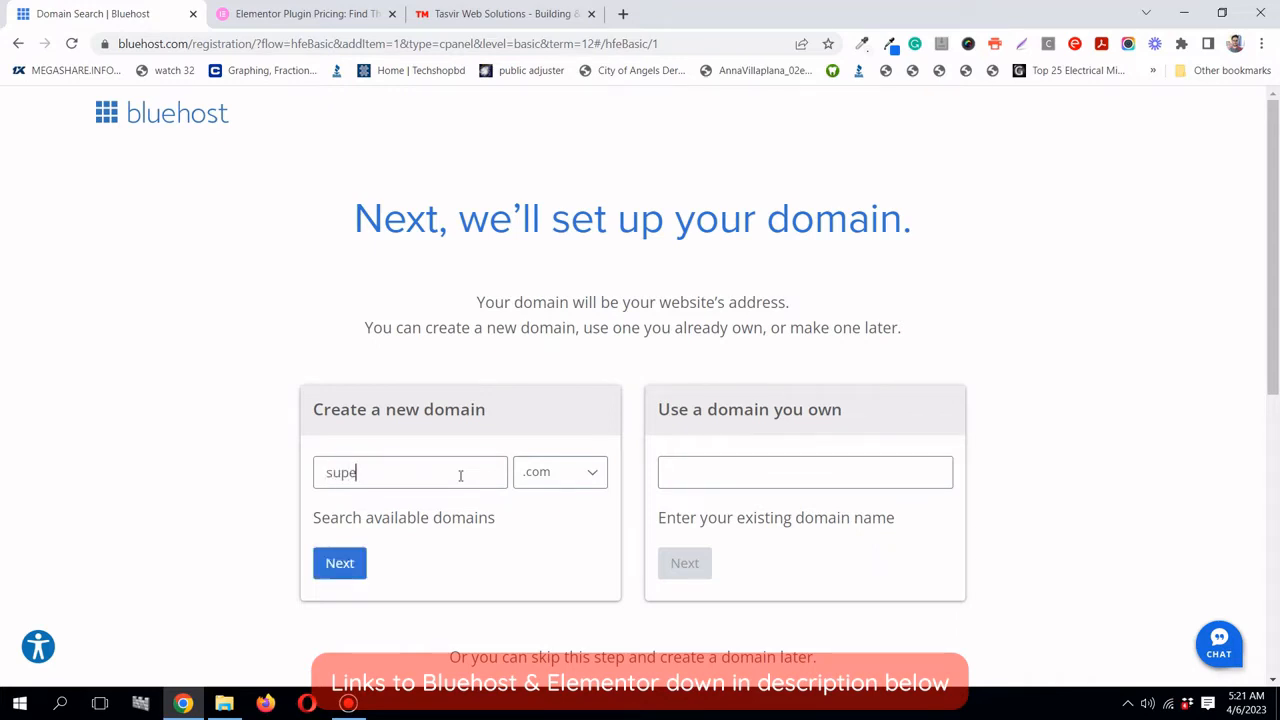
pyautogui.write('riorhandymanca')
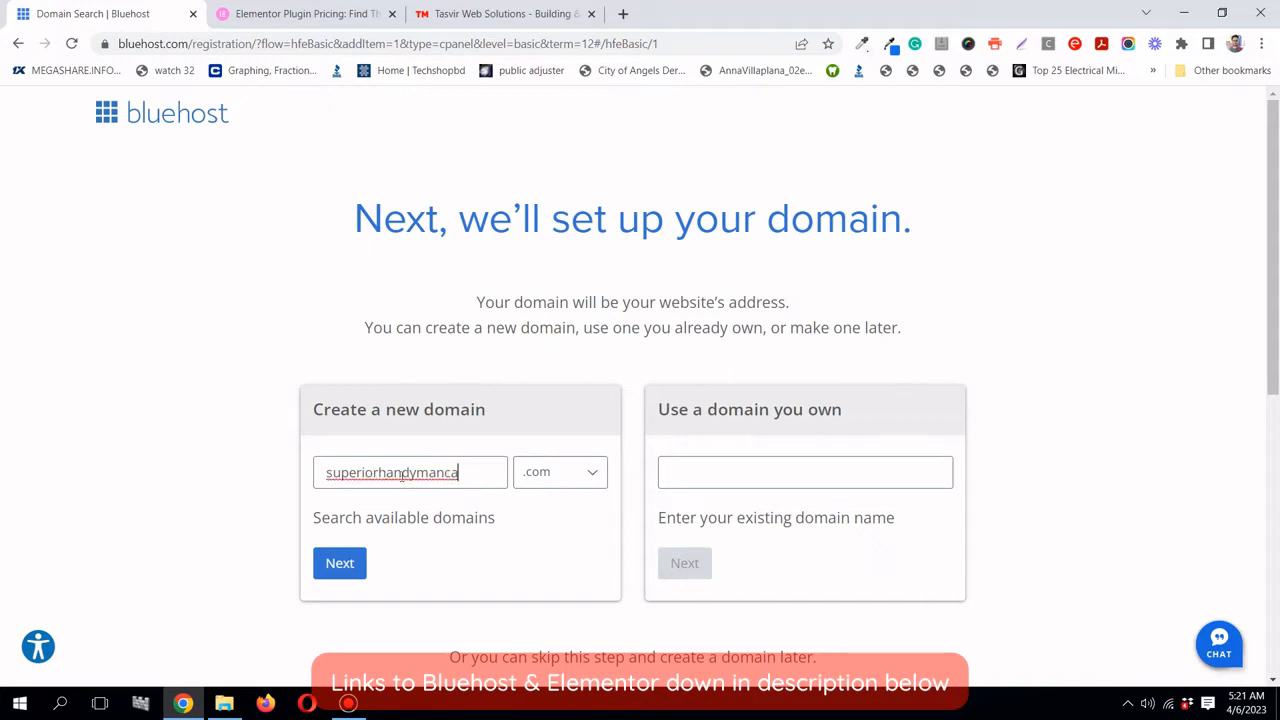
pyautogui.click(349, 565)
# - Search superiorhandymanca.com availability and review the Create your account form
pyautogui.click(327, 565)
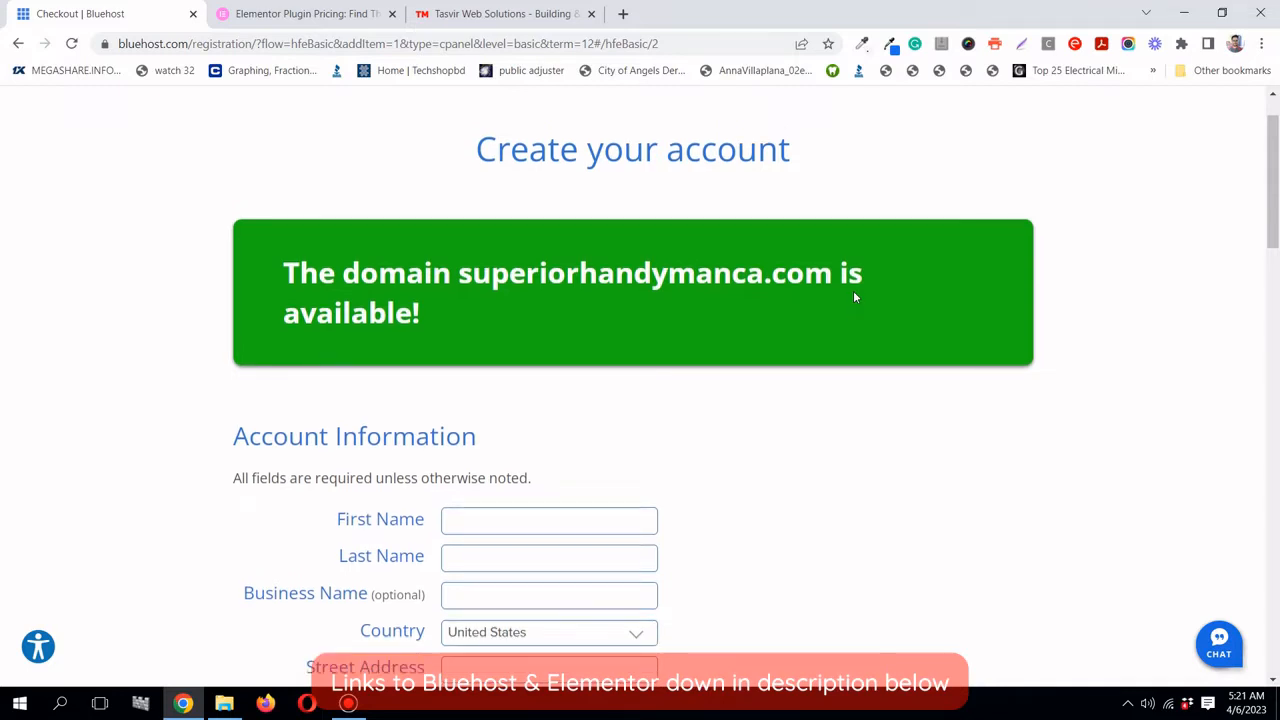
pyautogui.scroll(1, 855, 298)
pyautogui.scroll(-1, 853, 297)
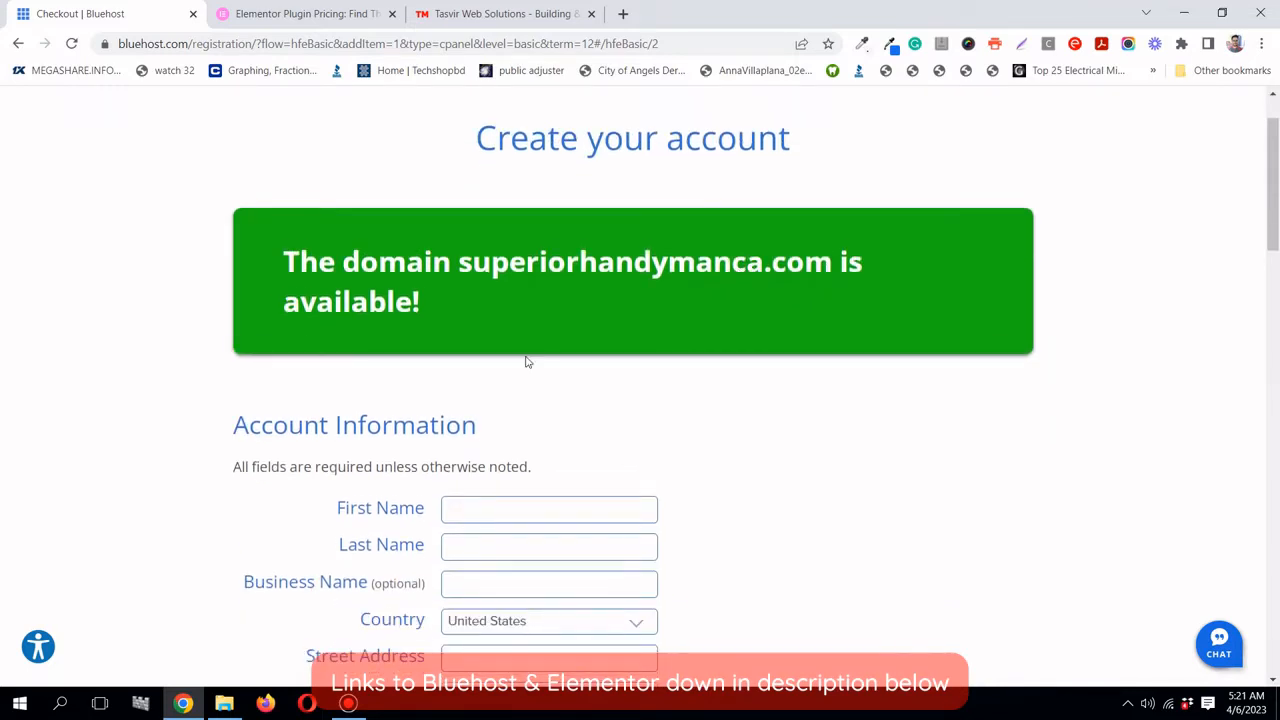
pyautogui.scroll(-4, 523, 360)
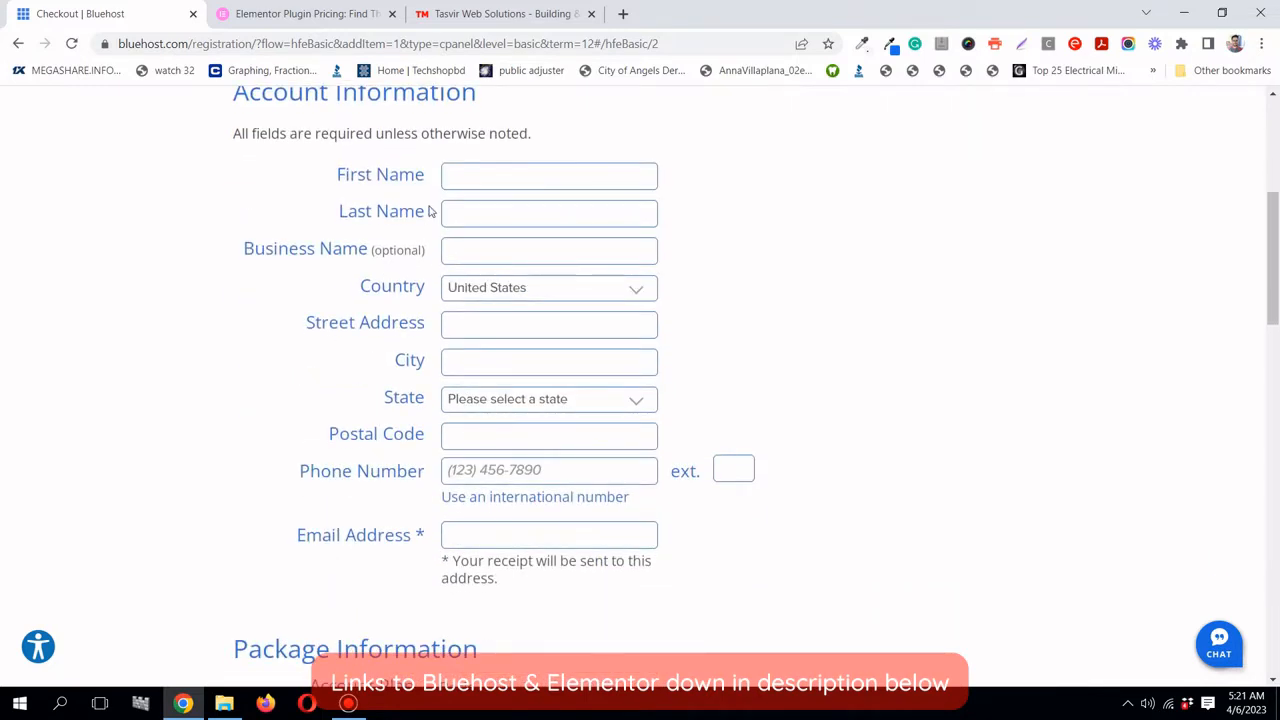
pyautogui.scroll(1, 437, 200)
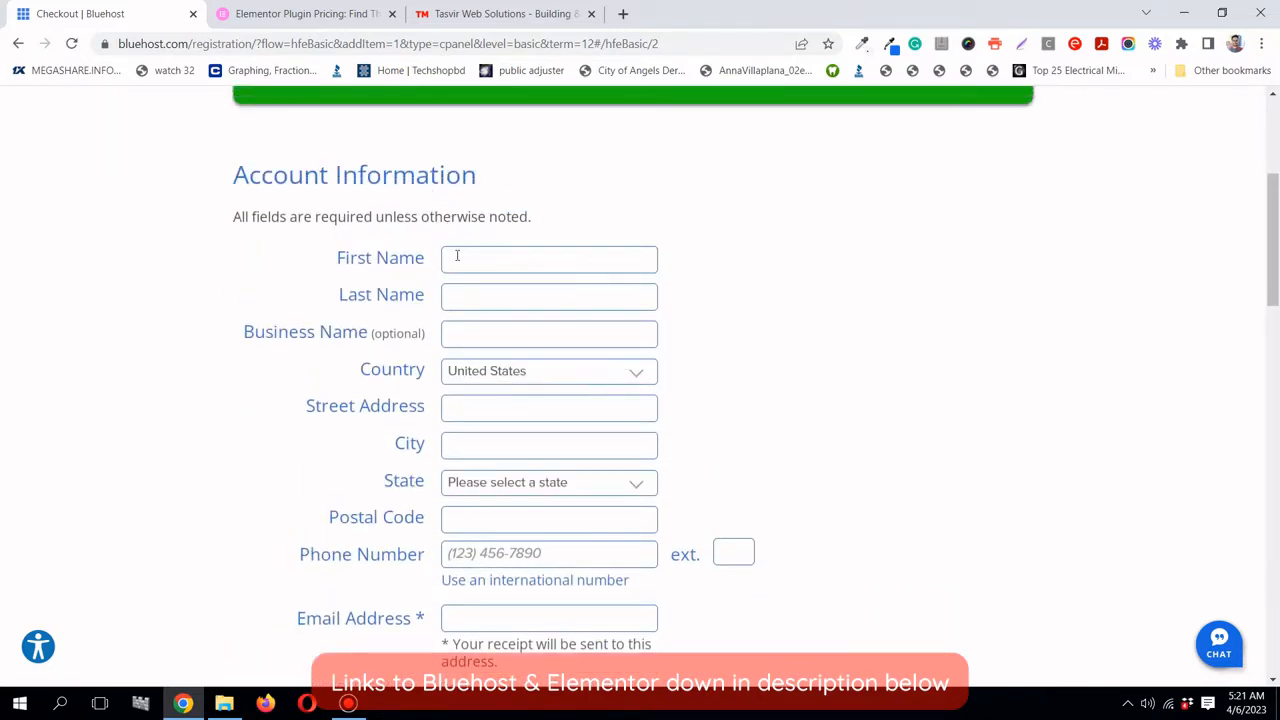
pyautogui.scroll(-1, 516, 293)
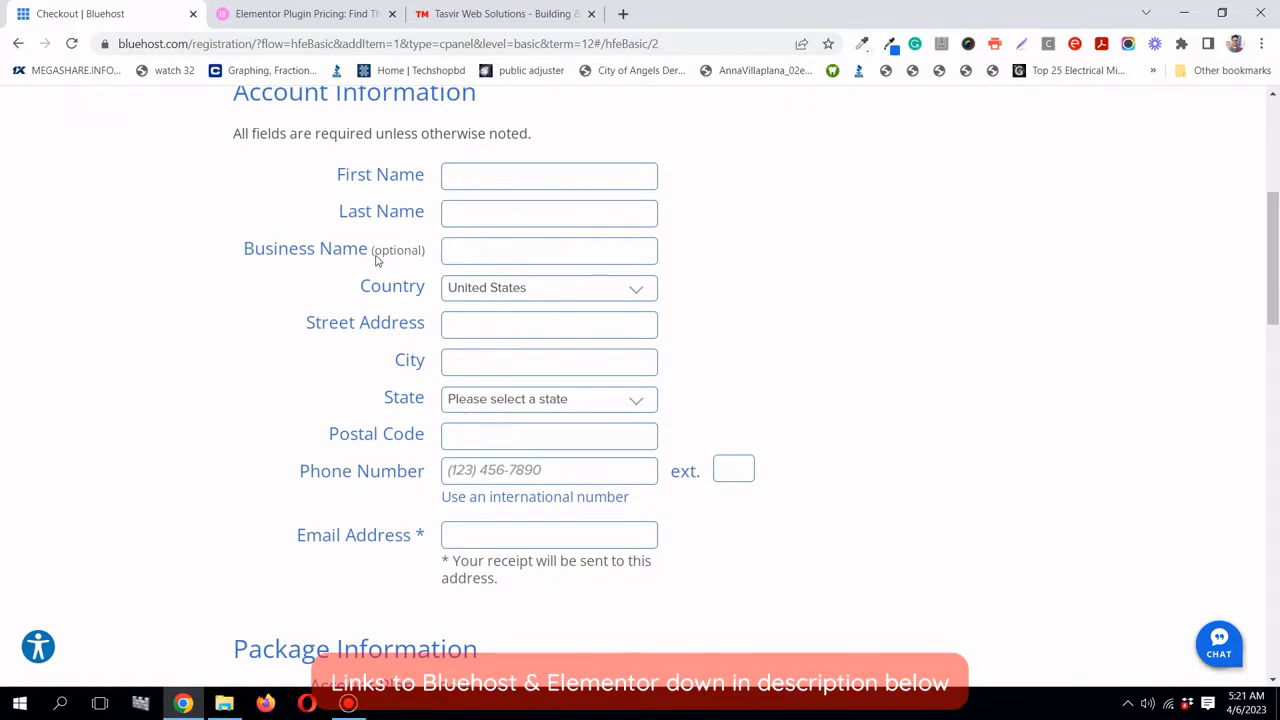
pyautogui.scroll(3, 440, 250)
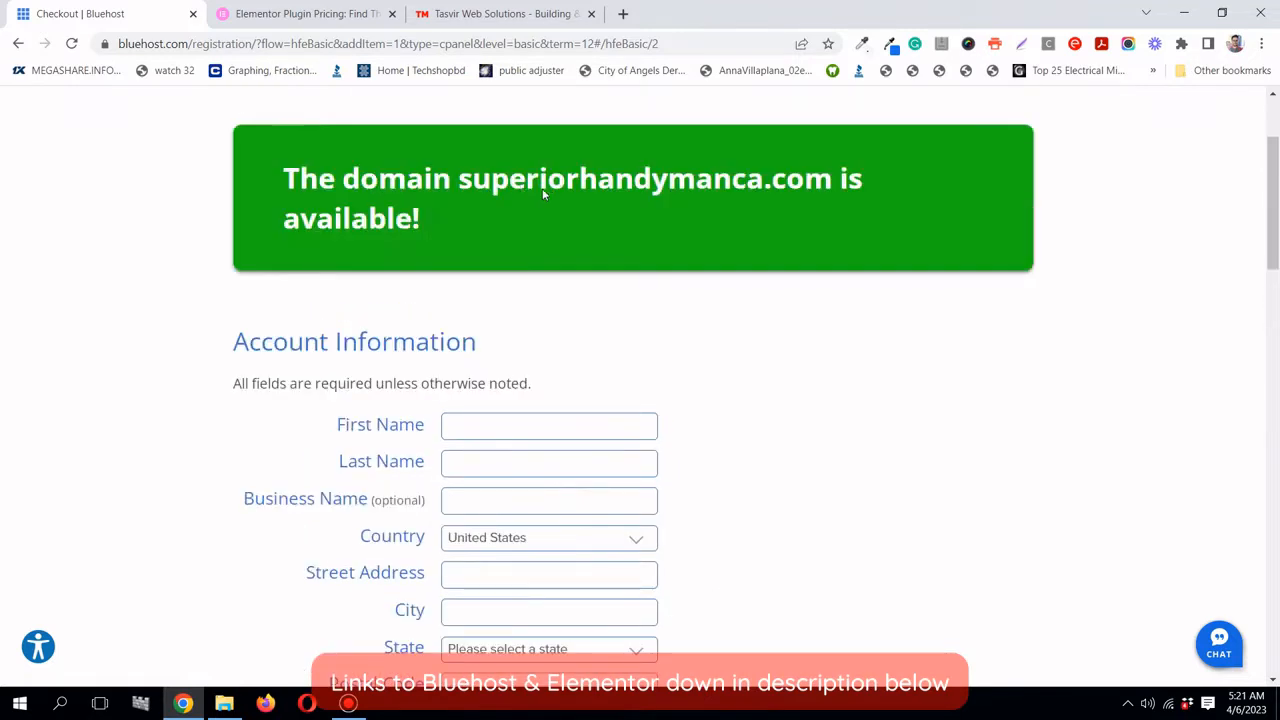
pyautogui.scroll(-2, 663, 268)
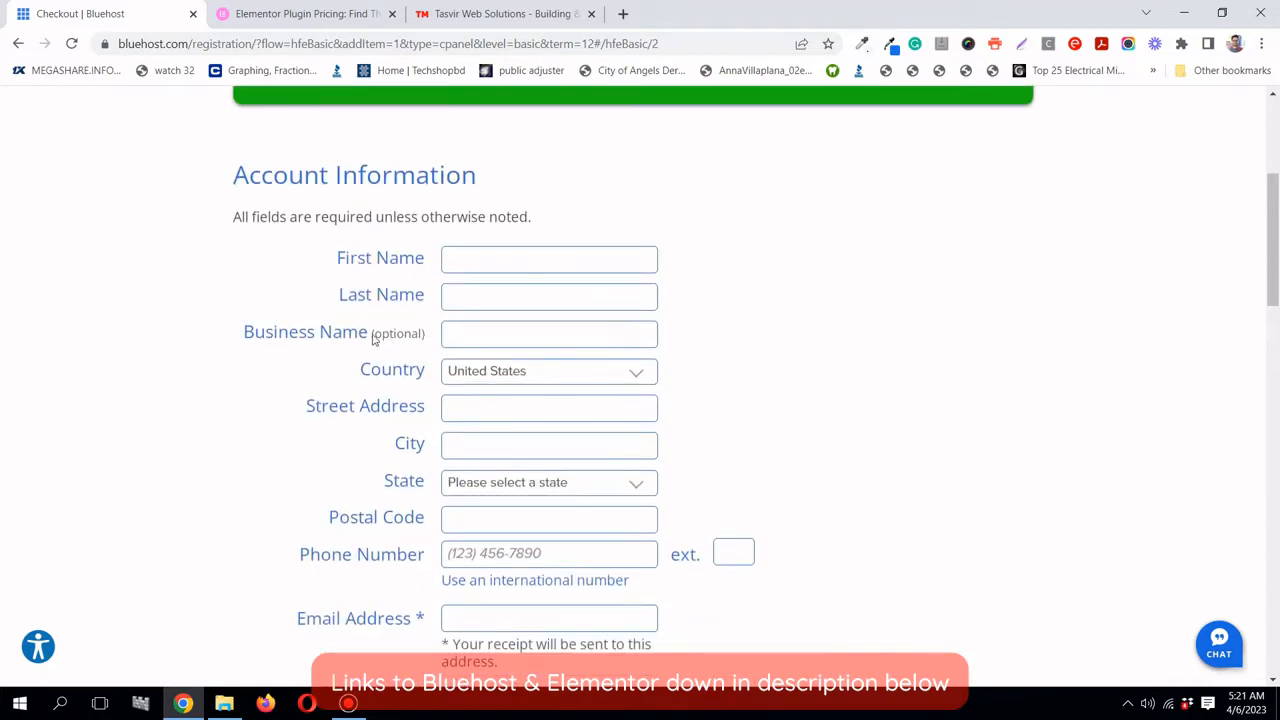
pyautogui.scroll(-1, 457, 366)
# - Keep United States as the country and put the cursor in the Email Address field
pyautogui.click(565, 292)
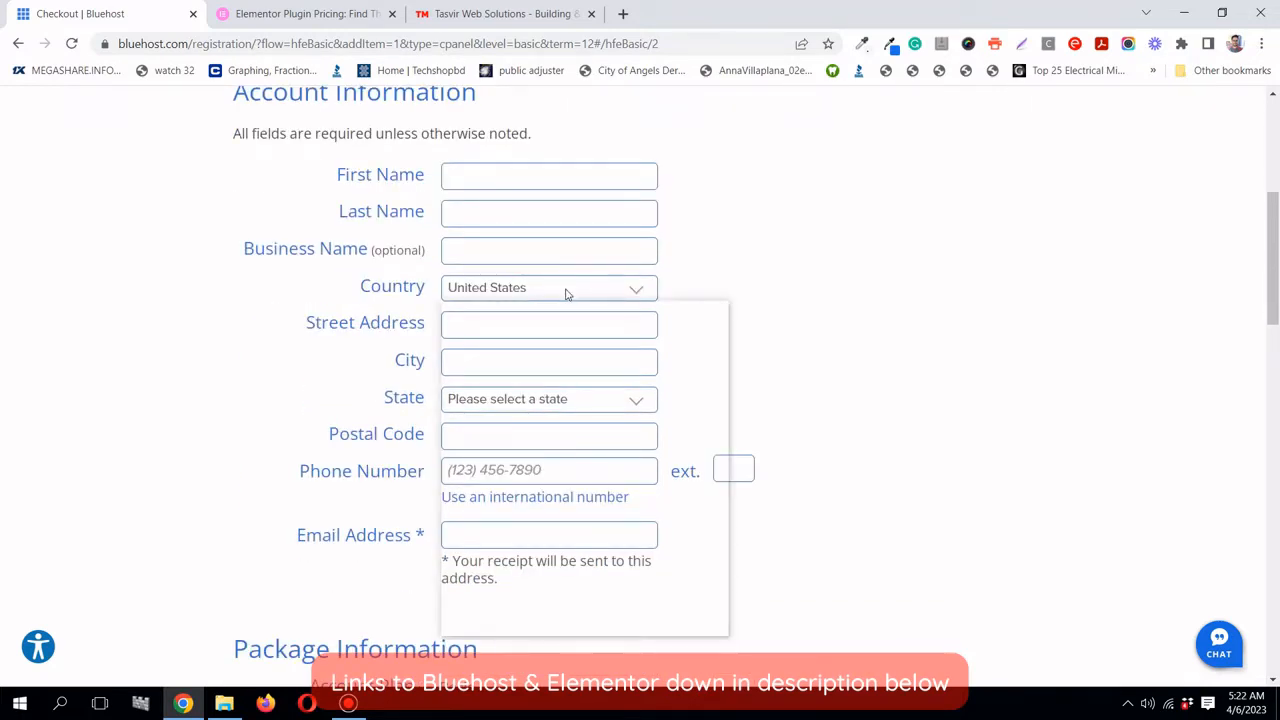
pyautogui.click(566, 291)
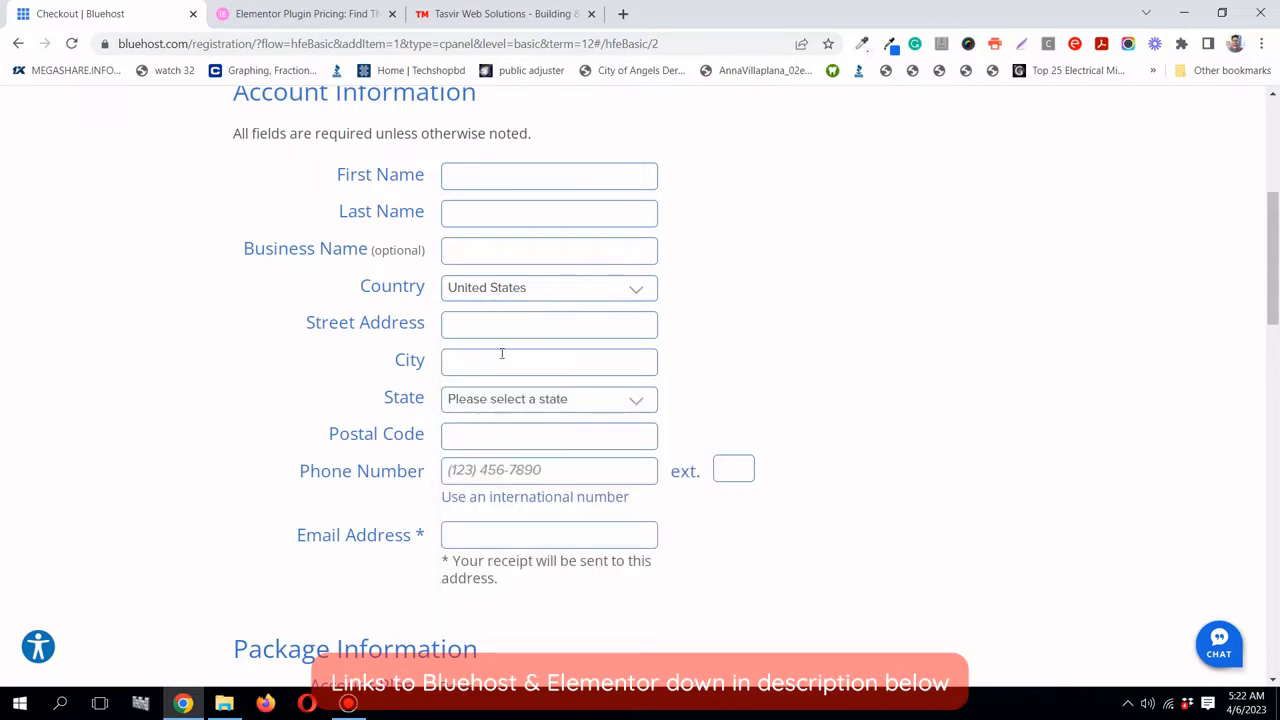
pyautogui.scroll(-1, 457, 331)
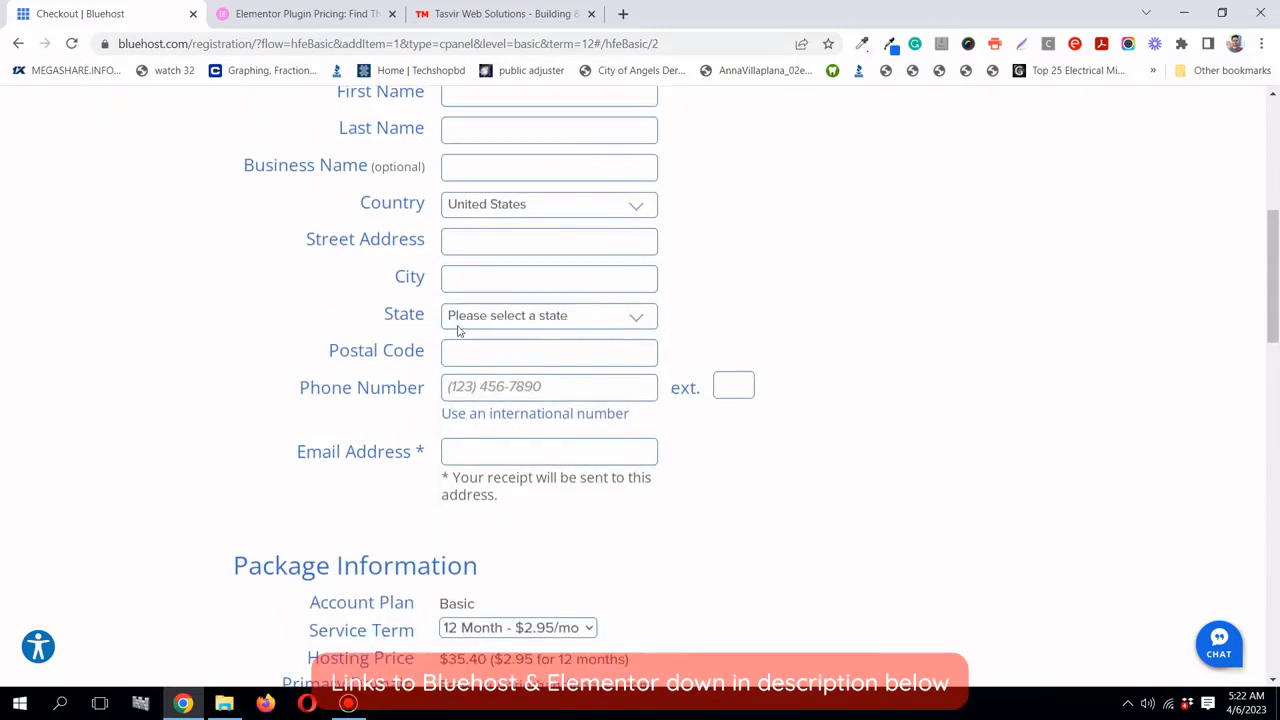
pyautogui.scroll(-1, 549, 326)
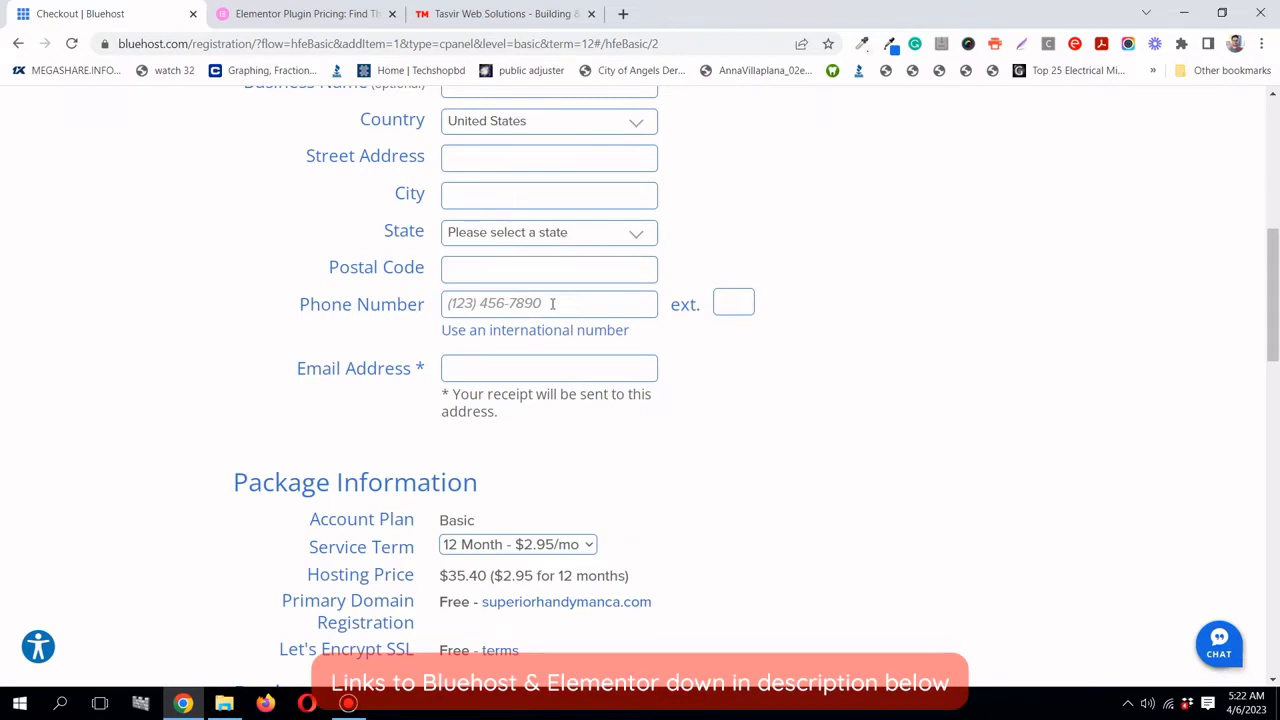
pyautogui.scroll(-1, 525, 295)
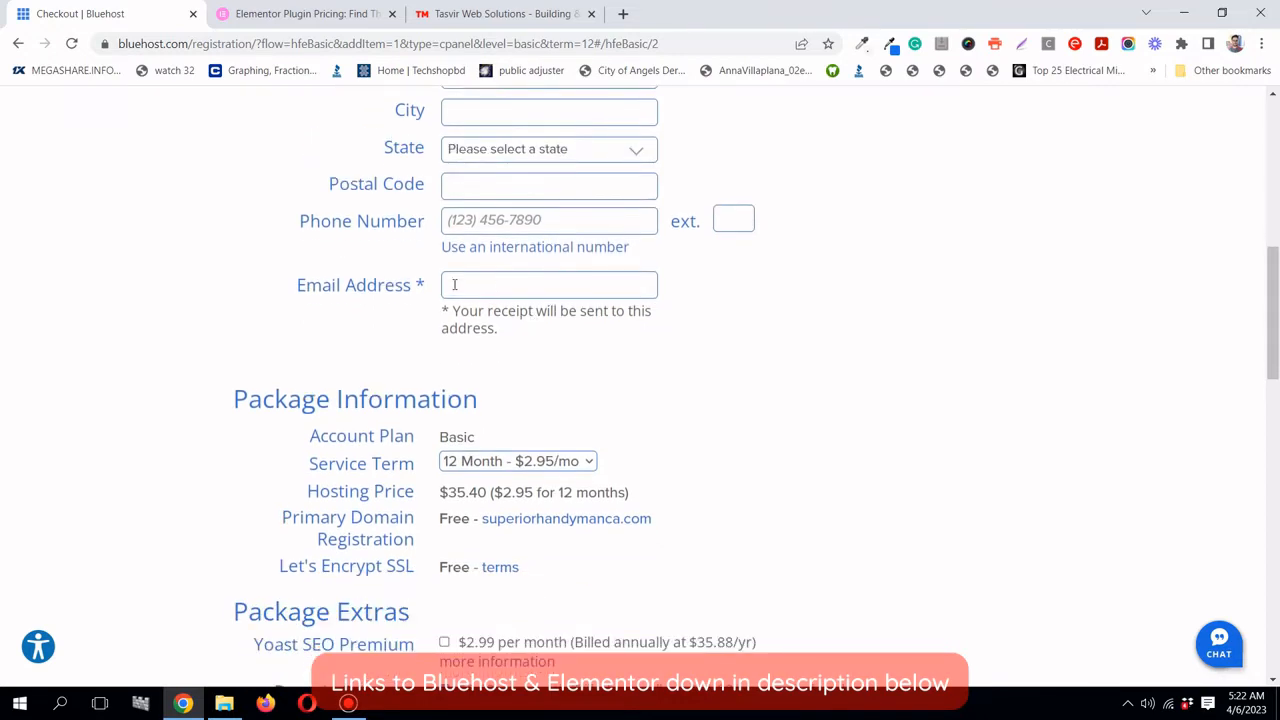
pyautogui.moveTo(418, 284); pyautogui.dragTo(523, 290)
pyautogui.click(524, 288)
pyautogui.click(783, 297)
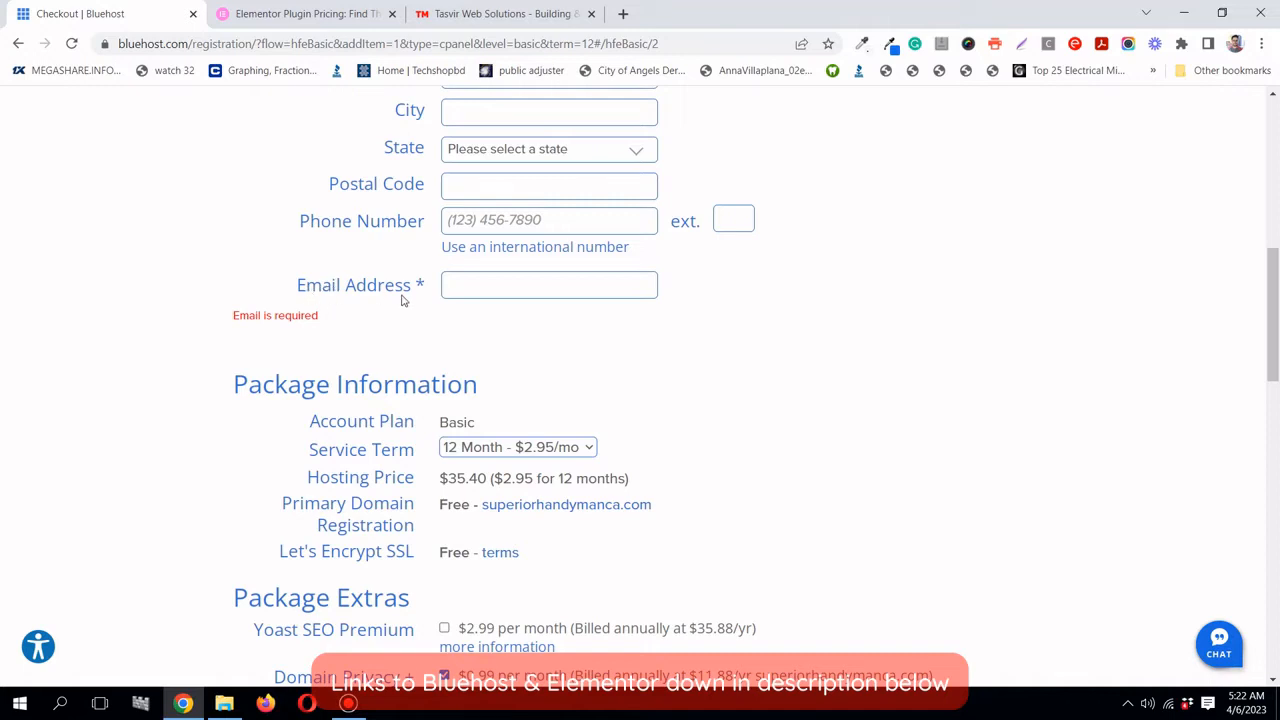
pyautogui.scroll(-1, 700, 330)
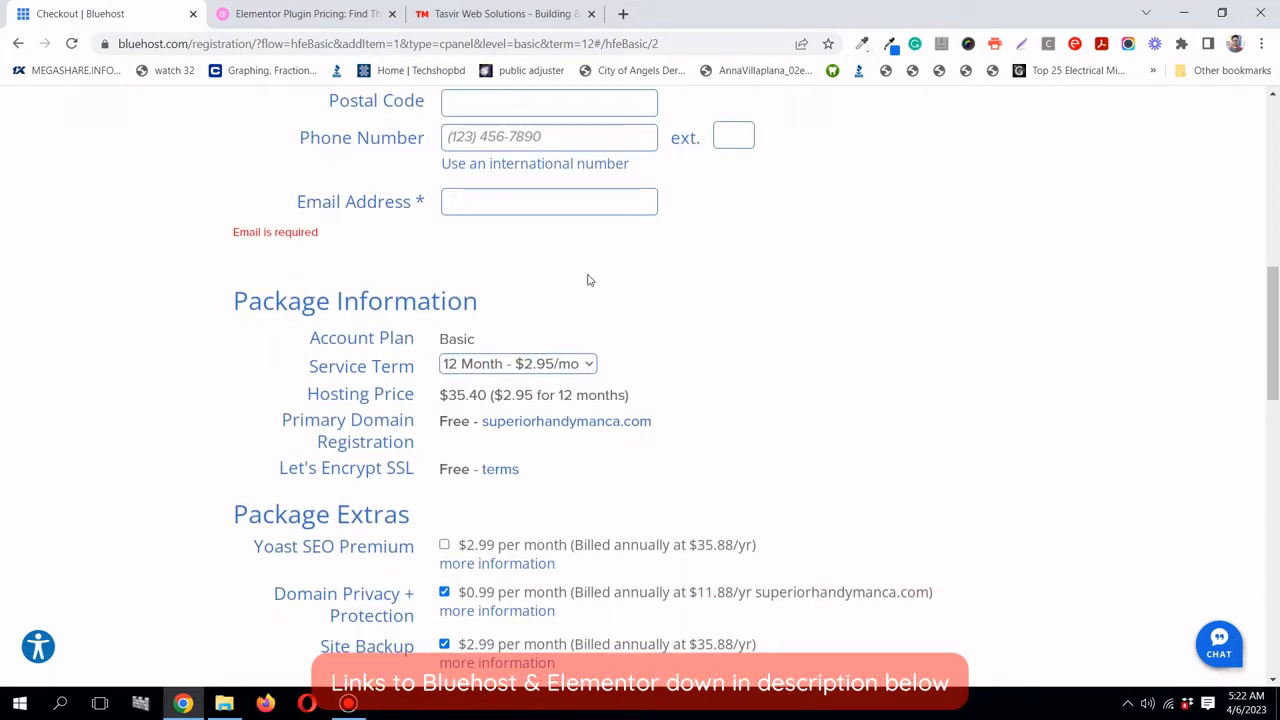
pyautogui.scroll(-1, 608, 300)
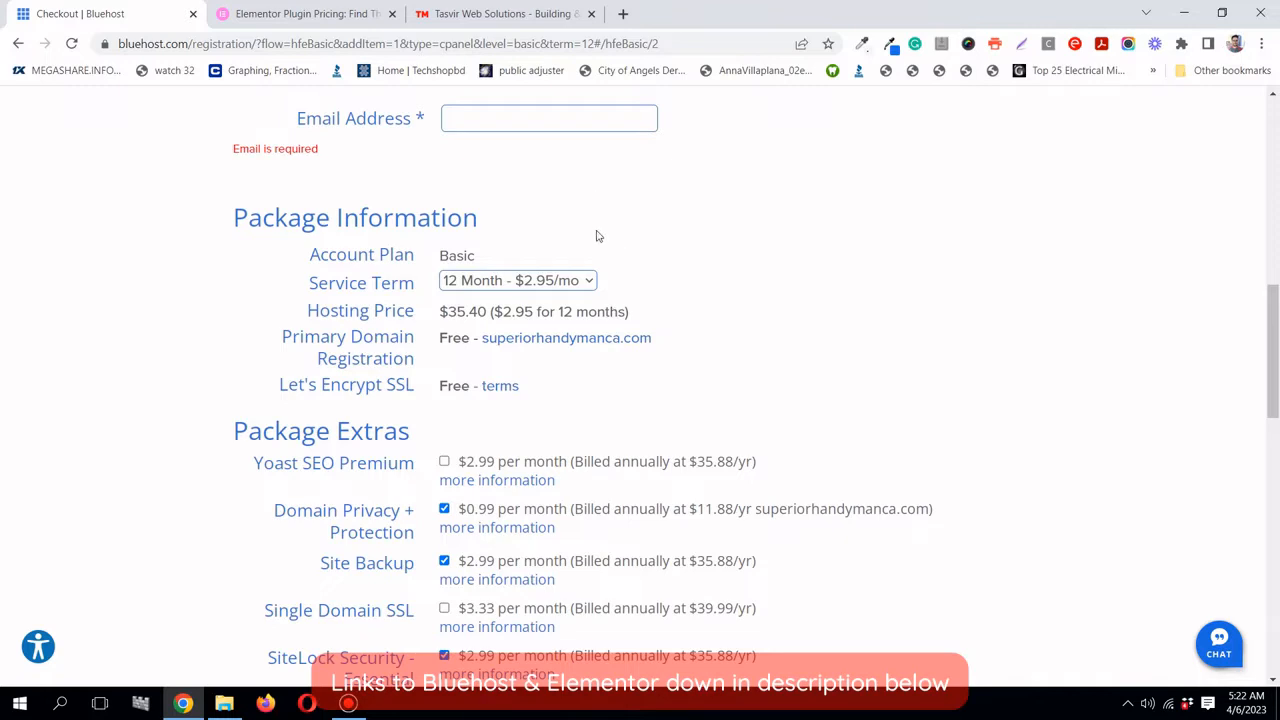
pyautogui.scroll(-1, 598, 236)
pyautogui.scroll(1, 598, 236)
pyautogui.scroll(-1, 455, 290)
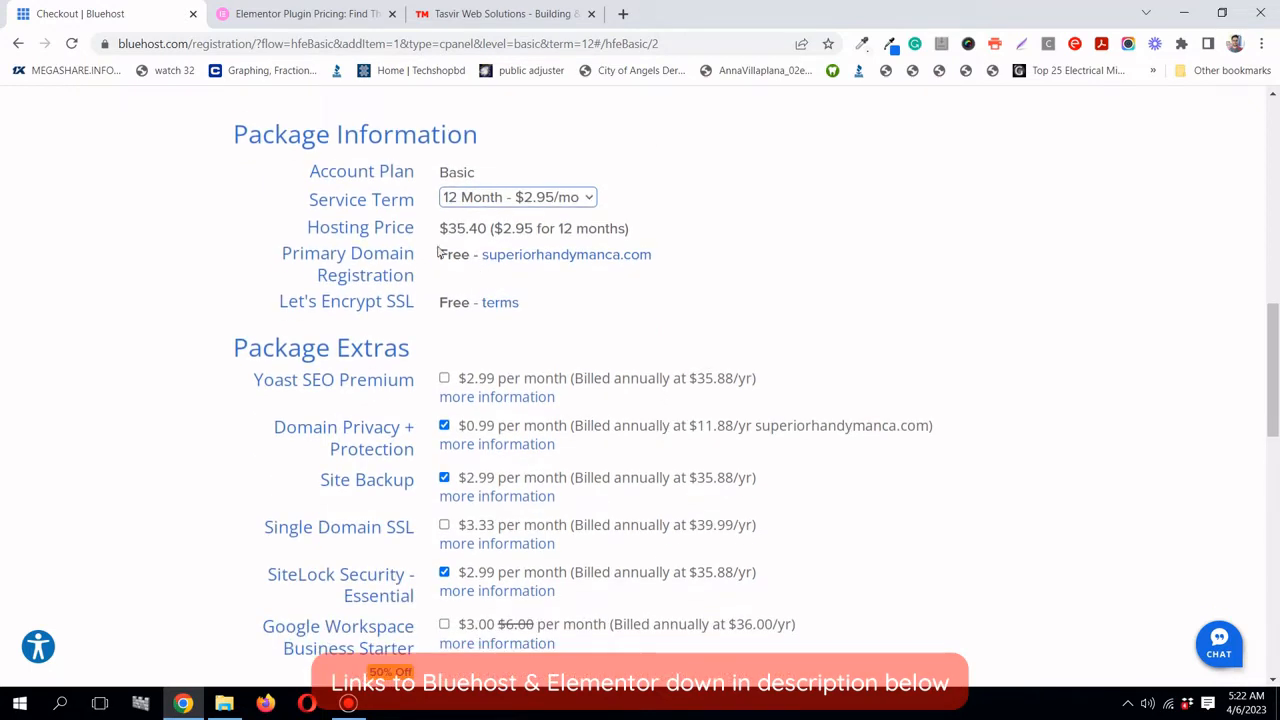
pyautogui.moveTo(439, 229); pyautogui.dragTo(481, 236)
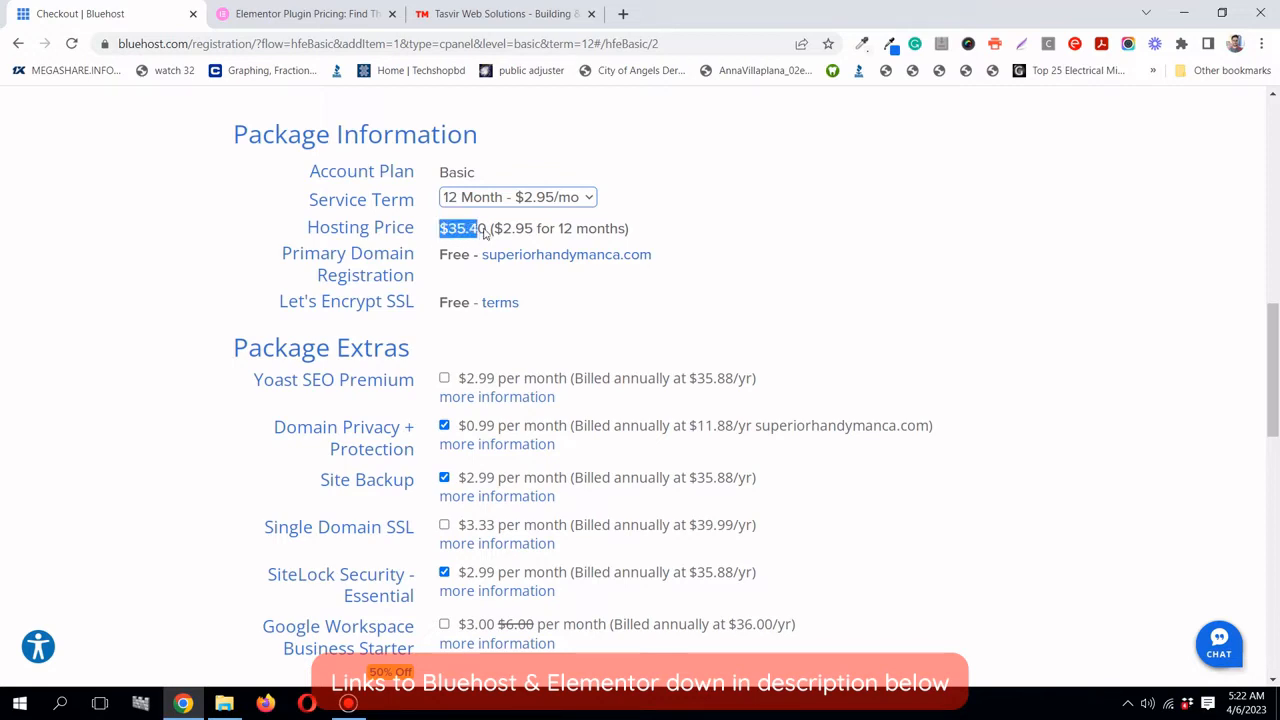
pyautogui.click(681, 228)
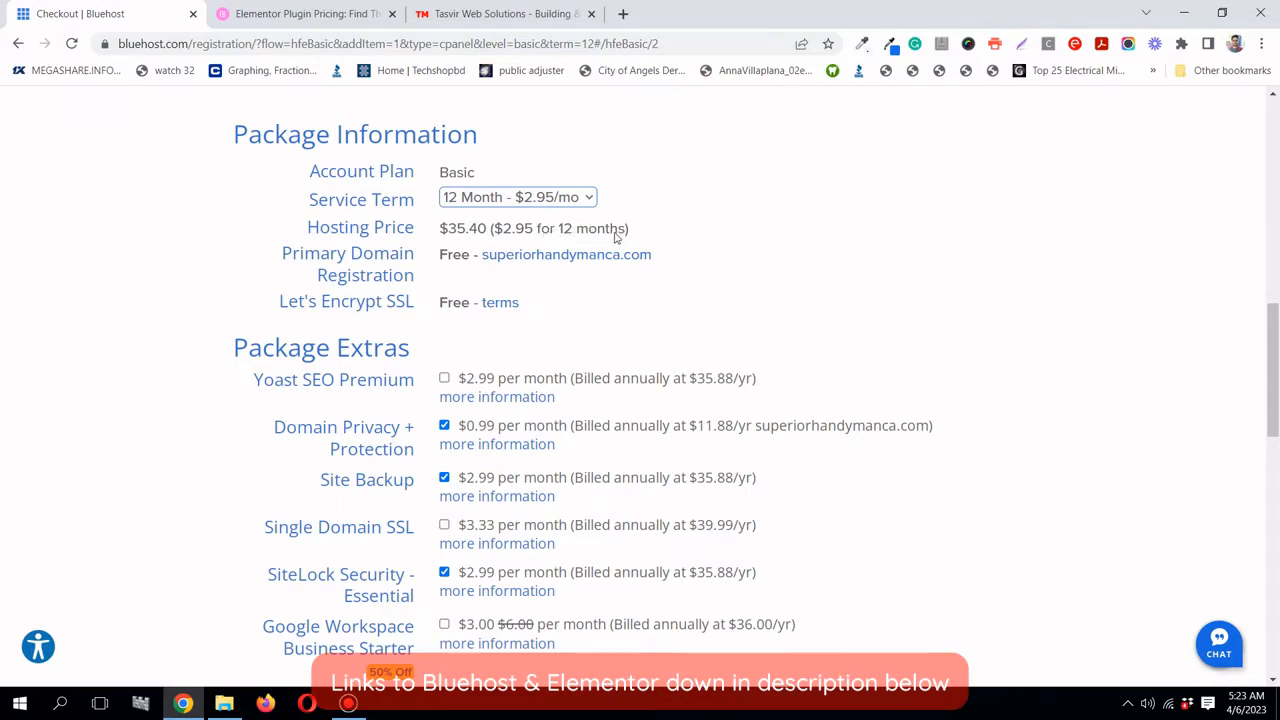
pyautogui.scroll(-1, 590, 232)
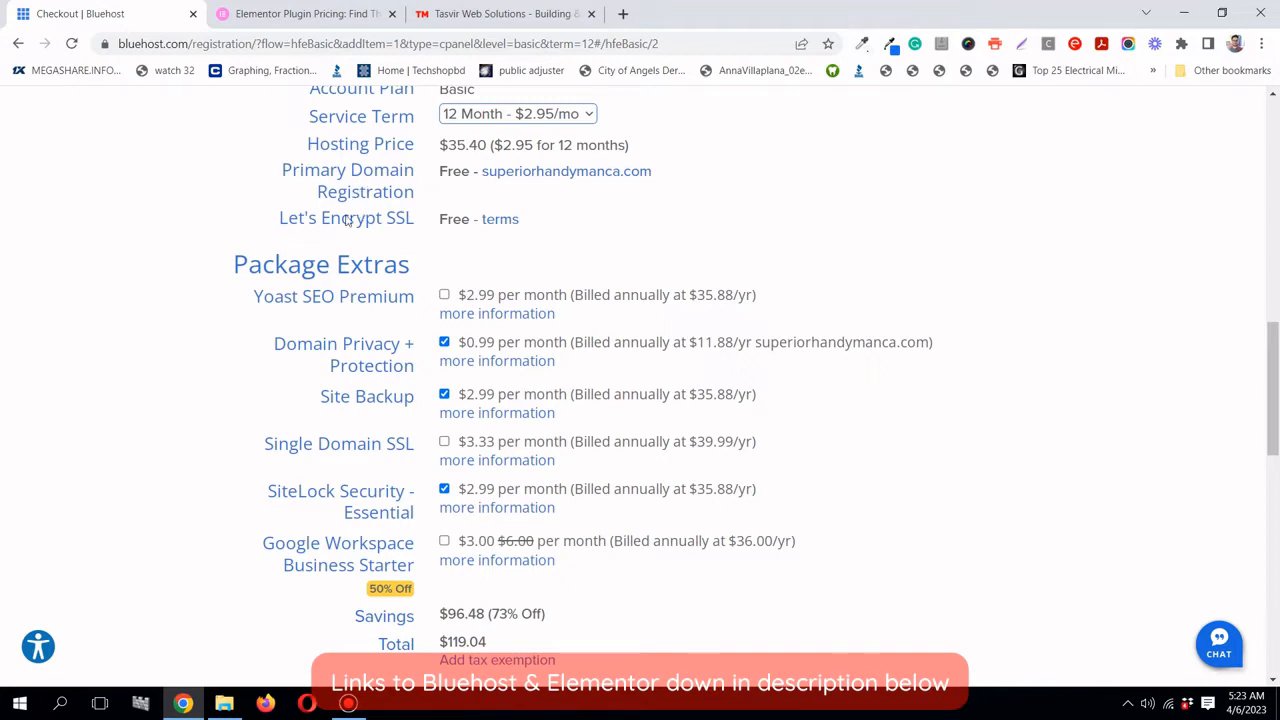
pyautogui.scroll(-2, 503, 243)
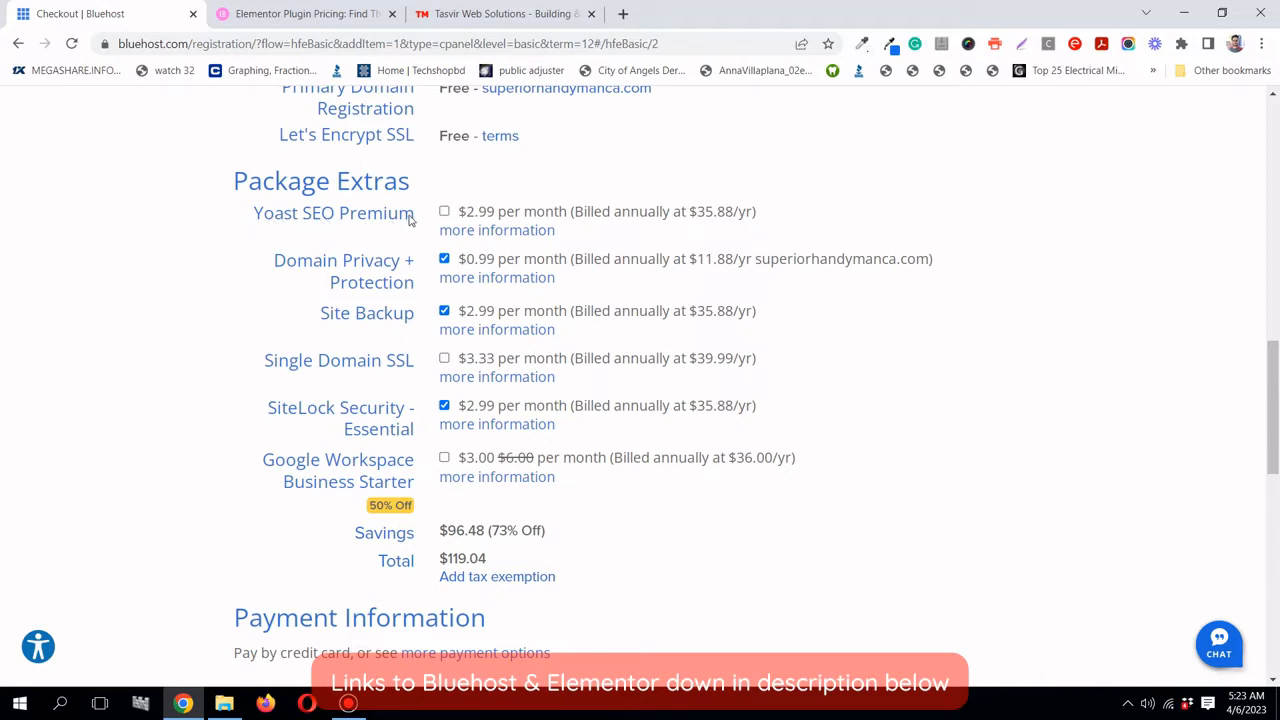
pyautogui.scroll(-1, 330, 229)
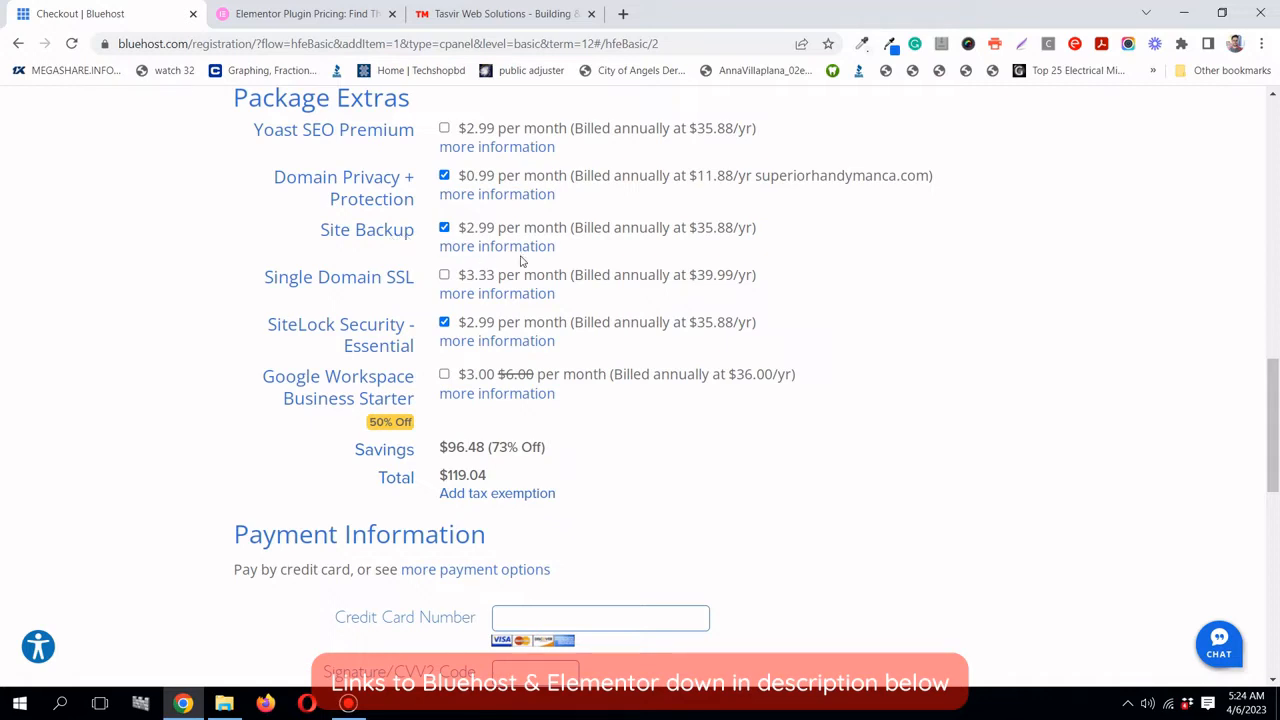
pyautogui.scroll(-1, 590, 249)
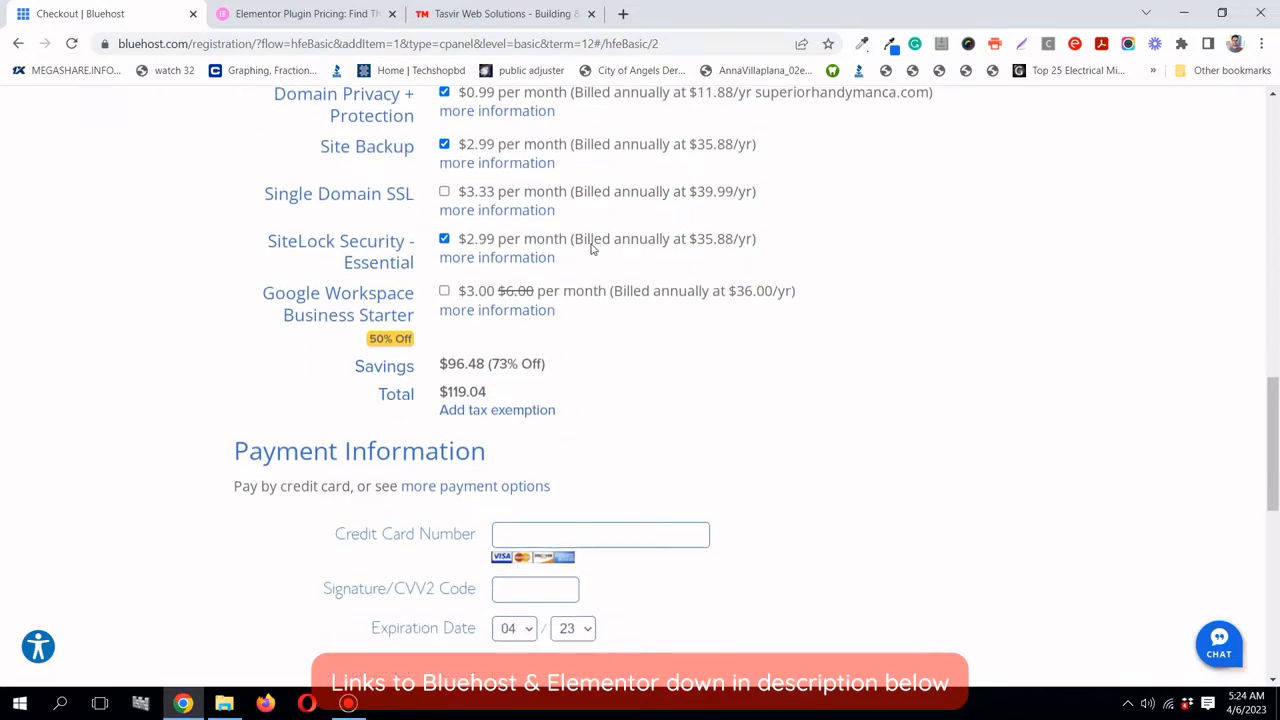
pyautogui.scroll(1, 470, 270)
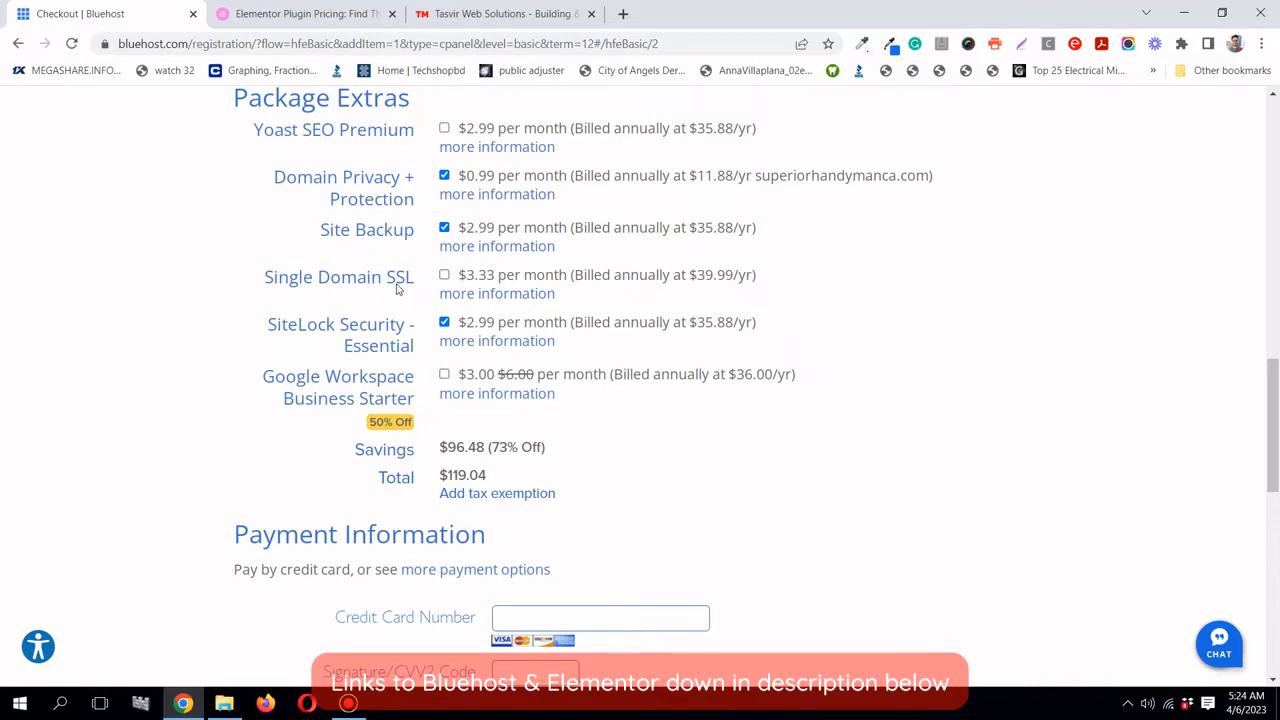
pyautogui.scroll(-1, 320, 278)
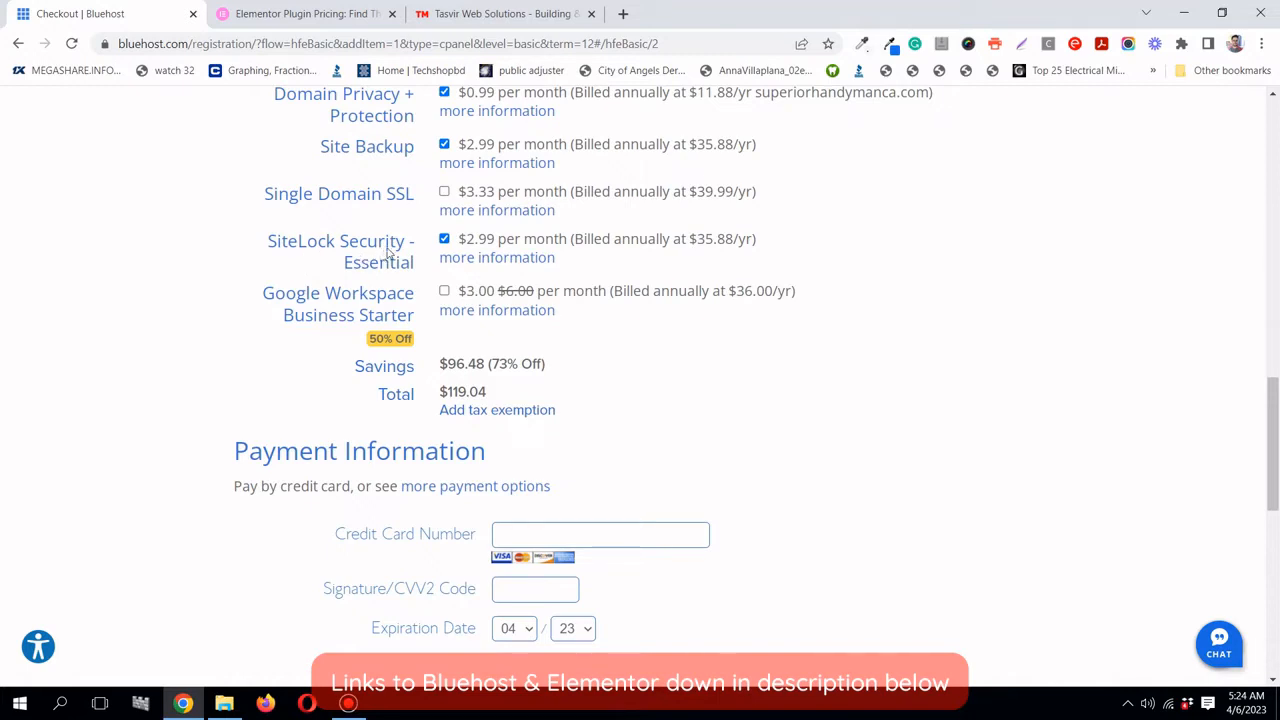
# - Uncheck SiteLock Security to bring the total to $83.16, then submit the order
pyautogui.click(444, 238)
pyautogui.scroll(-1, 300, 245)
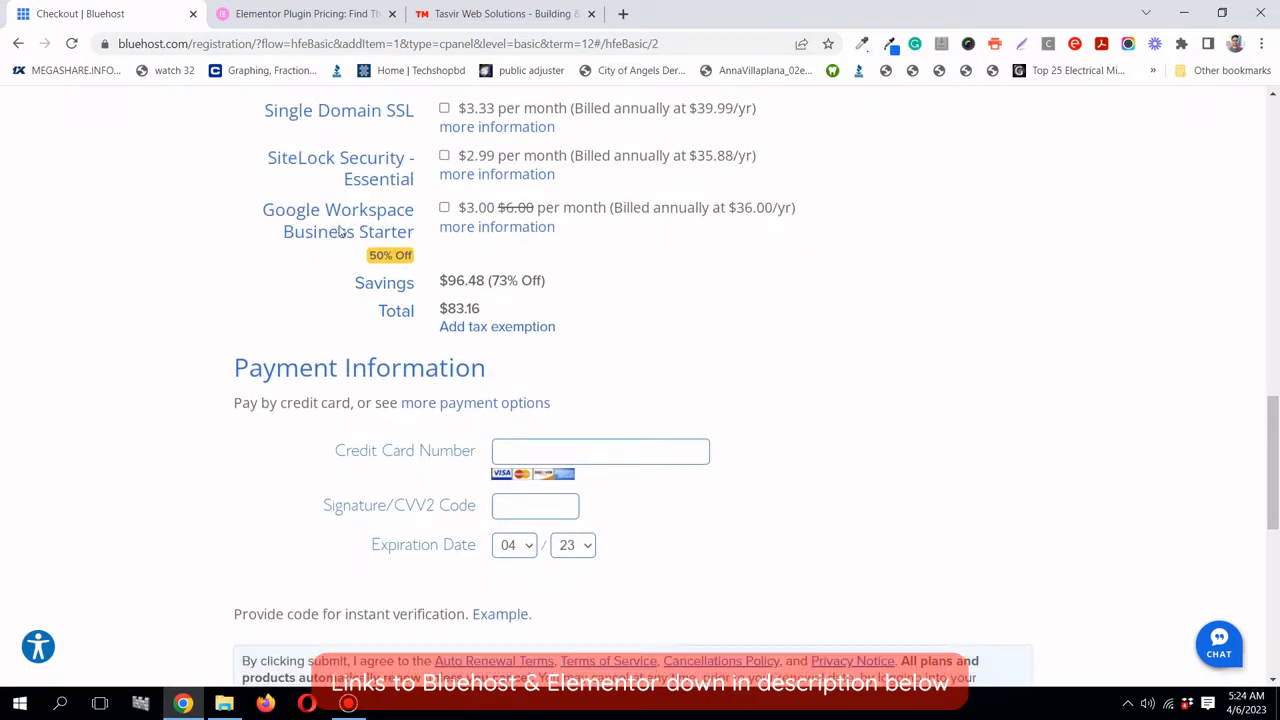
pyautogui.scroll(-1, 477, 262)
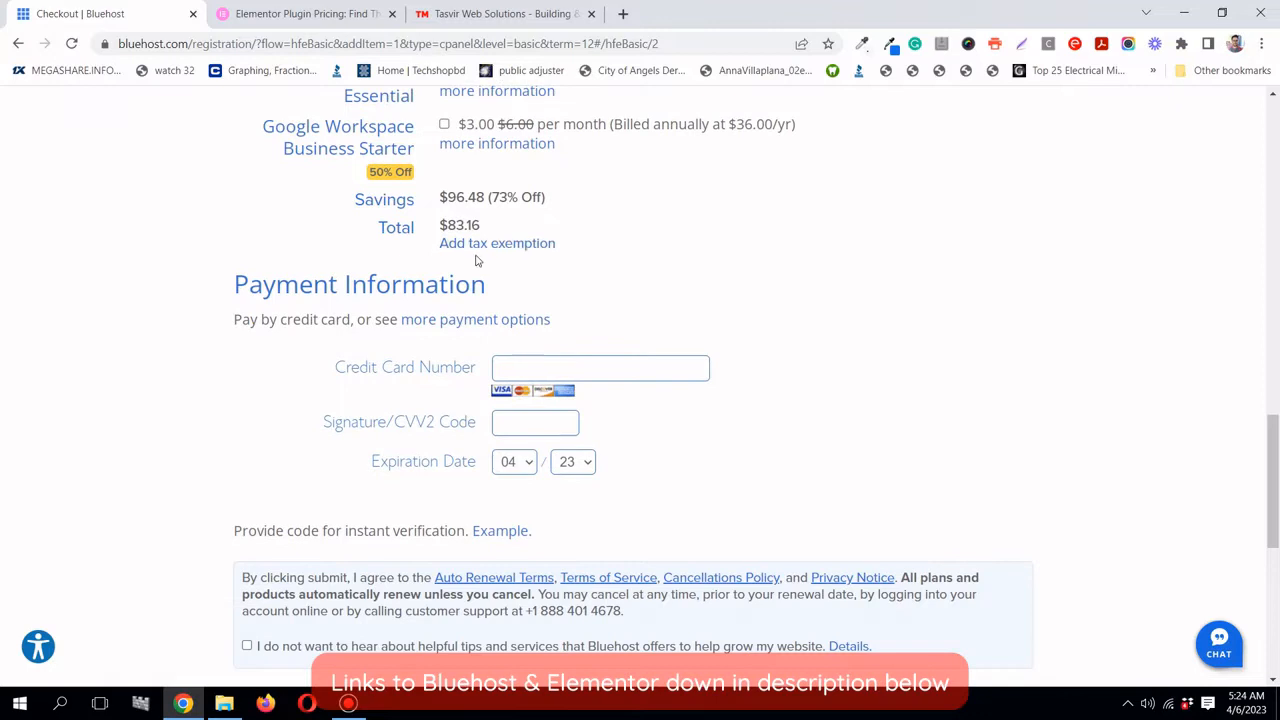
pyautogui.scroll(-1, 477, 262)
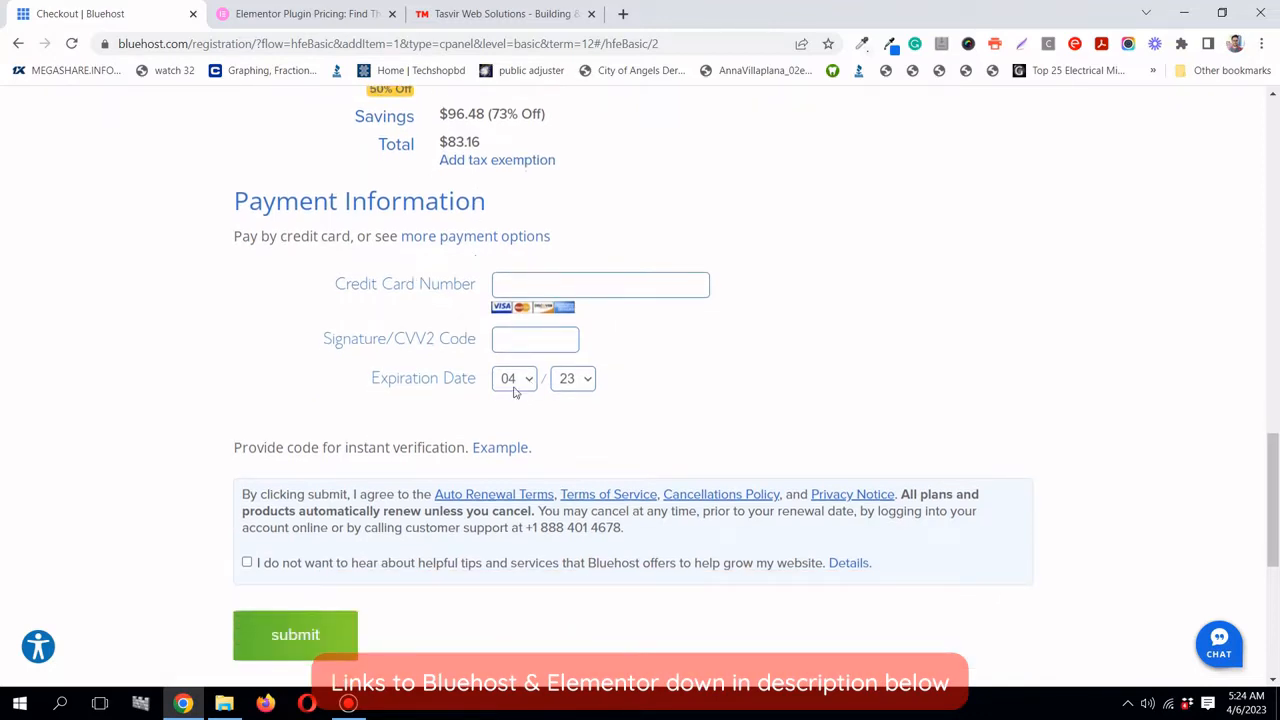
pyautogui.scroll(-1, 403, 310)
pyautogui.scroll(-1, 403, 310)
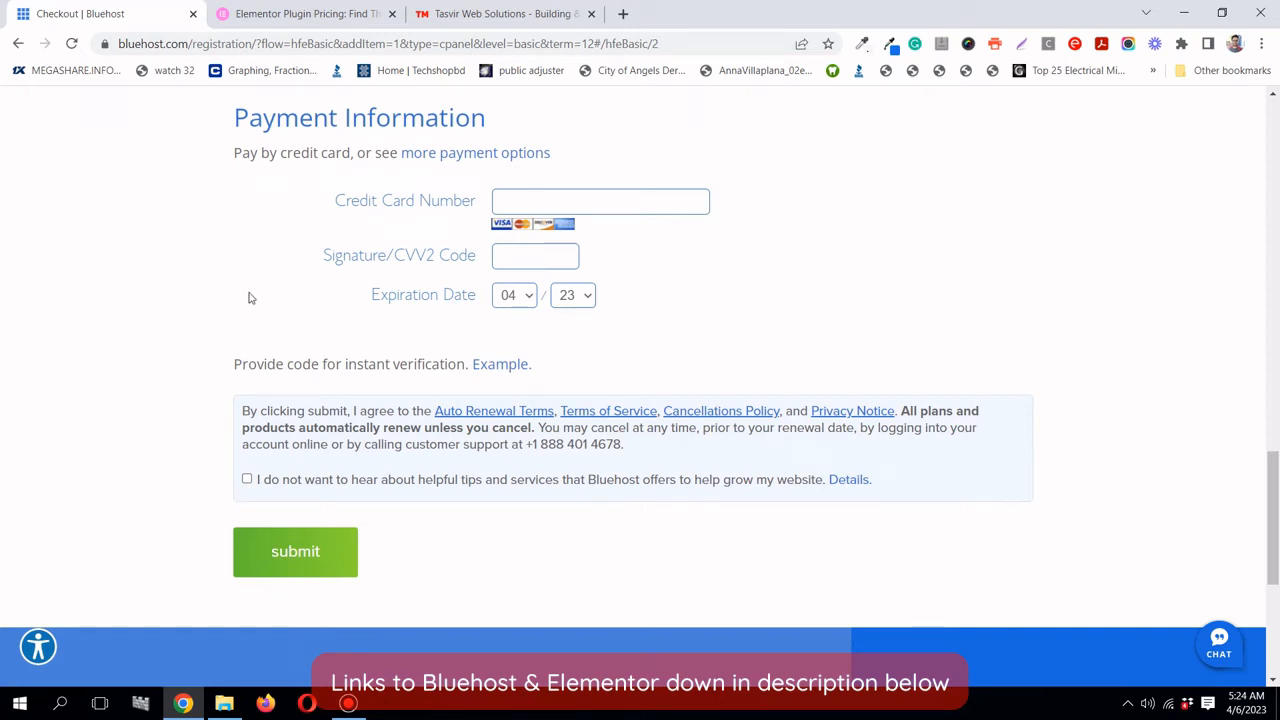
pyautogui.scroll(-2, 249, 294)
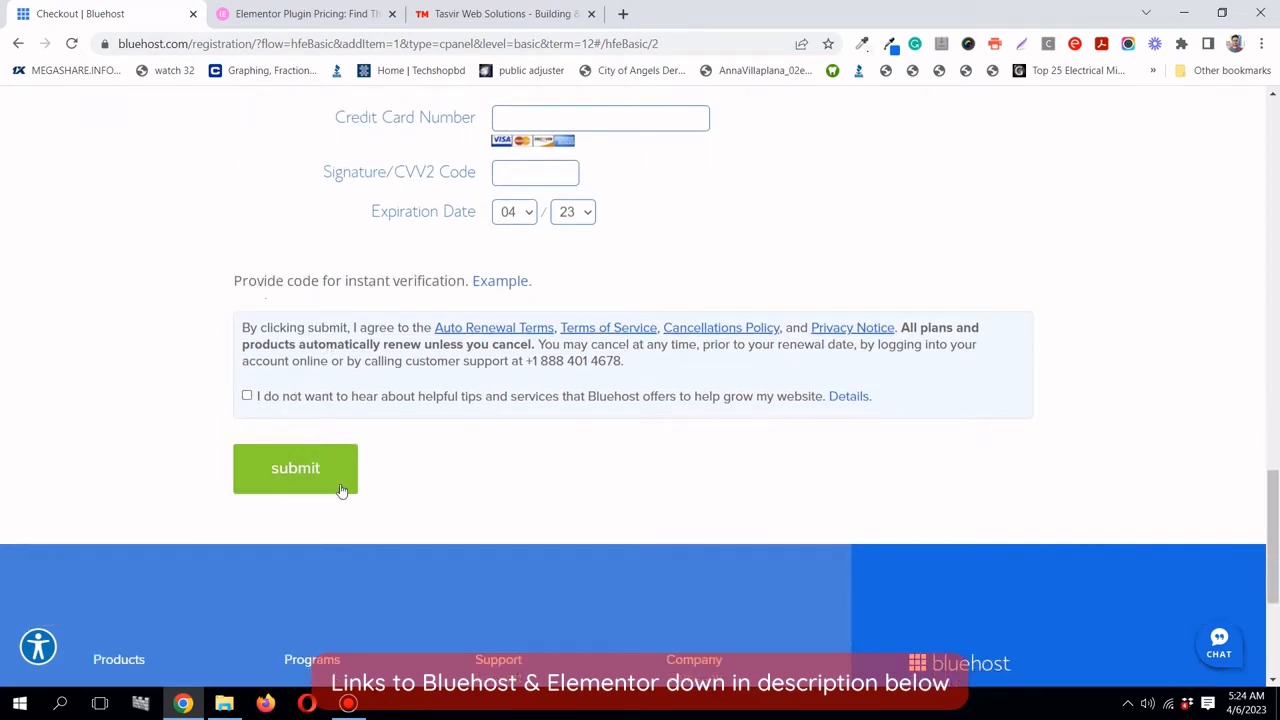
pyautogui.click(296, 466)
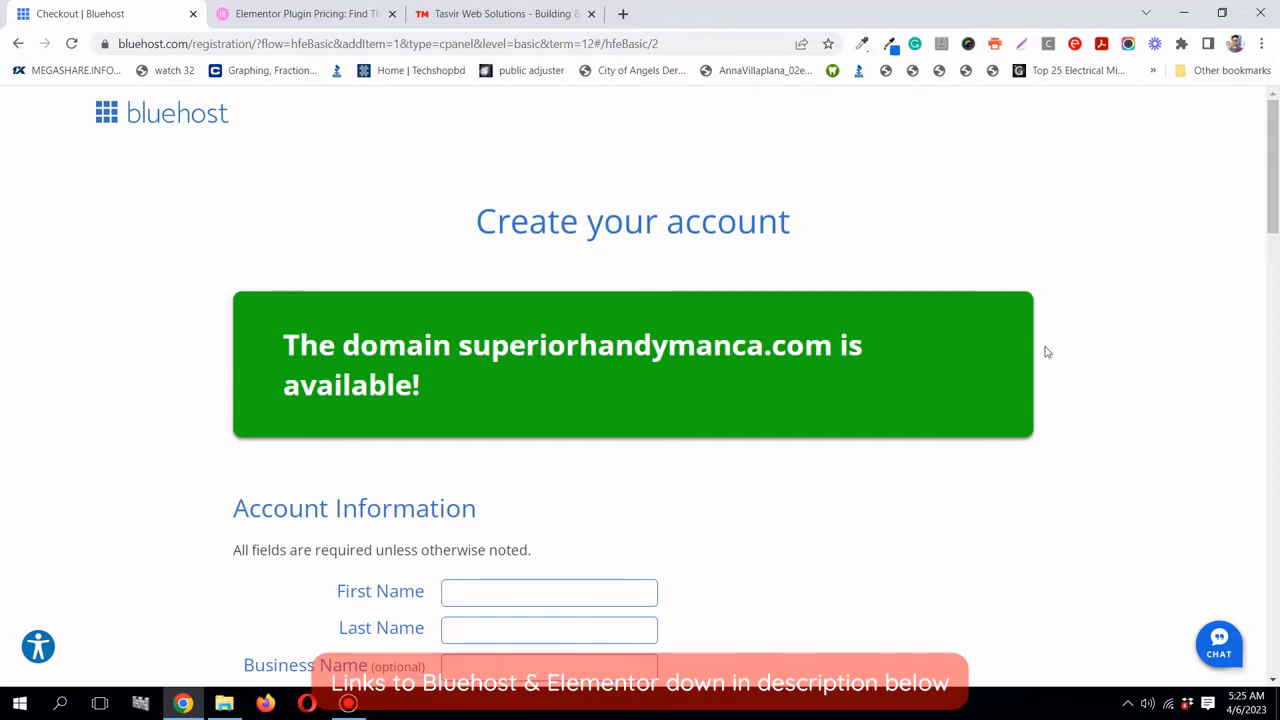
# - Close the Special Sign-Up Offer popup and switch to the Elementor Pro pricing tab
pyautogui.moveTo(1273, 167)
pyautogui.mouseDown()
pyautogui.moveTo(1276, 636)
pyautogui.moveTo(1273, 170)
pyautogui.mouseUp()
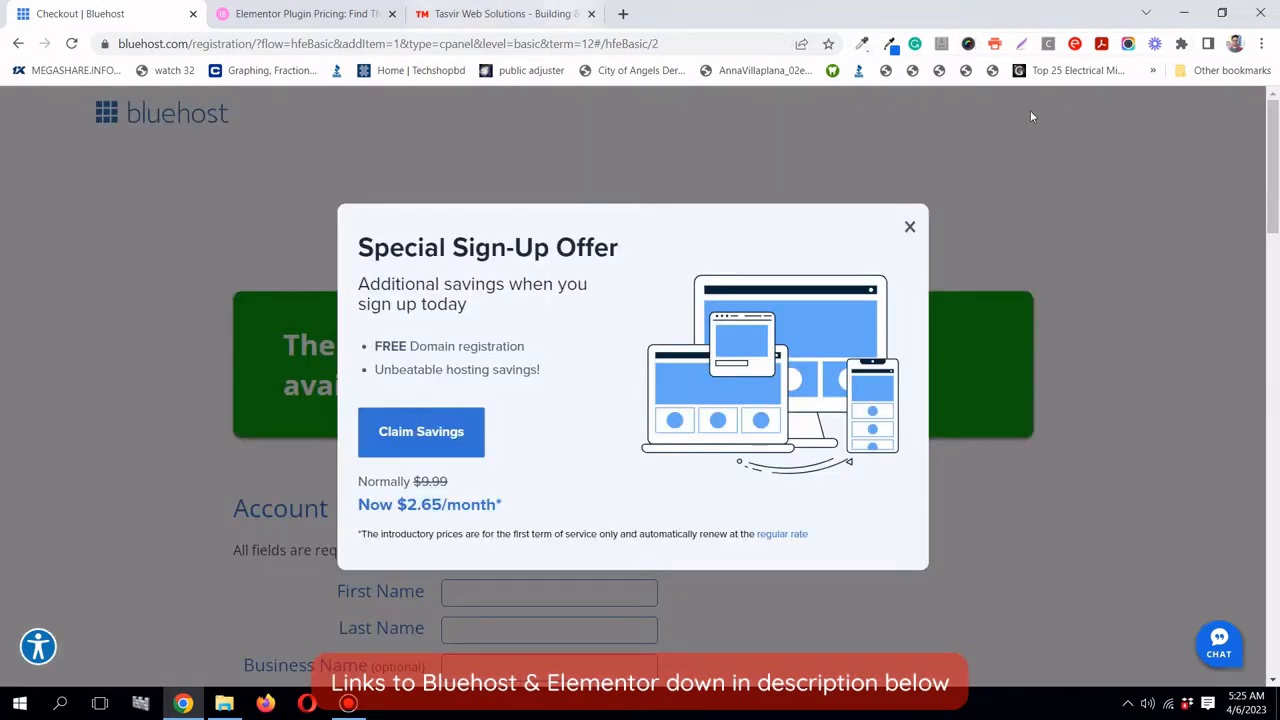
pyautogui.click(910, 227)
pyautogui.scroll(-1, 1277, 310)
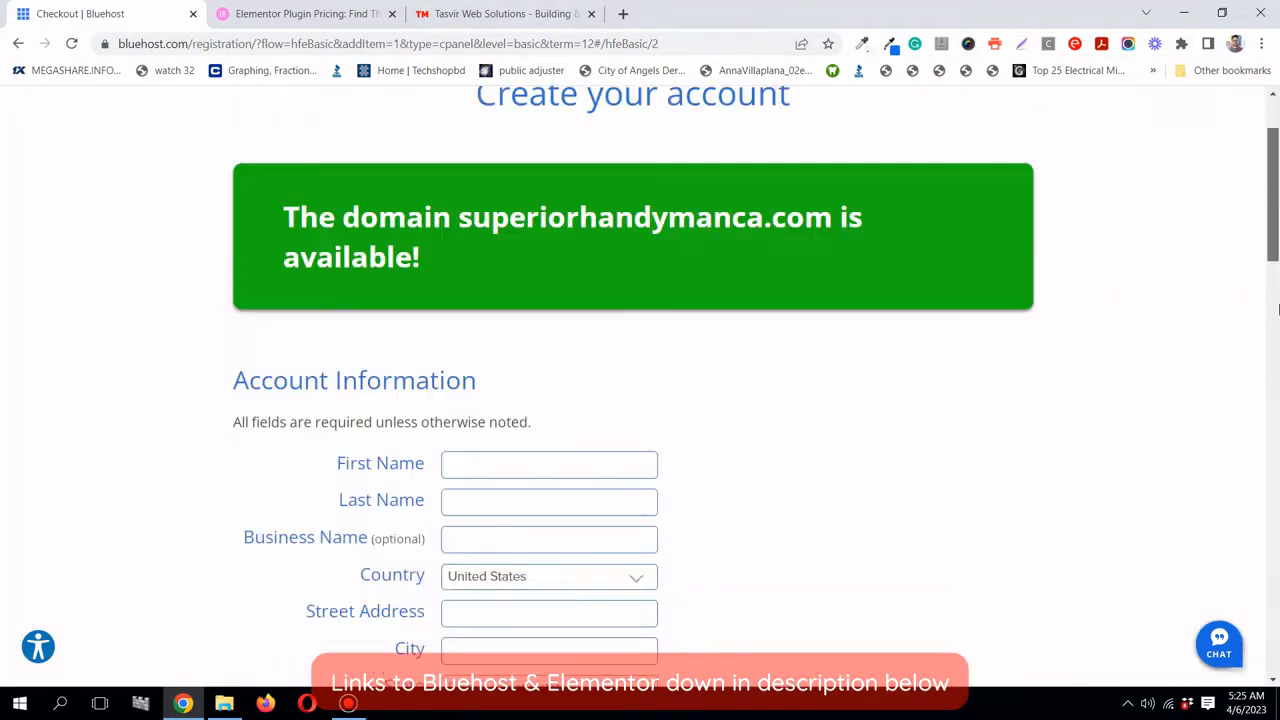
pyautogui.moveTo(1278, 310); pyautogui.dragTo(1260, 198)
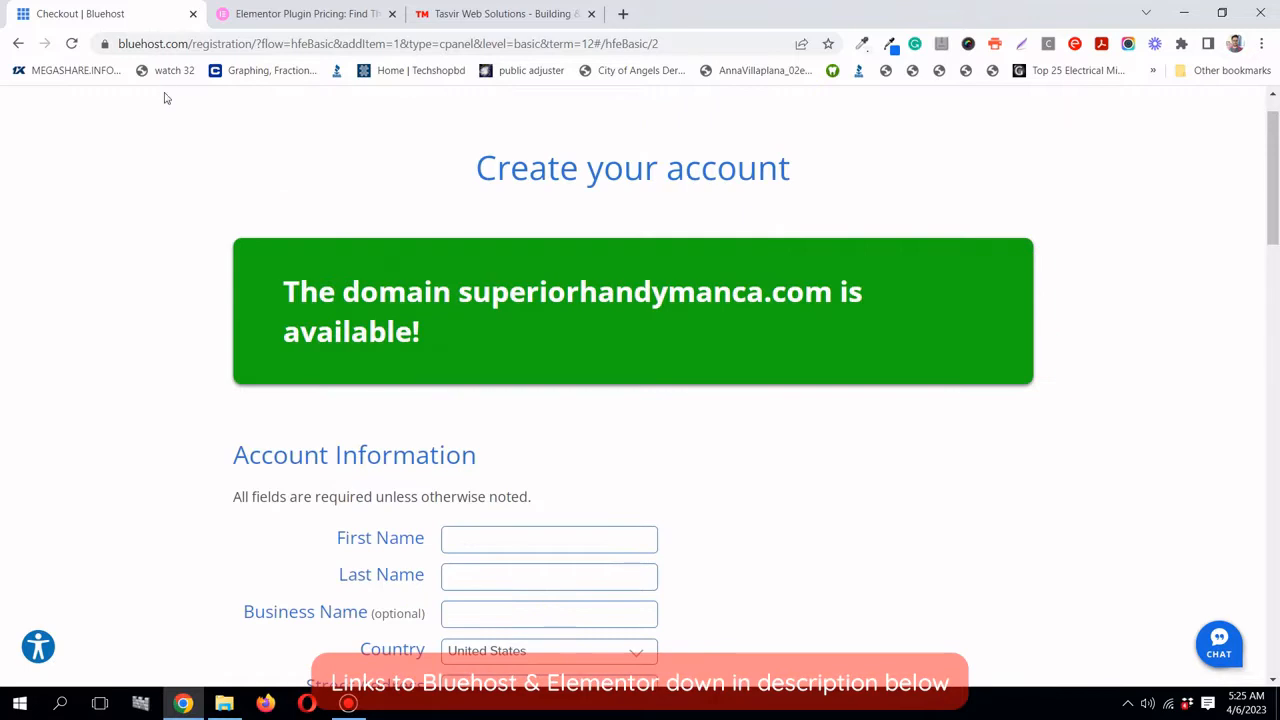
pyautogui.scroll(1, 166, 97)
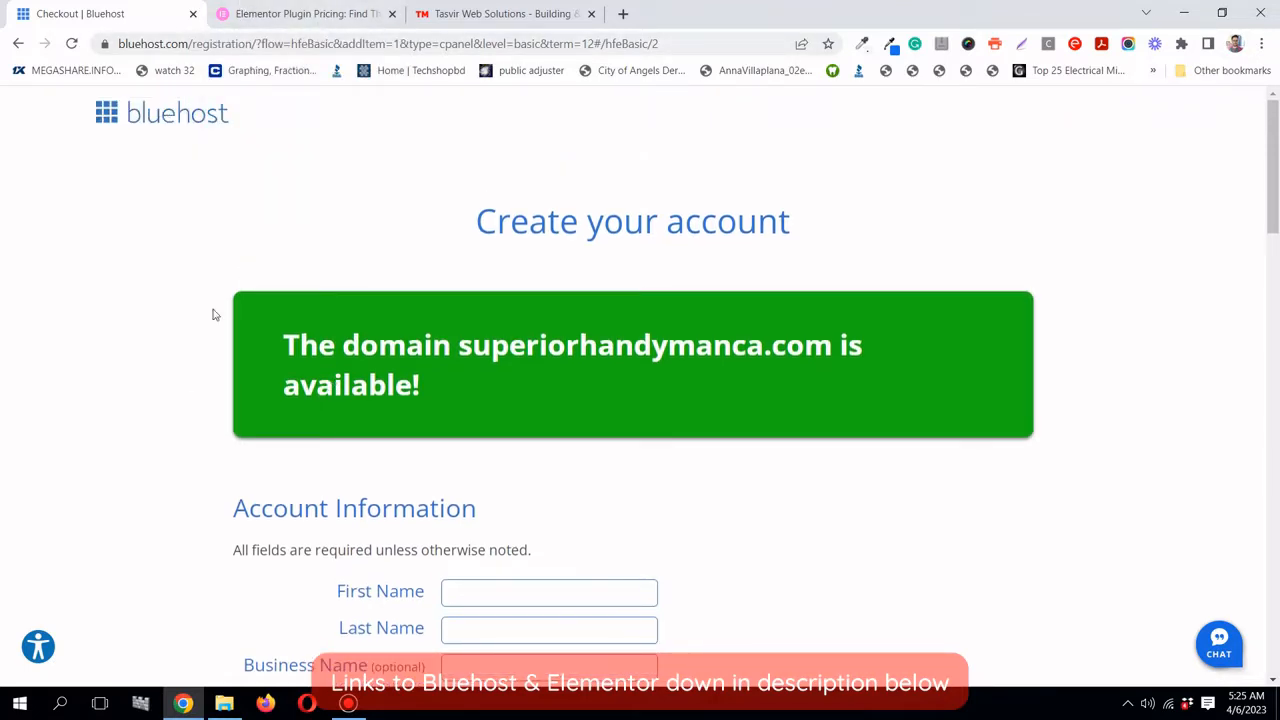
pyautogui.scroll(-1, 212, 315)
pyautogui.scroll(1, 212, 315)
pyautogui.click(265, 14)
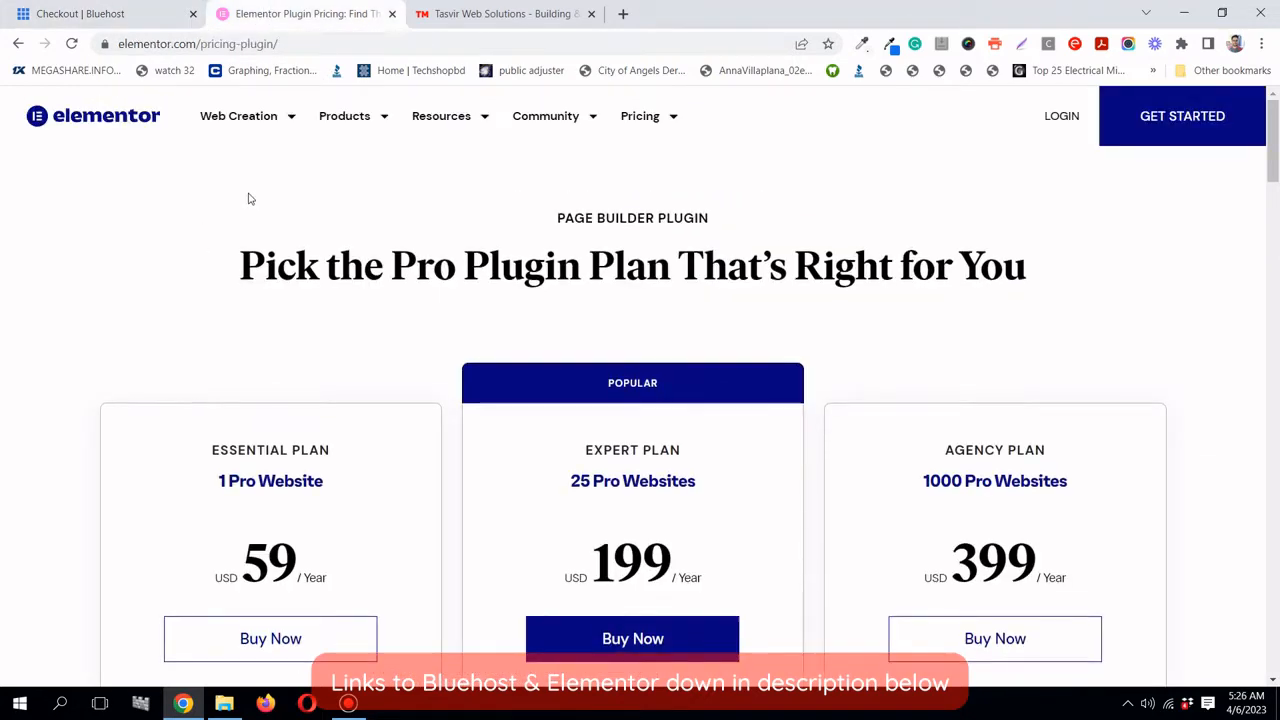
pyautogui.scroll(-2, 250, 198)
pyautogui.scroll(2, 250, 198)
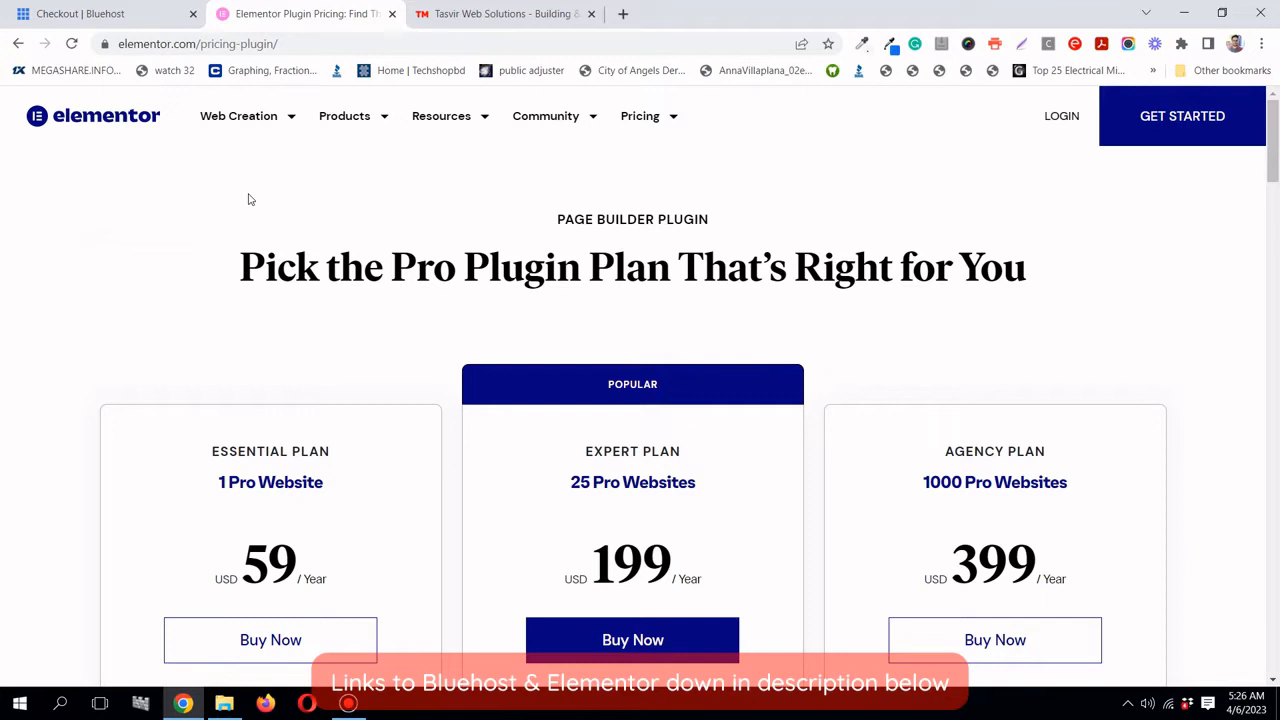
pyautogui.scroll(-1, 241, 279)
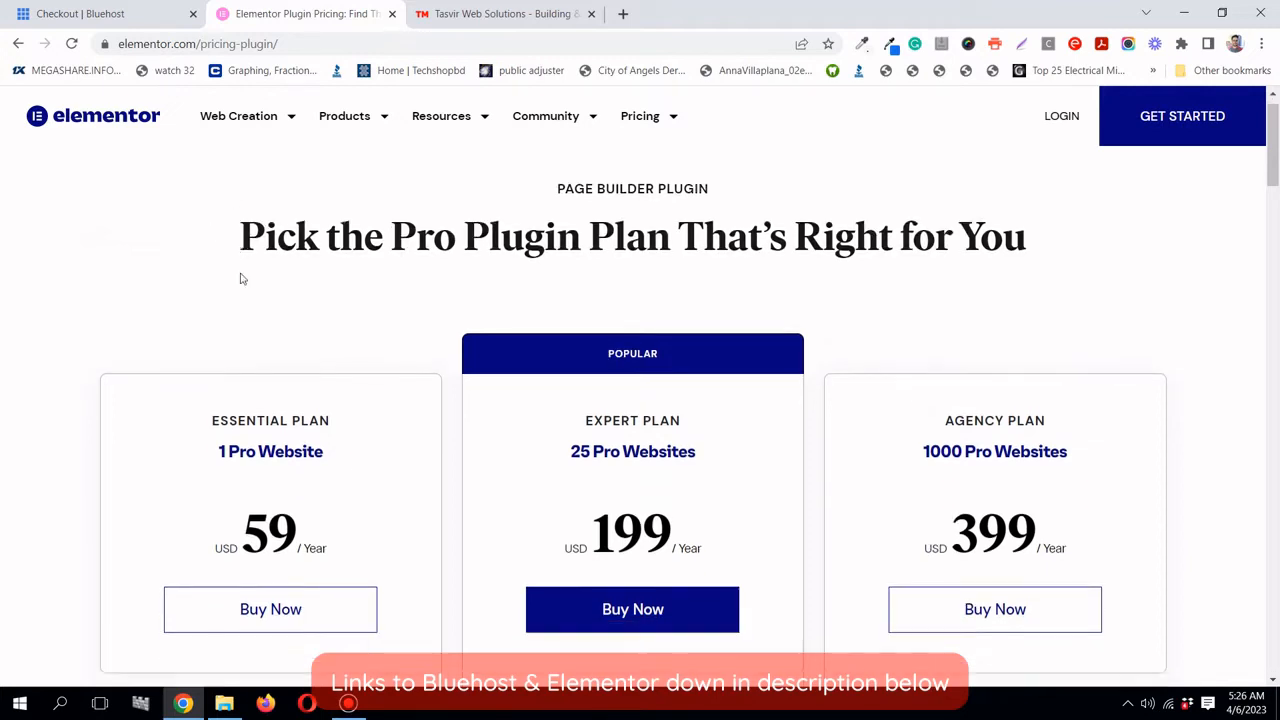
pyautogui.scroll(1, 240, 277)
pyautogui.scroll(-2, 221, 263)
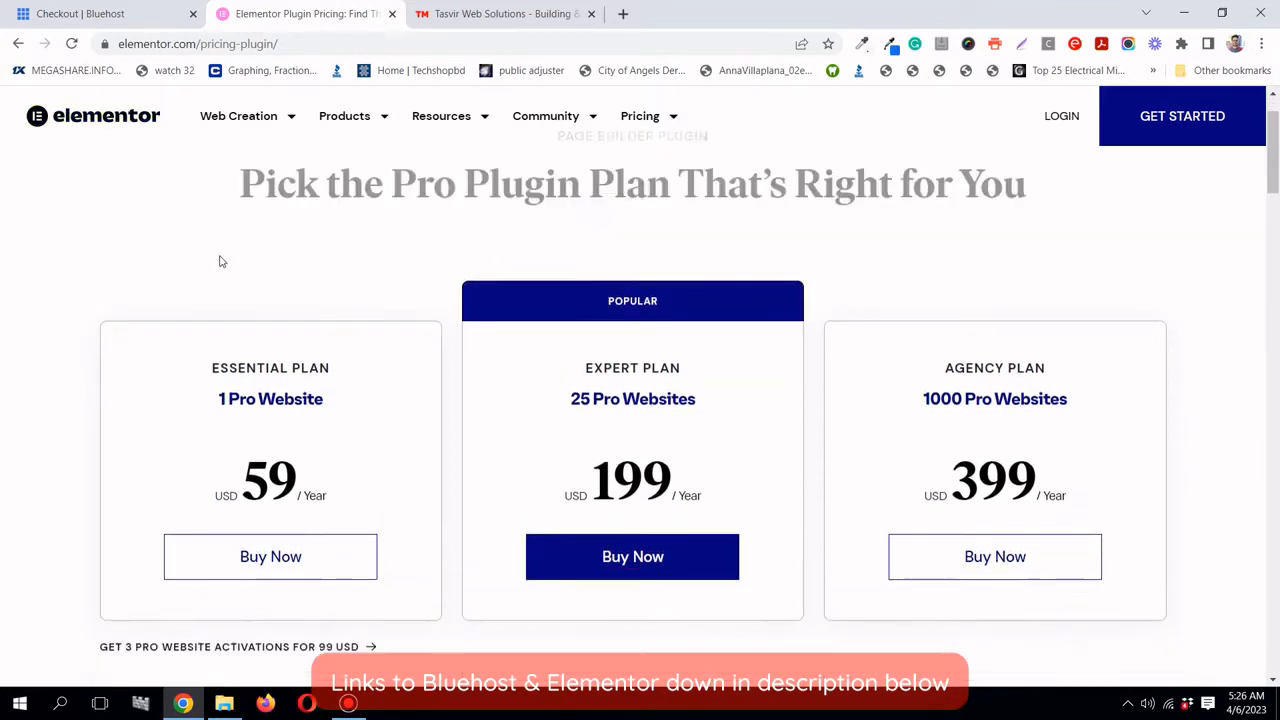
pyautogui.scroll(-2, 221, 262)
pyautogui.scroll(-2, 221, 256)
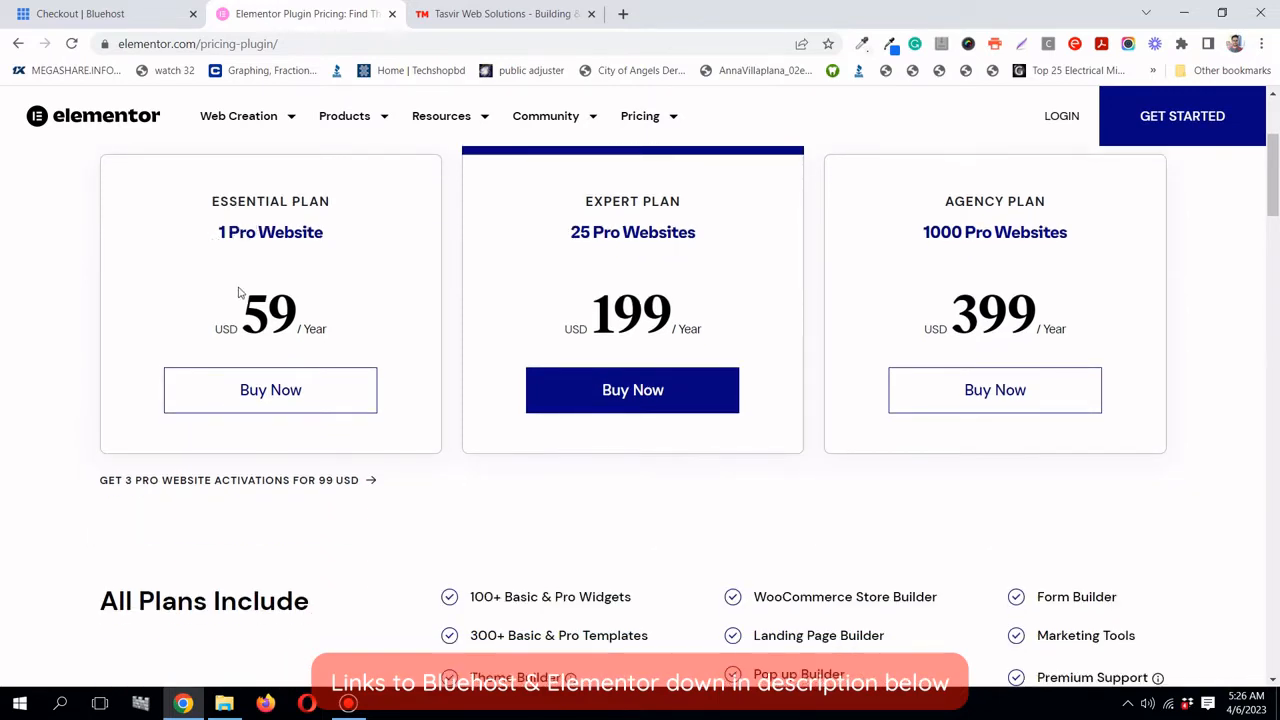
pyautogui.moveTo(241, 316); pyautogui.dragTo(298, 318)
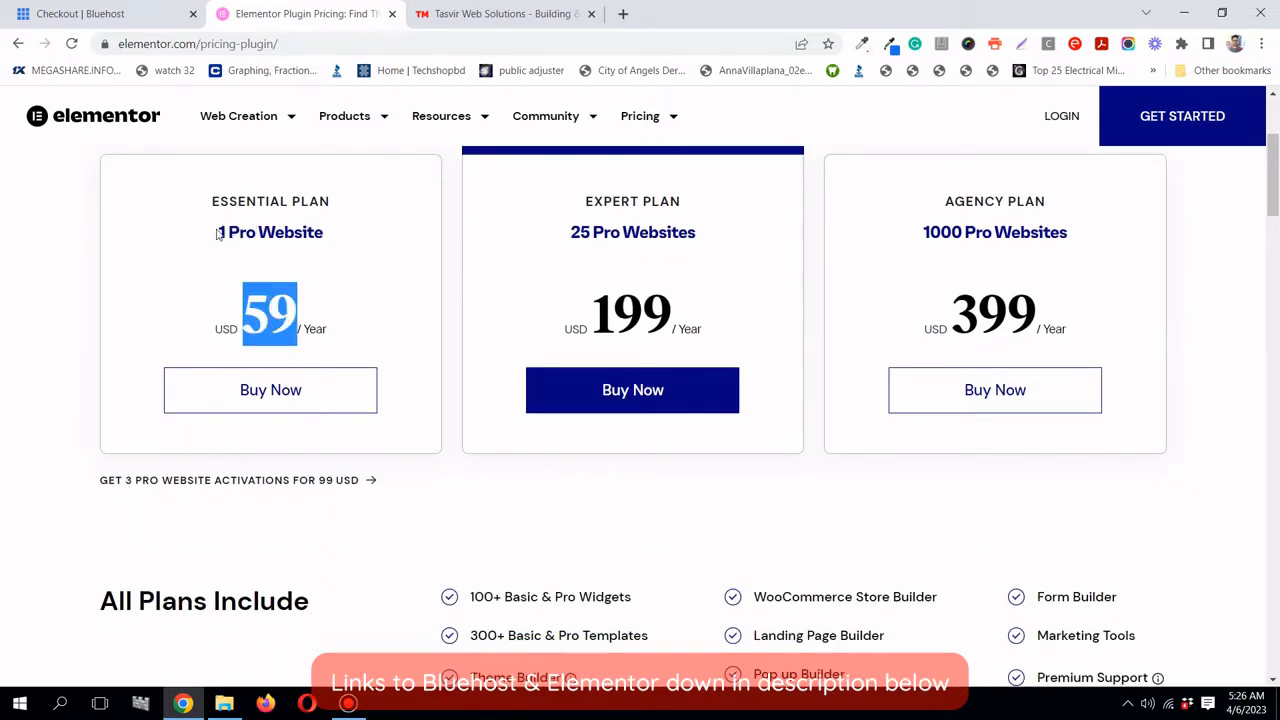
pyautogui.click(229, 316)
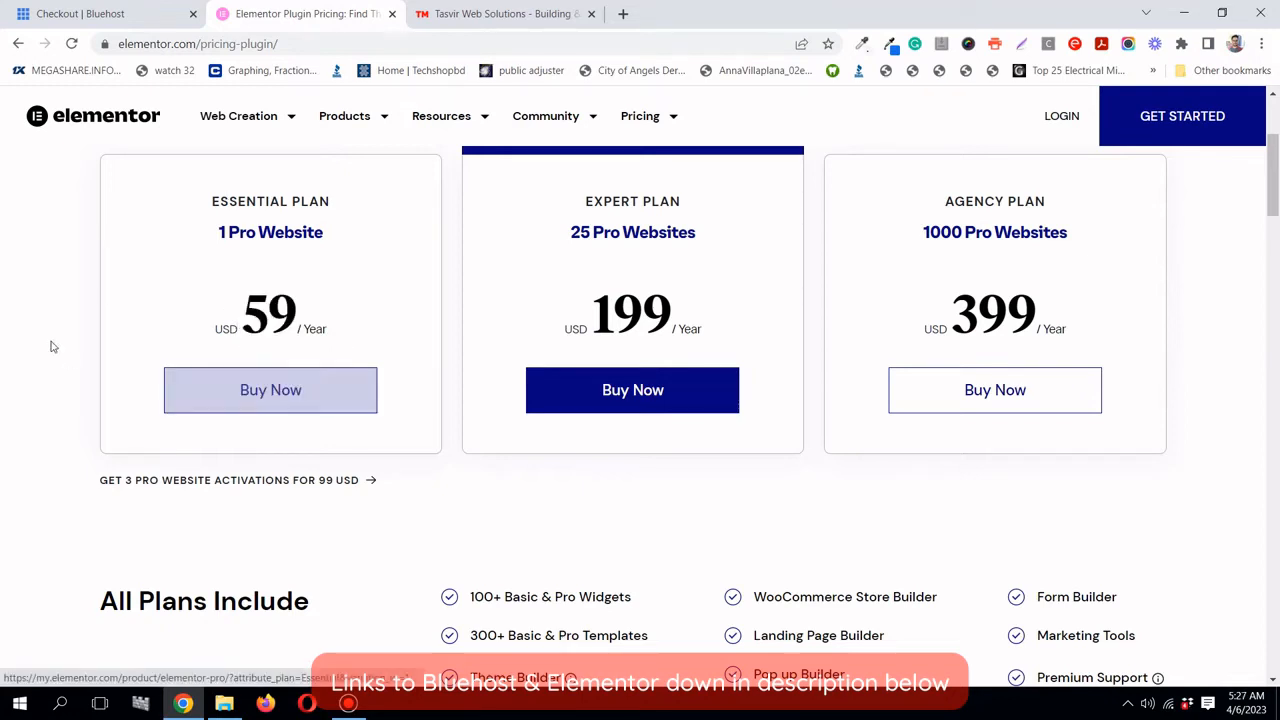
pyautogui.scroll(1, 49, 343)
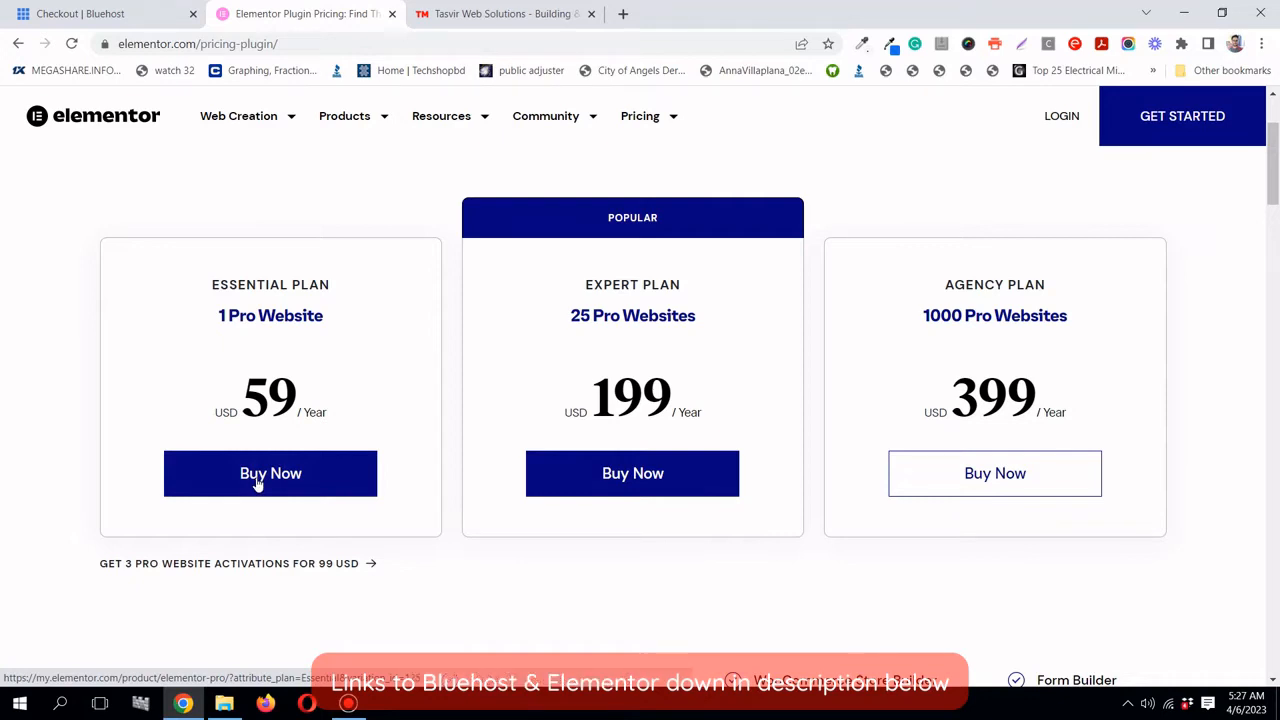
# - Choose Pro Essential, review the 59.00 USD checkout billing form, then switch to Tasvir Web Solutions
pyautogui.click(257, 483)
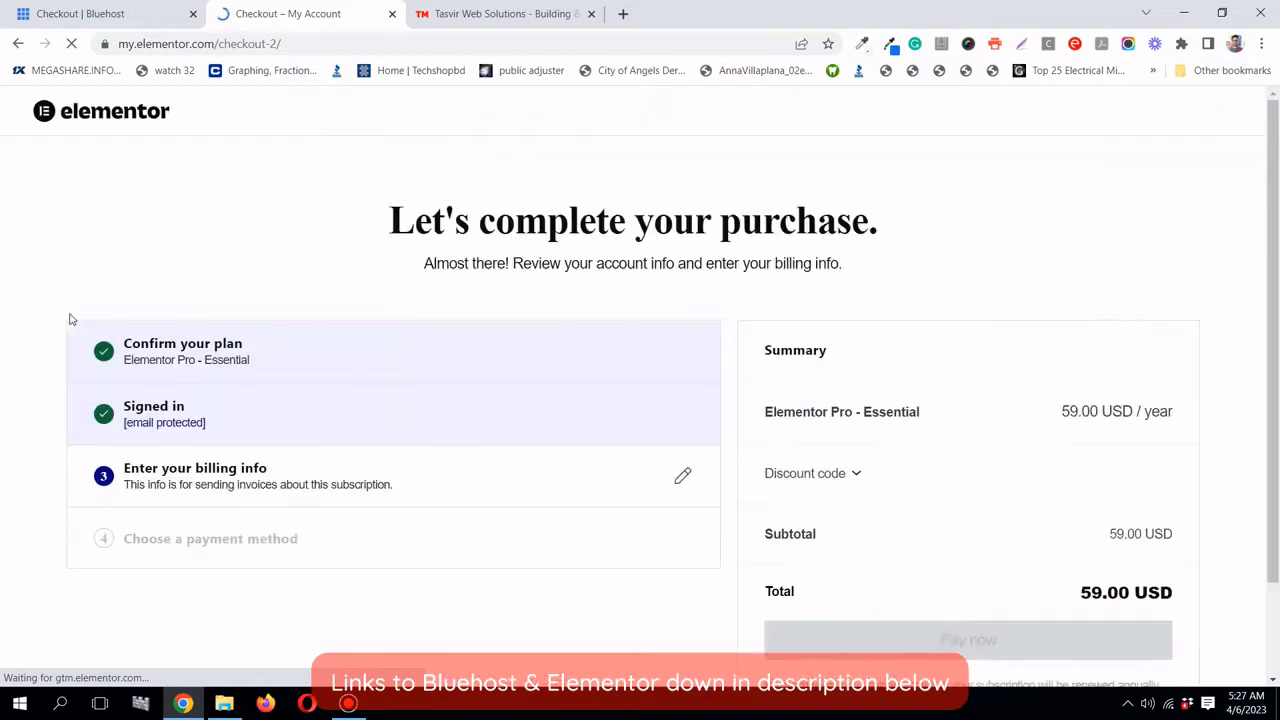
pyautogui.scroll(-2, 70, 319)
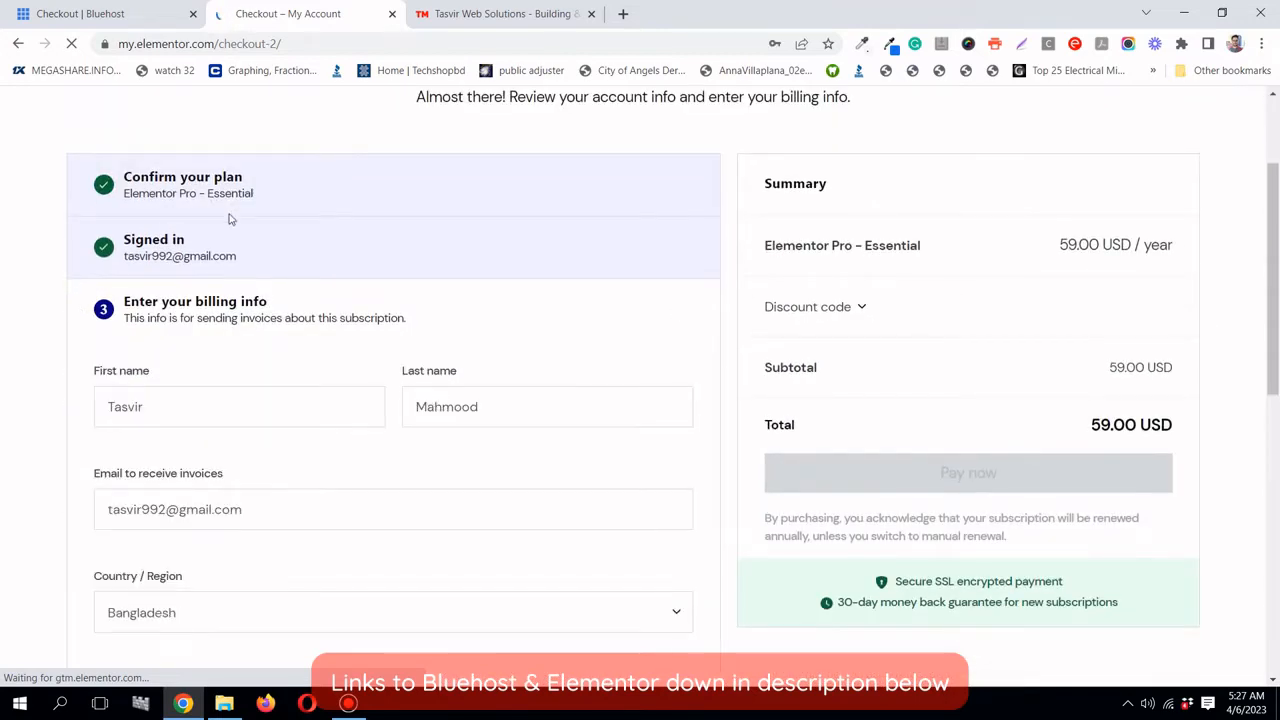
pyautogui.scroll(-2, 197, 230)
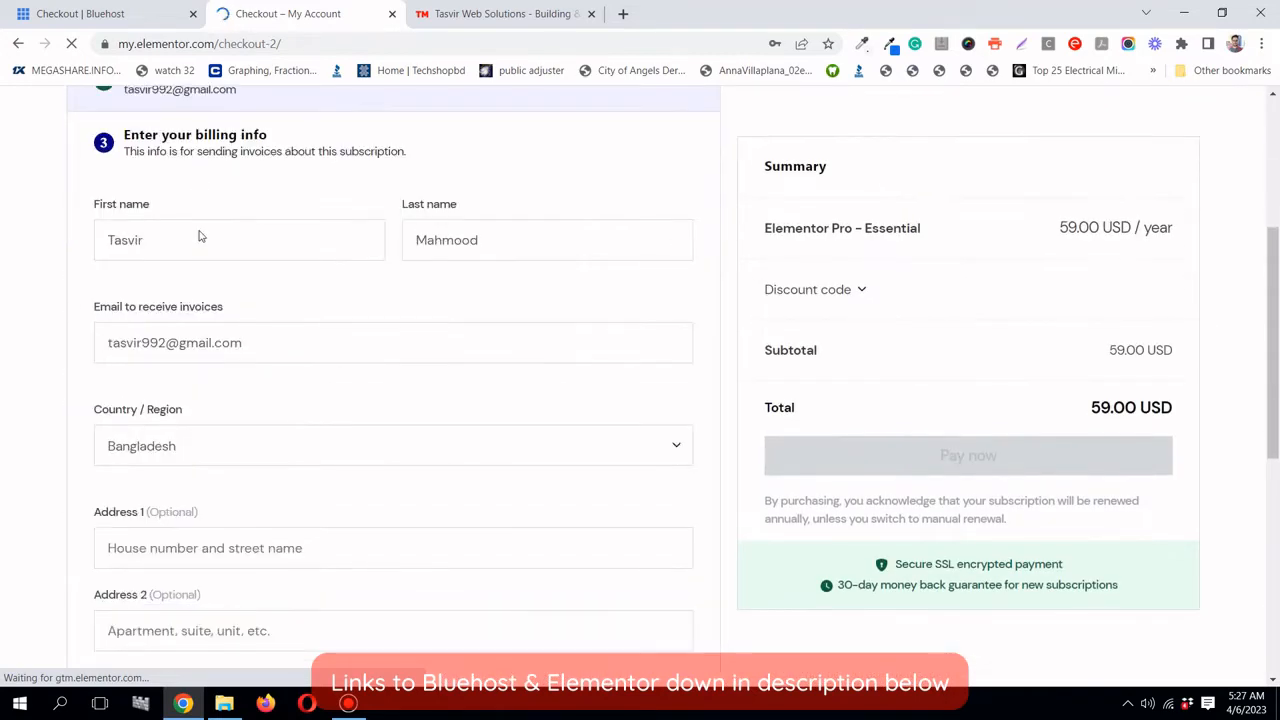
pyautogui.scroll(-2, 176, 235)
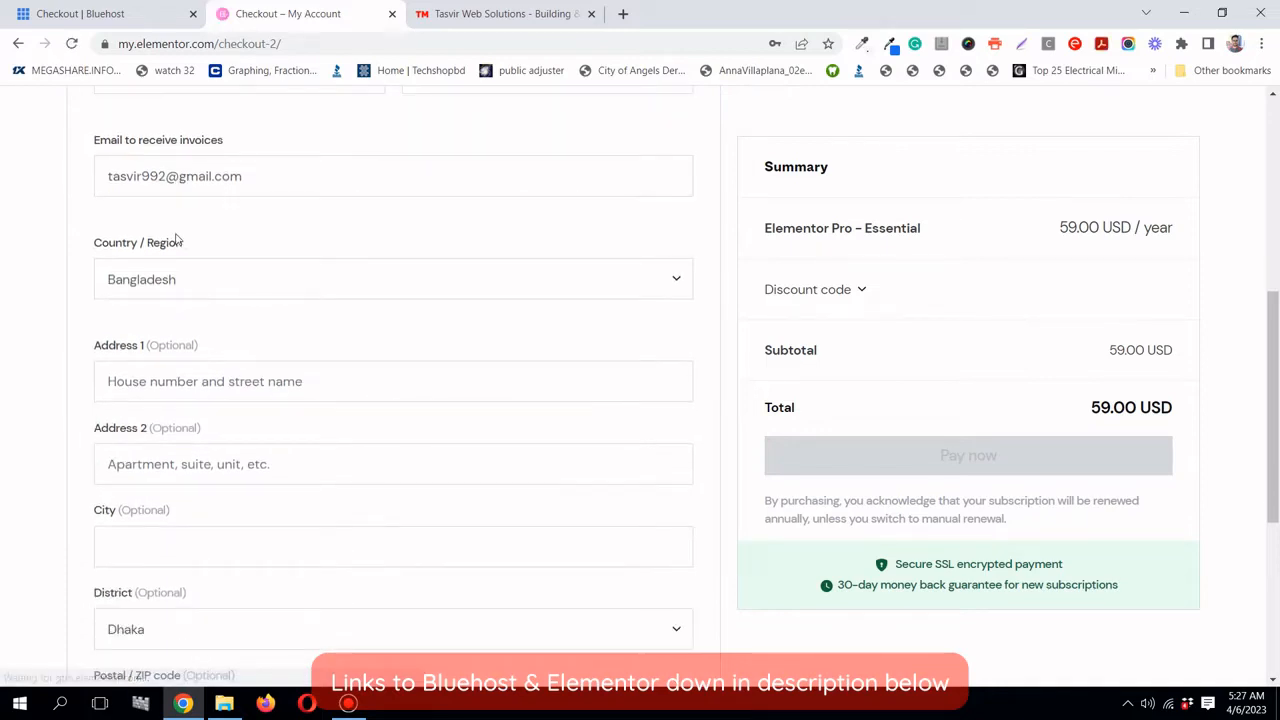
pyautogui.scroll(-1, 176, 240)
pyautogui.scroll(-1, 177, 238)
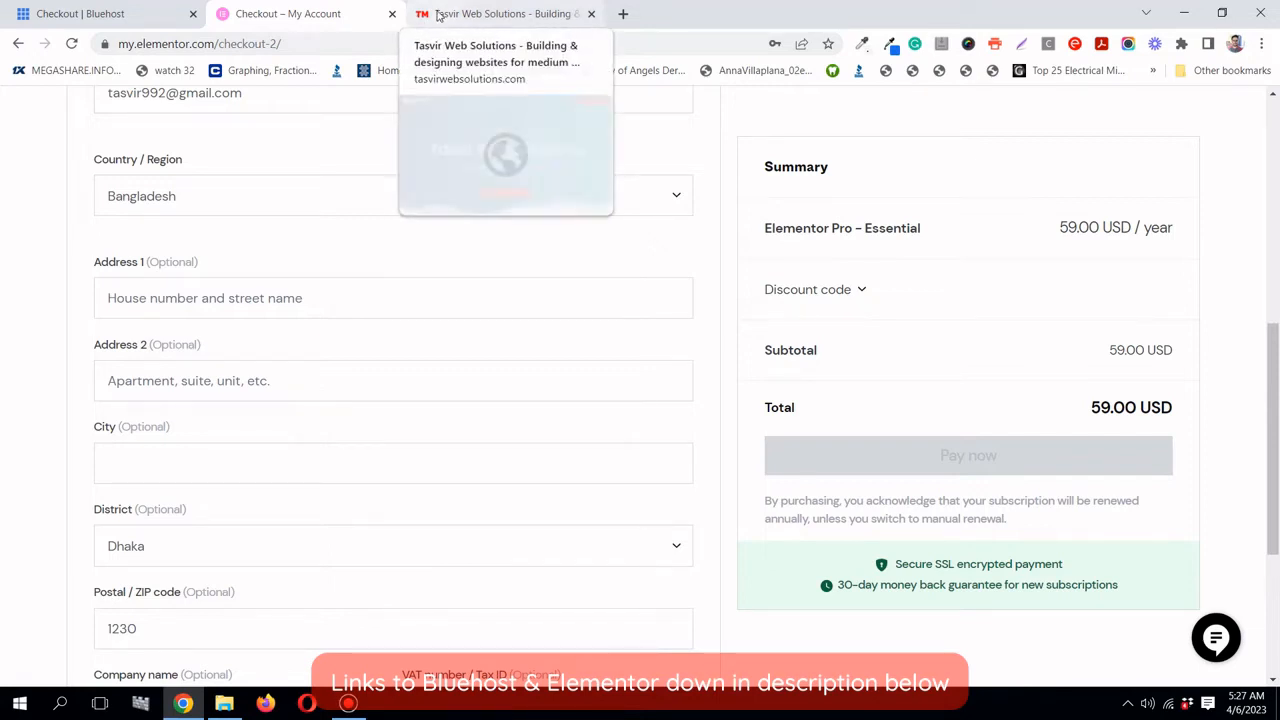
pyautogui.scroll(1, 517, 271)
pyautogui.scroll(1, 517, 271)
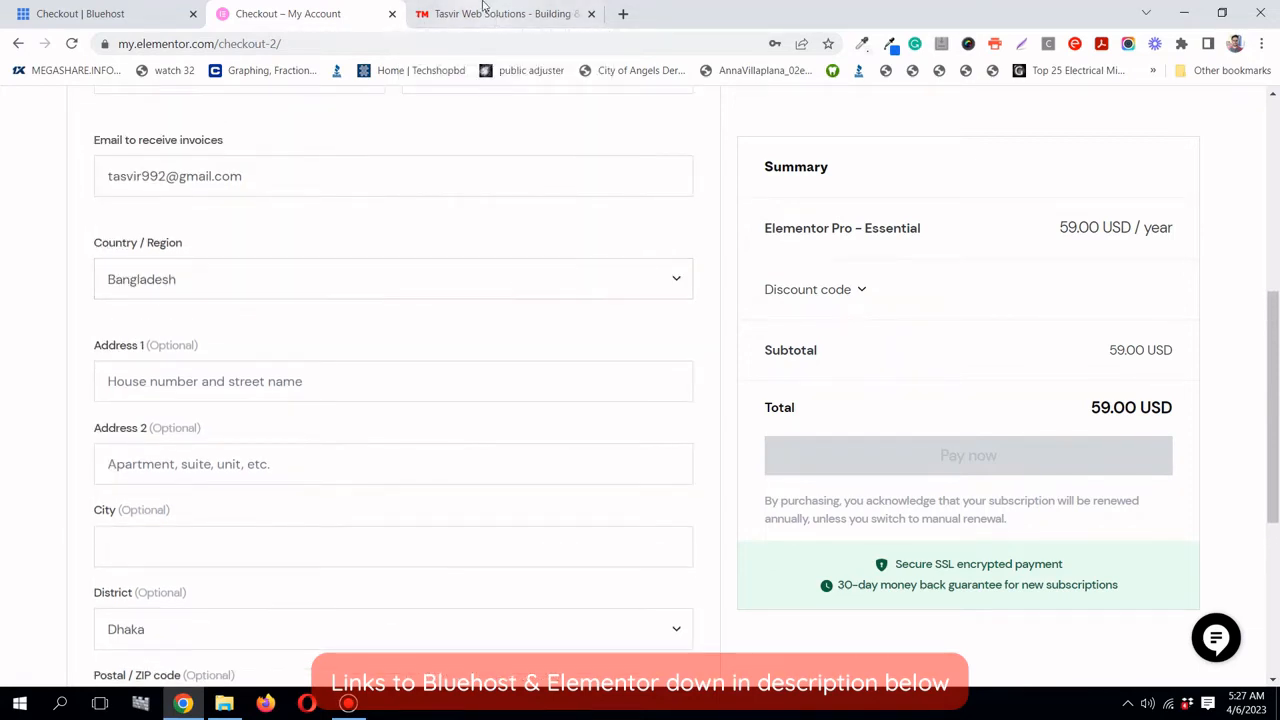
pyautogui.scroll(-3, 394, 200)
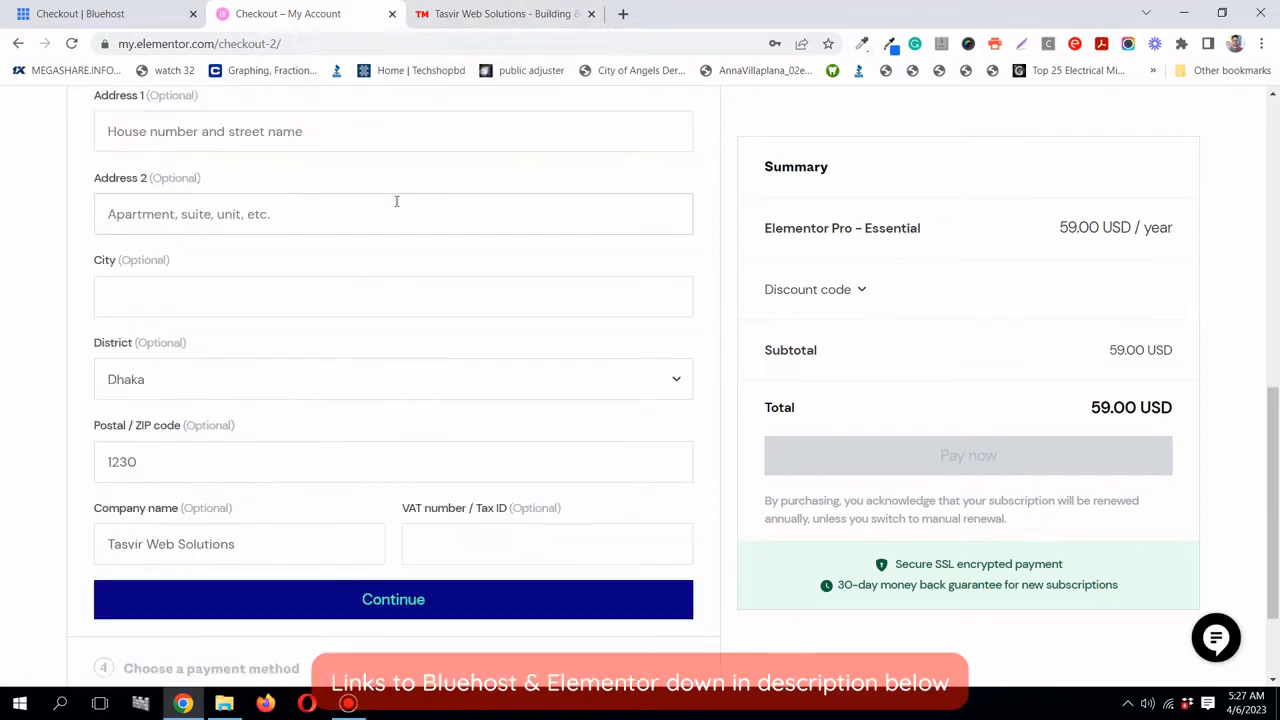
pyautogui.click(540, 13)
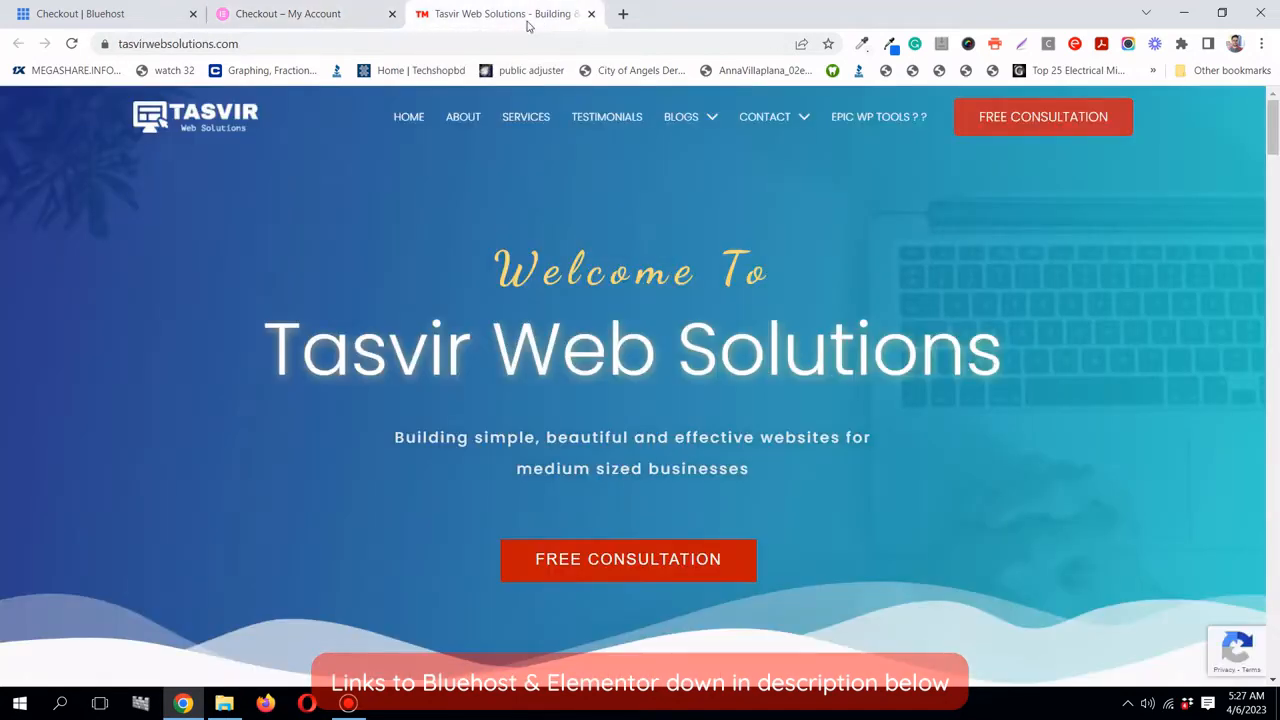
# - Return to the Checkout – My Account tab with the Elementor checkout
pyautogui.click(345, 22)
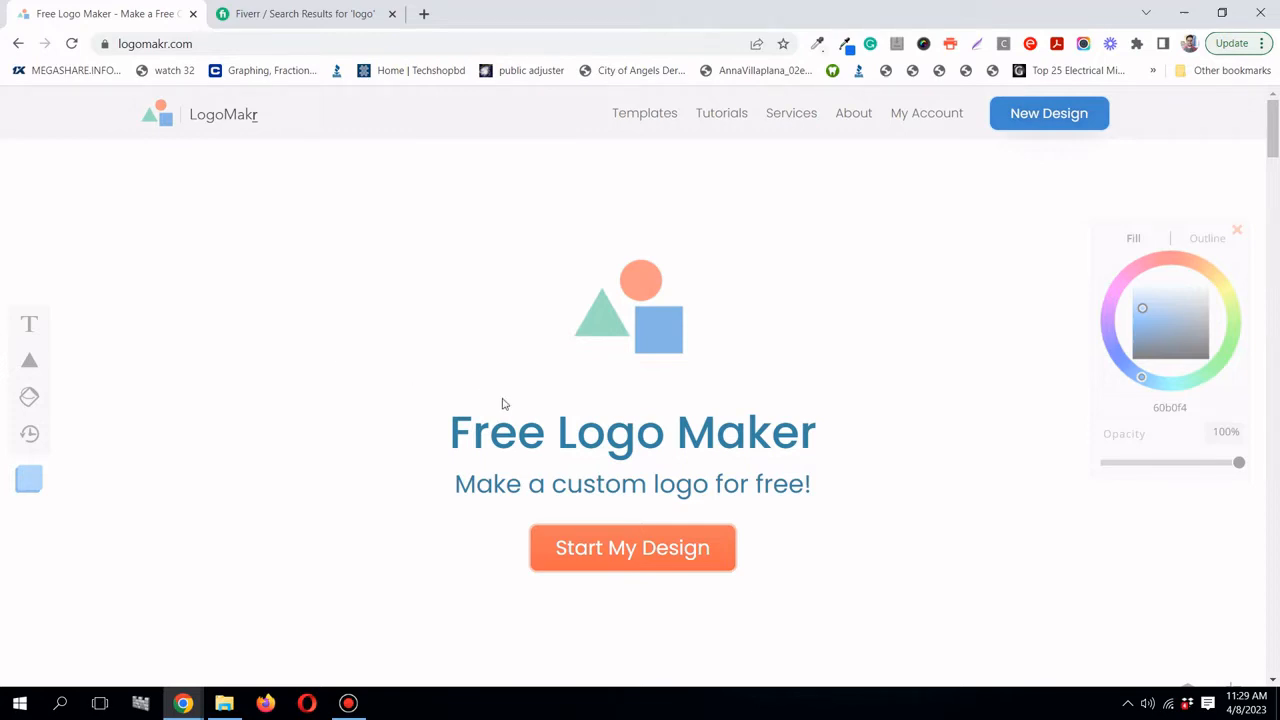
# - In a new tab, search Google for 'handyman website logo' and show image results
pyautogui.click(424, 14)
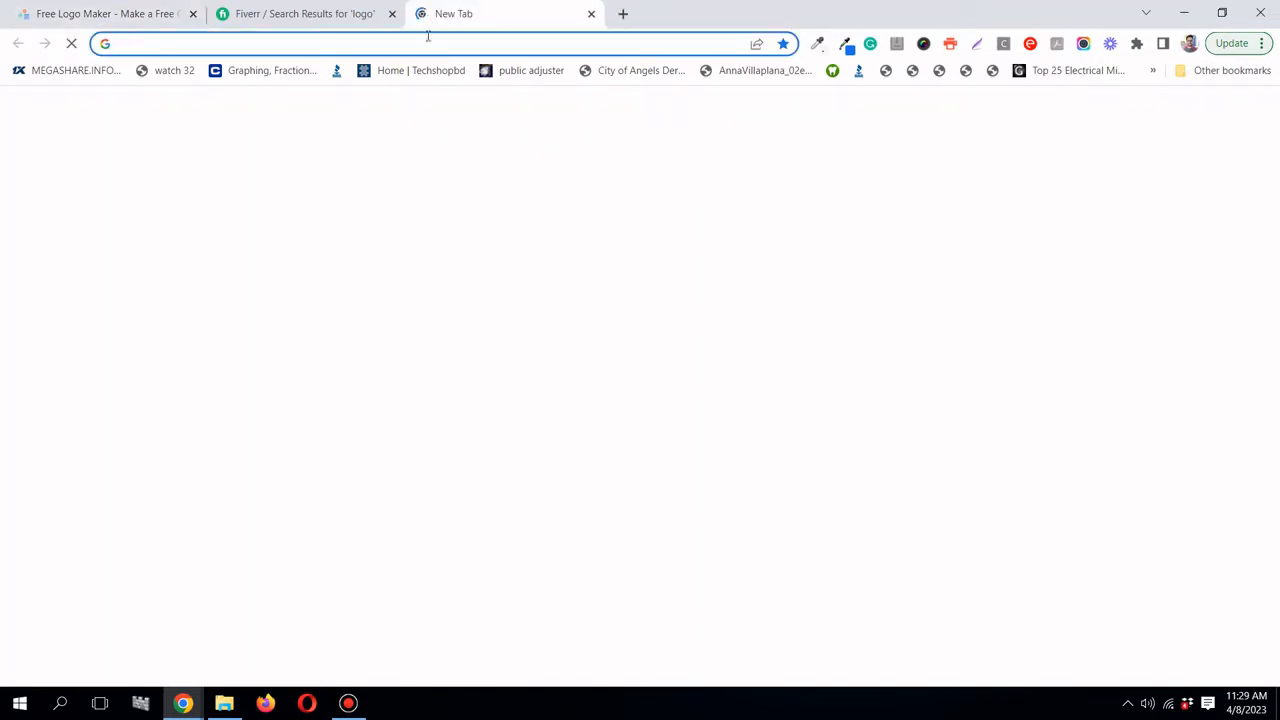
pyautogui.click(426, 40)
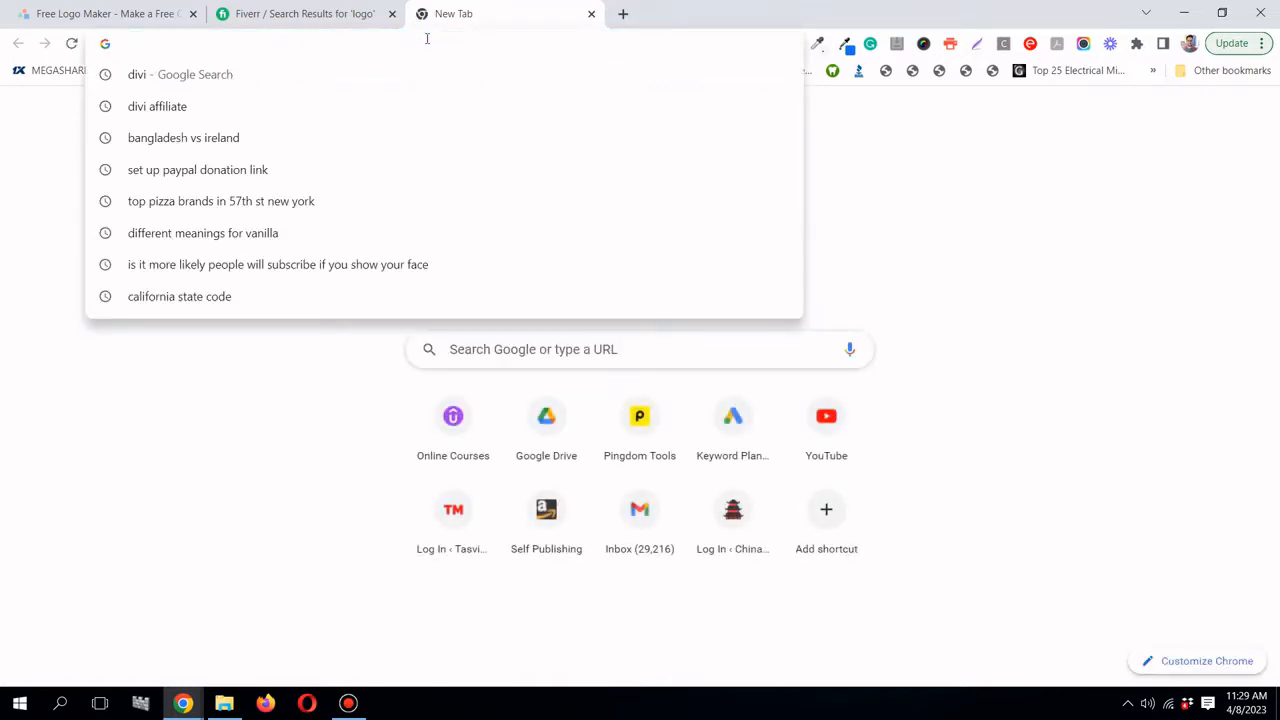
pyautogui.write('handy')
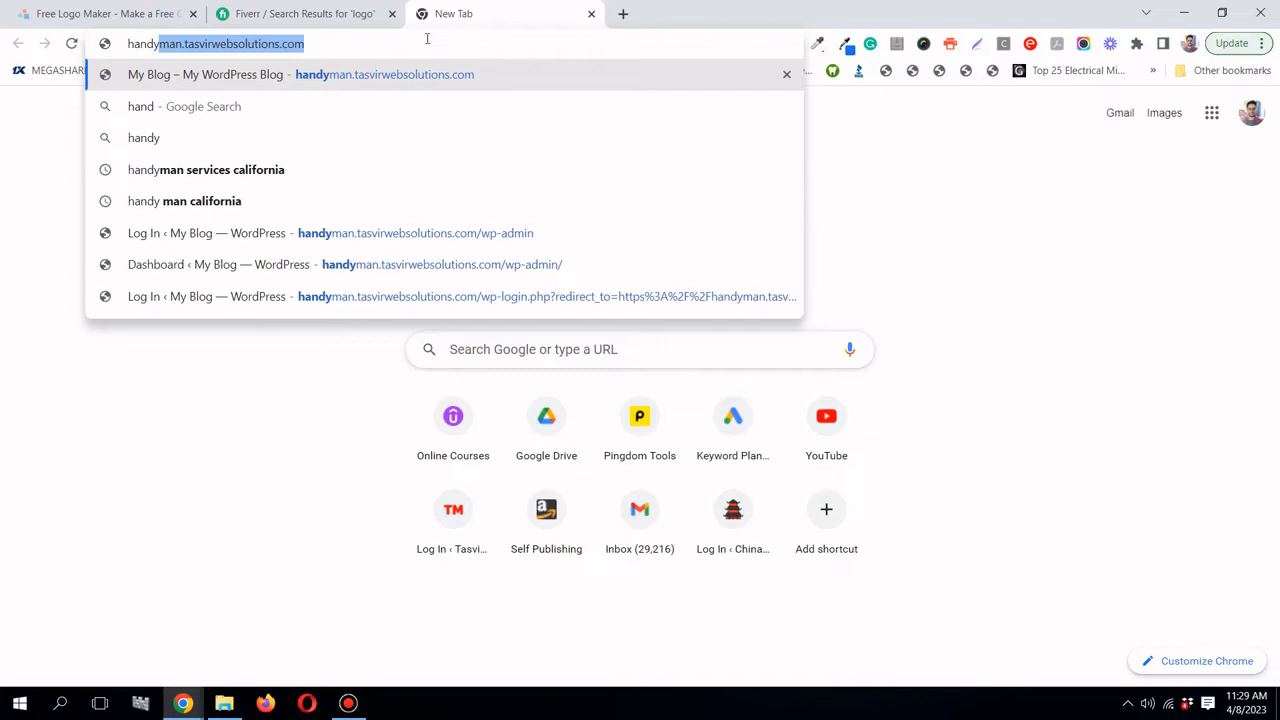
pyautogui.write('man ')
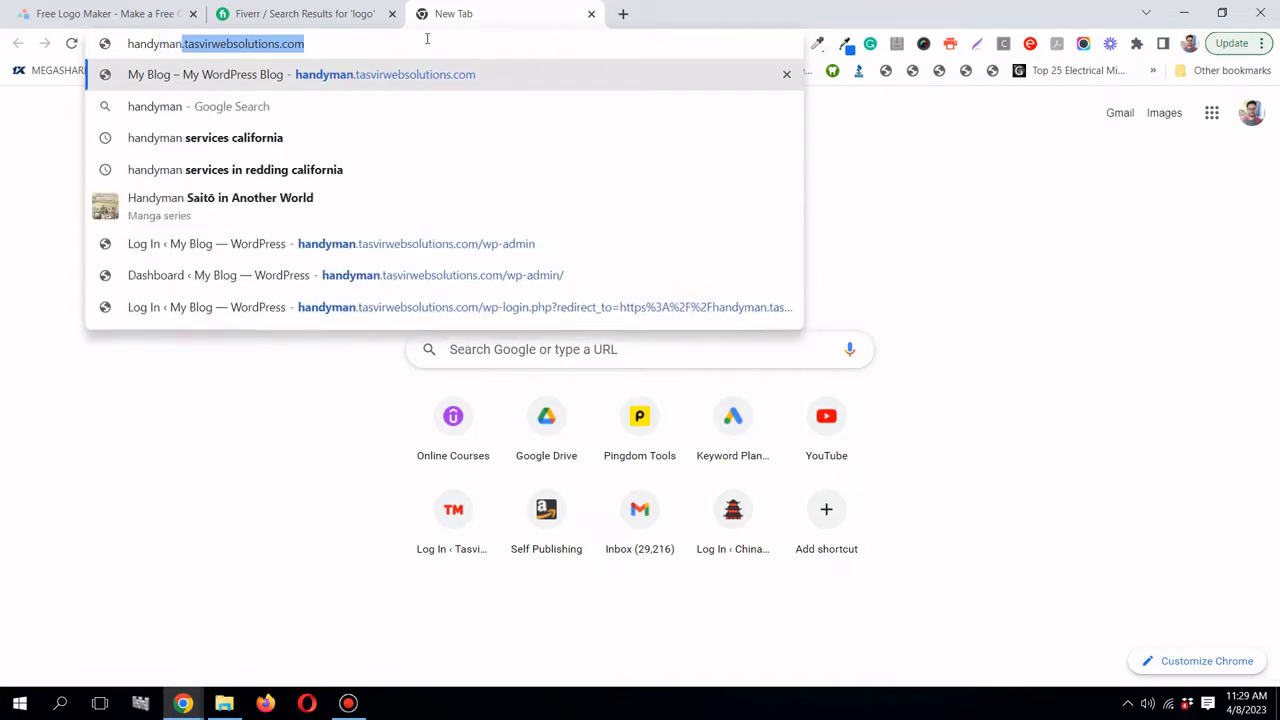
pyautogui.write('webs')
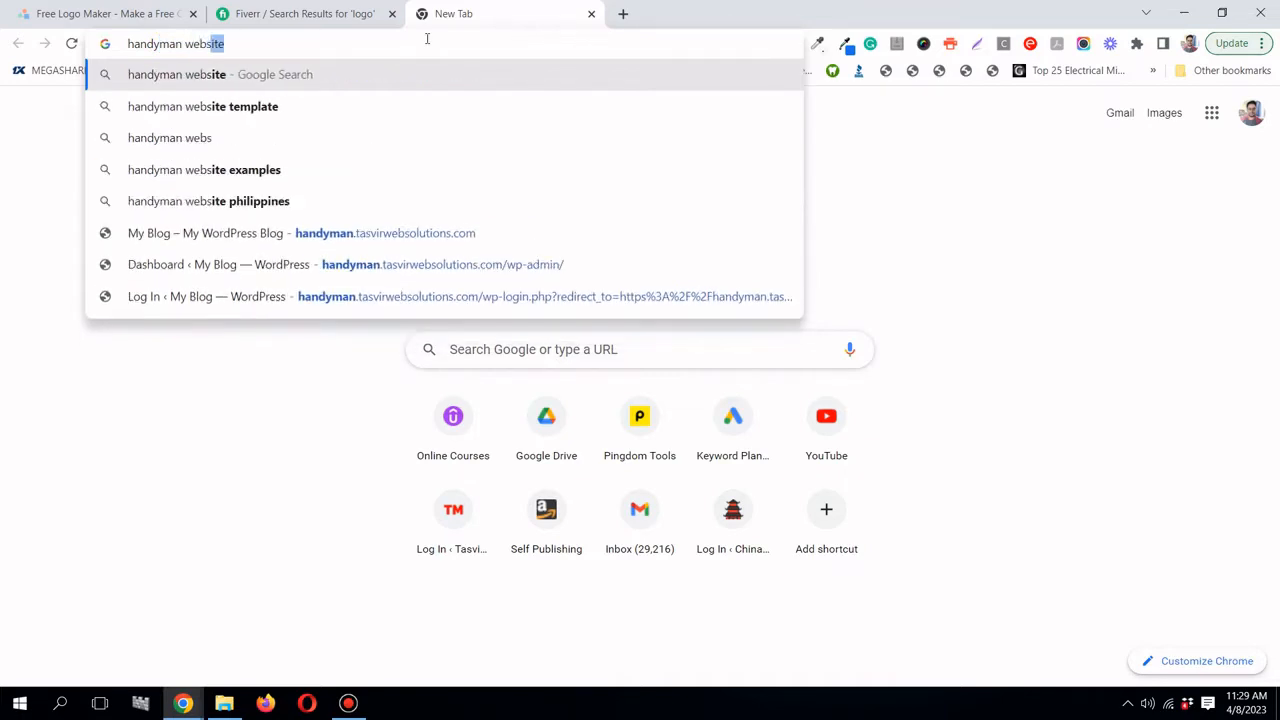
pyautogui.write('ite logo')
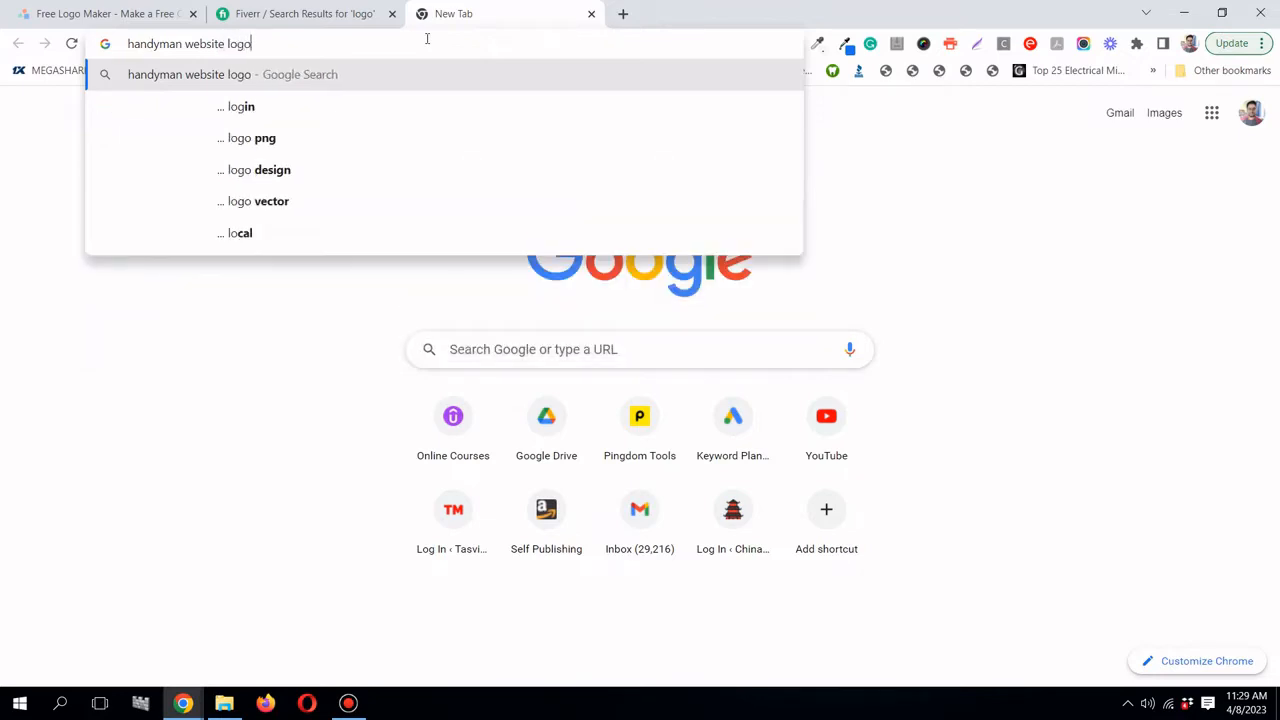
pyautogui.press('Return')
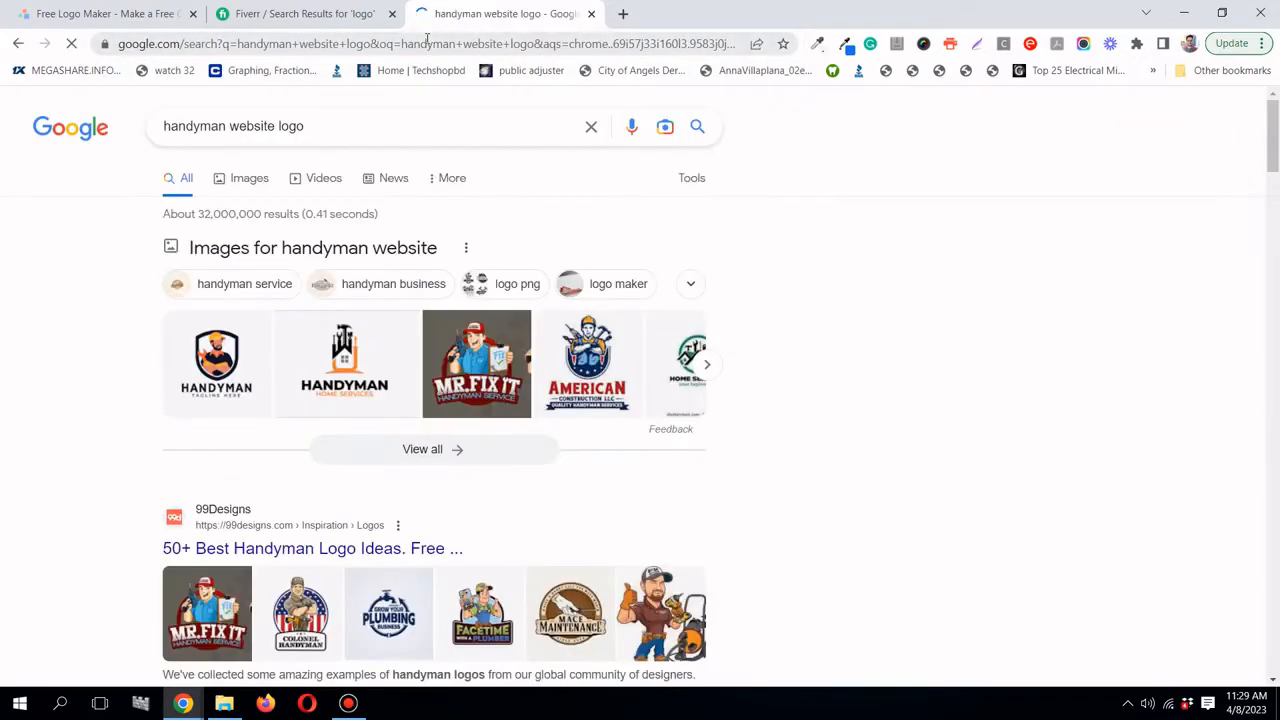
pyautogui.click(256, 183)
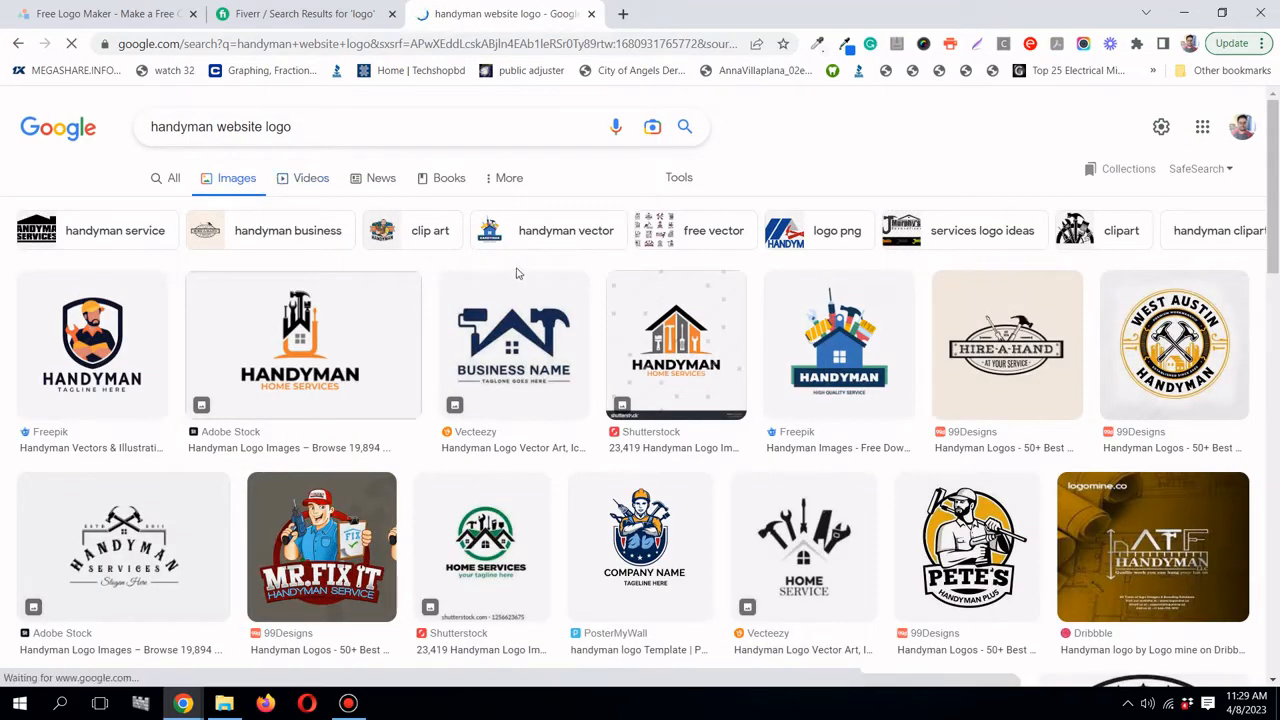
# - Scroll the image results, preview ClipartMax's 'The Handy Man' logo, then return to Free Logo Maker
pyautogui.scroll(-3, 573, 290)
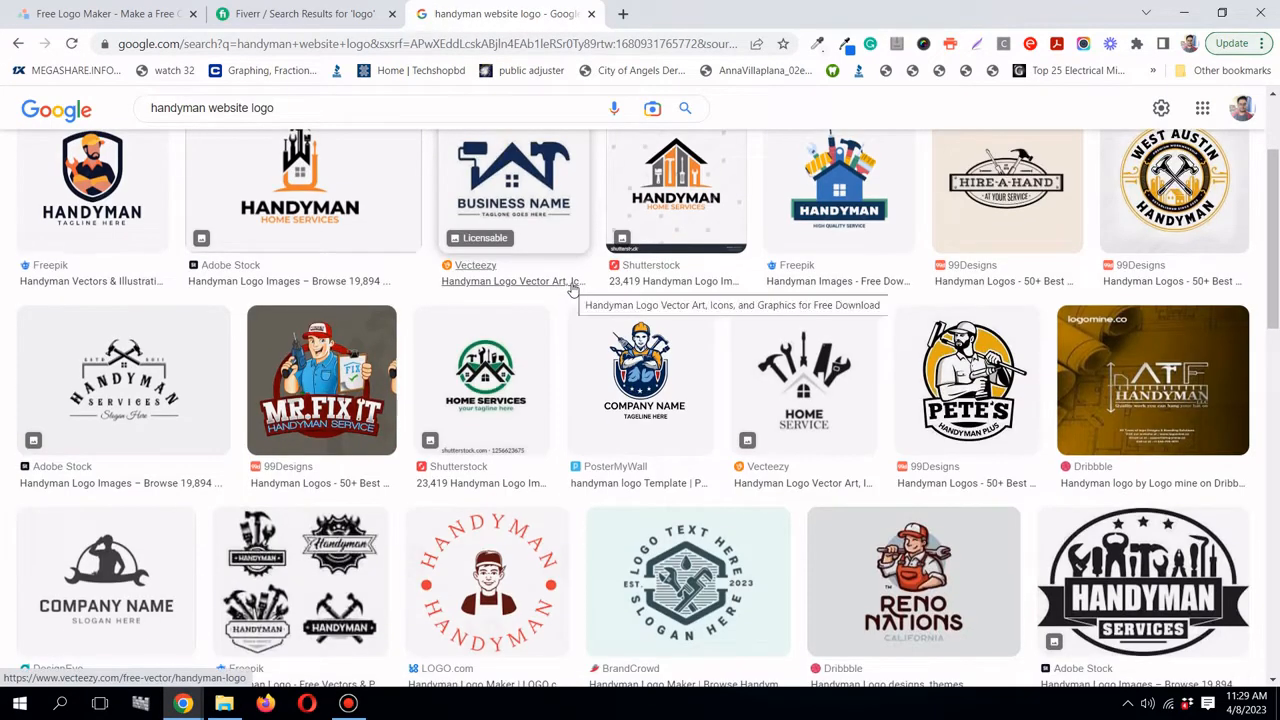
pyautogui.scroll(-3, 573, 290)
pyautogui.scroll(-3, 573, 290)
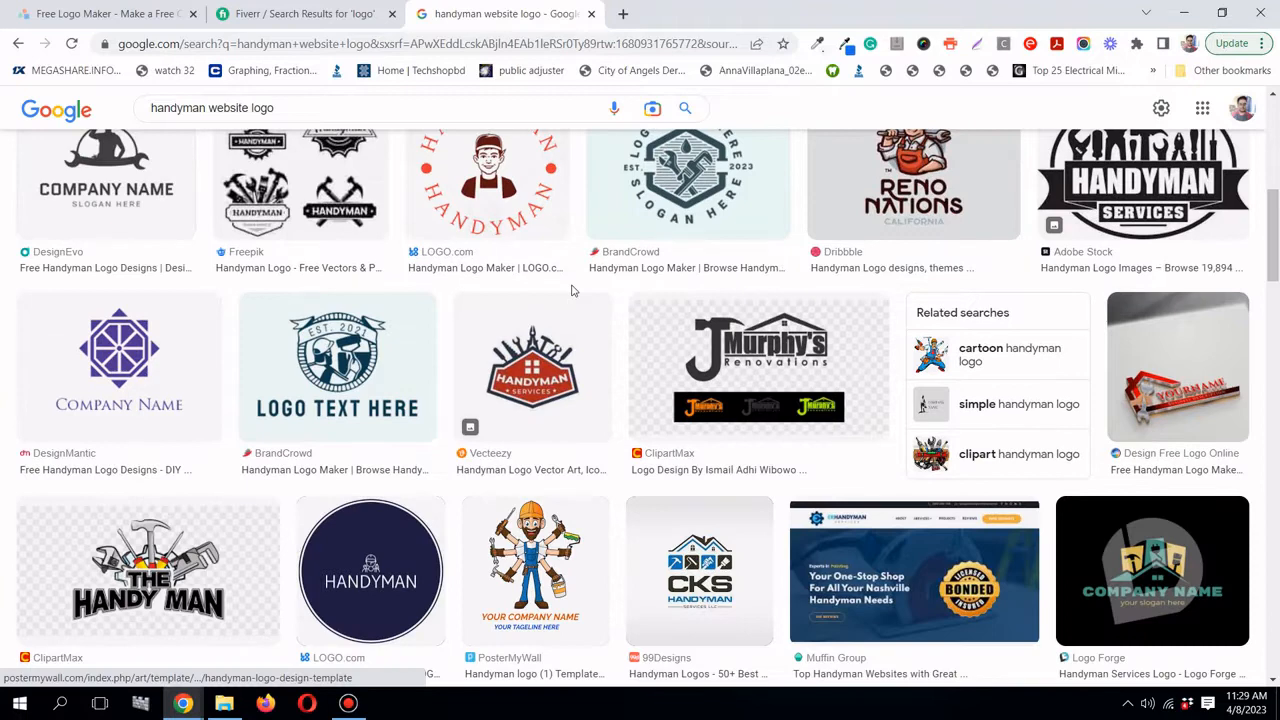
pyautogui.scroll(-1, 573, 290)
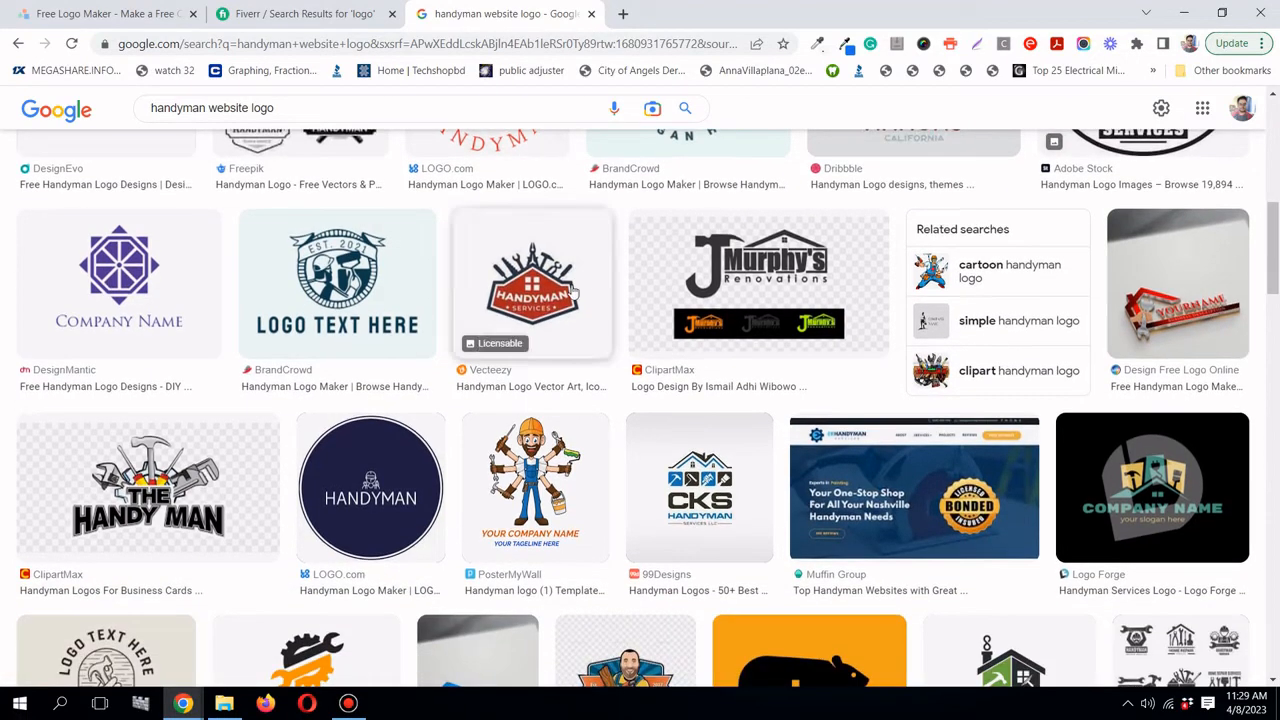
pyautogui.scroll(-1, 712, 295)
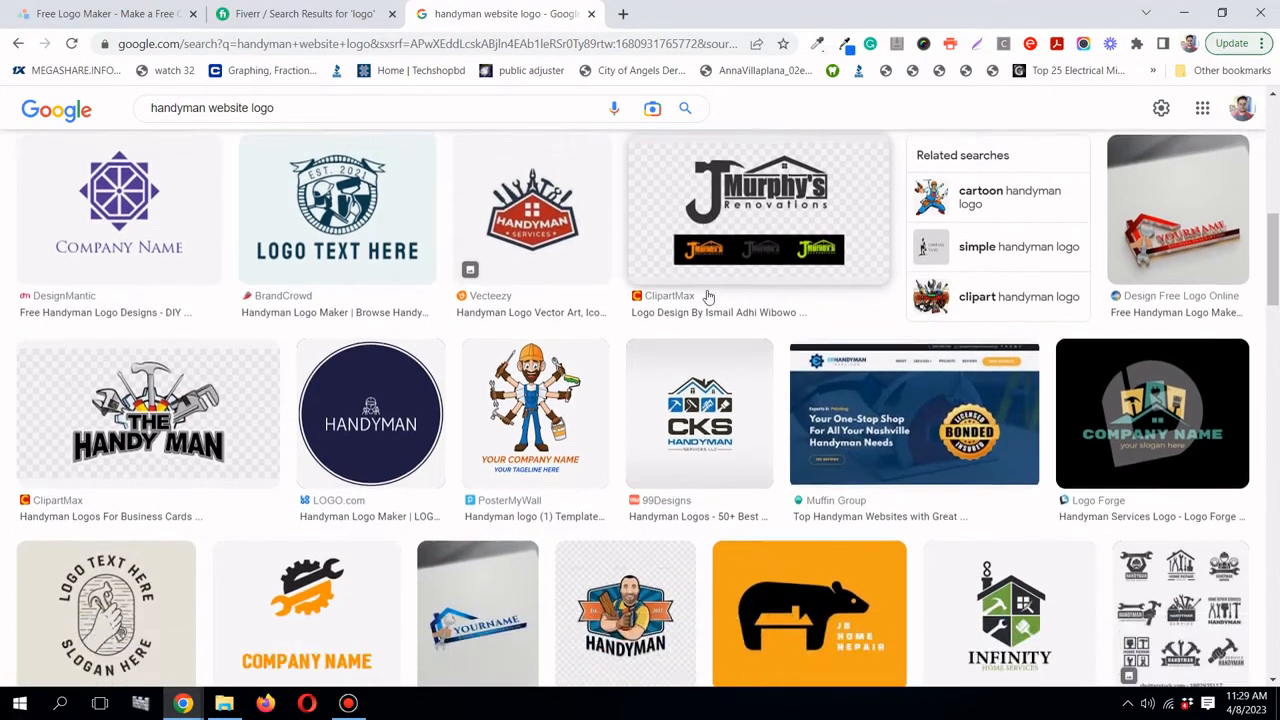
pyautogui.scroll(2, 712, 295)
pyautogui.scroll(-2, 475, 294)
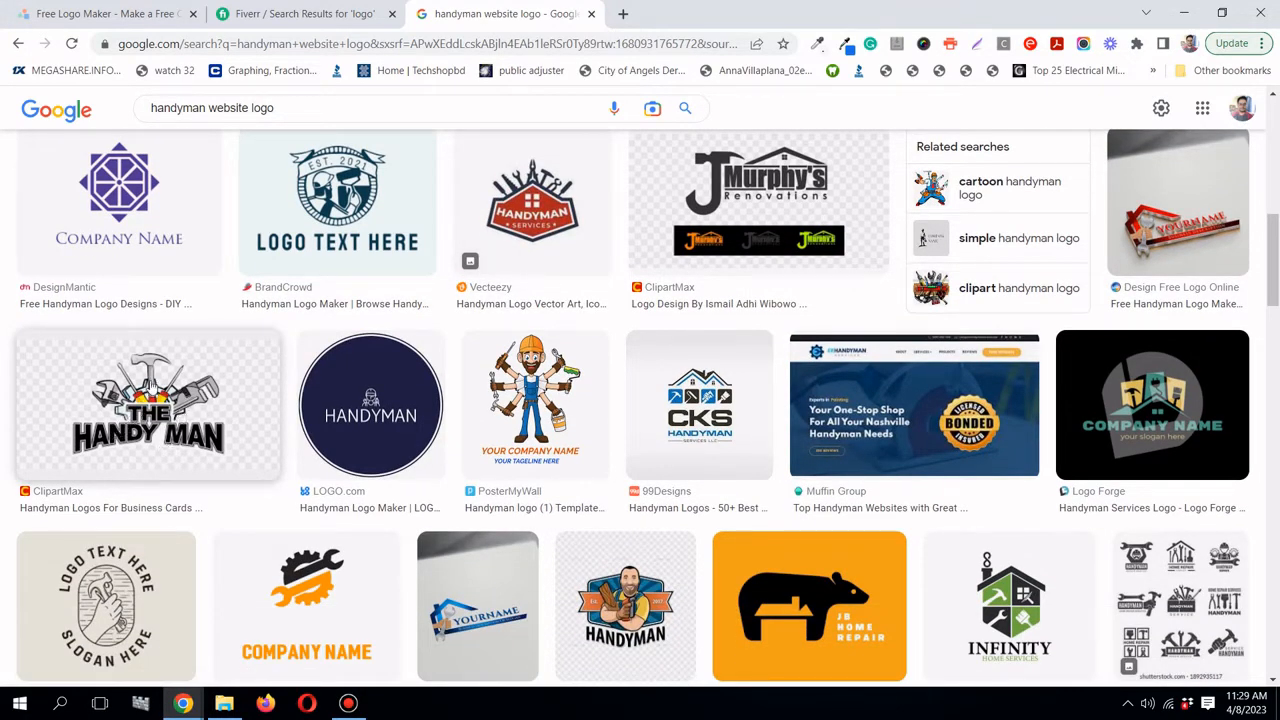
pyautogui.scroll(-1, 167, 360)
pyautogui.click(165, 357)
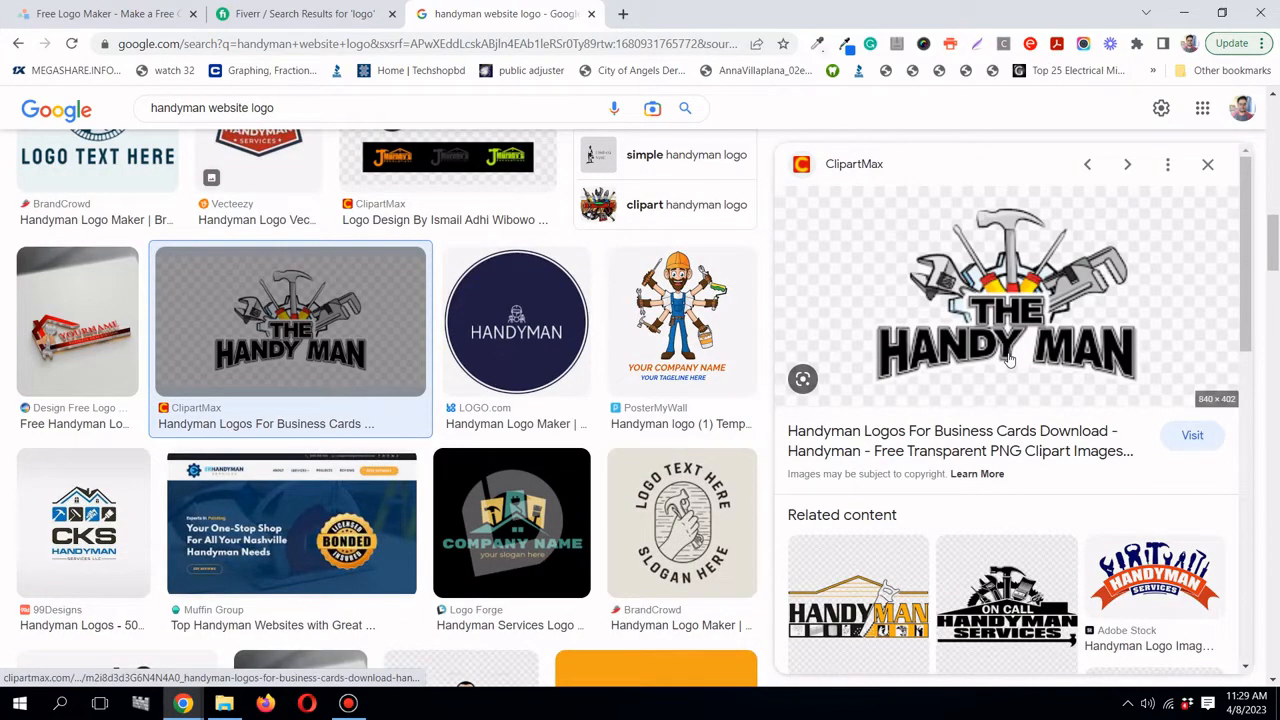
pyautogui.click(115, 18)
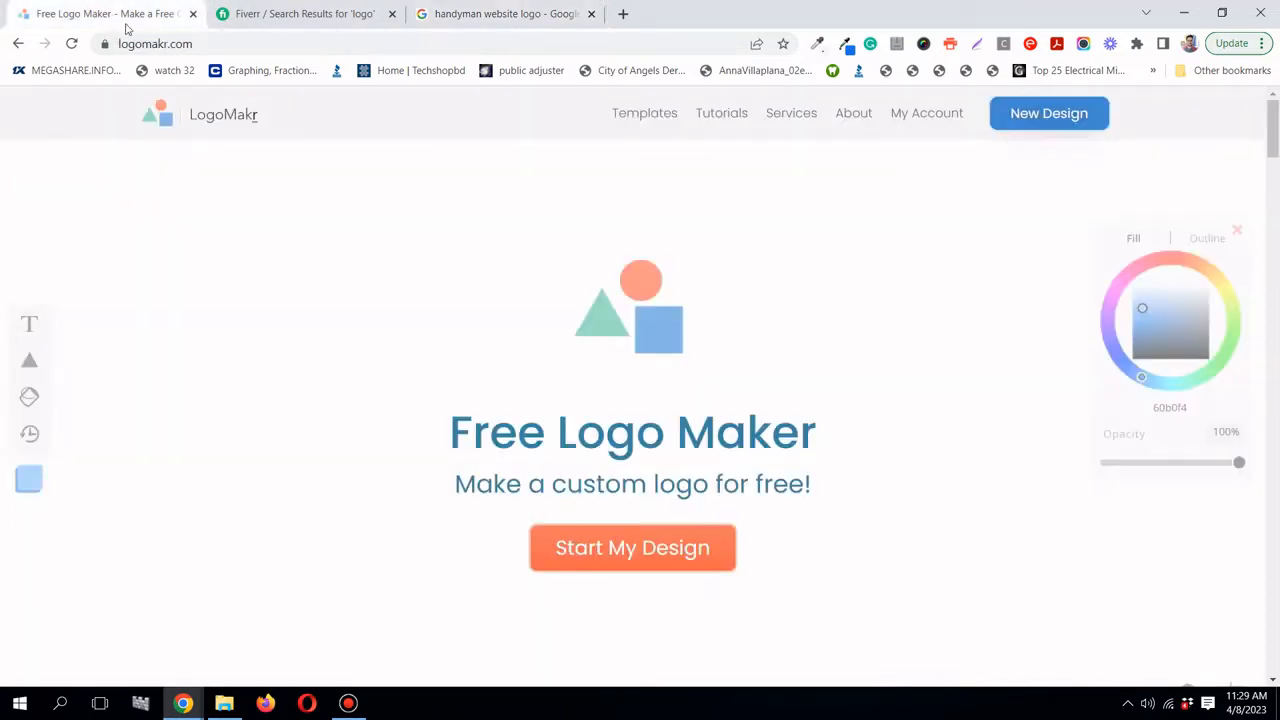
# - Begin a fresh design via Start My Design → Create a new design, then open 'Search Over 3 Million Graphics'
pyautogui.click(657, 562)
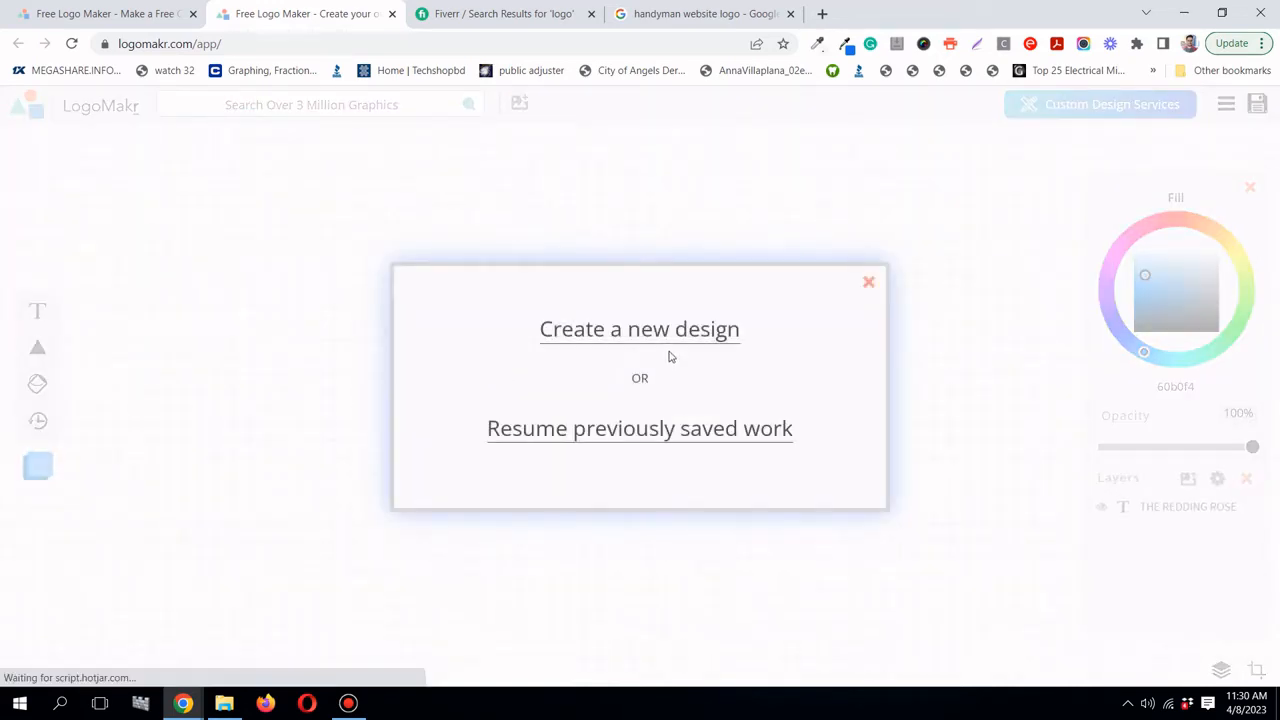
pyautogui.click(670, 345)
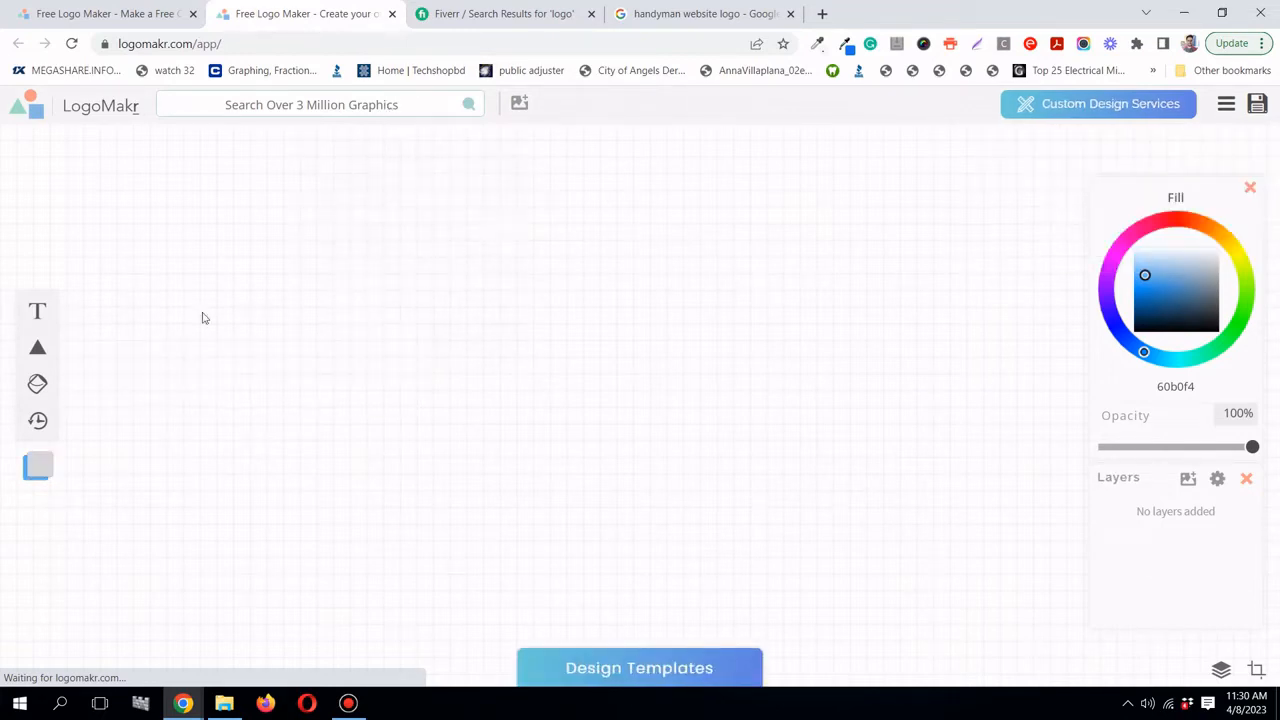
pyautogui.moveTo(38, 347)
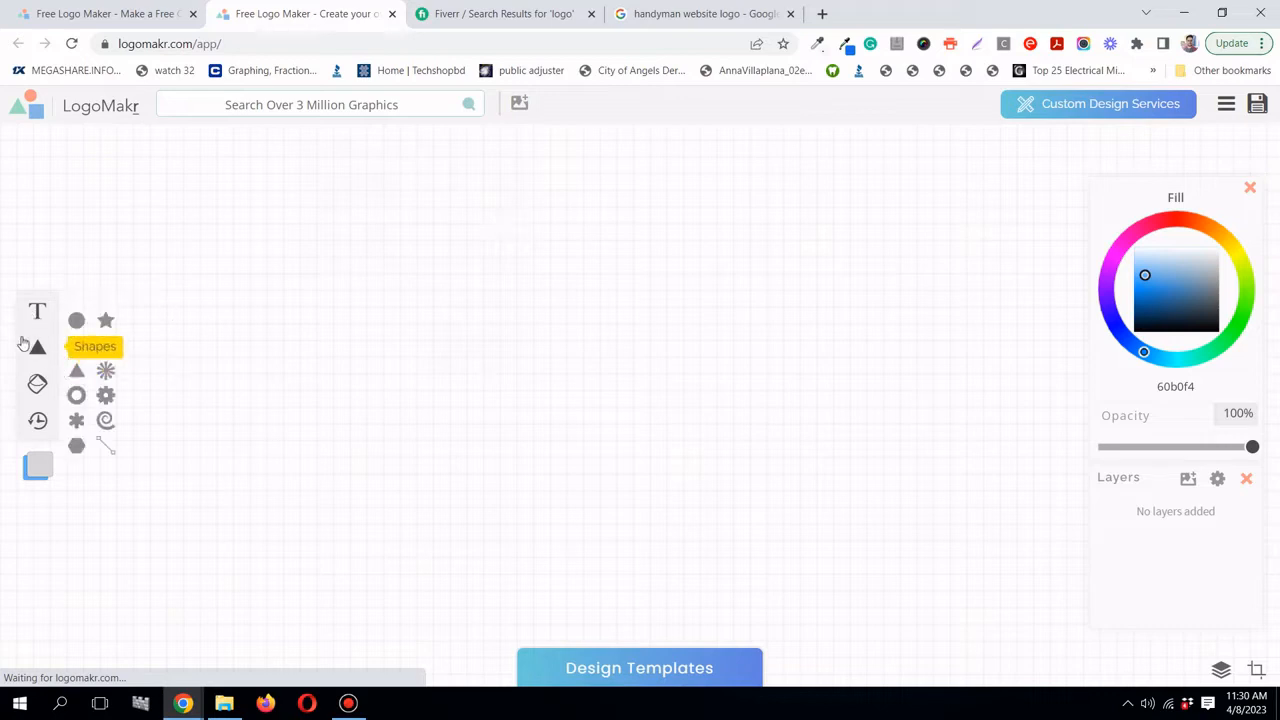
pyautogui.click(274, 108)
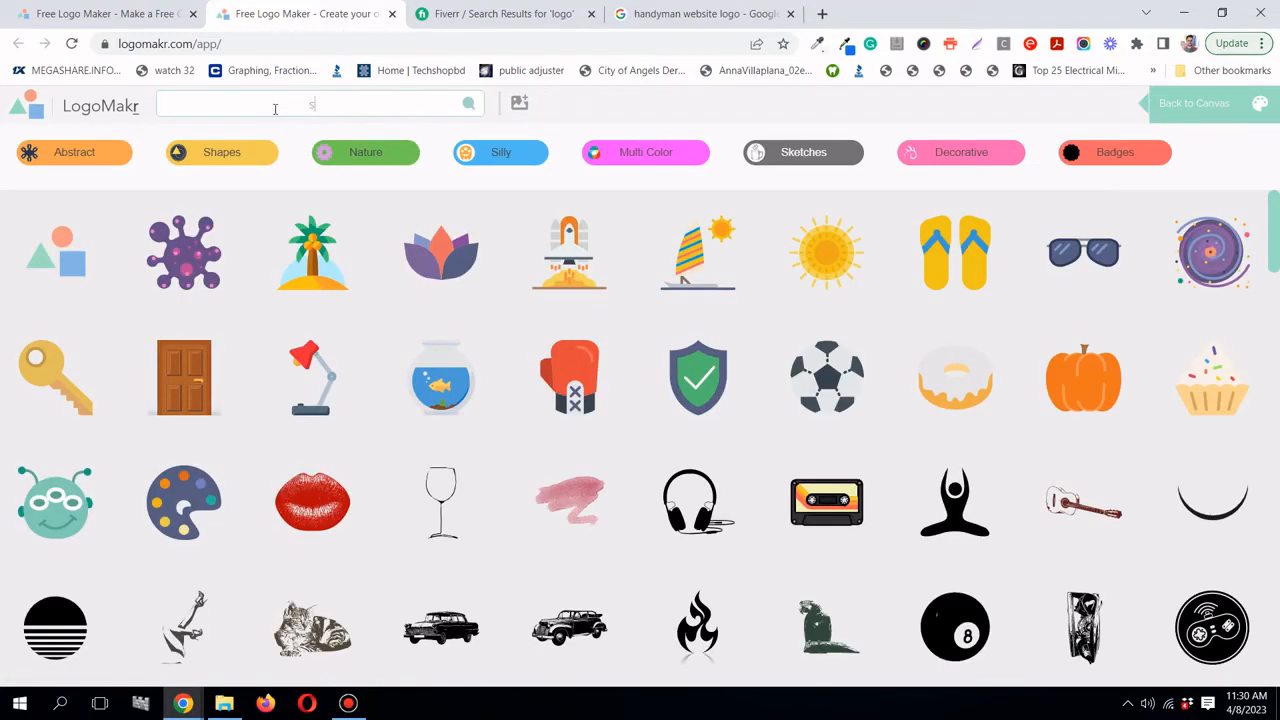
# - Search graphics for 'spanner', add the crossed-spanners icon, and drag it up-left on the canvas
pyautogui.write('panner')
pyautogui.press('Return')
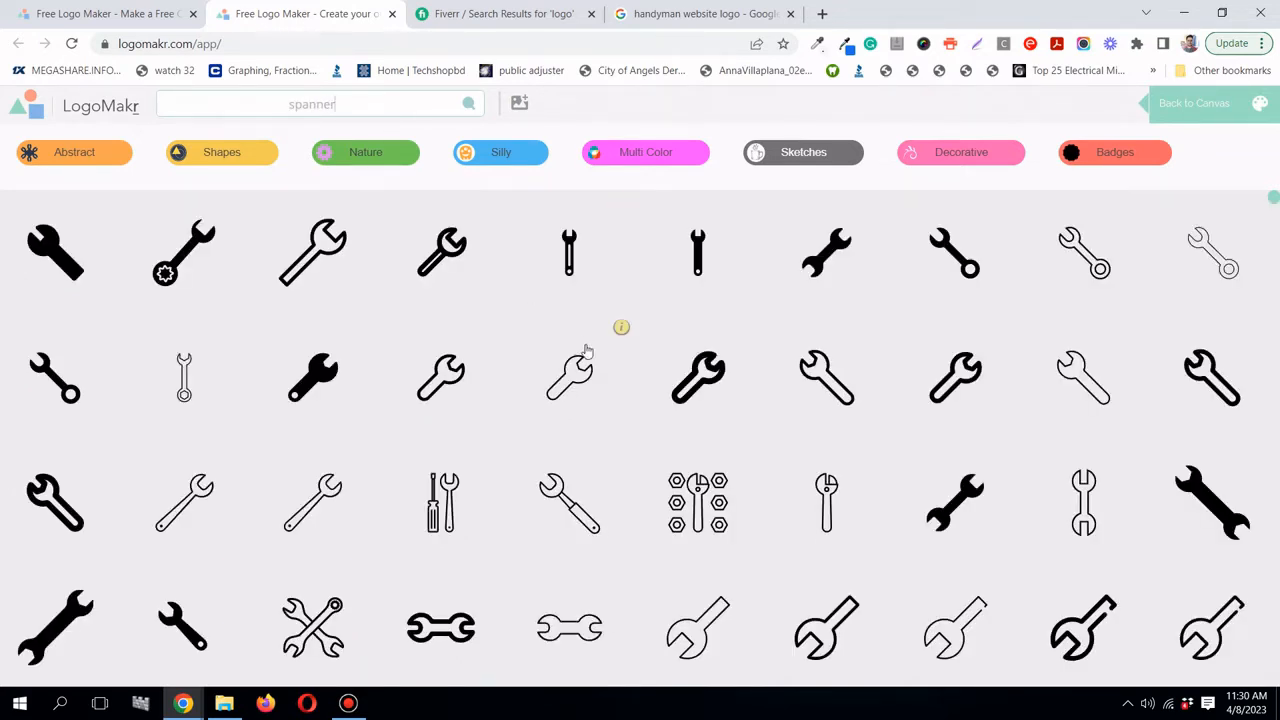
pyautogui.scroll(-2, 588, 356)
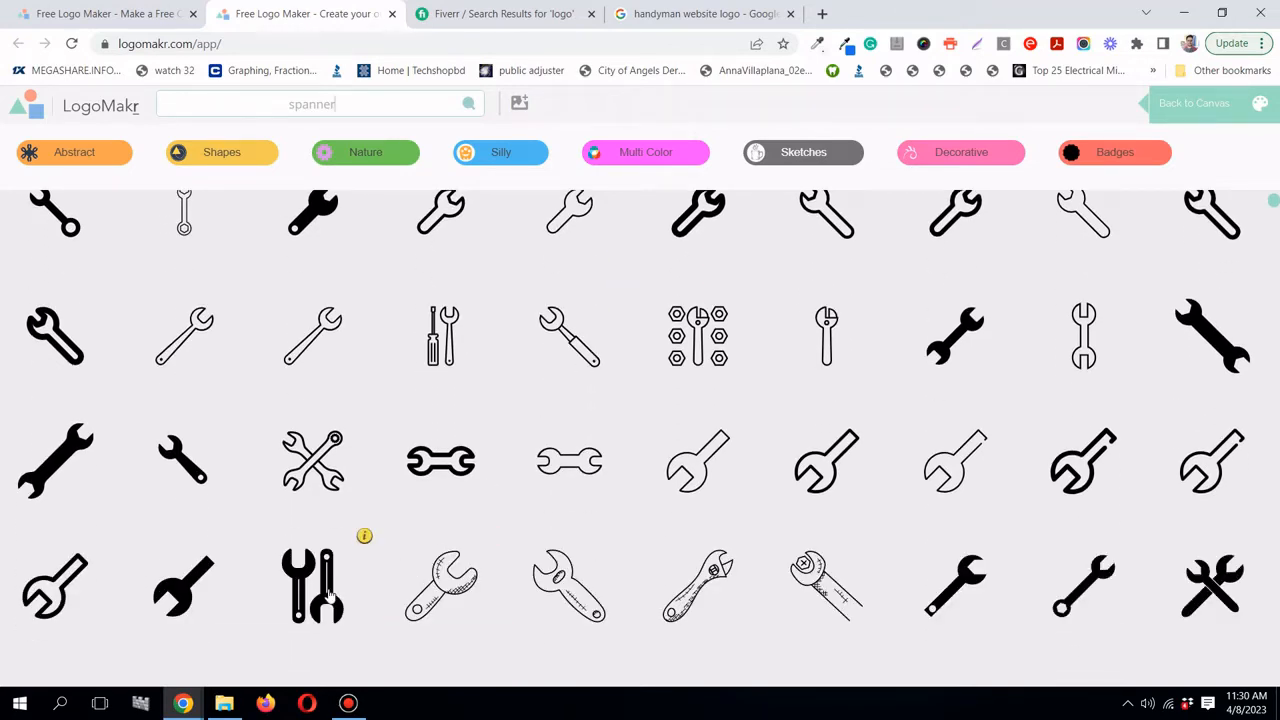
pyautogui.scroll(-1, 330, 595)
pyautogui.scroll(-1, 330, 592)
pyautogui.scroll(1, 331, 589)
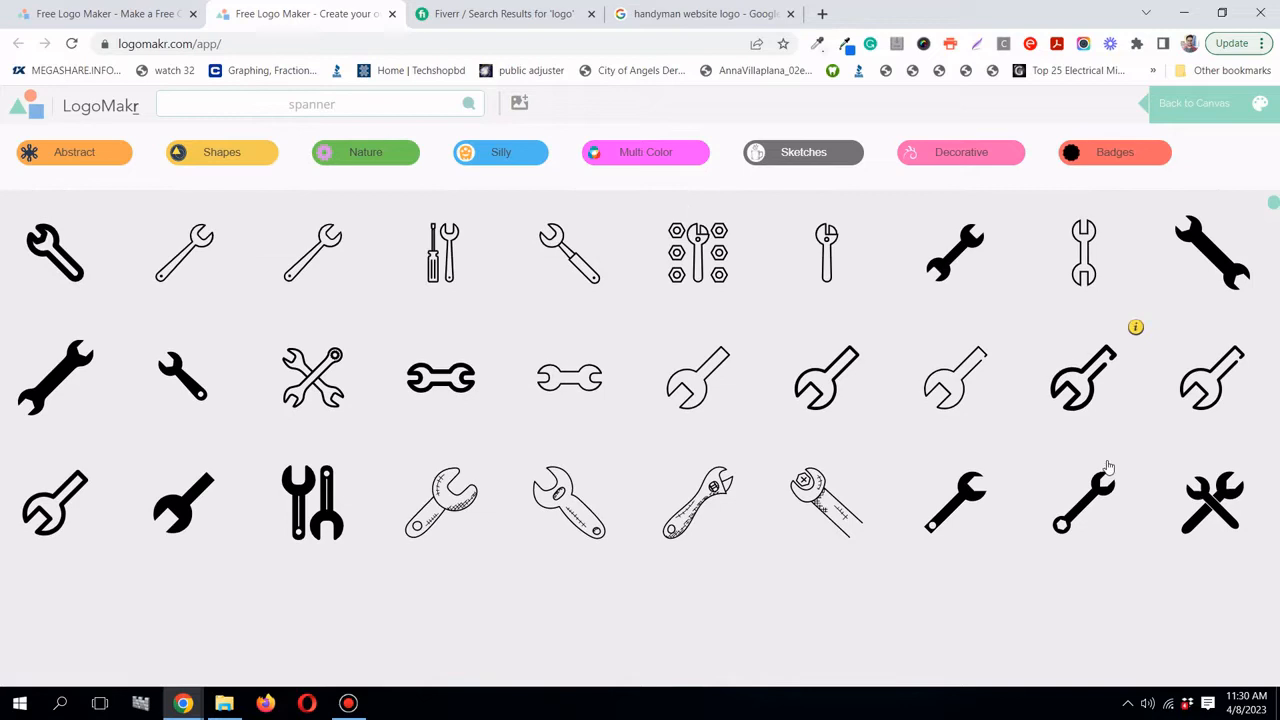
pyautogui.click(1212, 505)
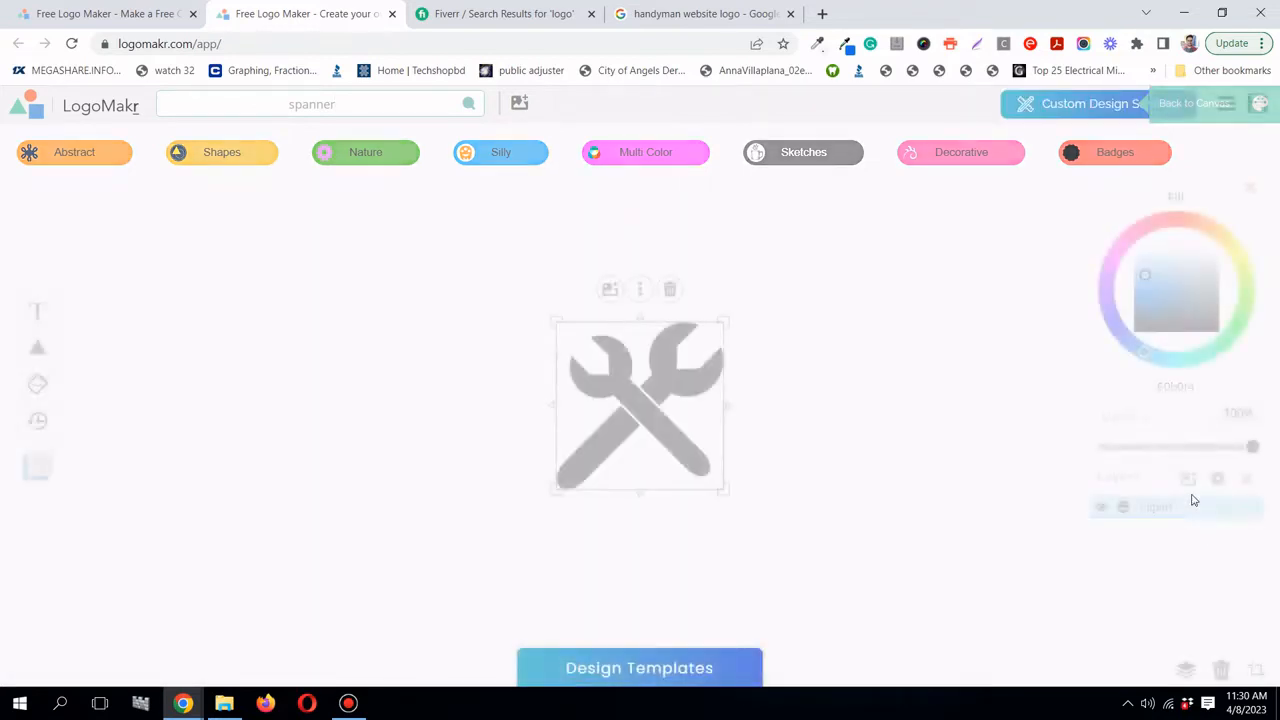
pyautogui.moveTo(628, 410); pyautogui.dragTo(380, 371)
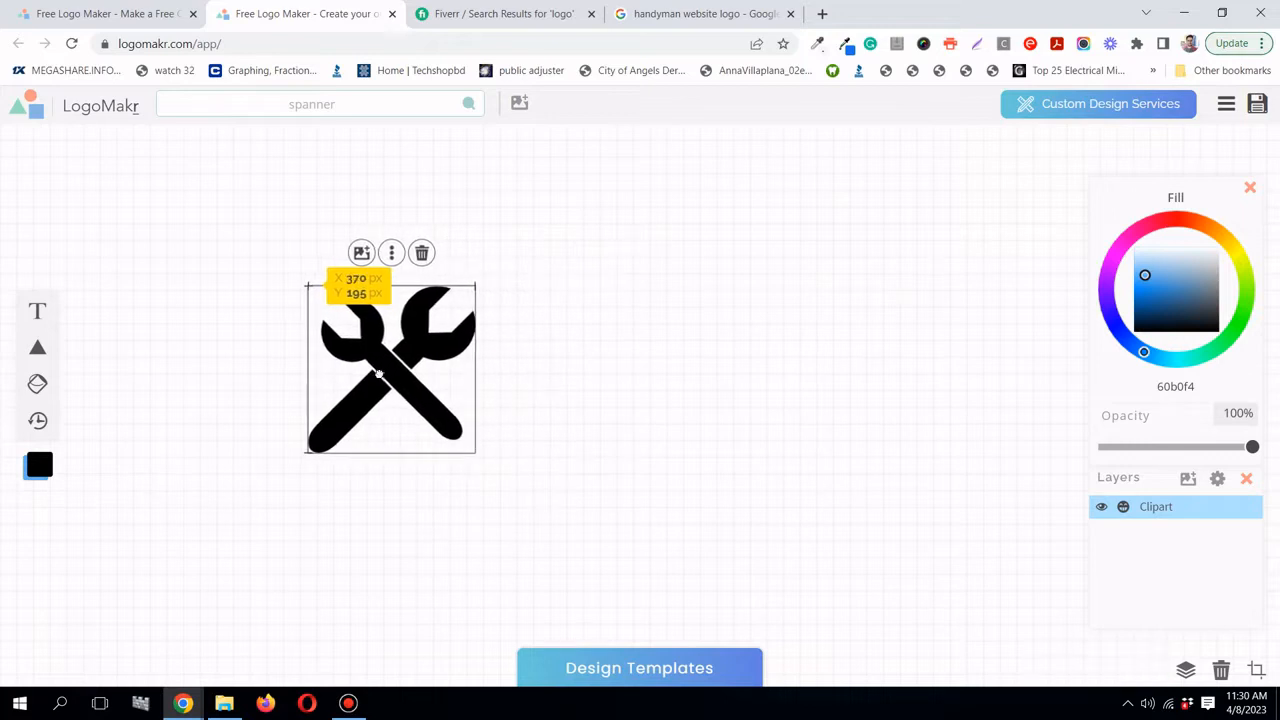
# - Load flatuicolors.com in a new Chrome tab, then go back to the LogoMakr editor
pyautogui.click(822, 16)
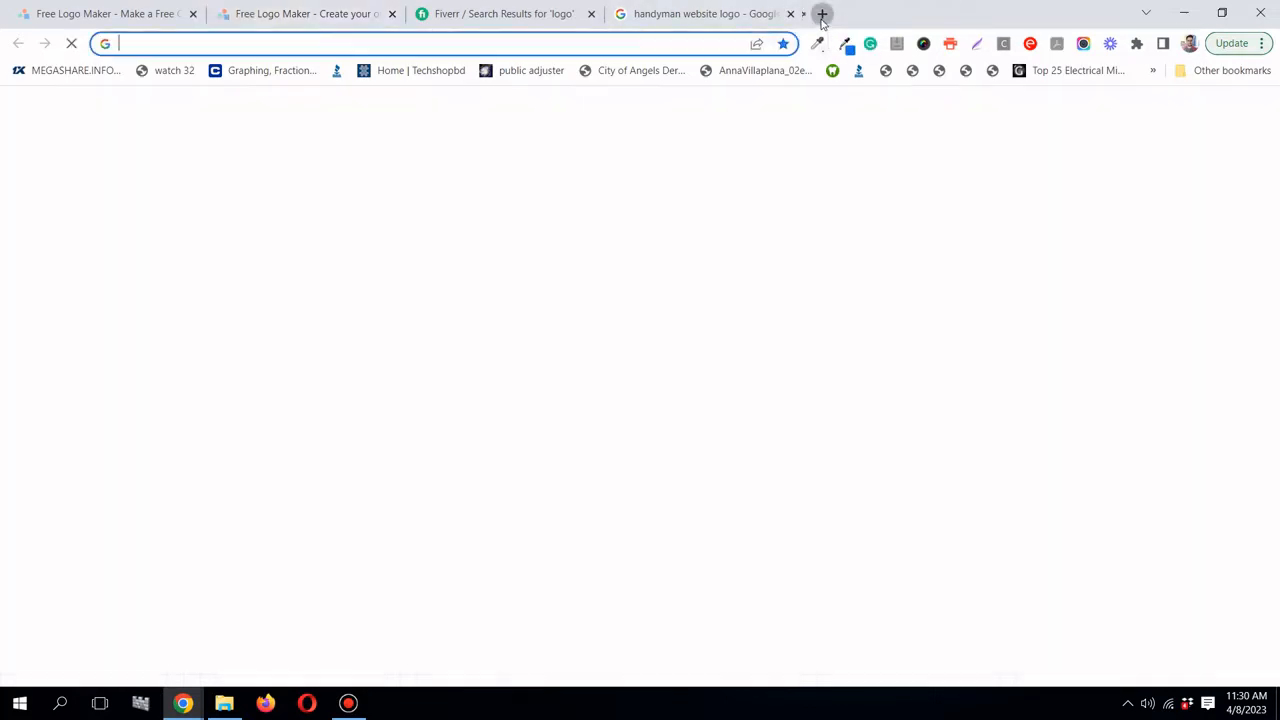
pyautogui.click(550, 44)
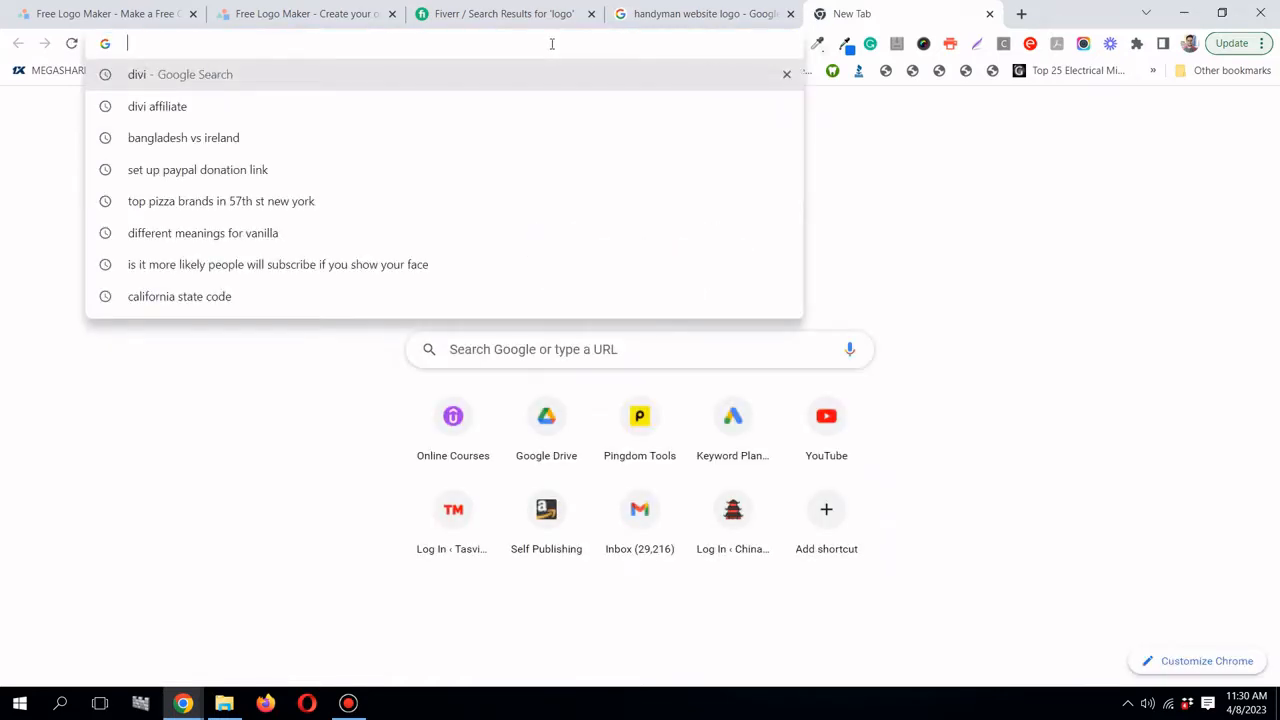
pyautogui.write('fla')
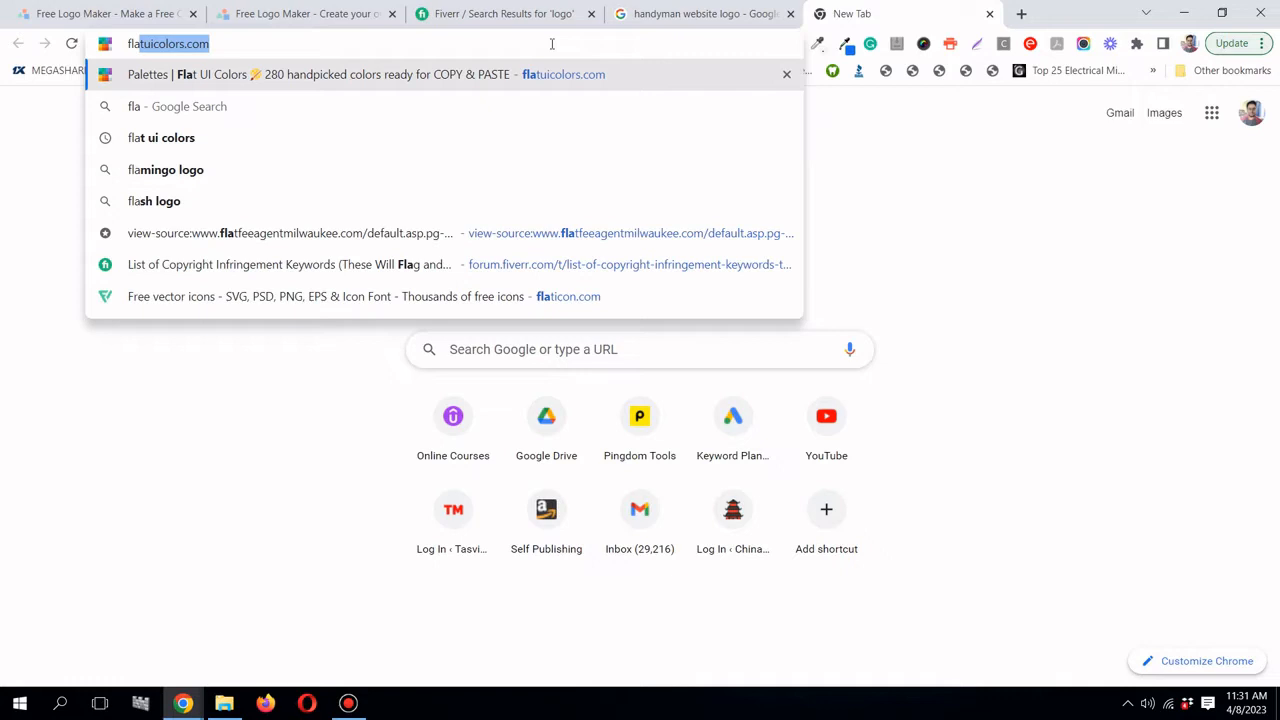
pyautogui.press('Return')
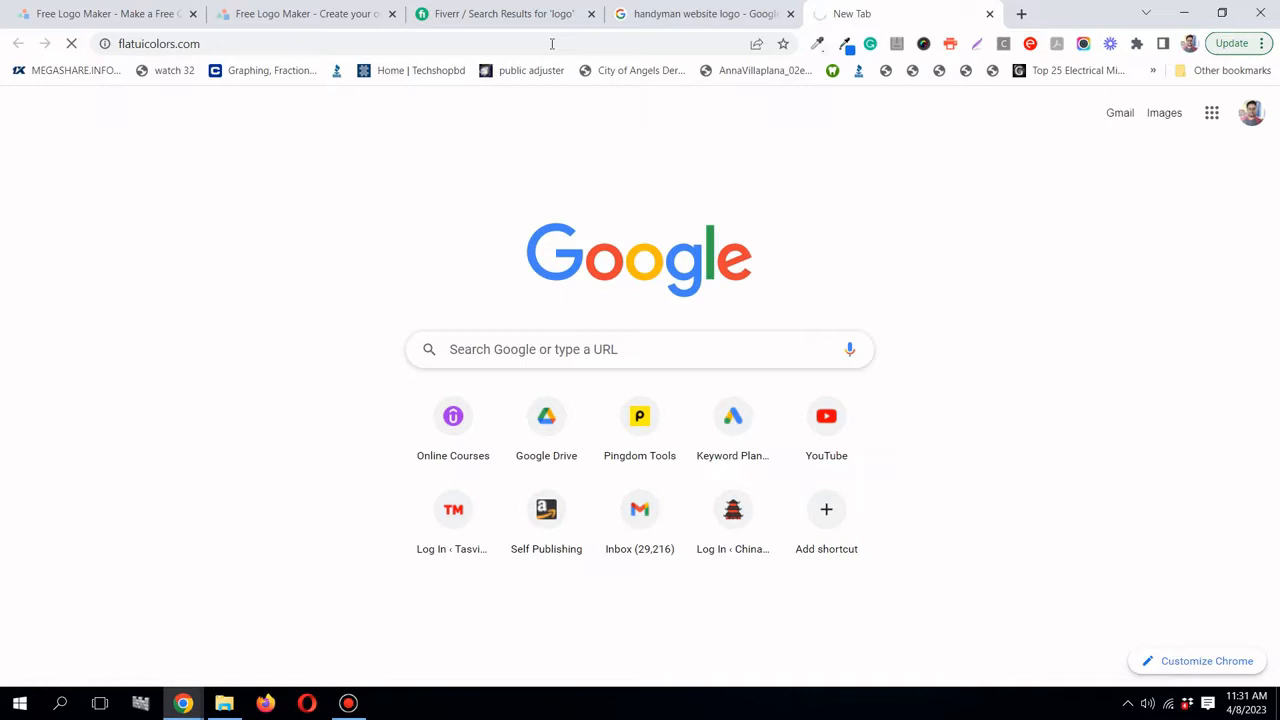
pyautogui.click(270, 17)
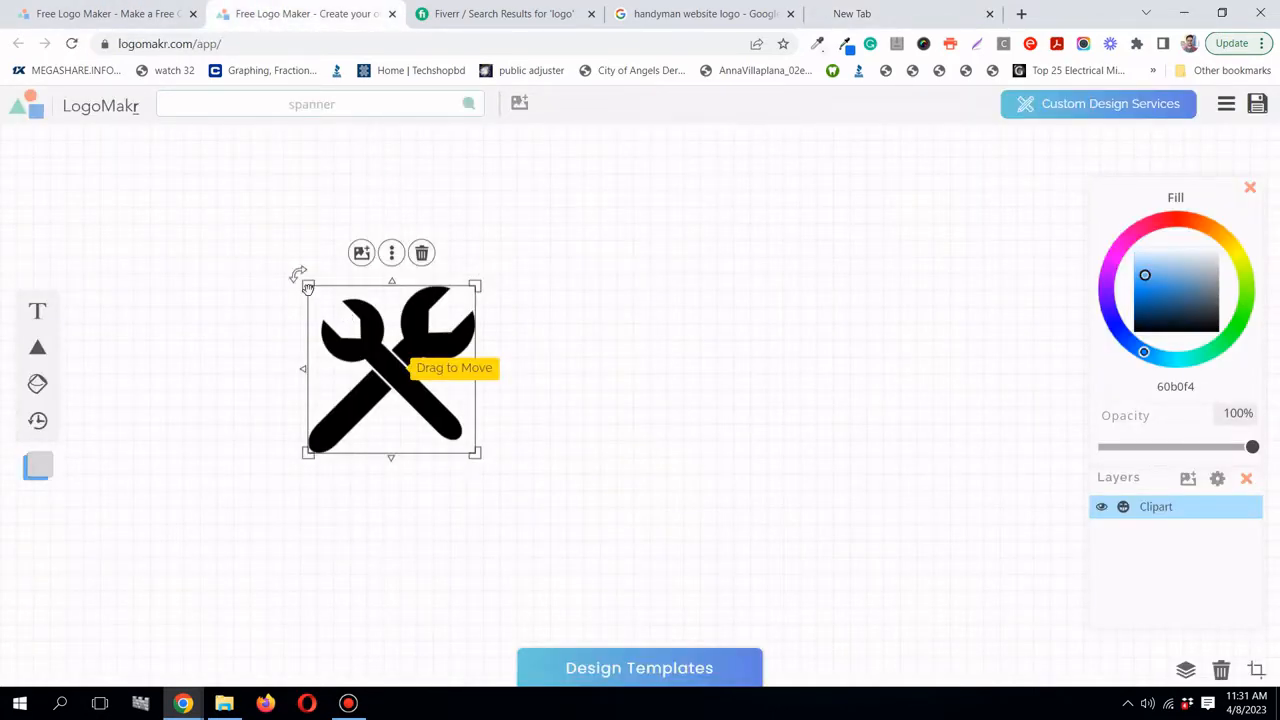
# - Shrink and nudge the spanner left, then type 'Superior Handyman' into a new text box beside it
pyautogui.moveTo(308, 287)
pyautogui.mouseDown()
pyautogui.moveTo(301, 278)
pyautogui.moveTo(317, 295)
pyautogui.mouseUp()
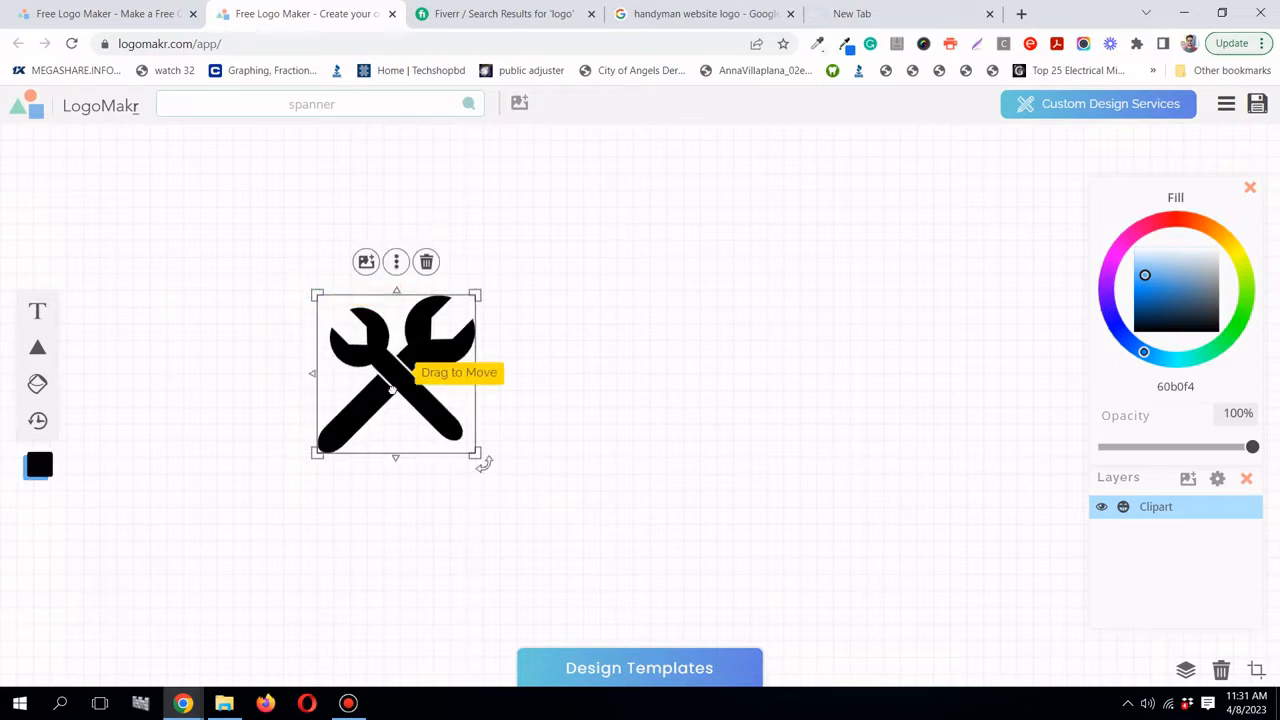
pyautogui.moveTo(392, 390); pyautogui.dragTo(333, 388)
pyautogui.moveTo(40, 311)
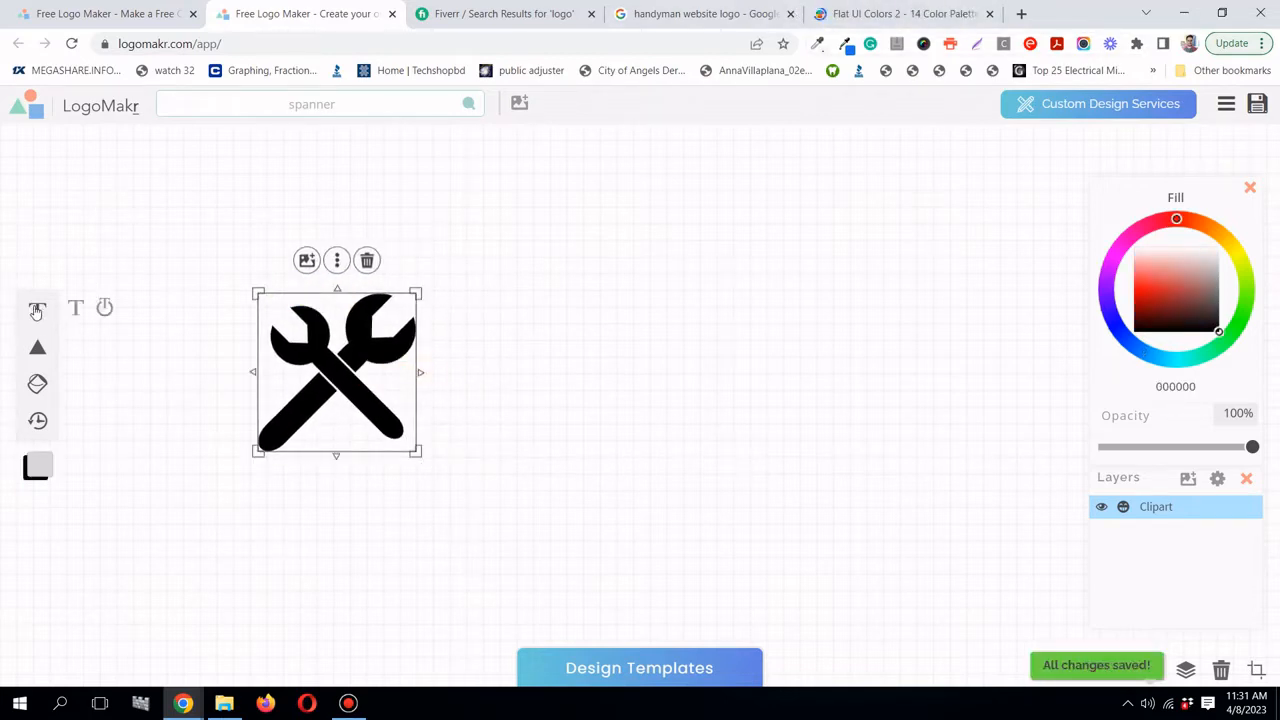
pyautogui.click(36, 311)
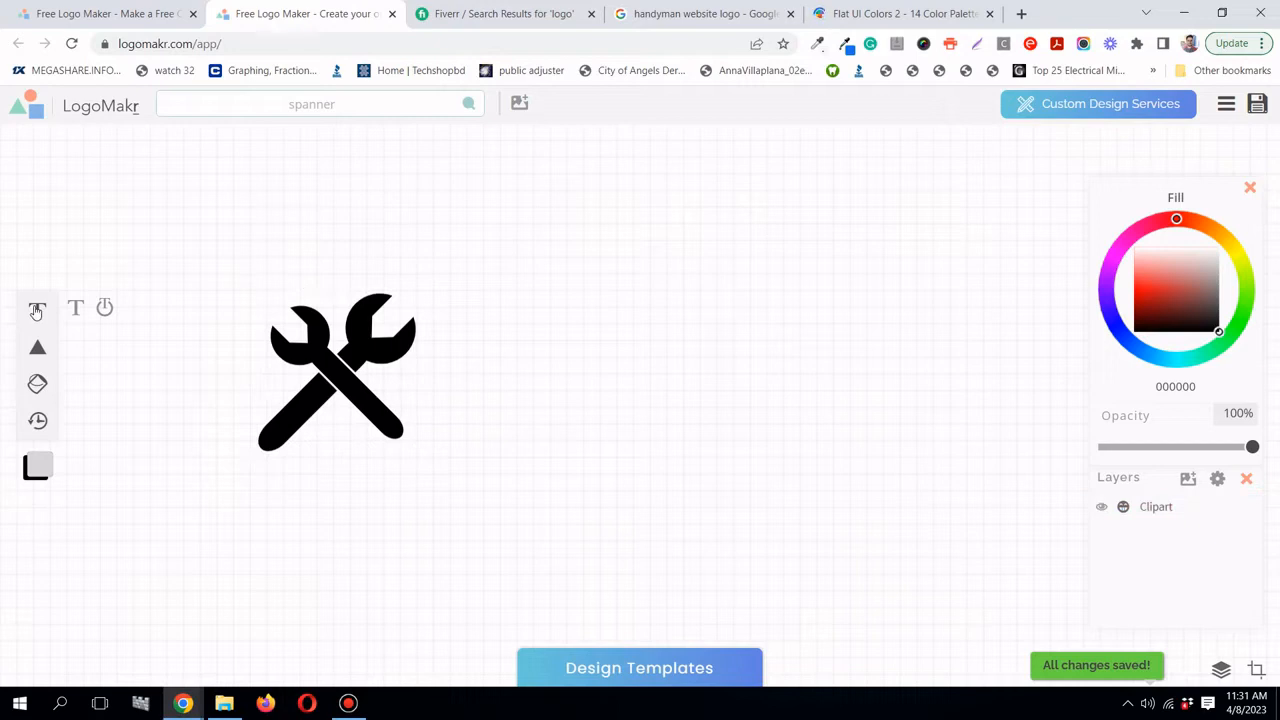
pyautogui.click(627, 388)
pyautogui.click(666, 403)
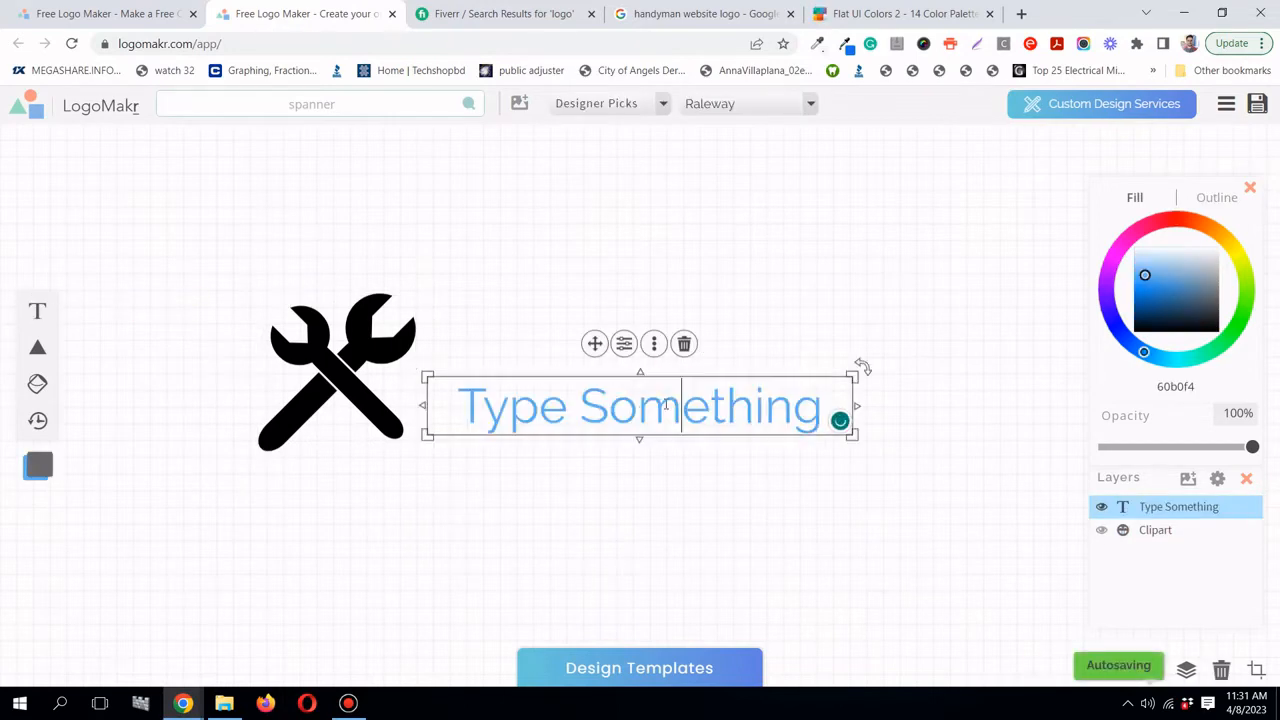
pyautogui.tripleClick(666, 403)
pyautogui.write('S')
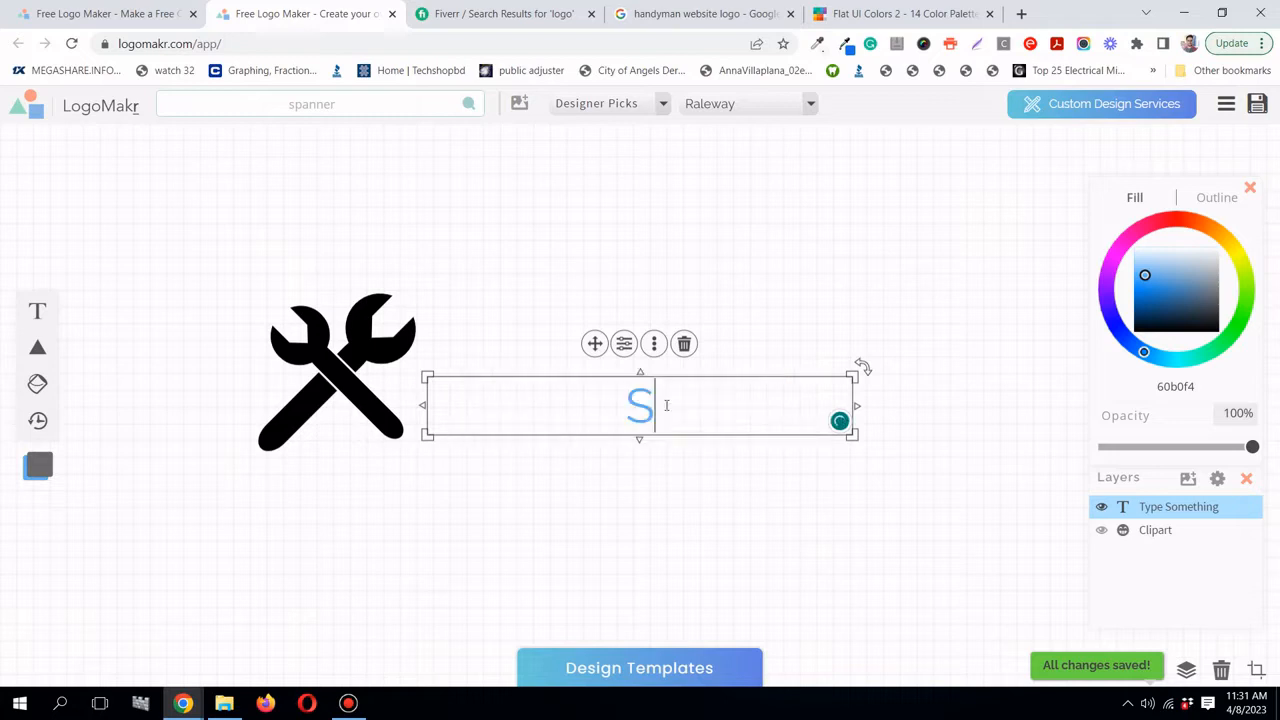
pyautogui.write('upe')
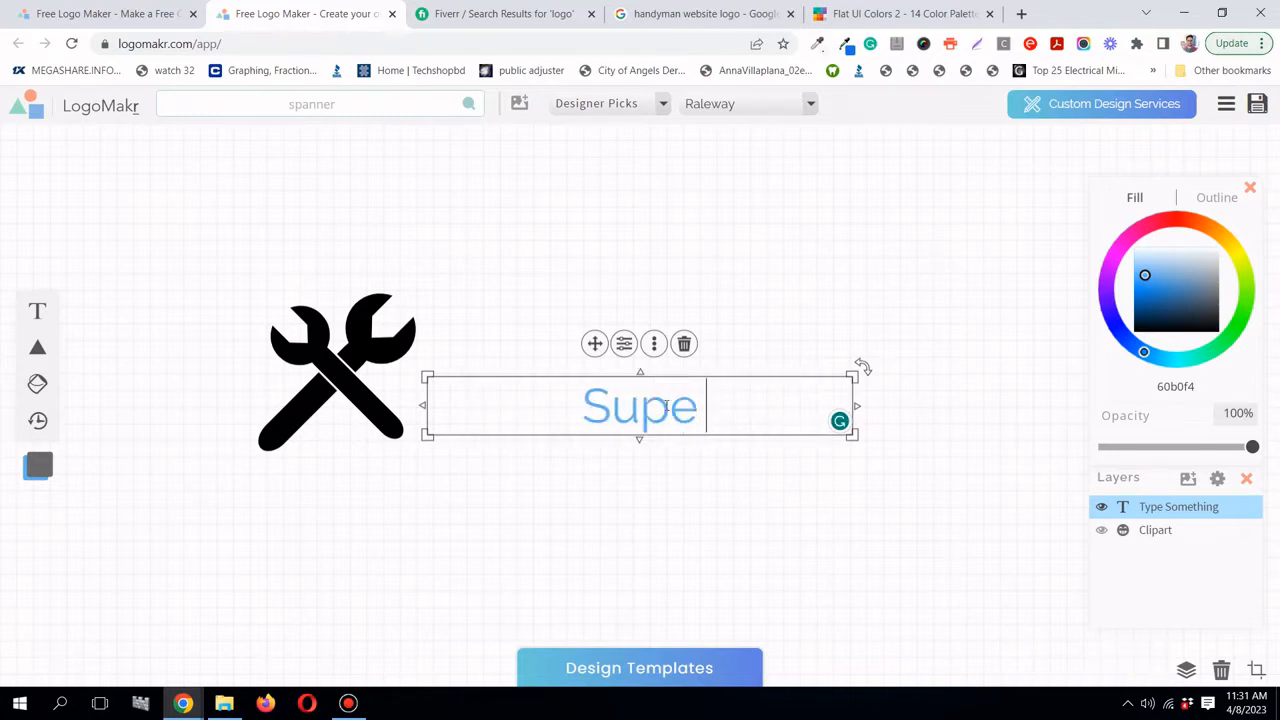
pyautogui.write('rior H')
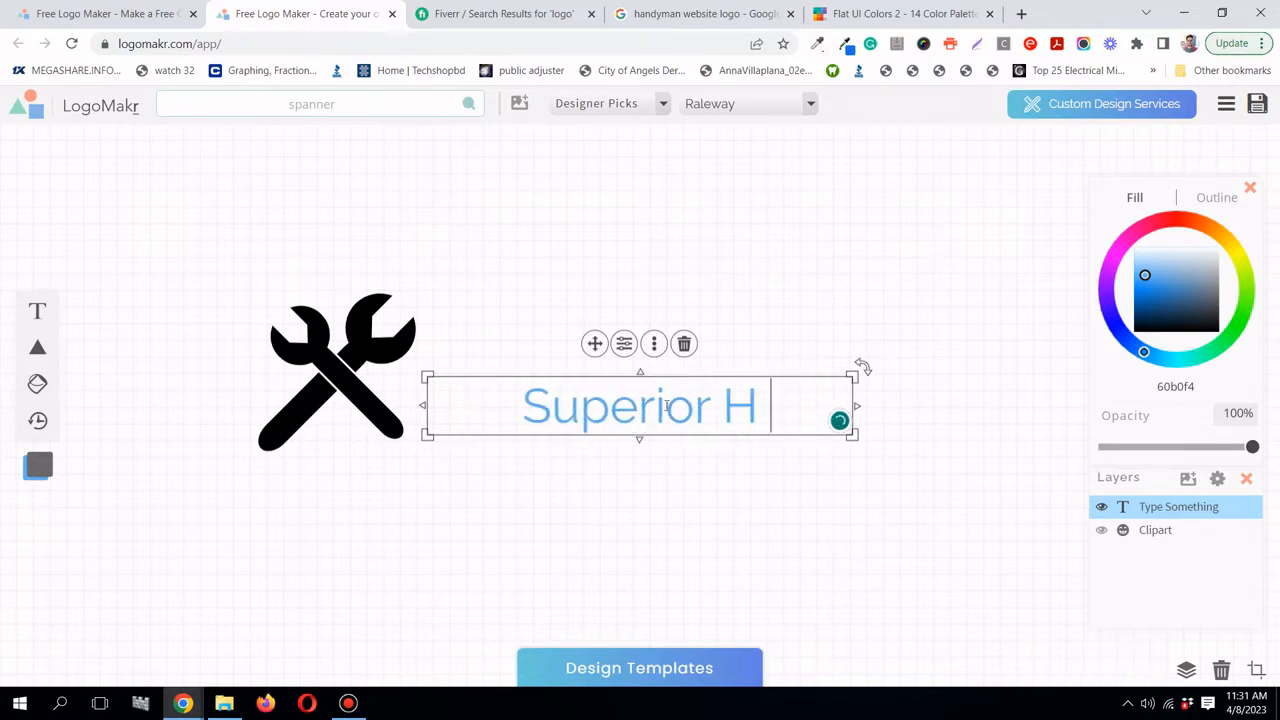
pyautogui.write('andy')
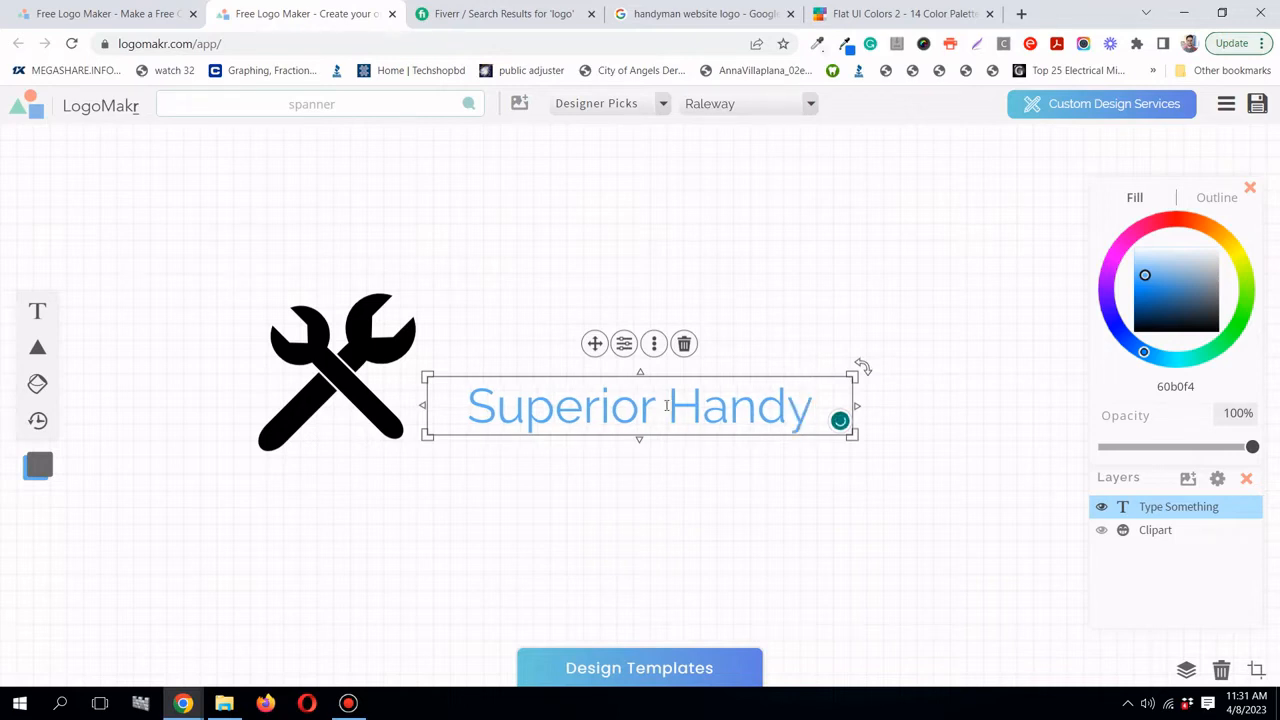
pyautogui.write('man')
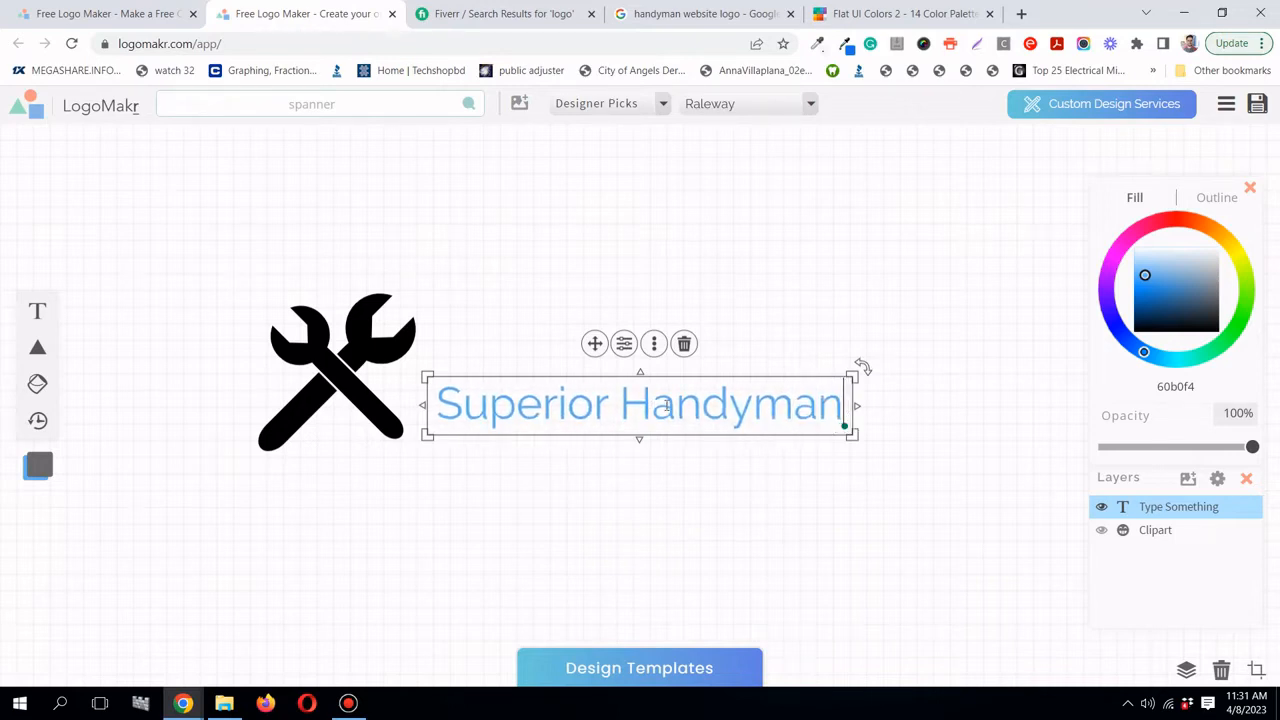
pyautogui.write('C')
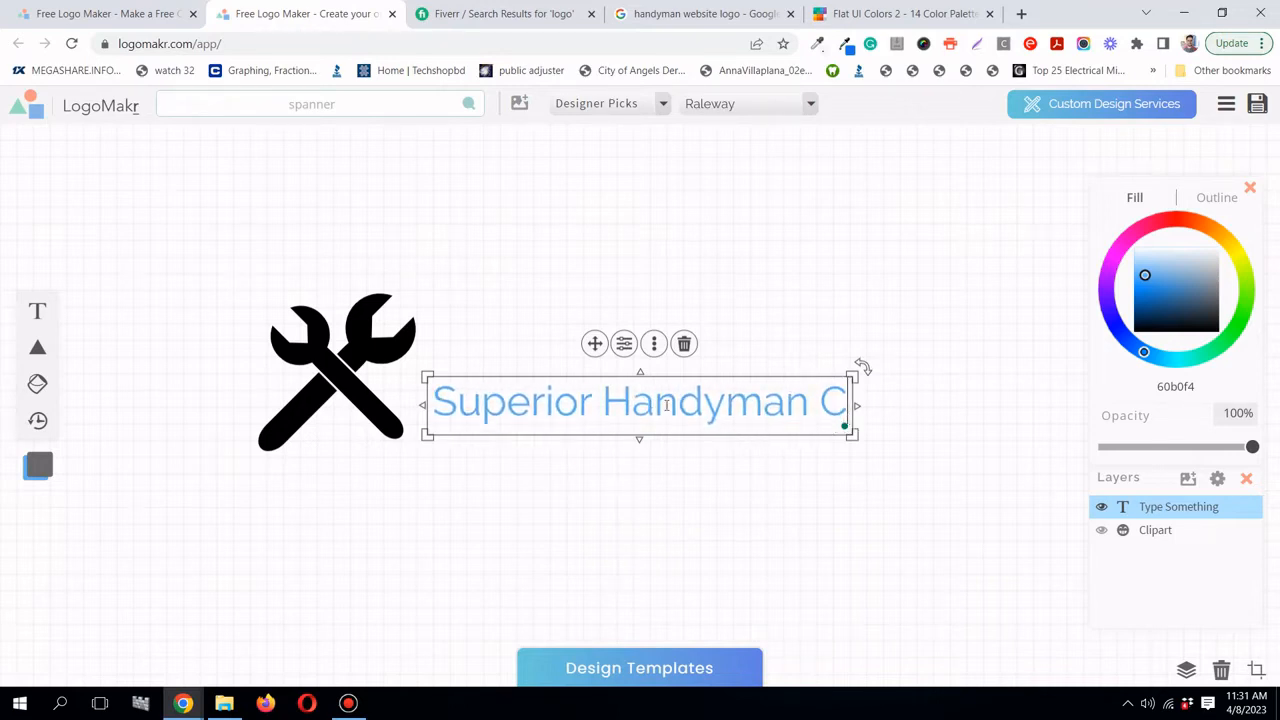
pyautogui.write('A')
pyautogui.press('BackSpace')
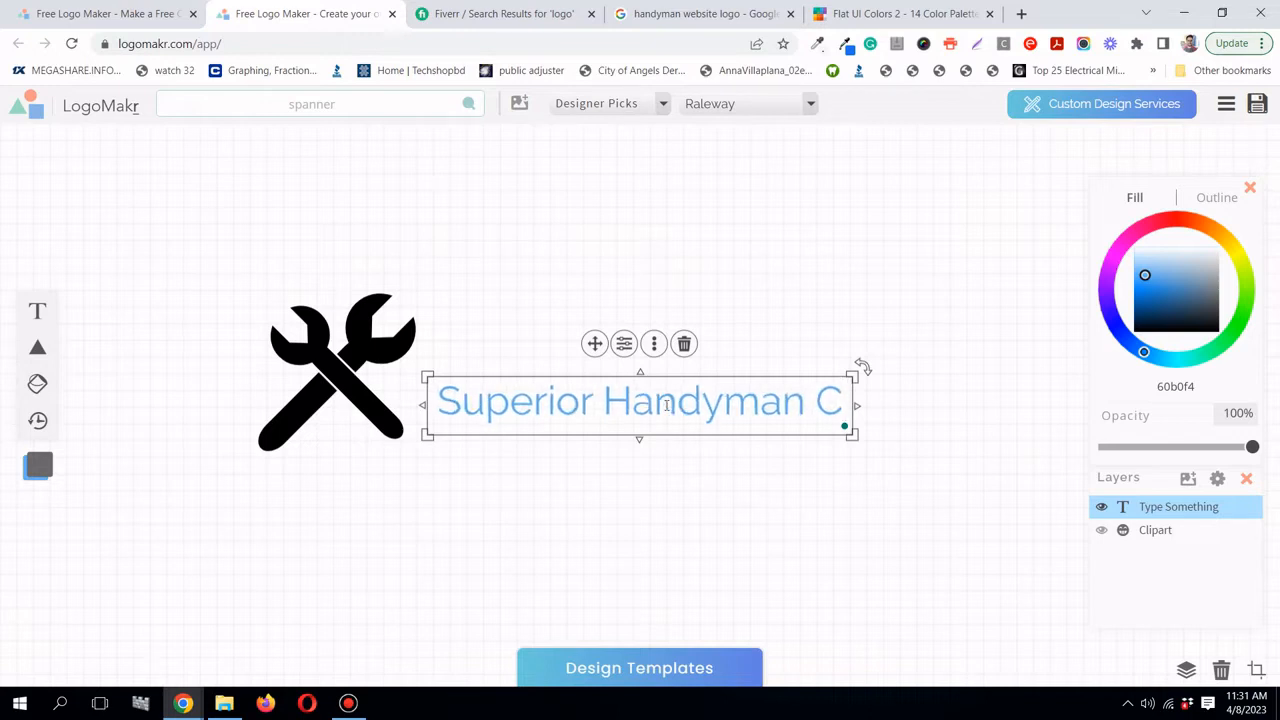
pyautogui.press('BackSpace')
pyautogui.press('BackSpace')
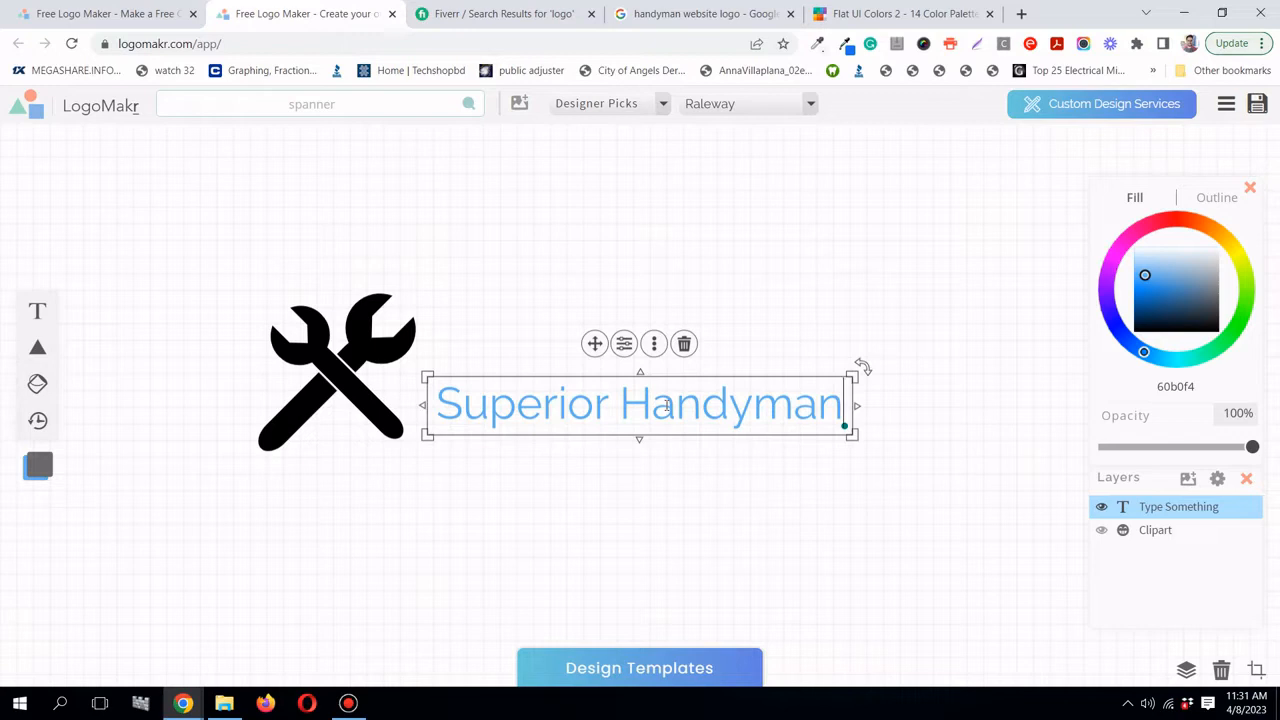
# - Open Flat UI Palette v1 and copy the Emerald and Peter River (#3498db) hex codes
pyautogui.click(886, 13)
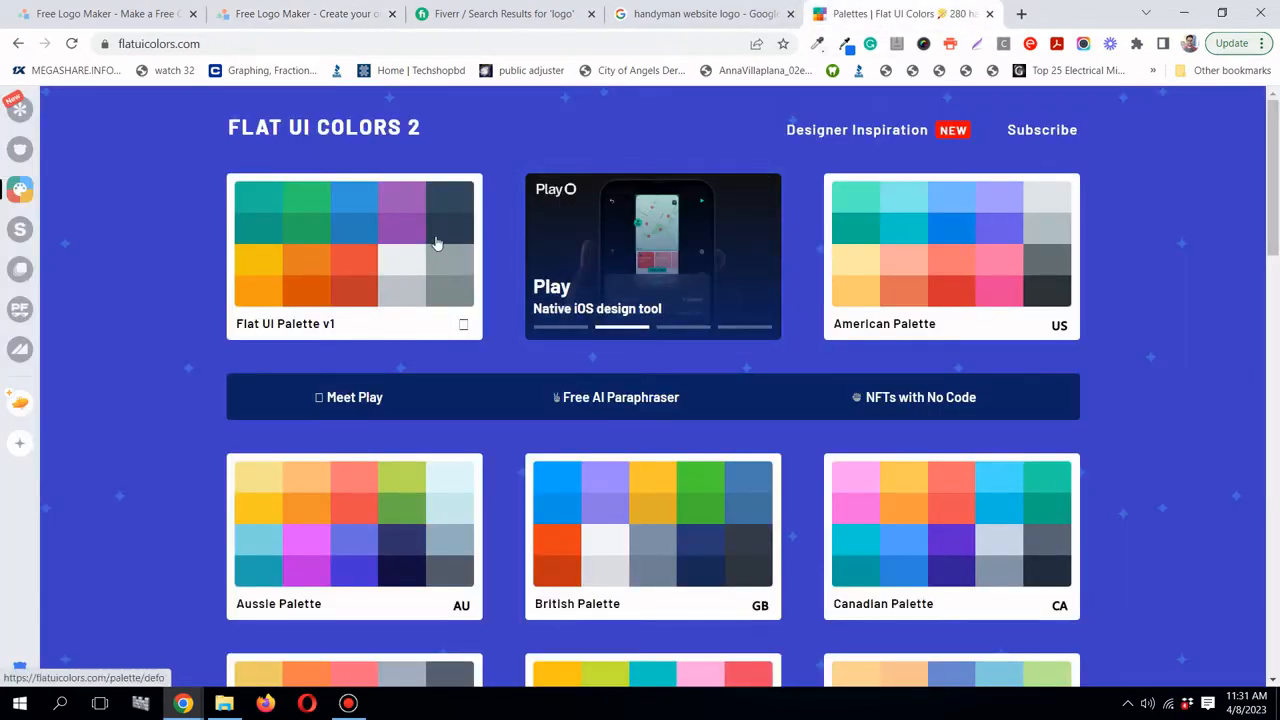
pyautogui.scroll(-2, 435, 243)
pyautogui.scroll(1, 435, 240)
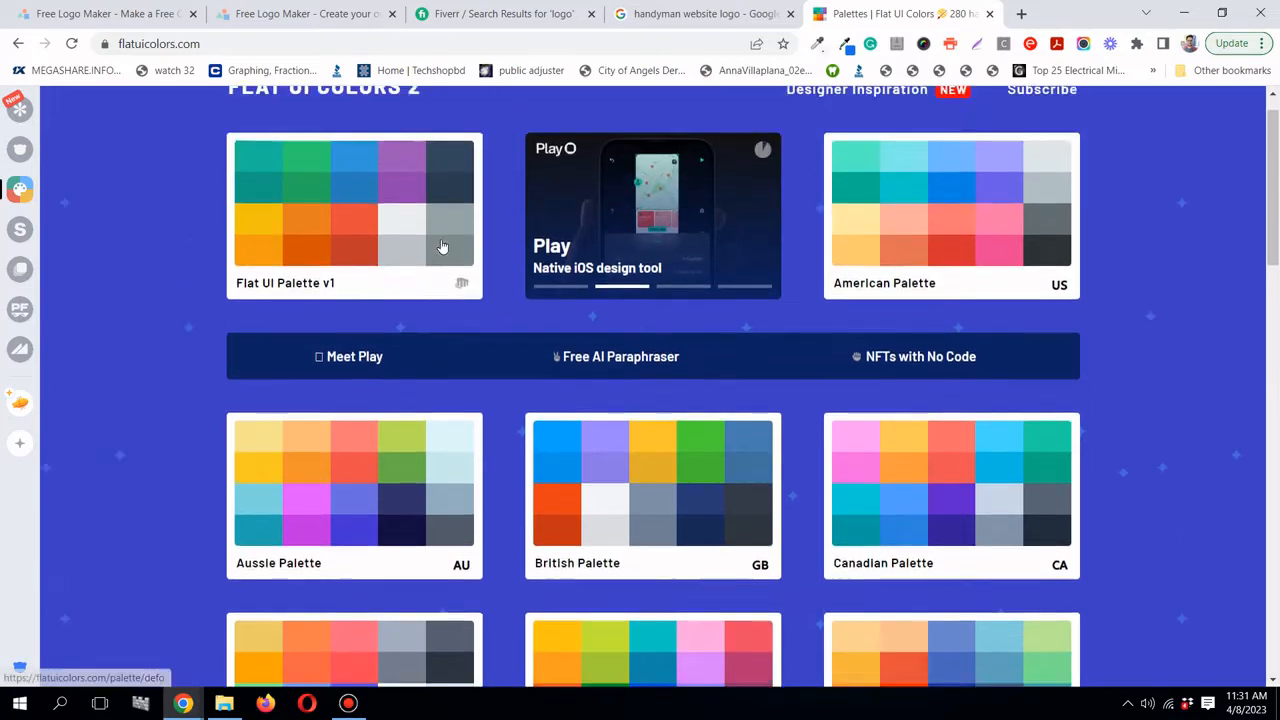
pyautogui.scroll(1, 441, 246)
pyautogui.click(355, 260)
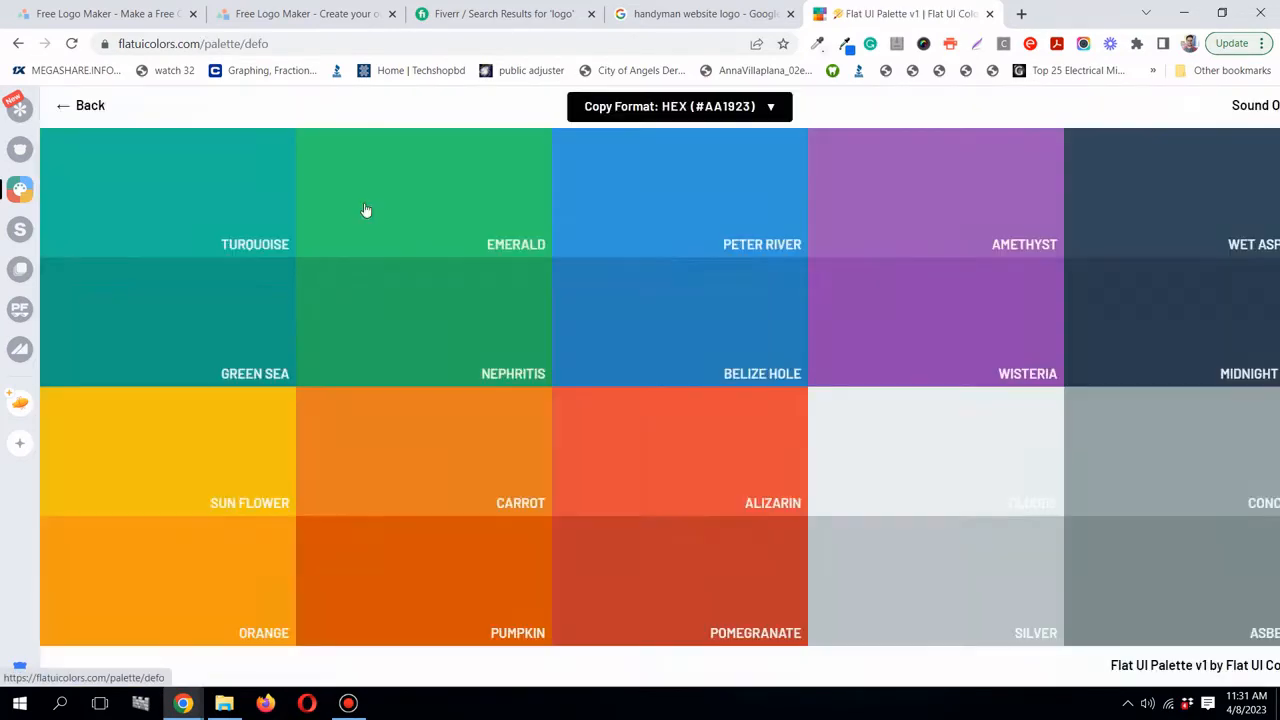
pyautogui.click(366, 210)
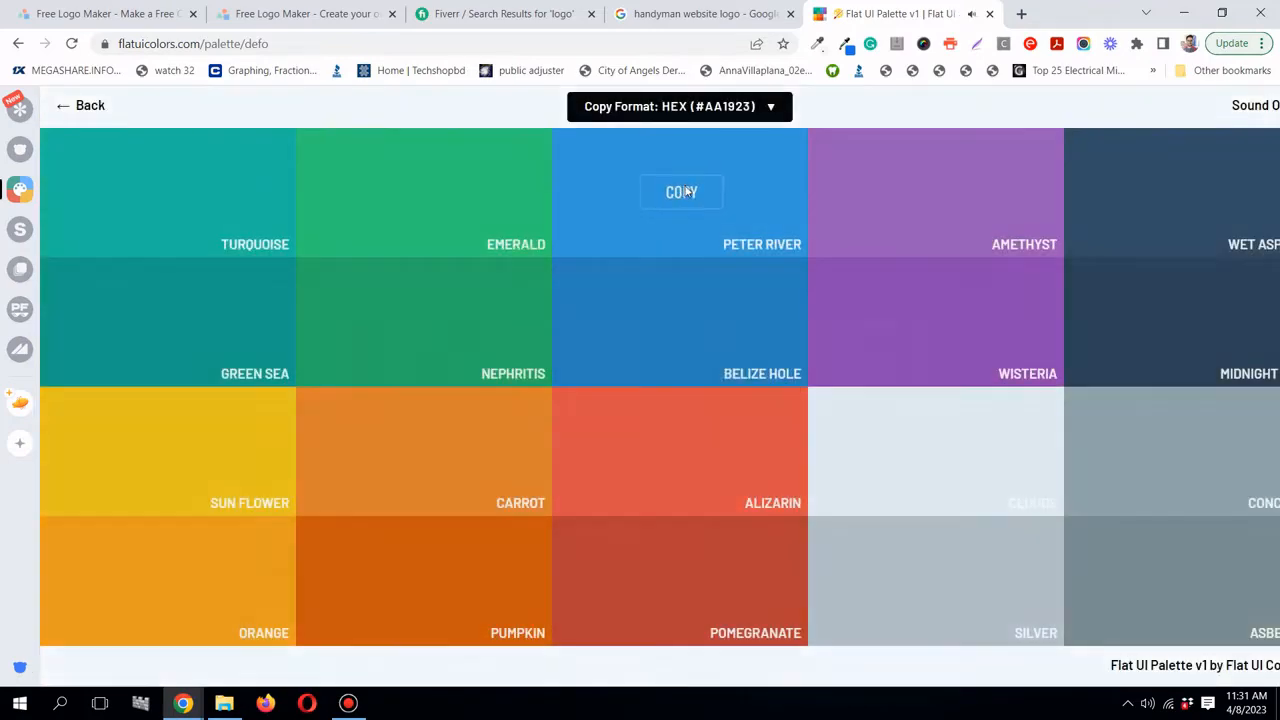
pyautogui.click(683, 197)
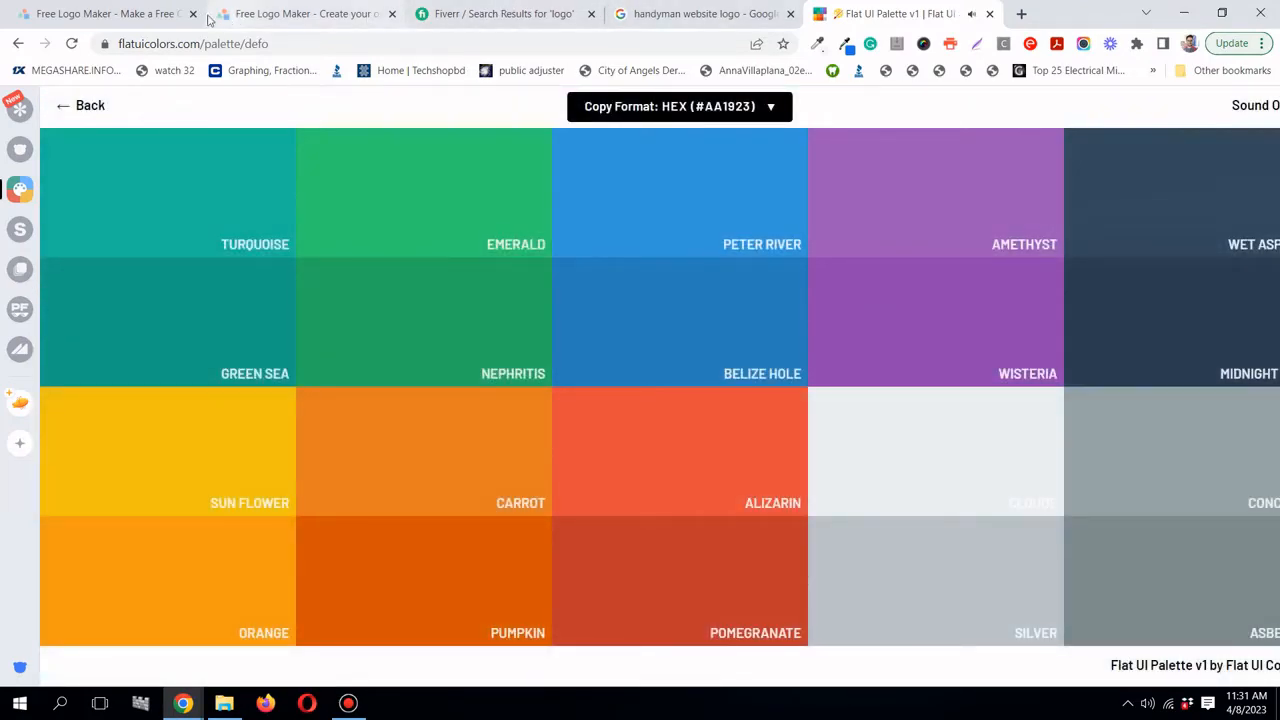
# - Paste Peter River blue 3498db as the Superior Handyman text fill
pyautogui.click(300, 14)
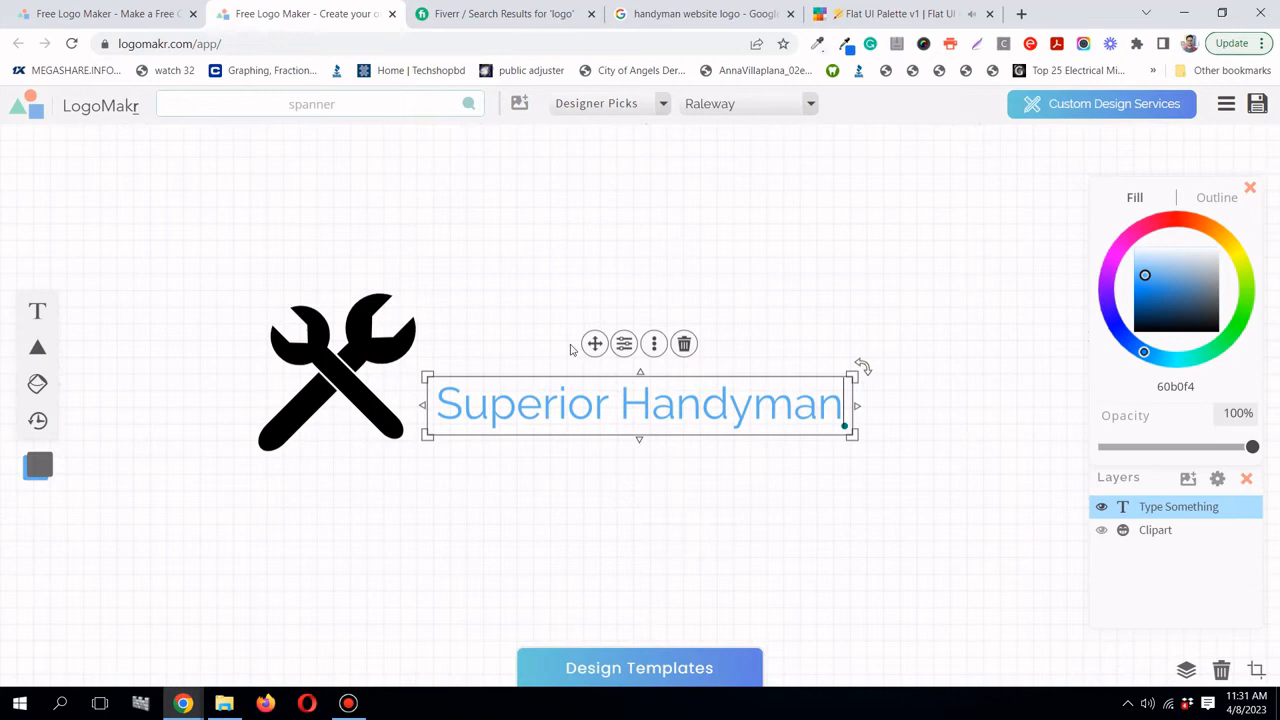
pyautogui.doubleClick(621, 407)
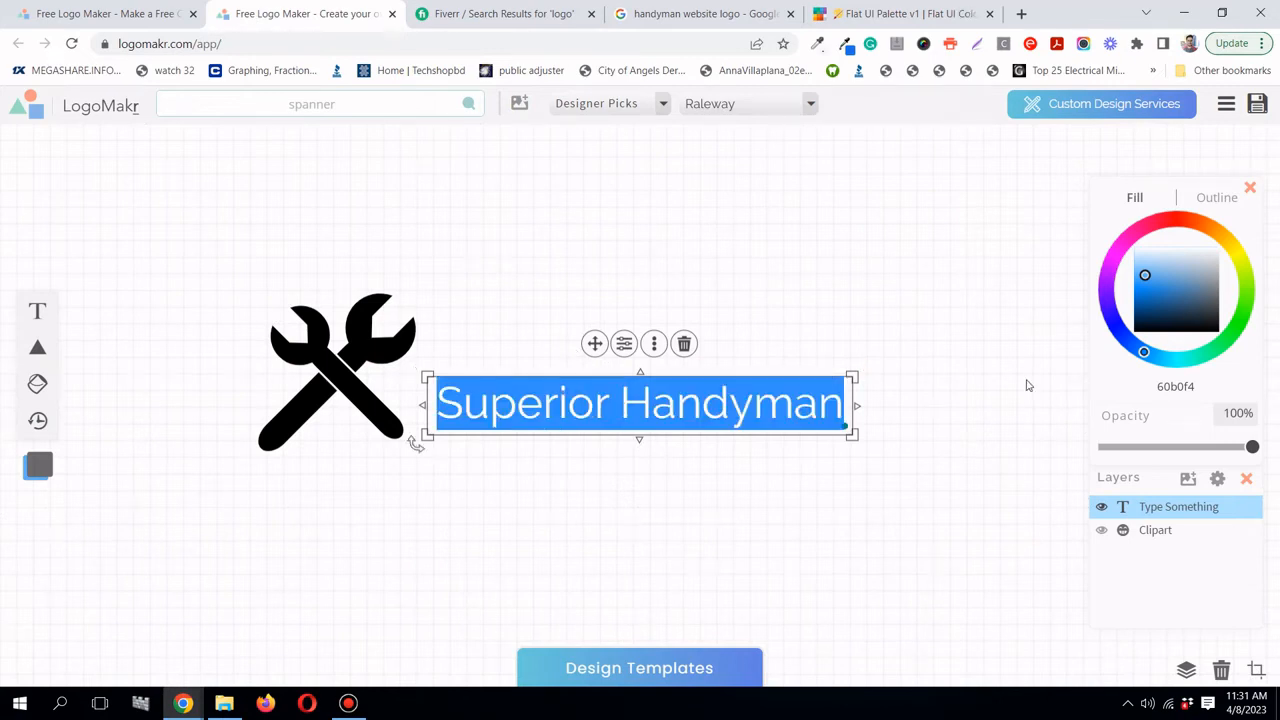
pyautogui.click(1173, 386)
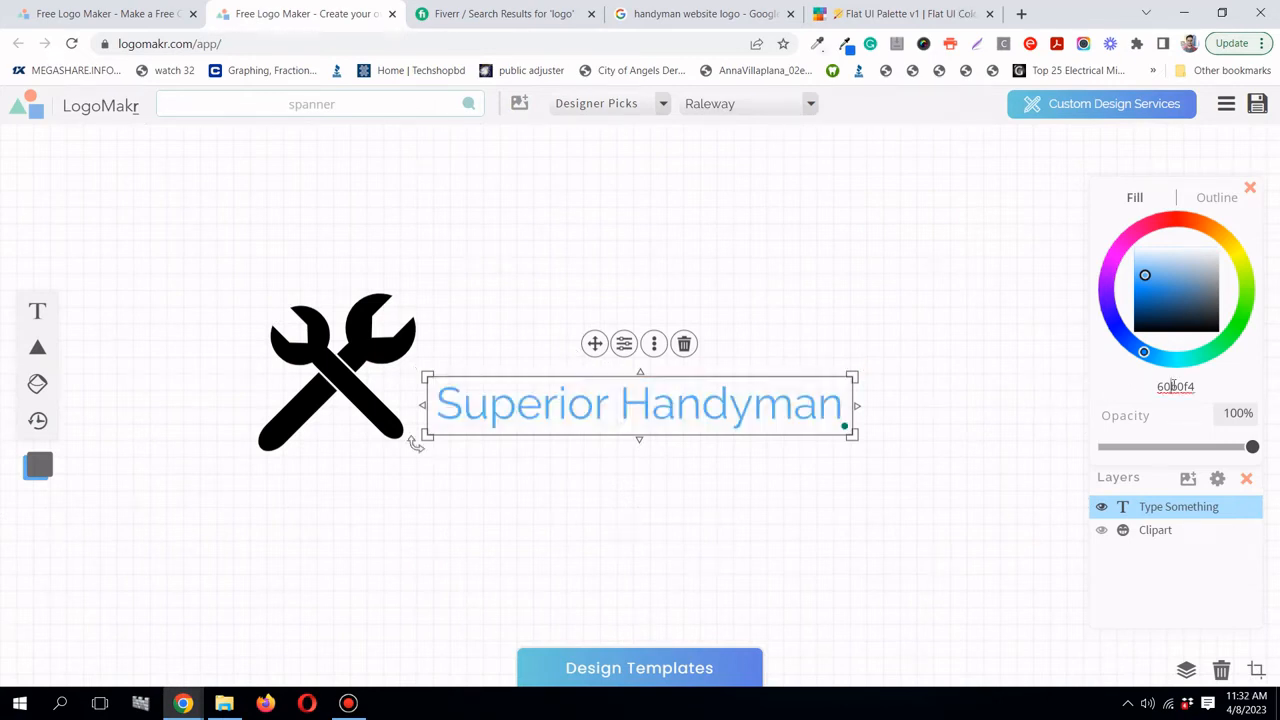
pyautogui.doubleClick(1173, 386)
pyautogui.rightClick(1175, 386)
pyautogui.click(1080, 503)
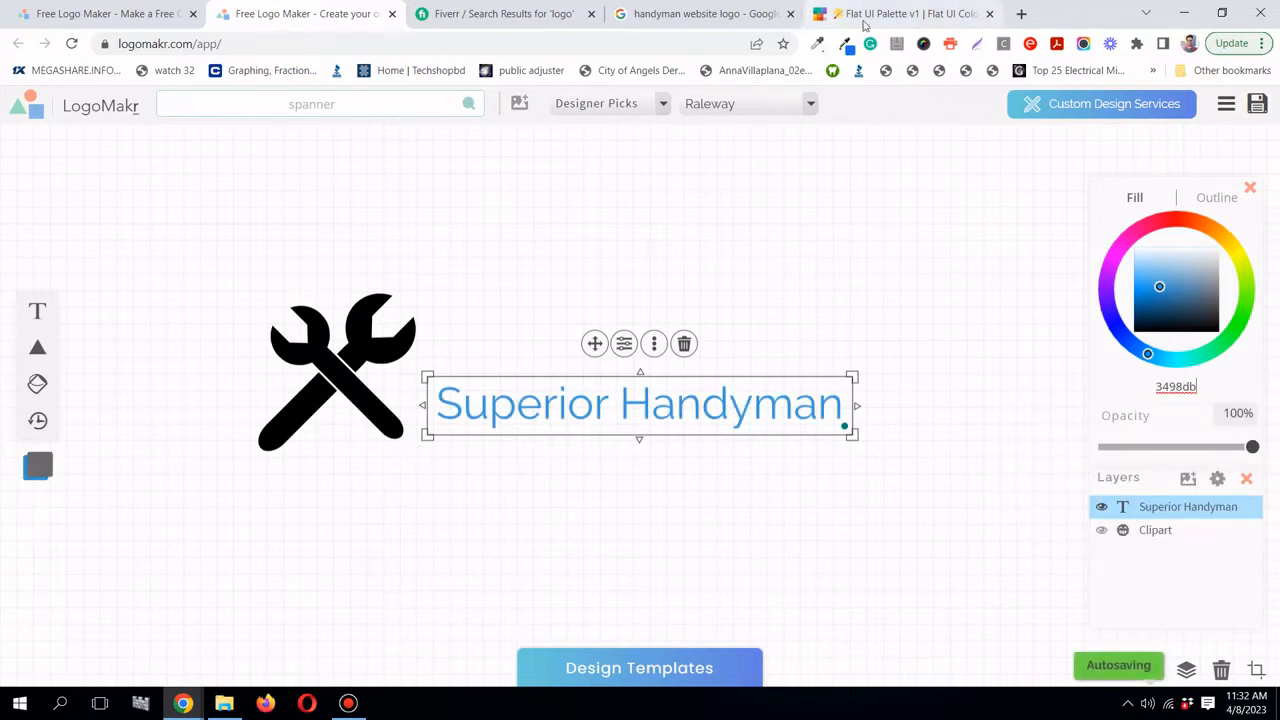
# - Change the text fill to Belize Hole 2980b9 and move the title slightly higher
pyautogui.click(868, 22)
pyautogui.moveTo(697, 315)
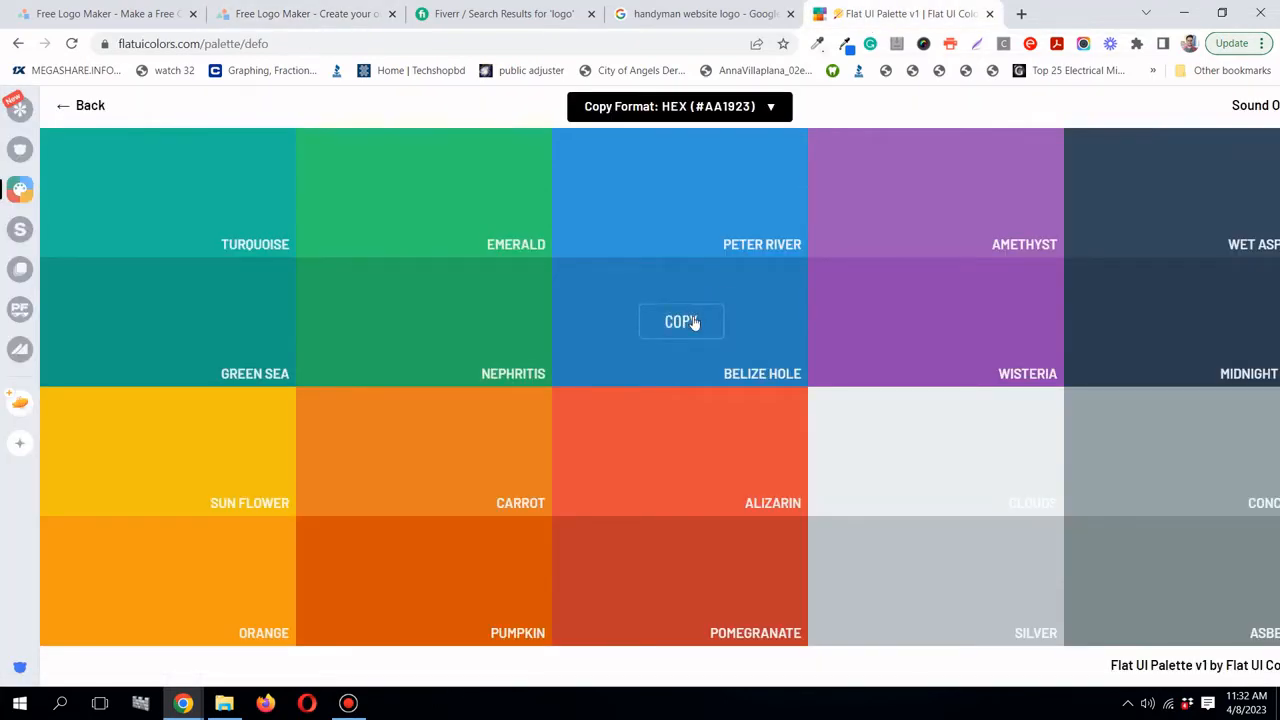
pyautogui.click(694, 321)
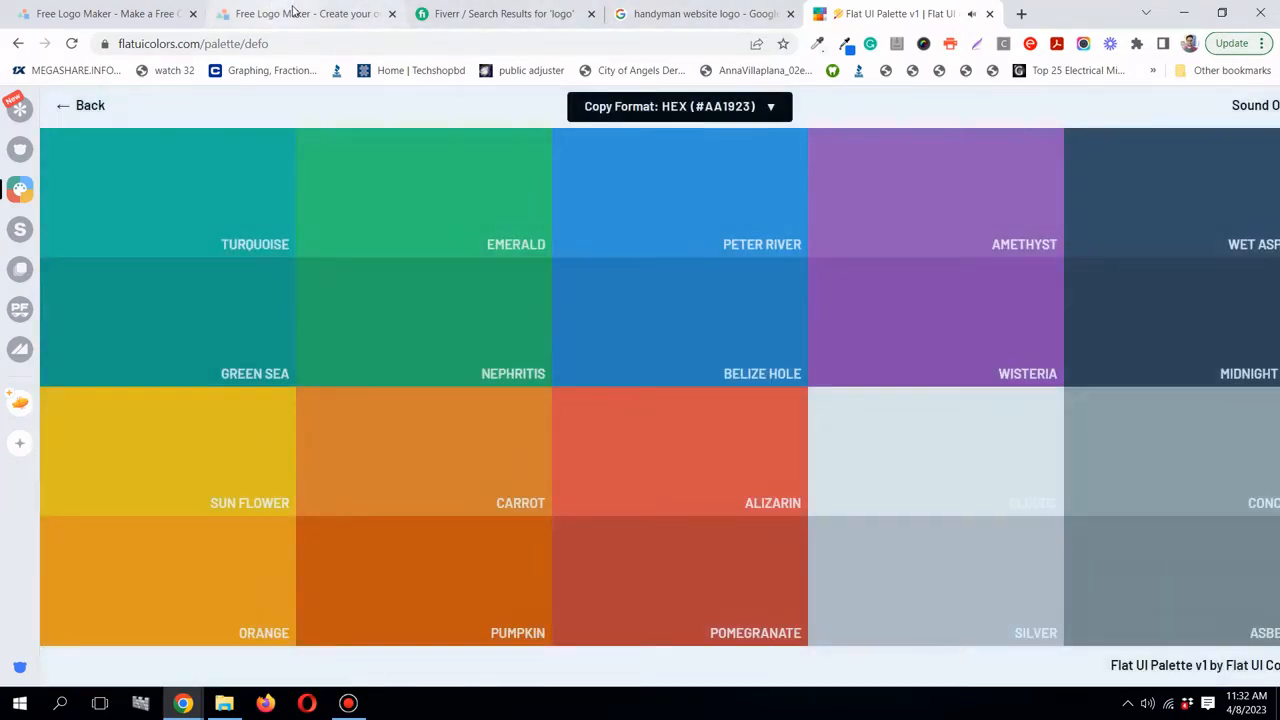
pyautogui.click(297, 14)
pyautogui.tripleClick(794, 408)
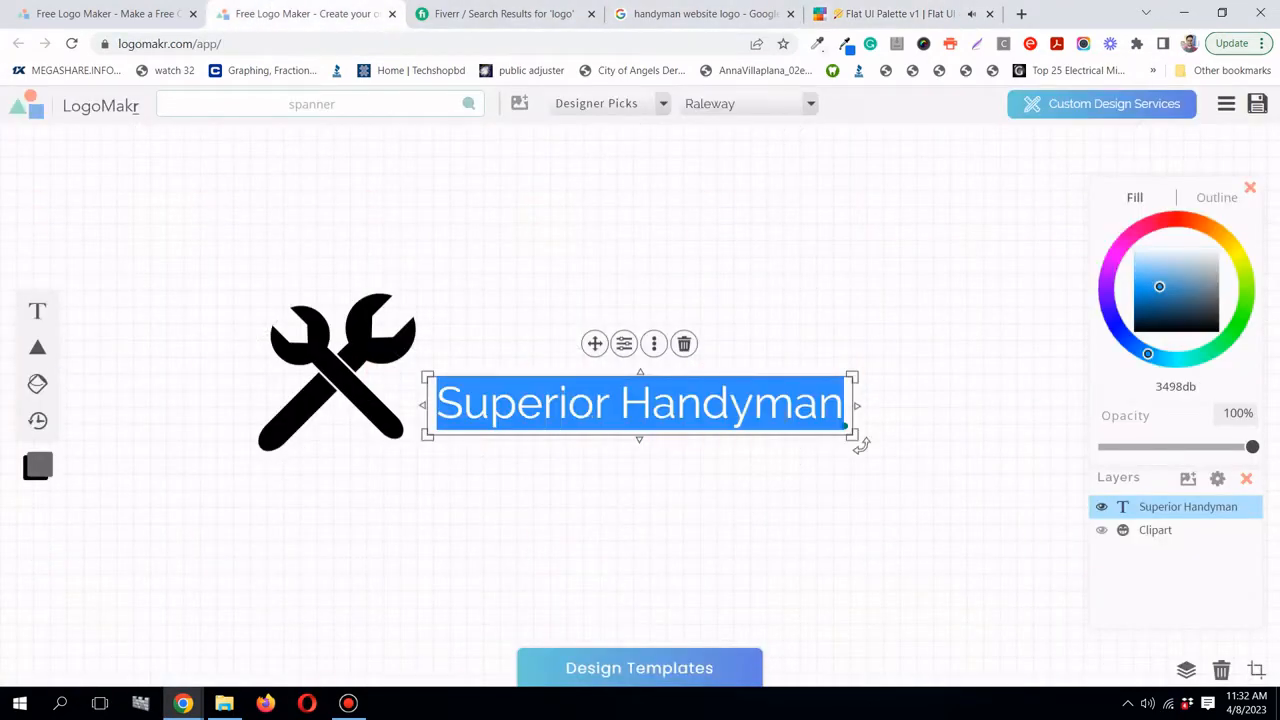
pyautogui.click(1192, 388)
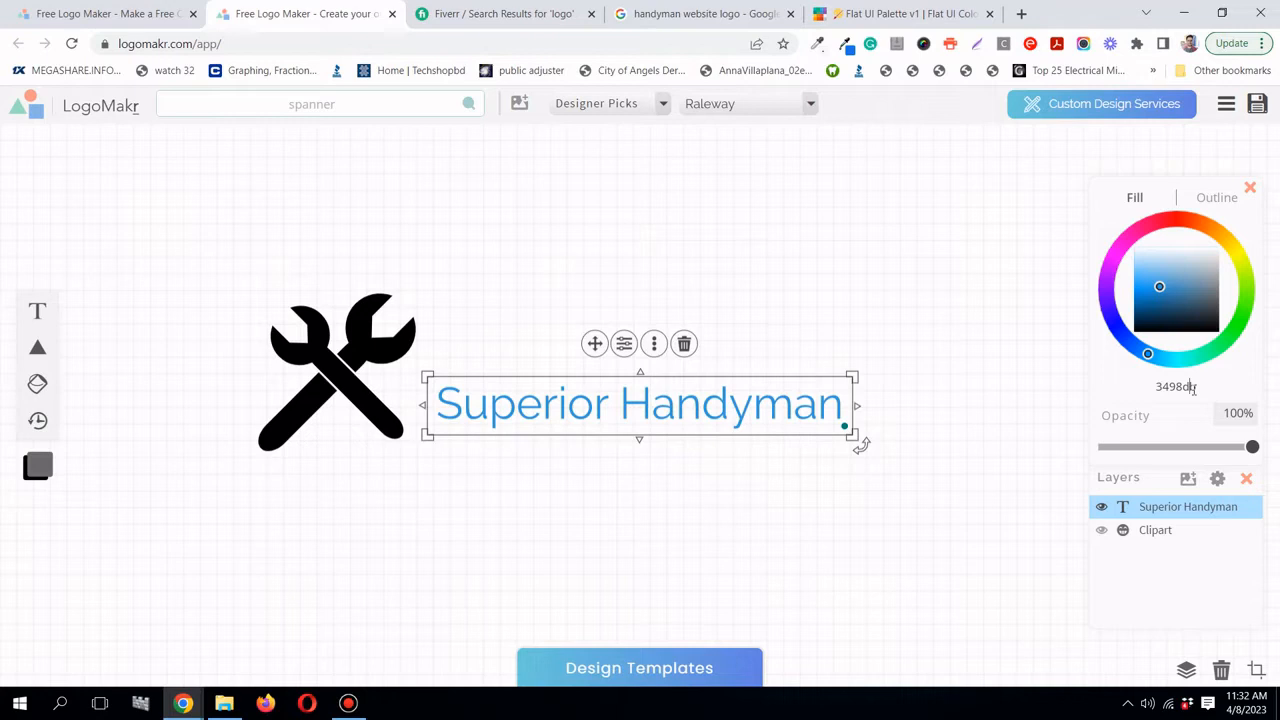
pyautogui.rightClick(1192, 388)
pyautogui.click(1148, 443)
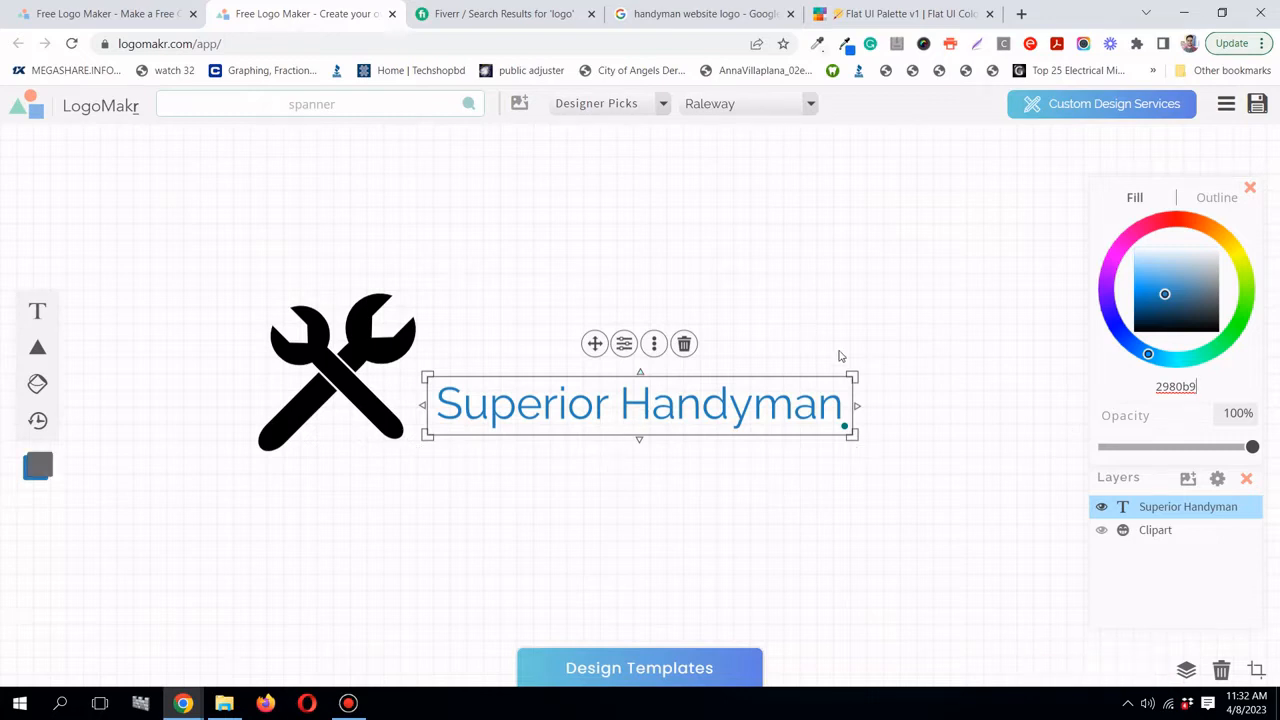
pyautogui.click(838, 354)
pyautogui.moveTo(736, 400); pyautogui.dragTo(741, 343)
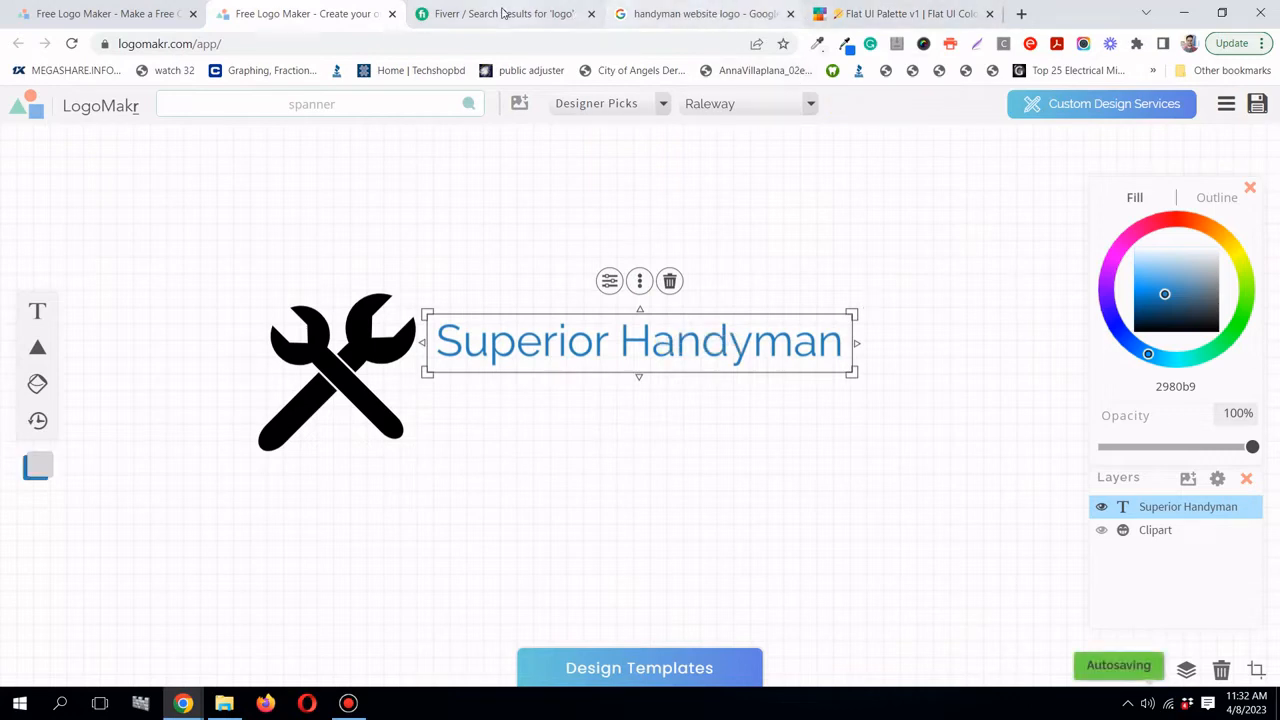
pyautogui.click(666, 17)
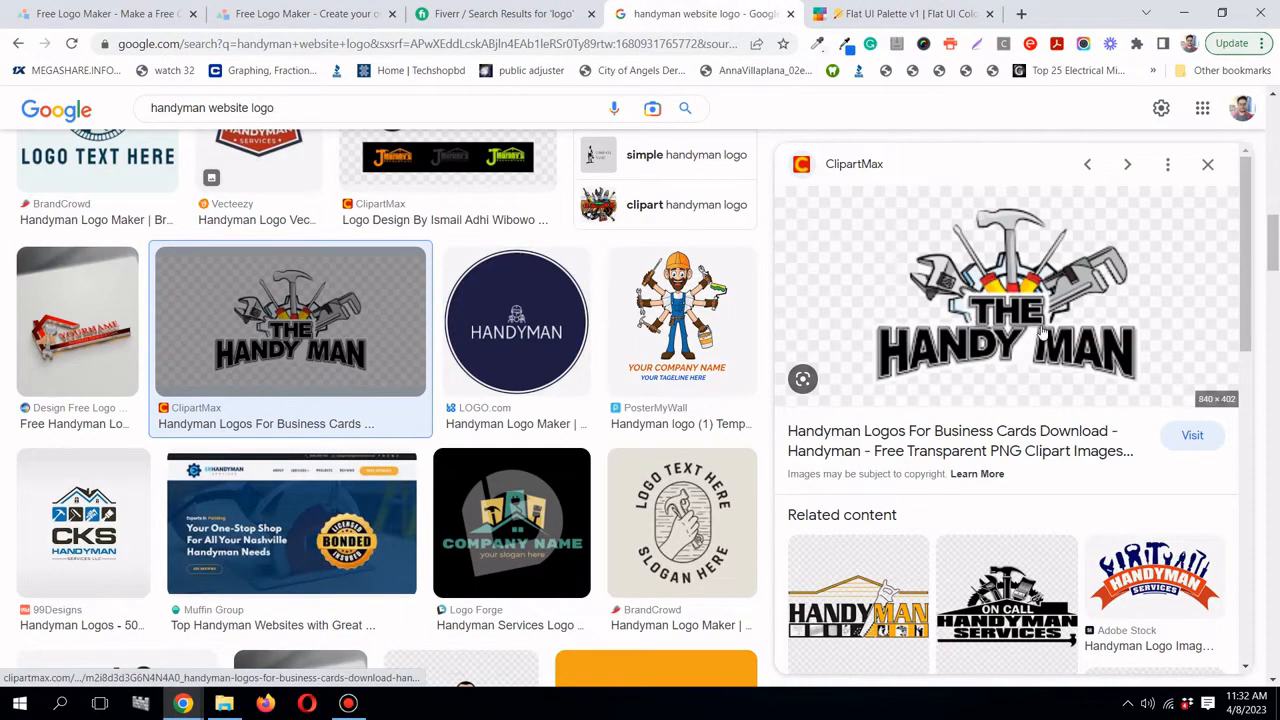
# - Open fonts.google.com in a new browser tab
pyautogui.click(1021, 13)
pyautogui.click(628, 44)
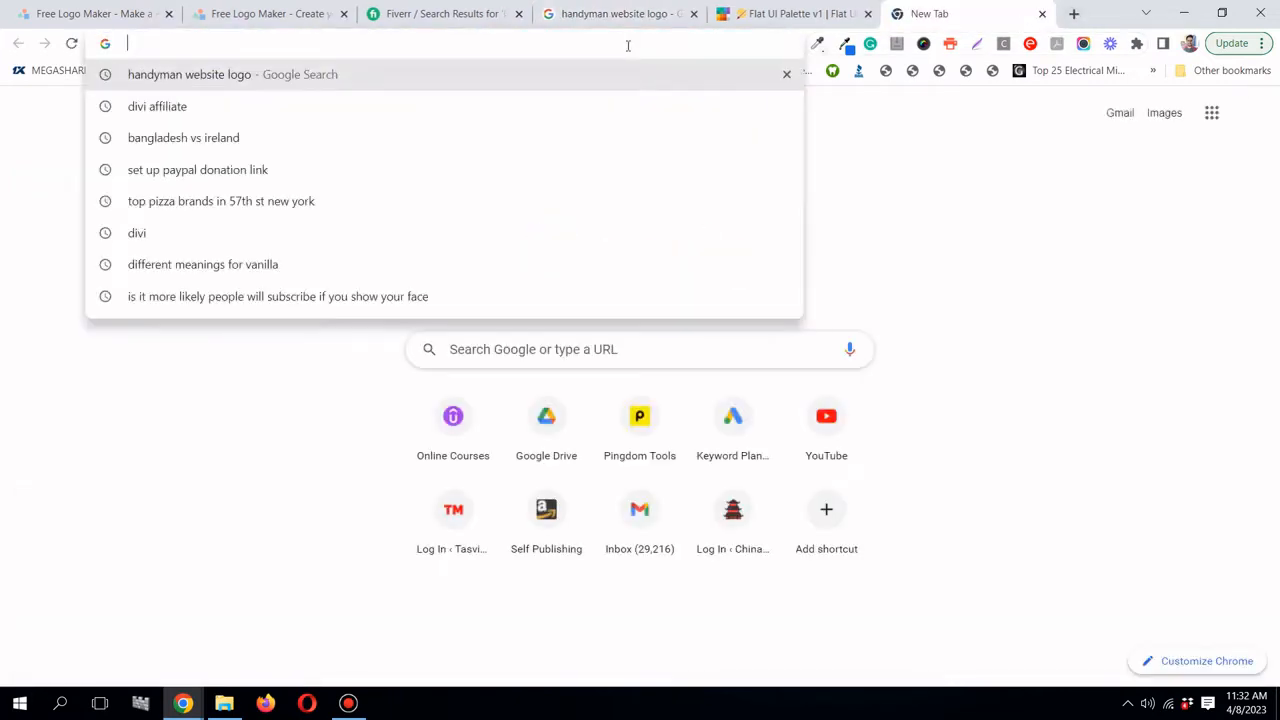
pyautogui.write('fon')
pyautogui.press('Return')
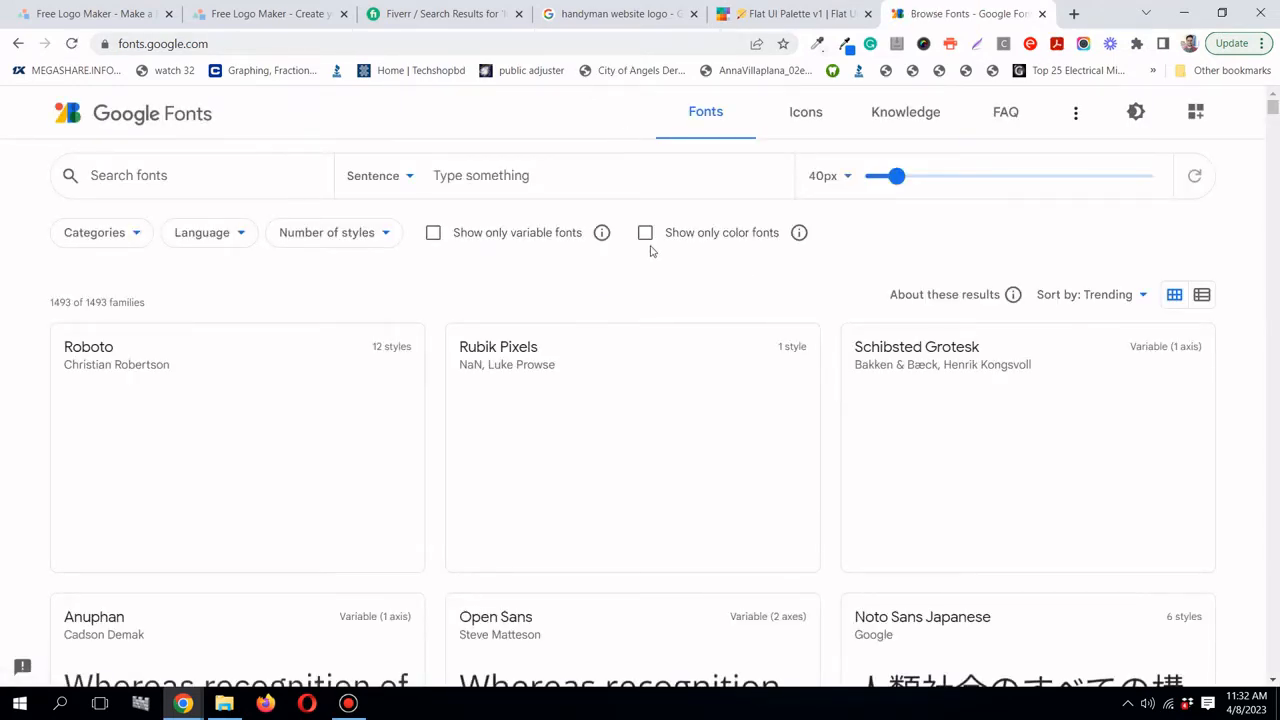
pyautogui.scroll(-2, 650, 251)
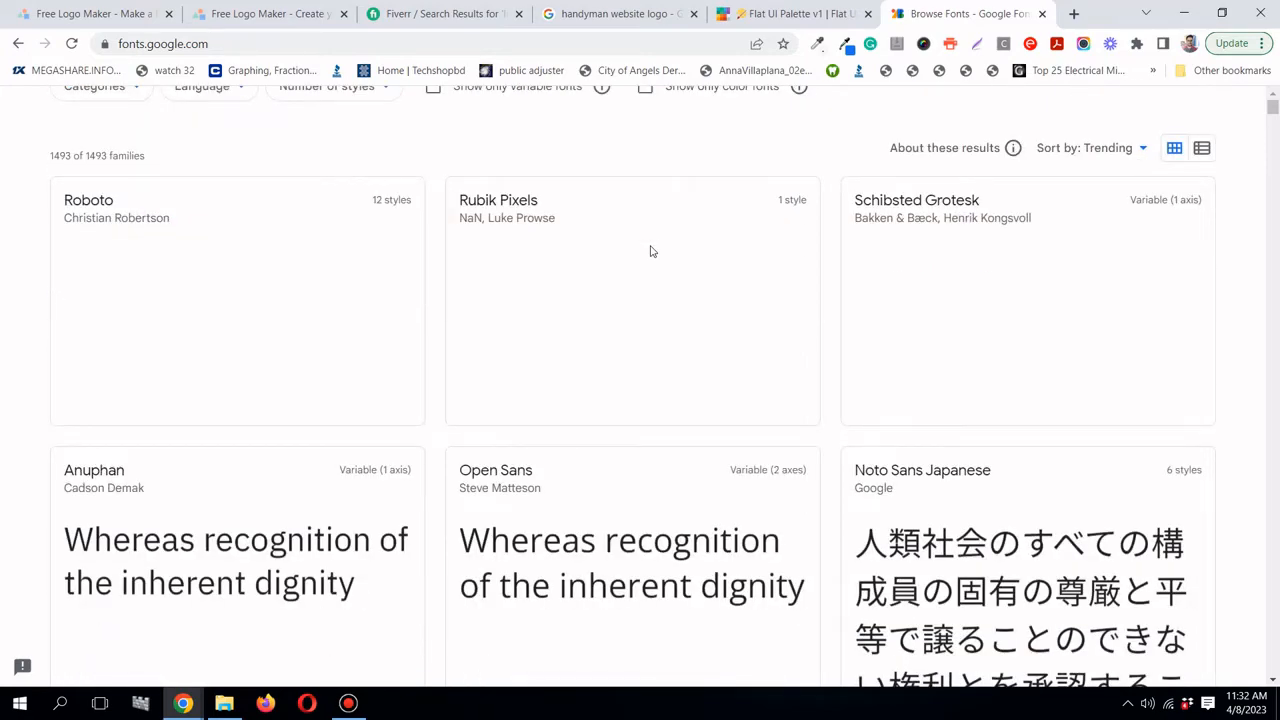
pyautogui.scroll(2, 650, 251)
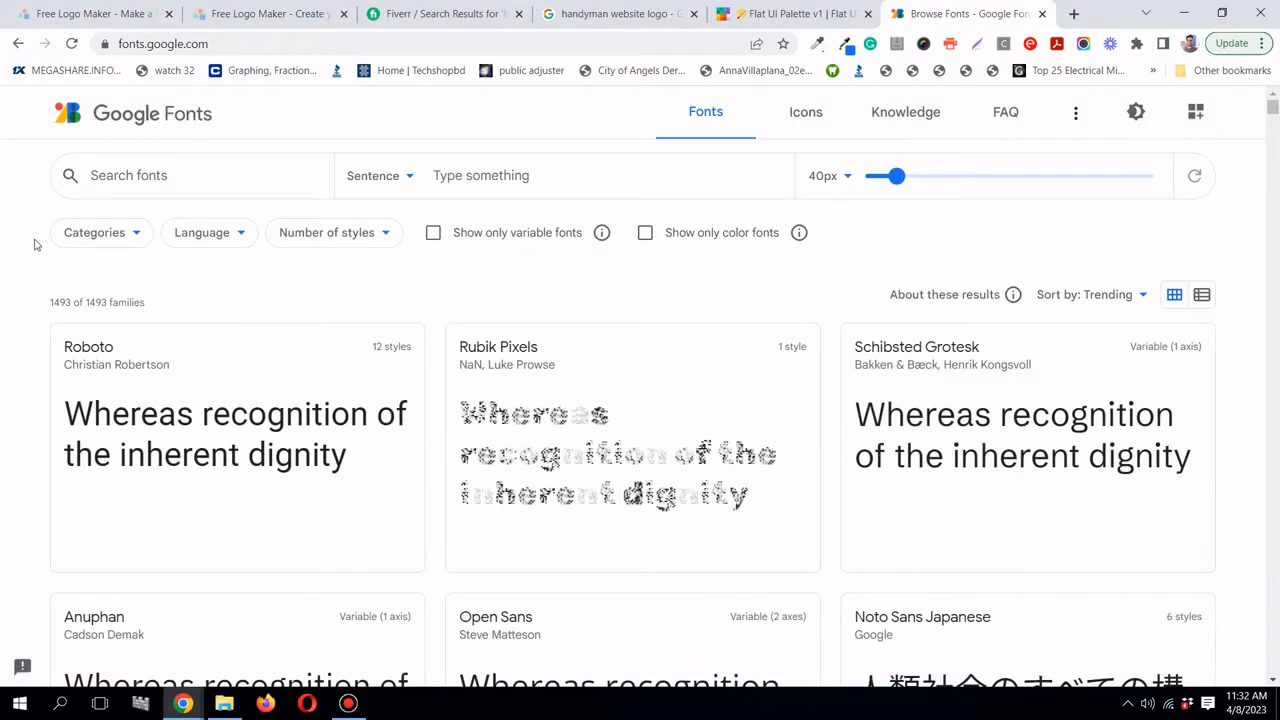
# - Filter the font catalogue to Display only by dropping Sans Serif, Handwriting and Monospace, and browse the results
pyautogui.click(140, 249)
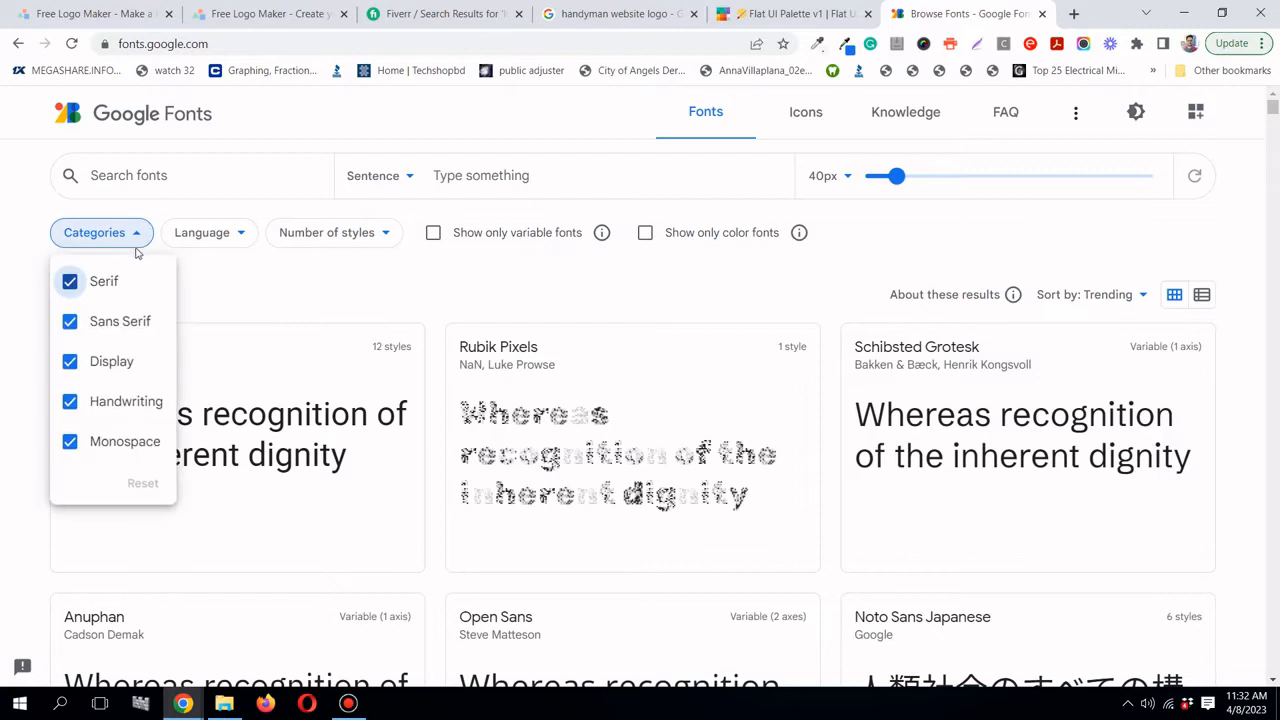
pyautogui.click(71, 323)
pyautogui.click(72, 408)
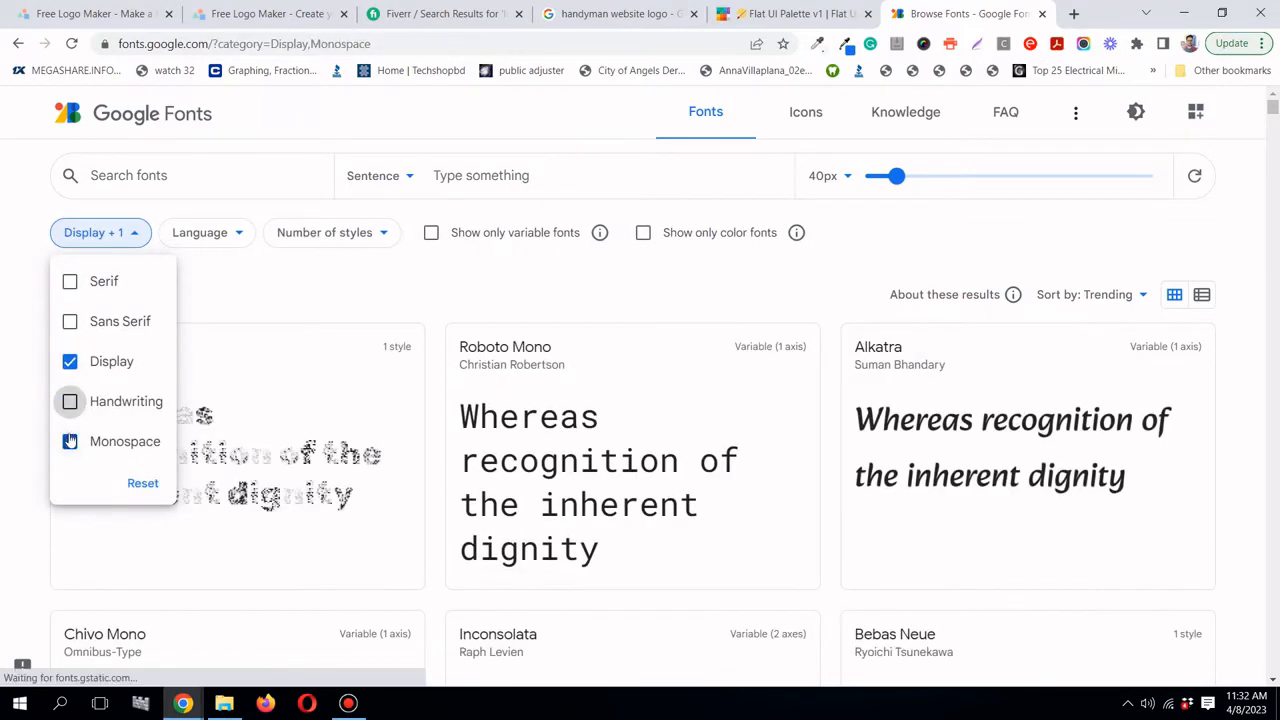
pyautogui.click(70, 441)
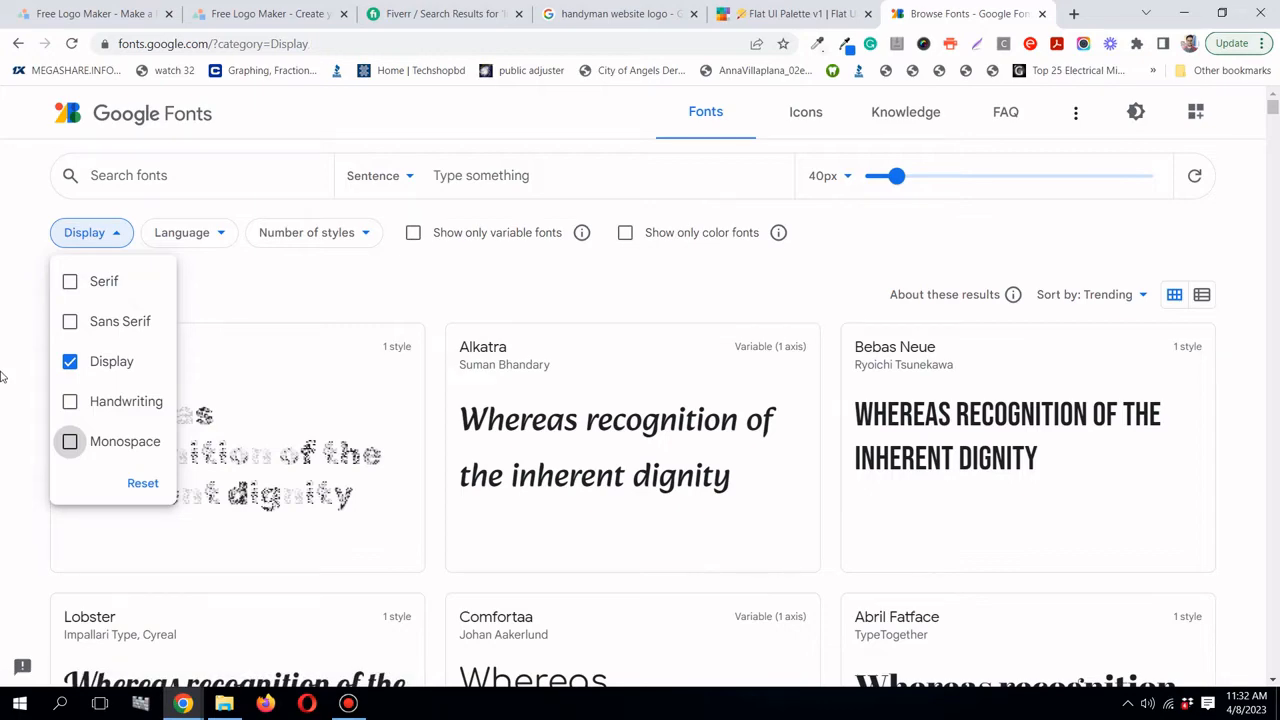
pyautogui.click(10, 372)
pyautogui.scroll(-3, 52, 357)
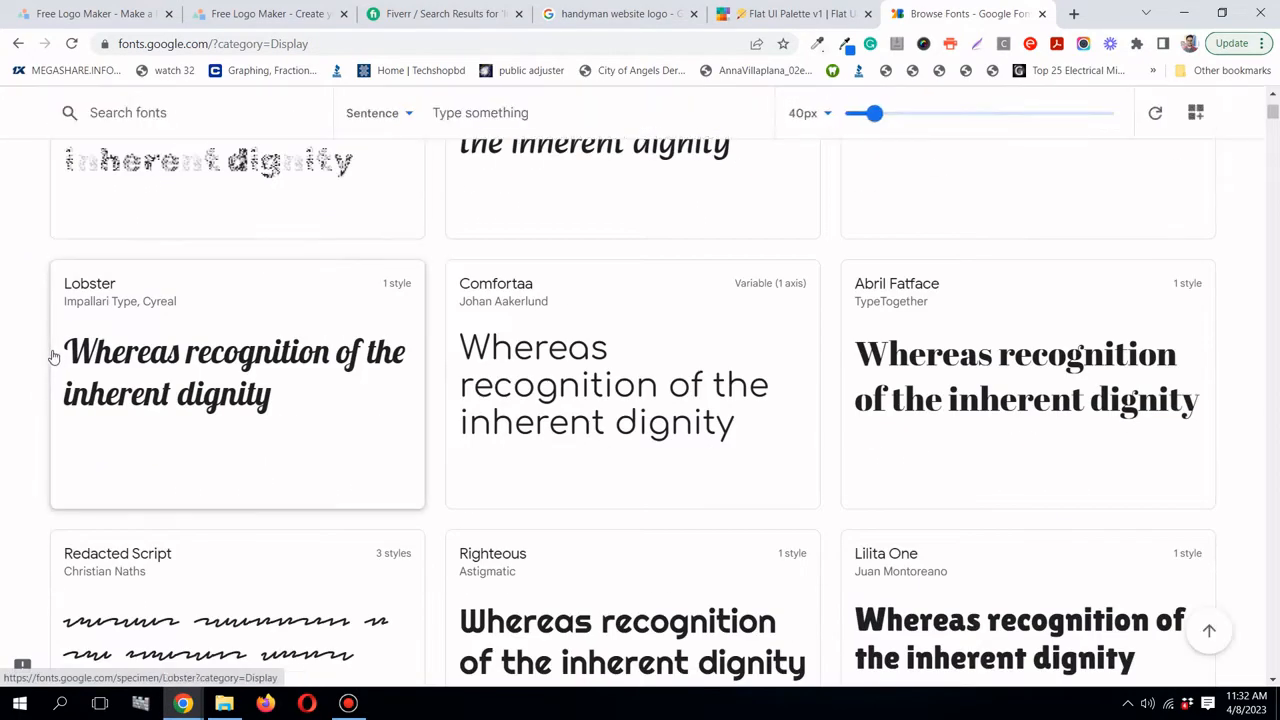
pyautogui.scroll(-4, 52, 357)
pyautogui.scroll(-3, 54, 357)
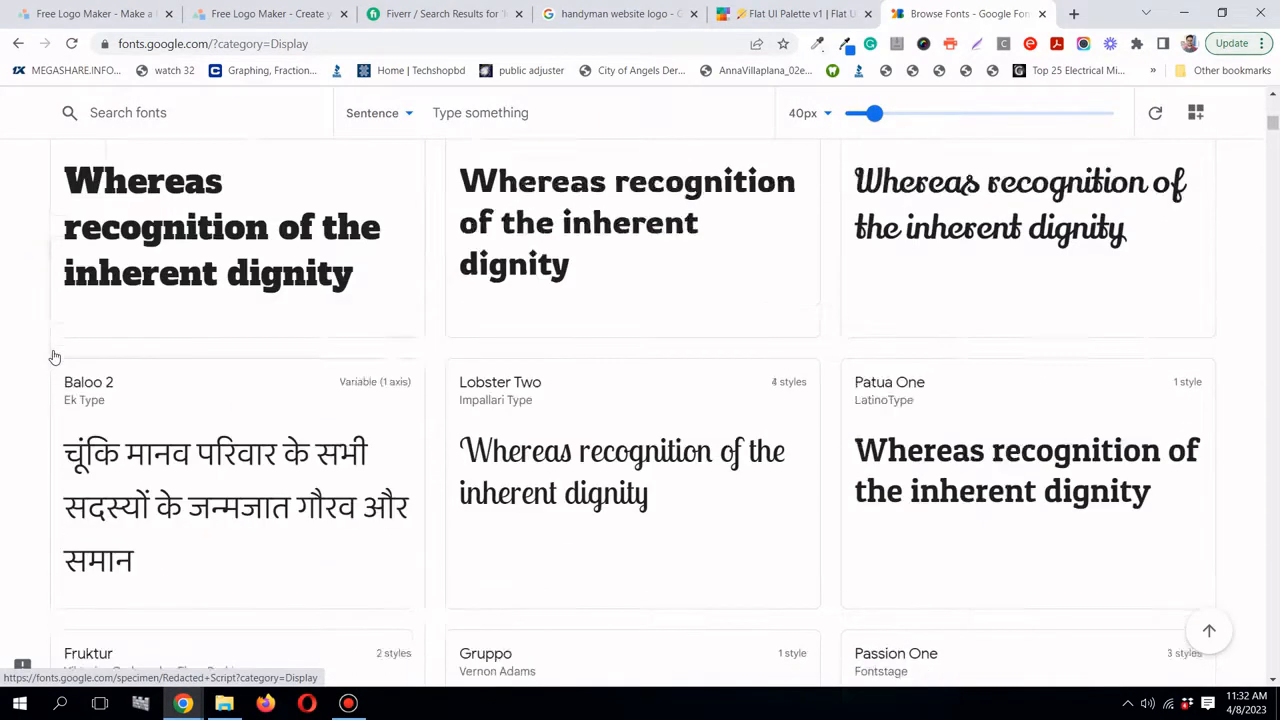
pyautogui.scroll(-2, 54, 357)
pyautogui.scroll(-4, 54, 357)
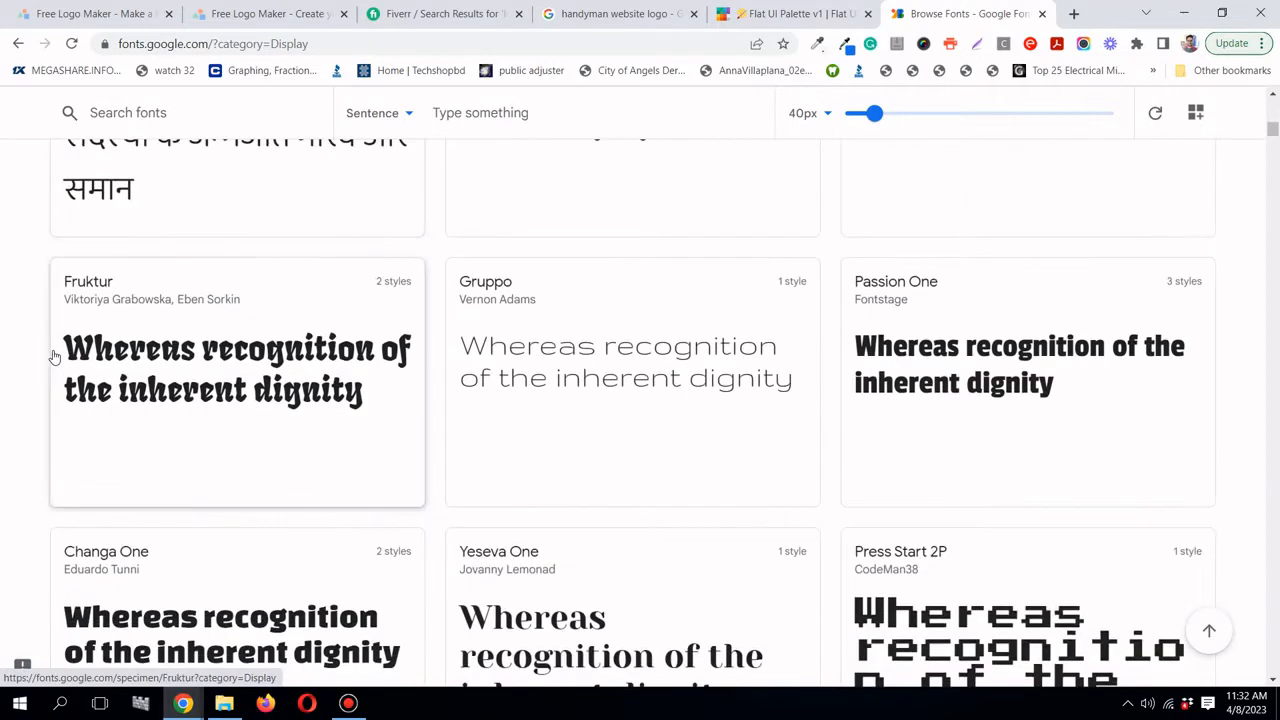
pyautogui.scroll(-4, 54, 357)
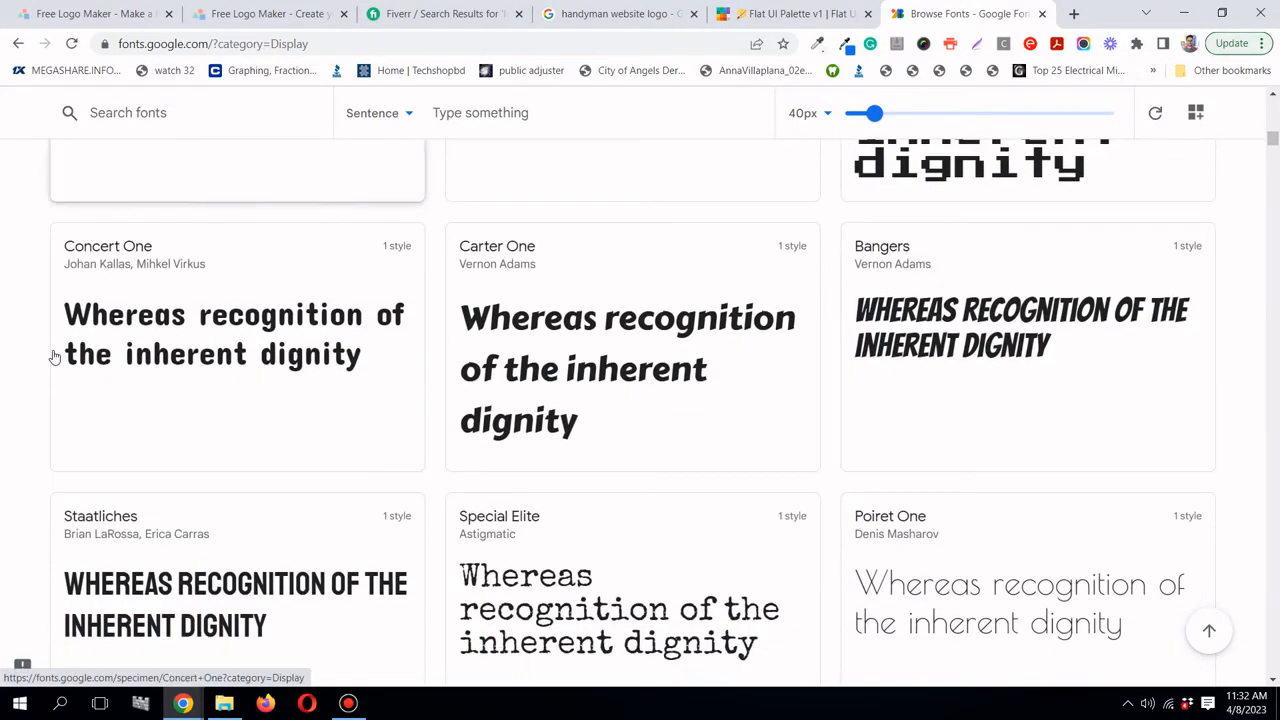
# - Compare against the handyman logo examples, view the Bangers font page, and return to LogoMakr
pyautogui.click(612, 14)
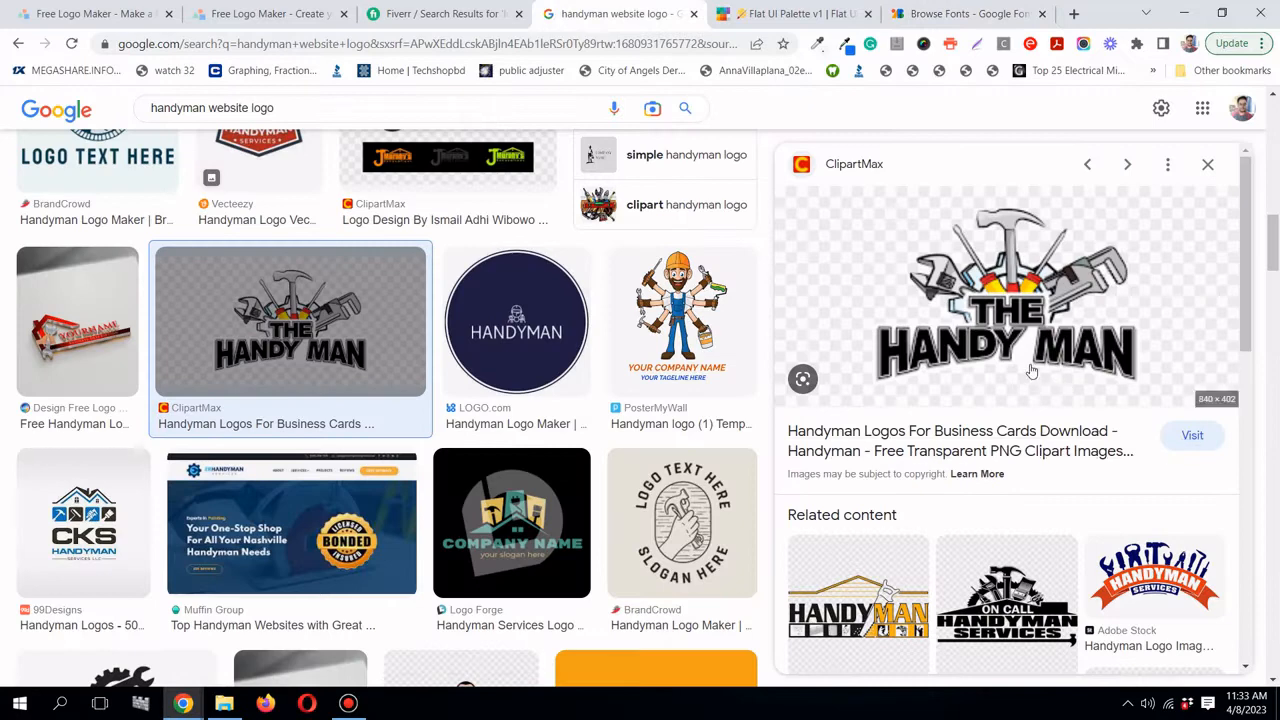
pyautogui.click(951, 17)
pyautogui.scroll(-4, 703, 426)
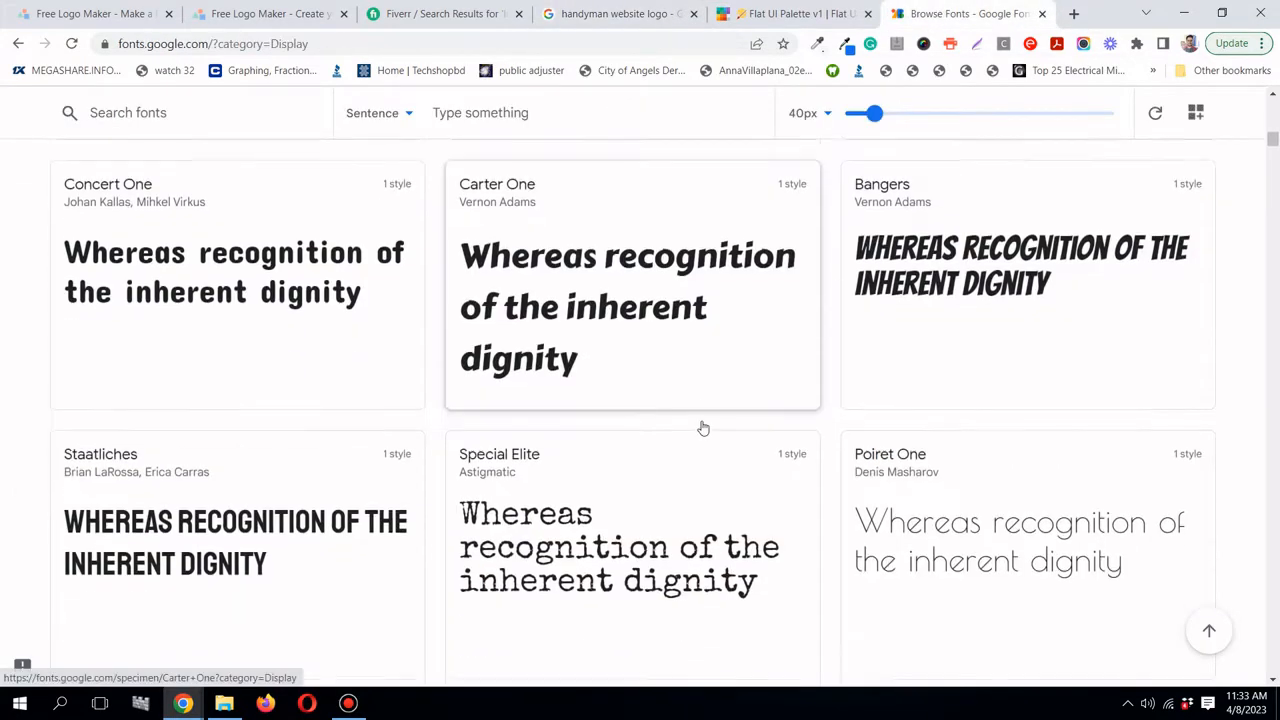
pyautogui.scroll(3, 705, 430)
pyautogui.scroll(1, 907, 372)
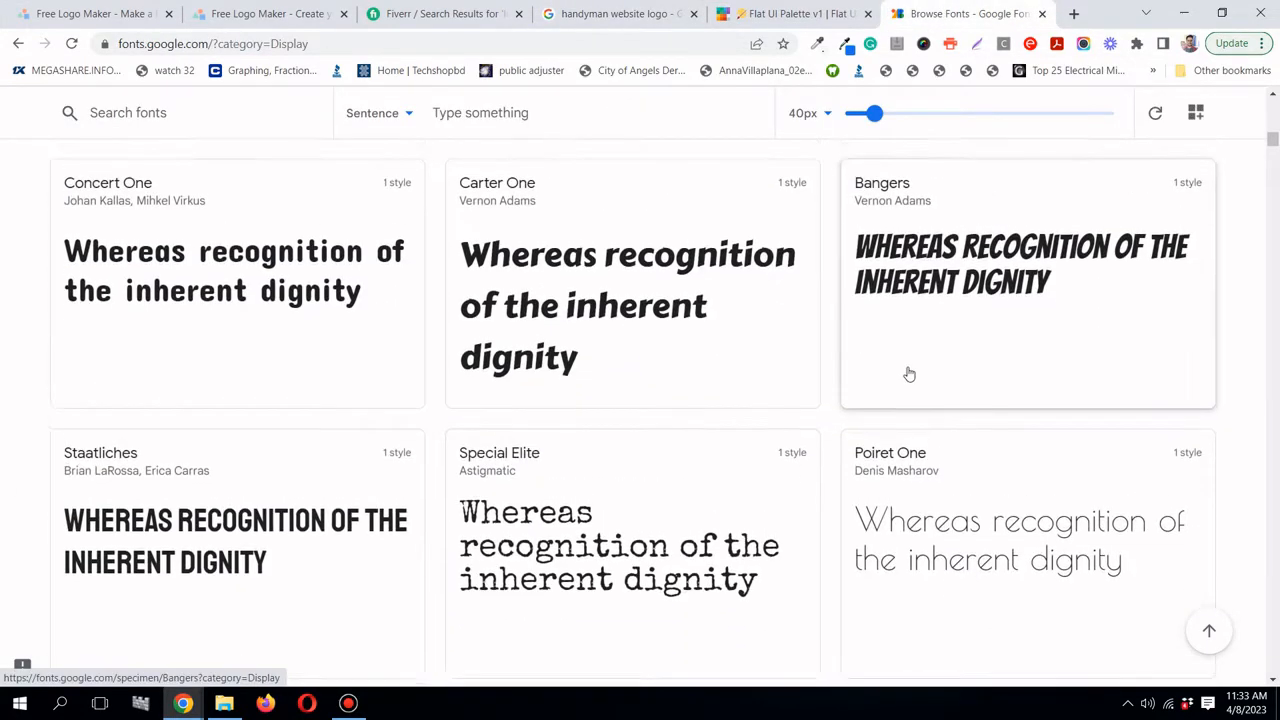
pyautogui.click(909, 374)
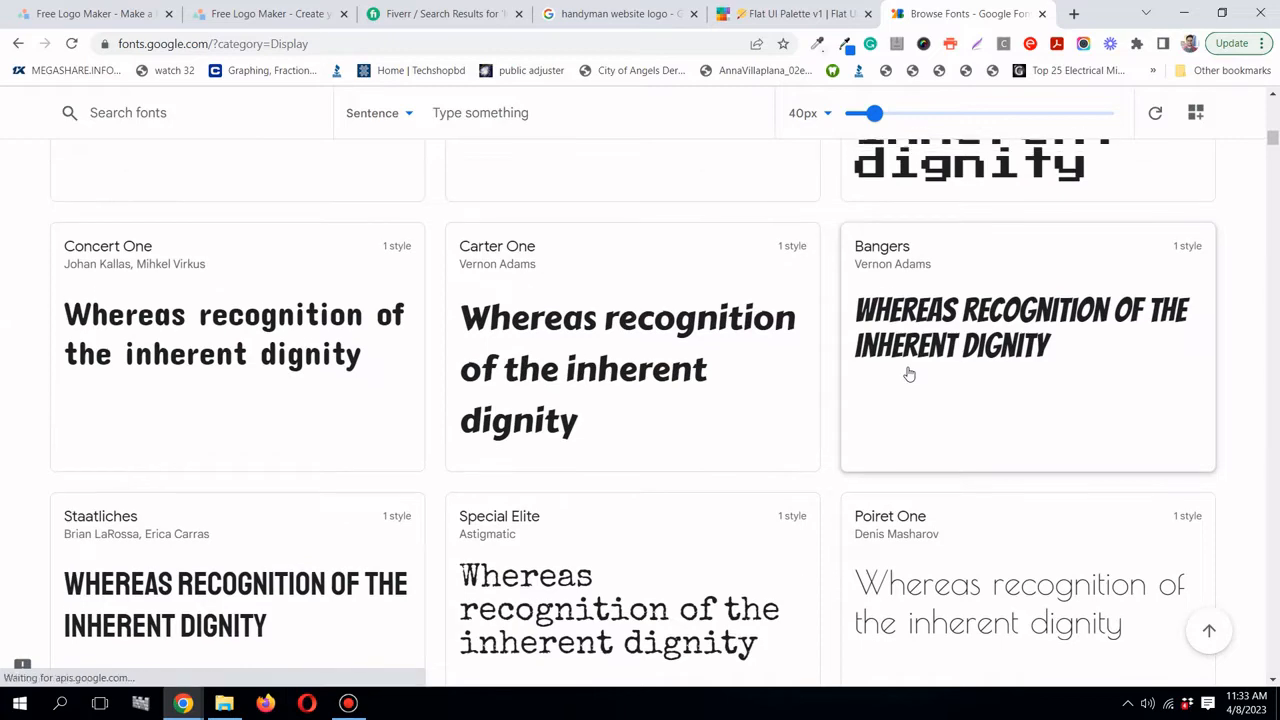
pyautogui.click(297, 20)
# - Apply the Lilita One font to the Superior Handyman title
pyautogui.click(747, 112)
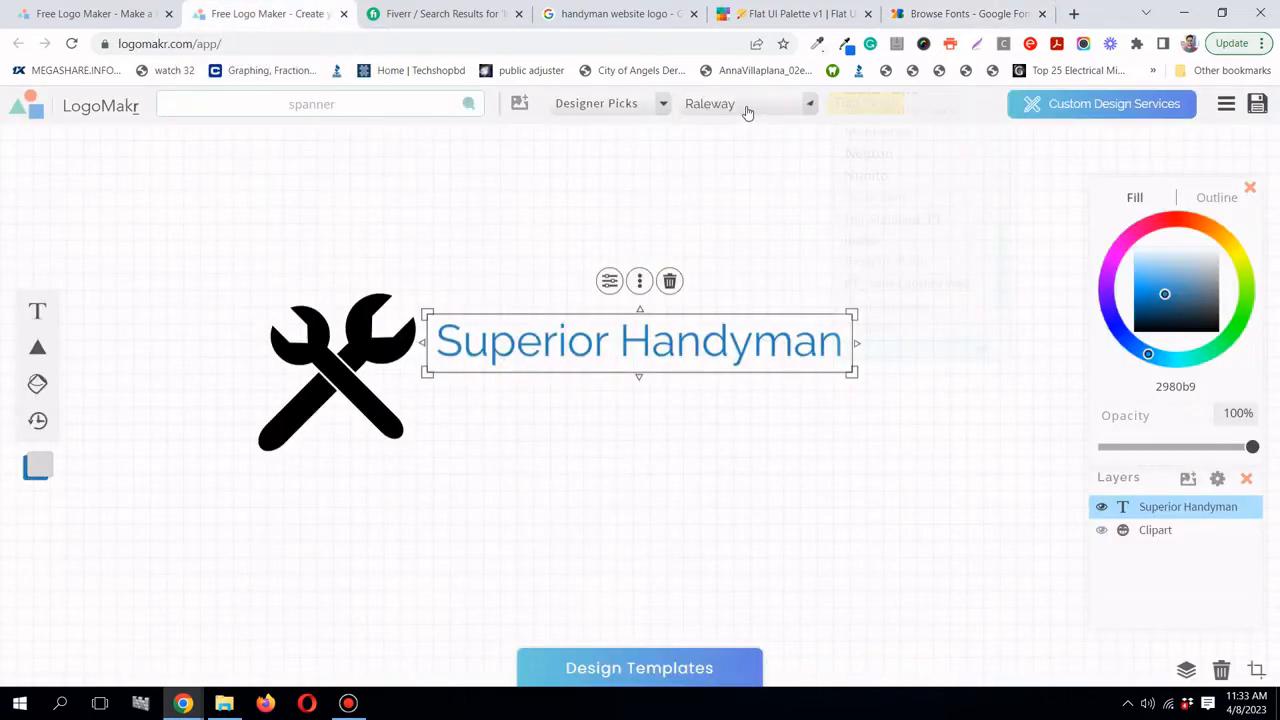
pyautogui.scroll(-2, 902, 217)
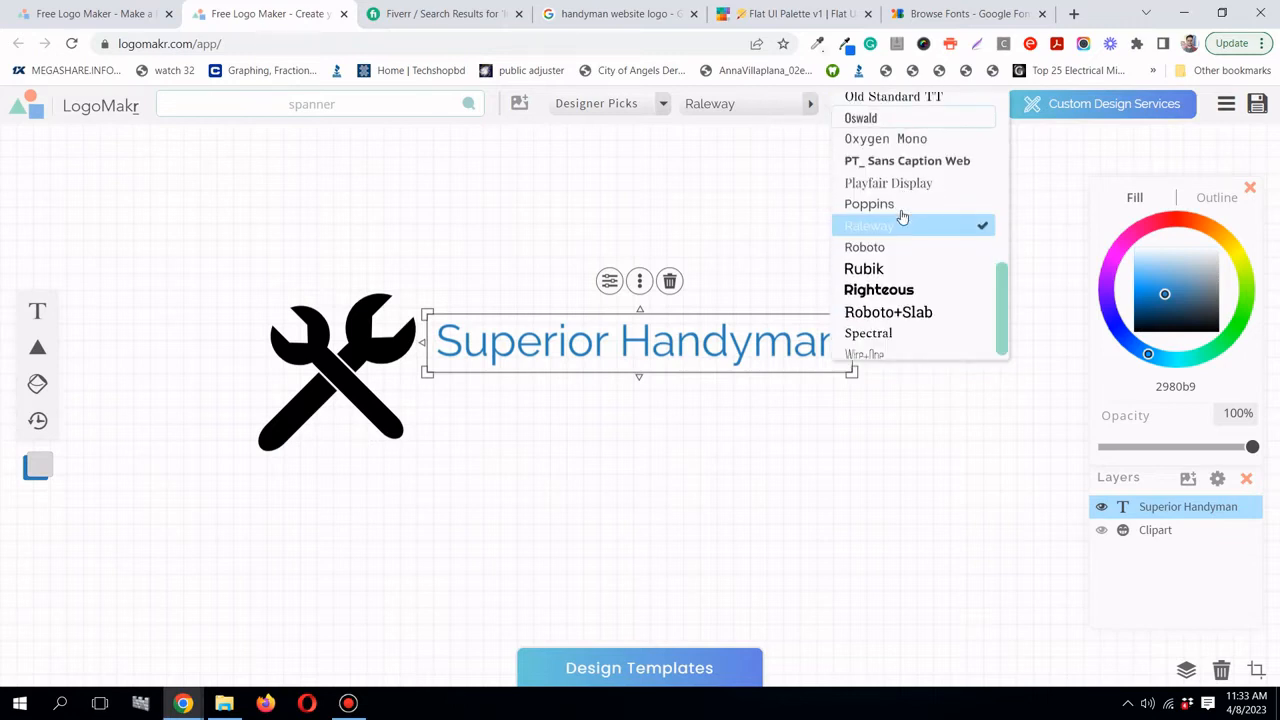
pyautogui.scroll(10, 905, 217)
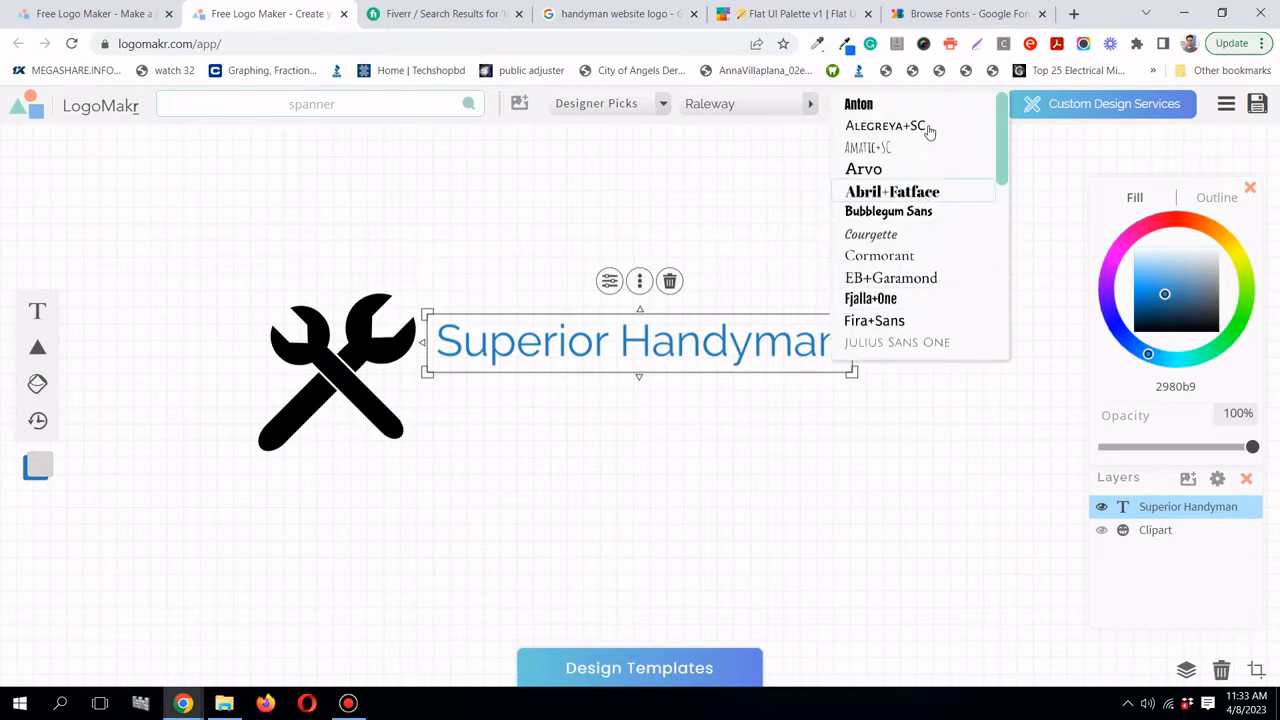
pyautogui.scroll(-2, 910, 264)
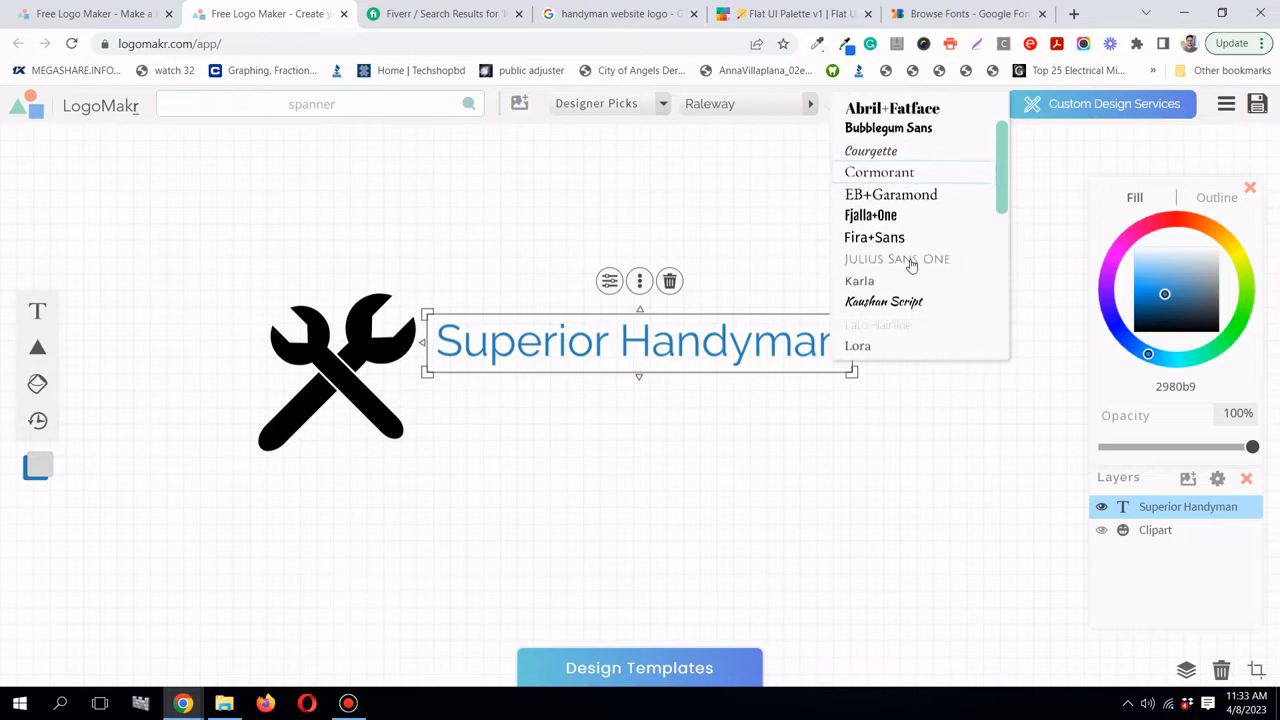
pyautogui.scroll(-2, 910, 264)
pyautogui.scroll(-8, 913, 260)
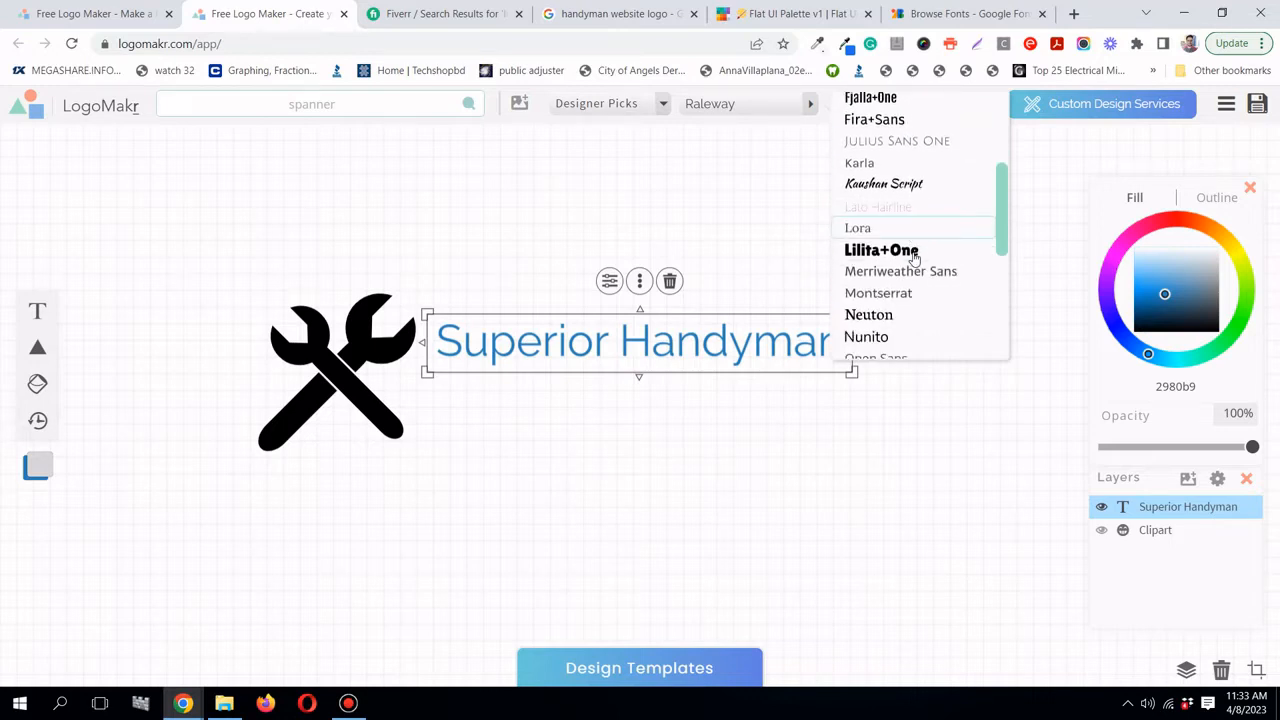
pyautogui.scroll(10, 900, 326)
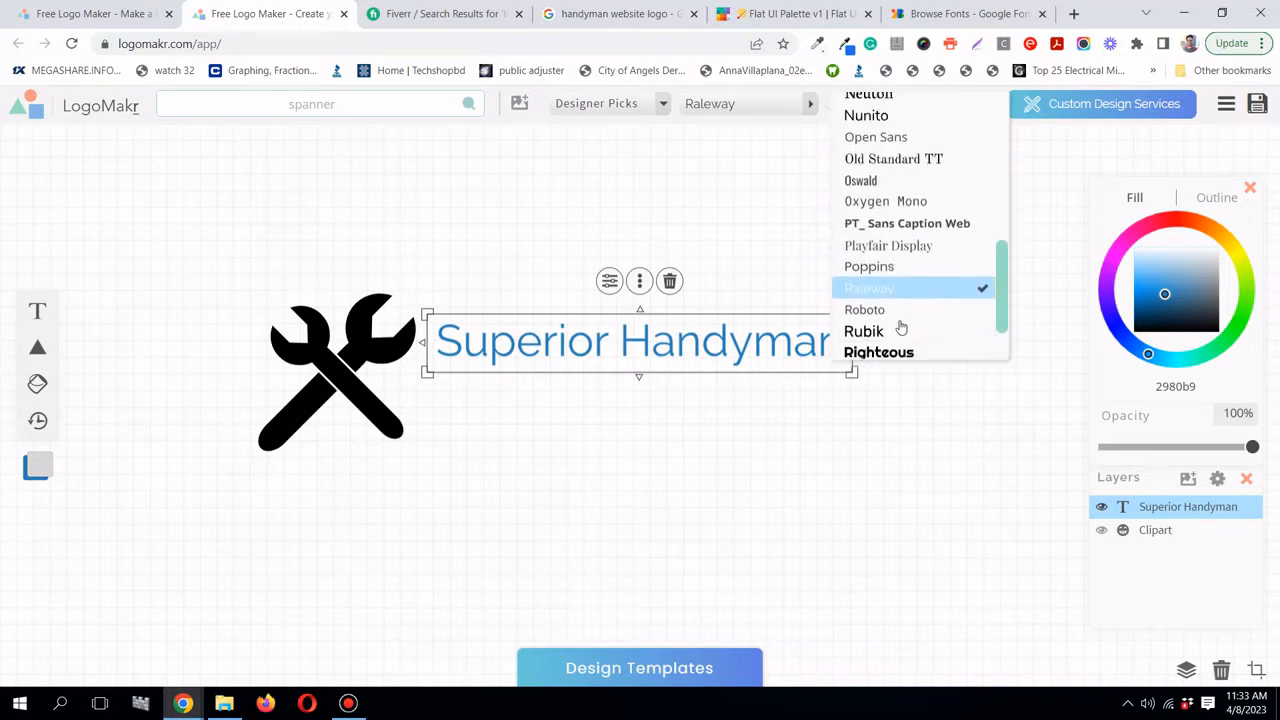
pyautogui.scroll(-4, 905, 316)
pyautogui.scroll(5, 906, 316)
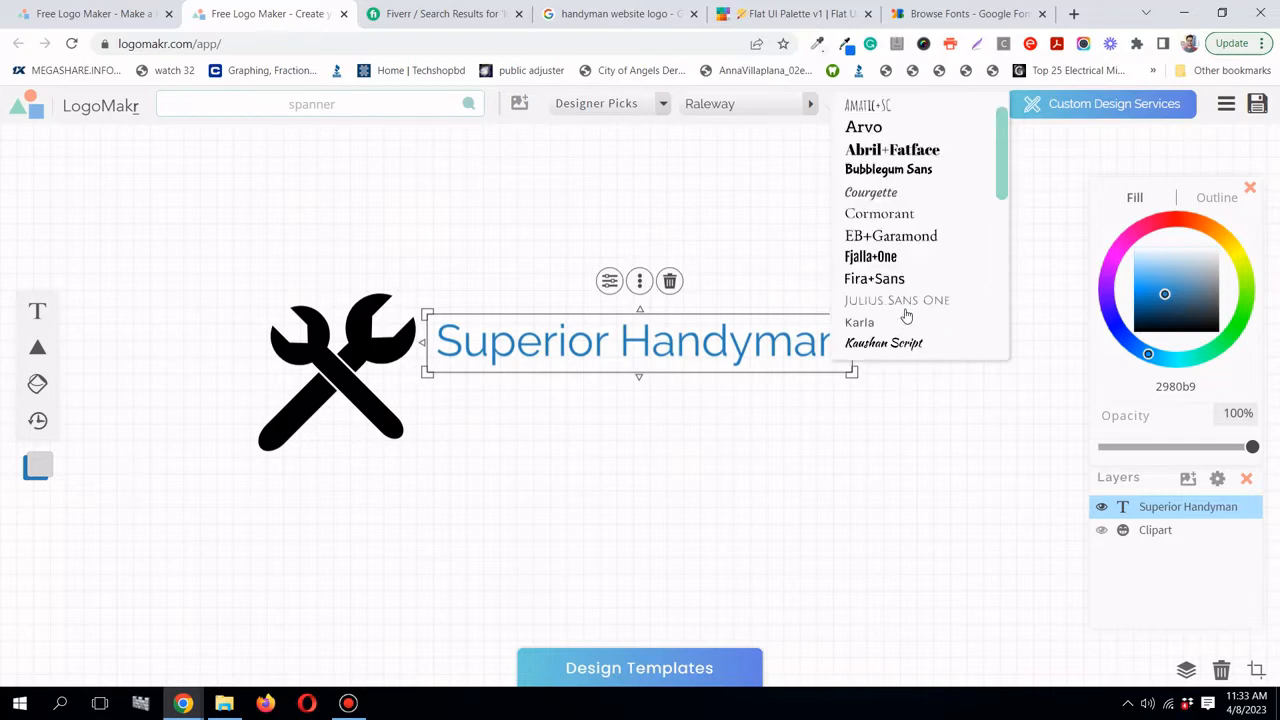
pyautogui.scroll(-3, 904, 312)
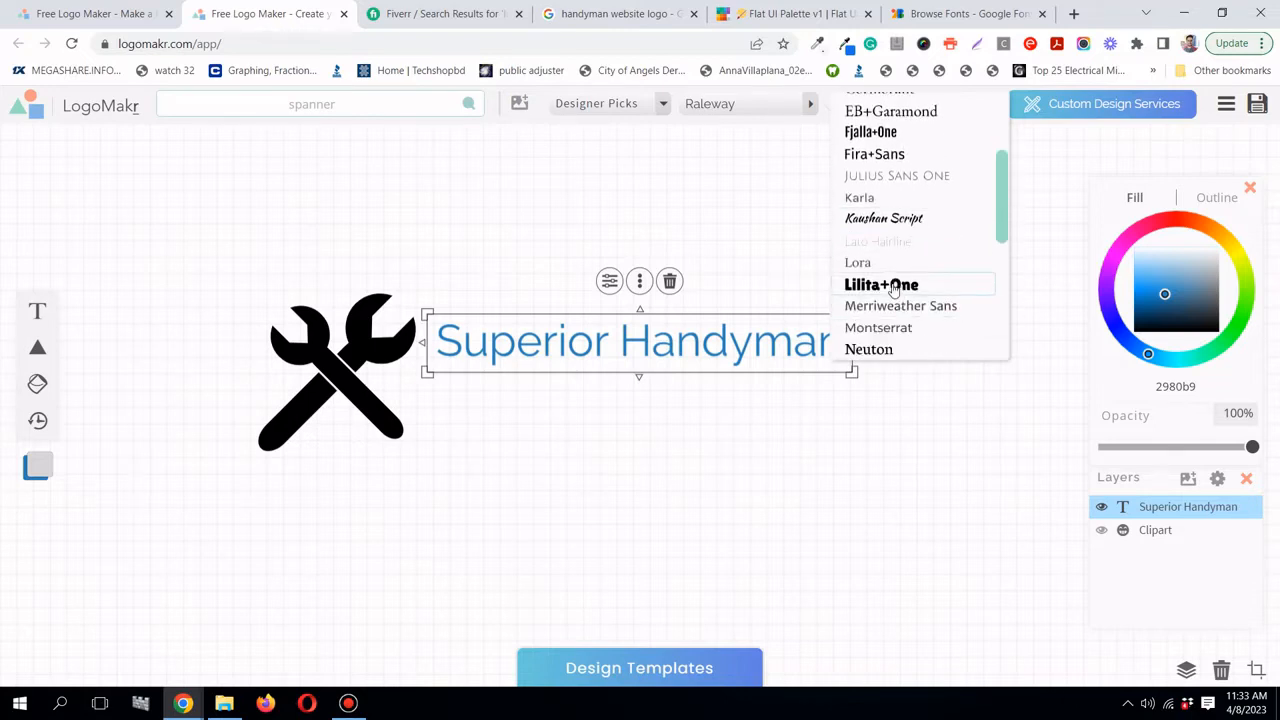
pyautogui.click(895, 285)
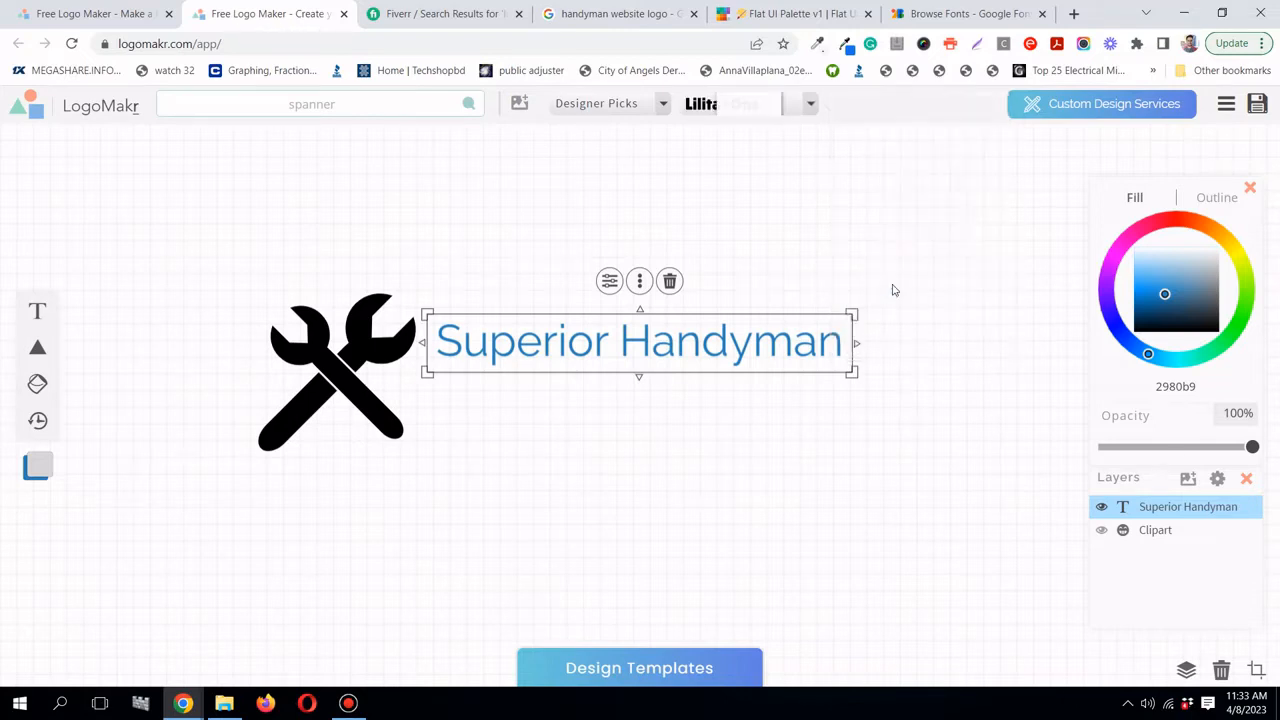
# - Enter the title text and select all of it
pyautogui.doubleClick(762, 338)
pyautogui.click(762, 338)
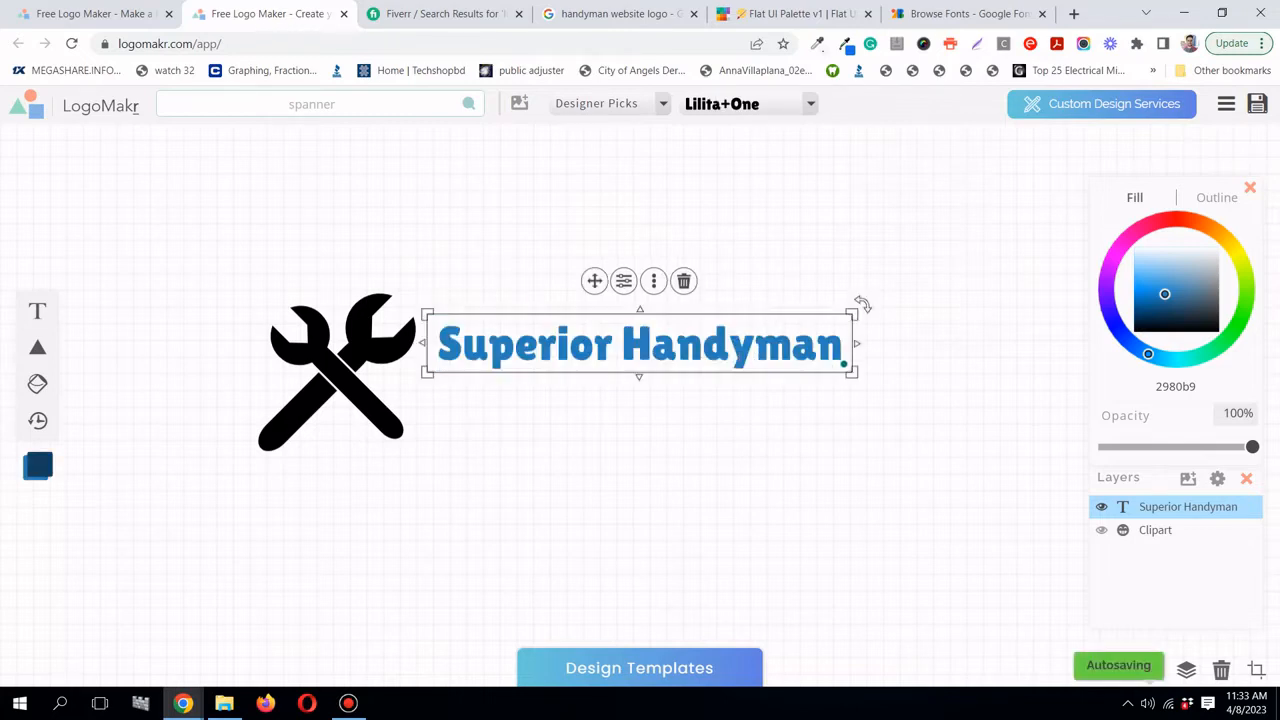
pyautogui.press('Left')
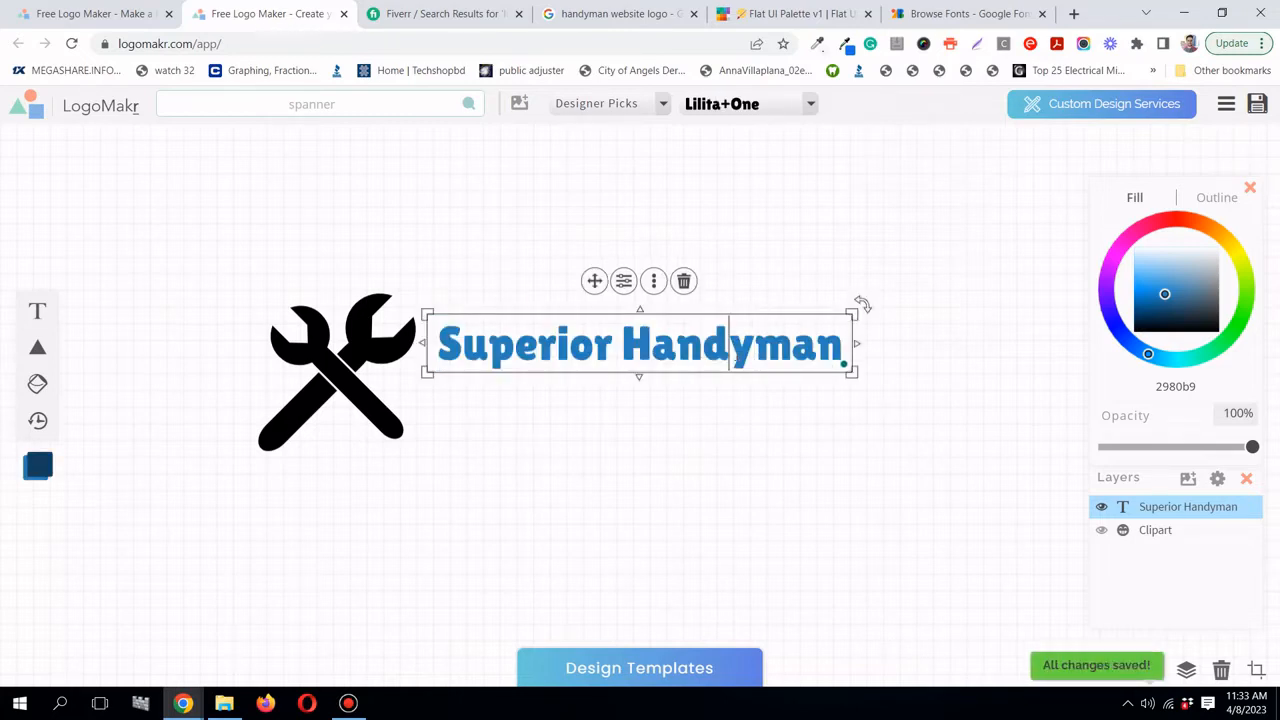
pyautogui.hotkey('ctrl', 'a')
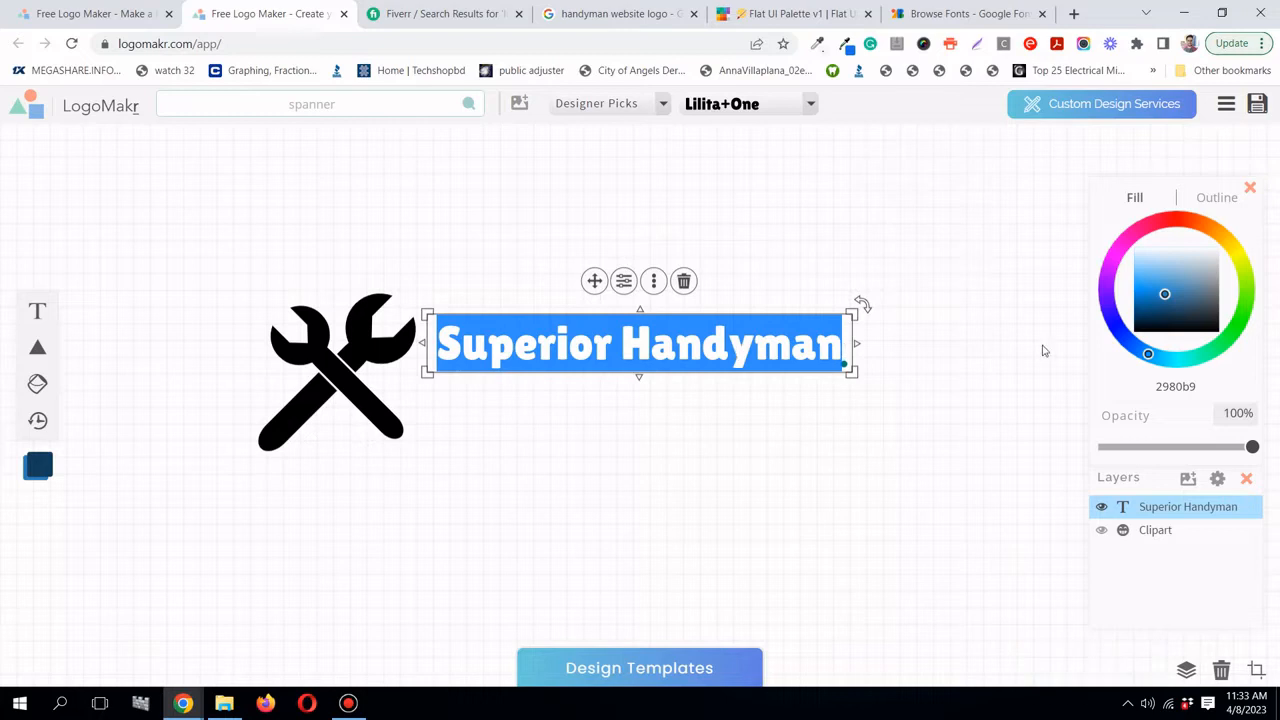
# - Remove the extra 'Type Something' placeholder text box
pyautogui.moveTo(36, 311)
pyautogui.click(36, 311)
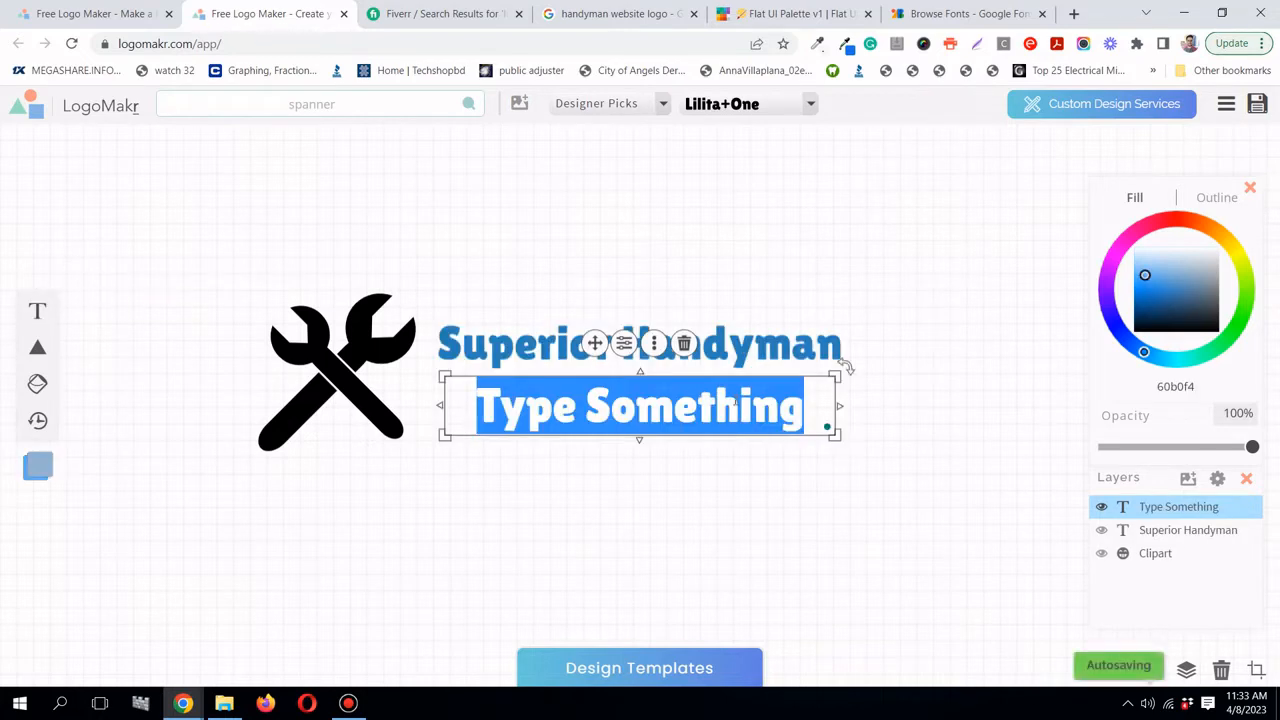
pyautogui.click(710, 396)
pyautogui.click(685, 345)
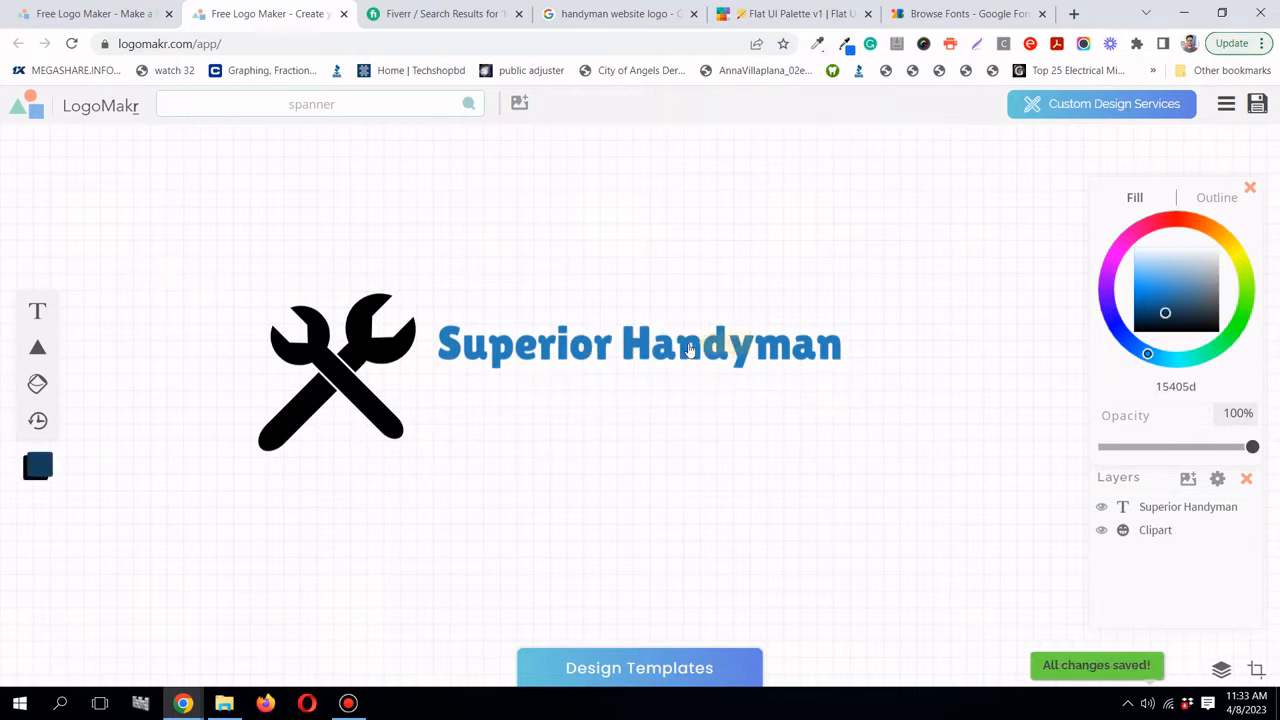
# - Append 'CA' so the title reads 'Superior Handyman CA'
pyautogui.click(763, 343)
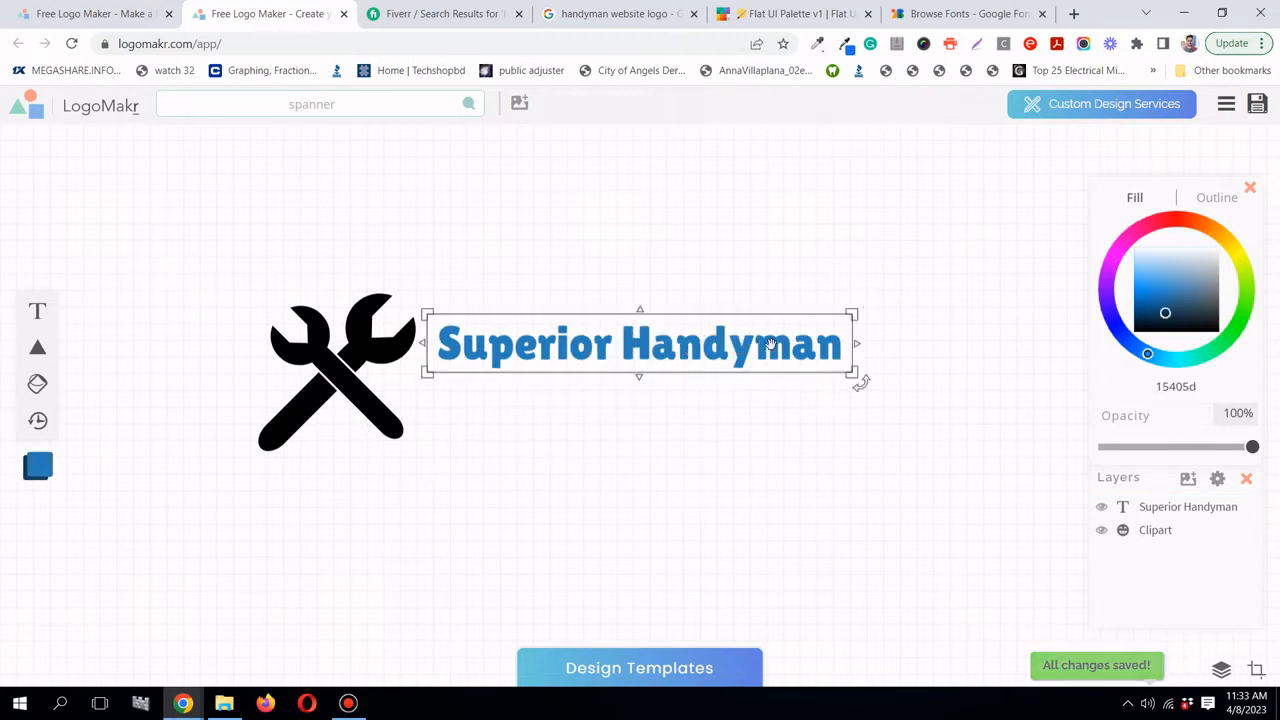
pyautogui.click(841, 352)
pyautogui.click(841, 355)
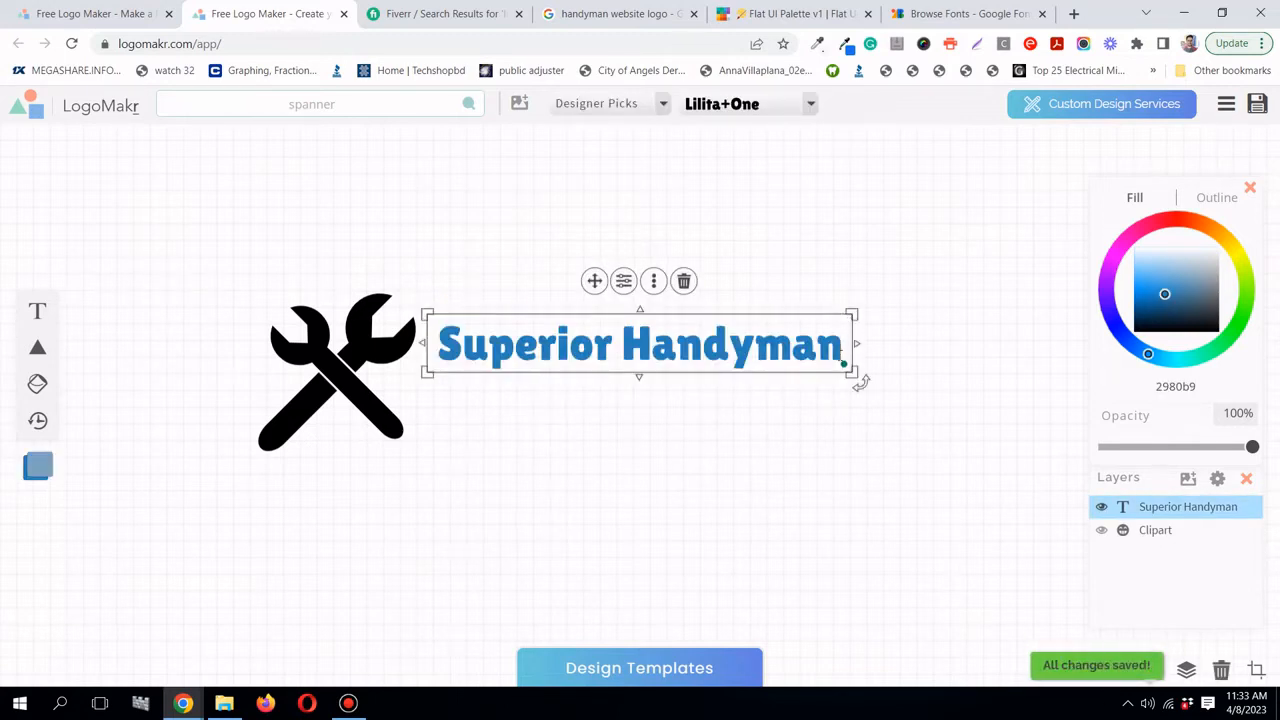
pyautogui.write('CA')
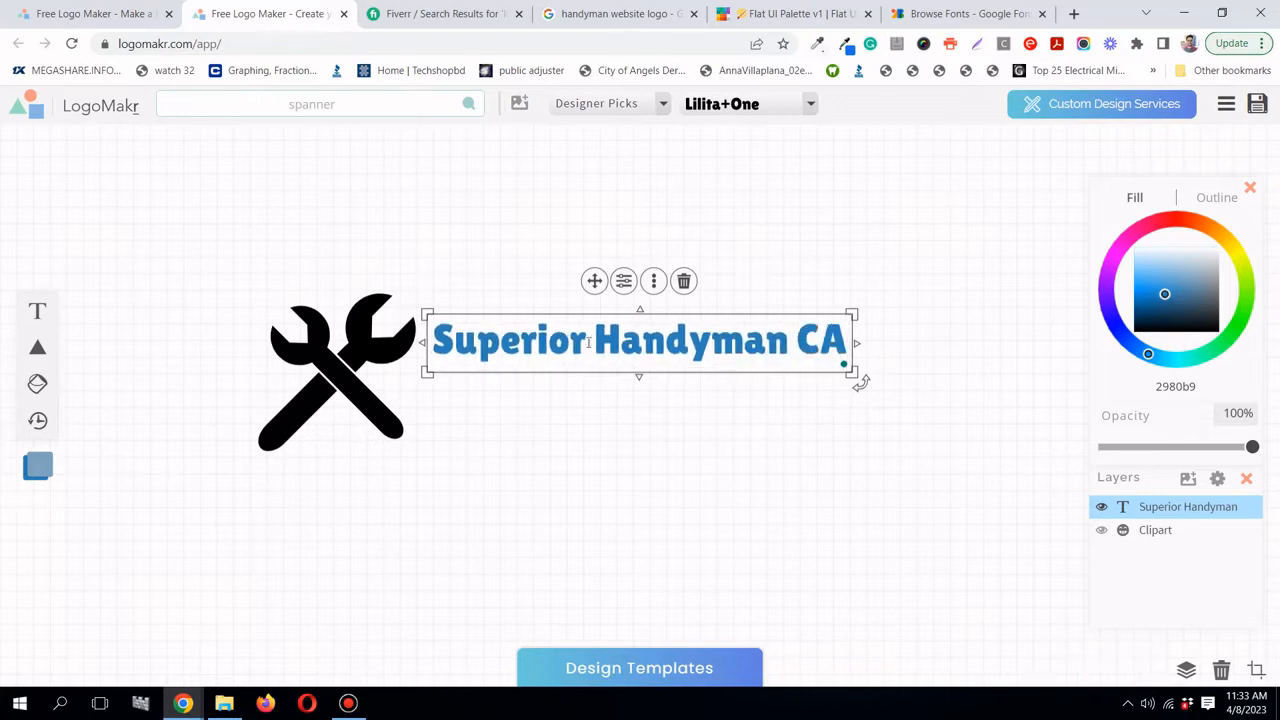
pyautogui.click(860, 354)
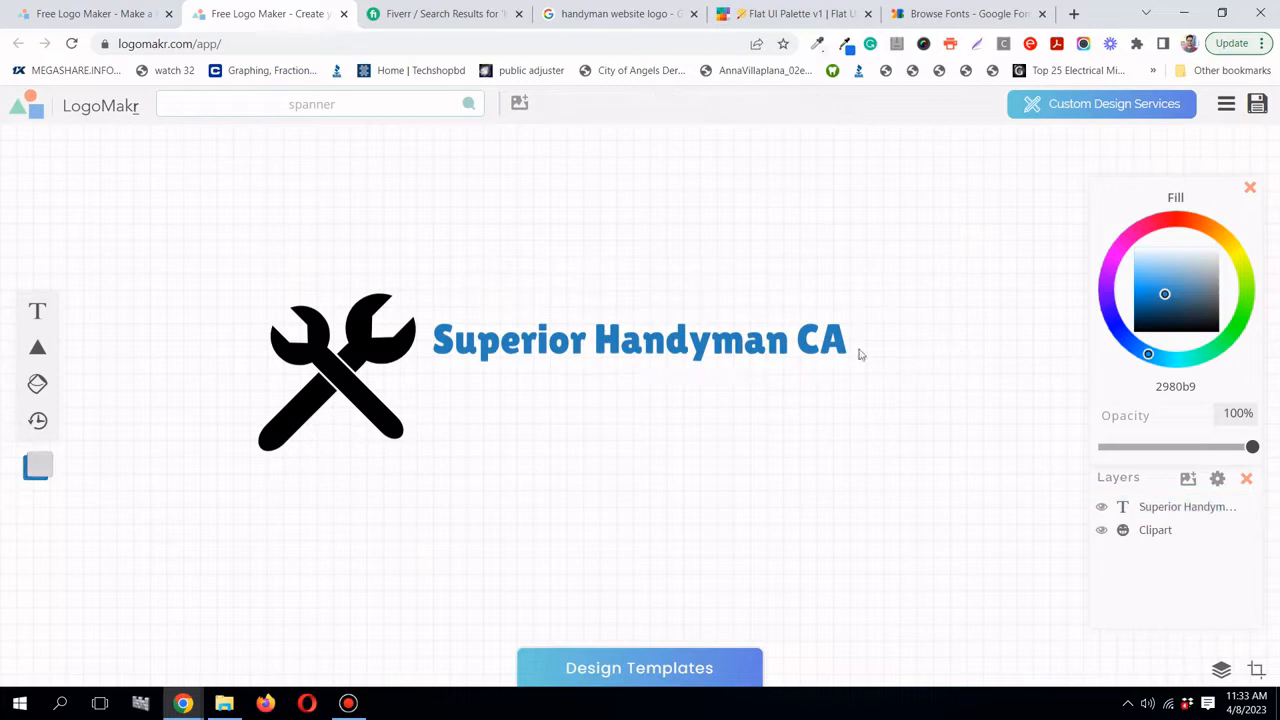
# - Enlarge the title and move it up and left beside the spanner
pyautogui.click(849, 366)
pyautogui.moveTo(855, 373); pyautogui.dragTo(911, 404)
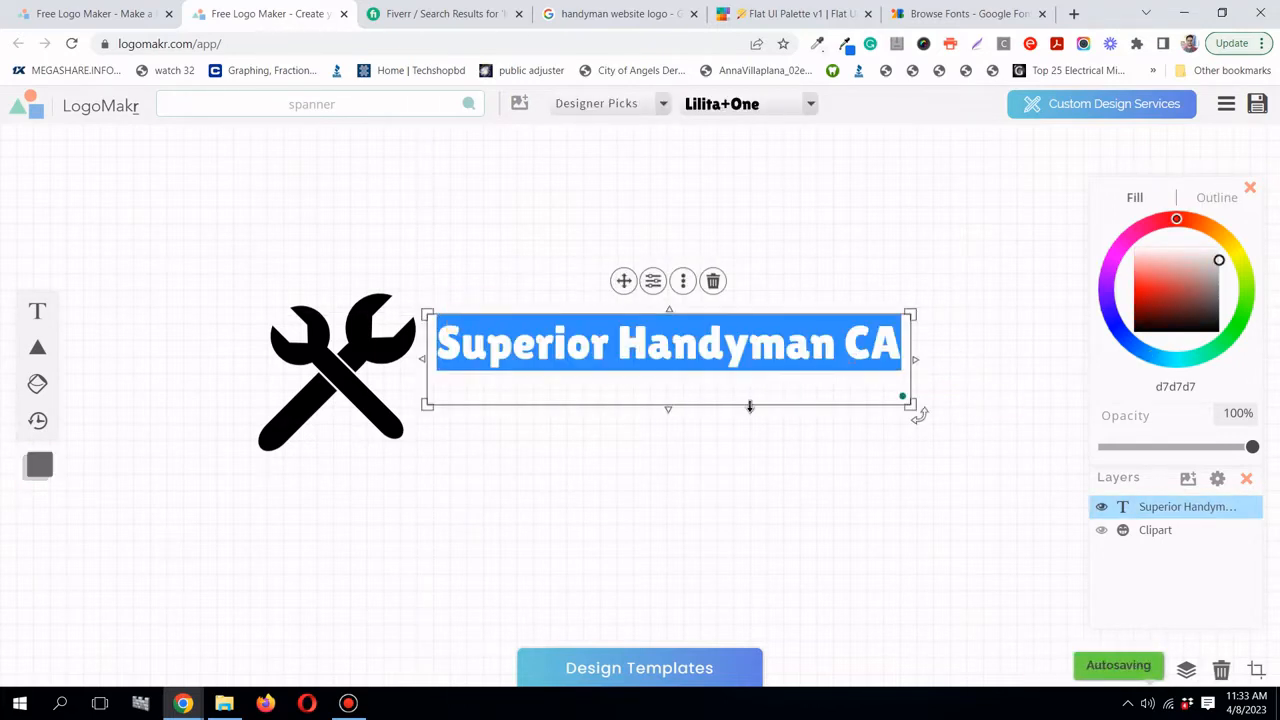
pyautogui.moveTo(669, 409); pyautogui.dragTo(674, 367)
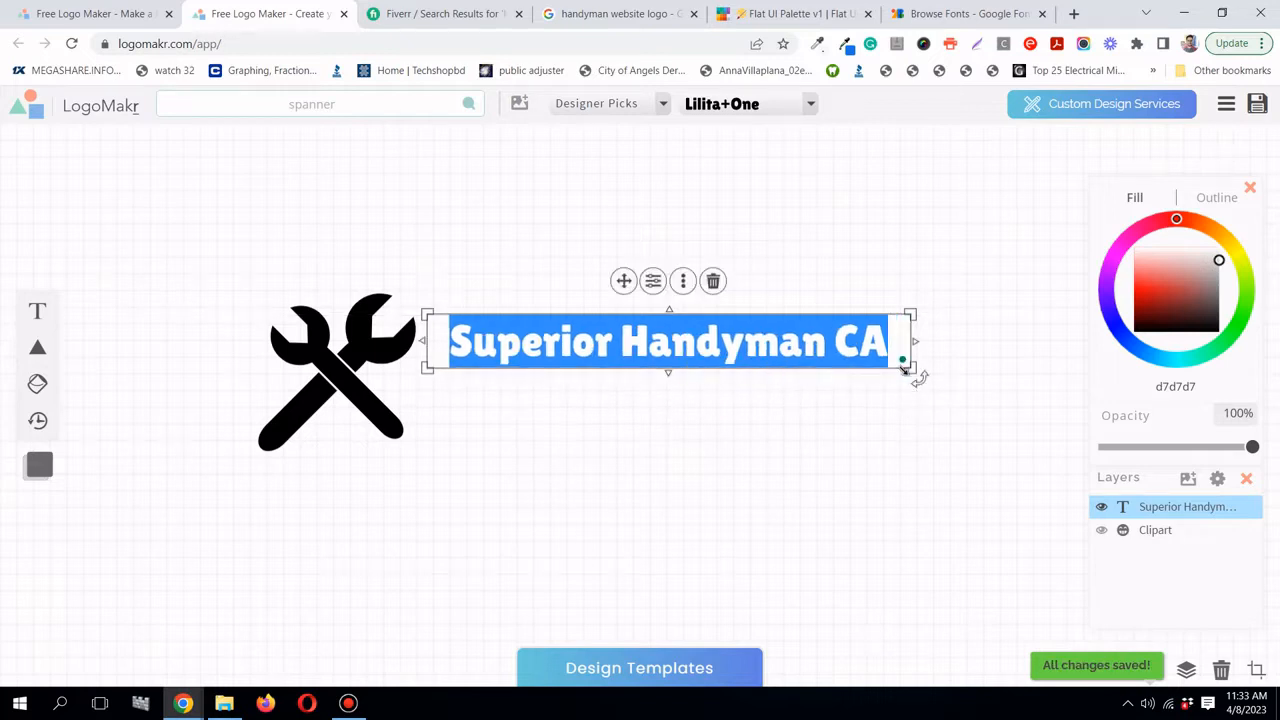
pyautogui.moveTo(911, 366); pyautogui.dragTo(940, 392)
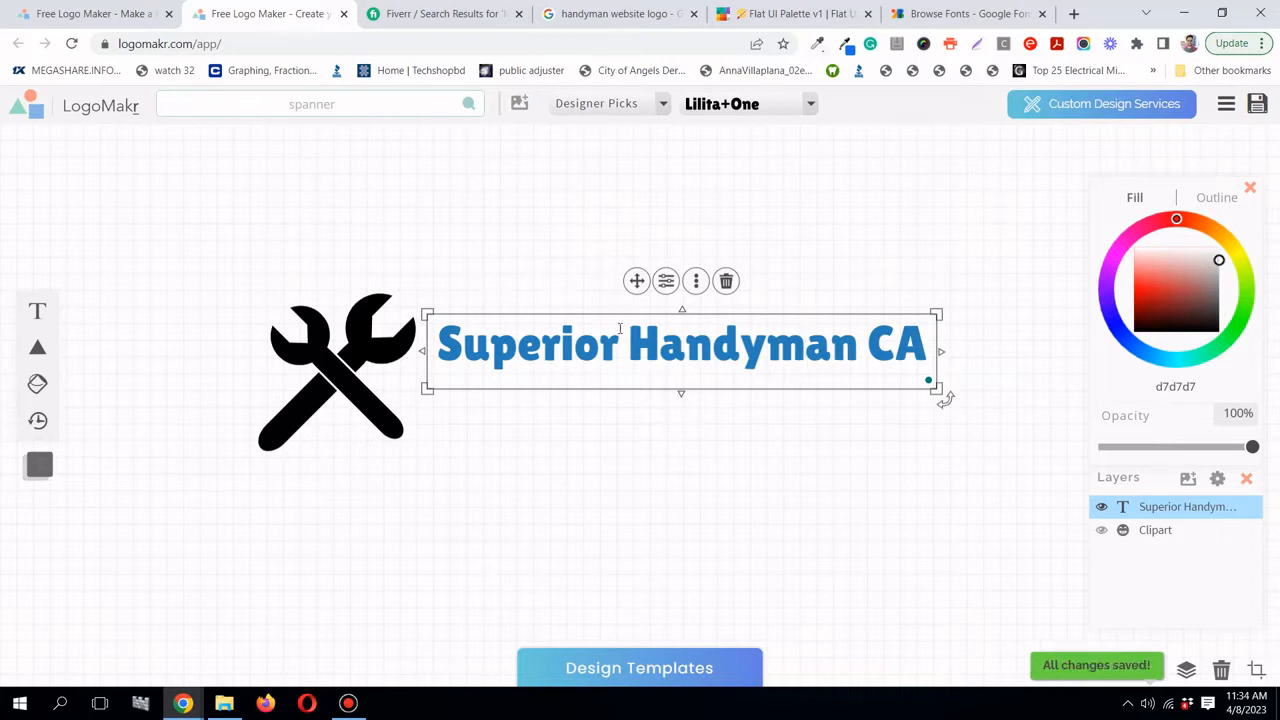
pyautogui.hotkey('ctrl', 'a')
pyautogui.click(524, 246)
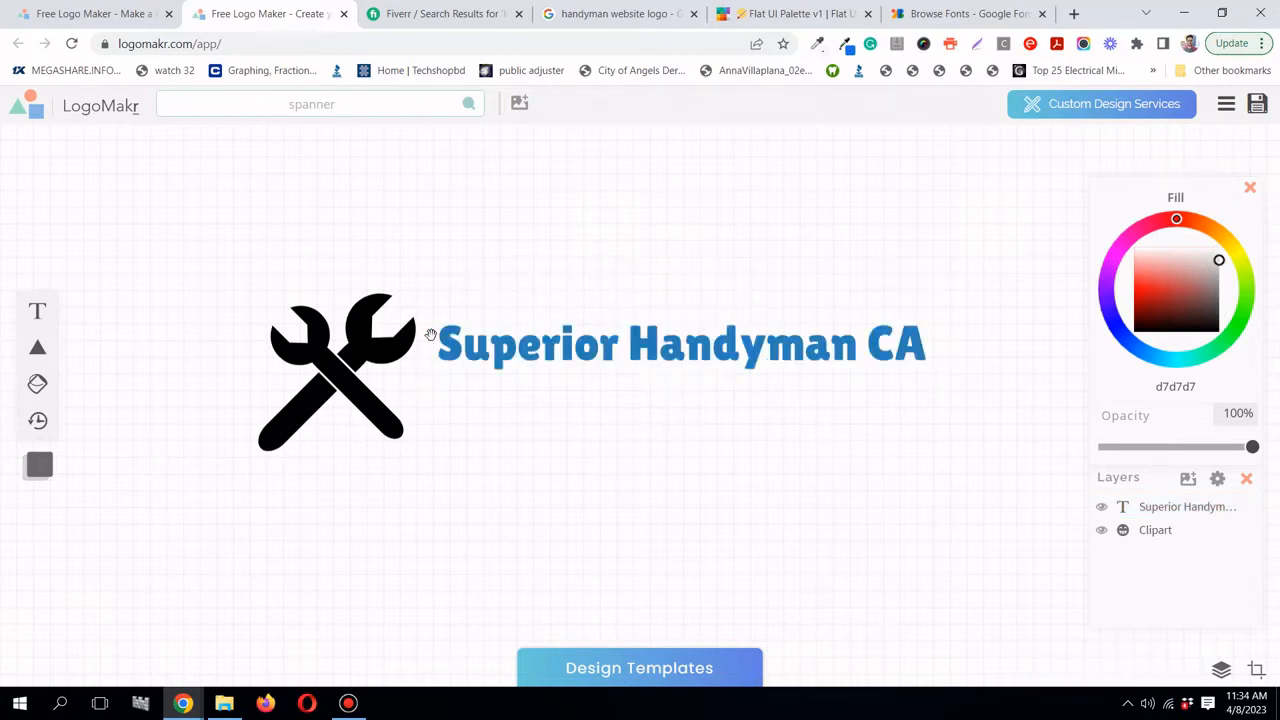
pyautogui.moveTo(735, 337); pyautogui.dragTo(727, 333)
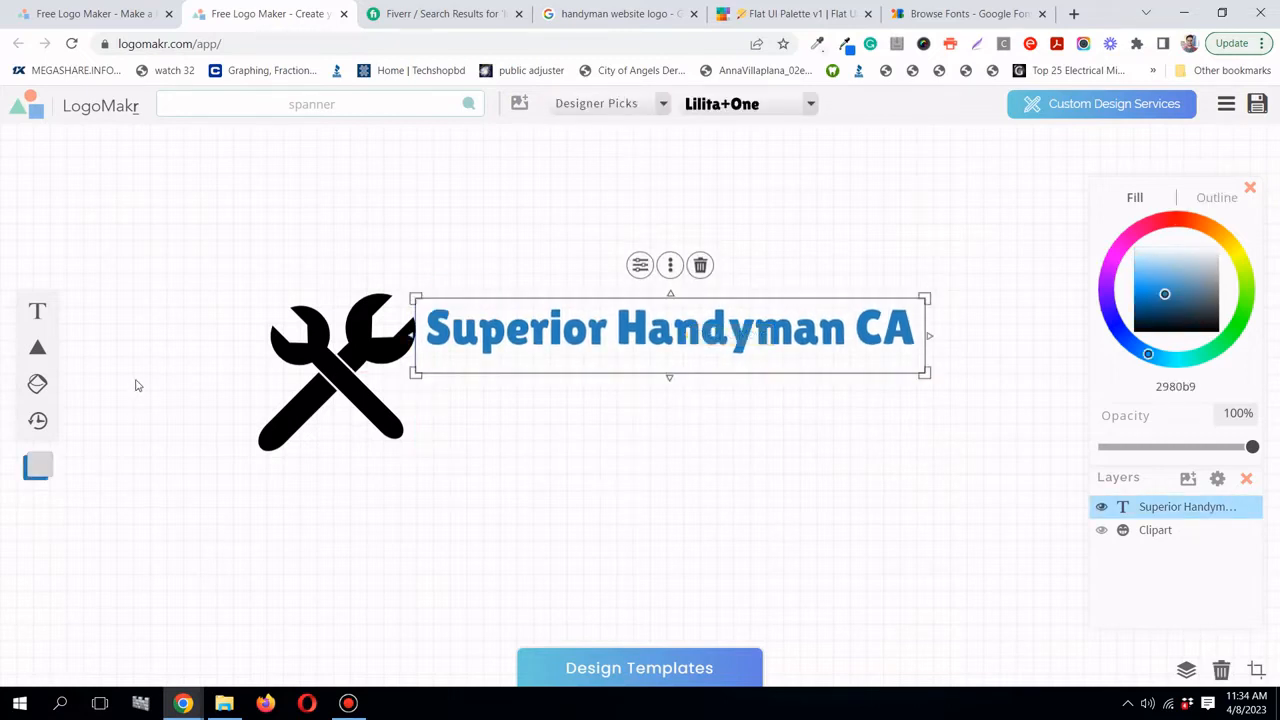
# - Add a new text box set in the Nunito font
pyautogui.click(35, 314)
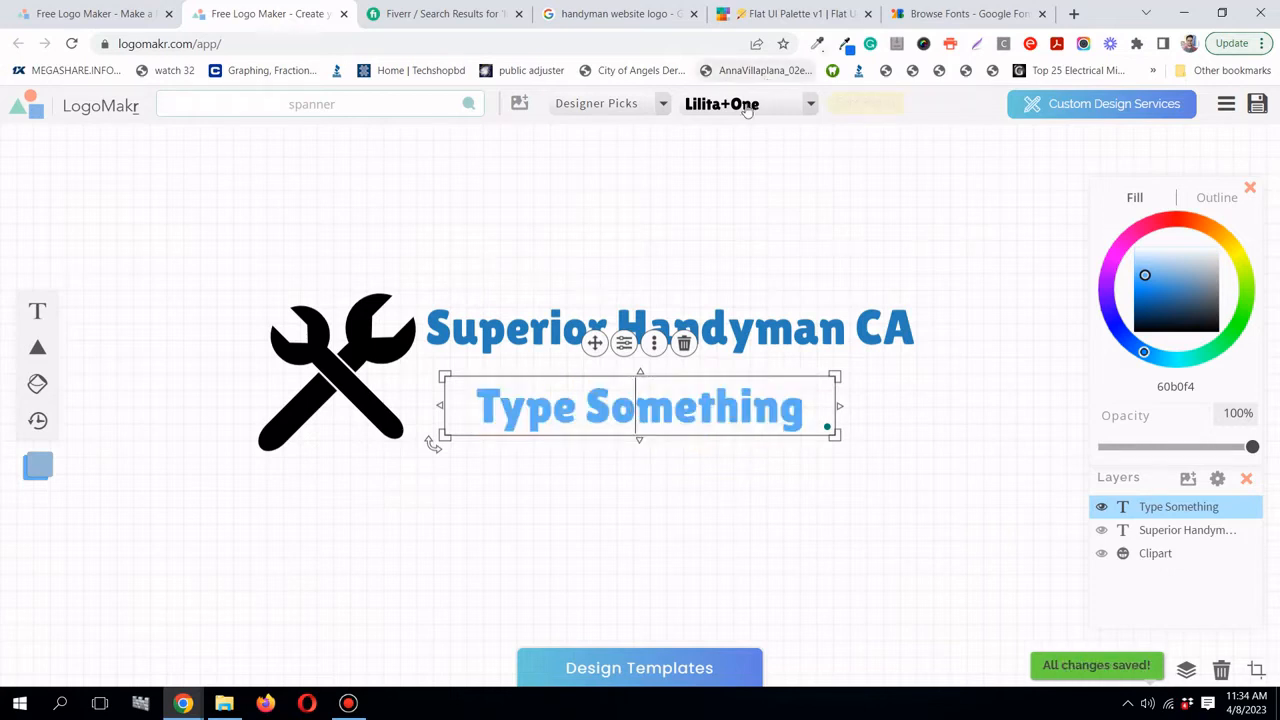
pyautogui.click(810, 103)
pyautogui.scroll(1, 874, 220)
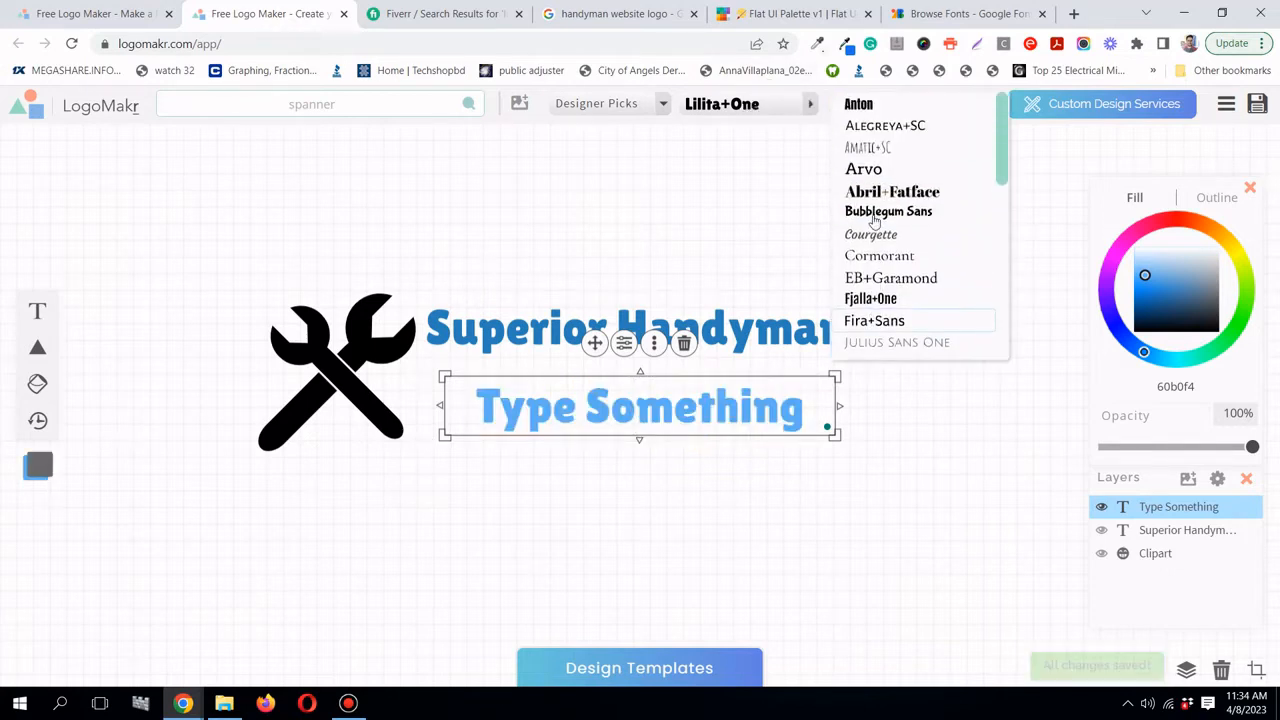
pyautogui.scroll(-2, 874, 220)
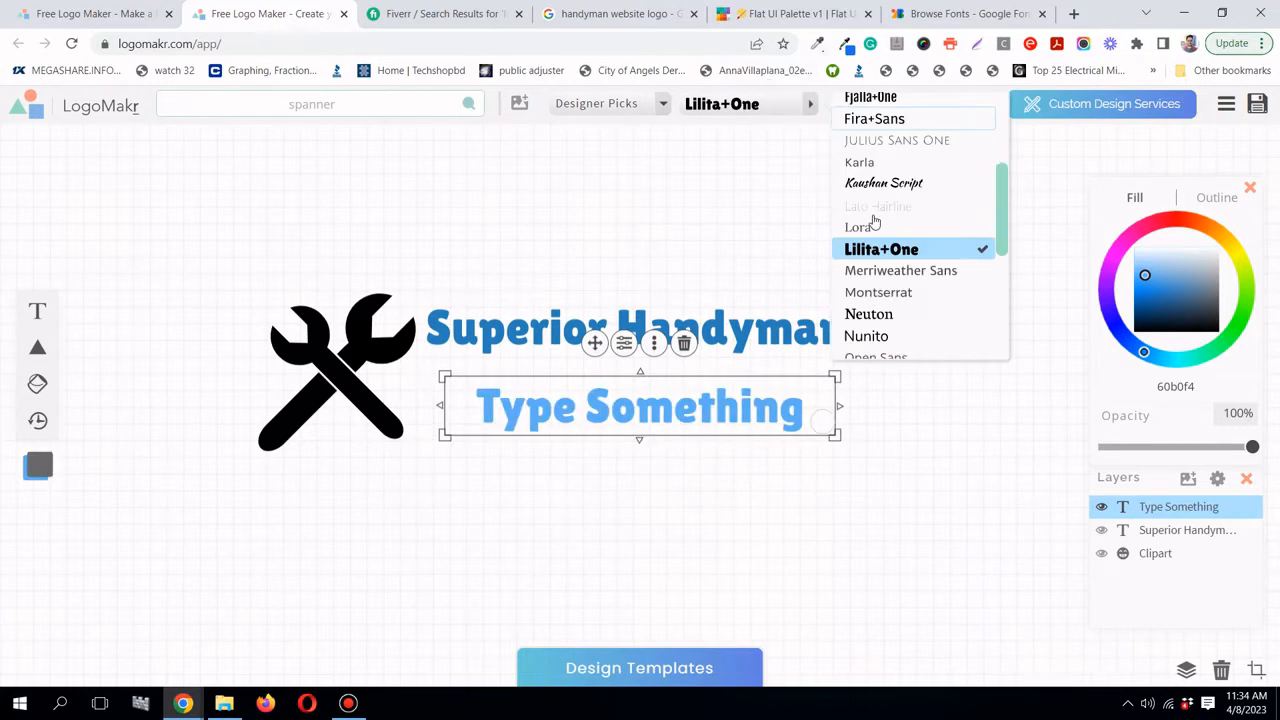
pyautogui.scroll(-1, 874, 220)
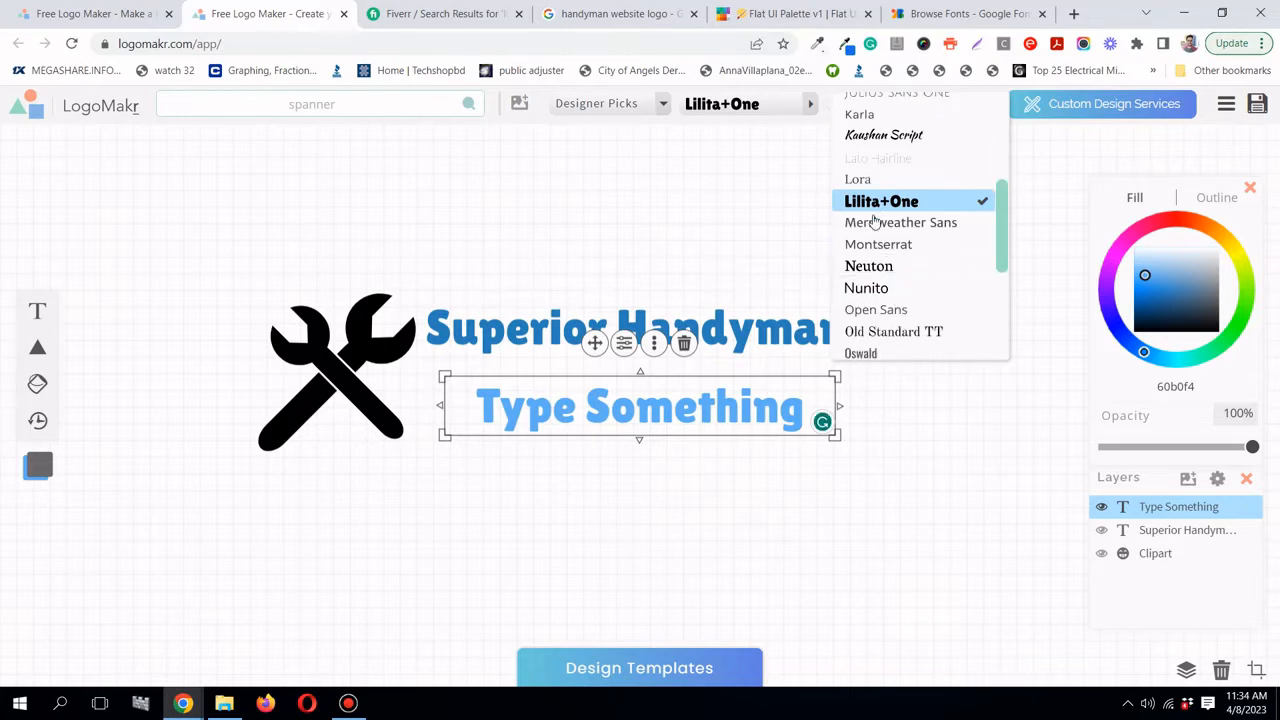
pyautogui.click(893, 290)
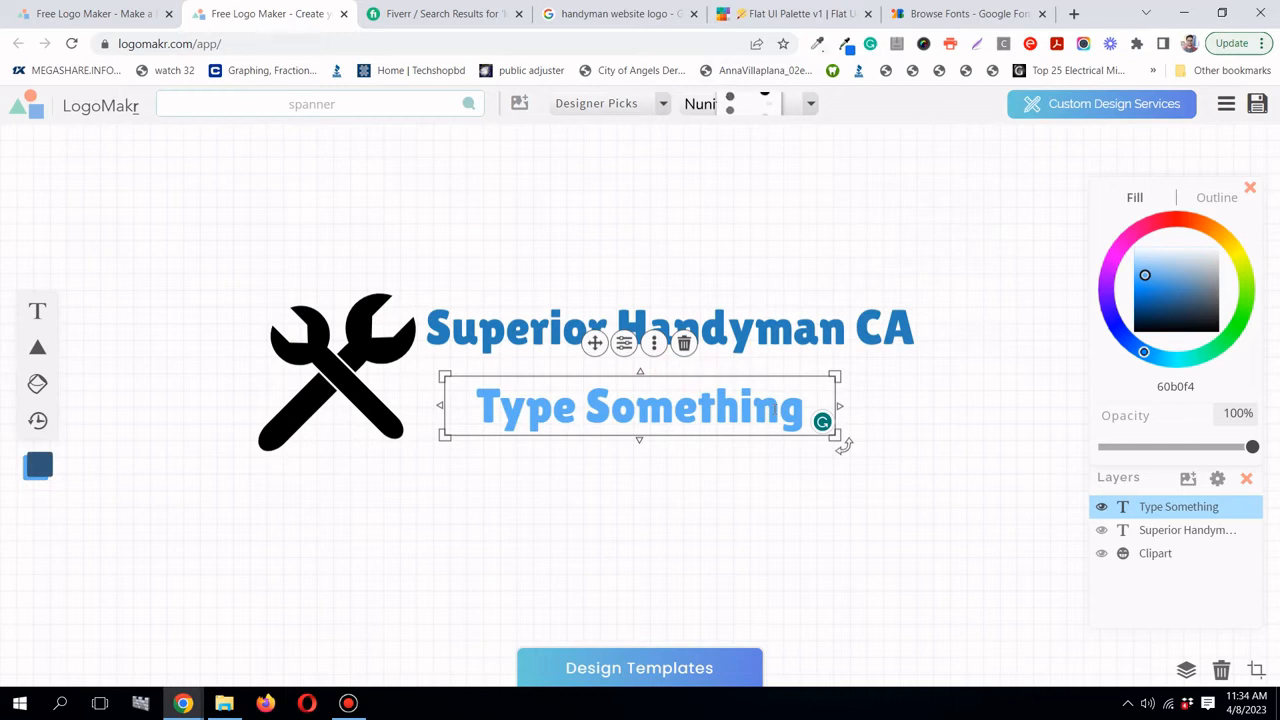
# - Type 'You Break We Fix!', shrink it, and place it under the title
pyautogui.doubleClick(742, 414)
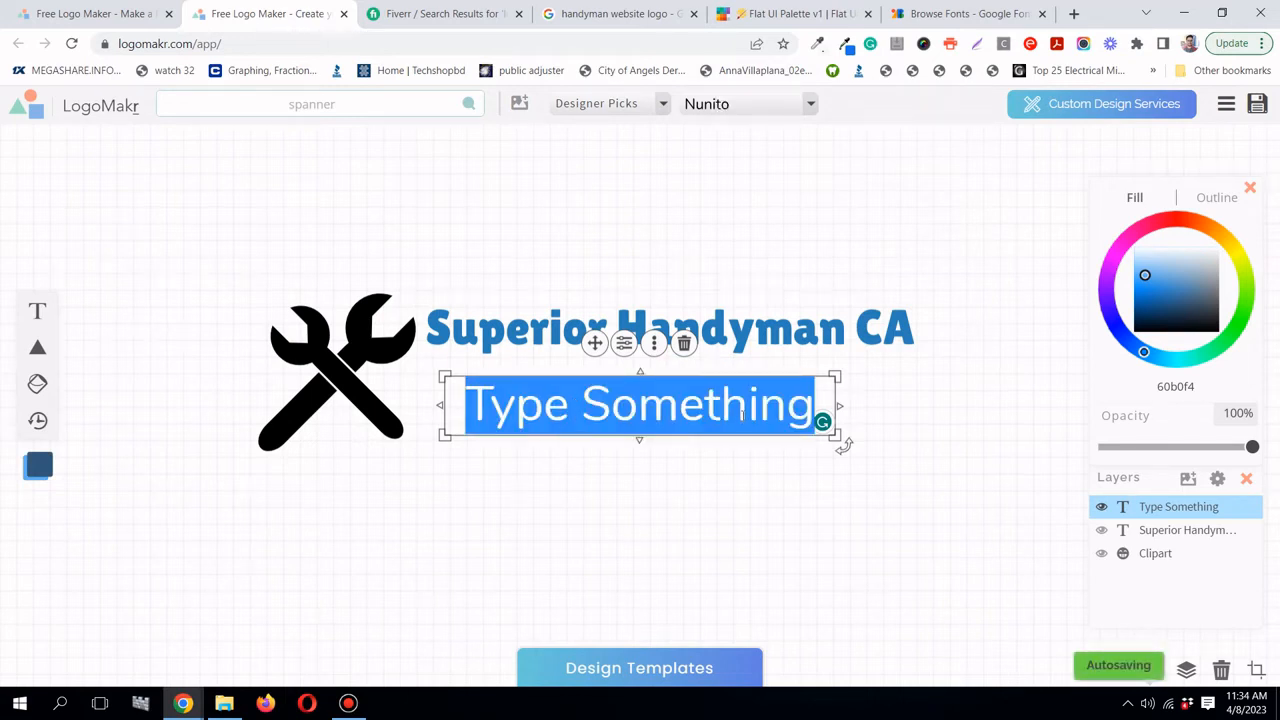
pyautogui.write('Yo')
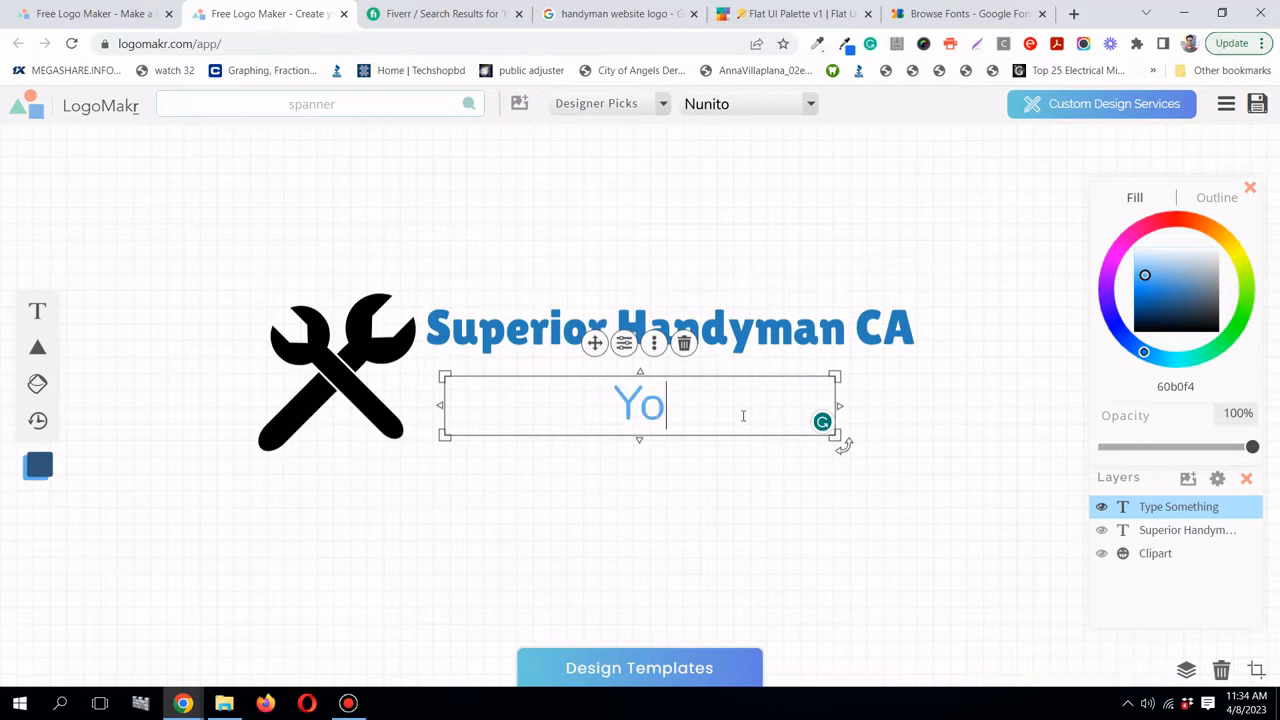
pyautogui.write('u Break')
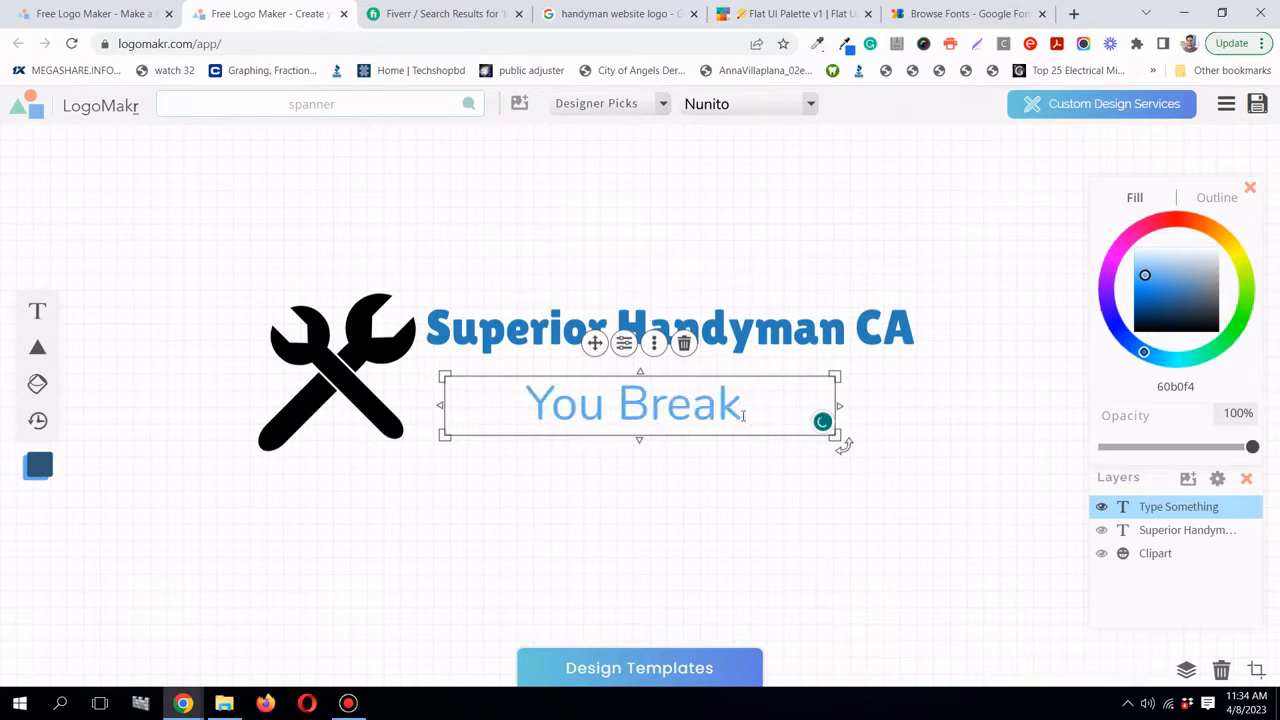
pyautogui.write(' We Fi')
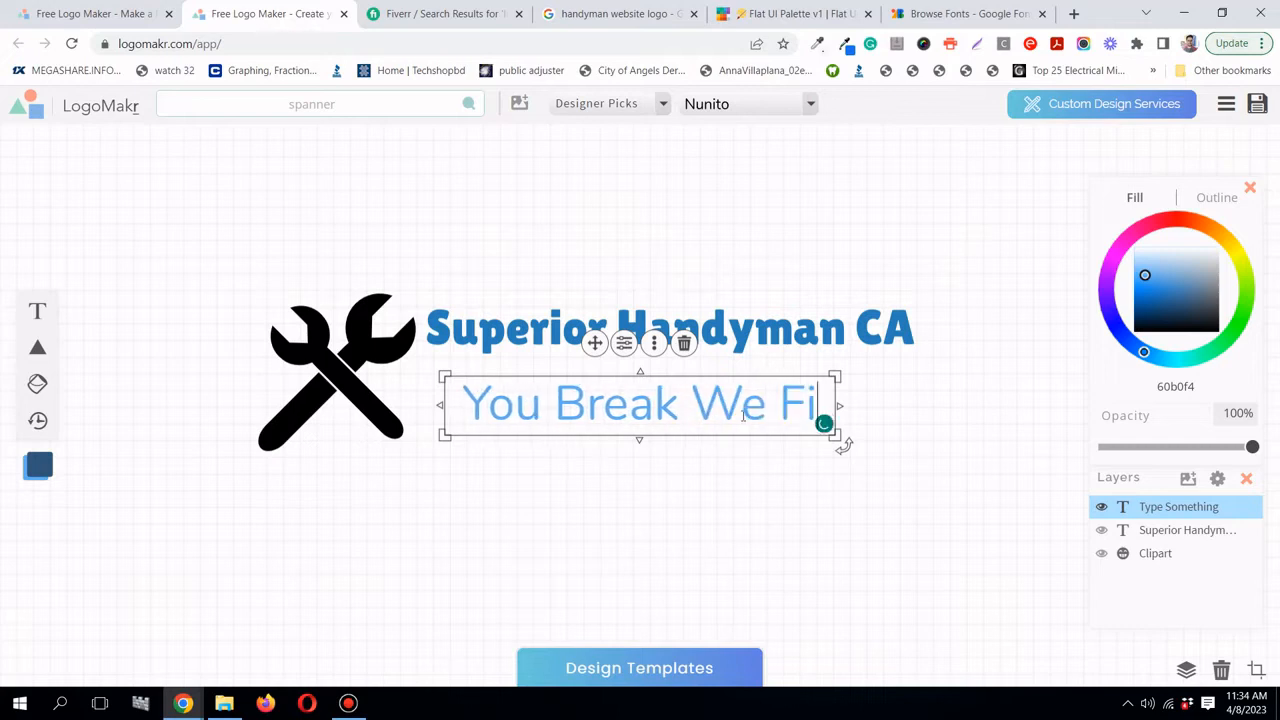
pyautogui.write('x!')
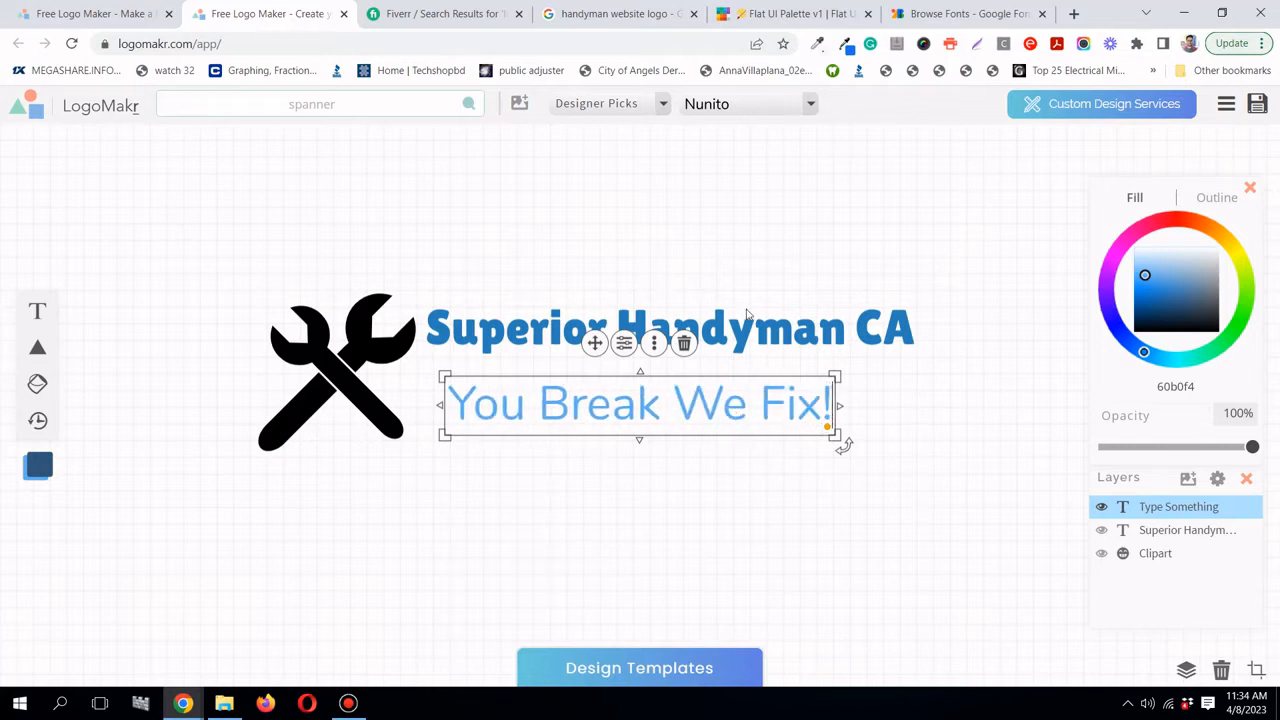
pyautogui.click(820, 292)
pyautogui.click(740, 405)
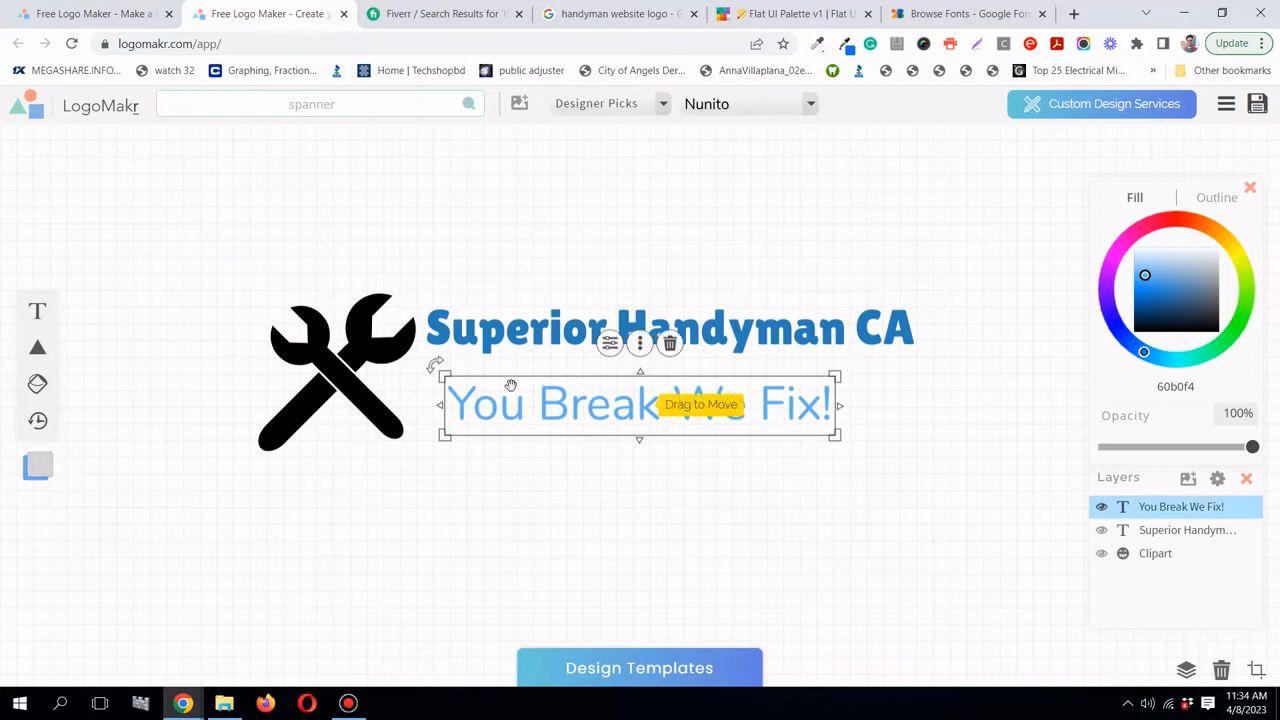
pyautogui.moveTo(436, 370); pyautogui.dragTo(479, 391)
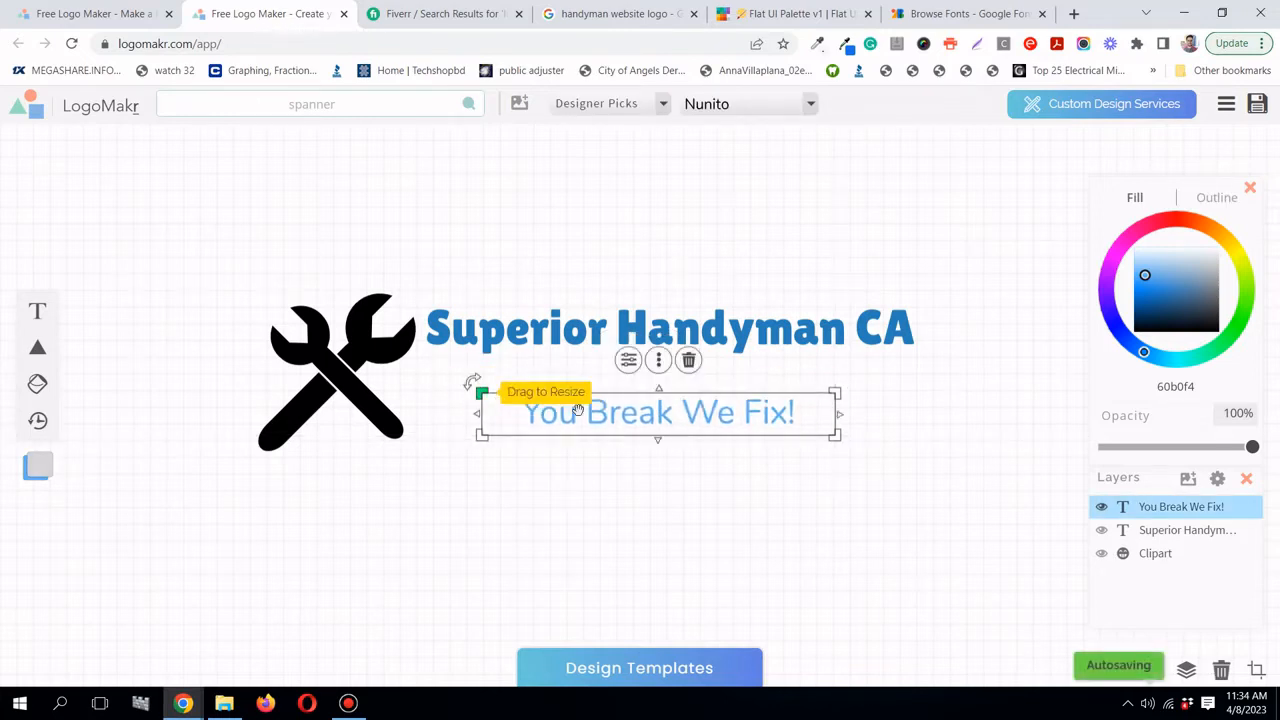
pyautogui.moveTo(640, 423); pyautogui.dragTo(652, 401)
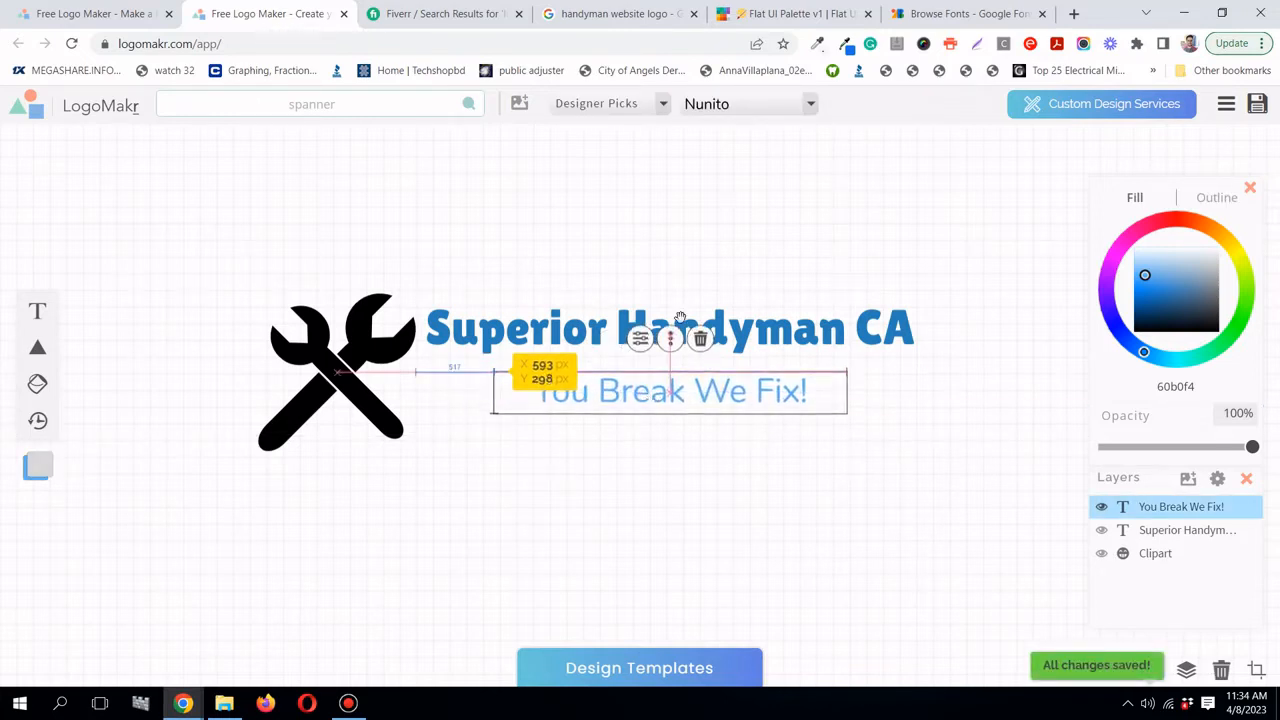
pyautogui.click(718, 282)
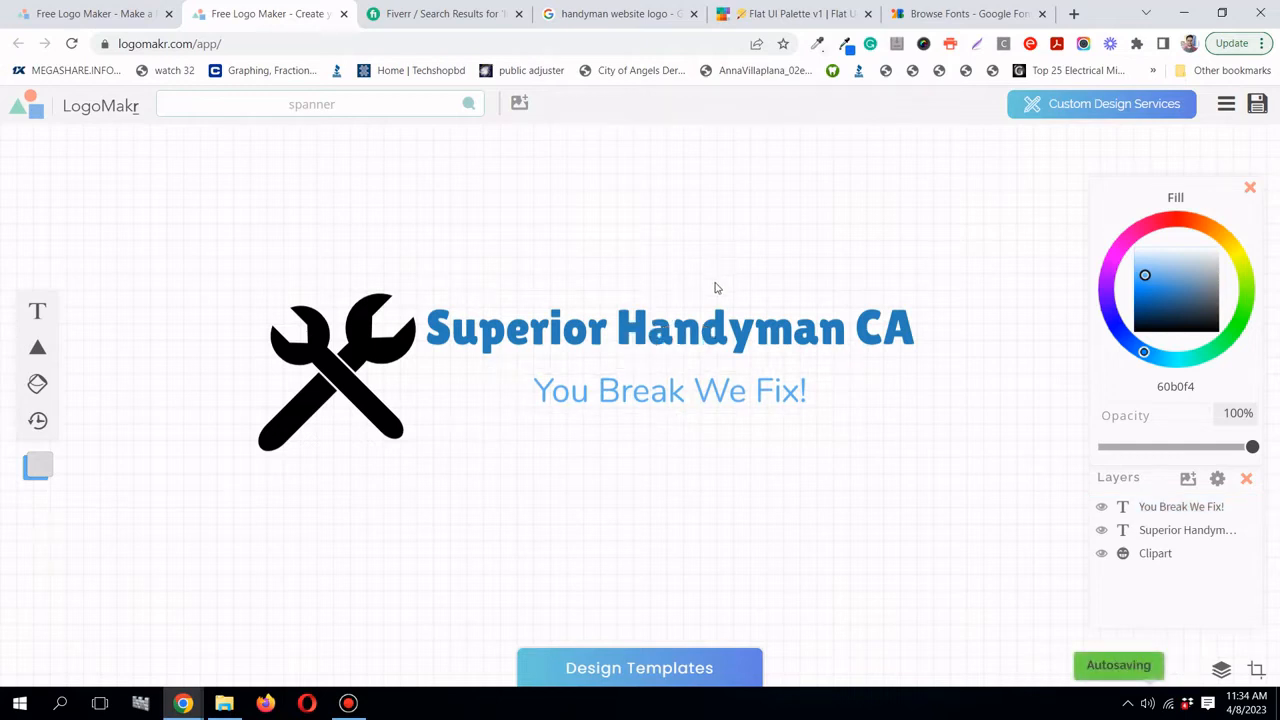
# - Shrink and raise the spanner icon, placing it closer to the heading
pyautogui.click(710, 302)
pyautogui.click(410, 425)
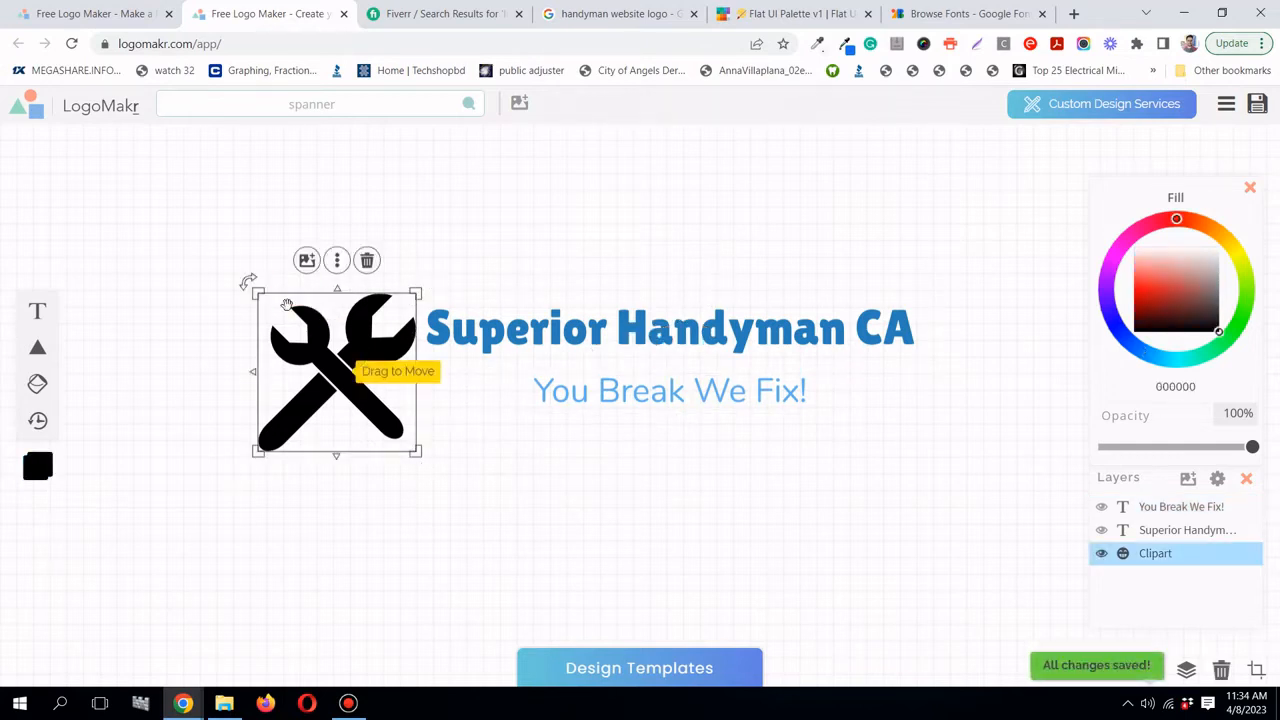
pyautogui.moveTo(255, 293); pyautogui.dragTo(297, 331)
pyautogui.moveTo(370, 394); pyautogui.dragTo(370, 362)
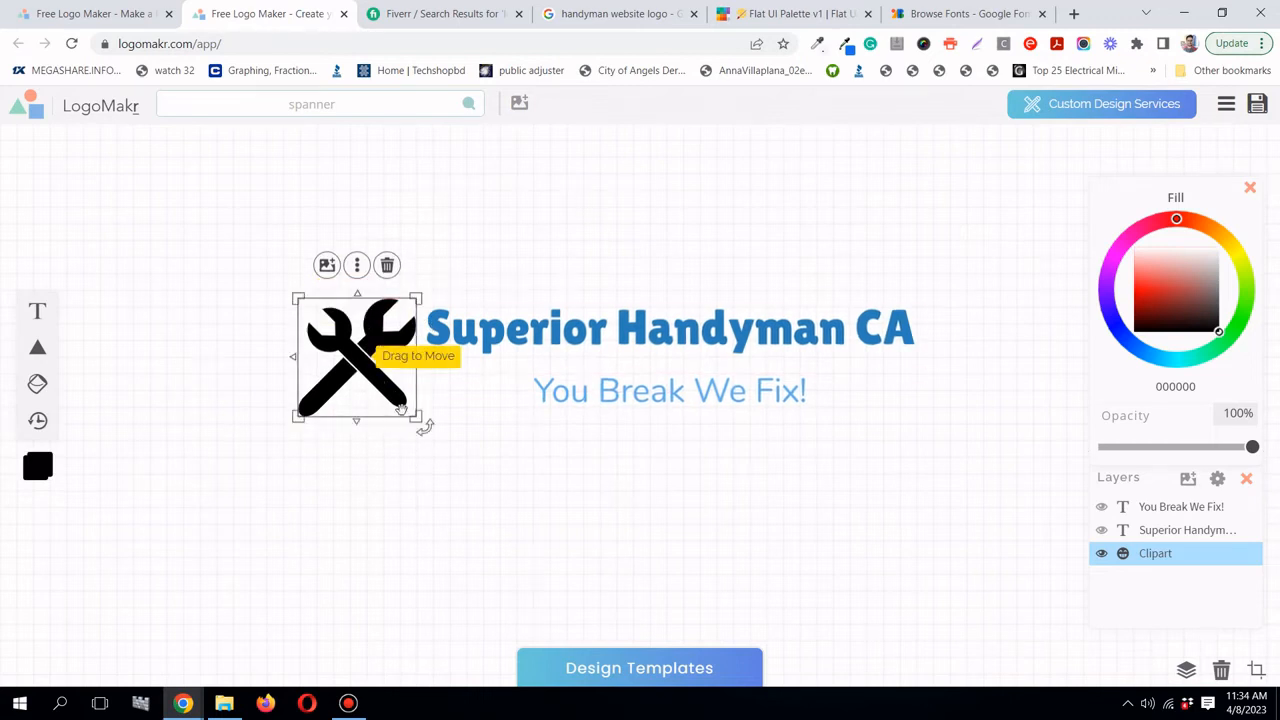
pyautogui.moveTo(420, 421); pyautogui.dragTo(414, 417)
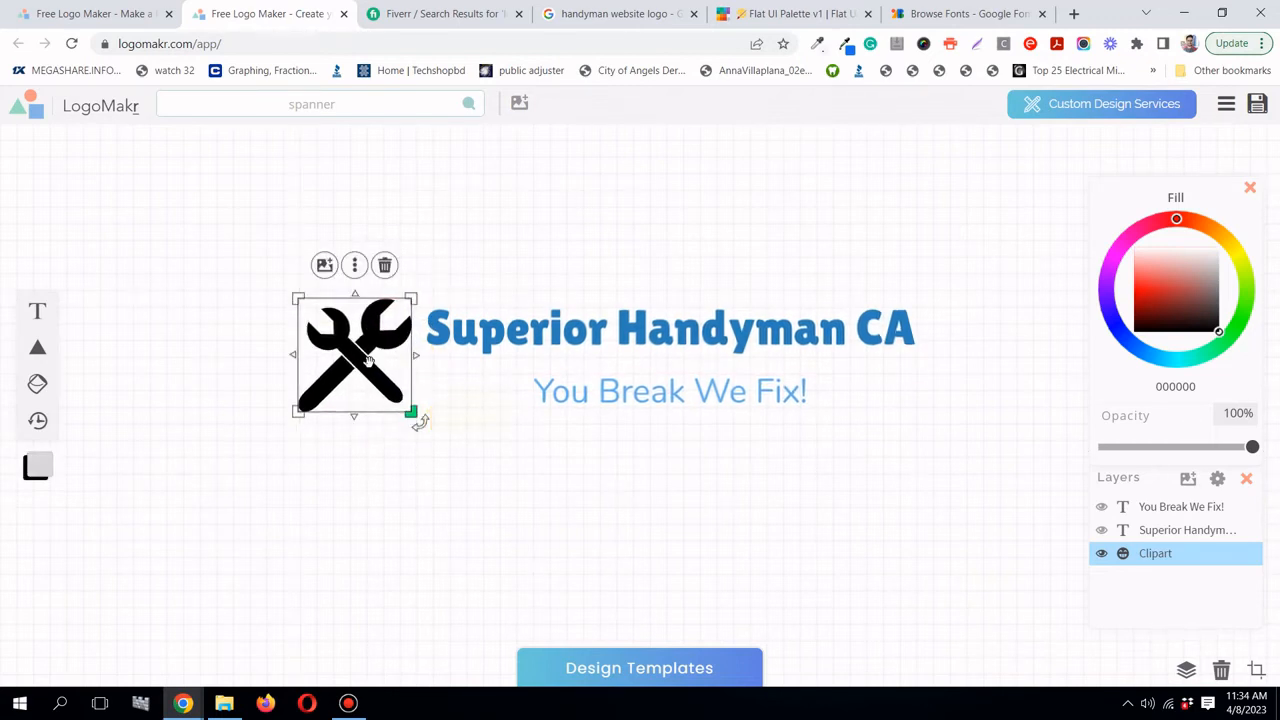
pyautogui.moveTo(366, 360); pyautogui.dragTo(372, 370)
pyautogui.moveTo(380, 367); pyautogui.dragTo(381, 367)
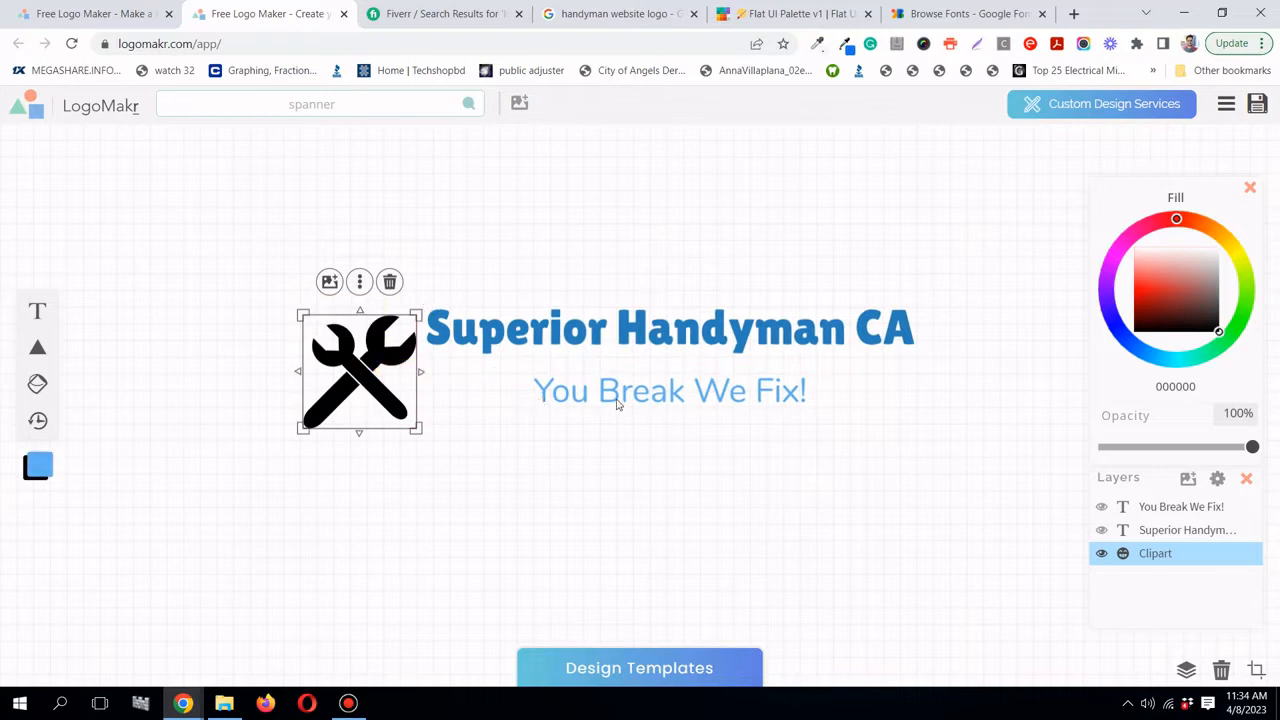
# - Realign the tagline under the heading, lower the heading slightly, and raise the spanner
pyautogui.moveTo(605, 394); pyautogui.dragTo(557, 388)
pyautogui.moveTo(716, 333); pyautogui.dragTo(716, 350)
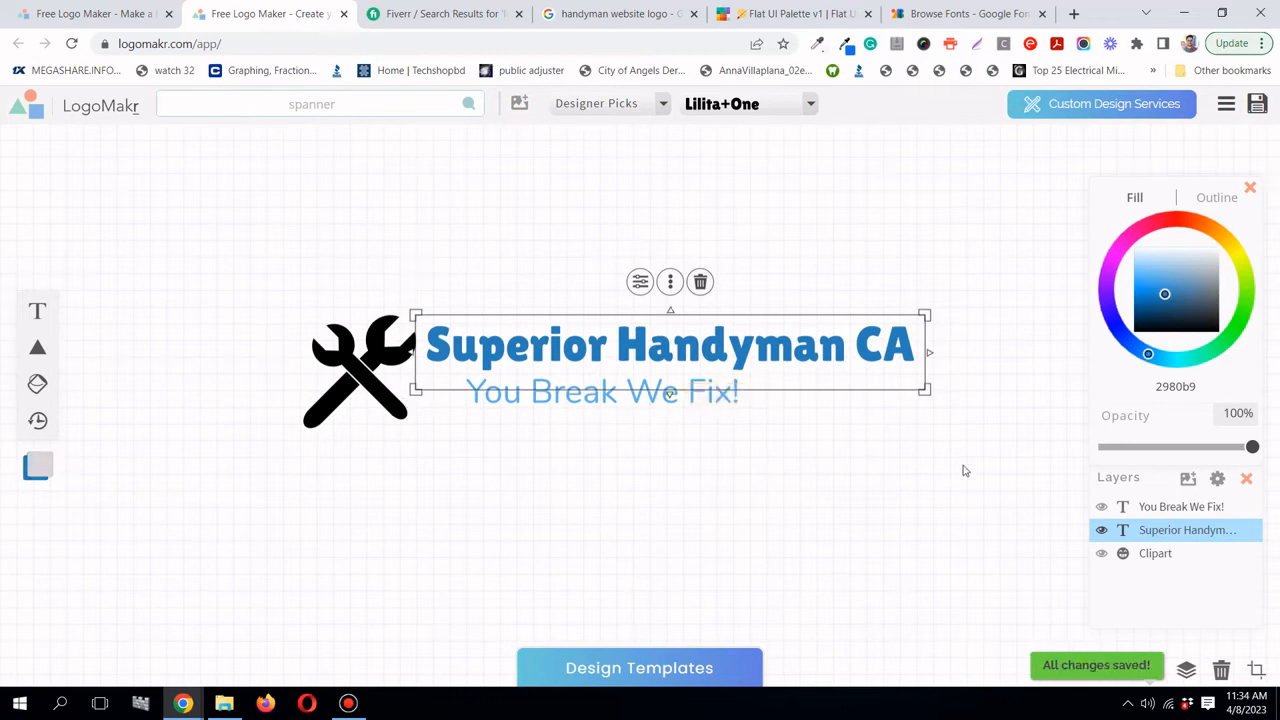
pyautogui.click(893, 450)
pyautogui.moveTo(715, 400); pyautogui.dragTo(709, 403)
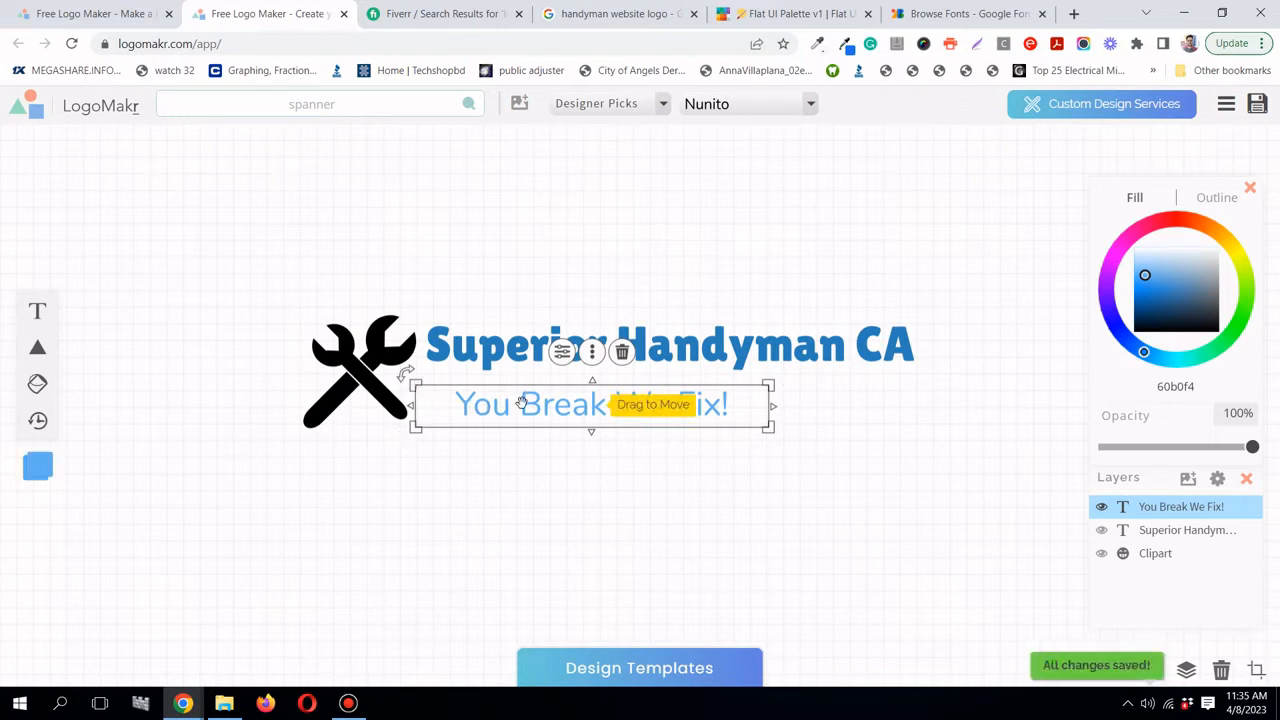
pyautogui.click(810, 279)
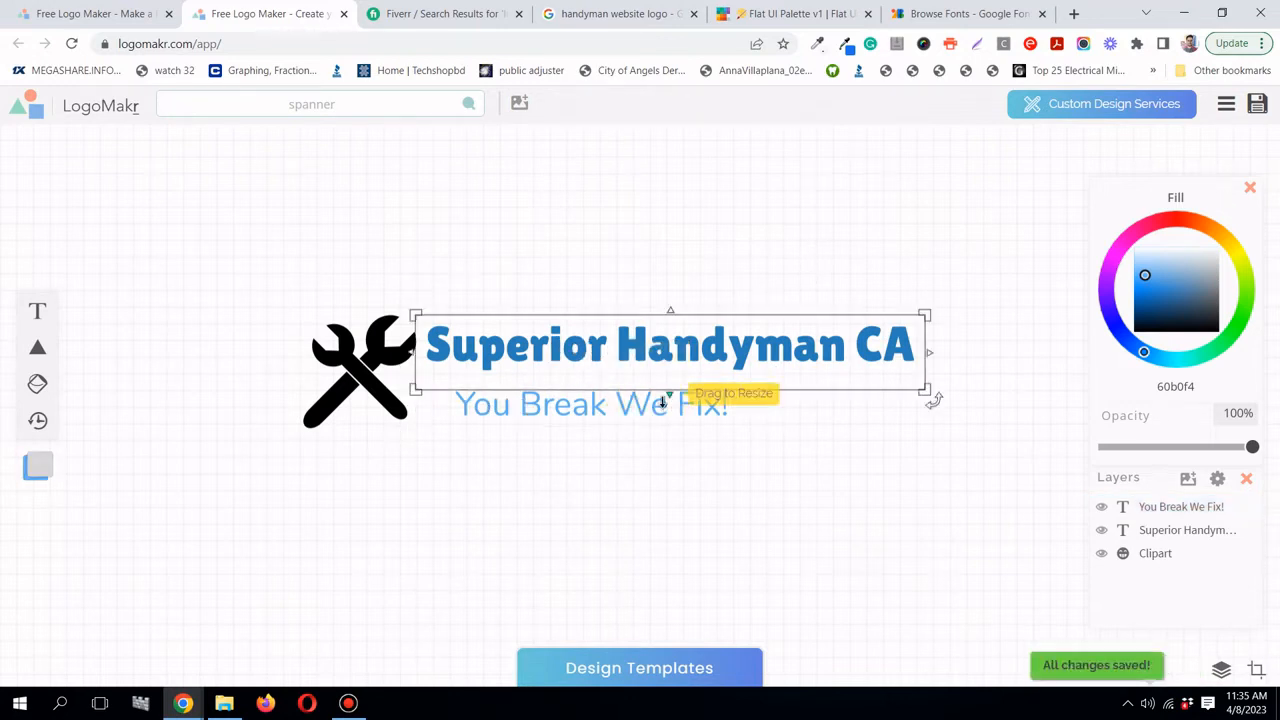
pyautogui.moveTo(641, 411); pyautogui.dragTo(689, 398)
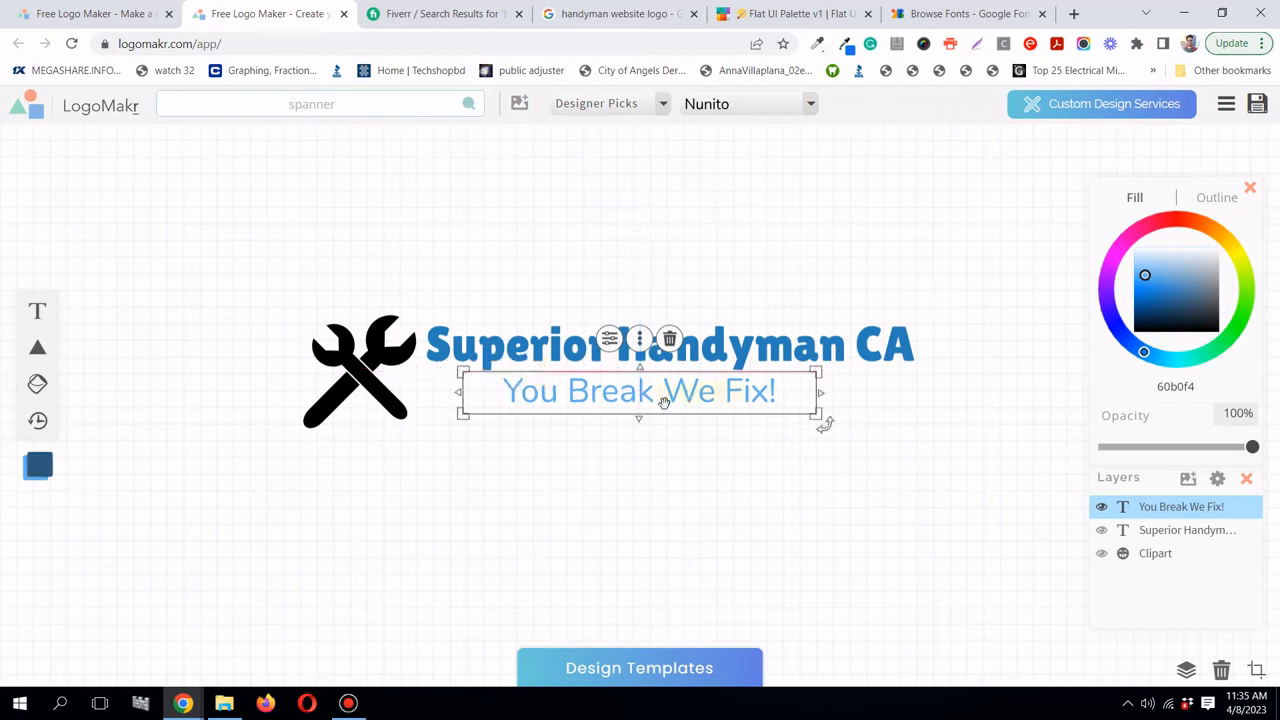
pyautogui.moveTo(405, 415); pyautogui.dragTo(437, 397)
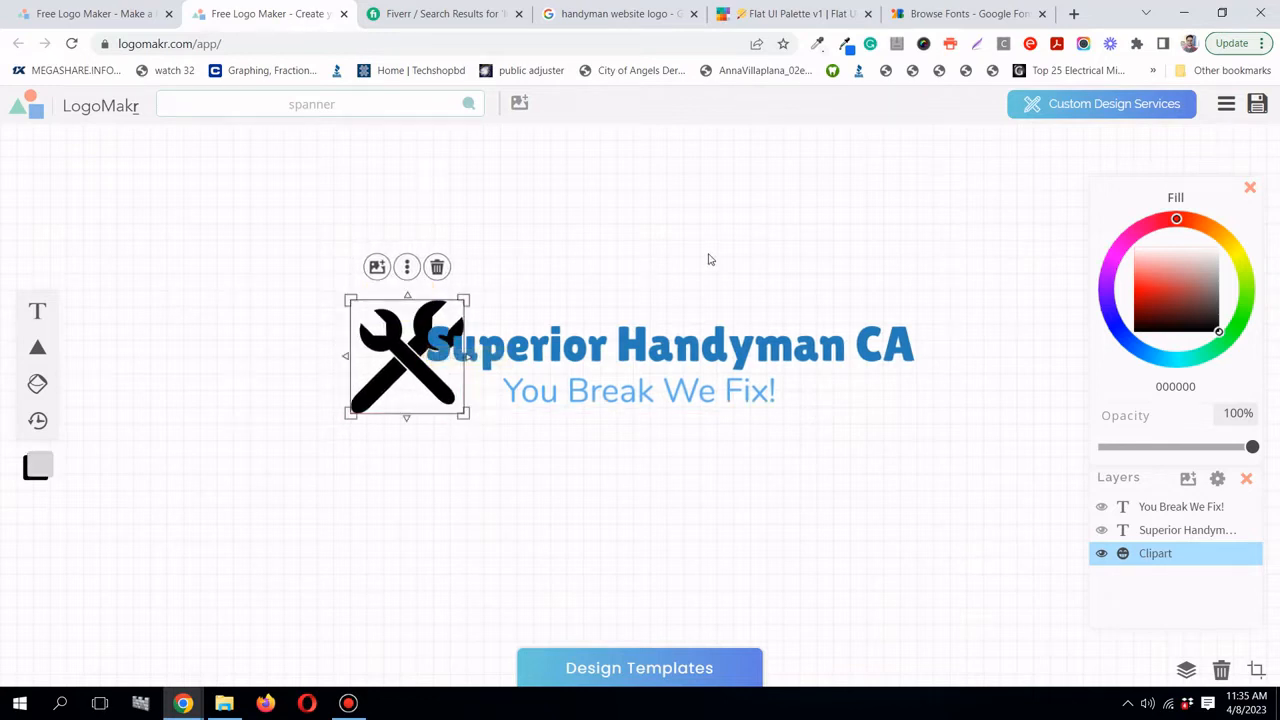
pyautogui.click(708, 259)
pyautogui.click(742, 322)
pyautogui.click(406, 304)
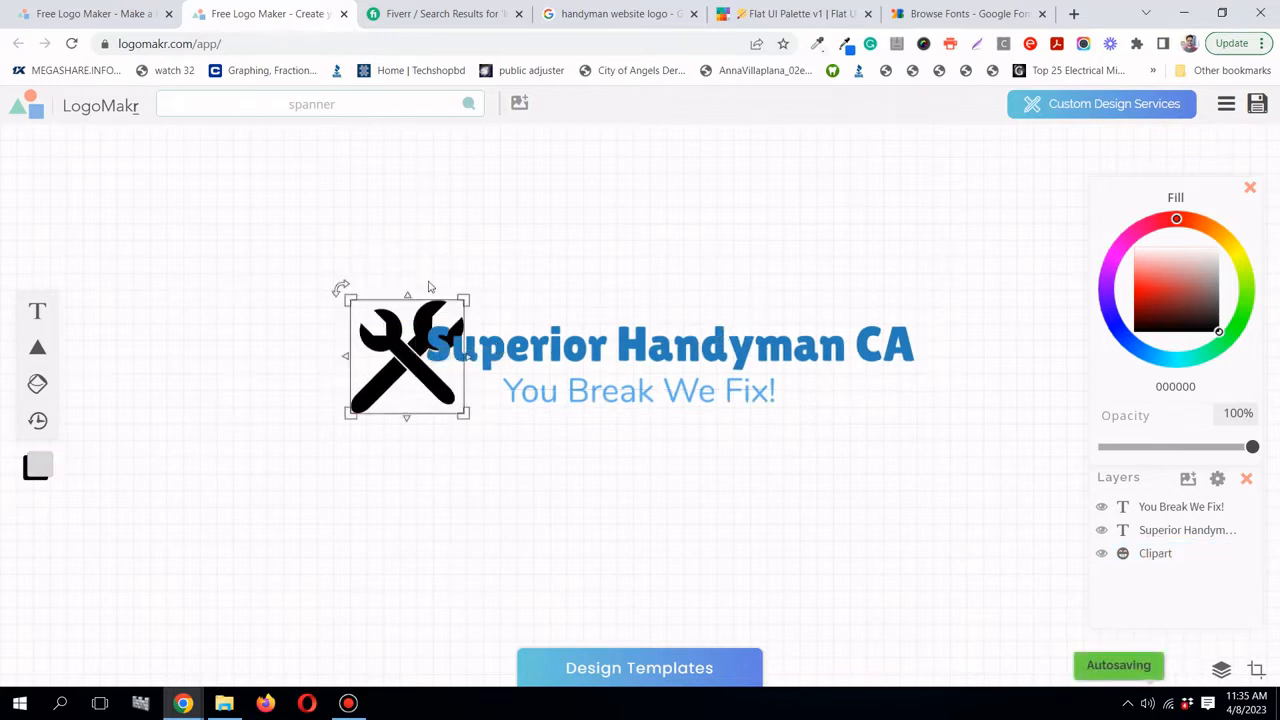
pyautogui.click(790, 14)
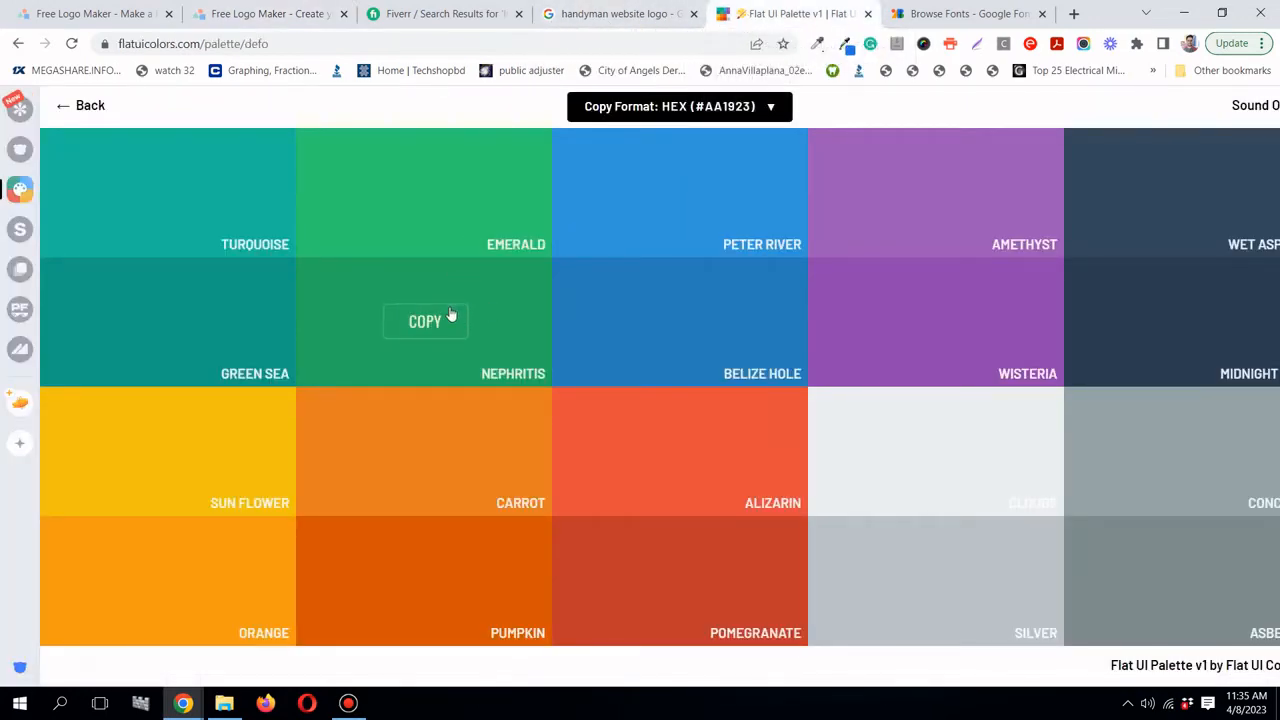
# - Copy Nephritis 27ae60 and paste it as the You Break We Fix! tagline fill
pyautogui.click(451, 315)
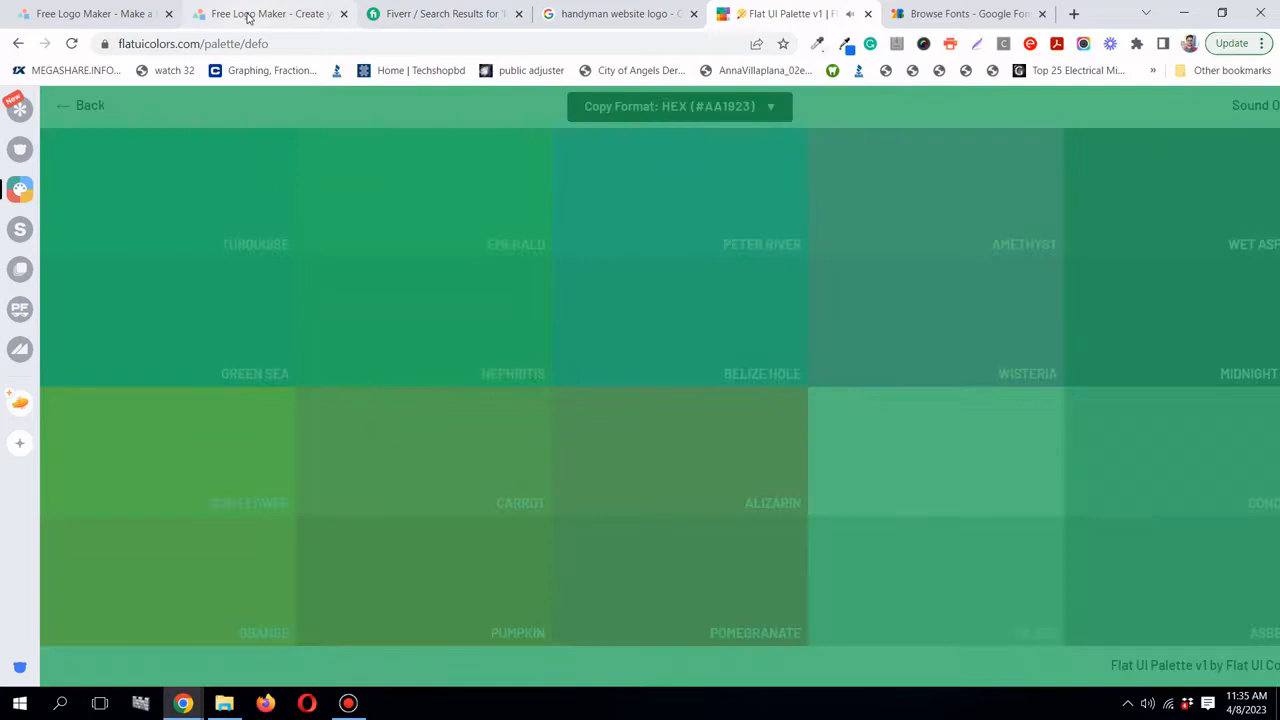
pyautogui.click(249, 14)
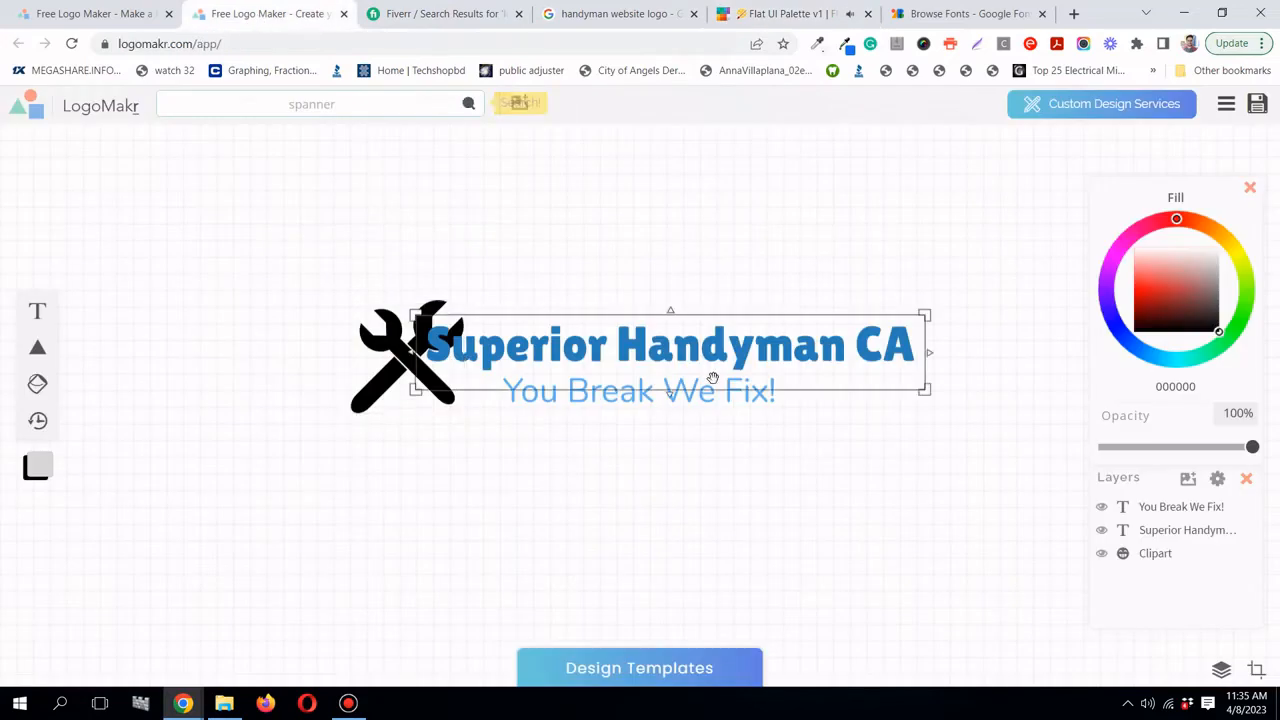
pyautogui.click(710, 400)
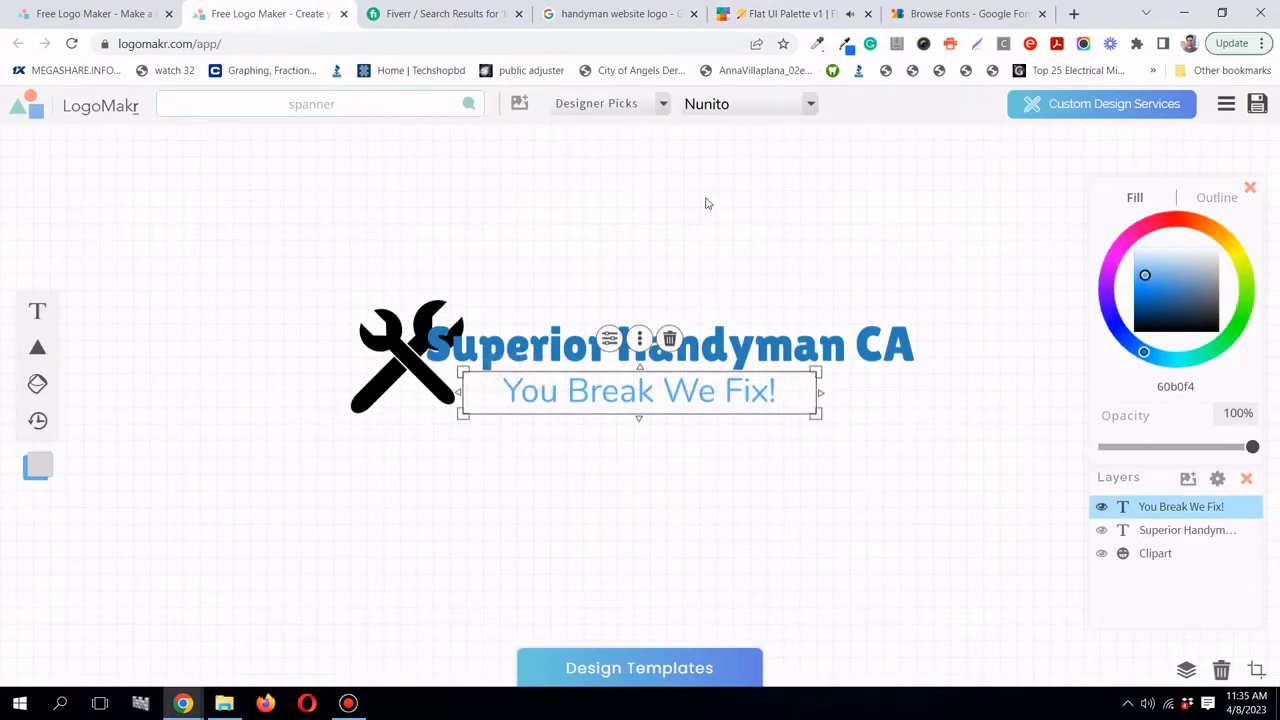
pyautogui.doubleClick(770, 396)
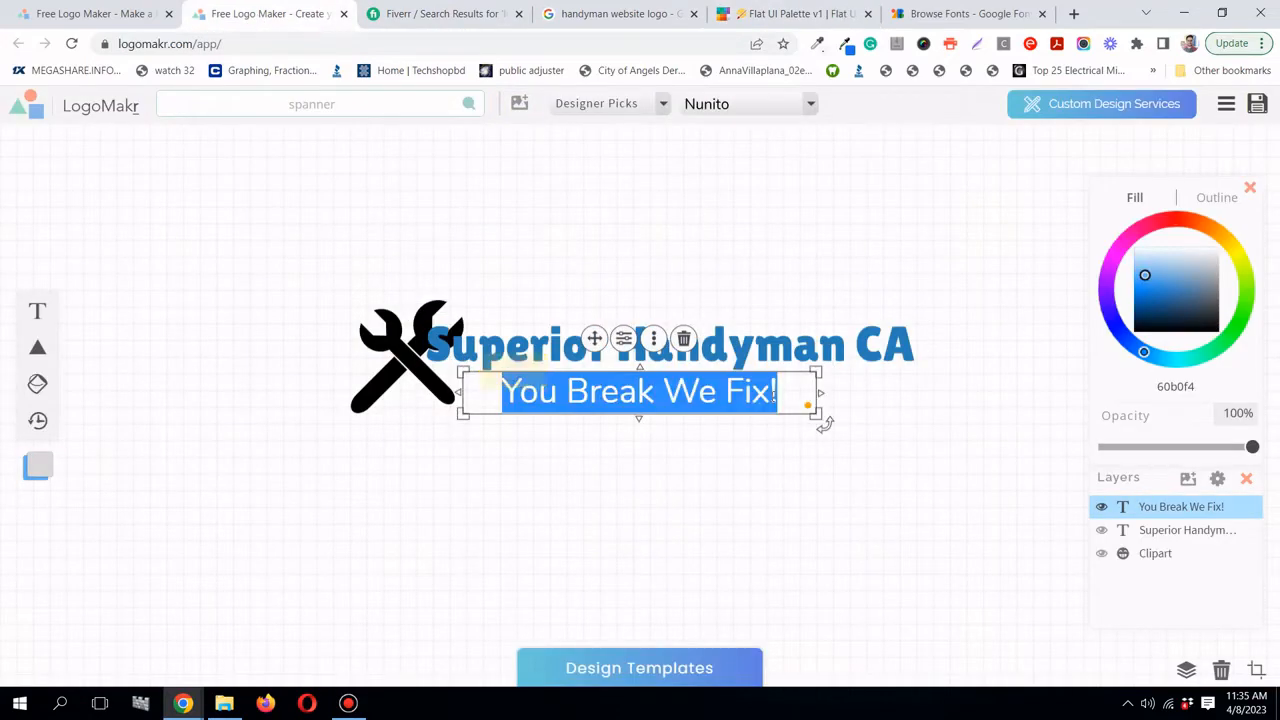
pyautogui.doubleClick(1199, 386)
pyautogui.rightClick(1199, 388)
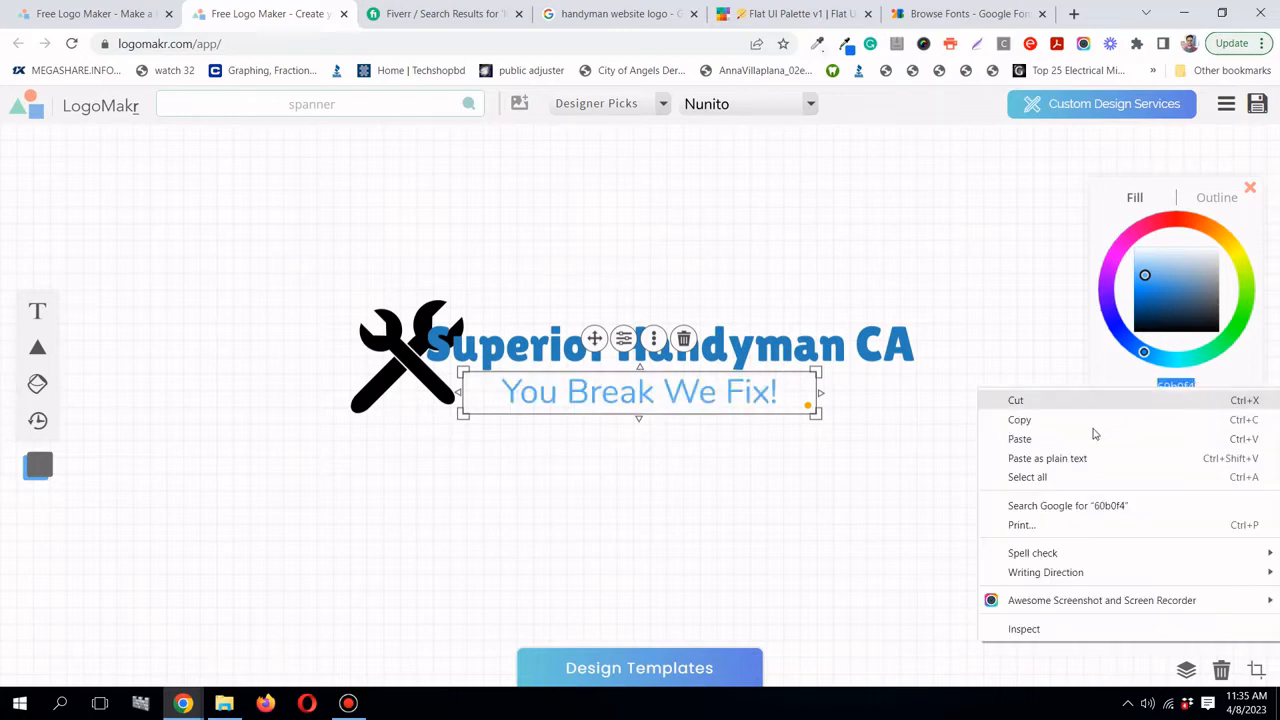
pyautogui.click(1092, 446)
pyautogui.click(935, 425)
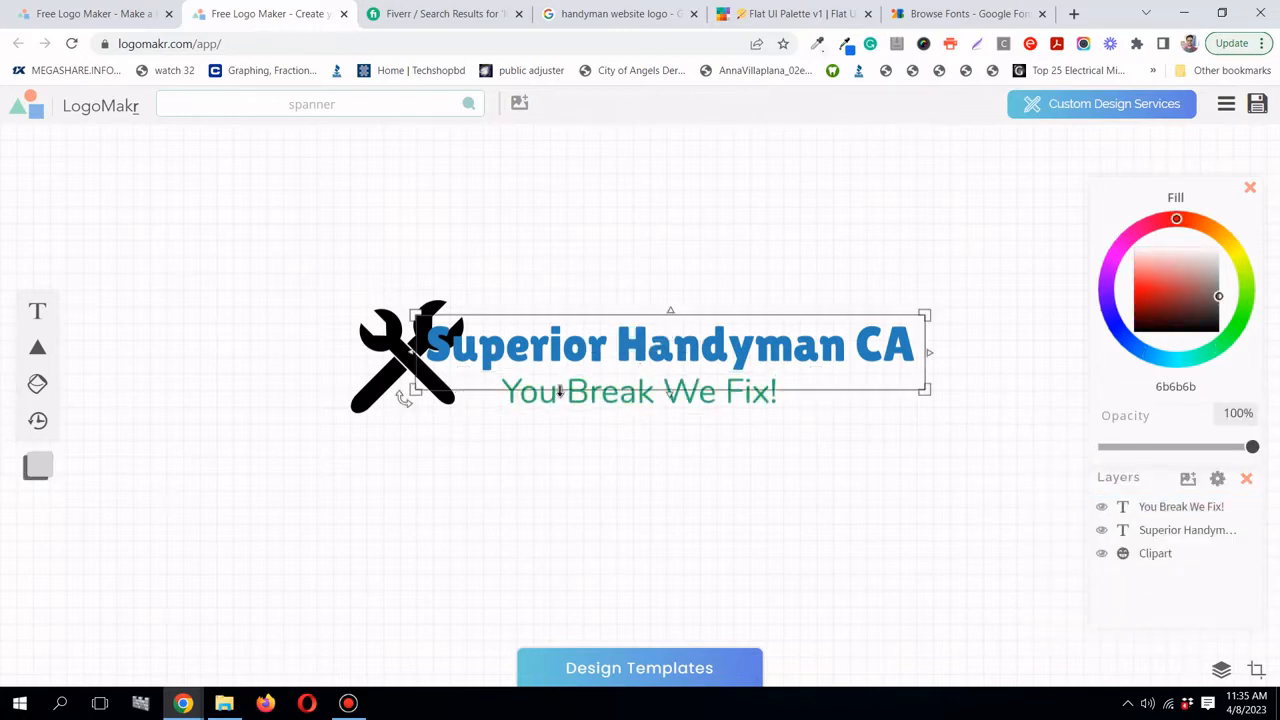
# - Paste 27ae60 as the spanner icon's fill too
pyautogui.click(400, 392)
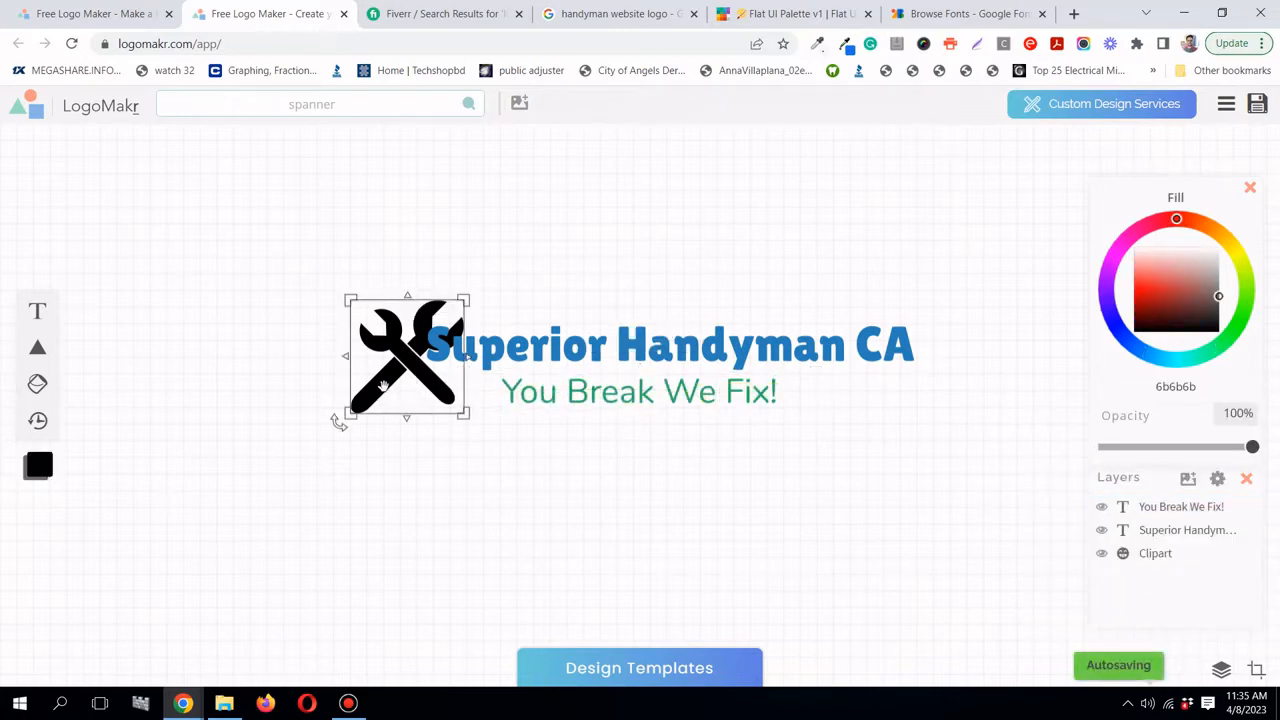
pyautogui.rightClick(1200, 388)
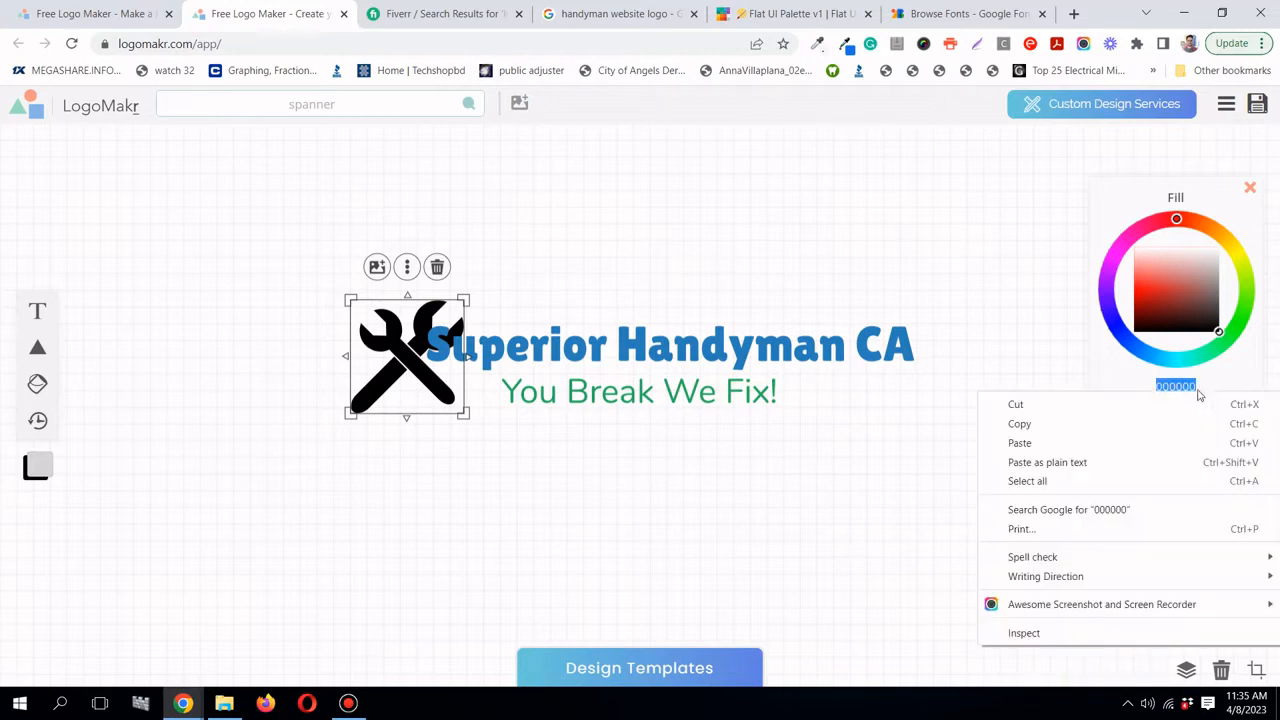
pyautogui.click(1121, 446)
pyautogui.click(907, 222)
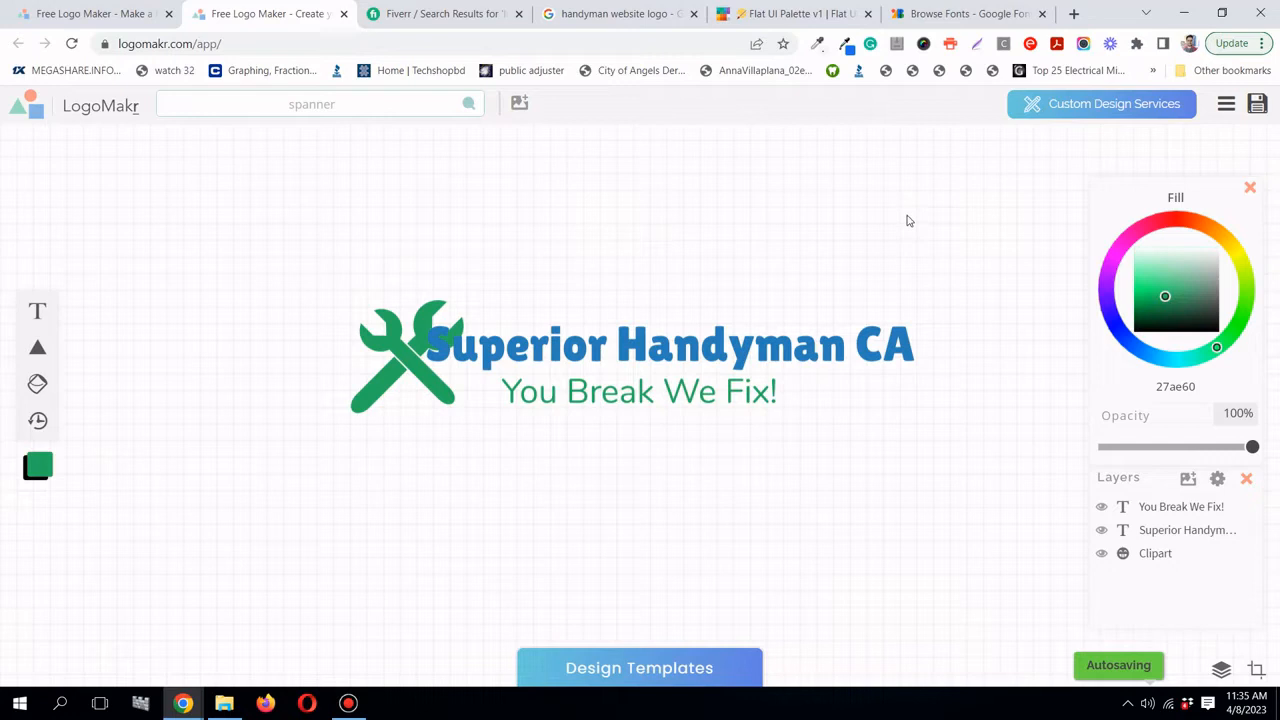
# - Select the green spanner icon, tilt it, and set it back upright at about 0°
pyautogui.click(450, 322)
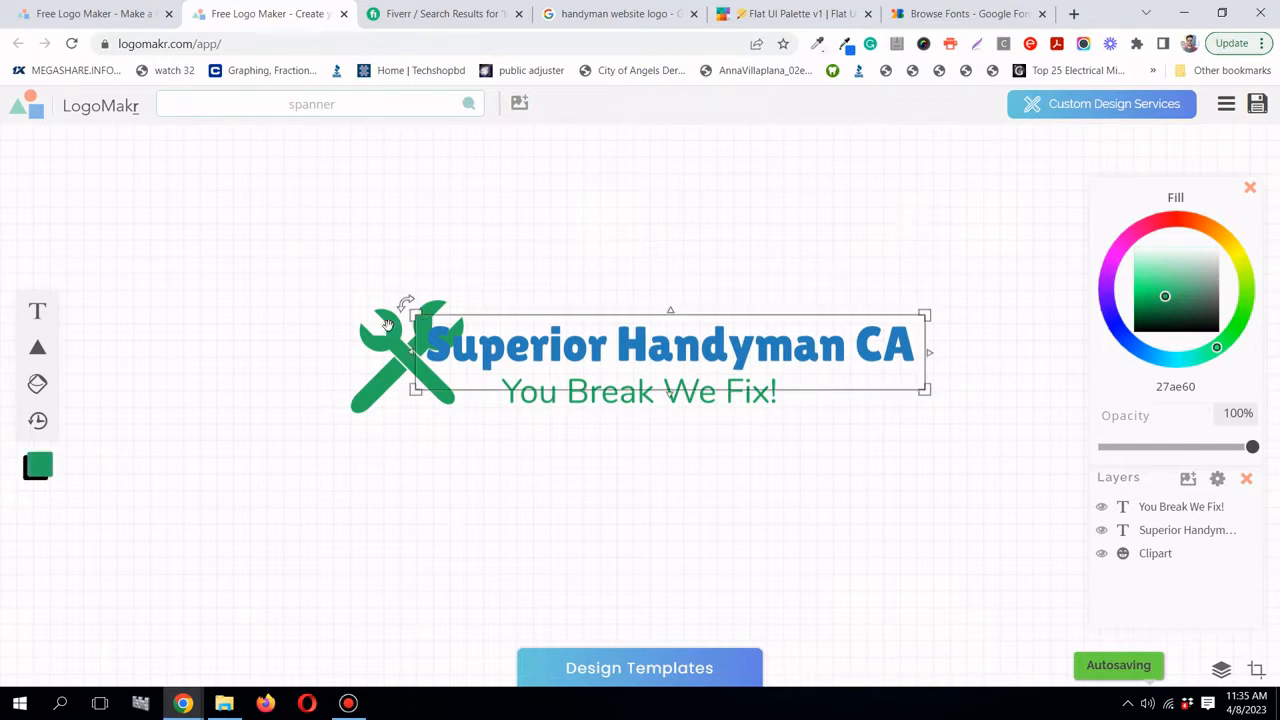
pyautogui.click(393, 330)
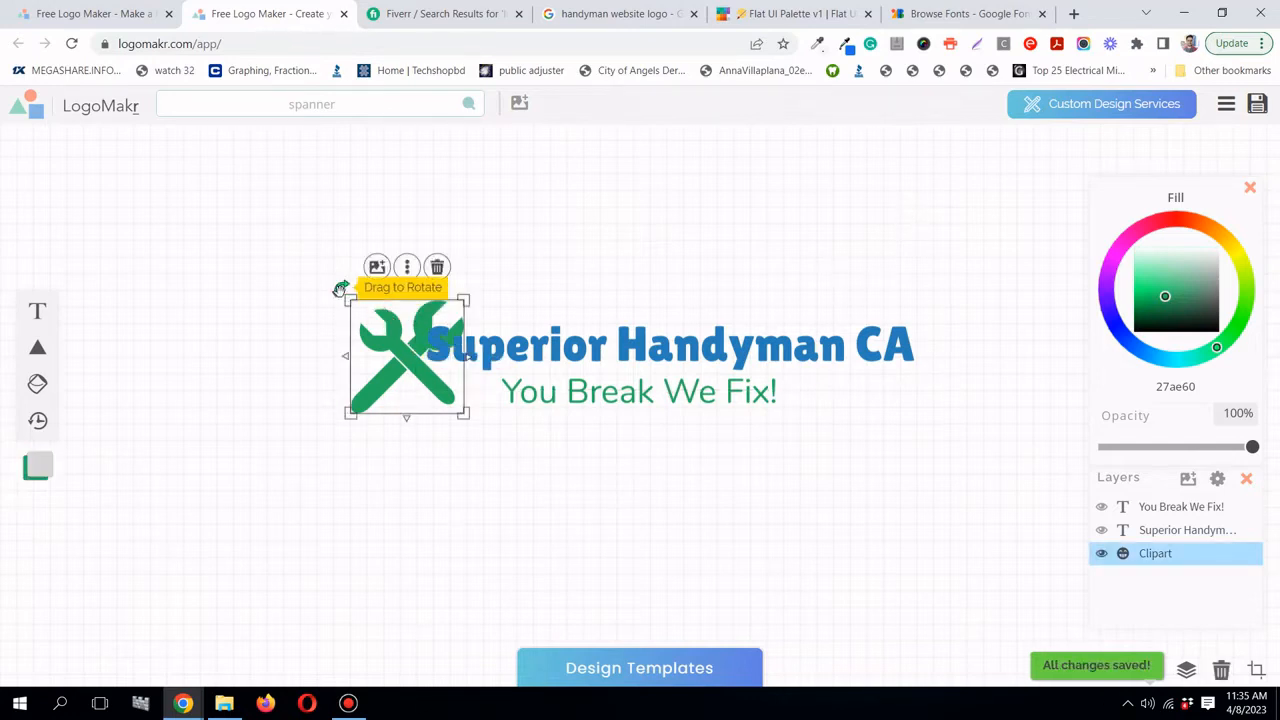
pyautogui.moveTo(342, 289); pyautogui.dragTo(344, 322)
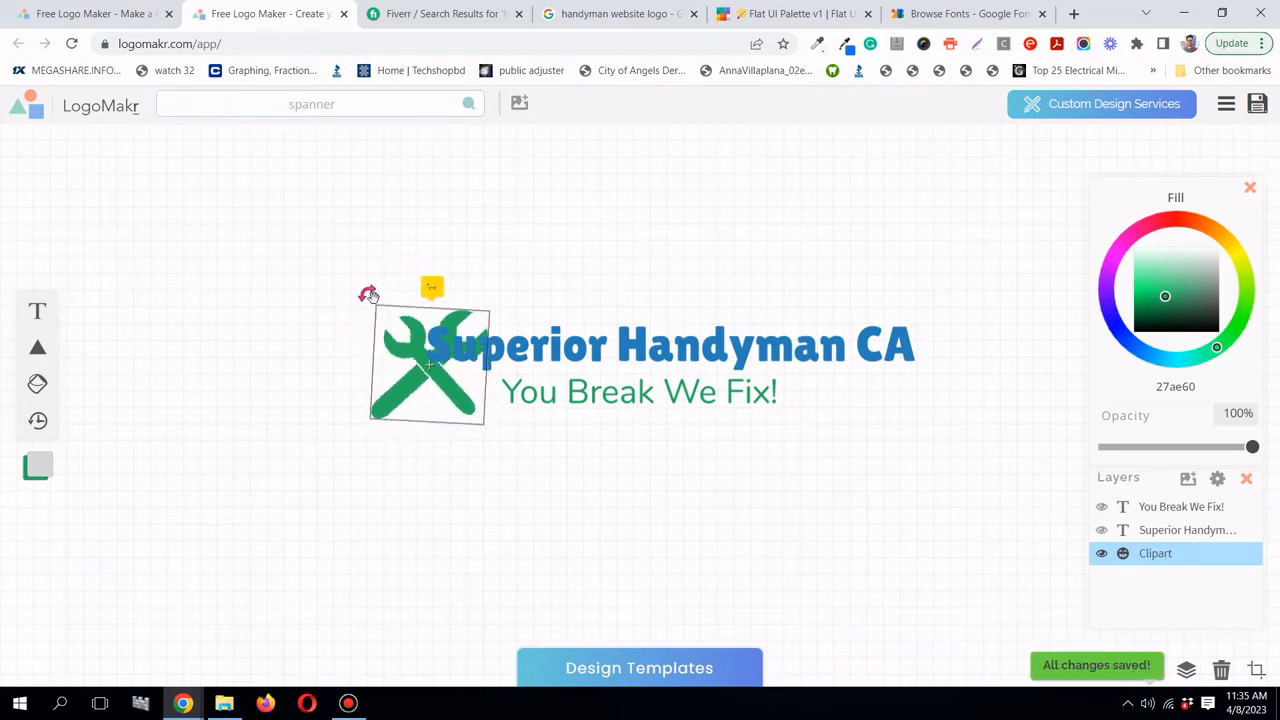
pyautogui.moveTo(369, 295); pyautogui.dragTo(372, 292)
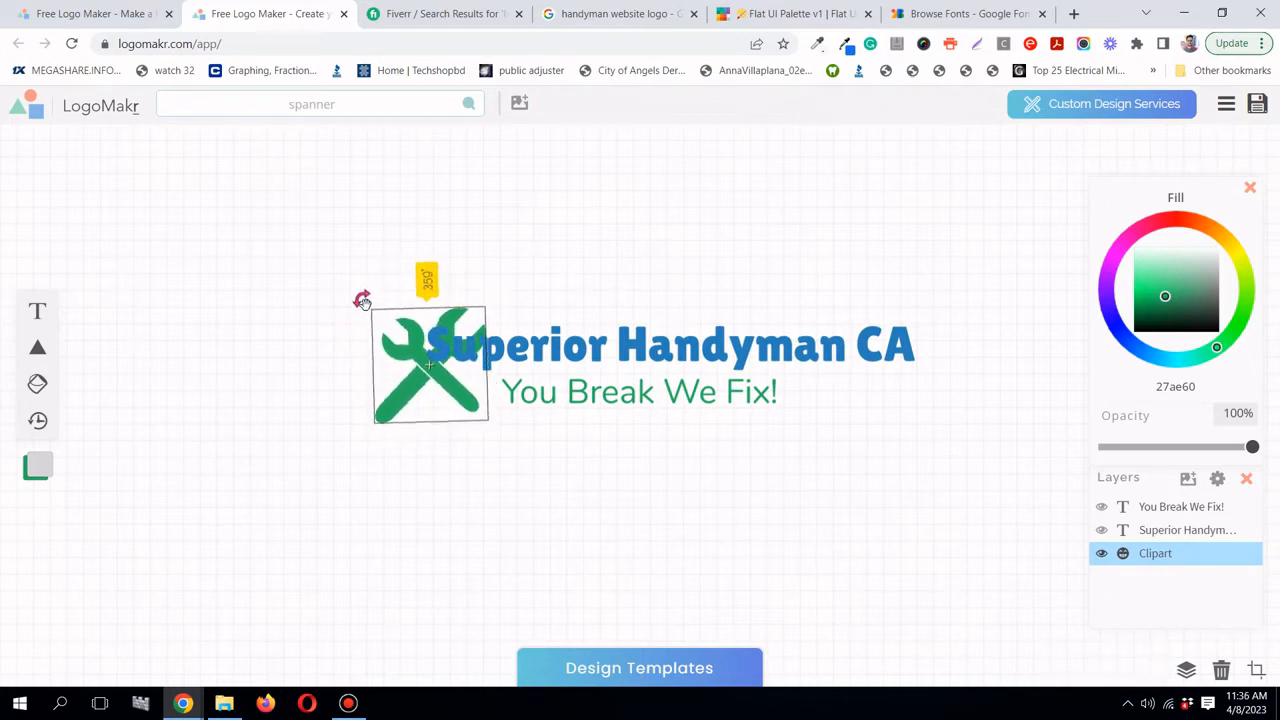
pyautogui.moveTo(362, 299); pyautogui.dragTo(363, 300)
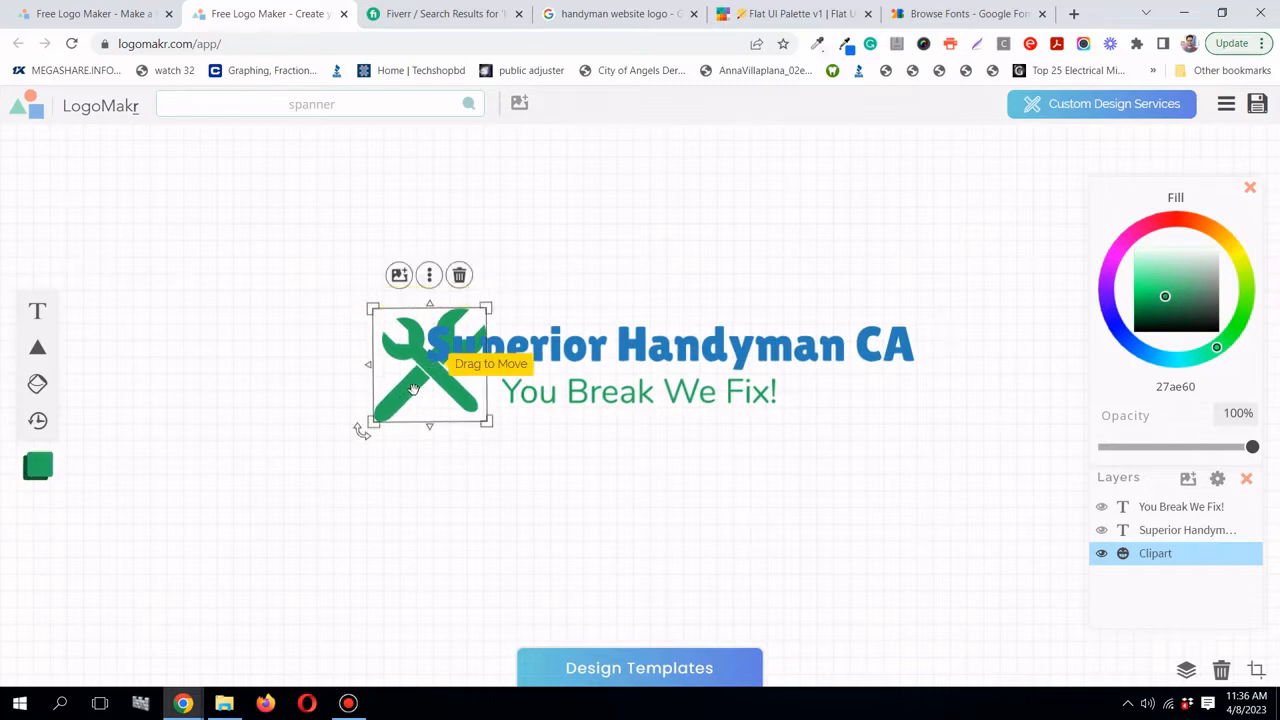
# - Shrink the spanner to 131 by 131 and tuck it against the heading's left end
pyautogui.moveTo(413, 388); pyautogui.dragTo(385, 389)
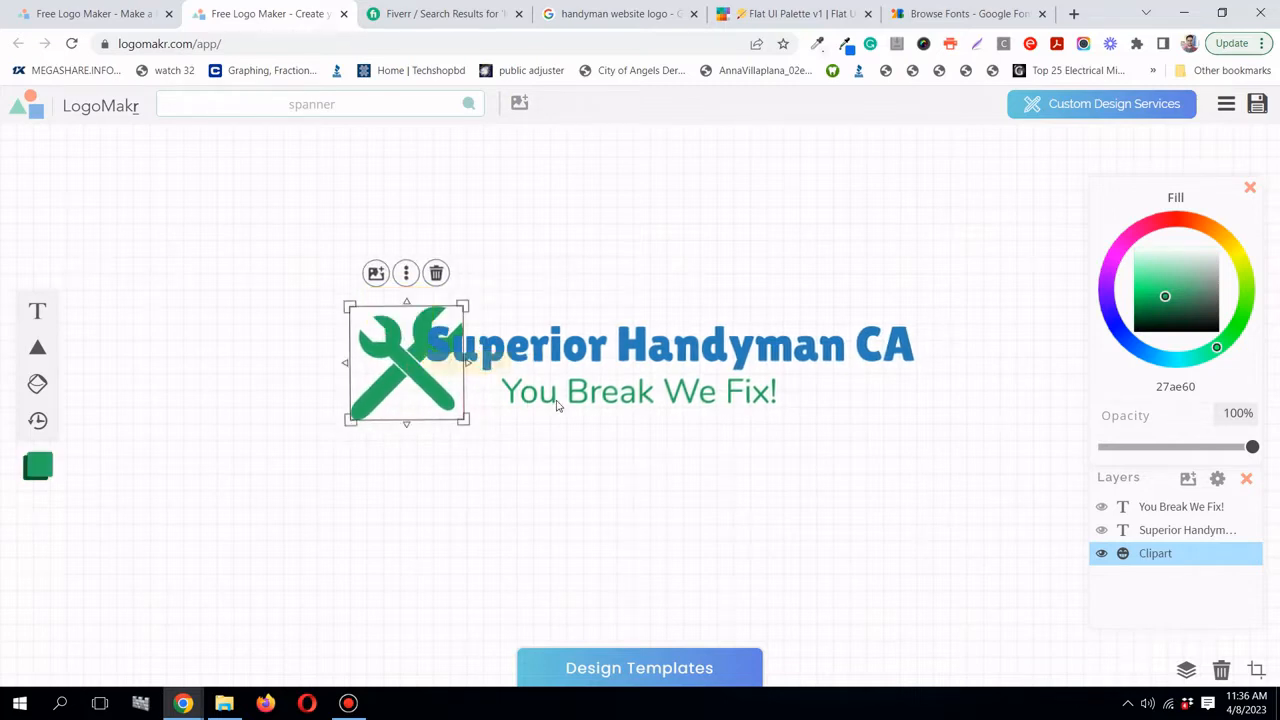
pyautogui.moveTo(573, 394)
pyautogui.mouseDown()
pyautogui.moveTo(531, 379)
pyautogui.moveTo(570, 392)
pyautogui.mouseUp()
pyautogui.moveTo(404, 396); pyautogui.dragTo(375, 386)
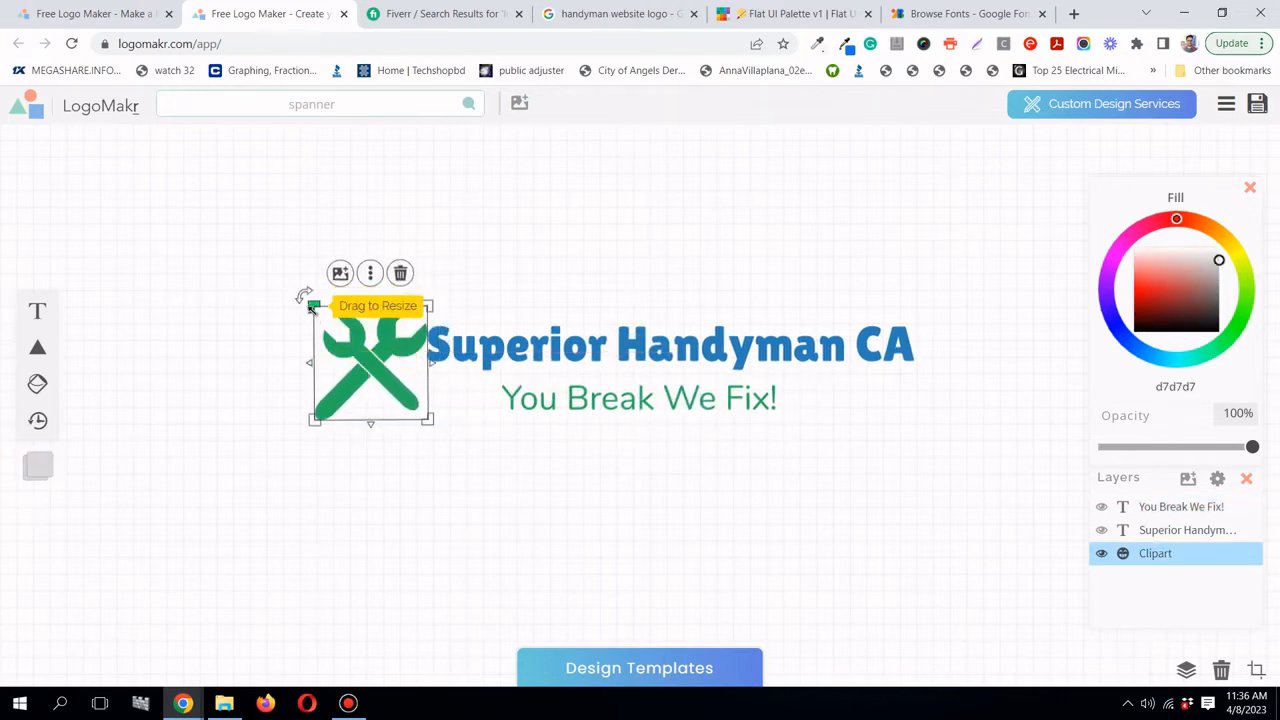
pyautogui.moveTo(307, 295); pyautogui.dragTo(338, 326)
pyautogui.moveTo(385, 385); pyautogui.dragTo(381, 371)
pyautogui.click(543, 471)
pyautogui.click(636, 390)
pyautogui.click(660, 353)
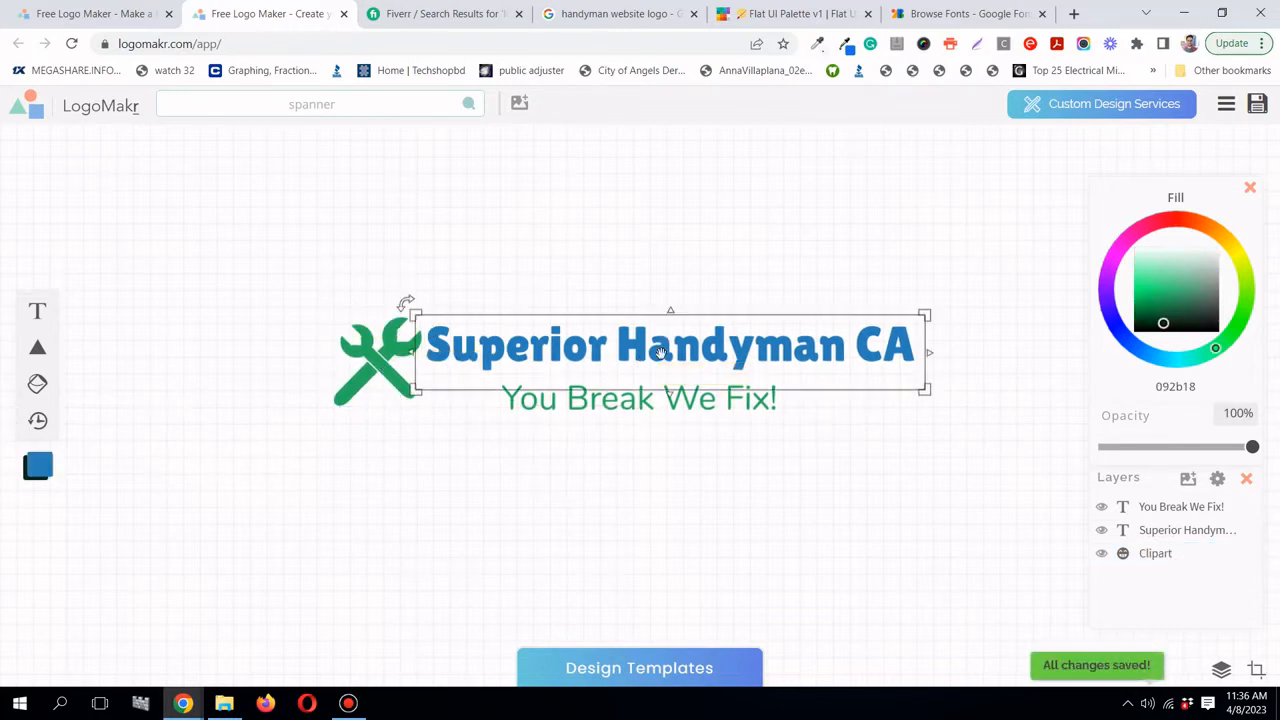
# - Reopen the clipart library and clear the previous spanner search query
pyautogui.click(263, 103)
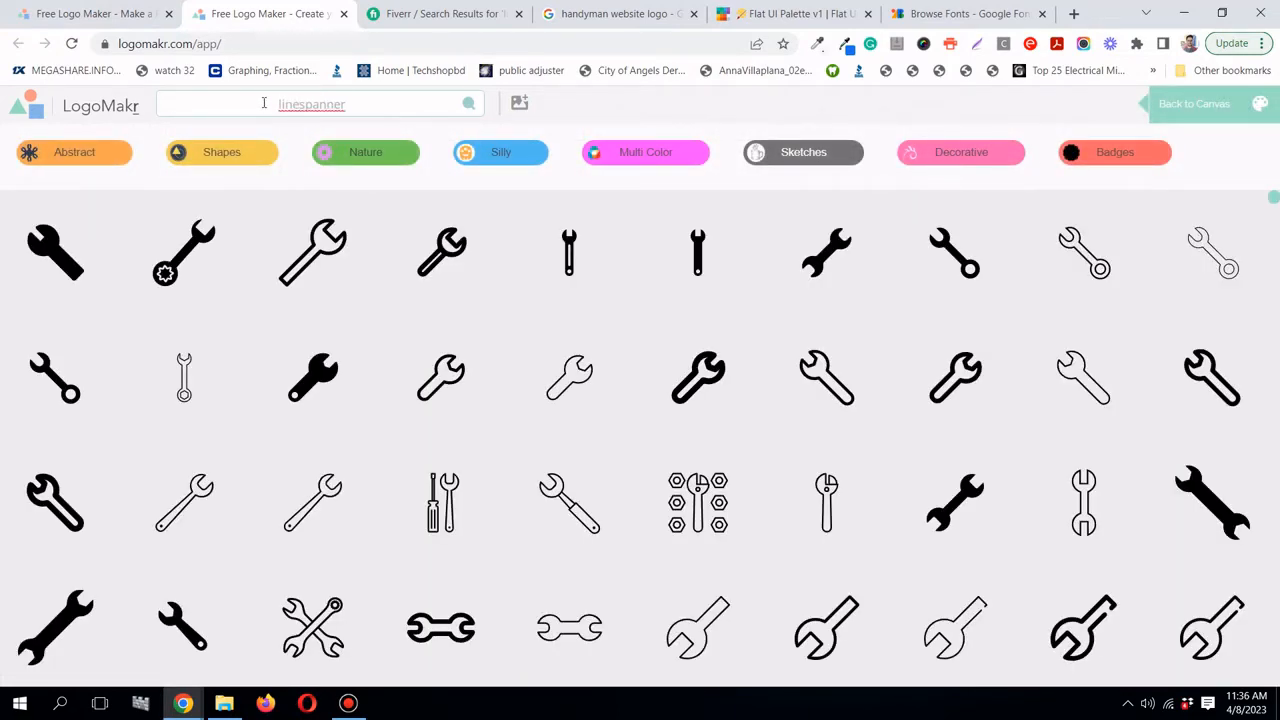
pyautogui.hotkey('ctrl', 'a')
pyautogui.press('BackSpace')
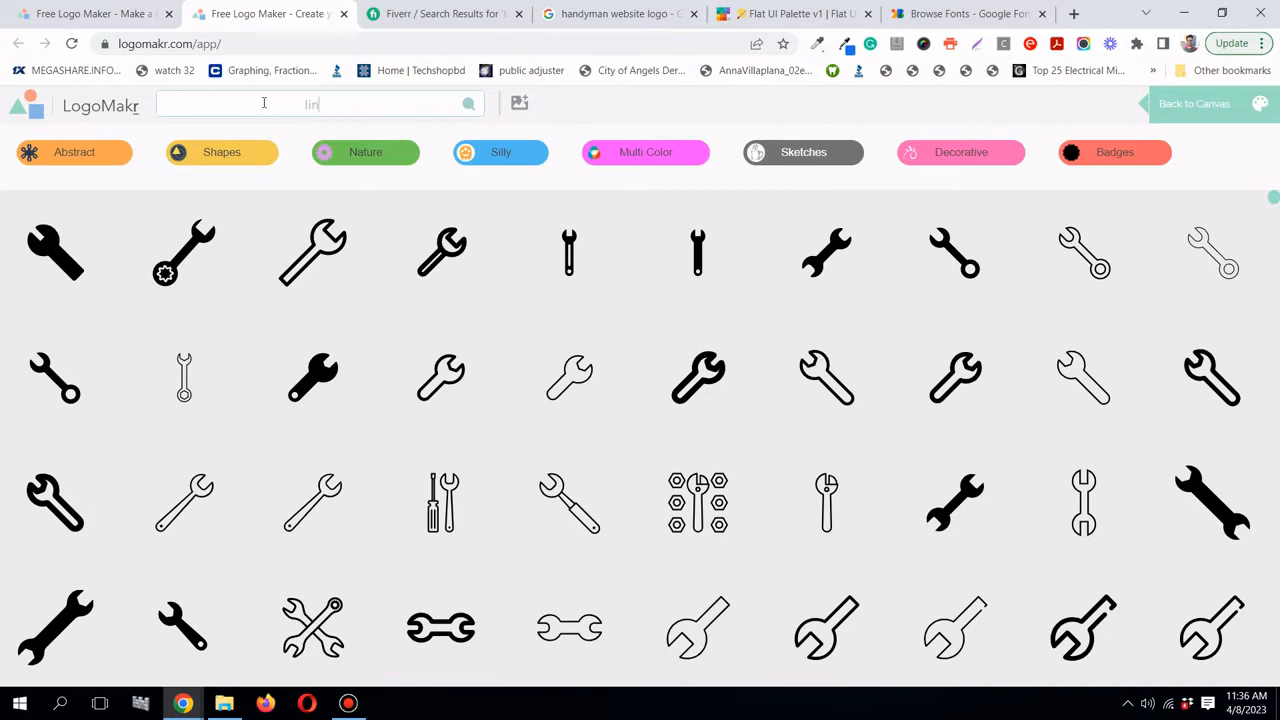
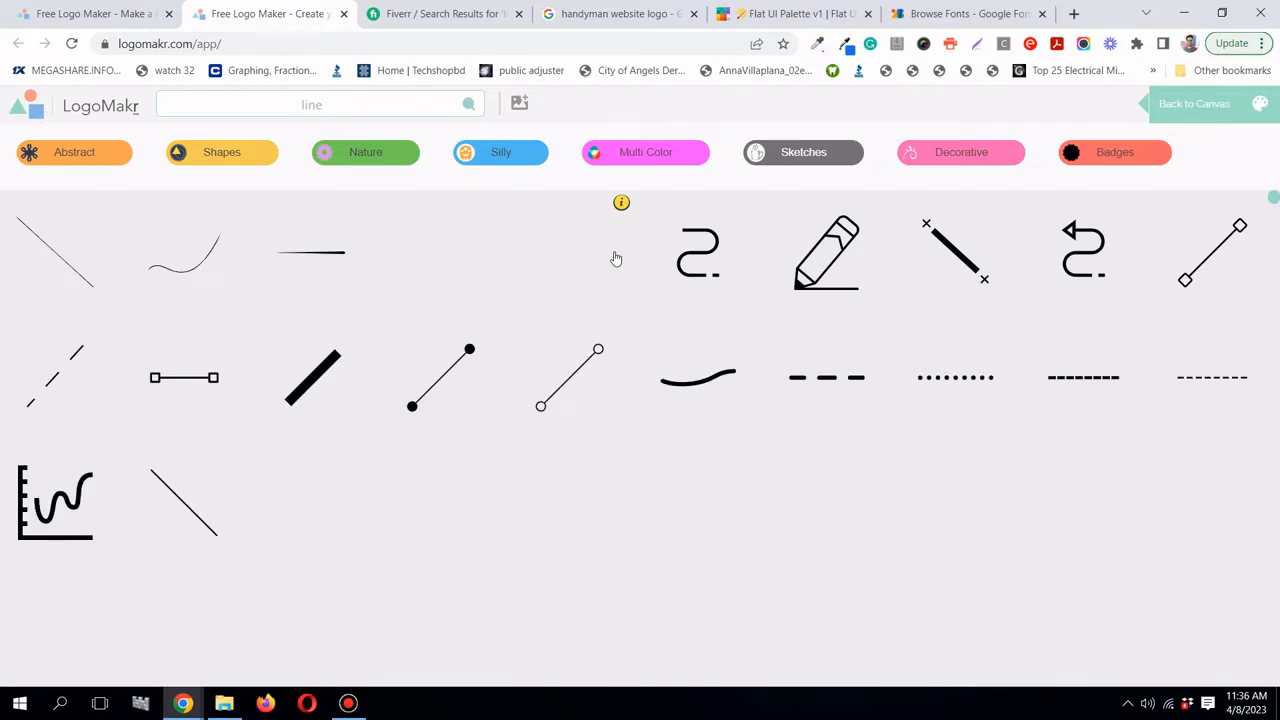
# - Pick the thick black diagonal line from the 'line' clipart results and add it to the canvas
pyautogui.scroll(-2, 791, 381)
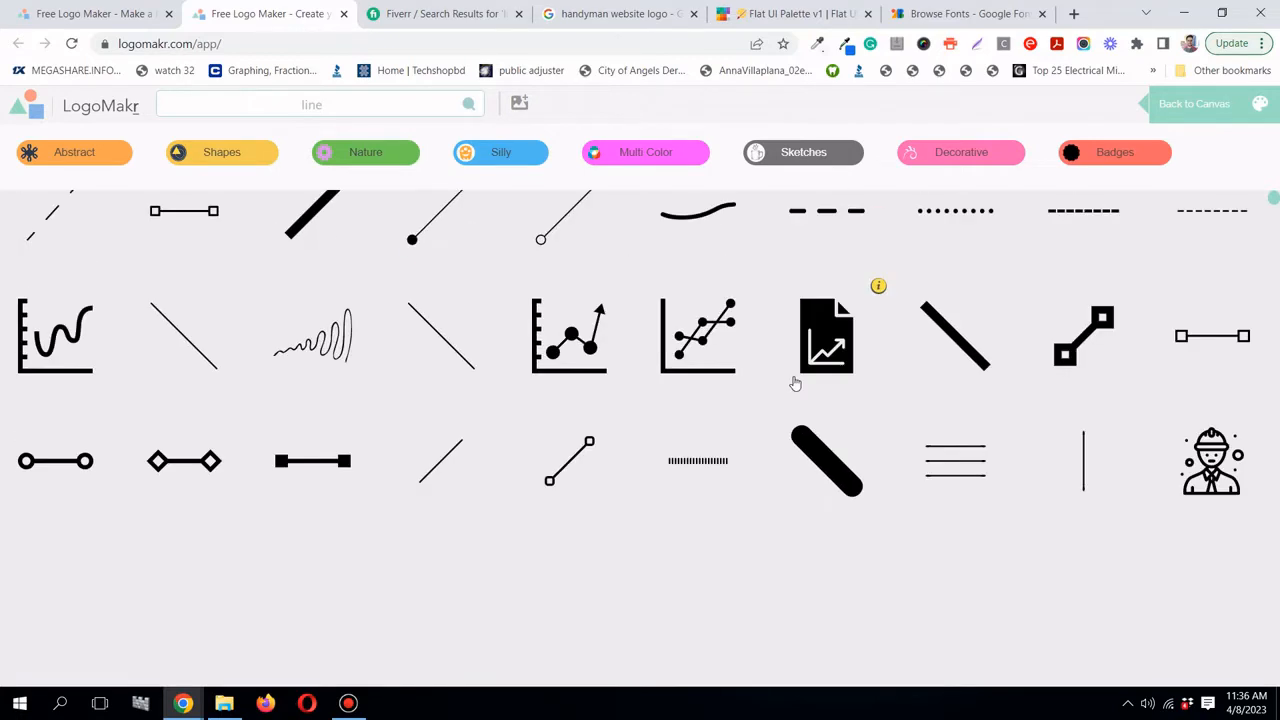
pyautogui.scroll(-1, 795, 383)
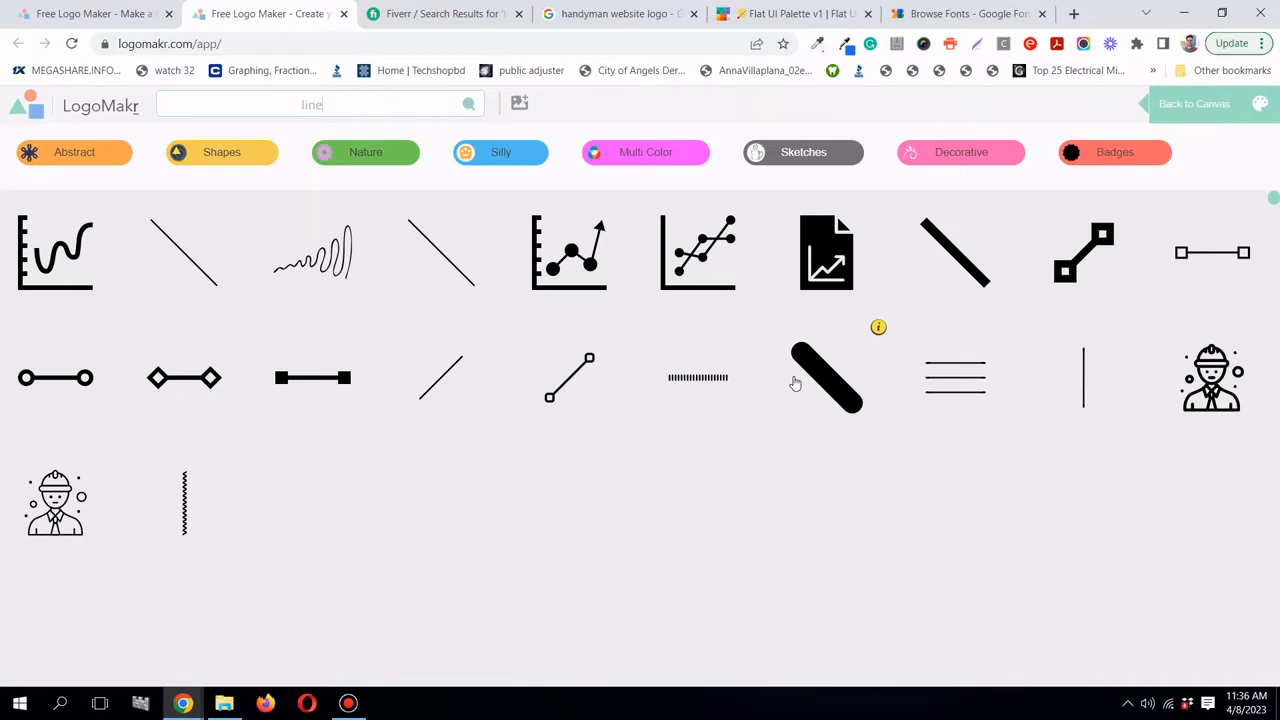
pyautogui.scroll(3, 795, 383)
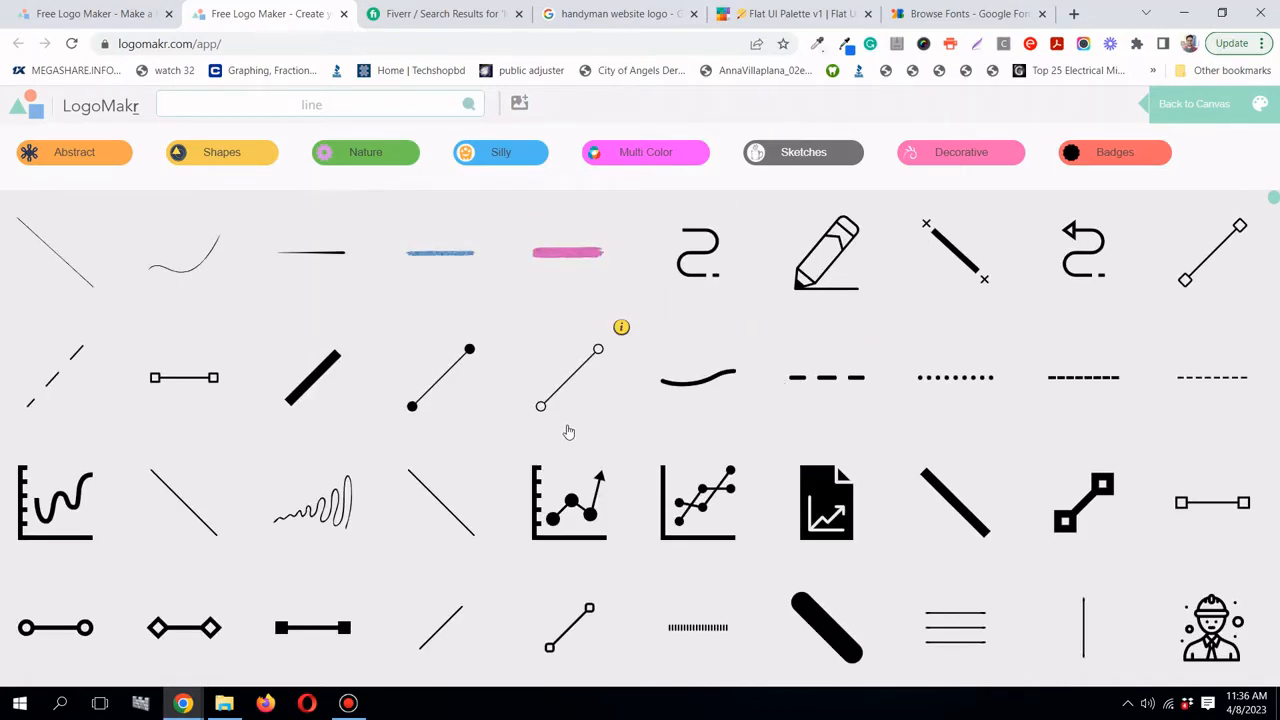
pyautogui.scroll(-3, 569, 430)
pyautogui.scroll(3, 570, 430)
pyautogui.scroll(-4, 570, 430)
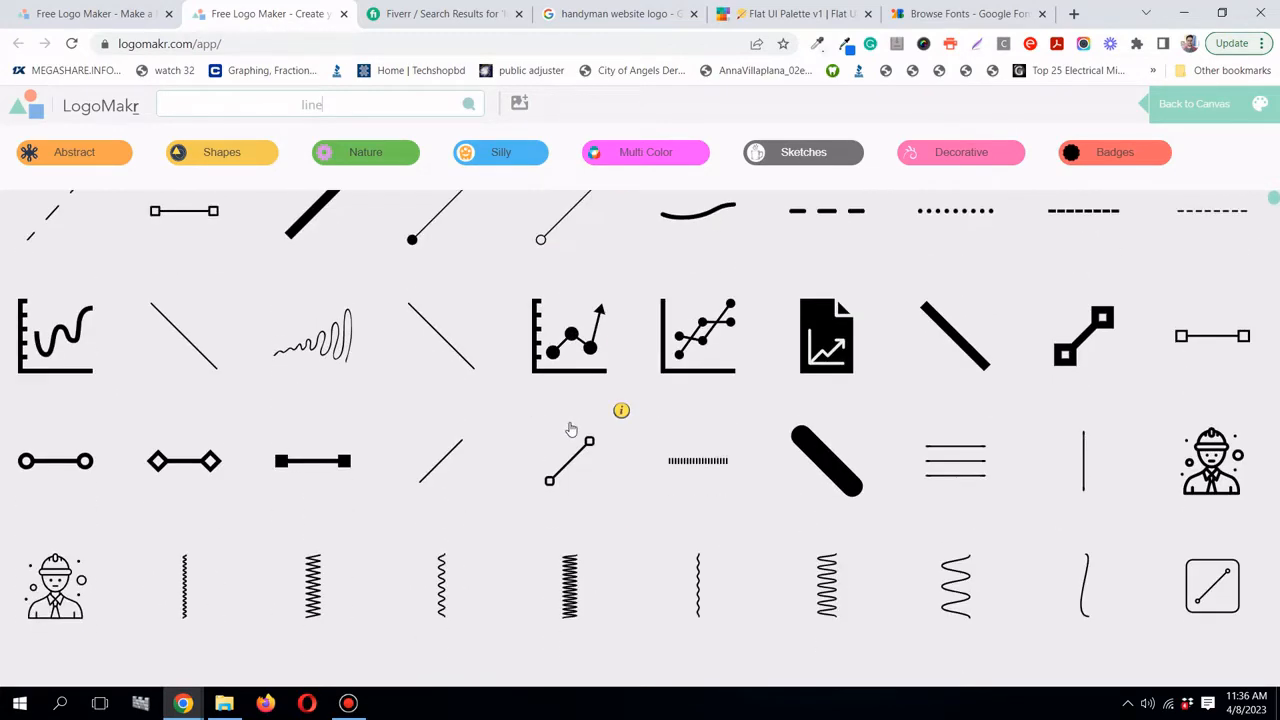
pyautogui.scroll(2, 571, 428)
pyautogui.scroll(2, 571, 430)
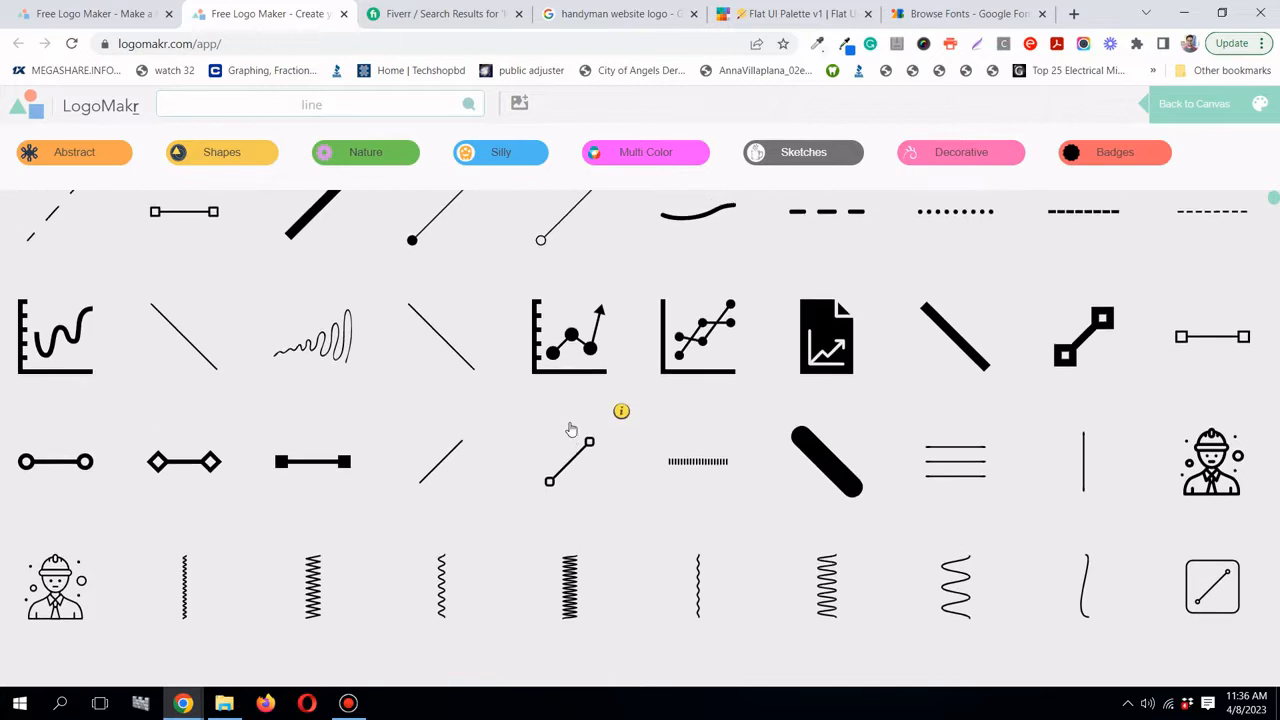
pyautogui.click(335, 392)
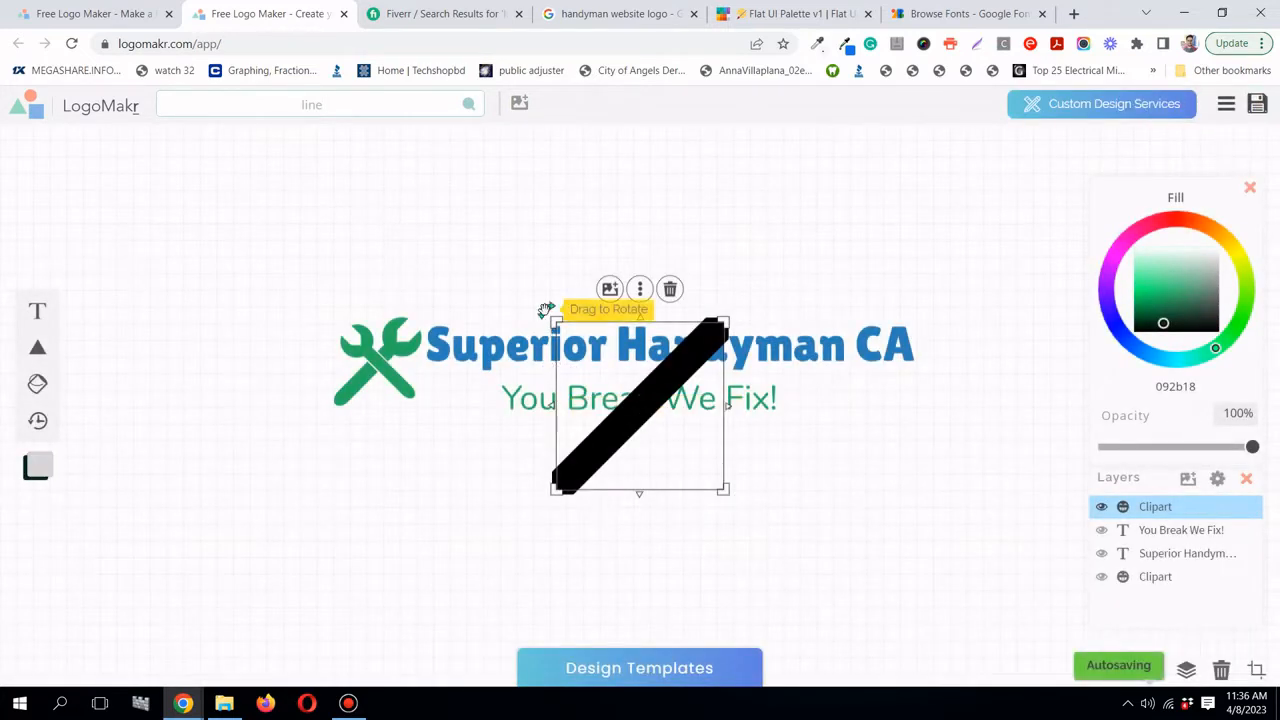
# - Rotate the black line nearly horizontal and lower the 'You Break We Fix!' tagline slightly
pyautogui.moveTo(565, 302); pyautogui.dragTo(632, 373)
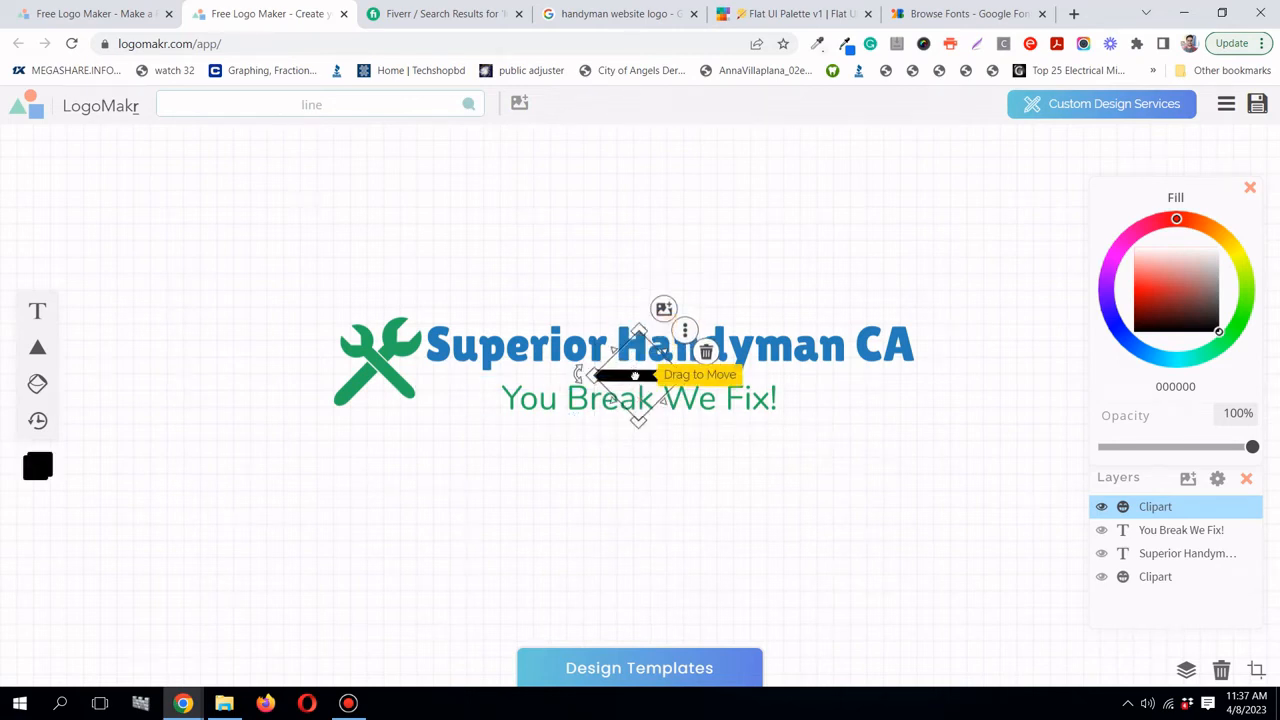
pyautogui.click(727, 404)
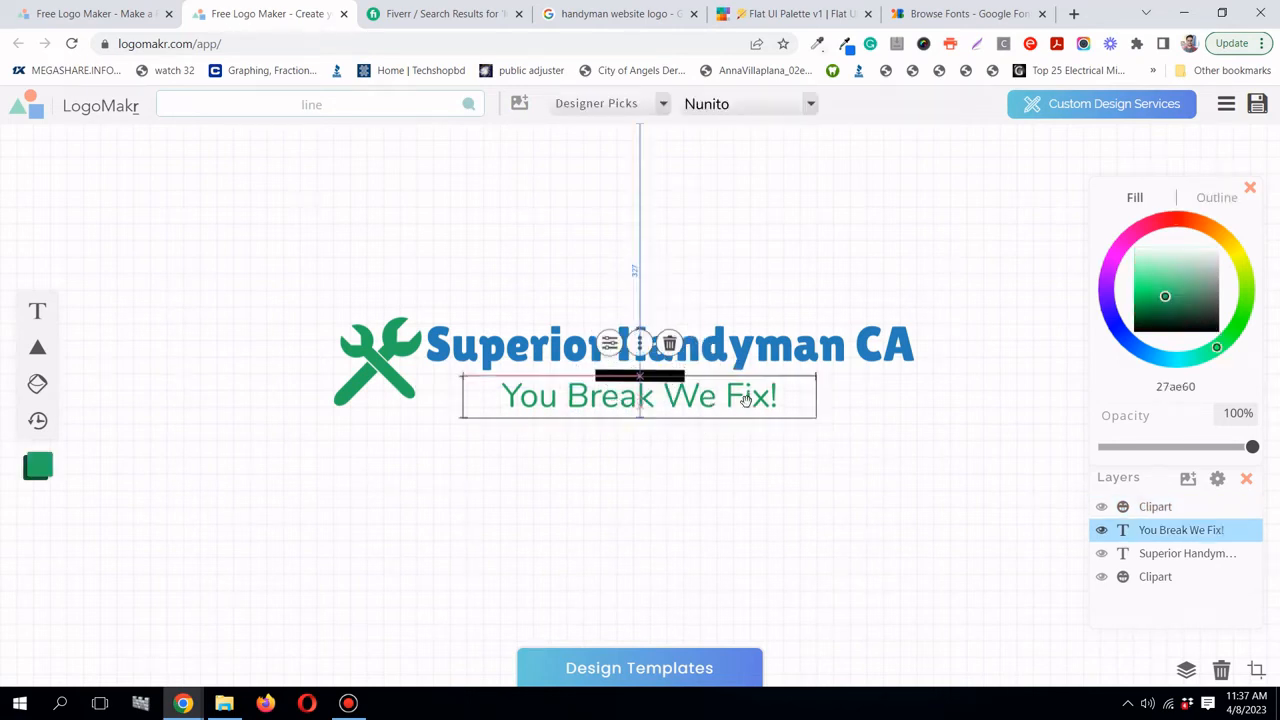
pyautogui.moveTo(770, 393); pyautogui.dragTo(770, 408)
pyautogui.click(772, 283)
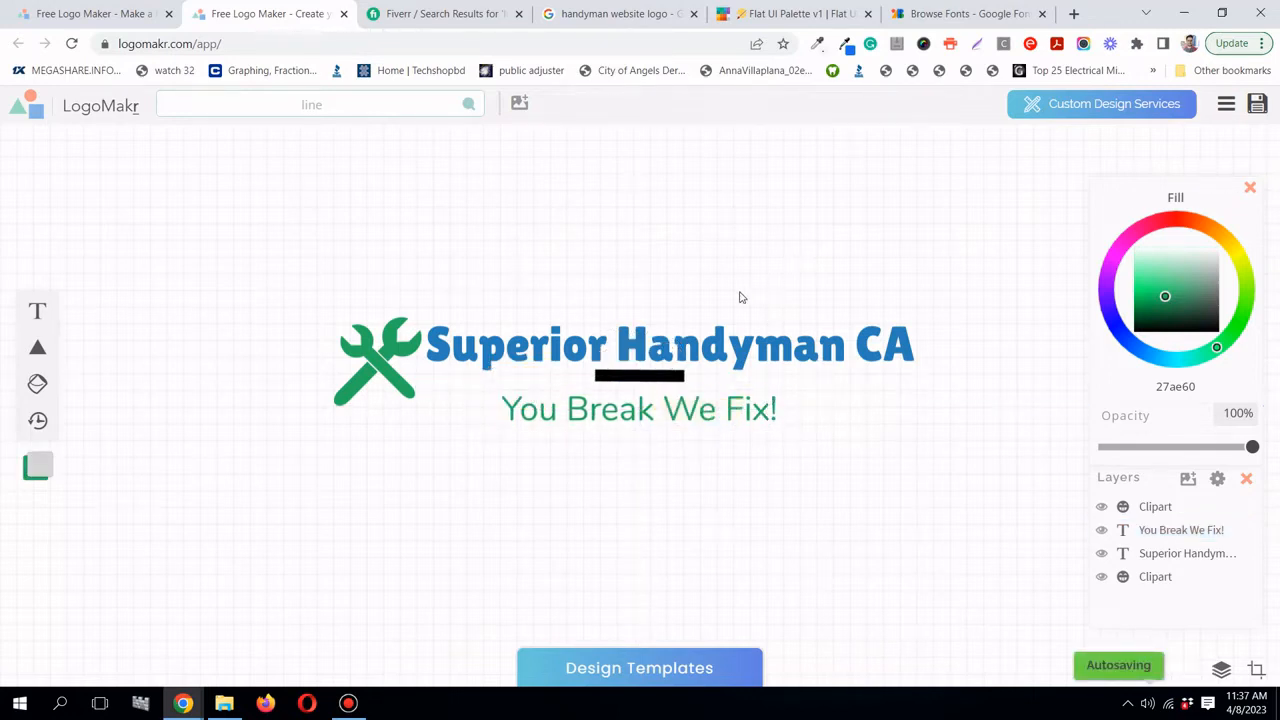
# - Delete the black bar under the title and bring back the line clipart results
pyautogui.click(668, 374)
pyautogui.click(645, 377)
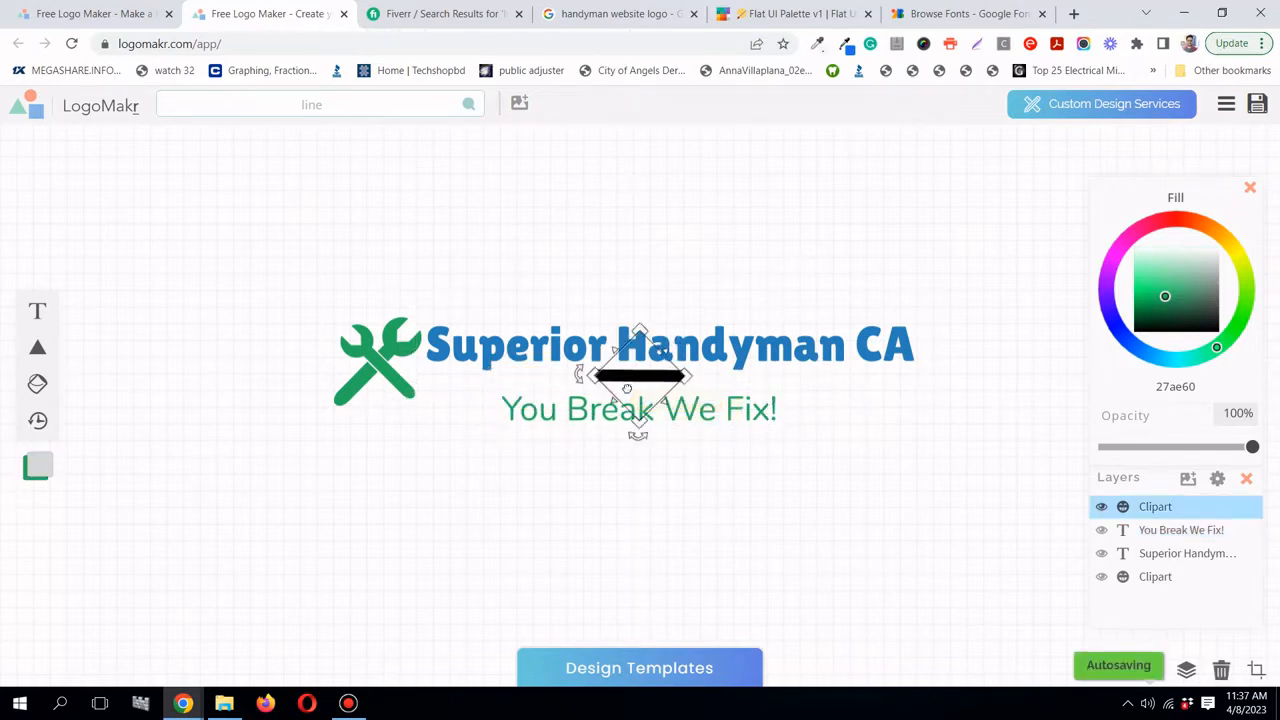
pyautogui.click(707, 353)
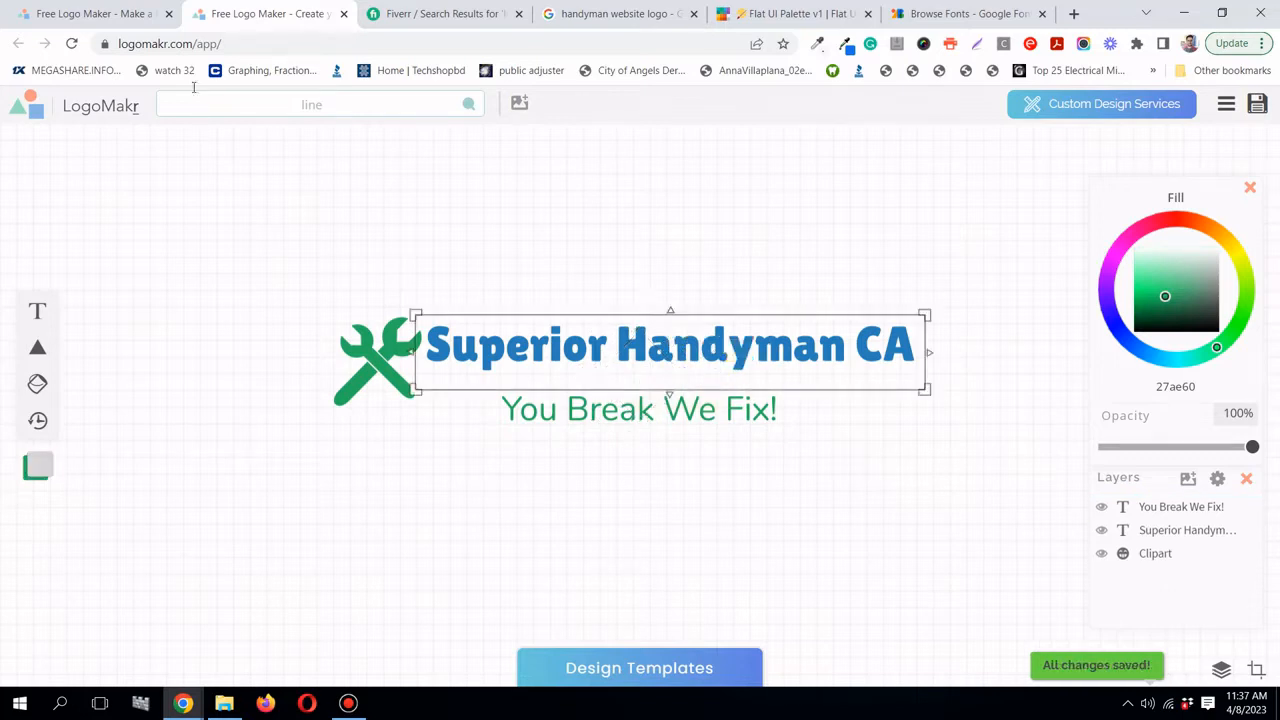
pyautogui.click(318, 106)
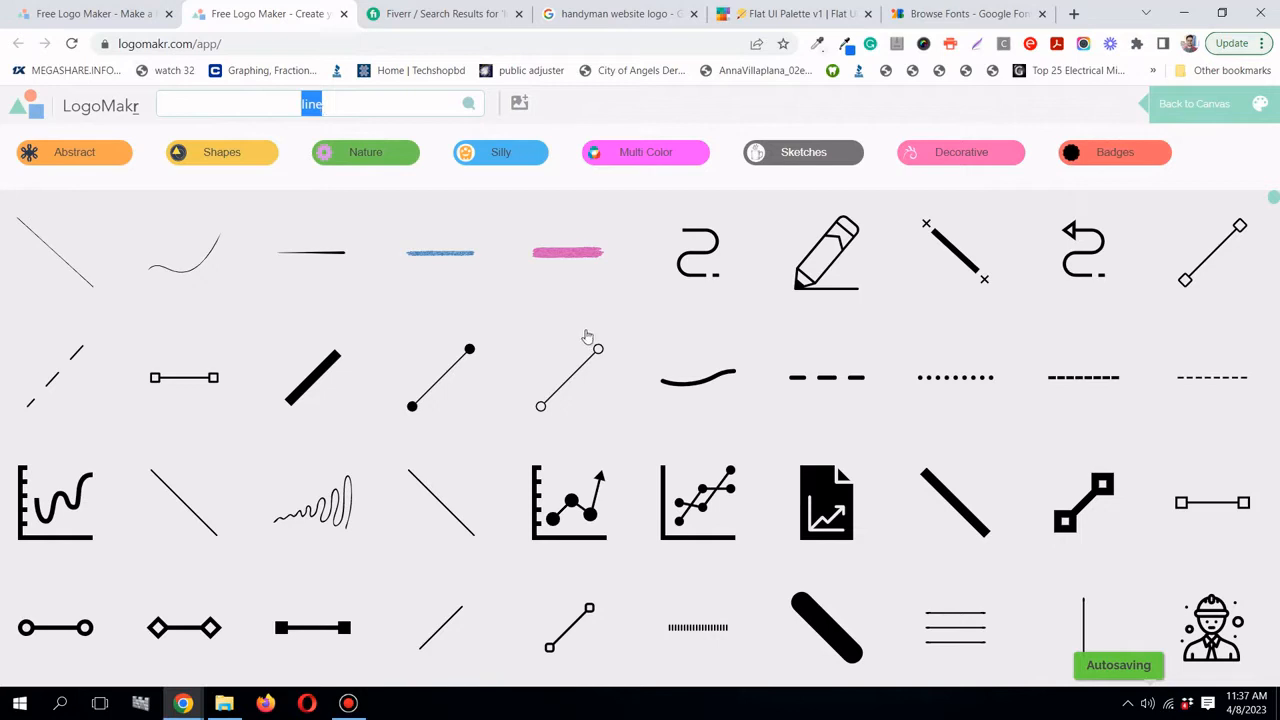
# - Add the dashed line clipart between title and tagline and shorten it to 170 px
pyautogui.click(858, 390)
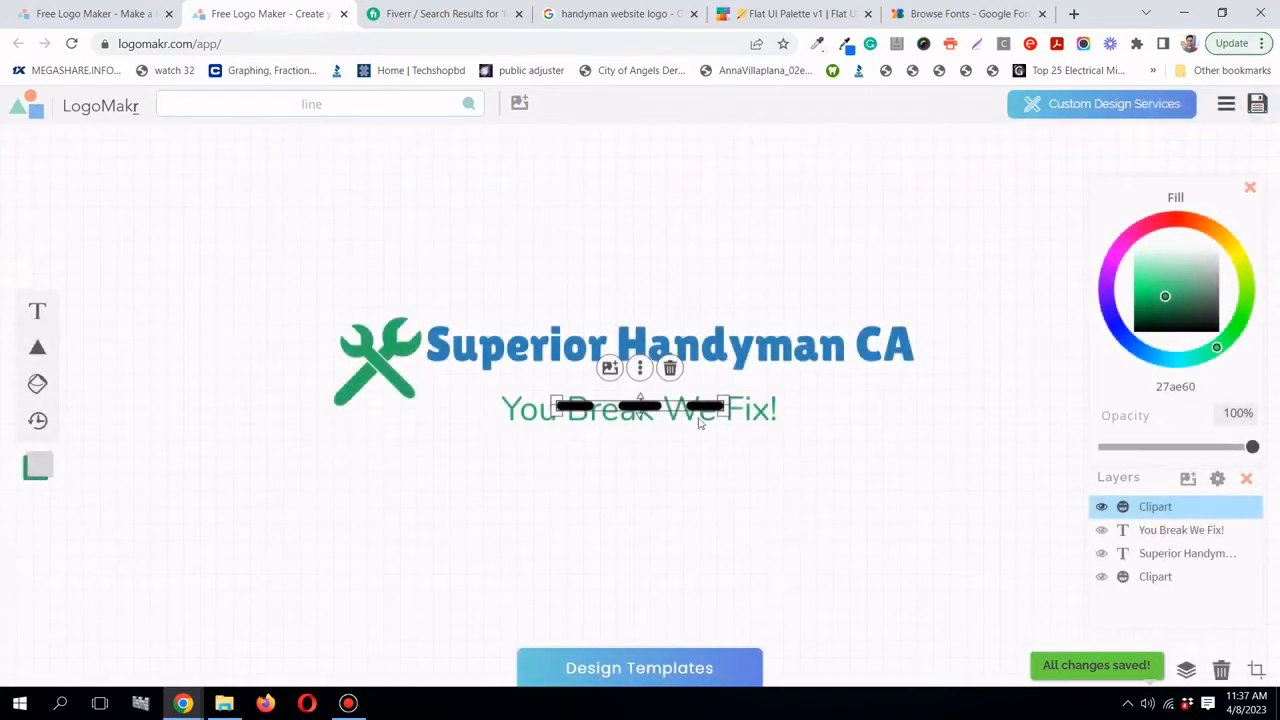
pyautogui.moveTo(652, 404); pyautogui.dragTo(650, 385)
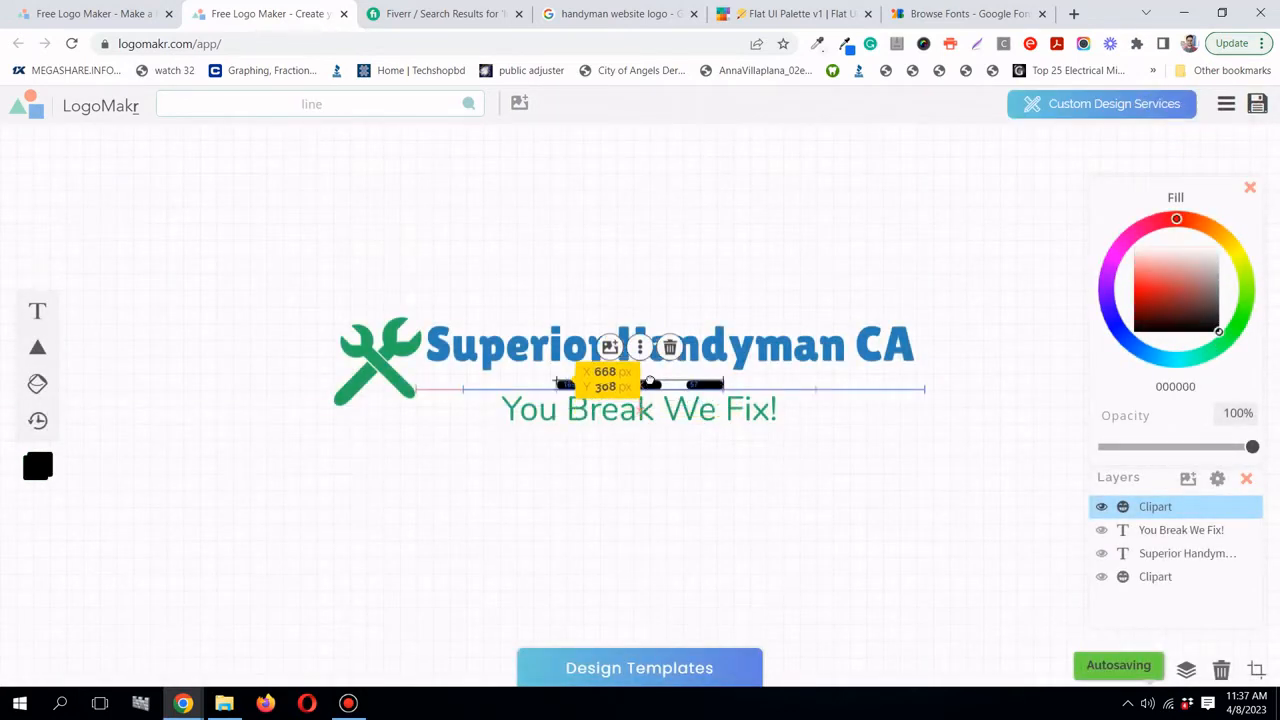
pyautogui.click(689, 271)
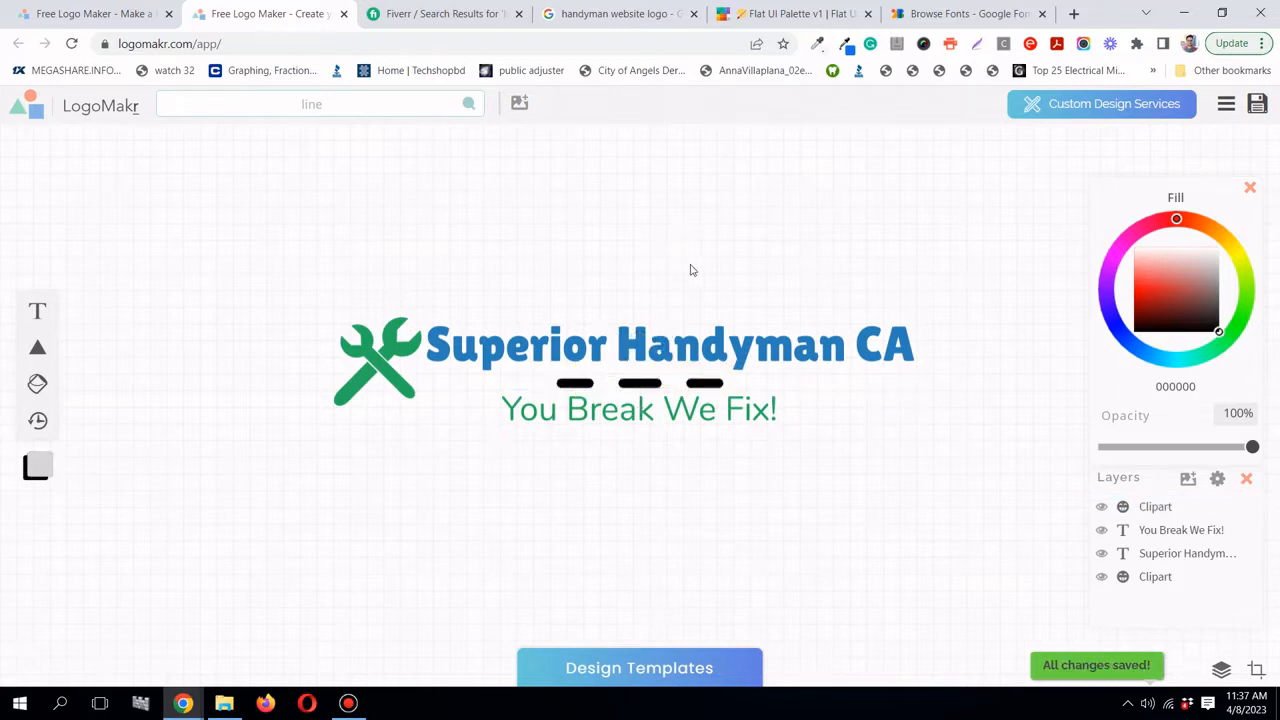
pyautogui.click(810, 493)
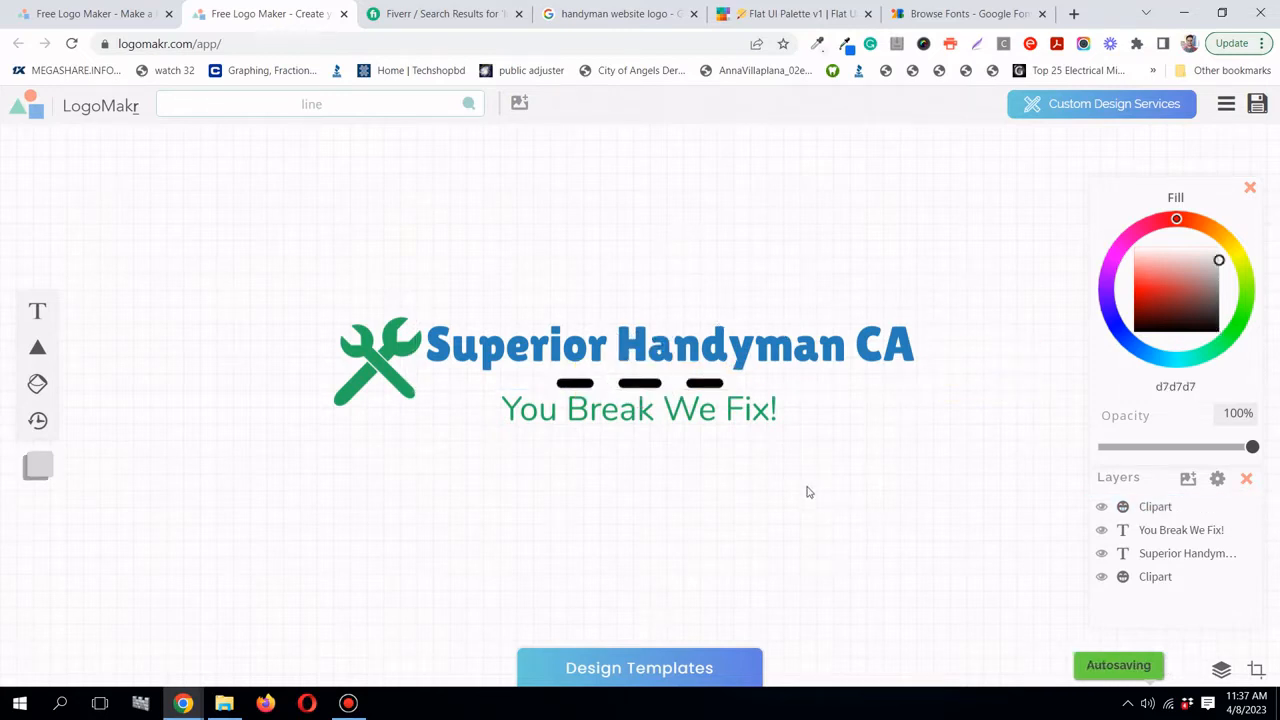
pyautogui.click(700, 412)
pyautogui.click(669, 383)
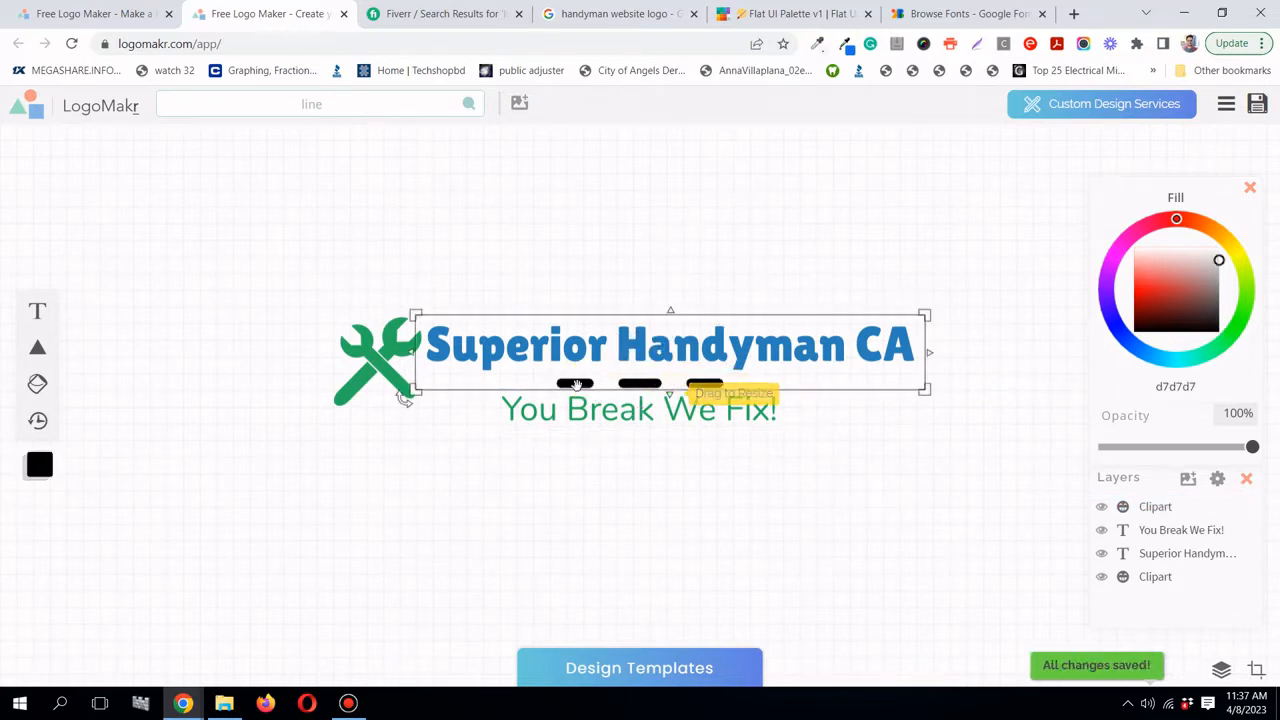
pyautogui.click(672, 384)
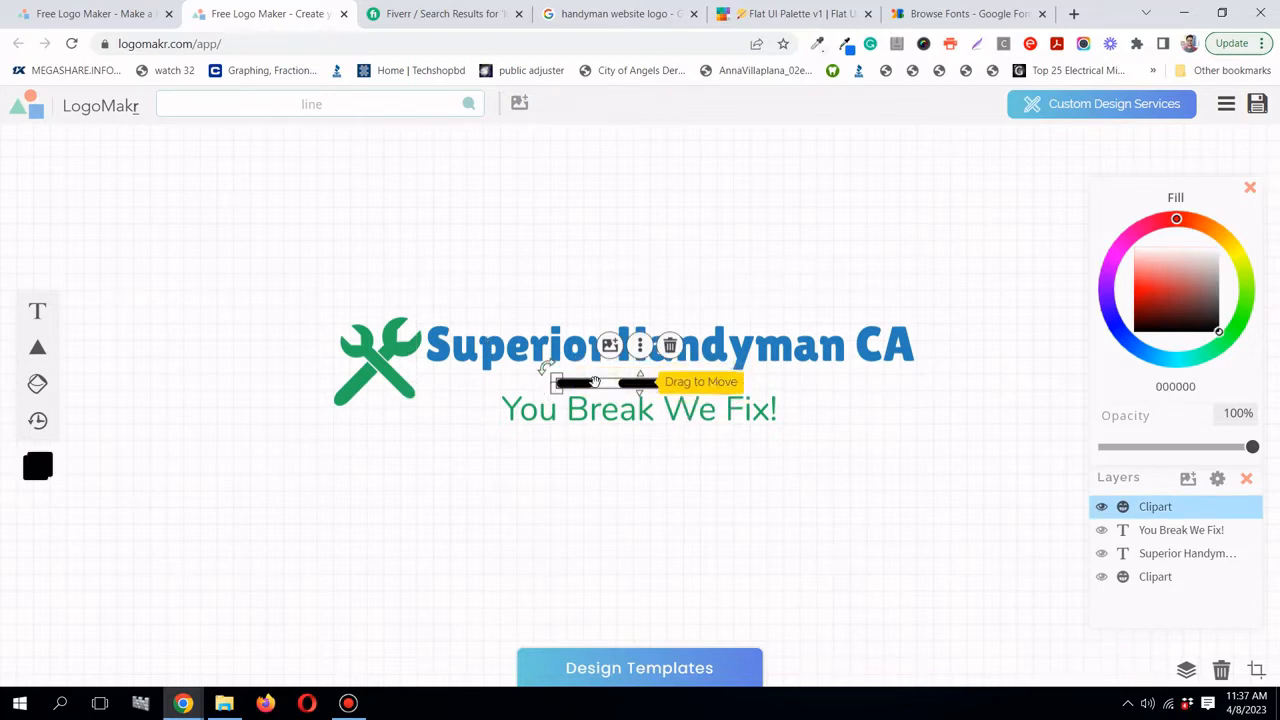
pyautogui.moveTo(728, 390); pyautogui.dragTo(642, 384)
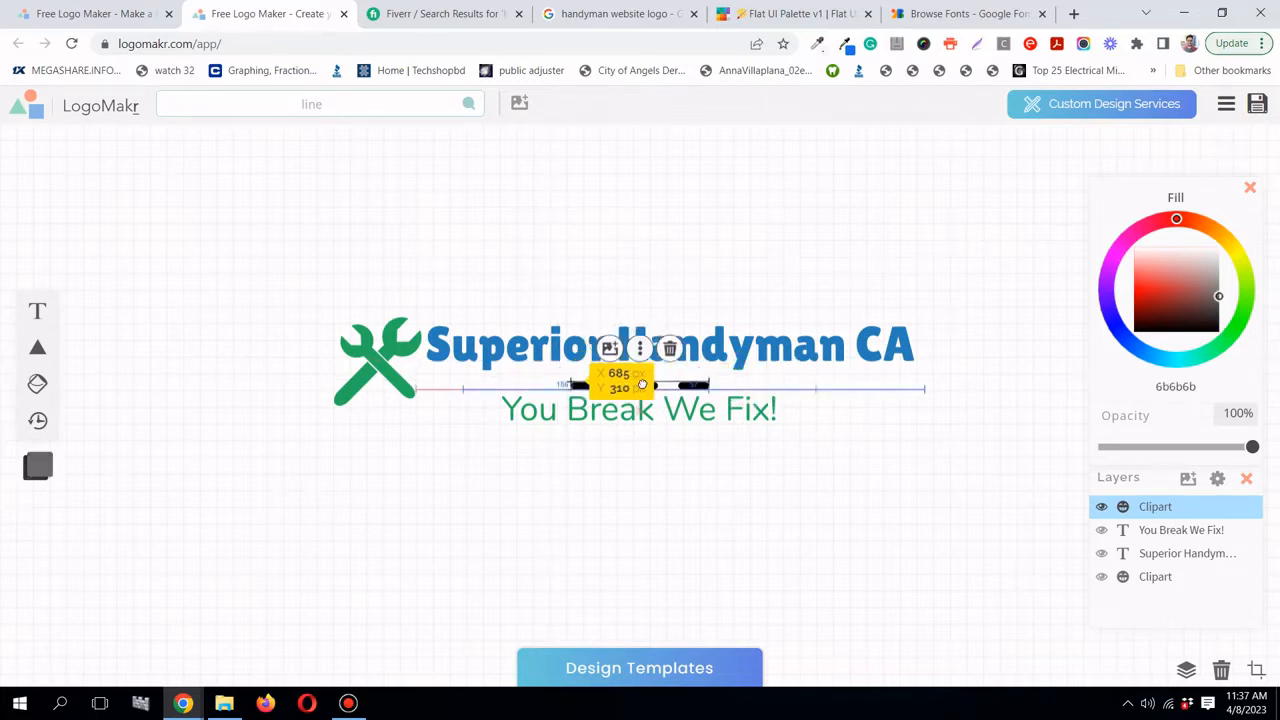
# - Nudge the dashed line up and fine-tune the tagline's position
pyautogui.click(714, 258)
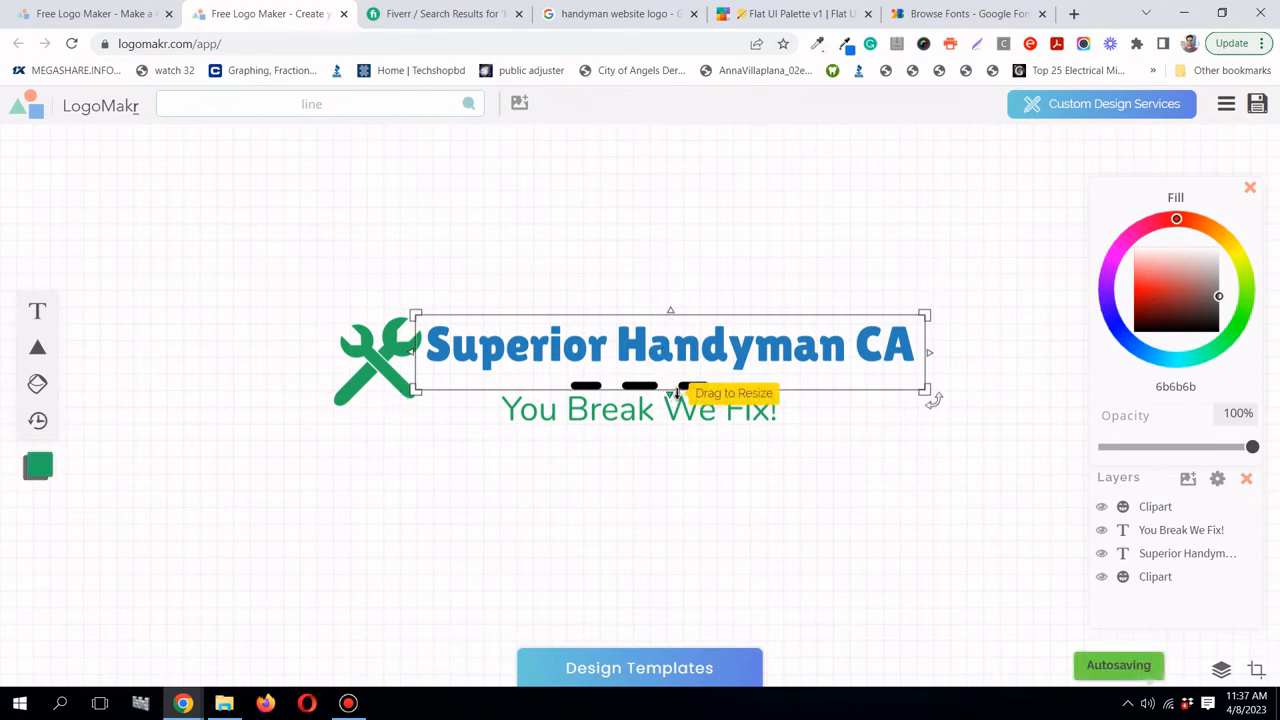
pyautogui.click(770, 410)
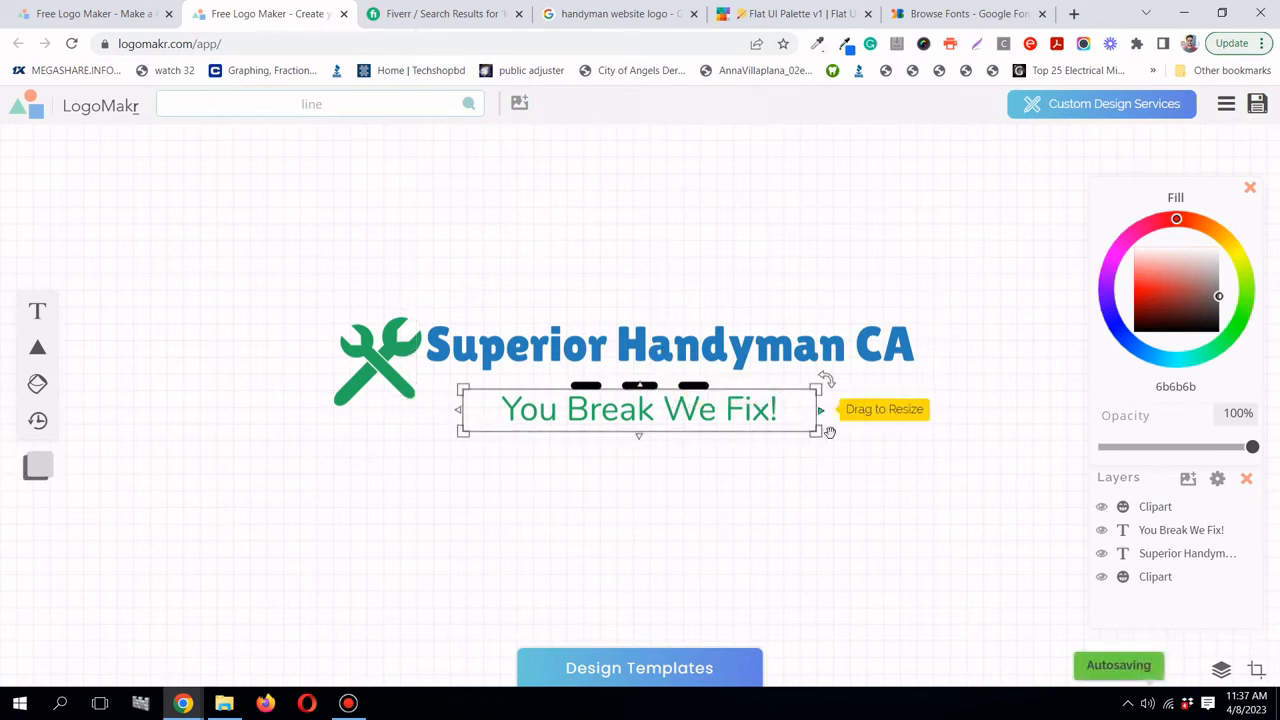
pyautogui.click(641, 381)
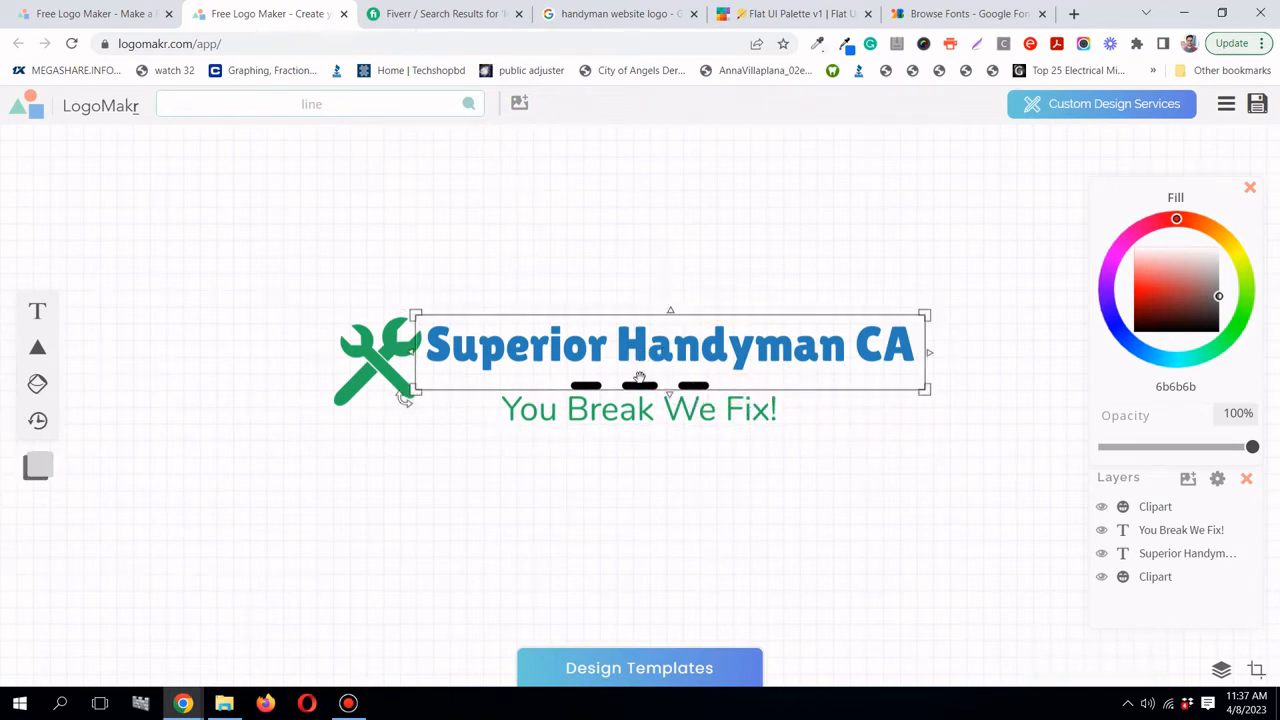
pyautogui.moveTo(639, 383); pyautogui.dragTo(662, 410)
pyautogui.click(757, 260)
pyautogui.click(670, 403)
pyautogui.click(700, 277)
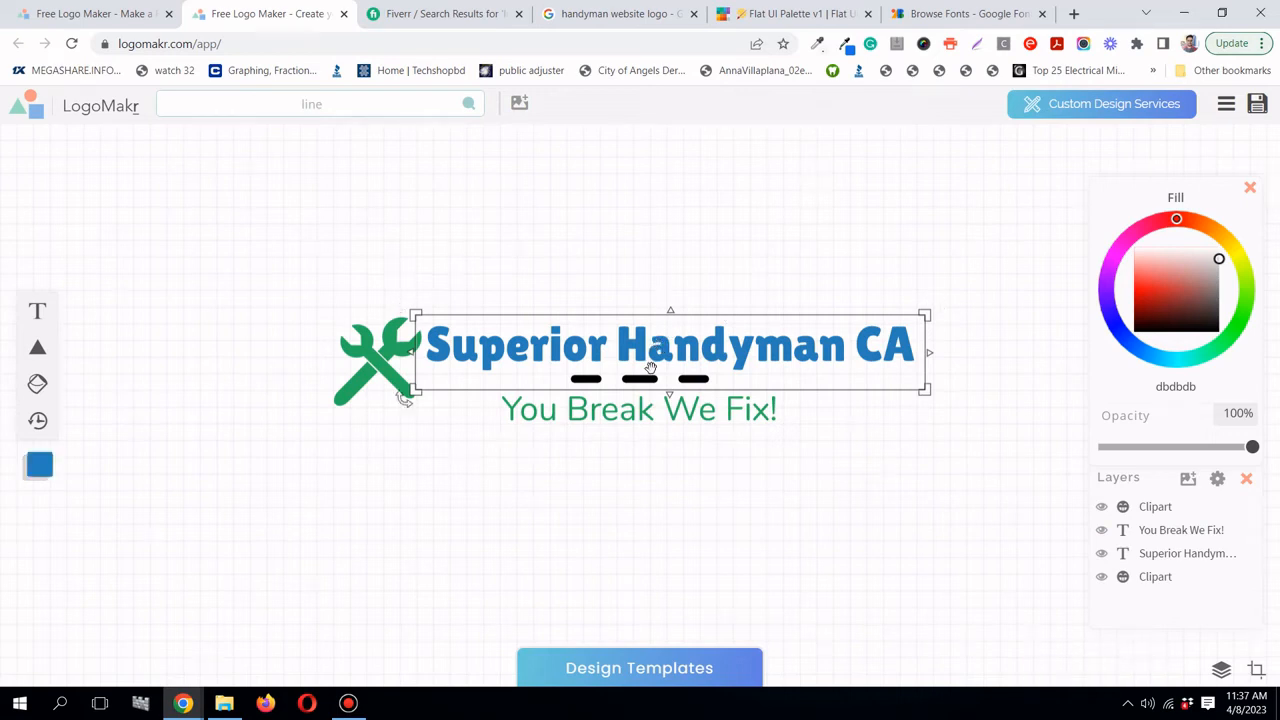
# - Shorten the dashed line further, nudge the tagline up, and move the wrench slightly down
pyautogui.click(645, 403)
pyautogui.click(891, 191)
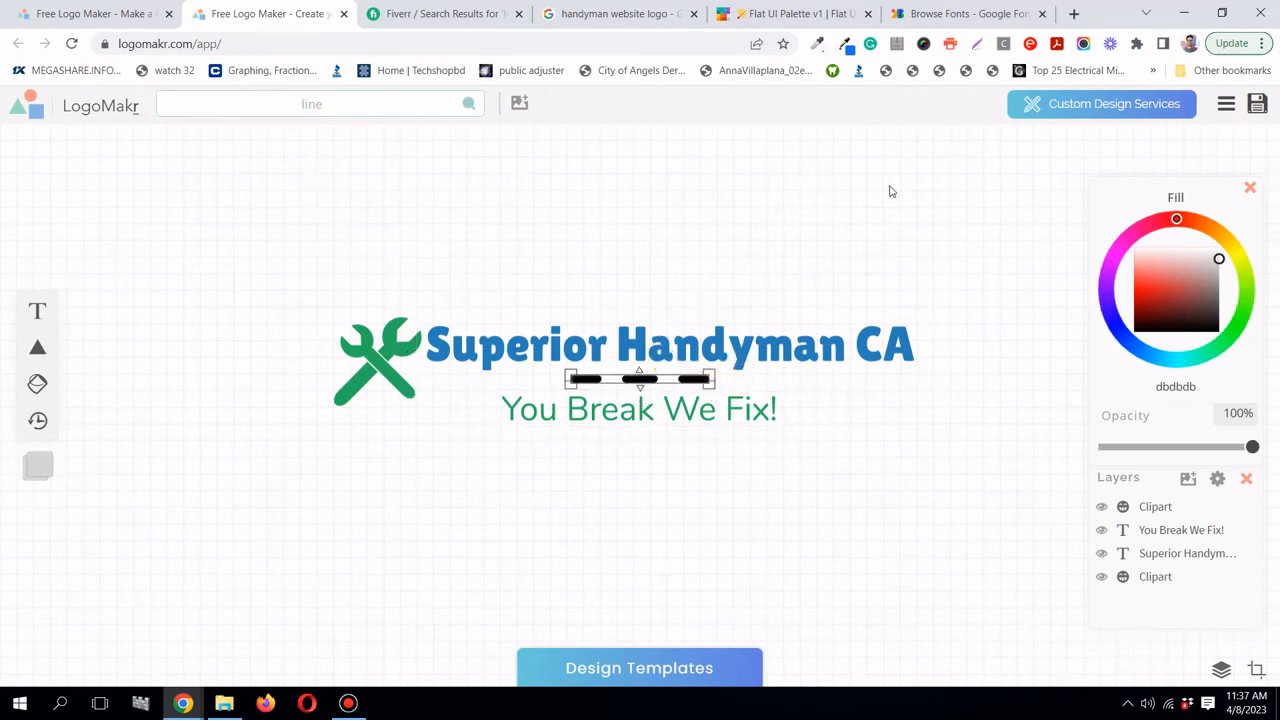
pyautogui.click(695, 348)
pyautogui.click(679, 403)
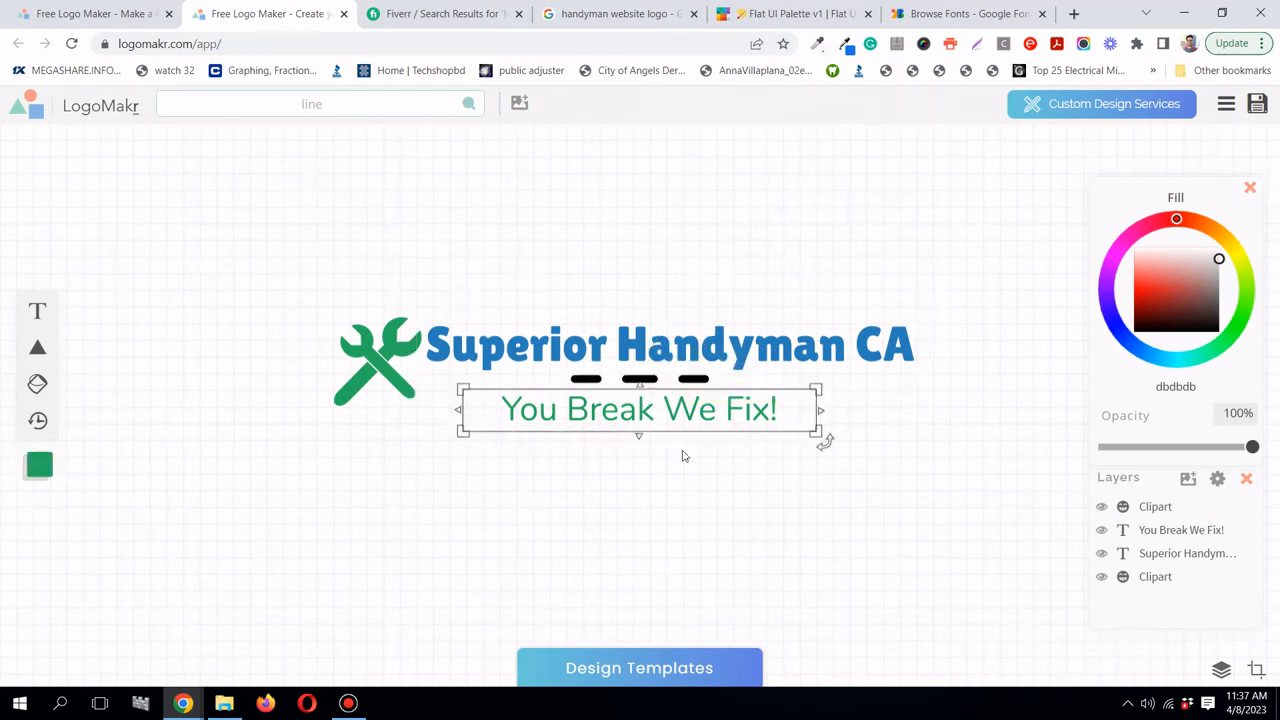
pyautogui.click(650, 380)
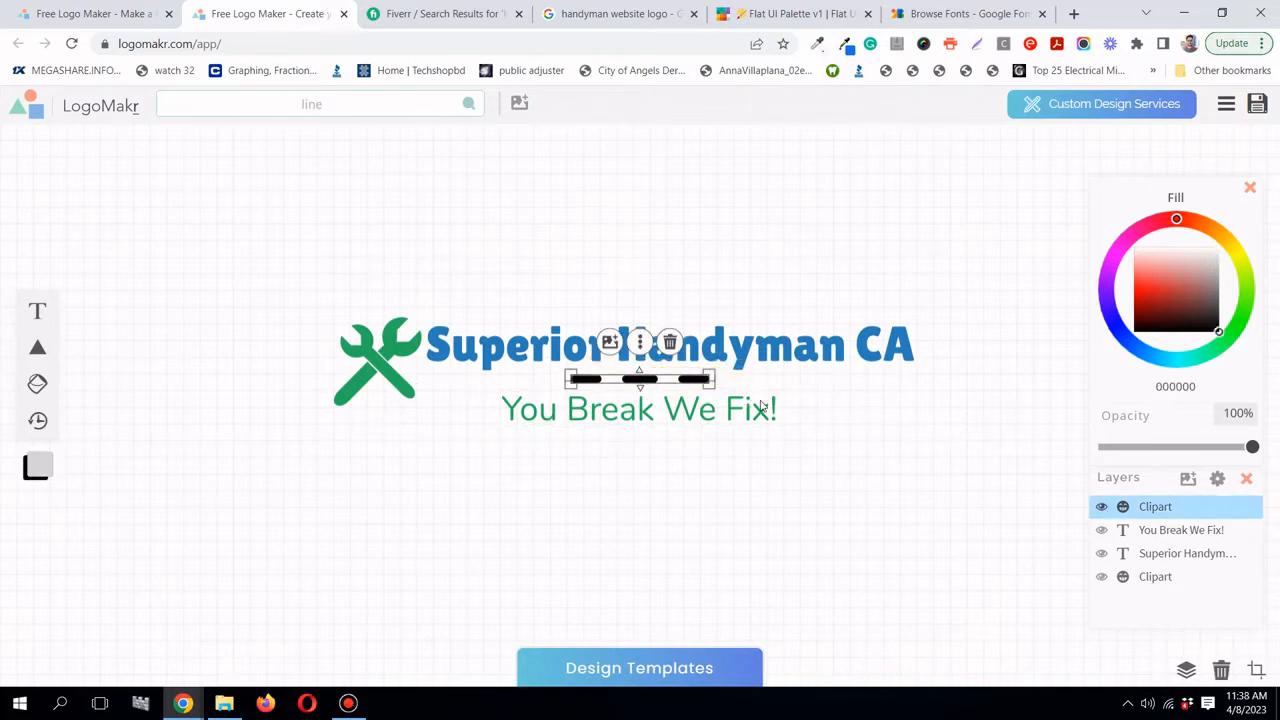
pyautogui.moveTo(712, 385); pyautogui.dragTo(690, 410)
pyautogui.click(749, 265)
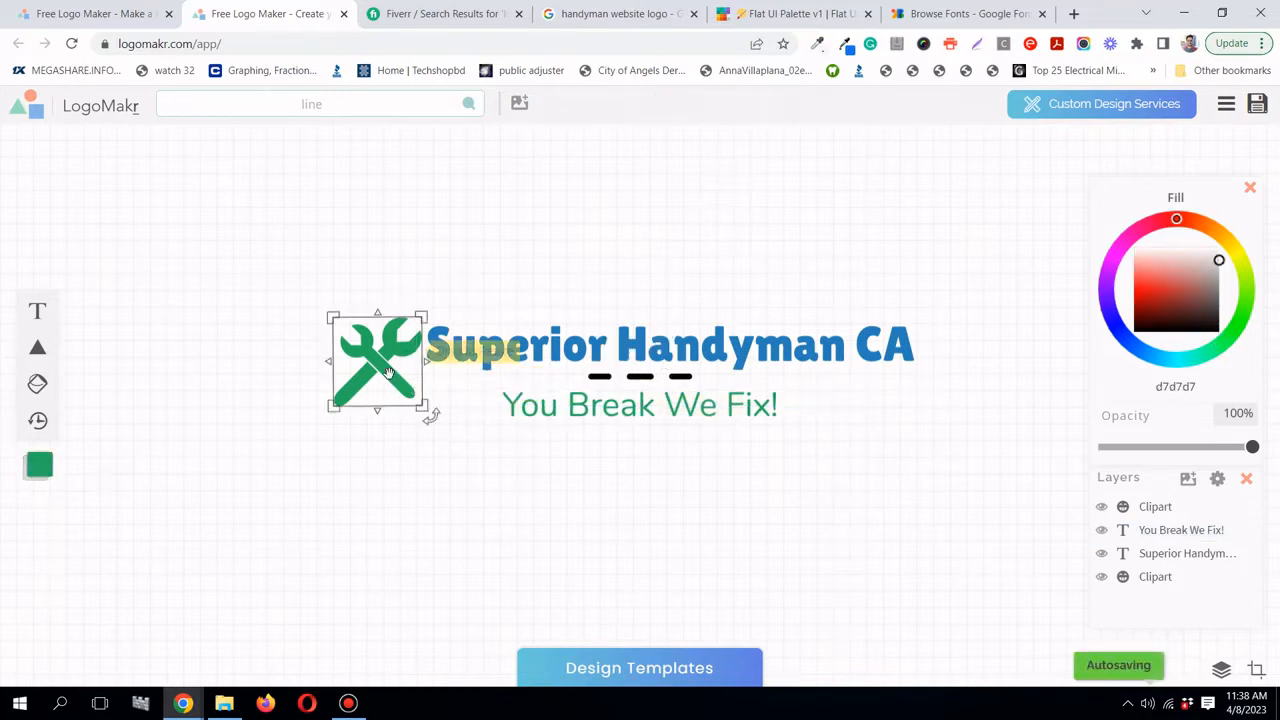
pyautogui.moveTo(392, 376); pyautogui.dragTo(330, 403)
# - Search the clipart library for hammer icons
pyautogui.click(598, 259)
pyautogui.click(347, 104)
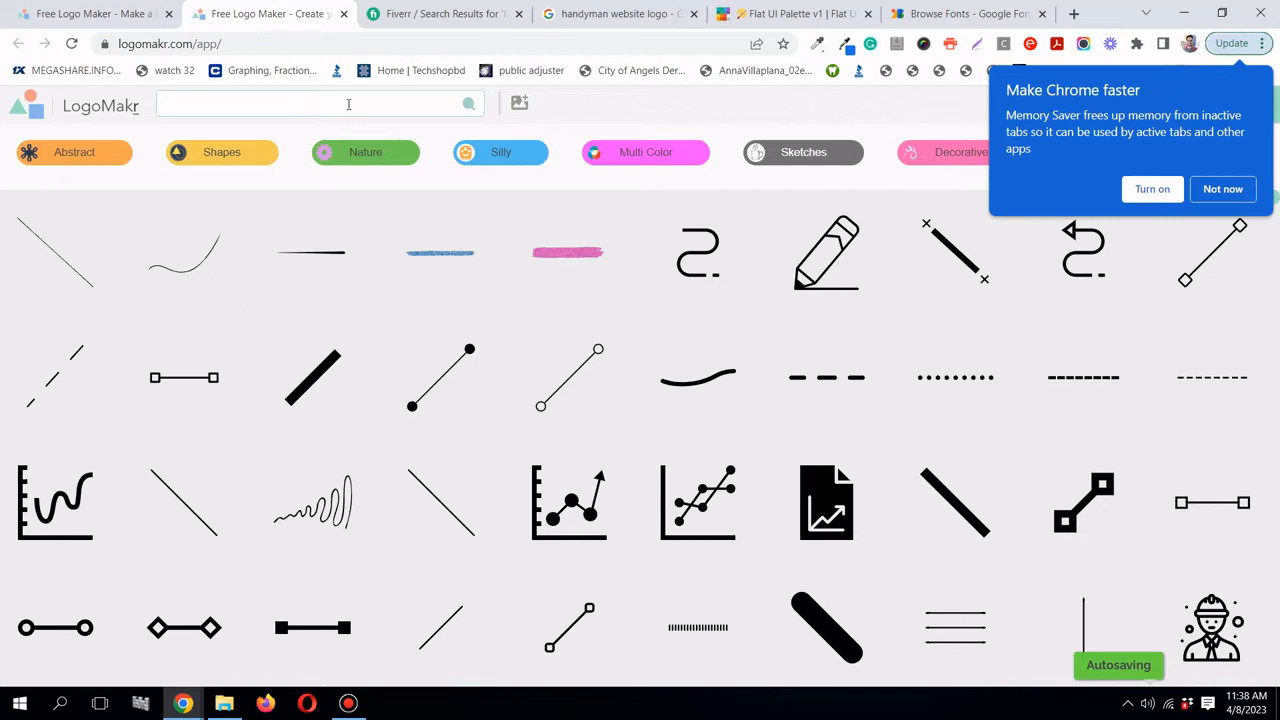
pyautogui.write('han')
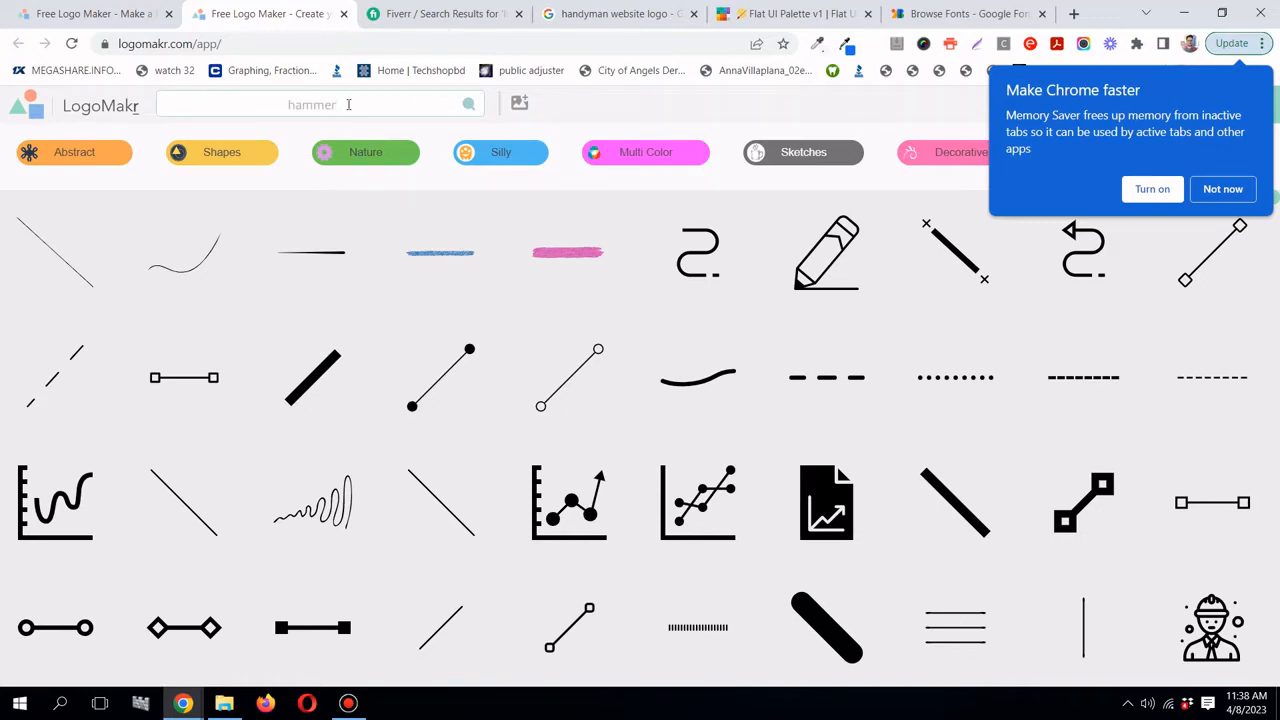
pyautogui.press('Return')
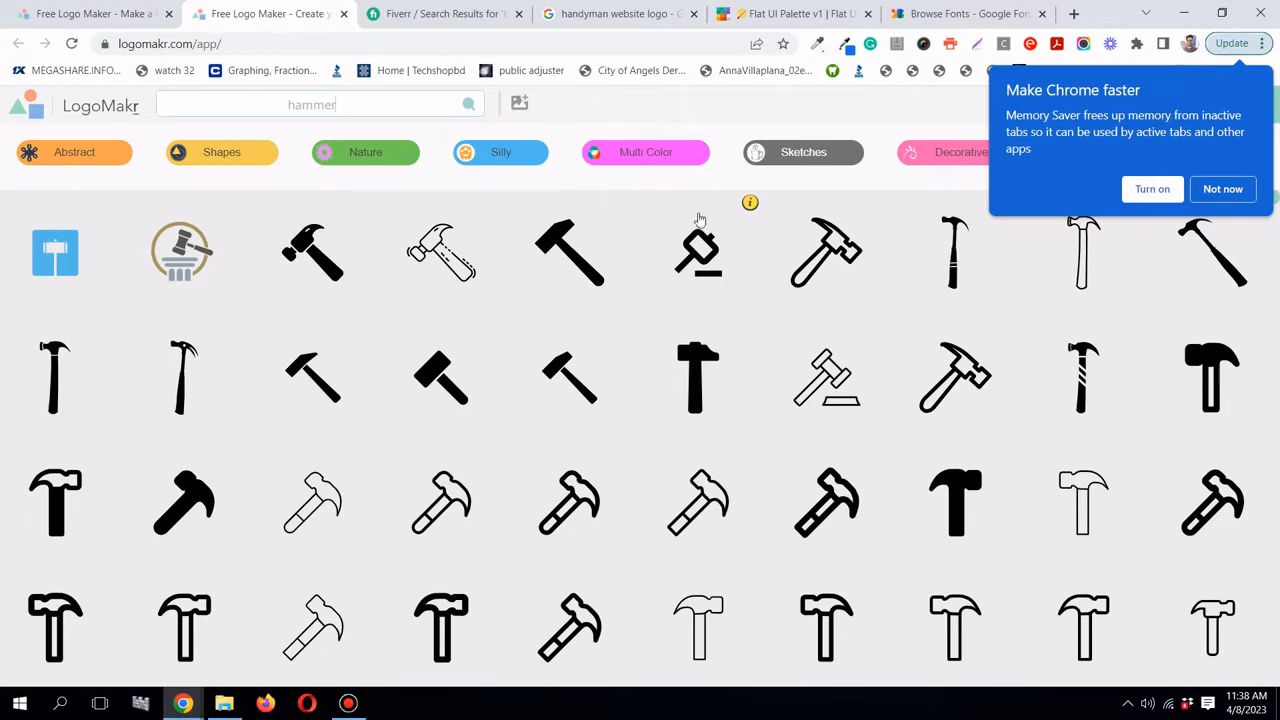
# - Add the outlined hammer from the results to the logo
pyautogui.scroll(-3, 637, 285)
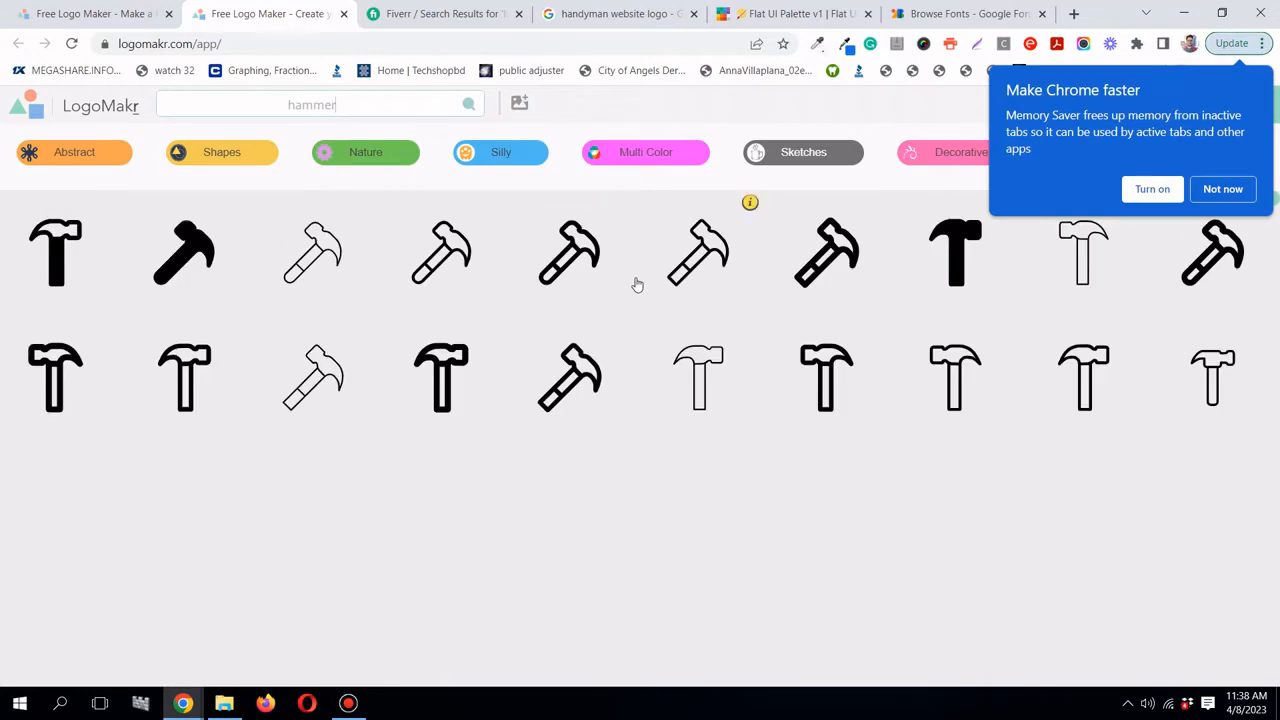
pyautogui.scroll(2, 637, 285)
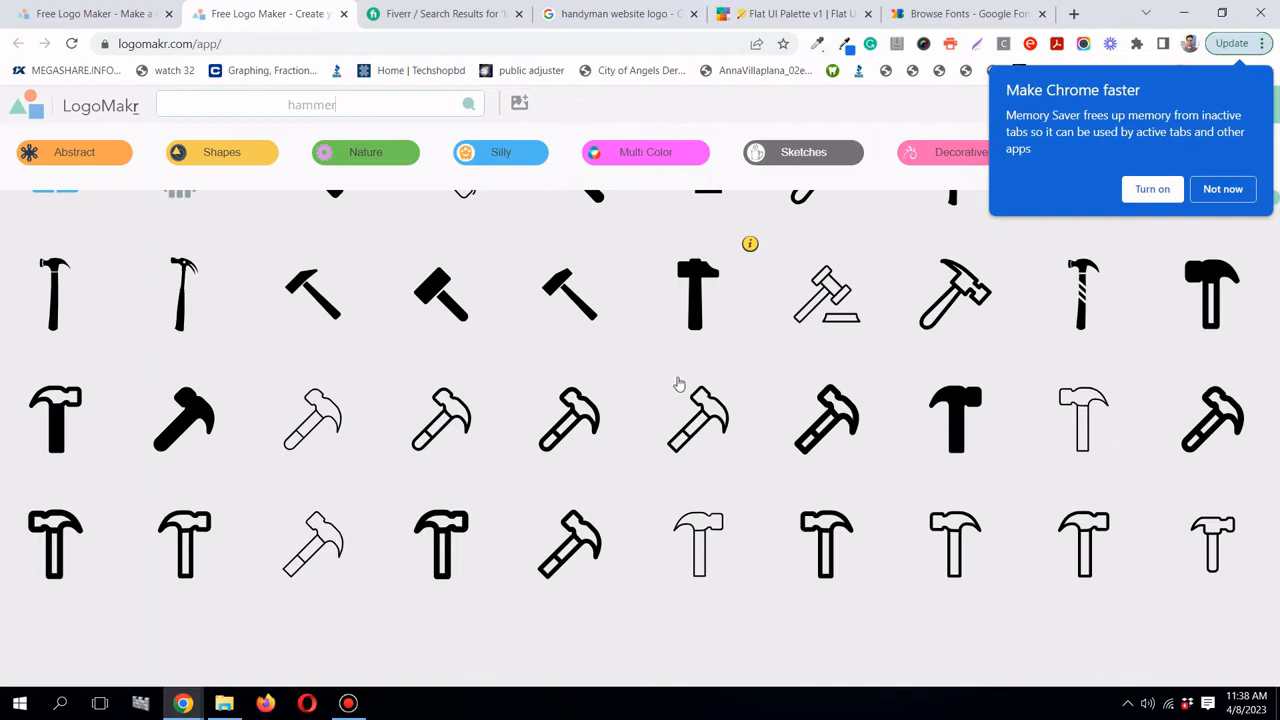
pyautogui.scroll(1, 816, 428)
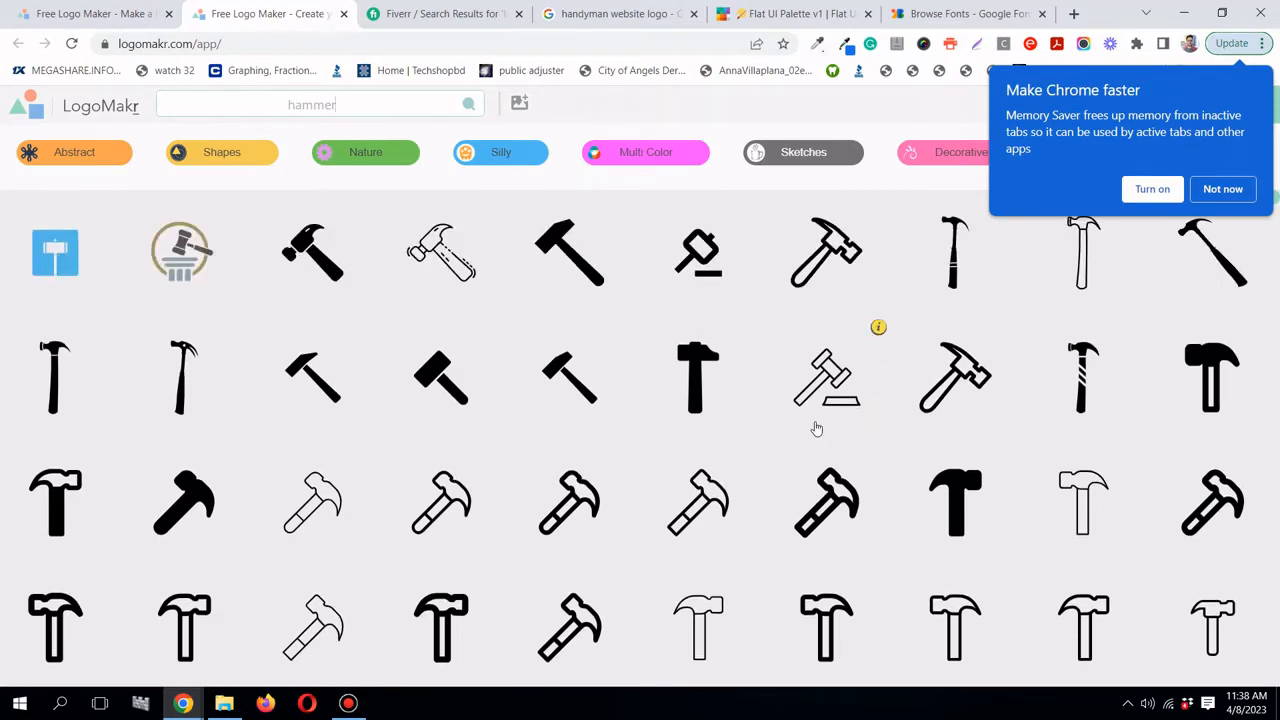
pyautogui.scroll(-1, 850, 455)
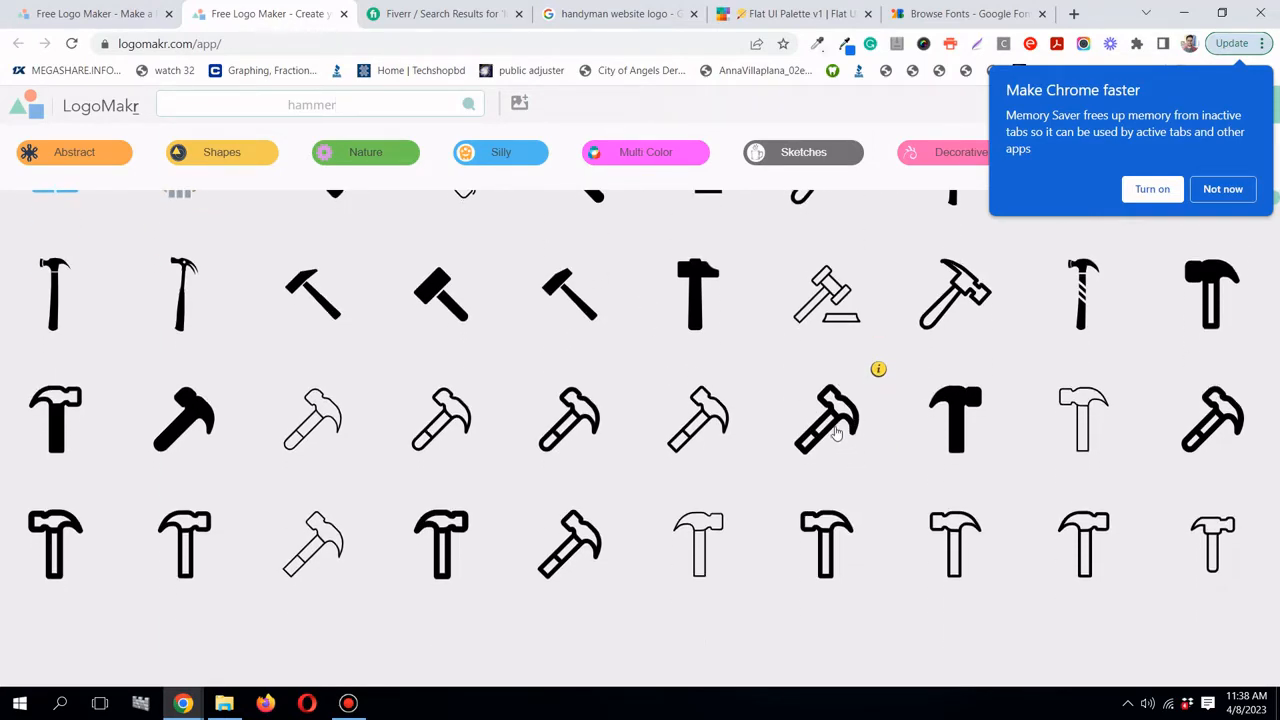
pyautogui.click(830, 420)
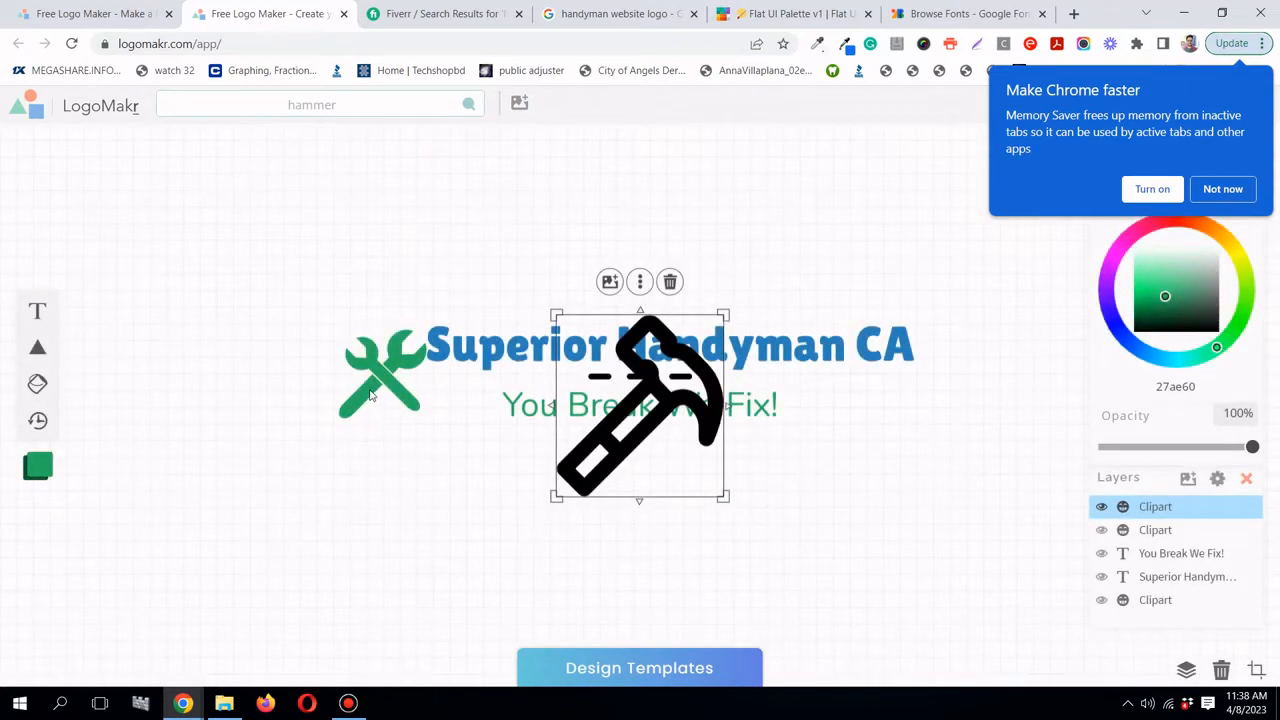
# - Move the wrench left and try the hammer over the title, tilting and shrinking it
pyautogui.click(370, 395)
pyautogui.moveTo(372, 380); pyautogui.dragTo(241, 389)
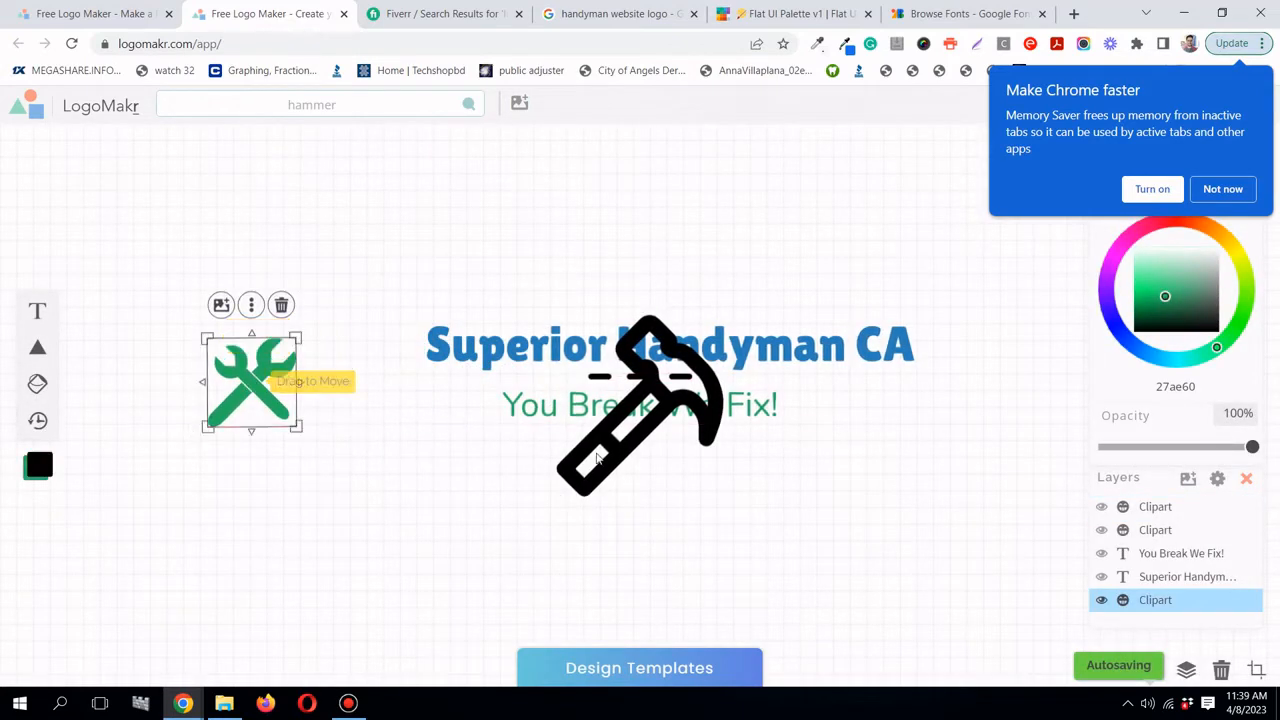
pyautogui.moveTo(597, 458); pyautogui.dragTo(455, 407)
pyautogui.moveTo(392, 240); pyautogui.dragTo(391, 293)
pyautogui.moveTo(495, 322)
pyautogui.mouseDown()
pyautogui.moveTo(459, 313)
pyautogui.moveTo(558, 319)
pyautogui.moveTo(519, 315)
pyautogui.mouseUp()
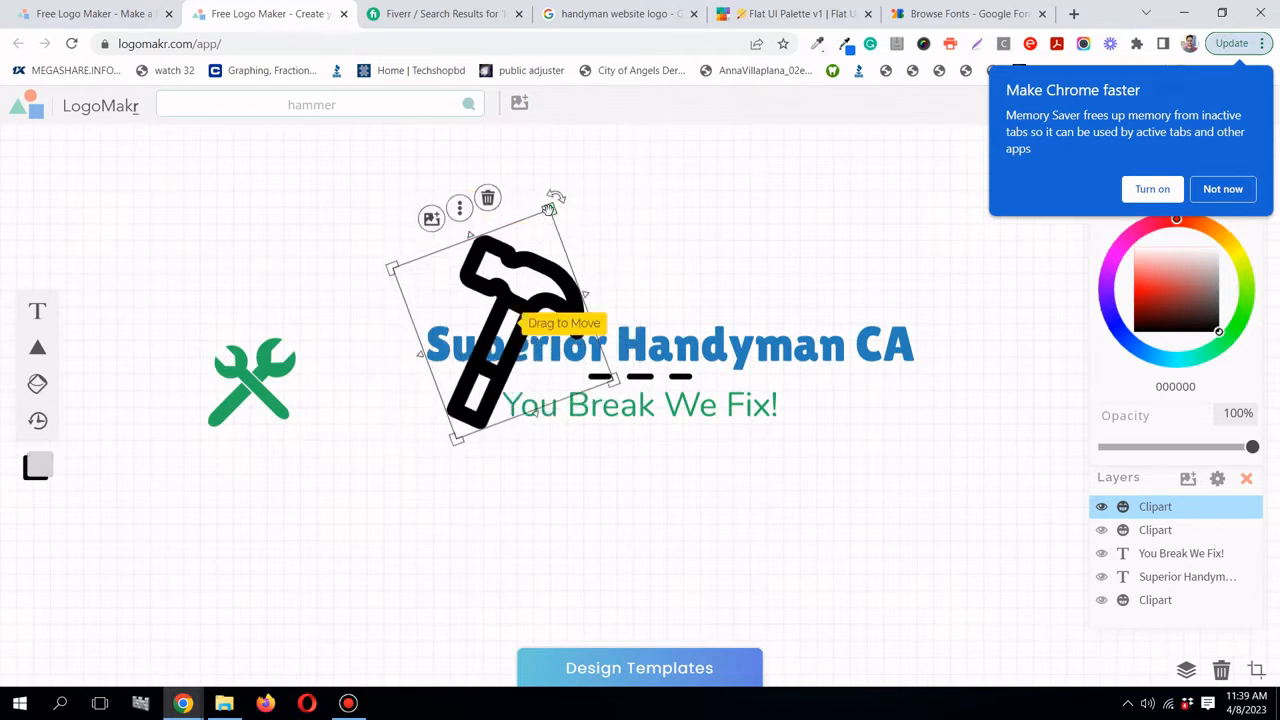
pyautogui.moveTo(550, 208); pyautogui.dragTo(521, 317)
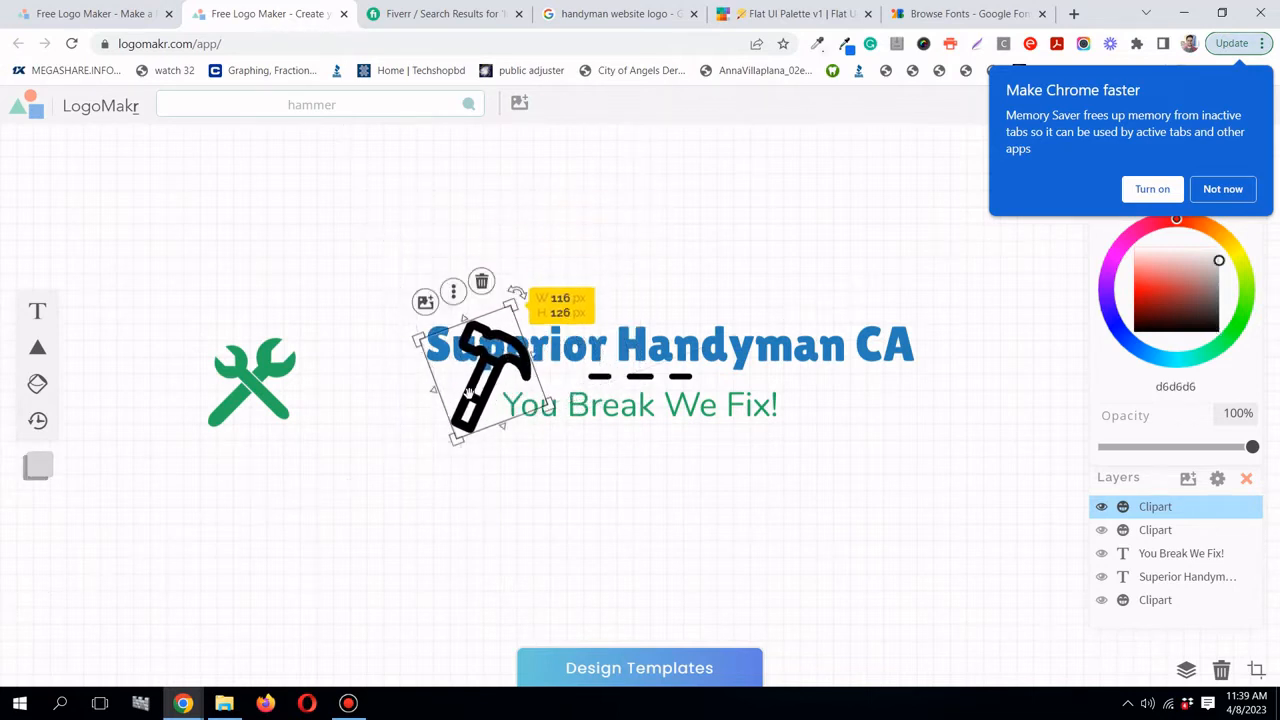
pyautogui.moveTo(466, 387); pyautogui.dragTo(808, 364)
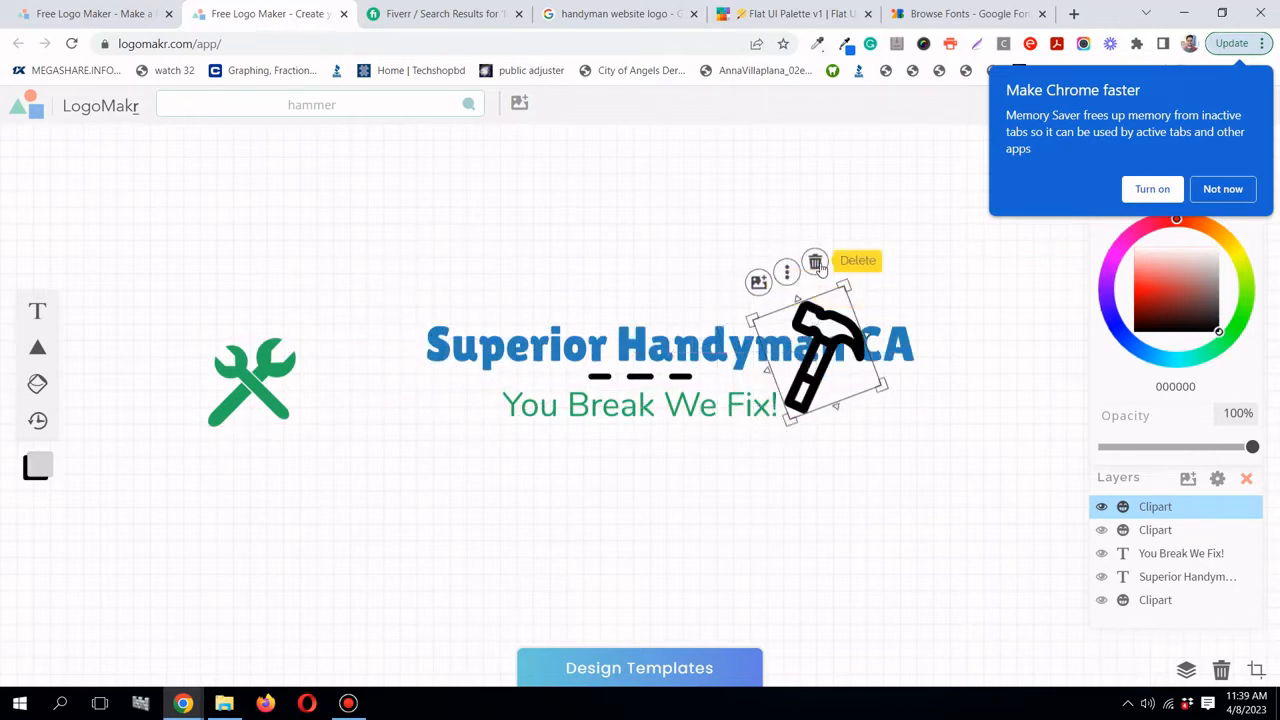
# - Delete the hammer and move the green wrench right, next to the title
pyautogui.click(815, 261)
pyautogui.click(262, 390)
pyautogui.moveTo(262, 390); pyautogui.dragTo(370, 405)
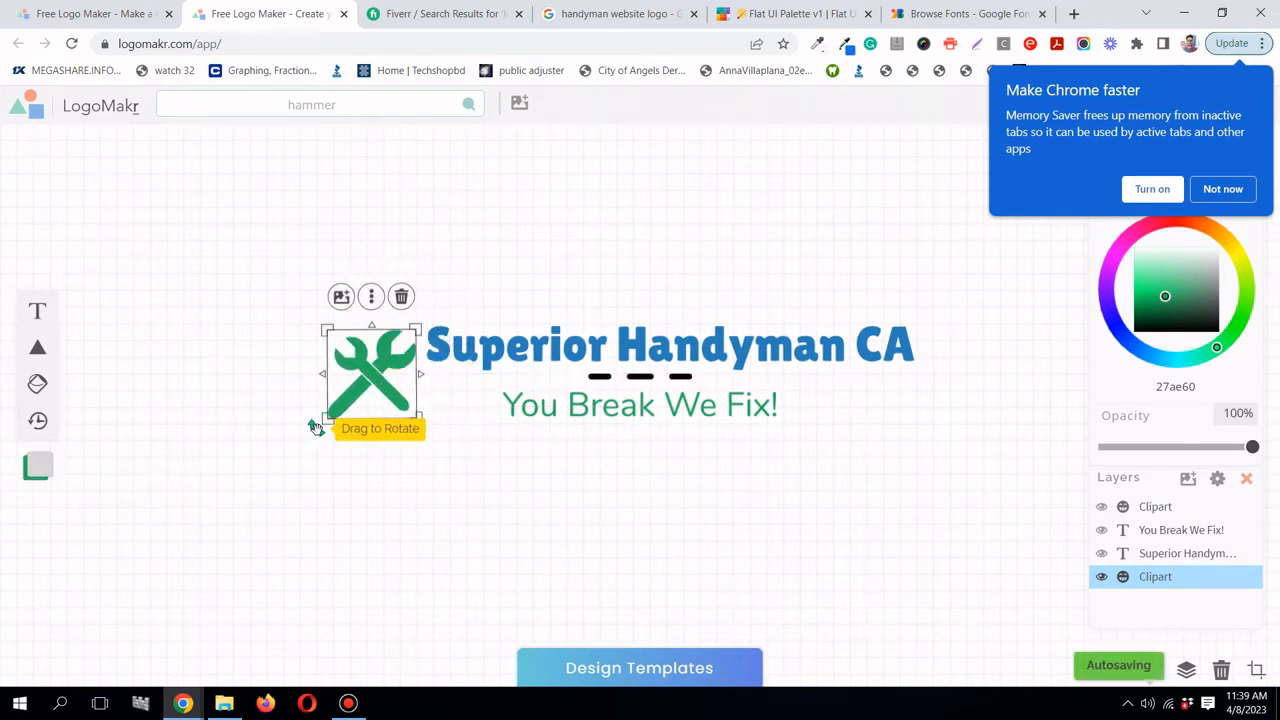
# - Resize the wrench to about 108 px and tilt it to 355° left of the title
pyautogui.moveTo(316, 426); pyautogui.dragTo(386, 451)
pyautogui.moveTo(395, 384); pyautogui.dragTo(427, 386)
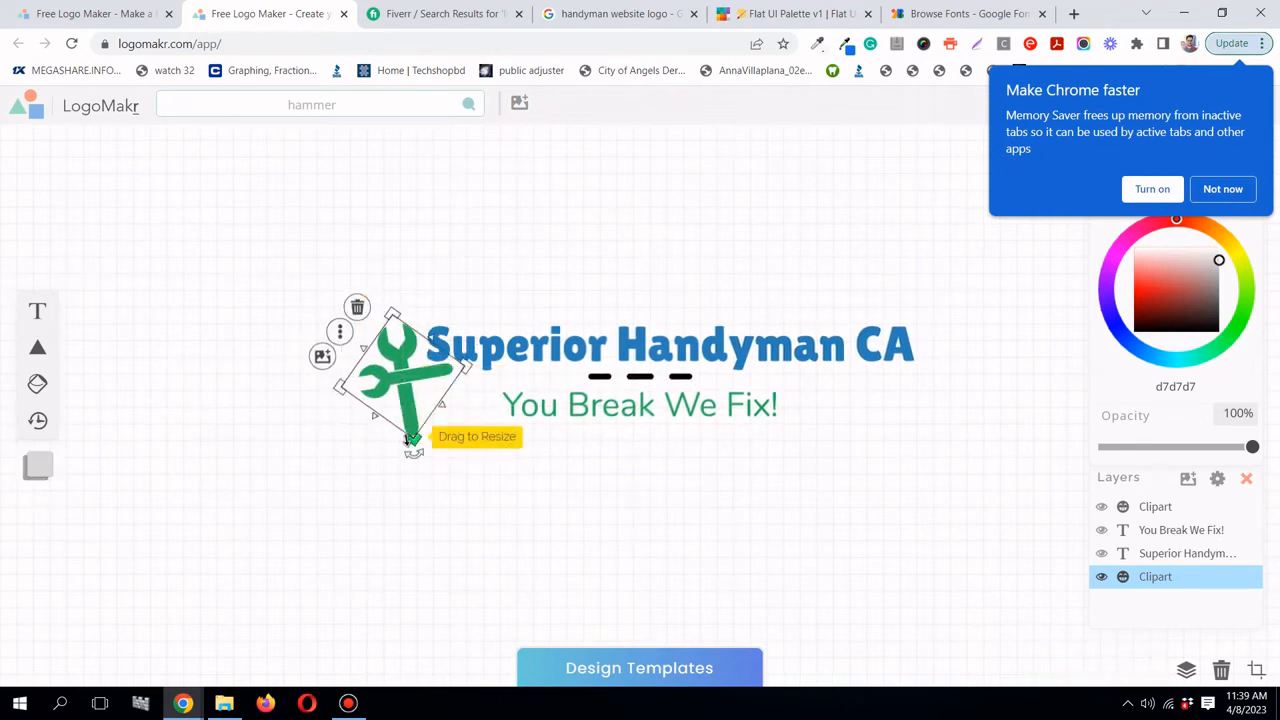
pyautogui.moveTo(410, 440); pyautogui.dragTo(413, 452)
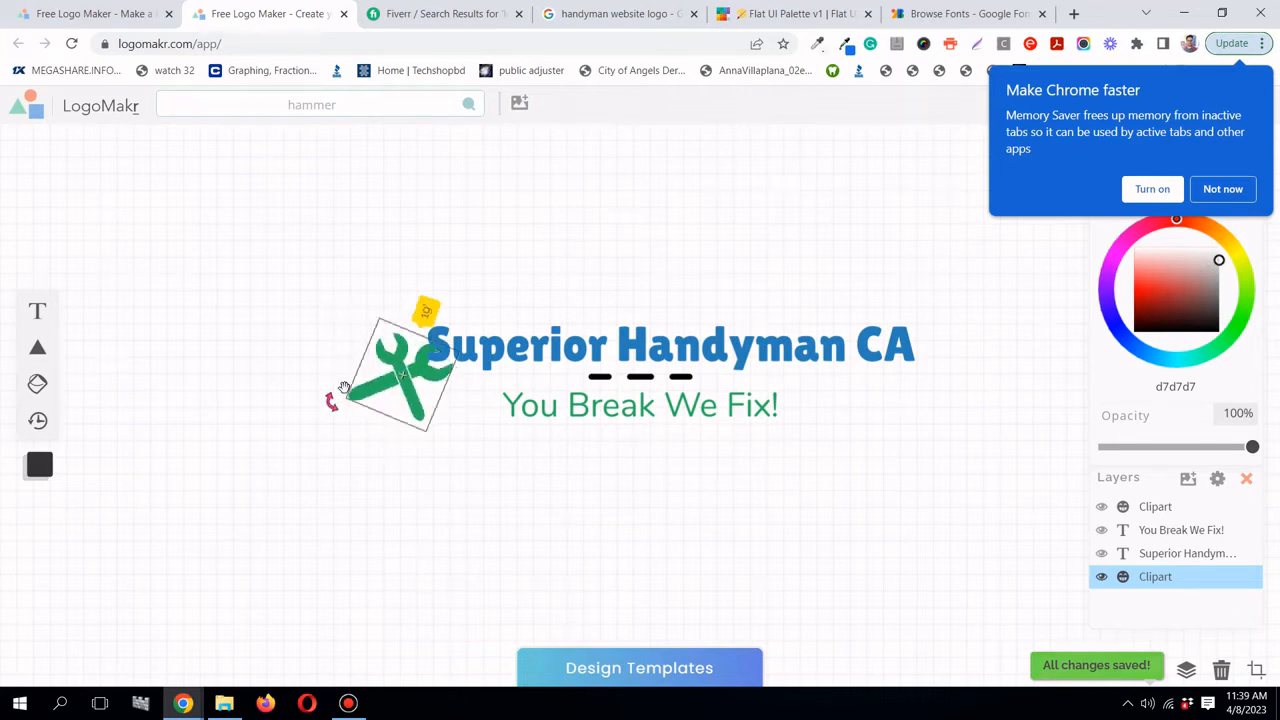
pyautogui.moveTo(343, 388); pyautogui.dragTo(370, 415)
pyautogui.moveTo(410, 378); pyautogui.dragTo(390, 380)
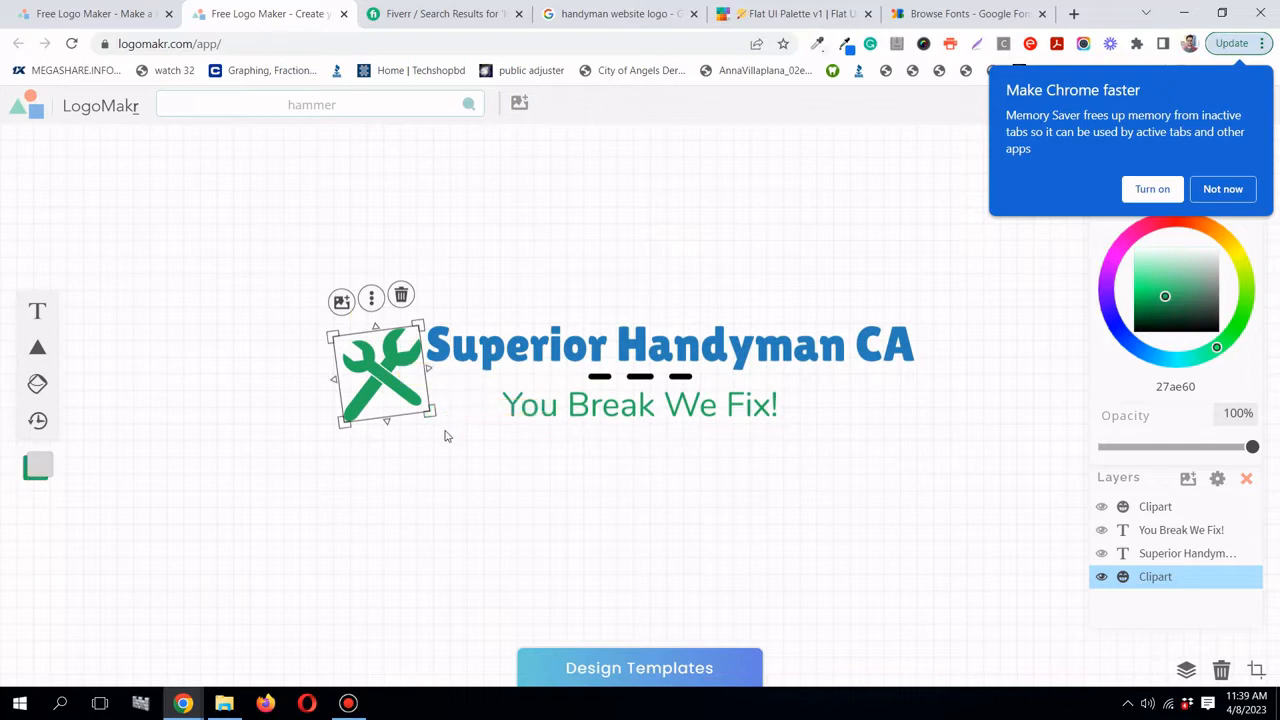
pyautogui.moveTo(443, 430); pyautogui.dragTo(390, 388)
pyautogui.click(616, 265)
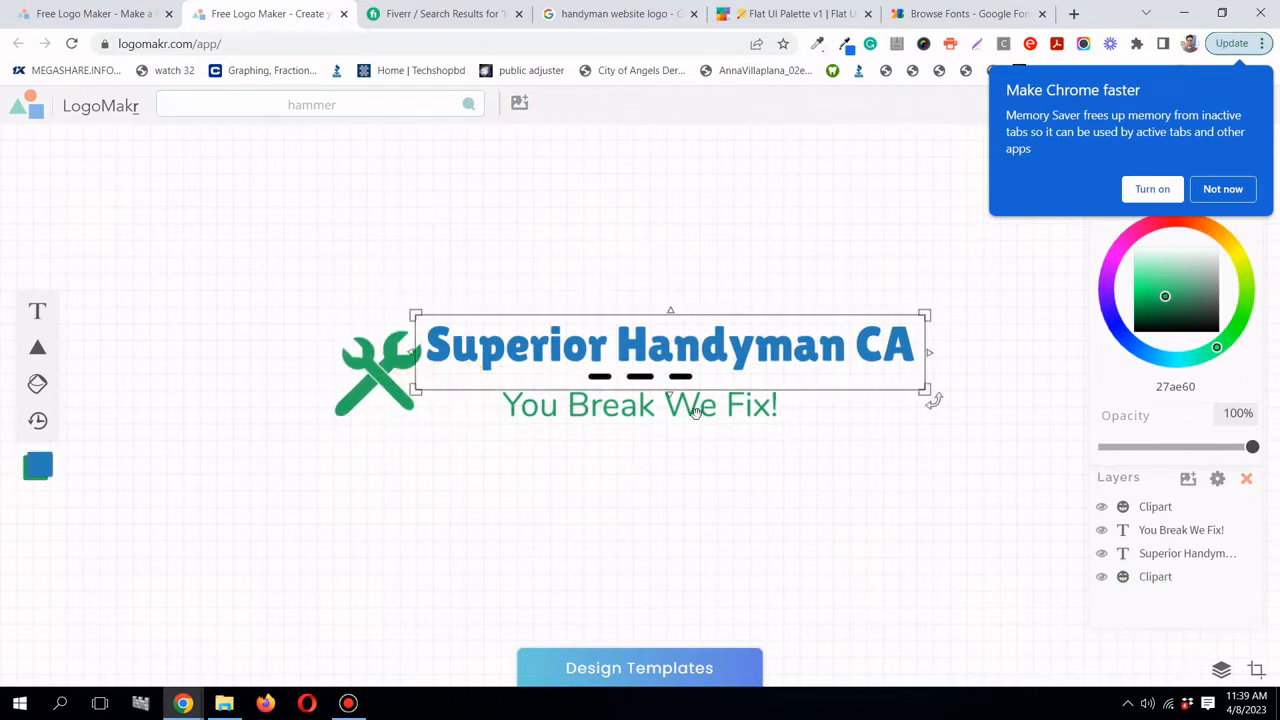
# - Nudge the tagline down and resize the wrench to 103 px
pyautogui.moveTo(695, 412); pyautogui.dragTo(672, 421)
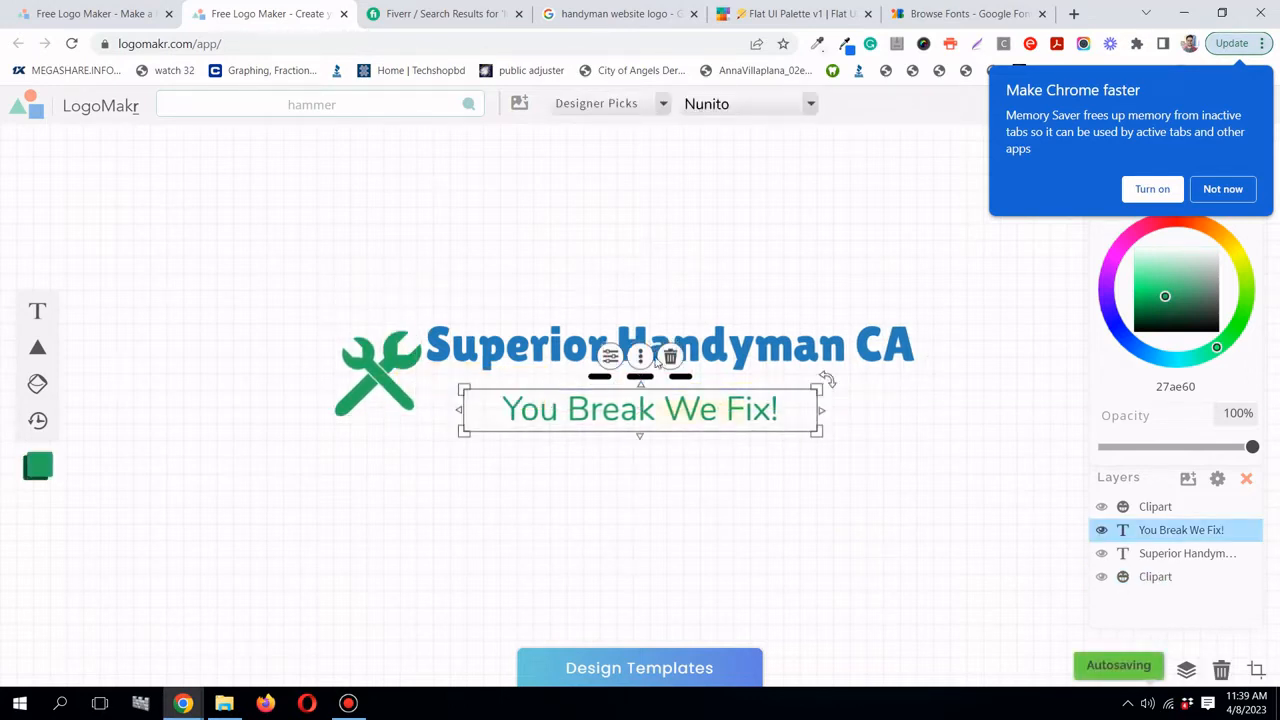
pyautogui.click(691, 260)
pyautogui.click(391, 374)
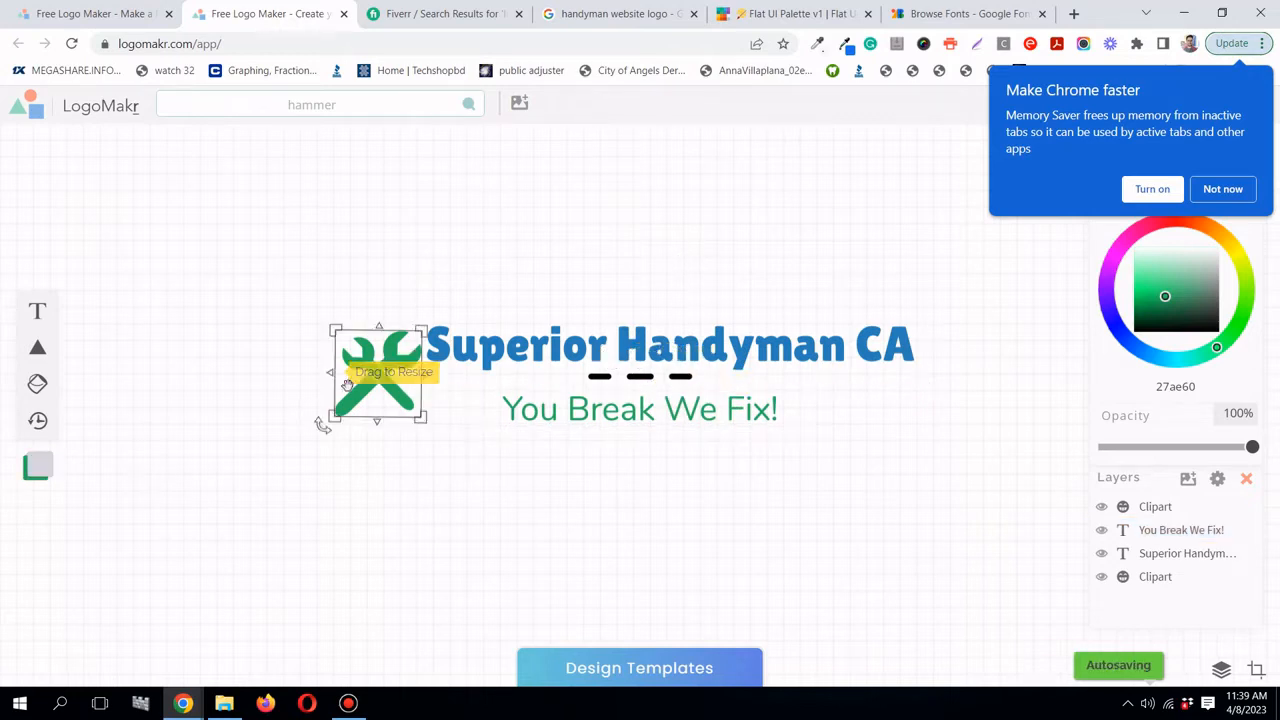
pyautogui.moveTo(334, 330); pyautogui.dragTo(331, 329)
pyautogui.click(730, 258)
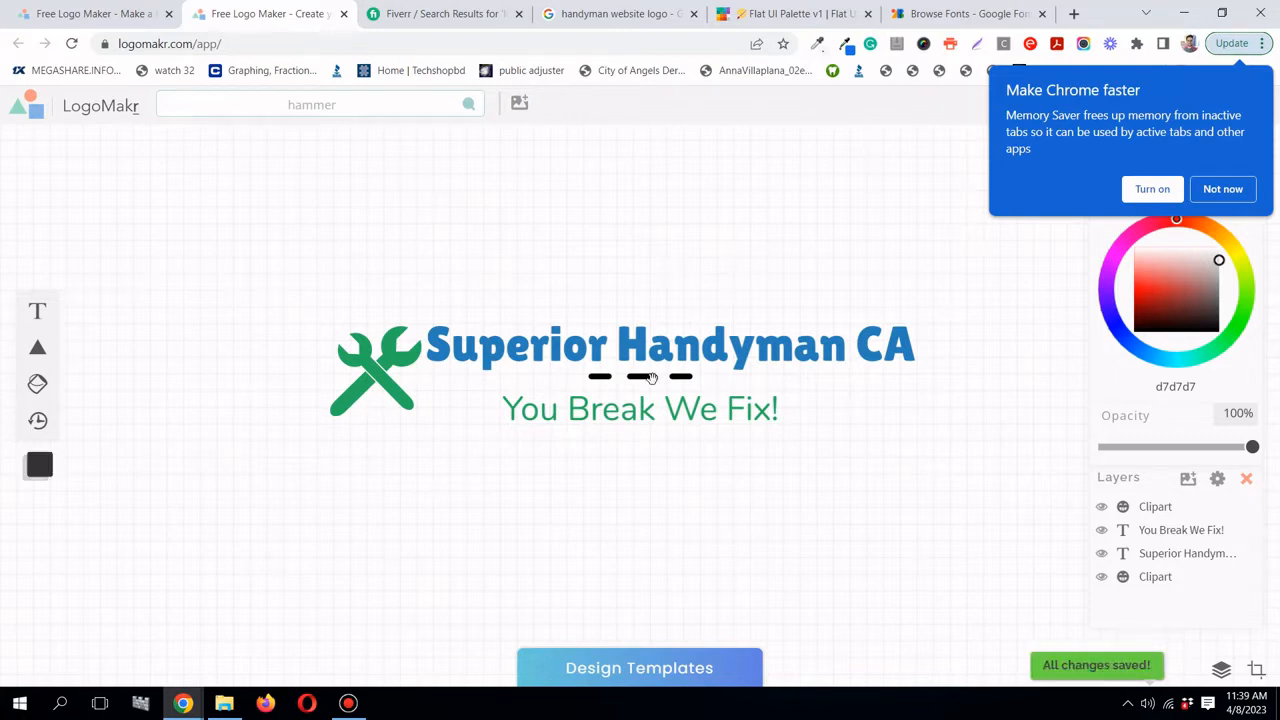
# - Shrink the 'You Break We Fix!' tagline and centre it under the title
pyautogui.click(690, 420)
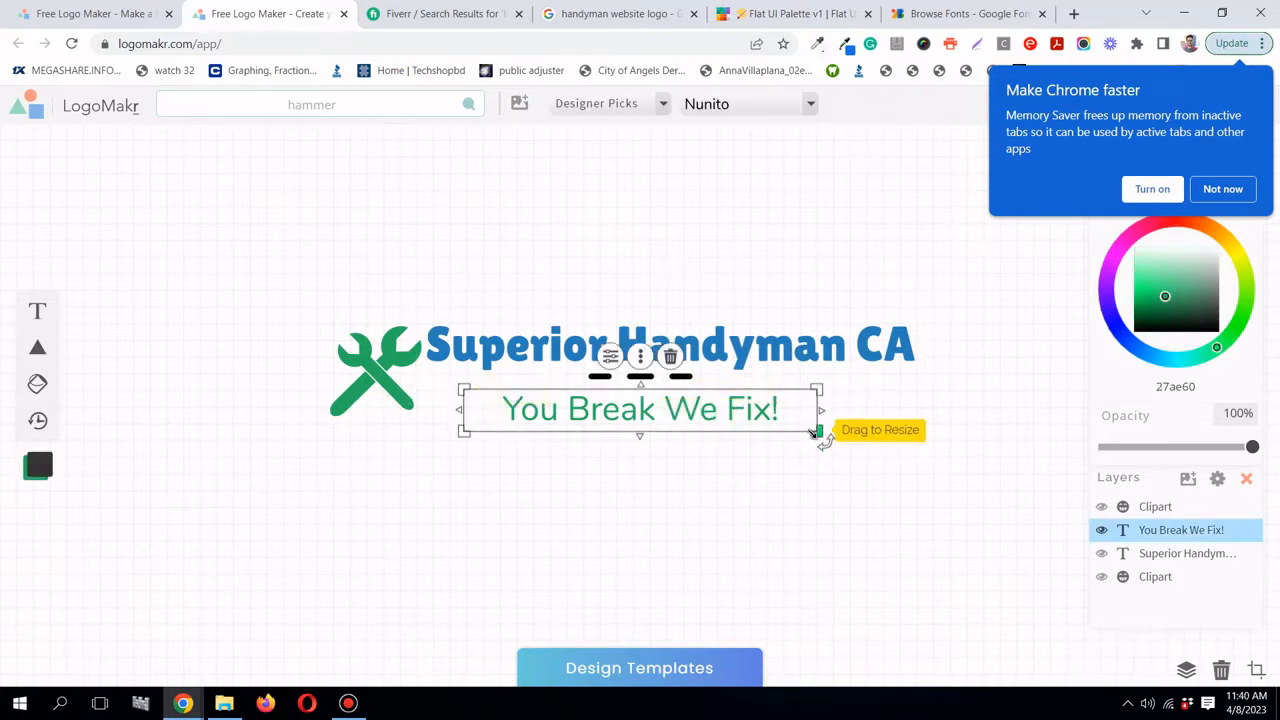
pyautogui.moveTo(817, 432); pyautogui.dragTo(783, 426)
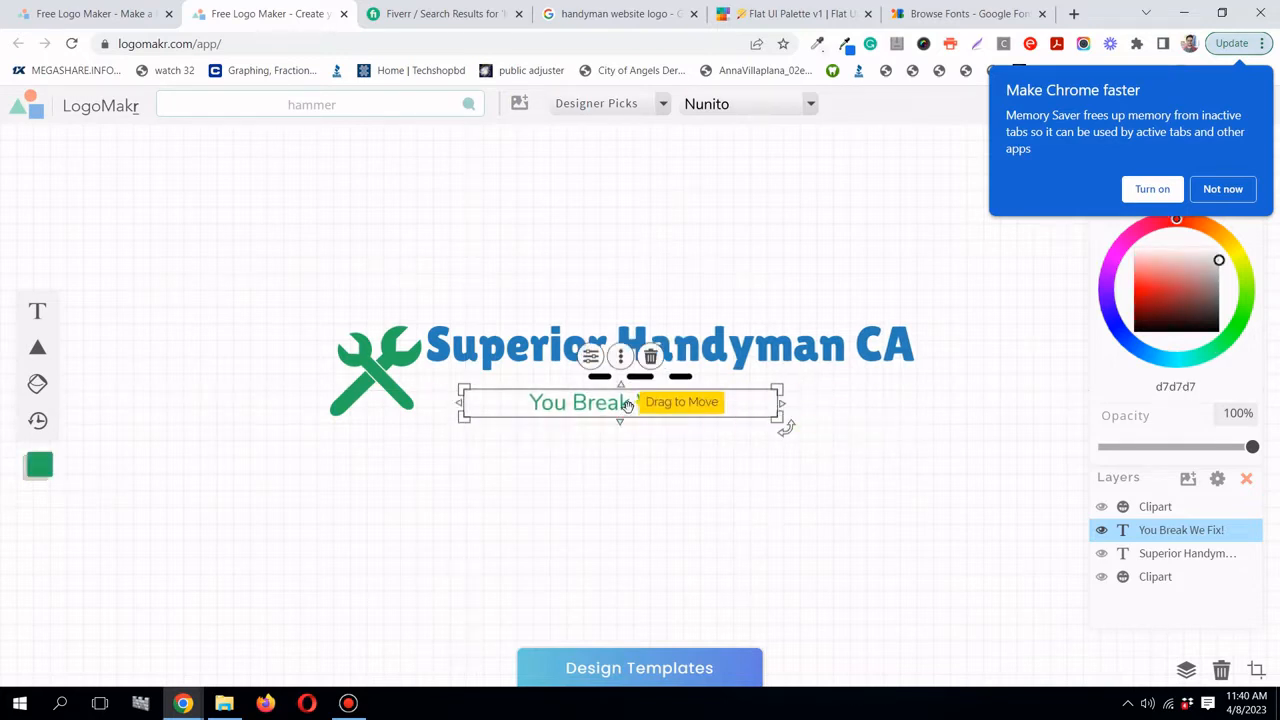
pyautogui.click(772, 215)
pyautogui.moveTo(642, 408); pyautogui.dragTo(660, 410)
# - Adjust the title position and shift the tagline slightly right to align them
pyautogui.click(703, 248)
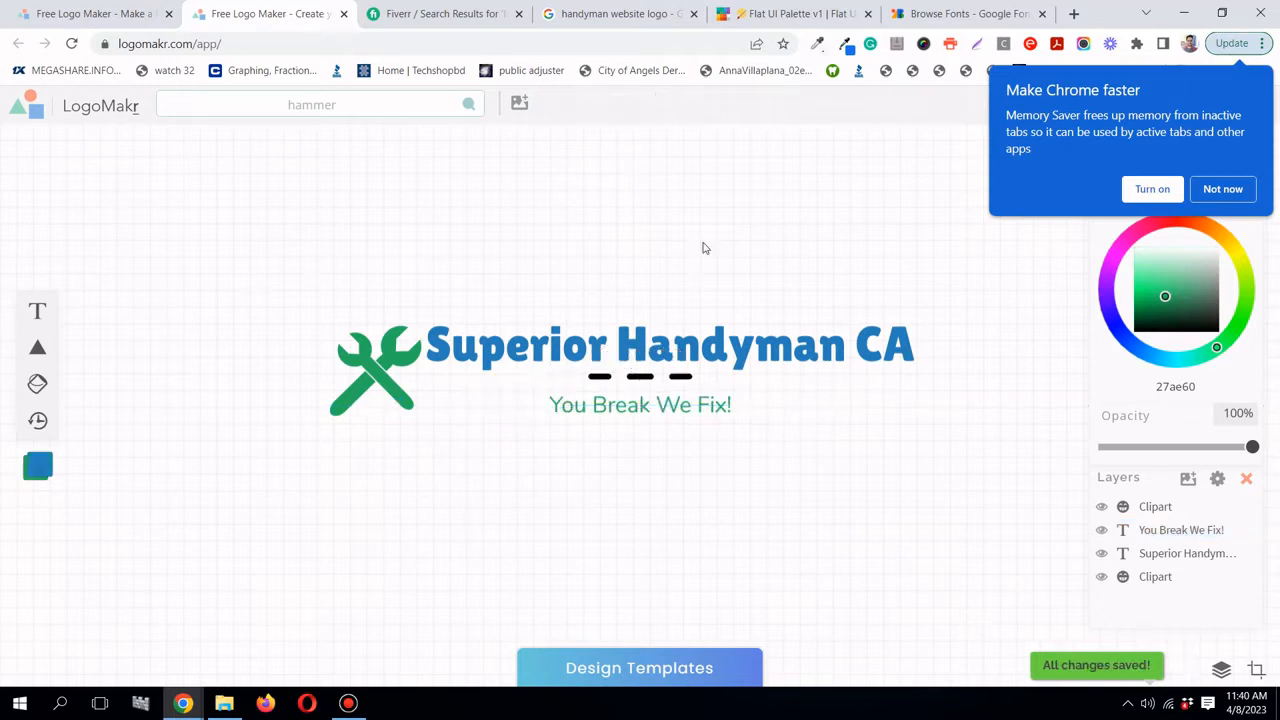
pyautogui.moveTo(659, 352)
pyautogui.mouseDown()
pyautogui.moveTo(665, 342)
pyautogui.moveTo(655, 353)
pyautogui.mouseUp()
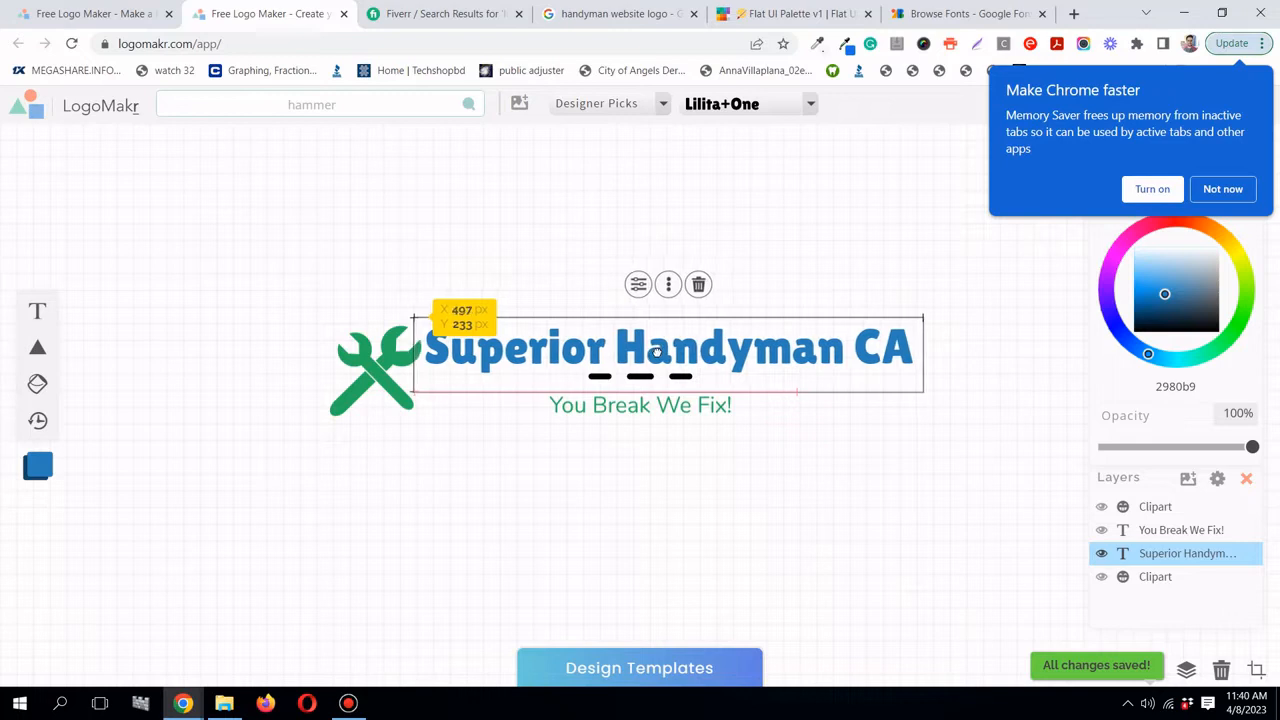
pyautogui.click(711, 451)
pyautogui.click(665, 403)
pyautogui.click(649, 376)
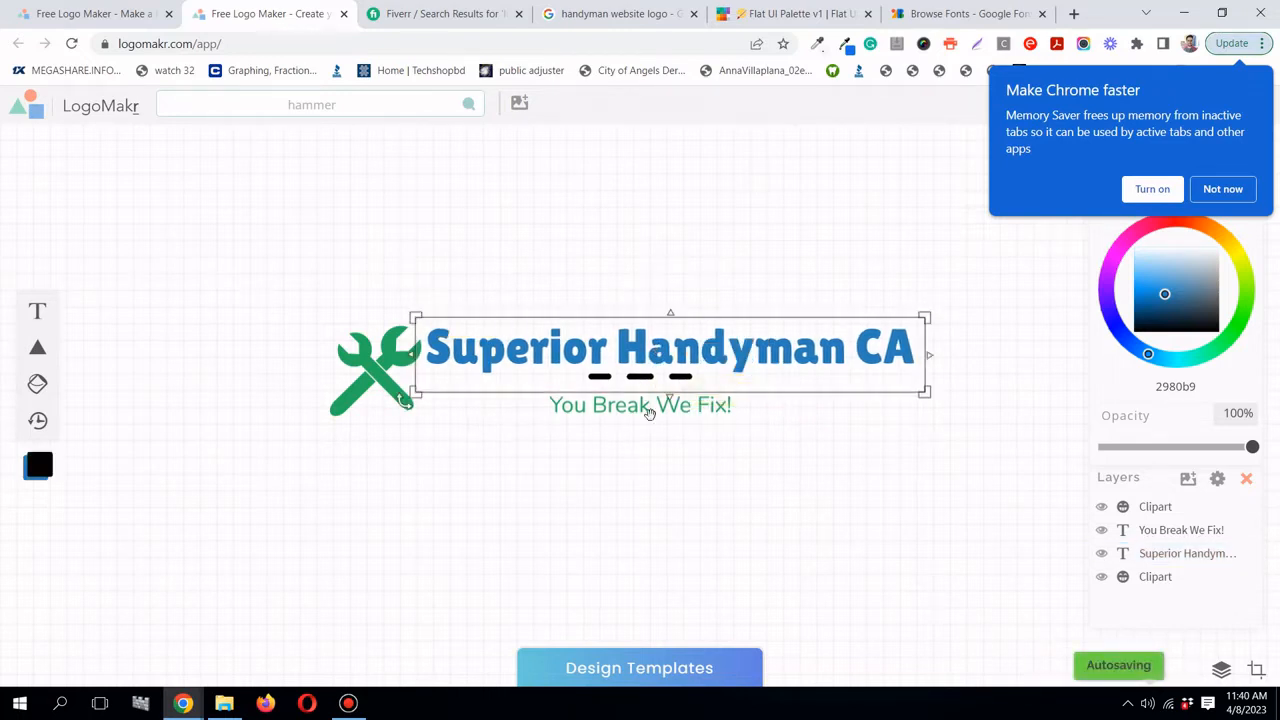
pyautogui.moveTo(652, 405); pyautogui.dragTo(656, 404)
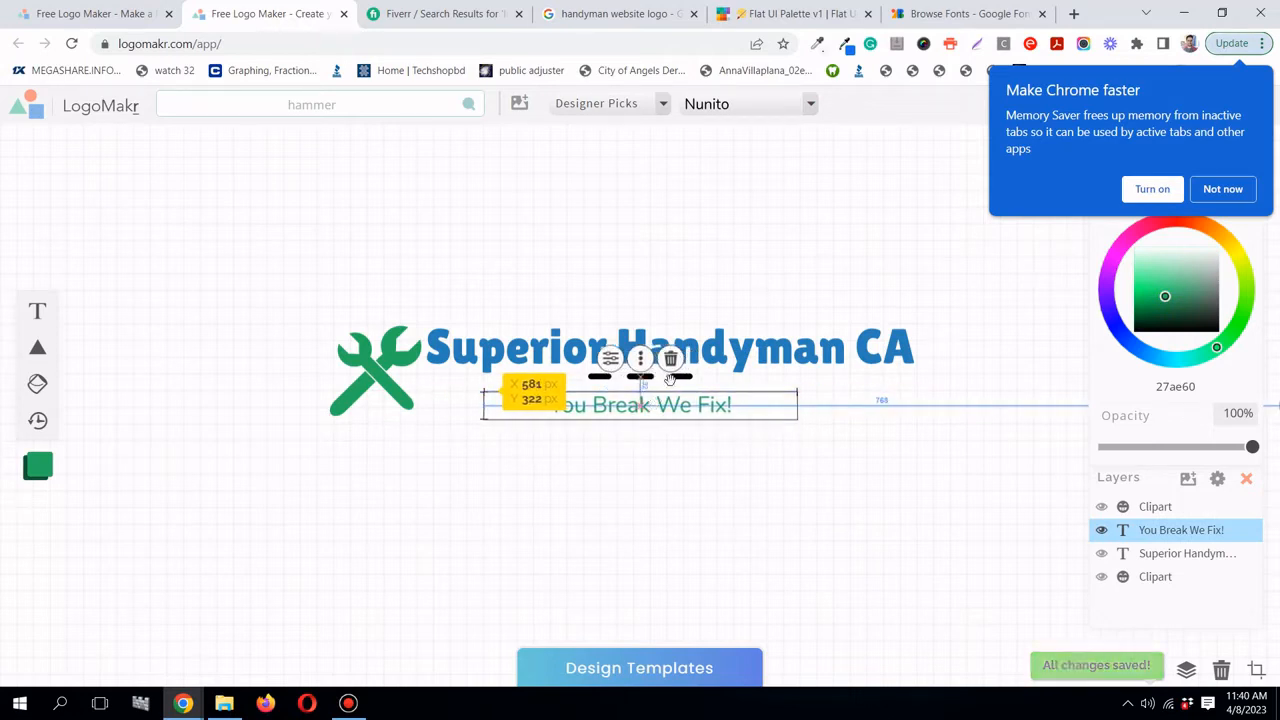
# - Position the black dashes under the title and move them slightly down
pyautogui.click(681, 376)
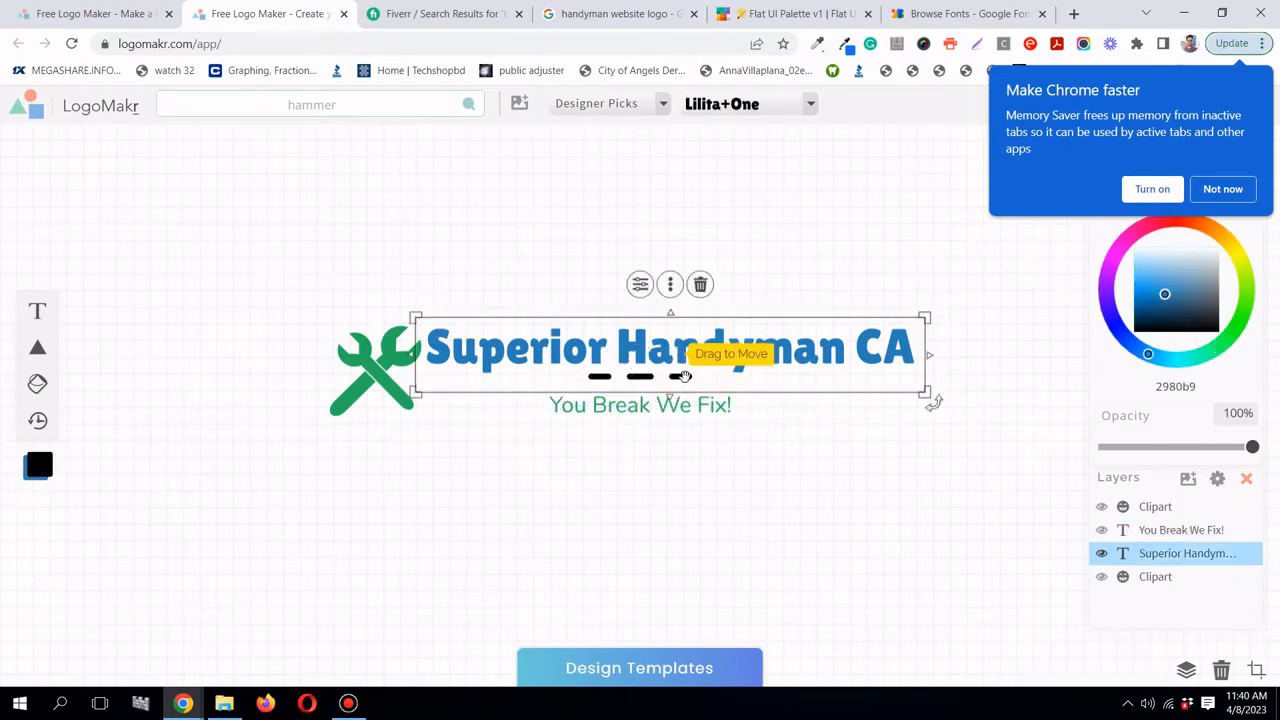
pyautogui.click(679, 376)
pyautogui.moveTo(645, 375); pyautogui.dragTo(640, 372)
pyautogui.click(711, 283)
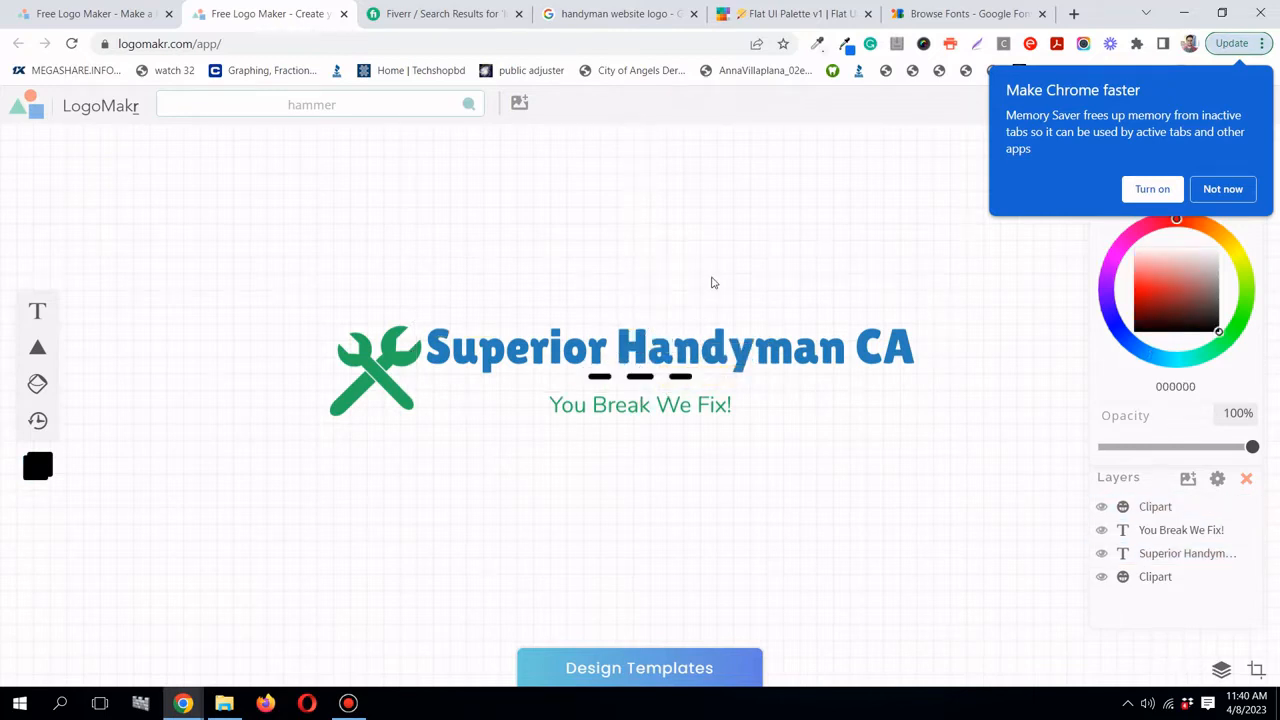
pyautogui.click(685, 366)
pyautogui.click(662, 400)
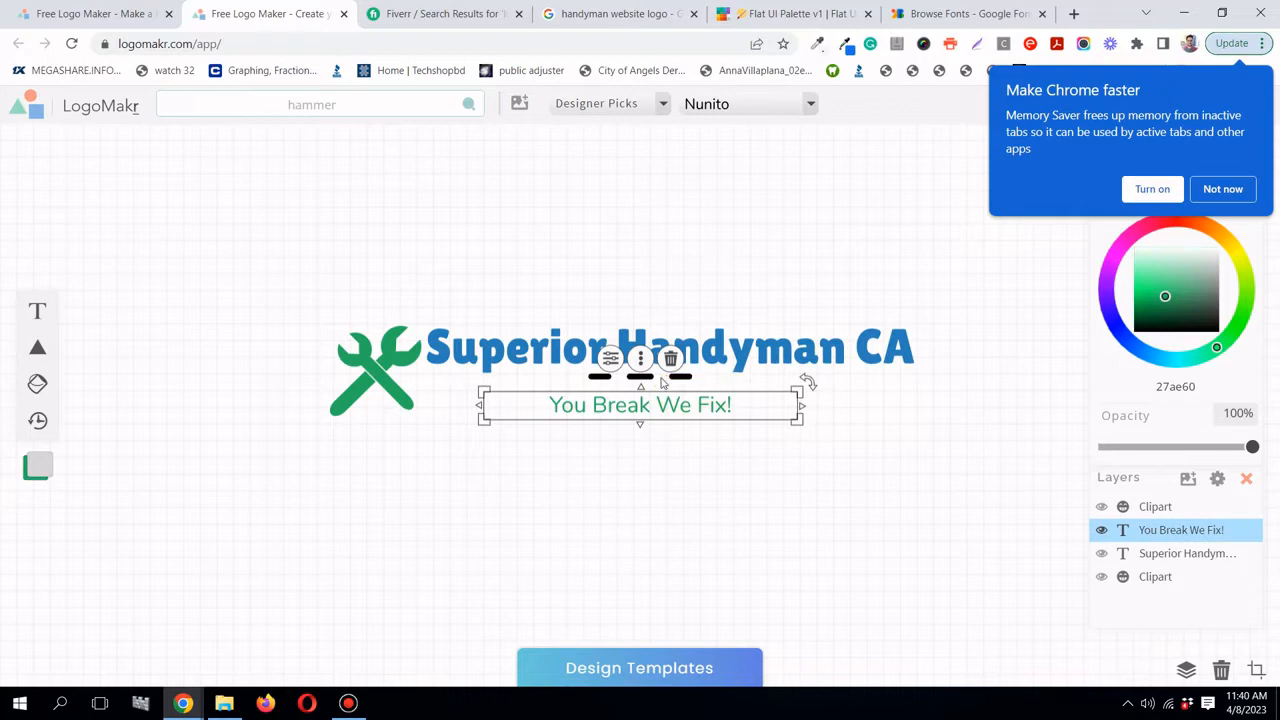
pyautogui.click(646, 375)
pyautogui.moveTo(648, 376); pyautogui.dragTo(646, 378)
pyautogui.click(742, 233)
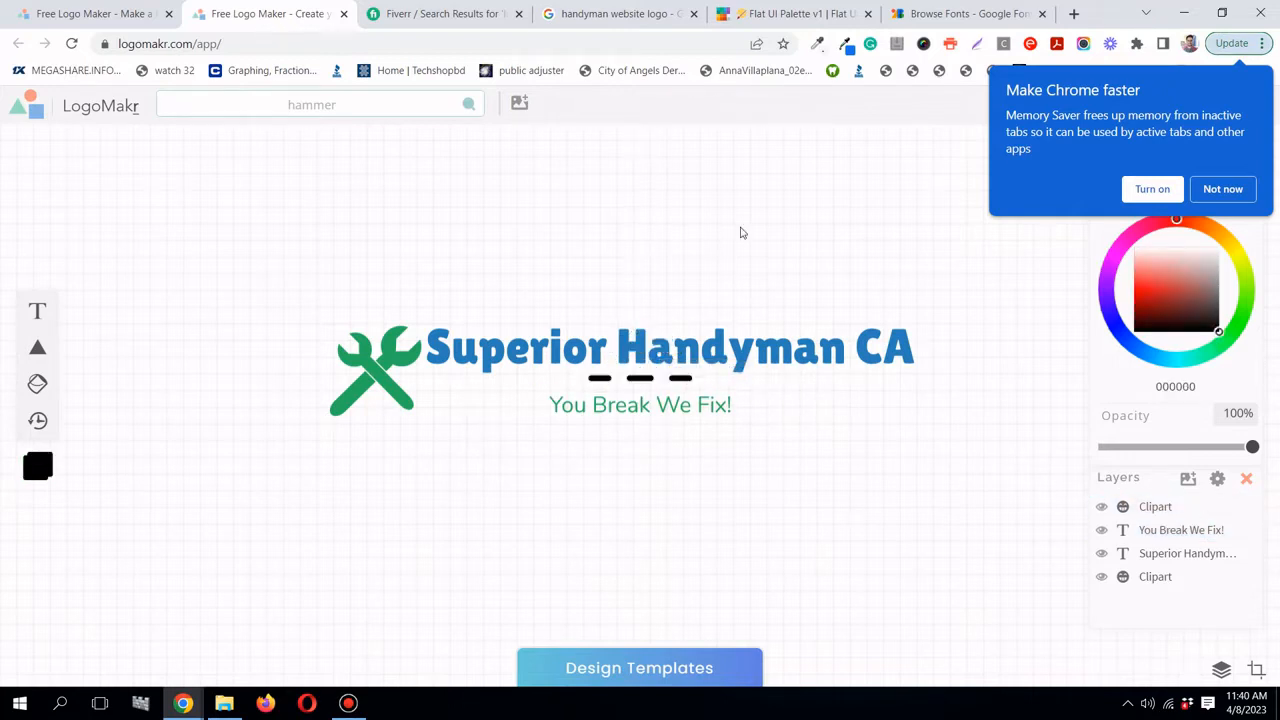
# - Nudge the dashes down a few pixels with the arrow keys and dismiss Chrome's memory-saver prompt
pyautogui.click(659, 371)
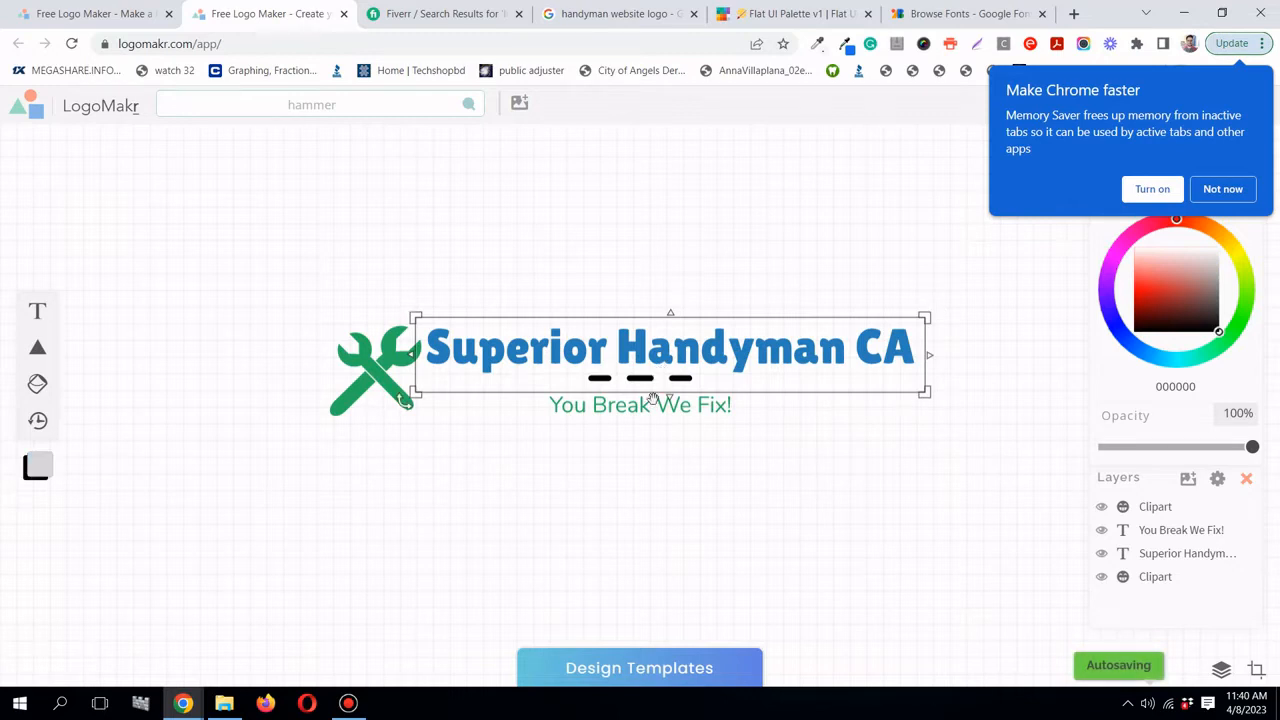
pyautogui.moveTo(653, 376); pyautogui.dragTo(652, 381)
pyautogui.press('Down')
pyautogui.press('Down')
pyautogui.press('Down')
pyautogui.press('Down')
pyautogui.press('Down')
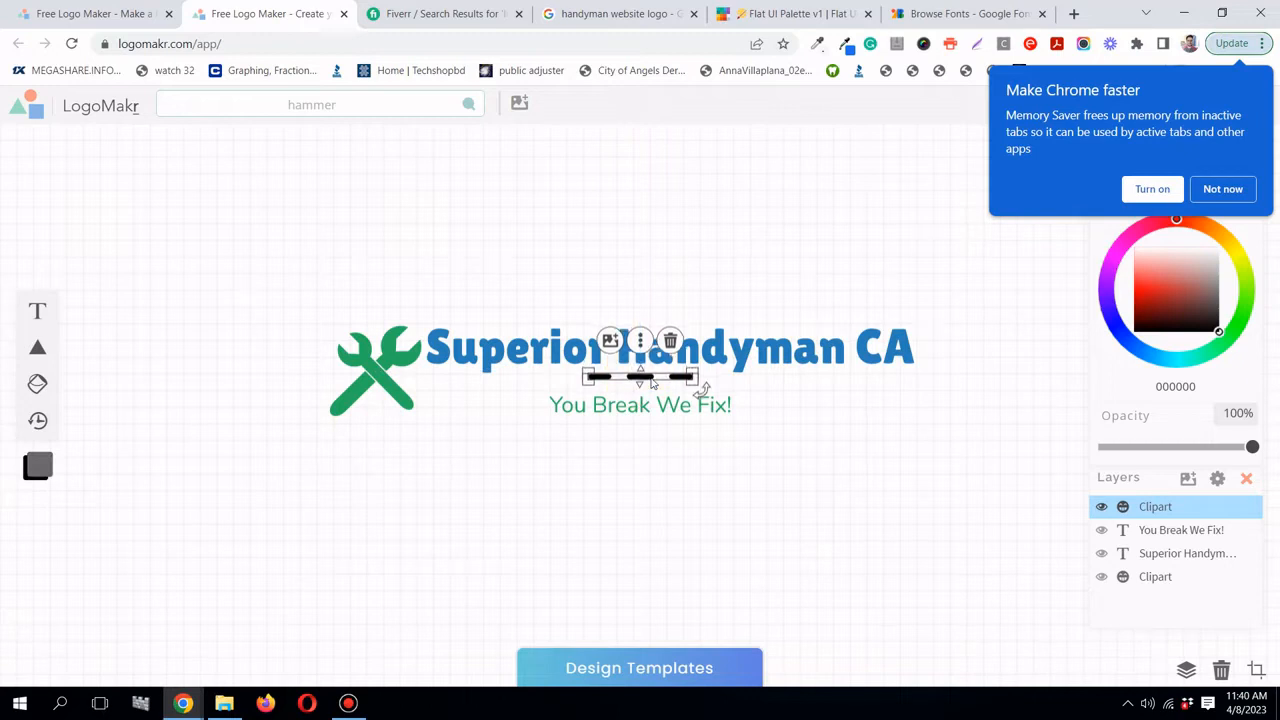
pyautogui.press('Down')
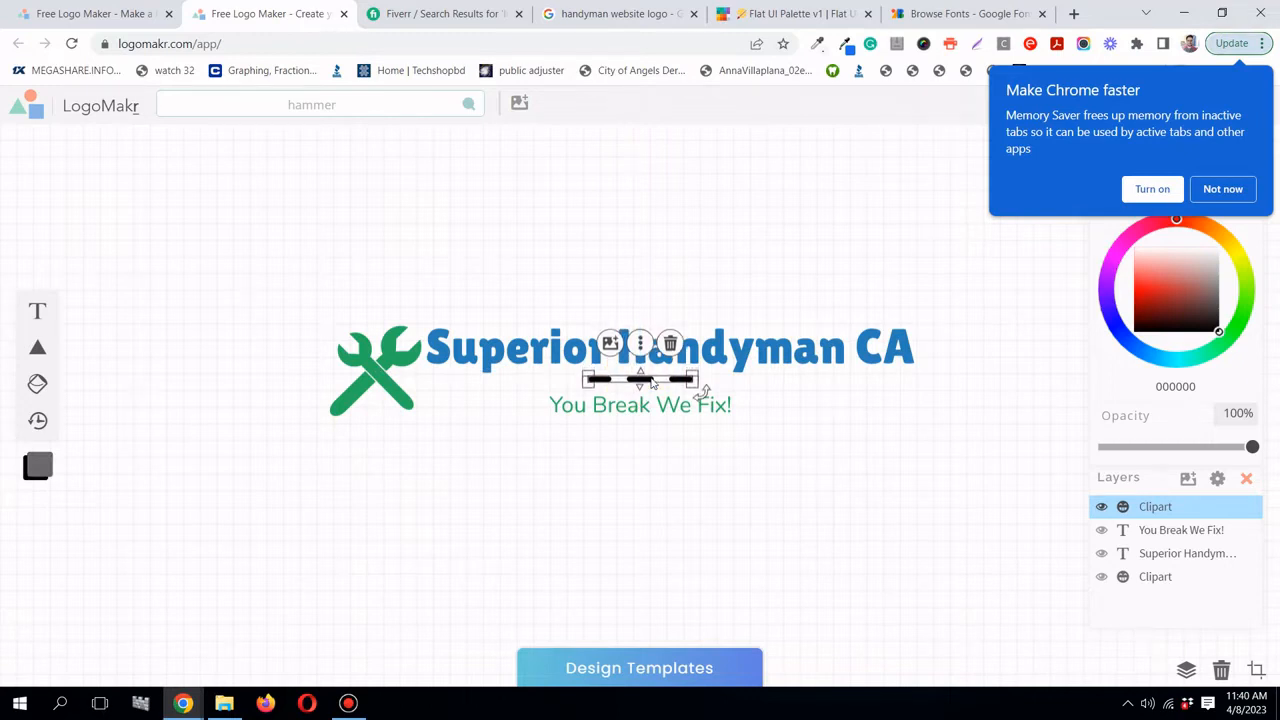
pyautogui.click(649, 305)
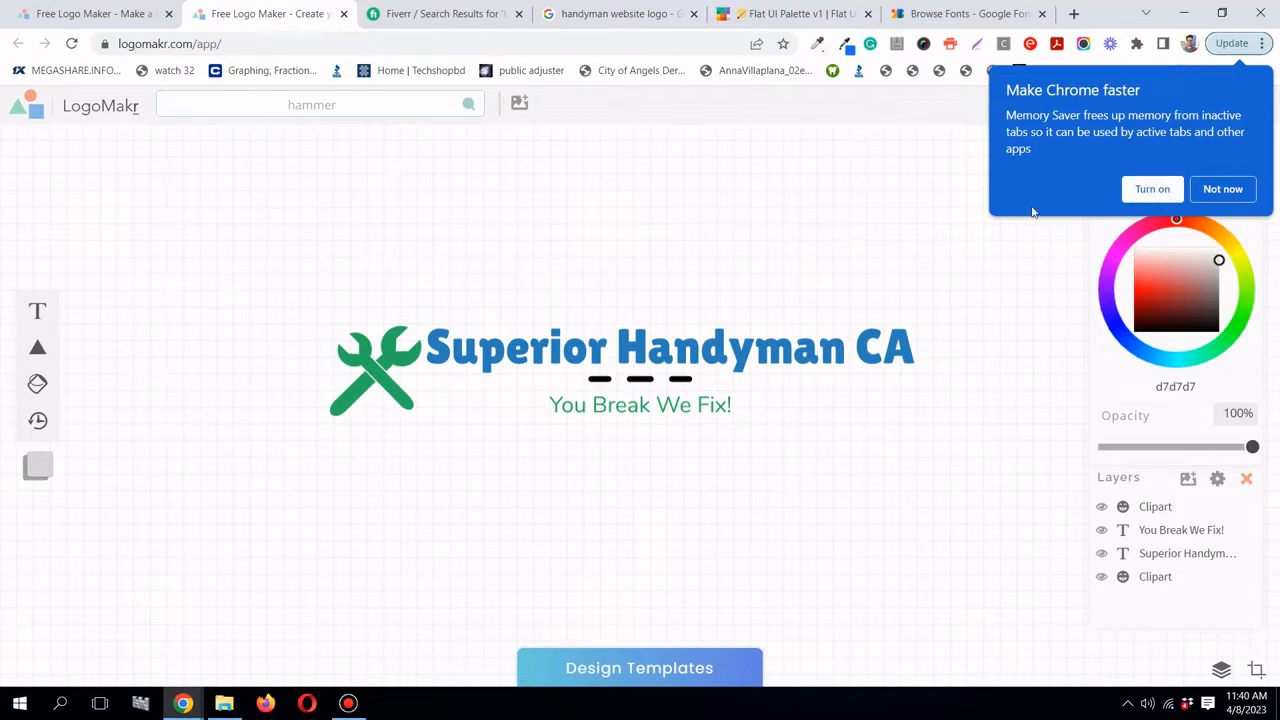
pyautogui.click(1220, 190)
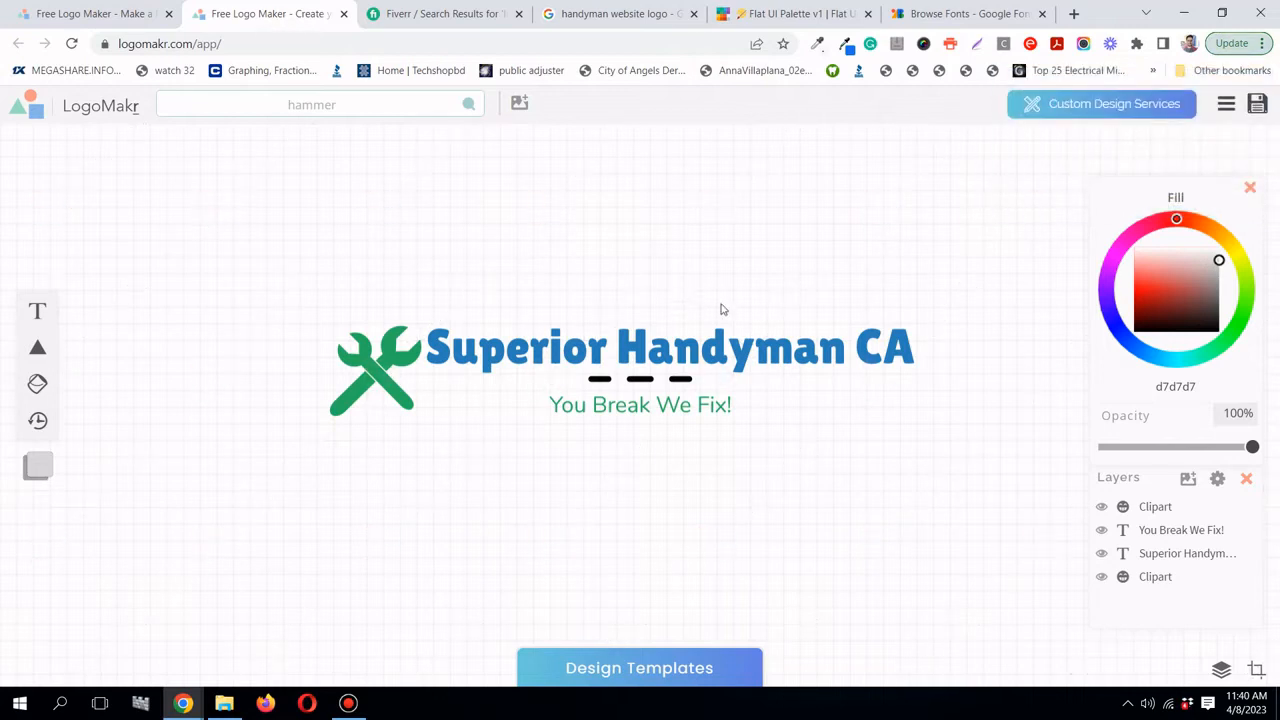
# - Browse the handyman website logo image results, then return to the LogoMakr editor
pyautogui.click(634, 16)
pyautogui.scroll(-2, 595, 271)
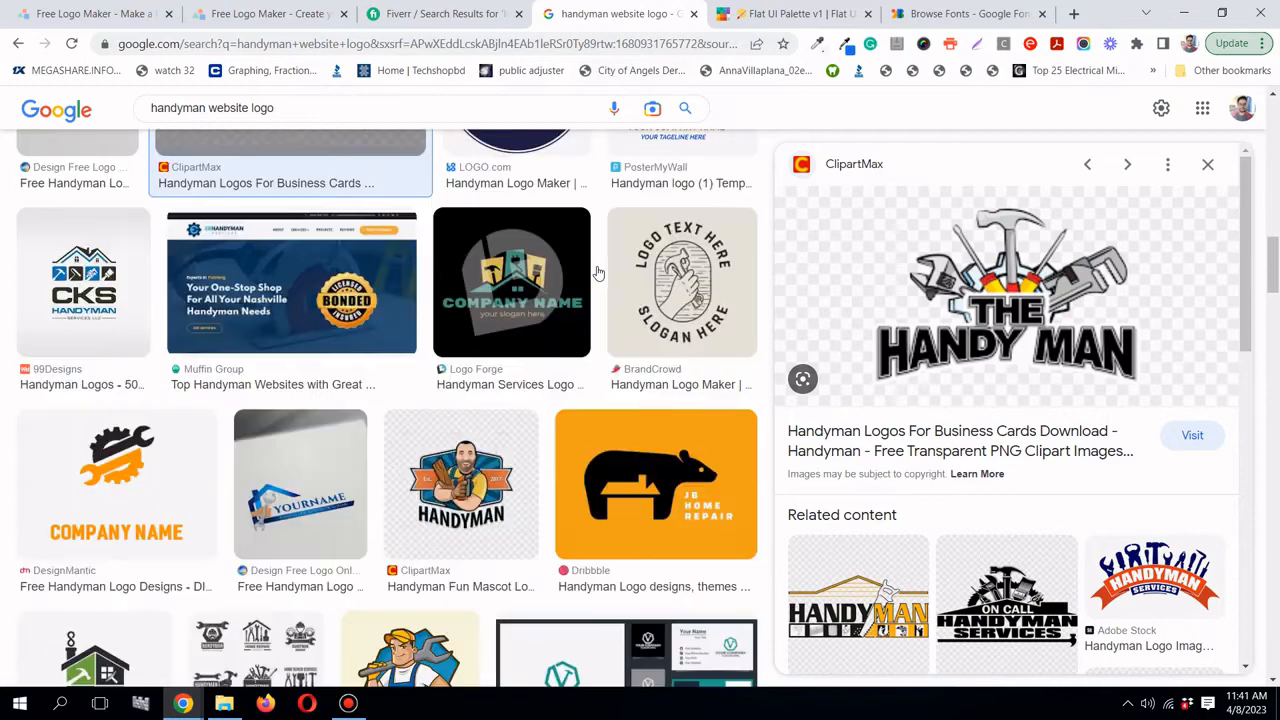
pyautogui.scroll(3, 597, 271)
pyautogui.scroll(-4, 597, 272)
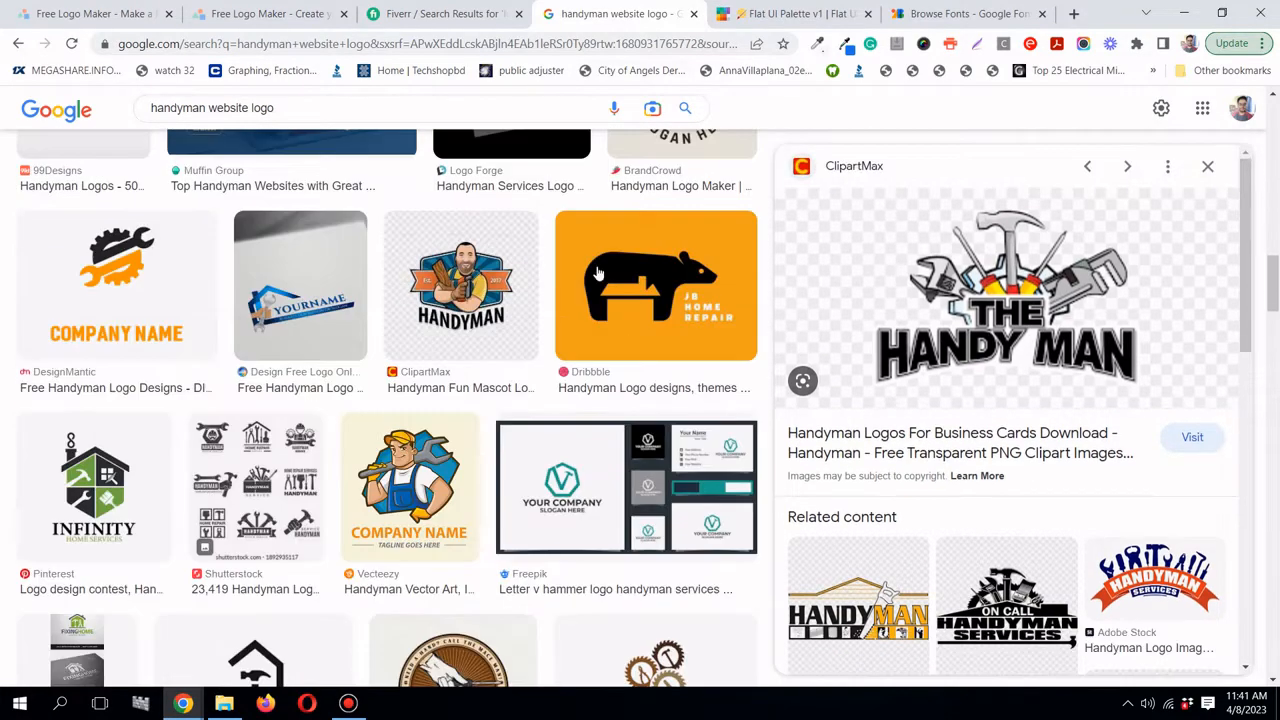
pyautogui.scroll(-1, 597, 271)
pyautogui.click(230, 15)
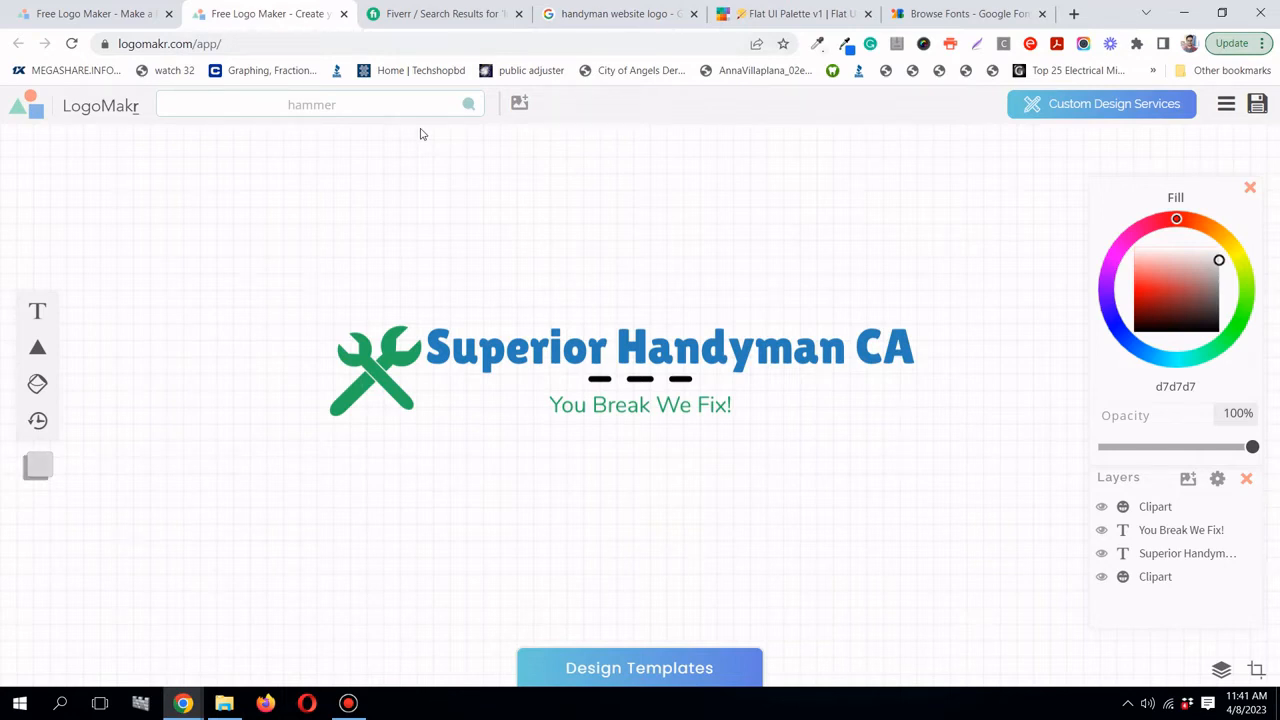
pyautogui.click(397, 14)
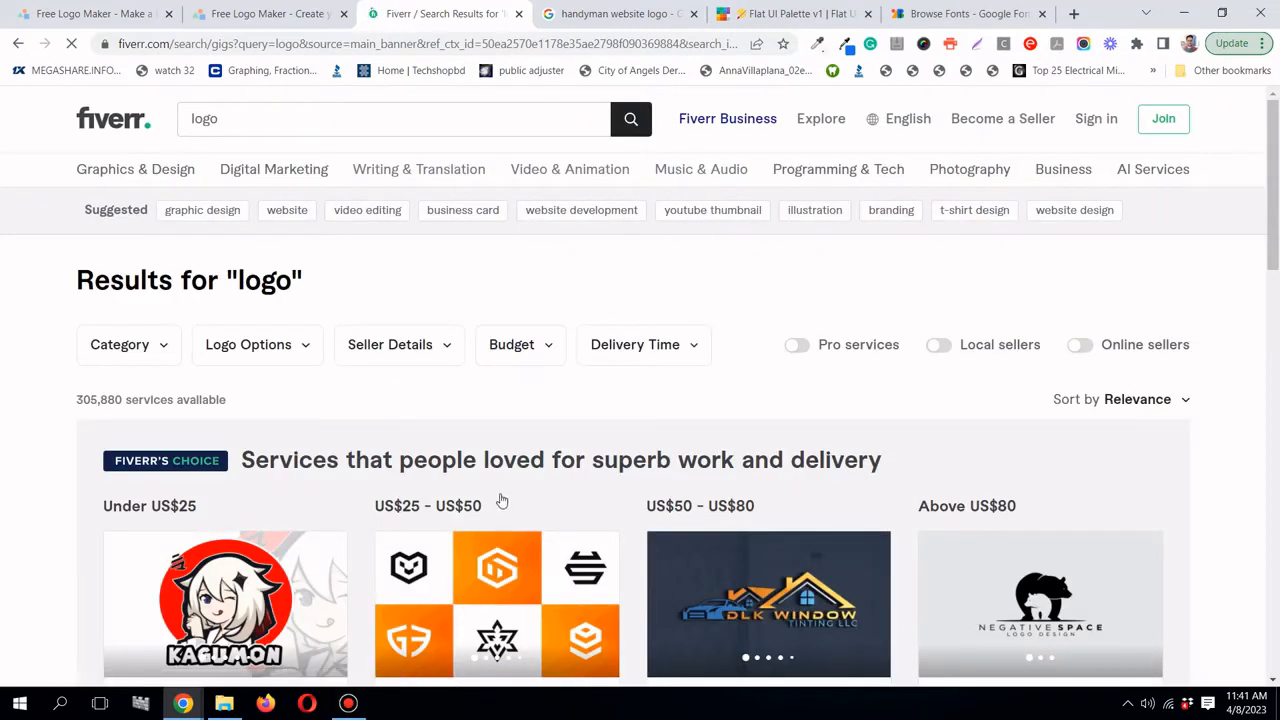
pyautogui.click(359, 710)
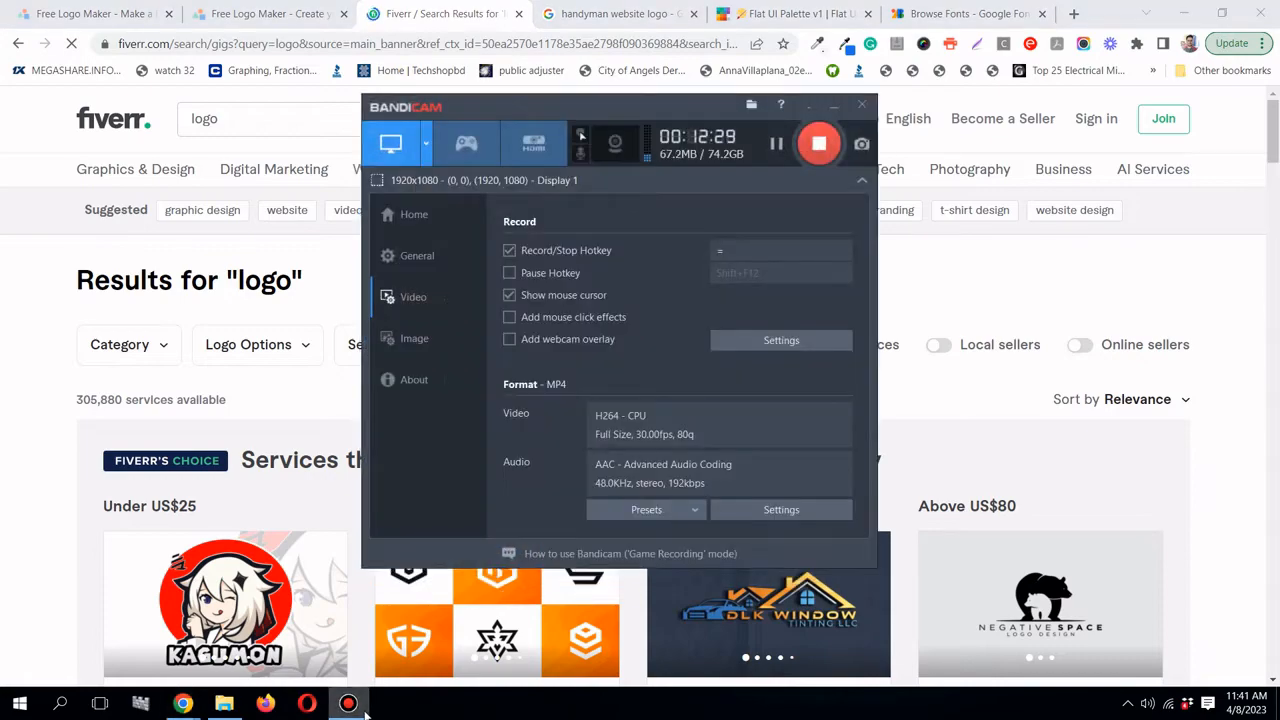
pyautogui.click(359, 710)
pyautogui.scroll(-10, 460, 401)
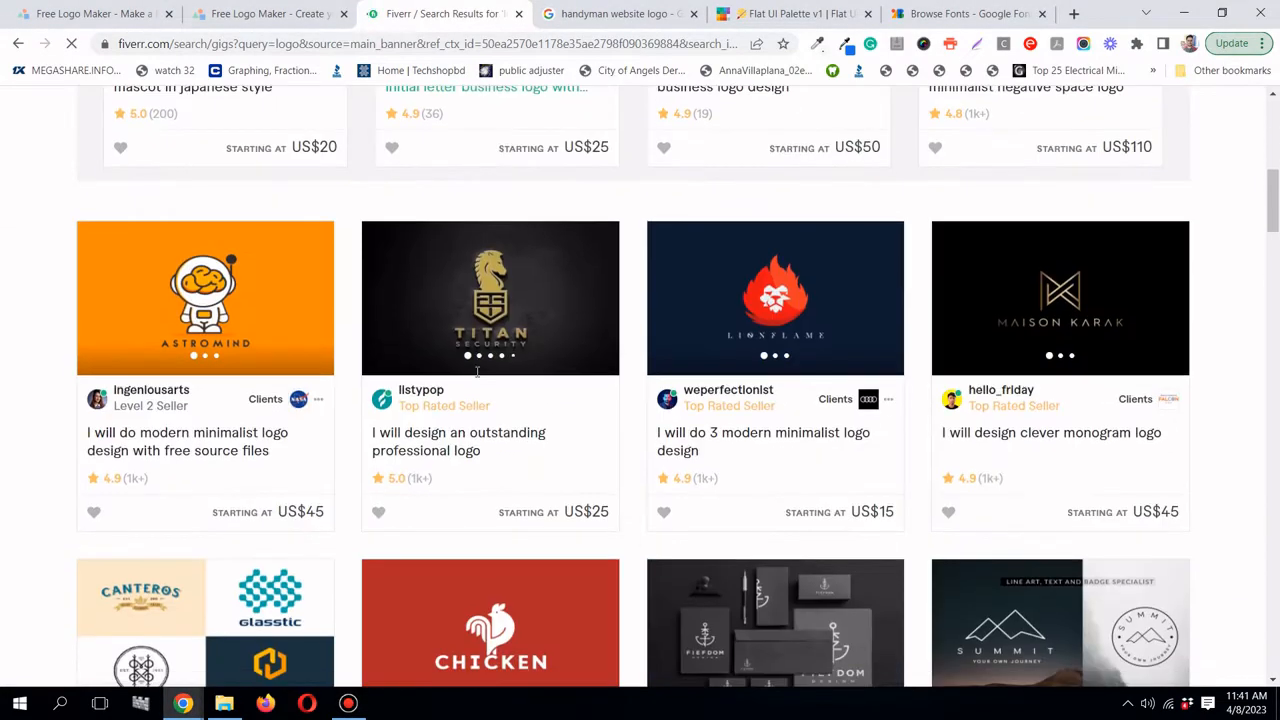
pyautogui.scroll(-3, 477, 372)
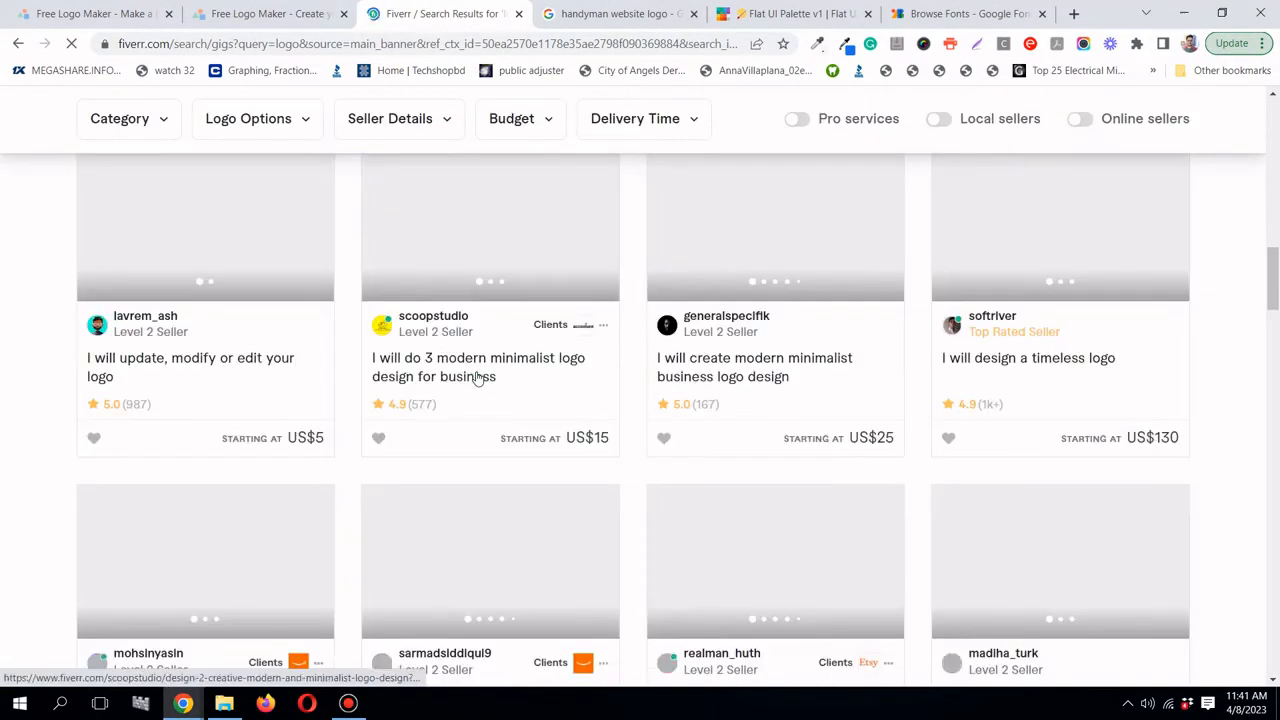
pyautogui.scroll(-8, 440, 370)
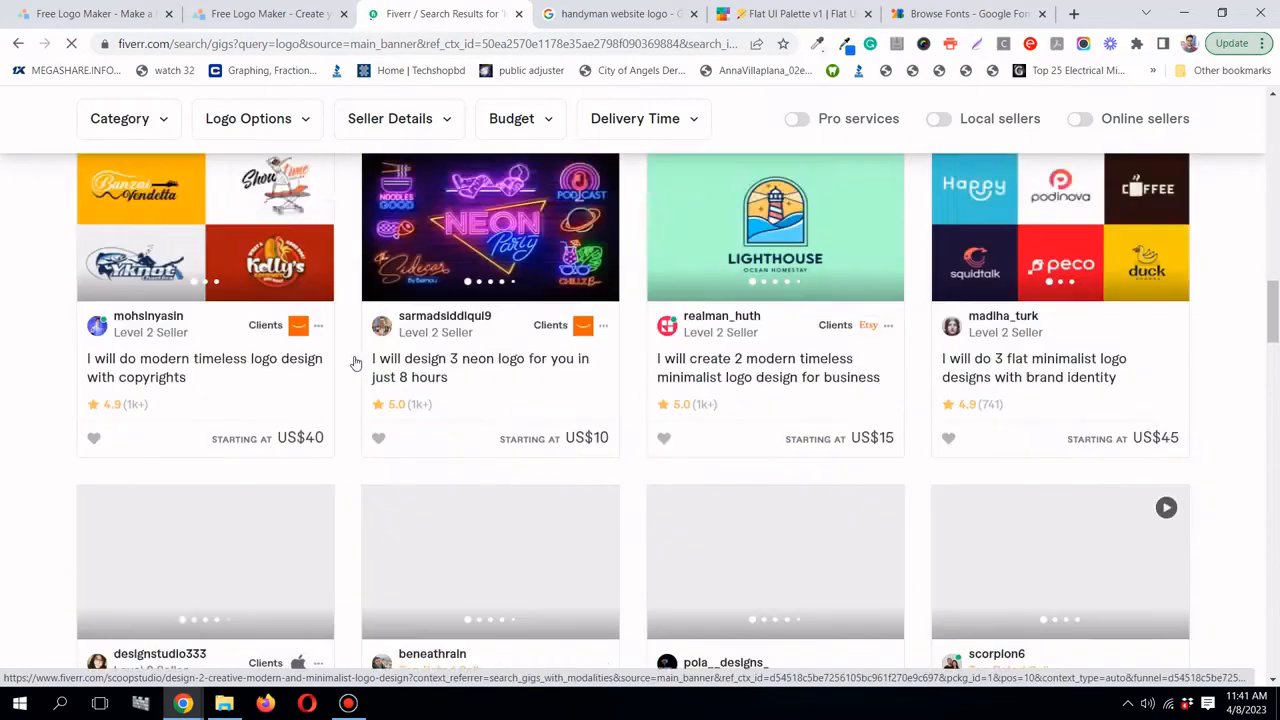
pyautogui.scroll(-15, 355, 363)
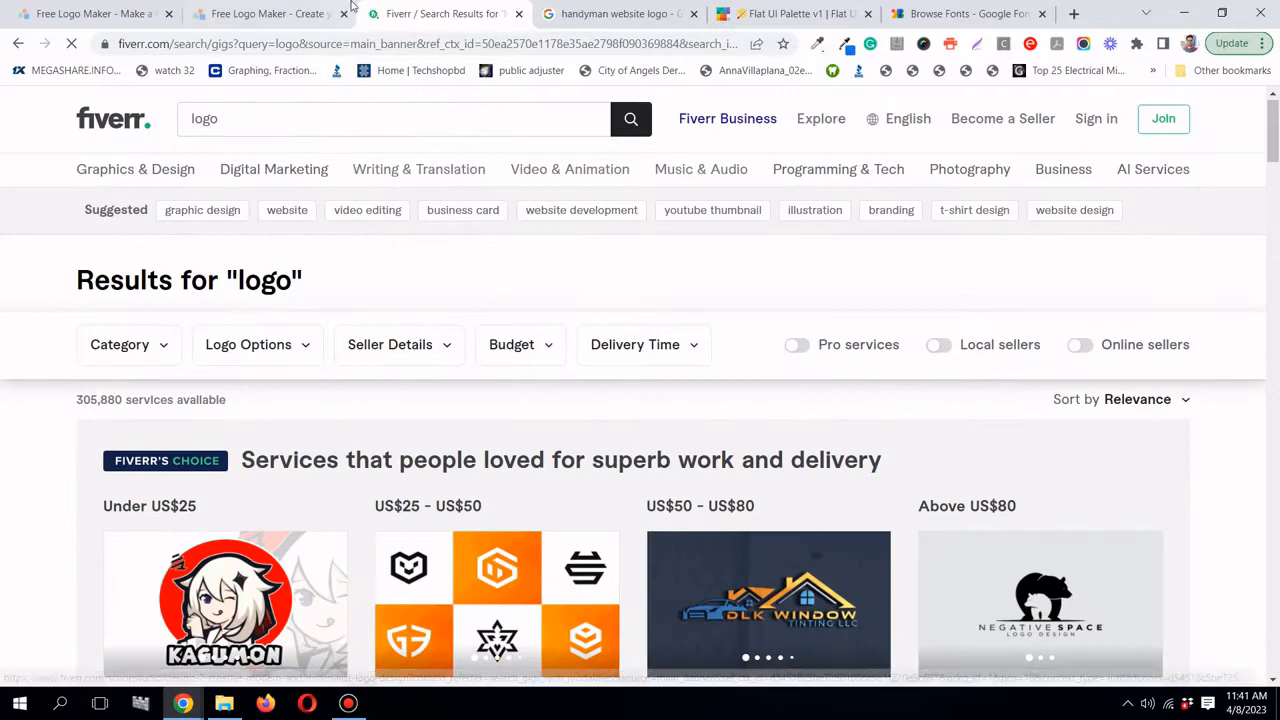
pyautogui.click(275, 22)
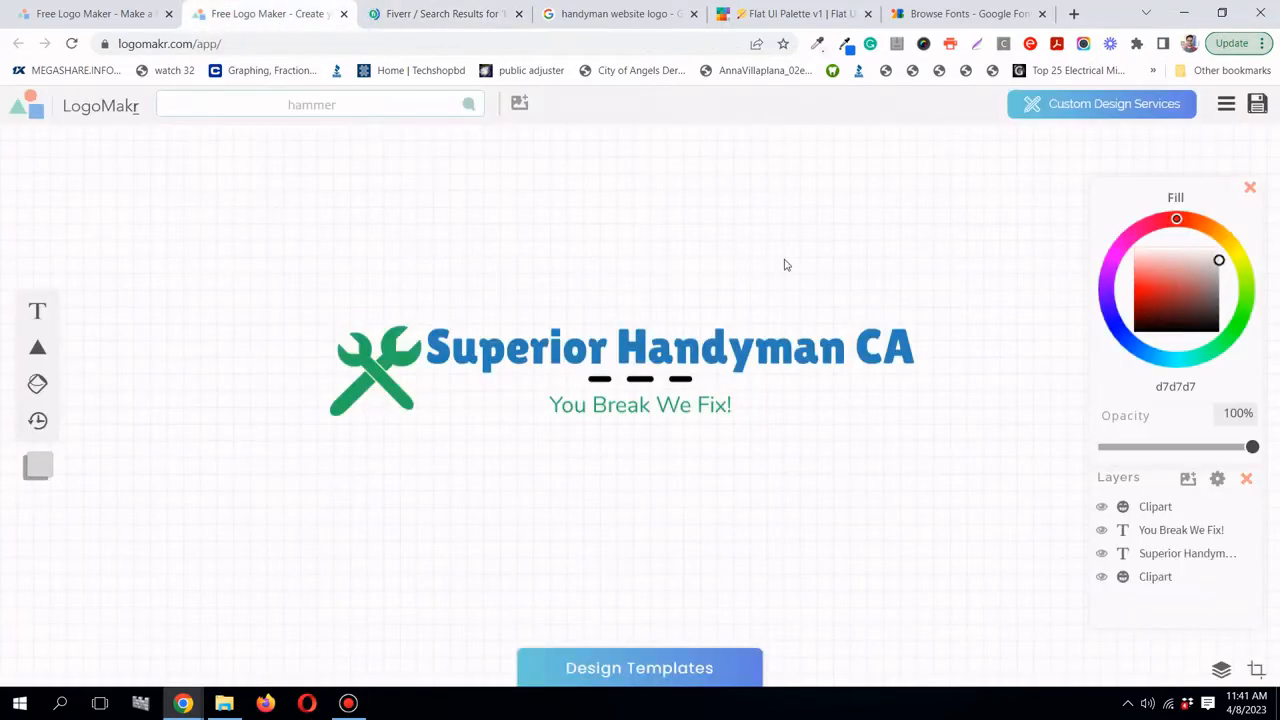
# - Download the free low-resolution PNG after accepting the legal terms, then show it in its folder
pyautogui.click(1258, 104)
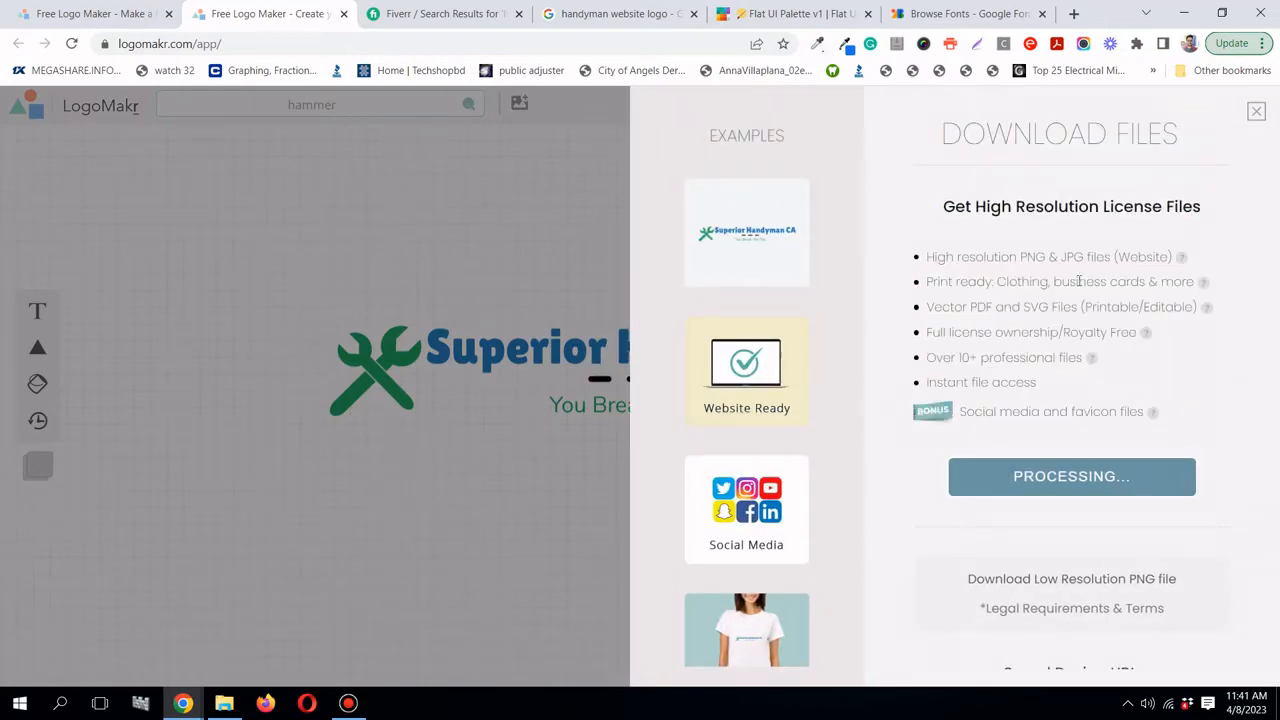
pyautogui.scroll(-1, 1079, 283)
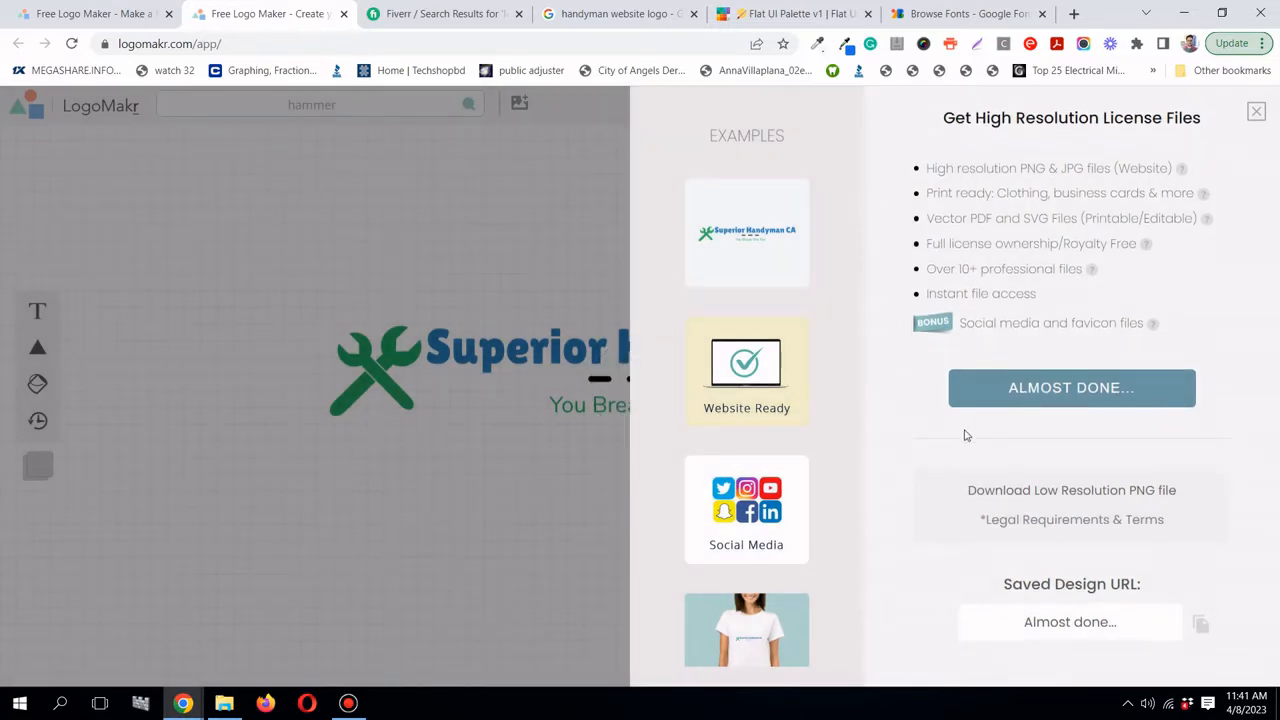
pyautogui.click(1136, 501)
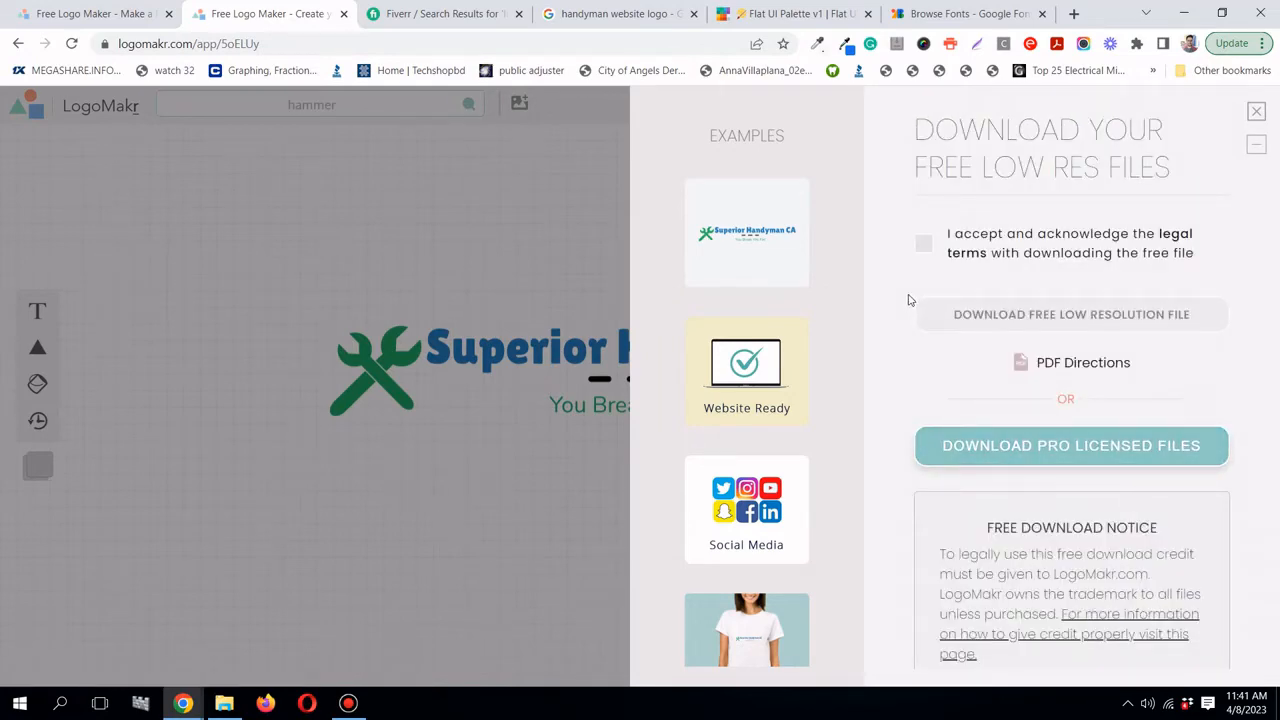
pyautogui.scroll(-1, 982, 328)
pyautogui.scroll(1, 982, 328)
pyautogui.click(922, 244)
pyautogui.click(1042, 318)
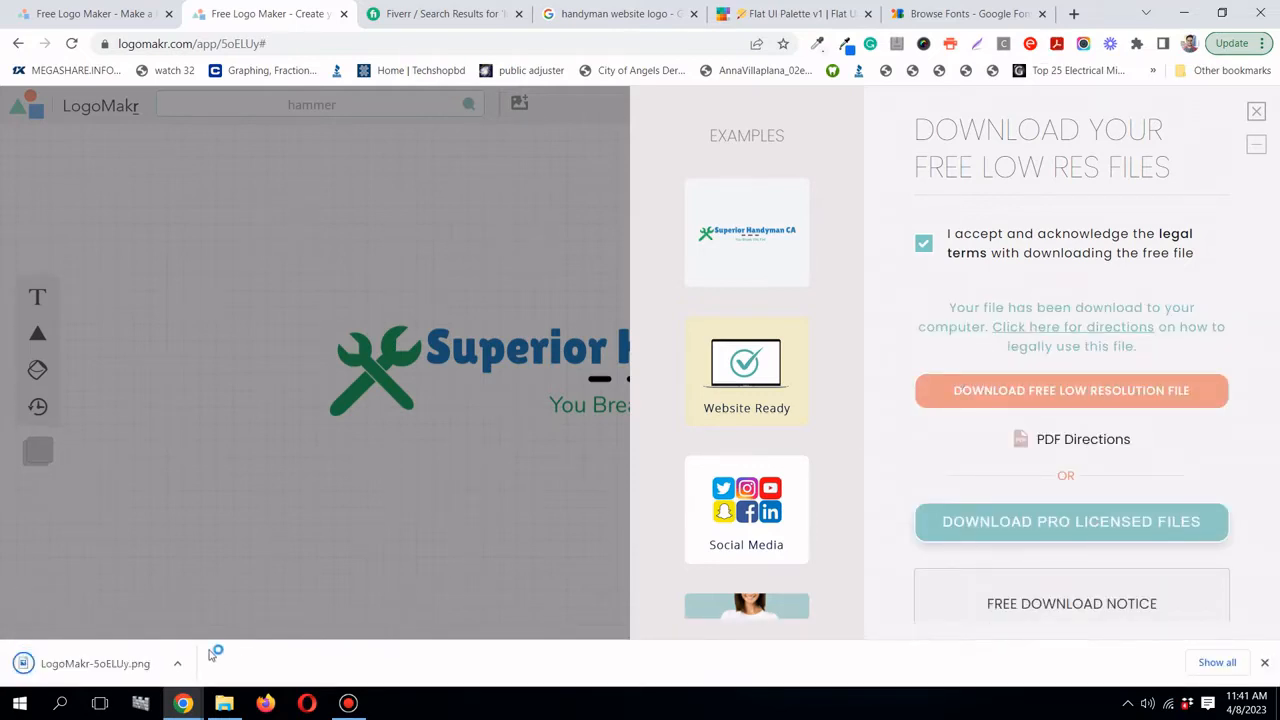
pyautogui.click(178, 663)
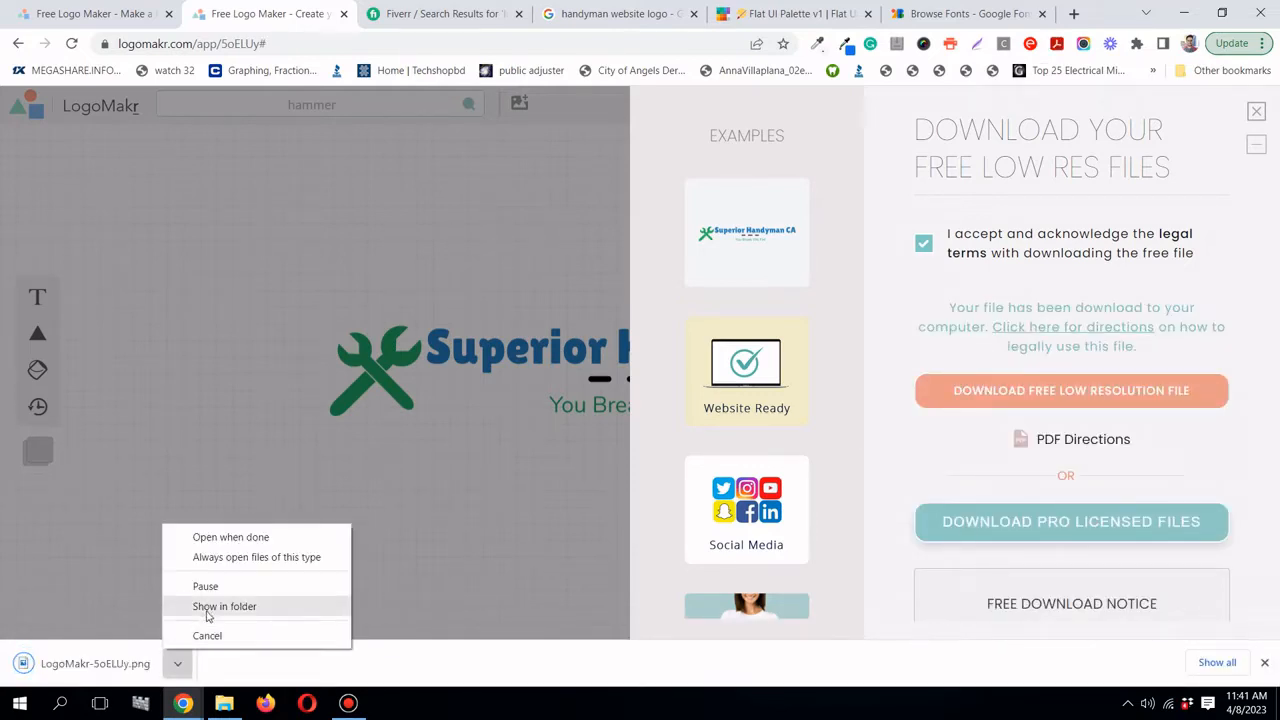
pyautogui.click(208, 607)
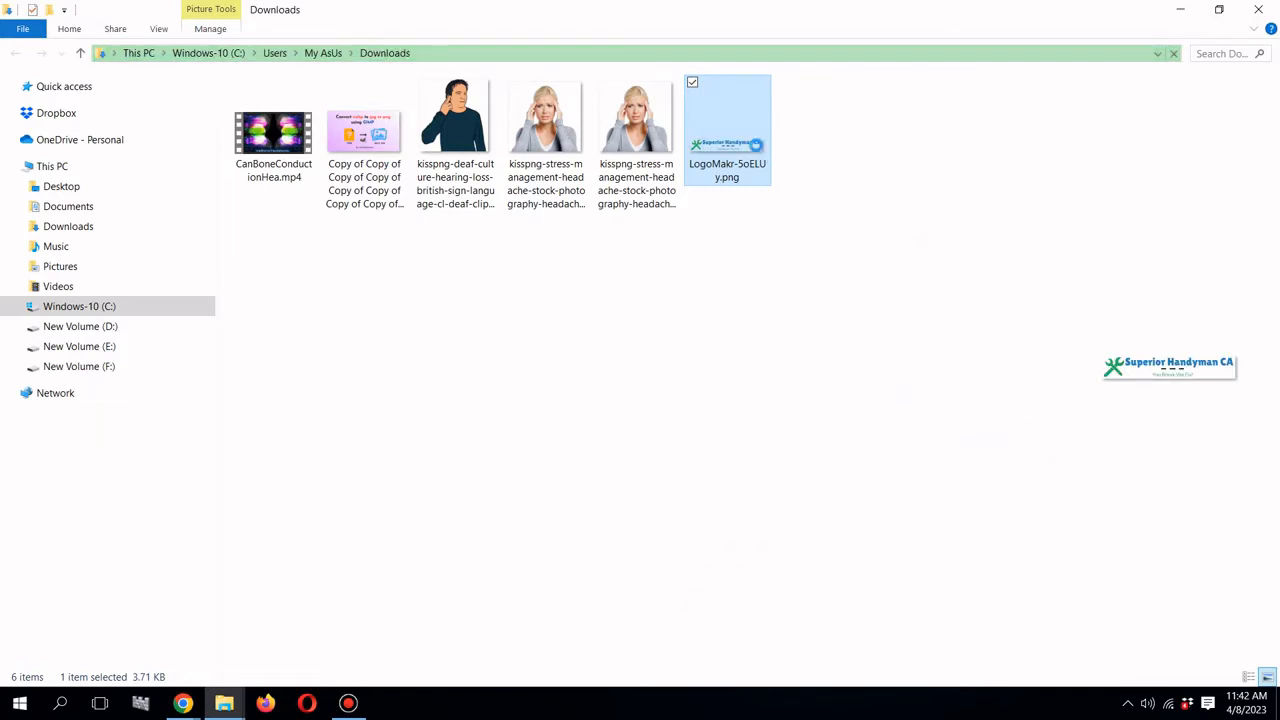
# - Cut LogoMakr-5oELUy.png from Downloads and paste it into the Handyman website build logo folder
pyautogui.rightClick(755, 144)
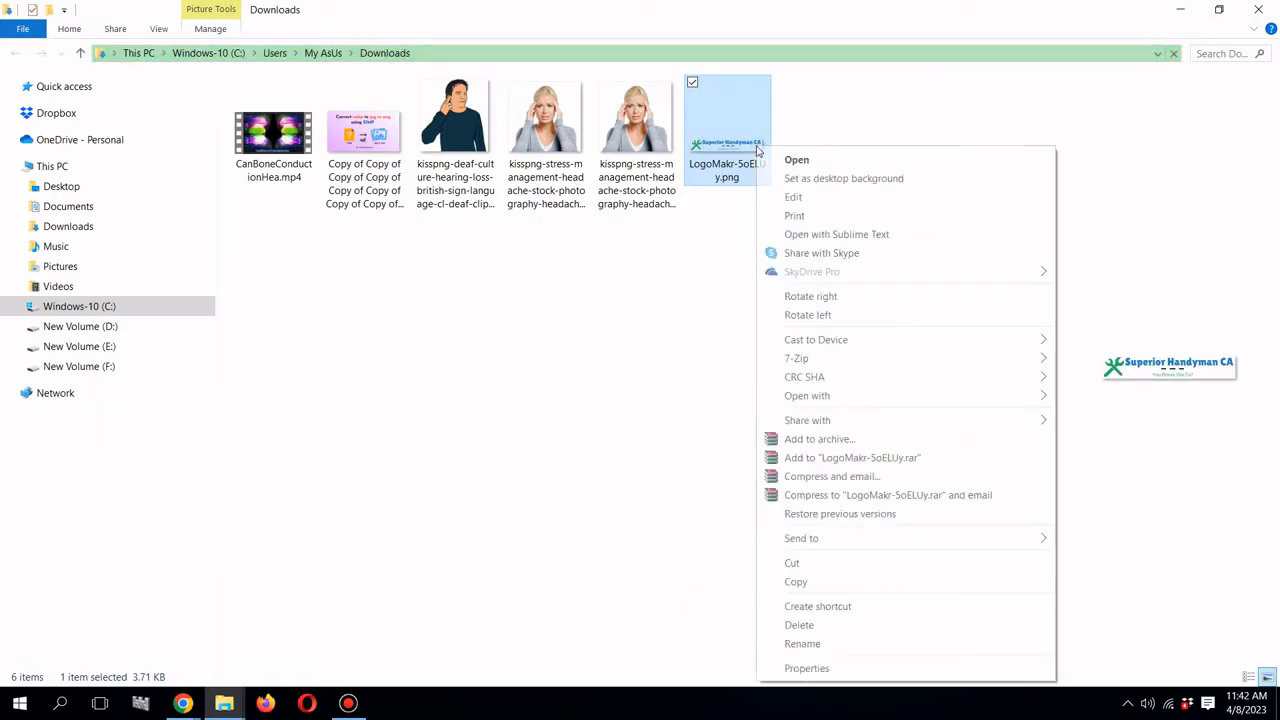
pyautogui.click(890, 588)
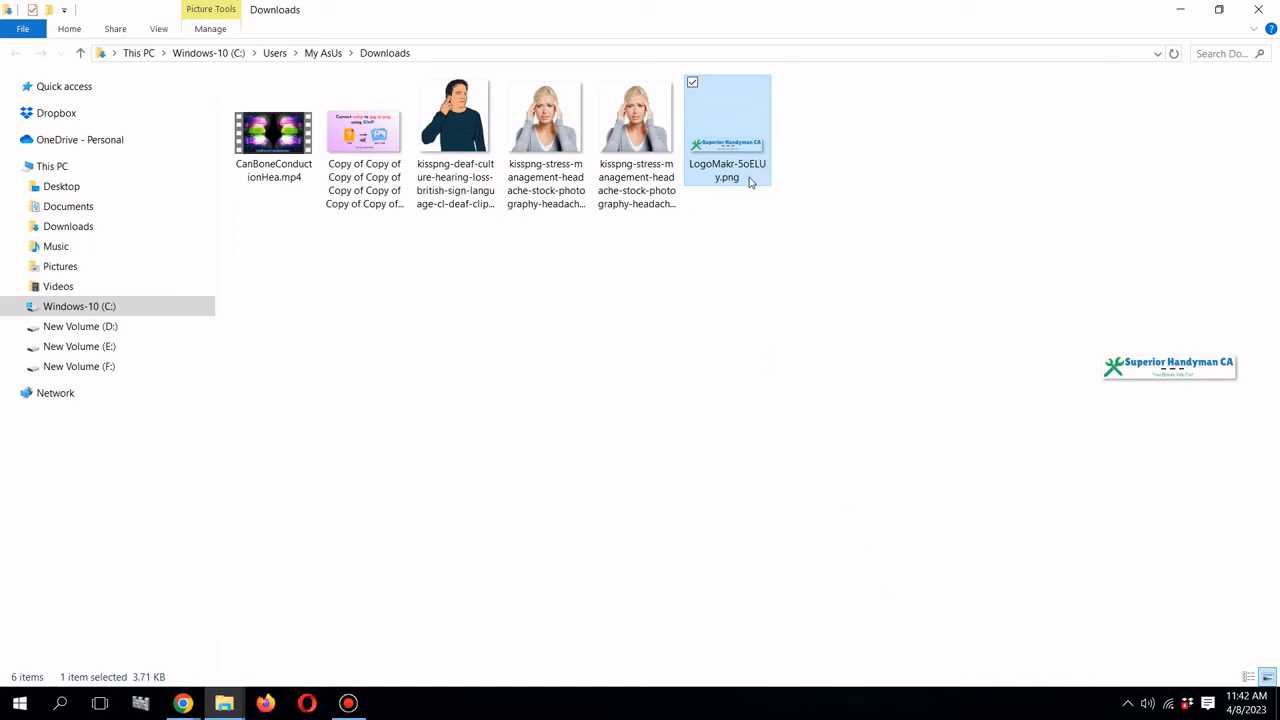
pyautogui.rightClick(750, 180)
pyautogui.click(840, 568)
pyautogui.moveTo(234, 710)
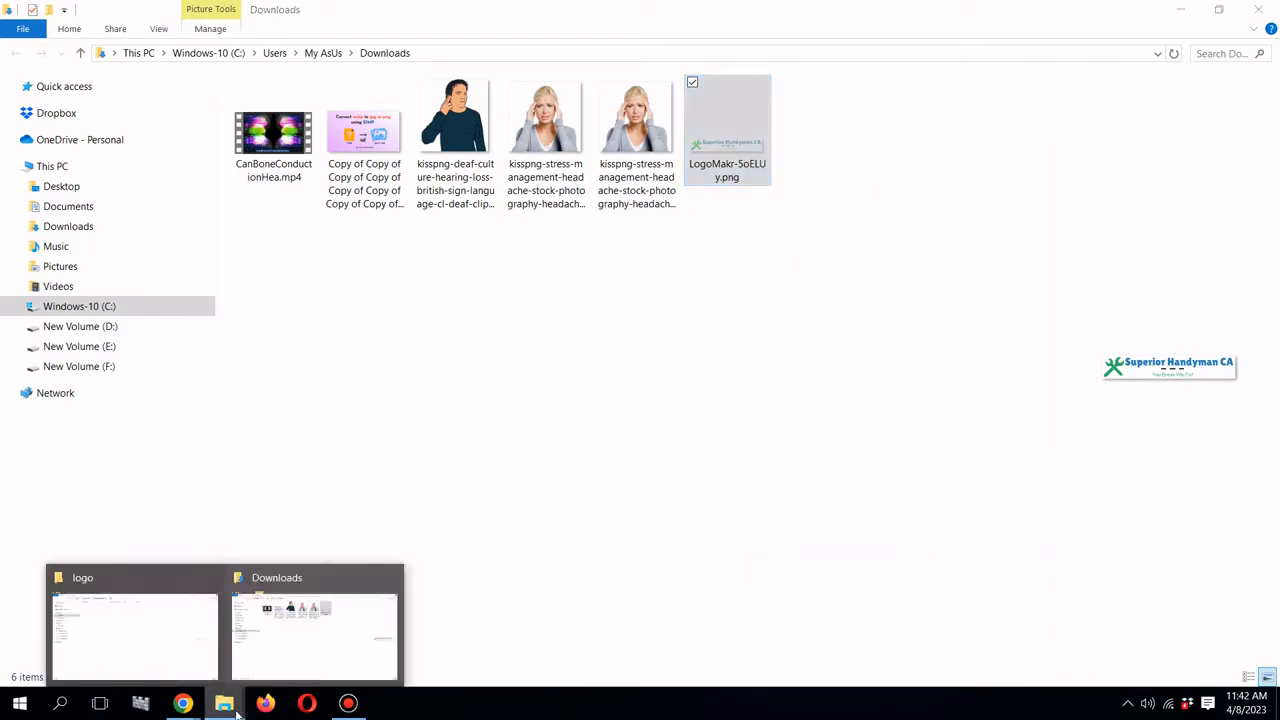
pyautogui.click(180, 631)
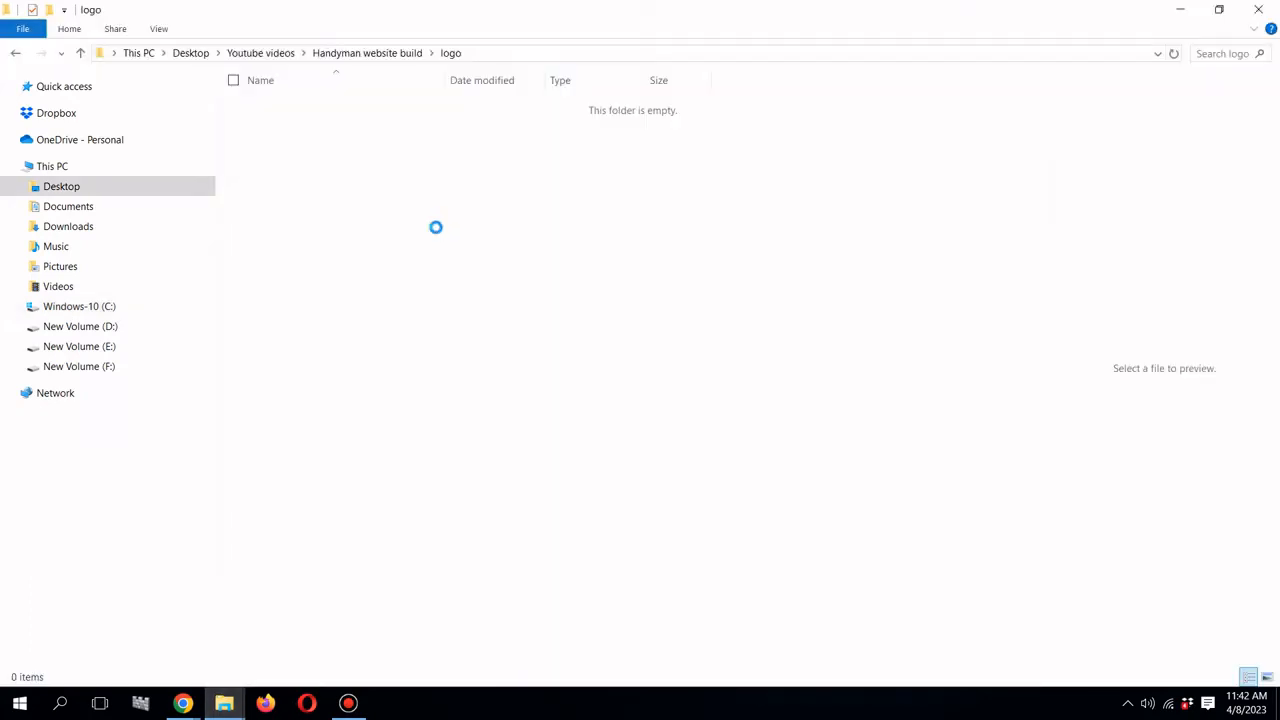
pyautogui.rightClick(435, 227)
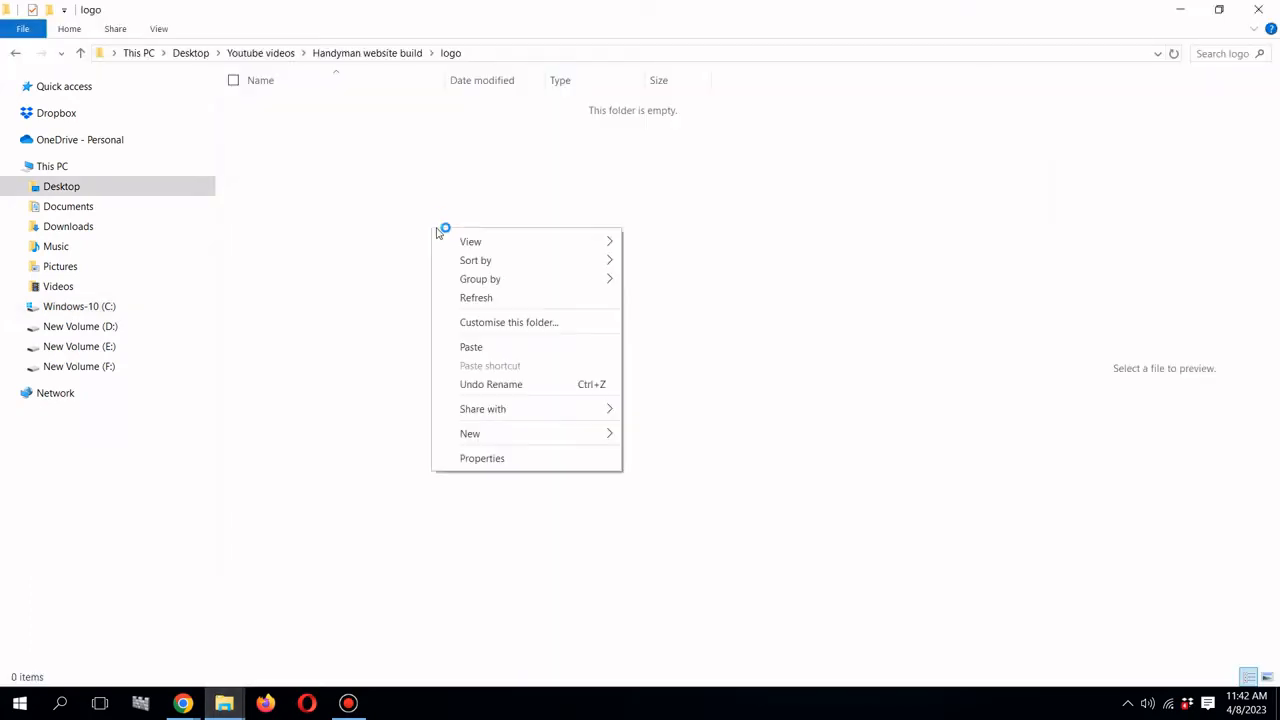
pyautogui.click(505, 350)
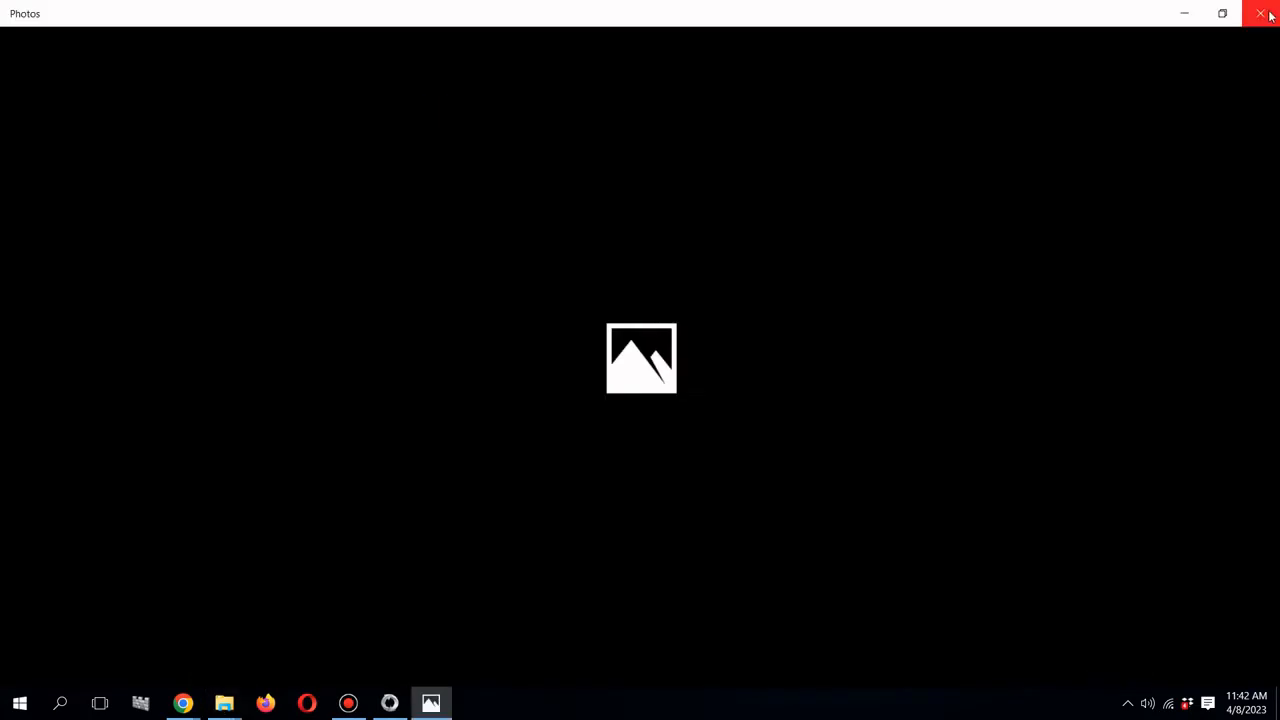
pyautogui.click(1267, 14)
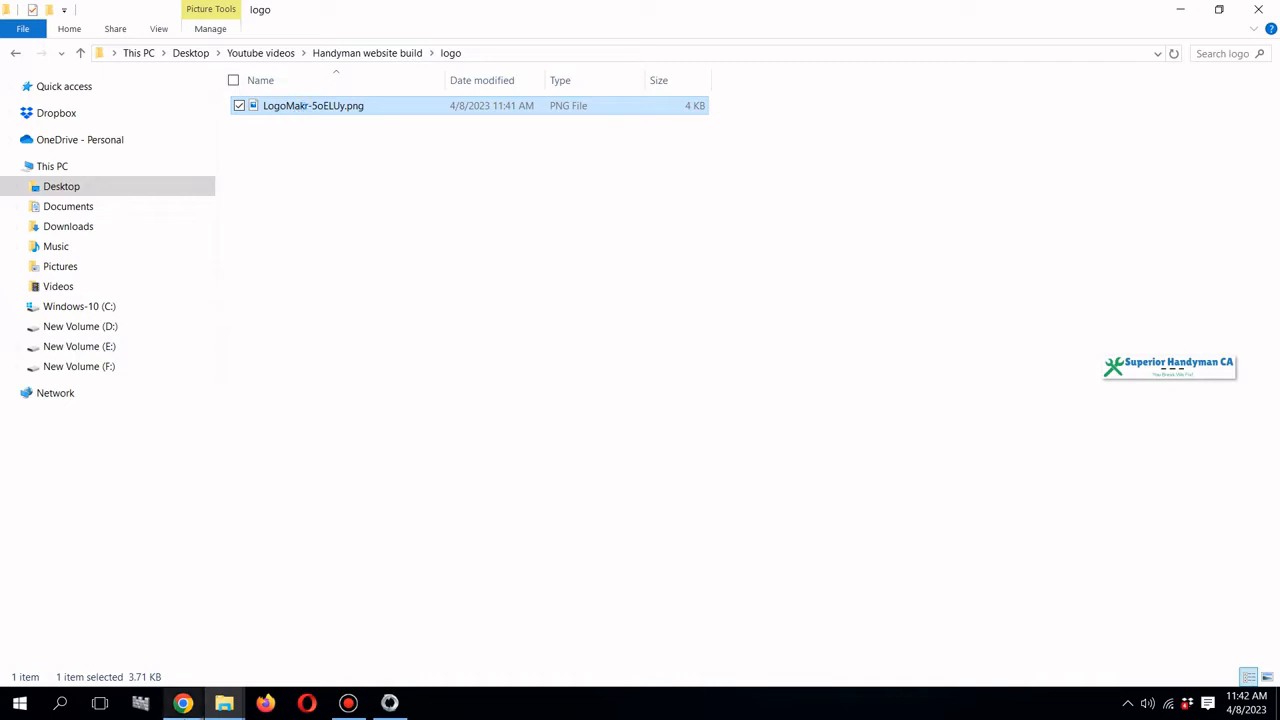
# - Copy the Saved Design URL in LogoMakr and bring the logo folder window back
pyautogui.click(183, 704)
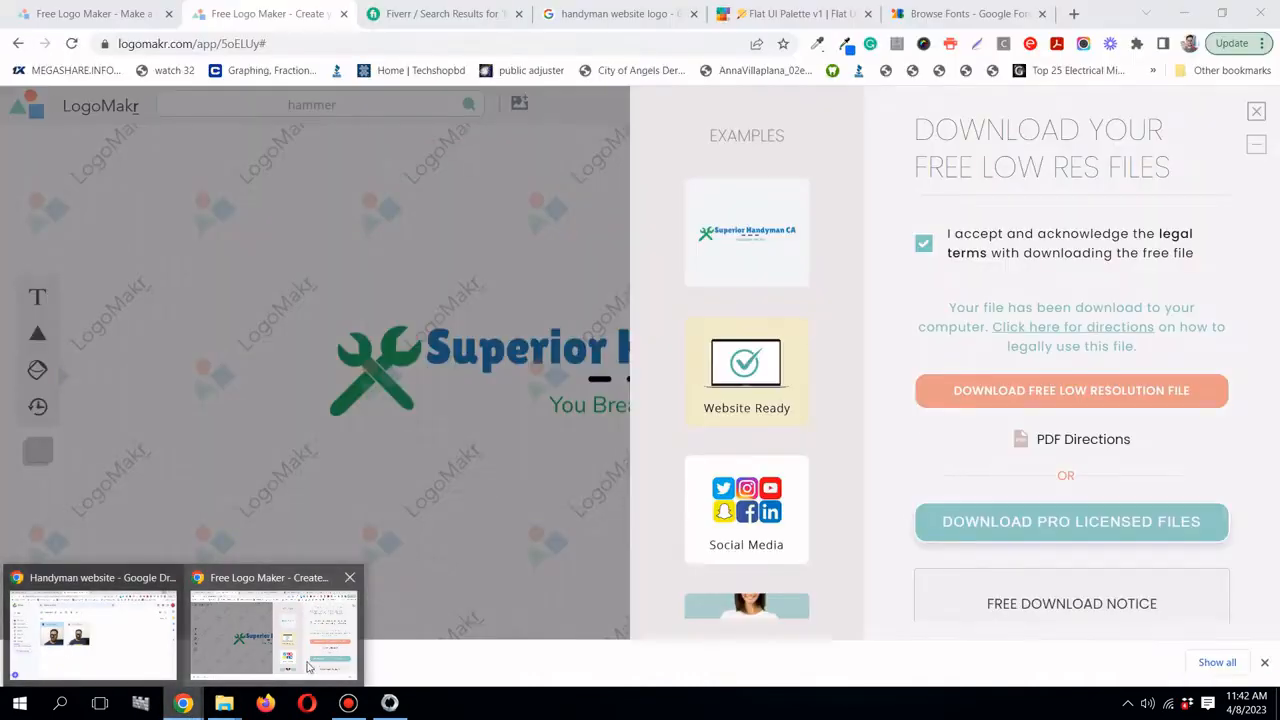
pyautogui.click(311, 671)
pyautogui.scroll(-3, 1063, 450)
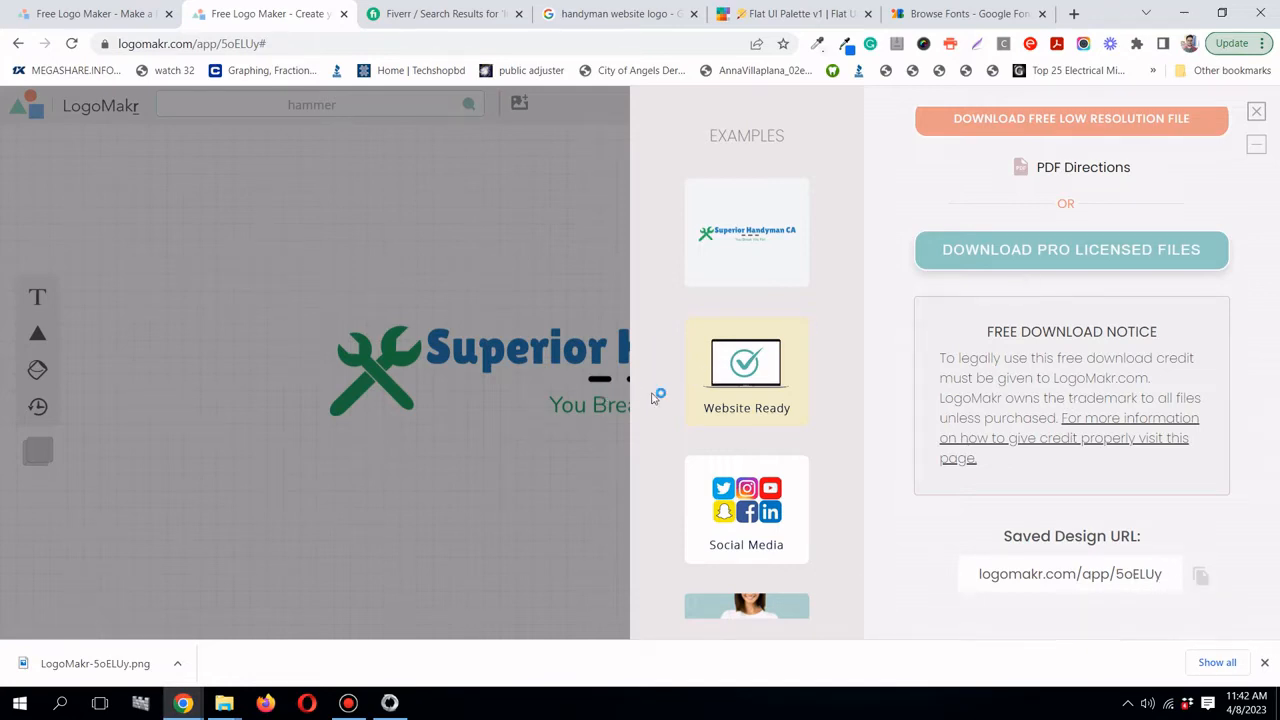
pyautogui.click(1203, 578)
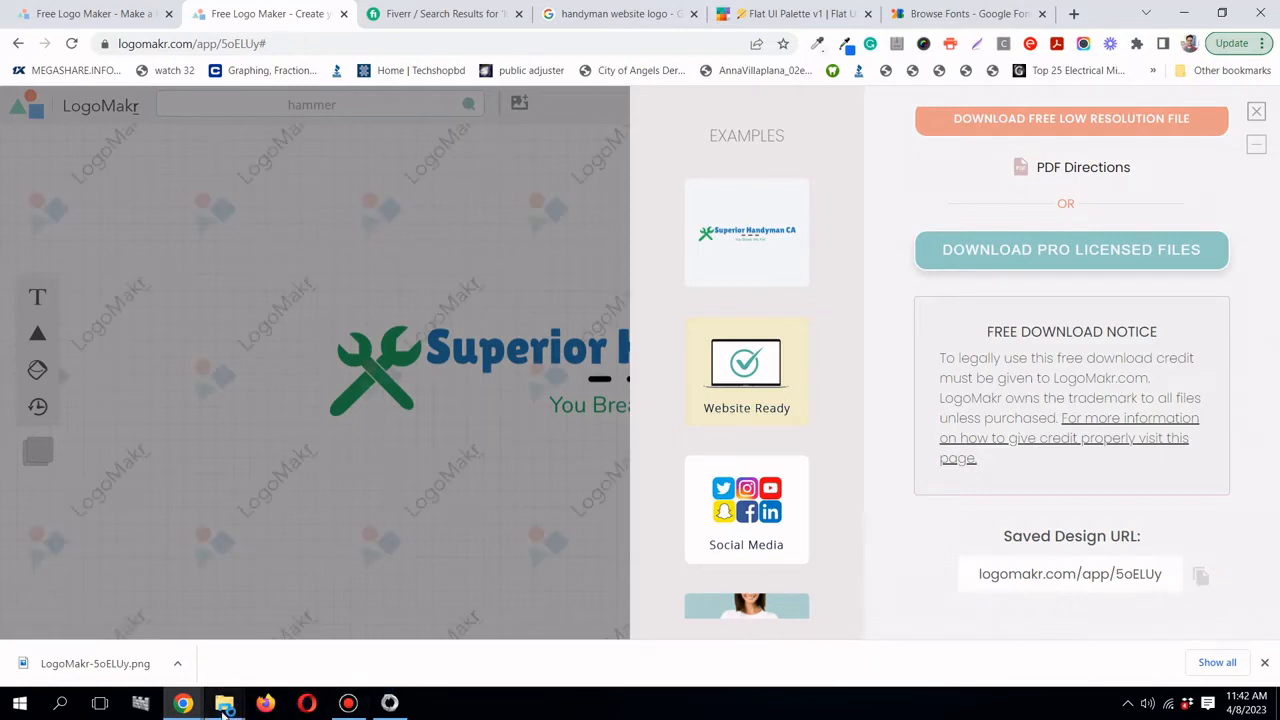
pyautogui.moveTo(225, 706)
pyautogui.click(290, 648)
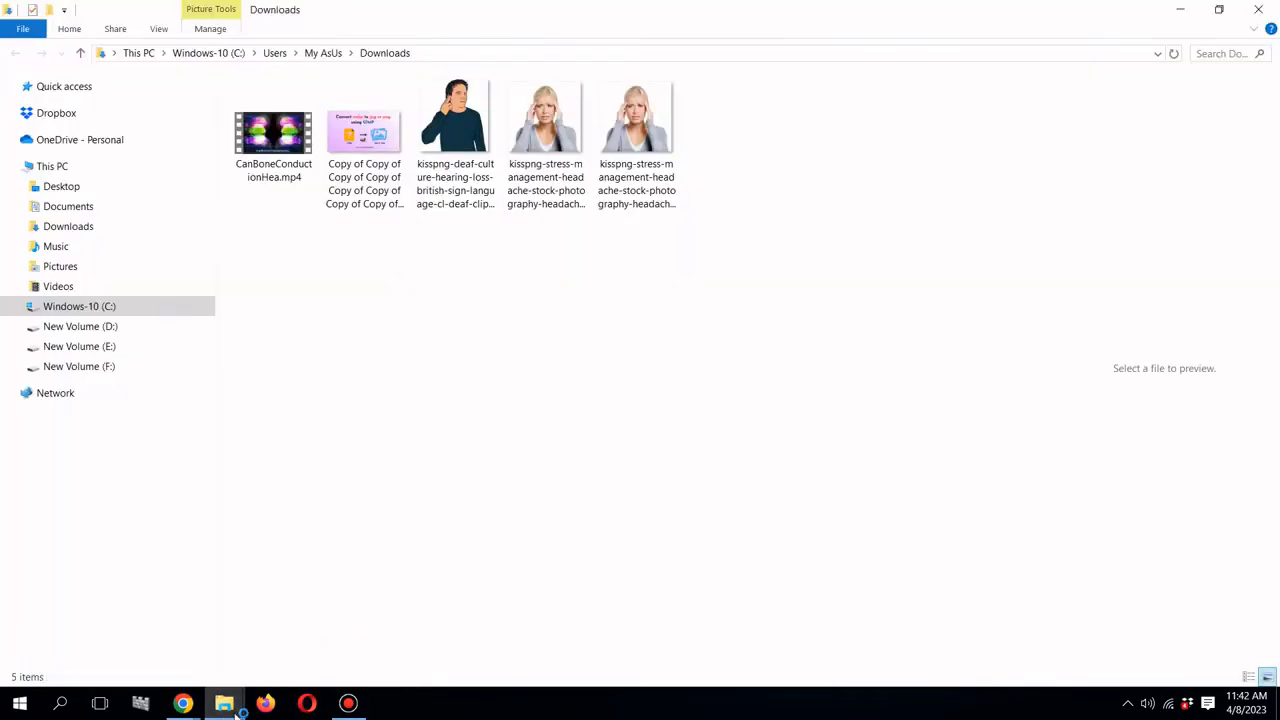
pyautogui.click(206, 652)
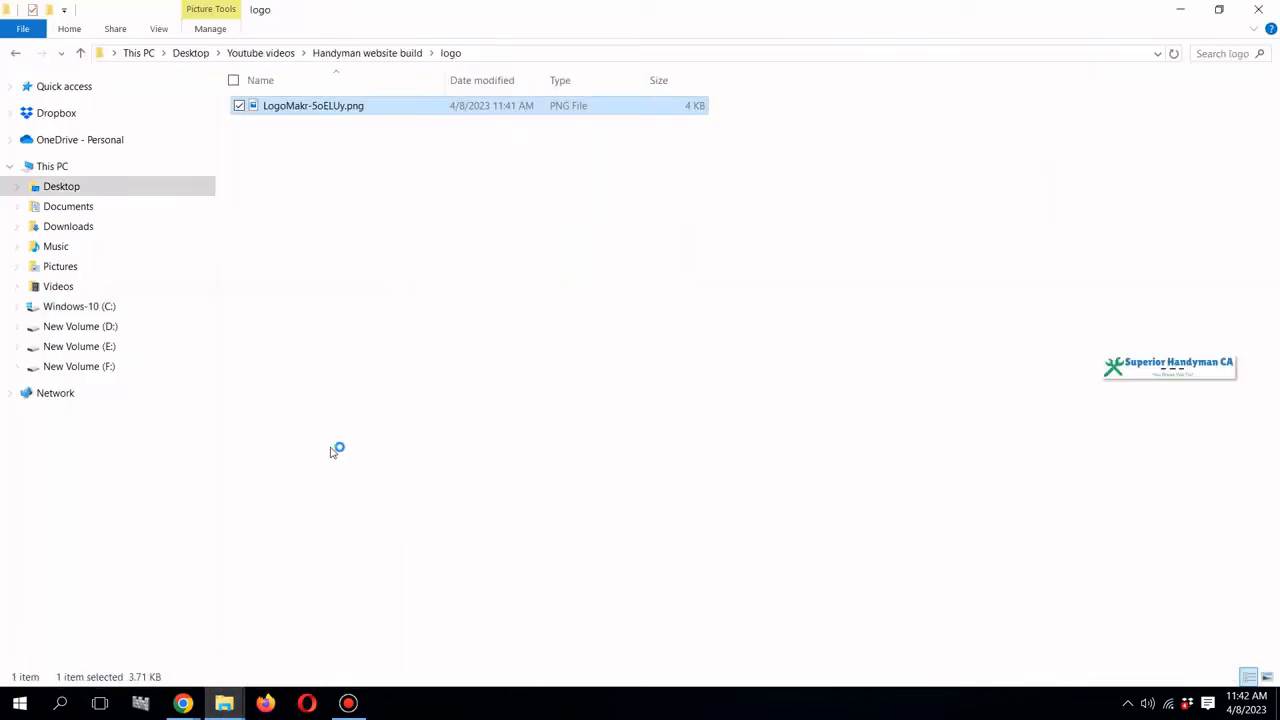
# - Create a new text document named logo-link in the logo folder
pyautogui.rightClick(478, 237)
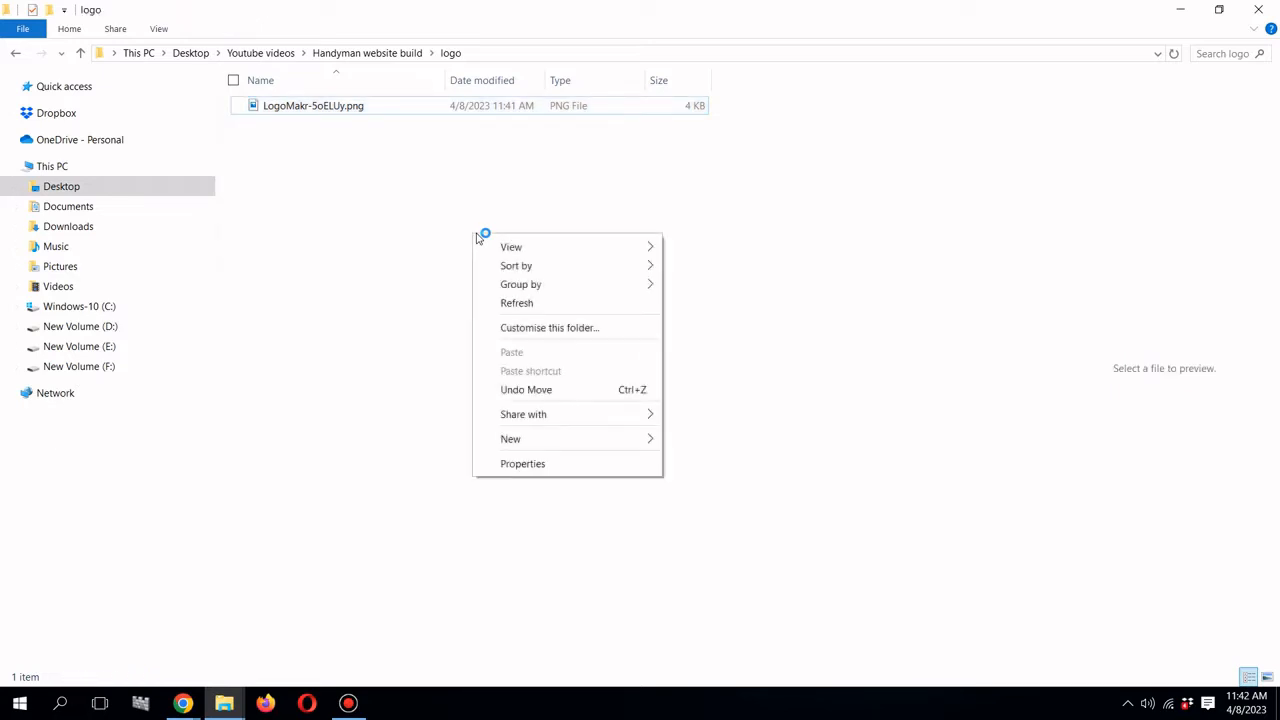
pyautogui.moveTo(641, 442)
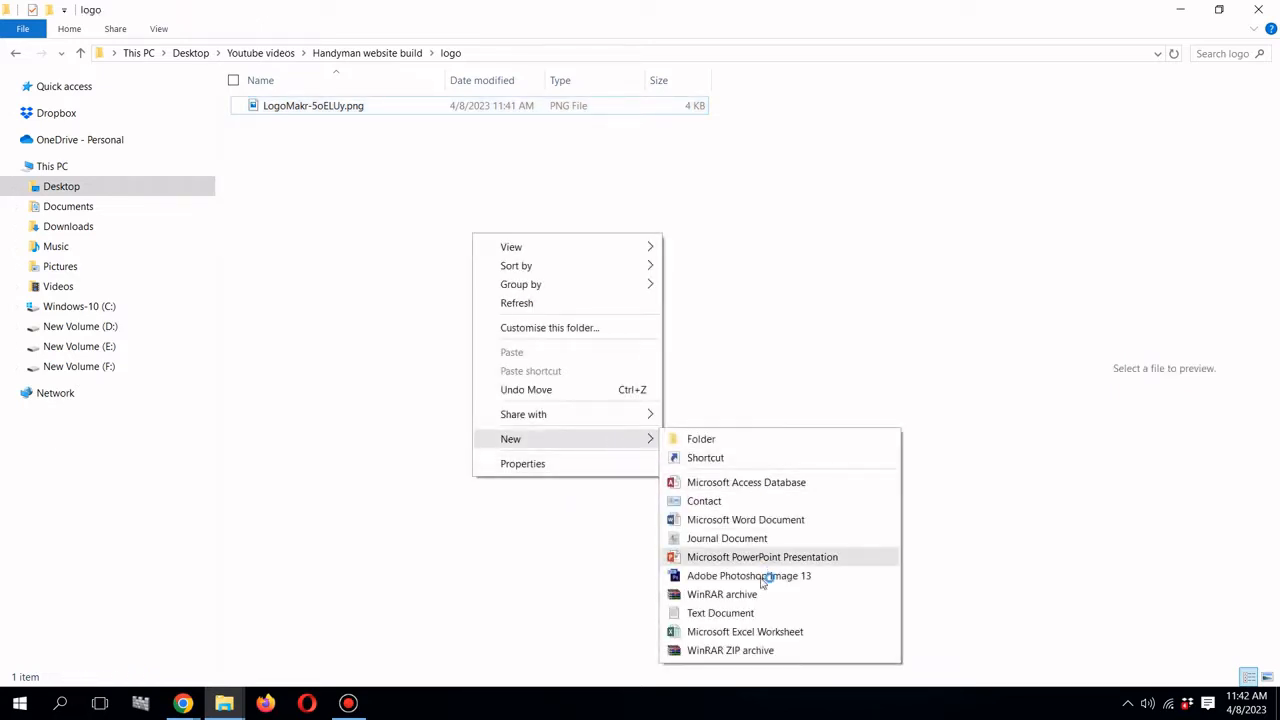
pyautogui.click(763, 613)
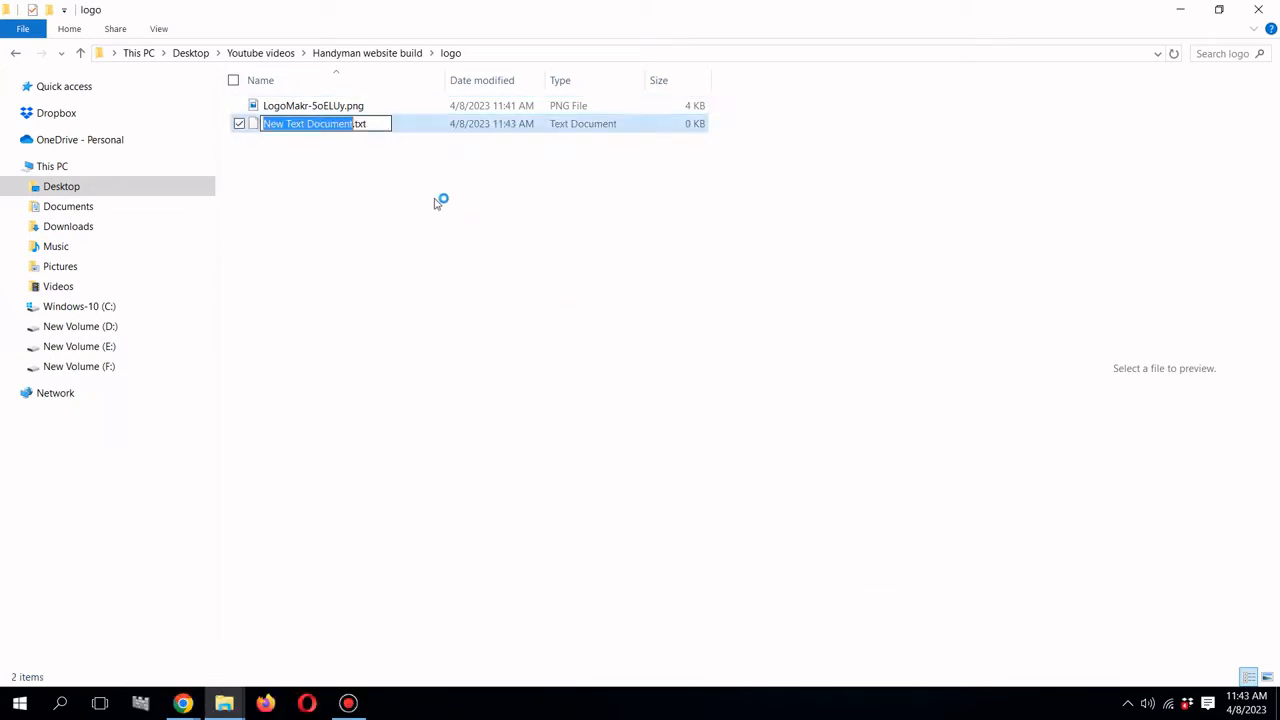
pyautogui.write('logo')
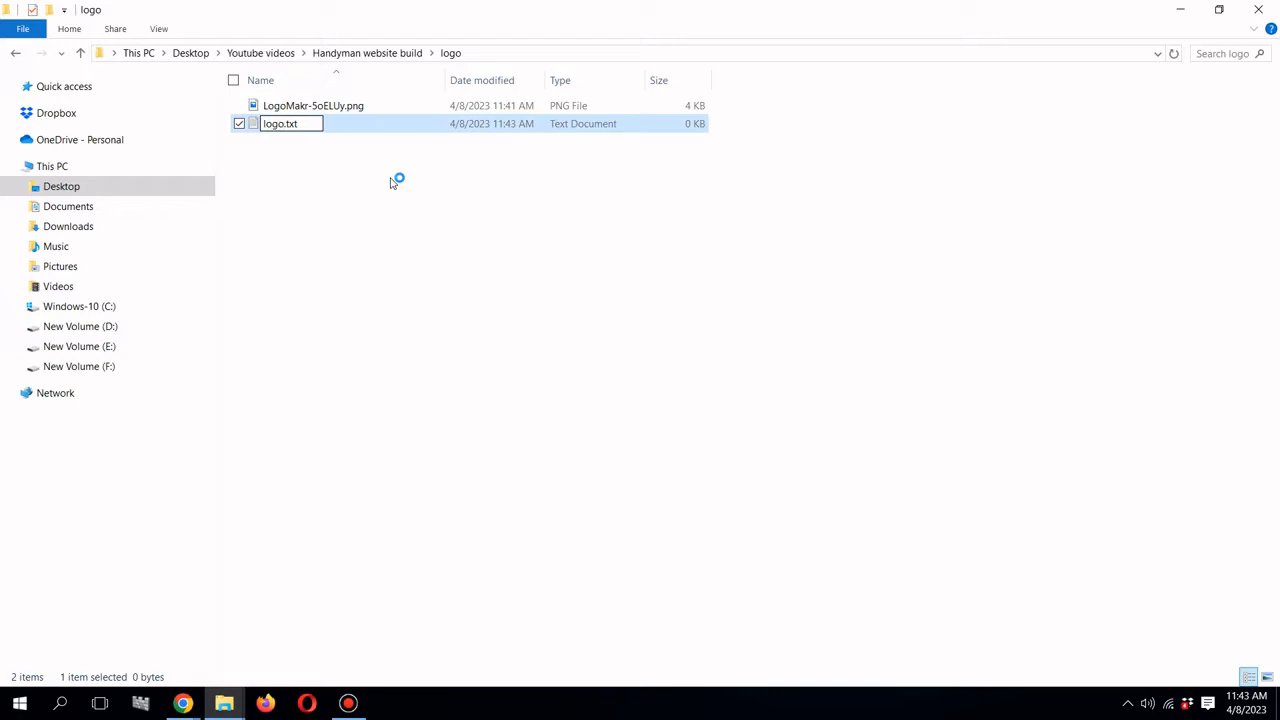
pyautogui.write('-link')
pyautogui.press('Return')
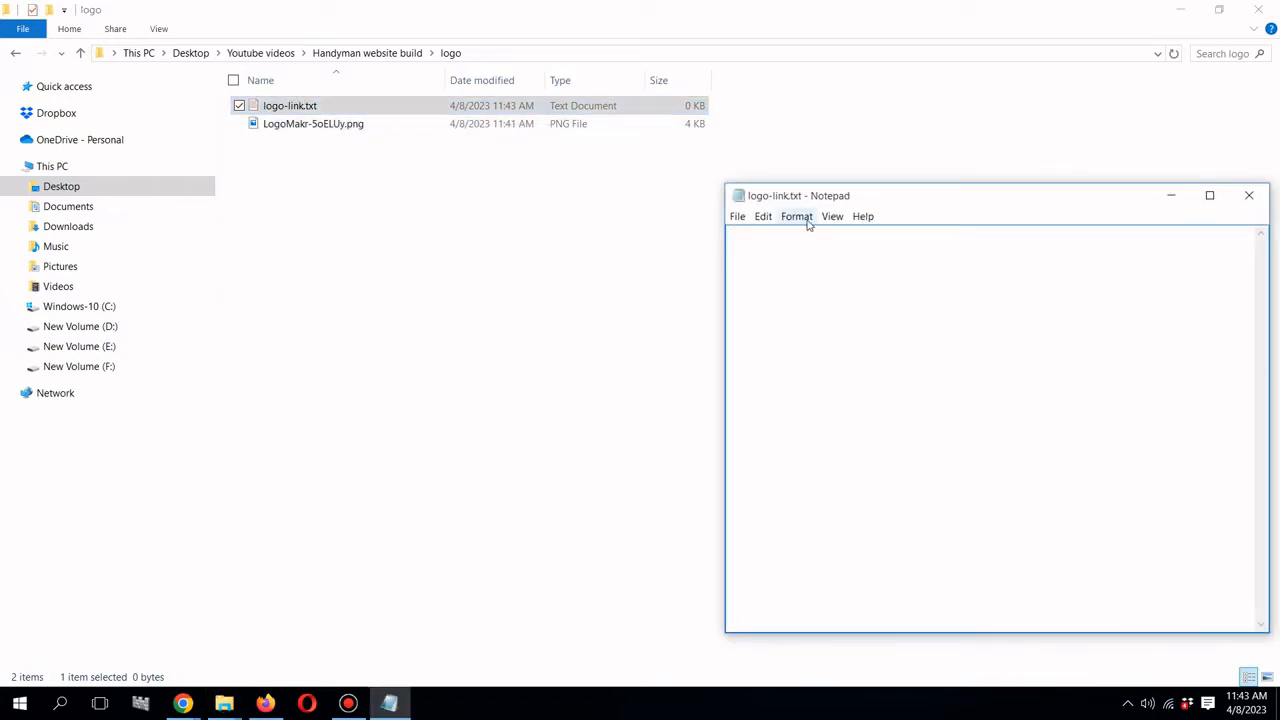
pyautogui.rightClick(787, 240)
pyautogui.click(834, 302)
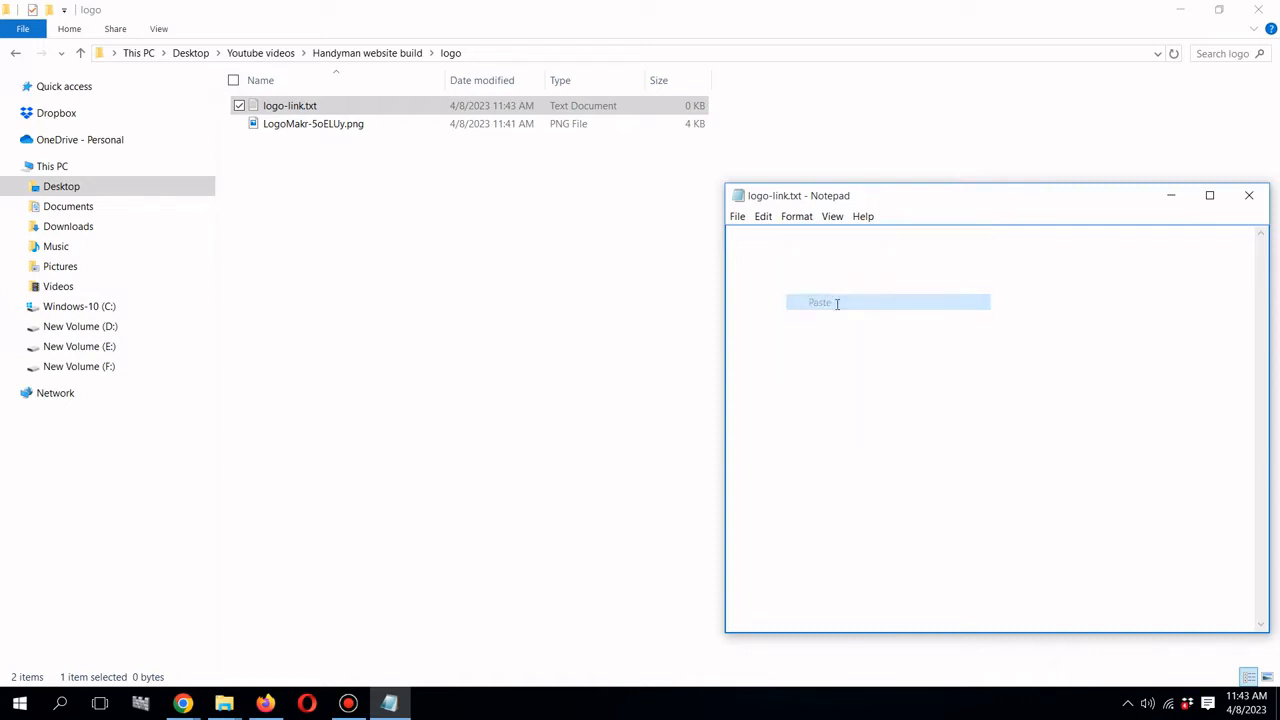
pyautogui.click(737, 216)
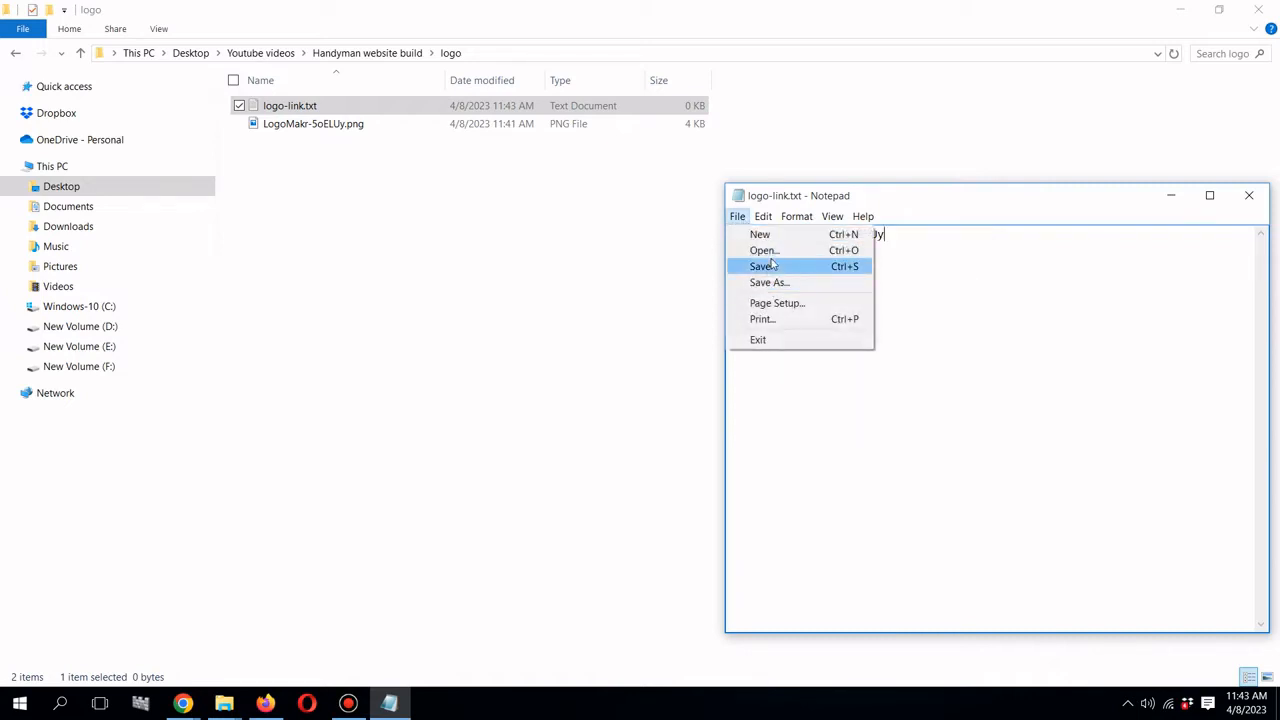
pyautogui.click(772, 266)
pyautogui.click(1249, 195)
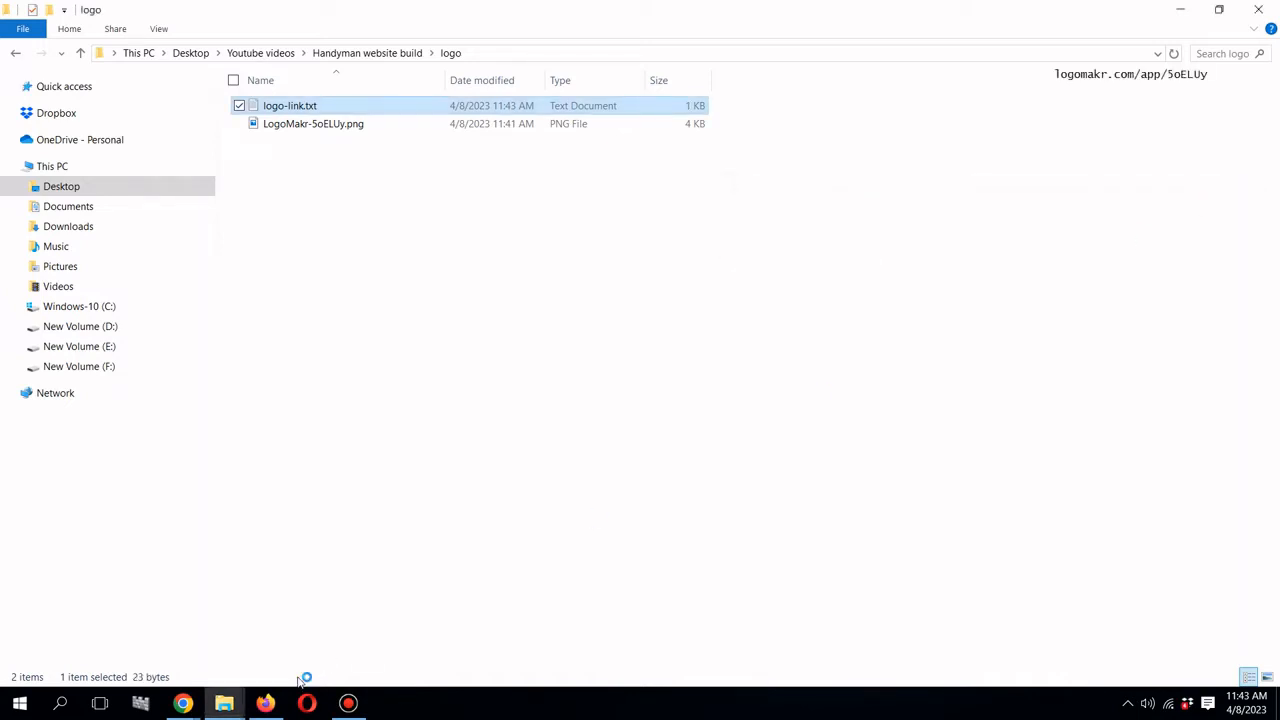
# - In LogoMakr, close the download panel and select the Superior Handyman CA heading
pyautogui.moveTo(182, 706)
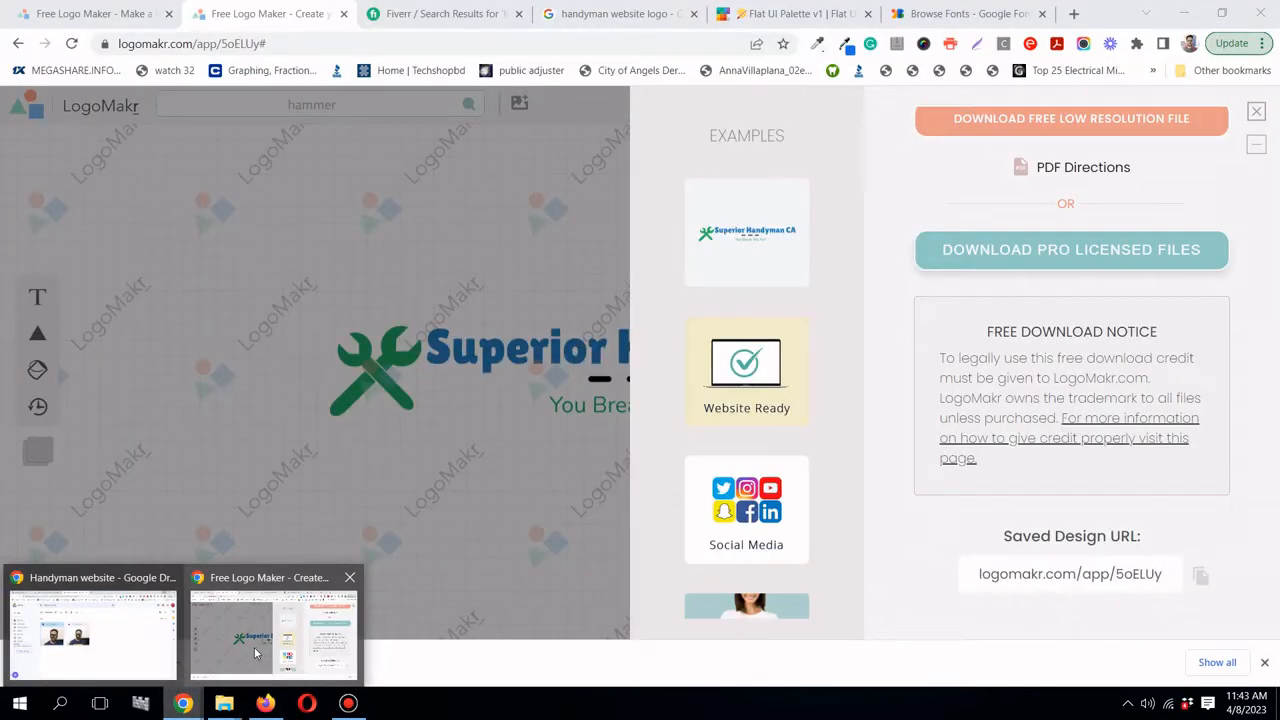
pyautogui.click(254, 647)
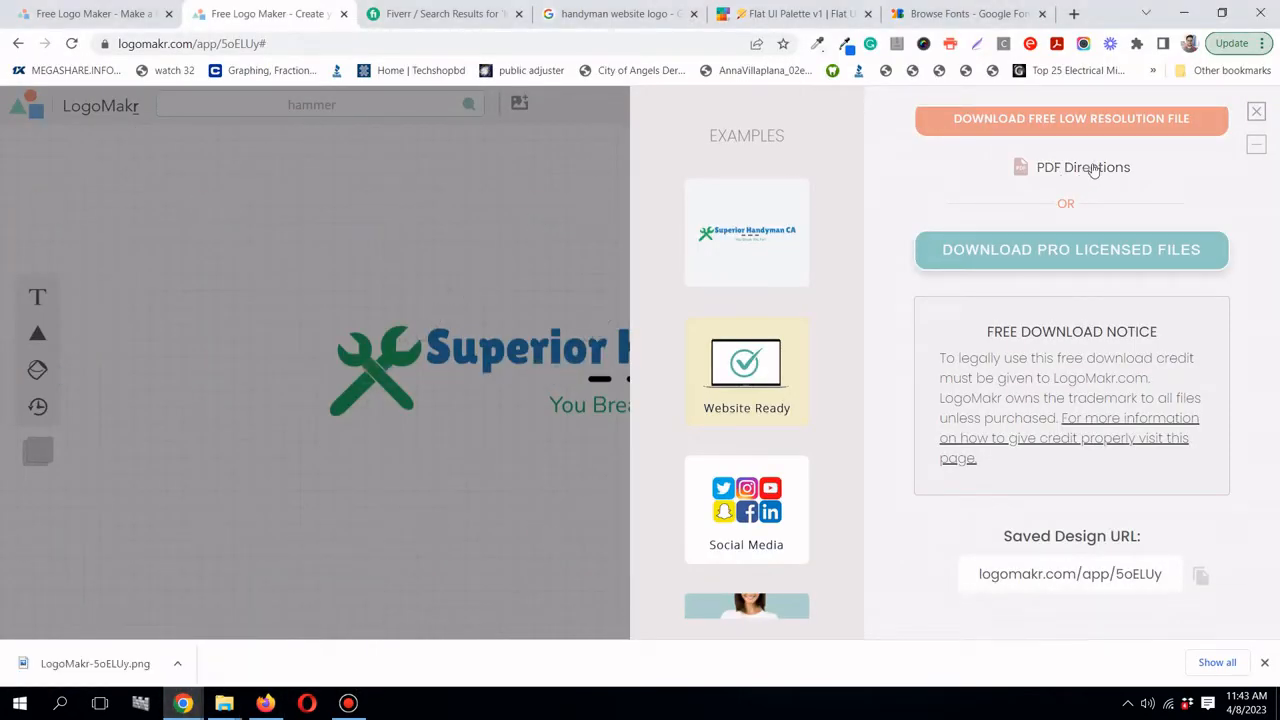
pyautogui.click(1258, 114)
pyautogui.click(614, 340)
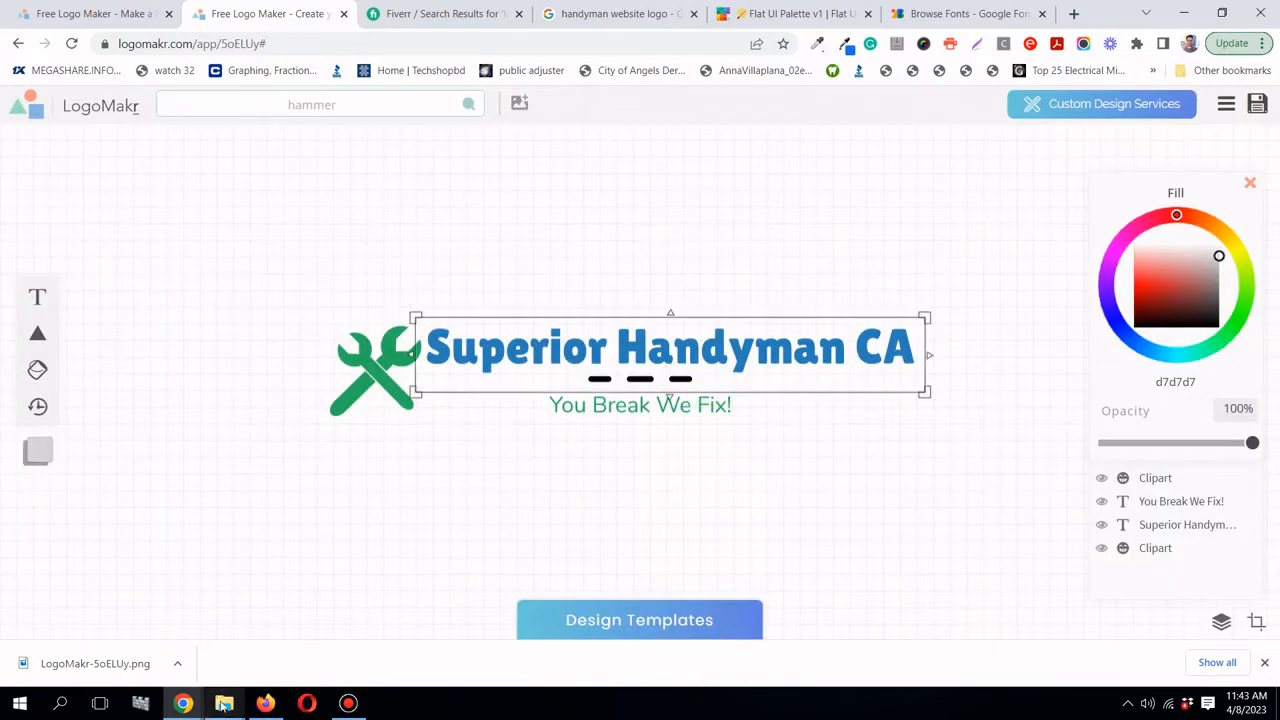
# - Open the downloaded LogoMakr-5oELUy.png from the logo folder in Photos, then close it
pyautogui.moveTo(224, 703)
pyautogui.click(177, 645)
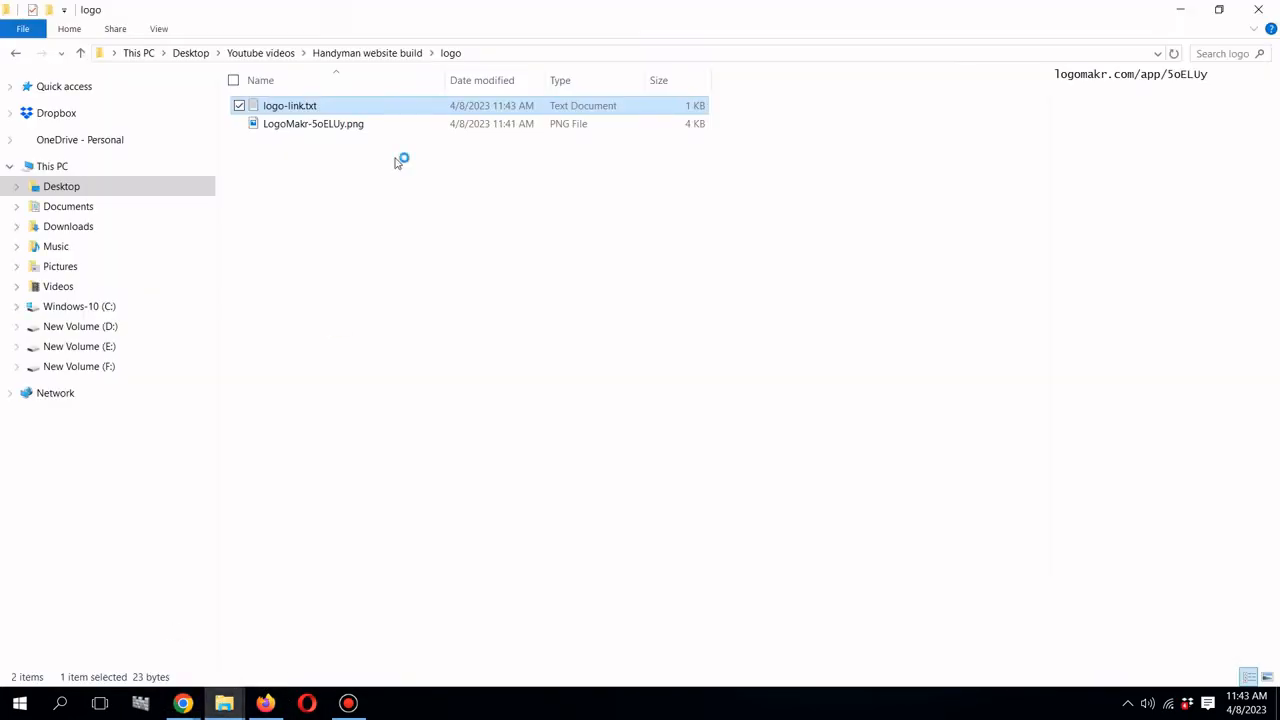
pyautogui.click(390, 124)
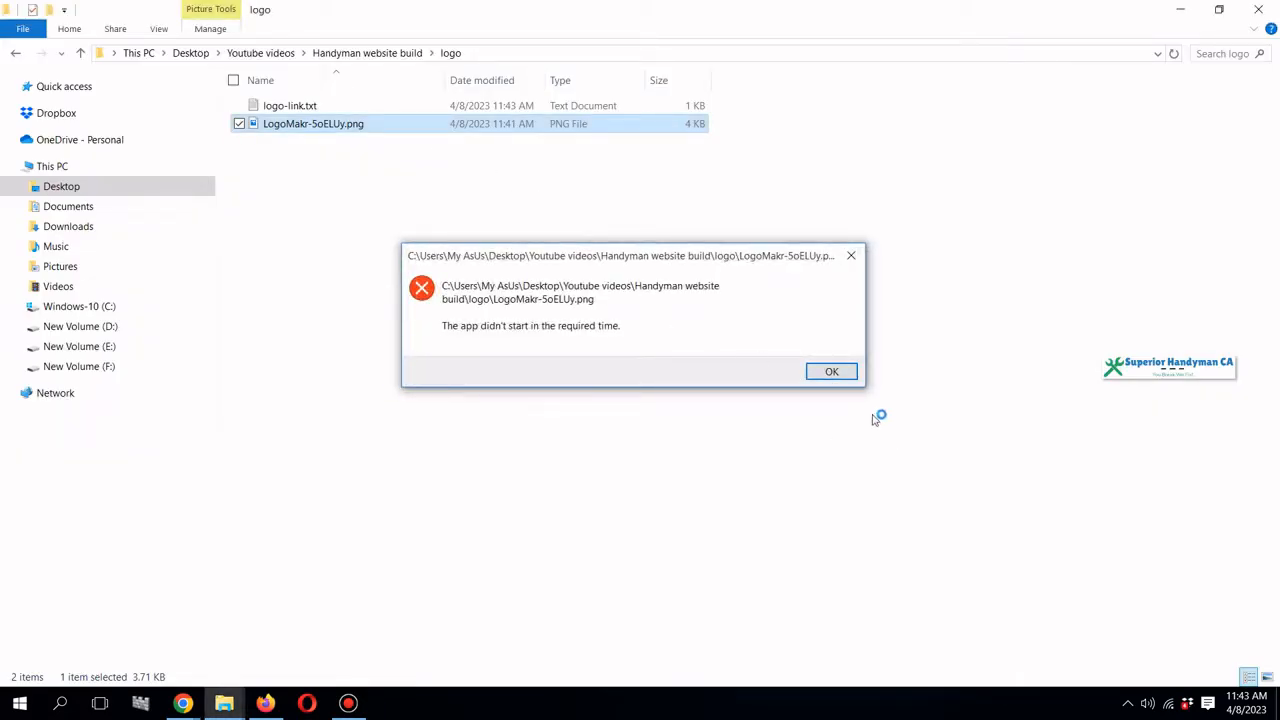
pyautogui.click(826, 372)
pyautogui.click(570, 221)
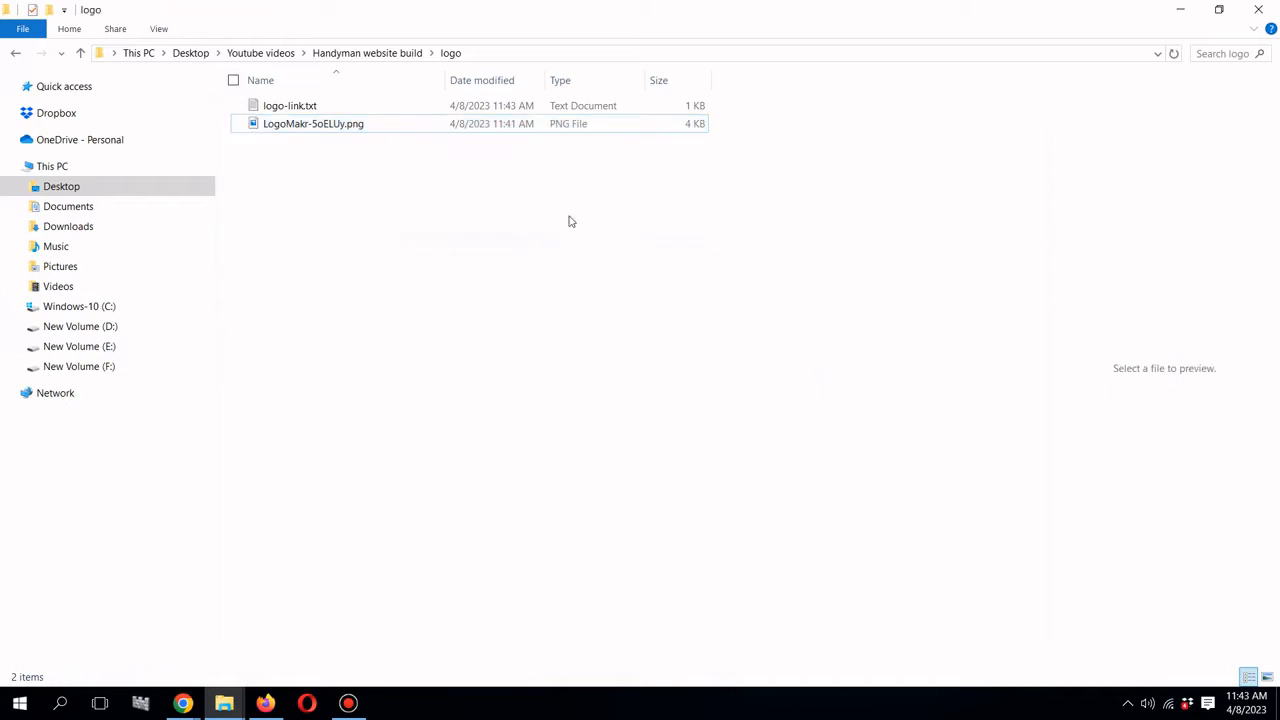
pyautogui.doubleClick(445, 128)
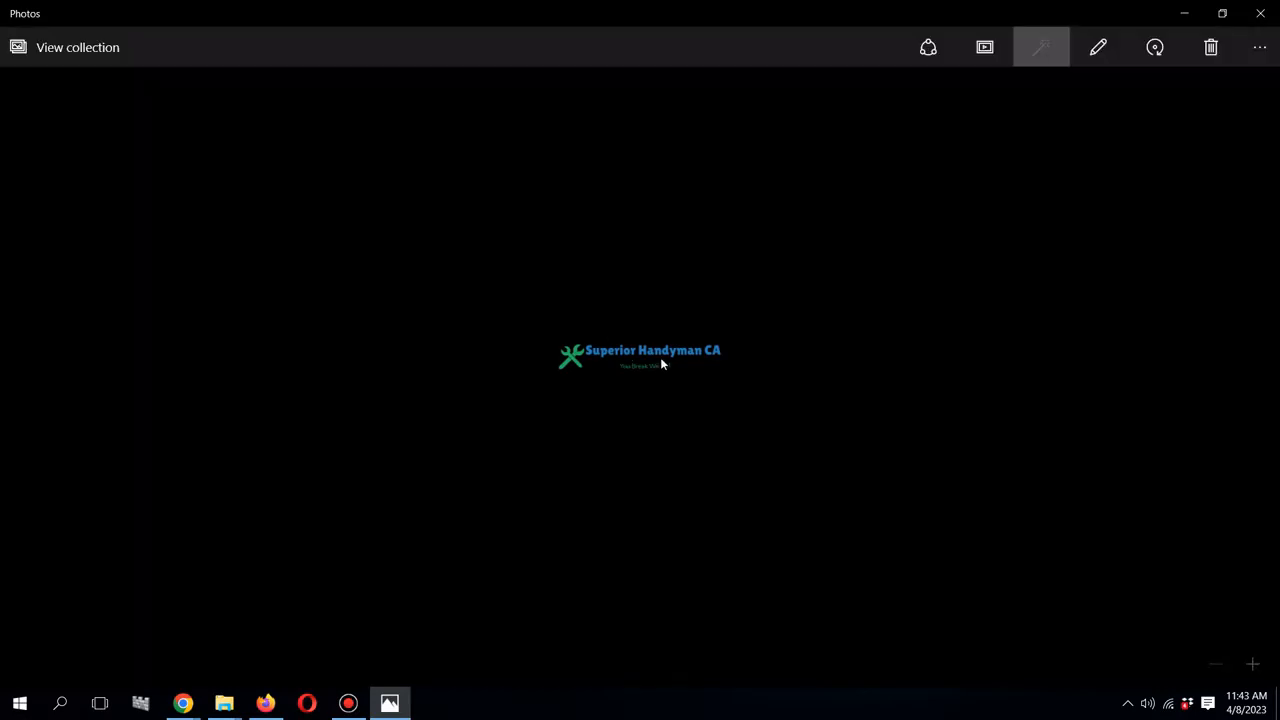
pyautogui.click(1262, 18)
# - Return to LogoMakr and select the 'You Break We Fix!' tagline
pyautogui.moveTo(183, 705)
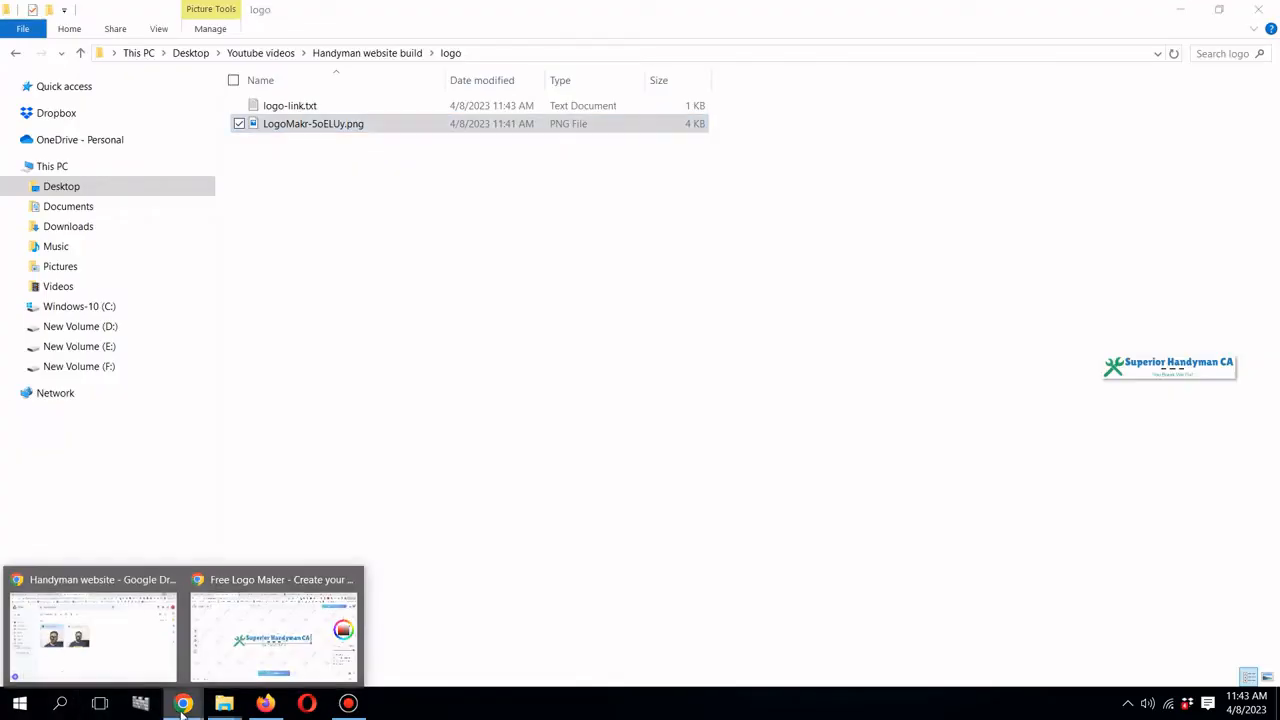
pyautogui.click(275, 625)
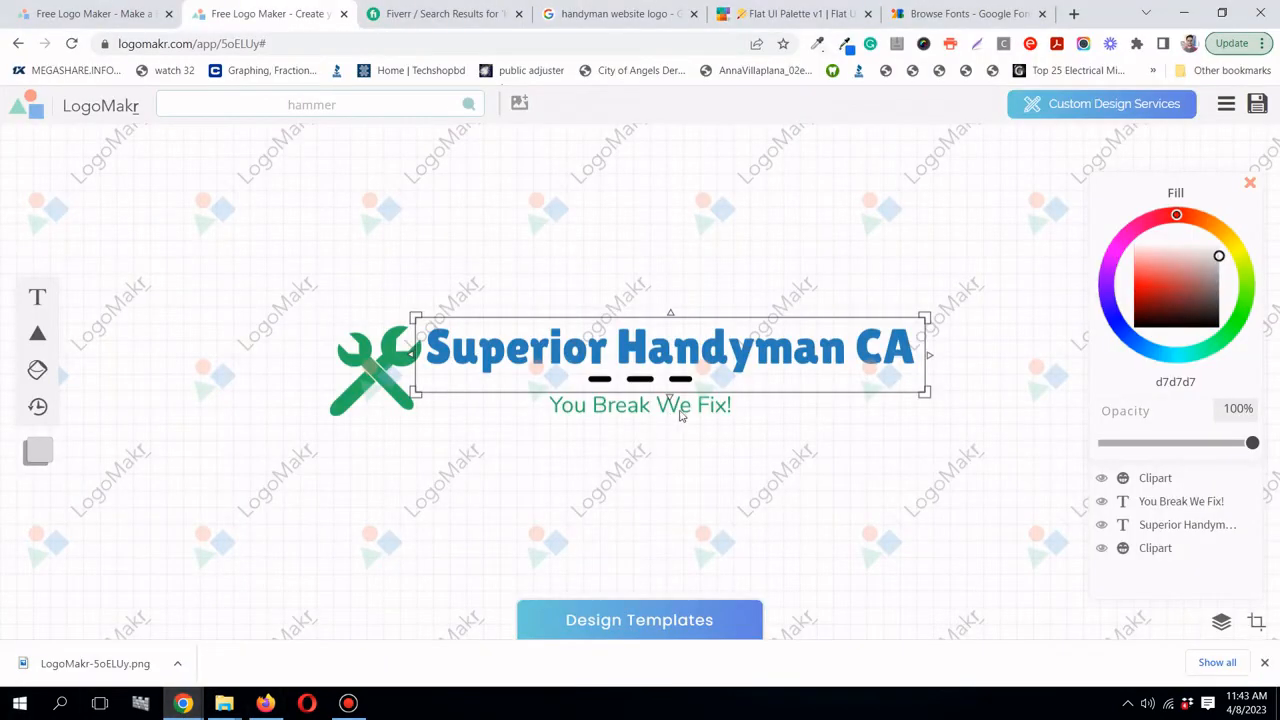
pyautogui.click(680, 414)
# - Select the wrench clipart in the LogoMakr logo design
pyautogui.click(349, 373)
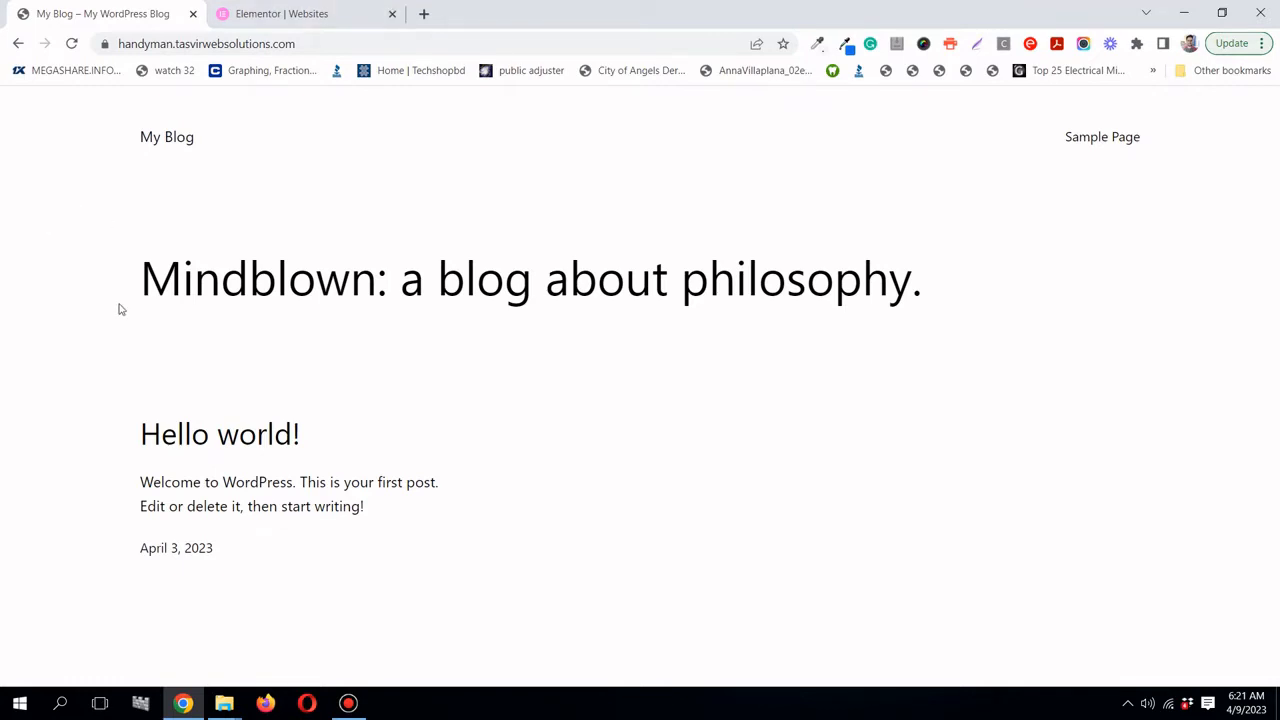
# - Open a new browser tab placed next to the My Blog tab
pyautogui.moveTo(134, 280); pyautogui.dragTo(626, 494)
pyautogui.click(628, 500)
pyautogui.click(426, 13)
pyautogui.moveTo(351, 16); pyautogui.dragTo(312, 22)
pyautogui.click(32, 22)
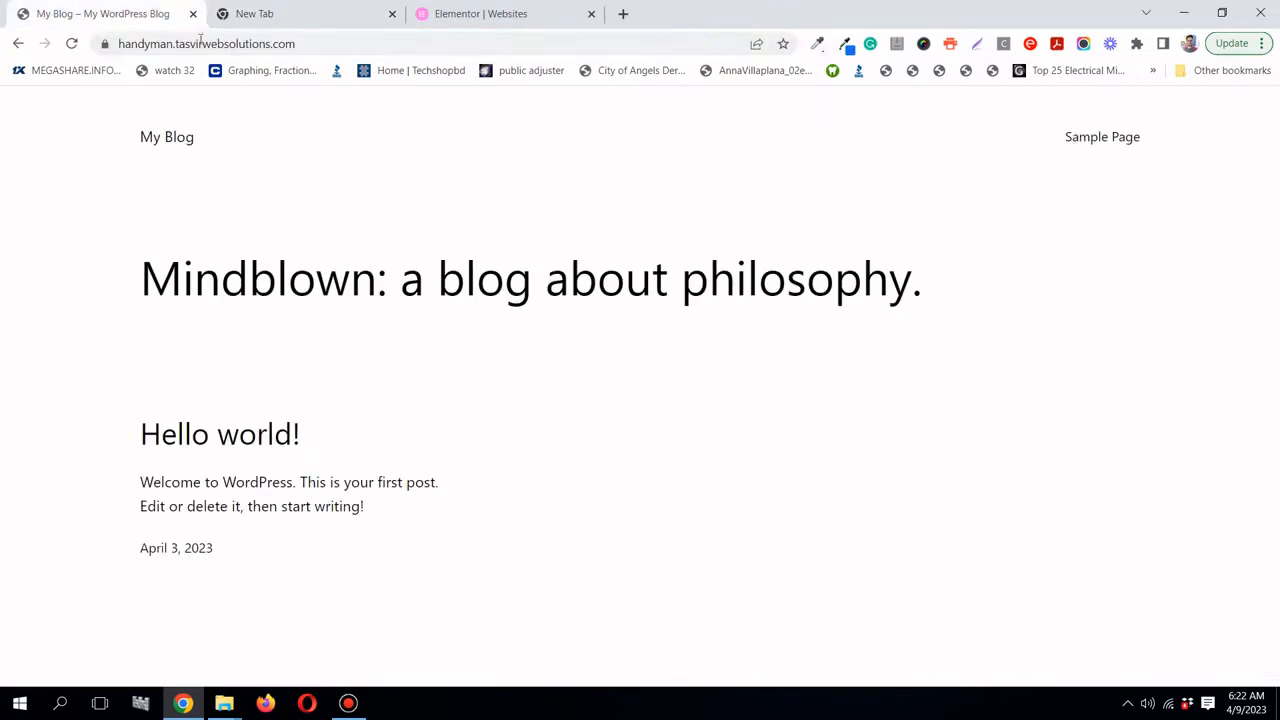
# - Copy the site address and load it with wp-admin appended in the new tab
pyautogui.click(268, 42)
pyautogui.rightClick(268, 43)
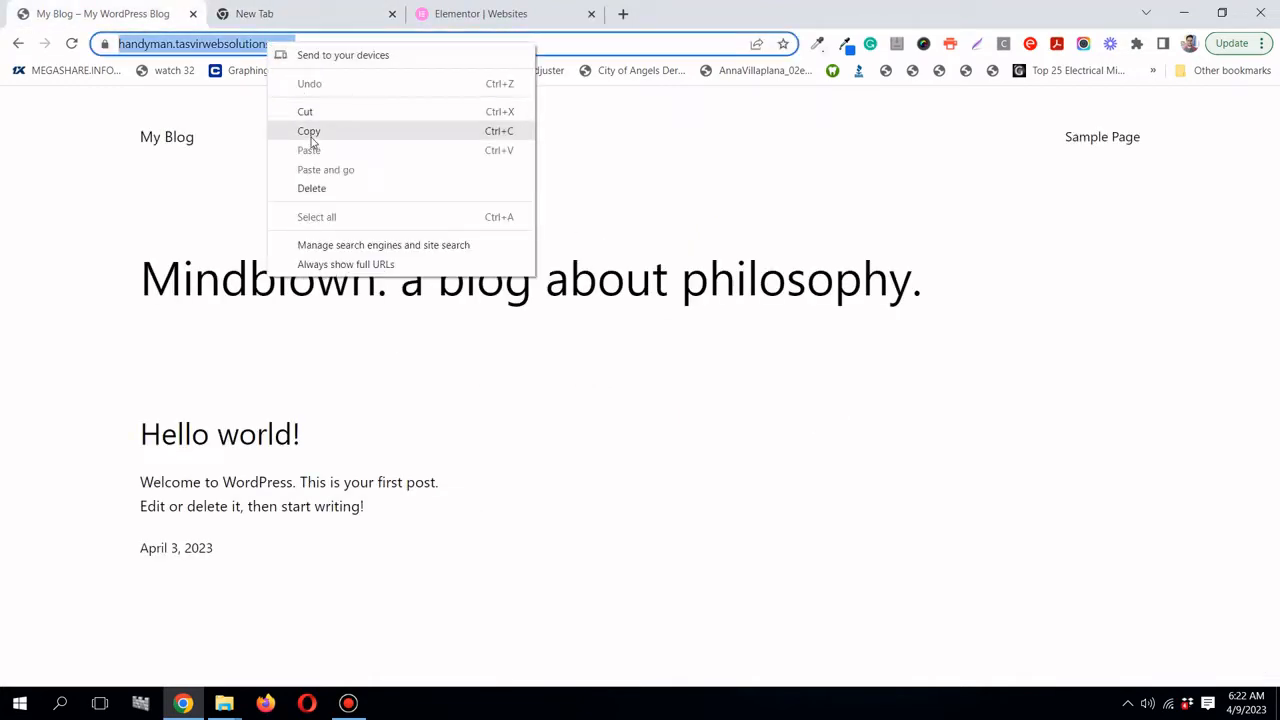
pyautogui.click(311, 132)
pyautogui.click(305, 18)
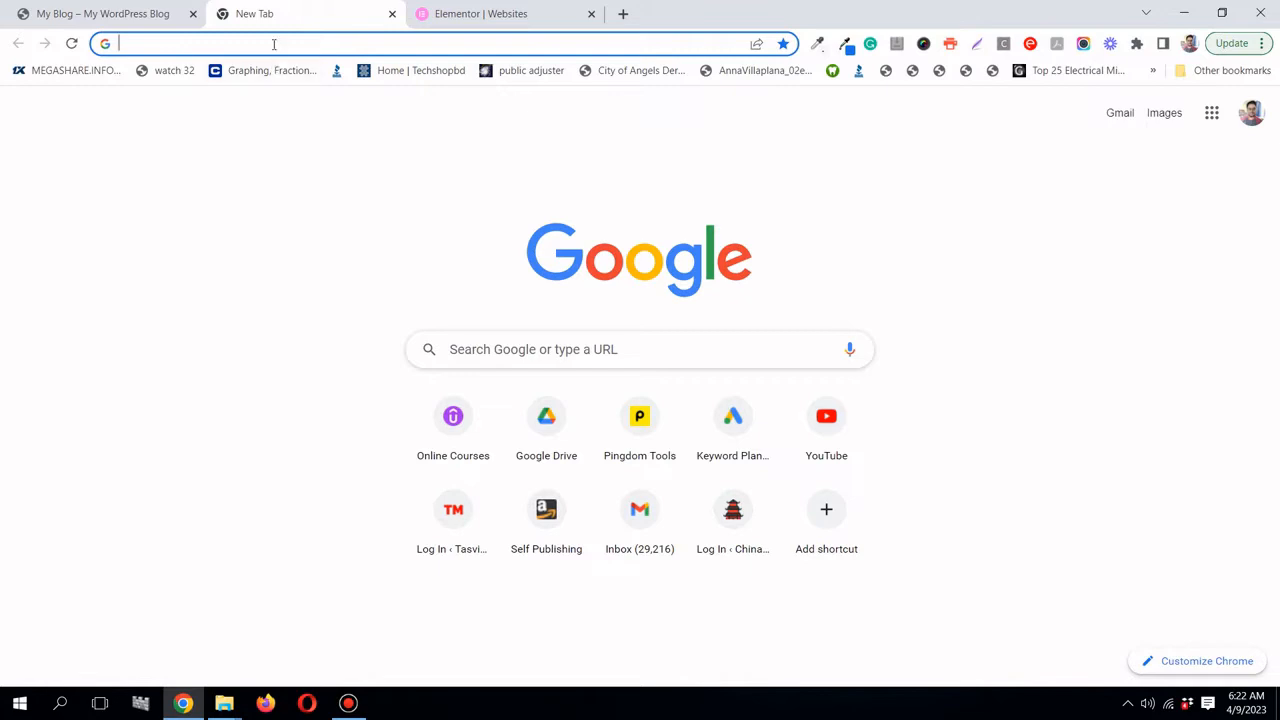
pyautogui.rightClick(274, 45)
pyautogui.click(318, 127)
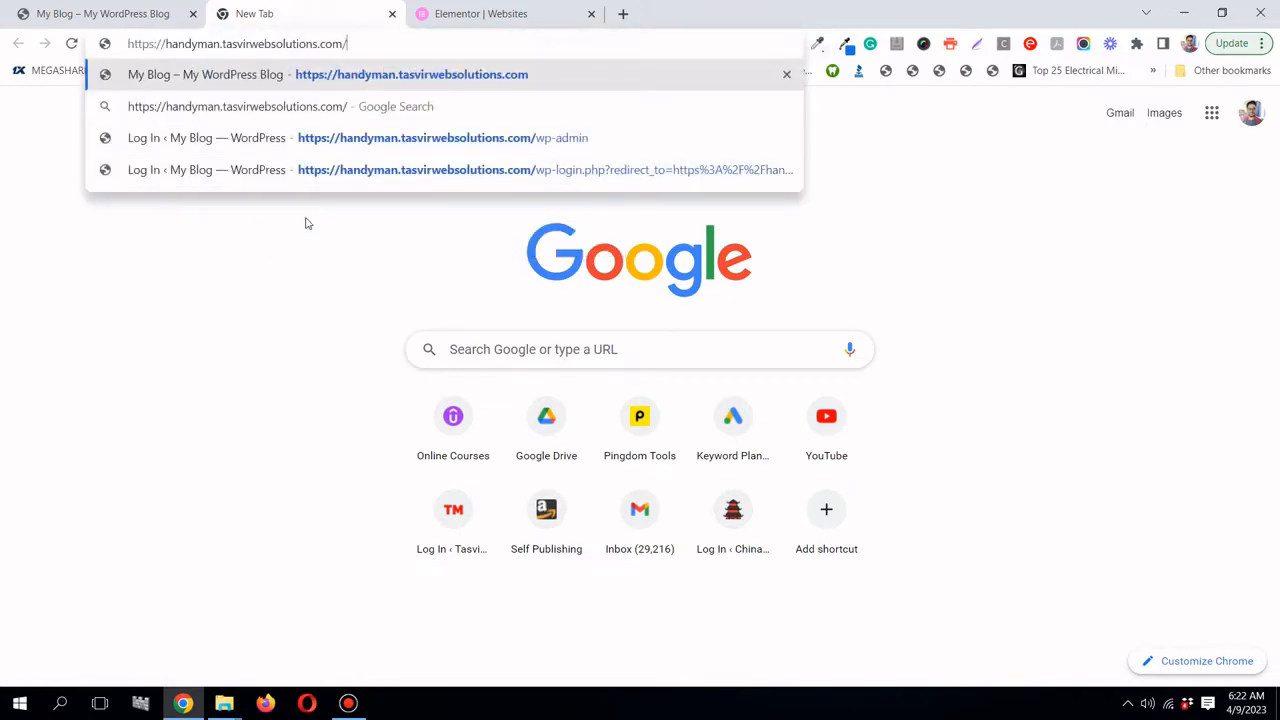
pyautogui.write('wp-admi')
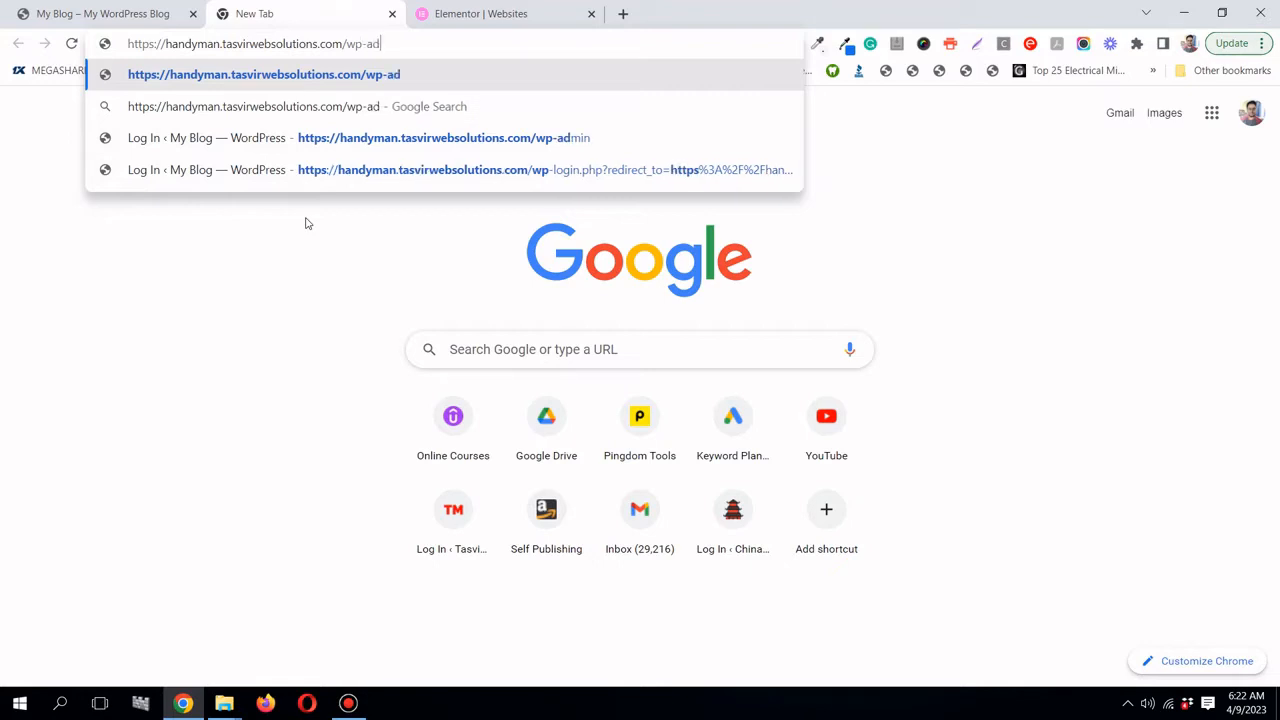
pyautogui.write('n')
pyautogui.press('Return')
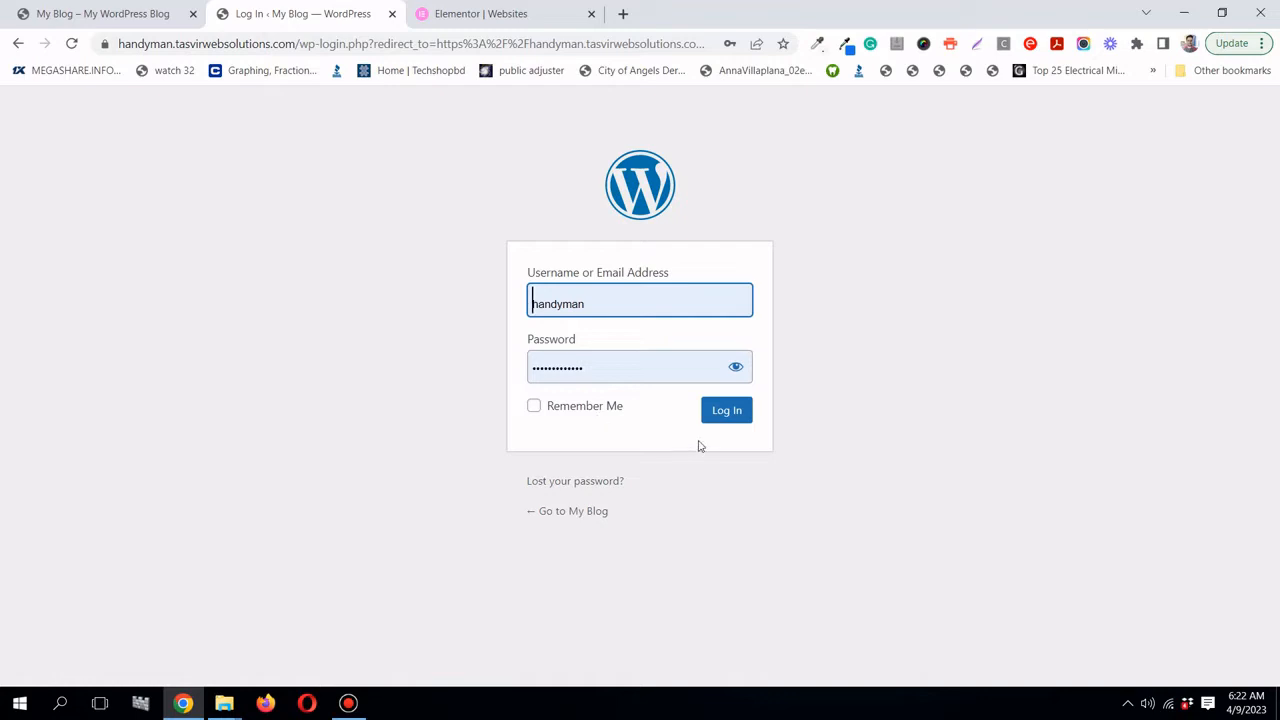
# - Log in to the handyman site's WordPress admin using the prefilled credentials
pyautogui.click(724, 412)
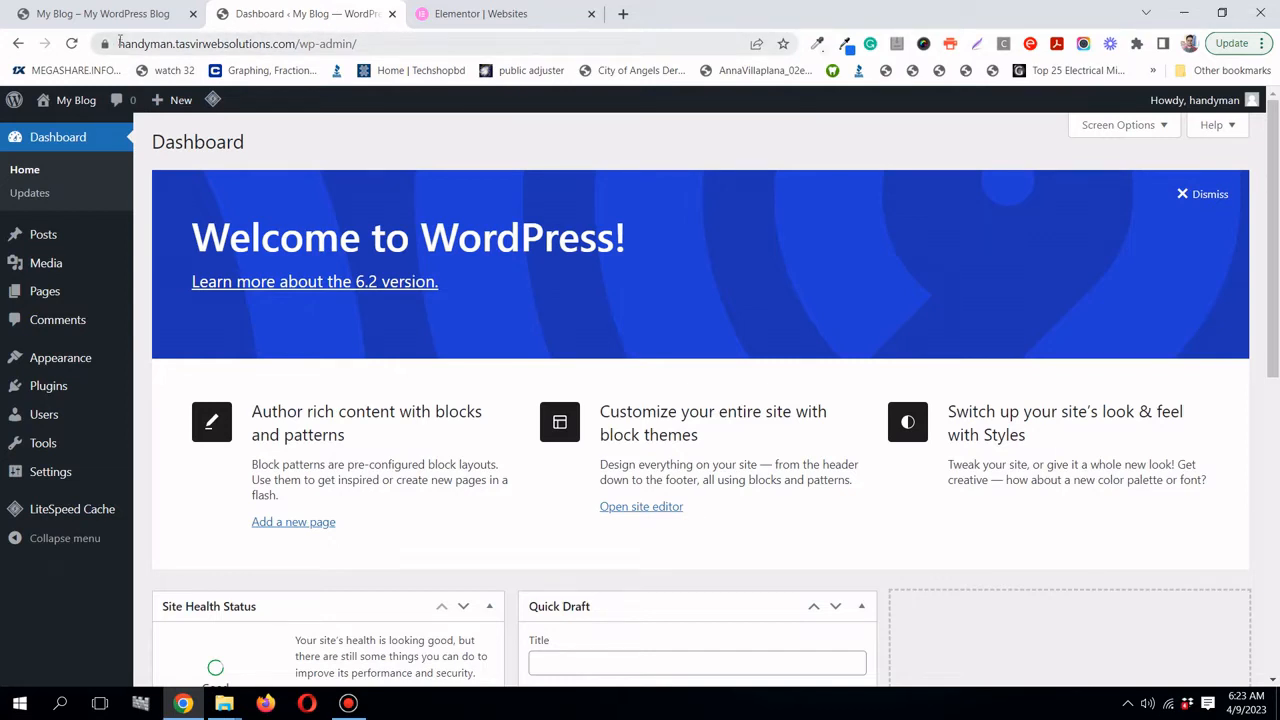
pyautogui.moveTo(119, 43); pyautogui.dragTo(333, 100)
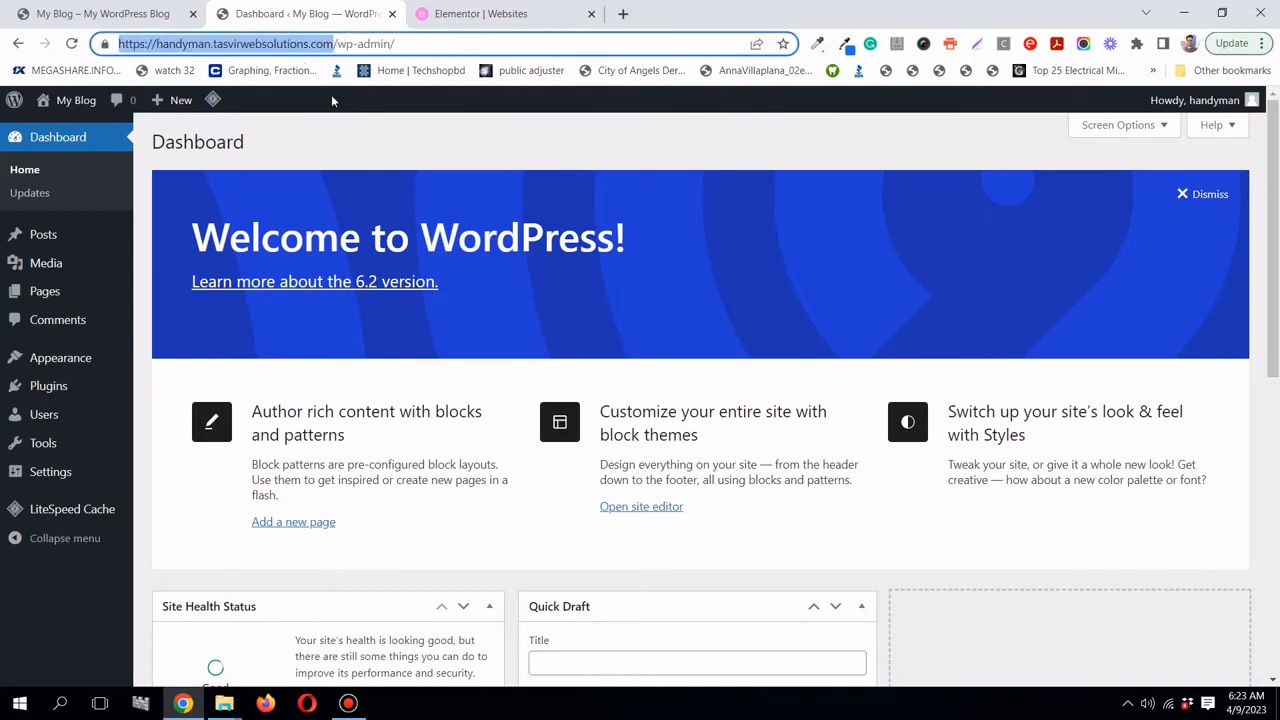
pyautogui.click(352, 123)
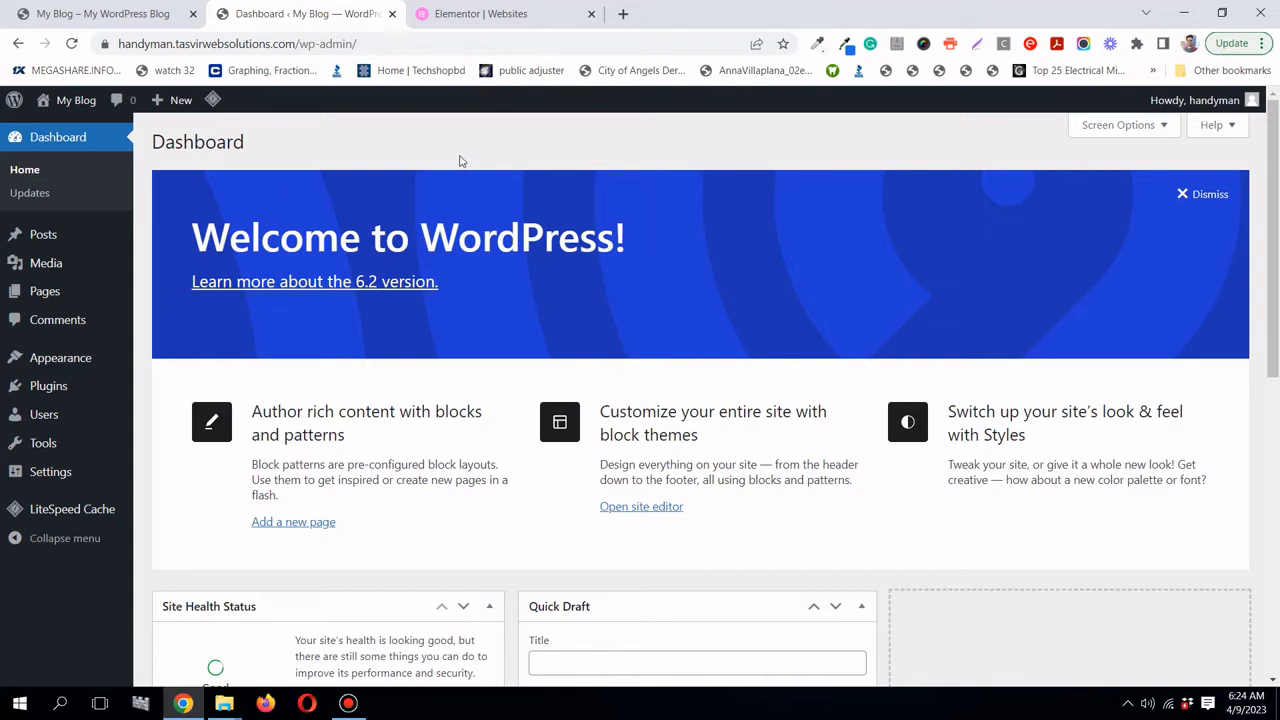
# - Search the theme directory for 'hello elementor' under Appearance > Themes > Add New
pyautogui.moveTo(63, 363)
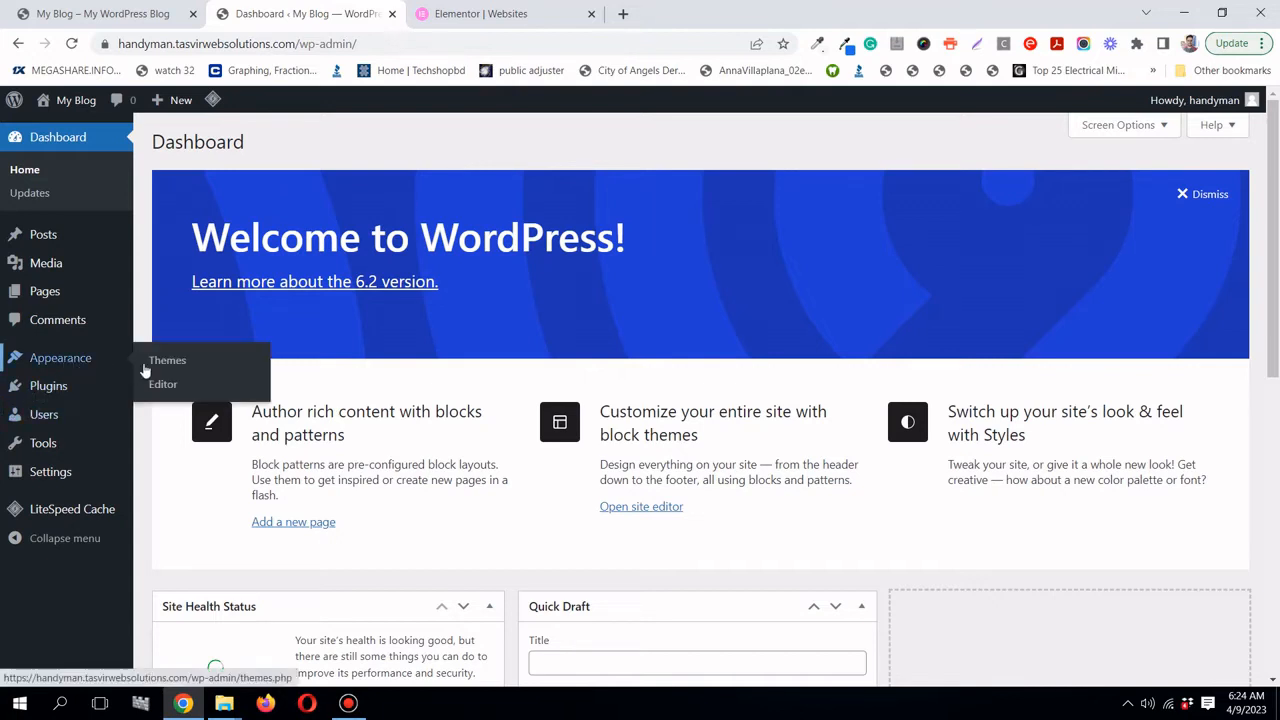
pyautogui.click(166, 362)
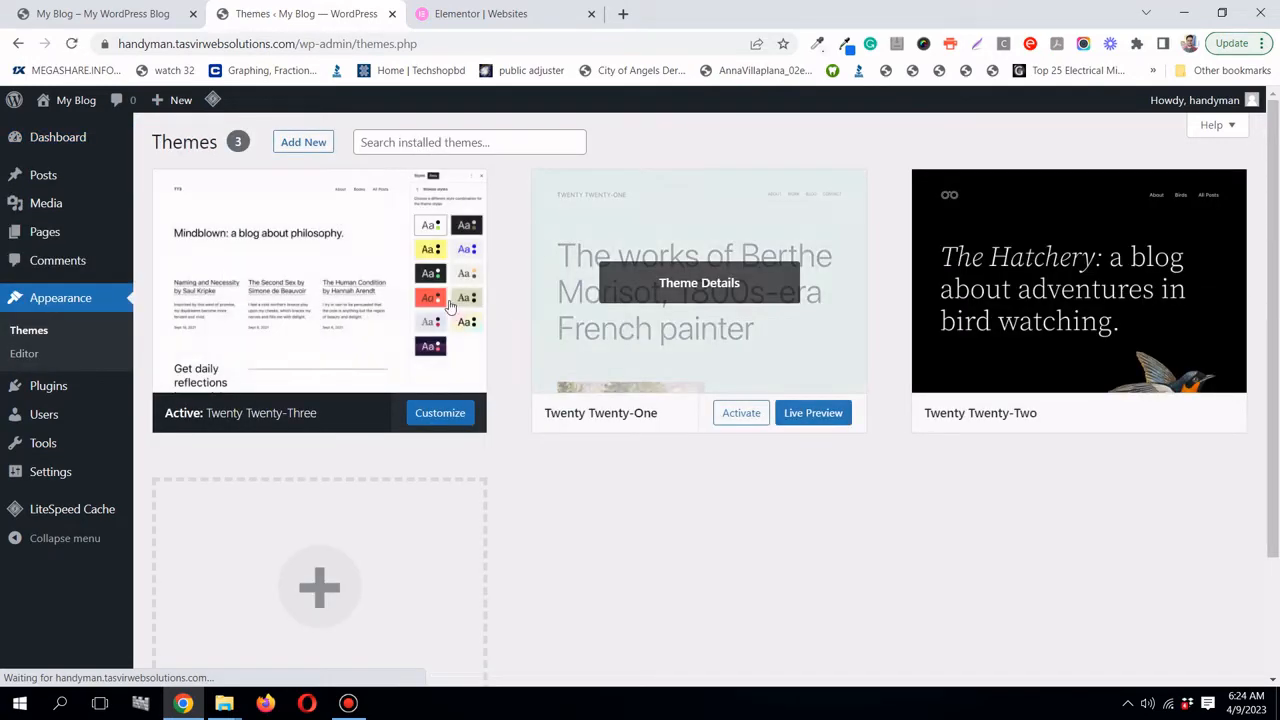
pyautogui.click(303, 142)
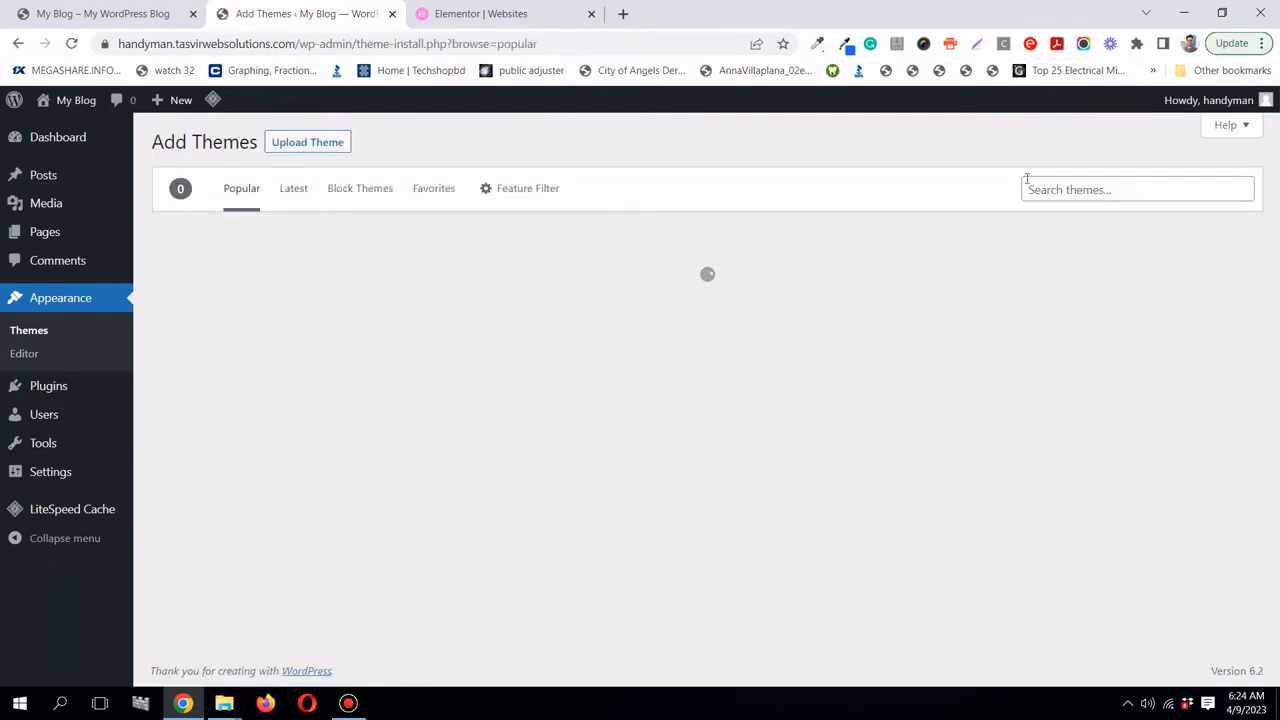
pyautogui.click(1043, 189)
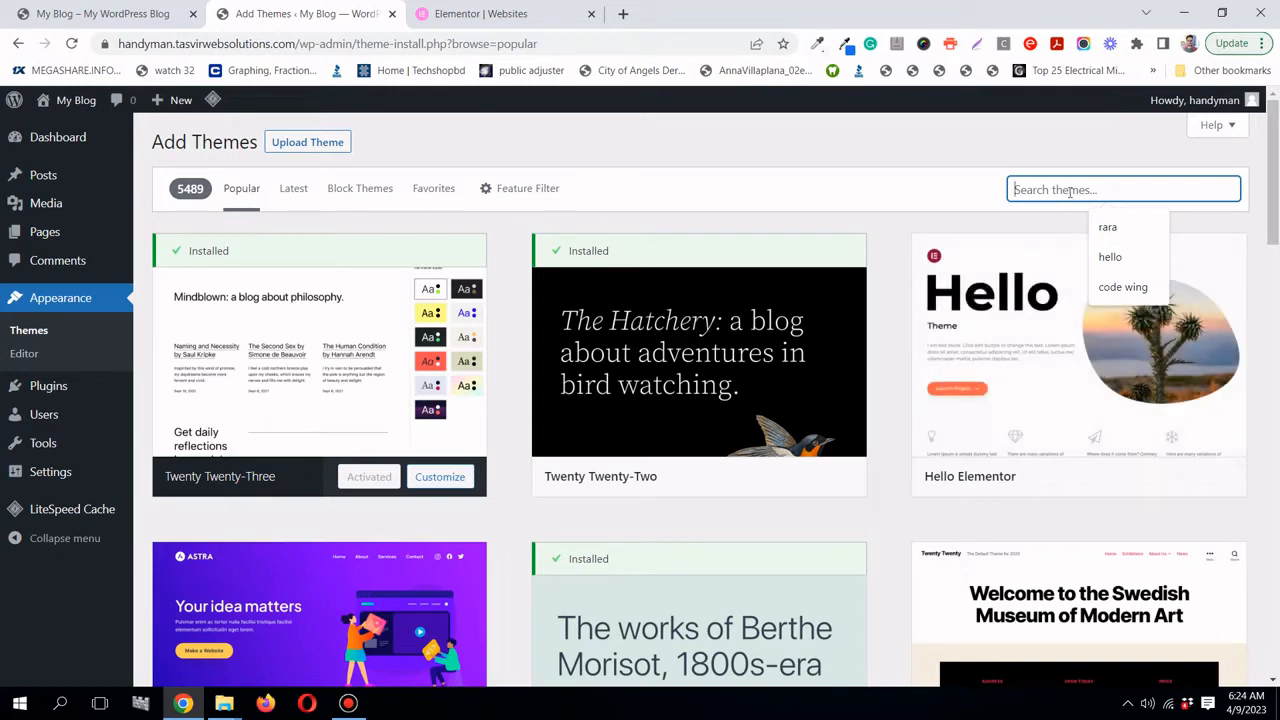
pyautogui.write('hello')
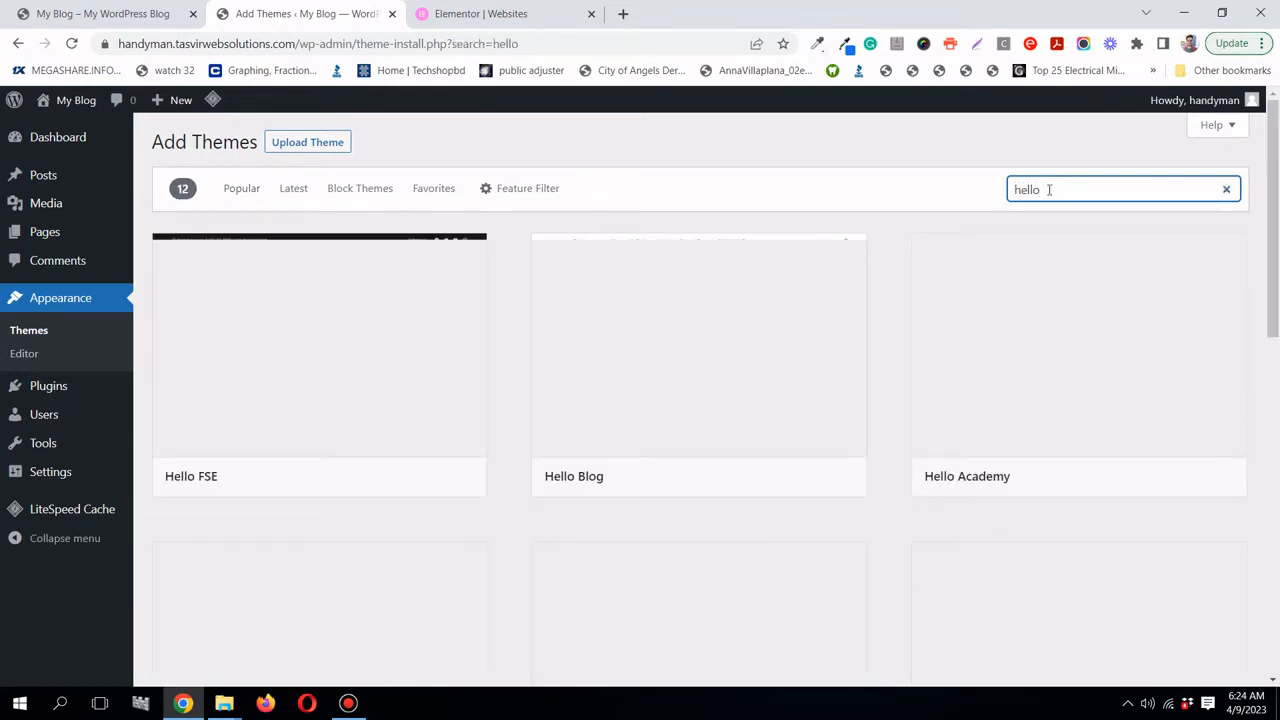
pyautogui.moveTo(407, 334)
pyautogui.scroll(-3, 407, 334)
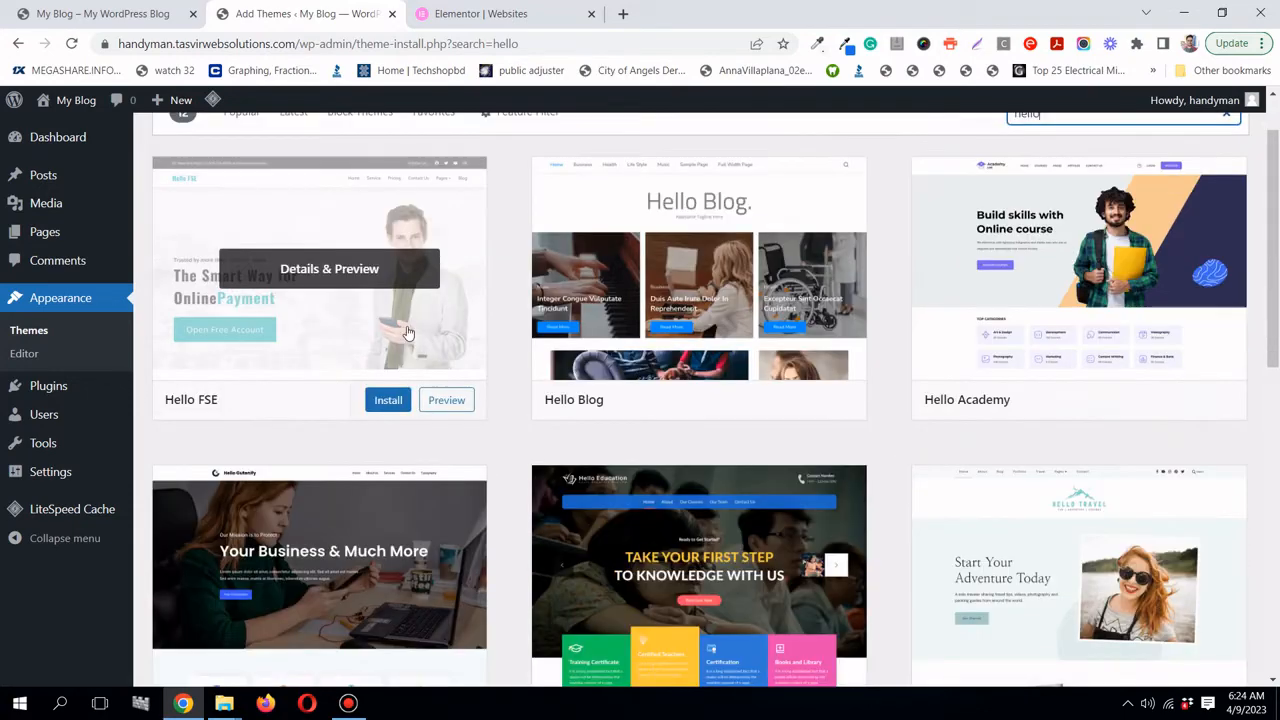
pyautogui.scroll(3, 407, 334)
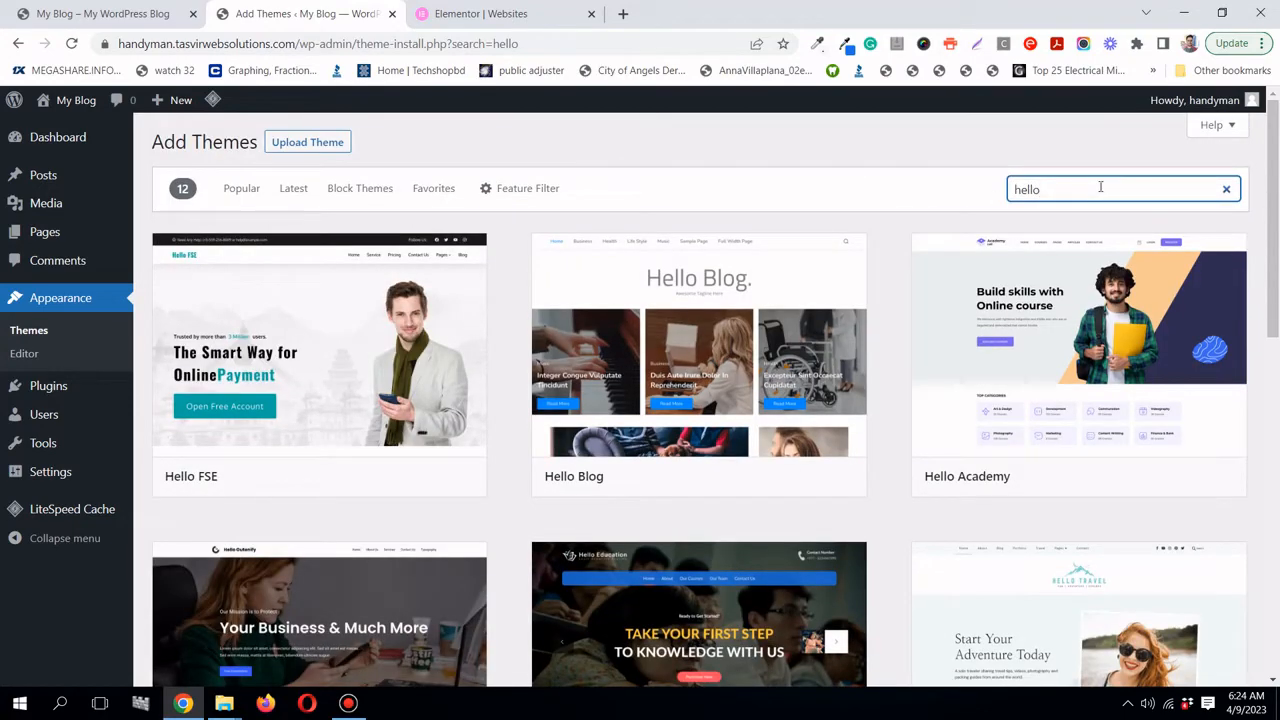
pyautogui.write('elementor')
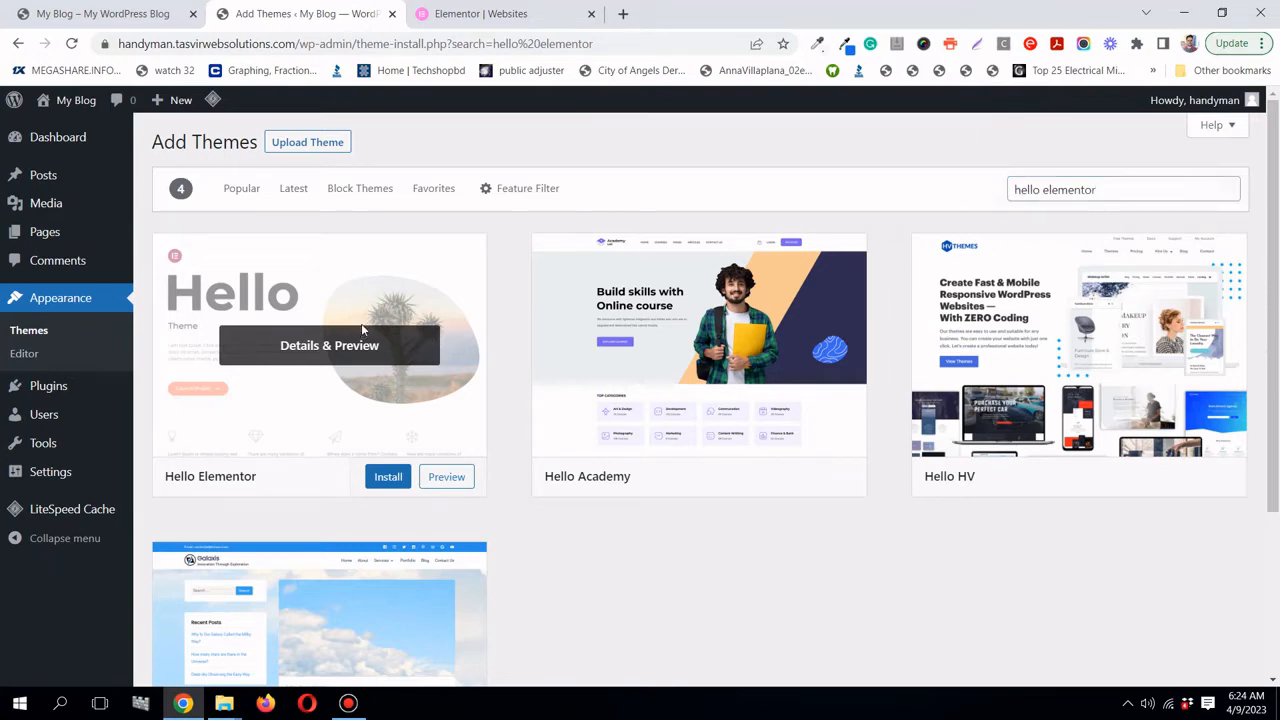
# - Install and activate the Hello Elementor theme
pyautogui.click(362, 331)
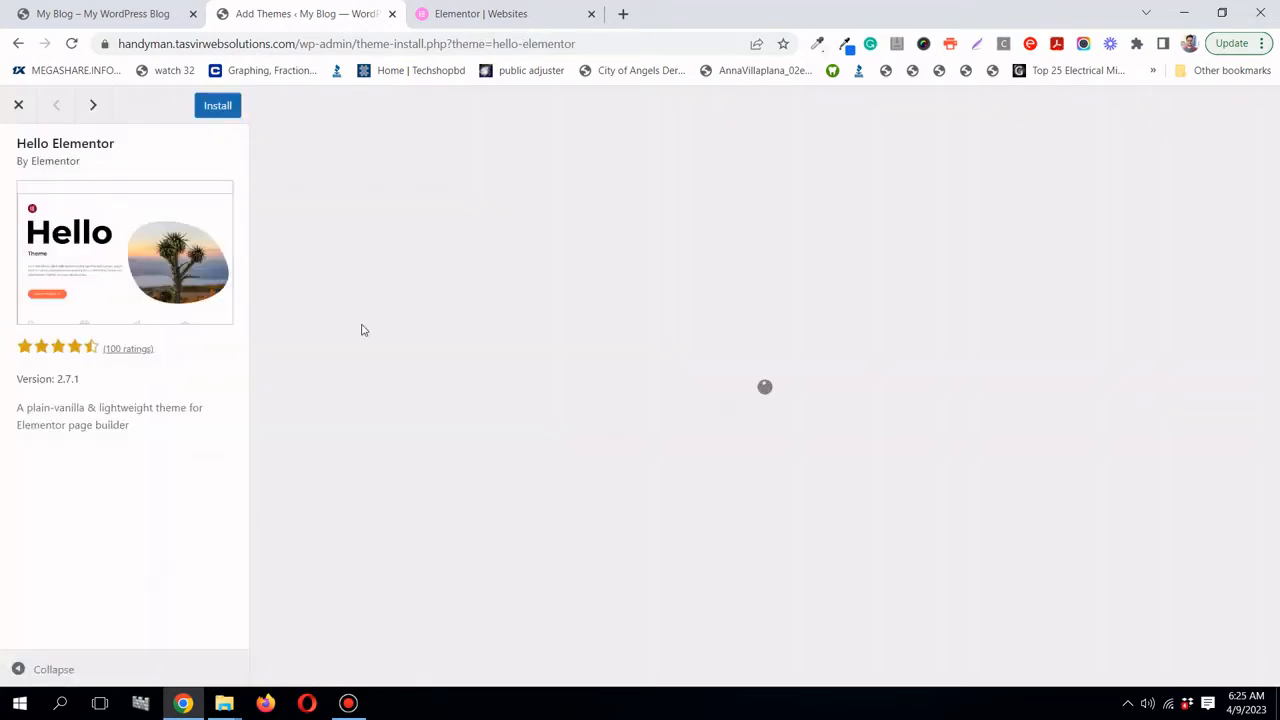
pyautogui.click(18, 108)
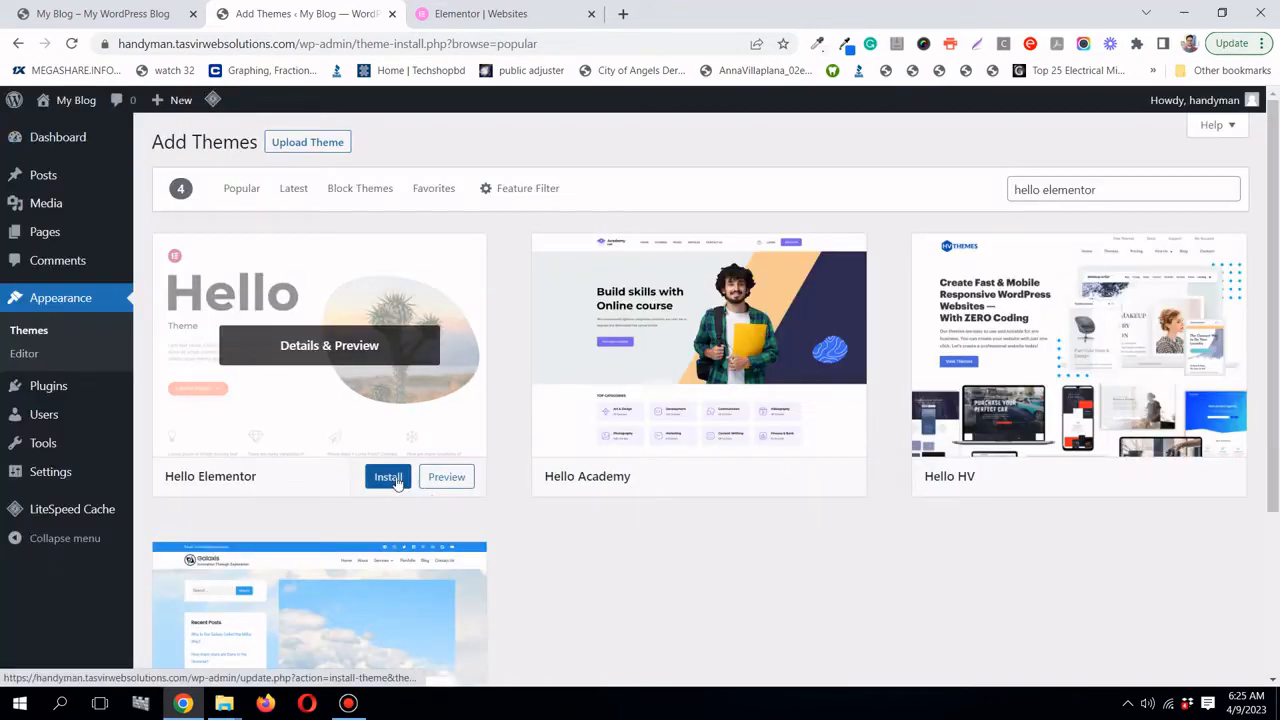
pyautogui.click(370, 477)
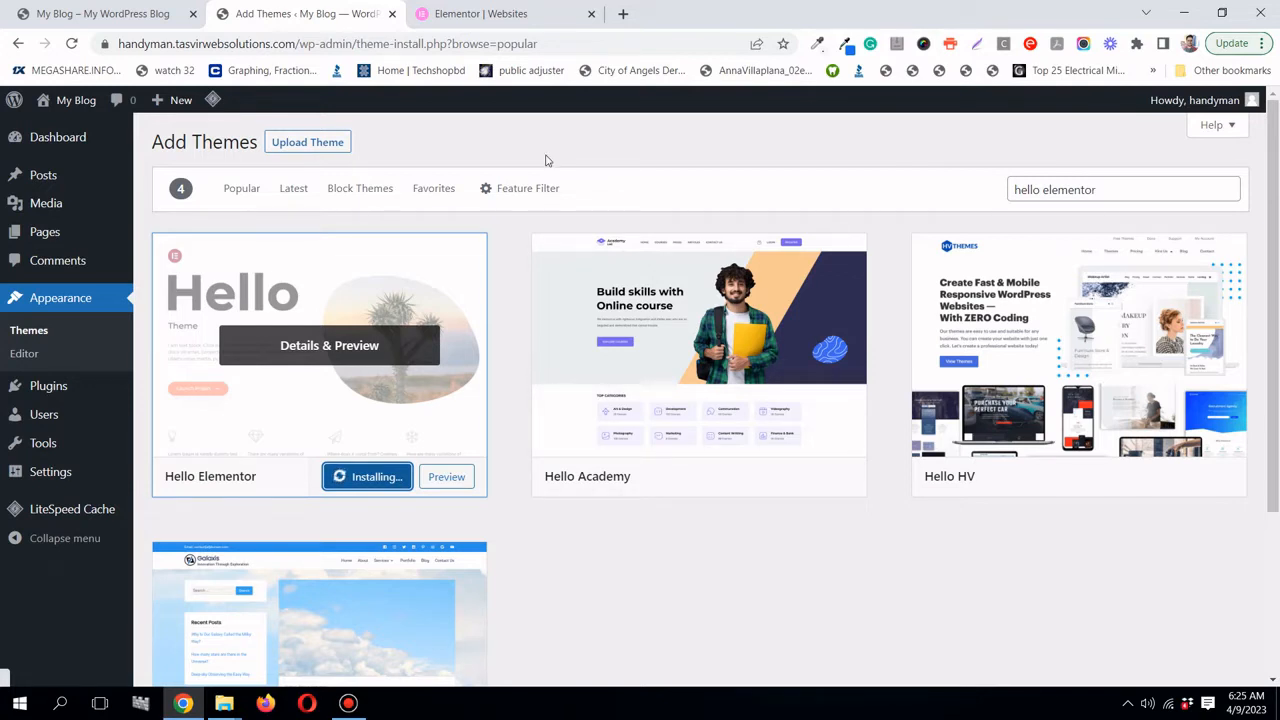
pyautogui.scroll(-3, 608, 571)
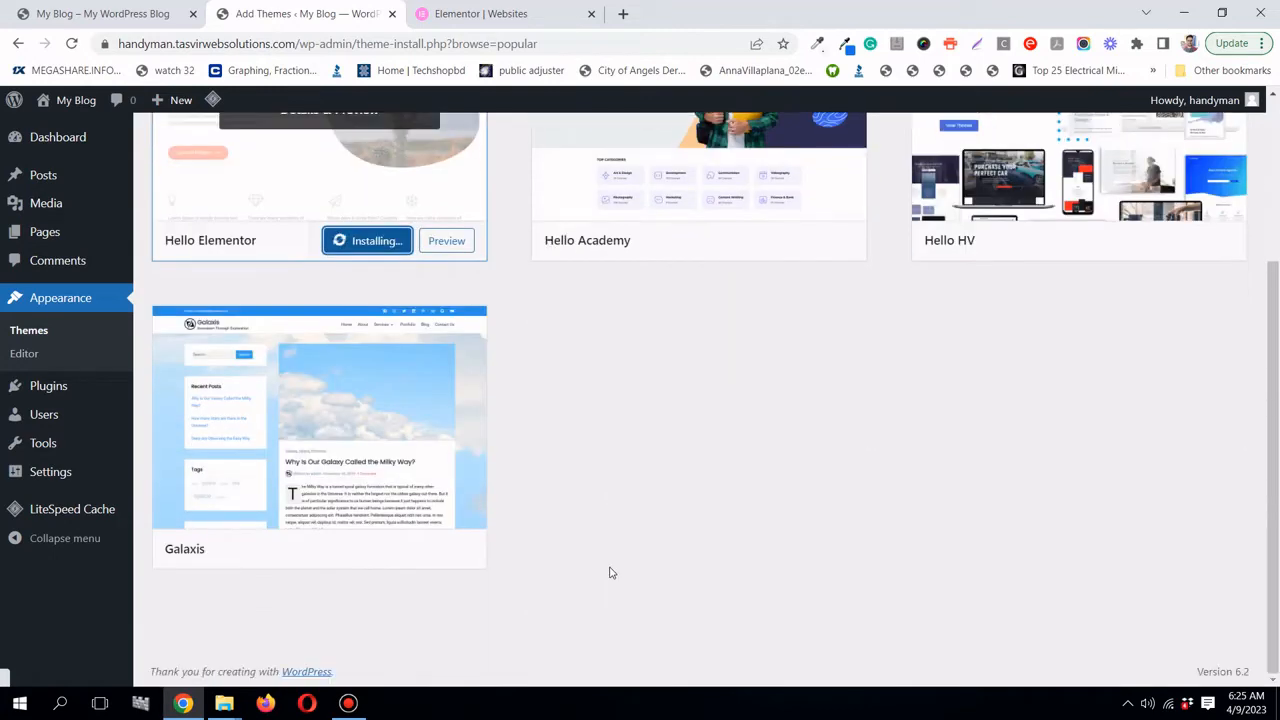
pyautogui.scroll(3, 612, 572)
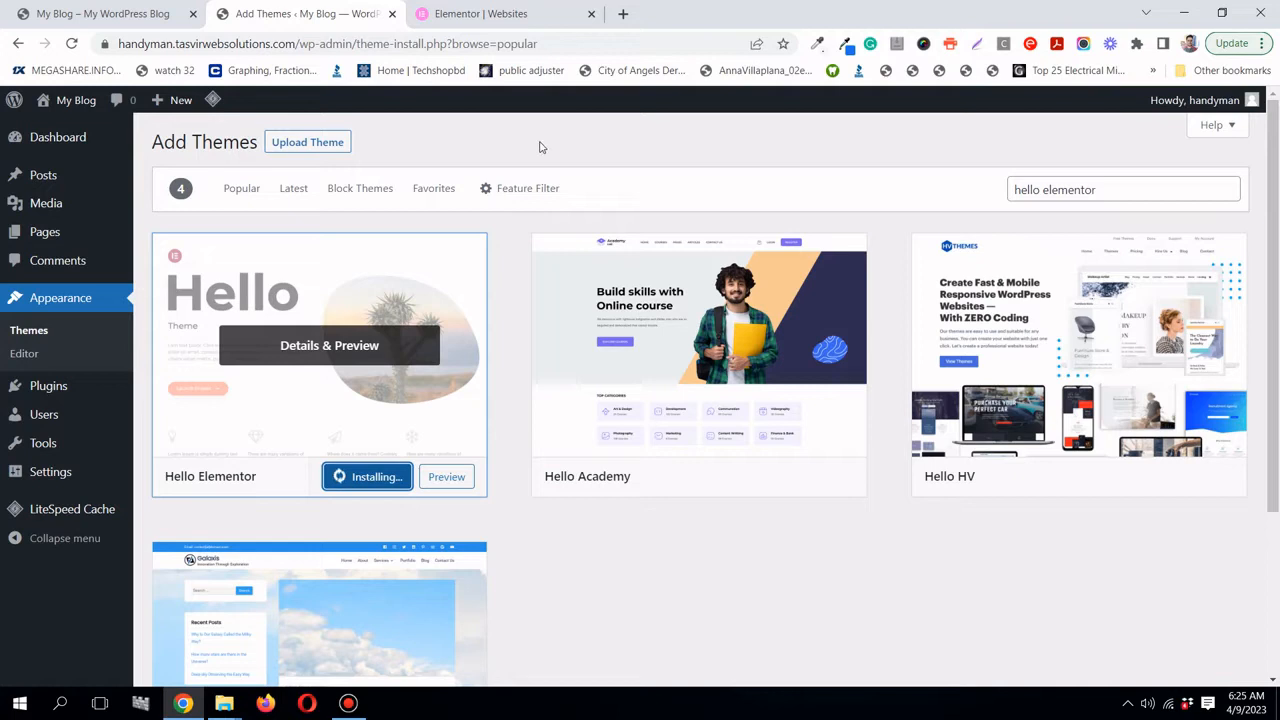
pyautogui.click(380, 484)
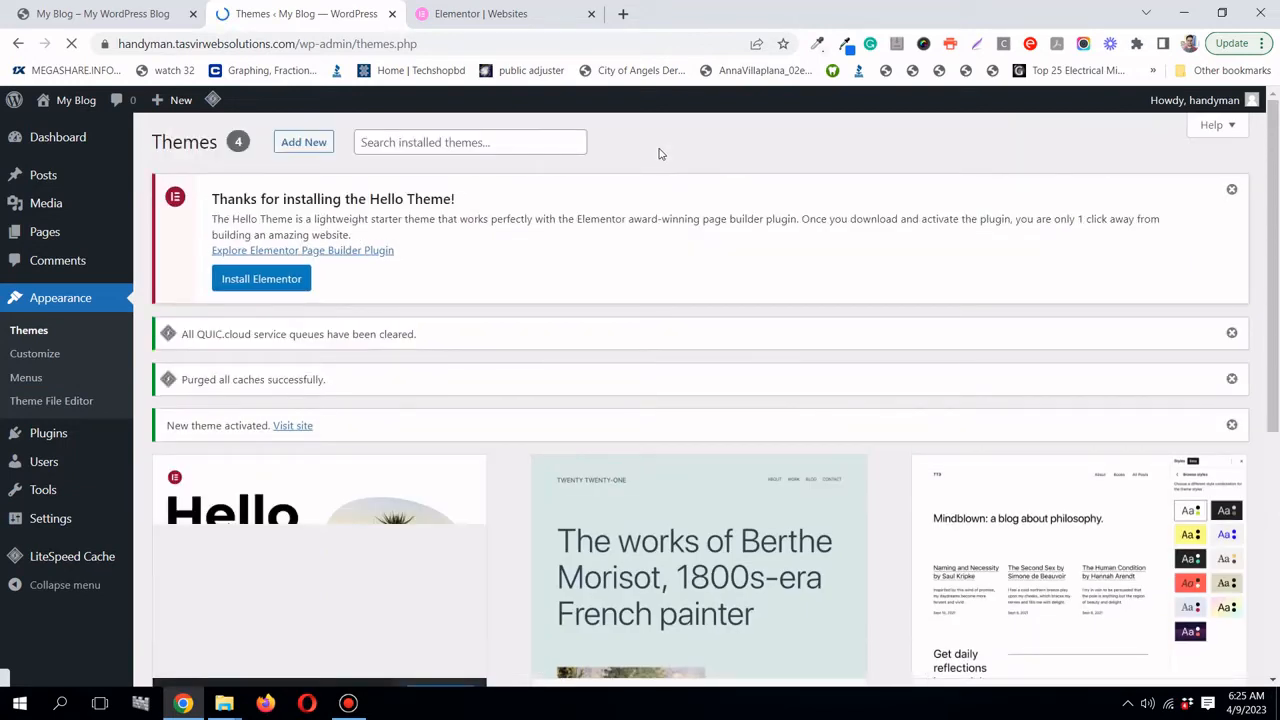
# - Reload the blog's front end to check the new theme, then return to the themes page
pyautogui.click(157, 12)
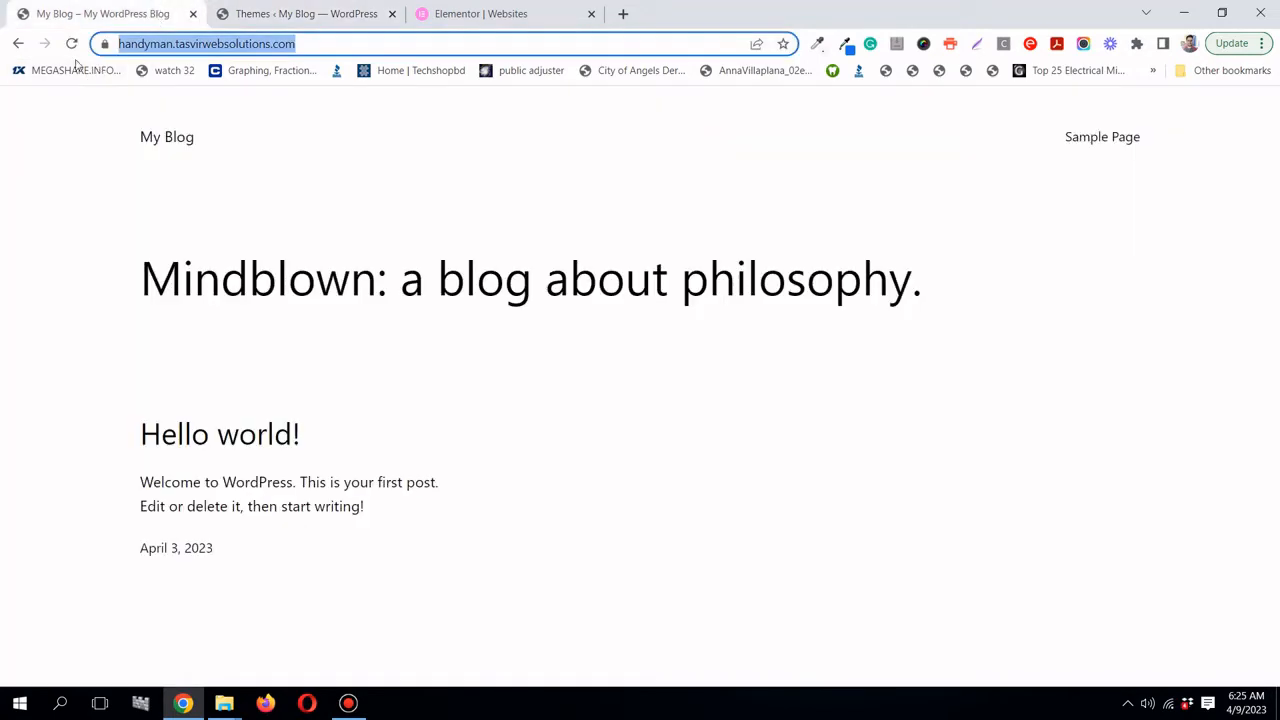
pyautogui.click(72, 44)
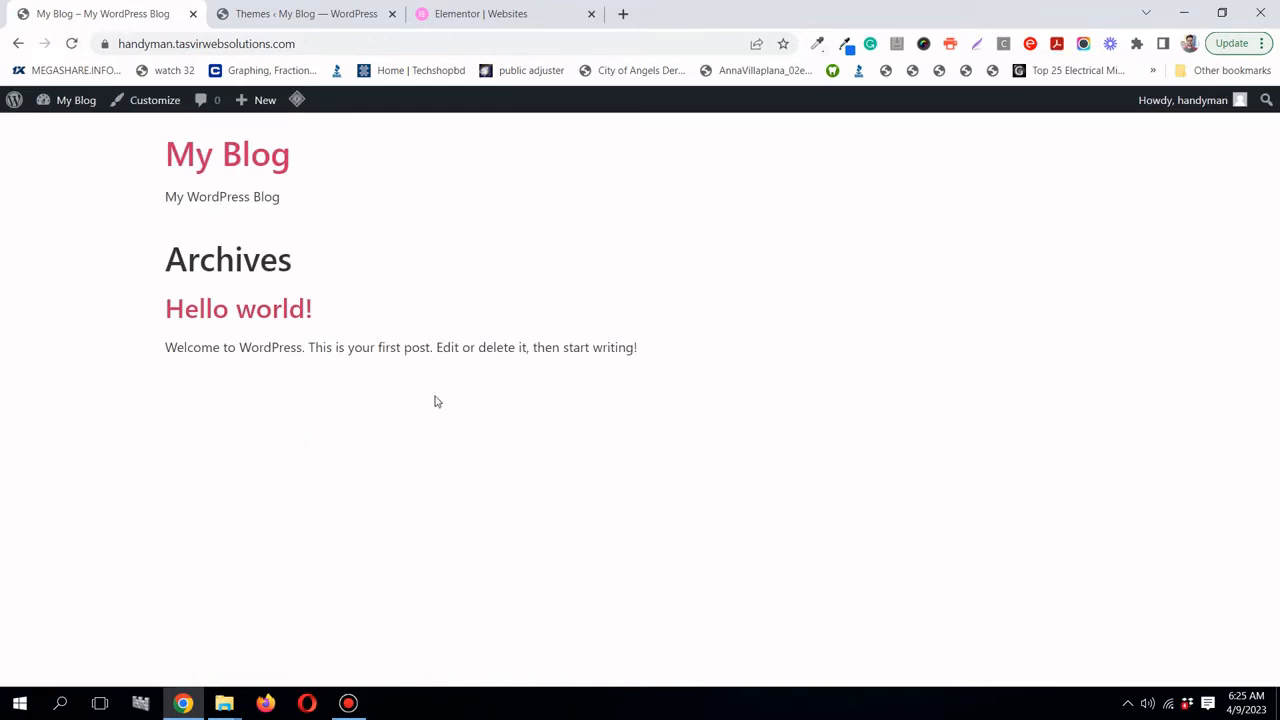
pyautogui.click(307, 16)
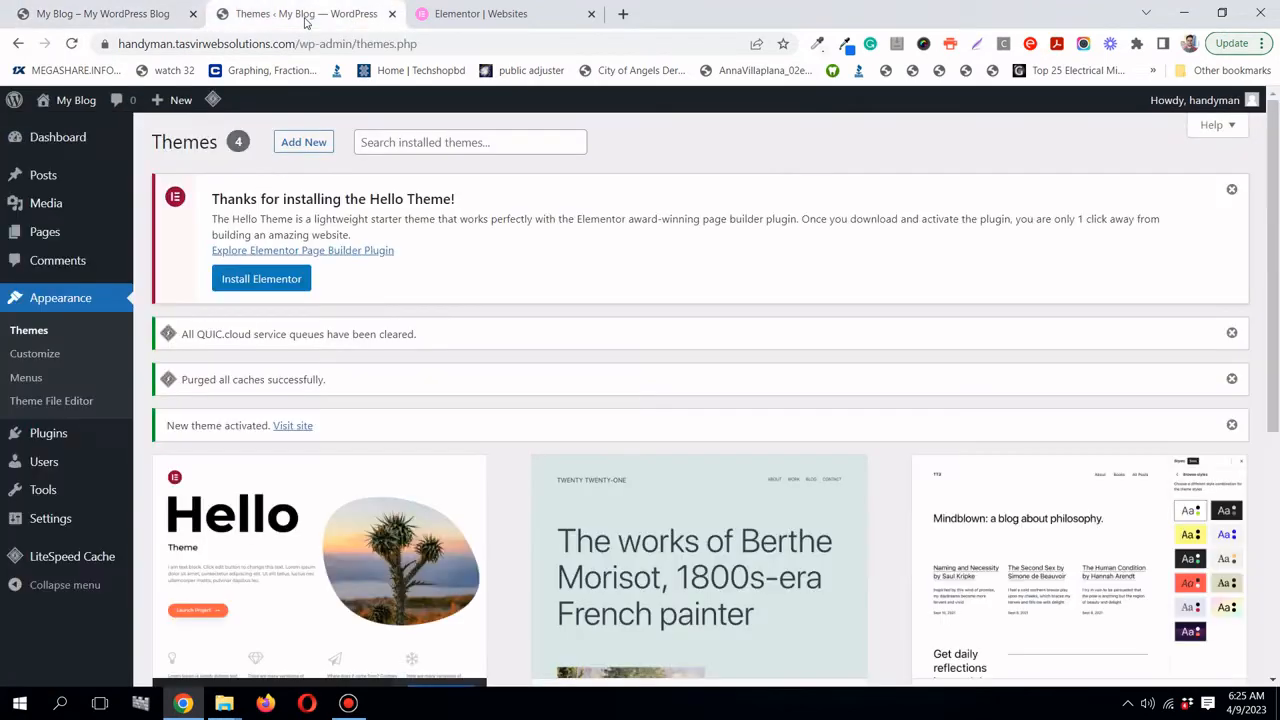
pyautogui.moveTo(72, 437)
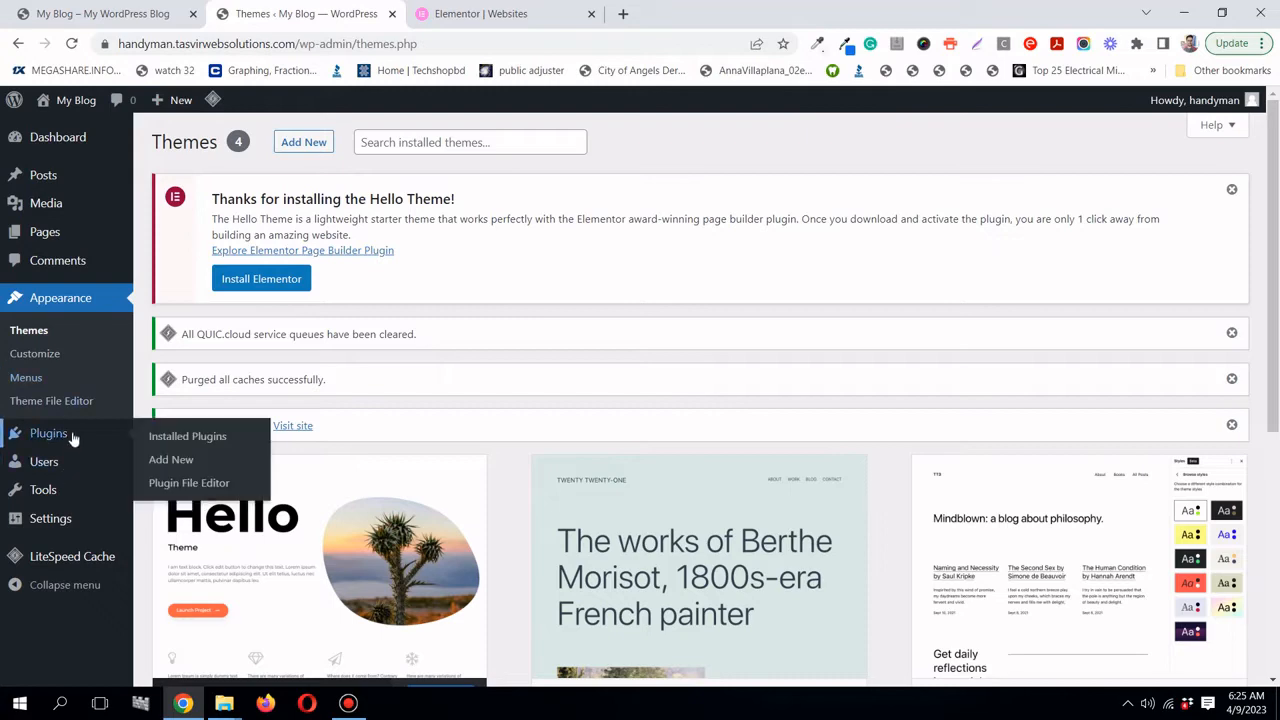
# - Search plugins for elementor, install and activate Elementor Website Builder, and exit its onboarding
pyautogui.click(175, 460)
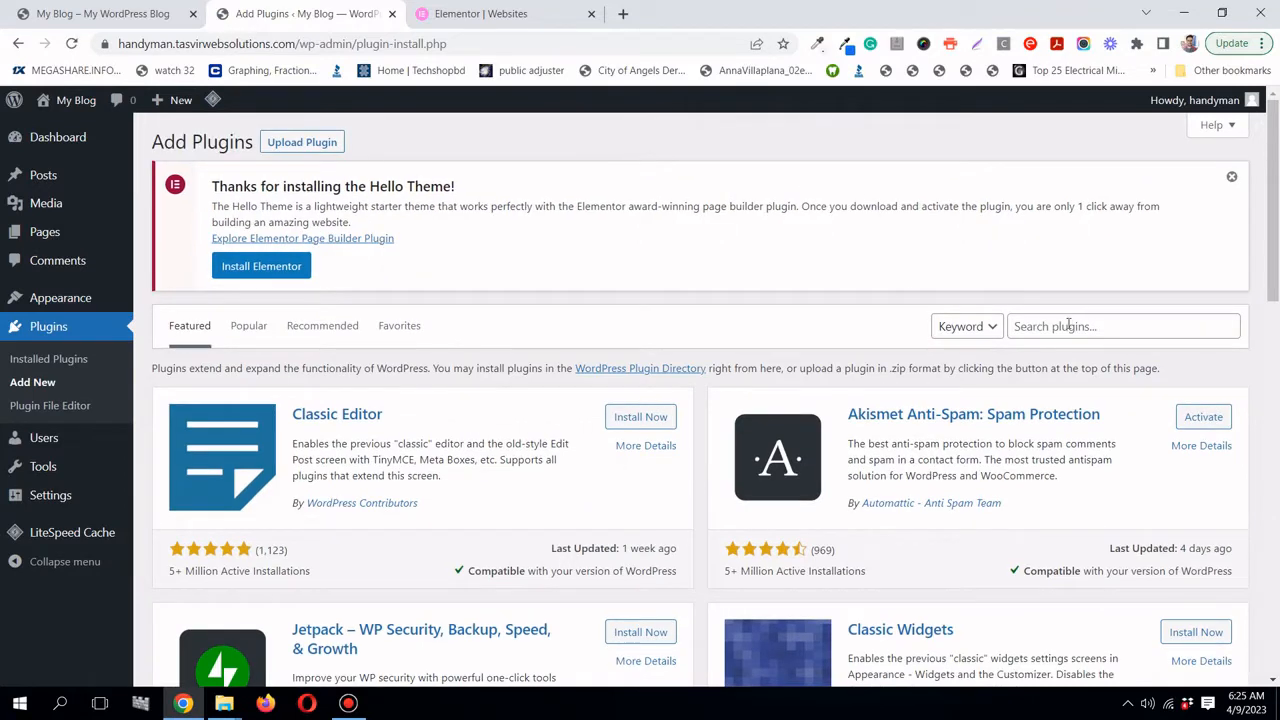
pyautogui.click(1071, 326)
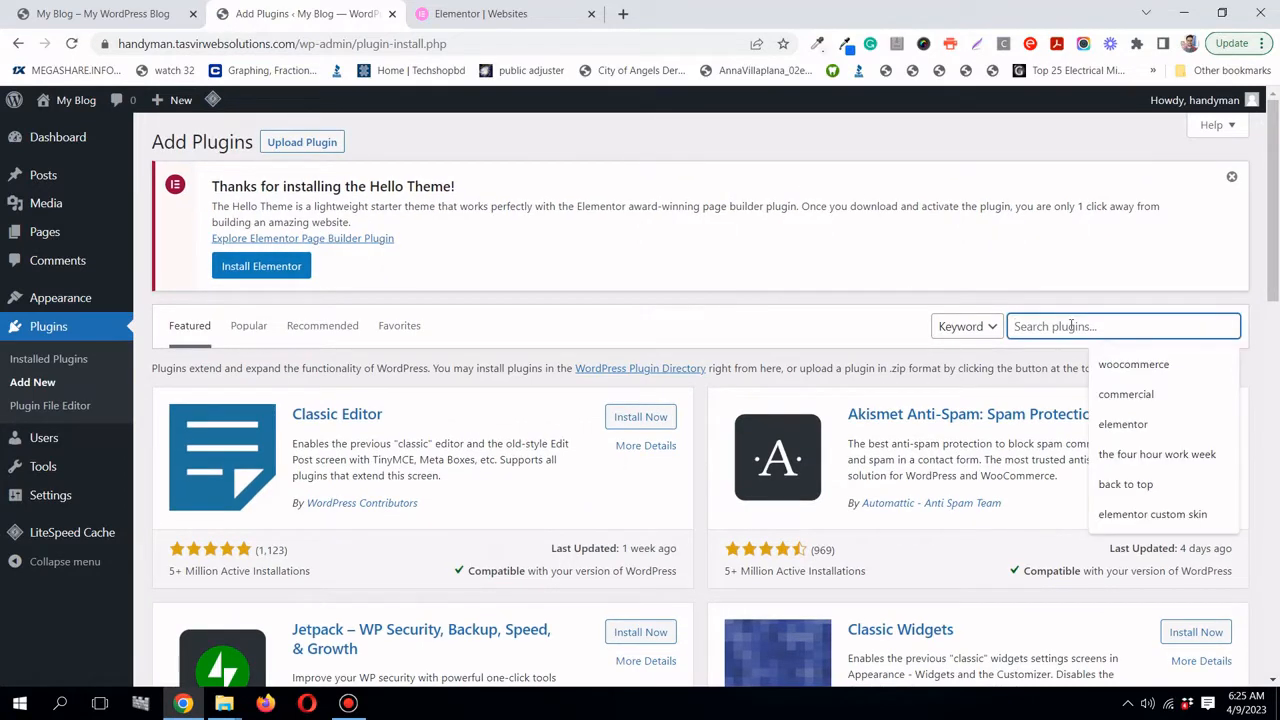
pyautogui.click(1123, 424)
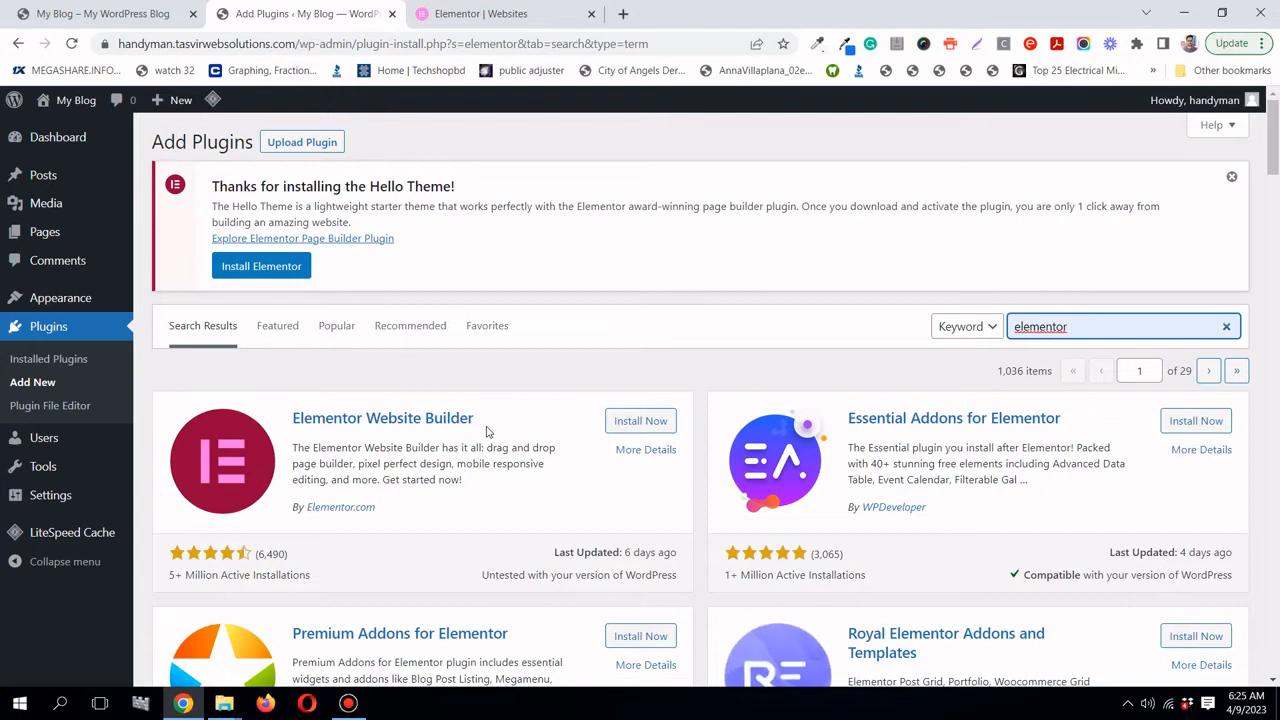
pyautogui.click(640, 421)
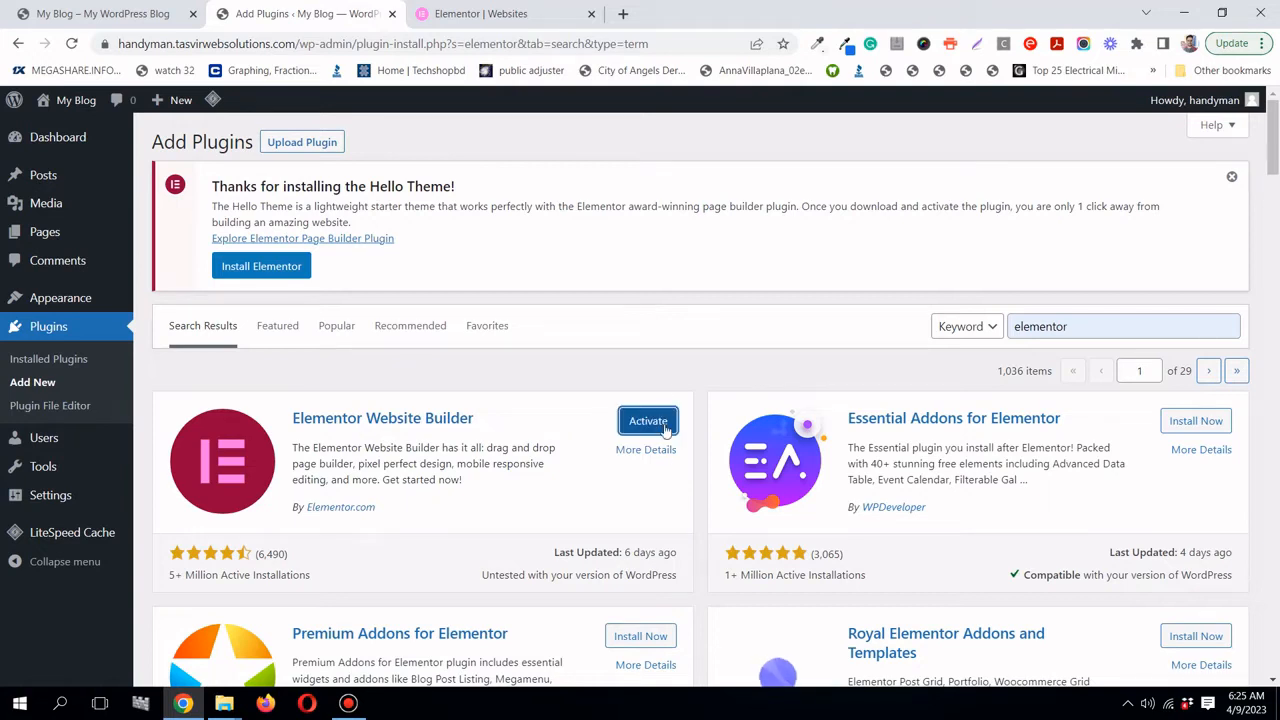
pyautogui.click(655, 424)
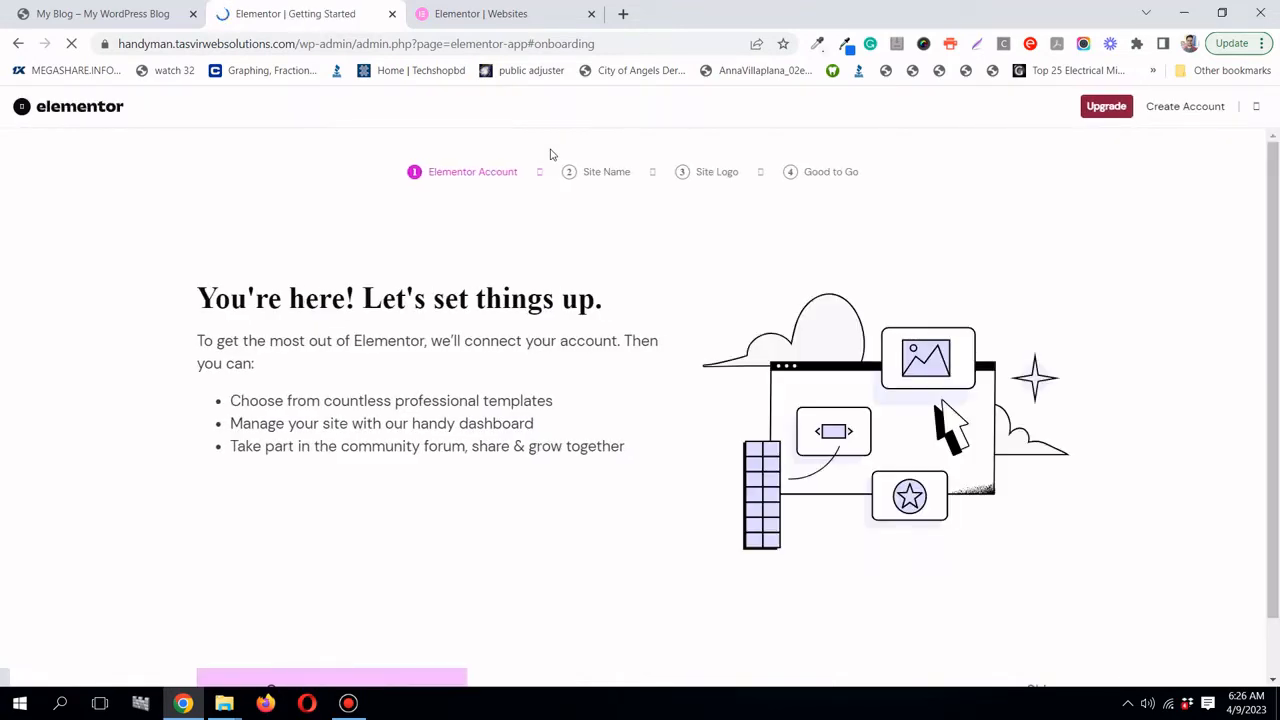
pyautogui.scroll(-1, 511, 414)
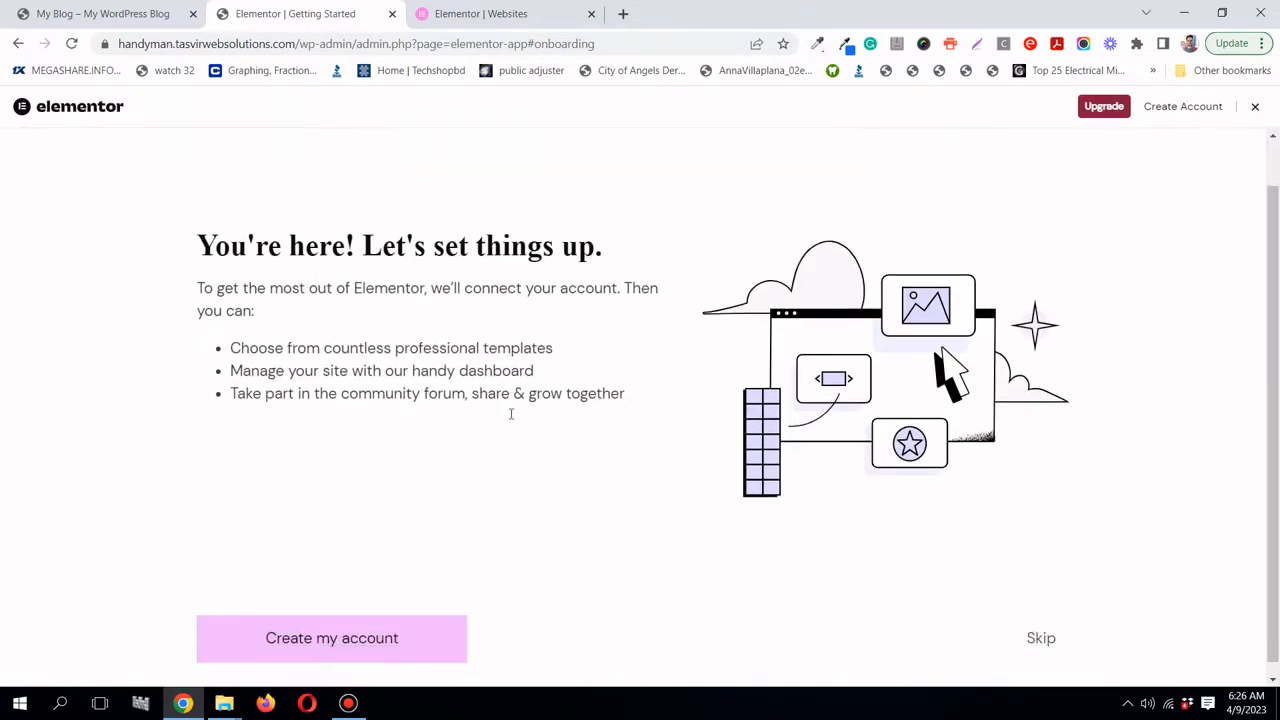
pyautogui.click(1255, 108)
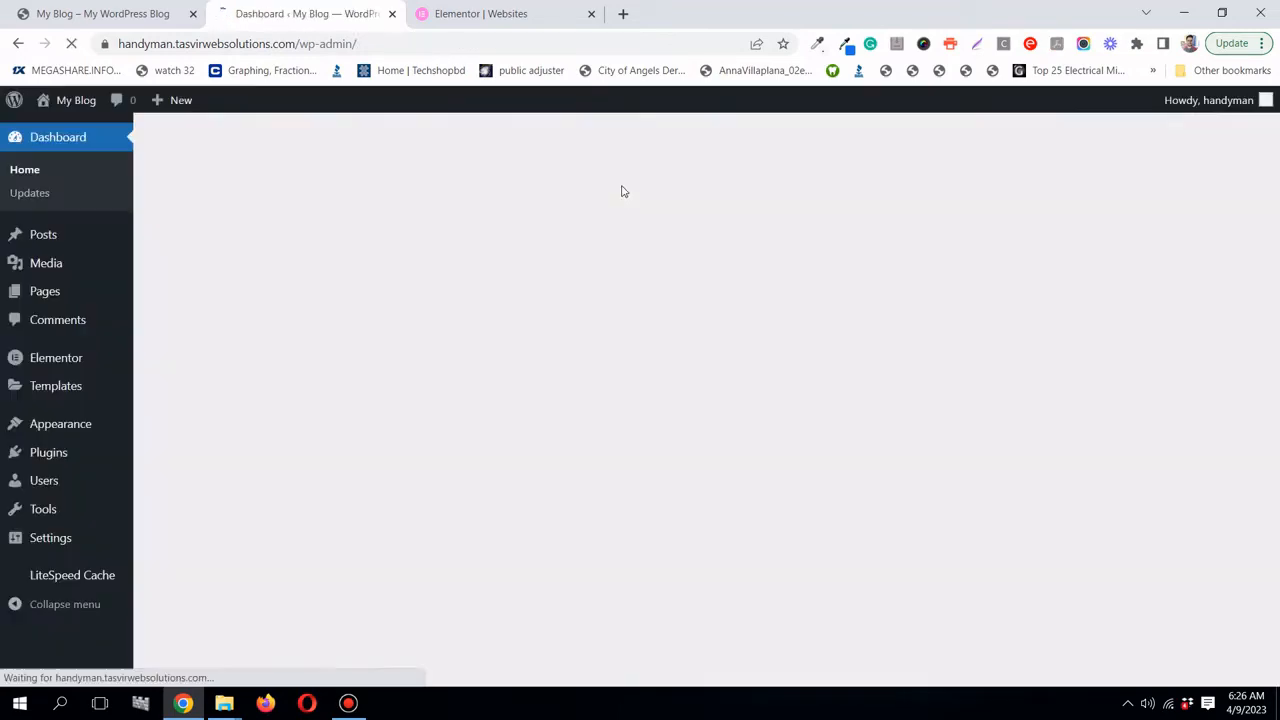
pyautogui.scroll(-3, 698, 310)
pyautogui.scroll(3, 700, 311)
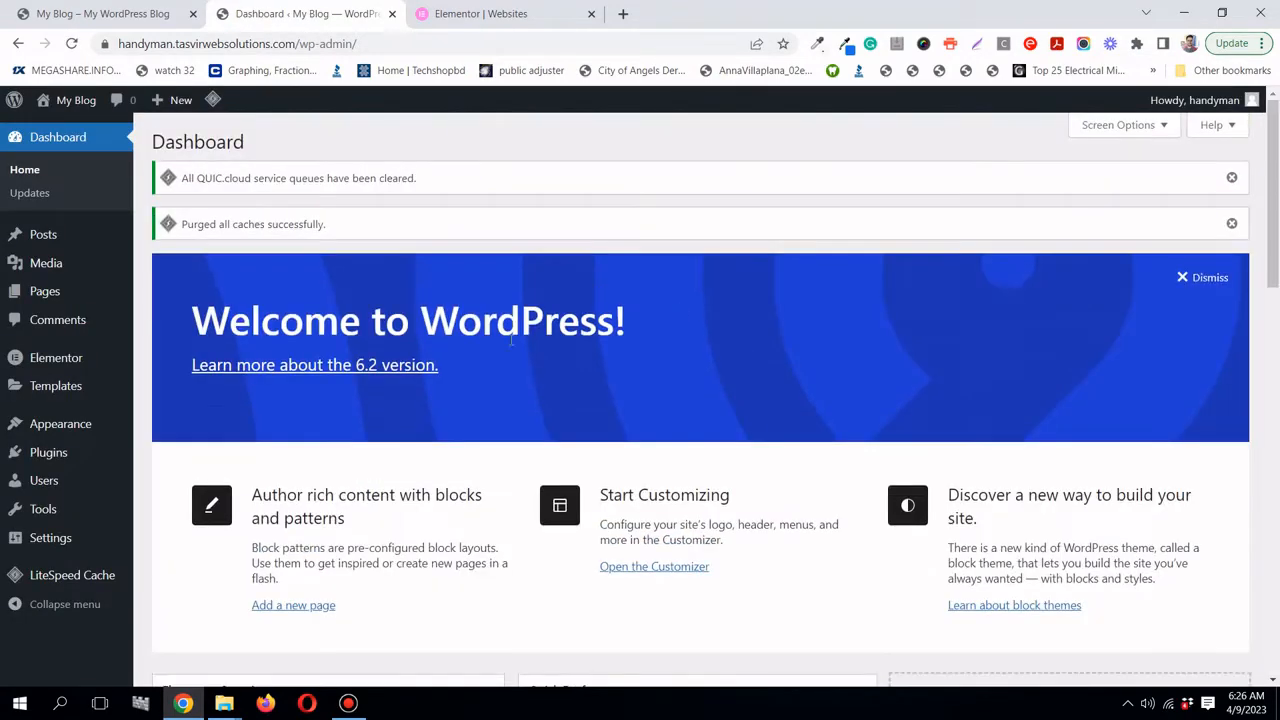
# - Search plugins for 'yoast seo', then install and activate Yoast SEO
pyautogui.moveTo(74, 452)
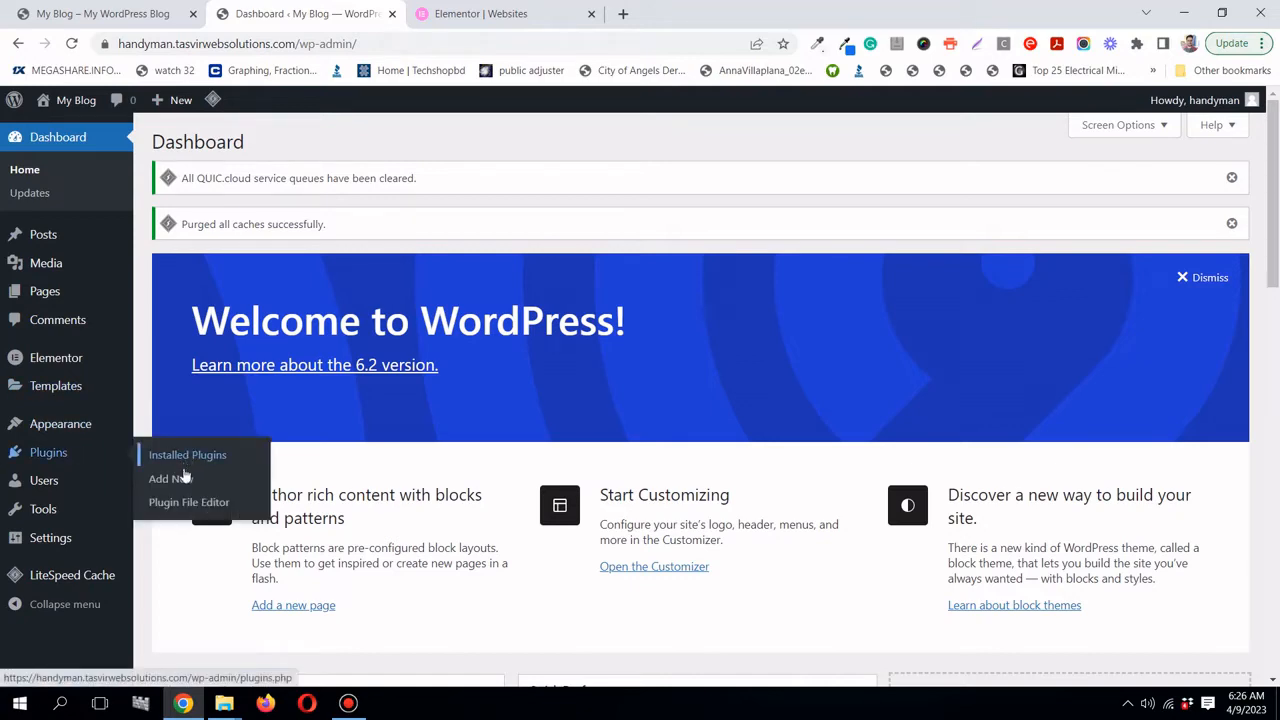
pyautogui.click(170, 479)
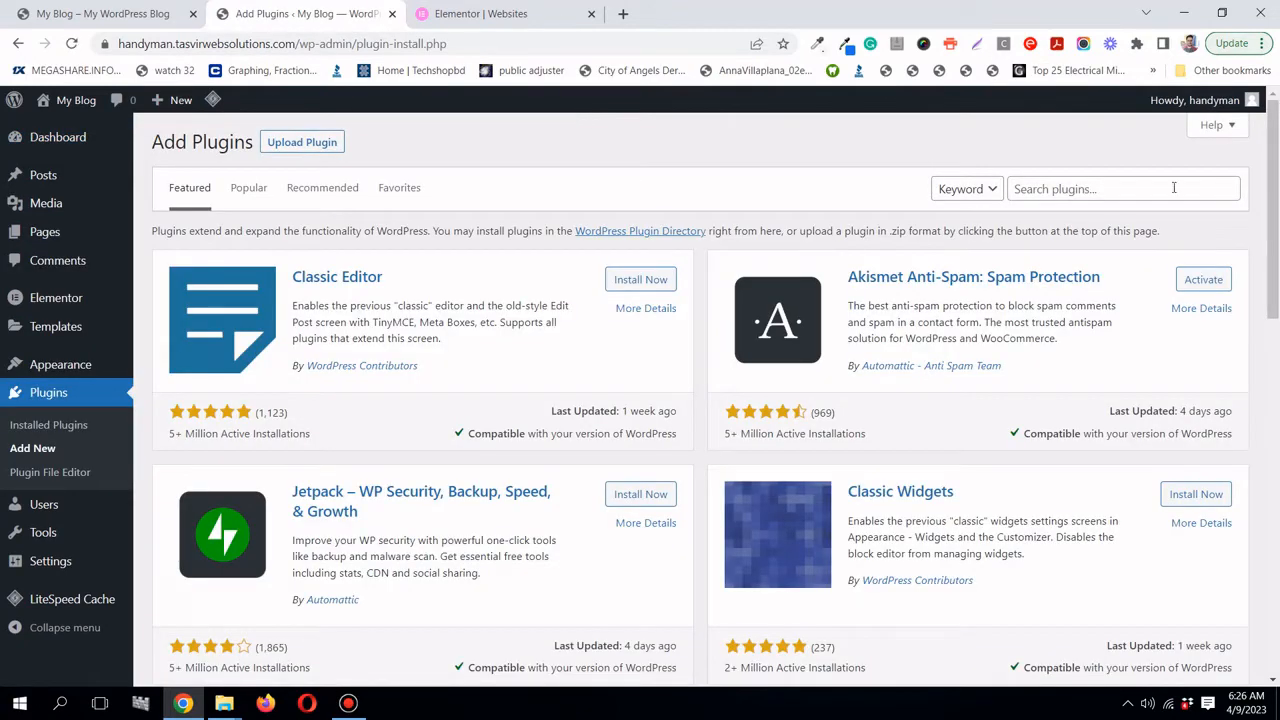
pyautogui.click(1174, 187)
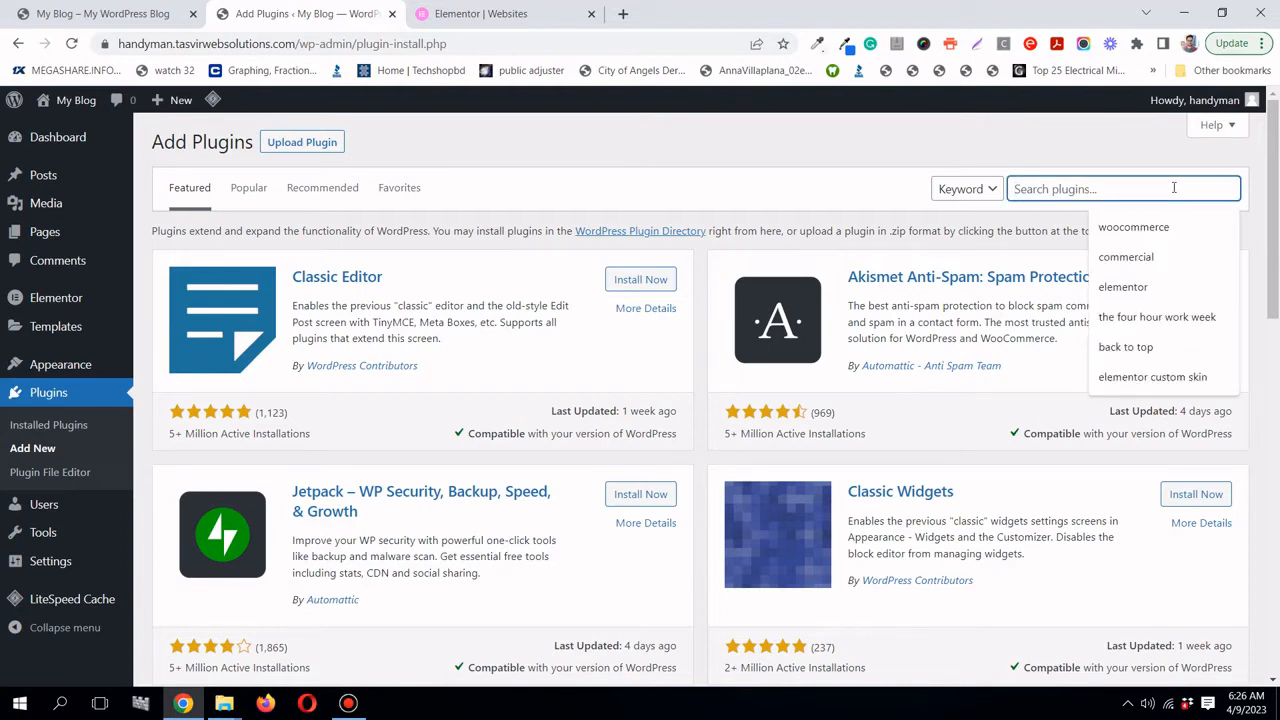
pyautogui.write('yo')
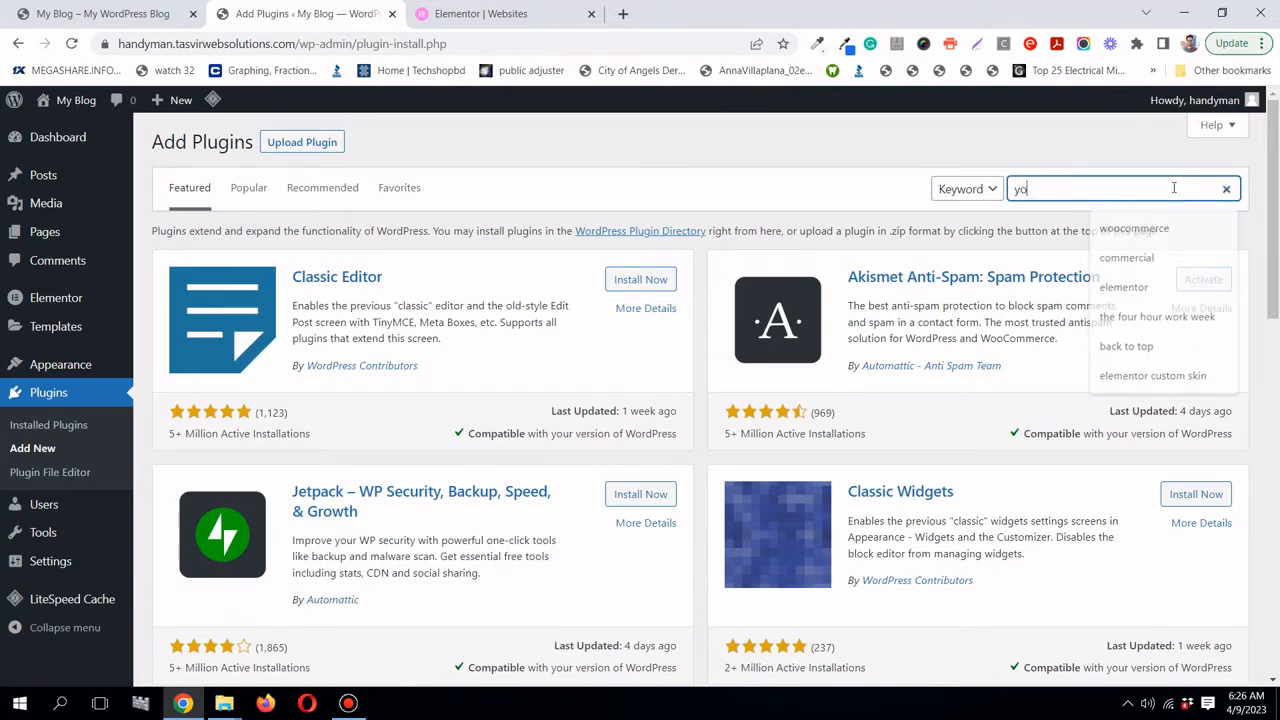
pyautogui.write('ast ')
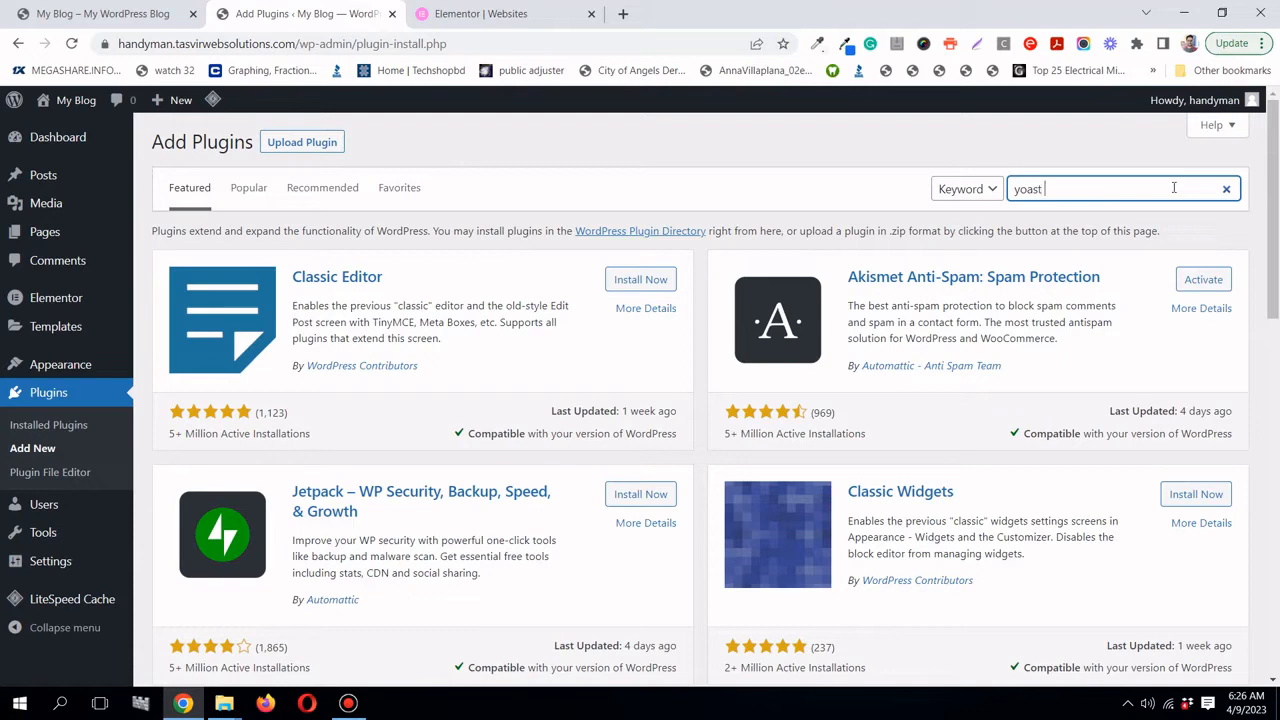
pyautogui.write('seo')
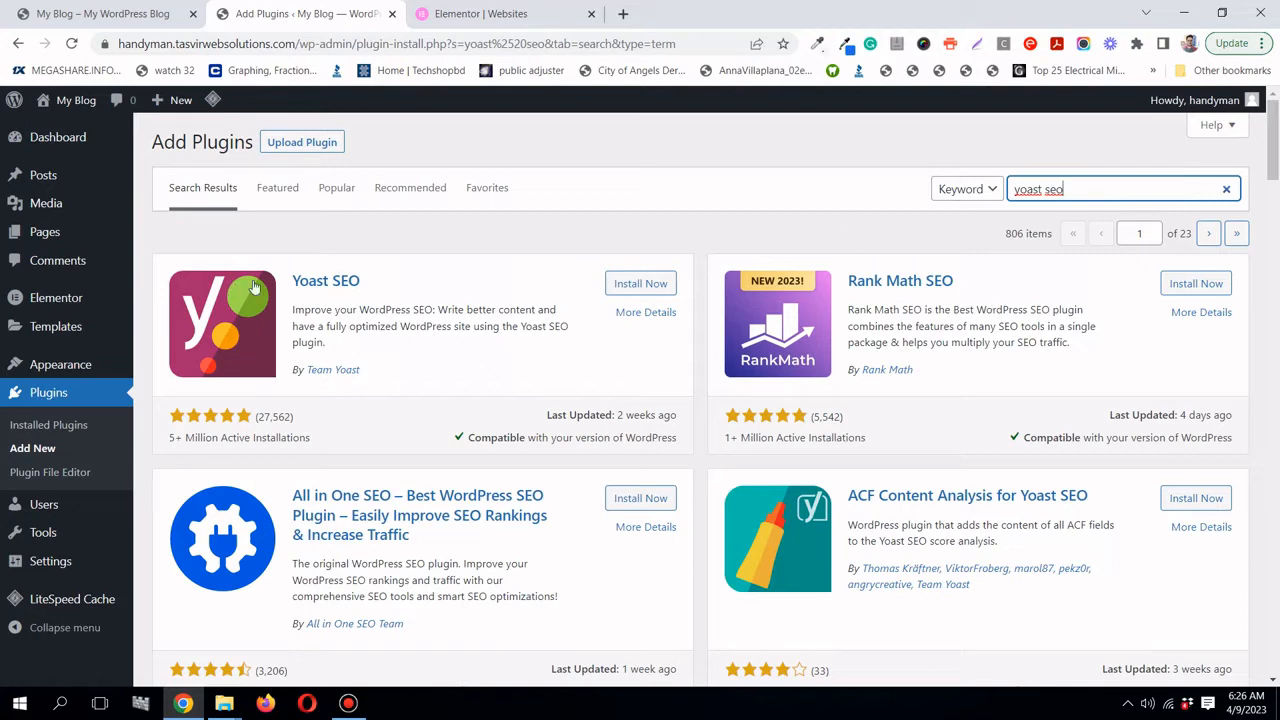
pyautogui.click(628, 286)
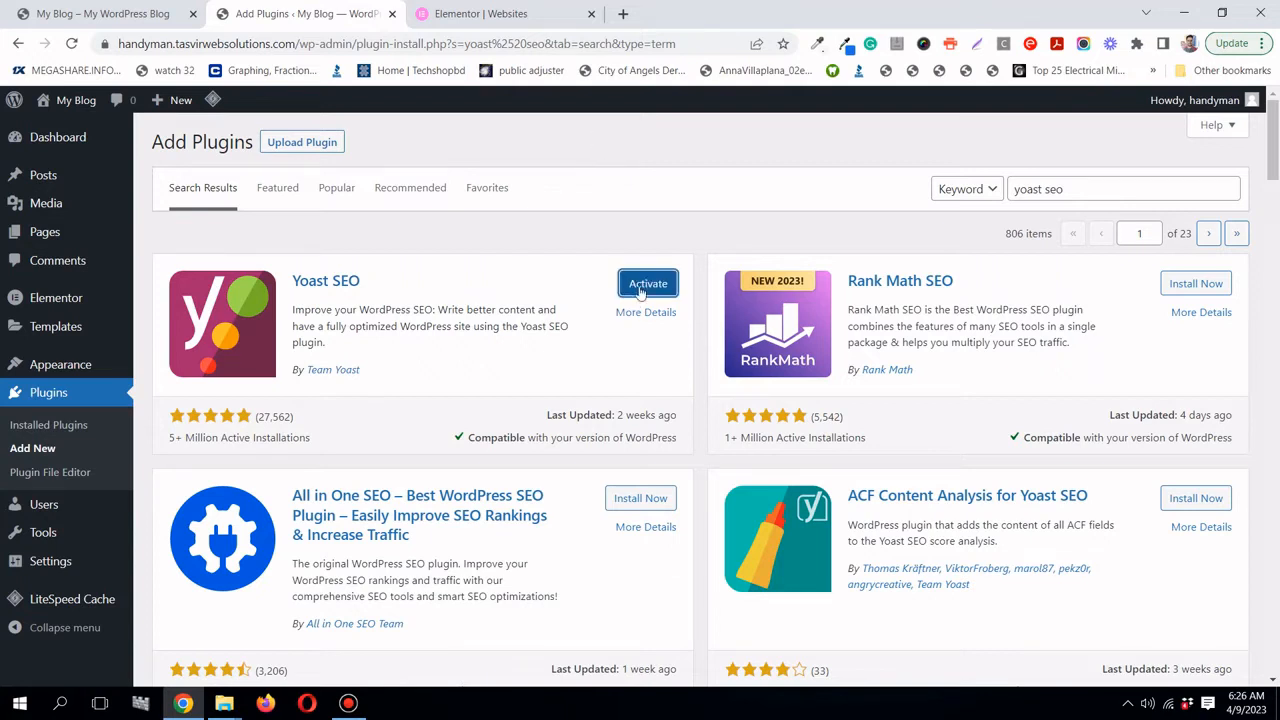
pyautogui.click(646, 284)
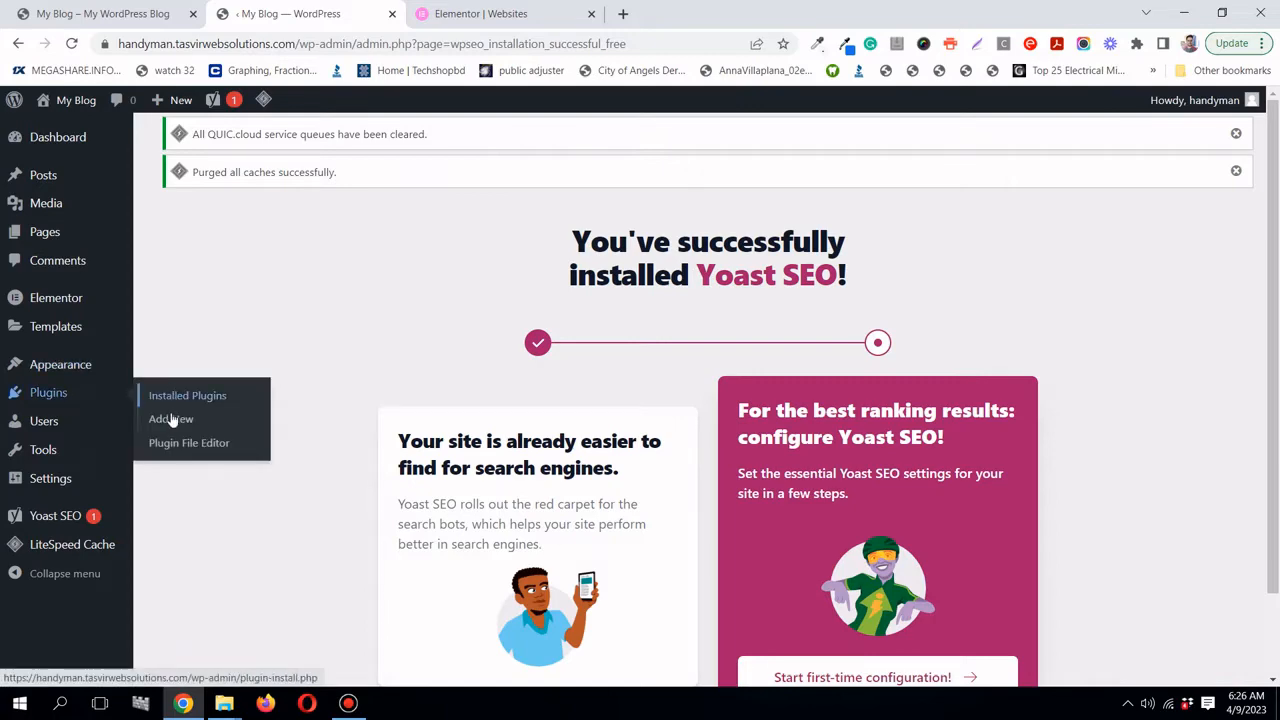
# - Search plugins for elementor, then install and activate Essential Addons for Elementor
pyautogui.click(176, 418)
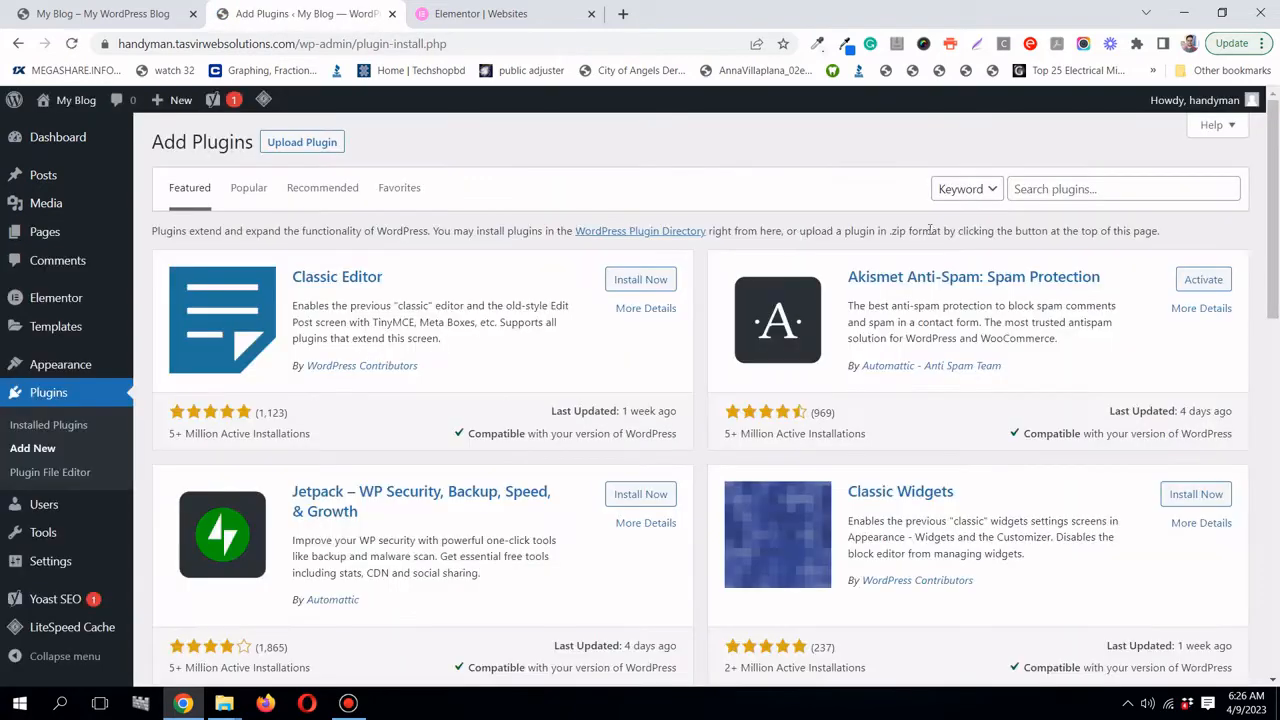
pyautogui.click(1118, 189)
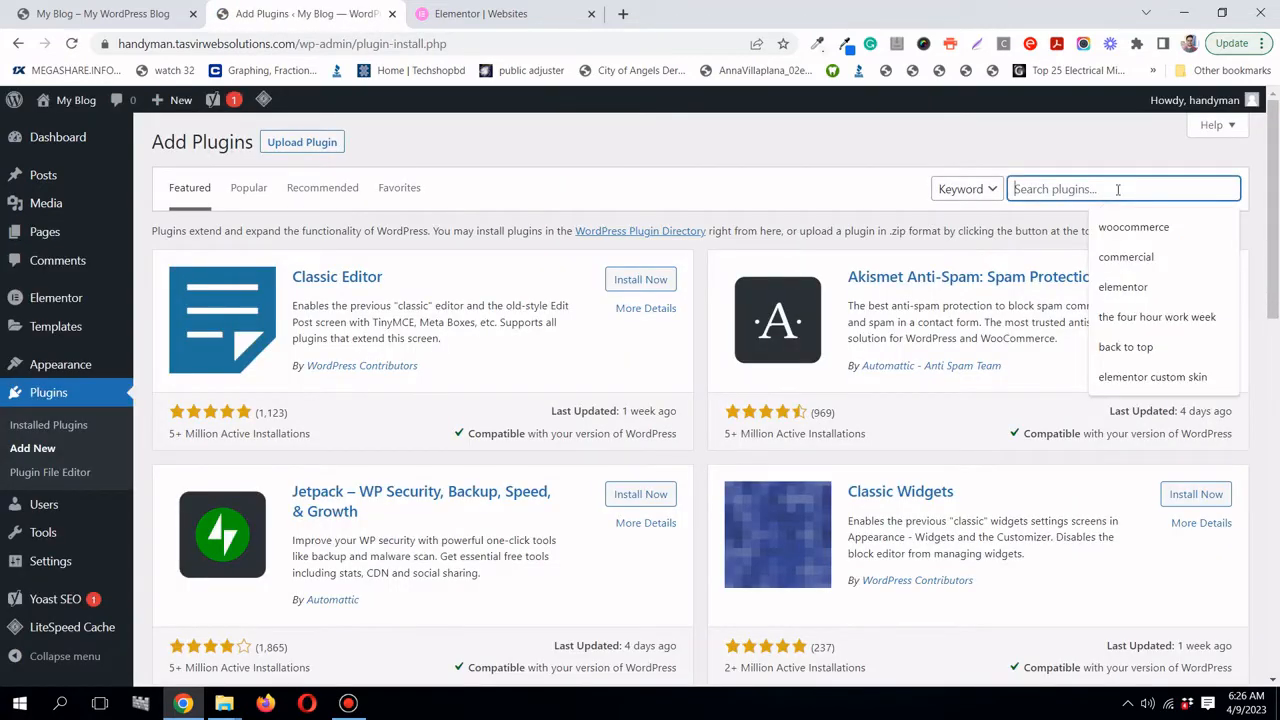
pyautogui.click(1124, 287)
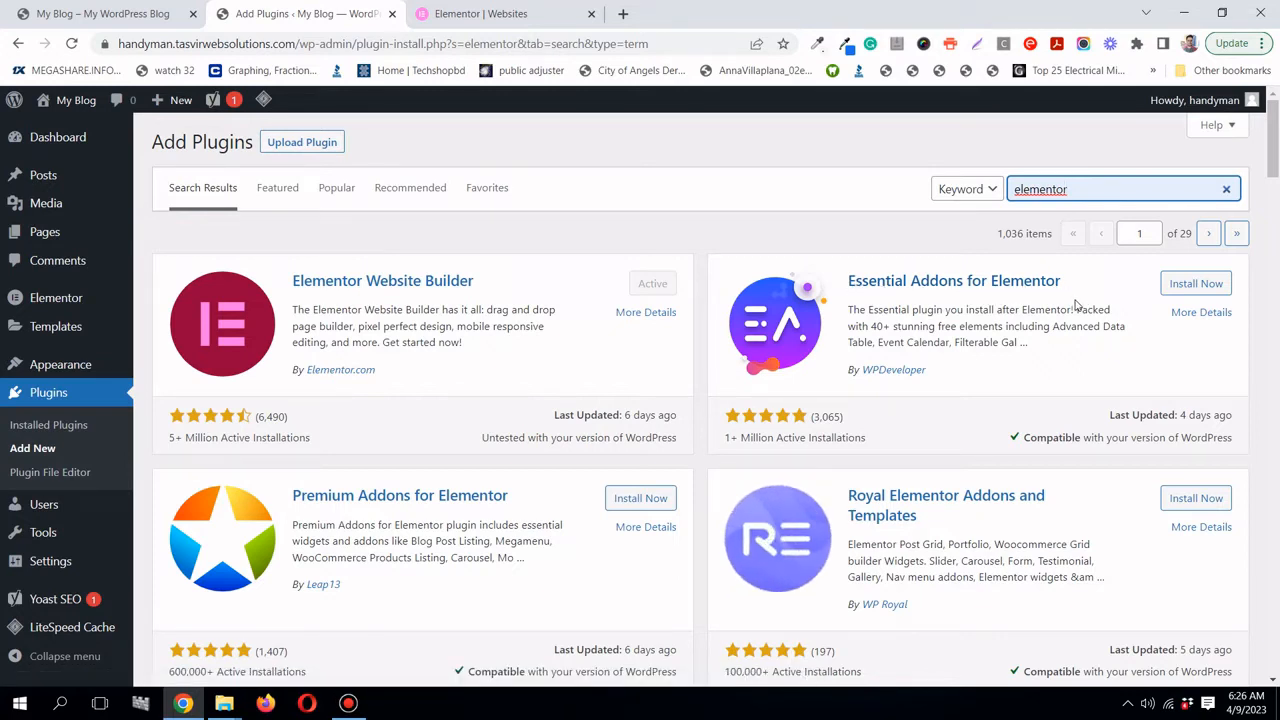
pyautogui.click(1210, 290)
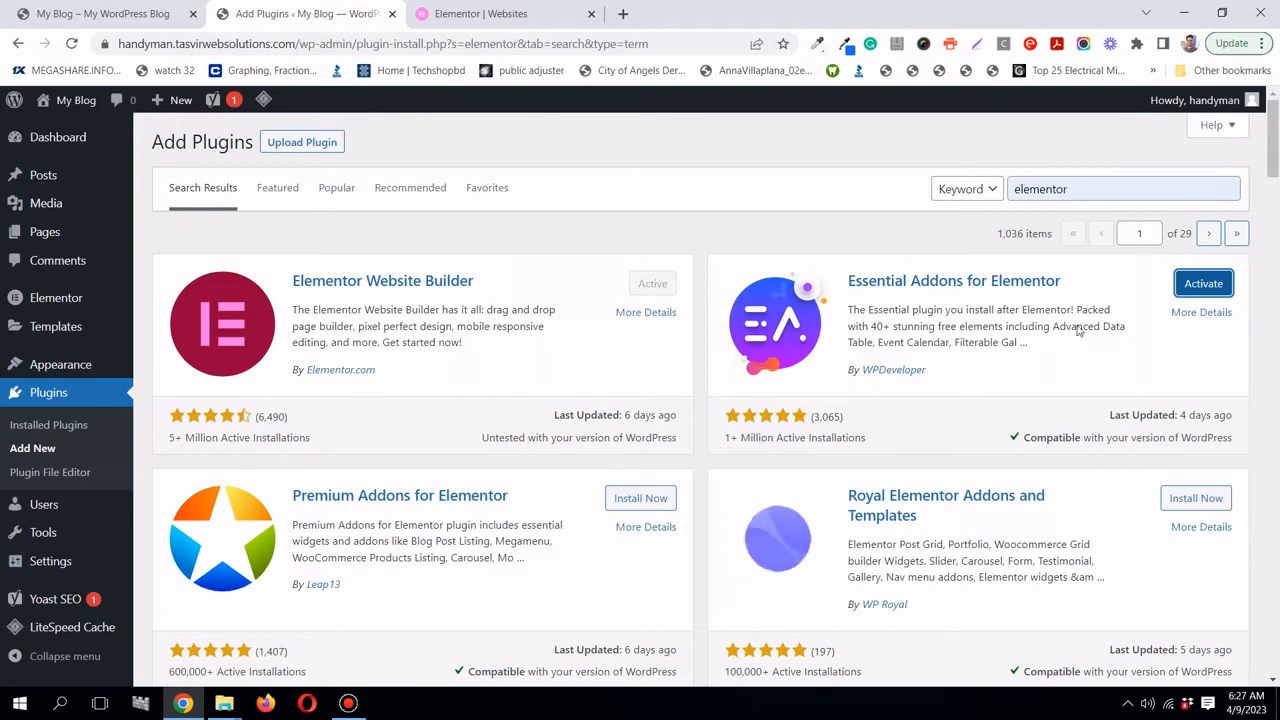
pyautogui.click(1200, 286)
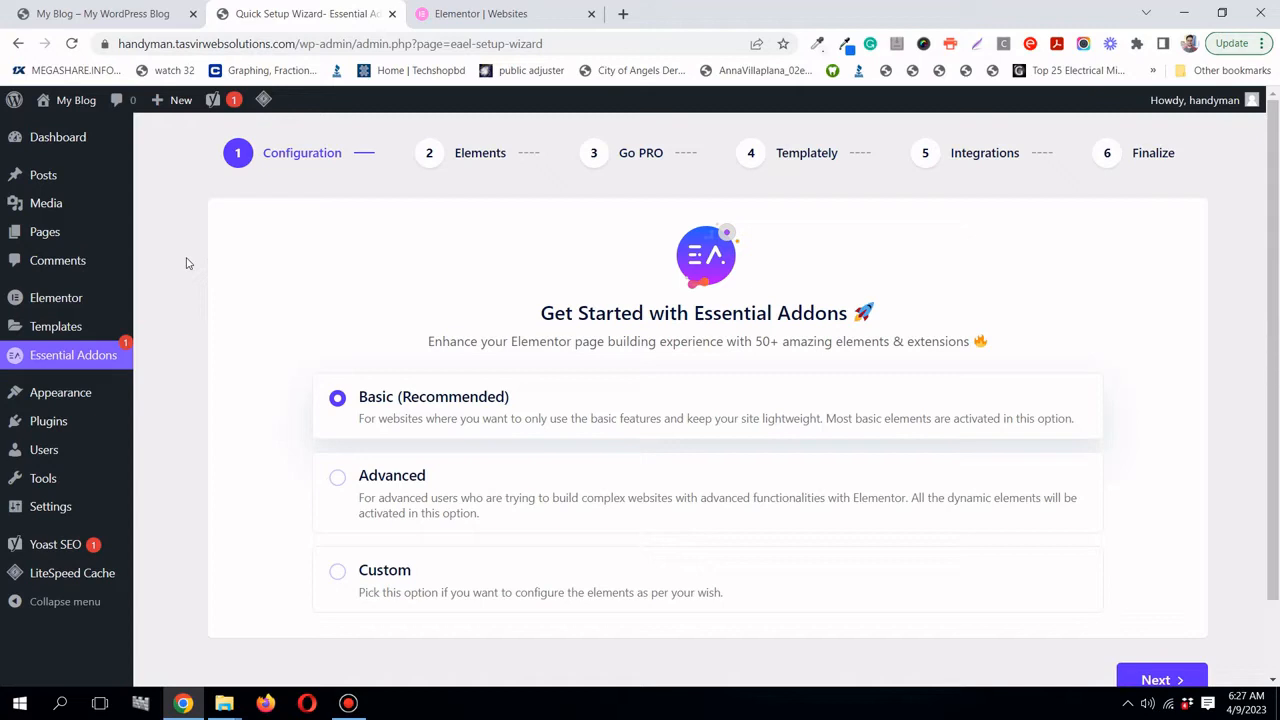
# - Download the Elementor Pro Expert package from the Elementor account, then return to WordPress
pyautogui.click(457, 16)
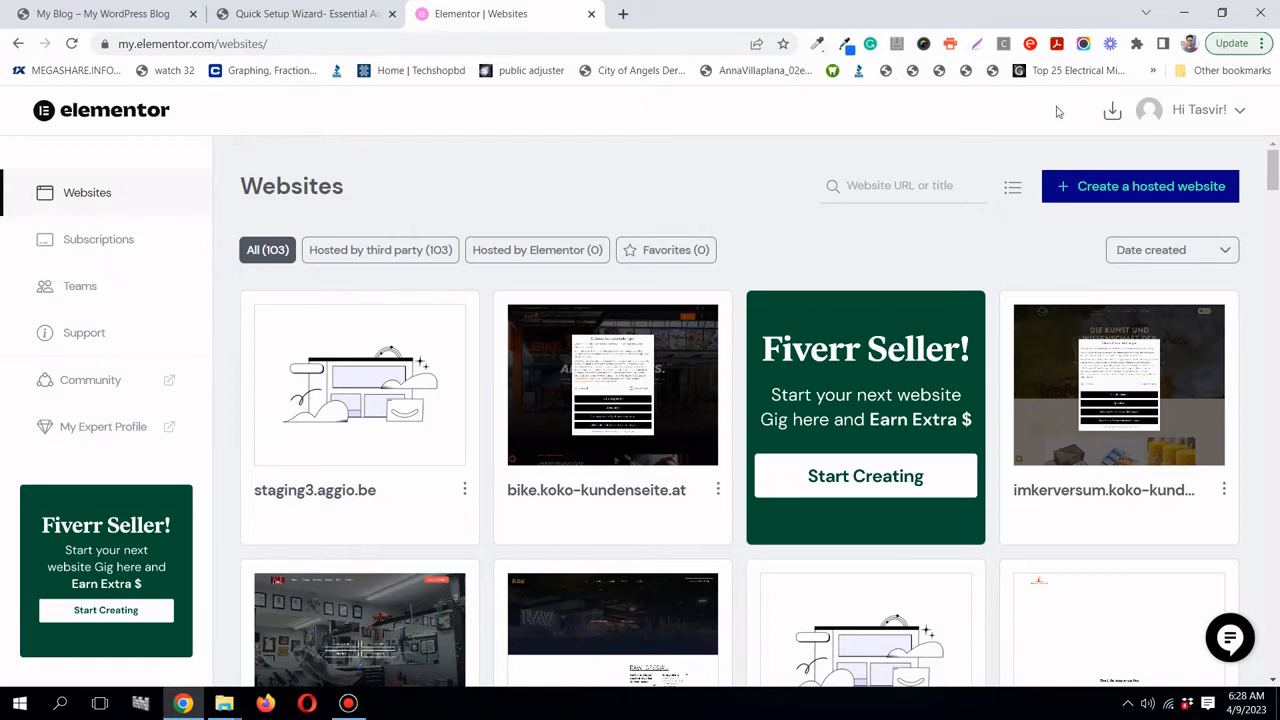
pyautogui.click(1112, 113)
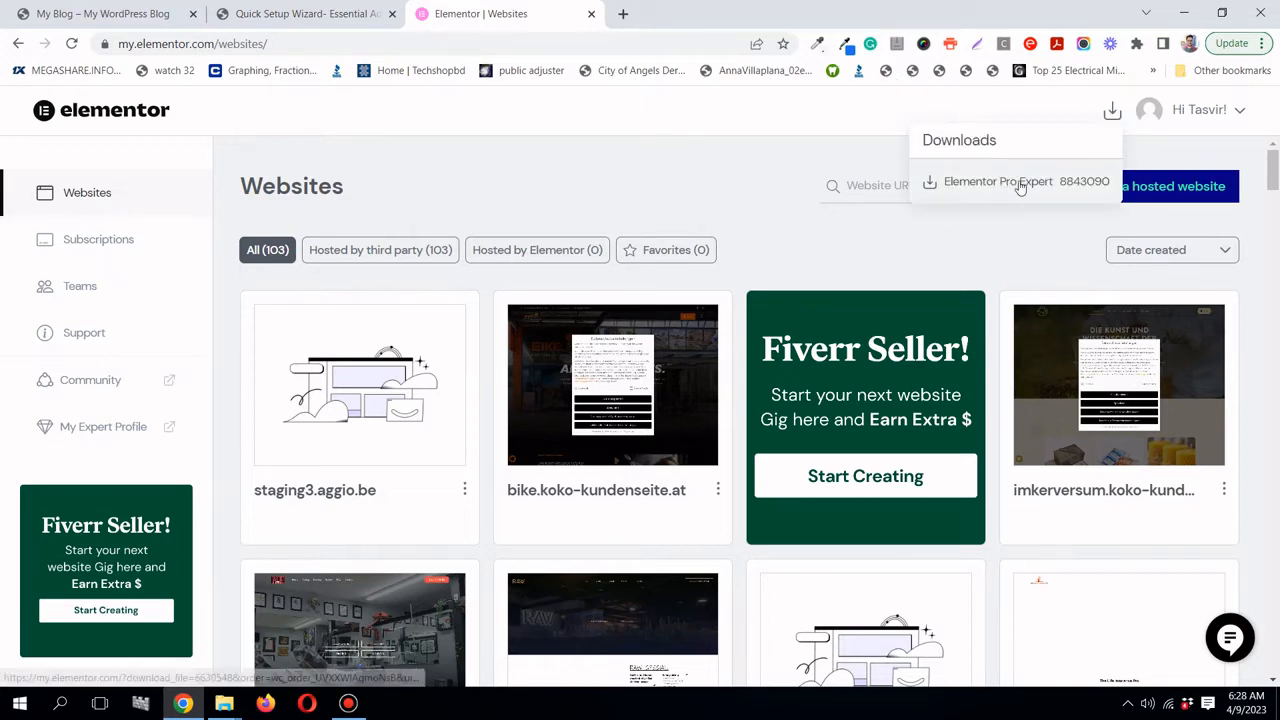
pyautogui.click(1020, 185)
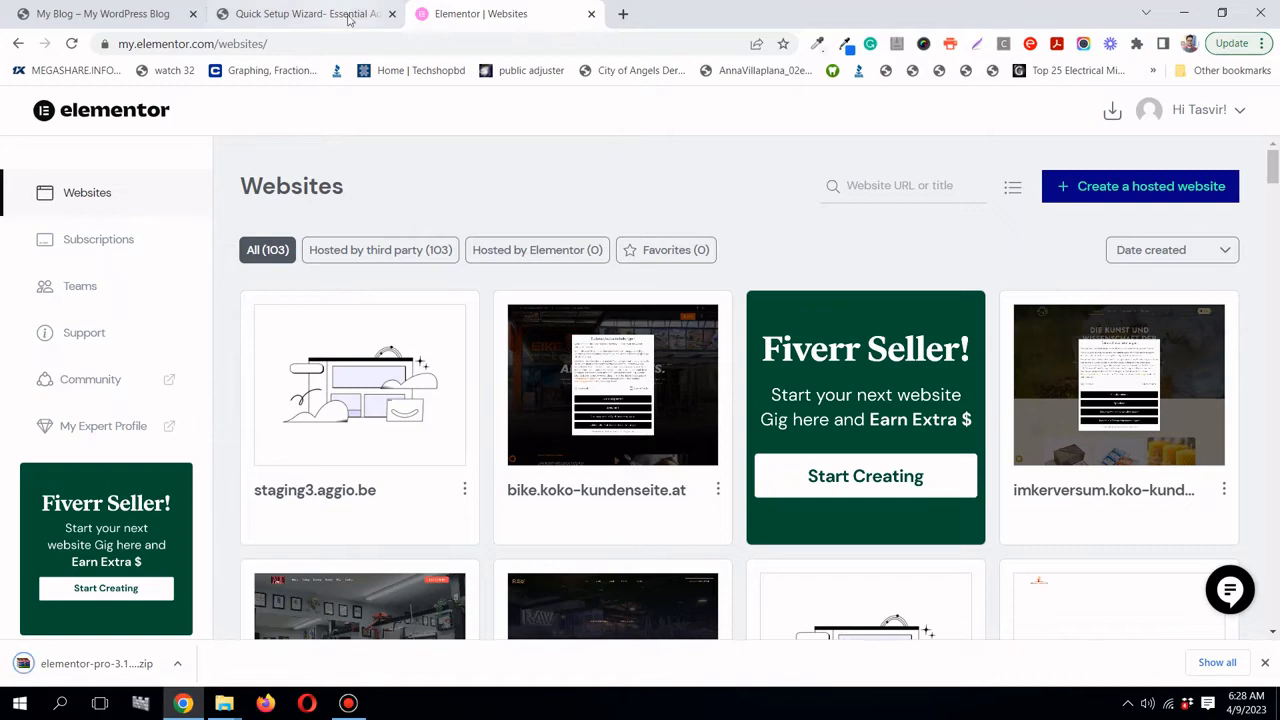
pyautogui.click(310, 14)
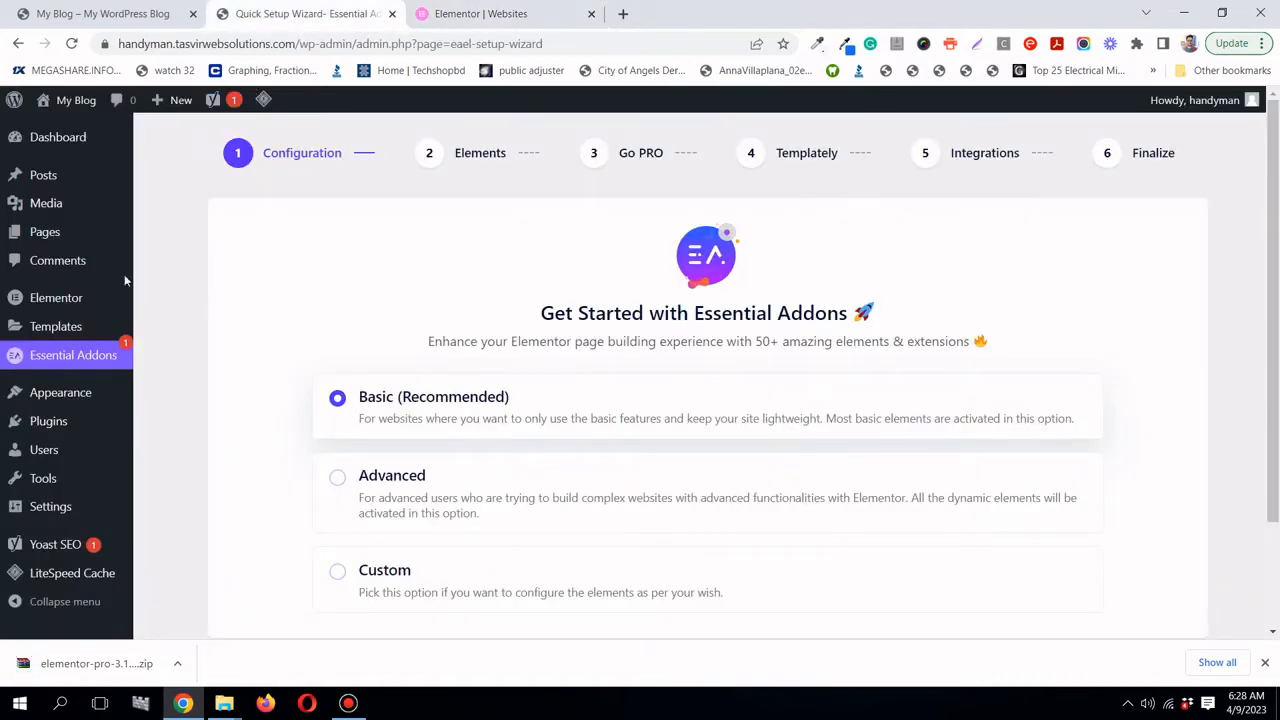
# - Upload the elementor-pro zip, then install and activate Elementor Pro 3.12.1
pyautogui.moveTo(88, 418)
pyautogui.click(162, 448)
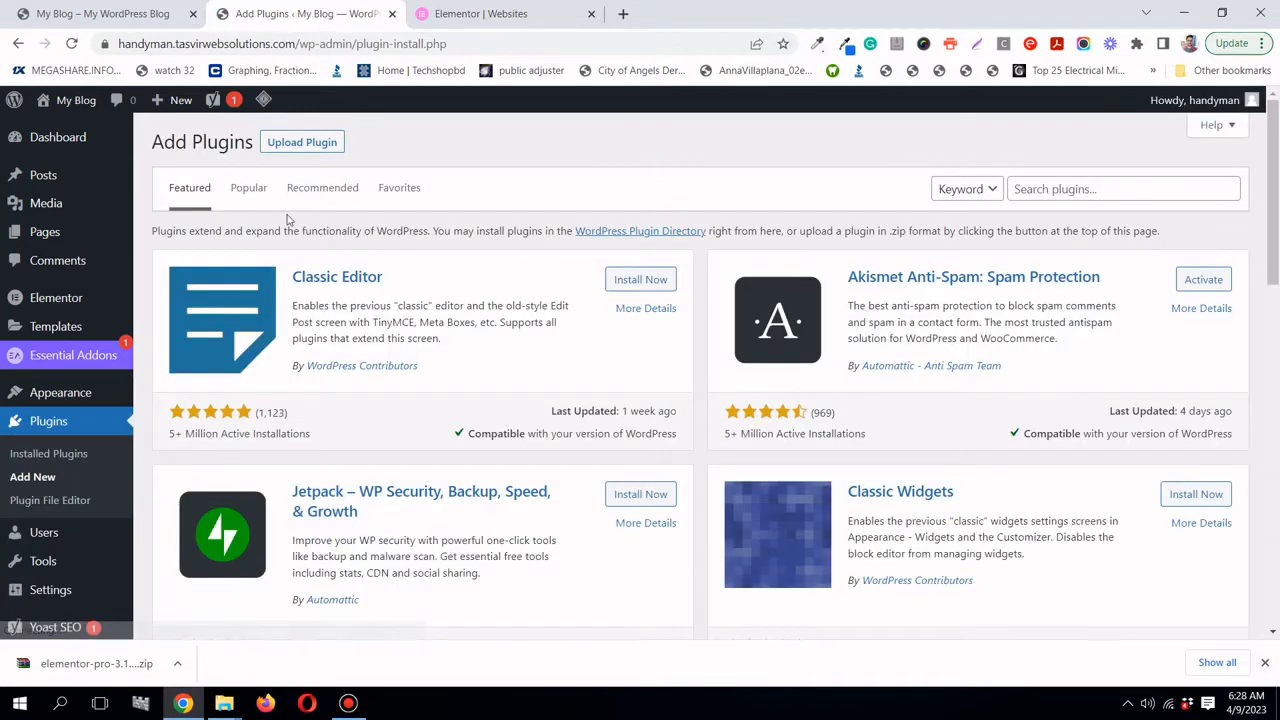
pyautogui.click(312, 146)
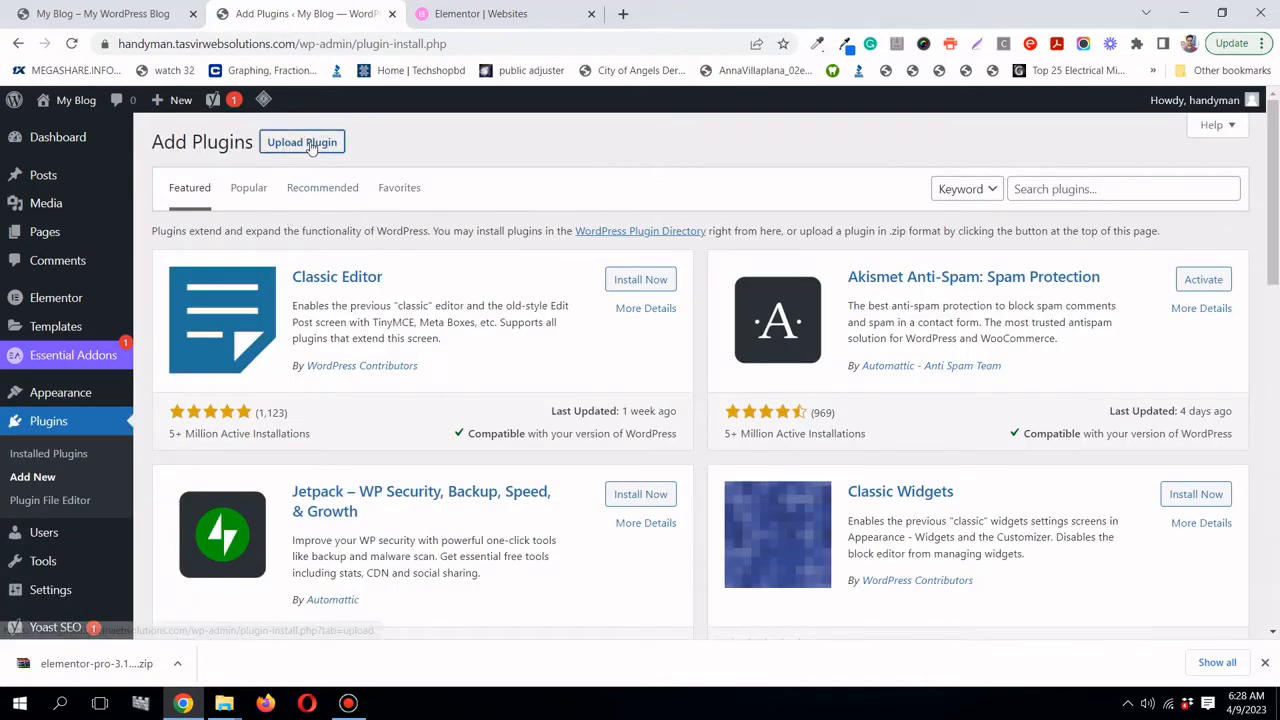
pyautogui.moveTo(91, 663); pyautogui.dragTo(612, 292)
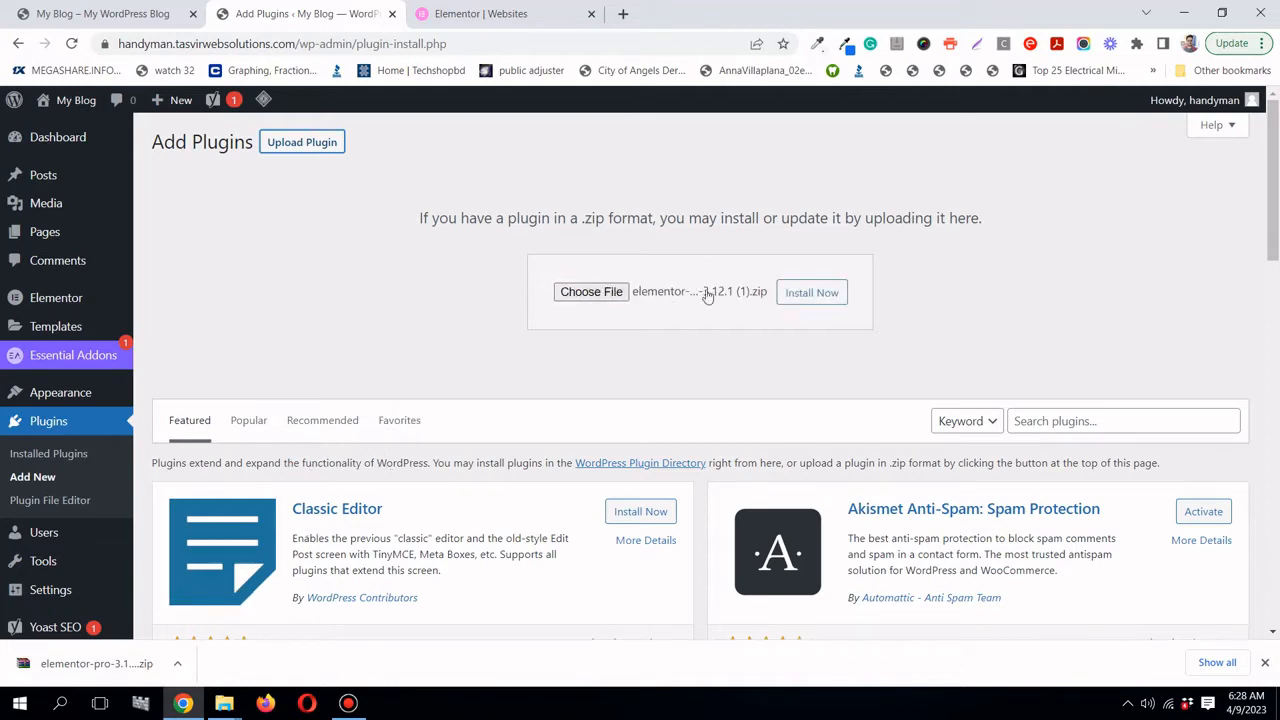
pyautogui.click(838, 300)
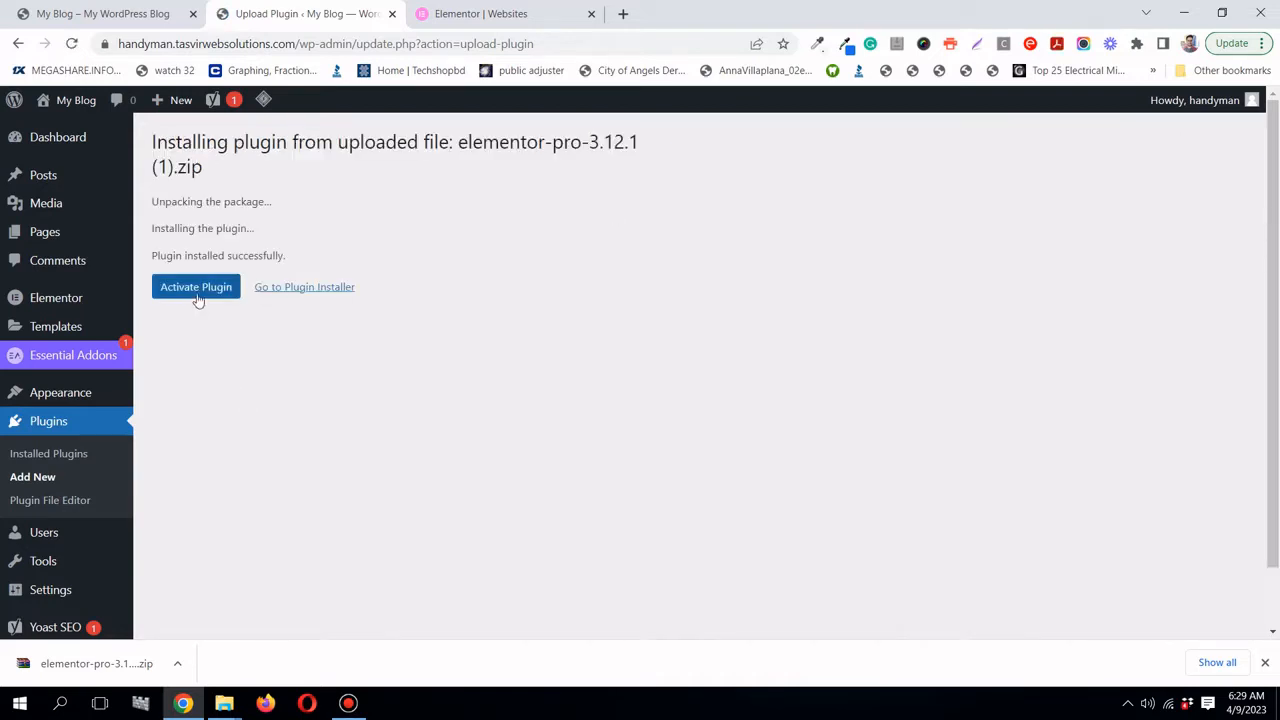
pyautogui.click(197, 298)
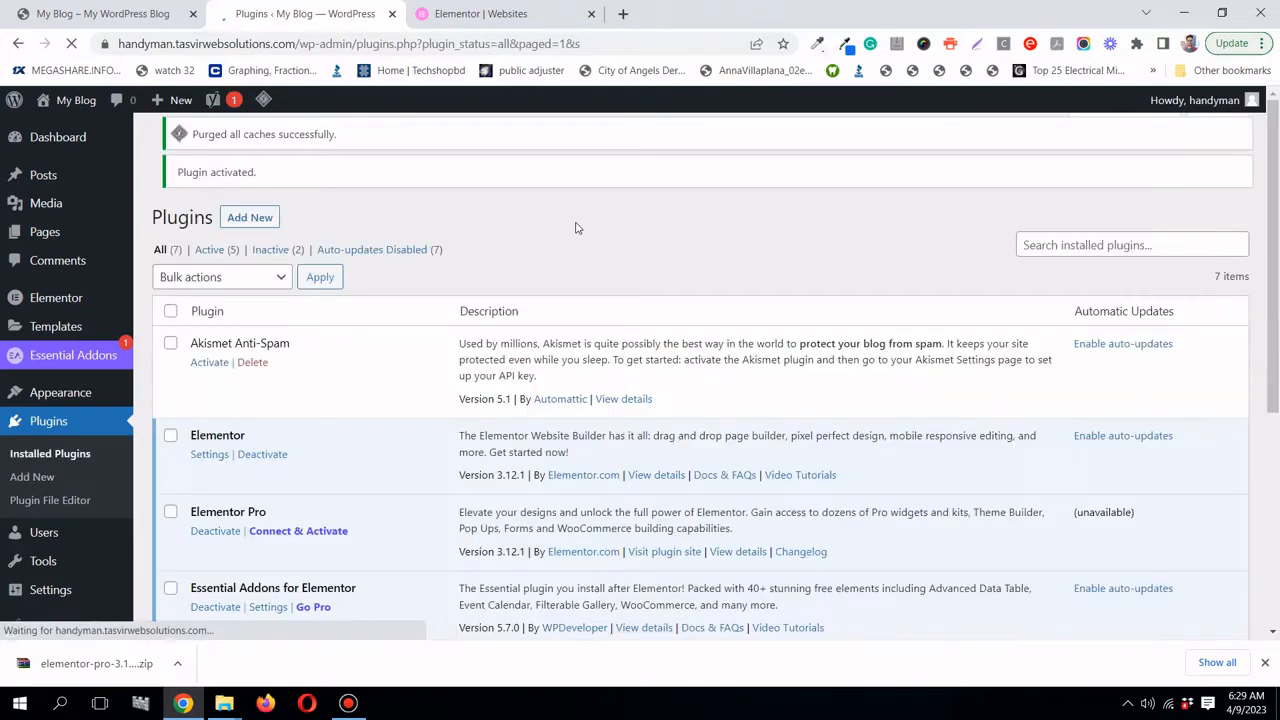
# - Open Elementor's License settings and check the my.elementor.com websites page before returning
pyautogui.scroll(-2, 540, 255)
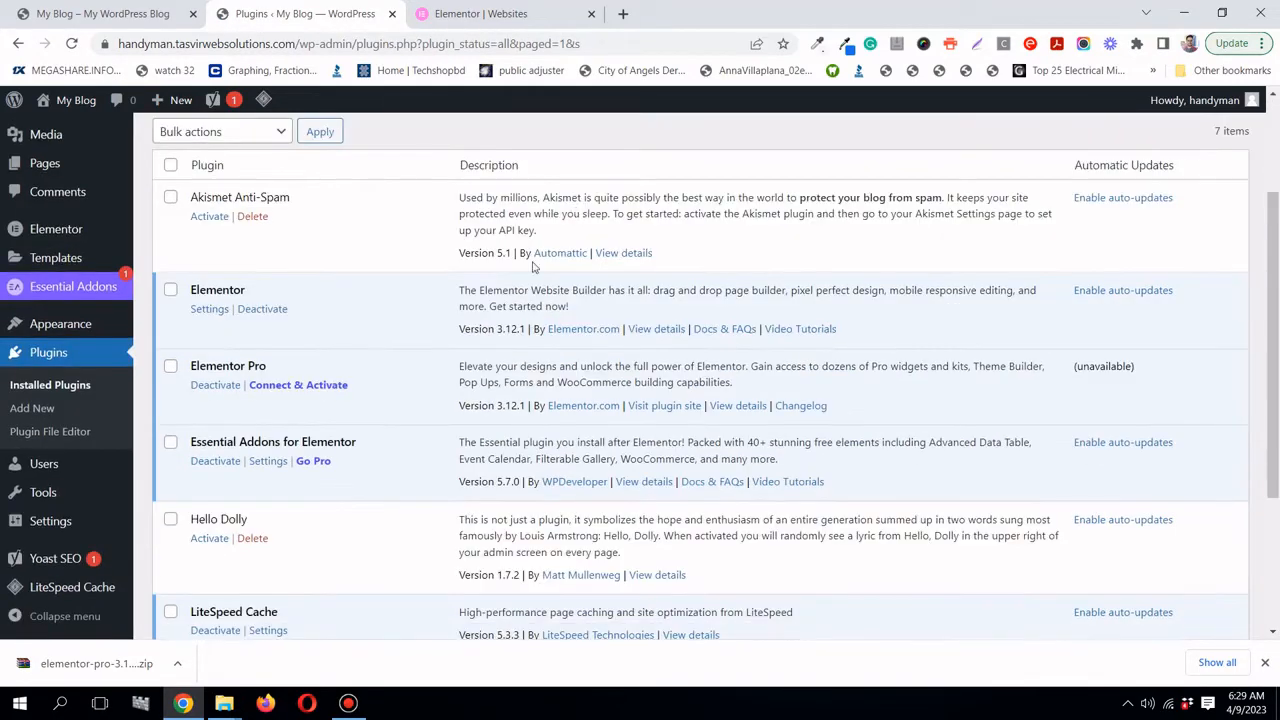
pyautogui.scroll(1, 530, 268)
pyautogui.scroll(-2, 520, 268)
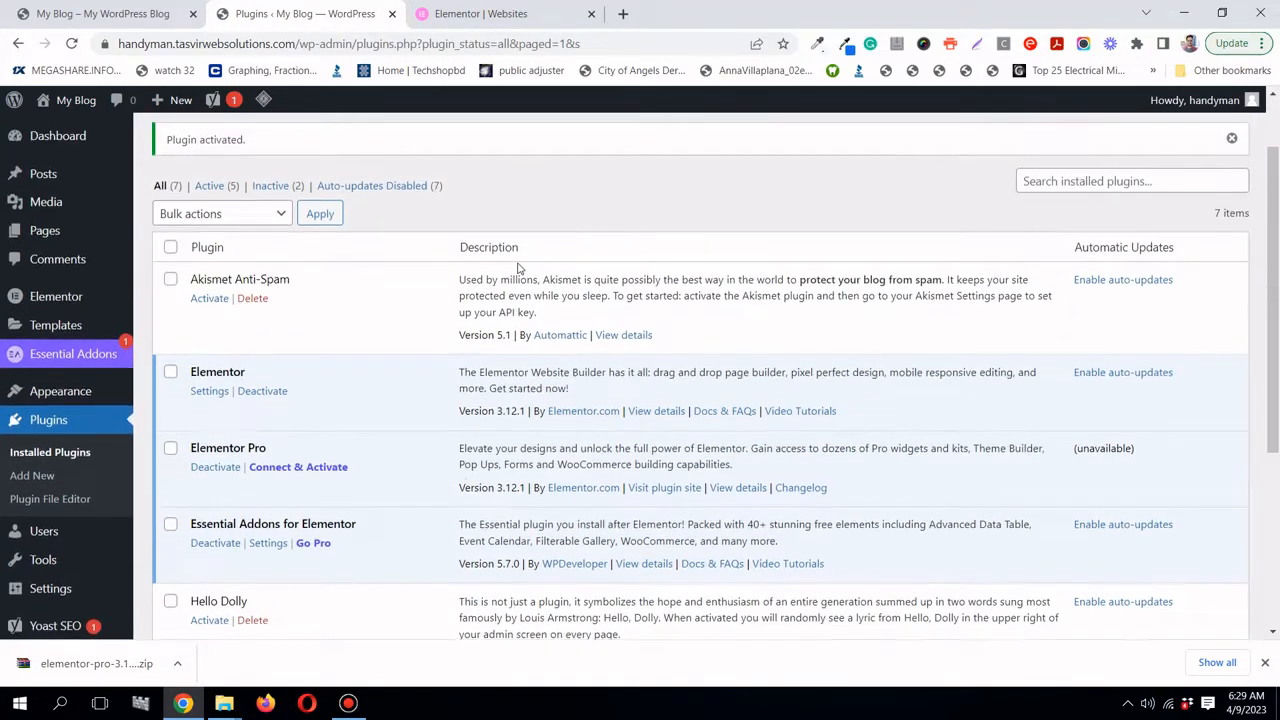
pyautogui.moveTo(40, 238)
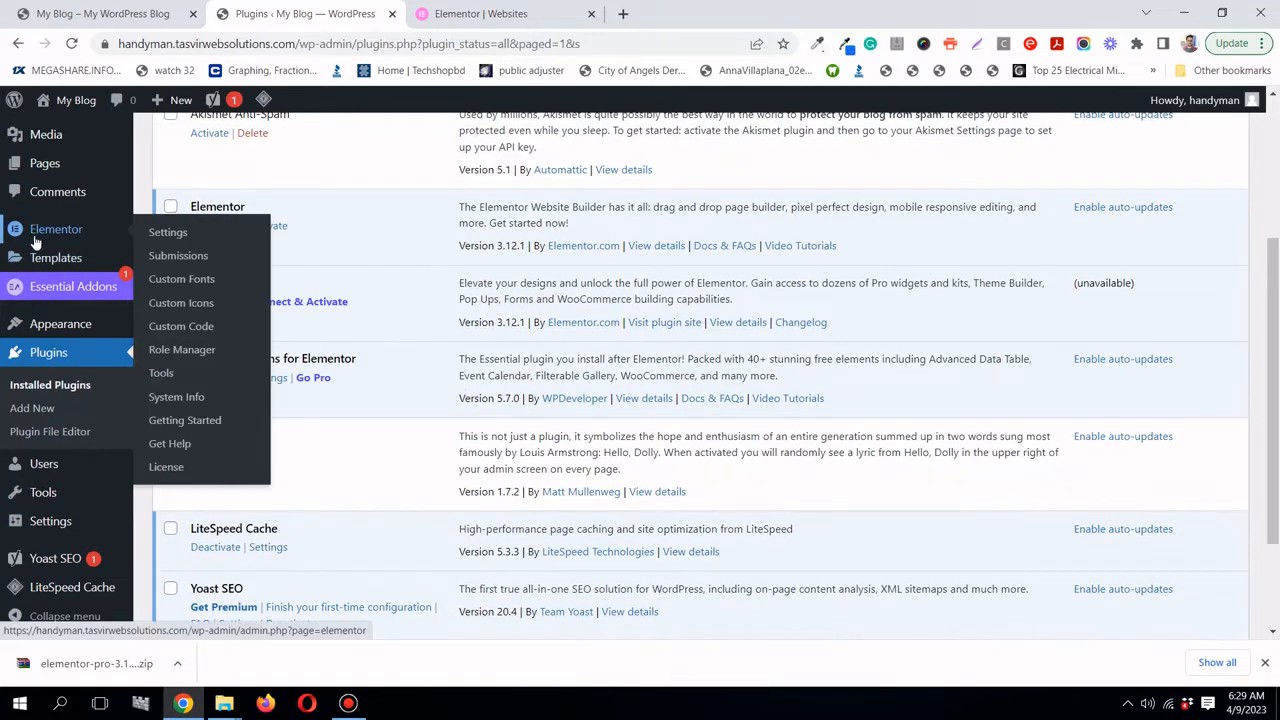
pyautogui.click(170, 470)
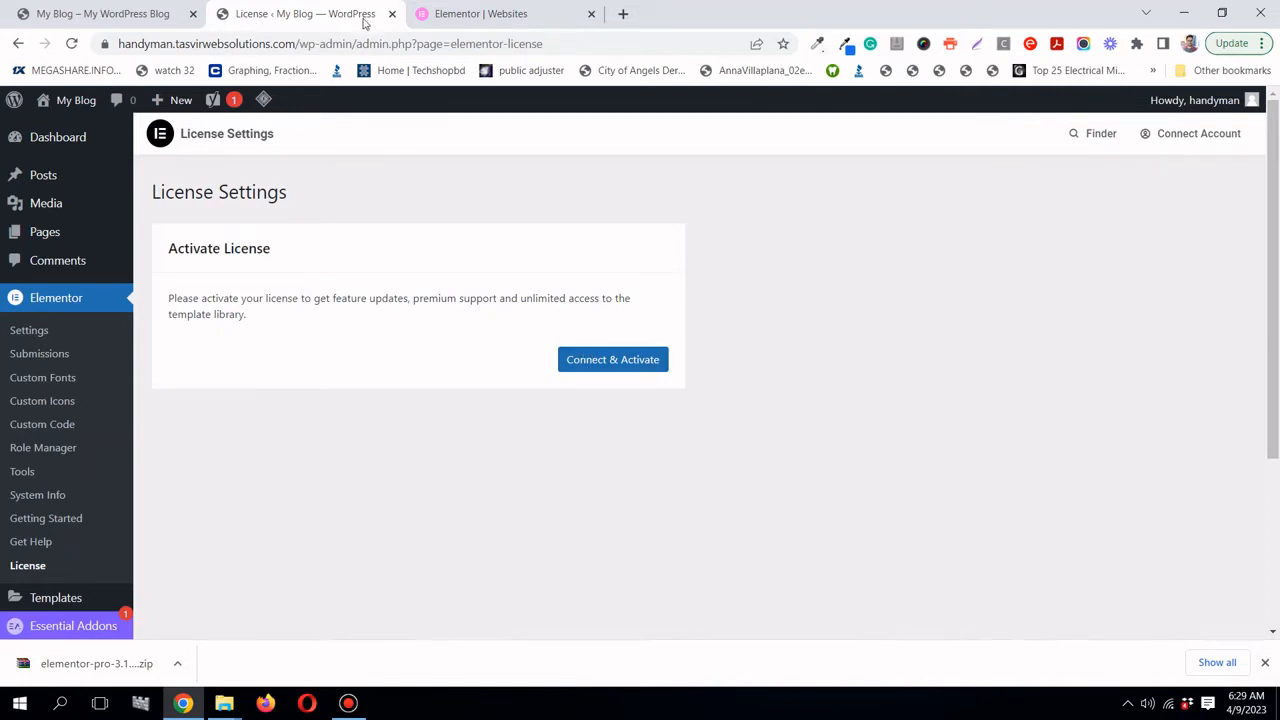
pyautogui.click(516, 20)
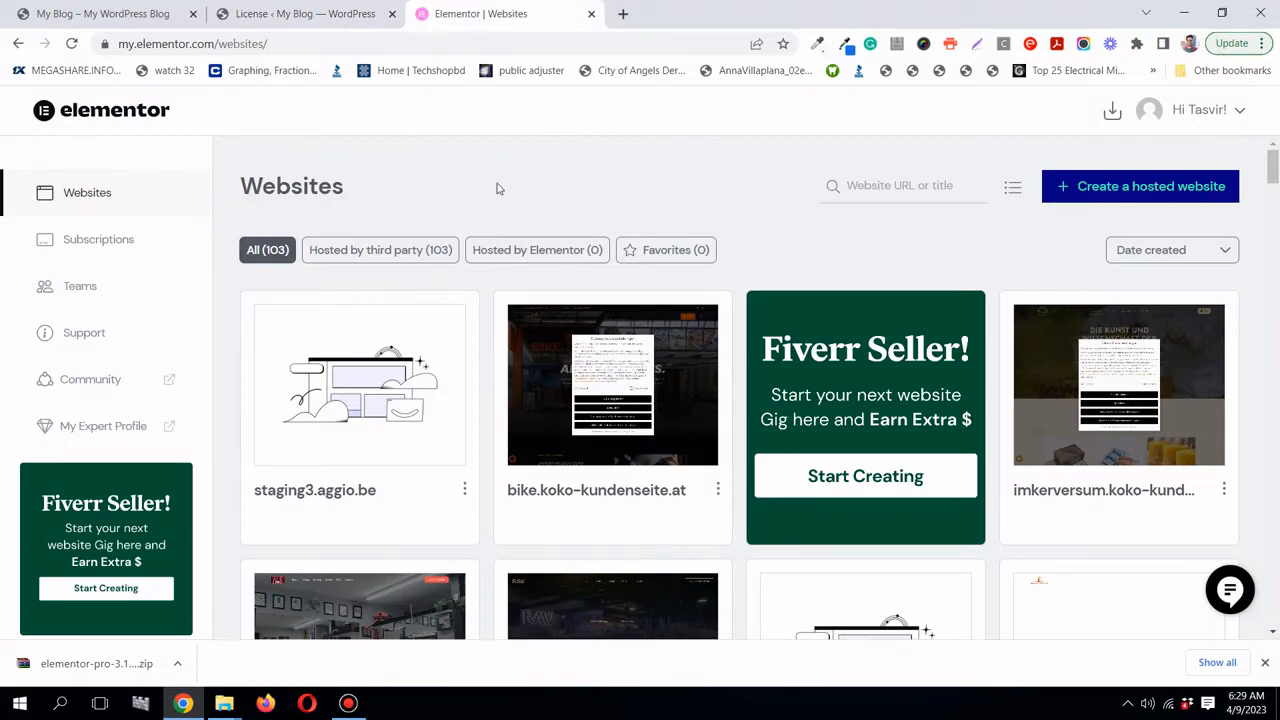
pyautogui.click(325, 15)
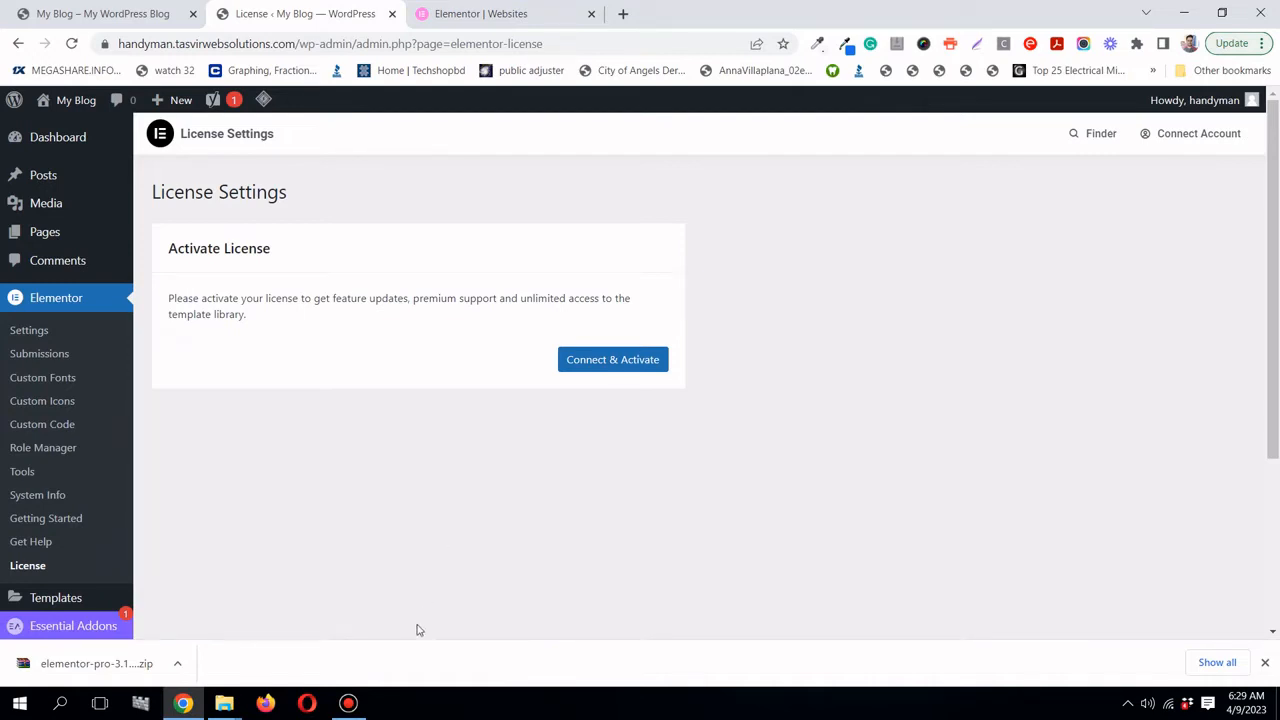
# - Review the 'License has been activated successfully.' notice on Elementor Settings
pyautogui.click(348, 703)
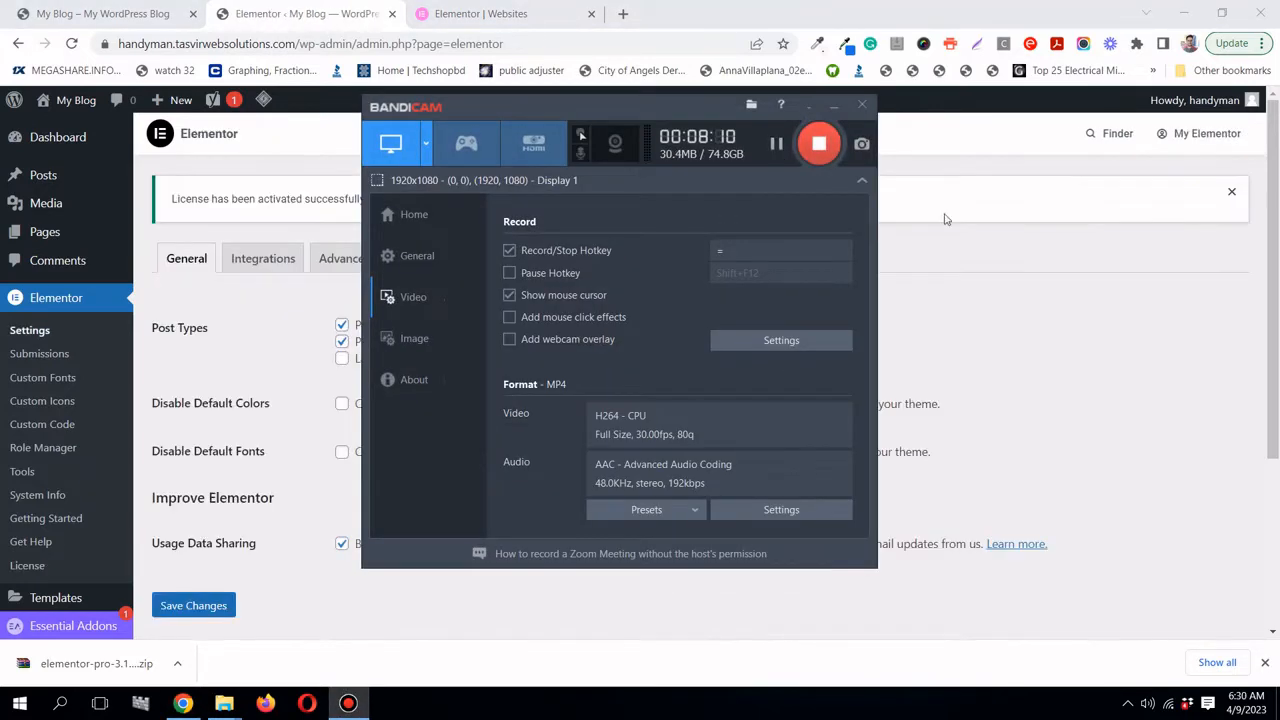
pyautogui.click(836, 106)
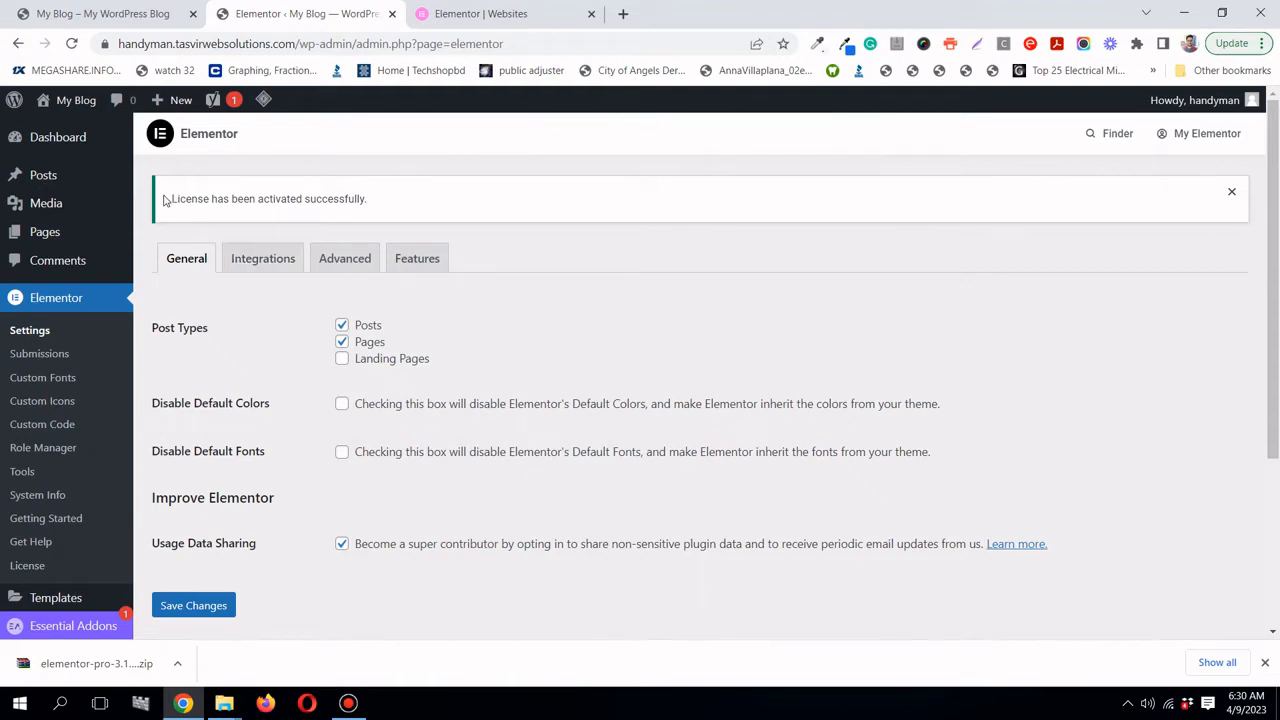
pyautogui.moveTo(170, 199); pyautogui.dragTo(374, 205)
pyautogui.click(660, 309)
pyautogui.scroll(-1, 660, 309)
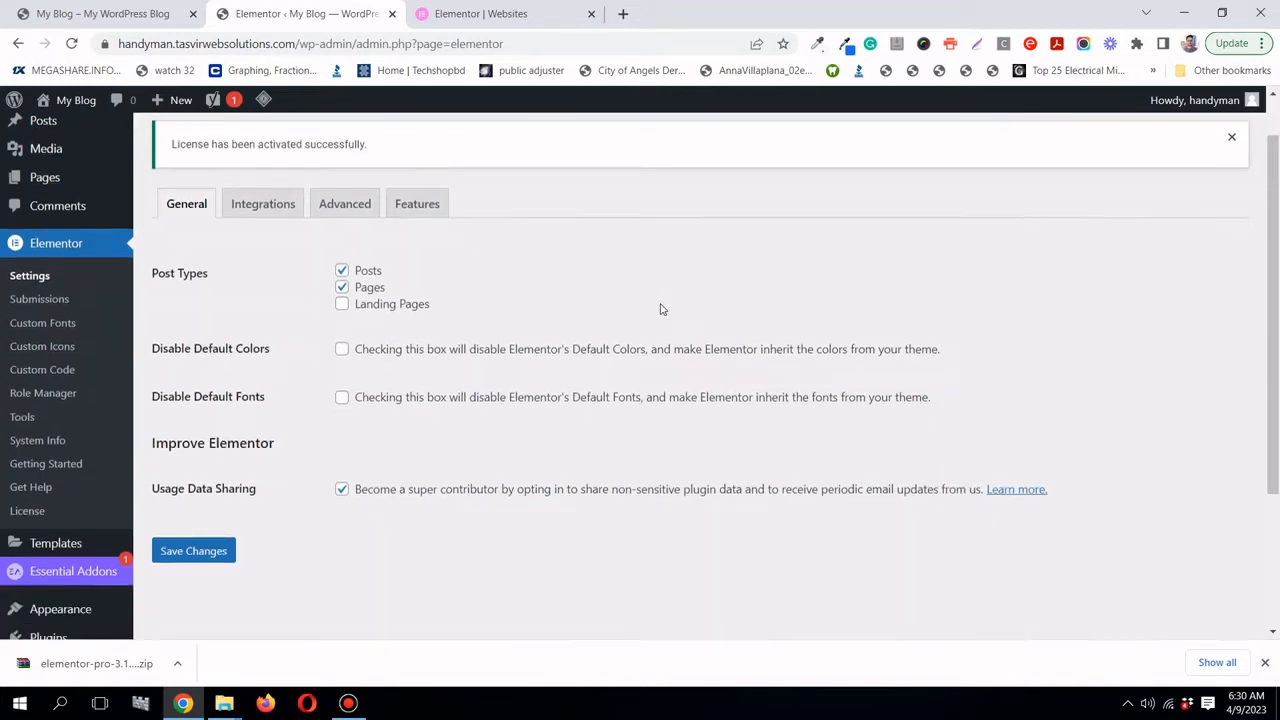
pyautogui.scroll(1, 660, 309)
pyautogui.scroll(1, 660, 309)
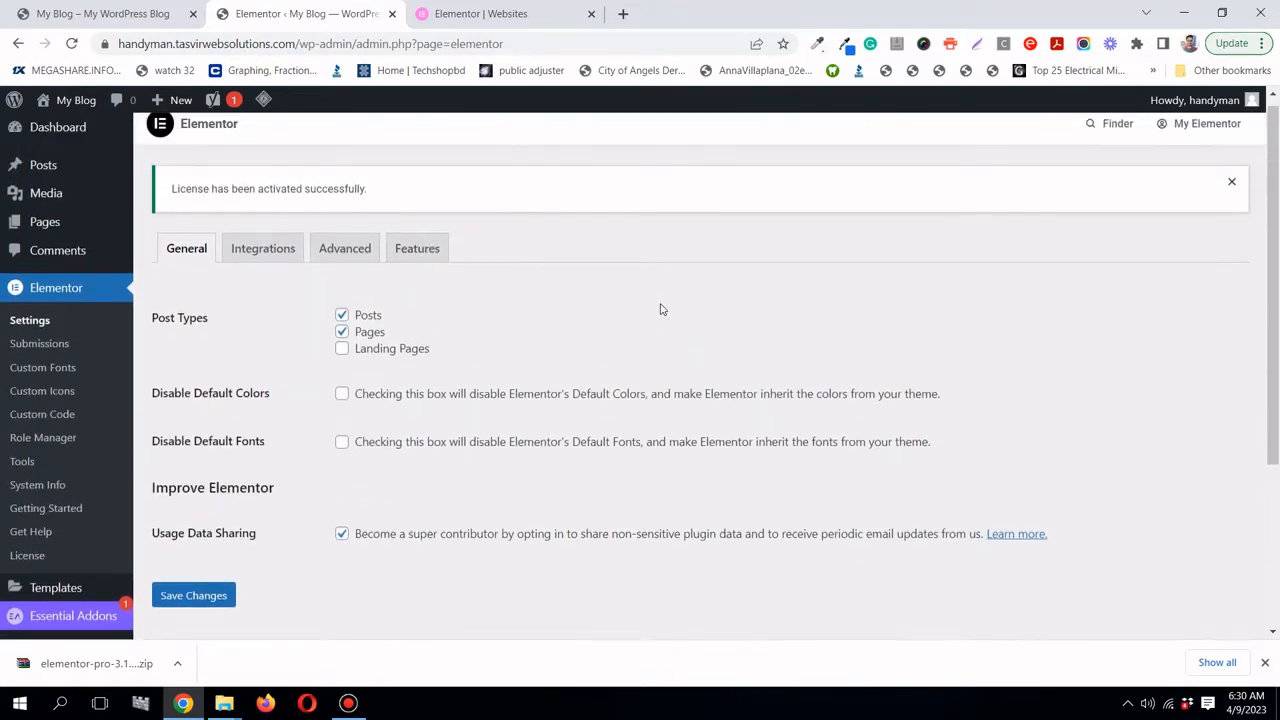
pyautogui.scroll(1, 660, 309)
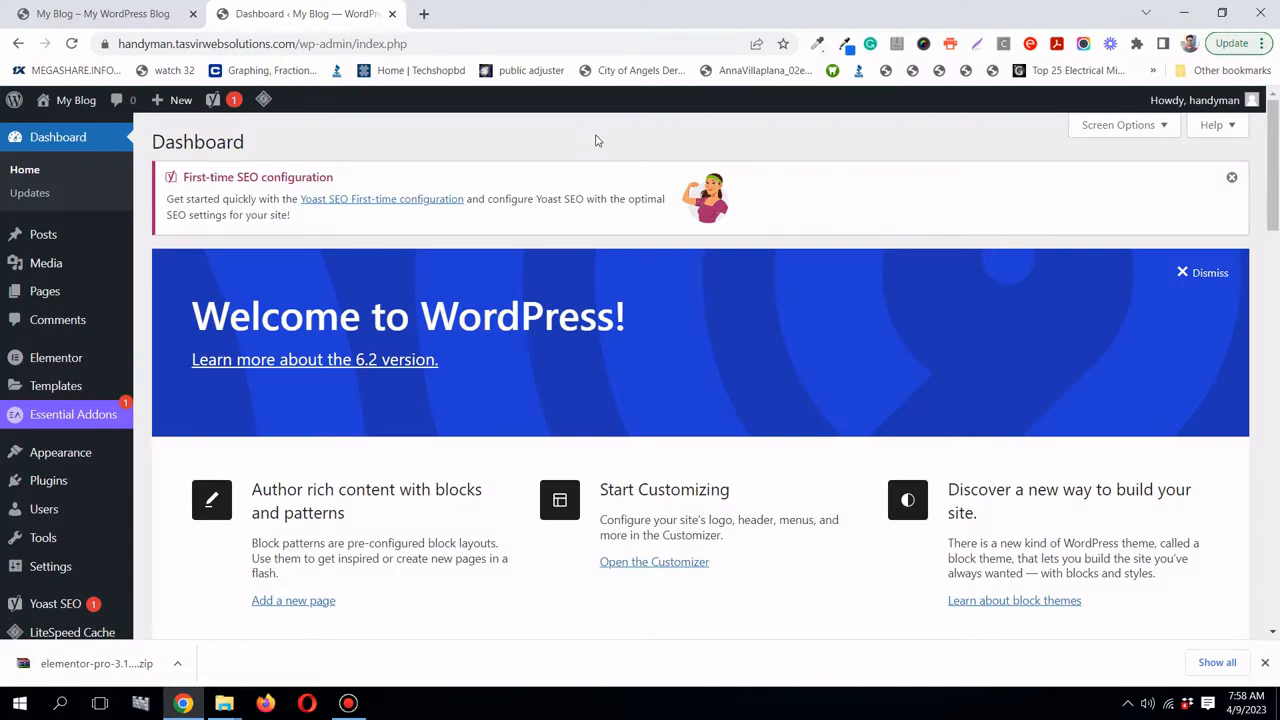
# - Open General Settings, select the current Site Title, and bring the logo folder forward
pyautogui.scroll(-2, 300, 400)
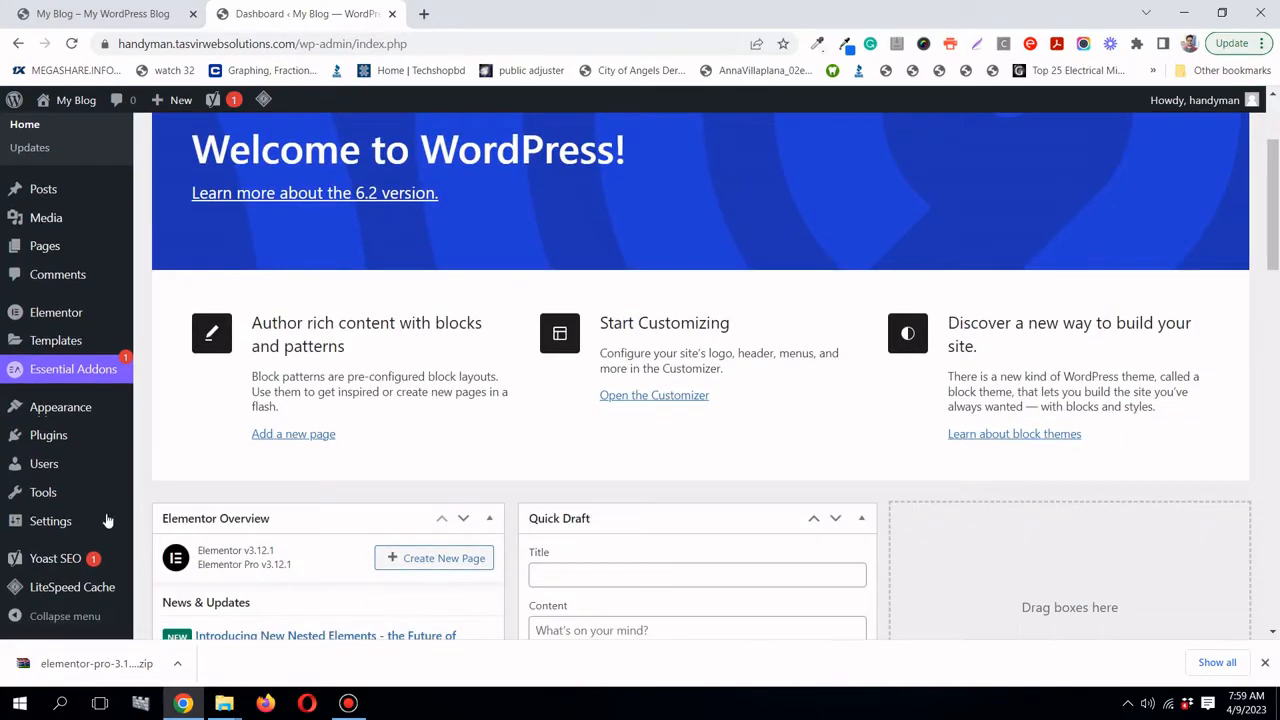
pyautogui.click(92, 520)
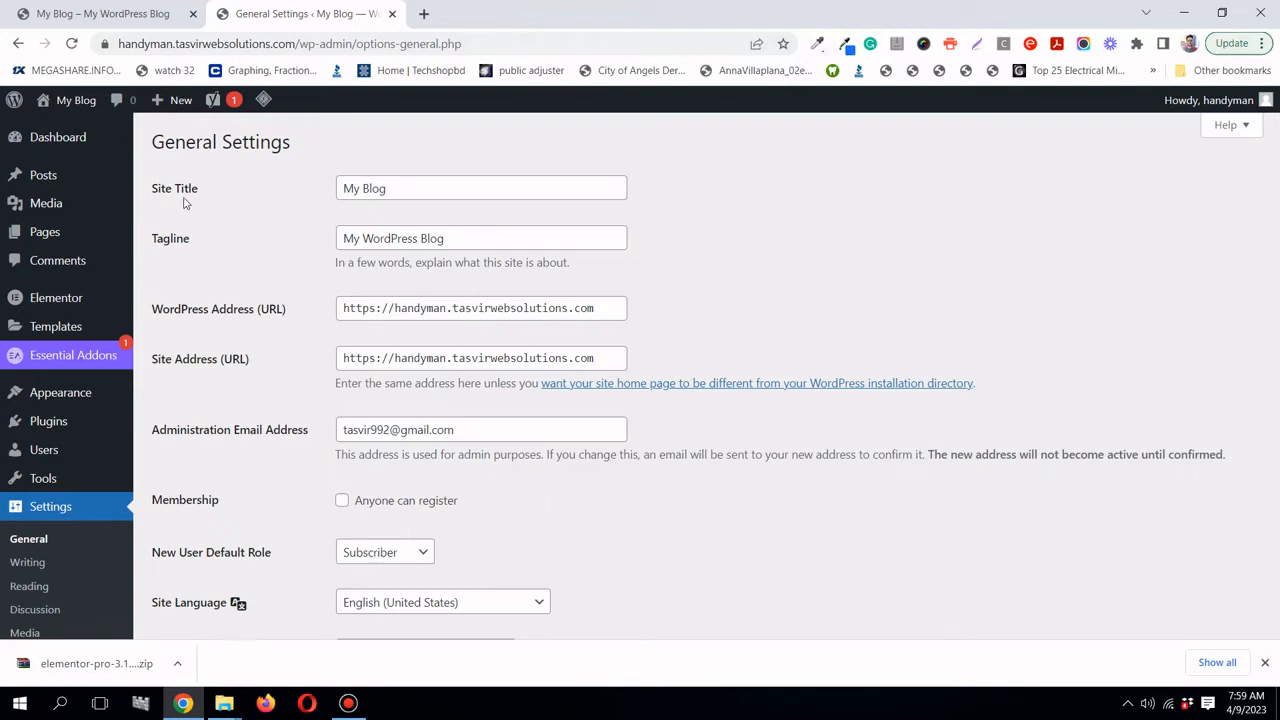
pyautogui.tripleClick(429, 188)
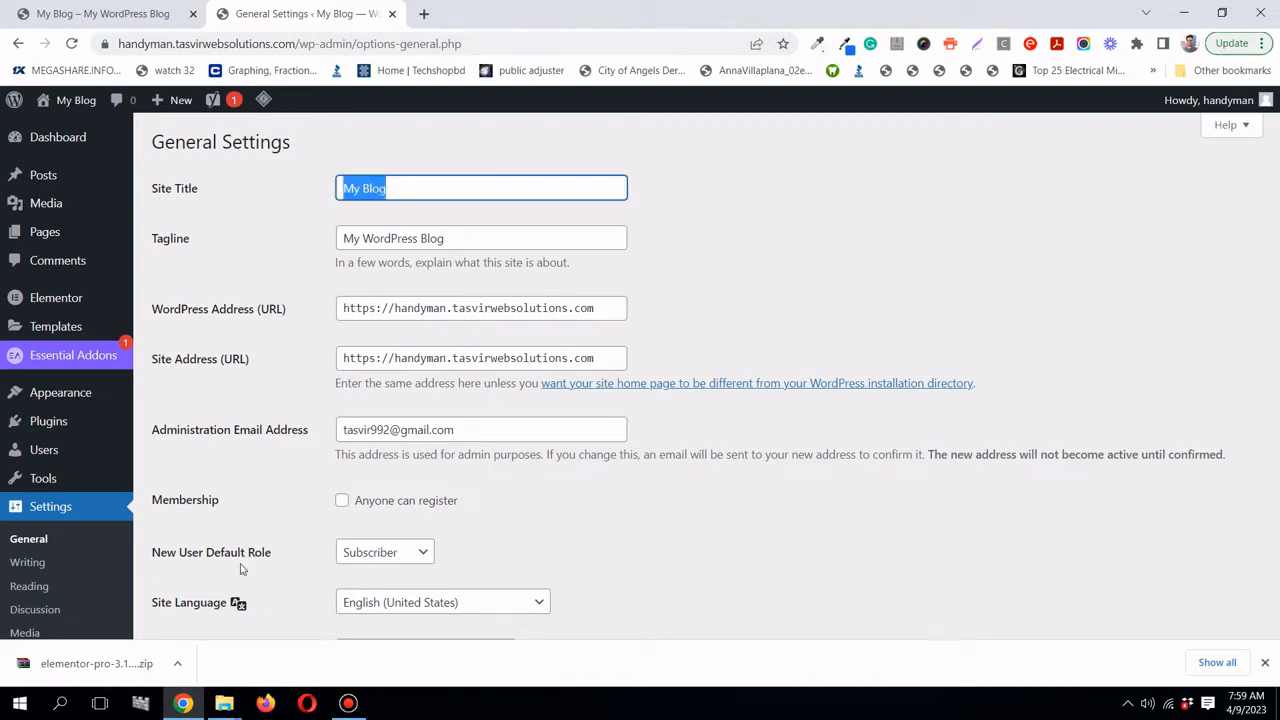
pyautogui.moveTo(224, 703)
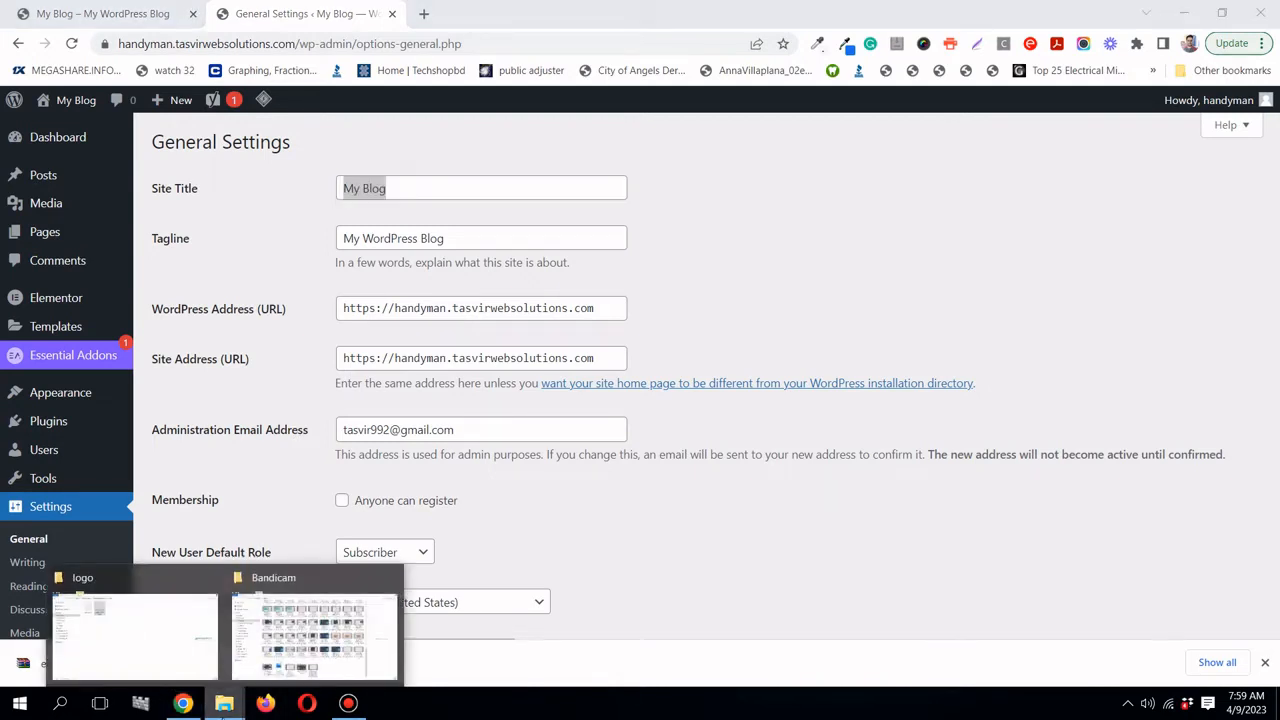
pyautogui.click(189, 674)
# - Open the Superior Handyman CA logo PNG in Photos
pyautogui.doubleClick(372, 150)
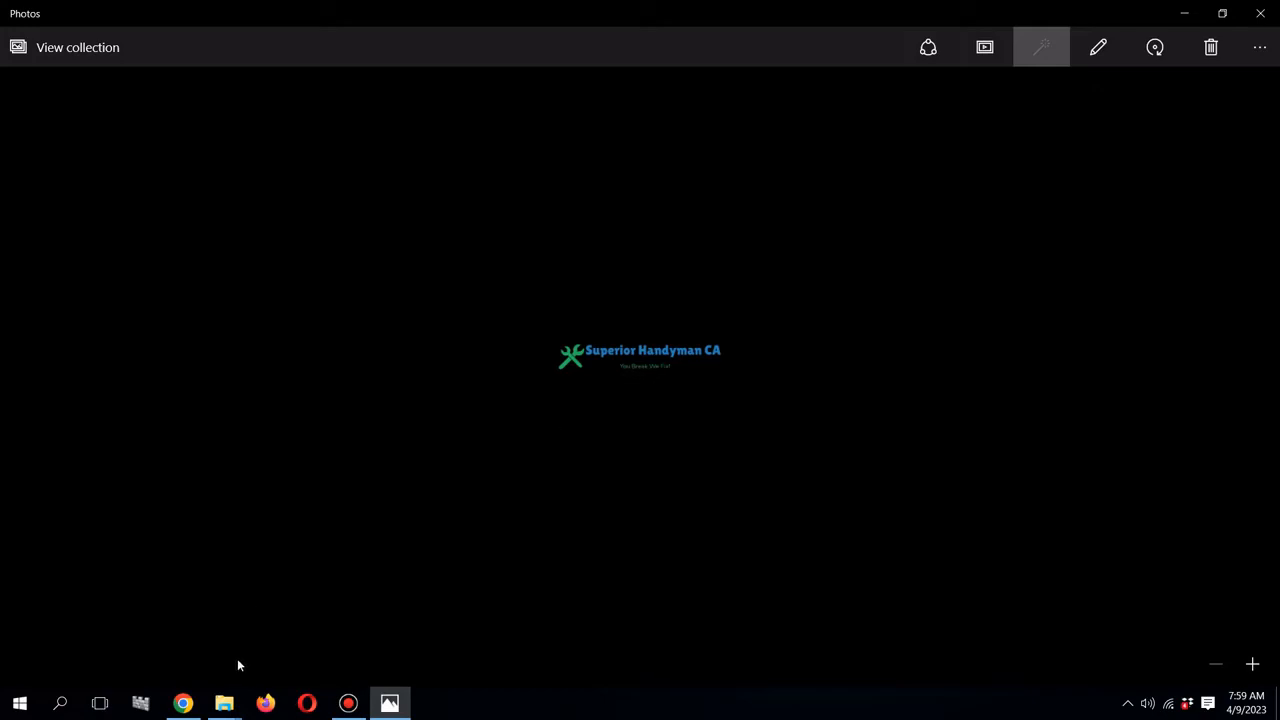
# - Replace the Site Title 'My Blog' with 'Superior Handyman CA'
pyautogui.click(183, 703)
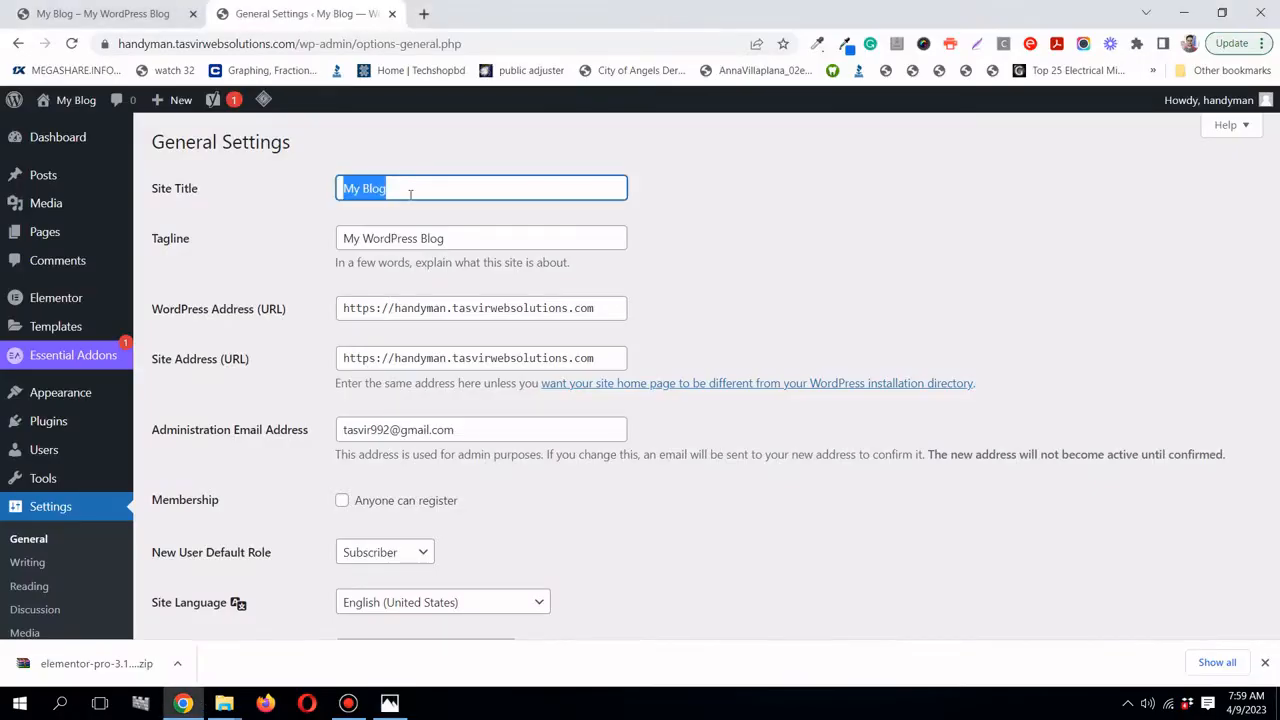
pyautogui.doubleClick(410, 192)
pyautogui.doubleClick(406, 194)
pyautogui.tripleClick(405, 194)
pyautogui.press('BackSpace')
pyautogui.write('Super')
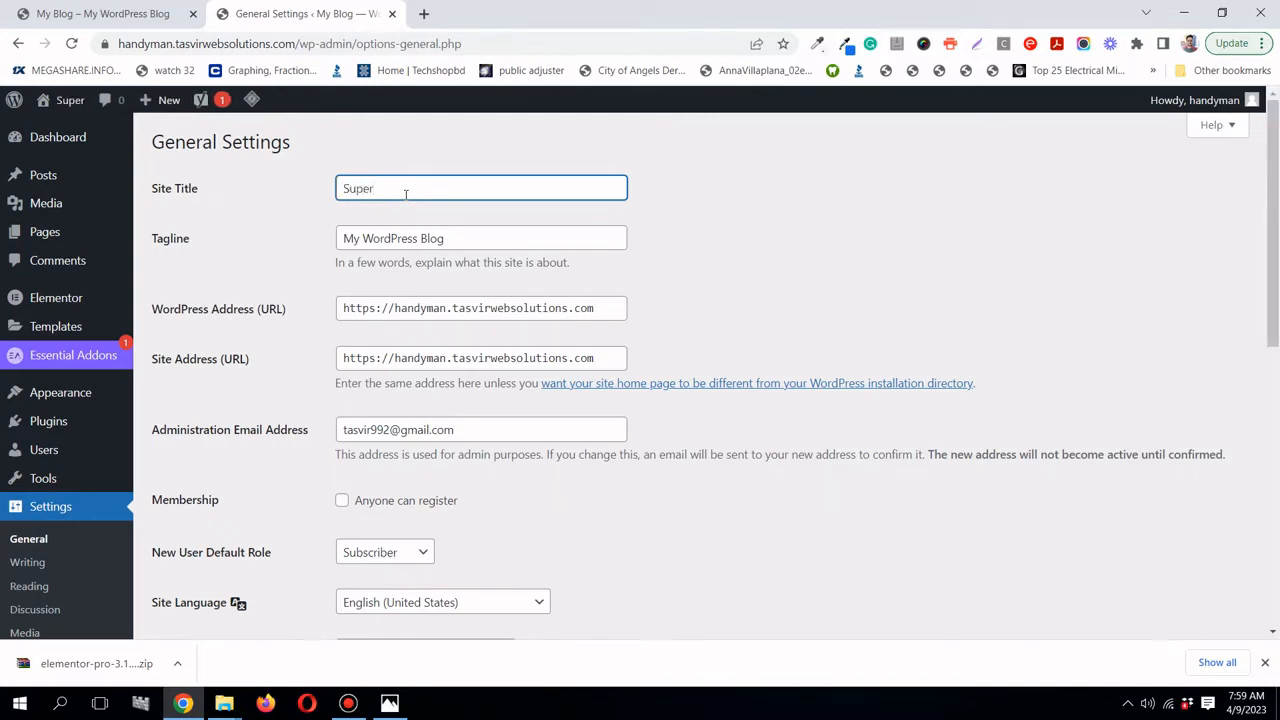
pyautogui.write('ior H')
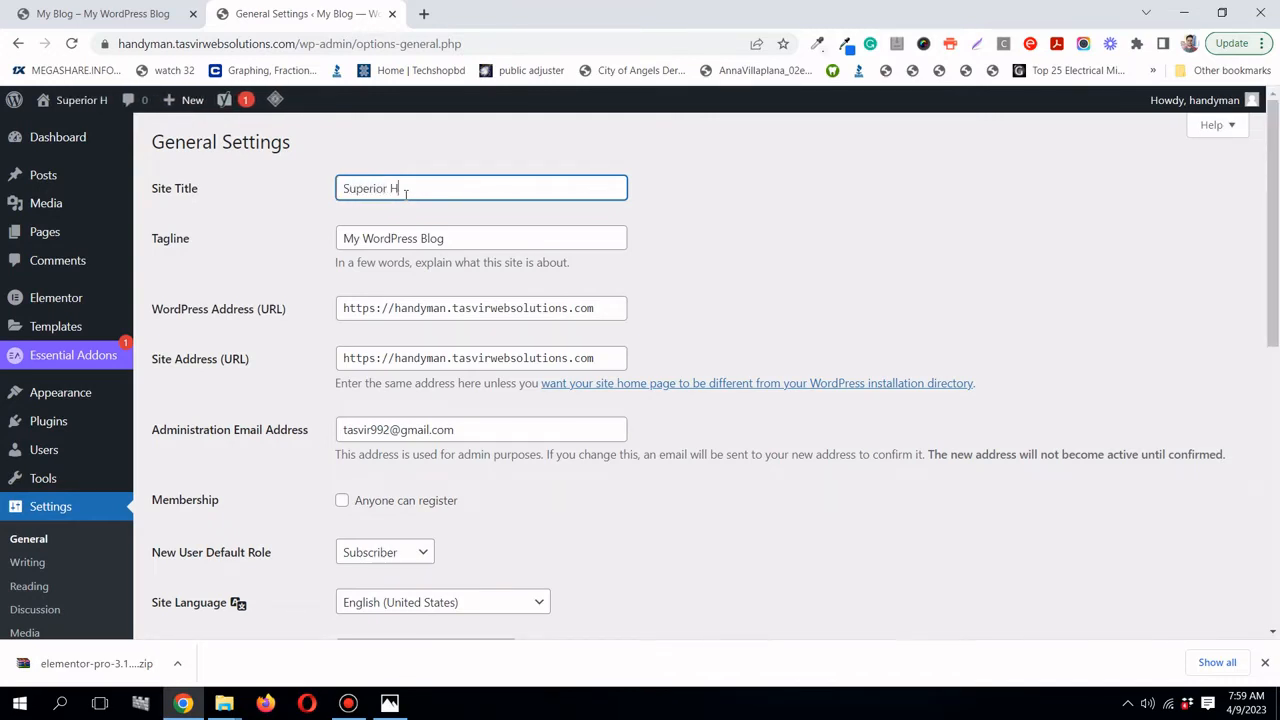
pyautogui.write('andyma')
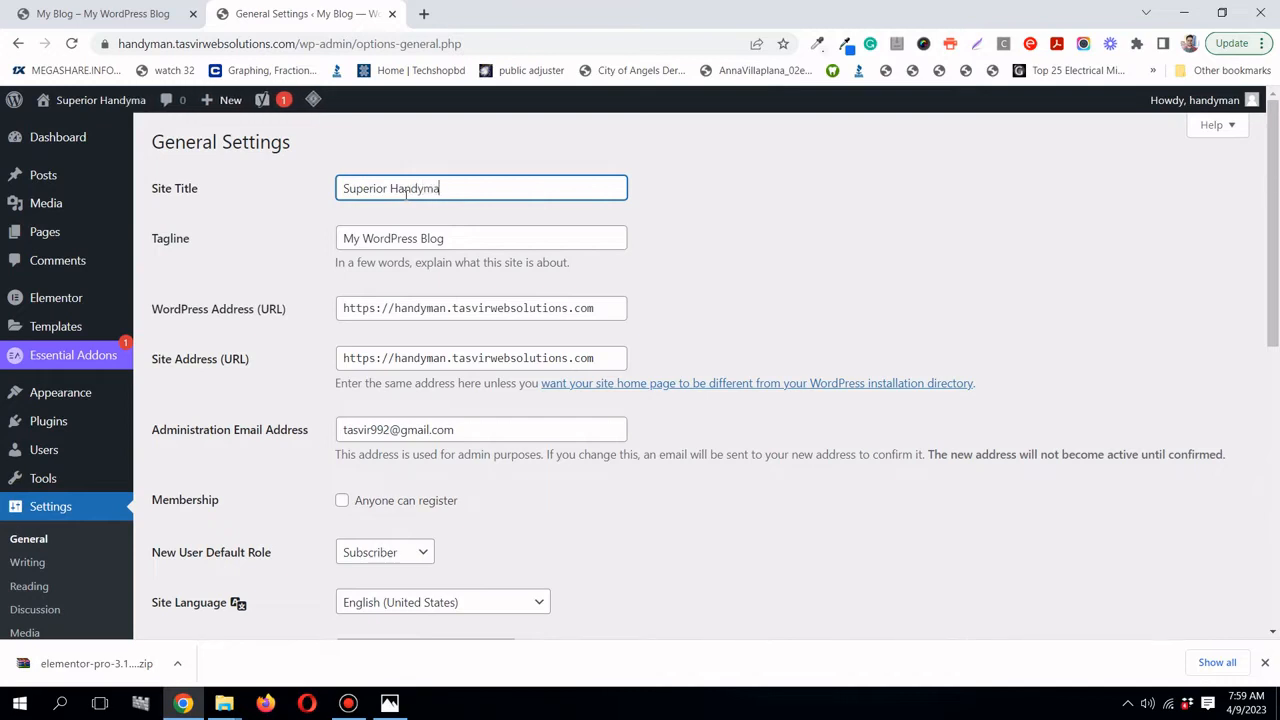
pyautogui.write('n CA')
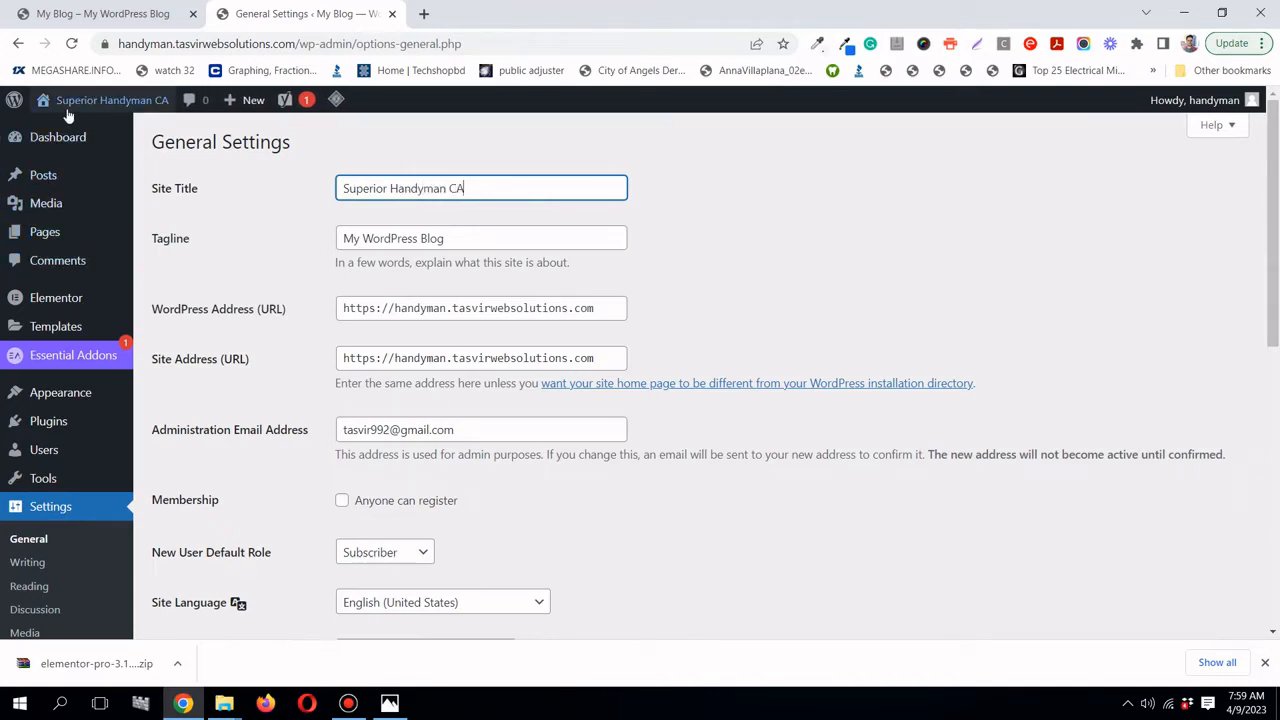
# - Set the Tagline to 'You break we fix' and review the remaining general options
pyautogui.click(496, 241)
pyautogui.hotkey('ctrl', 'a')
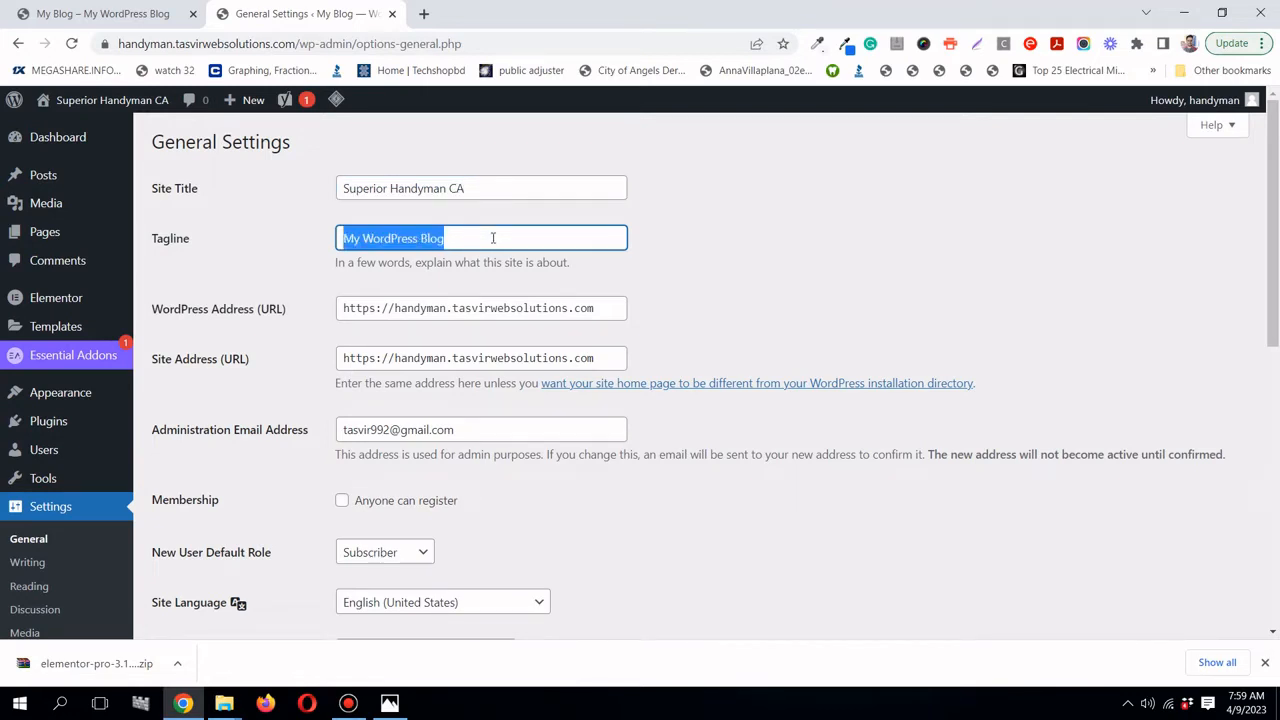
pyautogui.write('W')
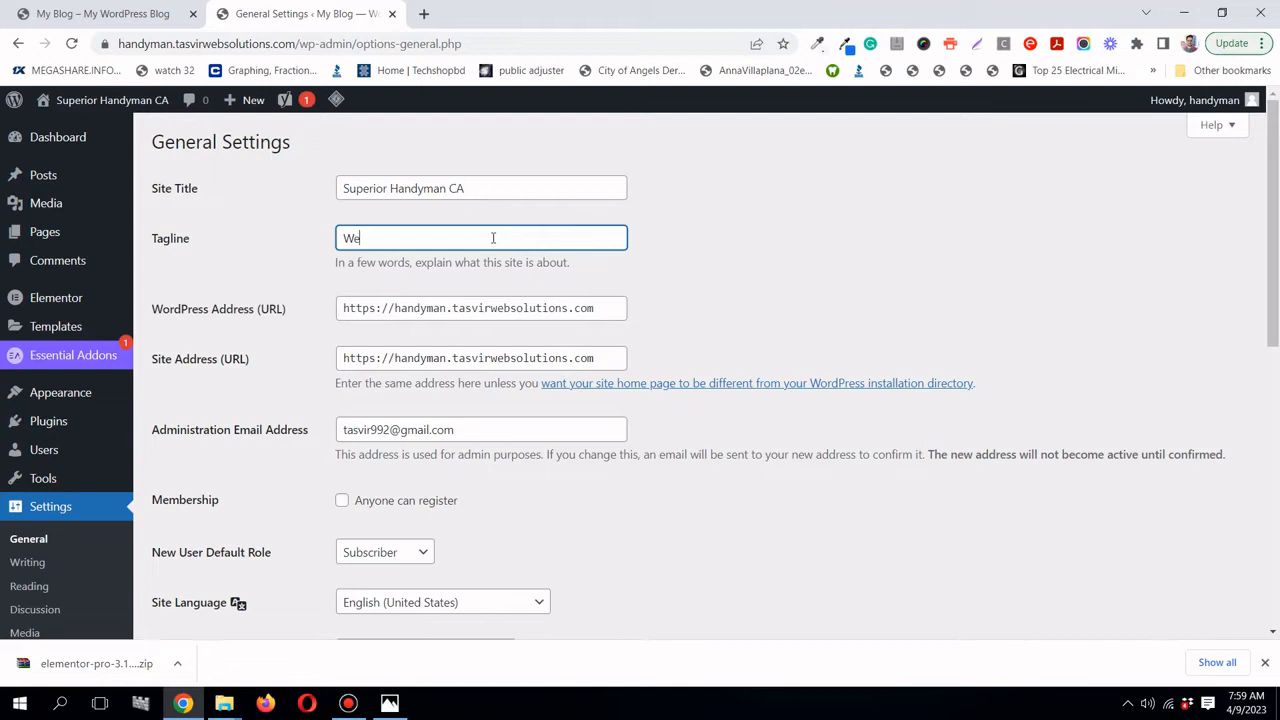
pyautogui.hotkey('ctrl', 'z')
pyautogui.write('You break we fix')
pyautogui.scroll(-1, 228, 370)
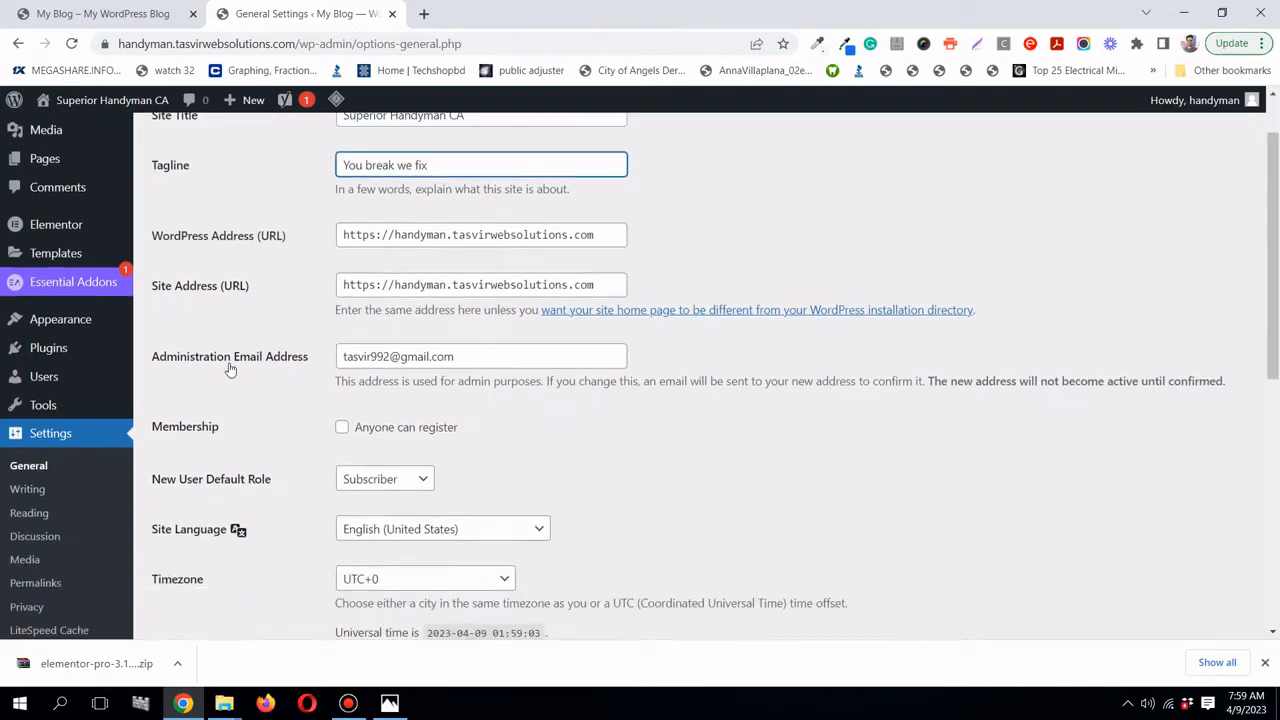
pyautogui.scroll(-2, 229, 370)
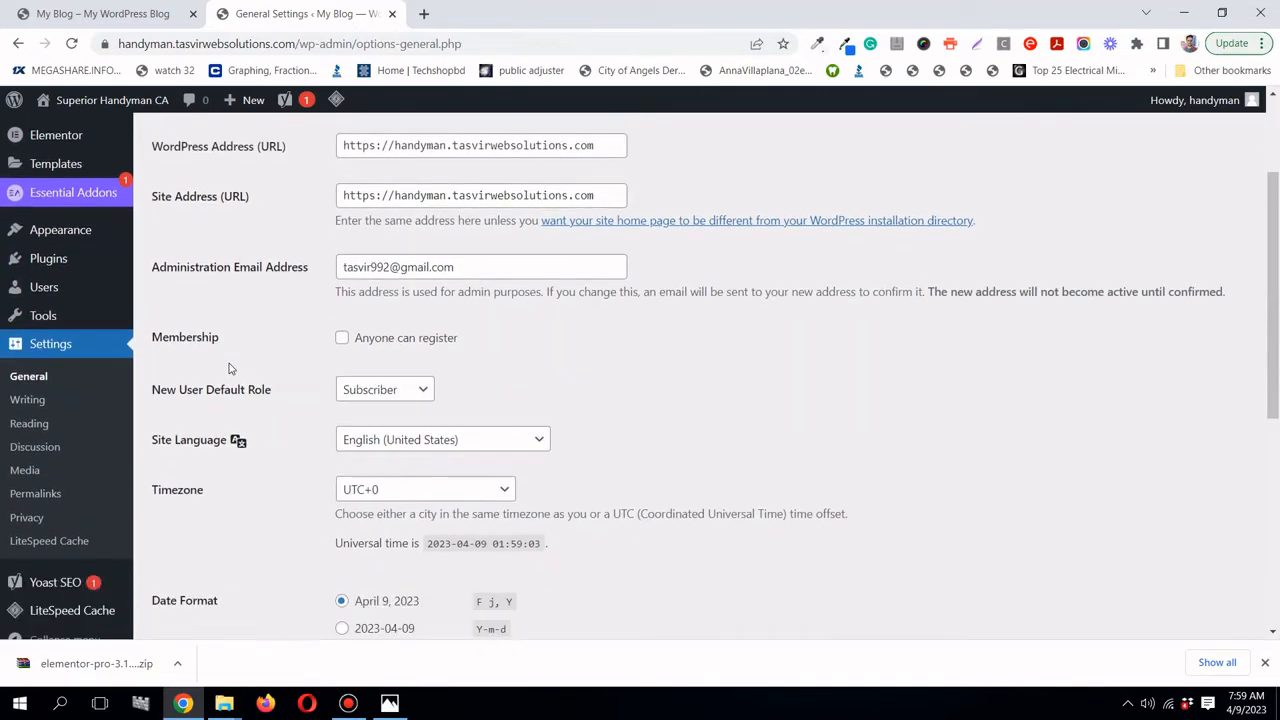
pyautogui.scroll(-2, 234, 371)
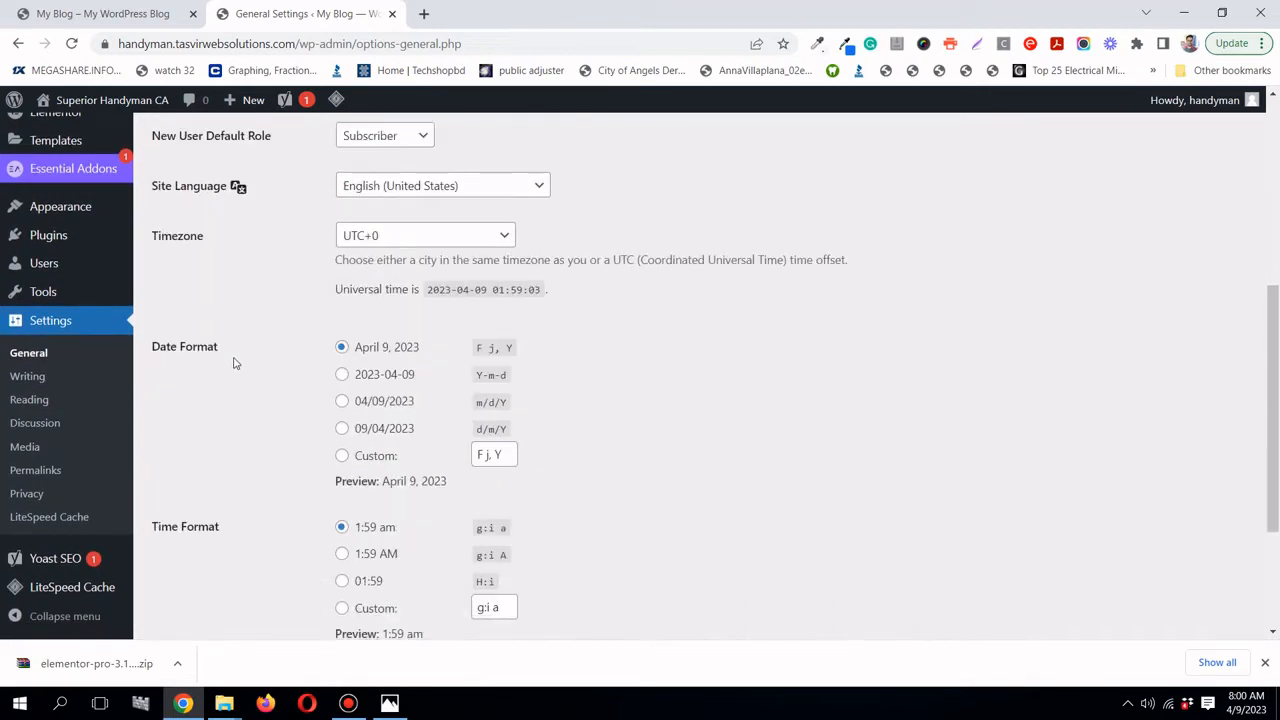
pyautogui.scroll(-3, 234, 364)
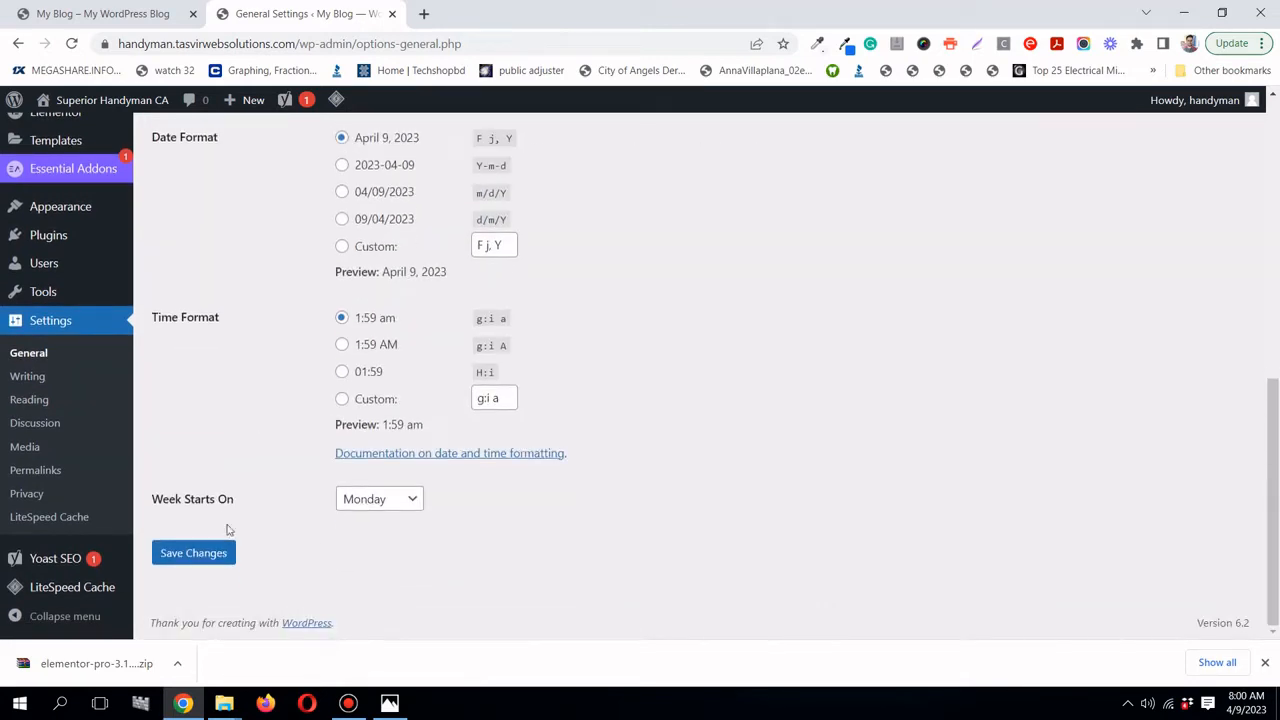
pyautogui.scroll(6, 214, 506)
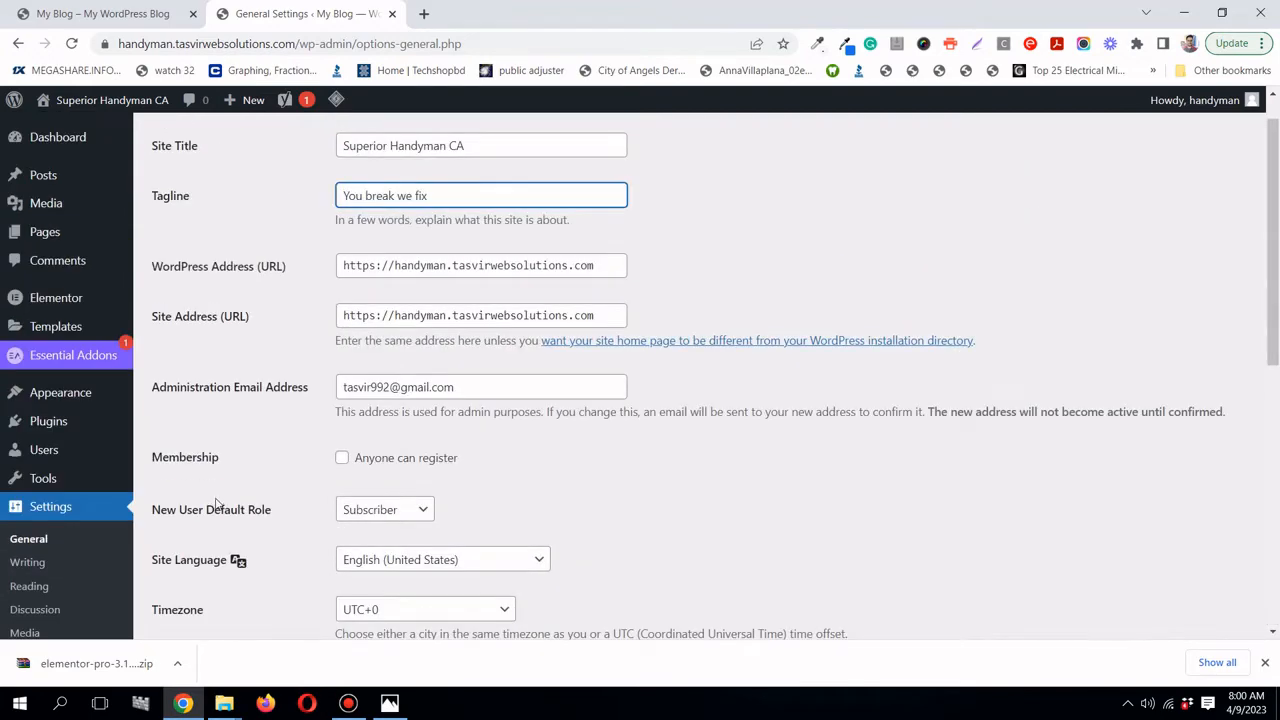
pyautogui.scroll(-4, 216, 505)
pyautogui.scroll(5, 214, 503)
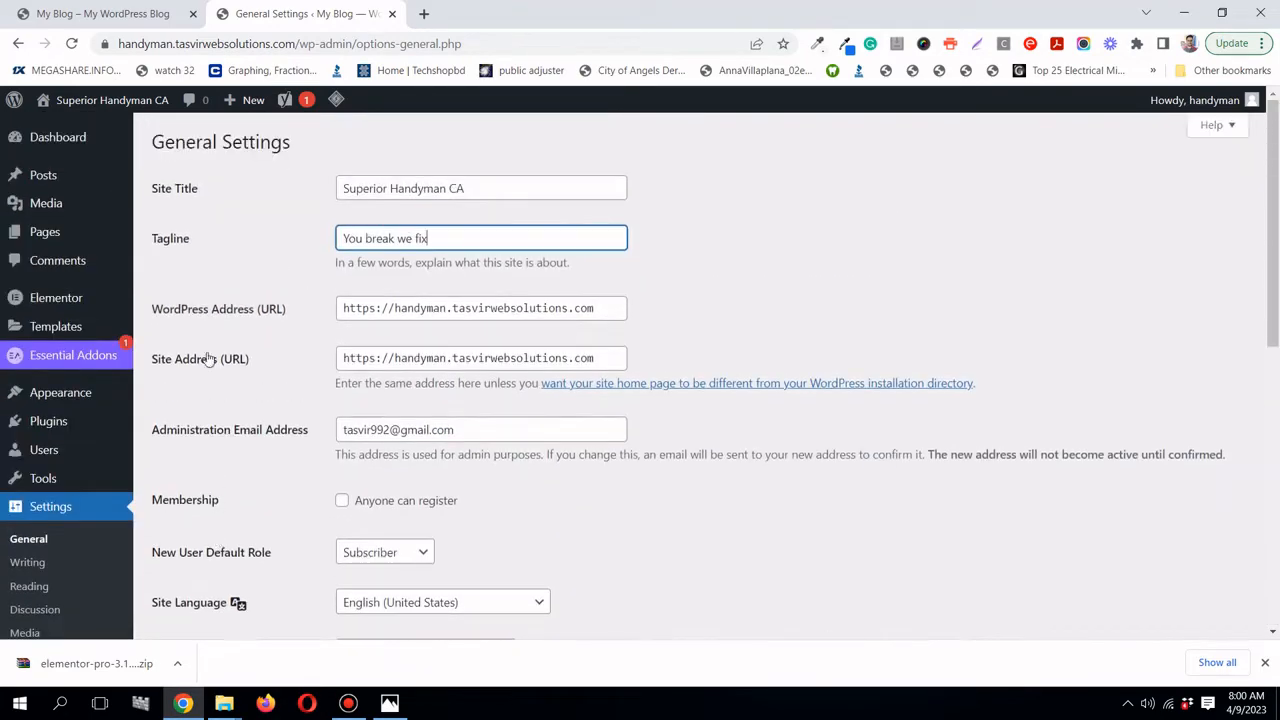
pyautogui.scroll(-3, 235, 360)
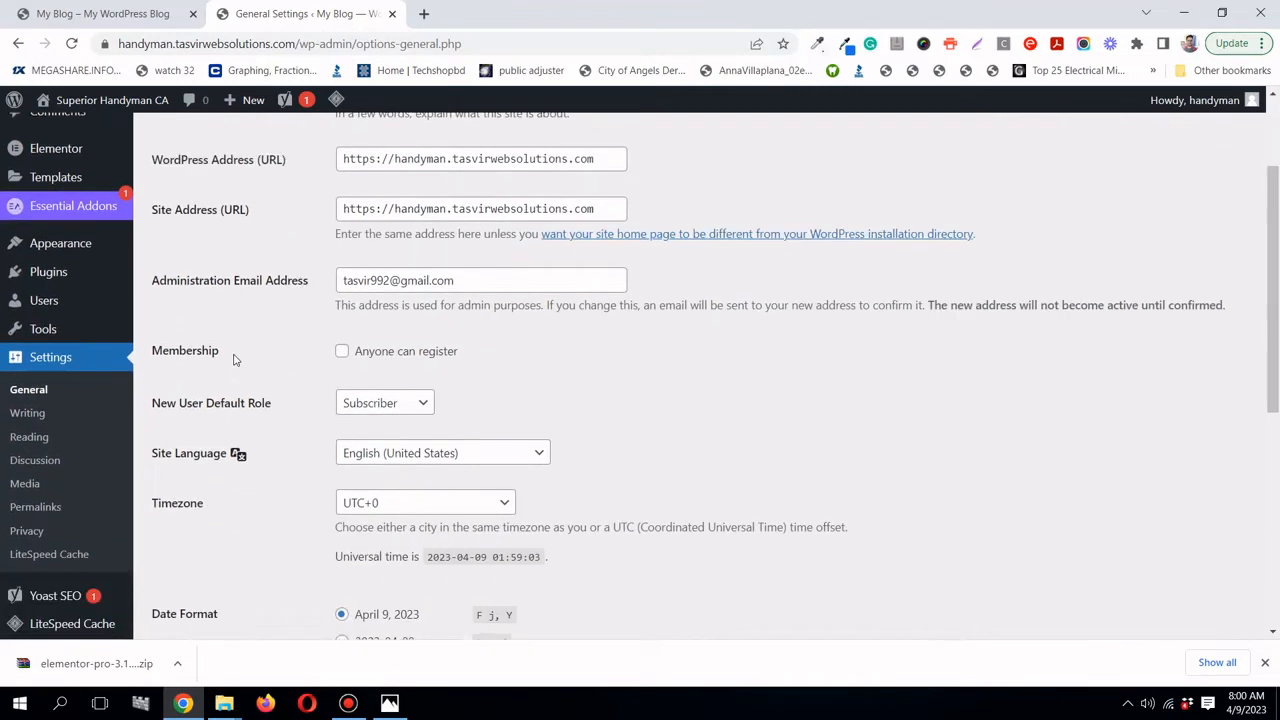
pyautogui.scroll(-5, 235, 360)
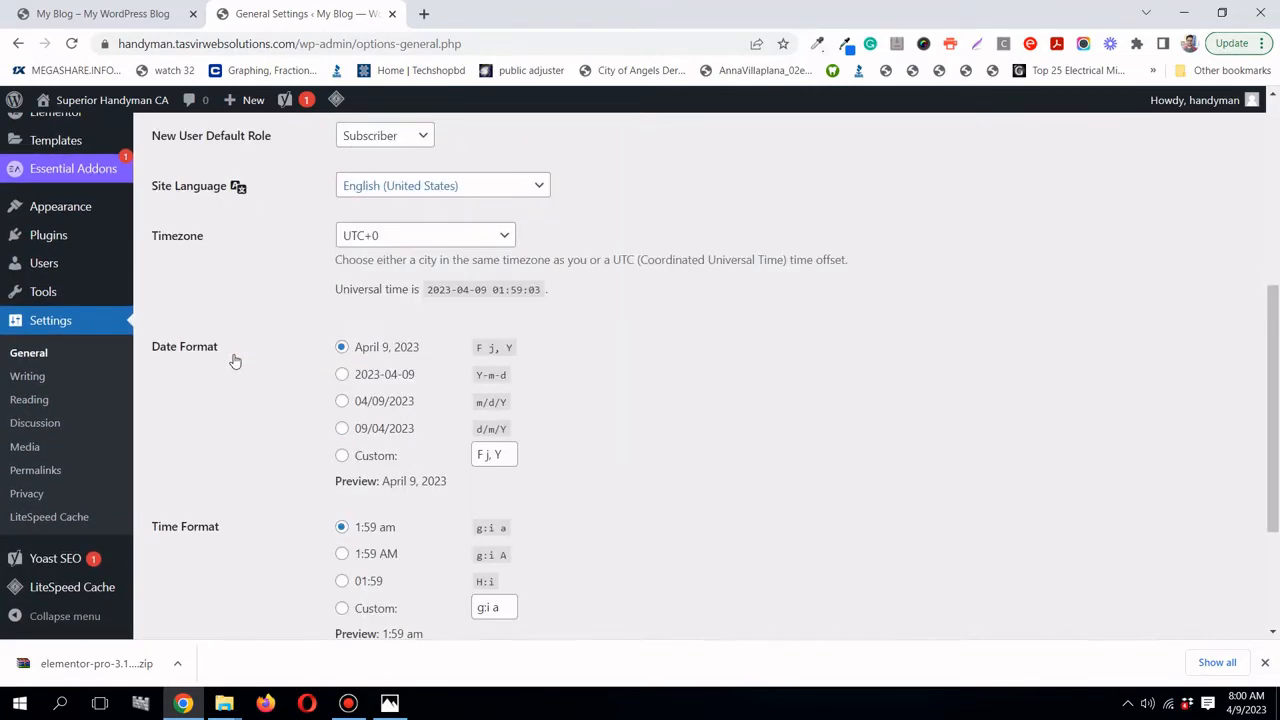
pyautogui.scroll(2, 235, 360)
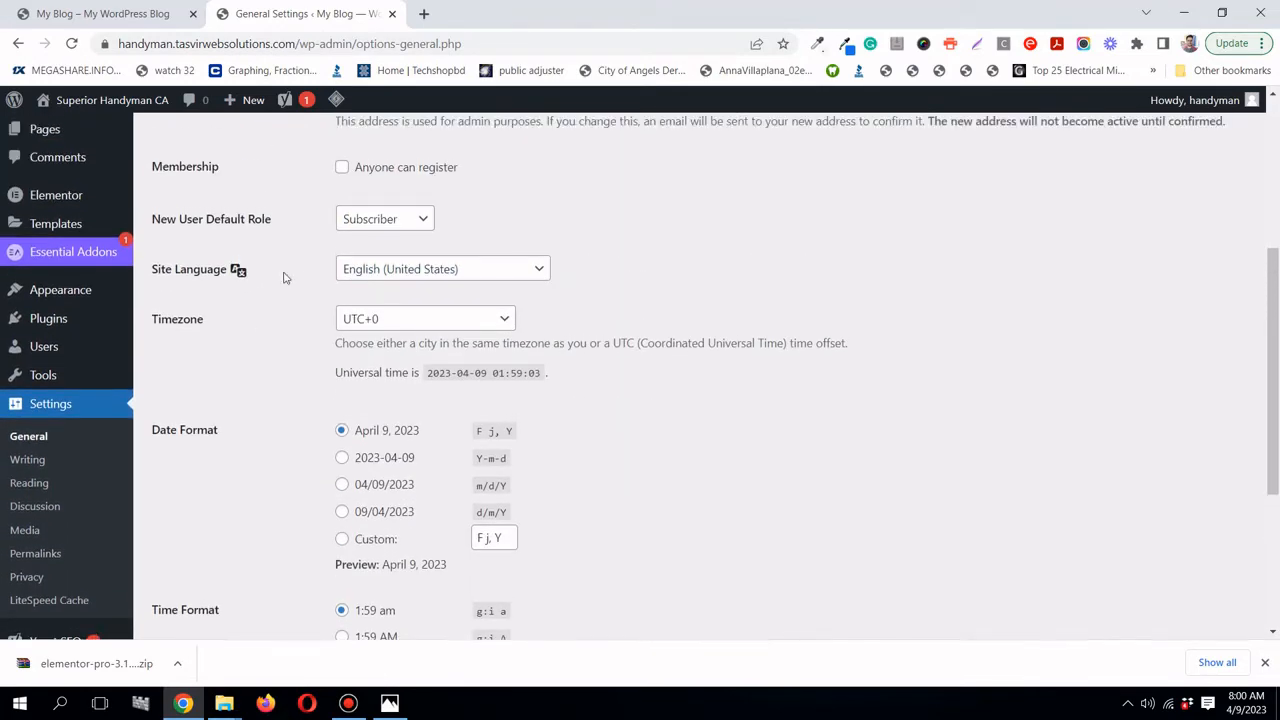
# - Keep English (United States) and UTC+0, then save the general settings
pyautogui.click(433, 278)
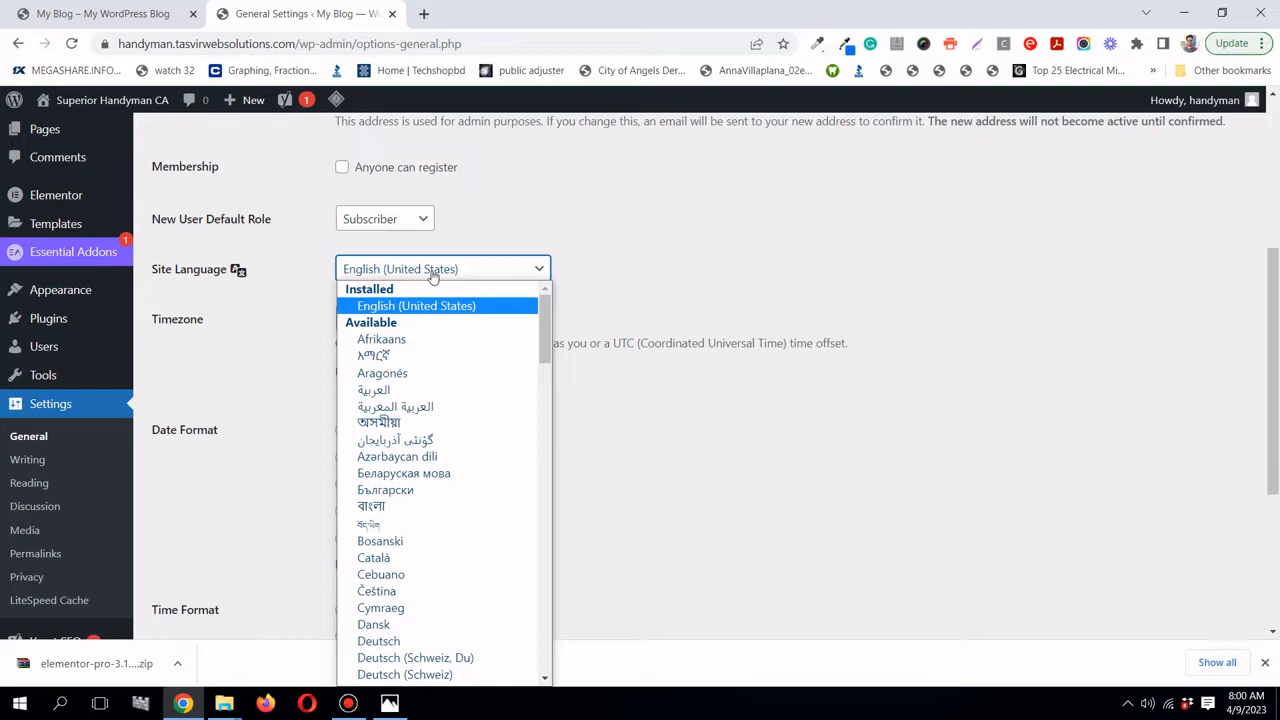
pyautogui.click(431, 279)
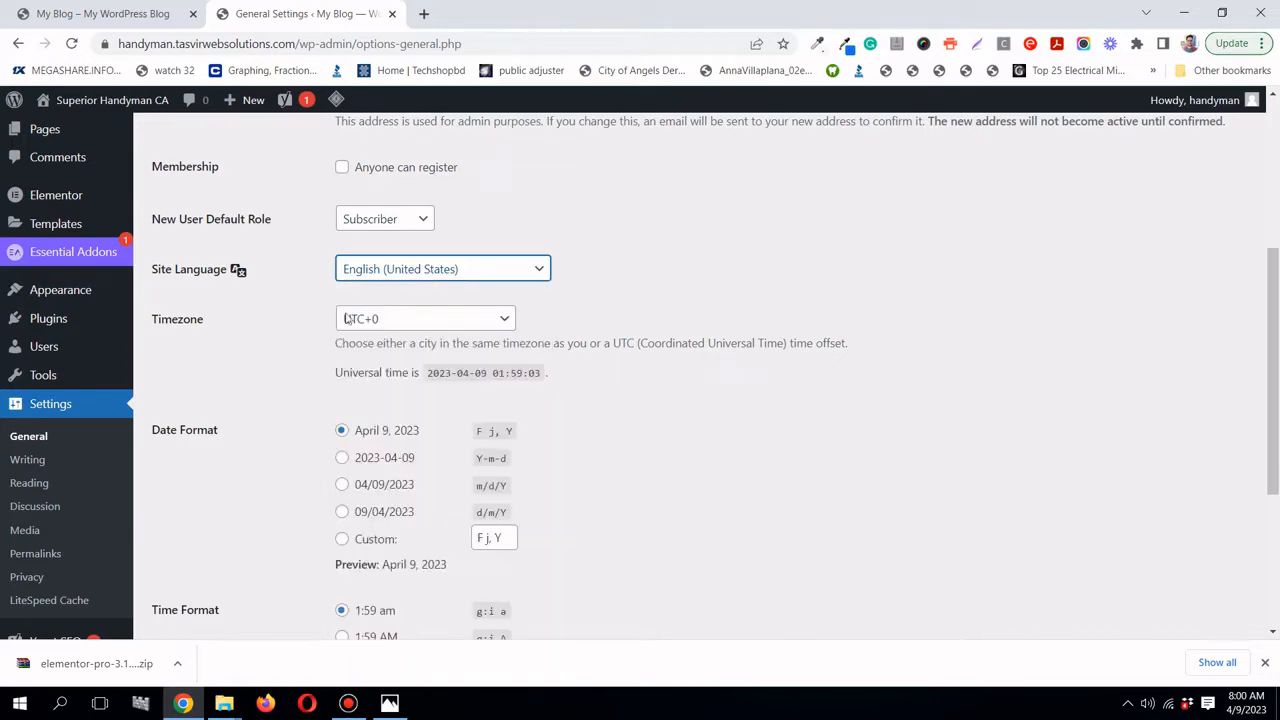
pyautogui.click(407, 318)
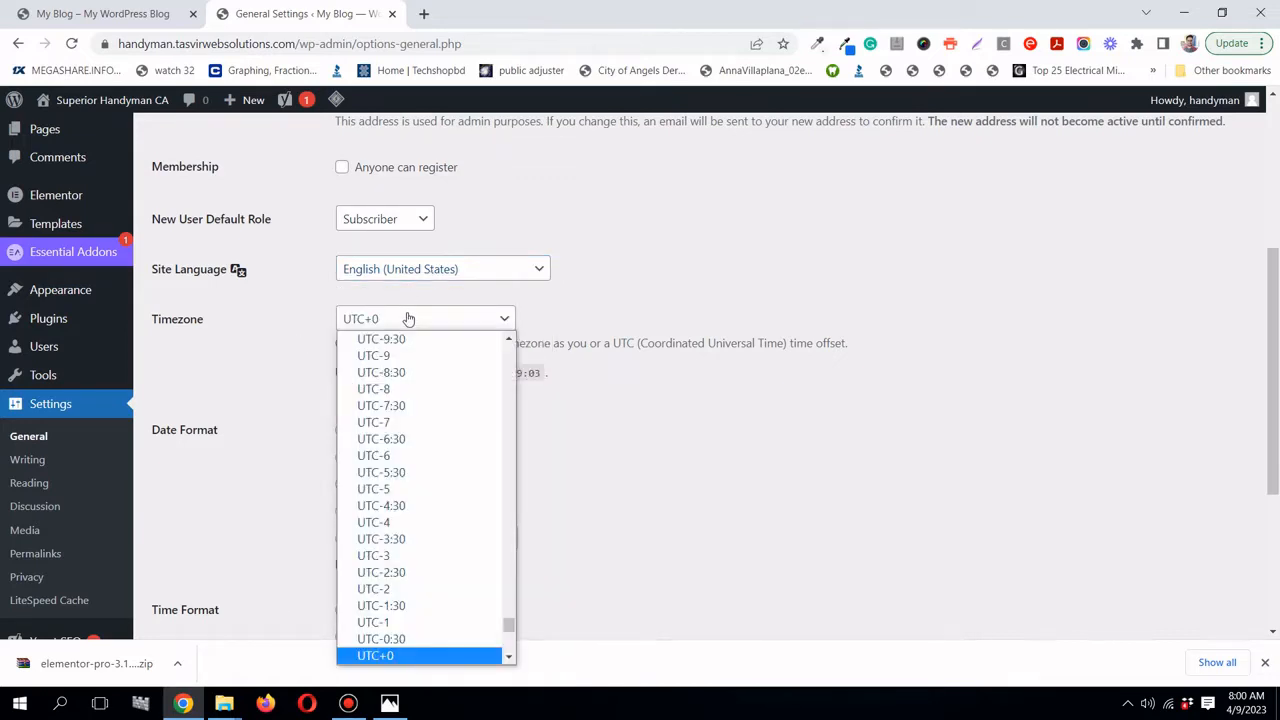
pyautogui.click(408, 320)
pyautogui.scroll(-3, 232, 400)
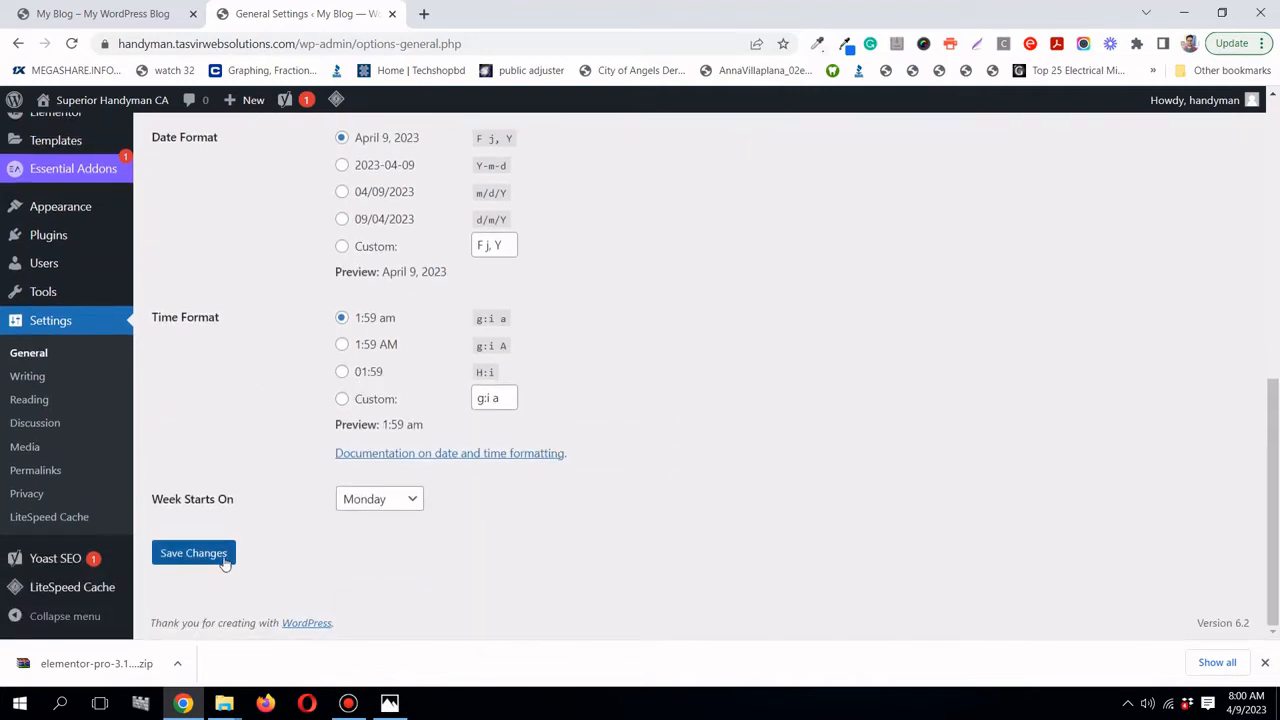
pyautogui.scroll(7, 289, 474)
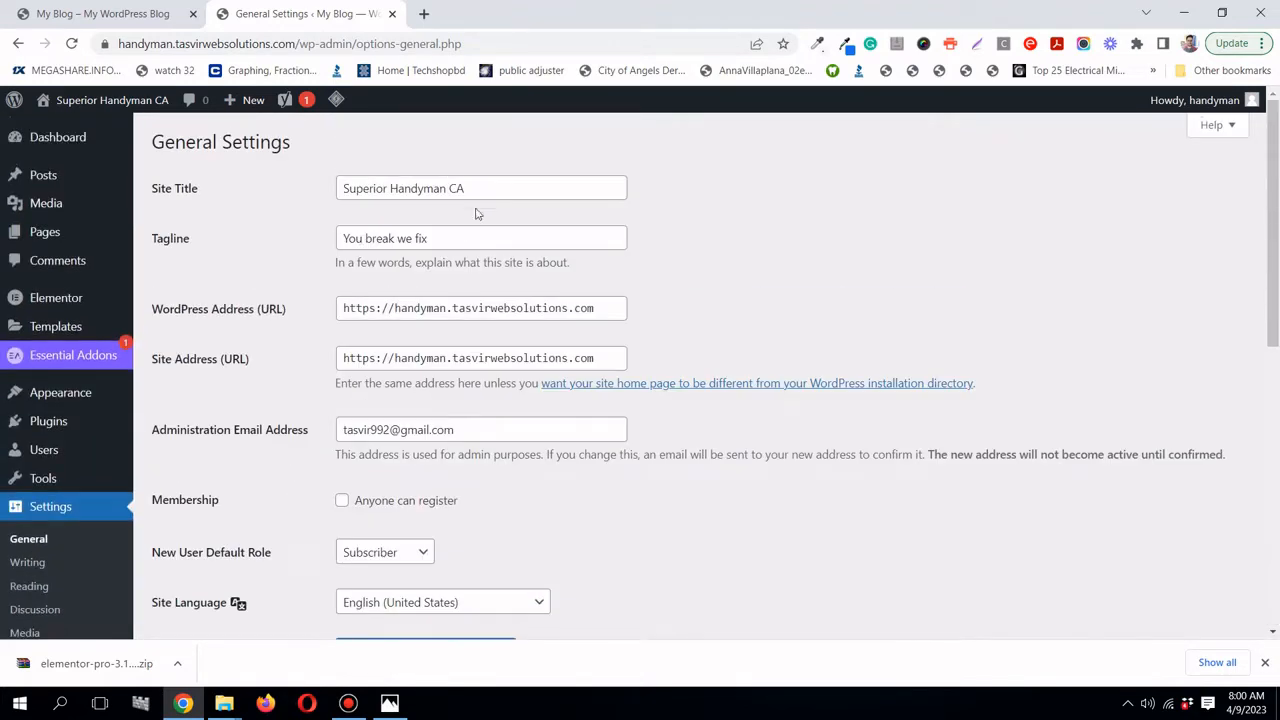
pyautogui.scroll(-7, 326, 340)
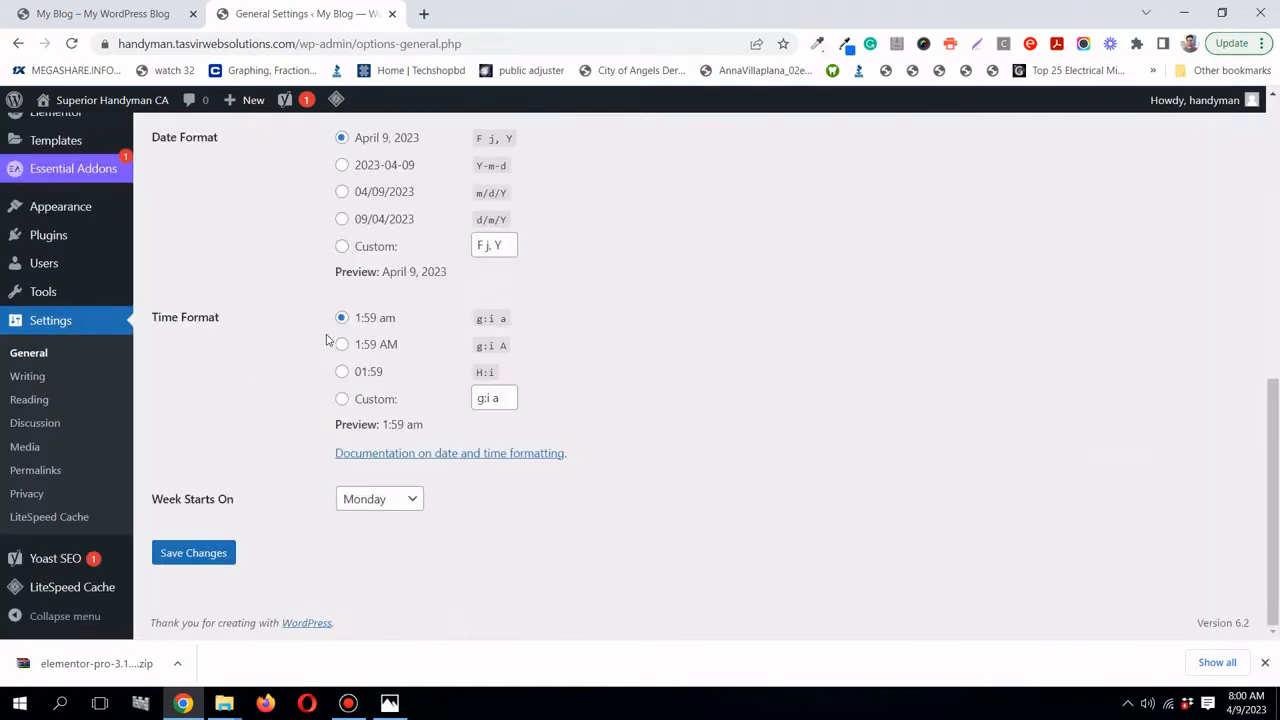
pyautogui.click(203, 553)
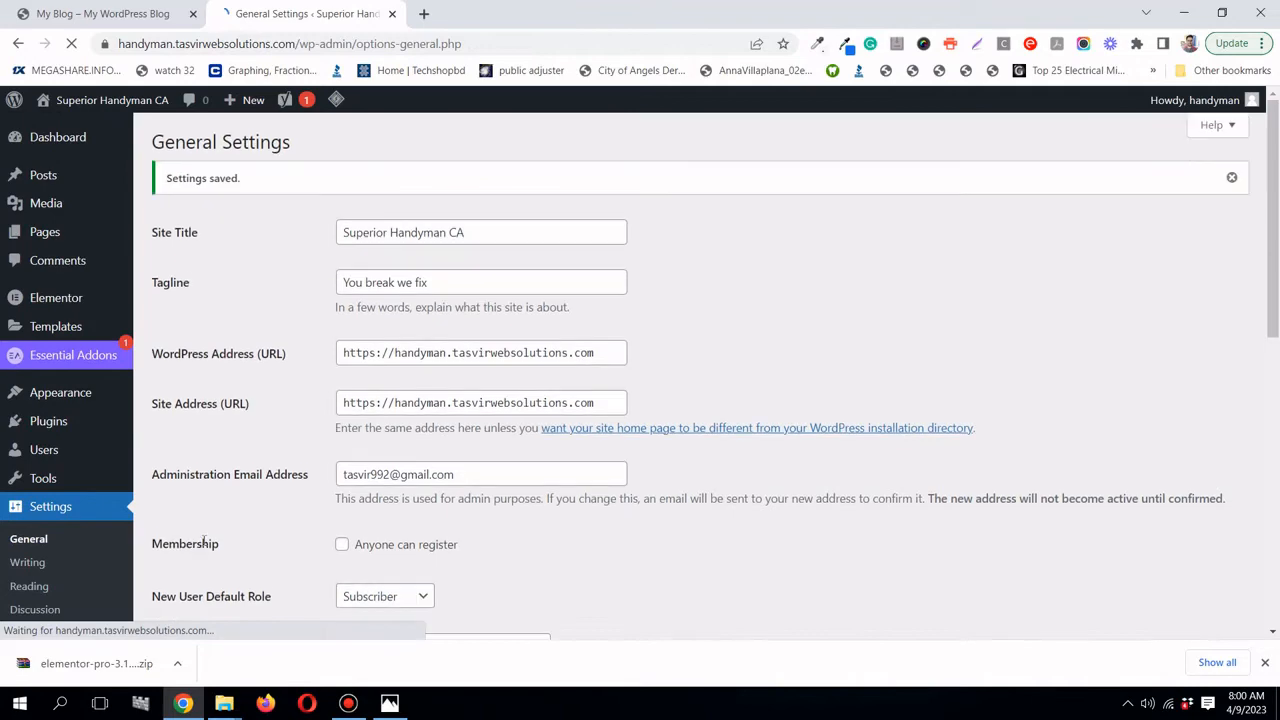
# - Scroll through the Discussion settings to review the comment options
pyautogui.scroll(-3, 60, 440)
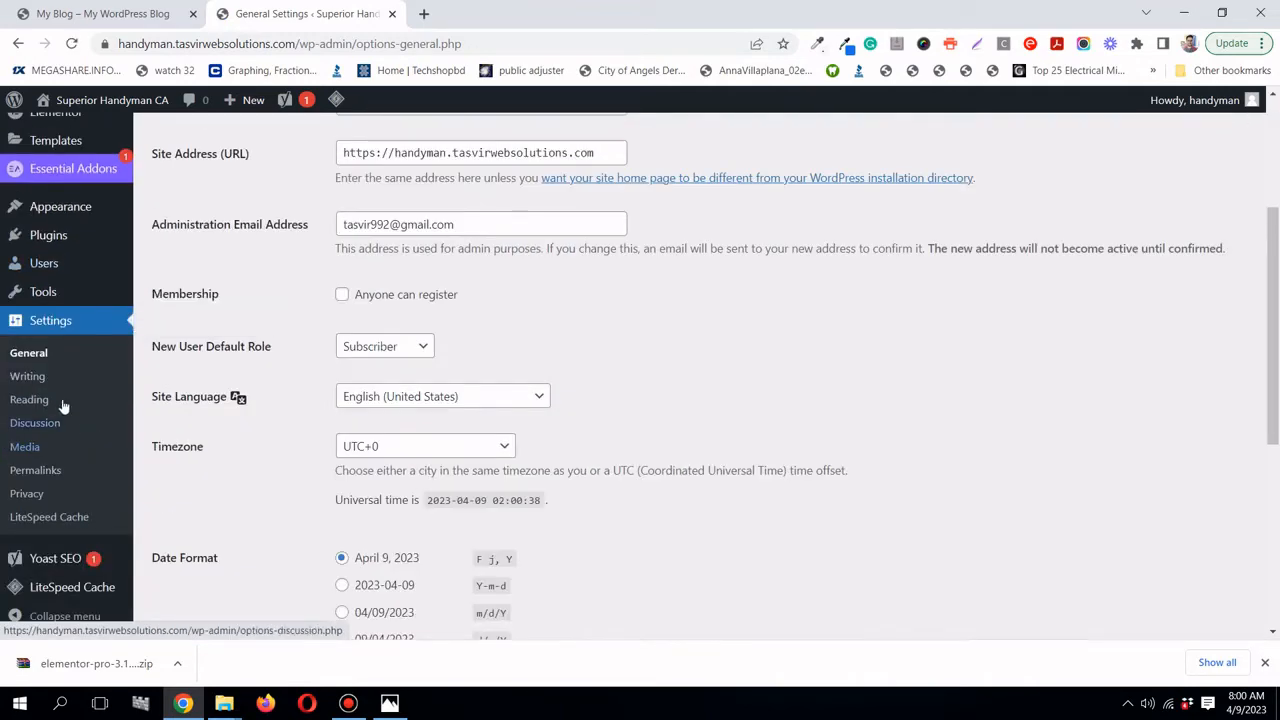
pyautogui.click(55, 426)
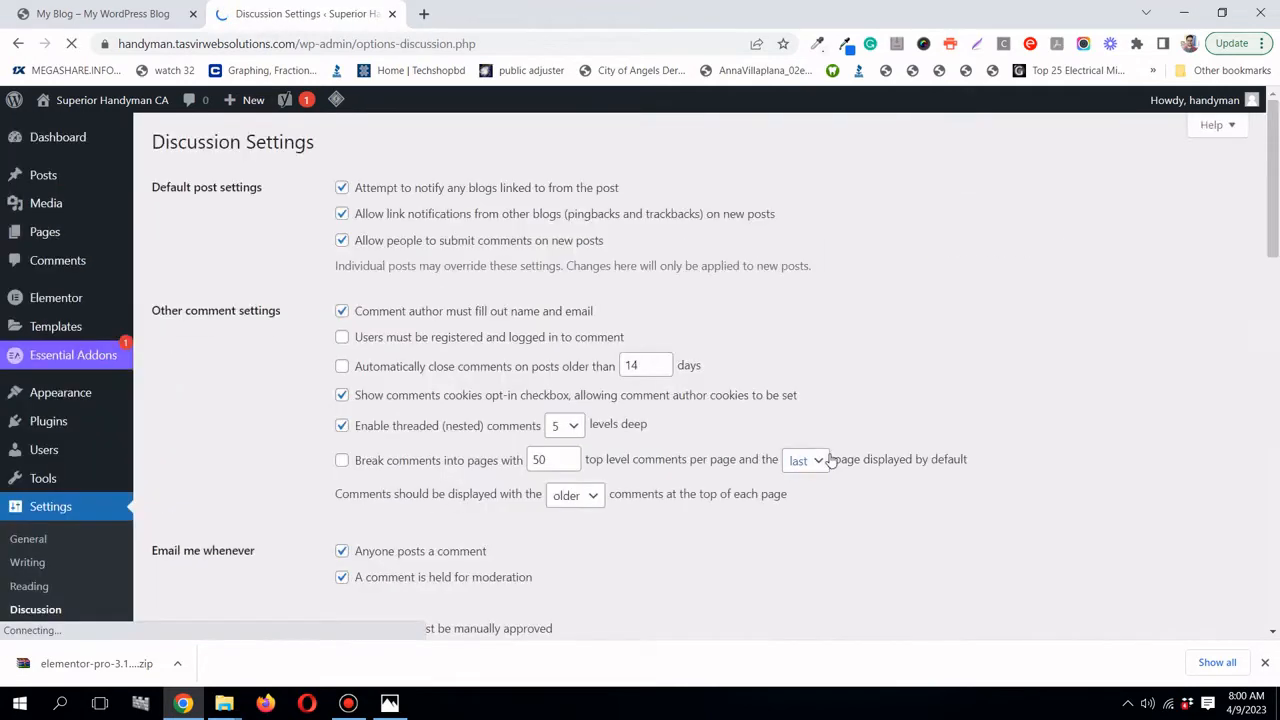
pyautogui.scroll(-3, 885, 357)
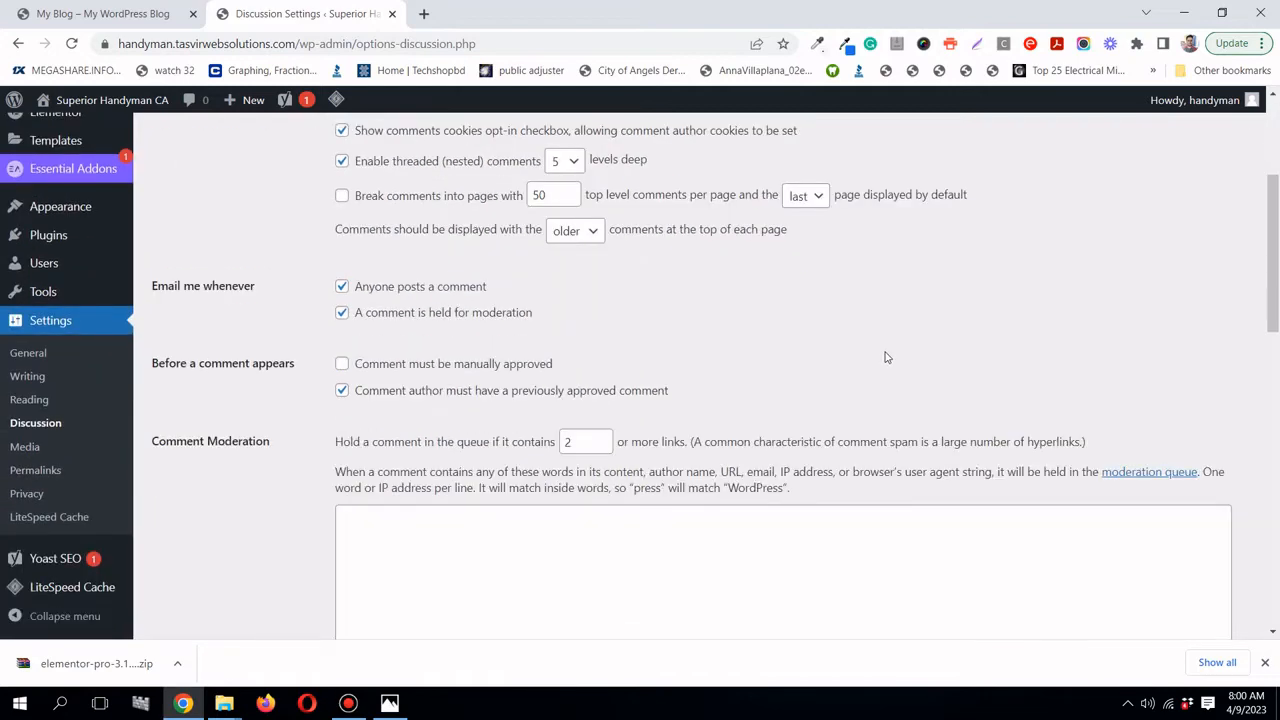
pyautogui.scroll(-6, 885, 357)
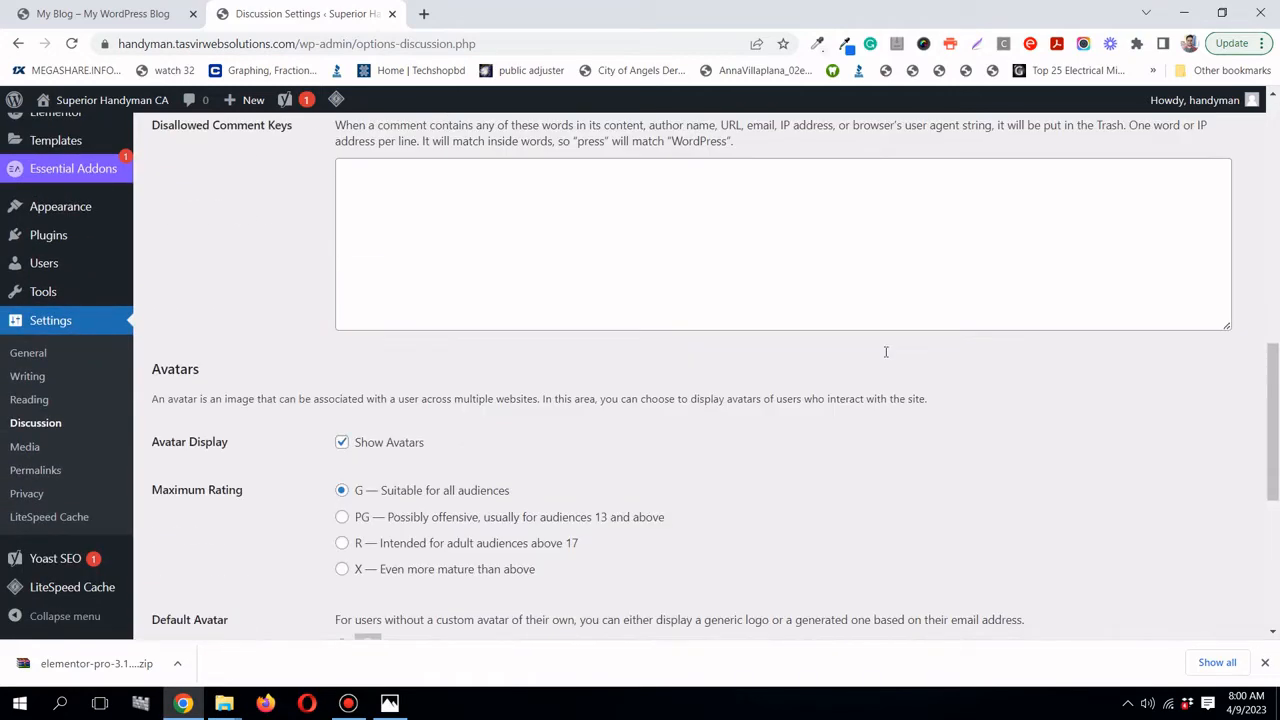
pyautogui.scroll(-5, 885, 351)
pyautogui.scroll(6, 885, 351)
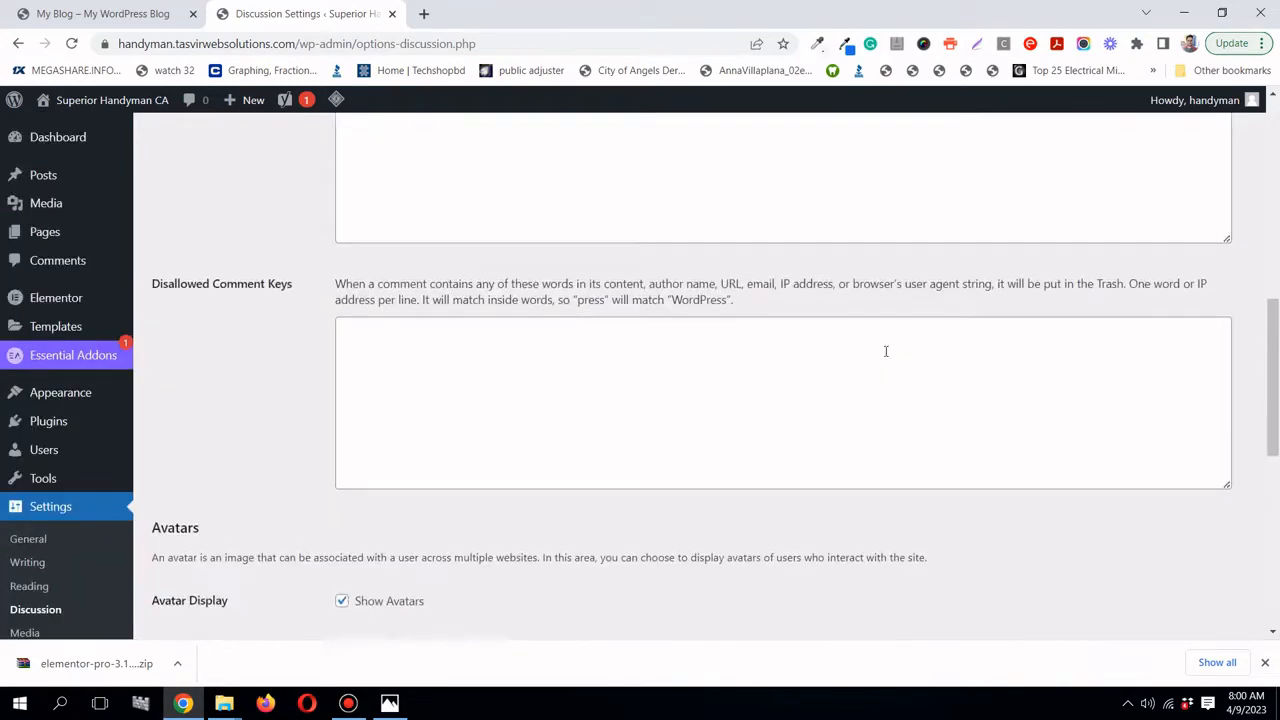
pyautogui.scroll(8, 885, 351)
pyautogui.scroll(-2, 105, 460)
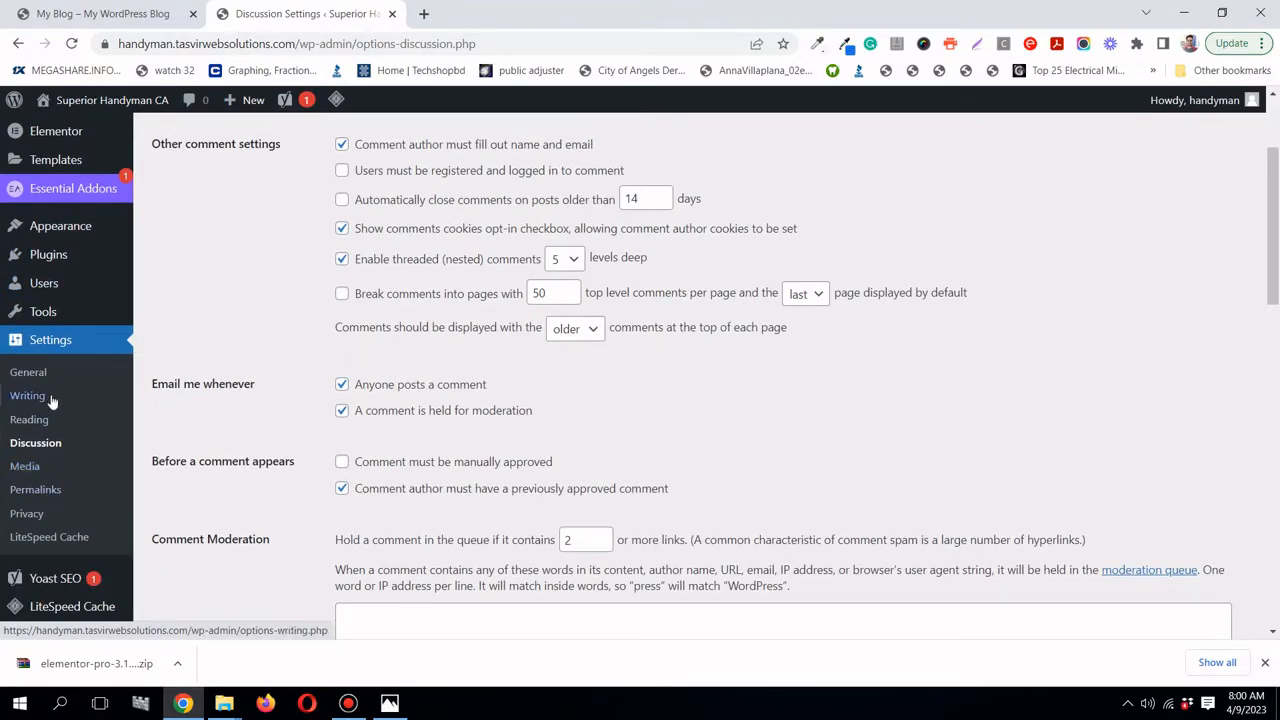
# - Show Privacy Settings, with 'Privacy Policy' as the privacy policy page
pyautogui.click(45, 515)
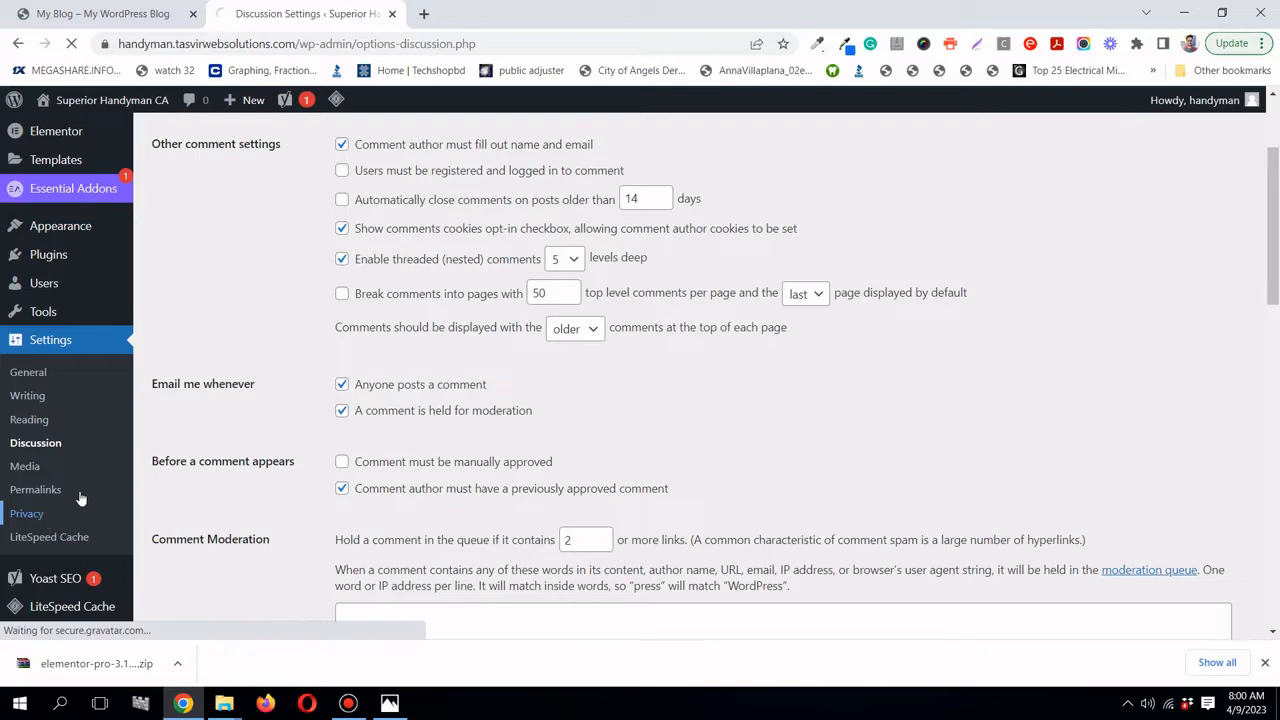
pyautogui.moveTo(42, 436)
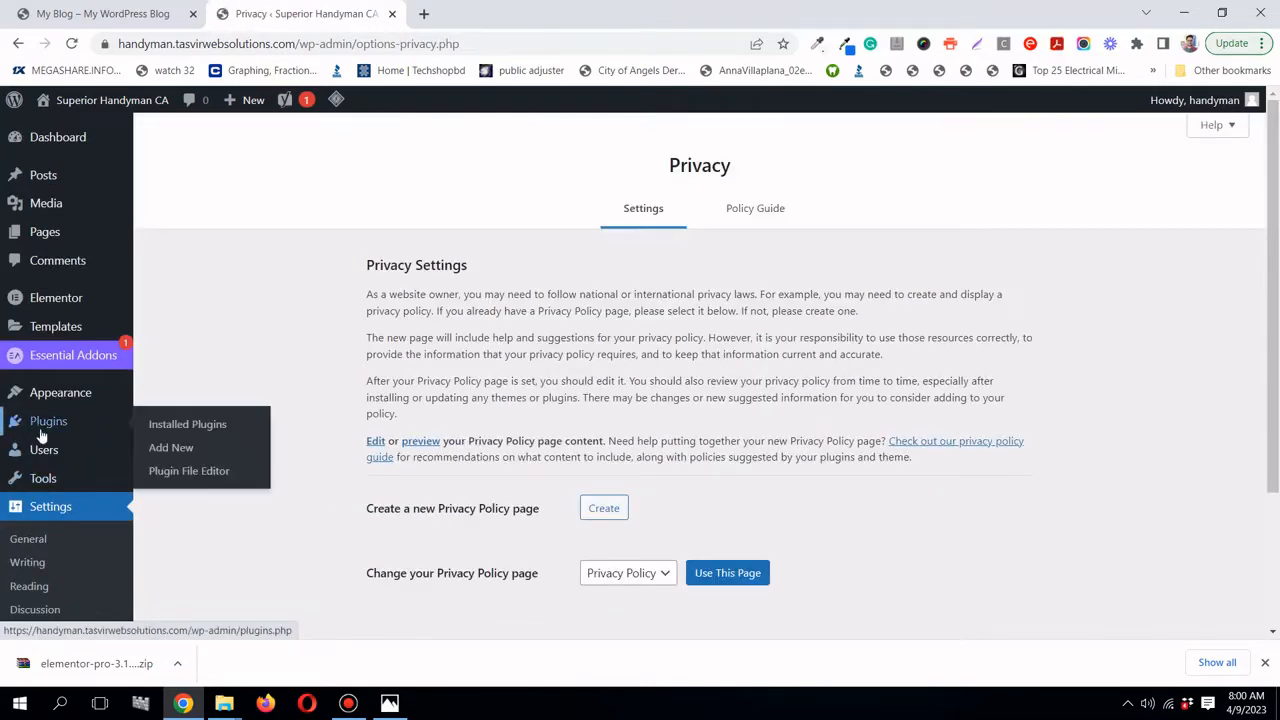
pyautogui.scroll(-2, 40, 480)
# - Review Writing settings, then Reading settings: latest posts homepage, 10 posts per page, full-text feeds
pyautogui.click(37, 406)
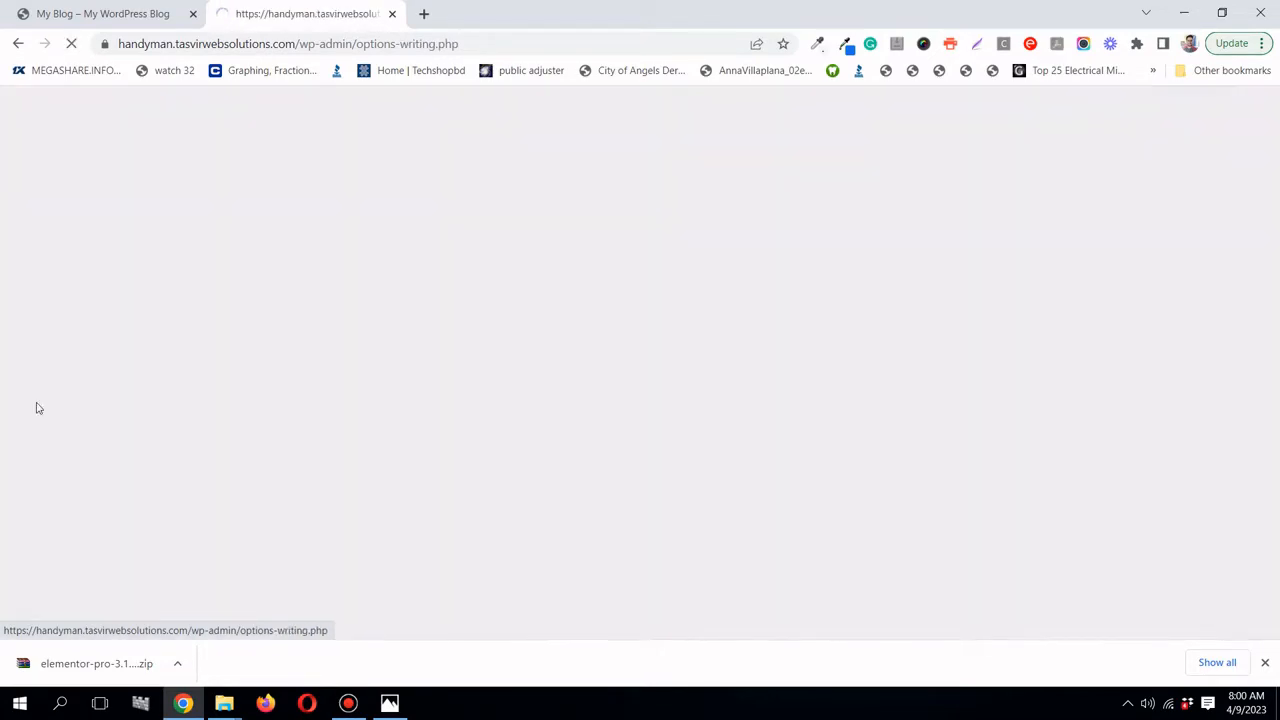
pyautogui.scroll(-3, 337, 379)
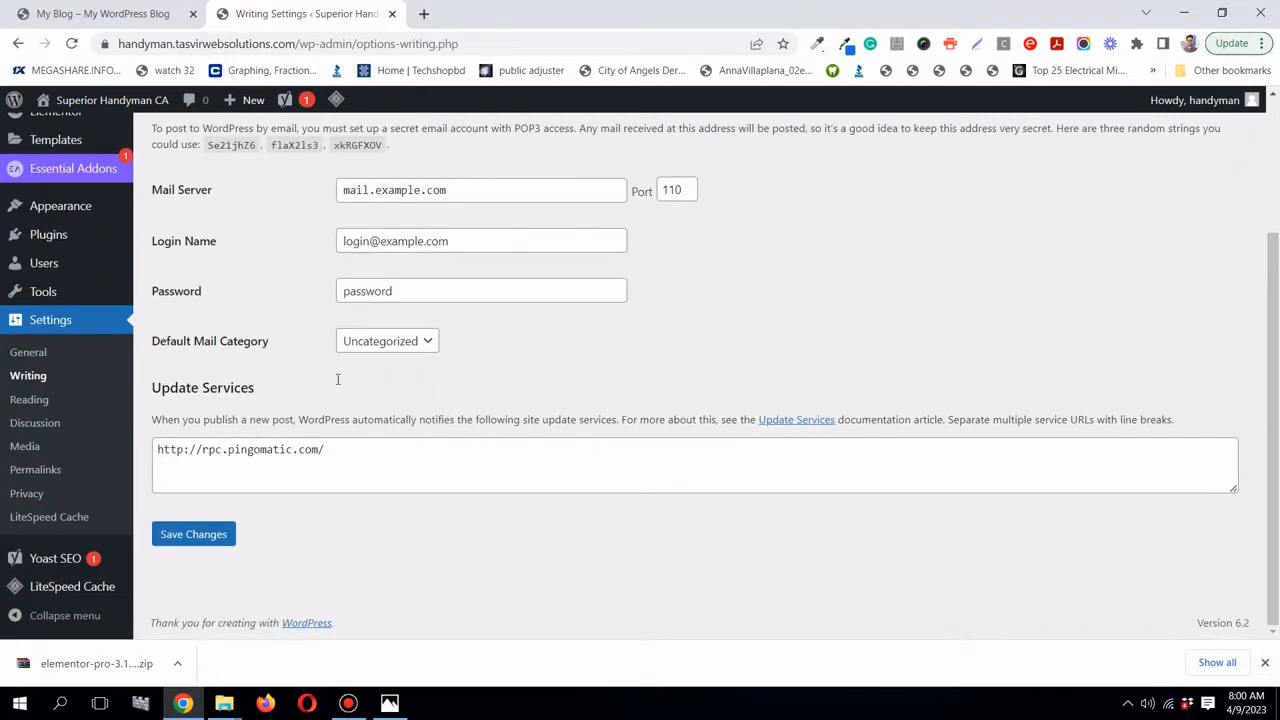
pyautogui.click(40, 401)
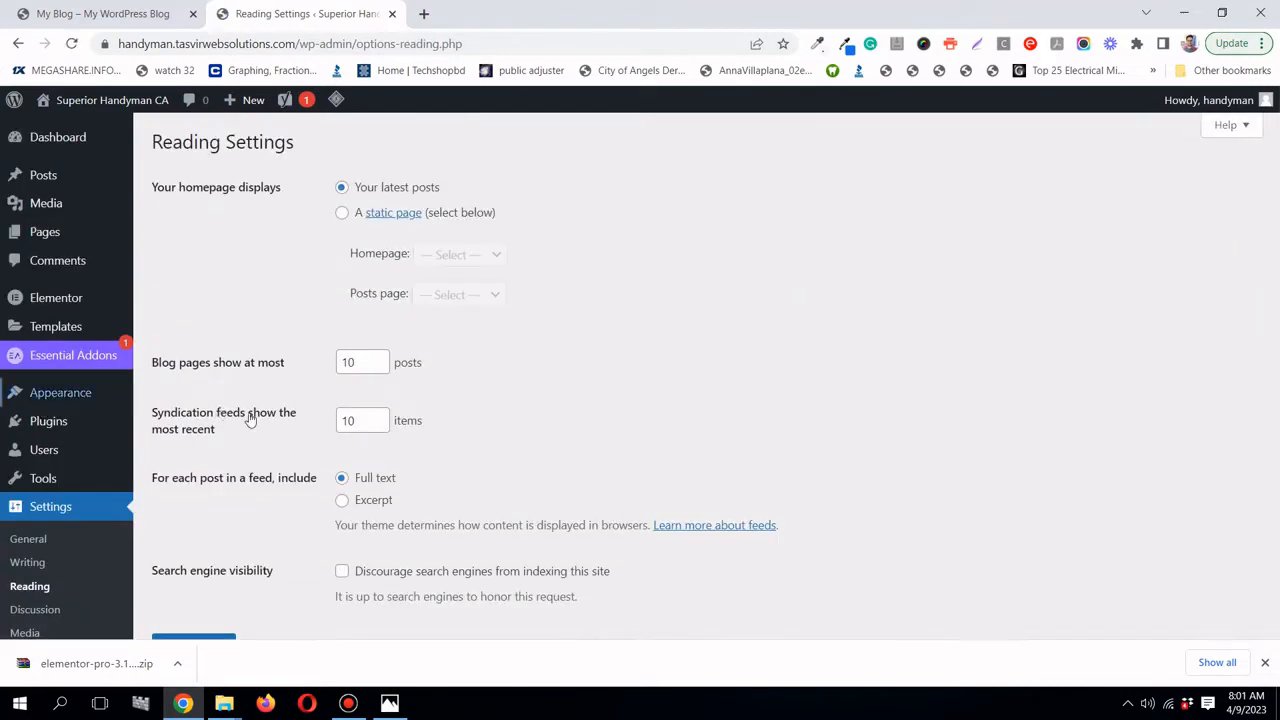
pyautogui.scroll(-2, 250, 420)
pyautogui.scroll(-1, 250, 419)
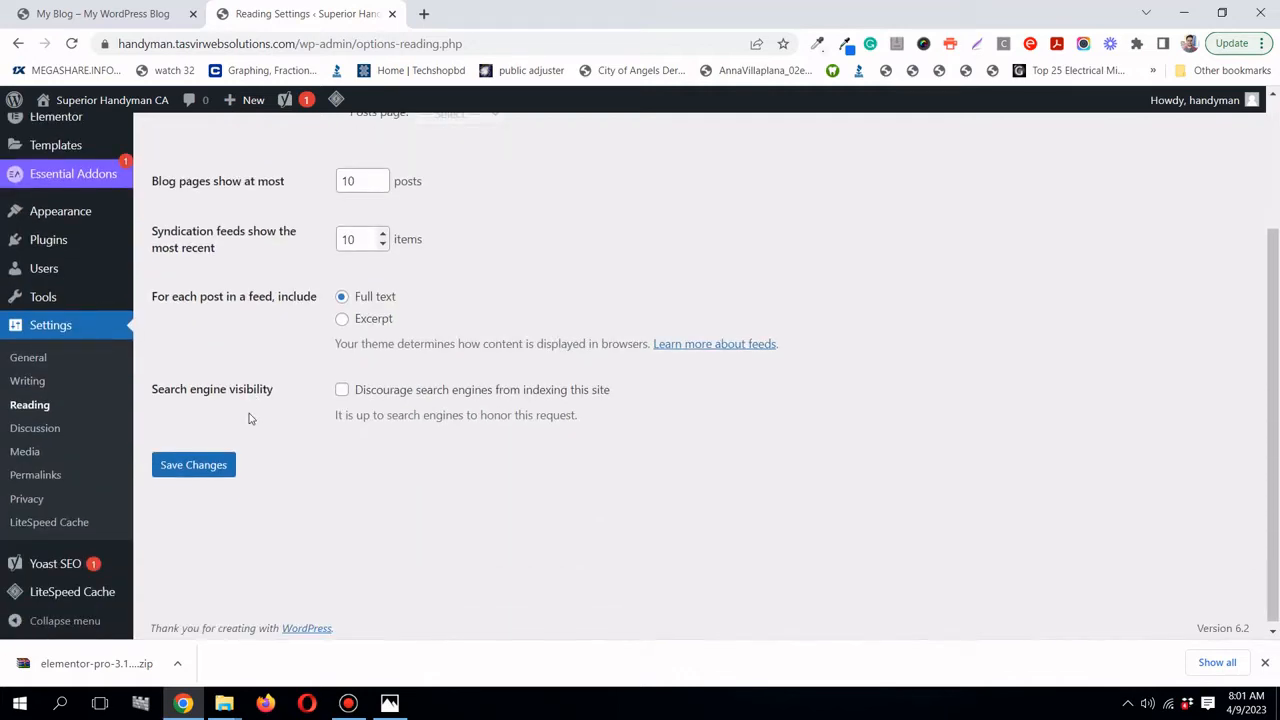
pyautogui.scroll(-1, 250, 419)
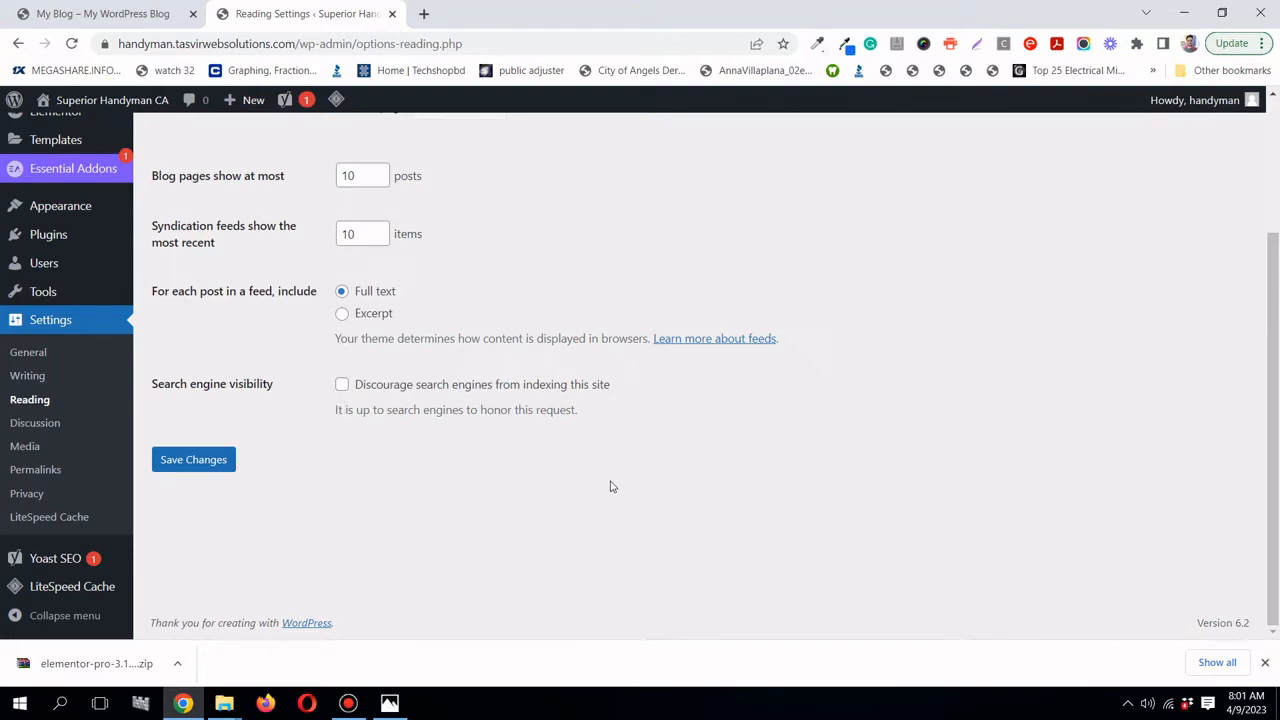
# - Choose the Post name permalink structure on the Permalinks page and save it
pyautogui.click(57, 469)
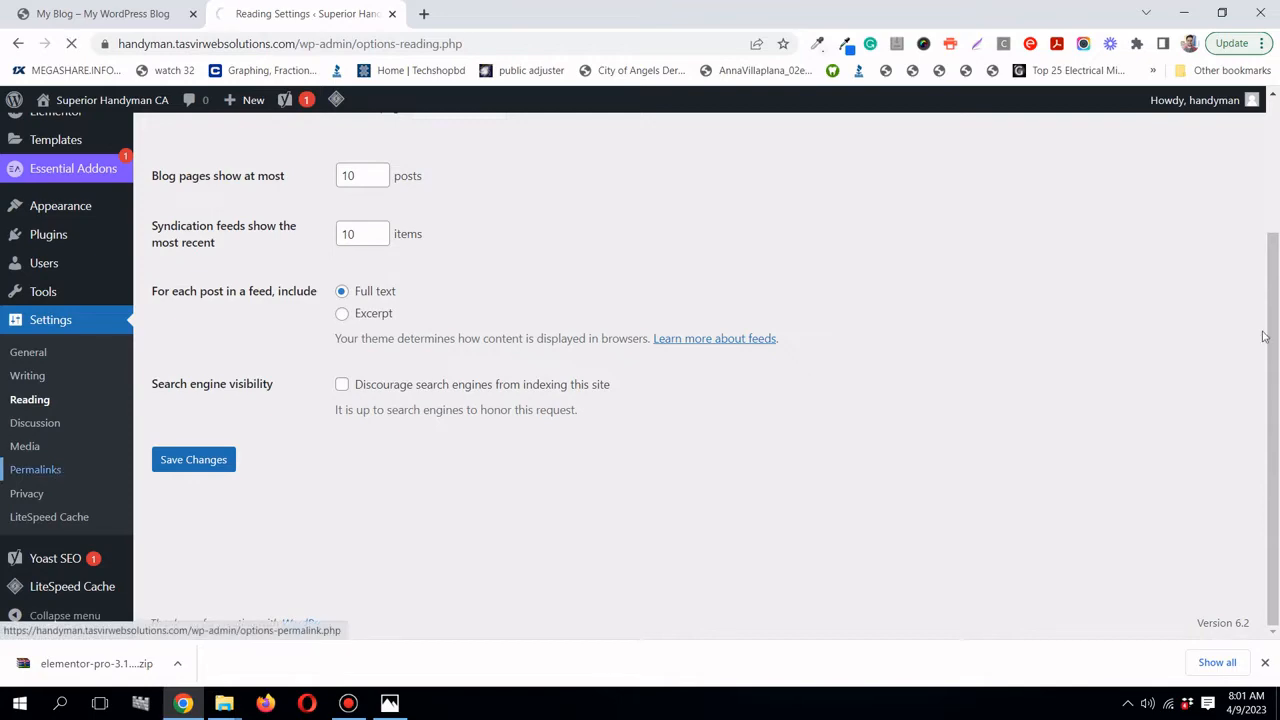
pyautogui.scroll(-2, 1270, 335)
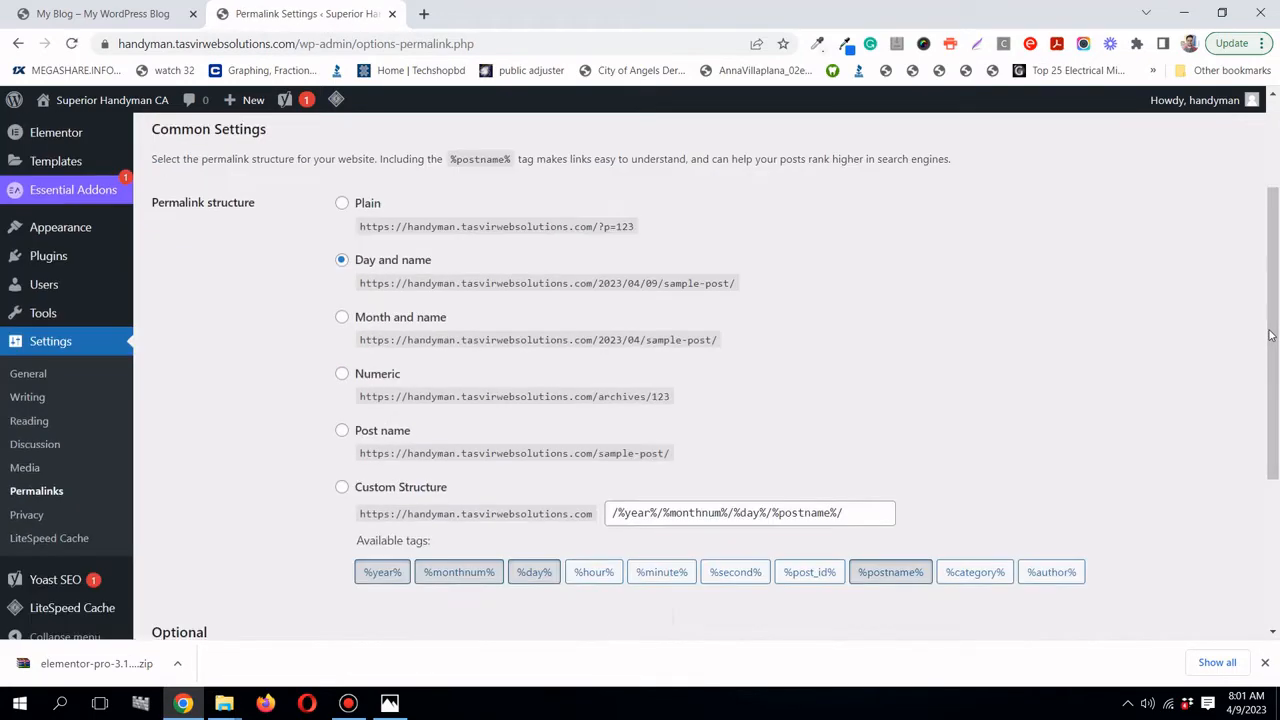
pyautogui.scroll(1, 1270, 335)
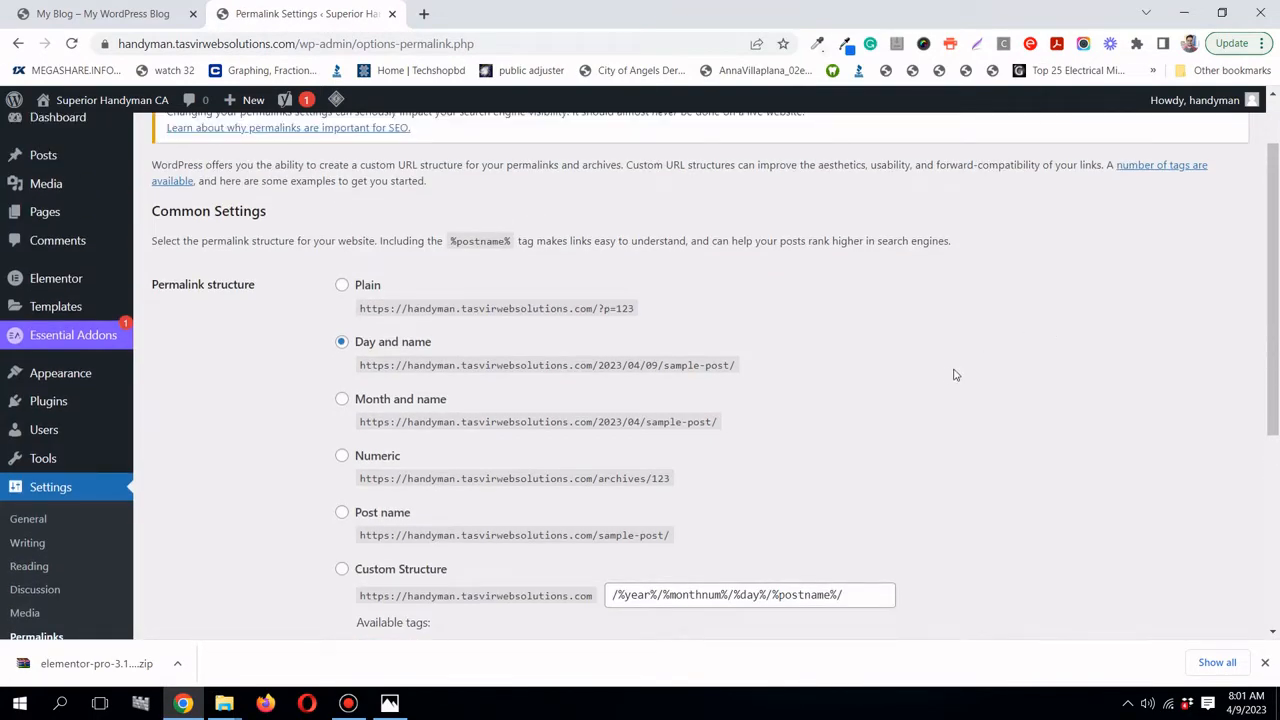
pyautogui.scroll(-1, 955, 372)
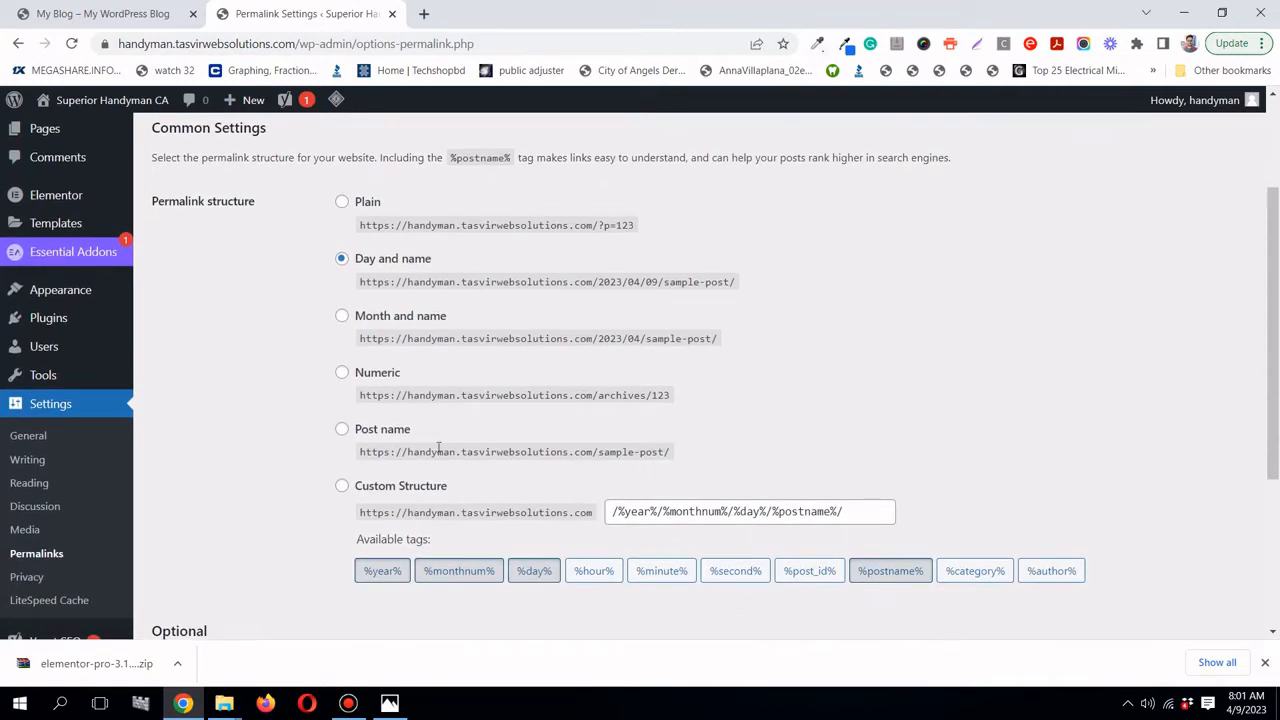
pyautogui.click(341, 432)
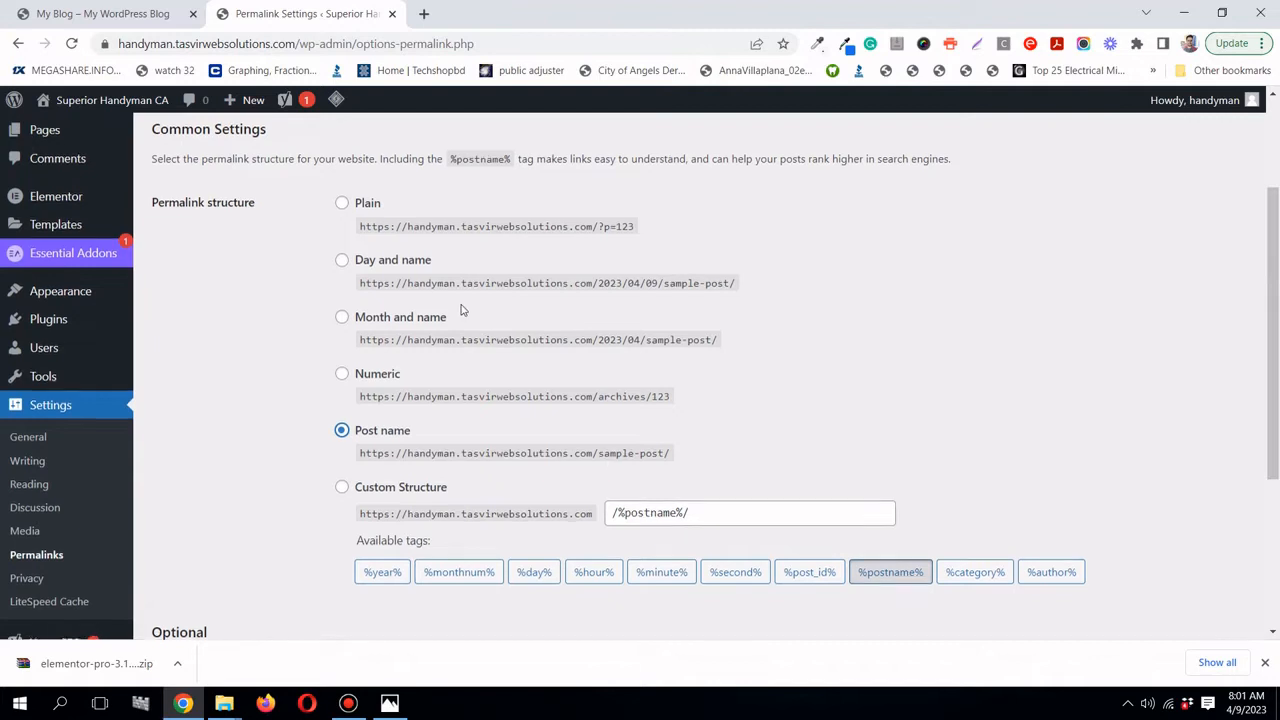
pyautogui.scroll(1, 450, 300)
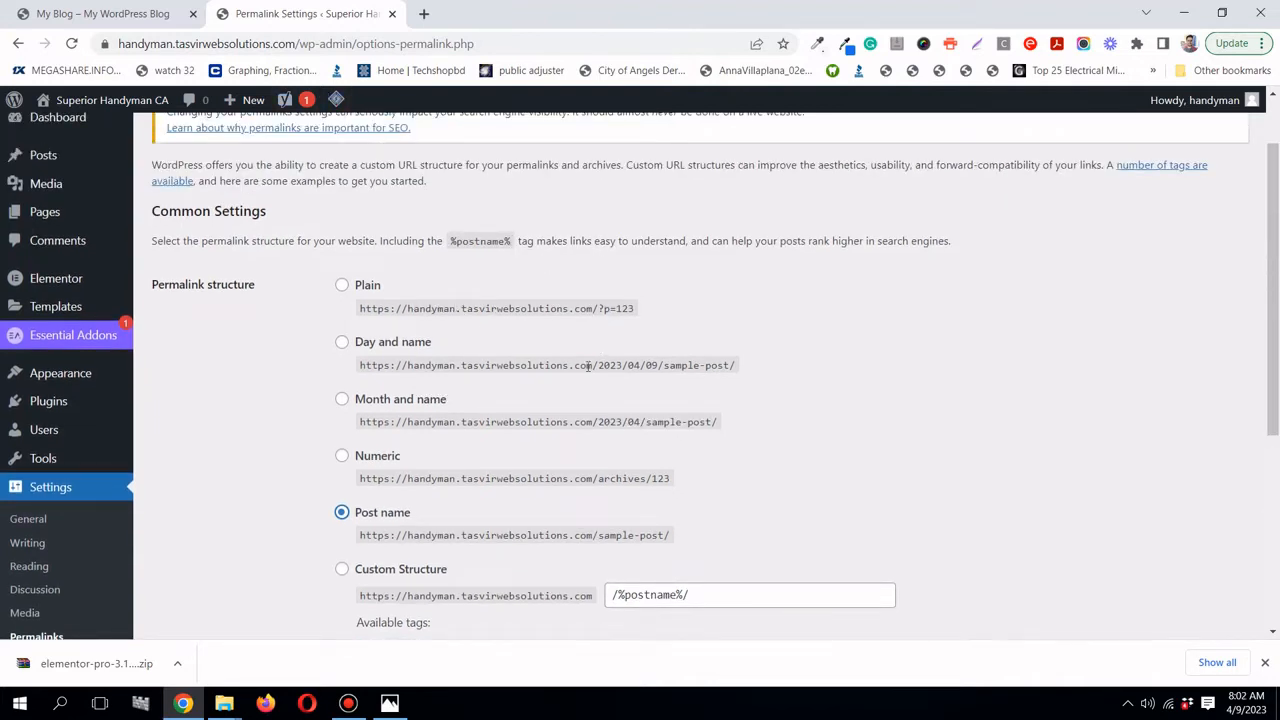
pyautogui.scroll(-1, 588, 366)
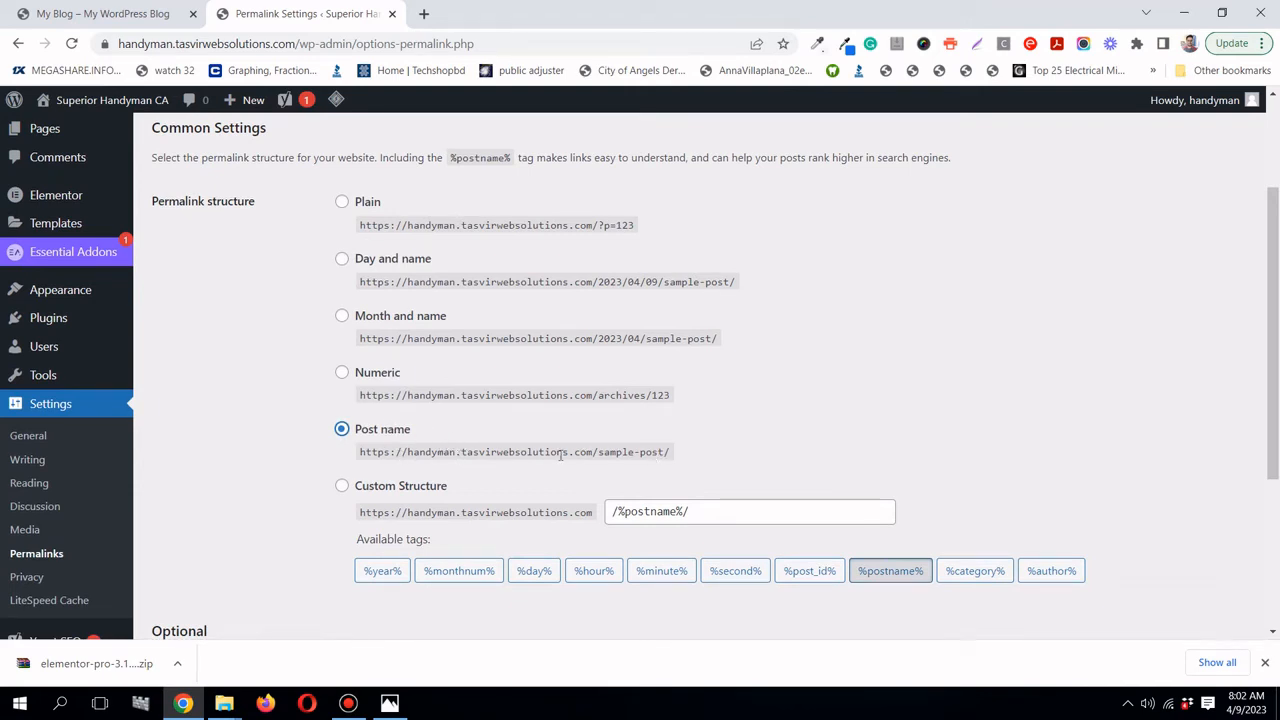
pyautogui.scroll(-3, 600, 468)
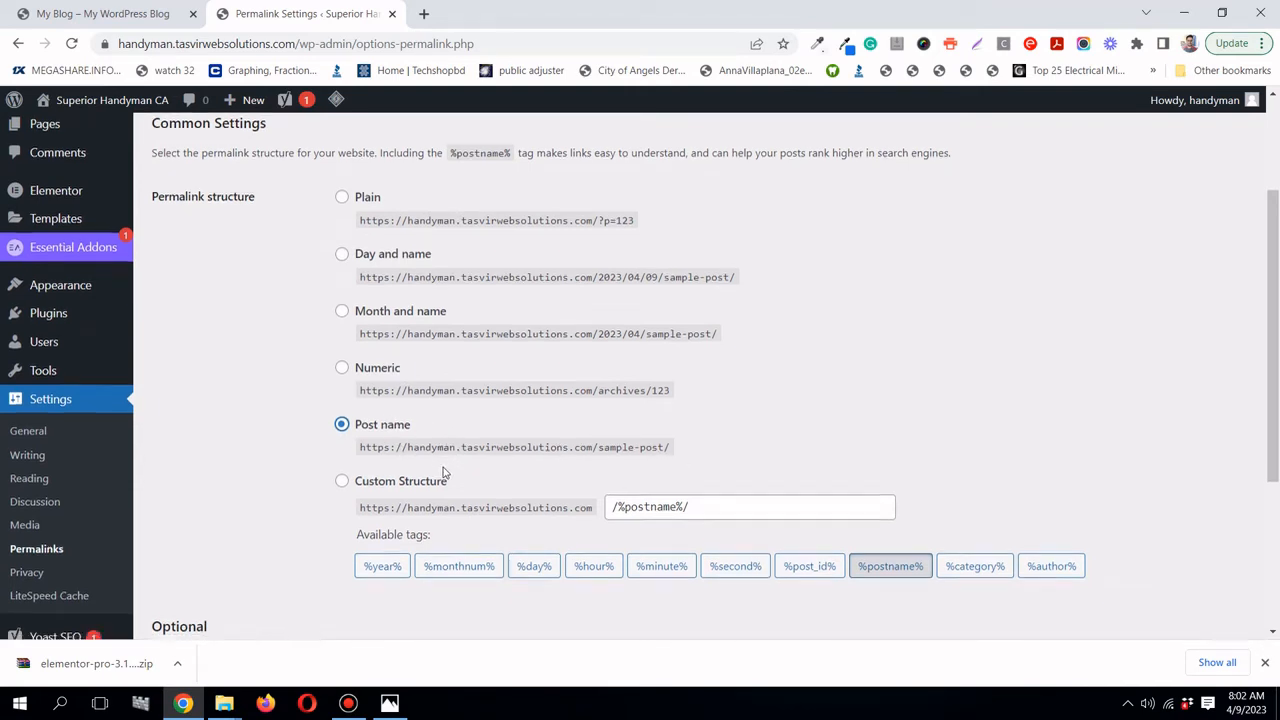
pyautogui.scroll(1, 217, 516)
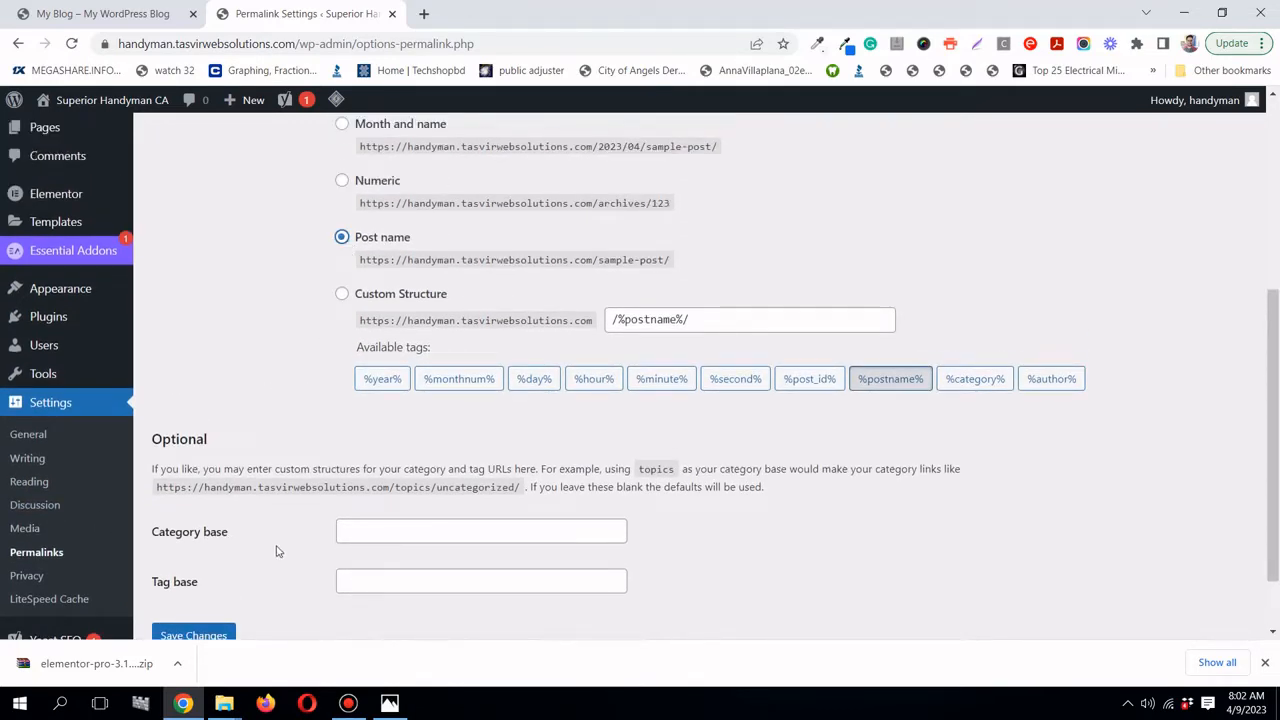
pyautogui.scroll(-1, 260, 560)
pyautogui.click(225, 551)
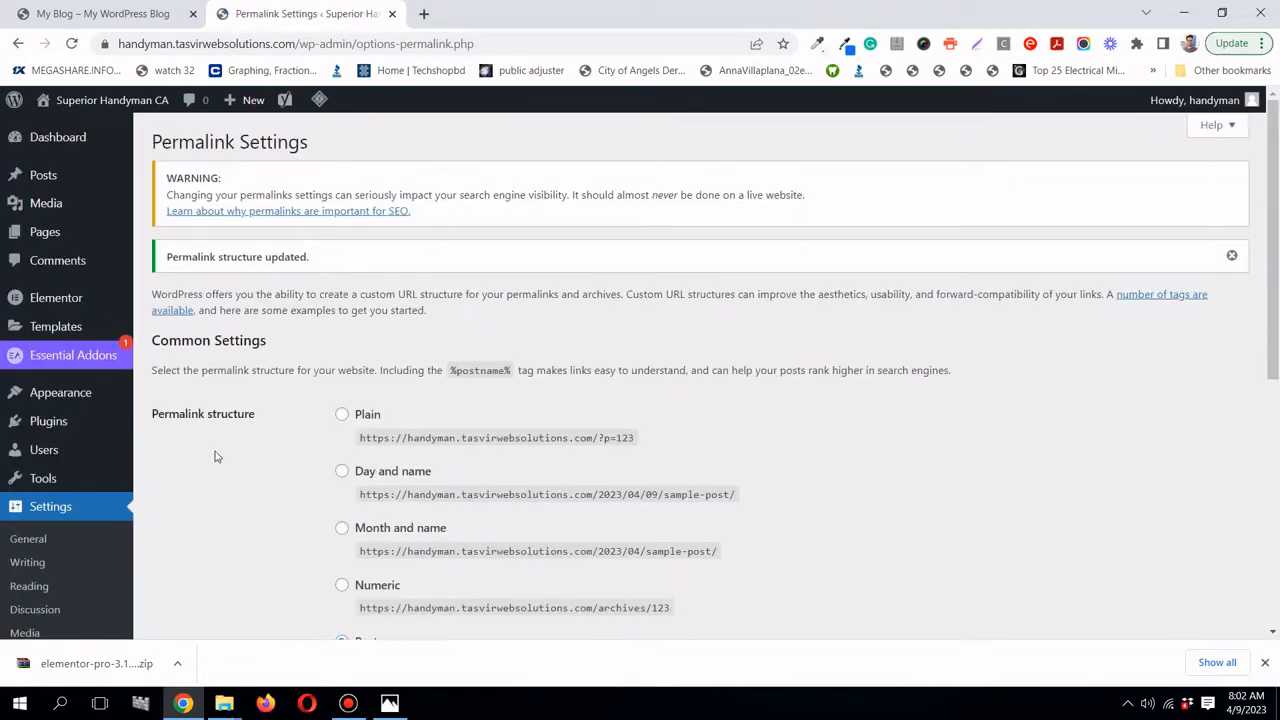
# - Open the Customizer in a new tab and start selecting a logo under Site Identity
pyautogui.scroll(-1, 90, 315)
pyautogui.moveTo(88, 313)
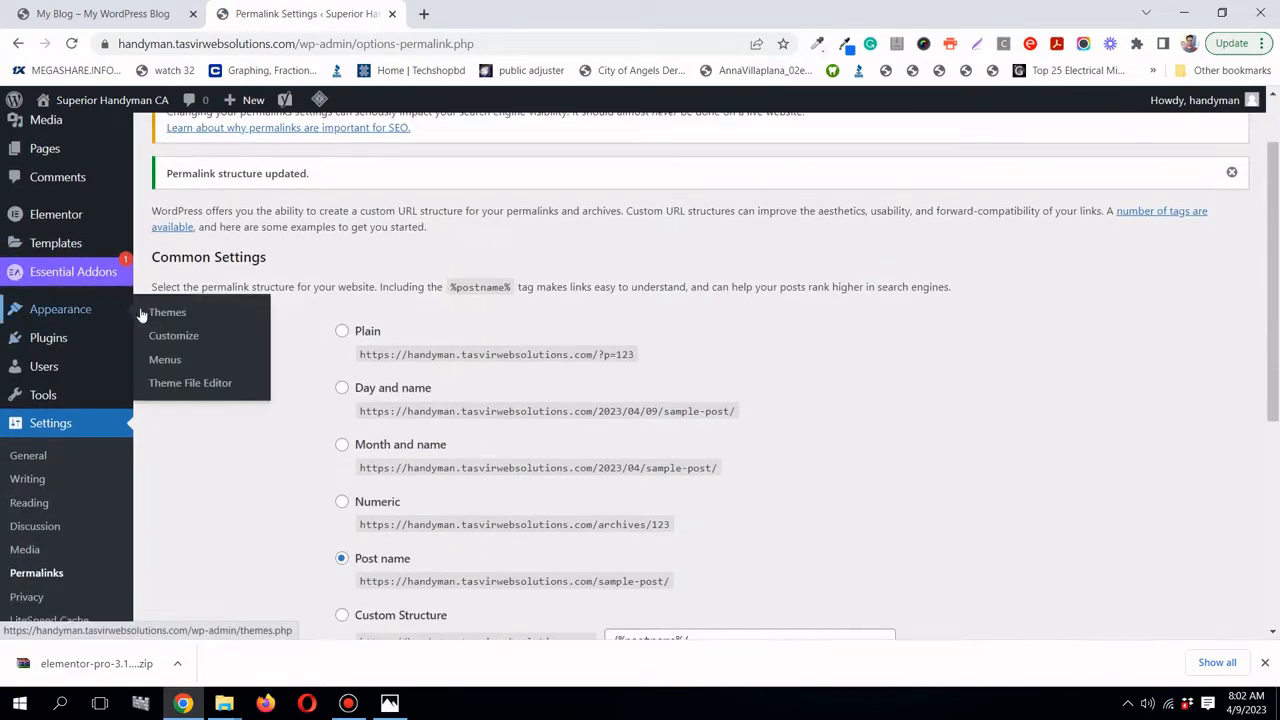
pyautogui.rightClick(165, 338)
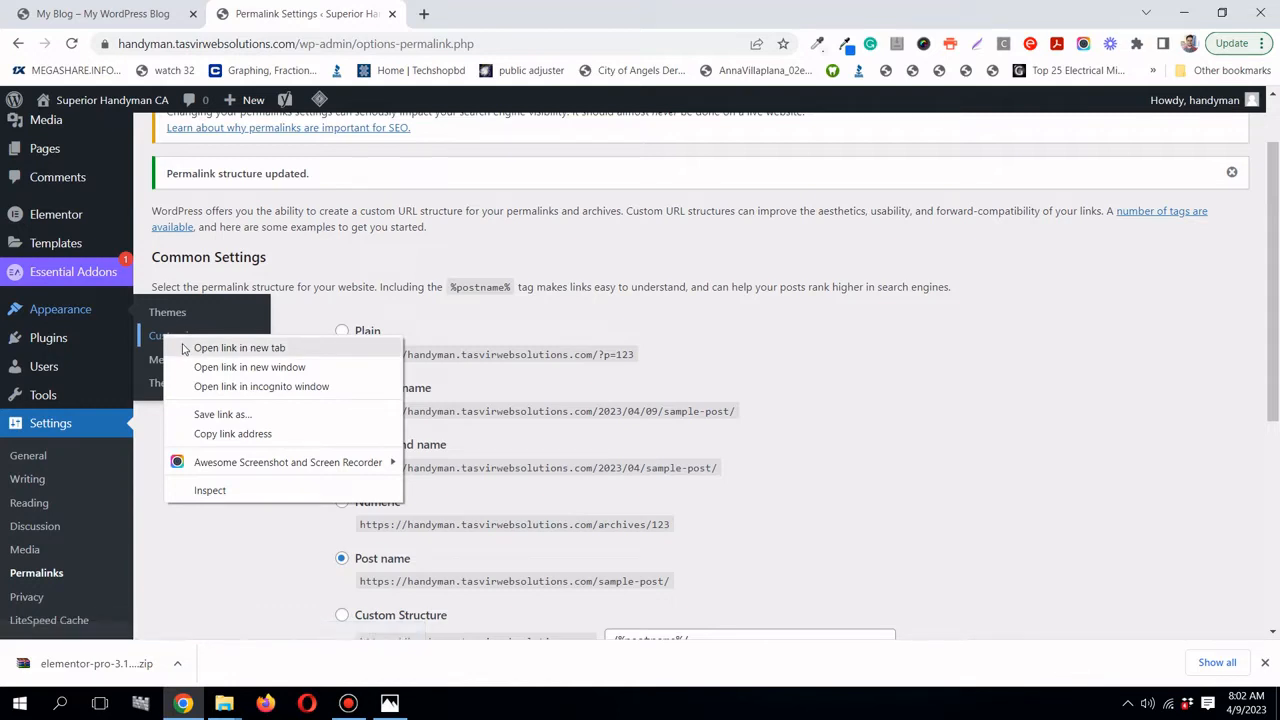
pyautogui.click(275, 352)
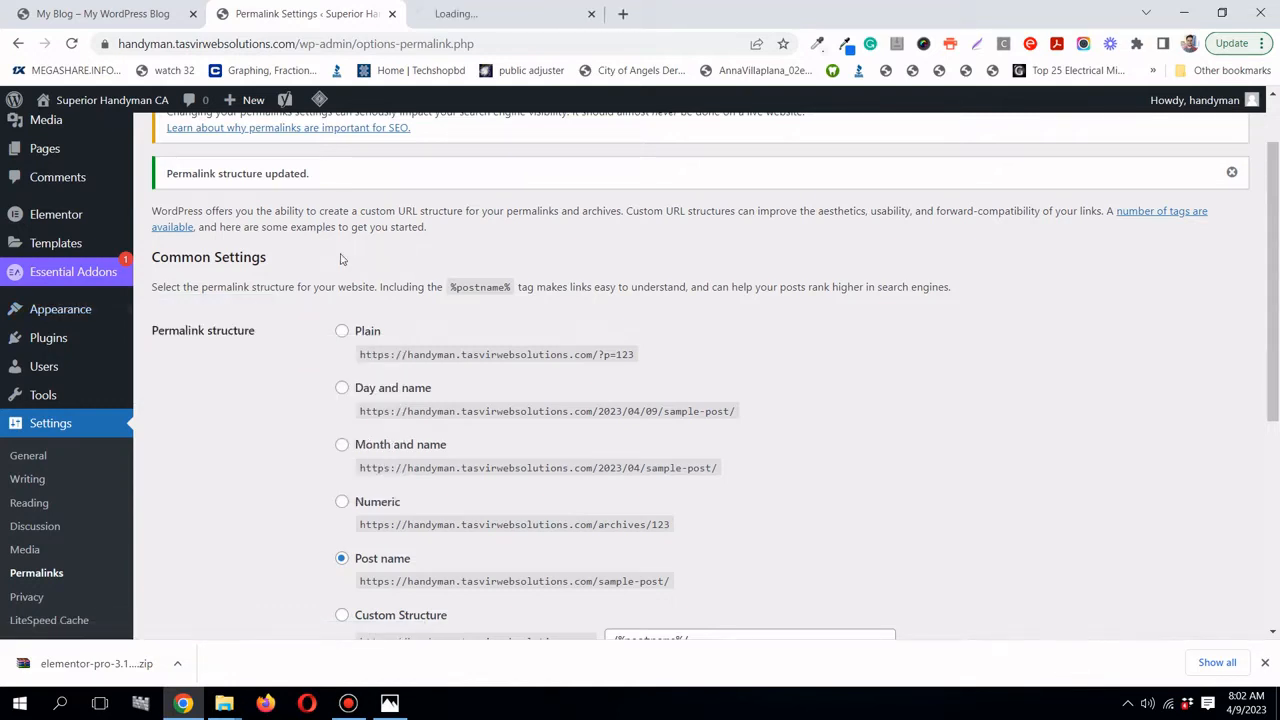
pyautogui.click(476, 12)
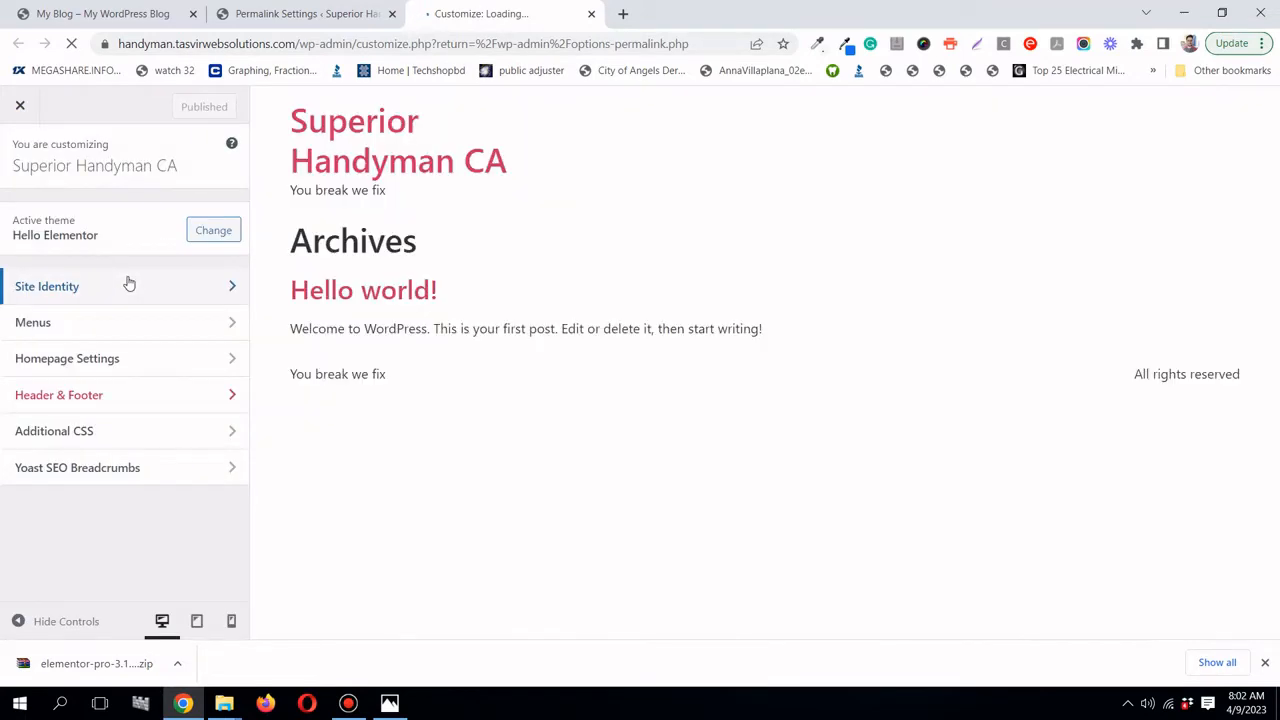
pyautogui.click(129, 285)
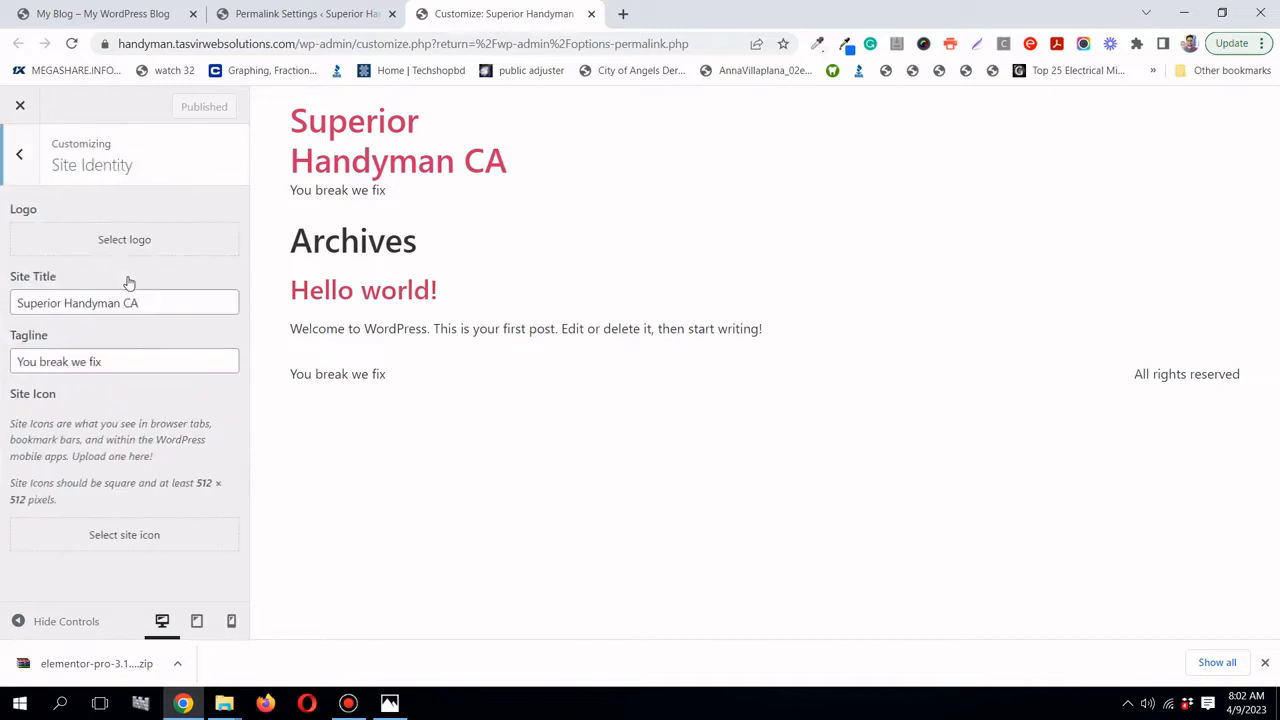
pyautogui.click(154, 241)
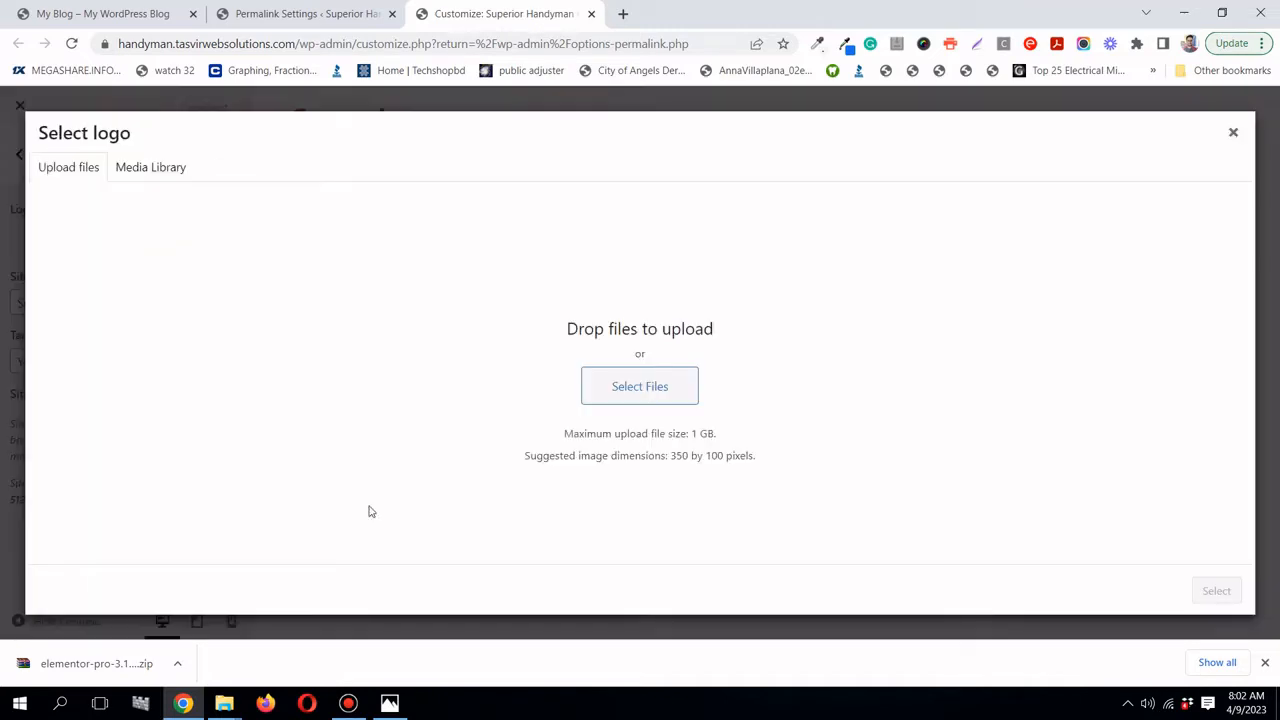
# - Drag LogoMakr-5oELUy.png from the logo folder into the Select logo upload area to upload it
pyautogui.moveTo(224, 700)
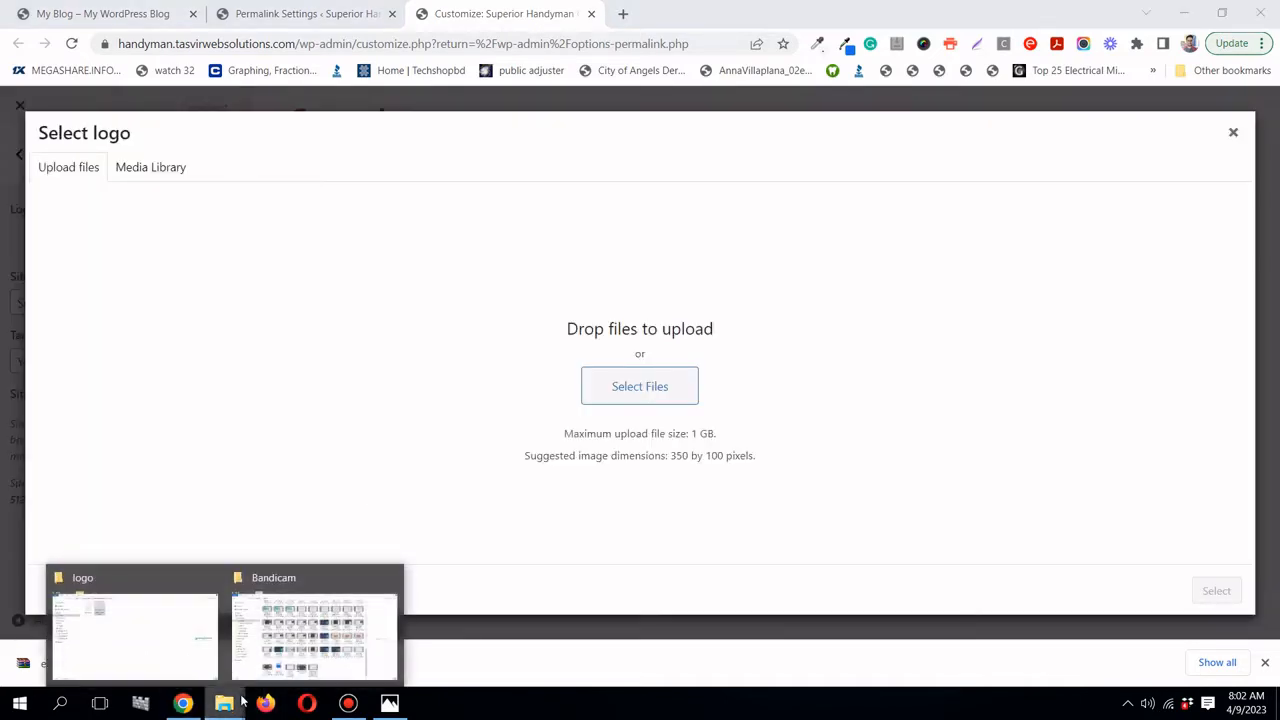
pyautogui.click(156, 624)
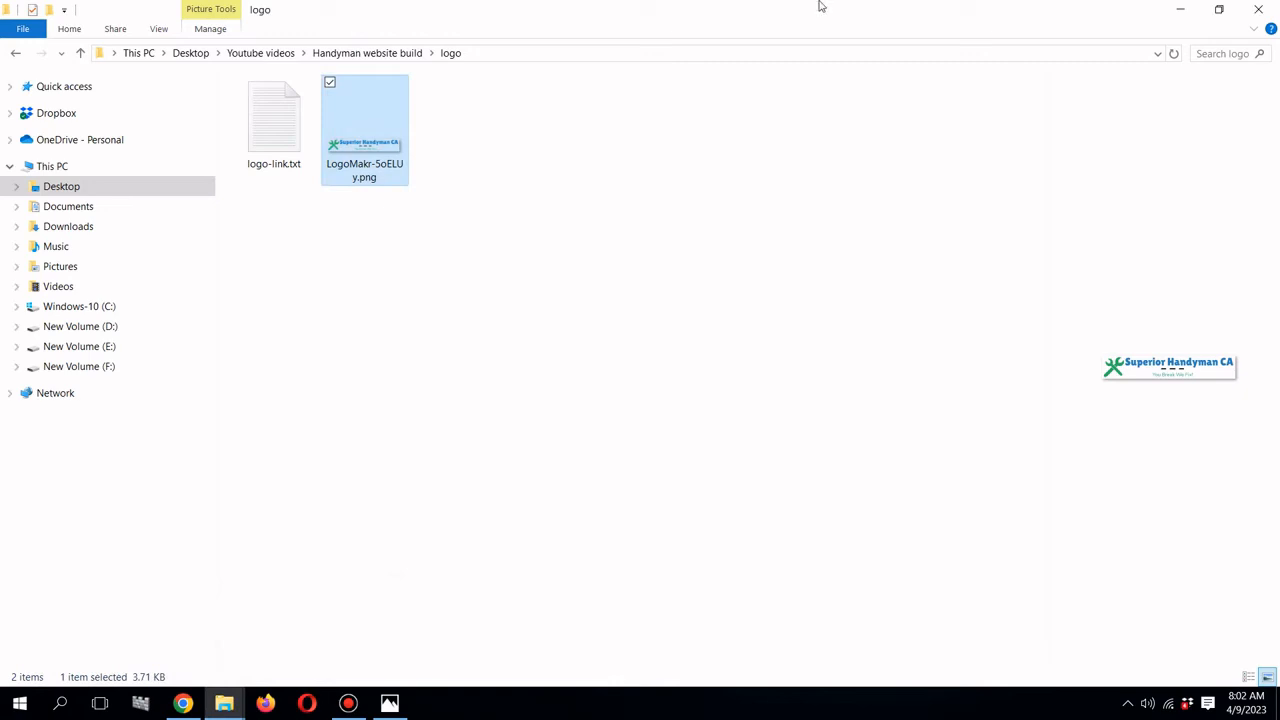
pyautogui.click(1219, 9)
pyautogui.moveTo(935, 121); pyautogui.dragTo(430, 290)
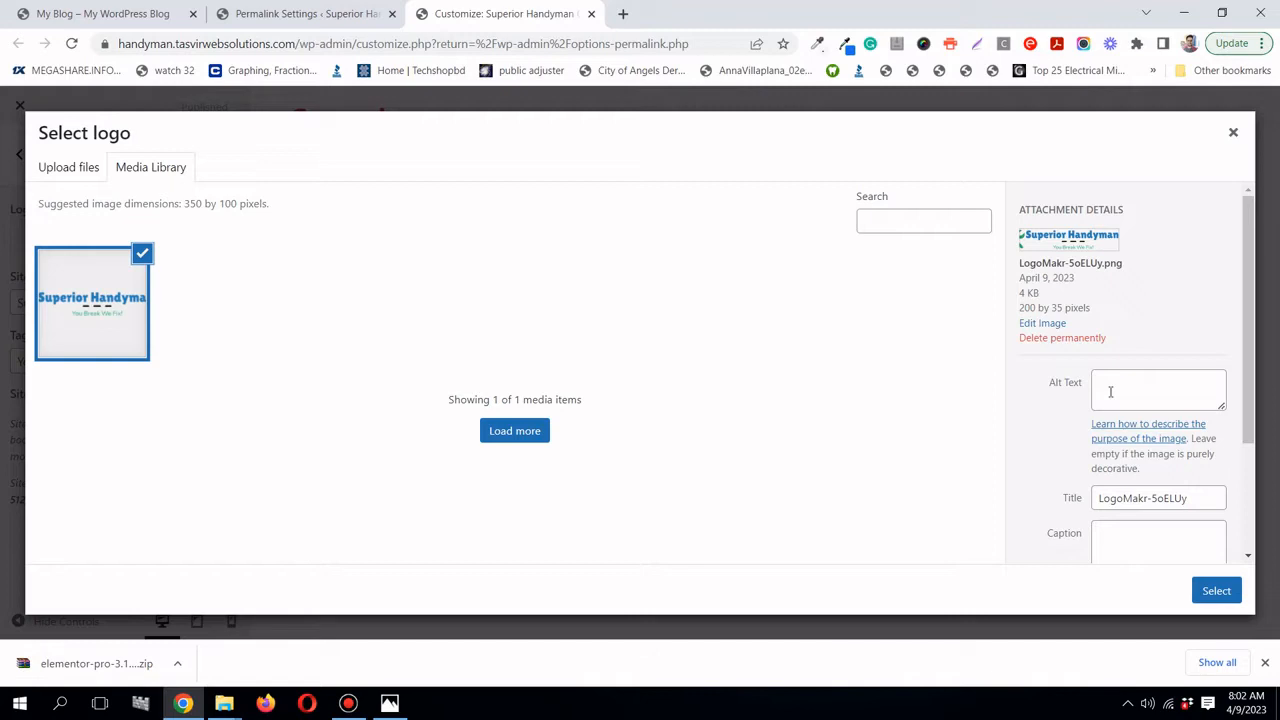
# - Enter 'Superior Handyman CA' as the logo's alt text and copy it into the title
pyautogui.click(1110, 392)
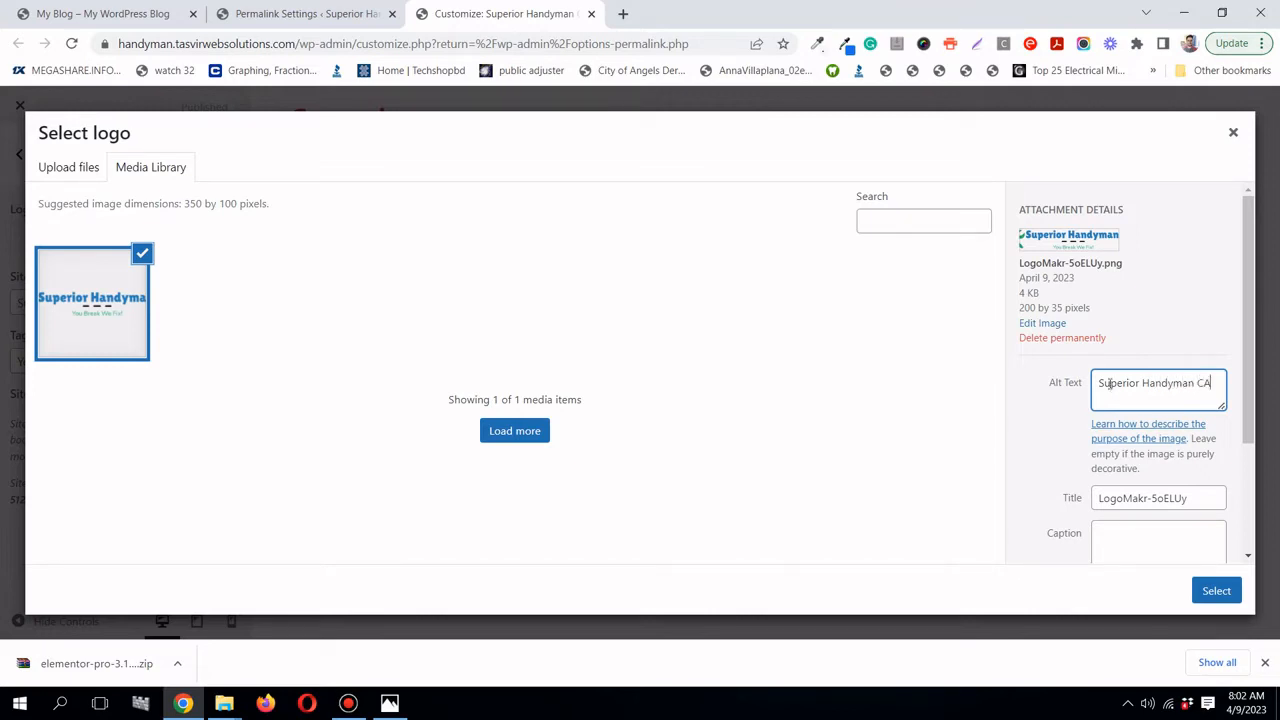
pyautogui.tripleClick(1110, 383)
pyautogui.rightClick(1108, 386)
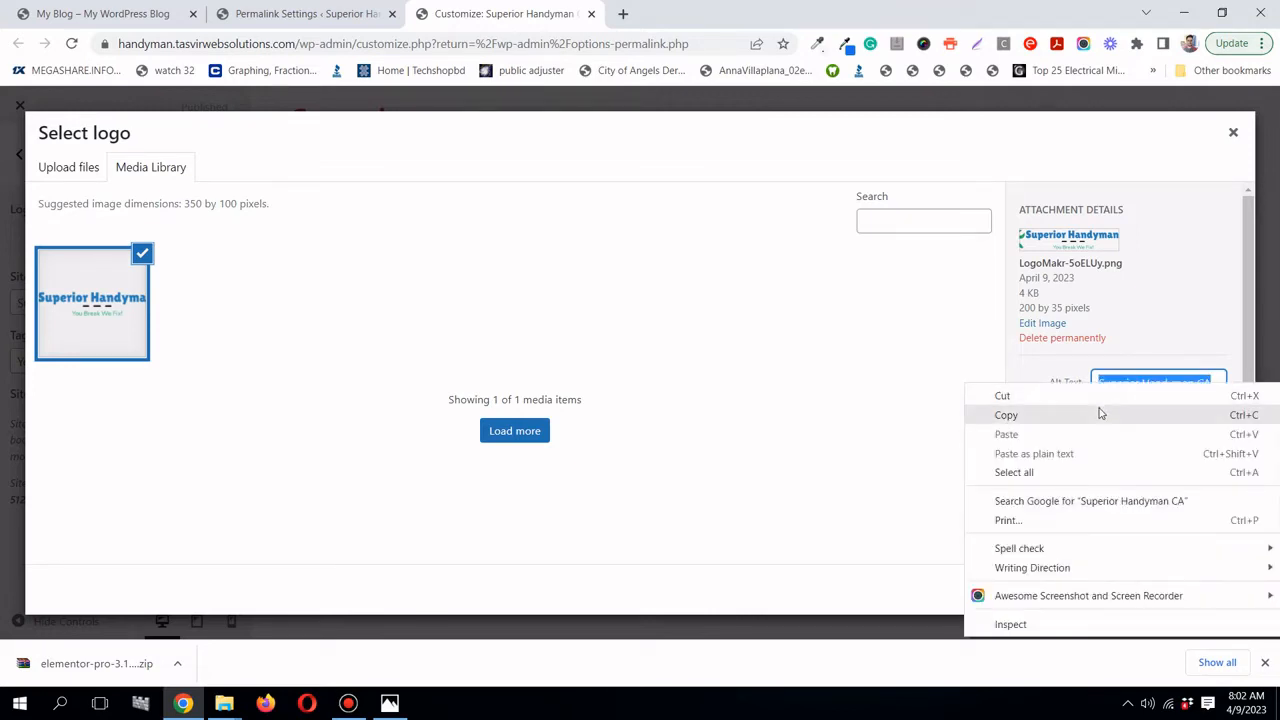
pyautogui.click(1012, 414)
pyautogui.tripleClick(1122, 497)
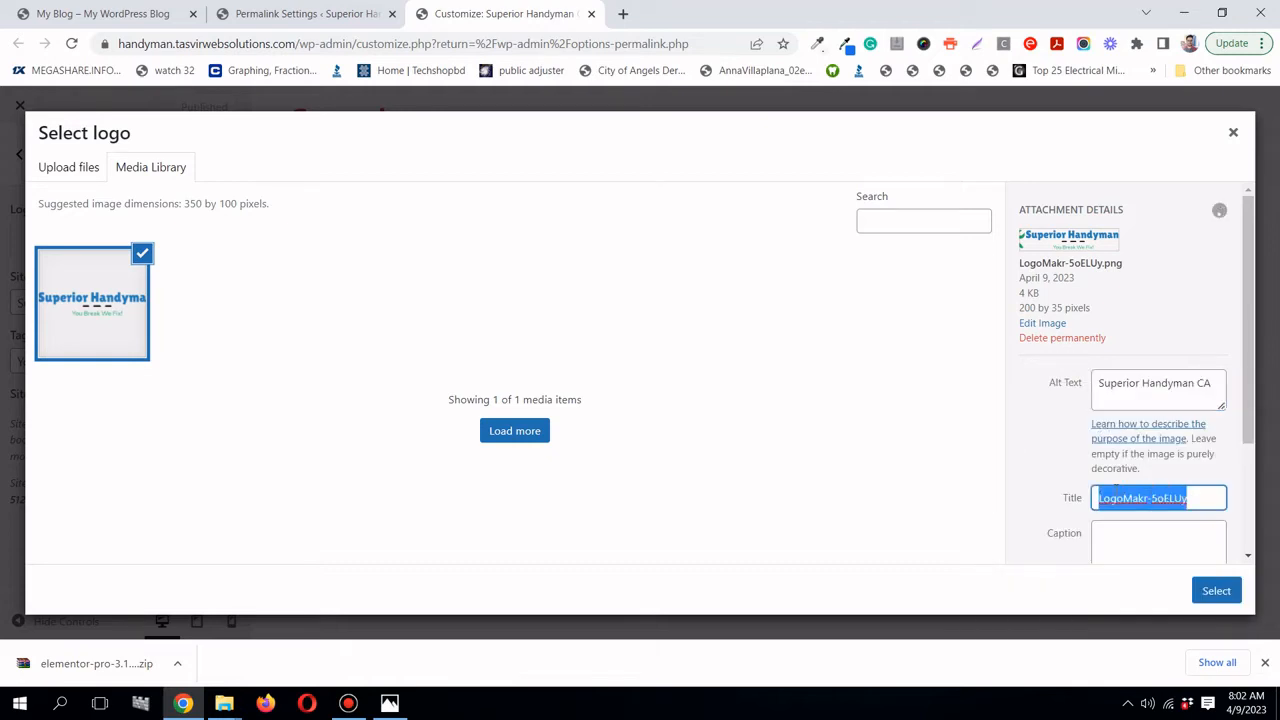
pyautogui.rightClick(1118, 496)
pyautogui.click(1095, 306)
# - Paste 'Superior Handyman CA' into the description and caption, then select the image as the logo
pyautogui.scroll(-3, 1098, 398)
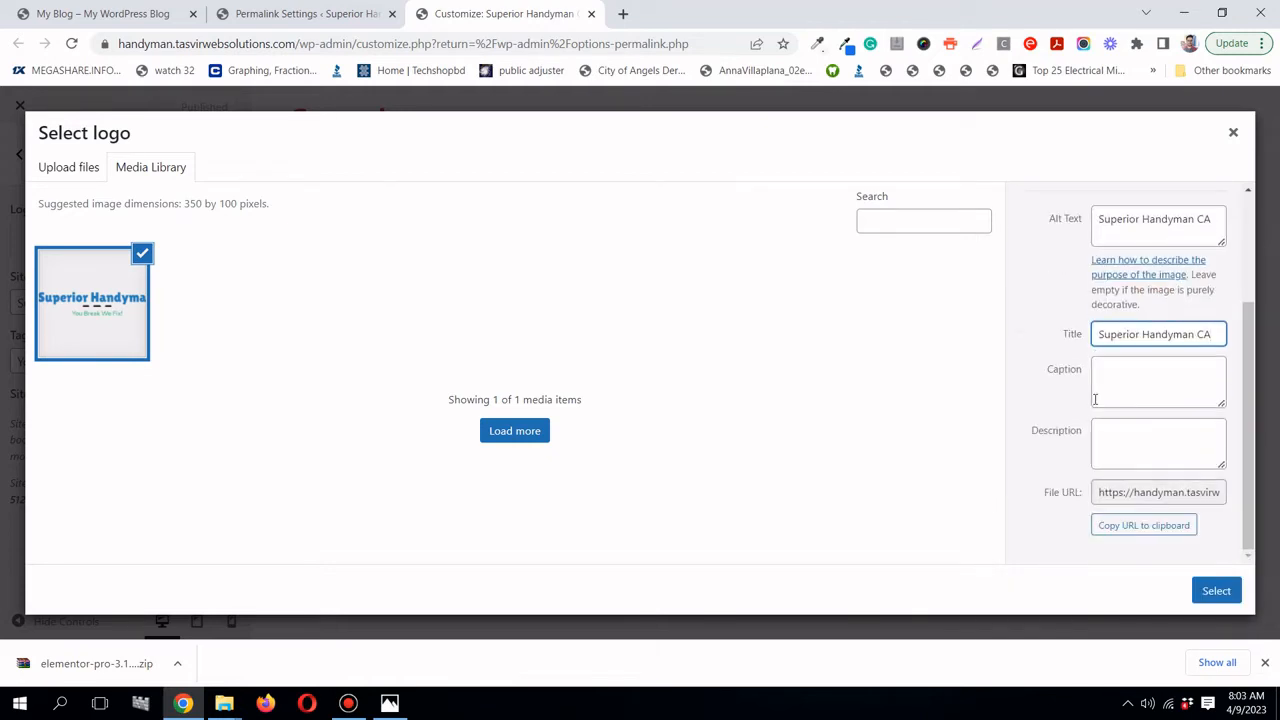
pyautogui.rightClick(1143, 434)
pyautogui.click(1121, 302)
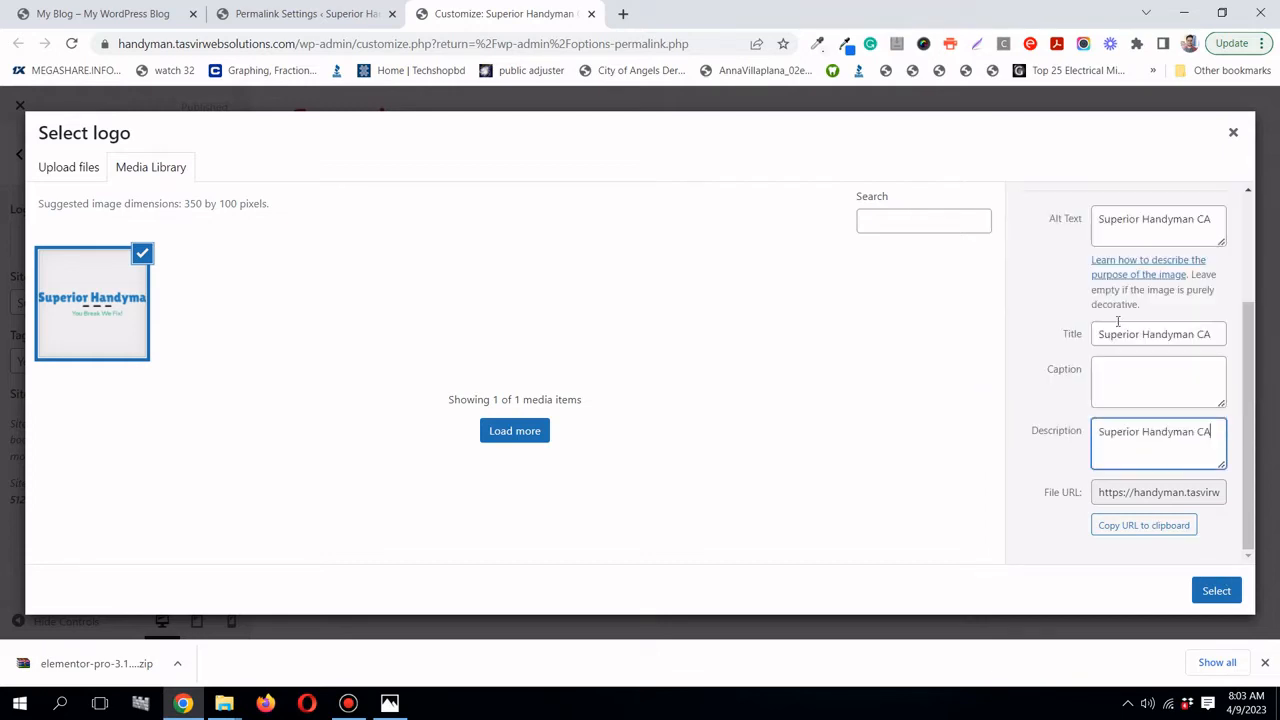
pyautogui.click(1111, 369)
pyautogui.rightClick(1126, 376)
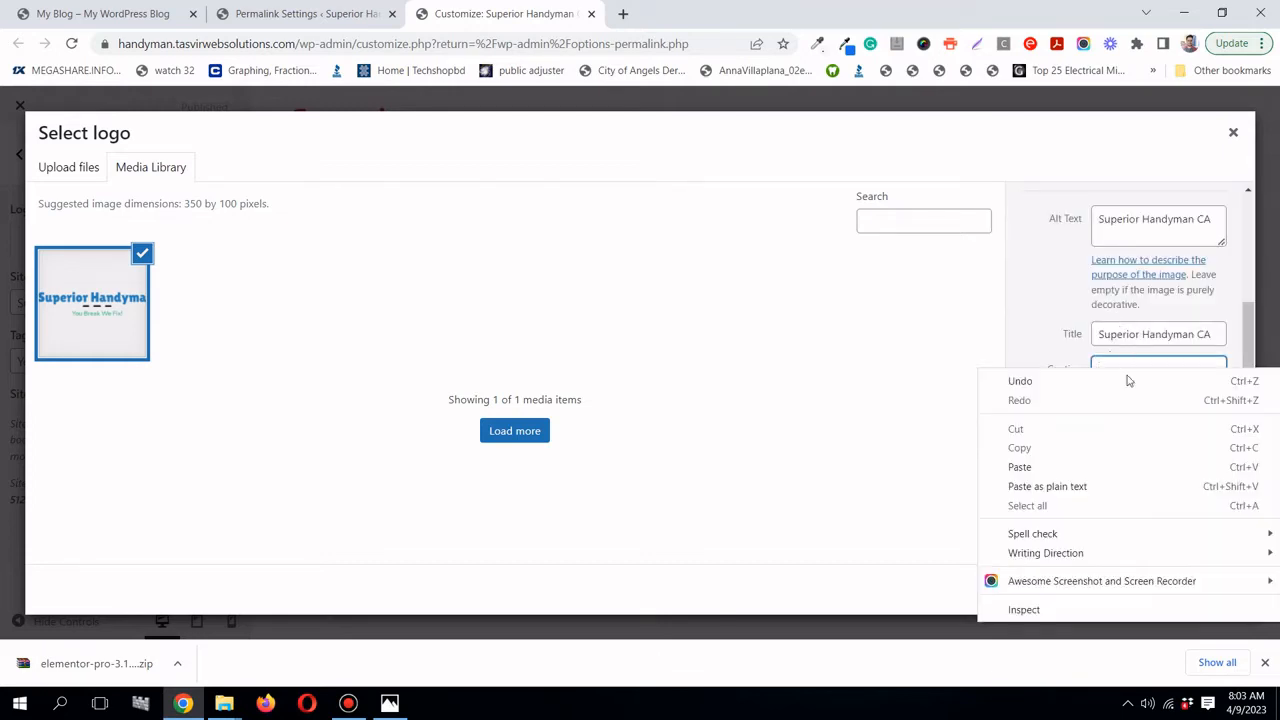
pyautogui.click(1110, 470)
pyautogui.scroll(3, 1080, 407)
pyautogui.scroll(-3, 1080, 407)
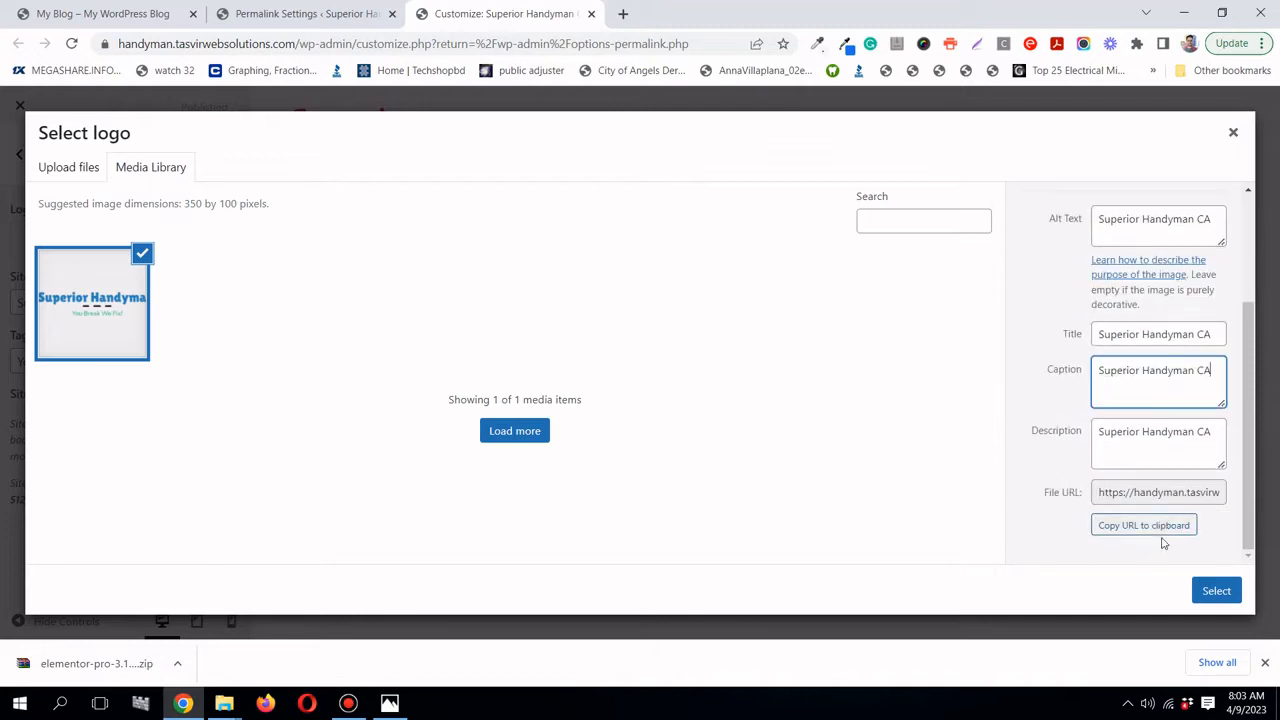
pyautogui.click(1207, 591)
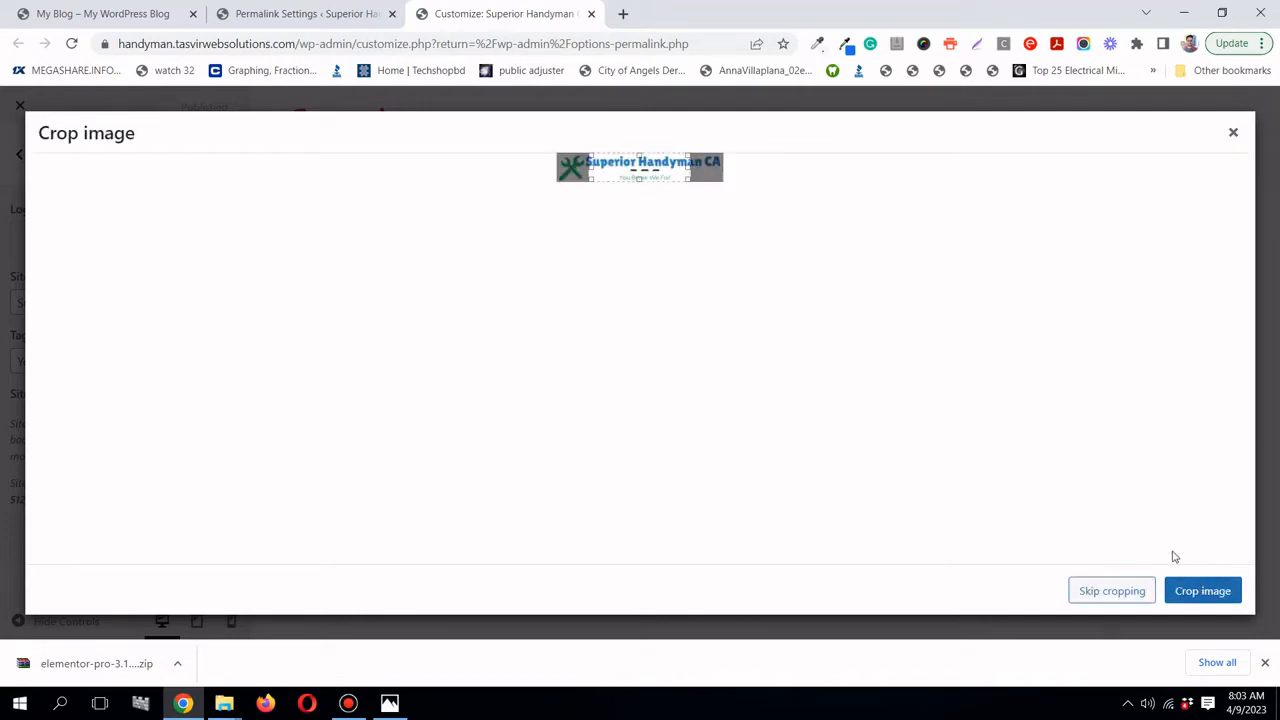
# - Skip cropping so the full Superior Handyman CA image becomes the site logo
pyautogui.click(1146, 600)
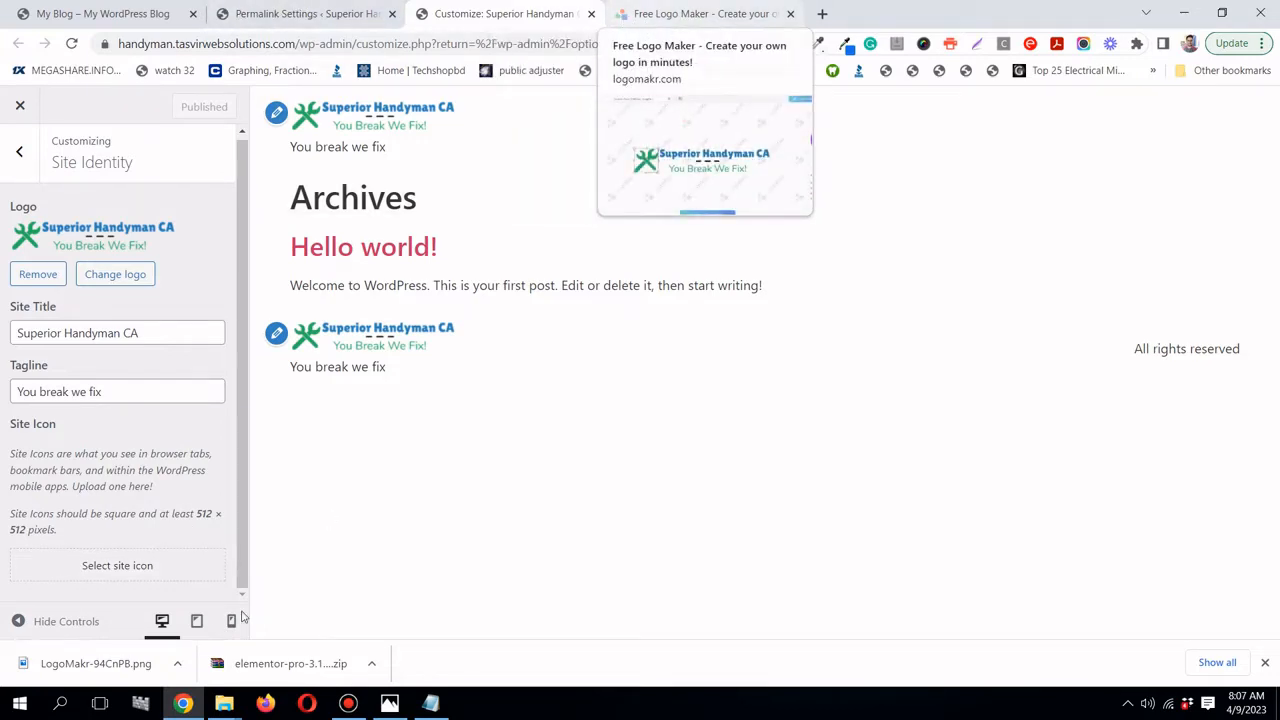
# - Choose the Superior Handyman logo as the site icon, cropped to the green wrench
pyautogui.click(177, 570)
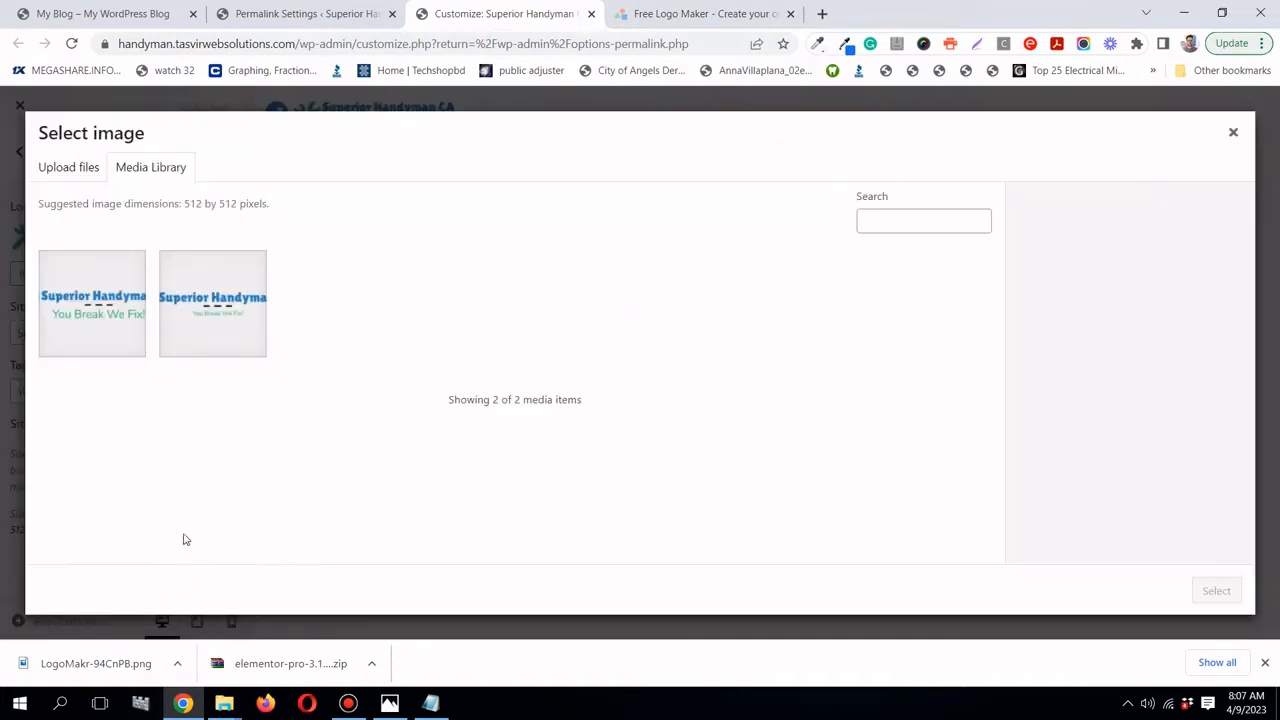
pyautogui.click(97, 330)
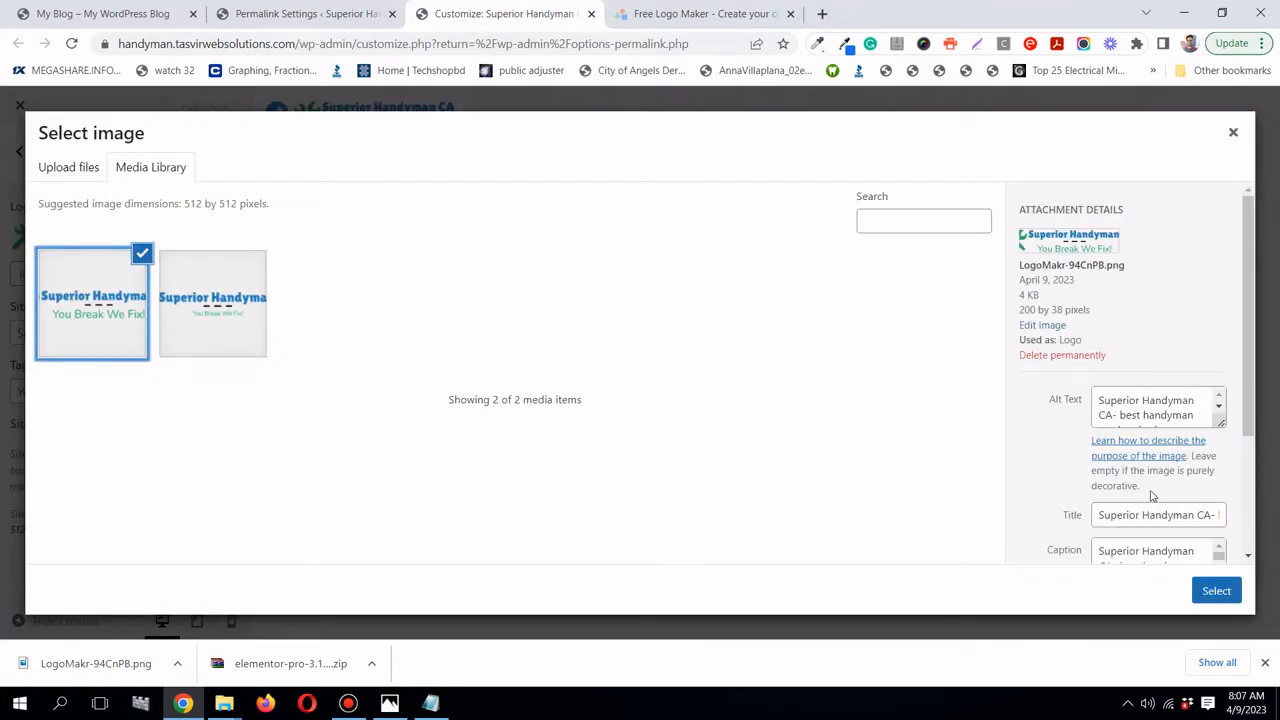
pyautogui.click(1216, 591)
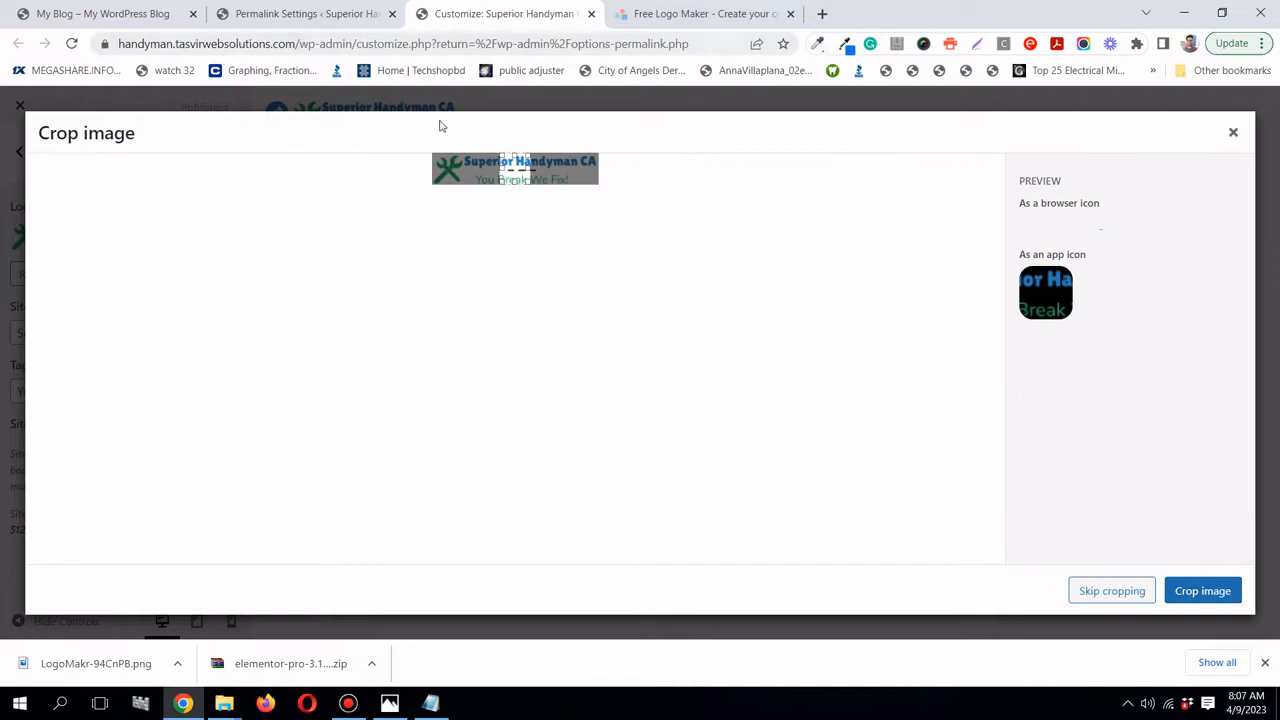
pyautogui.moveTo(515, 168); pyautogui.dragTo(448, 168)
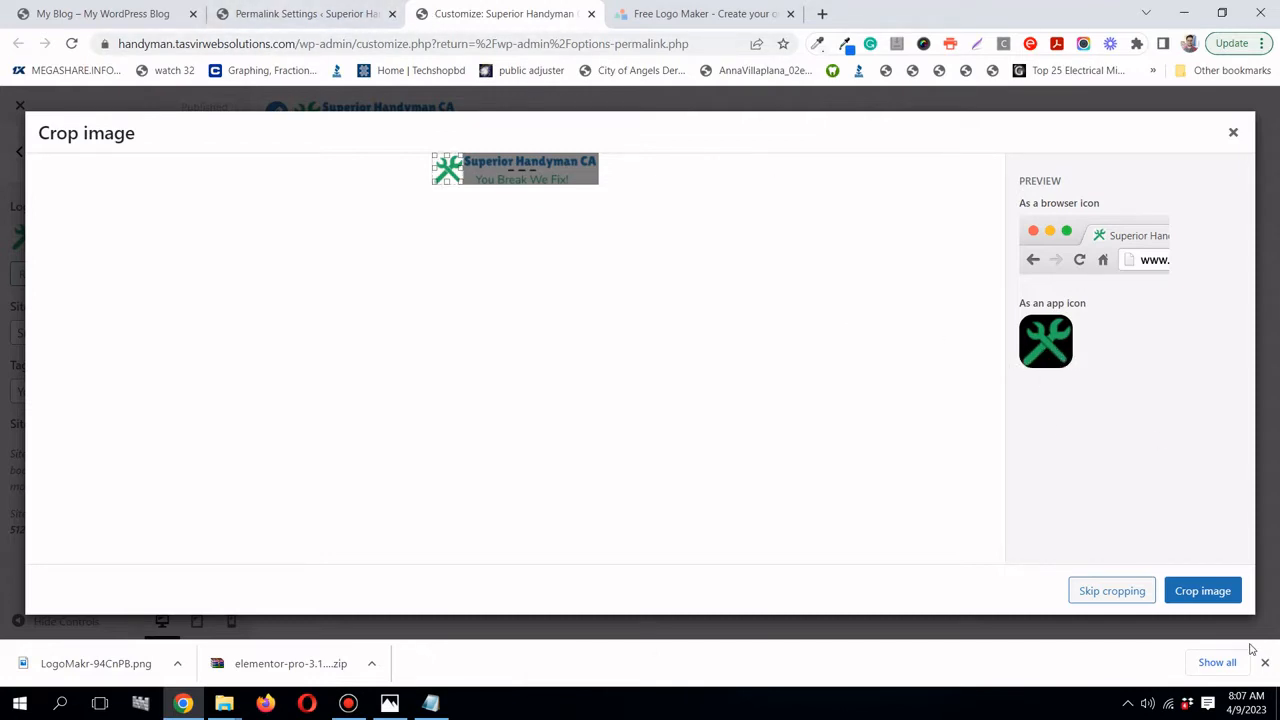
pyautogui.click(1229, 593)
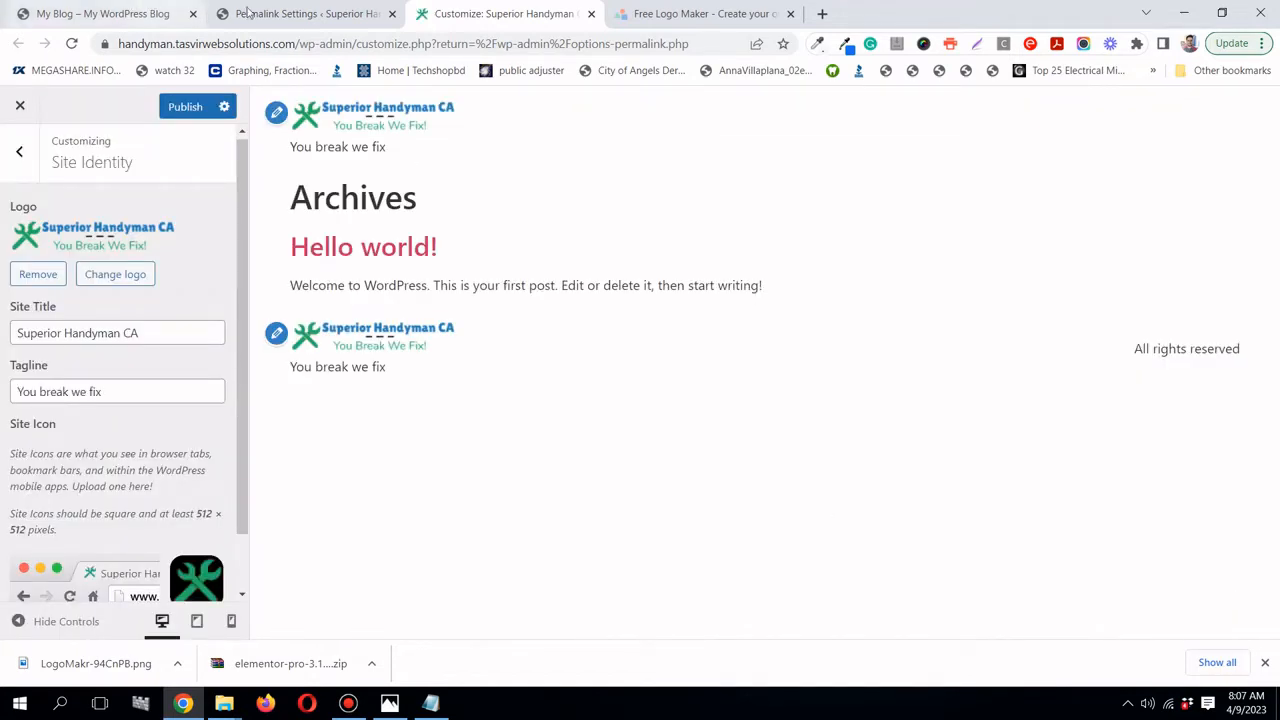
# - Publish the logo and site icon changes, then reload the My Blog front page
pyautogui.click(186, 106)
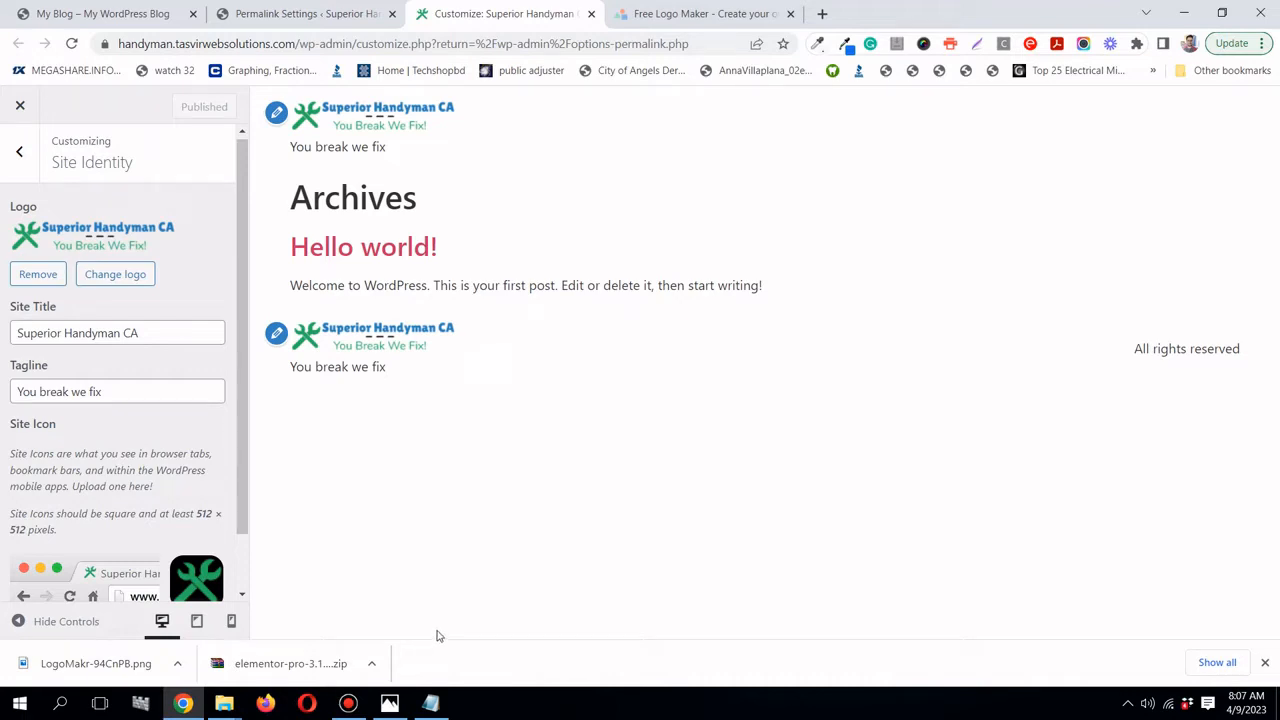
pyautogui.click(110, 13)
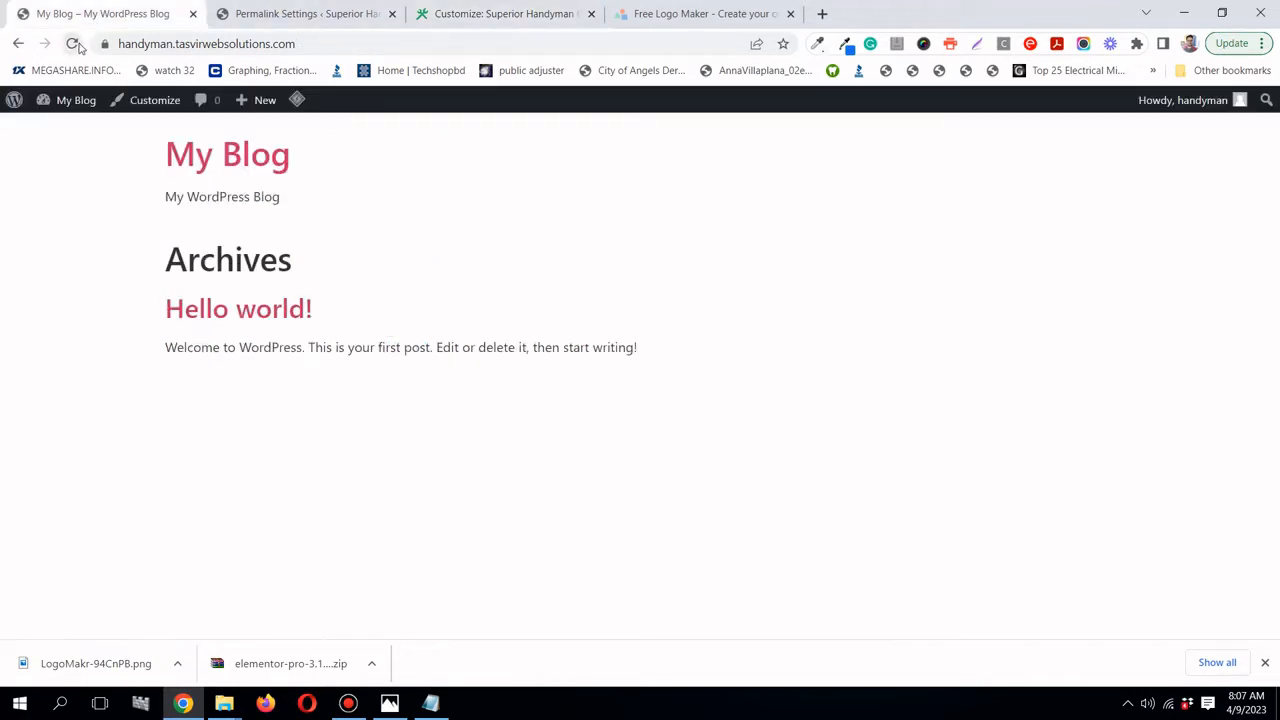
pyautogui.click(75, 44)
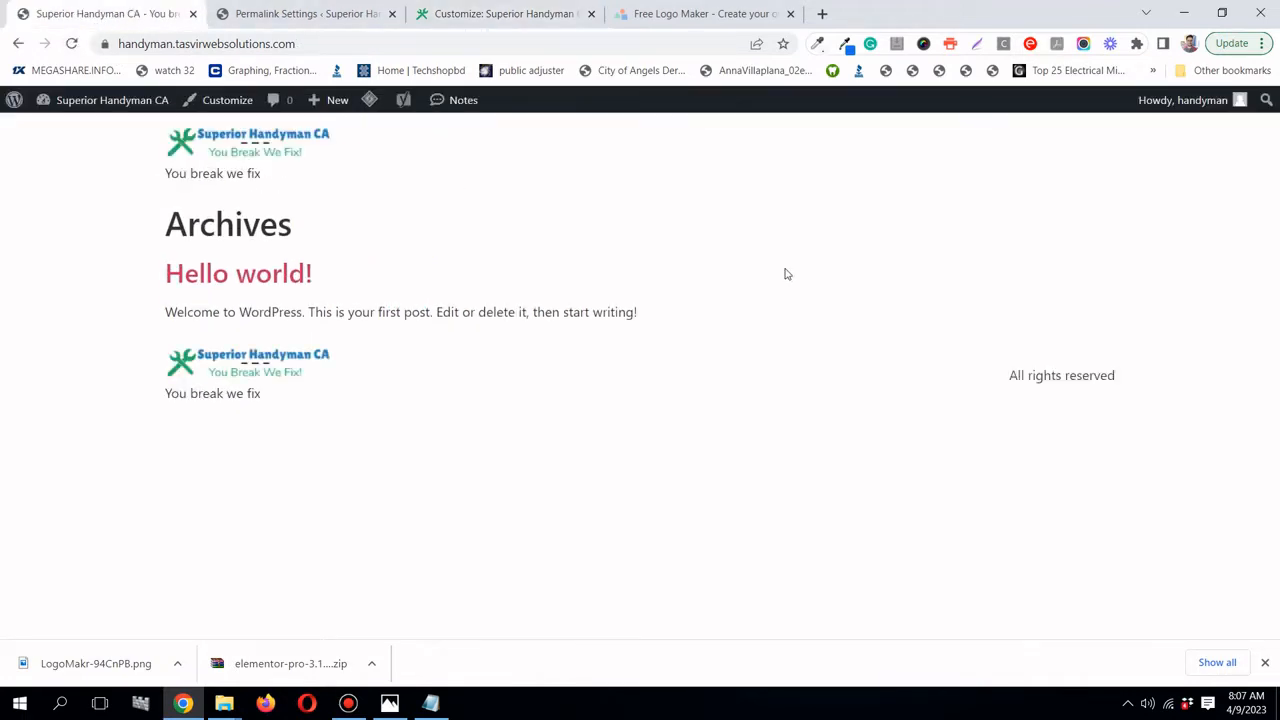
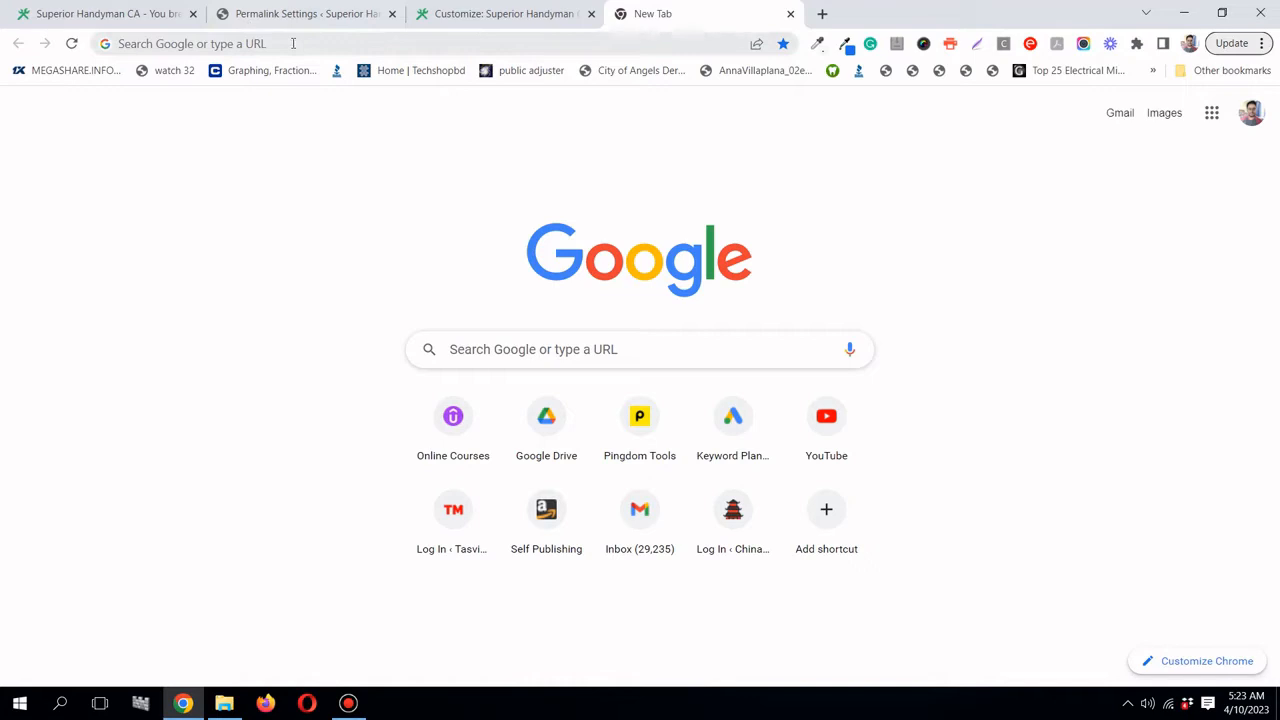
# - Search Google for 'handyman services in california'
pyautogui.click(617, 349)
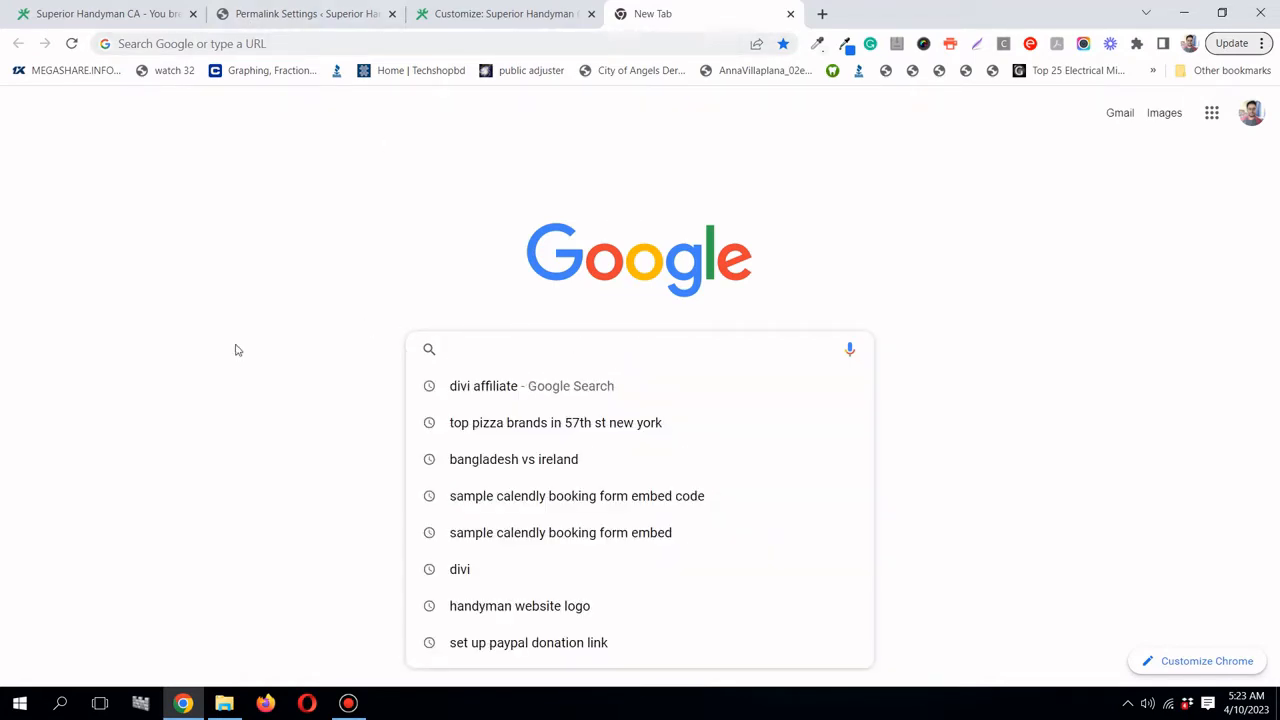
pyautogui.write('hand')
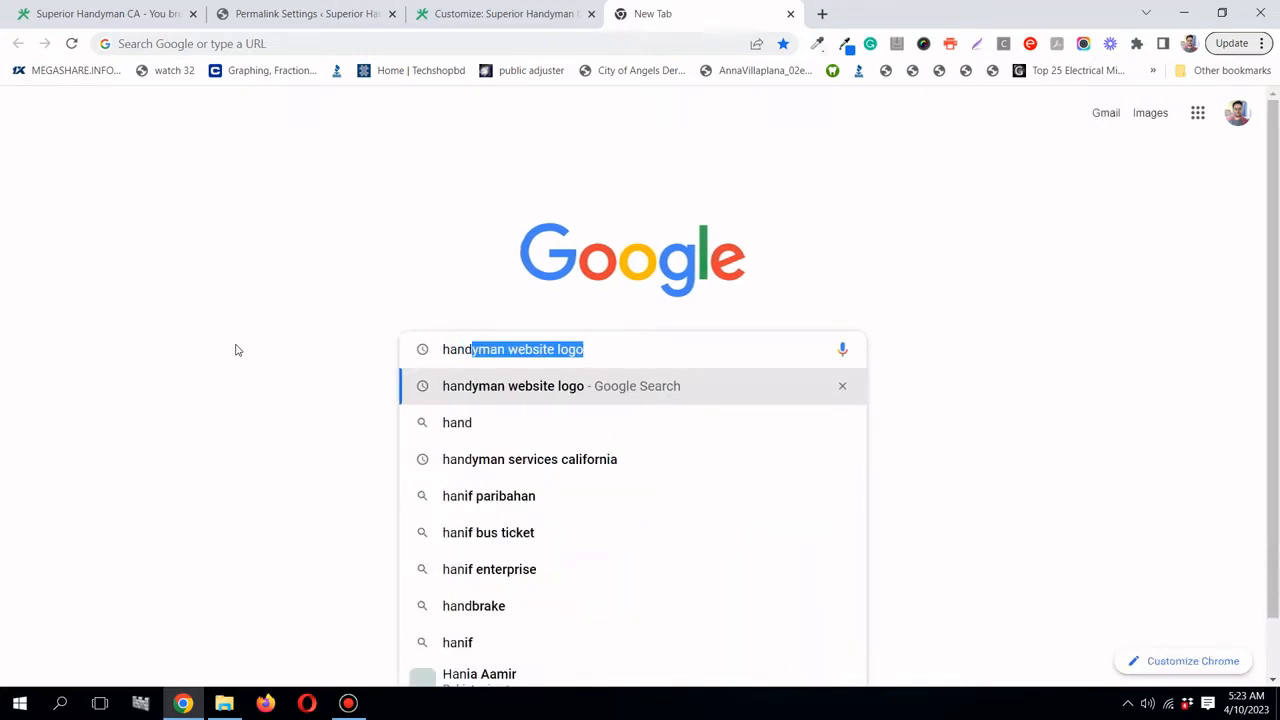
pyautogui.press('BackSpace')
pyautogui.press('BackSpace')
pyautogui.press('BackSpace')
pyautogui.press('BackSpace')
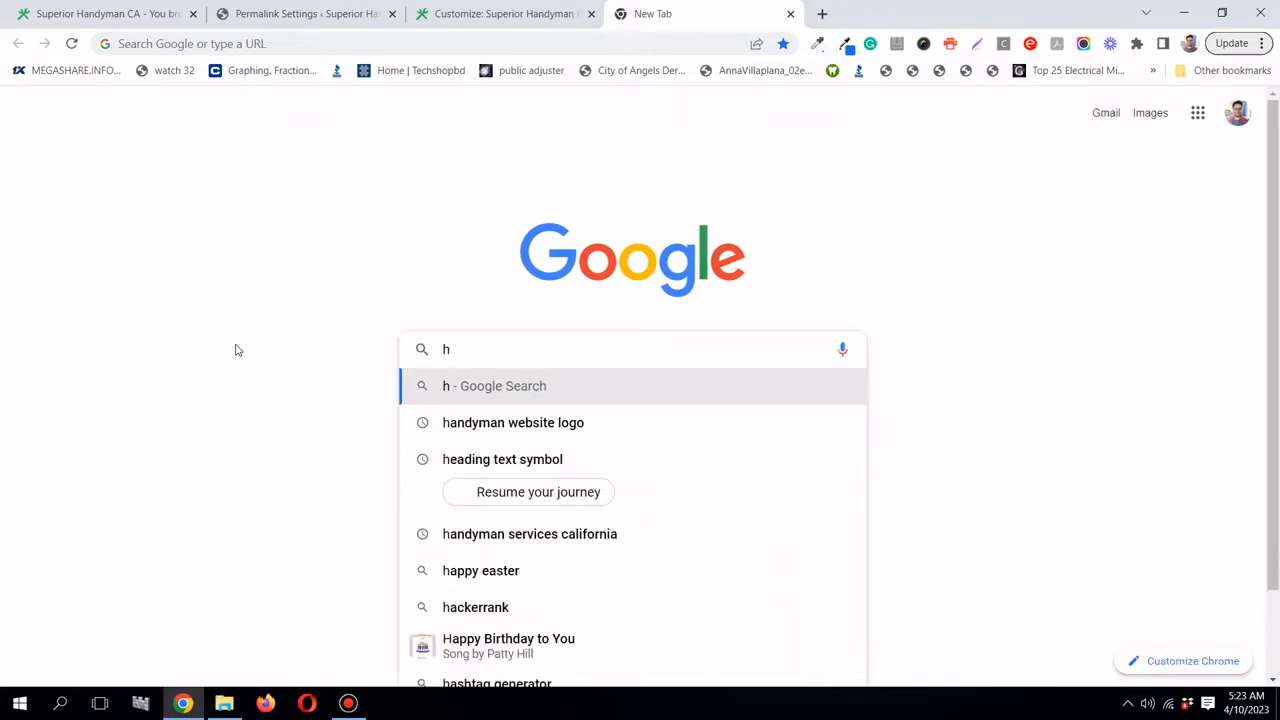
pyautogui.write('andy')
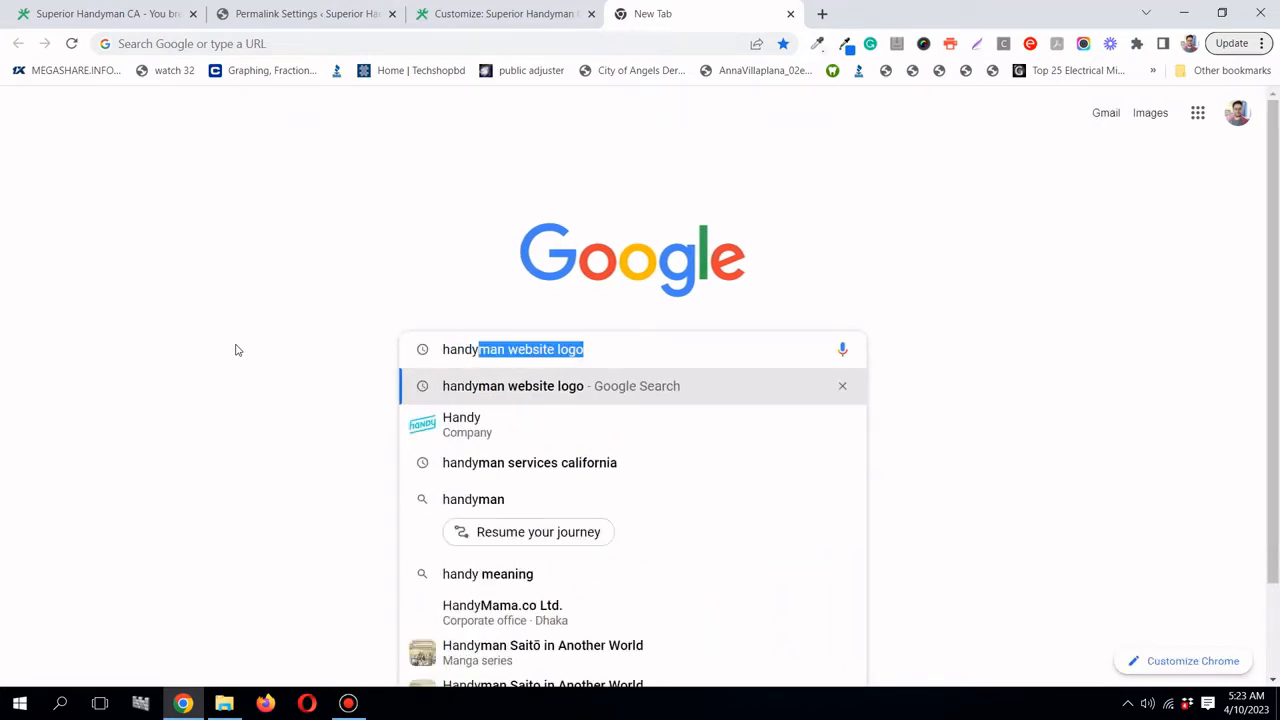
pyautogui.write('man se')
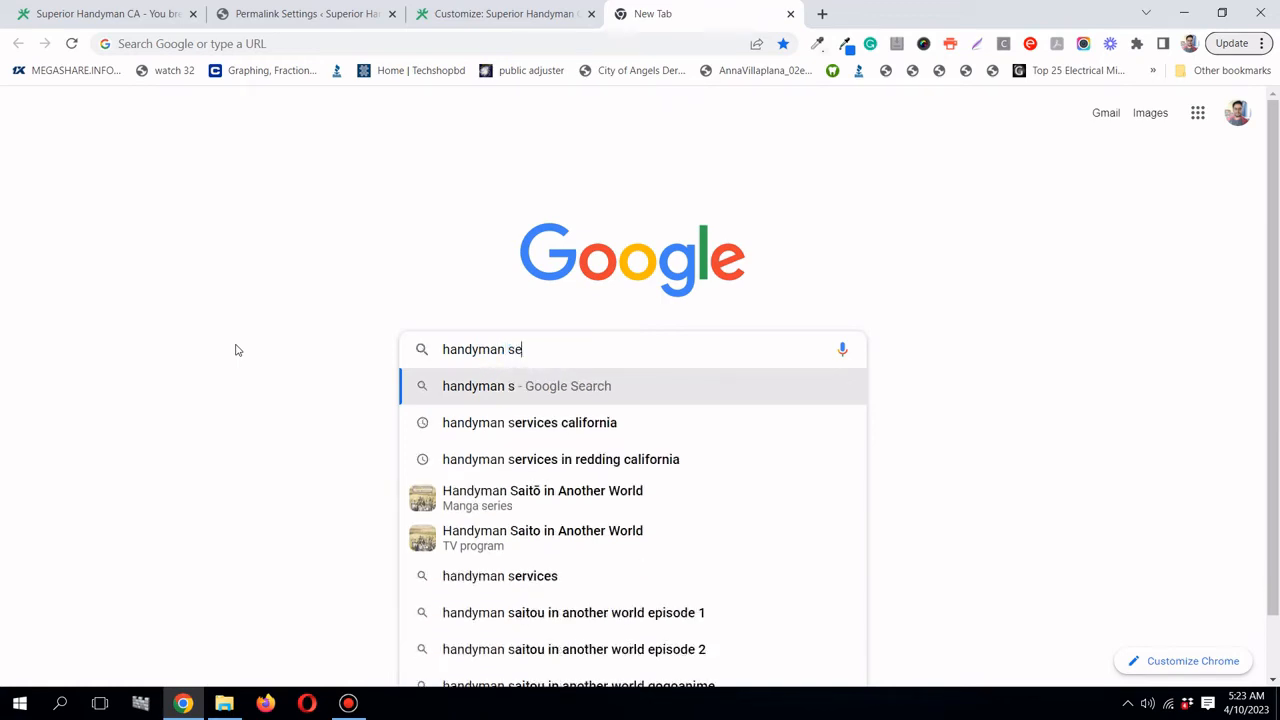
pyautogui.write('rvices')
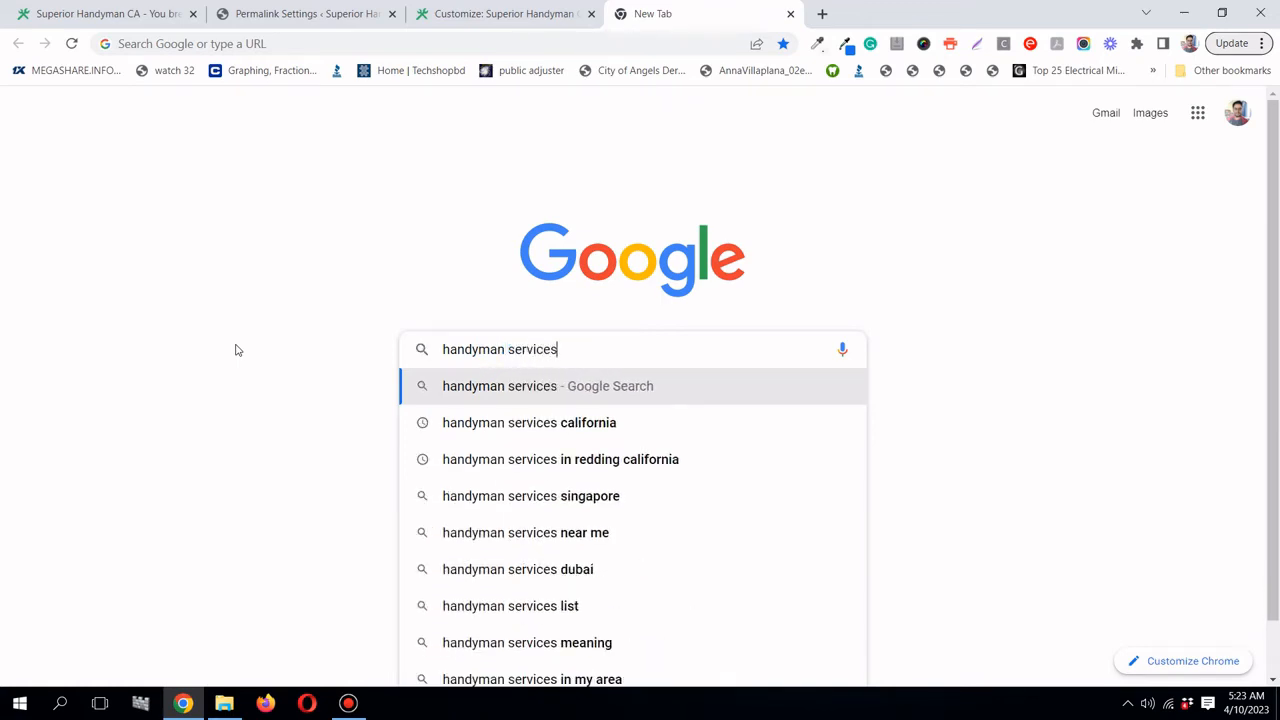
pyautogui.write(' in')
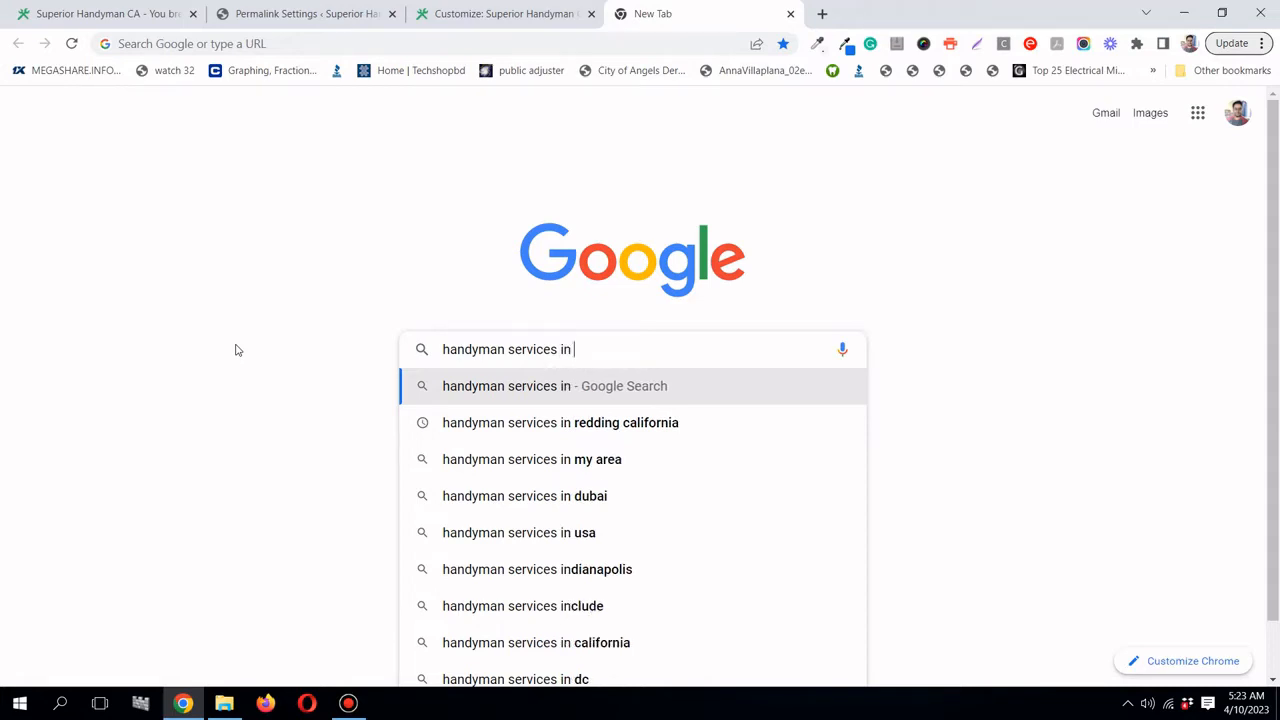
pyautogui.write(' c')
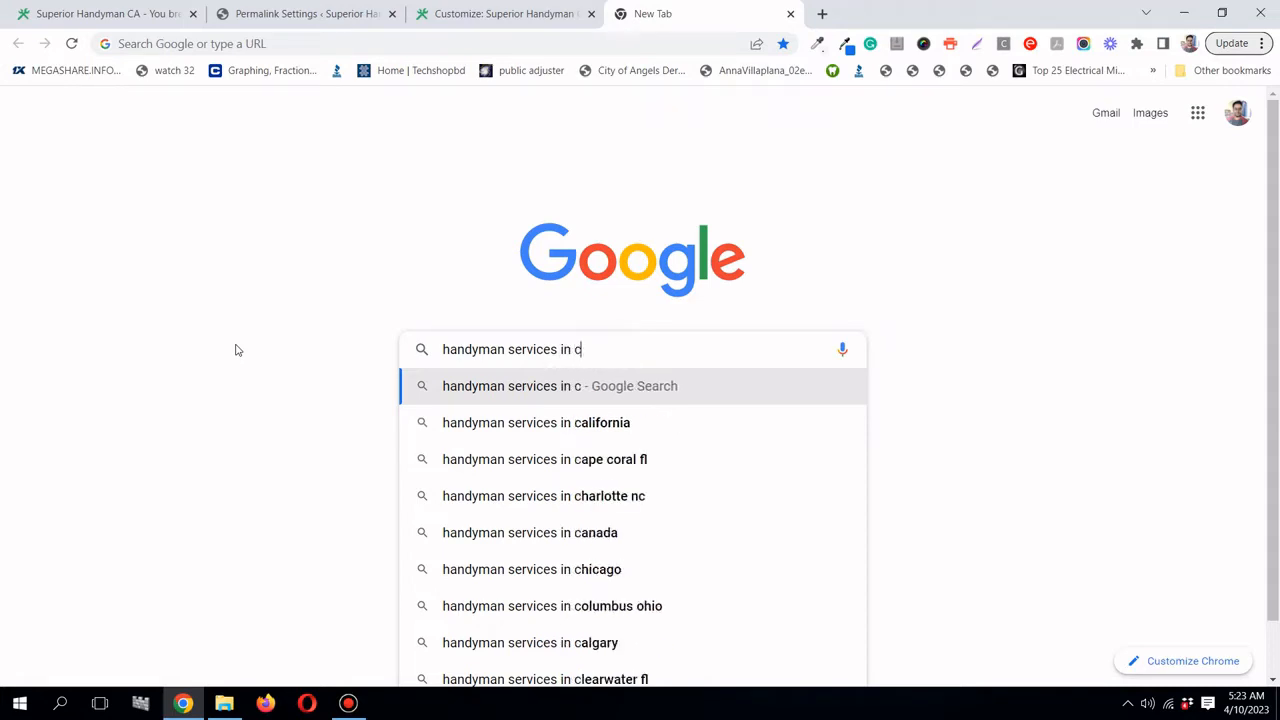
pyautogui.write('a')
pyautogui.press('Return')
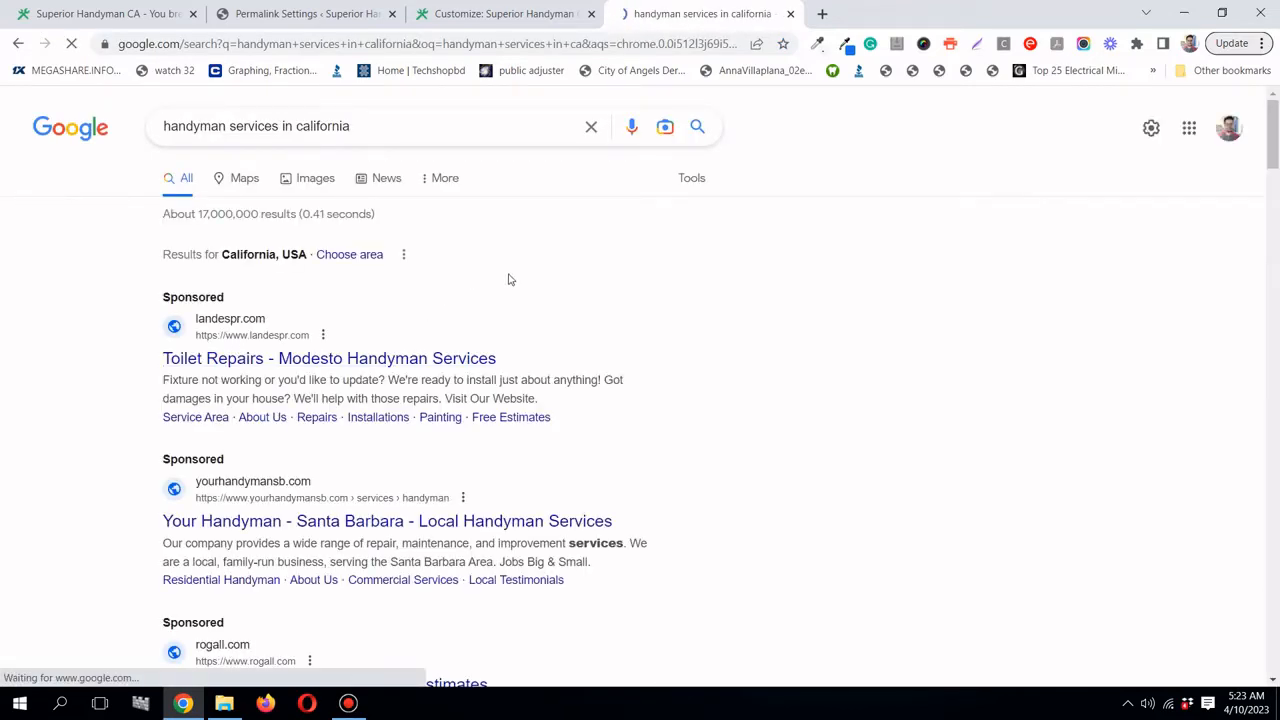
# - Open the sponsored 'Toilet Repairs - Modesto Handyman Services' ad (landespr.com) in a new tab and view it
pyautogui.scroll(-2, 400, 217)
pyautogui.scroll(1, 369, 223)
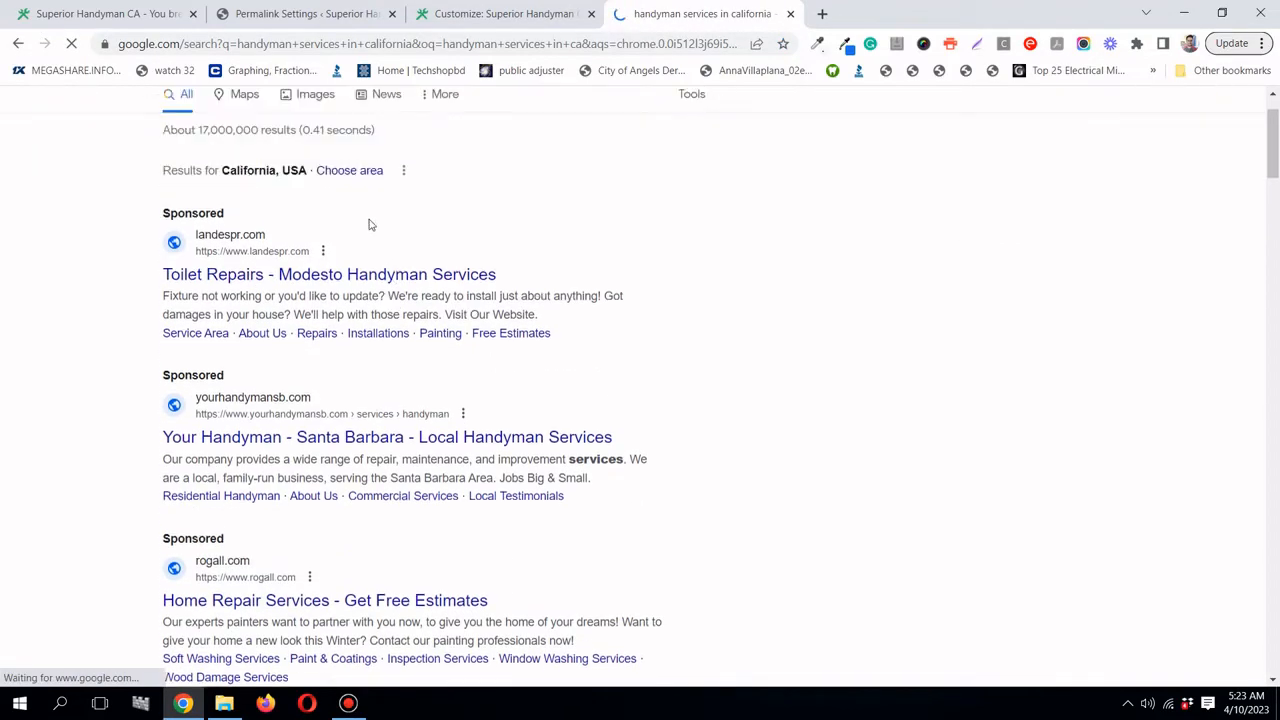
pyautogui.scroll(-2, 240, 220)
pyautogui.scroll(2, 237, 209)
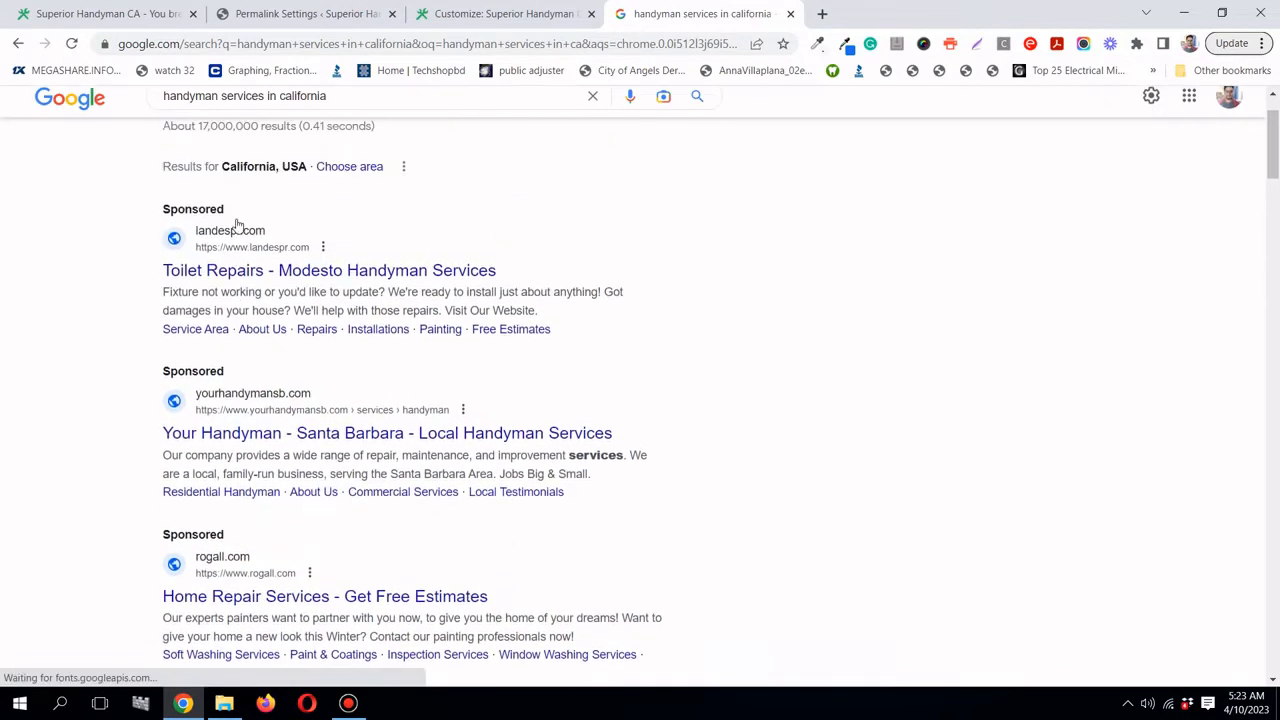
pyautogui.rightClick(305, 277)
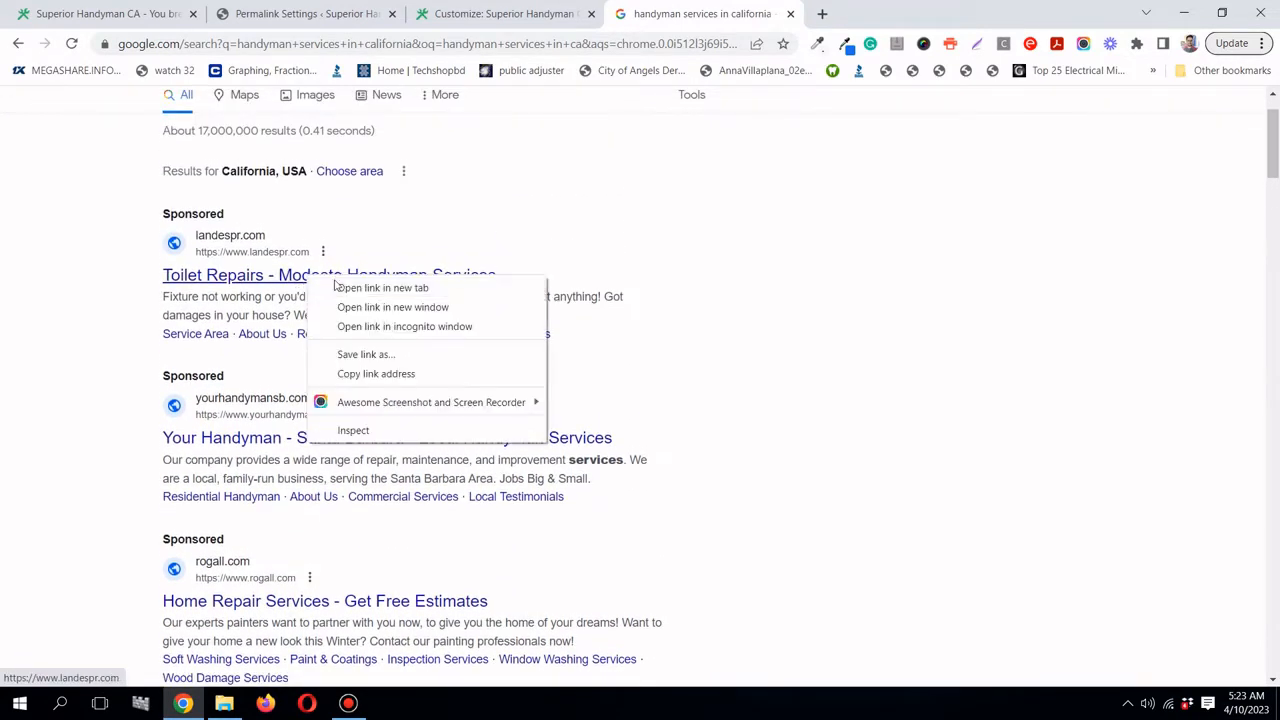
pyautogui.click(347, 289)
pyautogui.click(934, 17)
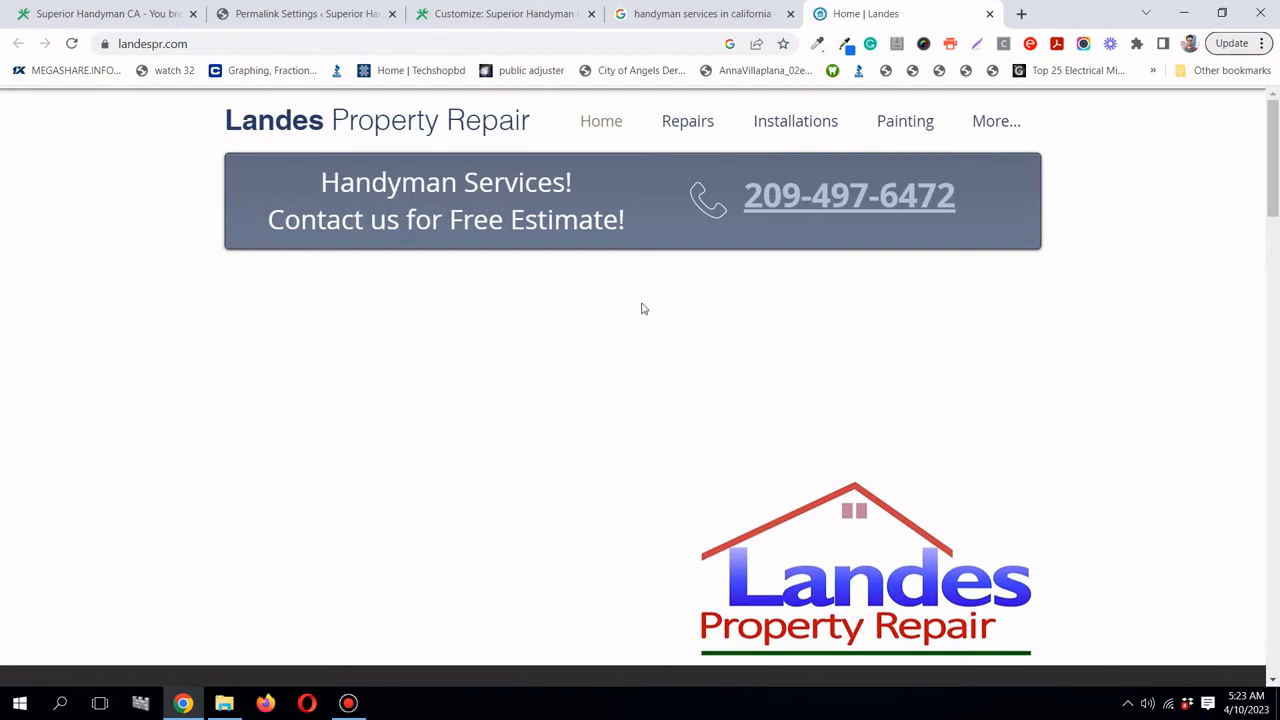
# - Look over the top of the Landes homepage and advance its photo slideshow
pyautogui.scroll(-4, 641, 301)
pyautogui.scroll(4, 635, 430)
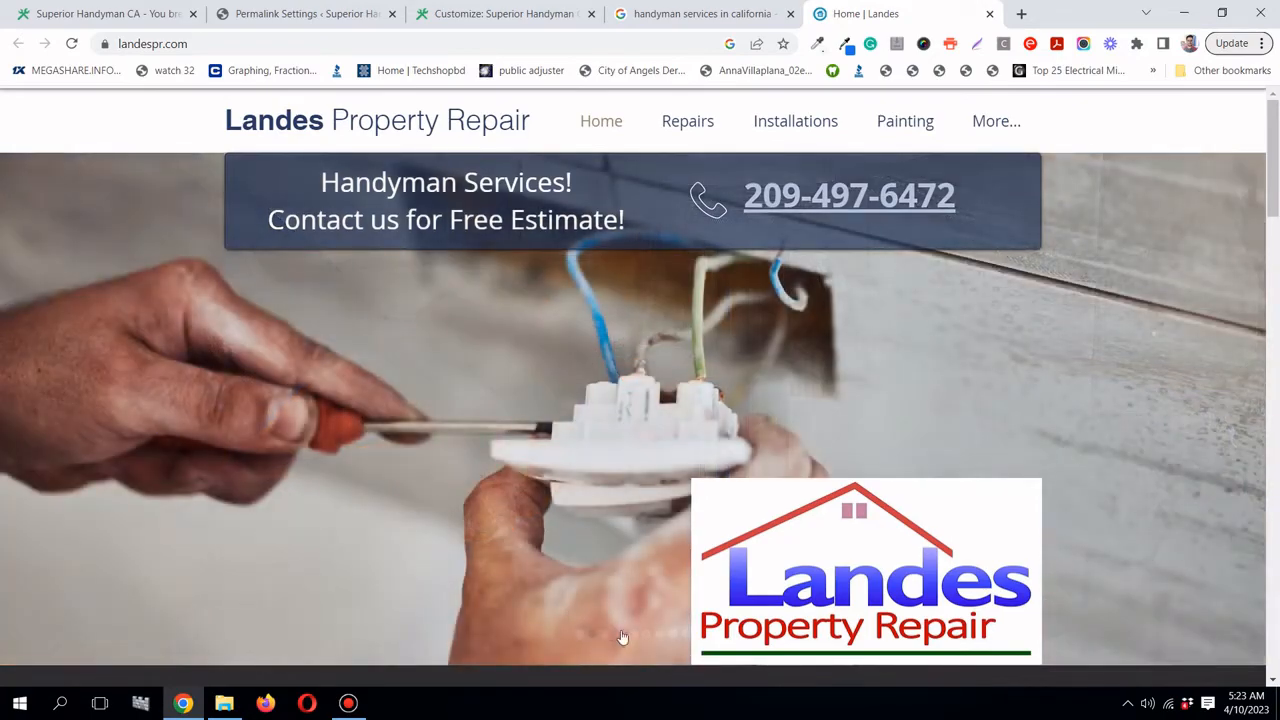
pyautogui.click(622, 637)
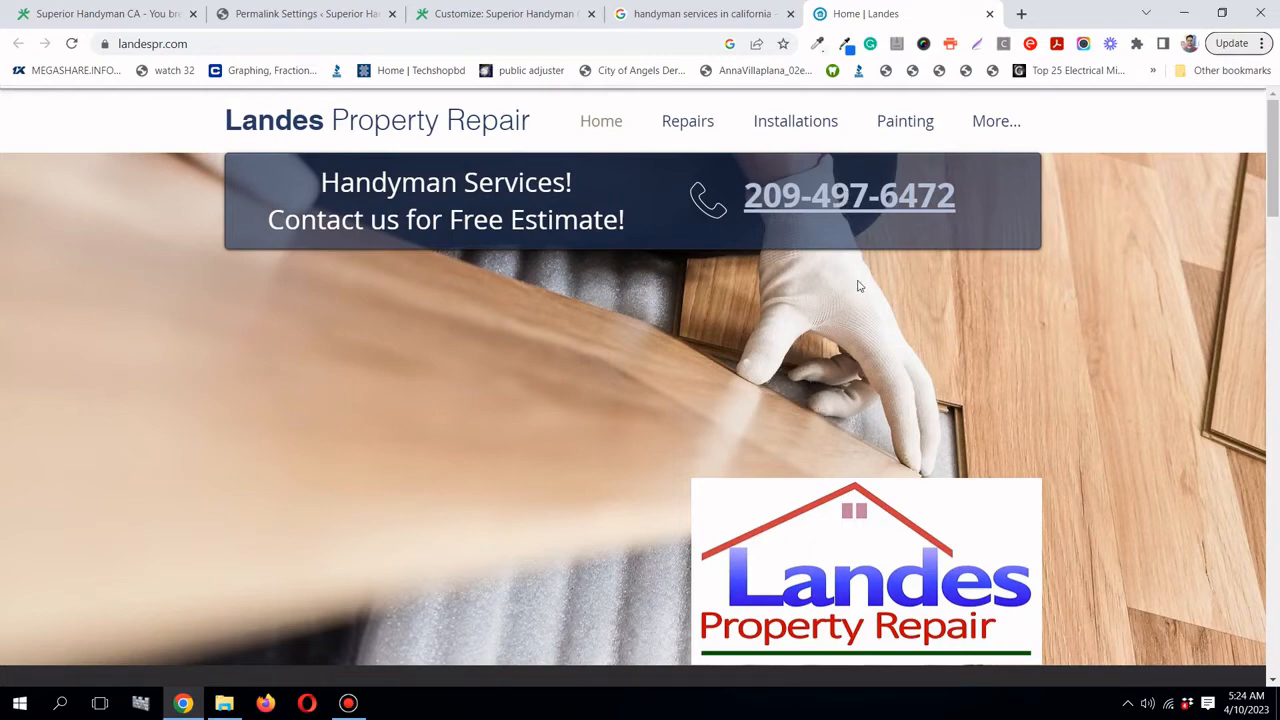
# - Scroll down to the Landes footer, then return to the handyman search results
pyautogui.scroll(-6, 855, 280)
pyautogui.scroll(2, 857, 279)
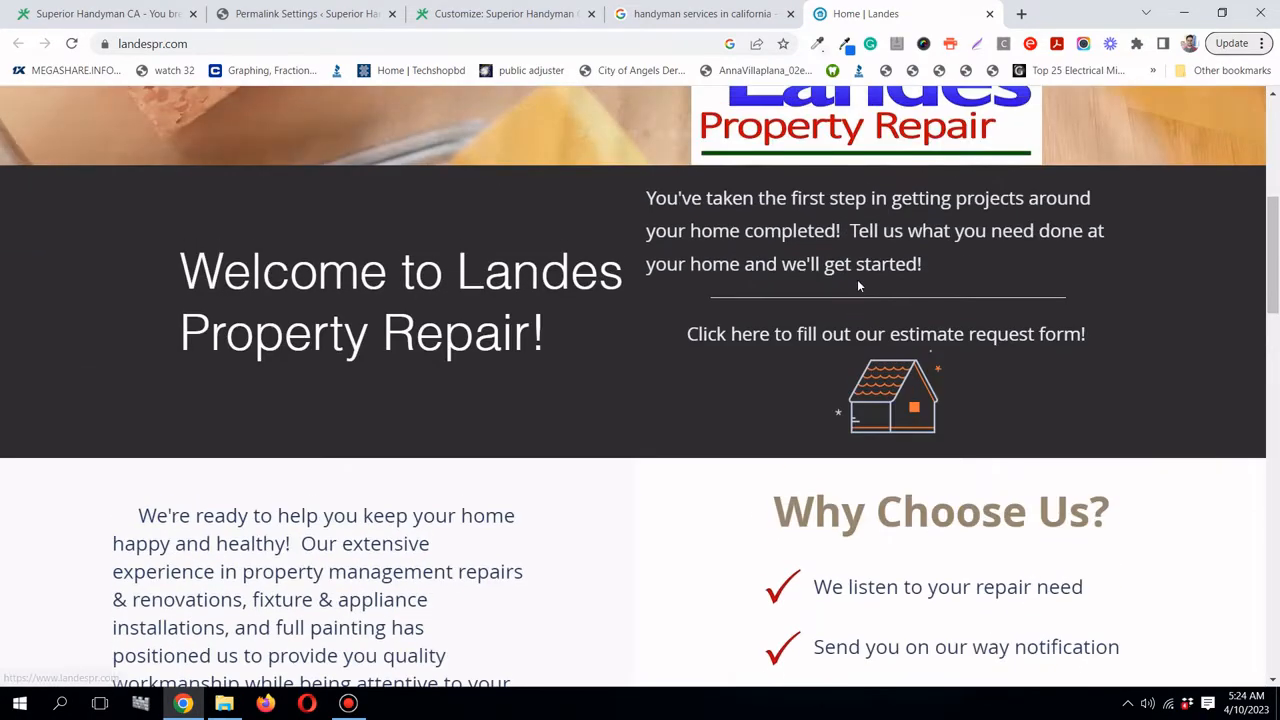
pyautogui.scroll(-3, 857, 279)
pyautogui.scroll(-5, 857, 284)
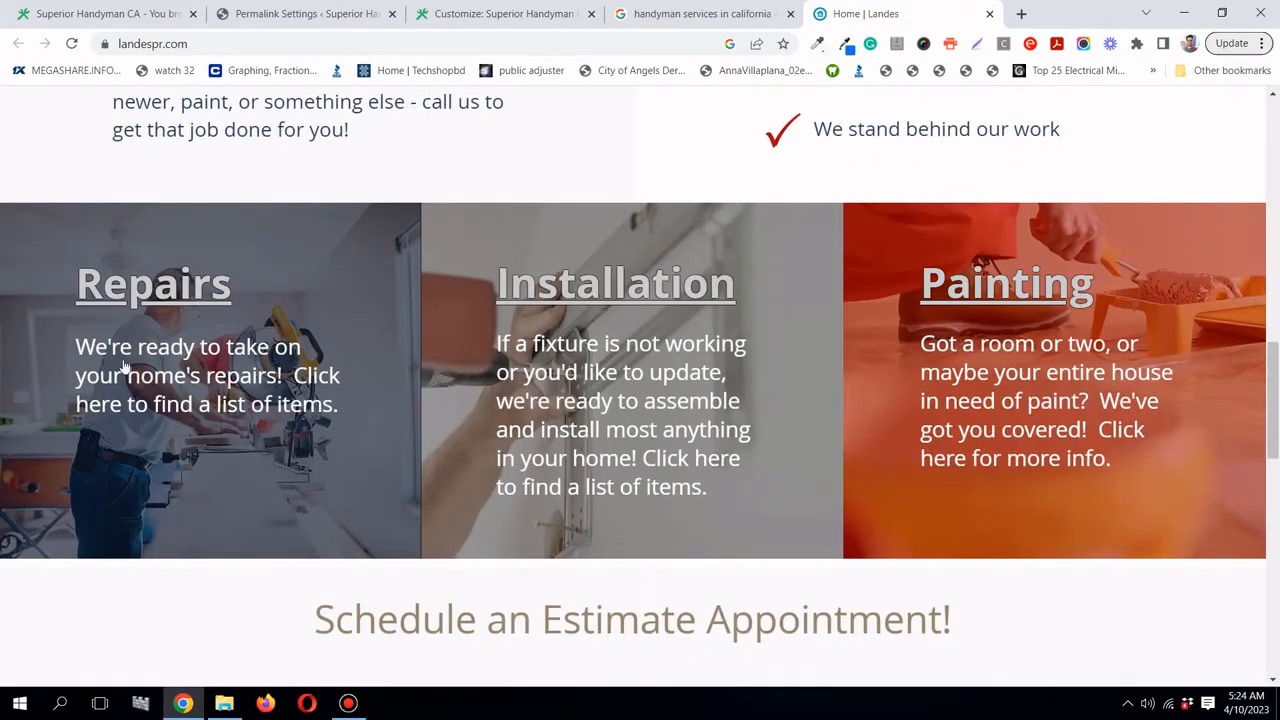
pyautogui.scroll(-6, 982, 345)
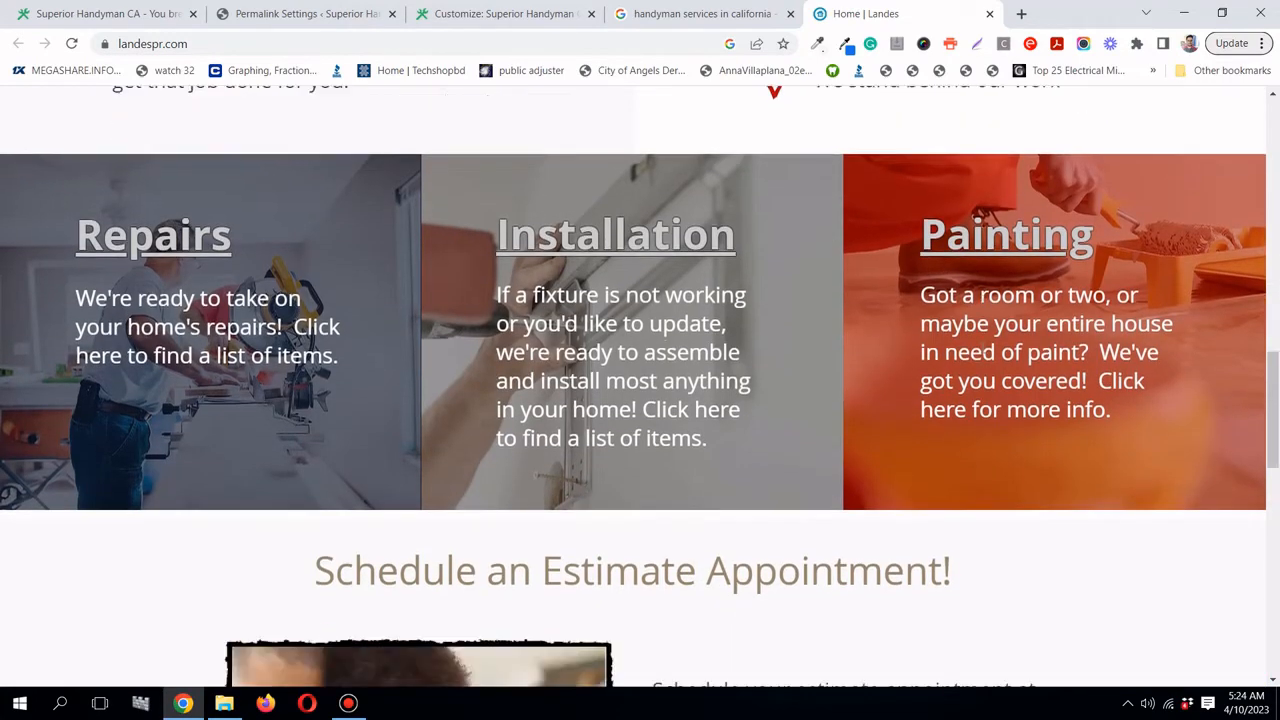
pyautogui.scroll(-5, 840, 430)
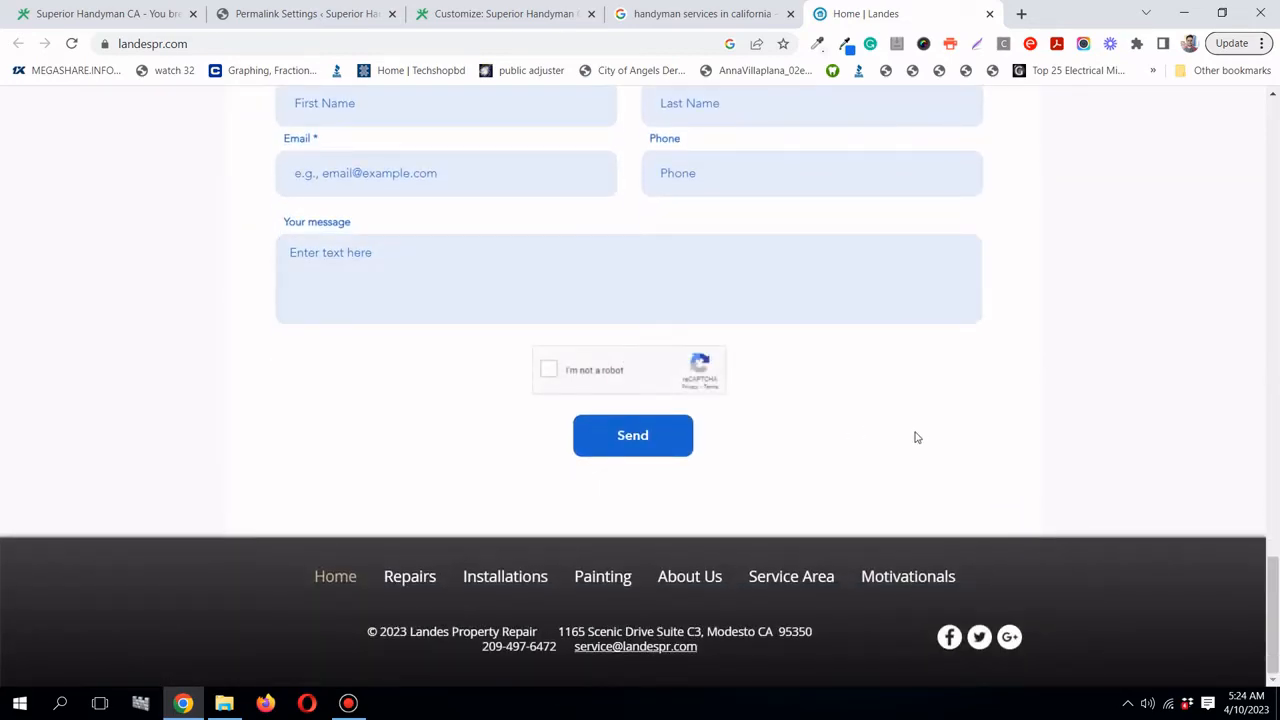
pyautogui.scroll(3, 914, 437)
pyautogui.scroll(-3, 763, 400)
pyautogui.moveTo(1273, 615); pyautogui.dragTo(1275, 160)
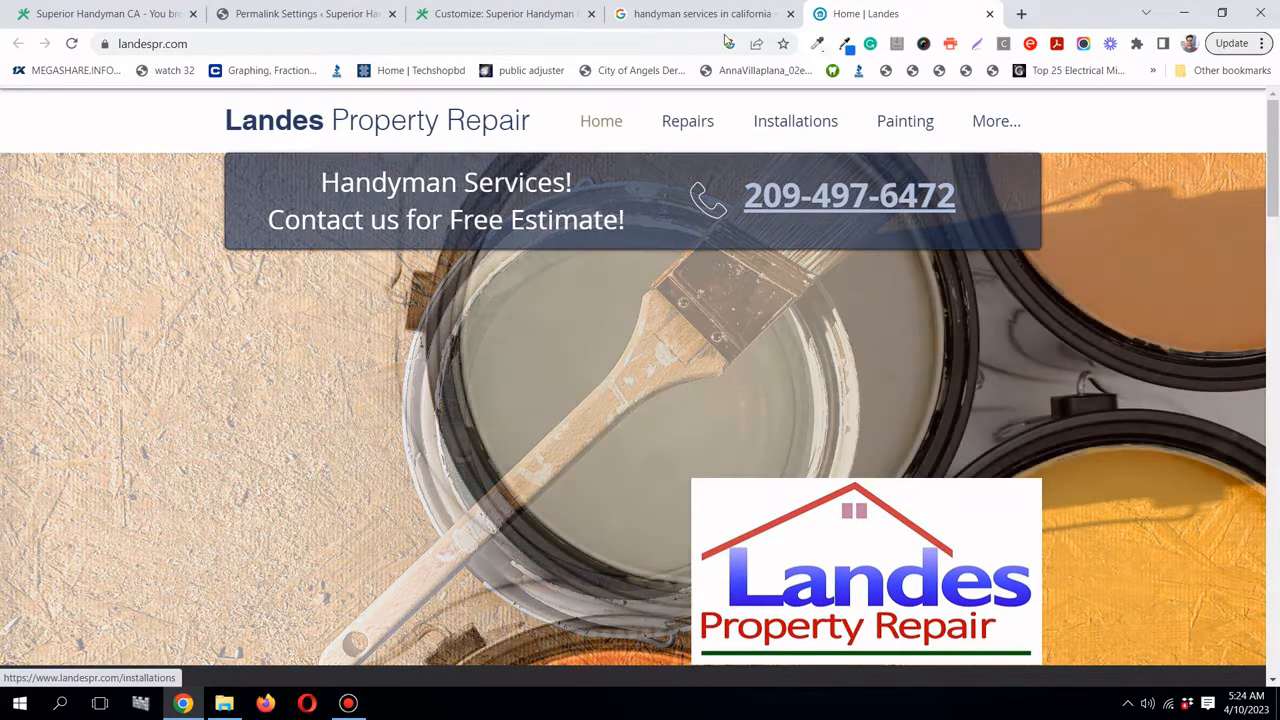
pyautogui.click(651, 14)
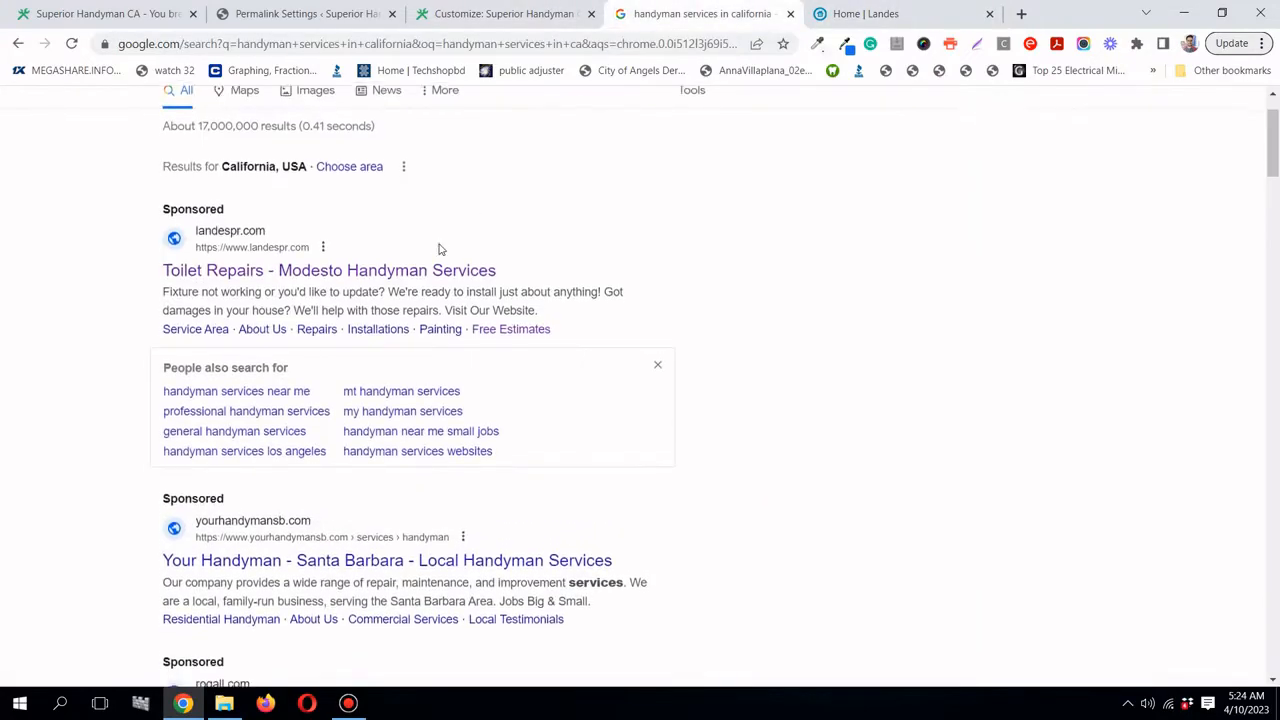
pyautogui.scroll(-3, 440, 249)
pyautogui.rightClick(418, 318)
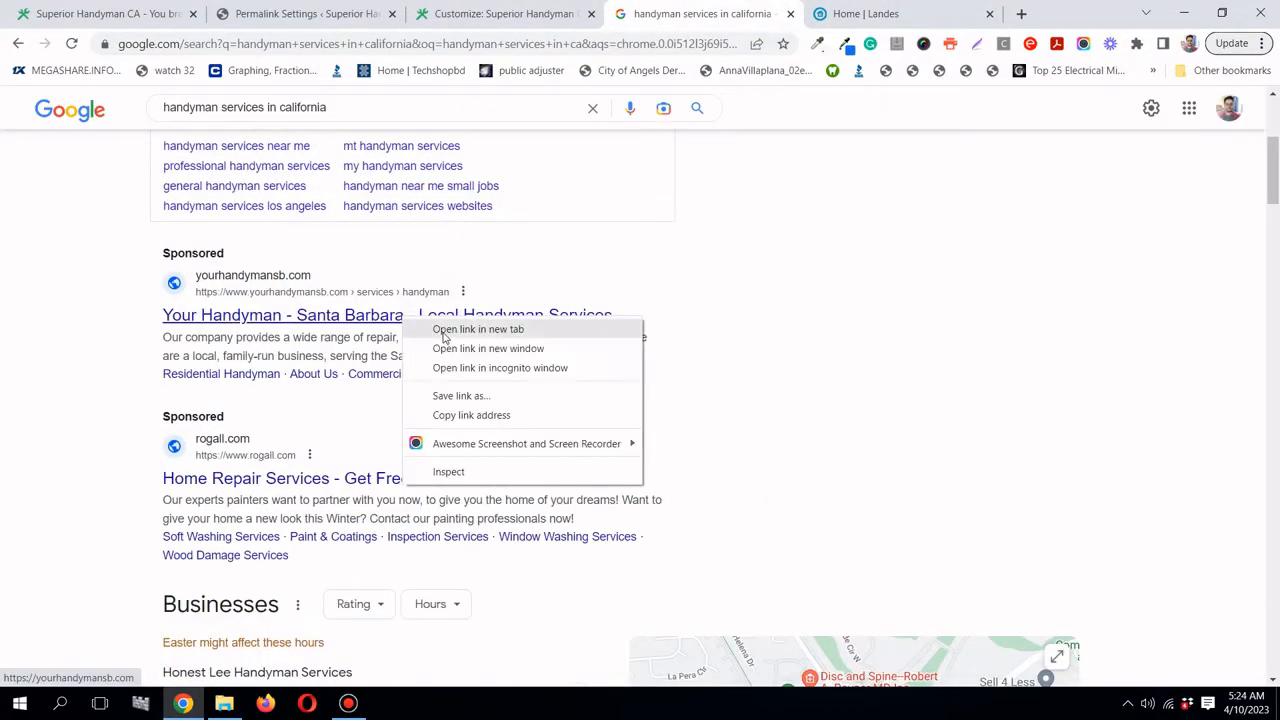
pyautogui.click(455, 330)
pyautogui.click(930, 14)
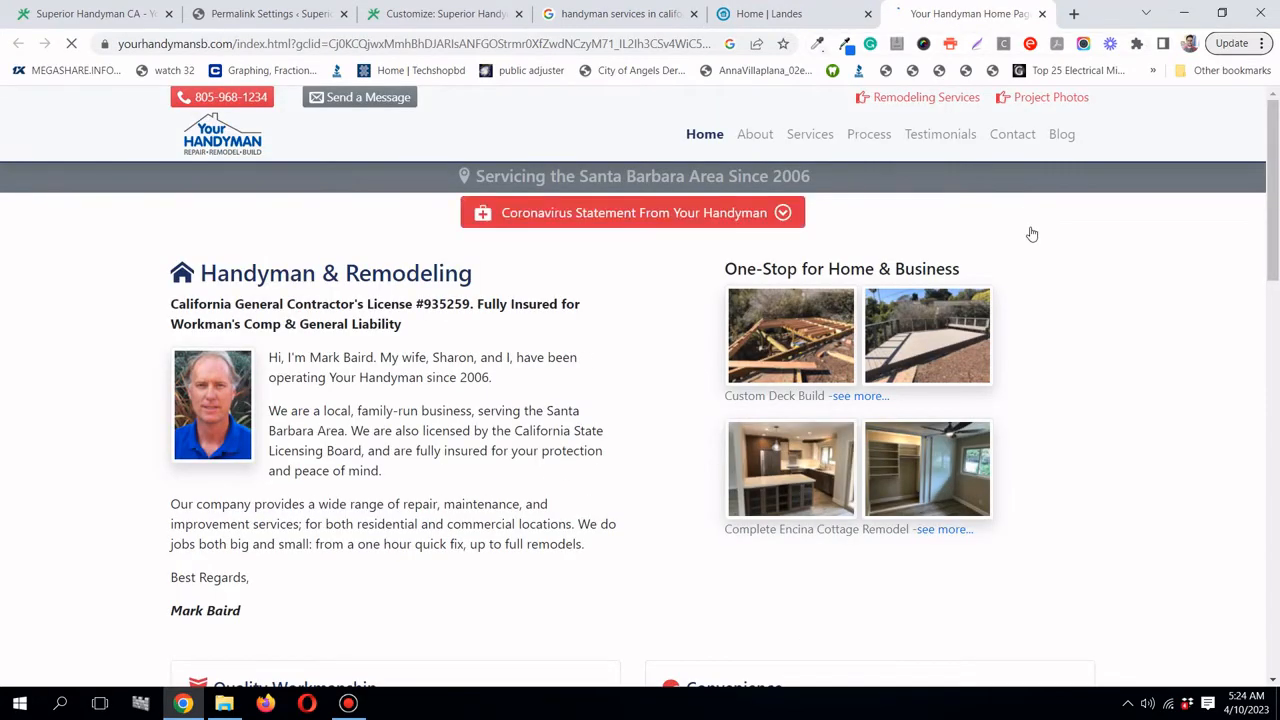
pyautogui.scroll(-8, 1032, 230)
pyautogui.scroll(-5, 1032, 232)
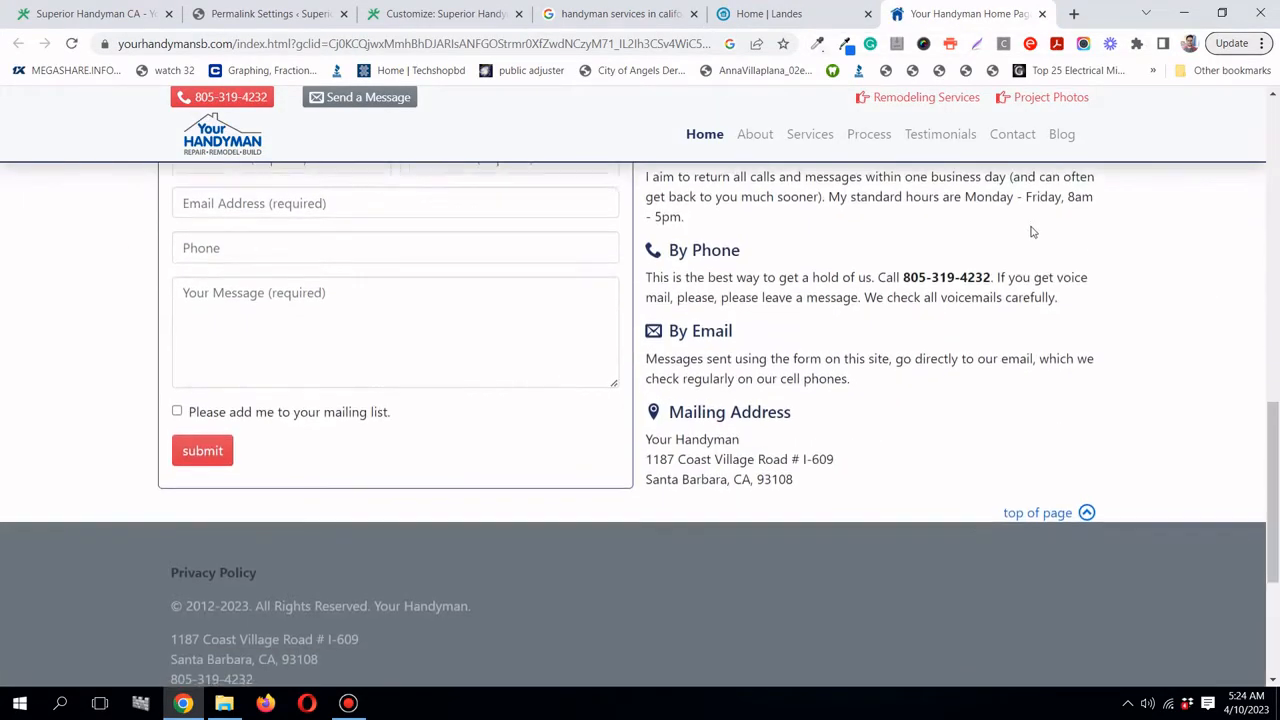
pyautogui.scroll(12, 1032, 232)
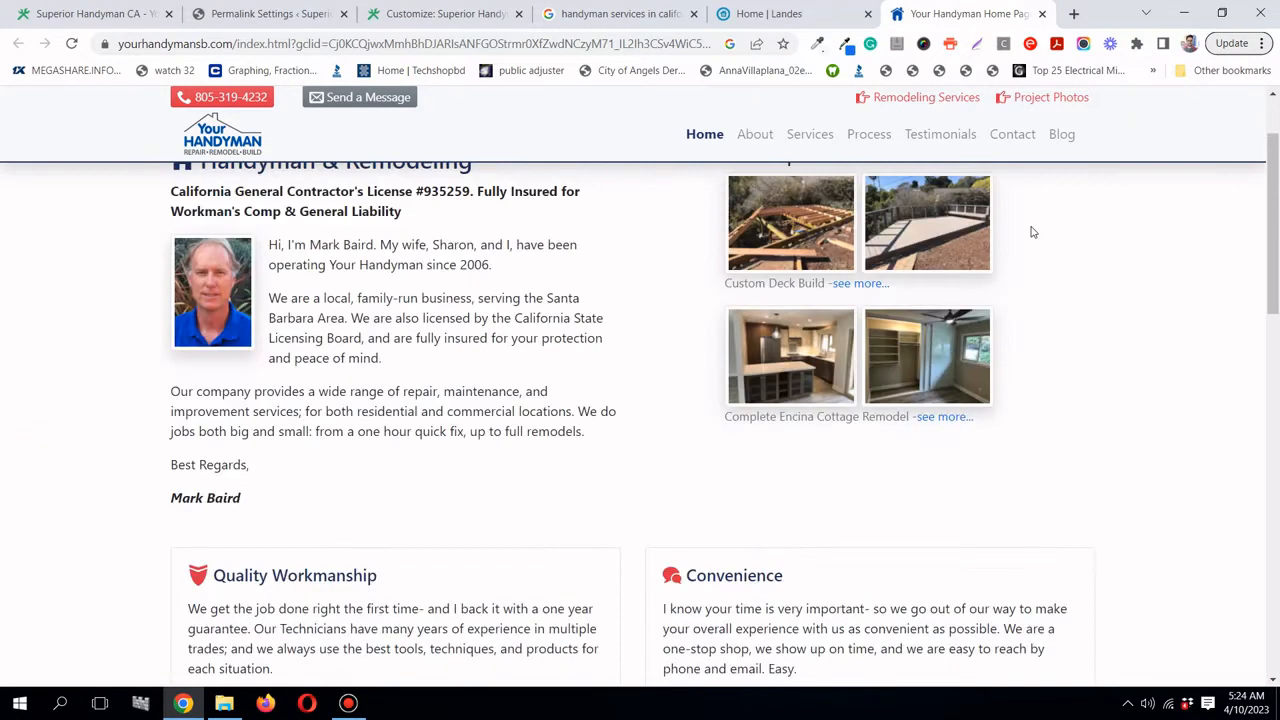
pyautogui.scroll(1, 1033, 232)
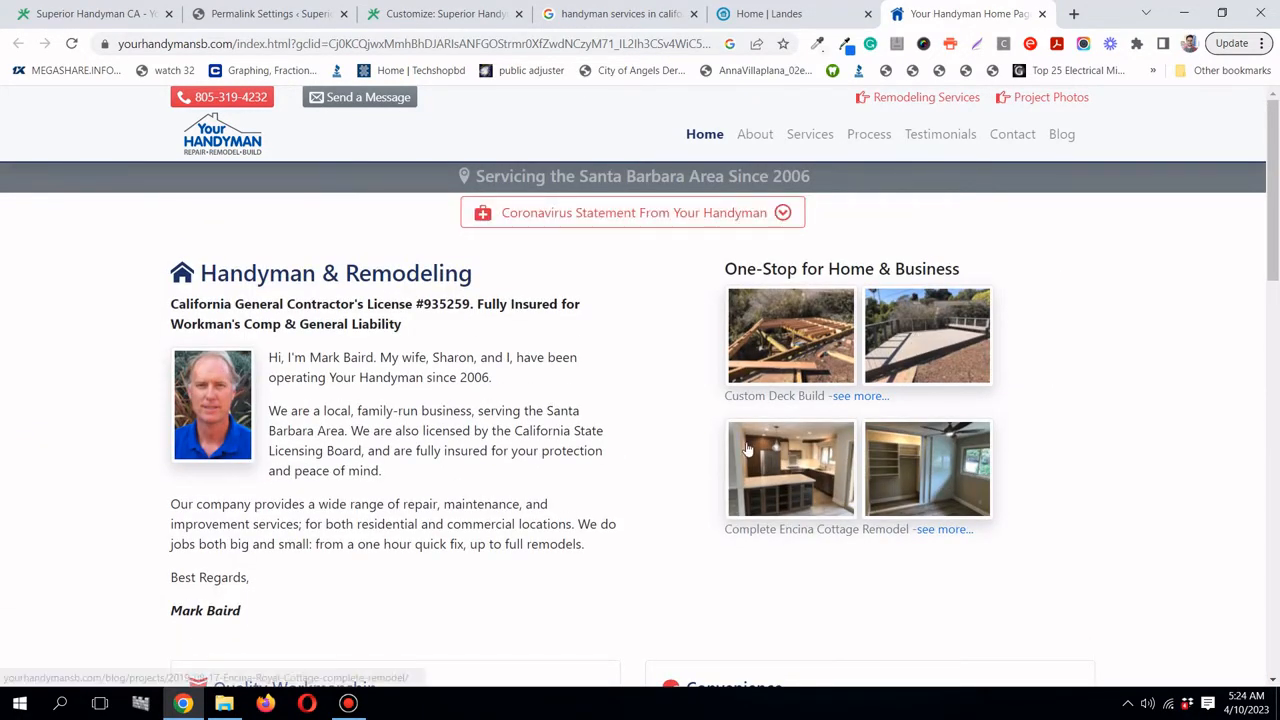
pyautogui.scroll(-4, 748, 450)
pyautogui.scroll(4, 749, 449)
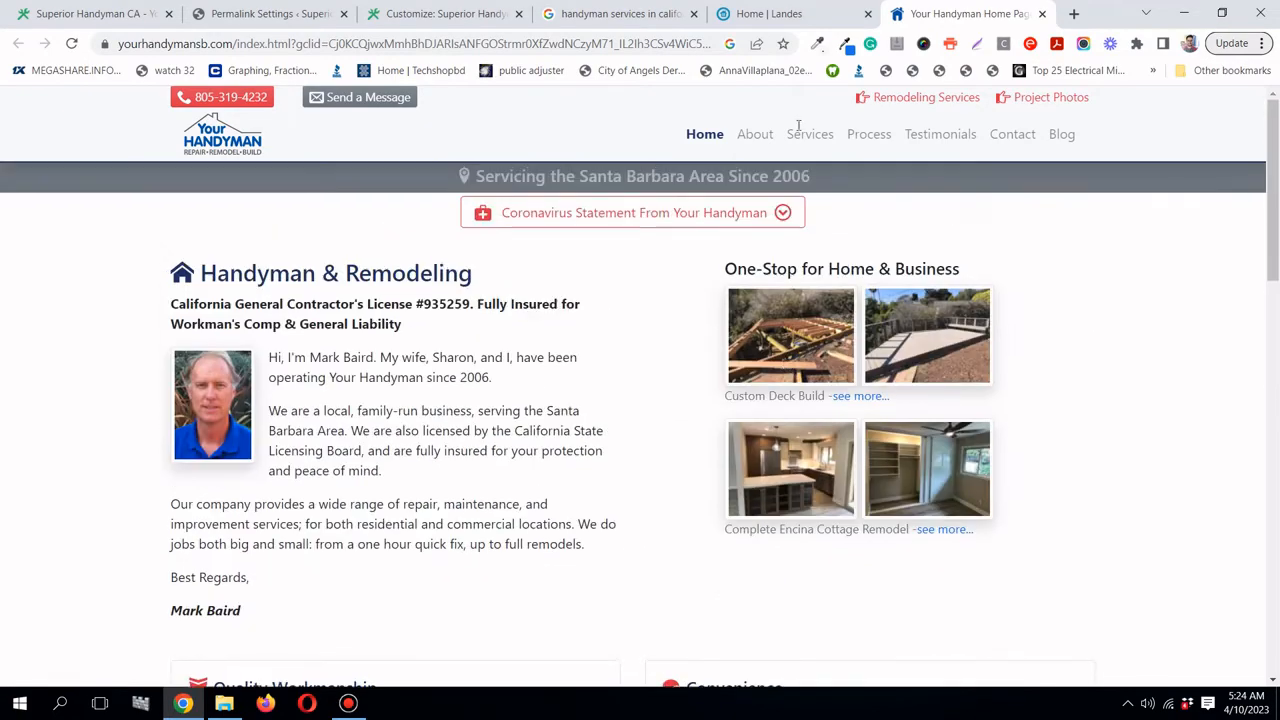
pyautogui.click(776, 14)
pyautogui.scroll(-5, 904, 357)
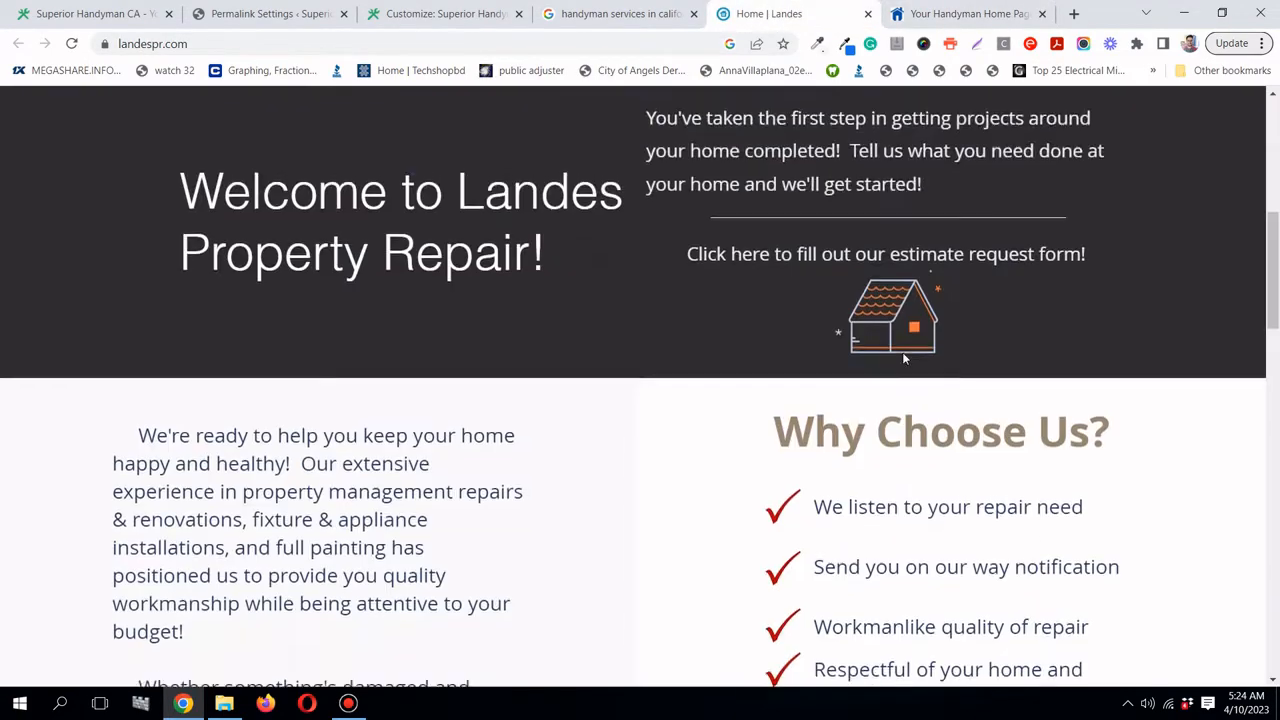
pyautogui.scroll(-2, 904, 357)
pyautogui.scroll(10, 910, 347)
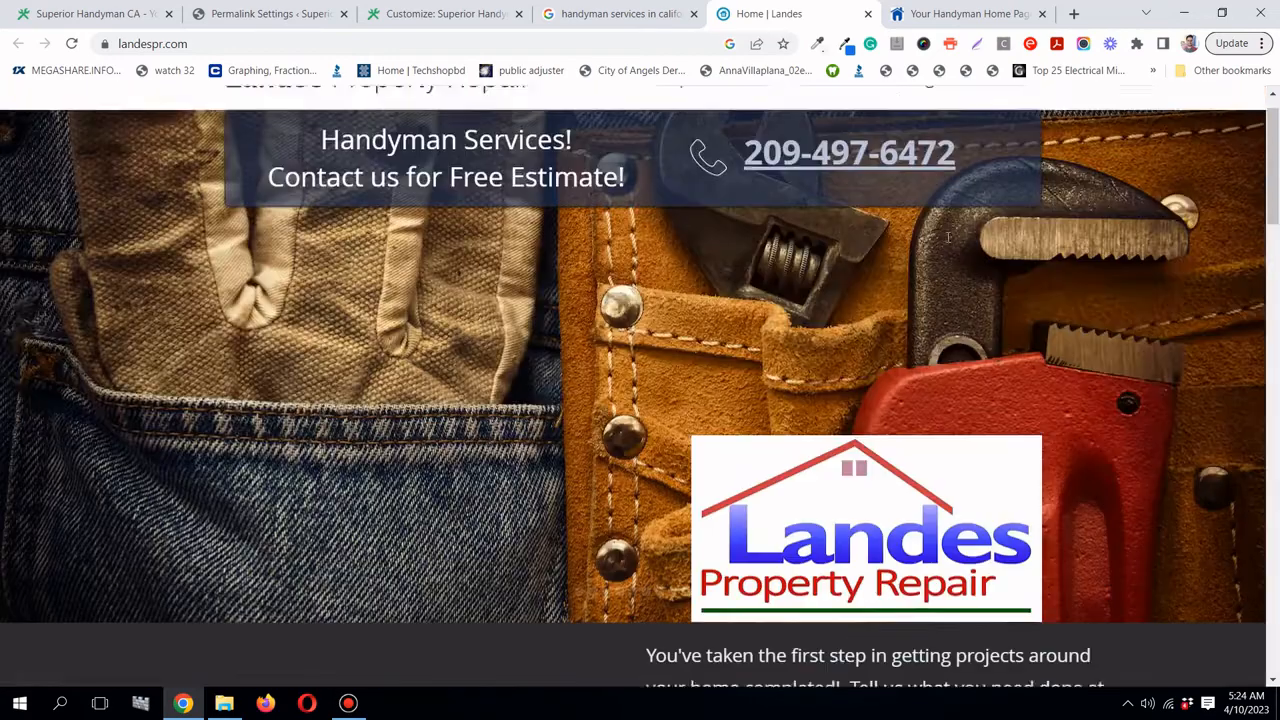
pyautogui.click(1018, 14)
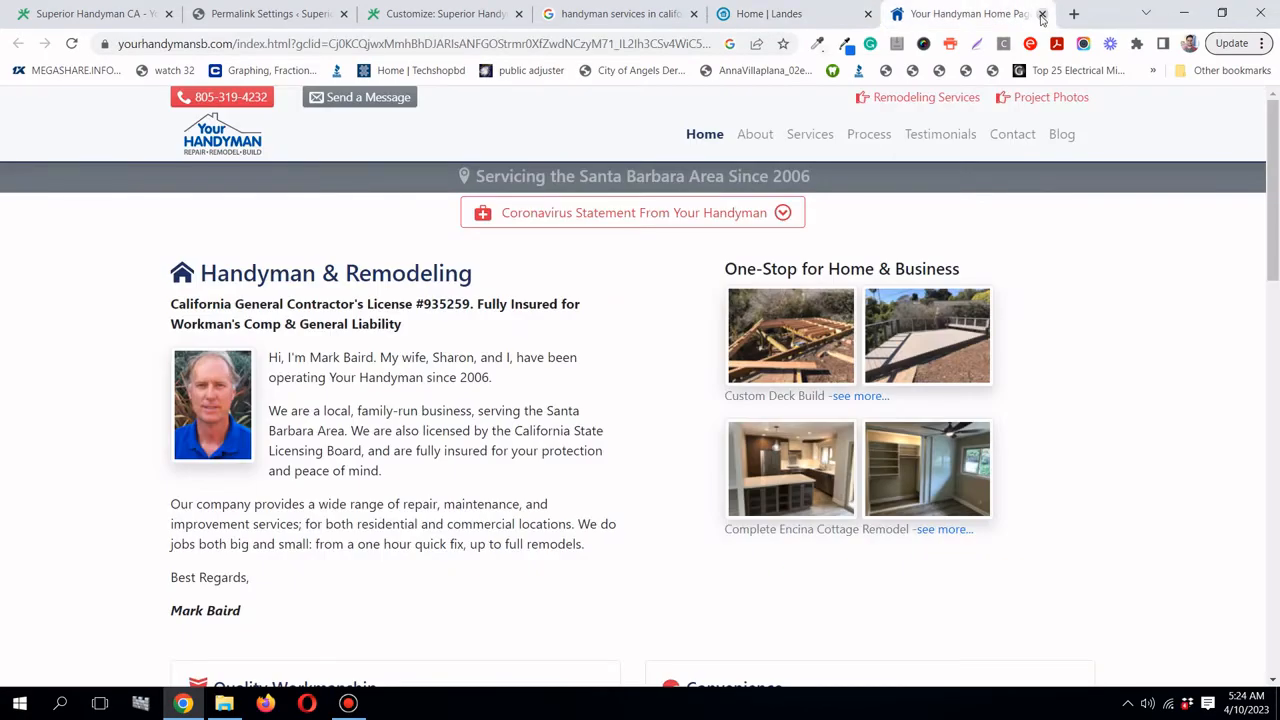
pyautogui.click(1041, 16)
pyautogui.click(708, 14)
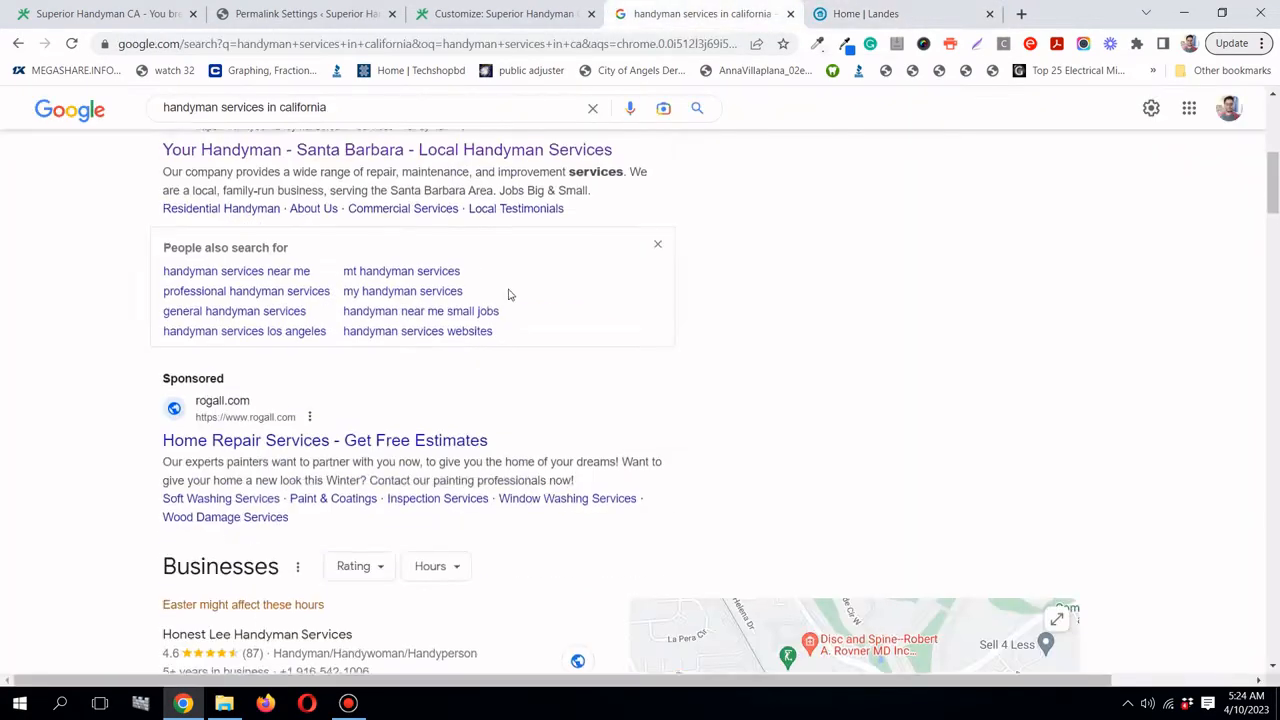
# - Open the sponsored Rogall 'Home Repair Services' ad in a new tab and view it
pyautogui.scroll(-1, 480, 320)
pyautogui.rightClick(425, 364)
pyautogui.click(470, 375)
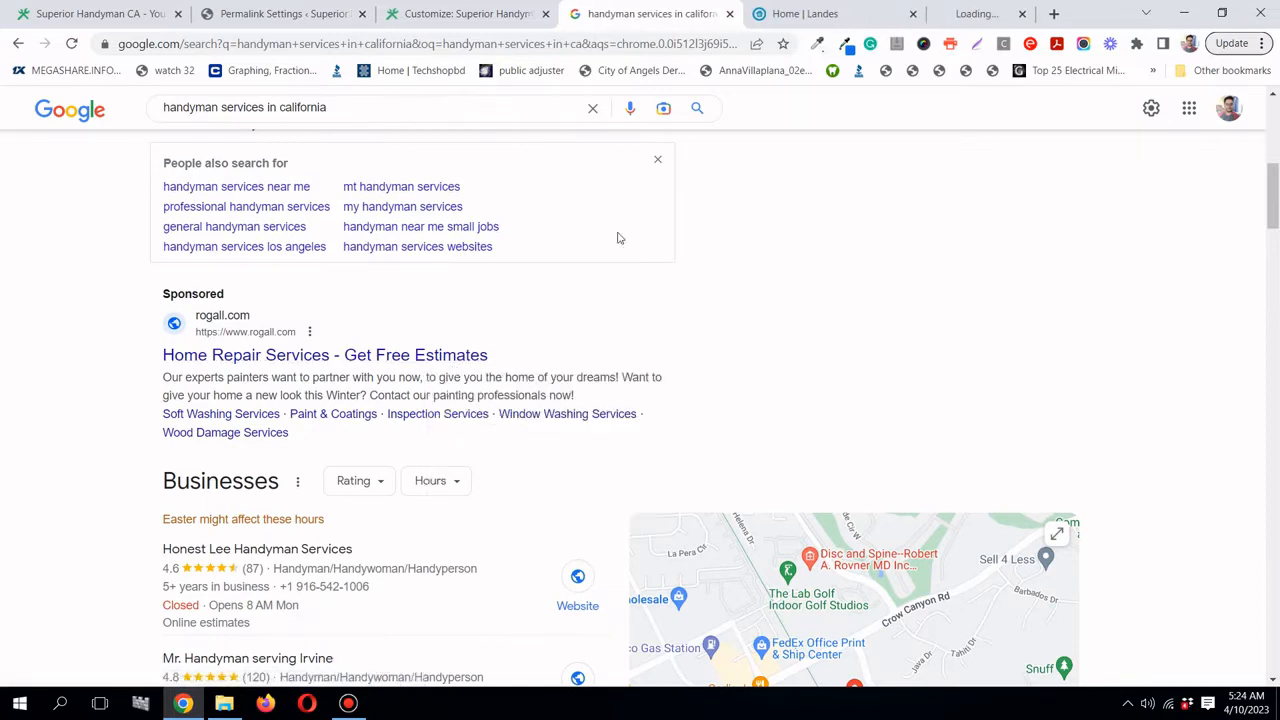
pyautogui.click(940, 12)
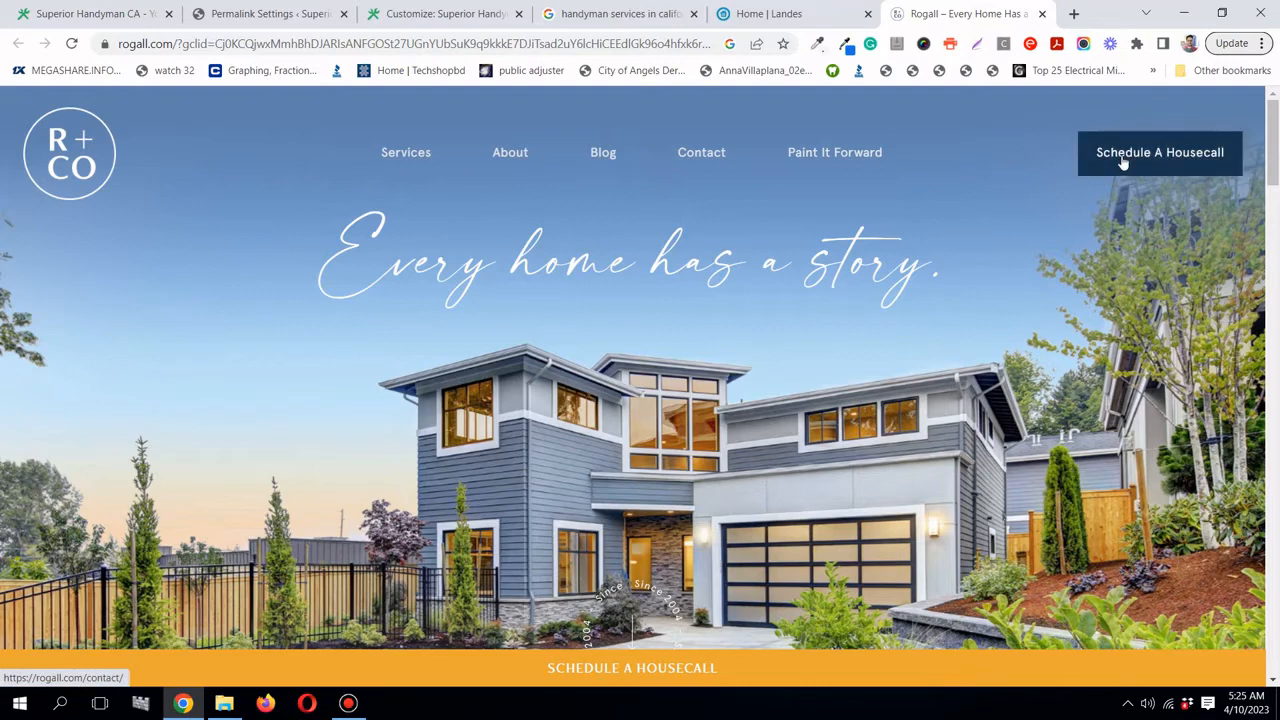
# - Scroll down through the opening sections of the Rogall homepage
pyautogui.scroll(-3, 954, 537)
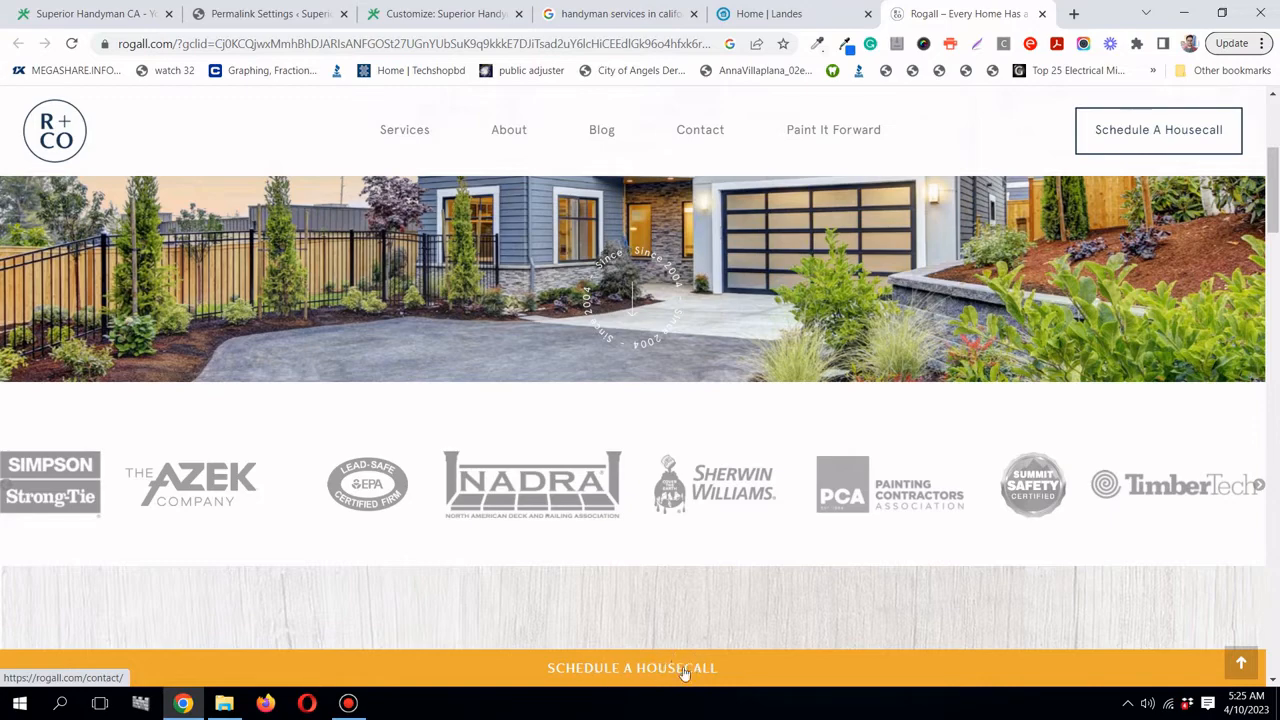
pyautogui.scroll(-3, 684, 673)
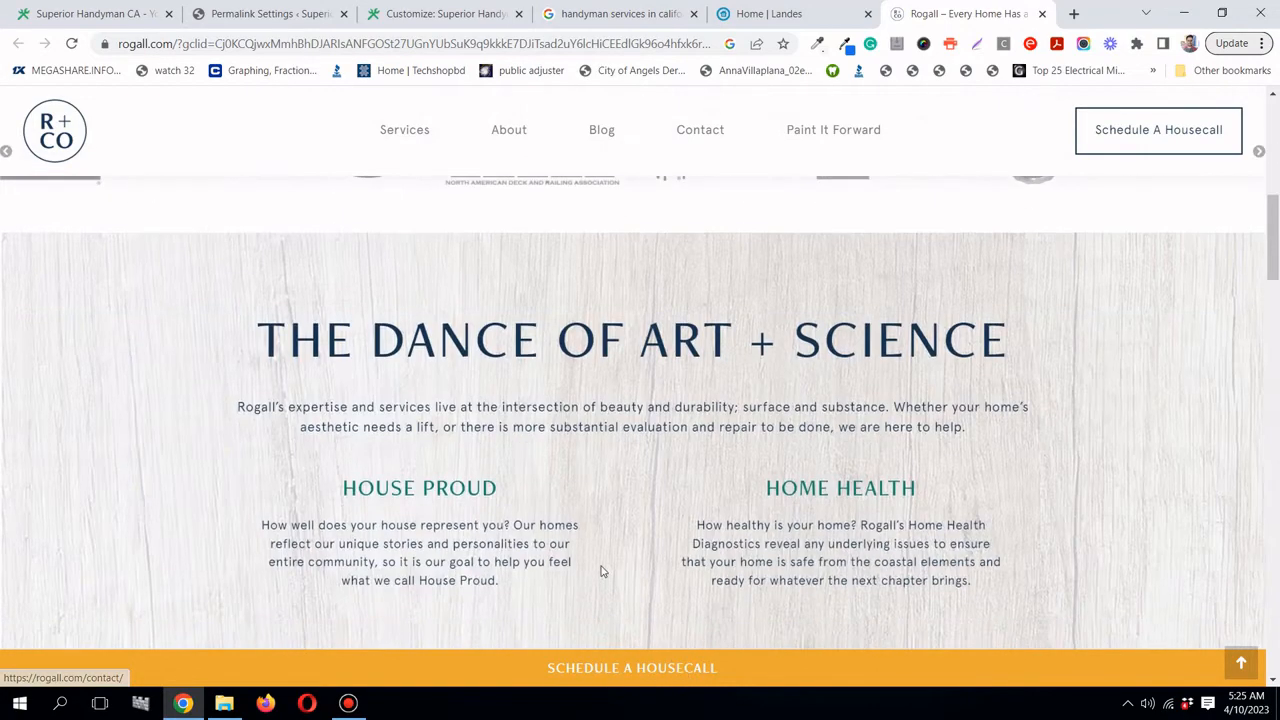
pyautogui.scroll(2, 600, 569)
pyautogui.scroll(-5, 714, 371)
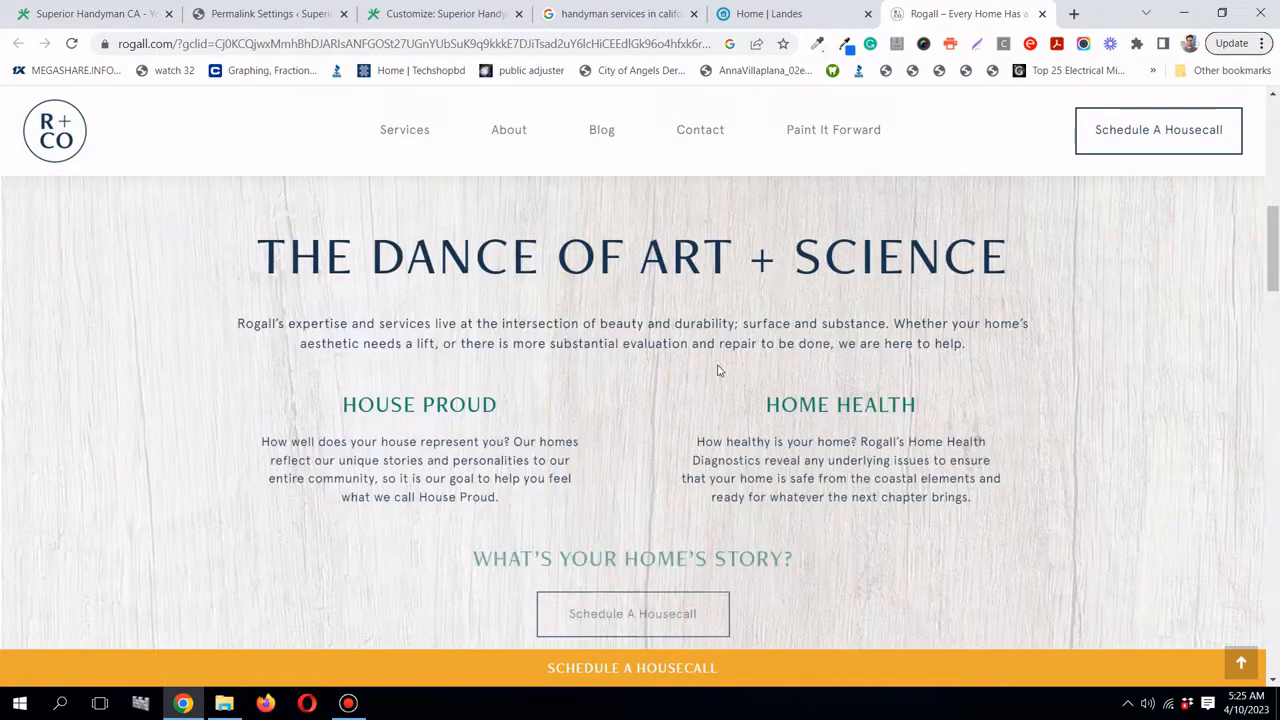
pyautogui.scroll(-2, 718, 366)
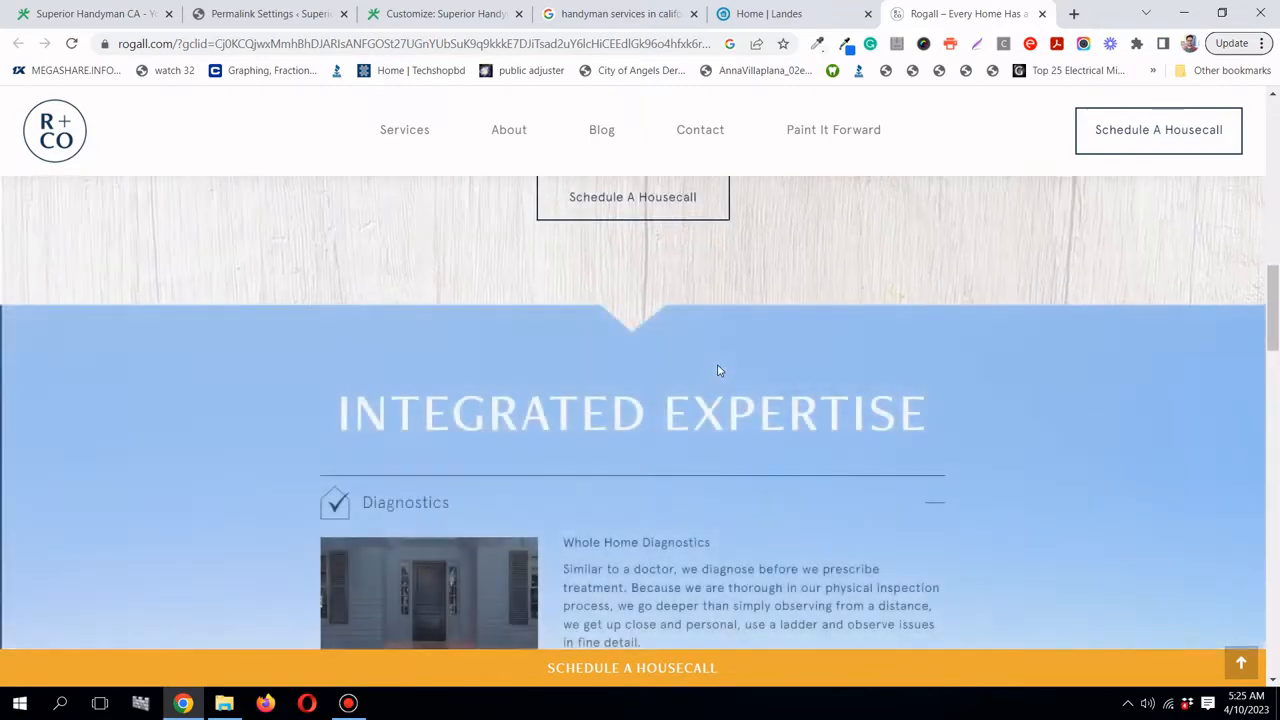
pyautogui.scroll(-3, 718, 368)
pyautogui.scroll(-3, 718, 368)
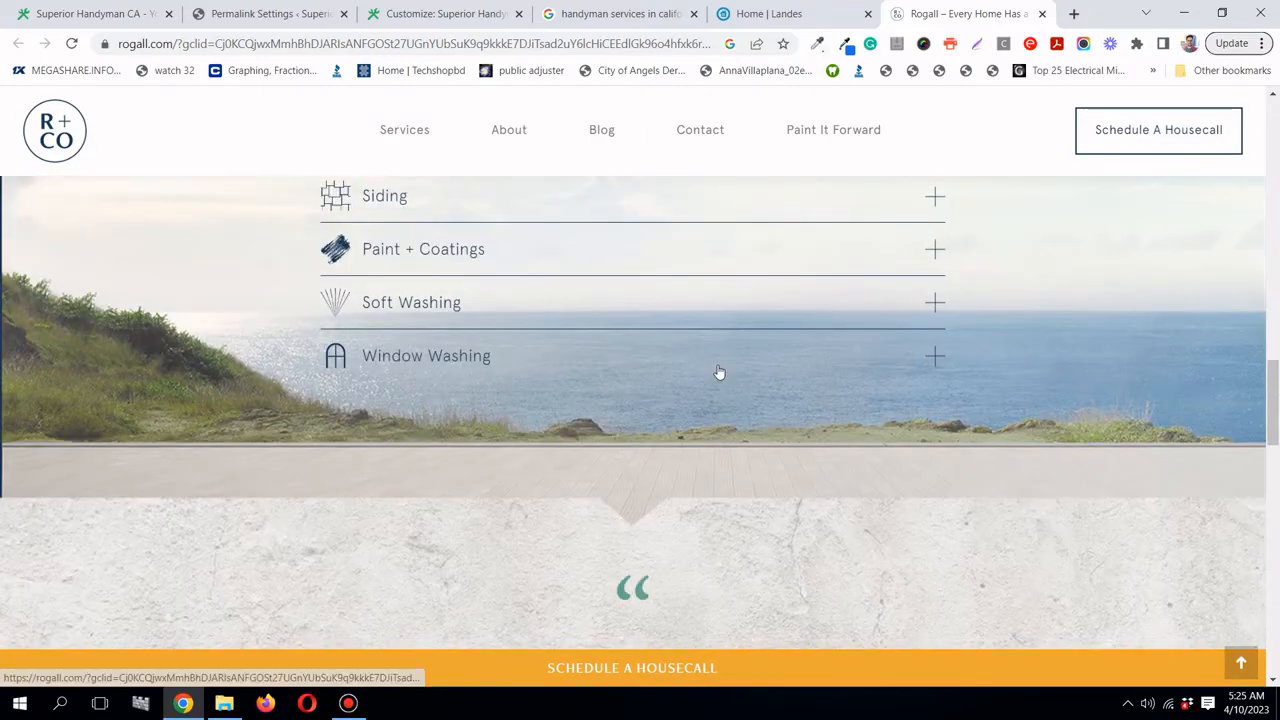
pyautogui.scroll(-5, 718, 365)
pyautogui.scroll(-2, 718, 366)
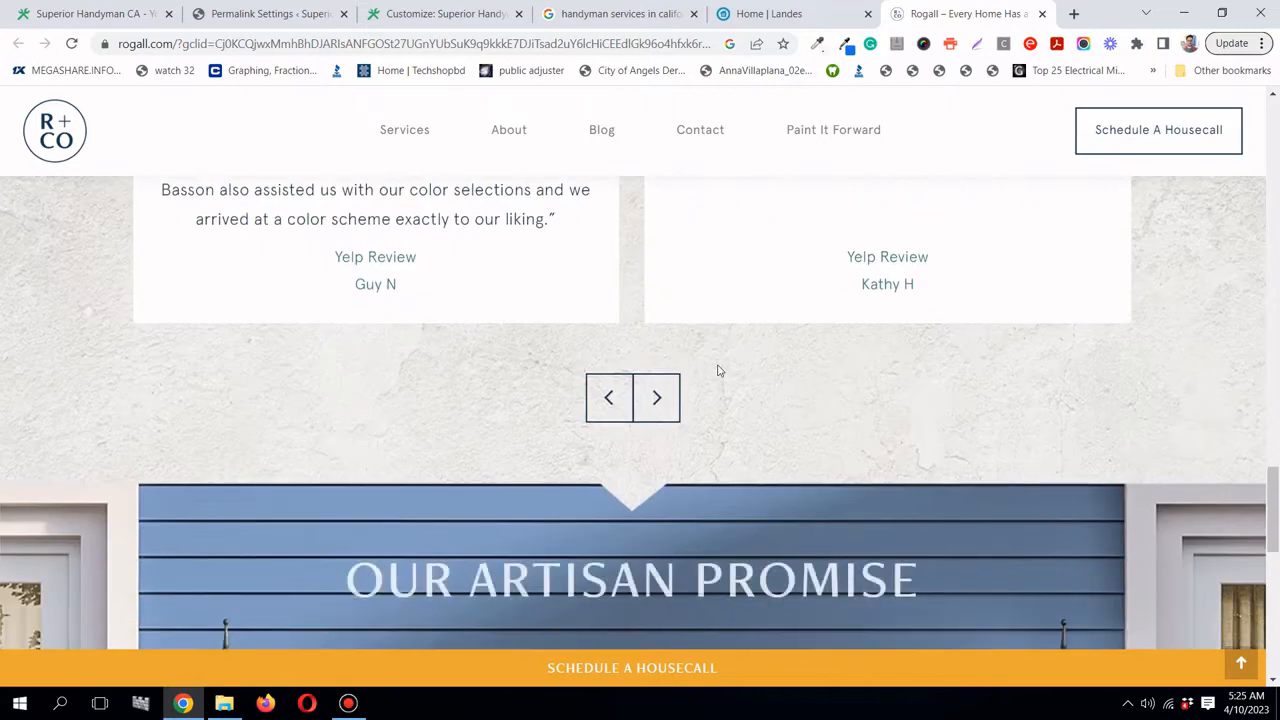
pyautogui.scroll(2, 718, 369)
pyautogui.scroll(-1, 717, 369)
pyautogui.scroll(1, 612, 382)
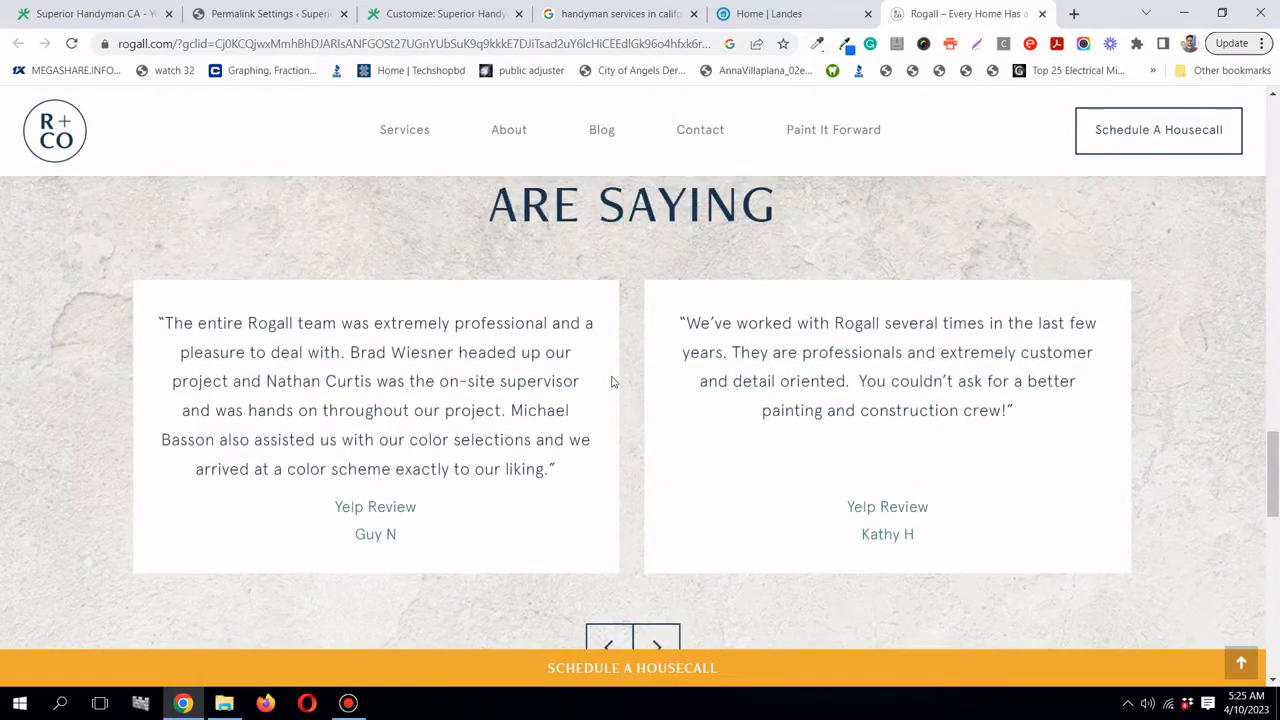
pyautogui.scroll(1, 613, 382)
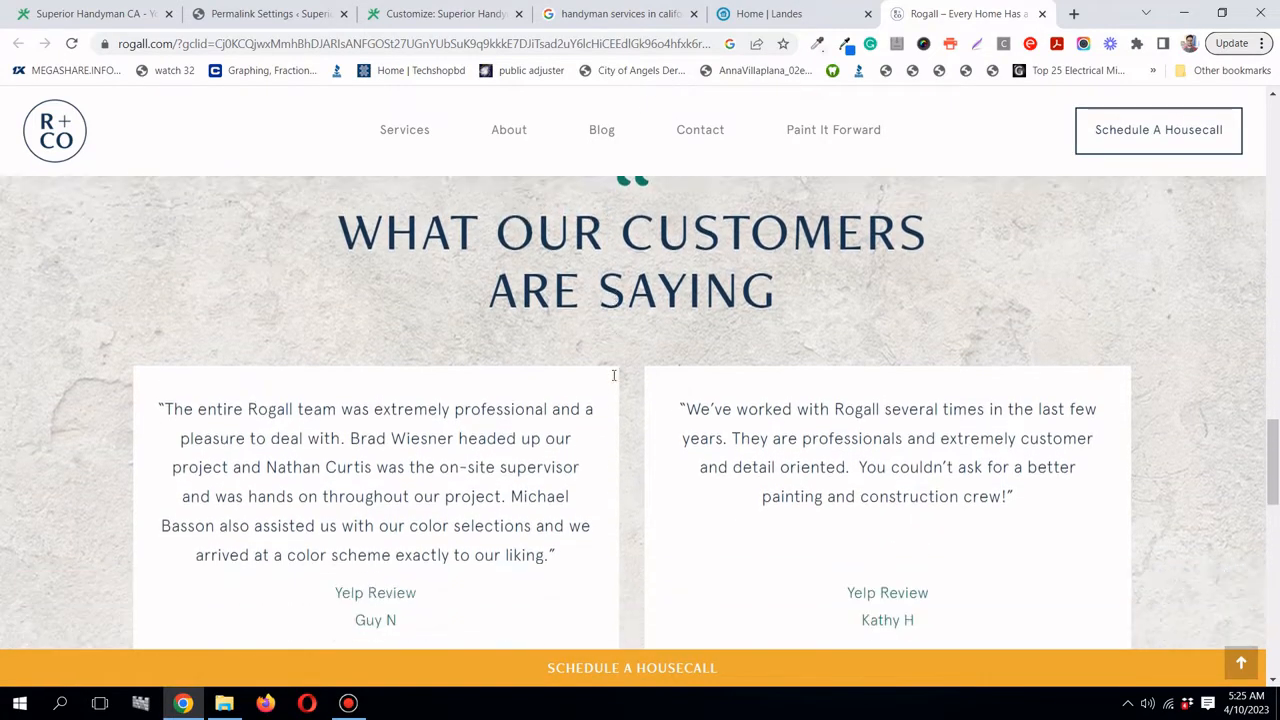
pyautogui.scroll(-2, 614, 378)
pyautogui.scroll(-2, 614, 375)
pyautogui.scroll(2, 615, 380)
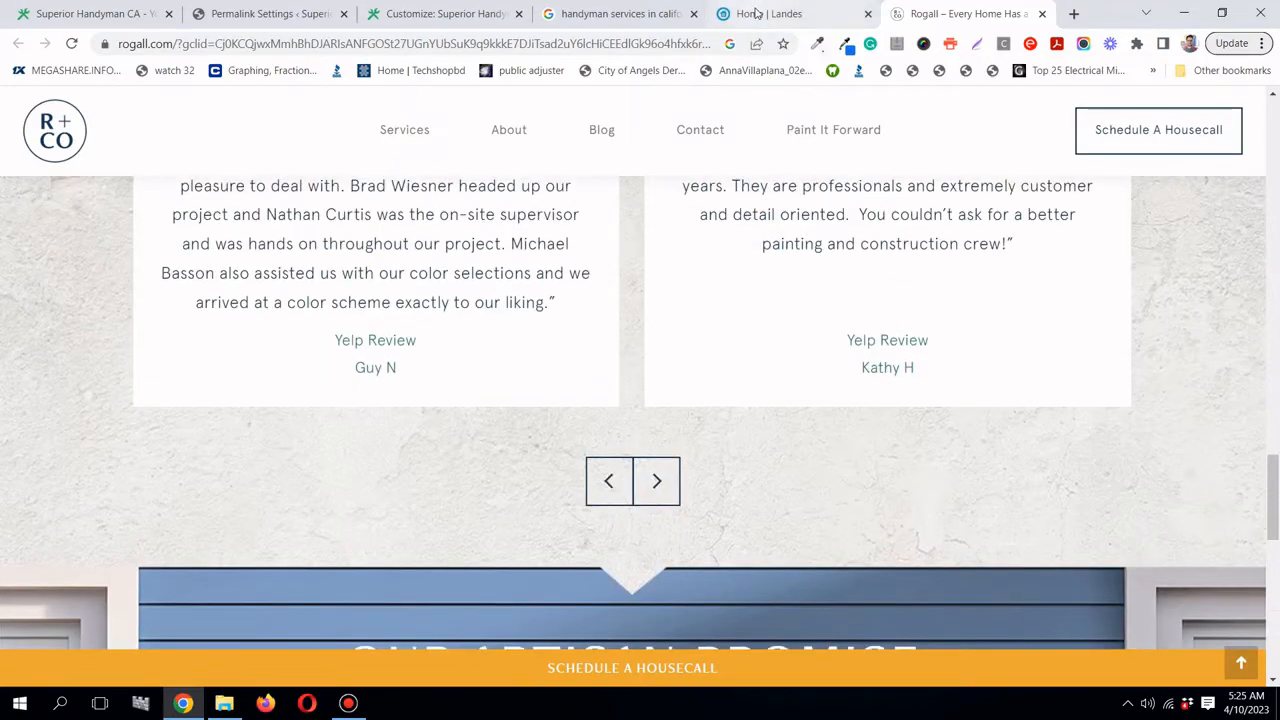
# - Glance back over the Landes Property Repair homepage for comparison
pyautogui.click(760, 14)
pyautogui.moveTo(1273, 168); pyautogui.dragTo(1274, 300)
pyautogui.moveTo(1274, 228); pyautogui.dragTo(1276, 122)
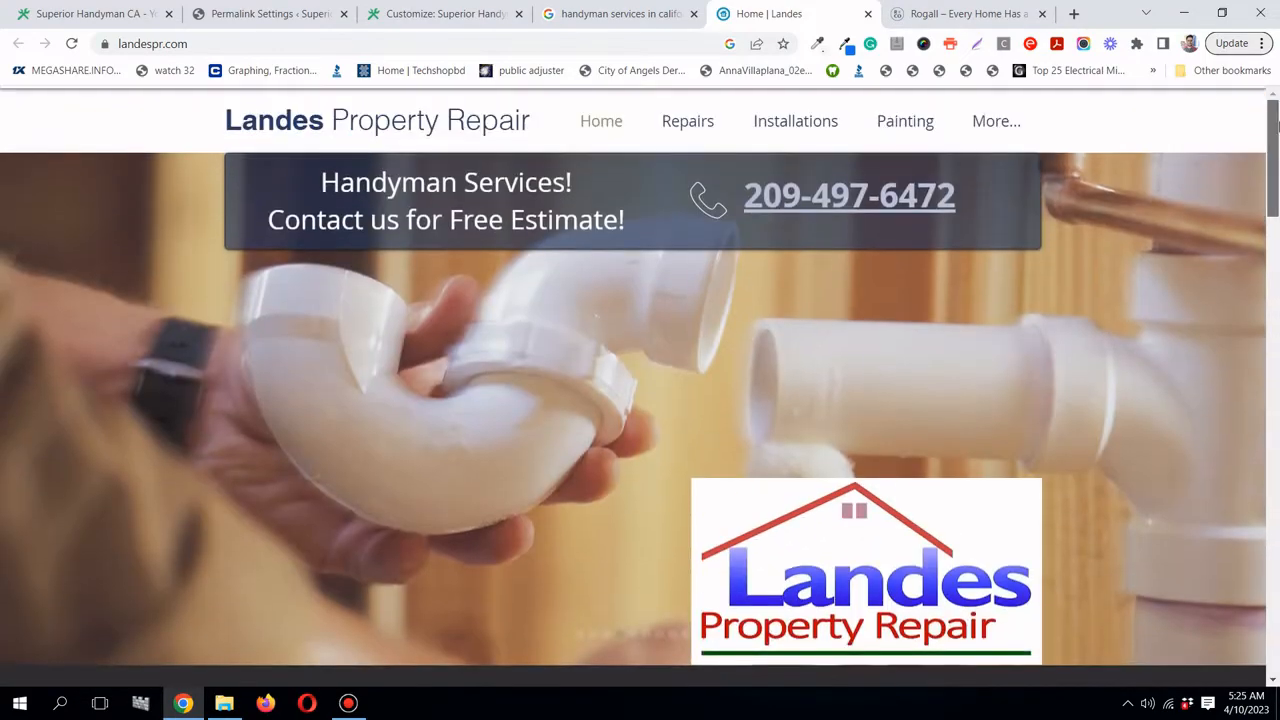
# - Return to Rogall and continue down through its customer testimonials
pyautogui.click(998, 9)
pyautogui.scroll(-8, 766, 286)
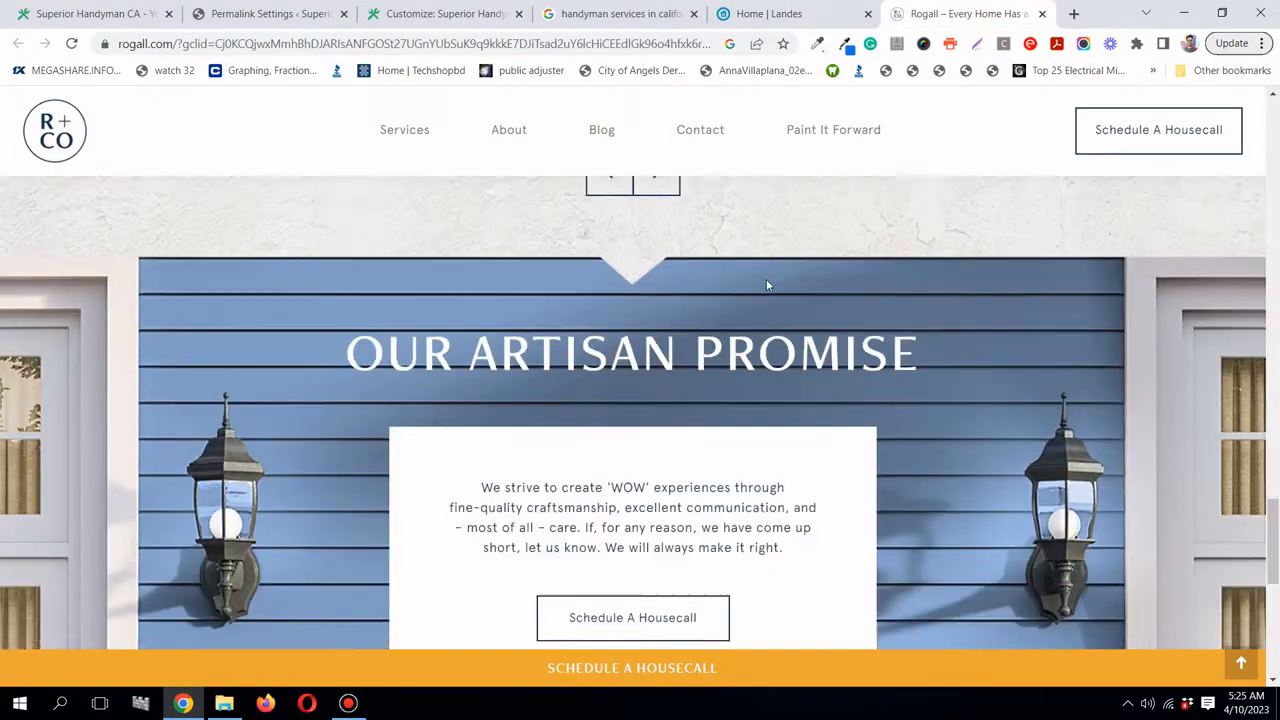
pyautogui.scroll(-4, 766, 286)
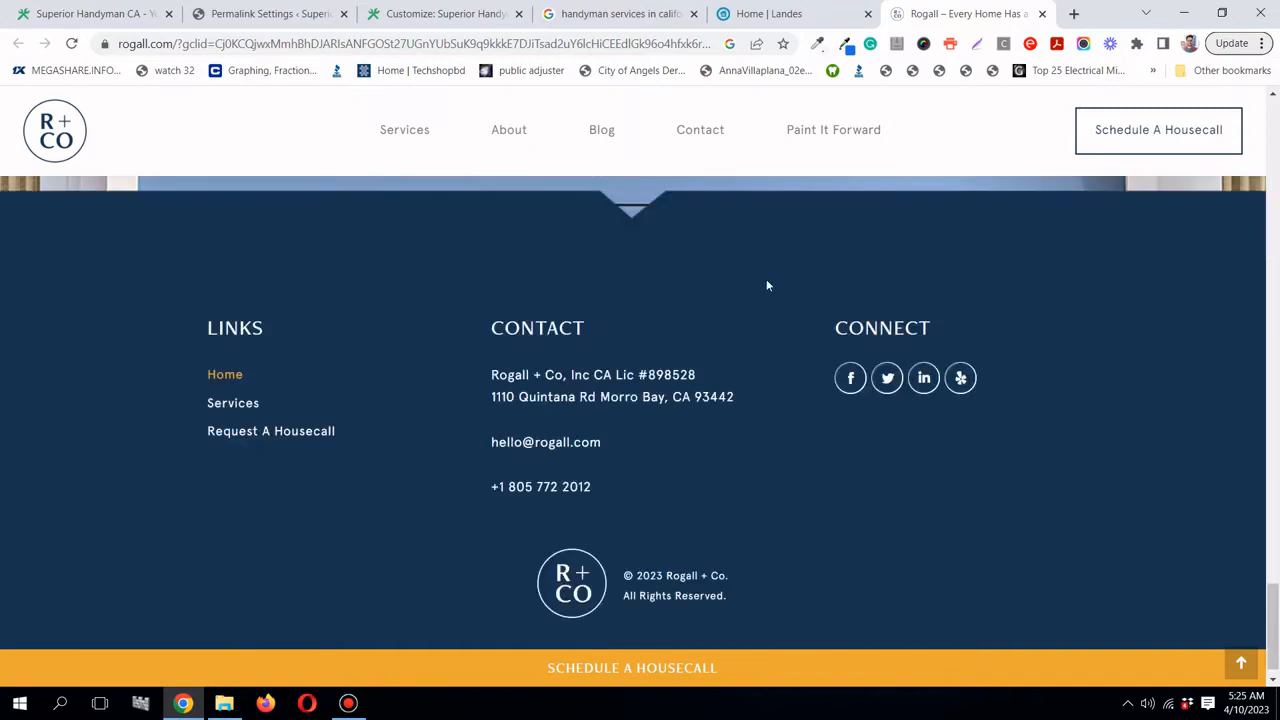
pyautogui.scroll(-1, 766, 283)
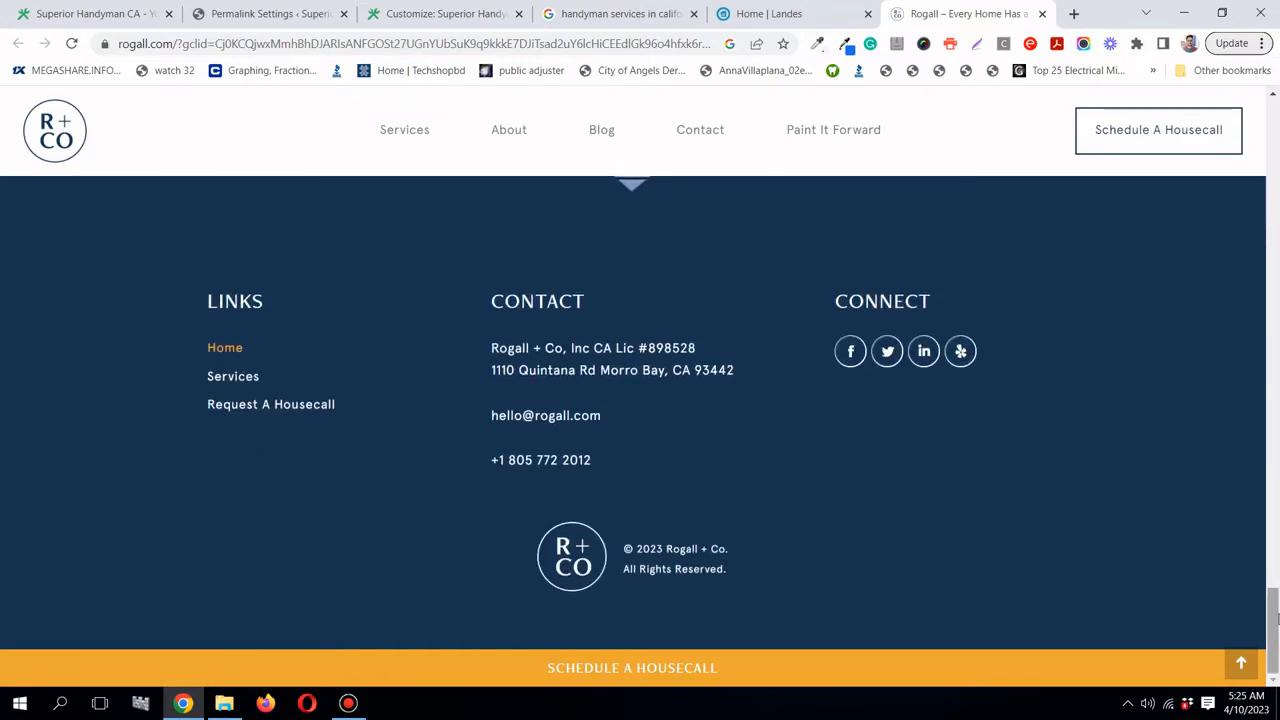
pyautogui.moveTo(1276, 620); pyautogui.dragTo(1277, 135)
pyautogui.scroll(2, 280, 397)
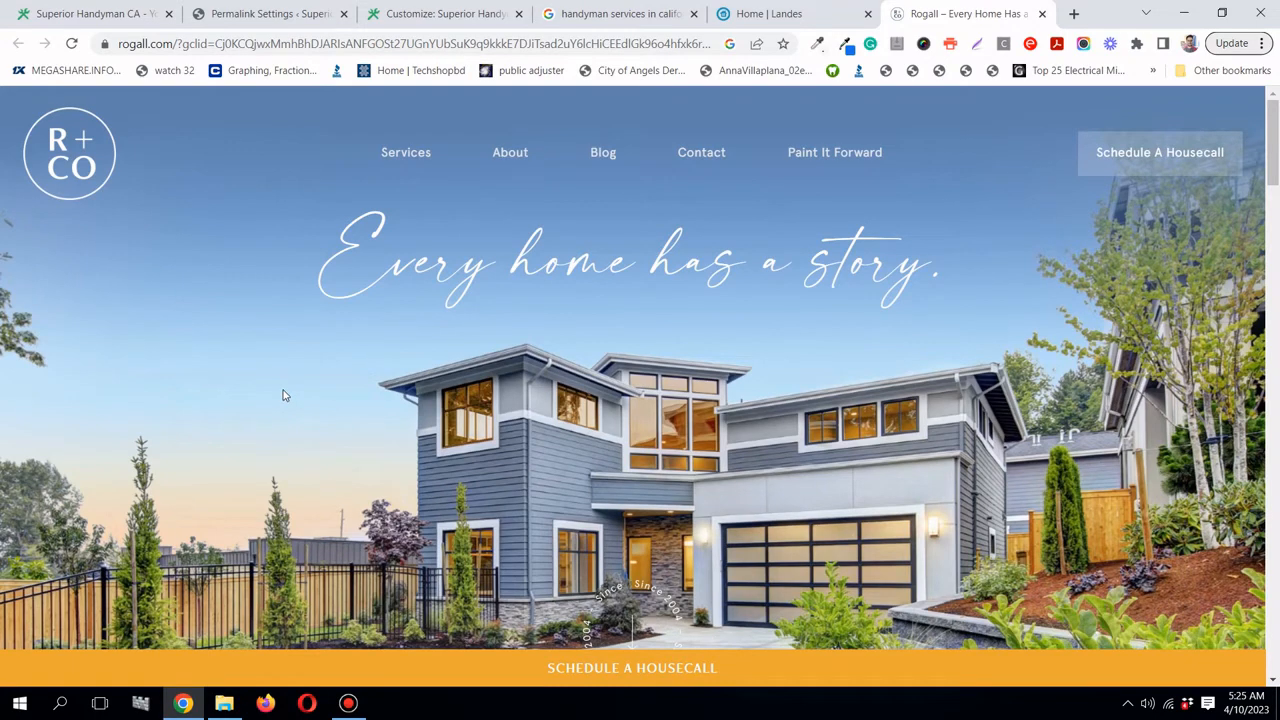
pyautogui.scroll(-3, 295, 423)
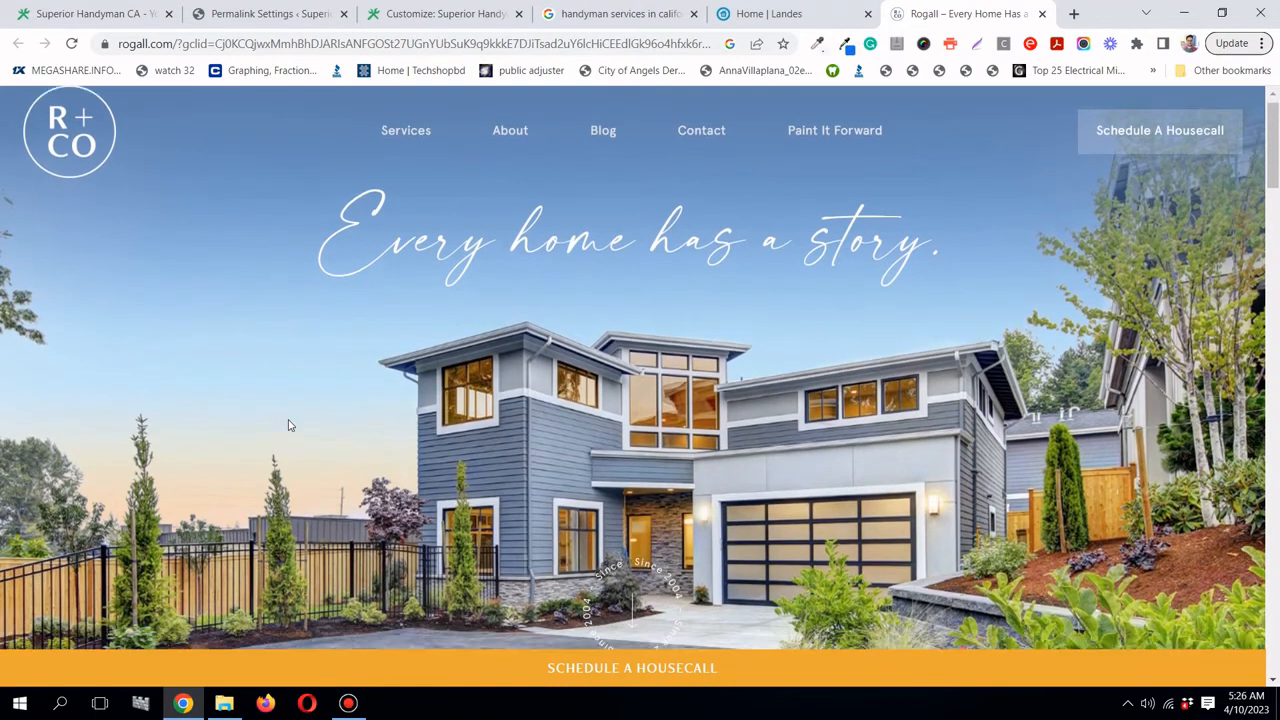
pyautogui.scroll(3, 337, 274)
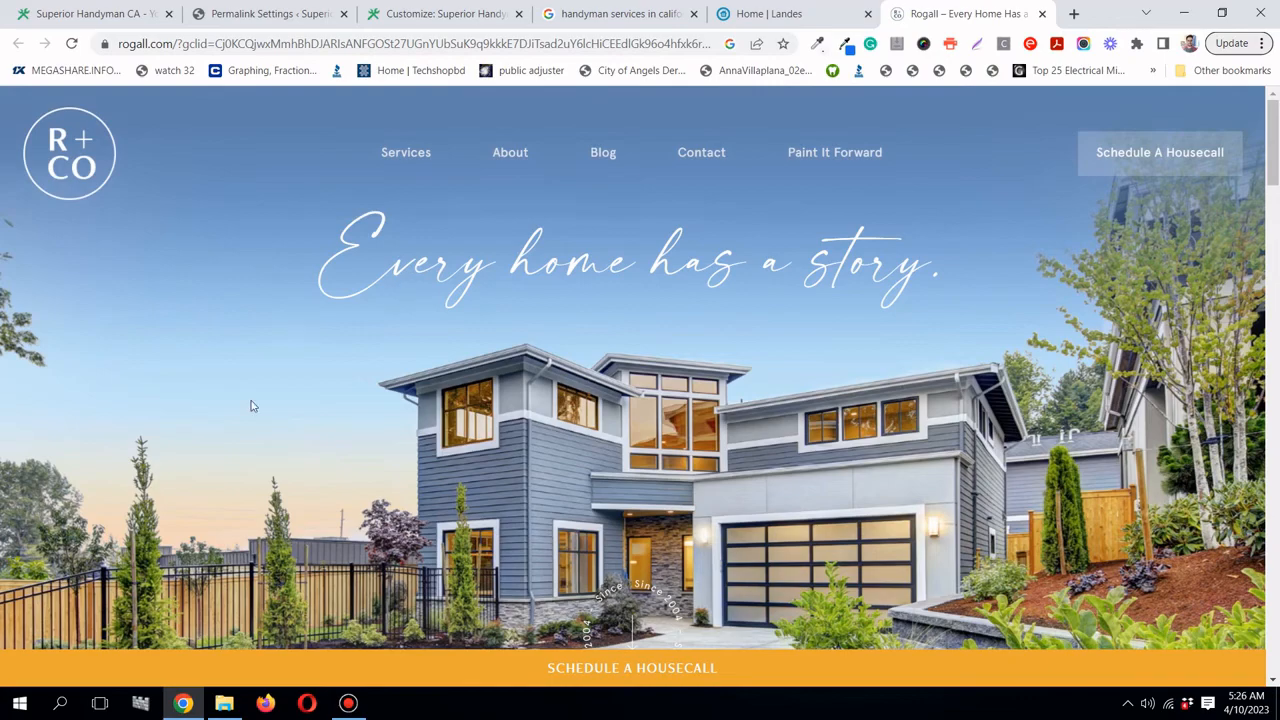
pyautogui.scroll(-3, 249, 411)
pyautogui.scroll(-2, 249, 411)
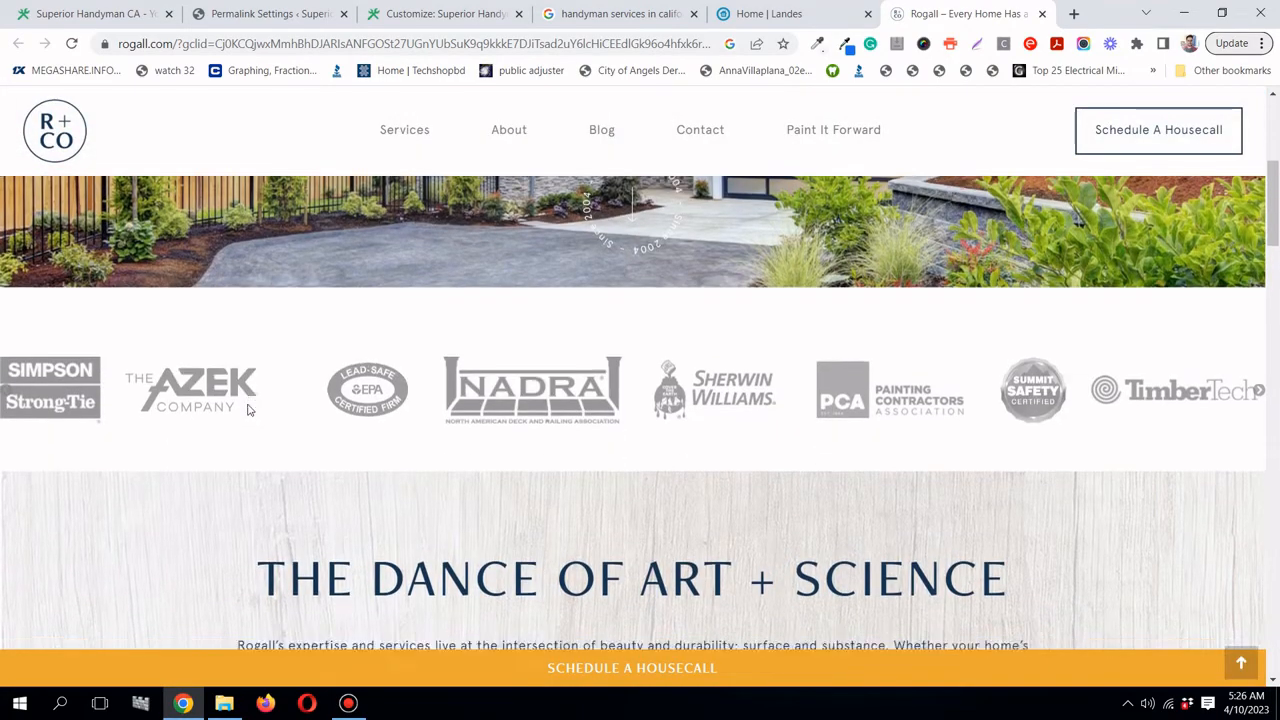
pyautogui.scroll(-1, 249, 411)
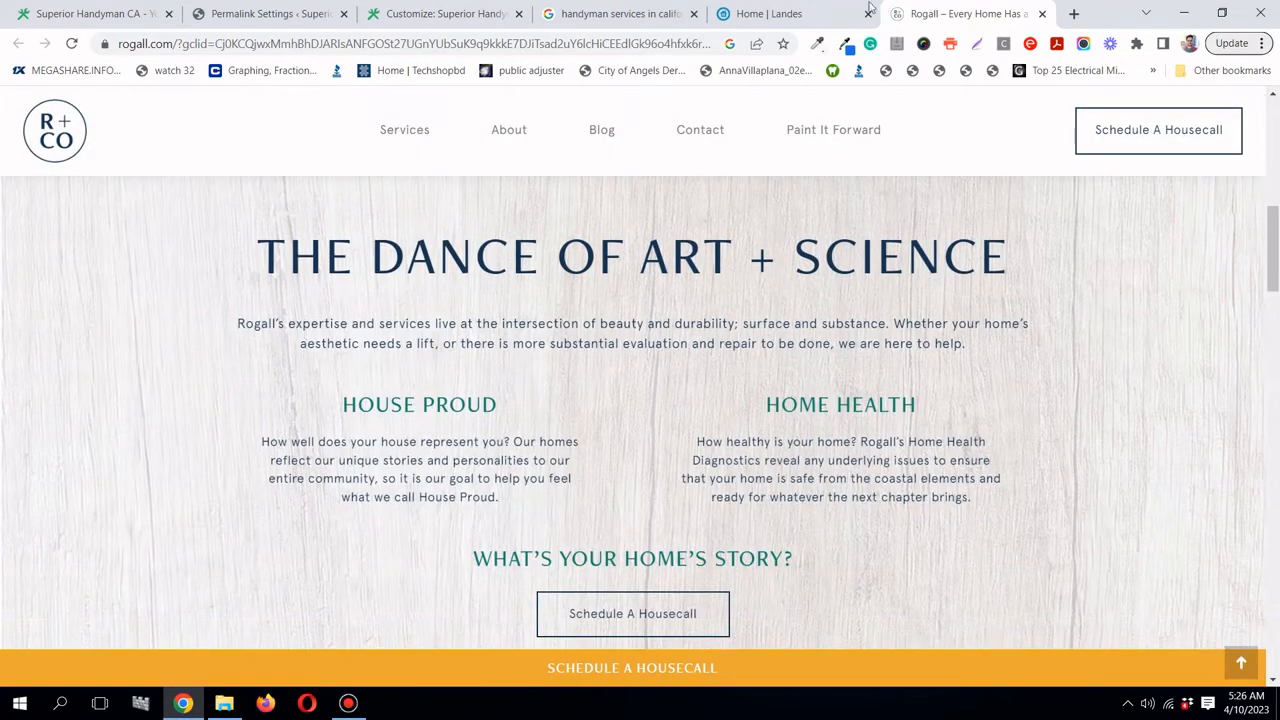
# - Compare briefly with the Landes page, then scroll back up on the Rogall page
pyautogui.click(760, 13)
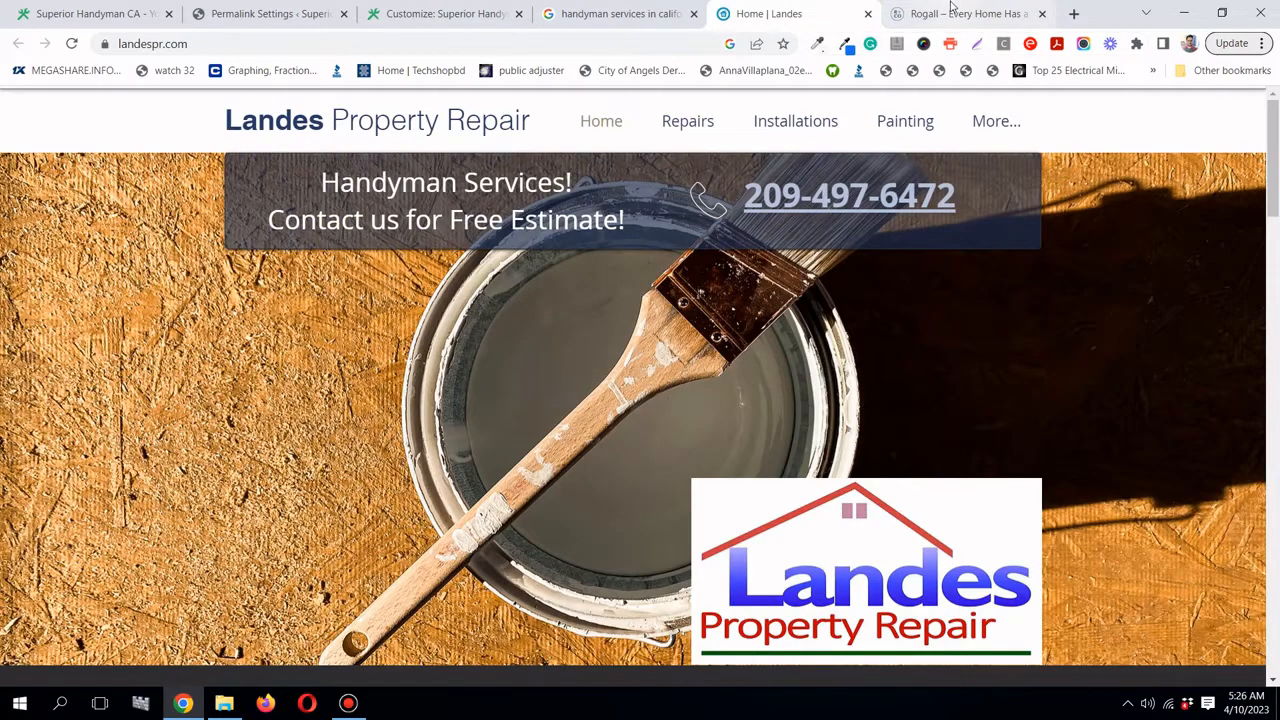
pyautogui.click(951, 13)
pyautogui.scroll(3, 1010, 358)
pyautogui.scroll(-5, 1010, 360)
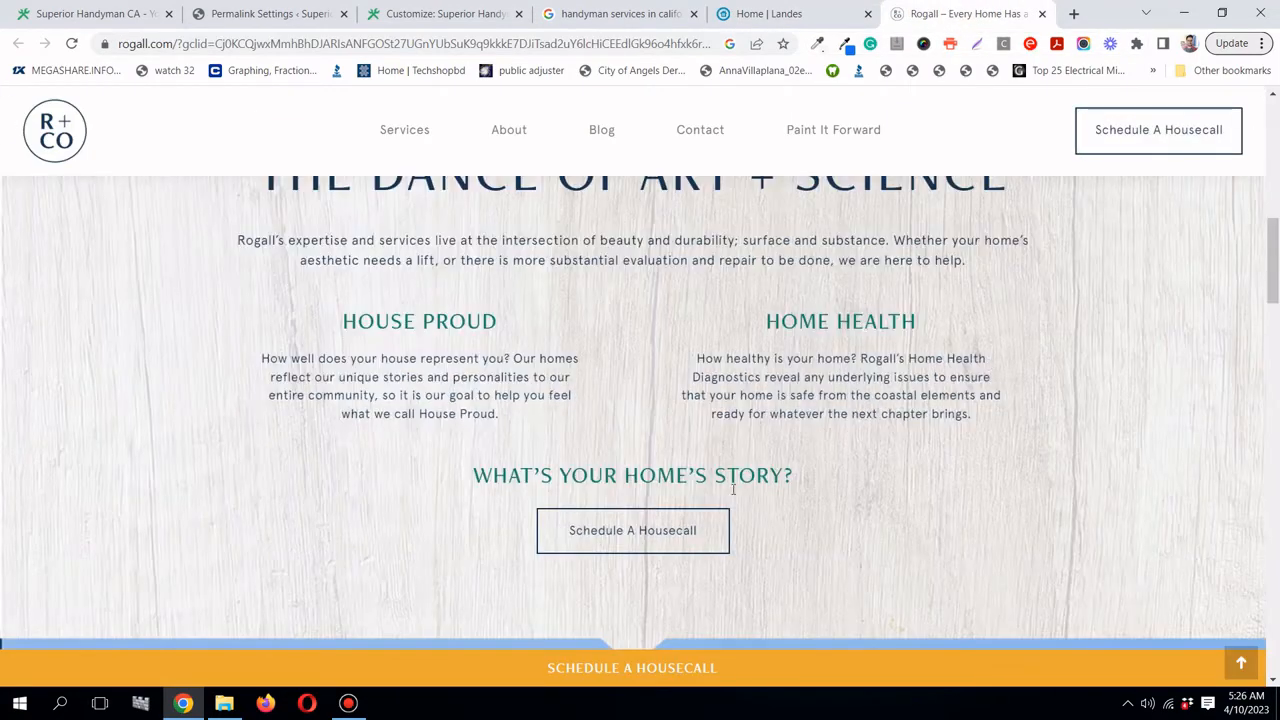
pyautogui.scroll(5, 657, 531)
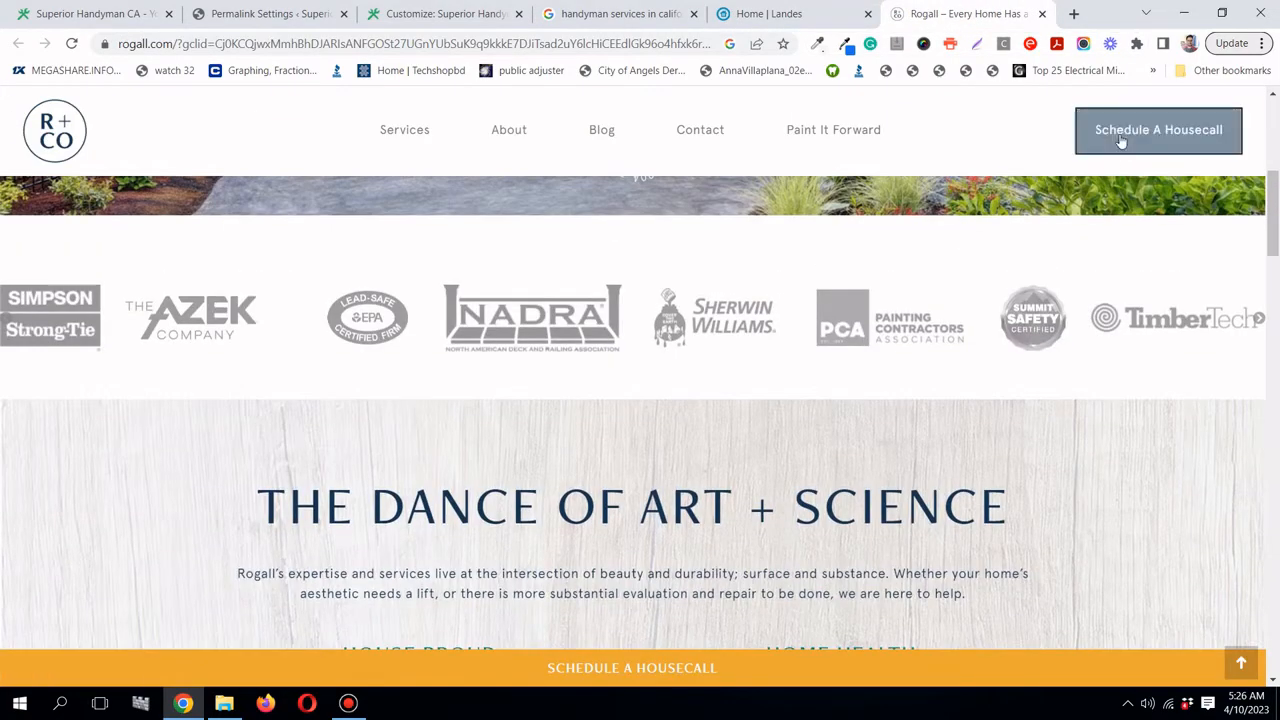
pyautogui.scroll(5, 1176, 177)
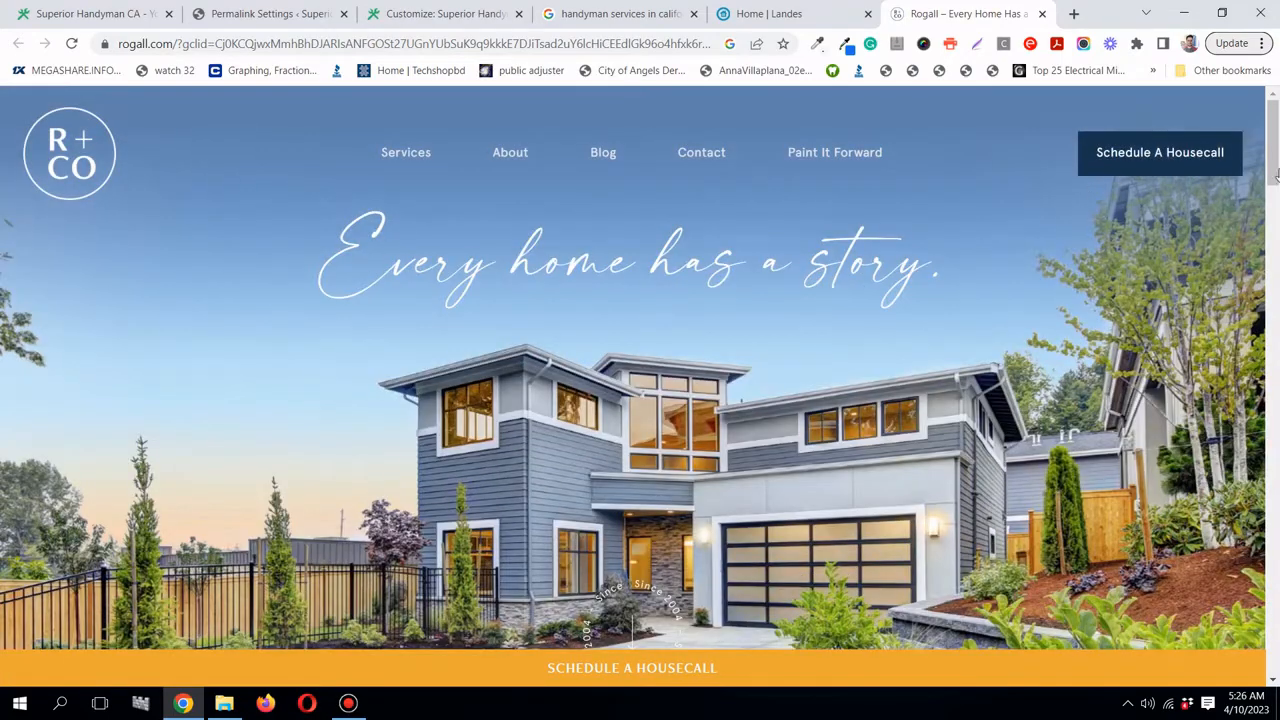
pyautogui.moveTo(1274, 168); pyautogui.dragTo(1277, 489)
# - Review Rogall's 'Our Artisan Promise' section down to the footer links and contact details
pyautogui.scroll(2, 640, 400)
pyautogui.scroll(-2, 602, 387)
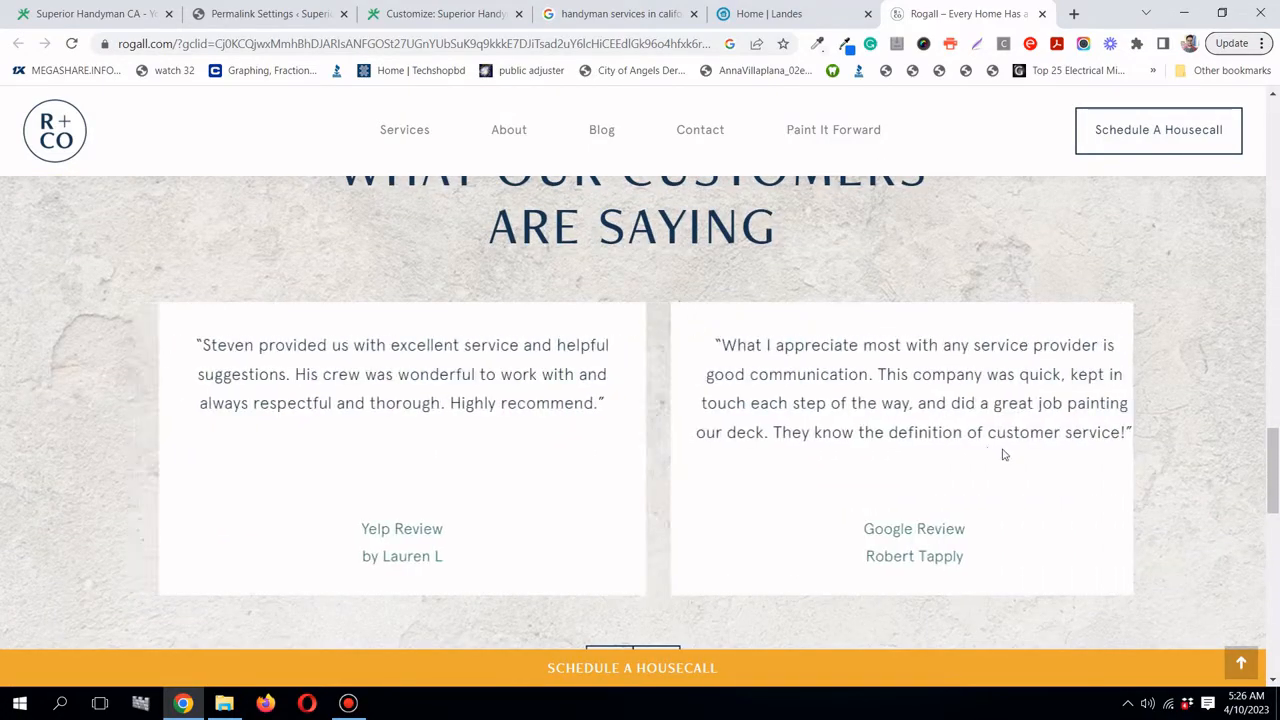
pyautogui.scroll(1, 750, 391)
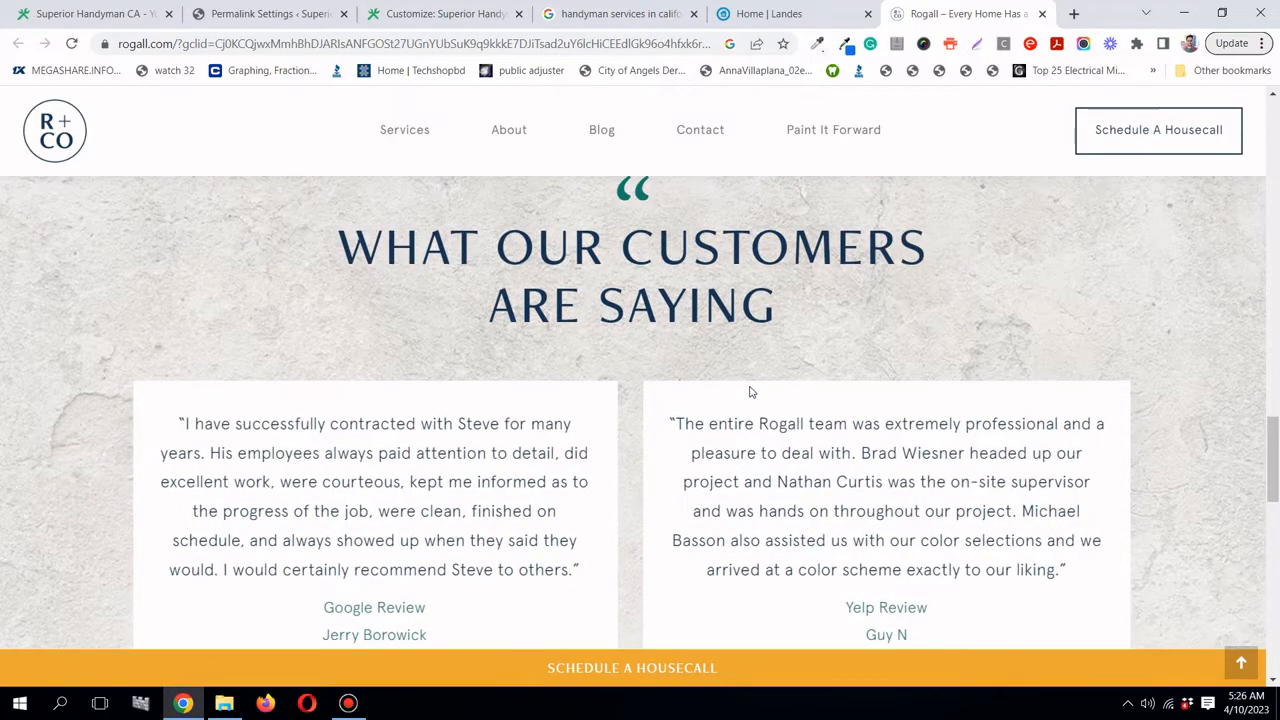
pyautogui.scroll(-2, 750, 391)
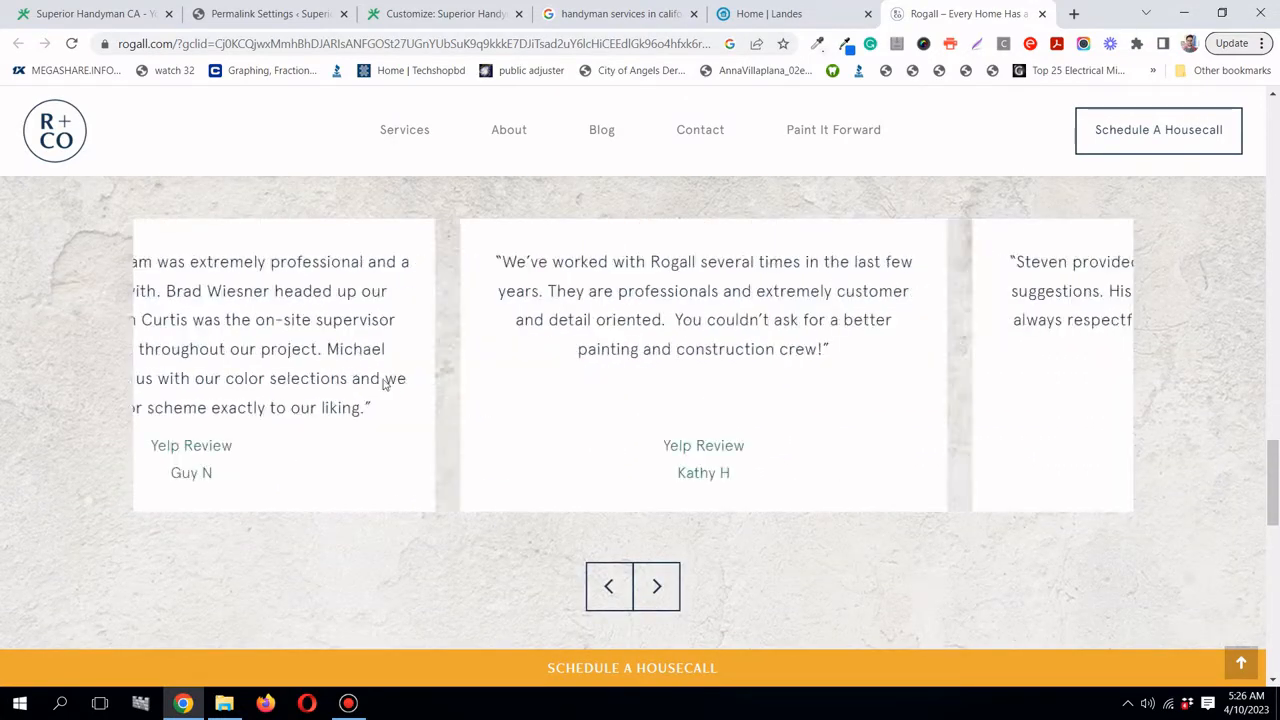
pyautogui.scroll(2, 459, 380)
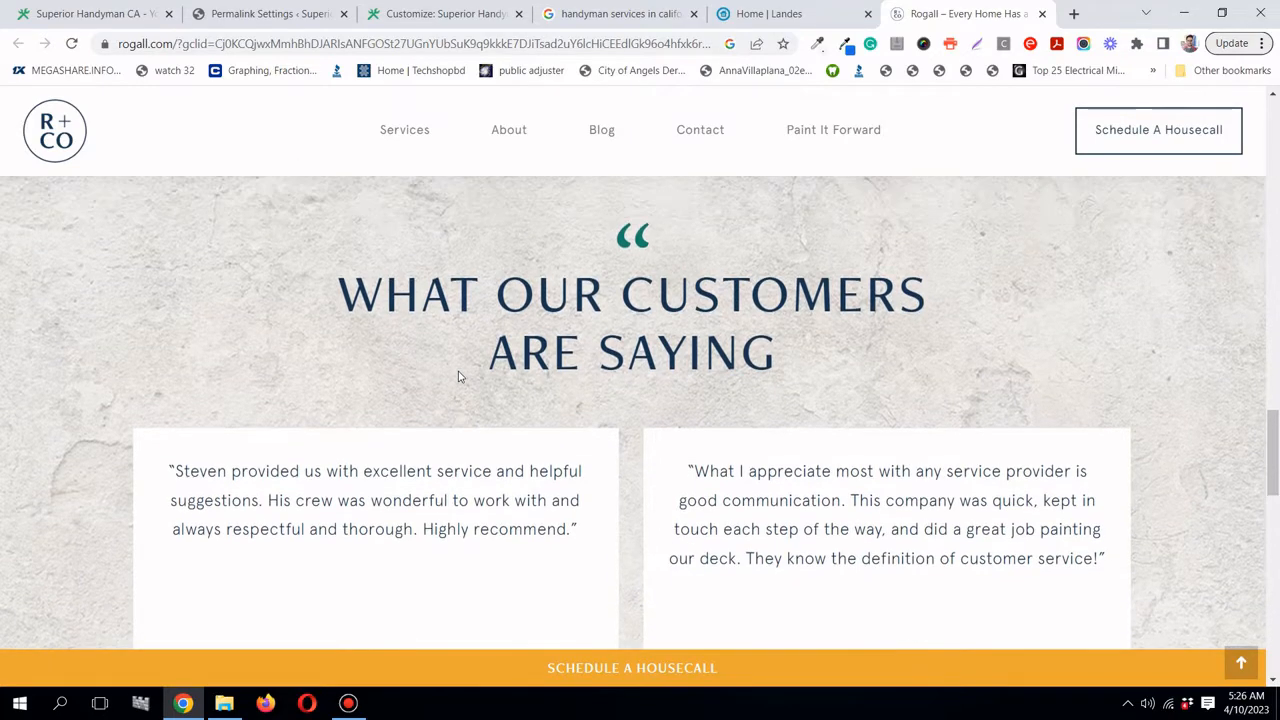
pyautogui.scroll(-2, 457, 374)
pyautogui.scroll(-6, 481, 420)
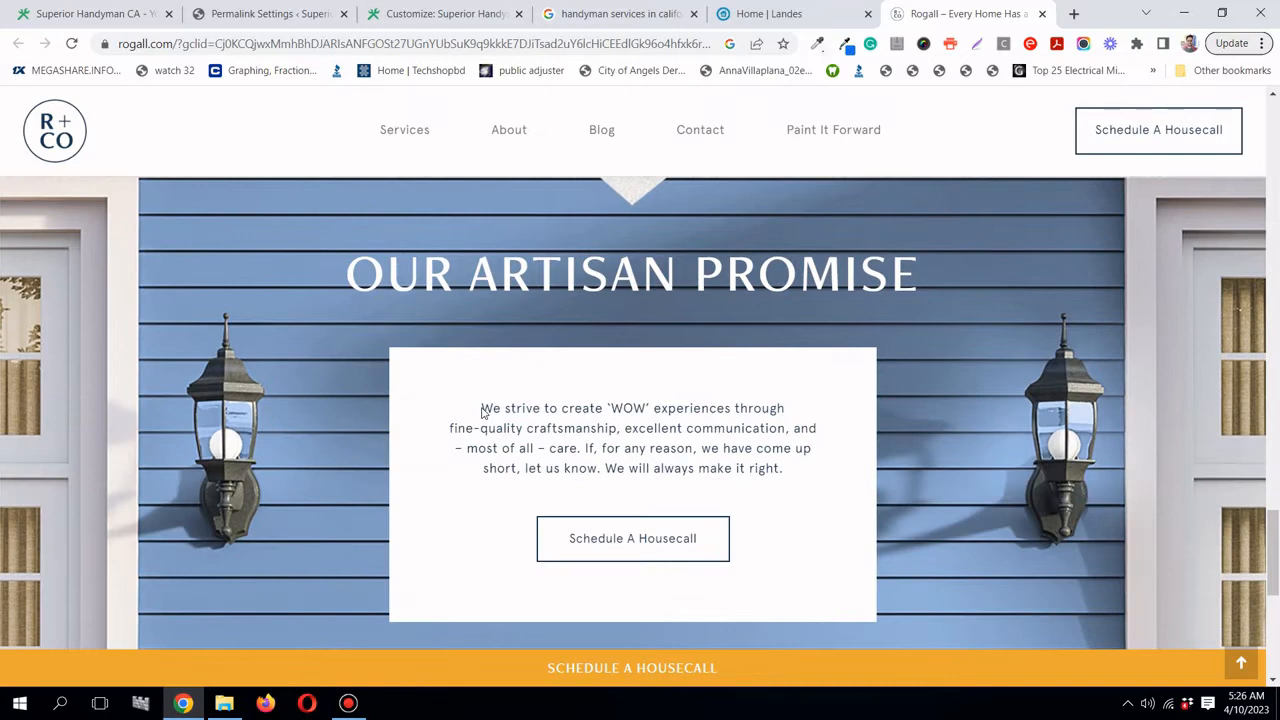
pyautogui.scroll(-1, 481, 410)
pyautogui.scroll(1, 483, 405)
pyautogui.scroll(-1, 486, 400)
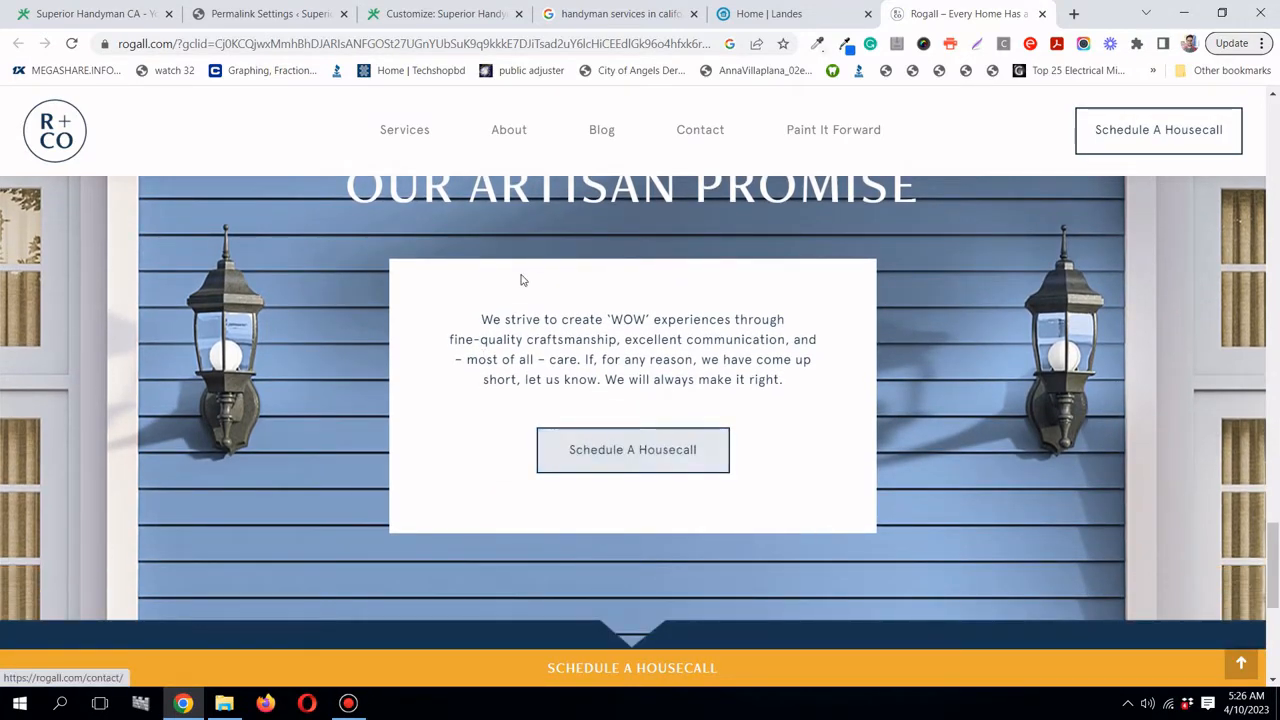
pyautogui.scroll(1, 520, 278)
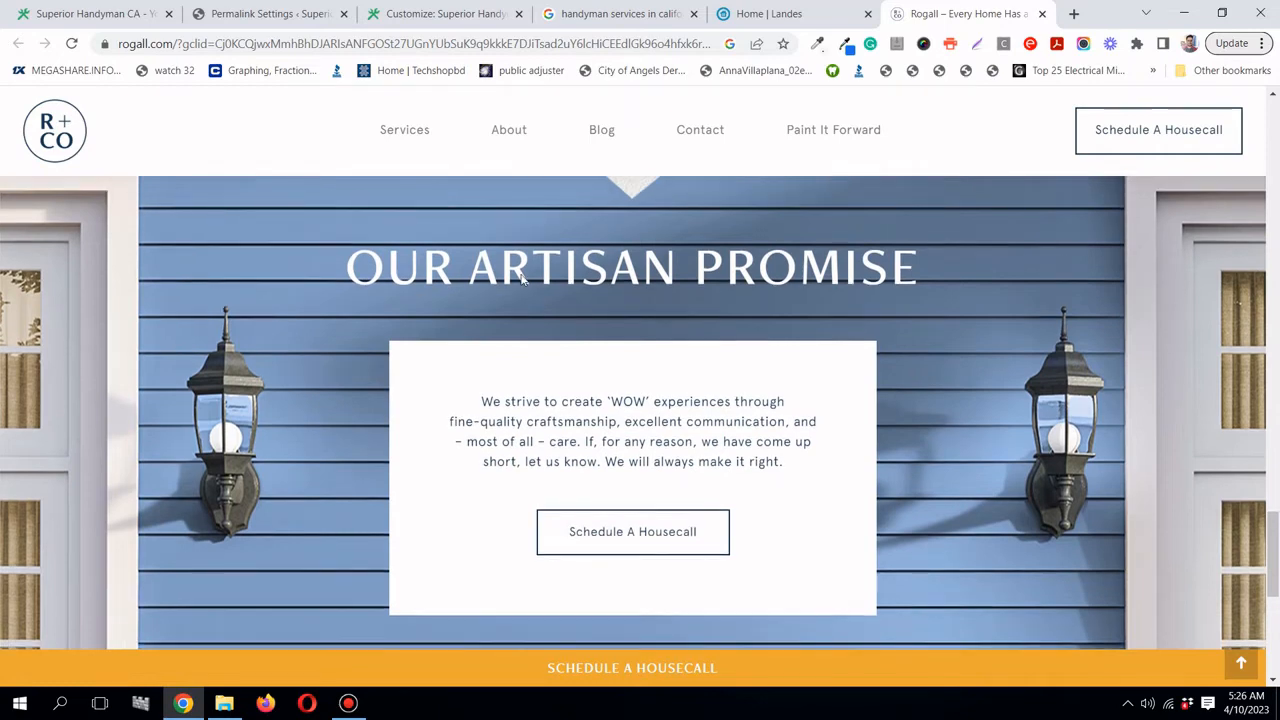
pyautogui.scroll(-5, 520, 278)
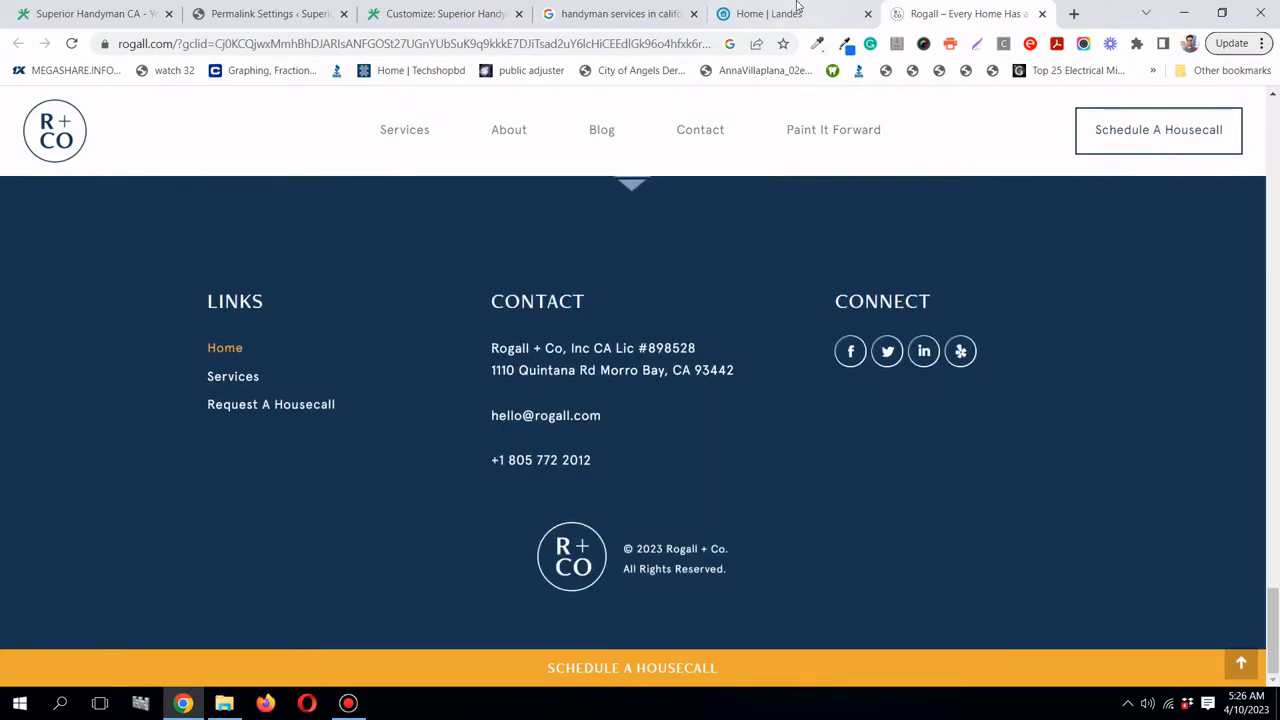
# - Back on the Google results, open 'Mr. Handyman California Locations' in a new tab
pyautogui.click(625, 18)
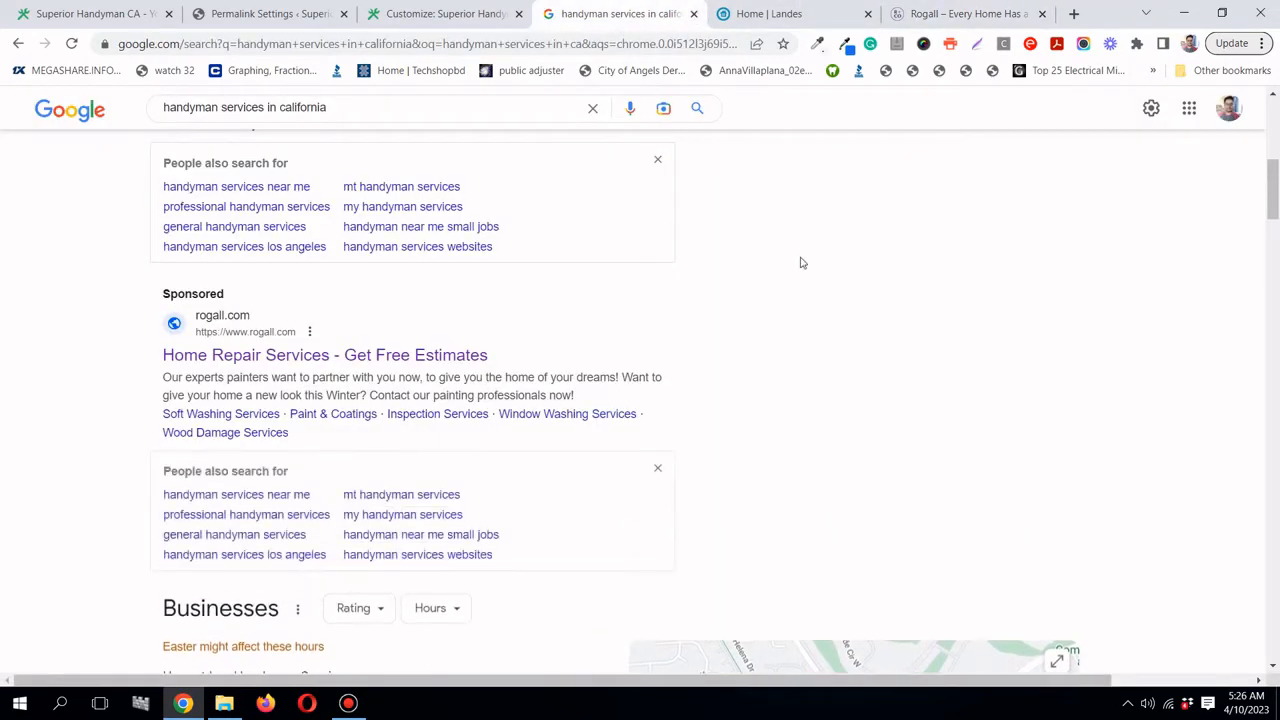
pyautogui.scroll(-3, 800, 262)
pyautogui.scroll(-4, 803, 263)
pyautogui.scroll(2, 803, 263)
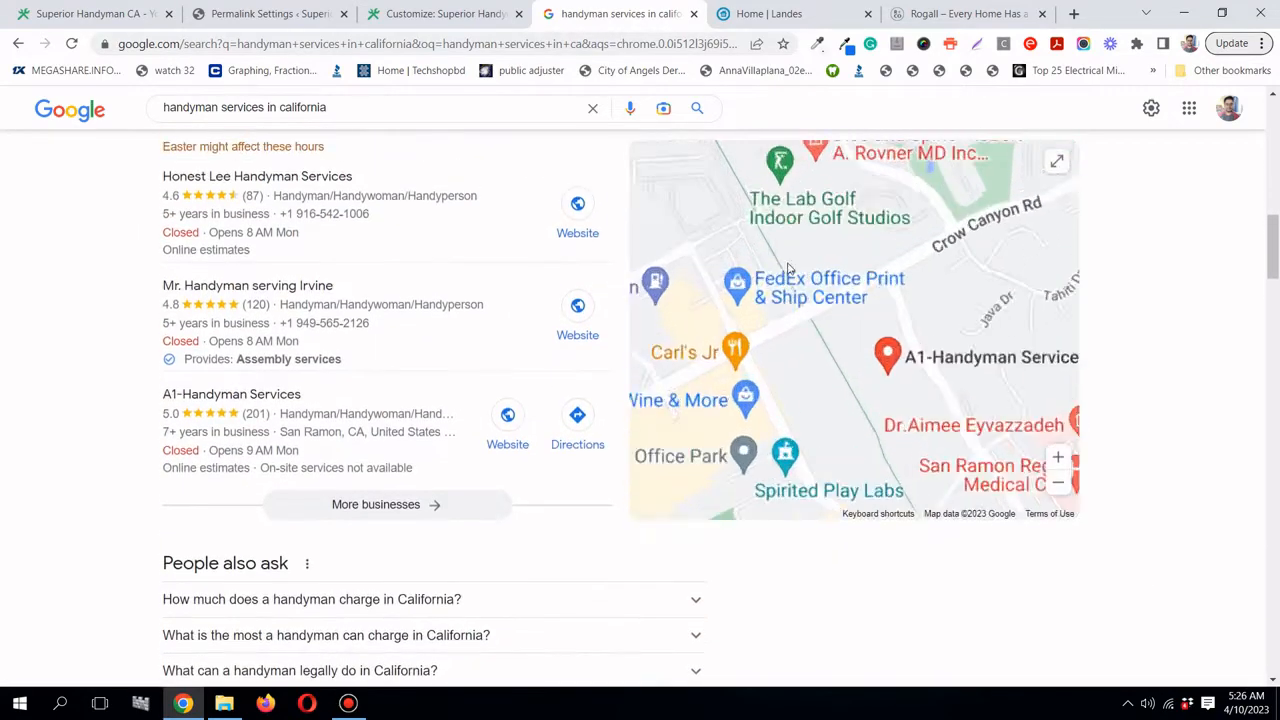
pyautogui.scroll(1, 266, 305)
pyautogui.scroll(-5, 314, 300)
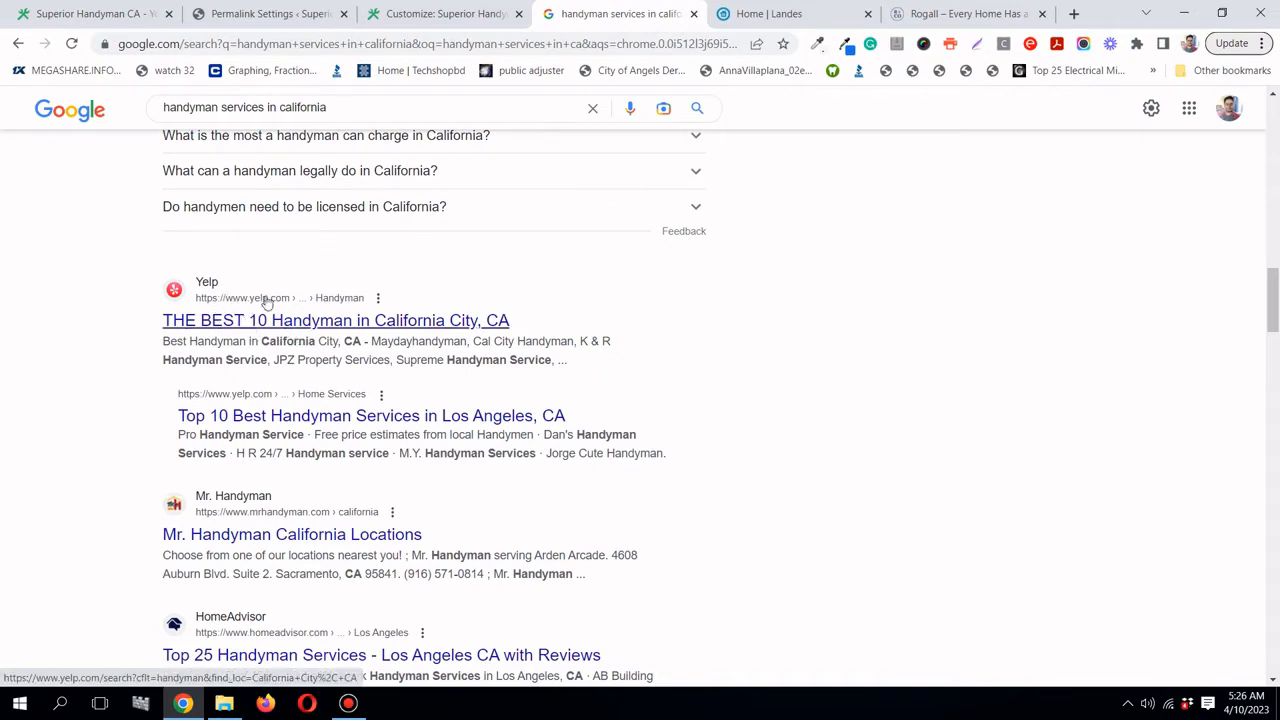
pyautogui.scroll(-1, 417, 333)
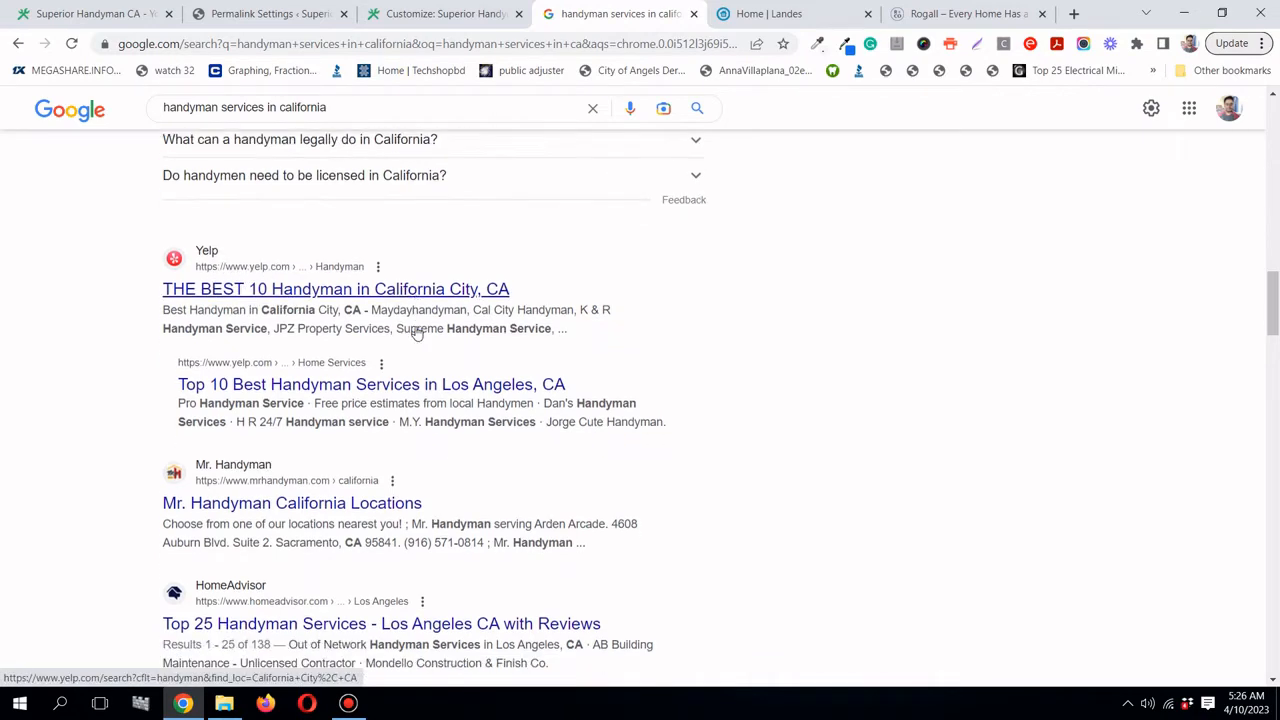
pyautogui.scroll(-1, 430, 340)
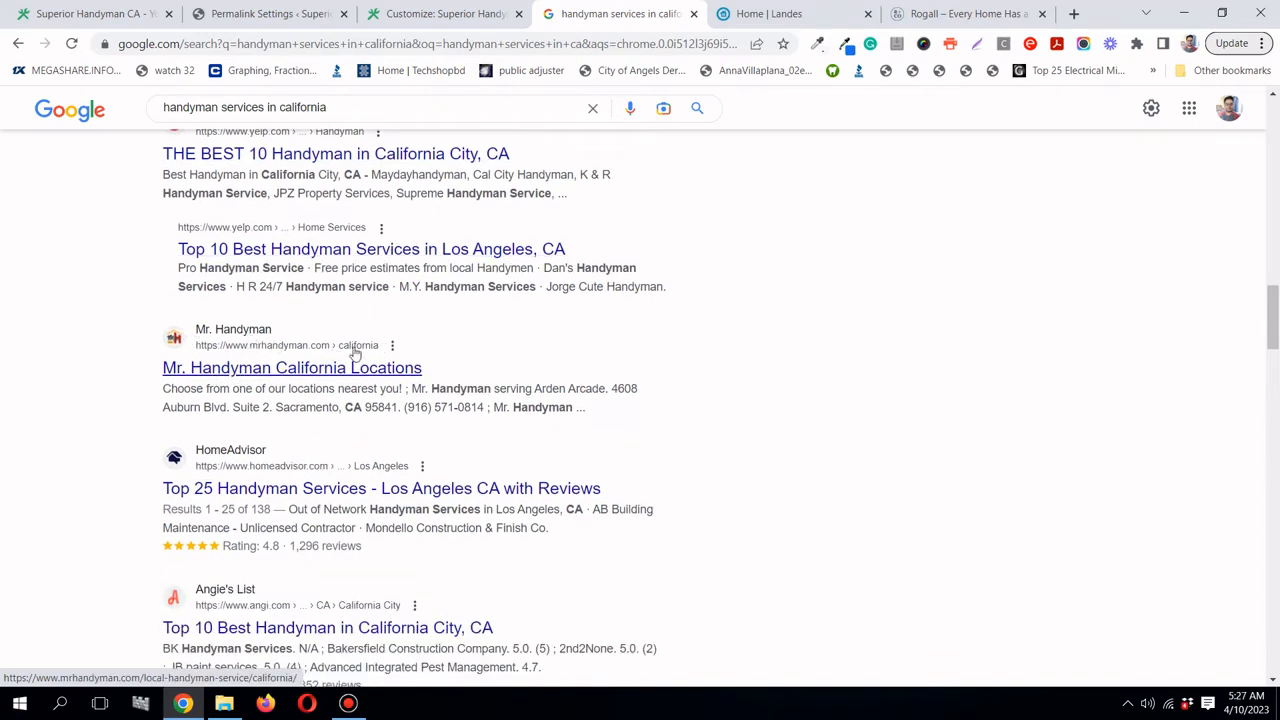
pyautogui.rightClick(285, 374)
pyautogui.click(310, 386)
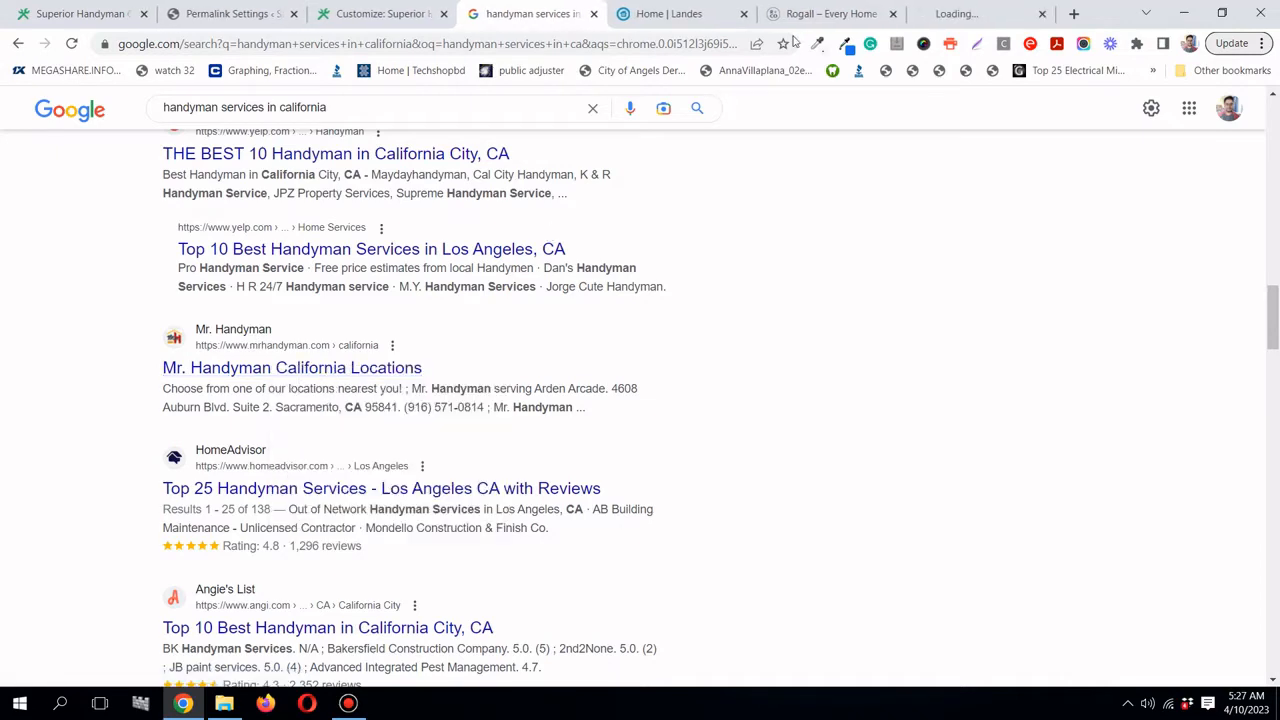
# - Look over the Mr. Handyman California Locations list in the new tab
pyautogui.click(948, 18)
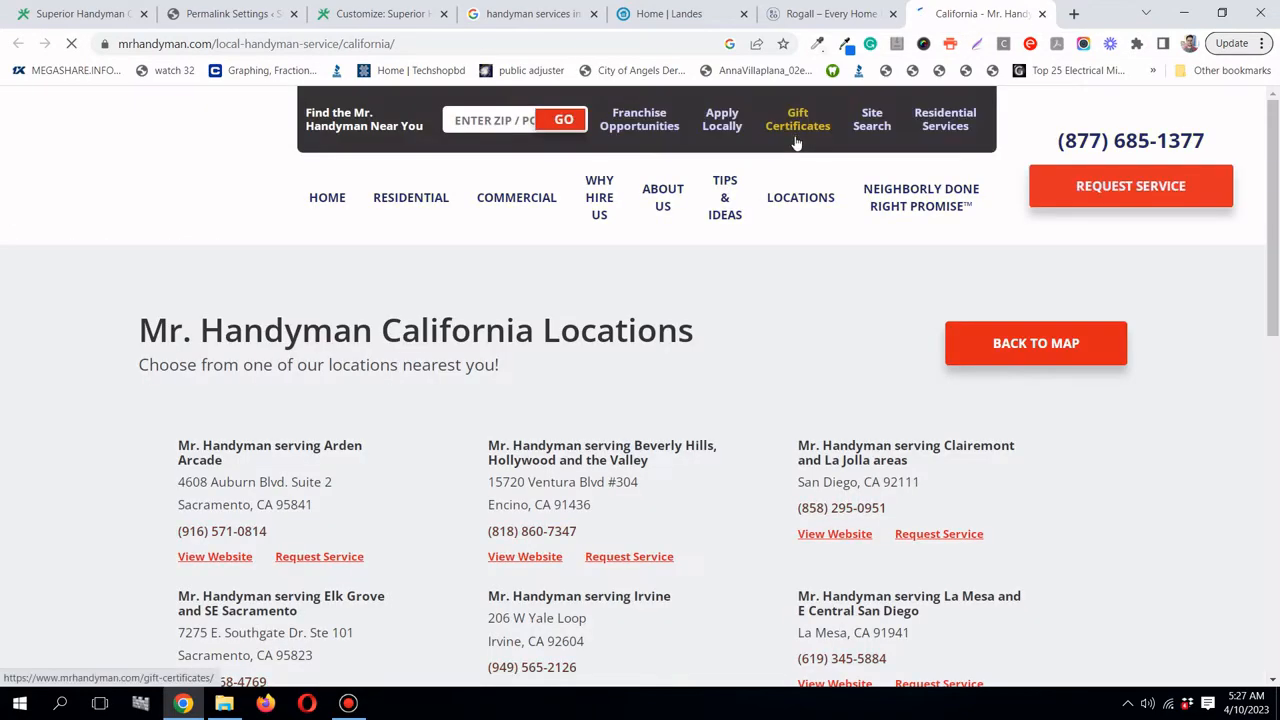
pyautogui.moveTo(726, 251)
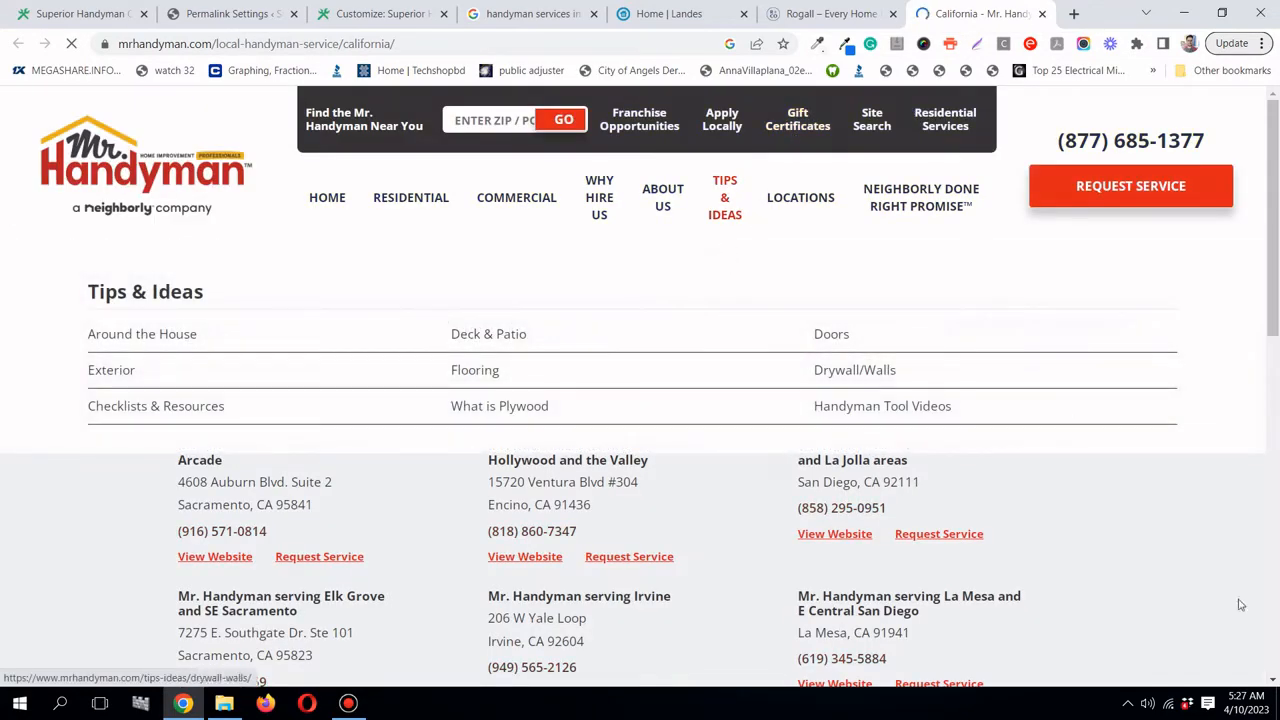
pyautogui.scroll(-3, 797, 495)
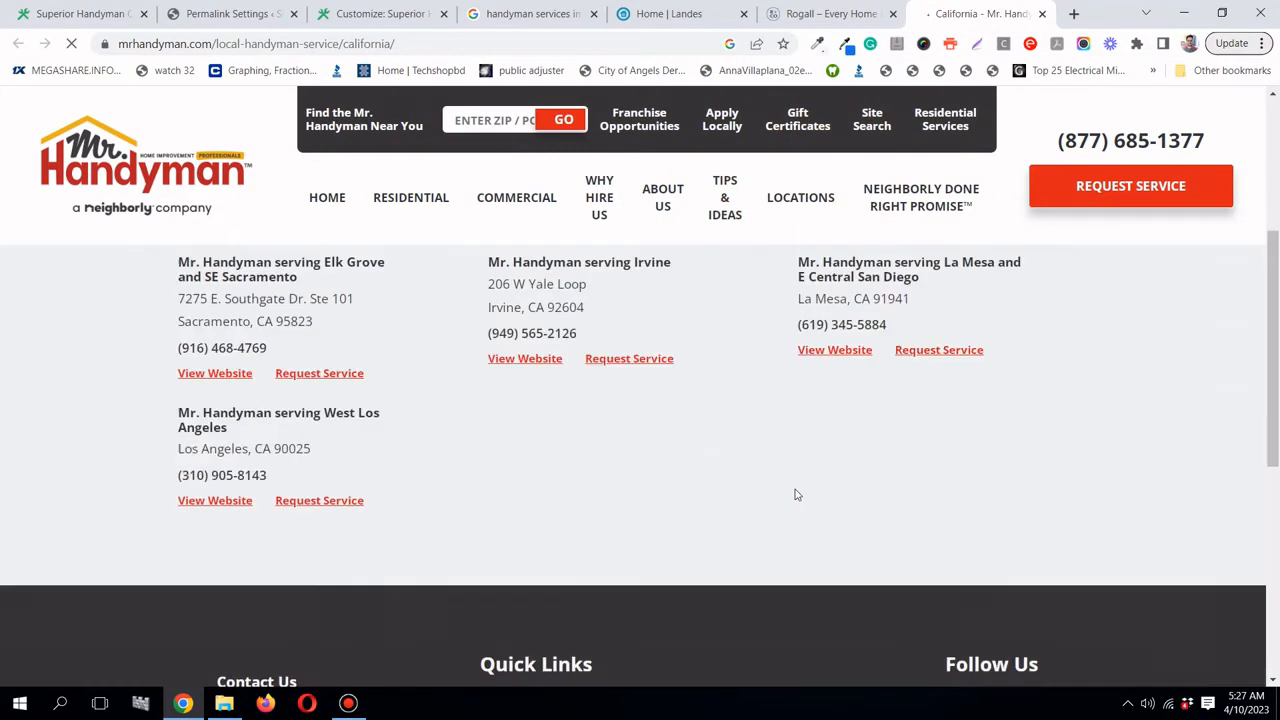
pyautogui.scroll(-2, 797, 495)
pyautogui.scroll(6, 596, 396)
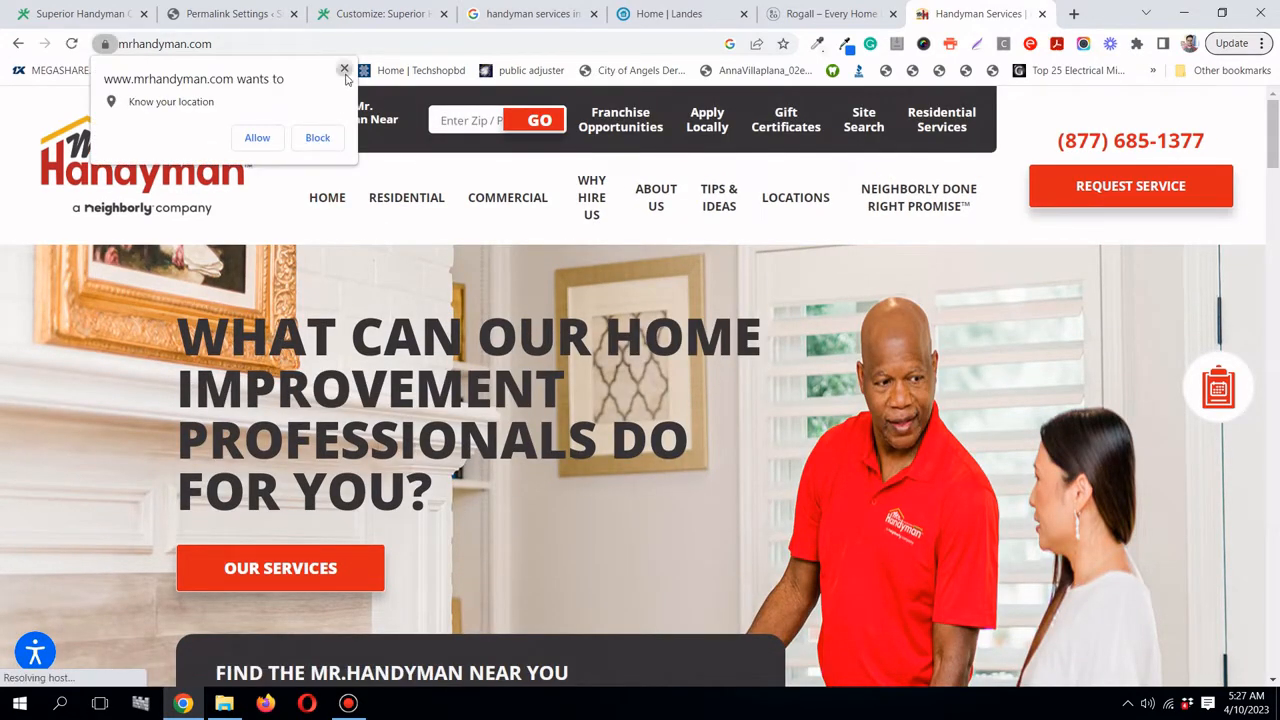
# - Dismiss the location request and scroll through the Mr. Handyman homepage, swiping its carousel
pyautogui.click(344, 70)
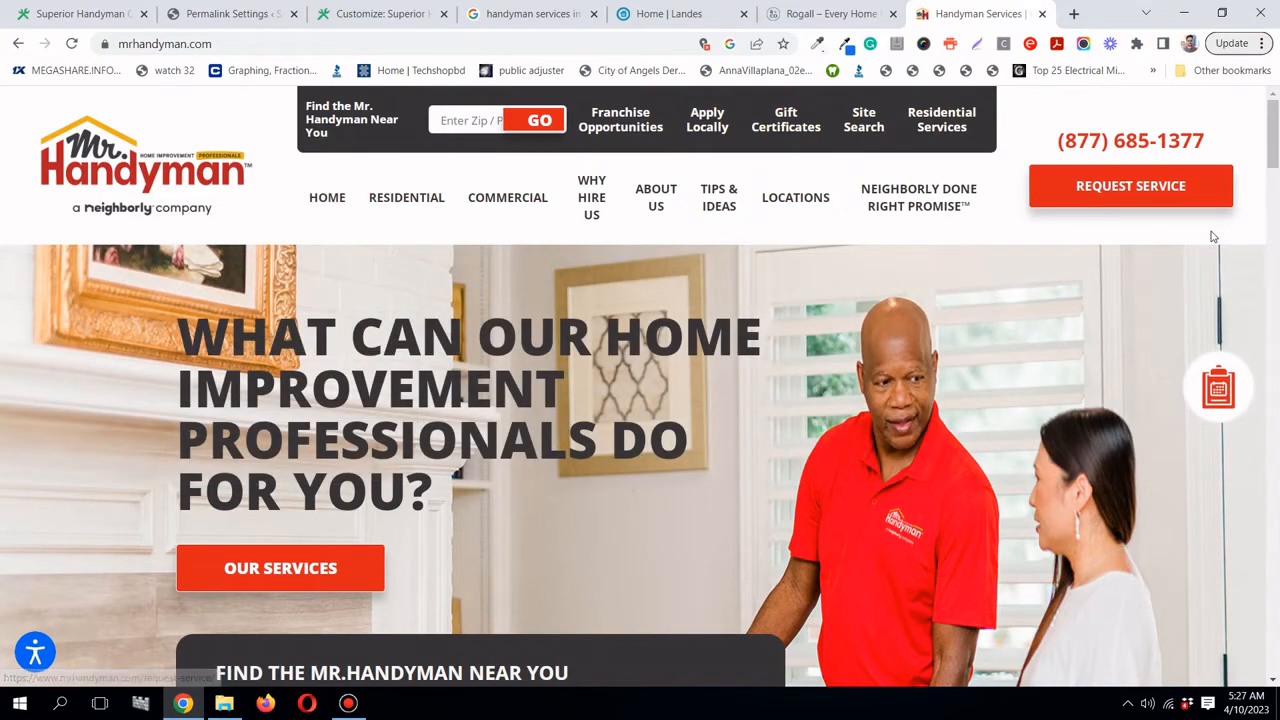
pyautogui.scroll(-3, 1205, 478)
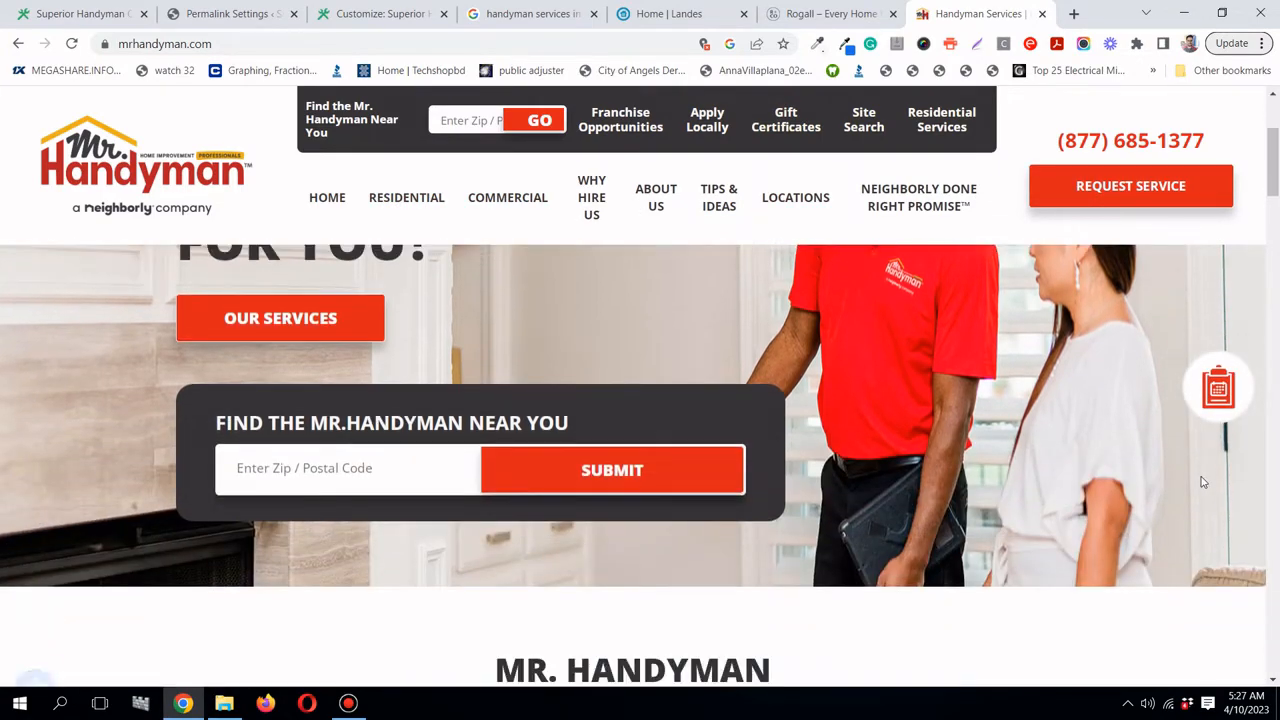
pyautogui.scroll(-2, 1203, 482)
pyautogui.scroll(-3, 1203, 482)
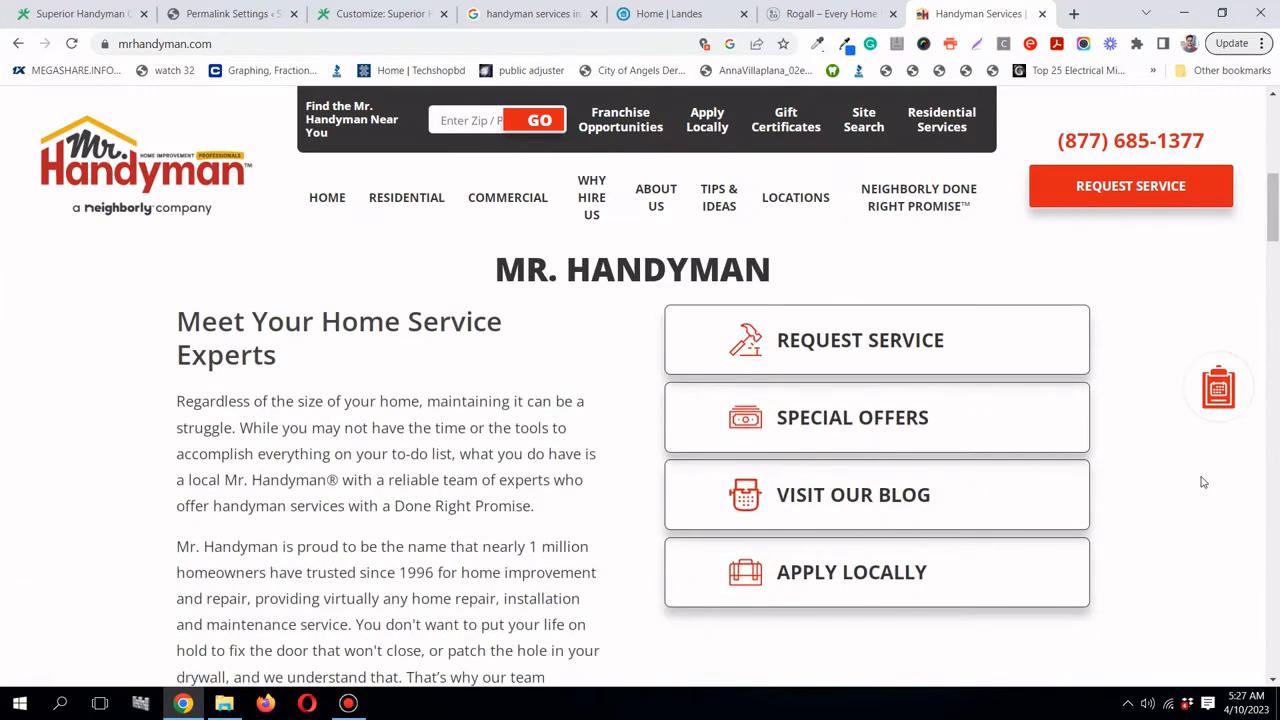
pyautogui.scroll(-5, 1203, 482)
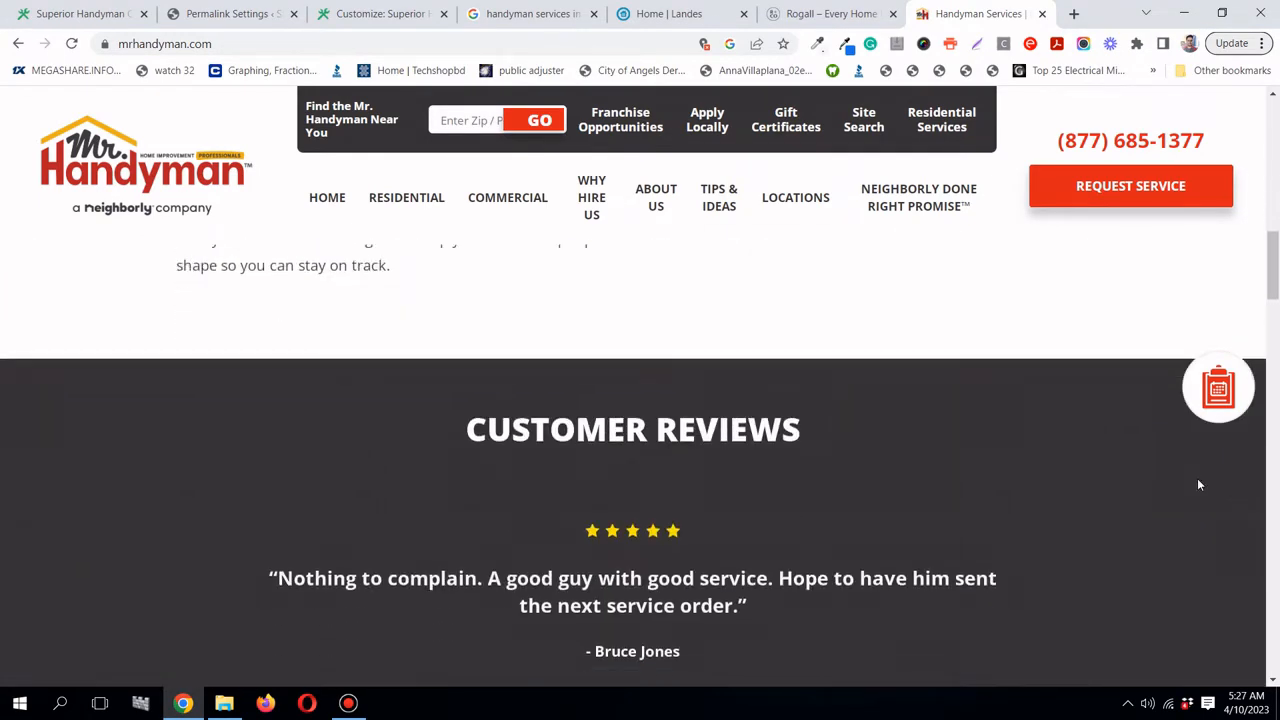
pyautogui.scroll(-7, 1199, 485)
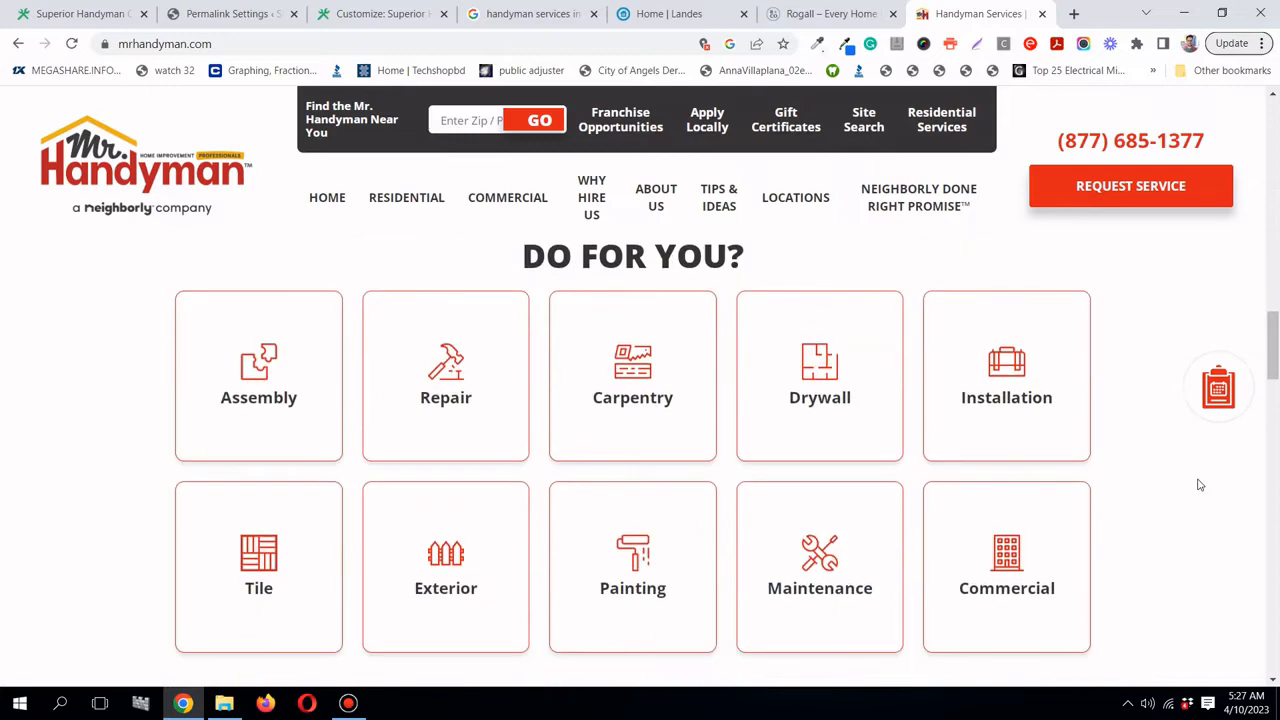
pyautogui.scroll(-3, 1200, 485)
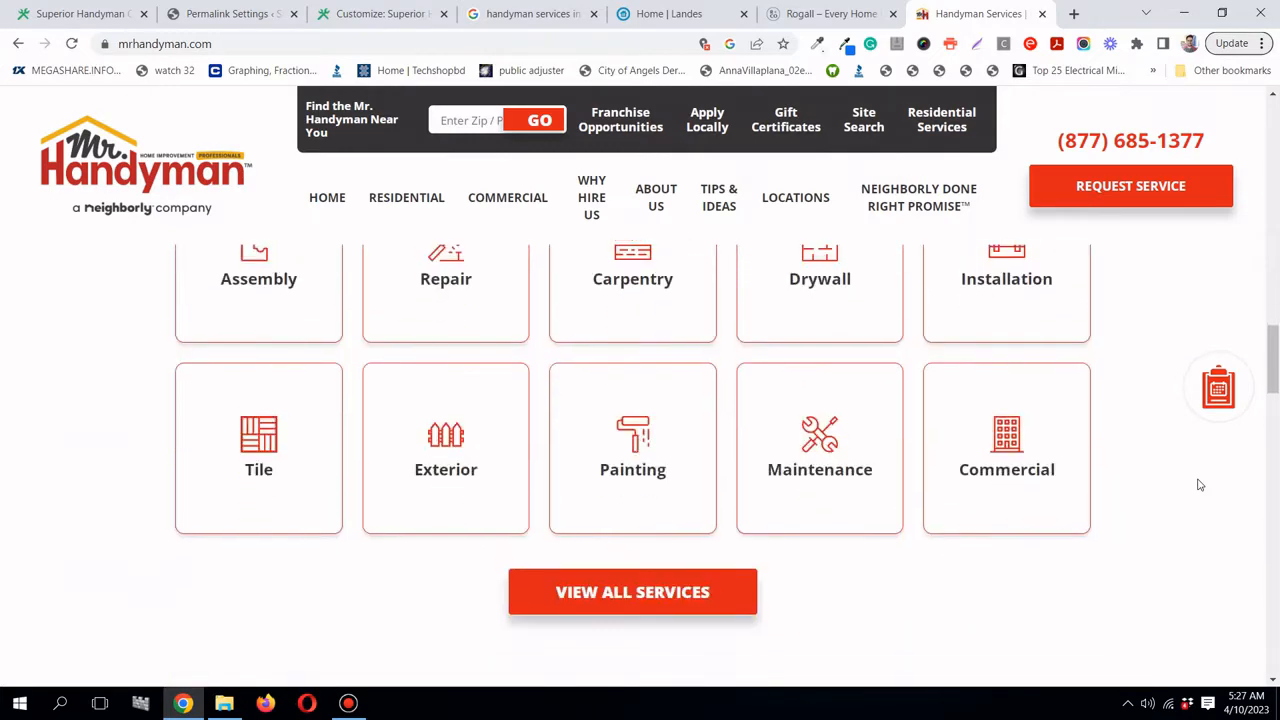
pyautogui.scroll(1, 1200, 485)
pyautogui.scroll(1, 1200, 485)
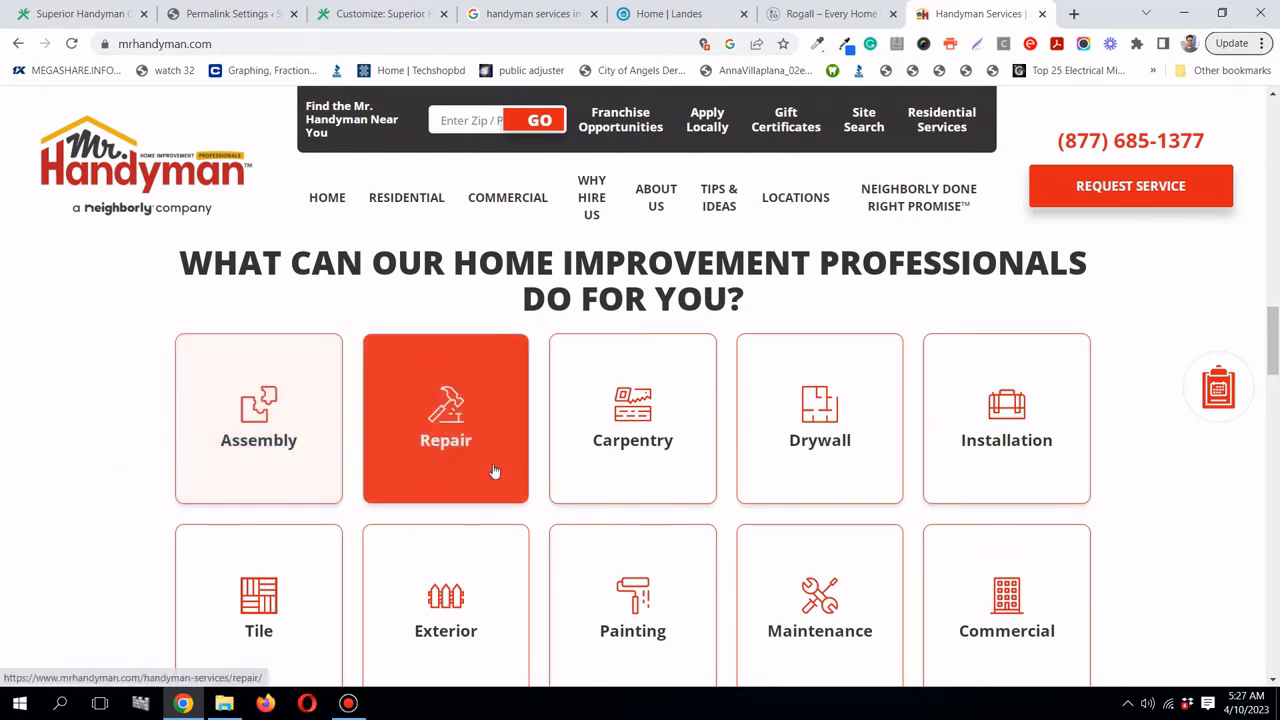
pyautogui.scroll(-2, 991, 486)
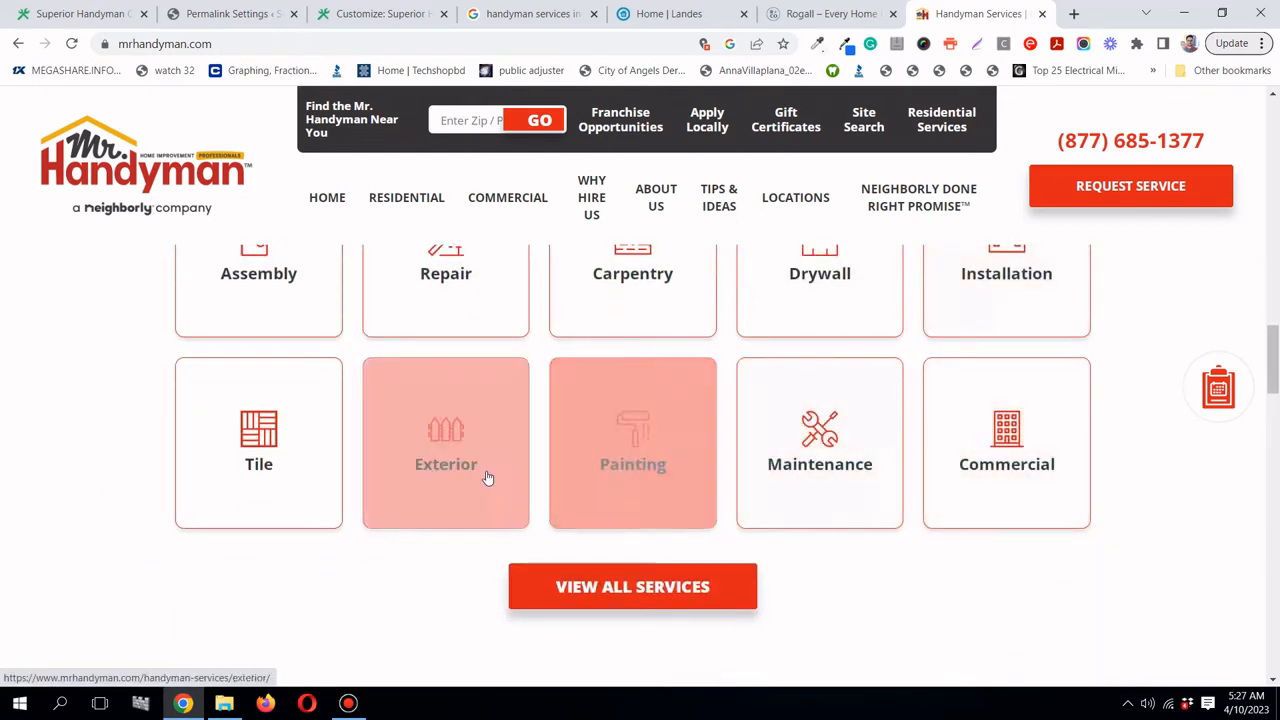
pyautogui.scroll(-5, 316, 473)
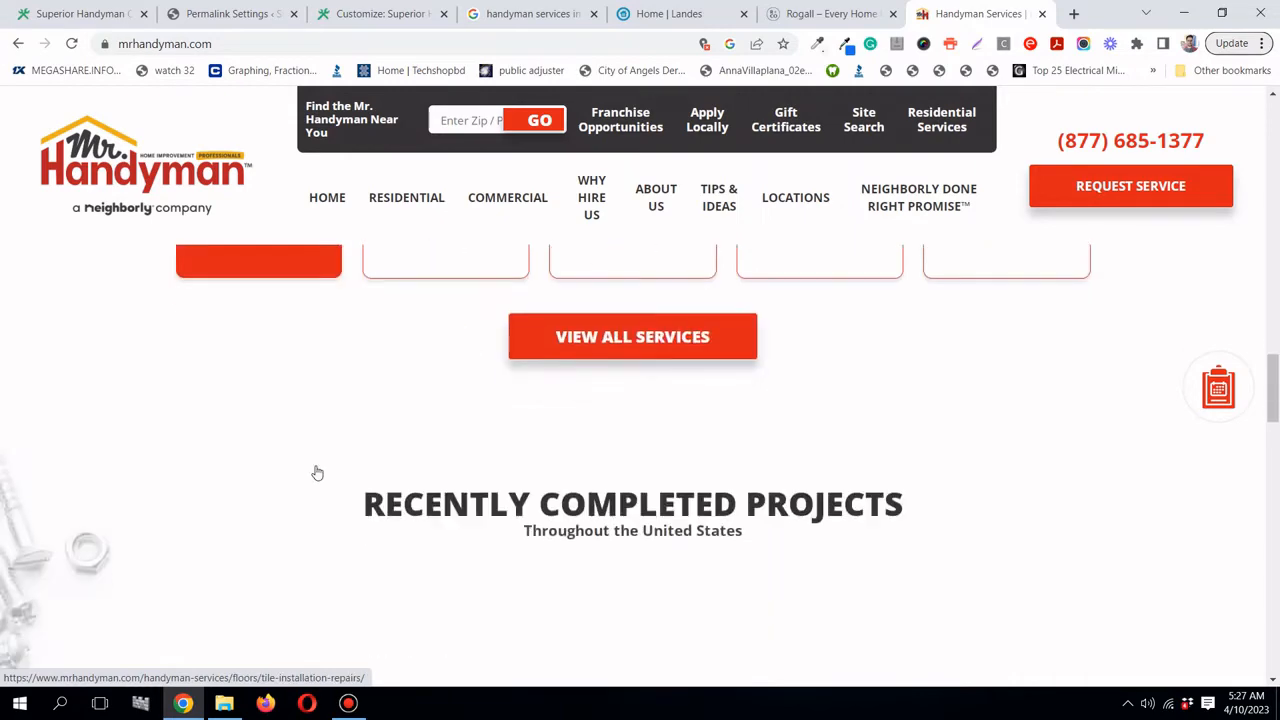
pyautogui.scroll(1, 314, 471)
pyautogui.scroll(-1, 314, 471)
pyautogui.scroll(-1, 318, 489)
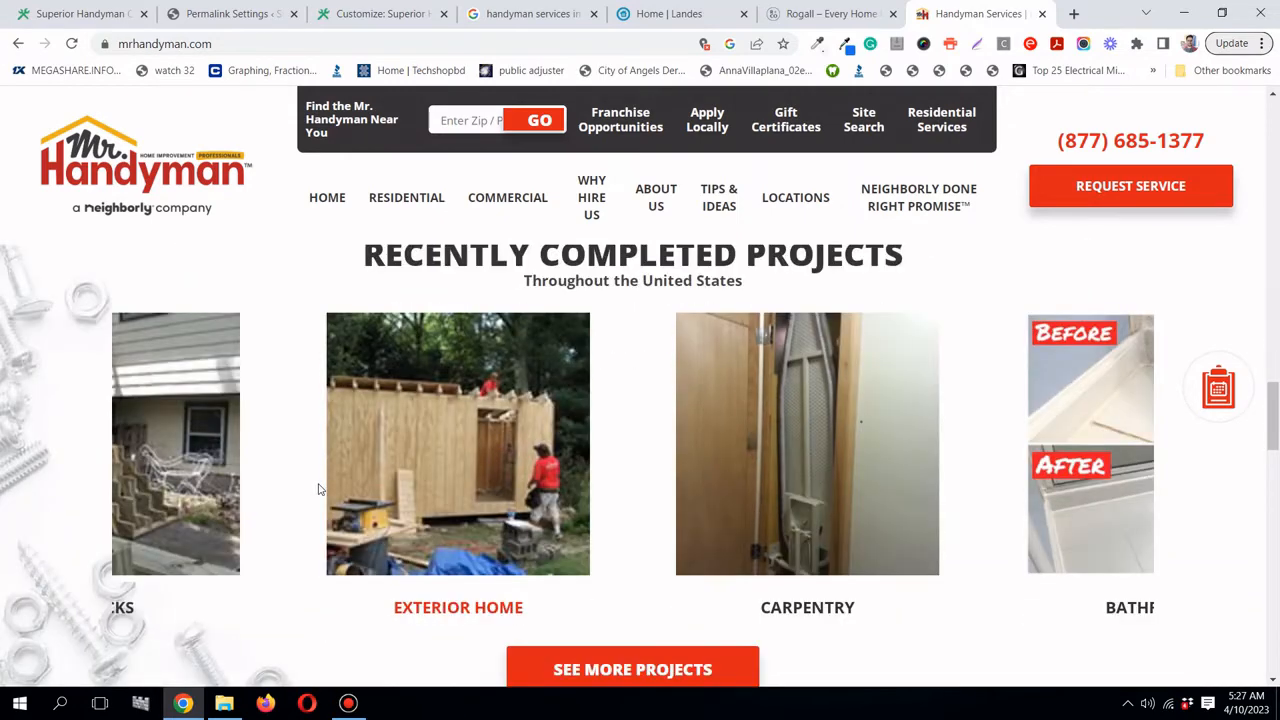
pyautogui.scroll(1, 431, 474)
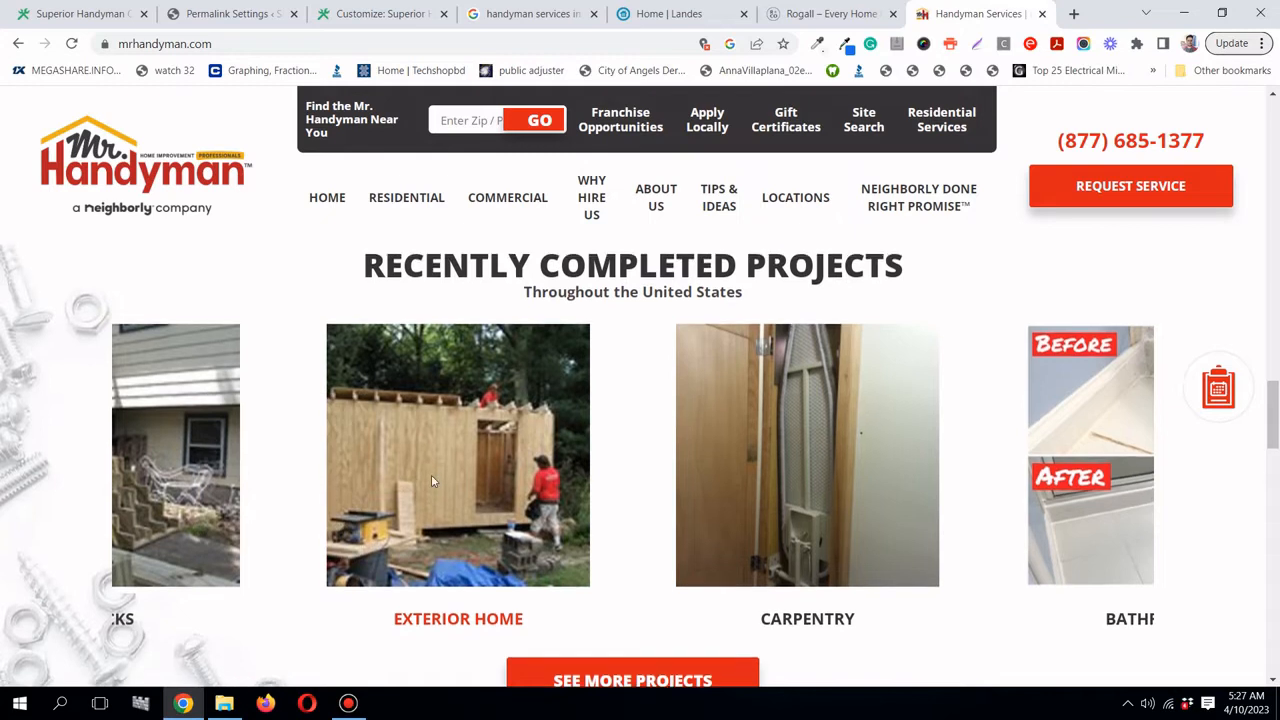
pyautogui.scroll(-1, 437, 388)
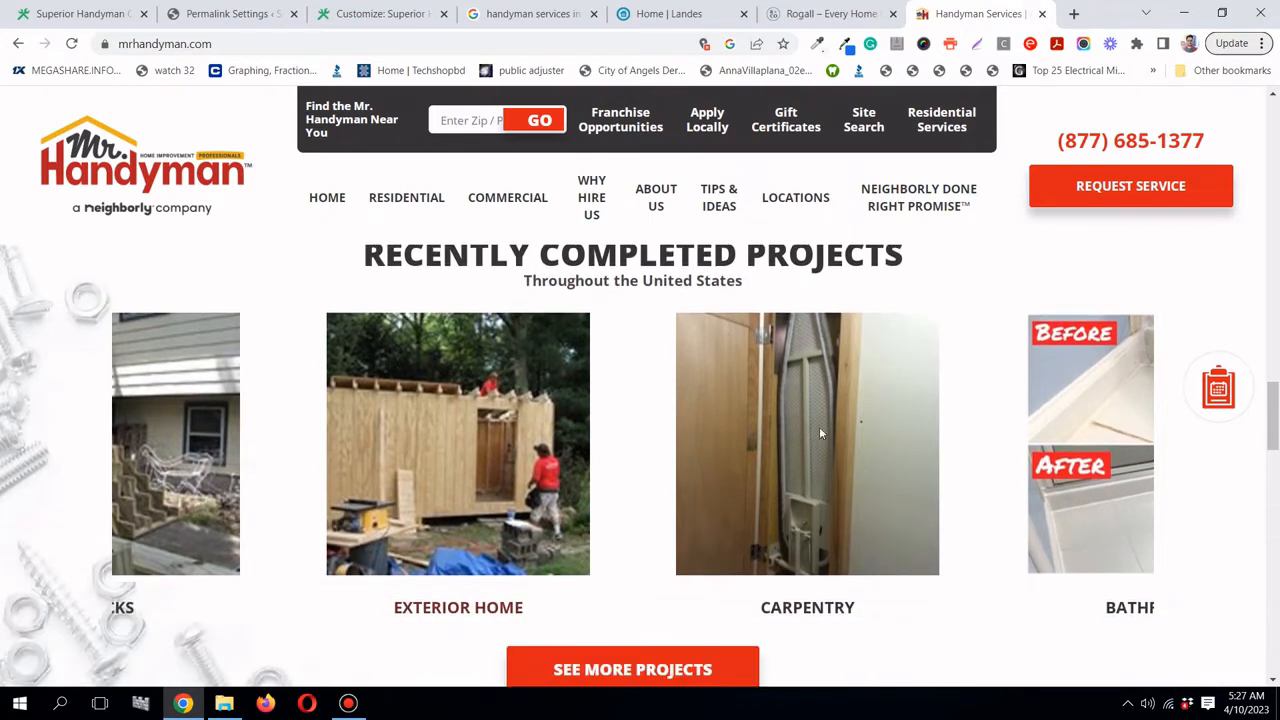
pyautogui.moveTo(1117, 495); pyautogui.dragTo(592, 497)
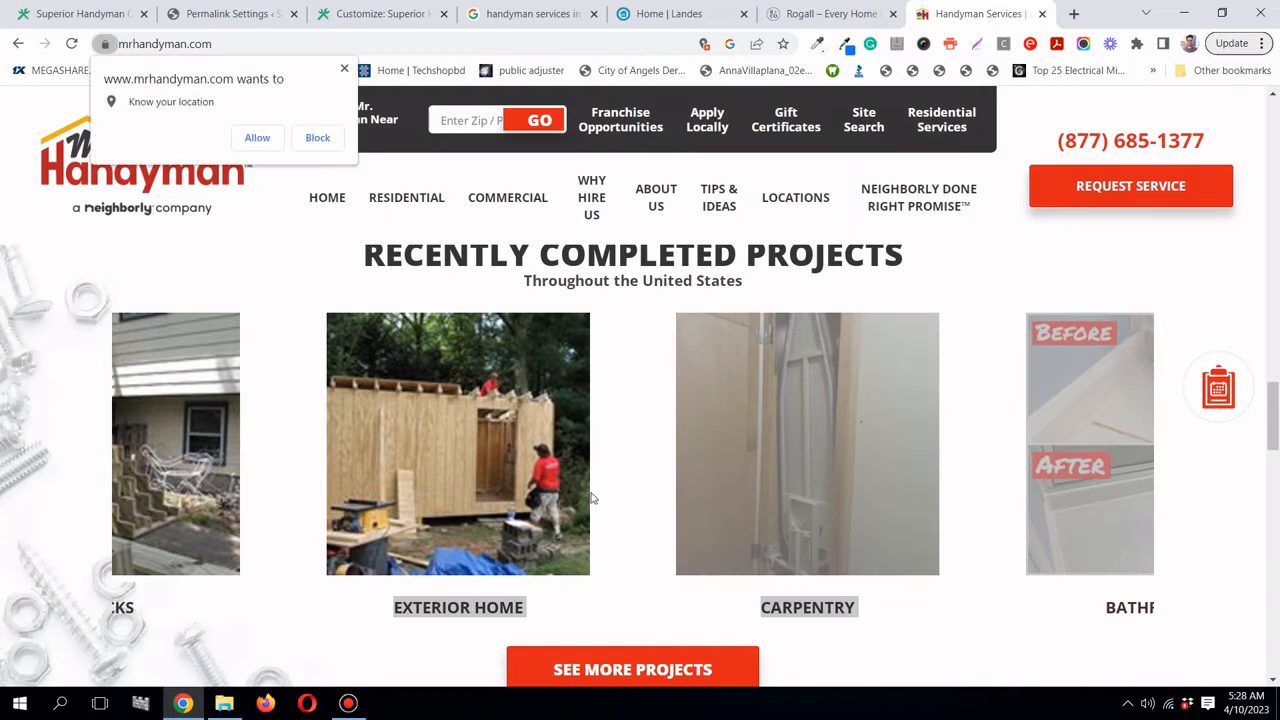
# - Dismiss the location prompt again and scroll further down the homepage
pyautogui.click(343, 70)
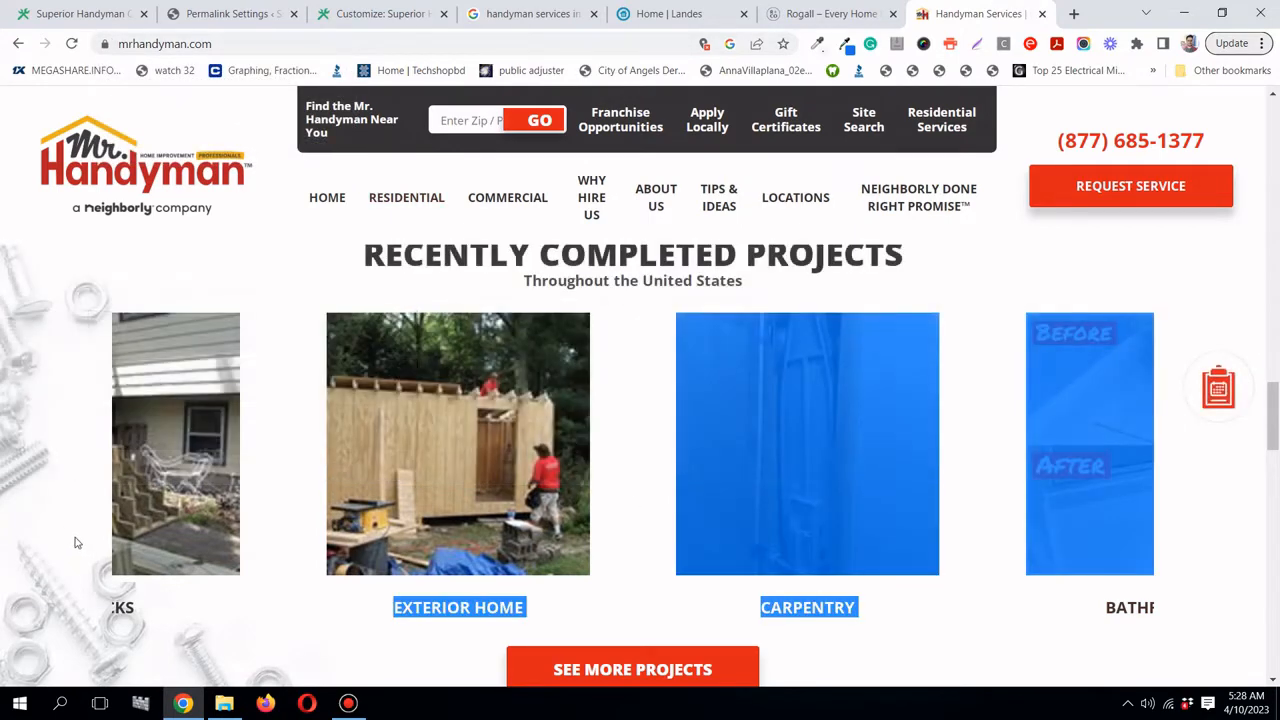
pyautogui.scroll(-7, 70, 540)
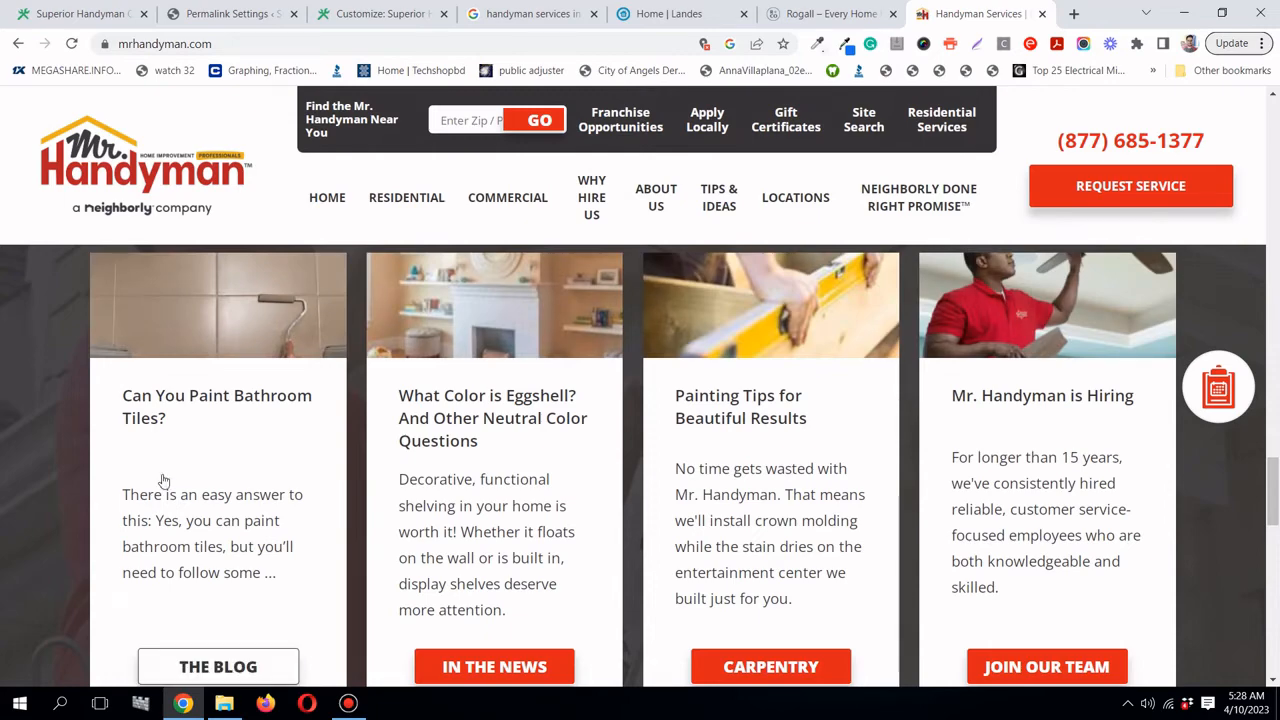
pyautogui.scroll(-1, 165, 481)
pyautogui.scroll(3, 165, 481)
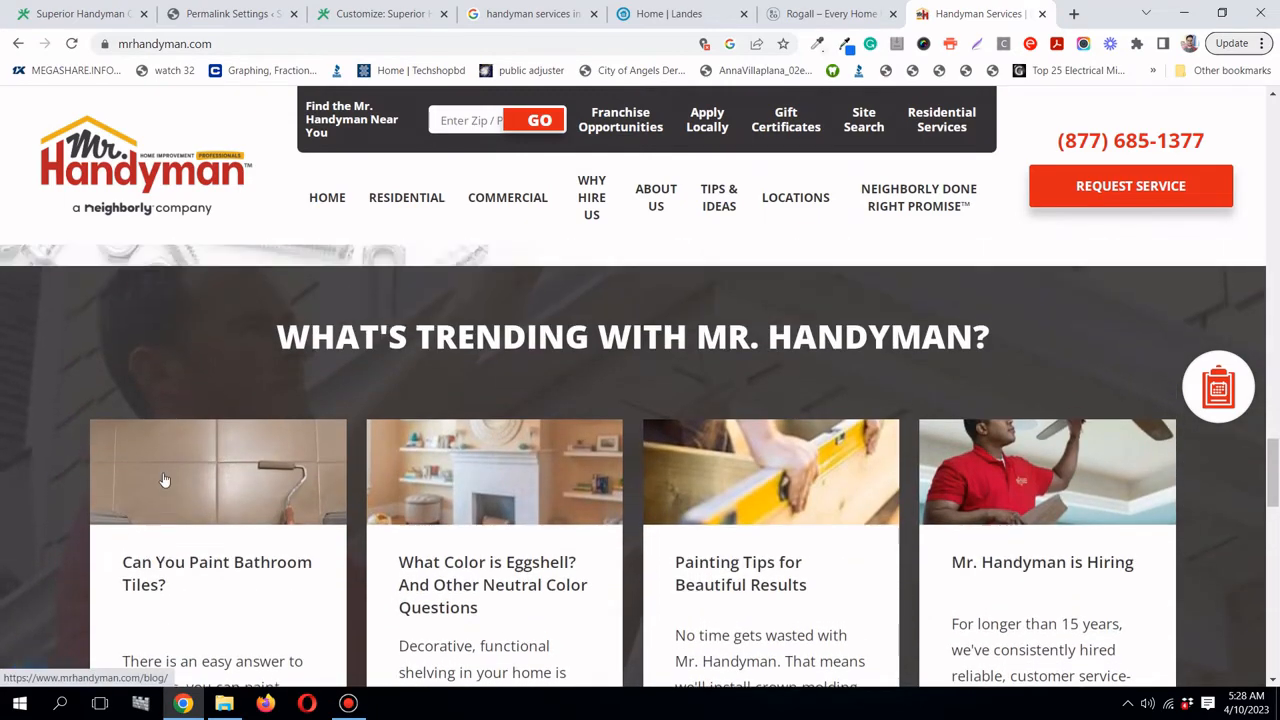
pyautogui.scroll(-7, 165, 481)
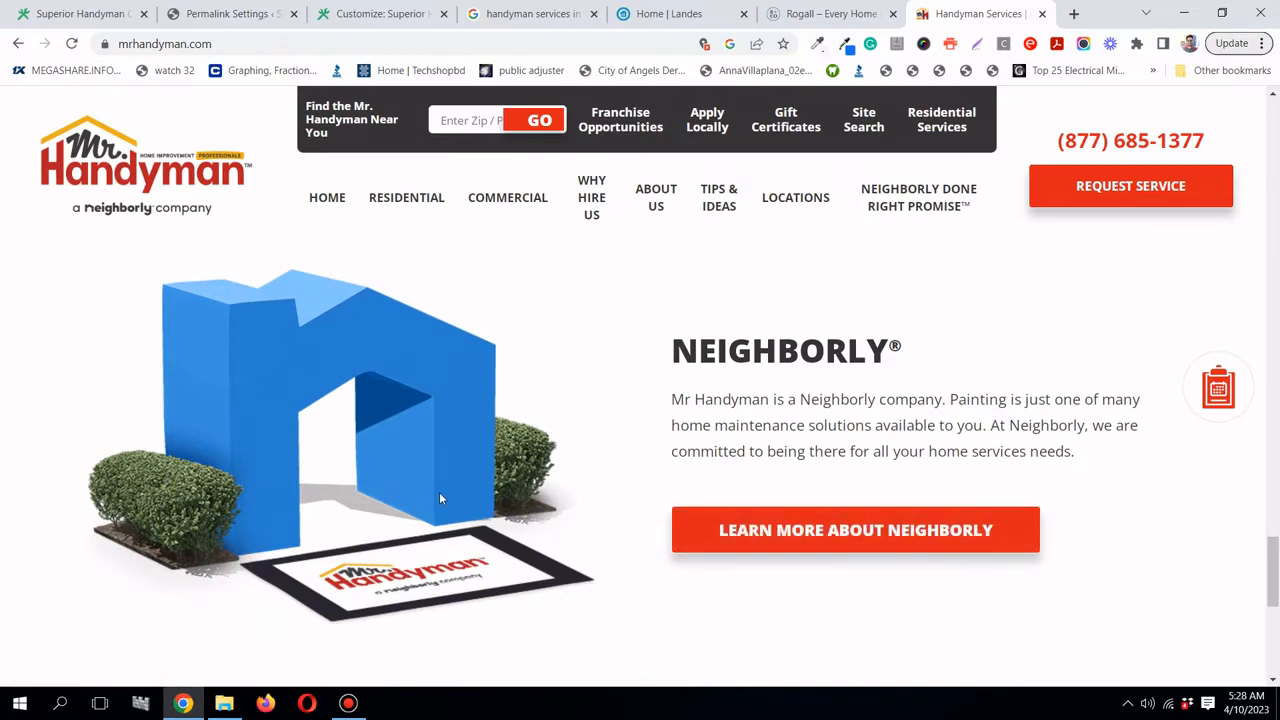
pyautogui.scroll(-3, 439, 492)
pyautogui.scroll(3, 439, 491)
pyautogui.scroll(-8, 489, 456)
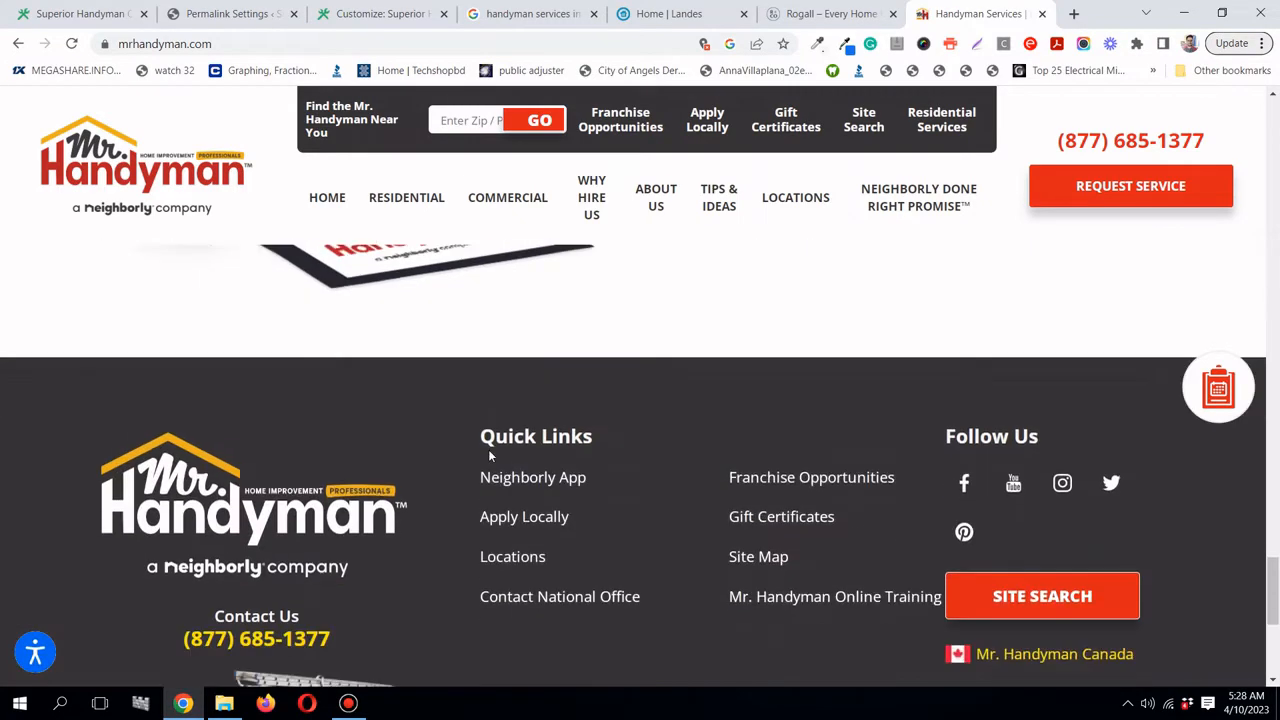
pyautogui.moveTo(1273, 640); pyautogui.dragTo(1274, 370)
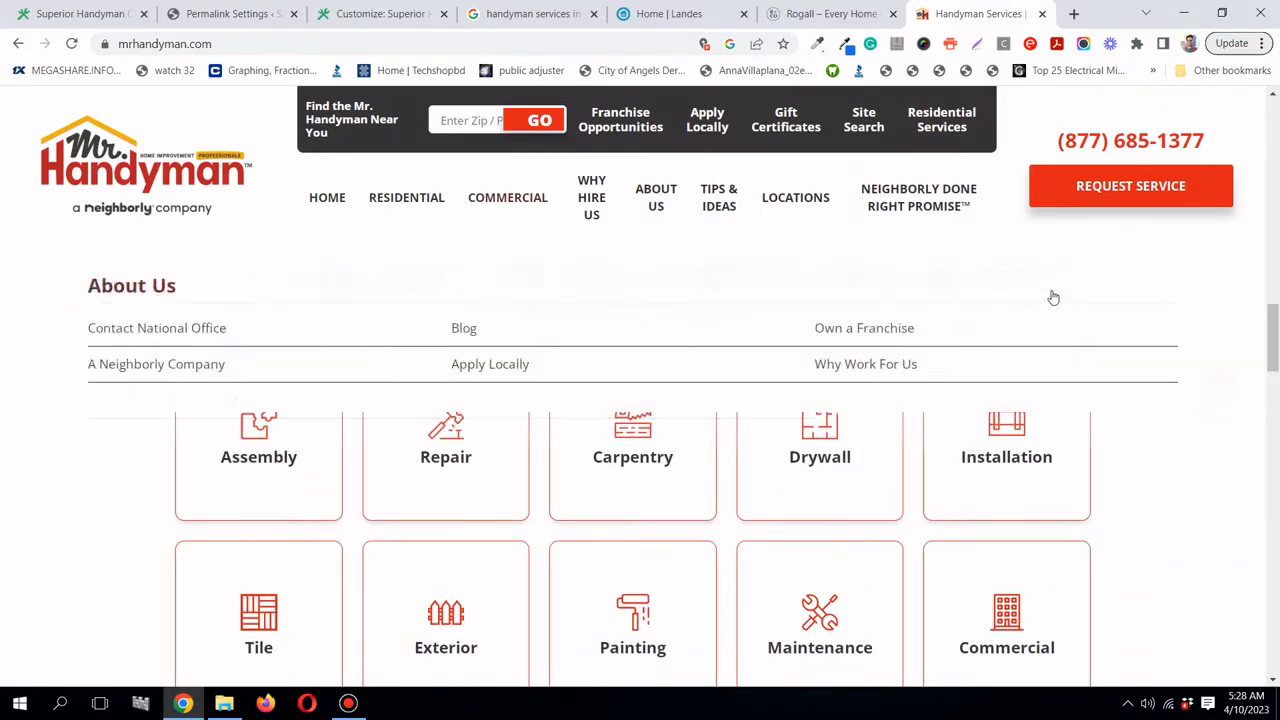
pyautogui.scroll(1, 1169, 466)
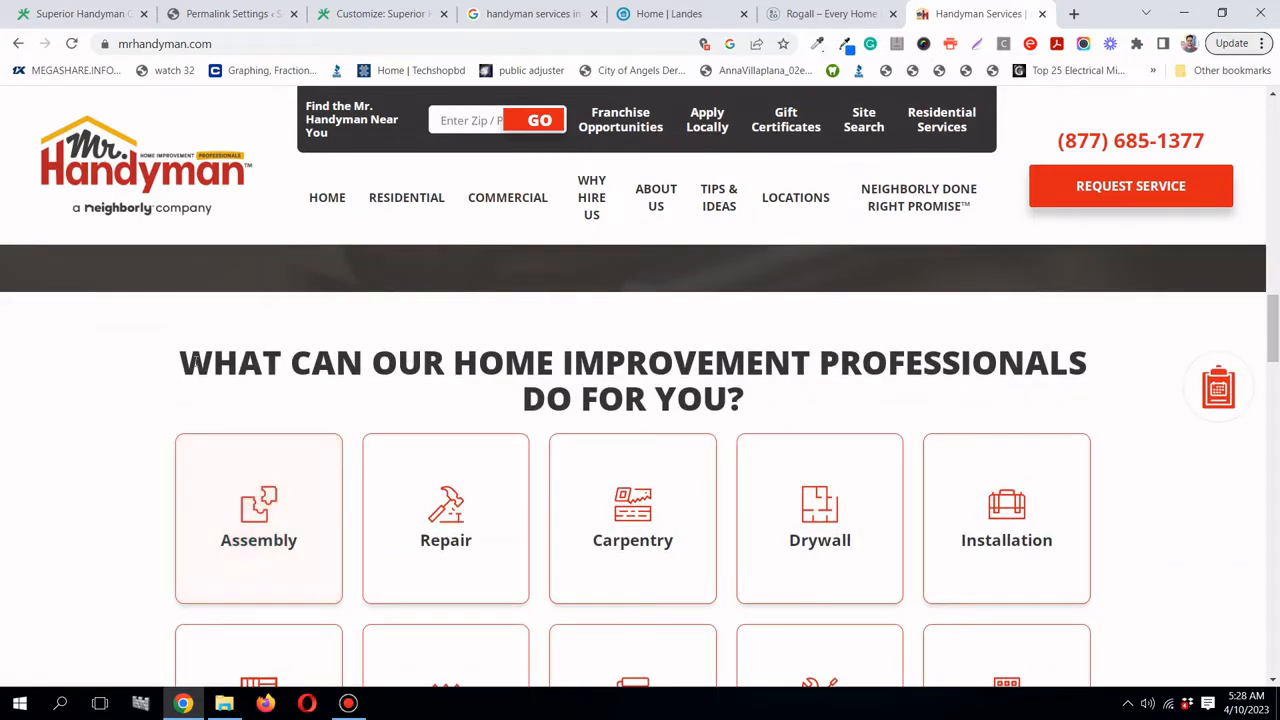
# - Highlight the services heading, review the ten tiles from Assembly to Commercial, and dismiss the location prompt
pyautogui.moveTo(180, 362); pyautogui.dragTo(772, 390)
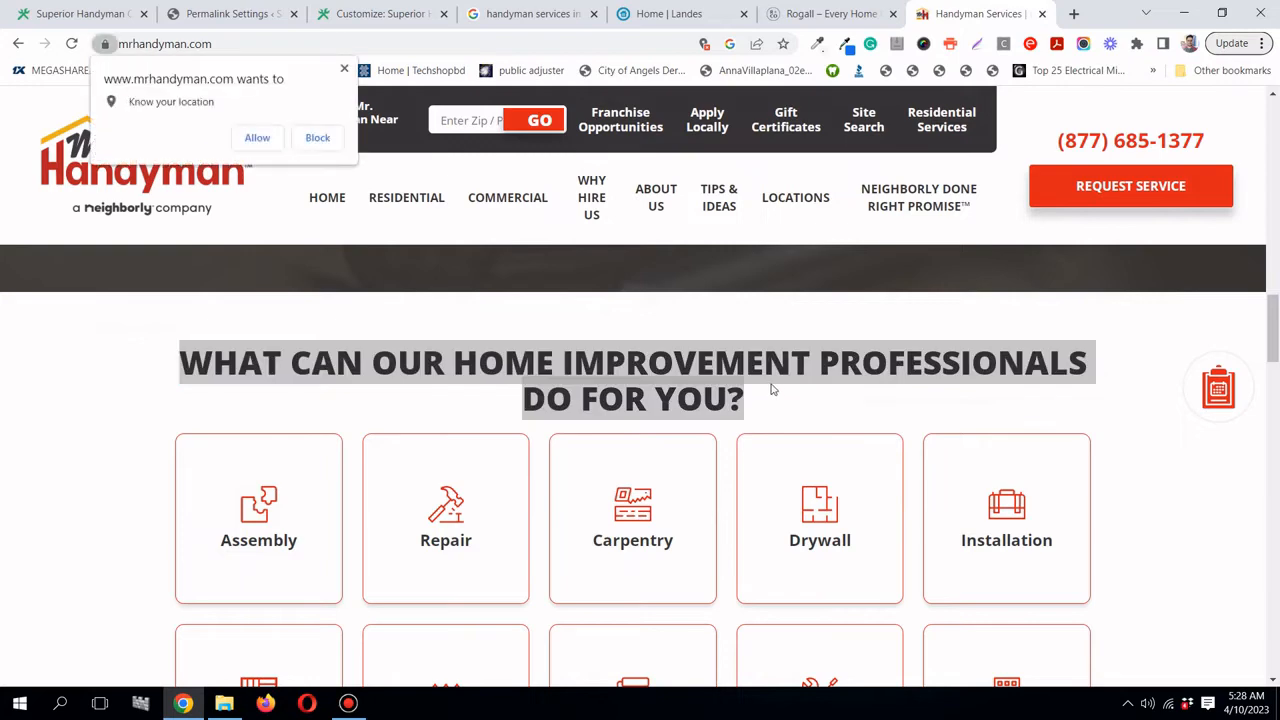
pyautogui.click(762, 364)
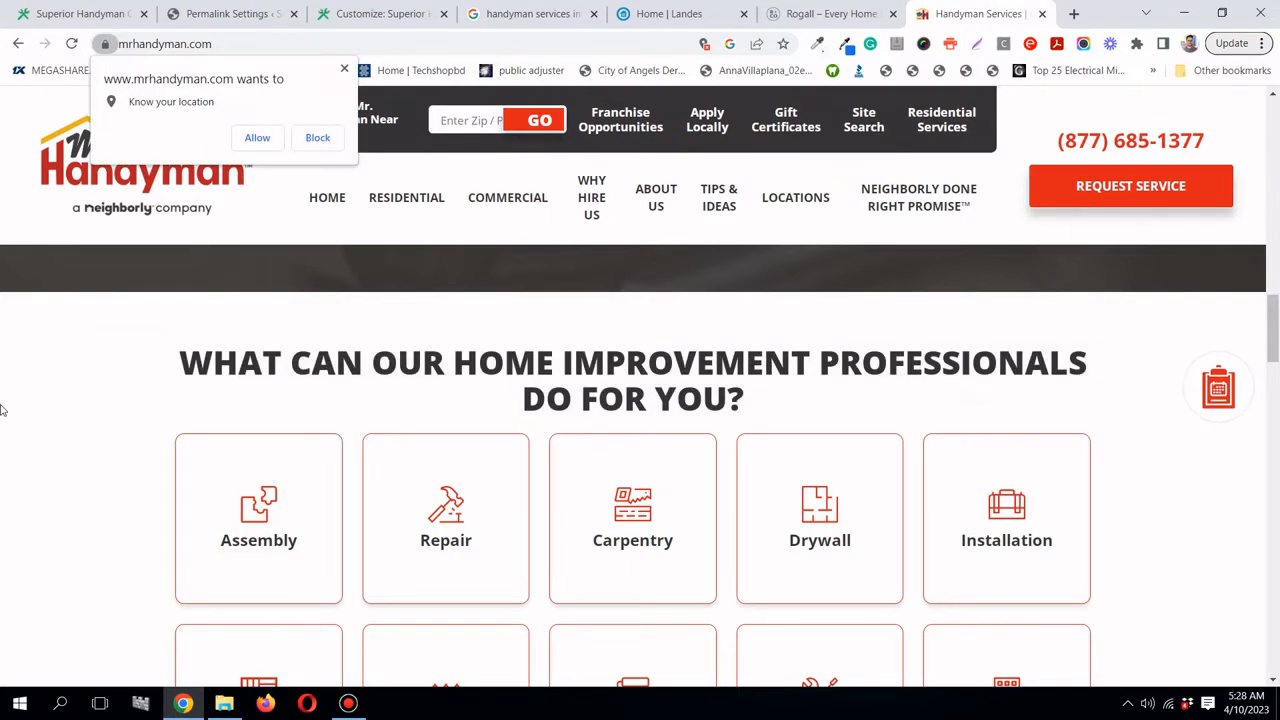
pyautogui.scroll(-2, 3, 410)
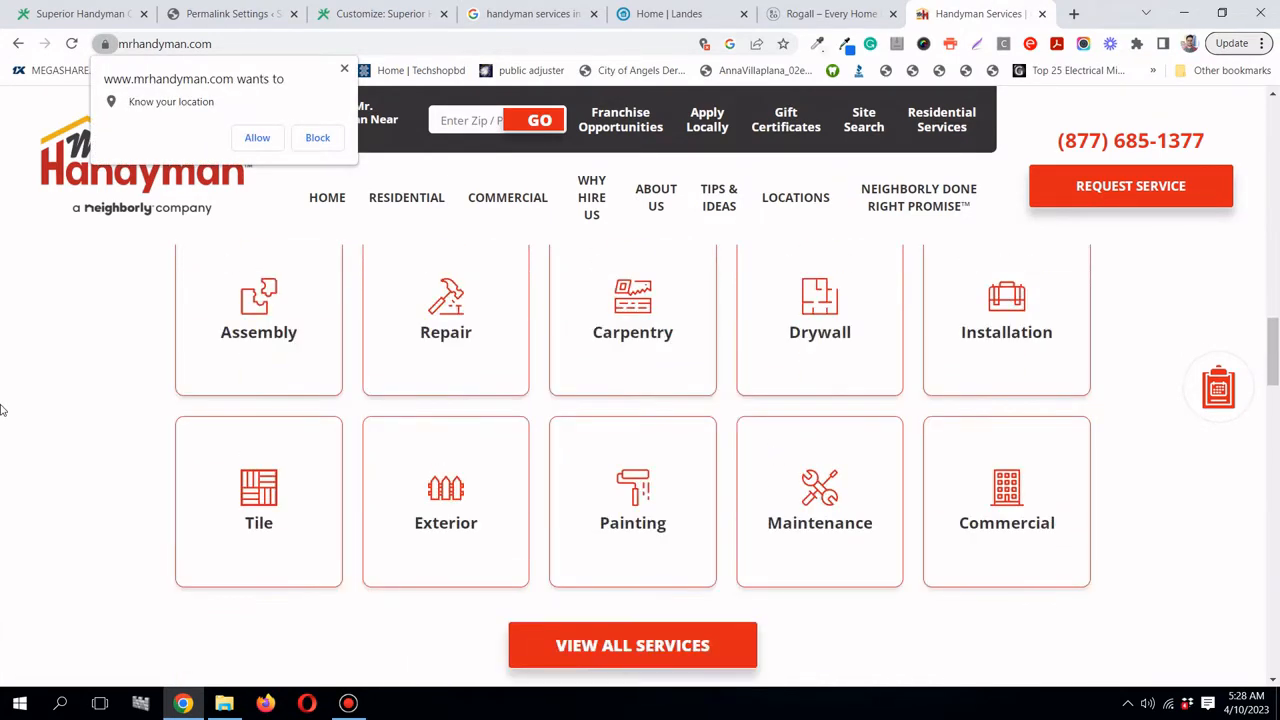
pyautogui.scroll(1, 366, 409)
pyautogui.scroll(-1, 965, 520)
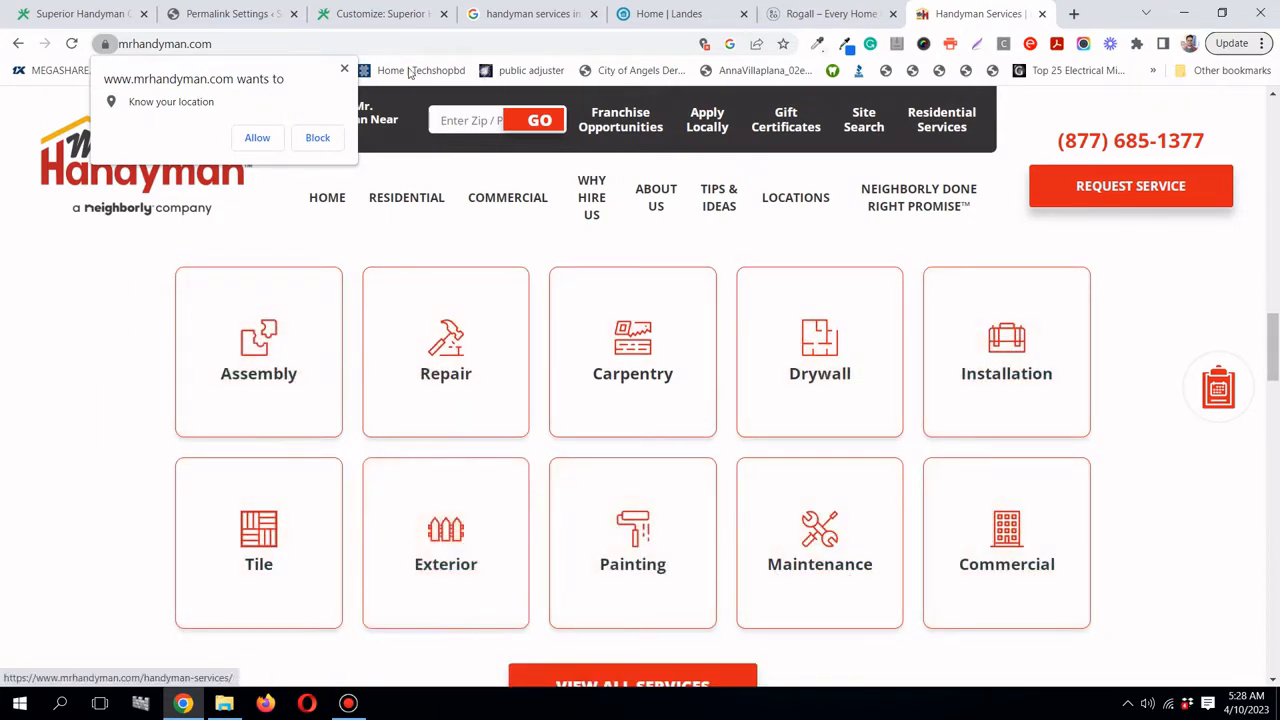
pyautogui.click(344, 70)
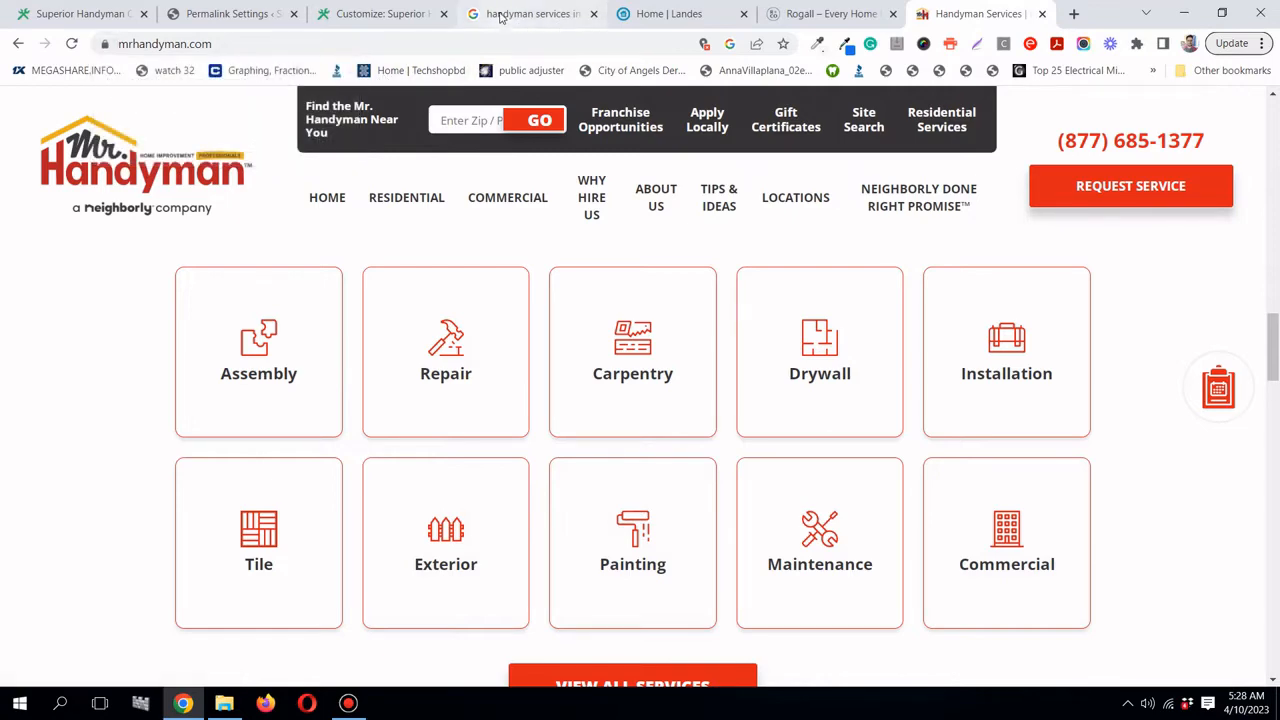
# - Open the Super Handyman Service result in a new tab and view the super-handyman.com homepage
pyautogui.click(503, 14)
pyautogui.scroll(-2, 700, 336)
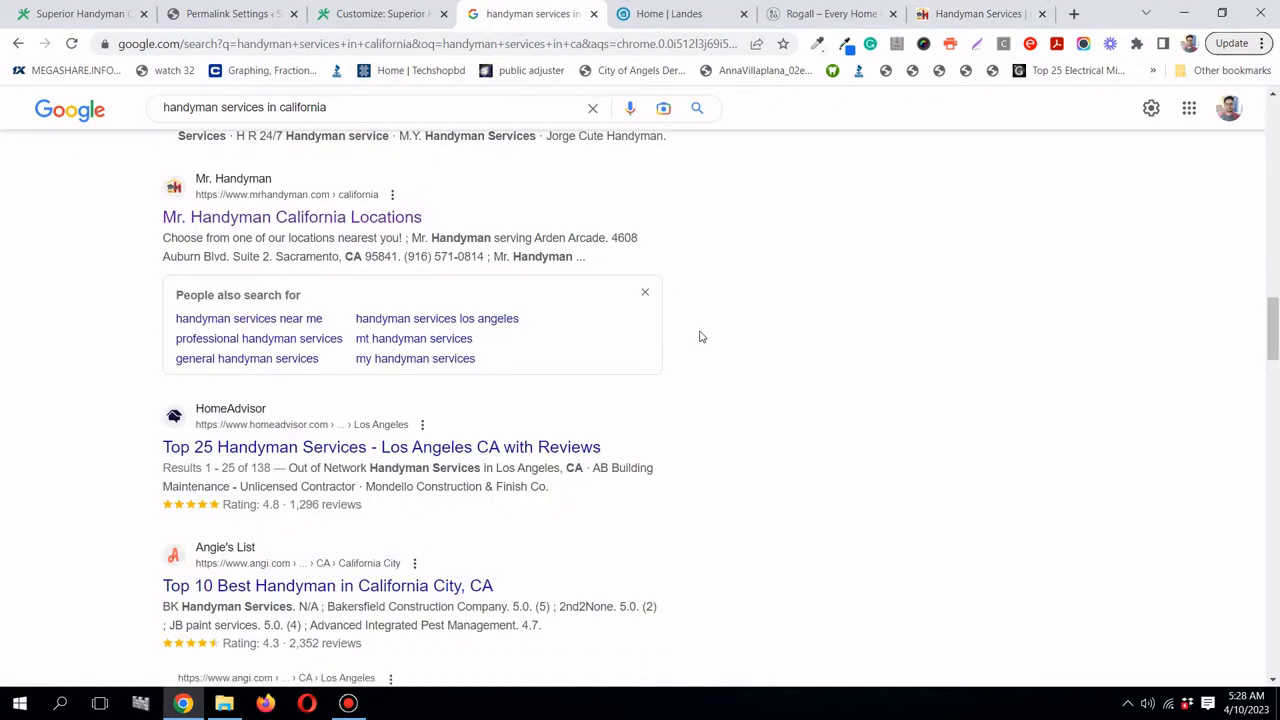
pyautogui.scroll(-1, 700, 336)
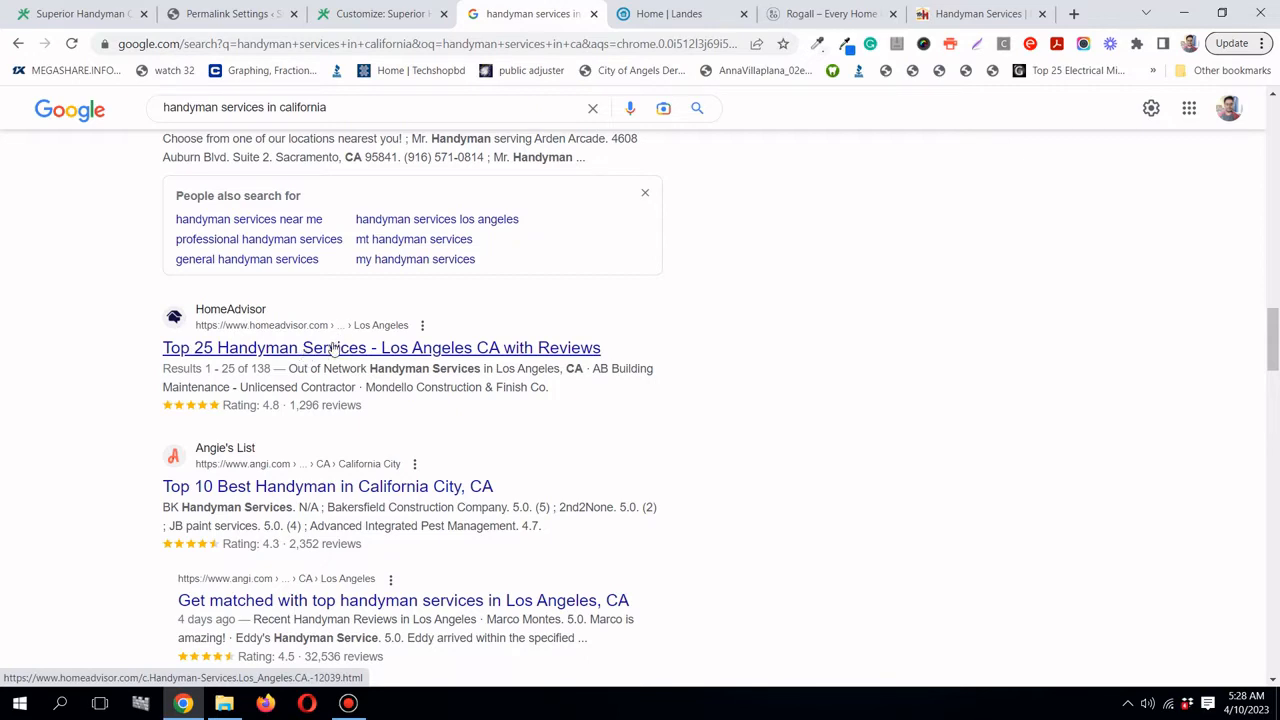
pyautogui.scroll(-2, 333, 347)
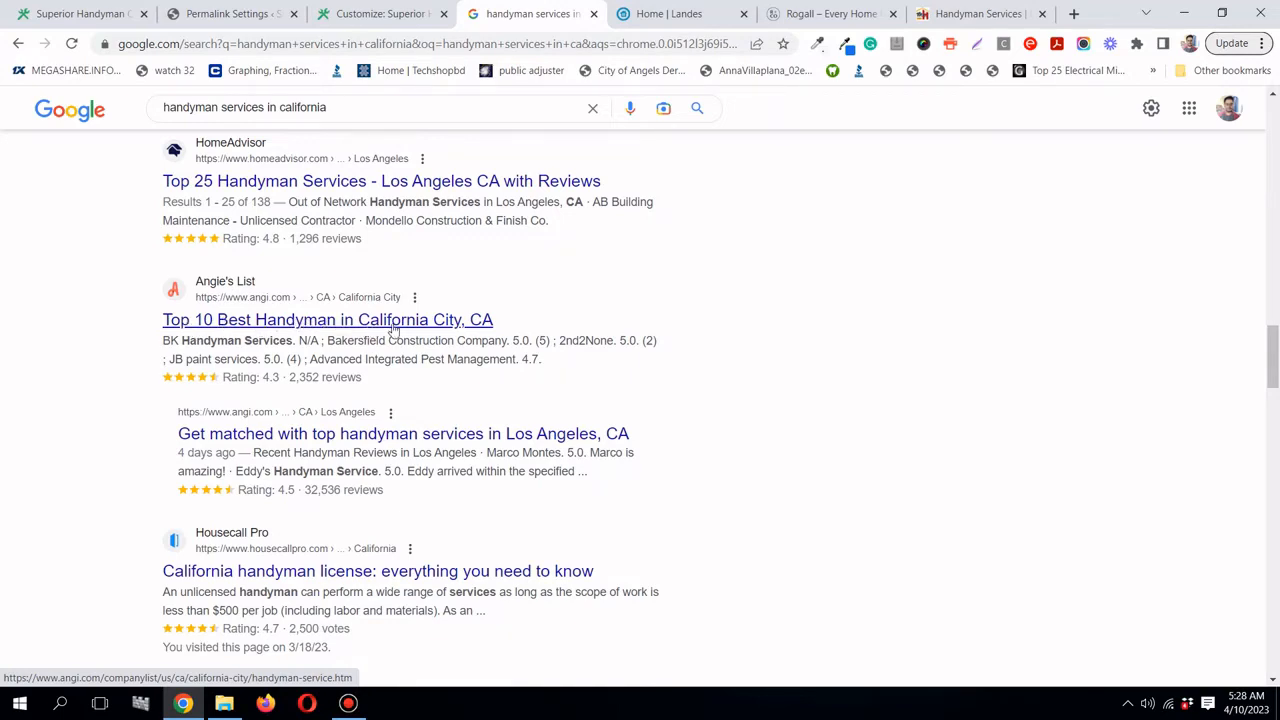
pyautogui.scroll(-3, 437, 330)
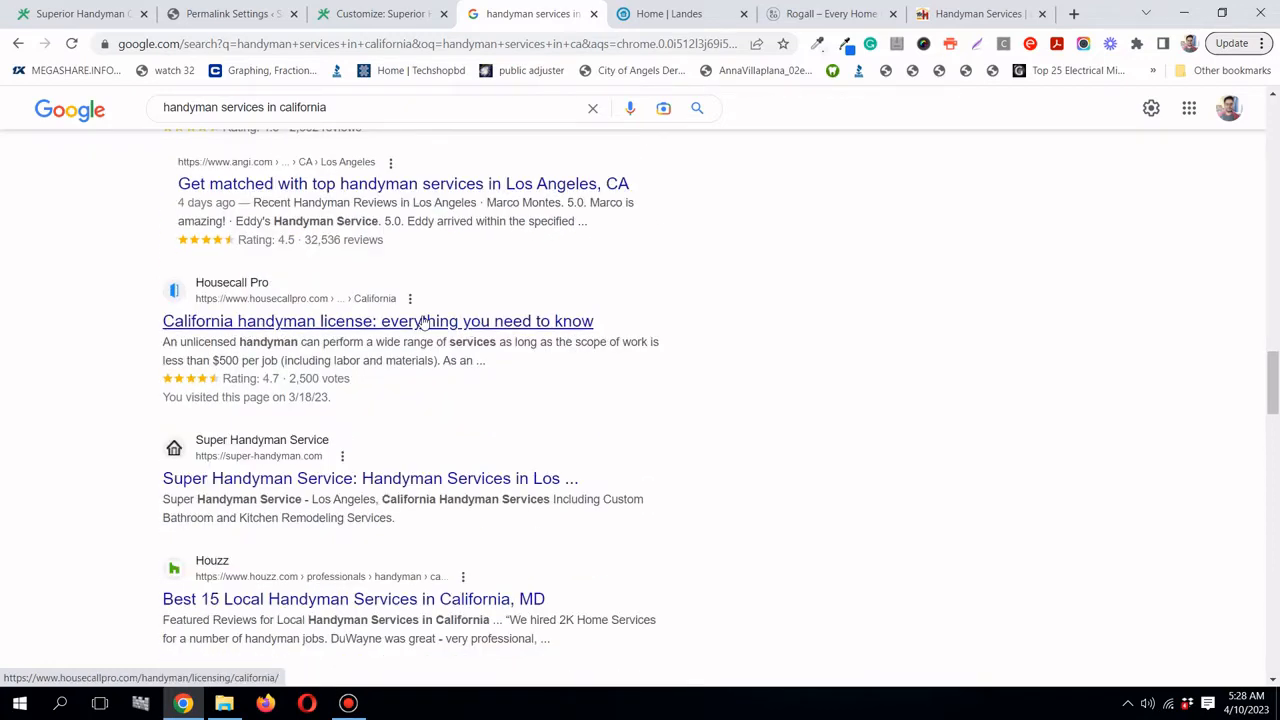
pyautogui.scroll(-1, 424, 320)
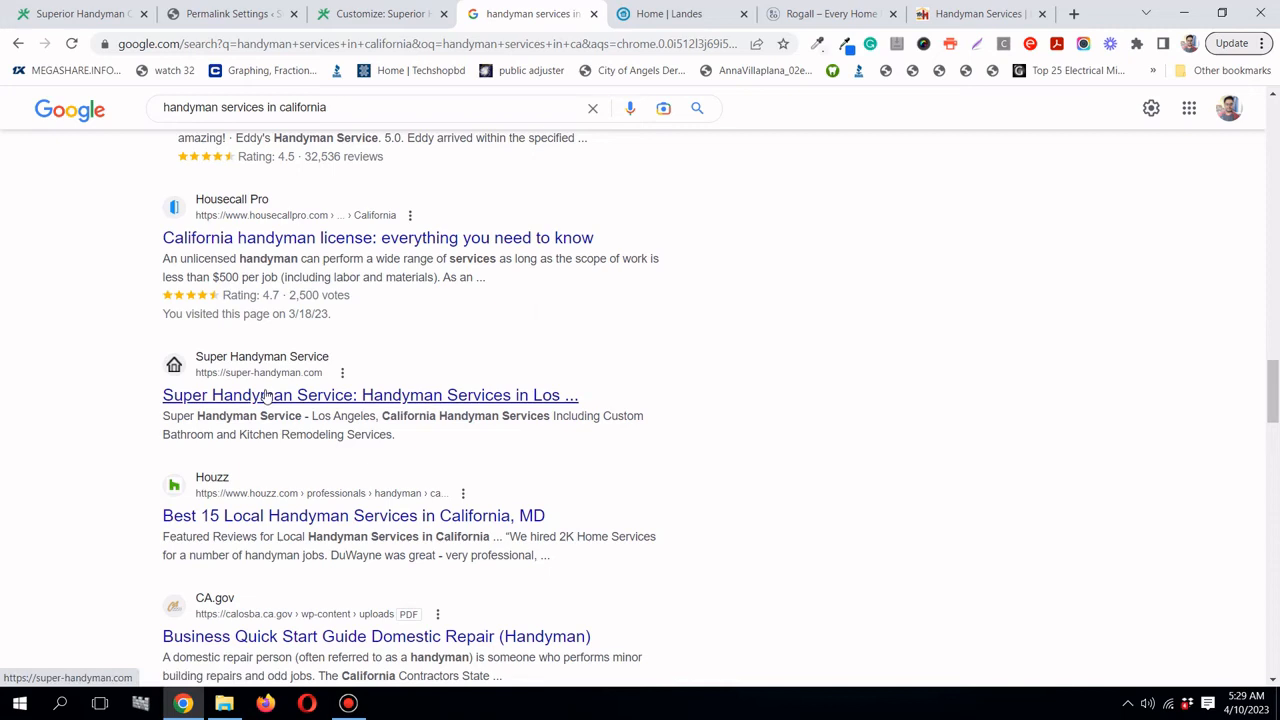
pyautogui.rightClick(256, 398)
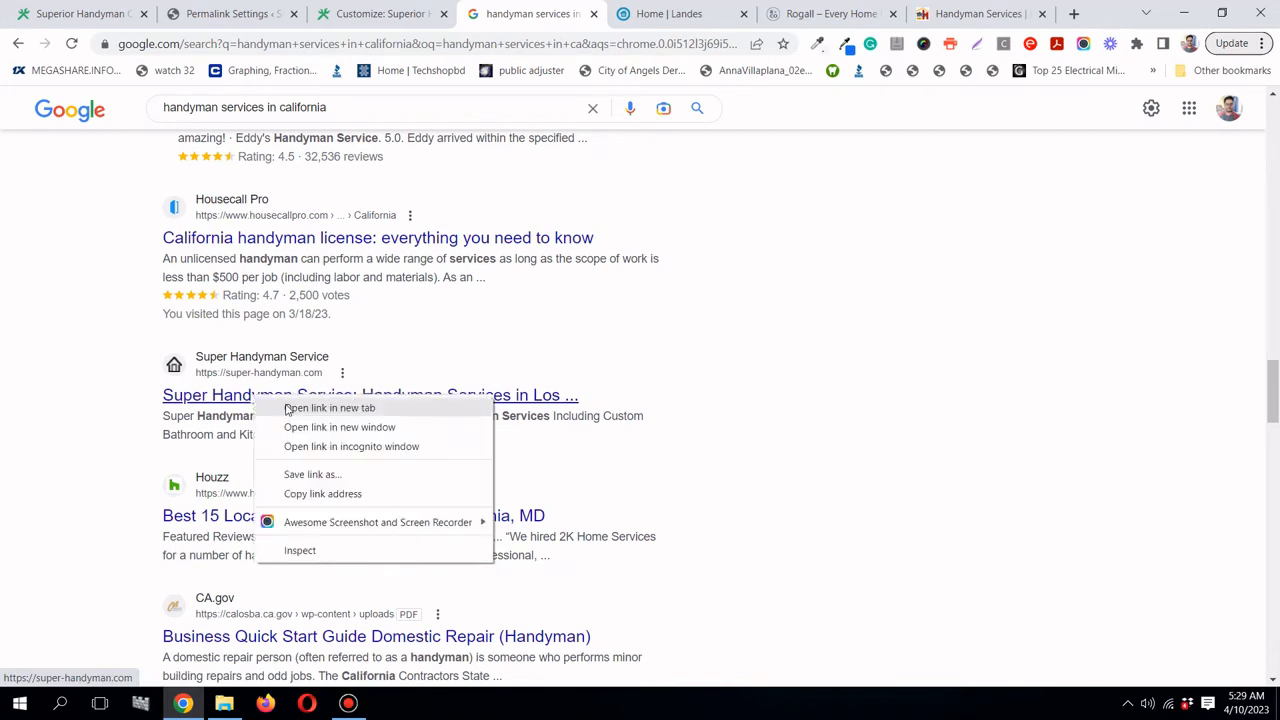
pyautogui.click(290, 408)
pyautogui.click(967, 22)
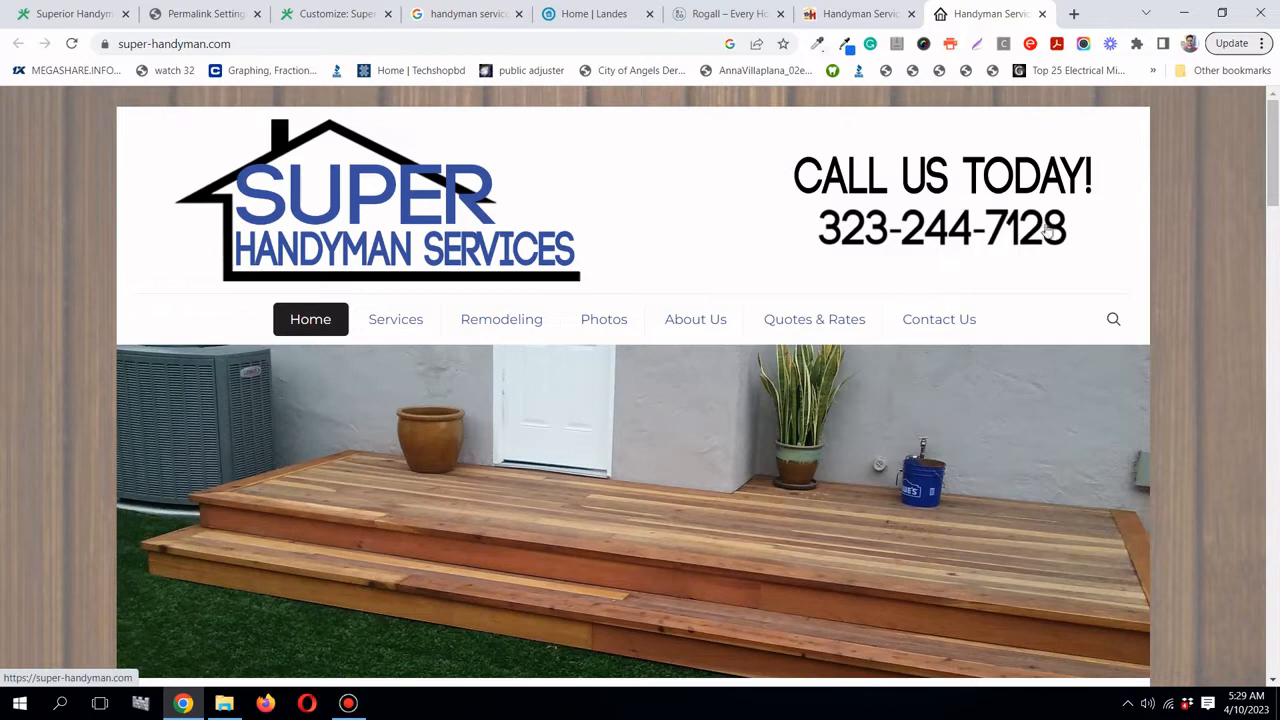
# - Read the Super Handyman homepage down to its footer contact form and back, then return to the Google results
pyautogui.scroll(-5, 932, 305)
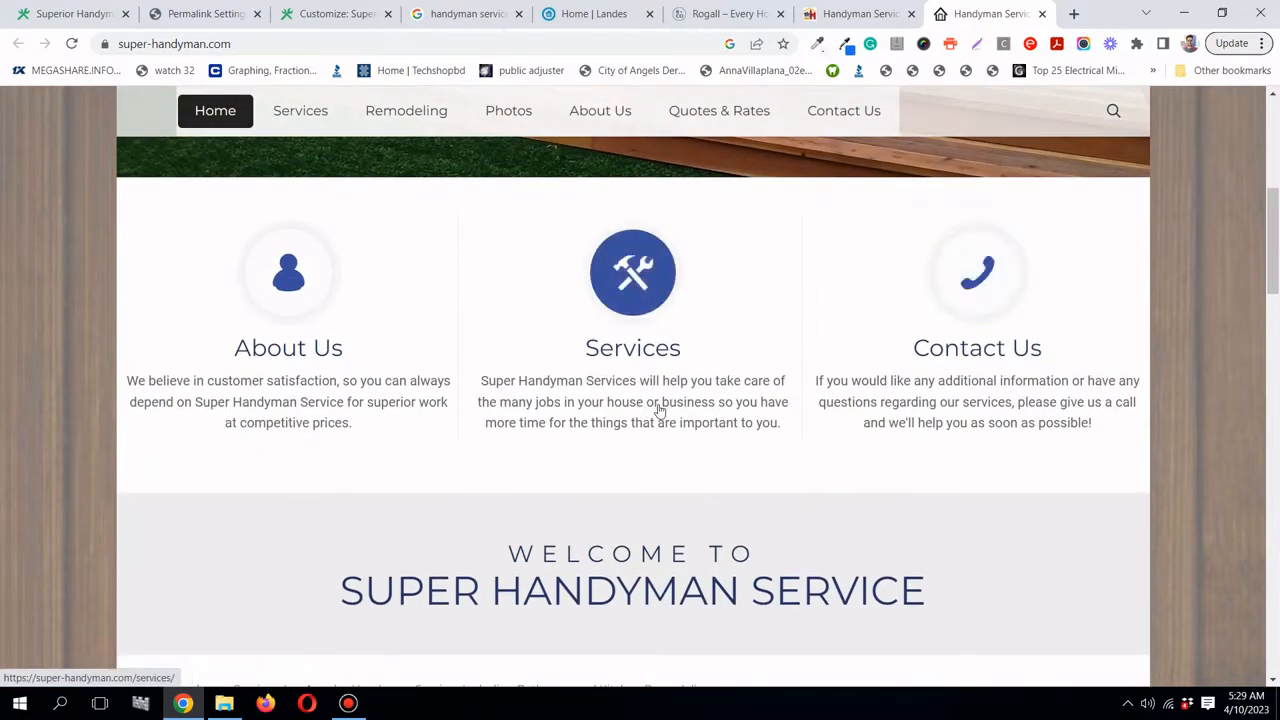
pyautogui.scroll(-5, 986, 425)
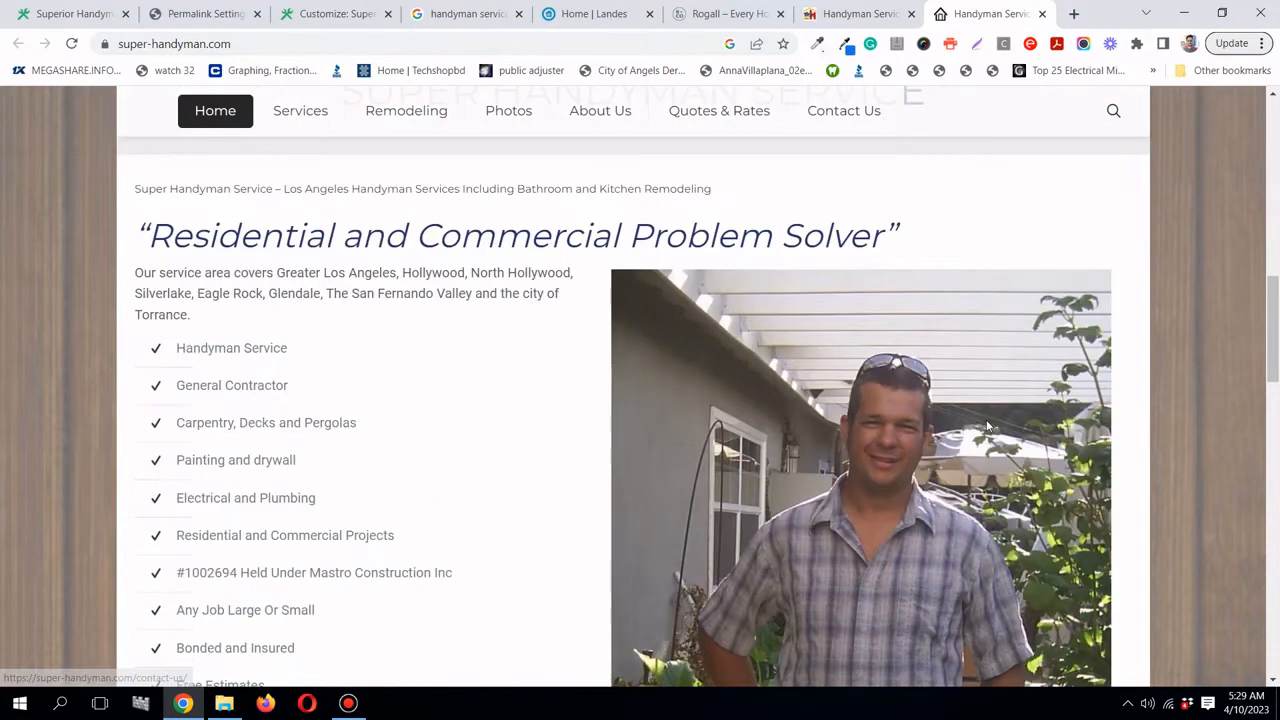
pyautogui.scroll(-5, 986, 425)
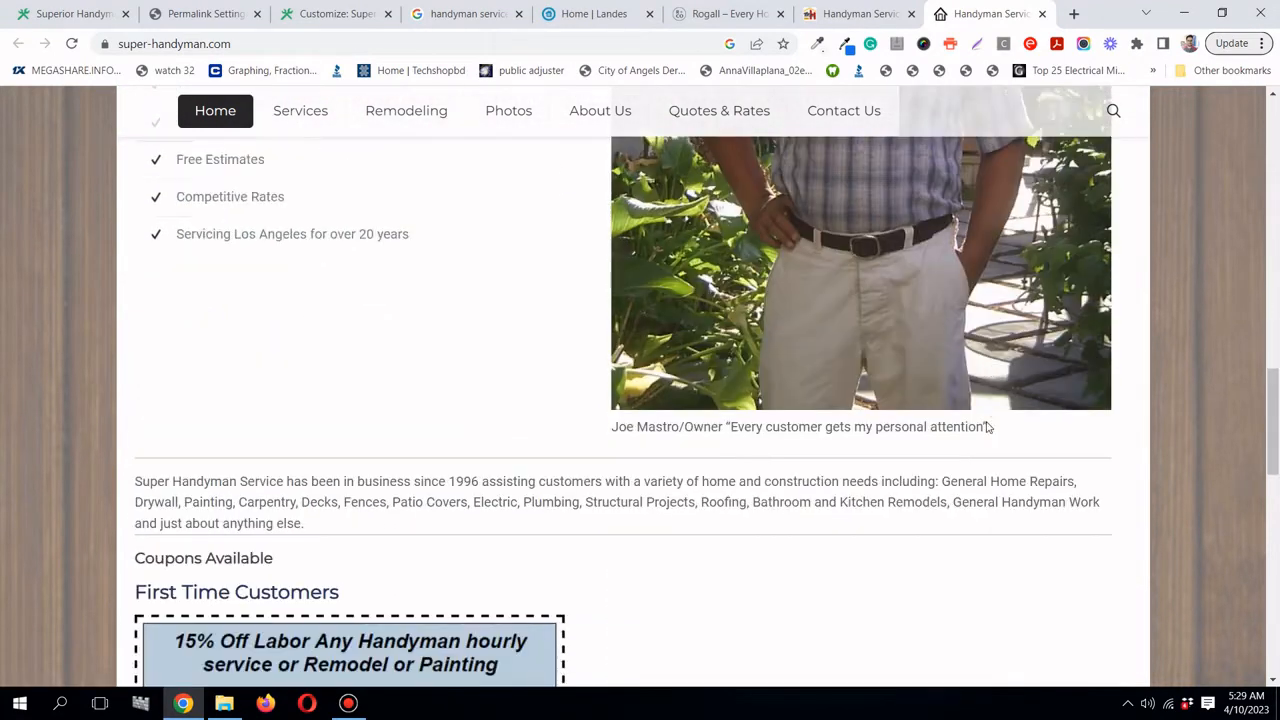
pyautogui.scroll(-8, 986, 427)
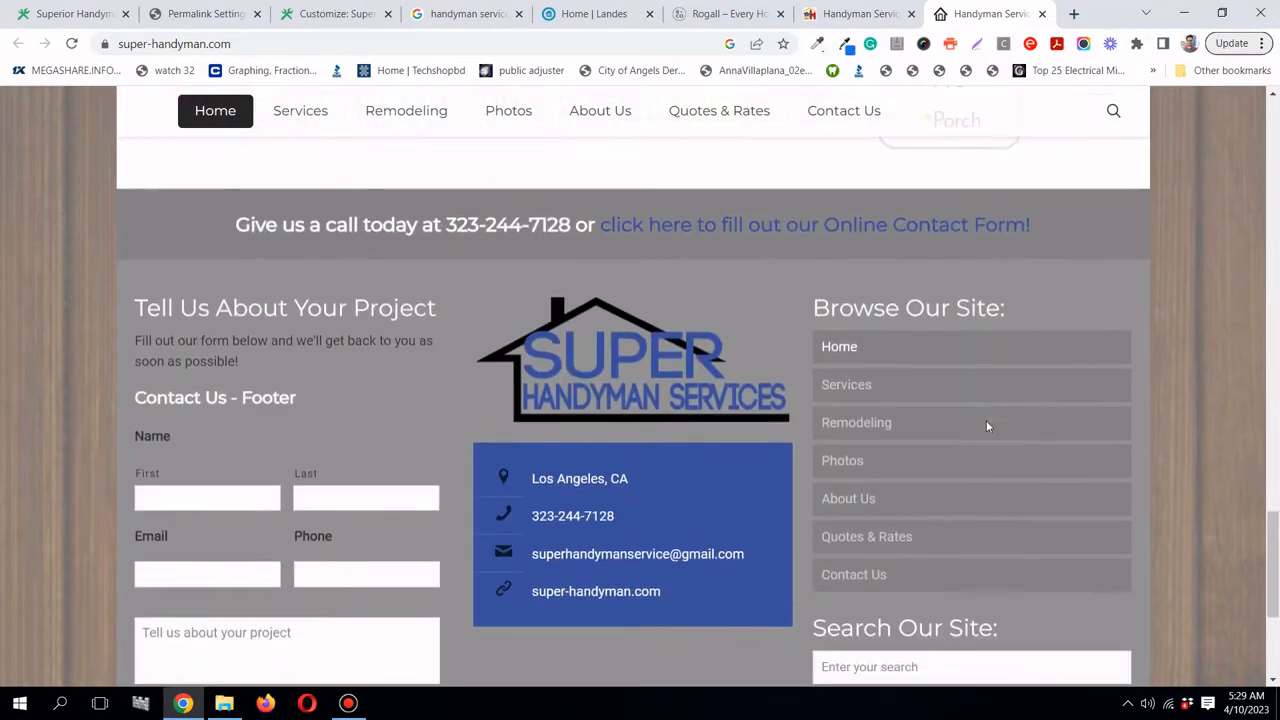
pyautogui.scroll(-3, 986, 426)
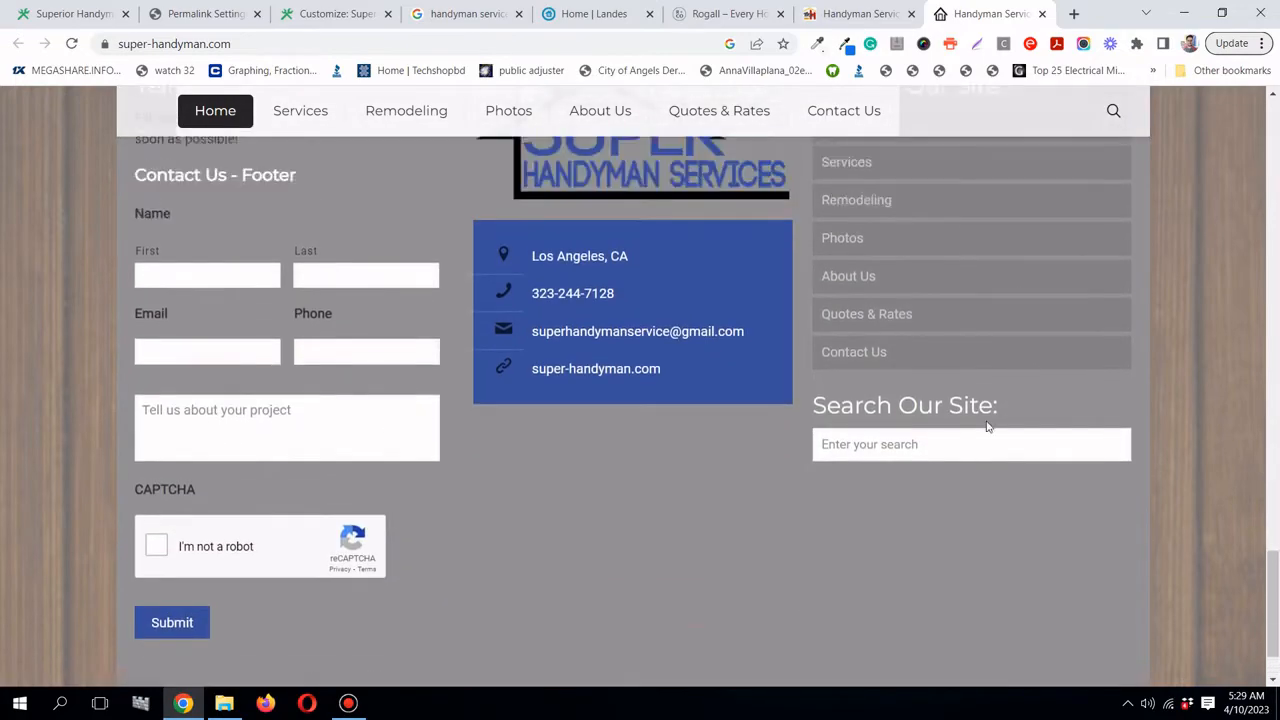
pyautogui.scroll(20, 986, 427)
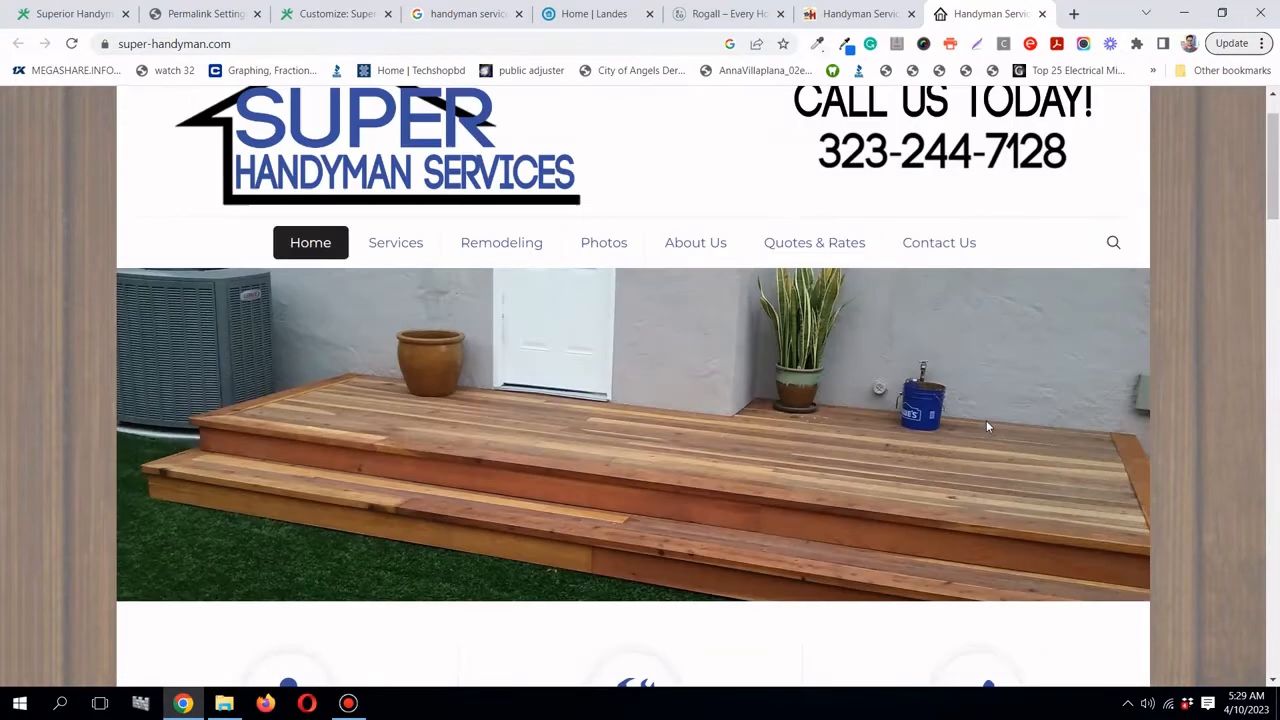
pyautogui.scroll(2, 986, 427)
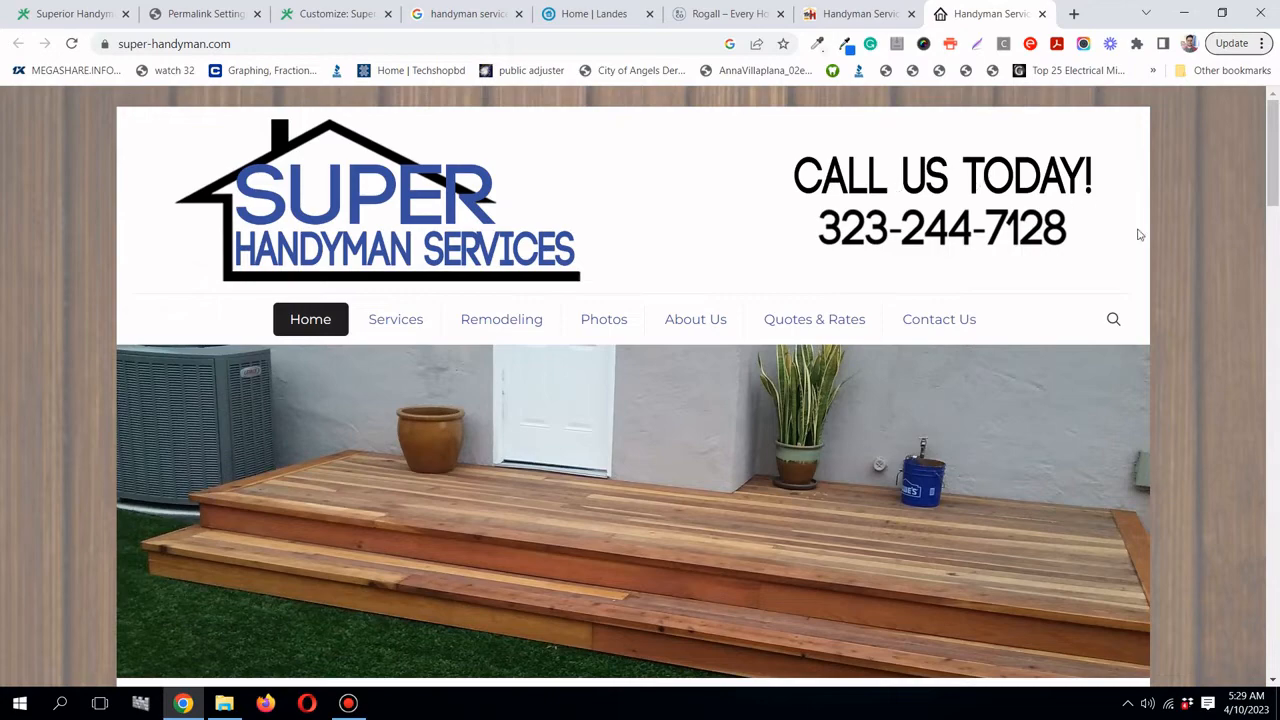
pyautogui.moveTo(1273, 200); pyautogui.dragTo(1276, 100)
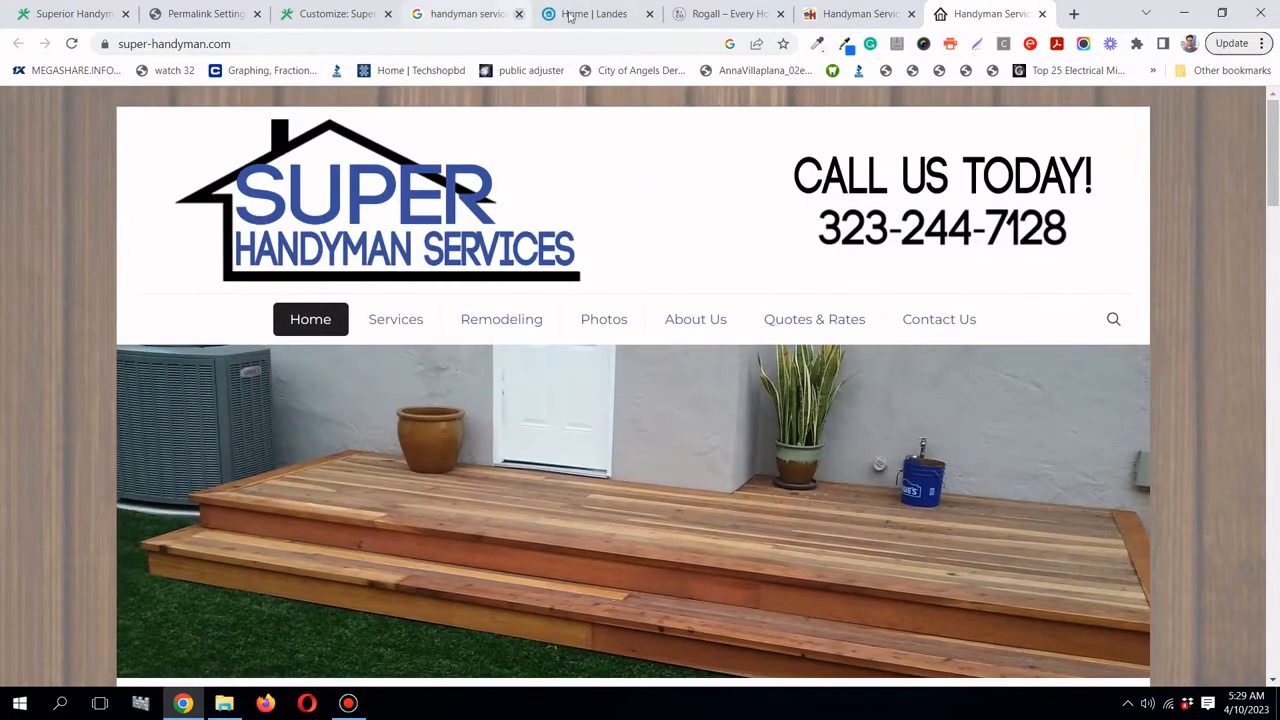
pyautogui.click(463, 13)
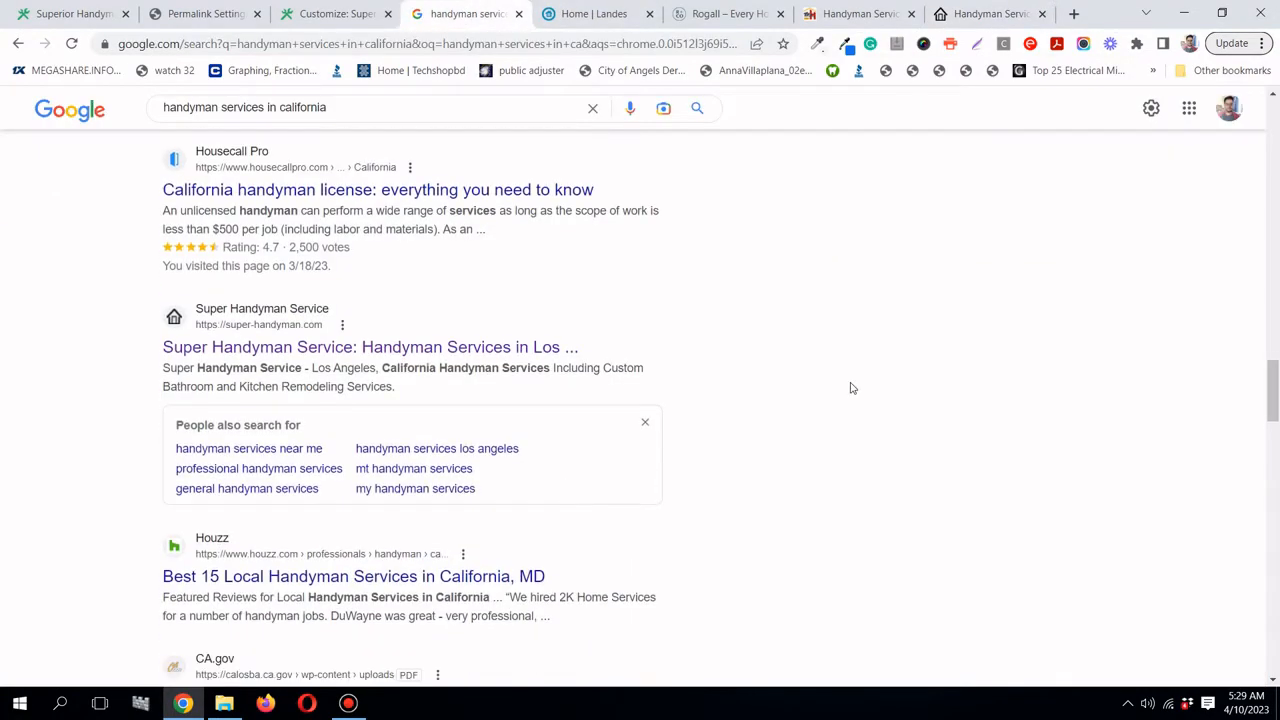
# - Glance over the Landes Property Repair homepage, then move on to the Rogall site
pyautogui.scroll(15, 855, 375)
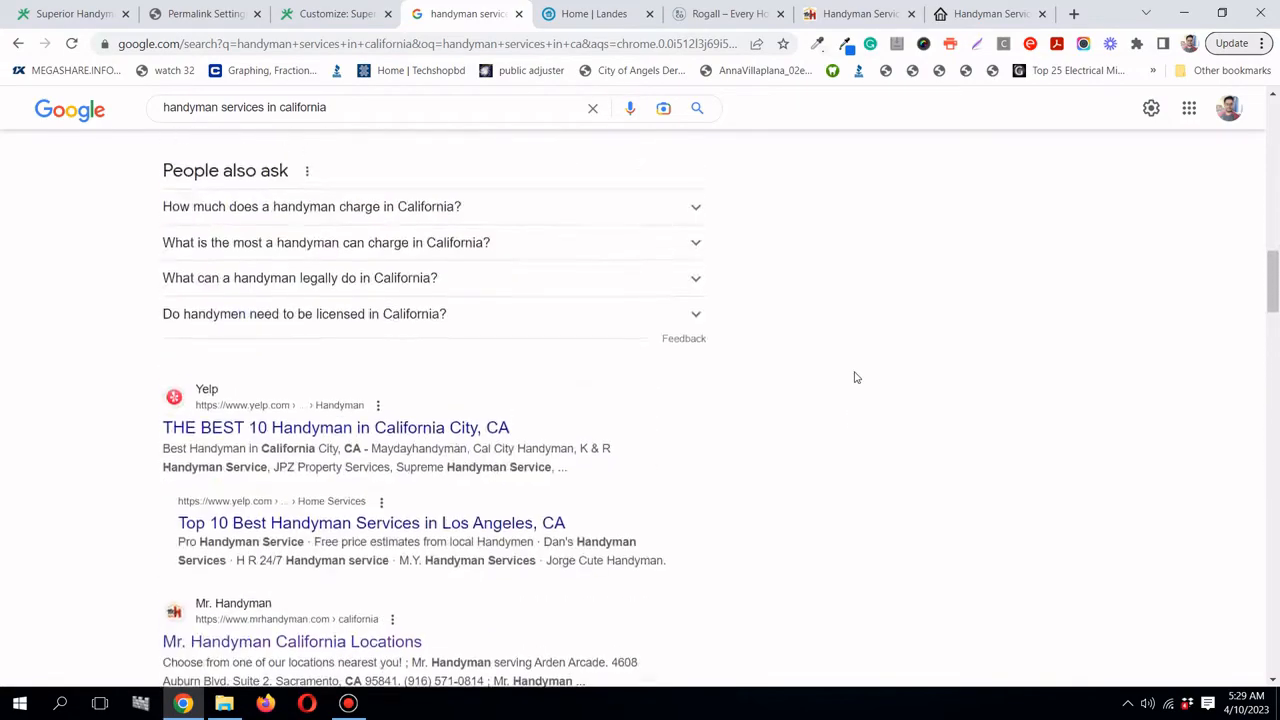
pyautogui.click(588, 12)
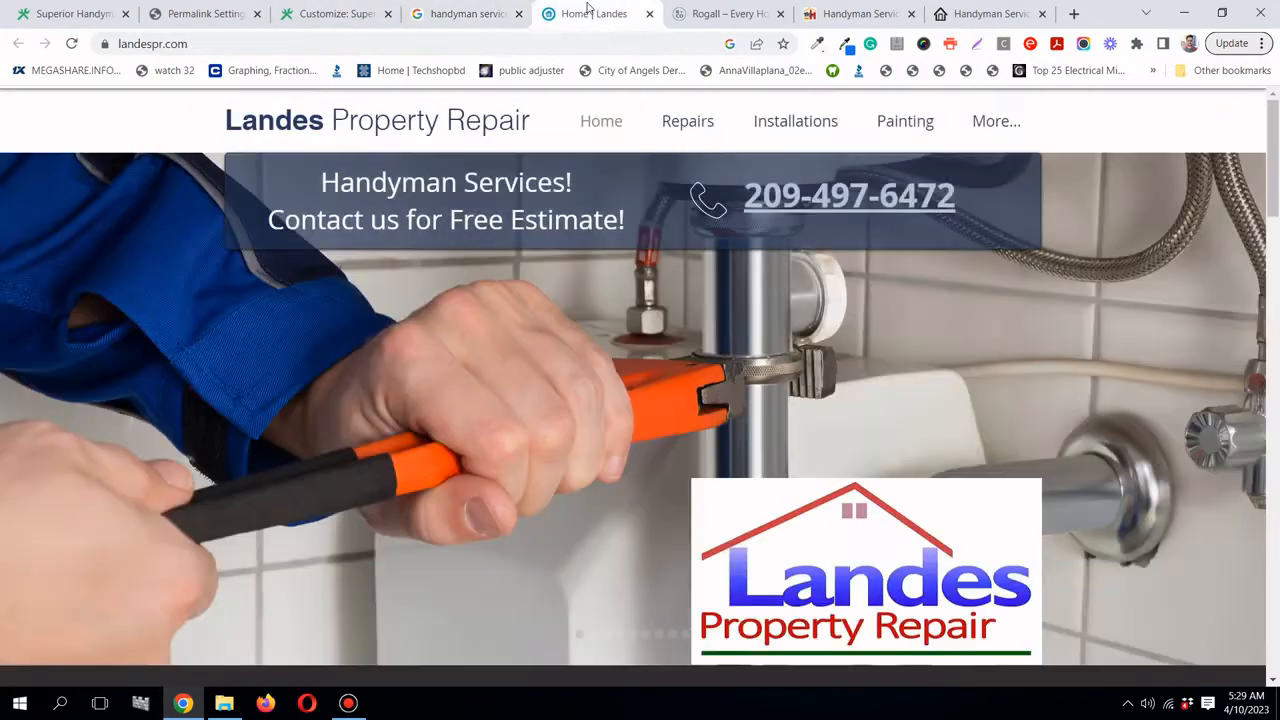
pyautogui.click(693, 14)
pyautogui.click(560, 12)
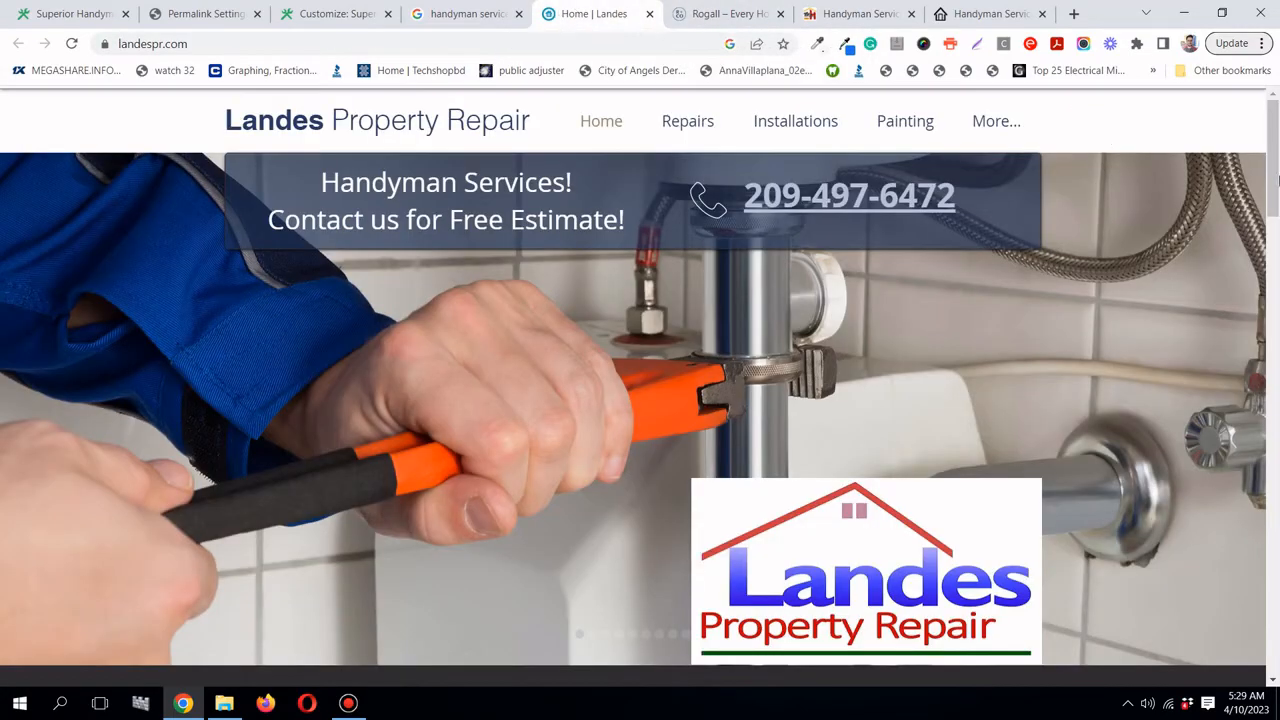
pyautogui.moveTo(1277, 178)
pyautogui.mouseDown()
pyautogui.moveTo(1276, 675)
pyautogui.moveTo(1276, 330)
pyautogui.moveTo(1255, 170)
pyautogui.mouseUp()
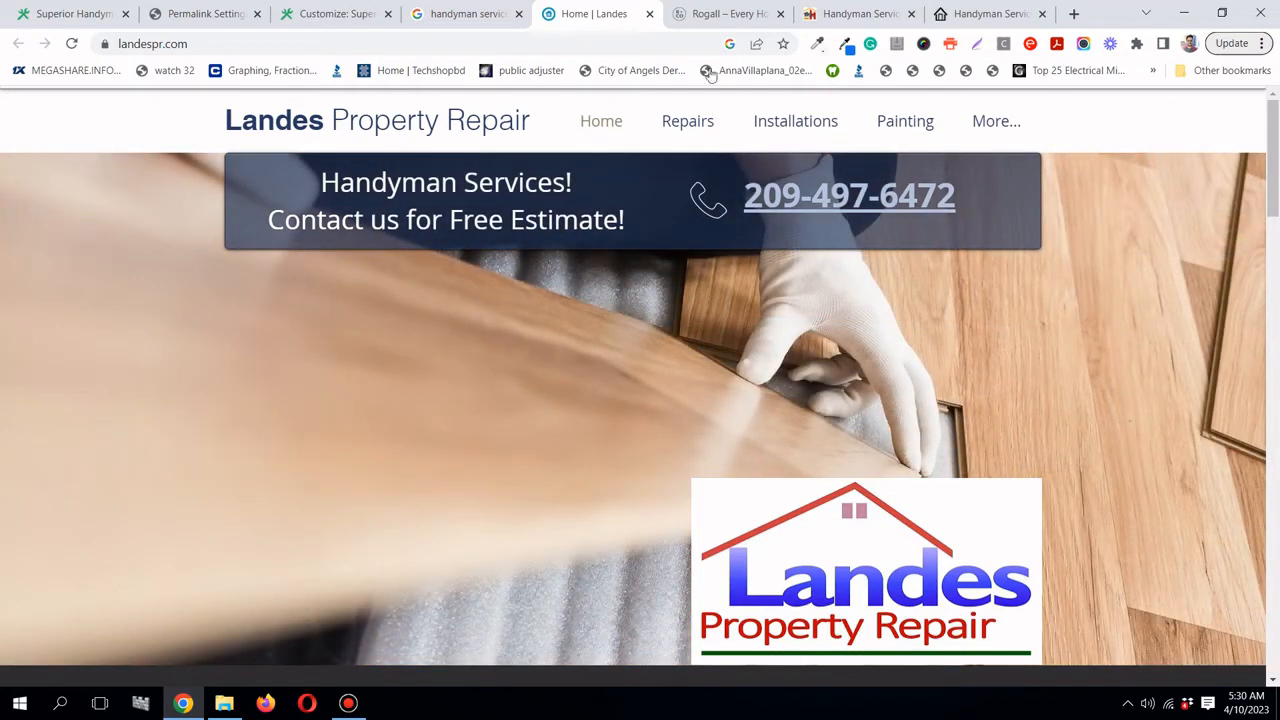
pyautogui.click(670, 13)
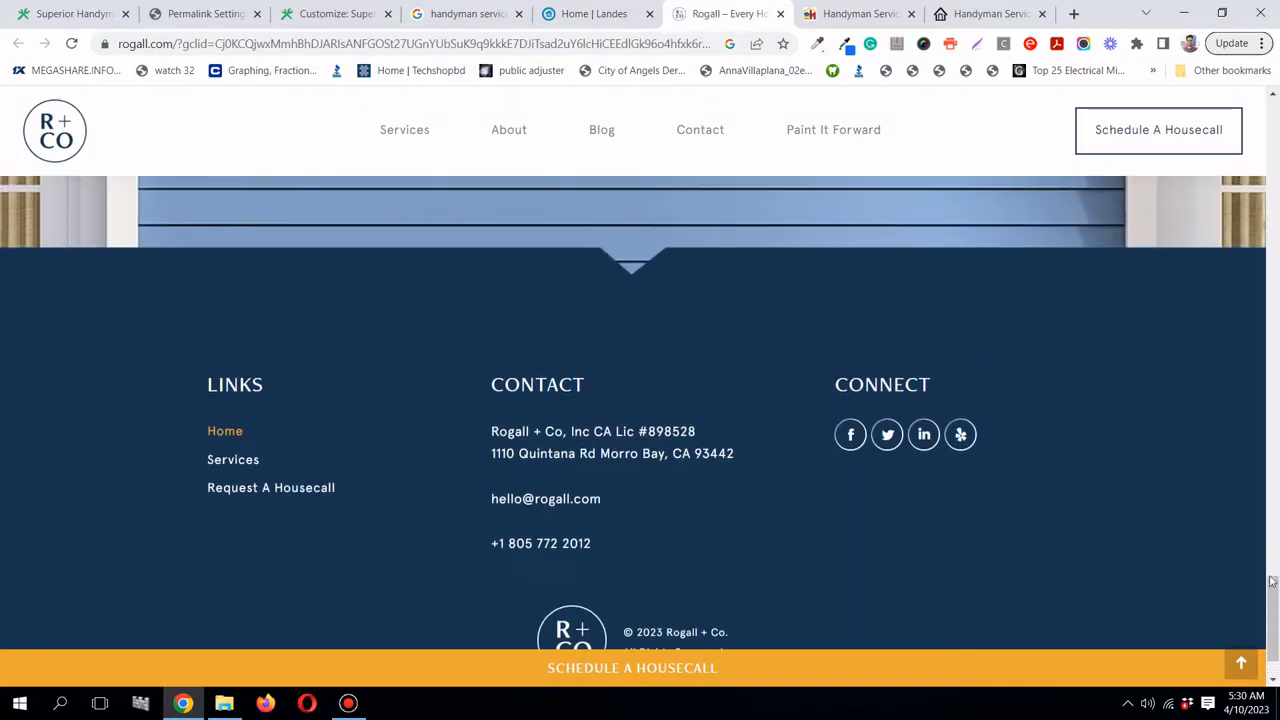
# - Scroll the Rogall page down to its footer, then switch to the mrhandyman.com tab
pyautogui.moveTo(1276, 635)
pyautogui.mouseDown()
pyautogui.moveTo(1276, 128)
pyautogui.moveTo(1273, 300)
pyautogui.mouseUp()
pyautogui.scroll(-1, 1231, 241)
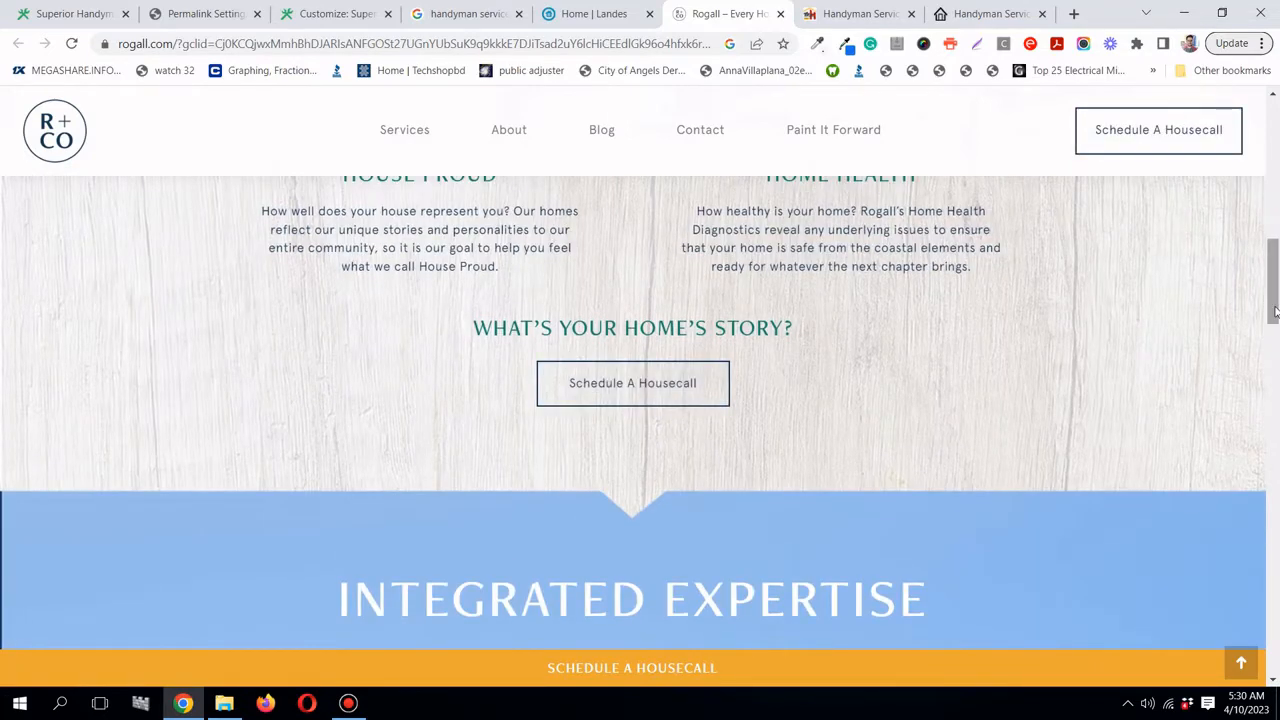
pyautogui.moveTo(1275, 312); pyautogui.dragTo(1274, 517)
pyautogui.moveTo(755, 464); pyautogui.dragTo(689, 464)
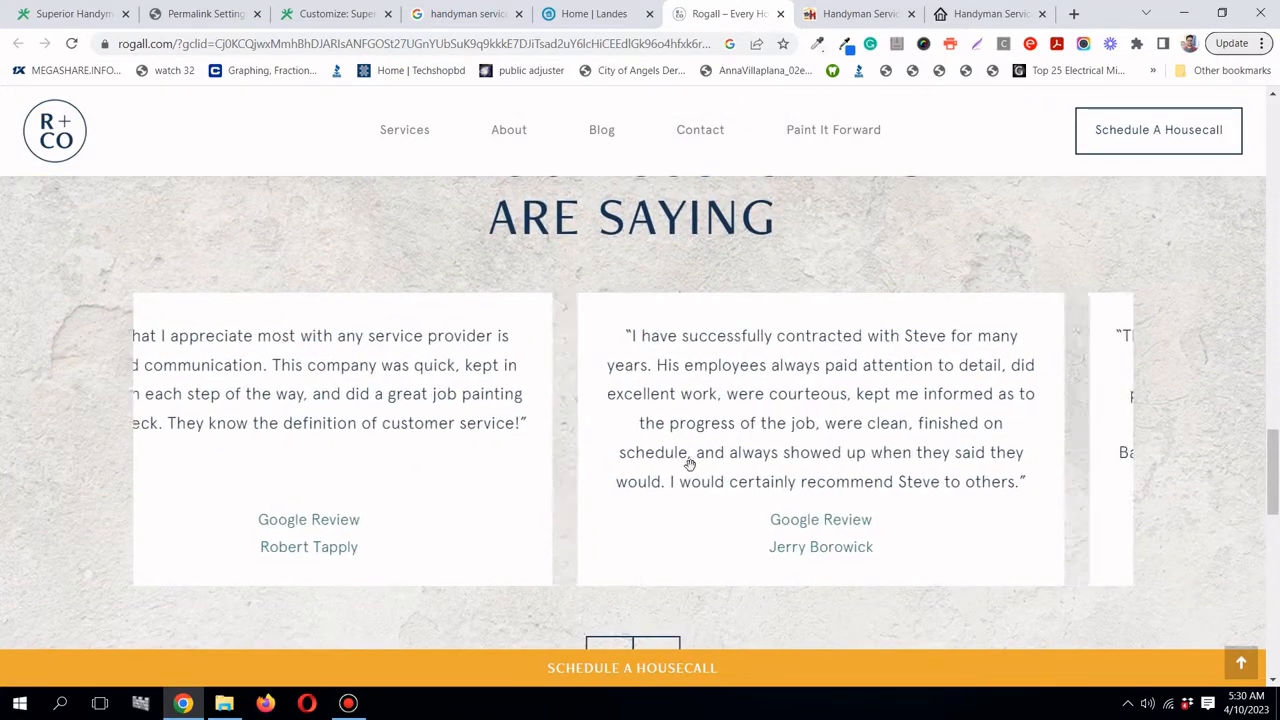
pyautogui.scroll(-3, 689, 476)
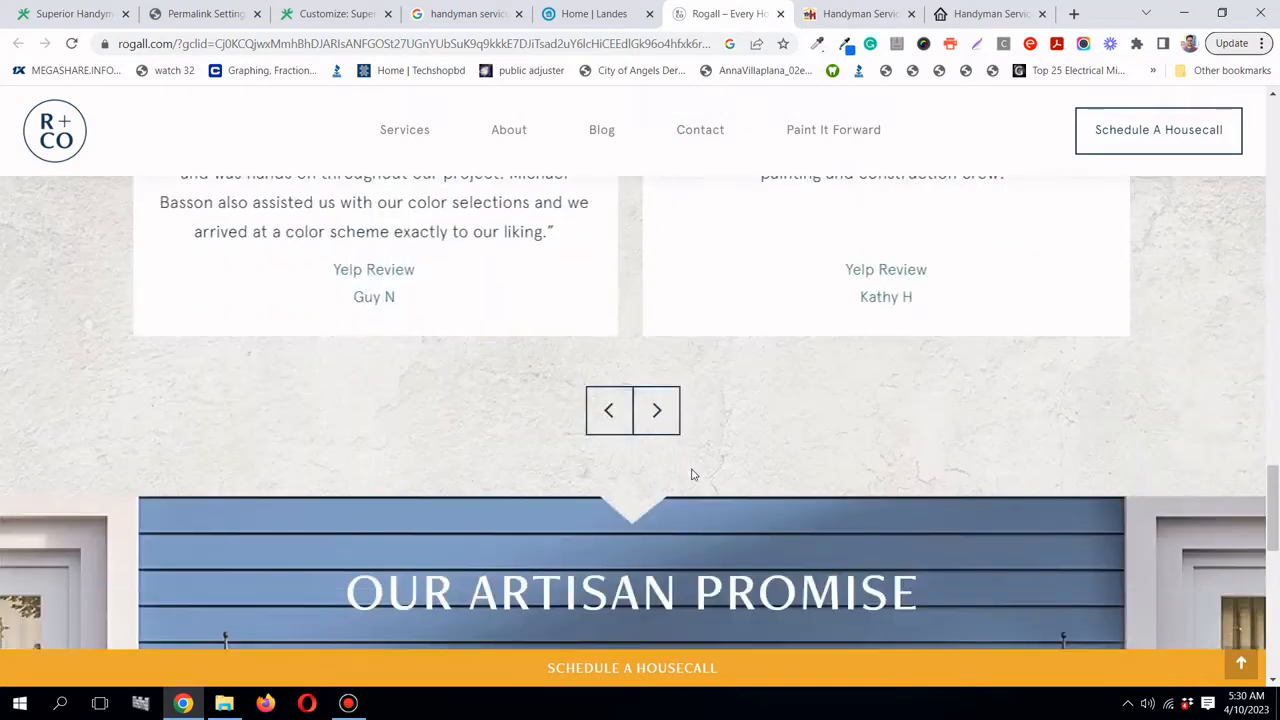
pyautogui.scroll(-2, 690, 470)
pyautogui.scroll(3, 690, 464)
pyautogui.scroll(-4, 693, 440)
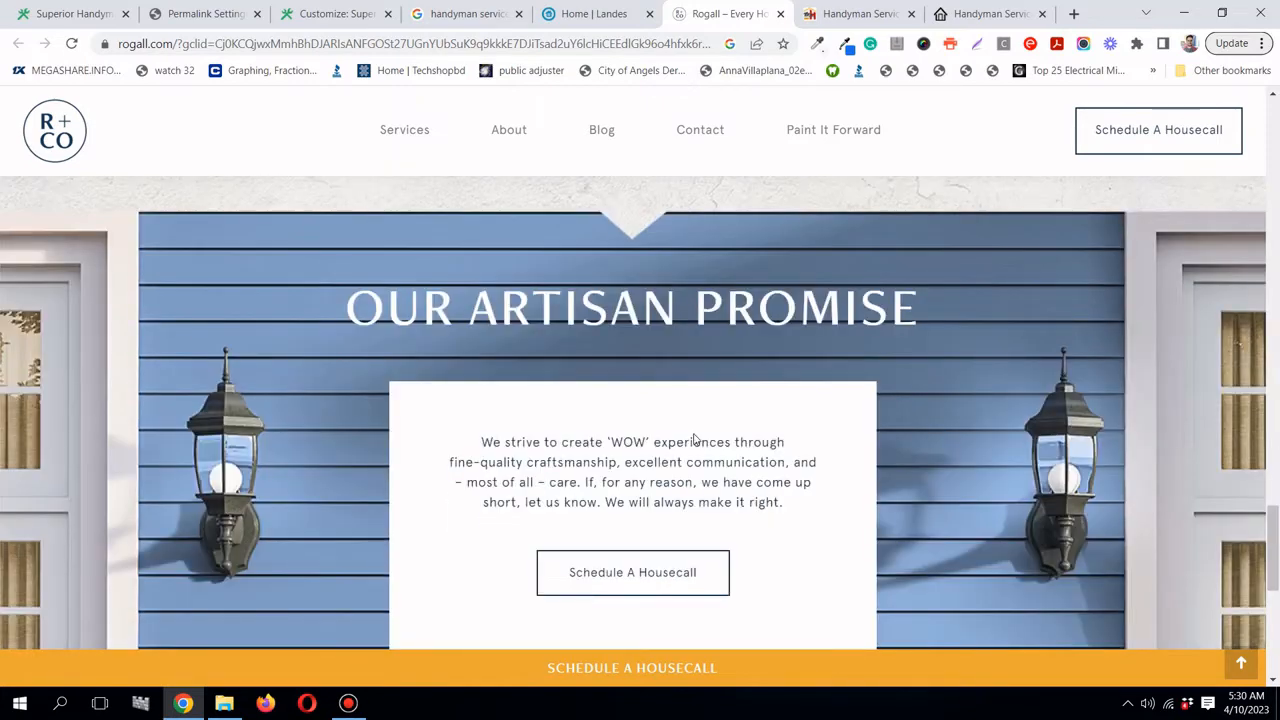
pyautogui.scroll(-2, 695, 440)
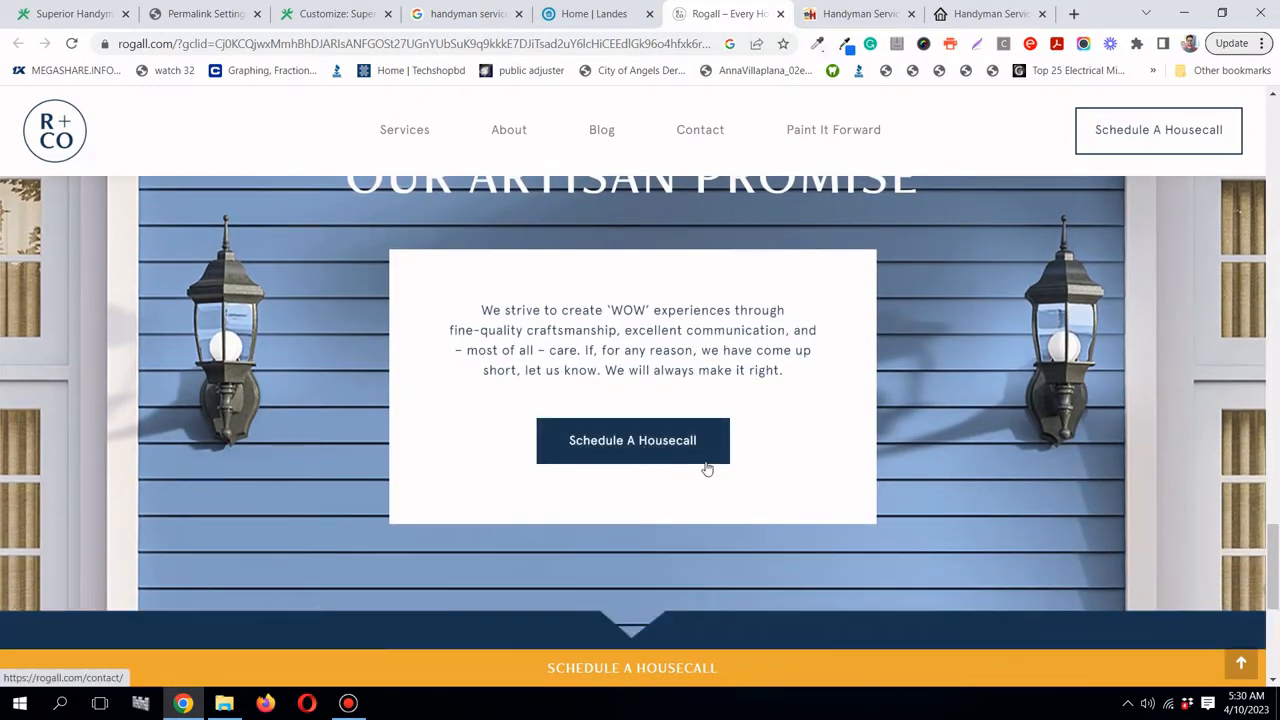
pyautogui.scroll(-5, 704, 468)
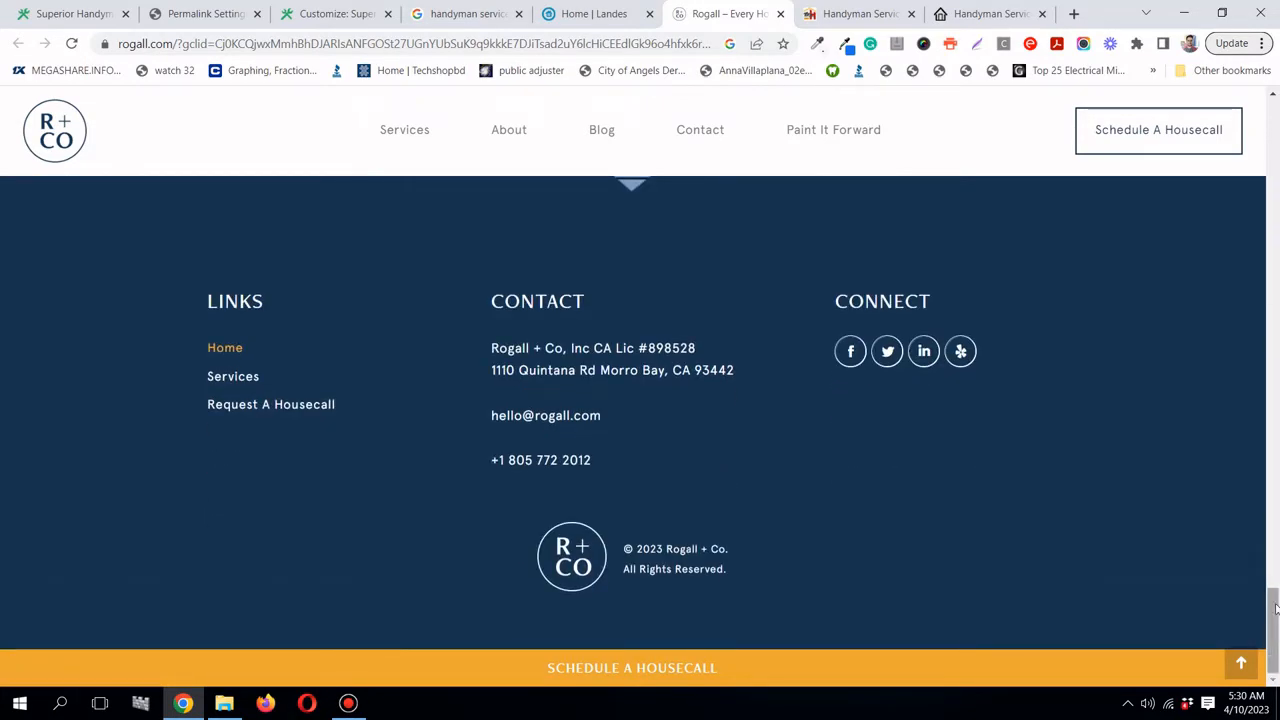
pyautogui.click(812, 13)
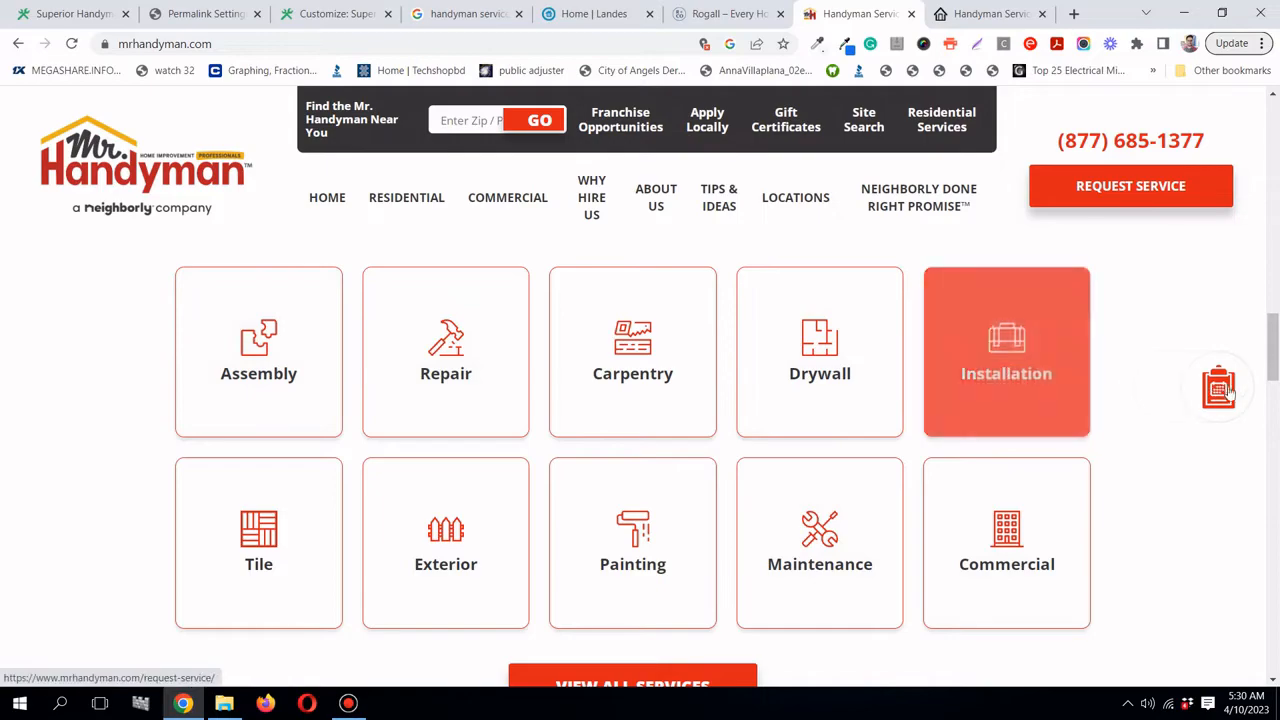
# - Scroll through the Mr. Handyman page, then look at the Super Handyman Services site
pyautogui.moveTo(1274, 345); pyautogui.dragTo(1277, 434)
pyautogui.scroll(-1, 757, 516)
pyautogui.scroll(-15, 757, 514)
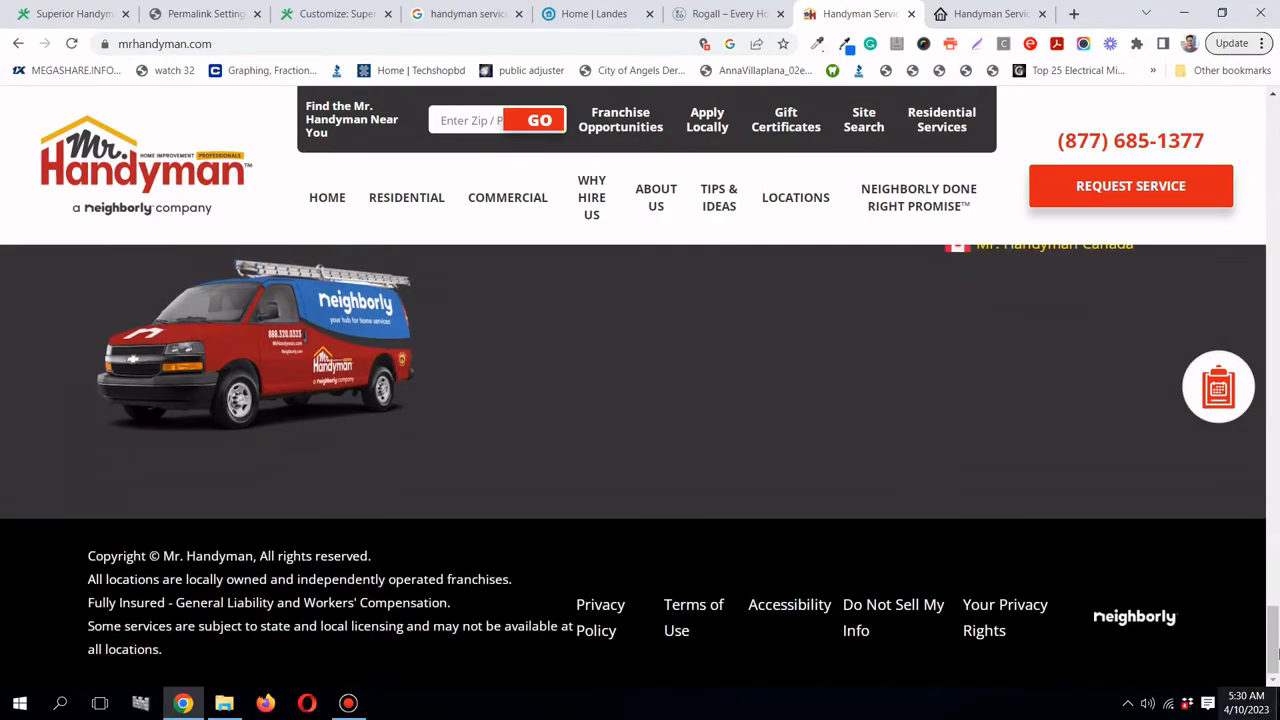
pyautogui.moveTo(1276, 641); pyautogui.dragTo(1272, 112)
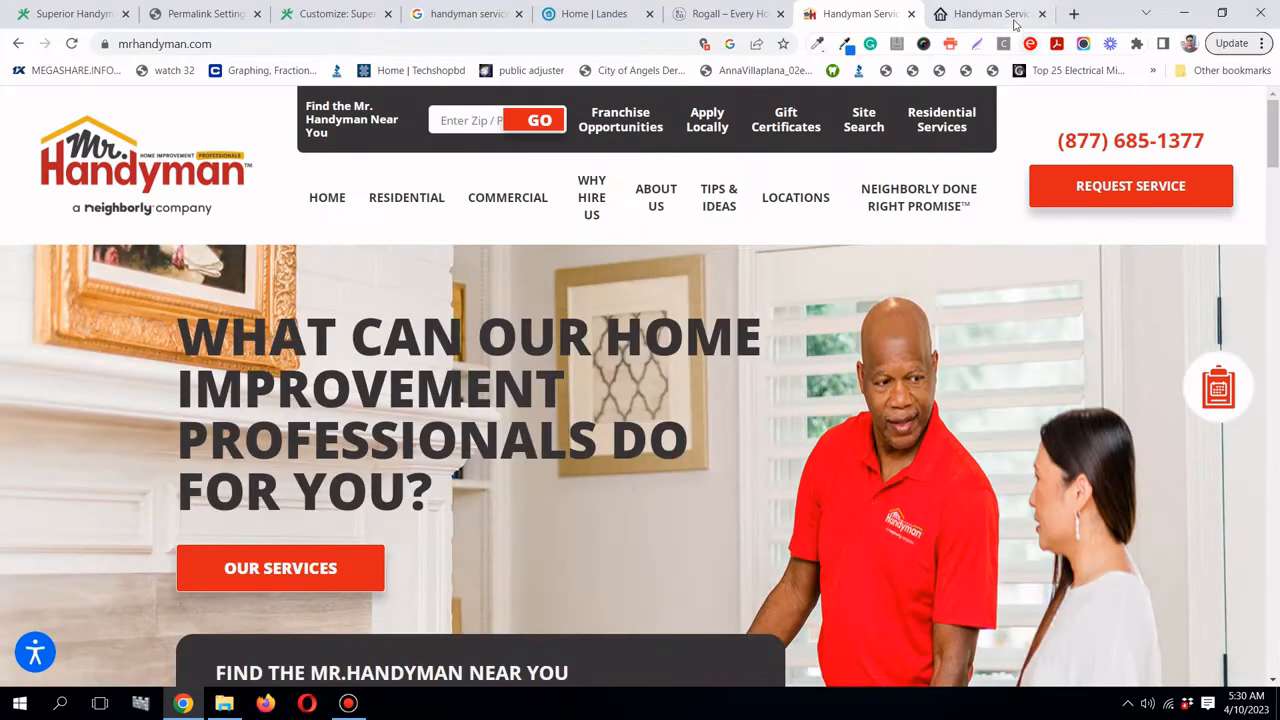
pyautogui.click(1016, 24)
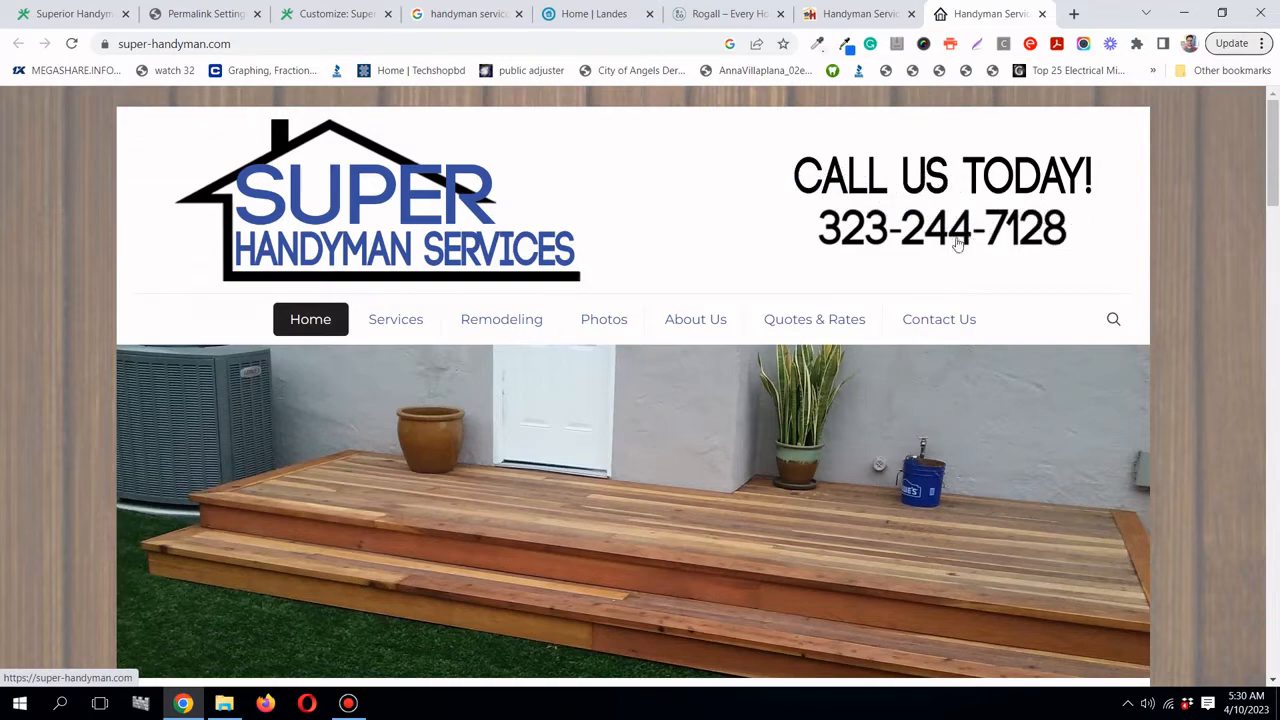
pyautogui.moveTo(1277, 160)
pyautogui.mouseDown()
pyautogui.moveTo(1276, 620)
pyautogui.moveTo(1276, 153)
pyautogui.mouseUp()
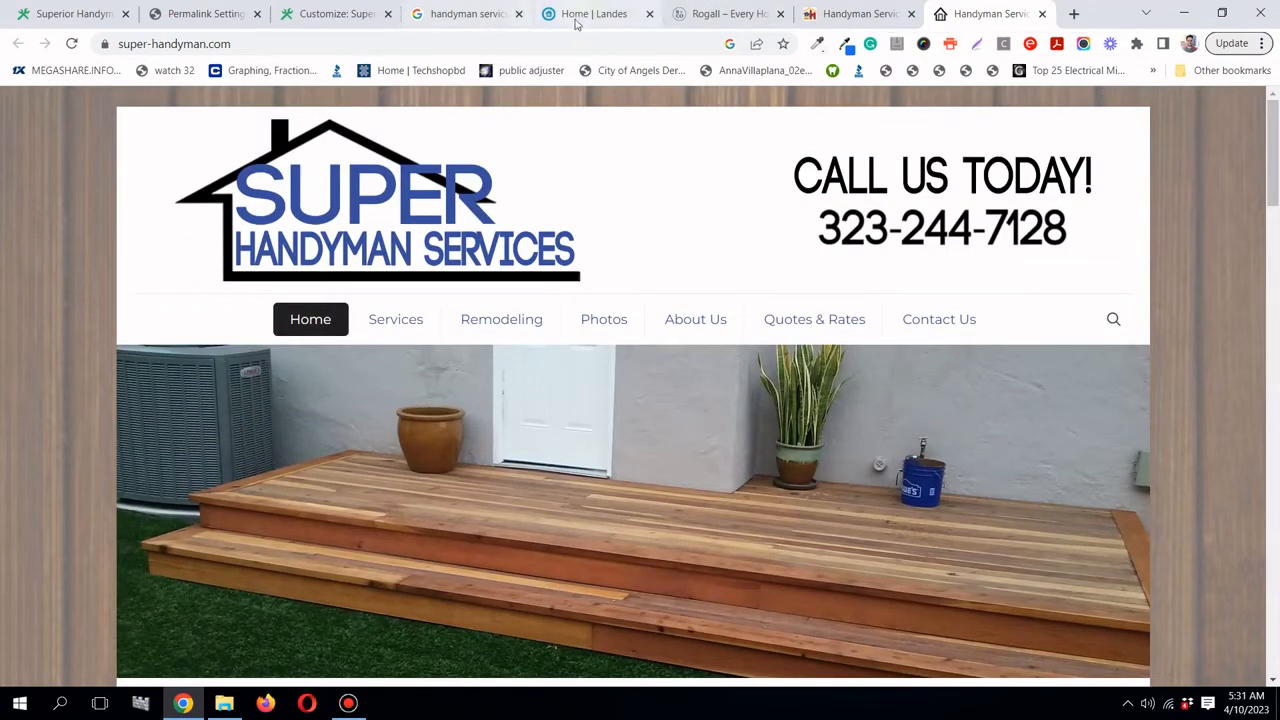
# - Open examples.txt from the website examples folder in Notepad
pyautogui.moveTo(576, 22)
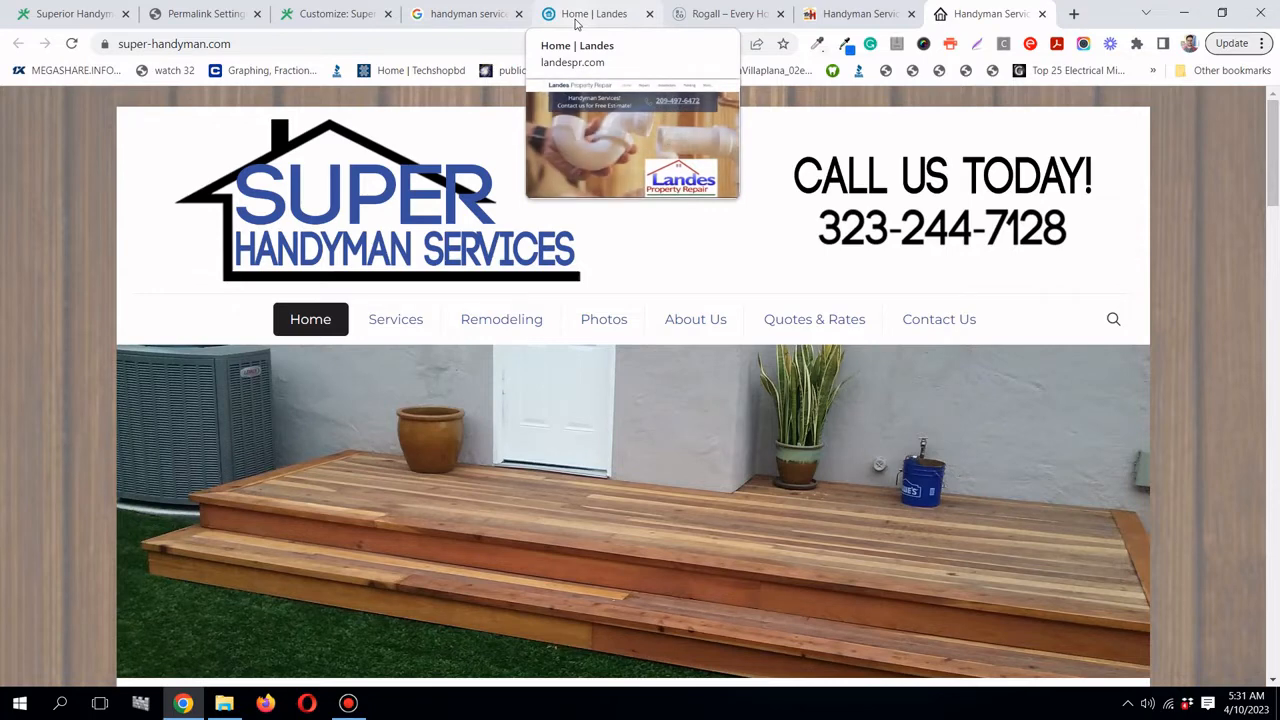
pyautogui.click(224, 703)
pyautogui.click(334, 174)
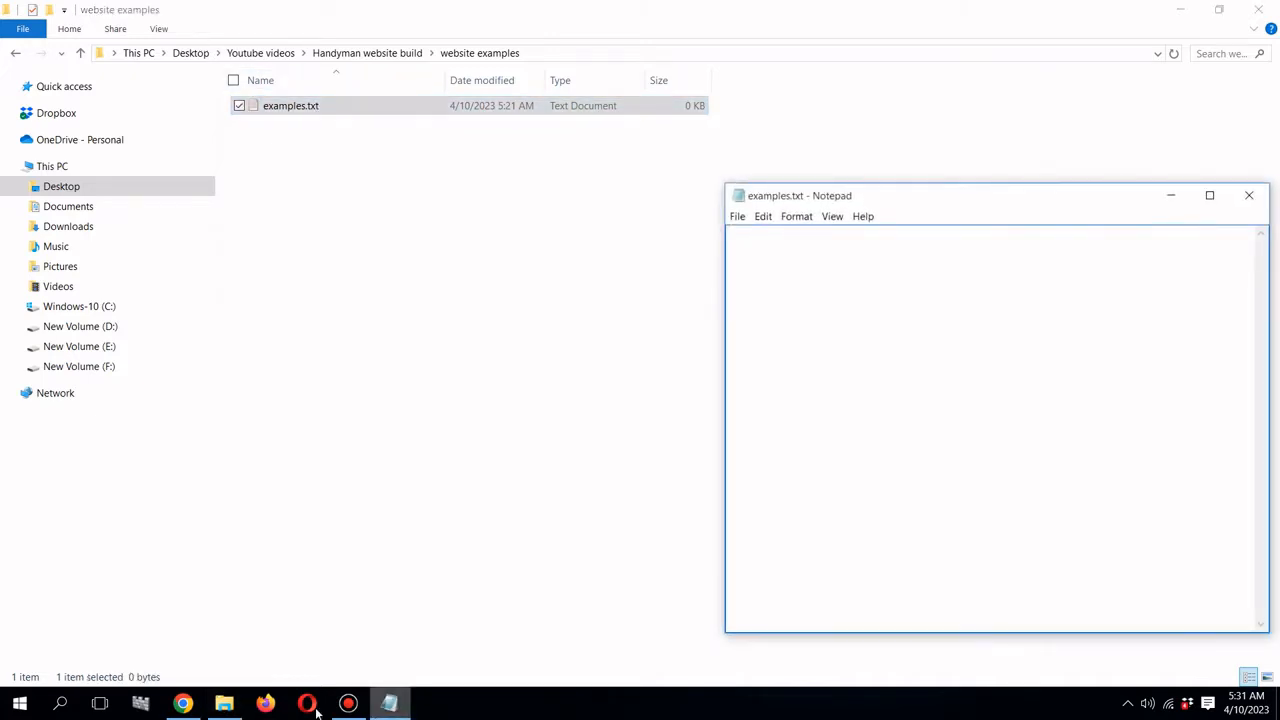
pyautogui.click(198, 705)
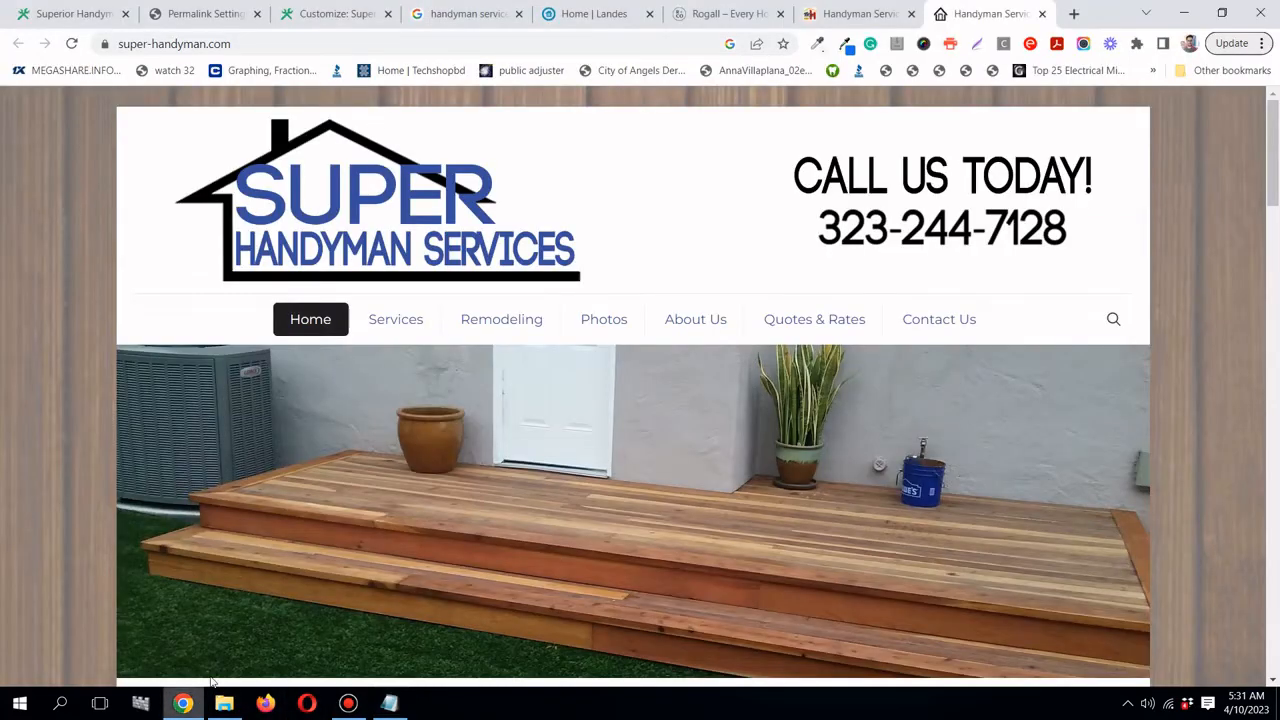
pyautogui.click(617, 8)
pyautogui.click(534, 44)
pyautogui.hotkey('ctrl', 'c')
pyautogui.rightClick(534, 47)
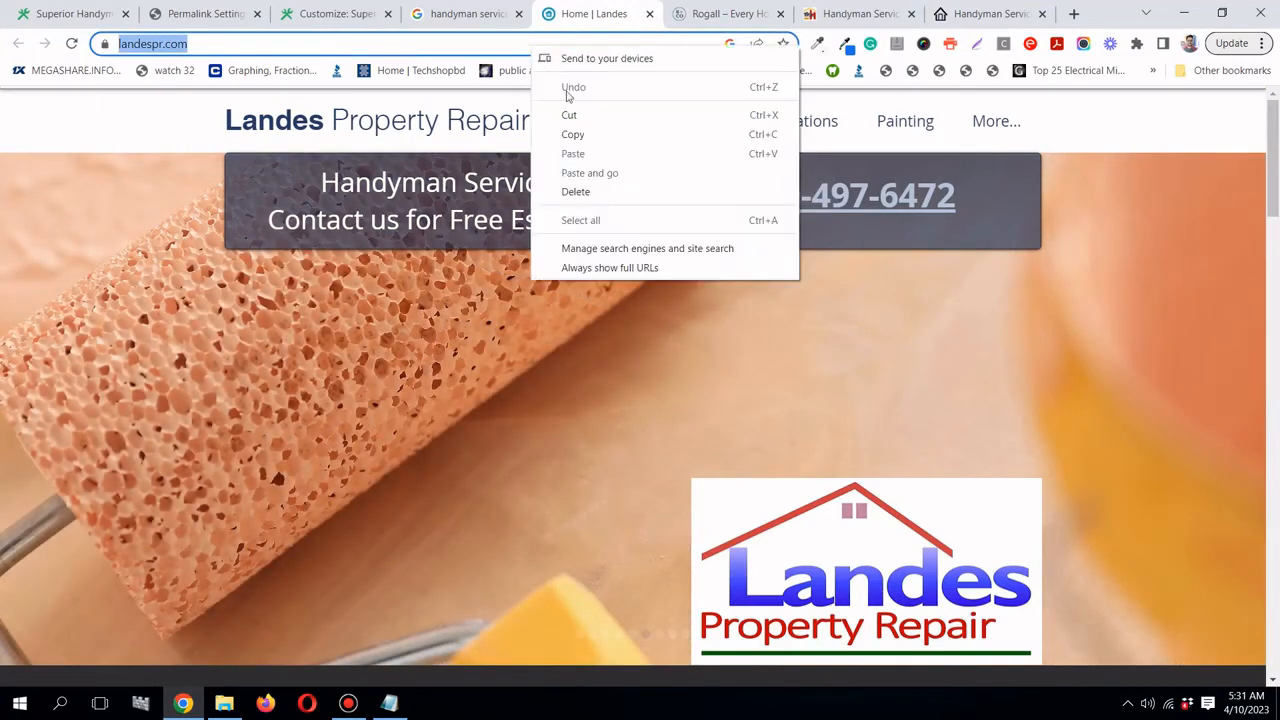
pyautogui.click(580, 134)
pyautogui.click(392, 704)
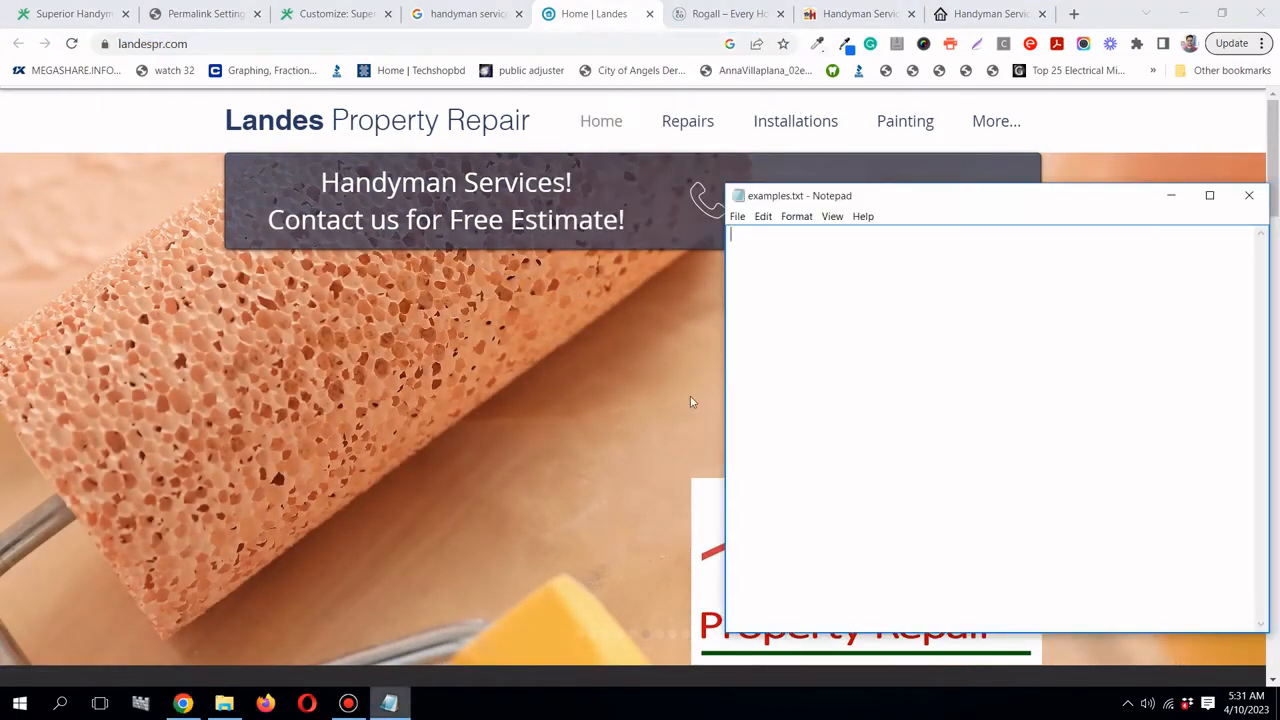
pyautogui.rightClick(766, 232)
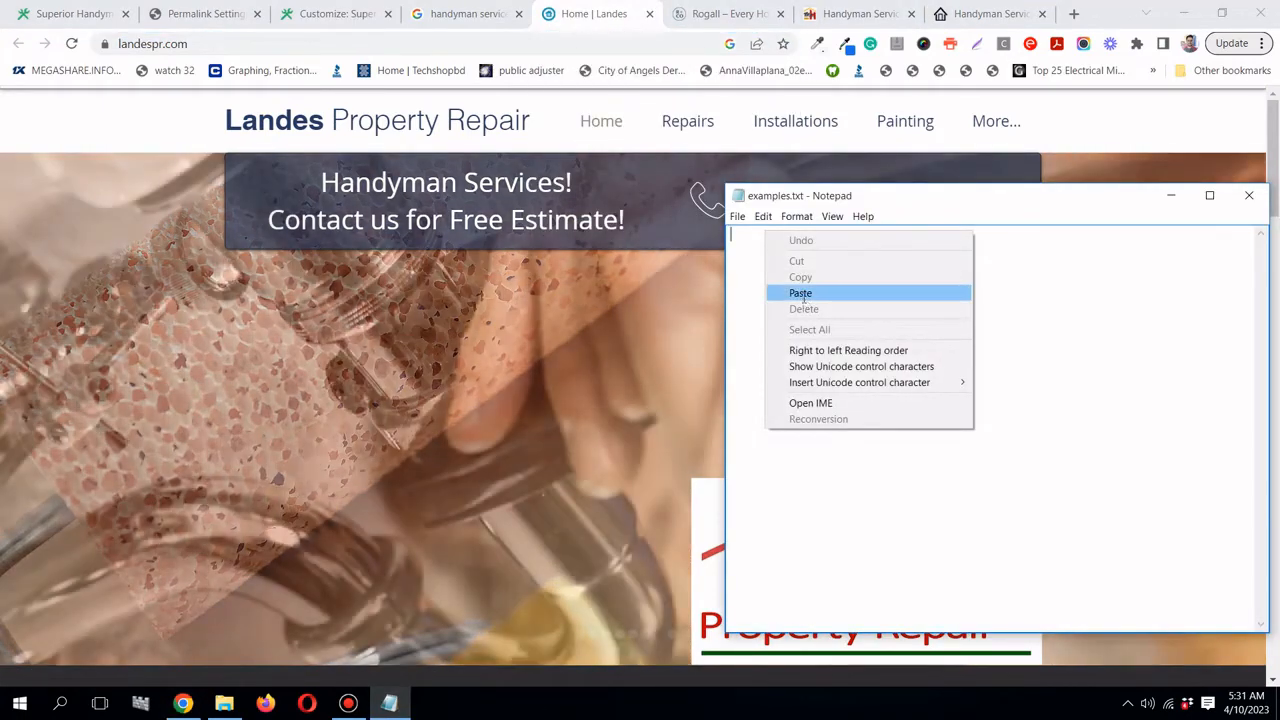
pyautogui.click(805, 290)
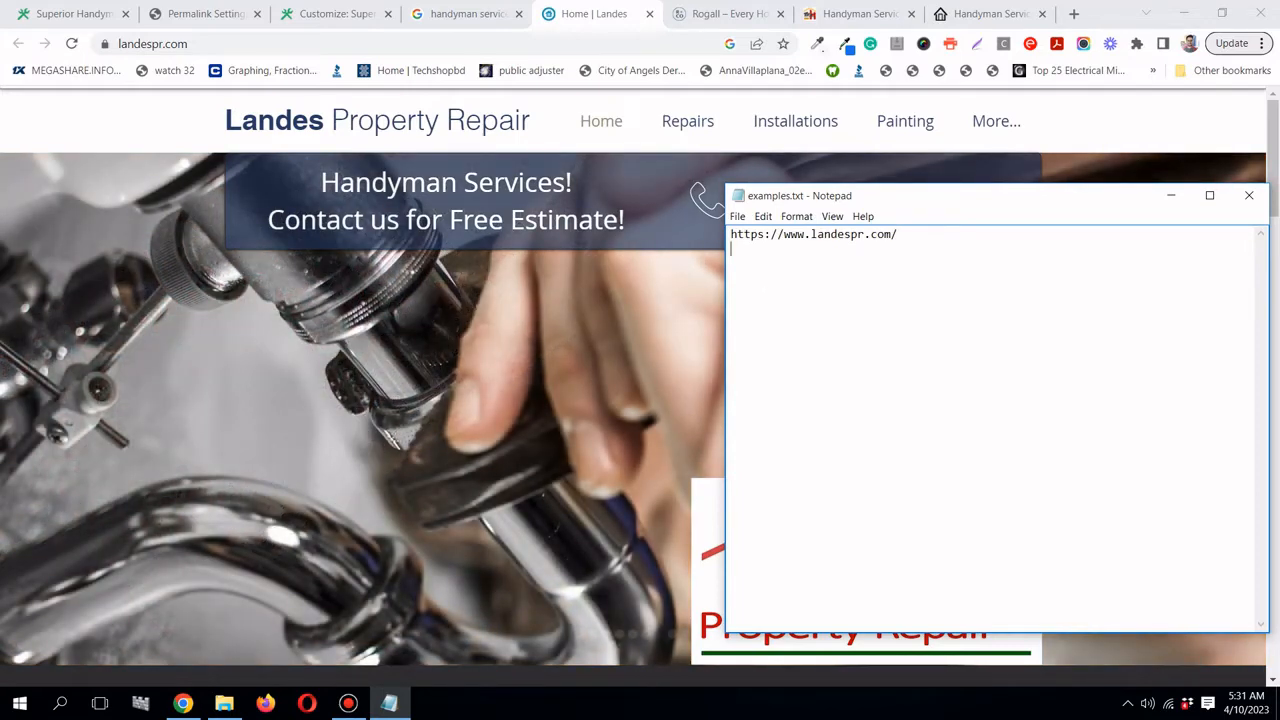
pyautogui.click(679, 18)
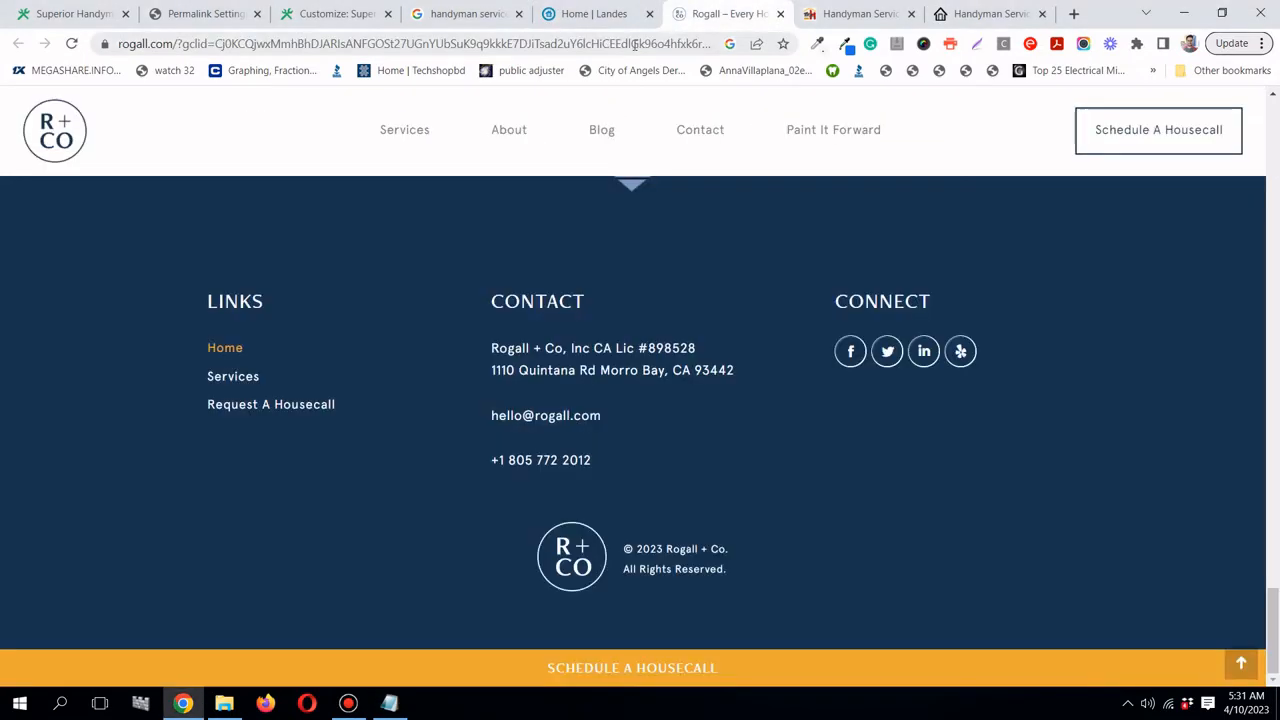
pyautogui.scroll(5, 872, 302)
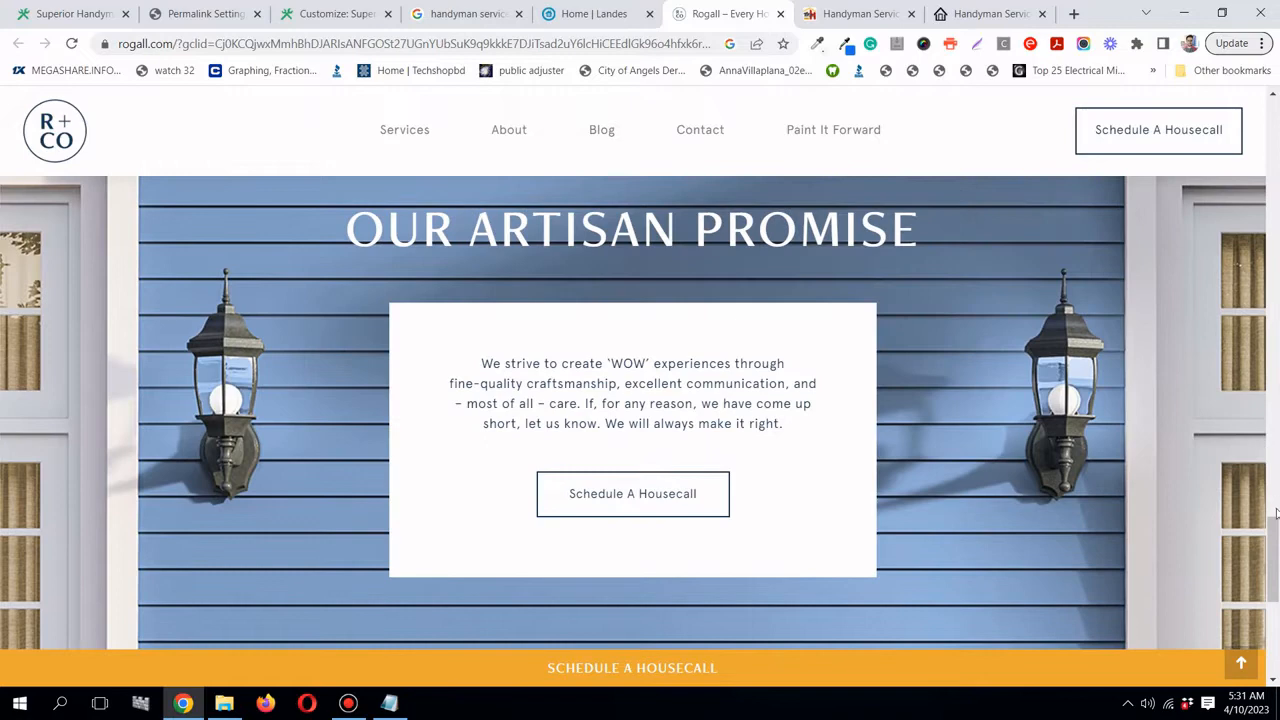
pyautogui.moveTo(1273, 548); pyautogui.dragTo(1273, 128)
pyautogui.click(80, 172)
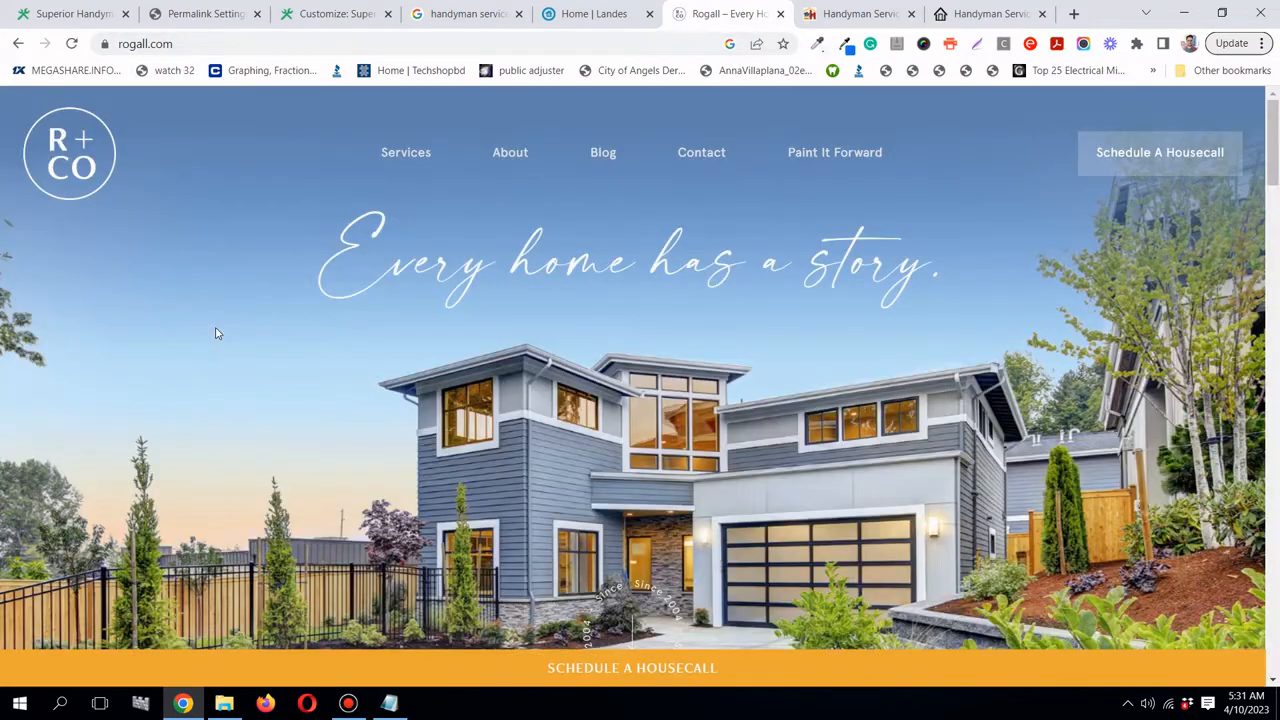
pyautogui.click(185, 43)
pyautogui.rightClick(185, 43)
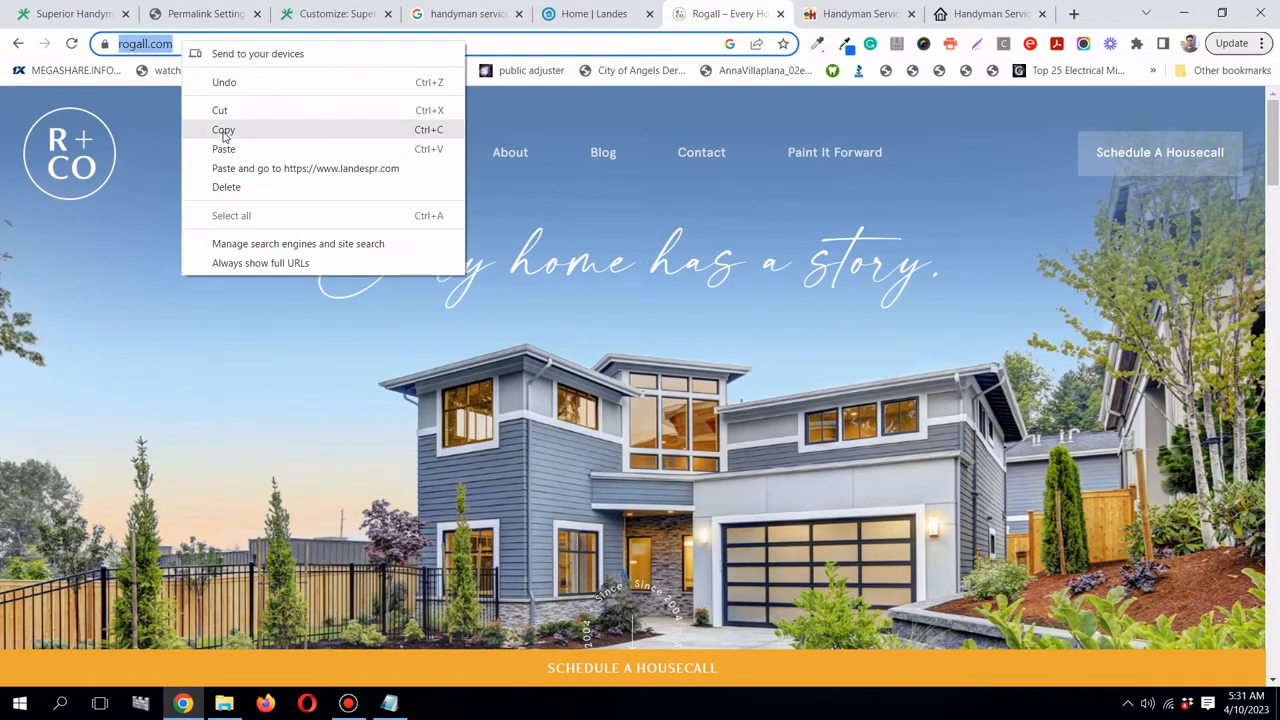
pyautogui.click(225, 130)
pyautogui.click(389, 703)
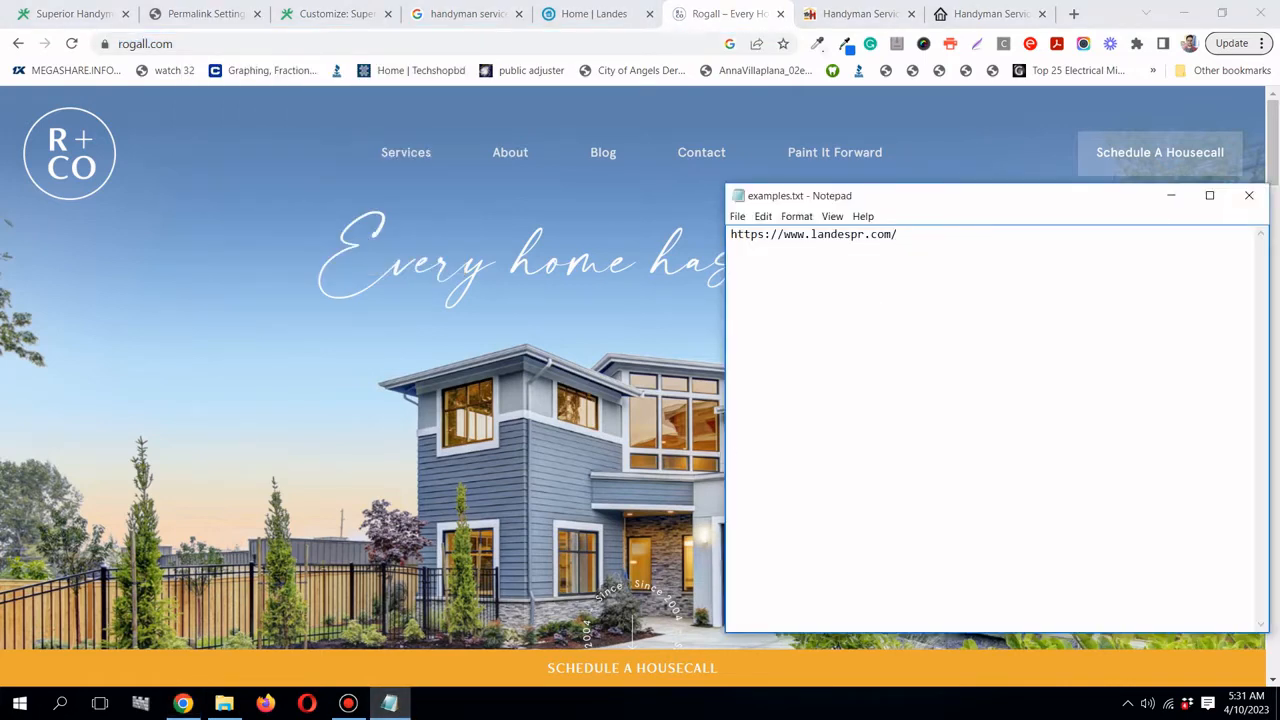
pyautogui.rightClick(745, 262)
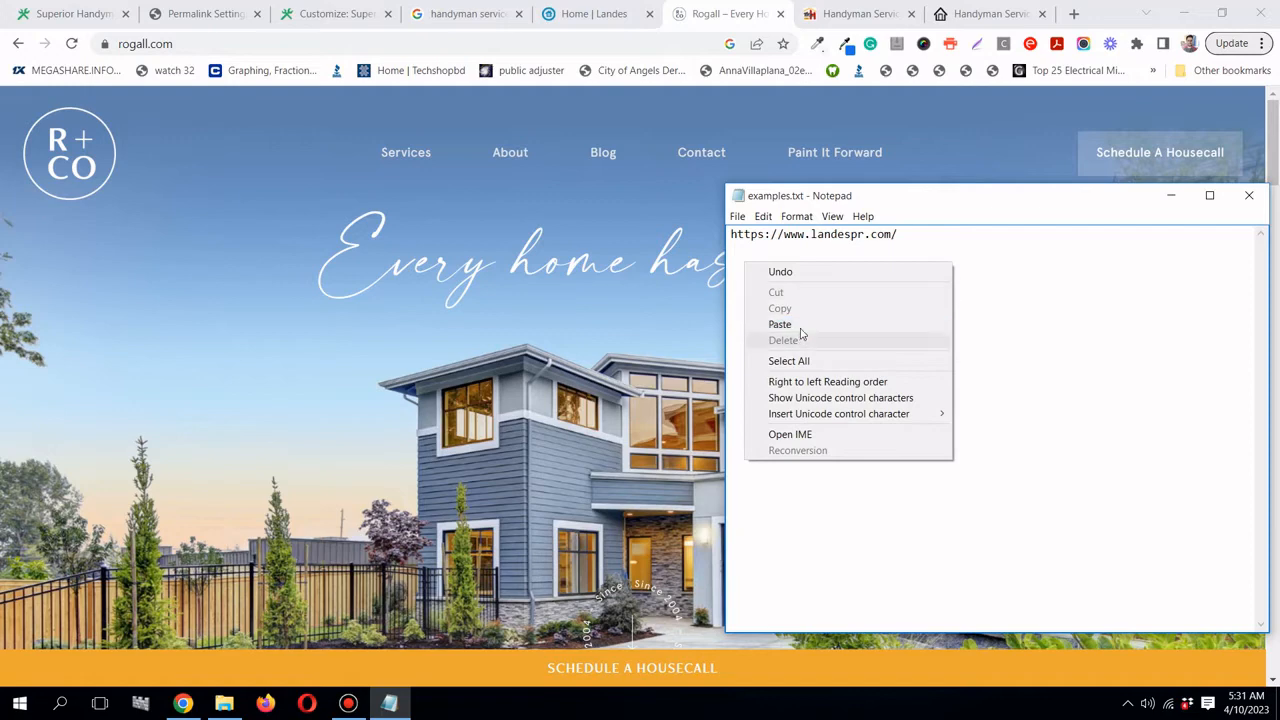
pyautogui.click(806, 325)
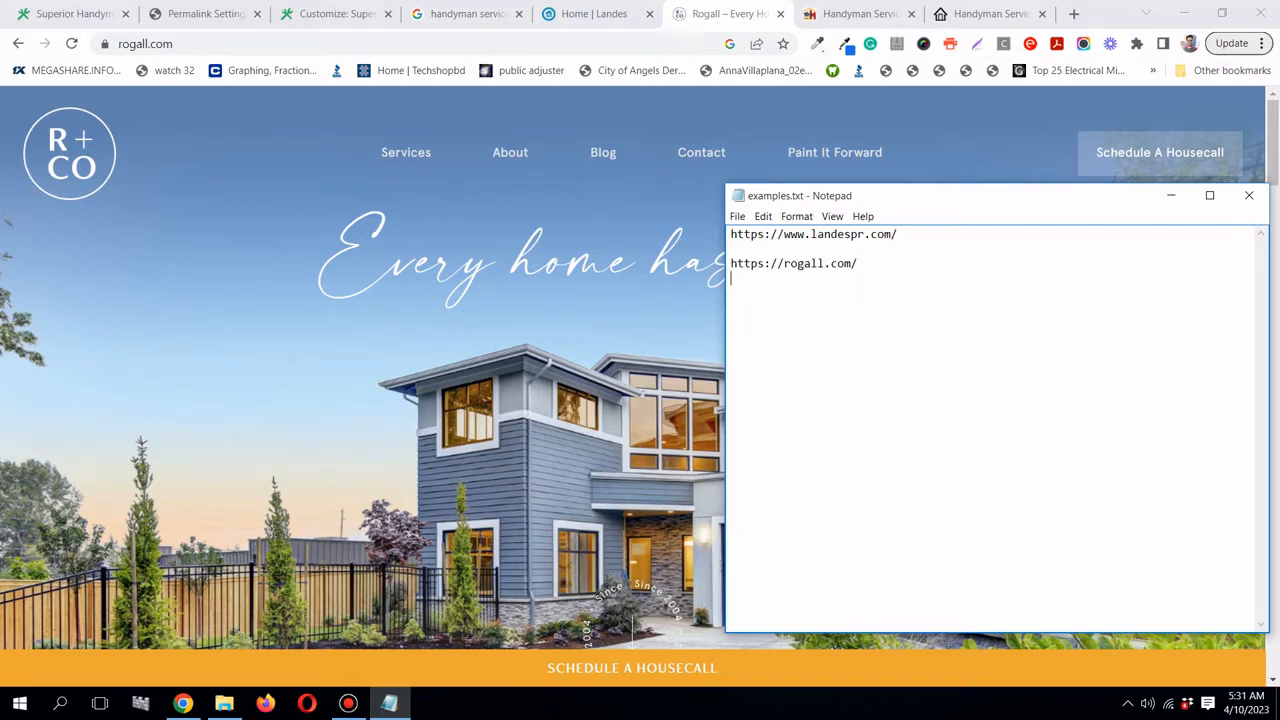
pyautogui.click(858, 14)
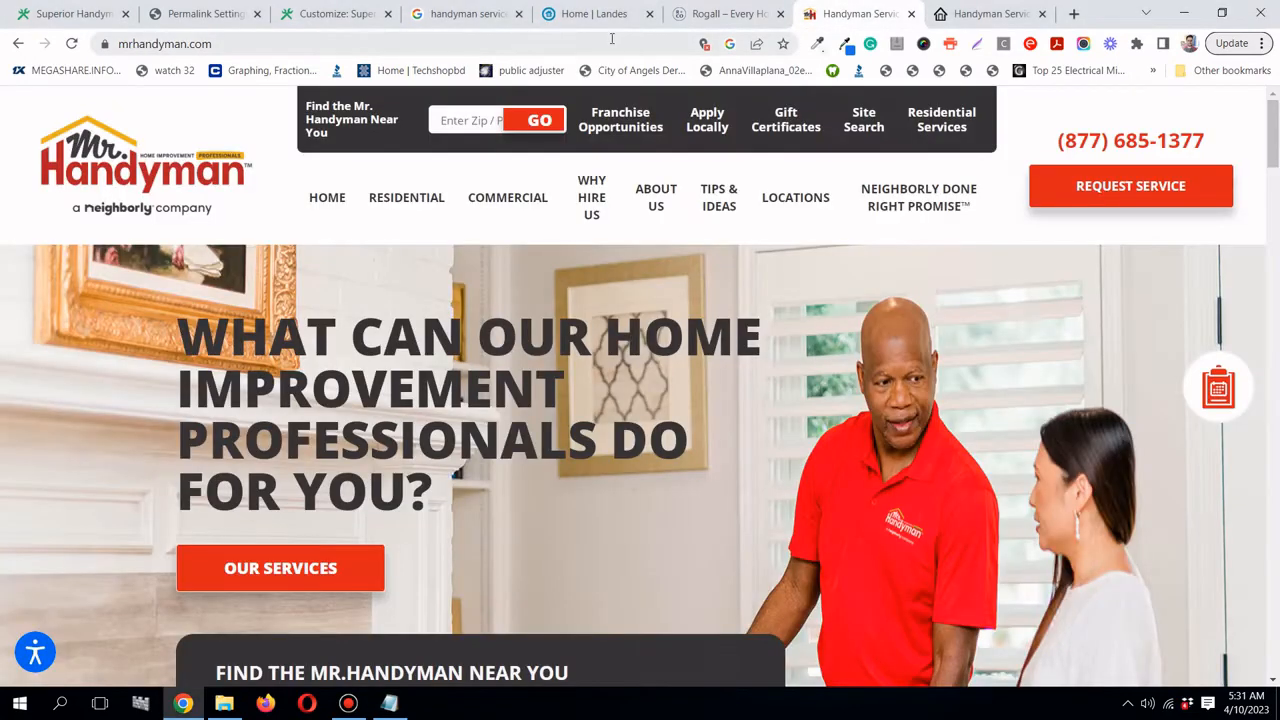
pyautogui.rightClick(612, 39)
pyautogui.click(665, 128)
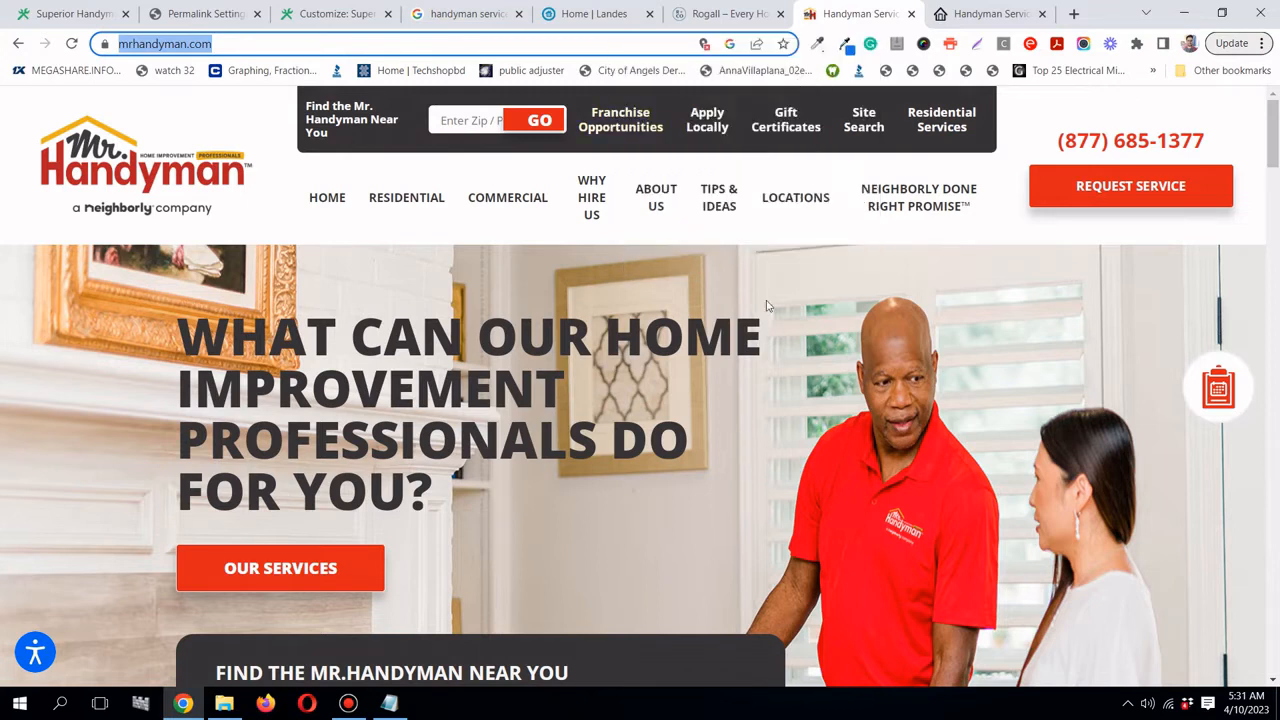
pyautogui.click(392, 705)
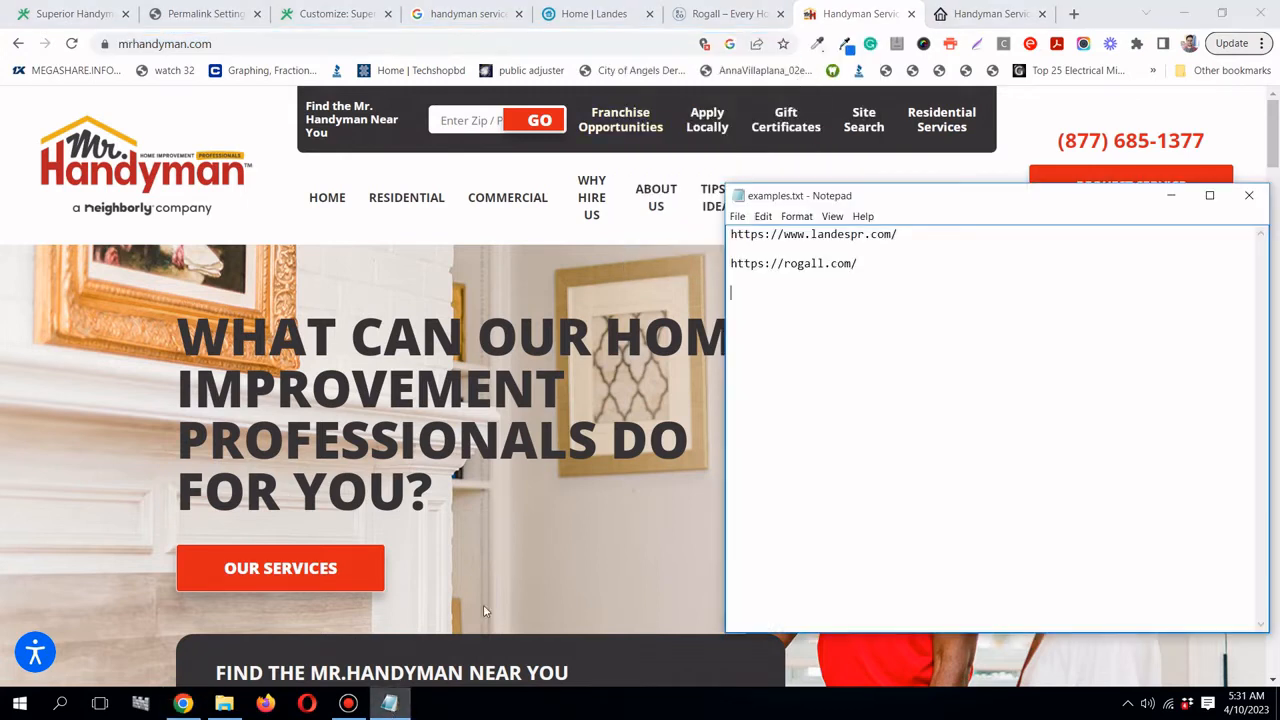
pyautogui.rightClick(743, 291)
pyautogui.click(770, 348)
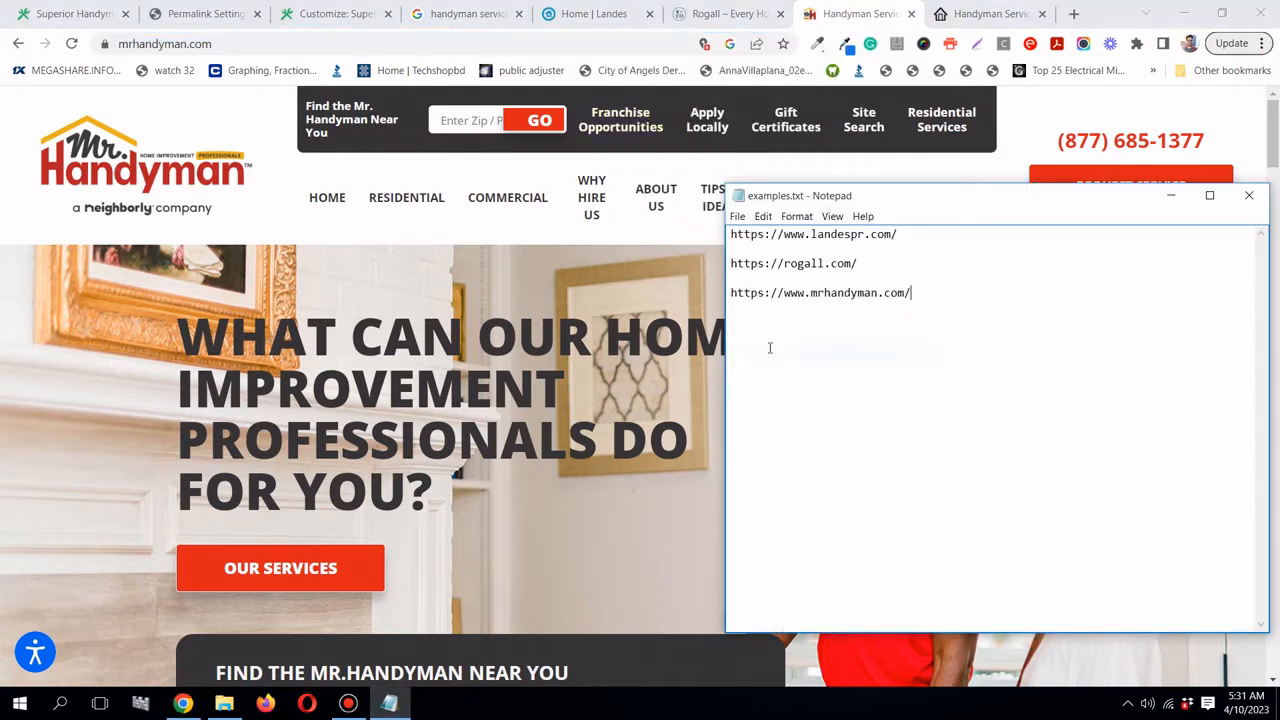
pyautogui.click(988, 13)
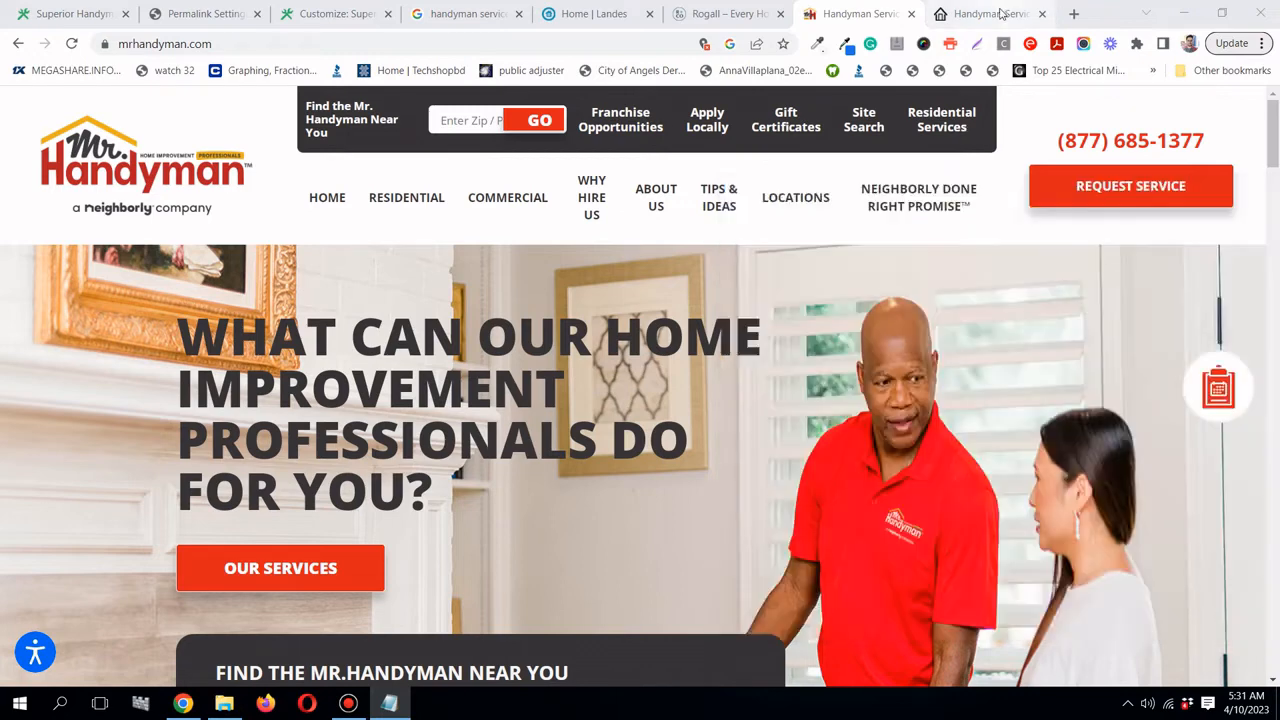
pyautogui.click(618, 44)
pyautogui.rightClick(618, 47)
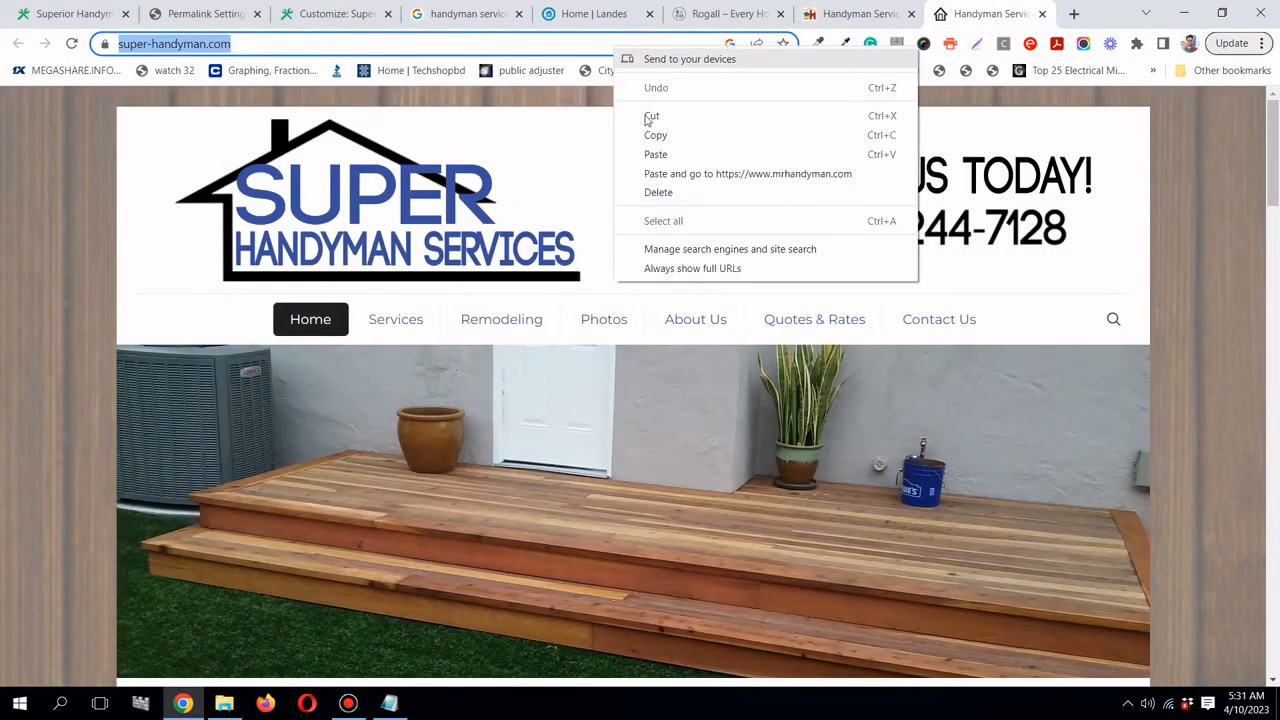
pyautogui.click(654, 135)
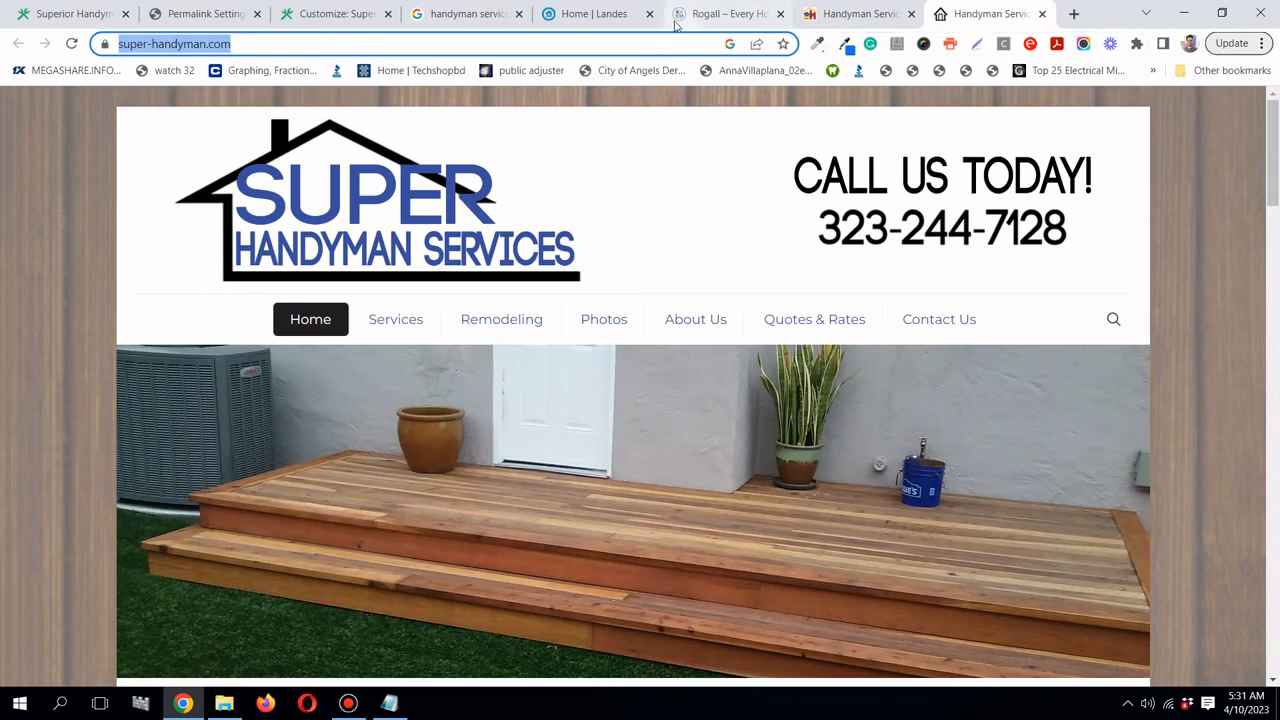
pyautogui.click(470, 14)
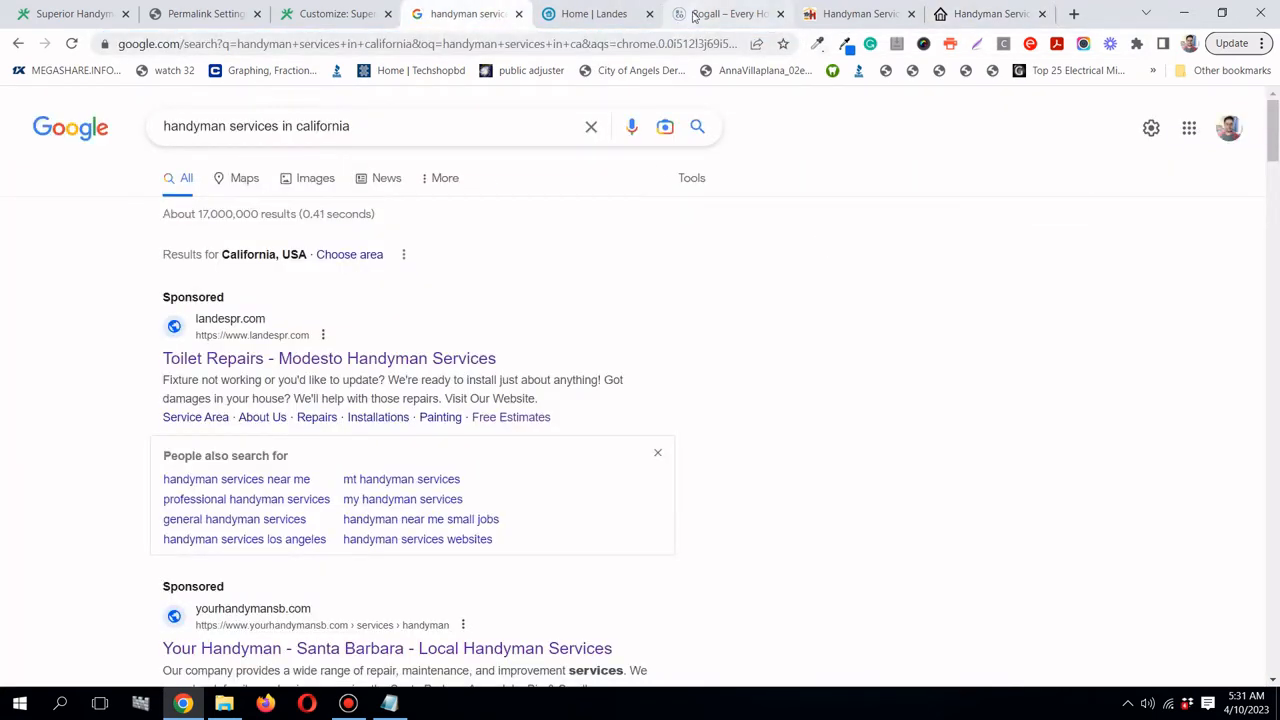
pyautogui.click(726, 14)
pyautogui.click(392, 703)
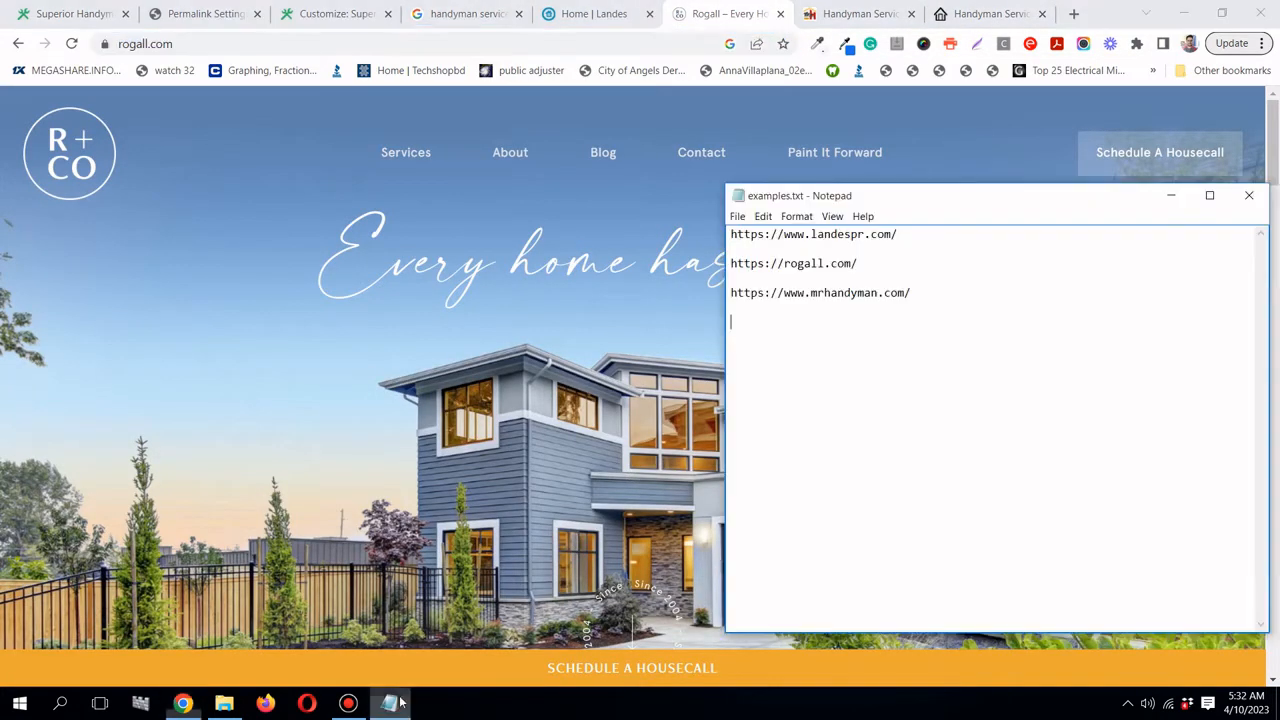
pyautogui.rightClick(740, 321)
pyautogui.click(768, 383)
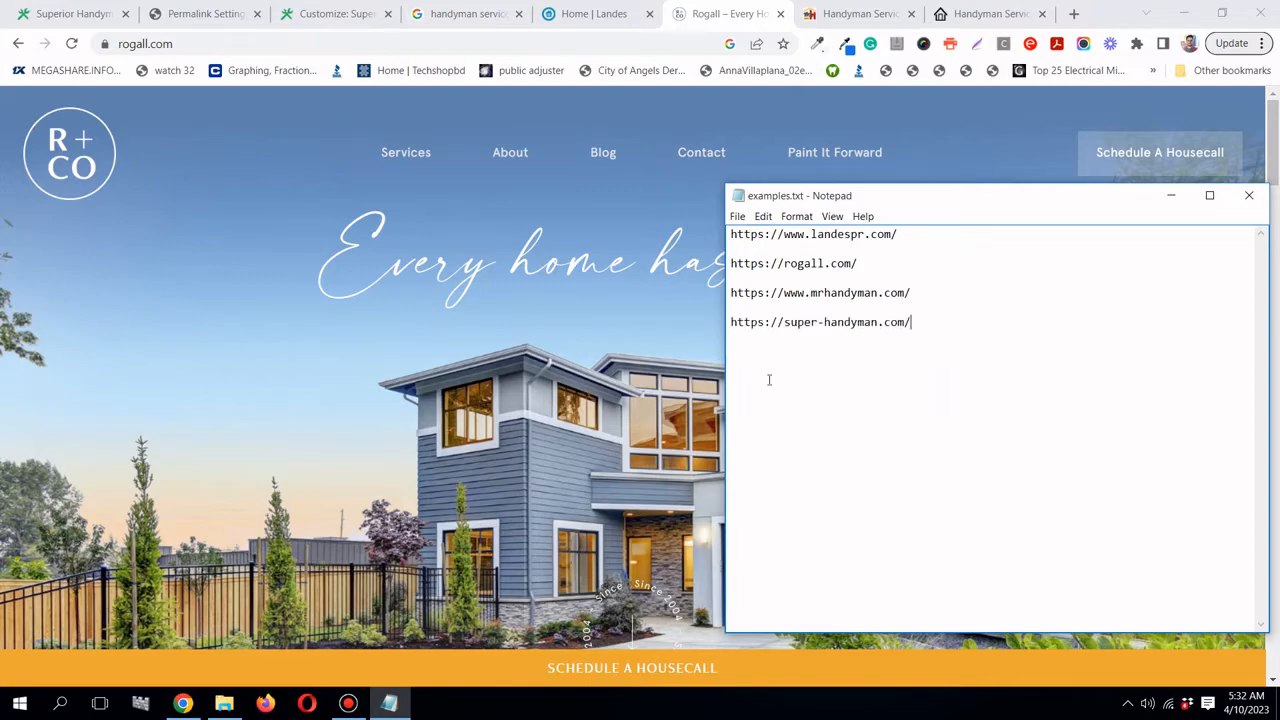
# - Review the Landes Property Repair homepage and its welcome intro text
pyautogui.click(600, 14)
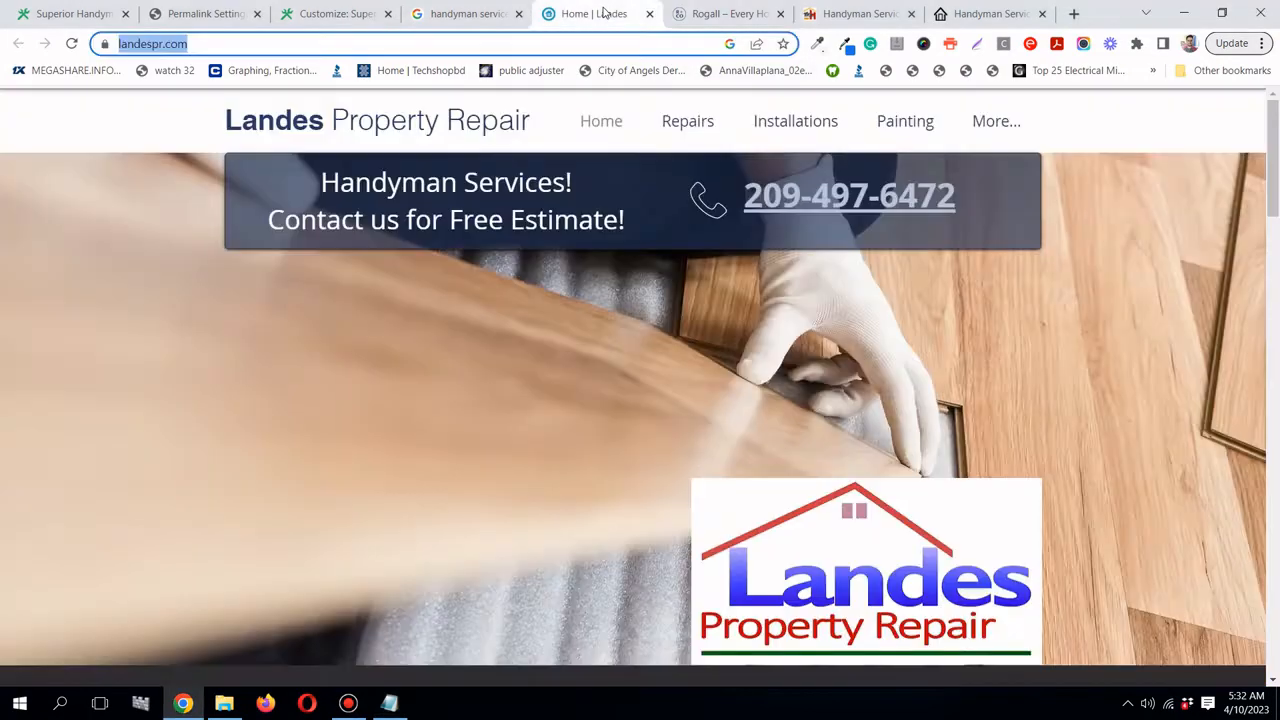
pyautogui.scroll(-10, 603, 419)
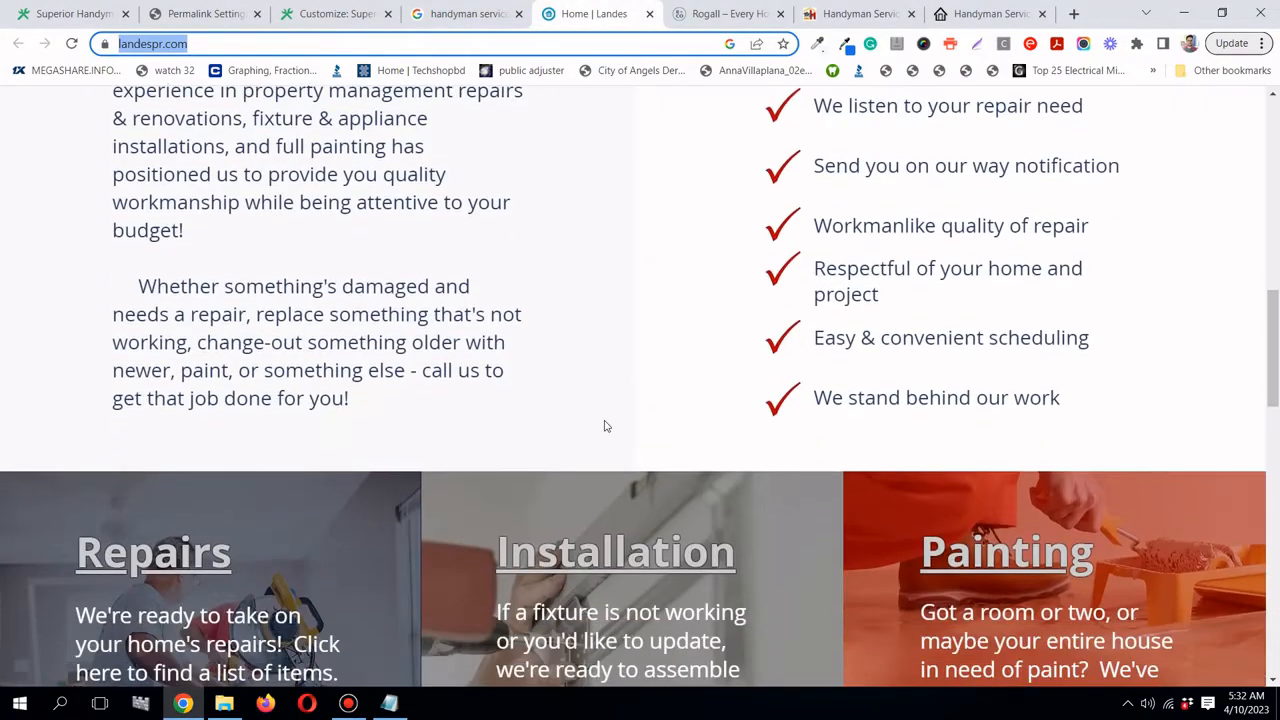
pyautogui.scroll(3, 604, 426)
pyautogui.scroll(2, 604, 426)
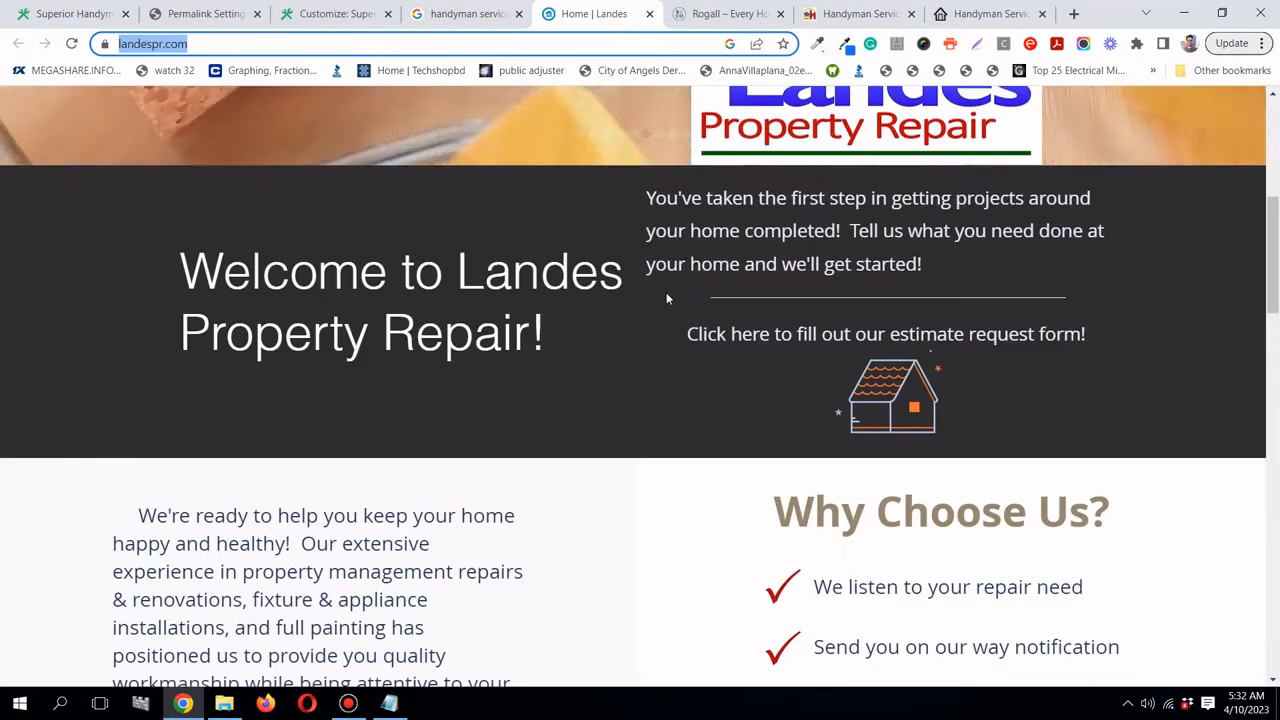
pyautogui.click(645, 205)
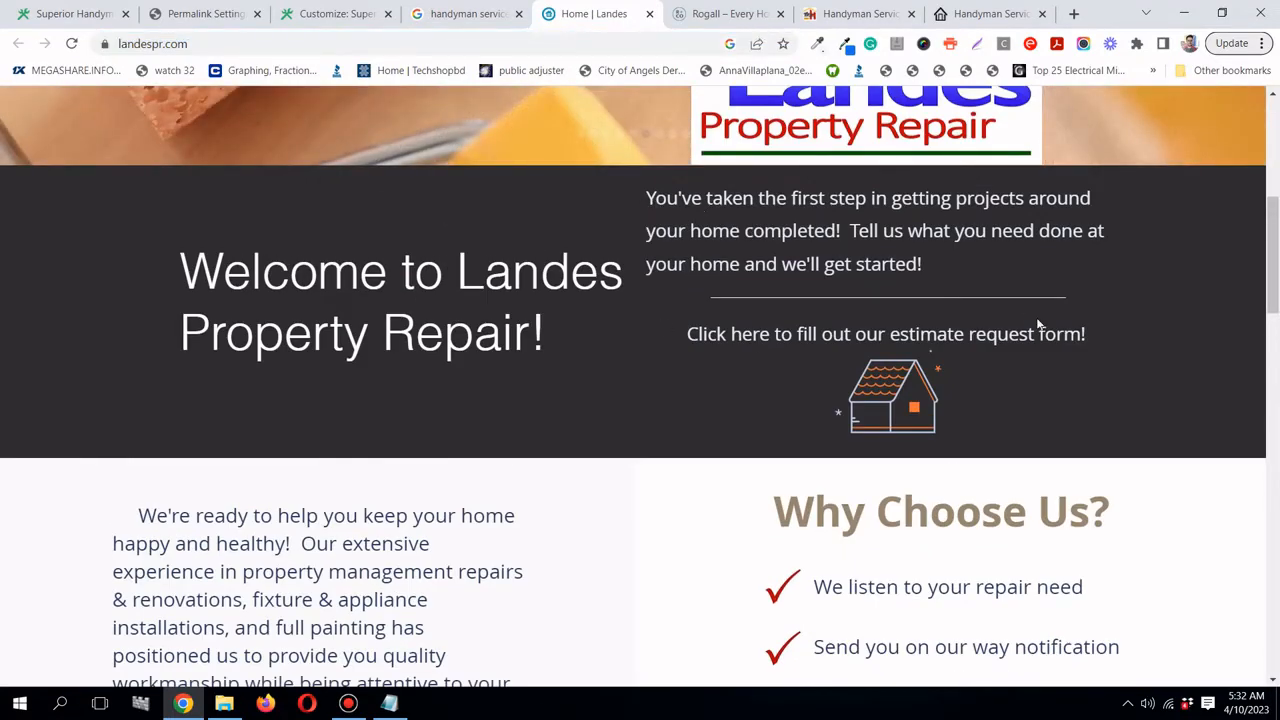
pyautogui.keyDown('shift'); pyautogui.click(1151, 318); pyautogui.keyUp('shift')
pyautogui.click(1081, 314)
pyautogui.scroll(5, 1080, 310)
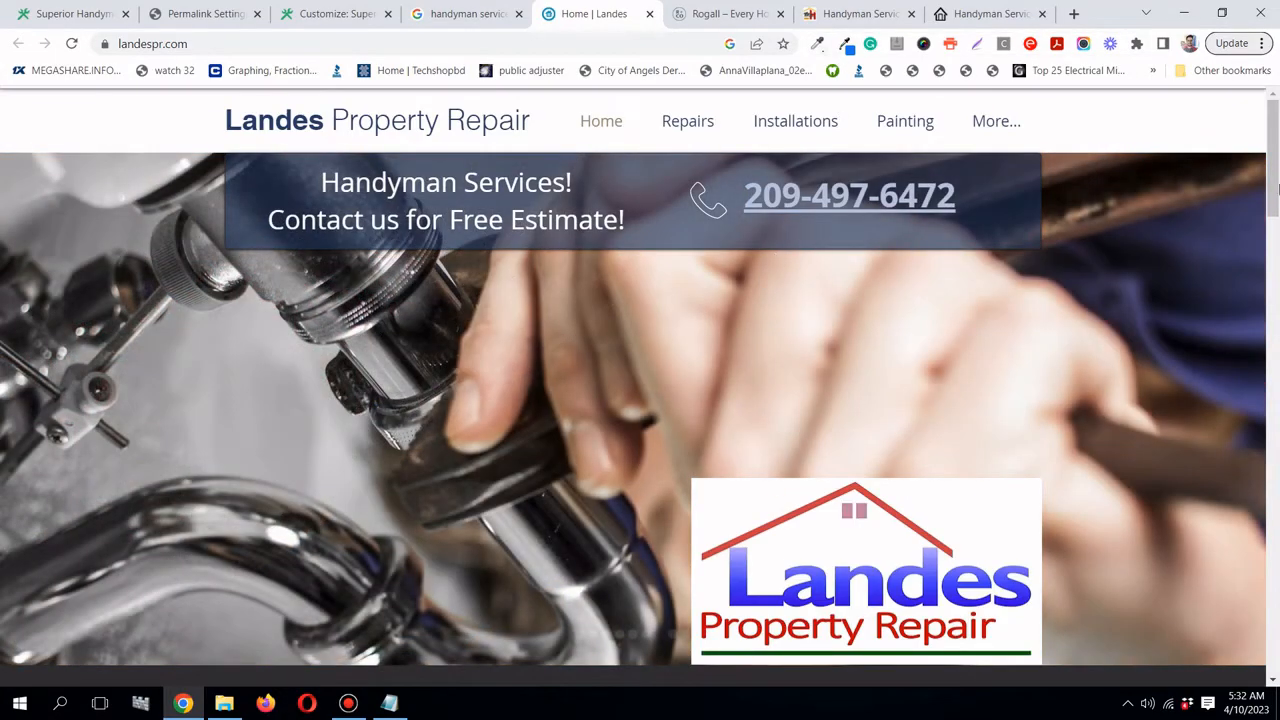
pyautogui.moveTo(1278, 188)
pyautogui.mouseDown()
pyautogui.moveTo(1276, 630)
pyautogui.moveTo(1277, 180)
pyautogui.mouseUp()
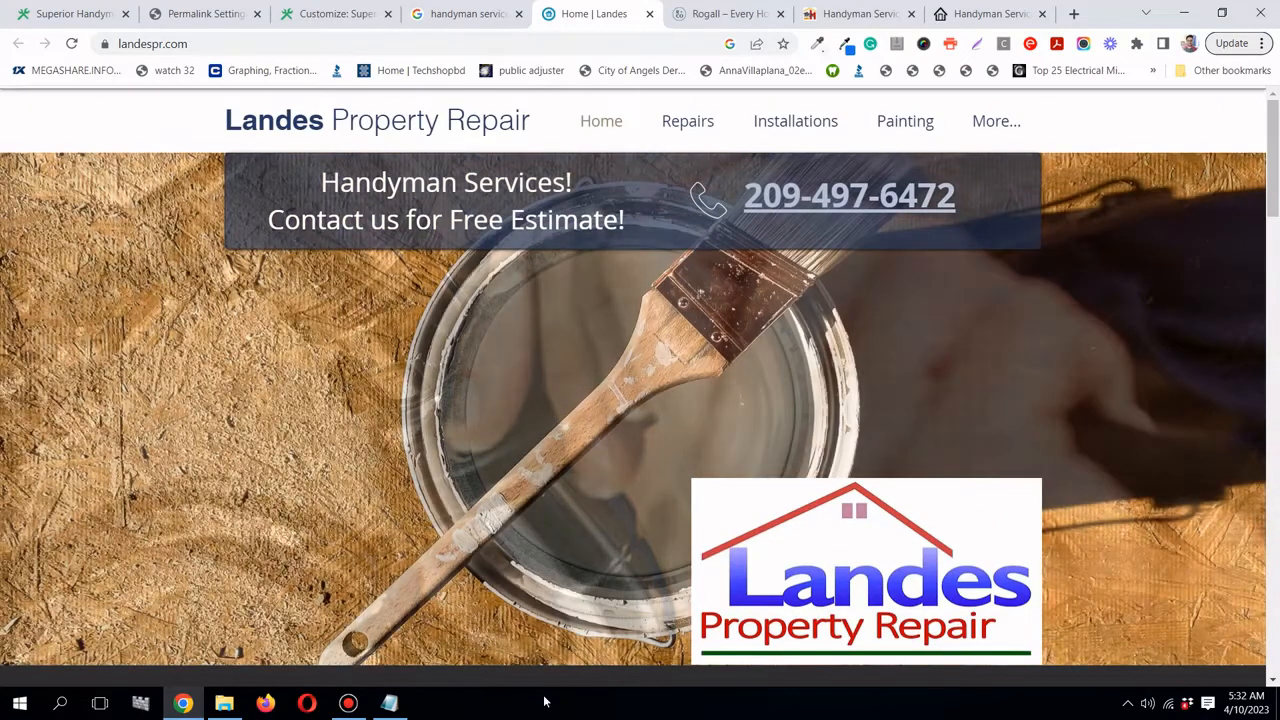
# - Add '(overall structure and layout)' after the landespr.com URL in examples.txt
pyautogui.click(389, 703)
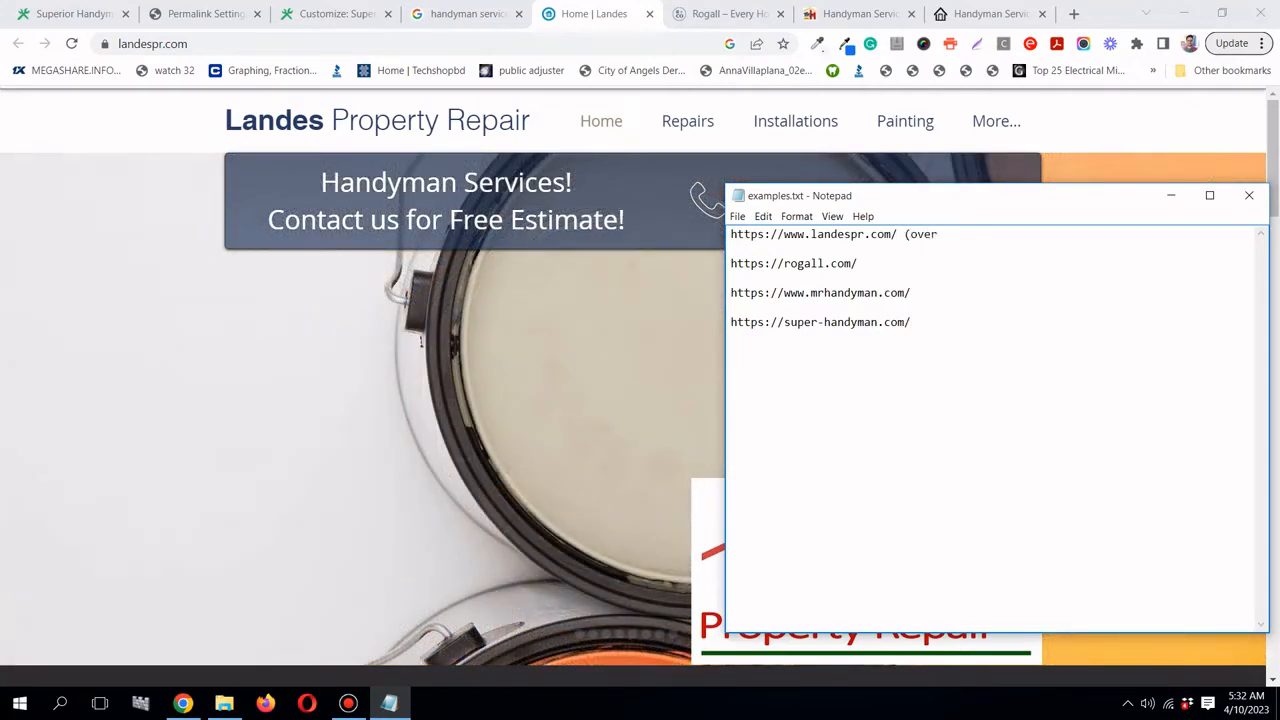
pyautogui.write('(overall ')
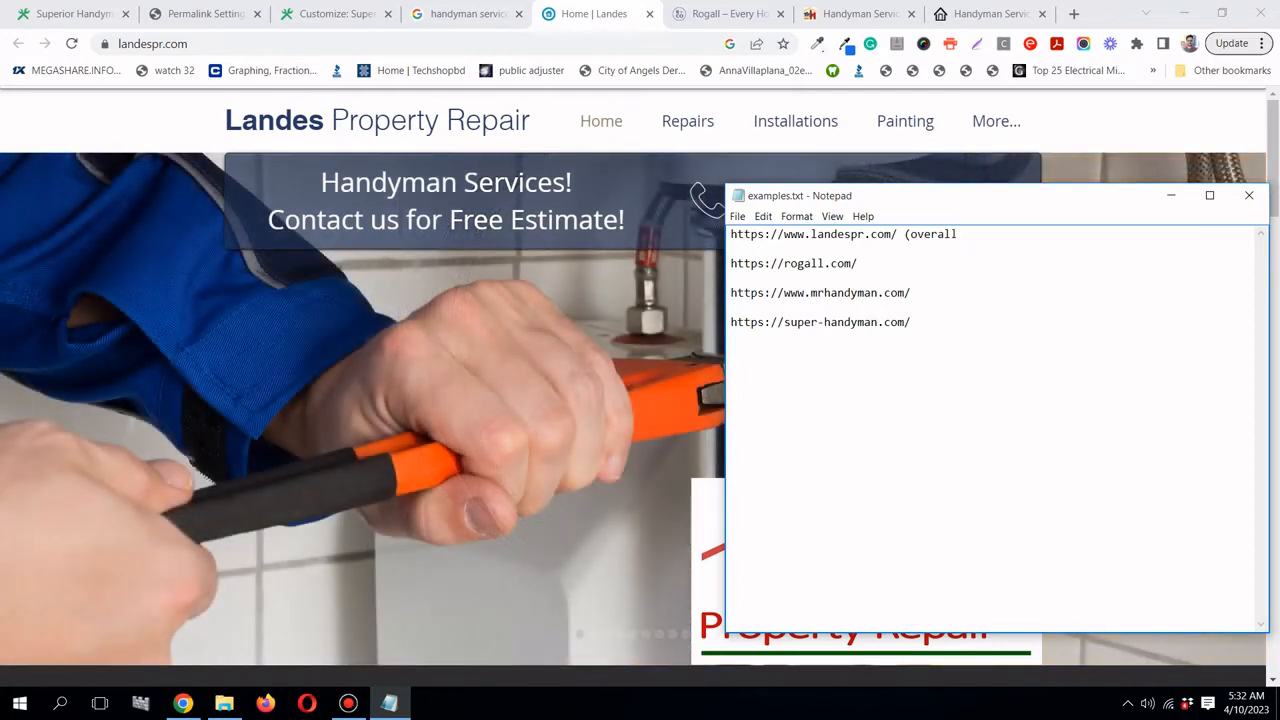
pyautogui.write('structure an')
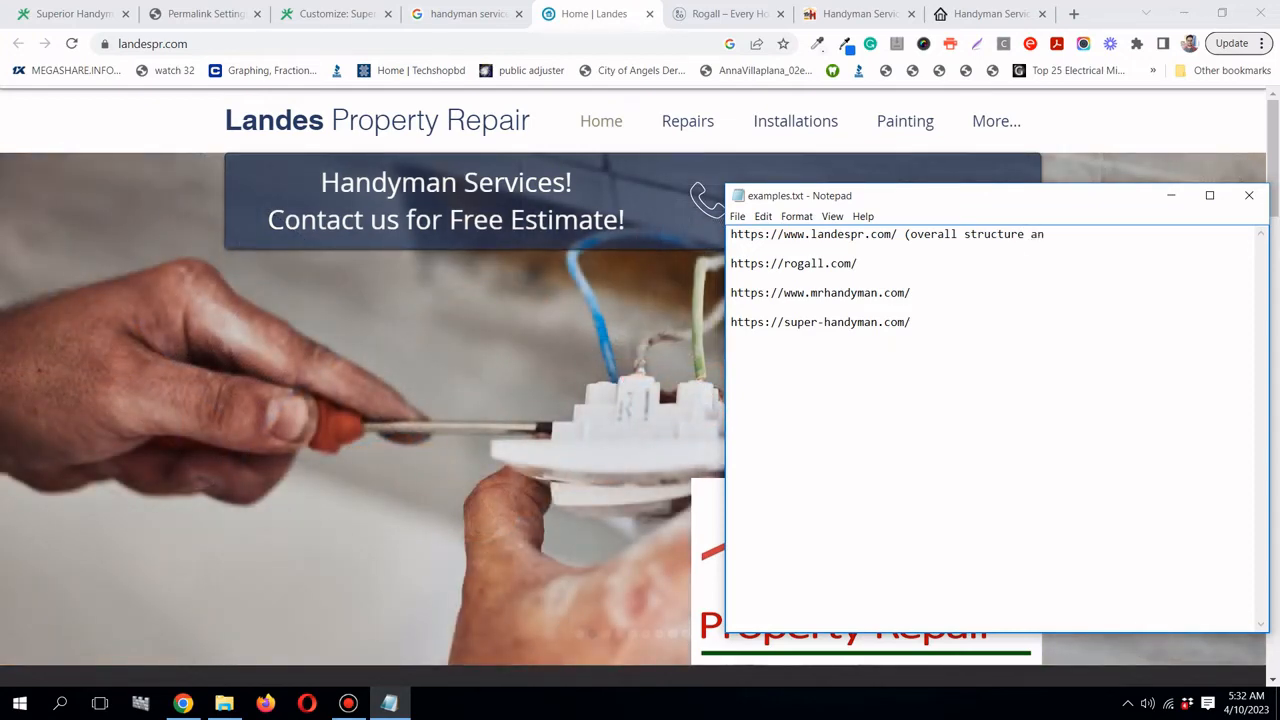
pyautogui.write('d layout')
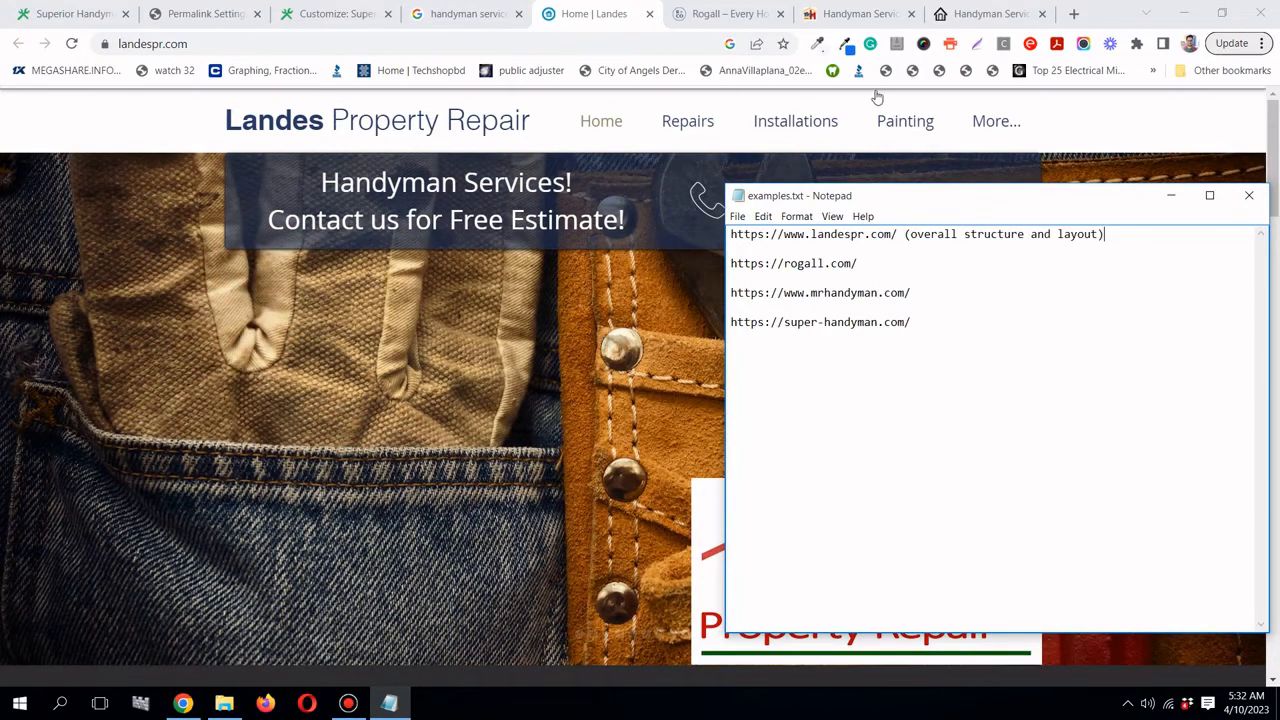
pyautogui.click(714, 18)
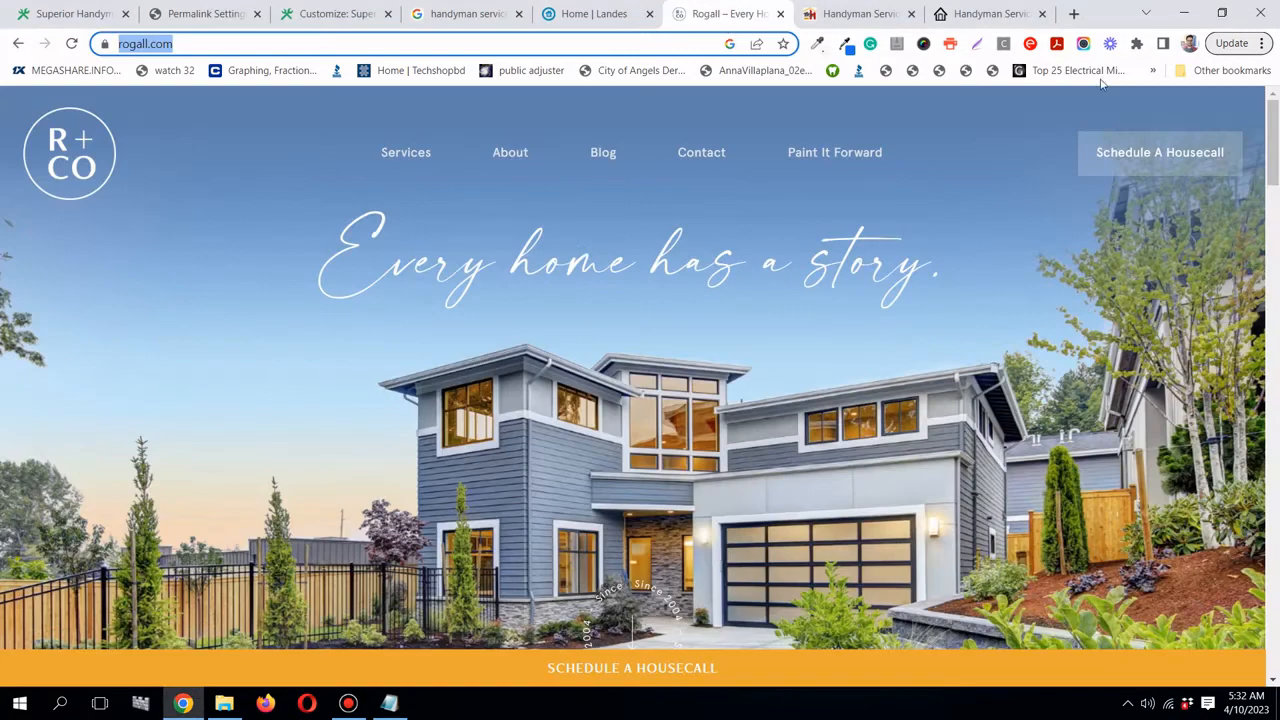
pyautogui.moveTo(1272, 142); pyautogui.dragTo(1270, 284)
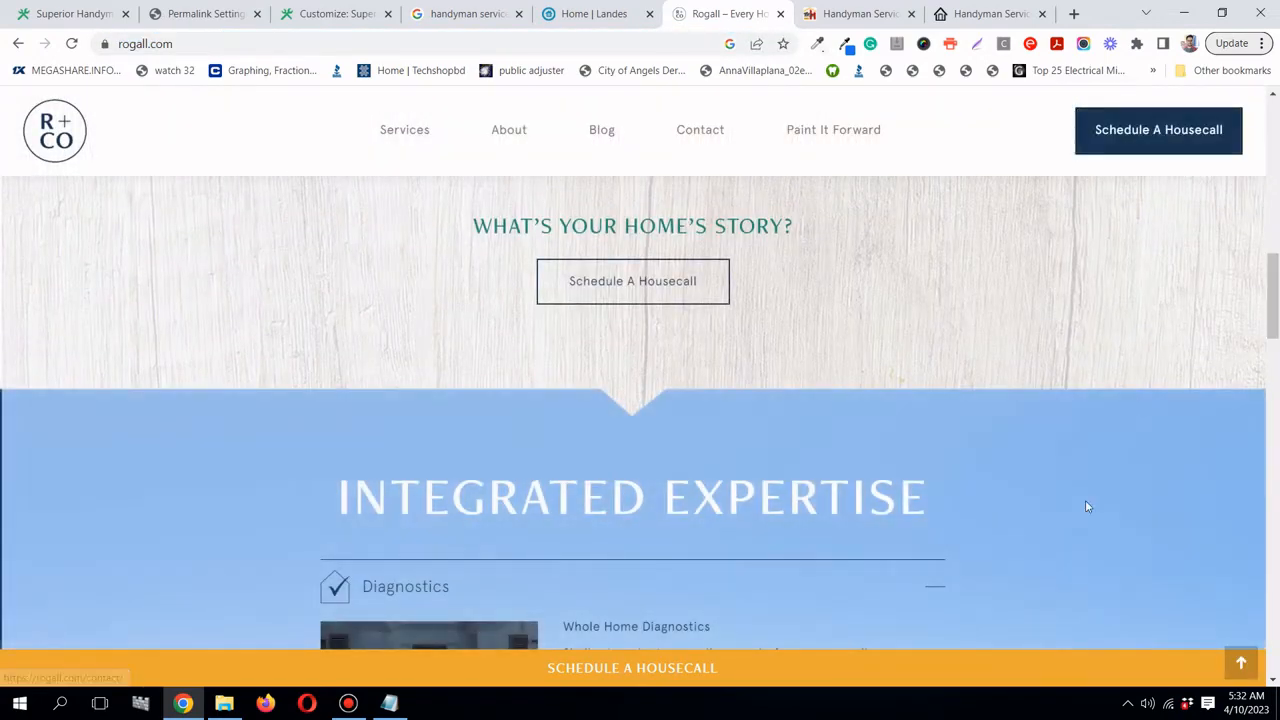
# - Review the Rogall page, then annotate rogall.com with '(schedule buttons and testimonial section)'
pyautogui.scroll(-15, 916, 538)
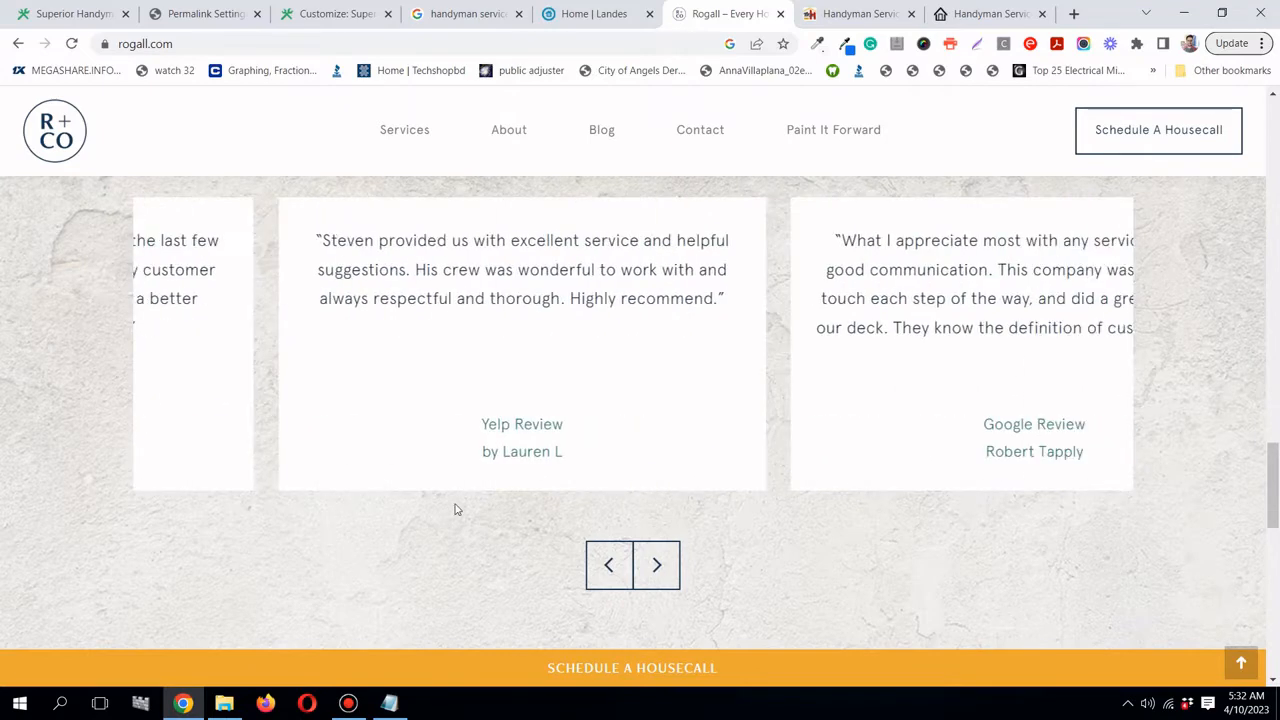
pyautogui.scroll(-5, 990, 469)
pyautogui.scroll(-2, 997, 465)
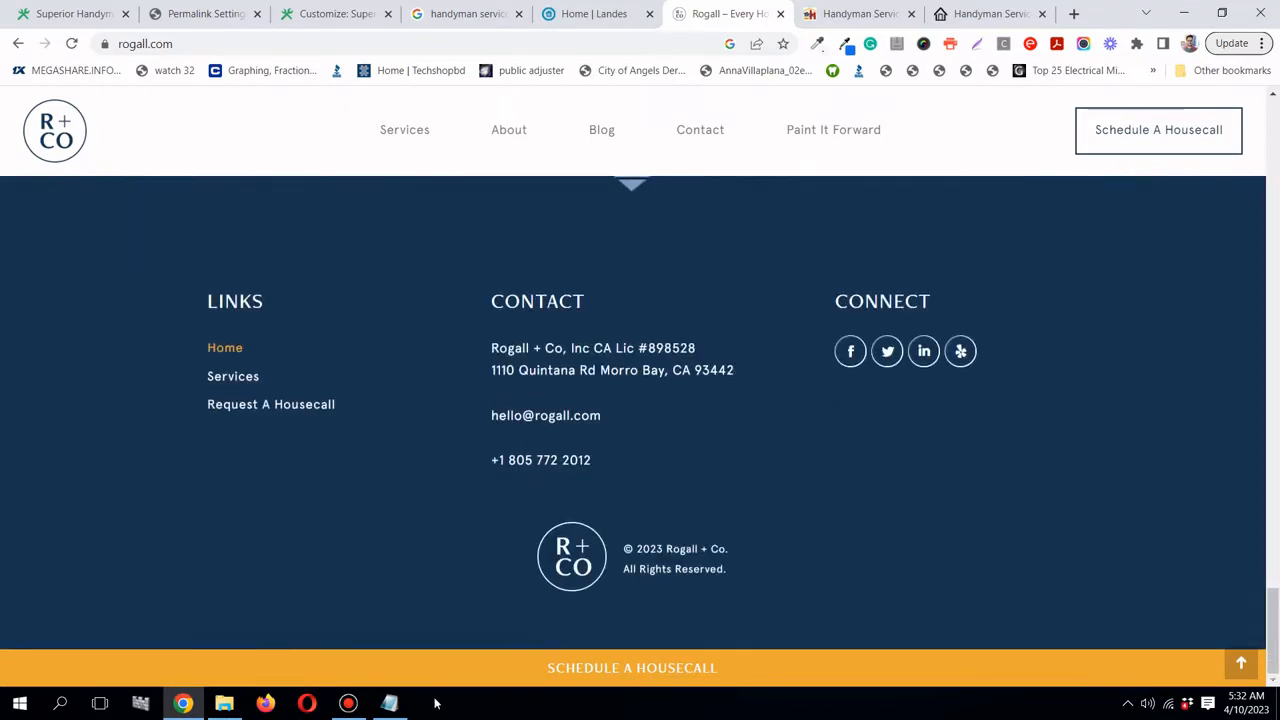
pyautogui.click(393, 704)
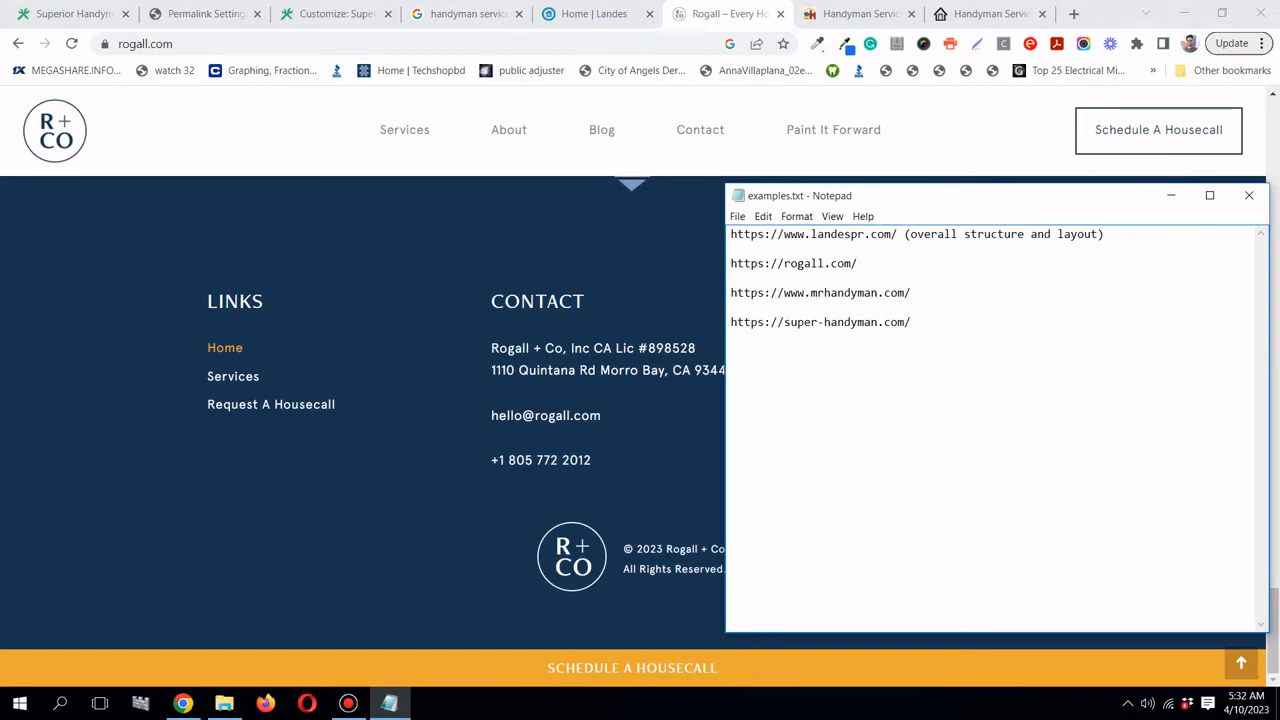
pyautogui.write('(schedule buttons and tex')
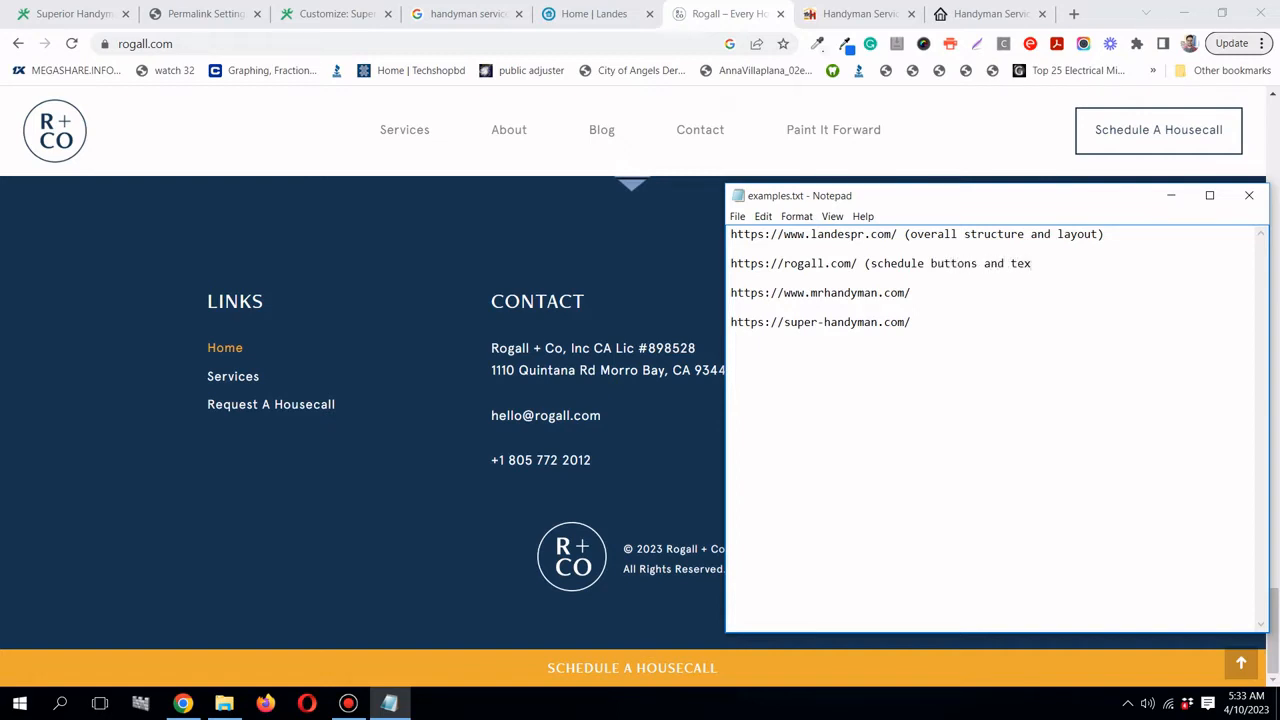
pyautogui.write('stimonial section')
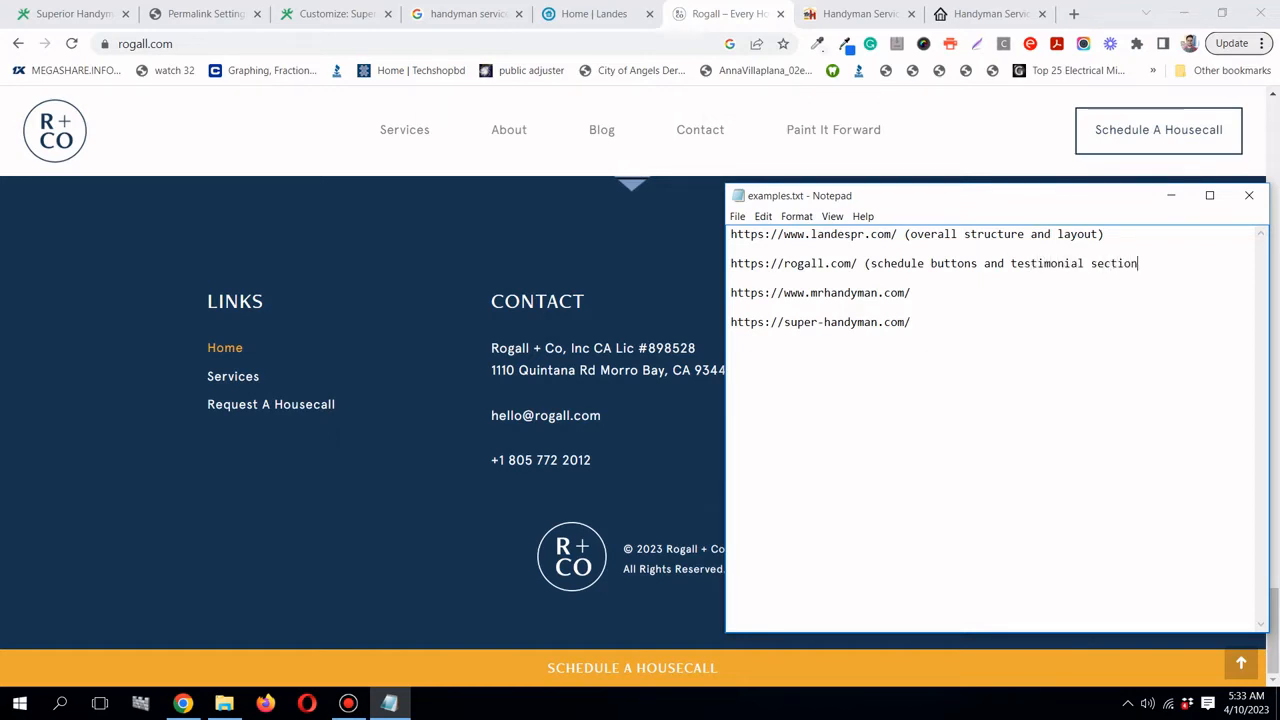
pyautogui.write(')')
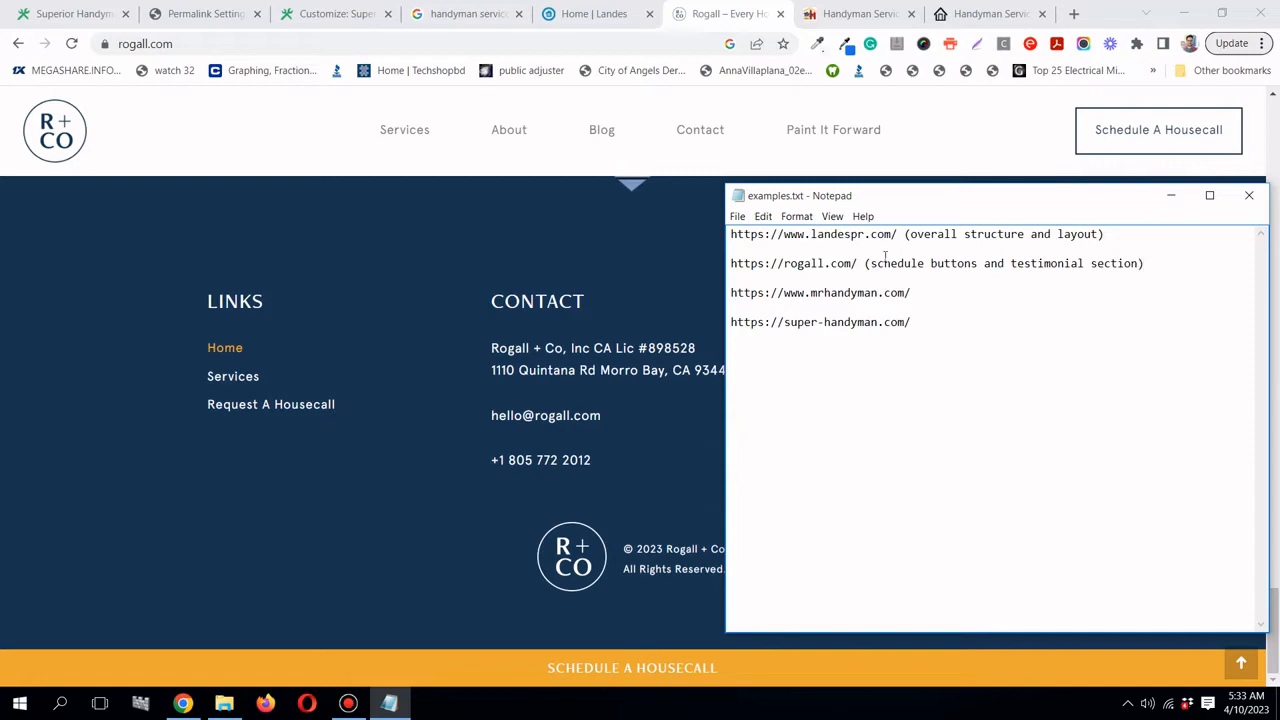
pyautogui.click(858, 14)
# - Scroll through the Mr. Handyman page to review its services section
pyautogui.moveTo(1276, 108); pyautogui.dragTo(1278, 332)
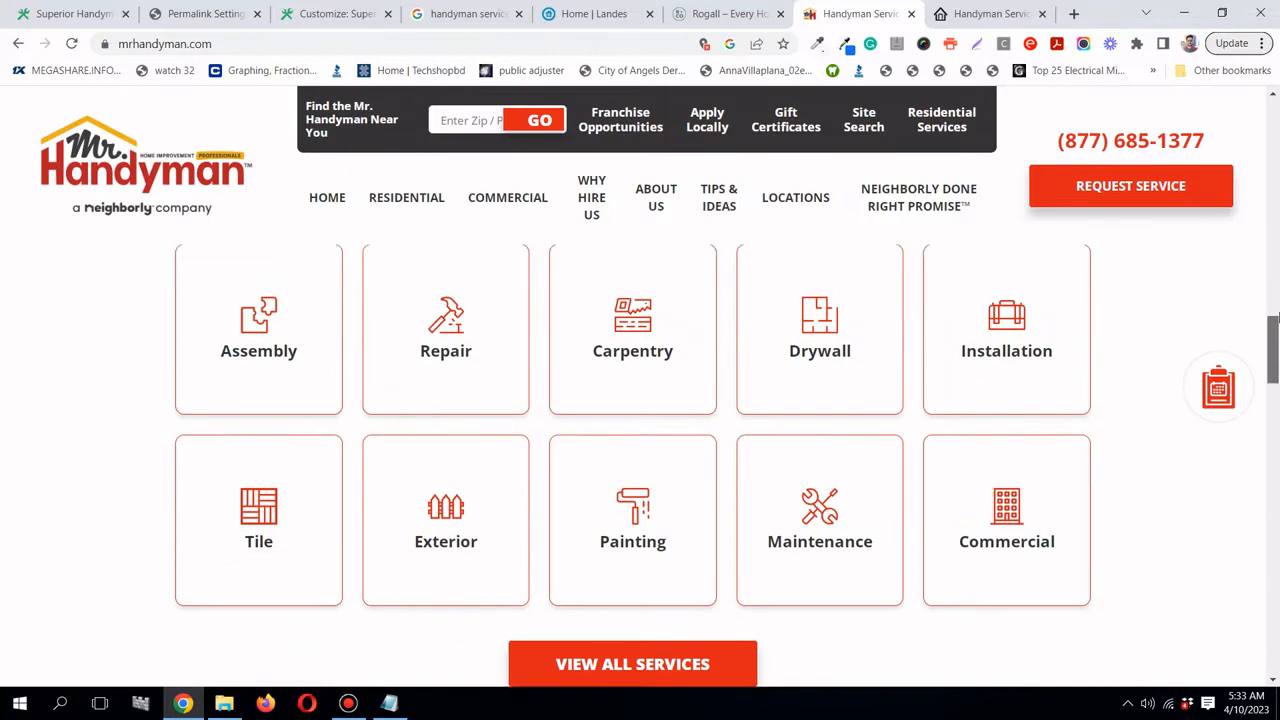
pyautogui.scroll(2, 740, 360)
pyautogui.scroll(-2, 1129, 526)
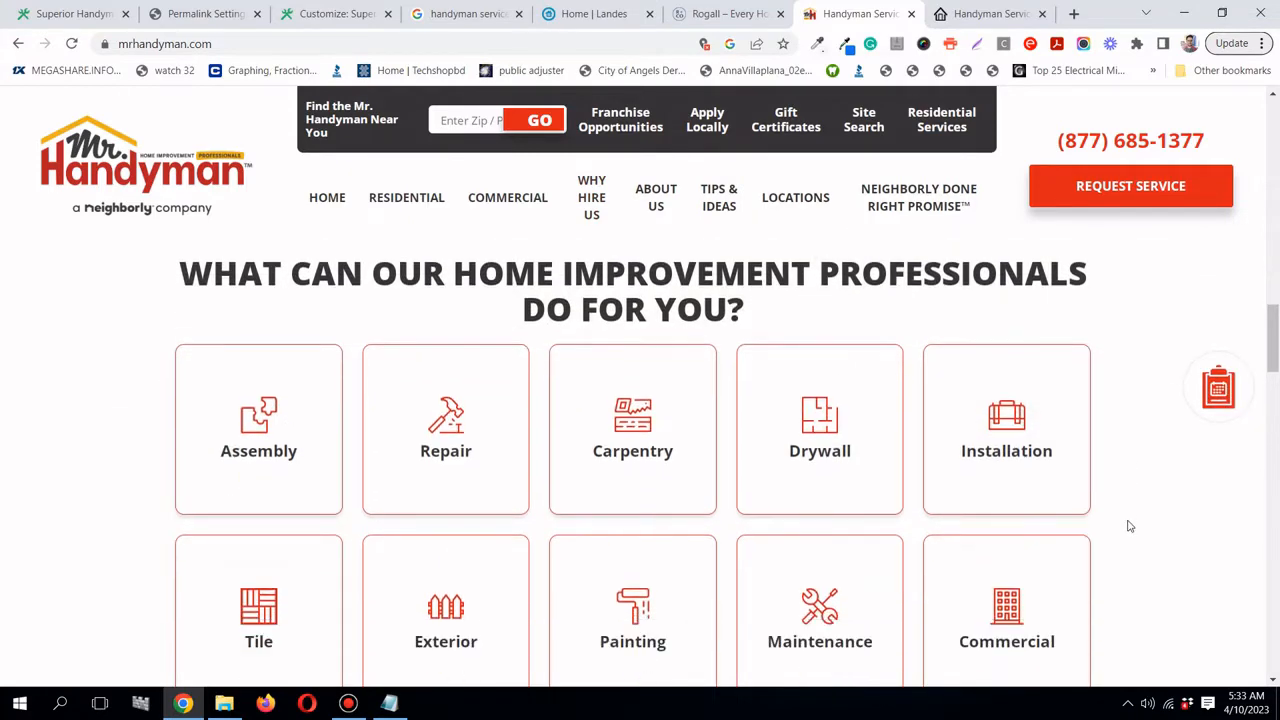
pyautogui.scroll(1, 1010, 535)
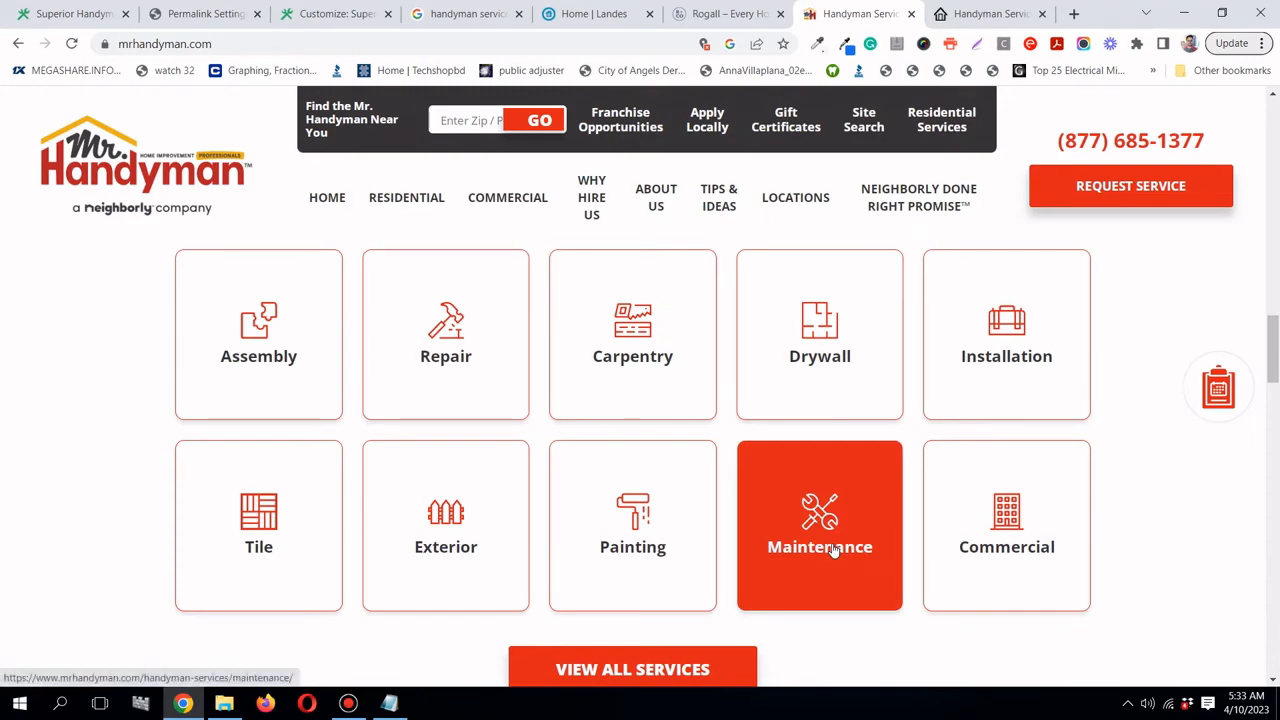
pyautogui.scroll(-5, 833, 550)
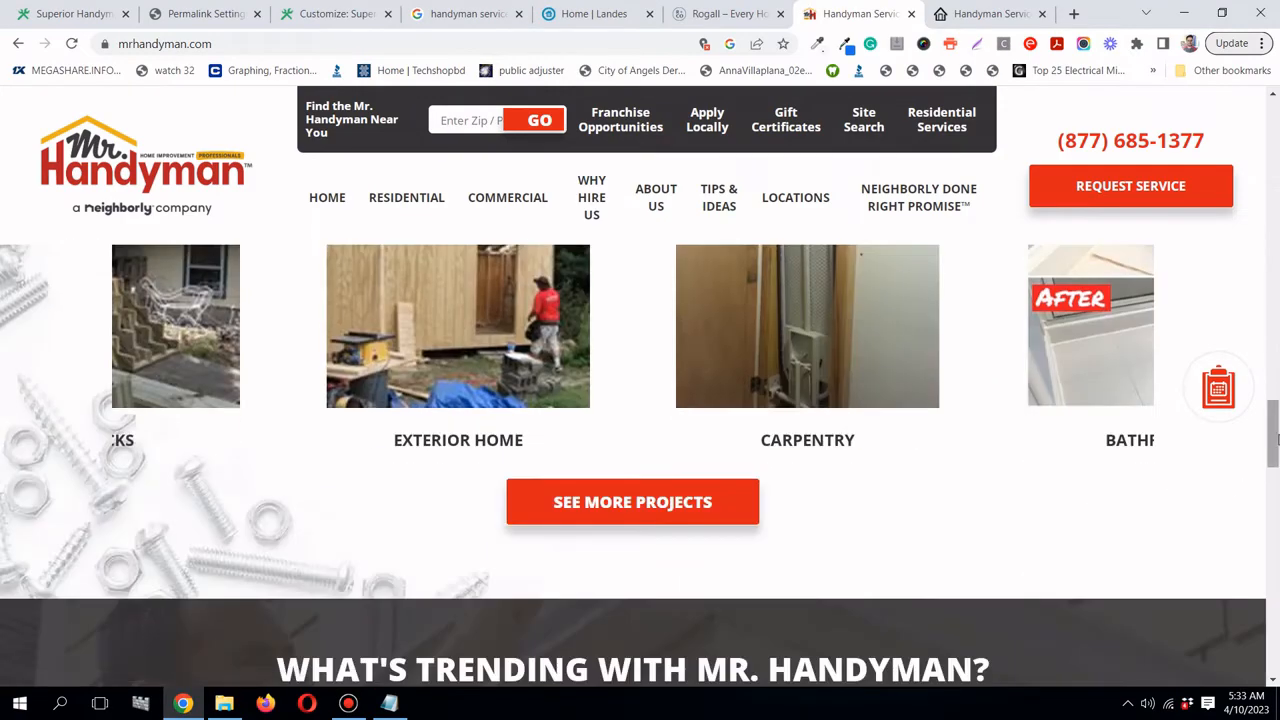
pyautogui.click(1275, 573)
pyautogui.moveTo(1275, 573); pyautogui.dragTo(1279, 343)
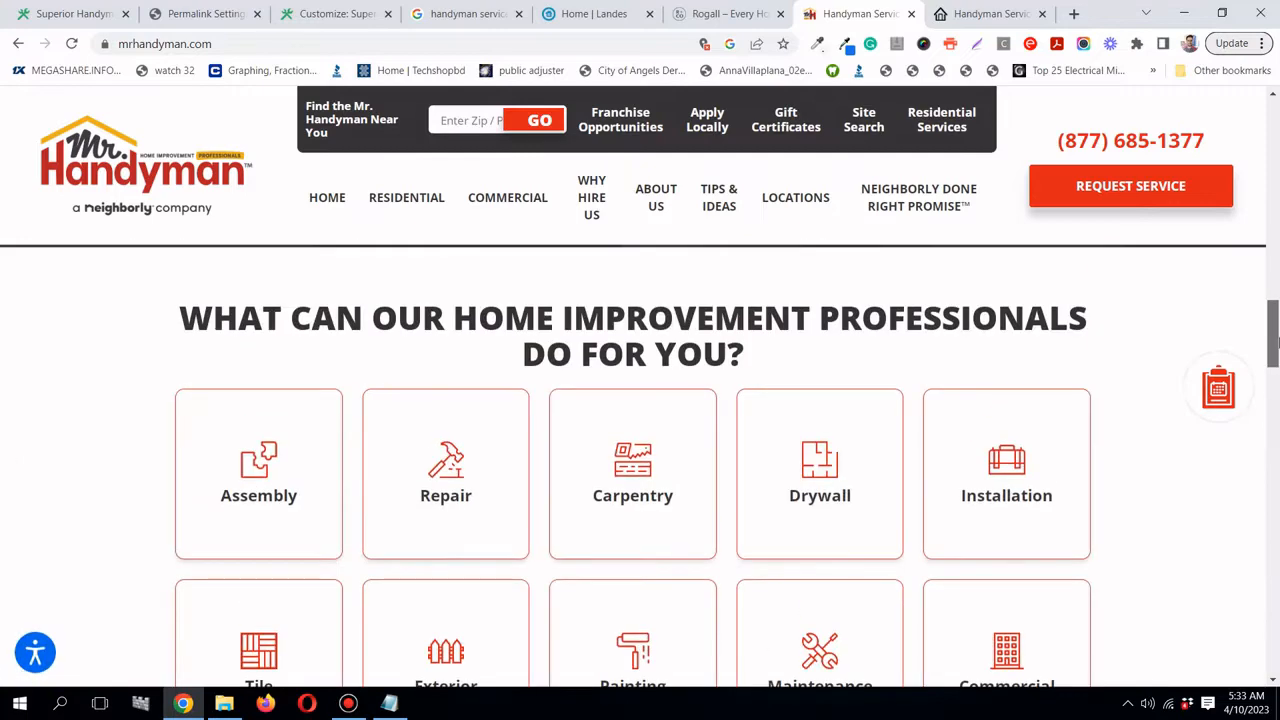
# - Add '(services section)' after the mrhandyman.com URL in examples.txt
pyautogui.click(389, 703)
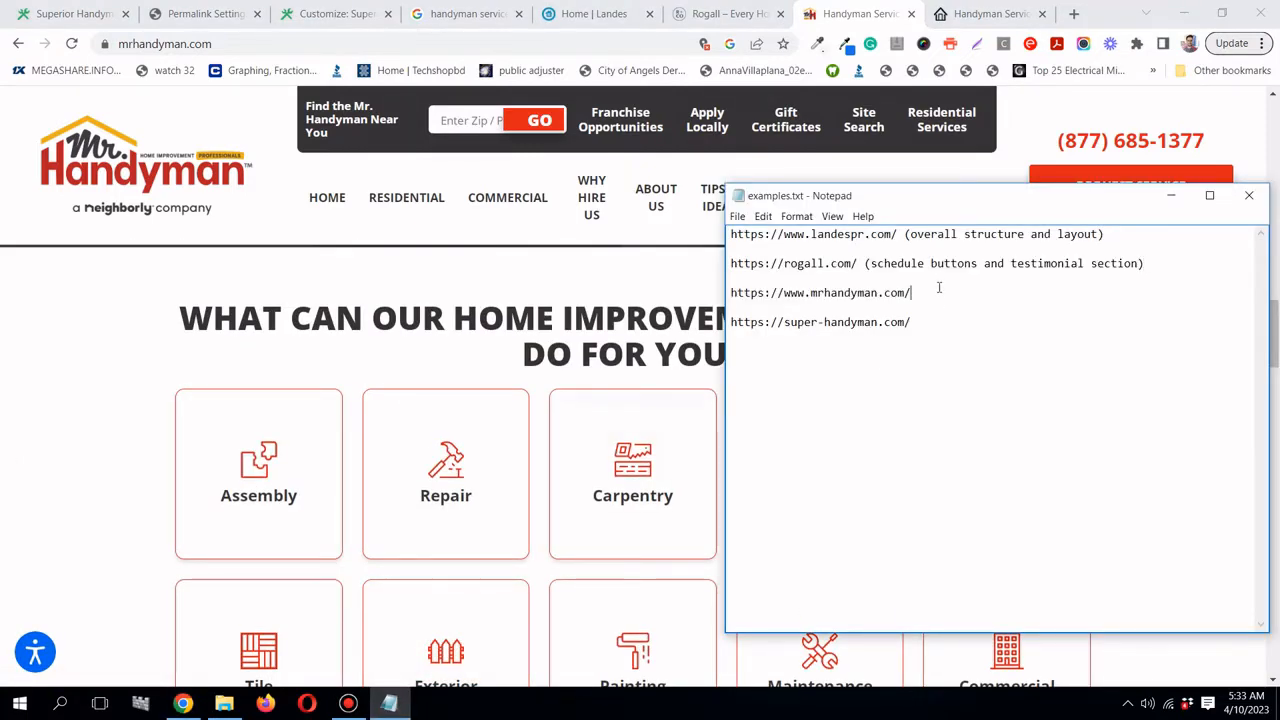
pyautogui.write('(services section)')
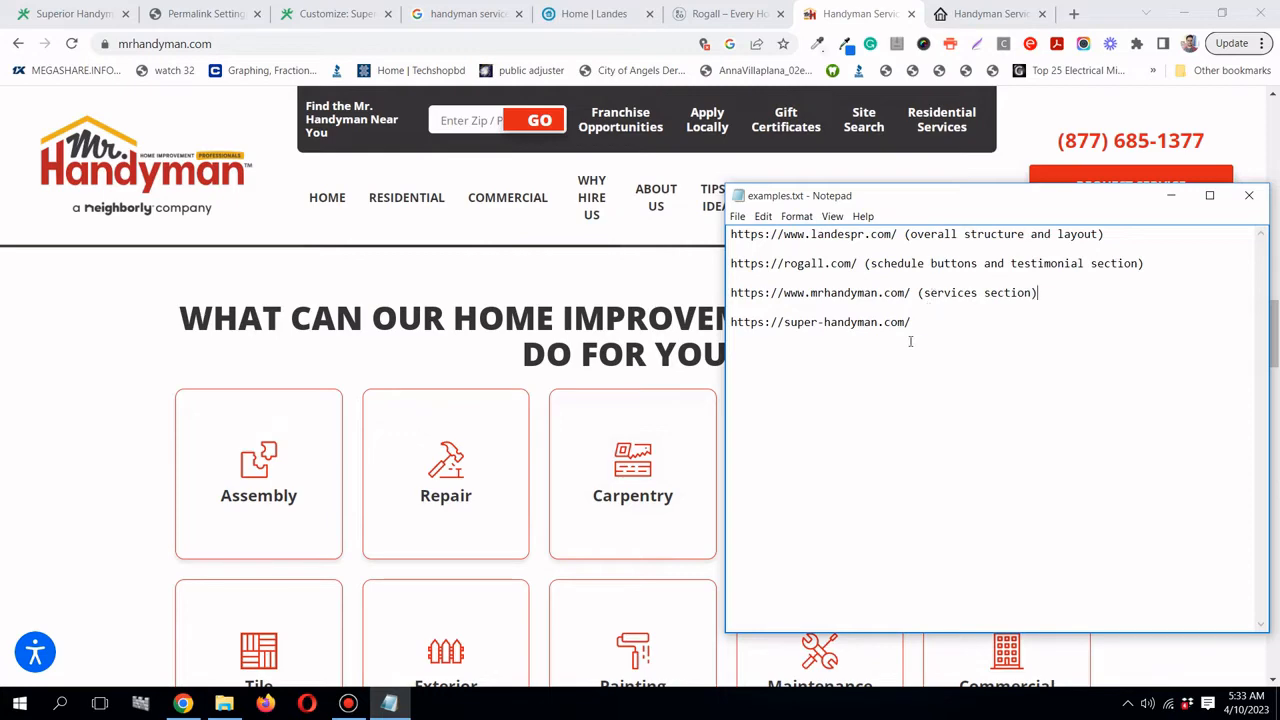
pyautogui.click(990, 14)
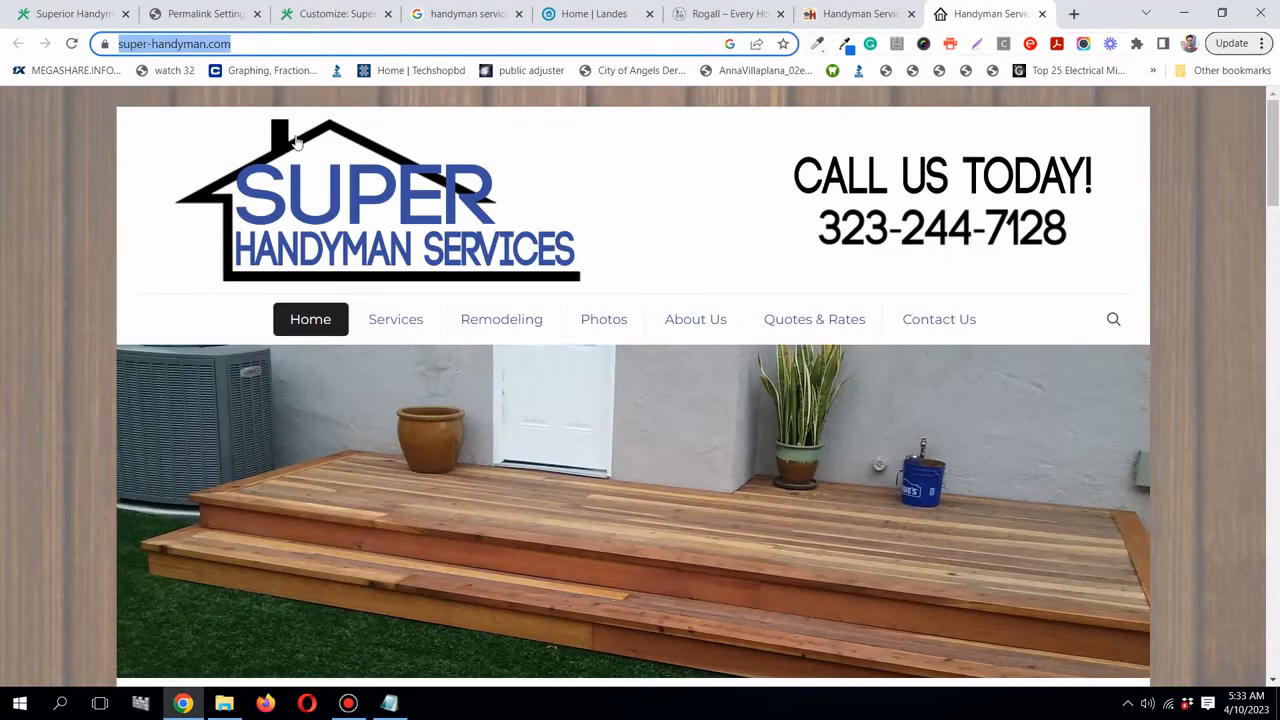
# - Label super-handyman.com '(header)', then revisit the Mr. Handyman footer and the Rogall tab
pyautogui.click(389, 703)
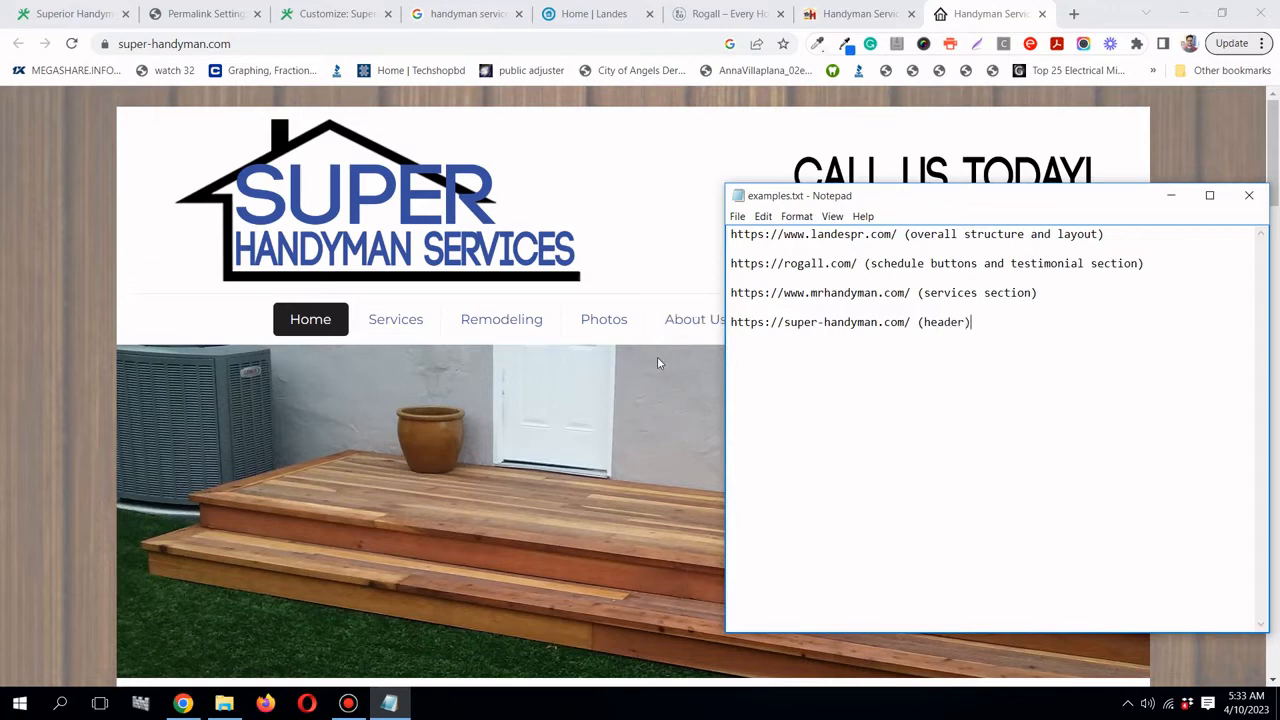
pyautogui.scroll(-15, 657, 356)
pyautogui.scroll(-3, 658, 363)
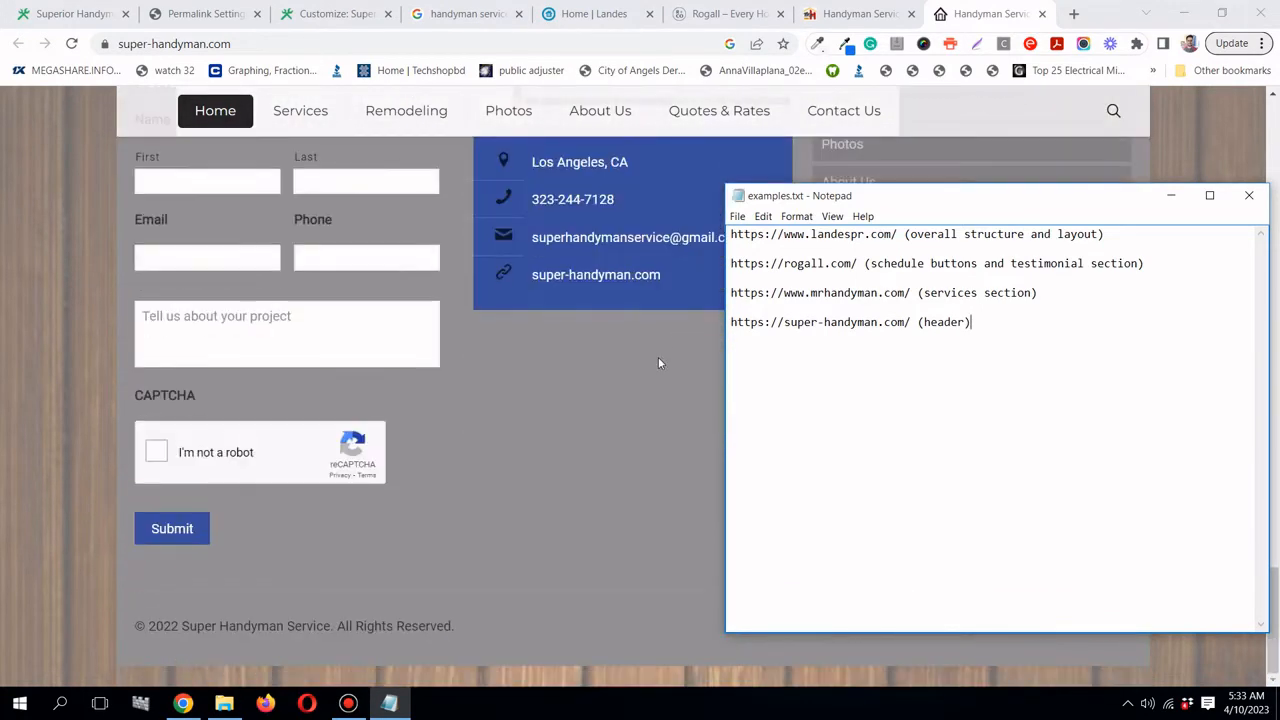
pyautogui.click(858, 13)
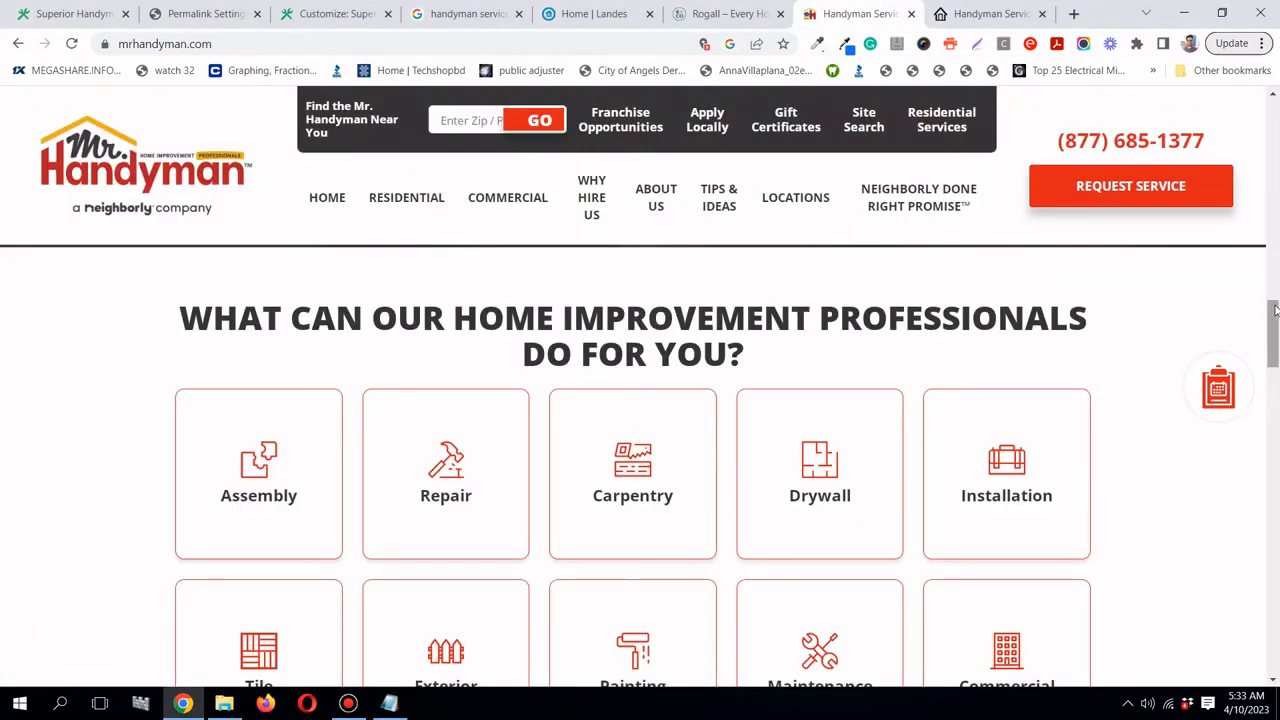
pyautogui.moveTo(1273, 336); pyautogui.dragTo(1274, 578)
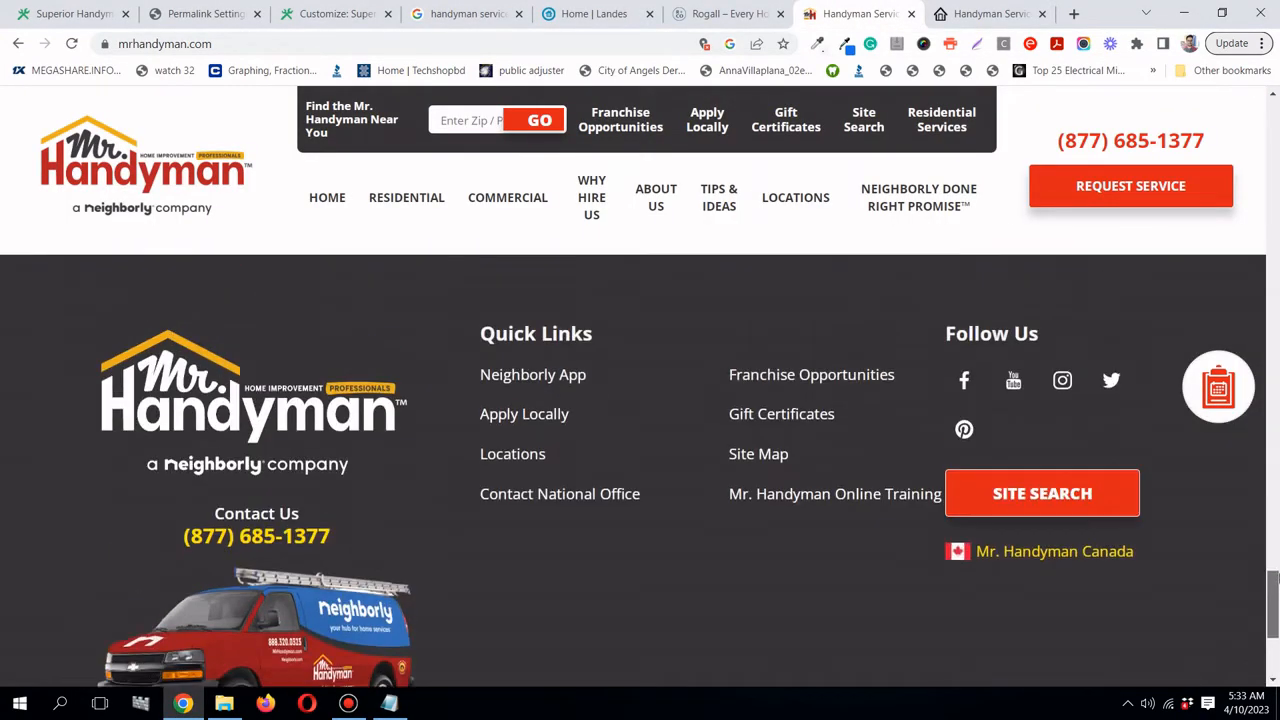
pyautogui.hotkey('ctrl', 'shift', 'Tab')
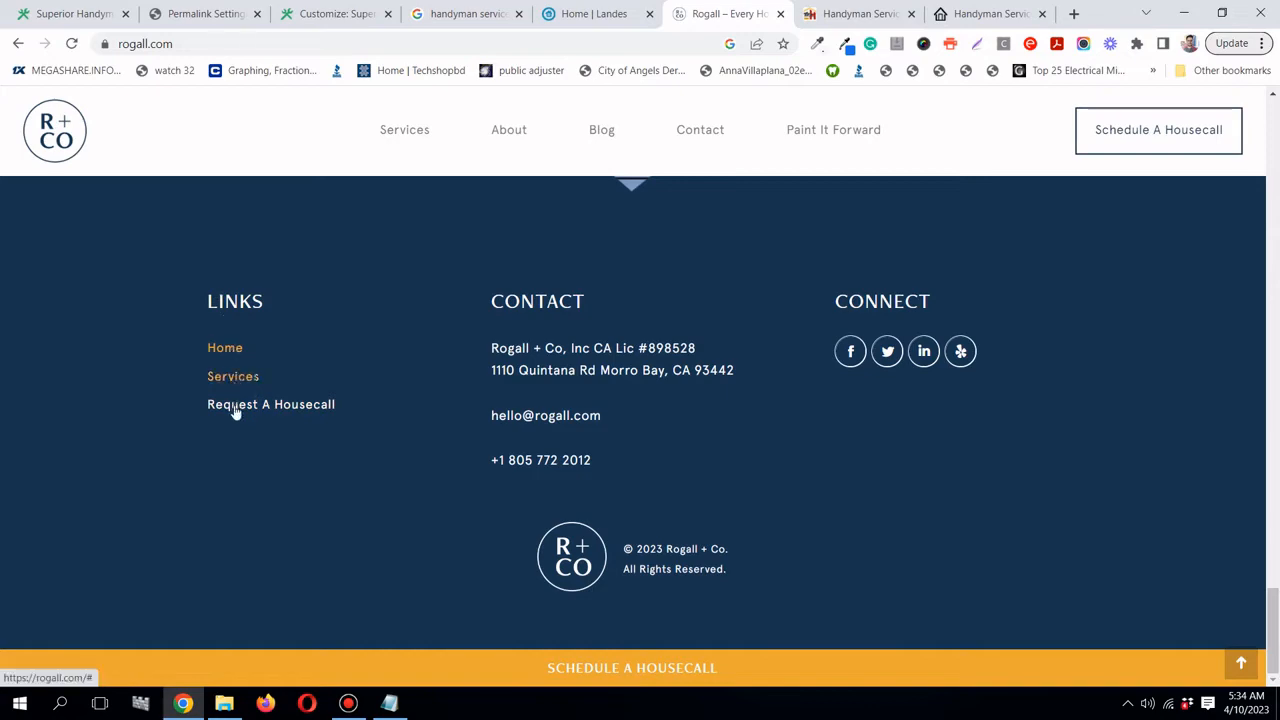
# - Compare the Landes page with the Rogall footer's links, address and contact details
pyautogui.click(596, 14)
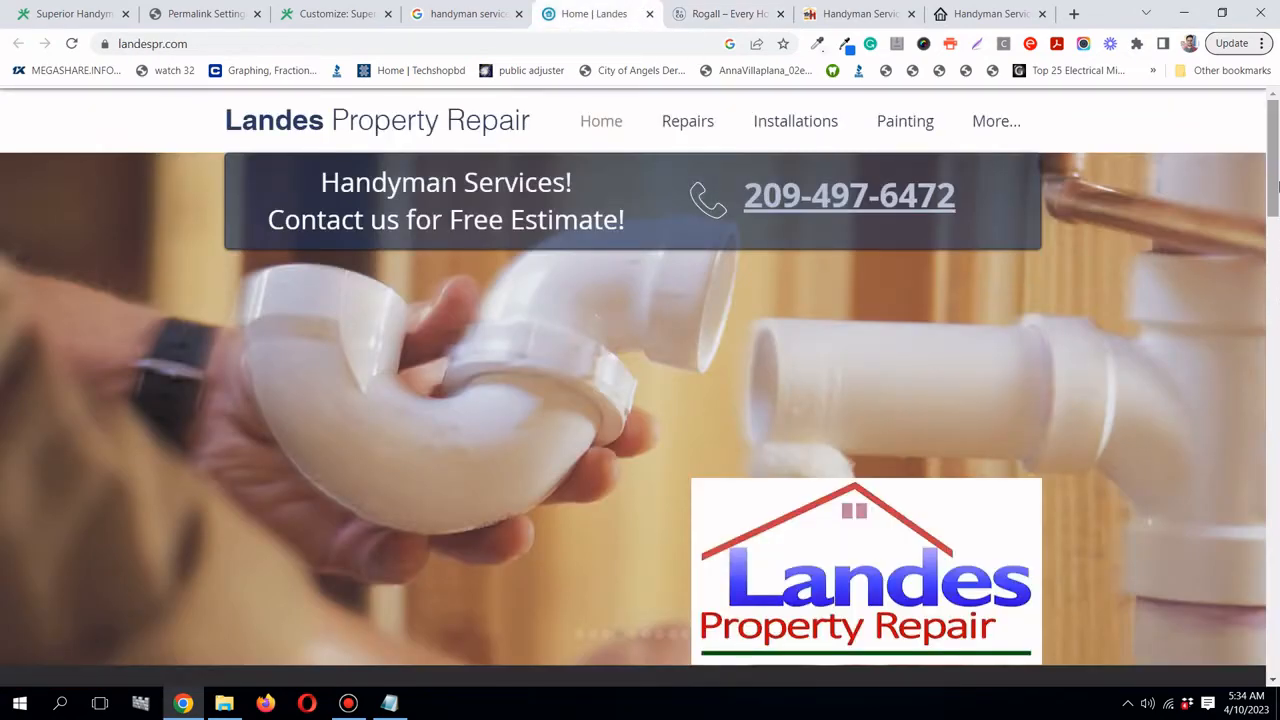
pyautogui.moveTo(1275, 185); pyautogui.dragTo(1265, 665)
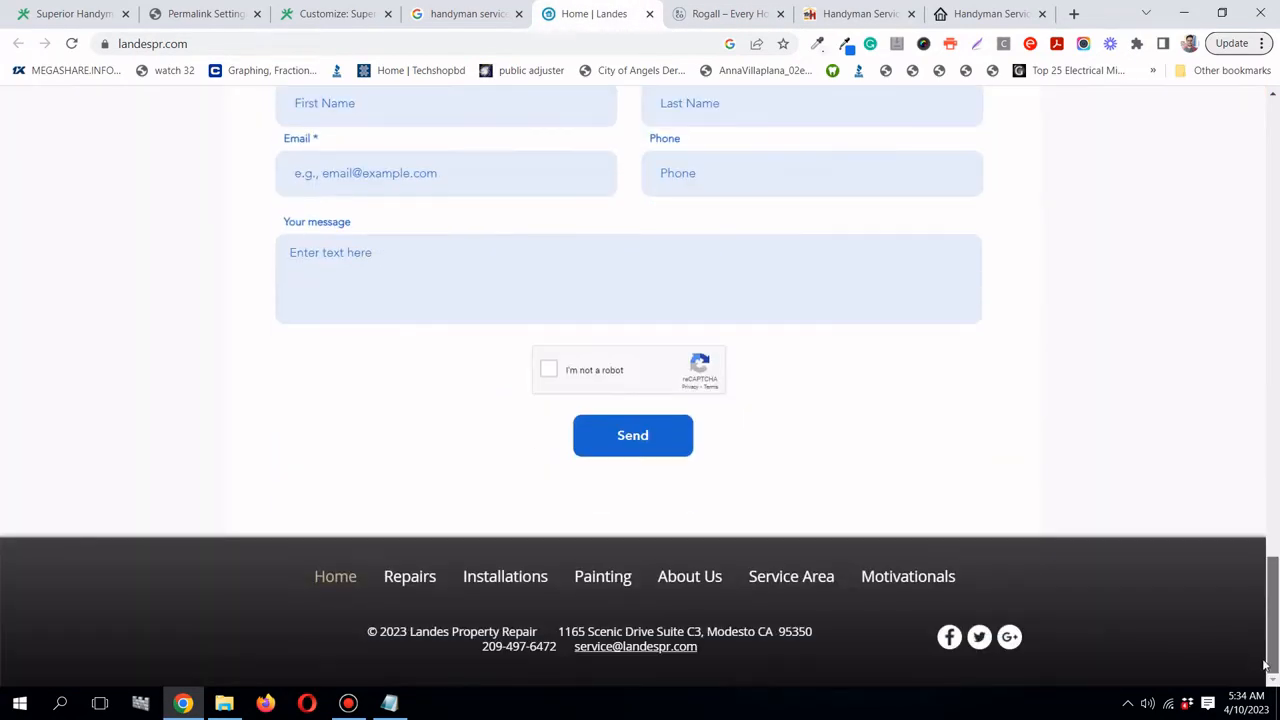
pyautogui.scroll(5, 1164, 439)
pyautogui.scroll(-3, 1164, 439)
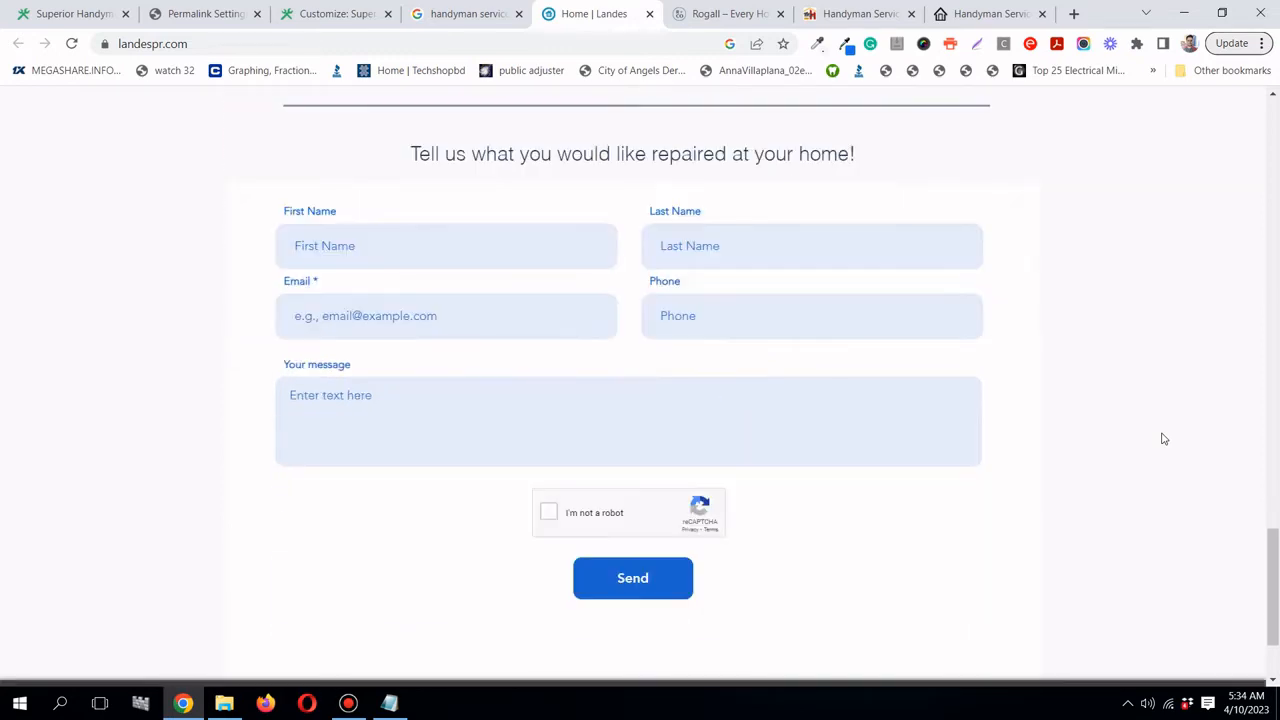
pyautogui.scroll(-3, 1164, 439)
pyautogui.click(734, 14)
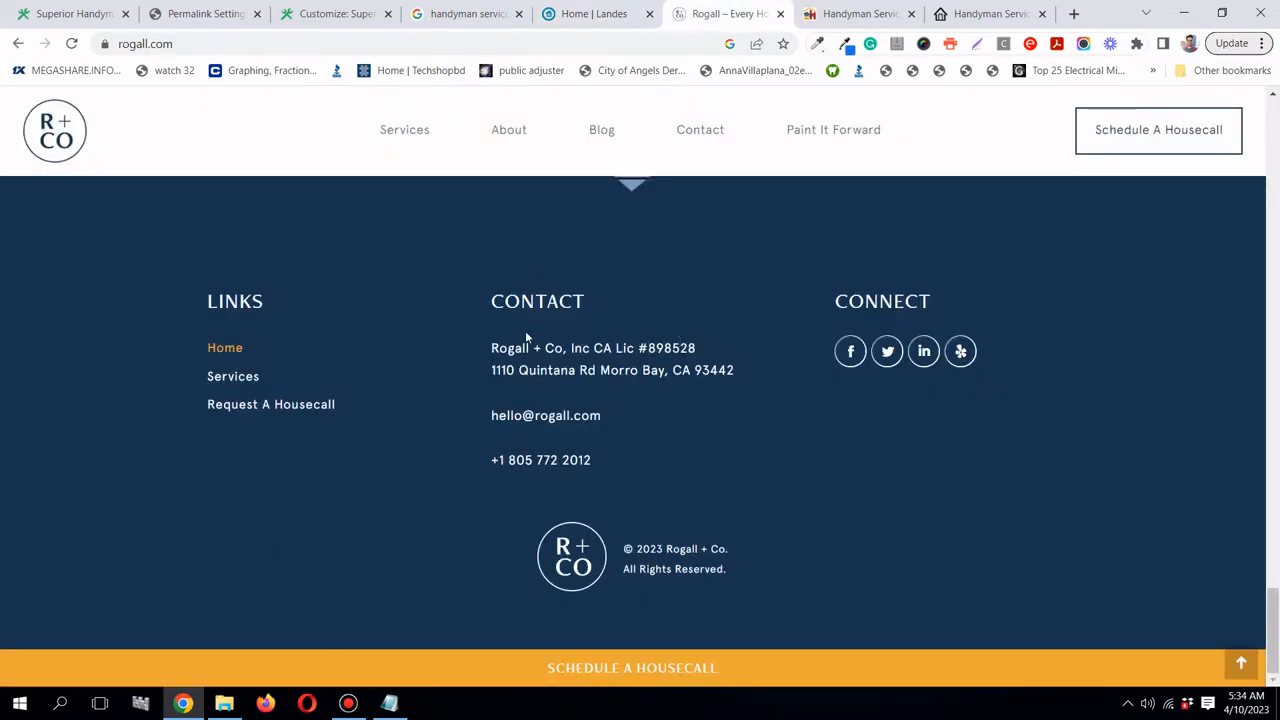
pyautogui.moveTo(487, 350); pyautogui.dragTo(593, 462)
pyautogui.click(488, 360)
pyautogui.moveTo(464, 348); pyautogui.dragTo(740, 376)
pyautogui.click(740, 376)
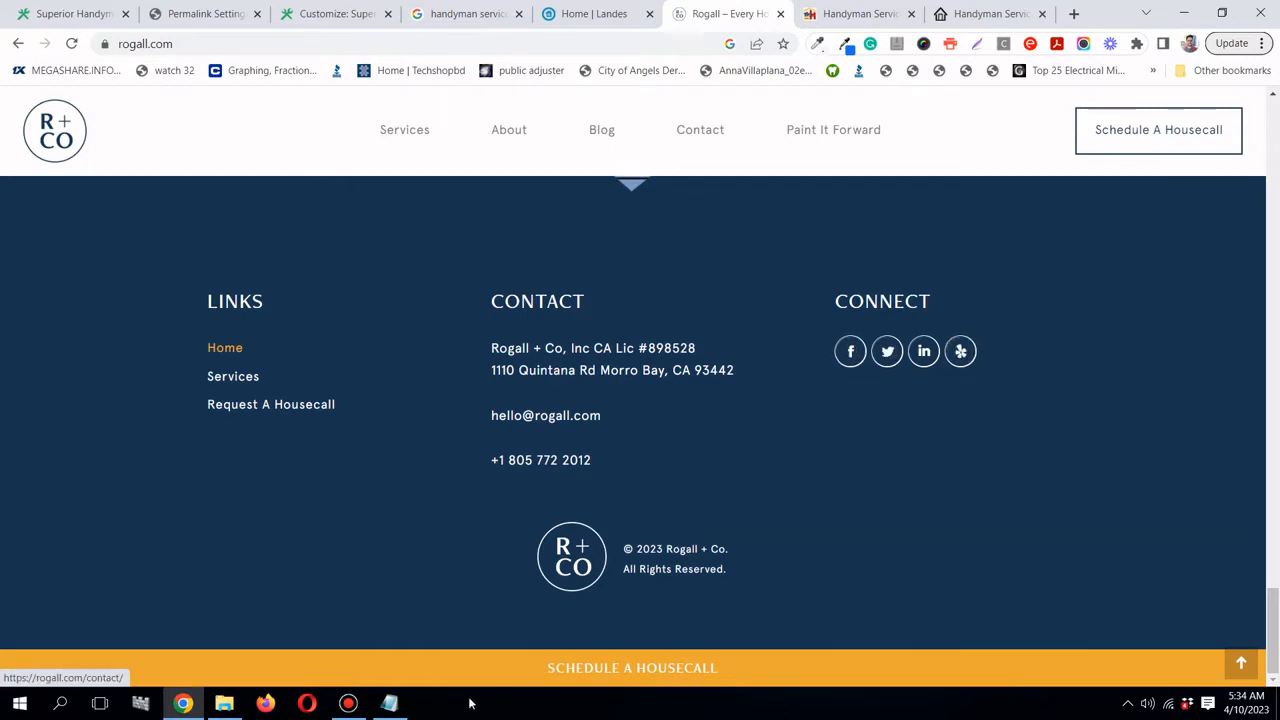
# - Append ', footer' to the rogall.com note in examples.txt and save the file
pyautogui.click(392, 703)
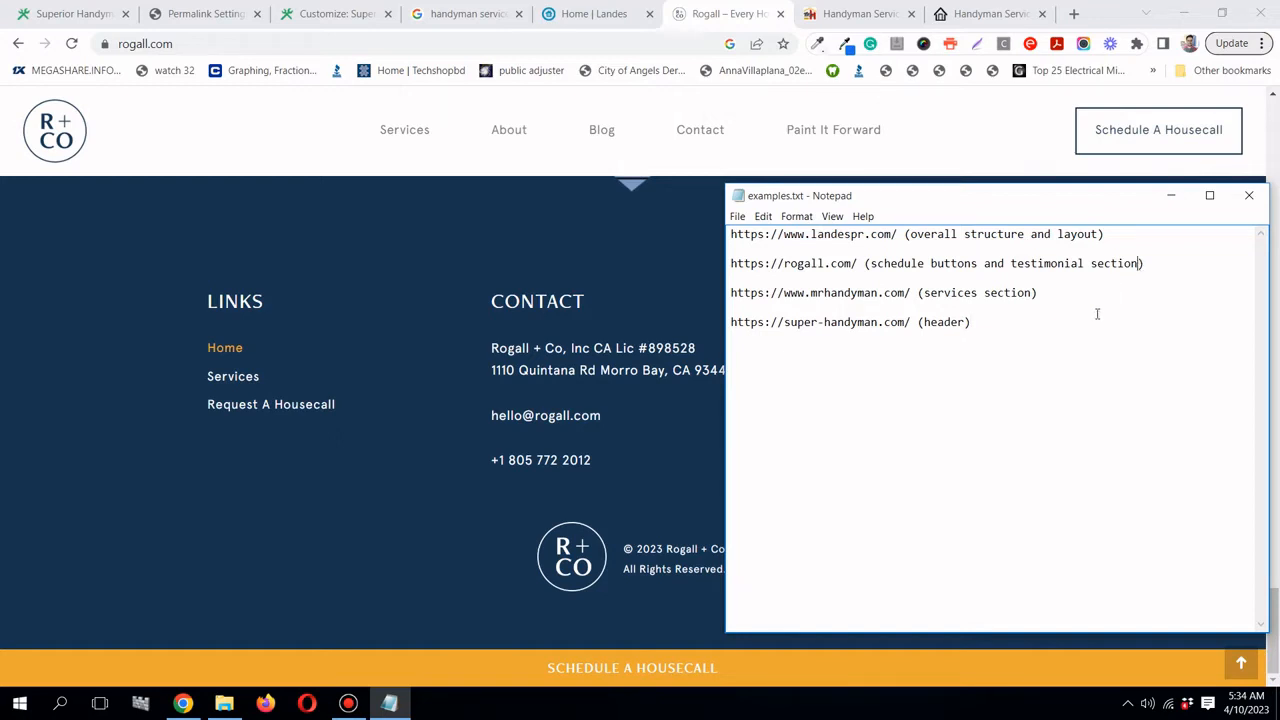
pyautogui.click(1138, 263)
pyautogui.write(', footer')
pyautogui.click(737, 216)
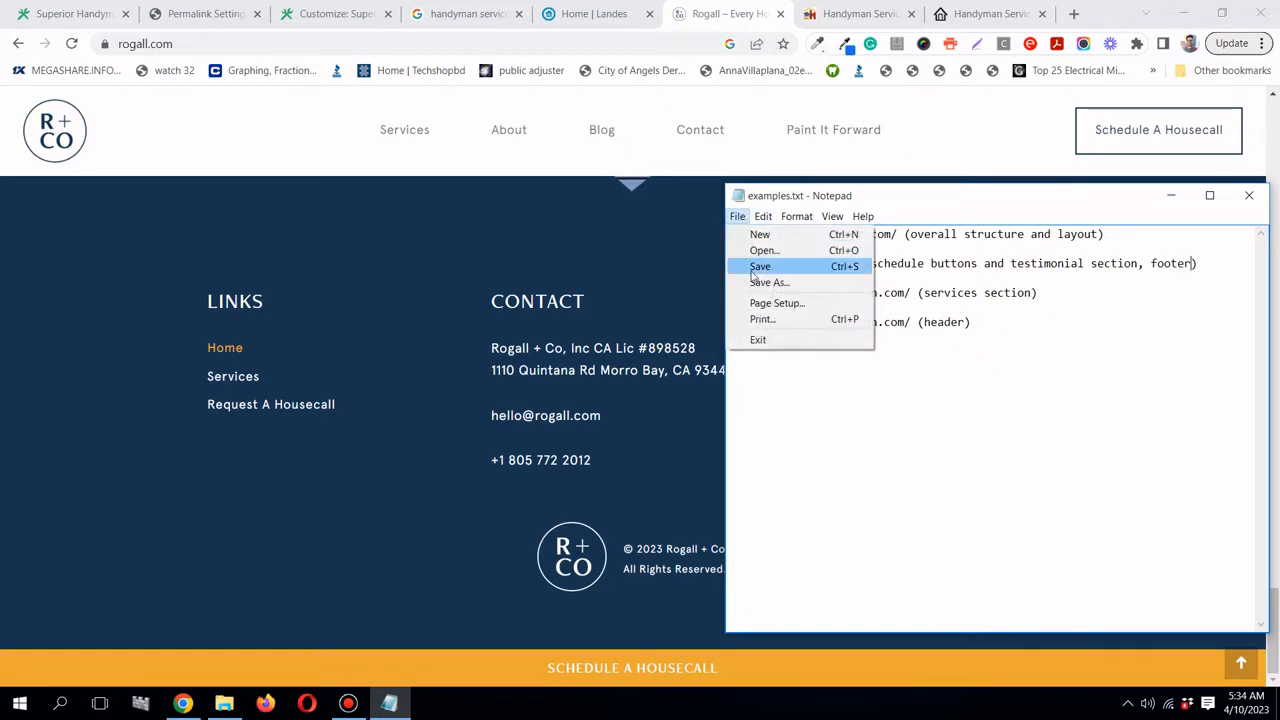
pyautogui.click(755, 267)
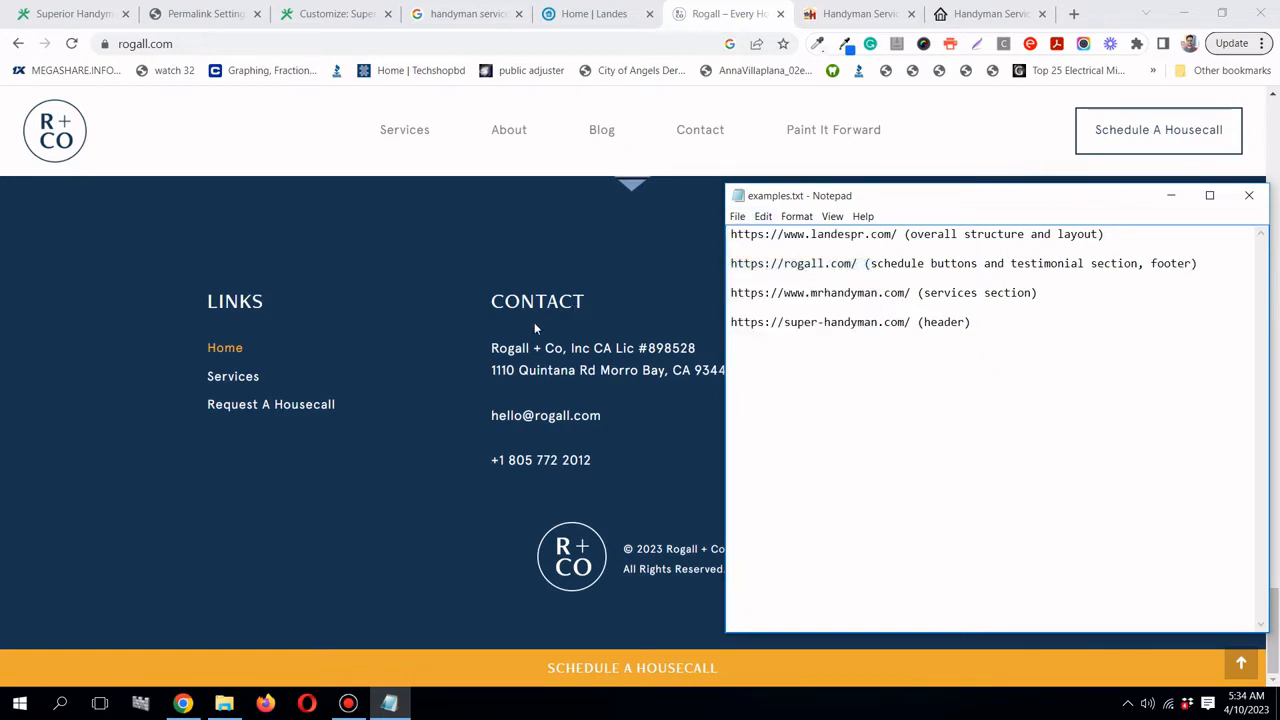
pyautogui.click(1171, 195)
# - Bring up the installed Themes page, where Hello Elementor is the active theme
pyautogui.moveTo(1274, 600); pyautogui.dragTo(1276, 135)
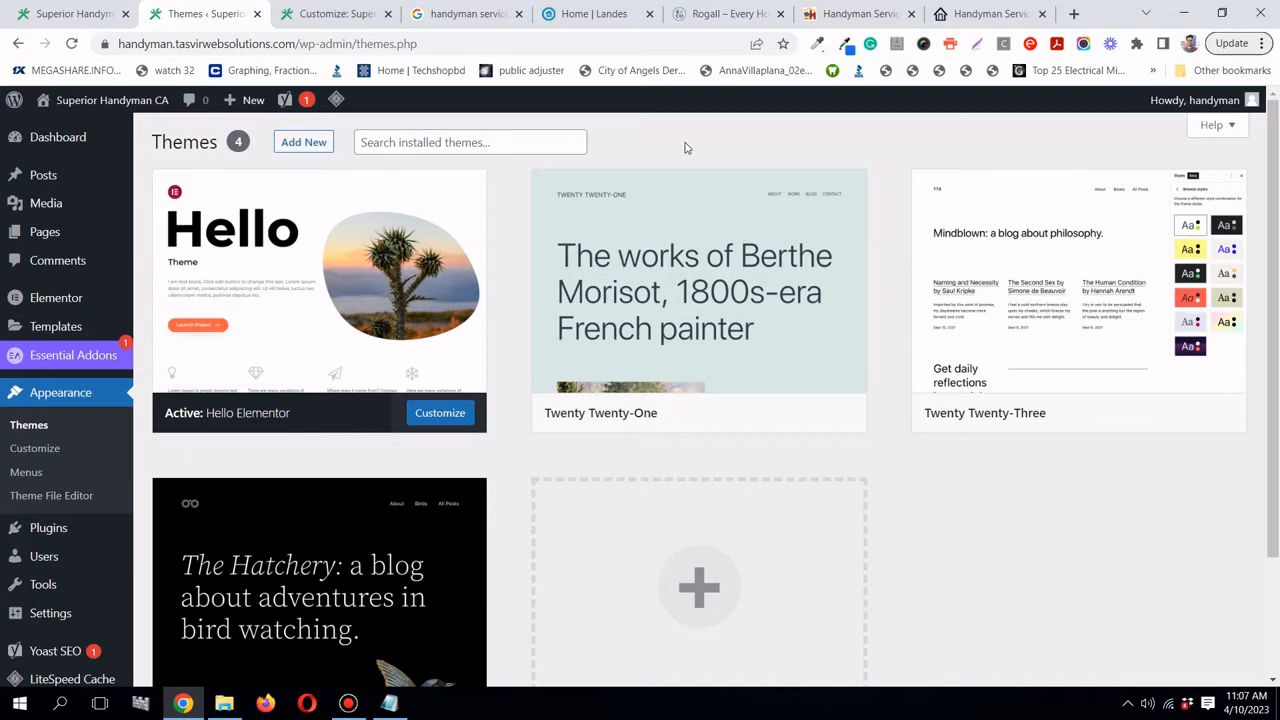
# - Add a new page titled 'Home' and publish it, confirming in the pre-publish panel
pyautogui.moveTo(60, 232)
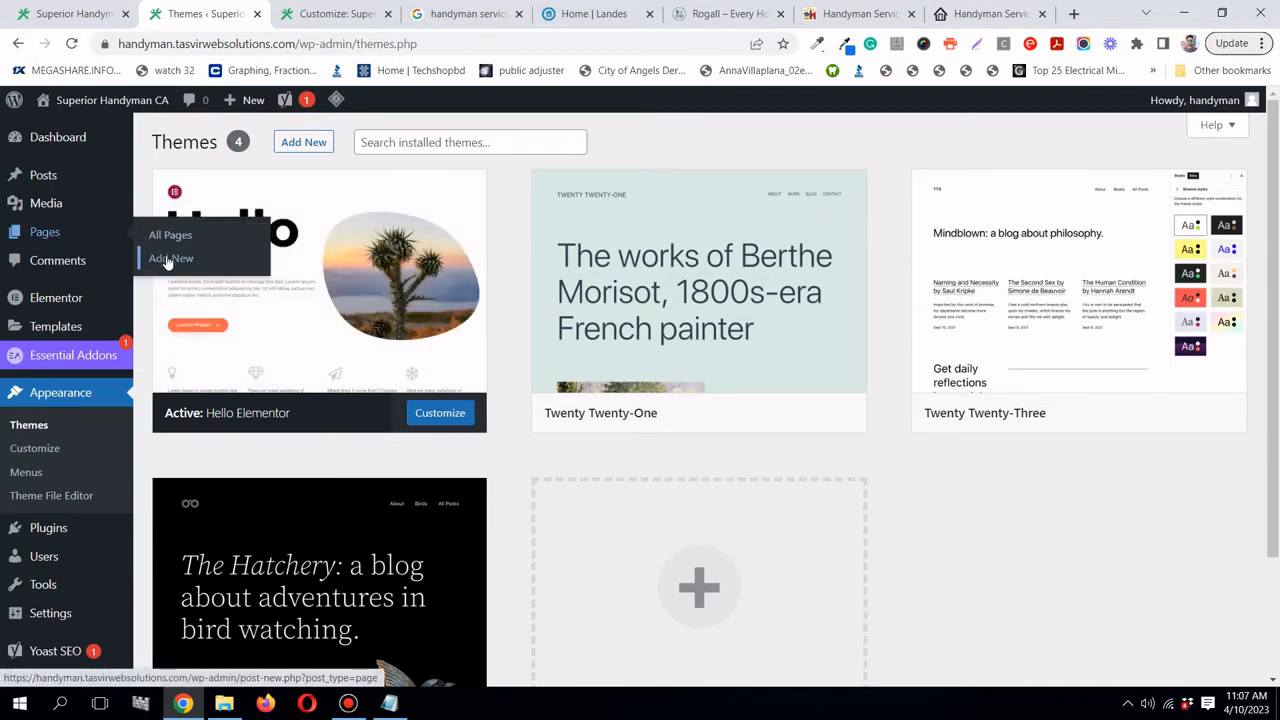
pyautogui.click(167, 260)
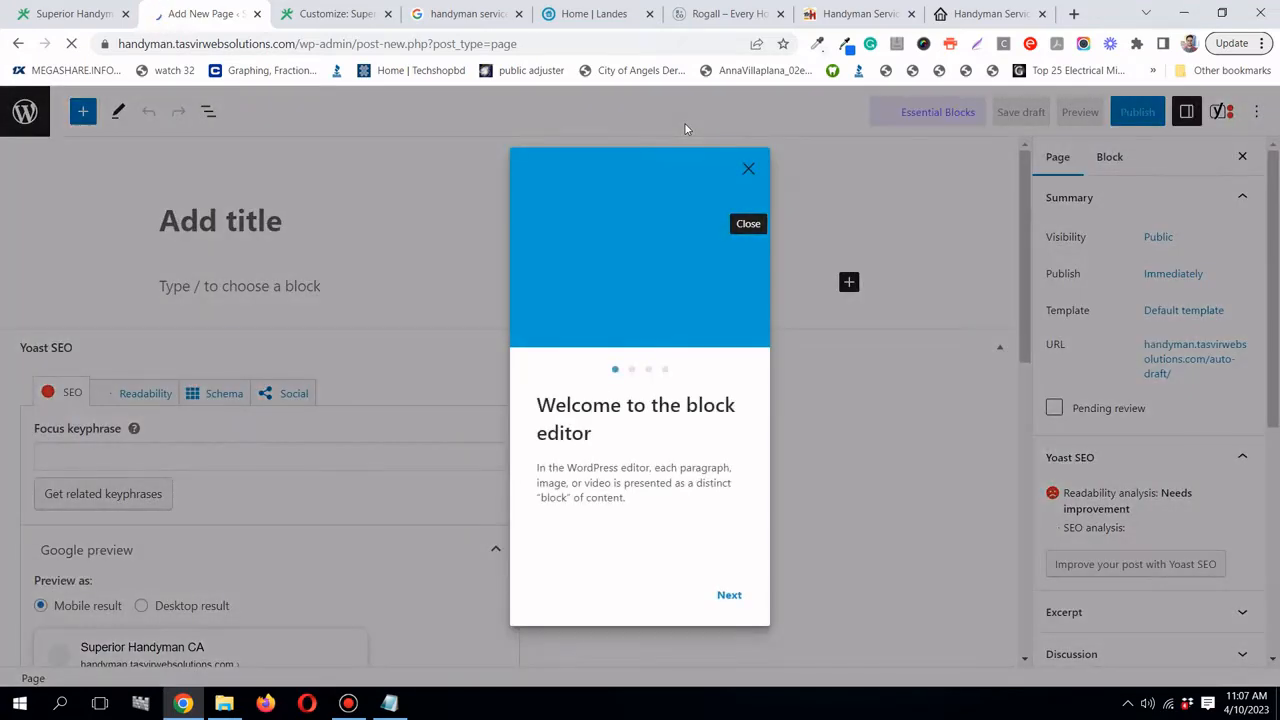
pyautogui.click(754, 170)
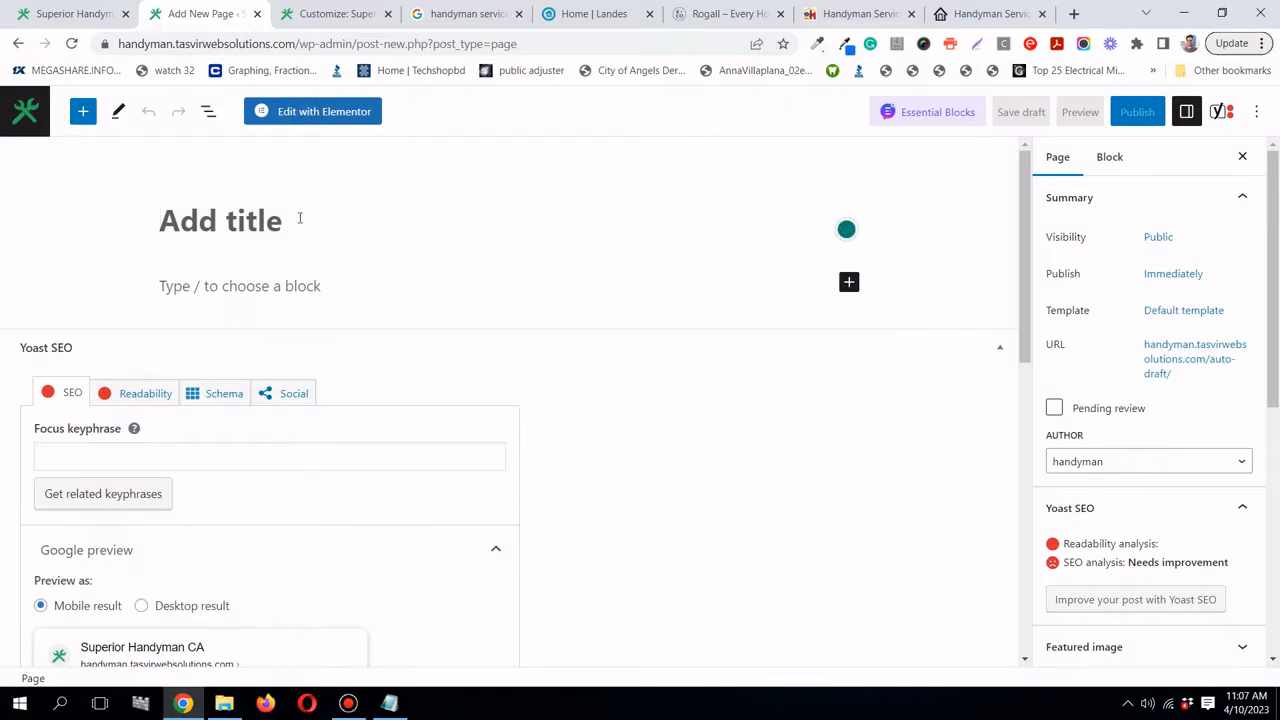
pyautogui.write('Home')
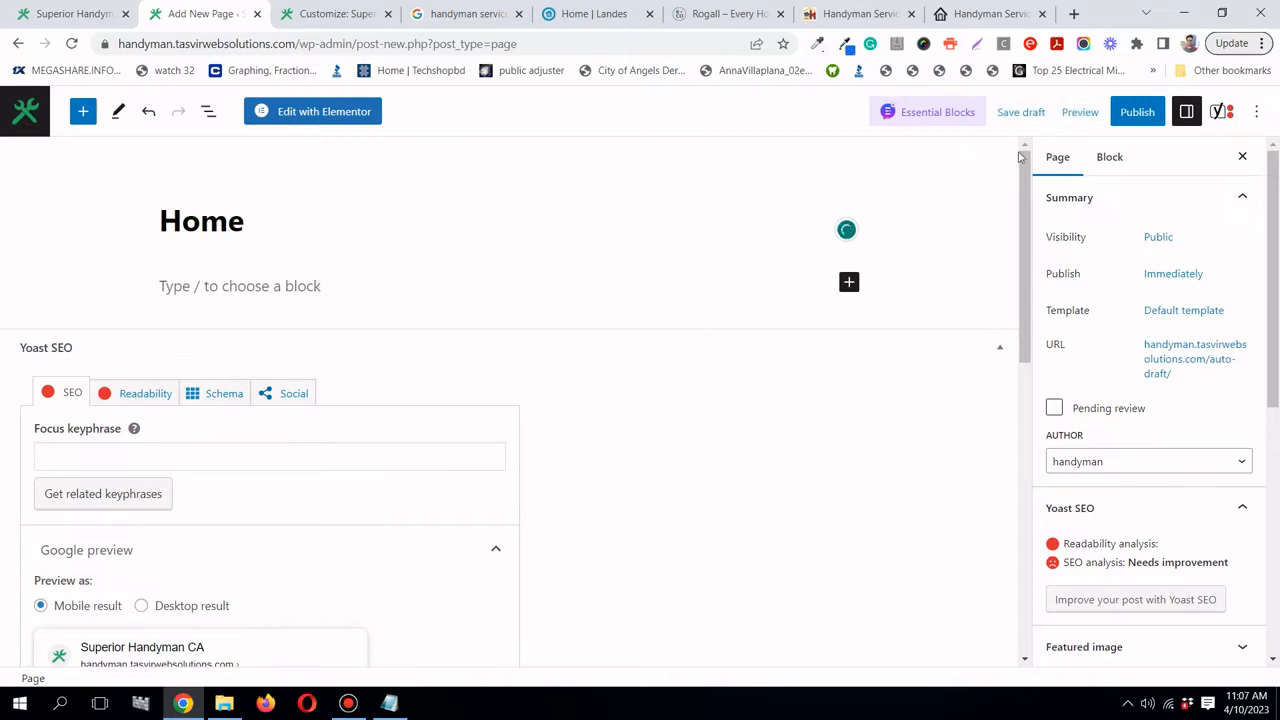
pyautogui.click(1137, 115)
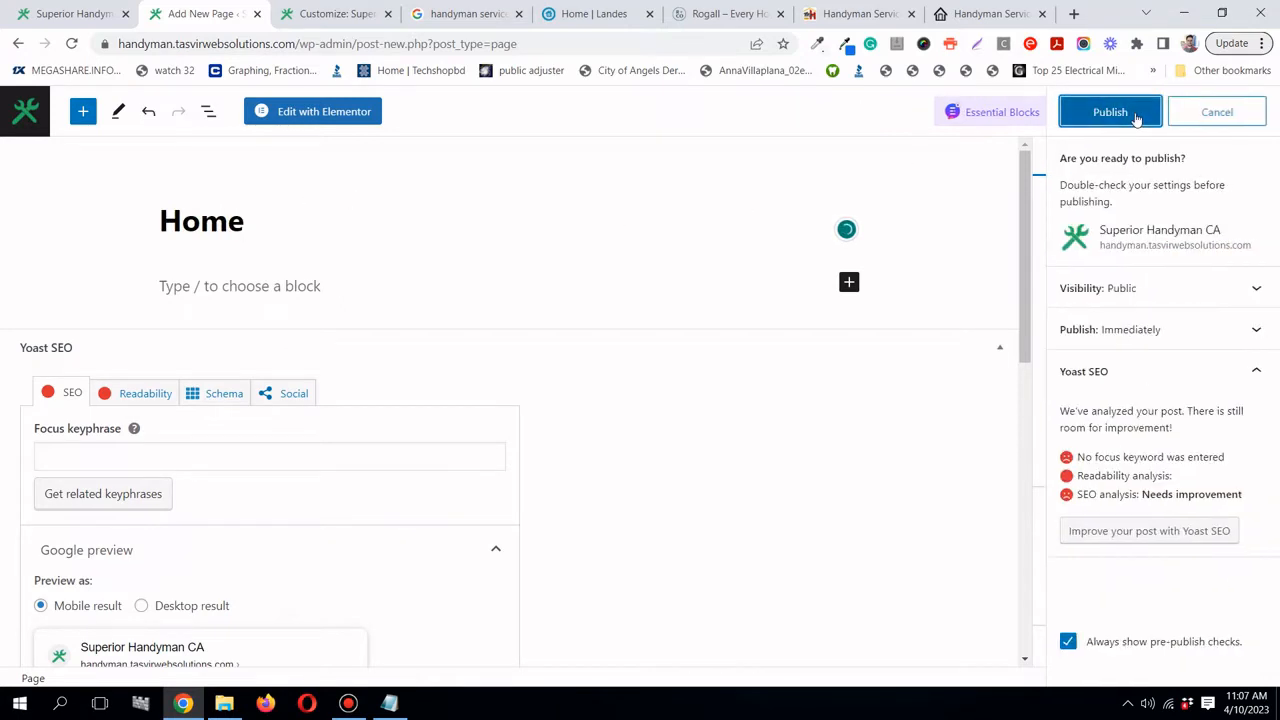
pyautogui.click(1137, 113)
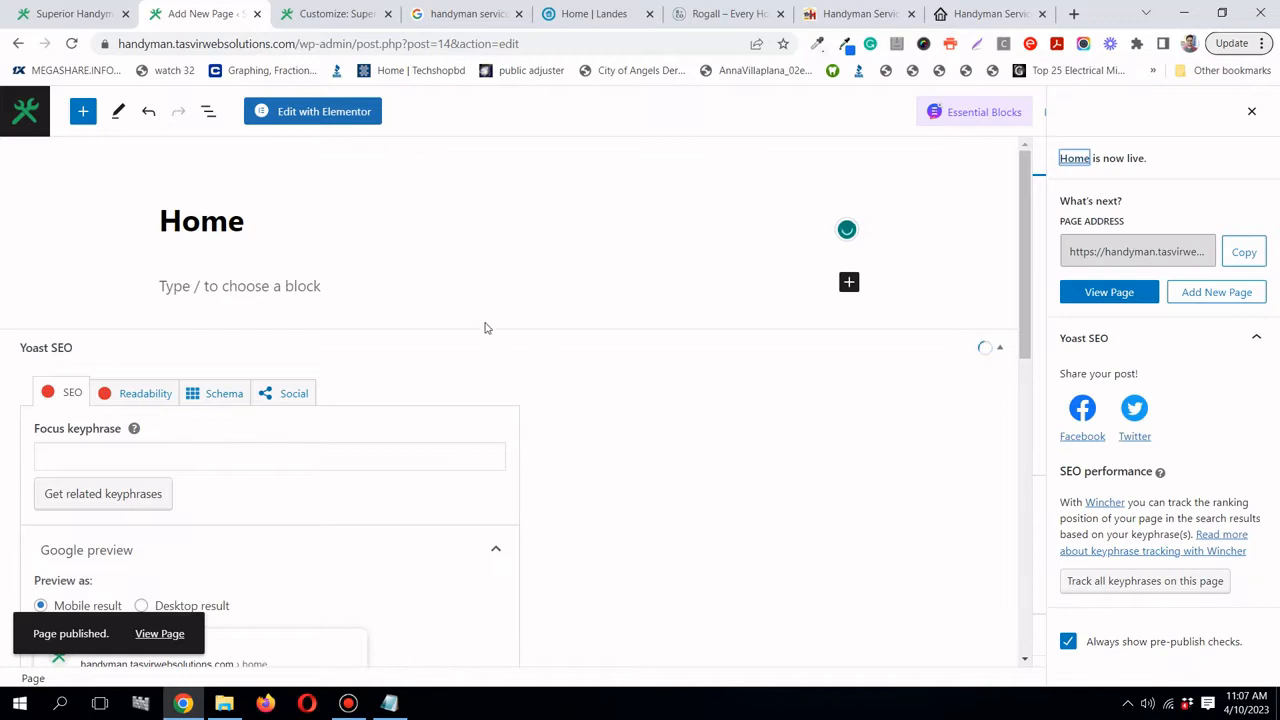
pyautogui.scroll(-2, 486, 328)
pyautogui.scroll(-1, 486, 328)
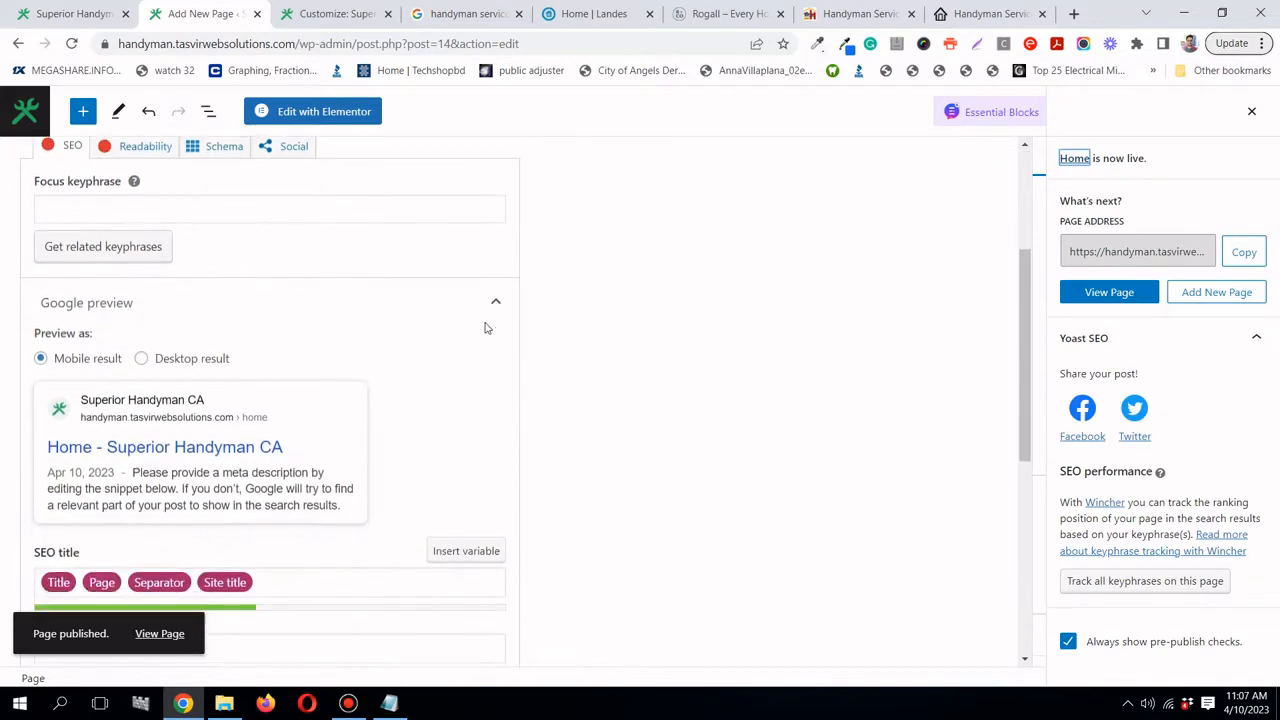
pyautogui.scroll(1, 486, 329)
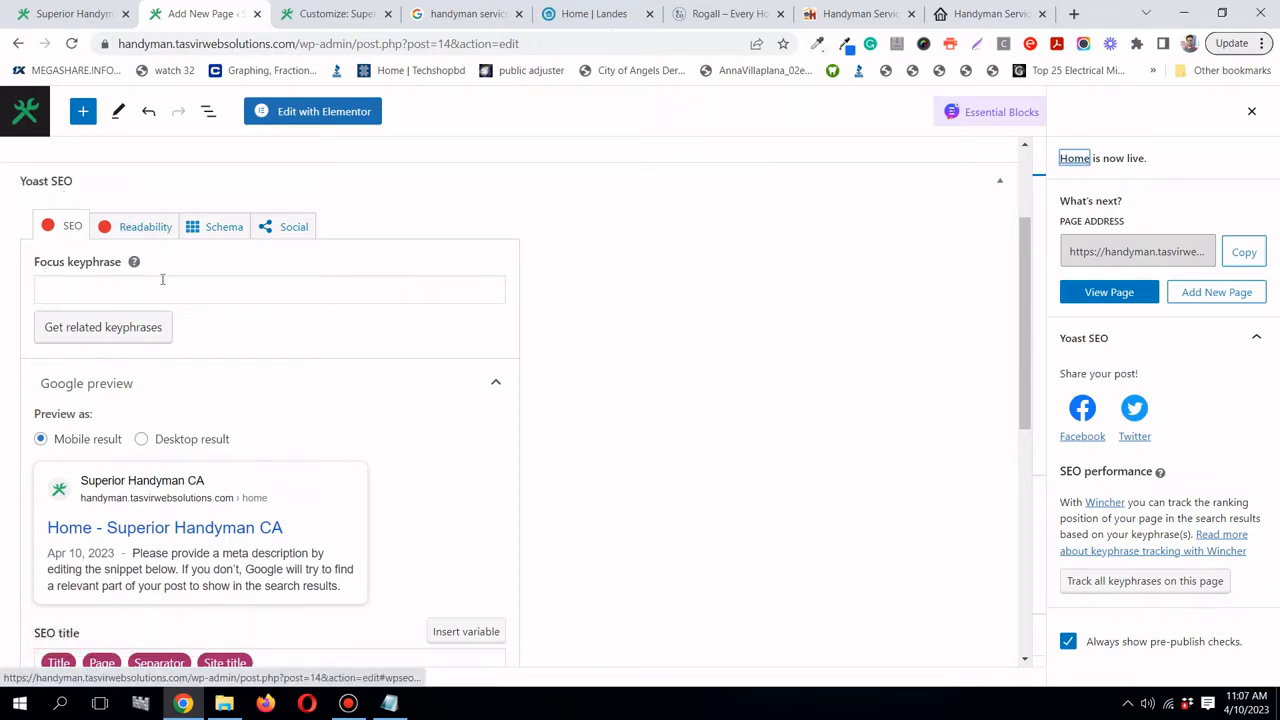
pyautogui.scroll(-1, 617, 331)
pyautogui.scroll(-1, 619, 331)
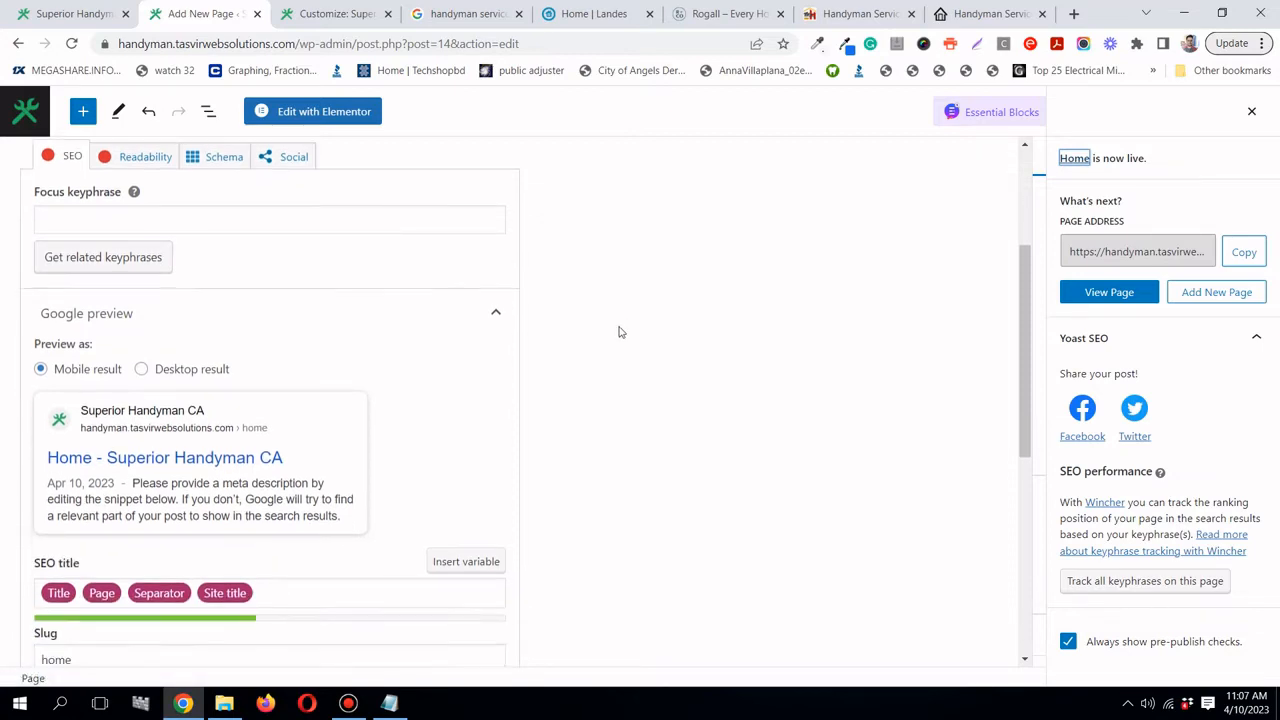
pyautogui.scroll(1, 619, 332)
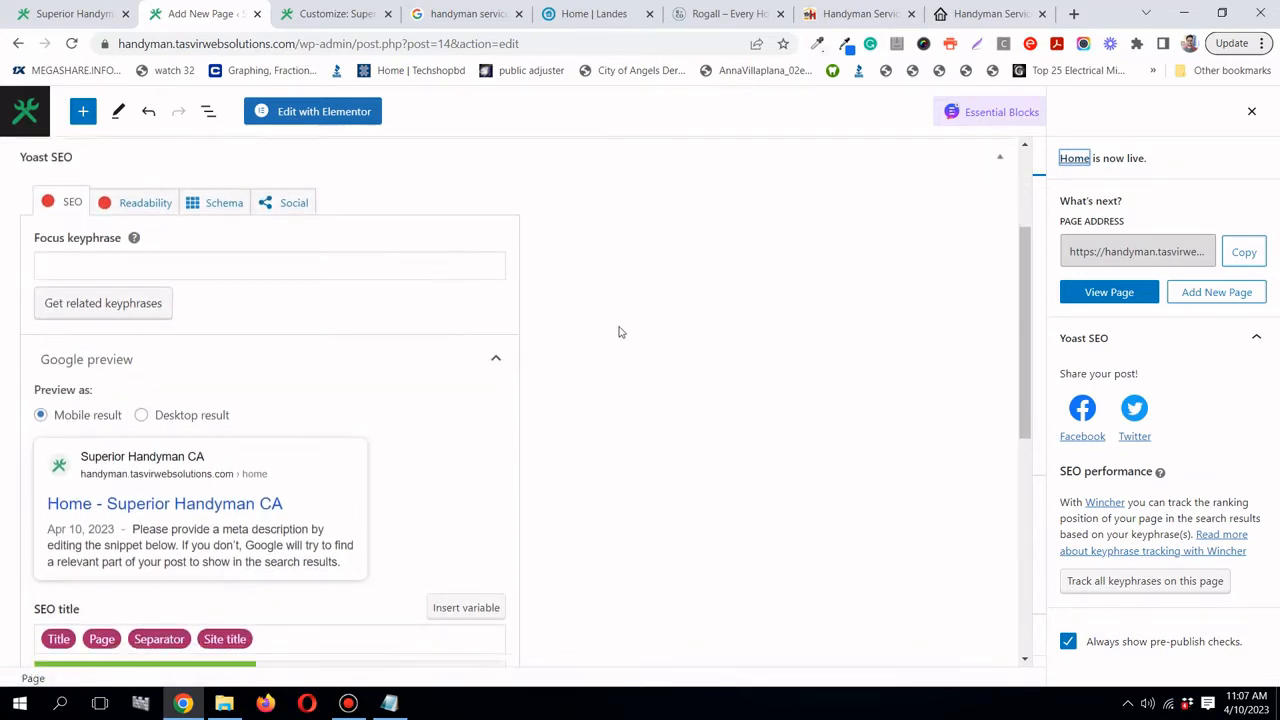
pyautogui.scroll(-1, 619, 332)
pyautogui.scroll(-2, 618, 332)
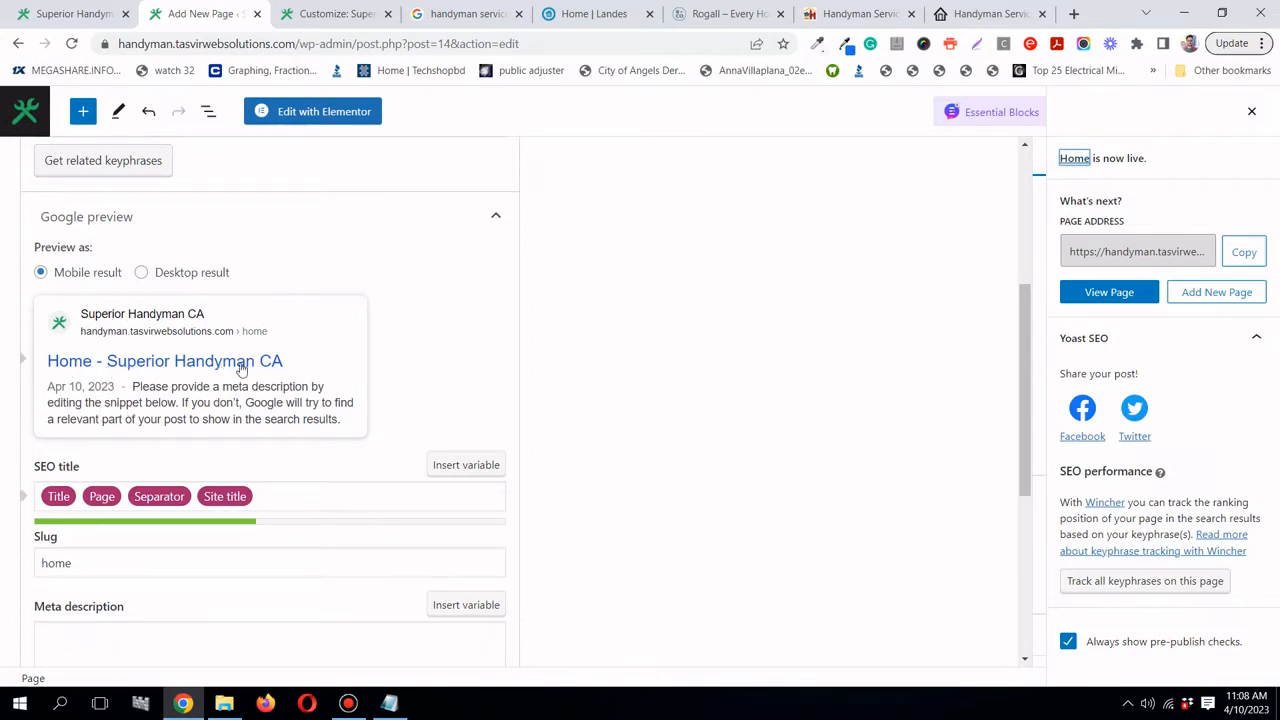
pyautogui.scroll(-2, 277, 374)
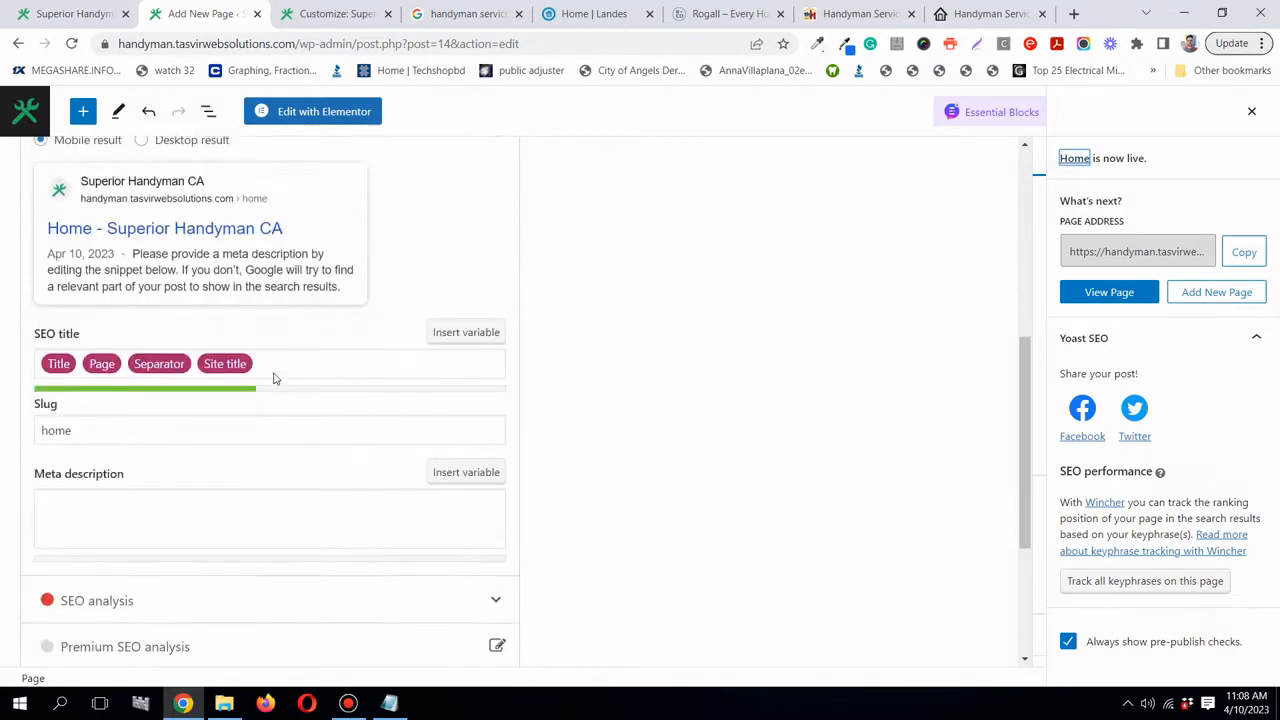
pyautogui.scroll(1, 274, 374)
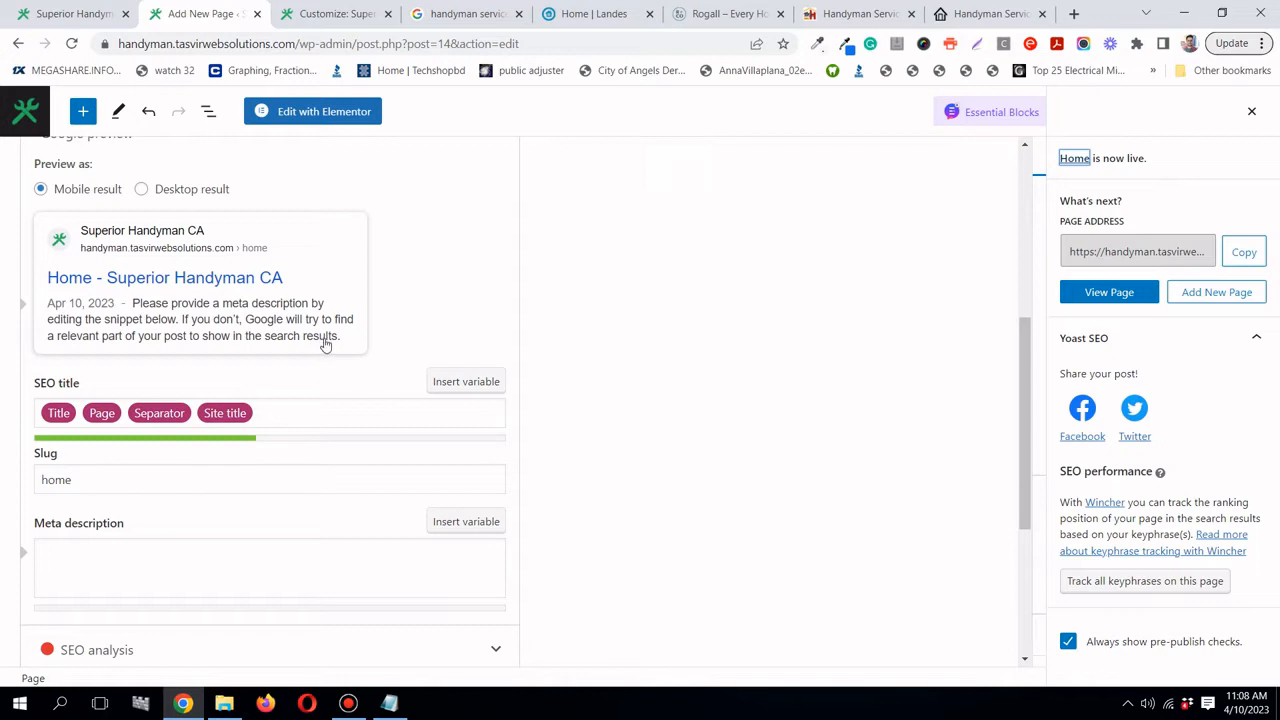
pyautogui.scroll(2, 325, 344)
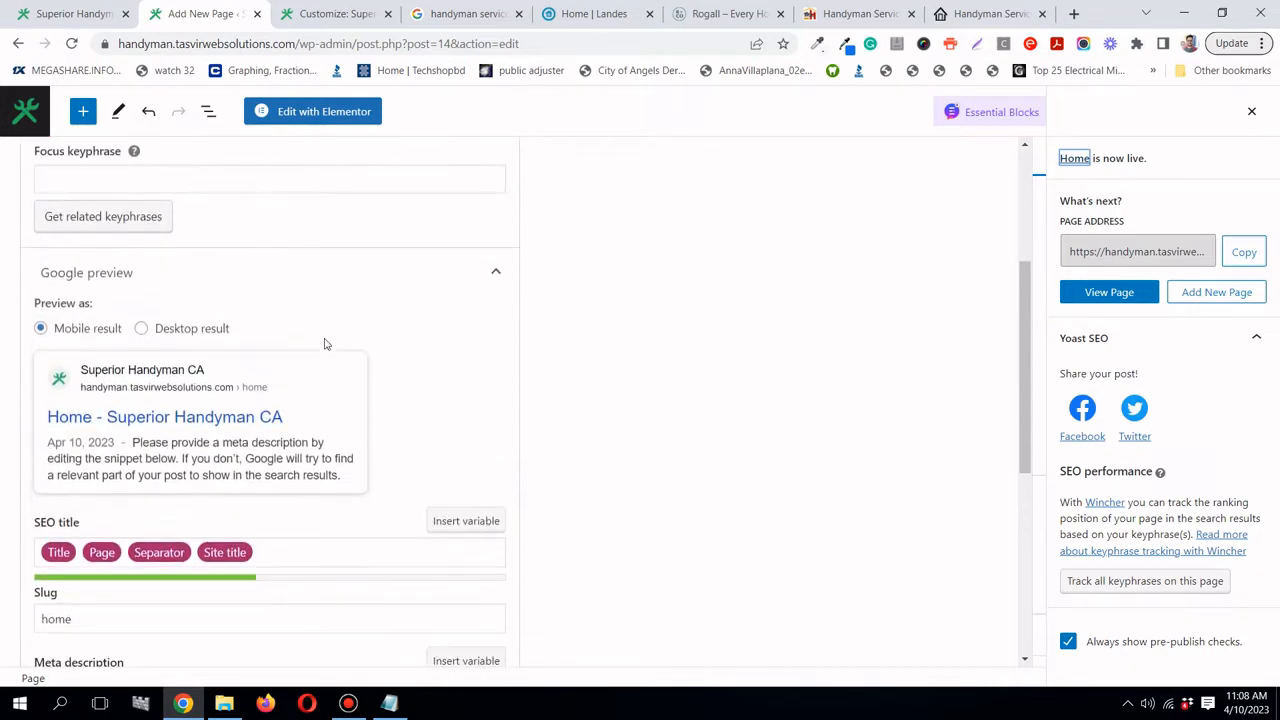
pyautogui.scroll(-2, 325, 344)
pyautogui.scroll(2, 325, 344)
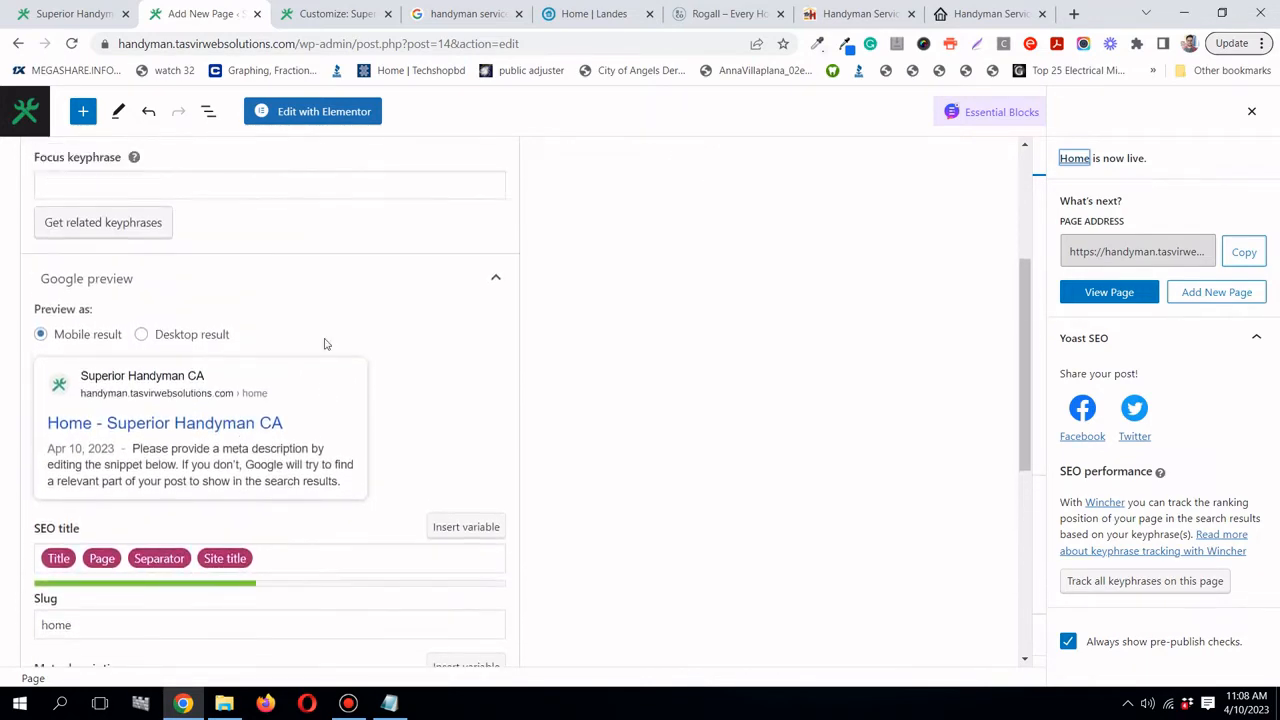
pyautogui.scroll(1, 325, 344)
pyautogui.scroll(1, 325, 344)
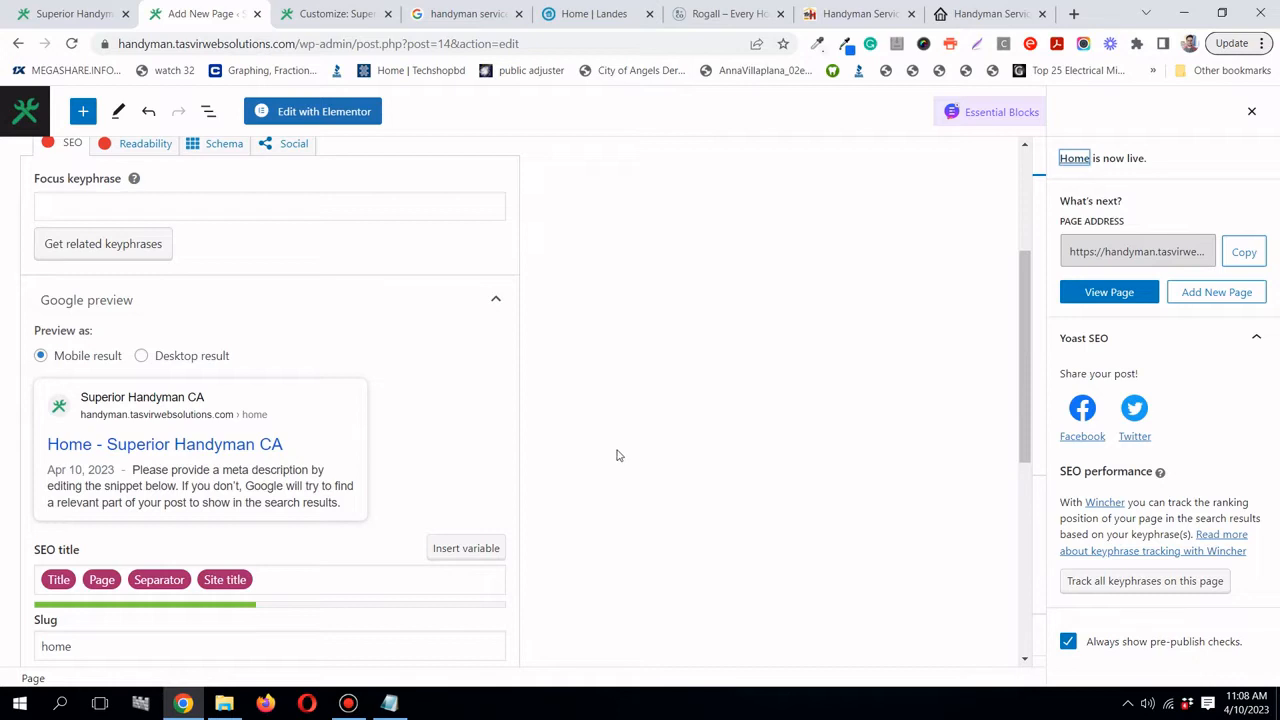
# - In a new browser tab, search Google for 'citites in california'
pyautogui.click(1074, 14)
pyautogui.click(702, 44)
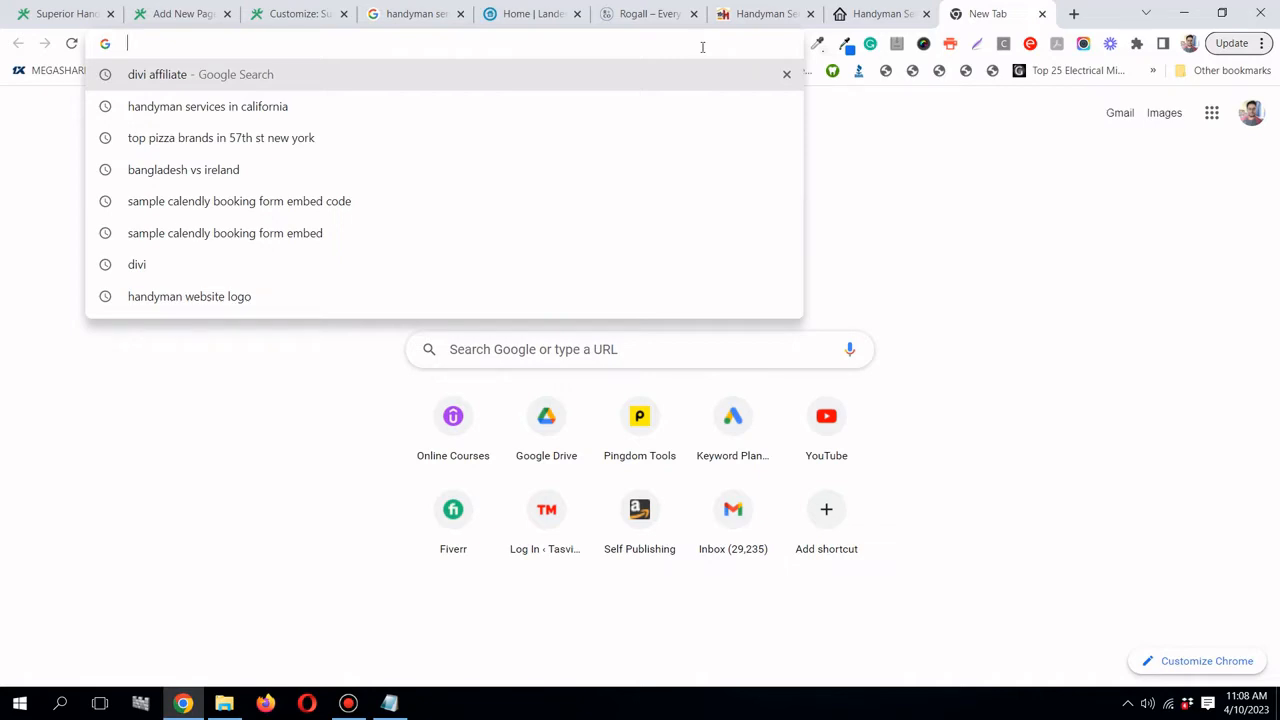
pyautogui.write('citi')
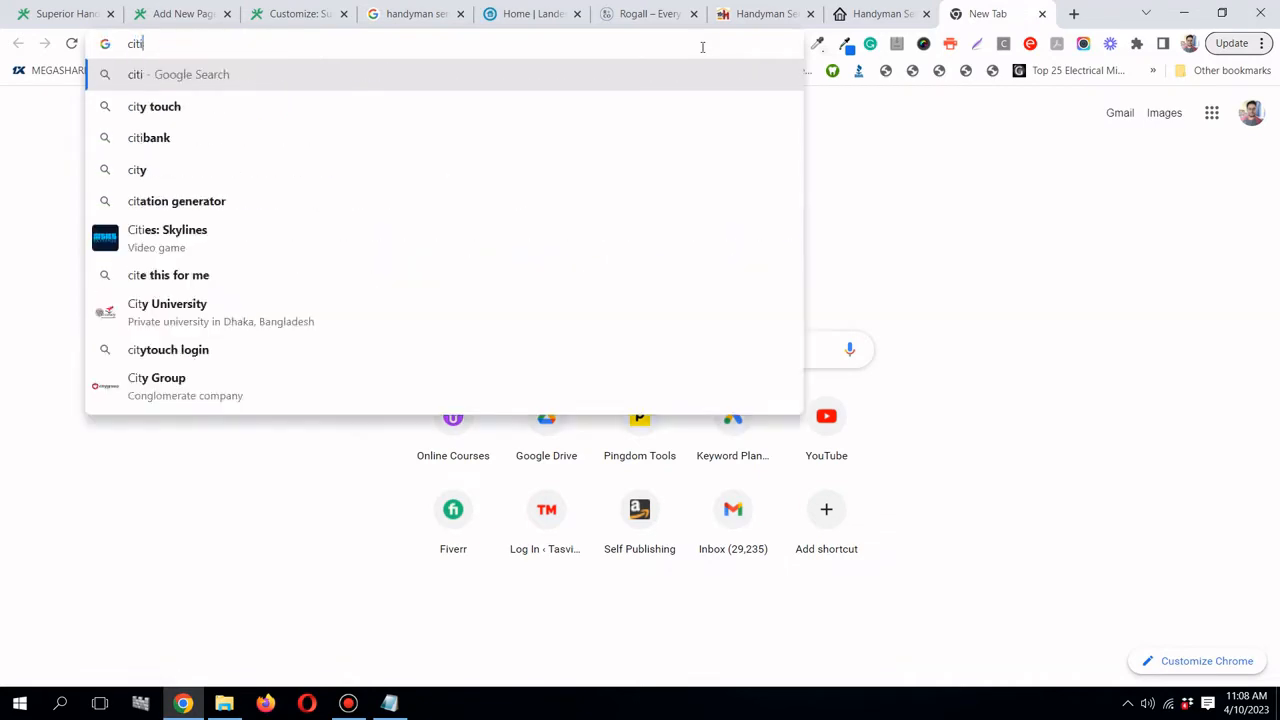
pyautogui.write('tes in c')
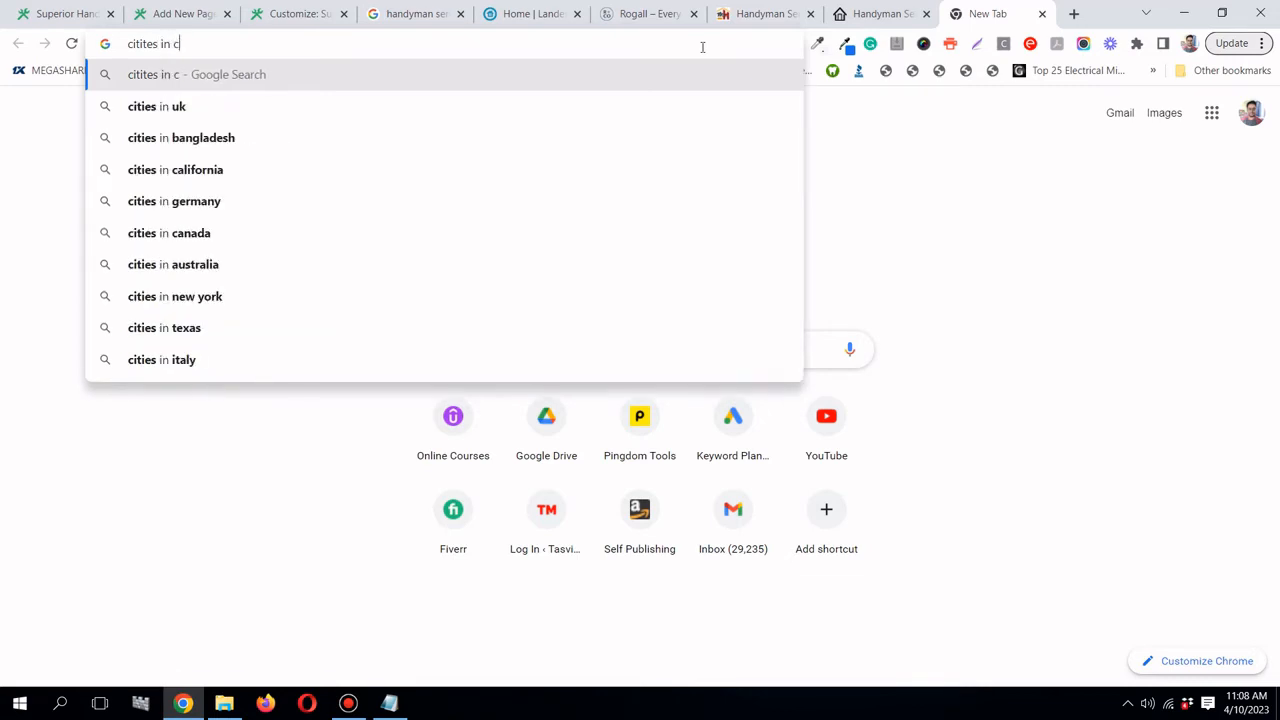
pyautogui.write('alifornia')
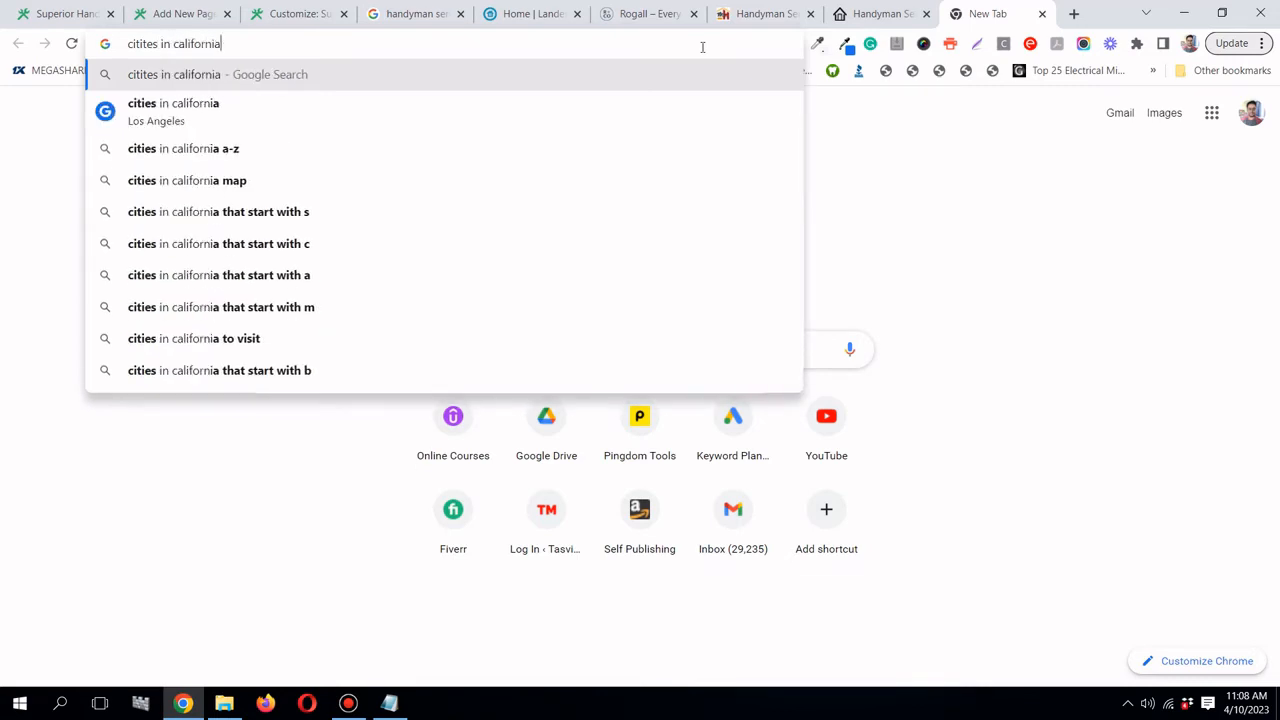
pyautogui.press('Return')
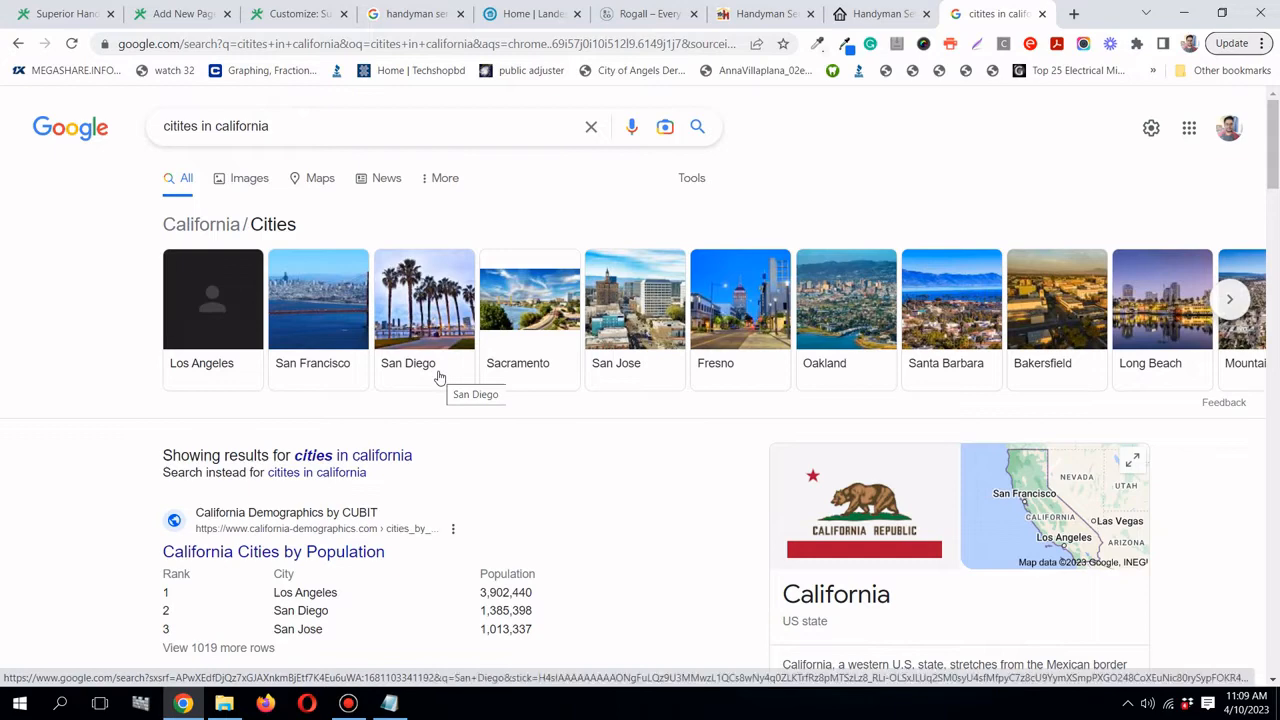
# - Copy 'San Diego' from the results' population table
pyautogui.scroll(-2, 440, 378)
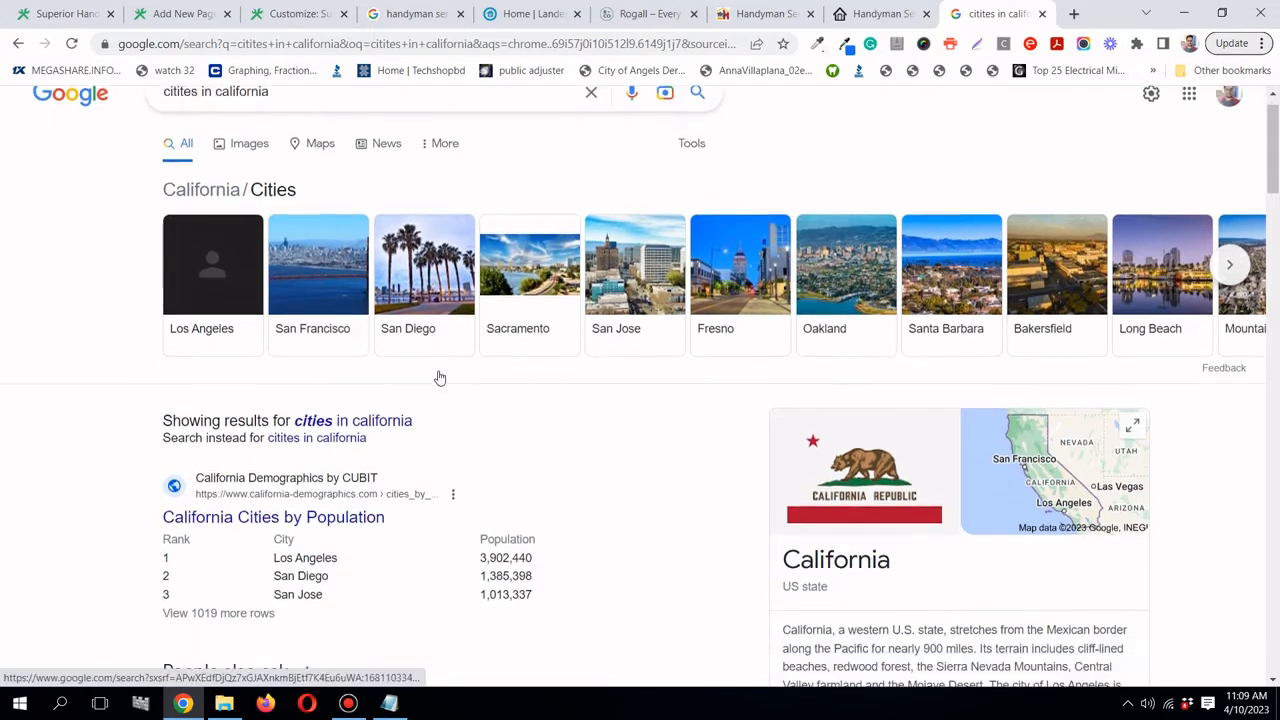
pyautogui.scroll(1, 486, 420)
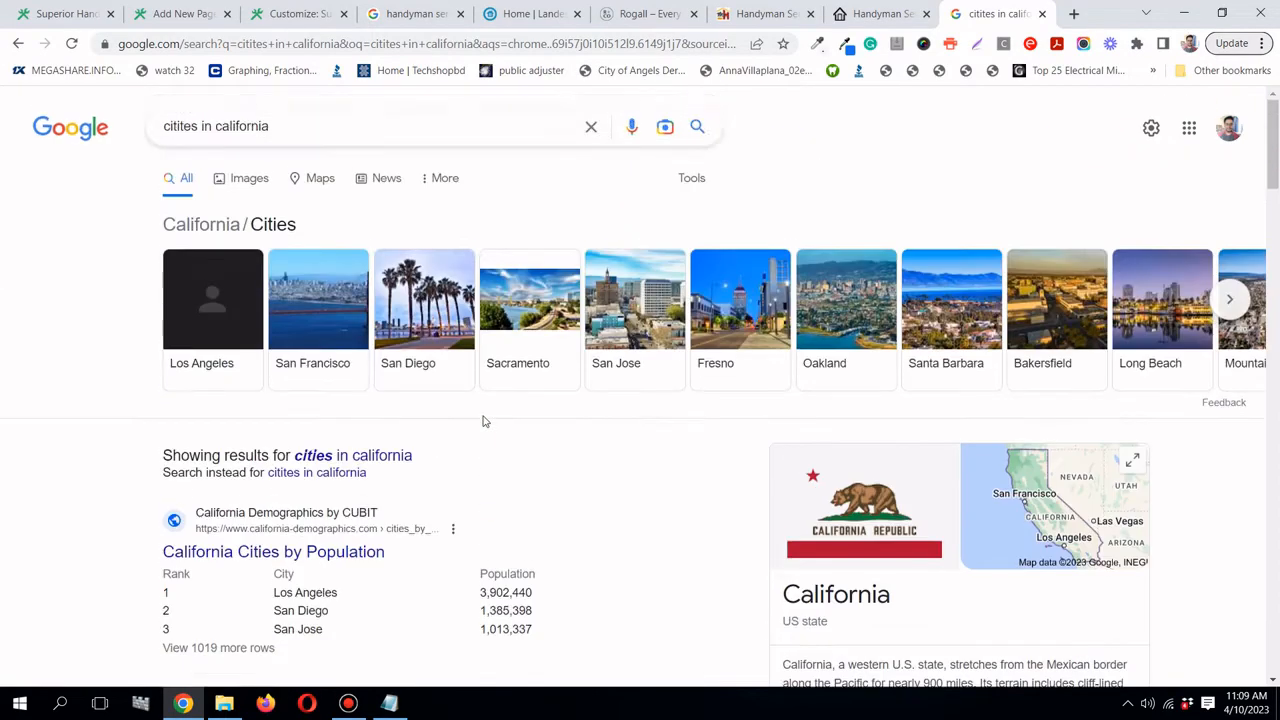
pyautogui.scroll(-1, 322, 448)
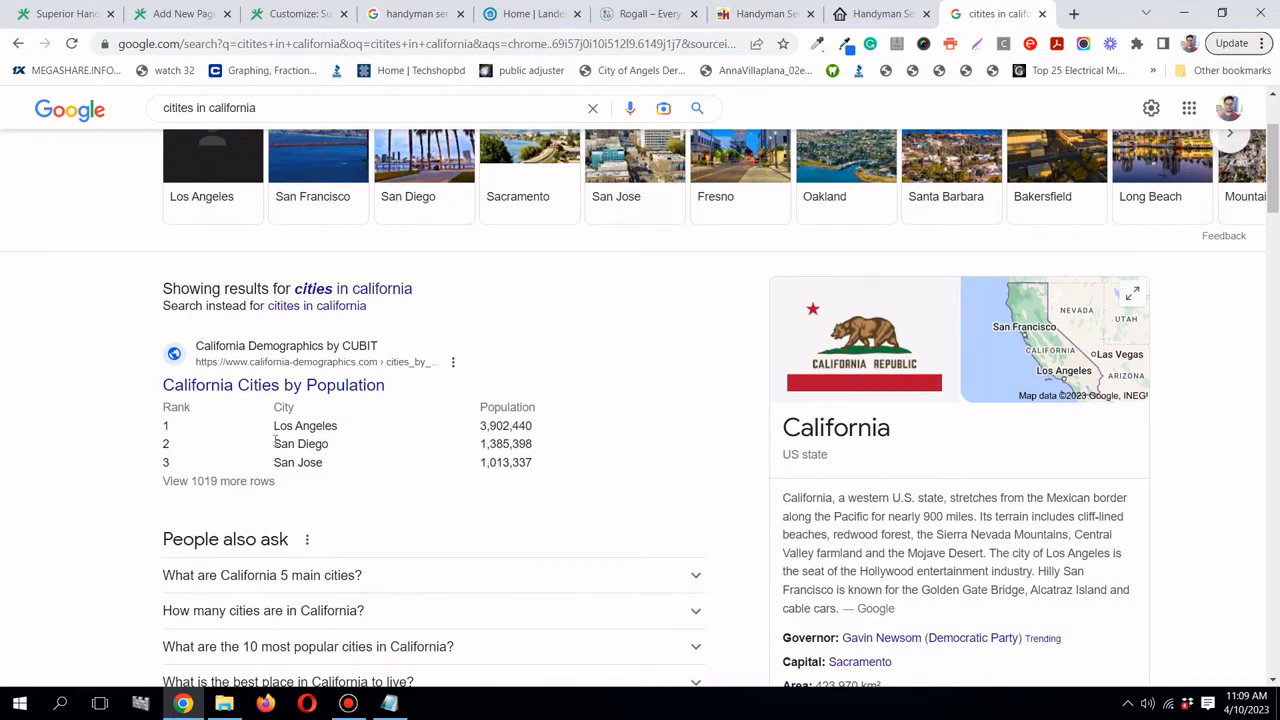
pyautogui.moveTo(275, 441); pyautogui.dragTo(334, 447)
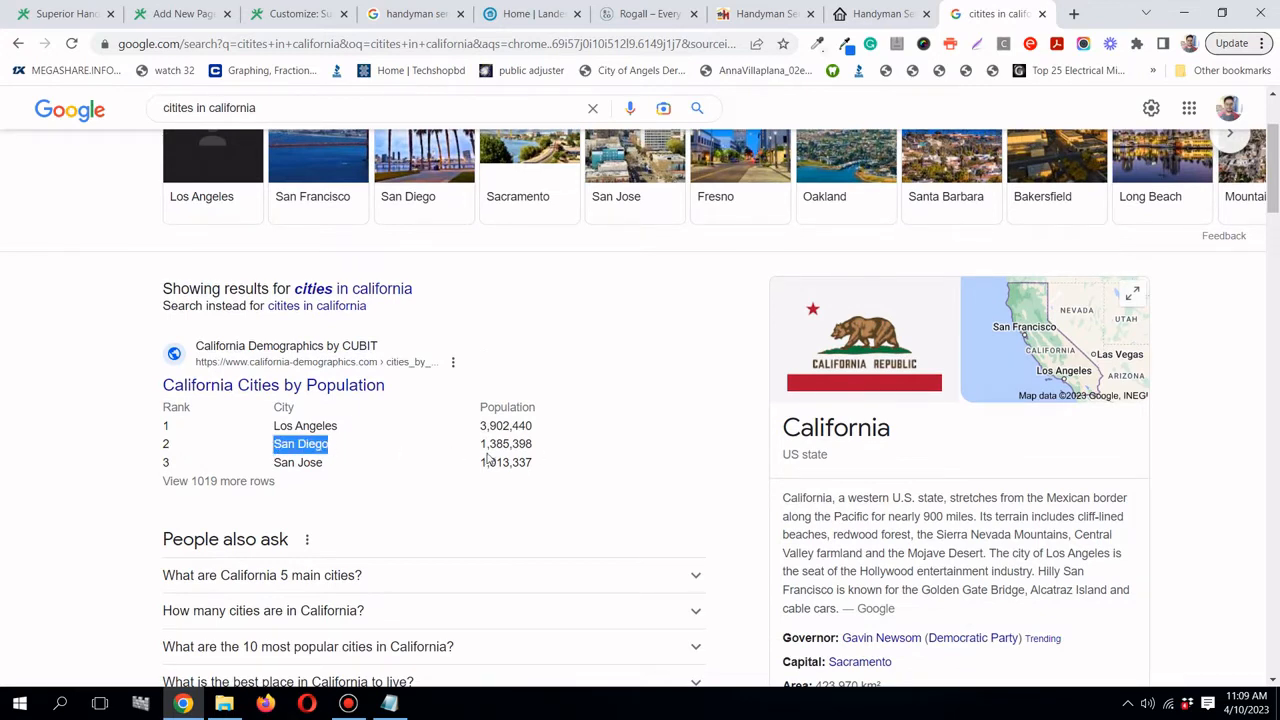
pyautogui.rightClick(327, 449)
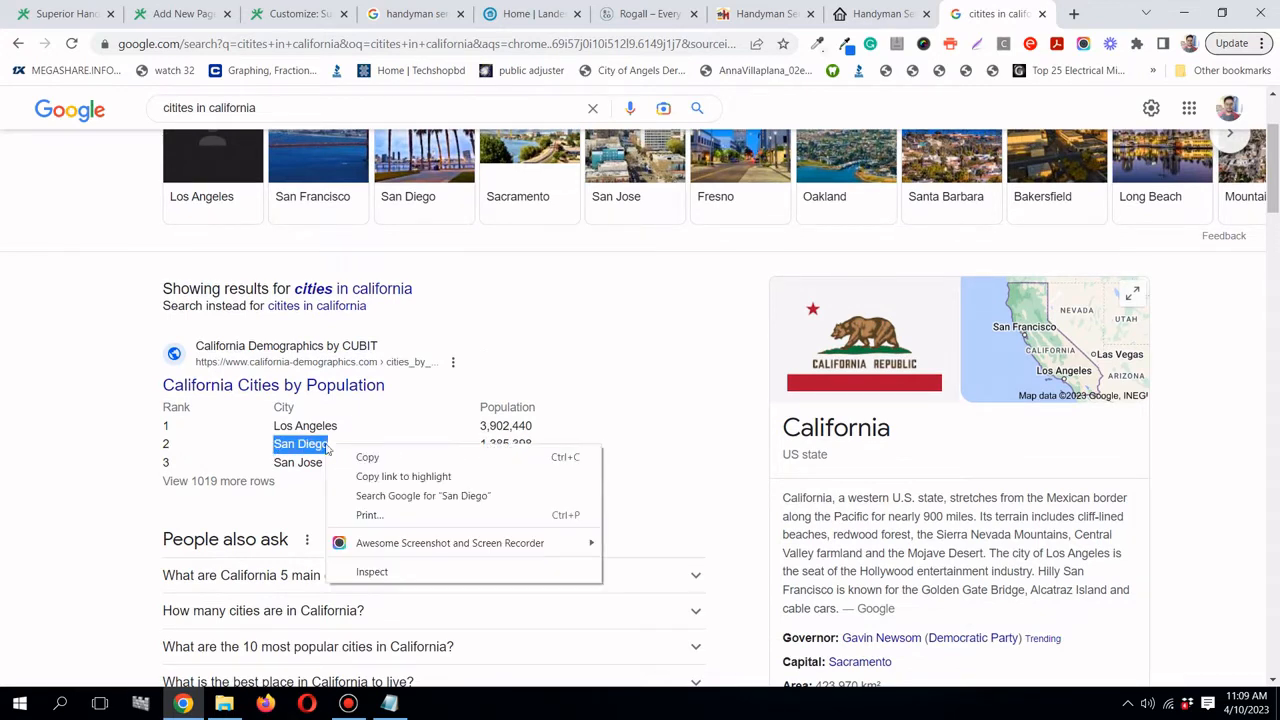
pyautogui.click(337, 457)
pyautogui.scroll(3, 334, 451)
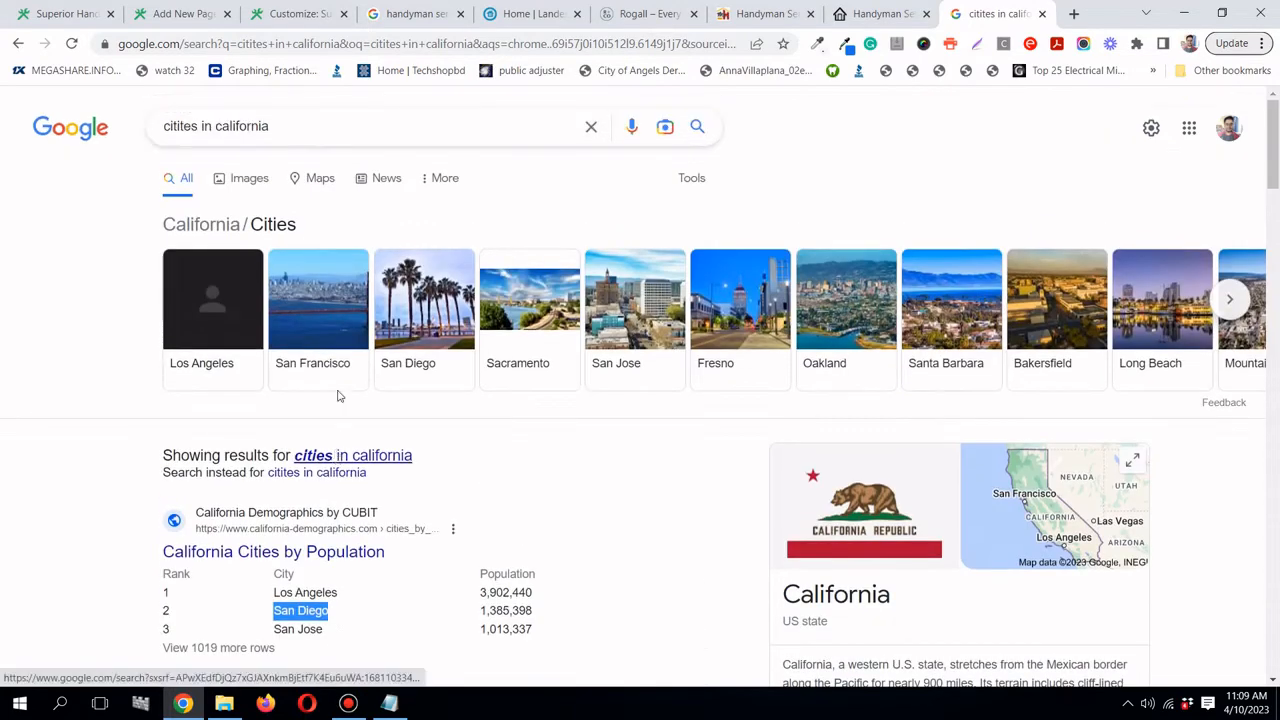
# - Search 'area in San Diego' and expand the answers on how many areas and best areas to live
pyautogui.click(318, 125)
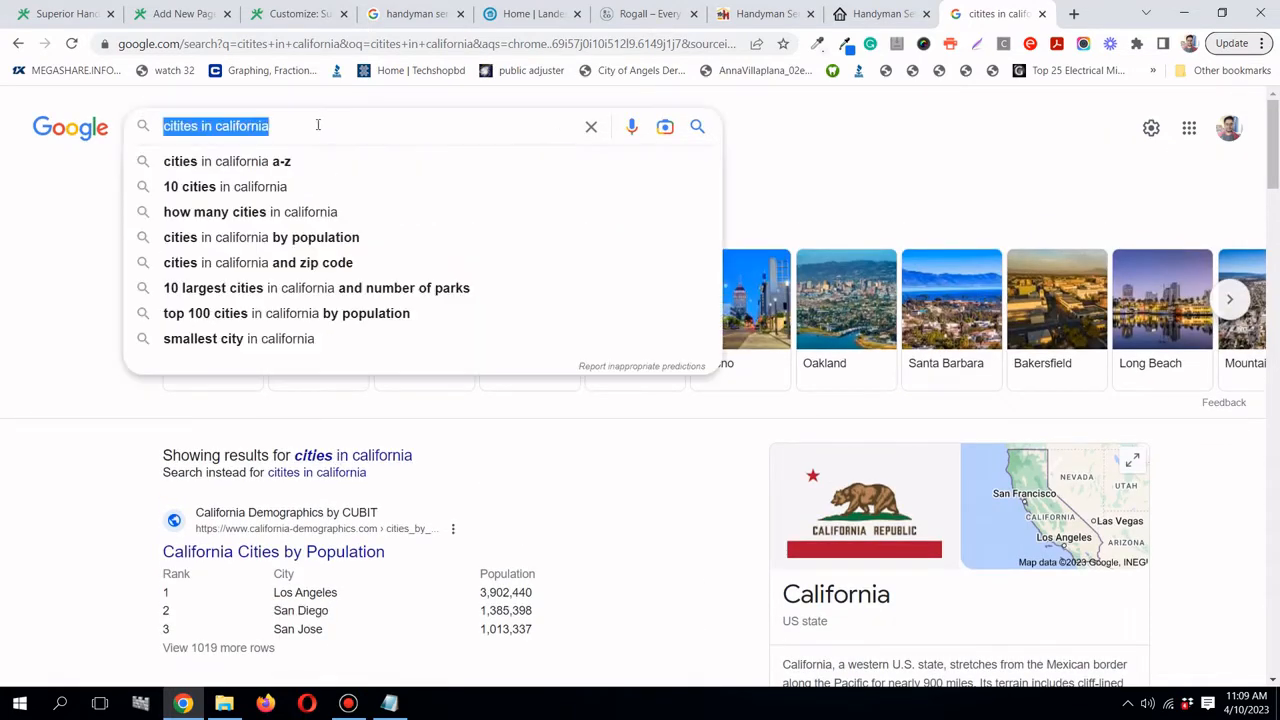
pyautogui.write('are')
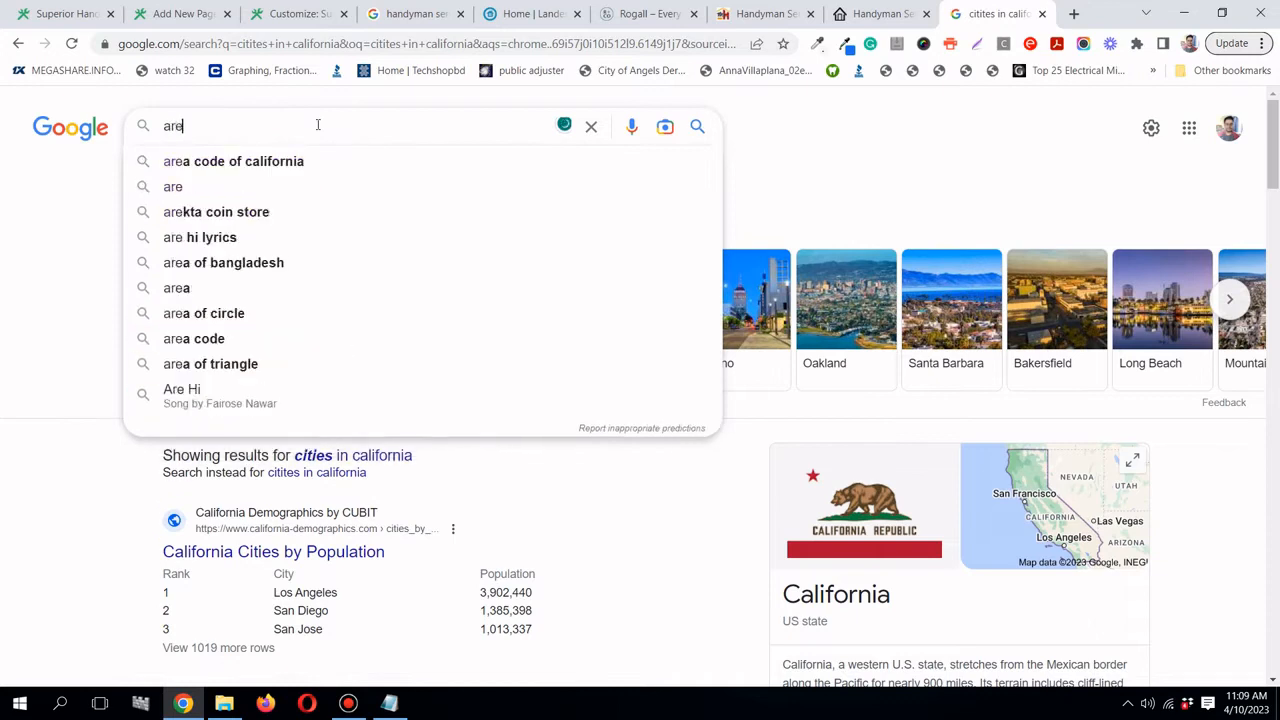
pyautogui.write('a in San Diego')
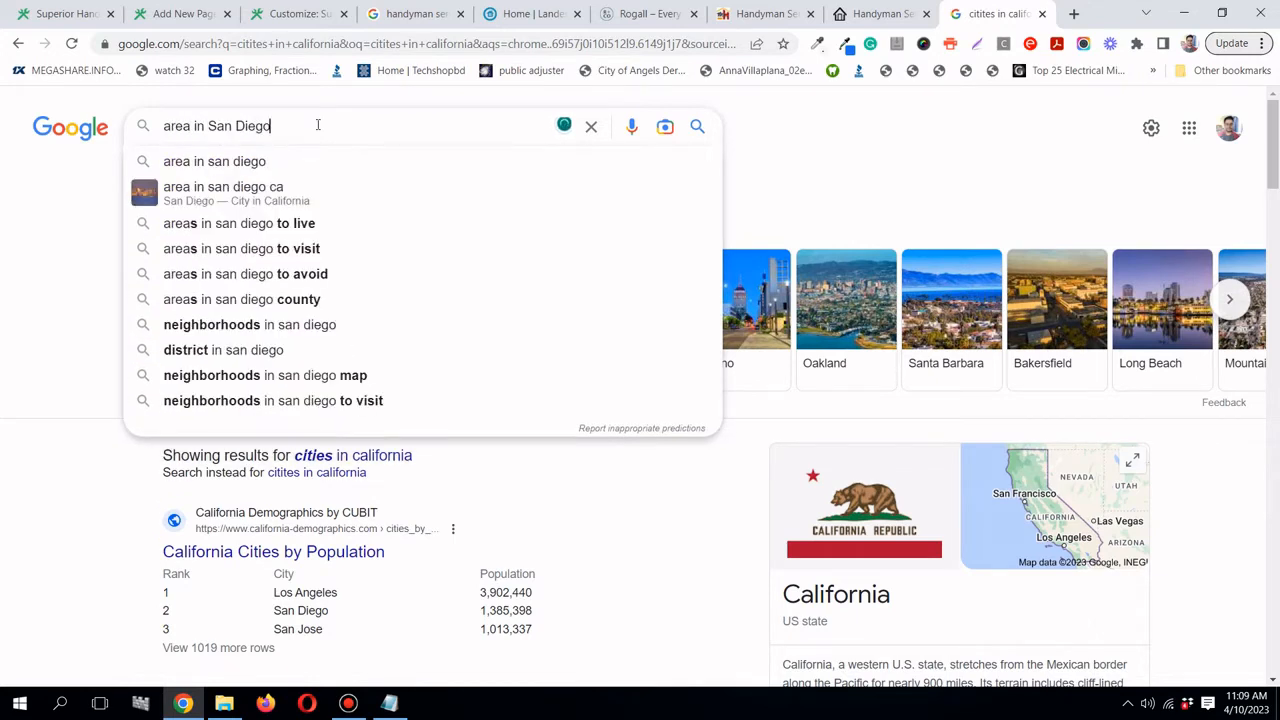
pyautogui.press('Return')
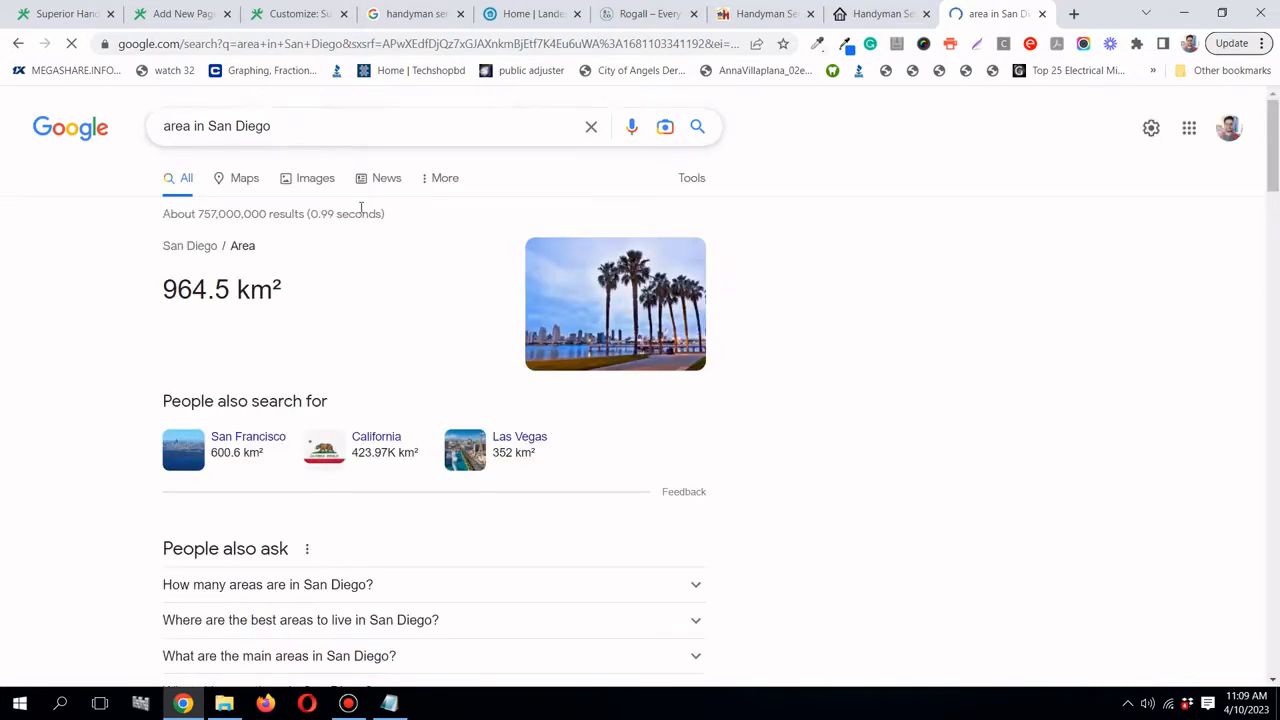
pyautogui.scroll(-3, 360, 208)
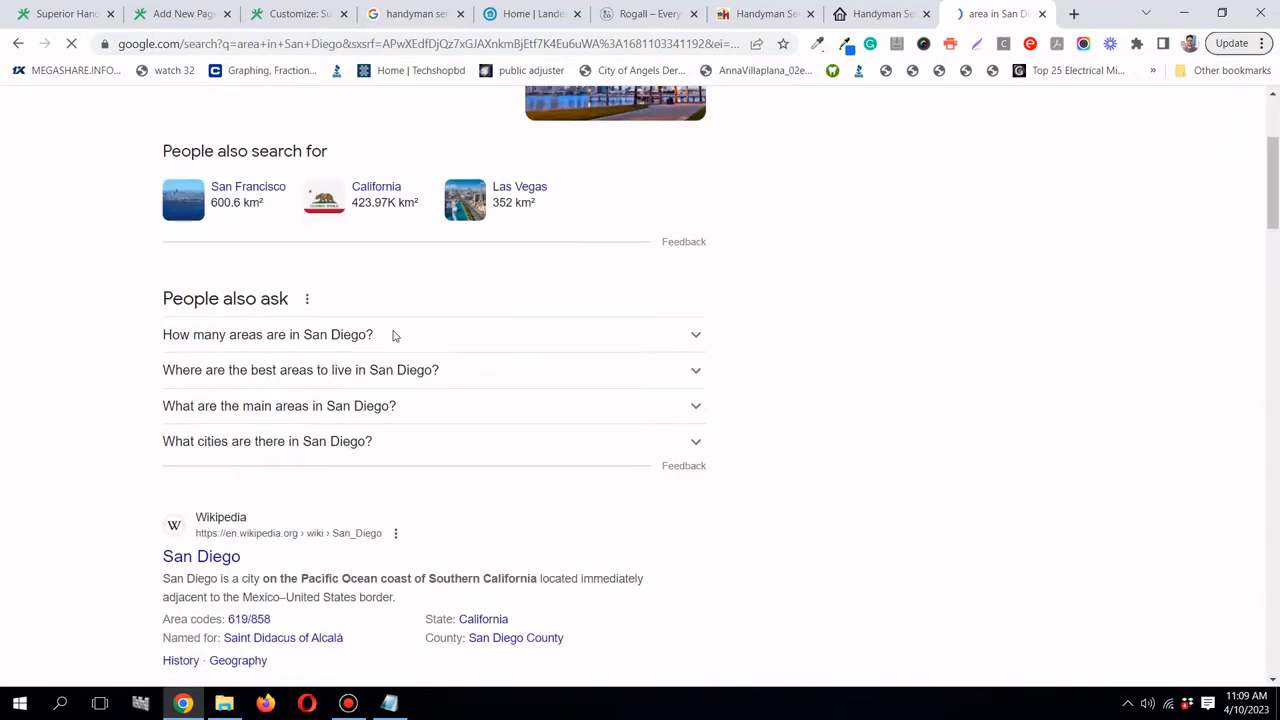
pyautogui.click(454, 340)
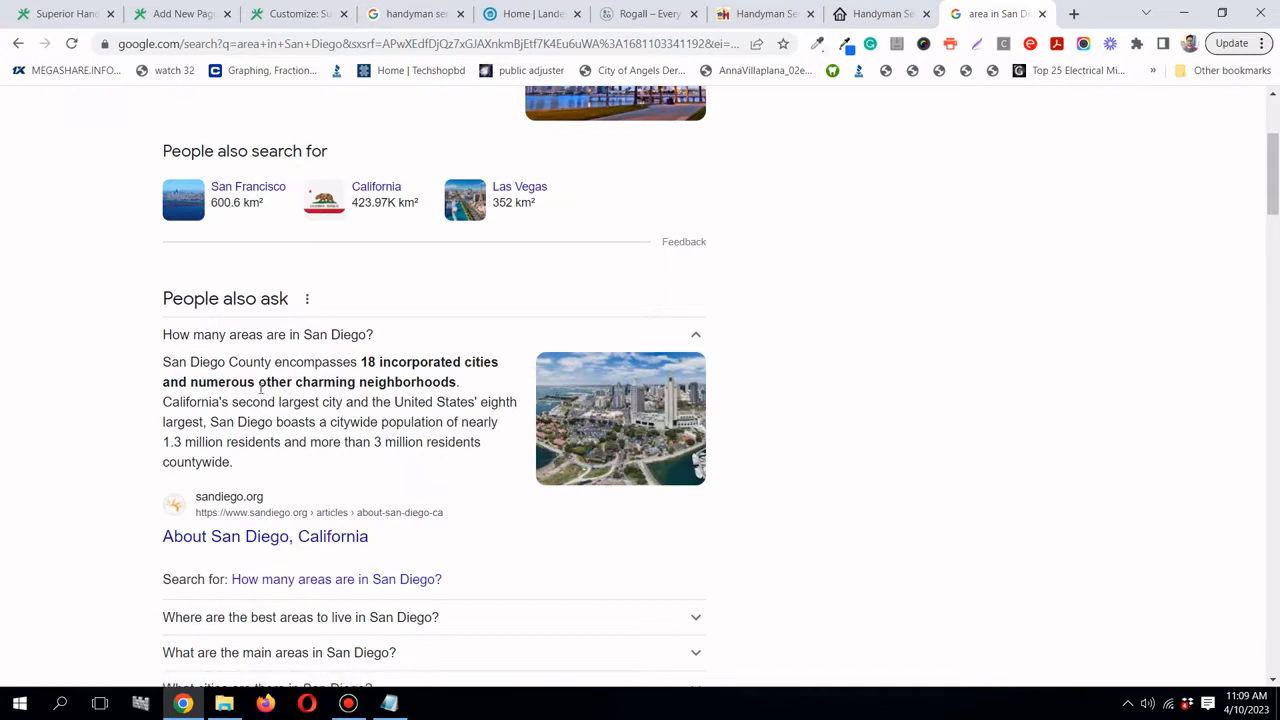
pyautogui.scroll(-3, 260, 390)
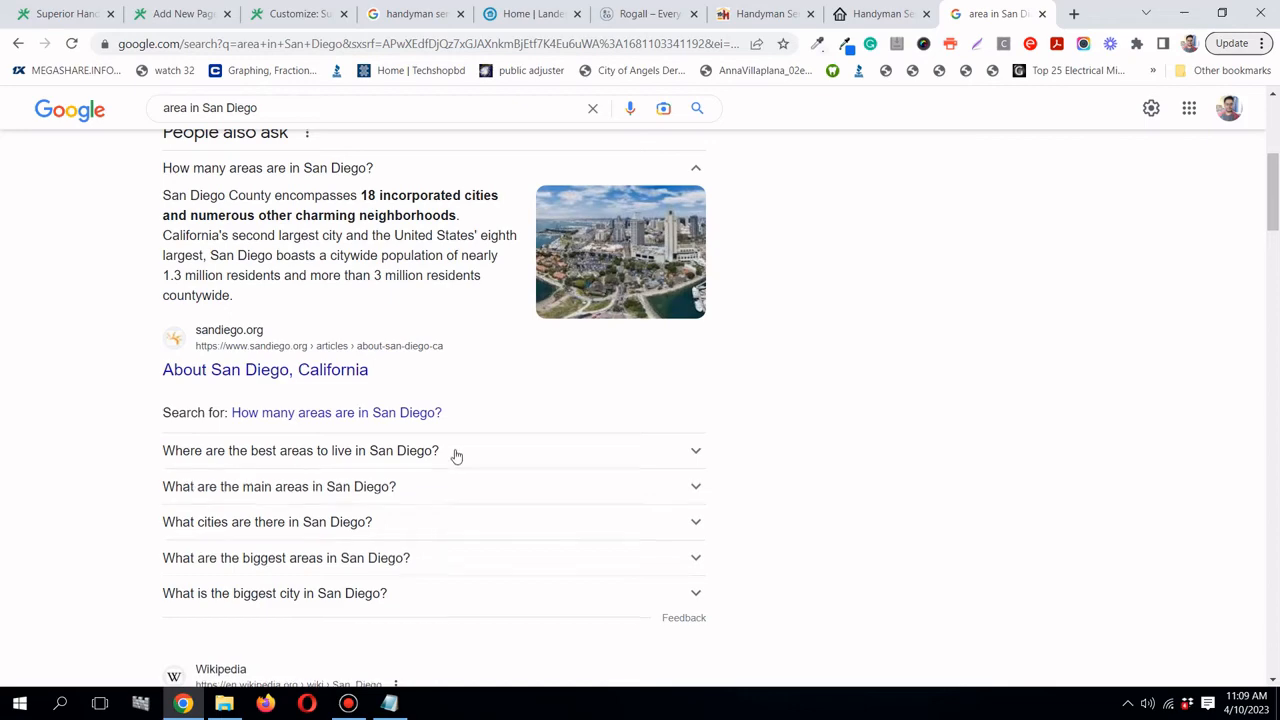
pyautogui.click(453, 455)
# - Open the homebay San Diego neighborhoods article in a new tab, read it, and return to the results
pyautogui.scroll(-3, 451, 450)
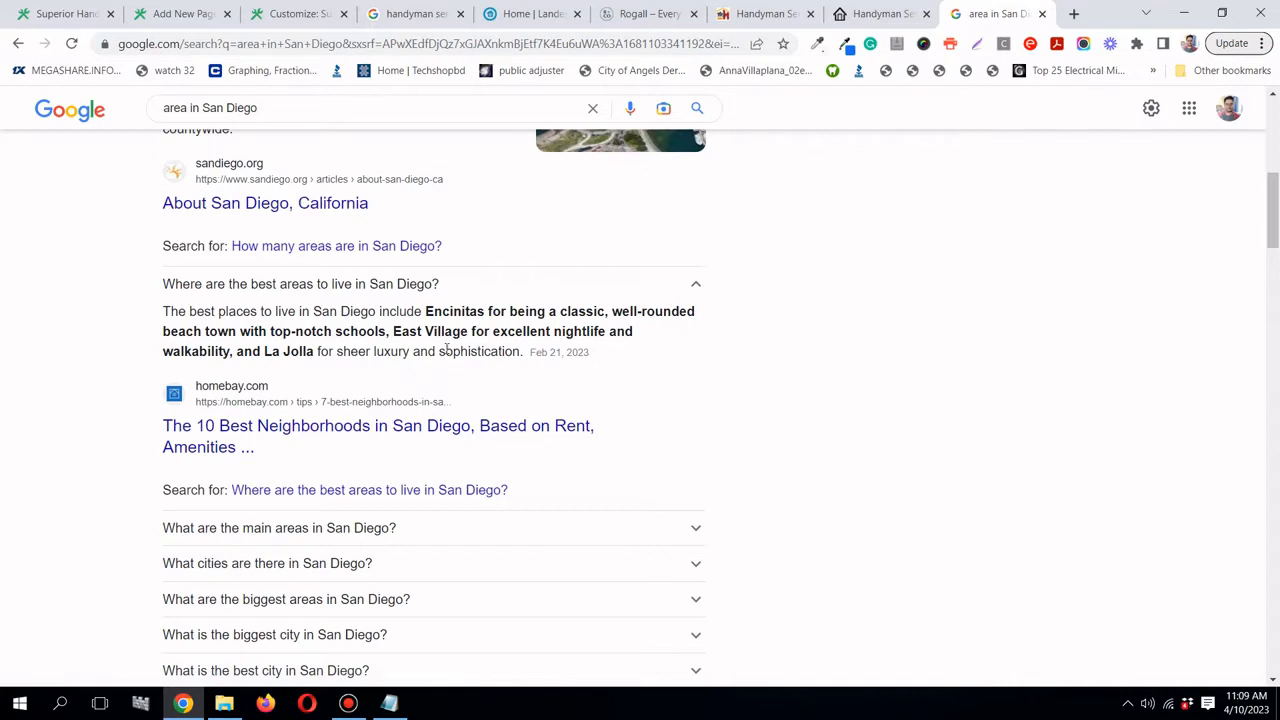
pyautogui.rightClick(414, 434)
pyautogui.click(445, 443)
pyautogui.click(985, 13)
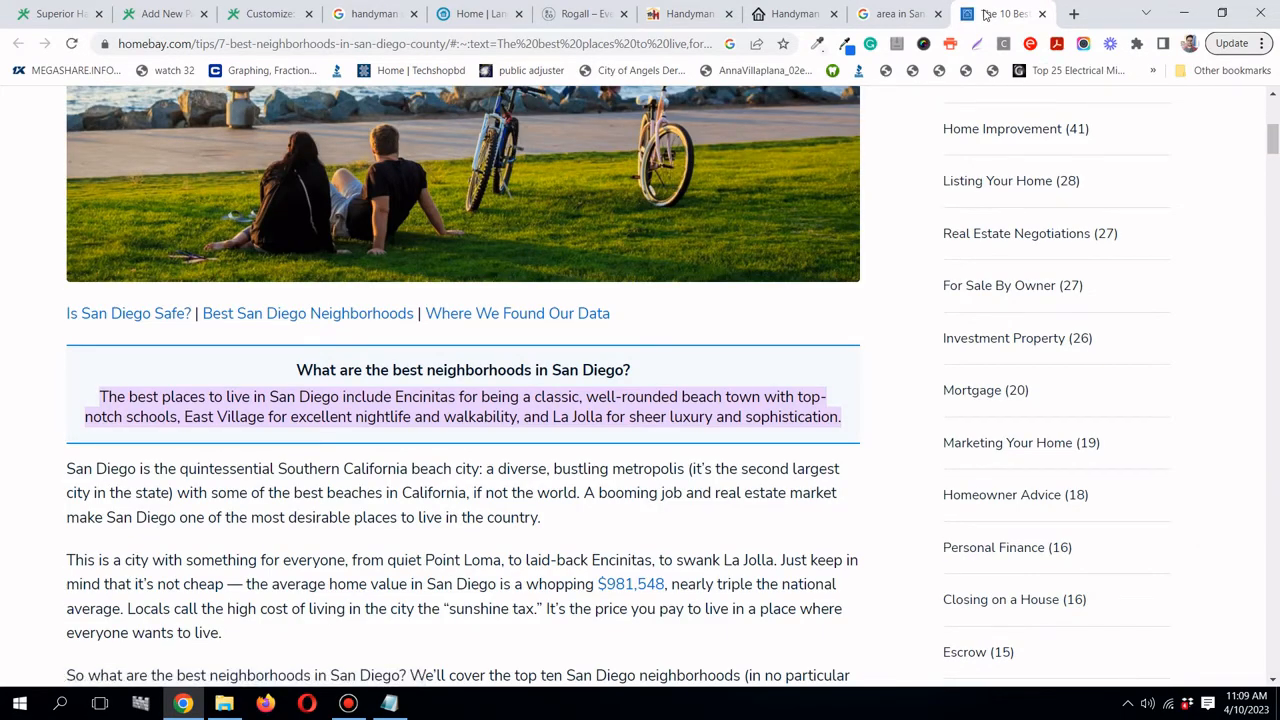
pyautogui.scroll(-2, 484, 152)
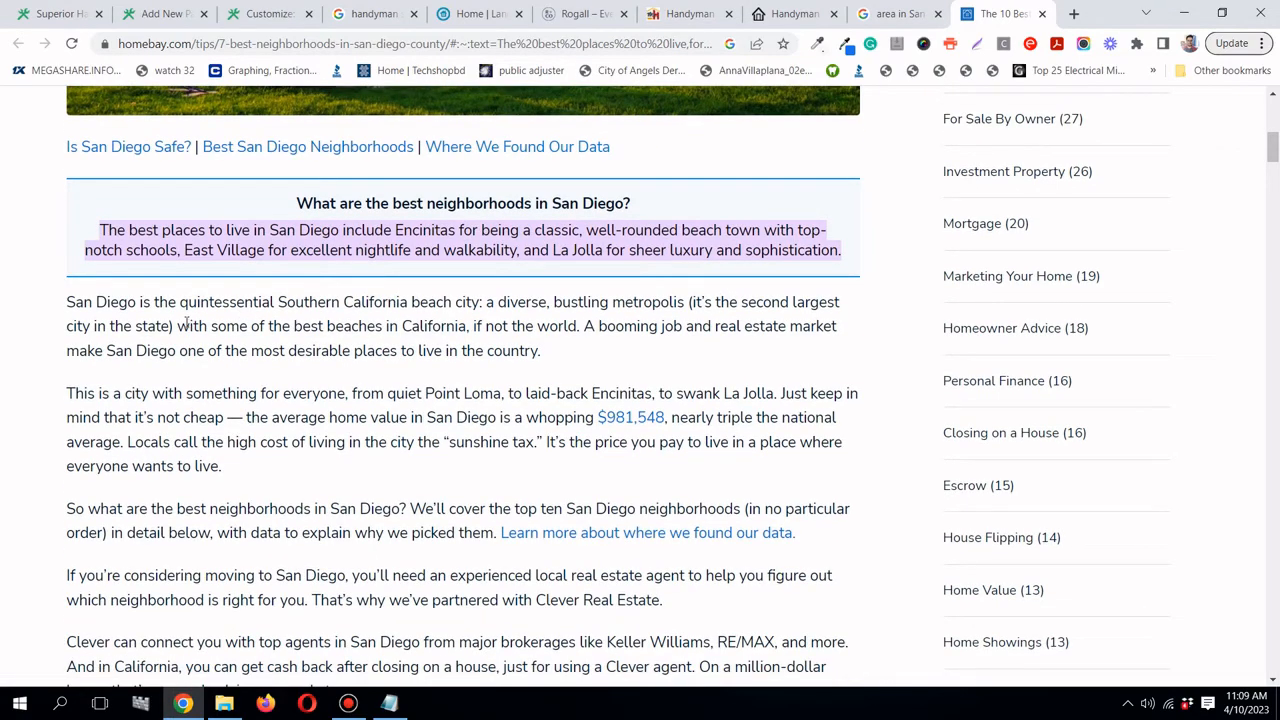
pyautogui.scroll(-4, 186, 321)
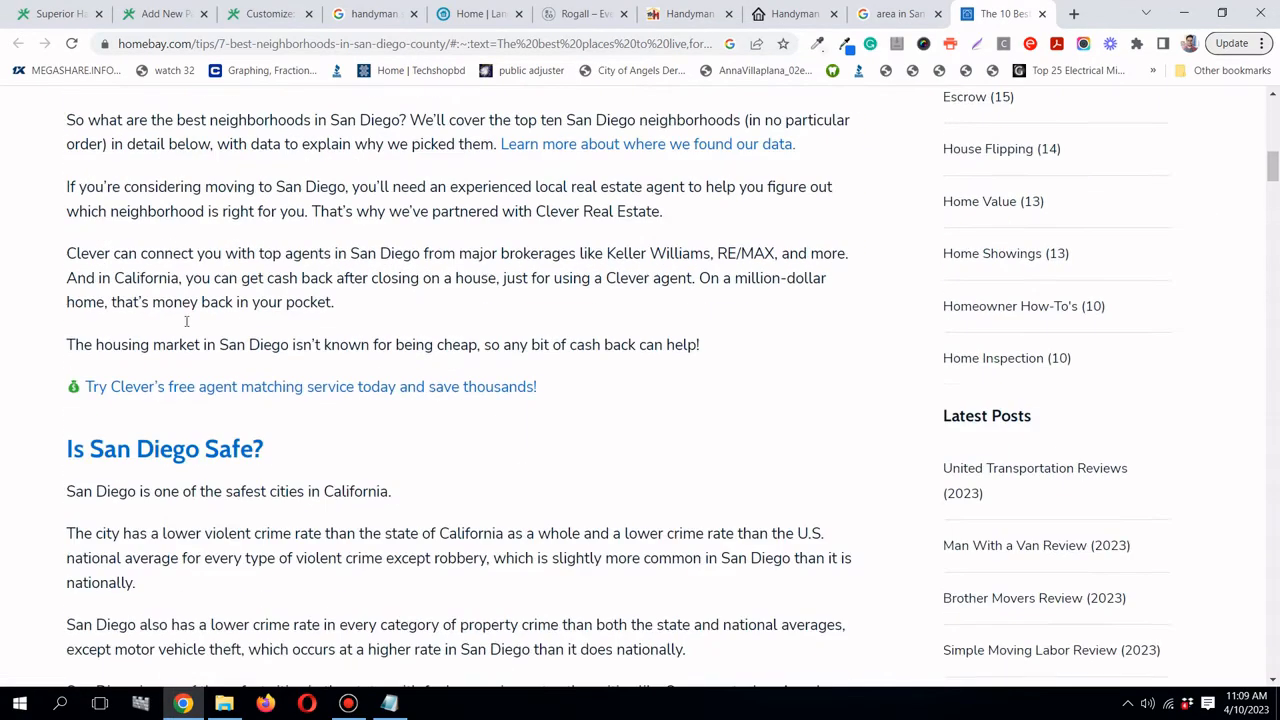
pyautogui.scroll(-2, 186, 321)
pyautogui.click(918, 14)
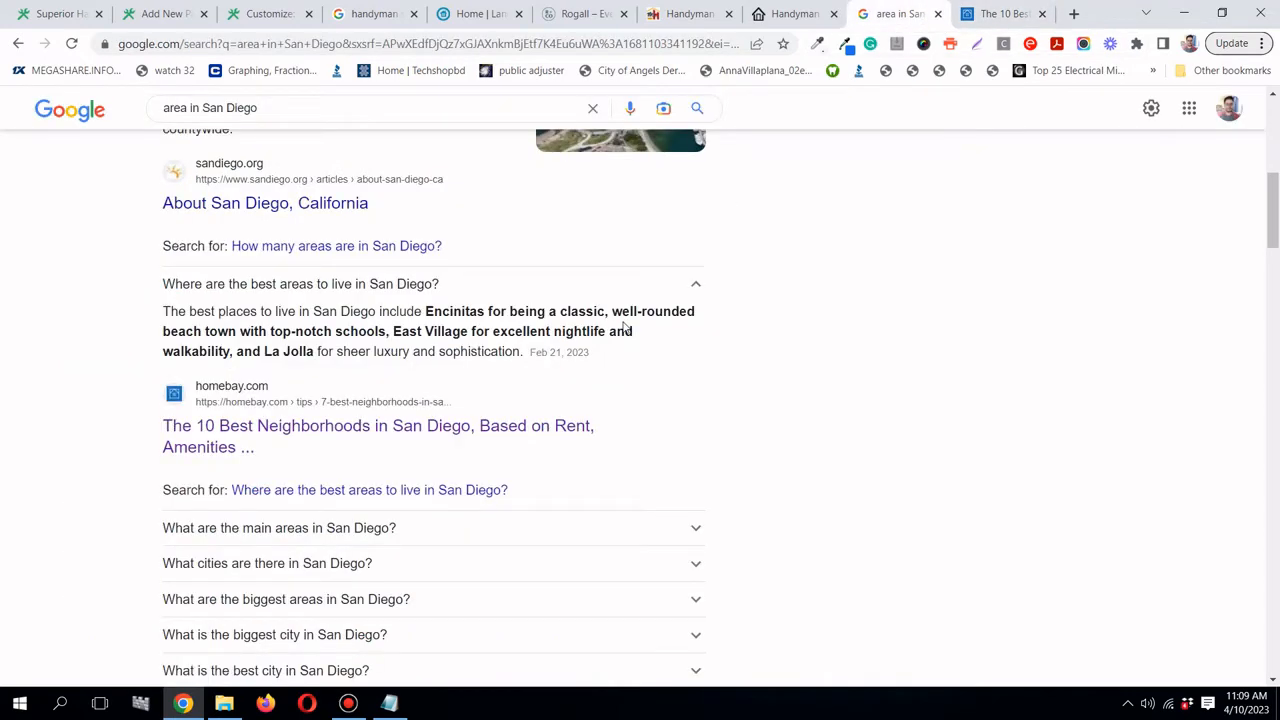
pyautogui.scroll(-5, 625, 328)
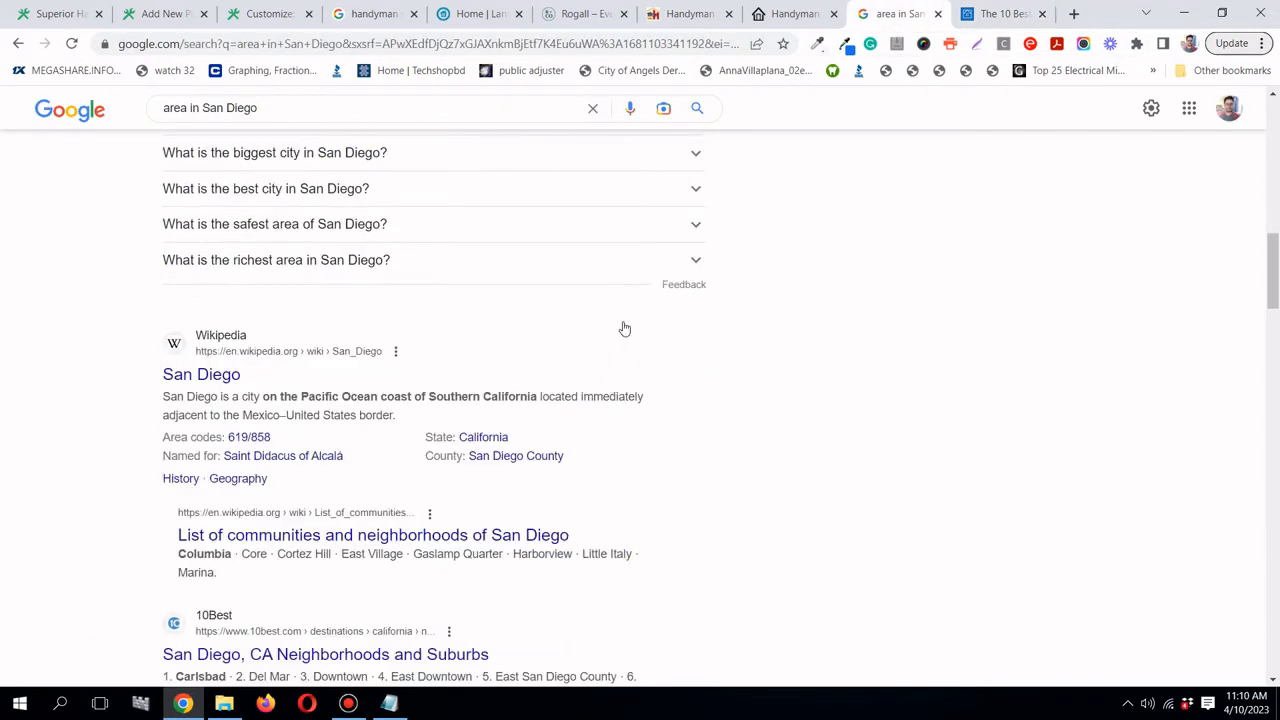
pyautogui.scroll(7, 624, 328)
pyautogui.scroll(-8, 624, 328)
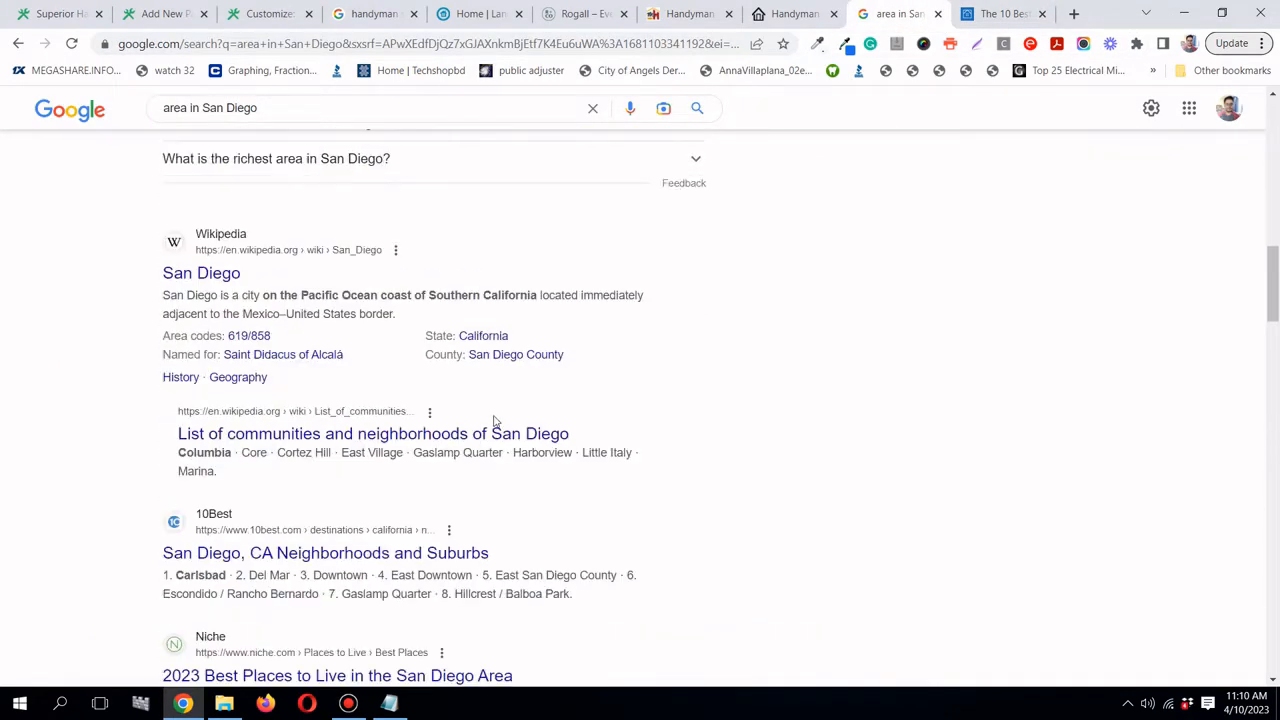
# - Open the Wikipedia 'List of communities and neighborhoods of San Diego' result in a new tab and browse it
pyautogui.rightClick(488, 436)
pyautogui.click(528, 446)
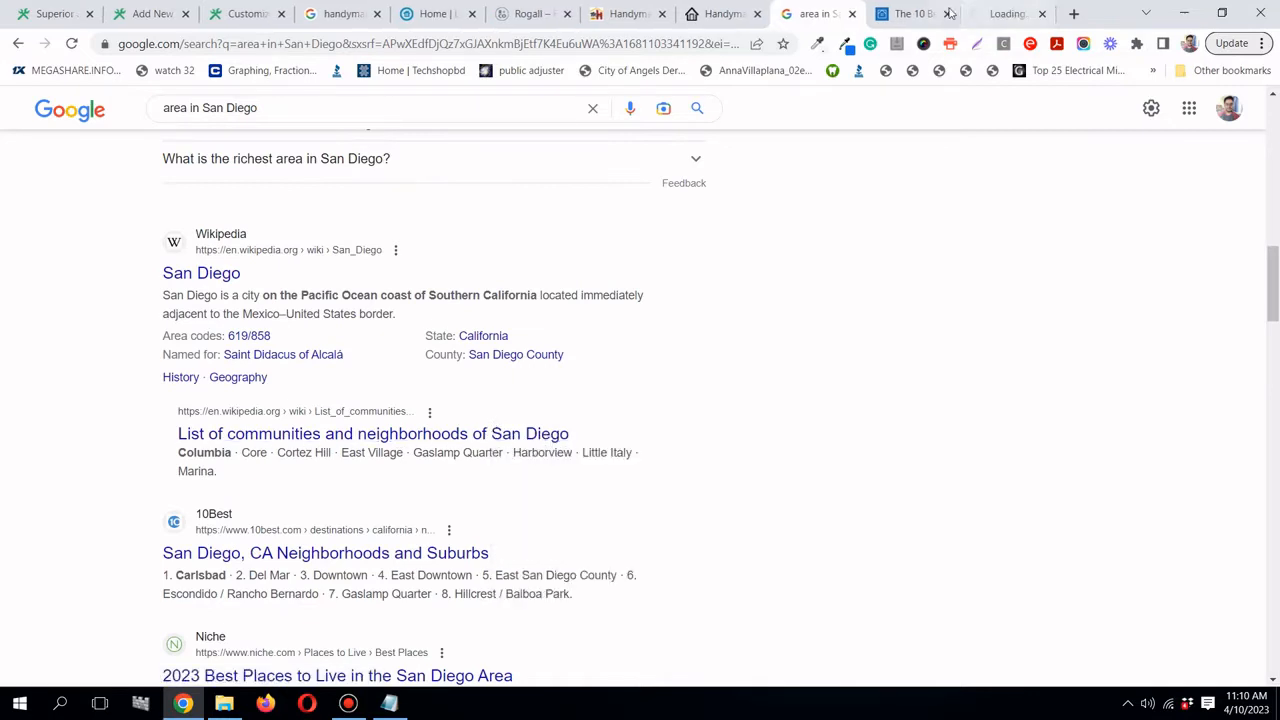
pyautogui.click(995, 14)
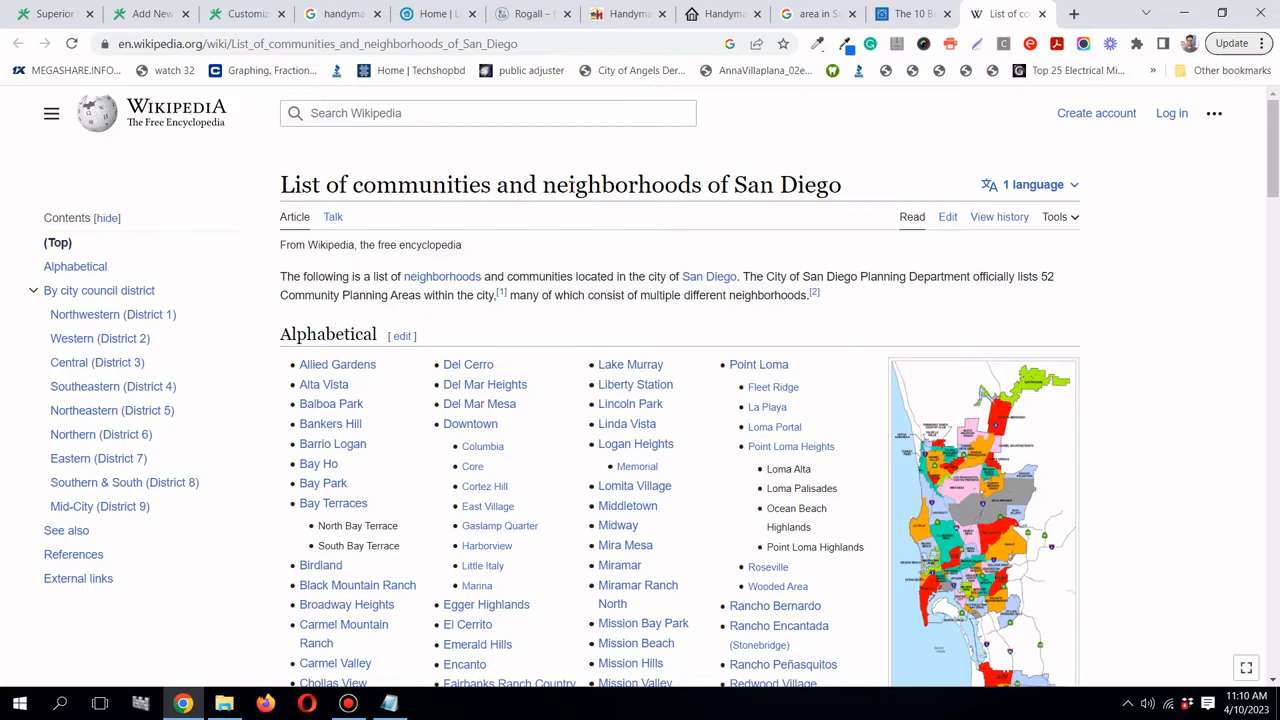
pyautogui.scroll(-4, 548, 248)
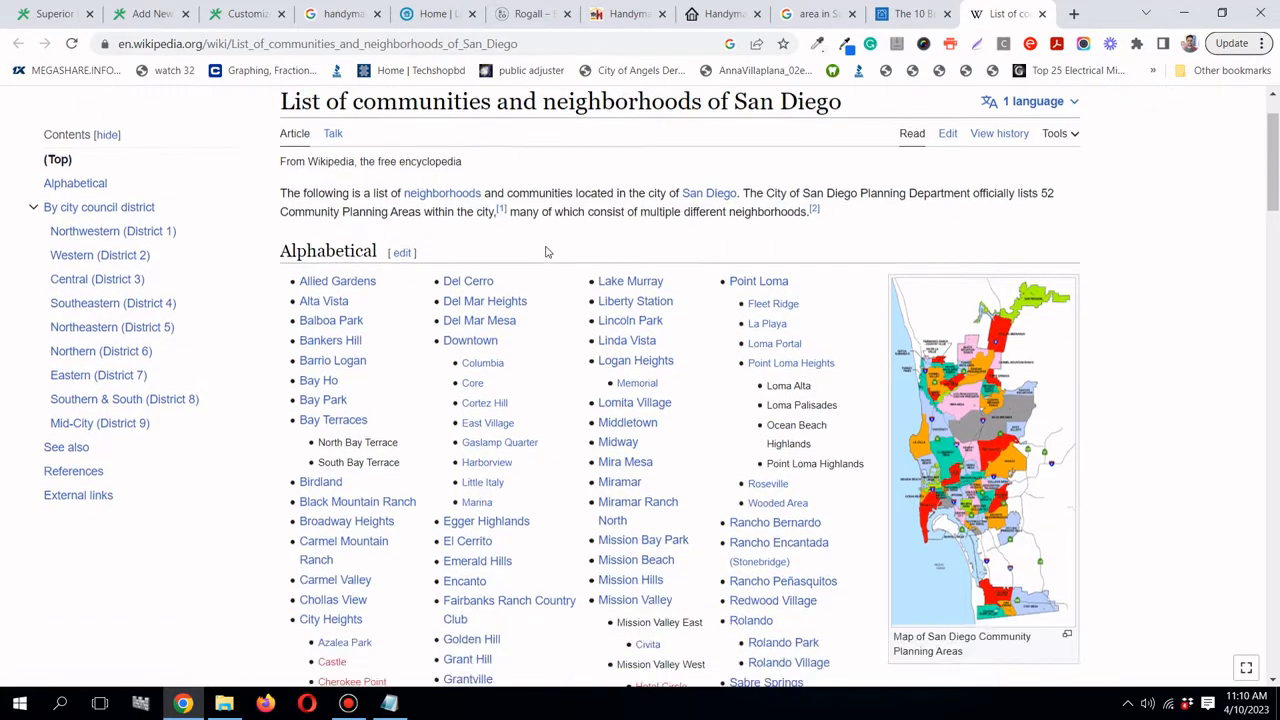
pyautogui.scroll(-5, 548, 252)
pyautogui.scroll(4, 548, 252)
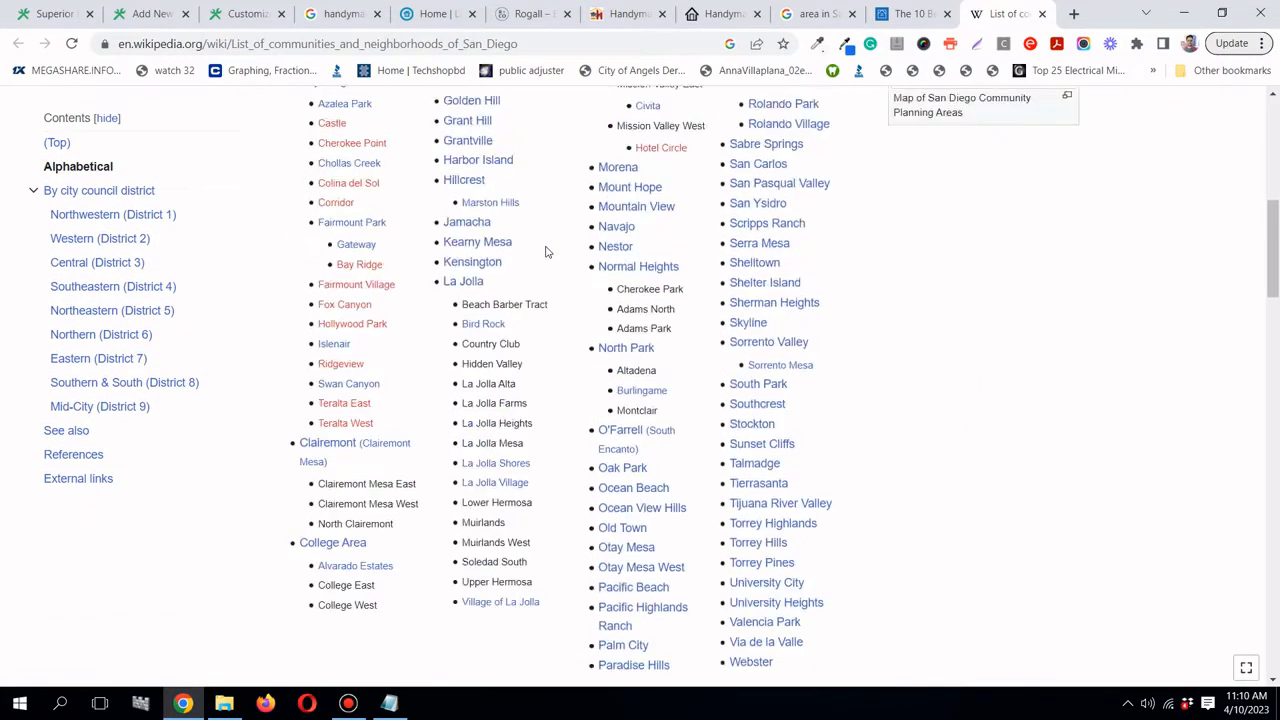
pyautogui.scroll(2, 548, 252)
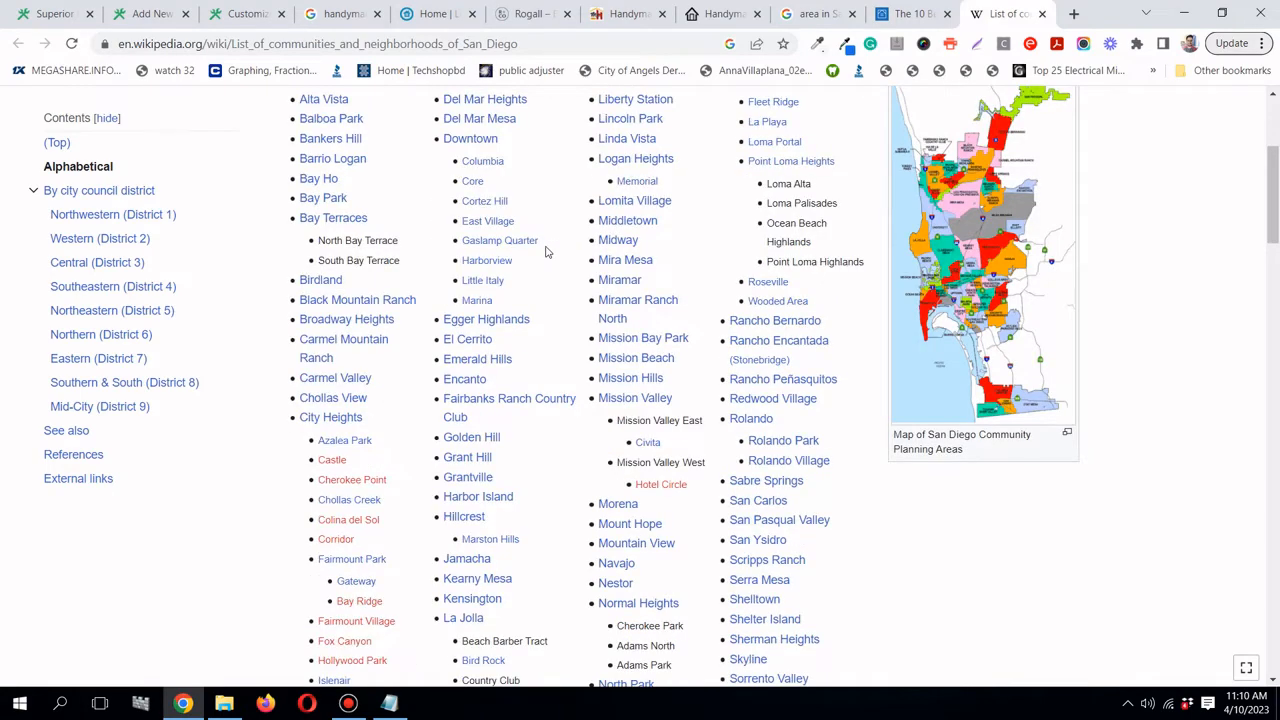
pyautogui.scroll(1, 546, 252)
pyautogui.scroll(1, 546, 252)
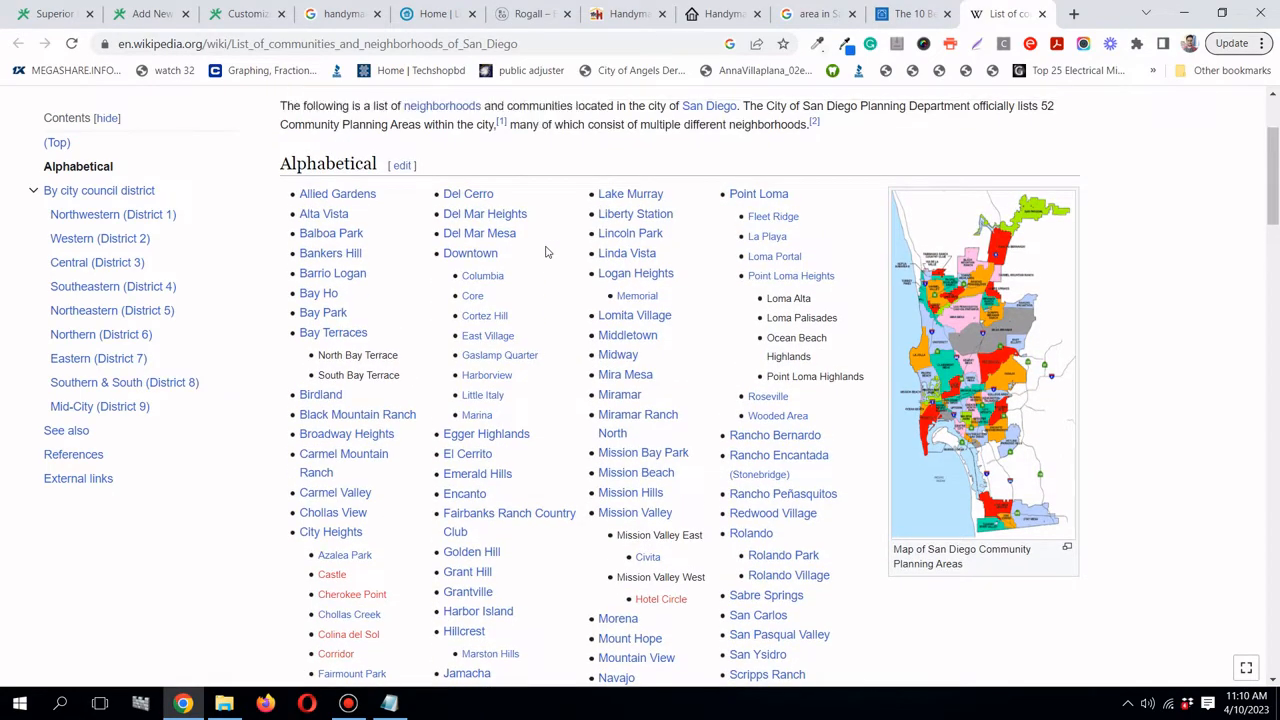
pyautogui.scroll(1, 546, 252)
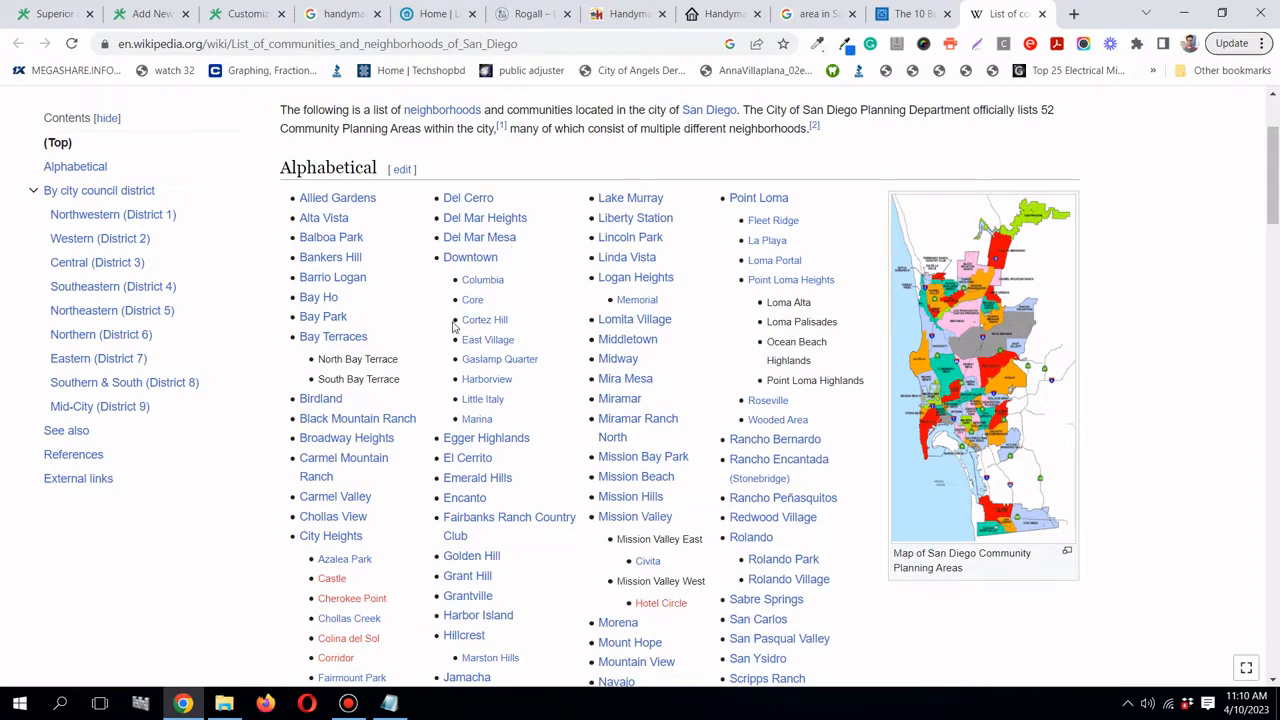
# - Copy 'Bankers Hill' from the Wikipedia list of San Diego neighbourhoods
pyautogui.scroll(1, 455, 328)
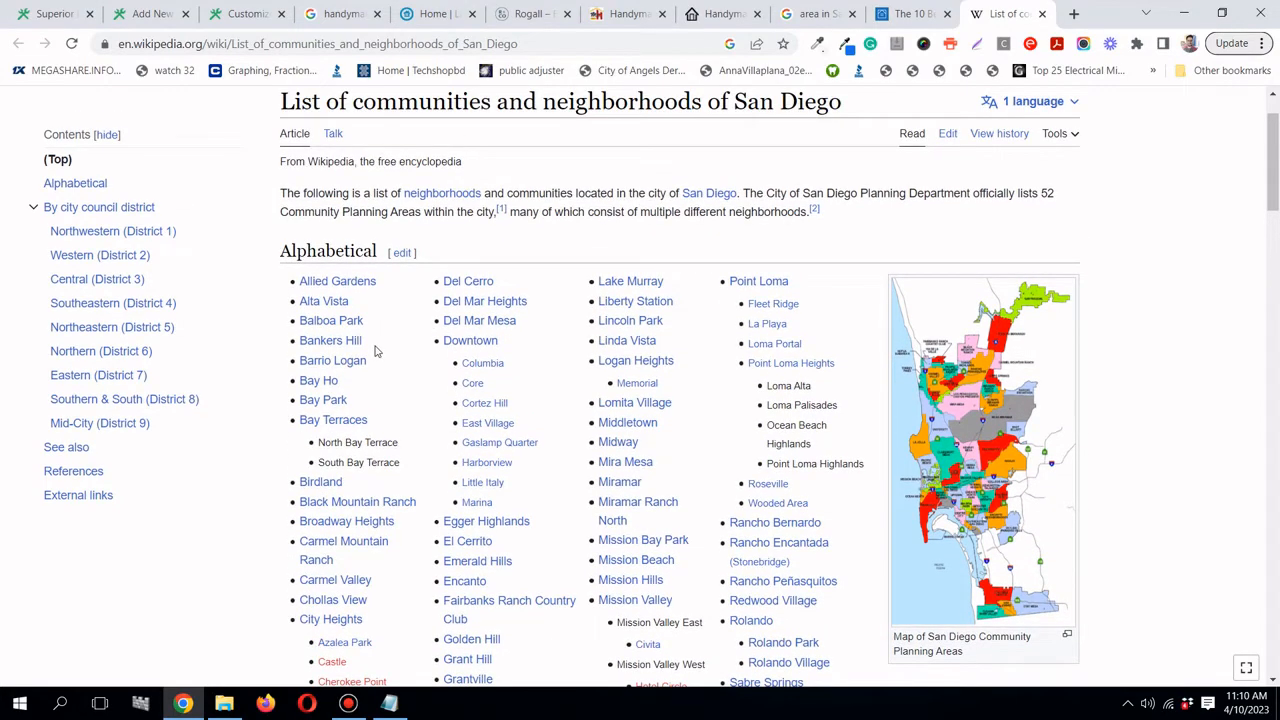
pyautogui.moveTo(375, 348); pyautogui.dragTo(301, 342)
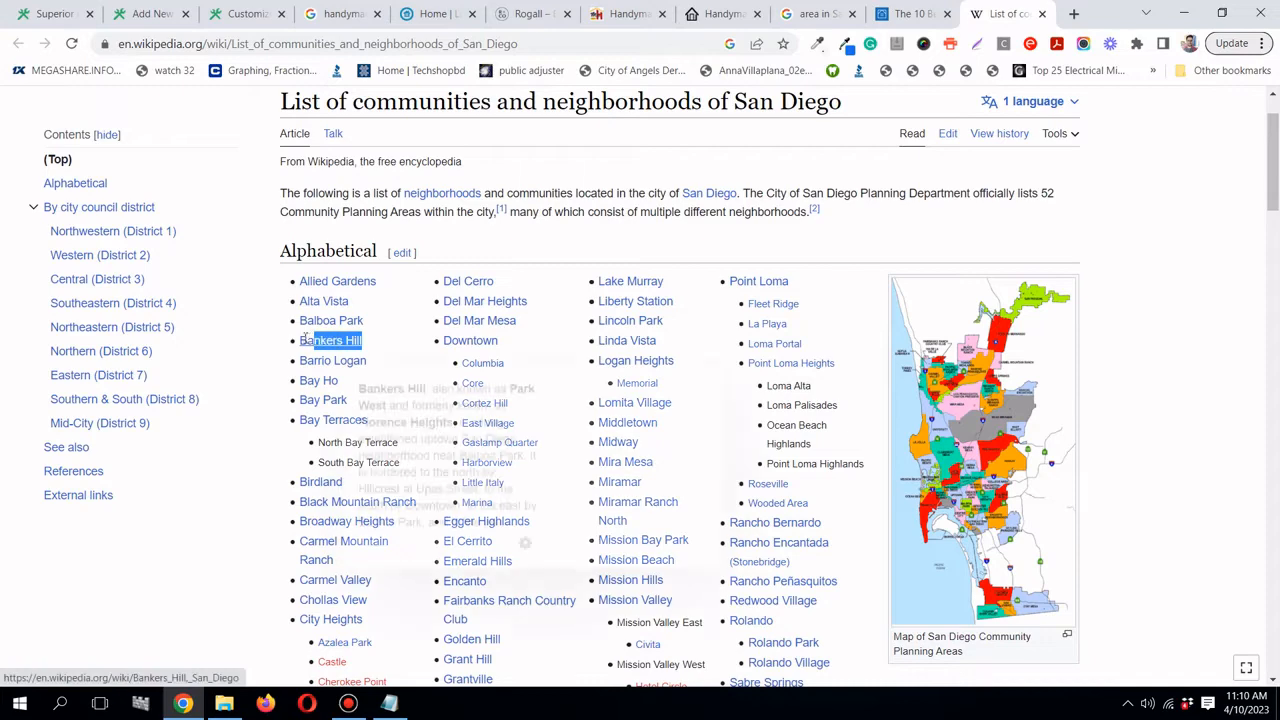
pyautogui.moveTo(315, 343)
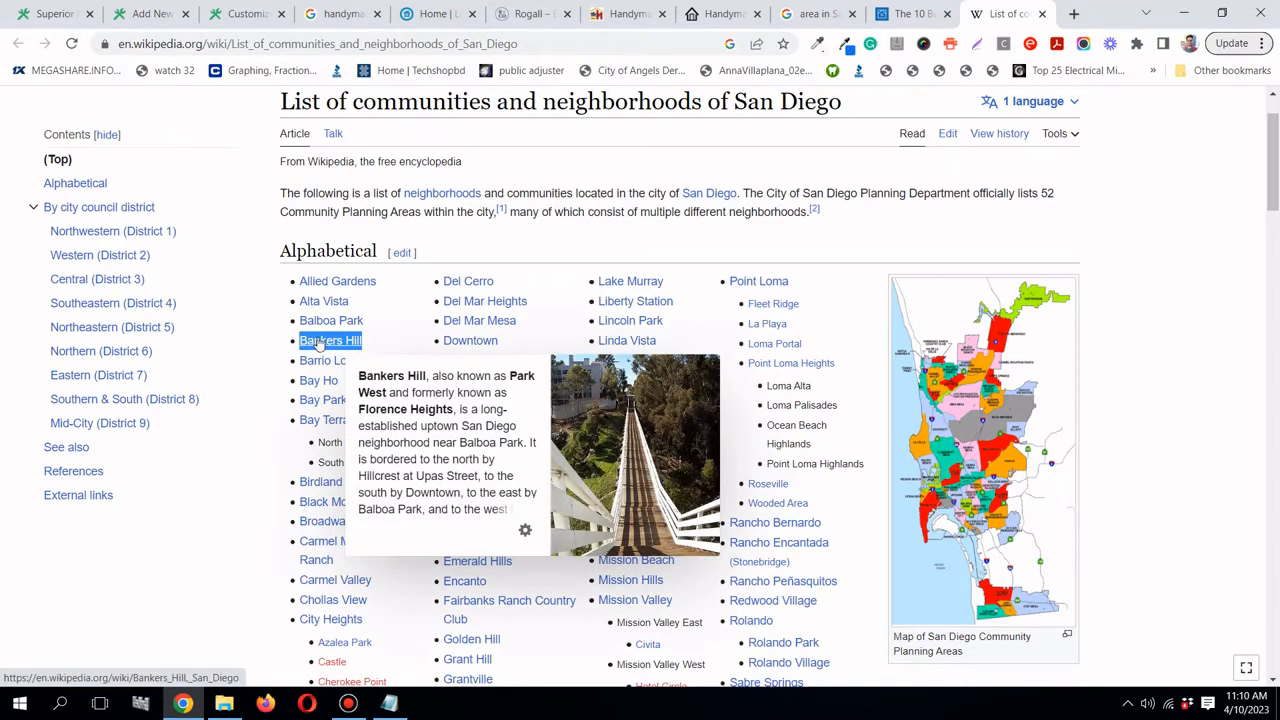
pyautogui.rightClick(318, 343)
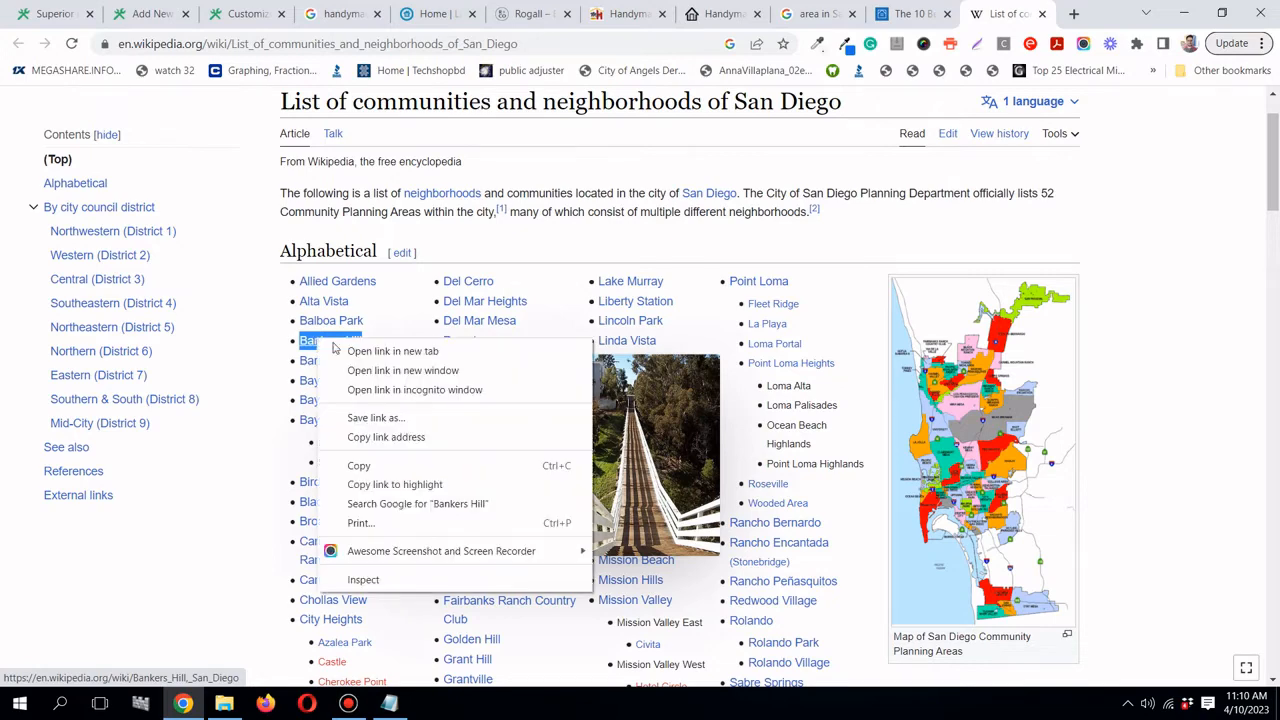
pyautogui.click(365, 463)
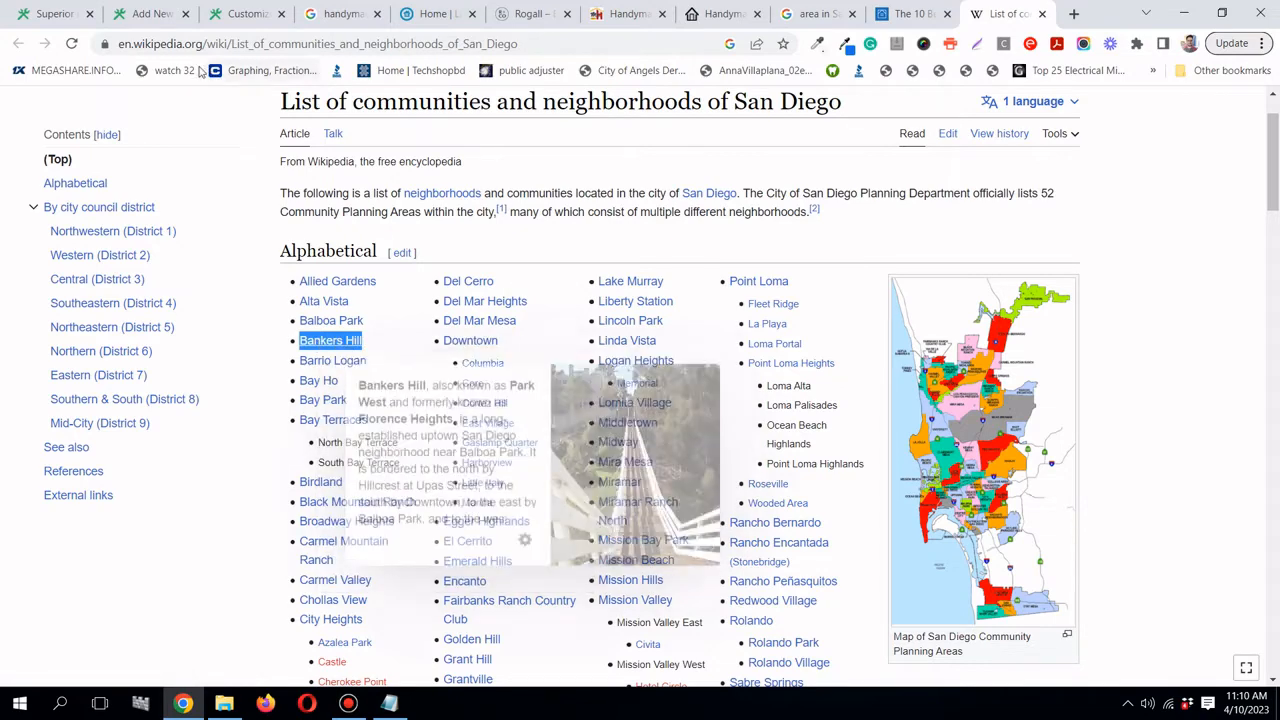
# - Replace the Yoast SEO title variables with 'Top Handyman services in Bankers Hill San De'
pyautogui.click(168, 20)
pyautogui.scroll(3, 357, 417)
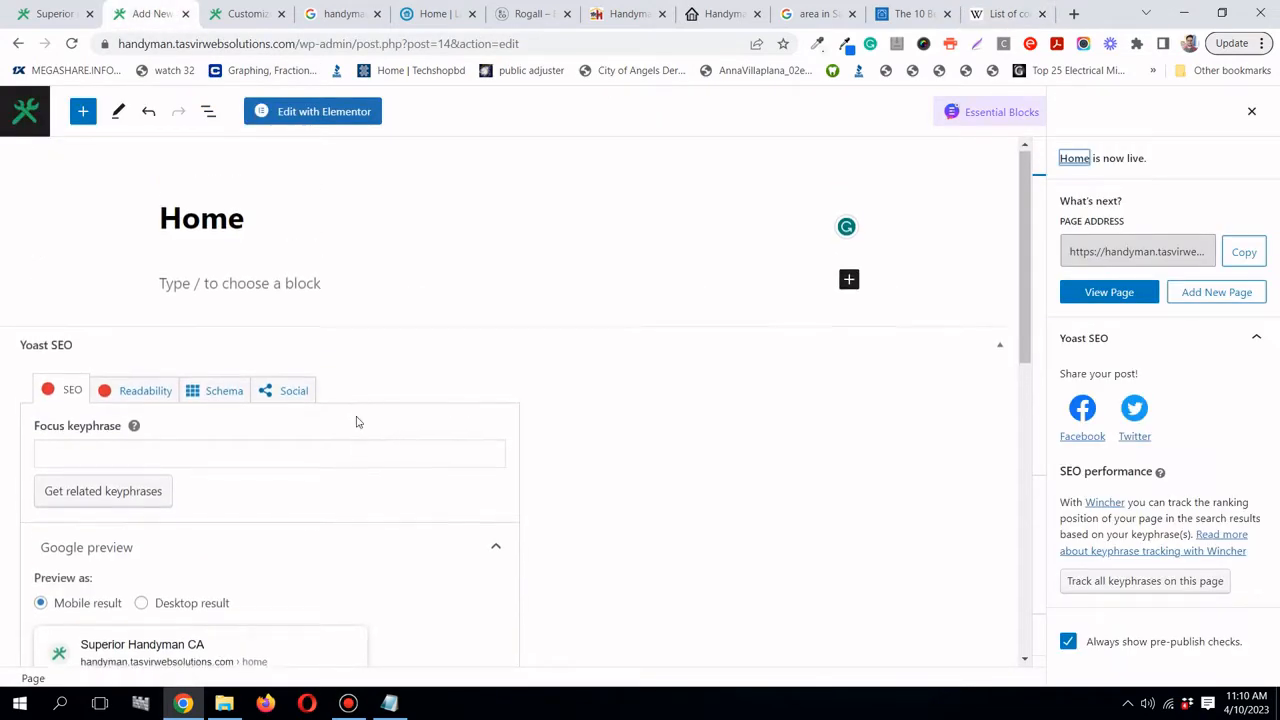
pyautogui.scroll(-4, 357, 417)
pyautogui.scroll(1, 357, 420)
pyautogui.scroll(-1, 357, 420)
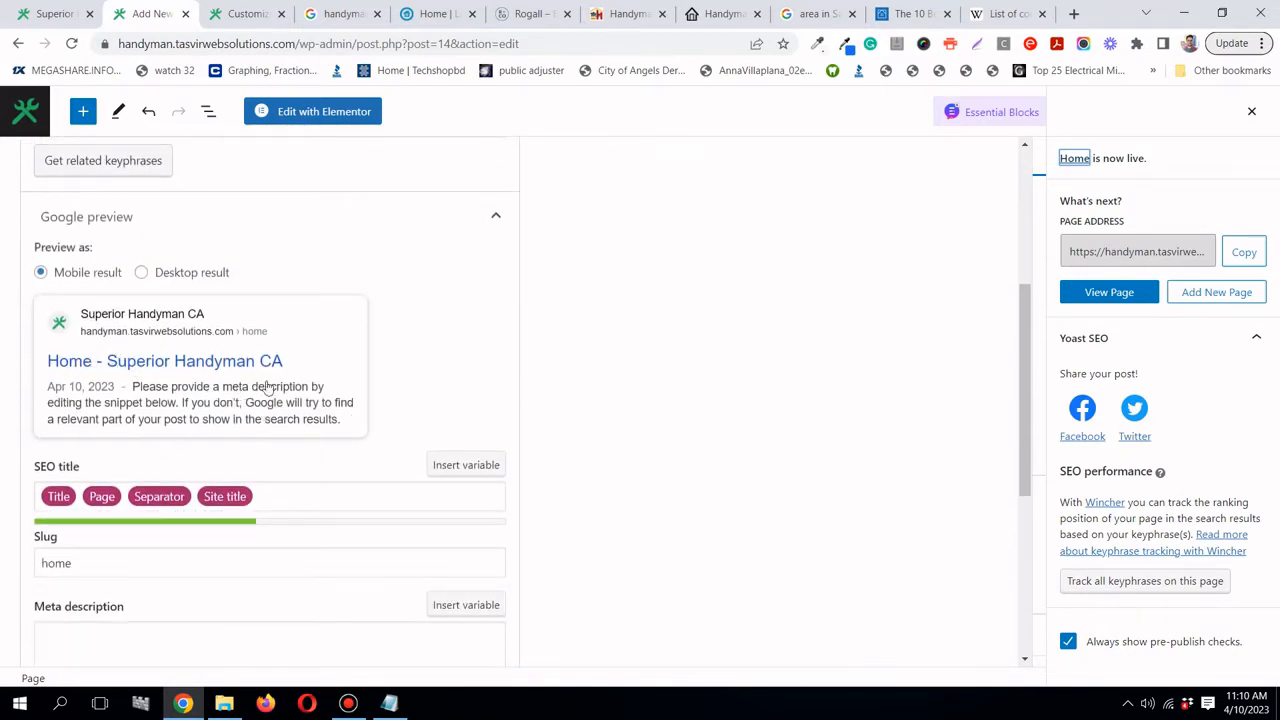
pyautogui.click(293, 490)
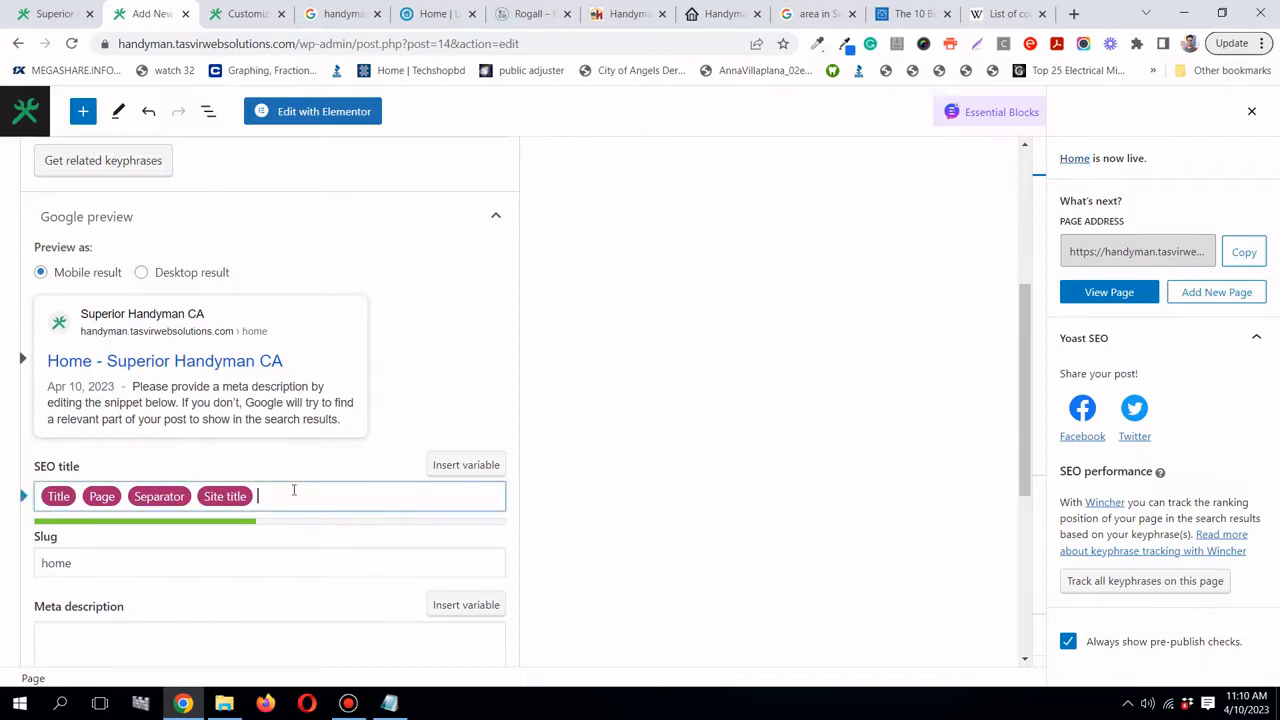
pyautogui.press('BackSpace')
pyautogui.press('BackSpace')
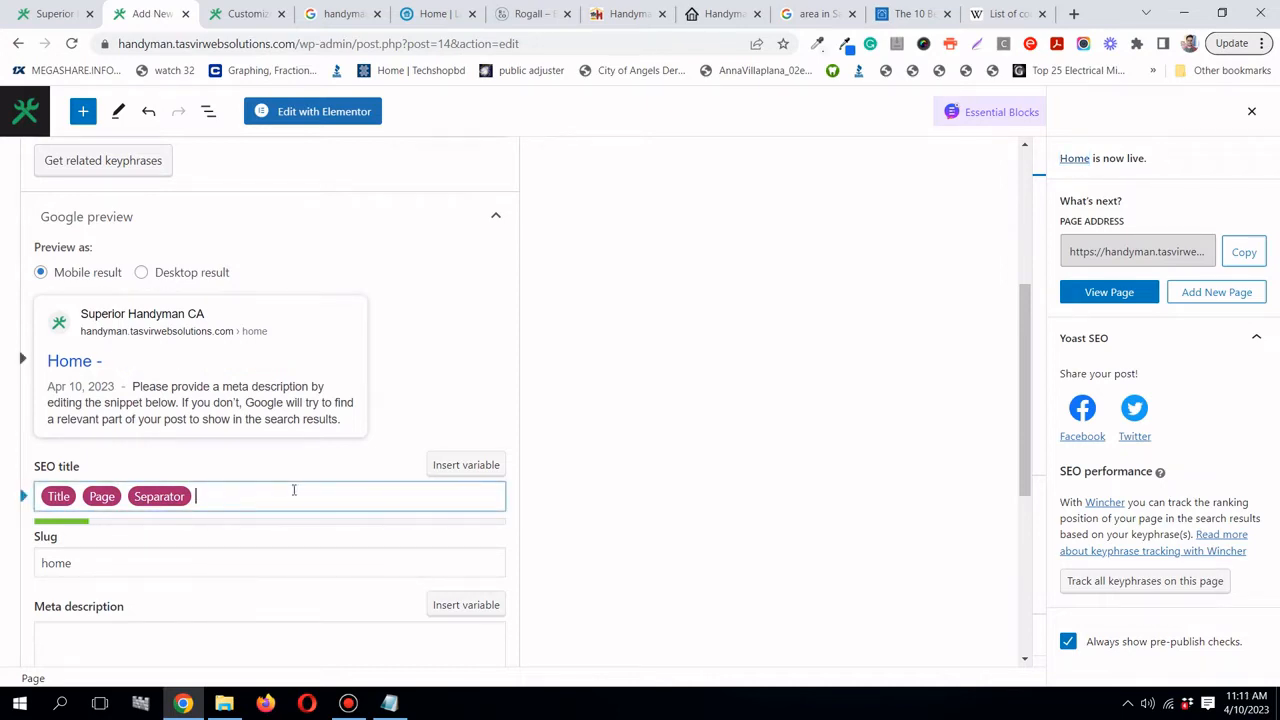
pyautogui.press('BackSpace')
pyautogui.press('BackSpace')
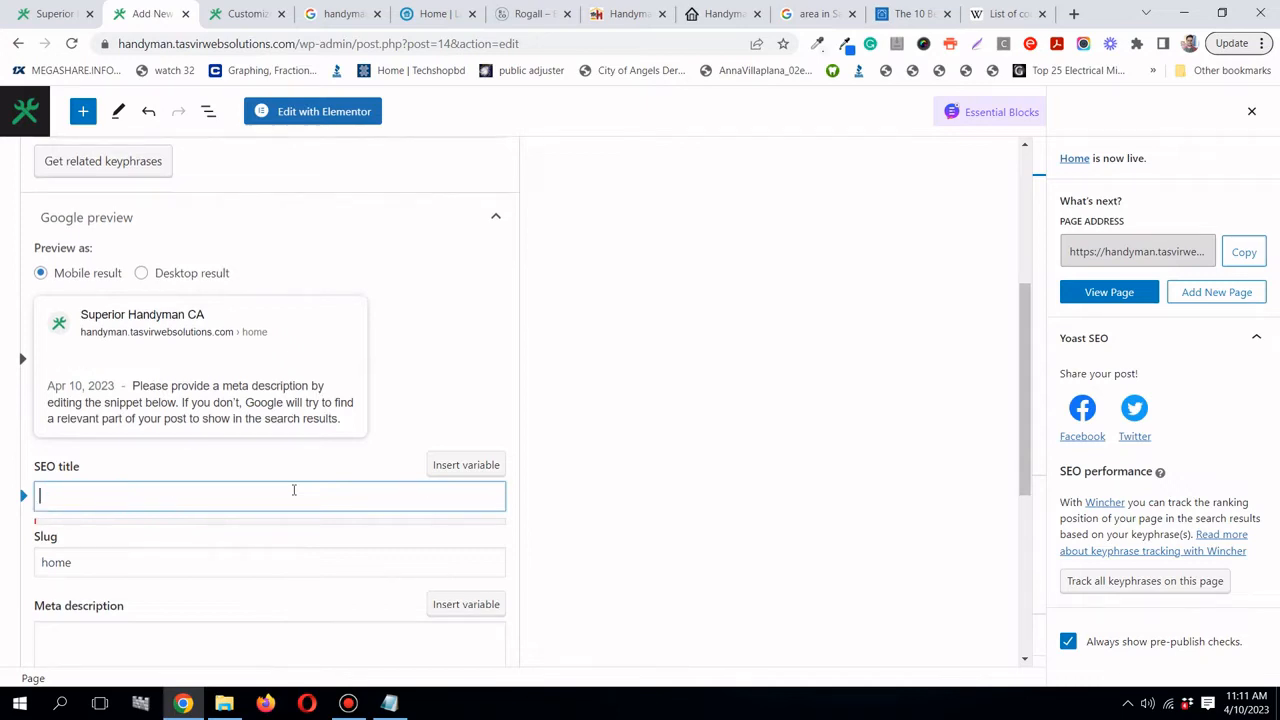
pyautogui.write('Top')
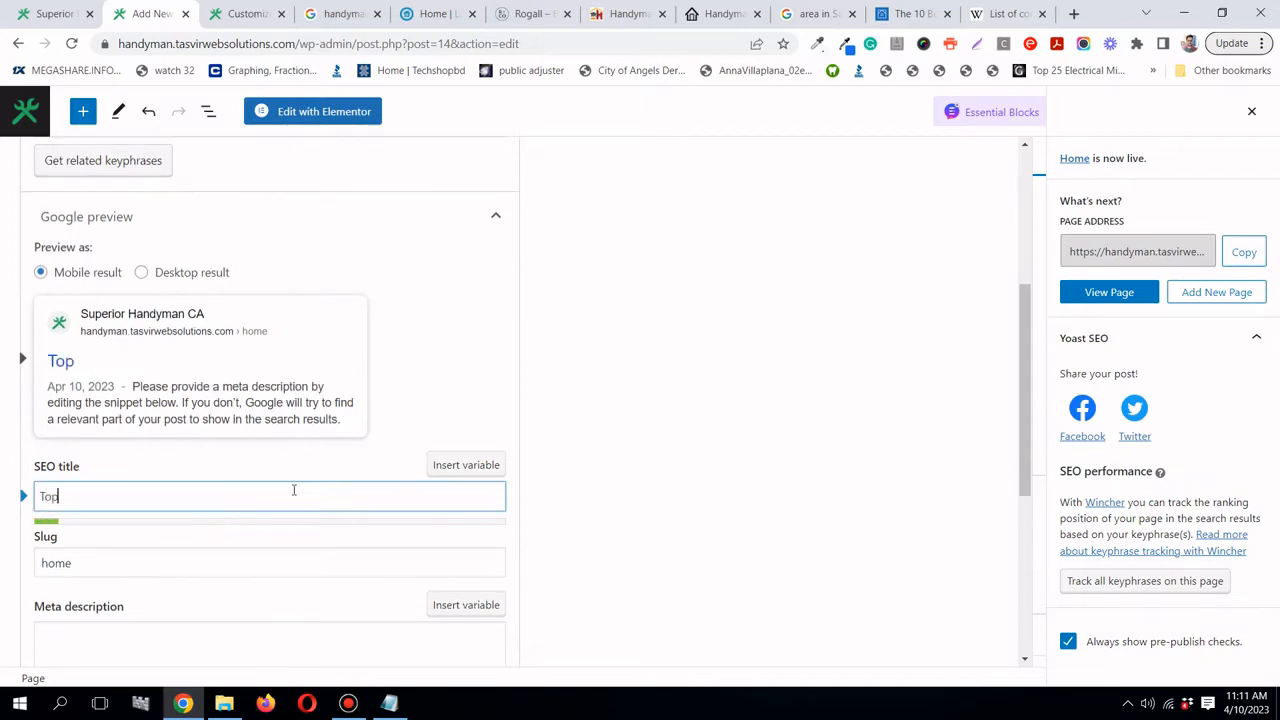
pyautogui.write(' Handy')
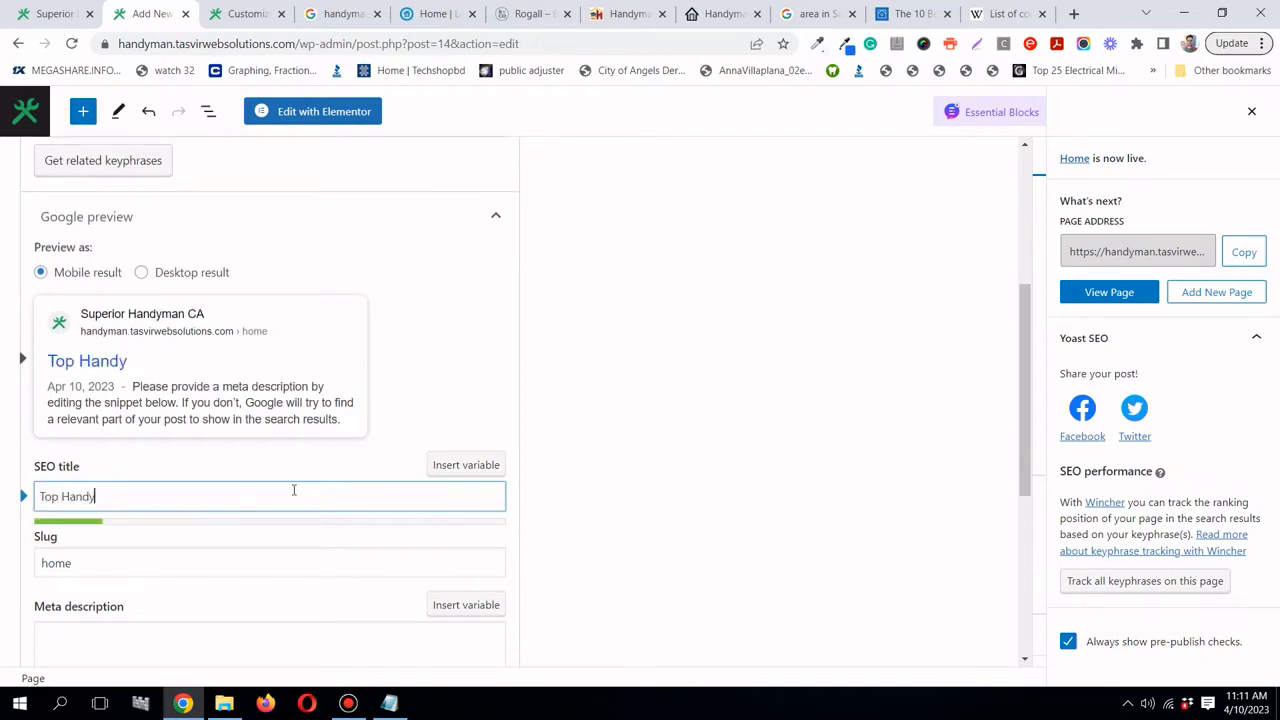
pyautogui.write('man services ')
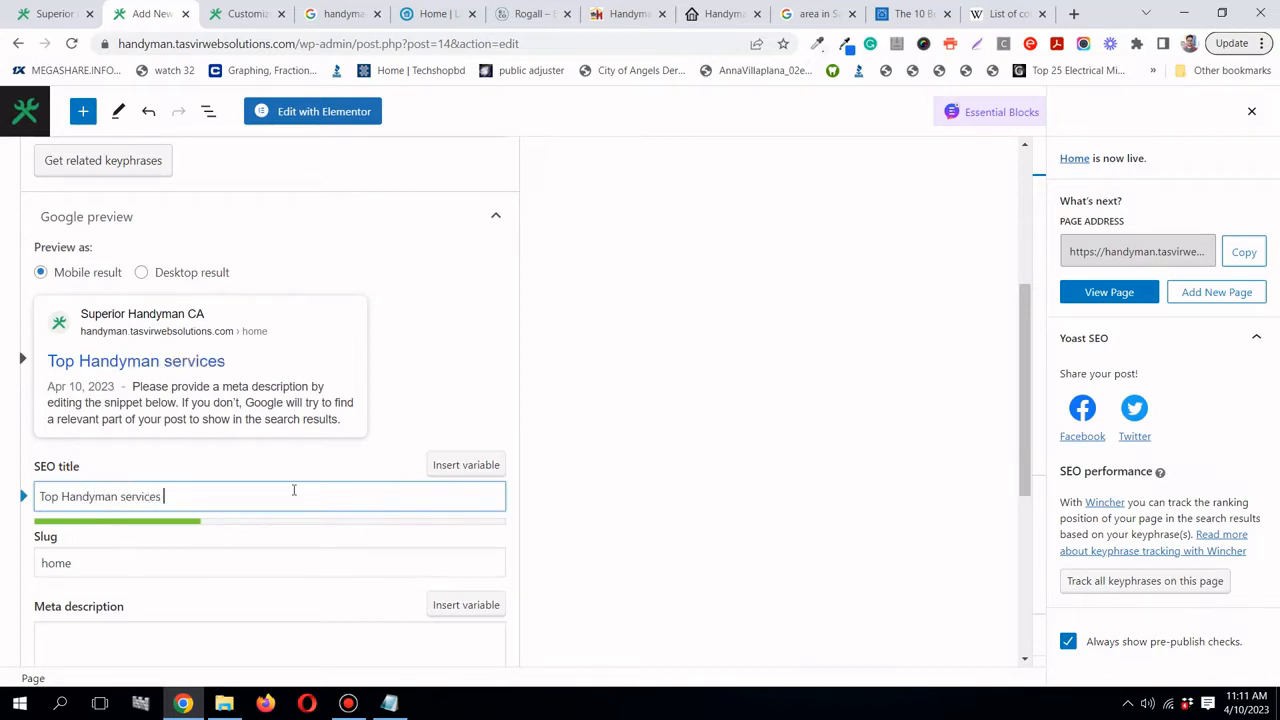
pyautogui.write('in Bankers Hill')
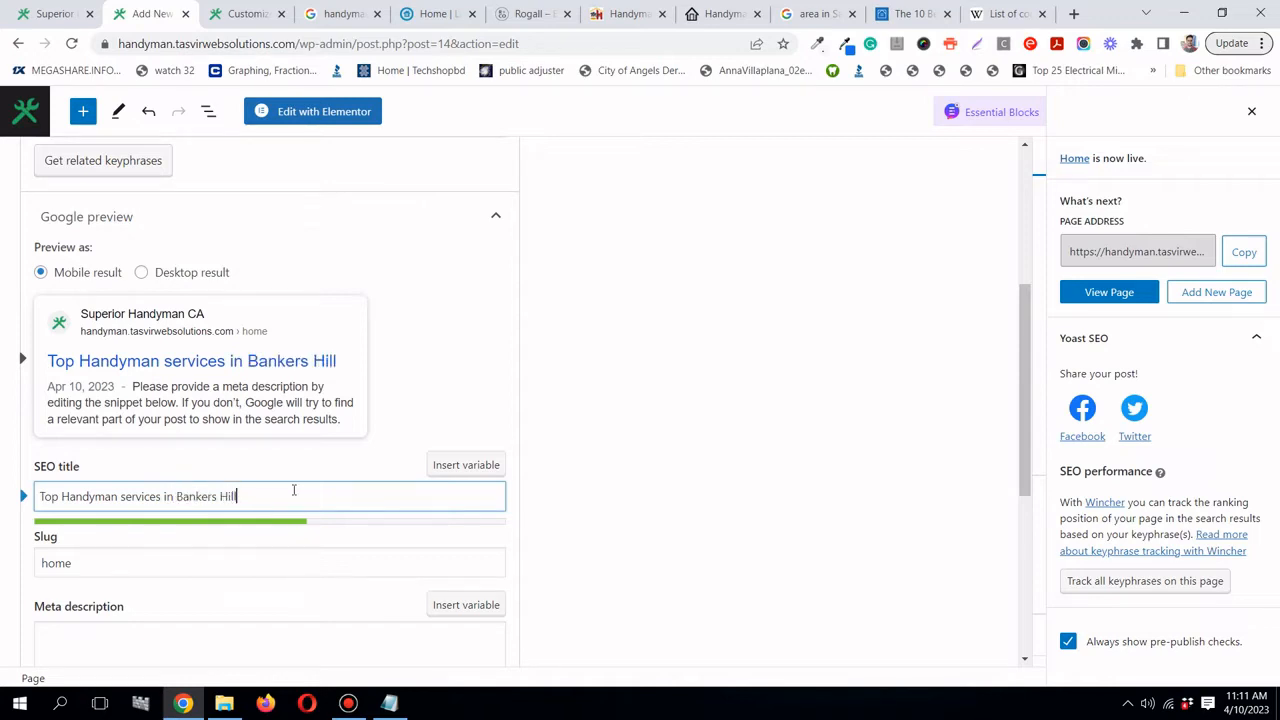
pyautogui.write(' San')
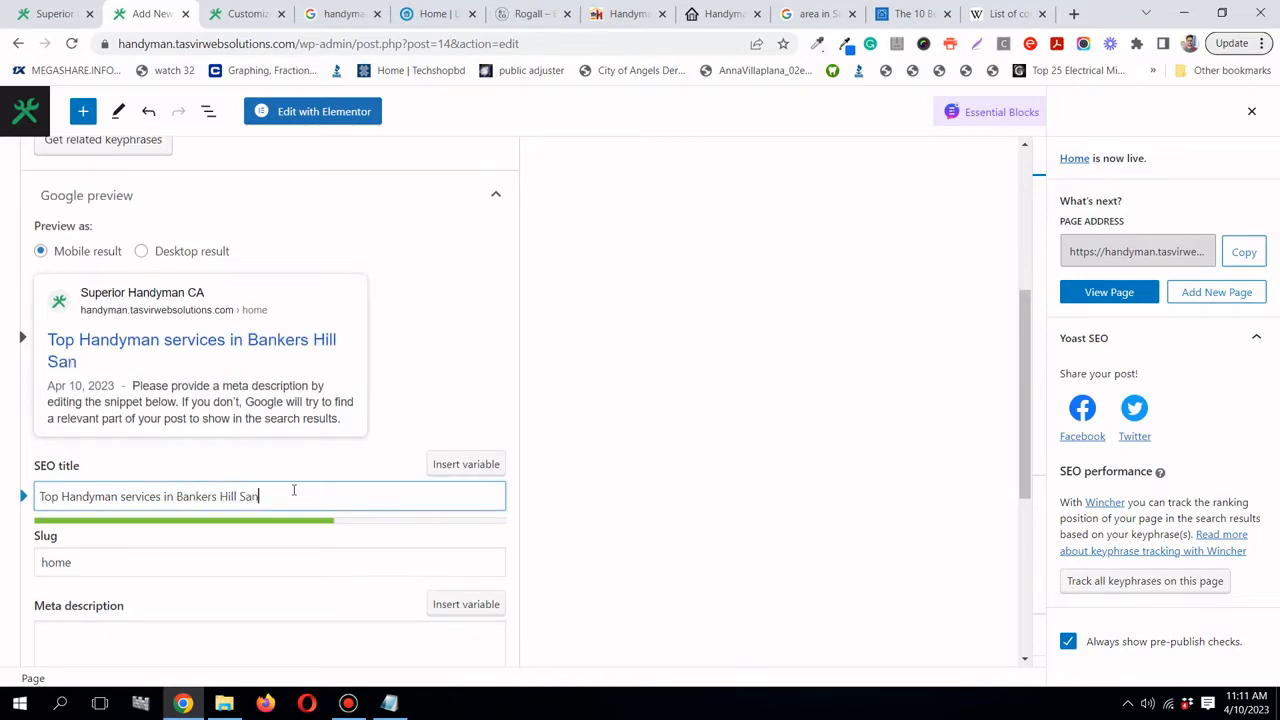
pyautogui.write(' De')
# - Copy the word 'Diego' from the Google search query
pyautogui.click(790, 12)
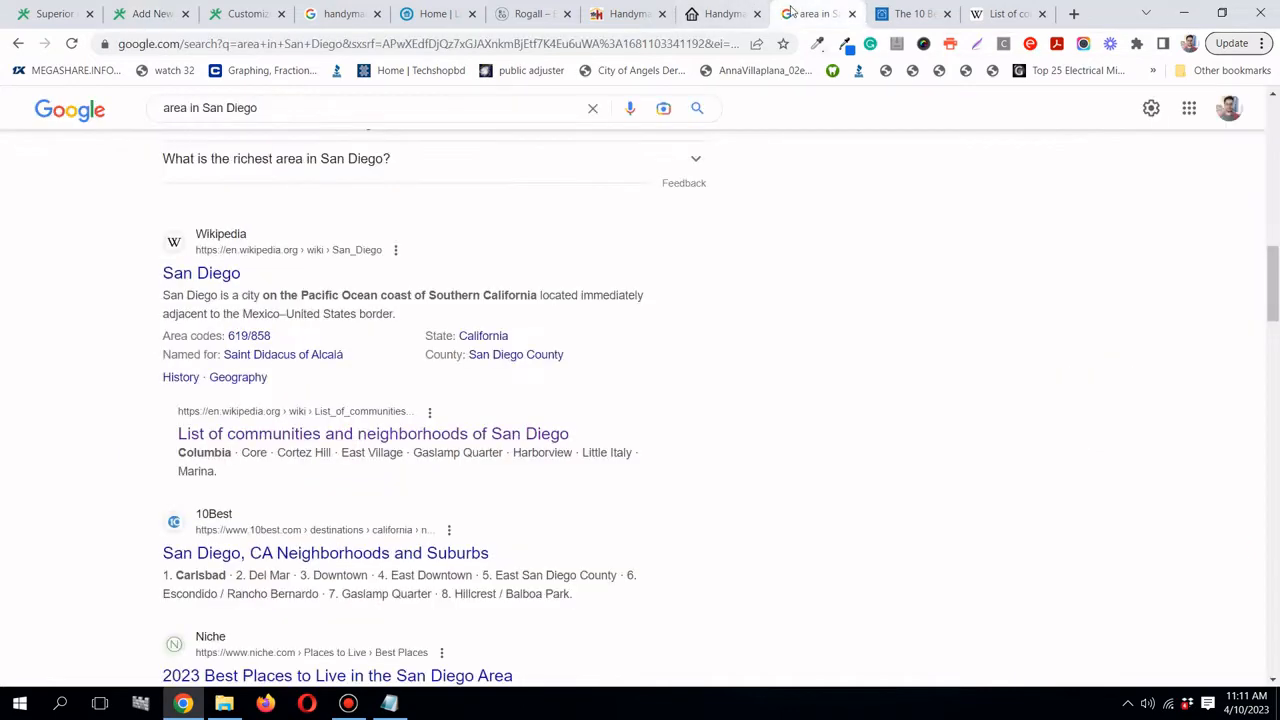
pyautogui.scroll(3, 386, 177)
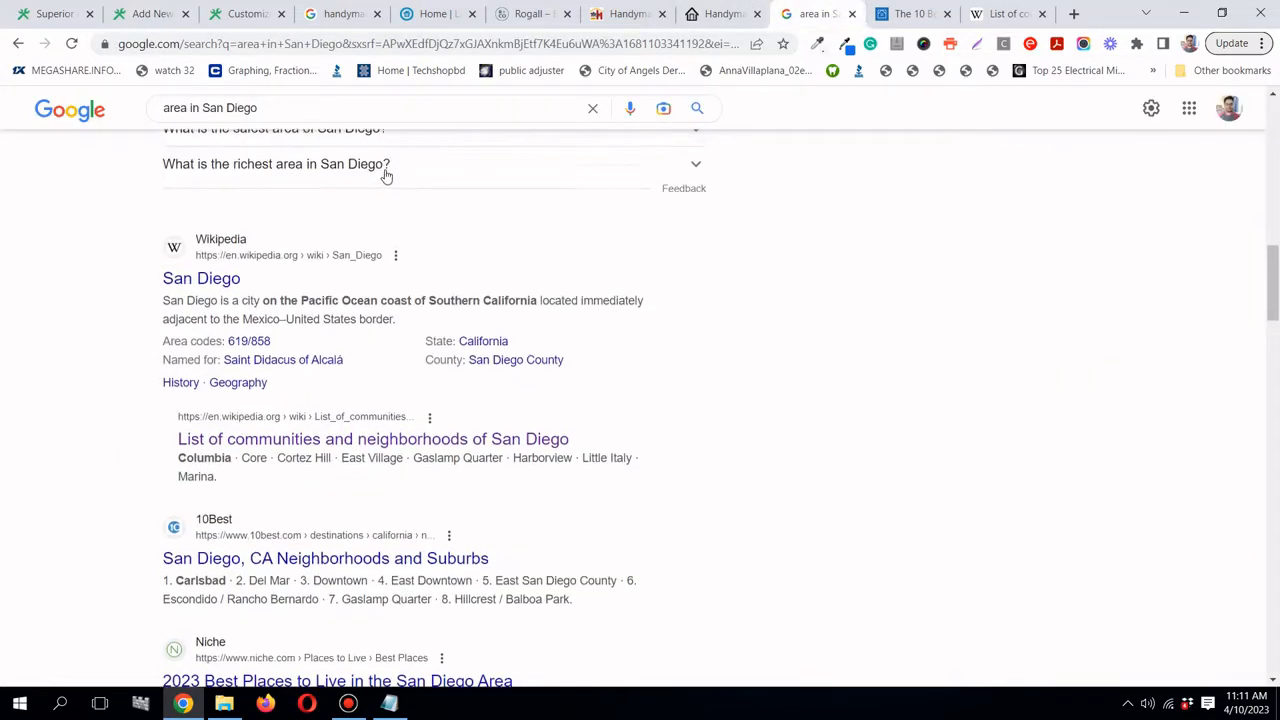
pyautogui.doubleClick(240, 107)
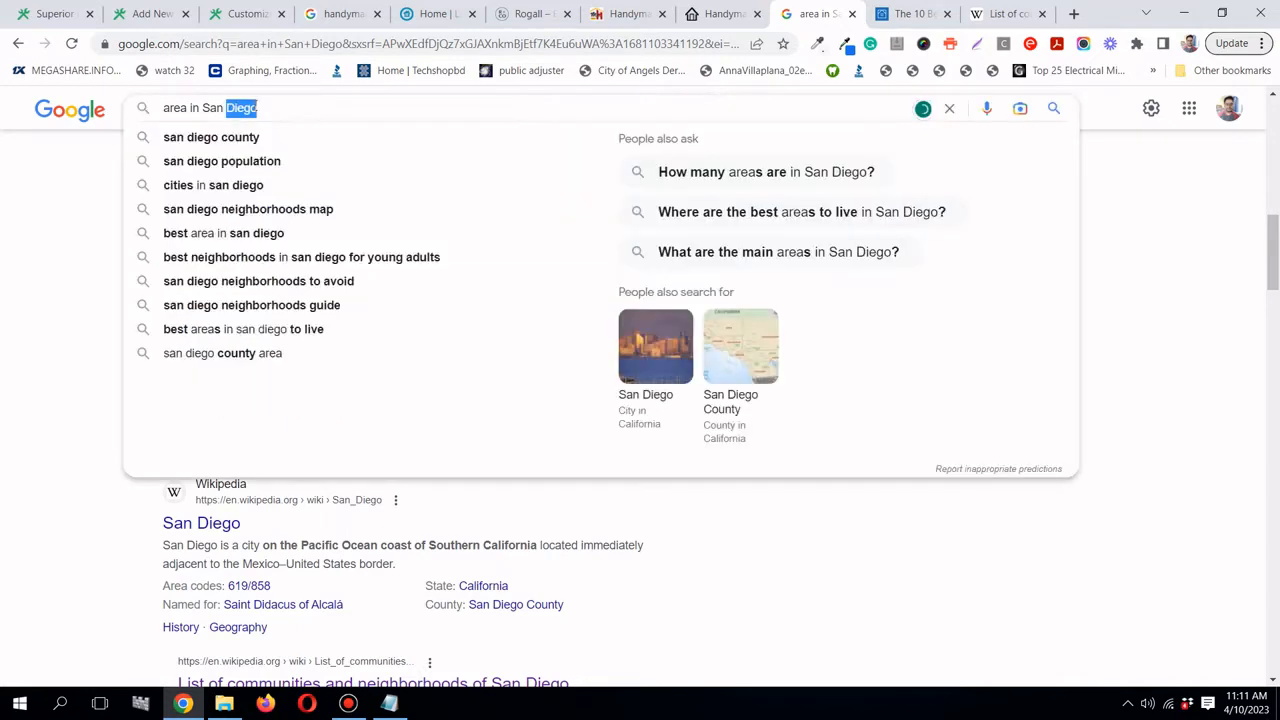
pyautogui.rightClick(268, 108)
pyautogui.click(290, 134)
# - Paste 'Diego' over 'De' in the SEO title and finish it with 'California'
pyautogui.click(150, 13)
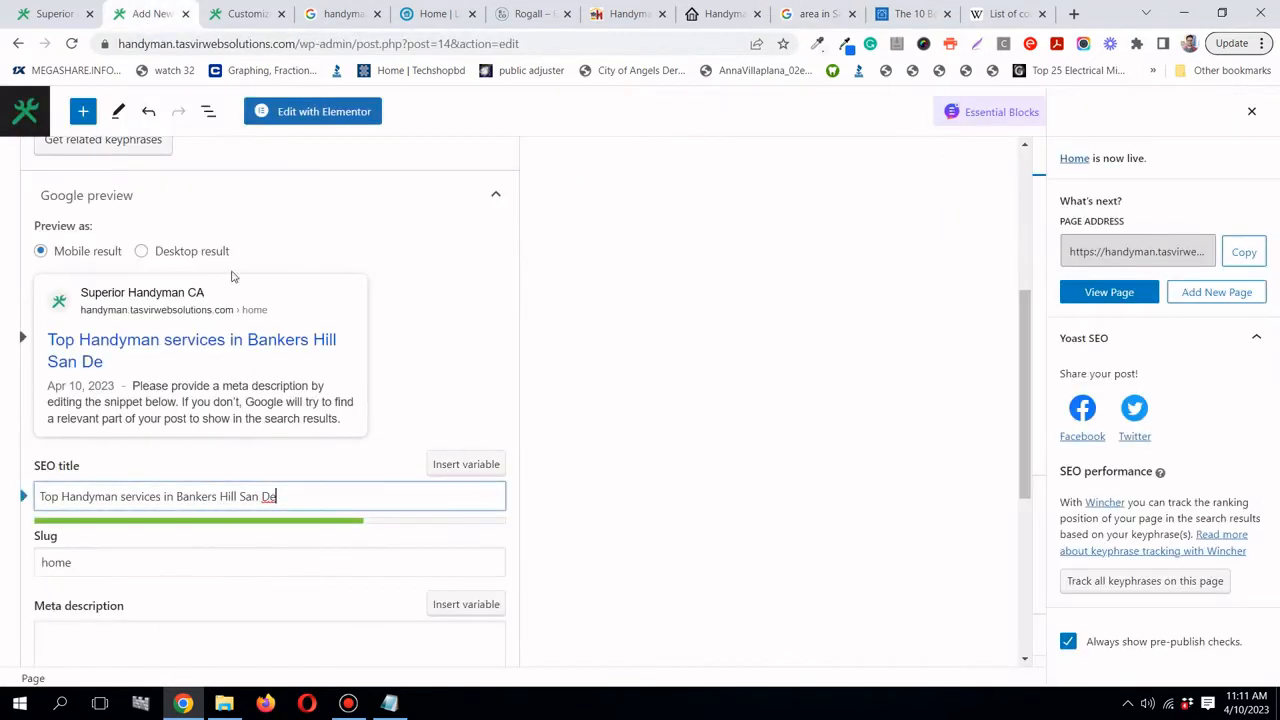
pyautogui.doubleClick(266, 494)
pyautogui.rightClick(267, 500)
pyautogui.click(268, 508)
pyautogui.doubleClick(266, 496)
pyautogui.rightClick(267, 498)
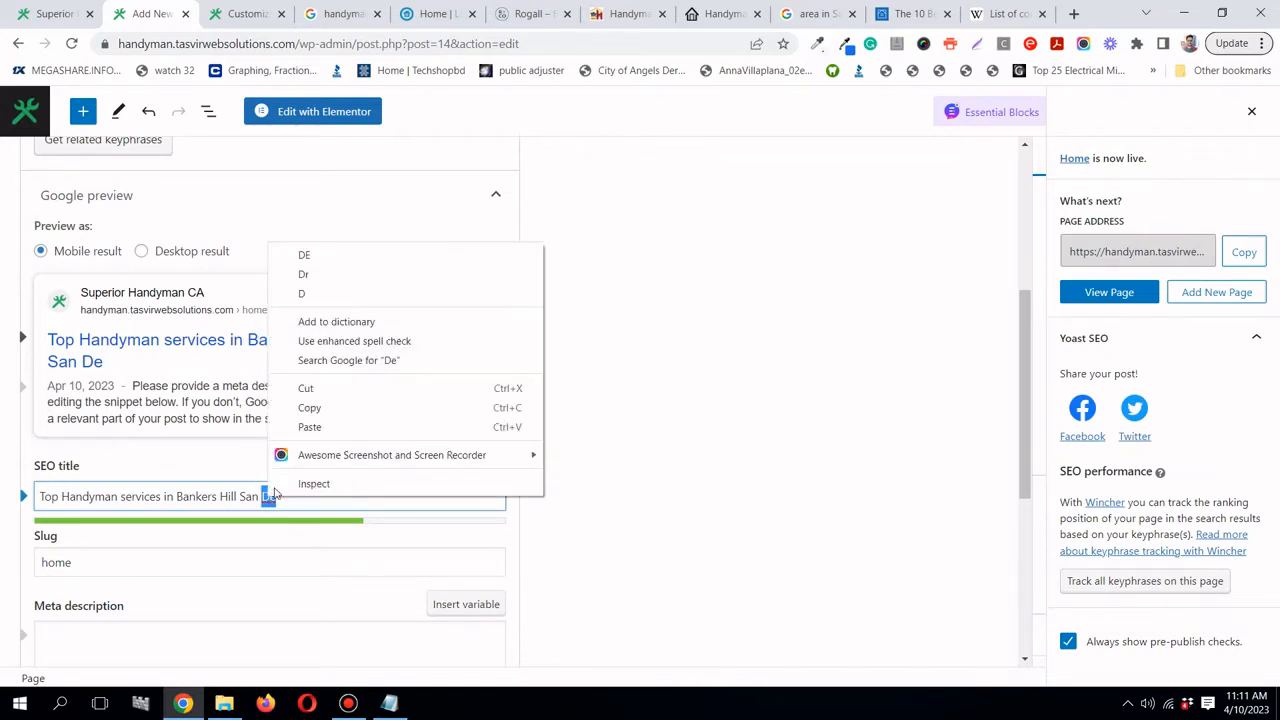
pyautogui.click(312, 428)
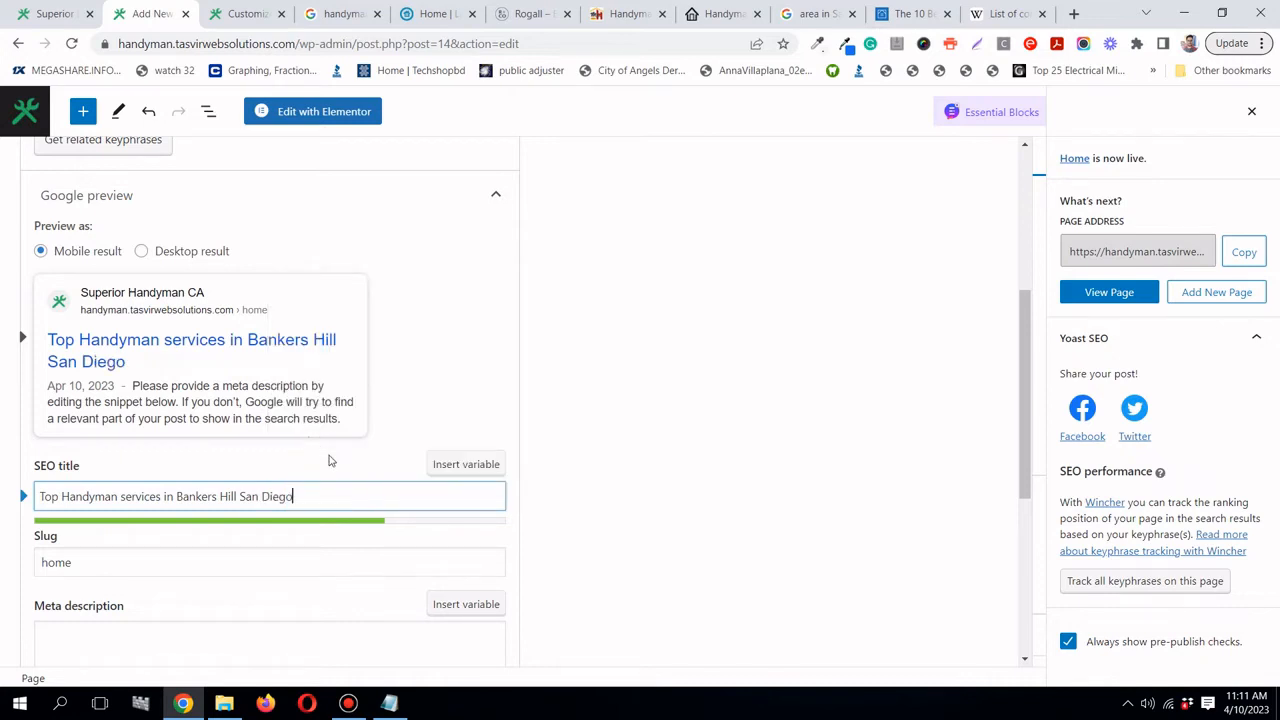
pyautogui.write('Californiate')
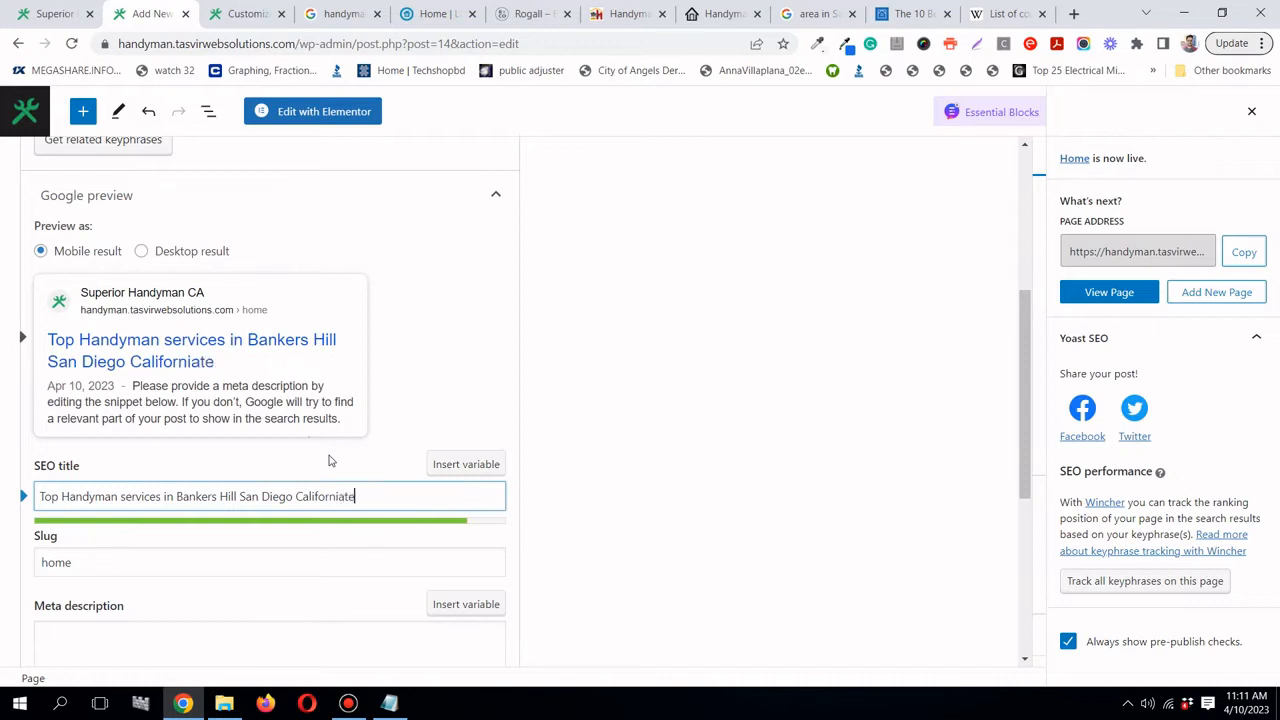
pyautogui.press('BackSpace')
pyautogui.press('BackSpace')
pyautogui.press('BackSpace')
pyautogui.press('BackSpace')
pyautogui.press('BackSpace')
pyautogui.press('BackSpace')
pyautogui.press('BackSpace')
pyautogui.write('ornia')
pyautogui.scroll(-2, 88, 372)
# - Start the meta description: 'We provide Handyman services such as repairs', after checking the Landes Property Repair site
pyautogui.click(128, 473)
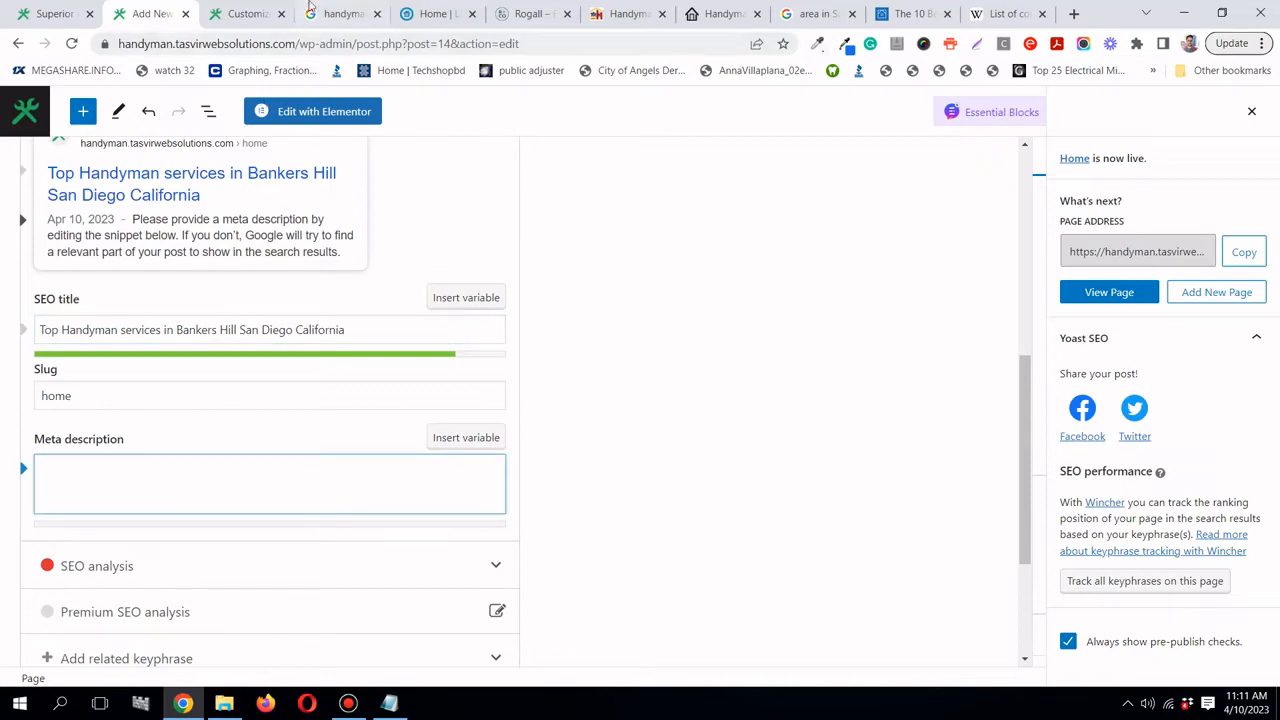
pyautogui.click(420, 14)
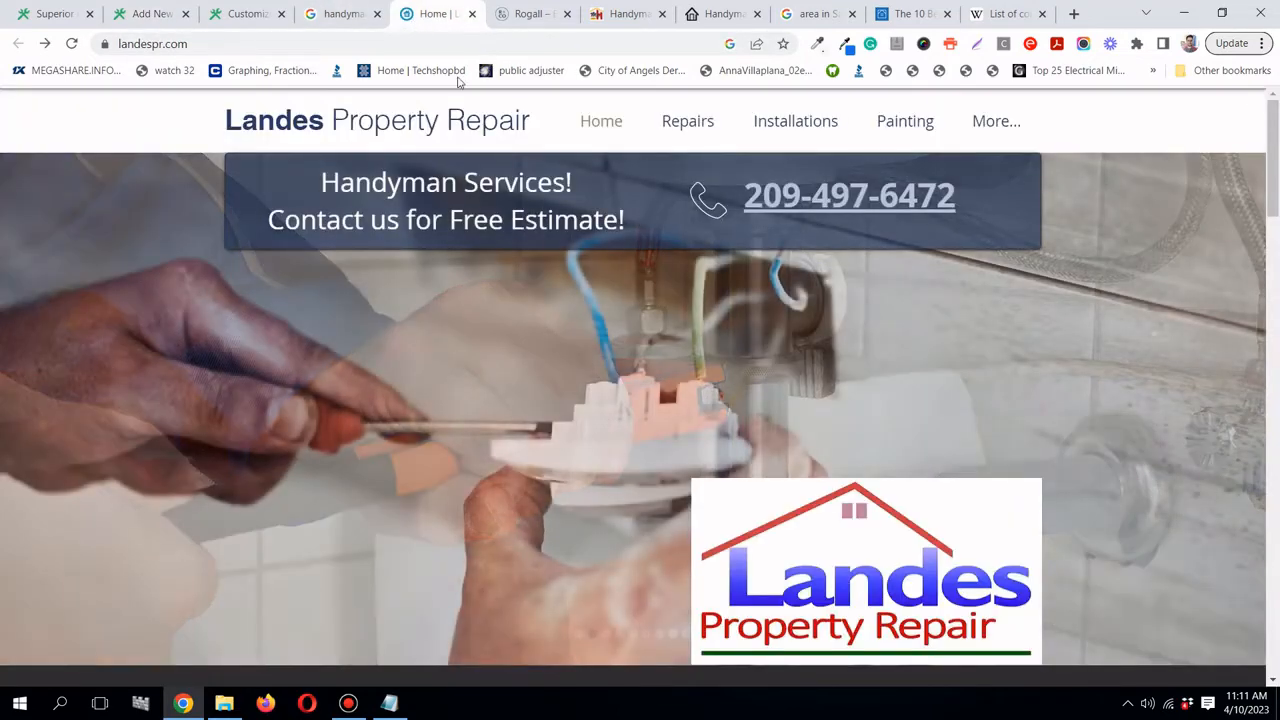
pyautogui.scroll(-12, 511, 285)
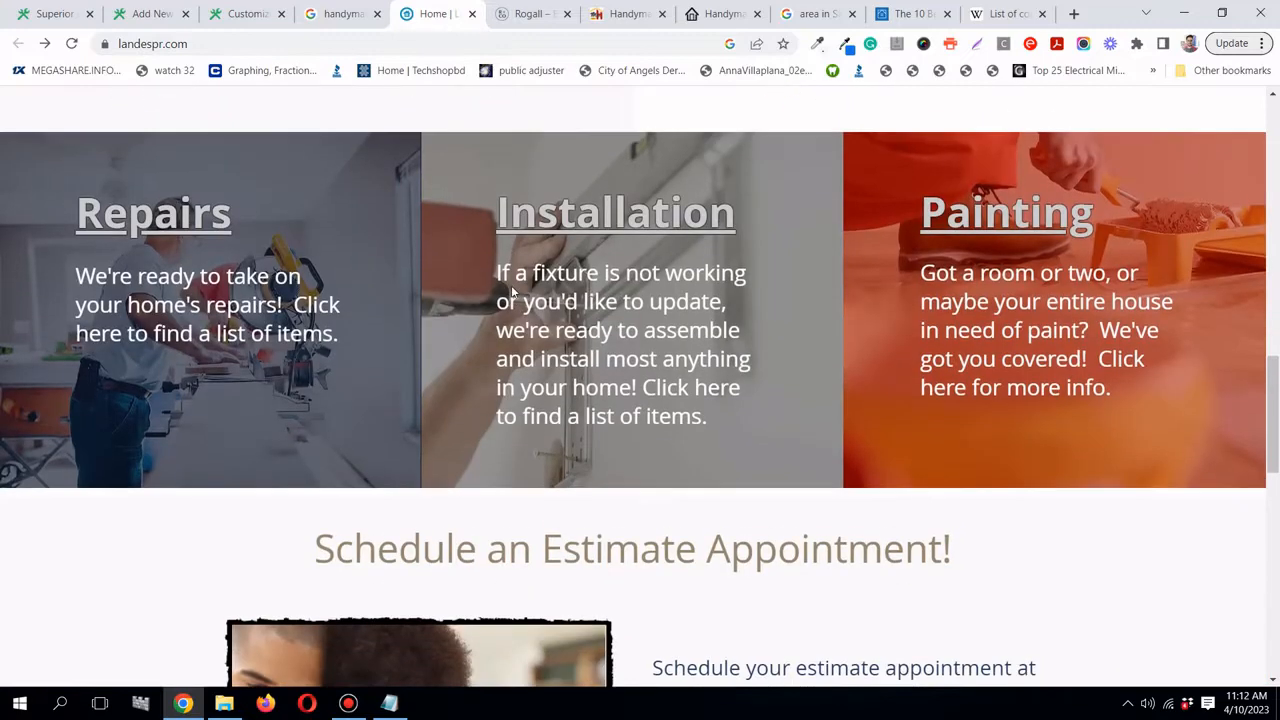
pyautogui.scroll(1, 513, 290)
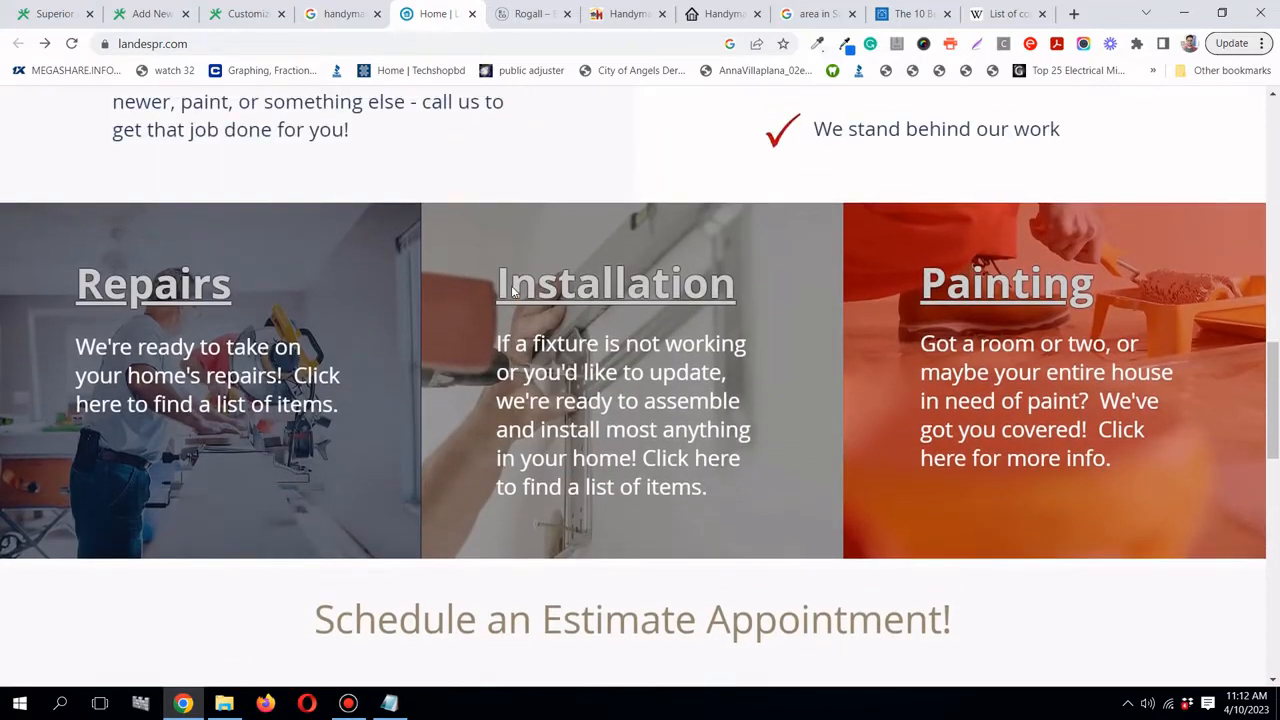
pyautogui.click(136, 18)
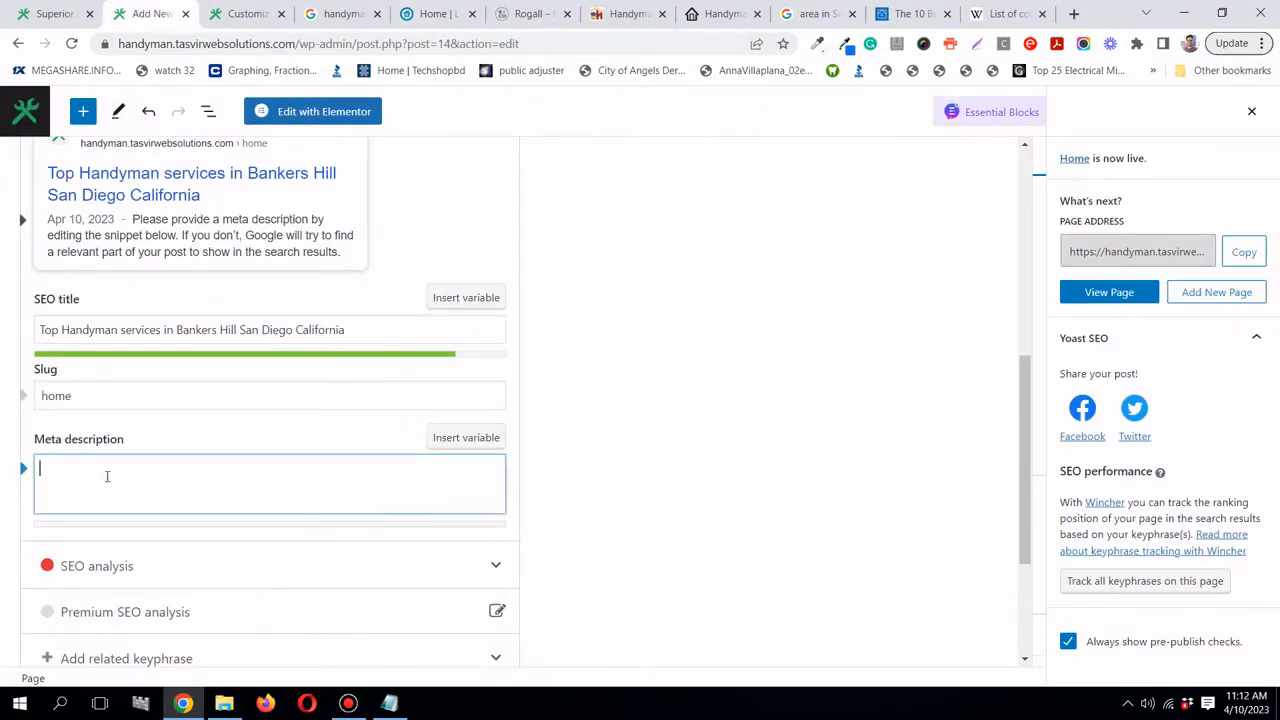
pyautogui.write('We pro')
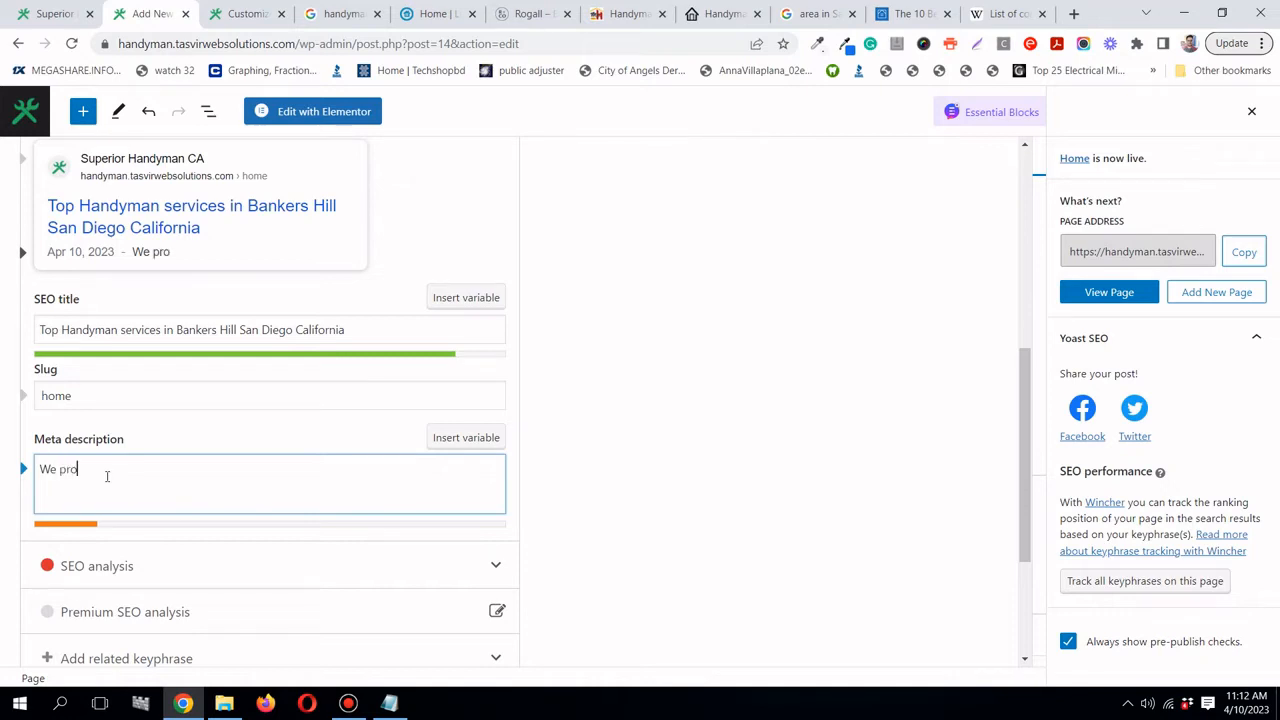
pyautogui.write('vide Handyman ')
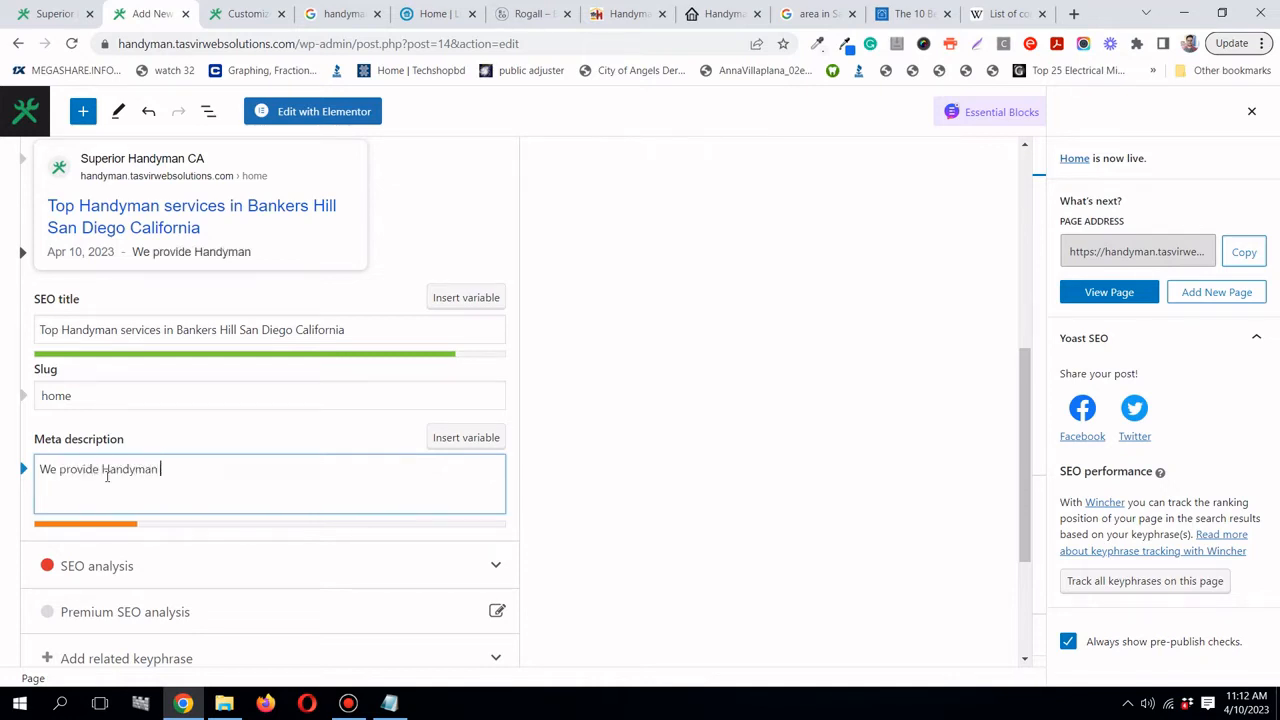
pyautogui.write('services such')
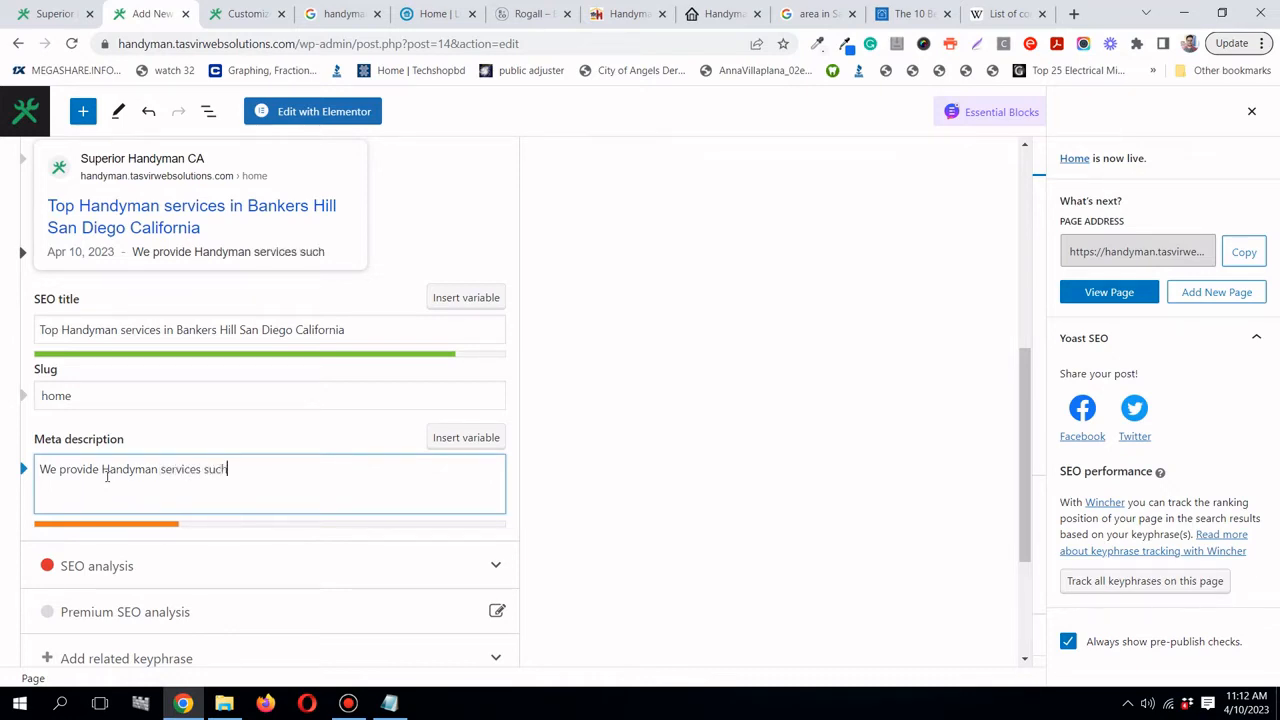
pyautogui.write(' as repia')
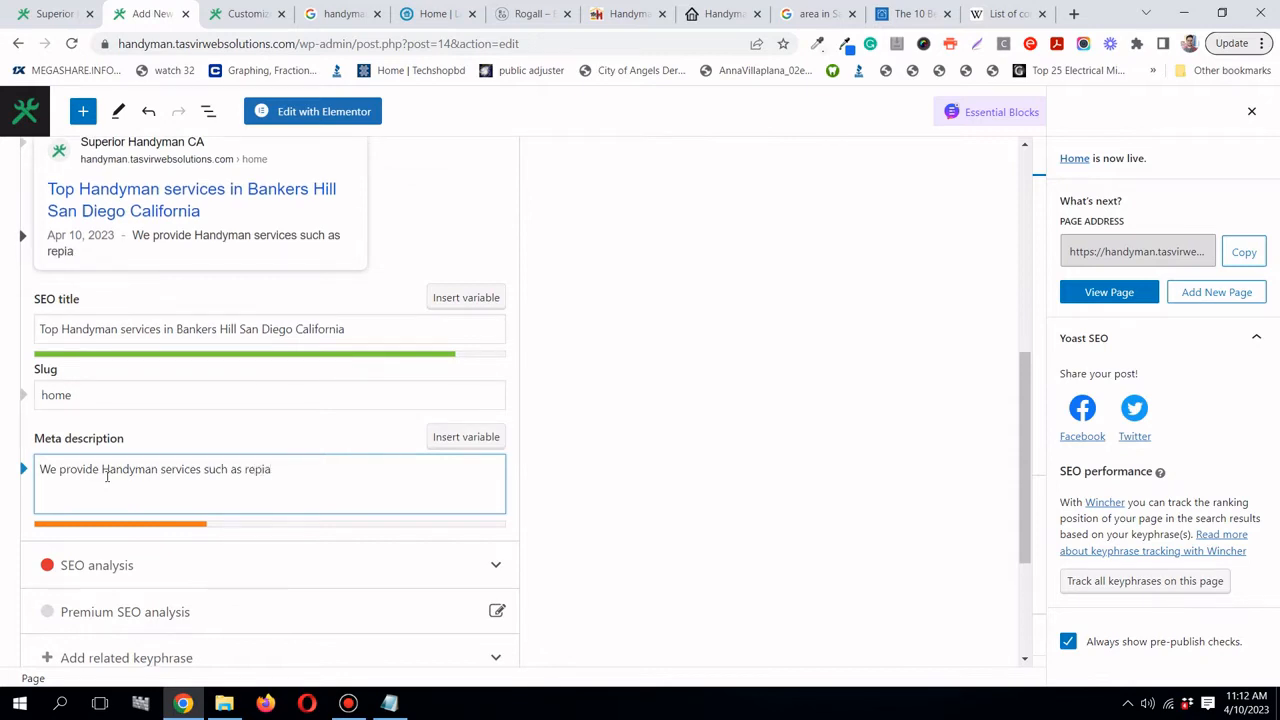
pyautogui.press('BackSpace')
pyautogui.press('BackSpace')
pyautogui.write('airs,')
# - Add ', installation, painting' to the meta description after checking the reference site
pyautogui.click(452, 22)
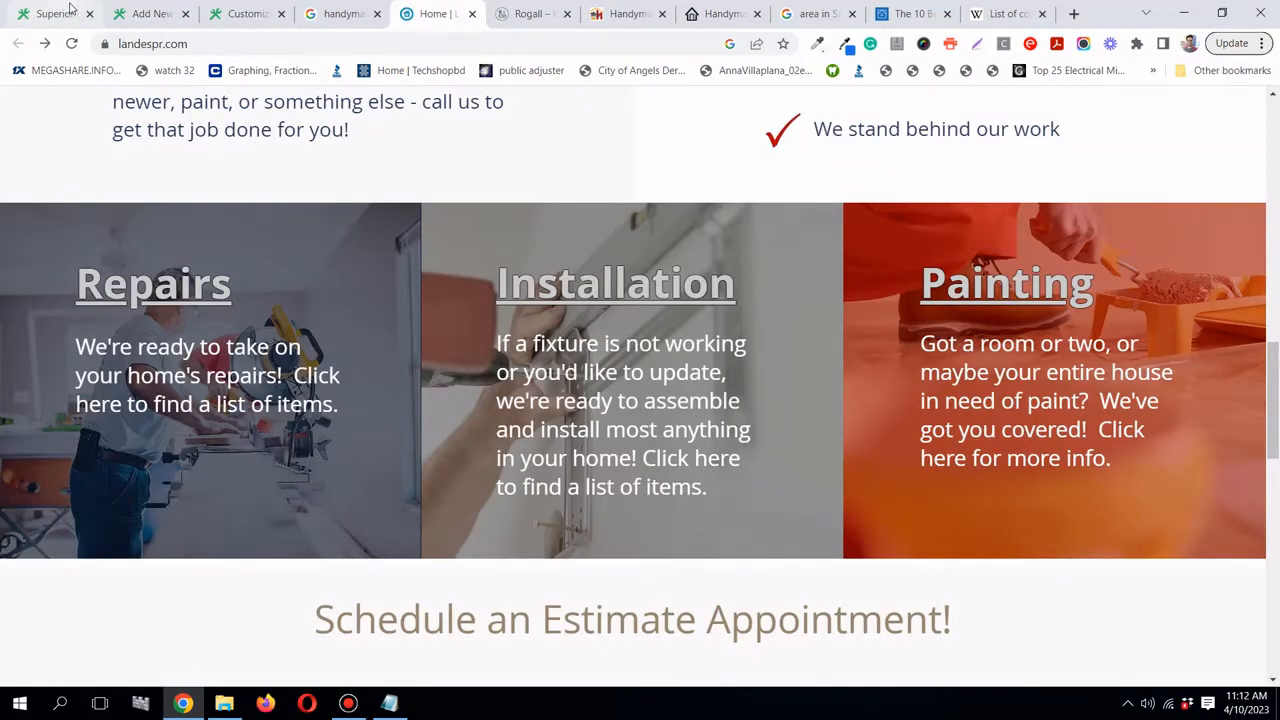
pyautogui.click(150, 13)
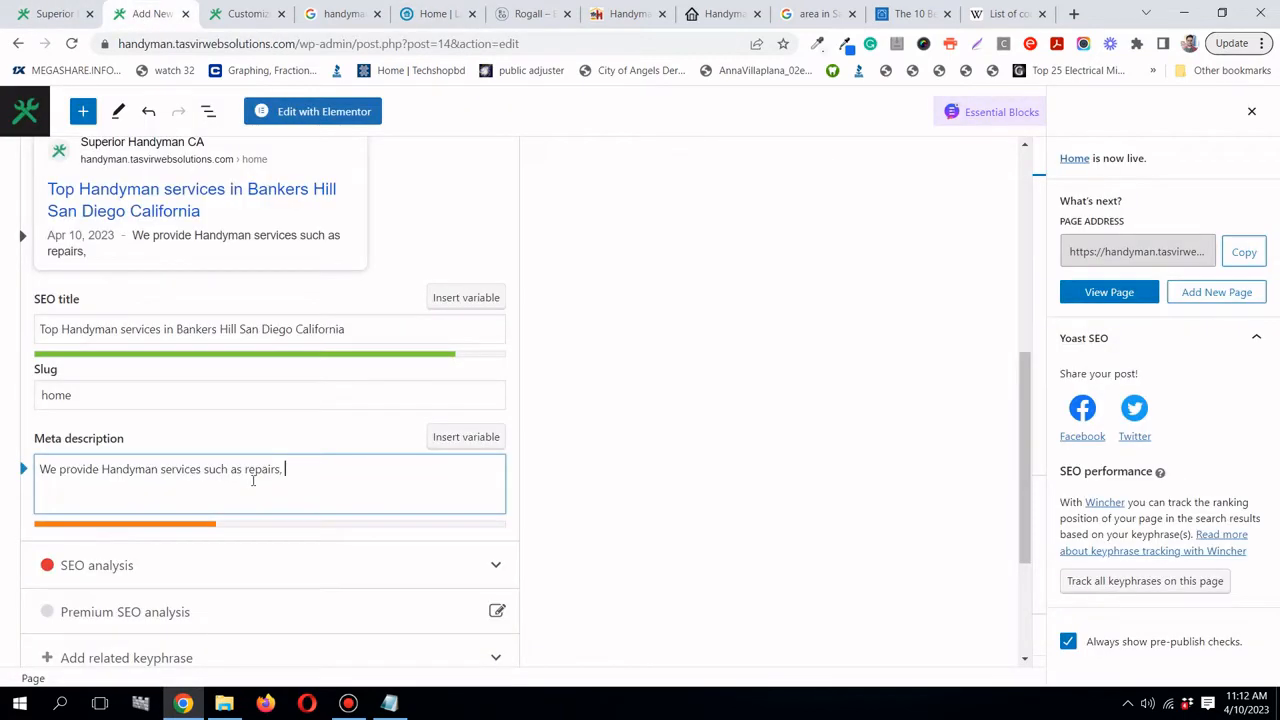
pyautogui.write(', installation, pai')
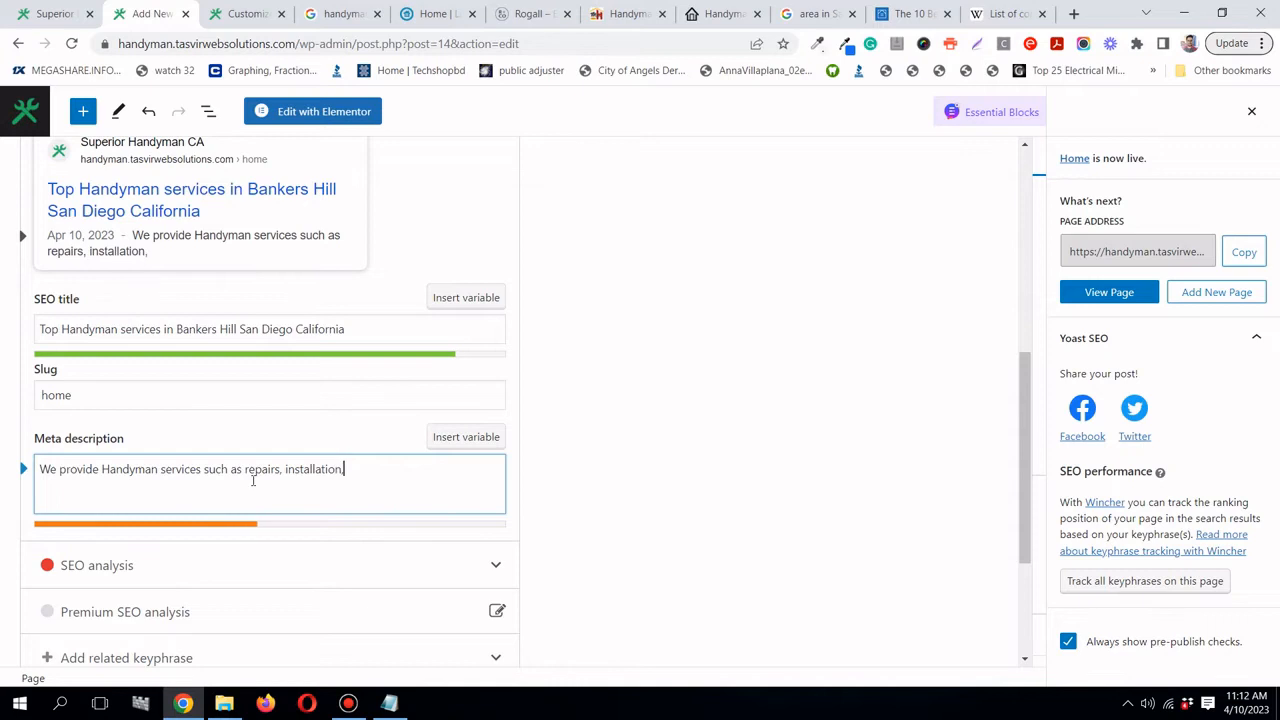
pyautogui.write('nting,')
# - Browse the Mr. Handyman site, then add 'assembly,' to the meta description
pyautogui.click(630, 14)
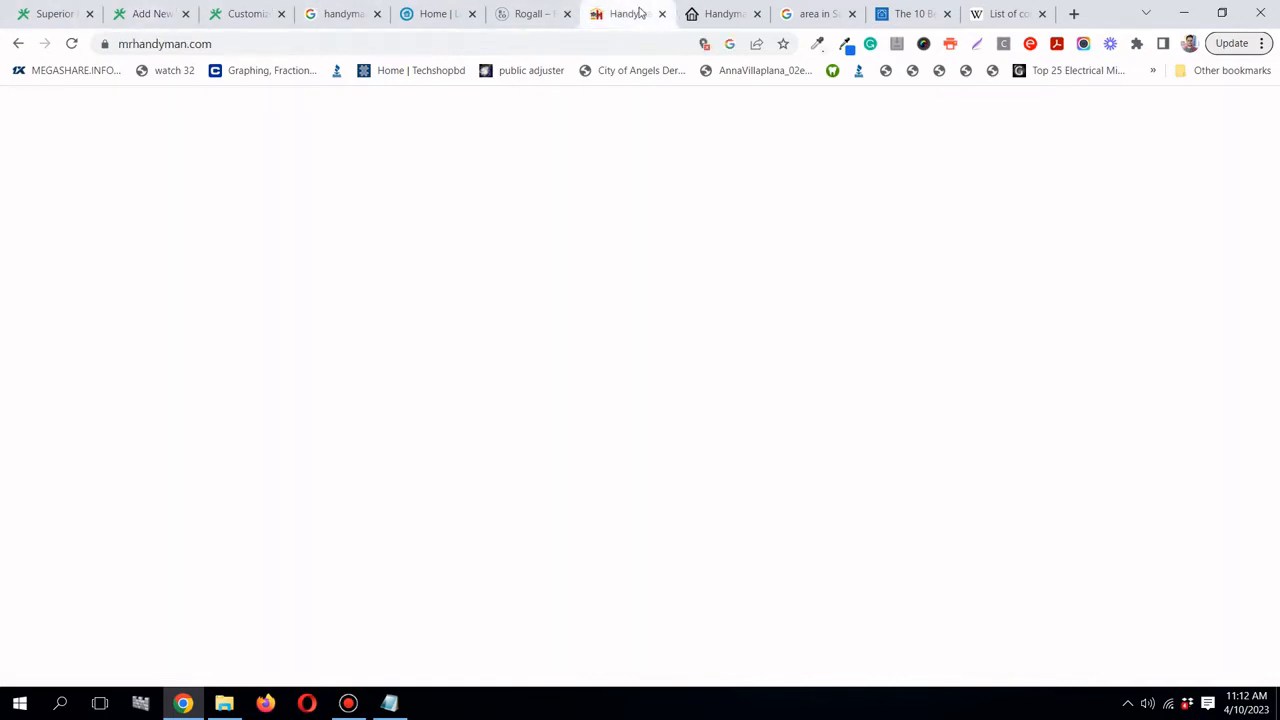
pyautogui.scroll(20, 441, 382)
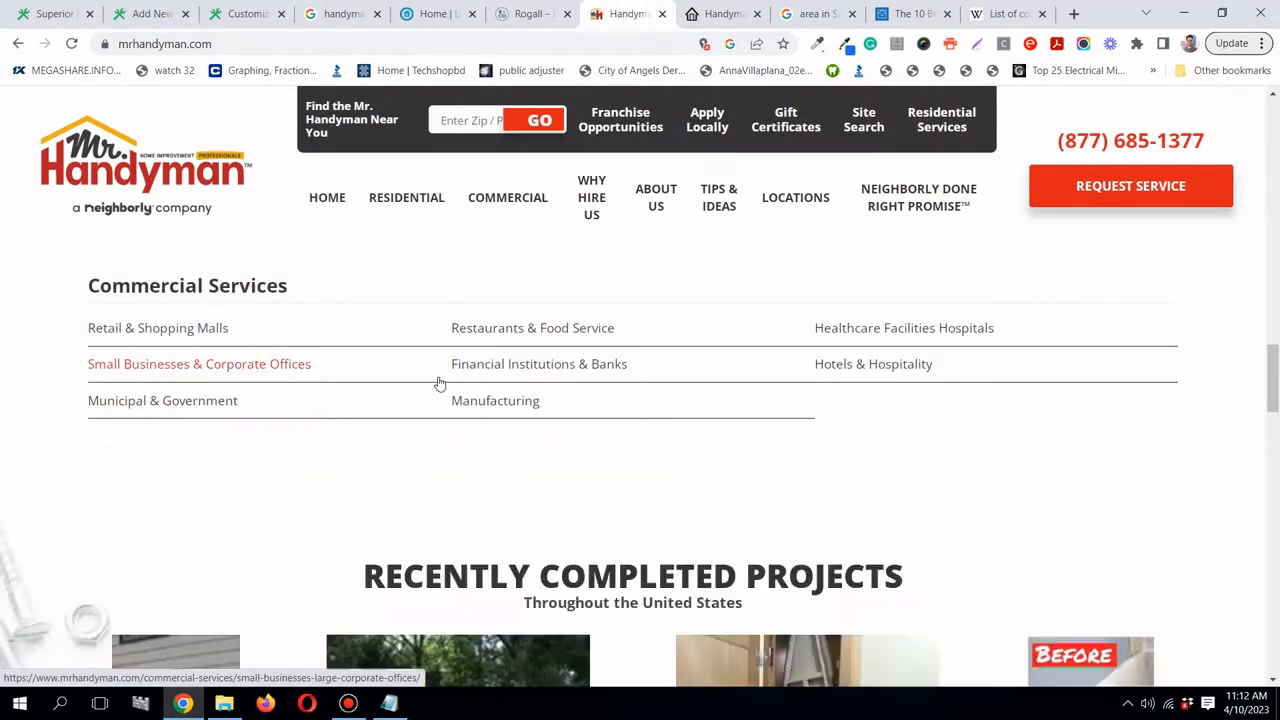
pyautogui.scroll(5, 900, 530)
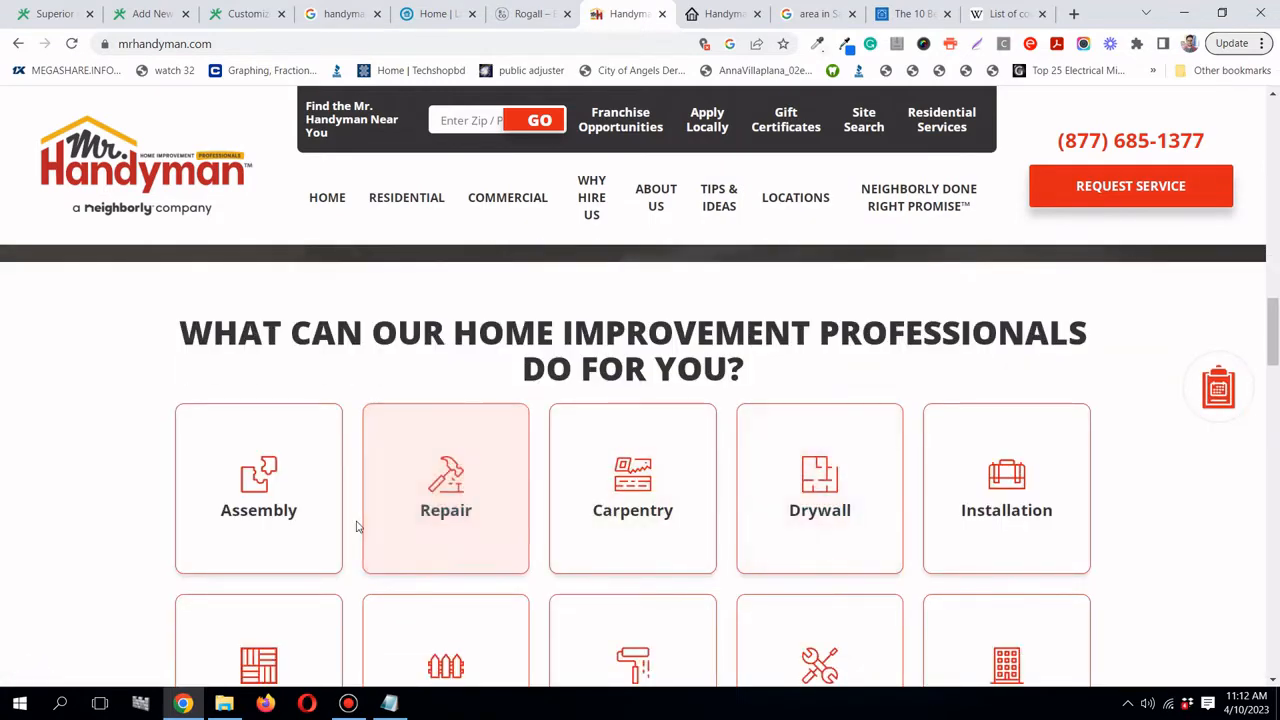
pyautogui.scroll(-1, 313, 495)
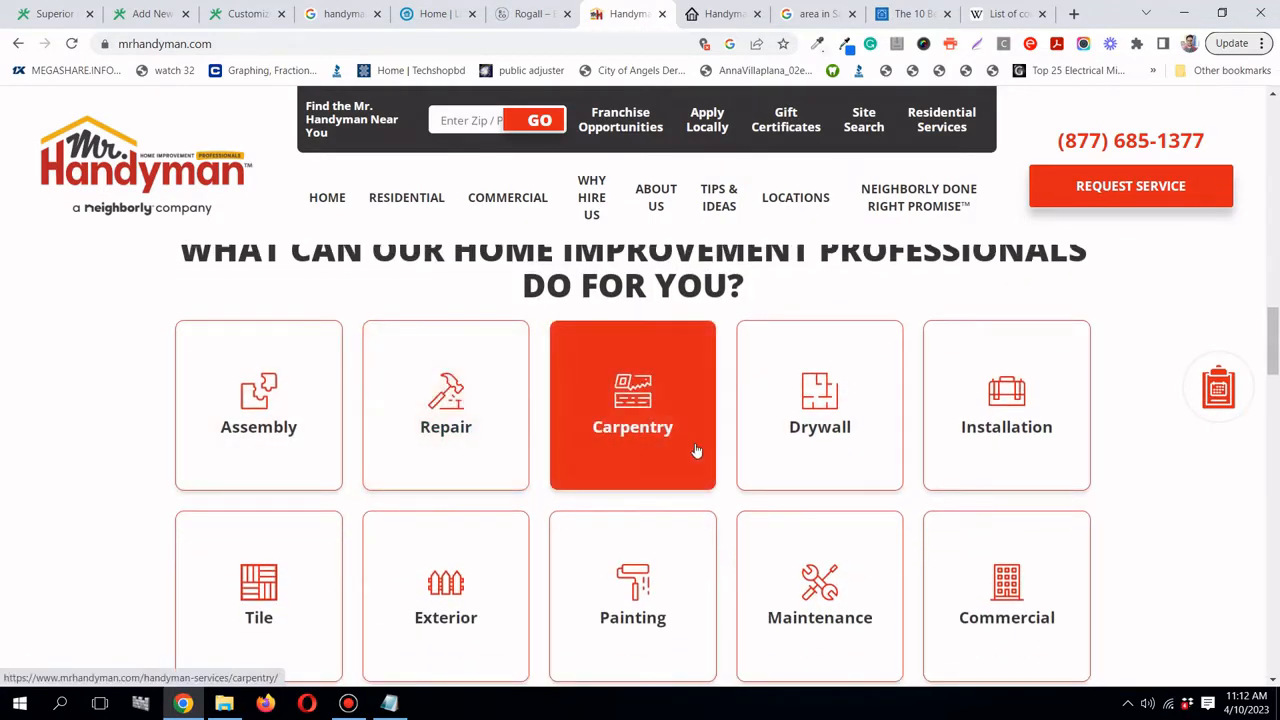
pyautogui.scroll(-1, 817, 444)
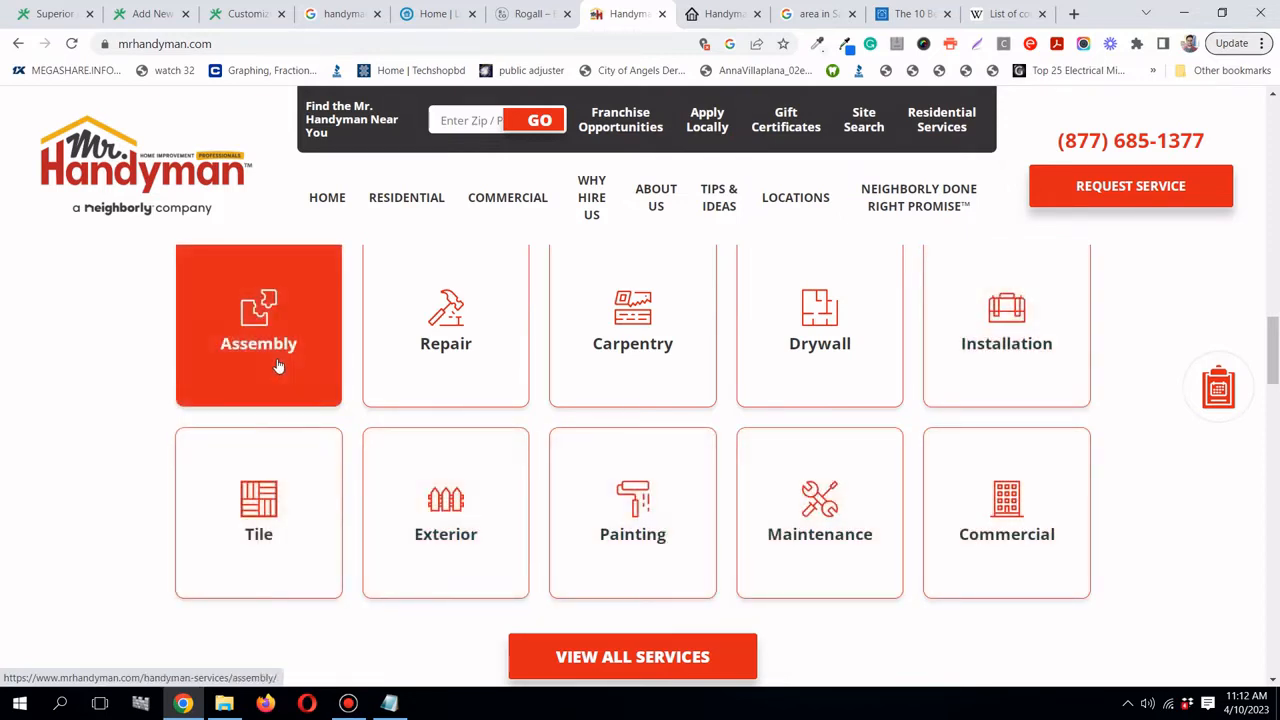
pyautogui.click(148, 14)
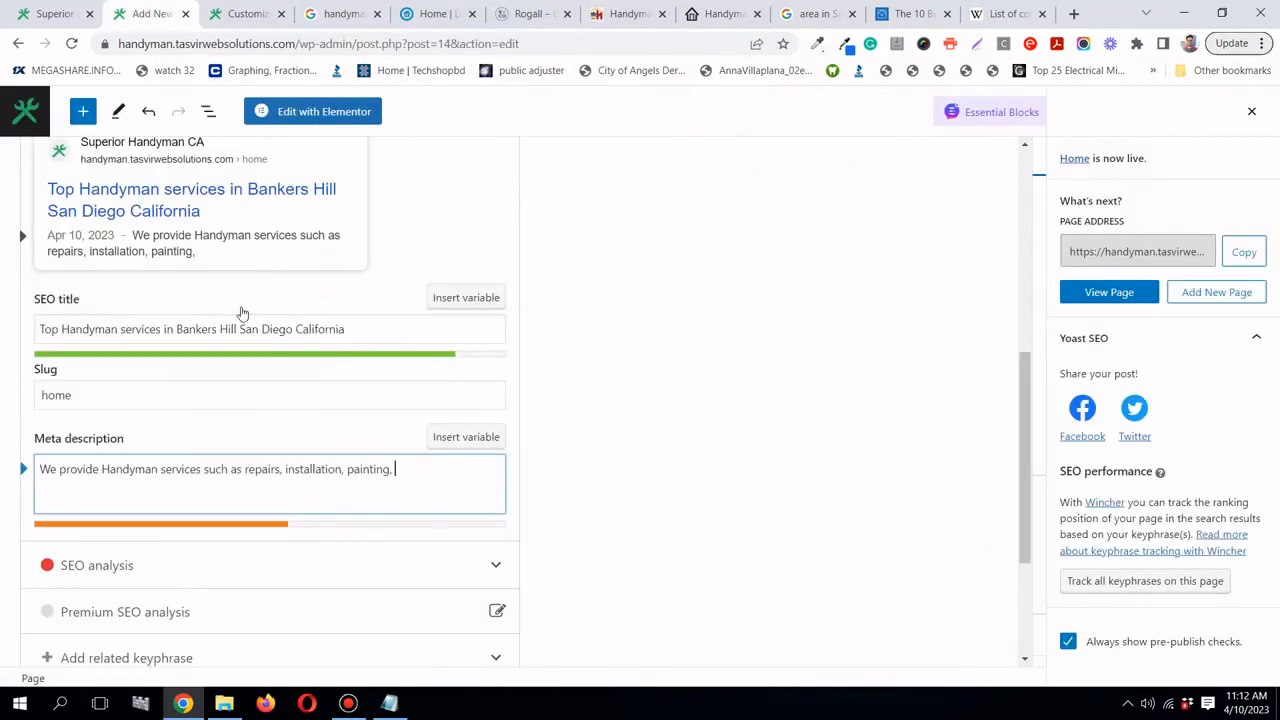
pyautogui.write('ssemb')
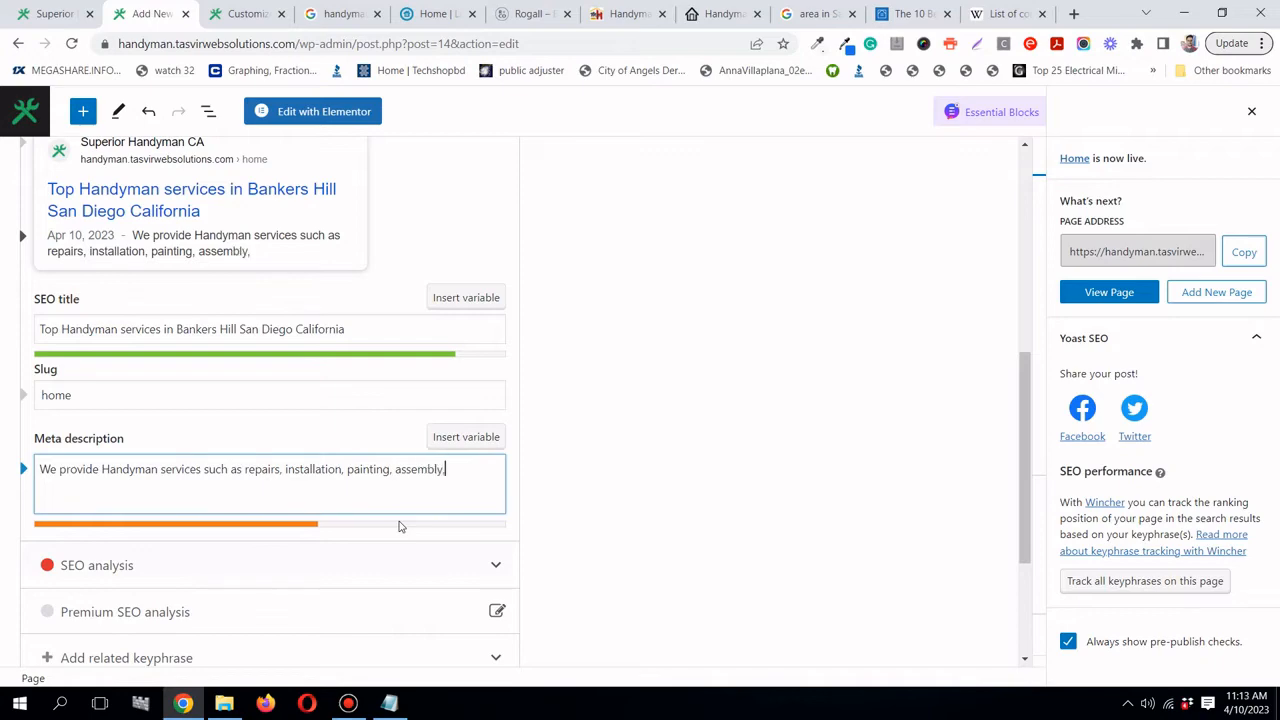
pyautogui.write('ly,')
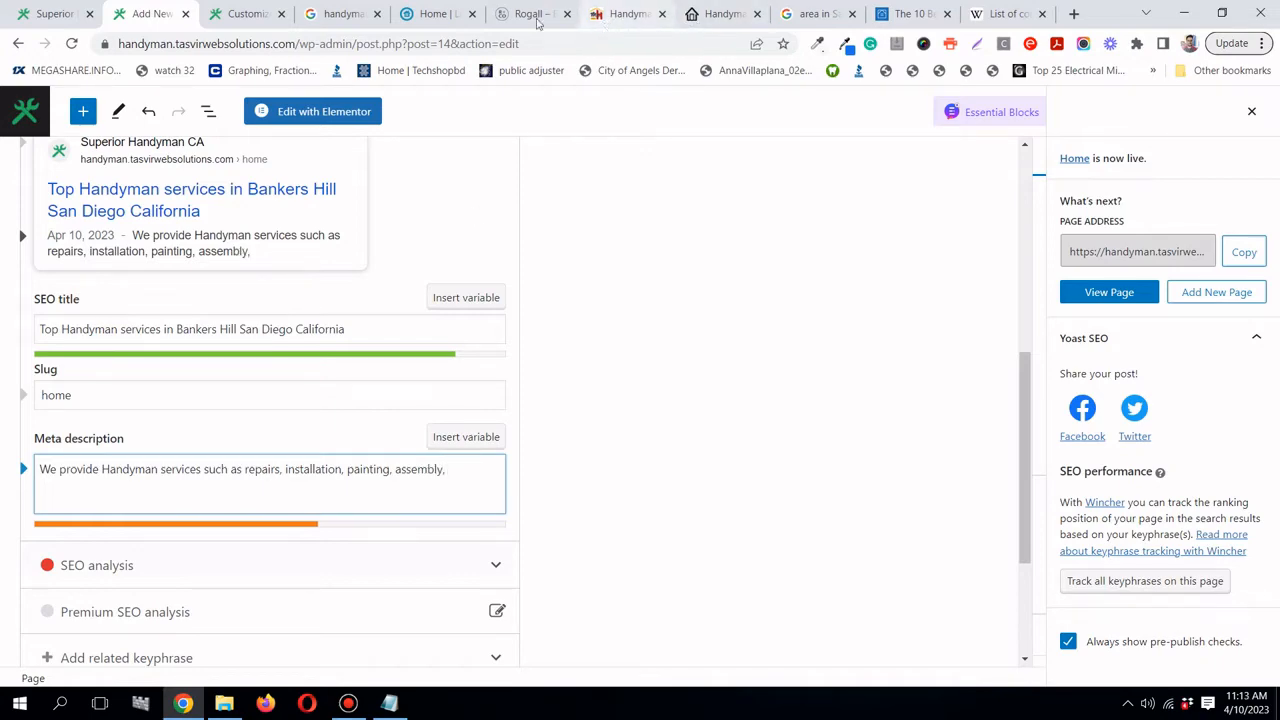
# - Add 'carpentry' to the meta description after checking the Rogall and Mr. Handyman pages
pyautogui.click(541, 16)
pyautogui.click(613, 16)
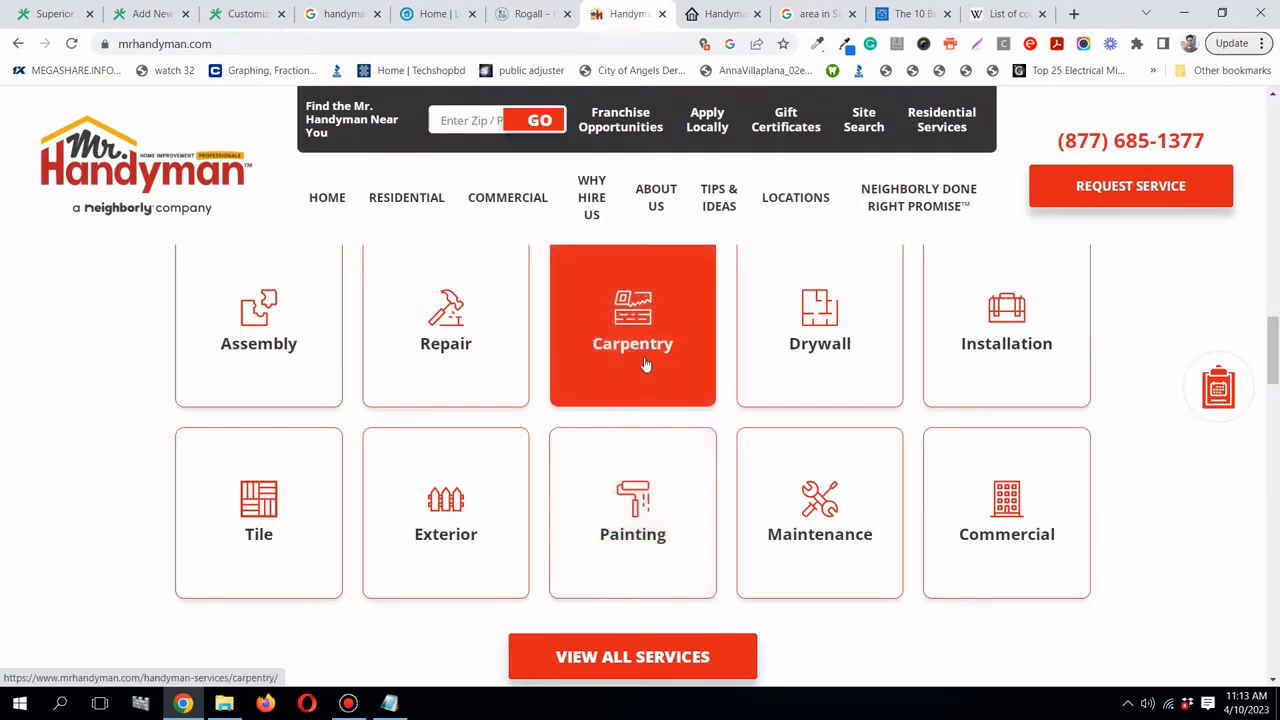
pyautogui.click(152, 14)
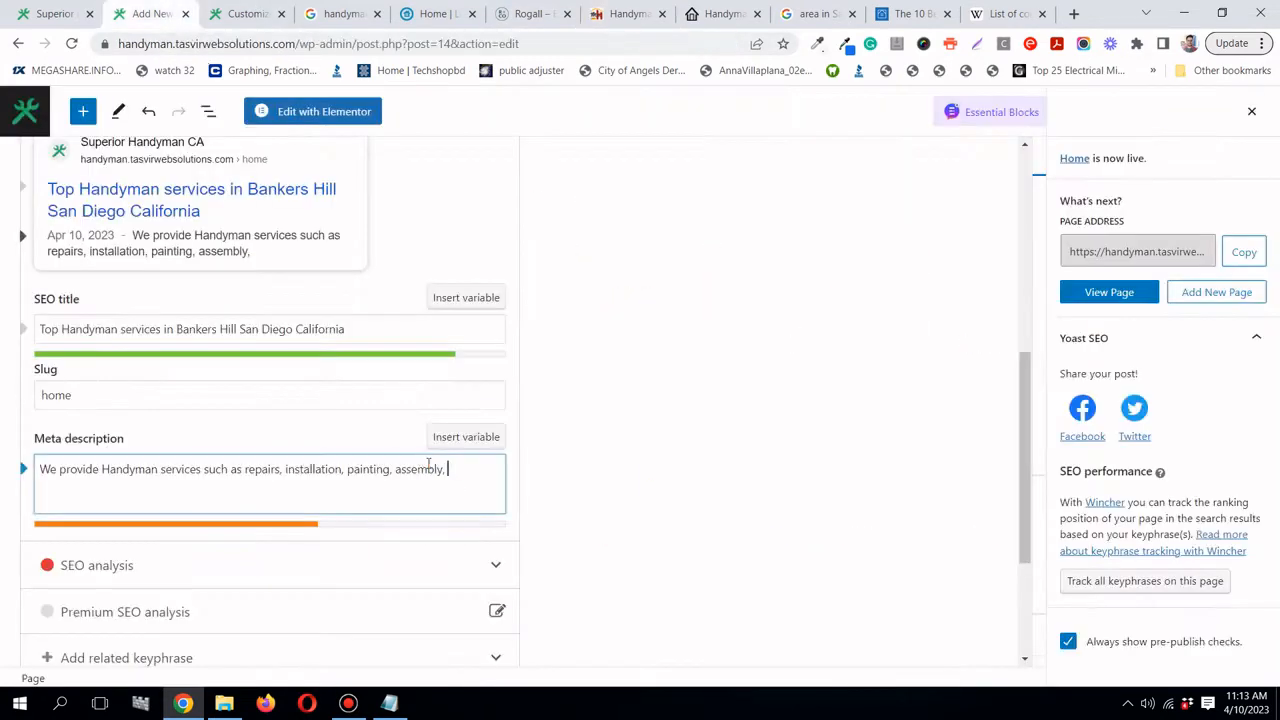
pyautogui.write('carpentry')
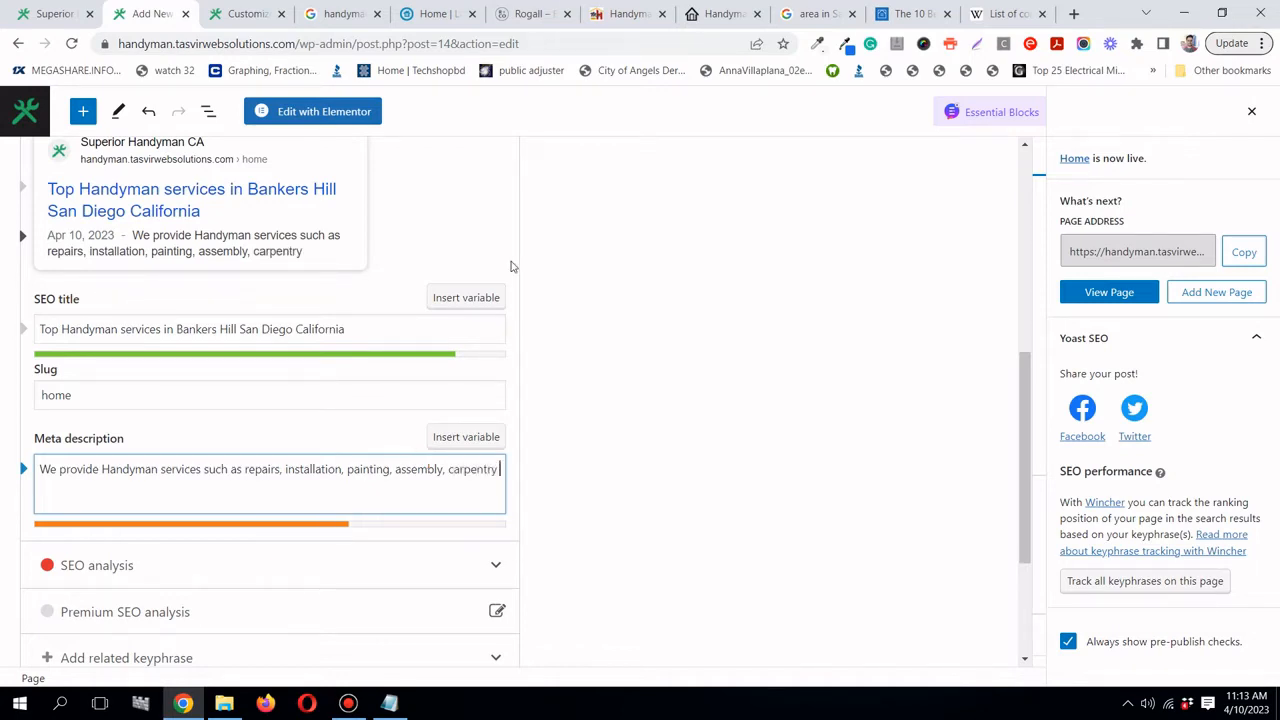
pyautogui.click(627, 13)
# - Scroll through Mr. Handyman's service tiles, then return to the WordPress editor
pyautogui.moveTo(572, 344)
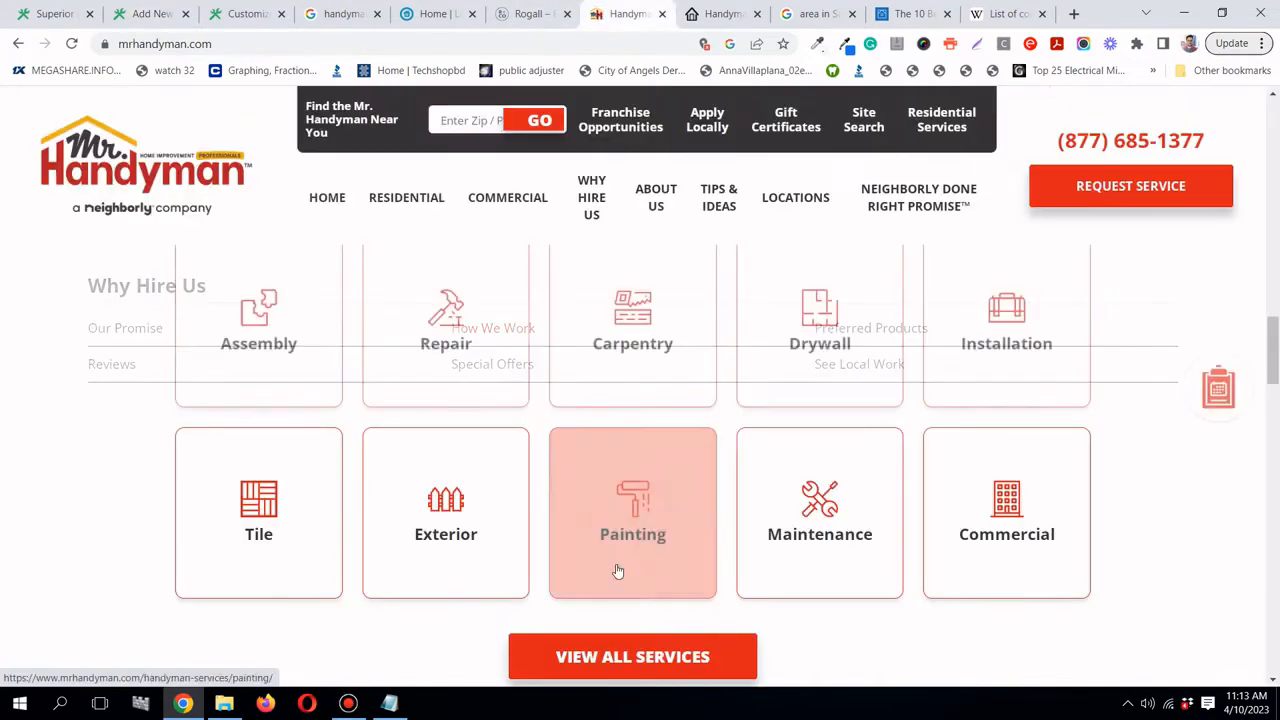
pyautogui.scroll(1, 345, 563)
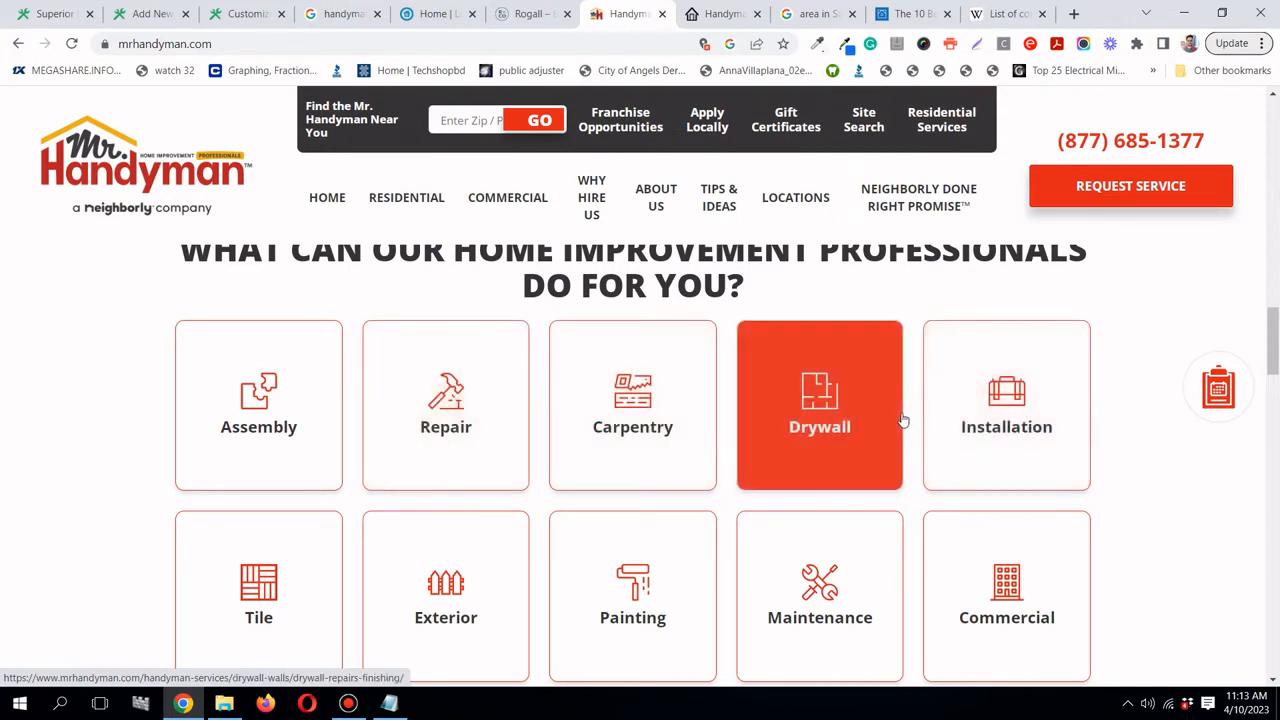
pyautogui.scroll(-1, 903, 423)
pyautogui.click(149, 15)
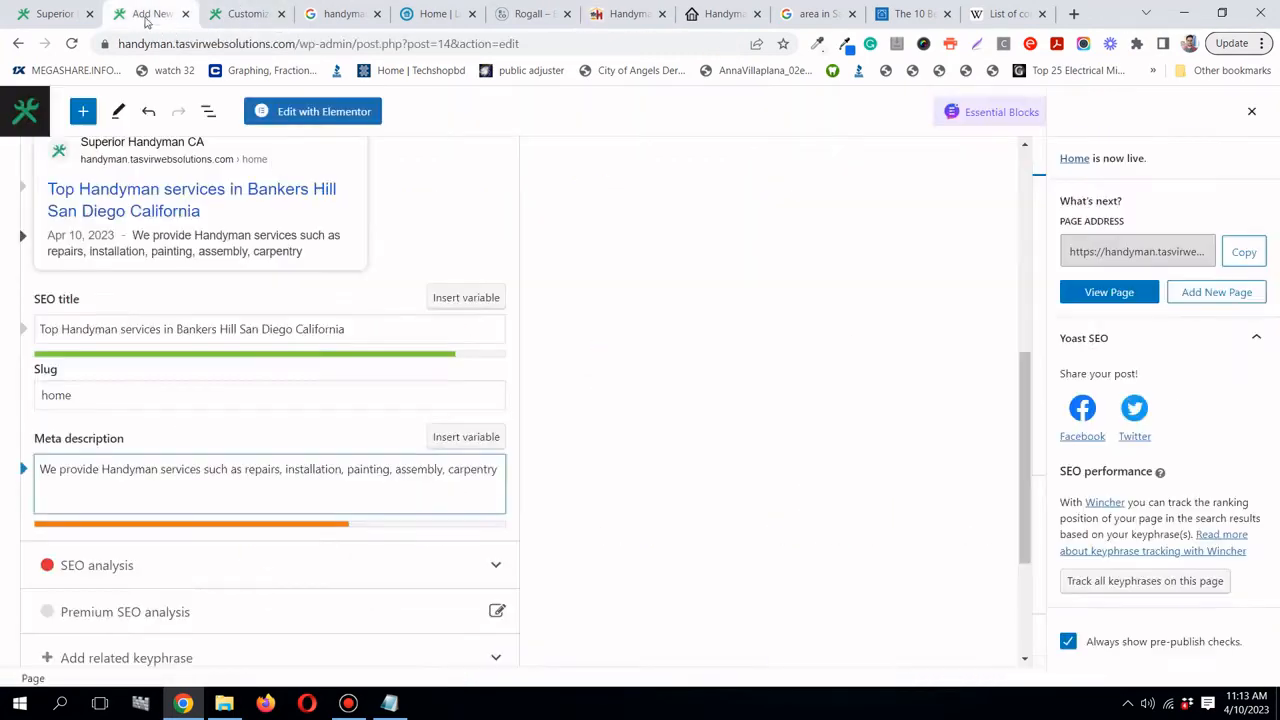
# - Append 'and dry wall in Bankers Hill, San Diego, CA' to the meta description, fixing typos
pyautogui.write('and dr')
pyautogui.write('y wall u')
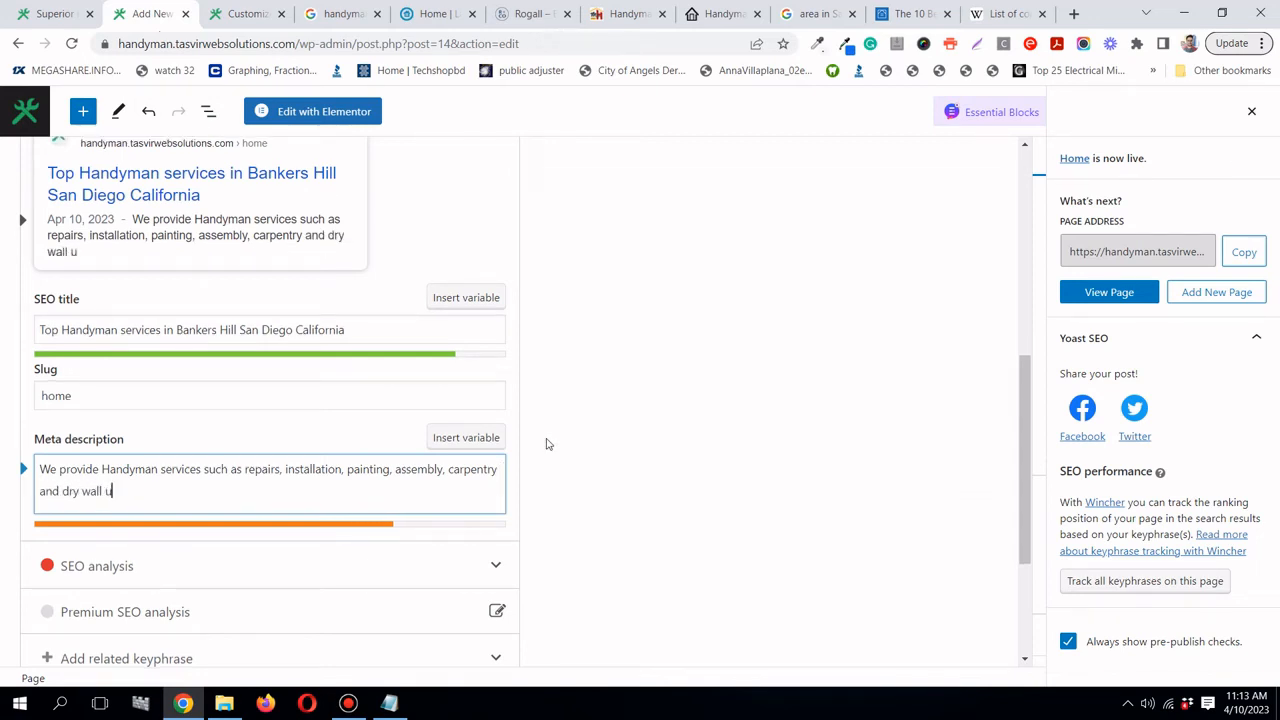
pyautogui.press('BackSpace')
pyautogui.write('in Bankers Hi')
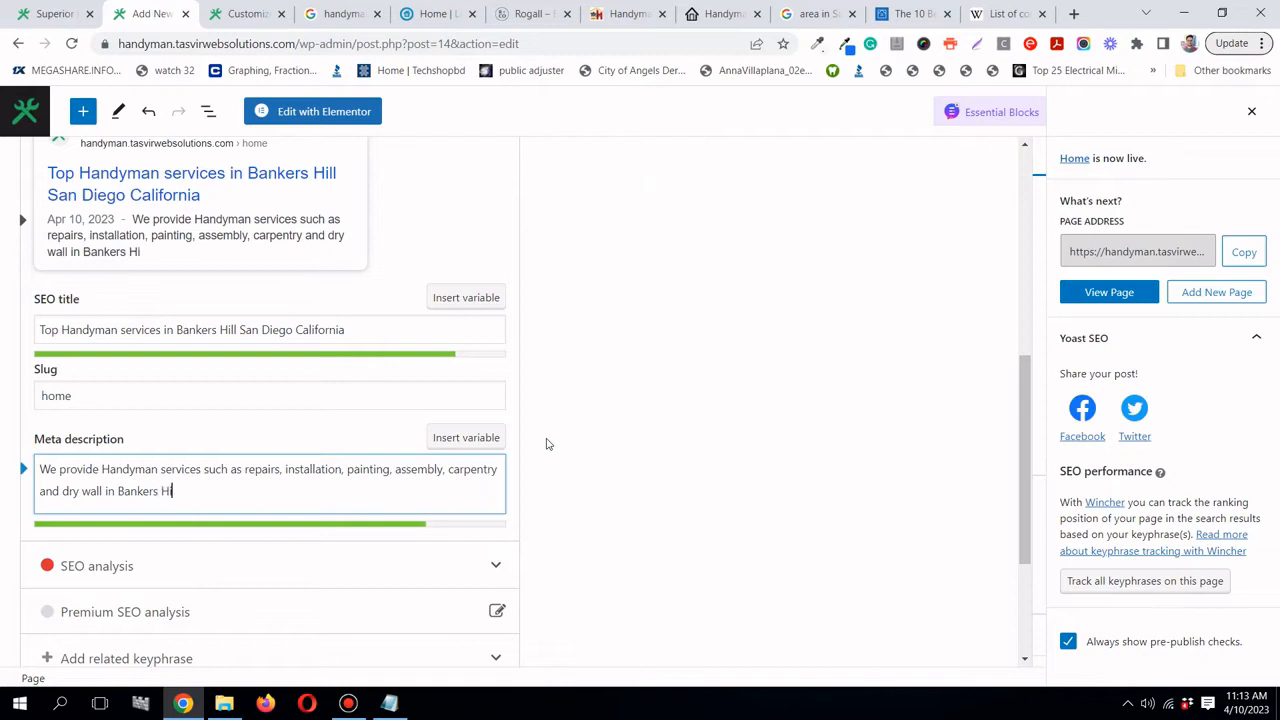
pyautogui.write('ll San De')
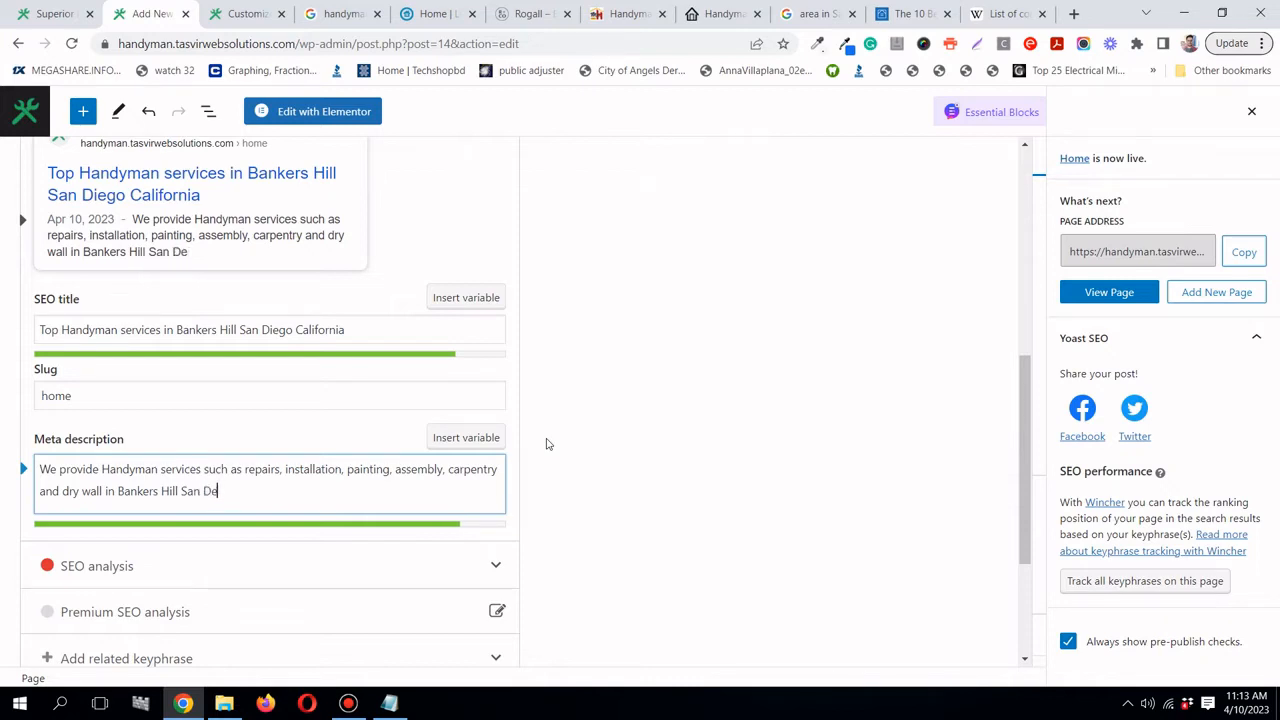
pyautogui.press('BackSpace')
pyautogui.write('iego')
pyautogui.press('BackSpace')
pyautogui.press('BackSpace')
pyautogui.press('BackSpace')
pyautogui.press('BackSpace')
pyautogui.press('BackSpace')
pyautogui.press('BackSpace')
pyautogui.press('BackSpace')
pyautogui.press('BackSpace')
pyautogui.press('BackSpace')
pyautogui.press('BackSpace')
pyautogui.write('San Diego')
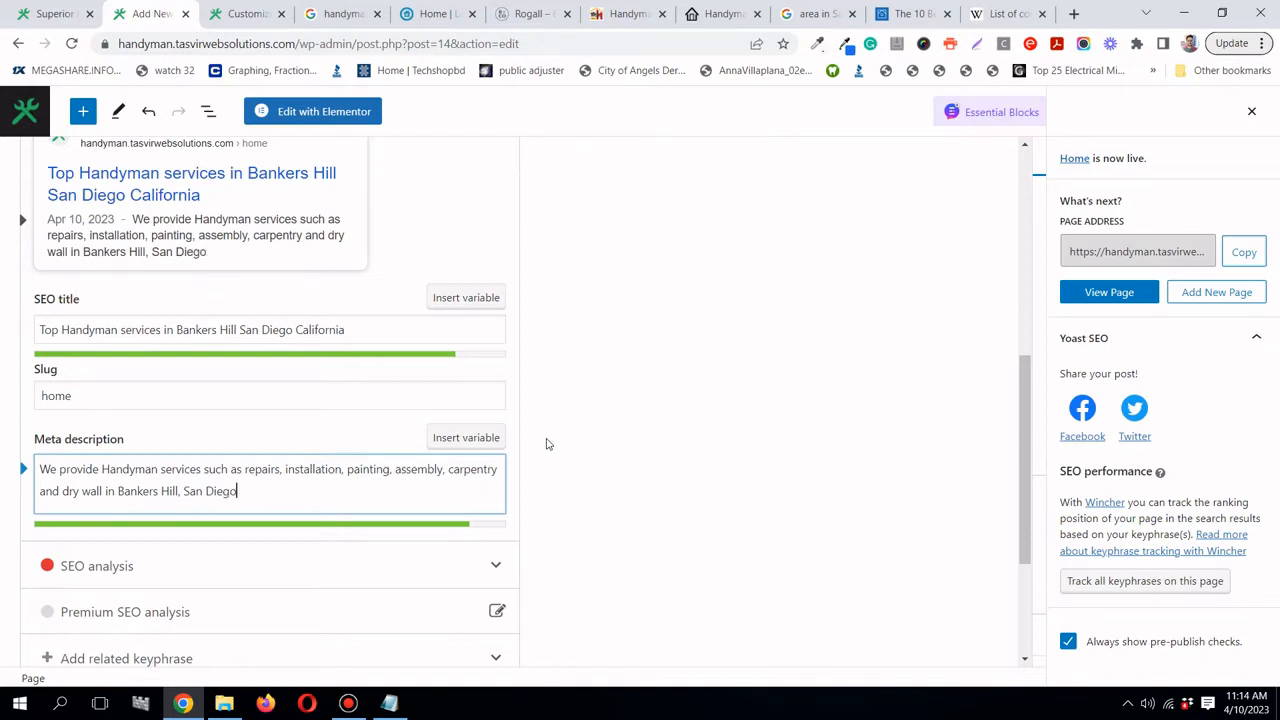
pyautogui.write(', CA')
pyautogui.scroll(1, 586, 341)
pyautogui.scroll(4, 586, 341)
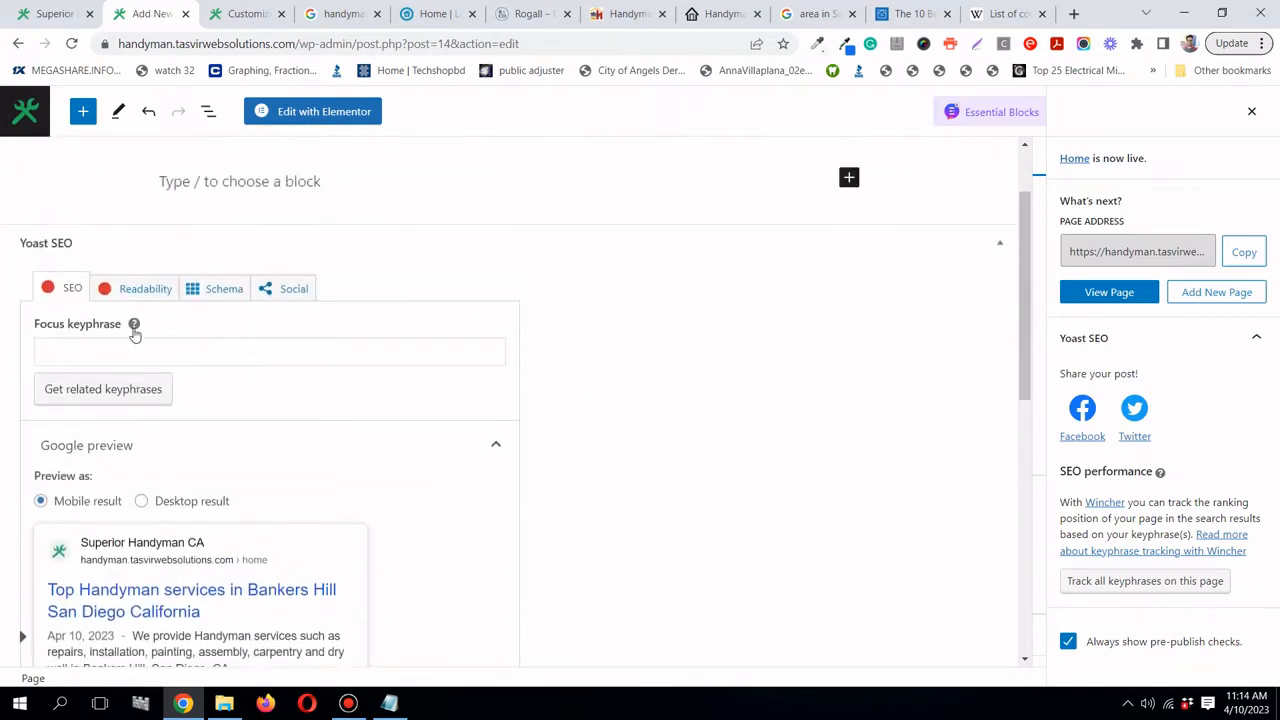
pyautogui.click(168, 354)
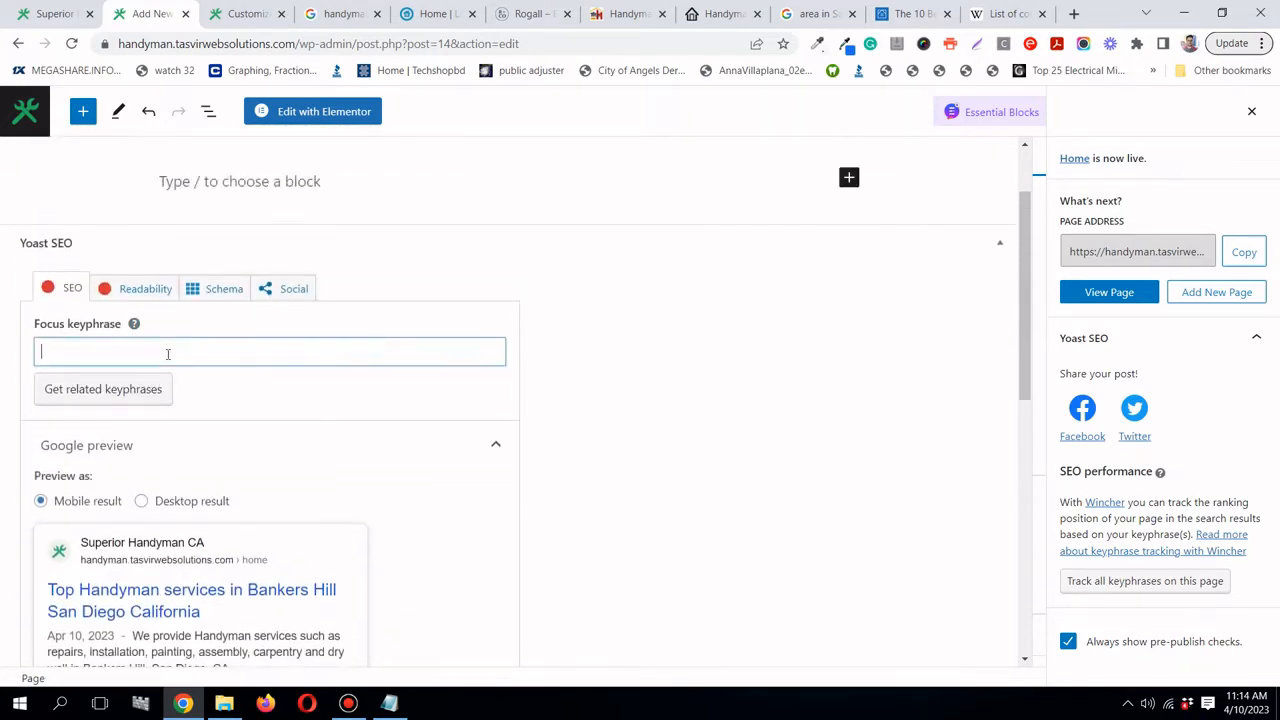
pyautogui.write('handyman')
pyautogui.scroll(-5, 2, 440)
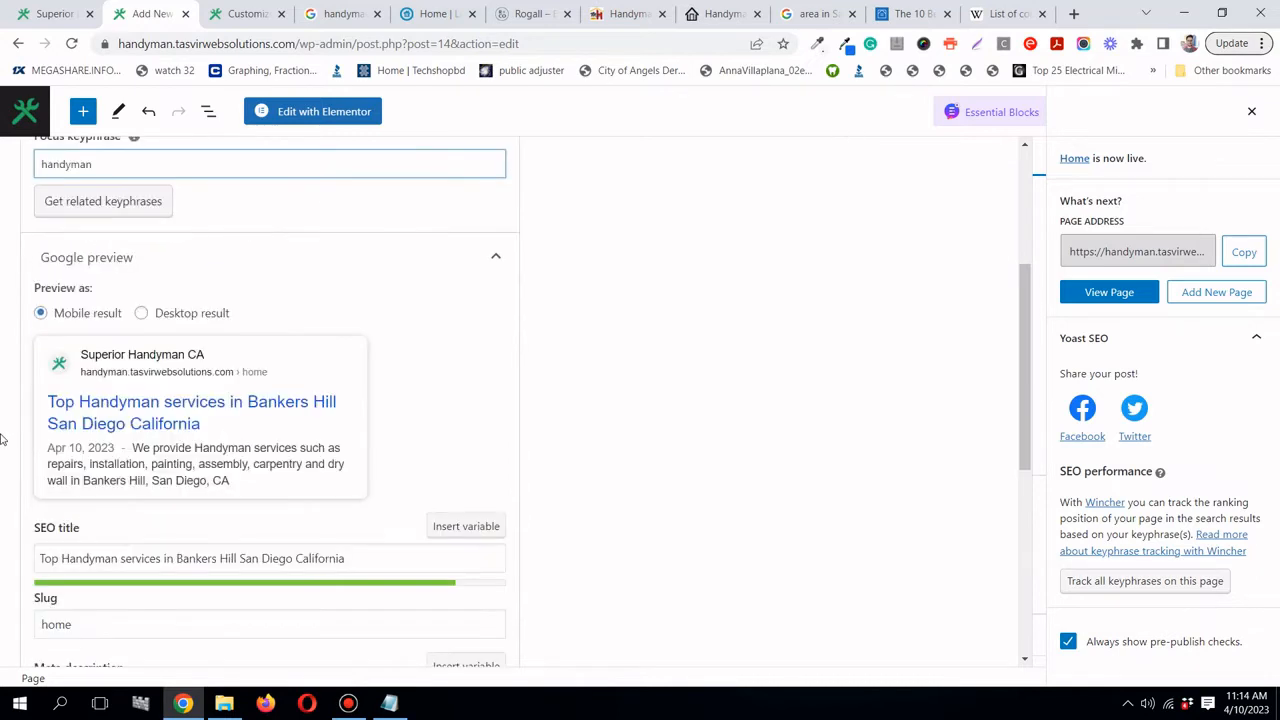
pyautogui.scroll(2, 2, 440)
pyautogui.scroll(3, 796, 447)
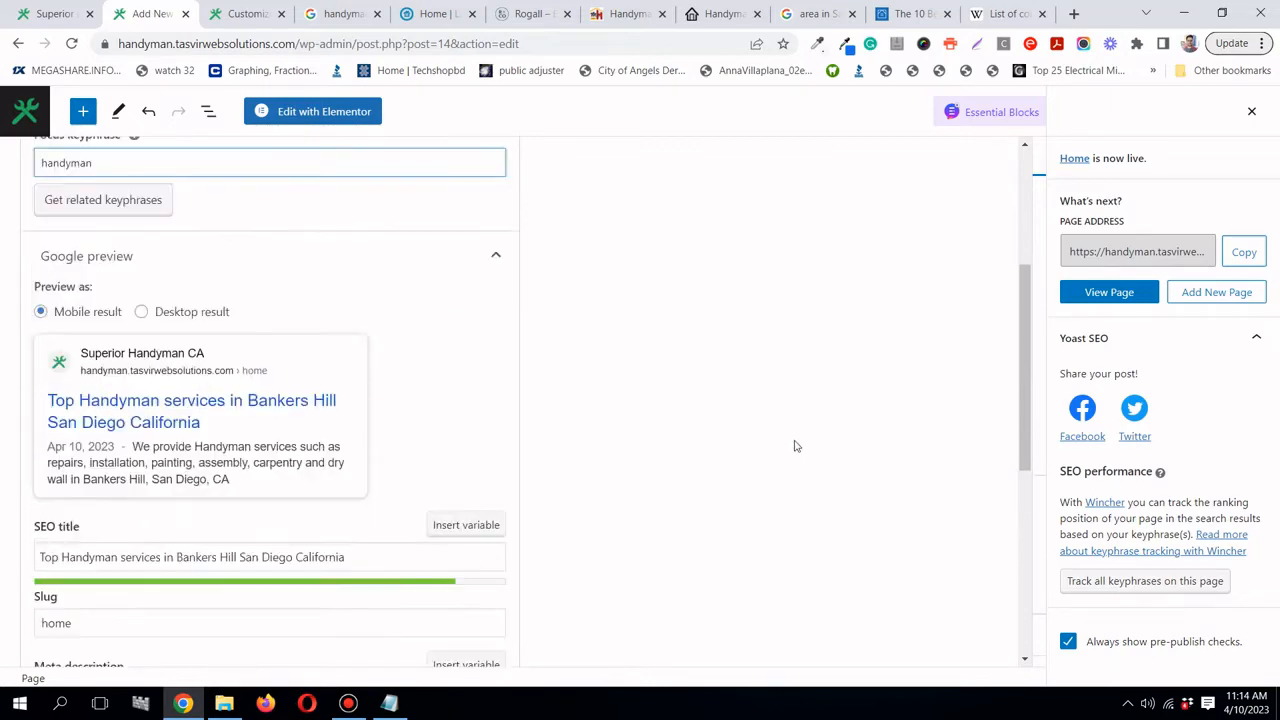
pyautogui.scroll(-3, 353, 542)
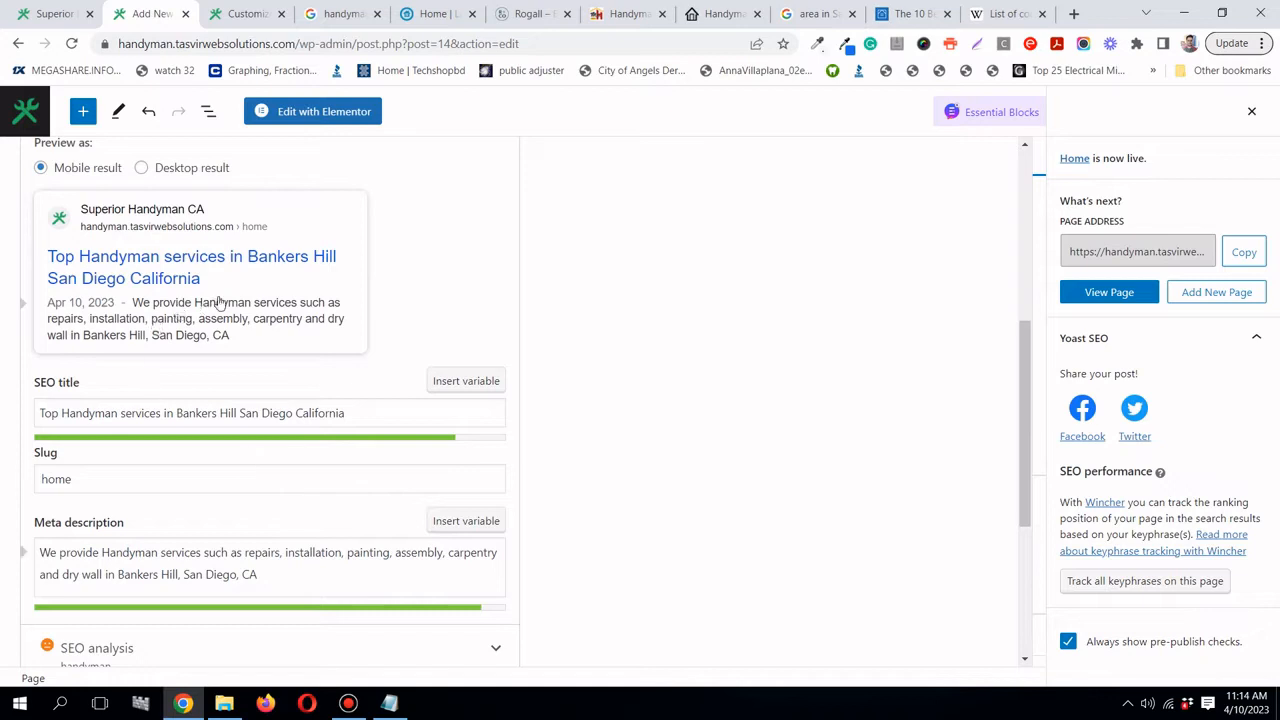
pyautogui.scroll(-1, 209, 291)
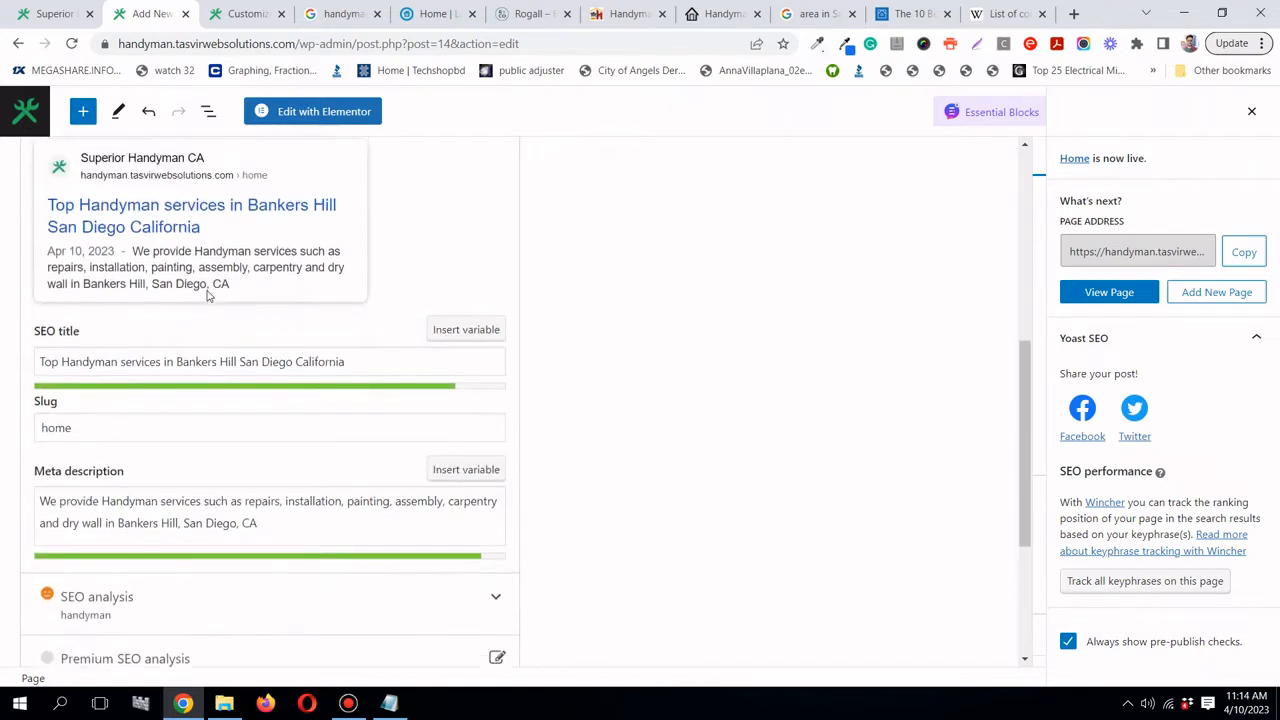
pyautogui.scroll(1, 220, 334)
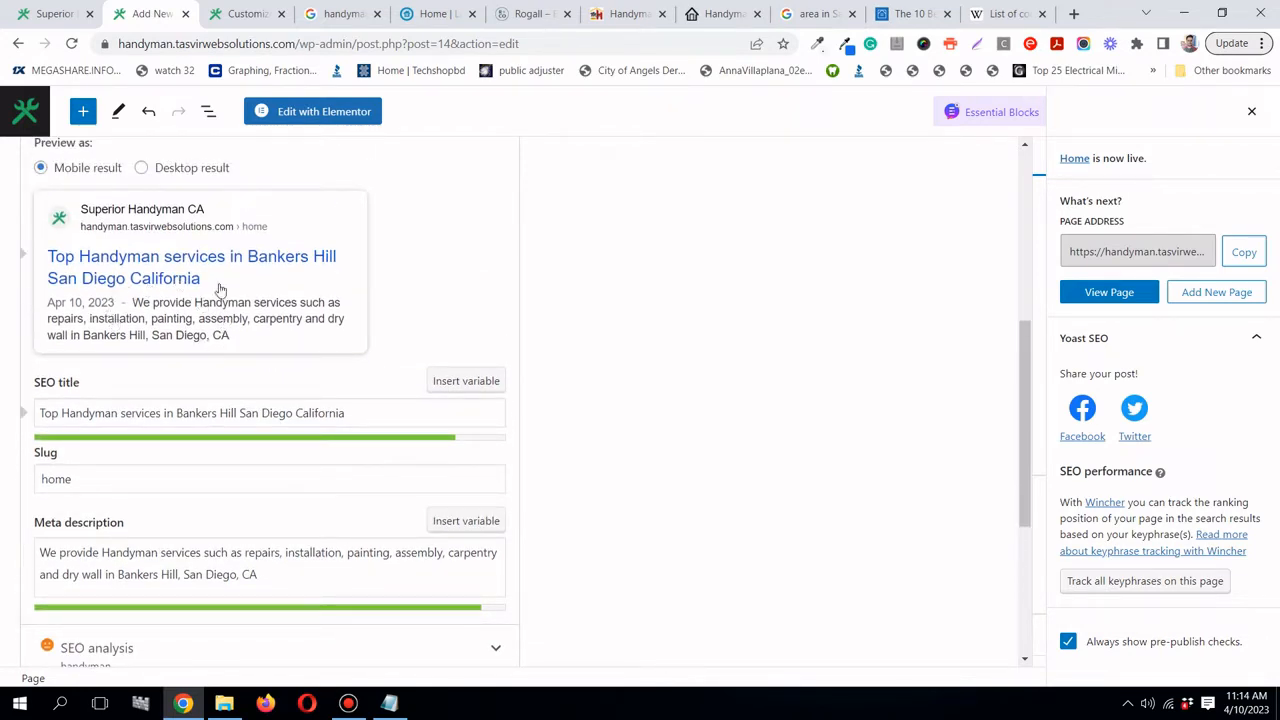
pyautogui.scroll(-1, 245, 324)
pyautogui.scroll(-1, 251, 325)
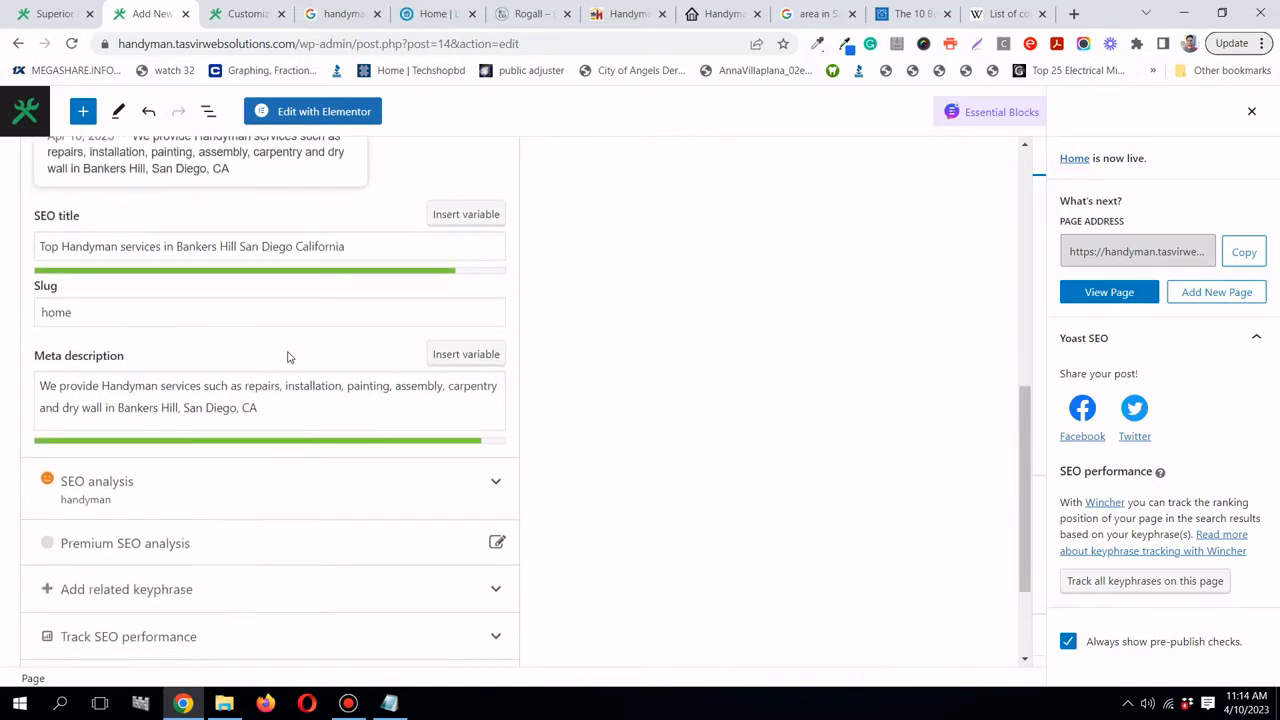
pyautogui.scroll(3, 286, 357)
pyautogui.scroll(-2, 358, 373)
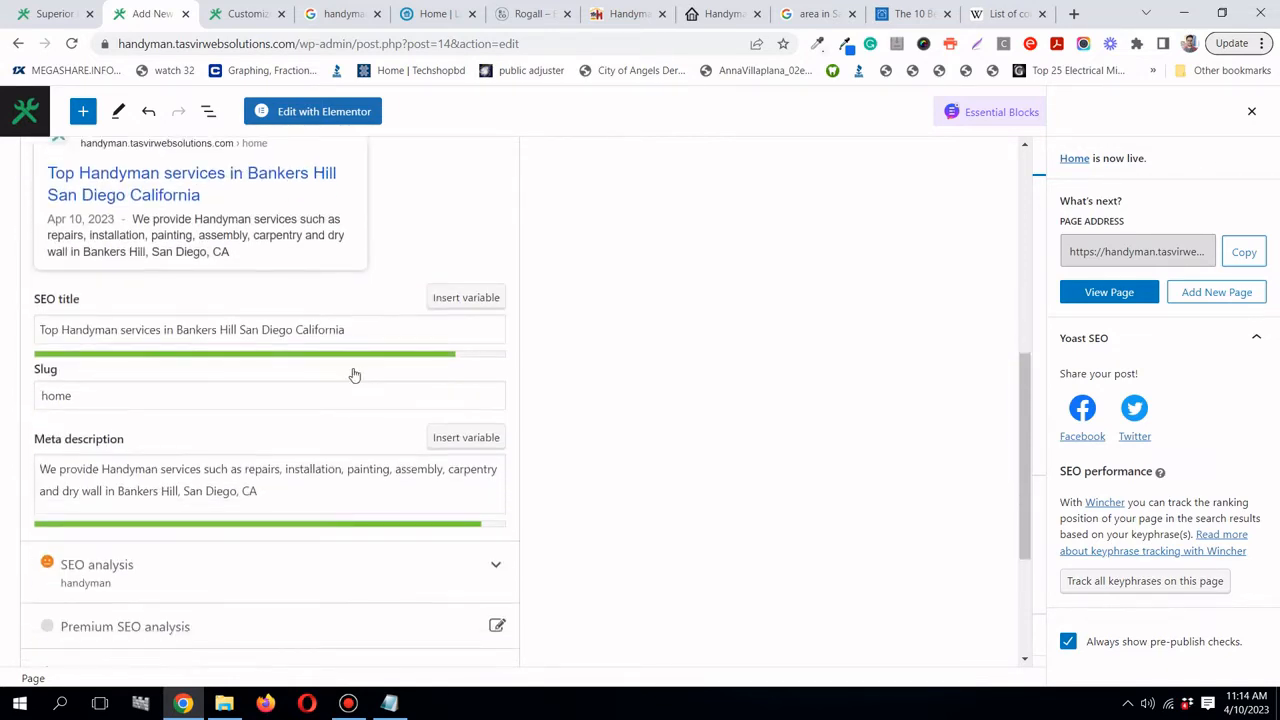
pyautogui.scroll(1, 354, 371)
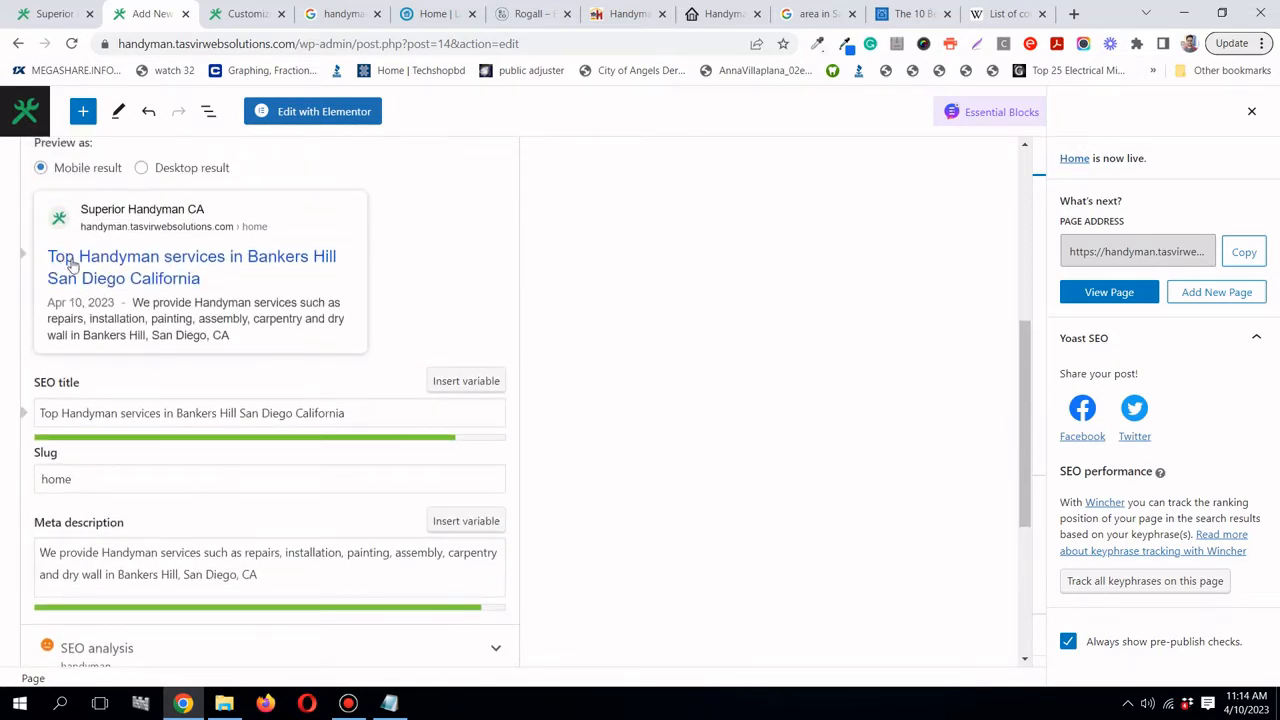
pyautogui.scroll(1, 65, 262)
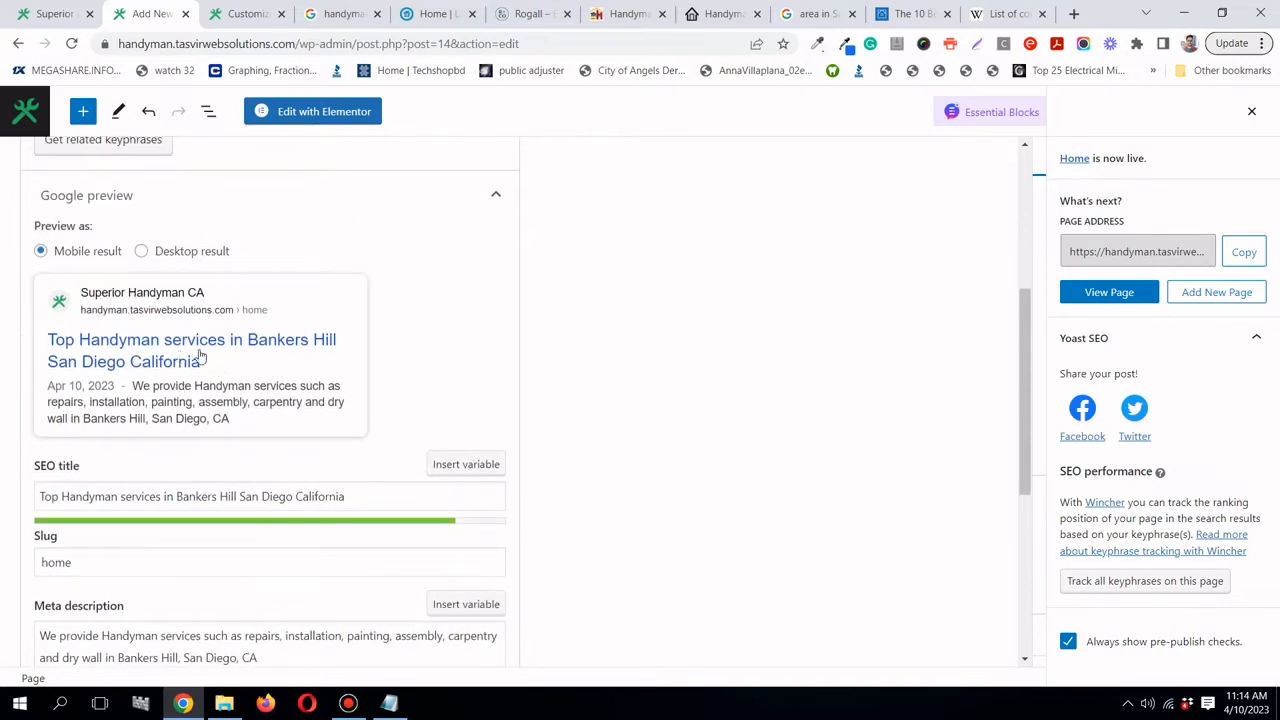
pyautogui.scroll(-1, 190, 350)
pyautogui.scroll(1, 160, 335)
# - Close the post-publish panel, update the Home page, and open a new browser tab
pyautogui.click(1253, 113)
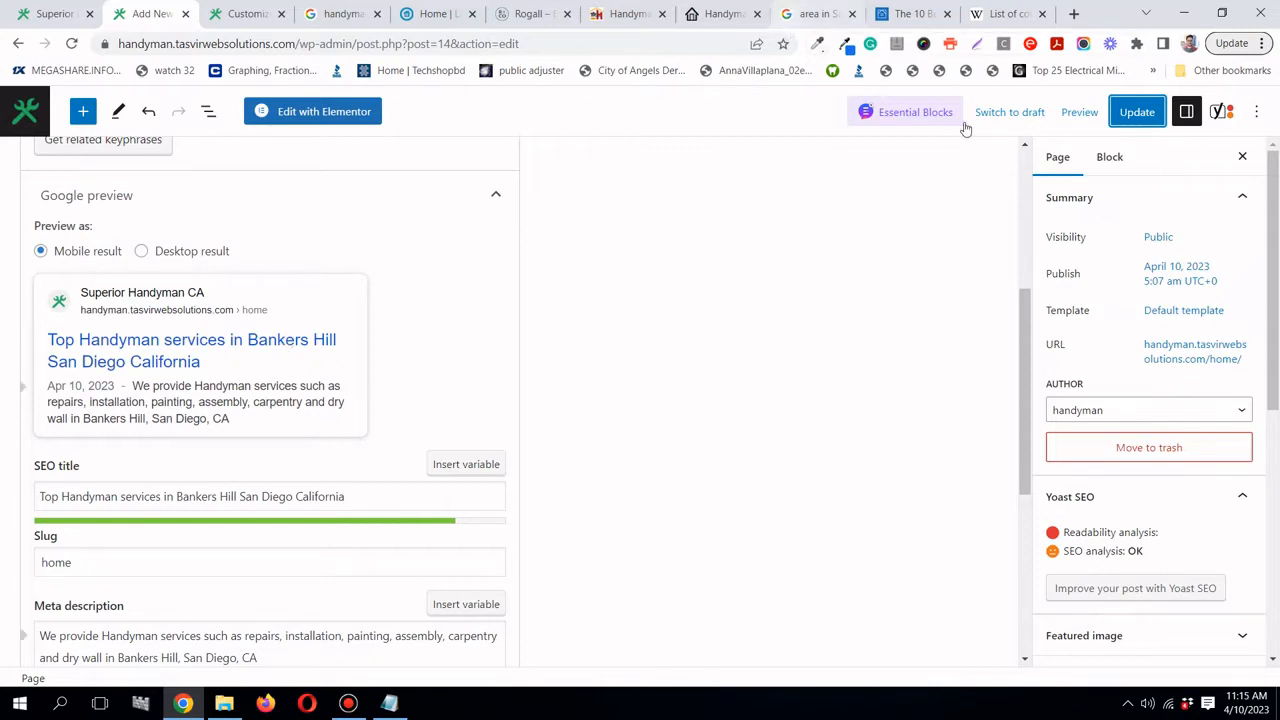
pyautogui.click(1139, 112)
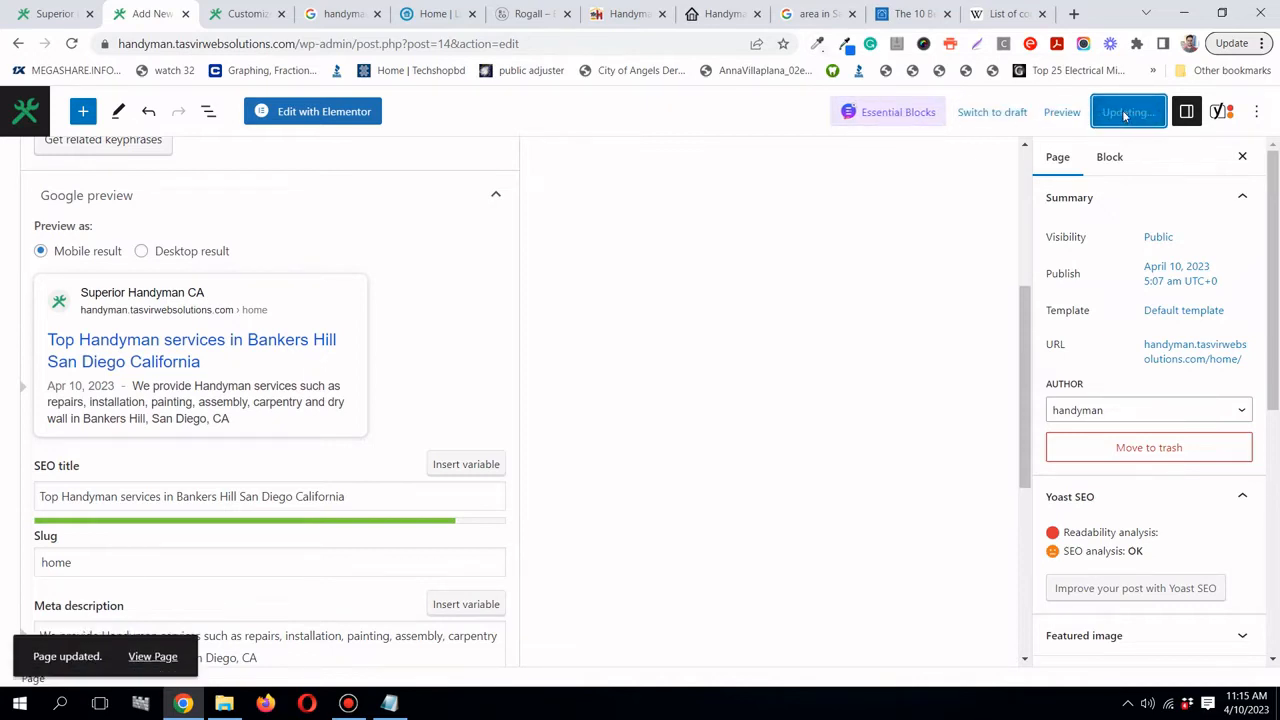
pyautogui.click(1074, 14)
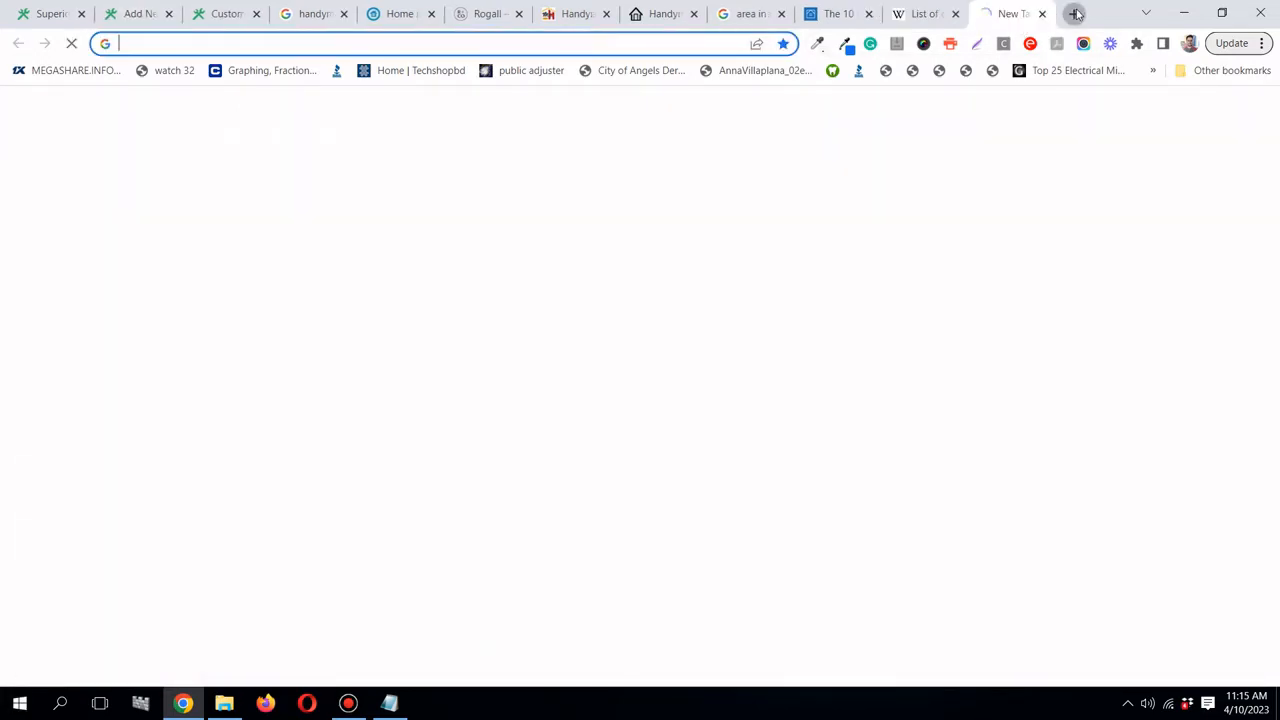
# - Search Google for 'tv repair in uttara'
pyautogui.click(628, 42)
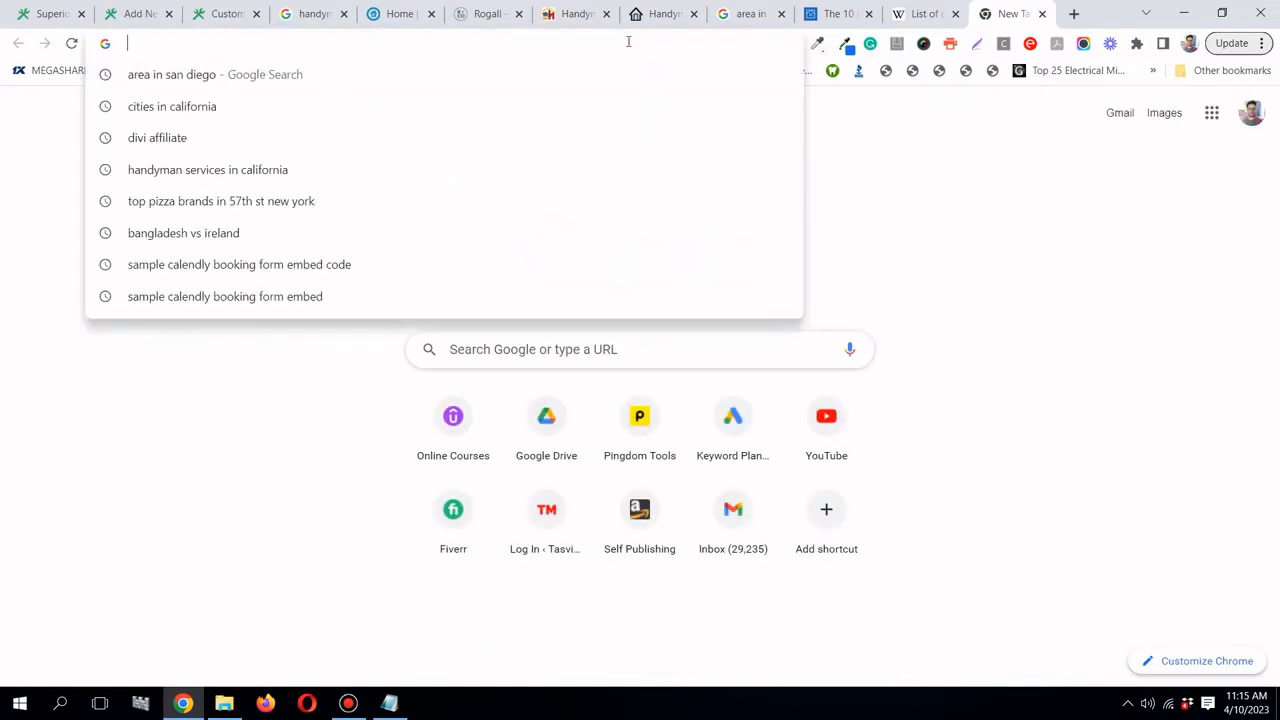
pyautogui.click(1134, 331)
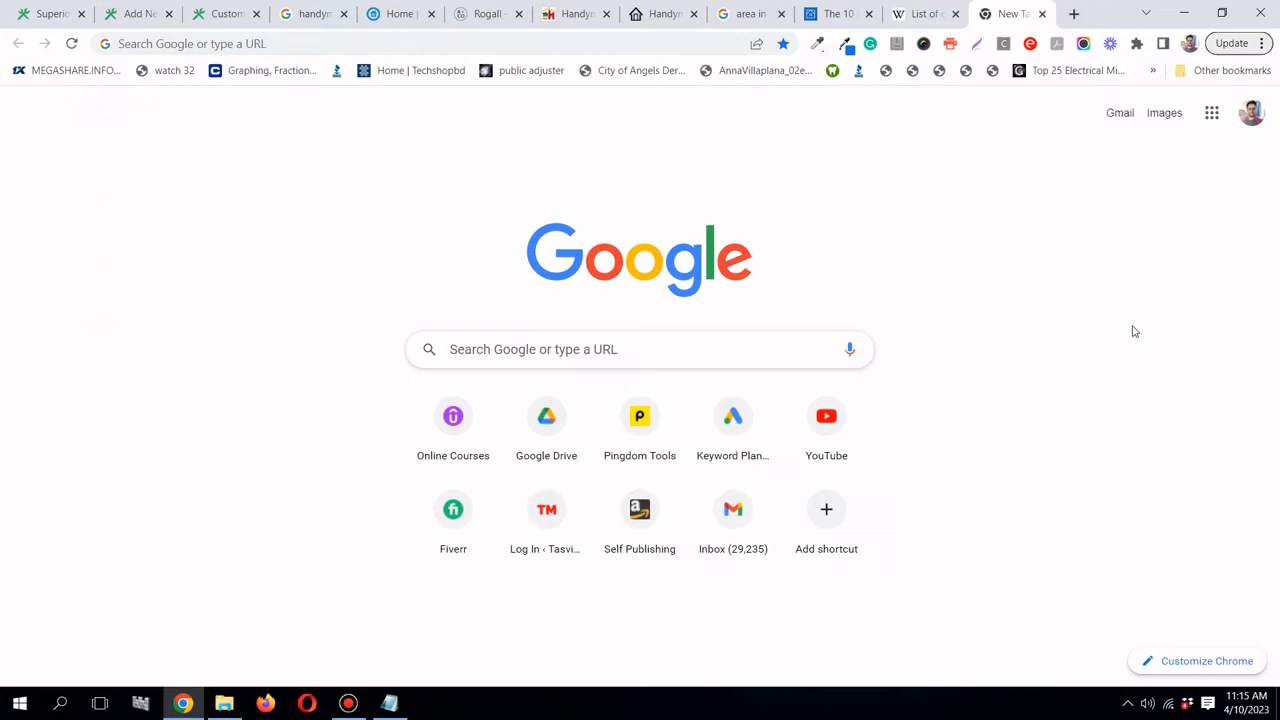
pyautogui.click(527, 351)
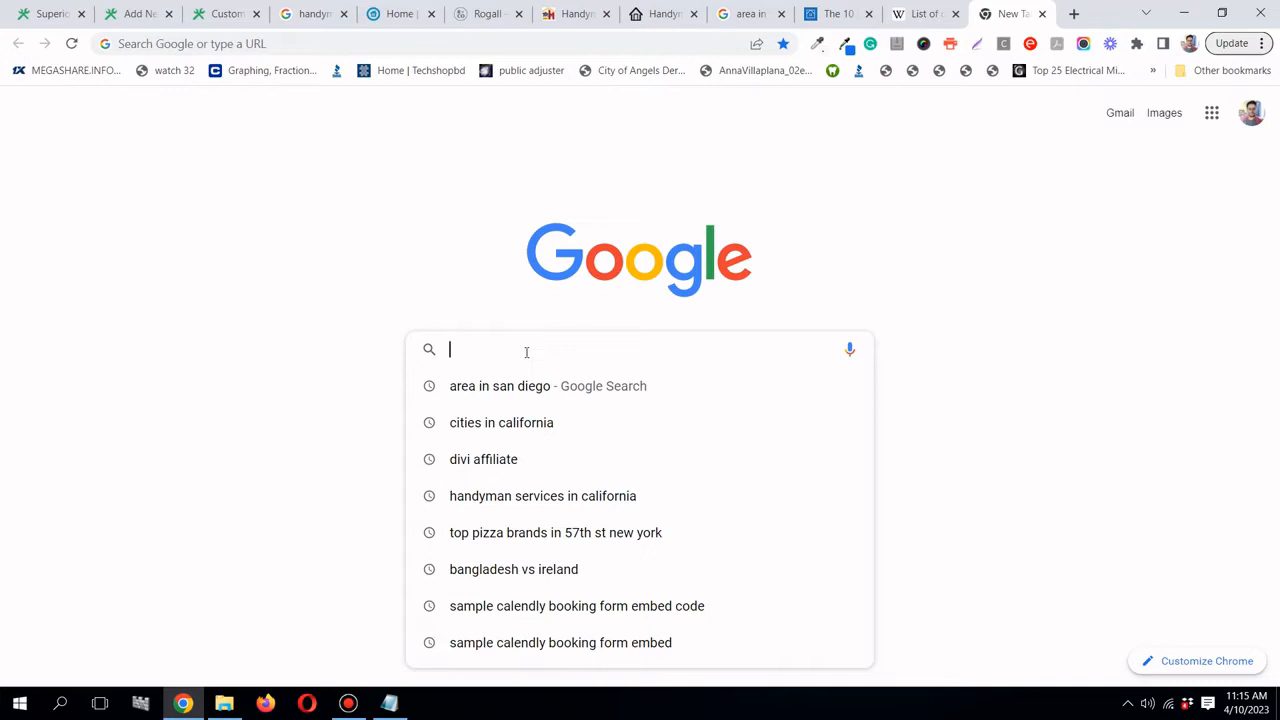
pyautogui.write('tv')
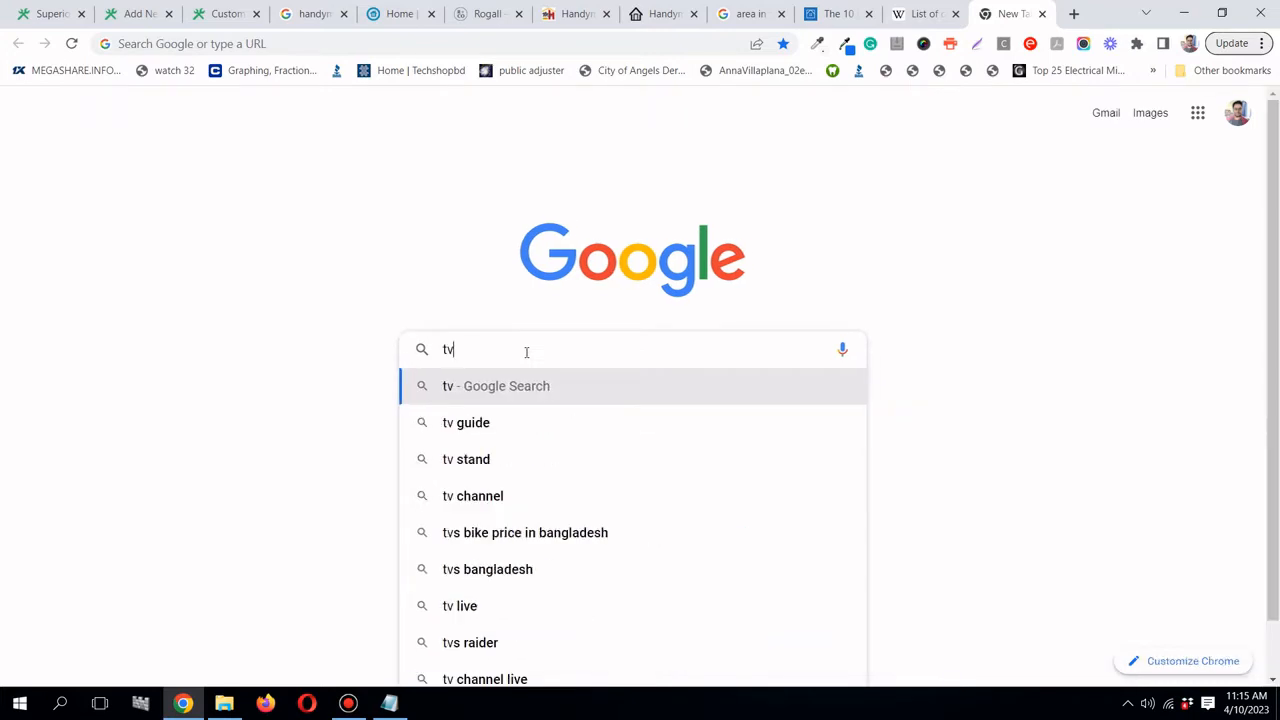
pyautogui.write(' repair')
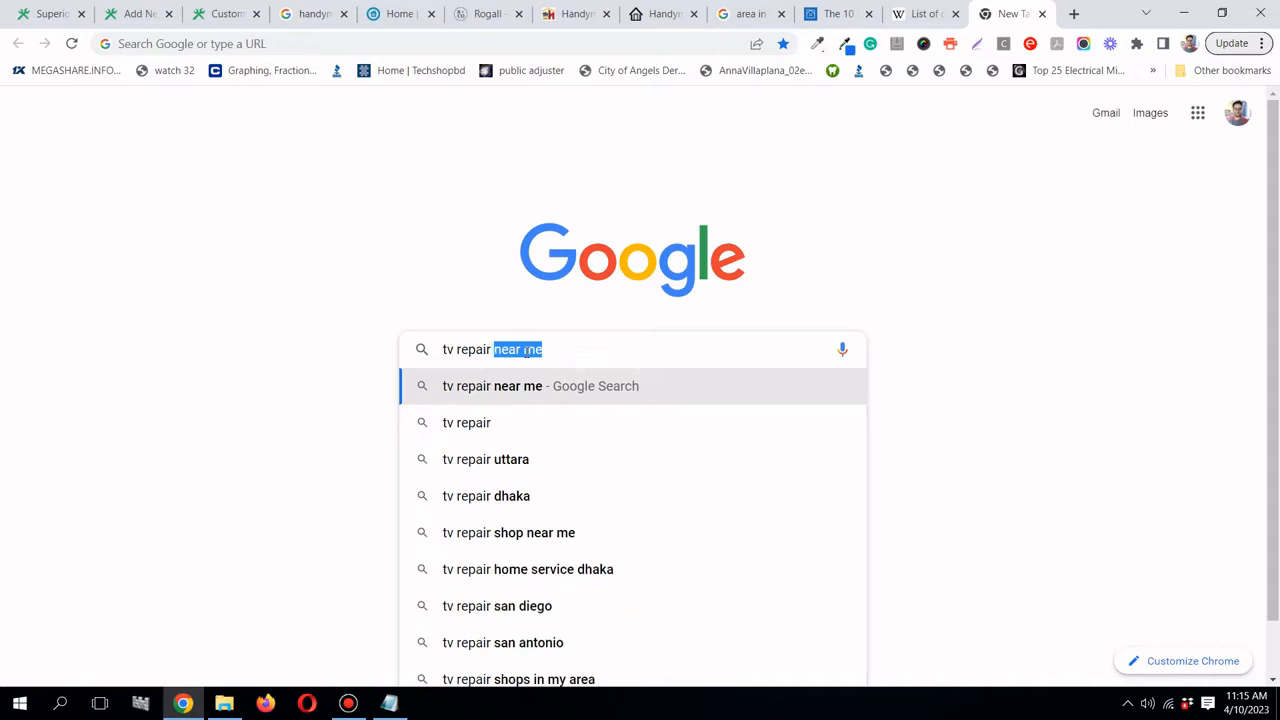
pyautogui.write(' in uttara')
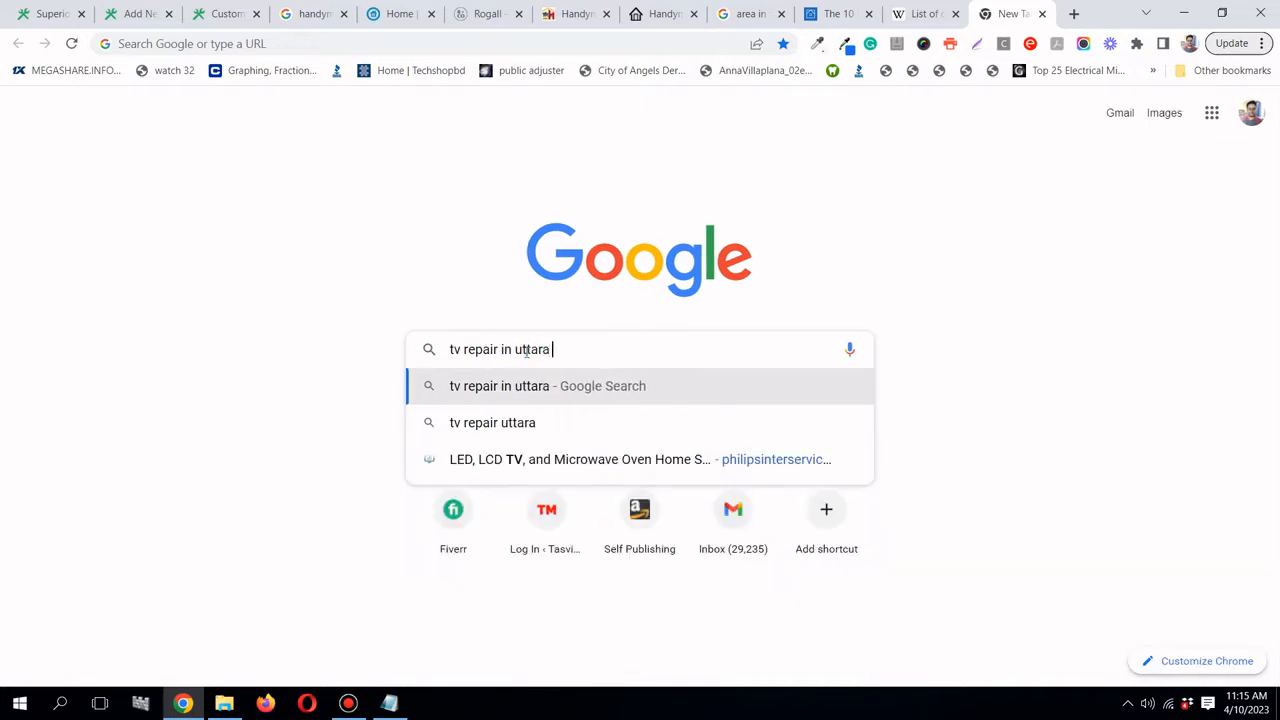
pyautogui.press('Return')
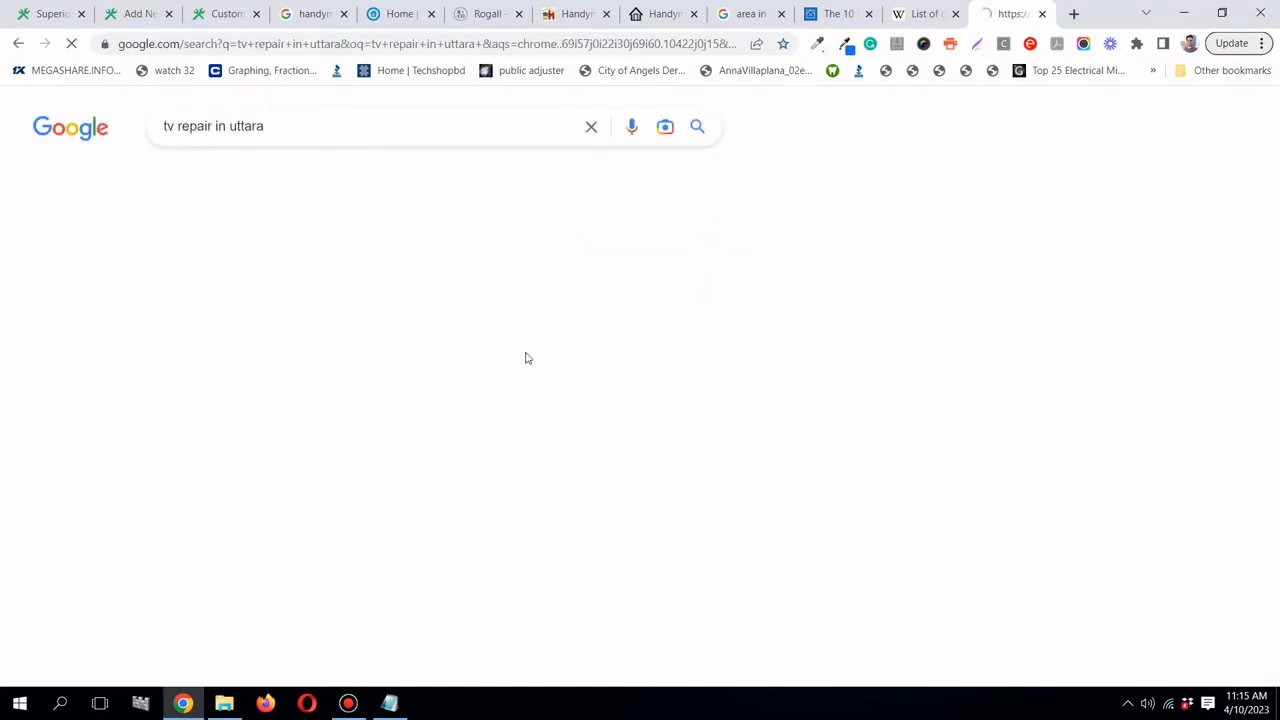
# - Review the first result in a new tab, close it, and return to the WordPress editor
pyautogui.scroll(-4, 0, 317)
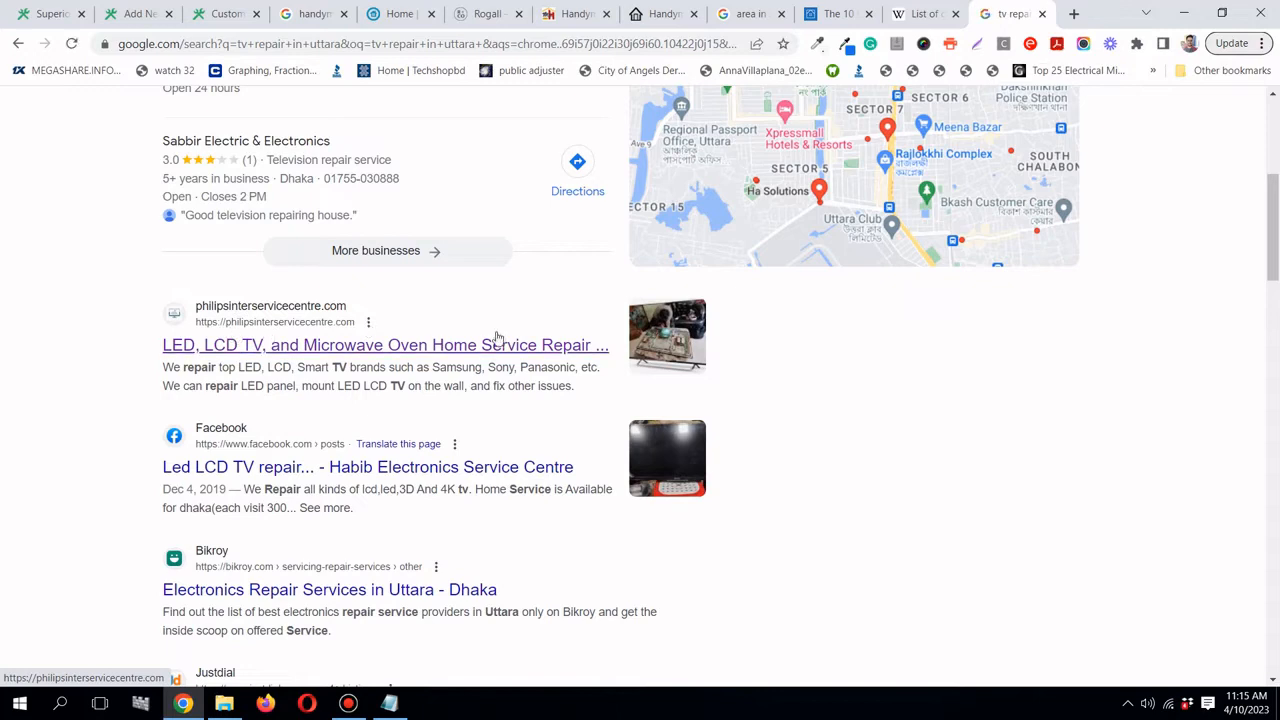
pyautogui.rightClick(428, 350)
pyautogui.click(480, 360)
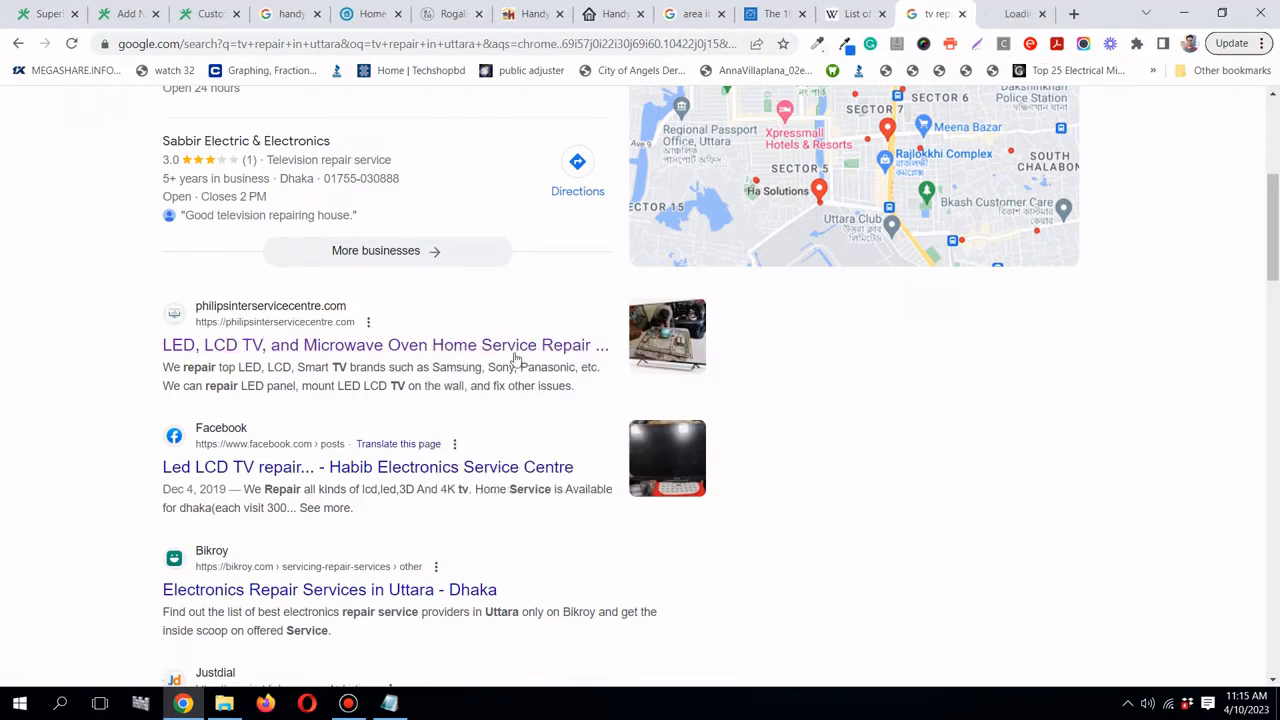
pyautogui.click(1015, 14)
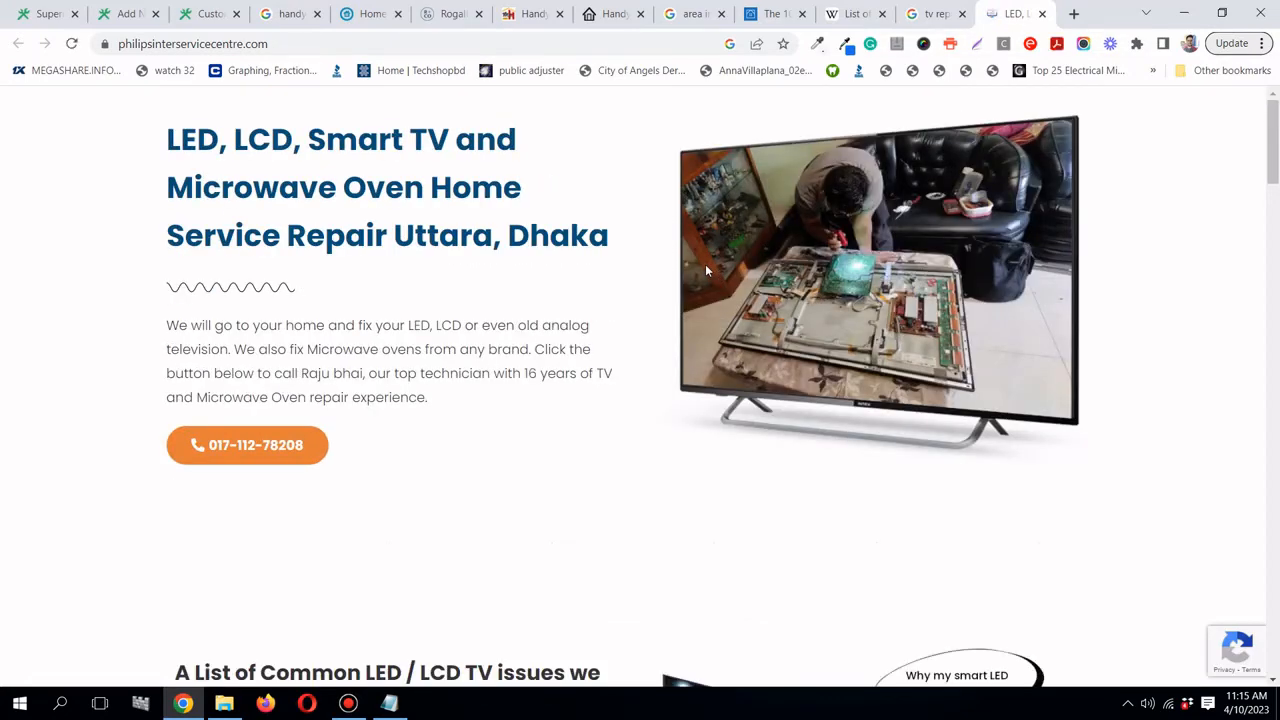
pyautogui.scroll(-15, 705, 264)
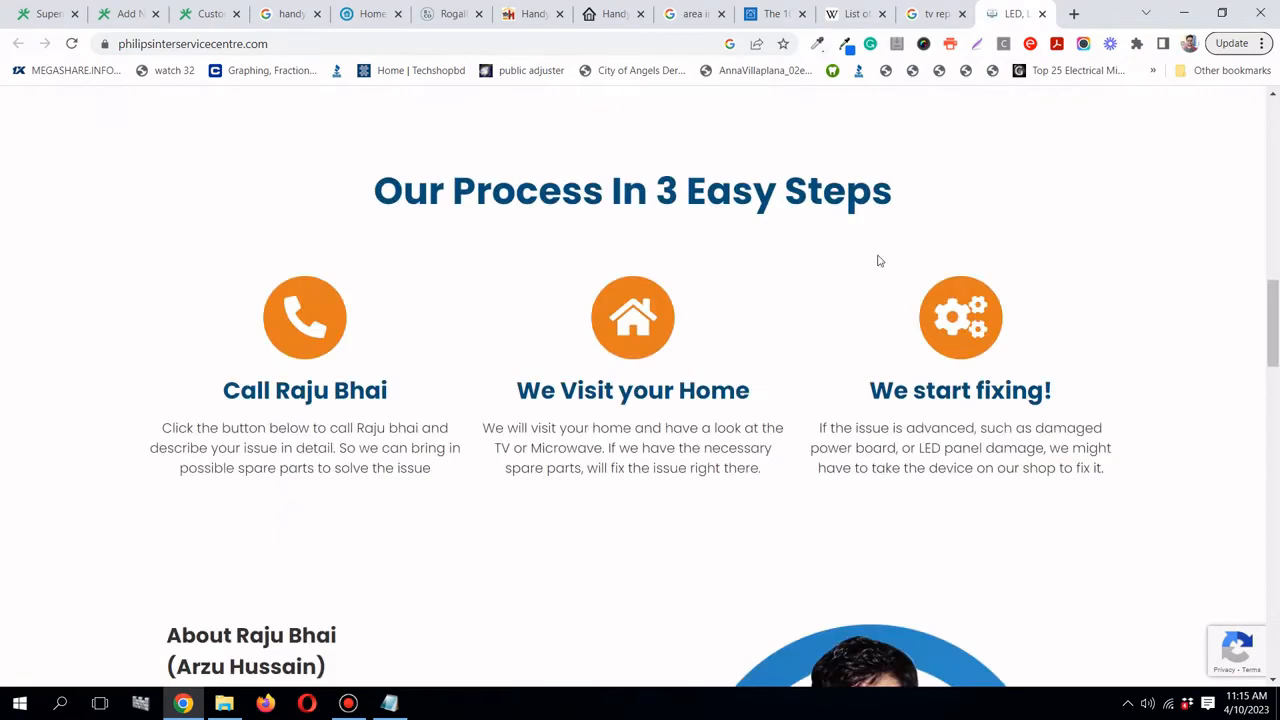
pyautogui.moveTo(1272, 340); pyautogui.dragTo(1276, 648)
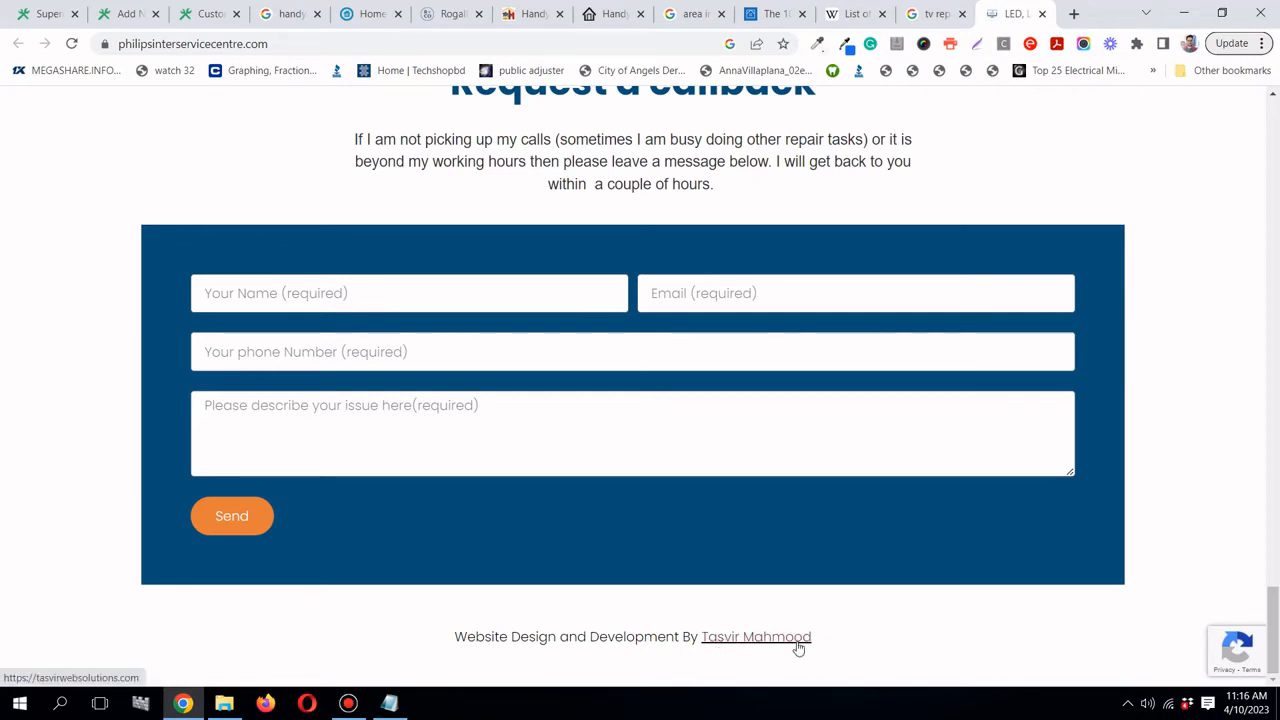
pyautogui.moveTo(1274, 626); pyautogui.dragTo(1274, 84)
pyautogui.click(1041, 13)
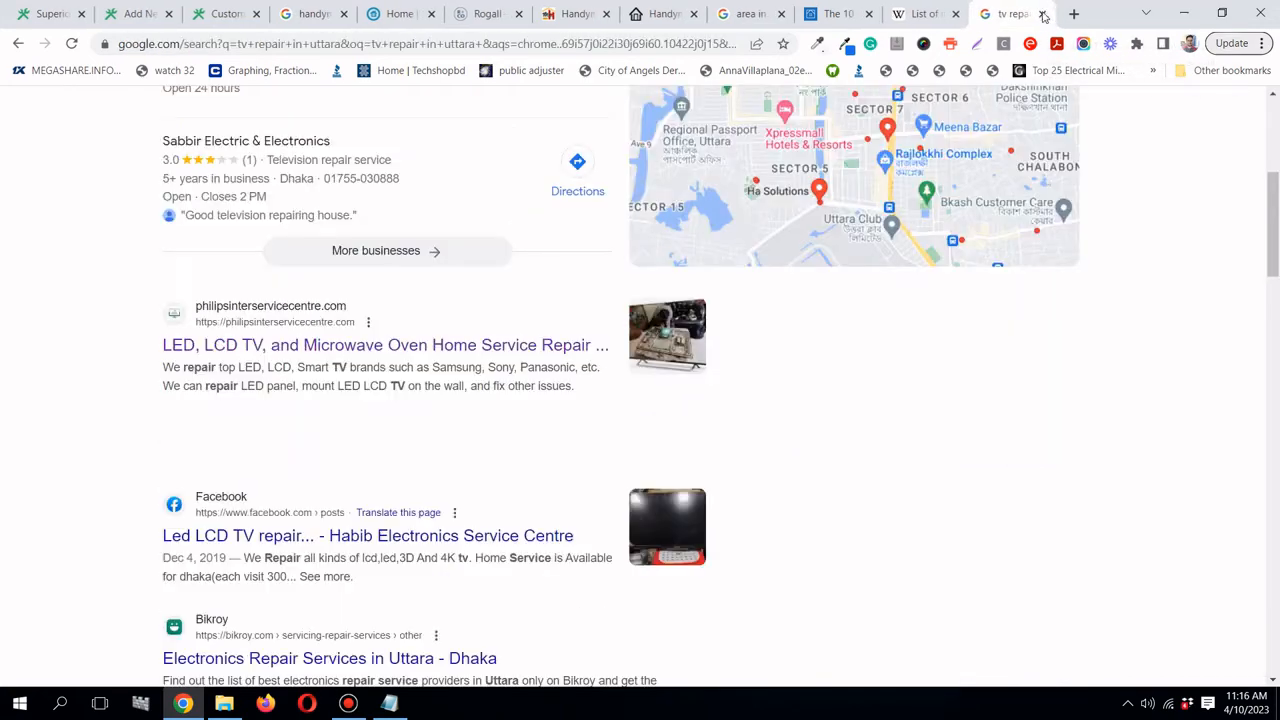
pyautogui.click(155, 15)
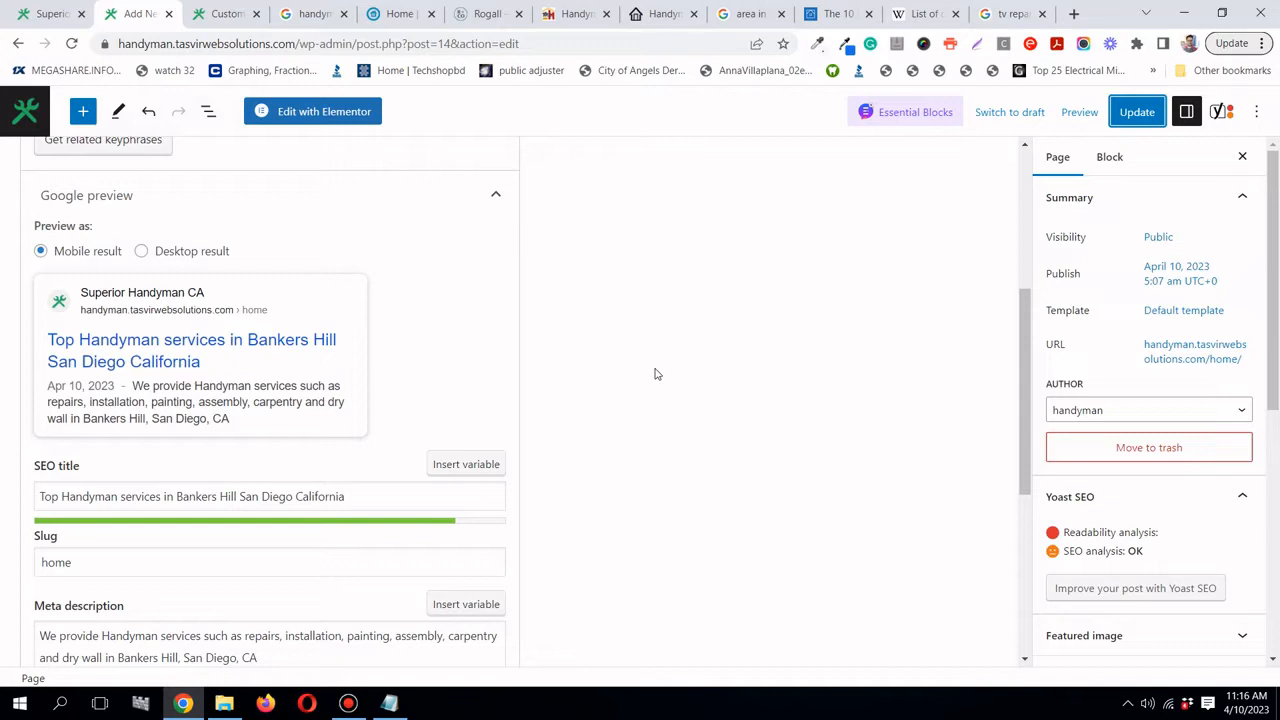
# - Check the live site's Archives homepage, then go to the WordPress Pages list
pyautogui.scroll(2, 656, 374)
pyautogui.scroll(1, 656, 372)
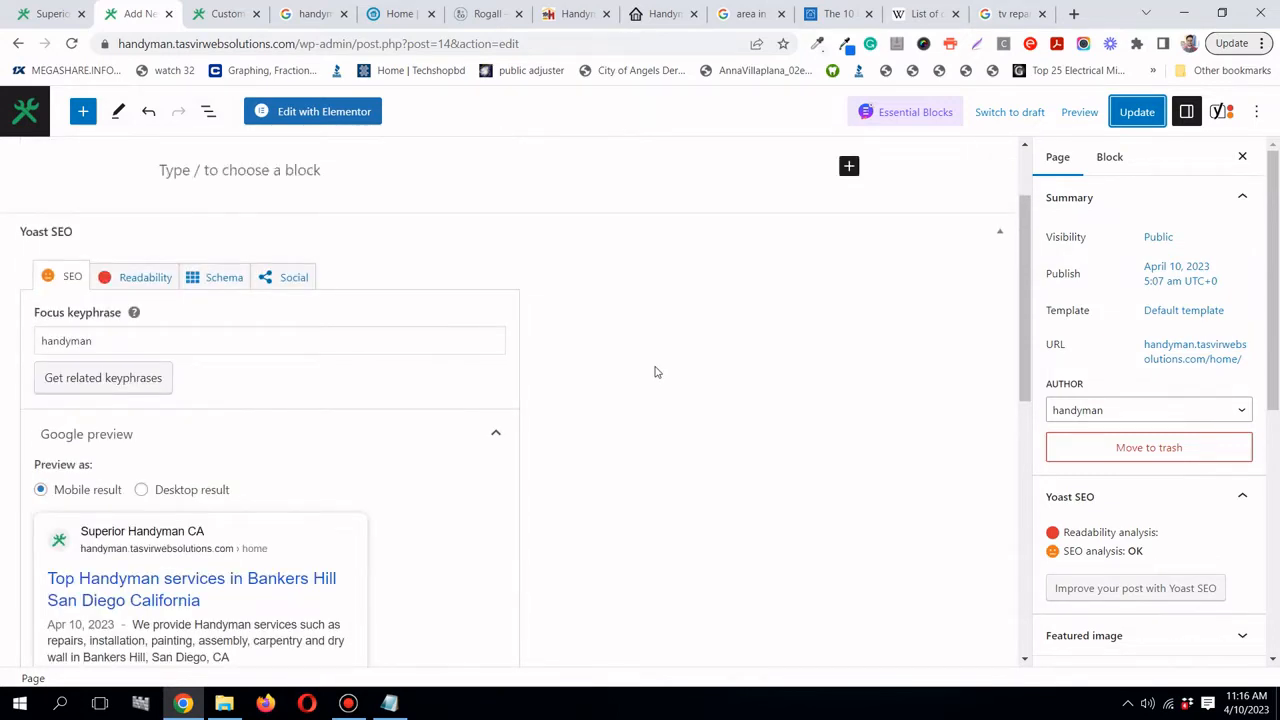
pyautogui.scroll(2, 656, 372)
pyautogui.scroll(1, 655, 370)
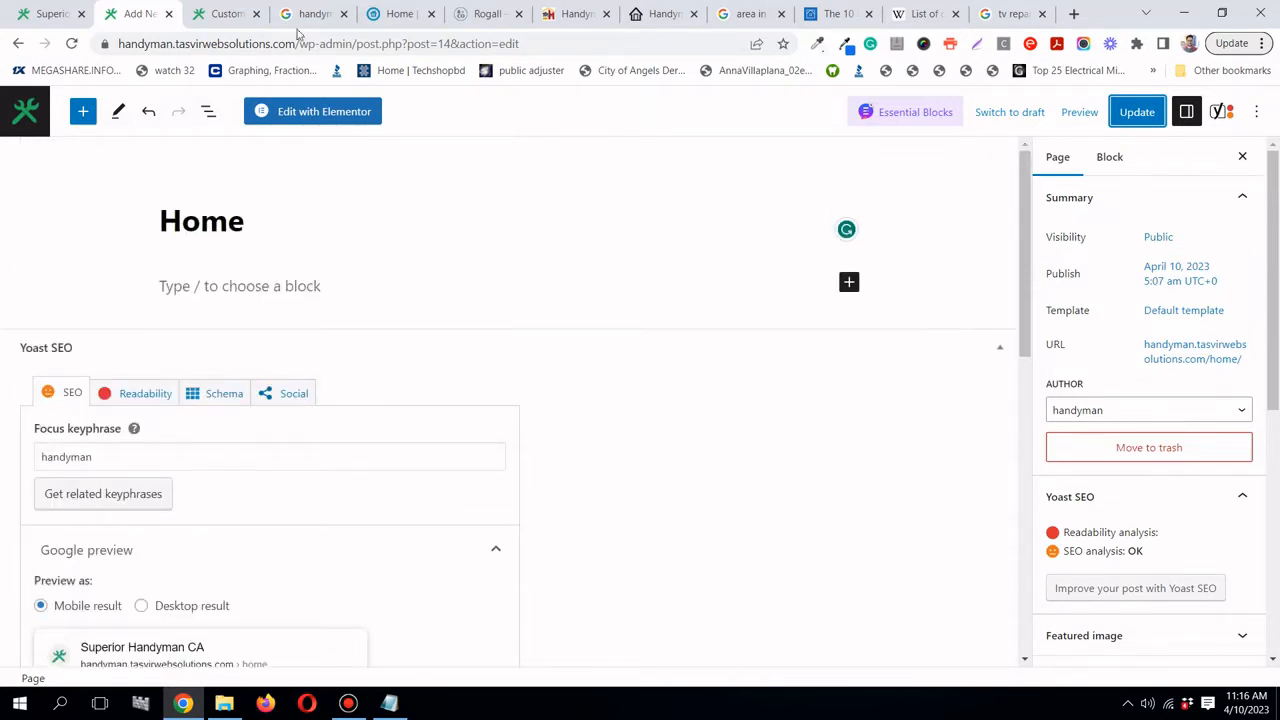
pyautogui.scroll(-5, 246, 354)
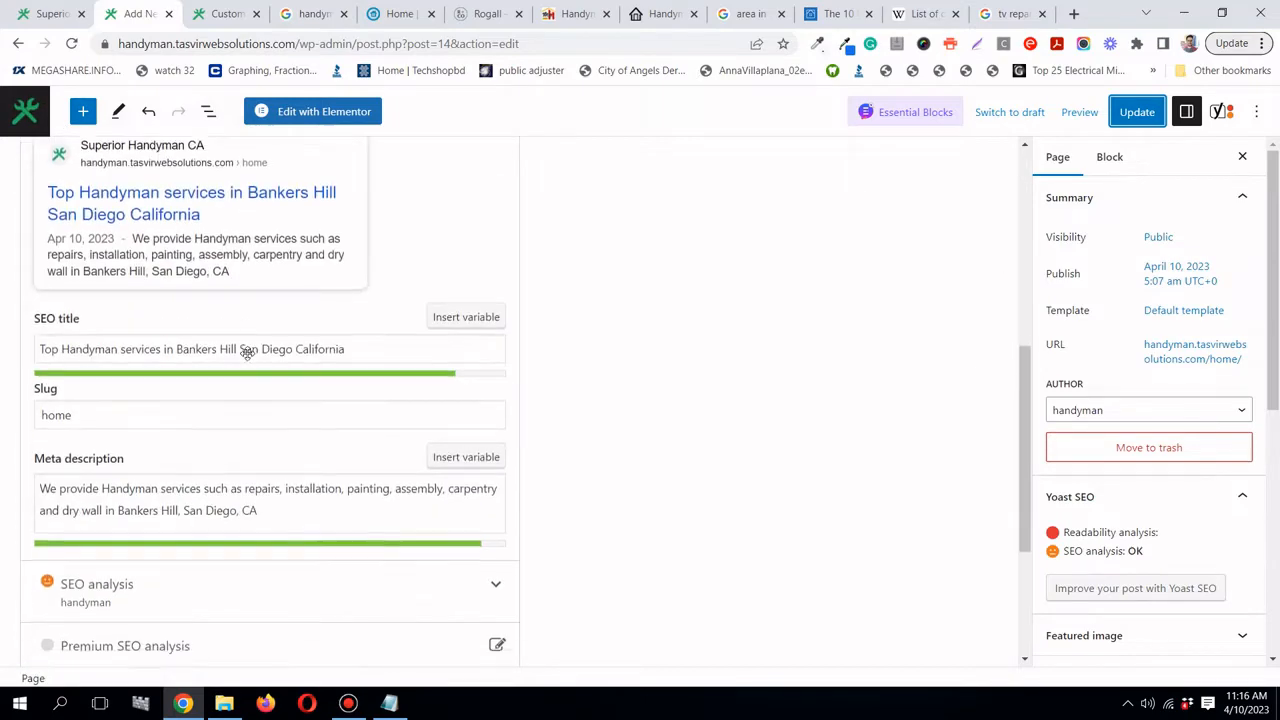
pyautogui.scroll(3, 247, 352)
pyautogui.scroll(5, 247, 352)
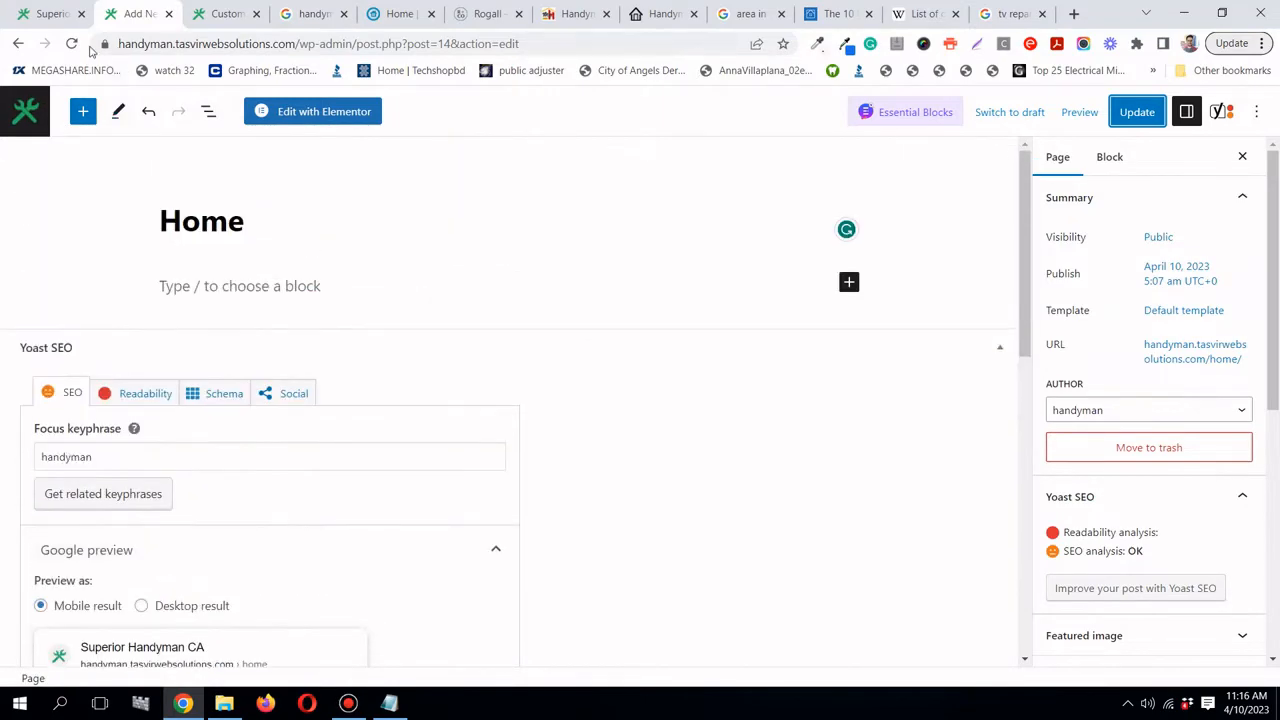
pyautogui.click(50, 16)
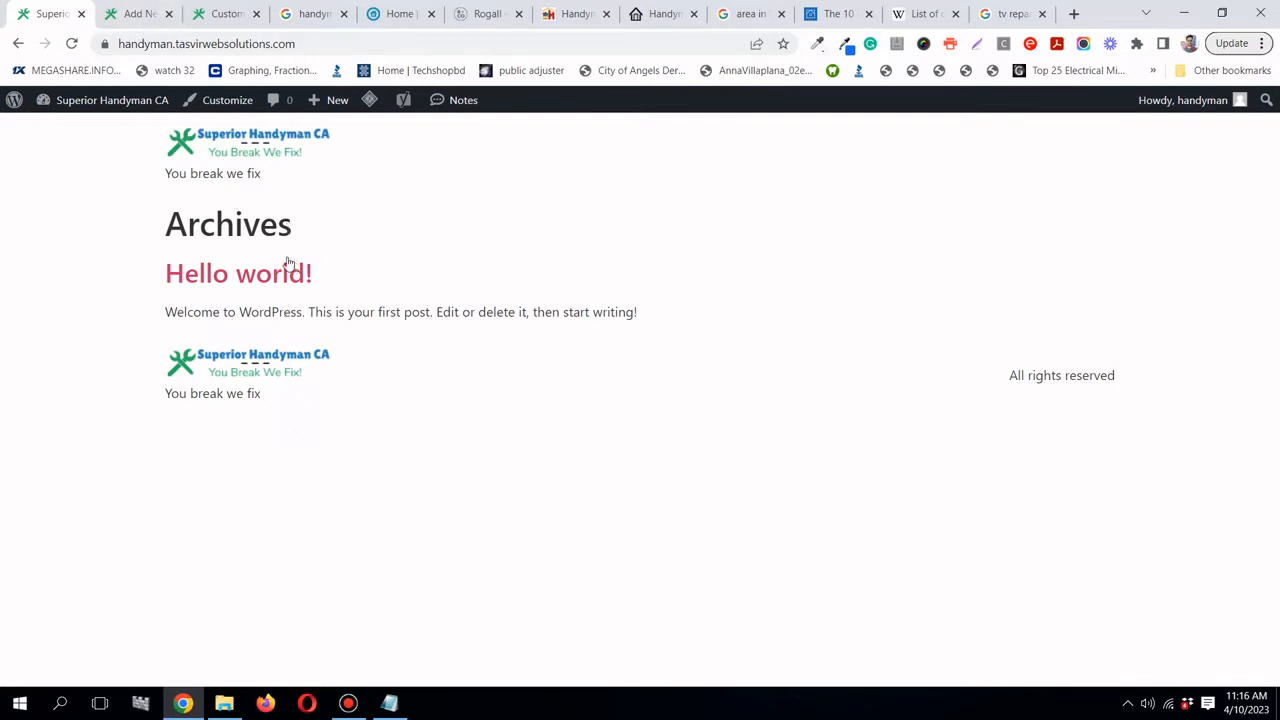
pyautogui.click(130, 13)
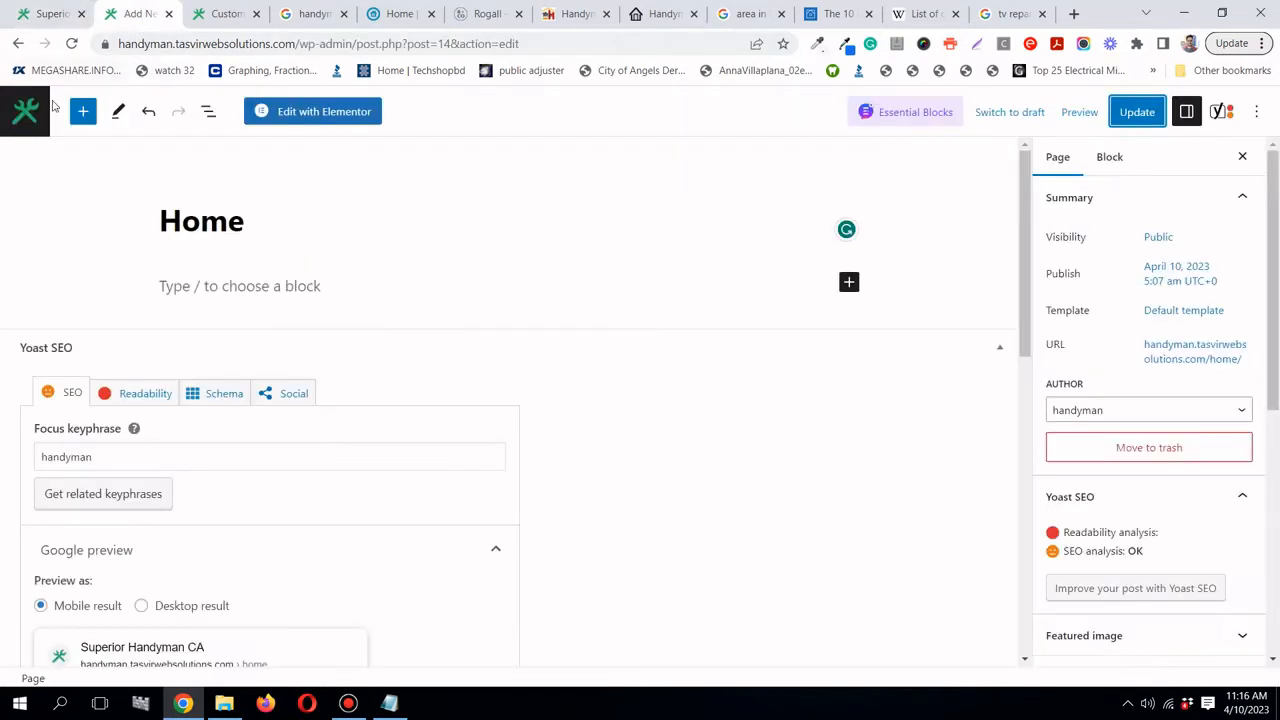
pyautogui.click(30, 115)
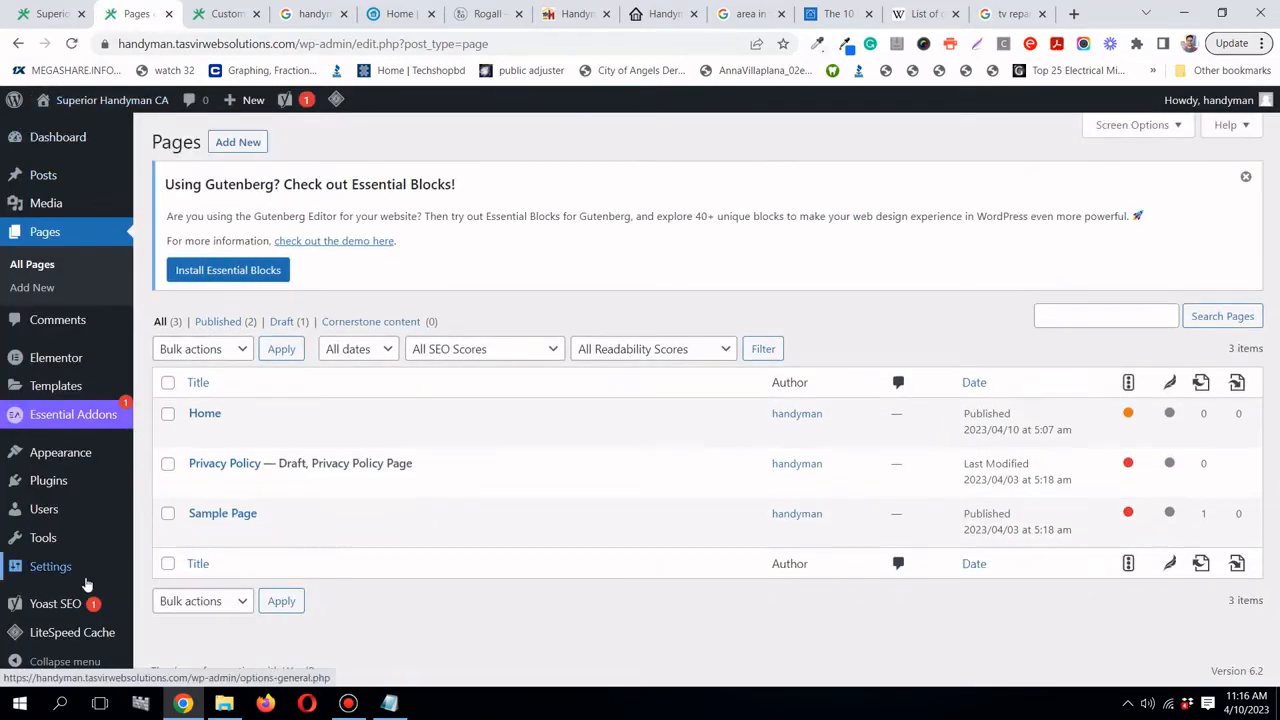
# - In Reading Settings, set the homepage to the static page 'Home' and save
pyautogui.moveTo(86, 580)
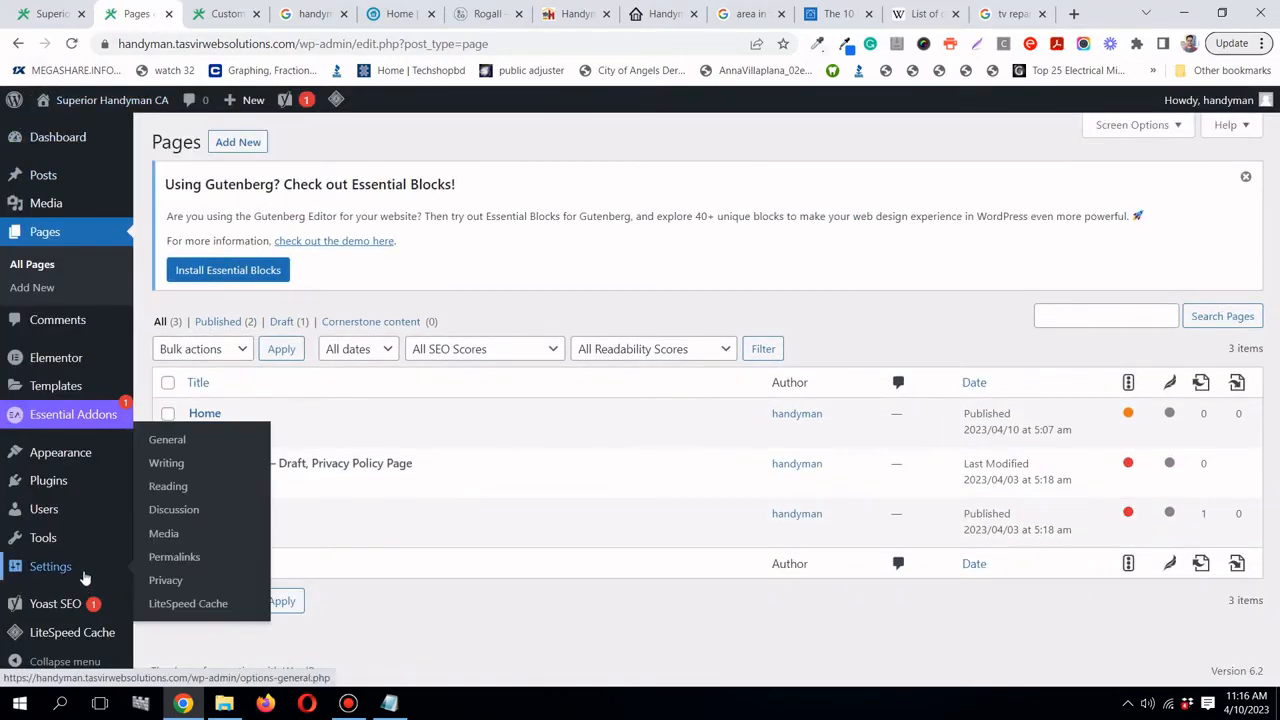
pyautogui.click(181, 488)
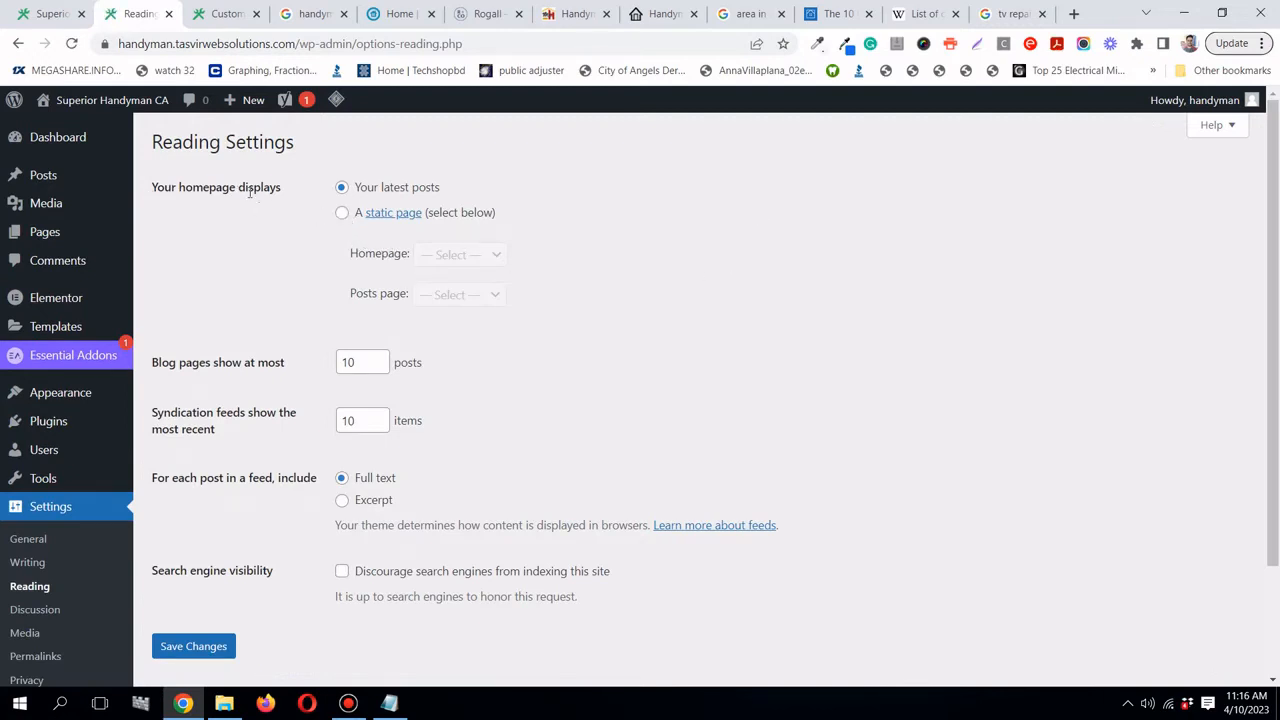
pyautogui.click(342, 213)
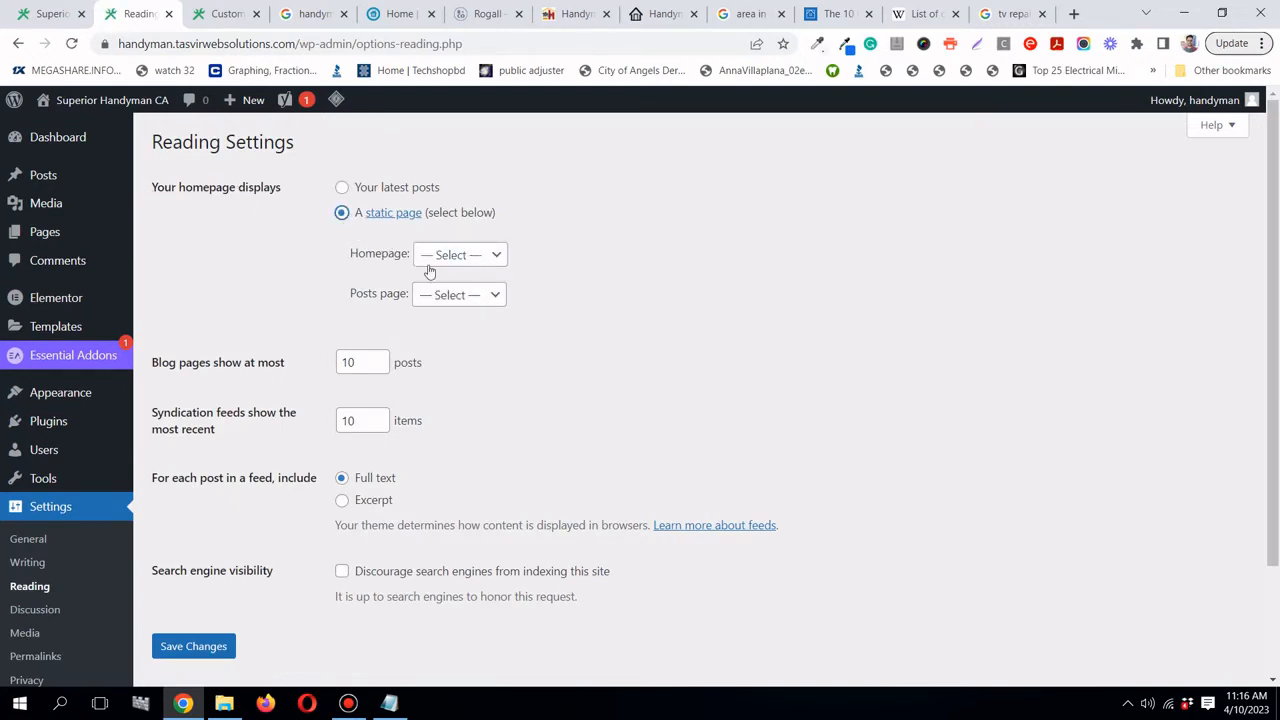
pyautogui.click(484, 257)
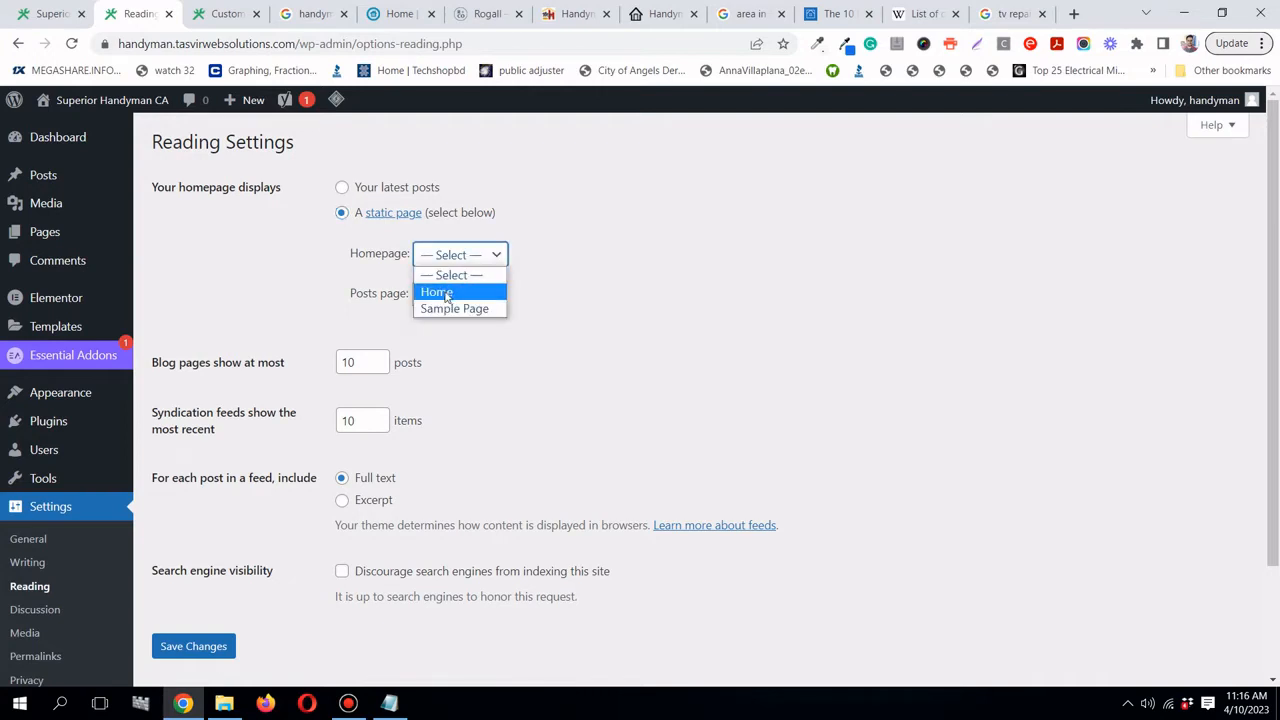
pyautogui.click(436, 292)
pyautogui.scroll(-2, 436, 337)
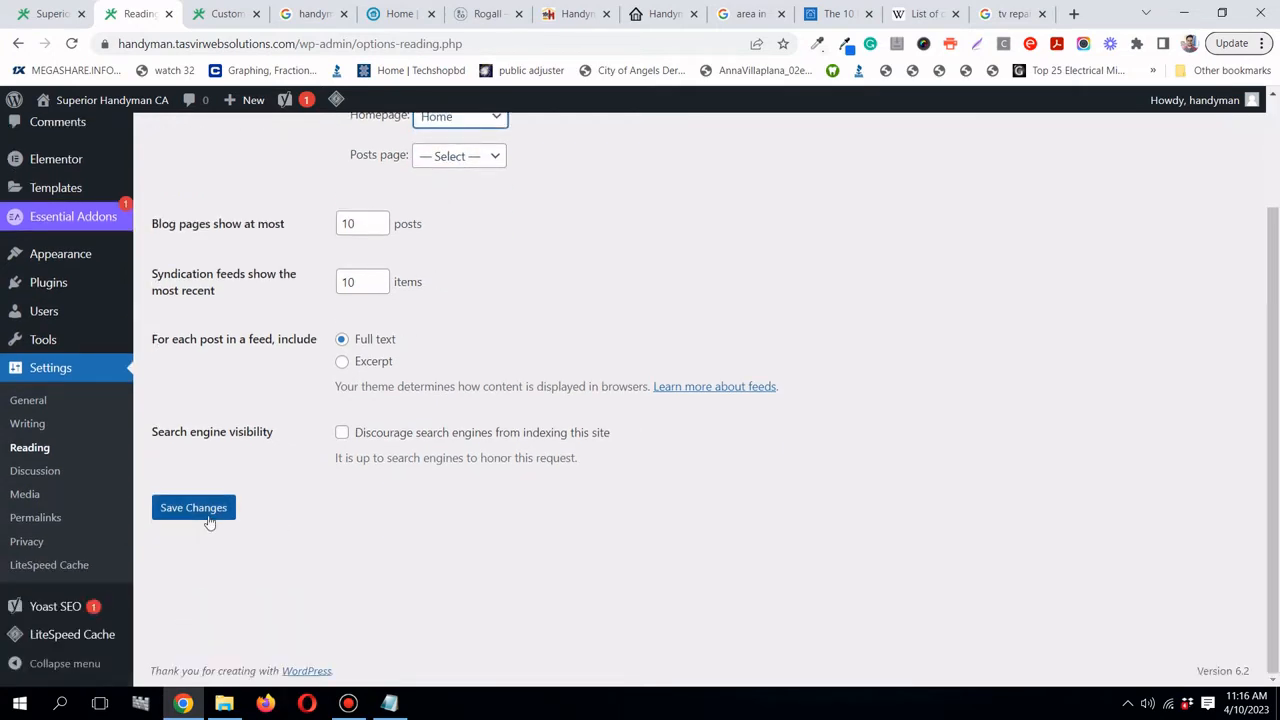
pyautogui.click(210, 514)
pyautogui.scroll(1, 865, 376)
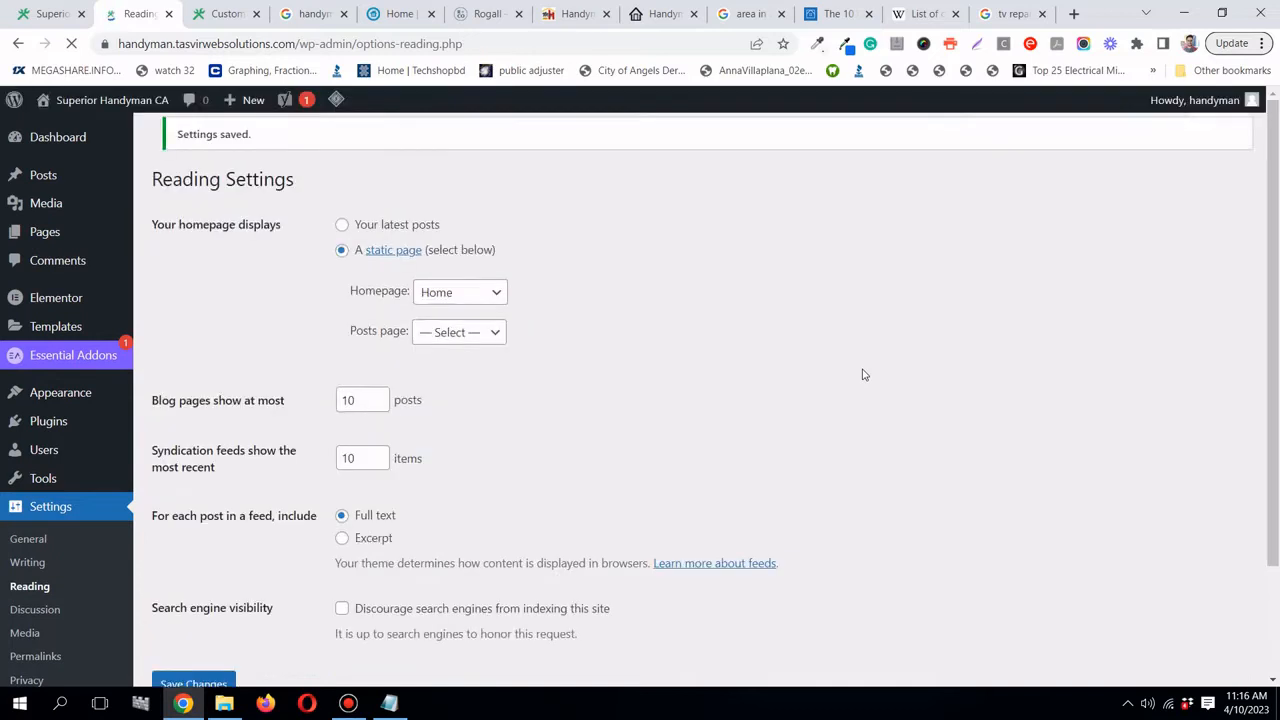
# - Reload the live site's tab to check the new front page
pyautogui.click(50, 14)
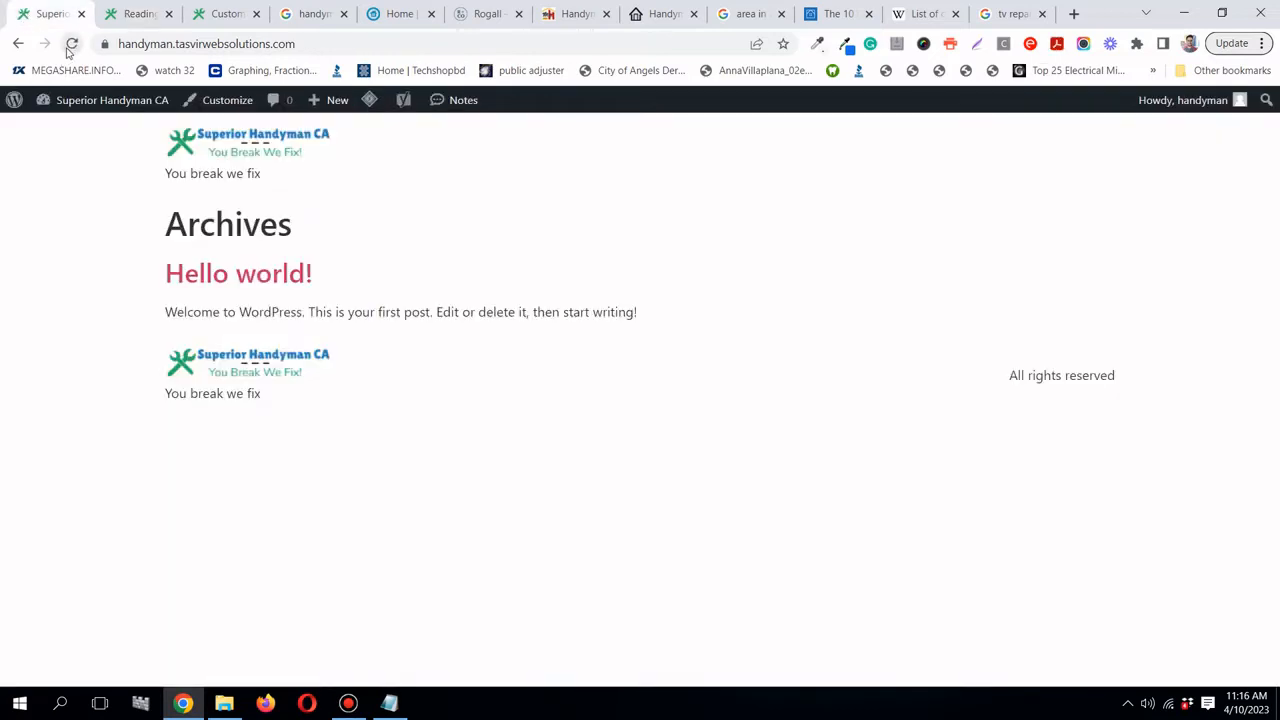
pyautogui.click(71, 43)
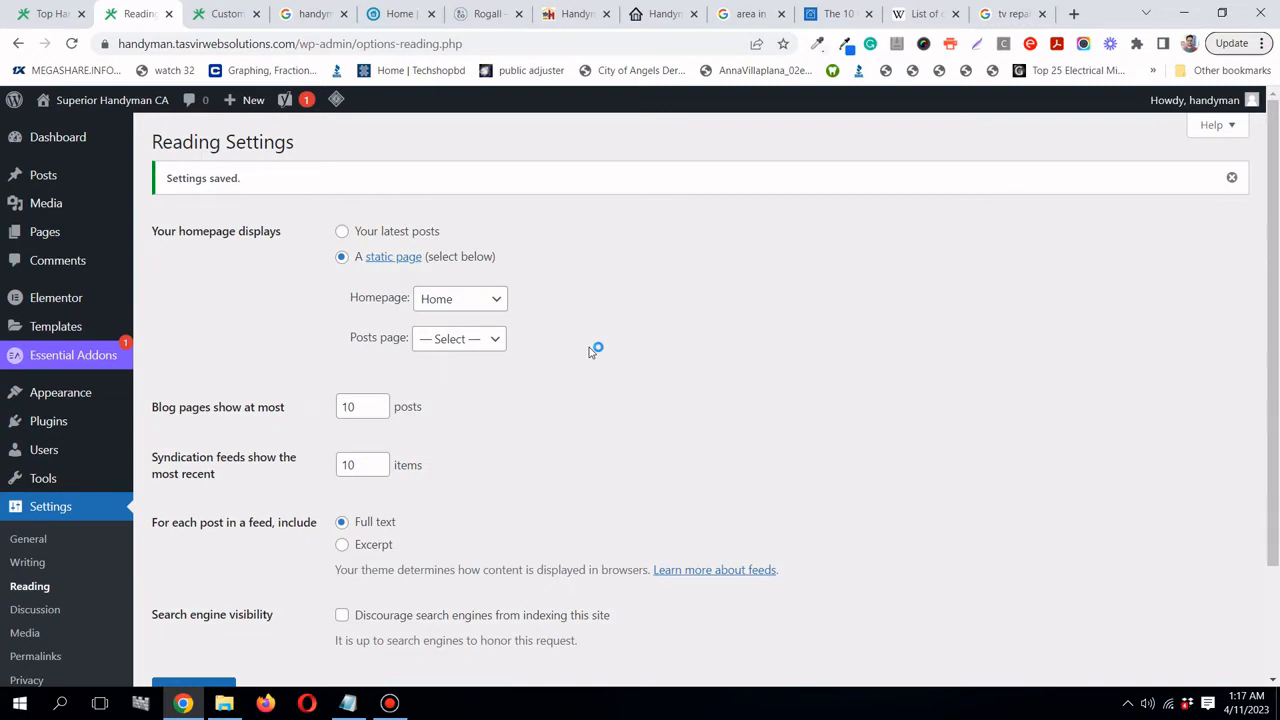
pyautogui.click(388, 22)
pyautogui.scroll(-3, 596, 293)
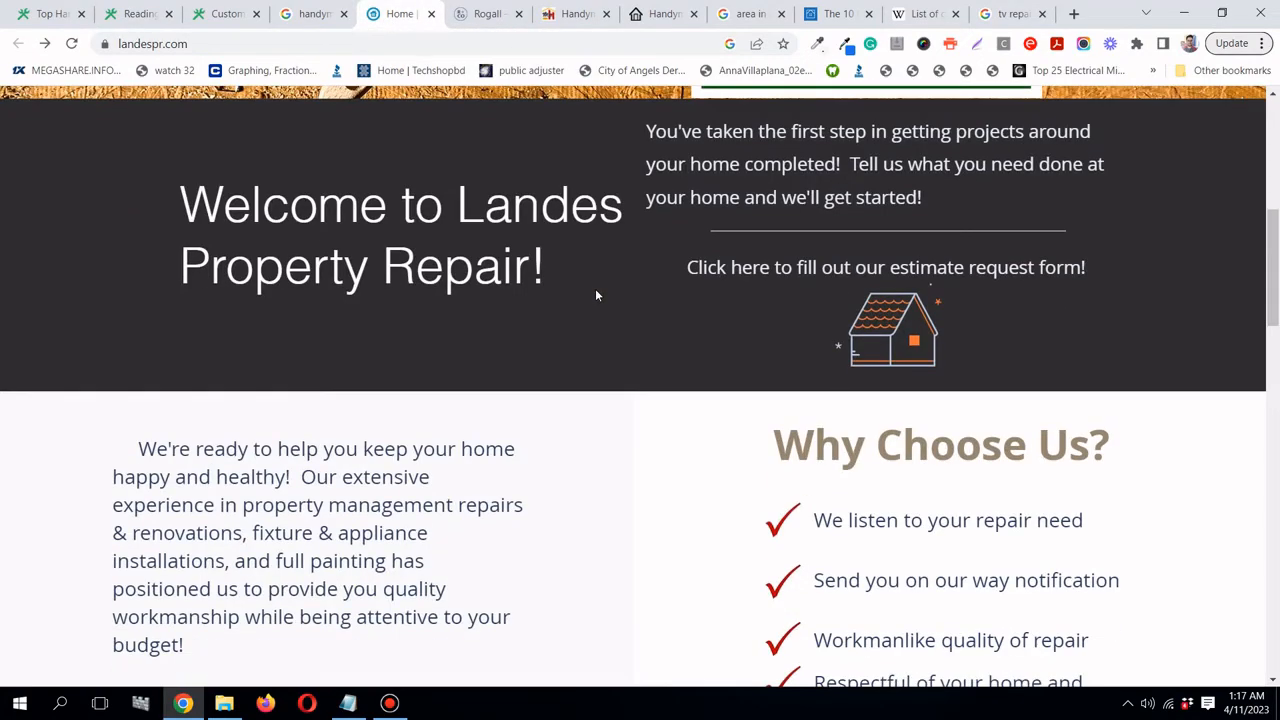
pyautogui.scroll(-2, 595, 295)
pyautogui.scroll(-1, 596, 296)
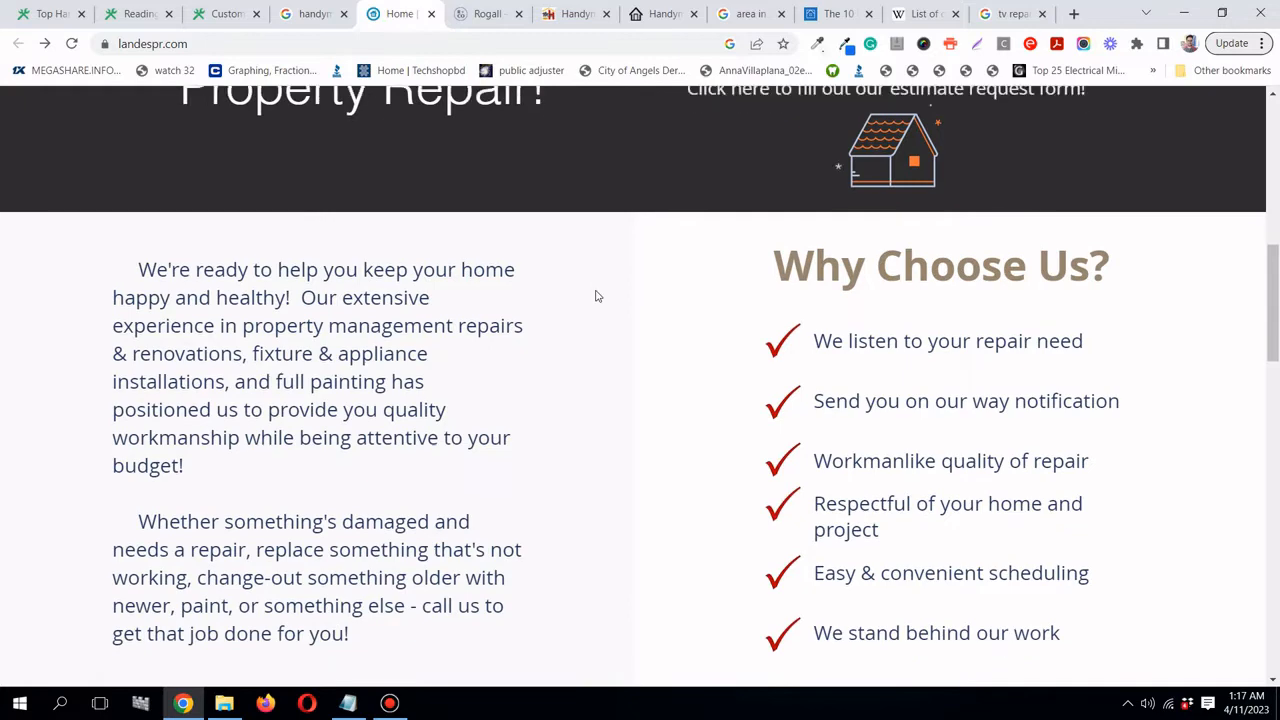
pyautogui.scroll(-1, 595, 295)
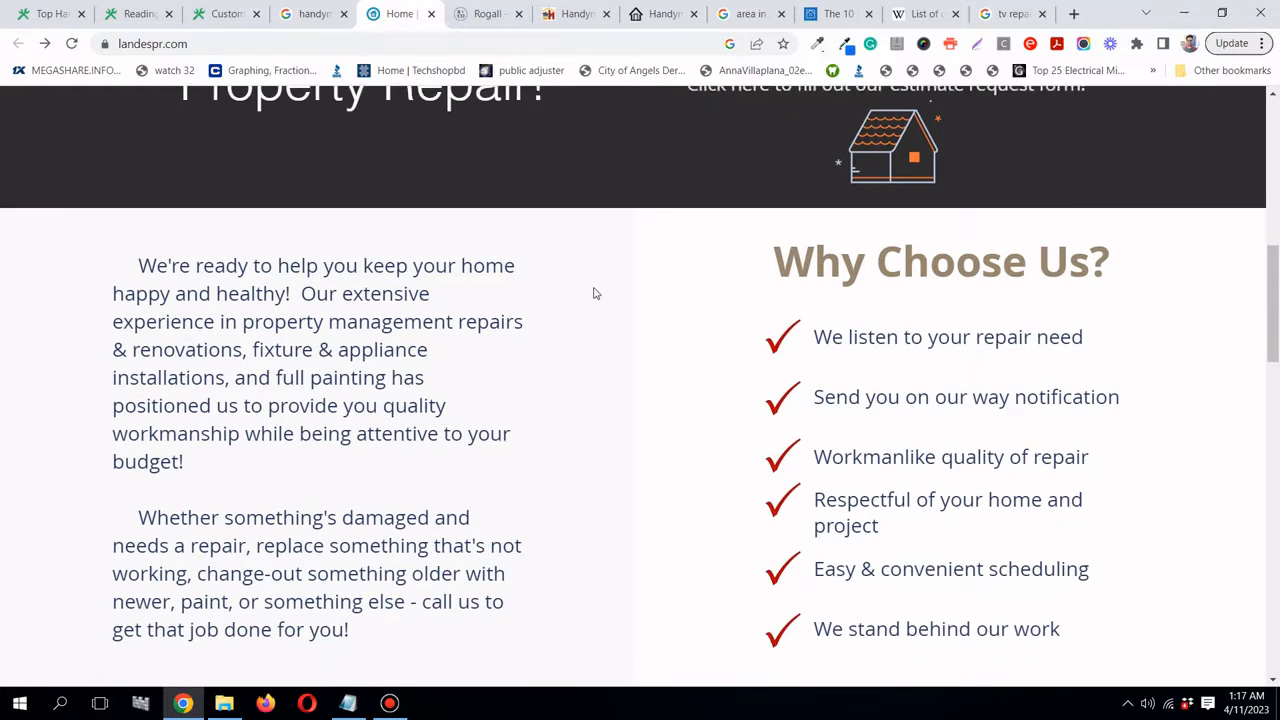
pyautogui.scroll(-1, 595, 293)
pyautogui.scroll(3, 595, 290)
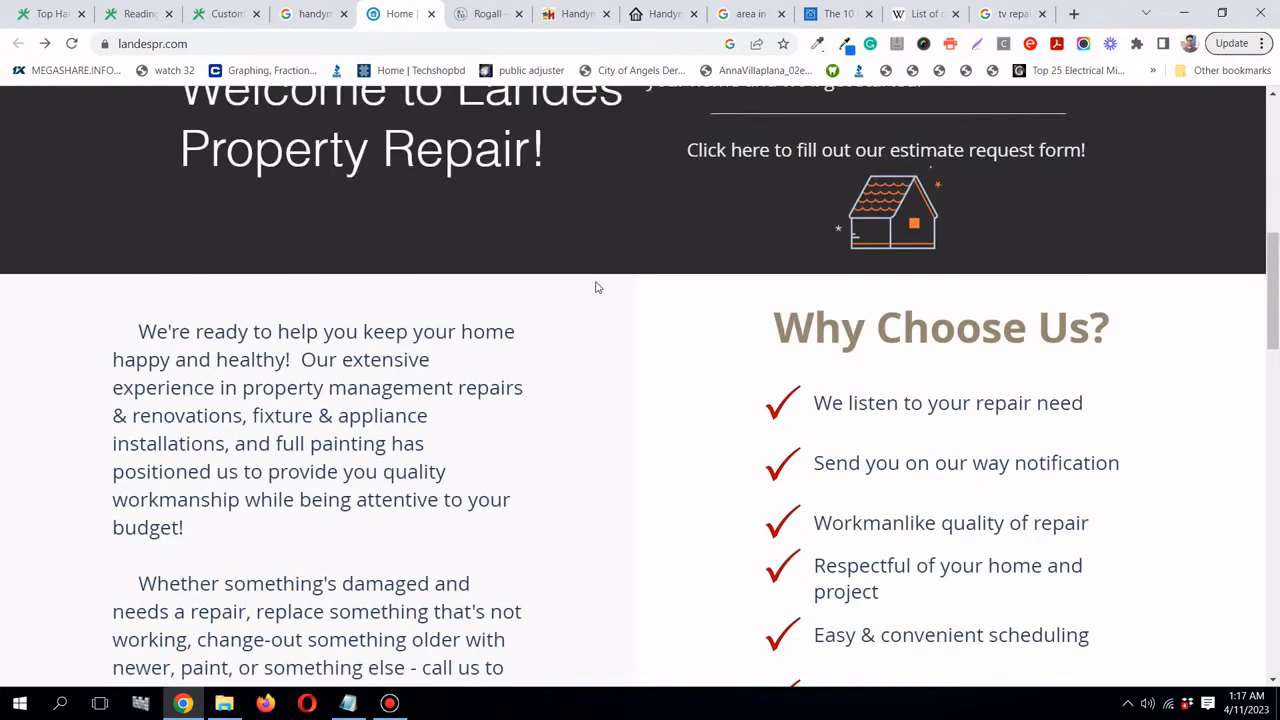
pyautogui.moveTo(773, 342); pyautogui.dragTo(1120, 337)
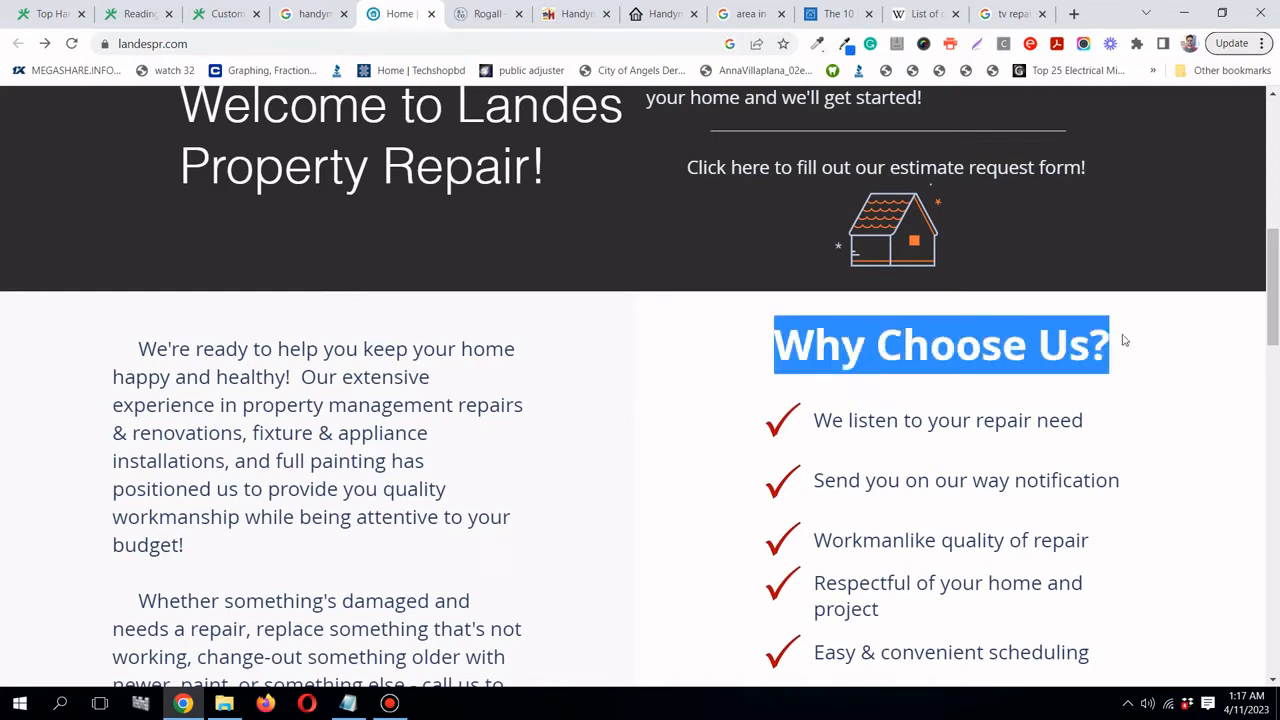
pyautogui.scroll(-4, 1100, 340)
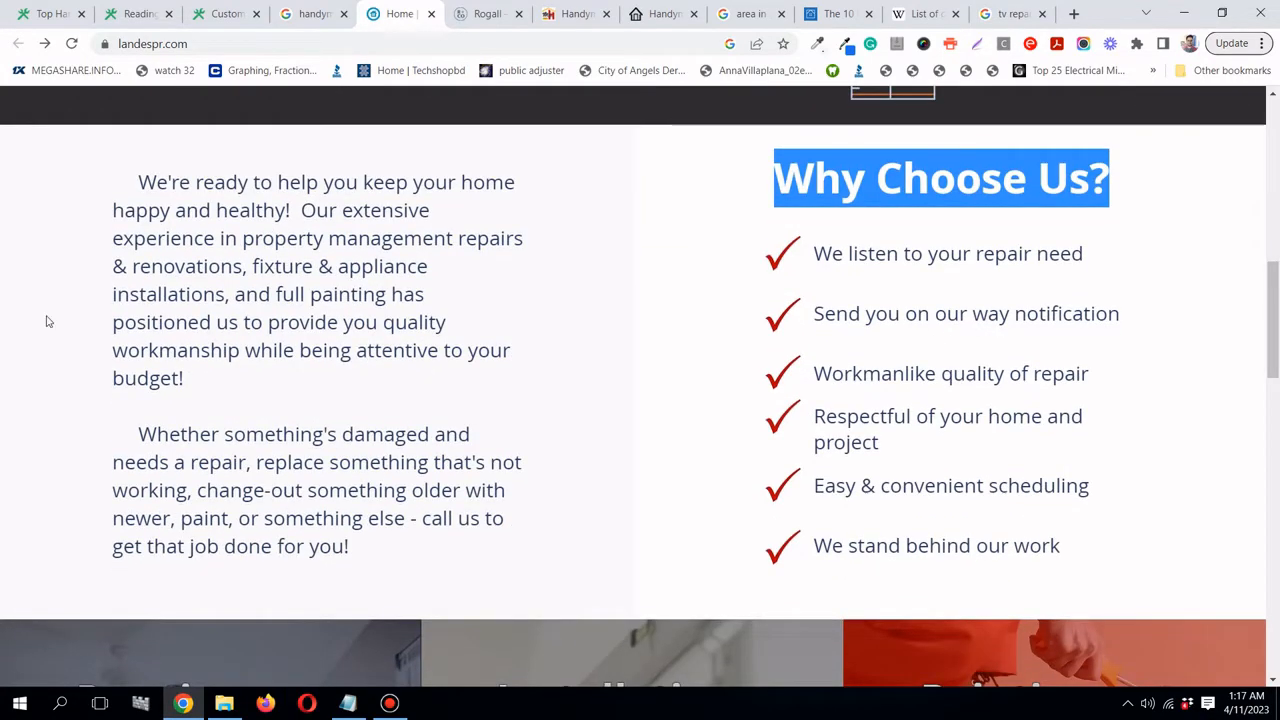
pyautogui.moveTo(128, 192); pyautogui.dragTo(215, 240)
pyautogui.moveTo(233, 282); pyautogui.dragTo(259, 402)
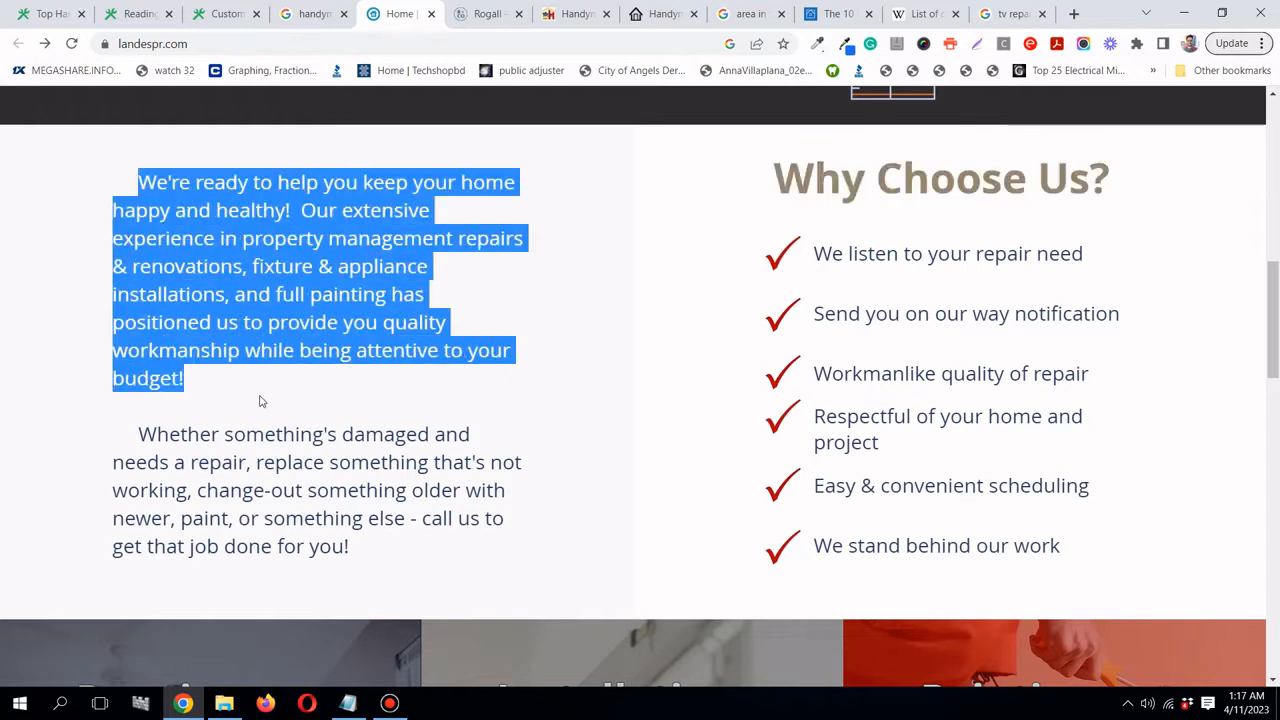
pyautogui.click(259, 403)
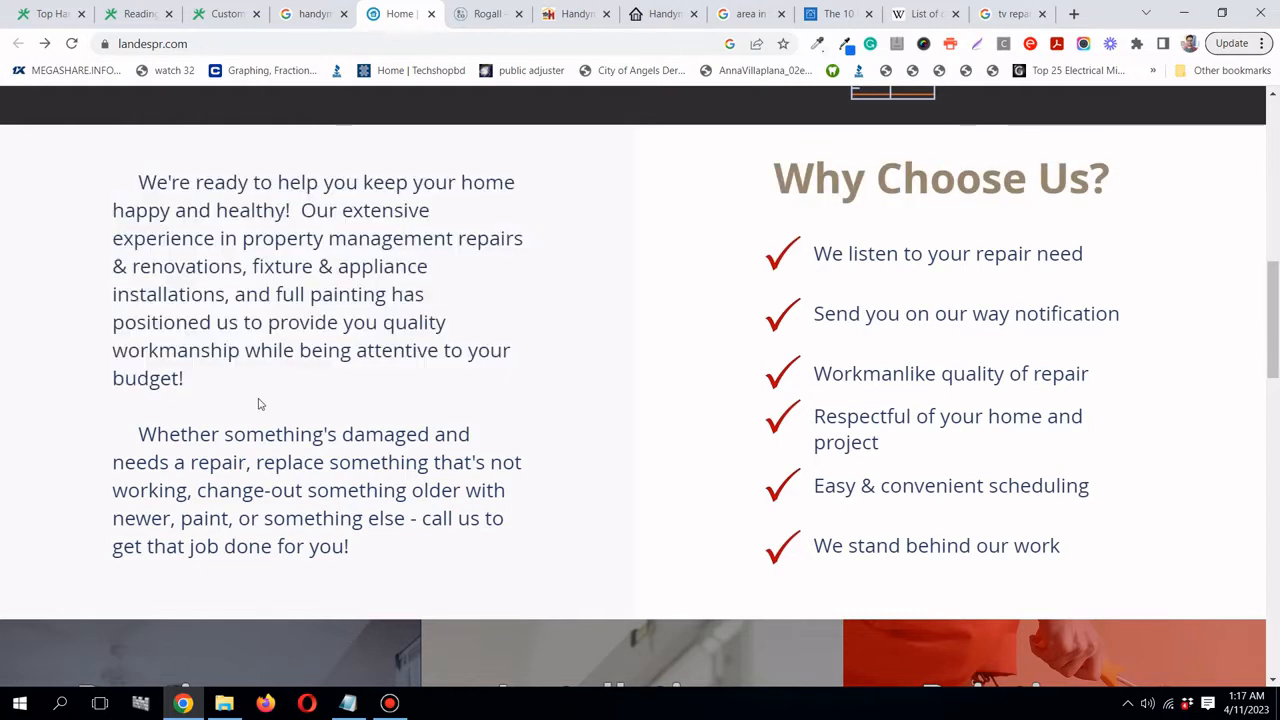
pyautogui.scroll(-5, 259, 403)
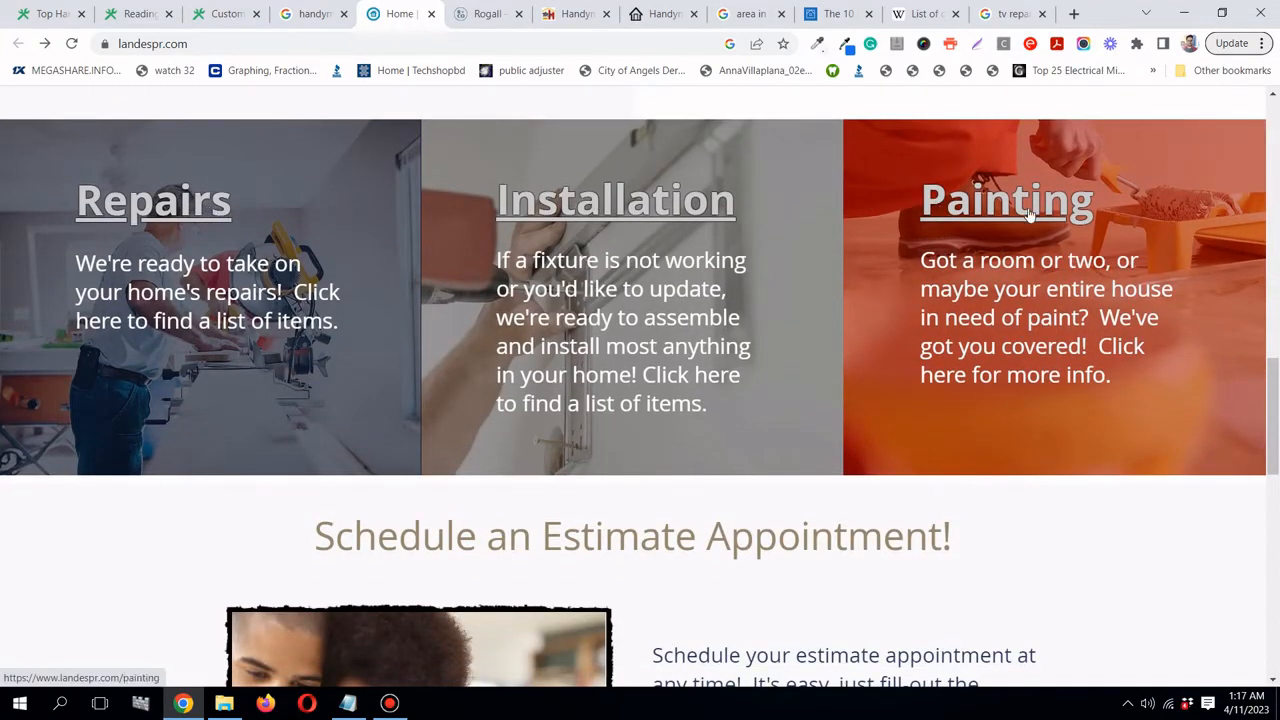
pyautogui.scroll(-3, 760, 335)
pyautogui.scroll(-7, 714, 297)
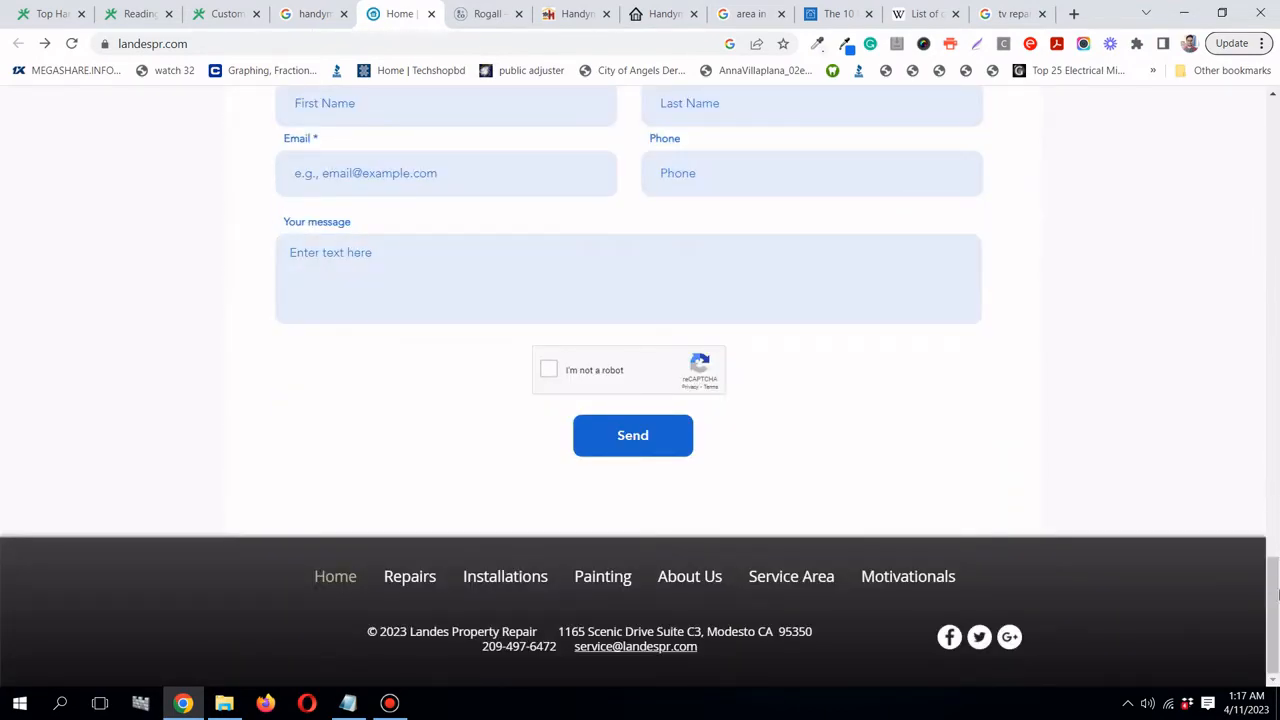
pyautogui.moveTo(1275, 600); pyautogui.dragTo(1276, 130)
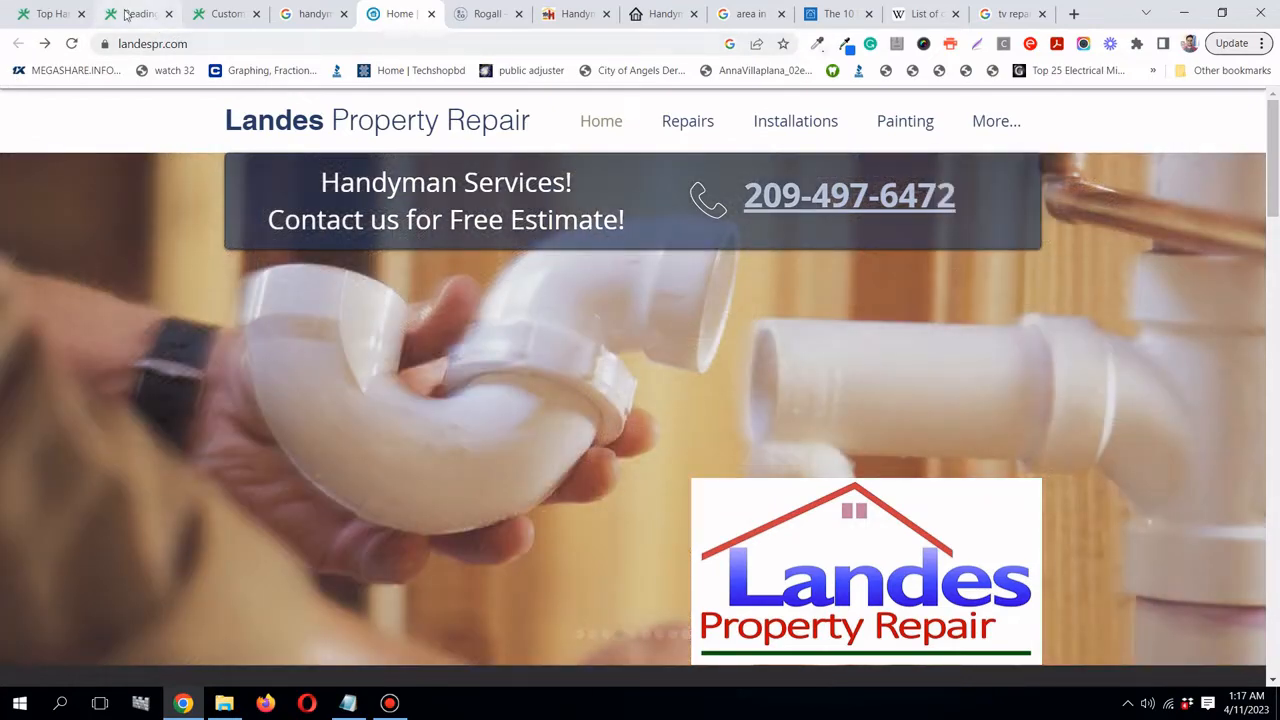
pyautogui.click(130, 14)
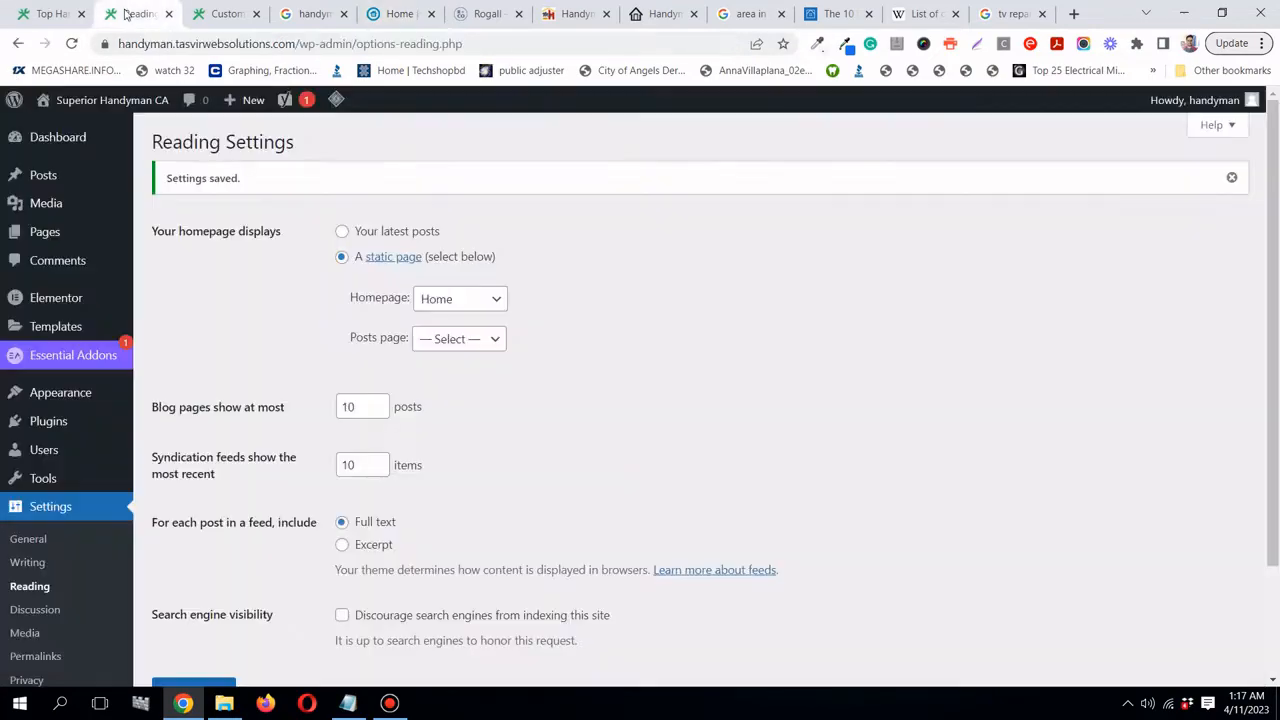
# - Open fonts.google.com in a new browser tab and dismiss the feedback survey popup
pyautogui.click(1074, 17)
pyautogui.click(671, 45)
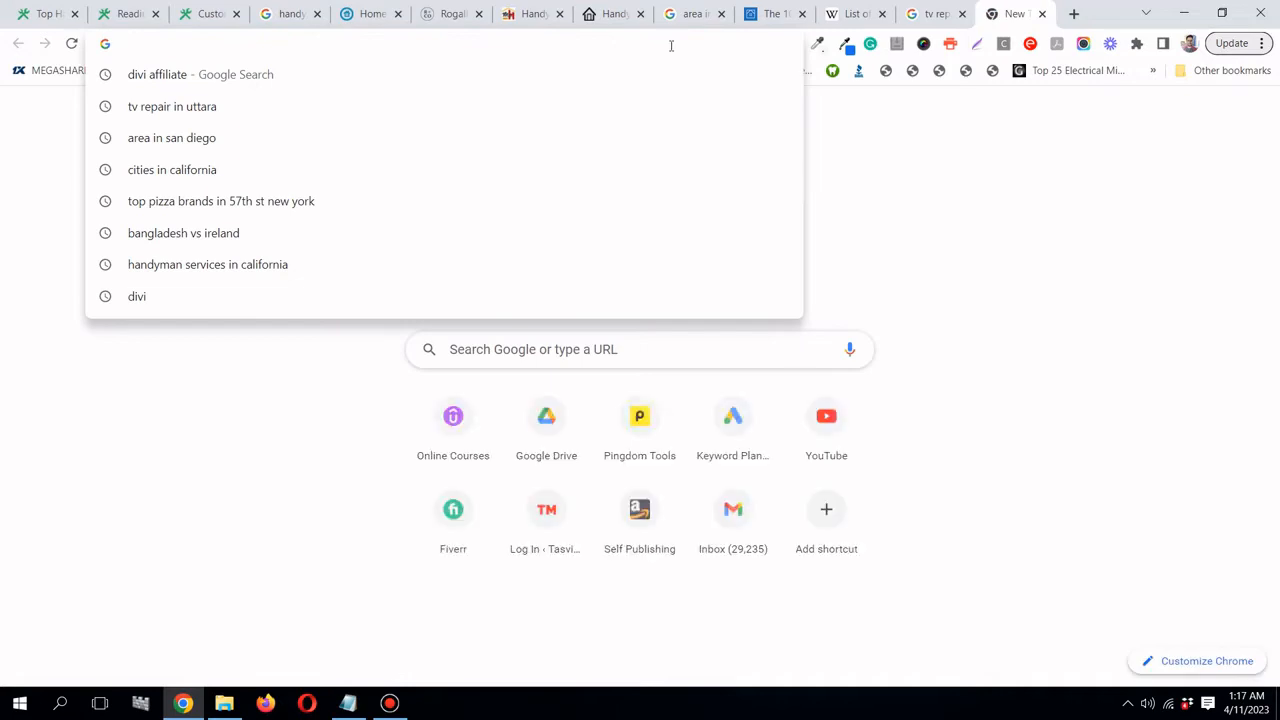
pyautogui.write('fon')
pyautogui.press('Return')
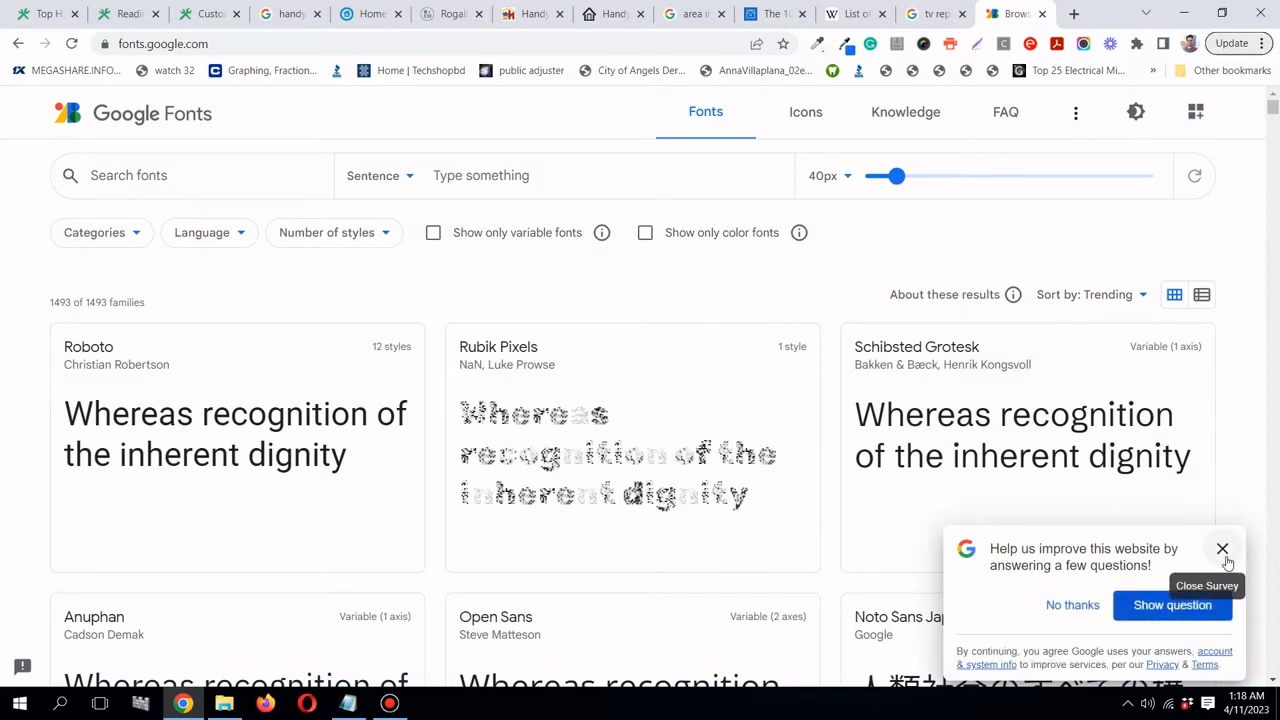
pyautogui.click(1222, 548)
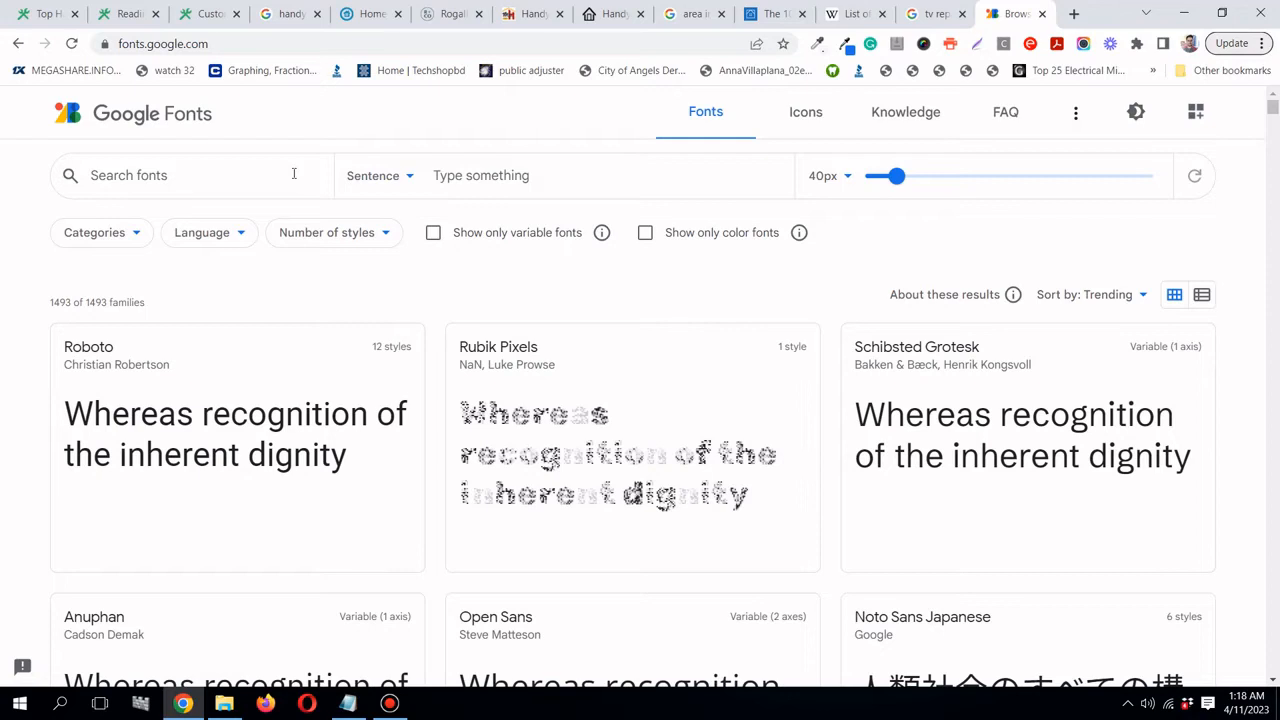
pyautogui.click(224, 703)
# - Create an empty 'fonts' folder inside Handyman website build and open it
pyautogui.click(414, 363)
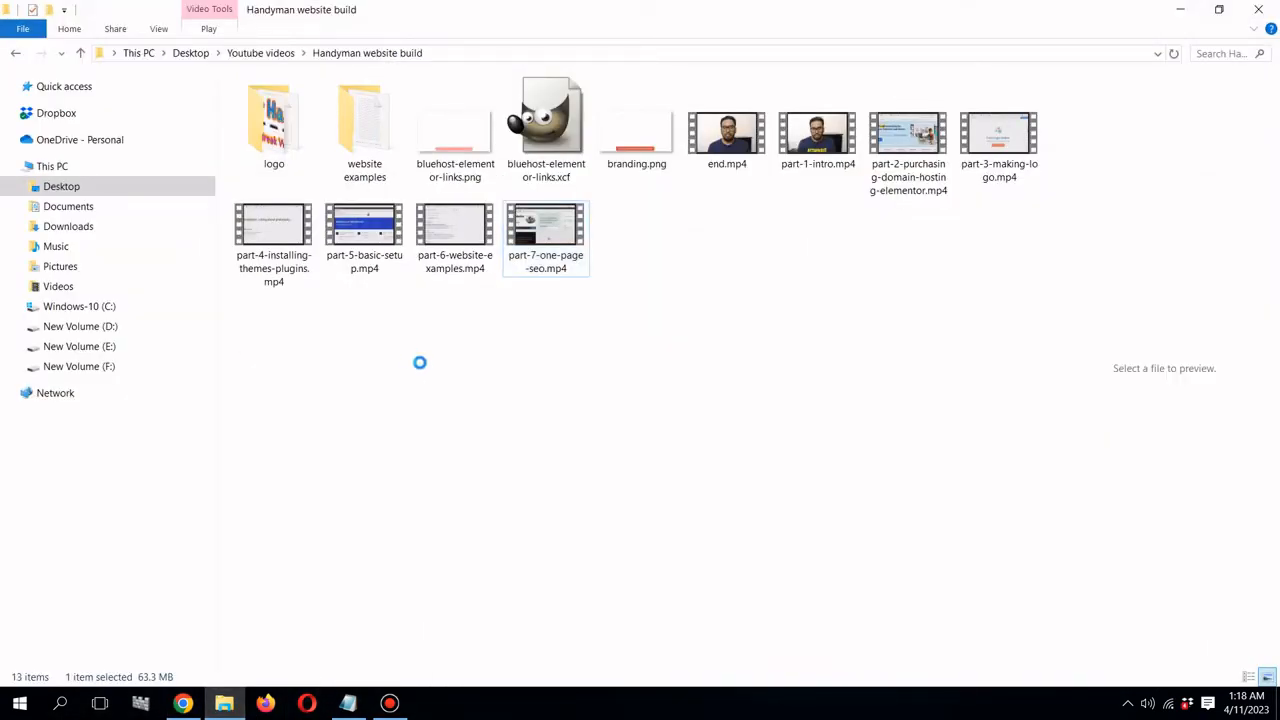
pyautogui.rightClick(412, 358)
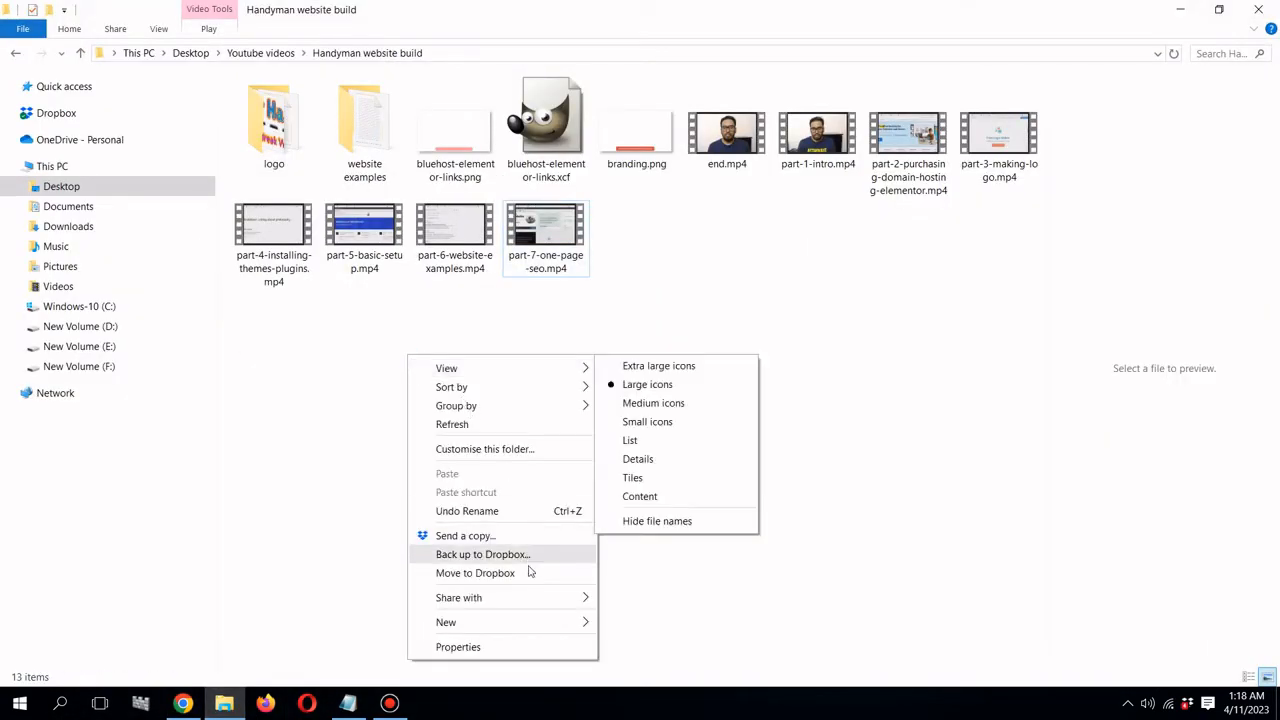
pyautogui.moveTo(584, 623)
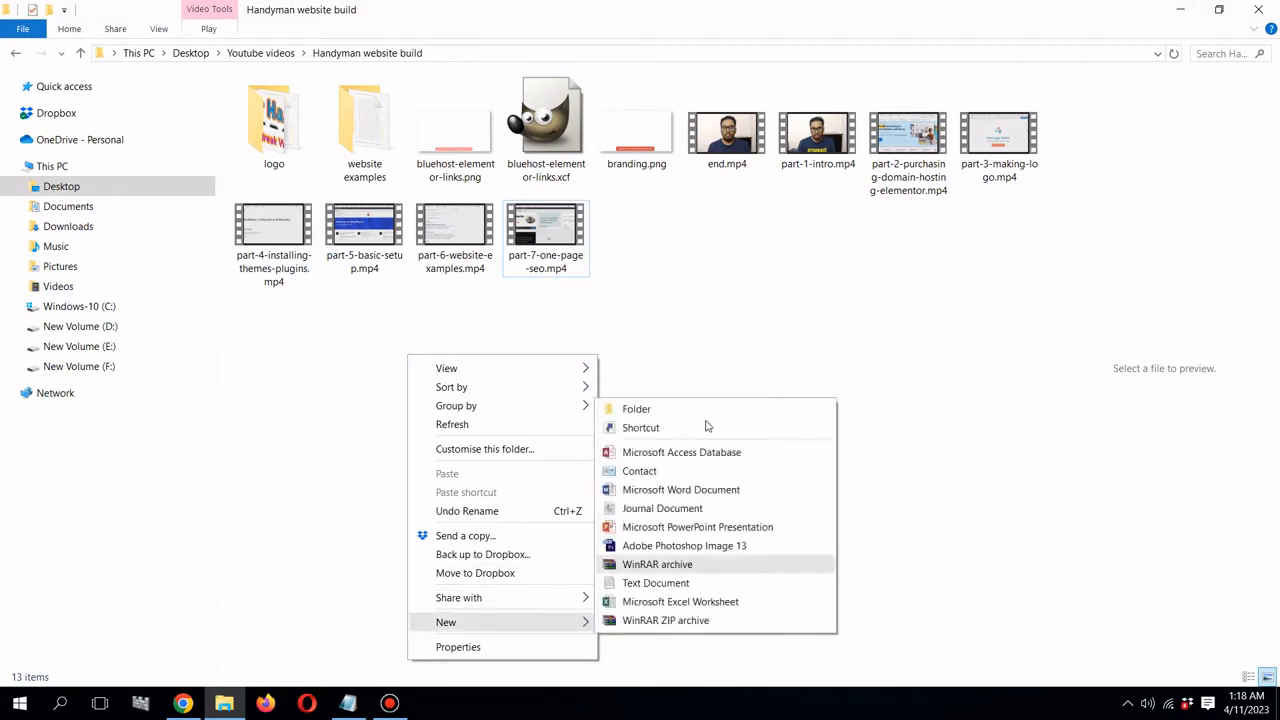
pyautogui.click(709, 409)
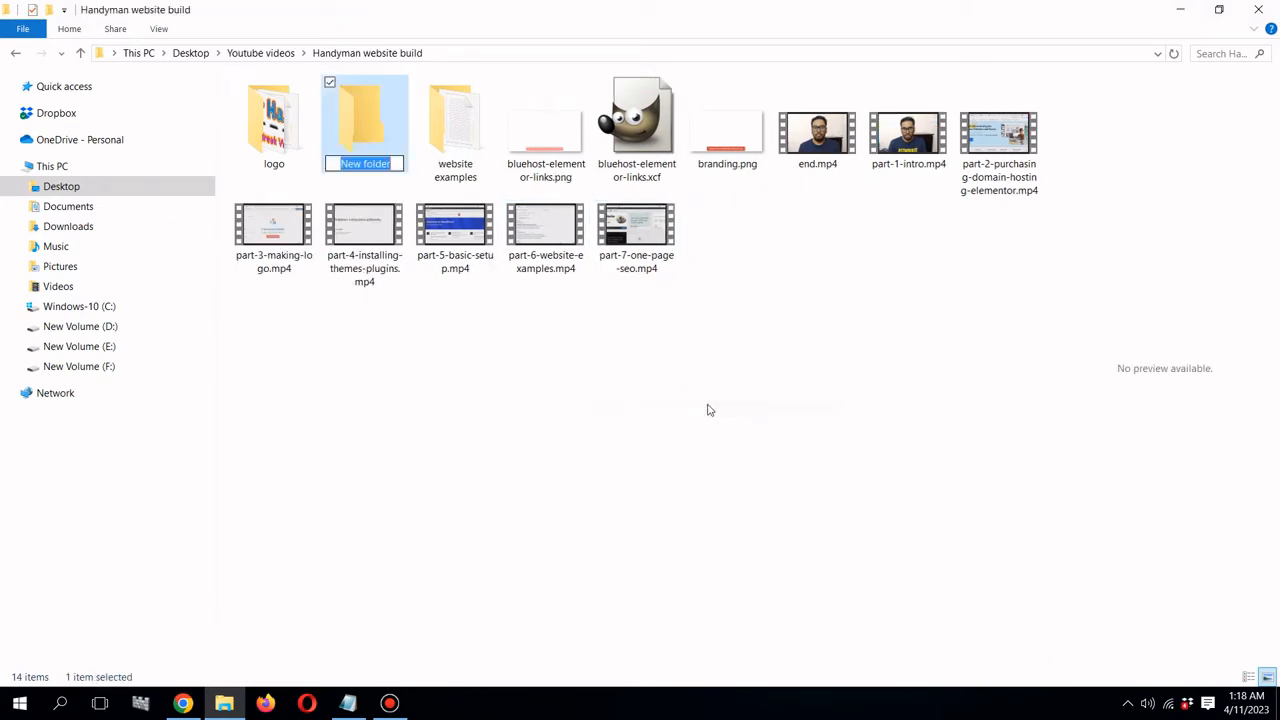
pyautogui.write('fon')
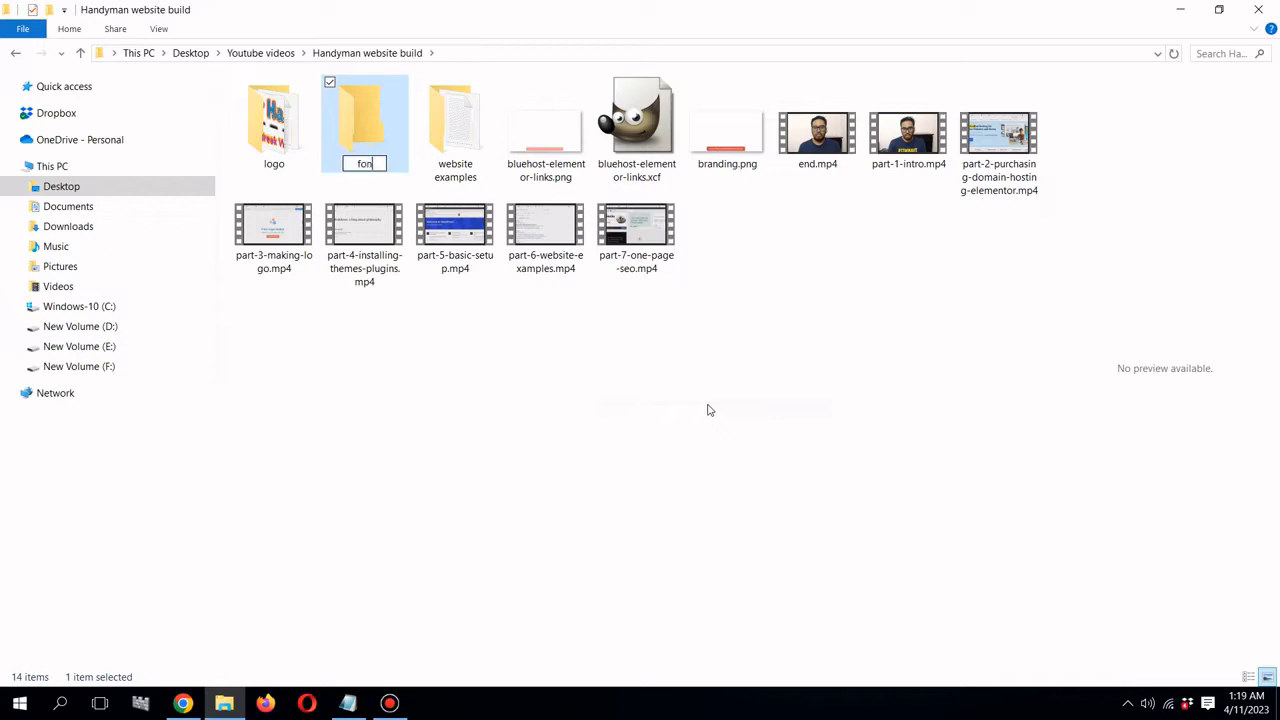
pyautogui.write('ts')
pyautogui.press('Return')
pyautogui.click(305, 150)
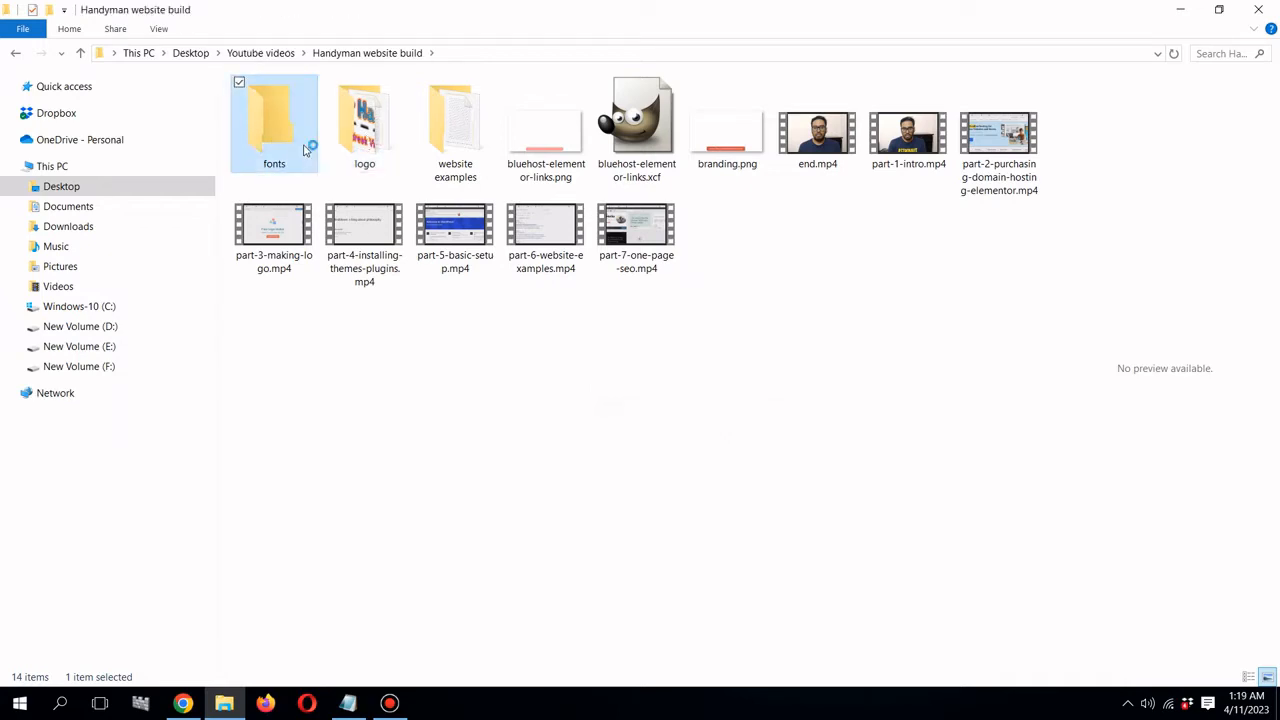
pyautogui.doubleClick(308, 140)
pyautogui.click(183, 703)
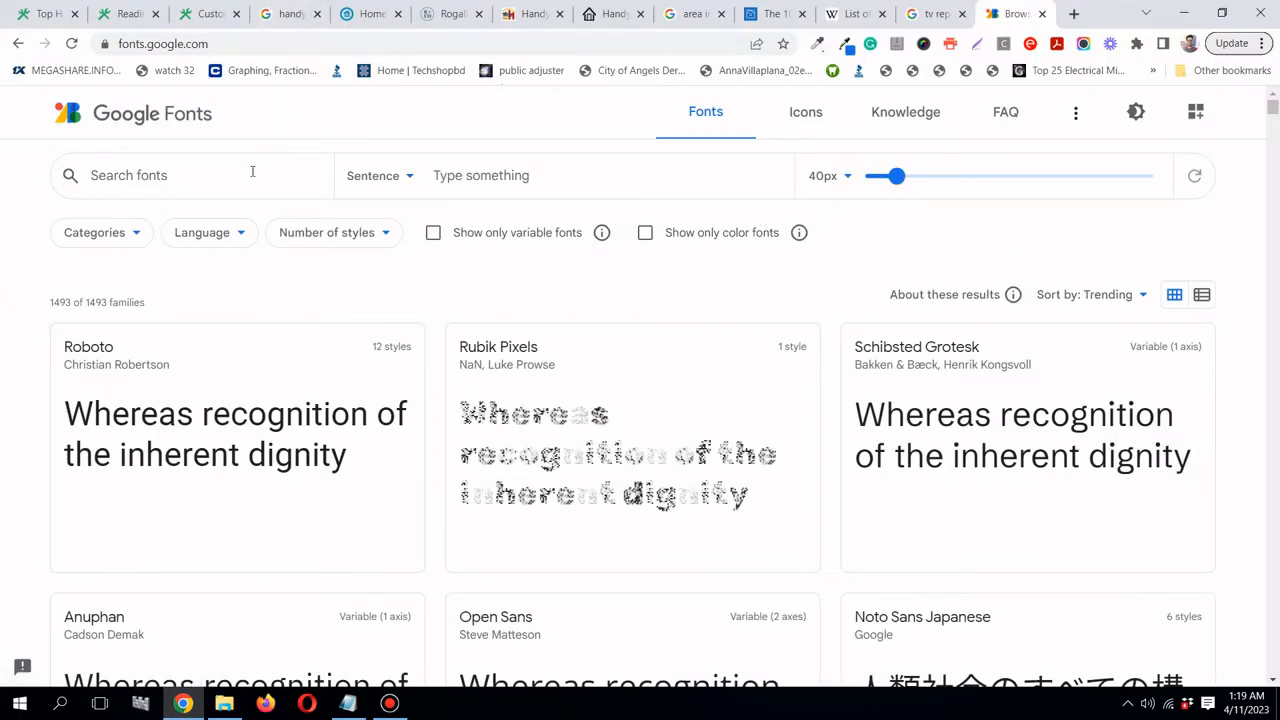
# - Search Google Fonts for 'poppin' and open the Poppins specimen page
pyautogui.write('poppin')
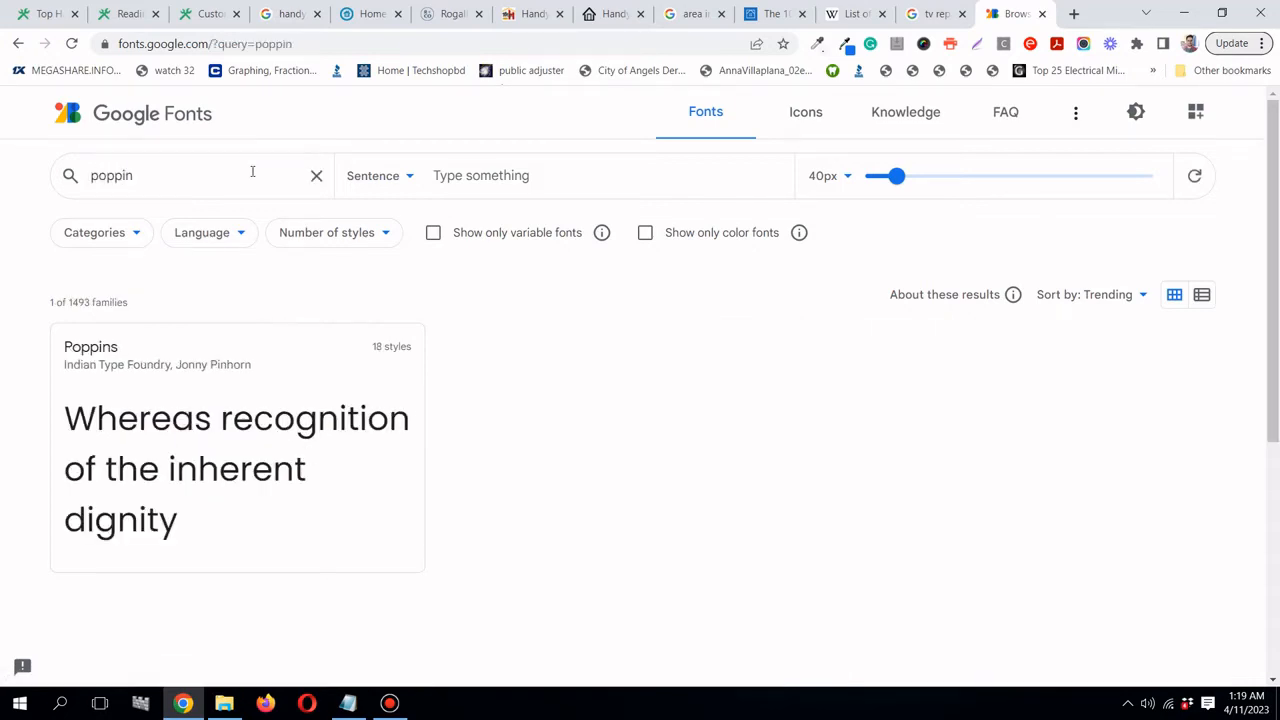
pyautogui.click(289, 370)
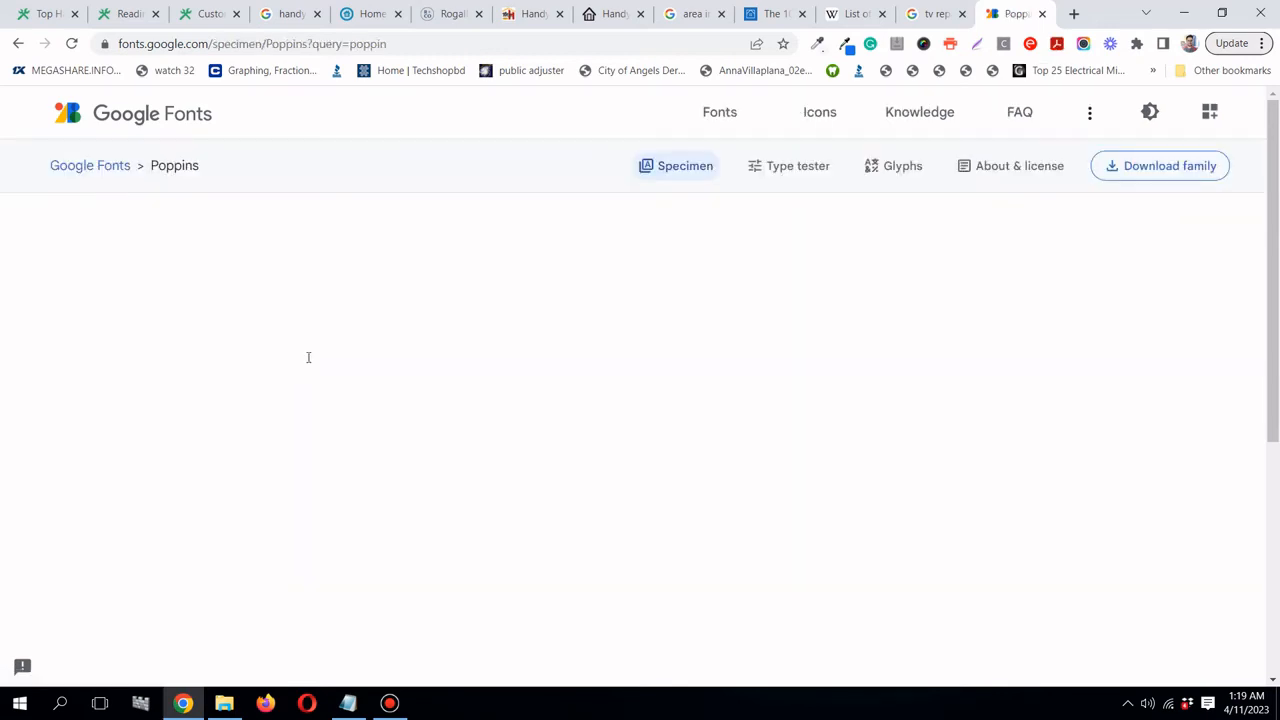
pyautogui.scroll(-2, 337, 346)
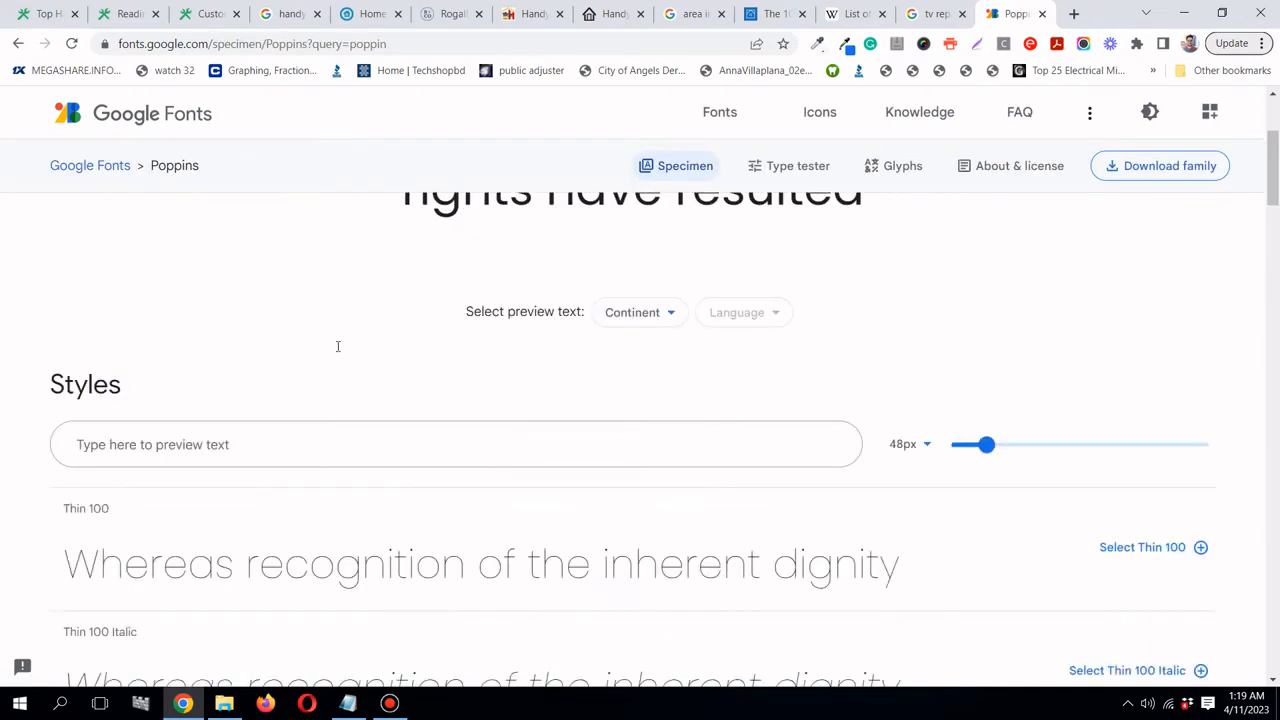
pyautogui.scroll(-3, 337, 346)
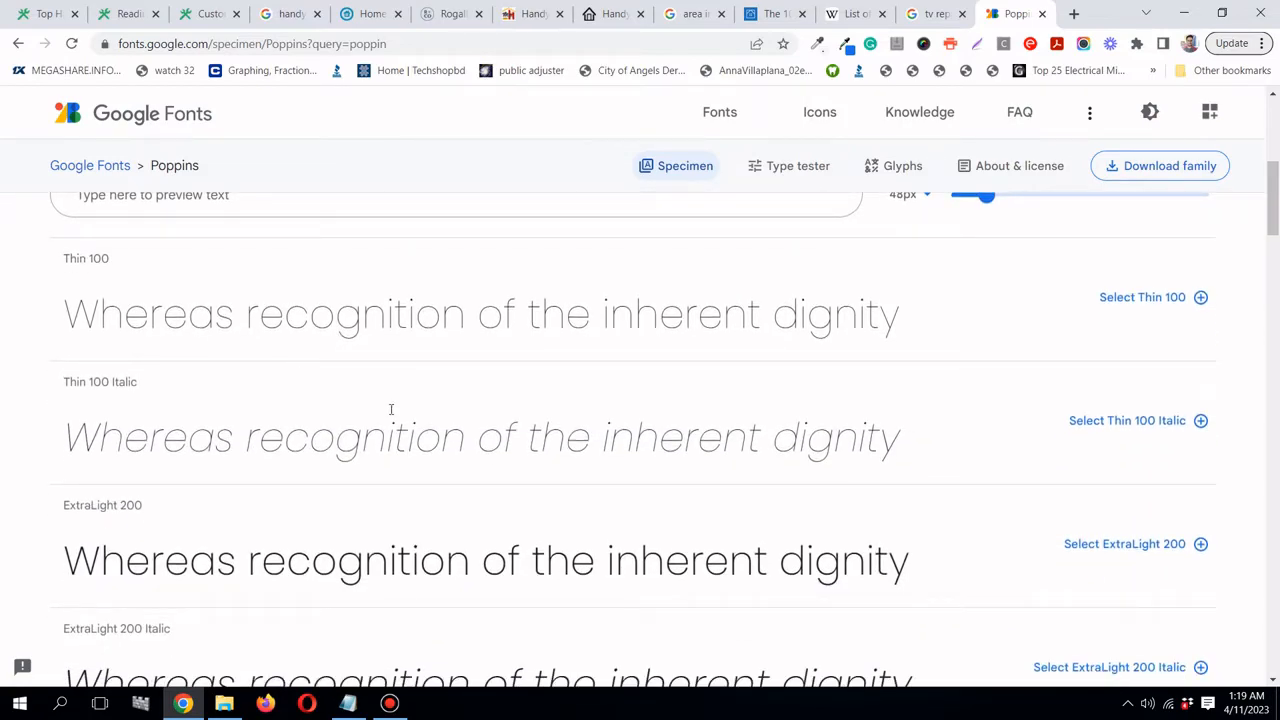
pyautogui.scroll(-2, 391, 409)
pyautogui.scroll(-9, 388, 406)
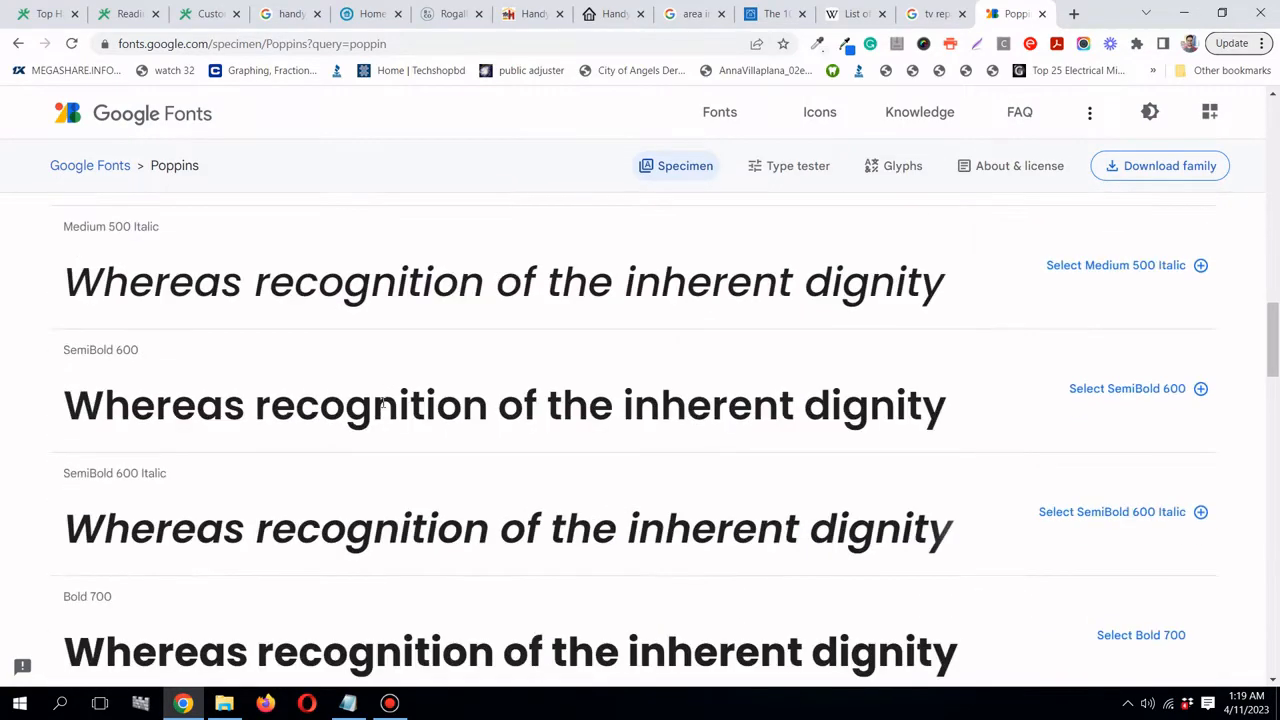
pyautogui.scroll(-4, 381, 401)
# - Download the whole Poppins family as Poppins.zip from the top of the page
pyautogui.scroll(1, 270, 365)
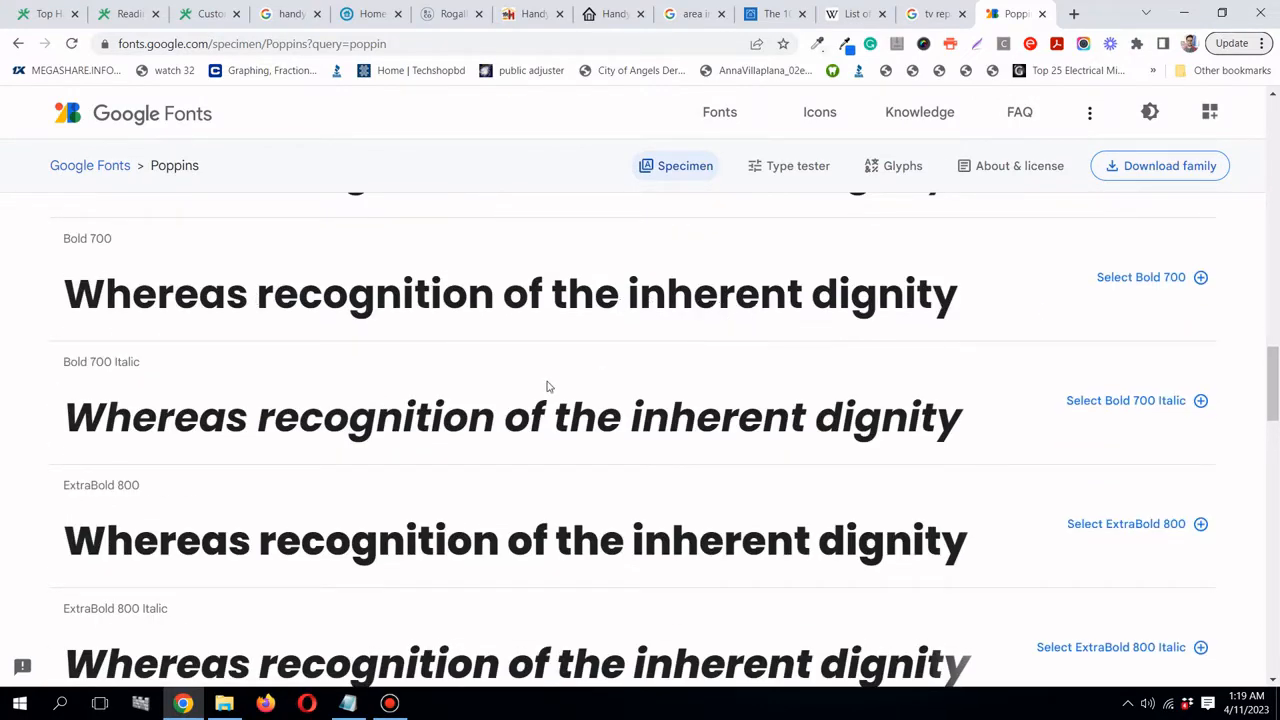
pyautogui.scroll(1, 549, 380)
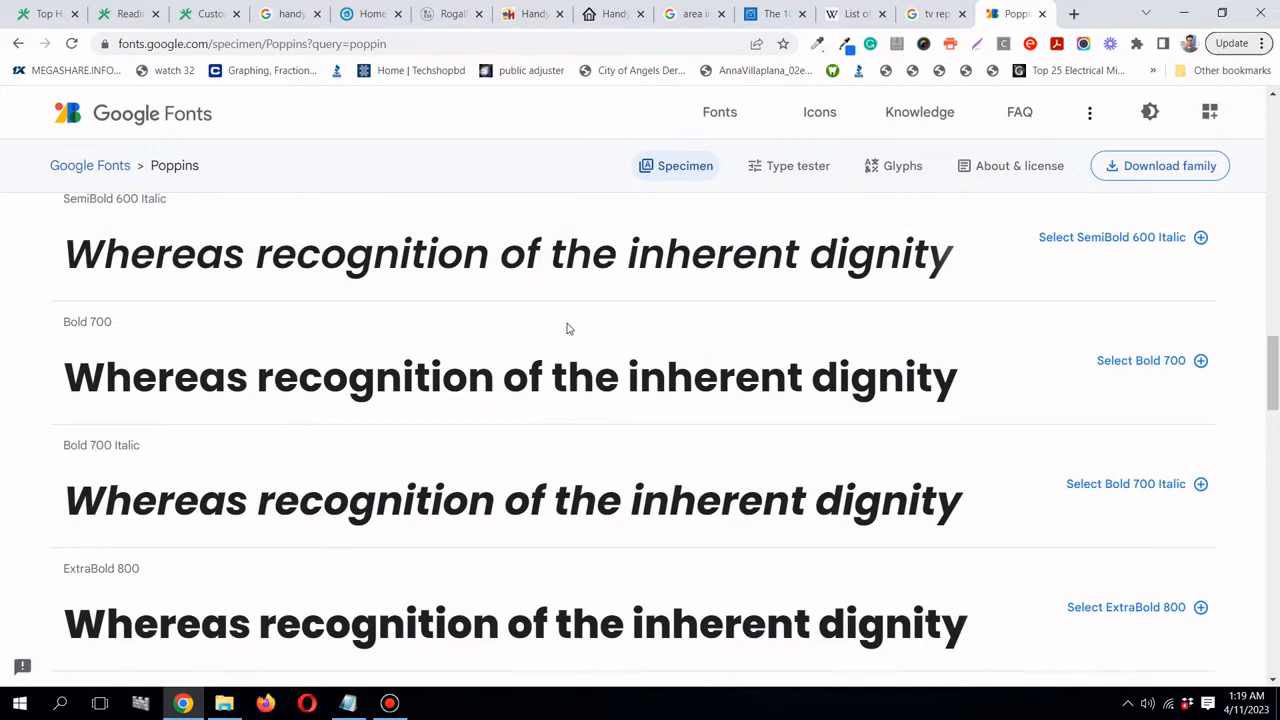
pyautogui.scroll(15, 565, 328)
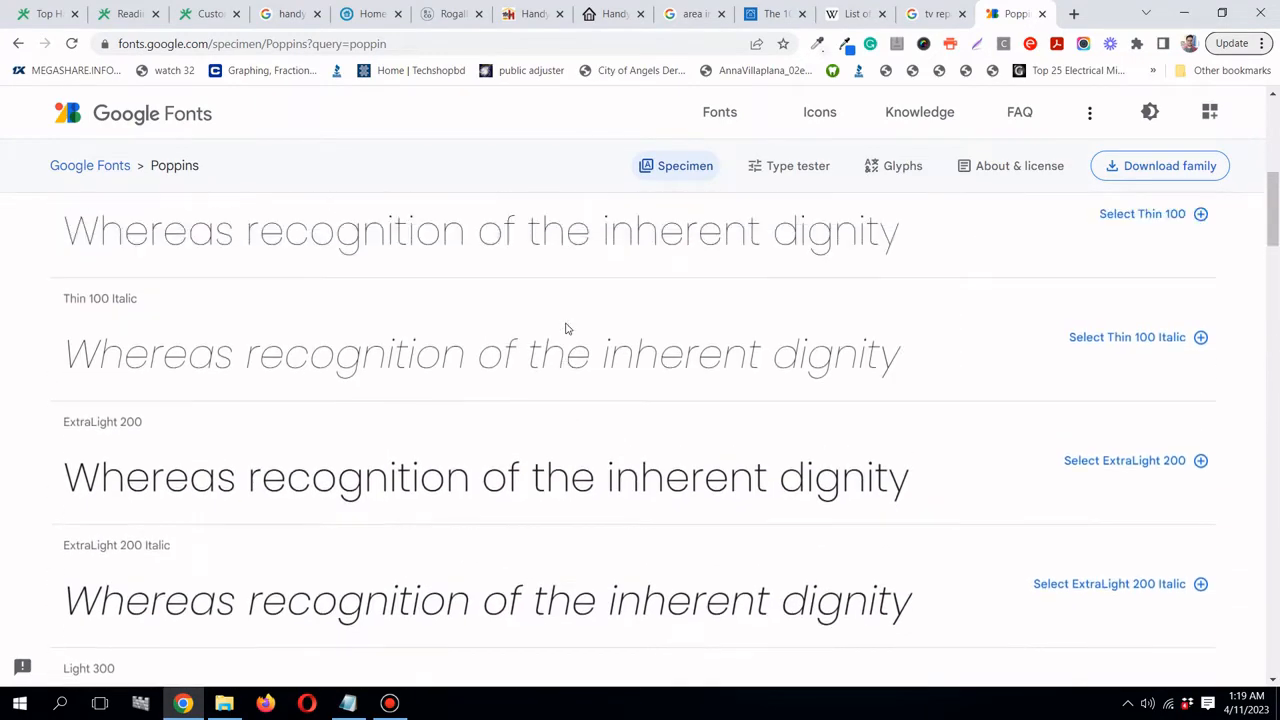
pyautogui.scroll(4, 720, 327)
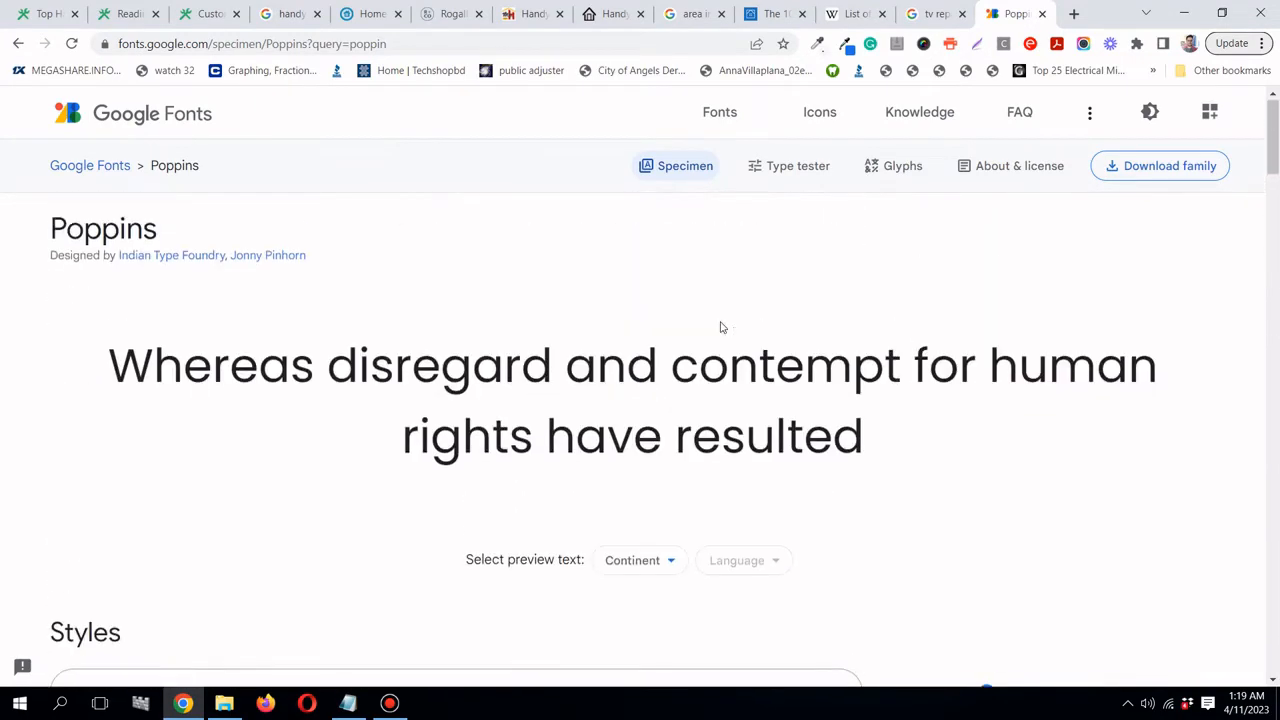
pyautogui.scroll(-1, 720, 327)
pyautogui.scroll(2, 720, 329)
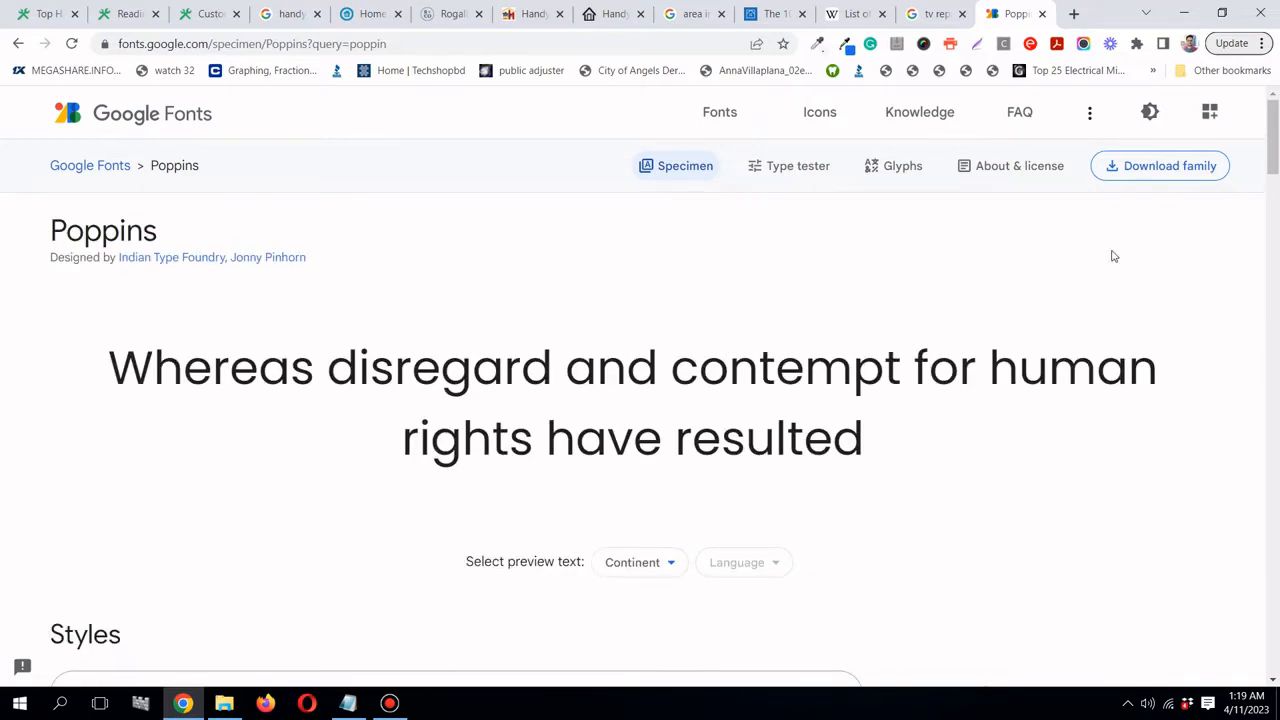
pyautogui.click(1172, 171)
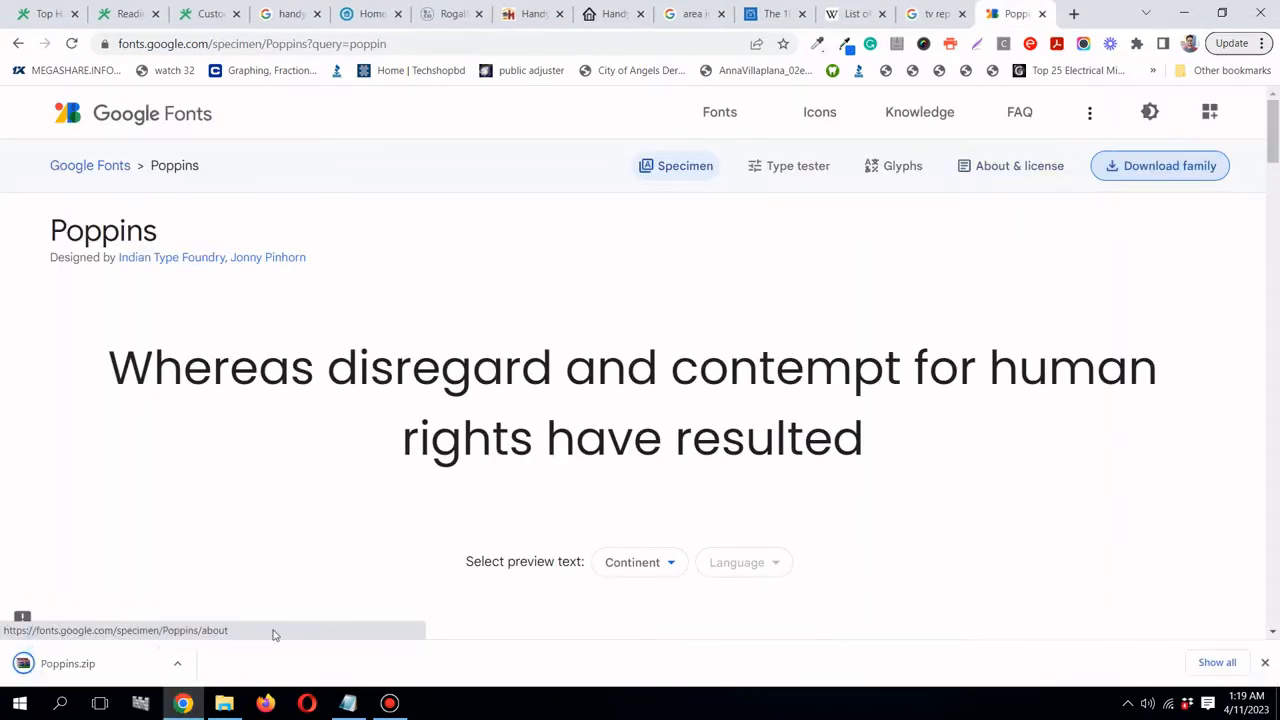
pyautogui.click(180, 664)
# - Move Poppins.zip from Downloads into the project's fonts folder and extract it there
pyautogui.click(214, 610)
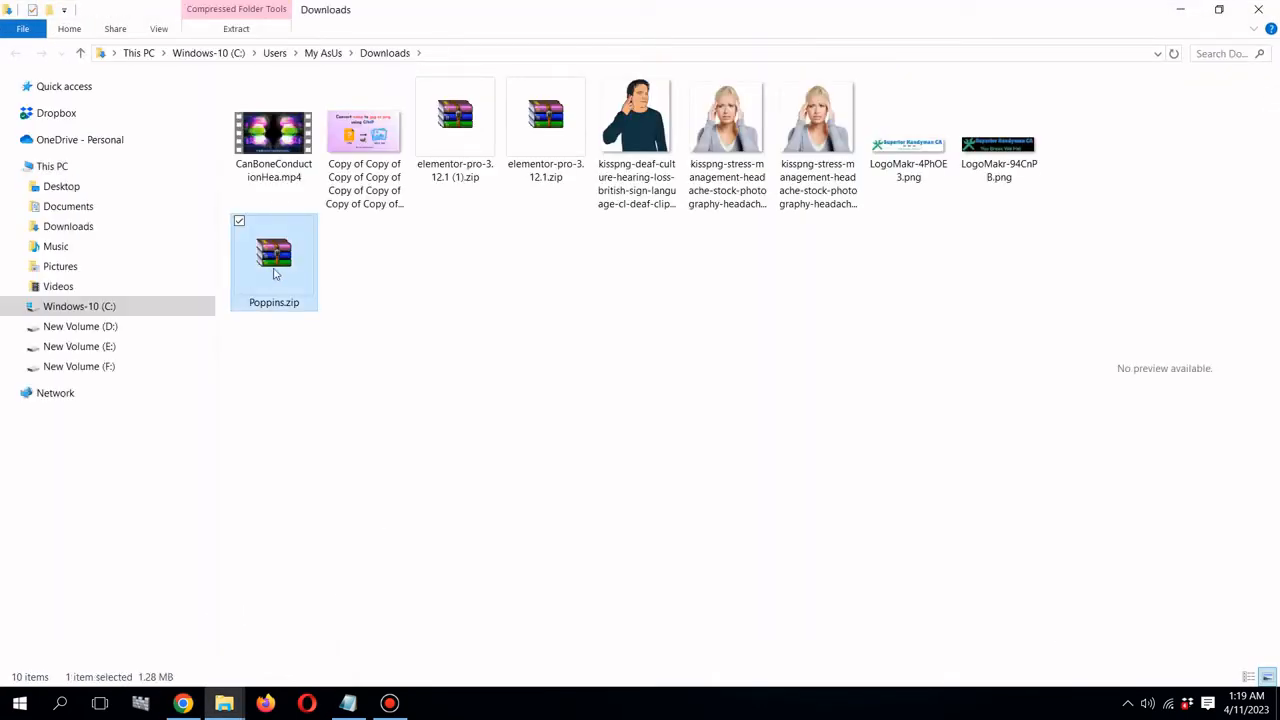
pyautogui.rightClick(276, 272)
pyautogui.click(369, 569)
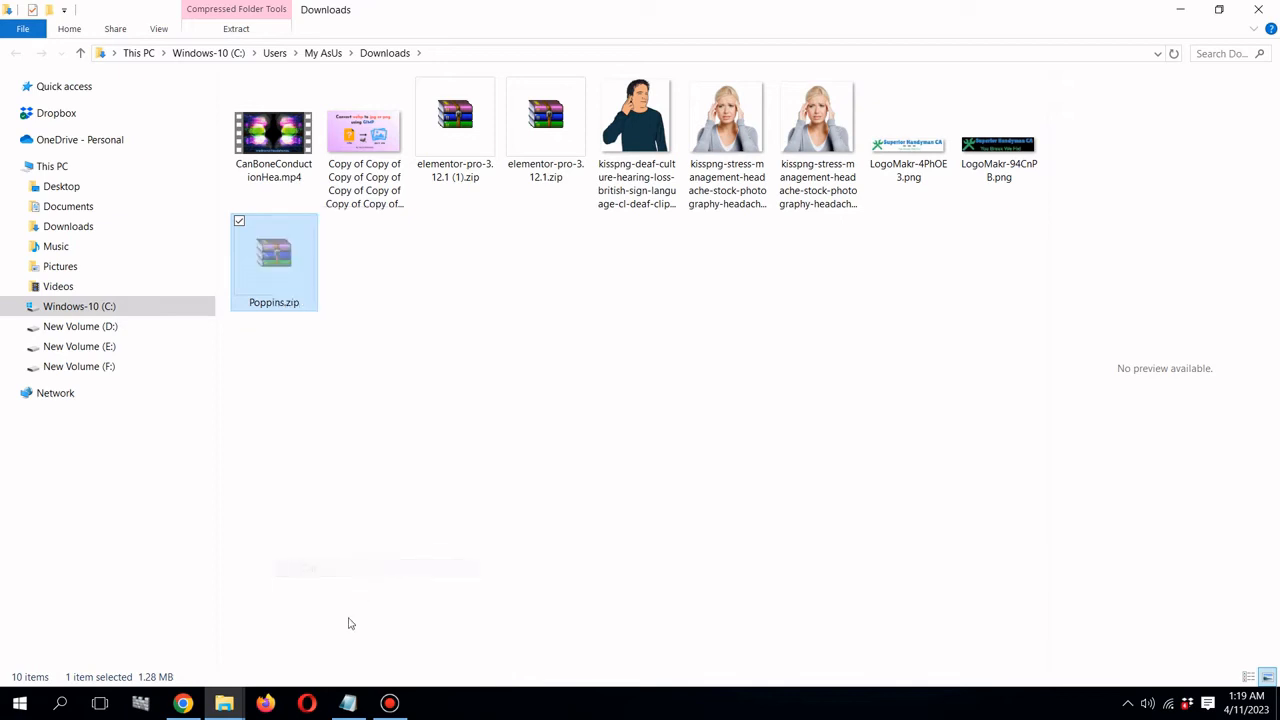
pyautogui.moveTo(224, 703)
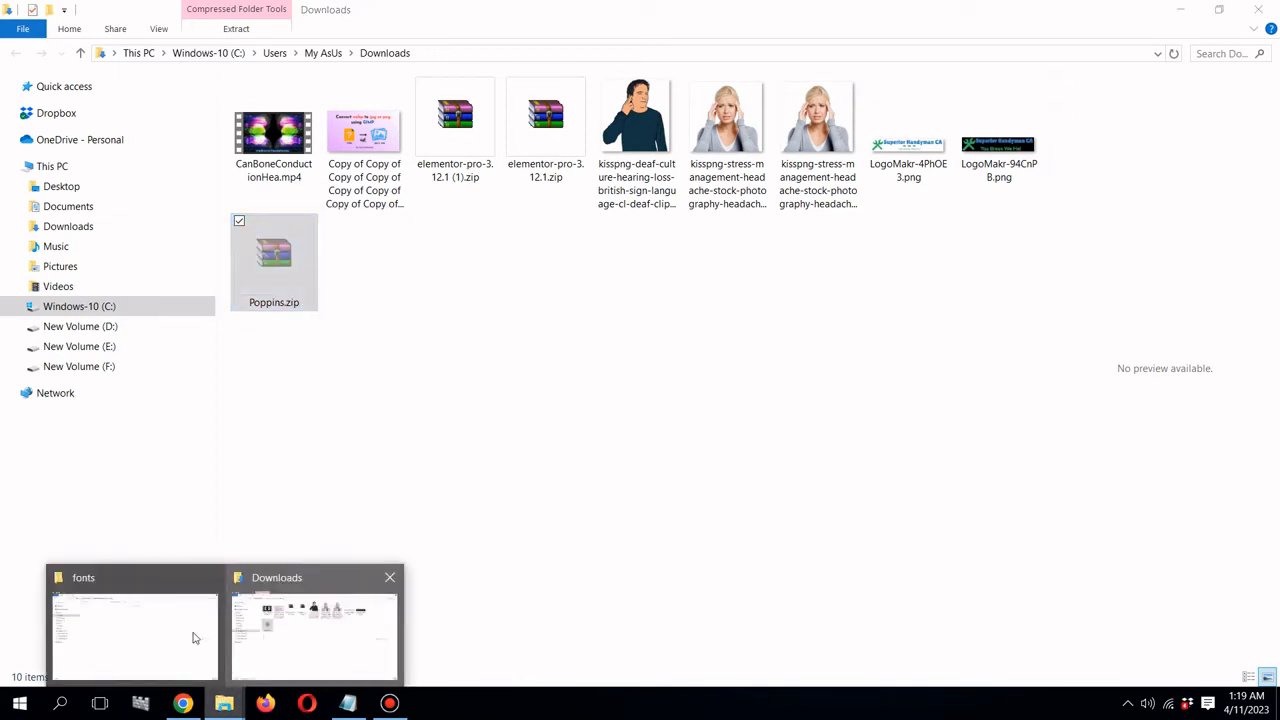
pyautogui.click(150, 625)
pyautogui.rightClick(319, 221)
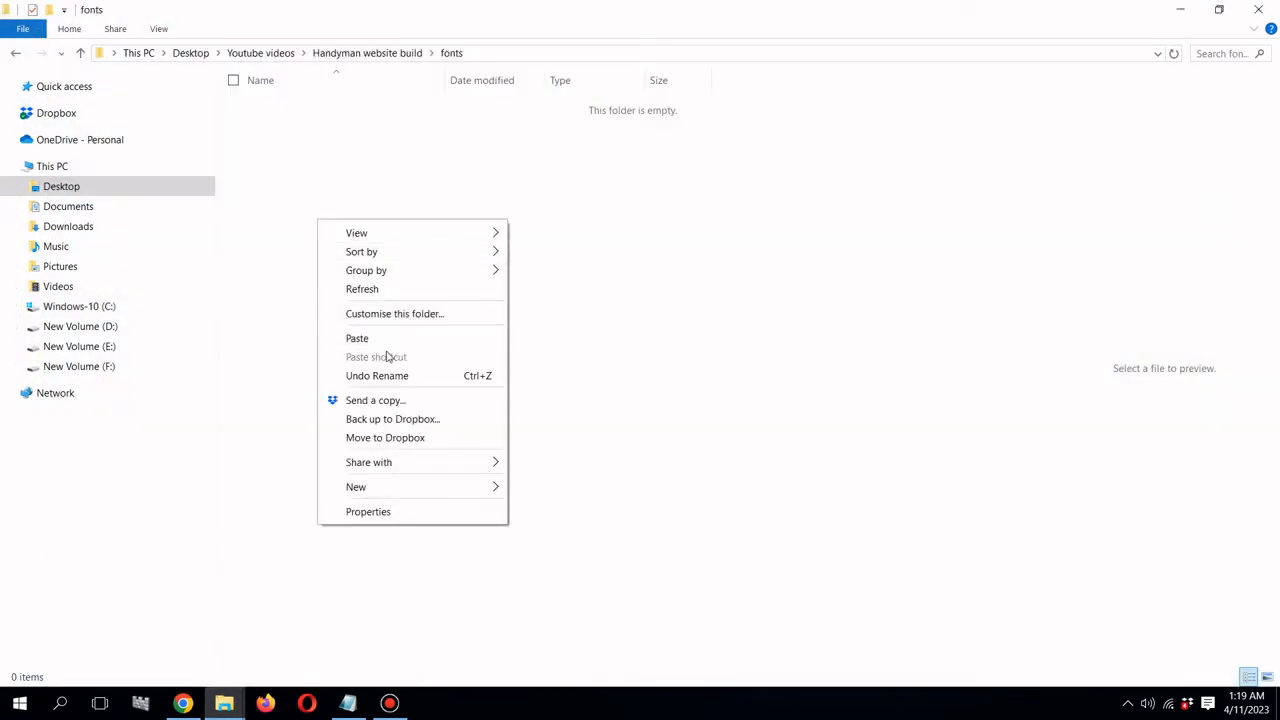
pyautogui.click(387, 341)
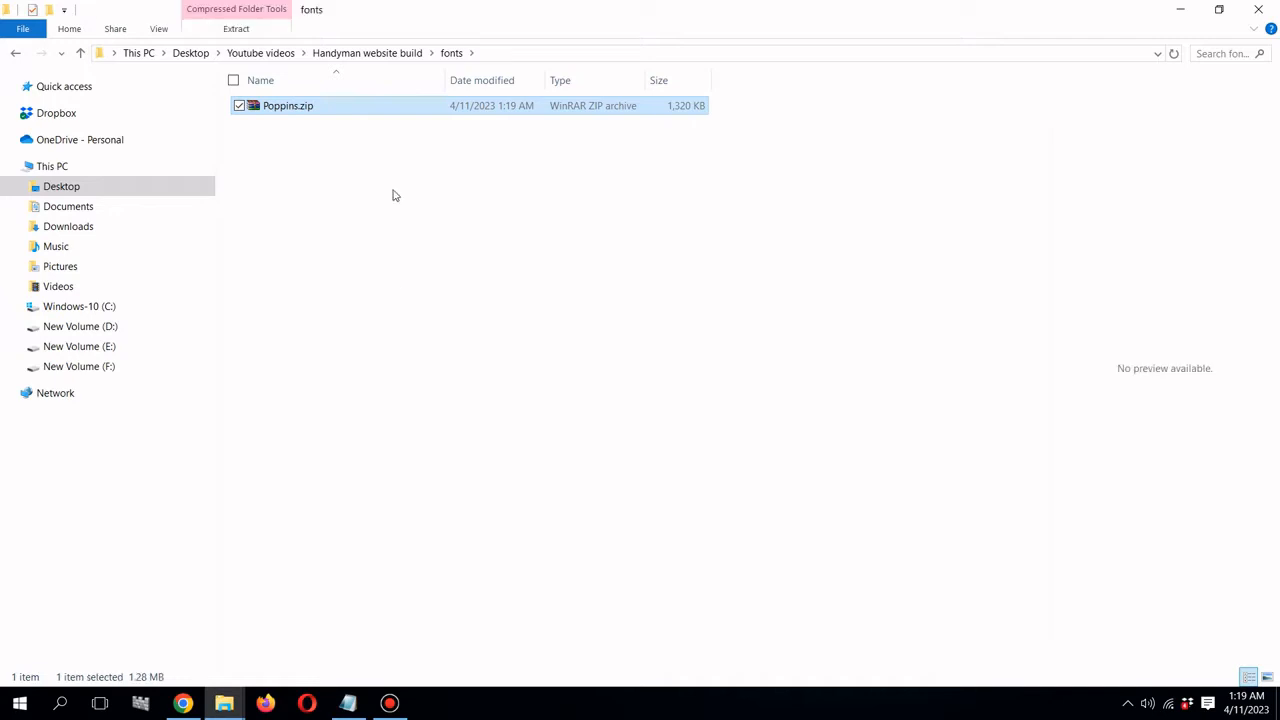
pyautogui.rightClick(316, 109)
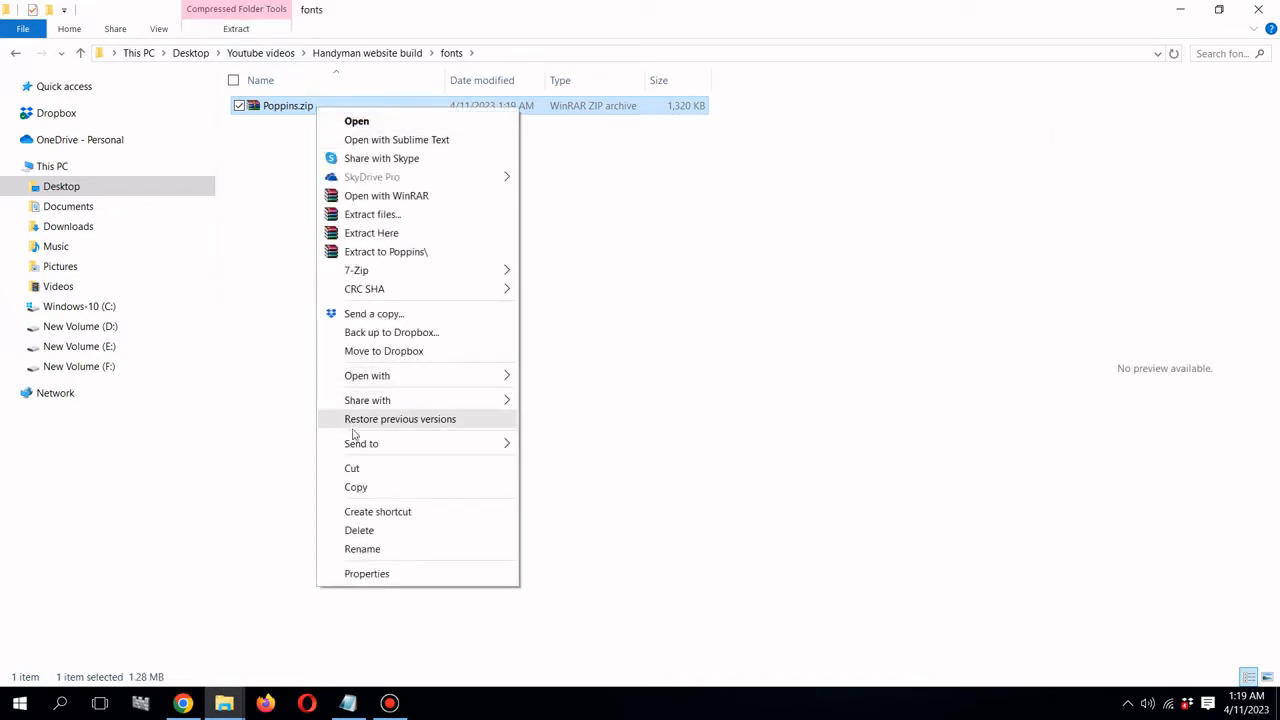
pyautogui.click(391, 234)
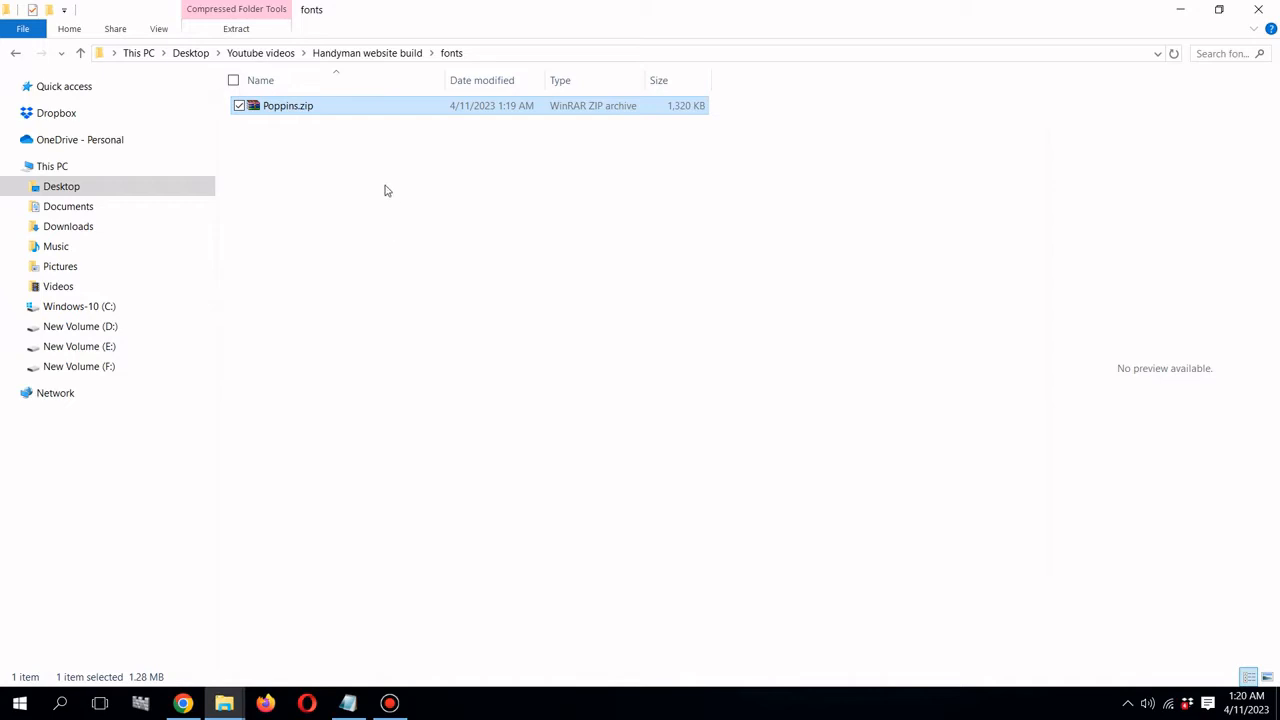
# - Preview Poppins-Regular.ttf, then return to the WordPress admin tab in Chrome
pyautogui.click(867, 200)
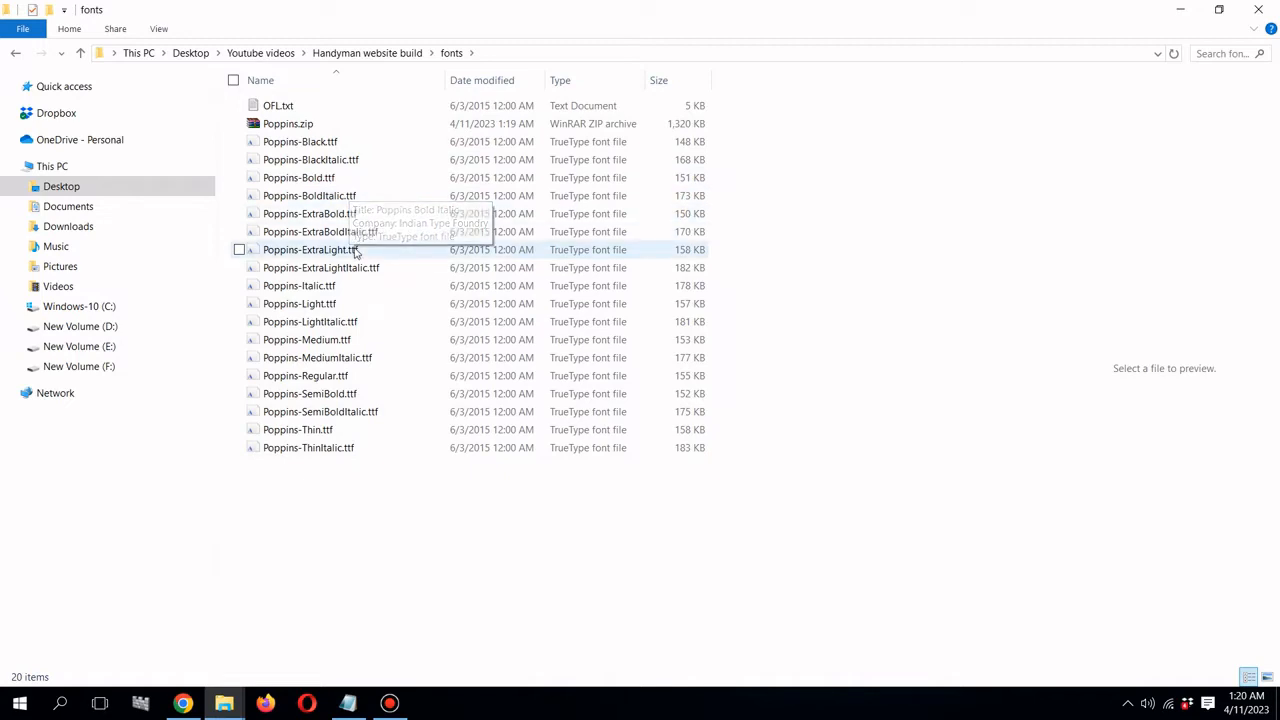
pyautogui.click(337, 377)
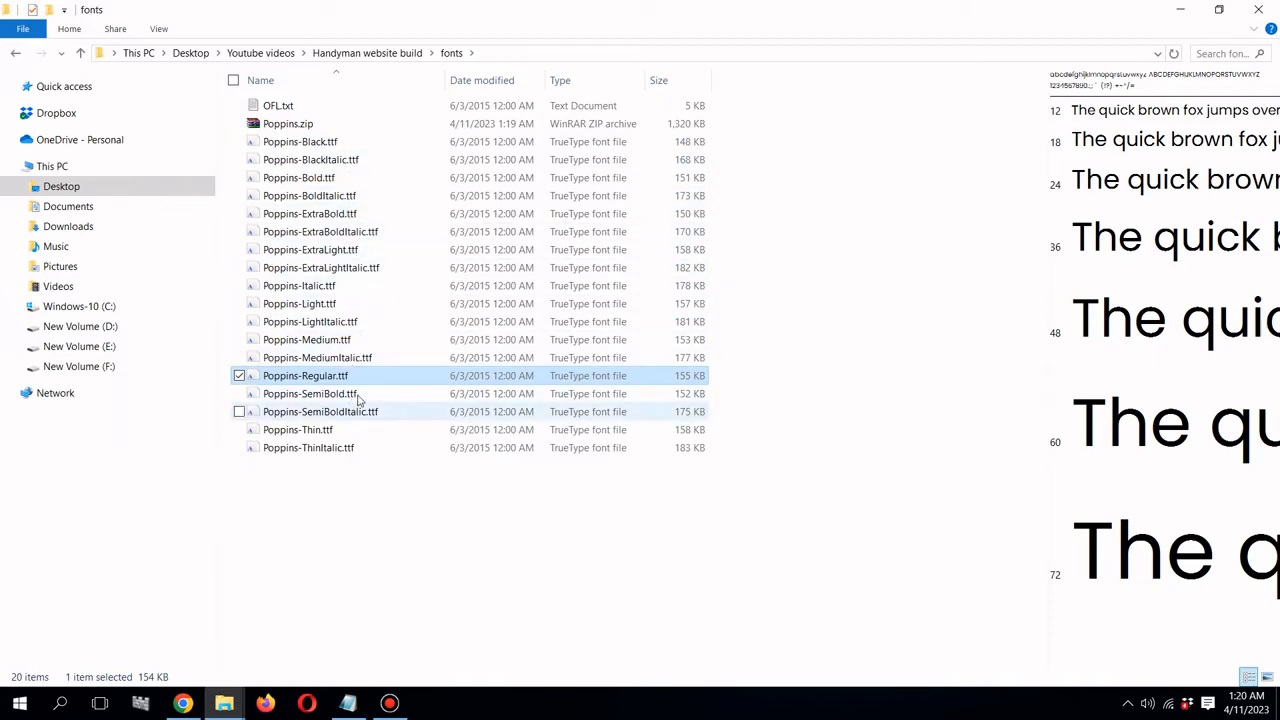
pyautogui.click(193, 705)
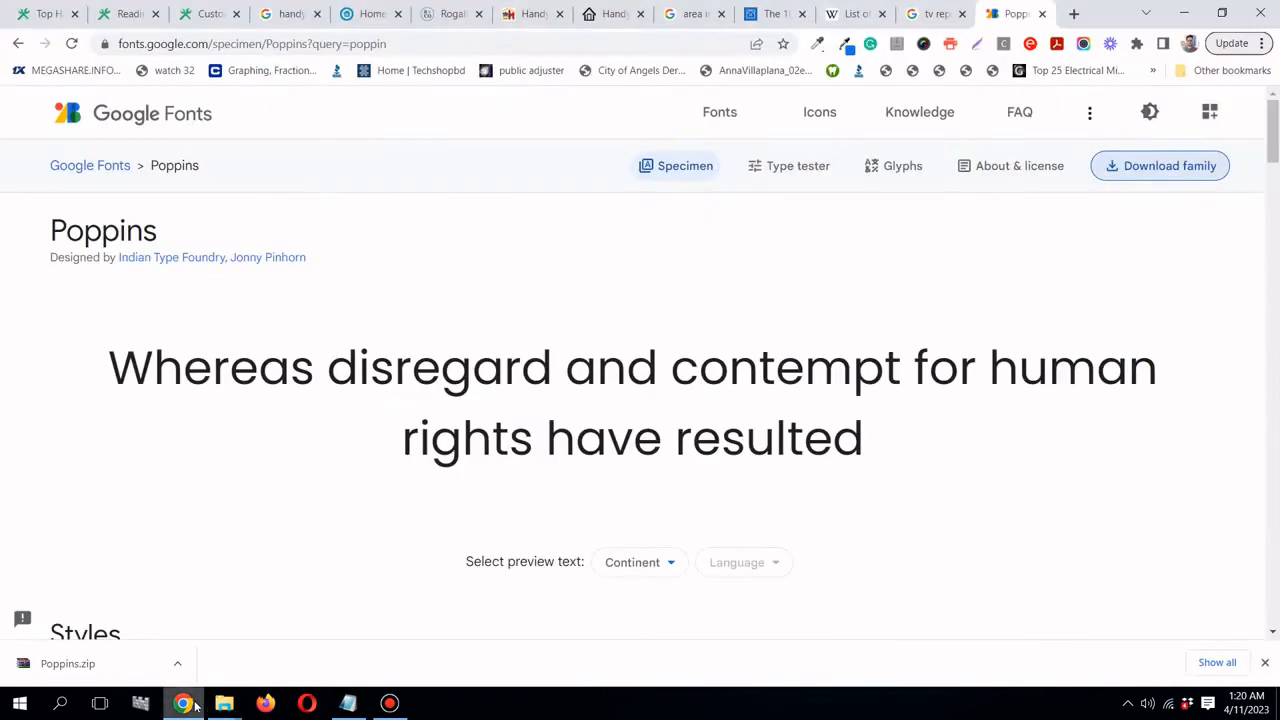
pyautogui.click(113, 20)
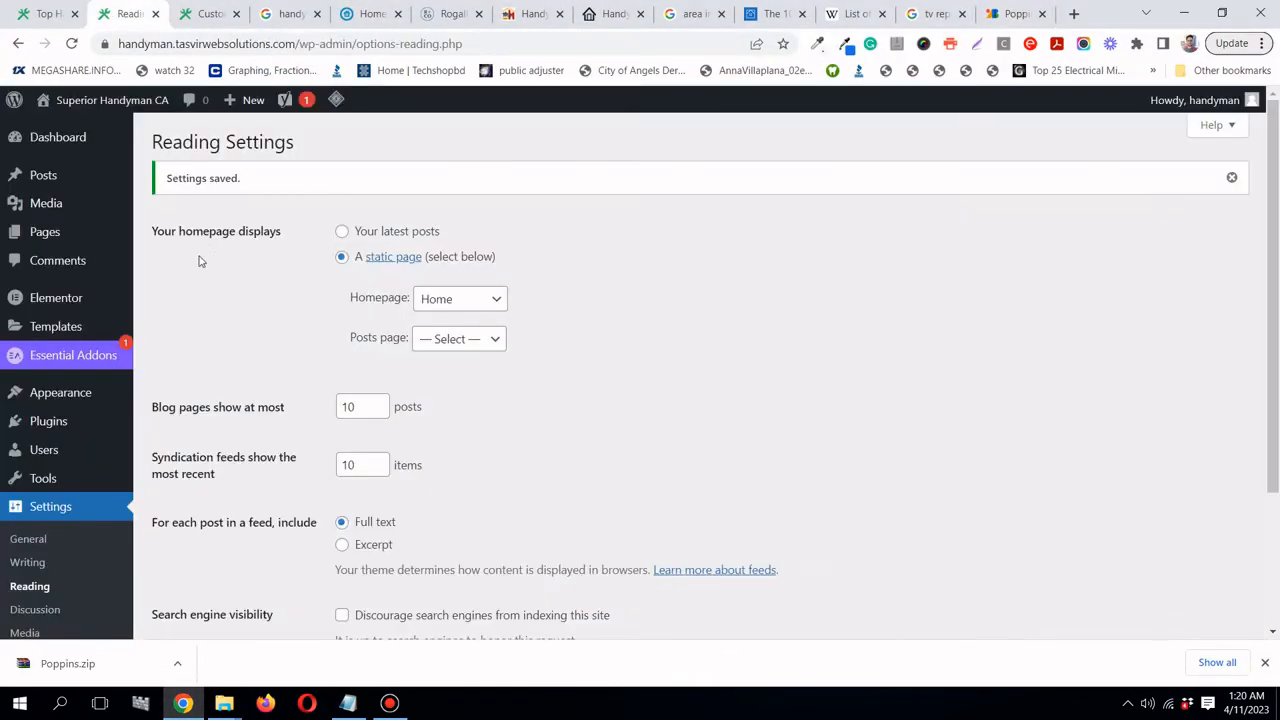
# - Start a new Elementor custom font named 'Poppins Bold'
pyautogui.moveTo(58, 302)
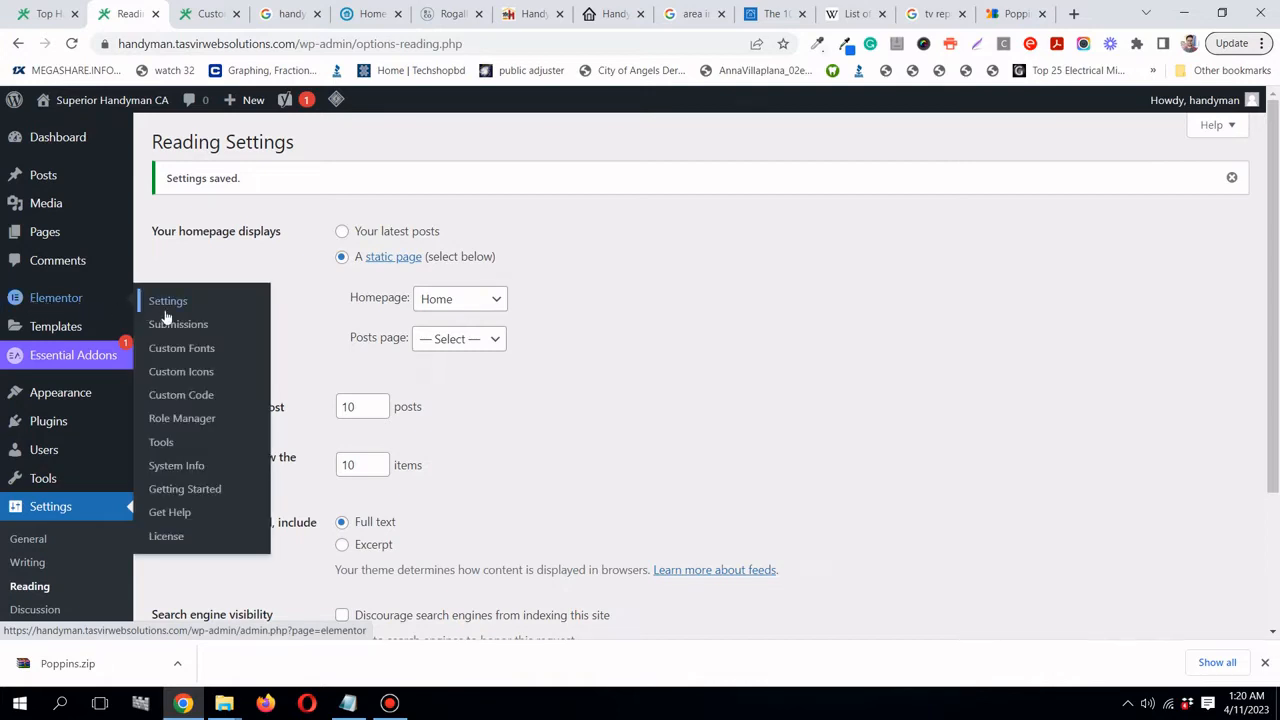
pyautogui.click(185, 357)
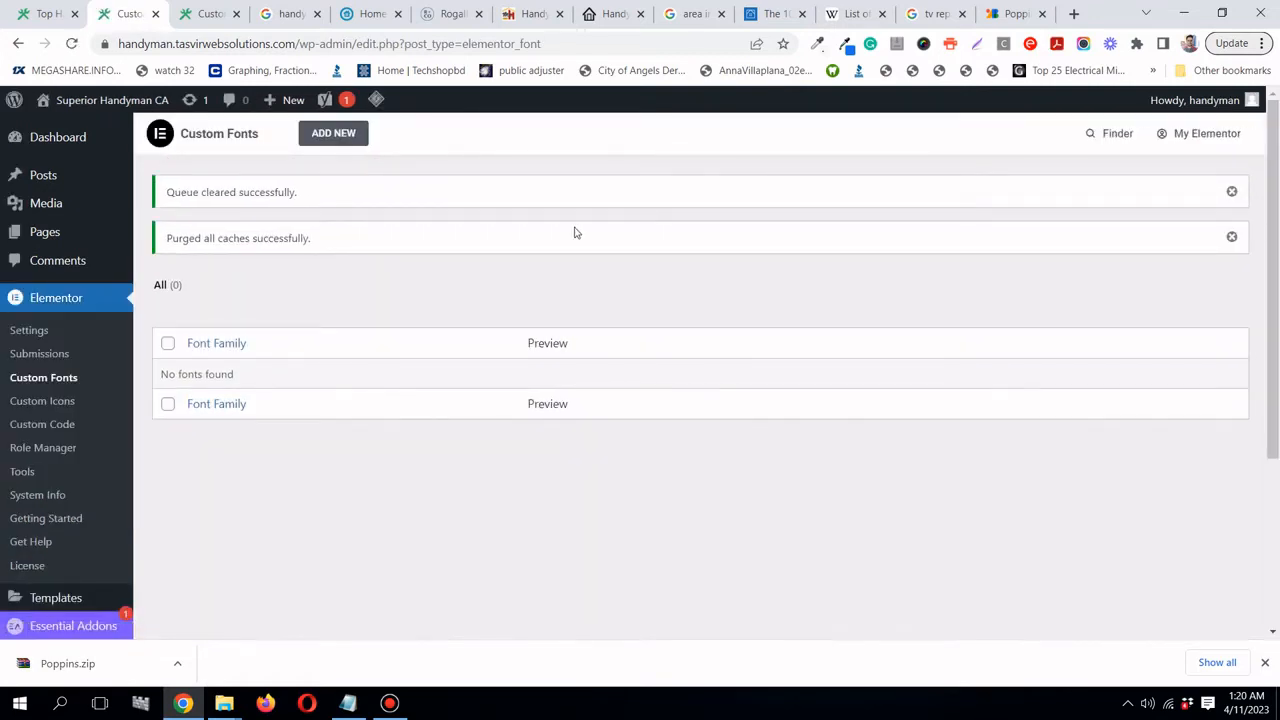
pyautogui.click(357, 139)
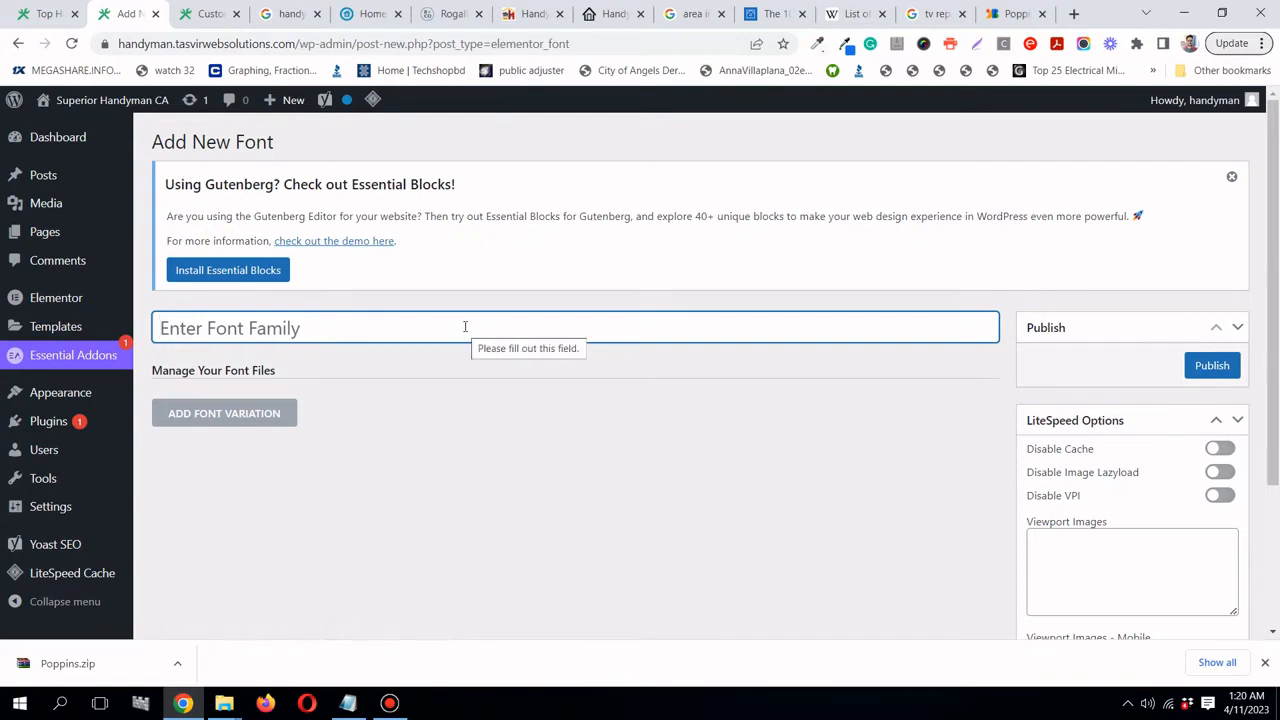
pyautogui.write('Poppins')
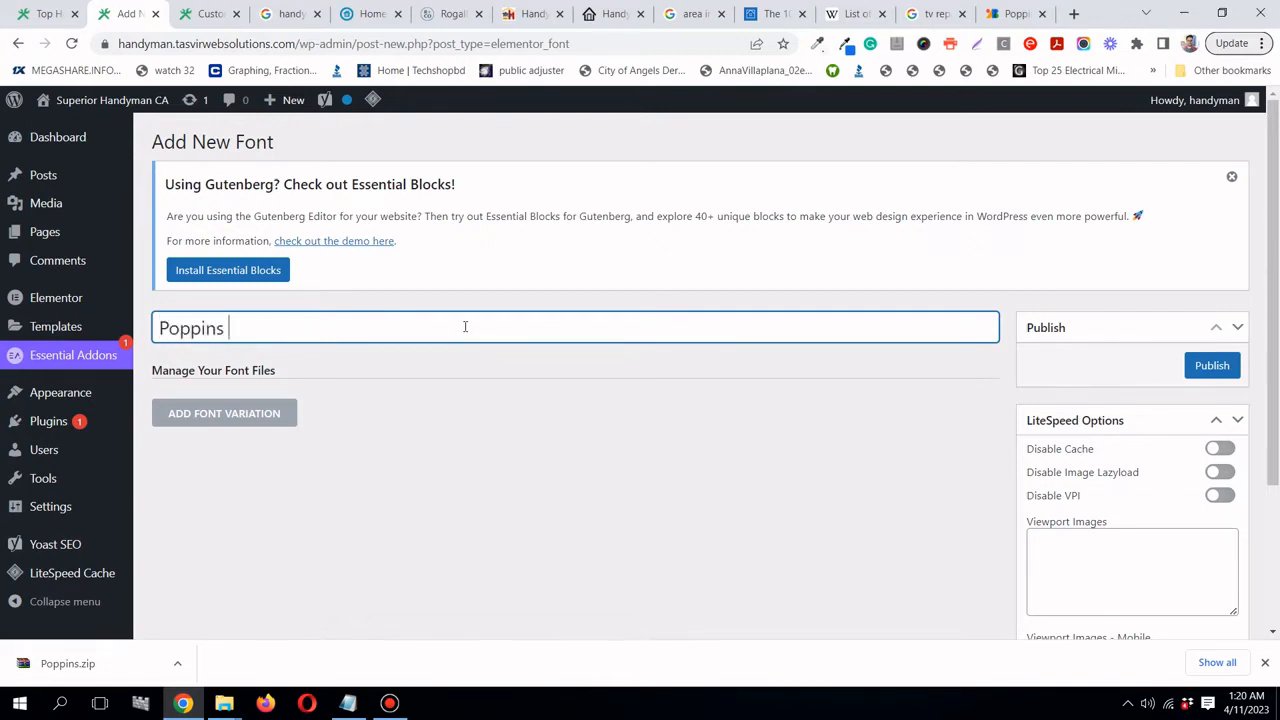
pyautogui.write(' Bold')
# - Upload Poppins-Bold.ttf as the font variation's TTF file and publish the font
pyautogui.click(283, 418)
pyautogui.scroll(-2, 283, 418)
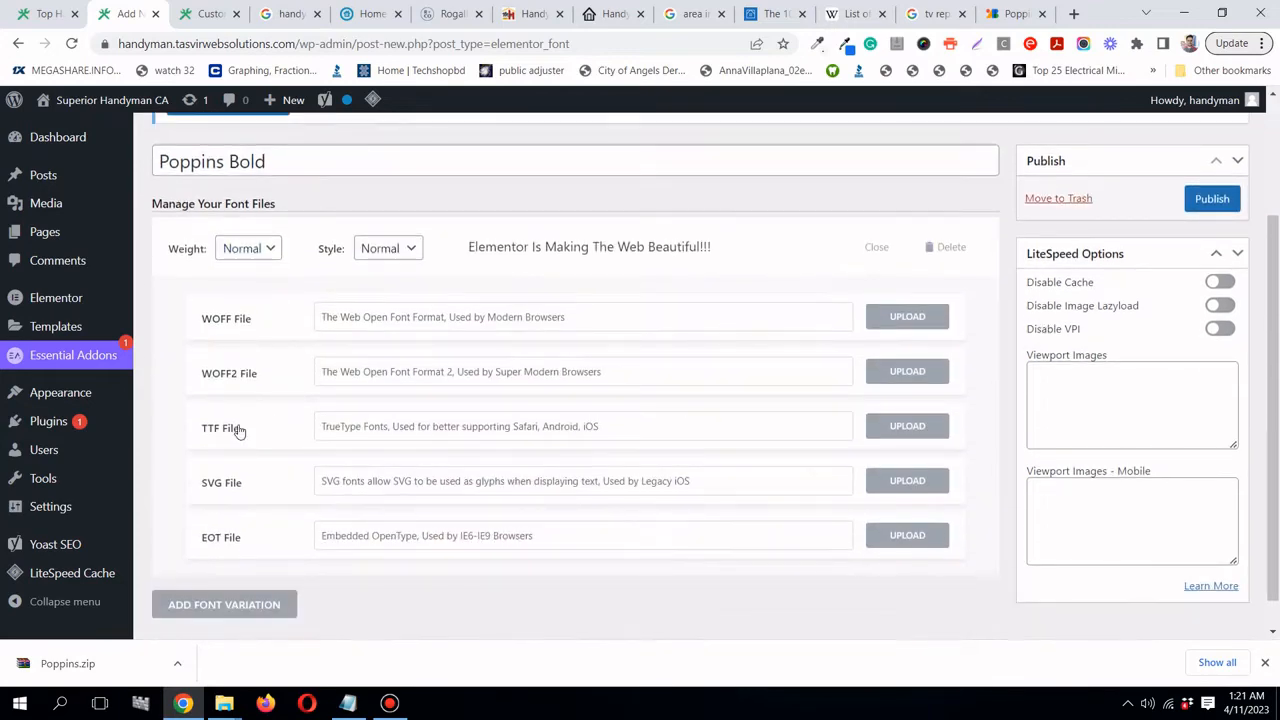
pyautogui.click(905, 428)
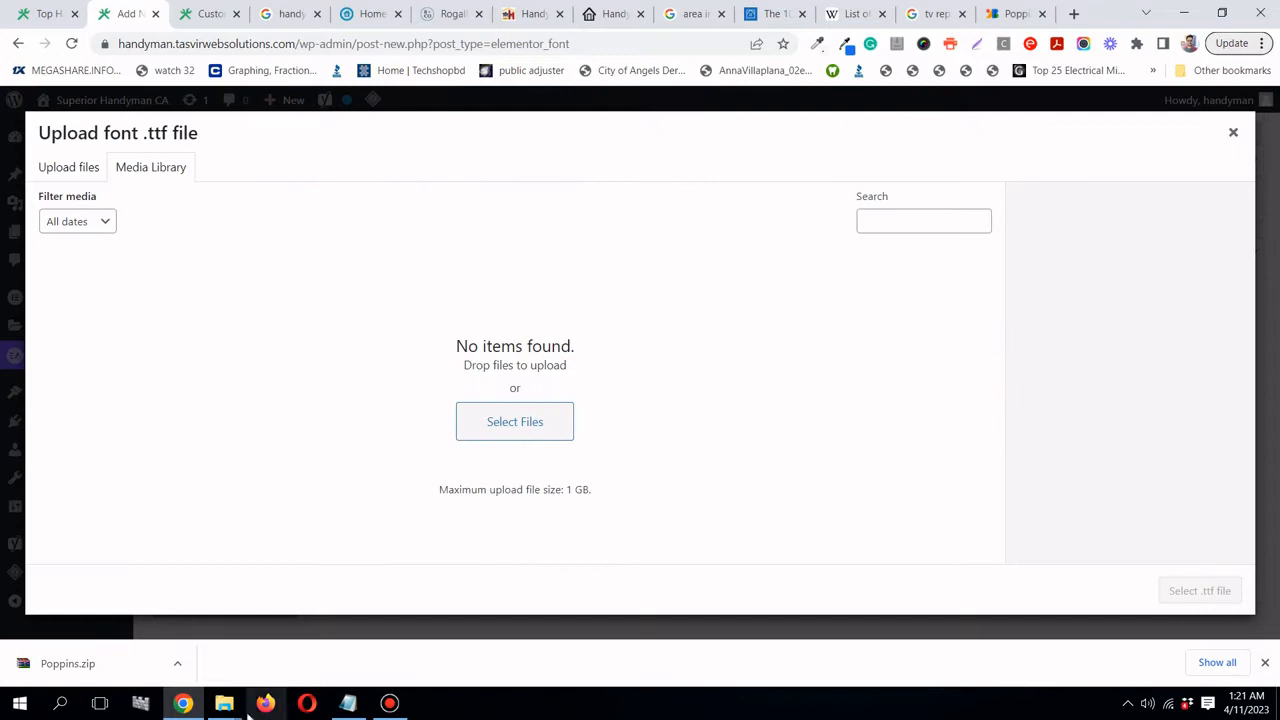
pyautogui.moveTo(218, 712)
pyautogui.click(203, 634)
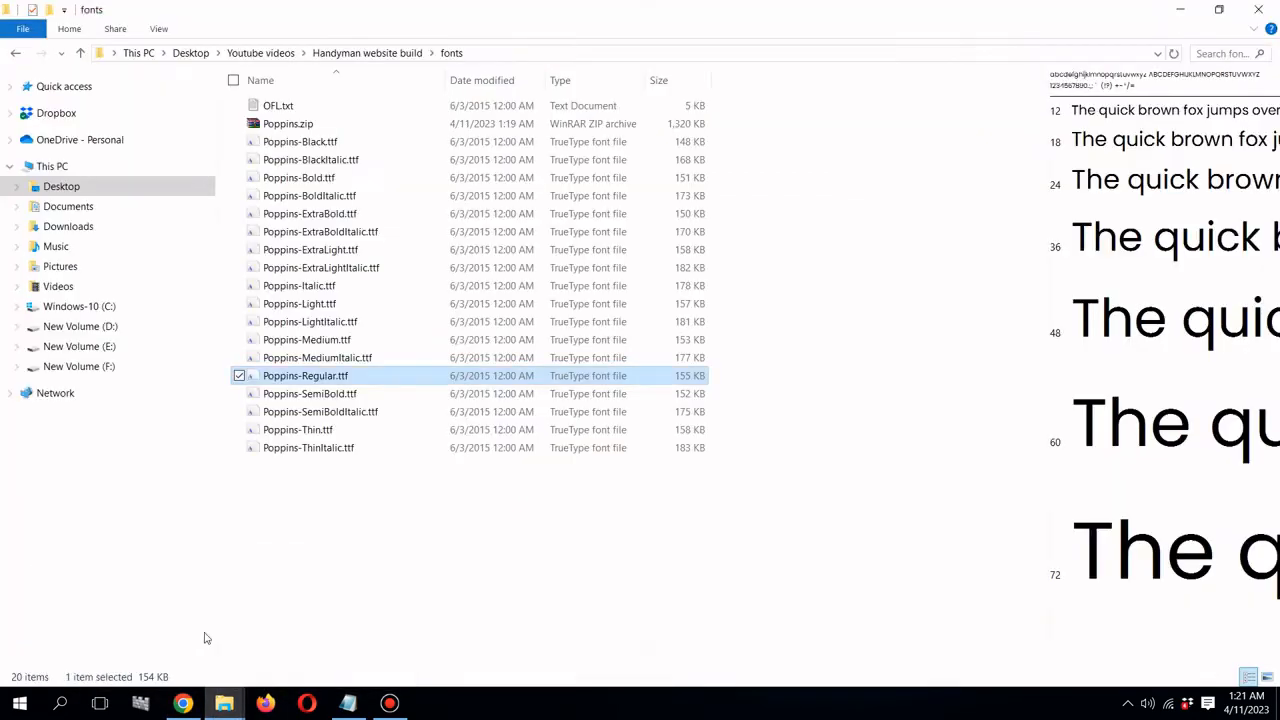
pyautogui.click(1221, 10)
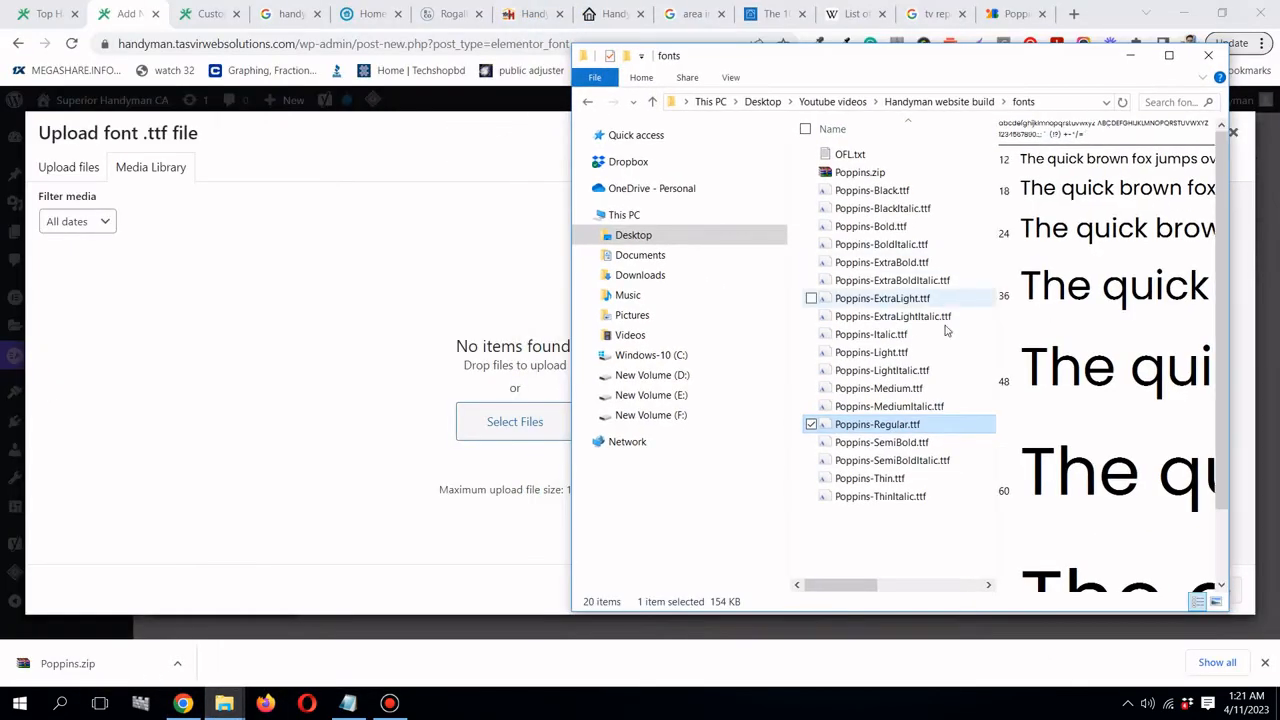
pyautogui.click(904, 227)
pyautogui.moveTo(904, 227); pyautogui.dragTo(480, 330)
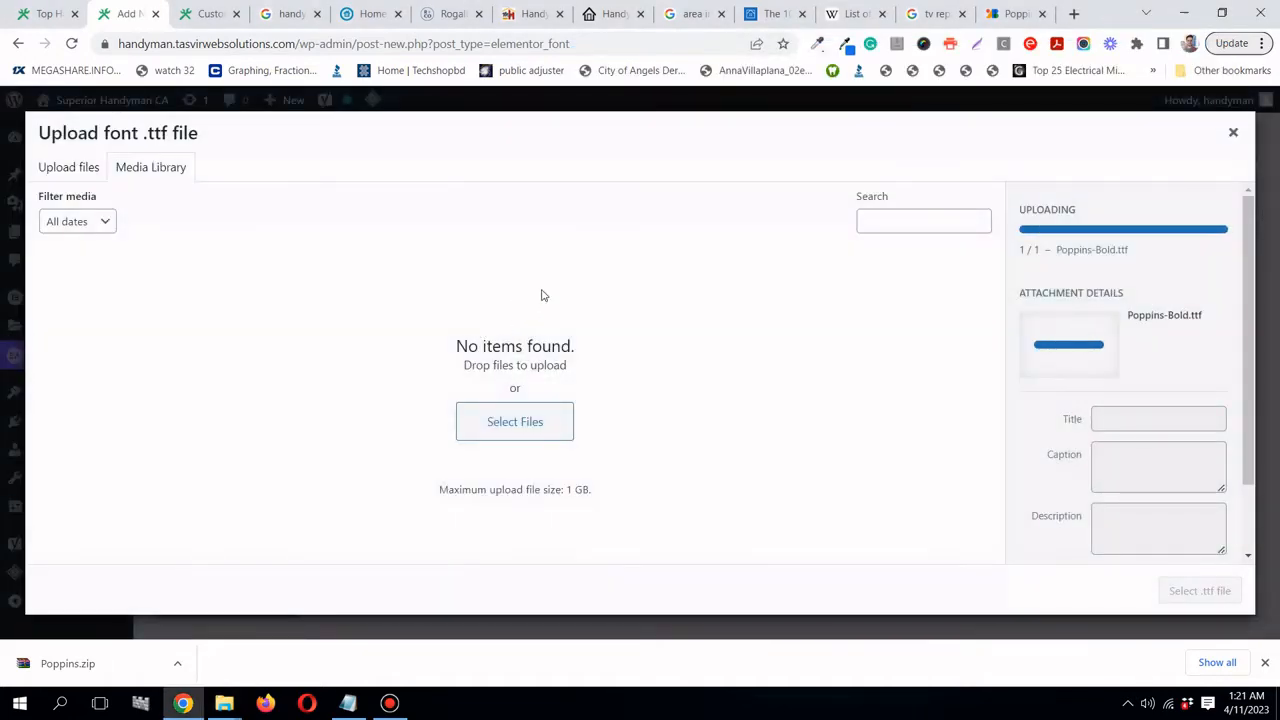
pyautogui.click(1207, 598)
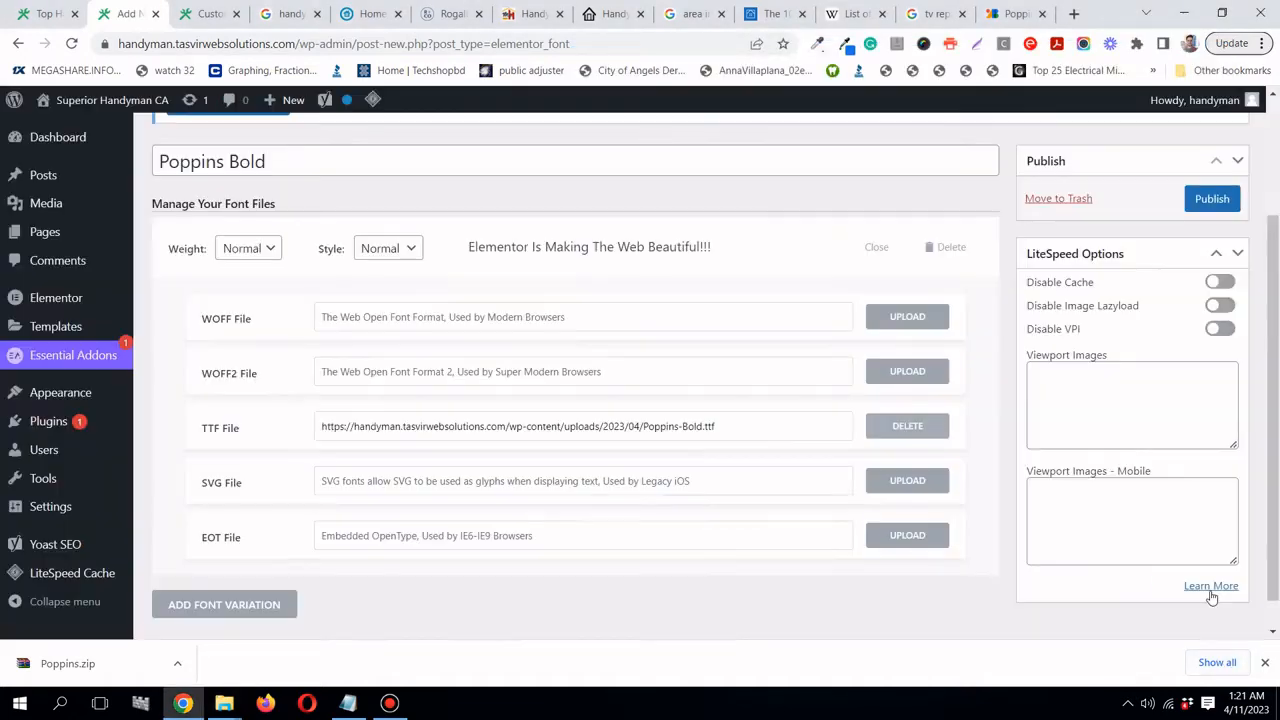
pyautogui.scroll(3, 887, 547)
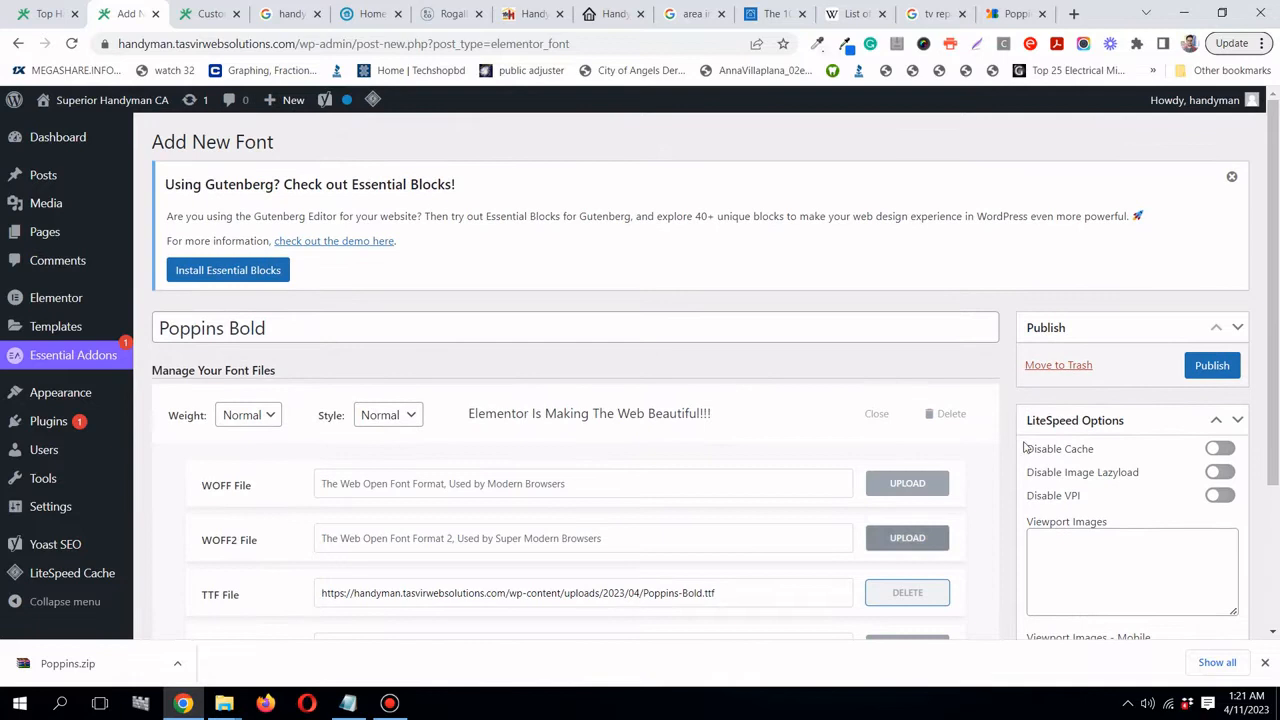
pyautogui.click(1207, 375)
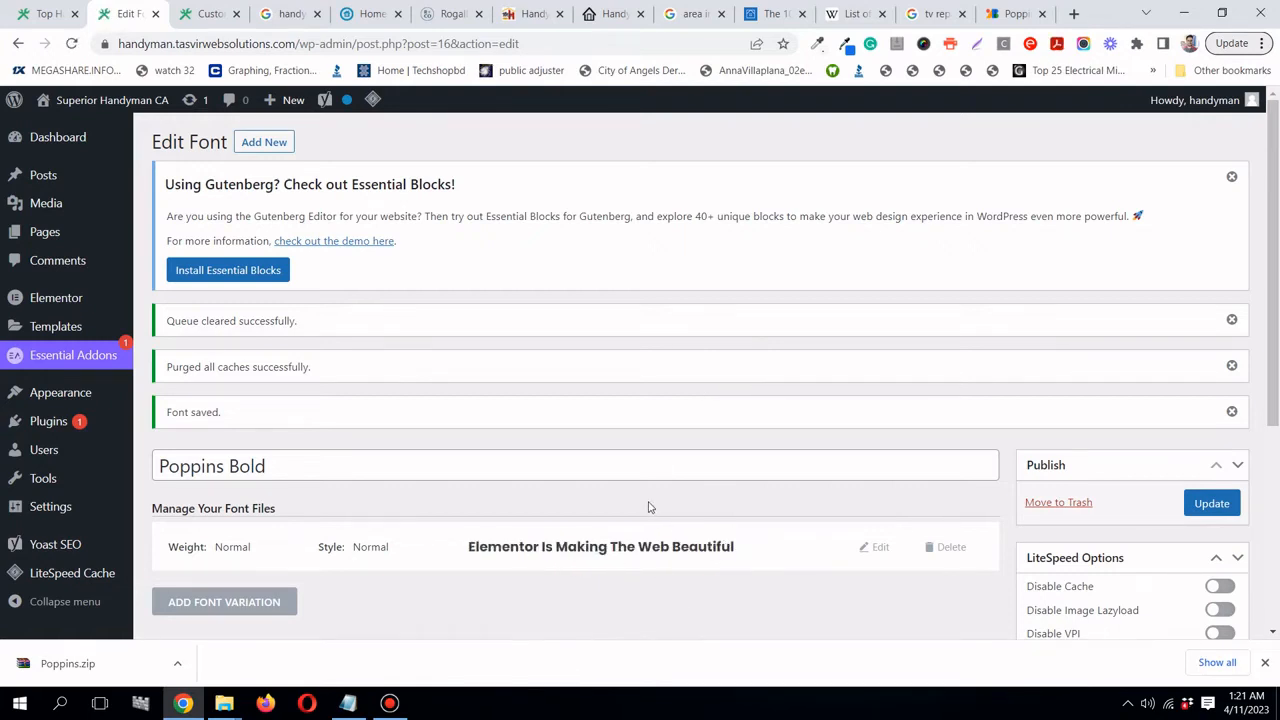
# - Add a new custom font named 'Poppins Regular' with one font variation
pyautogui.click(287, 146)
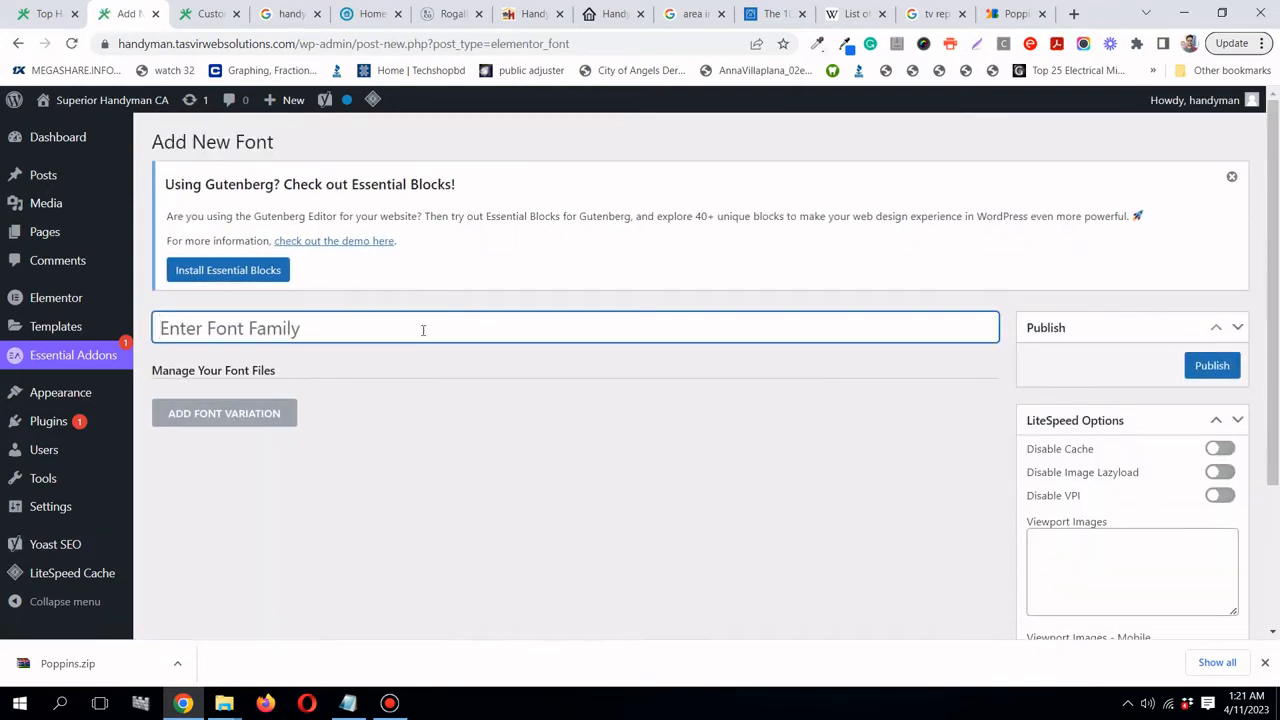
pyautogui.write('Poppin')
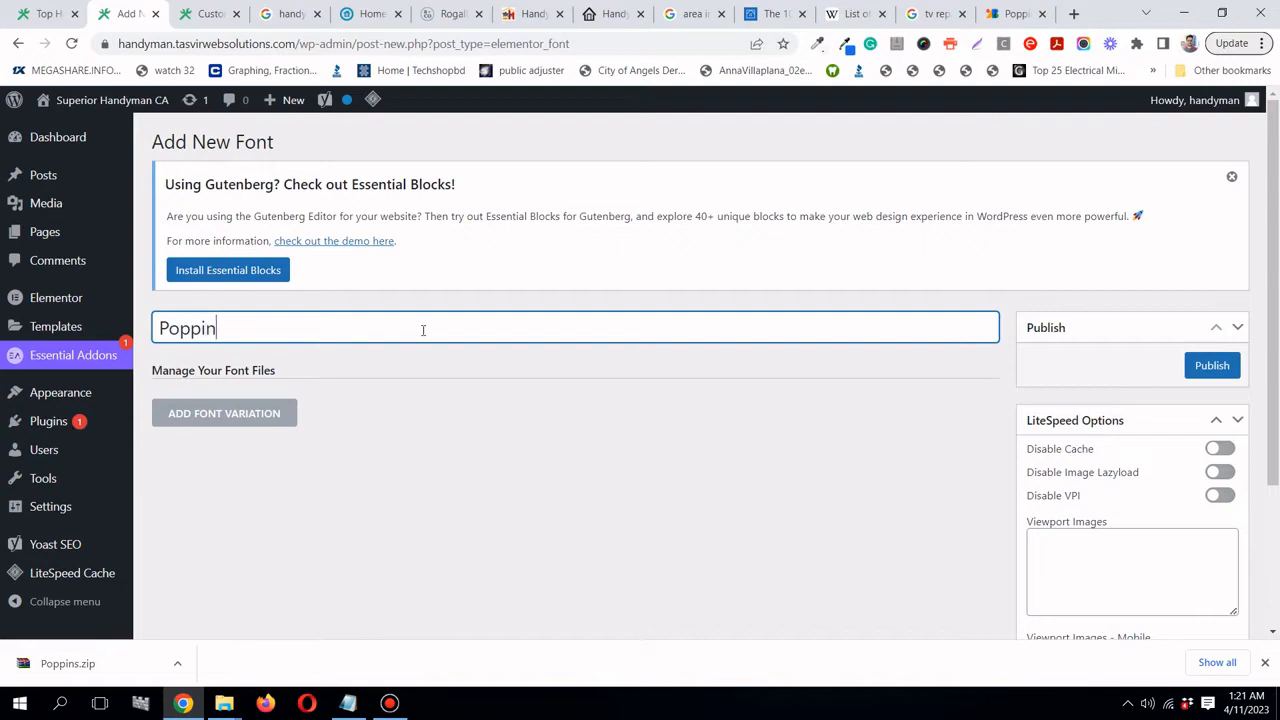
pyautogui.write('s Regular')
pyautogui.click(270, 427)
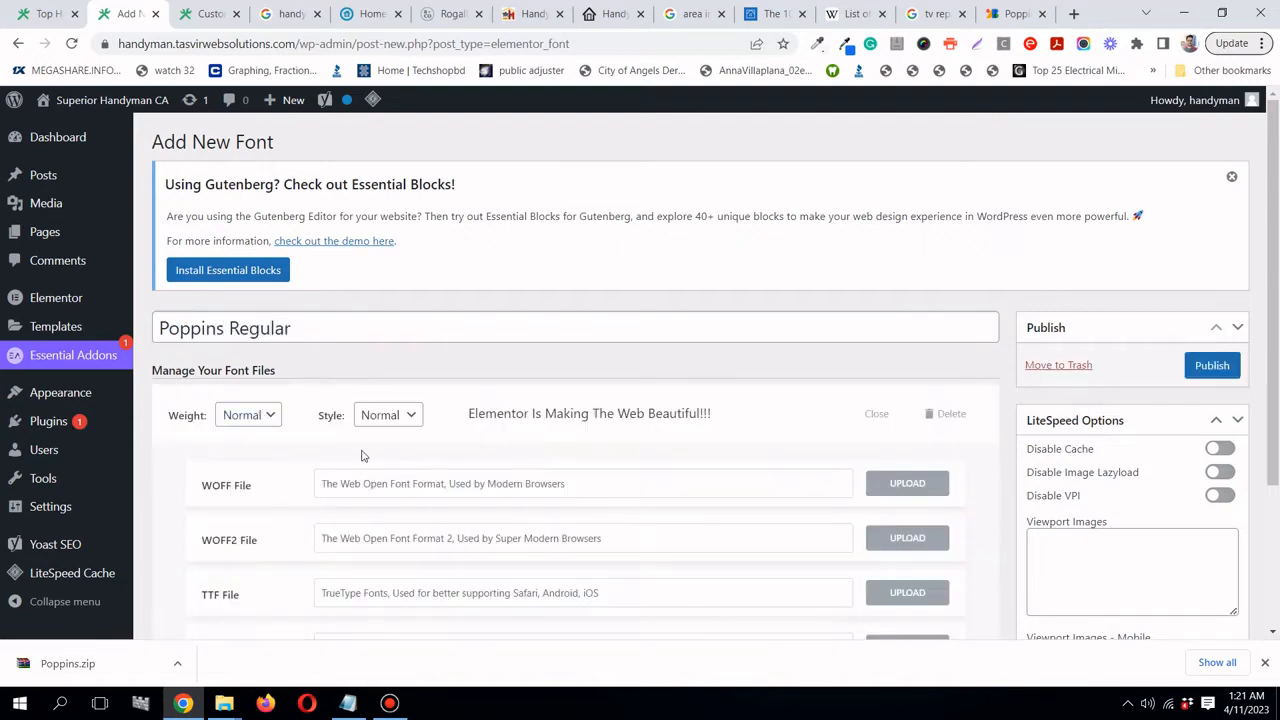
pyautogui.scroll(-2, 363, 451)
# - Upload Poppins-Regular.ttf as its TTF file and publish the font
pyautogui.click(912, 430)
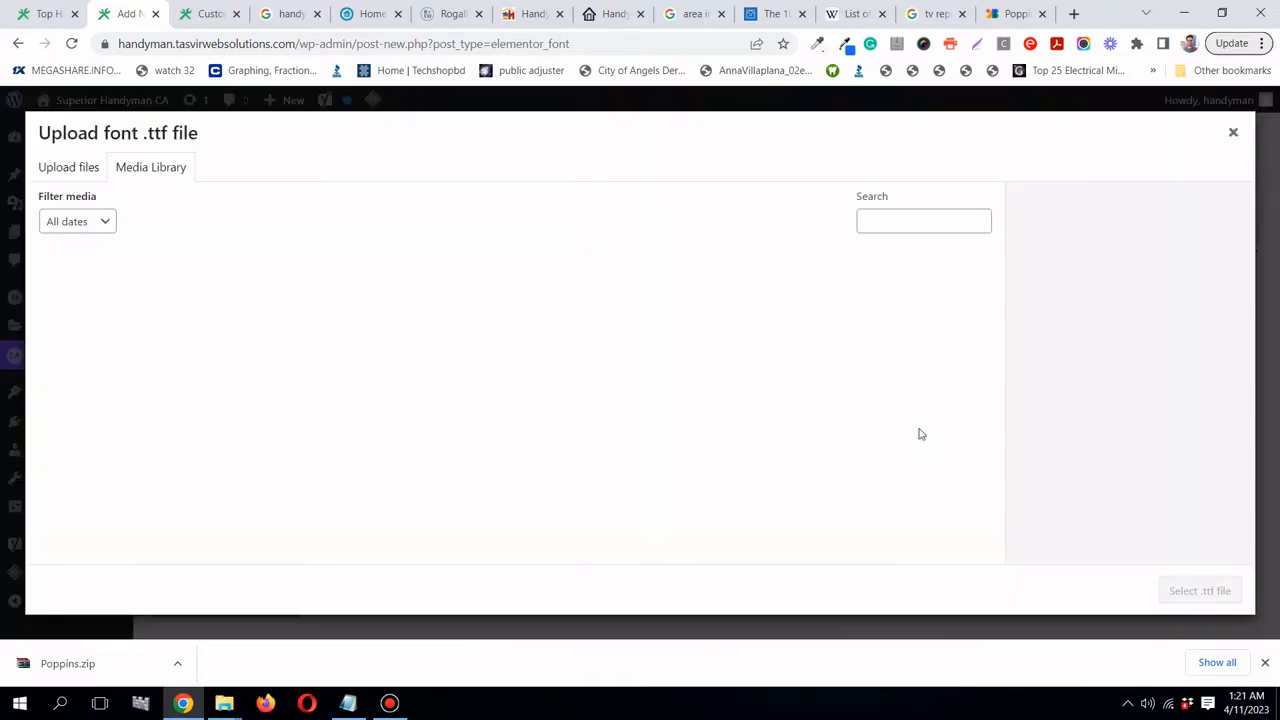
pyautogui.moveTo(224, 705)
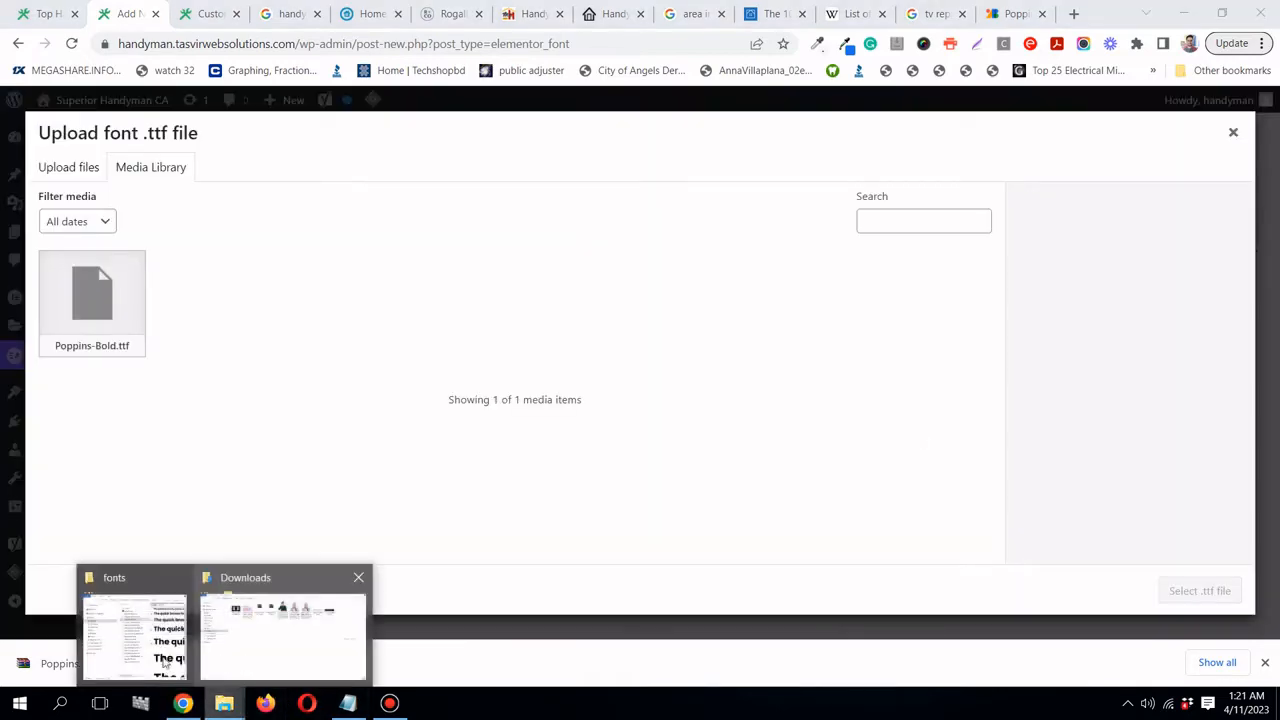
pyautogui.click(137, 630)
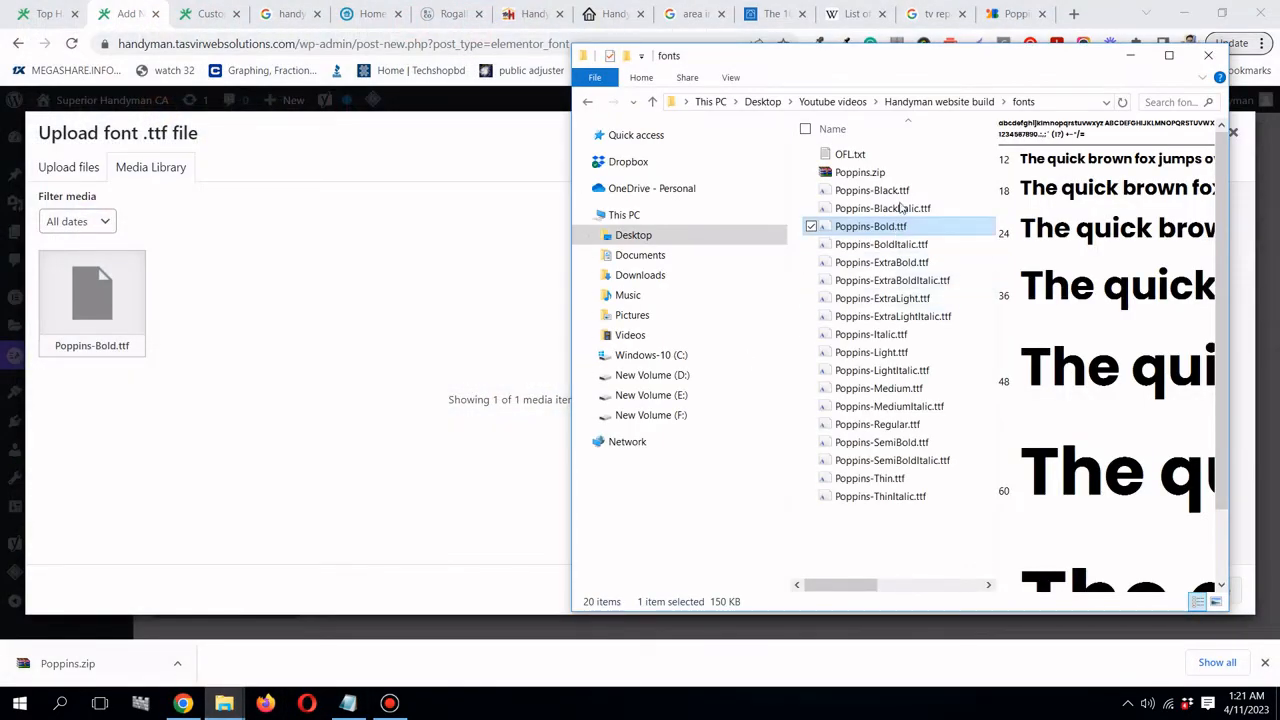
pyautogui.click(915, 424)
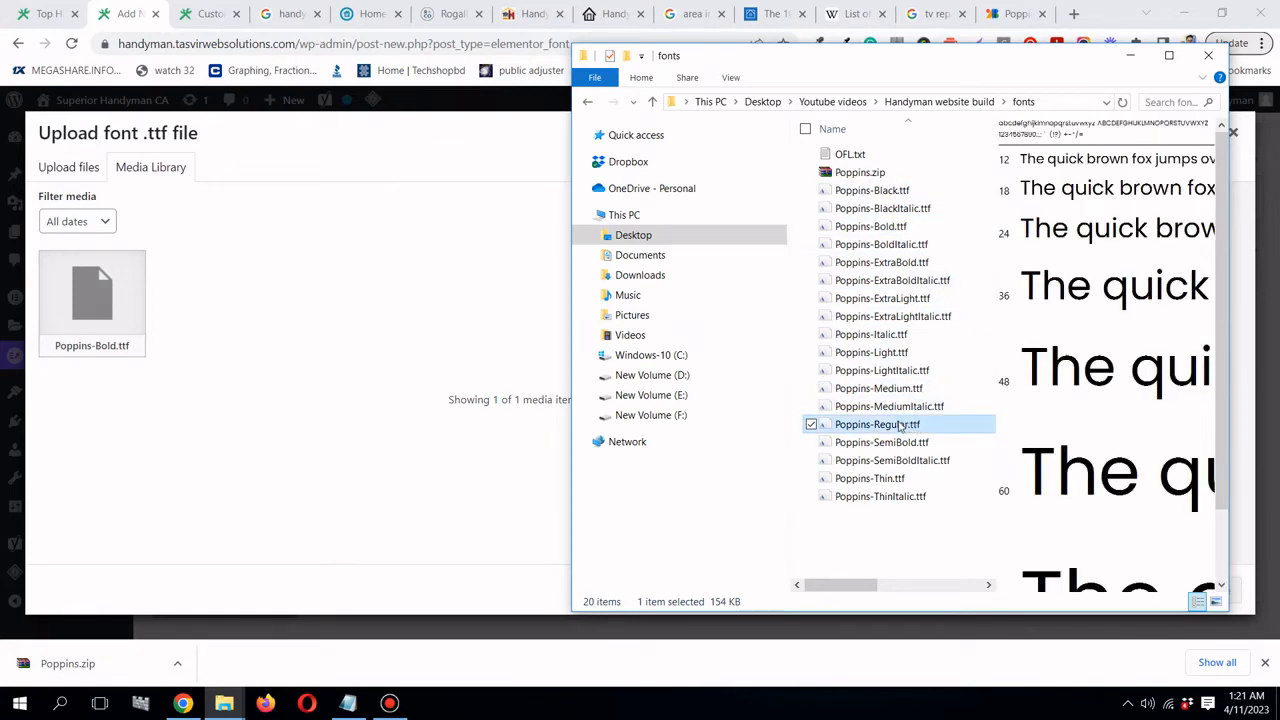
pyautogui.moveTo(905, 425); pyautogui.dragTo(406, 379)
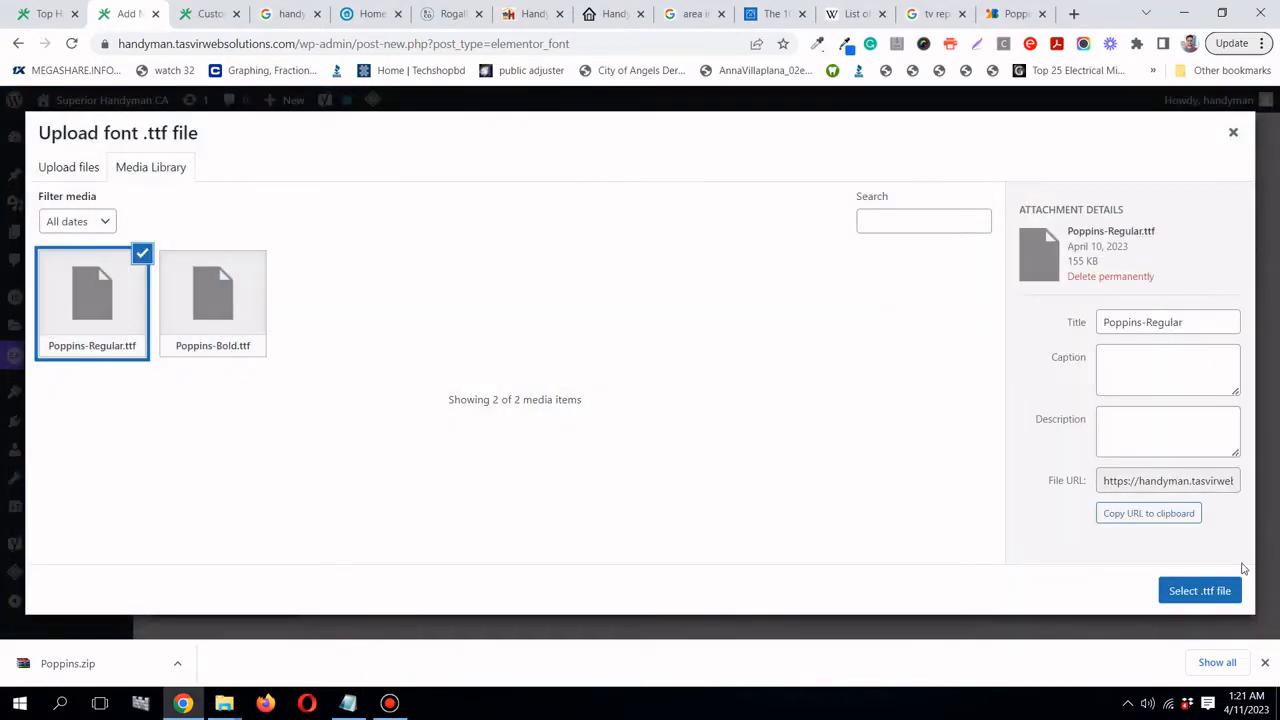
pyautogui.click(1200, 590)
pyautogui.scroll(2, 1087, 480)
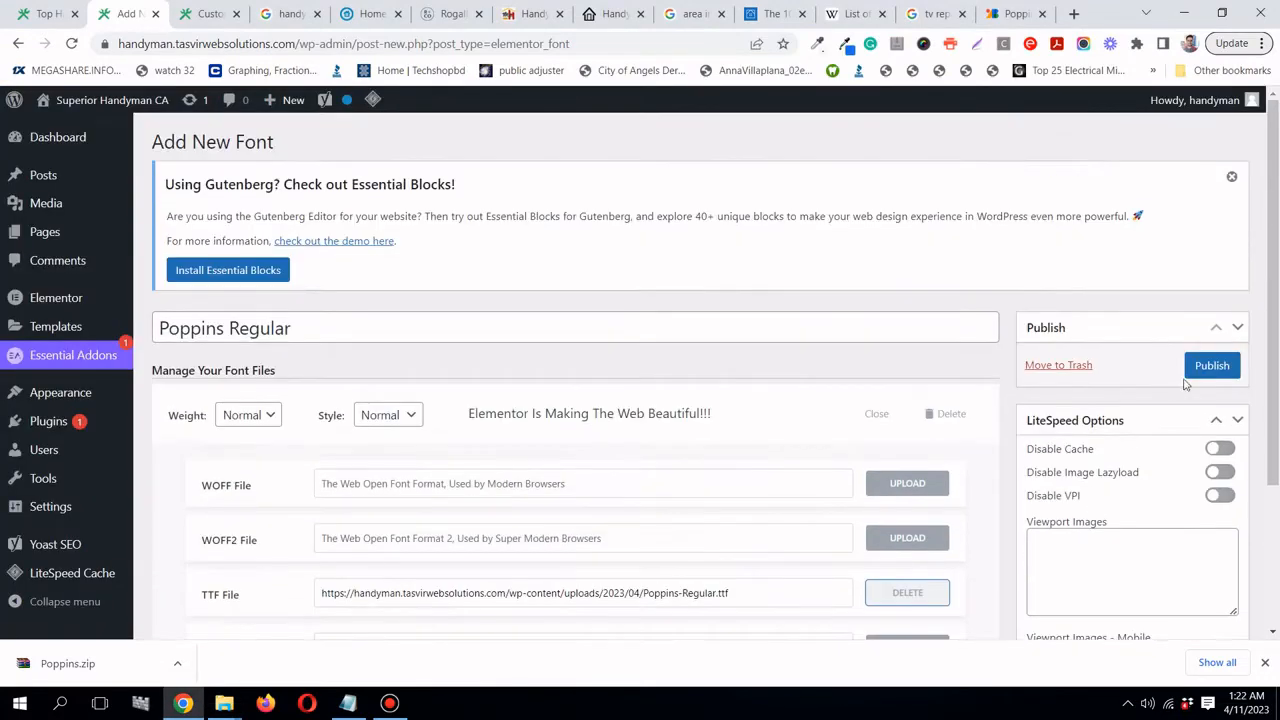
pyautogui.click(1209, 364)
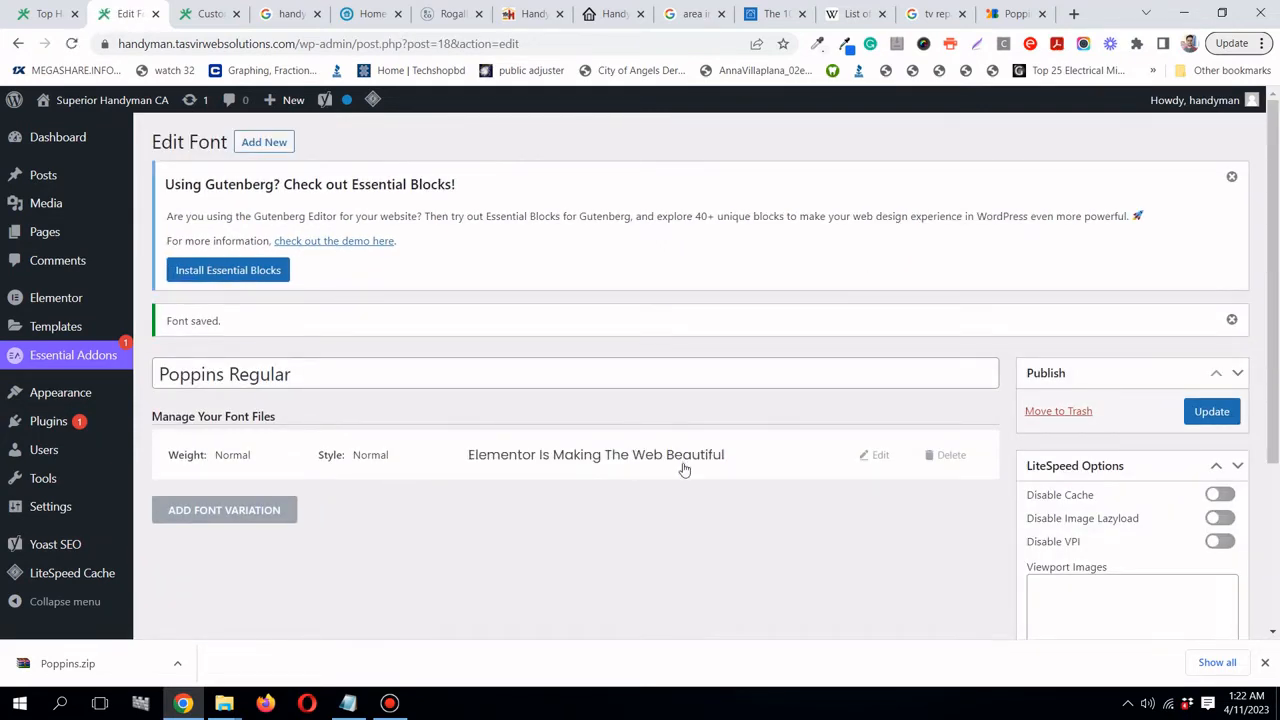
# - Add a new custom font named 'Poppins Semi Bold' with one font variation
pyautogui.click(268, 143)
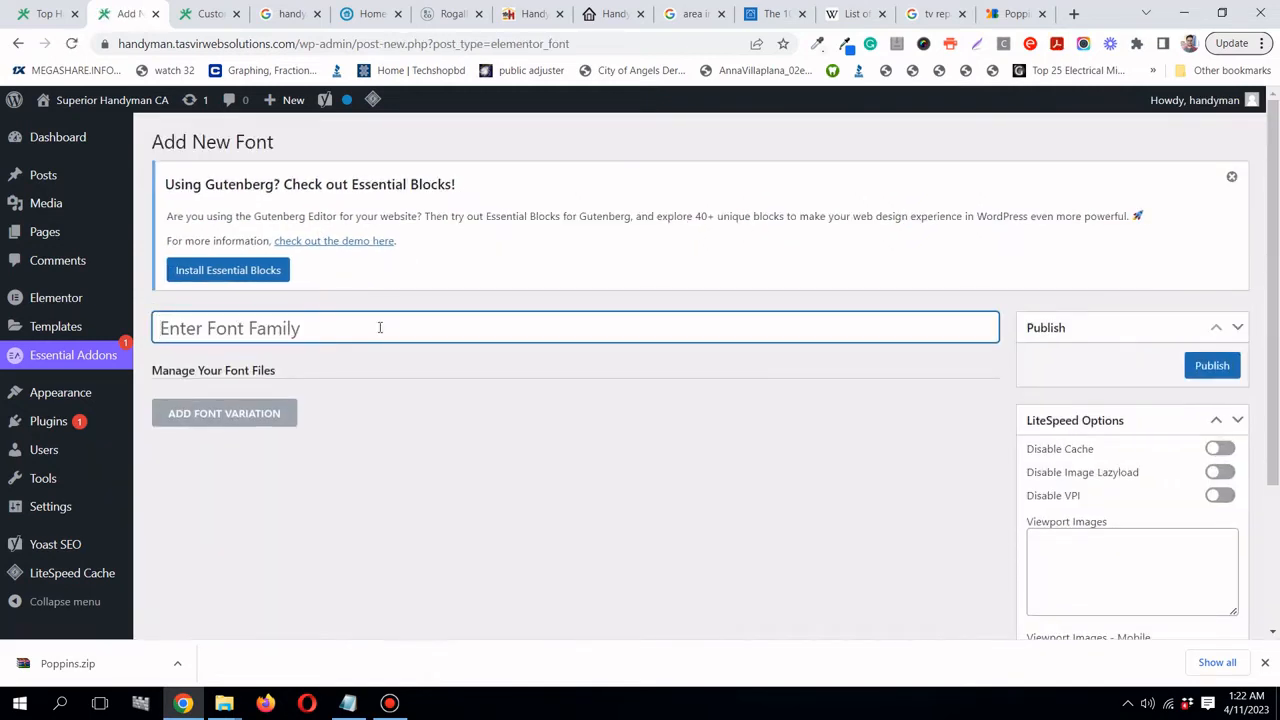
pyautogui.write('Po')
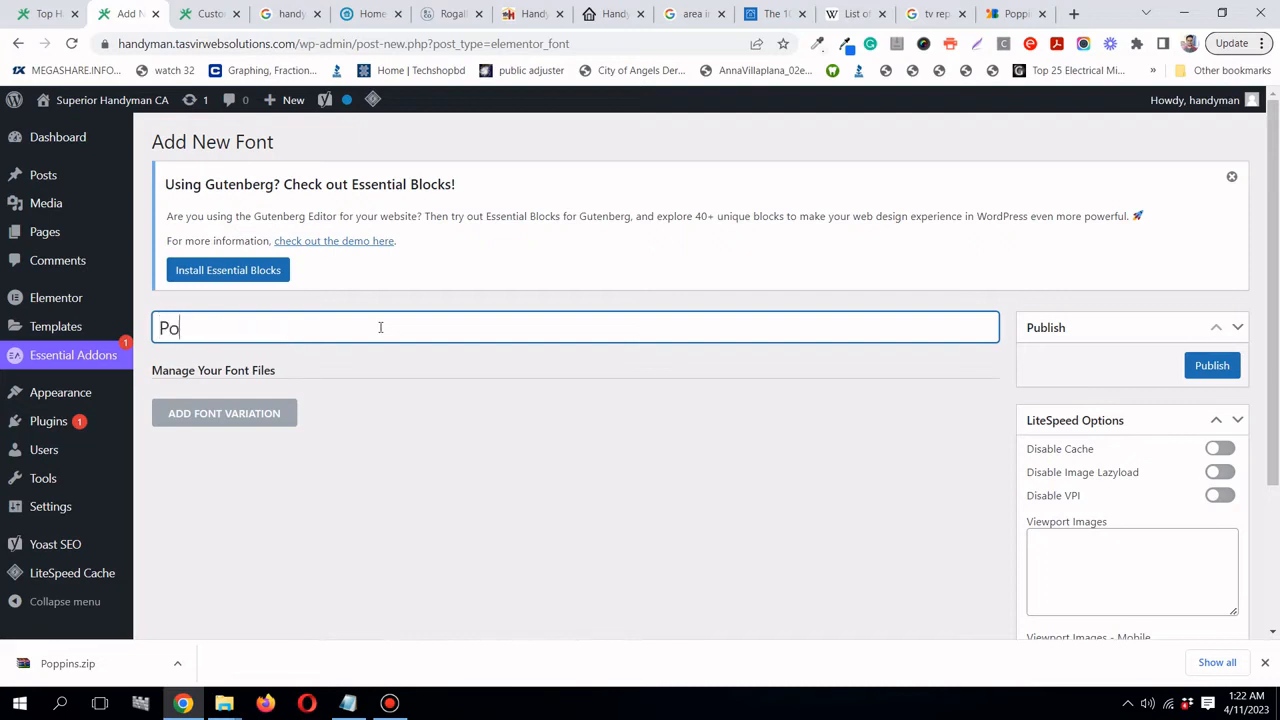
pyautogui.write('ppins Semi')
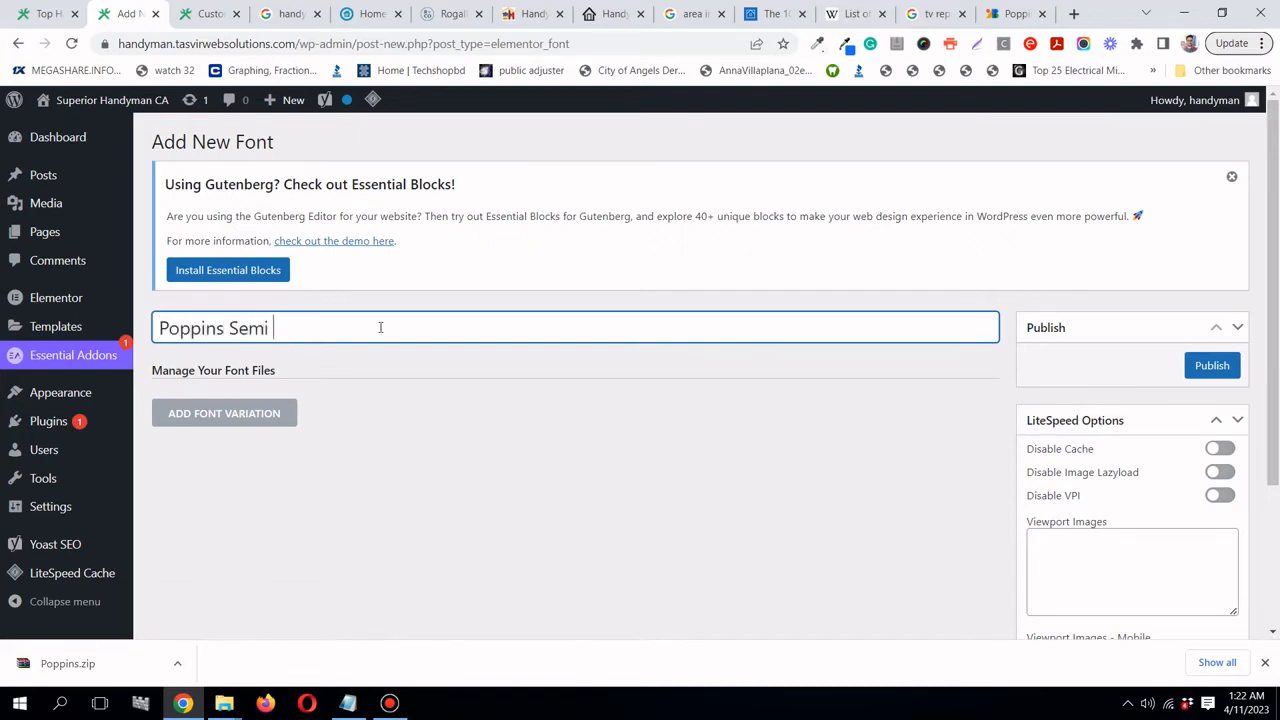
pyautogui.write(' Bold')
pyautogui.click(389, 703)
pyautogui.click(389, 703)
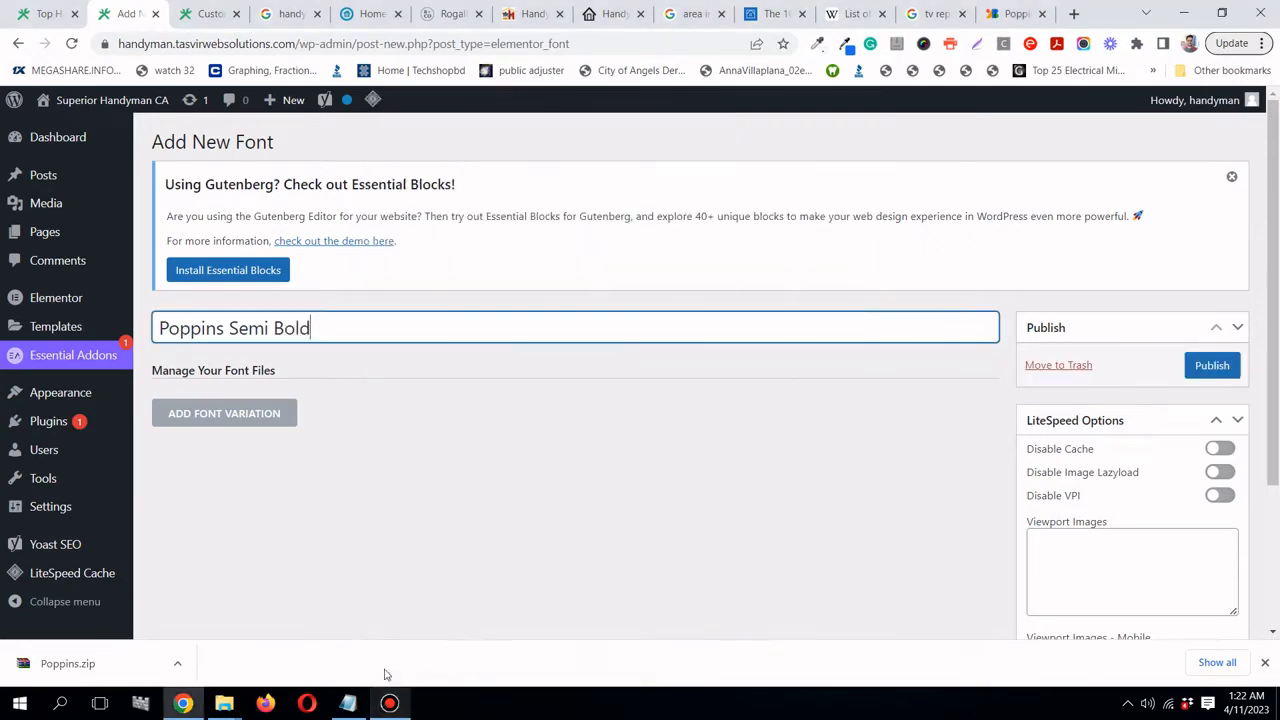
pyautogui.click(249, 416)
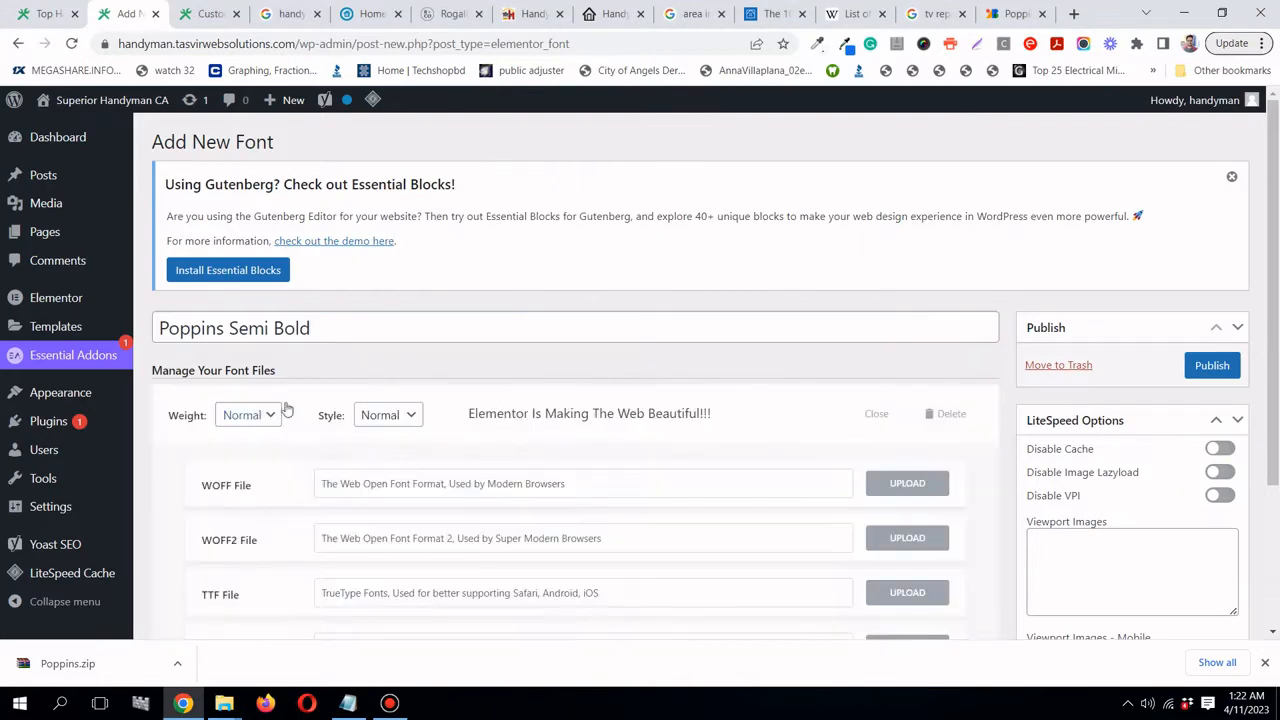
pyautogui.scroll(-2, 400, 414)
# - Upload Poppins-SemiBold.ttf as its TTF file, publish the font and review the page
pyautogui.click(897, 428)
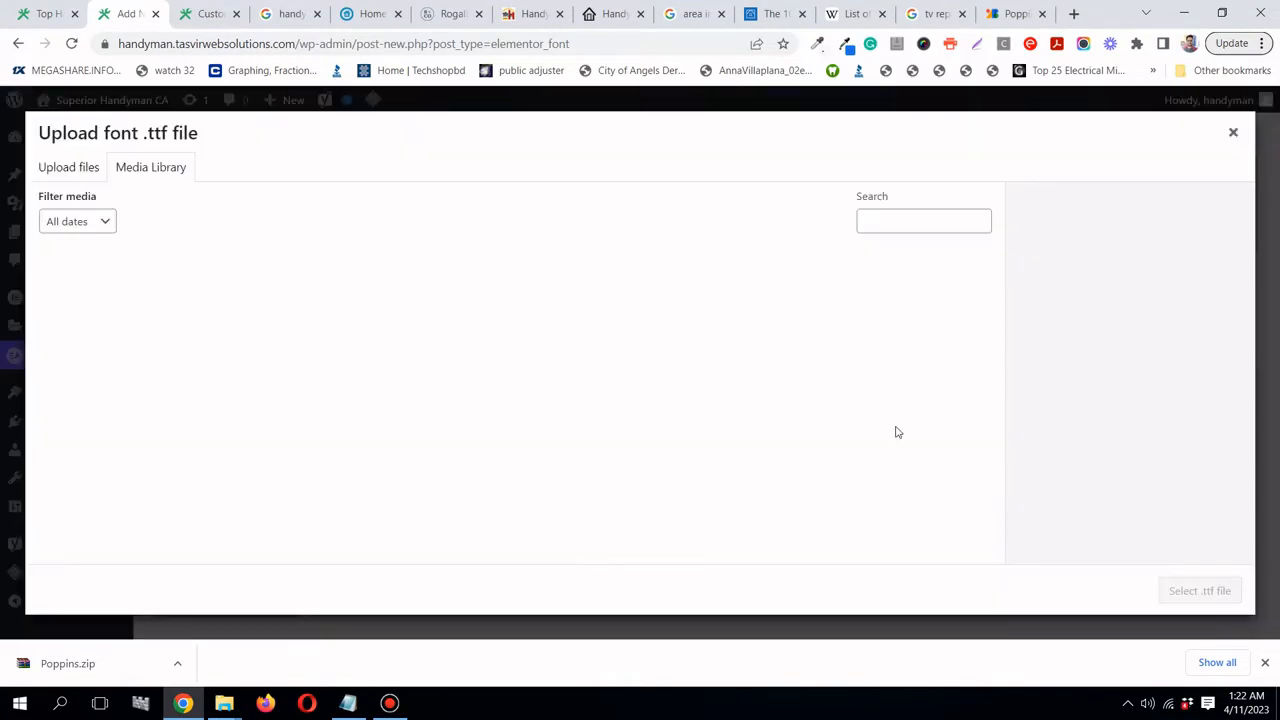
pyautogui.moveTo(226, 703)
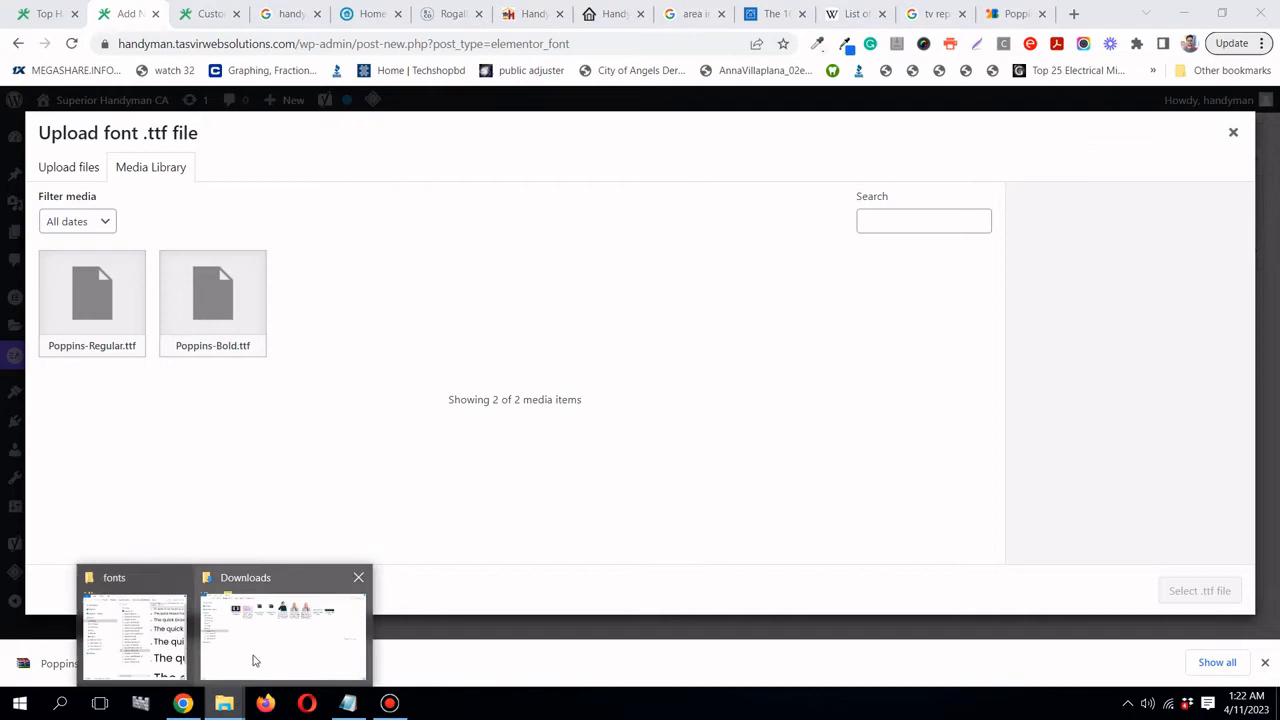
pyautogui.click(106, 643)
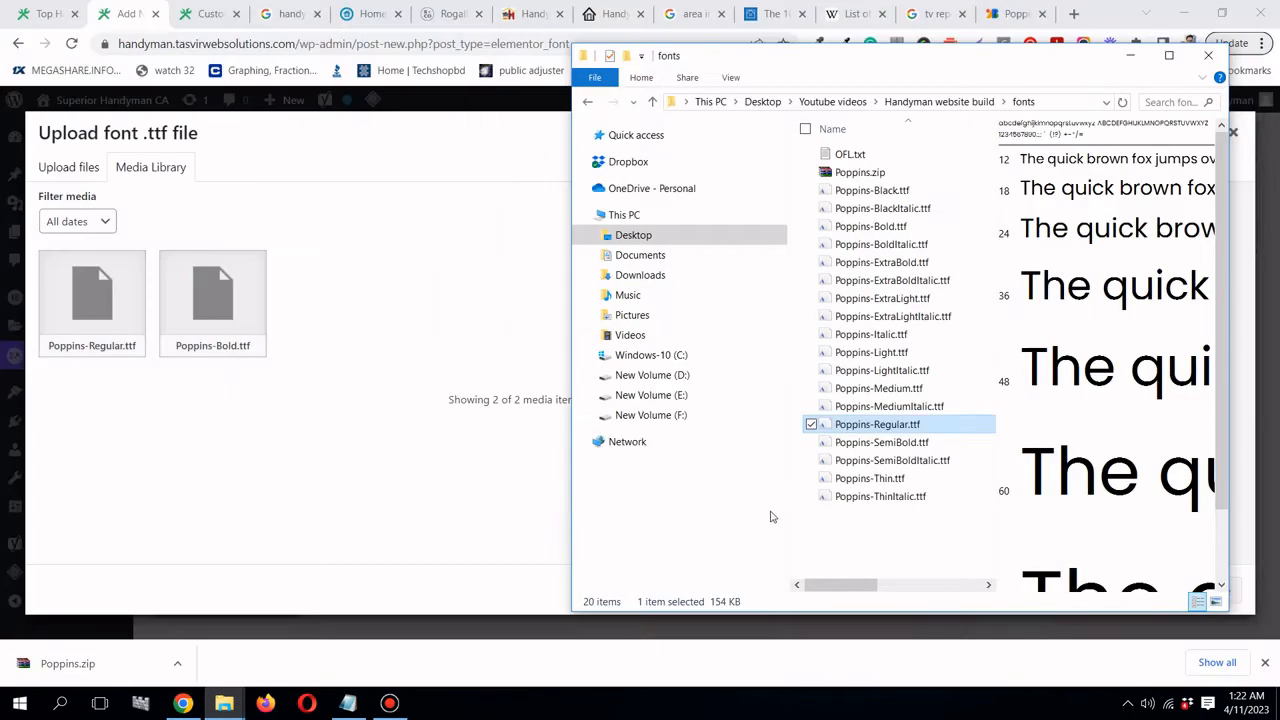
pyautogui.click(879, 446)
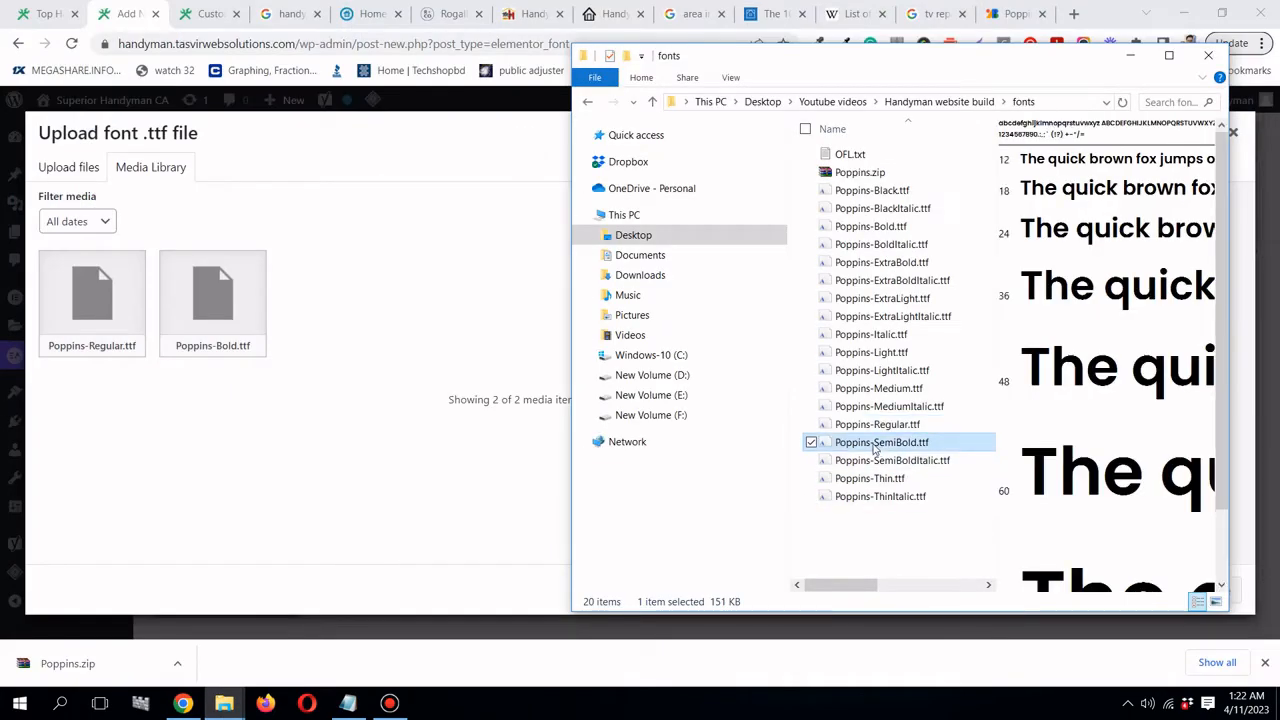
pyautogui.moveTo(873, 450); pyautogui.dragTo(370, 373)
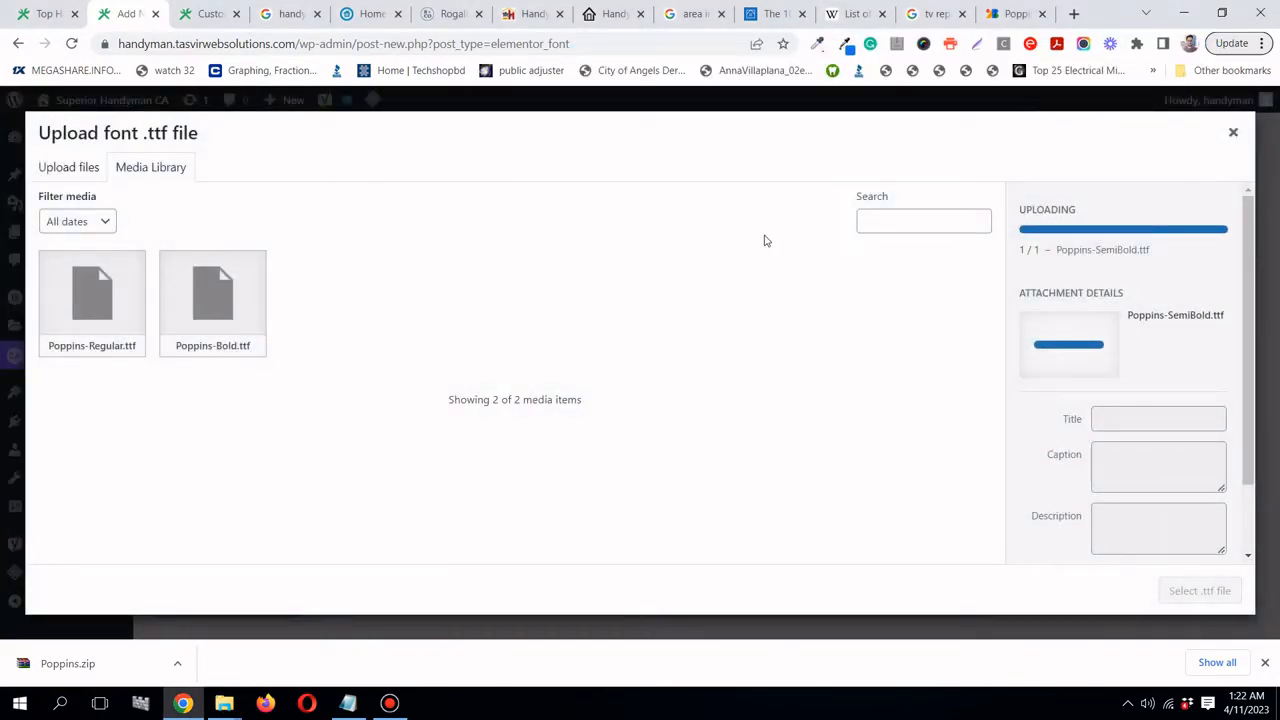
pyautogui.click(1212, 590)
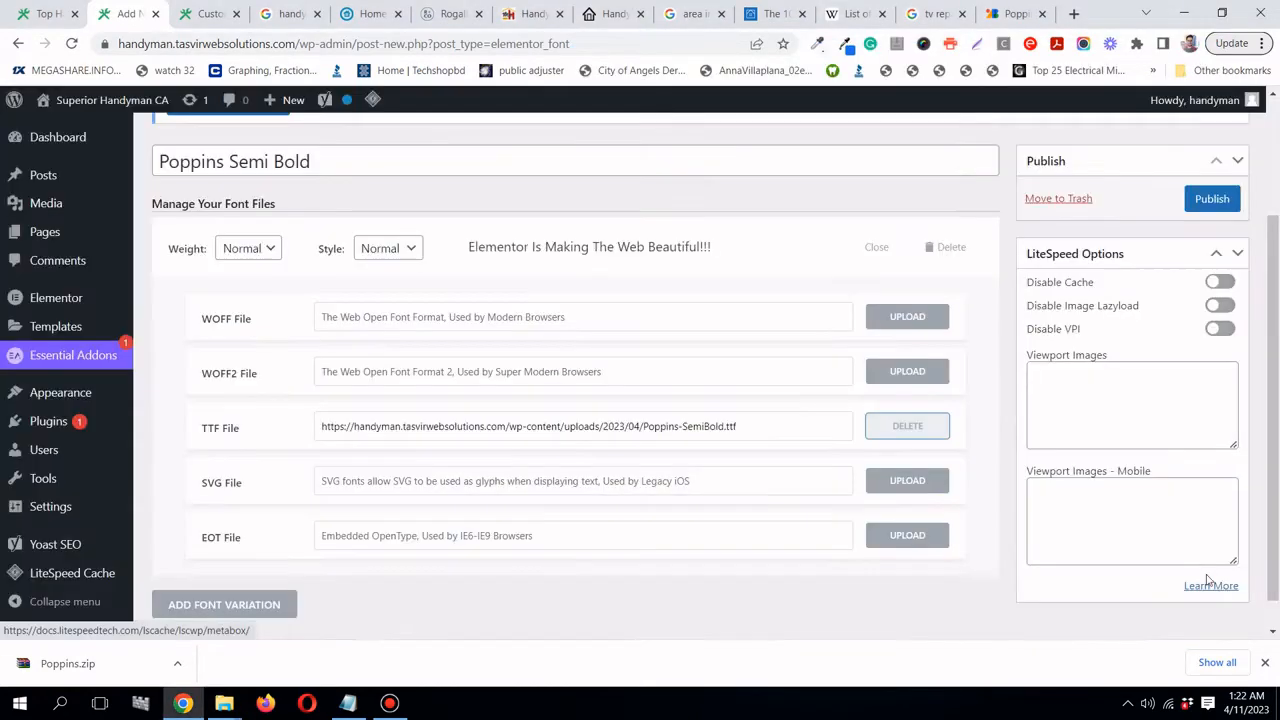
pyautogui.scroll(2, 1074, 495)
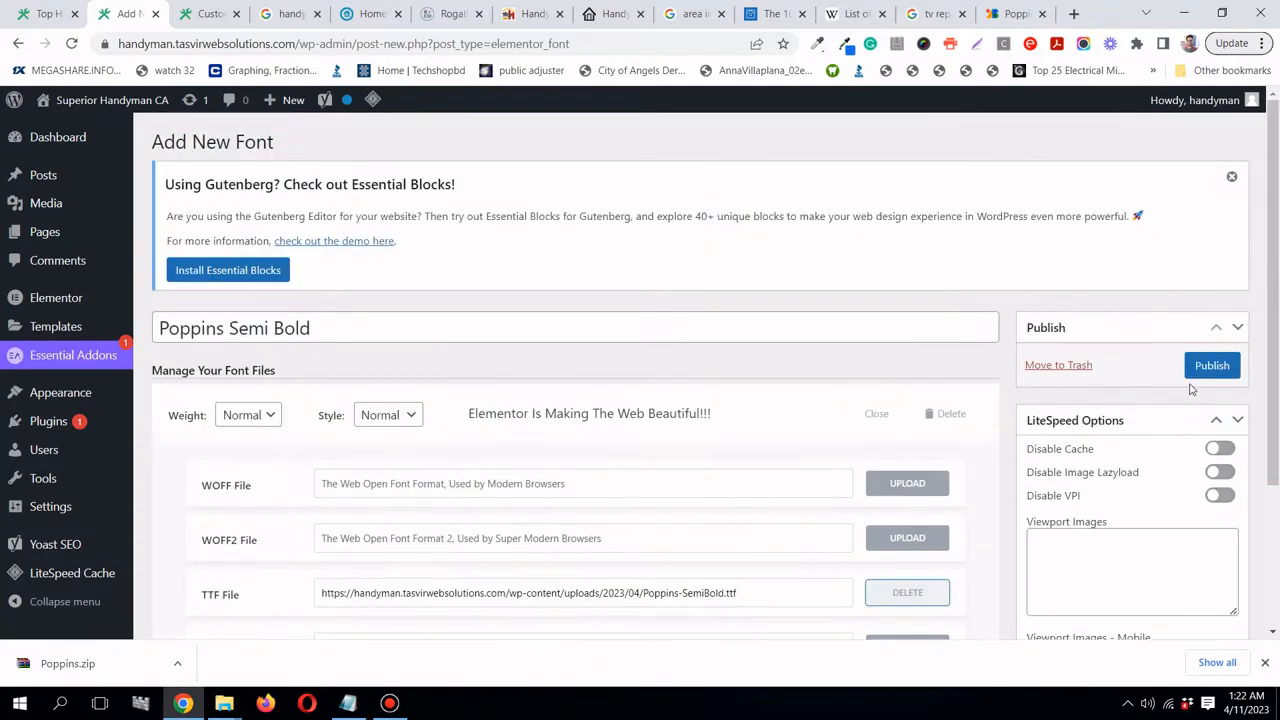
pyautogui.click(1213, 367)
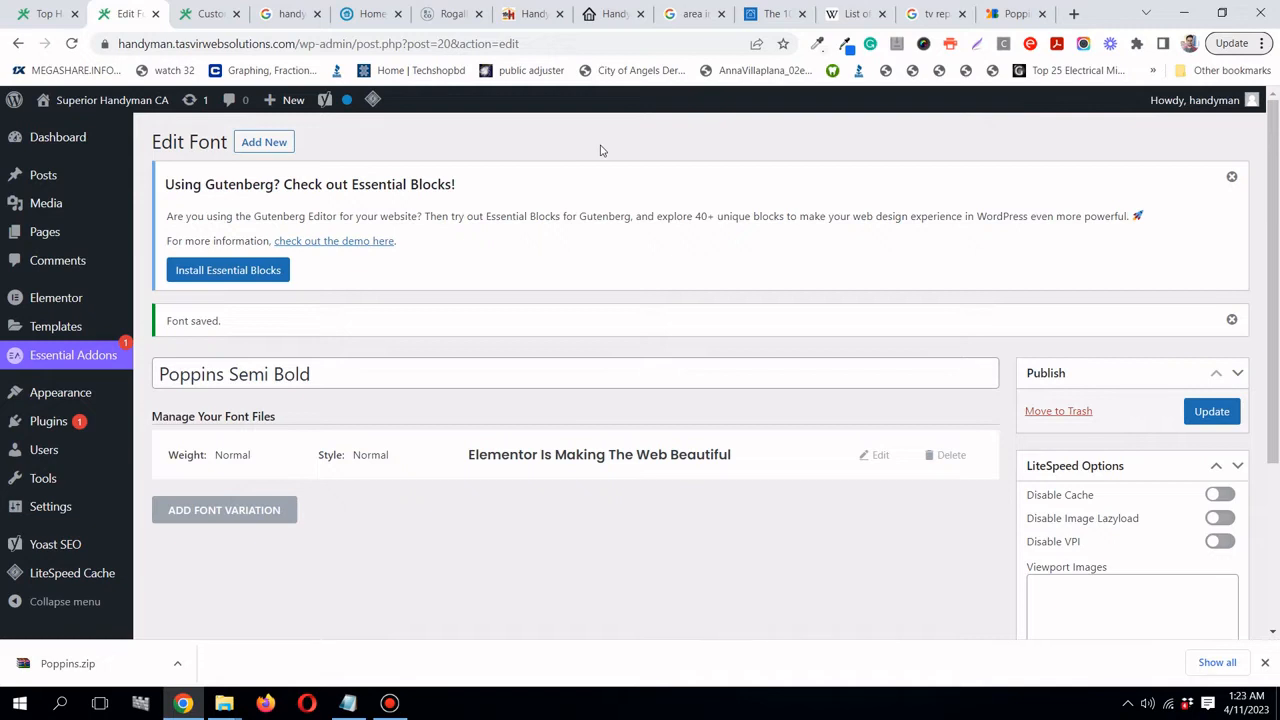
pyautogui.scroll(-1, 603, 152)
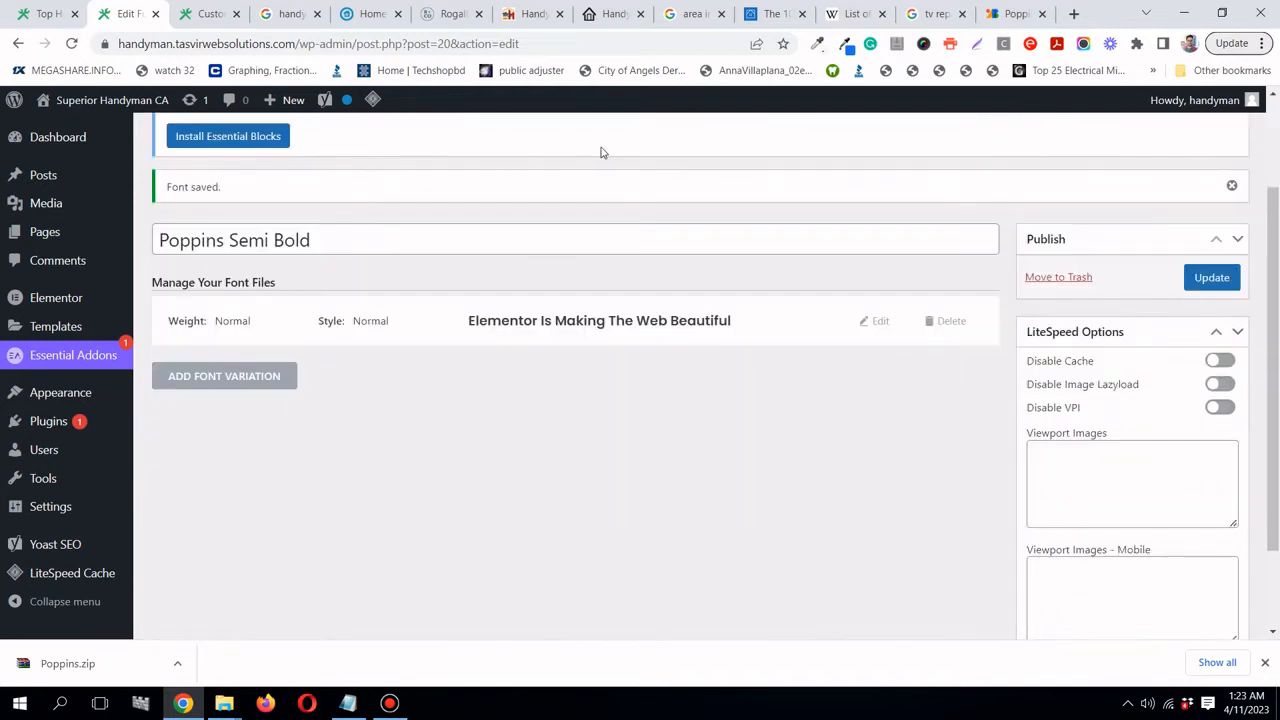
pyautogui.scroll(-1, 603, 152)
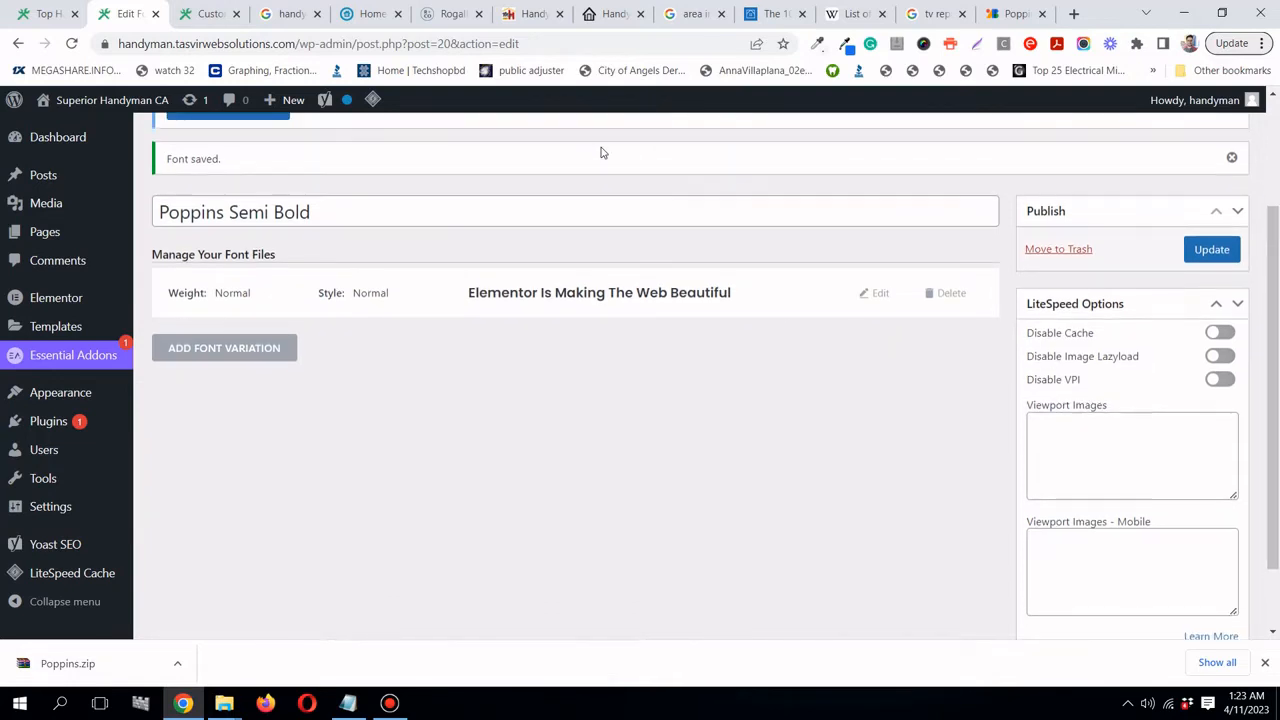
pyautogui.scroll(1, 600, 152)
pyautogui.scroll(-1, 600, 152)
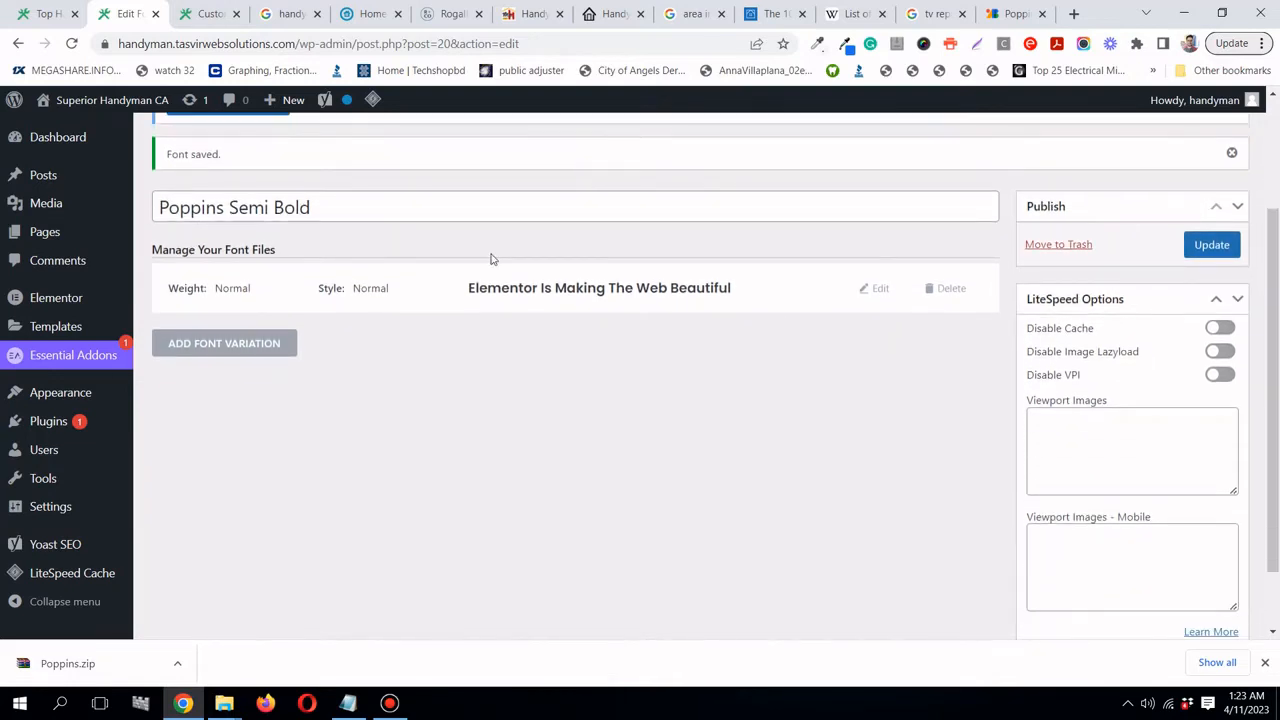
pyautogui.scroll(1, 89, 449)
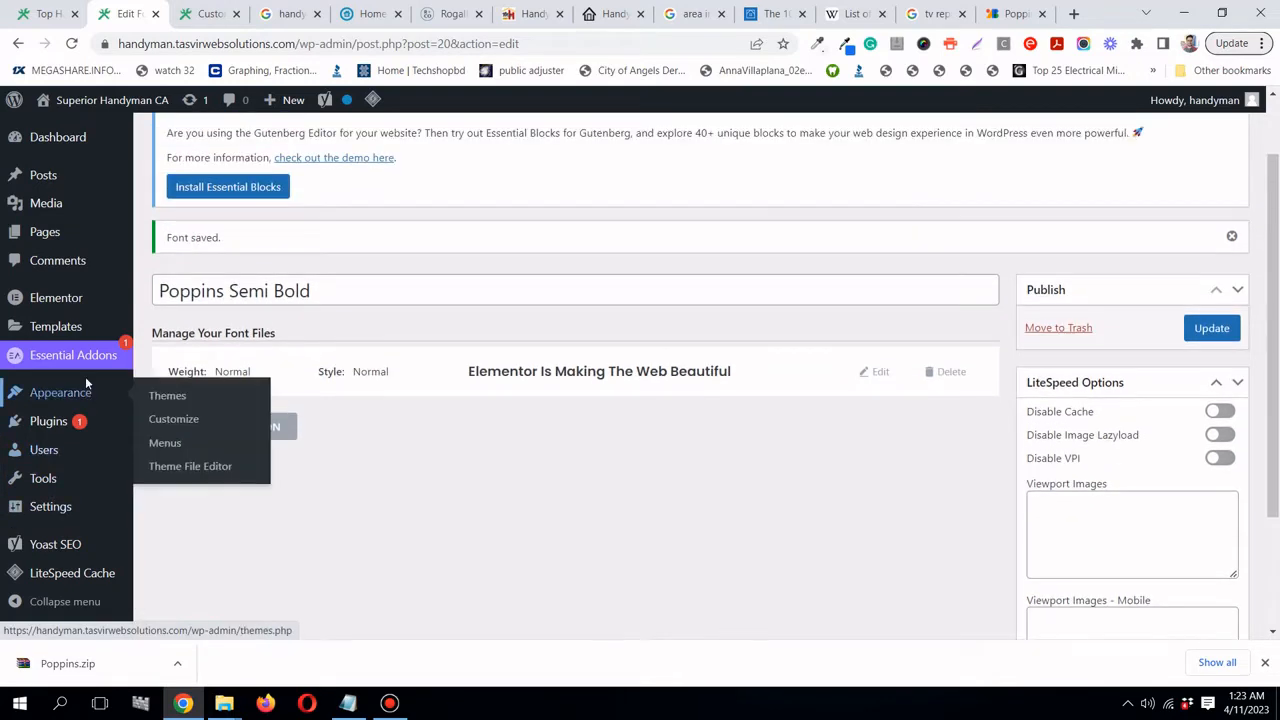
# - Tick Disable Default Fonts in Elementor's general settings and save
pyautogui.moveTo(40, 300)
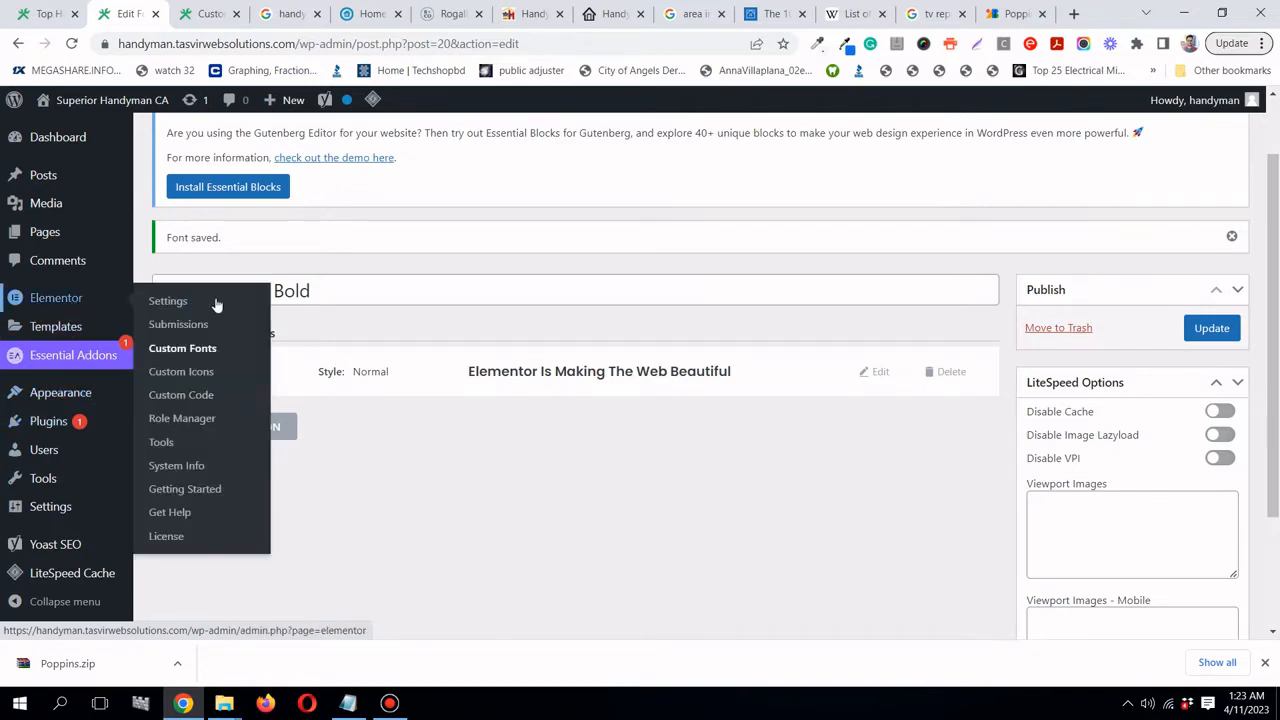
pyautogui.click(194, 304)
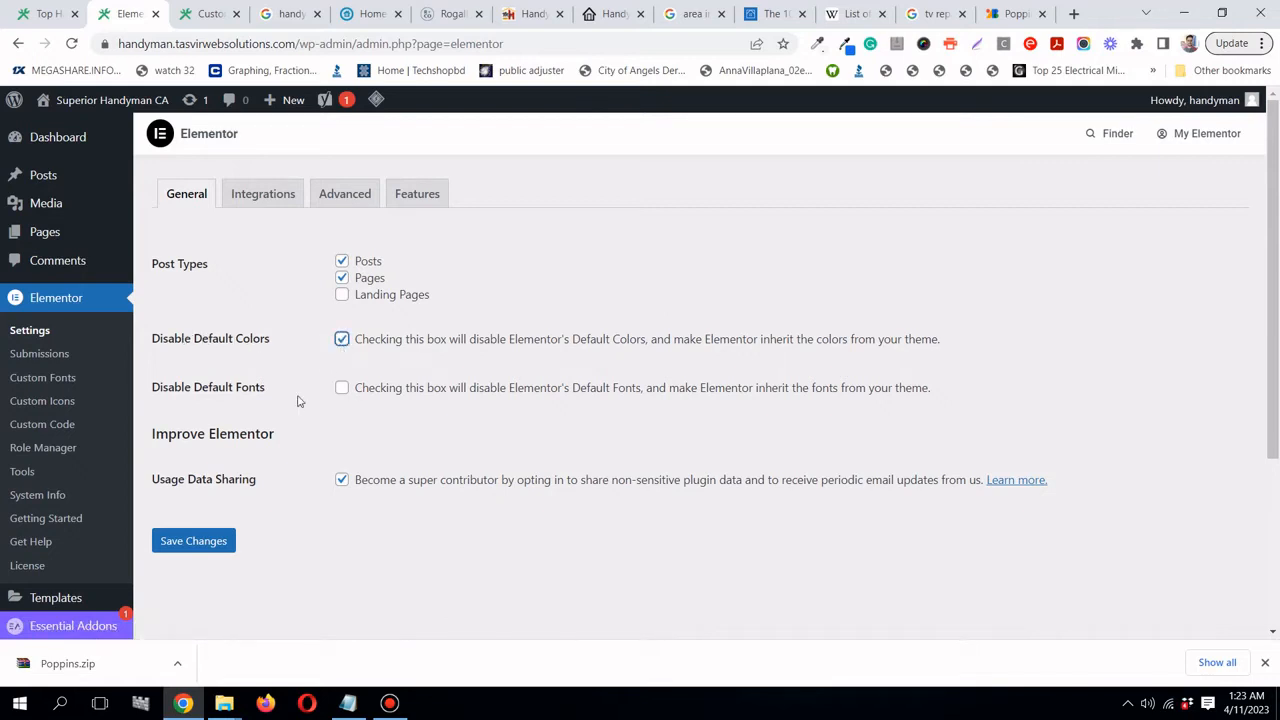
pyautogui.click(340, 390)
pyautogui.click(214, 540)
# - Set Google Fonts to Disable in Elementor's Advanced settings and save
pyautogui.click(350, 196)
pyautogui.scroll(-2, 255, 361)
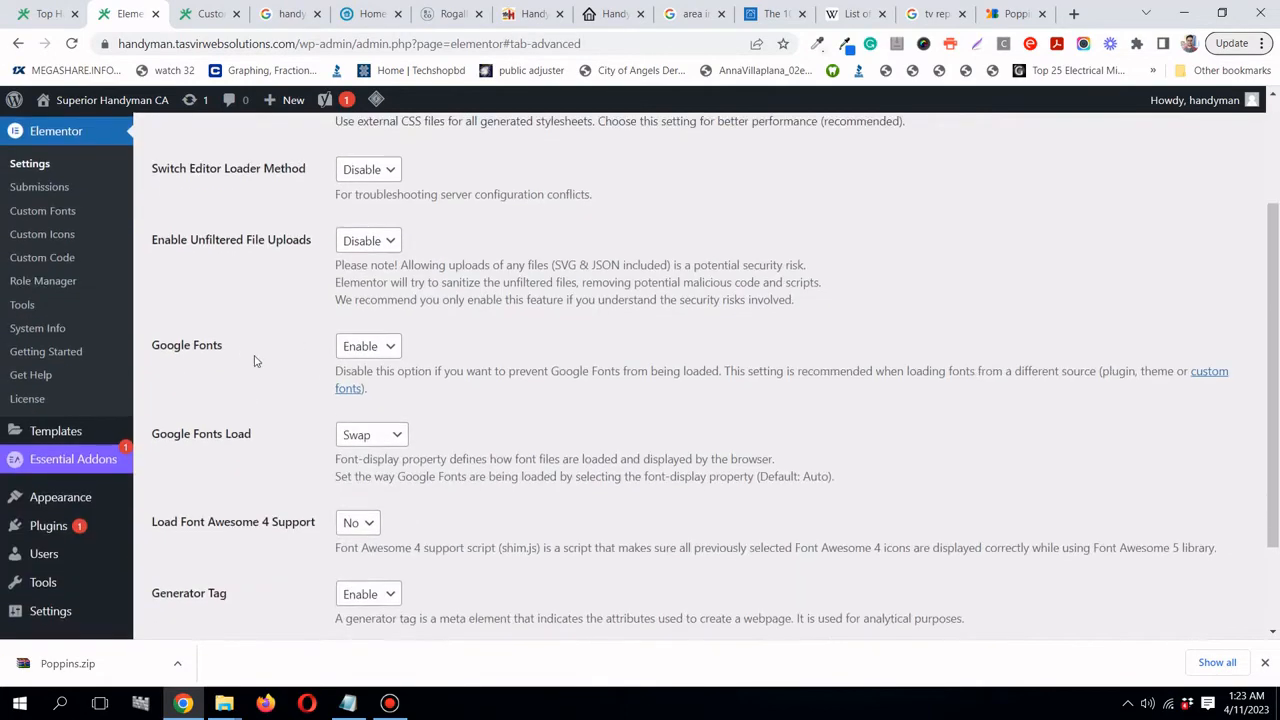
pyautogui.click(384, 348)
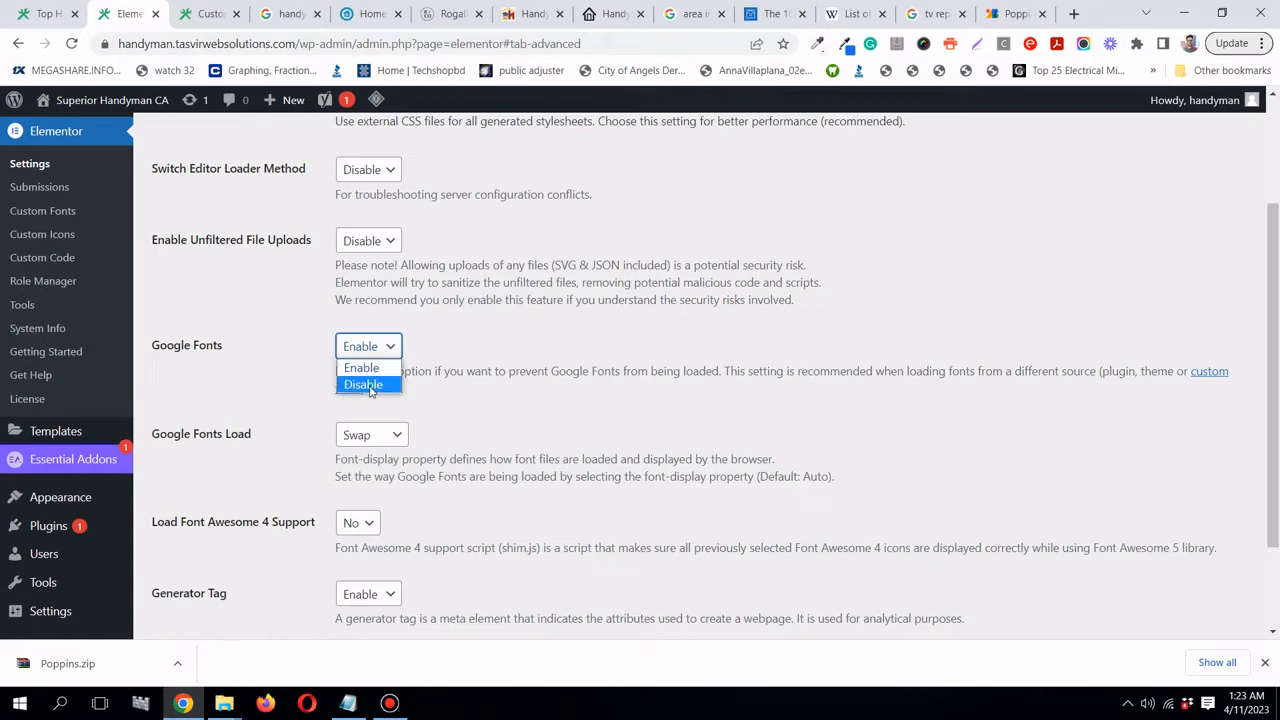
pyautogui.click(368, 382)
pyautogui.click(220, 590)
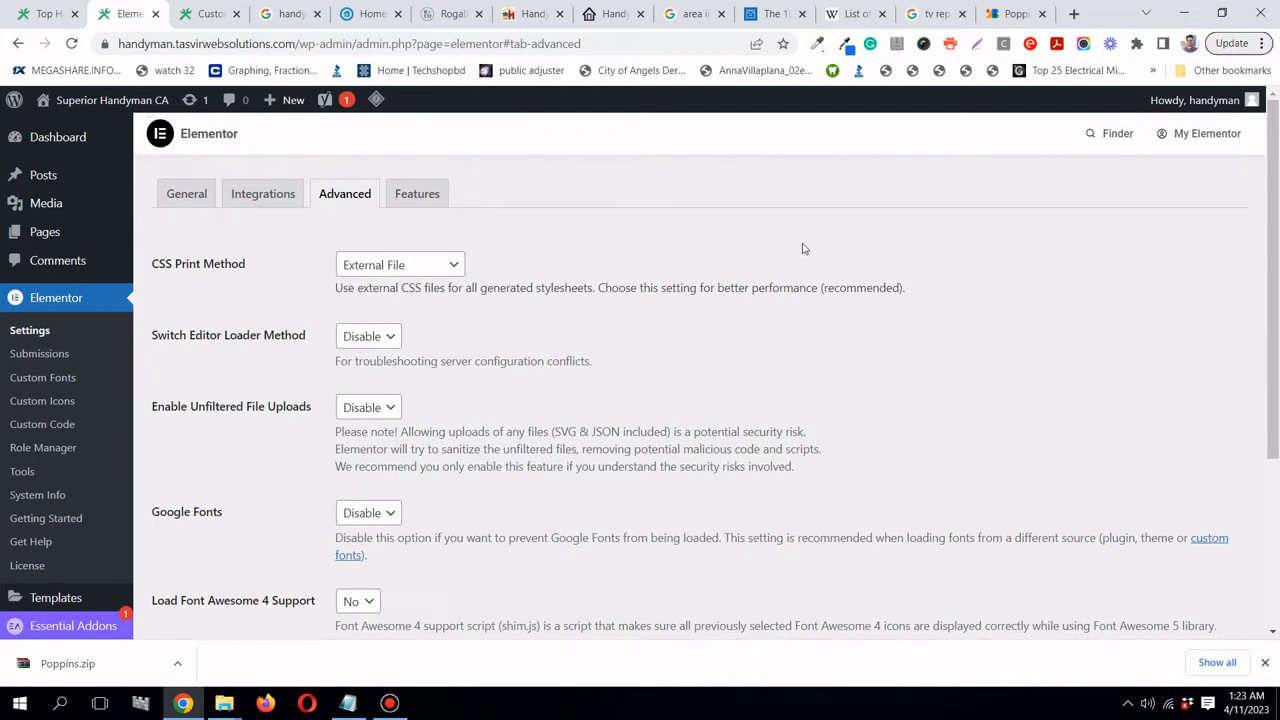
pyautogui.moveTo(45, 233)
pyautogui.moveTo(88, 241)
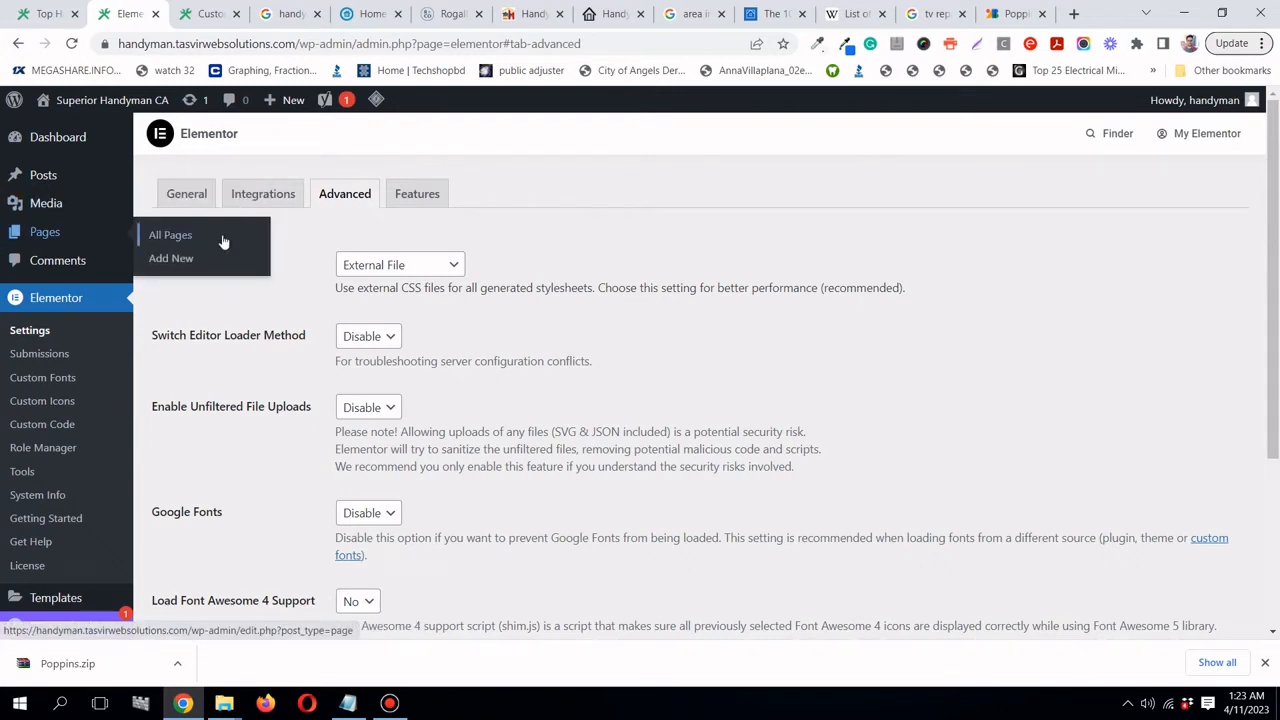
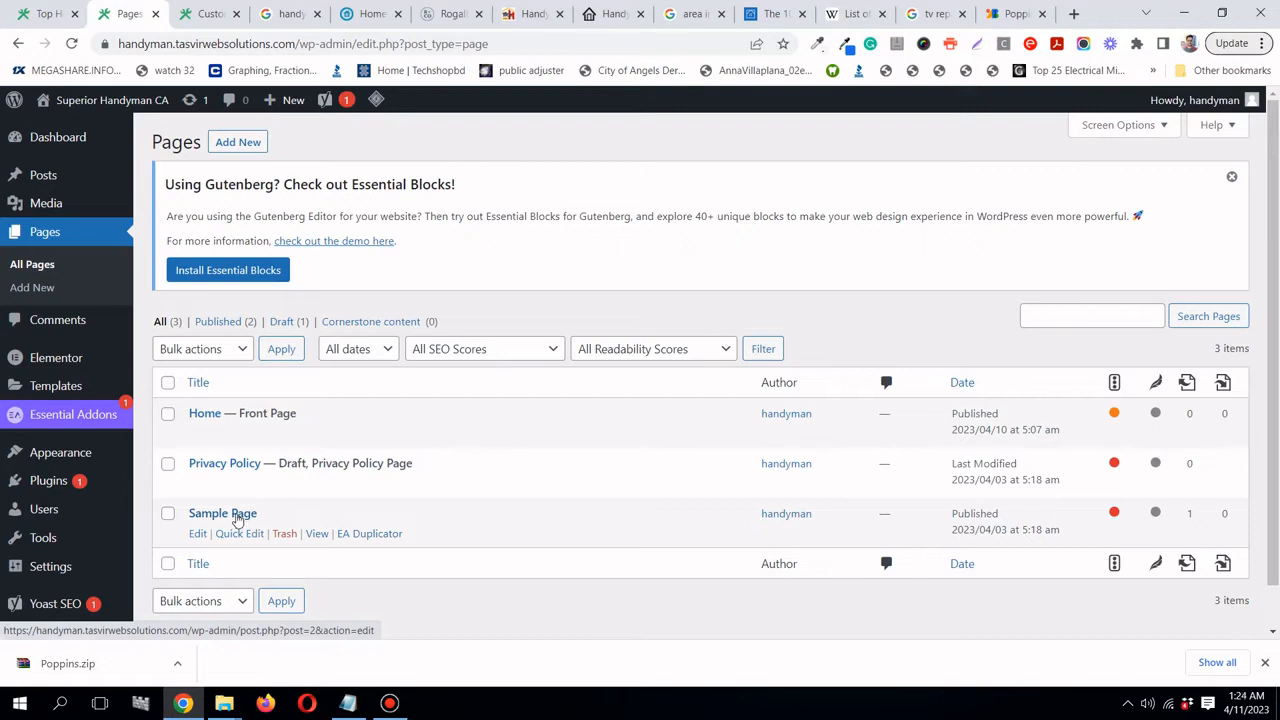
# - Open the Sample Page in the block editor and delete its five body paragraphs
pyautogui.click(237, 516)
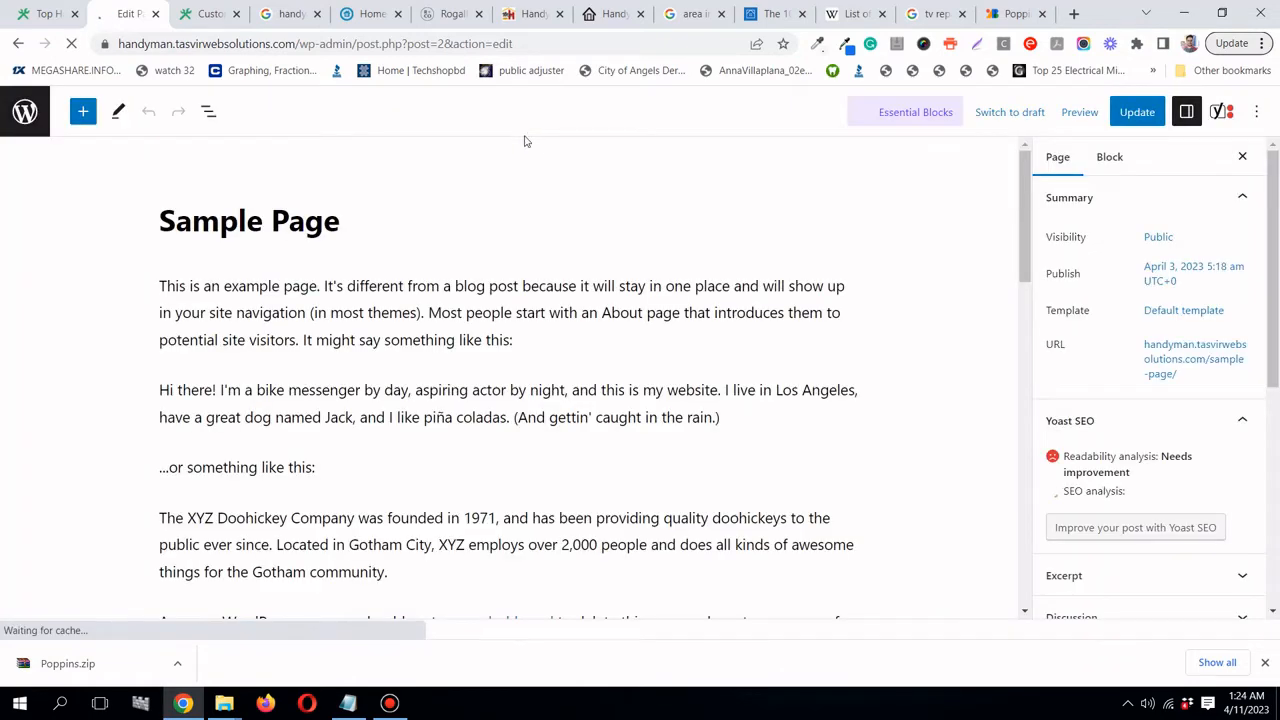
pyautogui.scroll(-2, 576, 381)
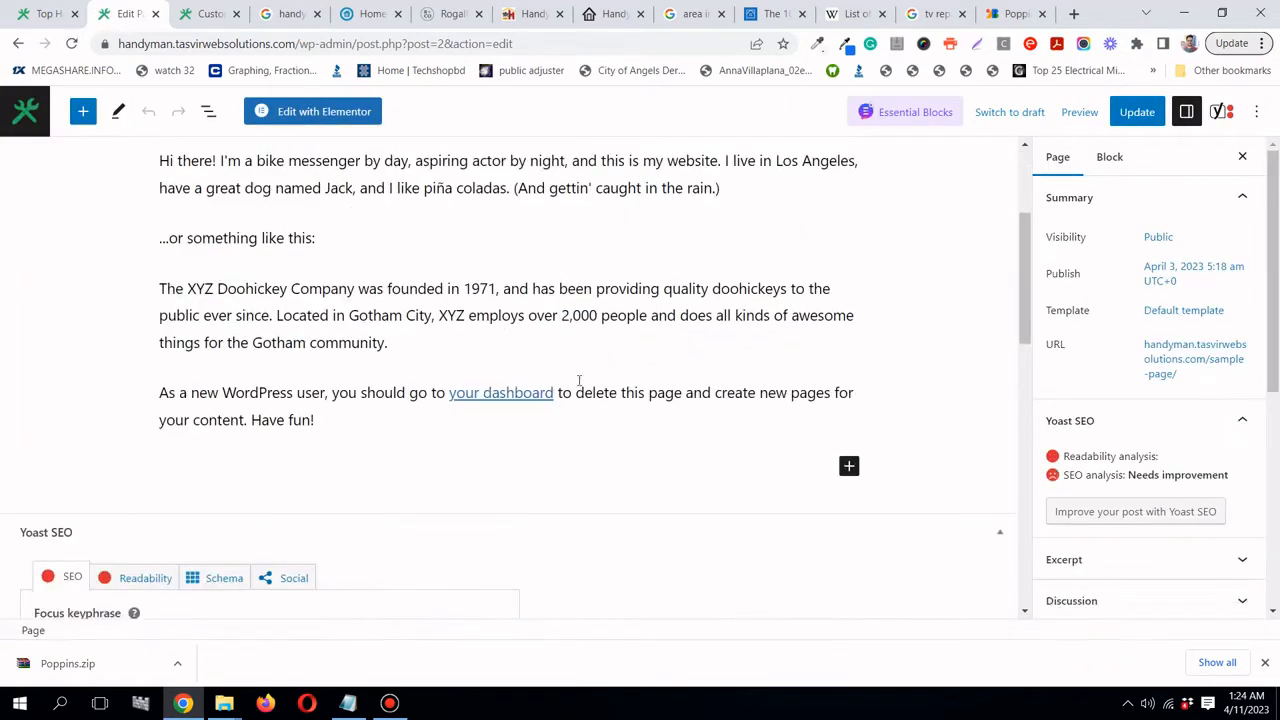
pyautogui.scroll(1, 578, 380)
pyautogui.click(578, 380)
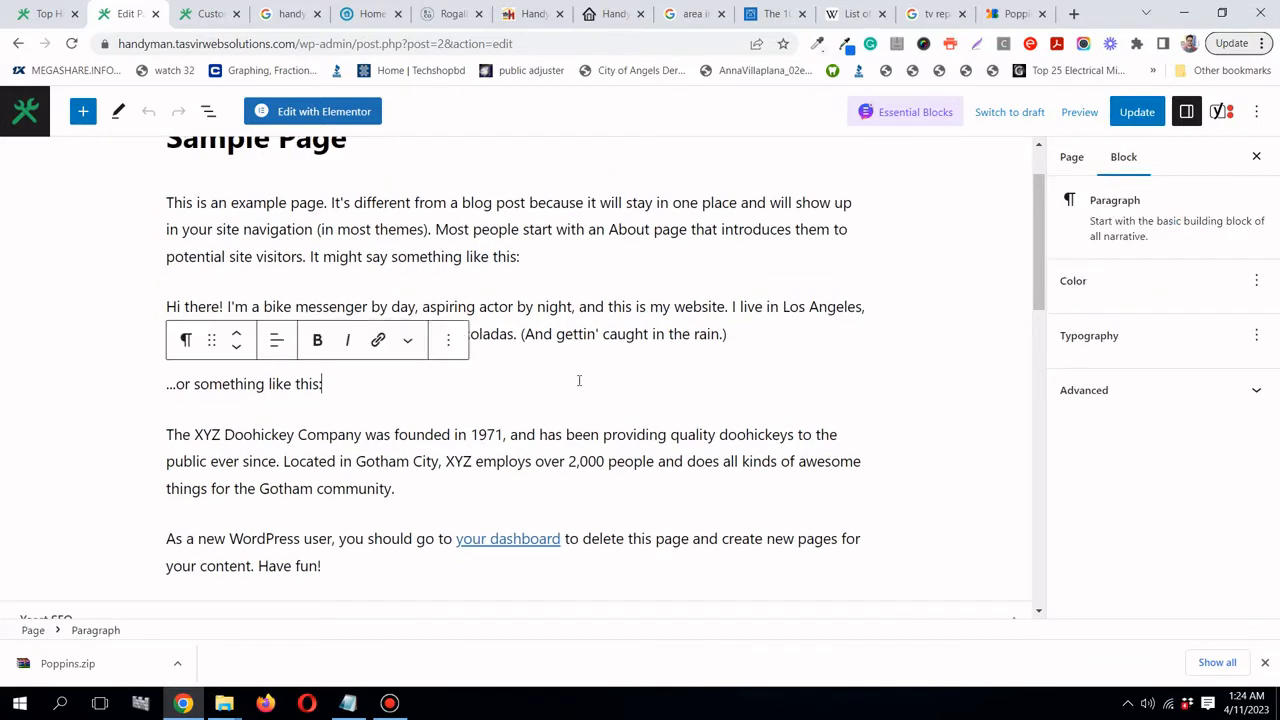
pyautogui.tripleClick(578, 380)
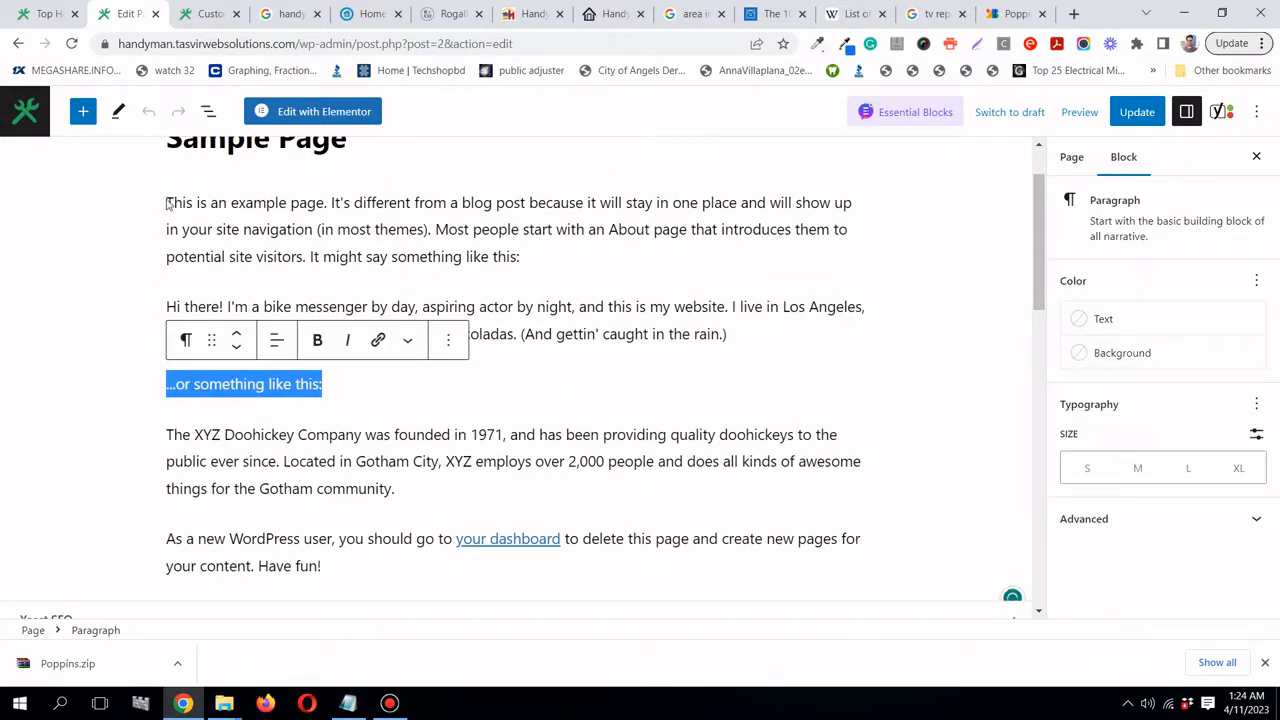
pyautogui.moveTo(168, 203); pyautogui.dragTo(371, 580)
pyautogui.scroll(-2, 386, 486)
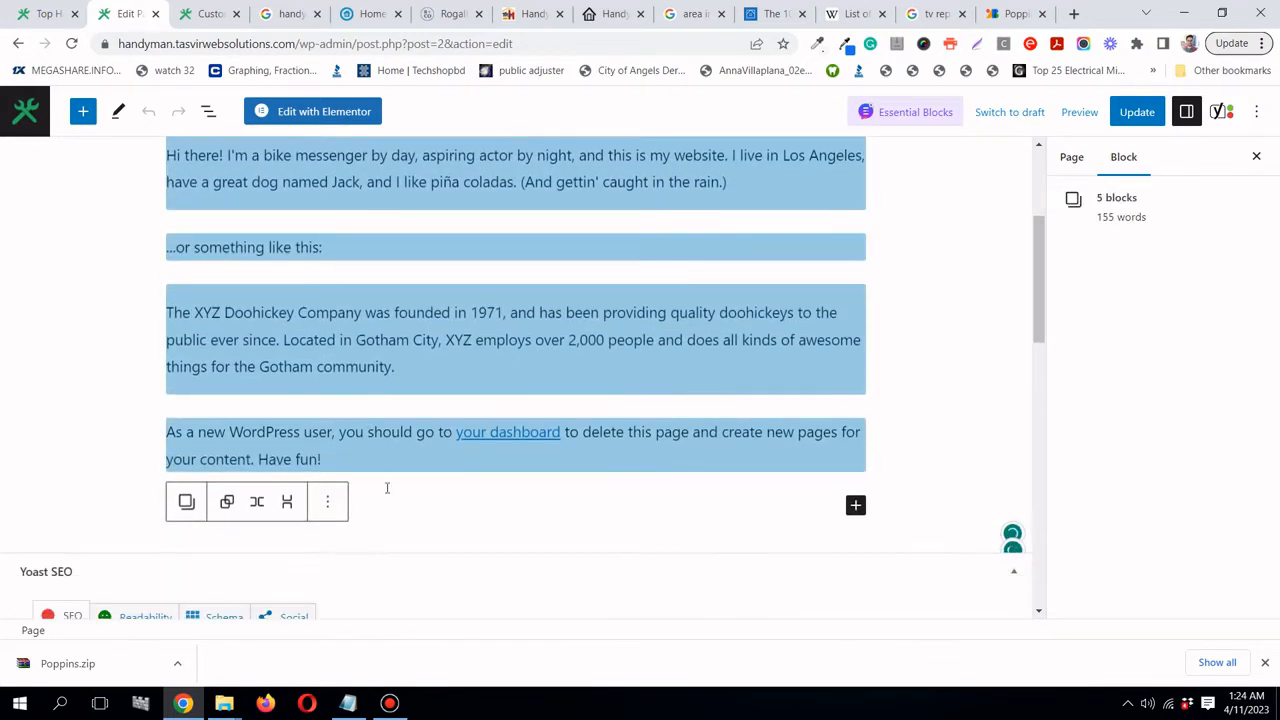
pyautogui.press('BackSpace')
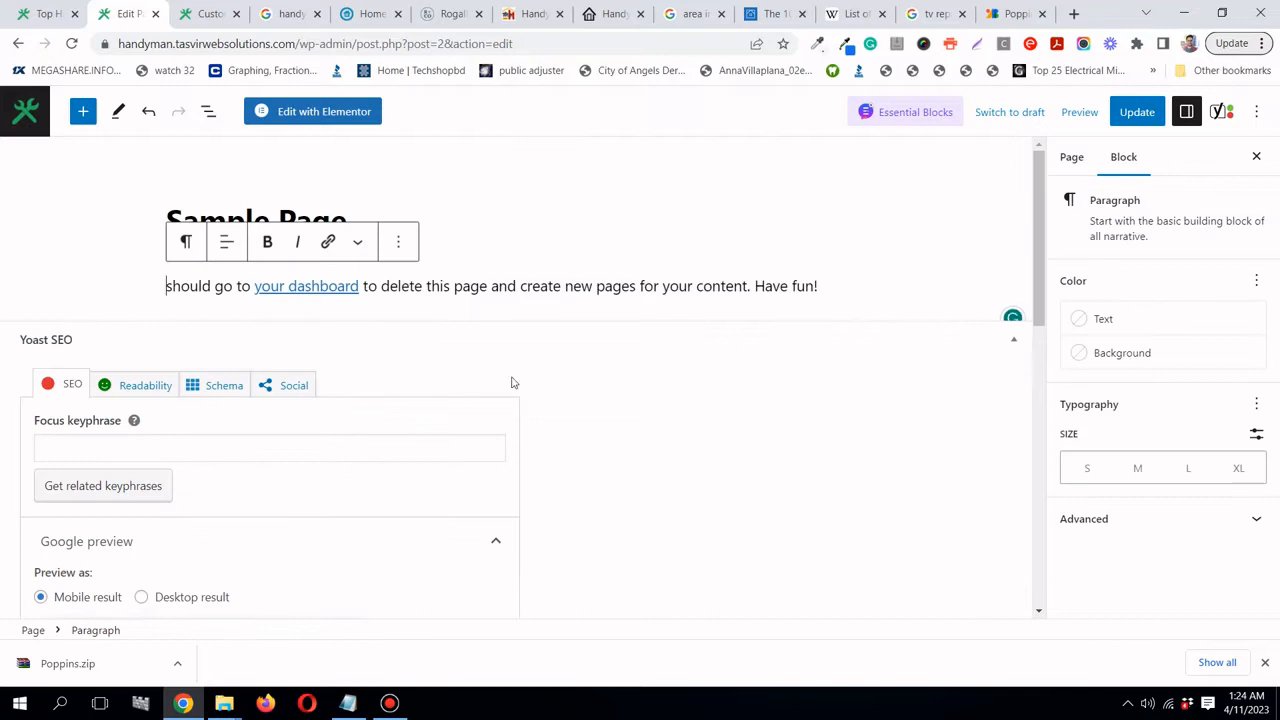
# - Delete the leftover paragraph text so only the title remains
pyautogui.doubleClick(697, 285)
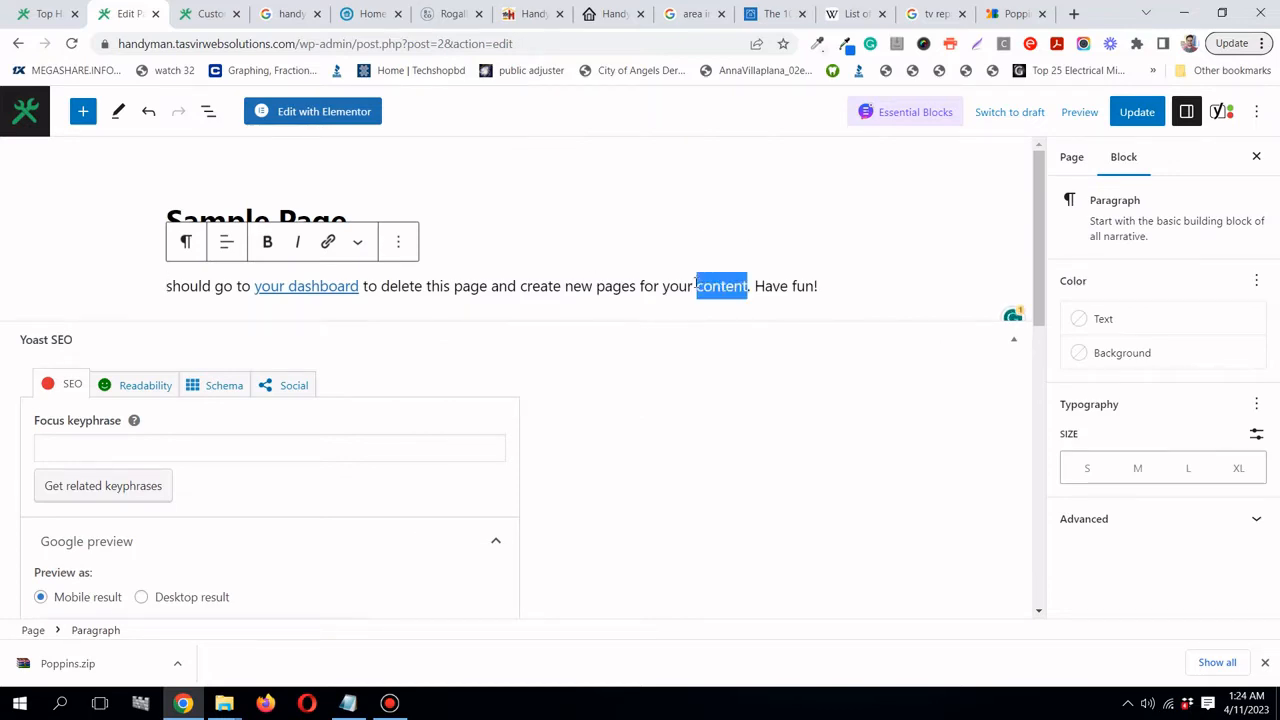
pyautogui.hotkey('ctrl', 'a')
pyautogui.press('BackSpace')
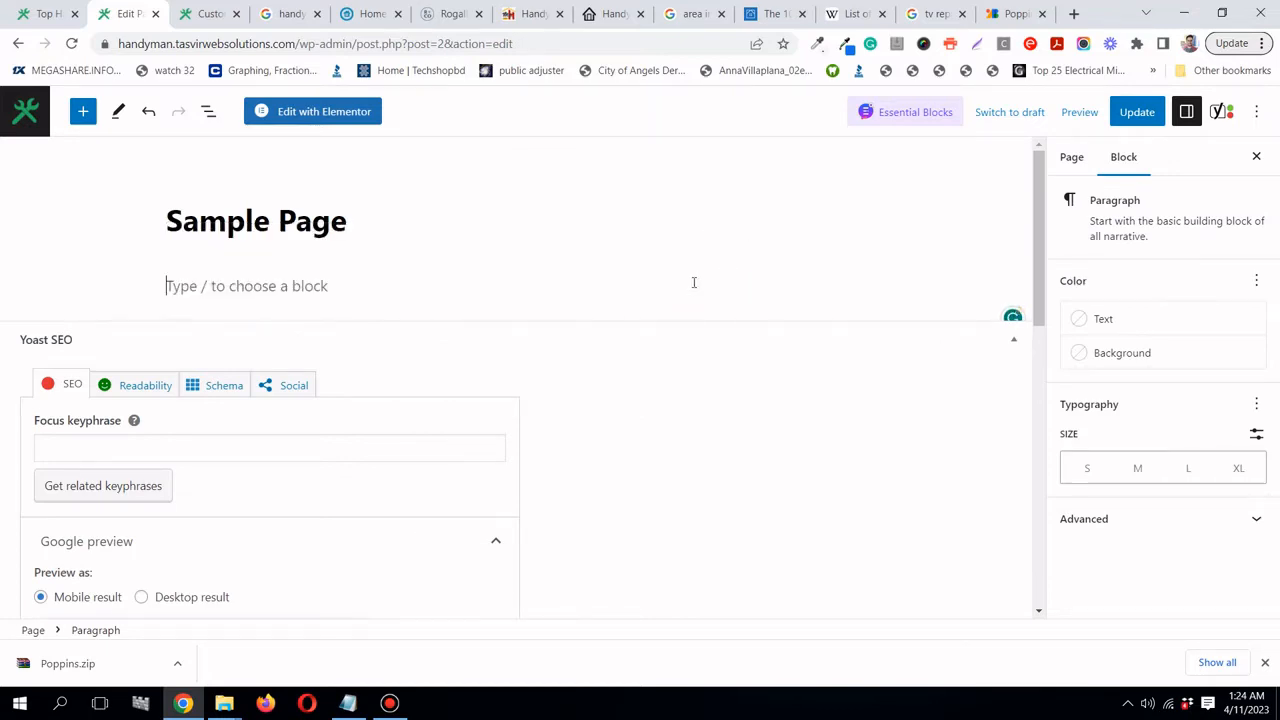
pyautogui.click(401, 707)
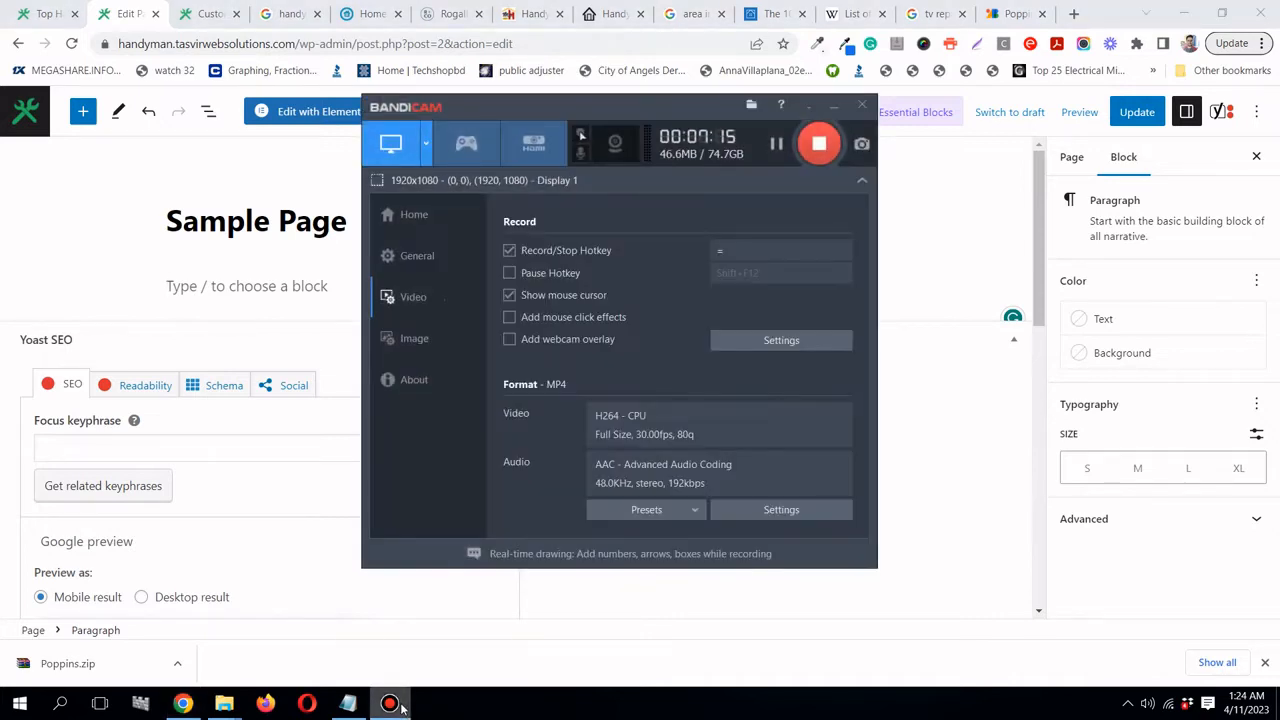
# - Update the emptied Sample Page and open it with Elementor
pyautogui.click(389, 705)
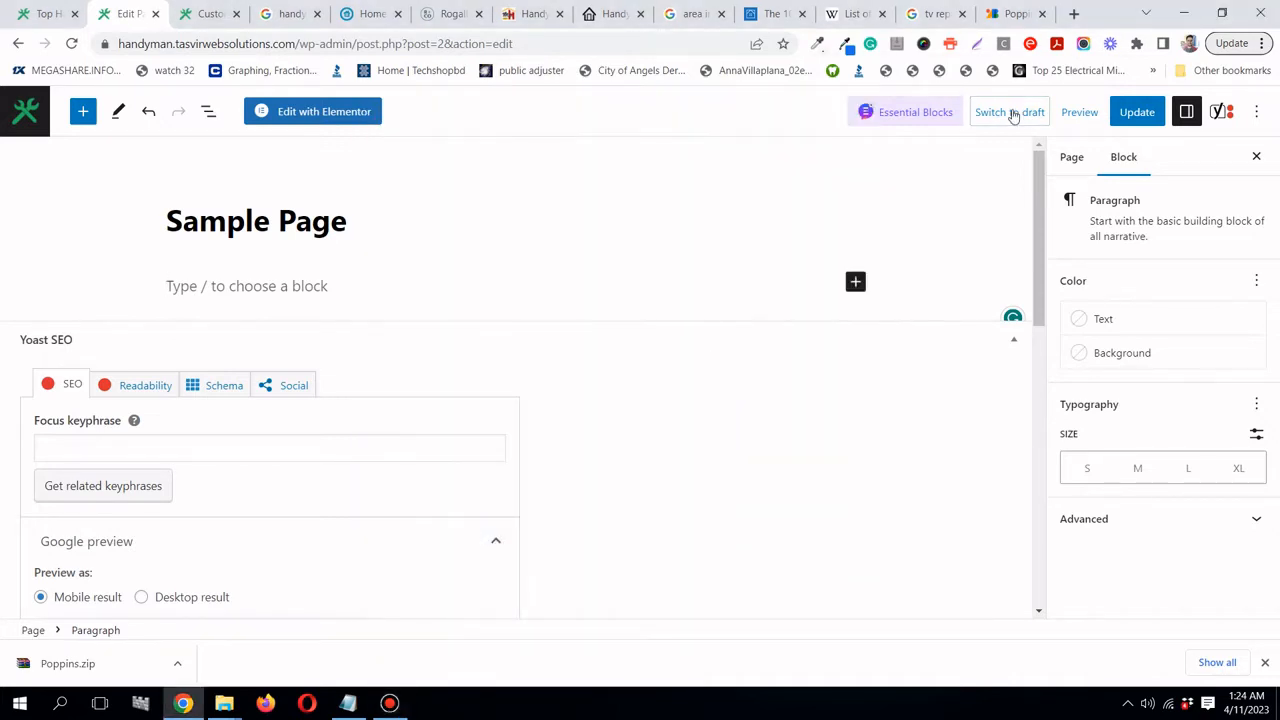
pyautogui.click(1140, 115)
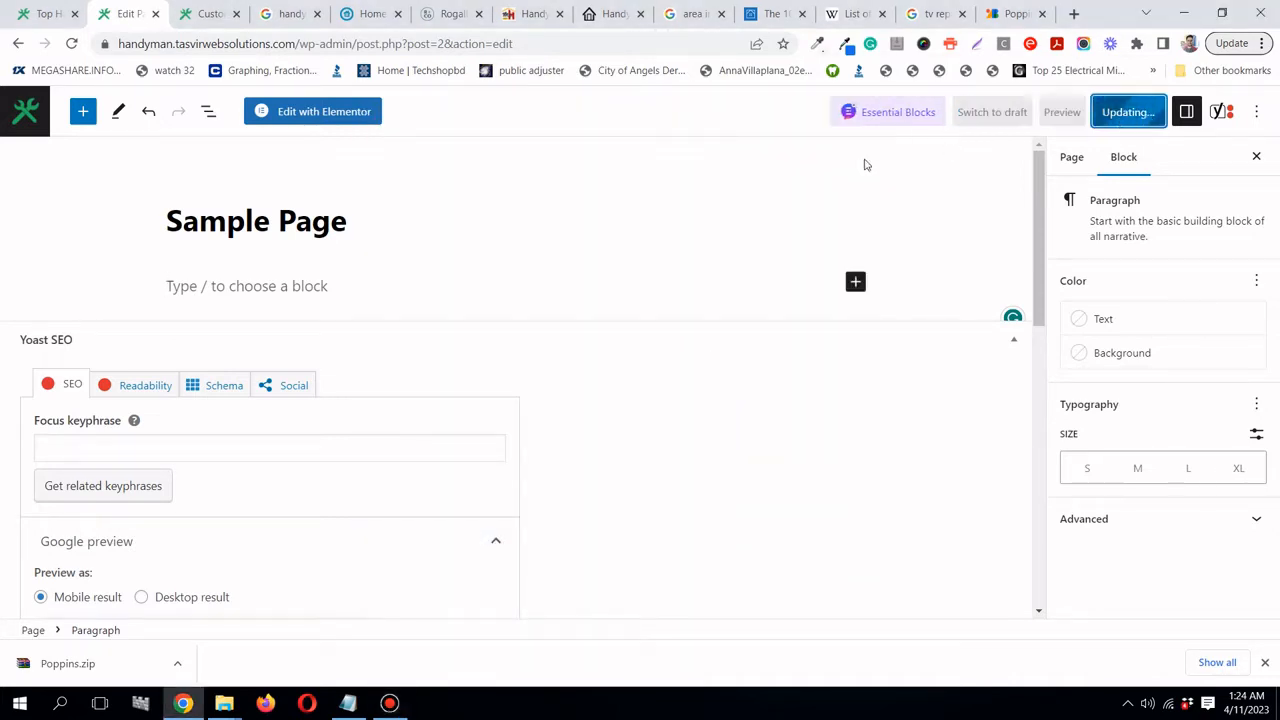
pyautogui.click(365, 112)
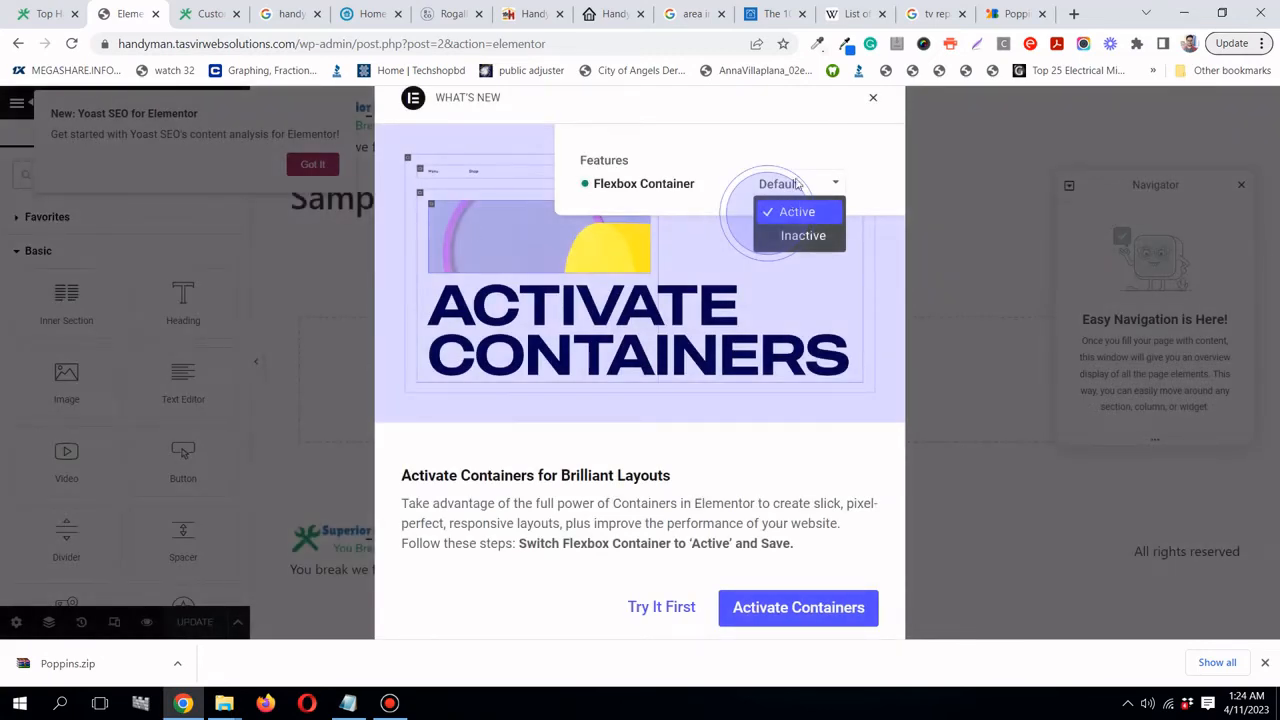
# - Dismiss the Containers, Navigator and Yoast popups, then add a one-column section under the title
pyautogui.click(873, 100)
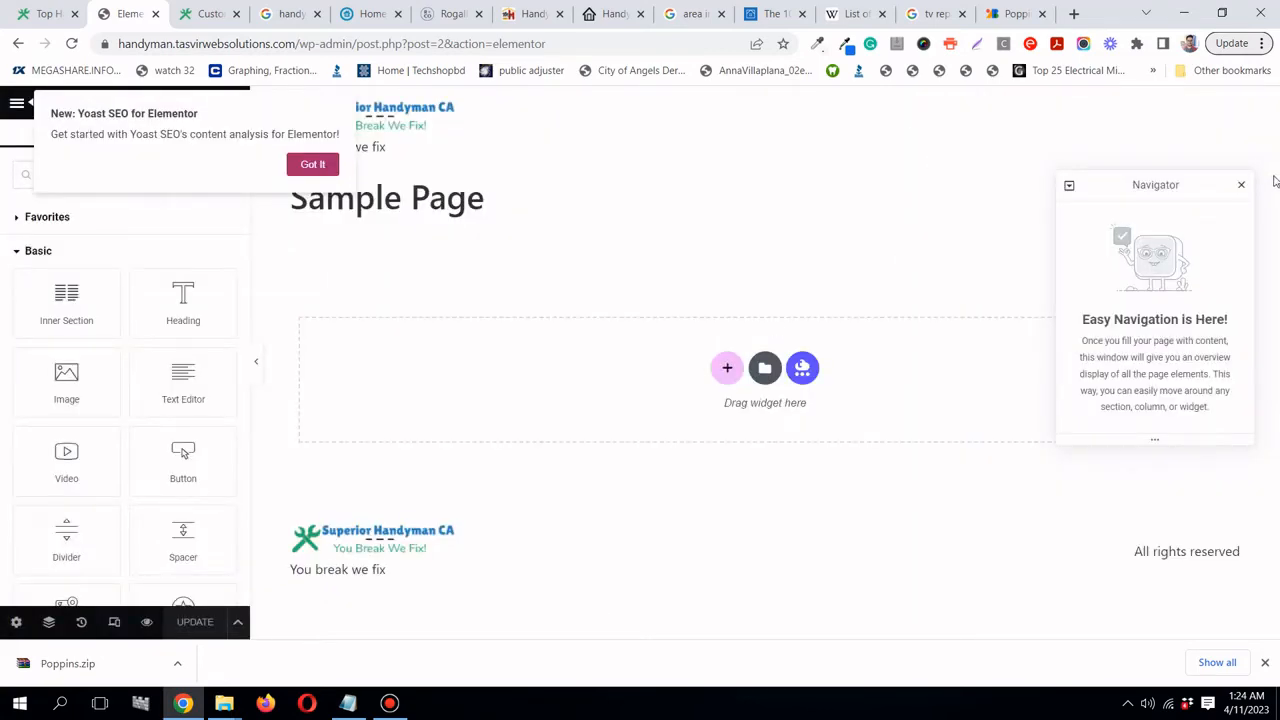
pyautogui.click(1241, 186)
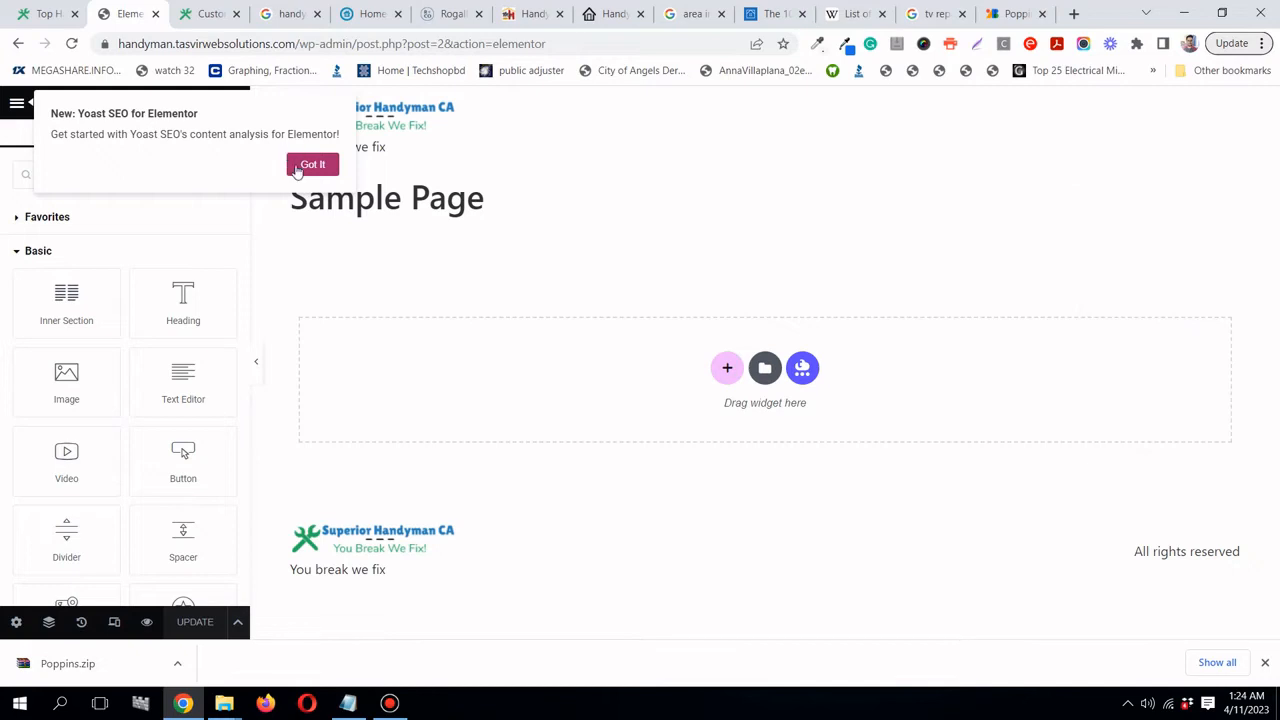
pyautogui.click(310, 165)
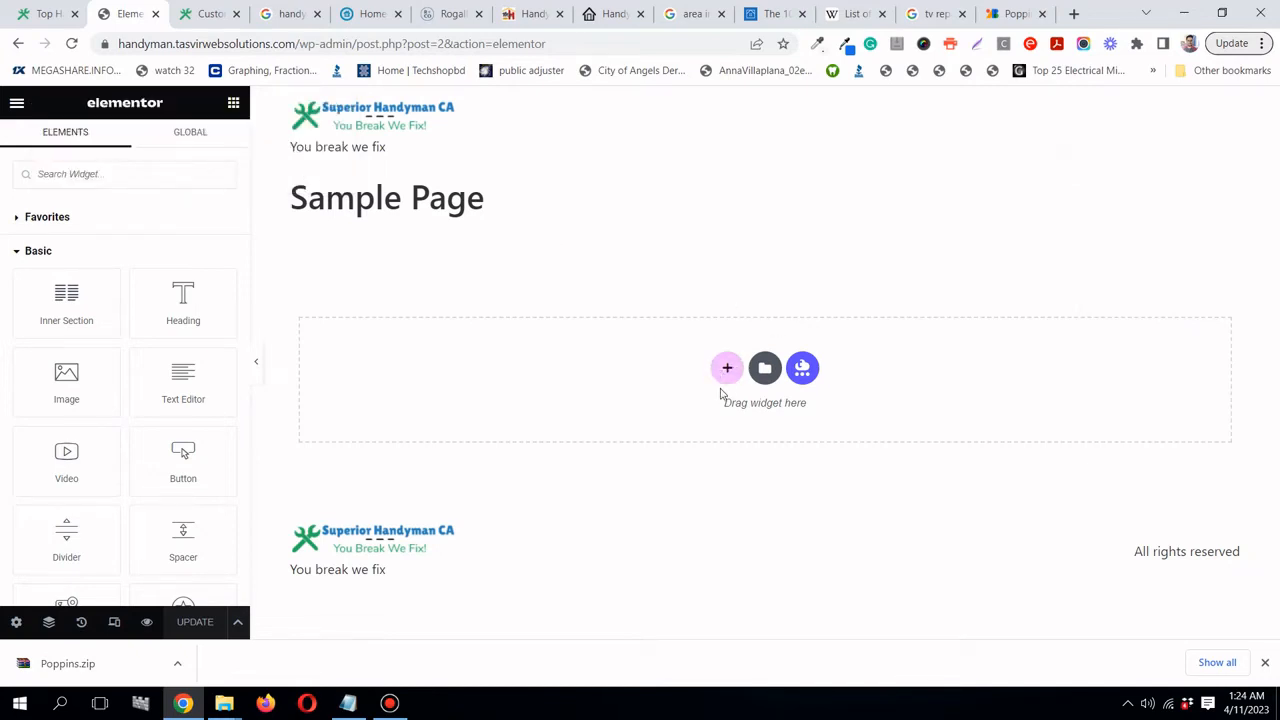
pyautogui.click(728, 370)
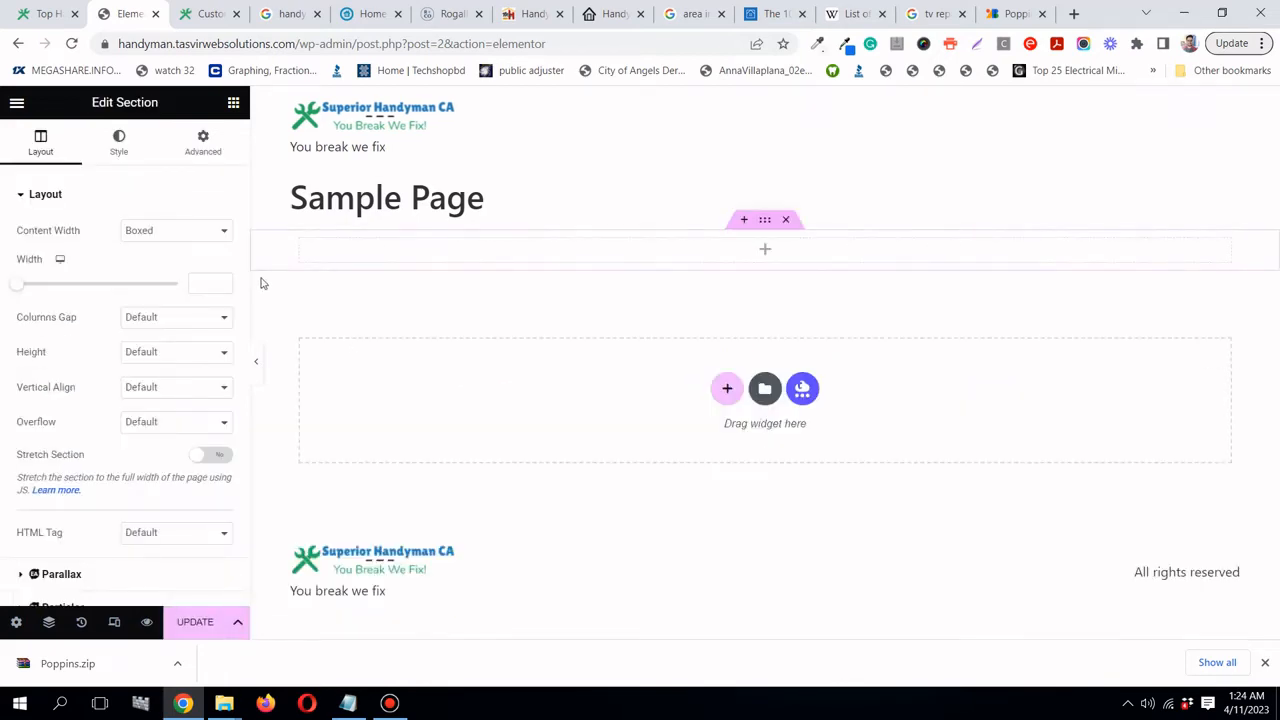
pyautogui.click(233, 103)
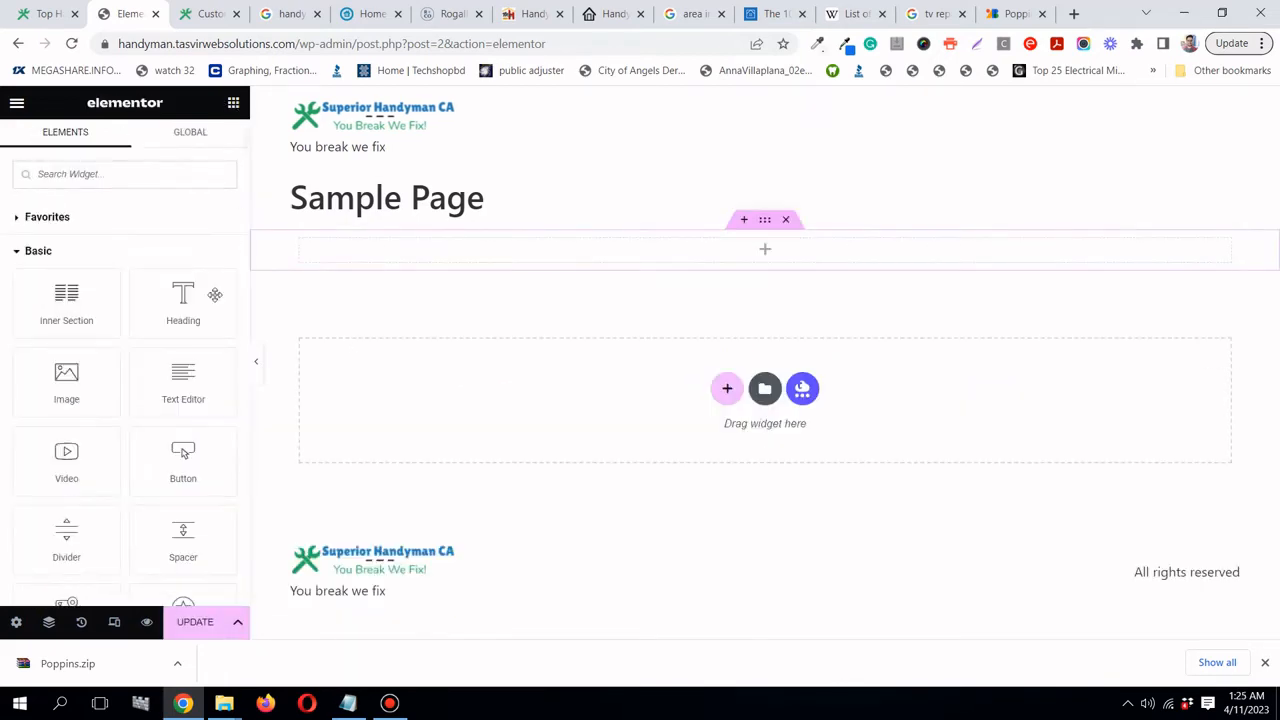
# - Drop a Heading widget into the new section and set its HTML tag to H1
pyautogui.moveTo(185, 303); pyautogui.dragTo(602, 260)
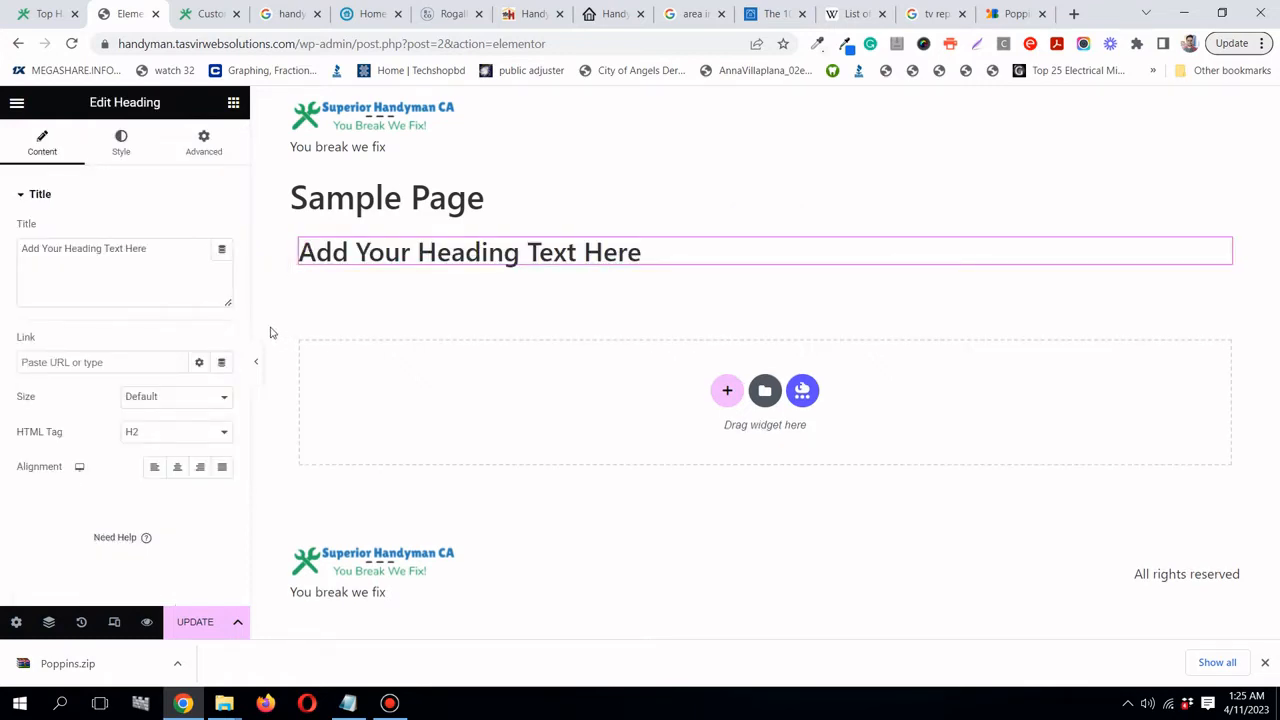
pyautogui.click(161, 436)
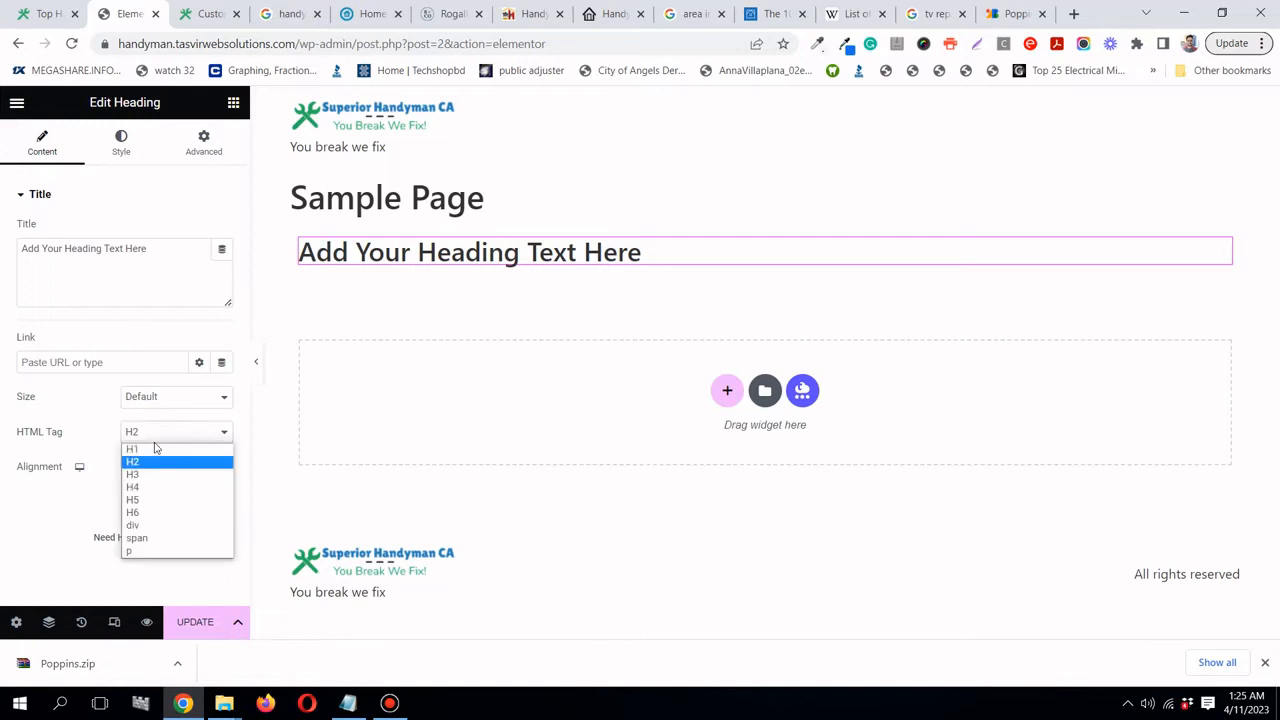
pyautogui.click(151, 446)
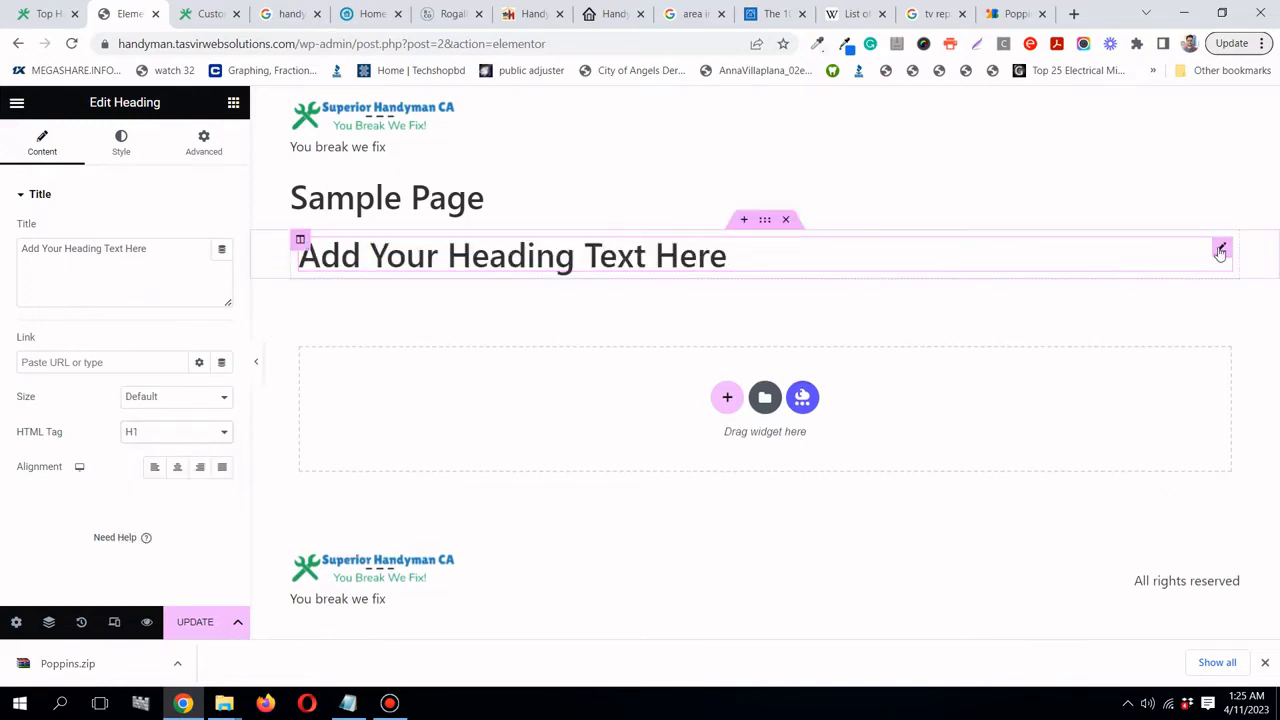
# - Duplicate the H1 heading five times to make six headings
pyautogui.rightClick(1221, 252)
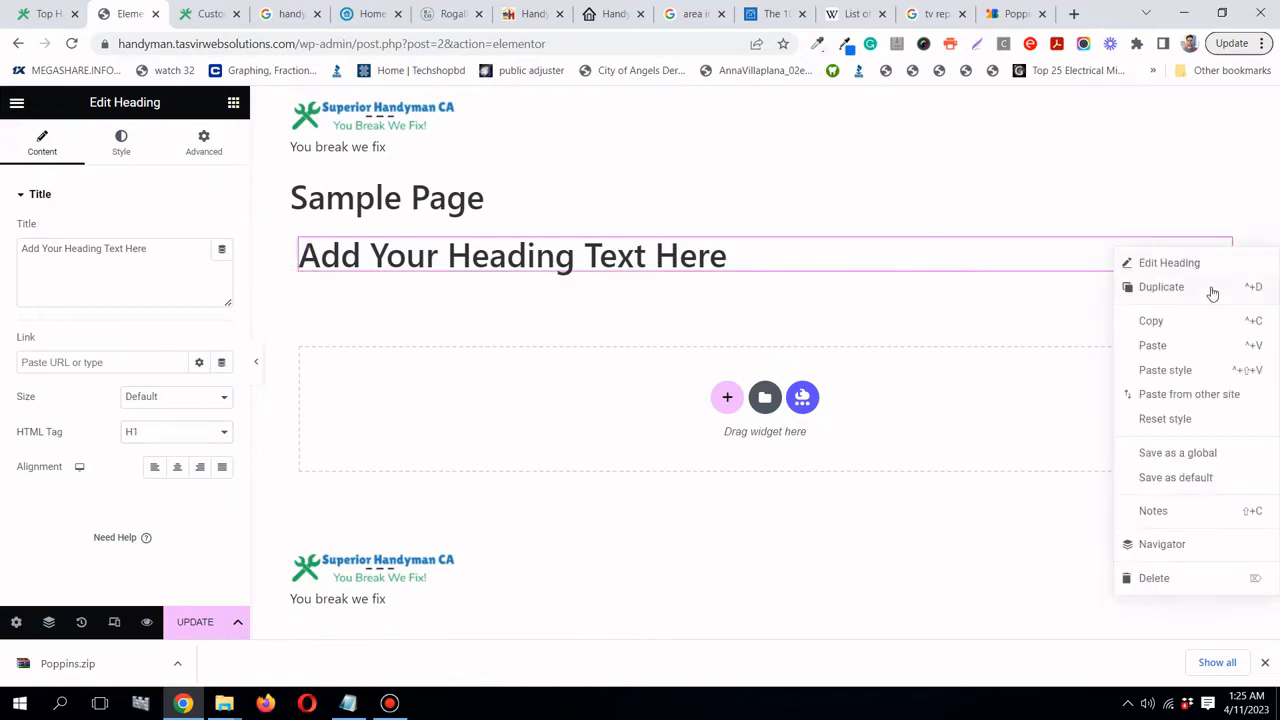
pyautogui.click(1161, 287)
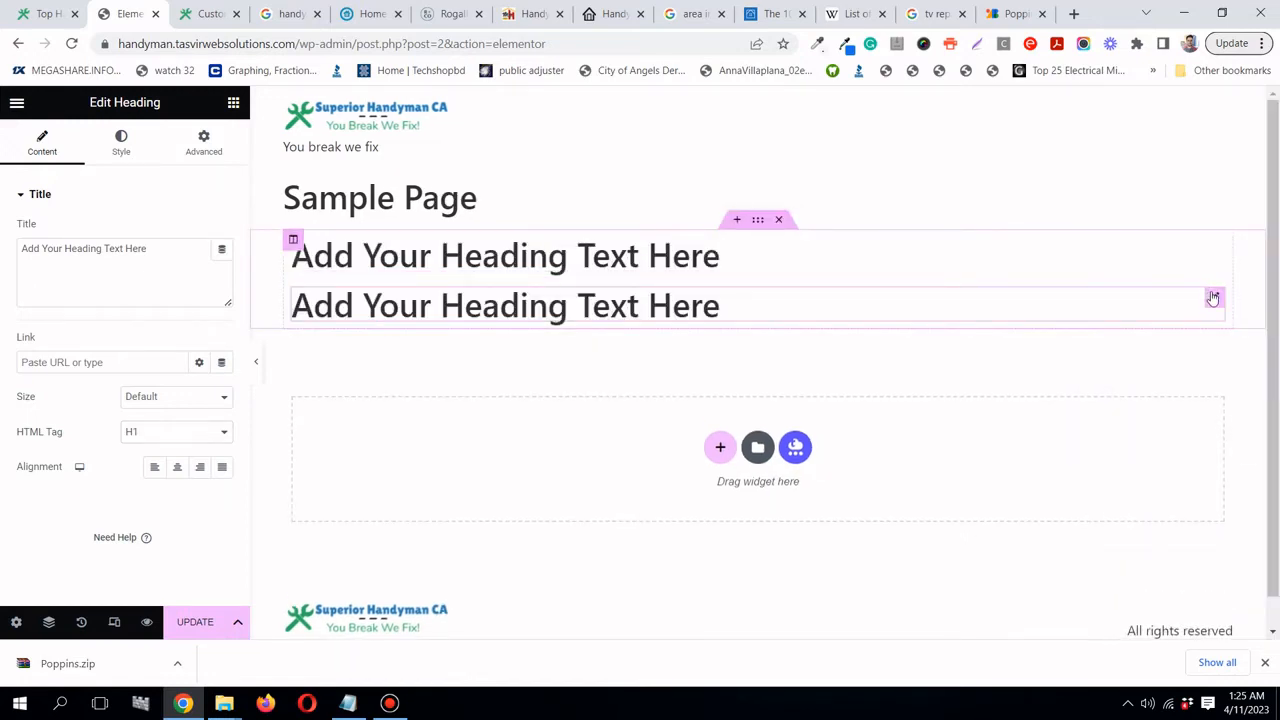
pyautogui.rightClick(1213, 298)
pyautogui.click(1204, 340)
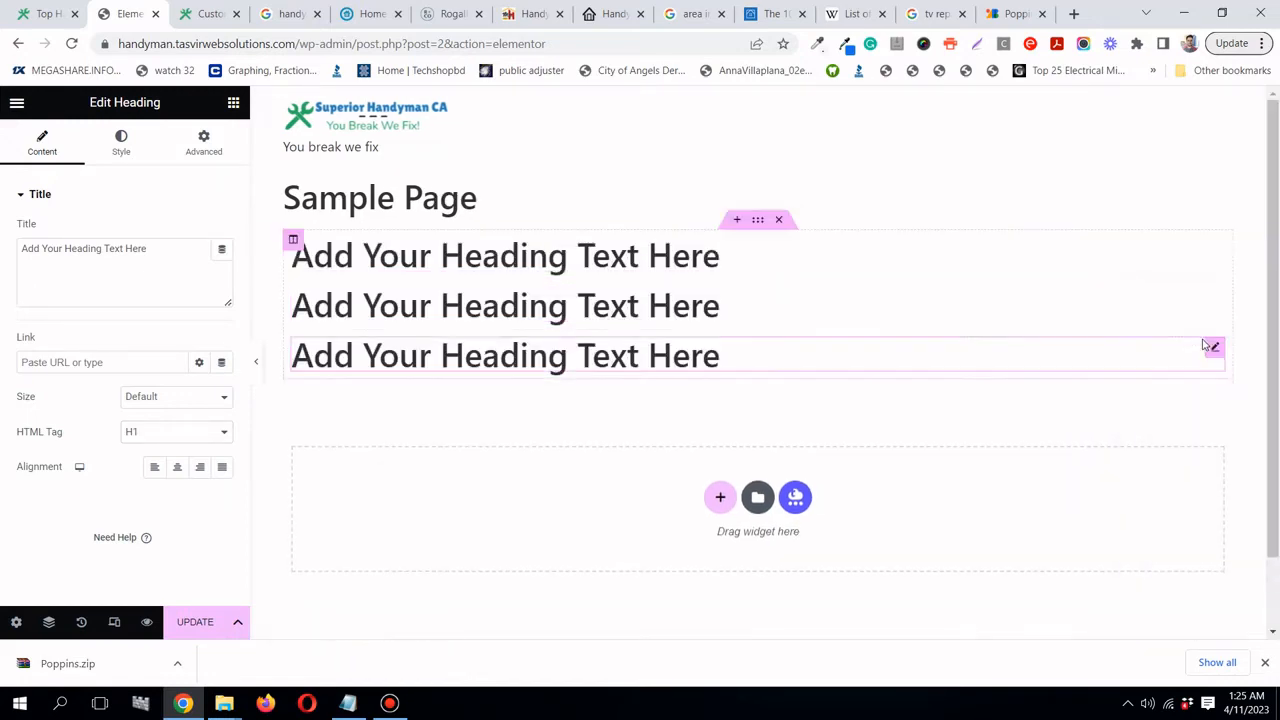
pyautogui.rightClick(1217, 348)
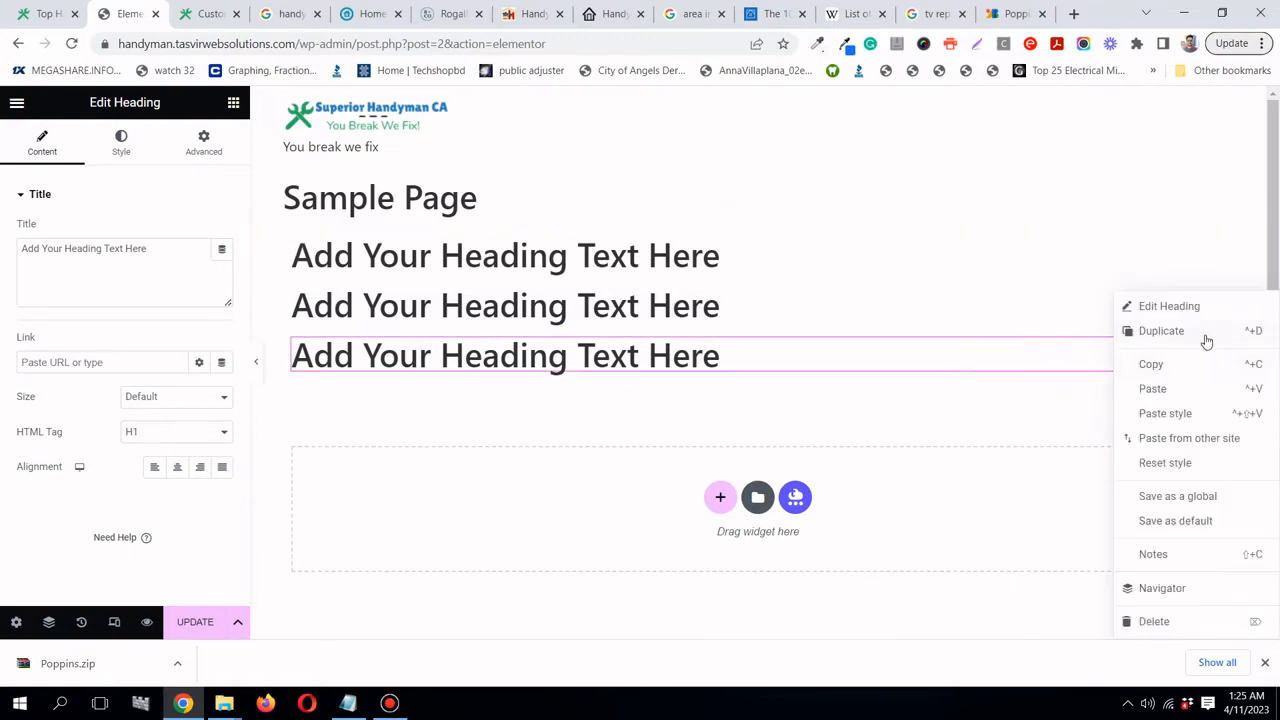
pyautogui.click(1205, 338)
pyautogui.rightClick(1216, 394)
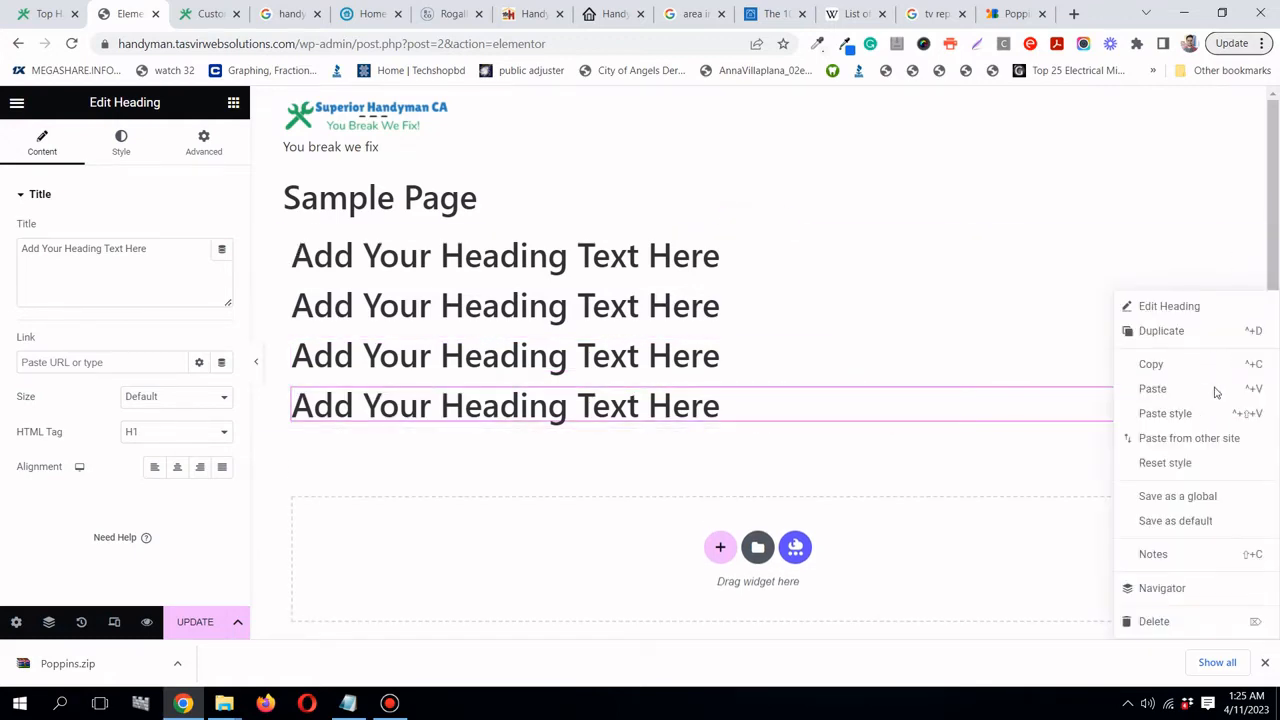
pyautogui.click(1197, 336)
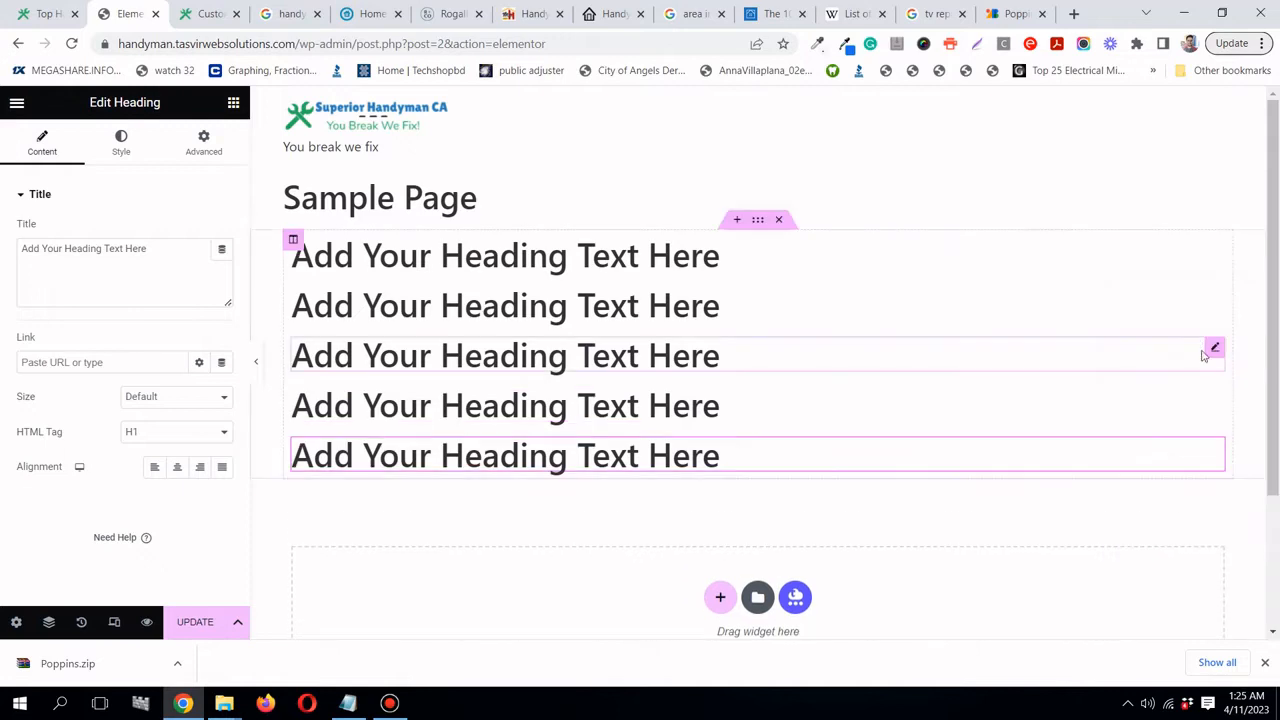
pyautogui.rightClick(1217, 448)
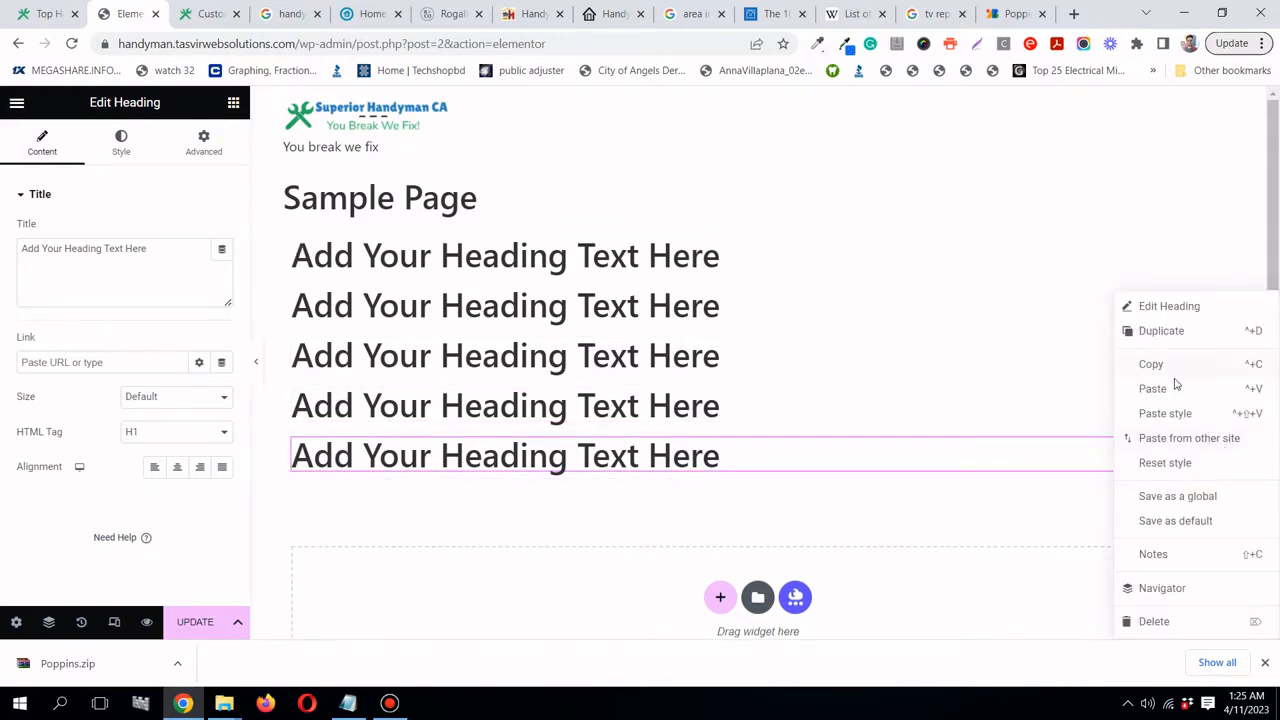
pyautogui.click(1170, 335)
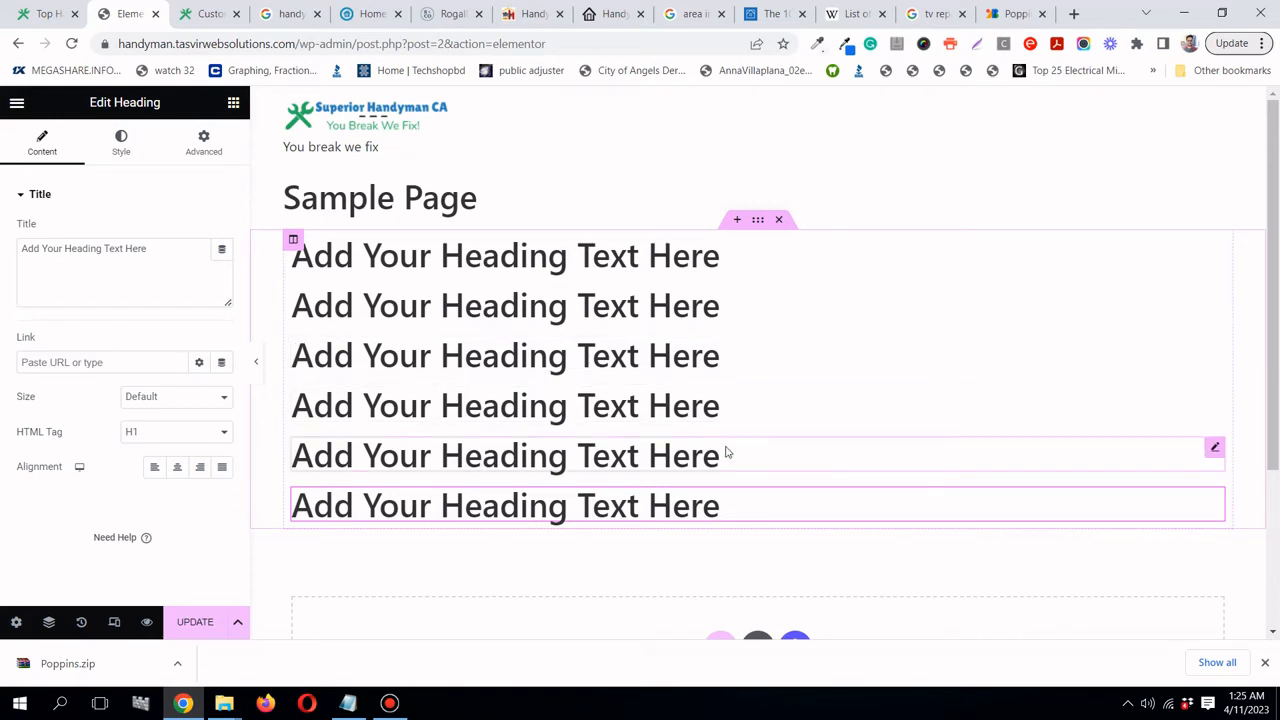
# - Change the first heading's text to 'Heading 1'
pyautogui.doubleClick(600, 257)
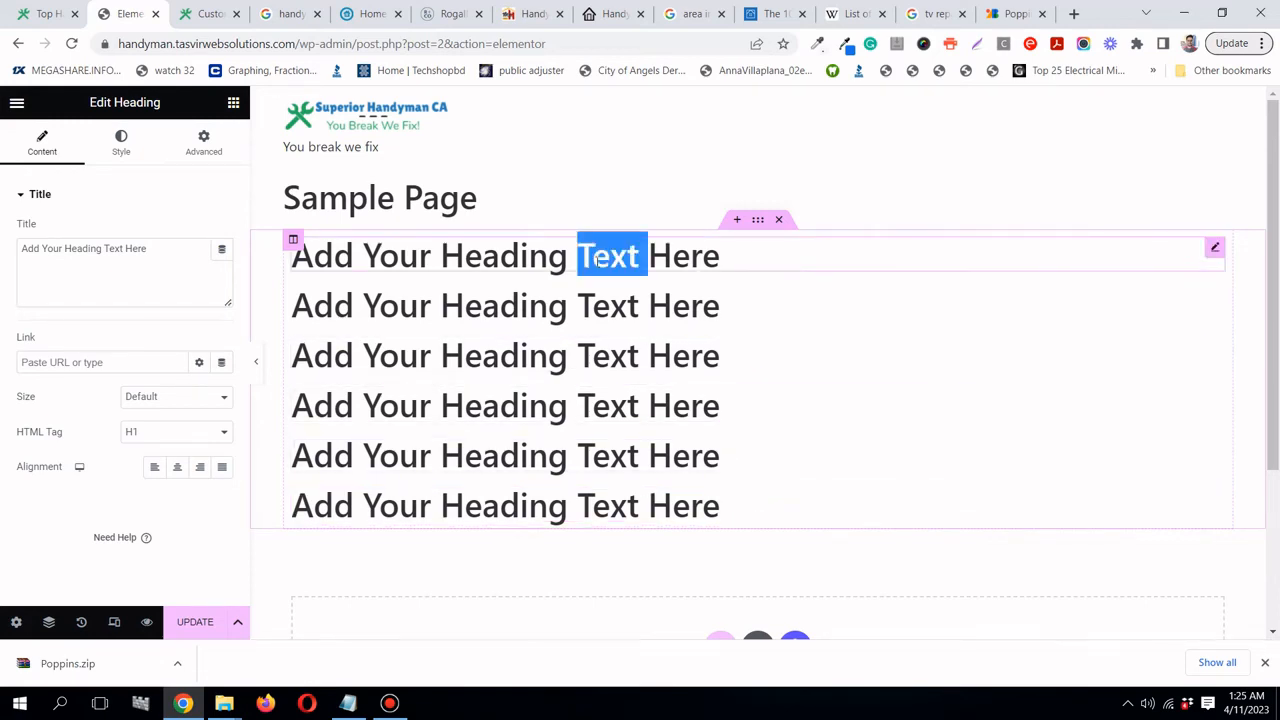
pyautogui.tripleClick(598, 258)
pyautogui.write('He')
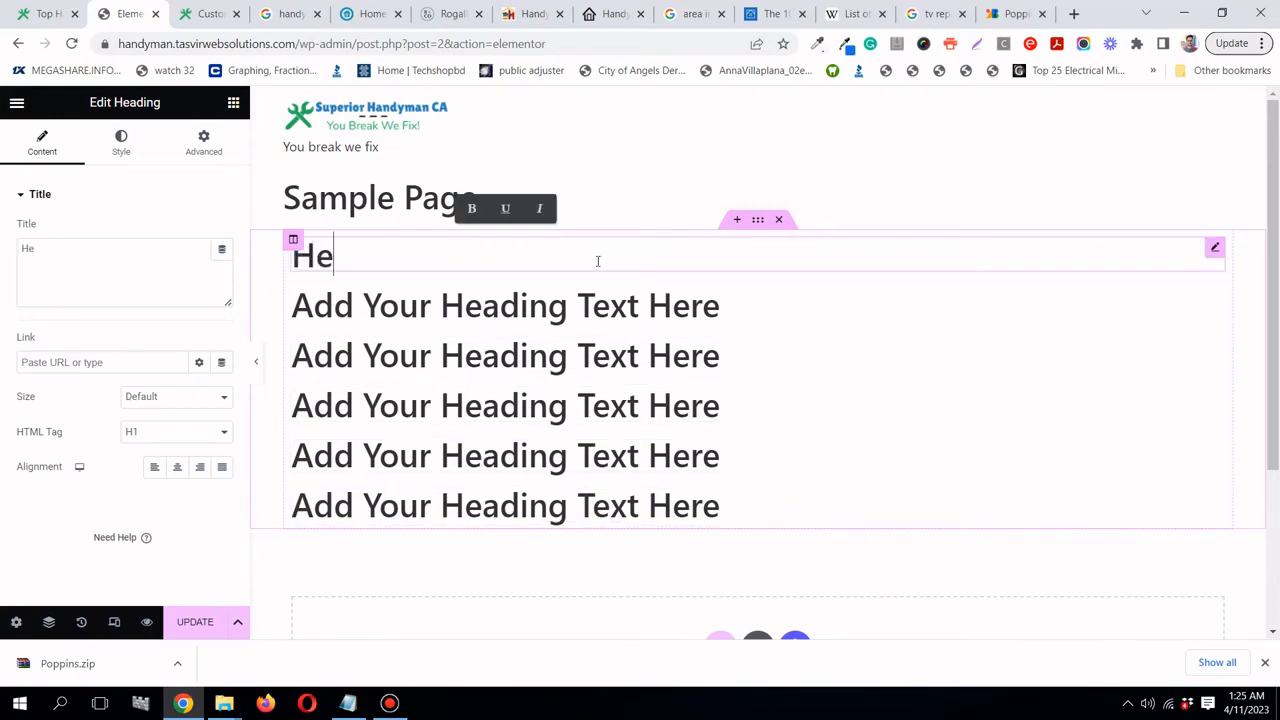
pyautogui.write('adin')
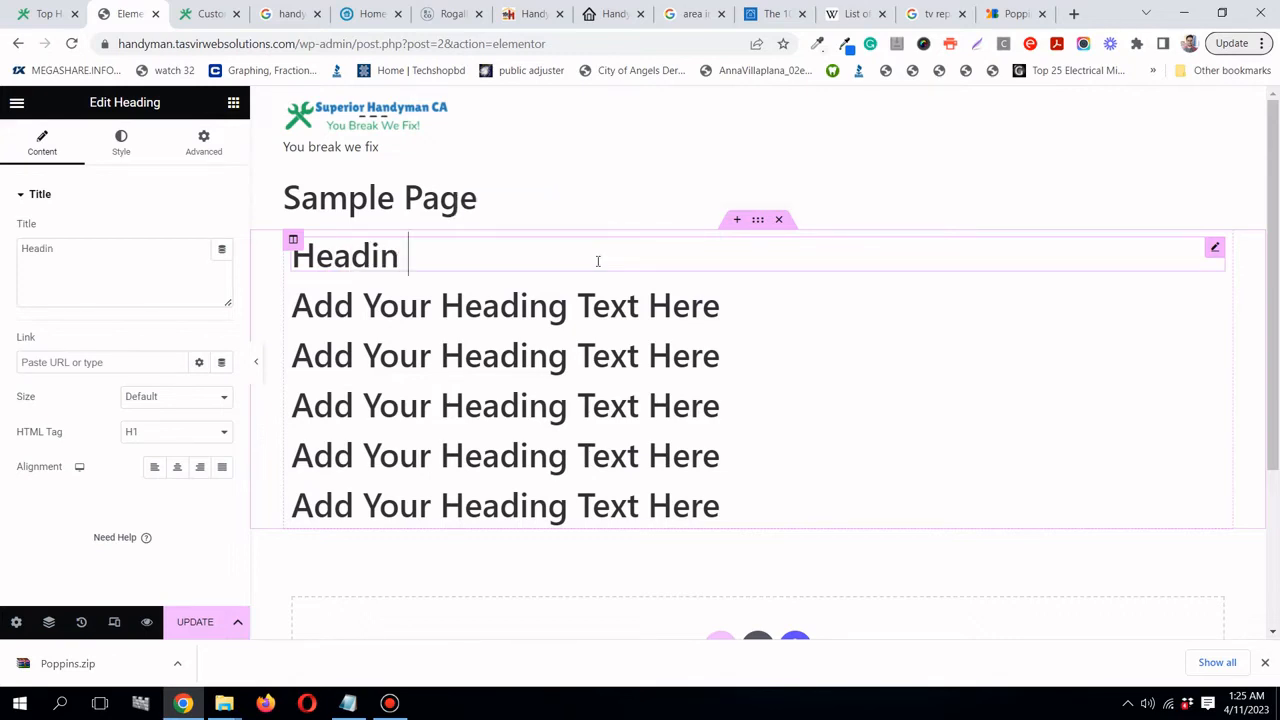
pyautogui.write(' 1')
pyautogui.press('BackSpace')
pyautogui.write('g 1')
pyautogui.click(390, 703)
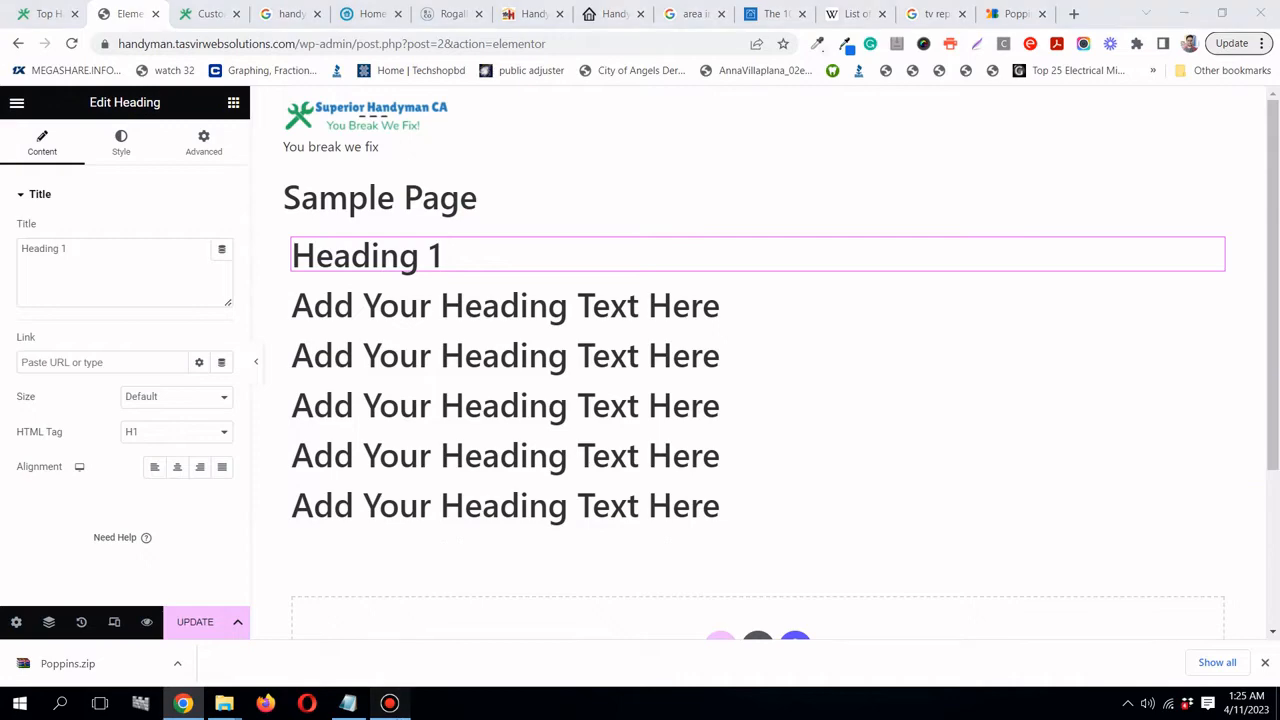
pyautogui.click(390, 703)
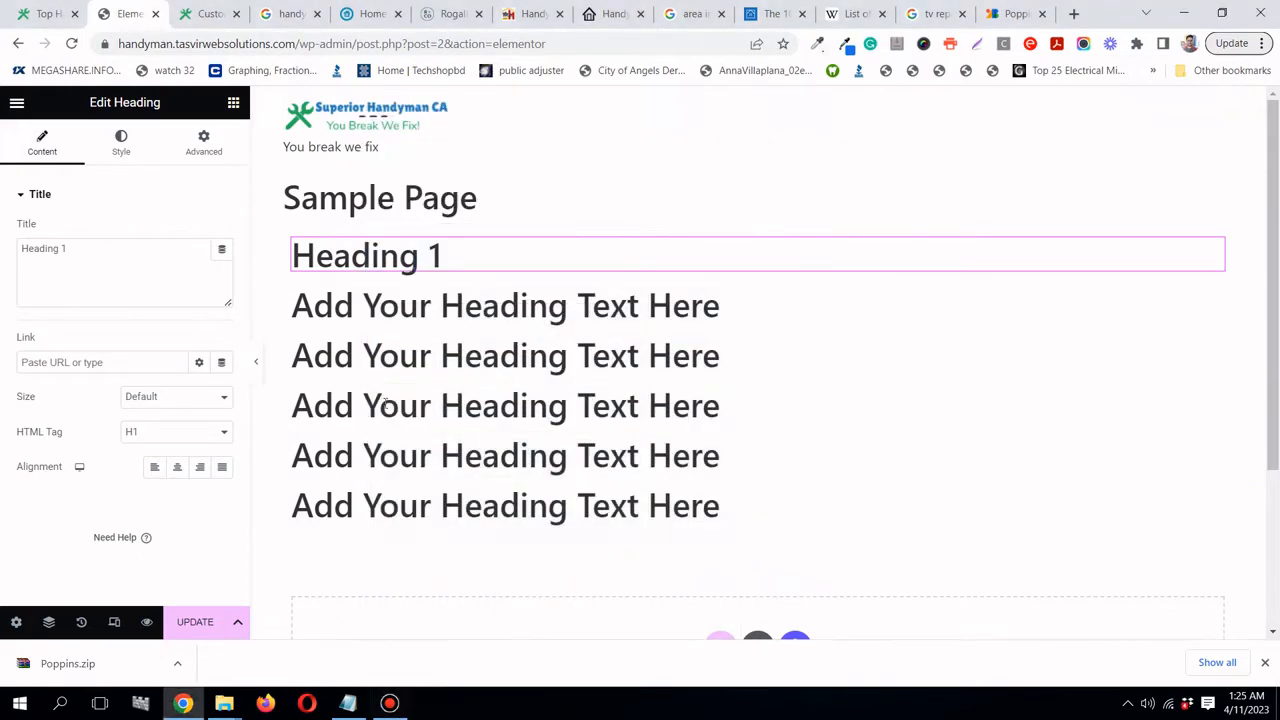
# - Retitle the second, third and fourth headings 'Heading 2', 'Heading 3' and 'Heading 4'
pyautogui.doubleClick(399, 308)
pyautogui.tripleClick(399, 308)
pyautogui.write('He')
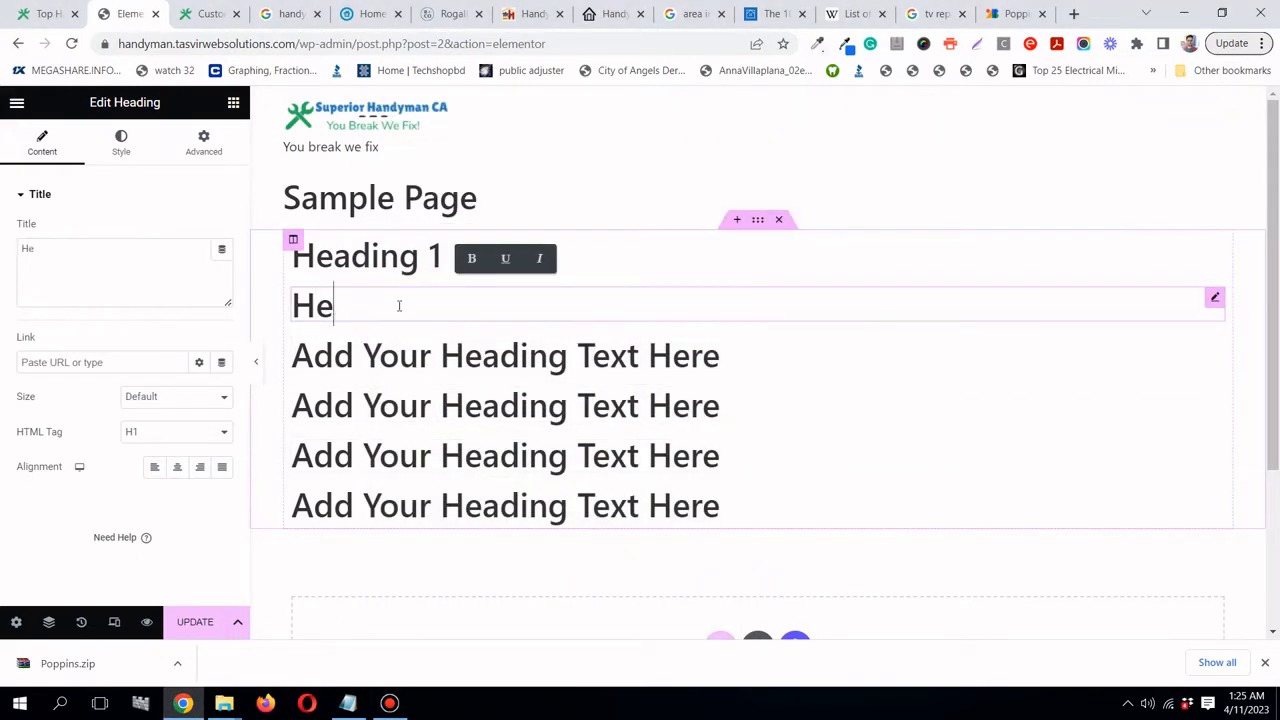
pyautogui.write('ading 2')
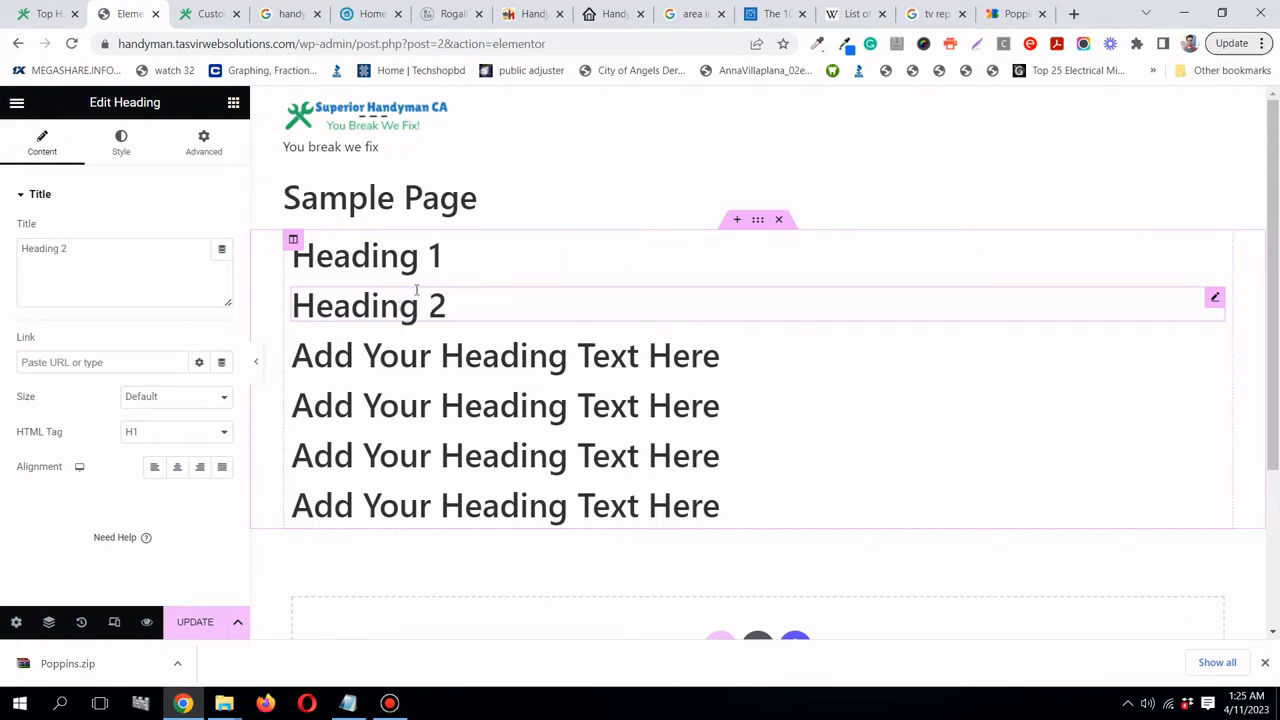
pyautogui.doubleClick(375, 345)
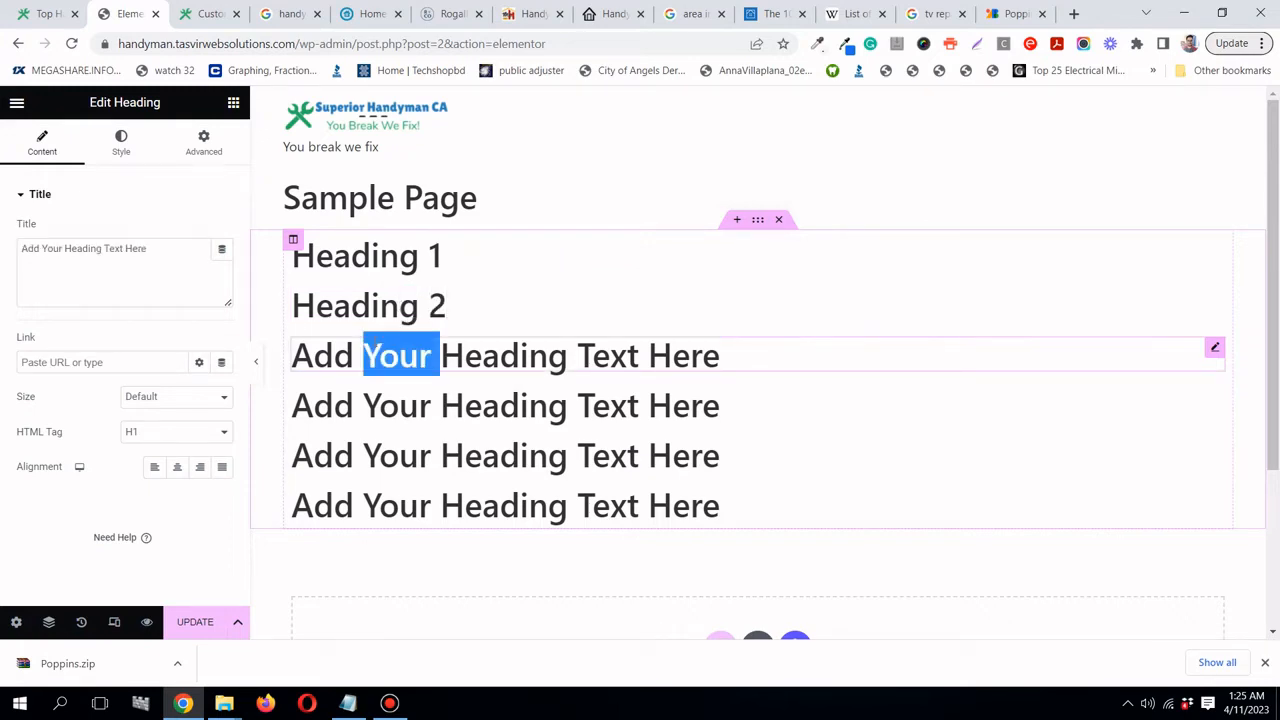
pyautogui.tripleClick(375, 345)
pyautogui.write('Headi')
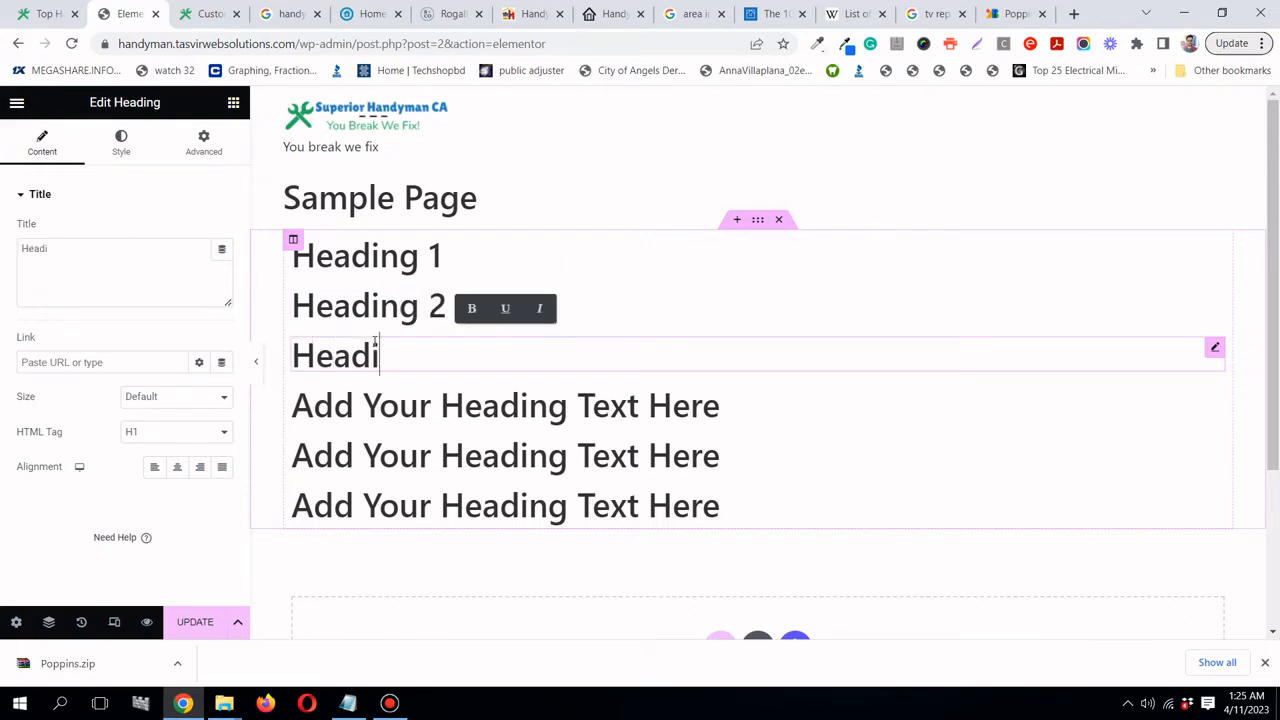
pyautogui.write('ng 3')
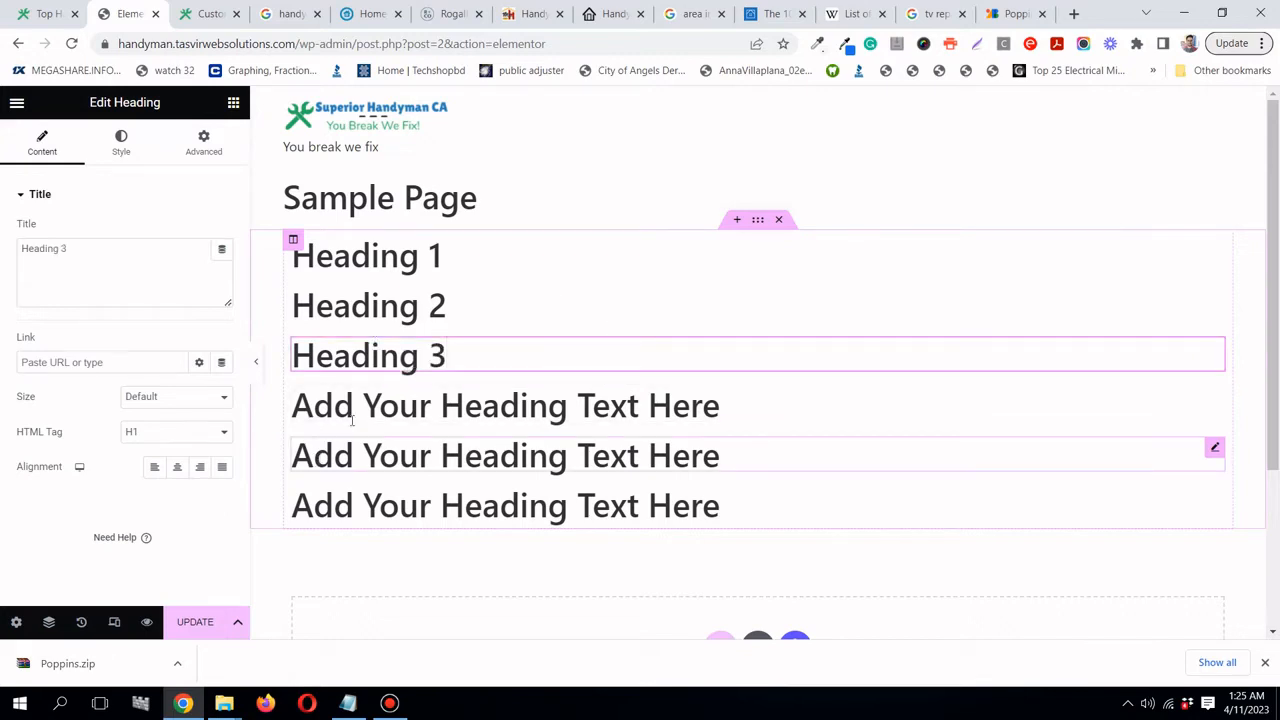
pyautogui.click(355, 412)
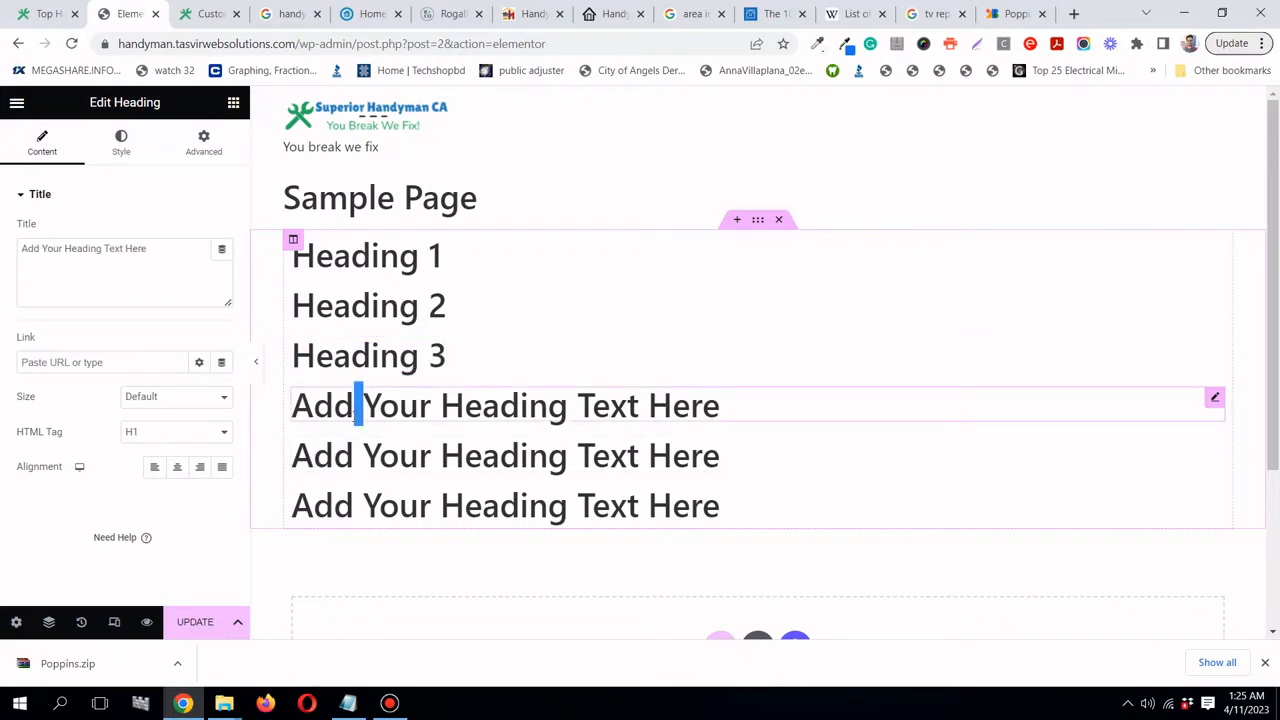
pyautogui.hotkey('ctrl', 'a')
pyautogui.write('Head')
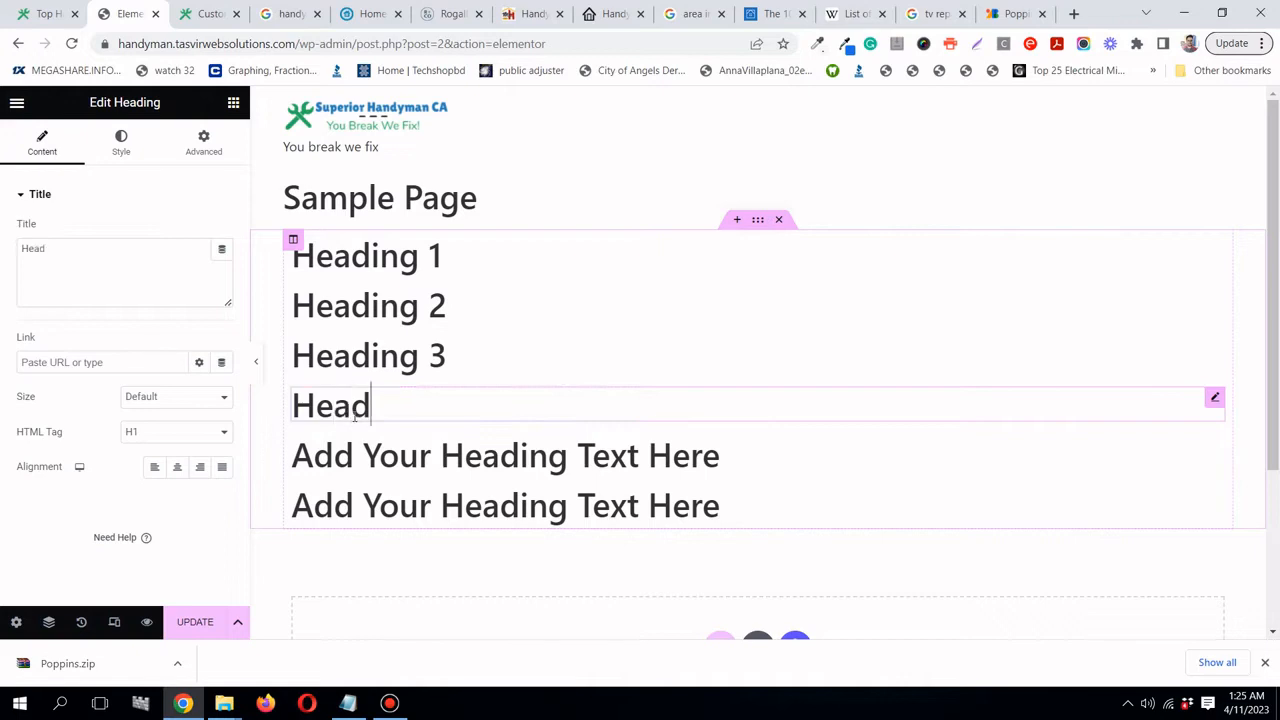
pyautogui.write('ing 4')
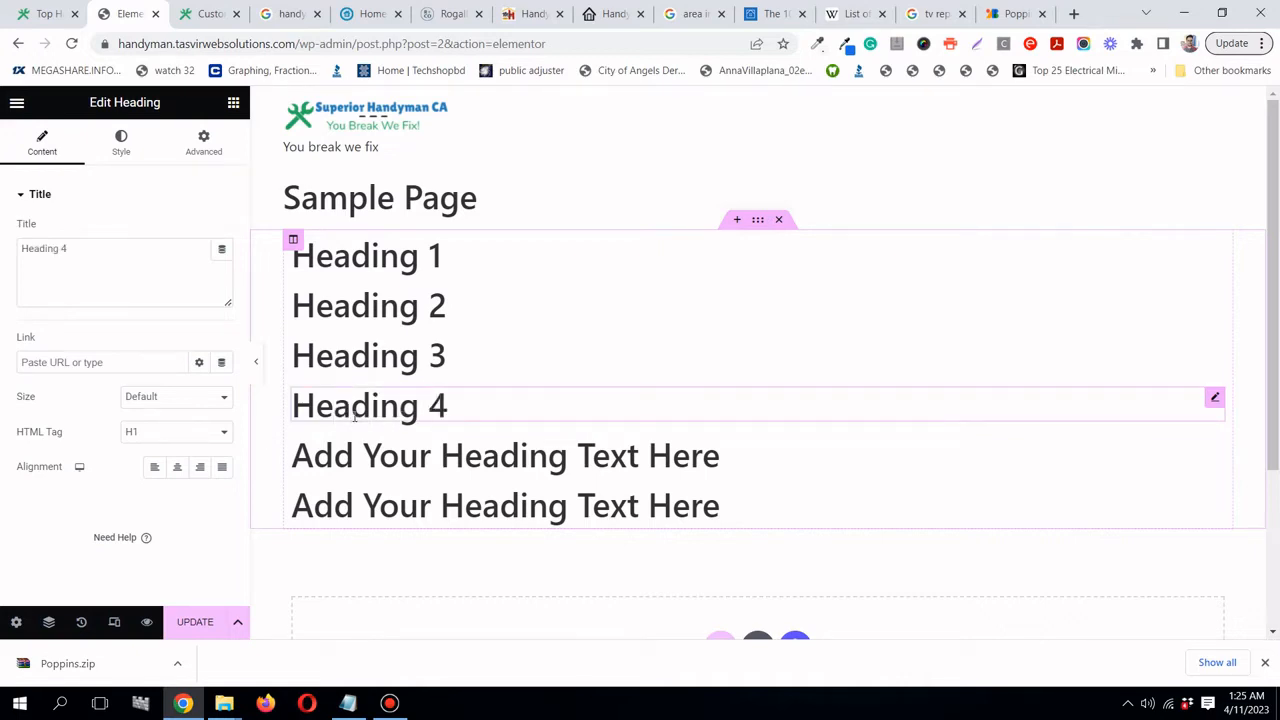
# - Retitle the last two headings 'Heading 5' and 'Heading 6'
pyautogui.click(513, 466)
pyautogui.doubleClick(513, 466)
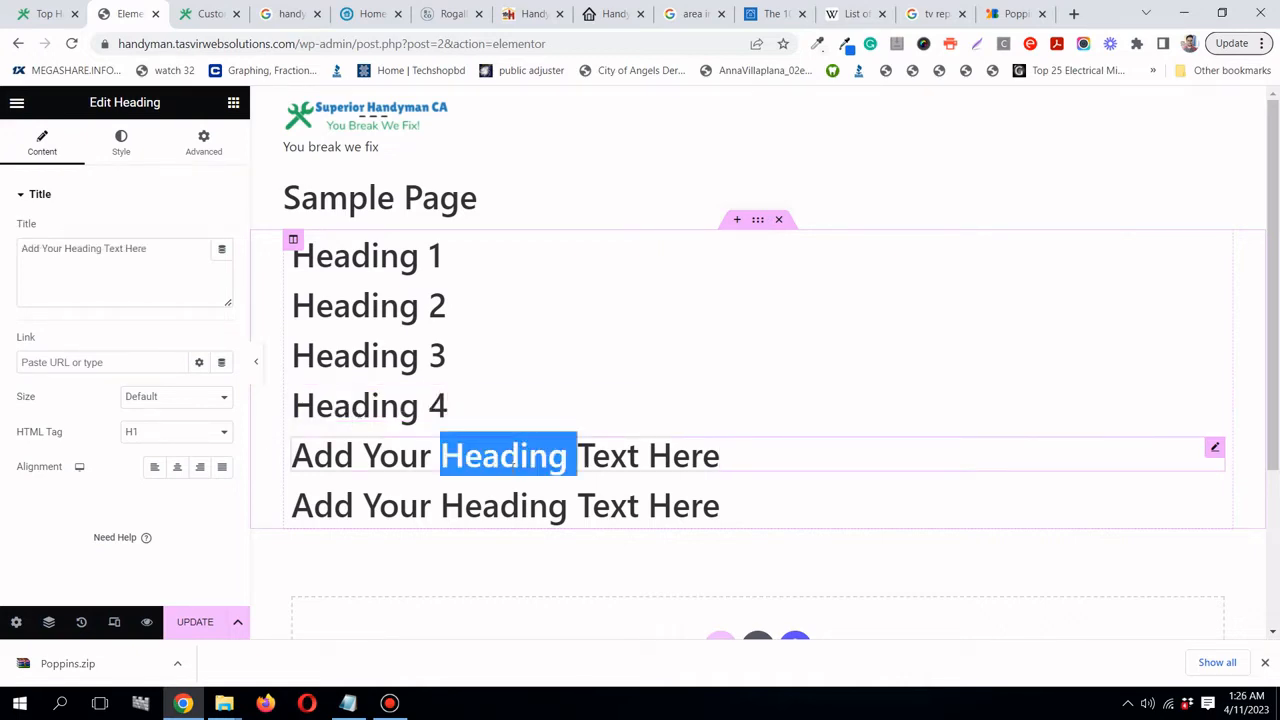
pyautogui.hotkey('ctrl', 'a')
pyautogui.write('Headi')
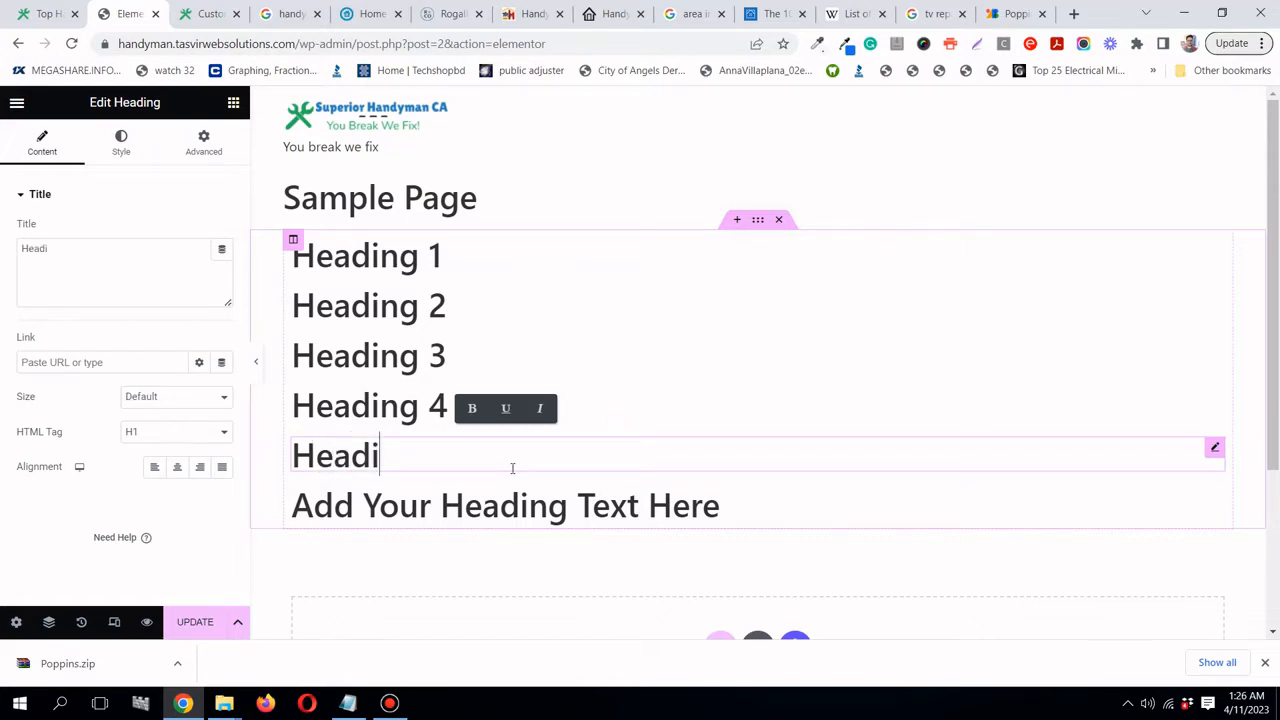
pyautogui.write('ng 5')
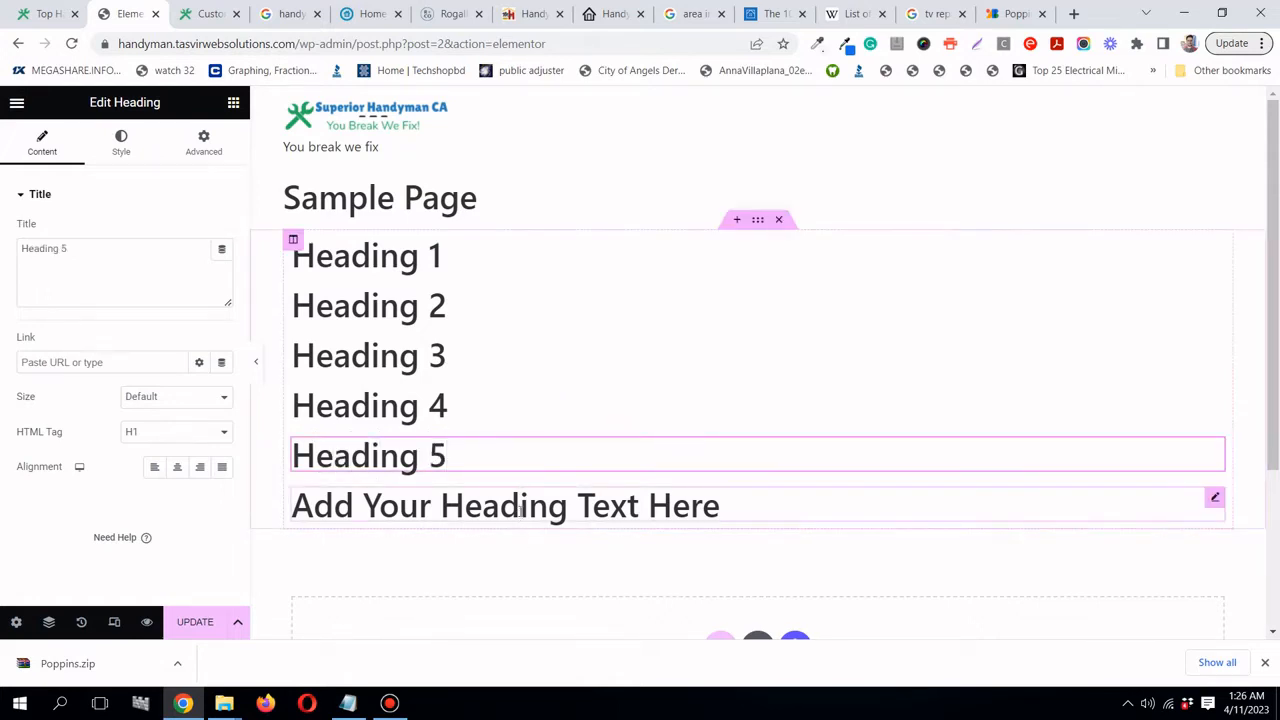
pyautogui.tripleClick(520, 508)
pyautogui.write('H')
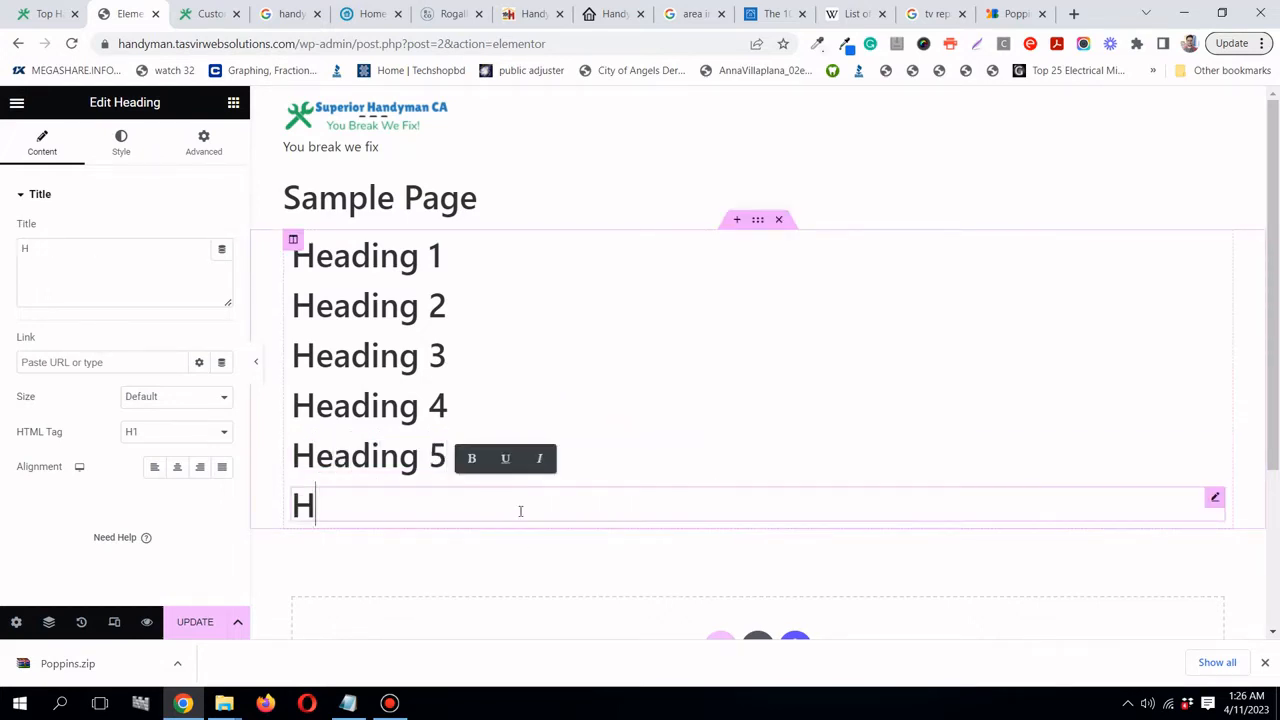
pyautogui.write('eading 6')
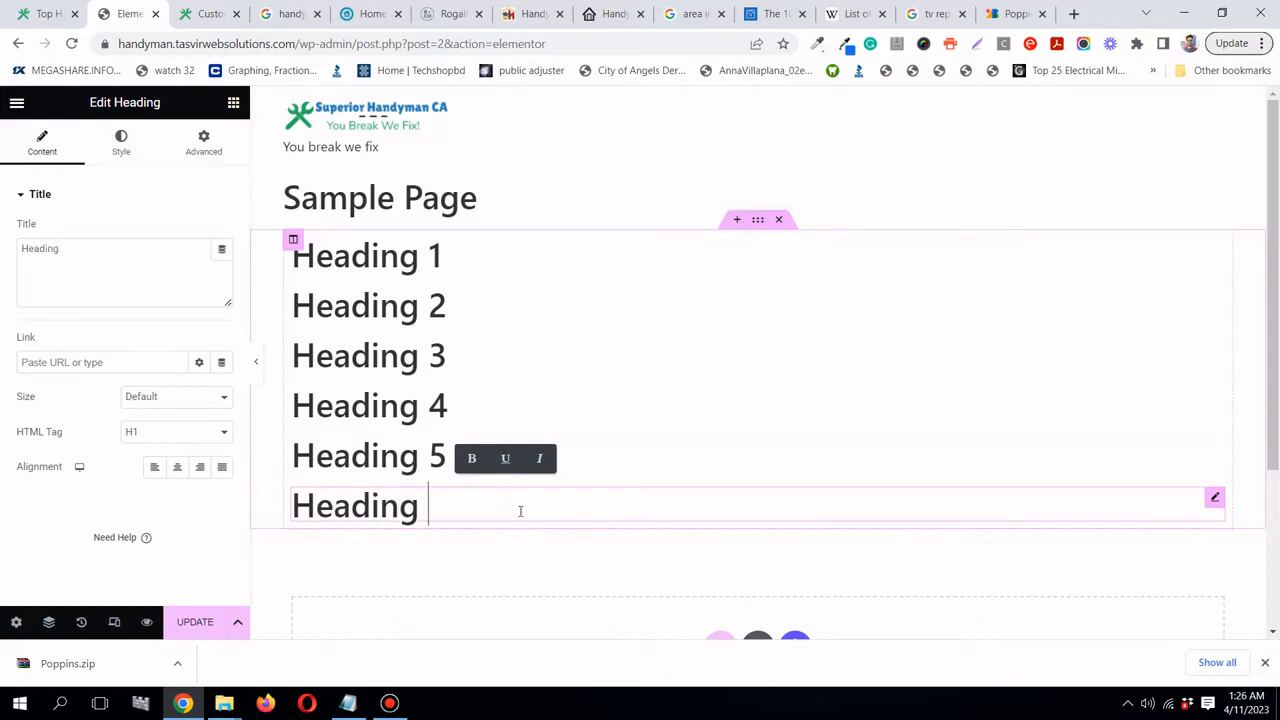
pyautogui.click(236, 106)
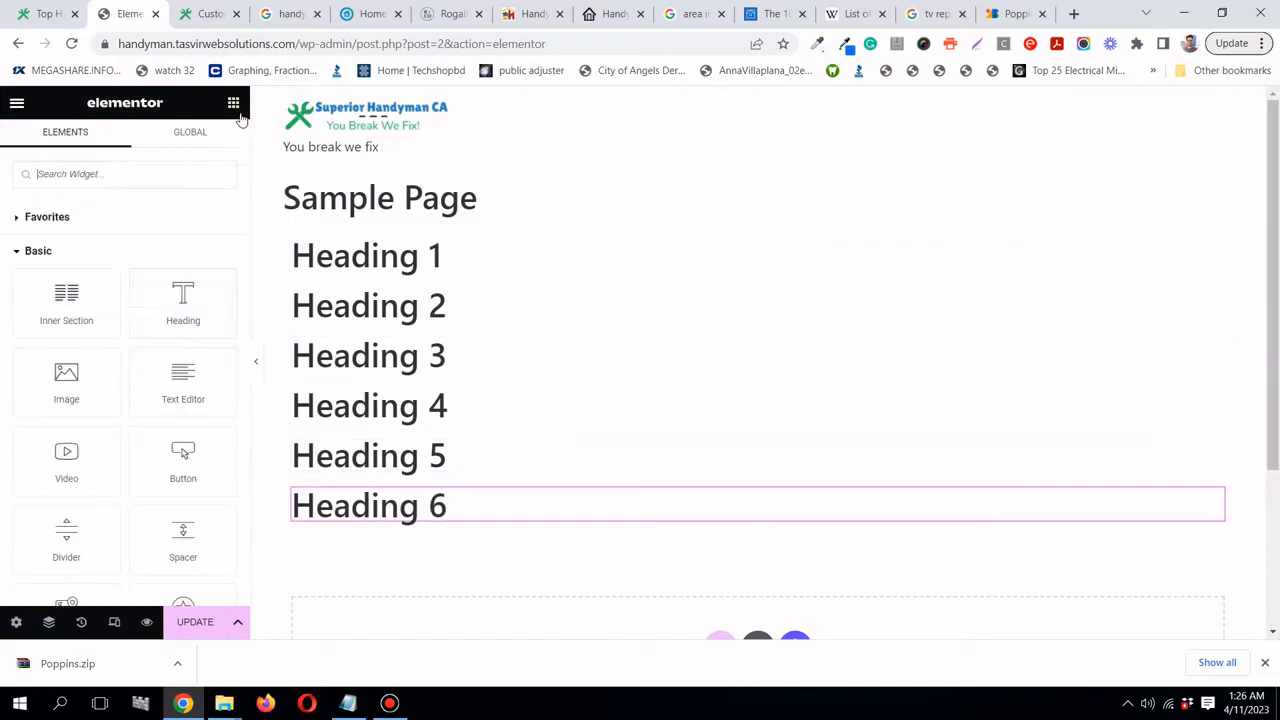
# - Add a Lorem ipsum Text Editor block and a Click here button below Heading 6
pyautogui.moveTo(227, 405); pyautogui.dragTo(428, 527)
pyautogui.scroll(-1, 516, 518)
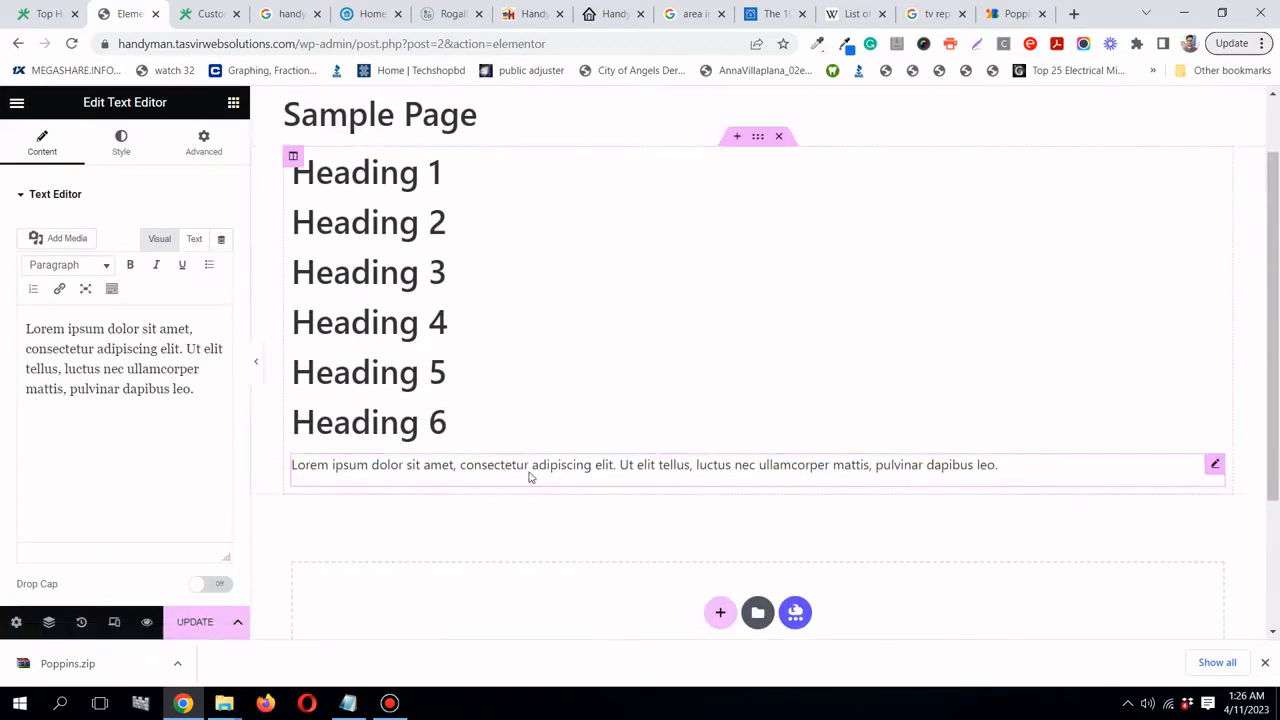
pyautogui.click(233, 103)
pyautogui.moveTo(198, 453); pyautogui.dragTo(428, 481)
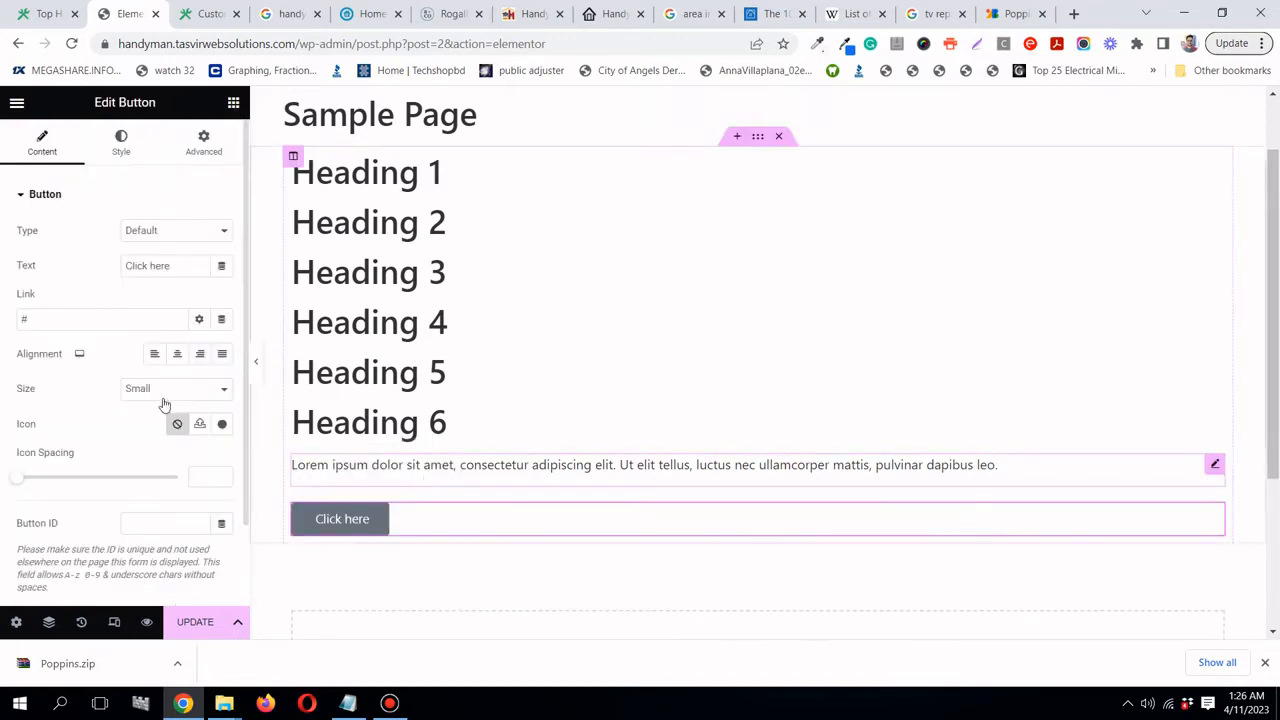
pyautogui.scroll(1, 546, 363)
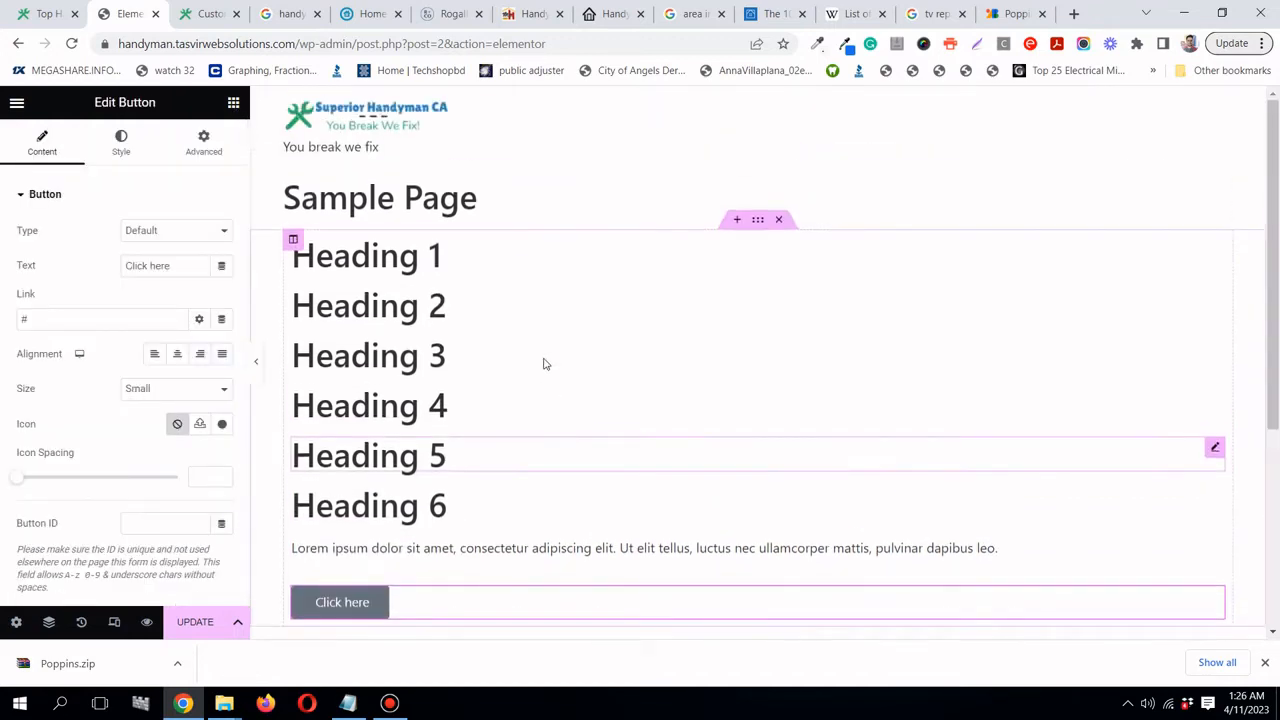
# - Update the page to save the new text and button
pyautogui.click(197, 623)
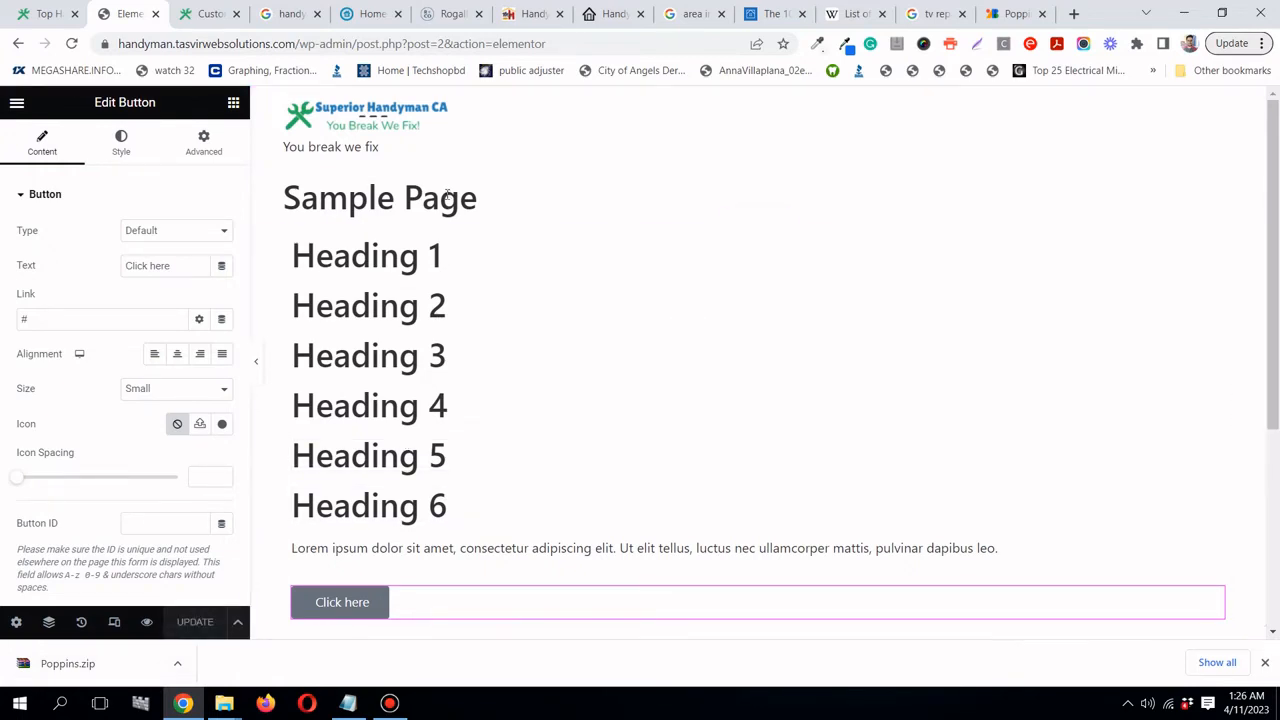
pyautogui.scroll(-1, 455, 198)
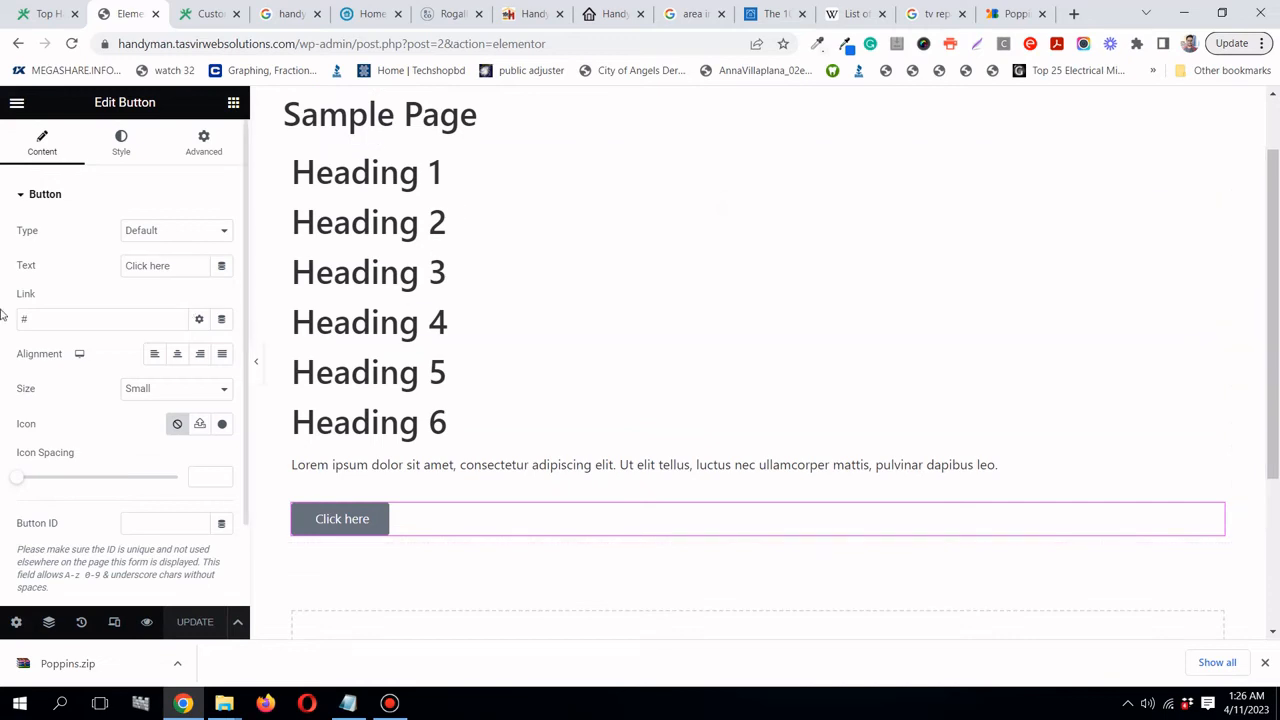
pyautogui.scroll(1, 345, 374)
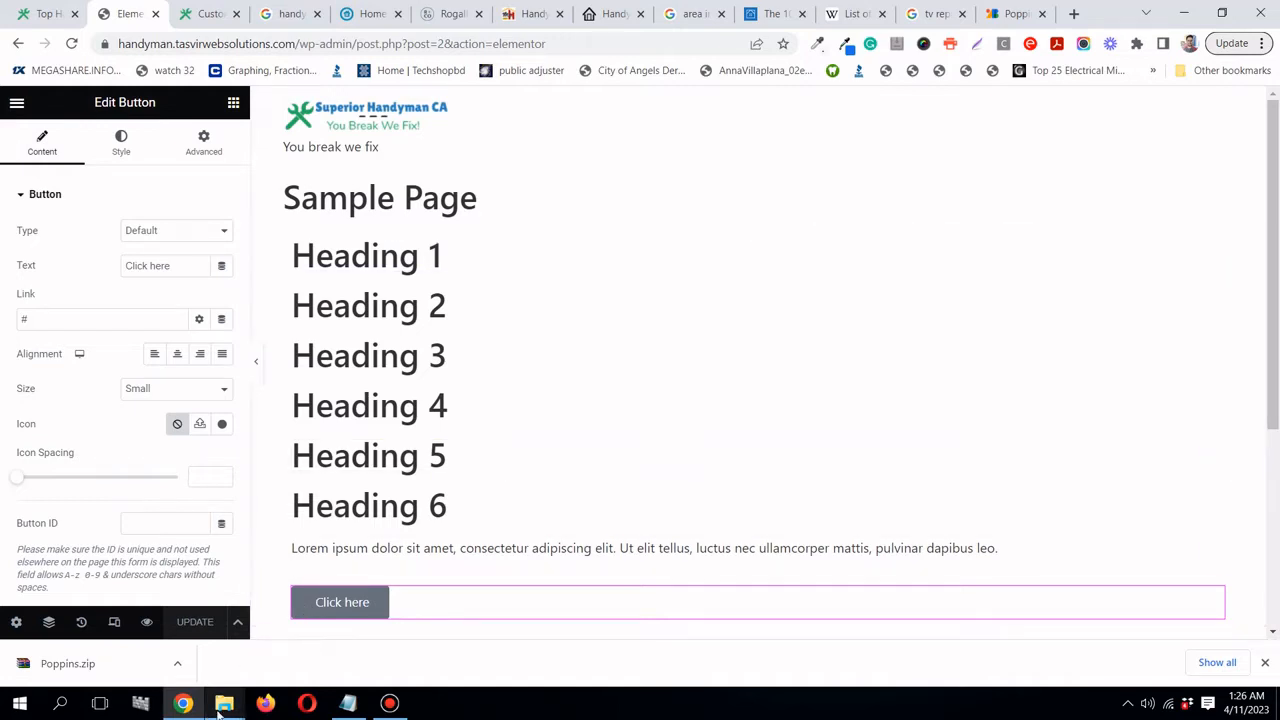
# - Open logo-link.txt from the logo folder in Handyman website build
pyautogui.moveTo(219, 707)
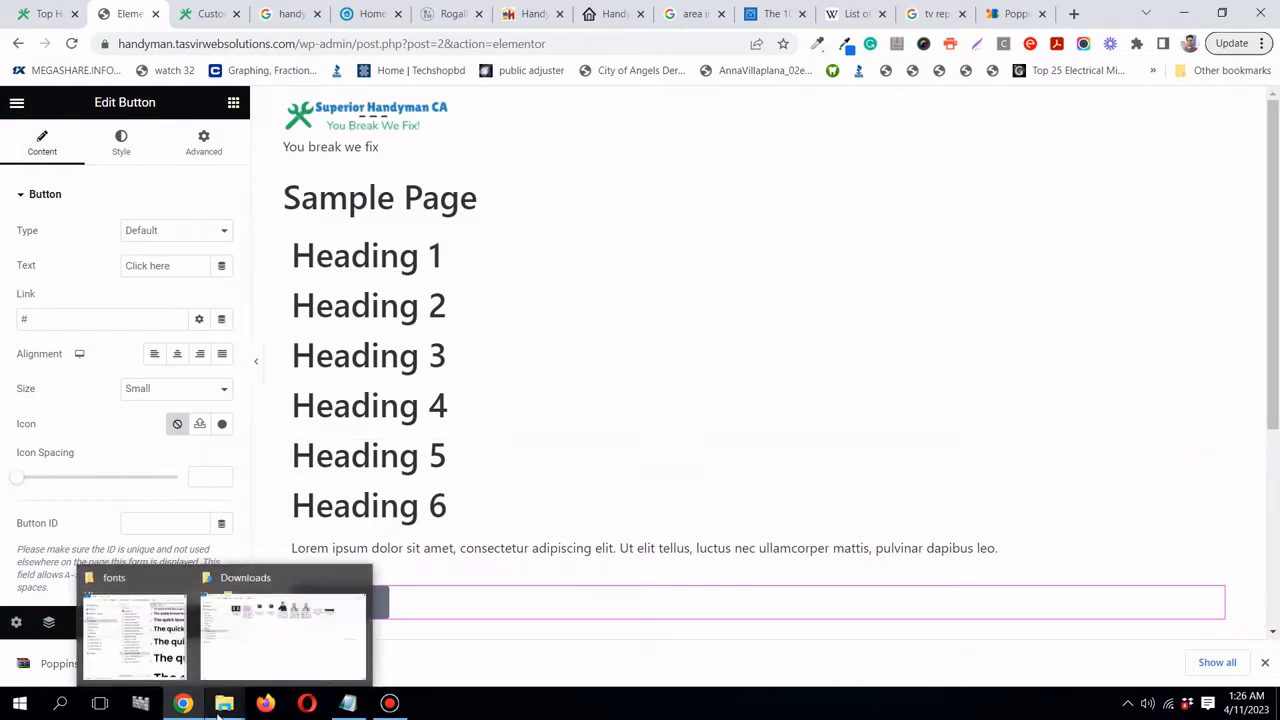
pyautogui.click(175, 650)
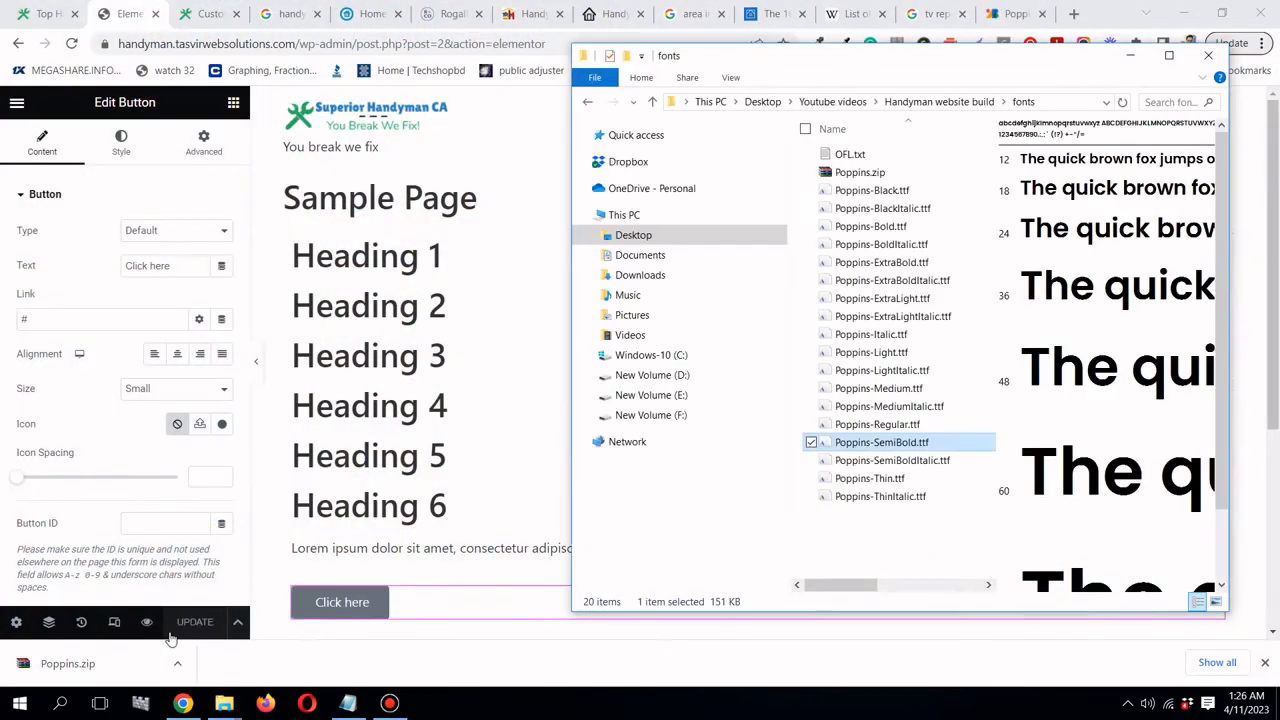
pyautogui.click(951, 102)
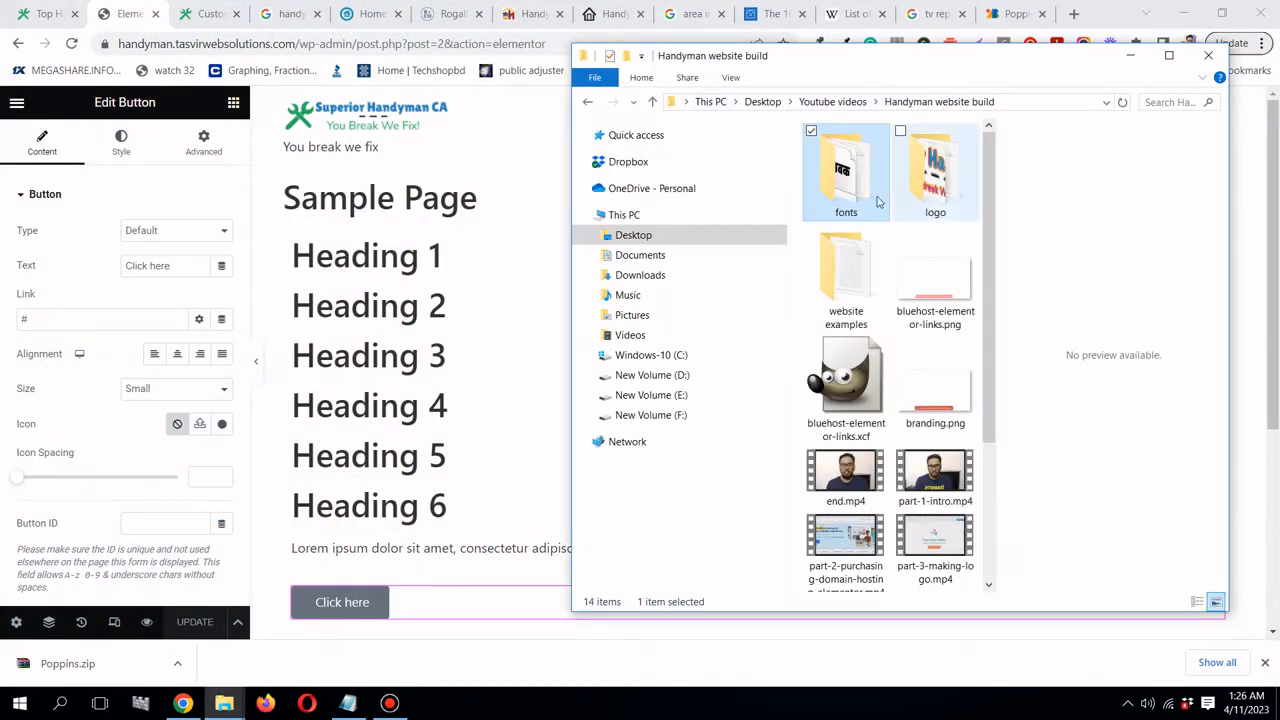
pyautogui.doubleClick(913, 197)
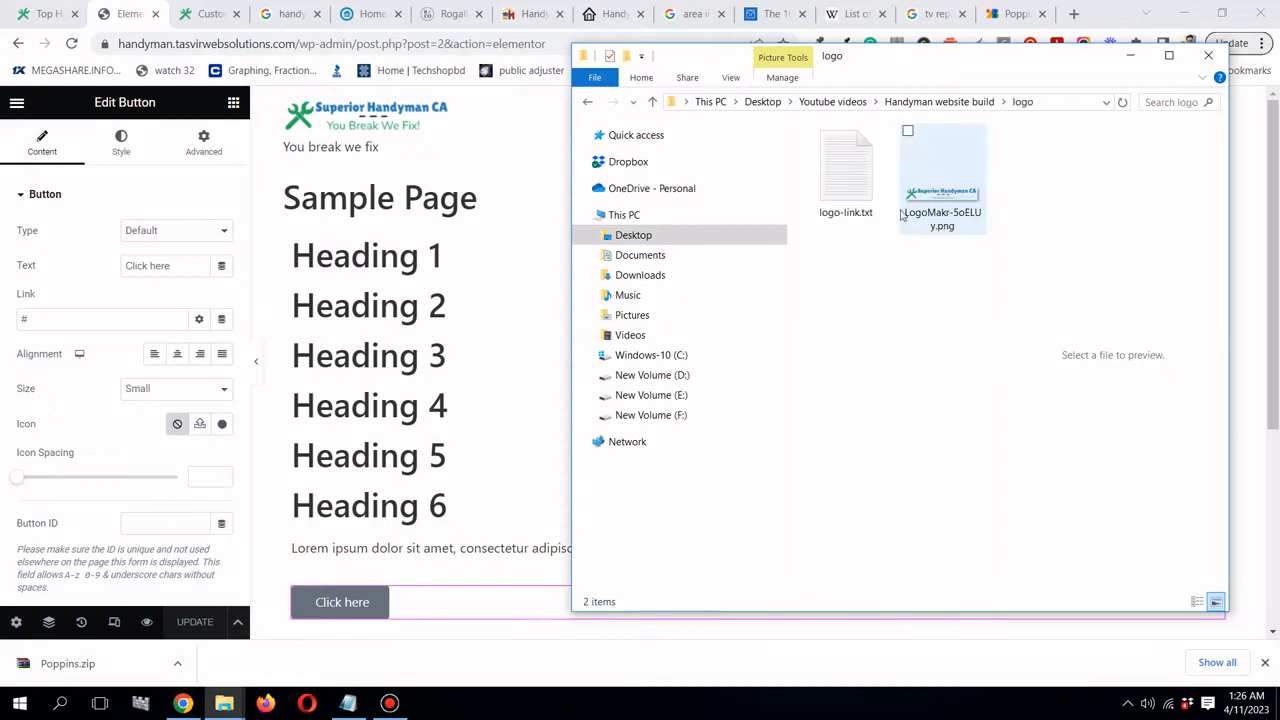
pyautogui.click(838, 183)
pyautogui.doubleClick(838, 183)
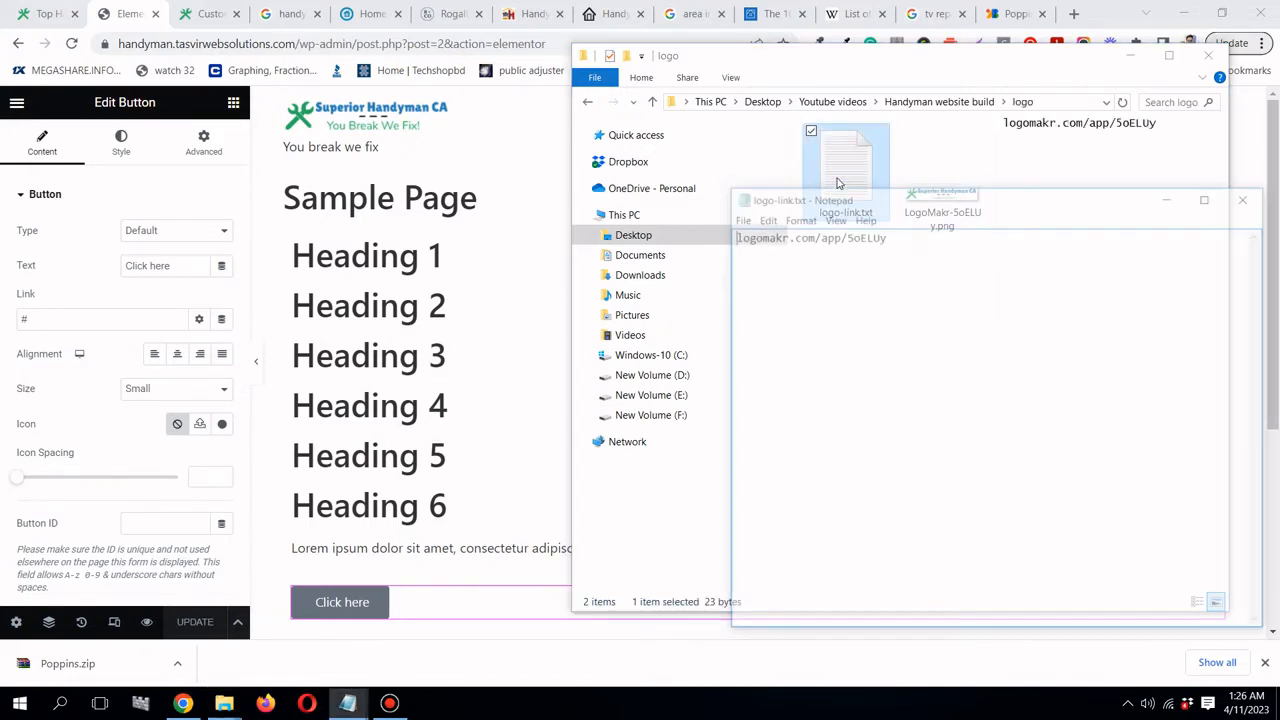
# - Copy the whole LogoMakr link, then minimise Notepad and the folder window
pyautogui.hotkey('ctrl', 'a')
pyautogui.rightClick(862, 238)
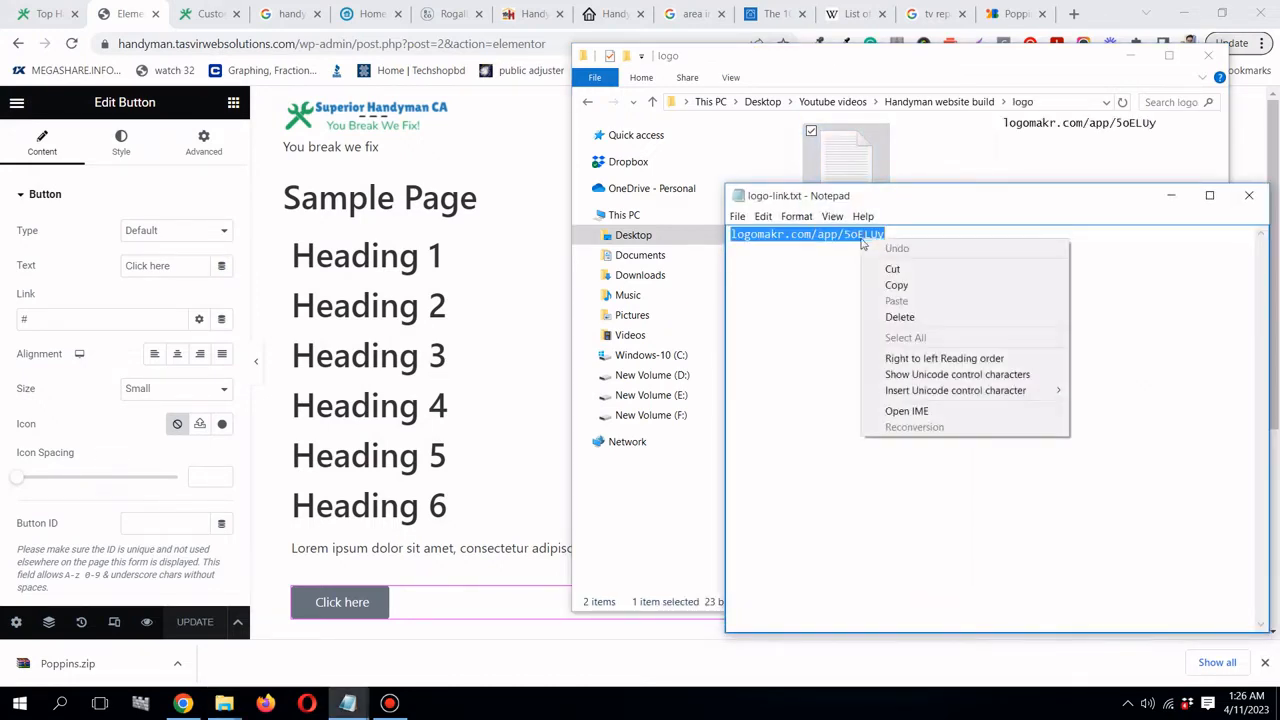
pyautogui.click(890, 285)
pyautogui.click(1169, 197)
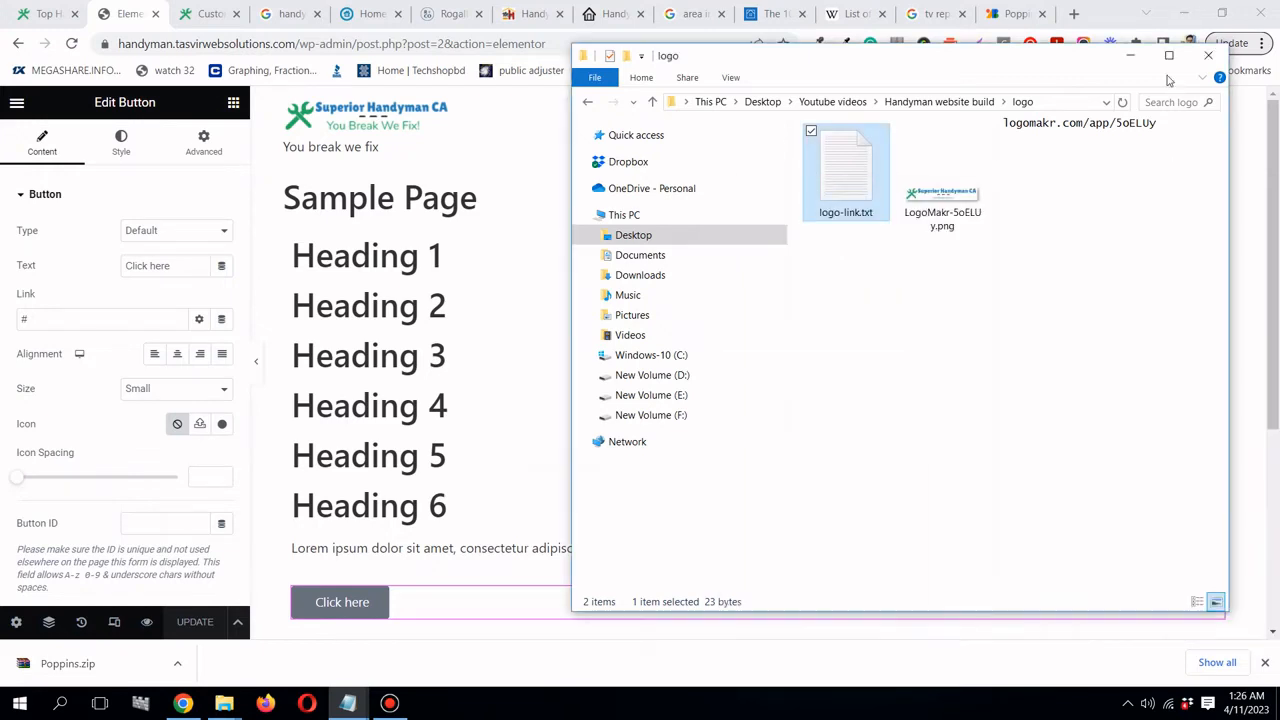
pyautogui.click(1130, 55)
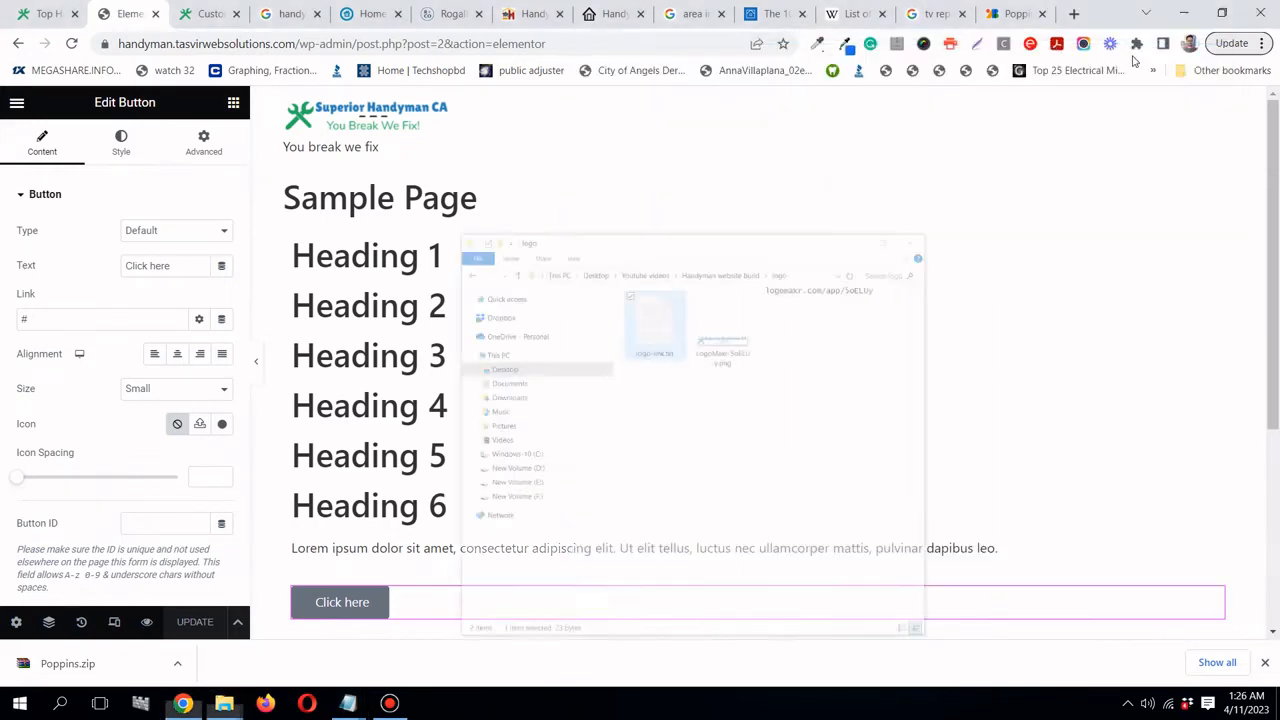
pyautogui.click(1074, 14)
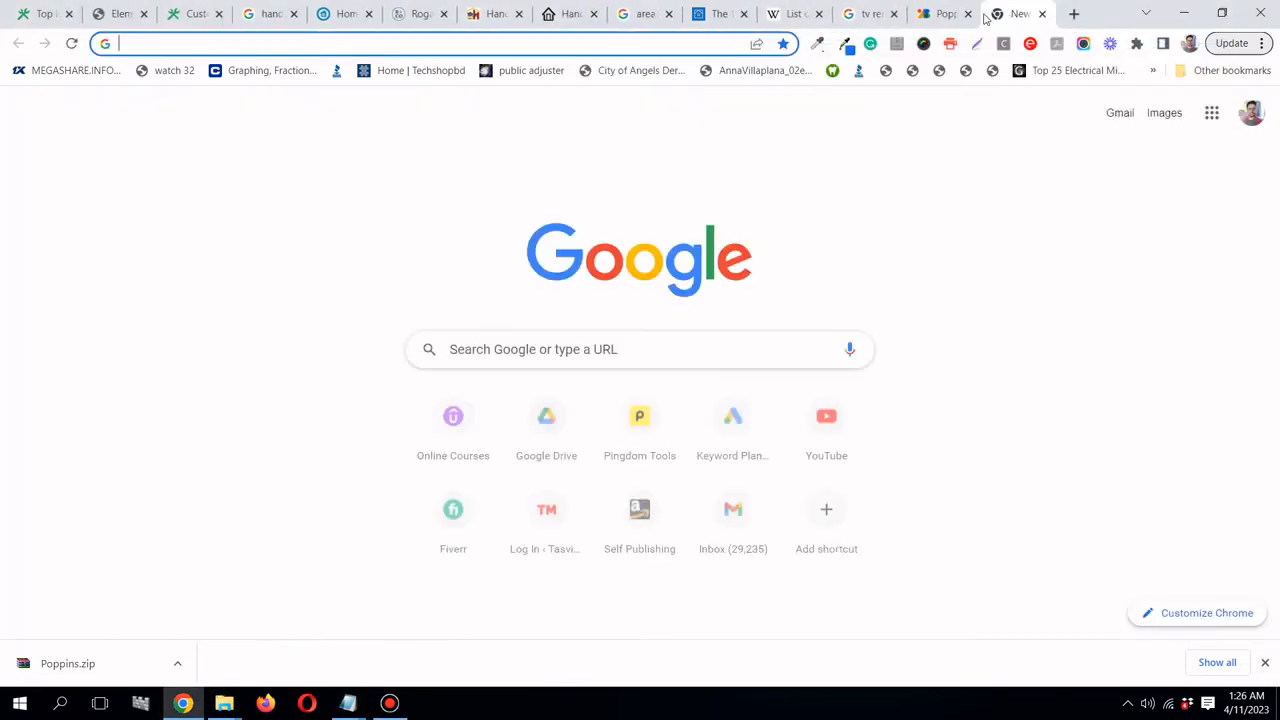
pyautogui.moveTo(1010, 14); pyautogui.dragTo(200, 28)
pyautogui.rightClick(202, 42)
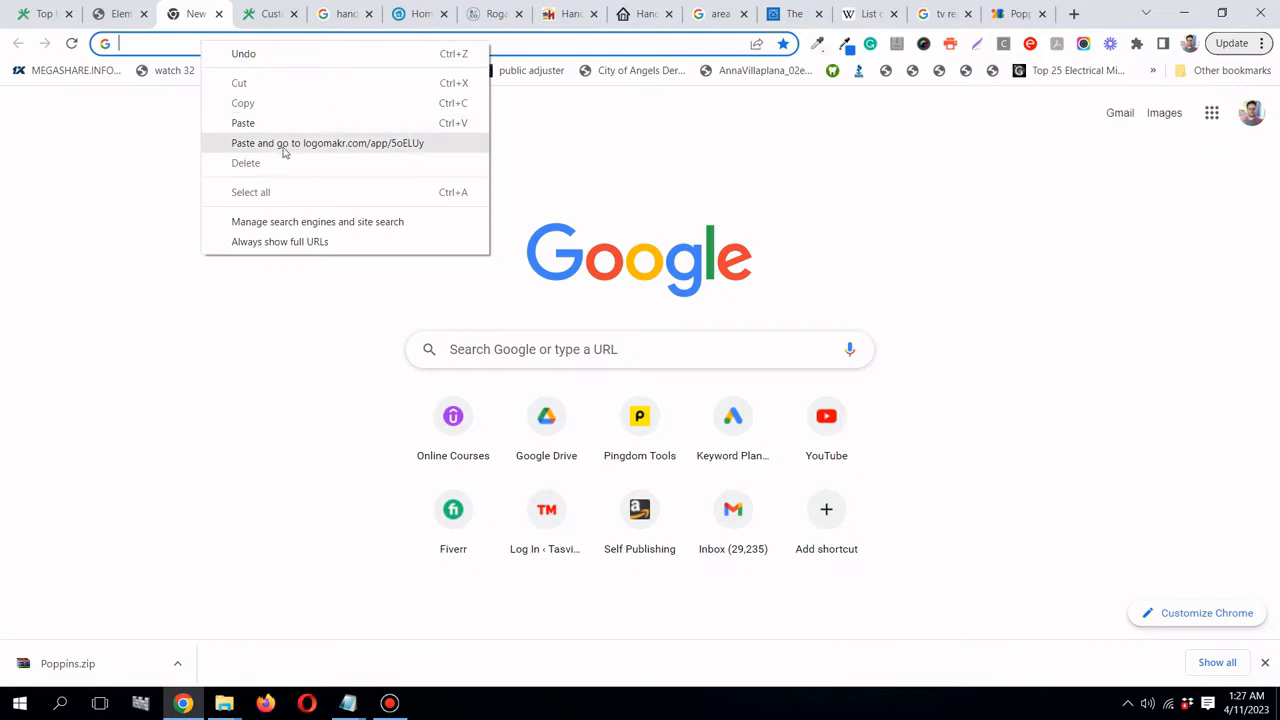
pyautogui.click(283, 146)
pyautogui.click(118, 14)
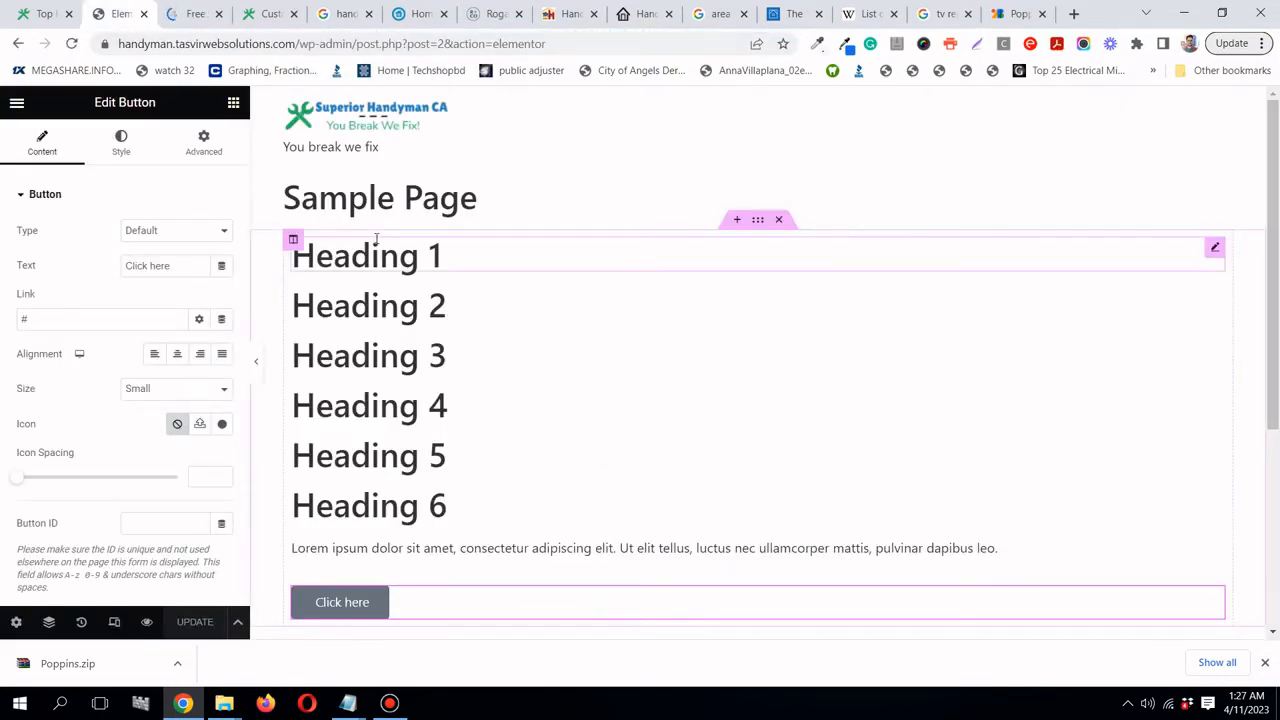
pyautogui.click(176, 15)
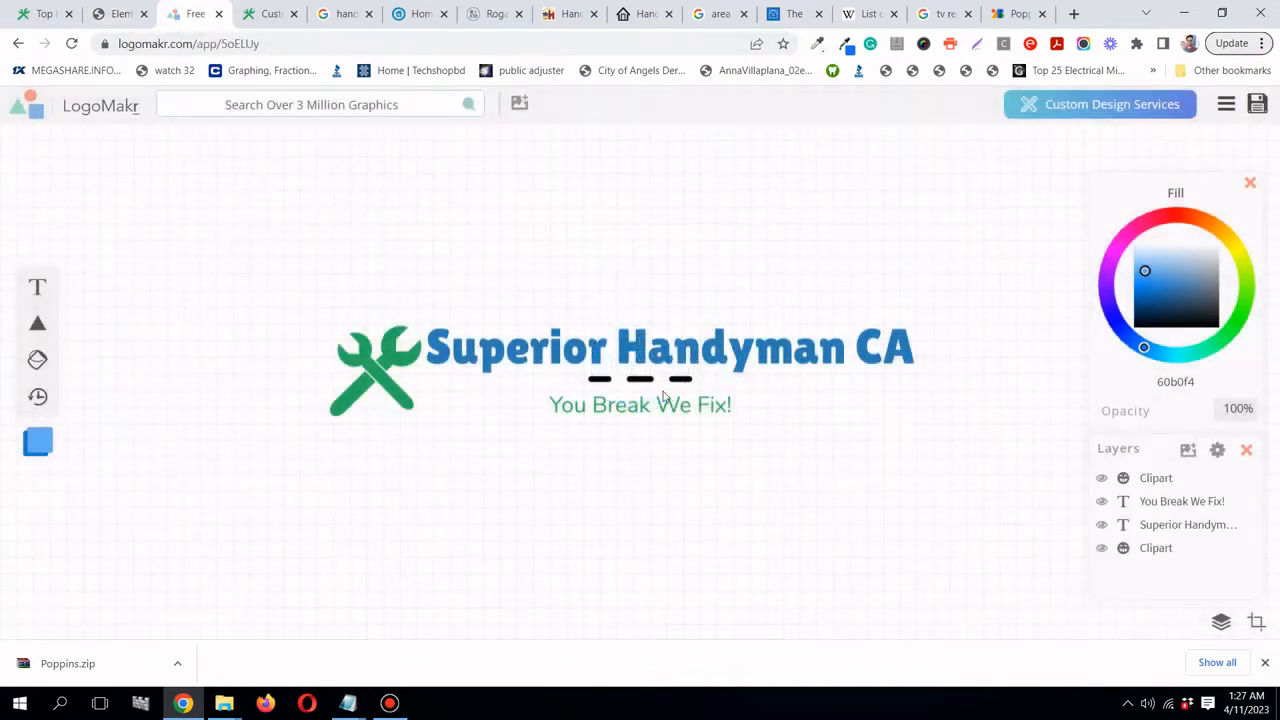
pyautogui.click(665, 388)
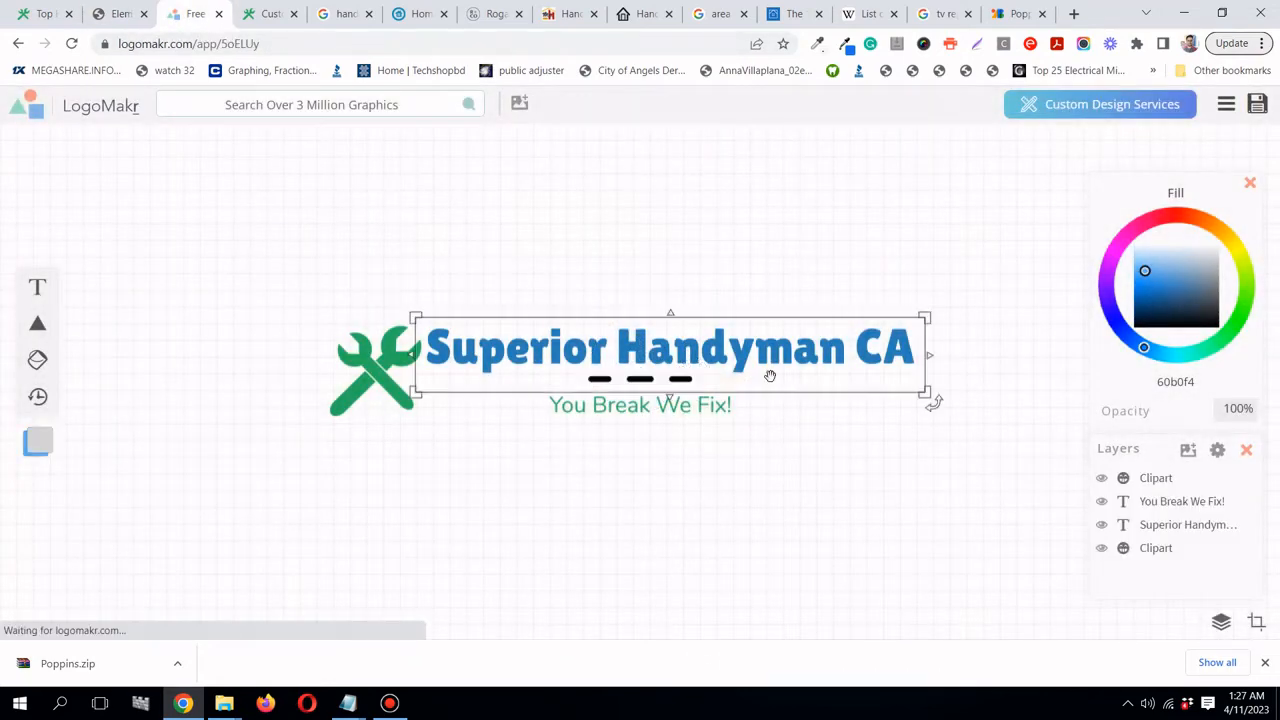
pyautogui.click(117, 14)
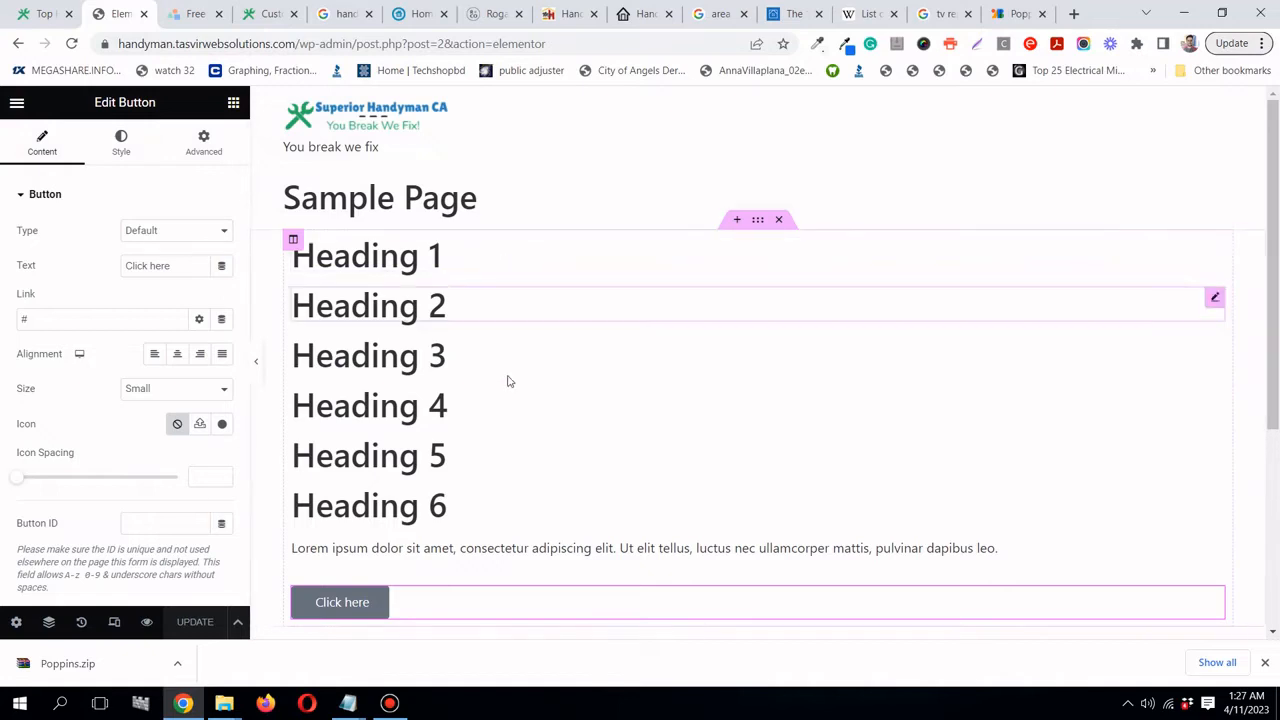
# - Go to Elementor Site Settings and open Theme Style > Typography
pyautogui.click(17, 104)
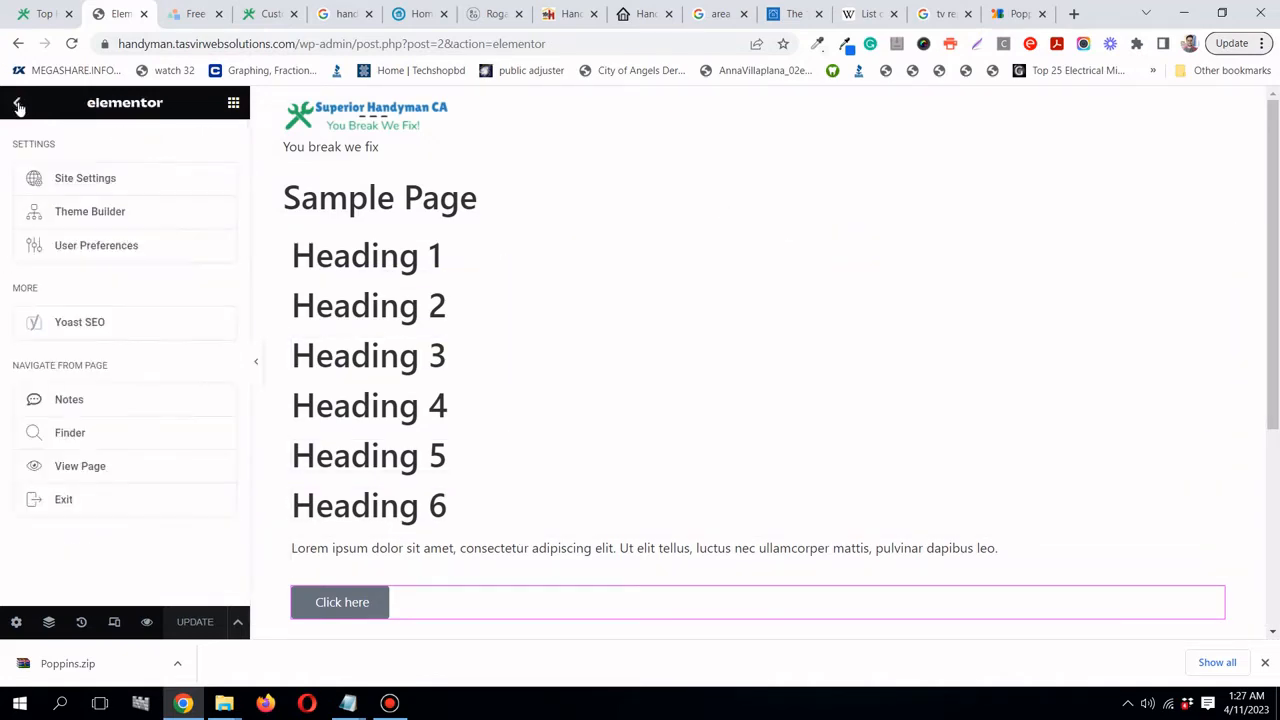
pyautogui.click(121, 188)
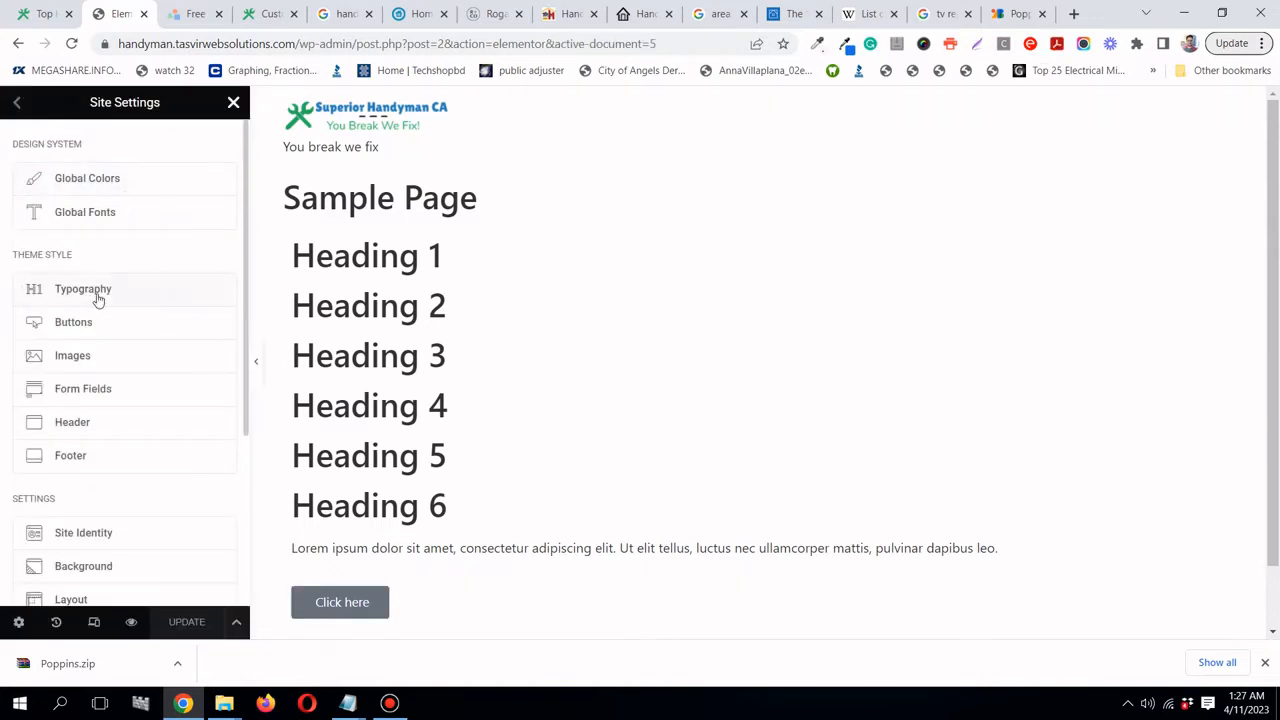
pyautogui.click(128, 298)
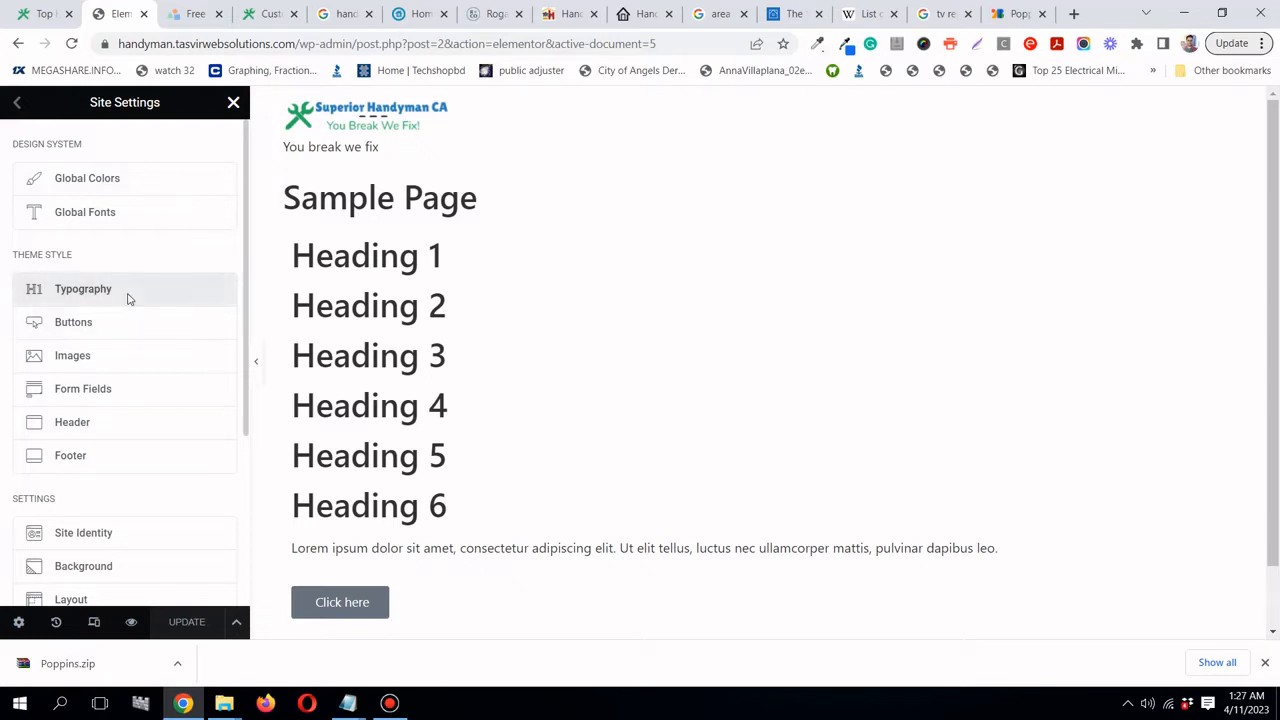
# - In LogoMakr, change the dashes under the logo title from 555555 to fill 333333
pyautogui.click(175, 14)
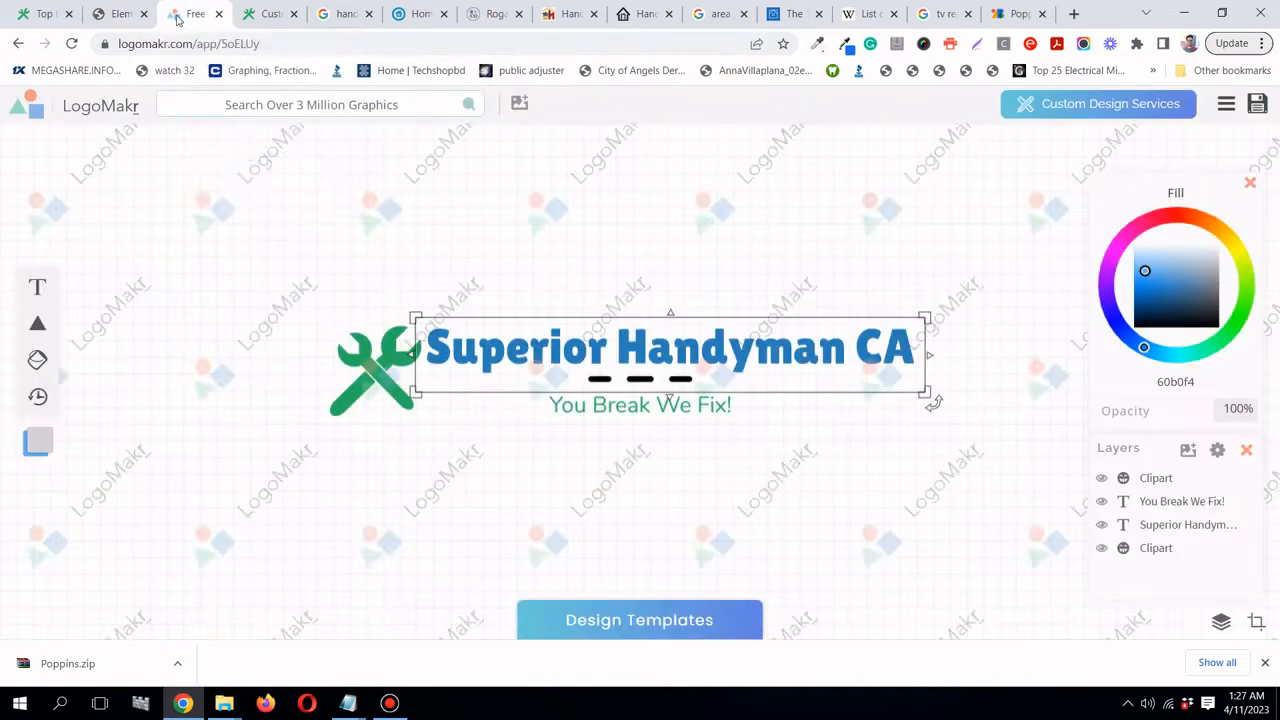
pyautogui.click(650, 383)
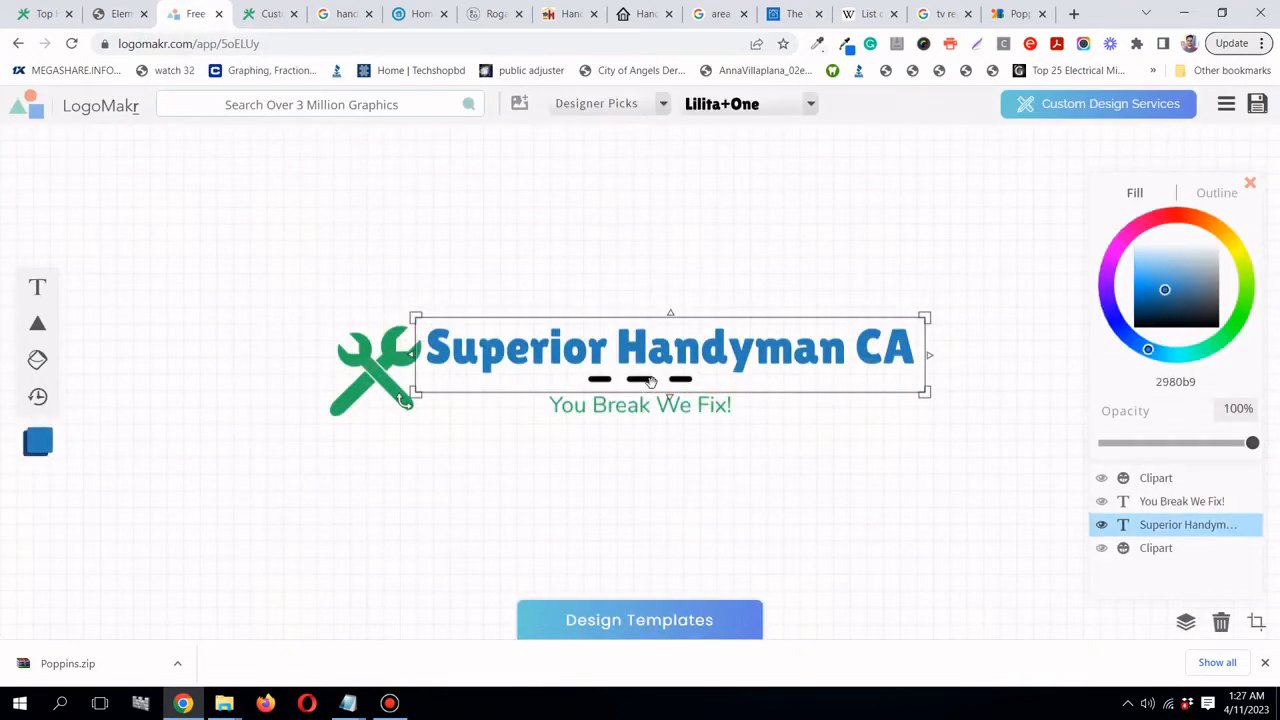
pyautogui.click(746, 468)
pyautogui.click(672, 380)
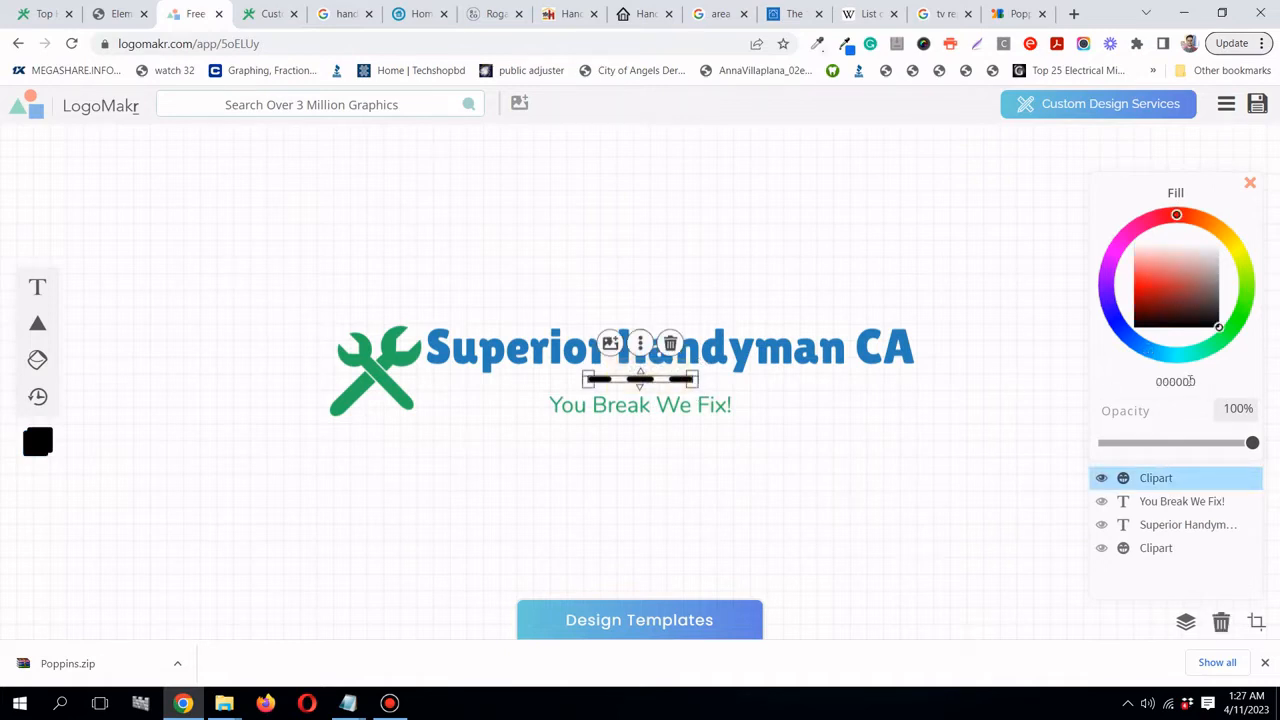
pyautogui.click(1189, 380)
pyautogui.write('#')
pyautogui.write('333')
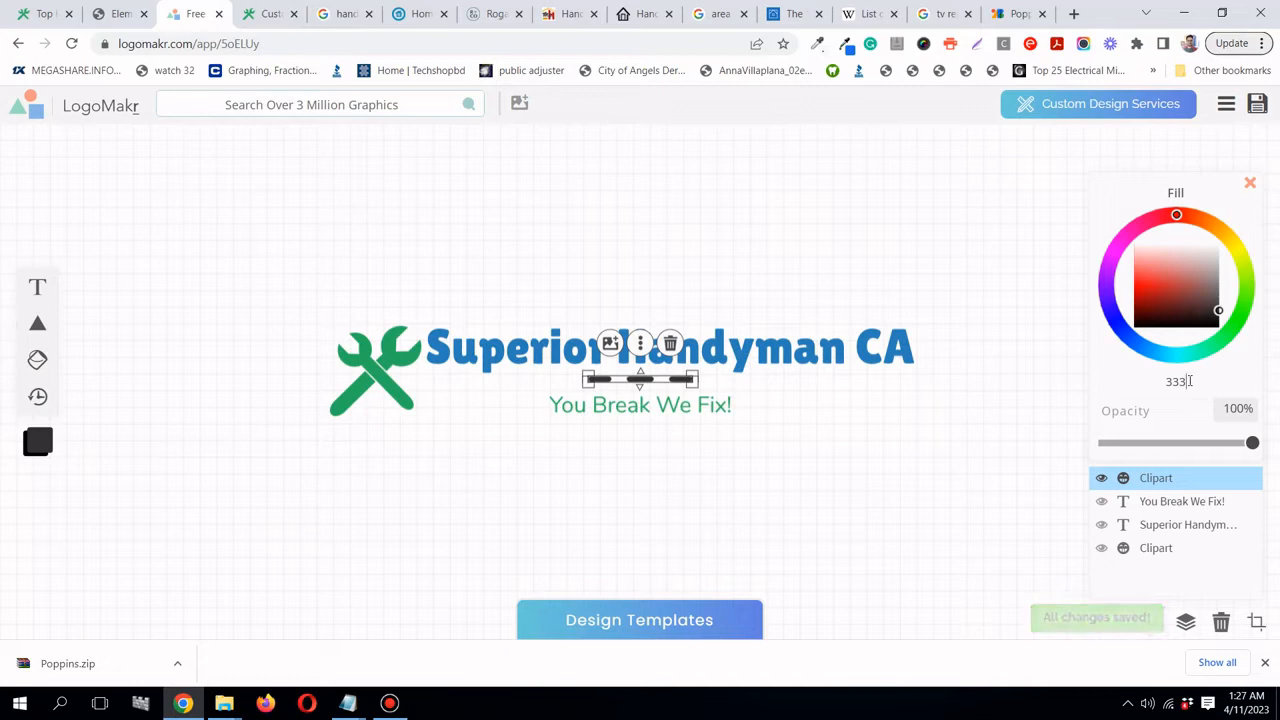
pyautogui.write('33')
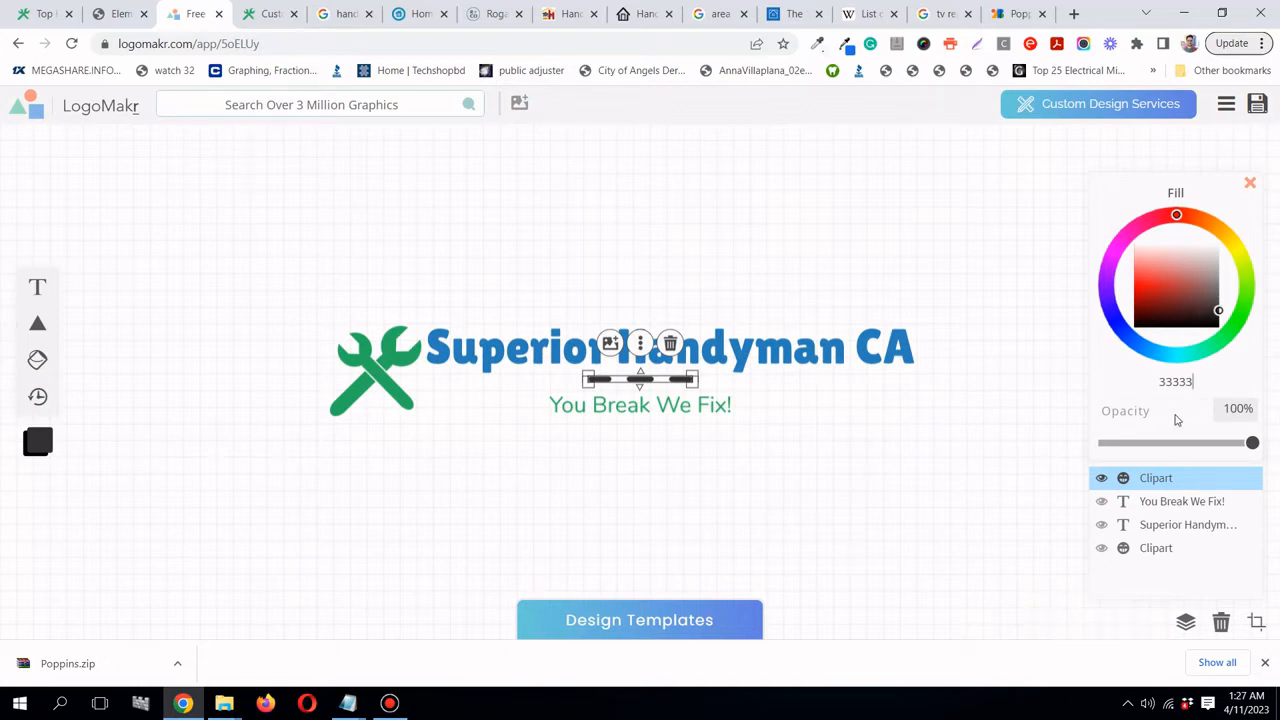
pyautogui.write('3')
pyautogui.click(645, 404)
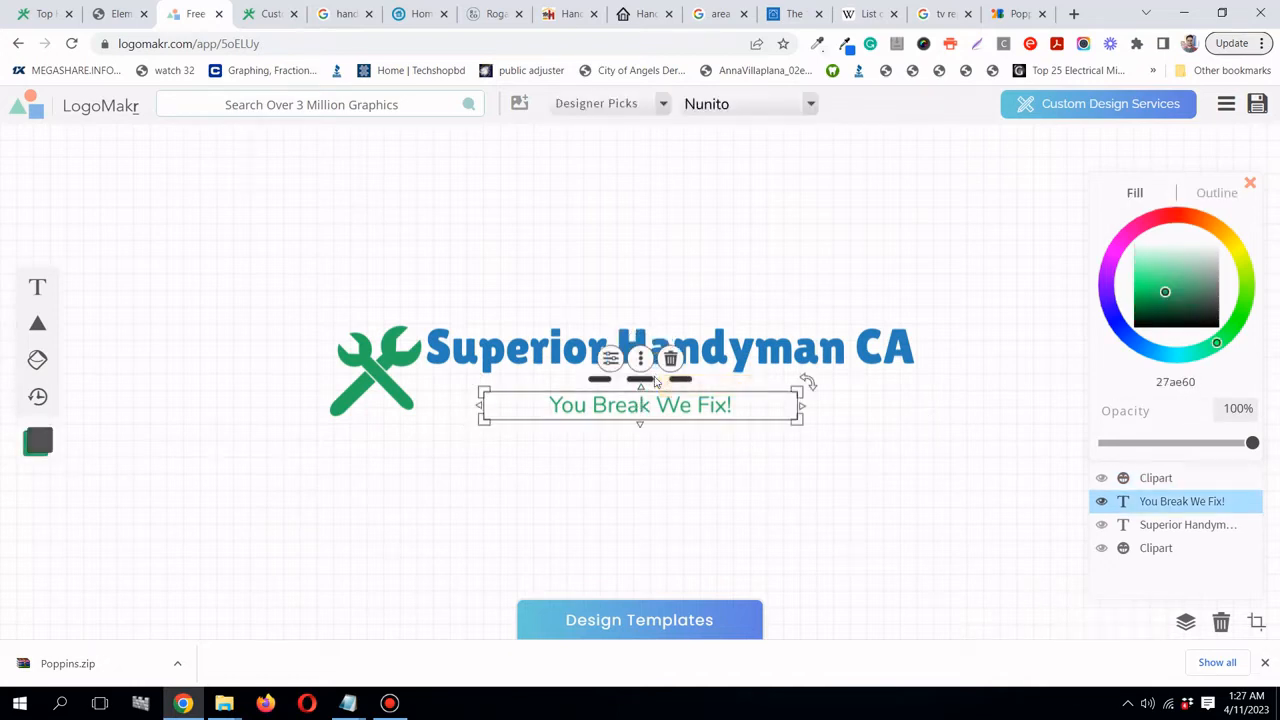
pyautogui.click(655, 380)
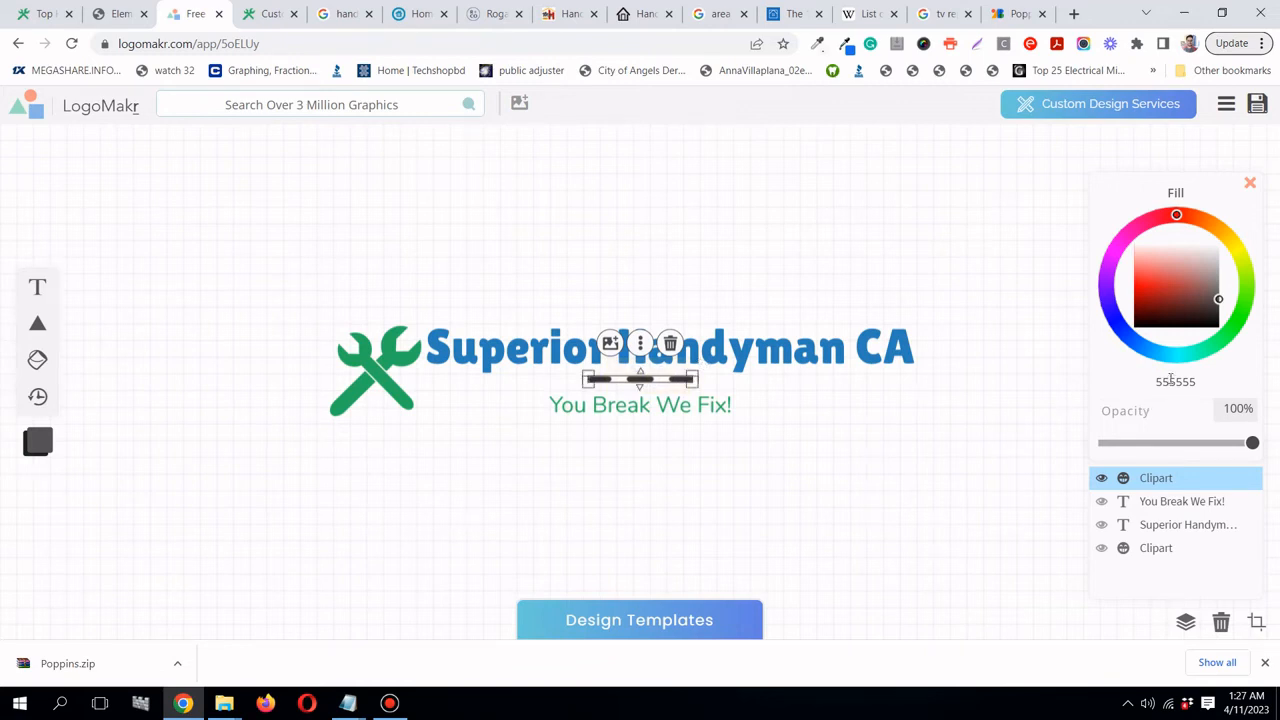
pyautogui.doubleClick(1171, 380)
pyautogui.write('333')
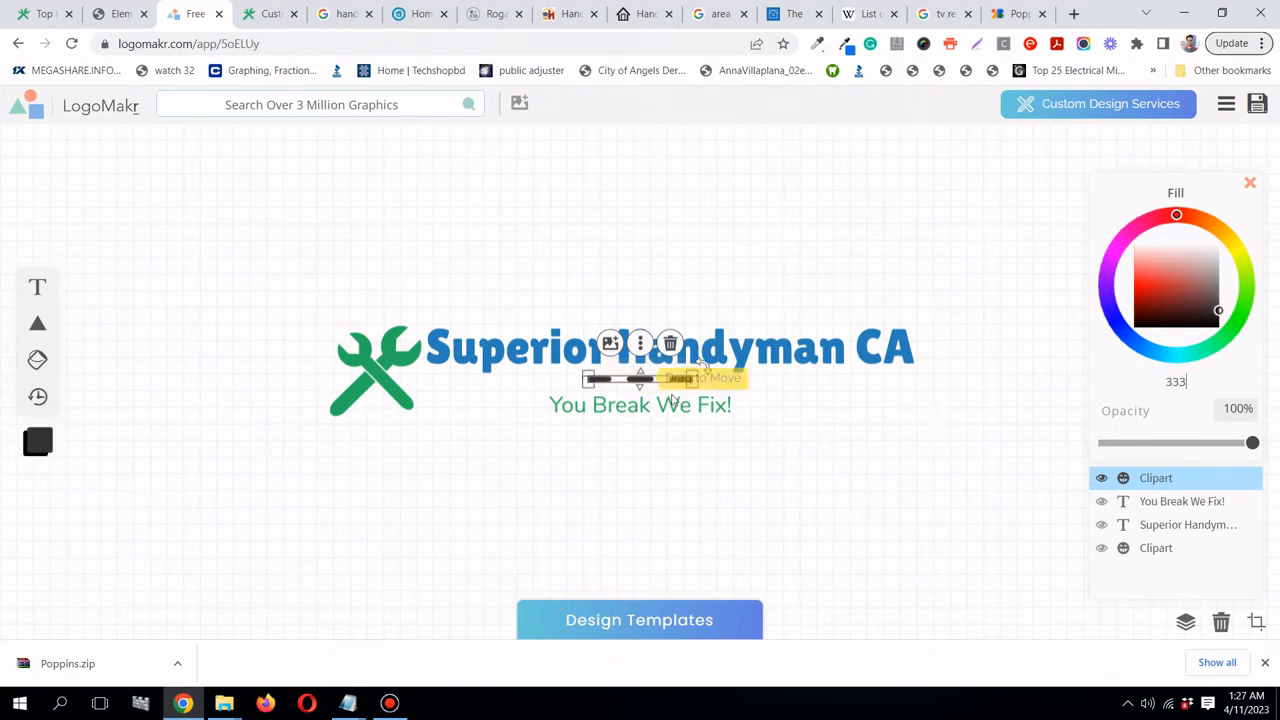
pyautogui.click(665, 415)
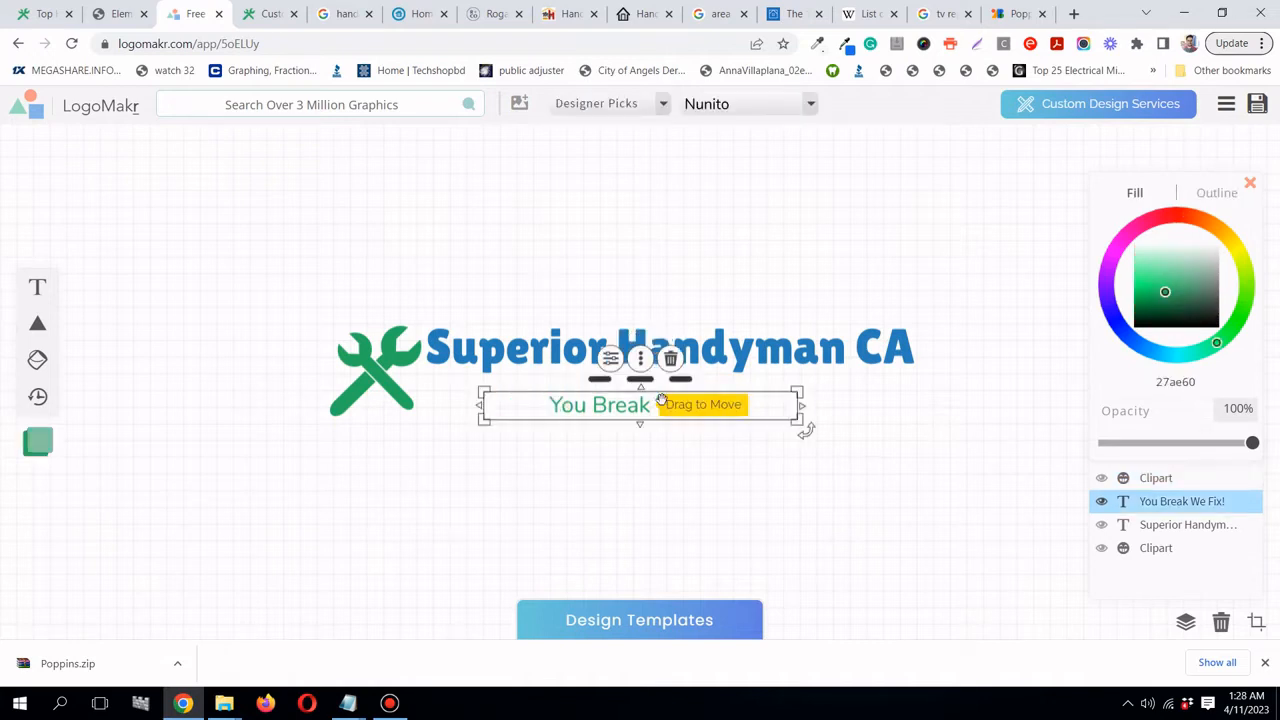
pyautogui.click(122, 14)
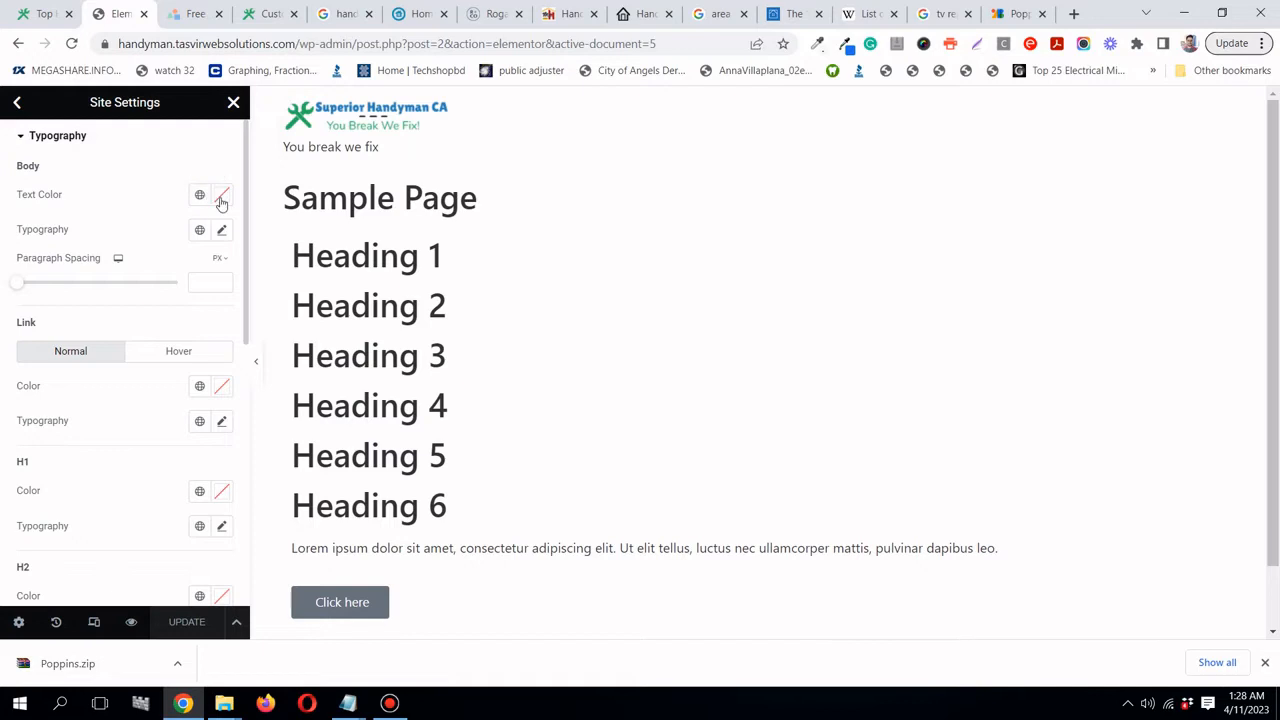
# - Set the Body Text Color to #333
pyautogui.click(220, 197)
pyautogui.tripleClick(212, 446)
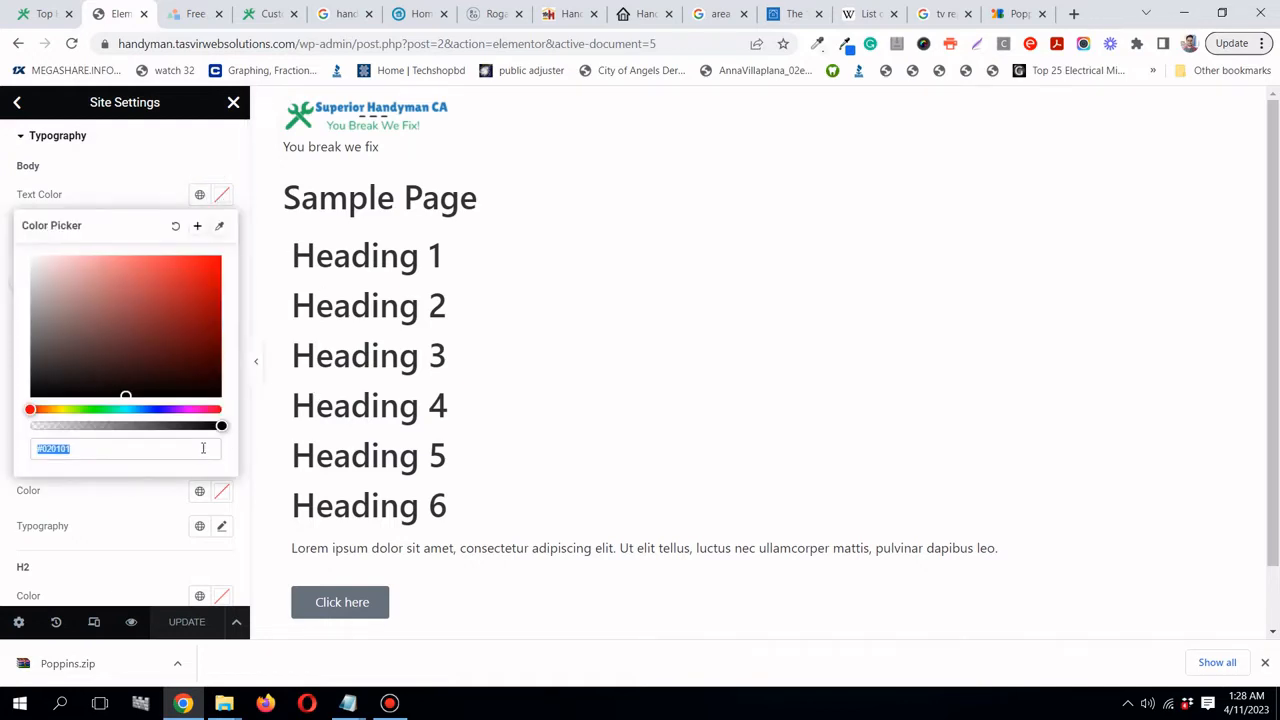
pyautogui.tripleClick(203, 448)
pyautogui.write('#333')
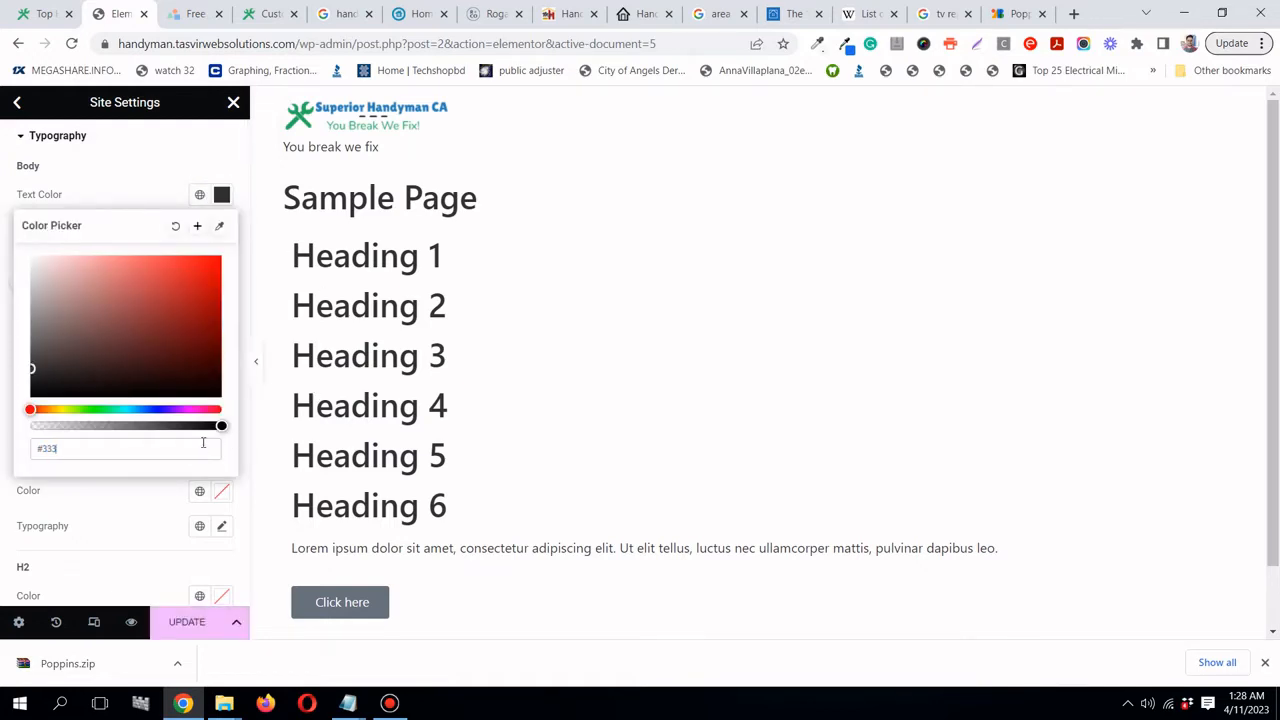
# - Save #333 as a new global colour named 'Han'
pyautogui.click(197, 225)
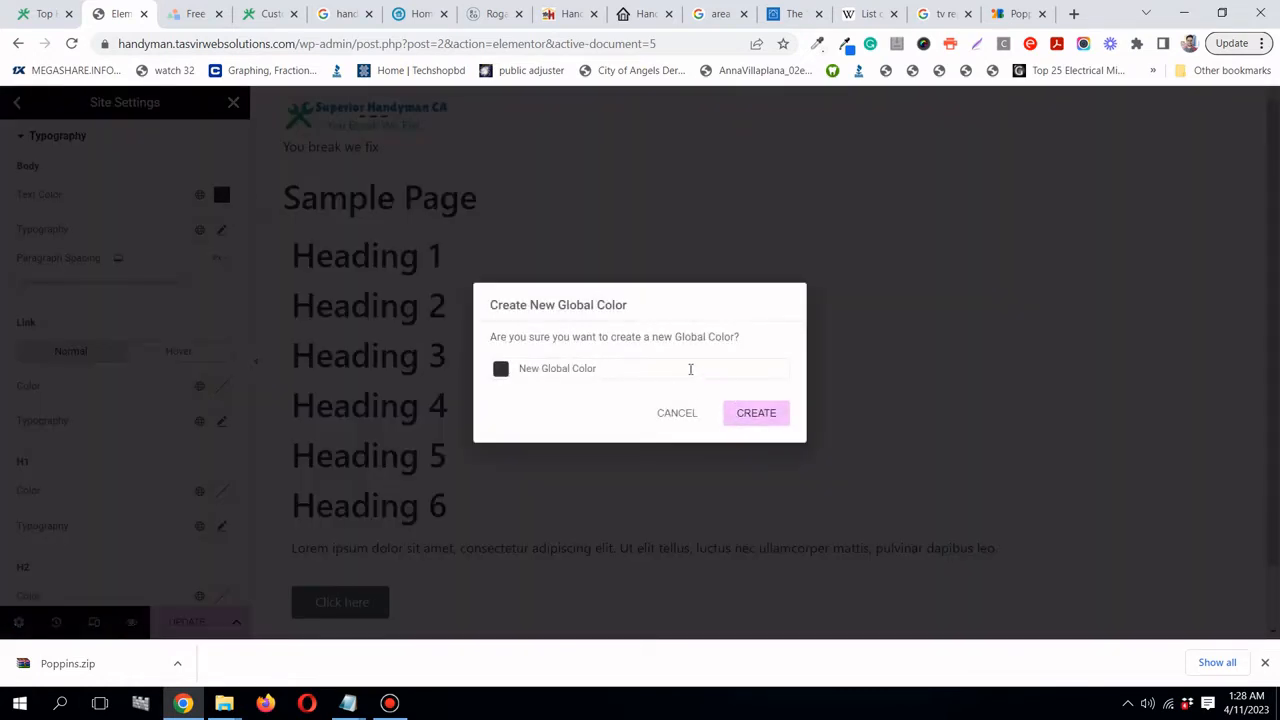
pyautogui.tripleClick(690, 369)
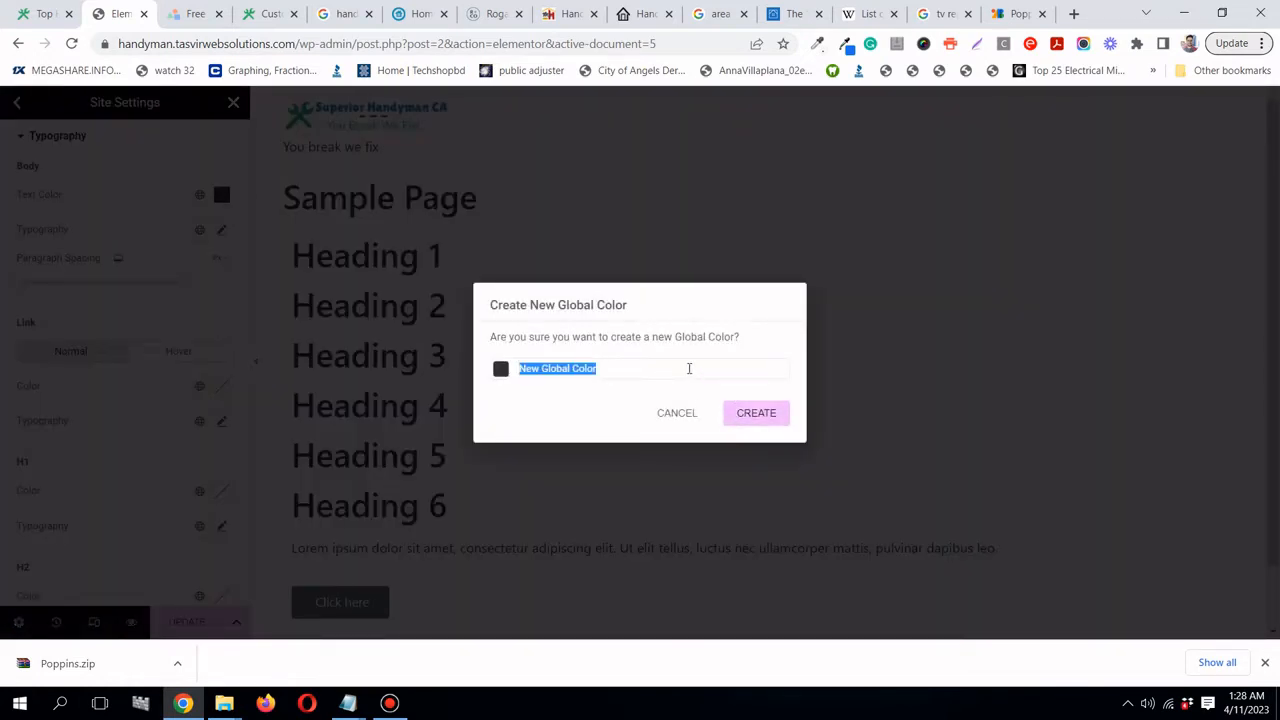
pyautogui.write('Handyman dark')
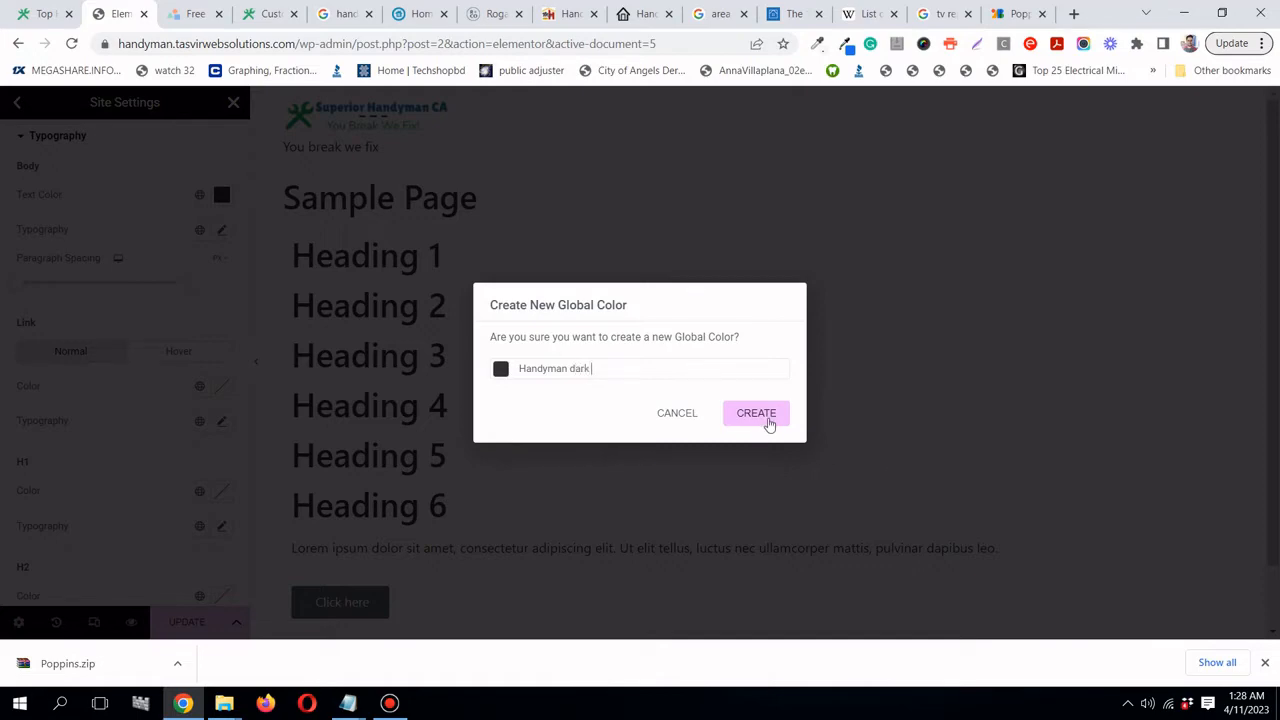
pyautogui.click(769, 424)
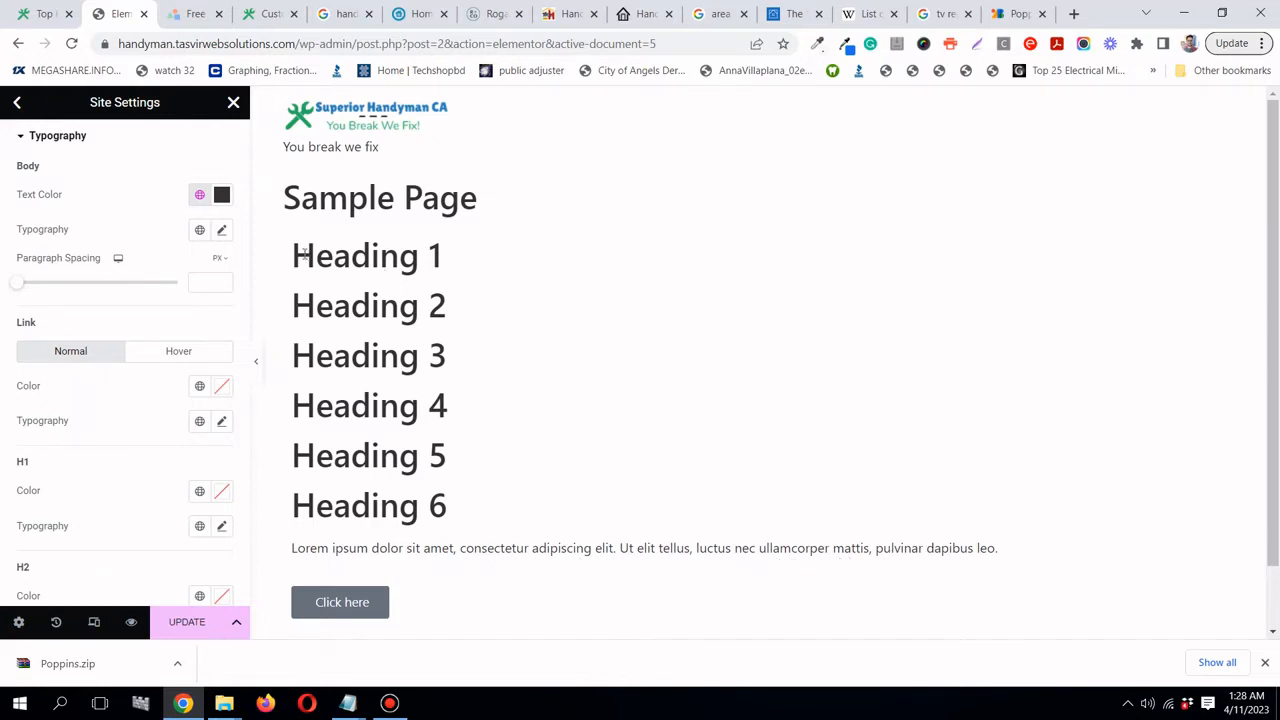
# - Set the body typography font family to Poppins Regular
pyautogui.click(222, 232)
pyautogui.click(163, 310)
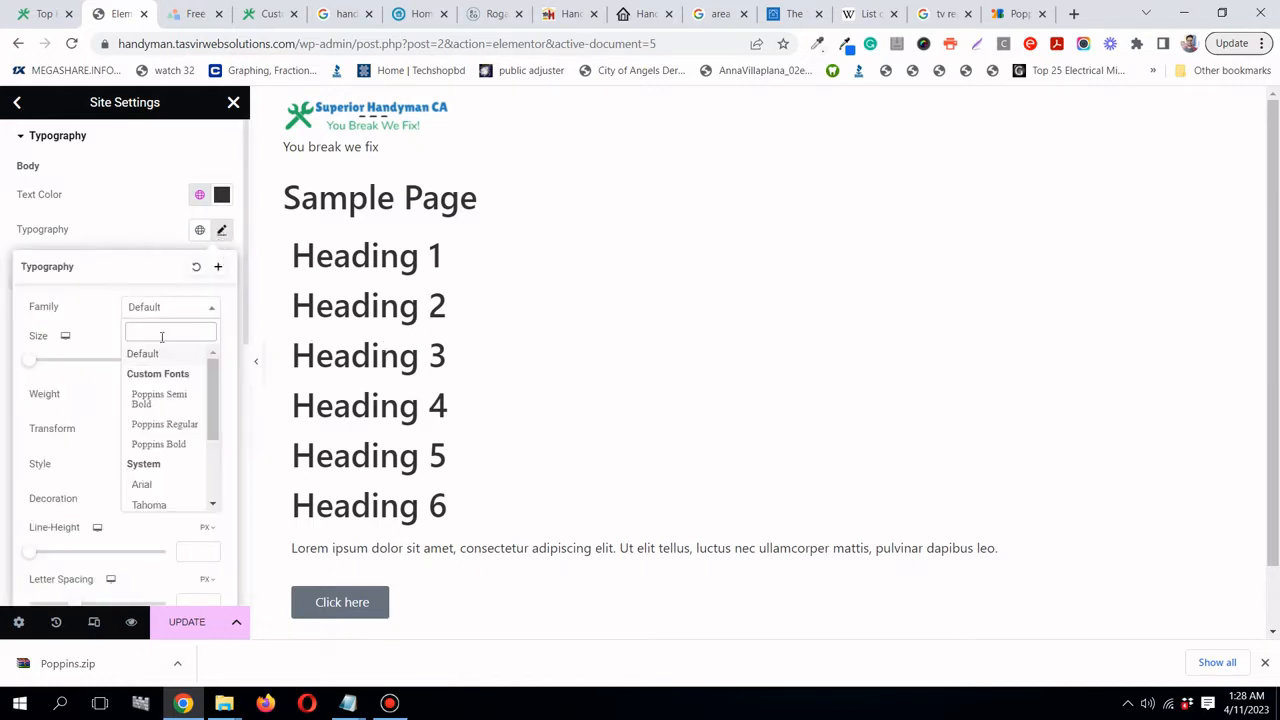
pyautogui.click(188, 424)
pyautogui.click(92, 218)
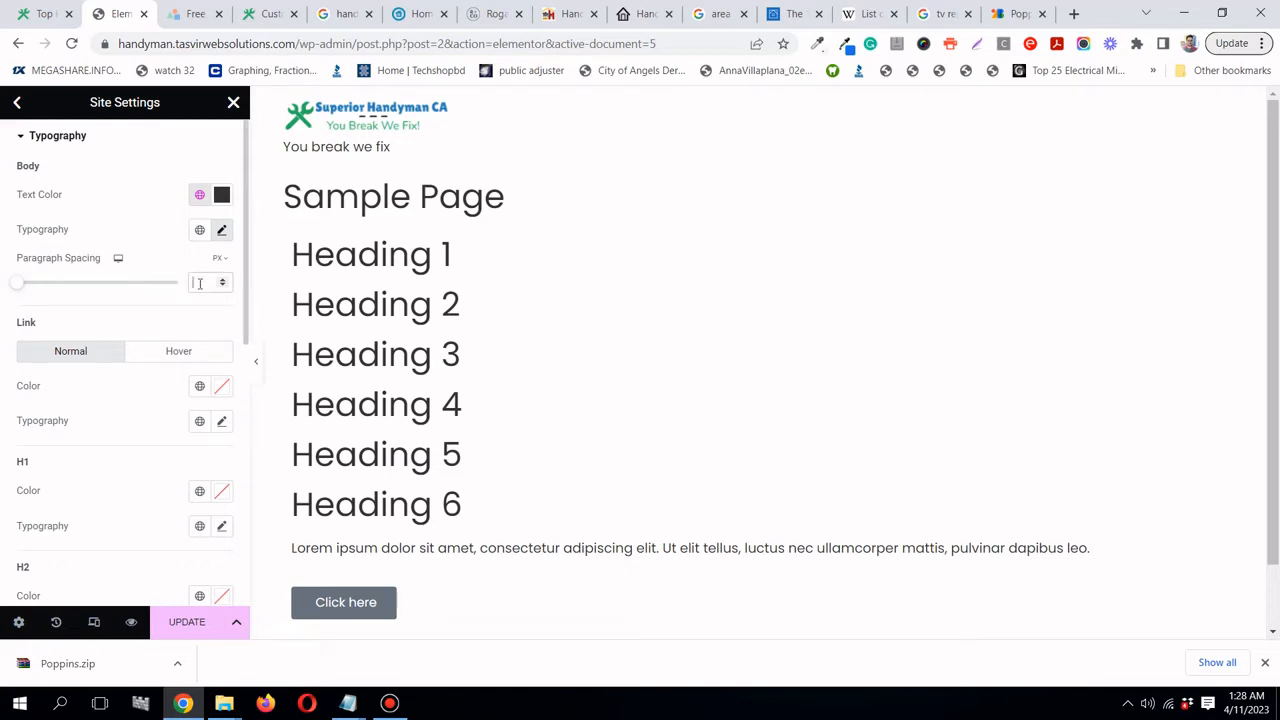
pyautogui.write('18')
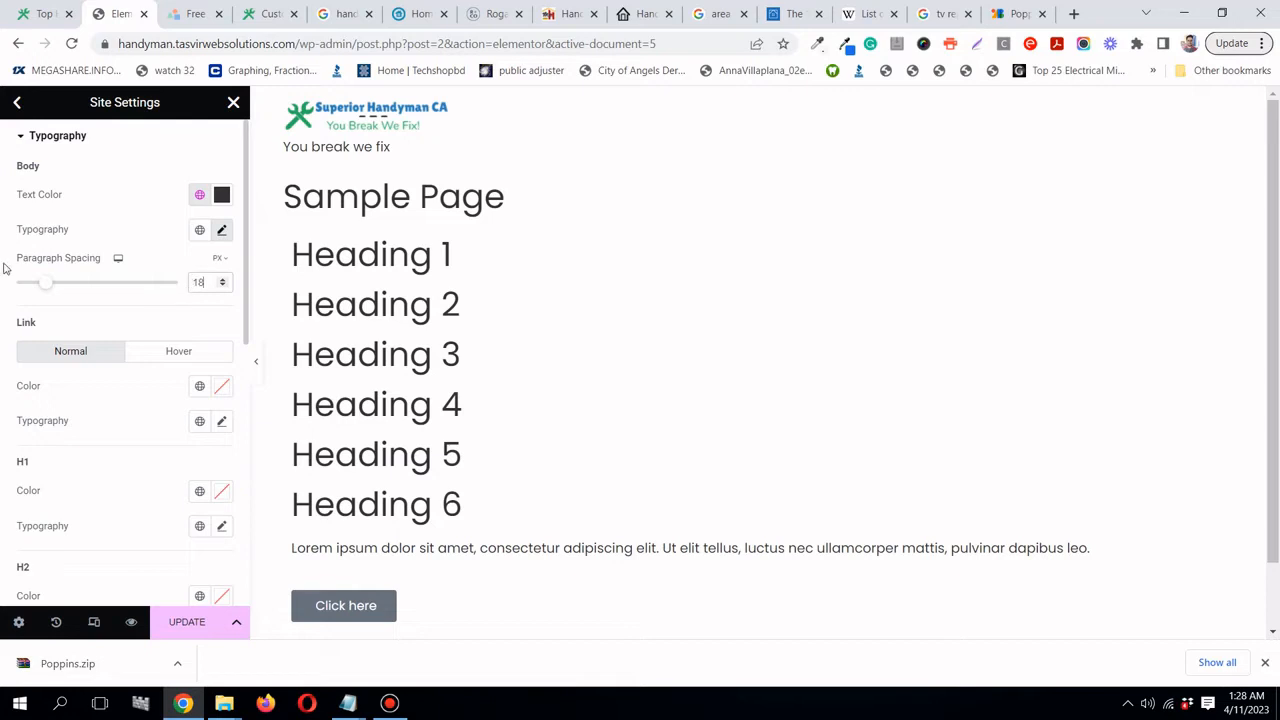
pyautogui.moveTo(46, 286); pyautogui.dragTo(2, 285)
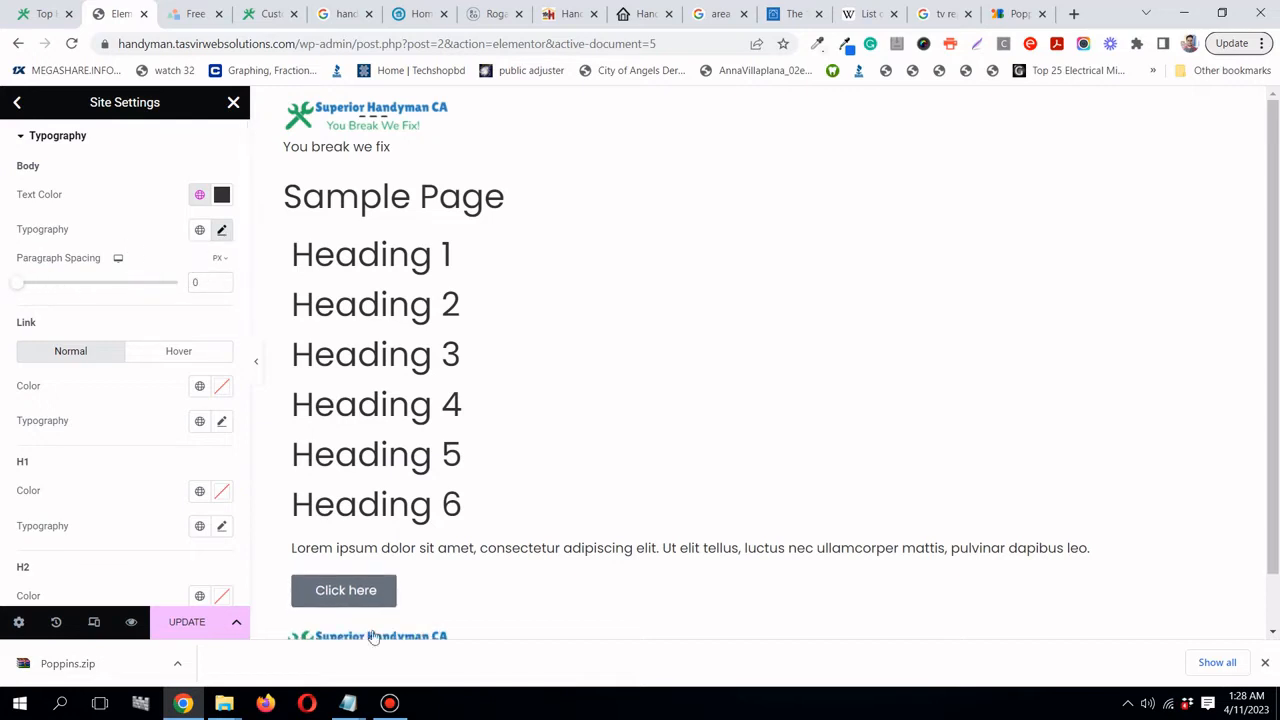
# - Give body text an 18 px size and 22 px line height
pyautogui.click(222, 230)
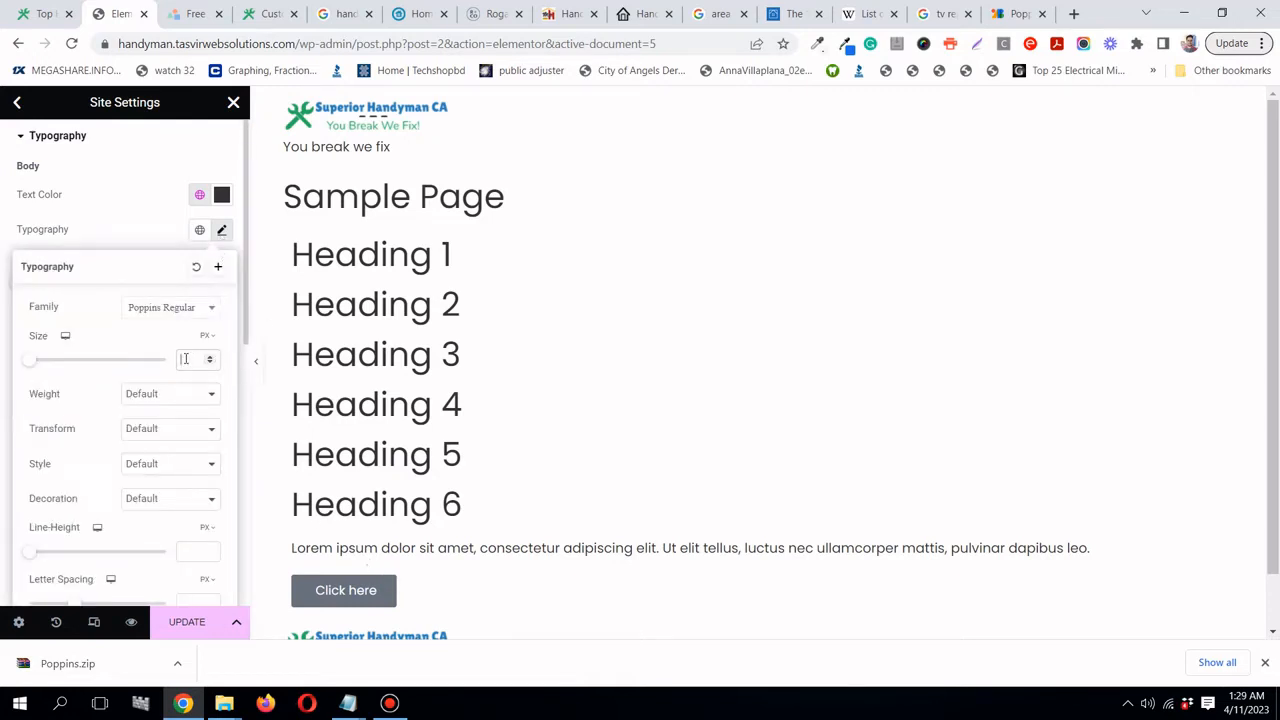
pyautogui.write('18')
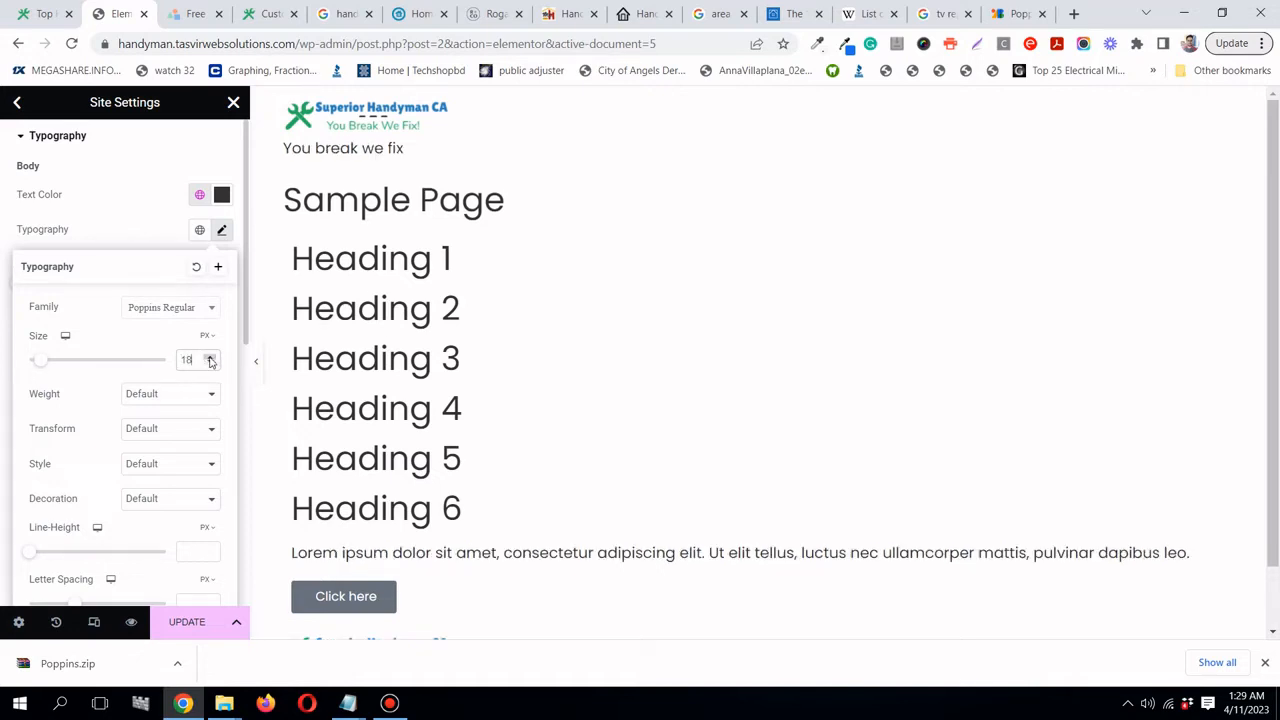
pyautogui.click(210, 357)
pyautogui.click(210, 358)
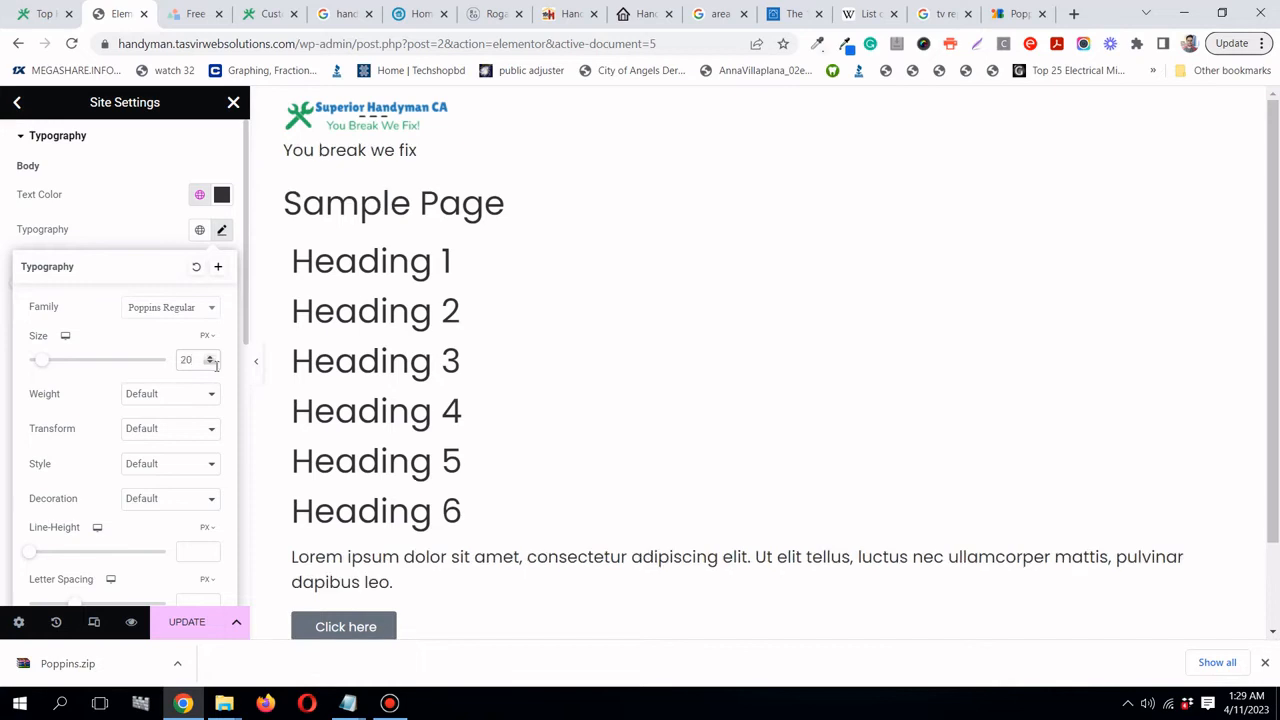
pyautogui.click(210, 364)
pyautogui.click(210, 364)
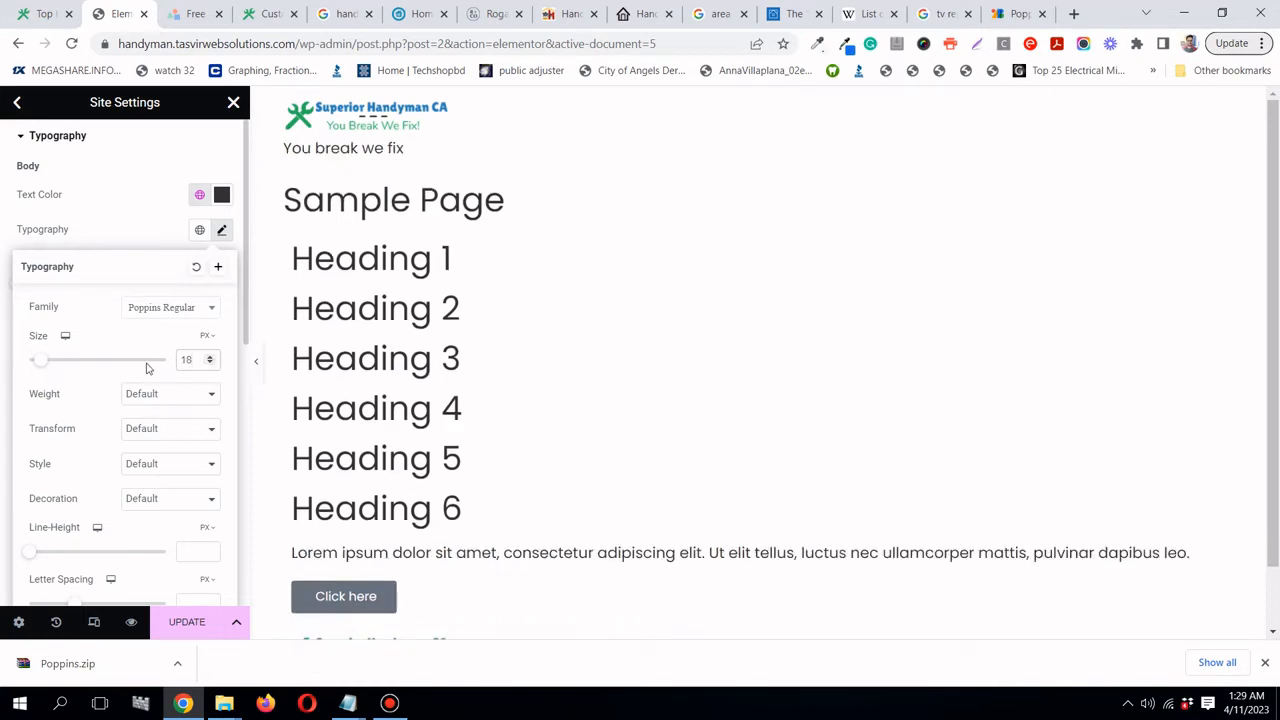
pyautogui.scroll(-1, 151, 366)
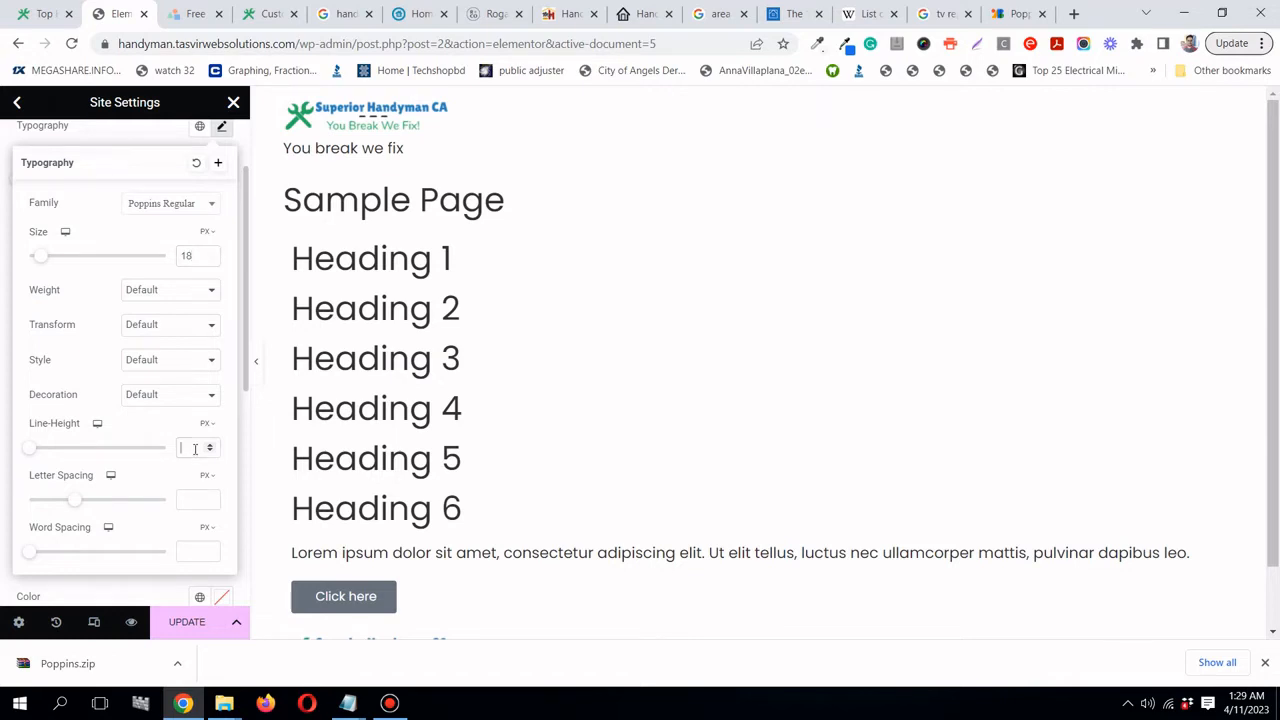
pyautogui.write('22')
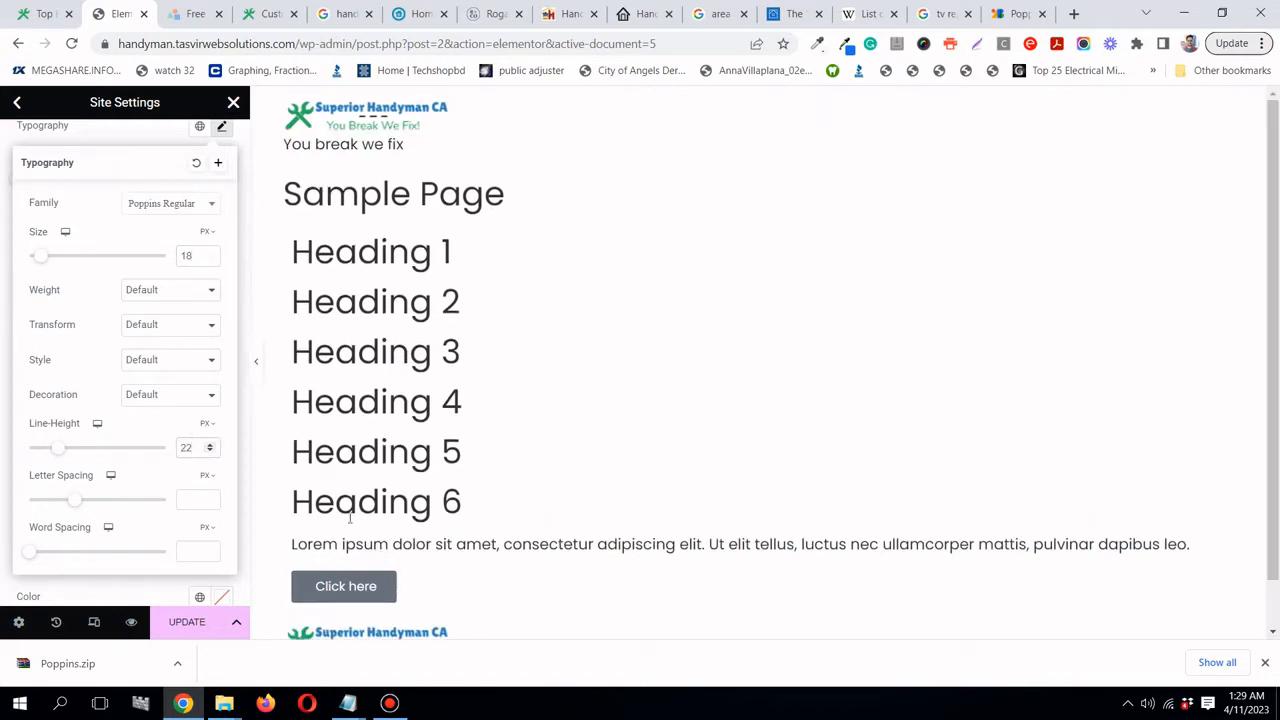
pyautogui.scroll(1, 151, 366)
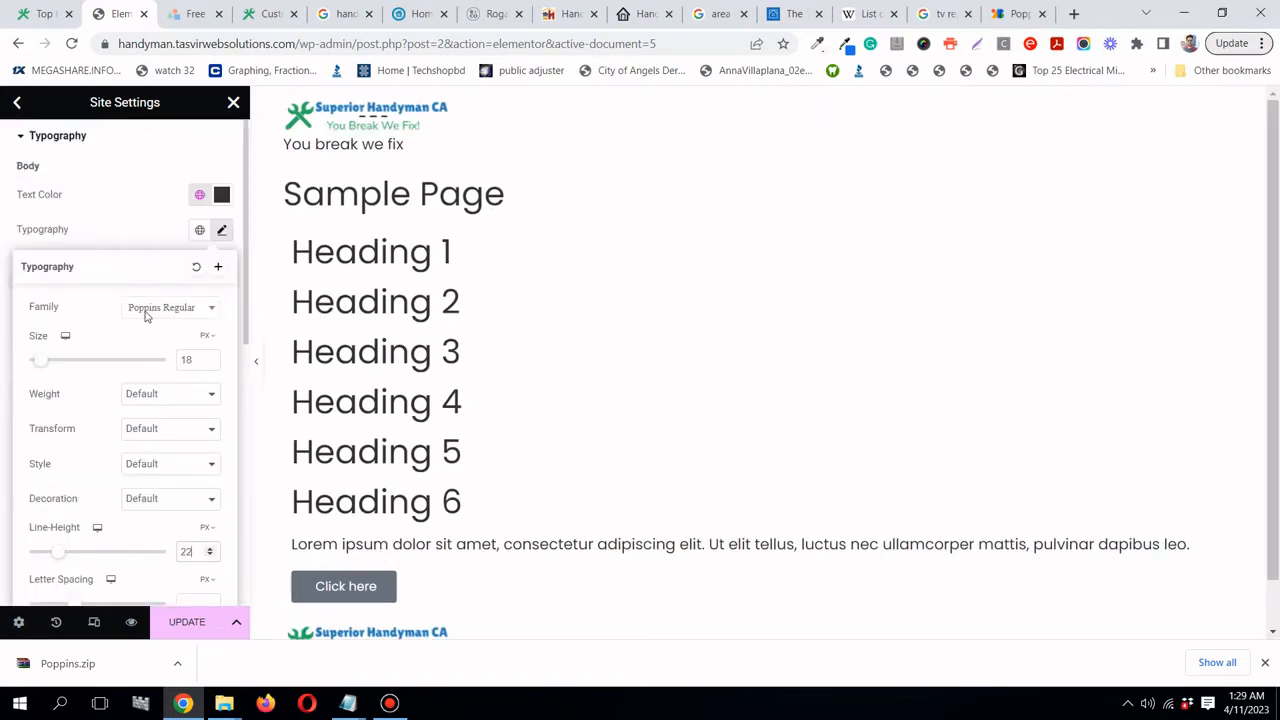
pyautogui.click(133, 238)
pyautogui.scroll(-1, 151, 346)
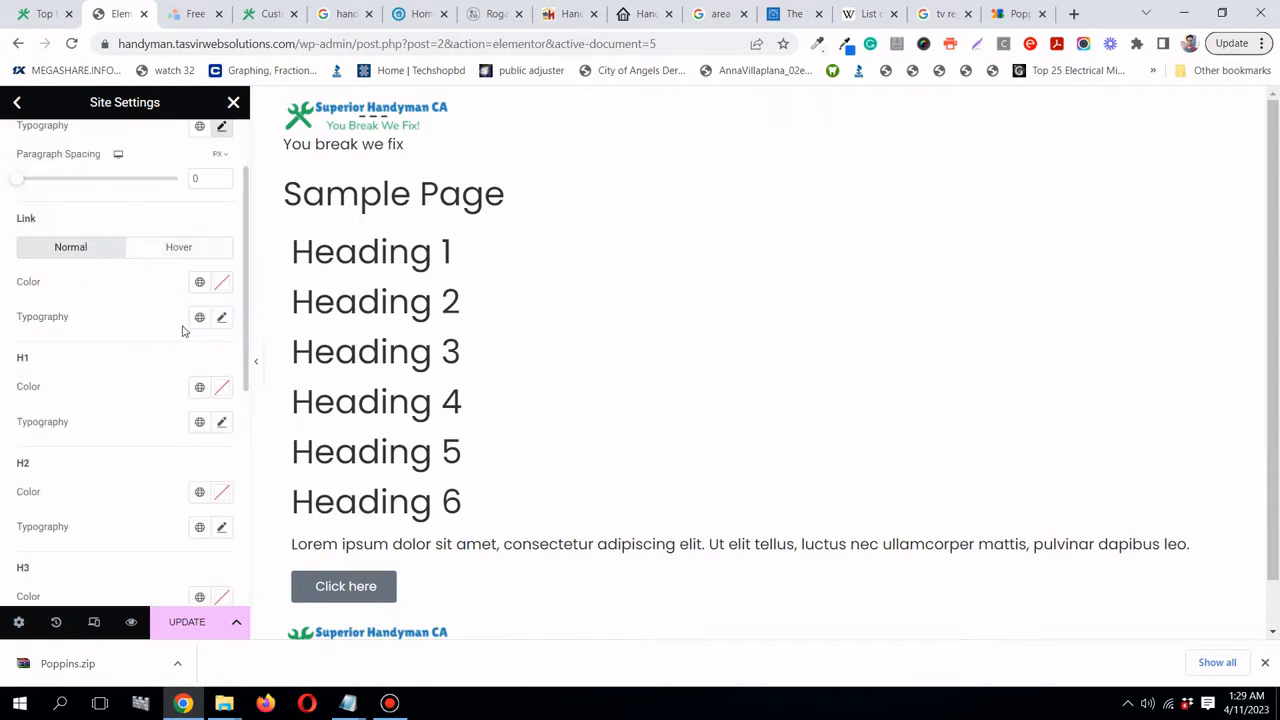
pyautogui.scroll(1, 183, 330)
pyautogui.scroll(-1, 183, 330)
# - Copy the Superior Handyman CA headline's fill hex 2980b9 in LogoMakr, then return to Elementor
pyautogui.click(196, 14)
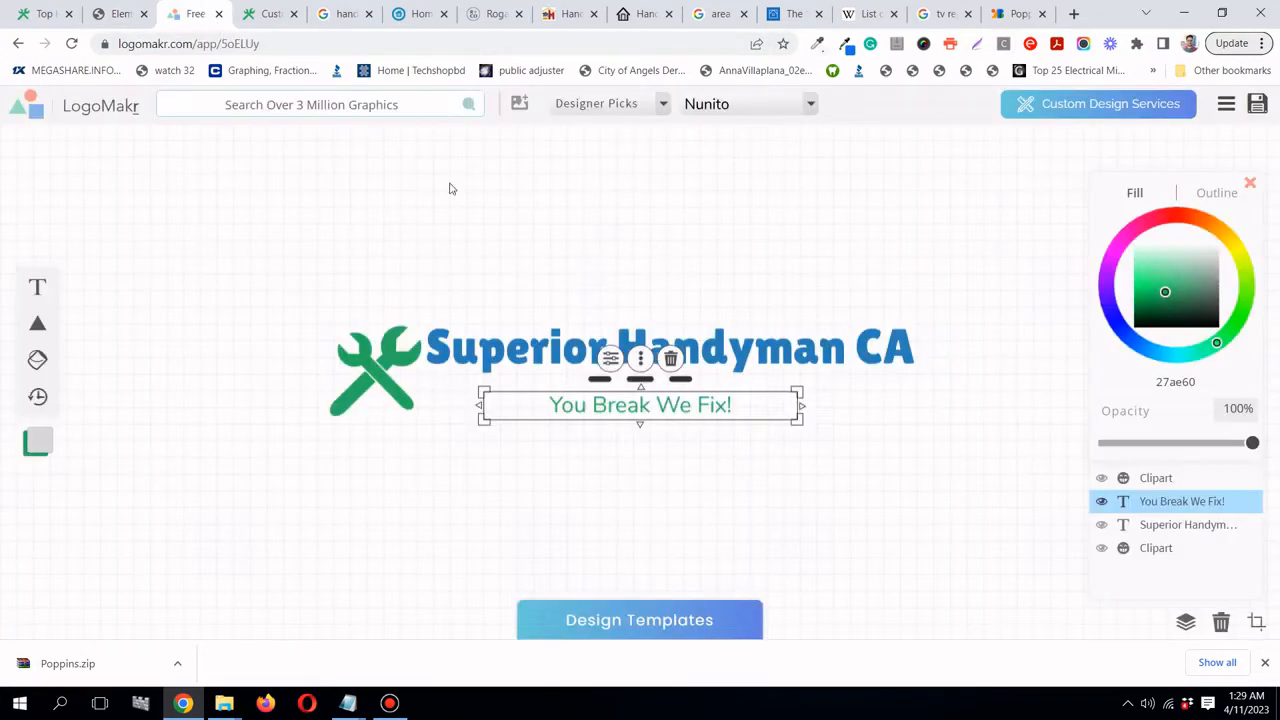
pyautogui.click(797, 354)
pyautogui.doubleClick(797, 348)
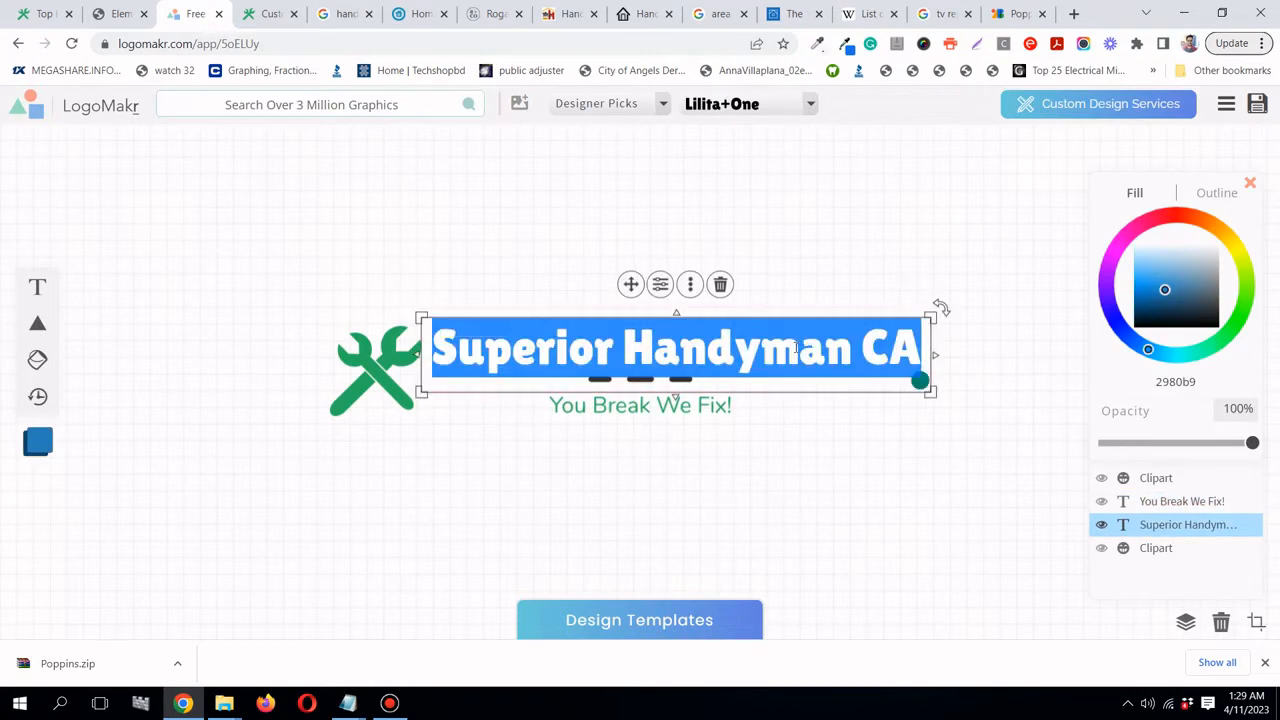
pyautogui.click(797, 348)
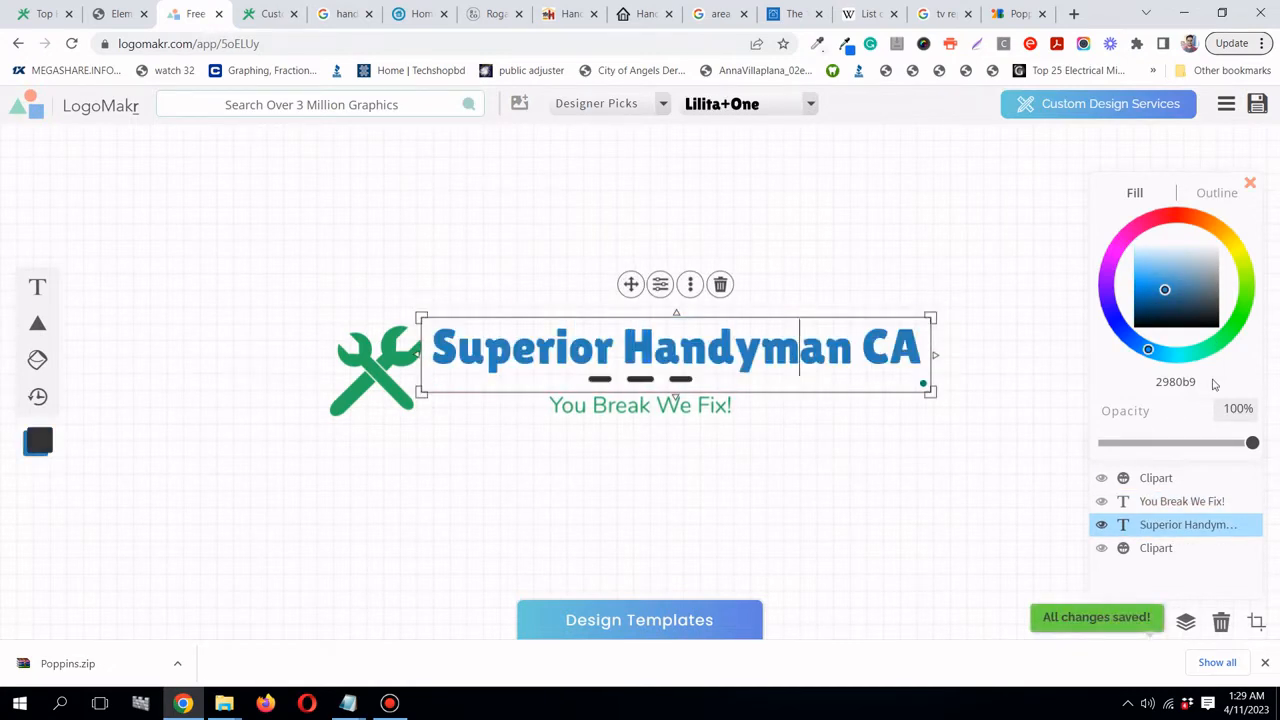
pyautogui.moveTo(1195, 380); pyautogui.dragTo(1151, 377)
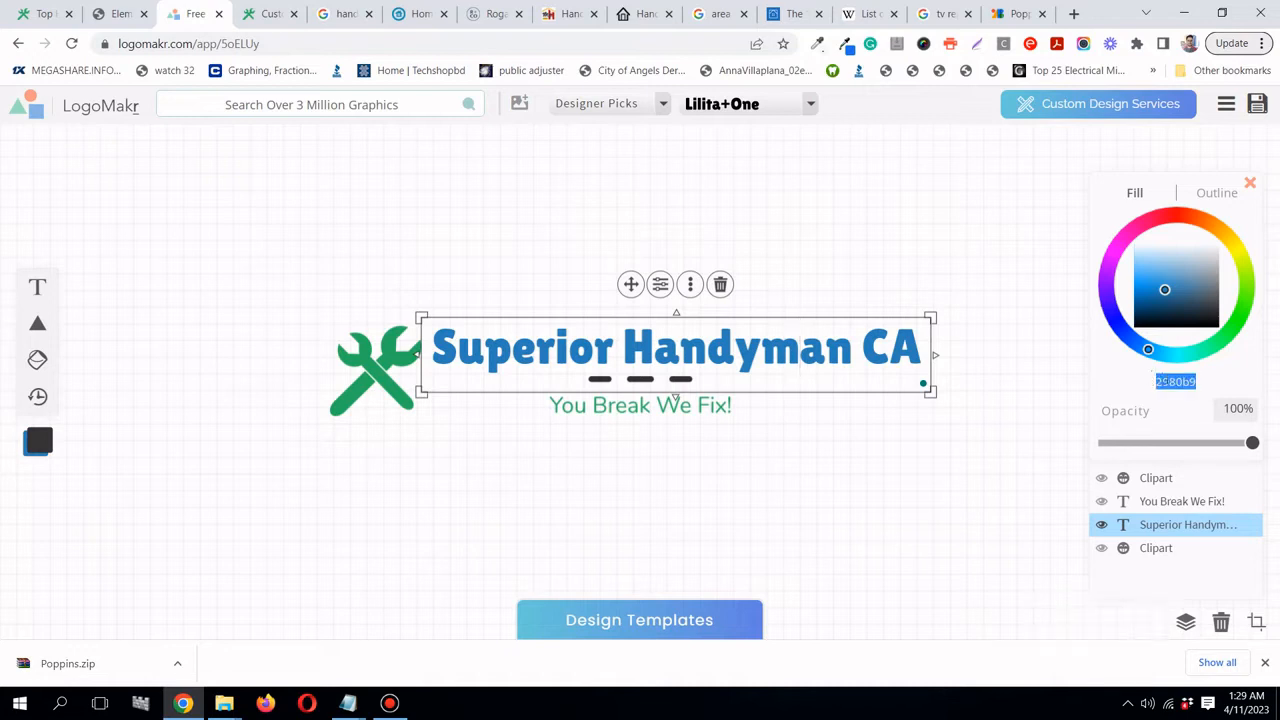
pyautogui.rightClick(1165, 381)
pyautogui.click(1146, 418)
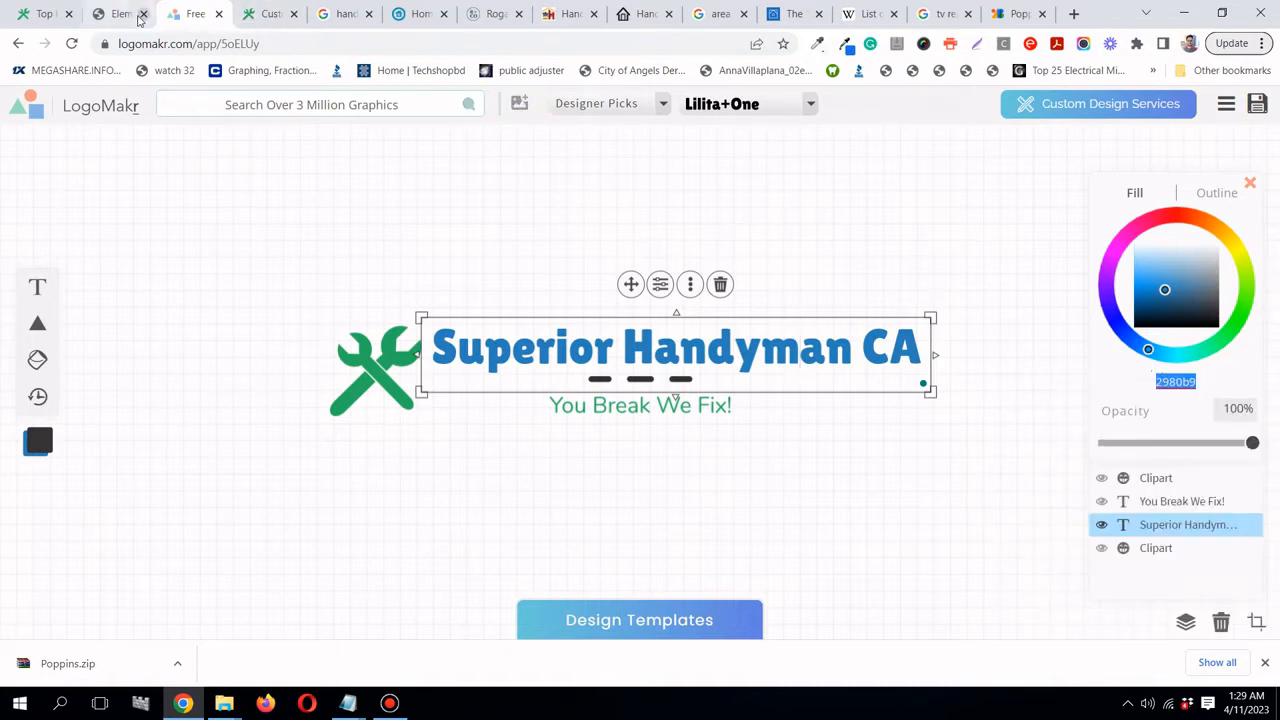
pyautogui.click(138, 19)
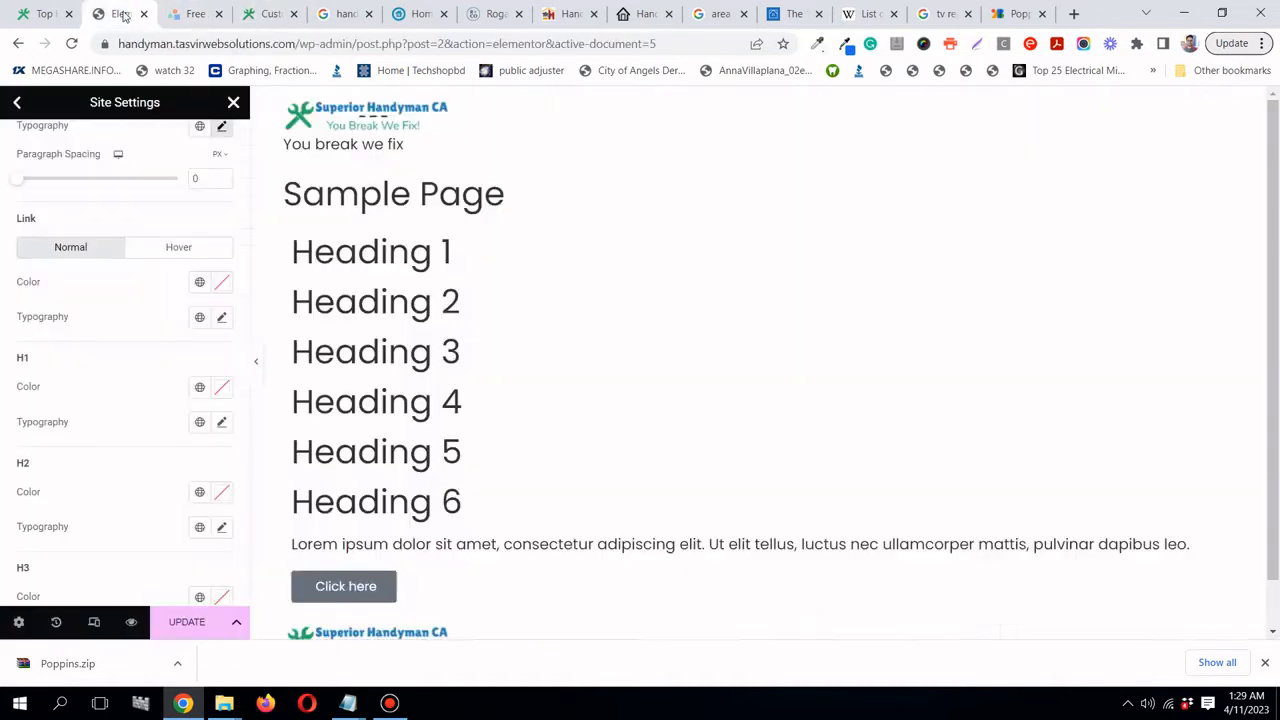
# - Paste 2980b9 as the site's link colour
pyautogui.click(221, 284)
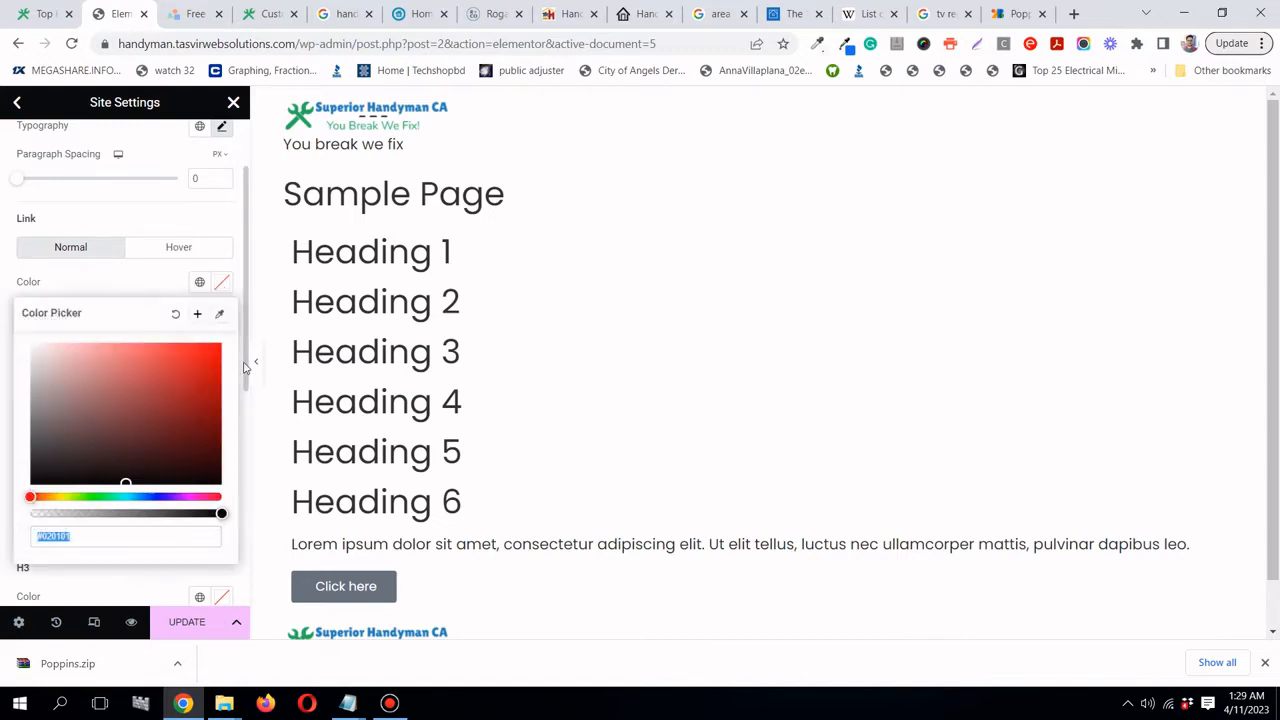
pyautogui.rightClick(113, 546)
pyautogui.click(159, 341)
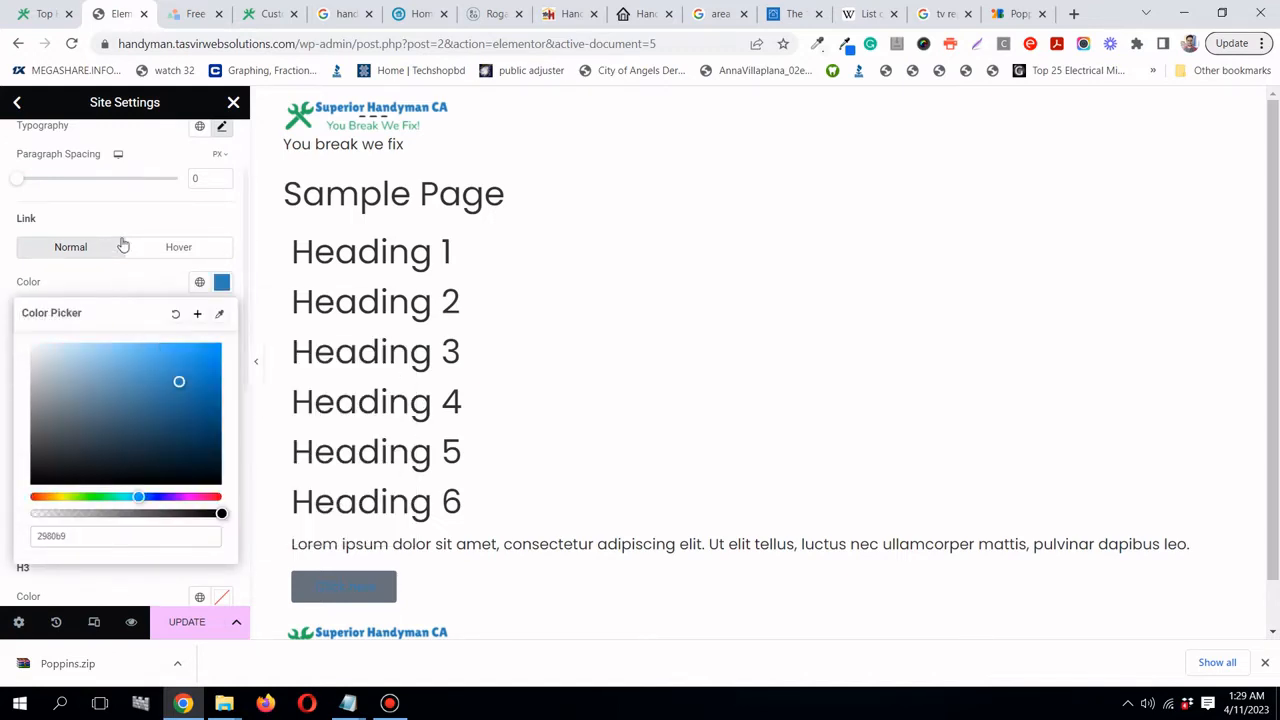
pyautogui.click(139, 282)
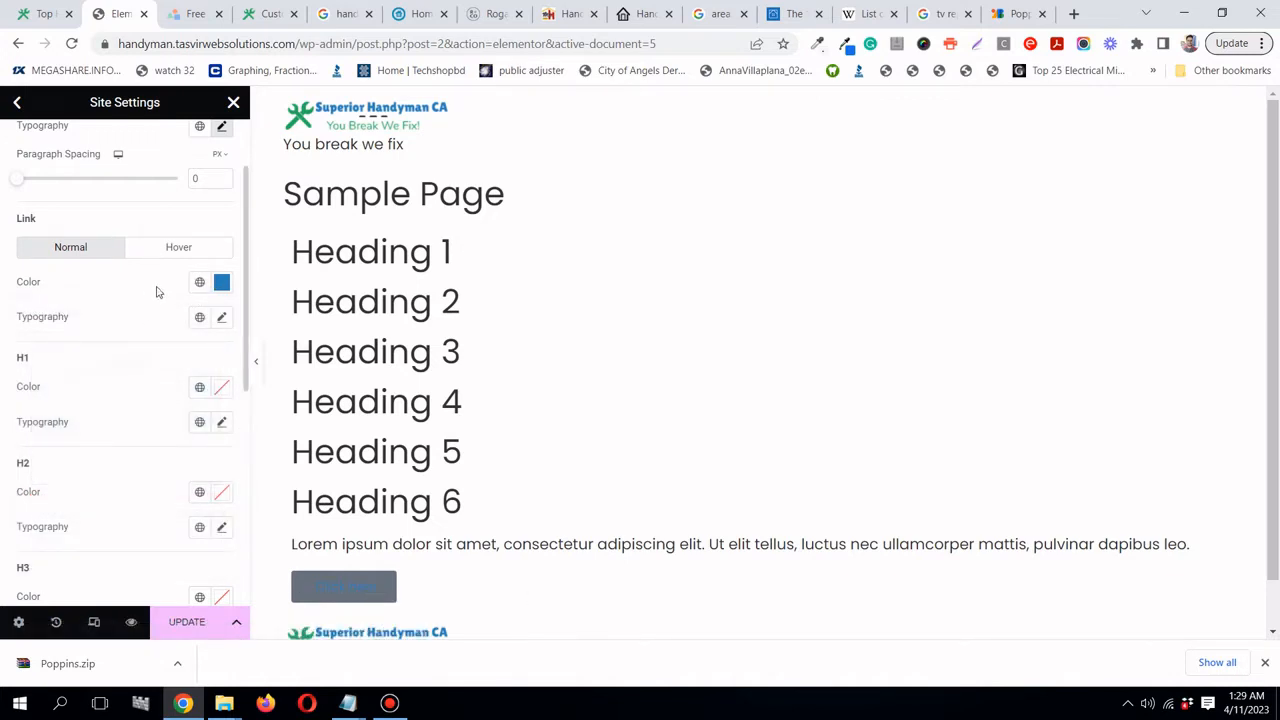
pyautogui.click(222, 318)
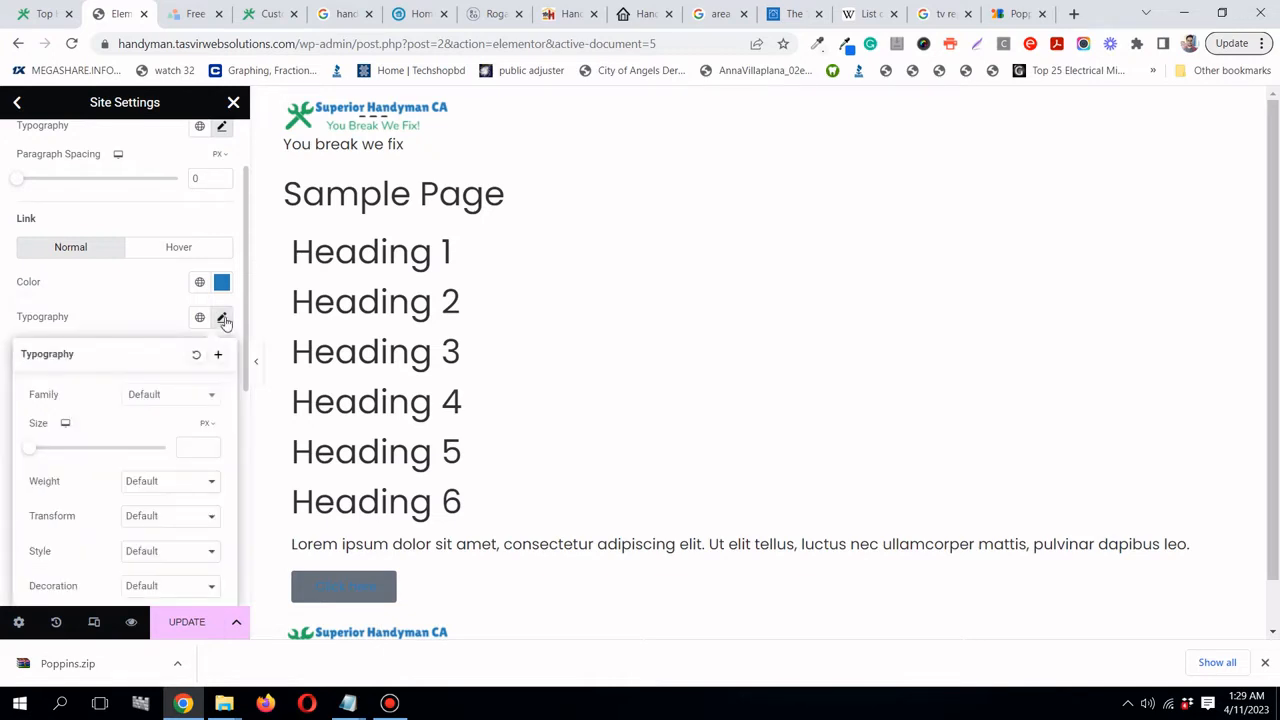
pyautogui.click(130, 300)
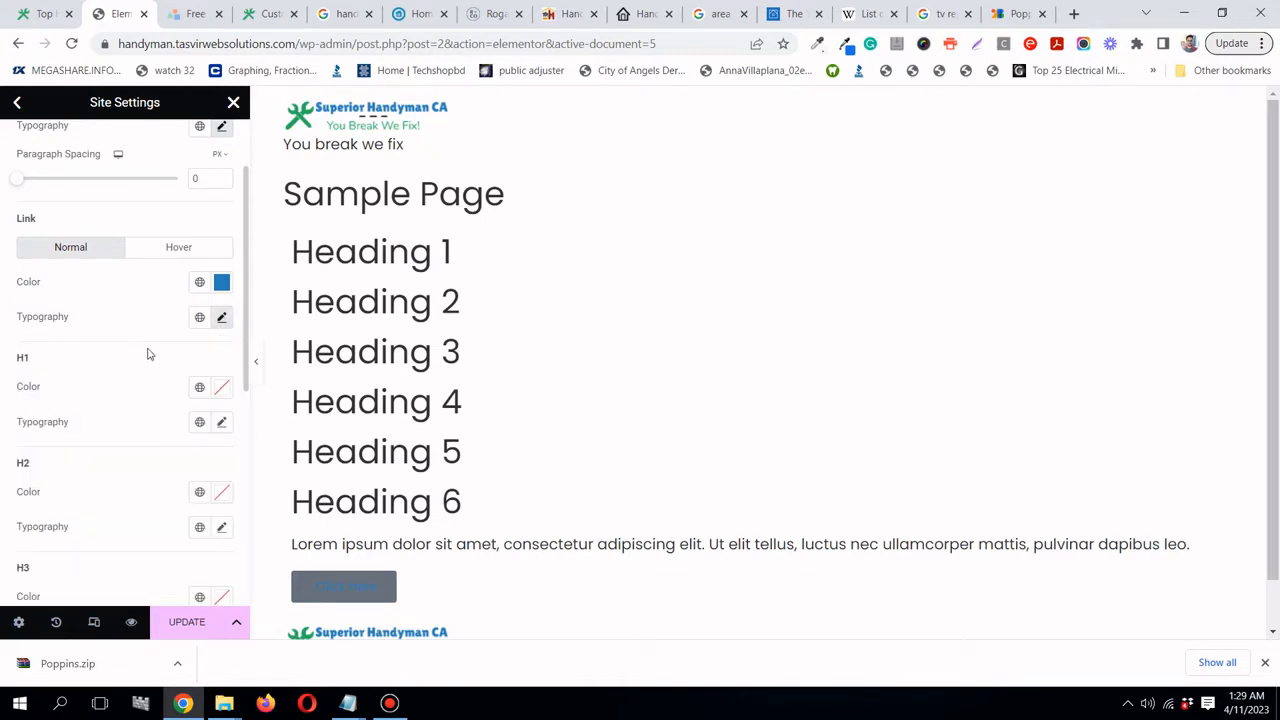
pyautogui.scroll(-1, 148, 353)
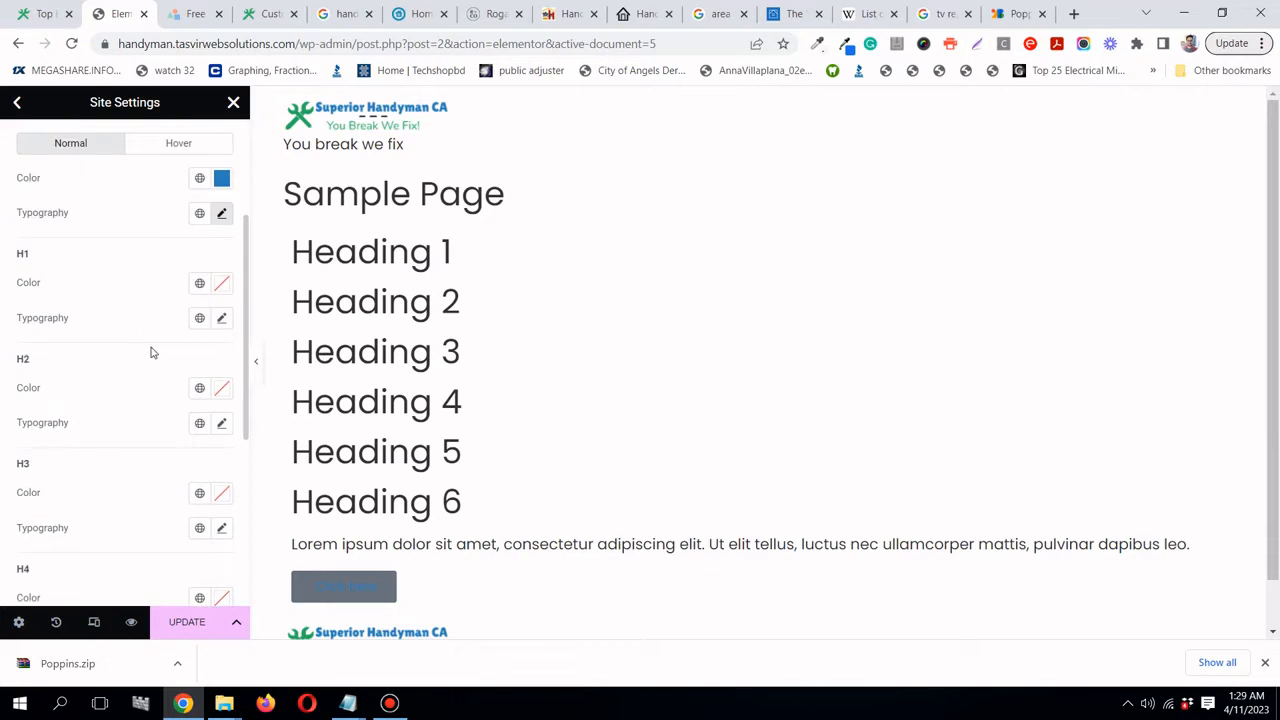
# - Save the link blue as a new global colour named 'Handyman blue'
pyautogui.click(222, 178)
pyautogui.click(199, 212)
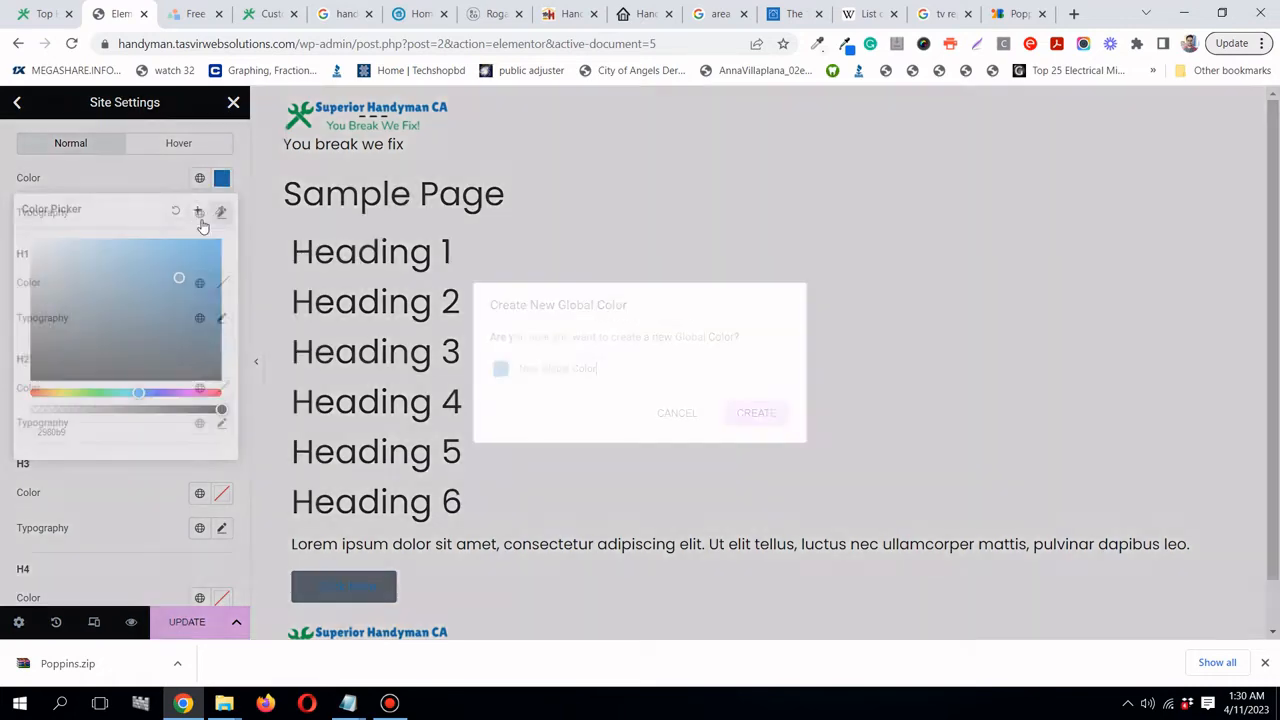
pyautogui.tripleClick(612, 369)
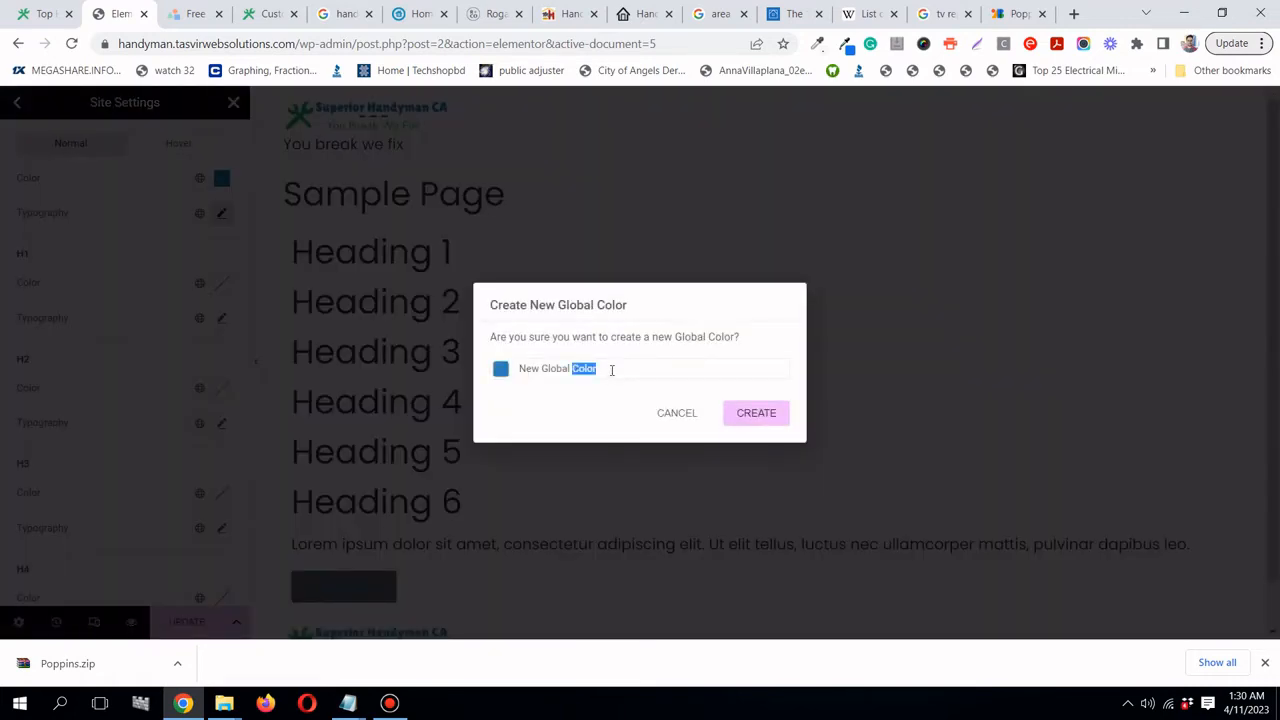
pyautogui.write('Handyman blue')
pyautogui.click(754, 412)
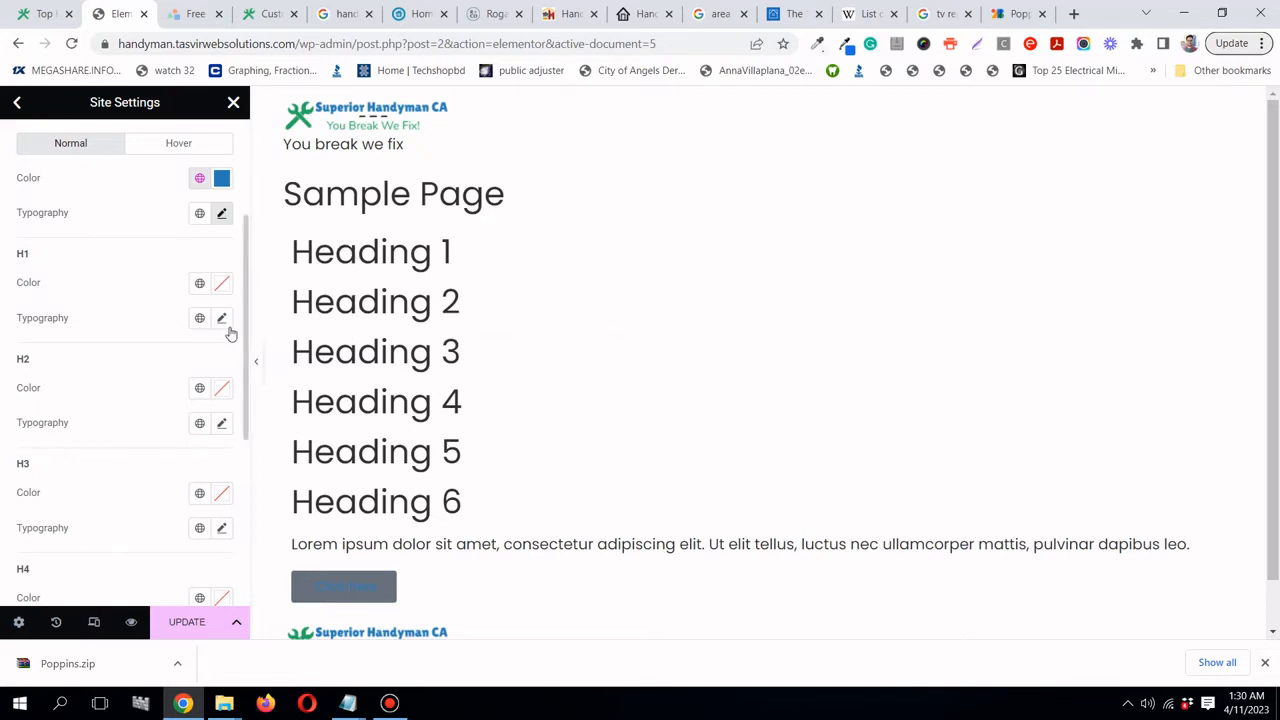
# - Apply global Handyman blue to H1 headings, save the site settings, and close them
pyautogui.click(198, 288)
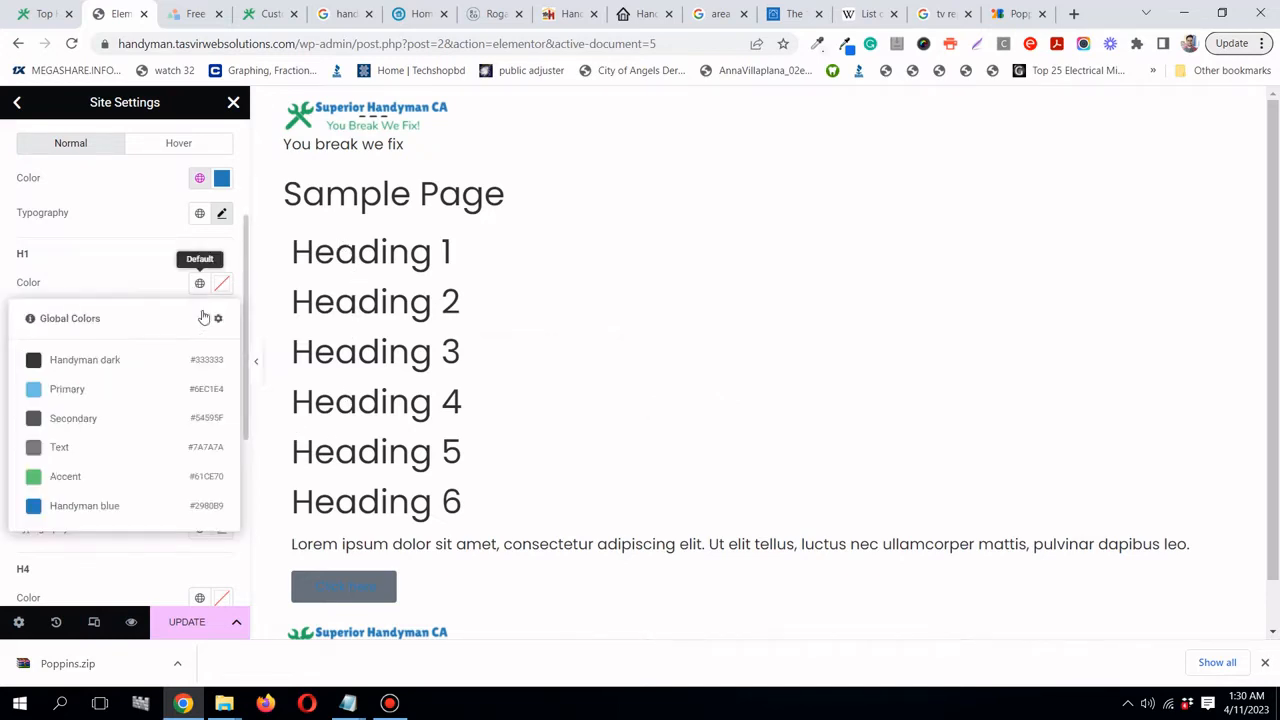
pyautogui.click(110, 503)
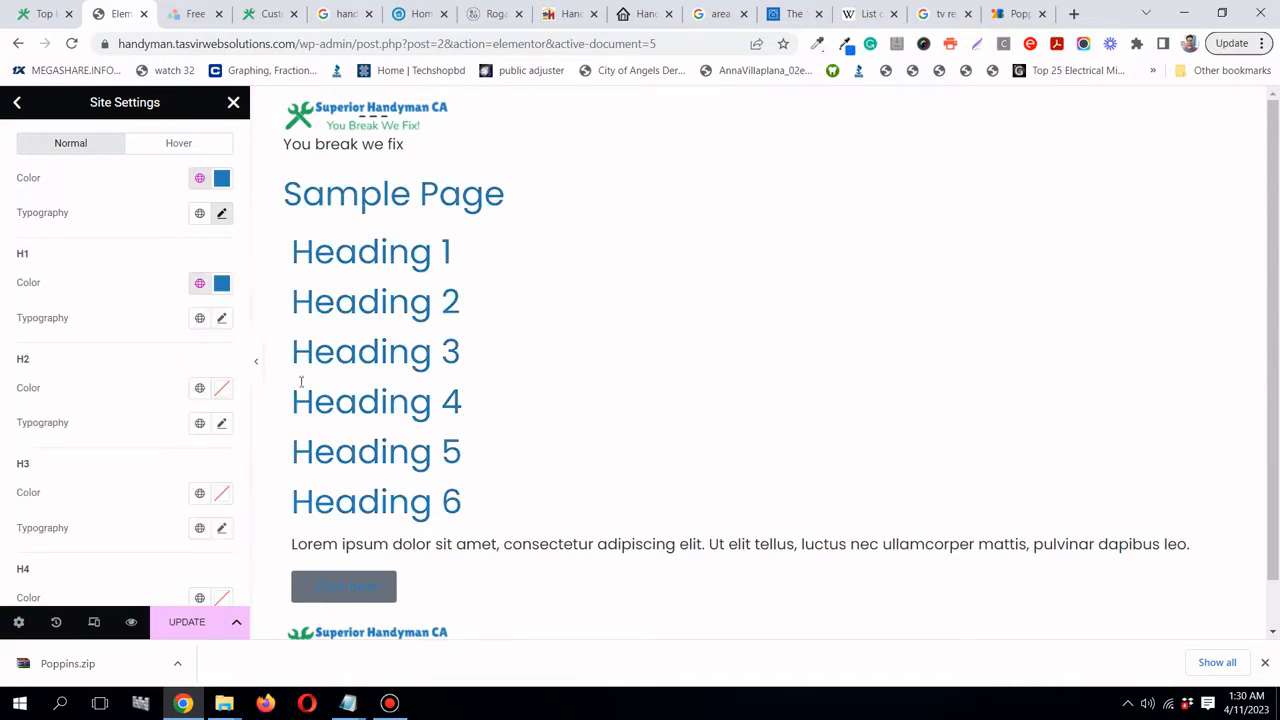
pyautogui.scroll(-1, 441, 495)
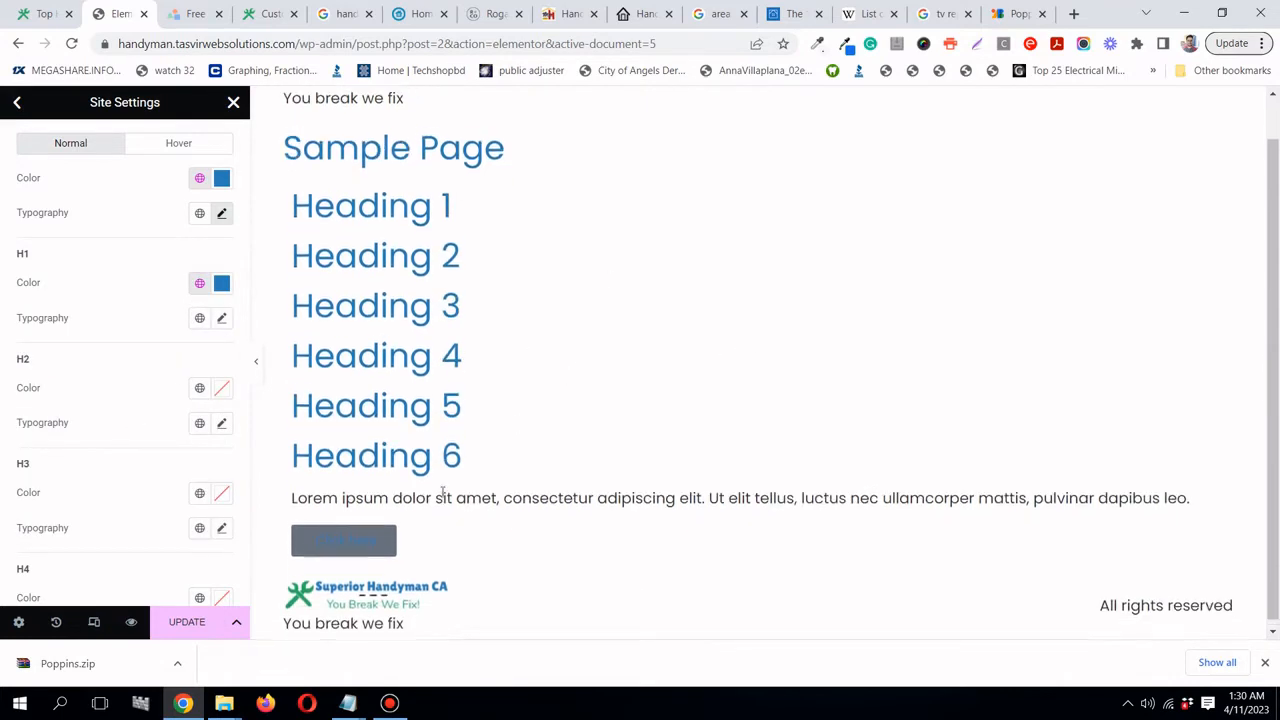
pyautogui.scroll(1, 441, 493)
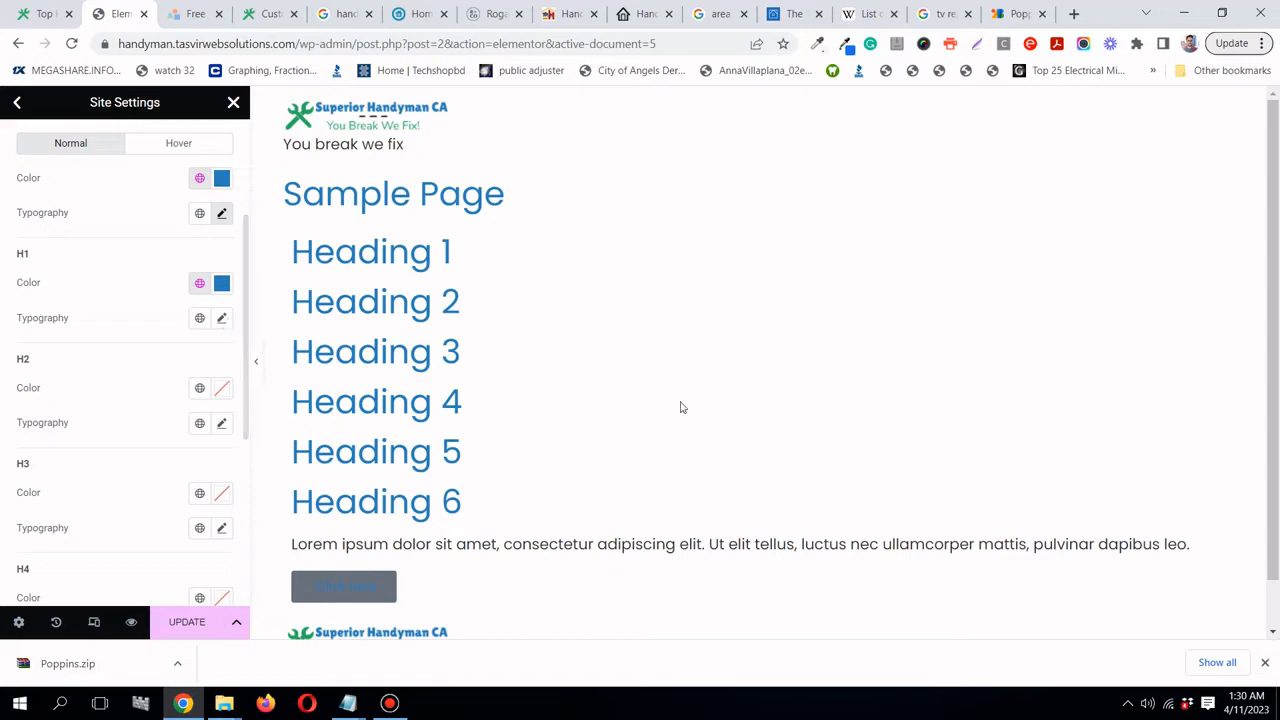
pyautogui.click(192, 626)
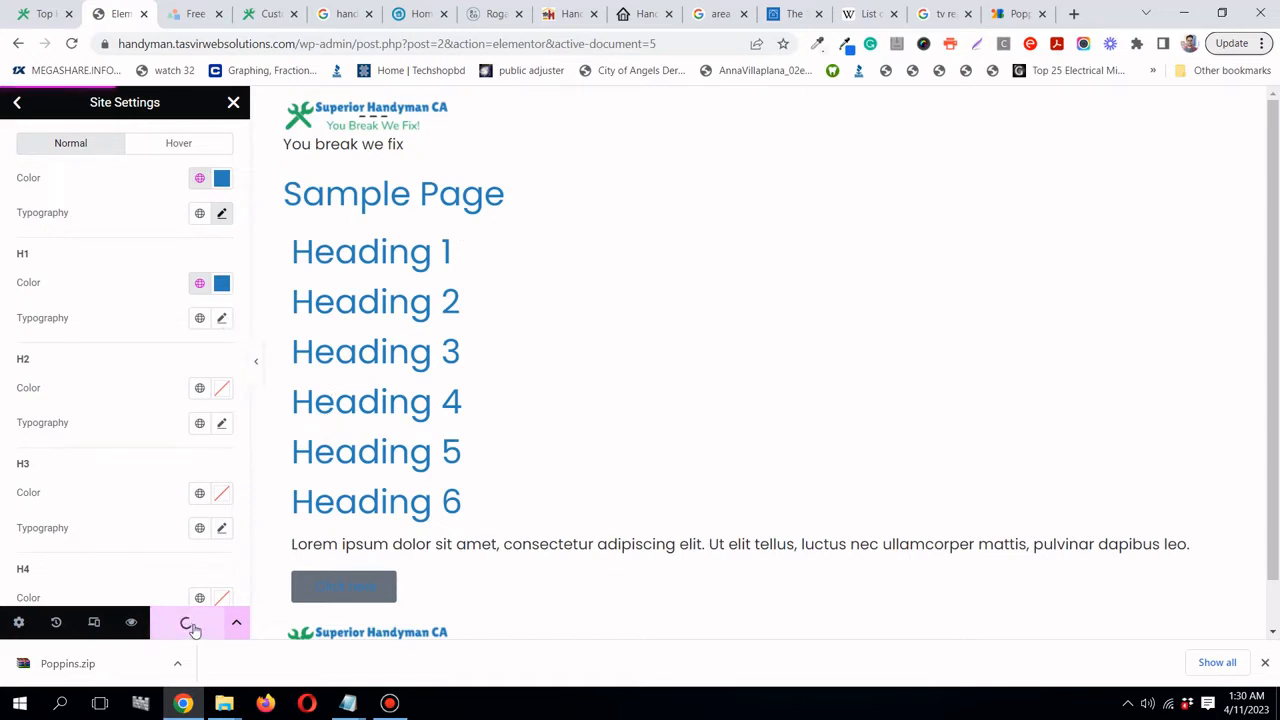
pyautogui.click(233, 102)
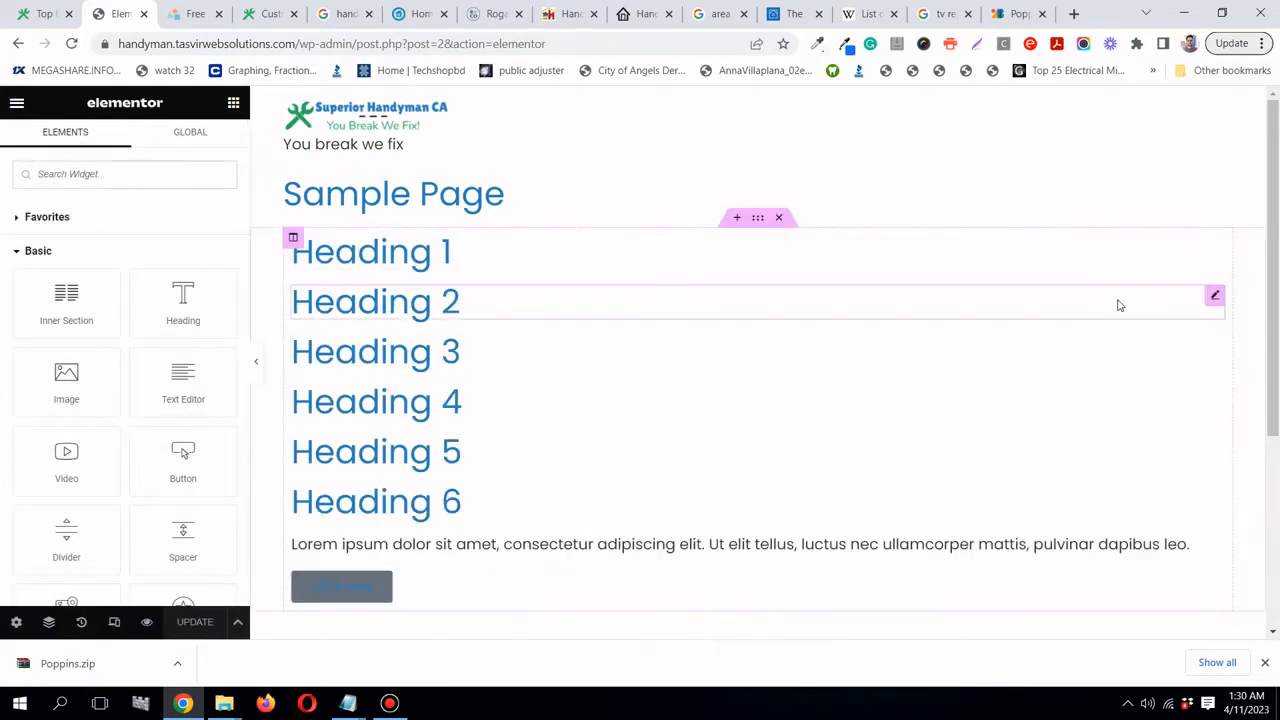
# - Set Headings 2, 3 and 4 to the H2, H3 and H4 tags
pyautogui.click(1216, 298)
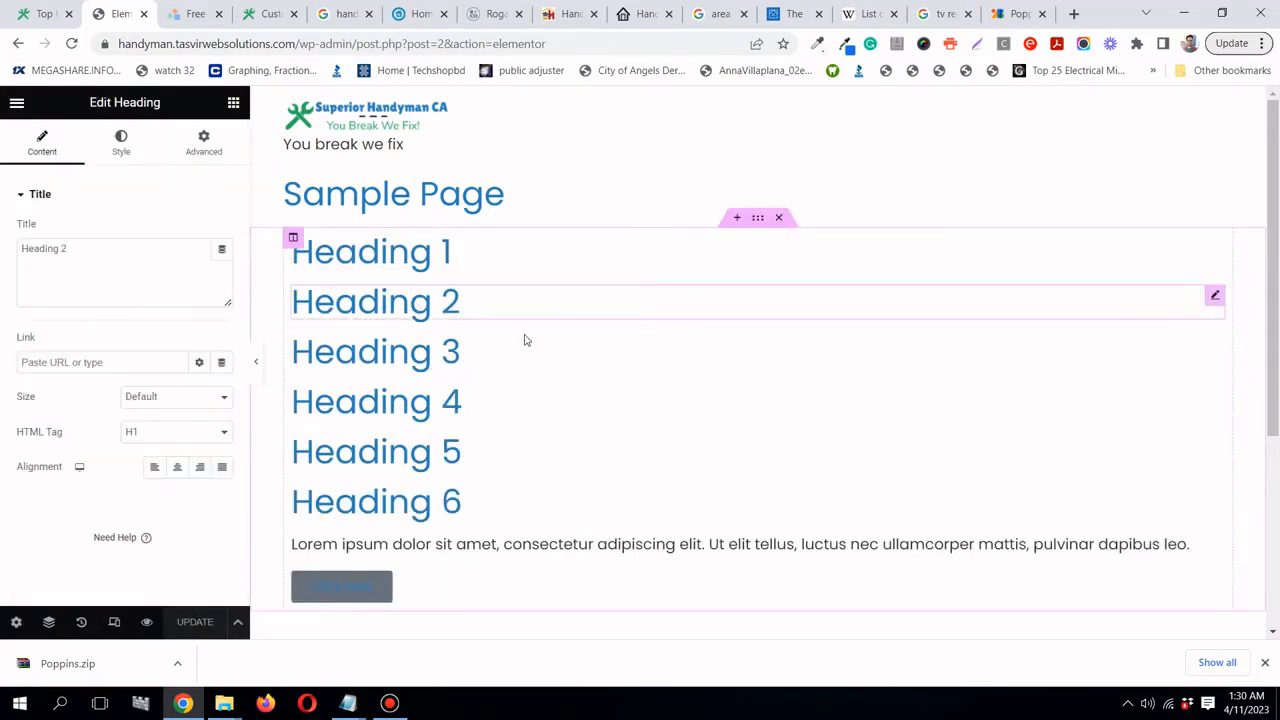
pyautogui.click(139, 440)
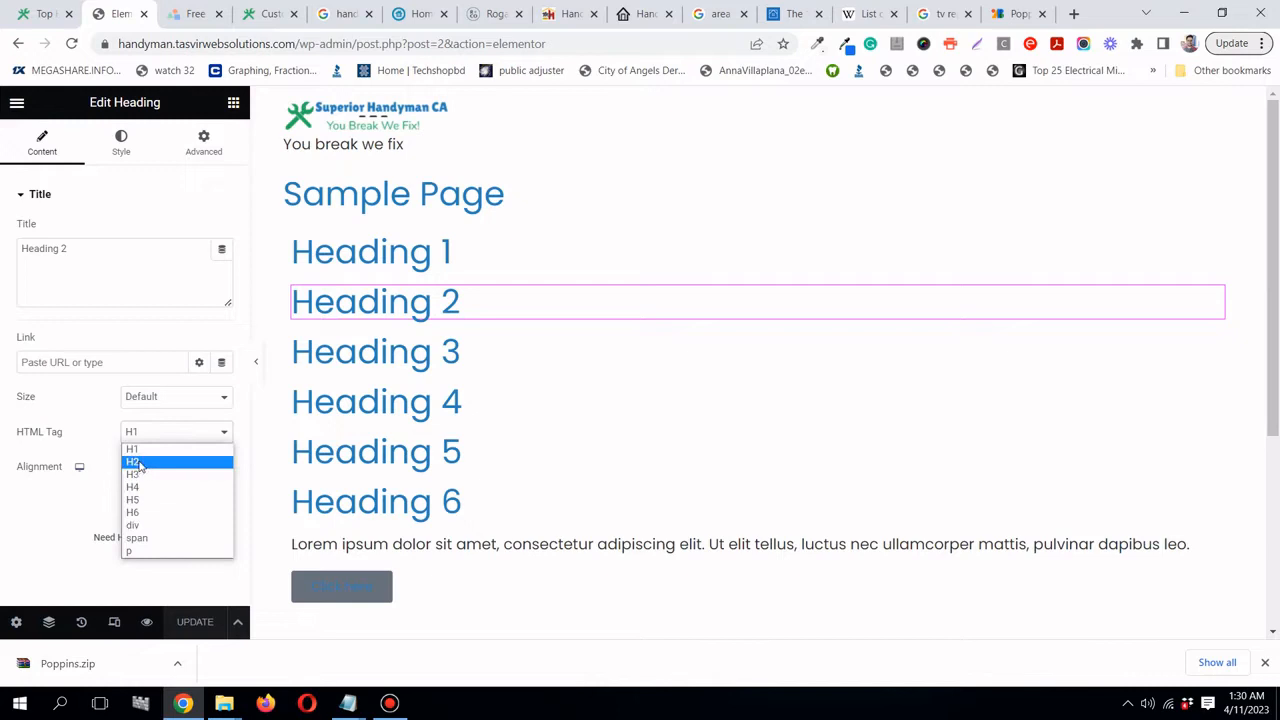
pyautogui.click(139, 462)
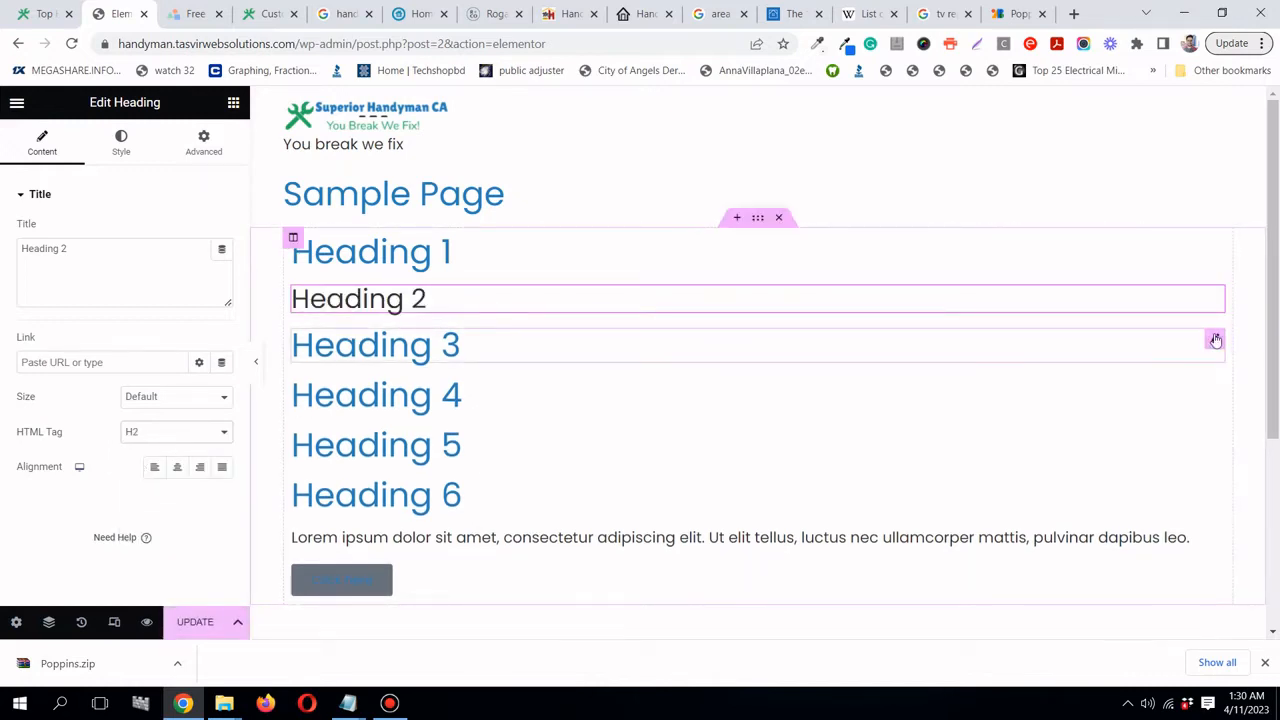
pyautogui.click(1216, 340)
pyautogui.click(130, 437)
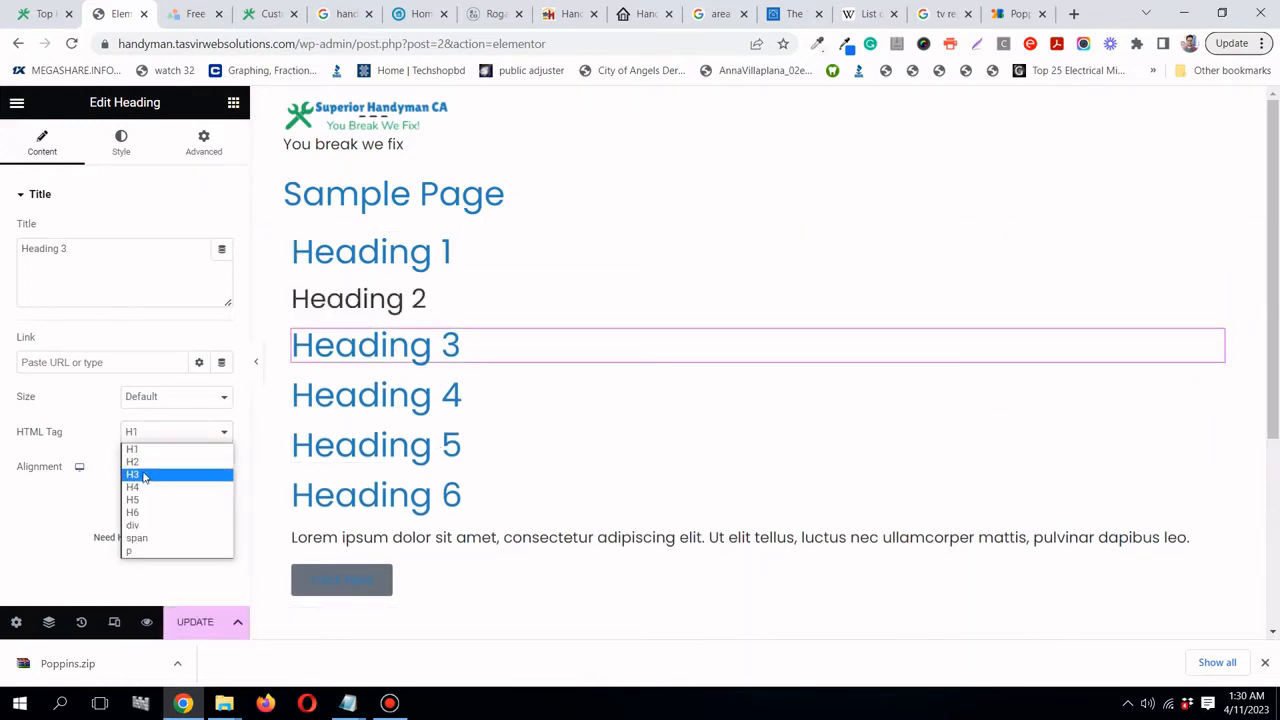
pyautogui.click(143, 475)
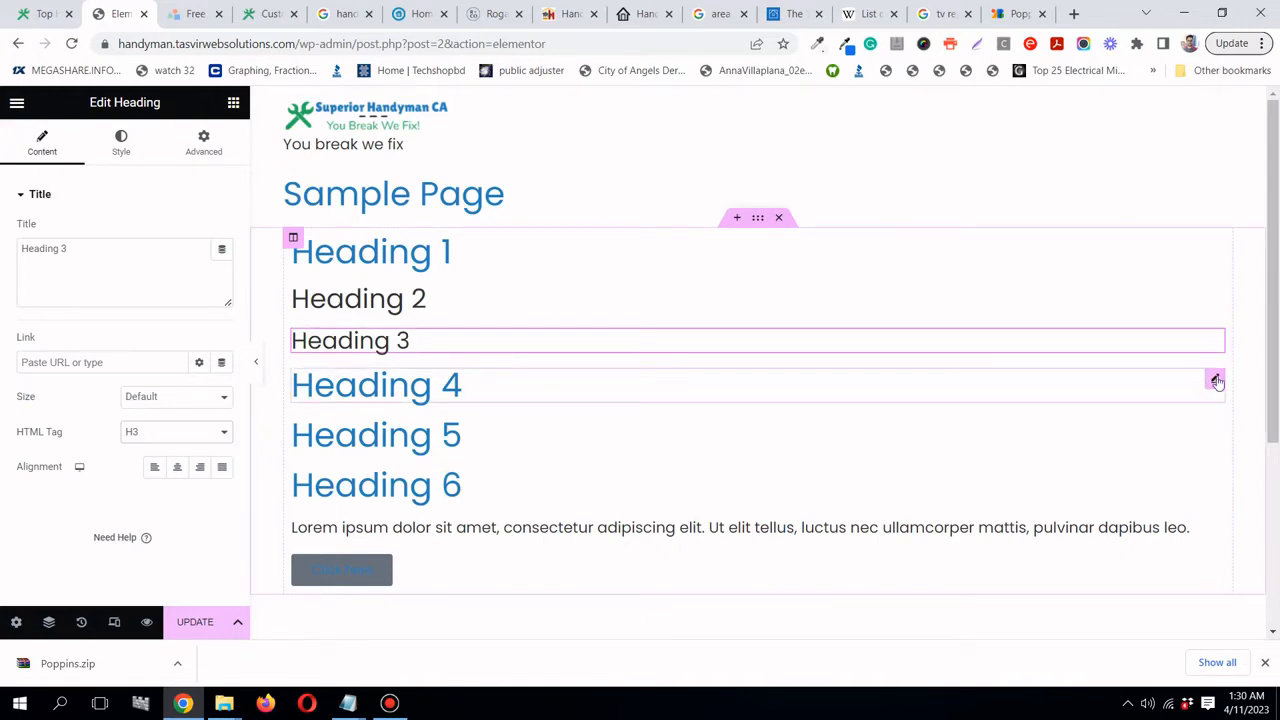
pyautogui.click(1216, 381)
pyautogui.click(122, 437)
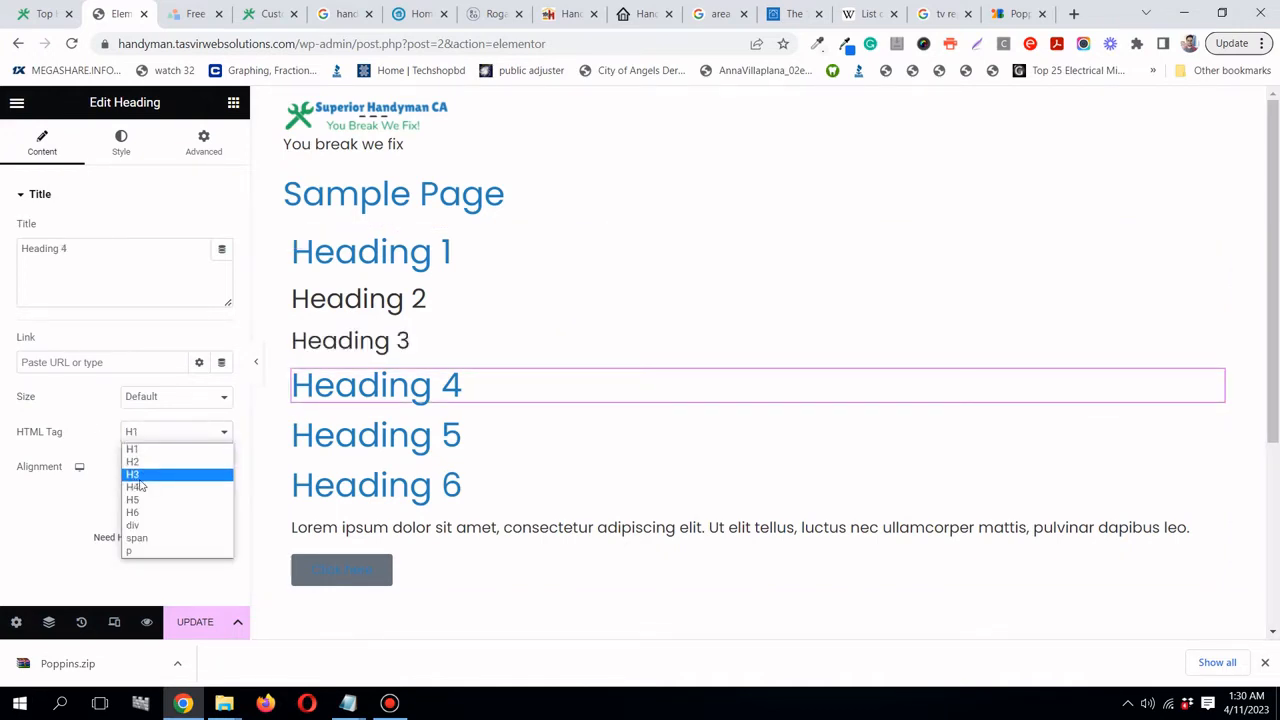
pyautogui.click(138, 486)
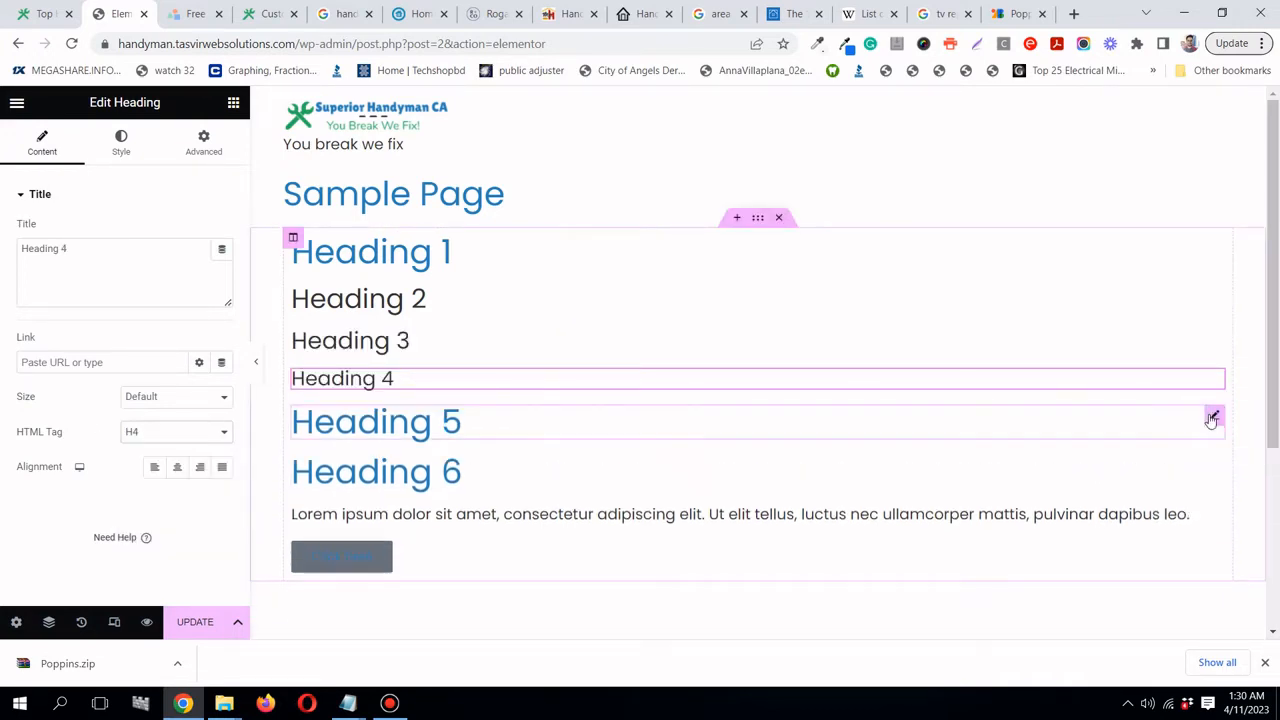
# - Set Heading 5 to the H5 tag and Heading 6 to the H6 tag
pyautogui.click(1212, 419)
pyautogui.click(131, 435)
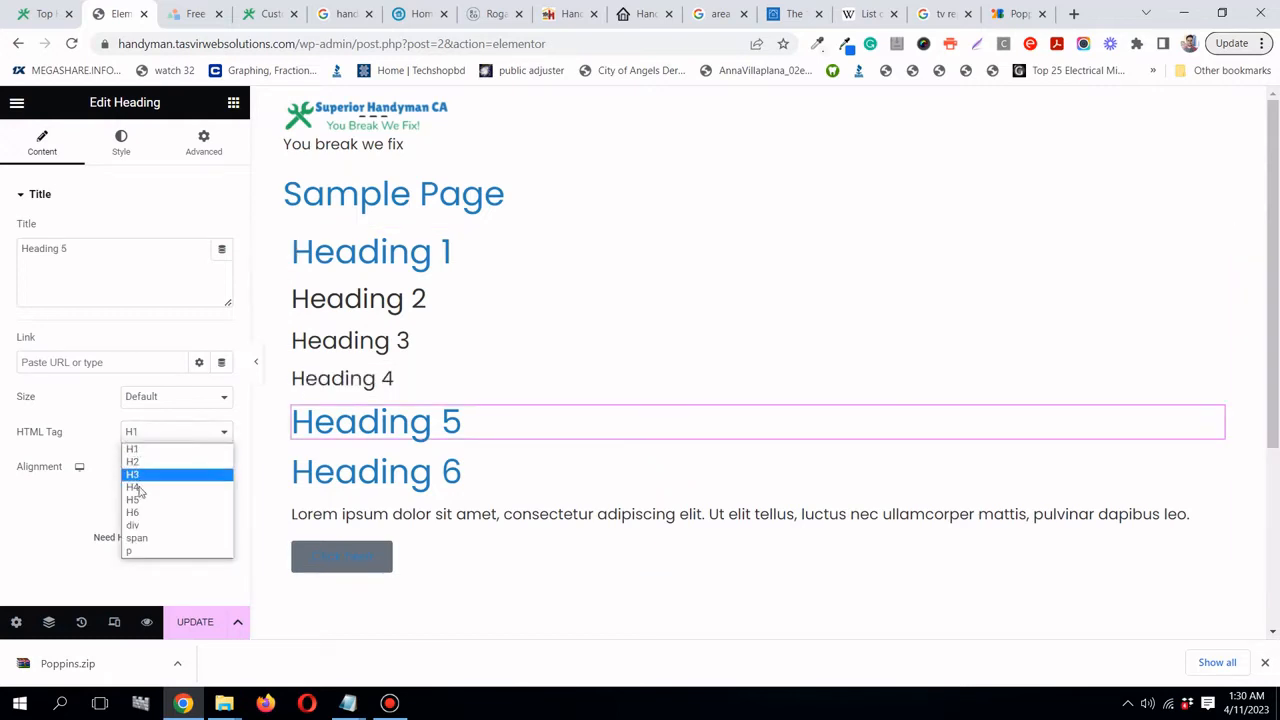
pyautogui.click(140, 501)
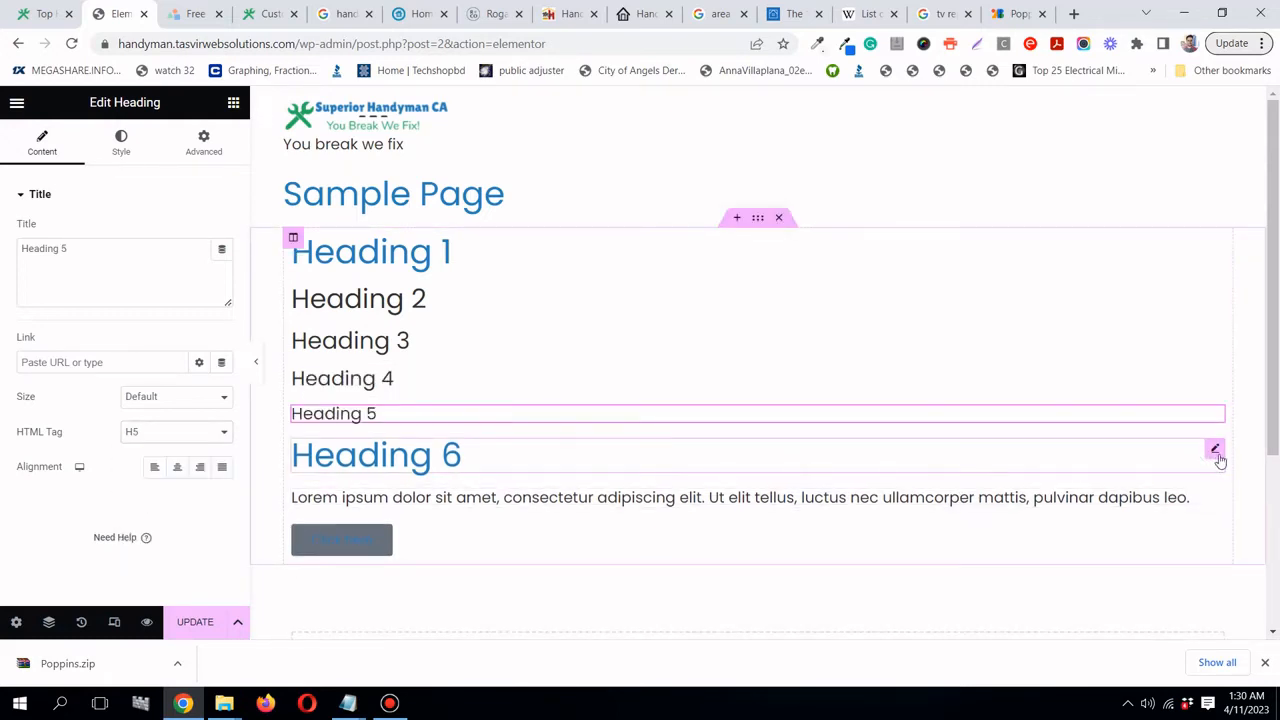
pyautogui.click(1215, 452)
pyautogui.click(163, 438)
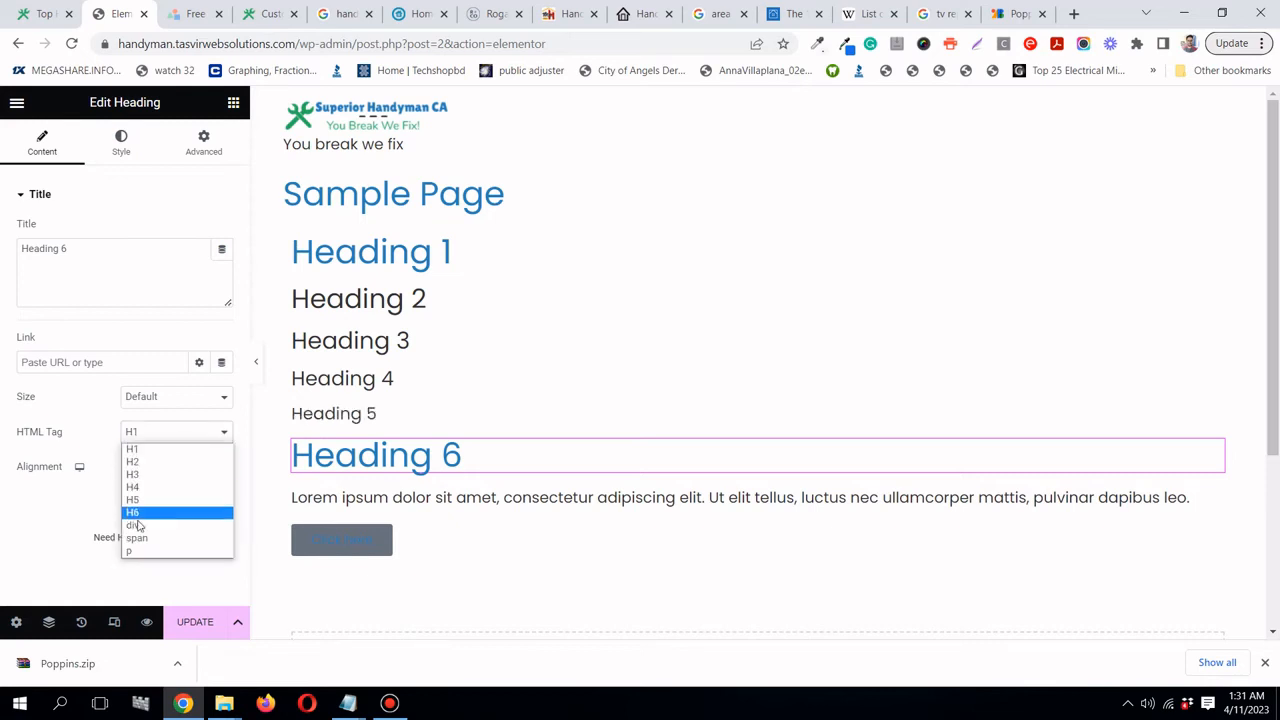
pyautogui.click(137, 512)
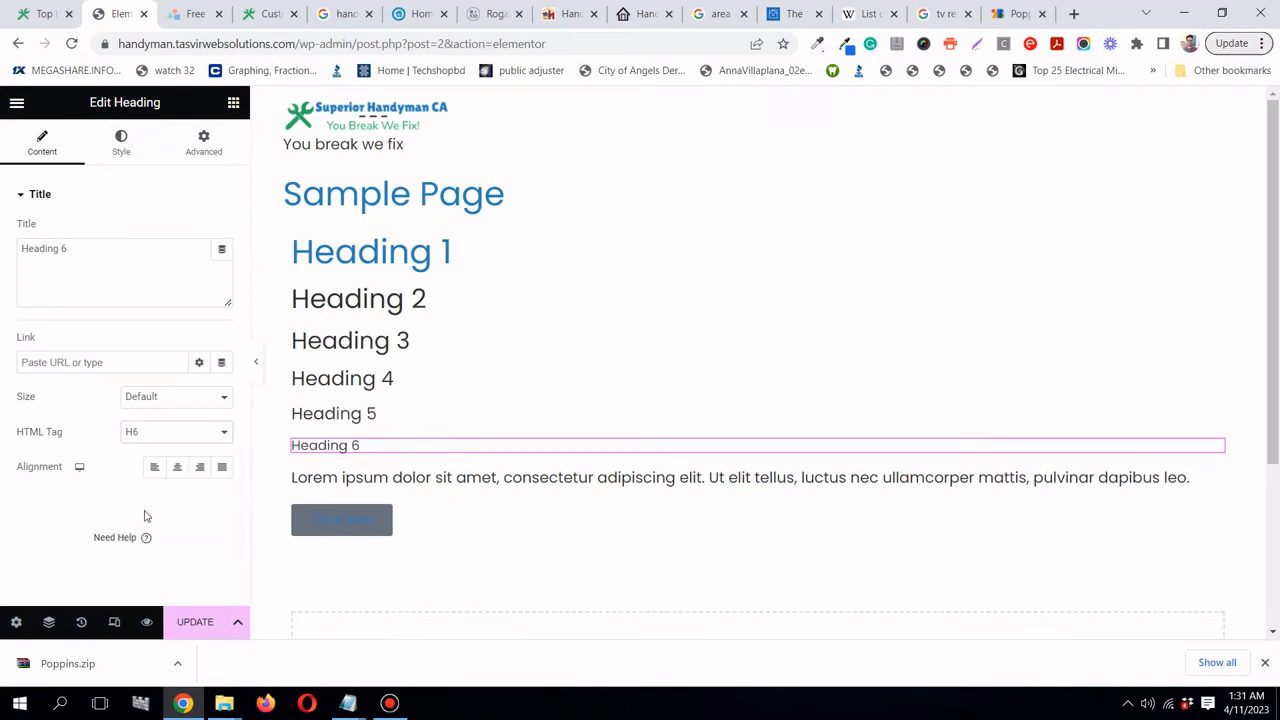
# - Update the page and reopen the Site Settings typography panel
pyautogui.click(190, 624)
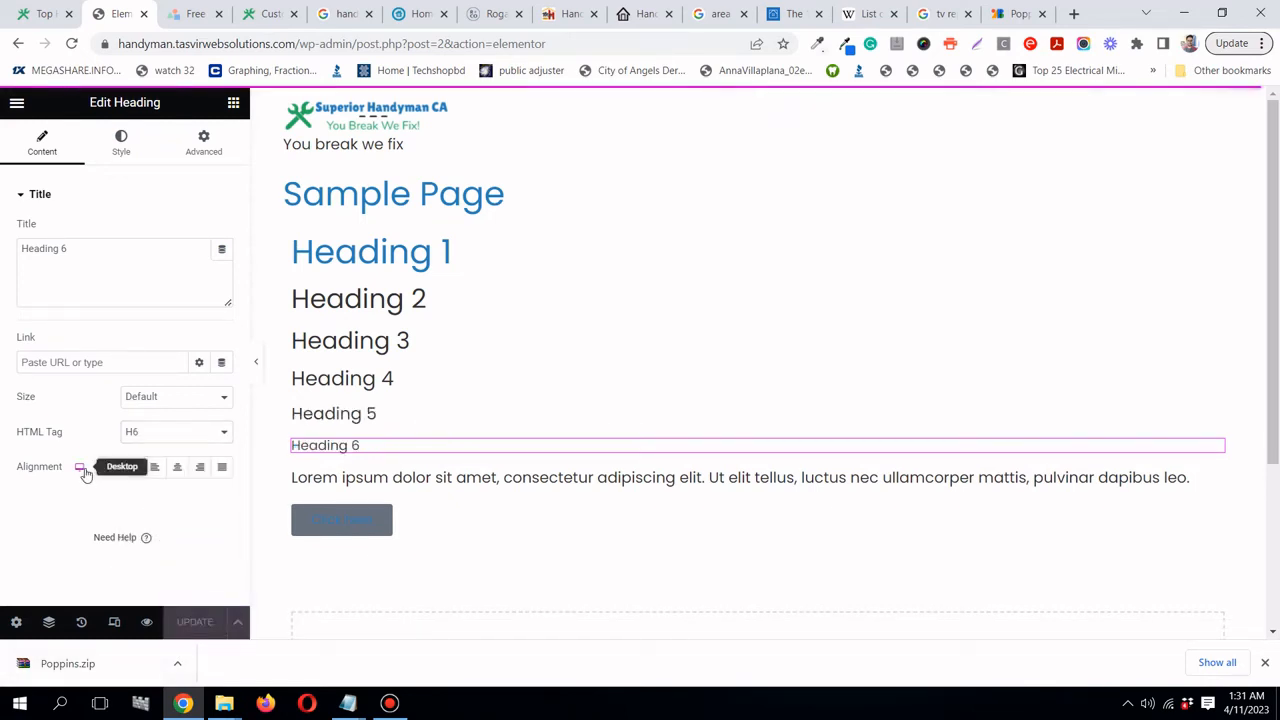
pyautogui.click(17, 104)
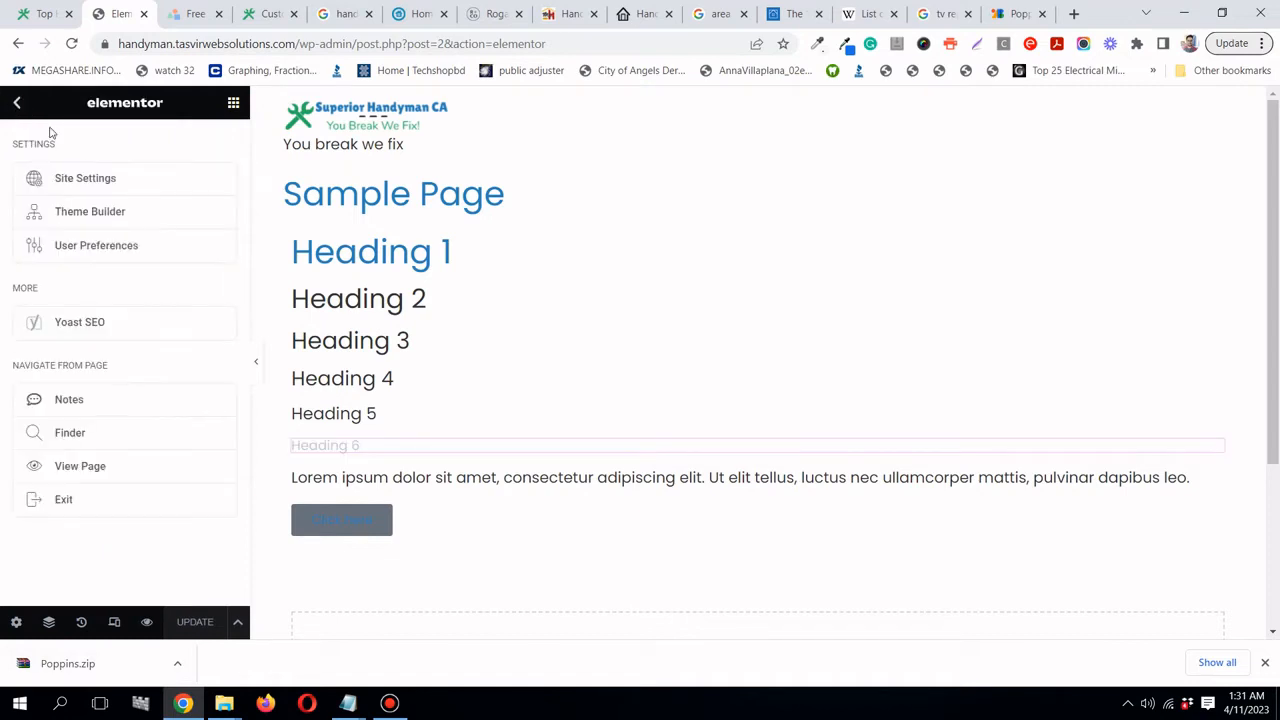
pyautogui.click(104, 179)
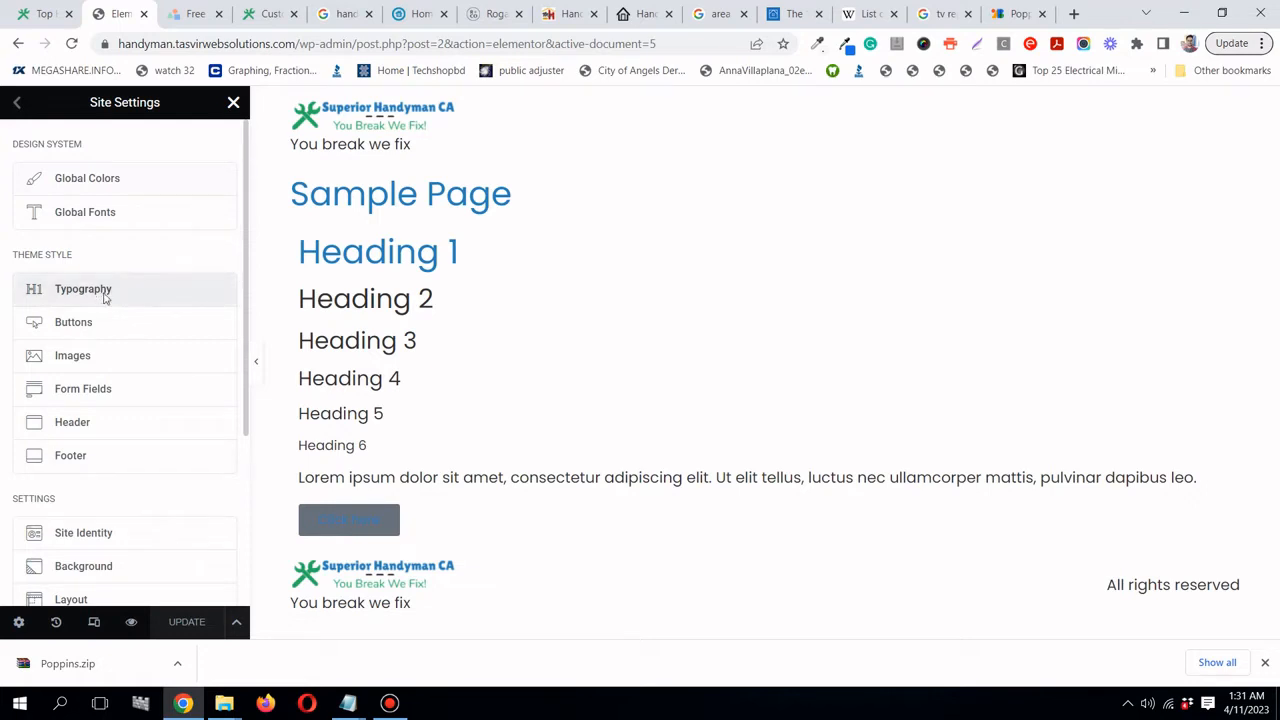
pyautogui.click(104, 289)
pyautogui.scroll(-2, 150, 358)
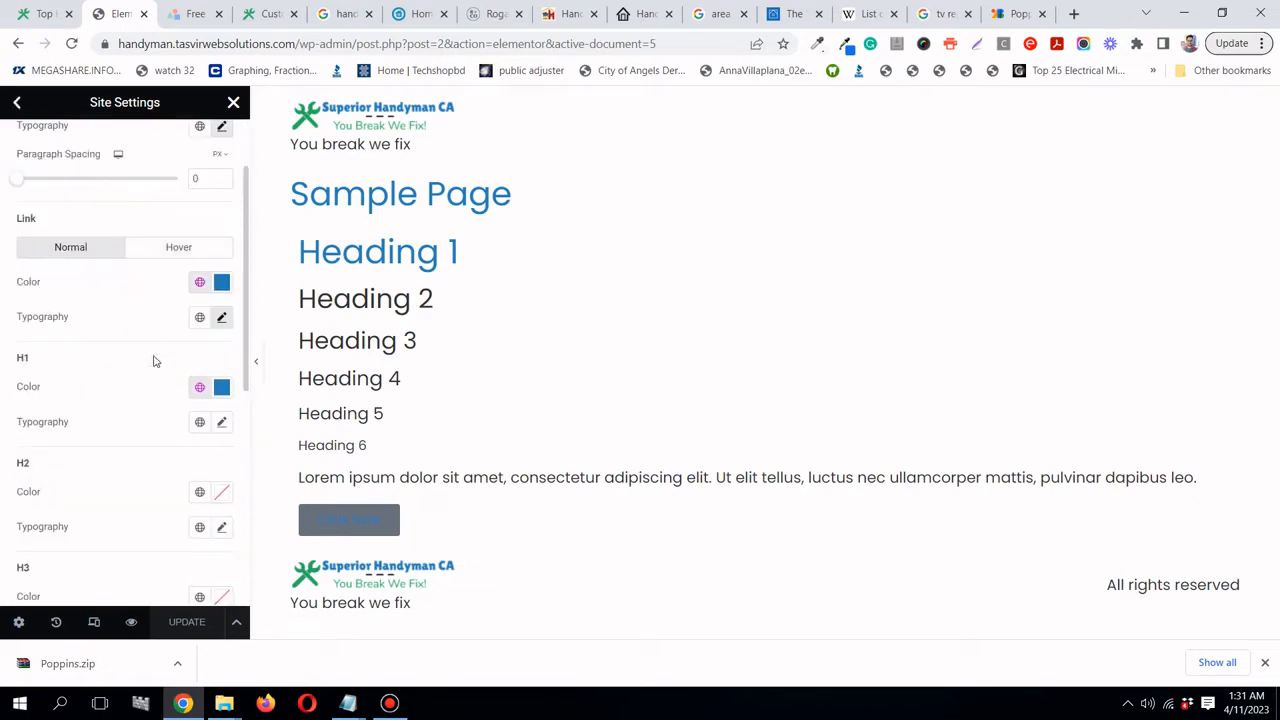
# - Set H1 typography to Poppins Bold at 45 px
pyautogui.click(222, 424)
pyautogui.scroll(-2, 105, 378)
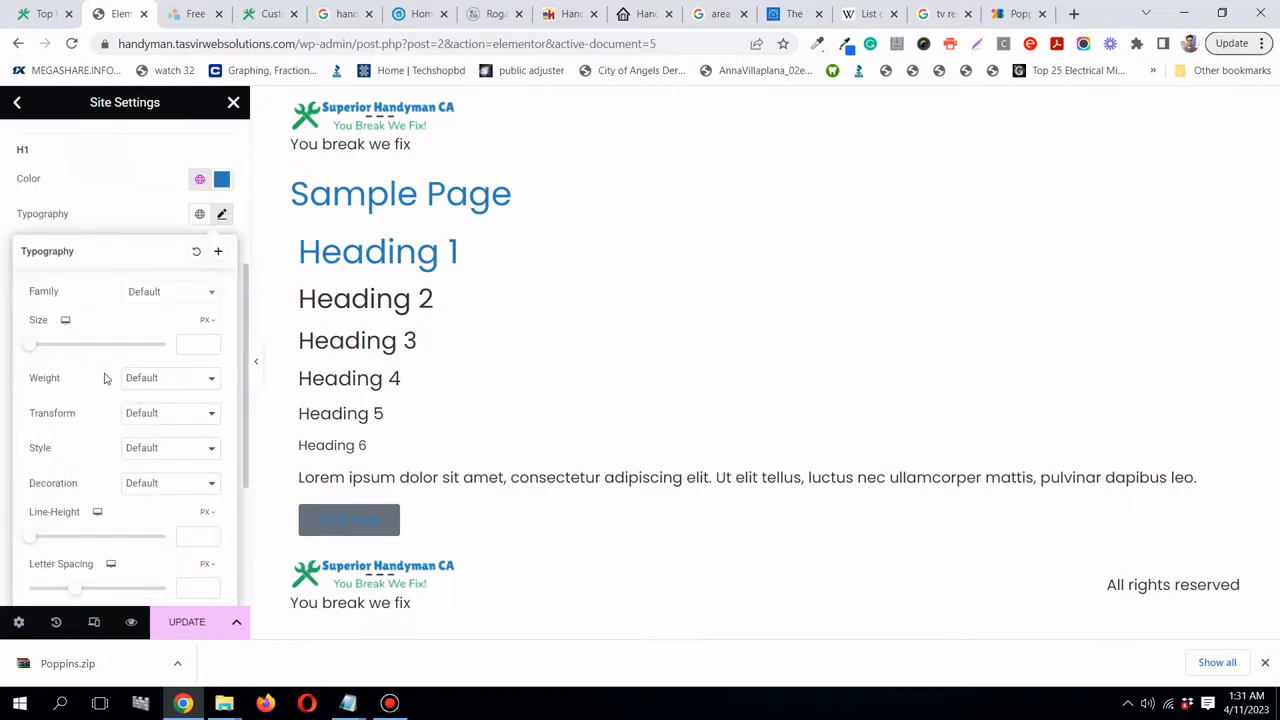
pyautogui.click(179, 294)
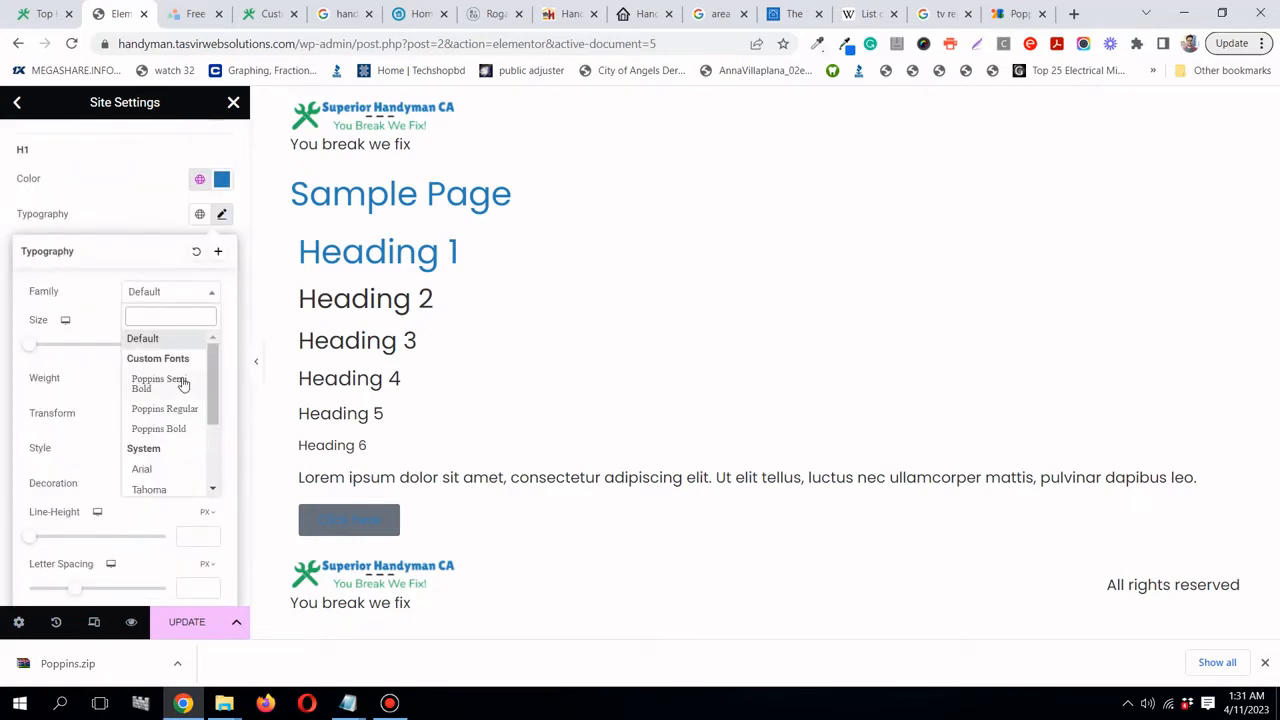
pyautogui.click(160, 428)
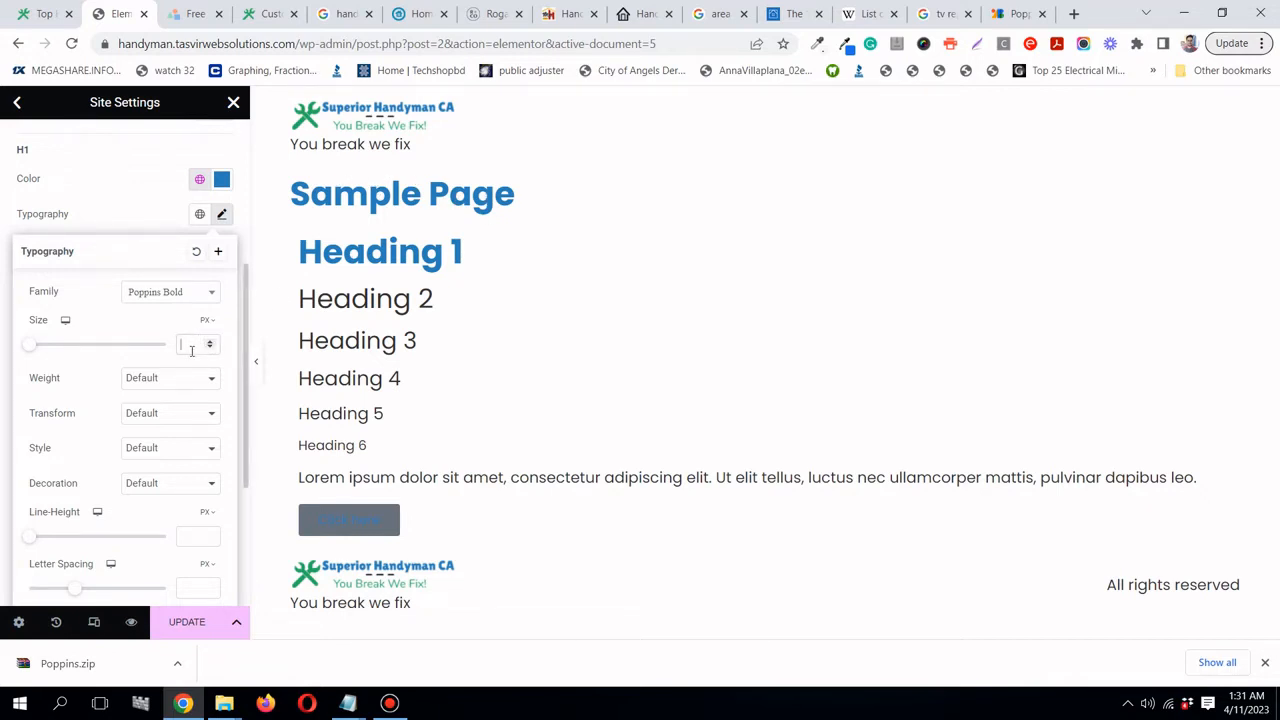
pyautogui.write('45')
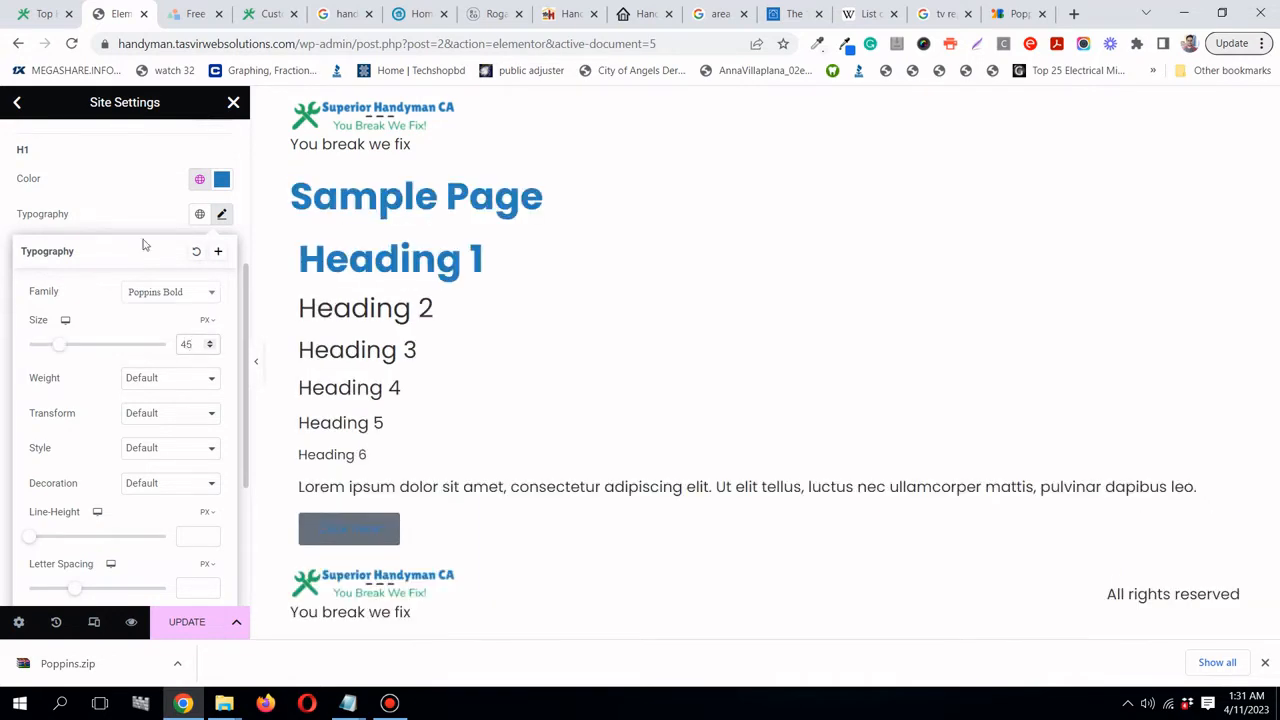
pyautogui.click(133, 205)
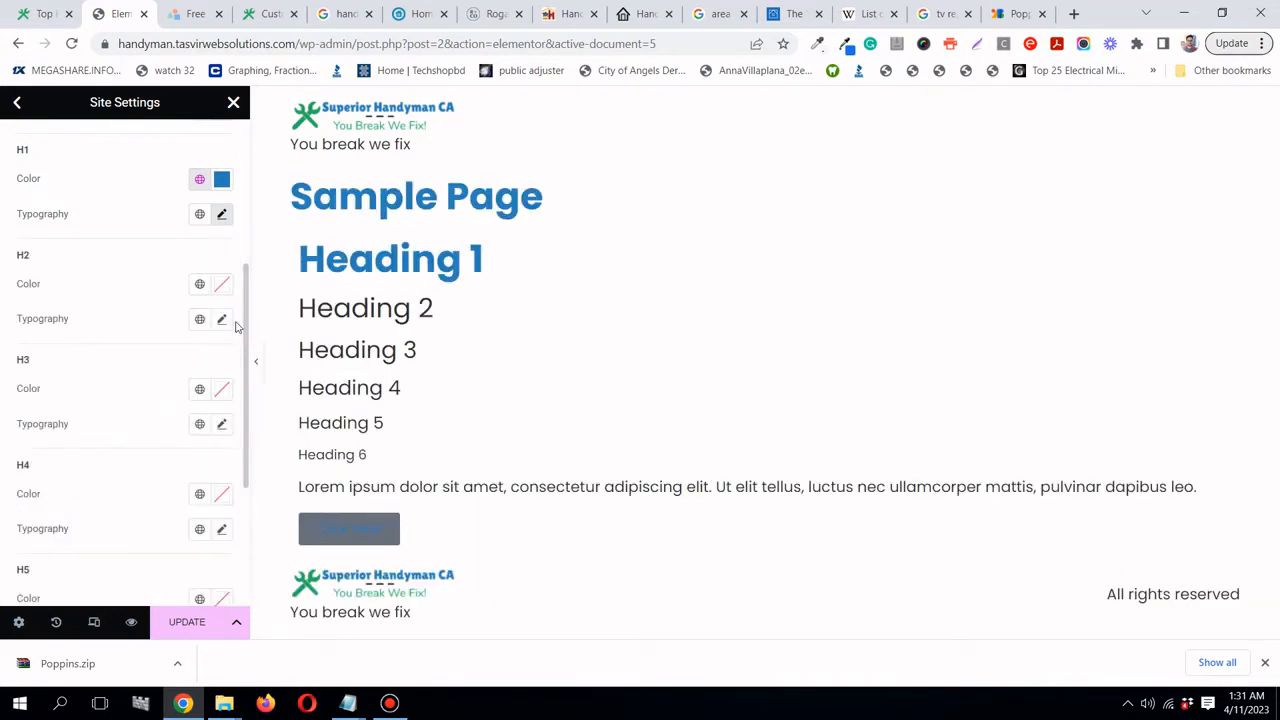
# - Make H2 Handyman blue in Poppins Bold at 35 px
pyautogui.click(198, 287)
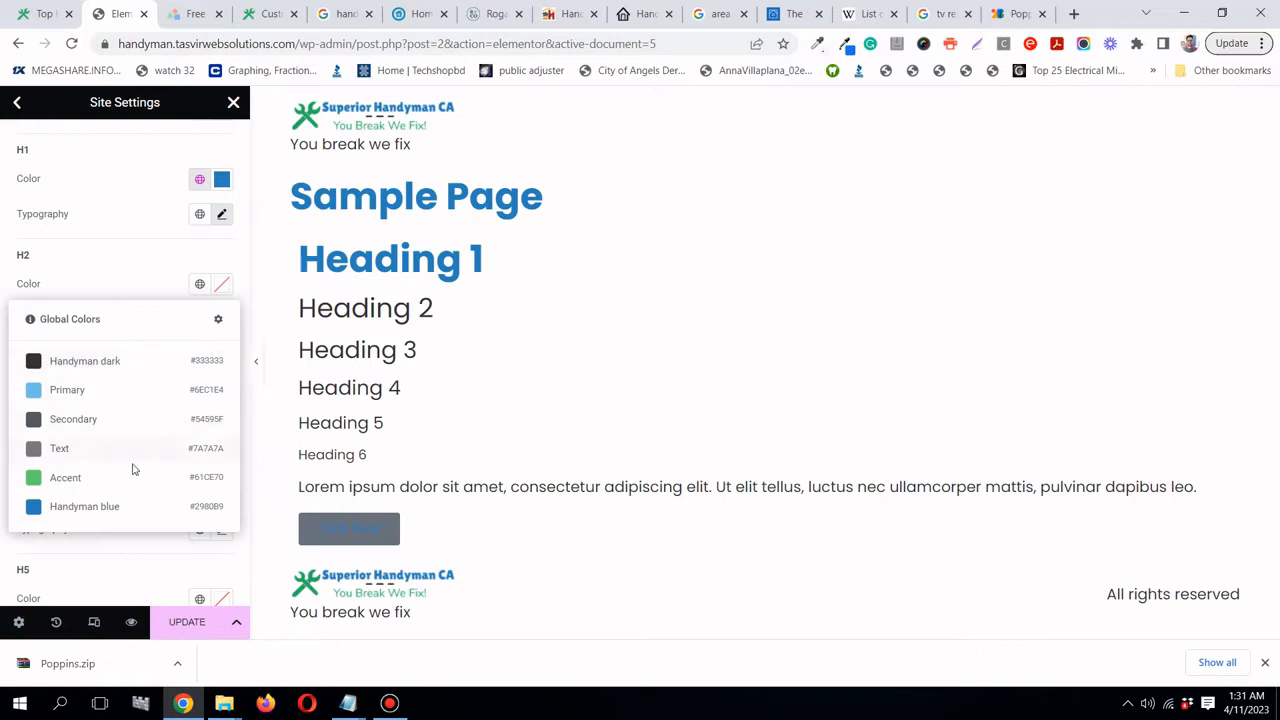
pyautogui.click(131, 516)
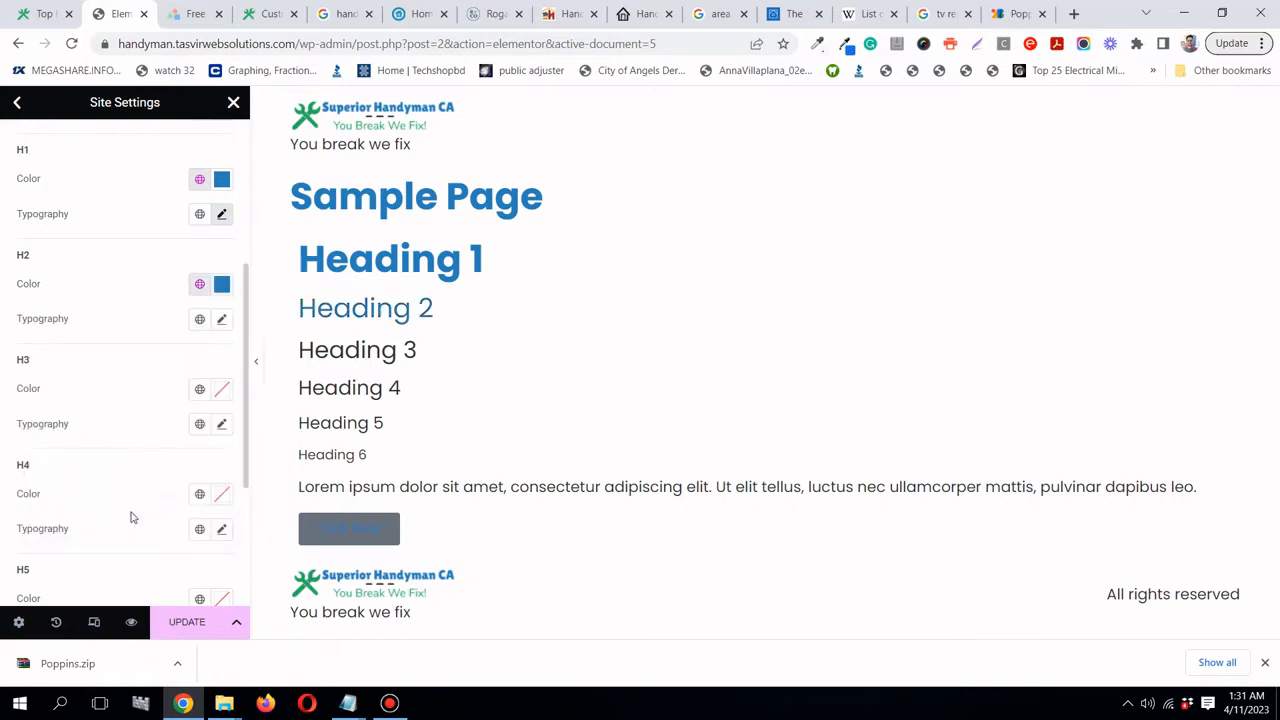
pyautogui.click(221, 319)
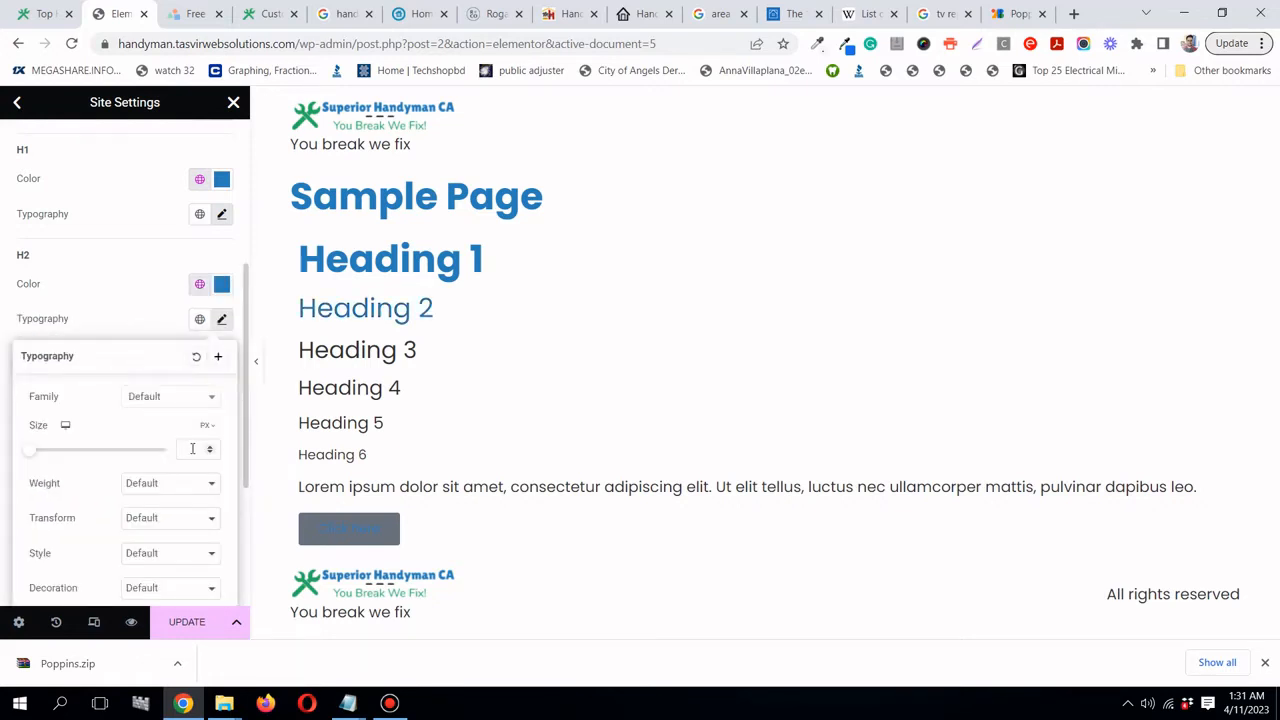
pyautogui.write('35')
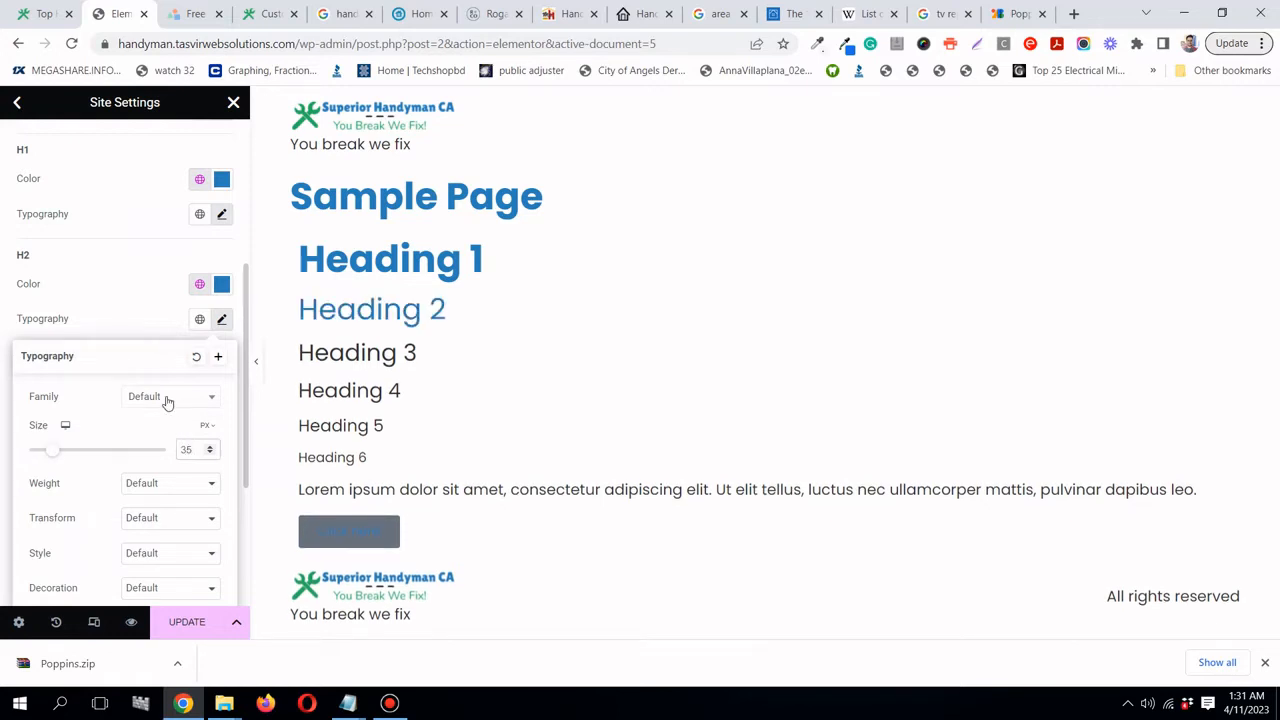
pyautogui.click(167, 400)
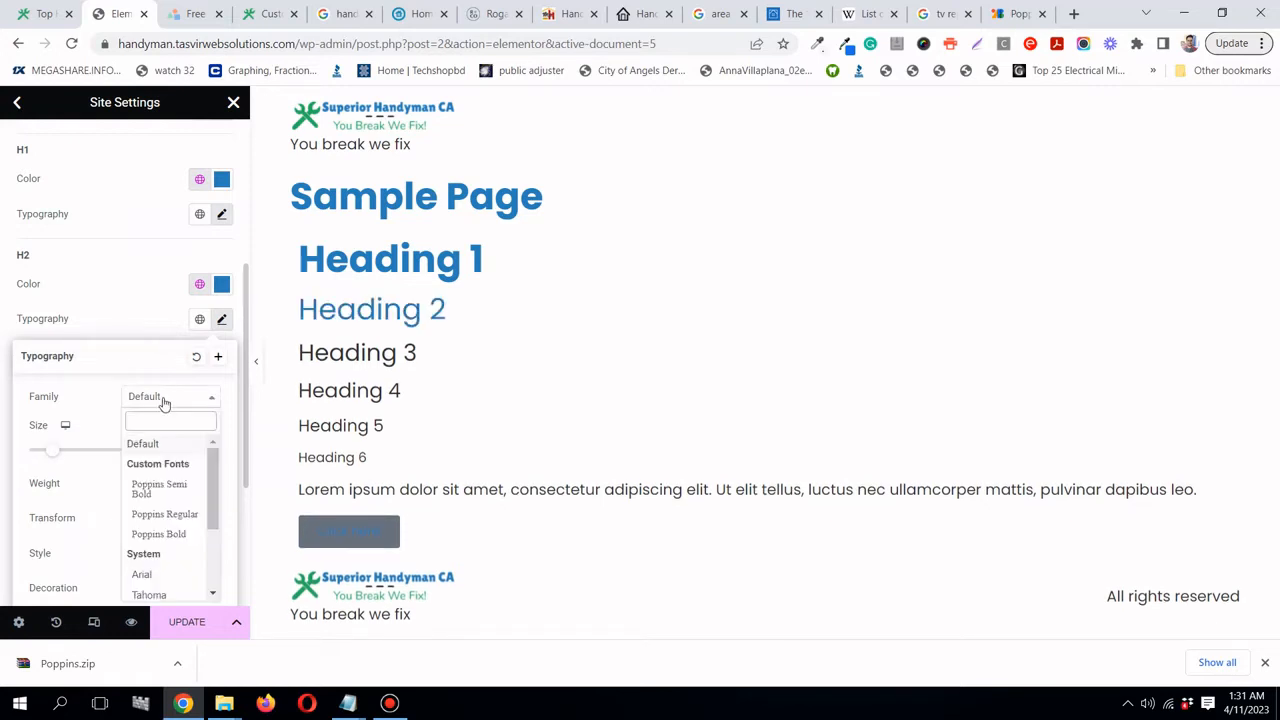
pyautogui.click(160, 534)
pyautogui.click(114, 318)
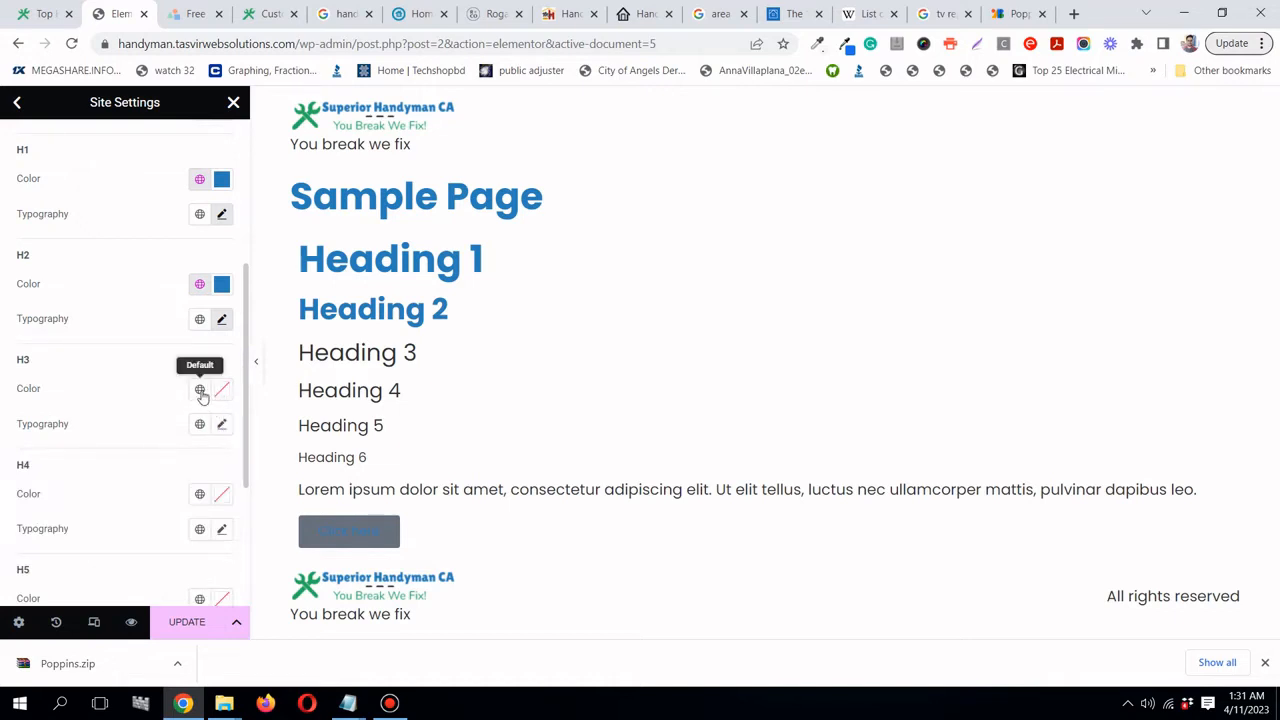
# - Make H3 Handyman blue in Poppins Bold
pyautogui.click(200, 389)
pyautogui.click(145, 615)
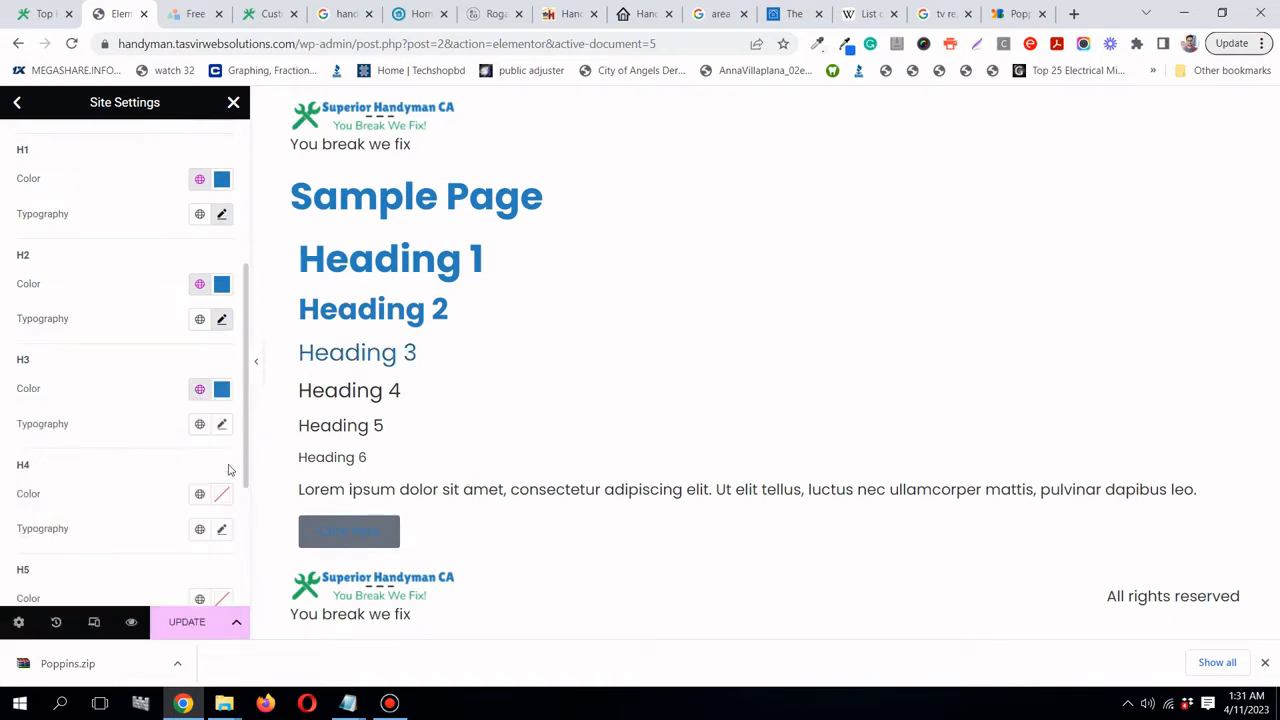
pyautogui.click(224, 428)
pyautogui.scroll(-2, 145, 460)
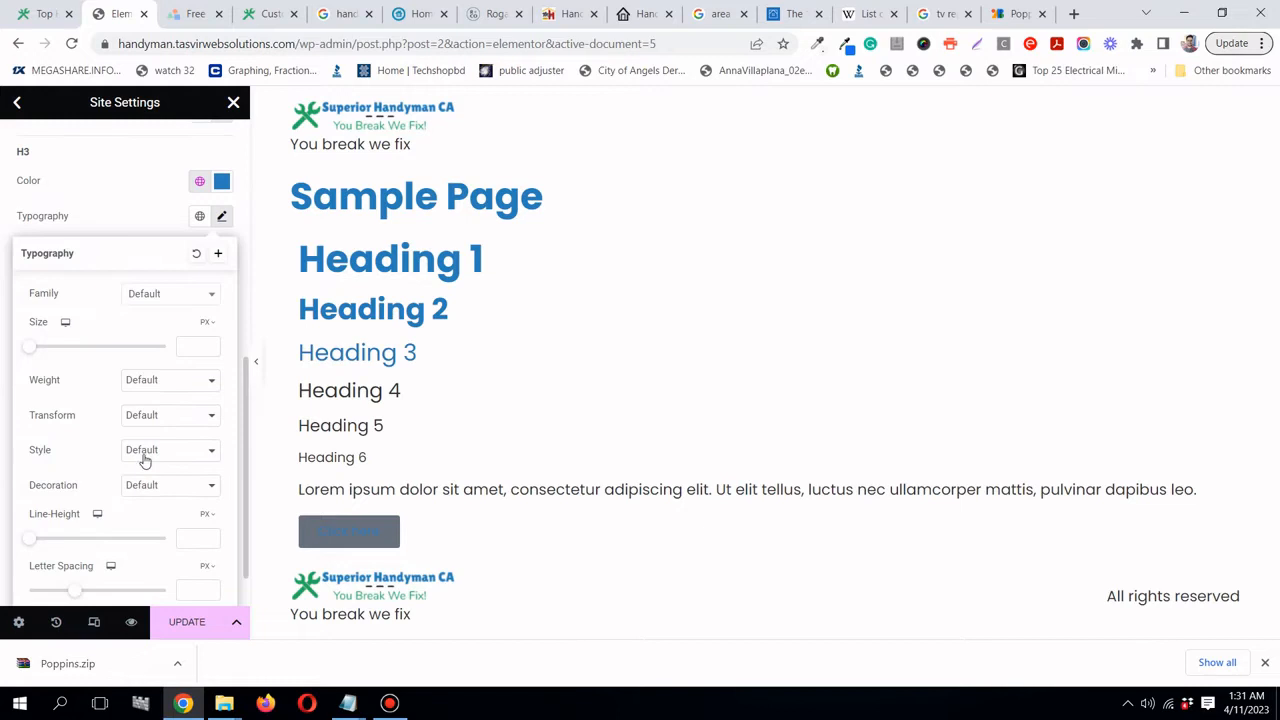
pyautogui.click(166, 294)
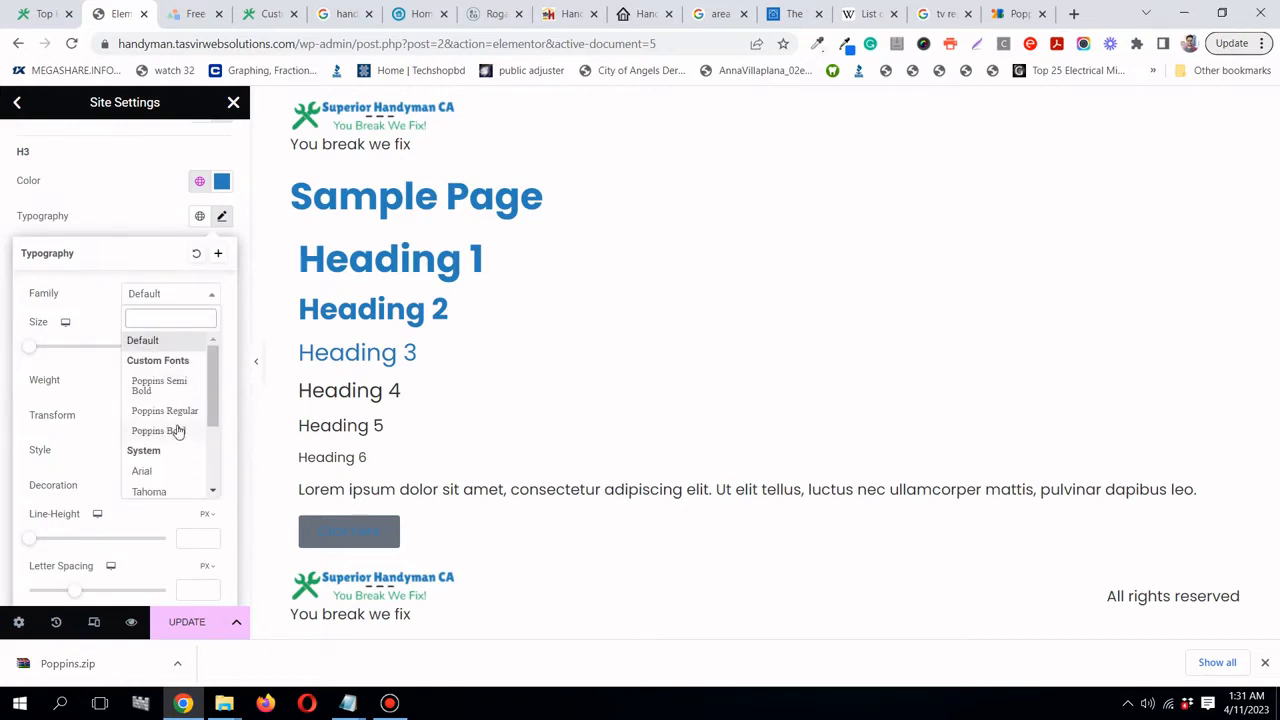
pyautogui.click(181, 434)
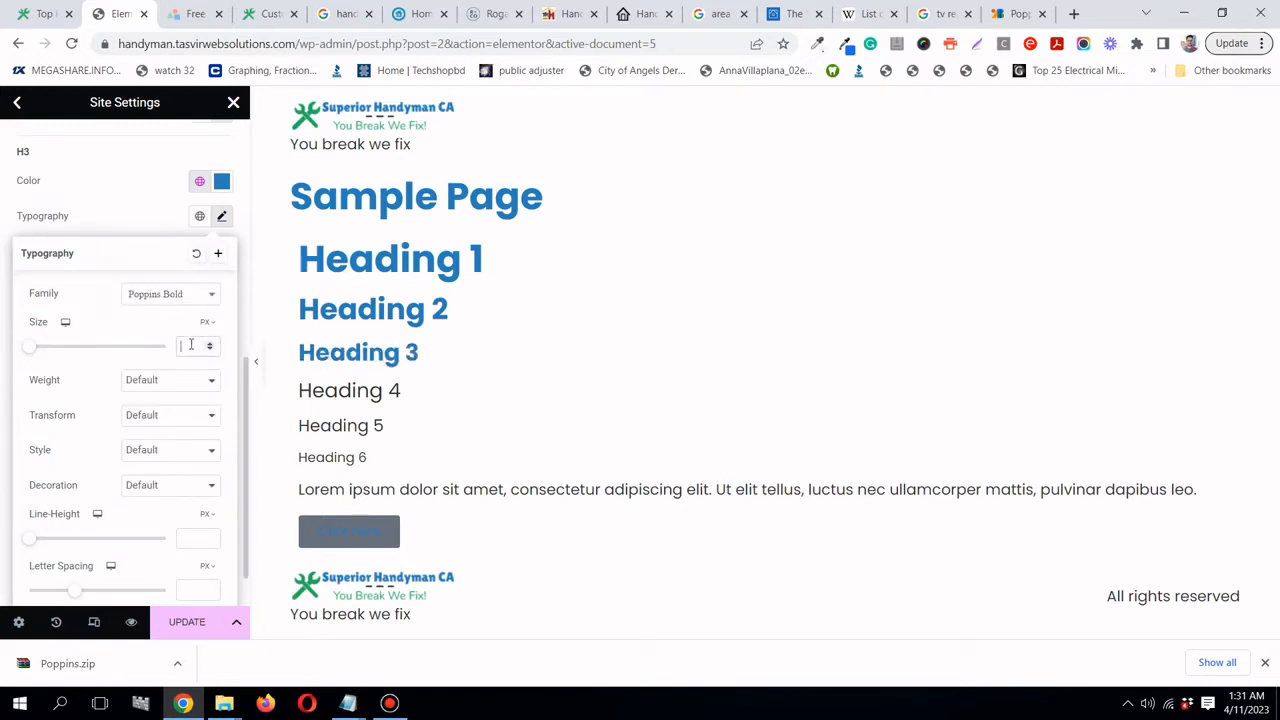
pyautogui.click(144, 203)
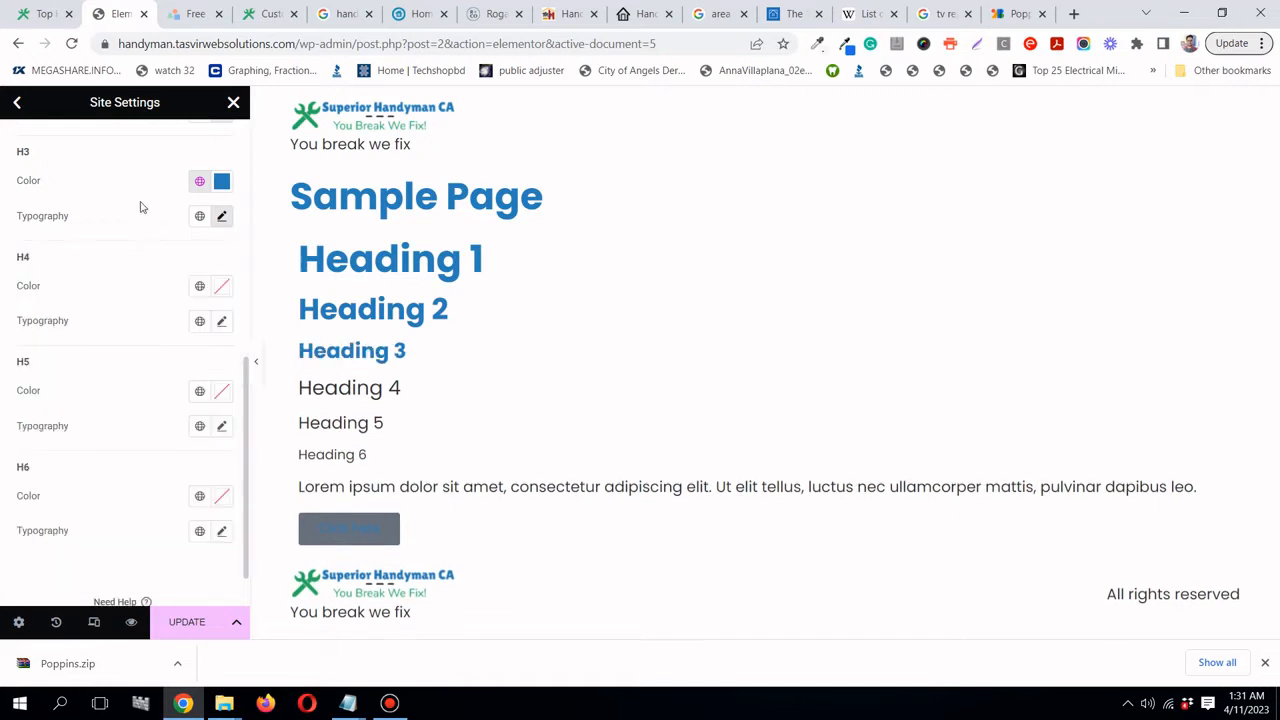
# - Make H4 Handyman blue and set the H5 font to Poppins Bold
pyautogui.click(199, 286)
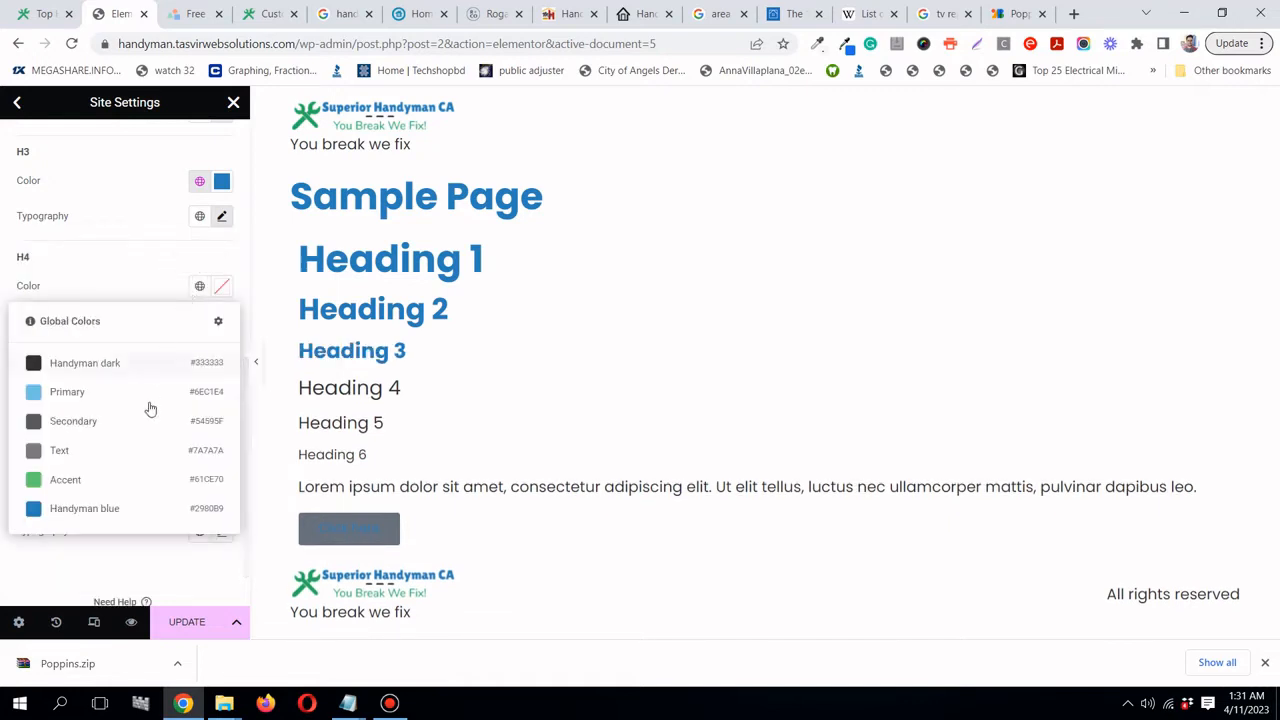
pyautogui.click(146, 507)
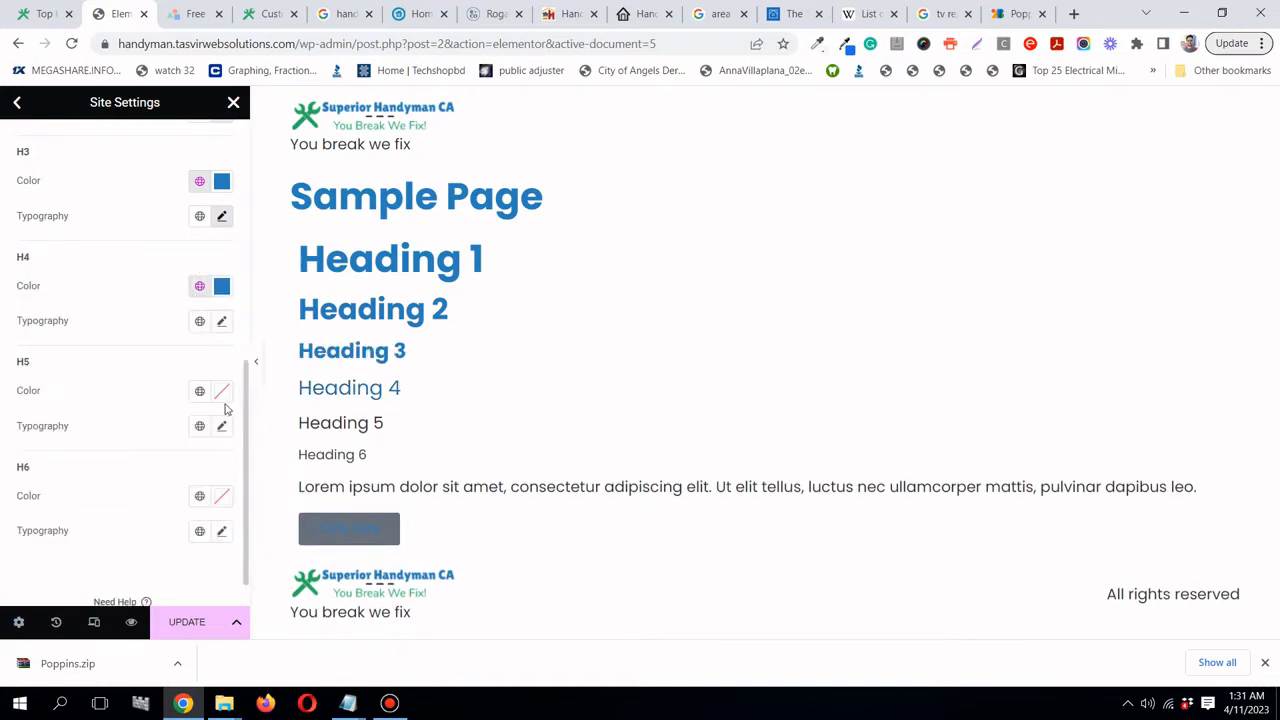
pyautogui.click(222, 426)
pyautogui.click(180, 506)
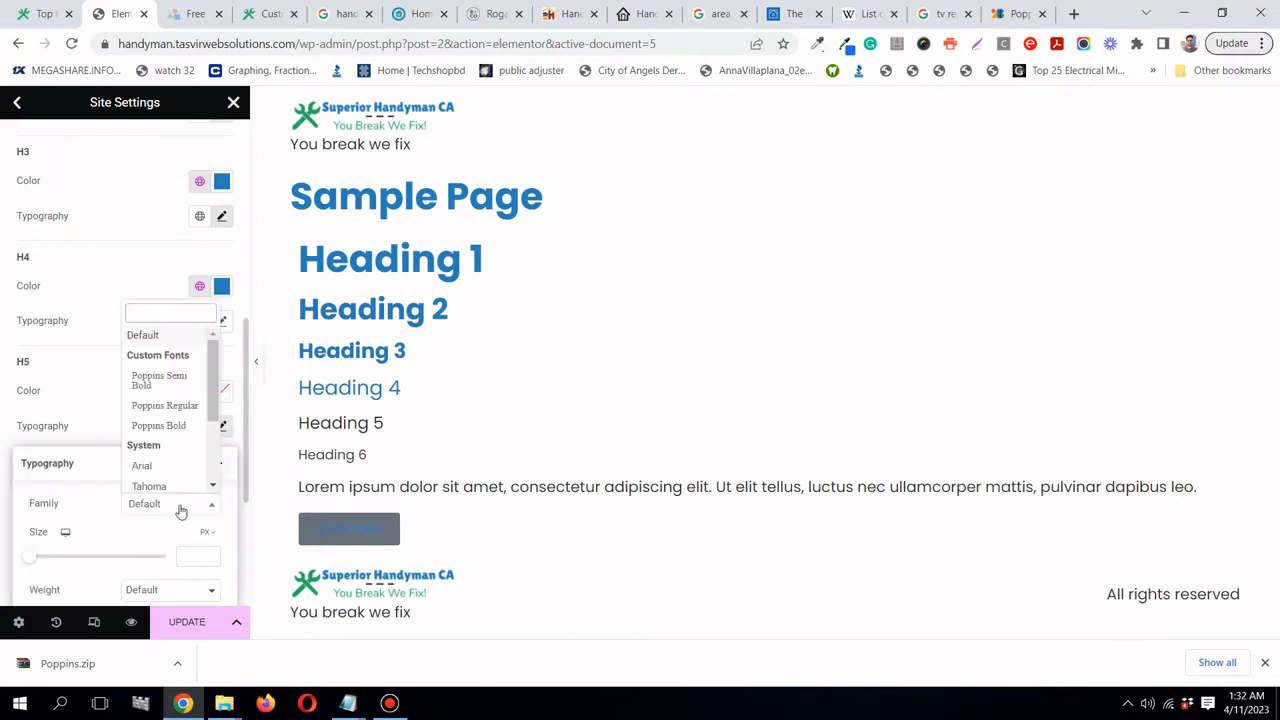
pyautogui.click(172, 426)
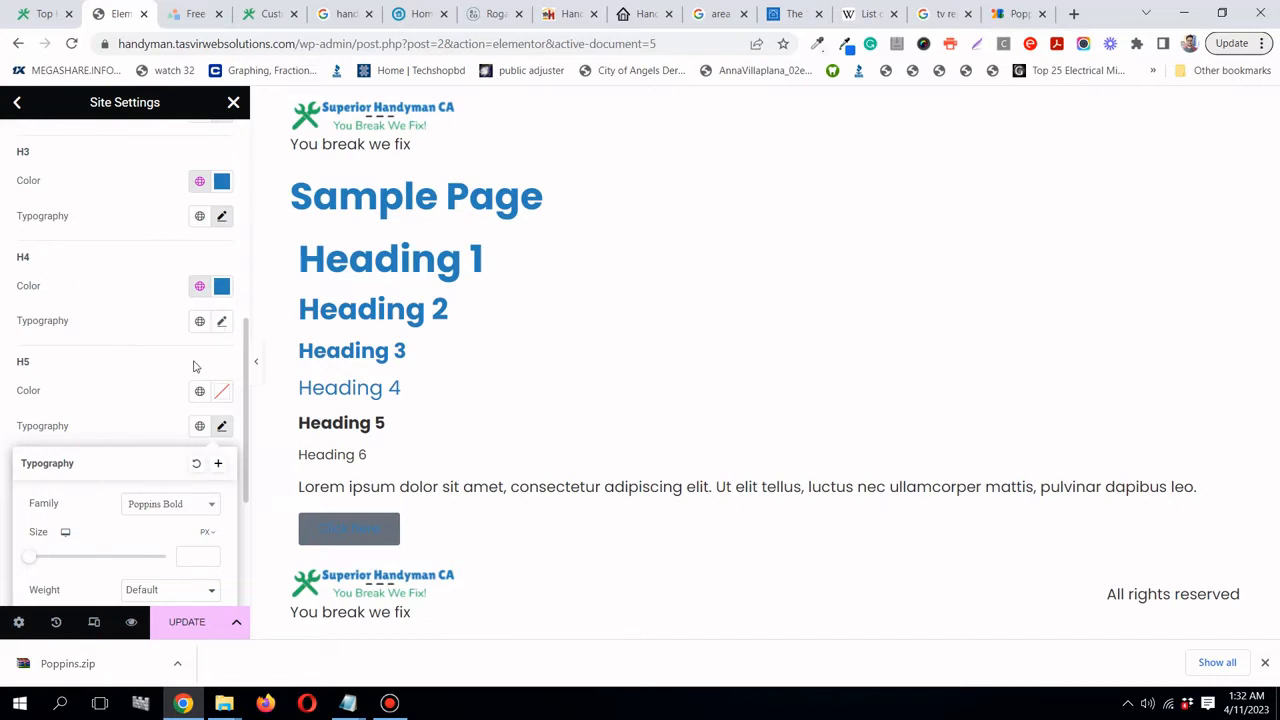
pyautogui.click(199, 393)
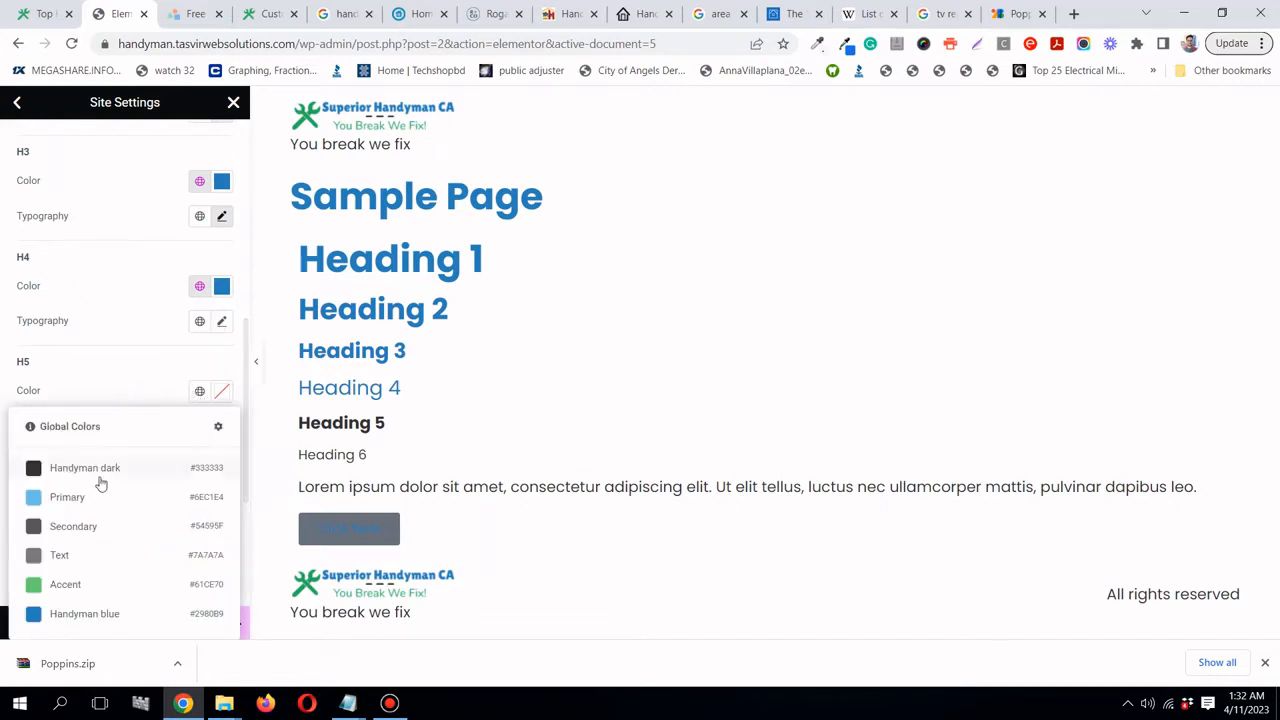
pyautogui.click(126, 369)
# - Set H4 typography to Poppins Bold at 20 px
pyautogui.click(223, 322)
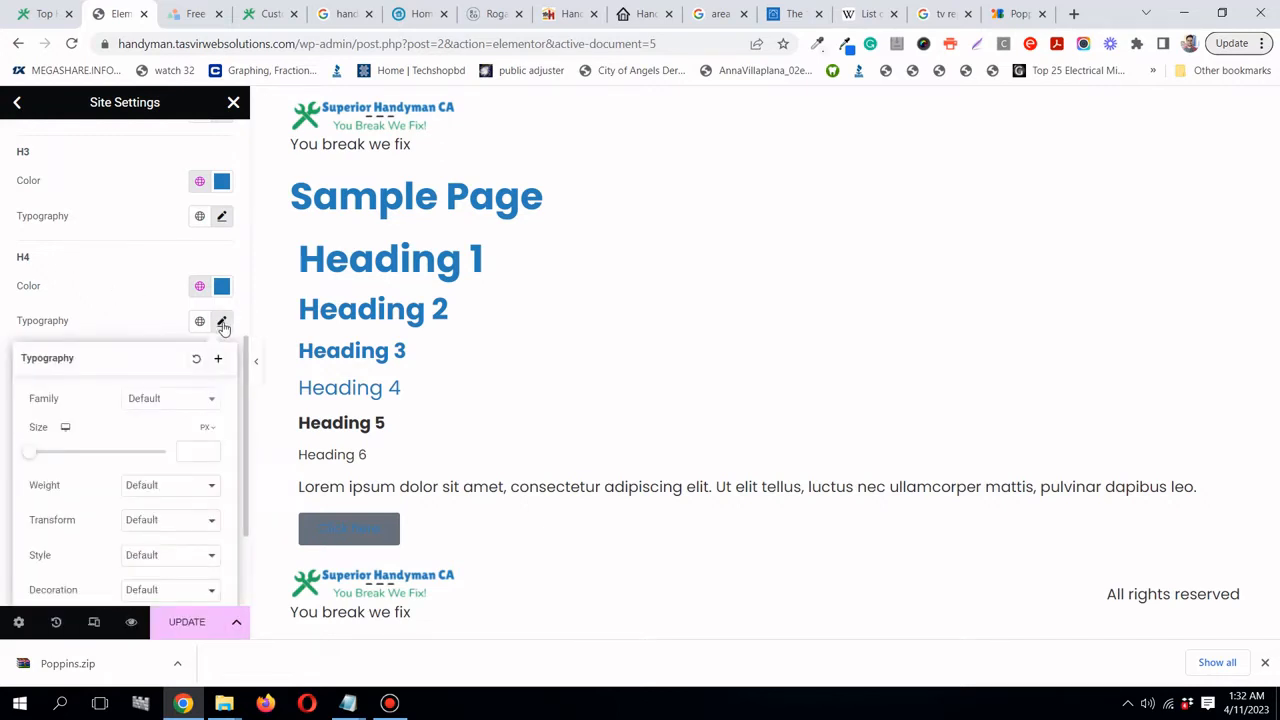
pyautogui.click(163, 403)
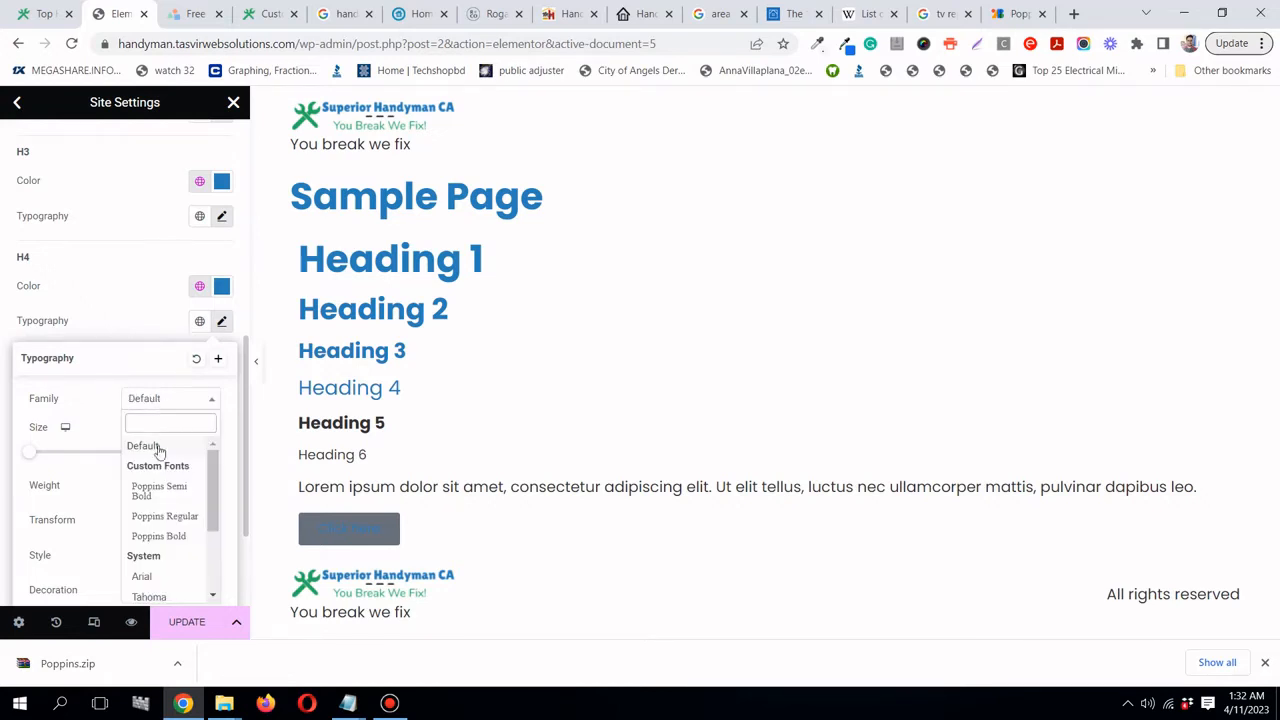
pyautogui.click(165, 537)
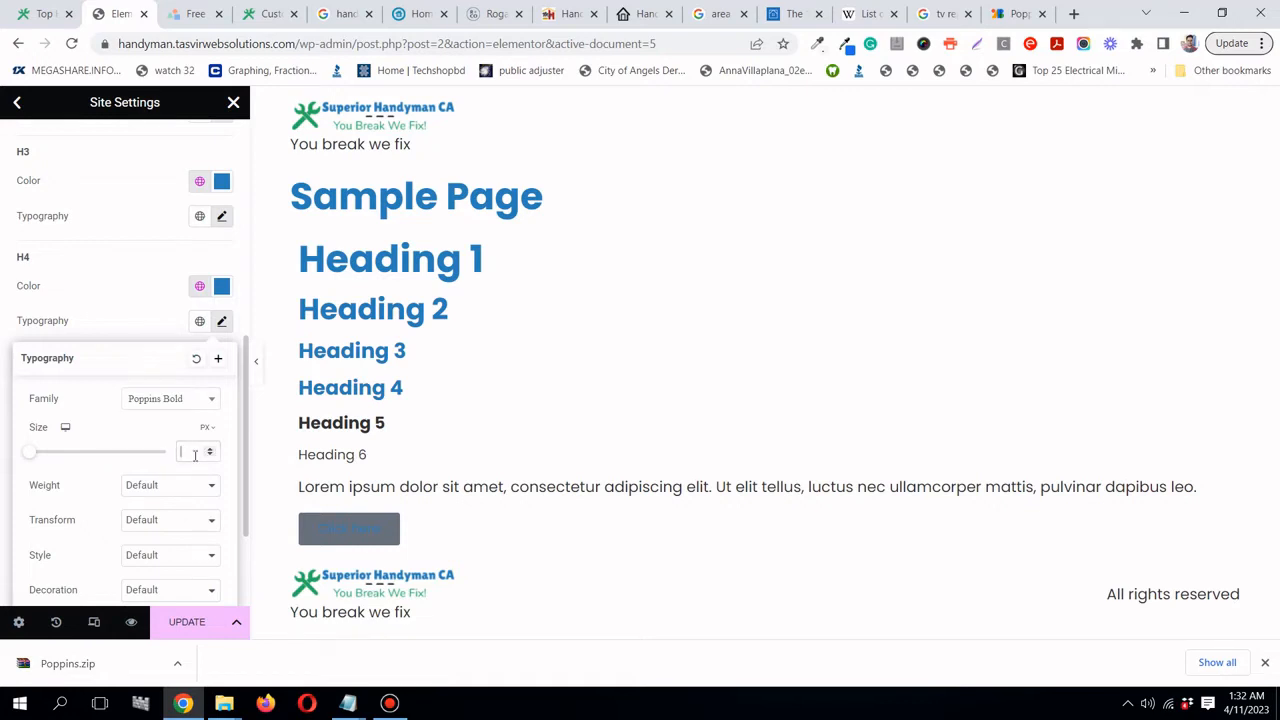
pyautogui.write('2')
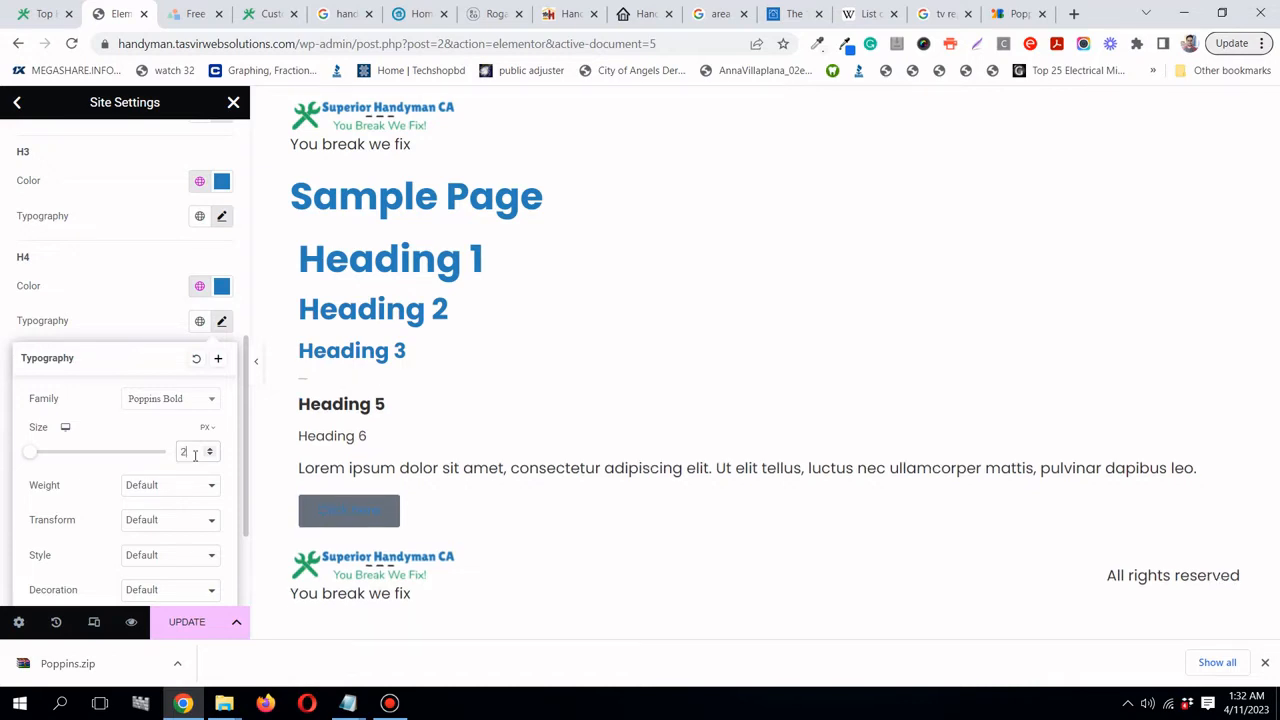
pyautogui.write('0')
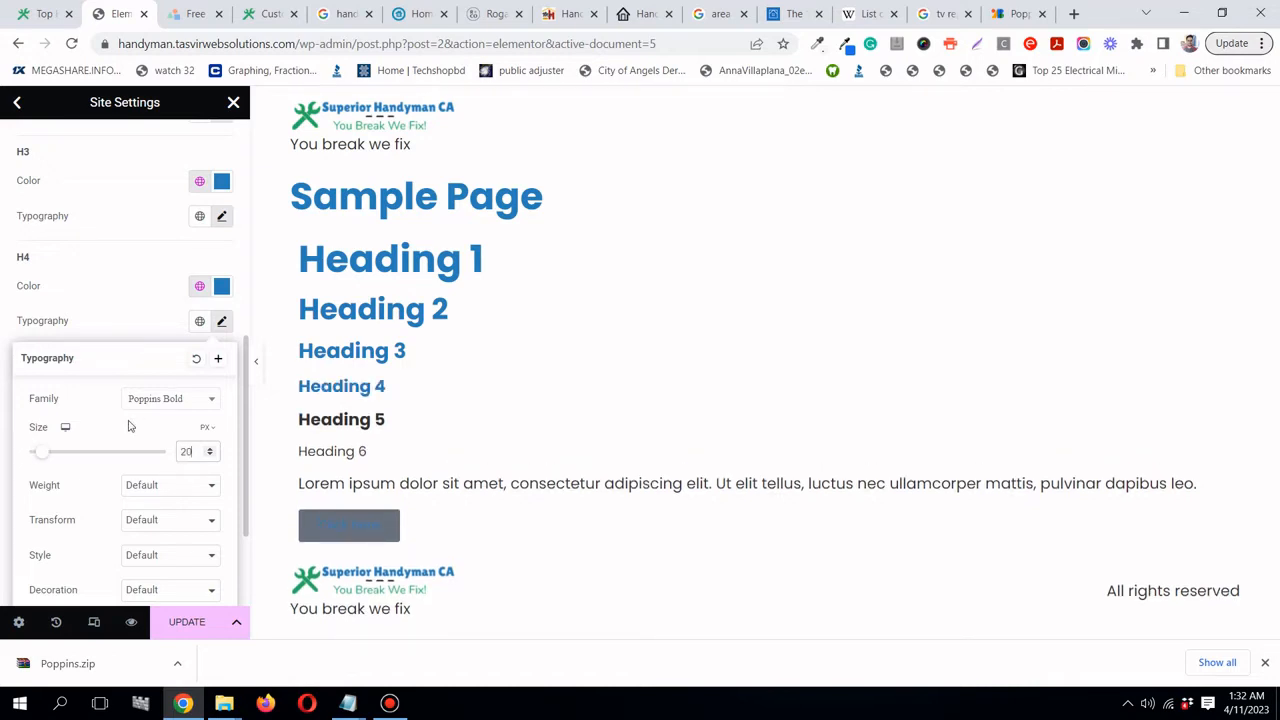
pyautogui.scroll(-1, 137, 420)
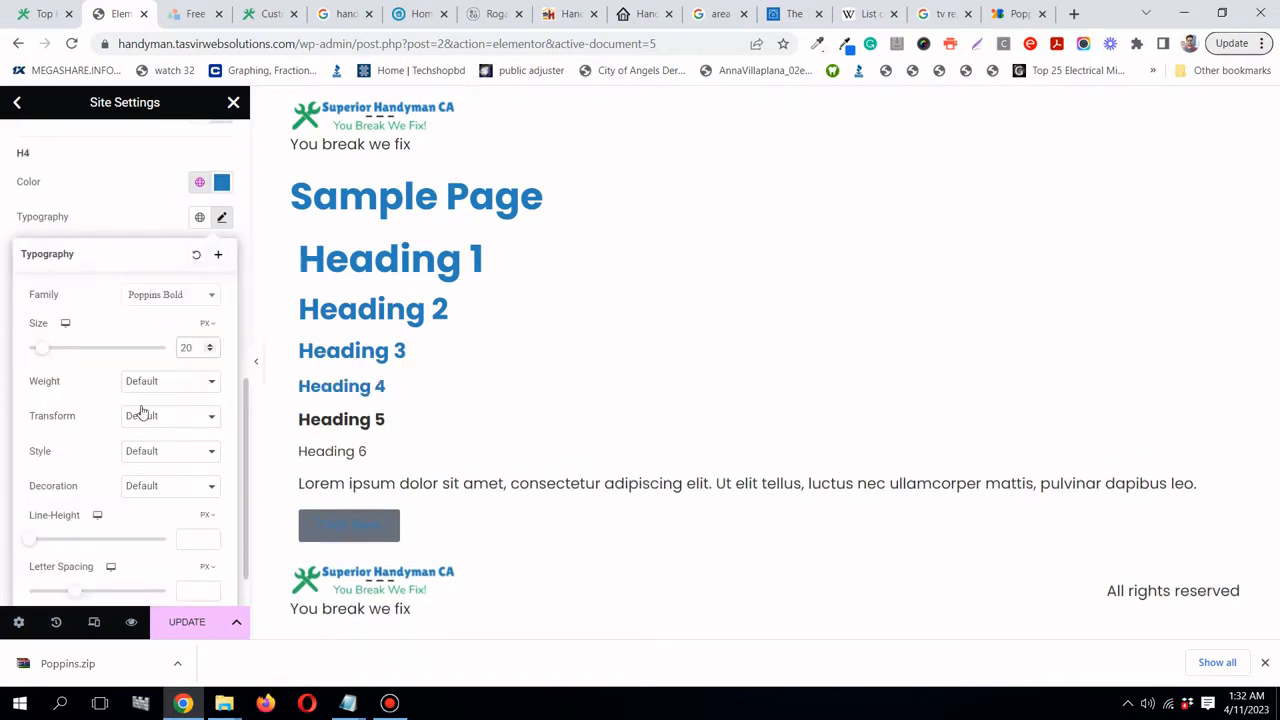
pyautogui.scroll(3, 140, 240)
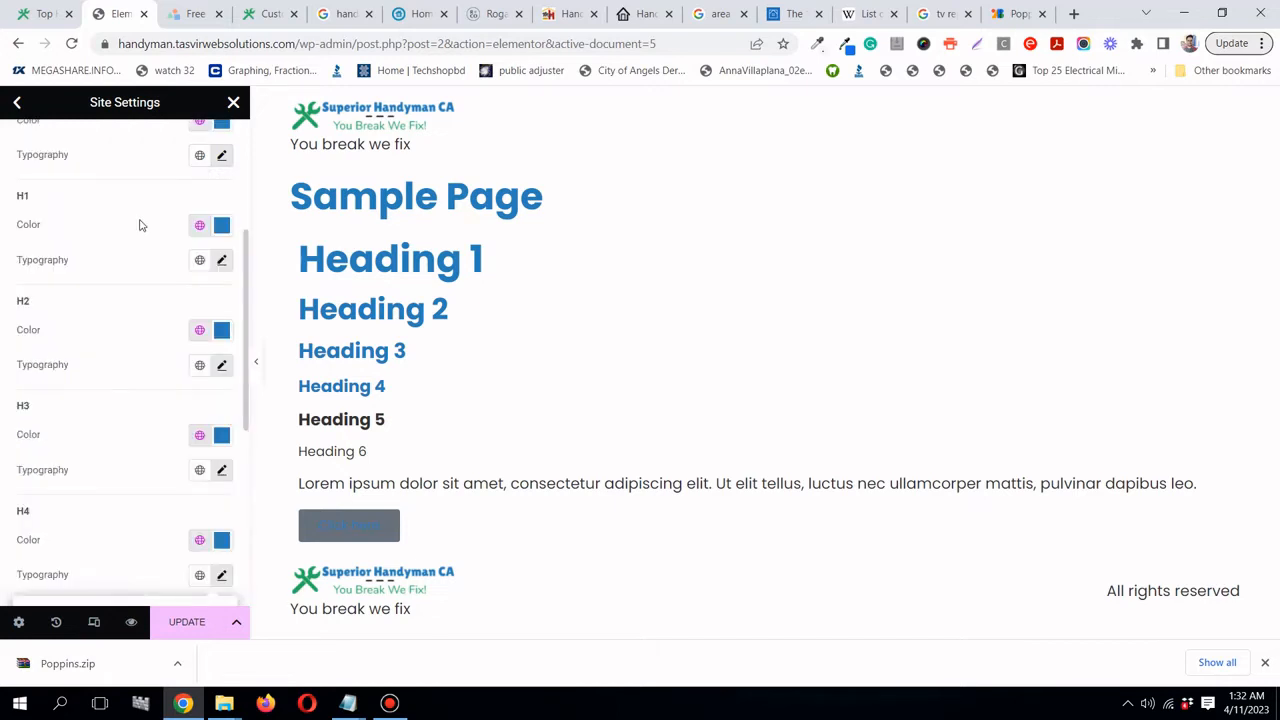
pyautogui.scroll(-2, 144, 370)
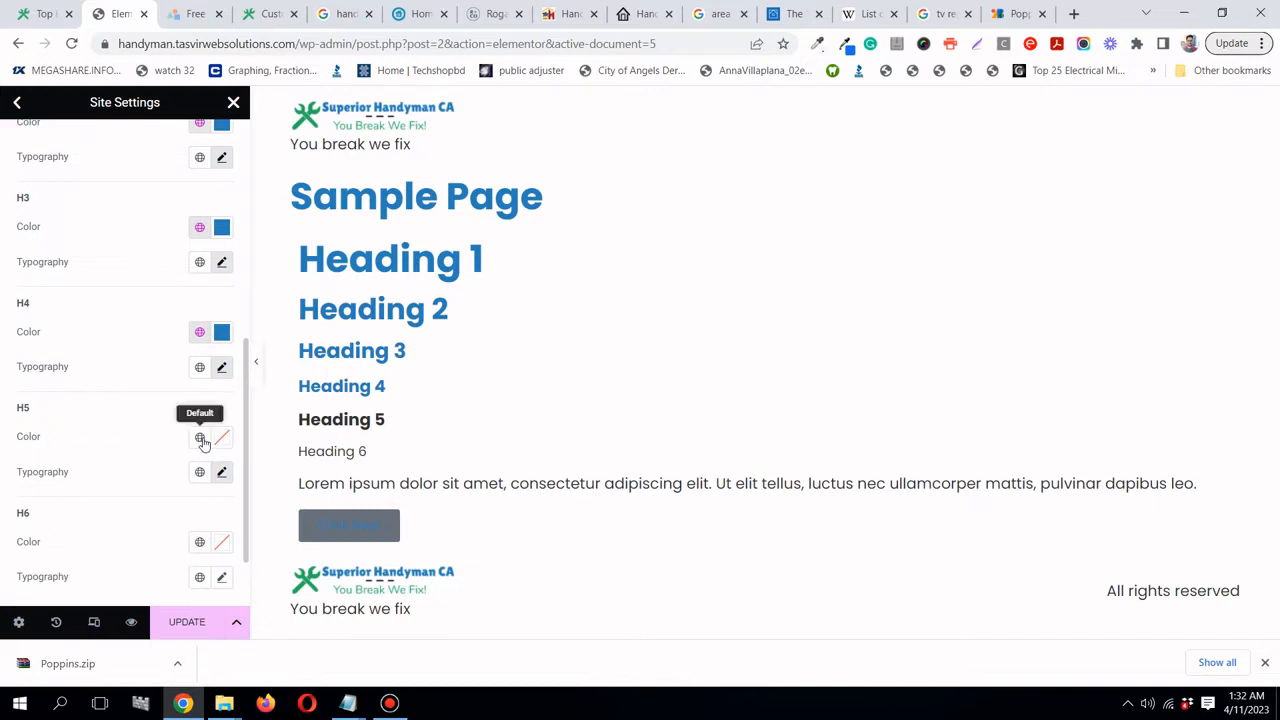
# - Make Heading 5 Handyman blue with an 18 px font size
pyautogui.click(200, 438)
pyautogui.click(126, 404)
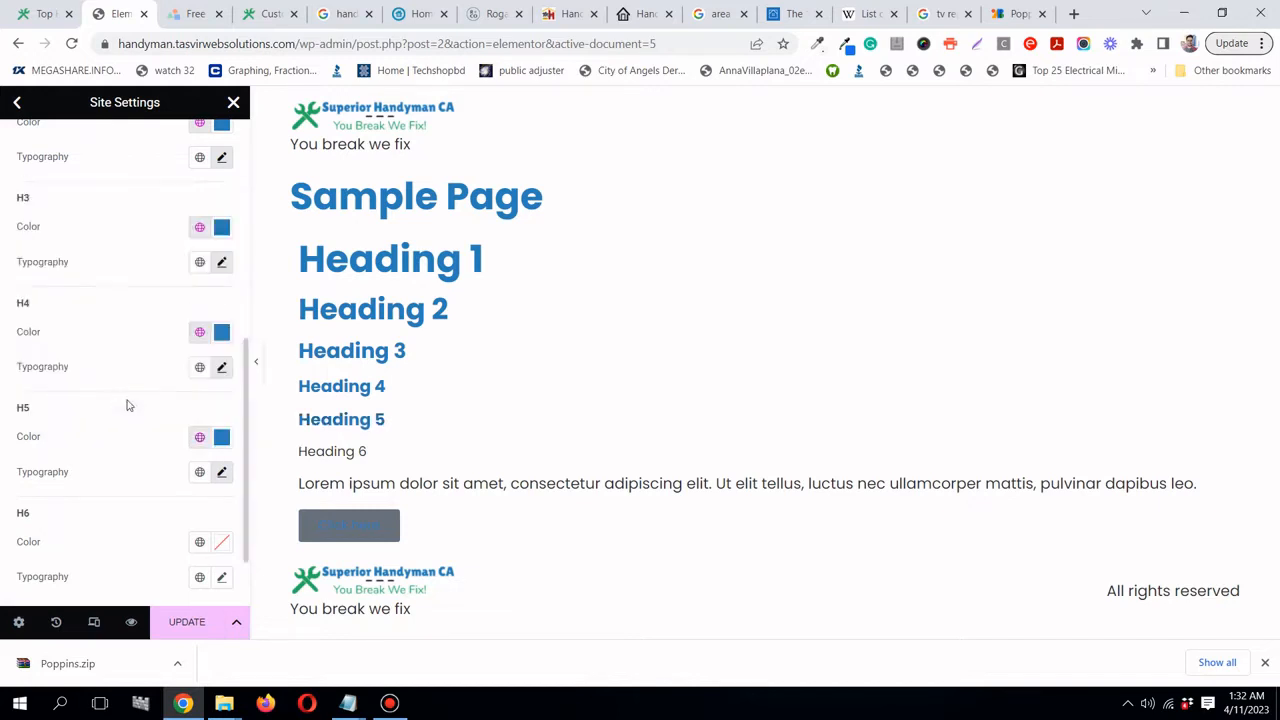
pyautogui.click(222, 474)
pyautogui.scroll(-2, 150, 445)
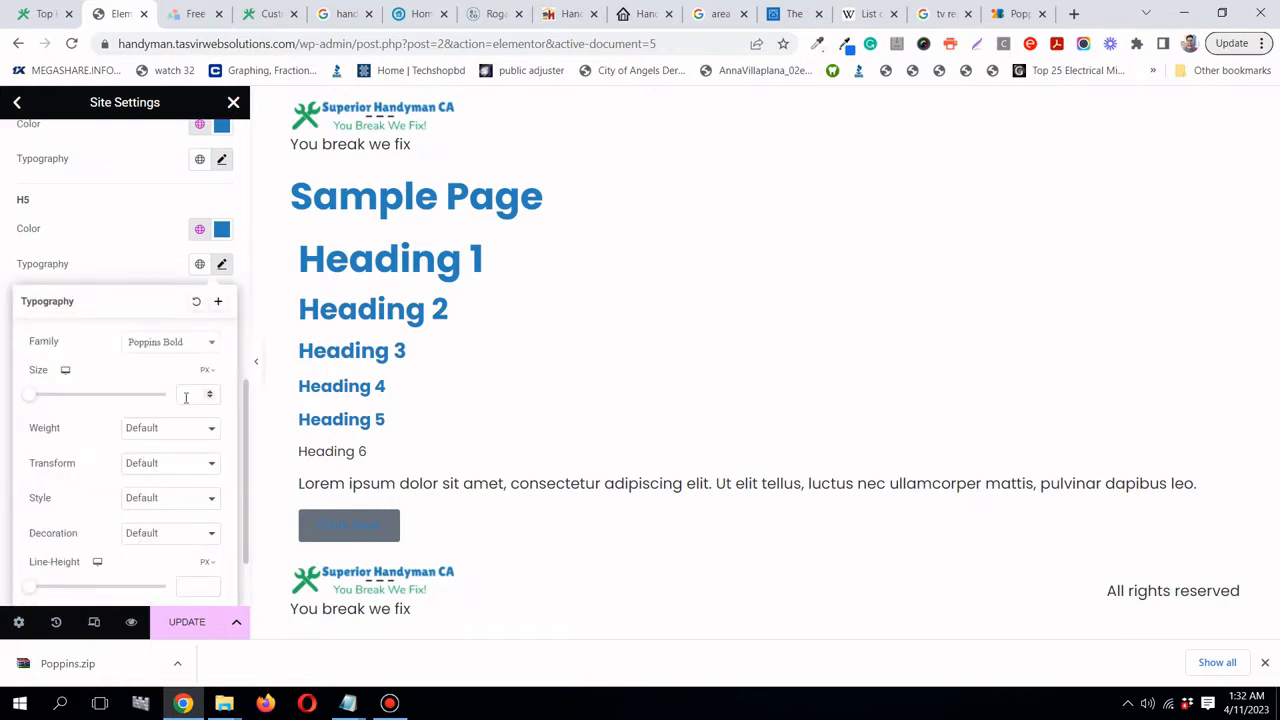
pyautogui.click(186, 396)
pyautogui.write('18')
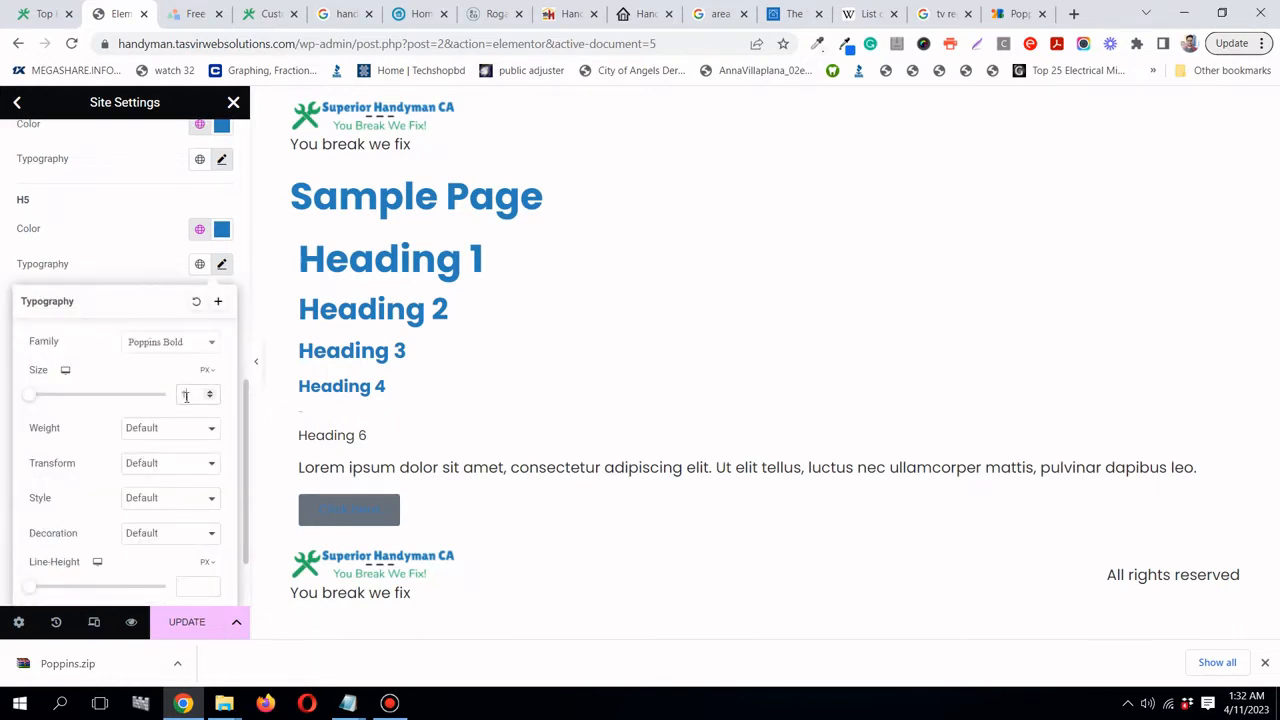
pyautogui.click(142, 268)
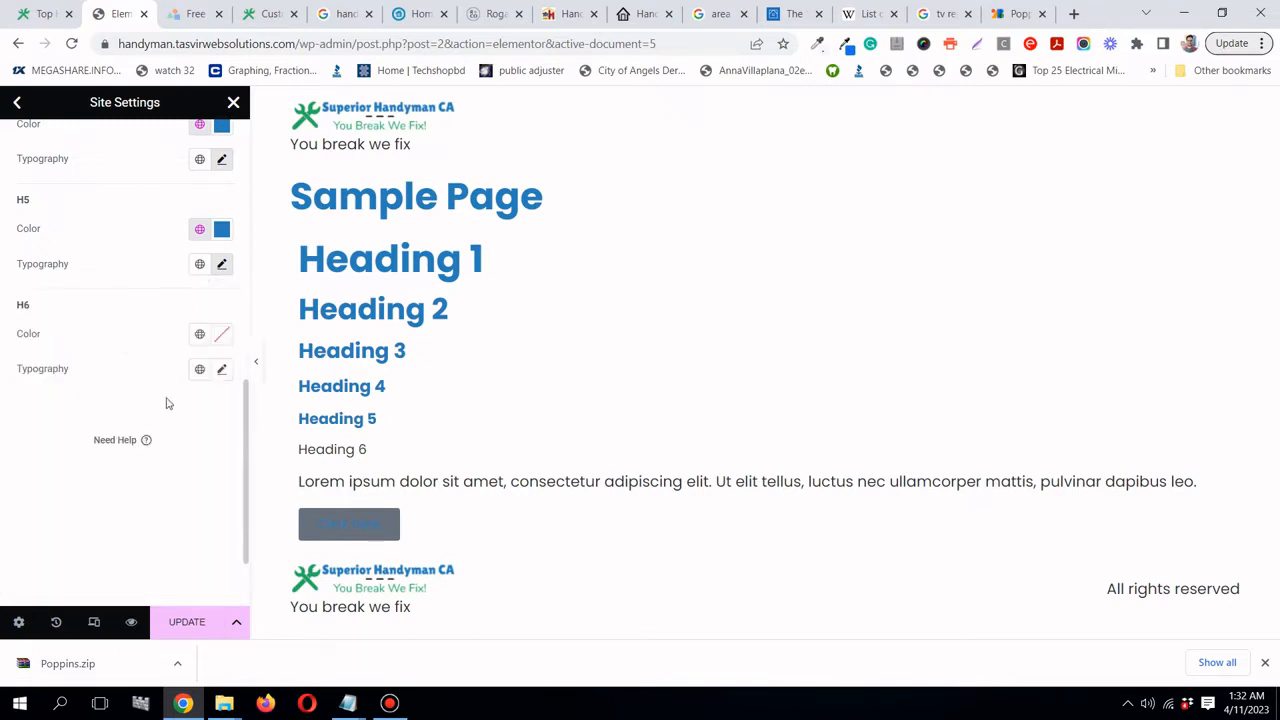
# - Make Heading 6 Handyman blue in Poppins Bold
pyautogui.click(199, 336)
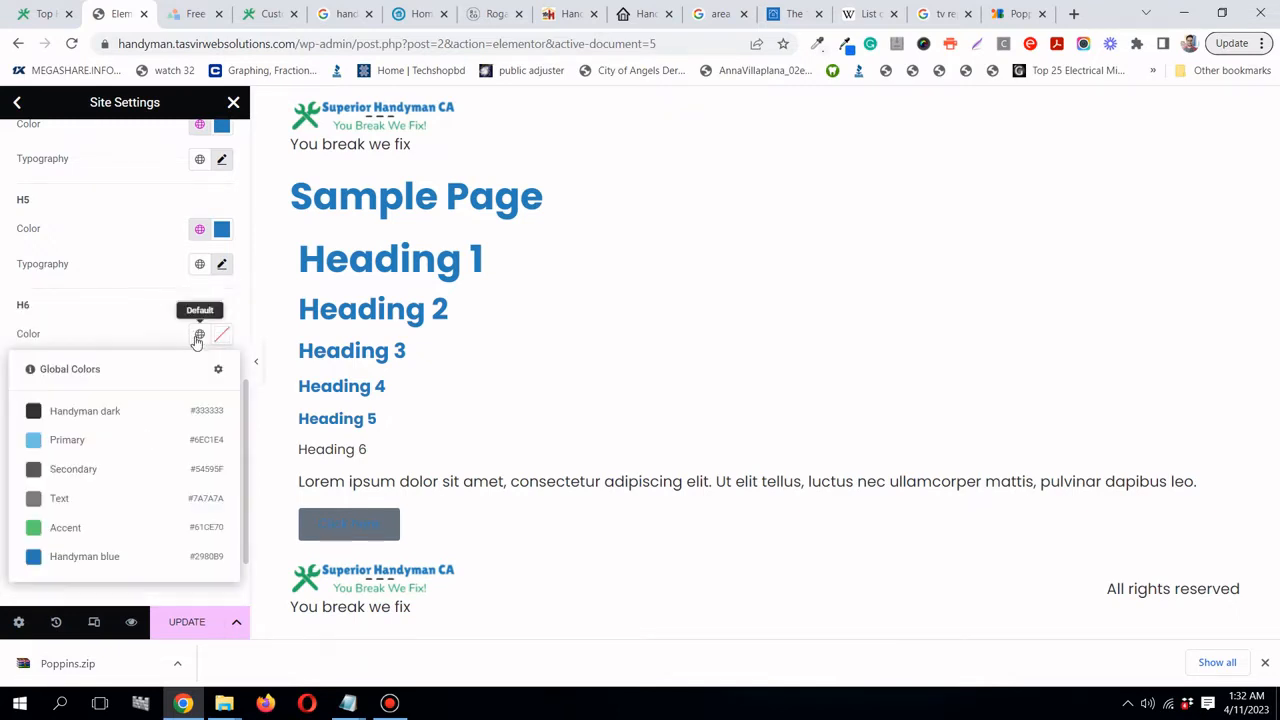
pyautogui.click(137, 561)
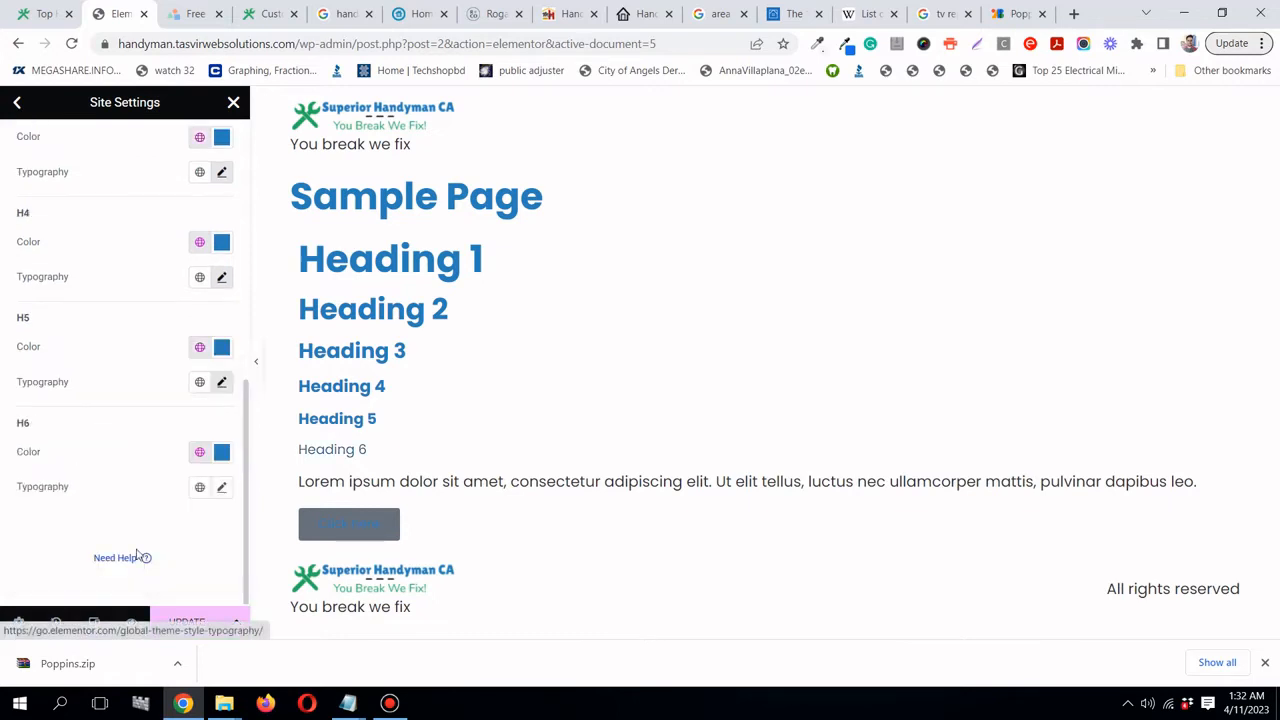
pyautogui.click(222, 488)
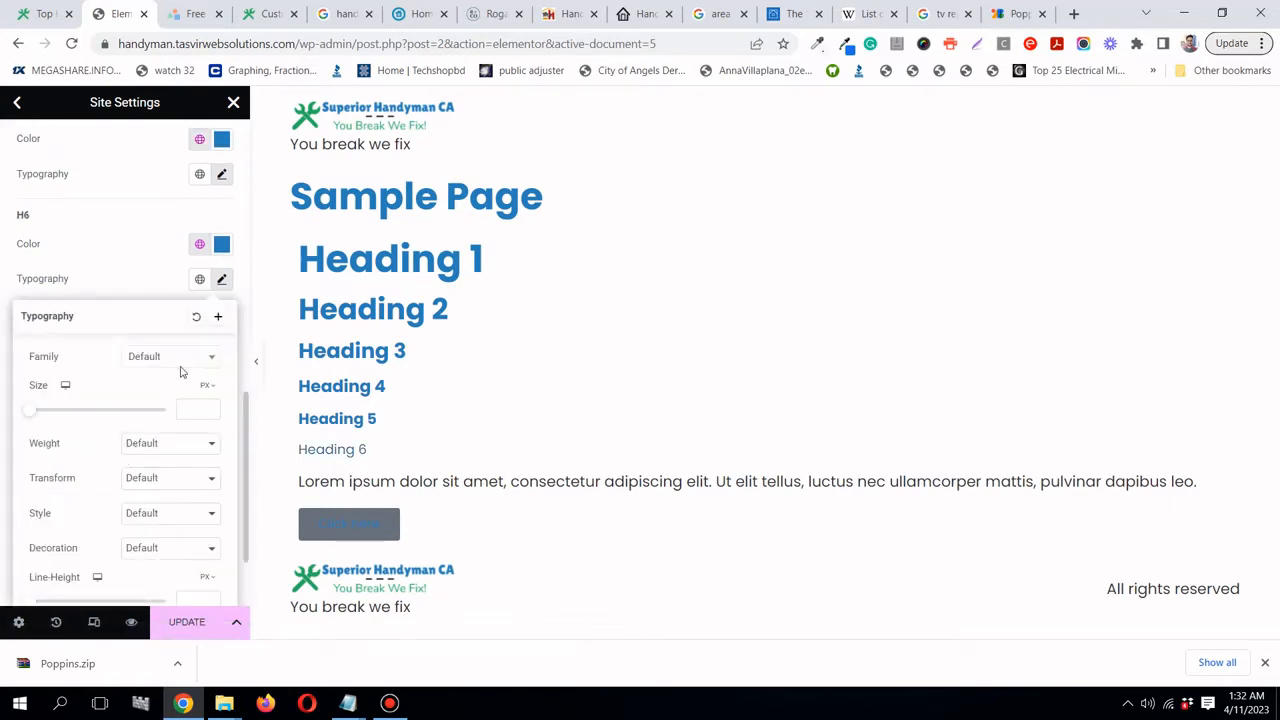
pyautogui.click(166, 362)
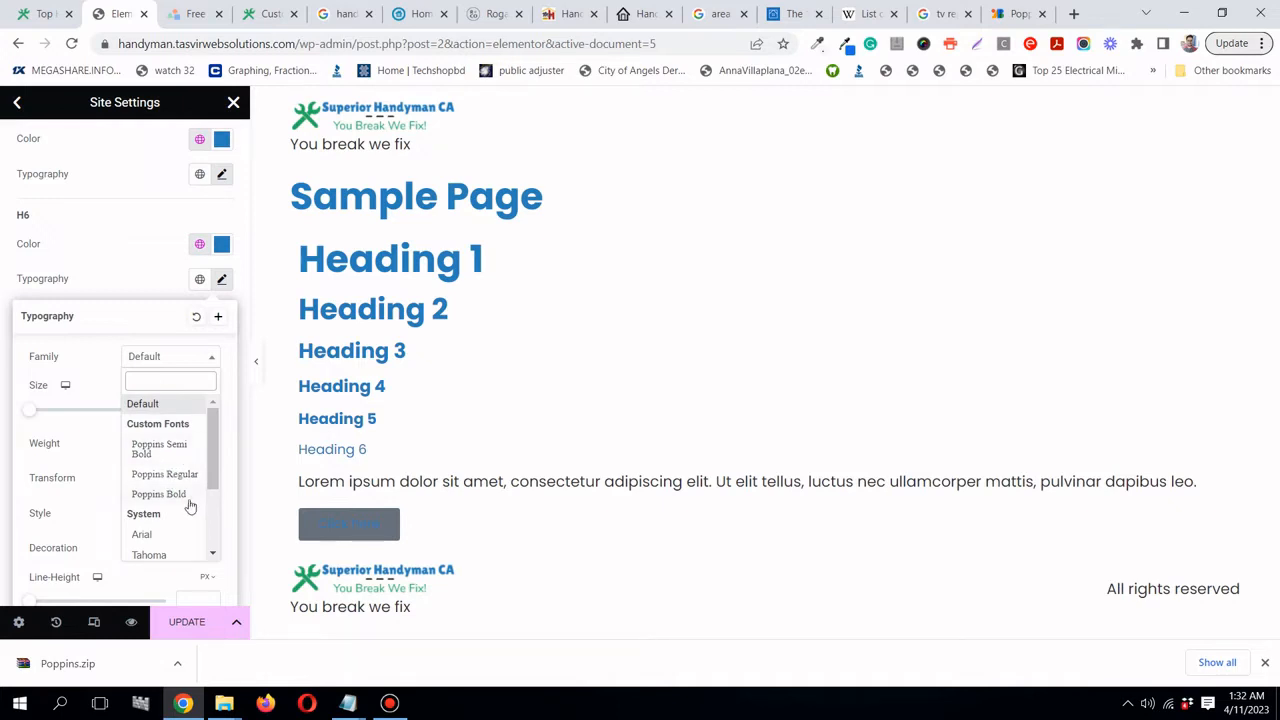
pyautogui.click(160, 495)
pyautogui.click(77, 279)
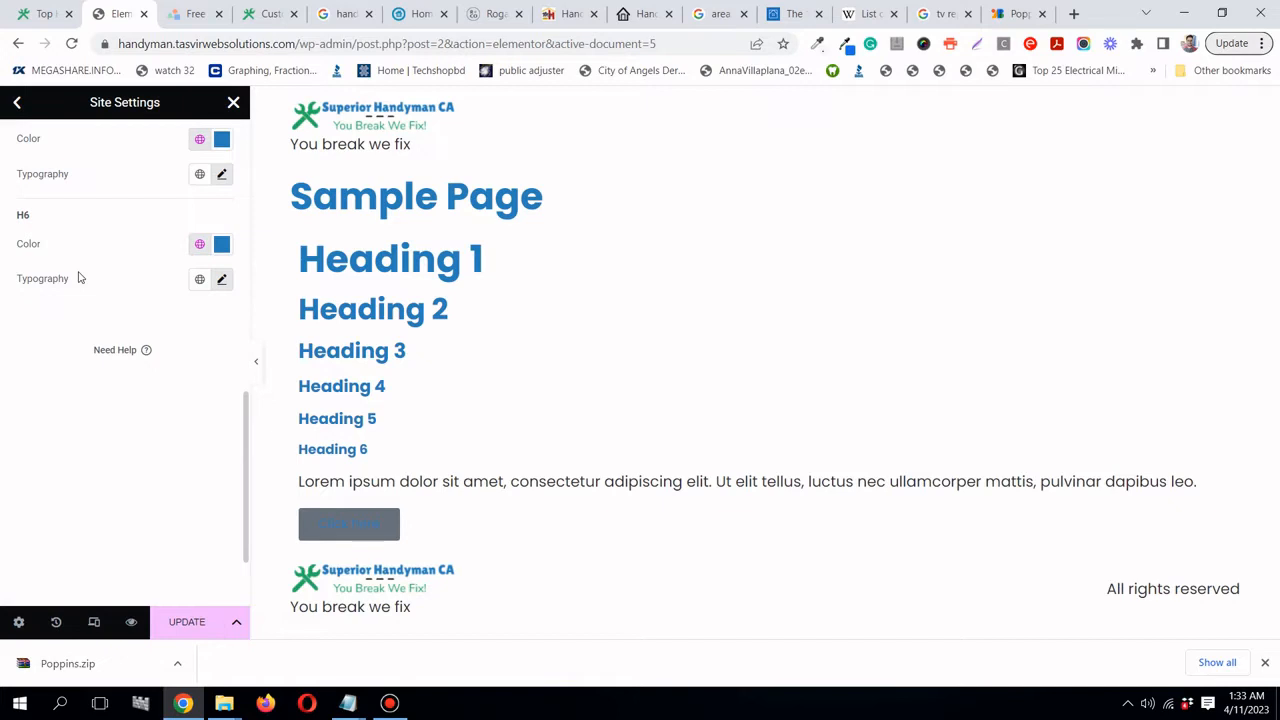
# - Save the heading styles, close the stray Google Drive window, and return to Site Settings
pyautogui.scroll(4, 38, 346)
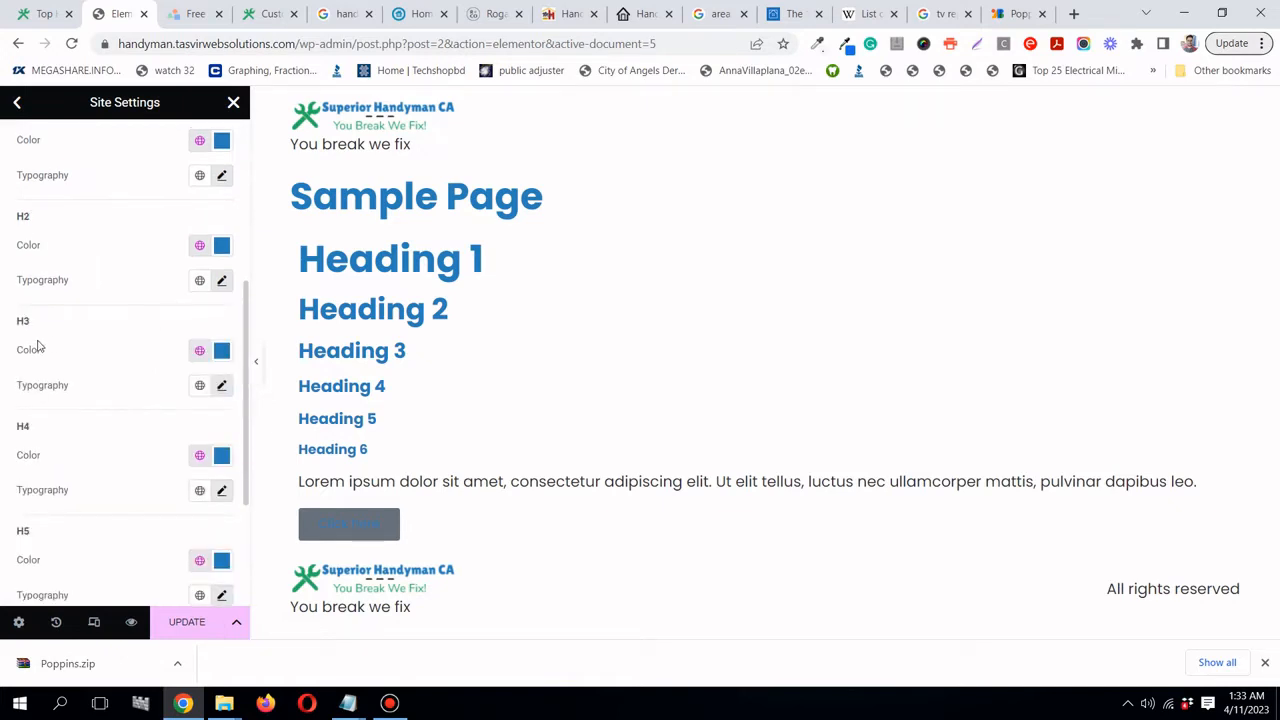
pyautogui.click(209, 625)
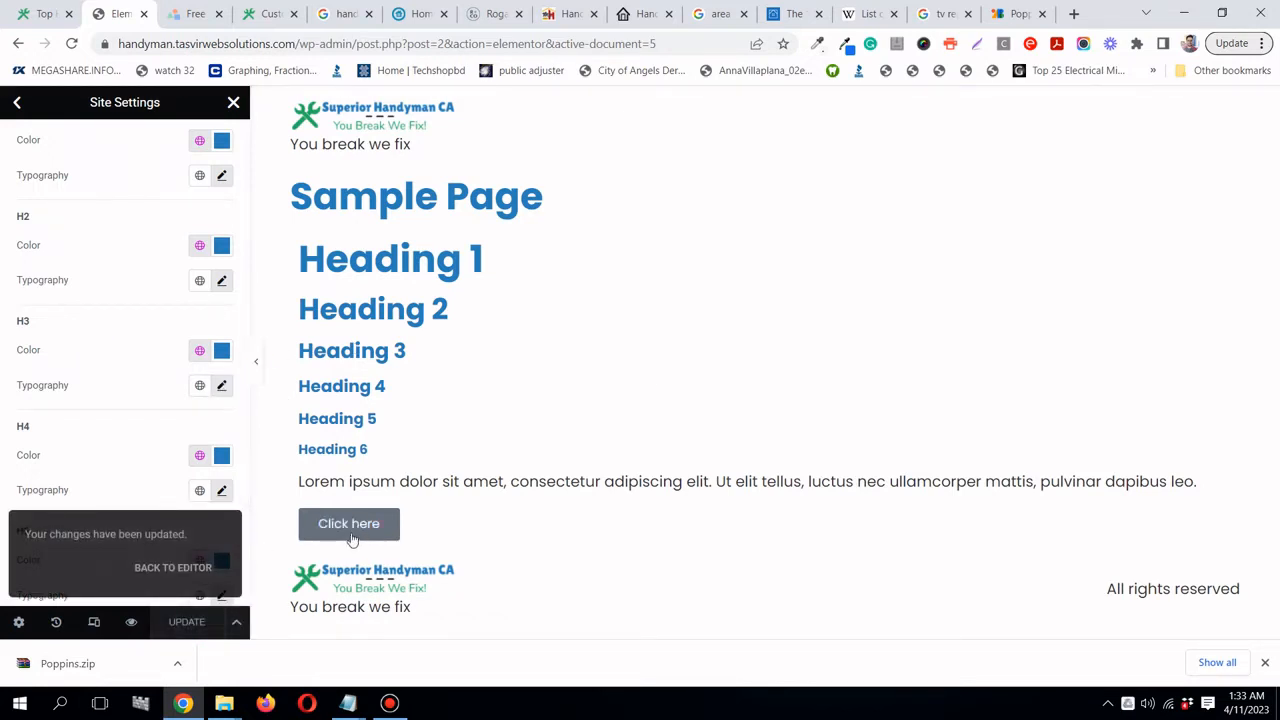
pyautogui.scroll(-2, 116, 442)
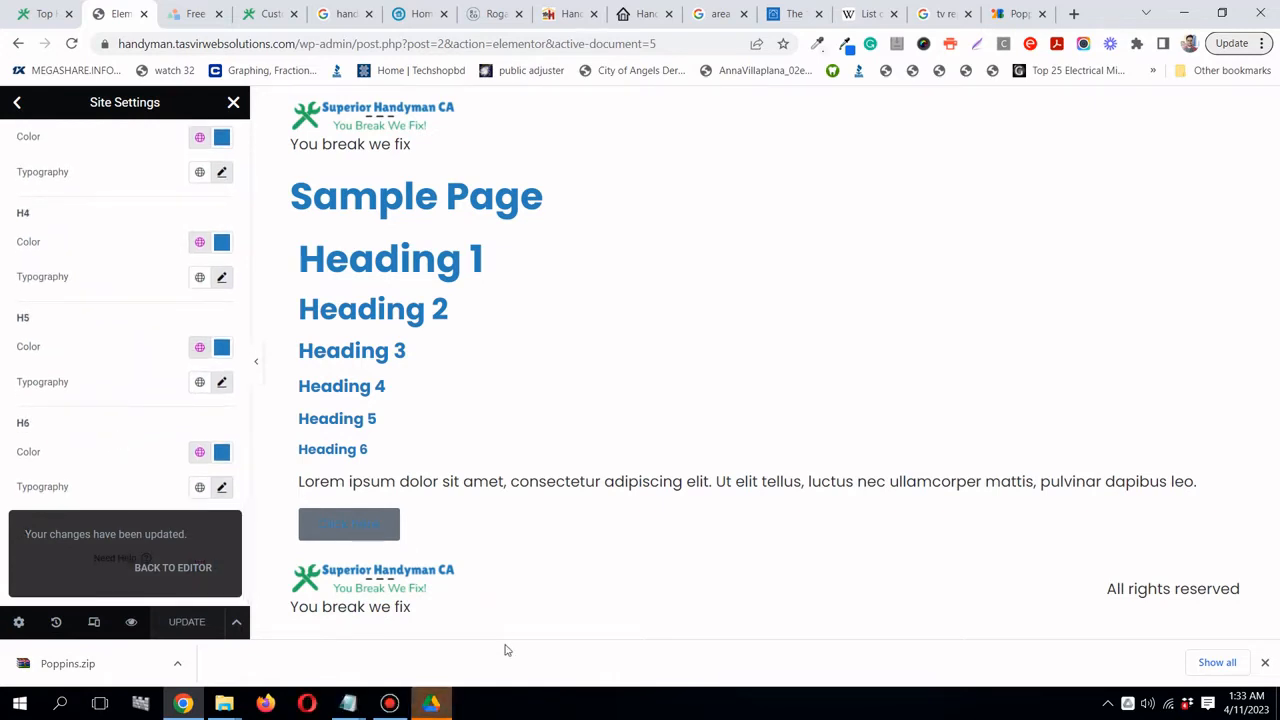
pyautogui.click(440, 702)
pyautogui.rightClick(443, 703)
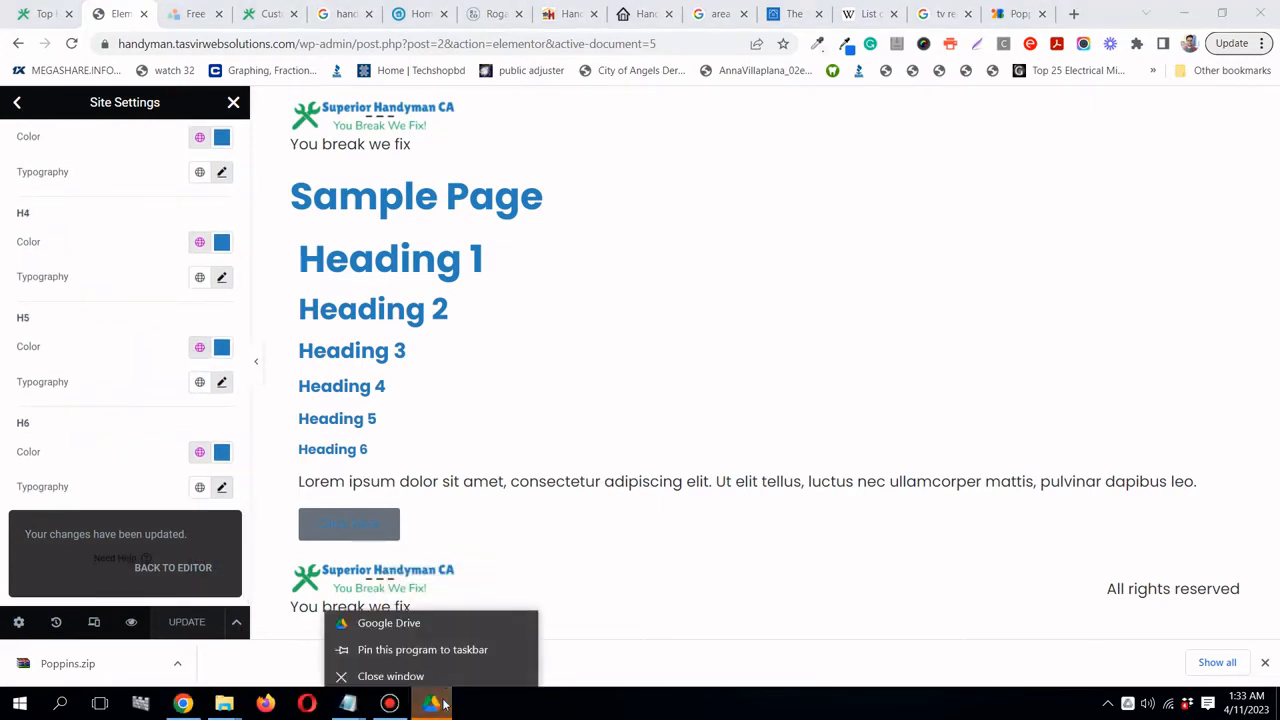
pyautogui.click(370, 675)
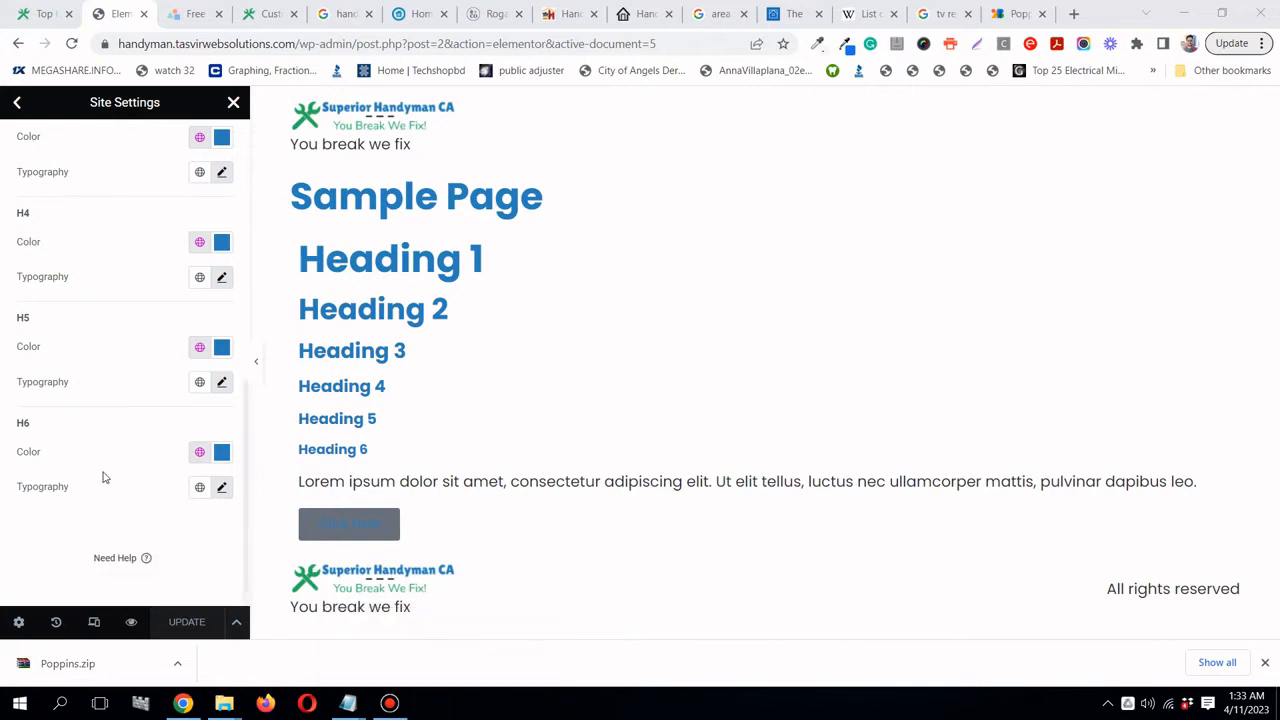
pyautogui.scroll(10, 103, 477)
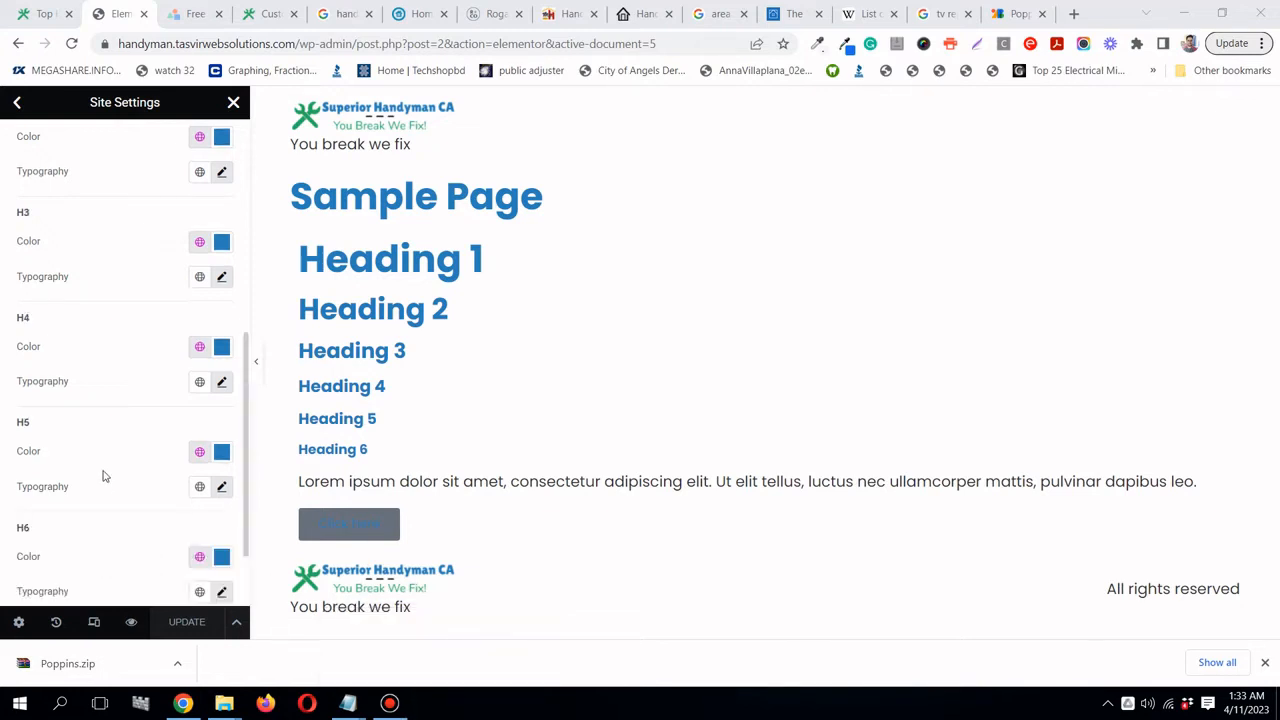
pyautogui.click(16, 102)
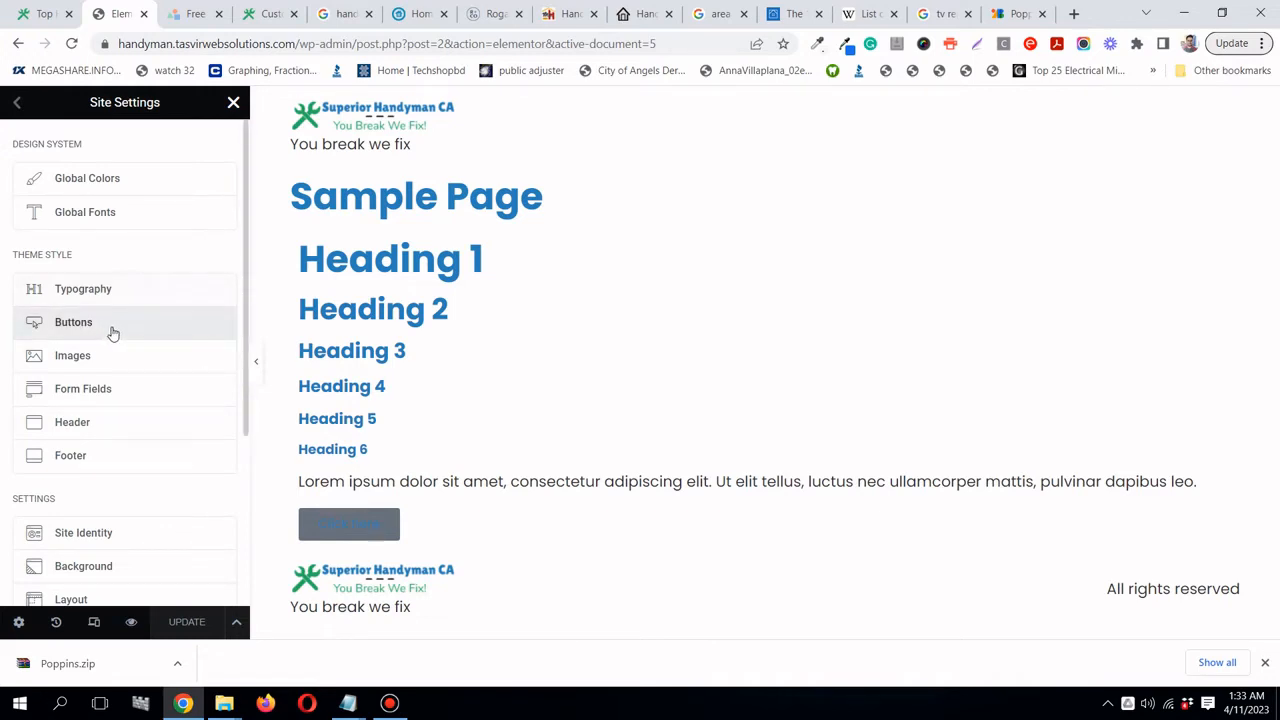
# - Open the Buttons settings and copy the LogoMakr wrench's green hex 092b18
pyautogui.click(117, 333)
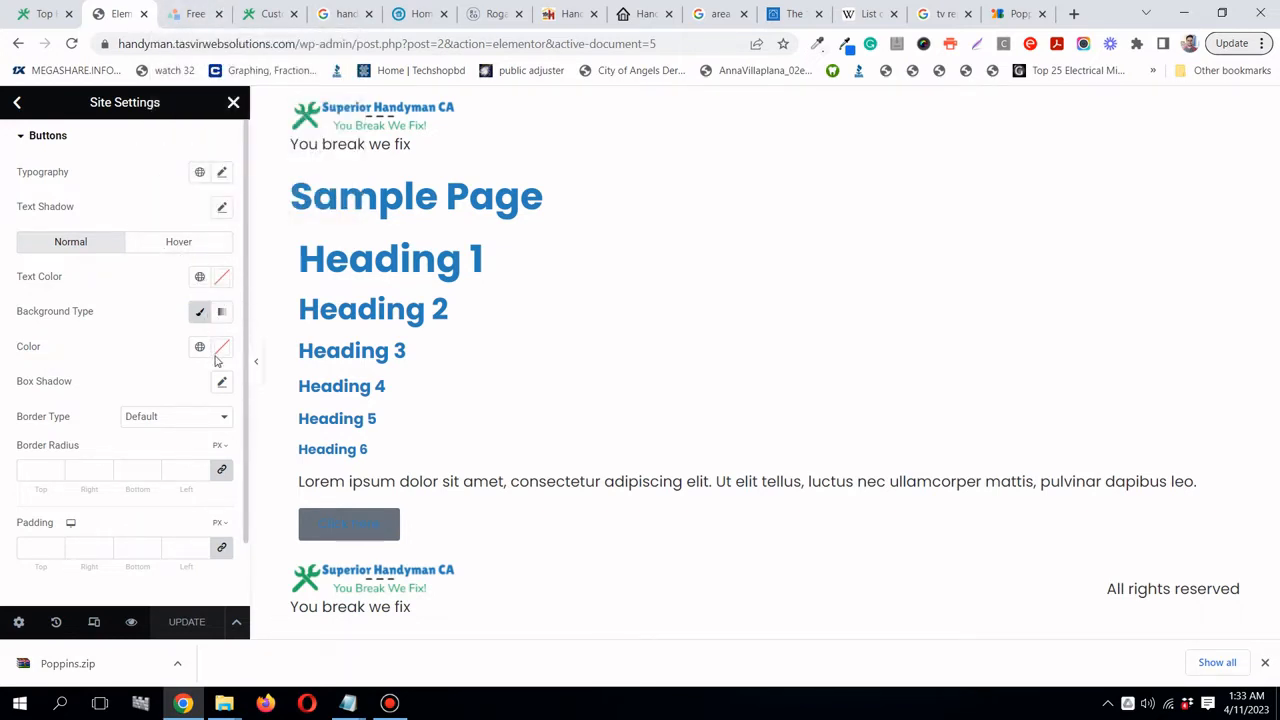
pyautogui.click(168, 16)
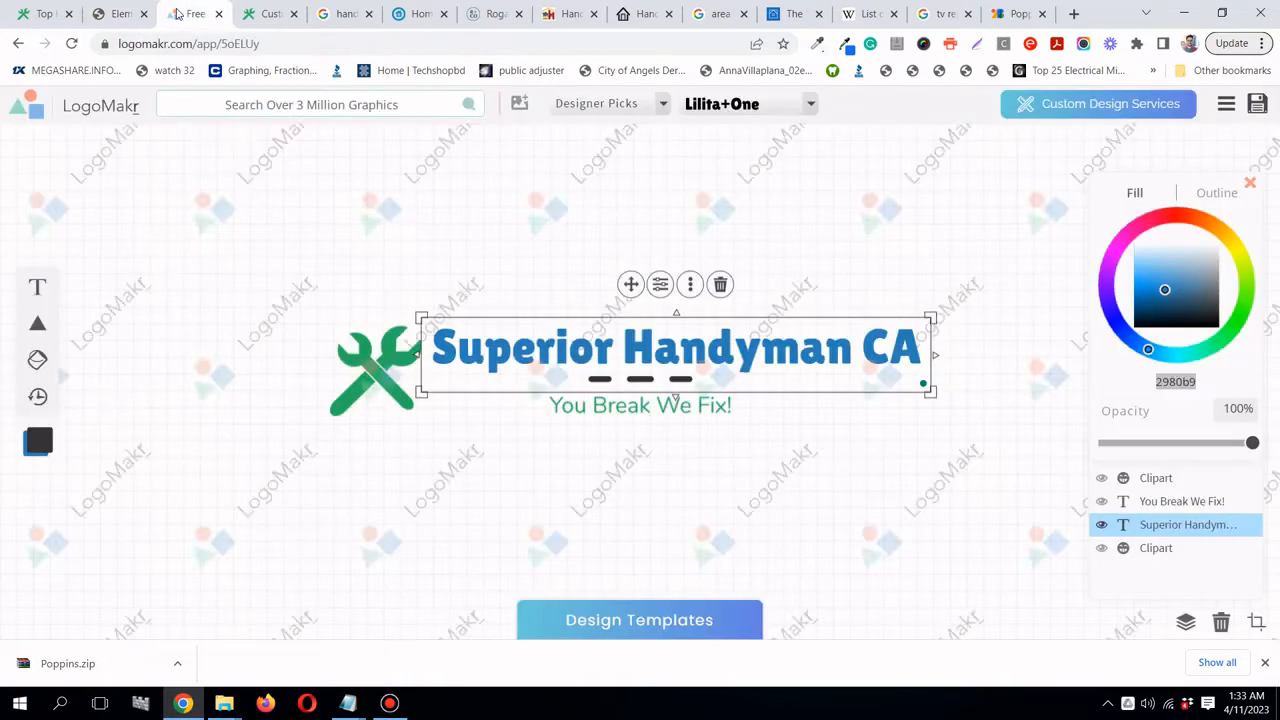
pyautogui.click(386, 388)
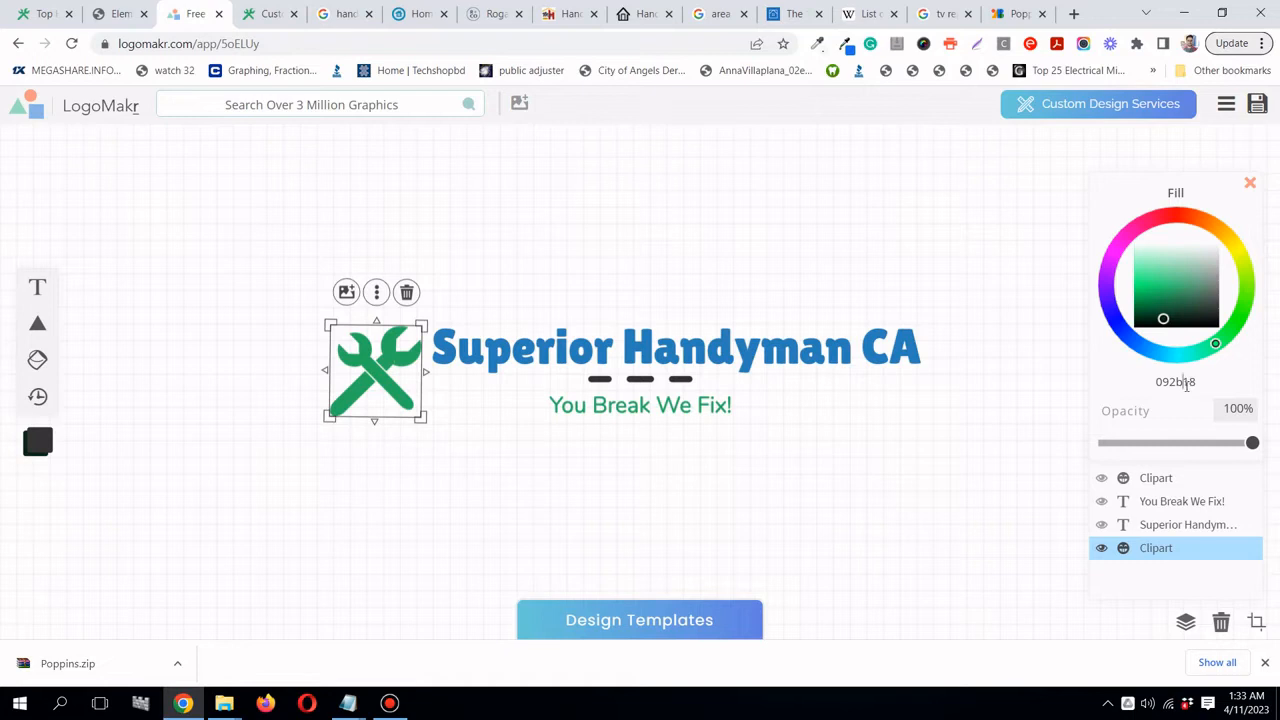
pyautogui.doubleClick(1186, 384)
pyautogui.rightClick(1186, 384)
pyautogui.click(1114, 420)
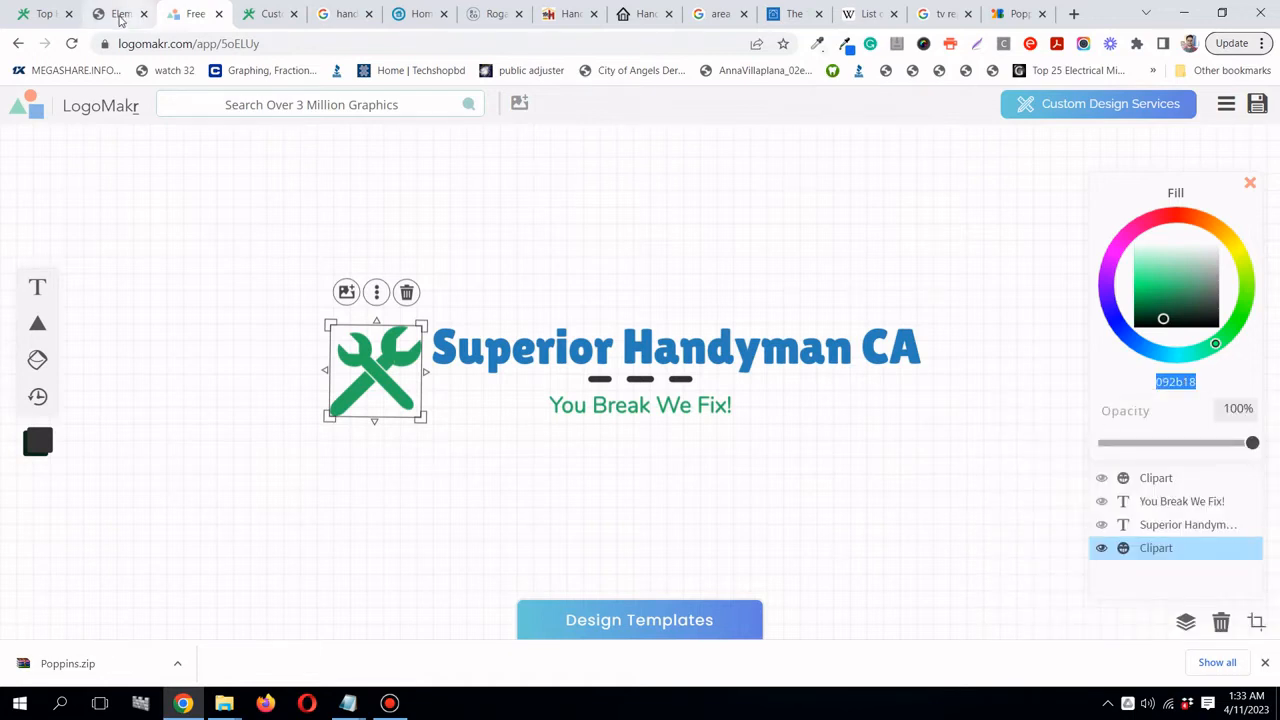
pyautogui.click(120, 14)
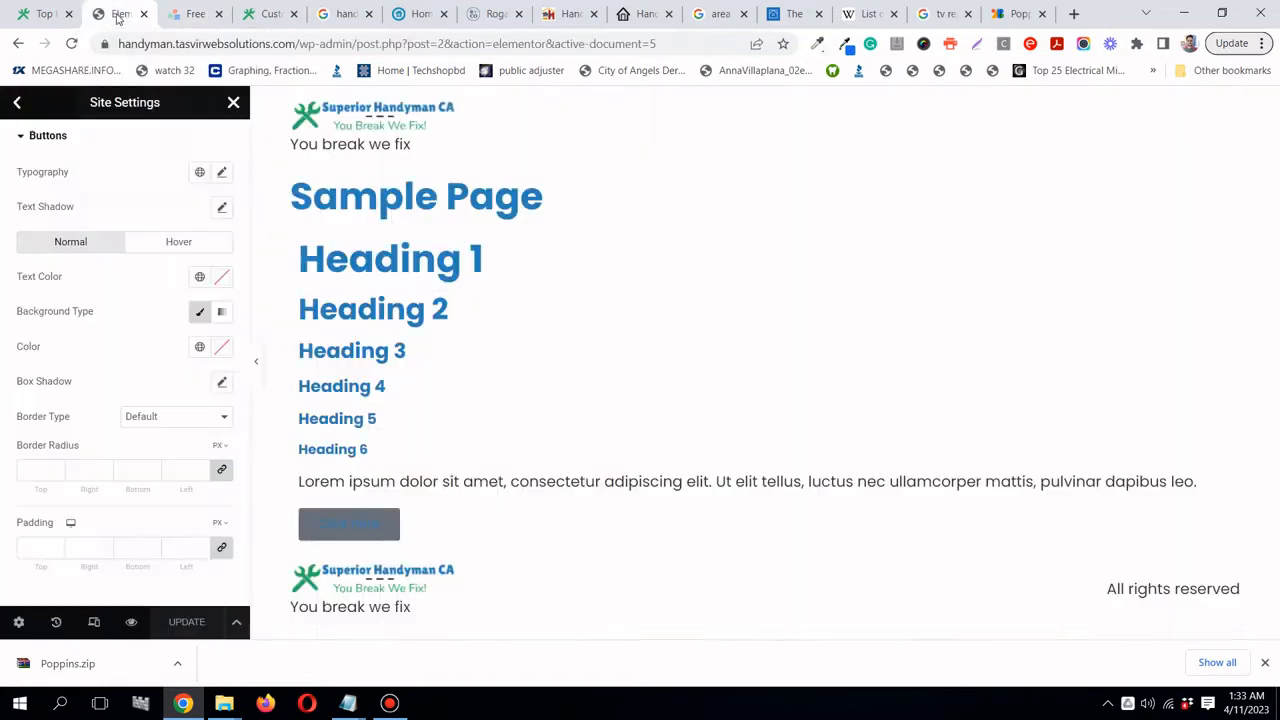
# - Paste 092b18 as the button background colour and save it site-wide
pyautogui.click(223, 350)
pyautogui.rightClick(157, 606)
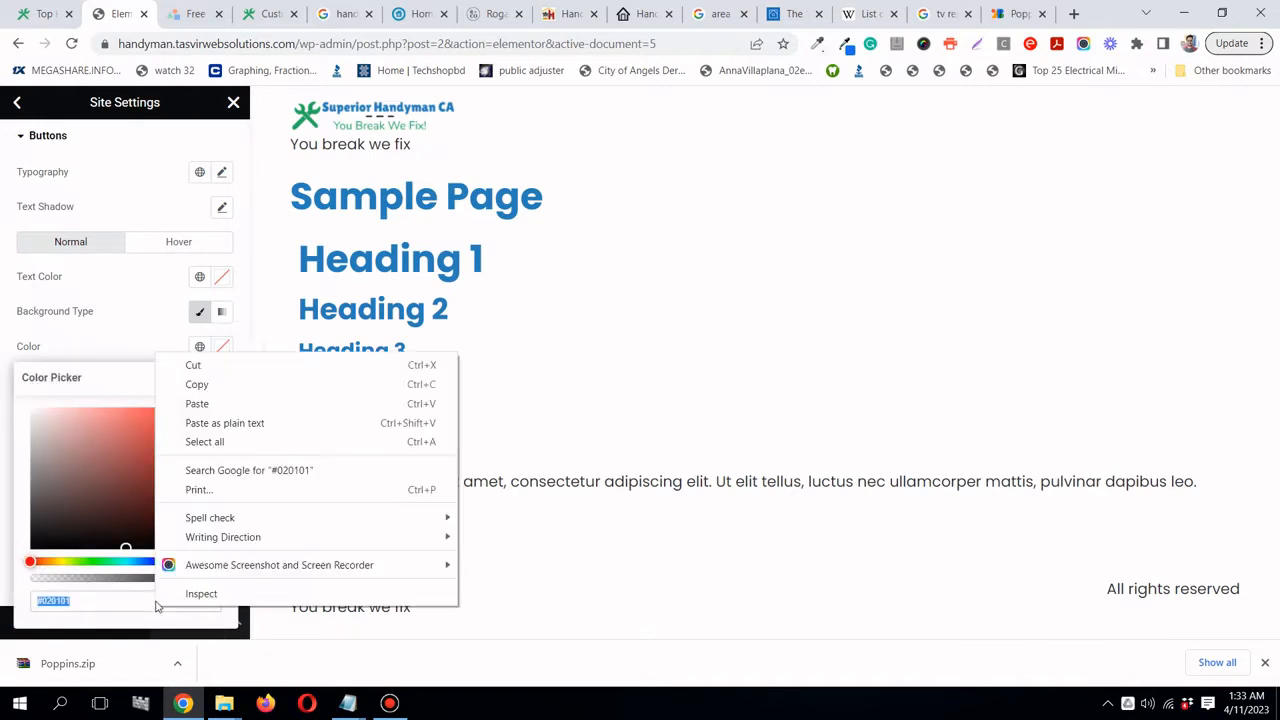
pyautogui.click(196, 404)
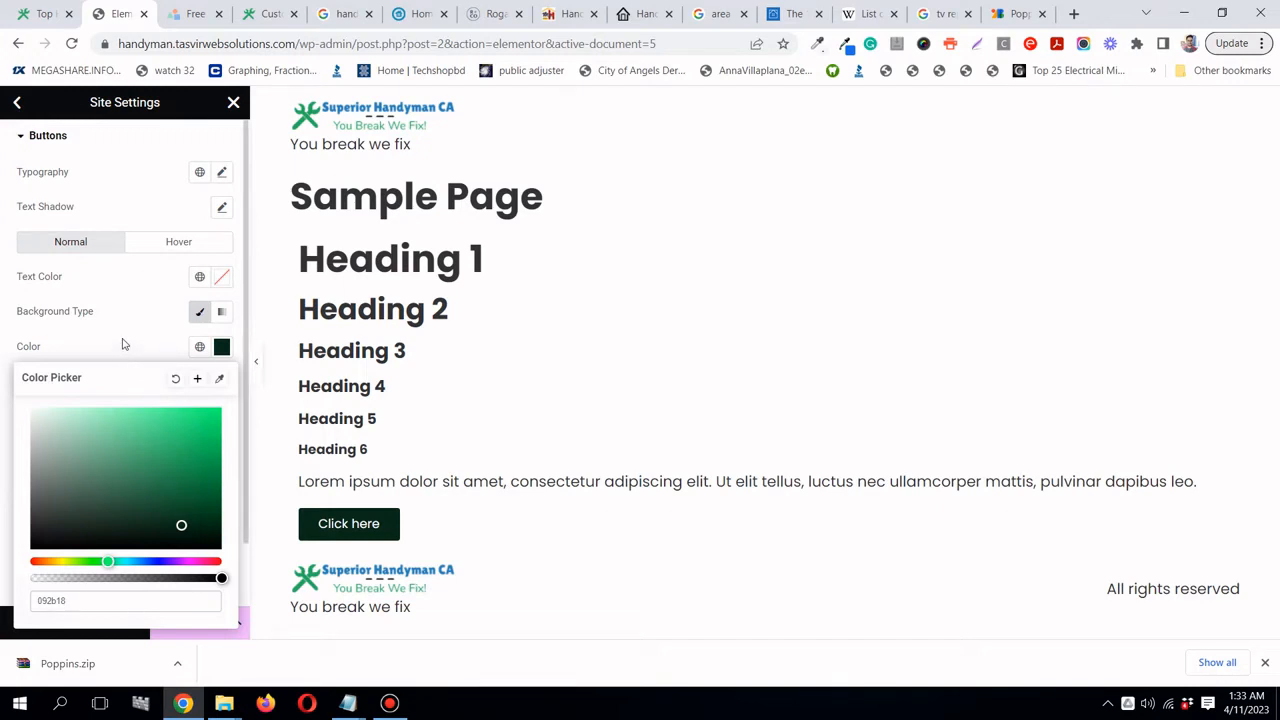
pyautogui.click(127, 339)
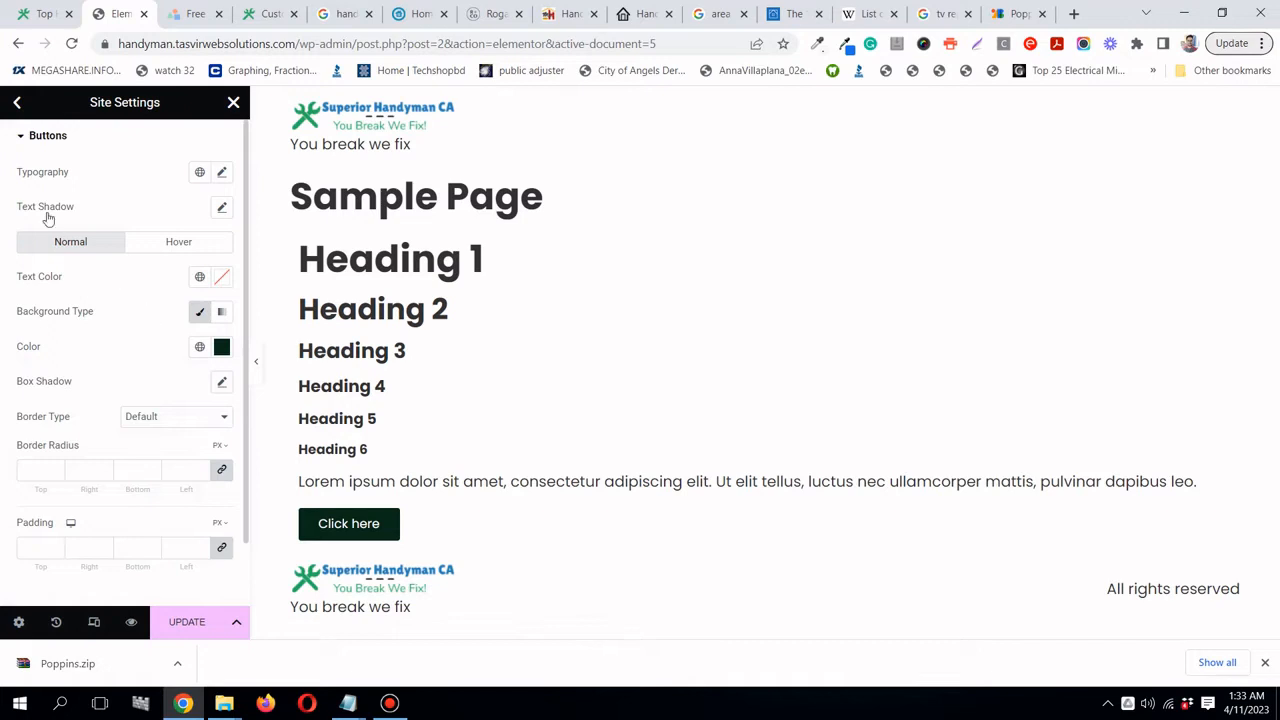
pyautogui.click(198, 626)
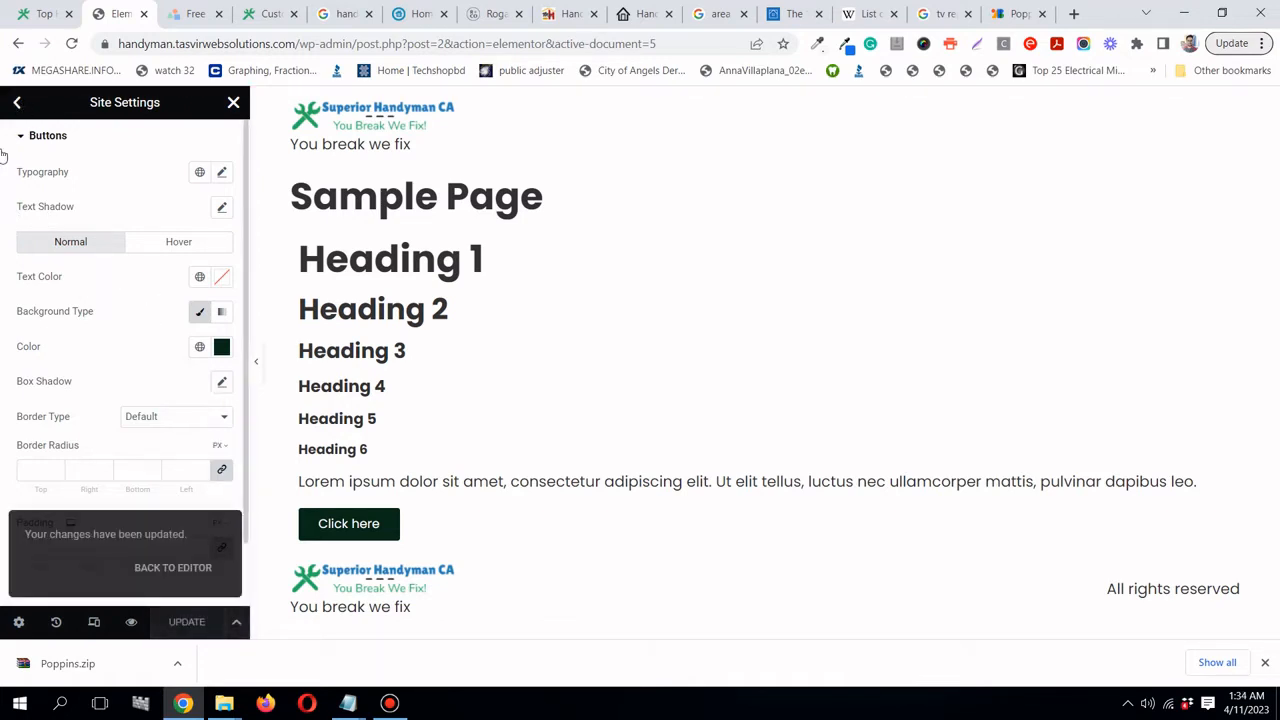
pyautogui.click(19, 104)
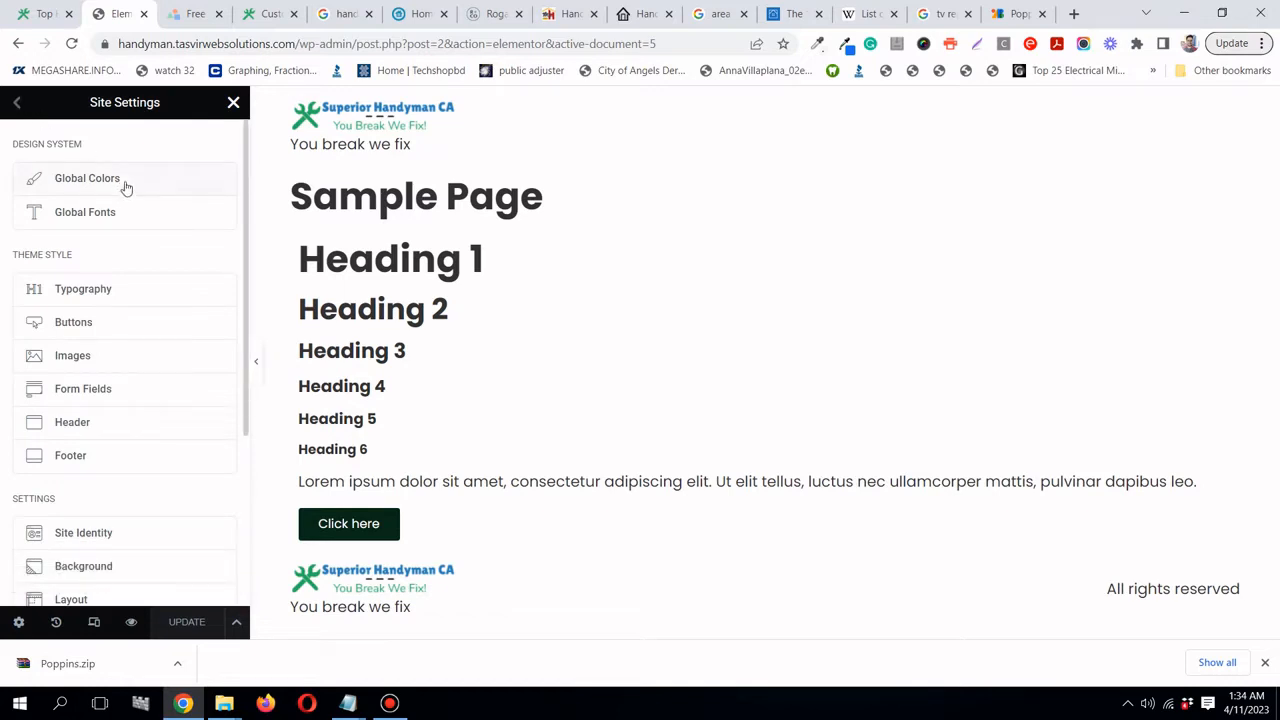
# - Apply the global blue to the H1 headings
pyautogui.click(141, 300)
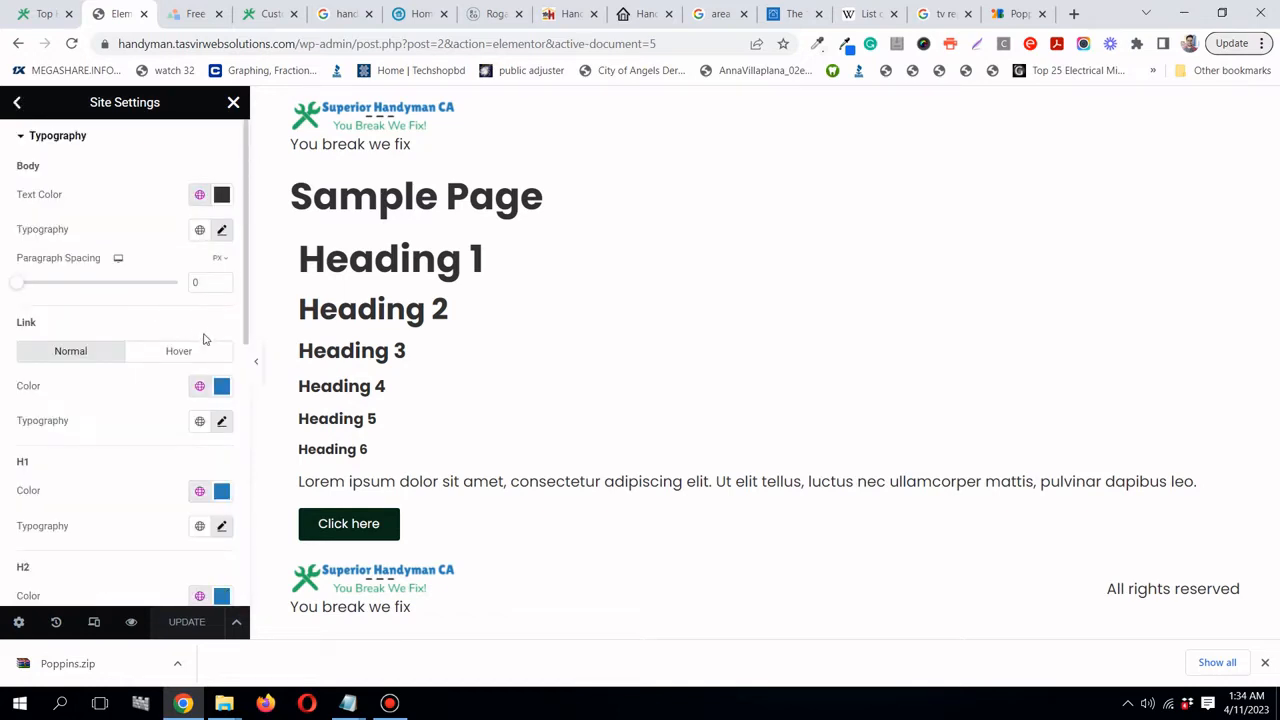
pyautogui.scroll(-2, 205, 340)
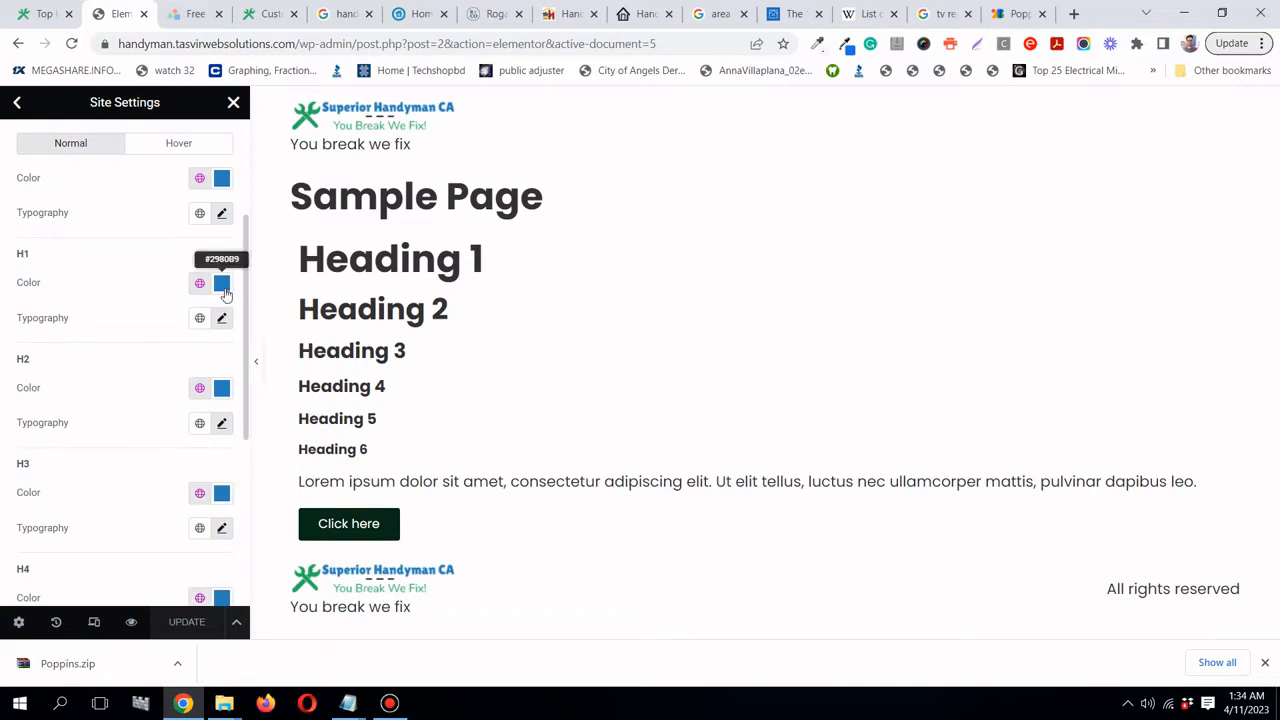
pyautogui.click(224, 291)
pyautogui.click(98, 271)
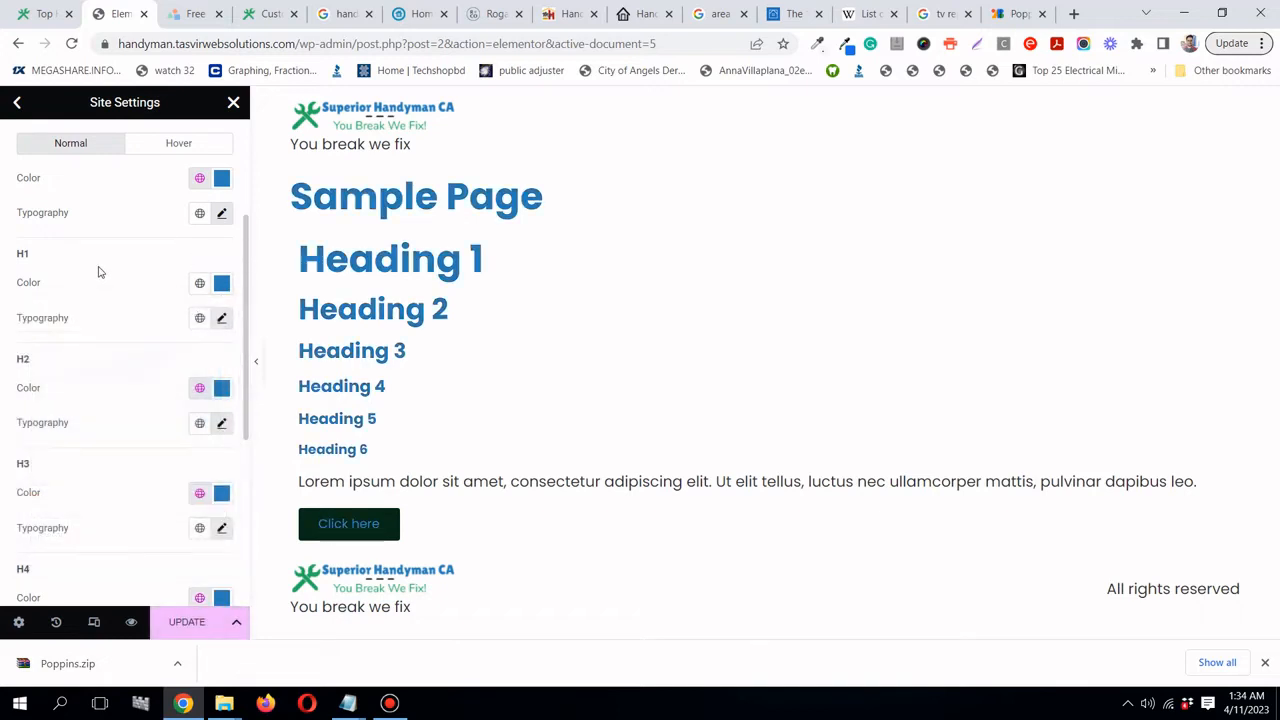
pyautogui.scroll(3, 98, 271)
# - Copy the logo's dark green hex from LogoMakr for the button settings
pyautogui.click(17, 102)
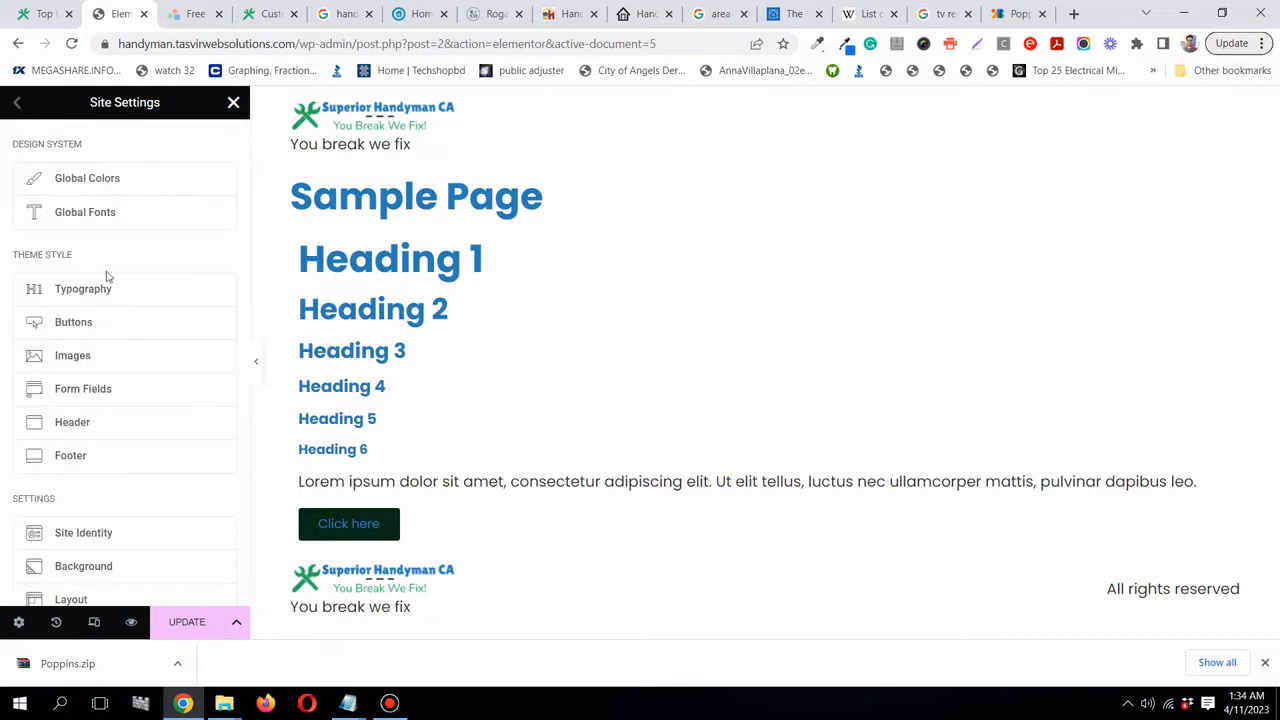
pyautogui.click(146, 327)
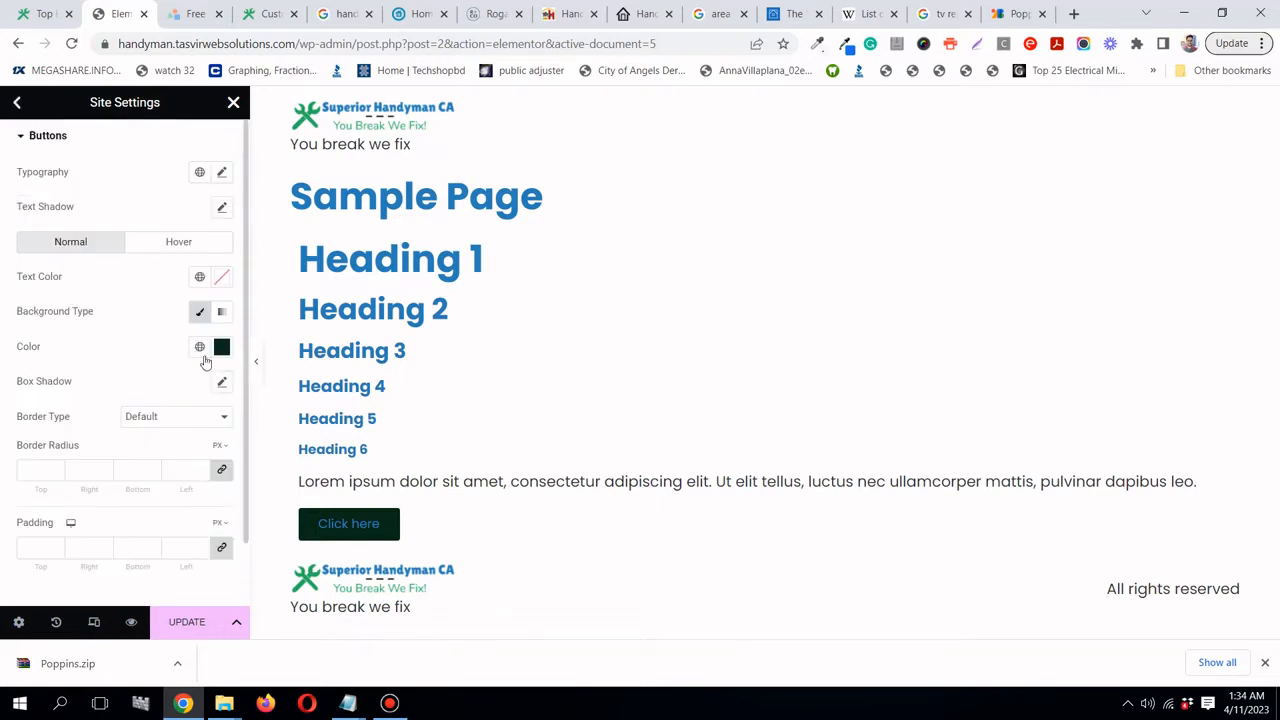
pyautogui.click(192, 14)
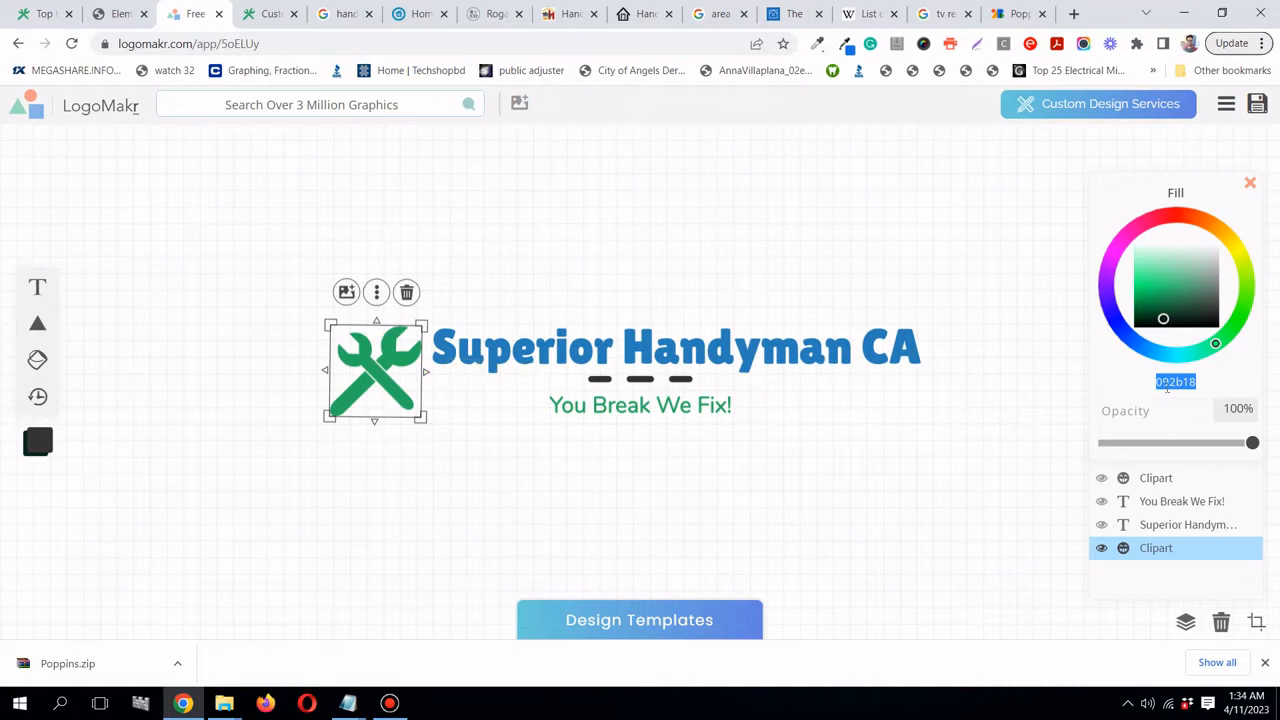
pyautogui.rightClick(1172, 388)
pyautogui.click(1132, 416)
pyautogui.click(120, 14)
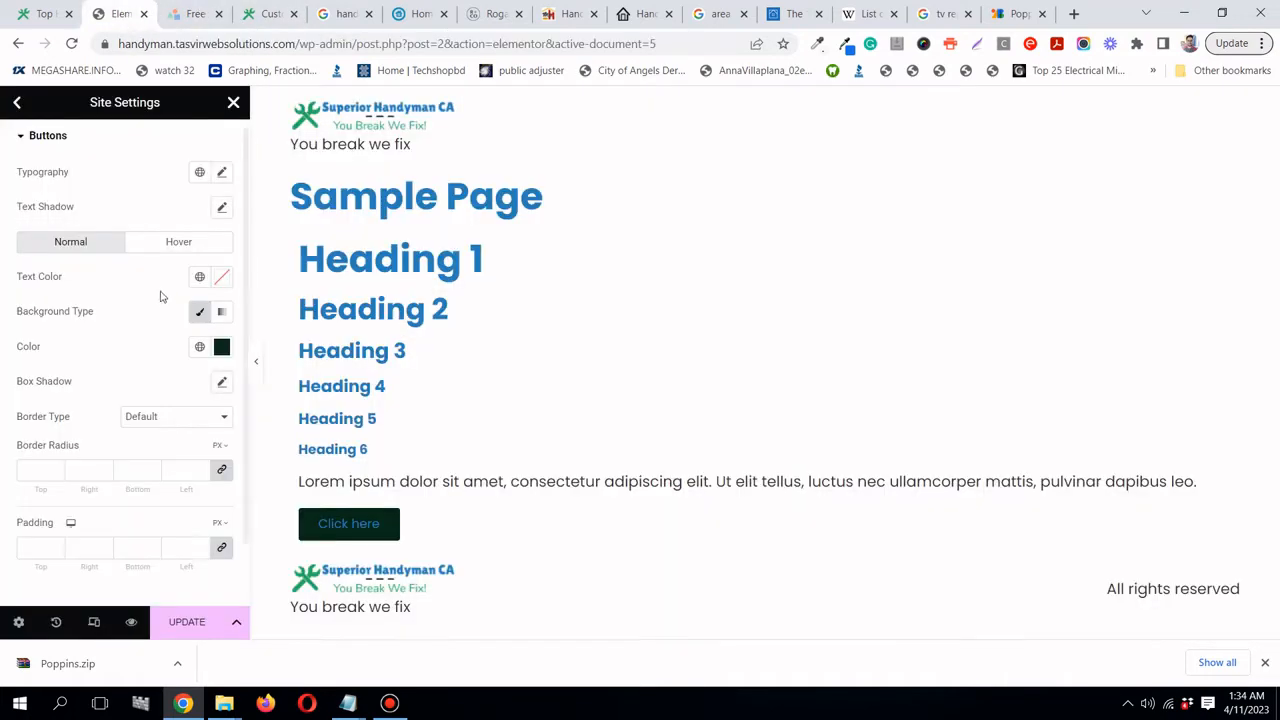
# - Replace the button background colour with the pasted #092B18
pyautogui.click(222, 347)
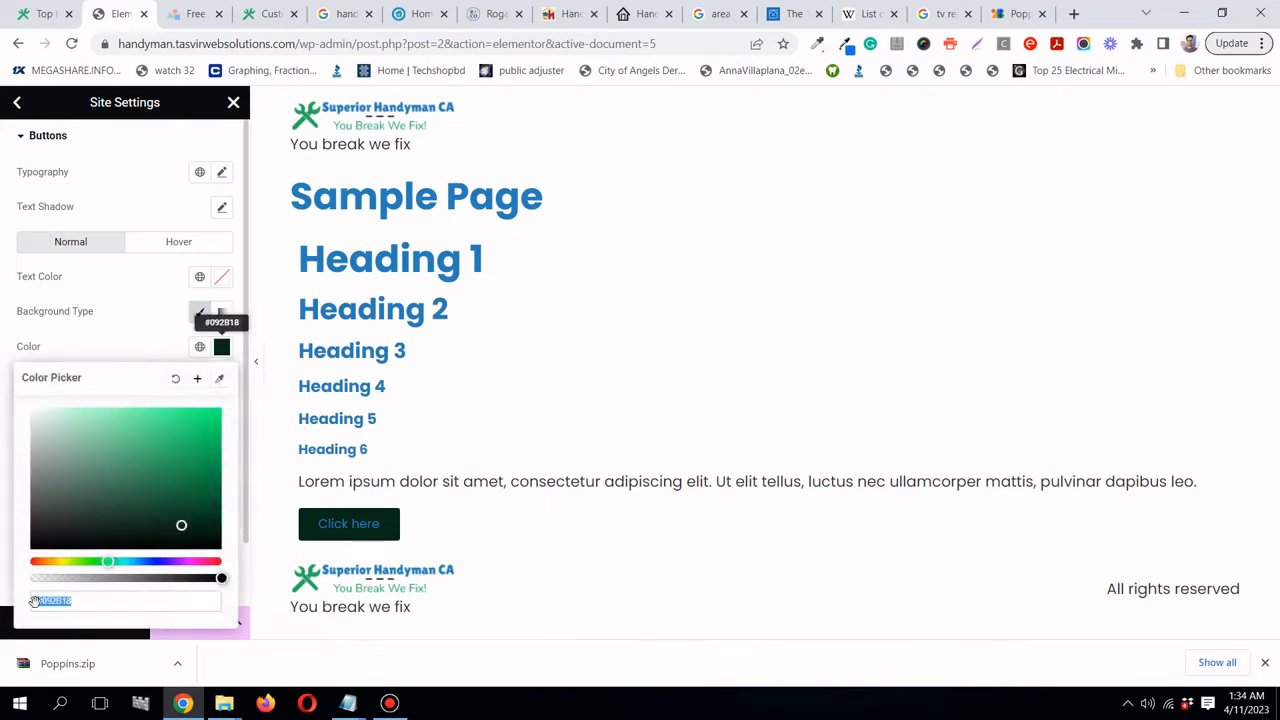
pyautogui.click(44, 599)
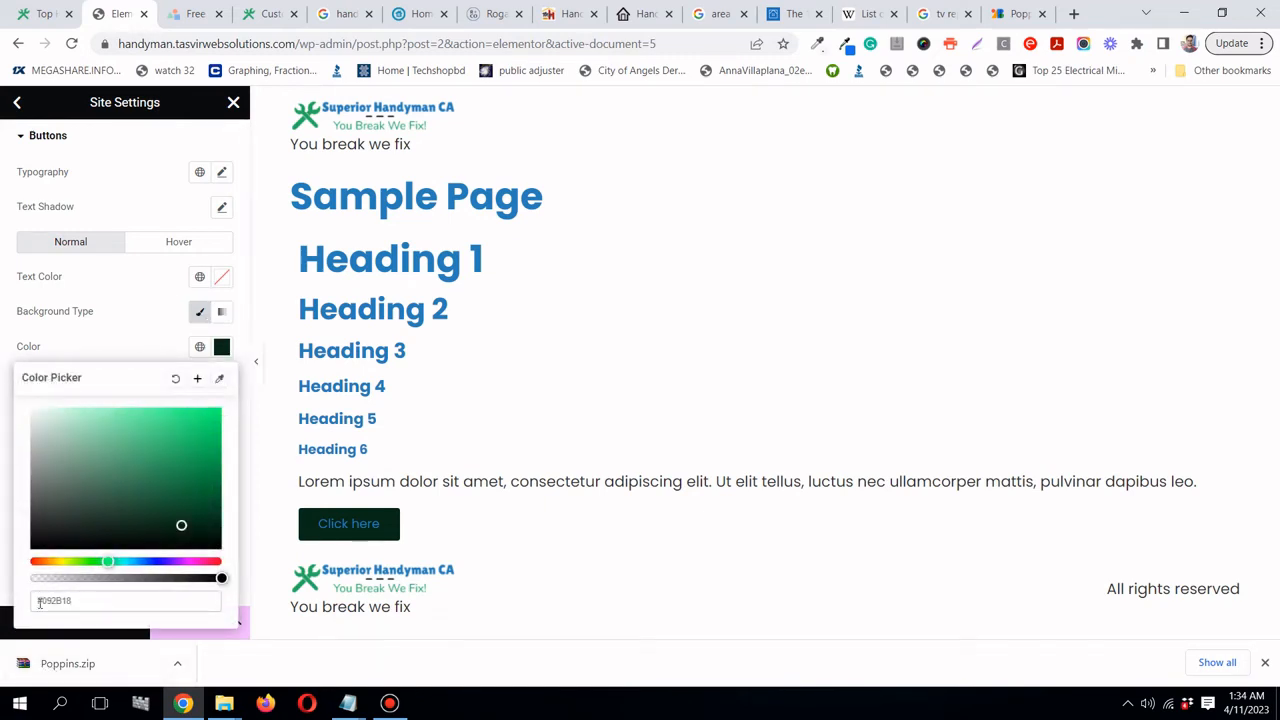
pyautogui.moveTo(40, 600); pyautogui.dragTo(74, 601)
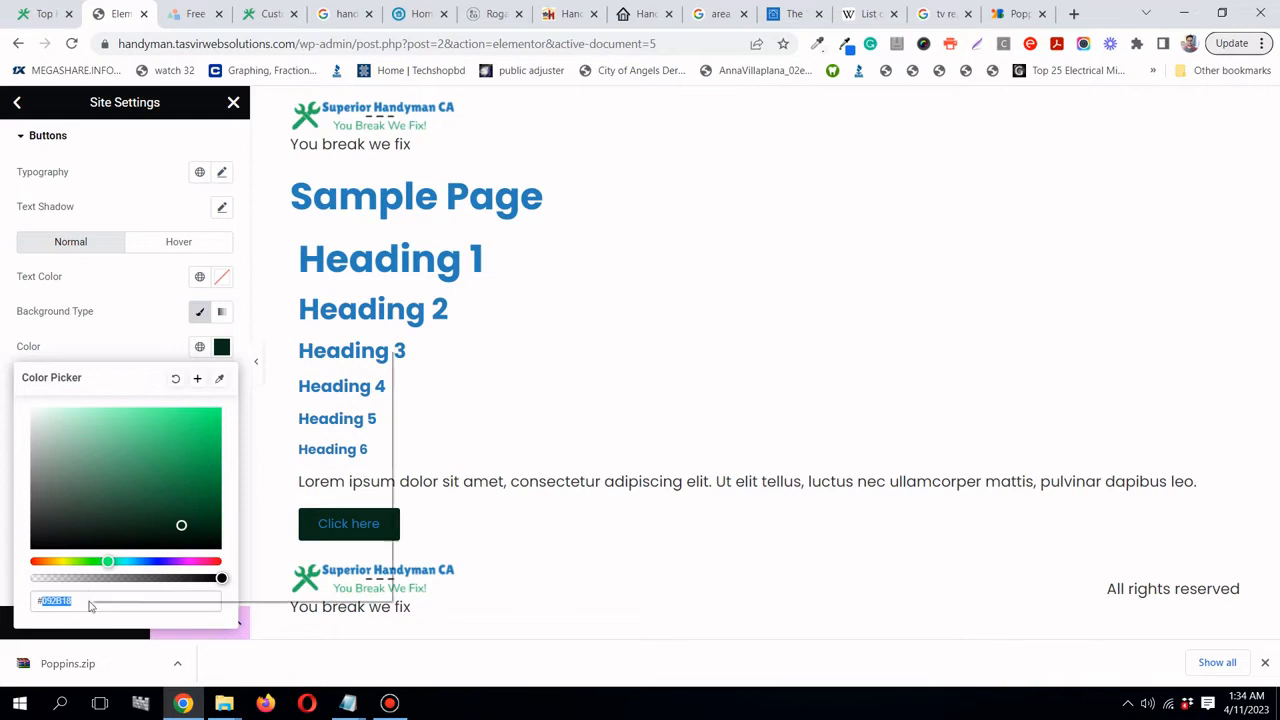
pyautogui.rightClick(89, 598)
pyautogui.click(118, 400)
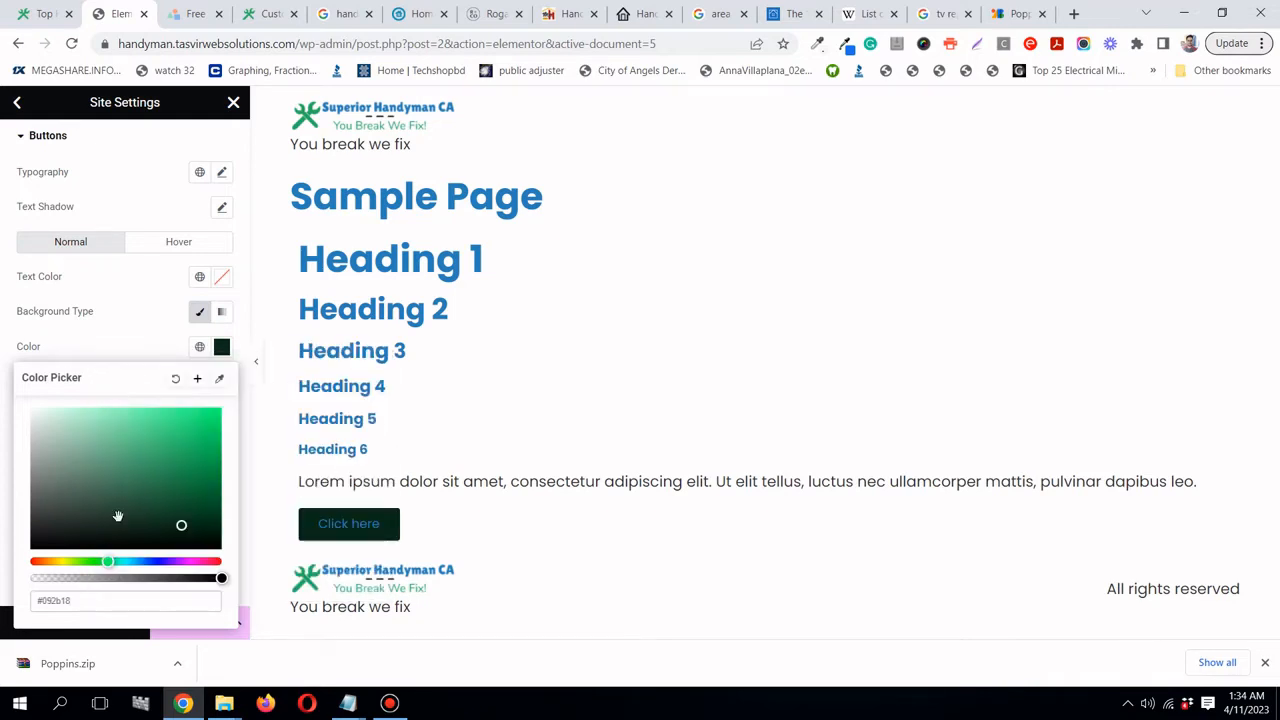
pyautogui.click(104, 353)
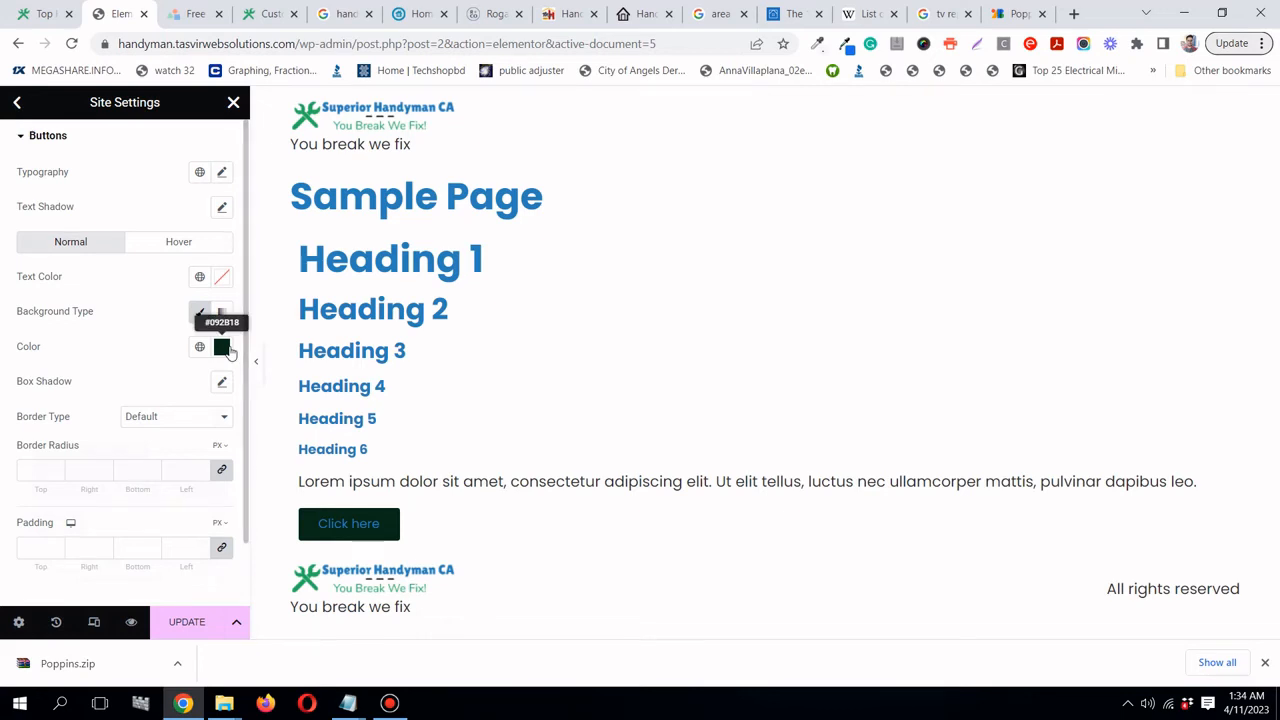
# - Set the button text colour to white #fff
pyautogui.click(222, 277)
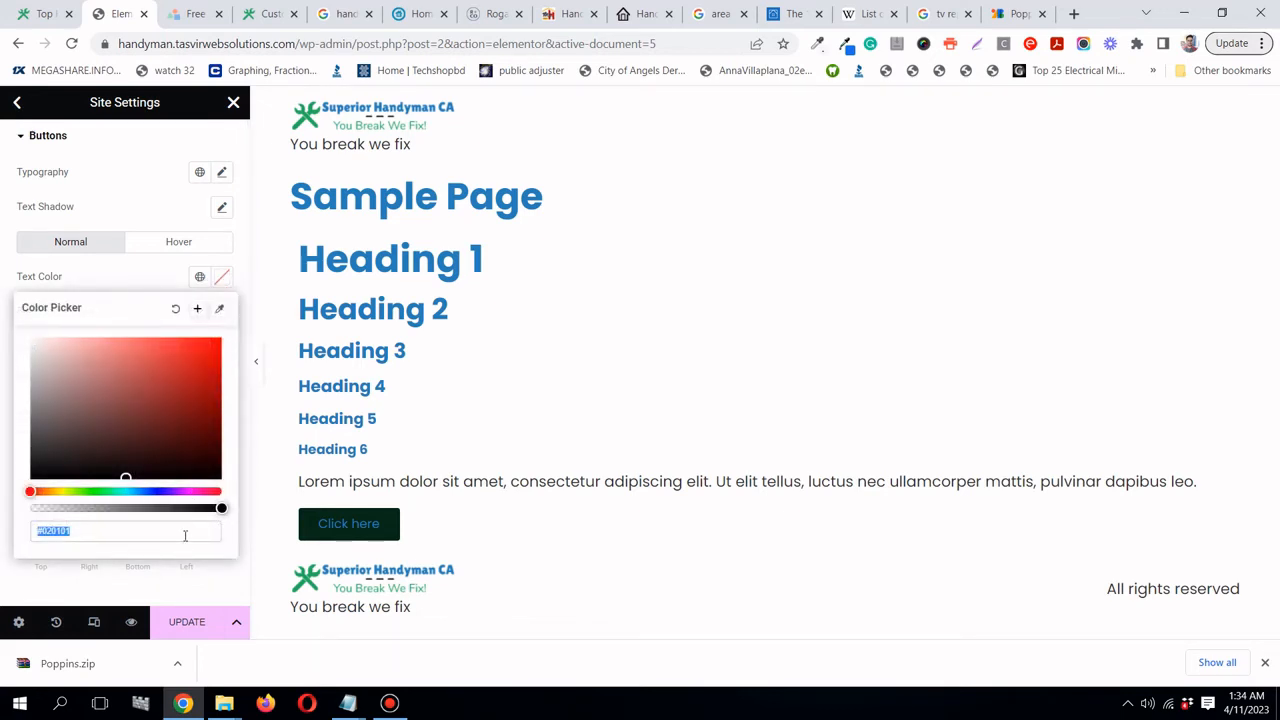
pyautogui.write('#fff')
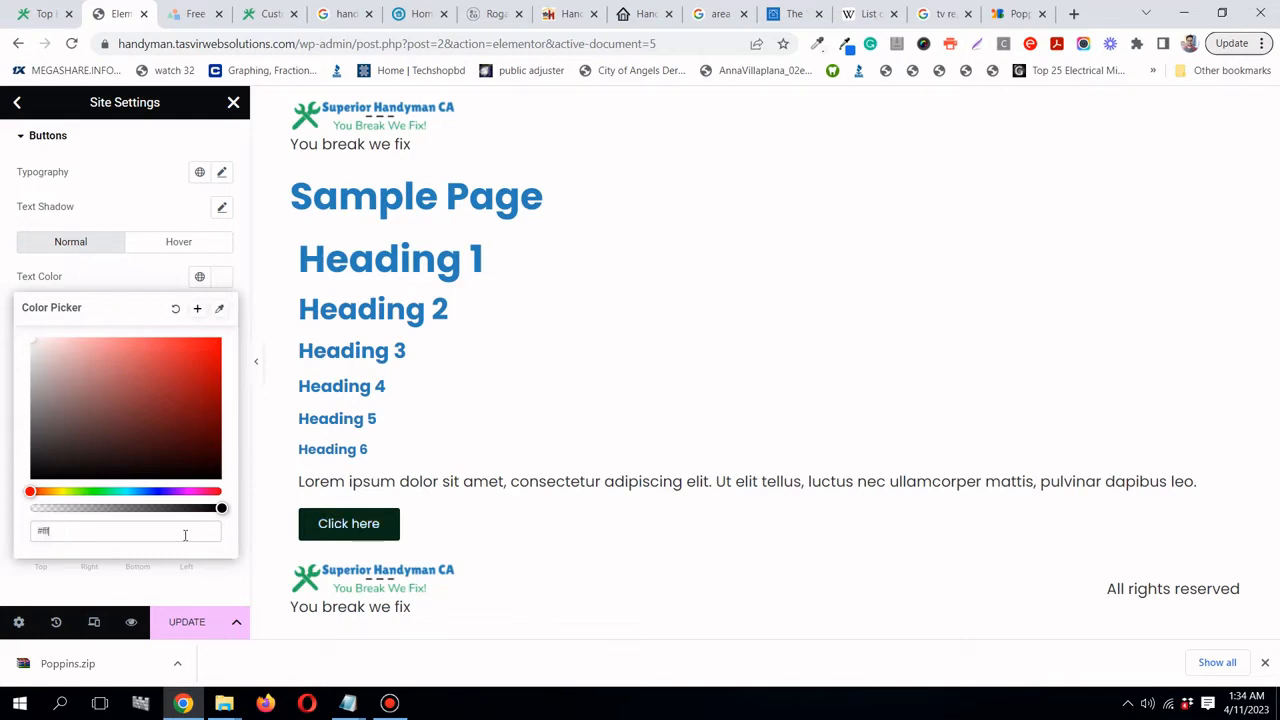
pyautogui.click(99, 284)
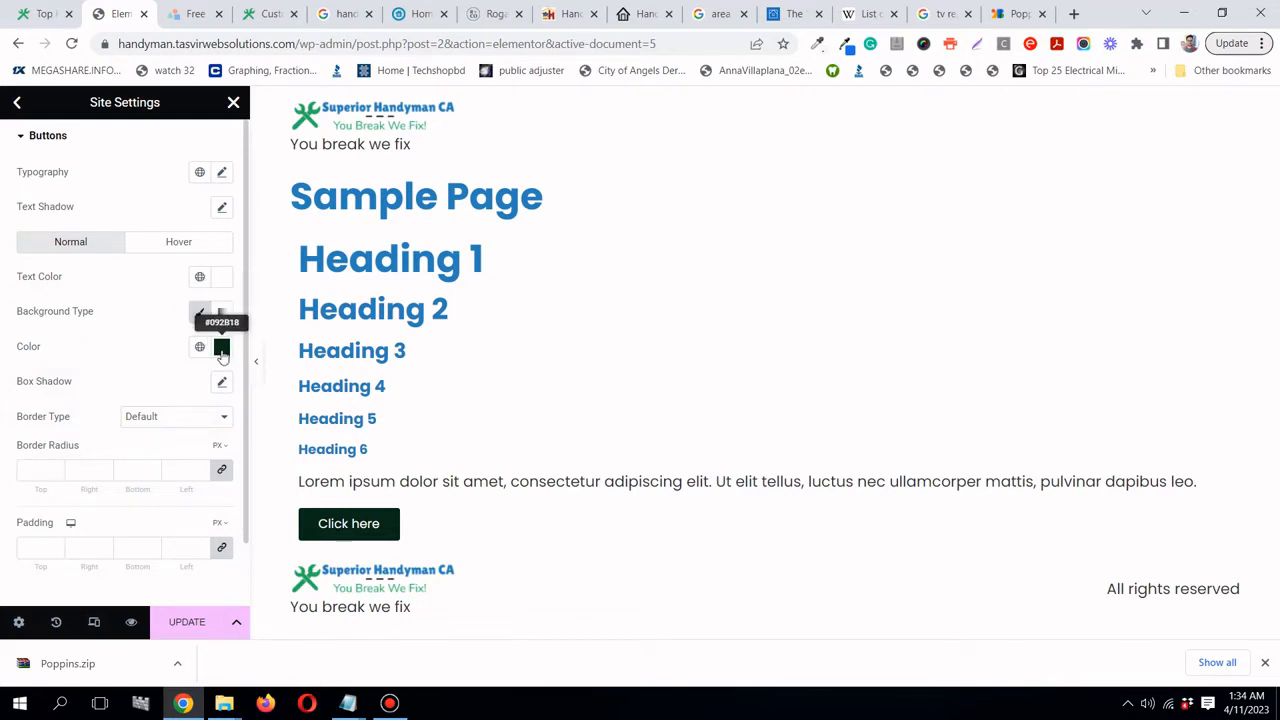
pyautogui.click(268, 14)
# - Copy the green hex value 27ae60 from the tagline in the LogoMakr logo design
pyautogui.click(196, 14)
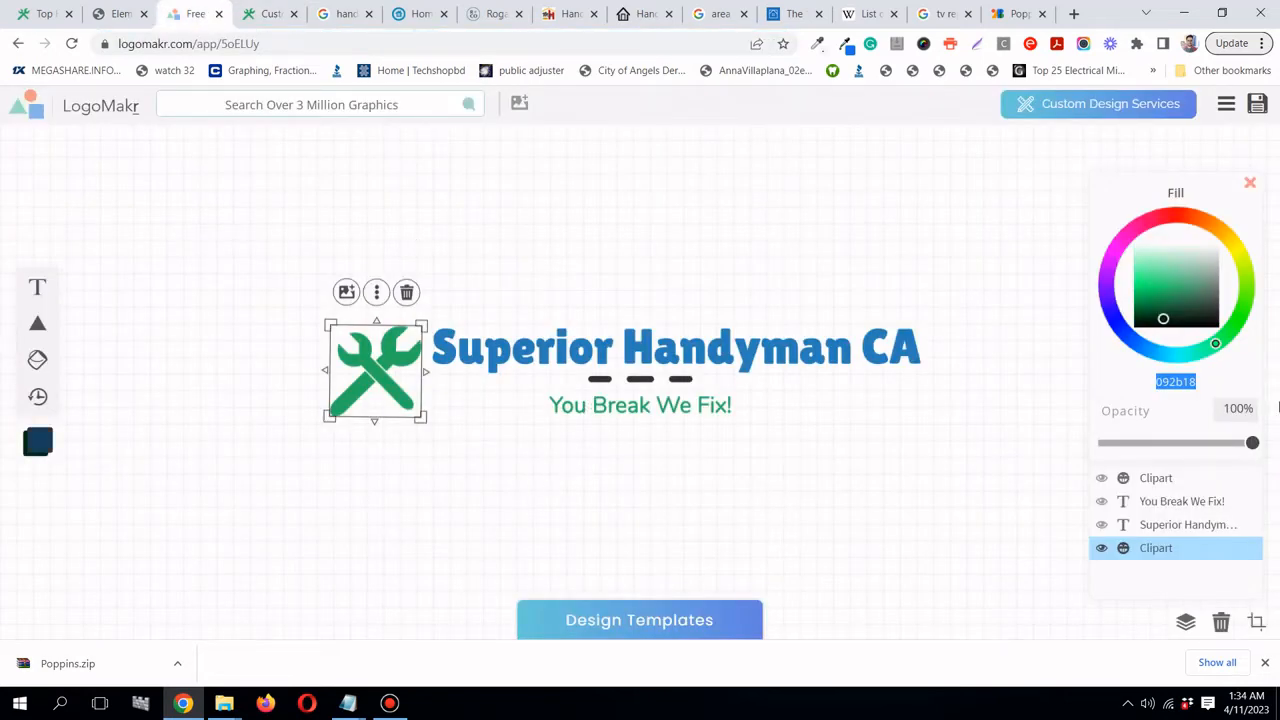
pyautogui.click(1176, 382)
pyautogui.click(648, 413)
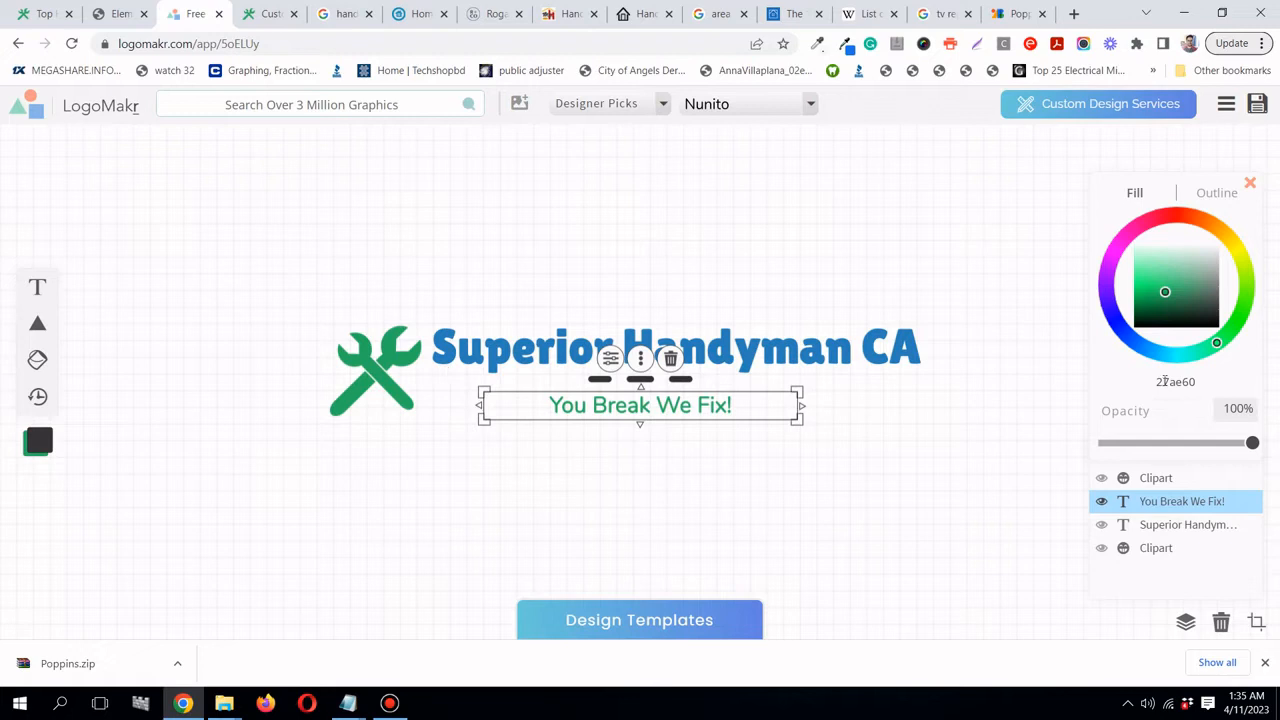
pyautogui.rightClick(1163, 381)
pyautogui.click(1140, 411)
# - Paste 27ae60 as the Buttons background colour in Elementor Site Settings
pyautogui.click(118, 14)
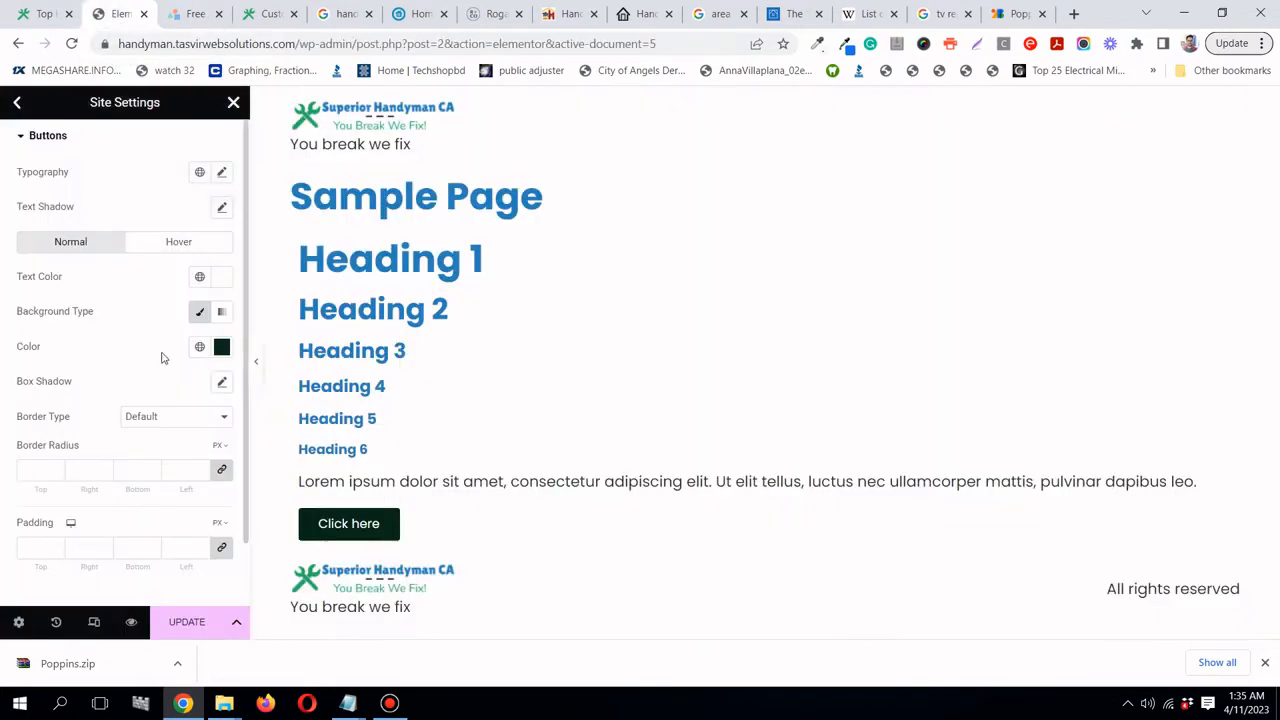
pyautogui.click(221, 346)
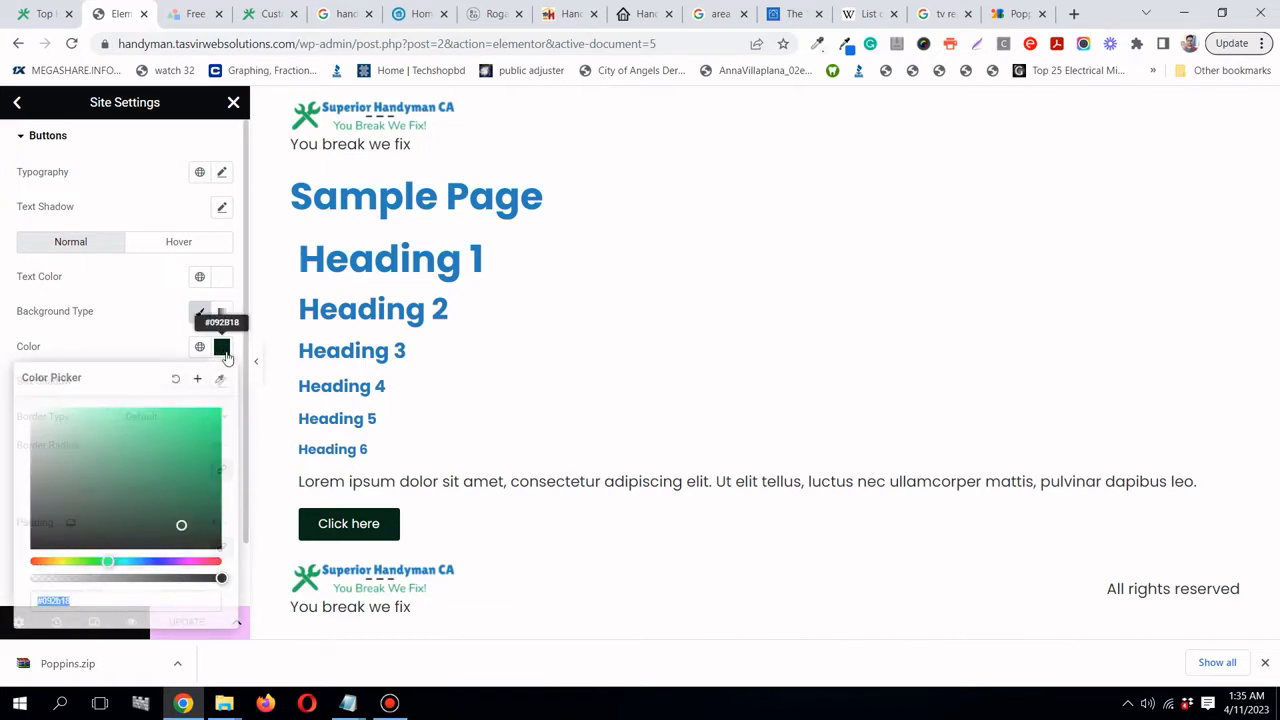
pyautogui.rightClick(180, 602)
pyautogui.click(246, 417)
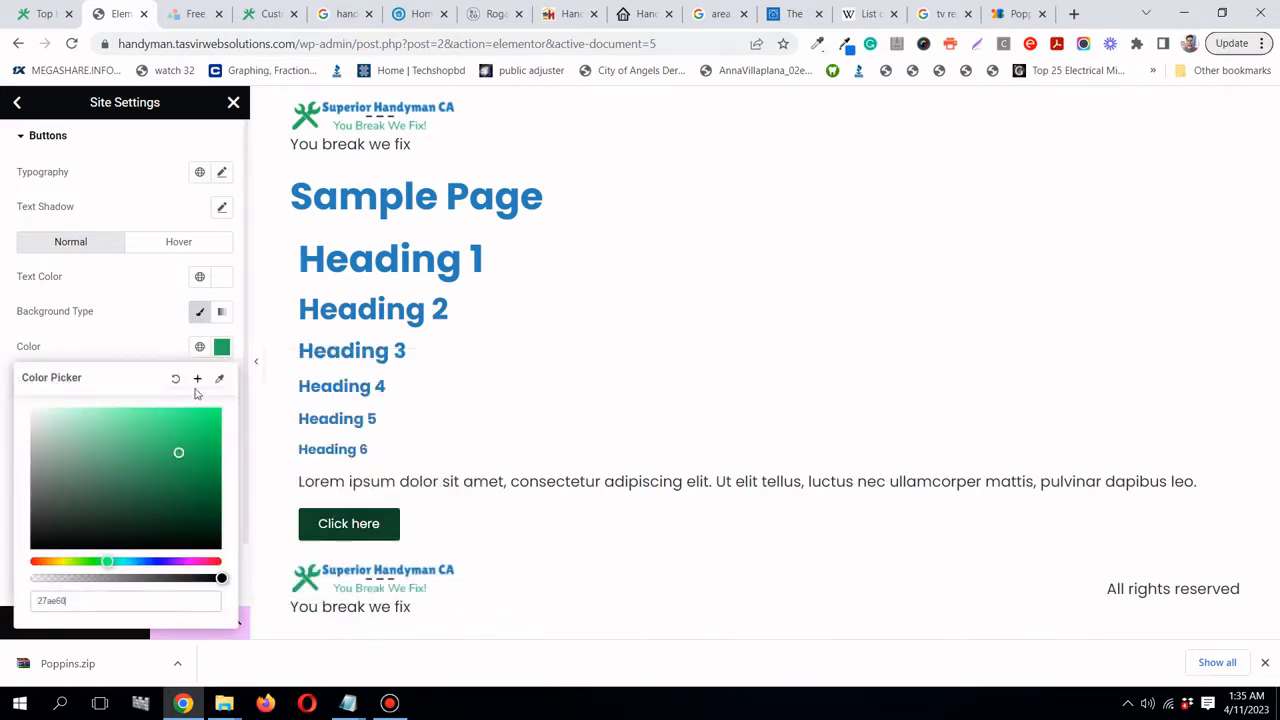
pyautogui.click(80, 346)
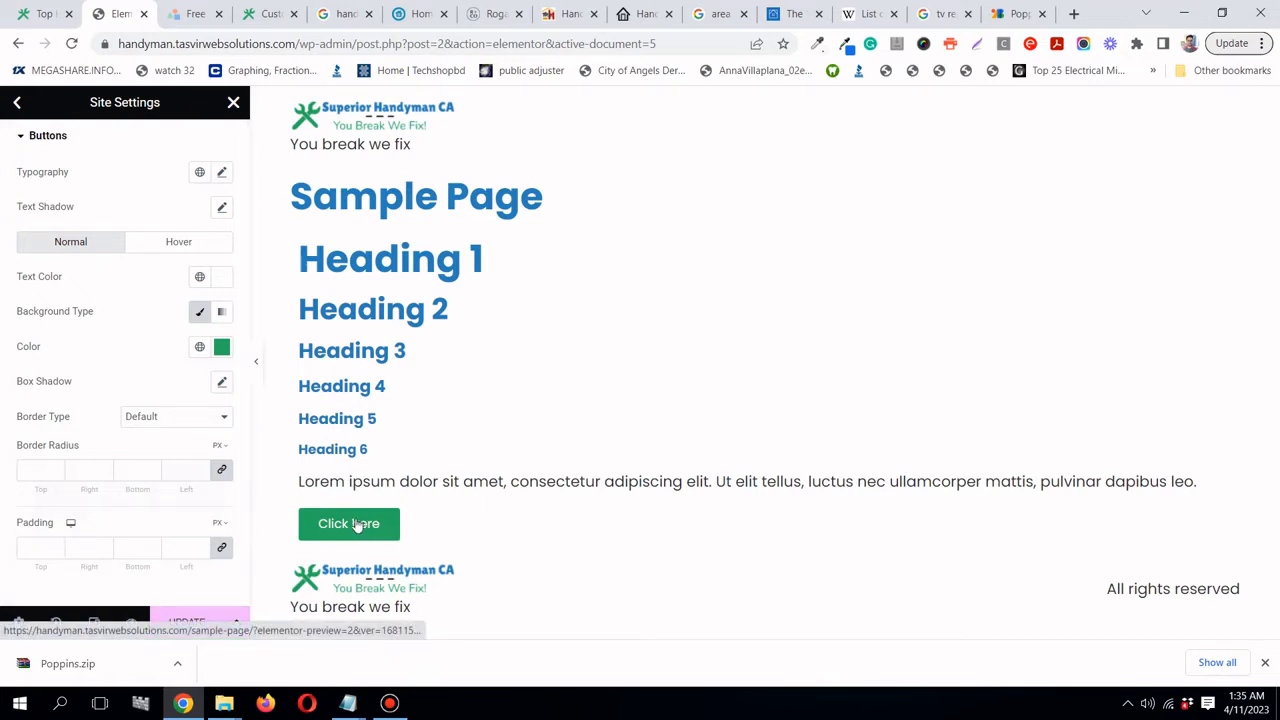
# - Give the buttons a 10 px border radius and save the site settings
pyautogui.click(37, 469)
pyautogui.write('10')
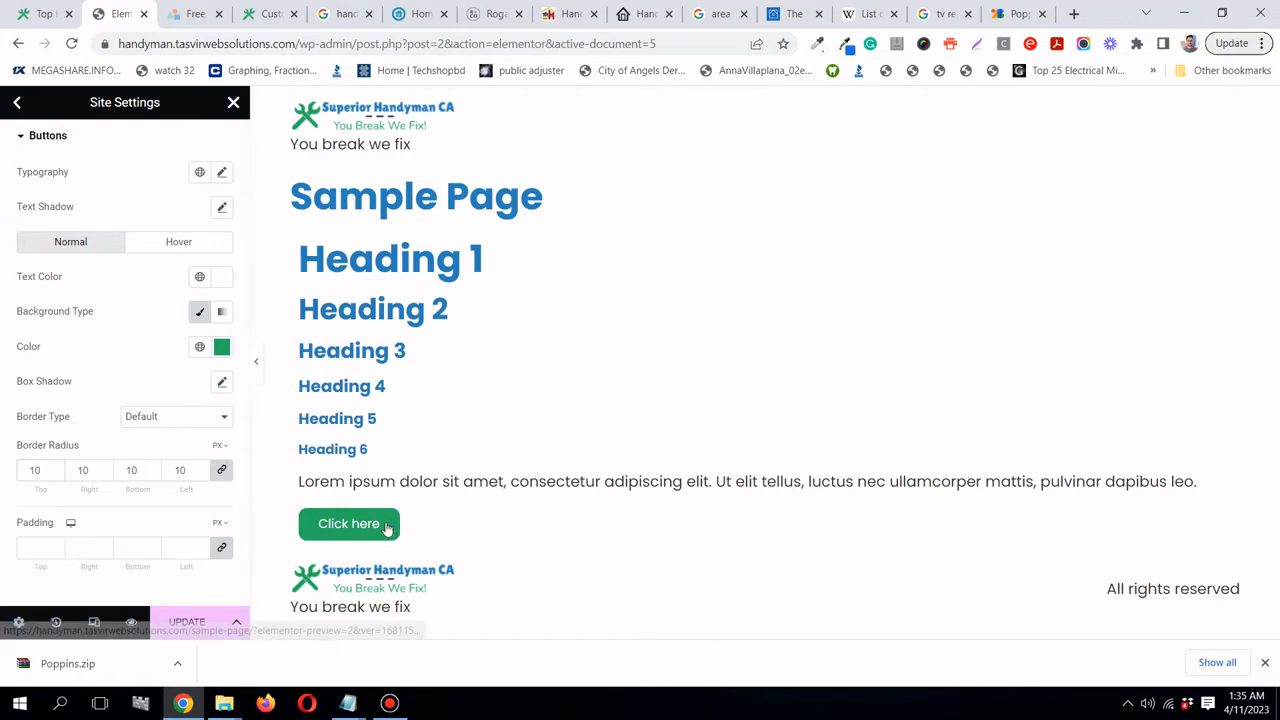
pyautogui.click(190, 622)
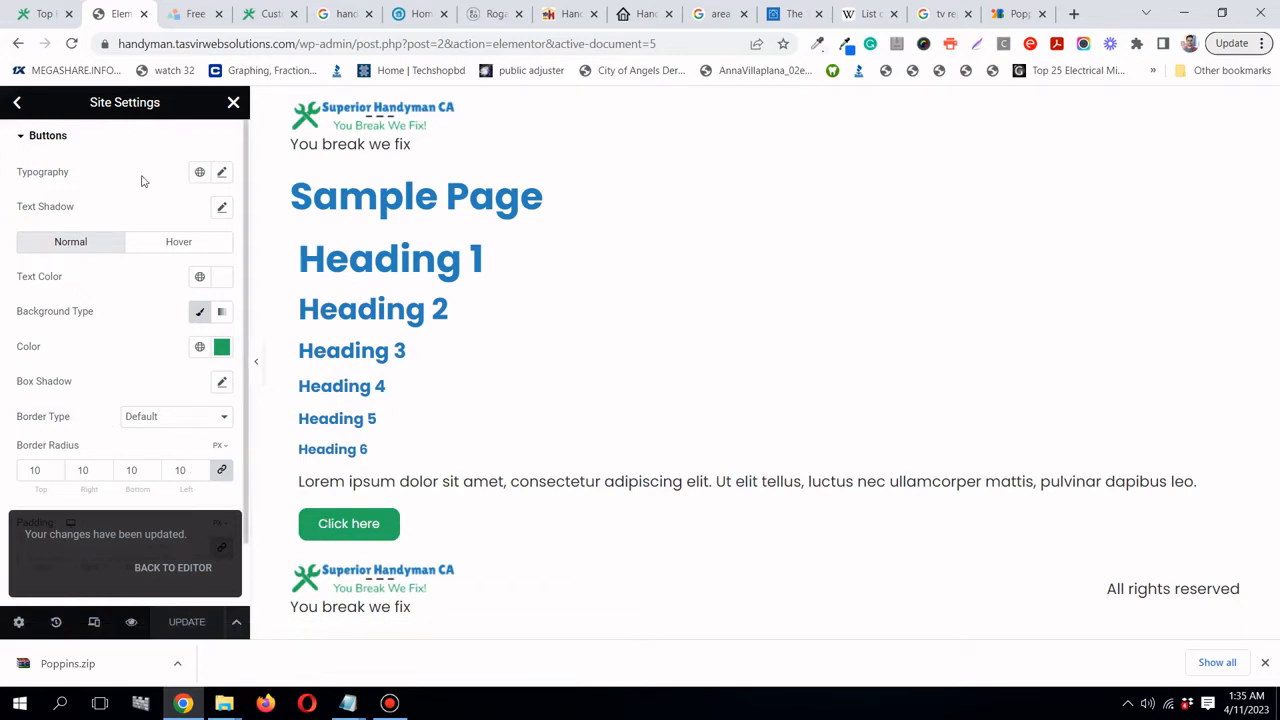
pyautogui.click(224, 350)
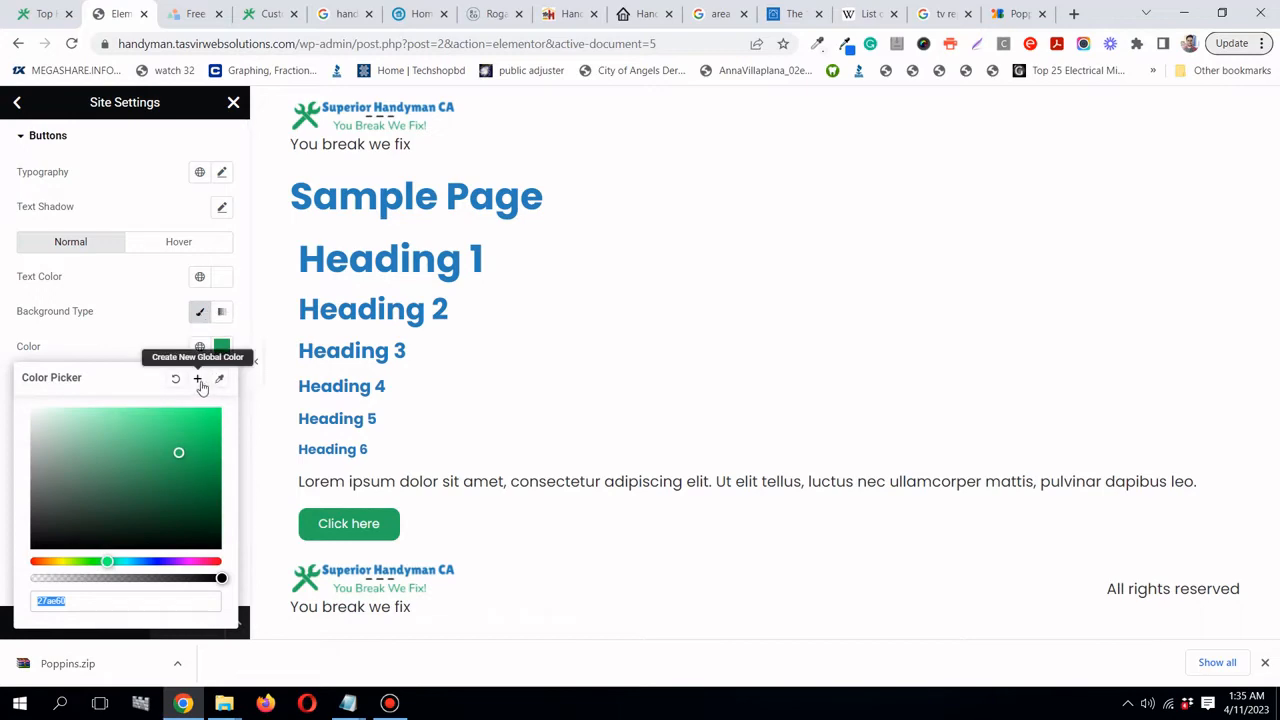
# - Save the button green as a new global colour named 'han' and update the settings
pyautogui.click(198, 380)
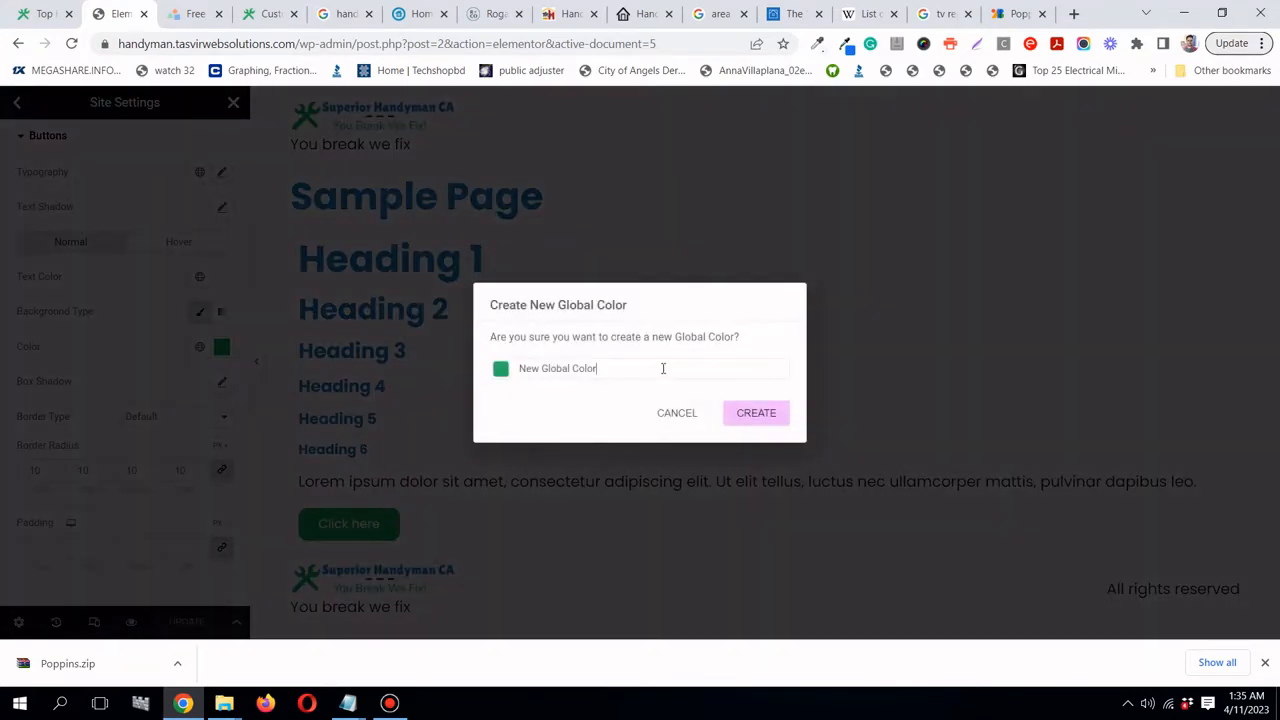
pyautogui.hotkey('ctrl', 'a')
pyautogui.write('han')
pyautogui.click(771, 417)
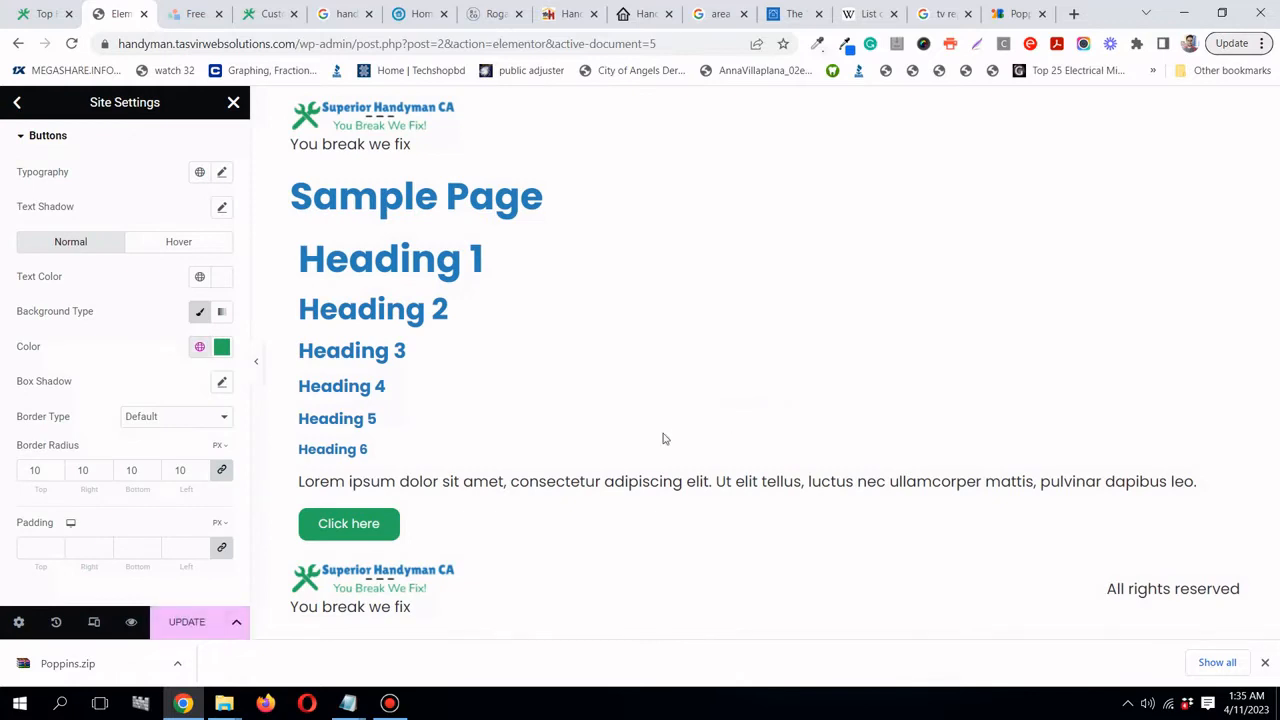
pyautogui.click(170, 622)
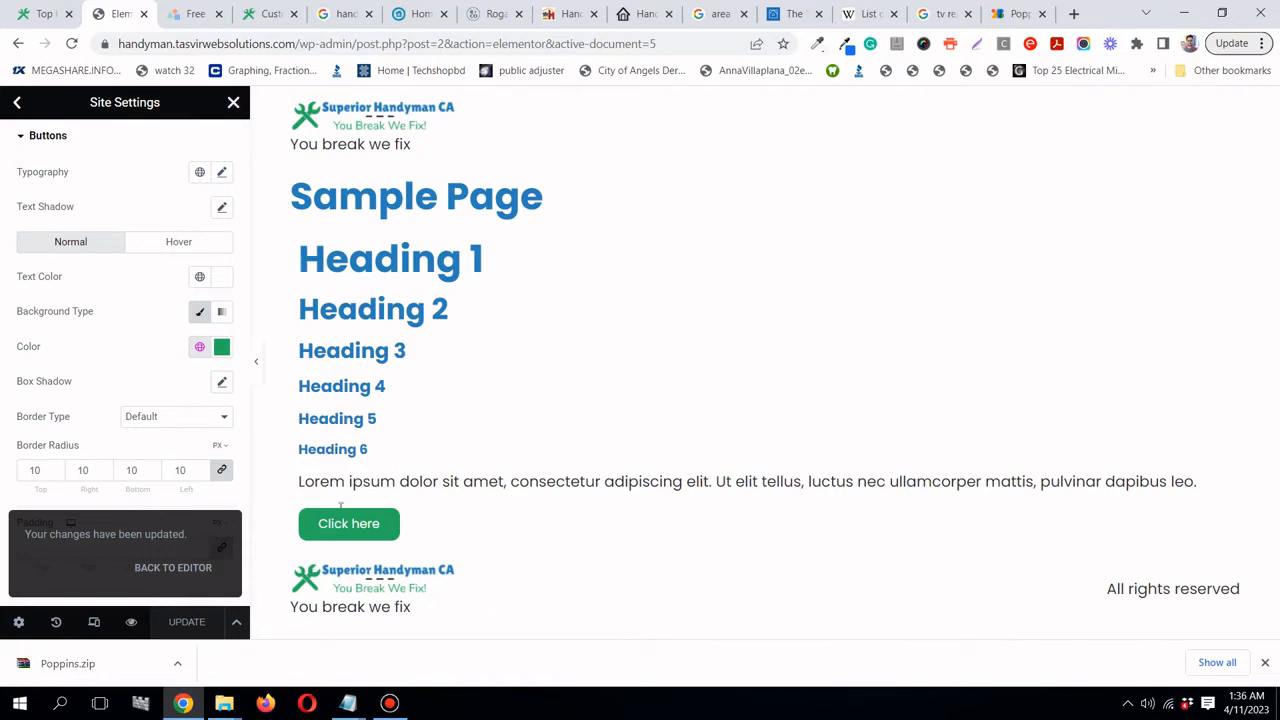
# - Close Site Settings and exit Elementor back to the WordPress page editor
pyautogui.click(233, 103)
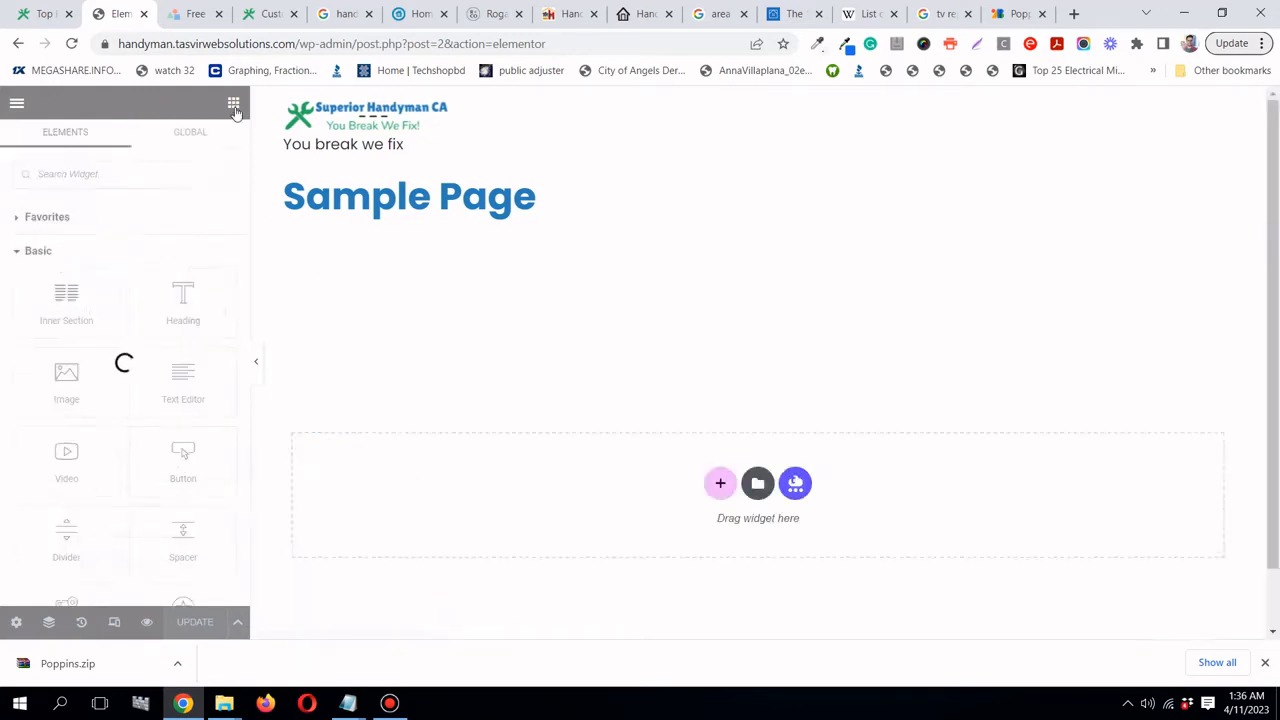
pyautogui.click(16, 105)
pyautogui.click(110, 510)
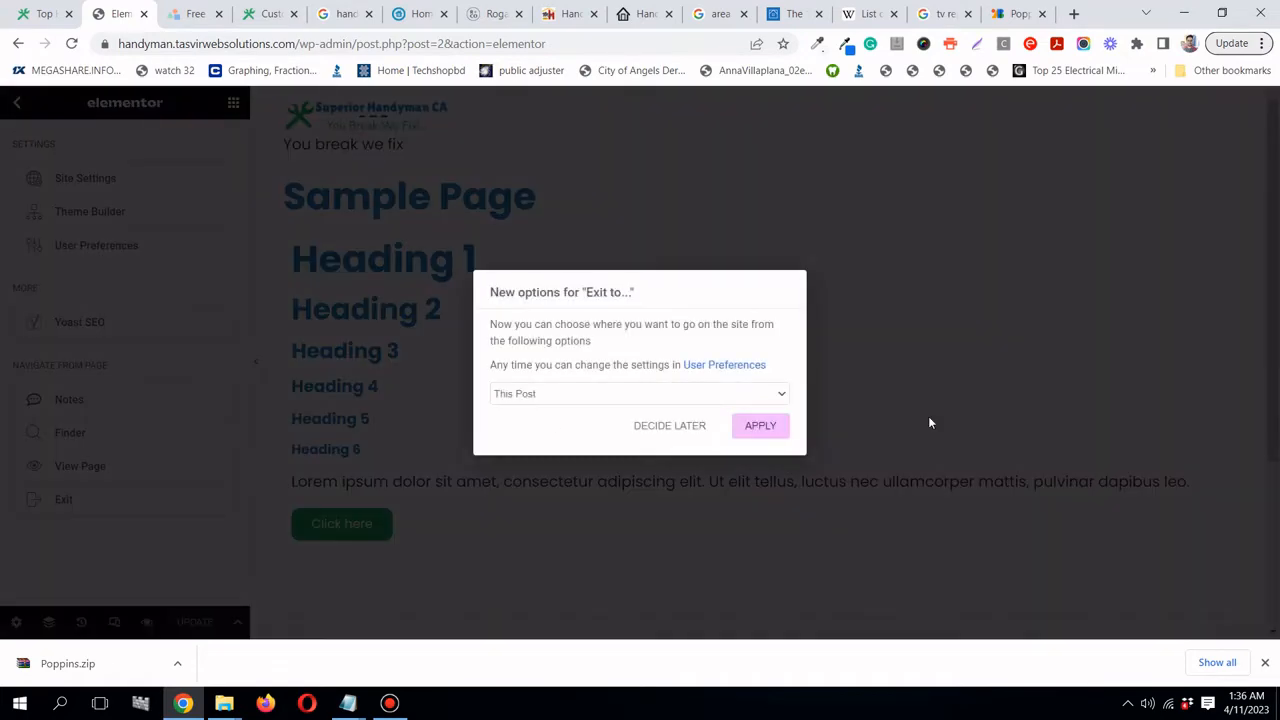
pyautogui.click(772, 428)
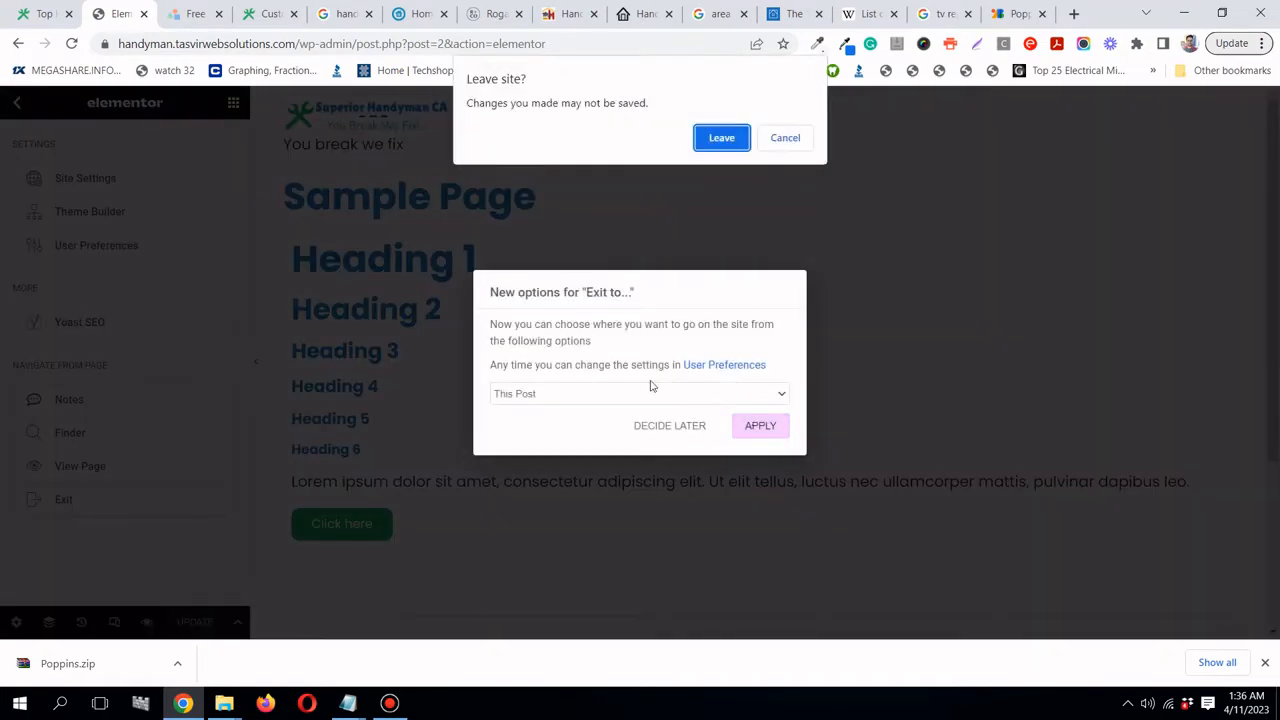
pyautogui.click(722, 138)
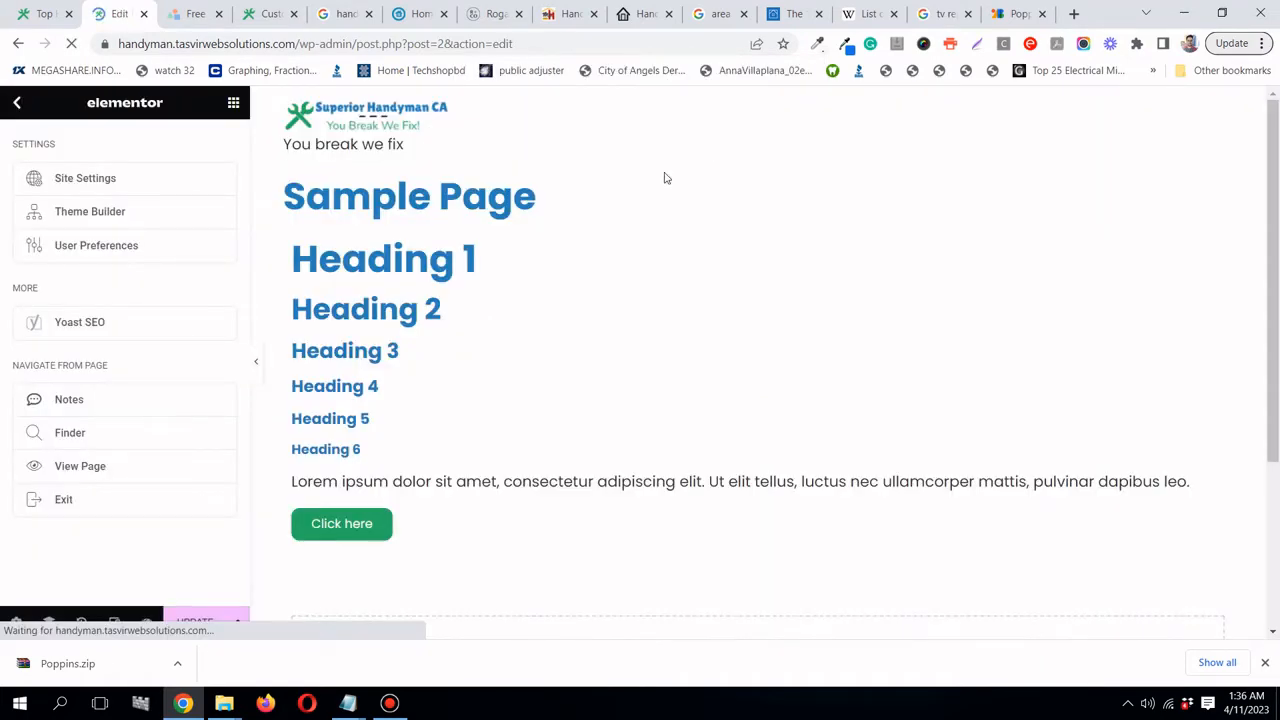
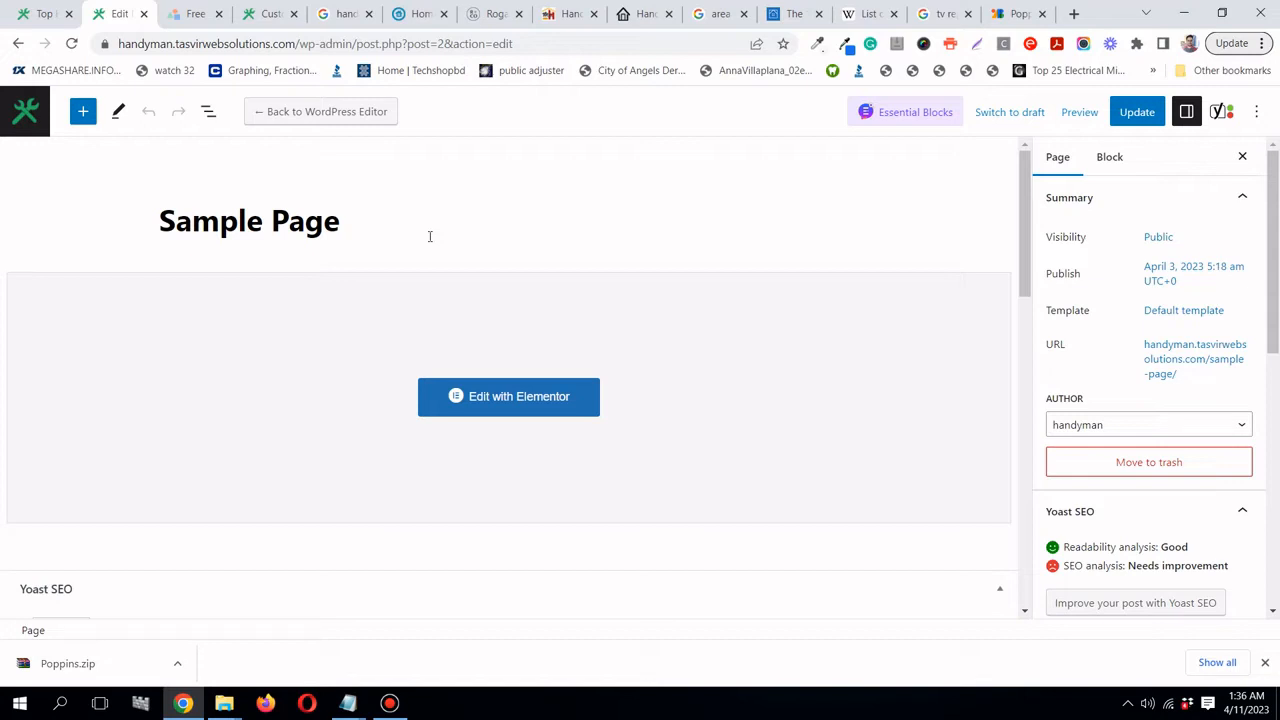
# - Switch to the landespr.com tab to view the Landes Property Repair home page
pyautogui.click(390, 704)
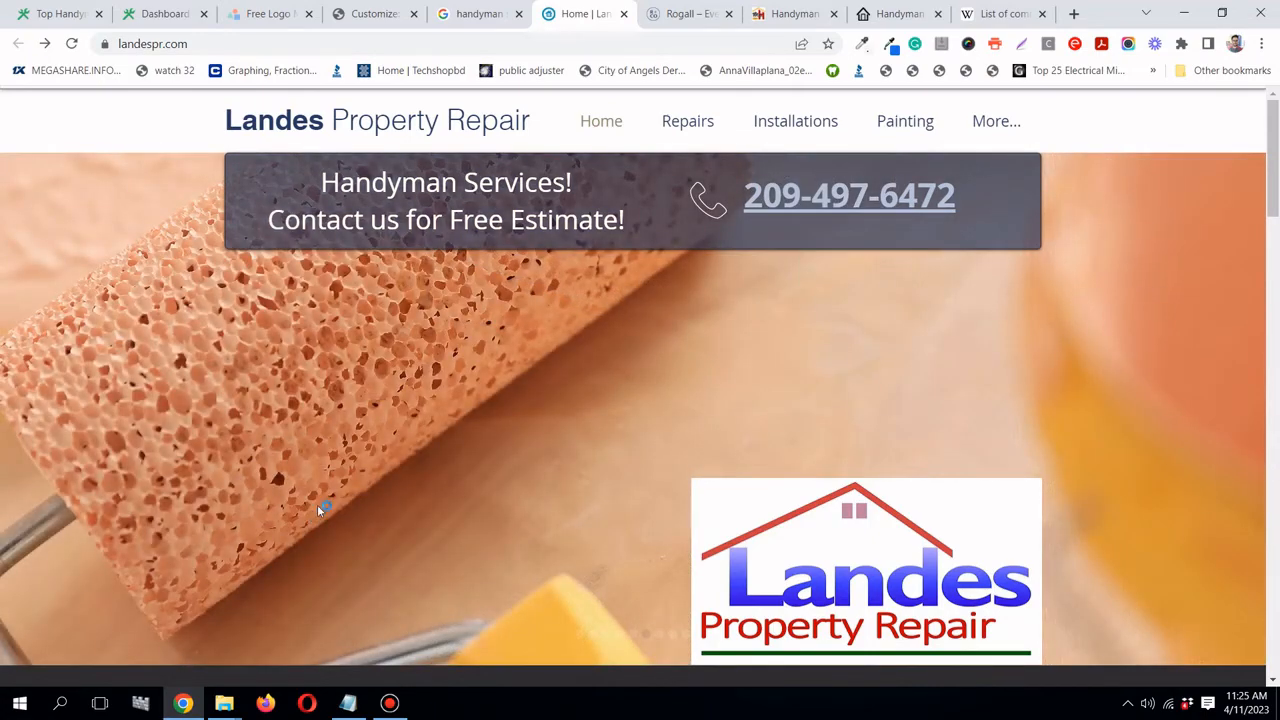
# - Scroll down to the Welcome to Landes section, then bring up the examples.txt notes
pyautogui.click(1275, 277)
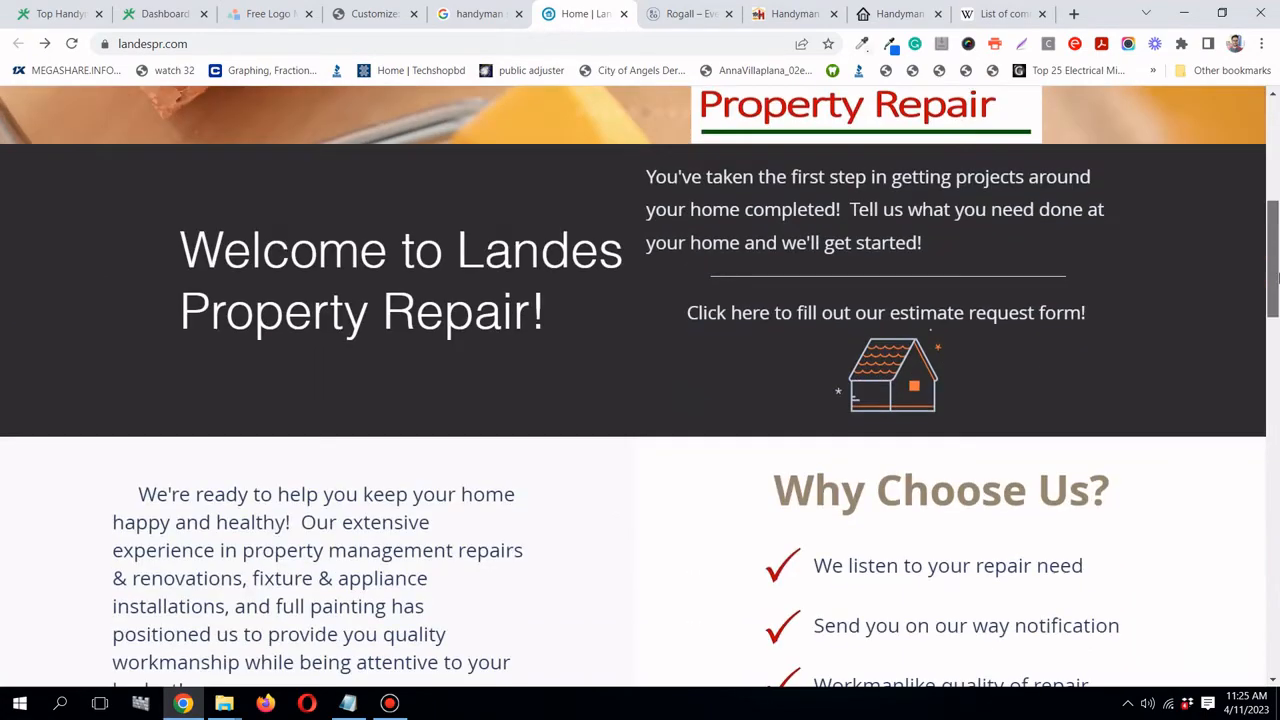
pyautogui.moveTo(1275, 277); pyautogui.dragTo(1275, 125)
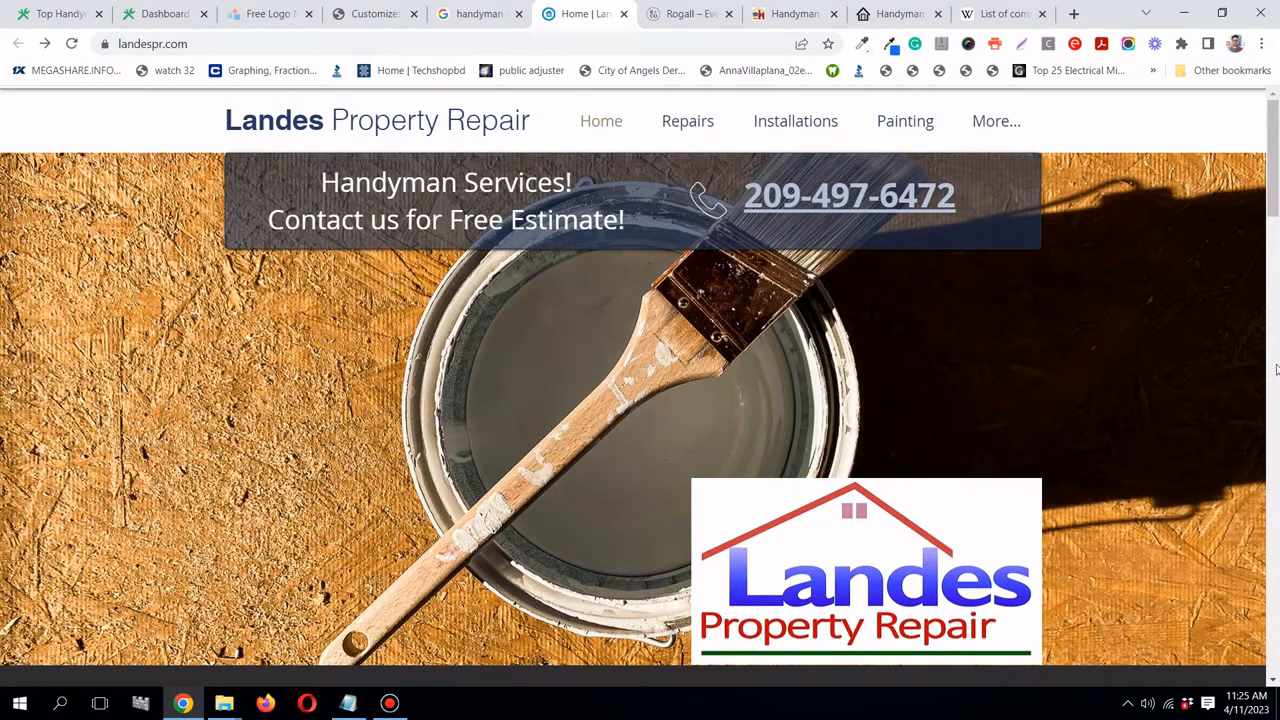
pyautogui.click(348, 703)
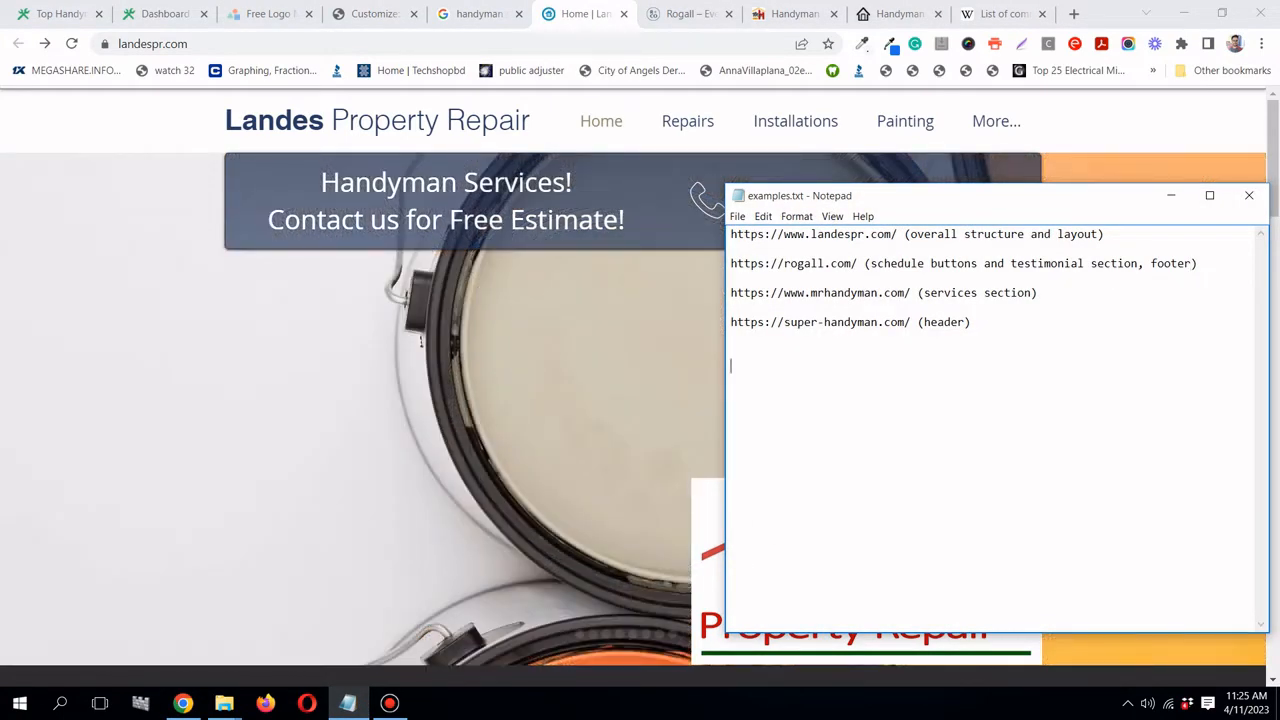
# - Type the 'Sections to include:' heading with 1) Hero and 2), moving the notes window aside
pyautogui.write('Sections to include:')
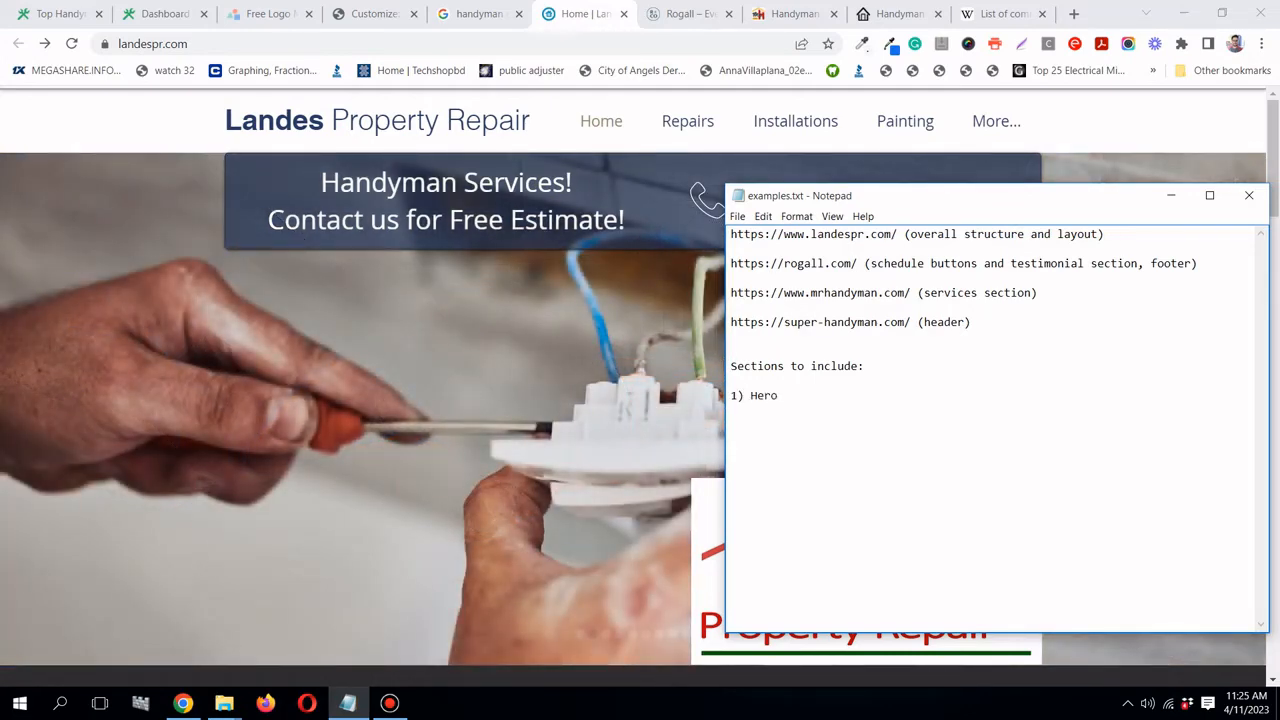
pyautogui.write('2)')
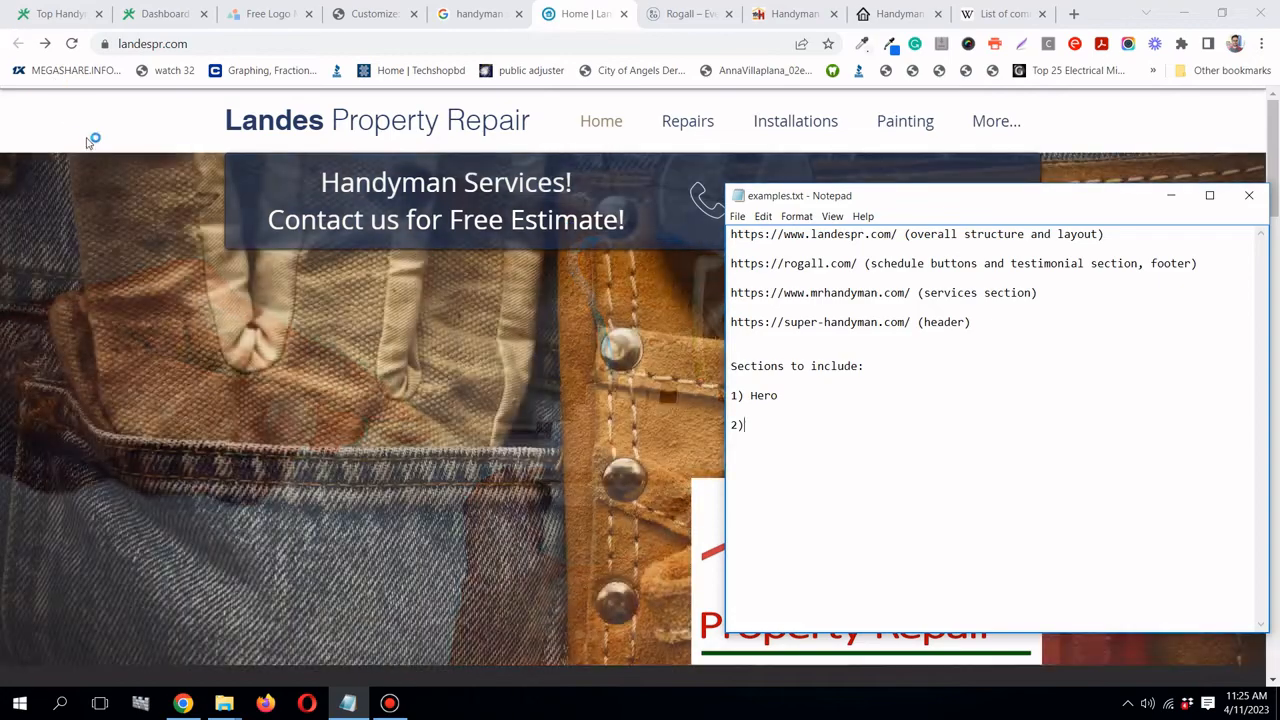
pyautogui.scroll(-6, 103, 158)
pyautogui.scroll(3, 112, 160)
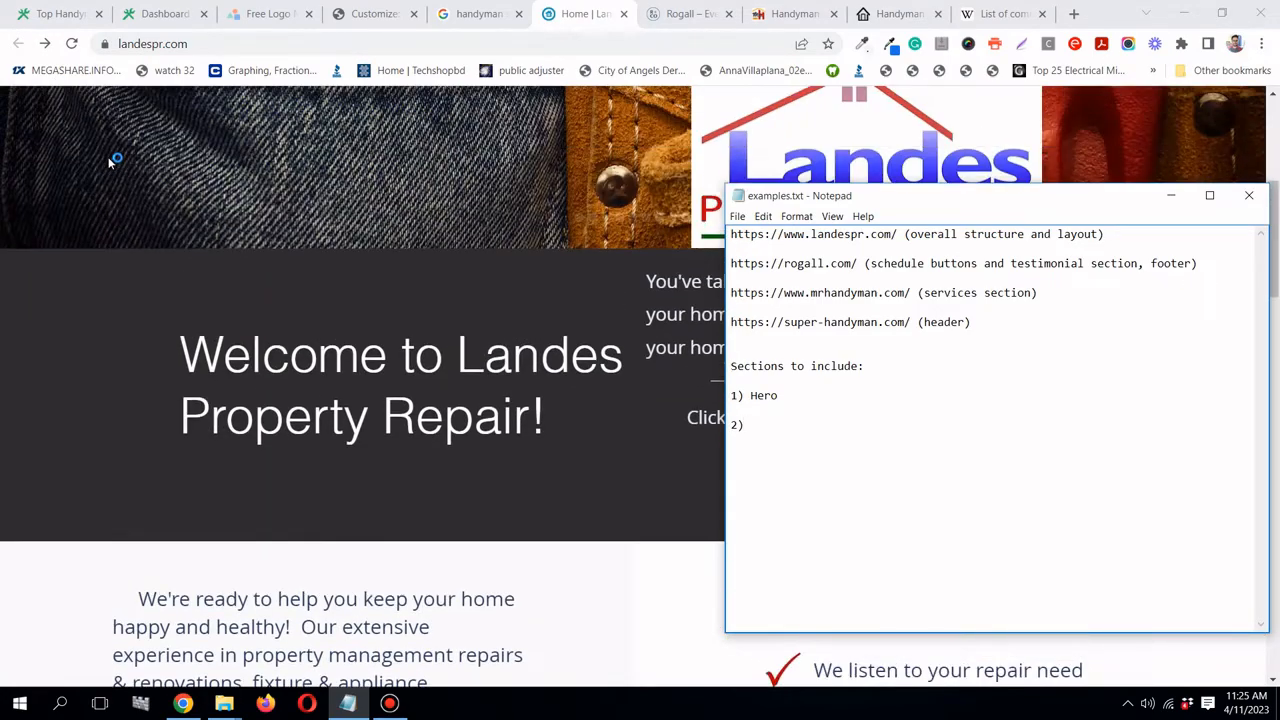
pyautogui.scroll(-1, 112, 160)
pyautogui.moveTo(960, 216); pyautogui.dragTo(737, 414)
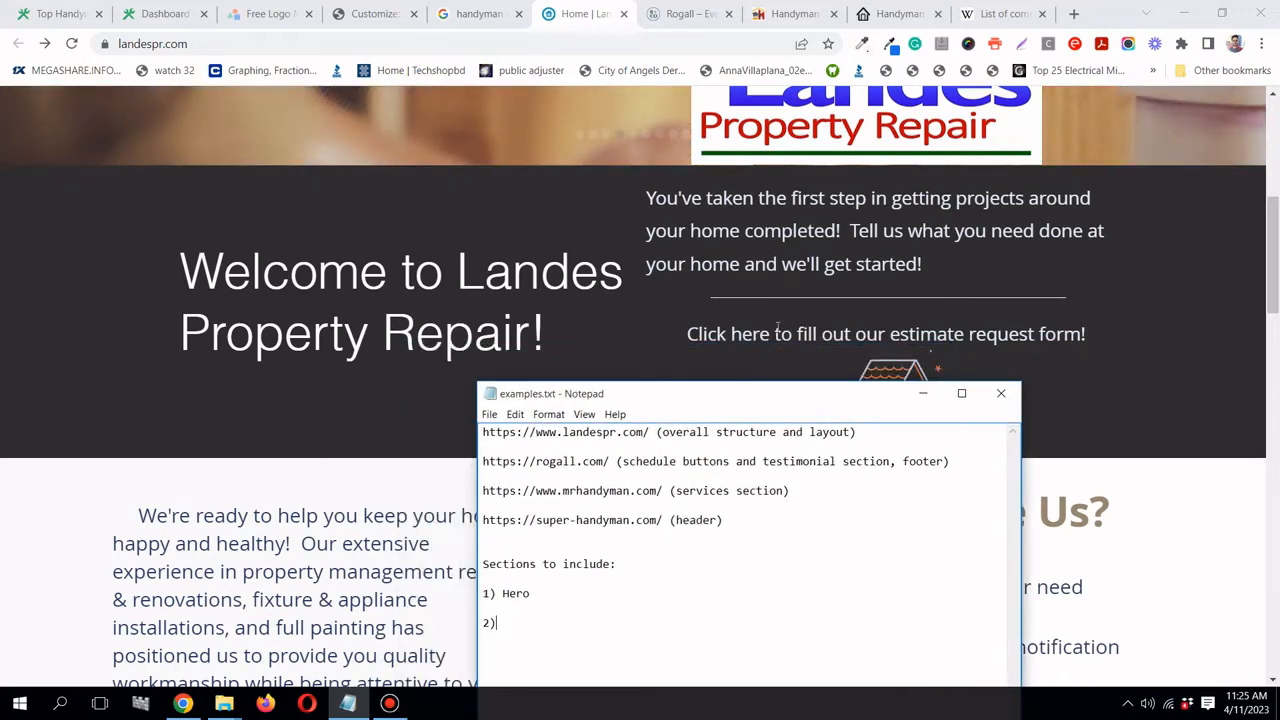
pyautogui.scroll(-1, 886, 303)
pyautogui.scroll(1, 886, 303)
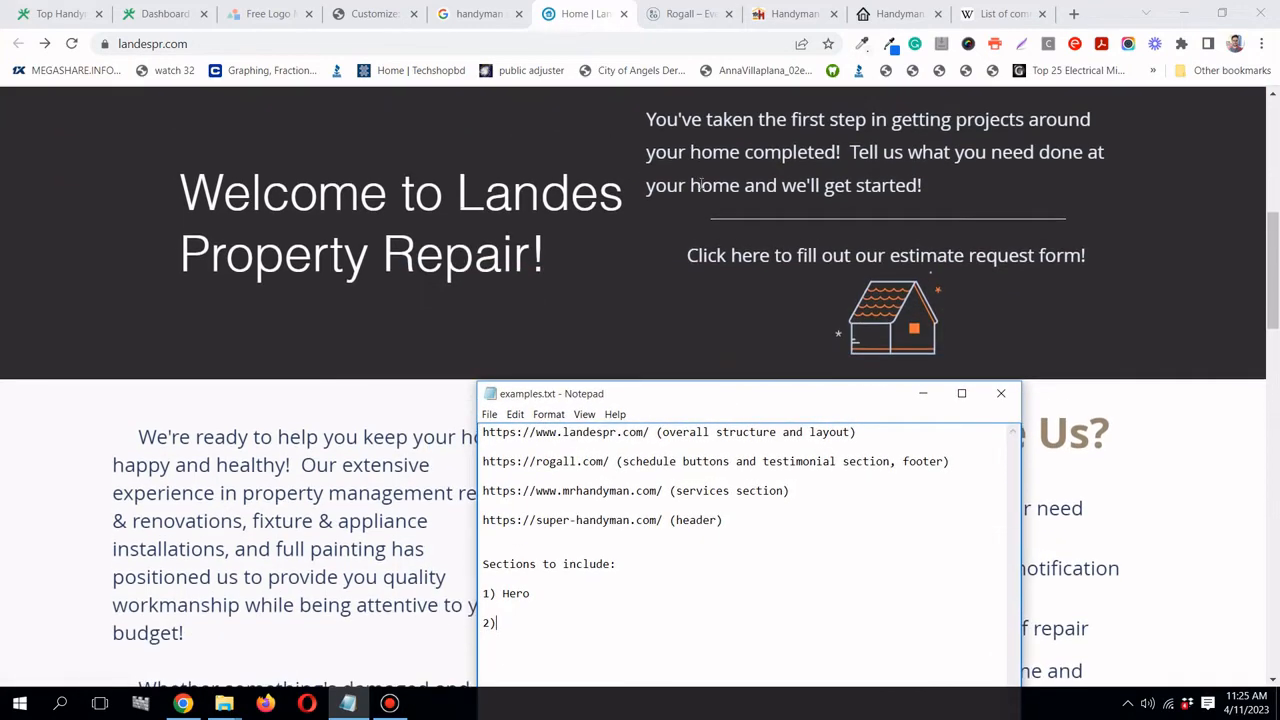
pyautogui.scroll(-1, 924, 240)
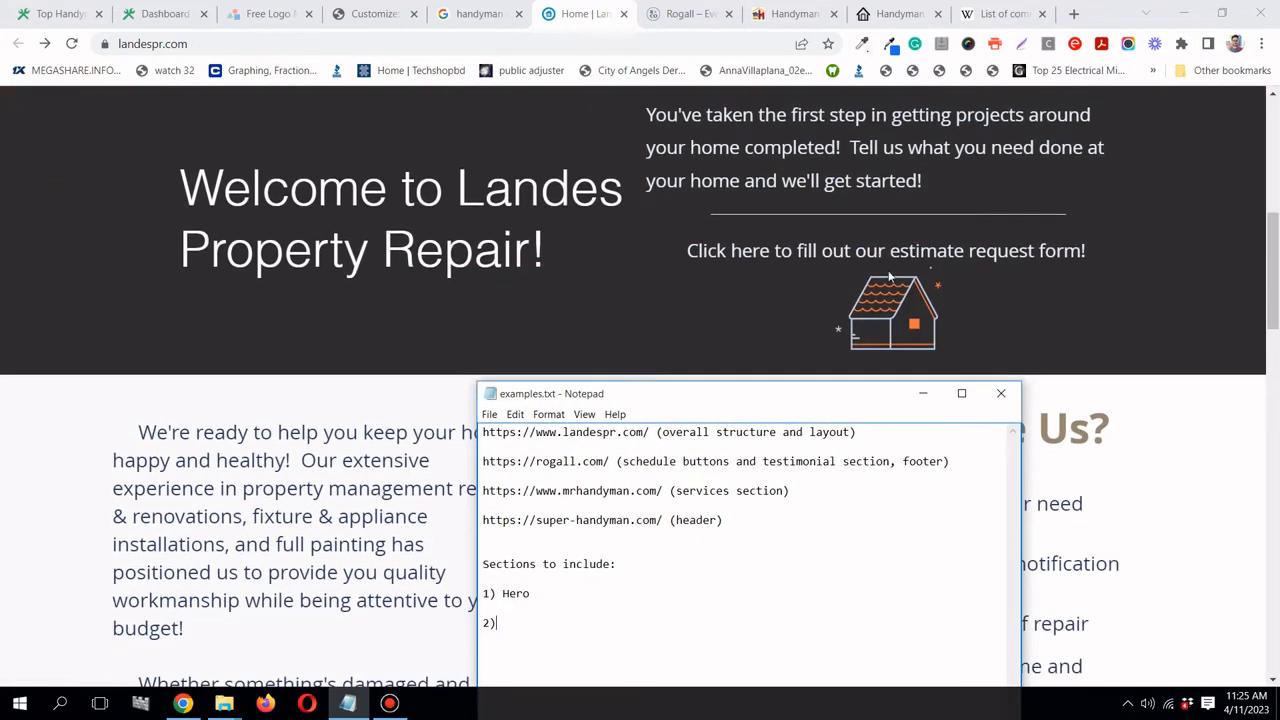
pyautogui.moveTo(845, 397); pyautogui.dragTo(938, 128)
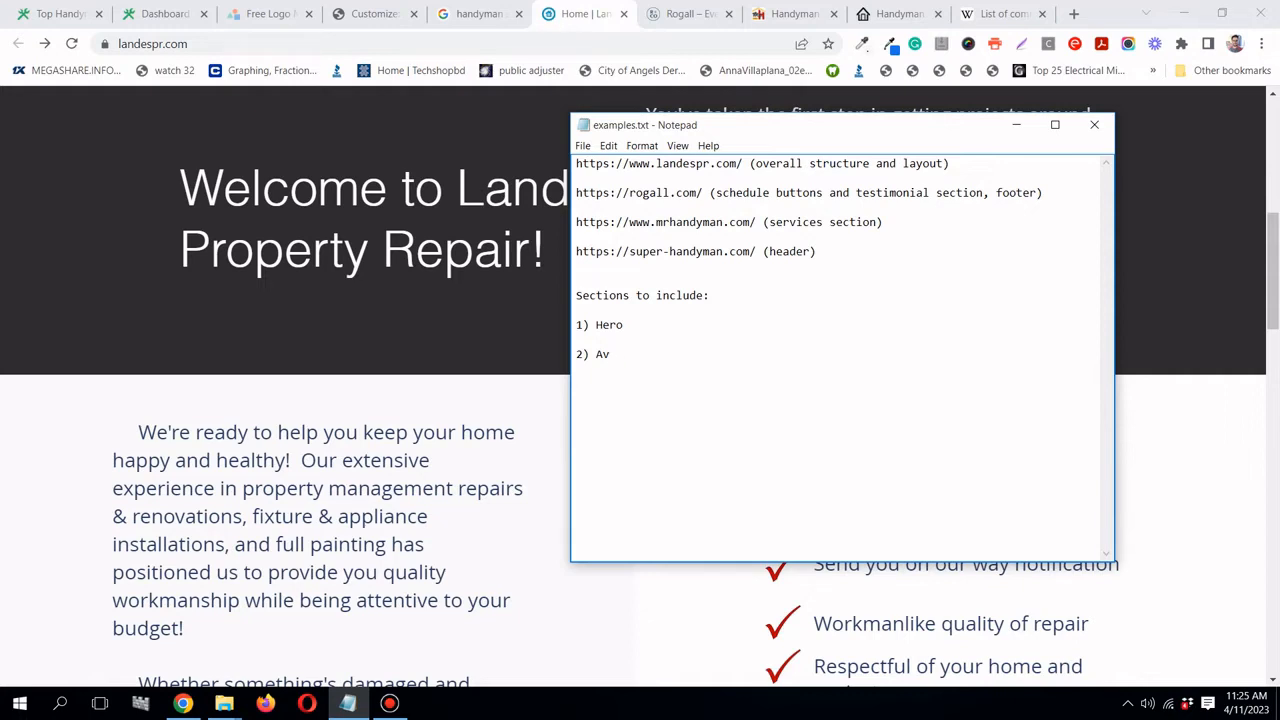
# - Finish About, then add 3) Why choose us?, 4) Services and start item 5)
pyautogui.write('bo')
pyautogui.write(')')
pyautogui.scroll(-3, 360, 223)
pyautogui.moveTo(733, 132); pyautogui.dragTo(765, 294)
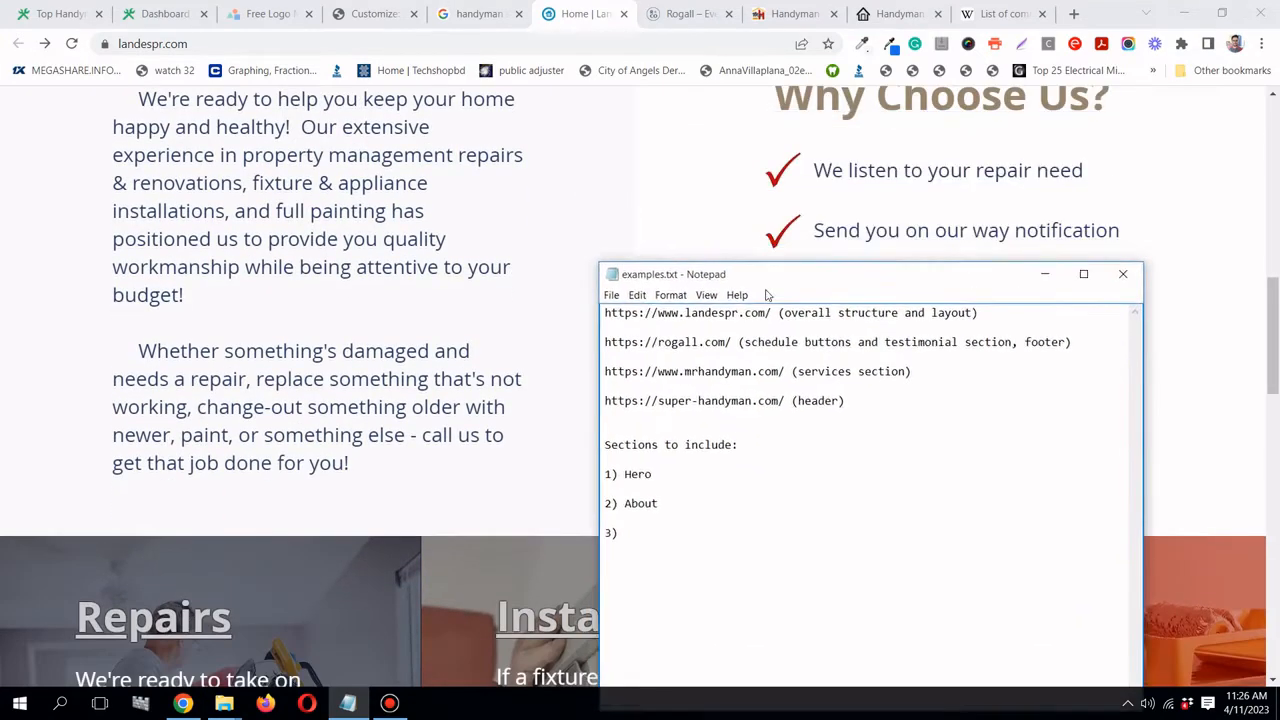
pyautogui.scroll(1, 894, 180)
pyautogui.scroll(-1, 897, 182)
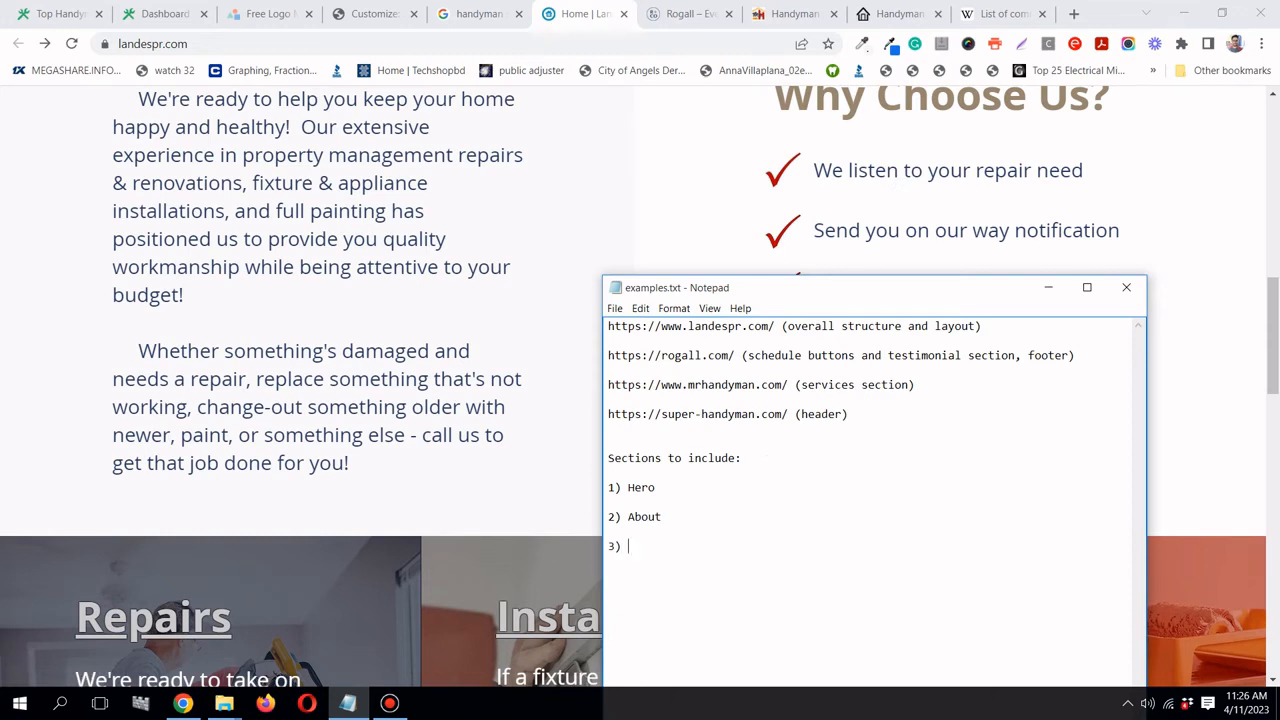
pyautogui.write('Why choos')
pyautogui.scroll(-5, 477, 303)
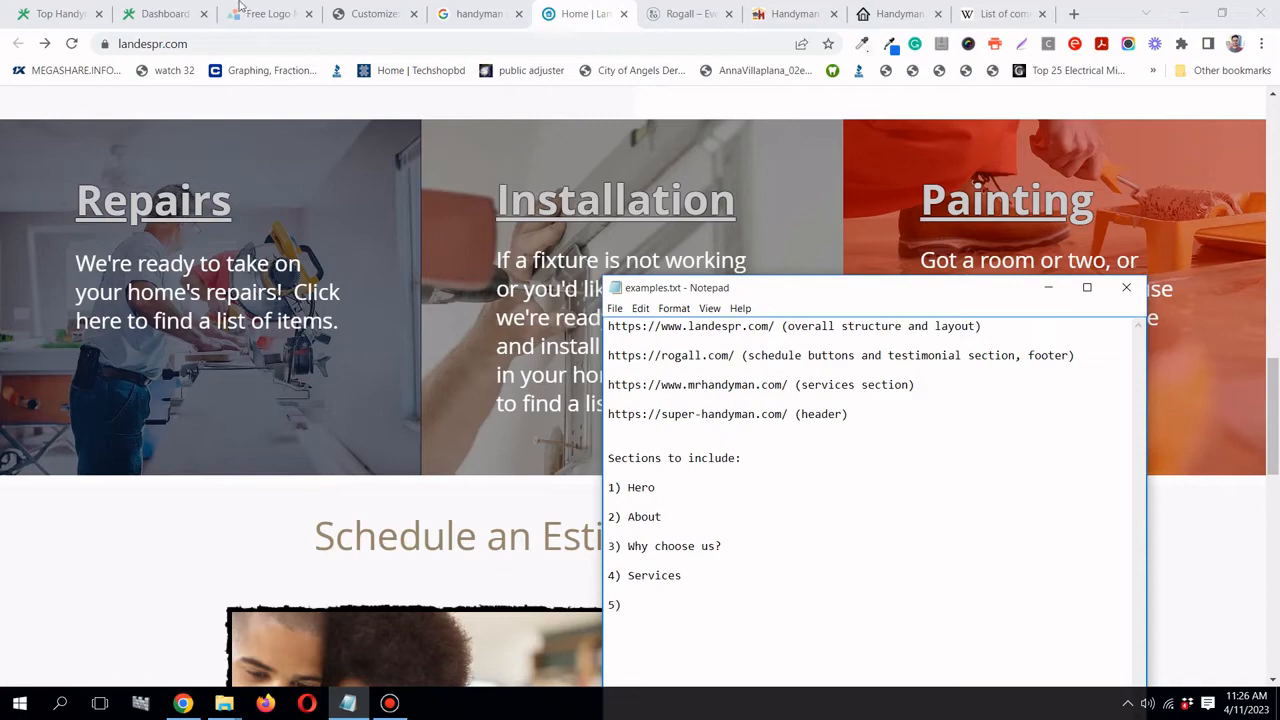
# - Check the Rogall testimonials and add '5) Testimonials' plus a '6)' line to the notes
pyautogui.click(686, 14)
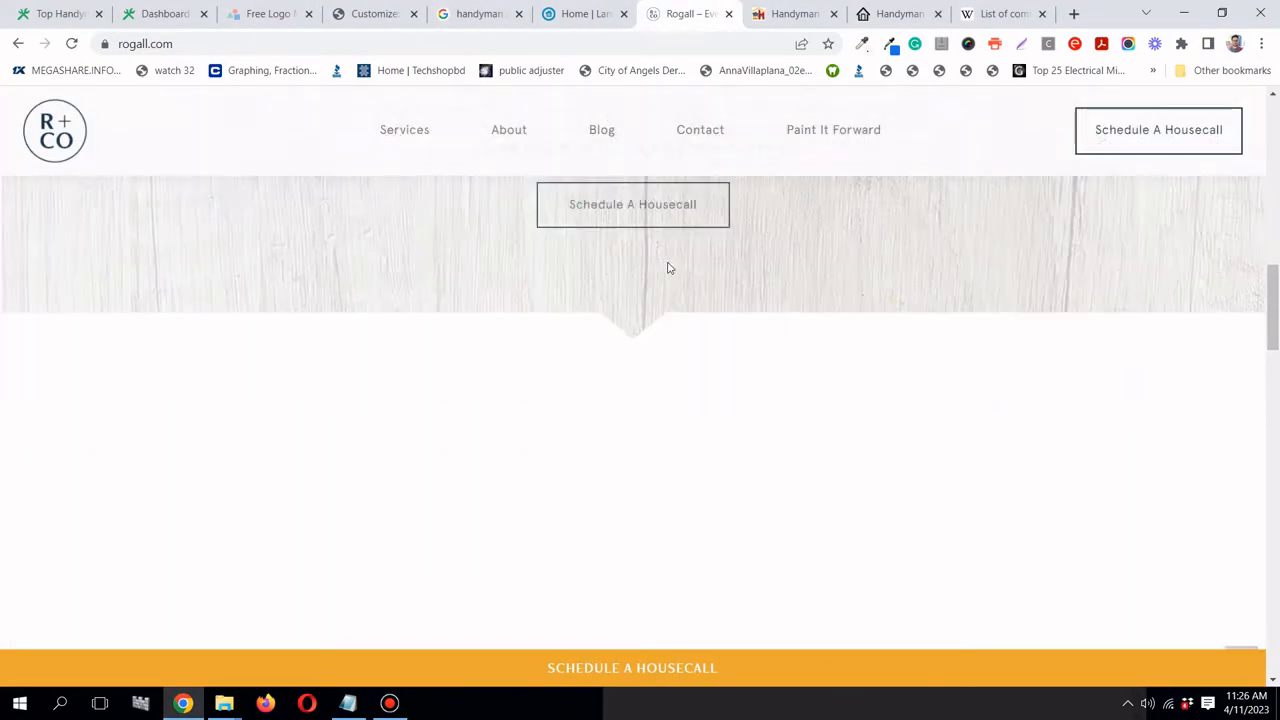
pyautogui.scroll(-10, 700, 320)
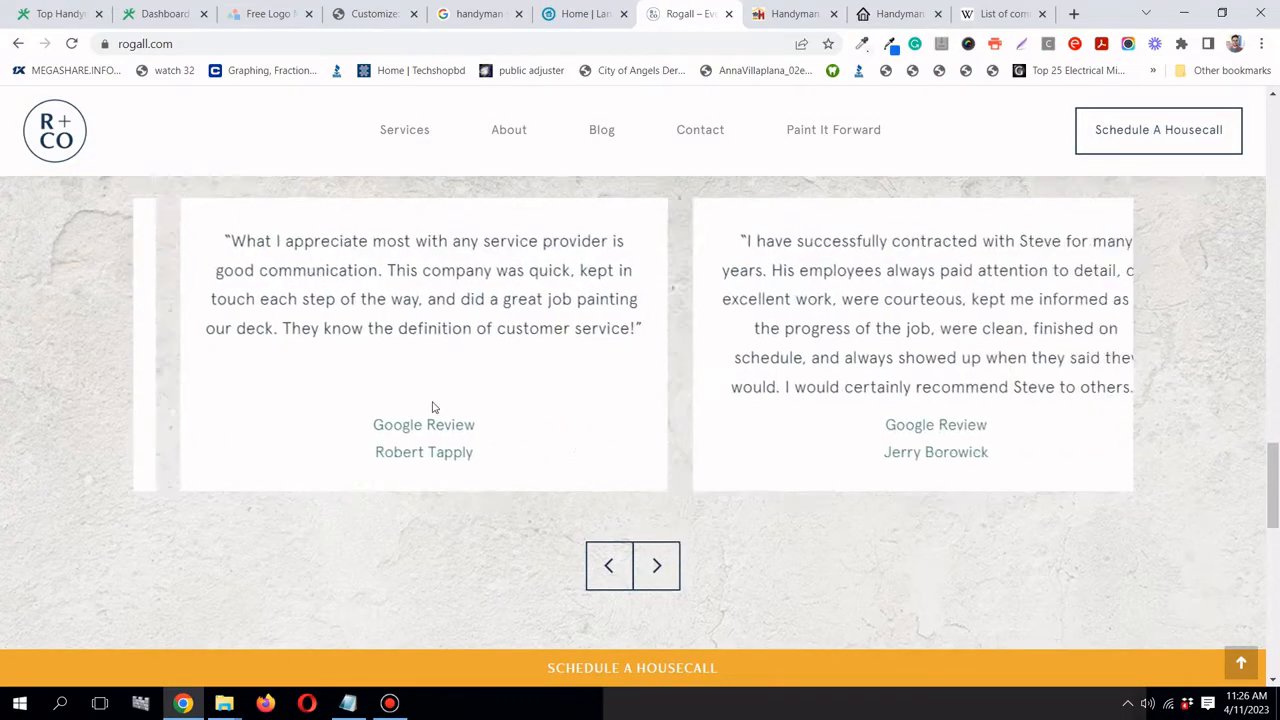
pyautogui.scroll(4, 435, 405)
pyautogui.scroll(-3, 430, 400)
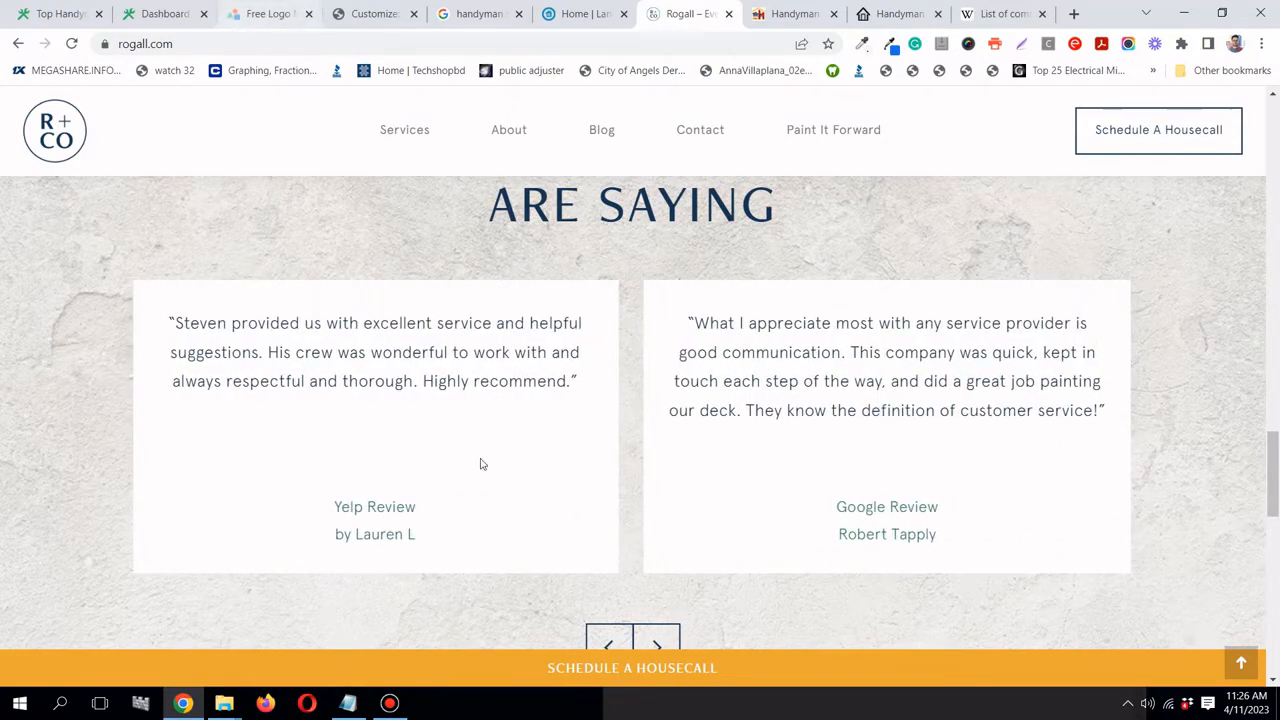
pyautogui.click(348, 703)
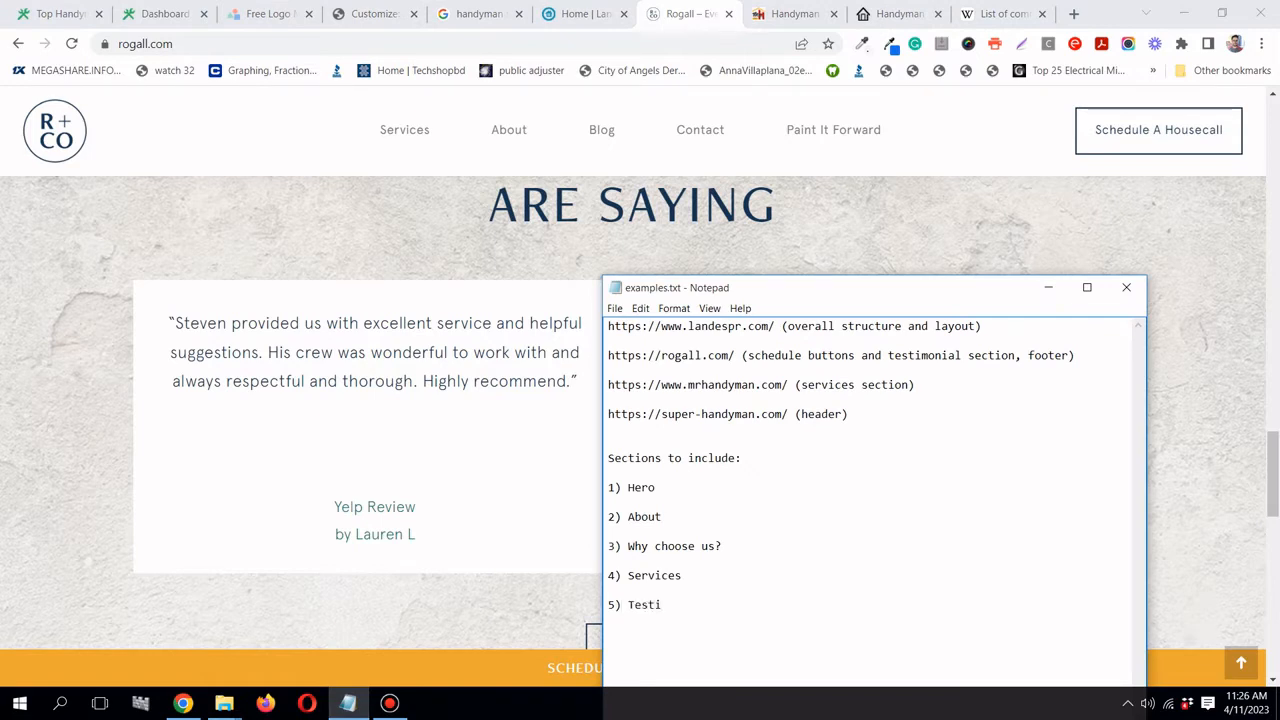
pyautogui.write('nials')
pyautogui.press('Return')
pyautogui.press('Return')
pyautogui.write('6')
# - Review the Landes contact form and enter Contact as section 6
pyautogui.click(558, 22)
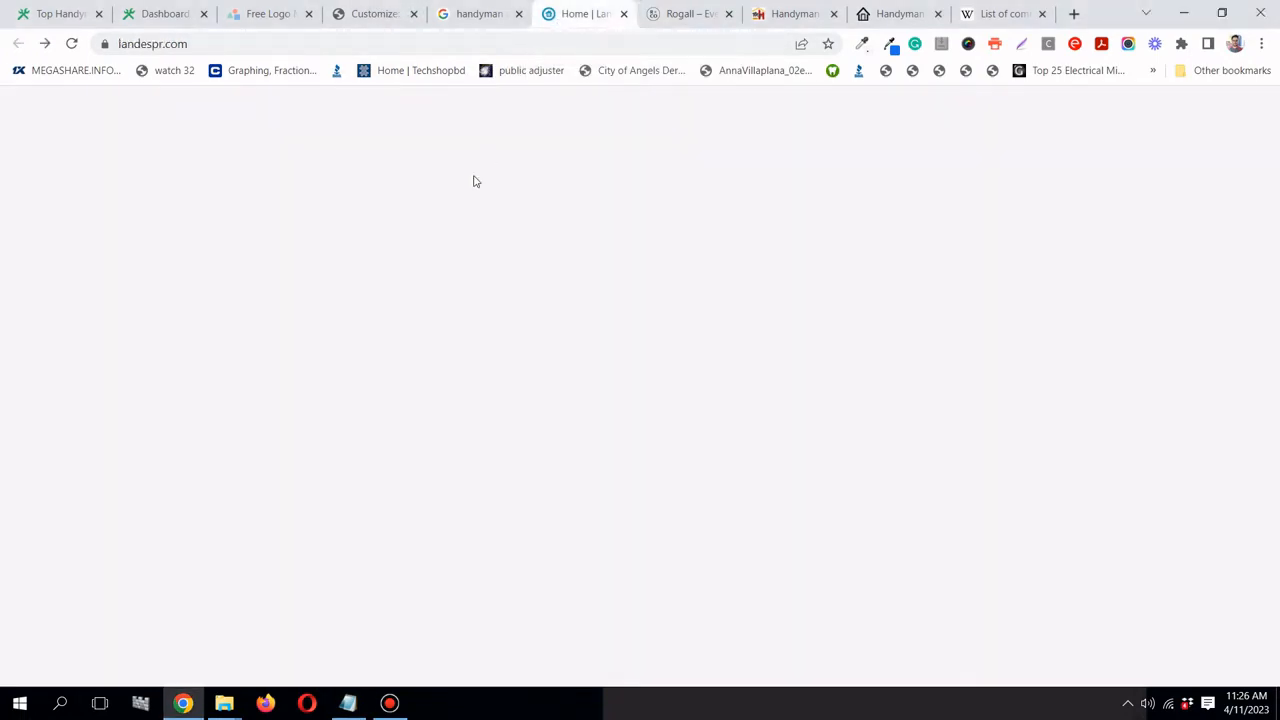
pyautogui.scroll(-2, 454, 209)
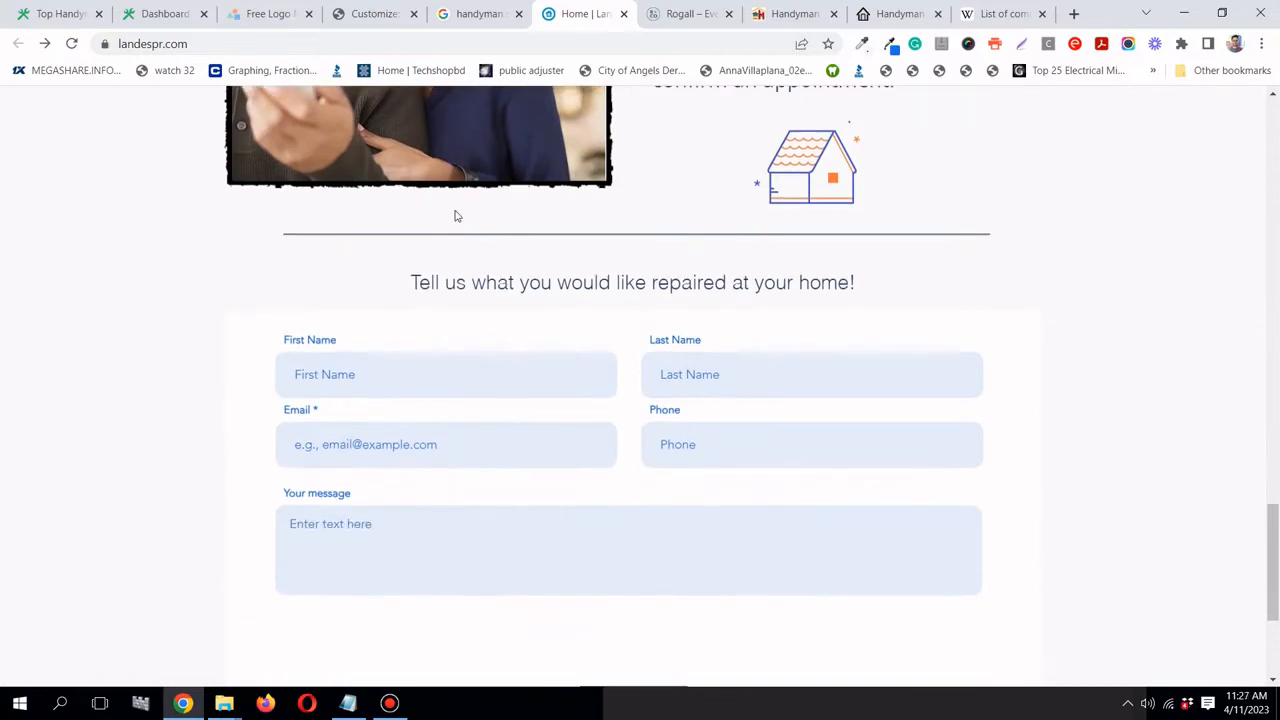
pyautogui.scroll(4, 454, 212)
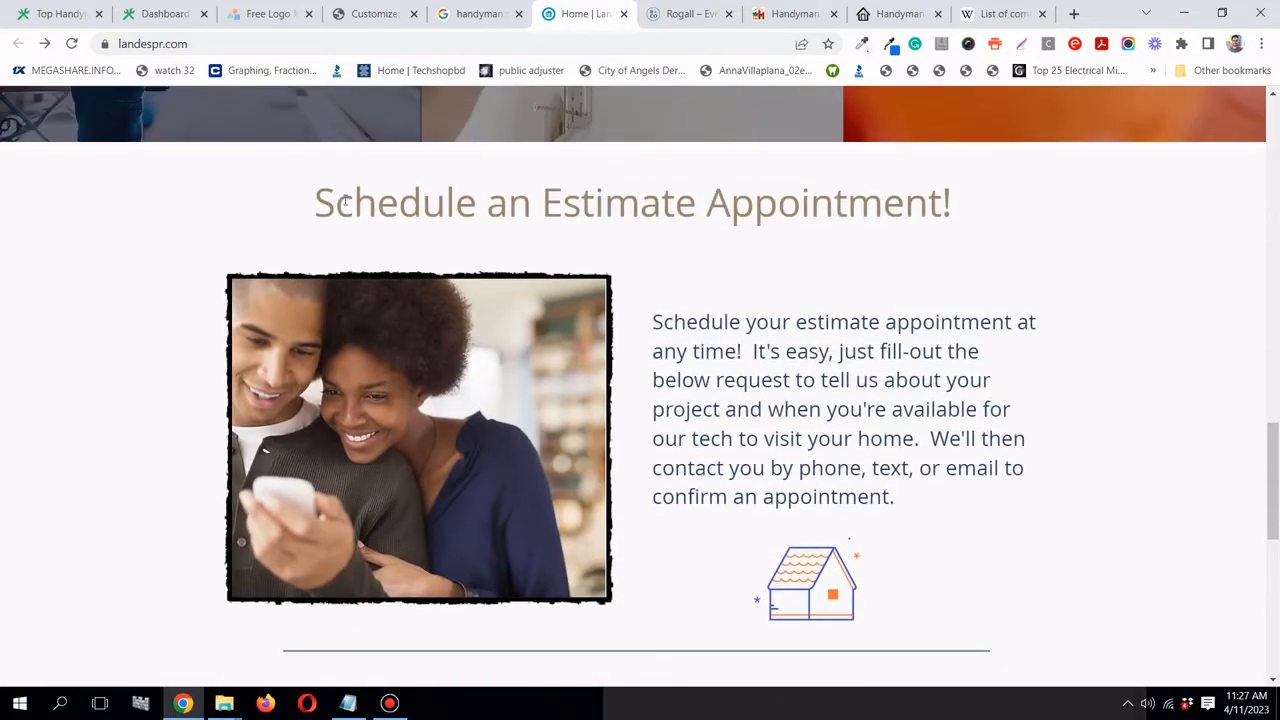
pyautogui.moveTo(342, 192); pyautogui.dragTo(983, 517)
pyautogui.click(978, 515)
pyautogui.scroll(-2, 846, 452)
pyautogui.scroll(-5, 820, 420)
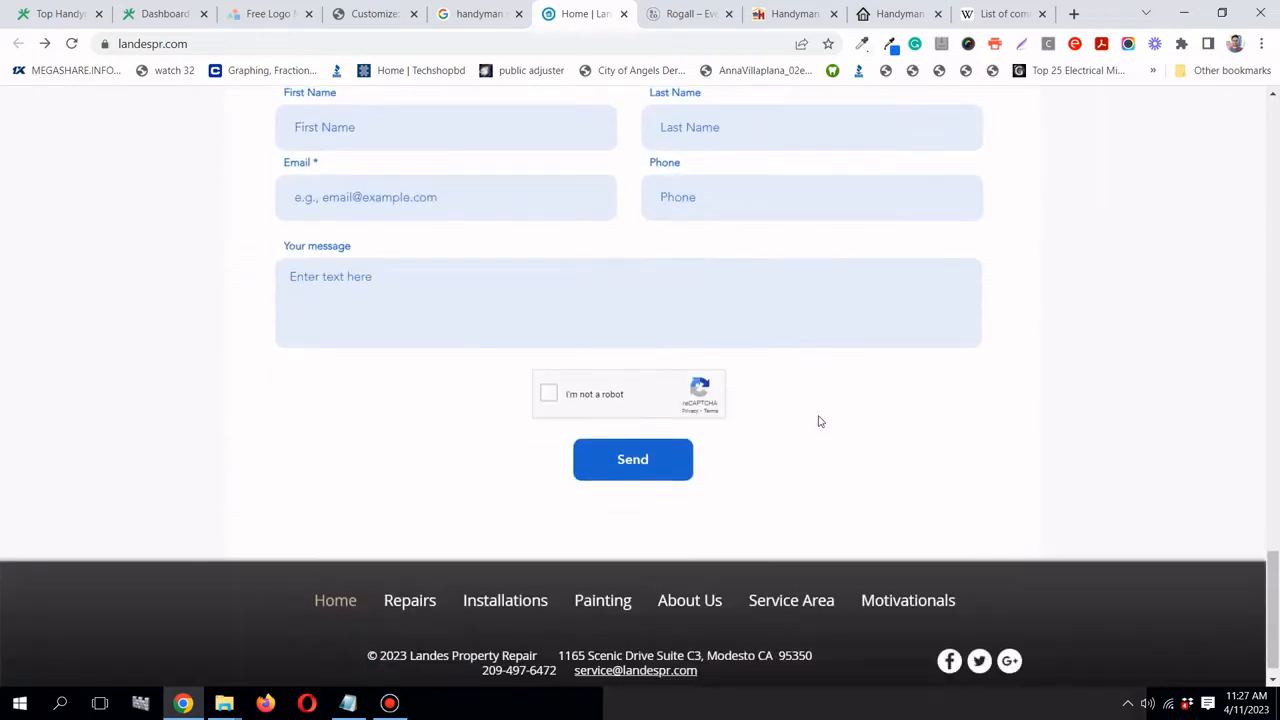
pyautogui.click(348, 703)
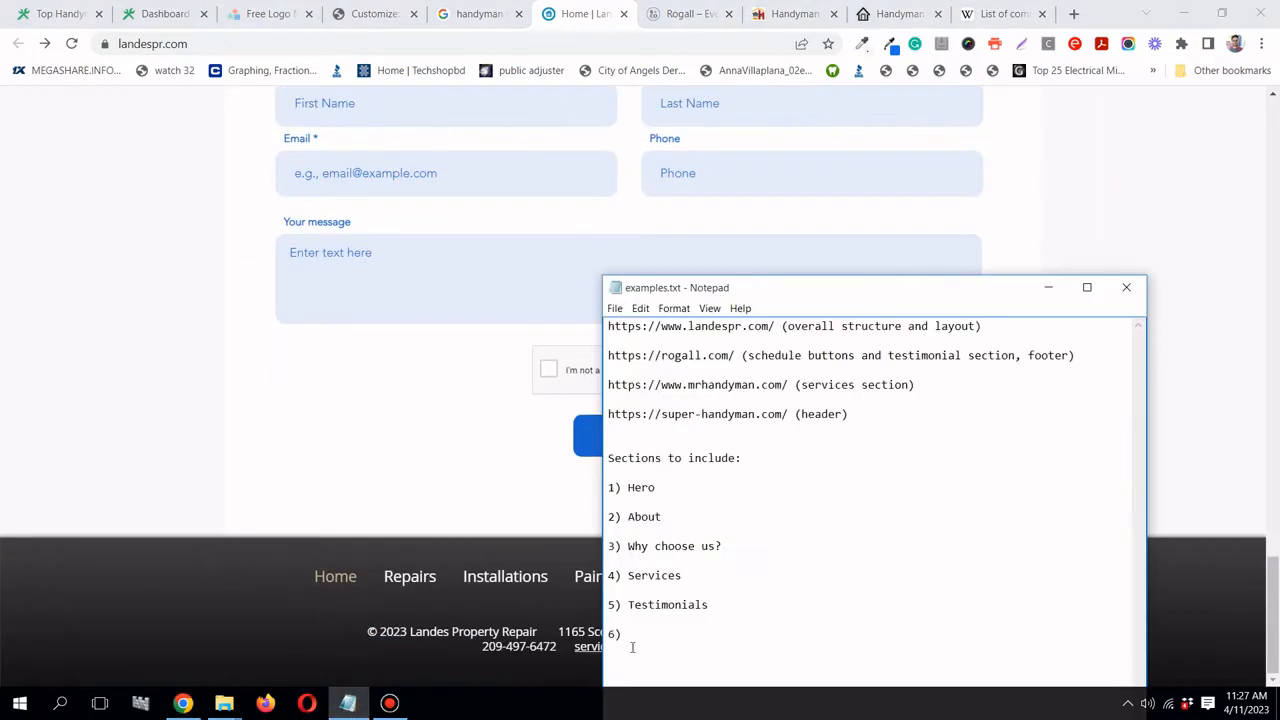
pyautogui.write('Sc')
# - Browse the Mr. Handyman and Super Handyman reference sites
pyautogui.click(805, 7)
pyautogui.scroll(-5, 874, 251)
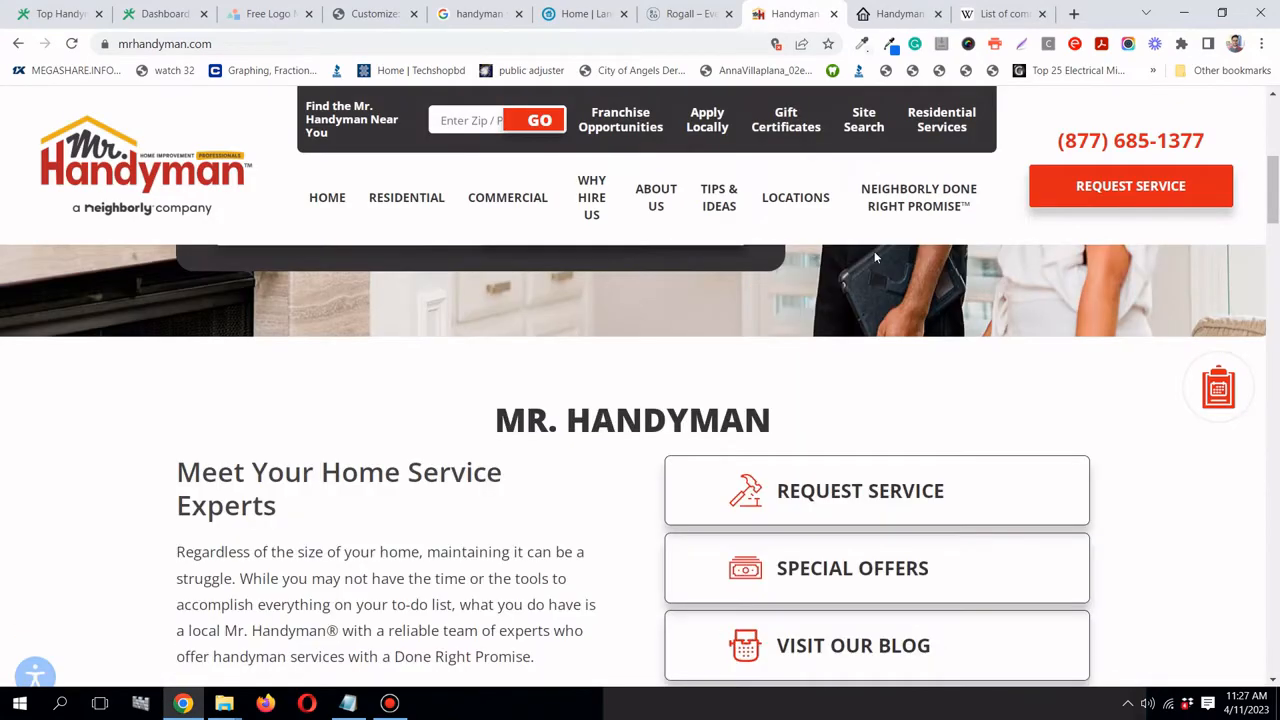
pyautogui.scroll(-15, 874, 254)
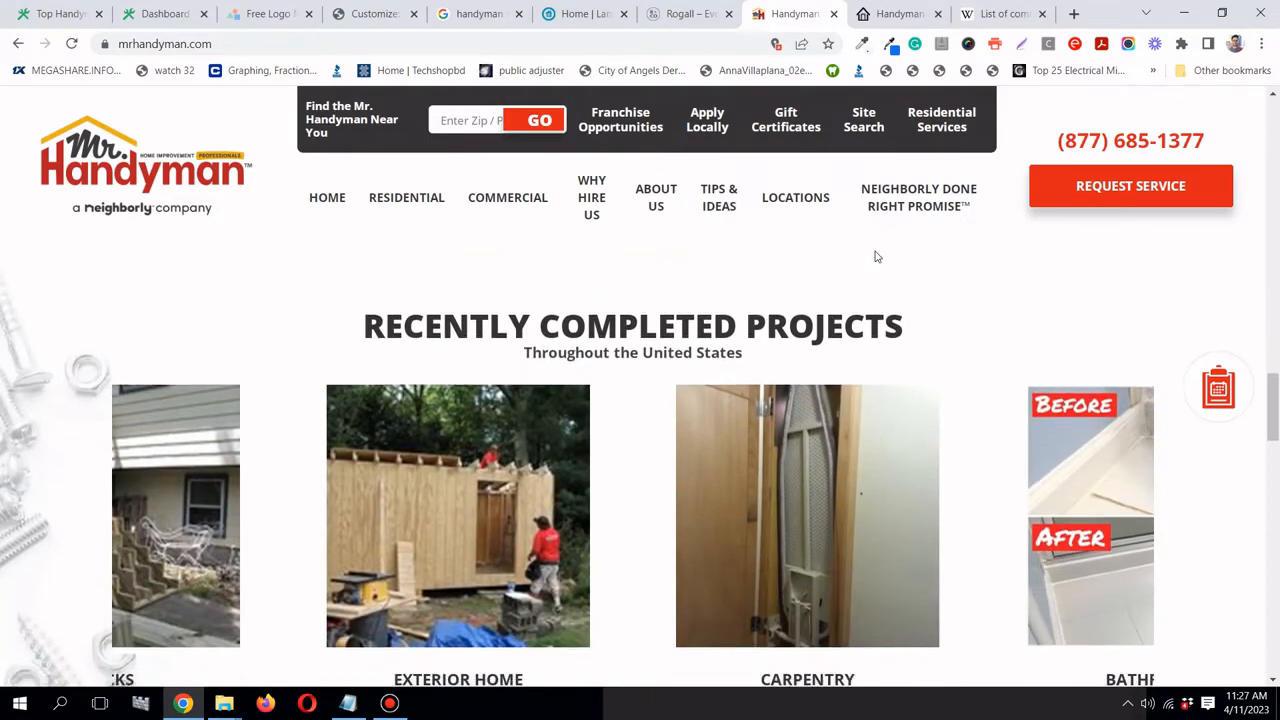
pyautogui.scroll(-15, 876, 257)
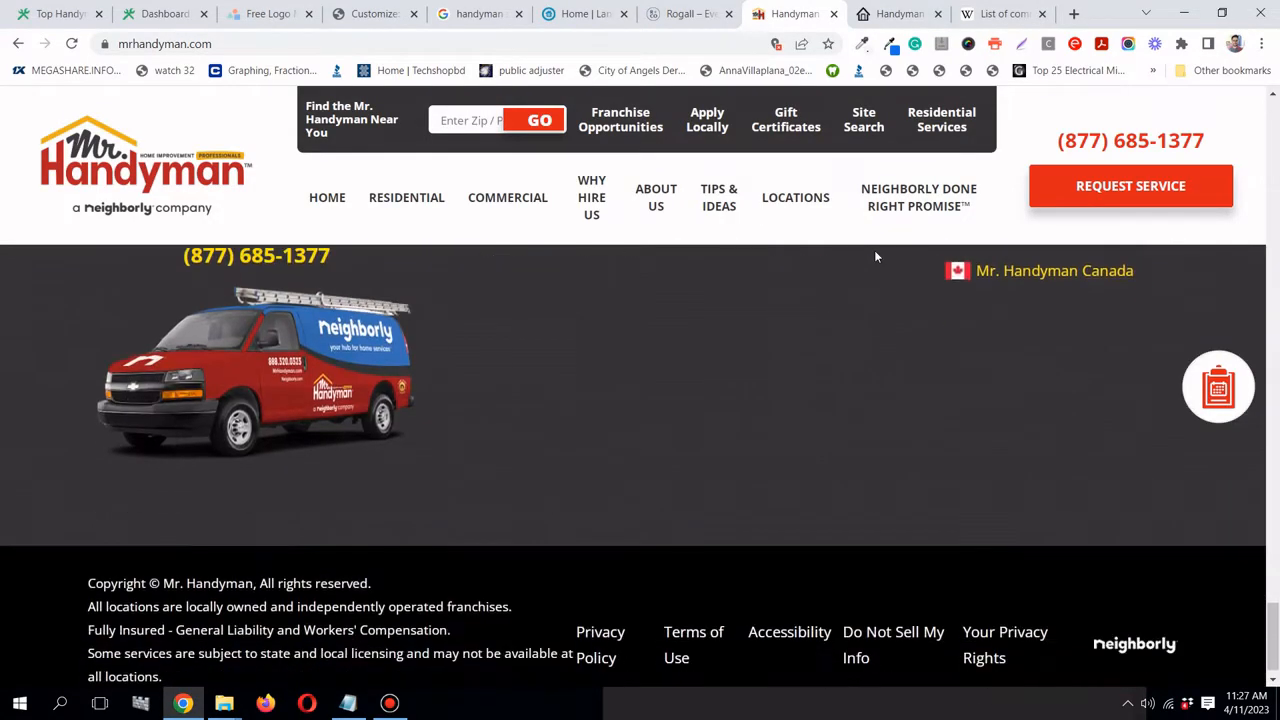
pyautogui.moveTo(1273, 640); pyautogui.dragTo(1274, 110)
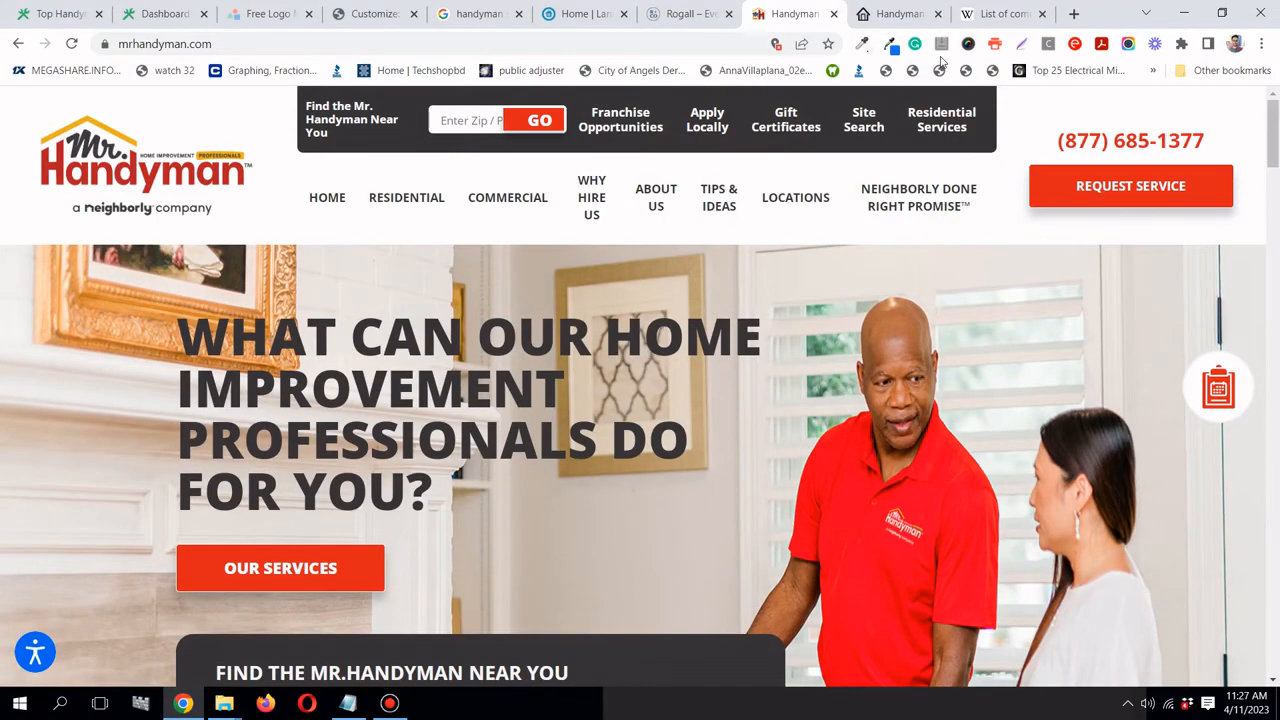
pyautogui.click(923, 14)
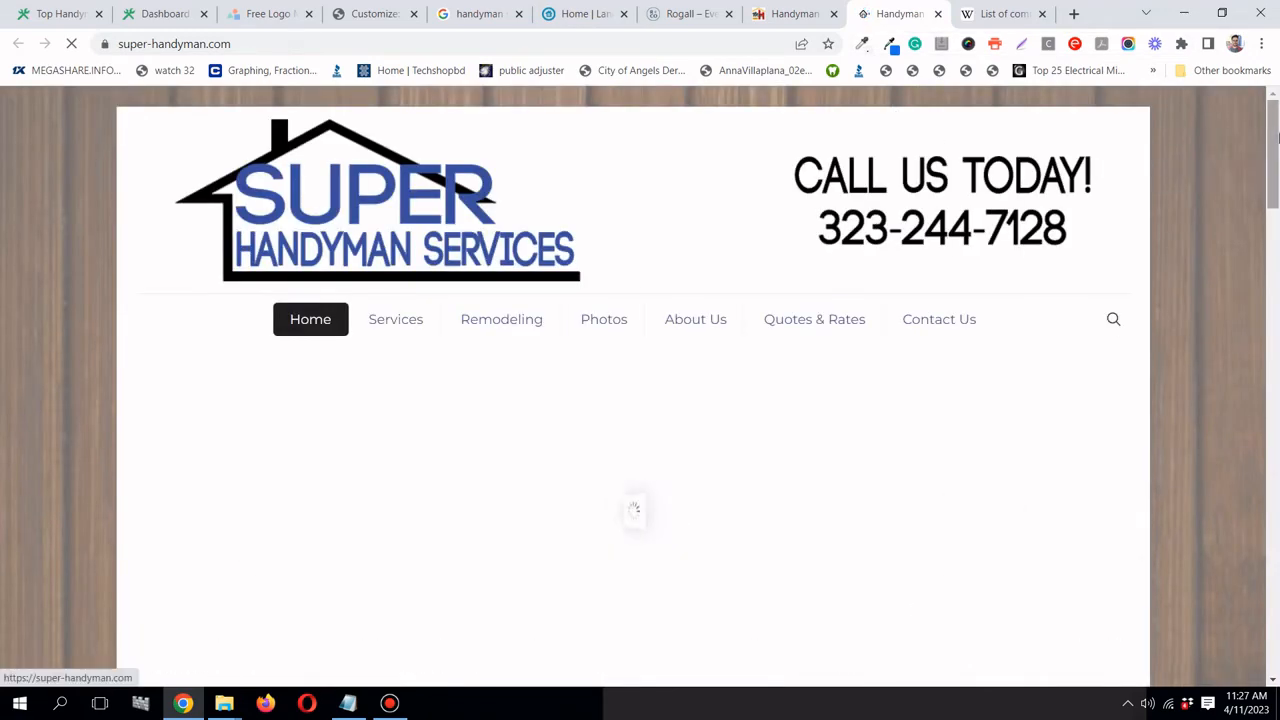
pyautogui.moveTo(1276, 136); pyautogui.dragTo(1278, 509)
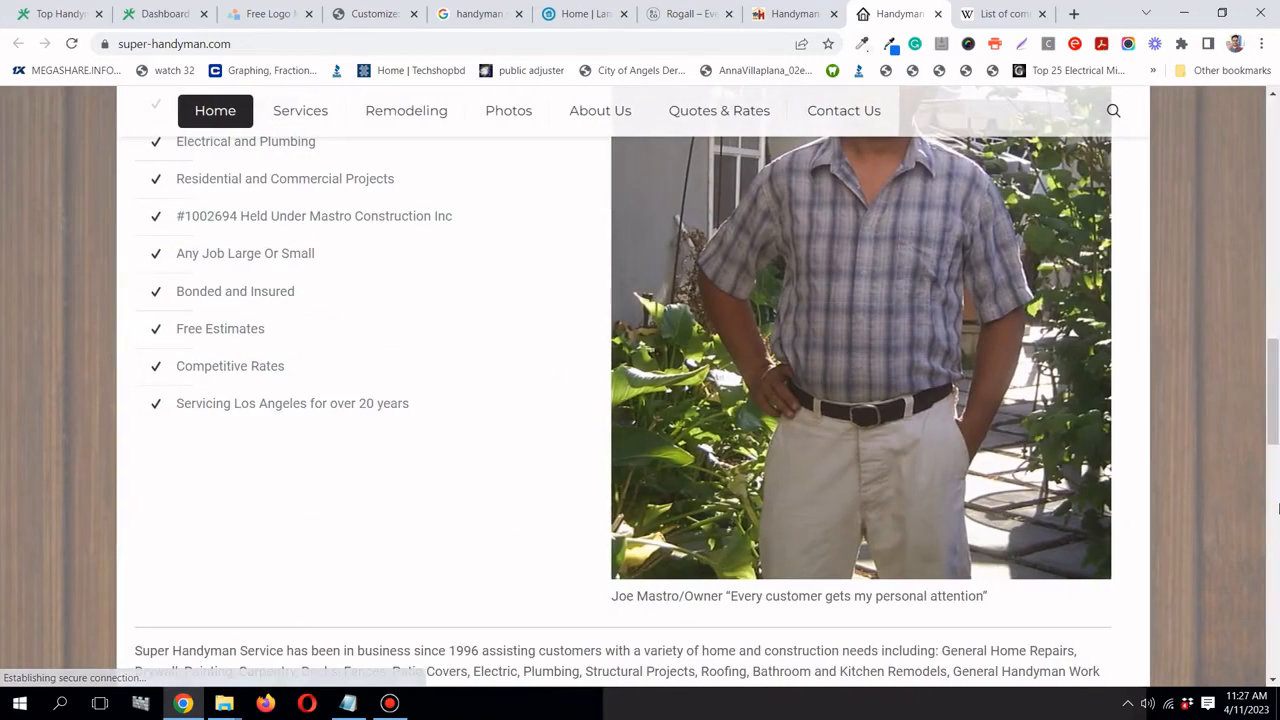
pyautogui.scroll(-10, 1048, 364)
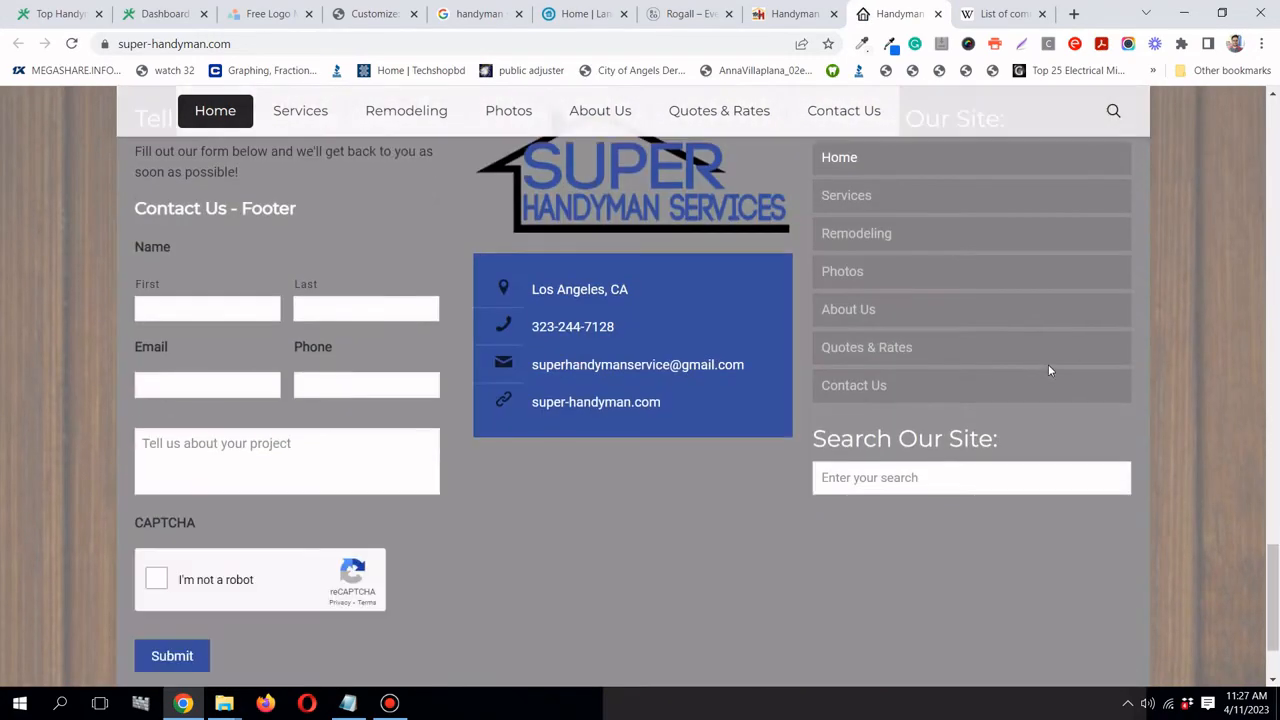
pyautogui.scroll(-2, 1048, 364)
pyautogui.moveTo(1272, 644); pyautogui.dragTo(1262, 130)
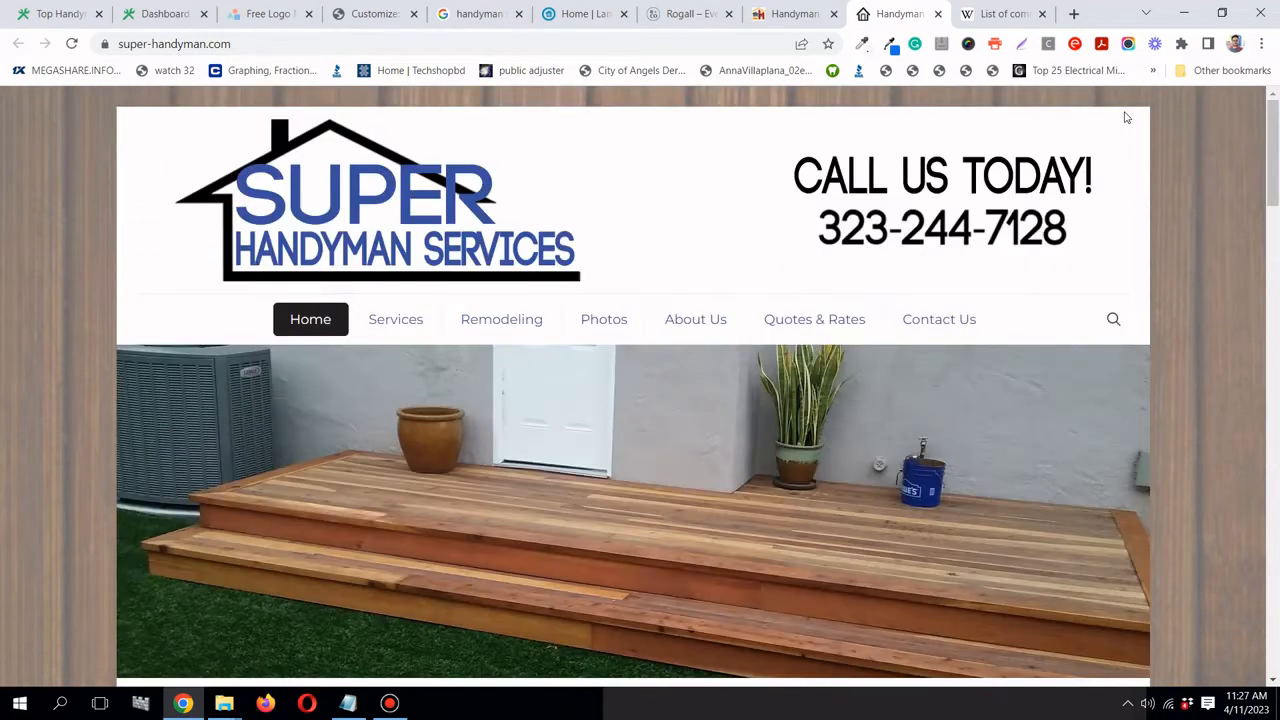
# - Revisit the Rogall and Landes sites and the section notes, then return to the WordPress dashboard
pyautogui.click(786, 18)
pyautogui.click(698, 18)
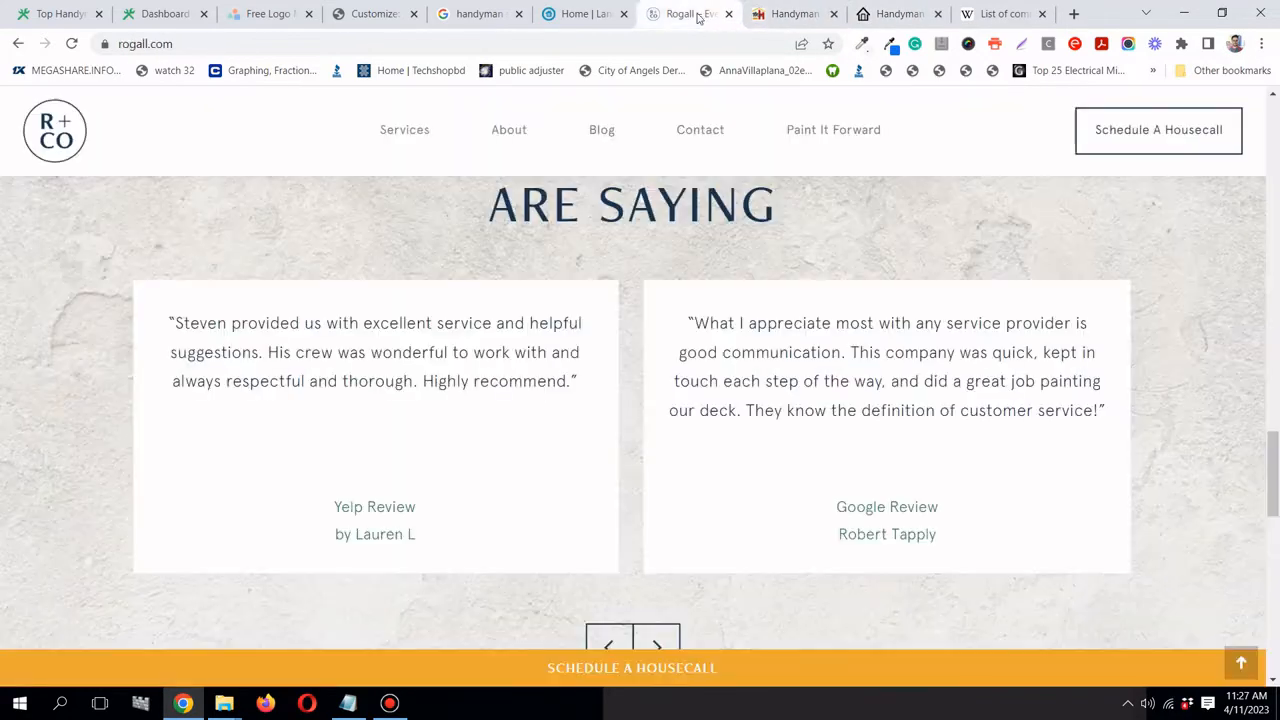
pyautogui.scroll(10, 673, 258)
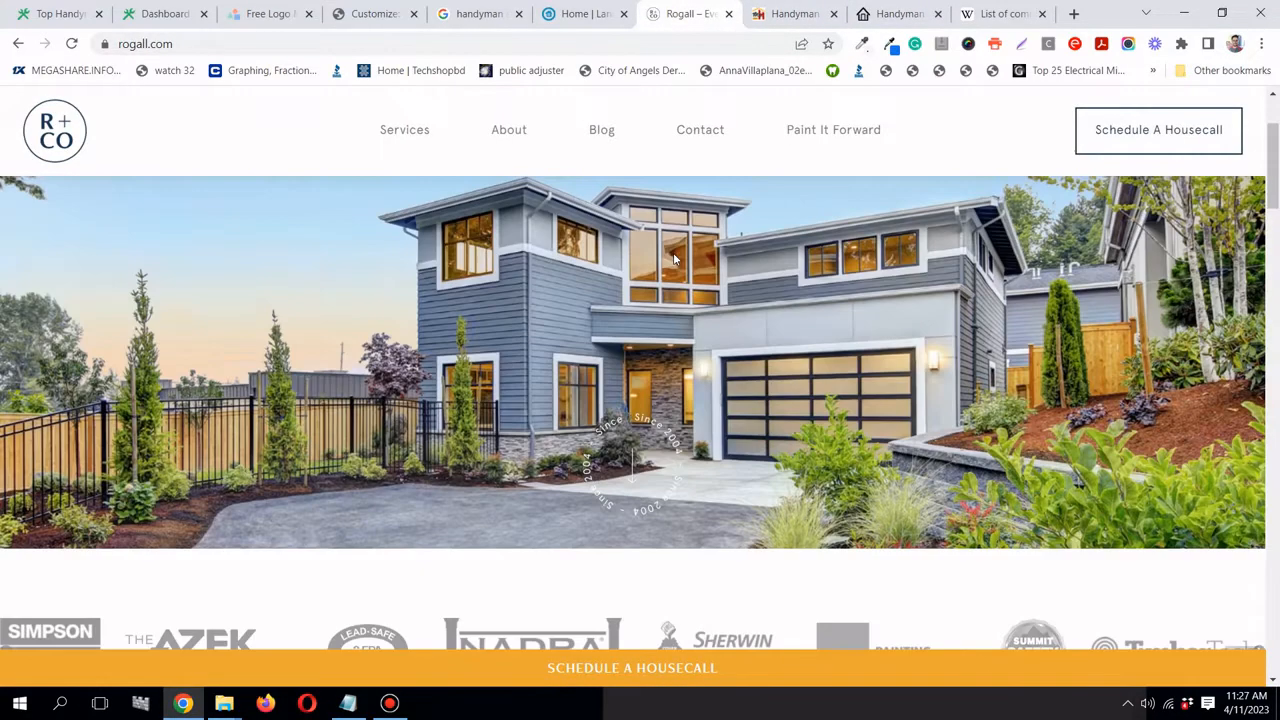
pyautogui.scroll(3, 673, 258)
pyautogui.moveTo(1272, 150)
pyautogui.mouseDown()
pyautogui.moveTo(1274, 645)
pyautogui.moveTo(1270, 130)
pyautogui.mouseUp()
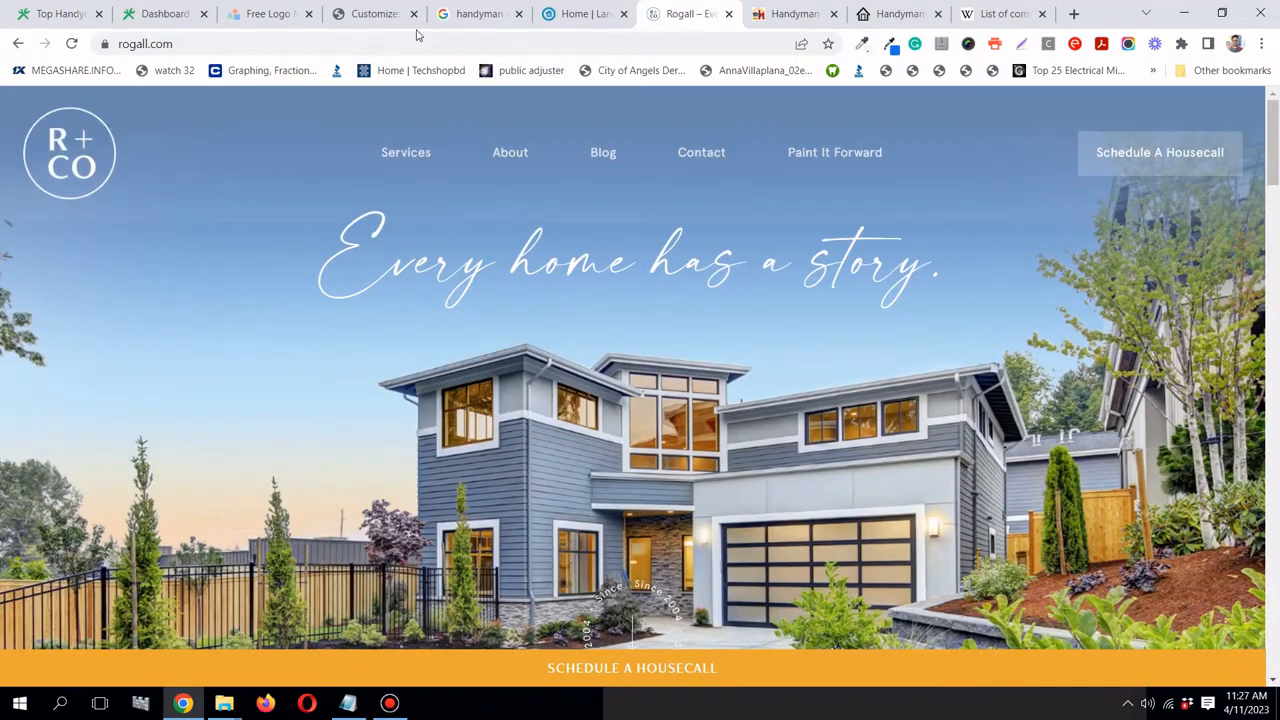
pyautogui.click(546, 20)
pyautogui.moveTo(1272, 600); pyautogui.dragTo(1275, 110)
pyautogui.click(348, 703)
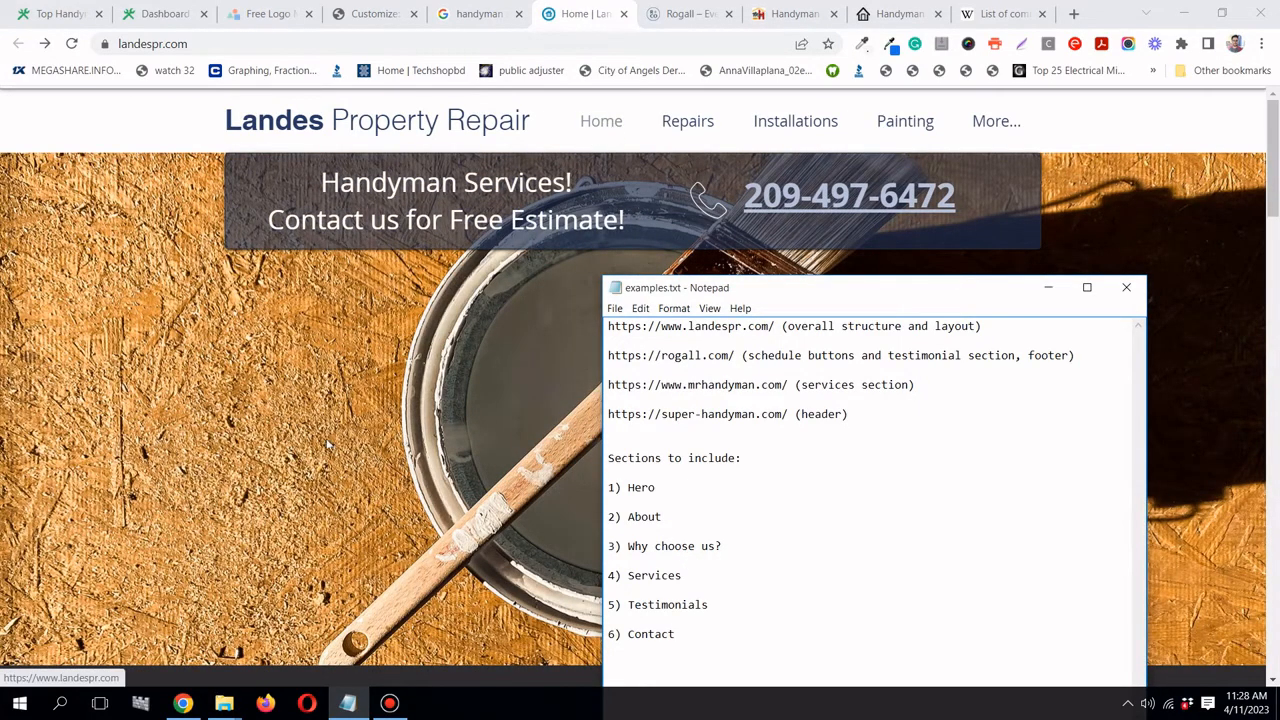
pyautogui.scroll(-3, 326, 448)
pyautogui.scroll(5, 323, 454)
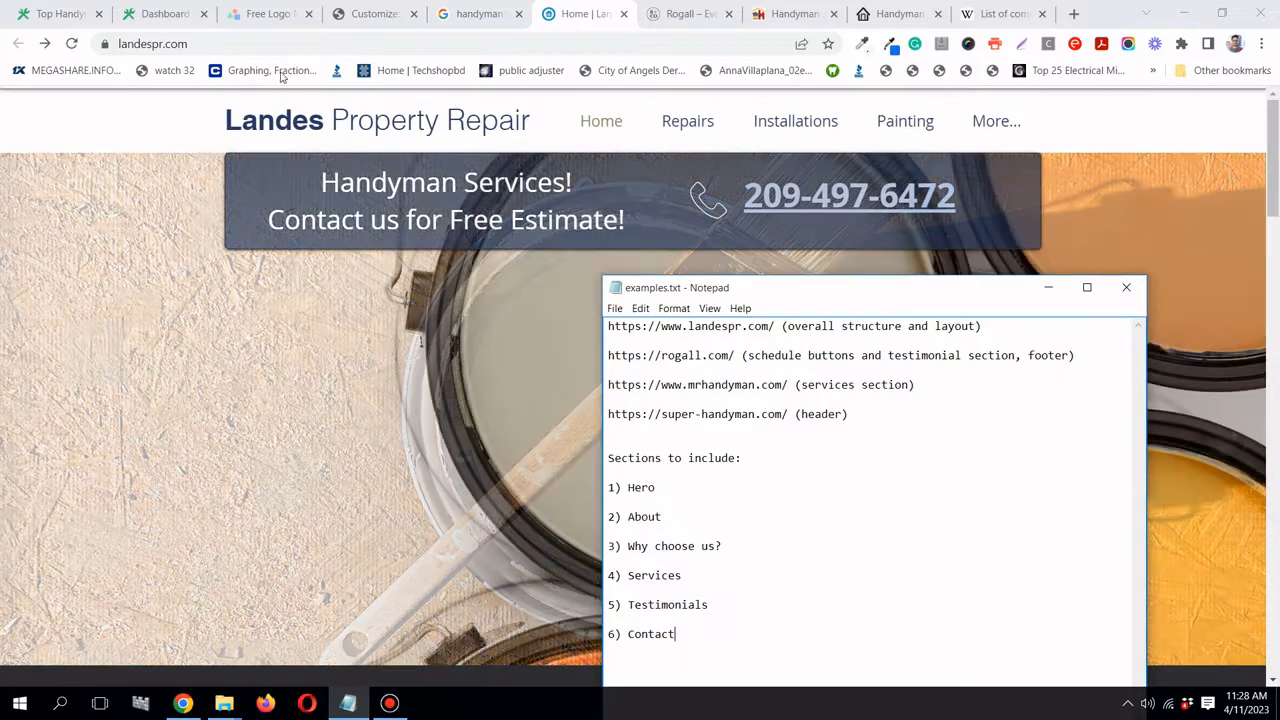
pyautogui.click(176, 13)
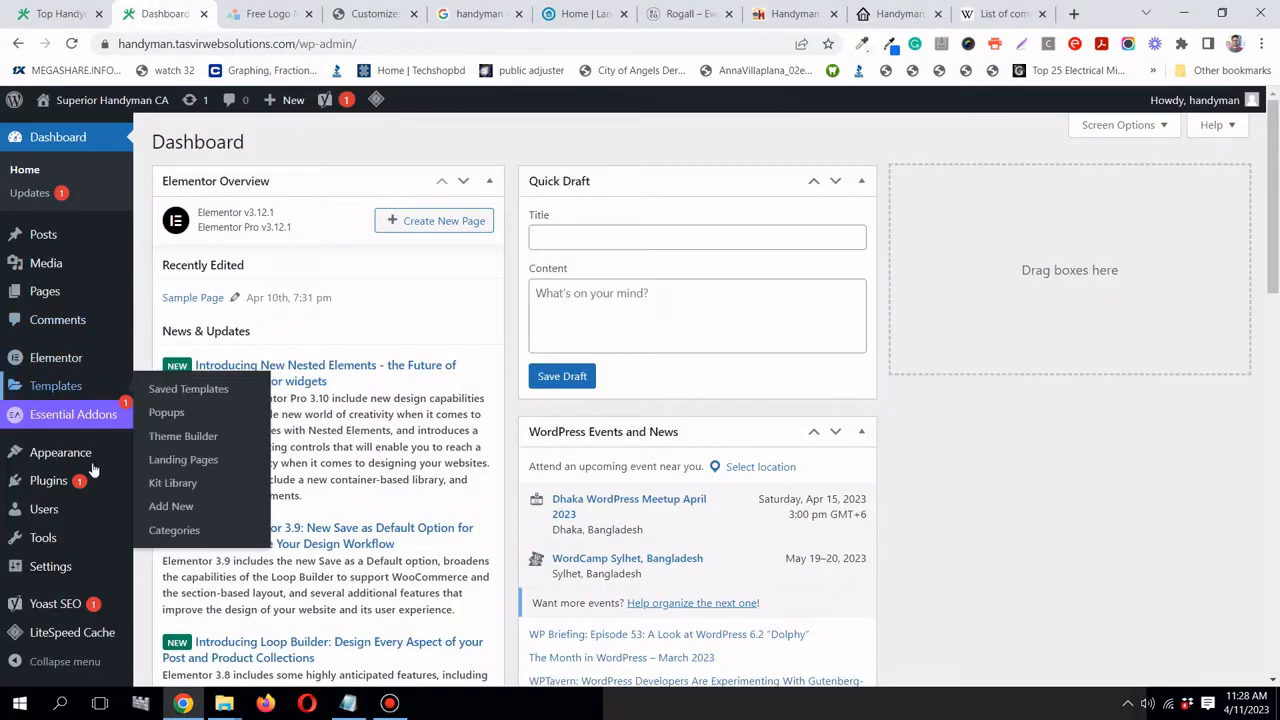
# - Create a new navigation menu named 'Main Menu' under Appearance > Menus
pyautogui.moveTo(99, 461)
pyautogui.click(168, 502)
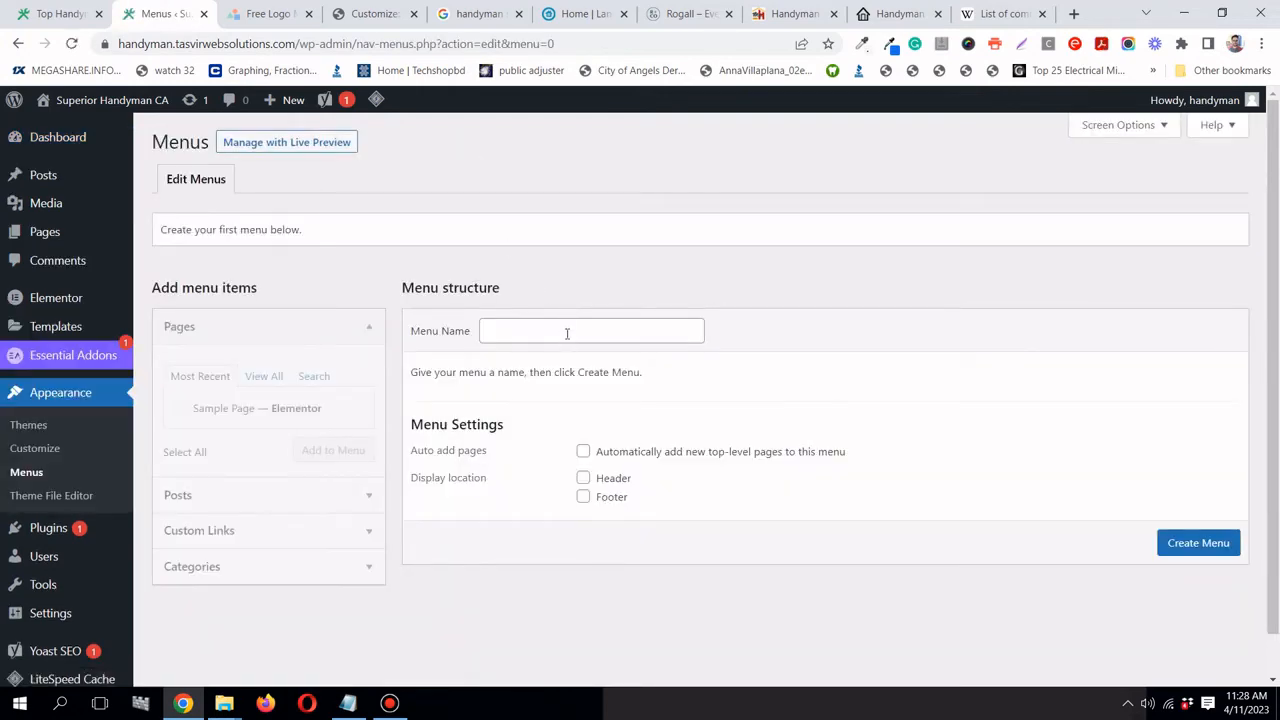
pyautogui.click(566, 334)
pyautogui.click(643, 491)
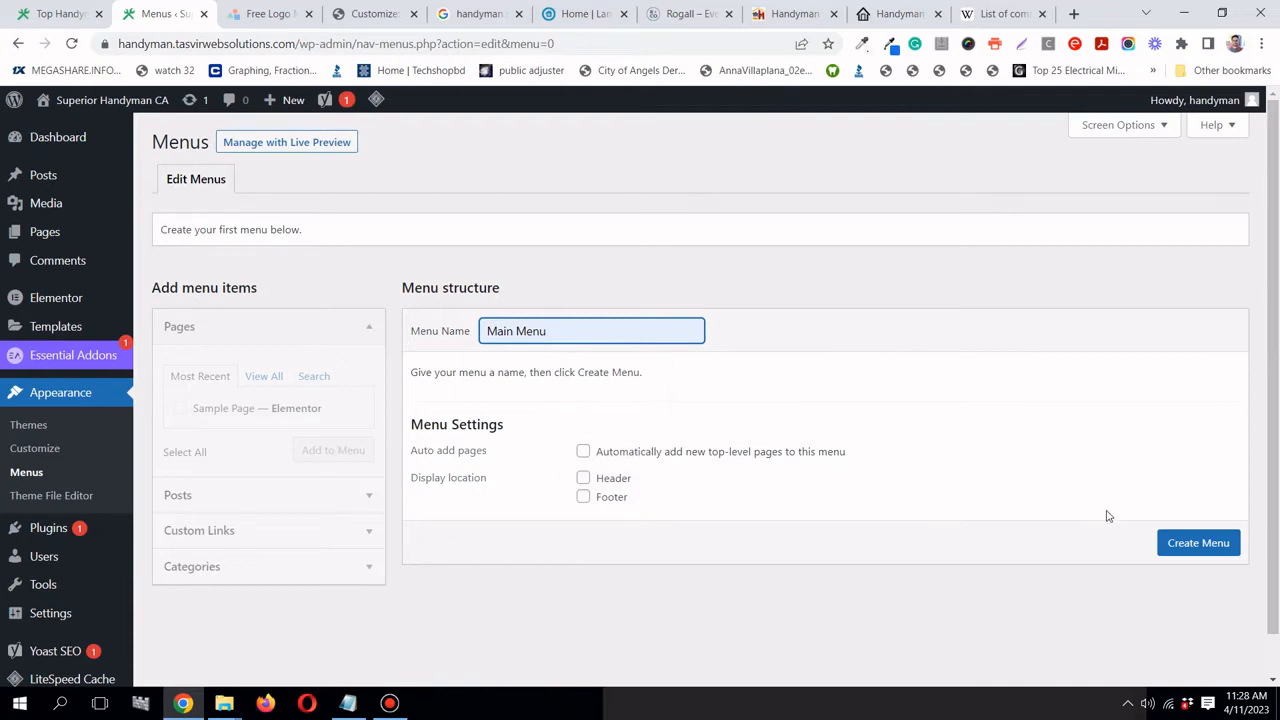
pyautogui.click(1190, 545)
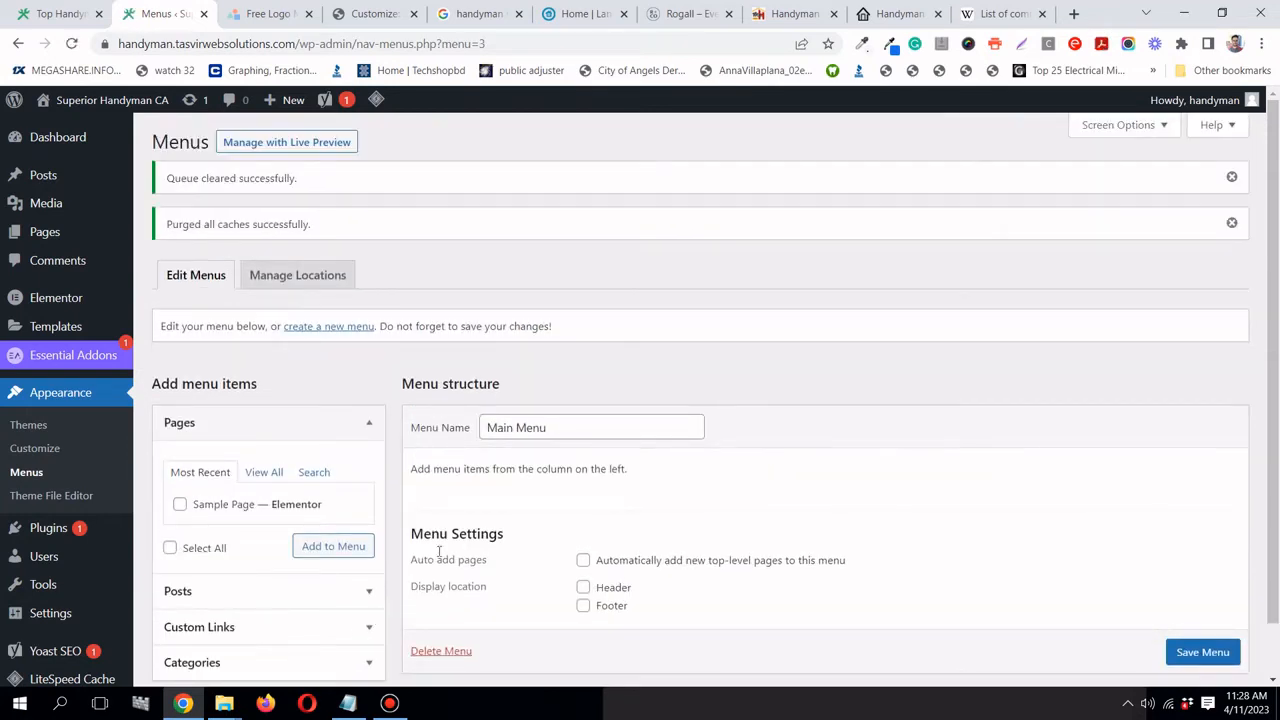
# - Expand the Custom Links panel and glance at the section notes
pyautogui.scroll(-1, 438, 551)
pyautogui.click(366, 568)
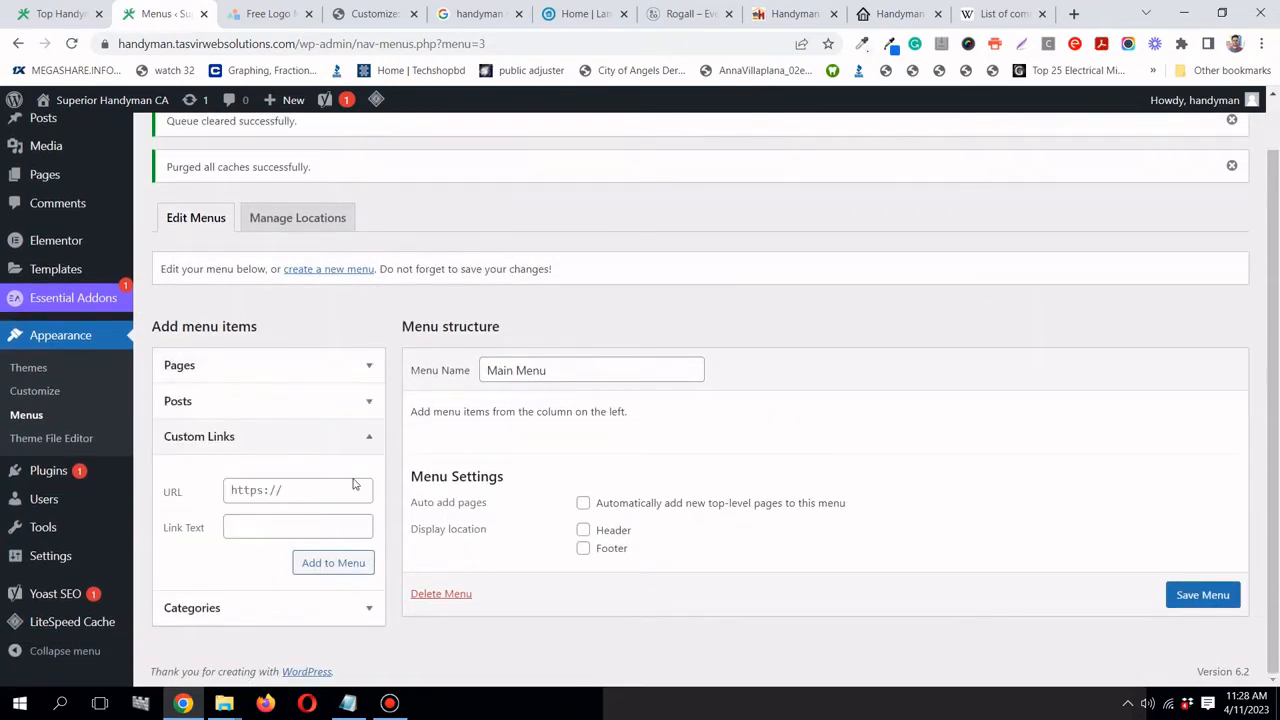
pyautogui.moveTo(349, 706)
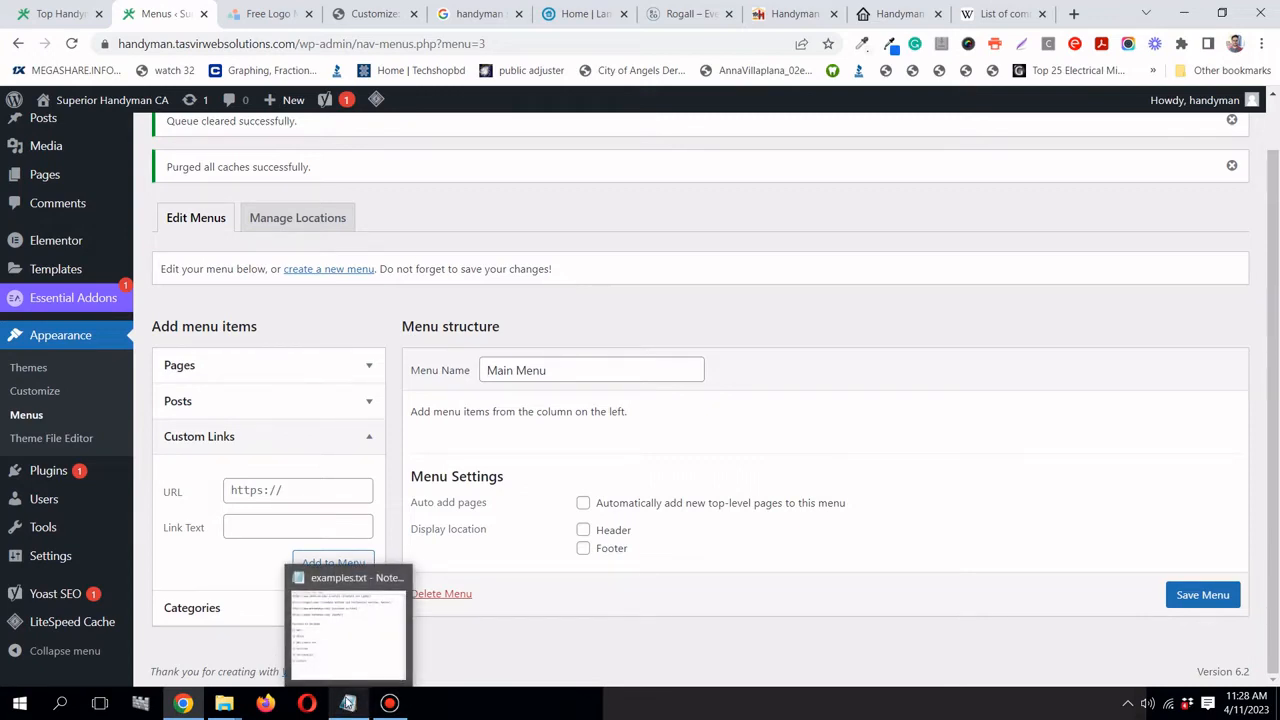
pyautogui.click(349, 703)
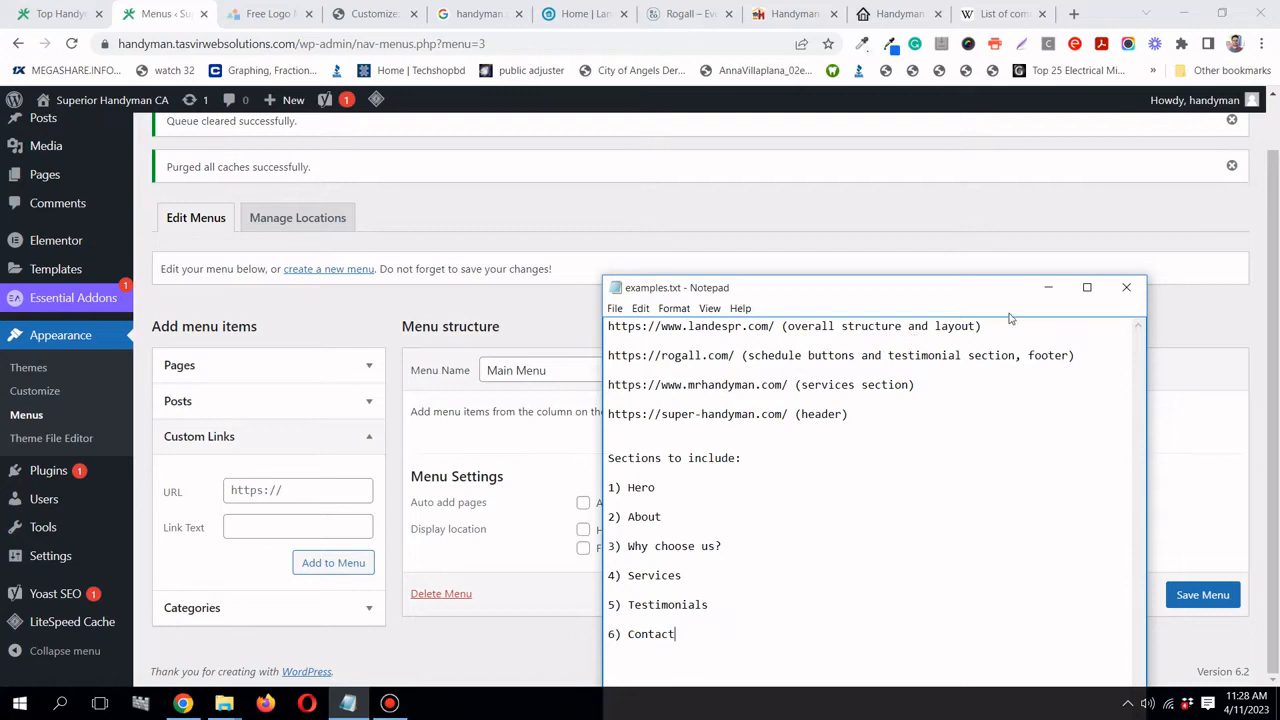
pyautogui.click(1048, 287)
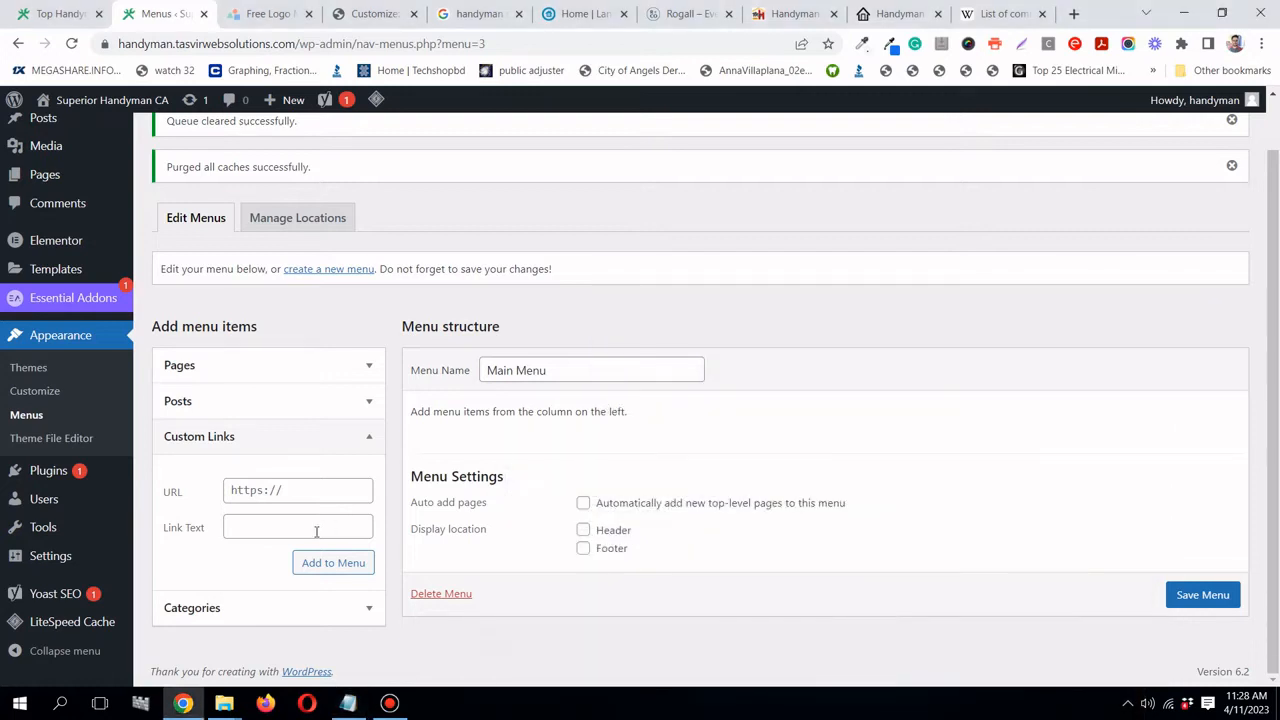
# - Add a 'Home' custom link with URL #home to Main Menu
pyautogui.click(316, 531)
pyautogui.write('Home')
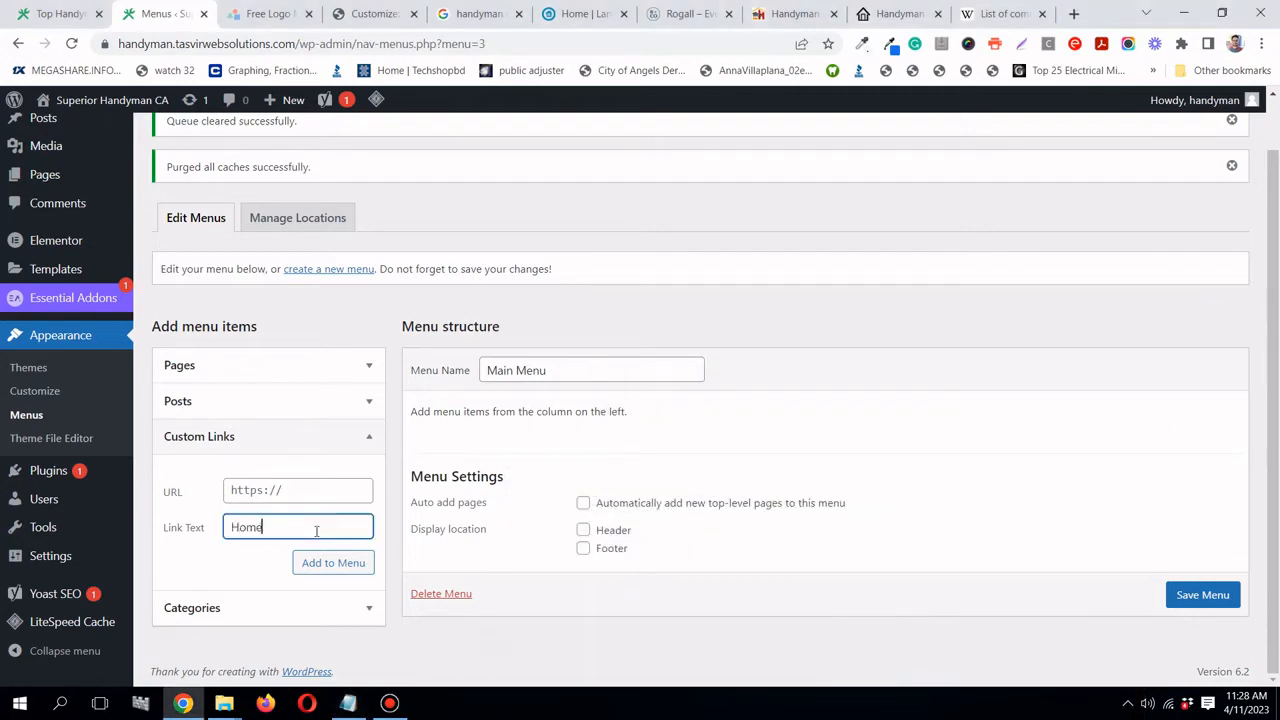
pyautogui.click(314, 491)
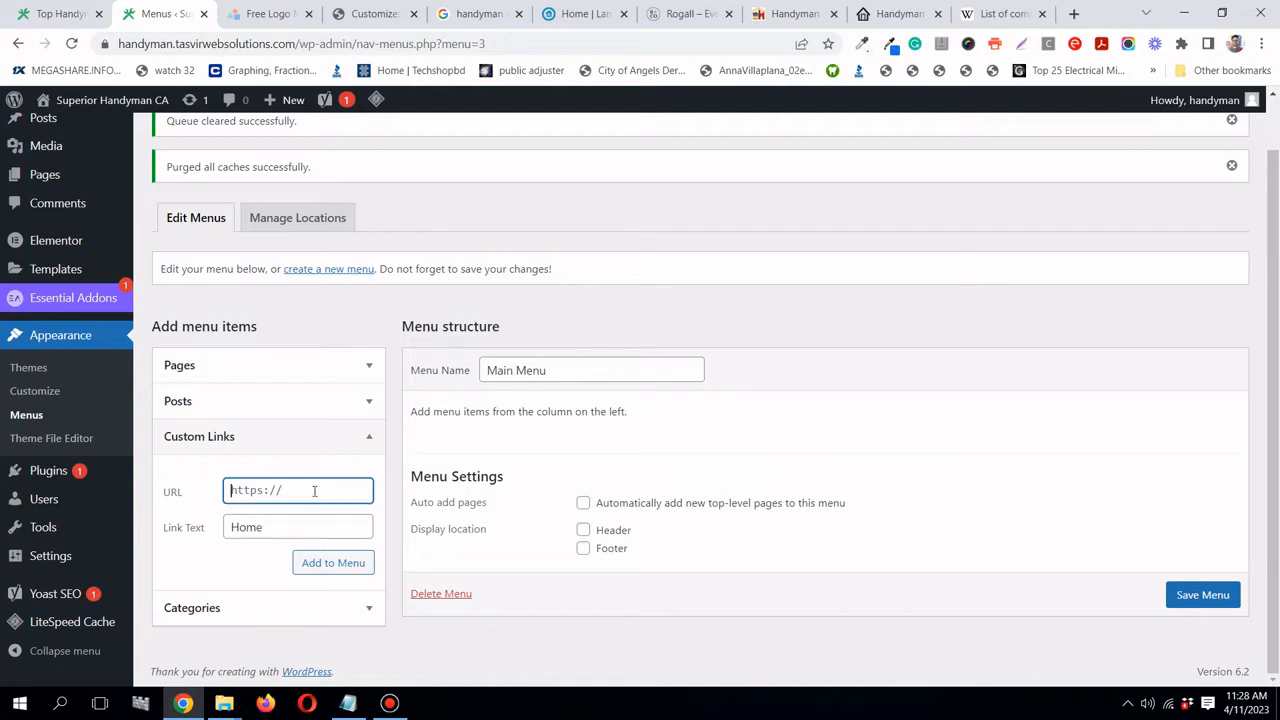
pyautogui.write('#home')
pyautogui.click(328, 563)
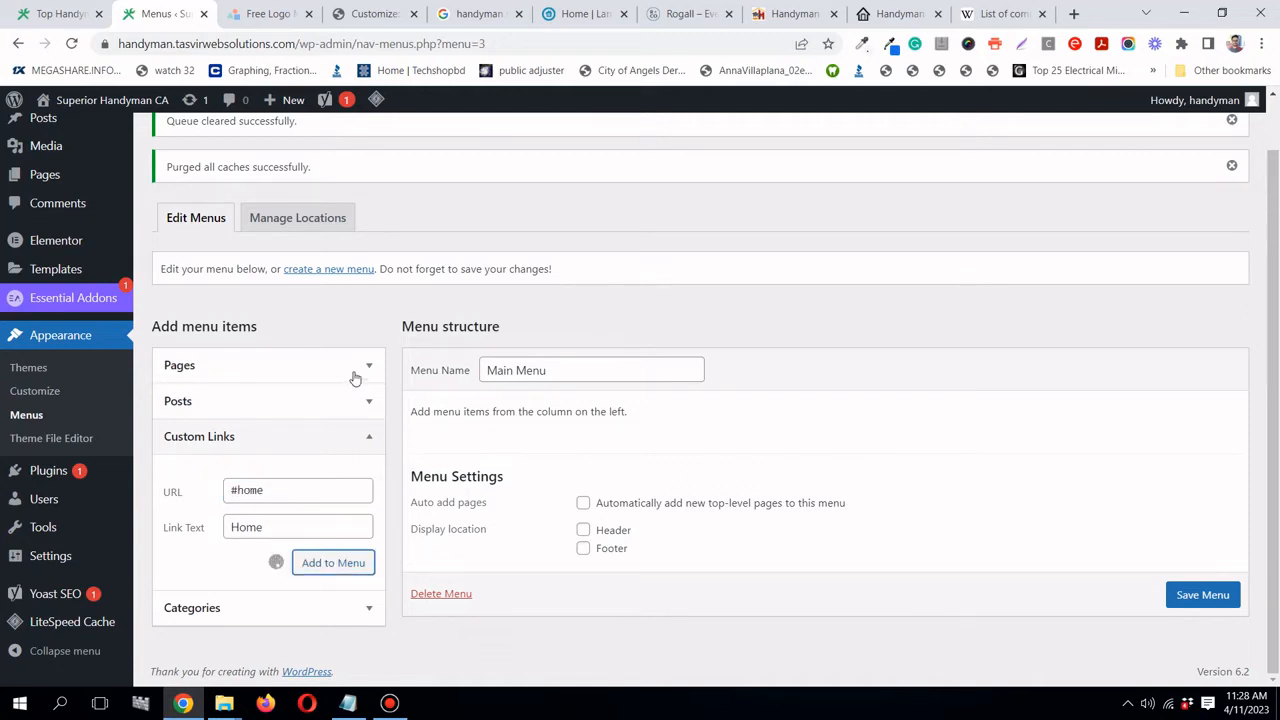
pyautogui.scroll(-1, 355, 377)
pyautogui.click(352, 700)
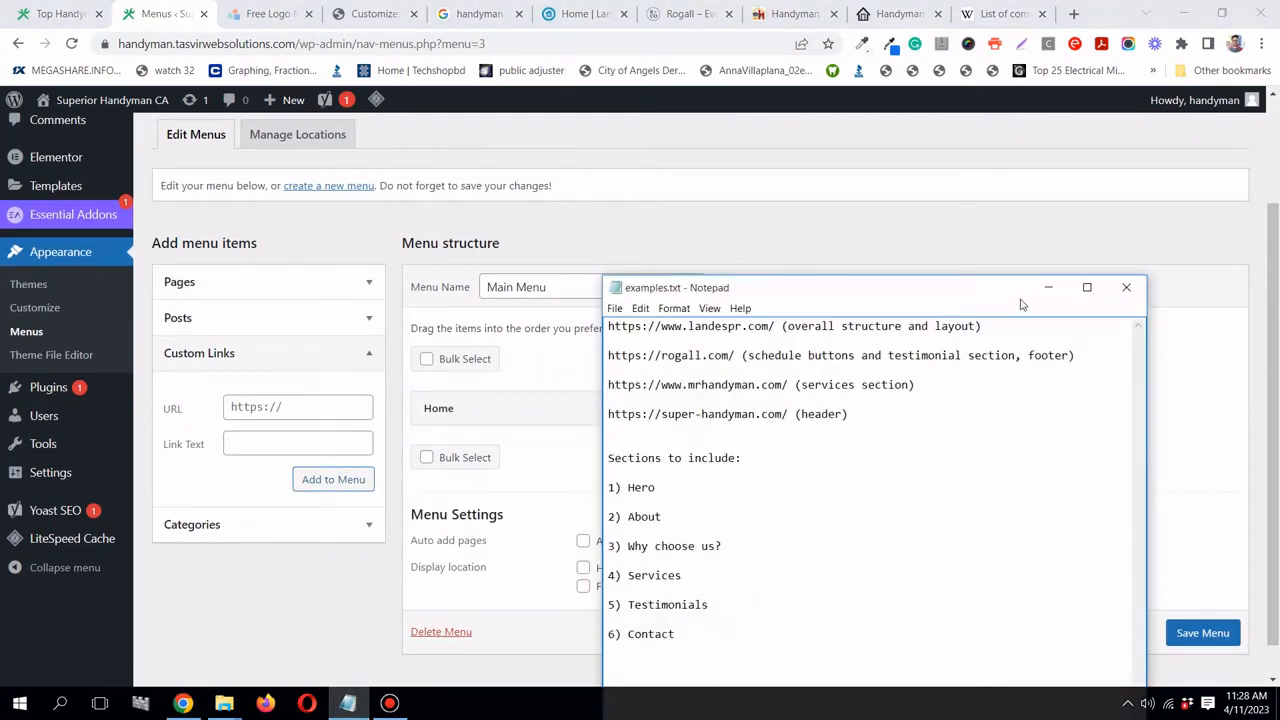
pyautogui.click(1048, 287)
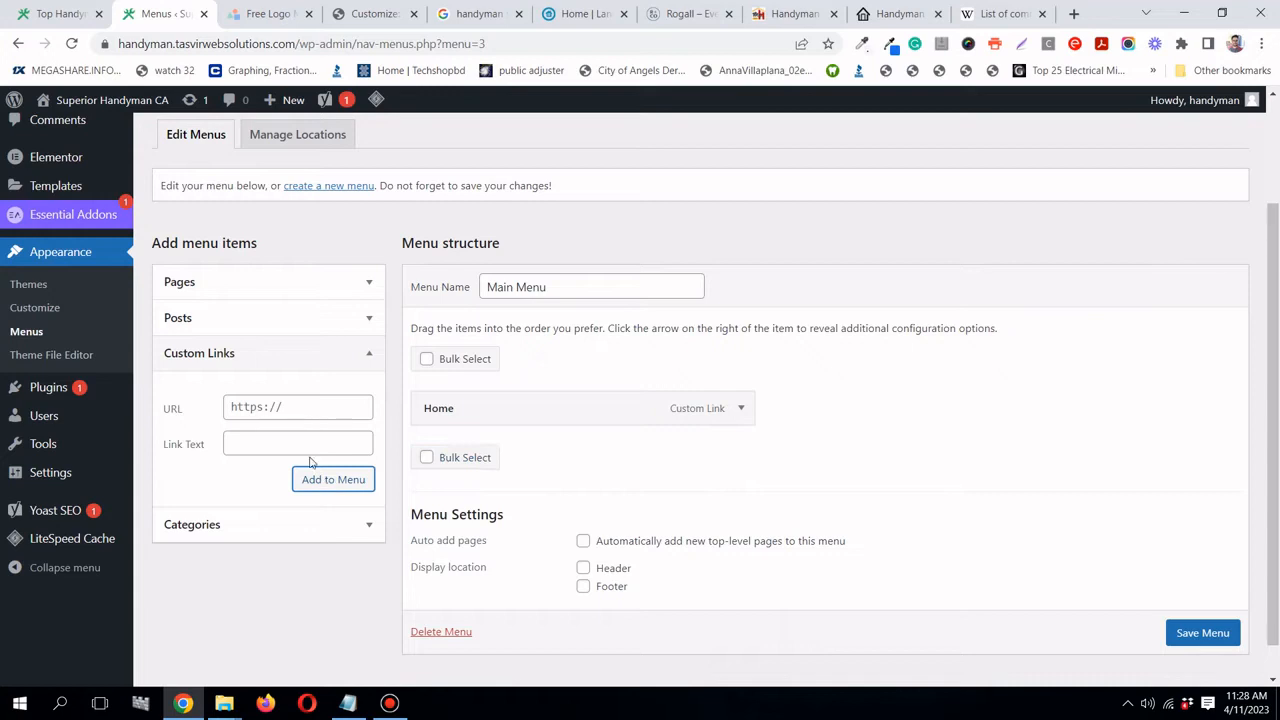
# - Add an 'About' custom link with a '#' anchor URL
pyautogui.click(305, 442)
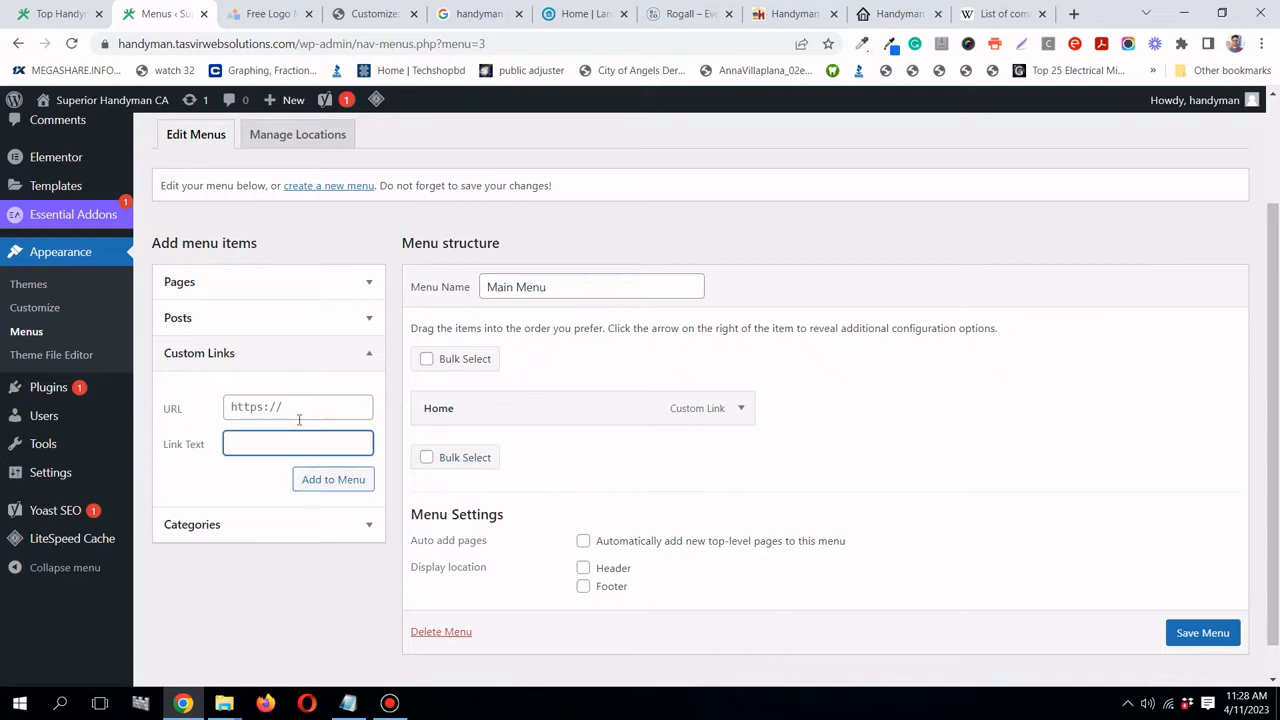
pyautogui.write('About')
pyautogui.click(296, 409)
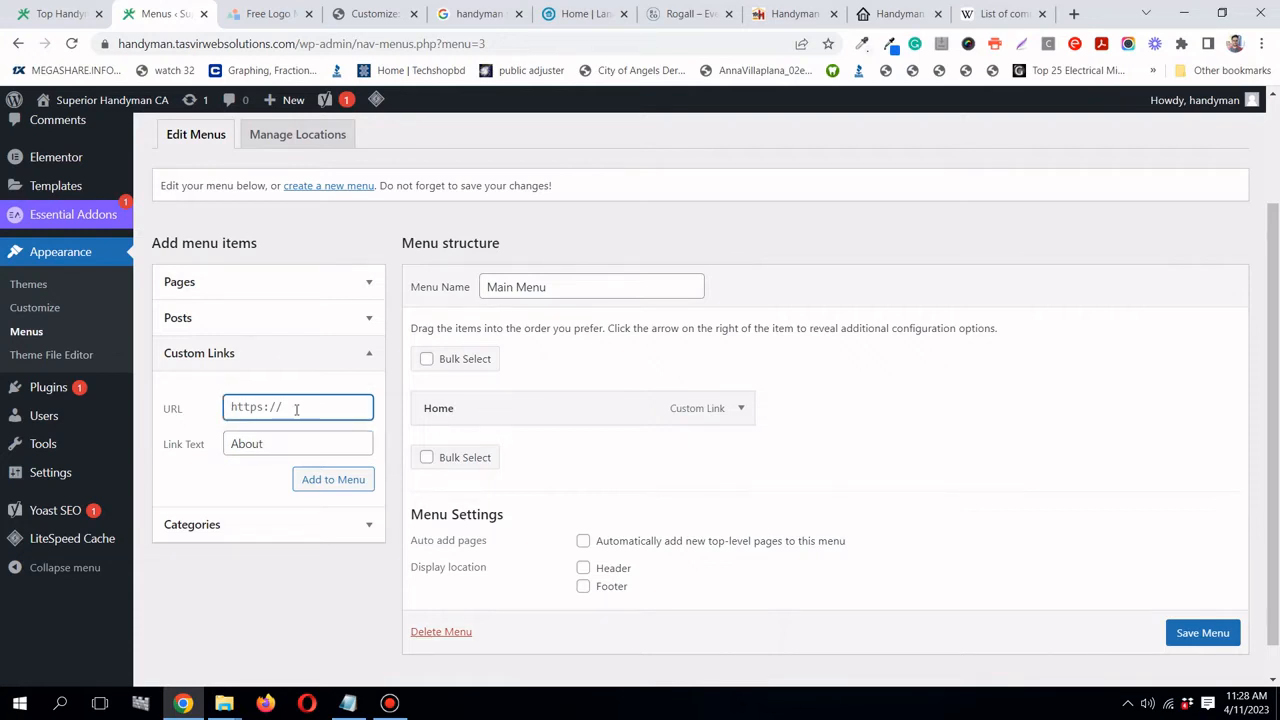
pyautogui.hotkey('ctrl', 'a')
pyautogui.write('#')
pyautogui.click(311, 480)
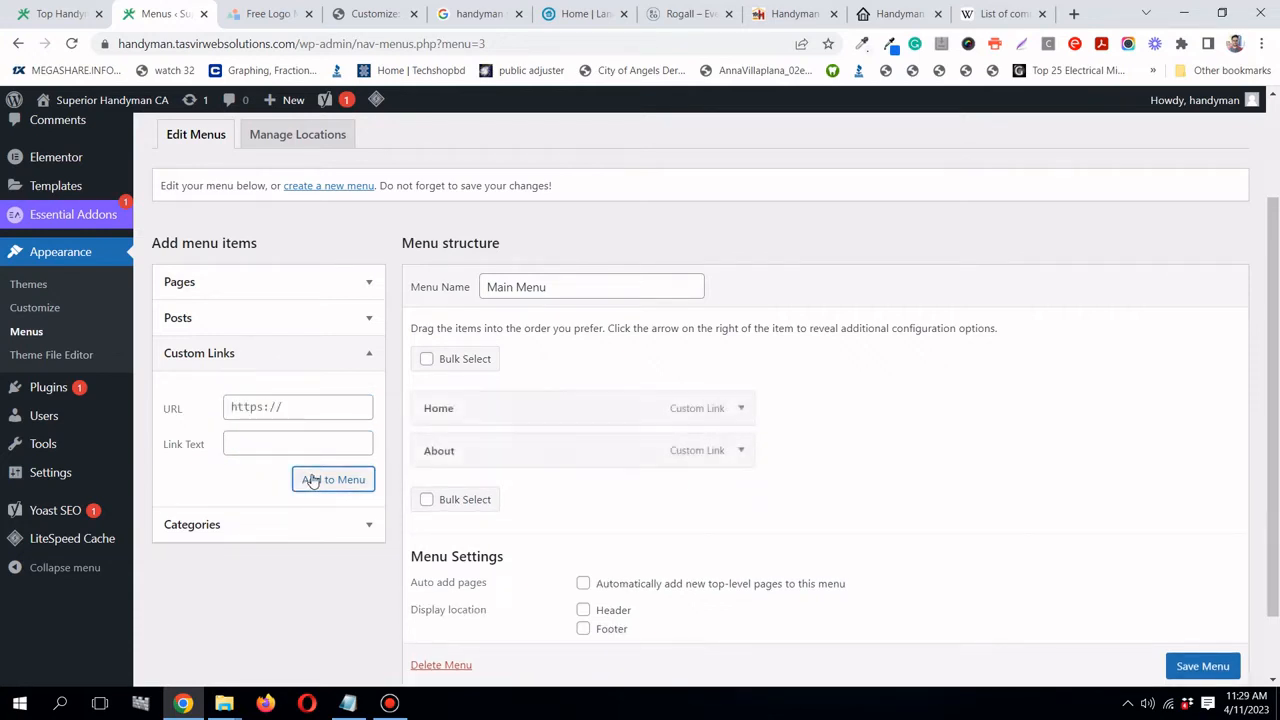
# - Add a 'Why choose us?' custom link pointing to #whychooseus, copying the label from the notes
pyautogui.click(348, 703)
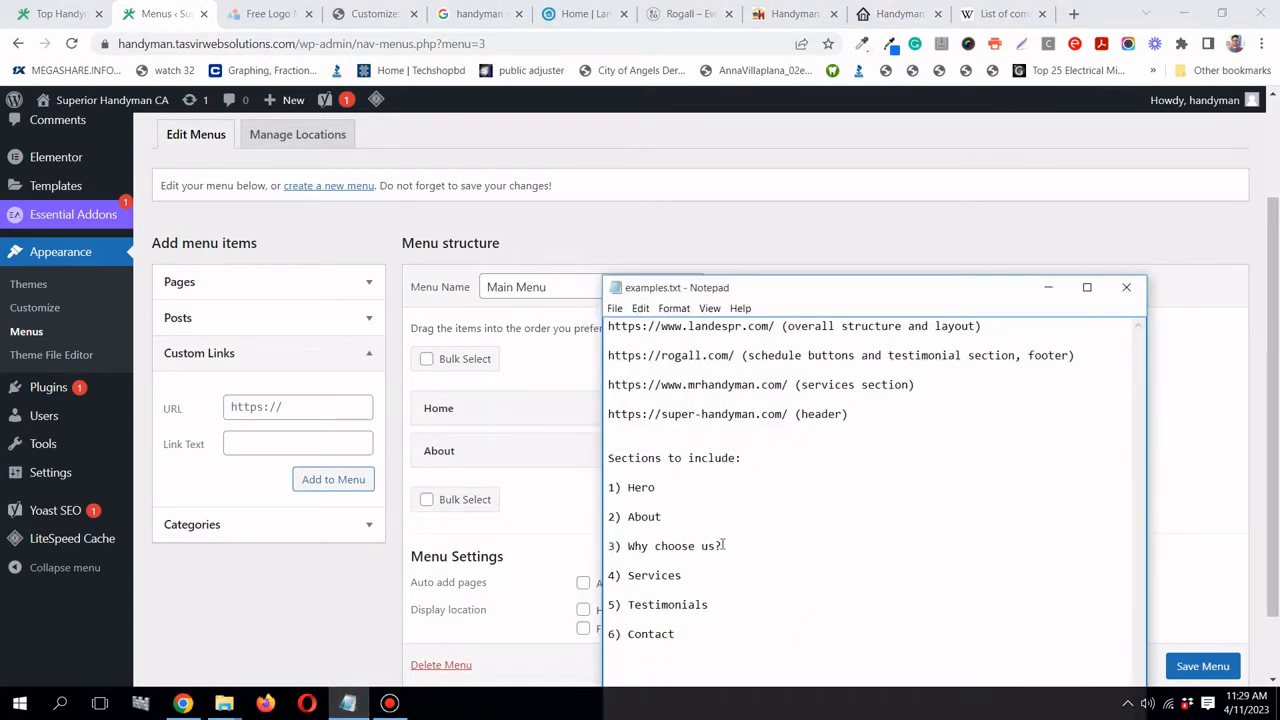
pyautogui.moveTo(724, 544); pyautogui.dragTo(631, 539)
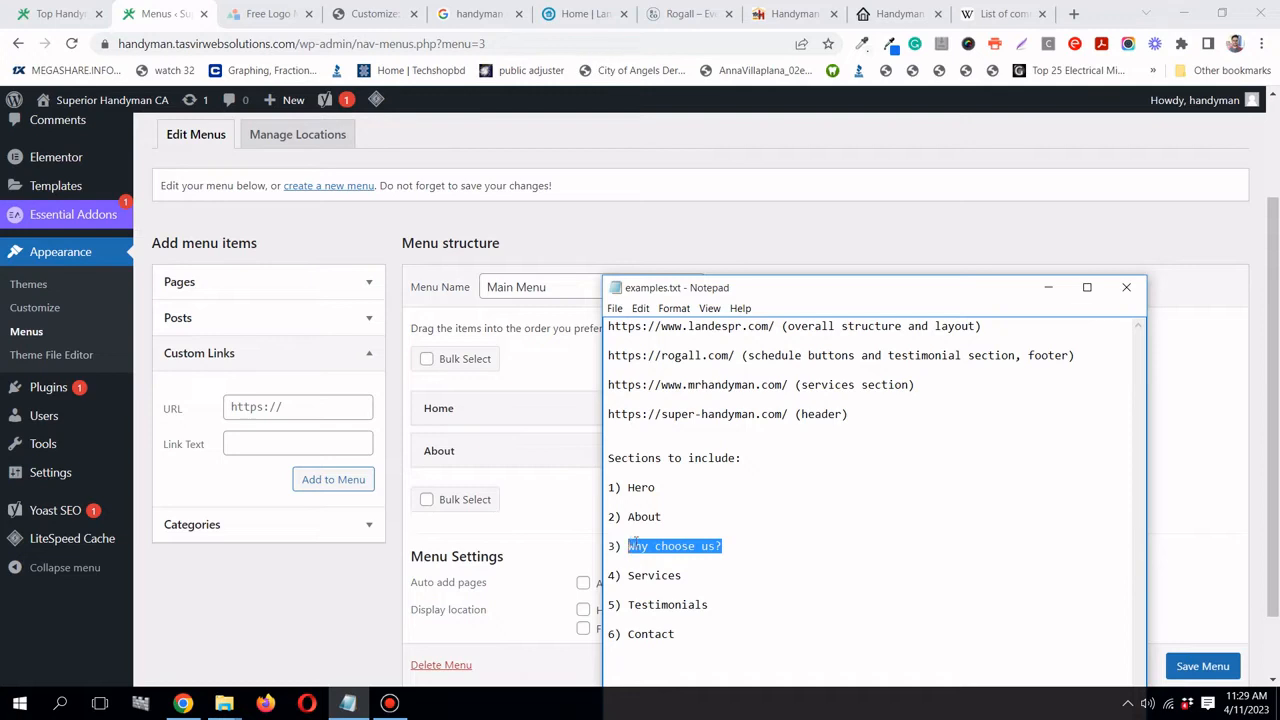
pyautogui.rightClick(634, 544)
pyautogui.click(665, 391)
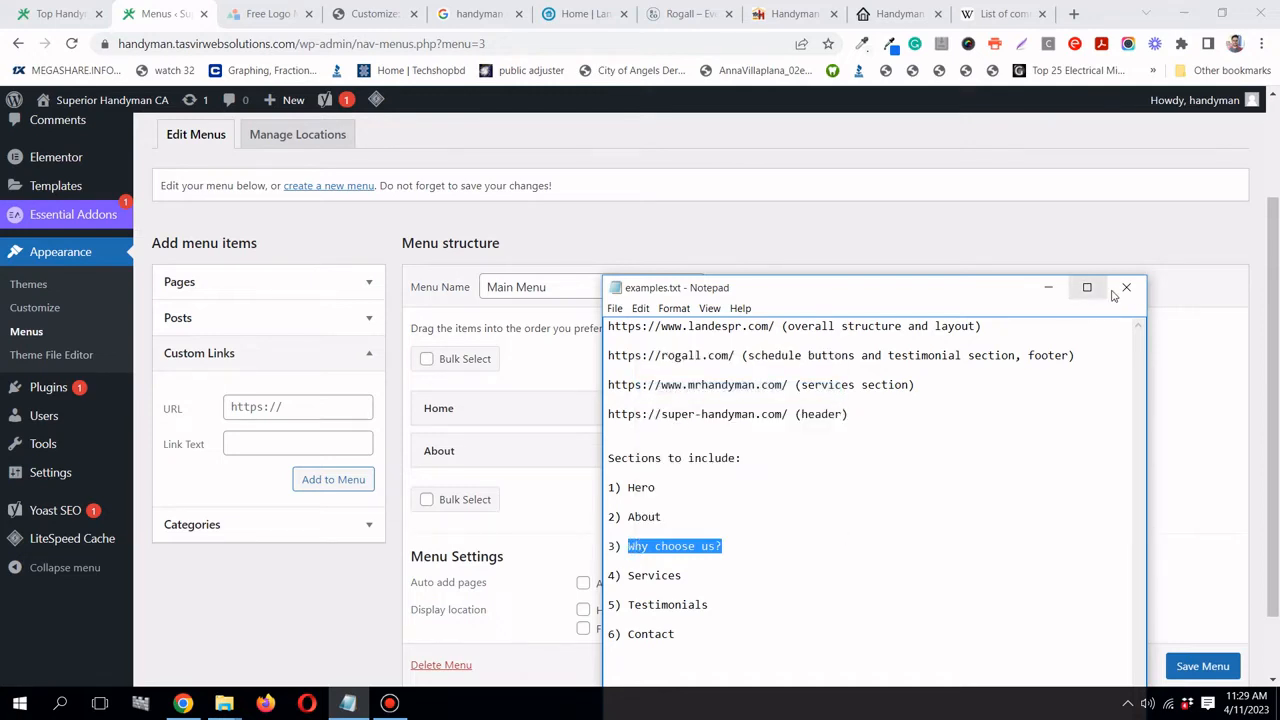
pyautogui.click(1048, 288)
pyautogui.rightClick(230, 448)
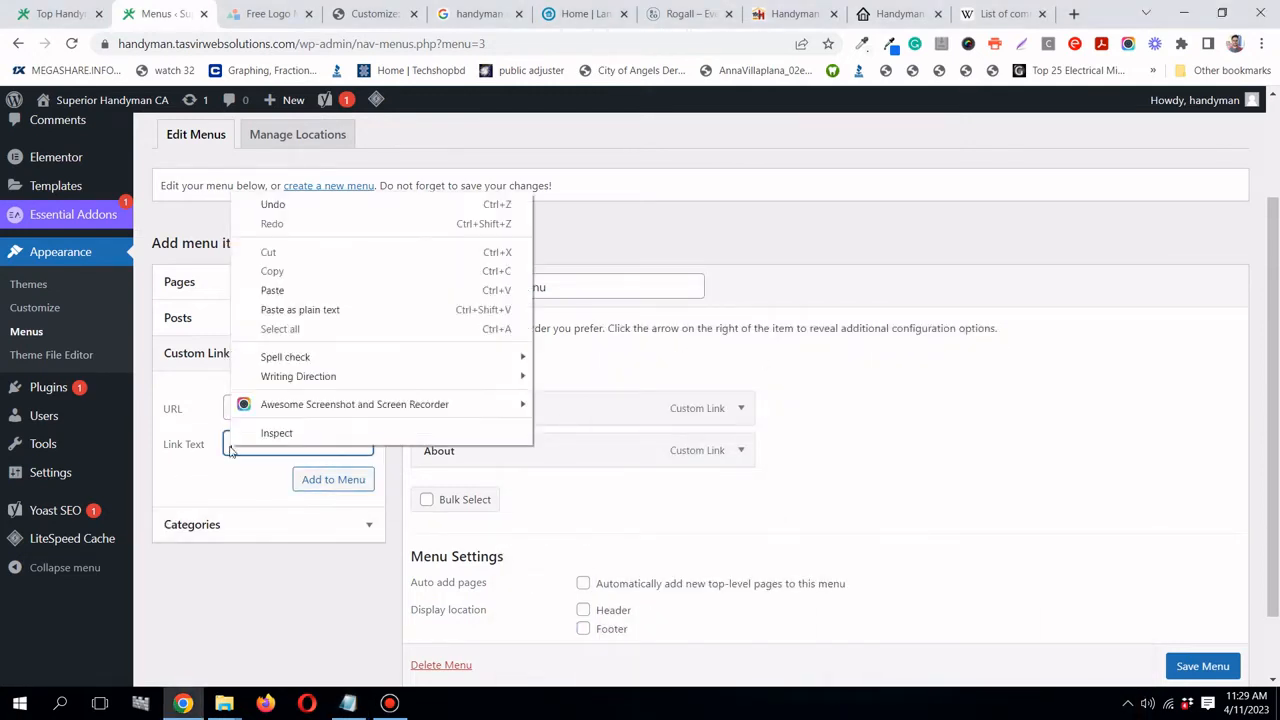
pyautogui.click(289, 291)
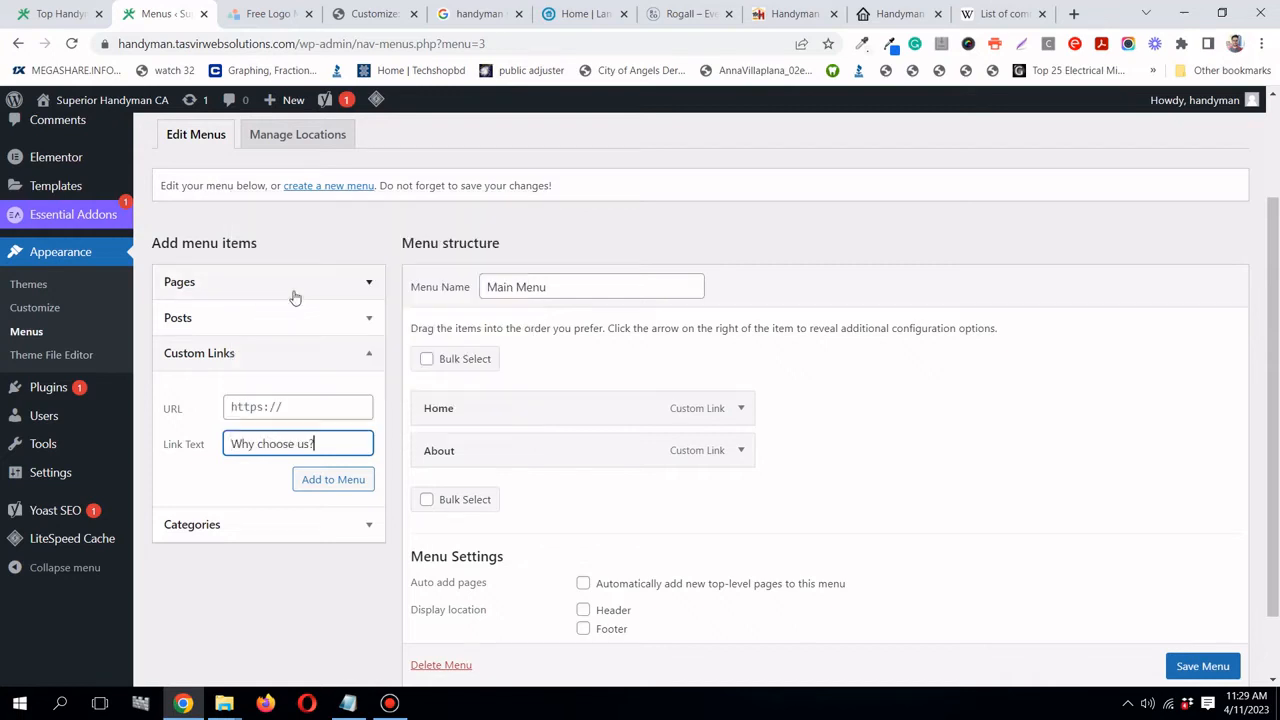
pyautogui.click(256, 408)
pyautogui.write('#')
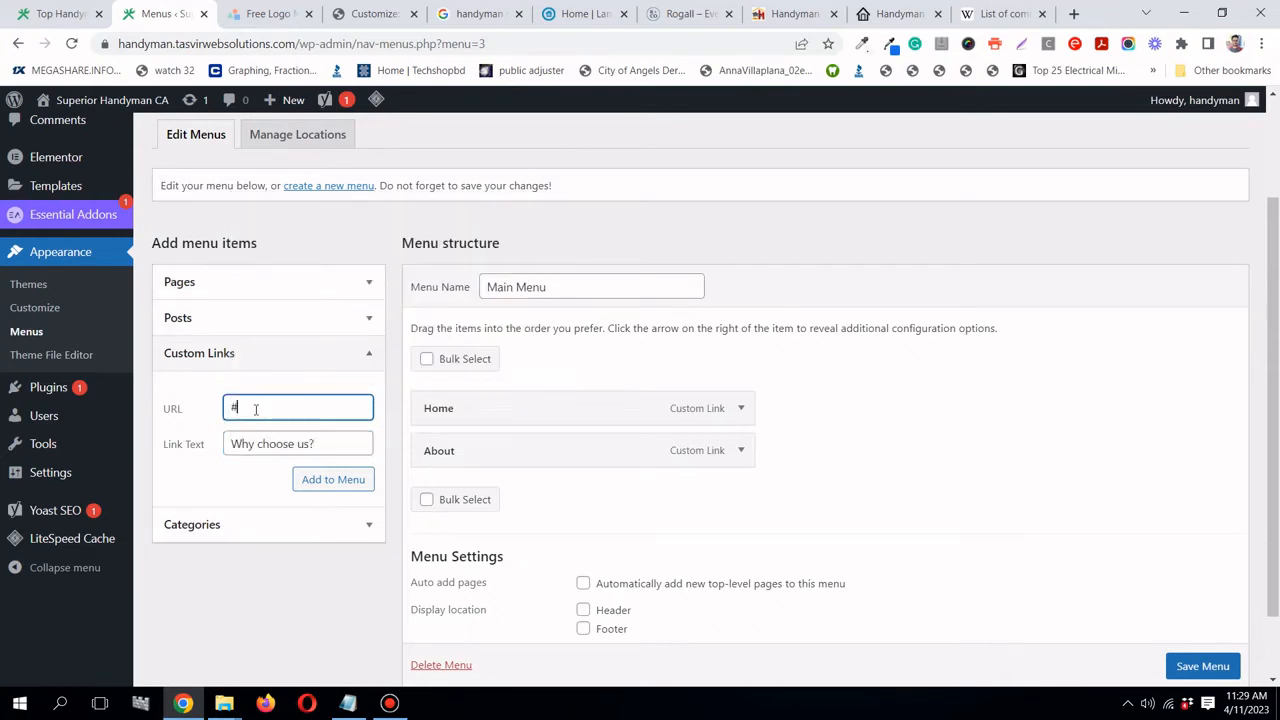
pyautogui.write('whychooseus')
pyautogui.click(325, 484)
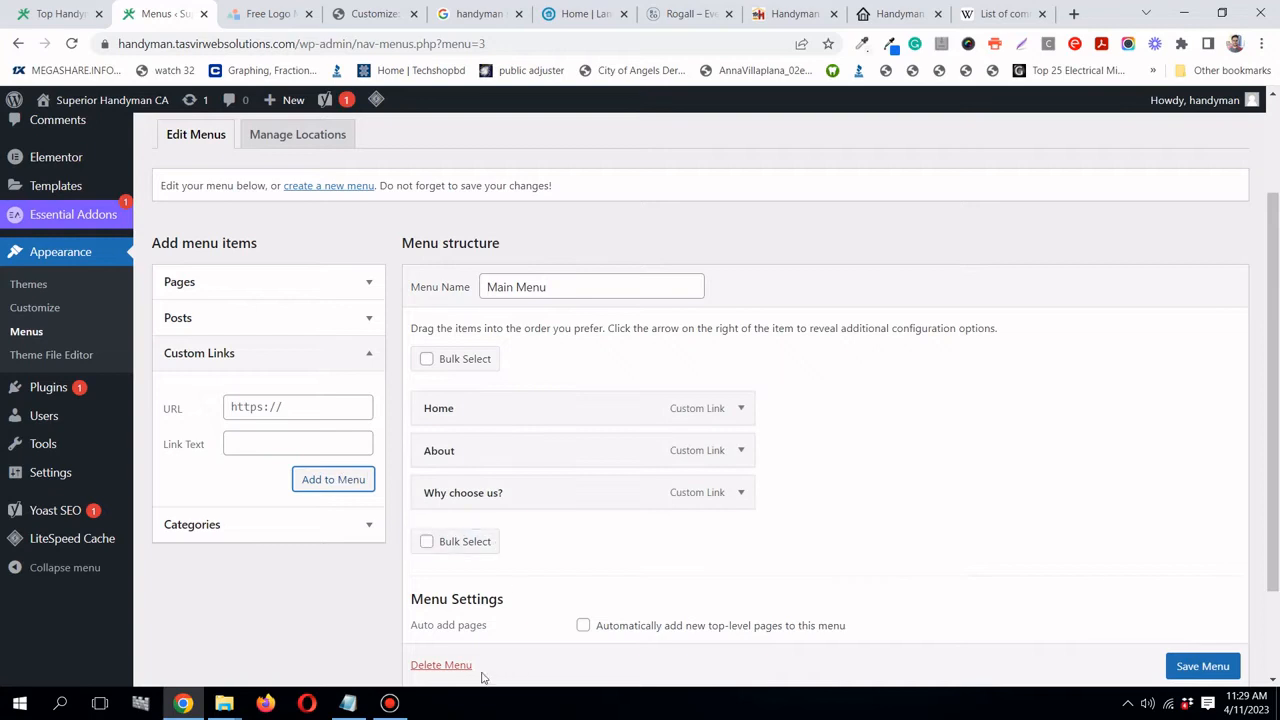
pyautogui.click(348, 703)
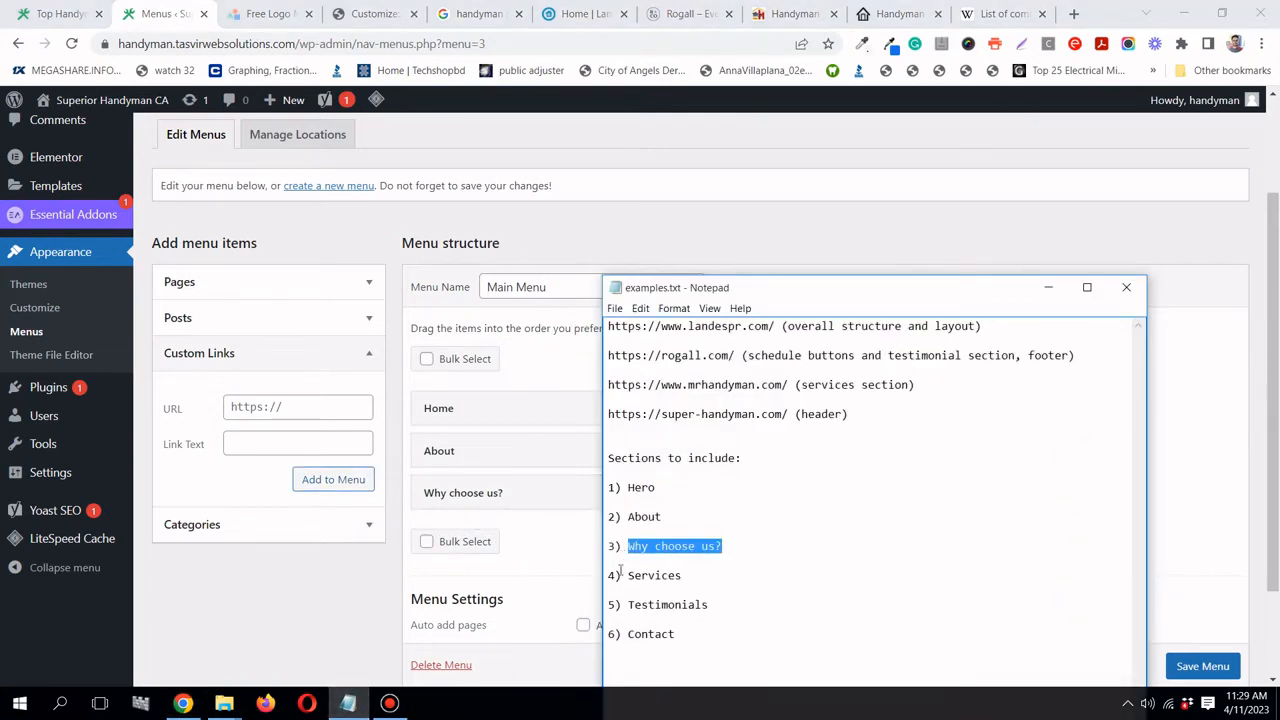
# - Add a 'Services' custom link with URL #services, copying the label from the notes
pyautogui.moveTo(627, 575); pyautogui.dragTo(682, 575)
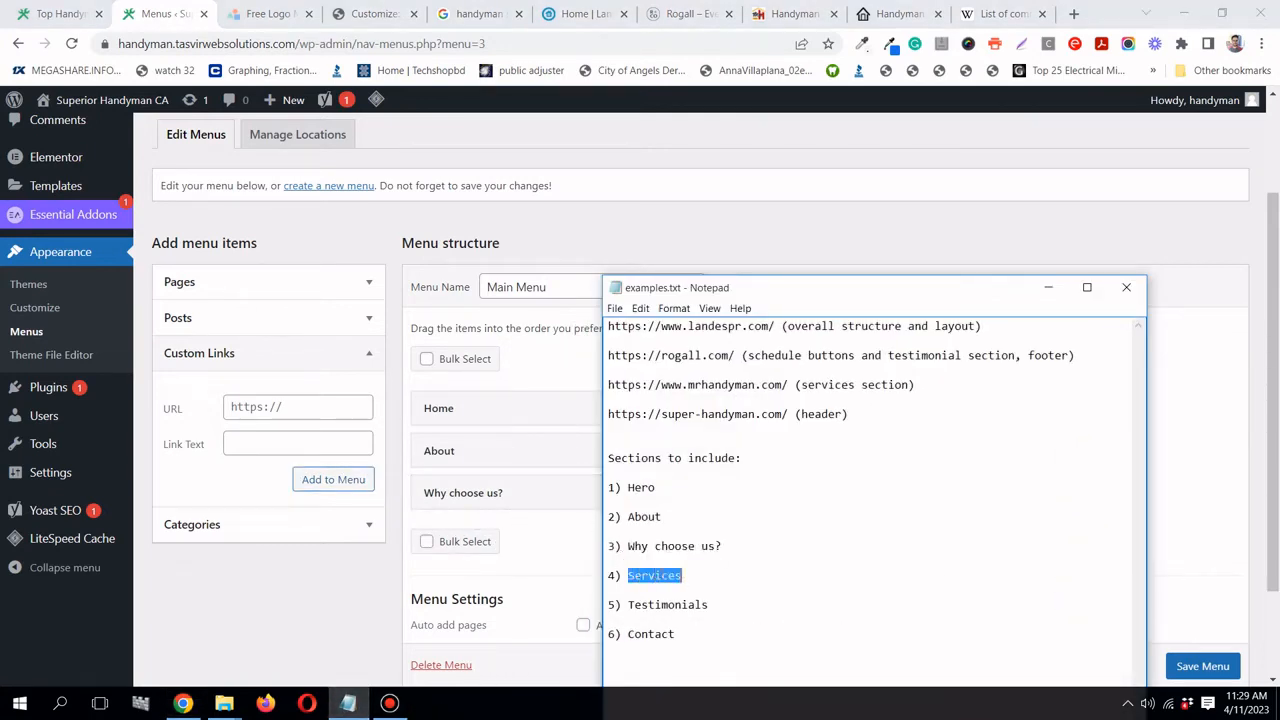
pyautogui.rightClick(660, 575)
pyautogui.click(690, 421)
pyautogui.click(1048, 287)
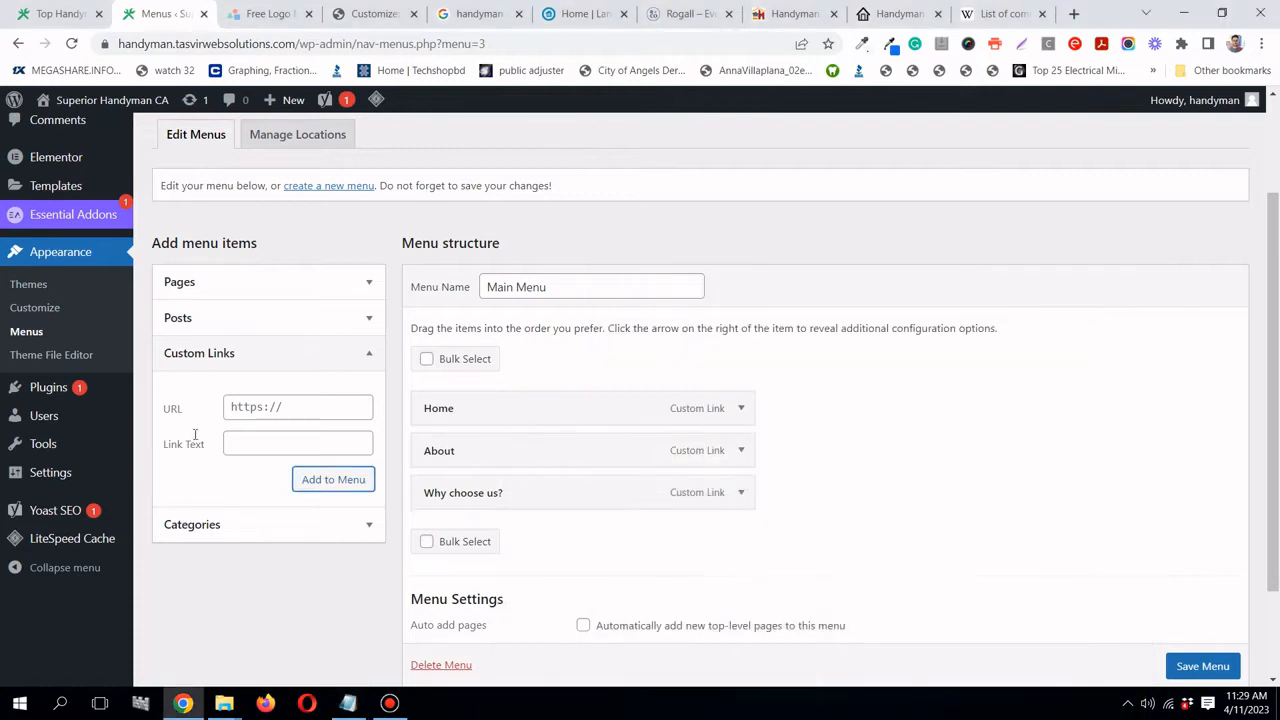
pyautogui.rightClick(240, 446)
pyautogui.click(277, 285)
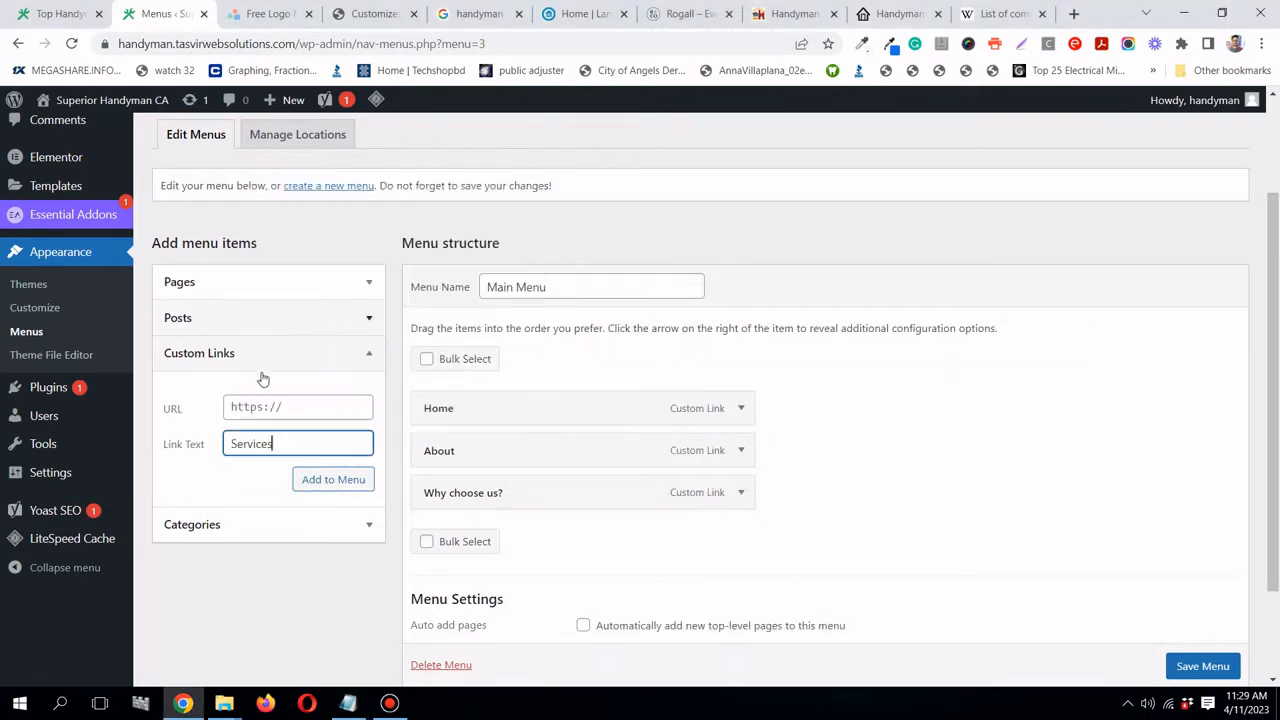
pyautogui.click(255, 405)
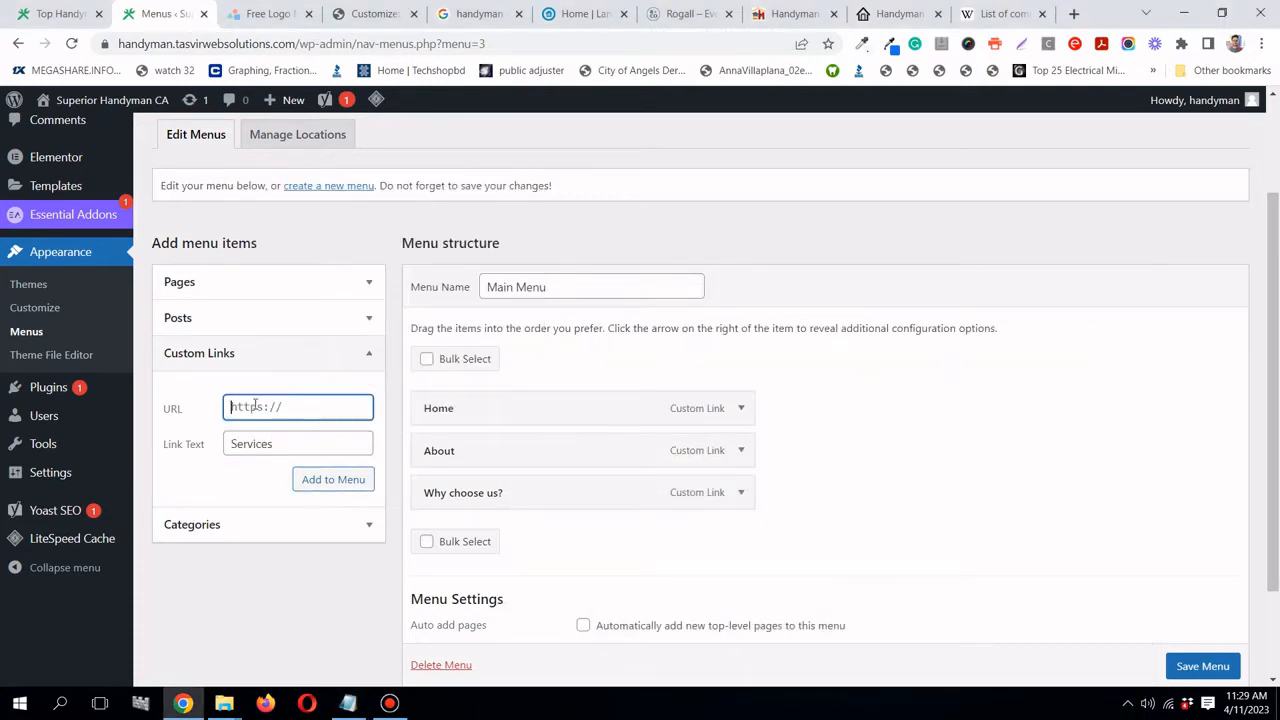
pyautogui.write('#services')
pyautogui.click(352, 479)
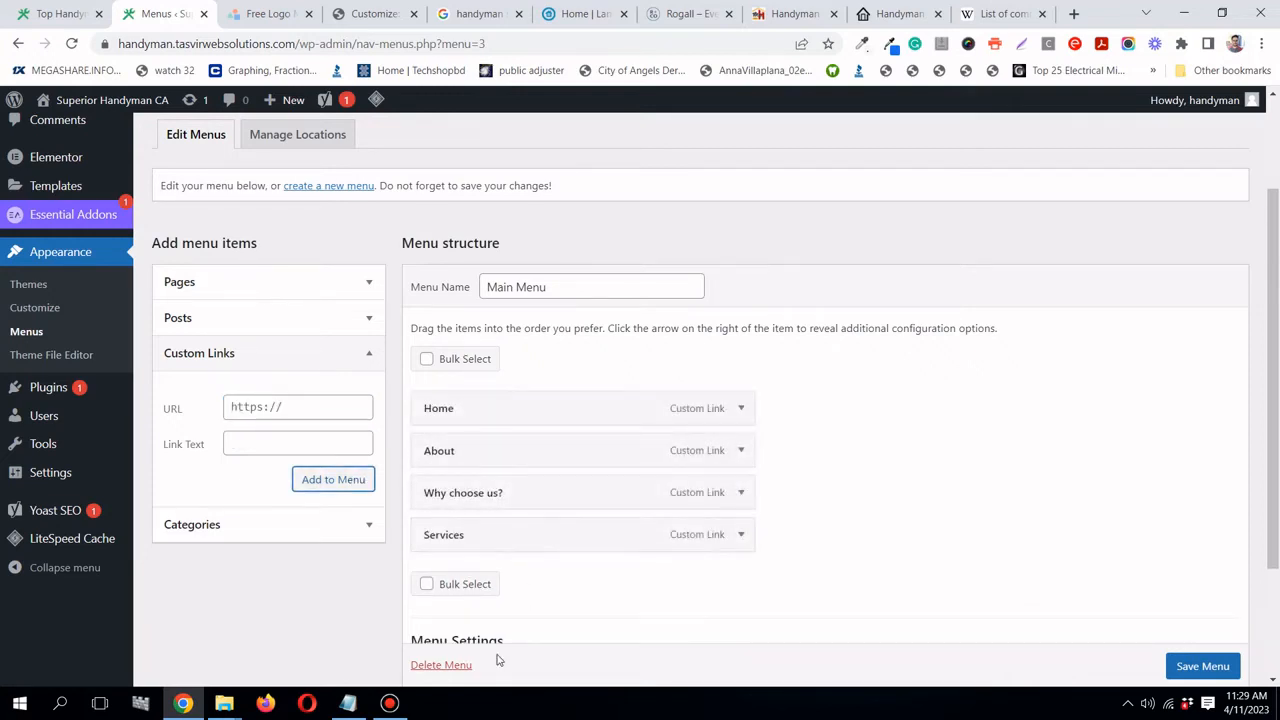
# - Add a 'Testimonials' custom link with URL #testimonials
pyautogui.click(360, 704)
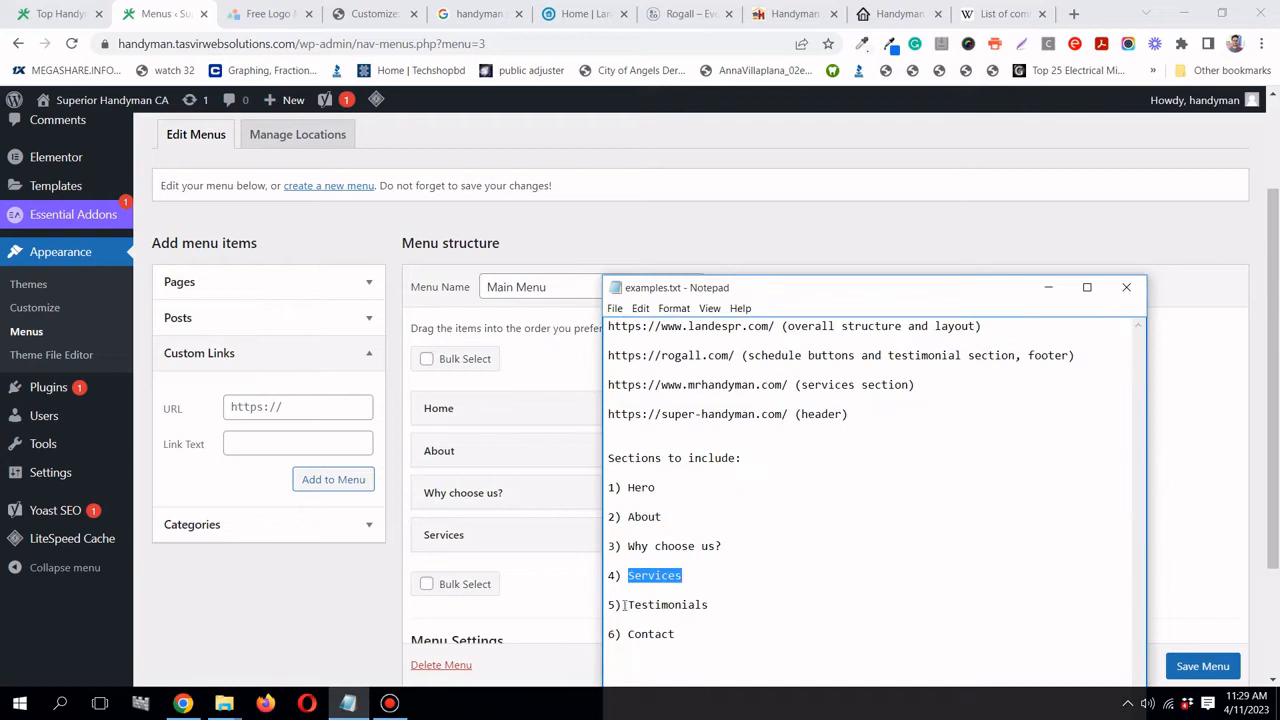
pyautogui.moveTo(626, 604); pyautogui.dragTo(712, 606)
pyautogui.rightClick(681, 597)
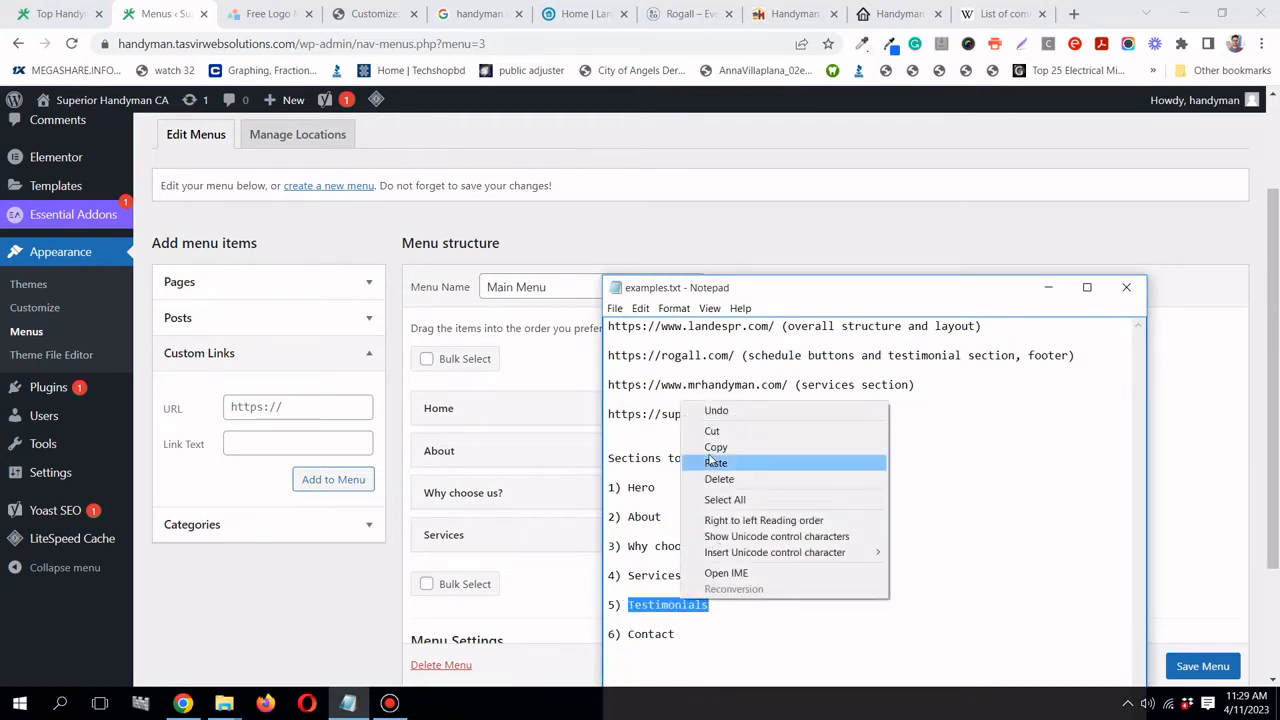
pyautogui.click(714, 446)
pyautogui.click(1060, 288)
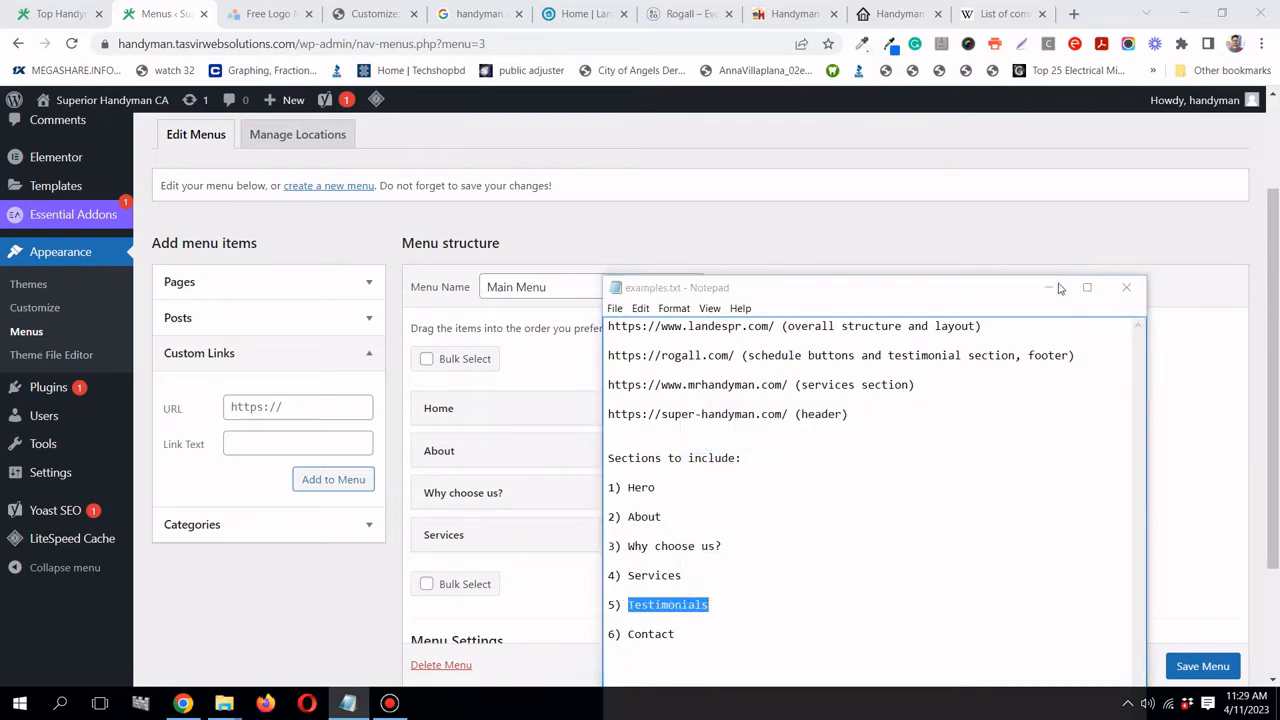
pyautogui.click(263, 443)
pyautogui.rightClick(263, 443)
pyautogui.click(323, 280)
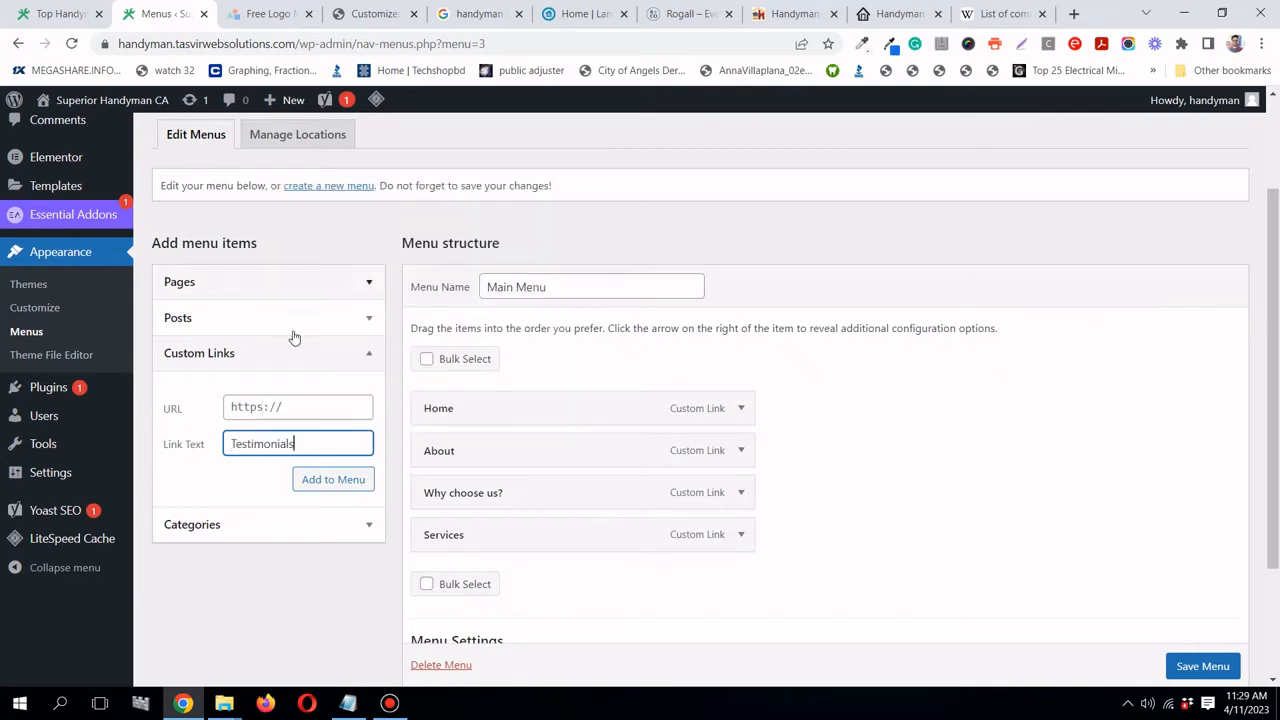
pyautogui.click(275, 408)
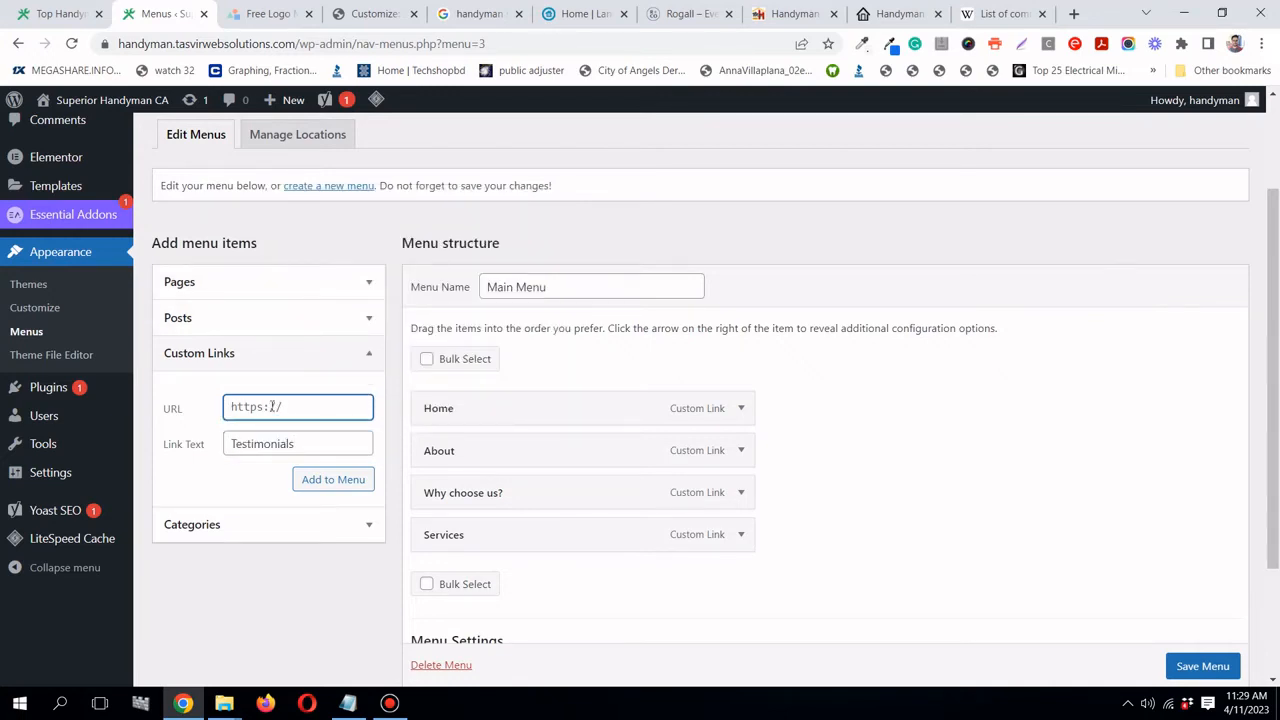
pyautogui.hotkey('ctrl', 'a')
pyautogui.write('#testimonials')
pyautogui.click(329, 481)
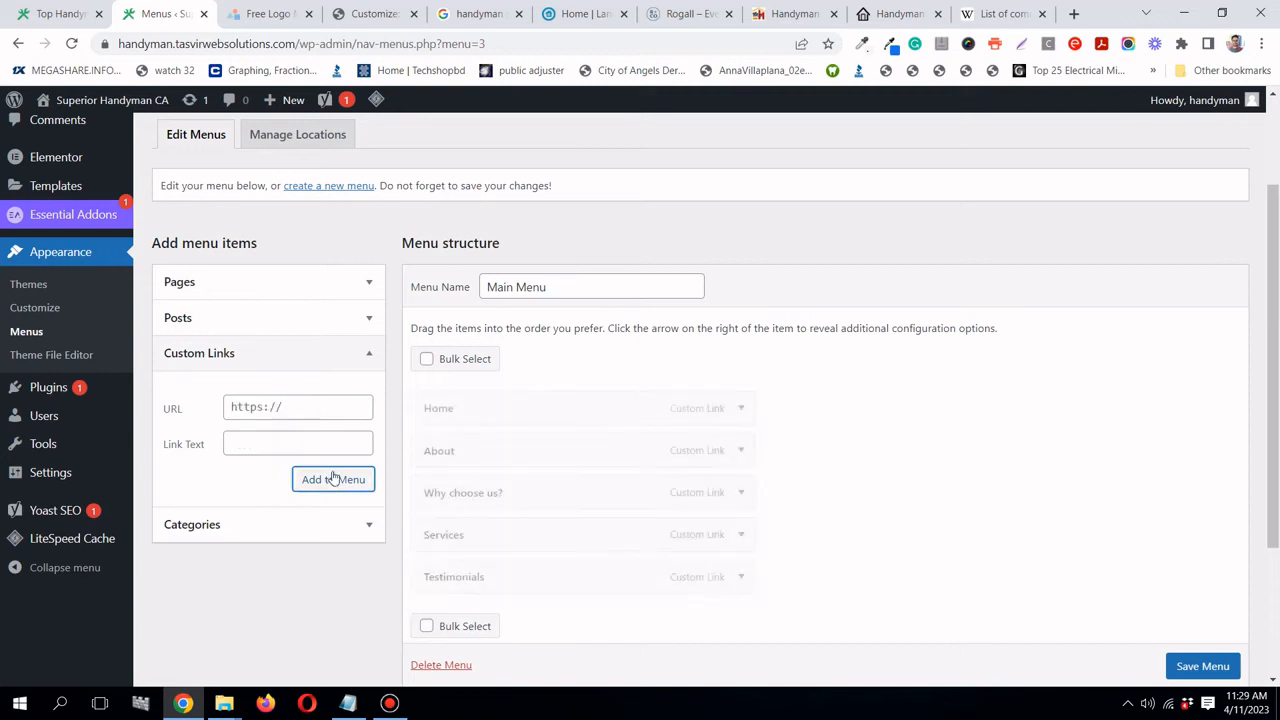
# - Add a 'Contact' custom link with URL #contact
pyautogui.scroll(-2, 426, 474)
pyautogui.click(347, 704)
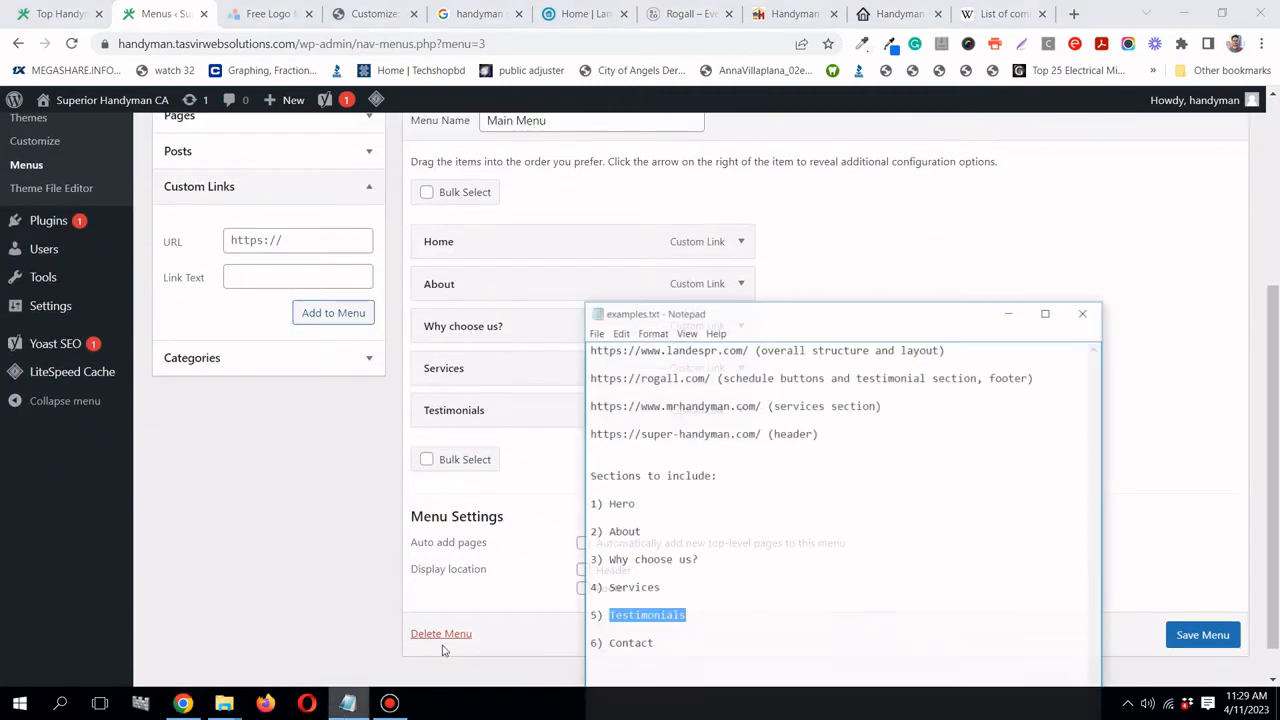
pyautogui.moveTo(628, 636); pyautogui.dragTo(679, 637)
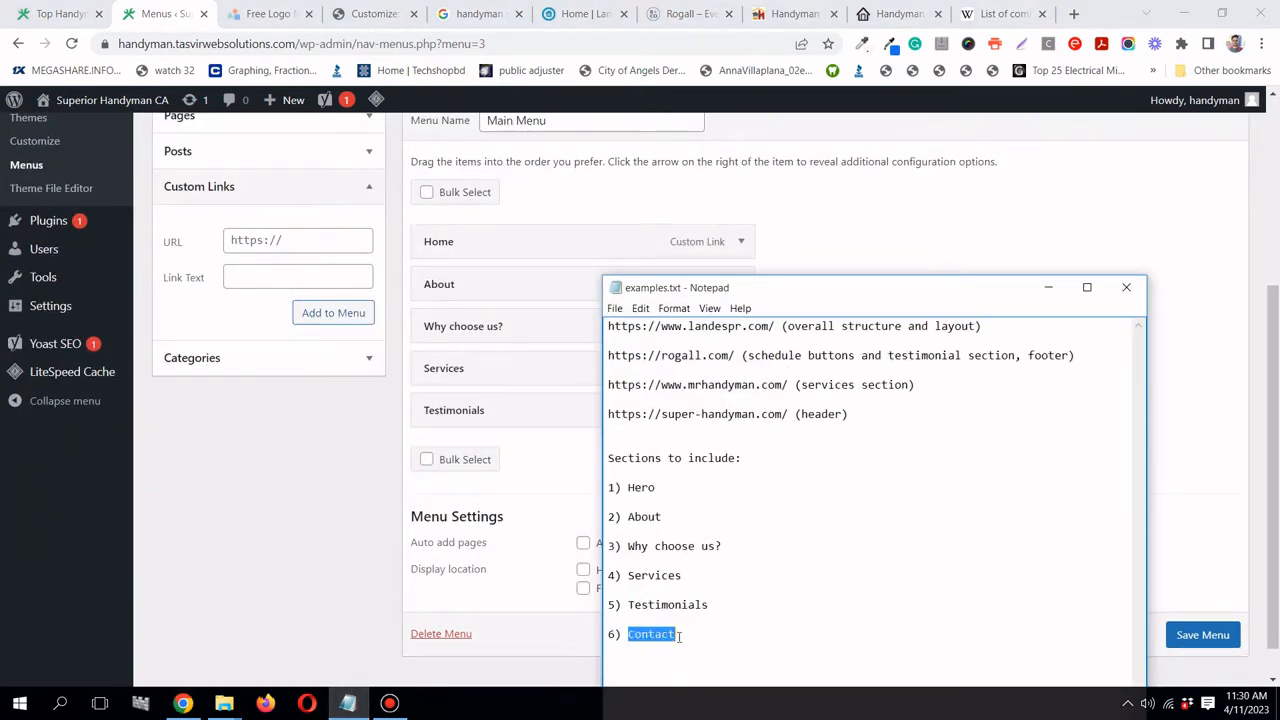
pyautogui.rightClick(632, 634)
pyautogui.click(688, 478)
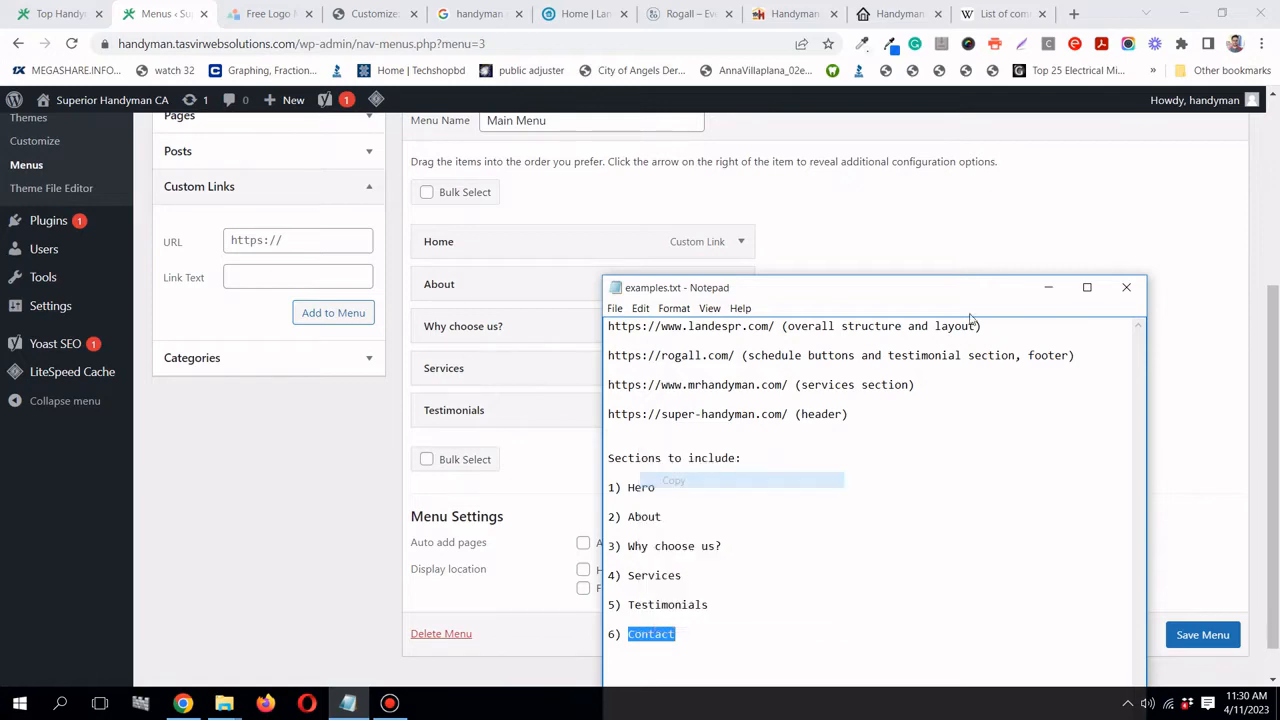
pyautogui.click(1048, 292)
pyautogui.scroll(2, 449, 334)
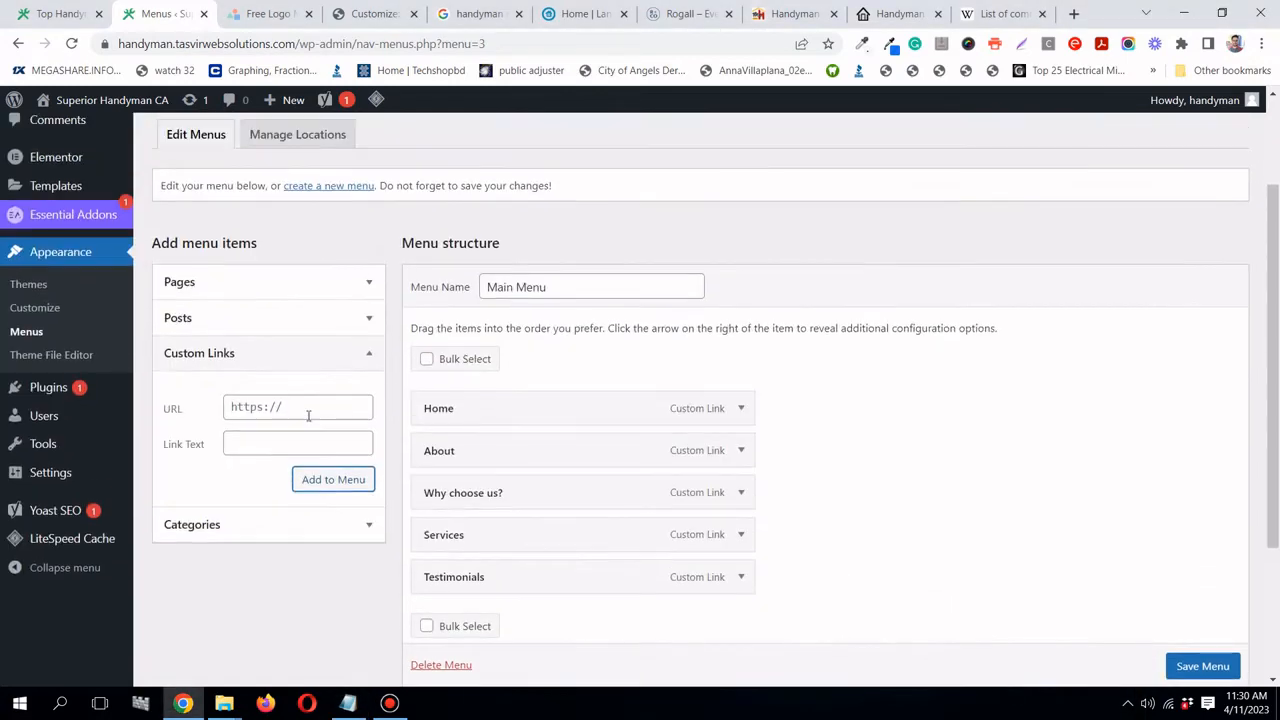
pyautogui.rightClick(253, 445)
pyautogui.click(292, 290)
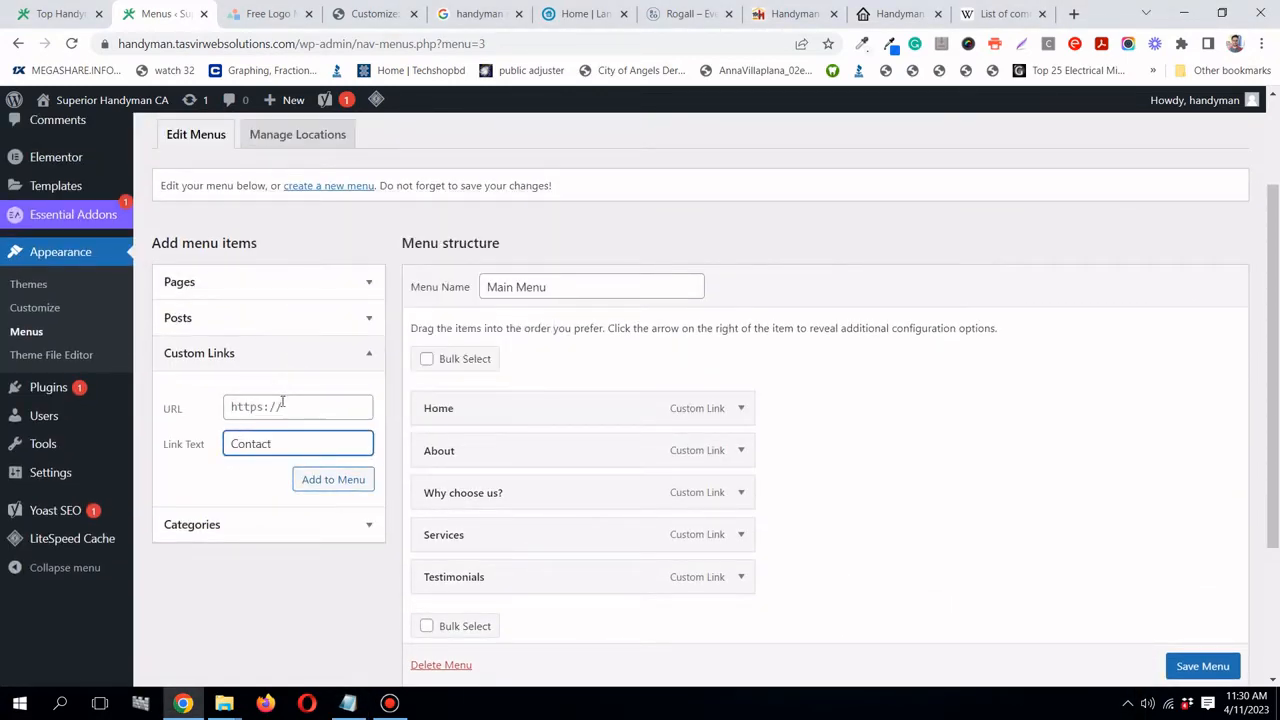
pyautogui.click(282, 402)
pyautogui.write('#c')
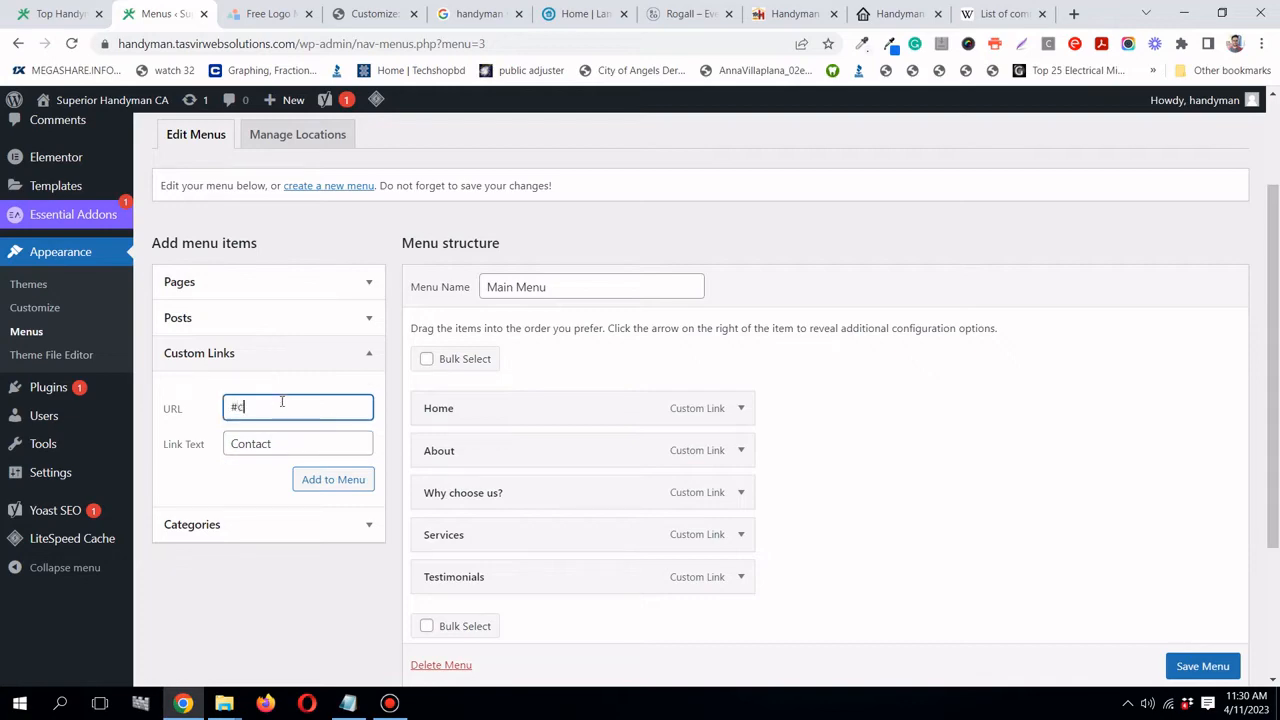
pyautogui.write('ontact')
pyautogui.click(298, 481)
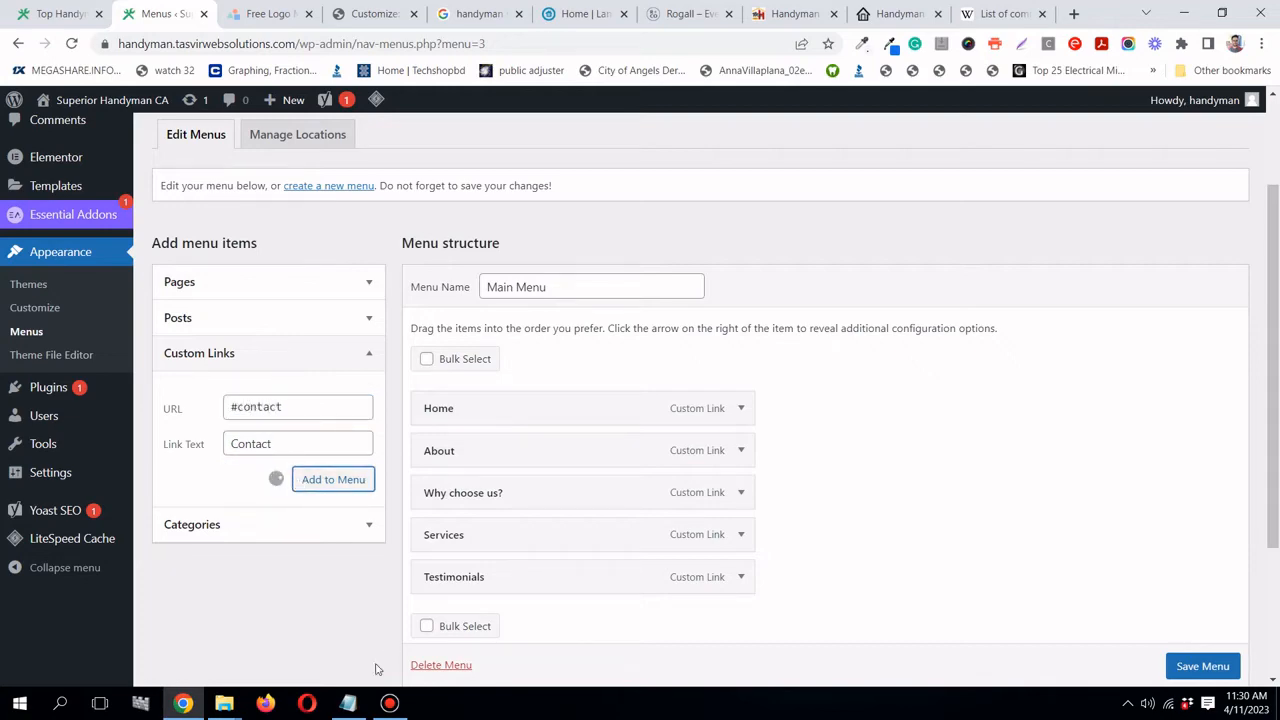
# - Save the updated Main Menu
pyautogui.click(390, 702)
pyautogui.click(390, 702)
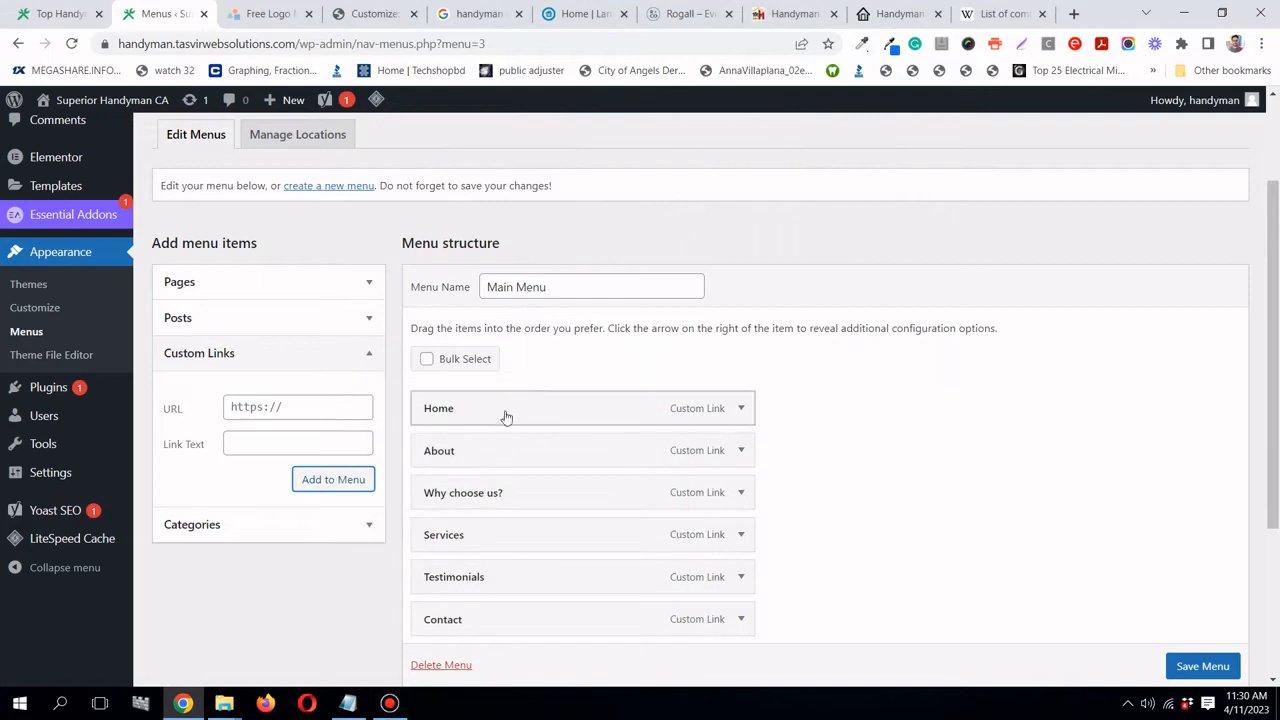
pyautogui.scroll(-3, 506, 417)
pyautogui.scroll(-1, 1190, 665)
pyautogui.click(1190, 632)
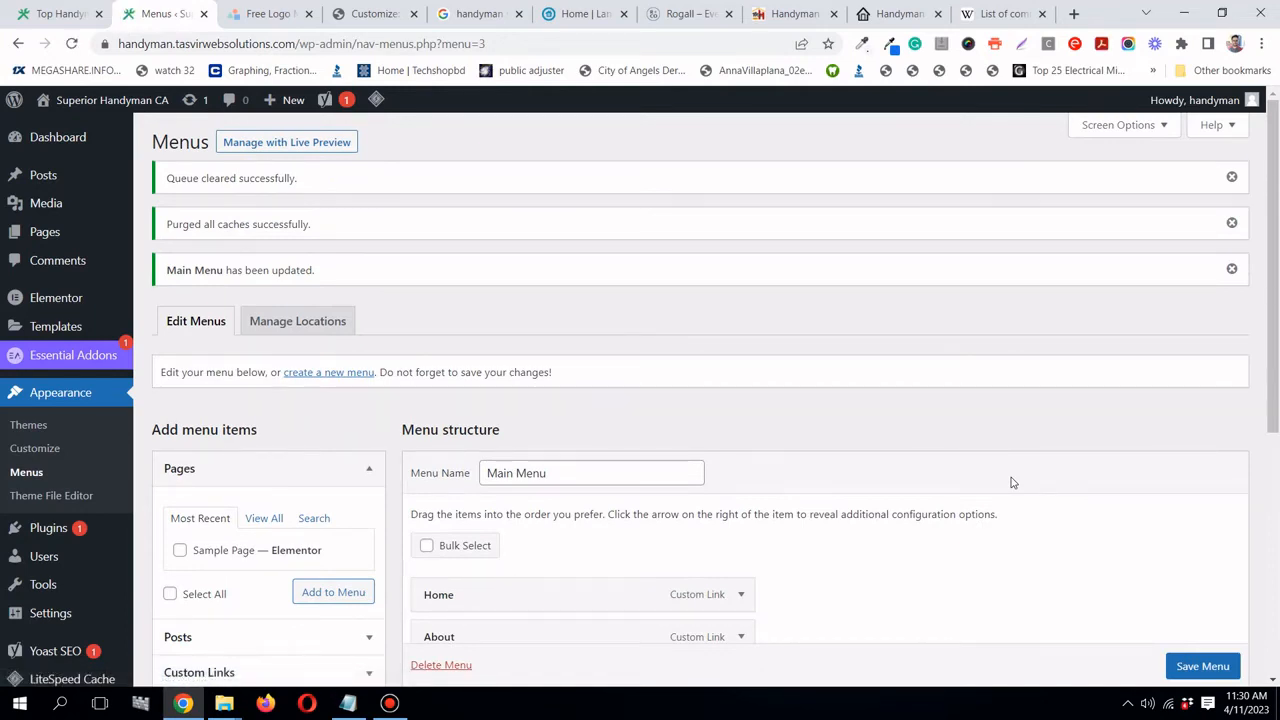
# - Check the Landes Property Repair reference site, then go to Templates > Theme Builder
pyautogui.scroll(-3, 915, 387)
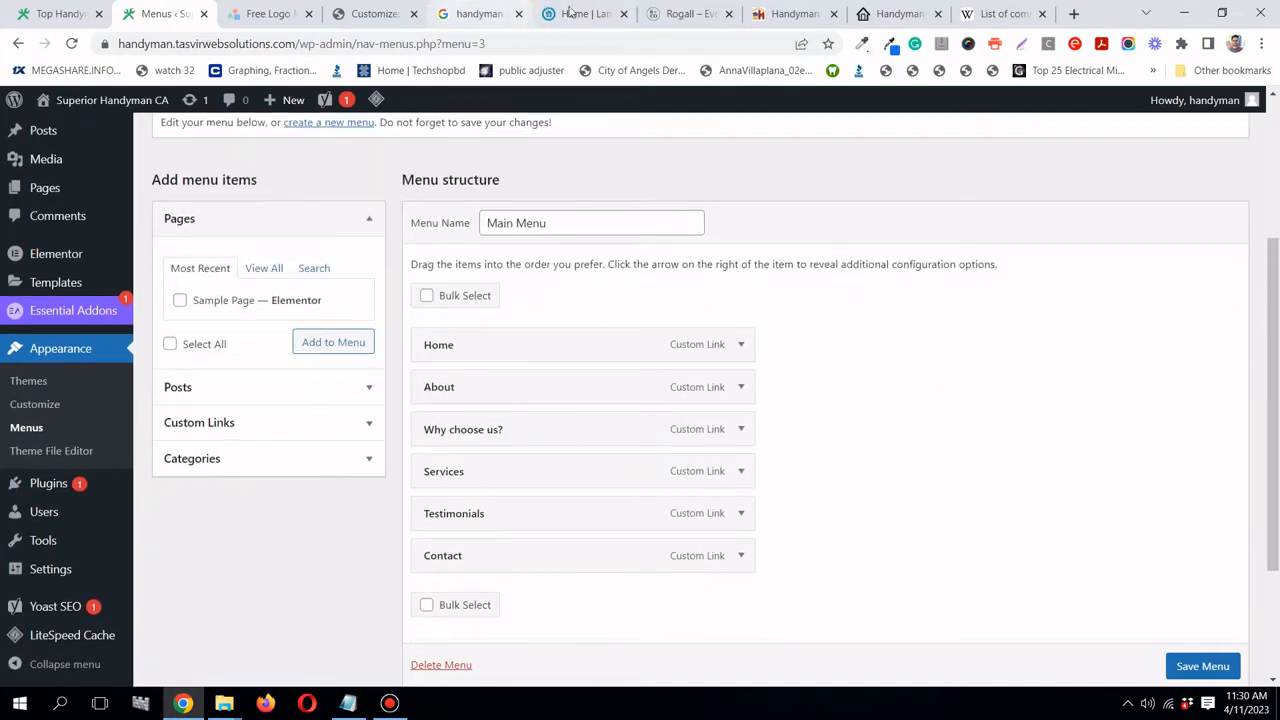
pyautogui.click(566, 14)
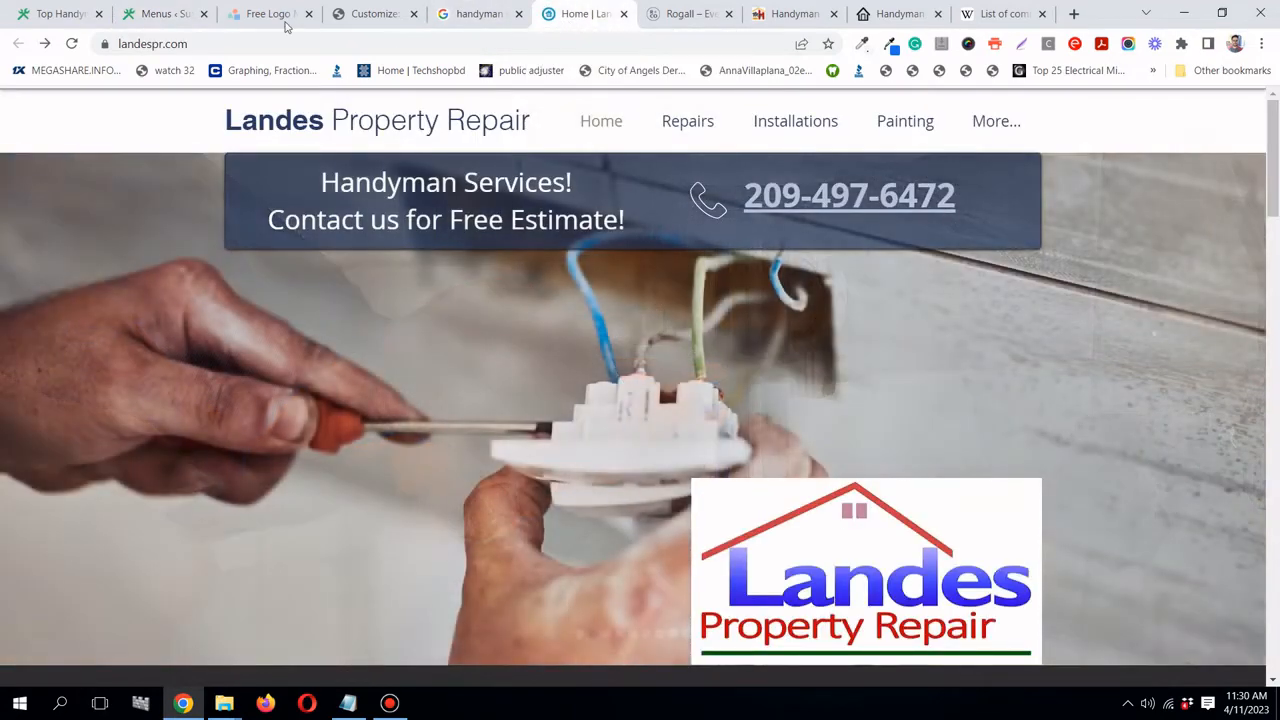
pyautogui.click(143, 13)
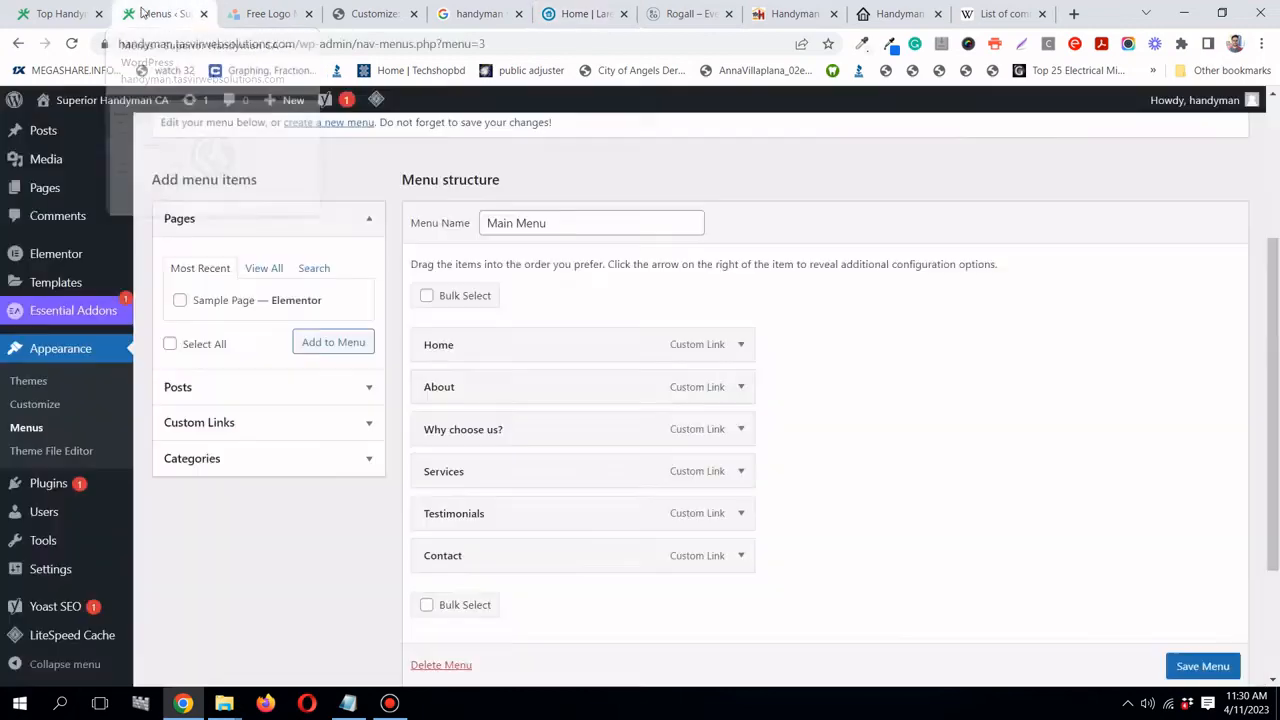
pyautogui.moveTo(95, 288)
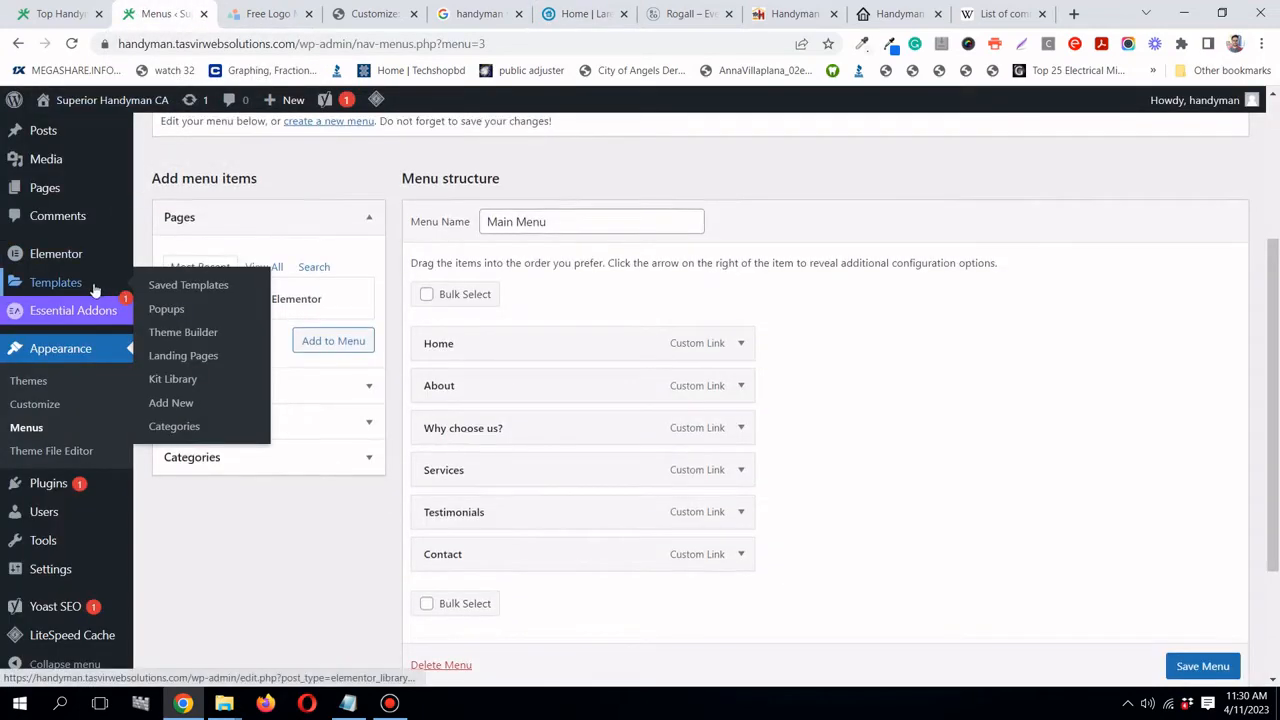
pyautogui.scroll(-2, 94, 291)
pyautogui.scroll(4, 68, 580)
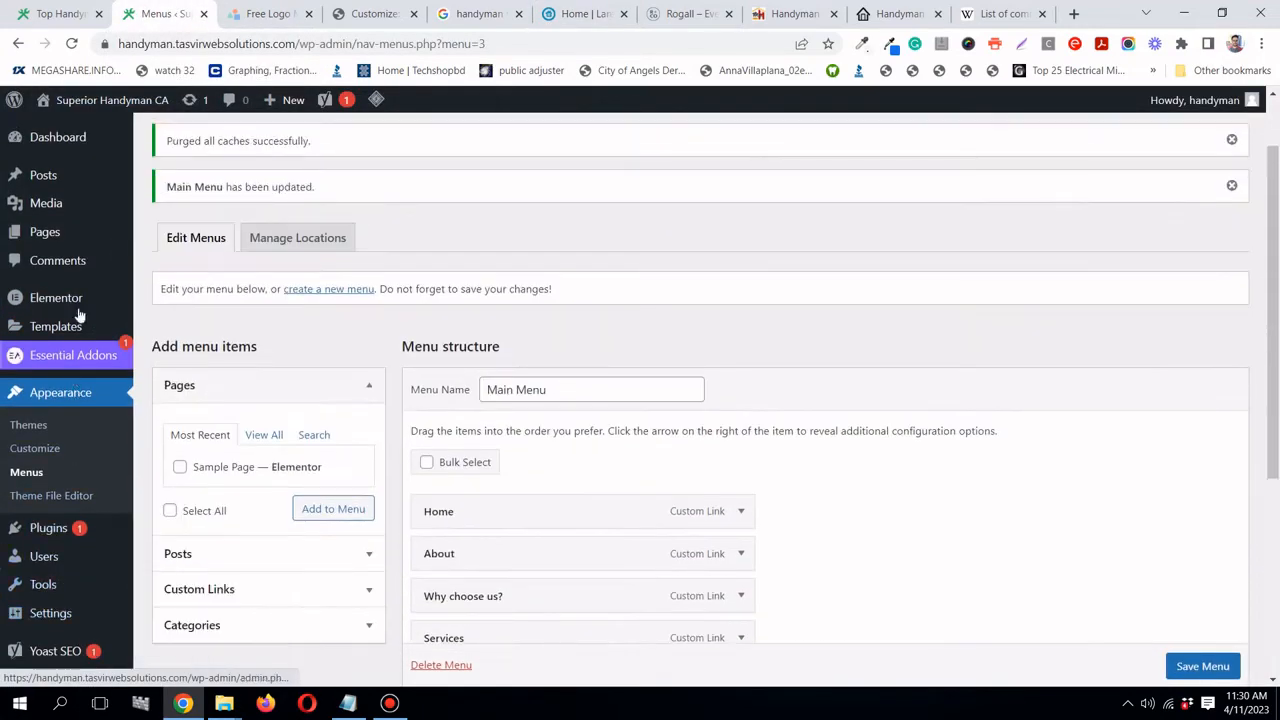
pyautogui.moveTo(81, 327)
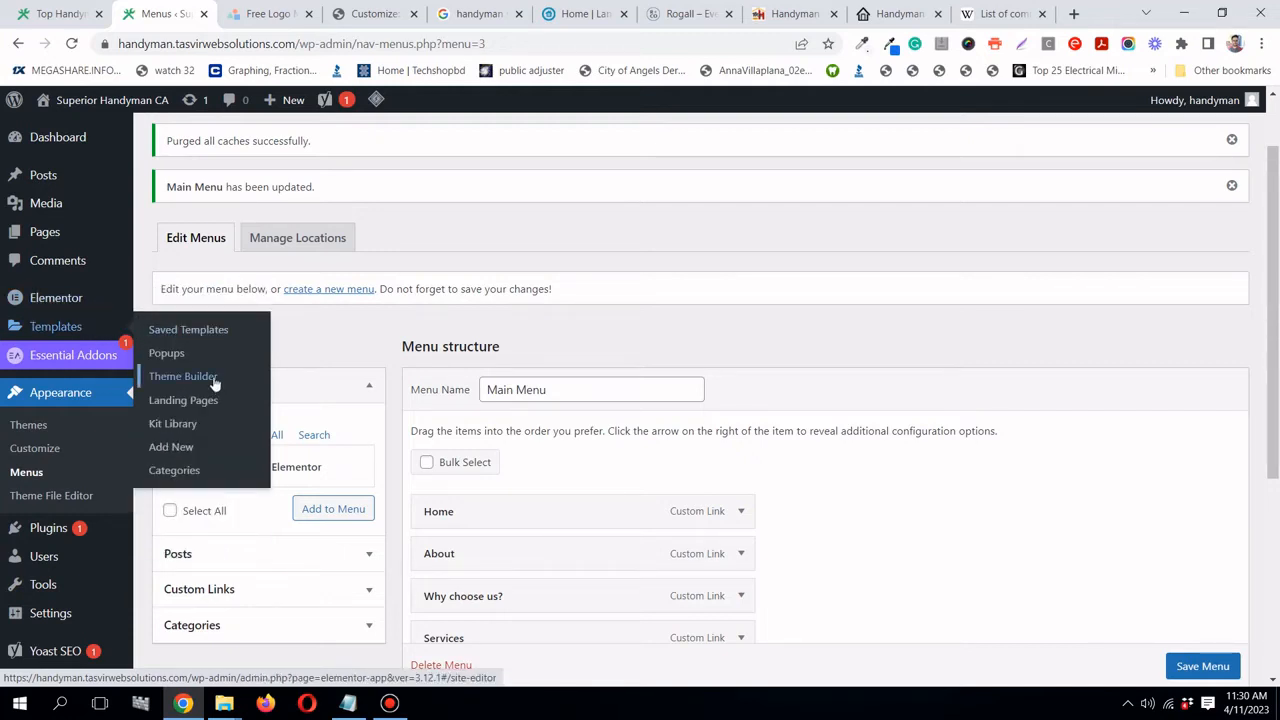
pyautogui.click(213, 378)
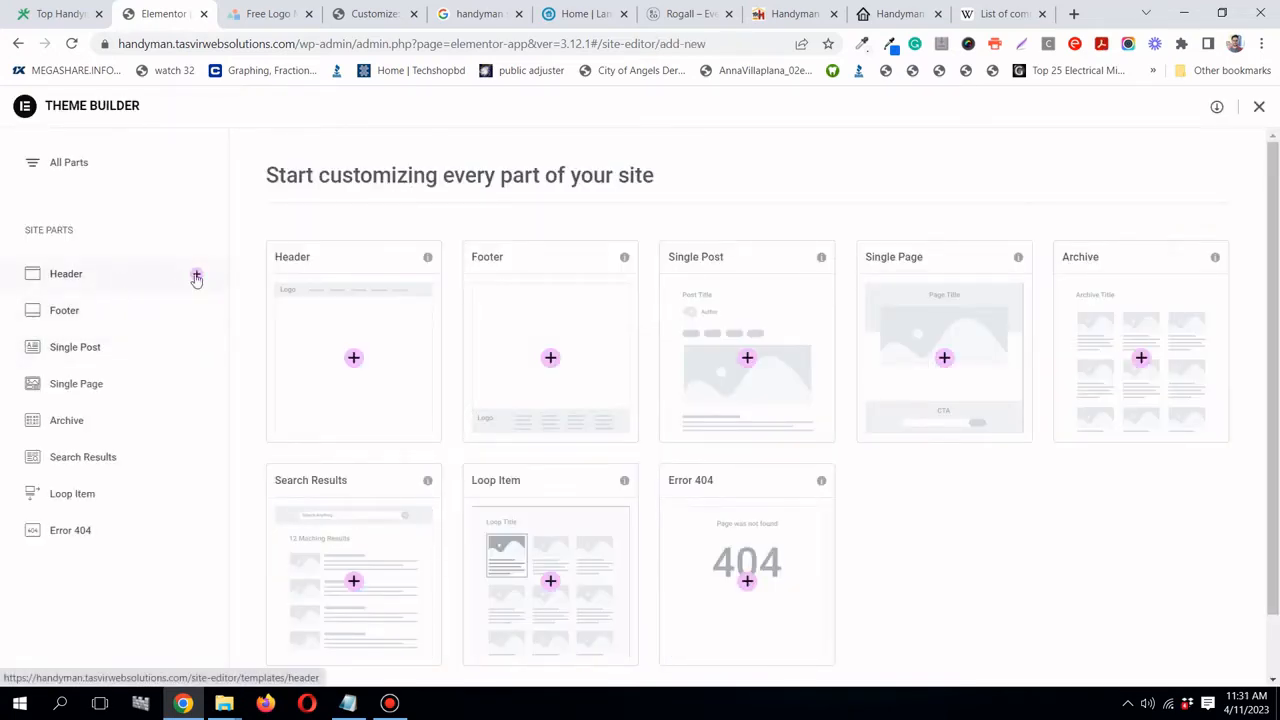
# - Add a new Header template under Site Parts in the Theme Builder
pyautogui.click(198, 275)
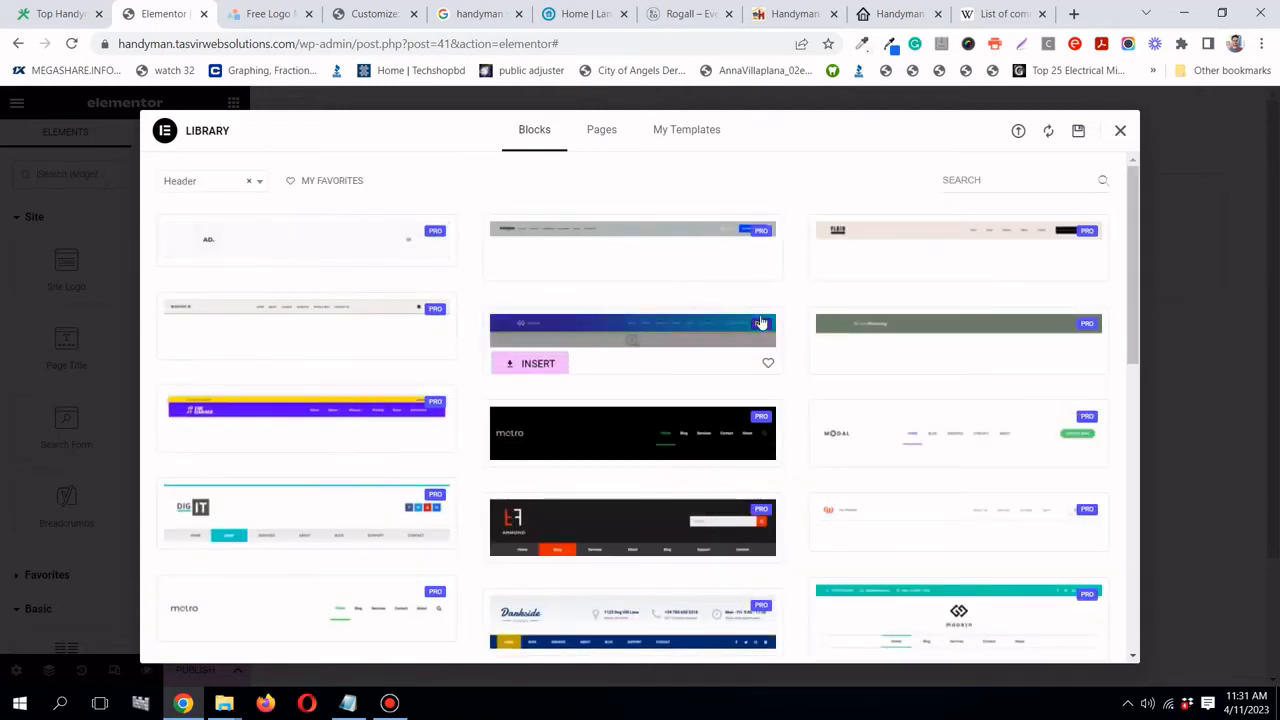
# - Scroll through the Library's header blocks, such as Metro, Dankside and Zusman
pyautogui.scroll(-2, 760, 322)
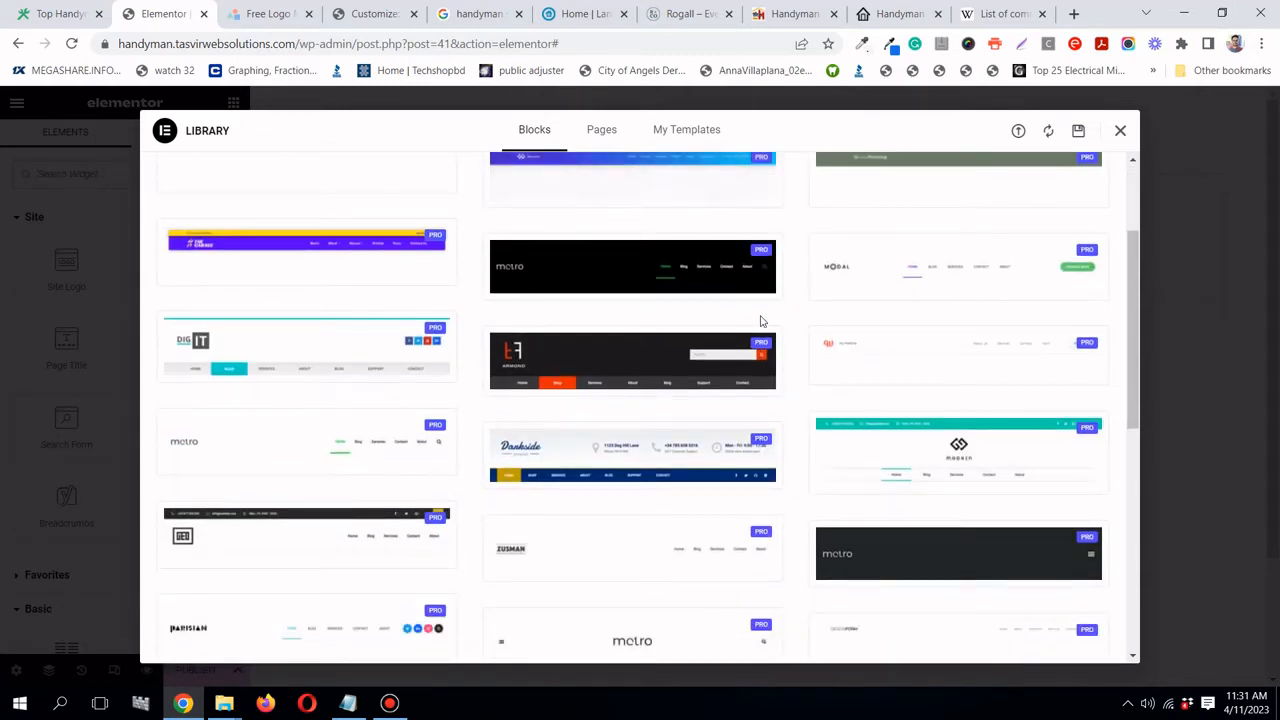
pyautogui.scroll(3, 760, 322)
pyautogui.scroll(-1, 760, 322)
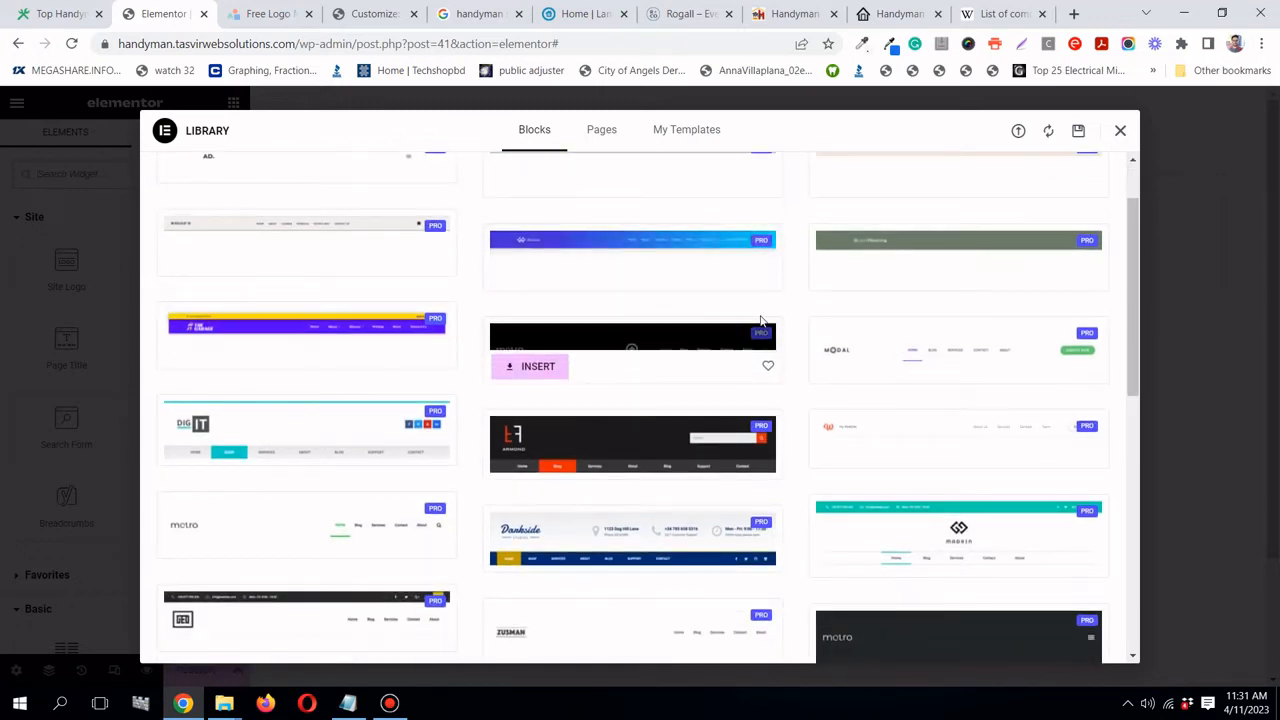
pyautogui.scroll(1, 760, 321)
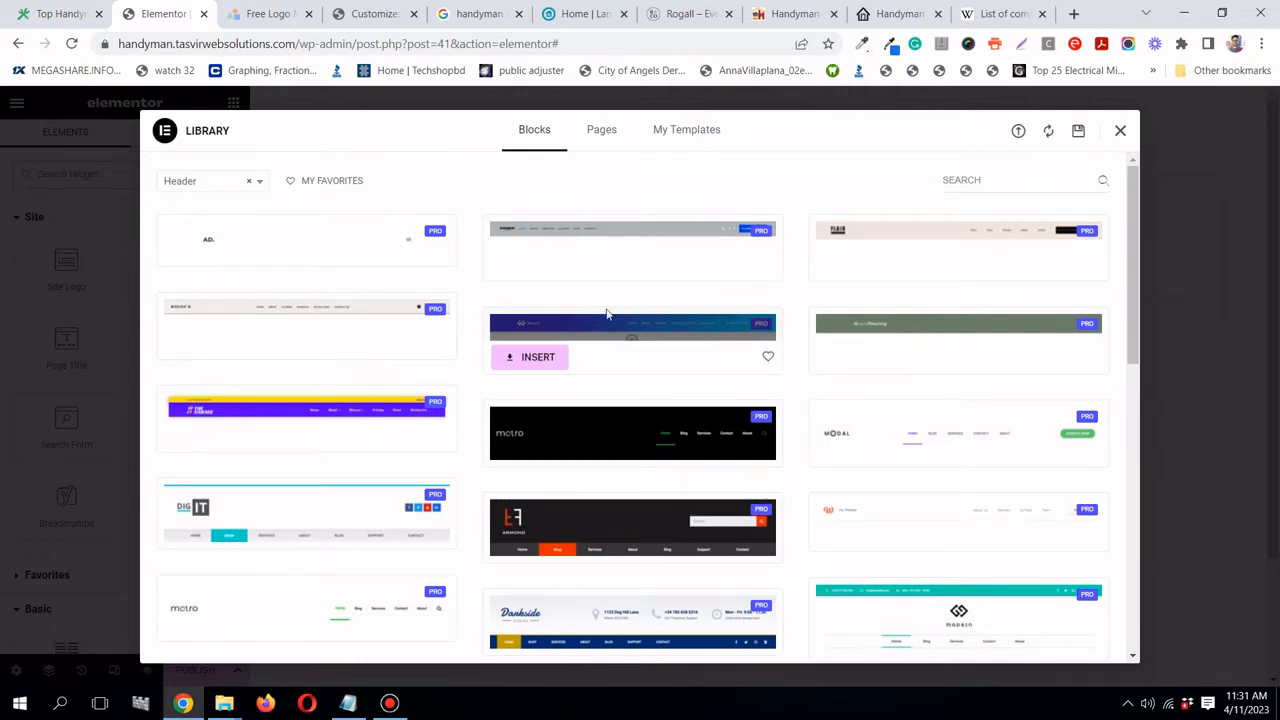
pyautogui.scroll(-3, 606, 314)
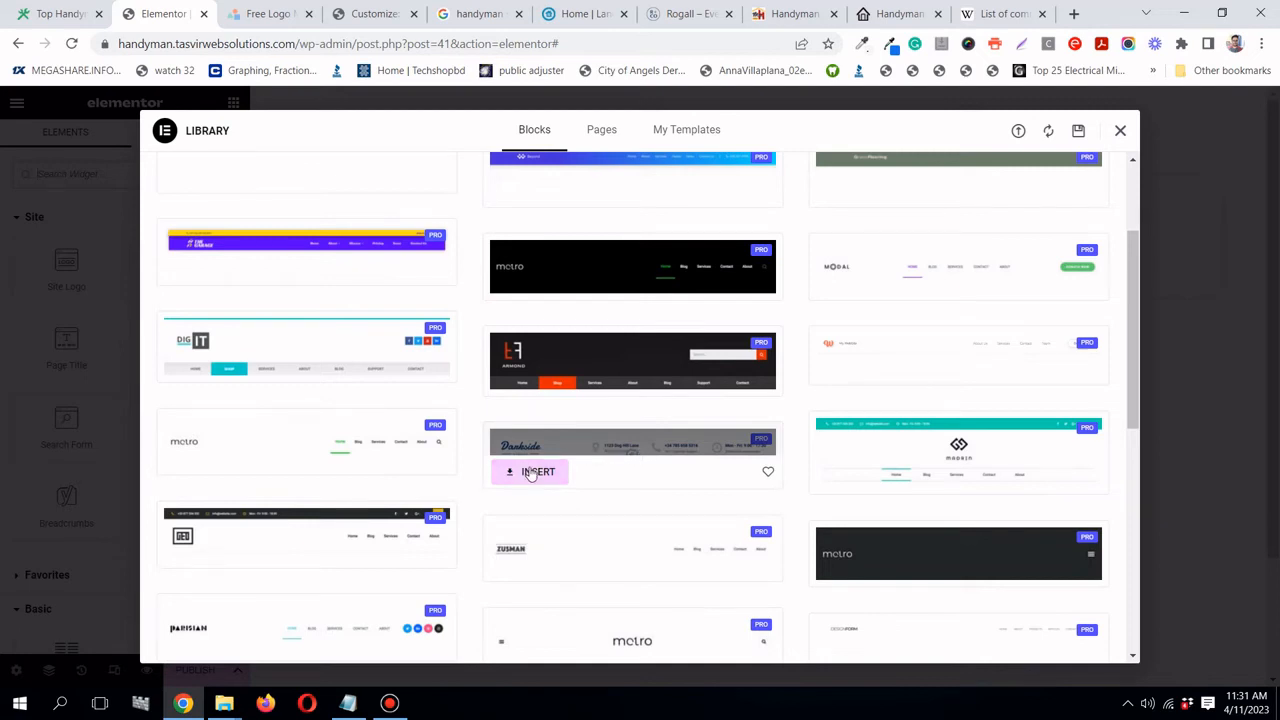
# - Insert the Darkside header block and make its site logo left-aligned and 203 px wide
pyautogui.click(536, 474)
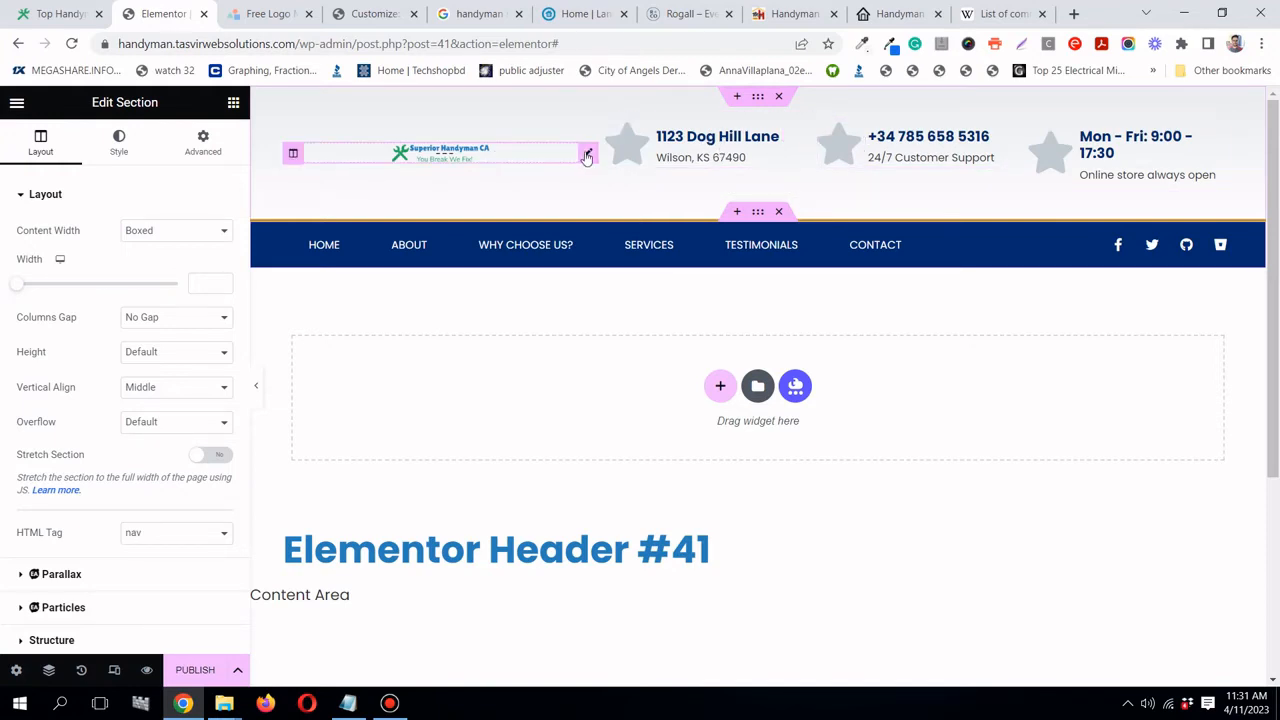
pyautogui.click(587, 156)
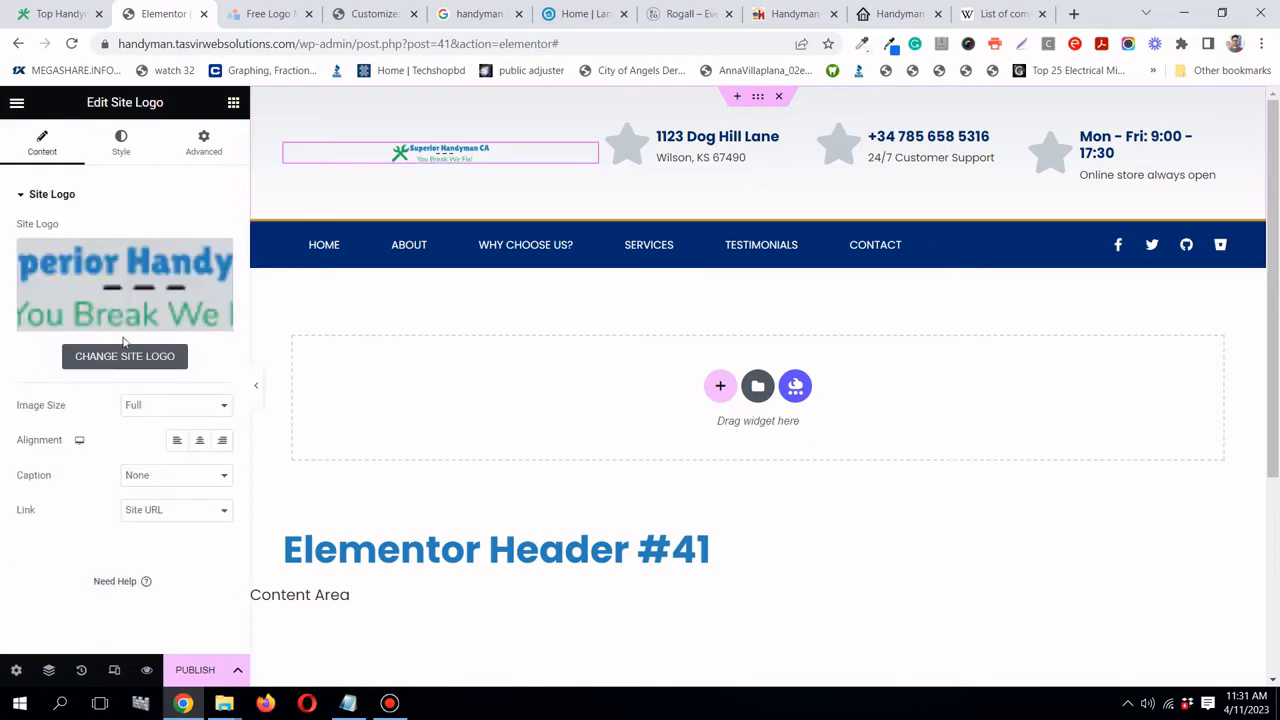
pyautogui.click(175, 438)
pyautogui.click(115, 150)
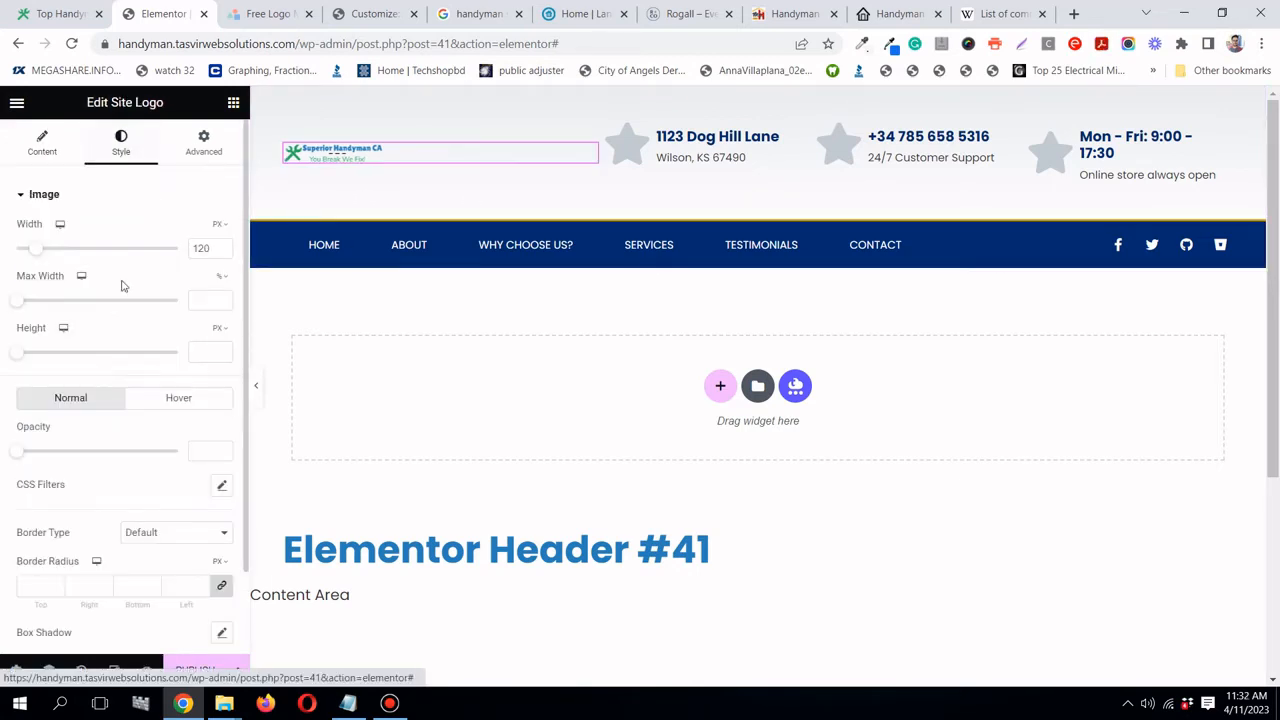
pyautogui.moveTo(28, 254); pyautogui.dragTo(47, 254)
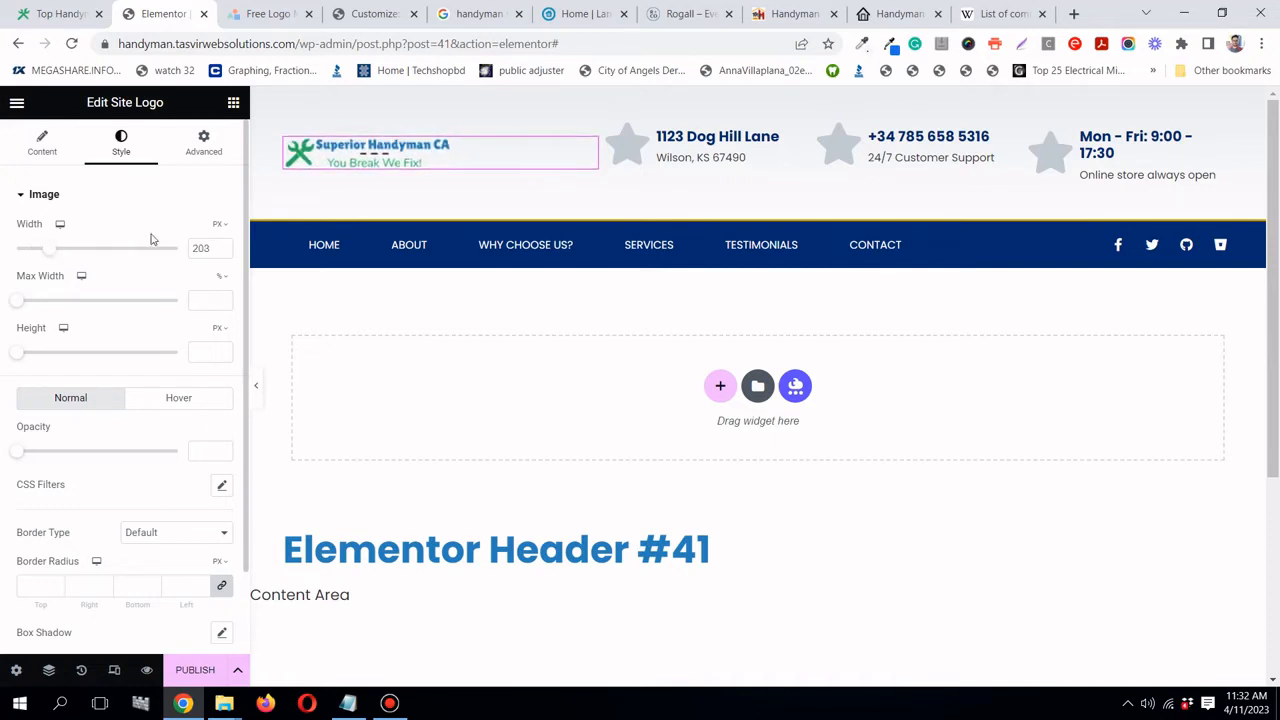
pyautogui.click(255, 386)
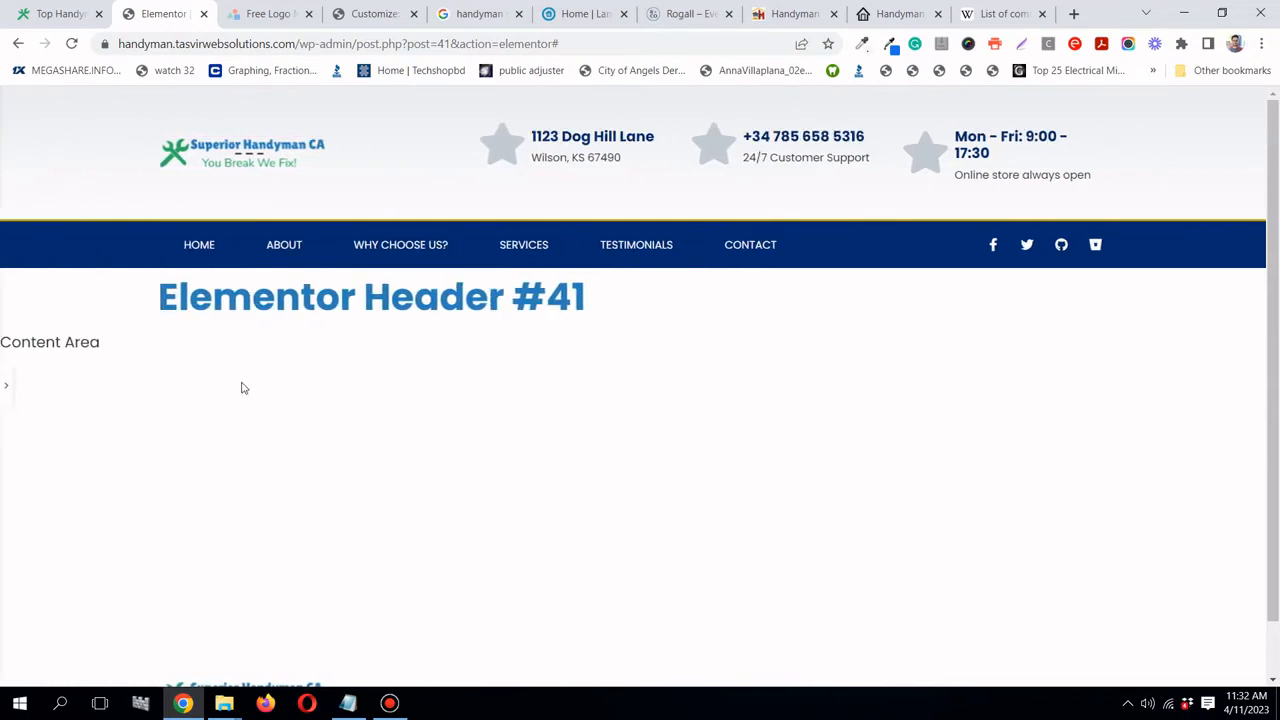
pyautogui.click(6, 394)
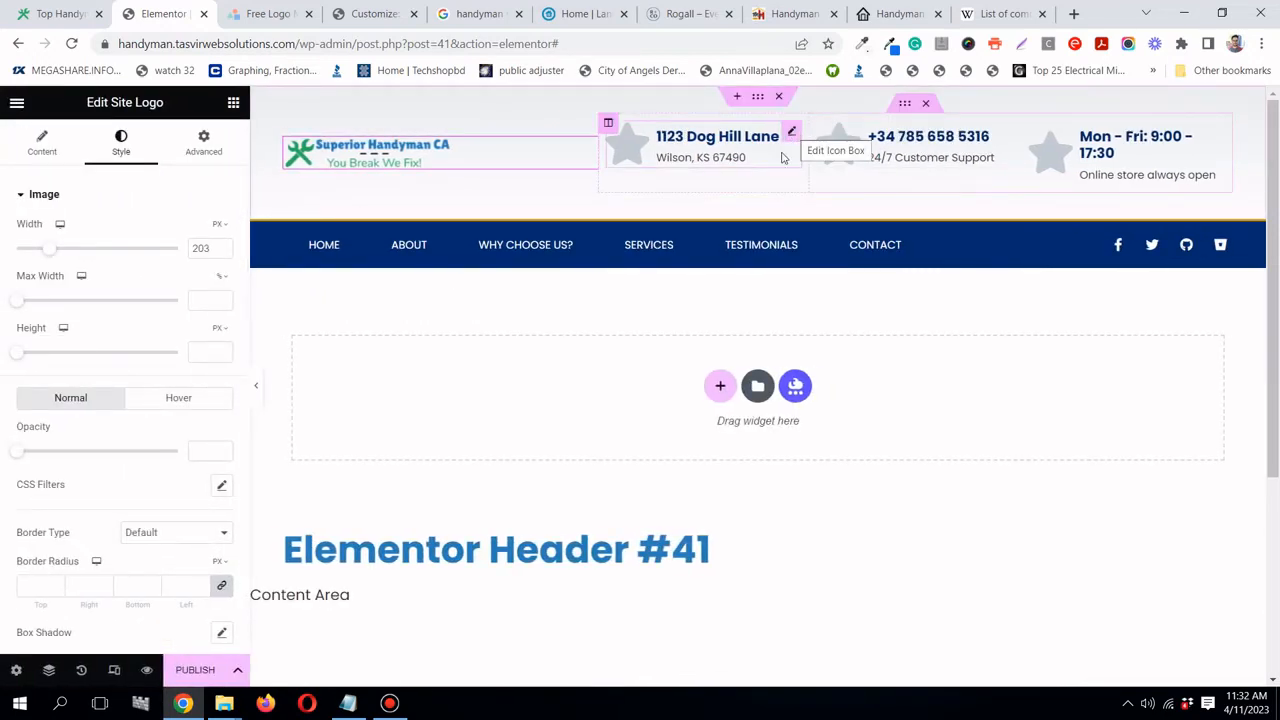
# - Open the Home page's WordPress editor in a new tab, then return to the header editor
pyautogui.click(30, 17)
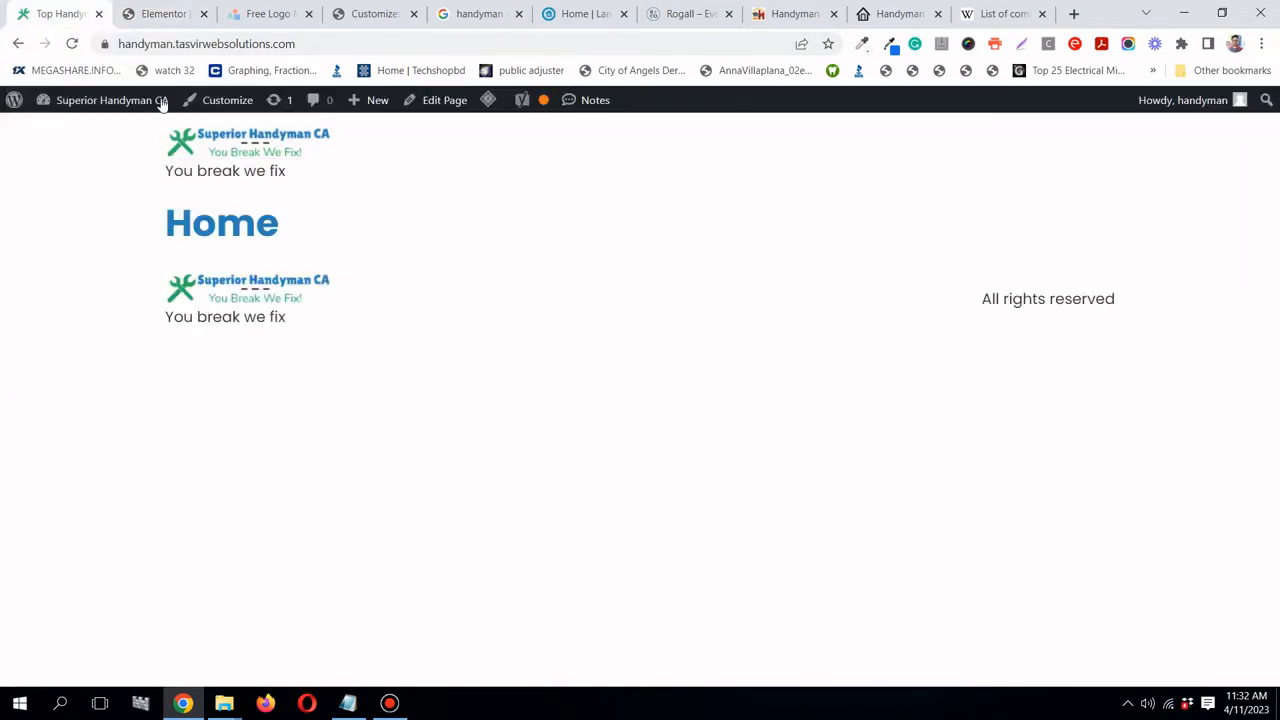
pyautogui.rightClick(425, 104)
pyautogui.click(440, 115)
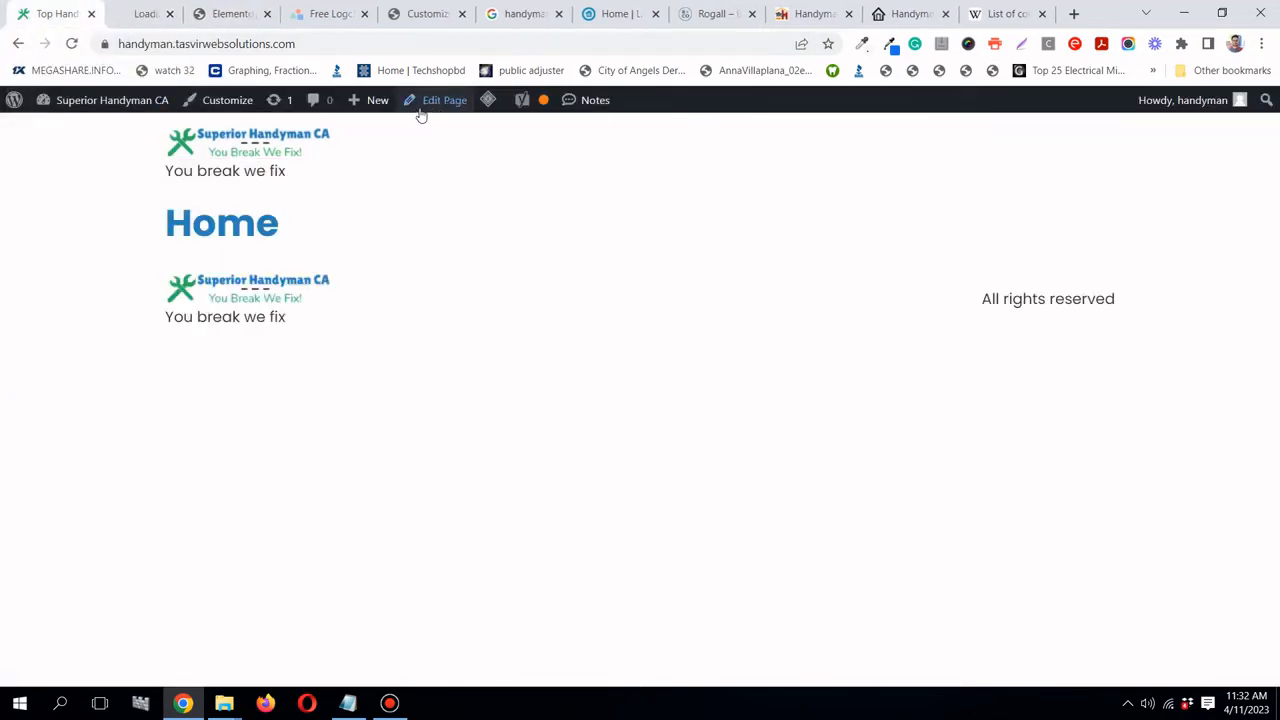
pyautogui.click(145, 13)
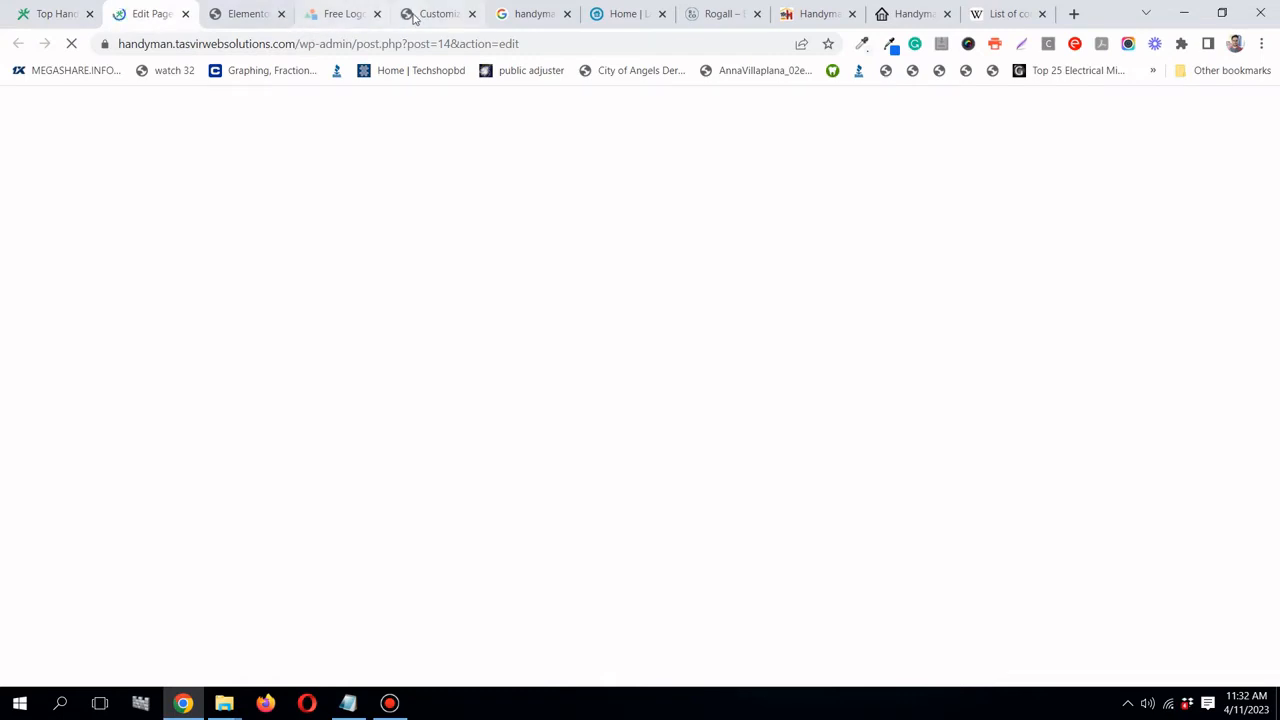
pyautogui.click(235, 17)
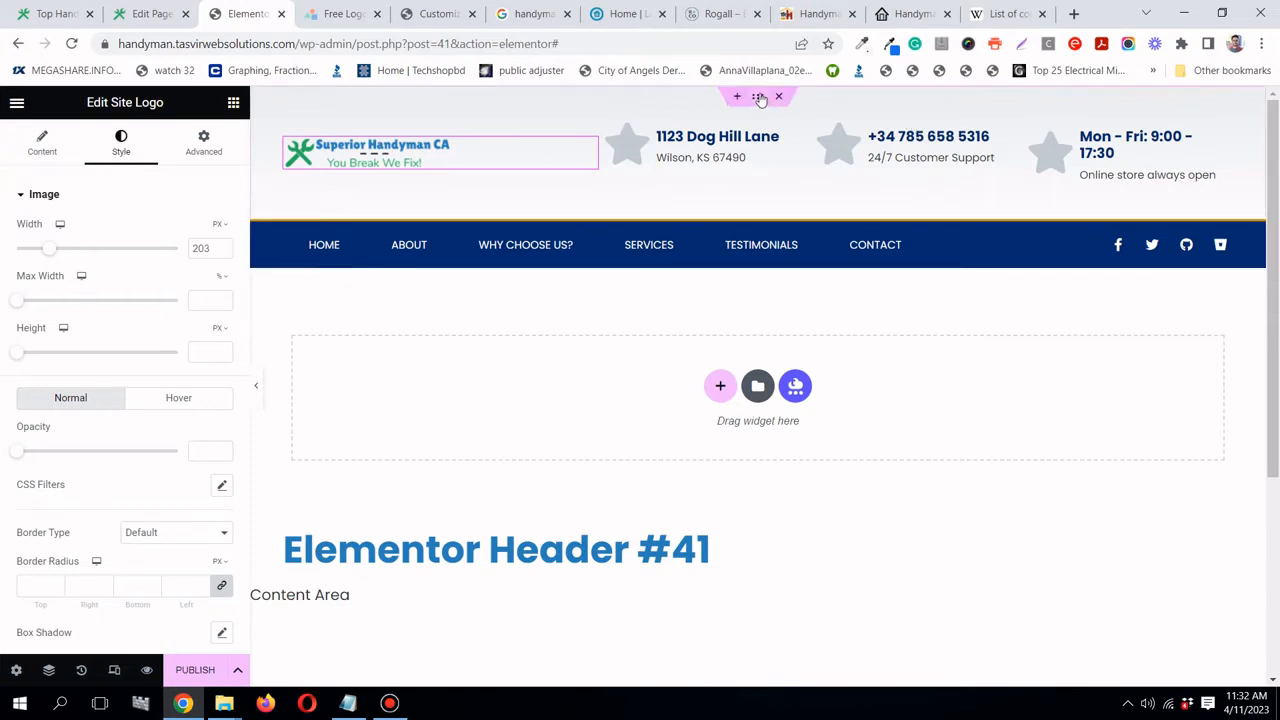
# - Set the header section's minimum height to 0
pyautogui.click(758, 97)
pyautogui.click(208, 145)
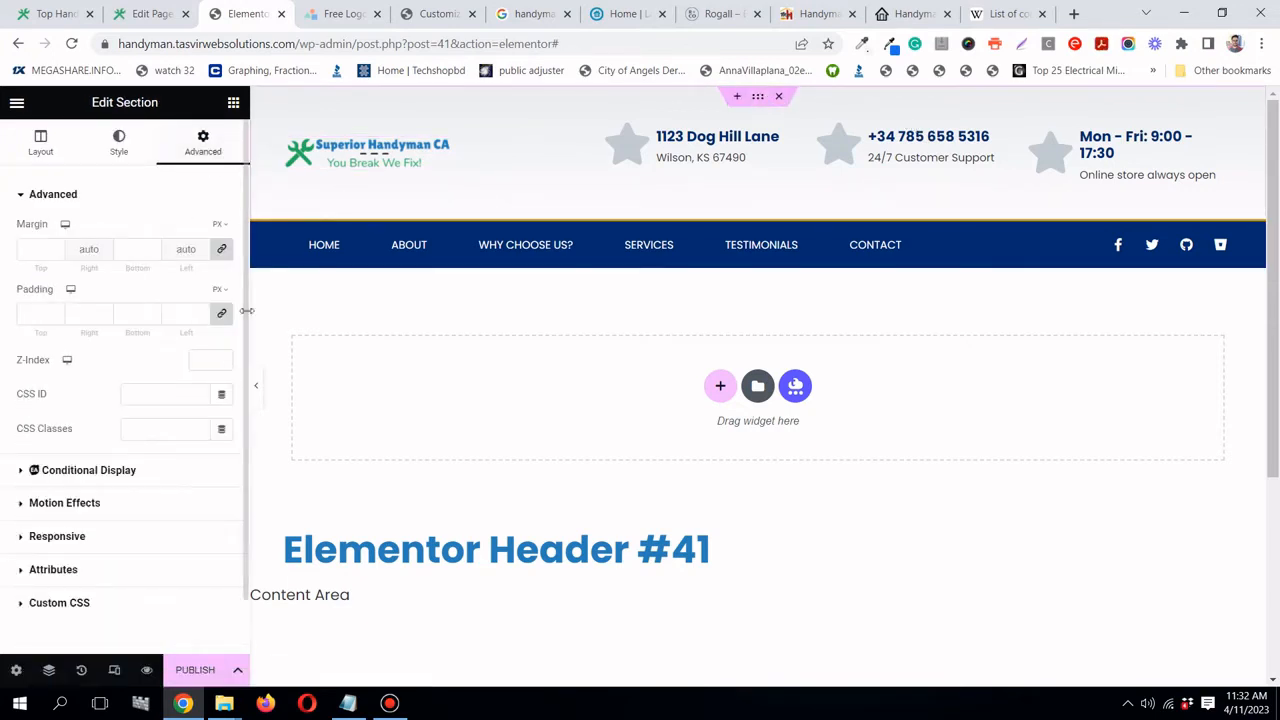
pyautogui.click(45, 148)
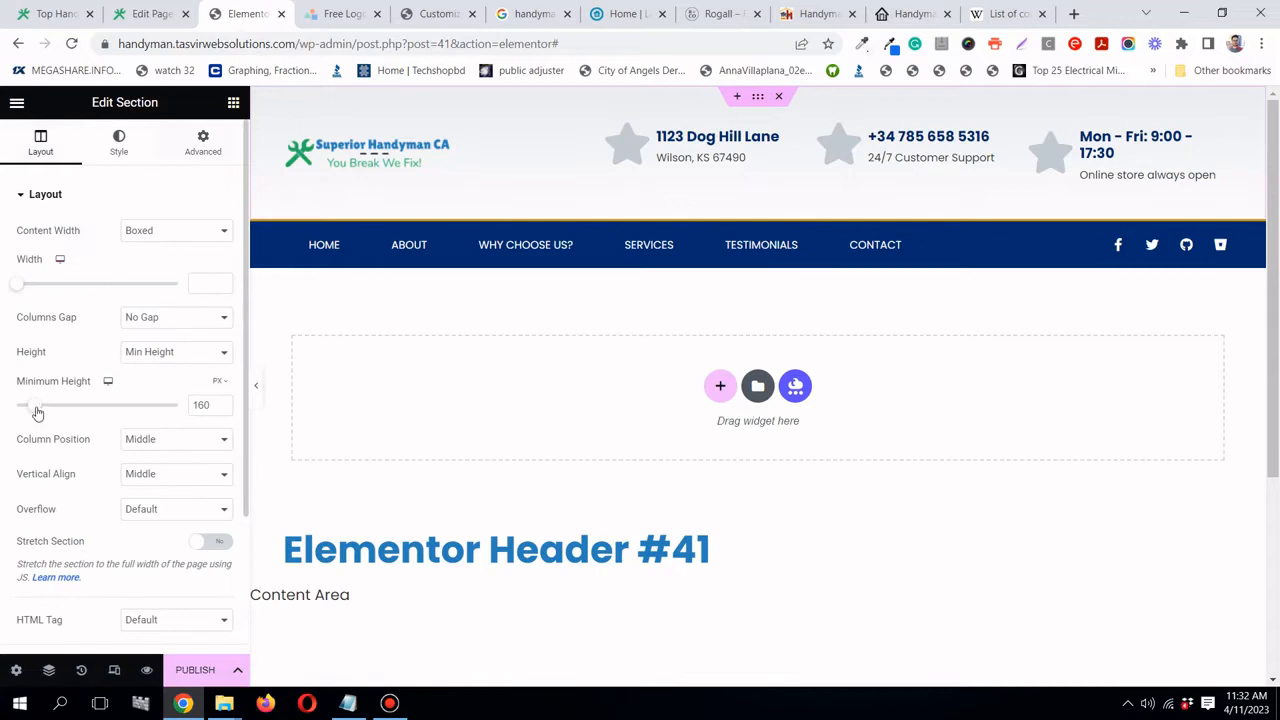
pyautogui.moveTo(37, 413); pyautogui.dragTo(9, 405)
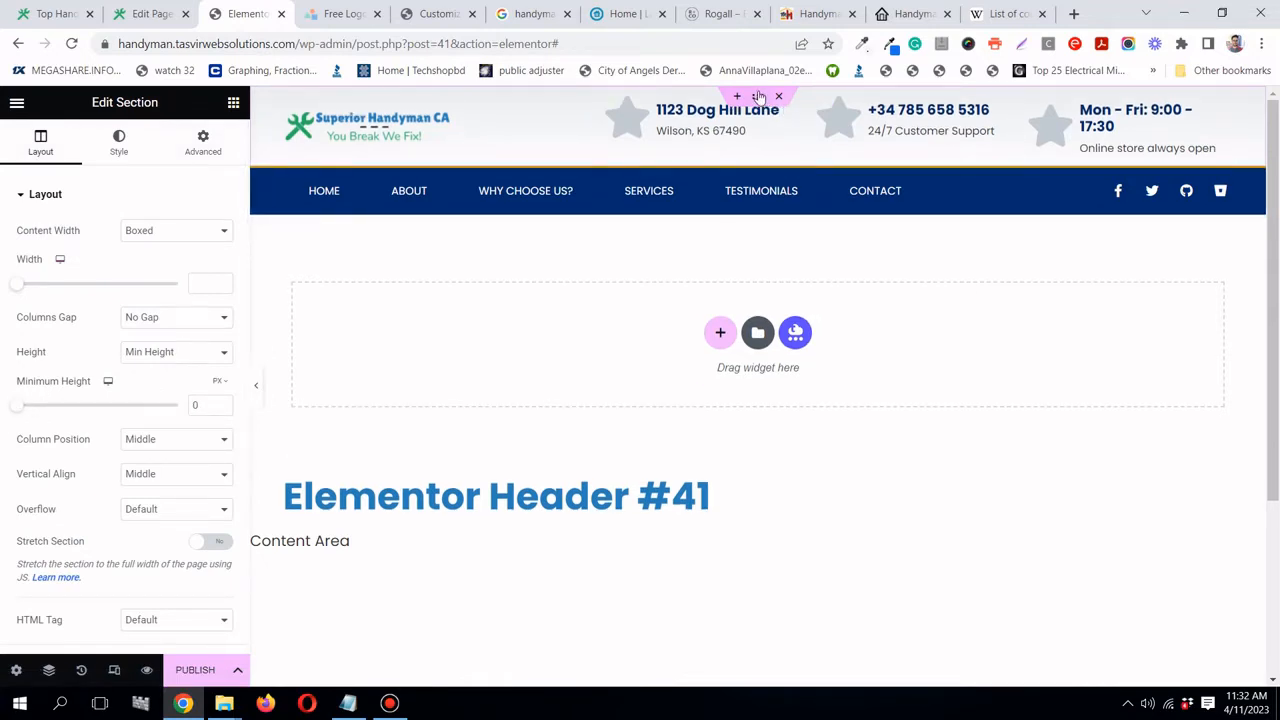
# - Give the section a classic #fff background, saved as a new global colour named 'white'
pyautogui.click(119, 145)
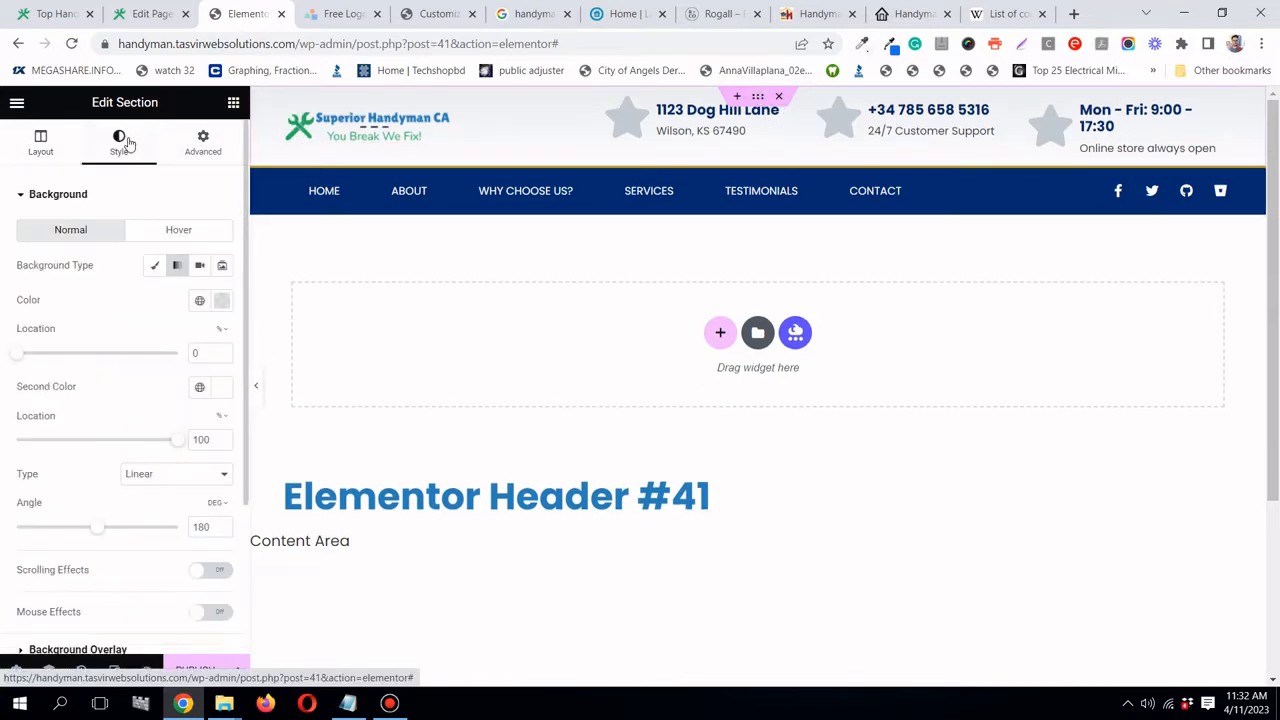
pyautogui.click(199, 300)
pyautogui.click(151, 266)
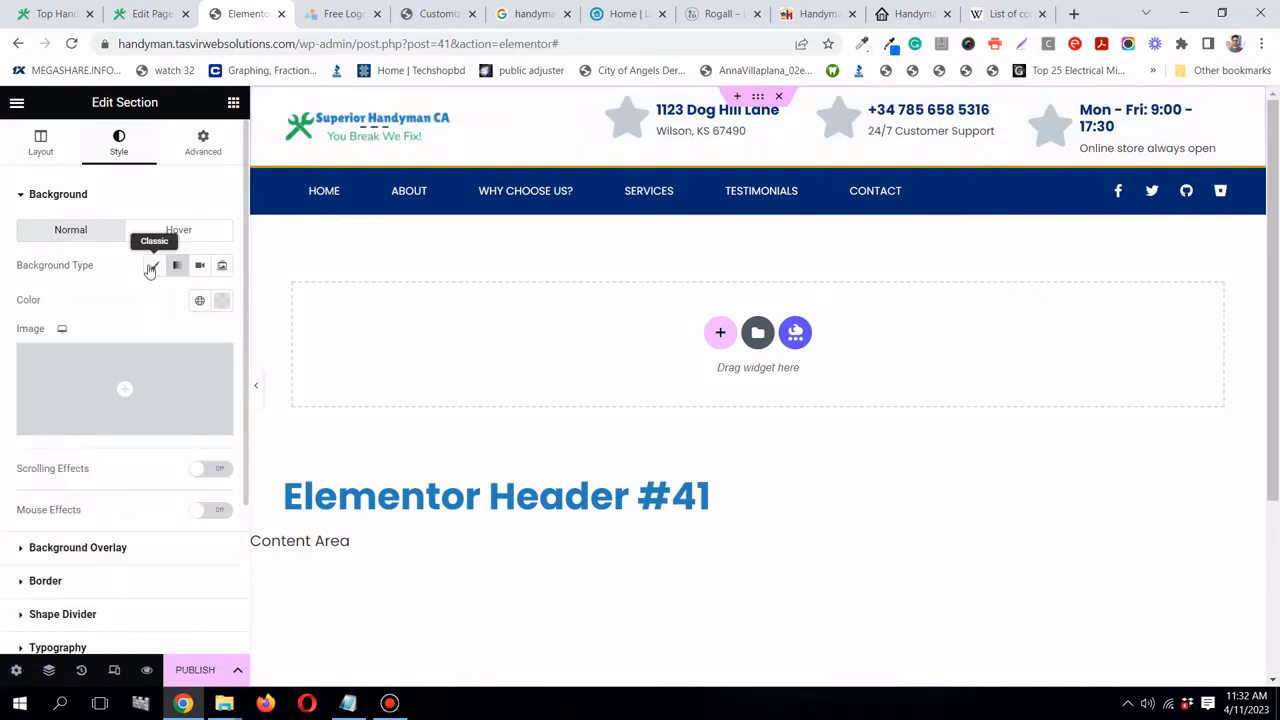
pyautogui.click(199, 302)
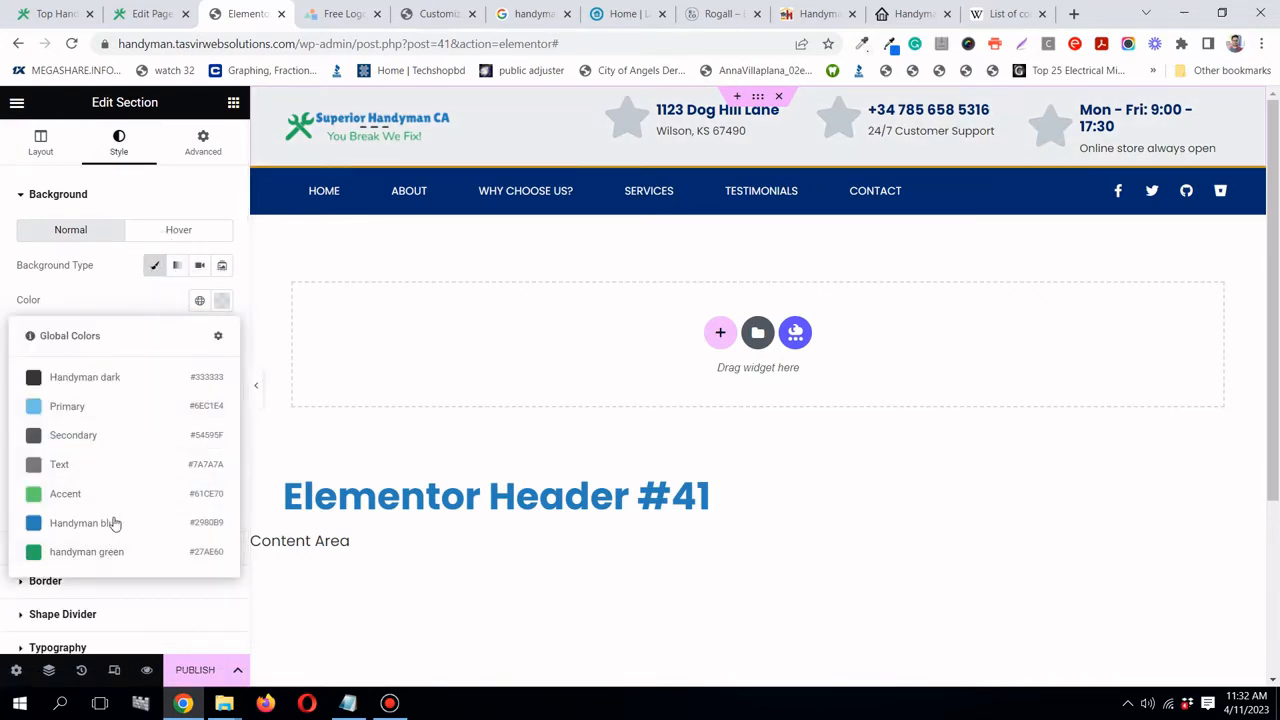
pyautogui.click(186, 303)
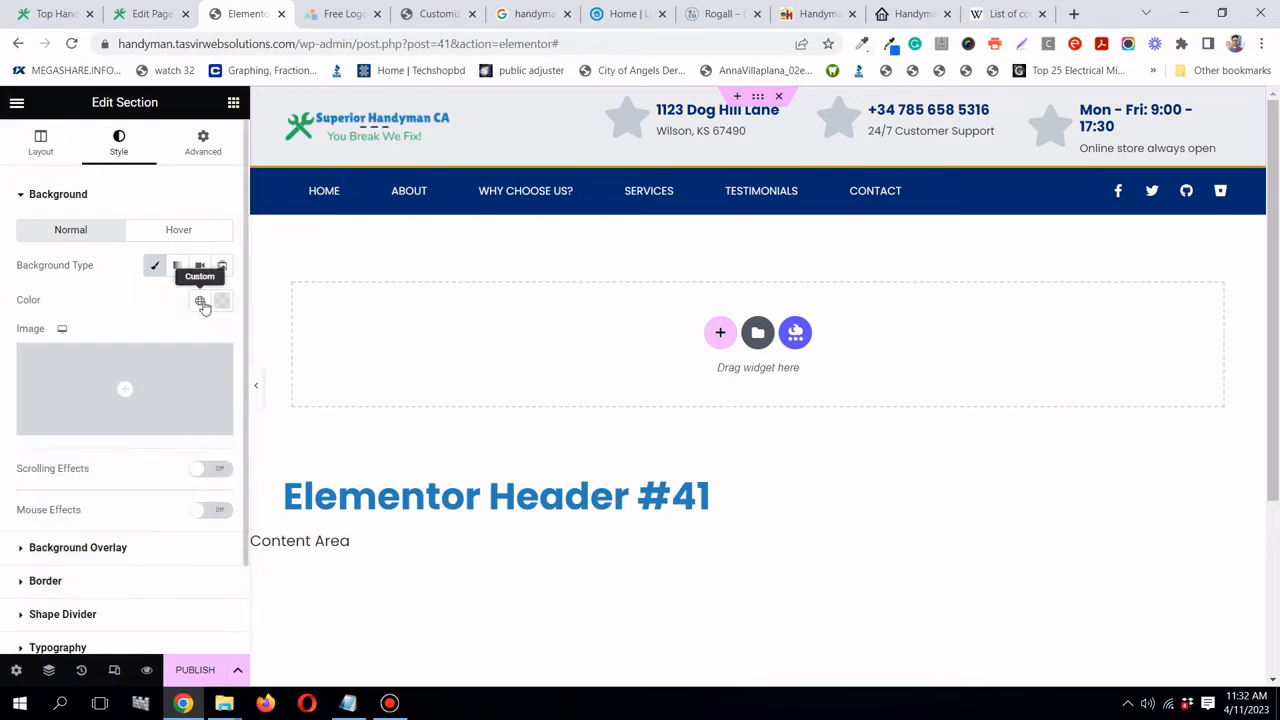
pyautogui.click(201, 303)
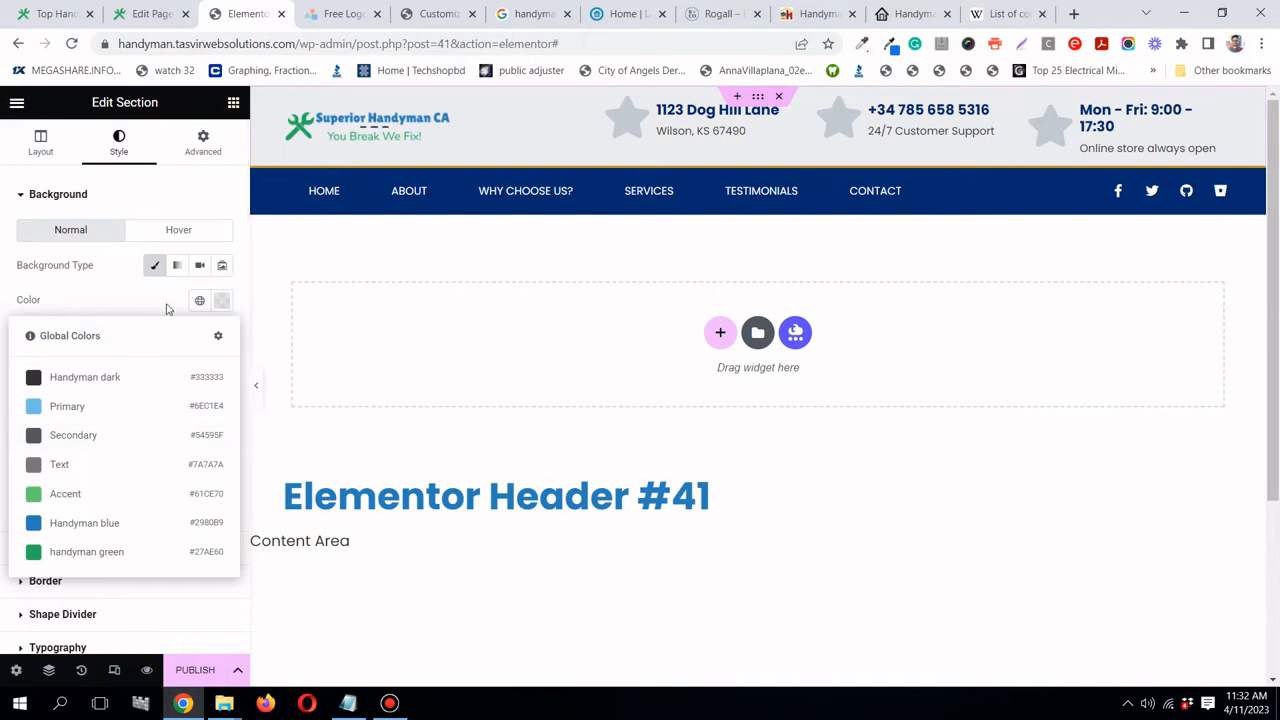
pyautogui.click(221, 301)
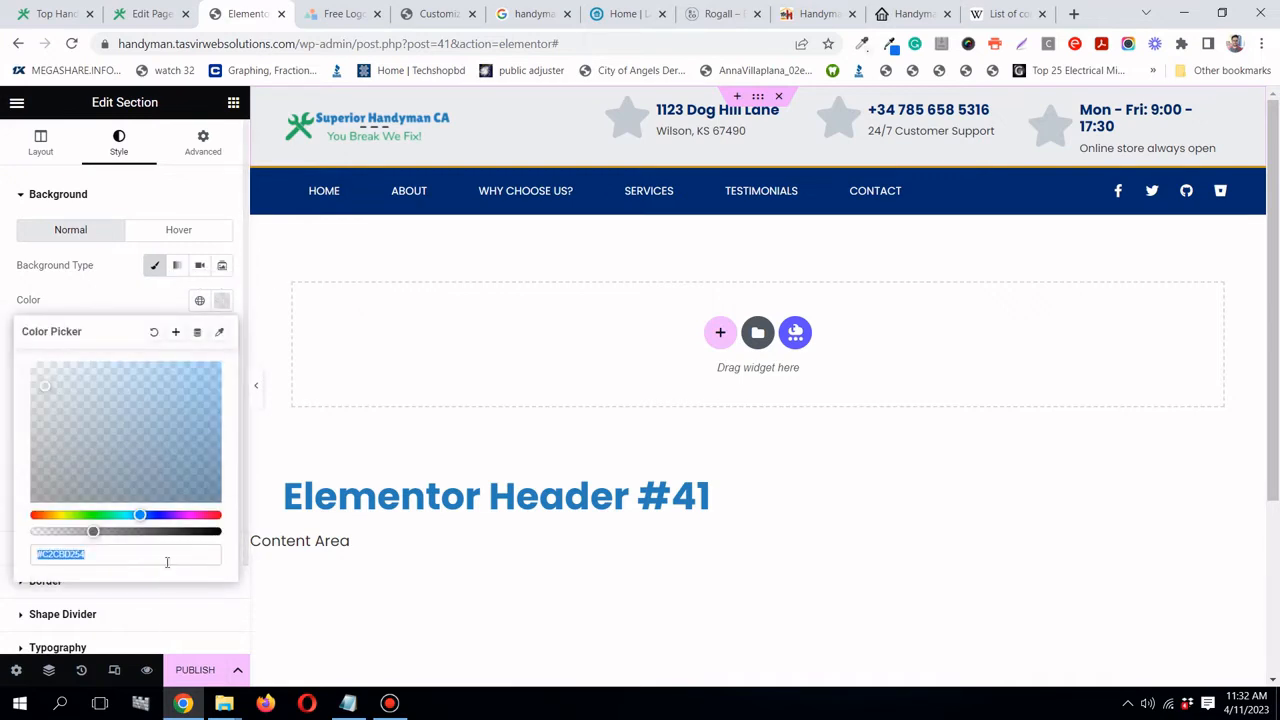
pyautogui.write('#fff')
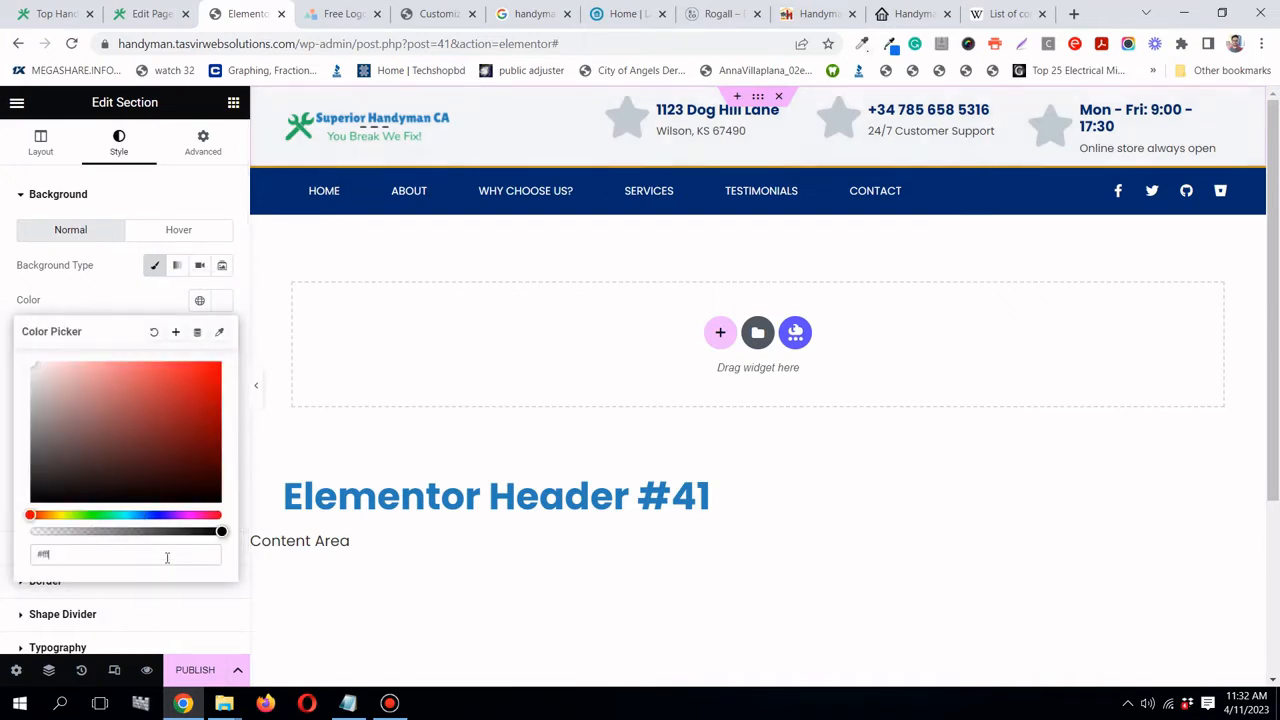
pyautogui.click(178, 333)
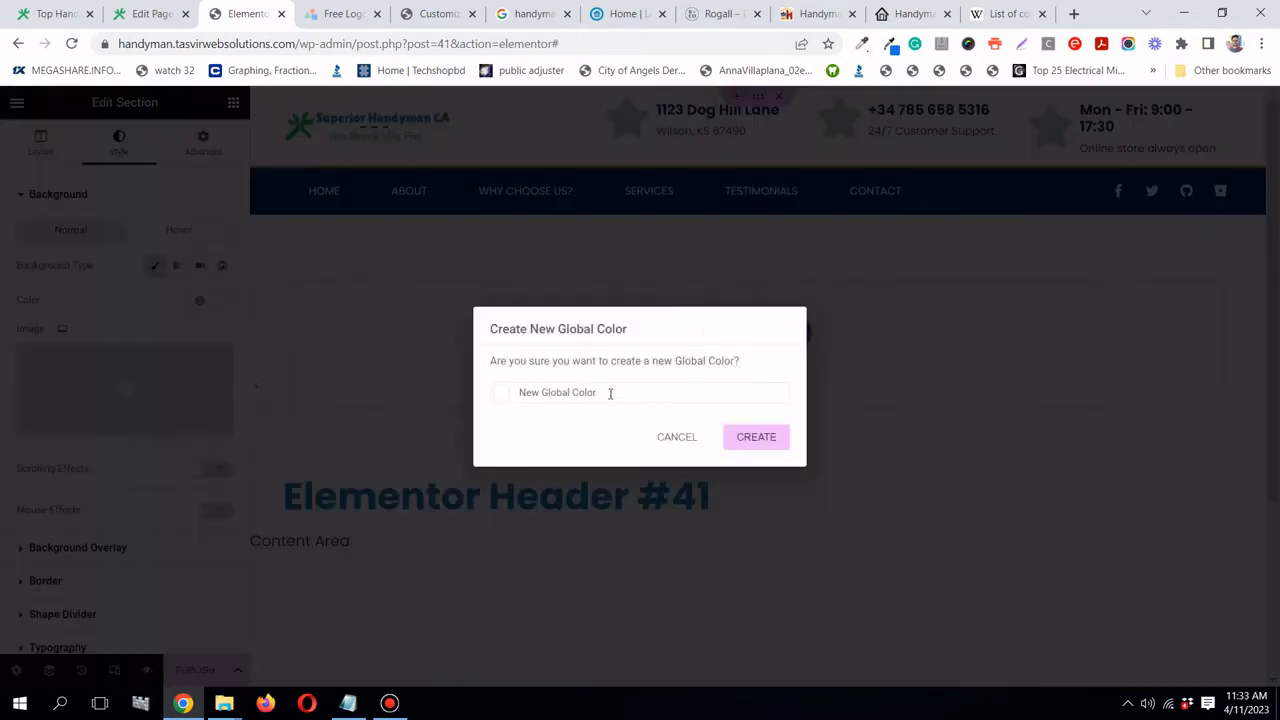
pyautogui.write('whi')
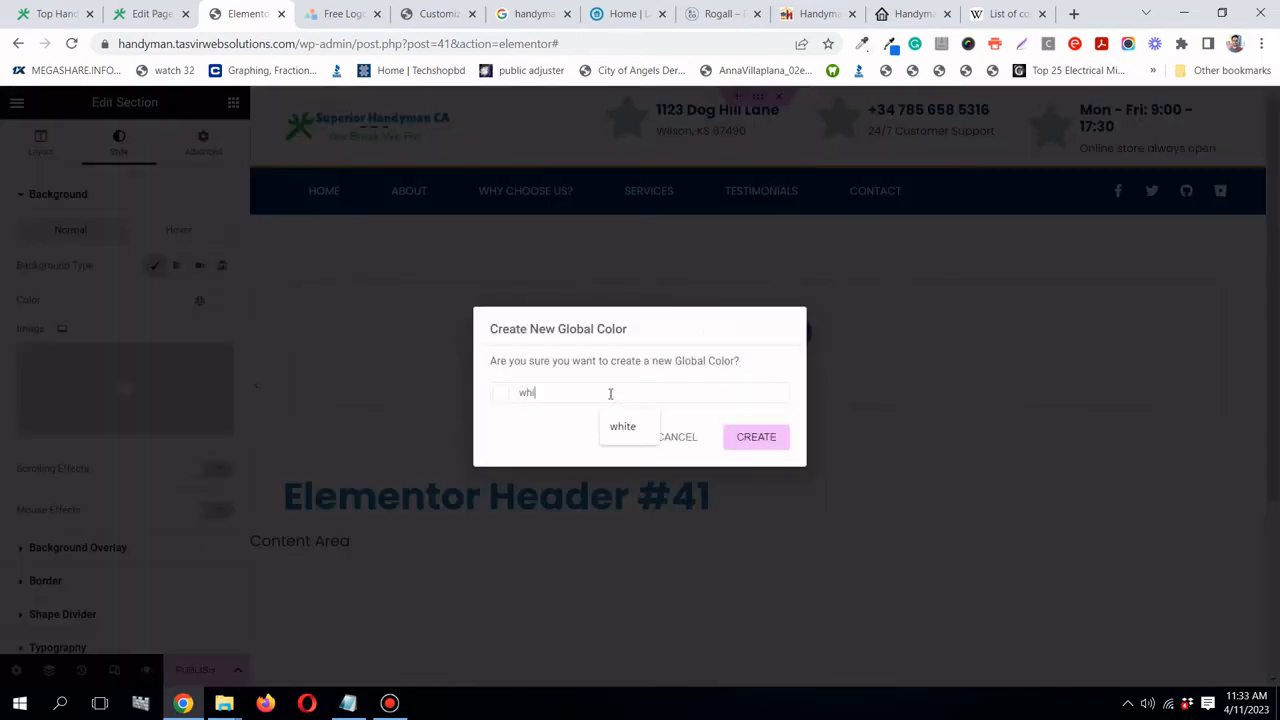
pyautogui.write('te')
pyautogui.click(777, 449)
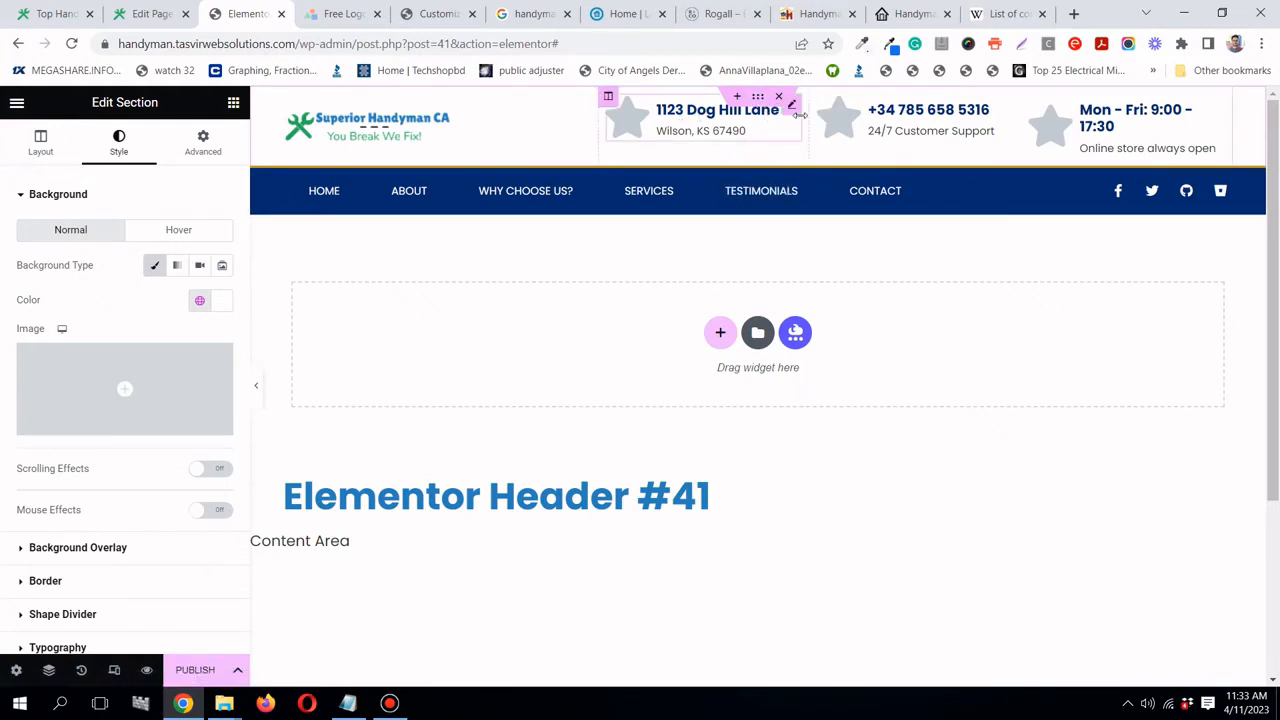
# - Copy 'Bankers Hill' from the Home page's SEO title into the first icon box's title
pyautogui.click(165, 14)
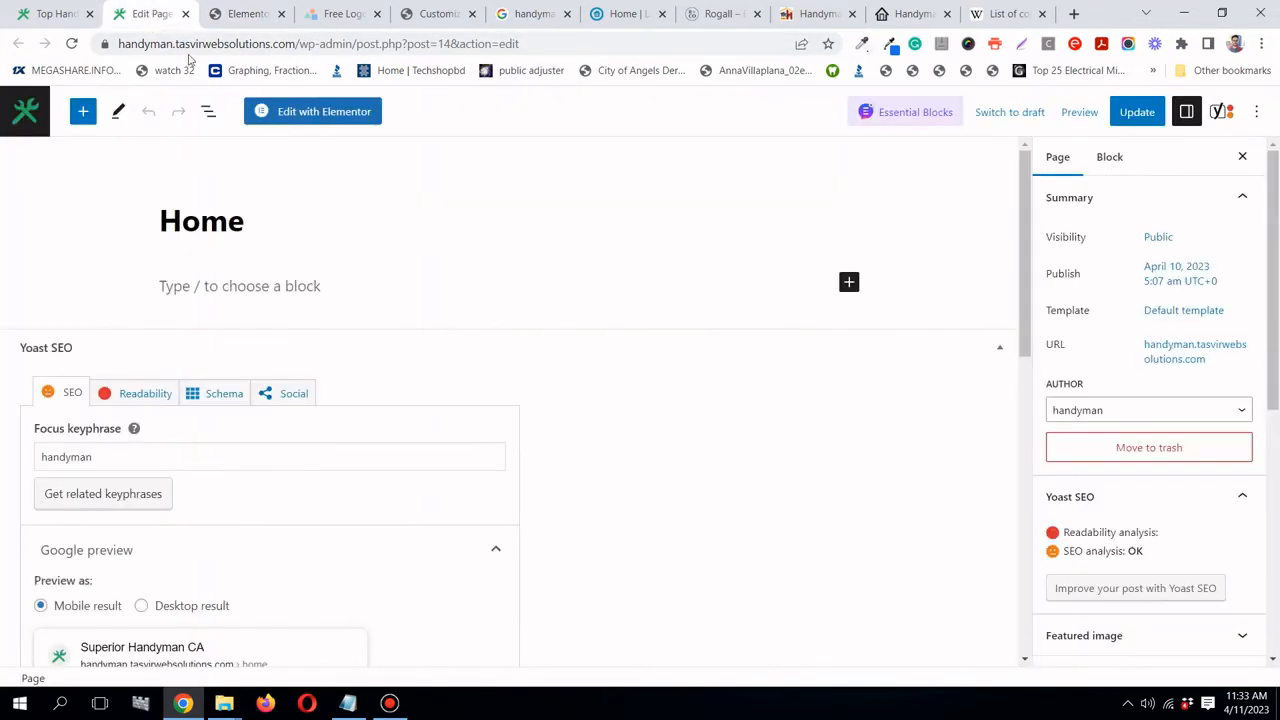
pyautogui.scroll(-6, 501, 393)
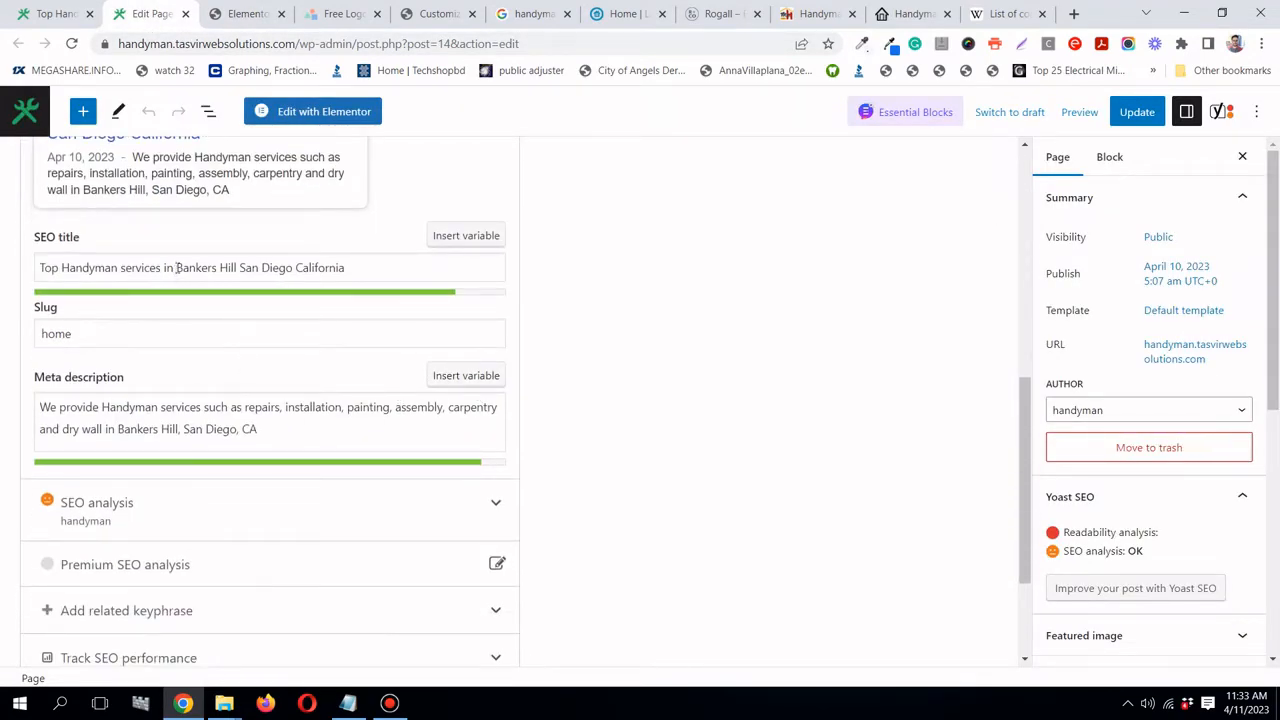
pyautogui.moveTo(176, 268); pyautogui.dragTo(237, 268)
pyautogui.rightClick(237, 268)
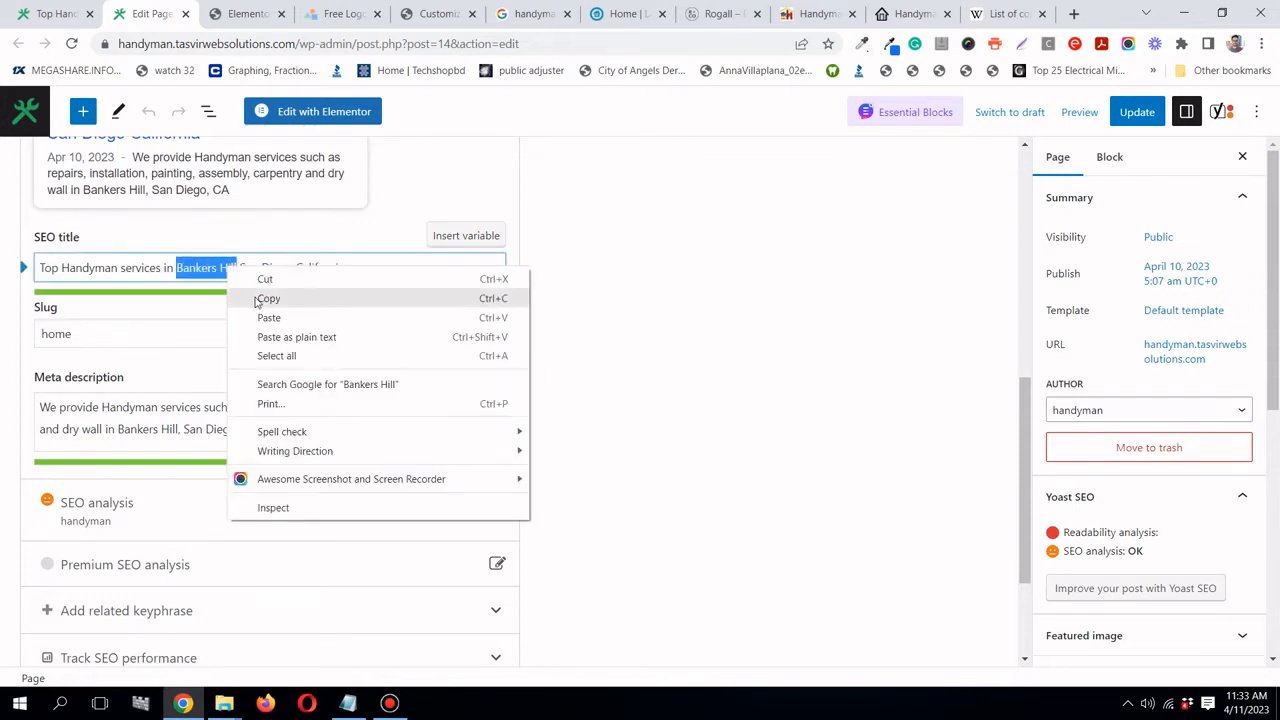
pyautogui.click(266, 297)
pyautogui.click(245, 14)
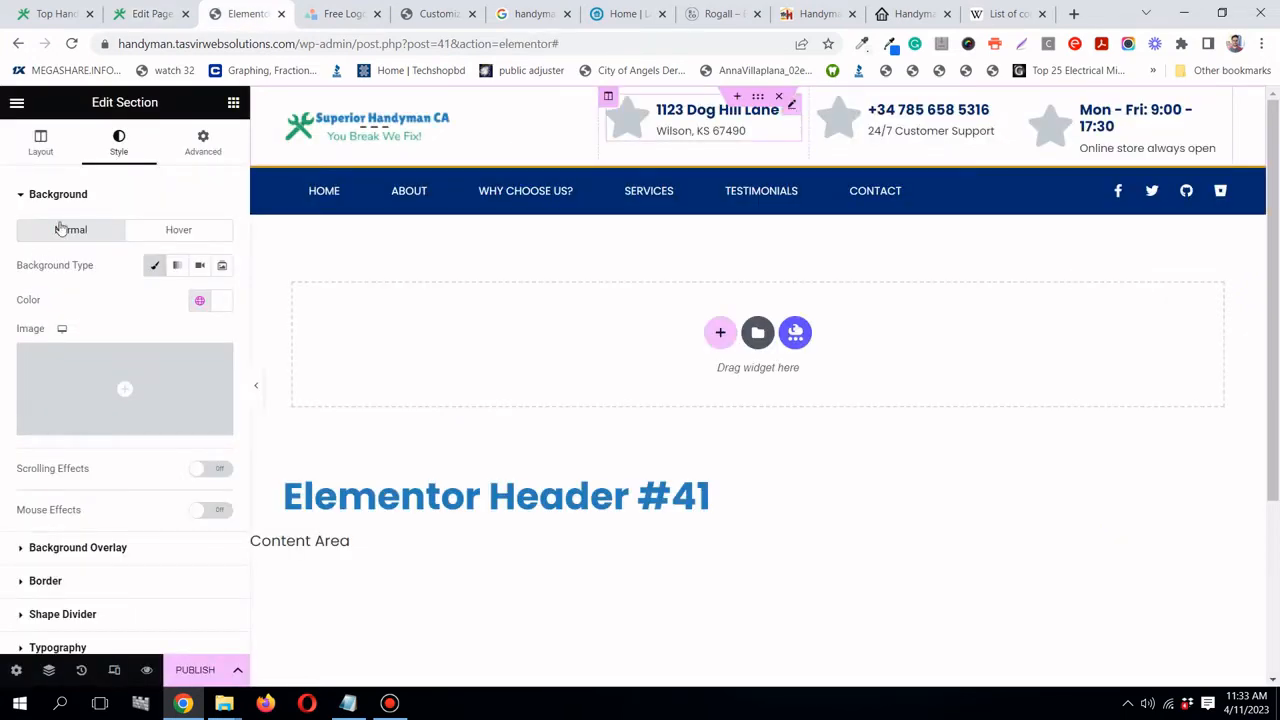
pyautogui.click(791, 106)
pyautogui.click(135, 407)
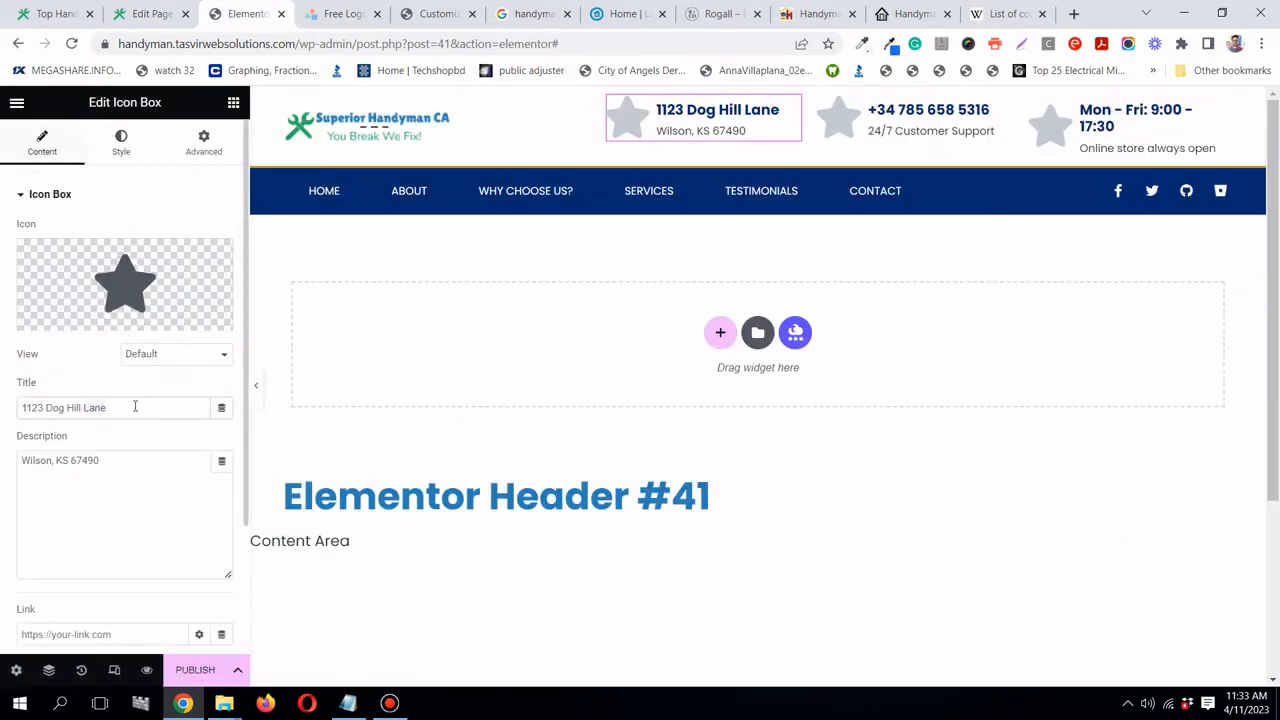
pyautogui.tripleClick(135, 407)
pyautogui.rightClick(135, 407)
pyautogui.click(190, 475)
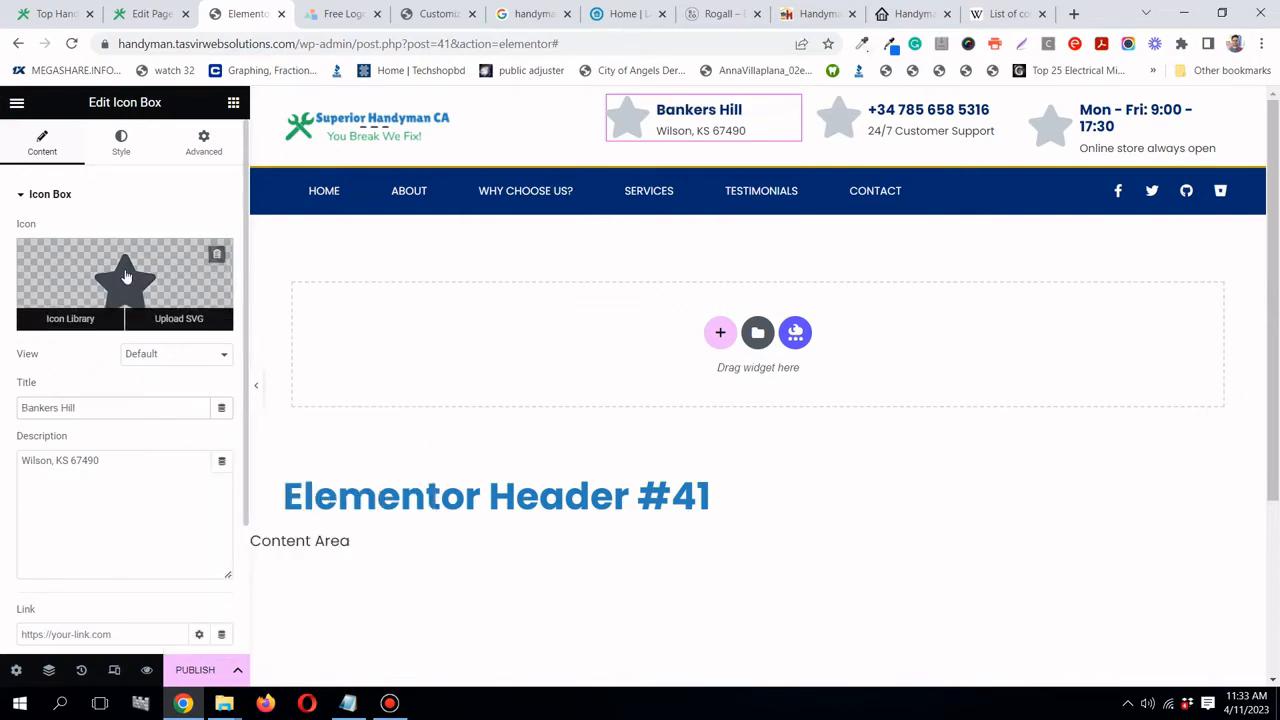
# - Replace the first icon box's star with the map marker icon
pyautogui.click(126, 277)
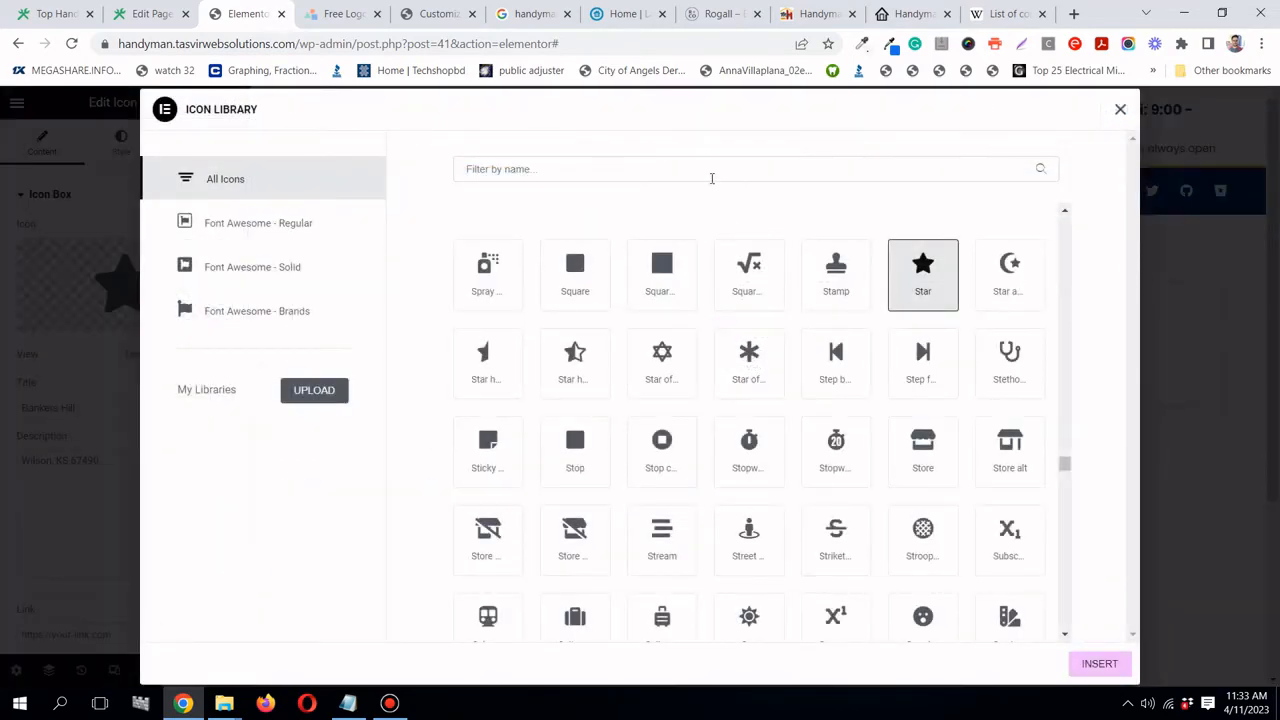
pyautogui.click(712, 178)
pyautogui.write('map')
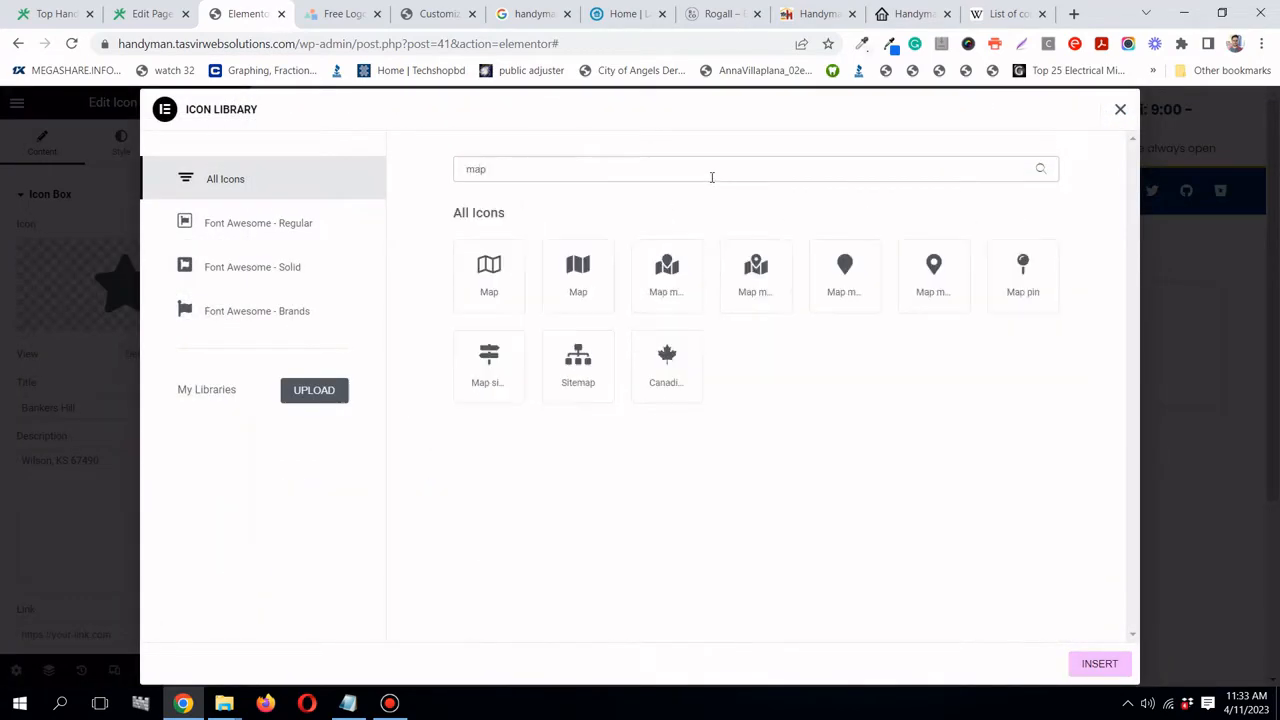
pyautogui.click(925, 300)
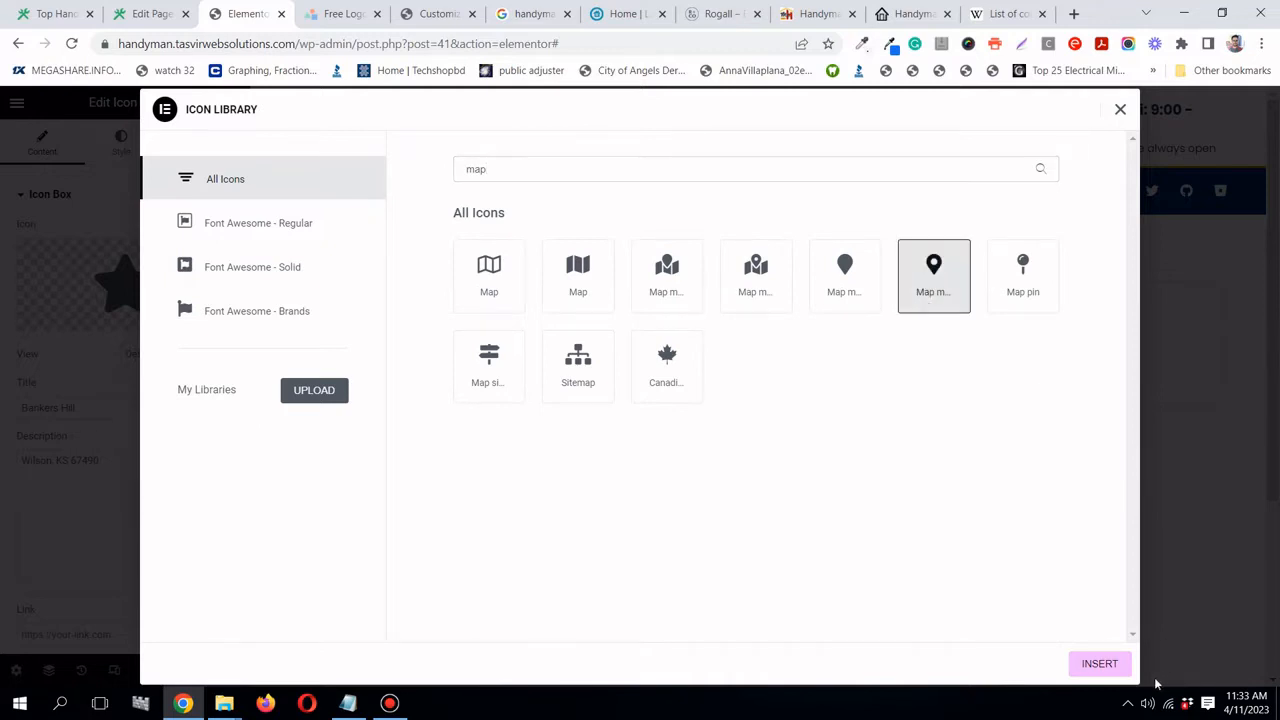
pyautogui.click(1106, 664)
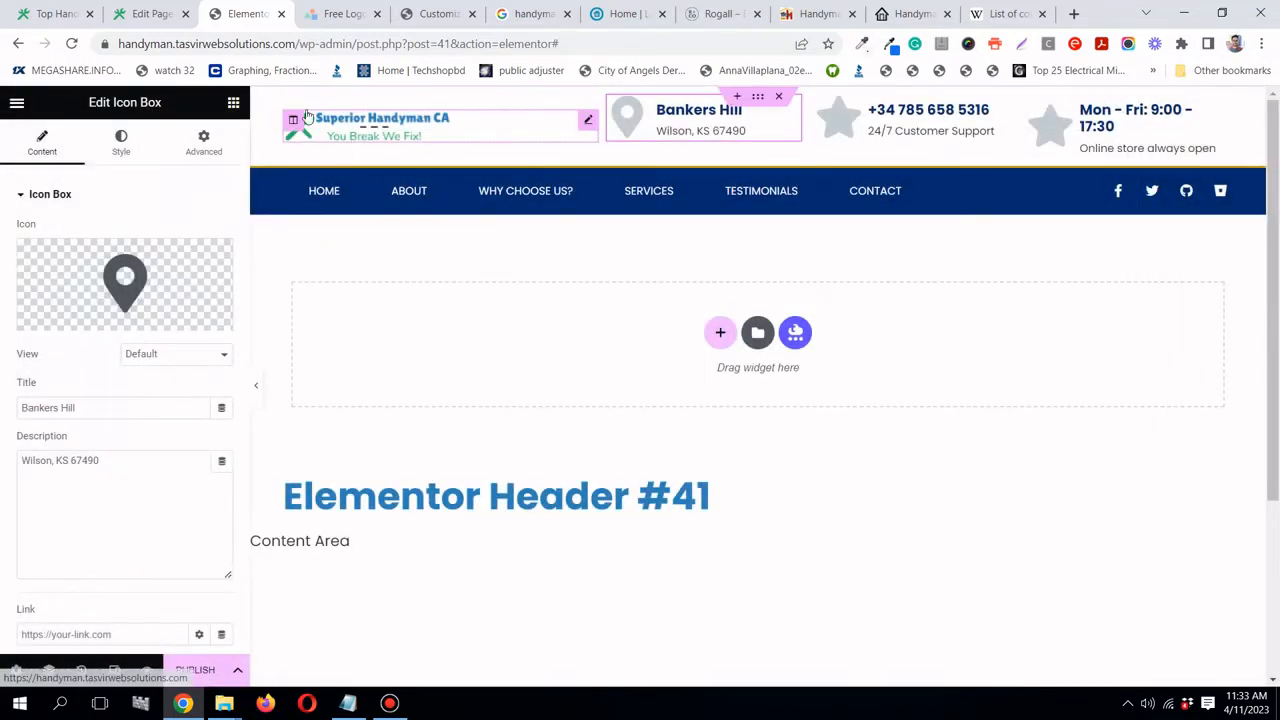
# - Copy 'San Diego, CA' from the meta description into the icon box description
pyautogui.click(150, 14)
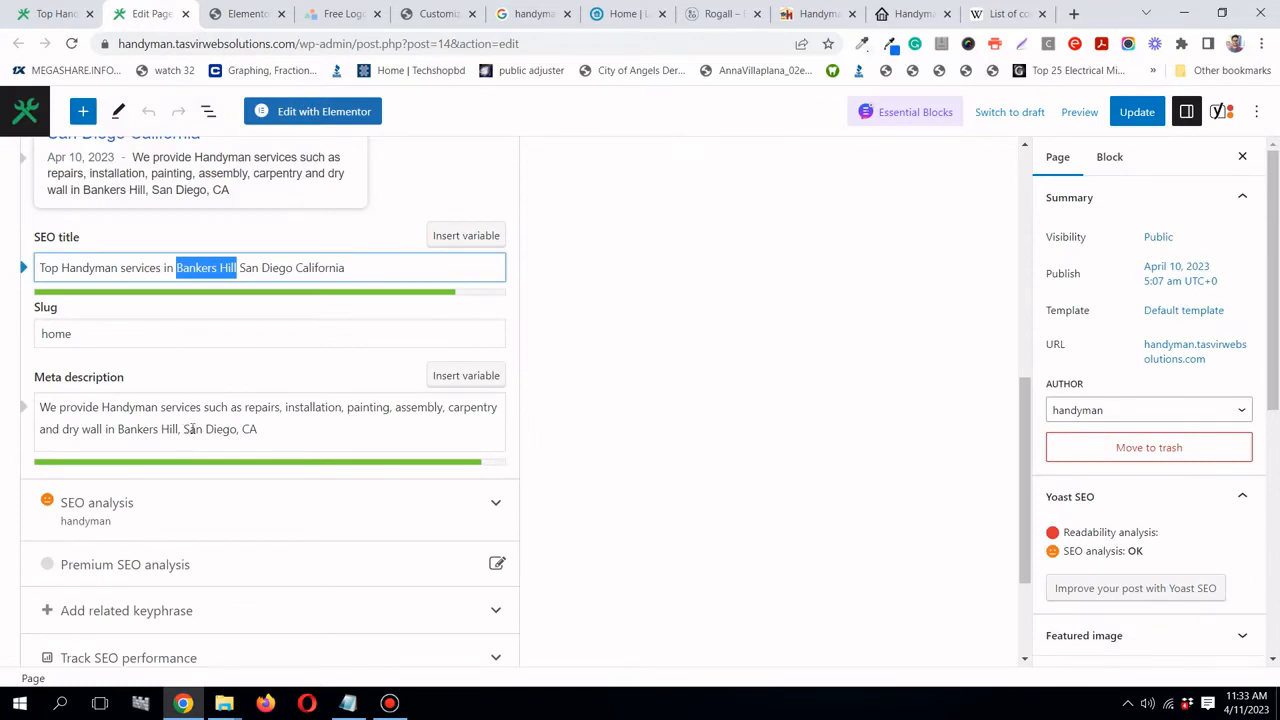
pyautogui.moveTo(184, 429); pyautogui.dragTo(254, 429)
pyautogui.rightClick(245, 429)
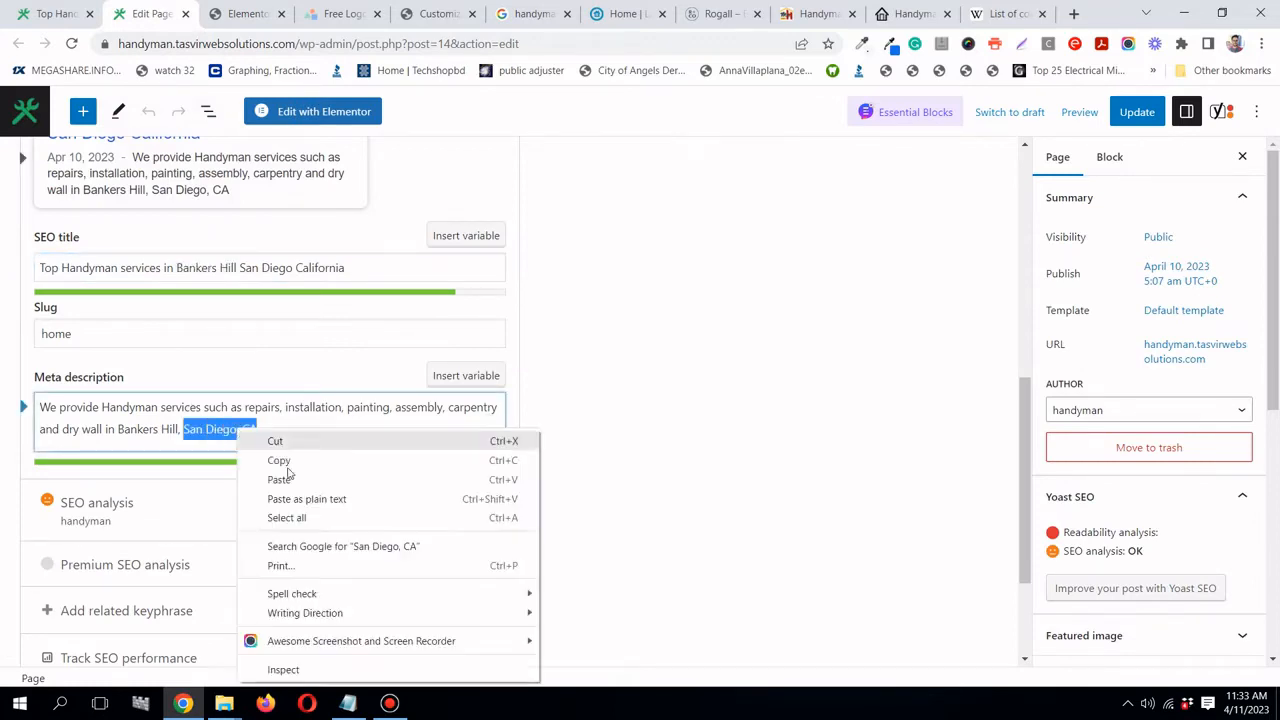
pyautogui.click(288, 460)
pyautogui.click(248, 13)
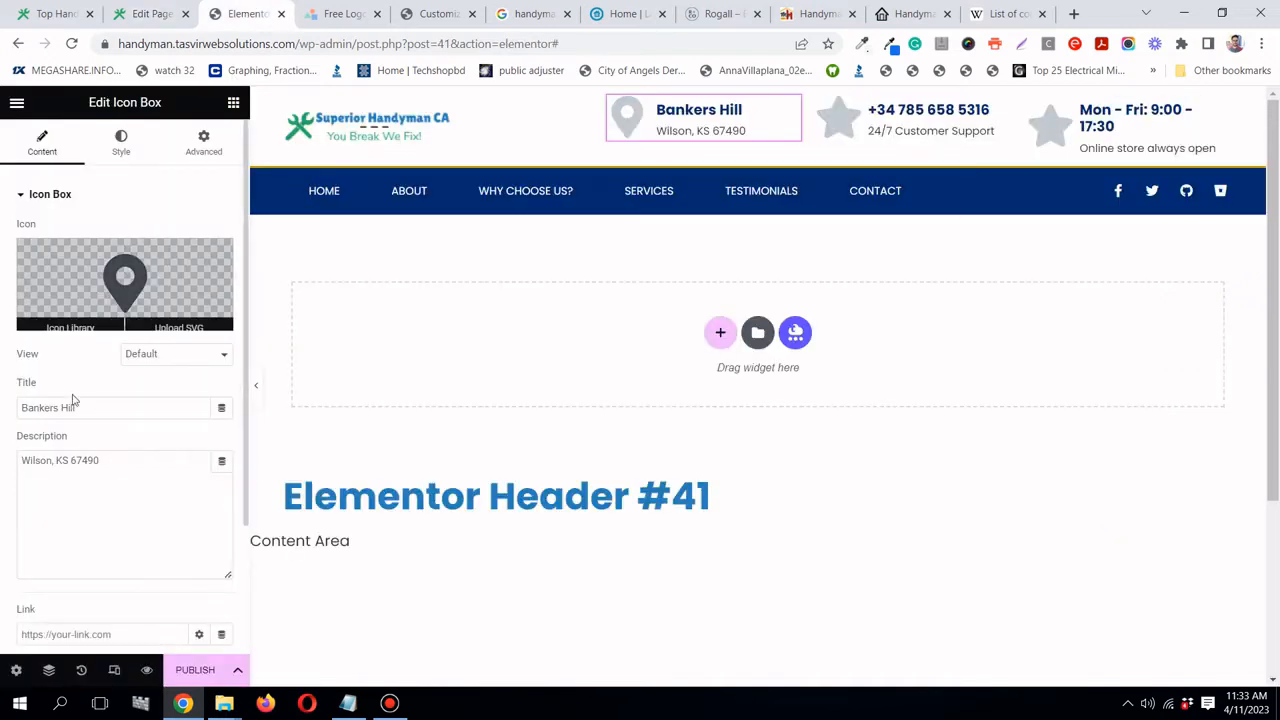
pyautogui.tripleClick(98, 460)
pyautogui.rightClick(98, 460)
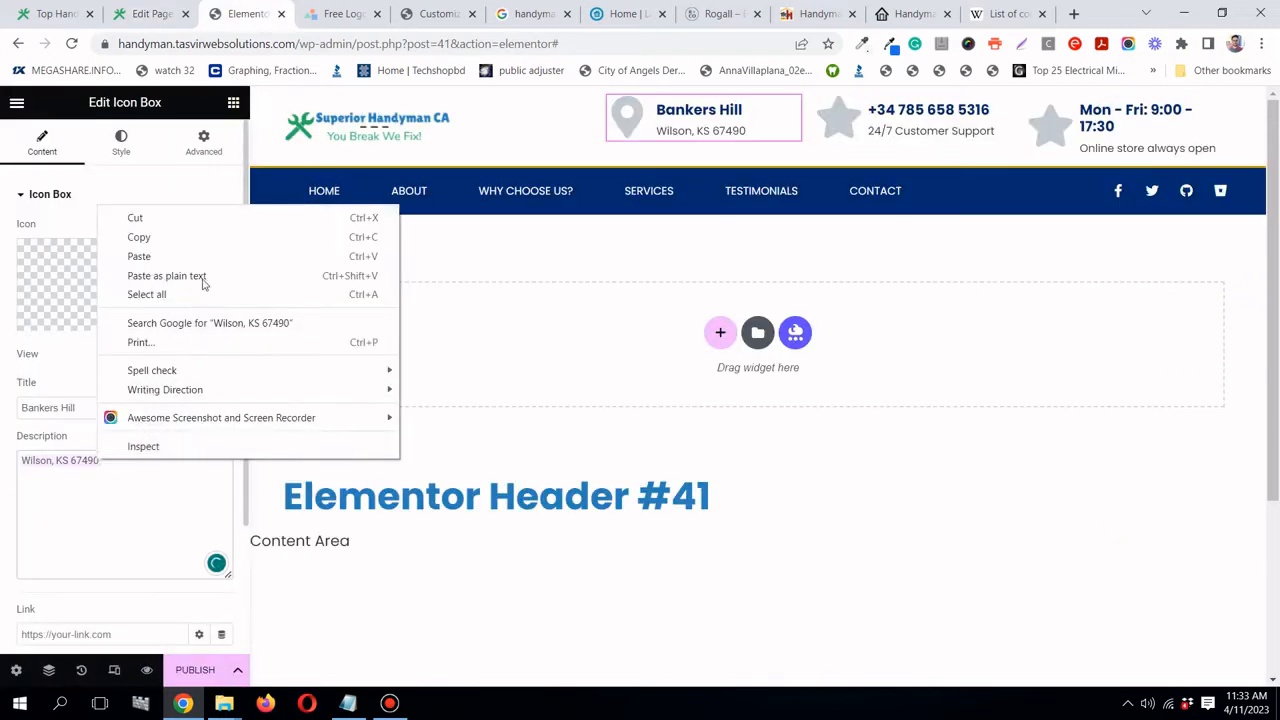
pyautogui.click(200, 276)
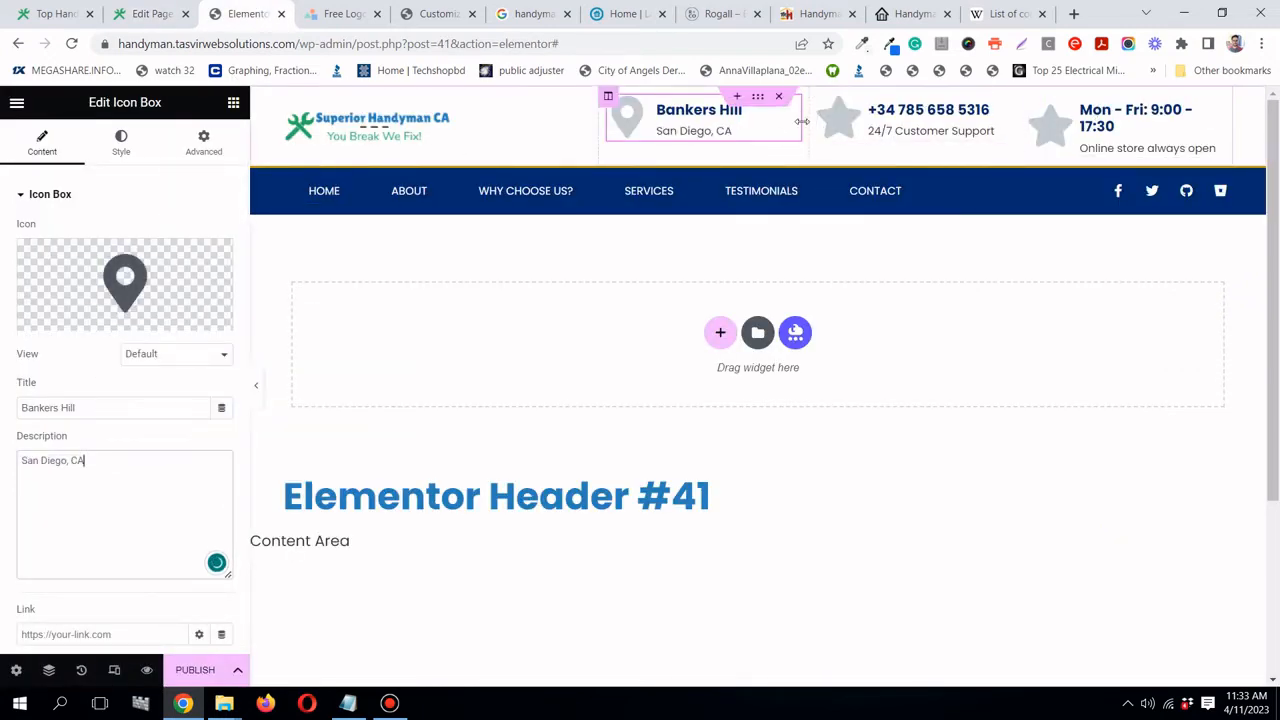
# - Set the icon's primary colour to the global handyman green
pyautogui.click(121, 143)
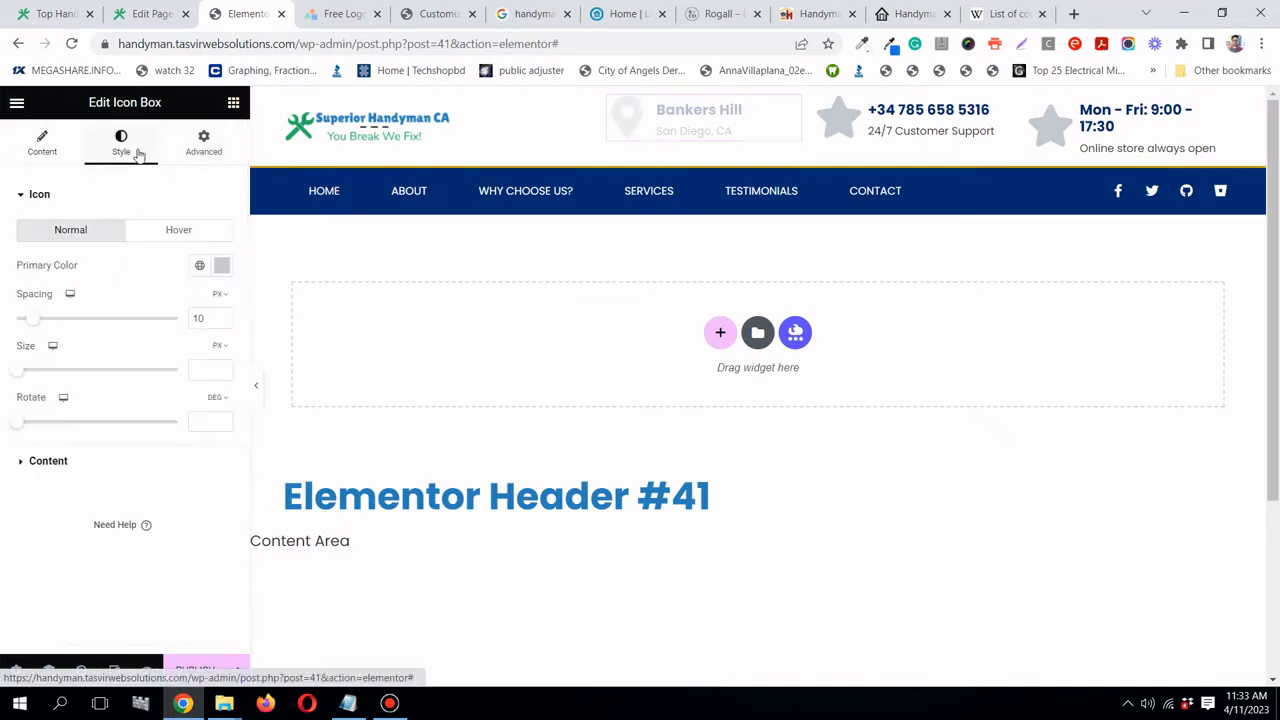
pyautogui.click(198, 267)
pyautogui.click(103, 518)
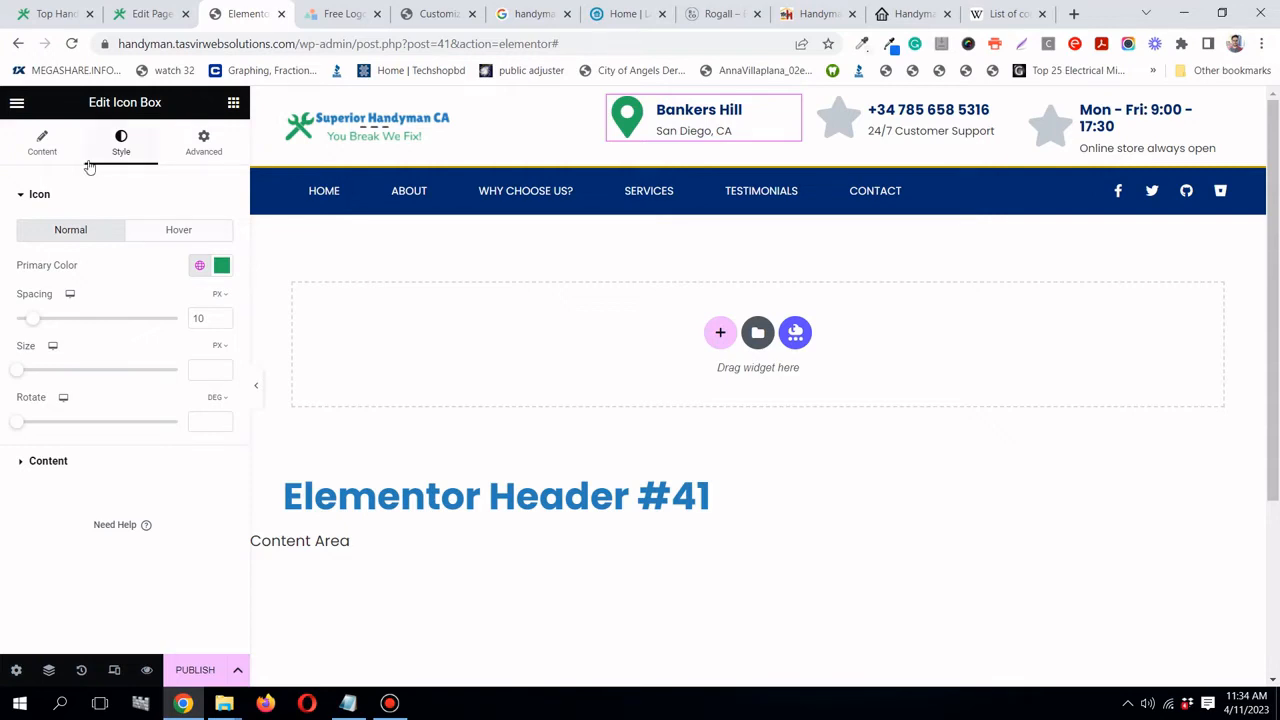
# - Set the box's title colour to global Handyman blue and description colour to Handyman dark
pyautogui.click(114, 460)
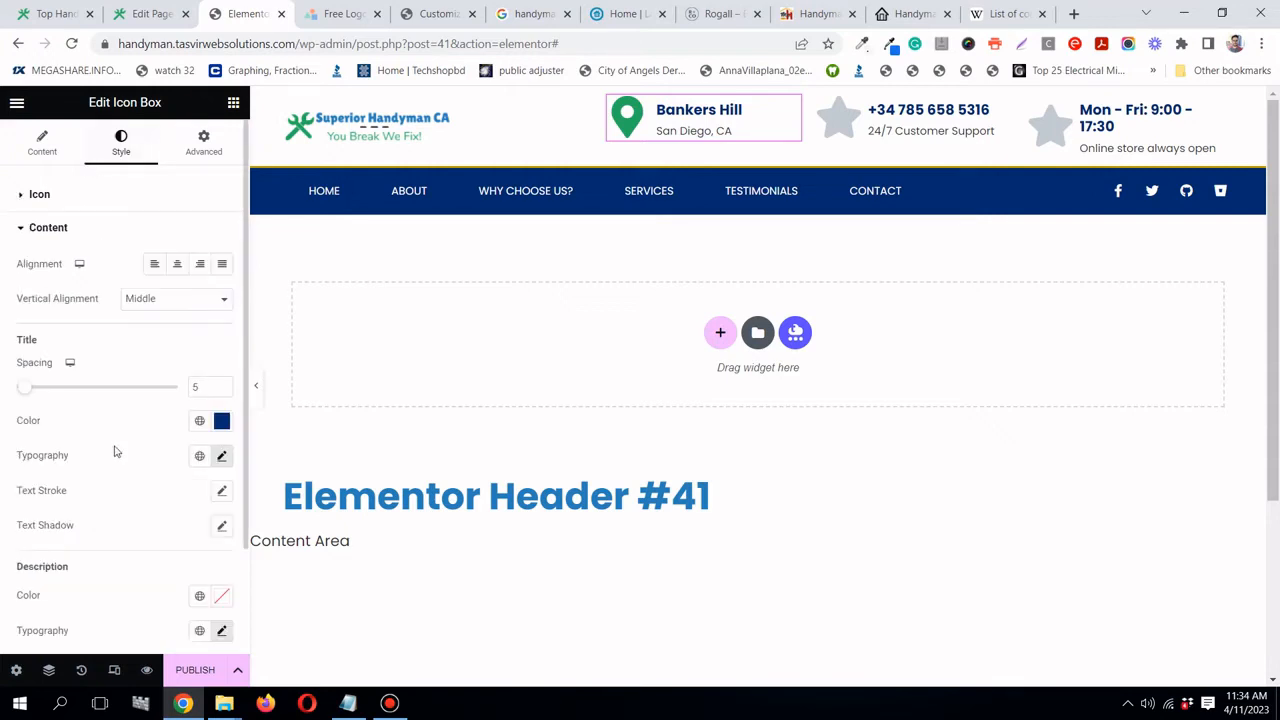
pyautogui.scroll(-1, 114, 452)
pyautogui.click(197, 318)
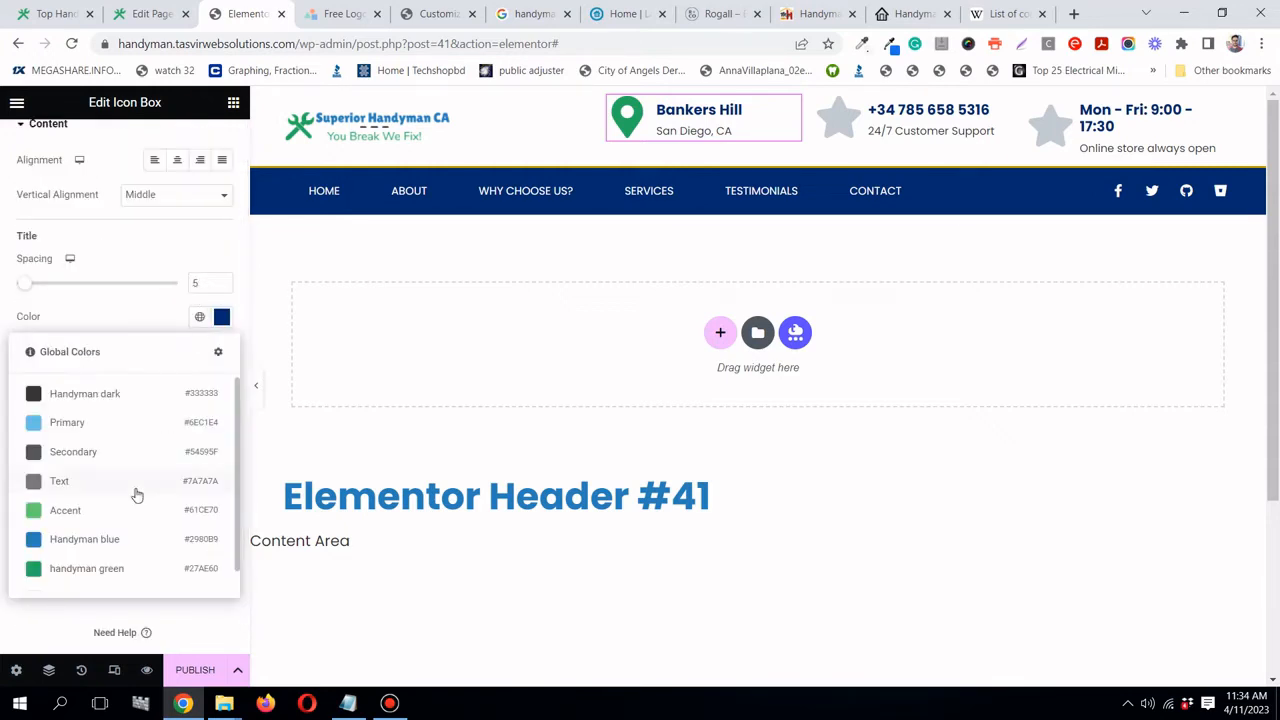
pyautogui.click(136, 541)
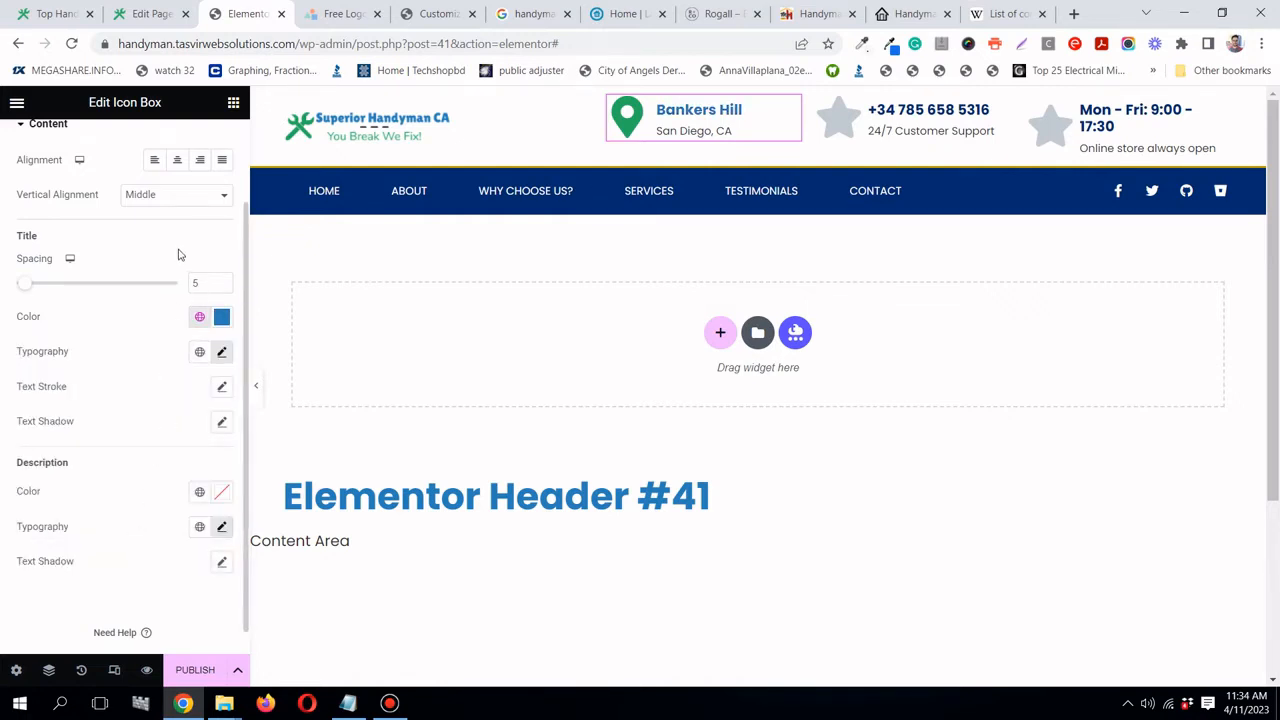
pyautogui.scroll(-1, 112, 400)
pyautogui.click(199, 465)
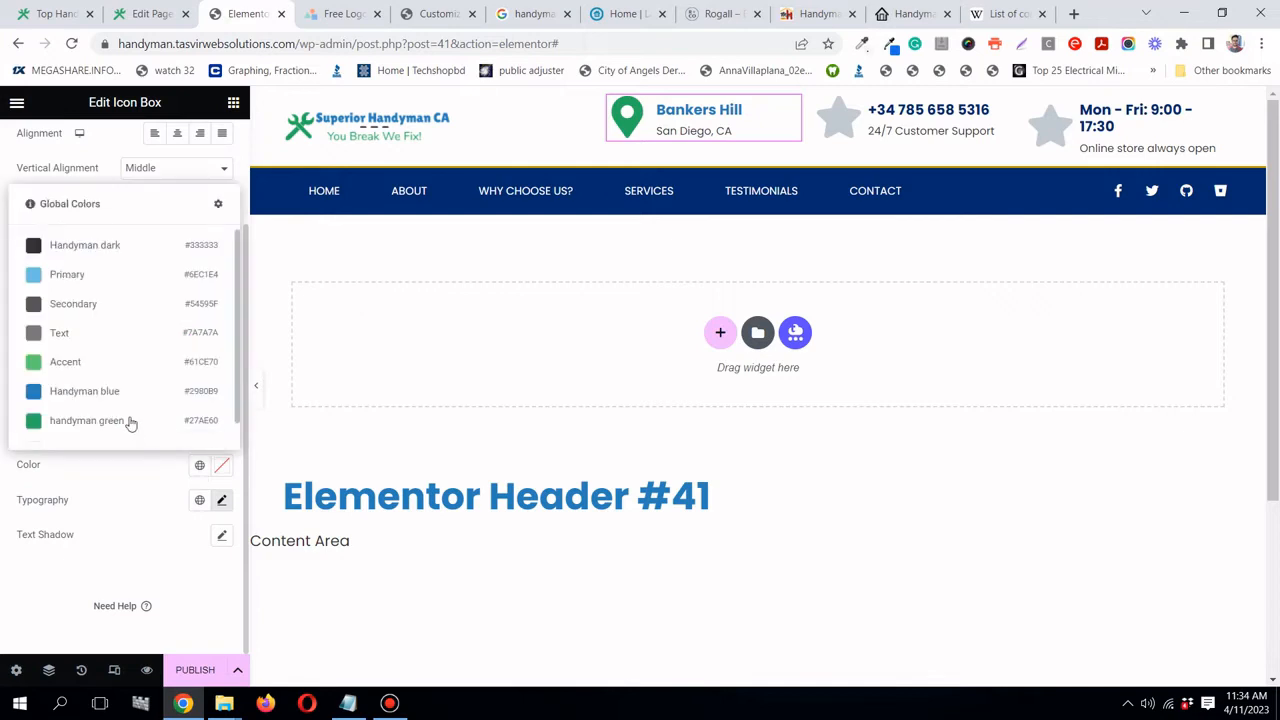
pyautogui.scroll(-1, 128, 381)
pyautogui.scroll(2, 120, 418)
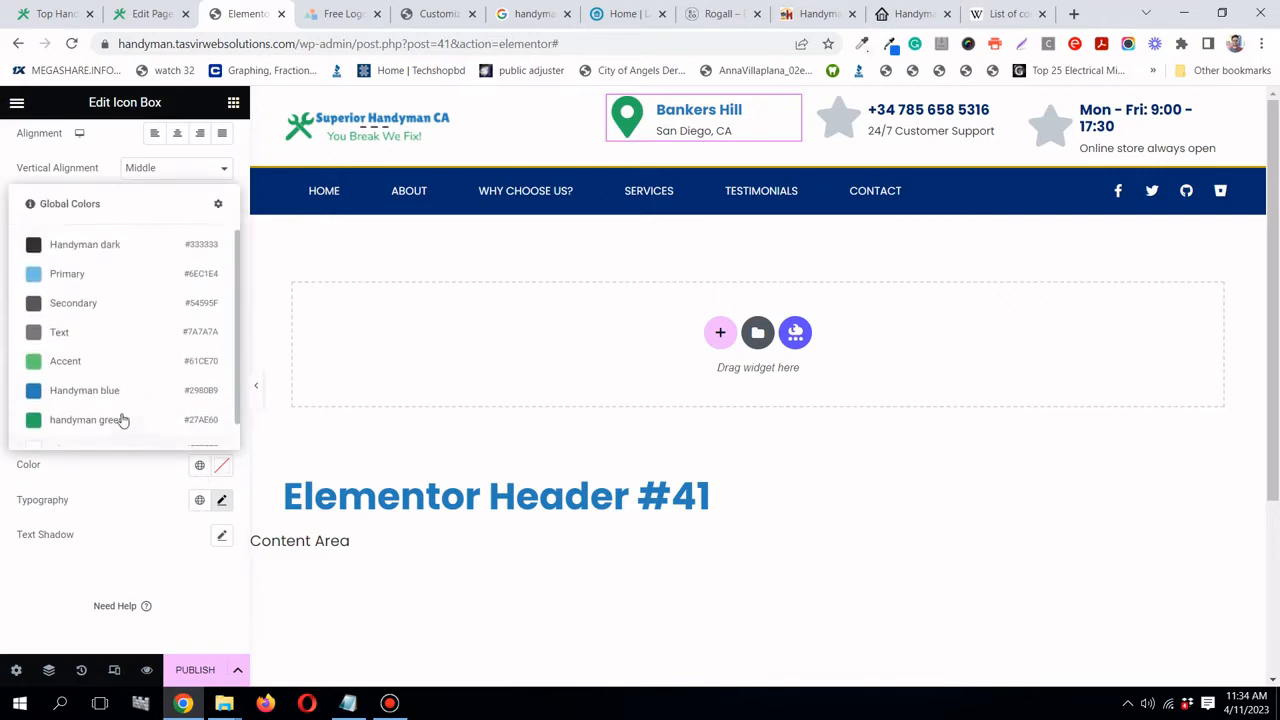
pyautogui.click(166, 252)
pyautogui.scroll(3, 160, 177)
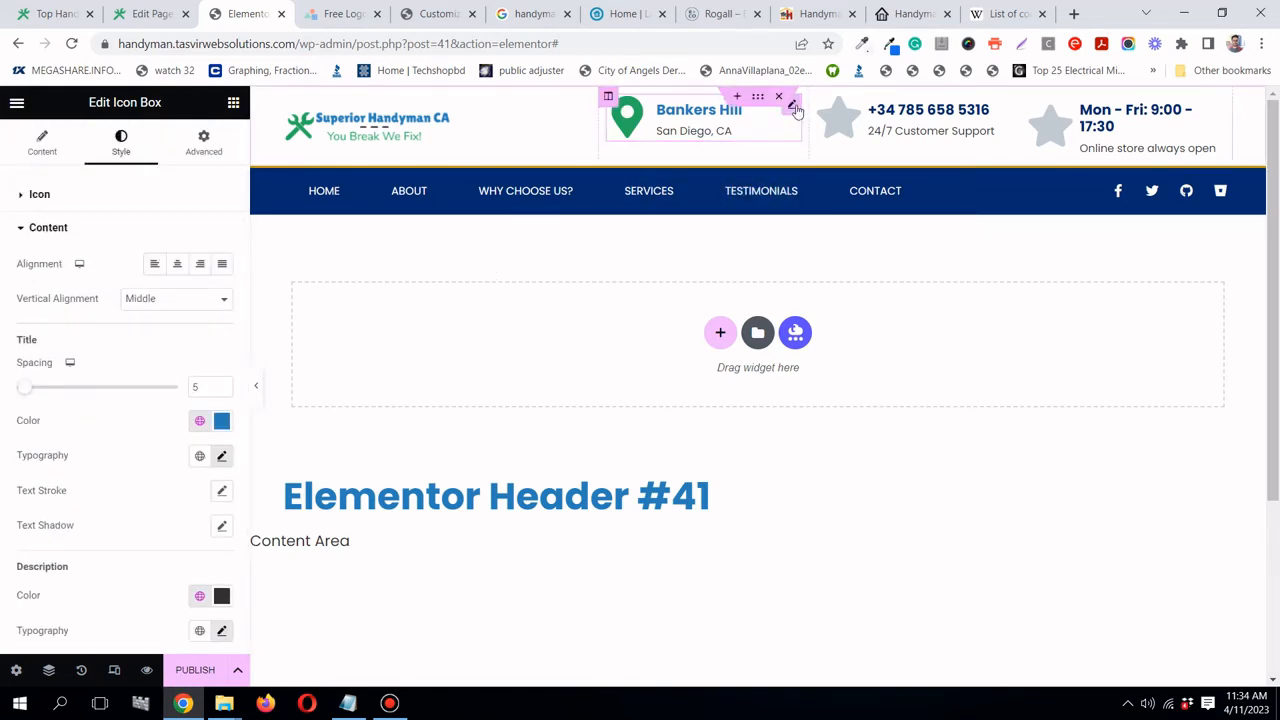
# - Copy the Bankers Hill icon box
pyautogui.rightClick(800, 113)
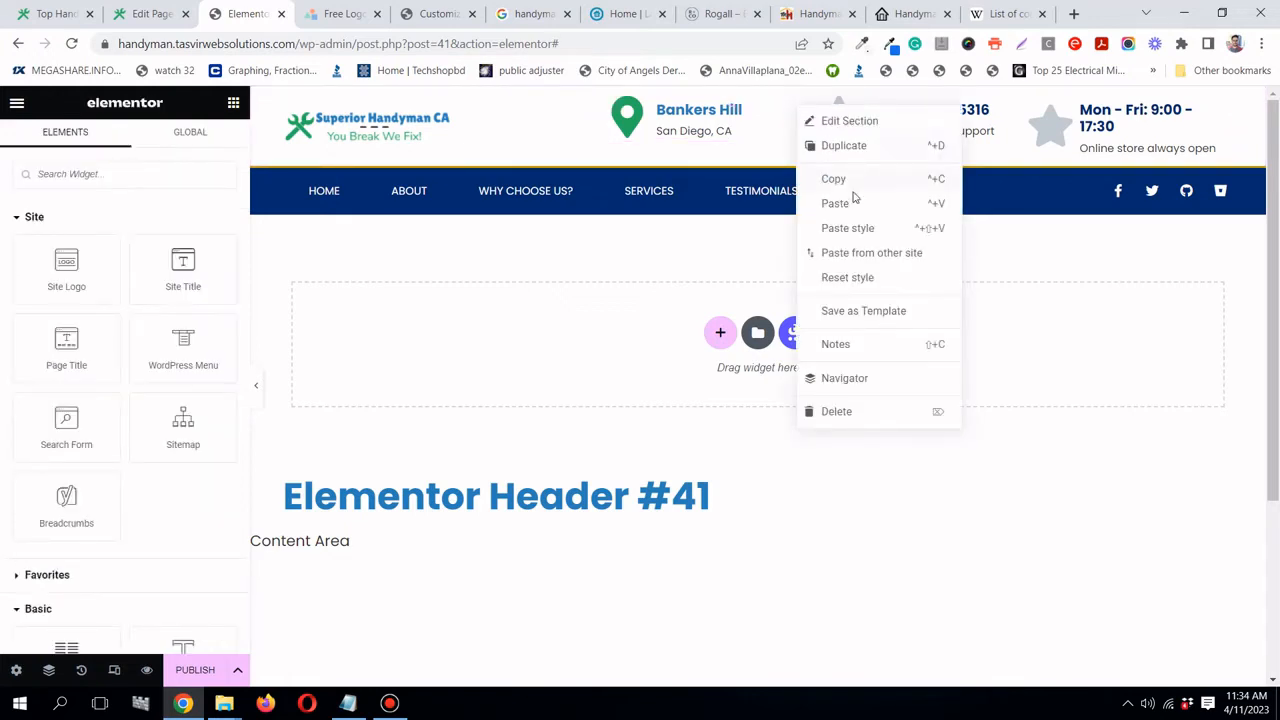
pyautogui.click(970, 128)
pyautogui.rightClick(1003, 105)
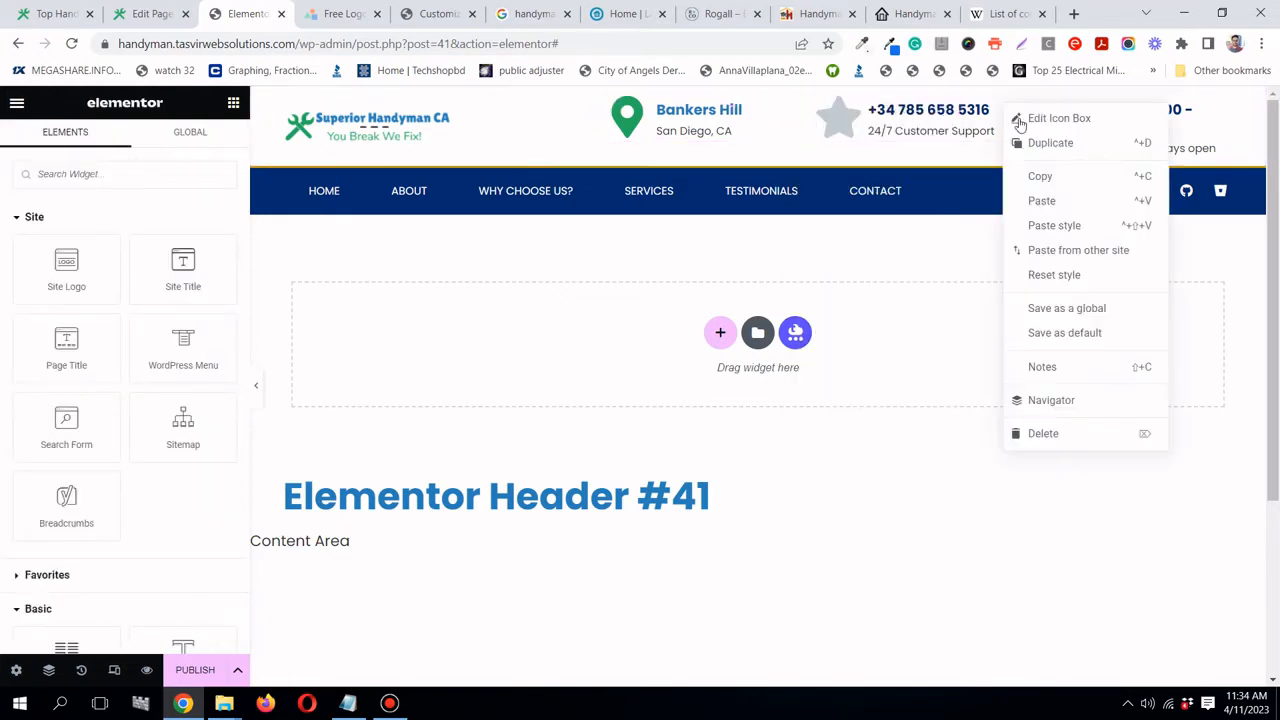
pyautogui.click(1060, 228)
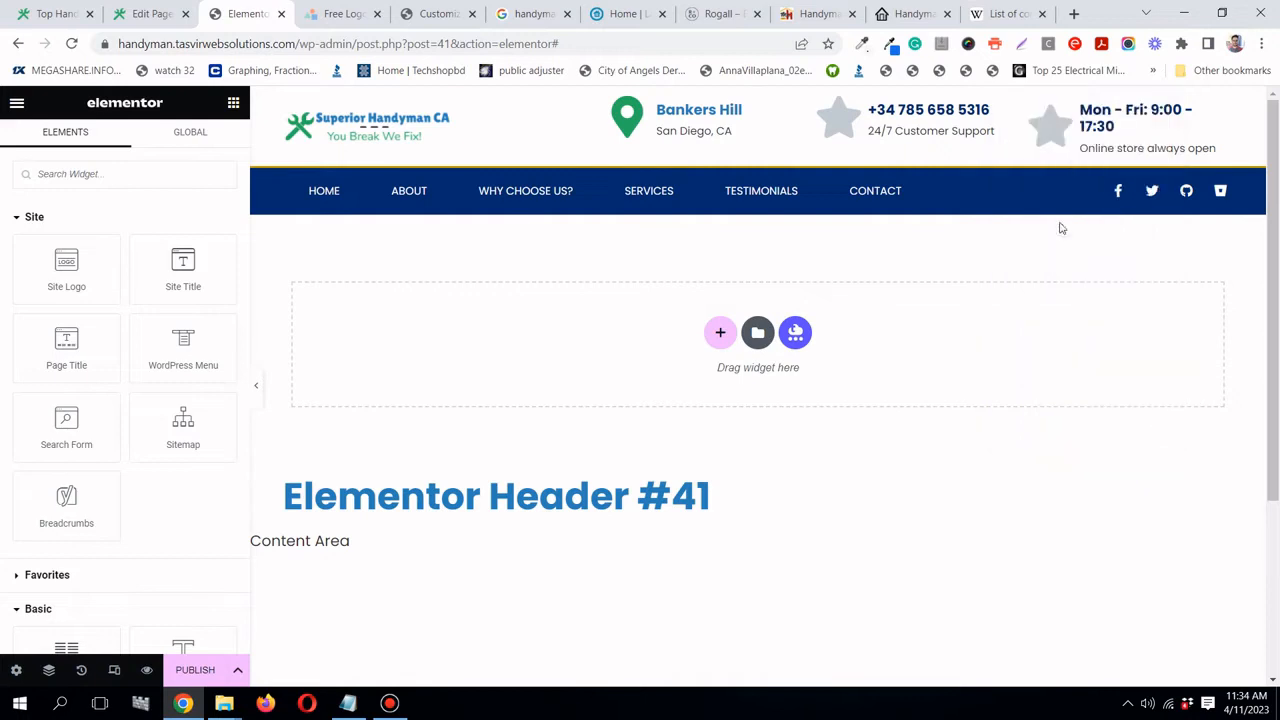
pyautogui.rightClick(796, 109)
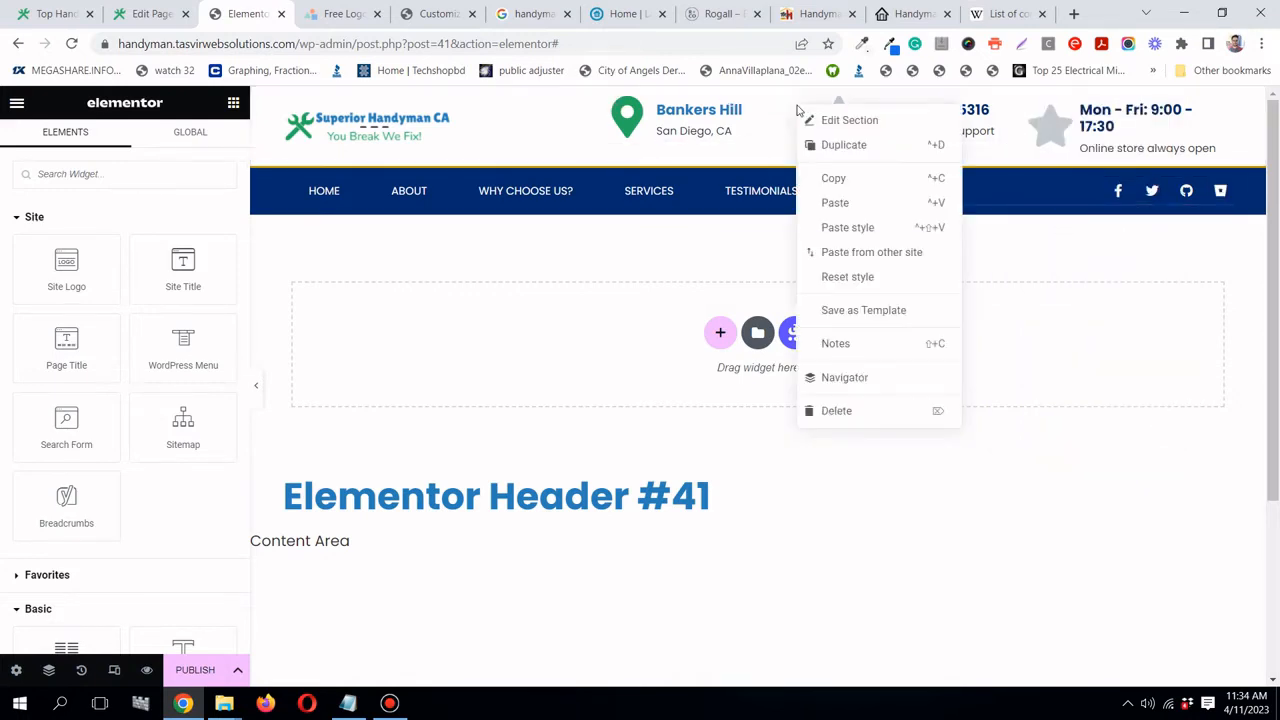
pyautogui.click(763, 126)
pyautogui.rightClick(766, 126)
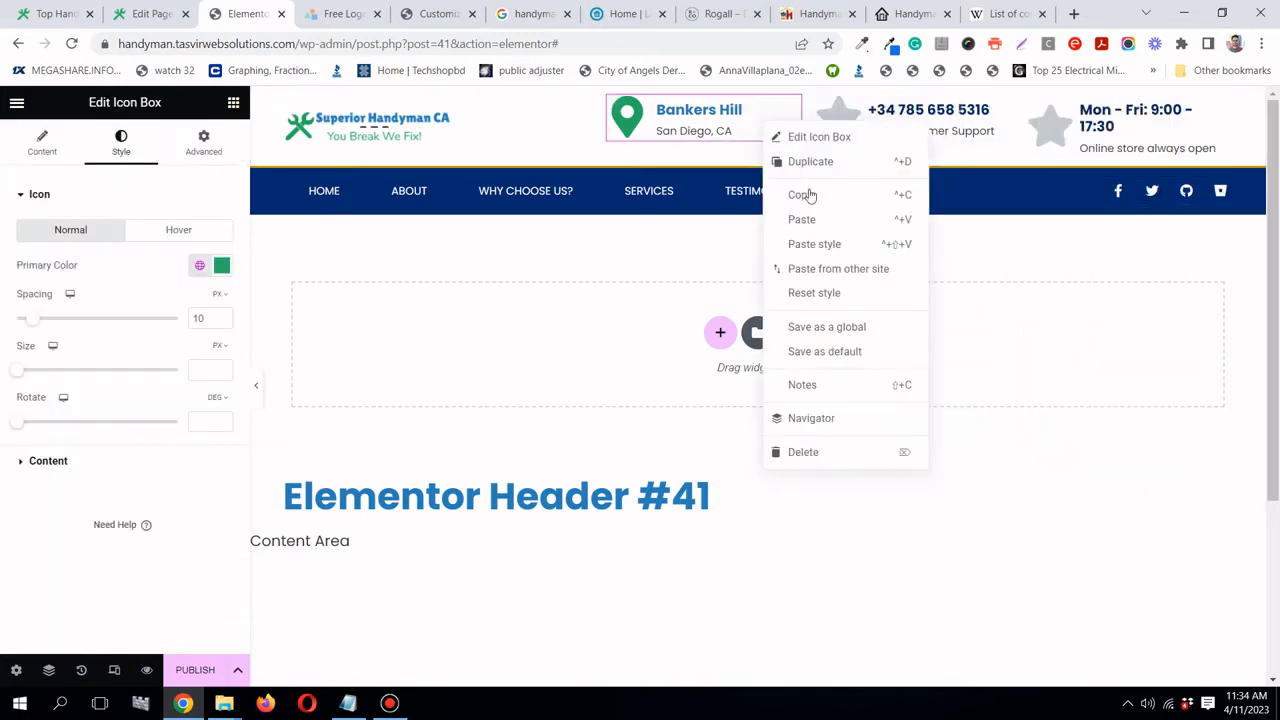
pyautogui.click(810, 191)
# - Paste the copied style onto the phone and hours icon boxes
pyautogui.rightClick(942, 109)
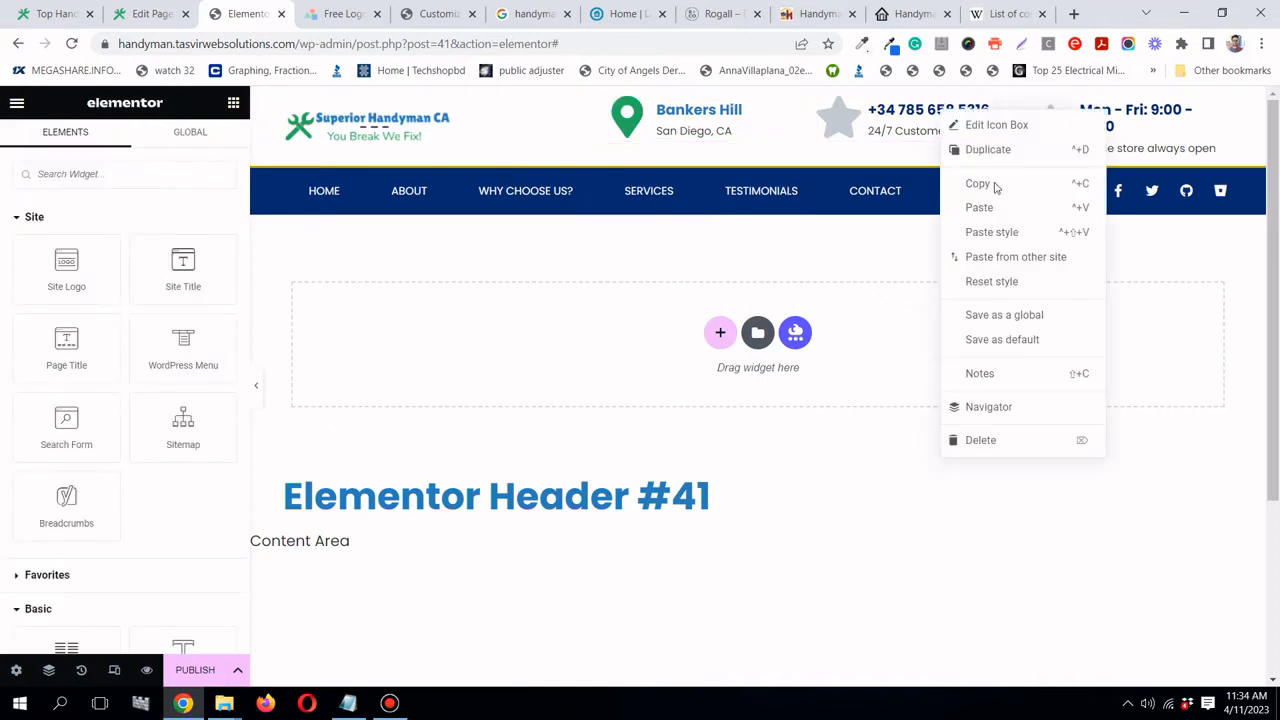
pyautogui.click(997, 232)
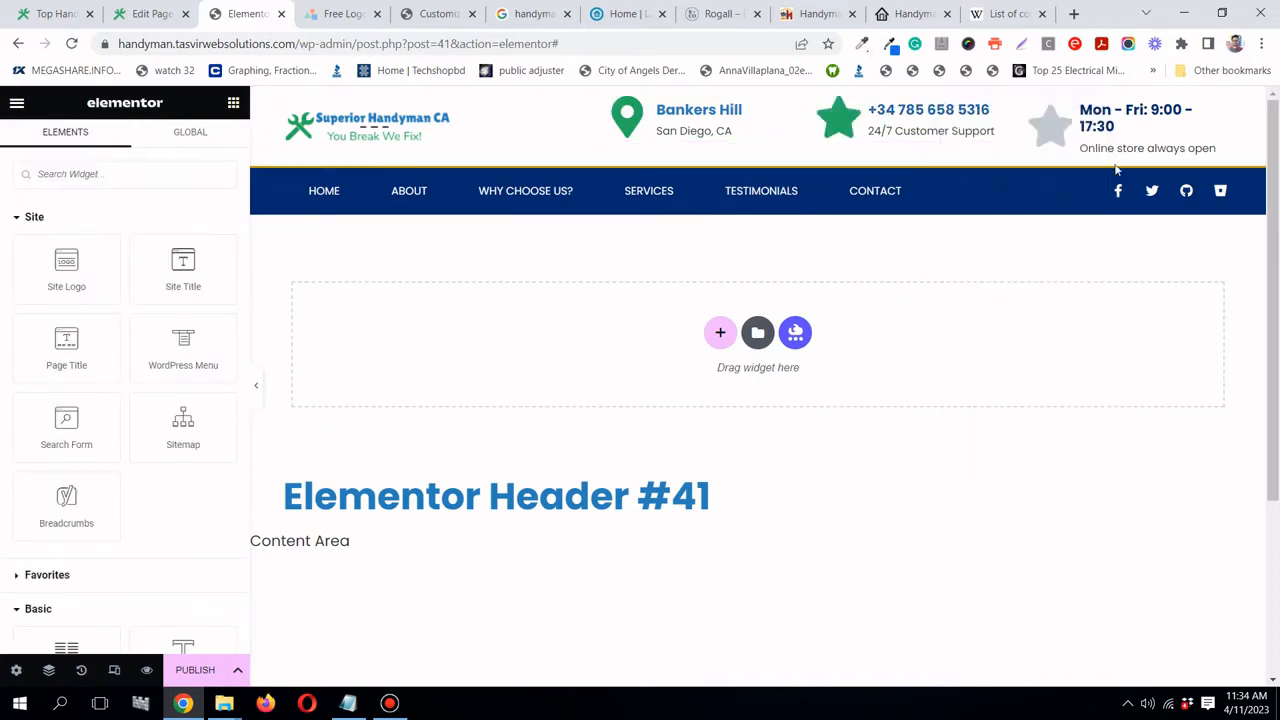
pyautogui.rightClick(1163, 137)
pyautogui.click(1174, 254)
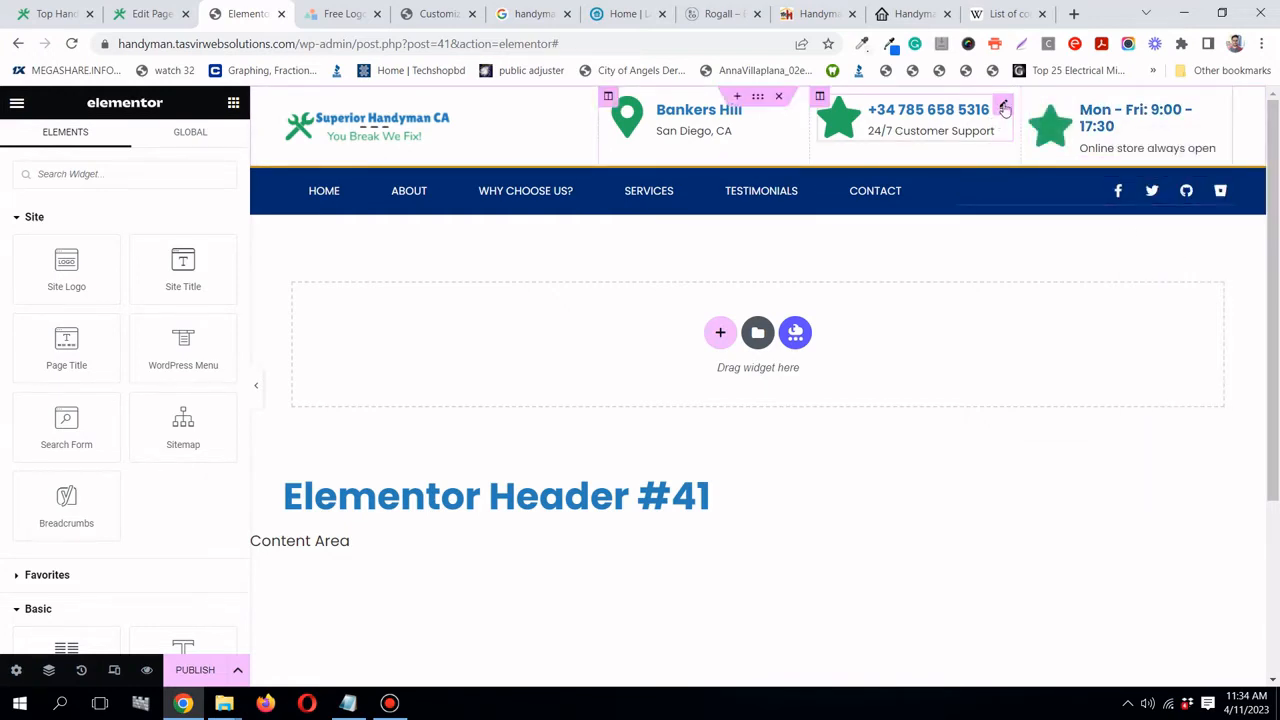
pyautogui.click(1004, 108)
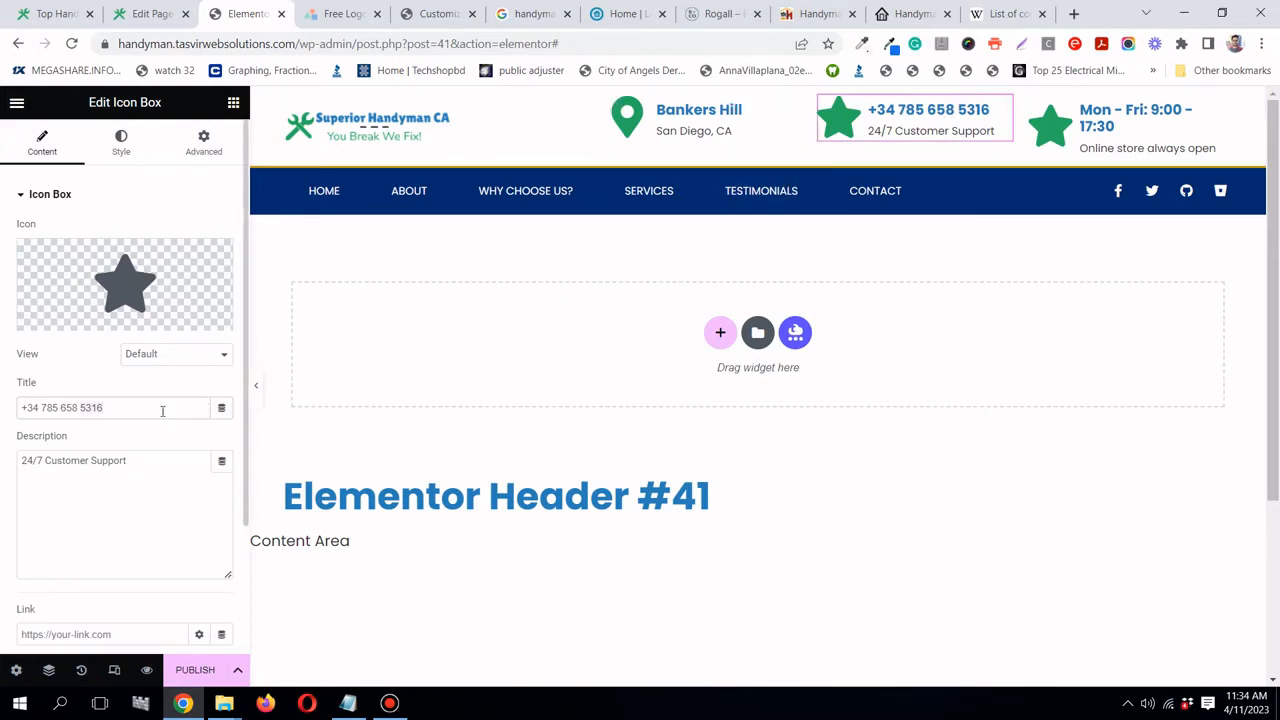
# - Replace the phone box's title with a placeholder phone number
pyautogui.tripleClick(162, 410)
pyautogui.write('999-')
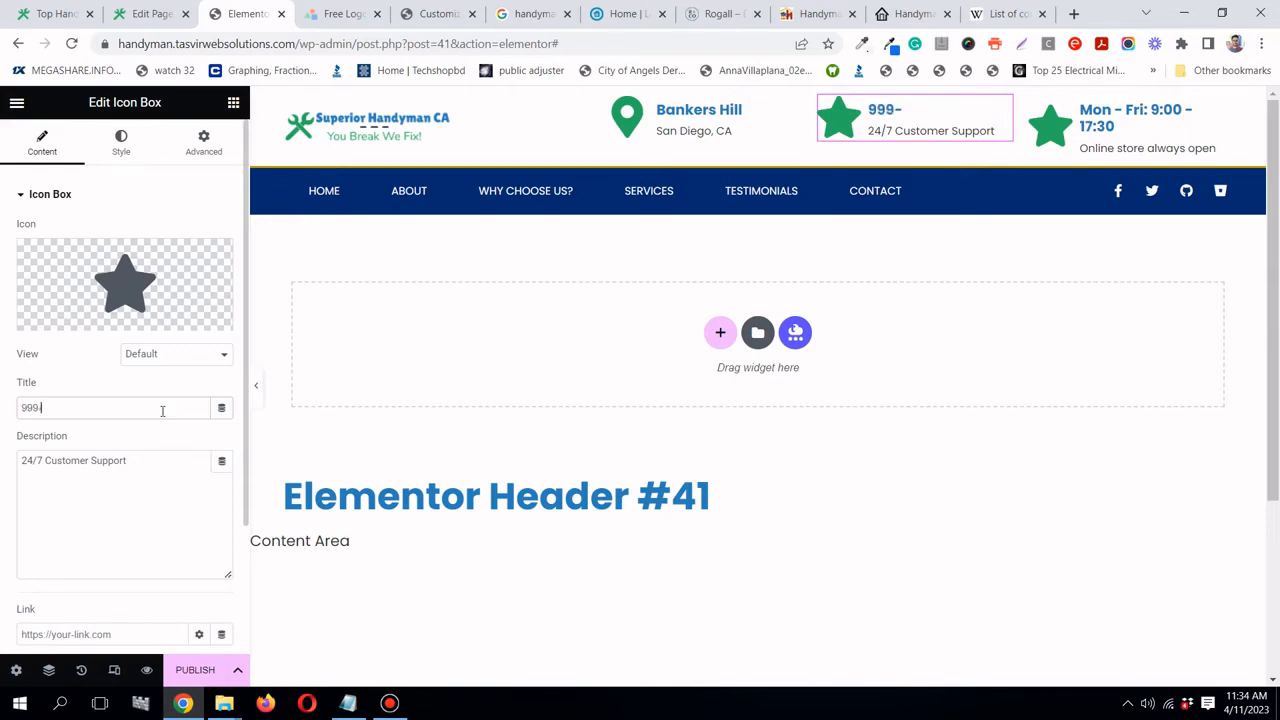
pyautogui.write('999-9999')
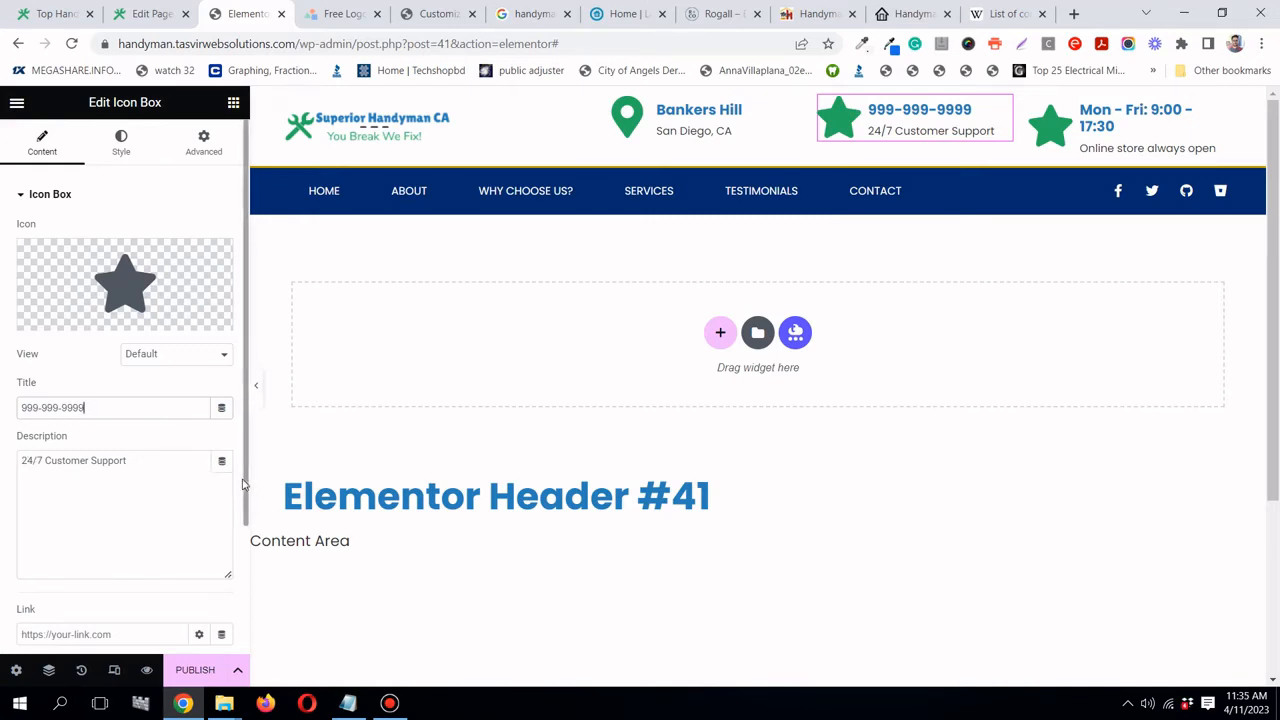
# - Swap the phone box's star for the solid Phone icon, found by searching 'phone'
pyautogui.click(62, 316)
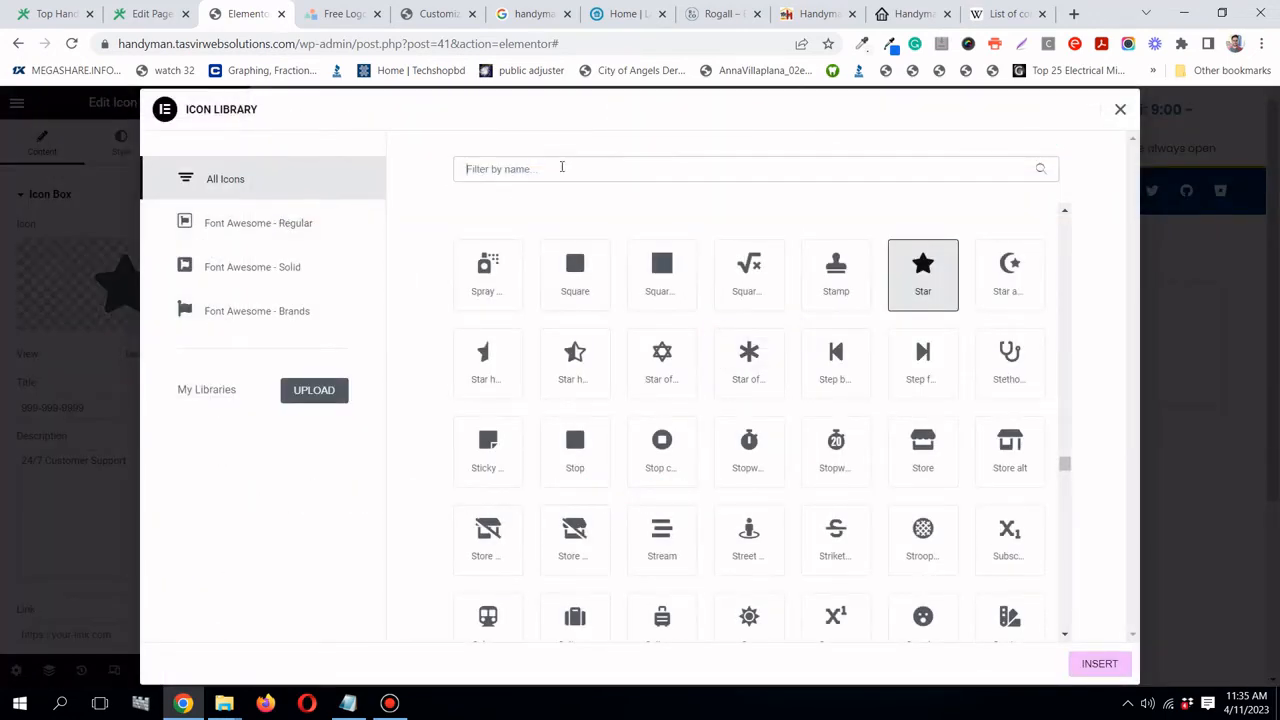
pyautogui.click(561, 167)
pyautogui.write('phone')
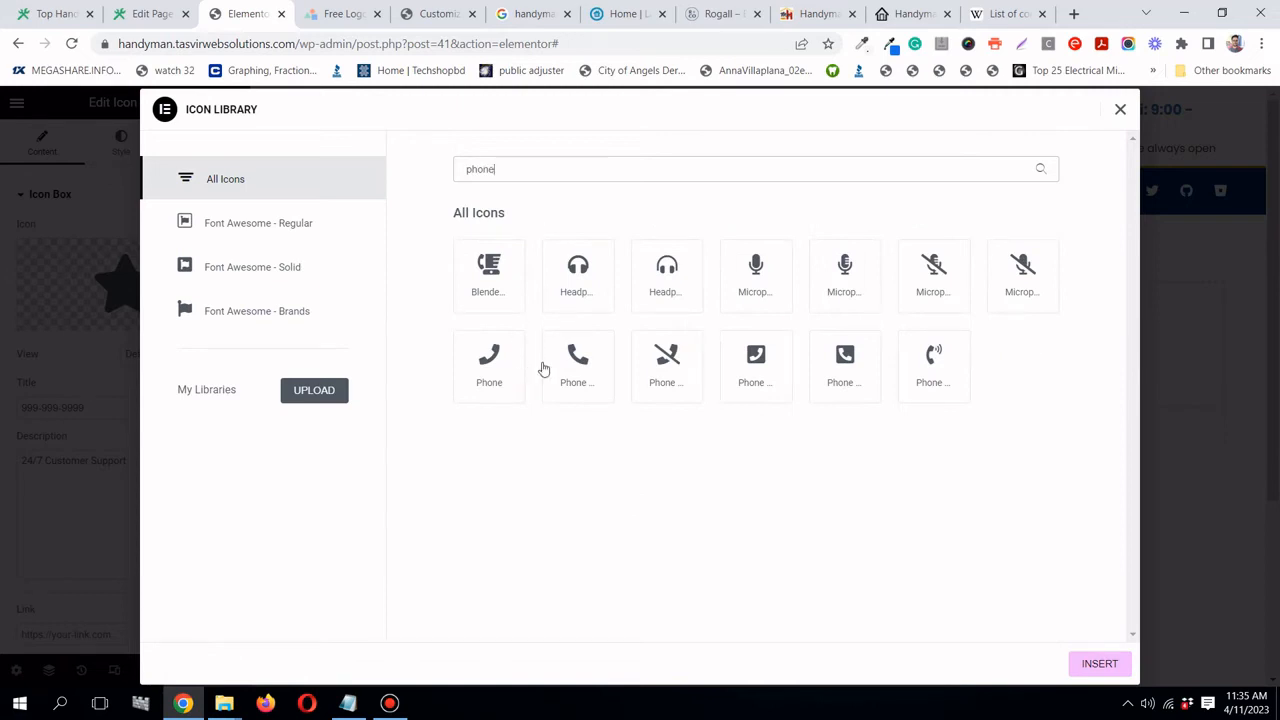
pyautogui.click(548, 368)
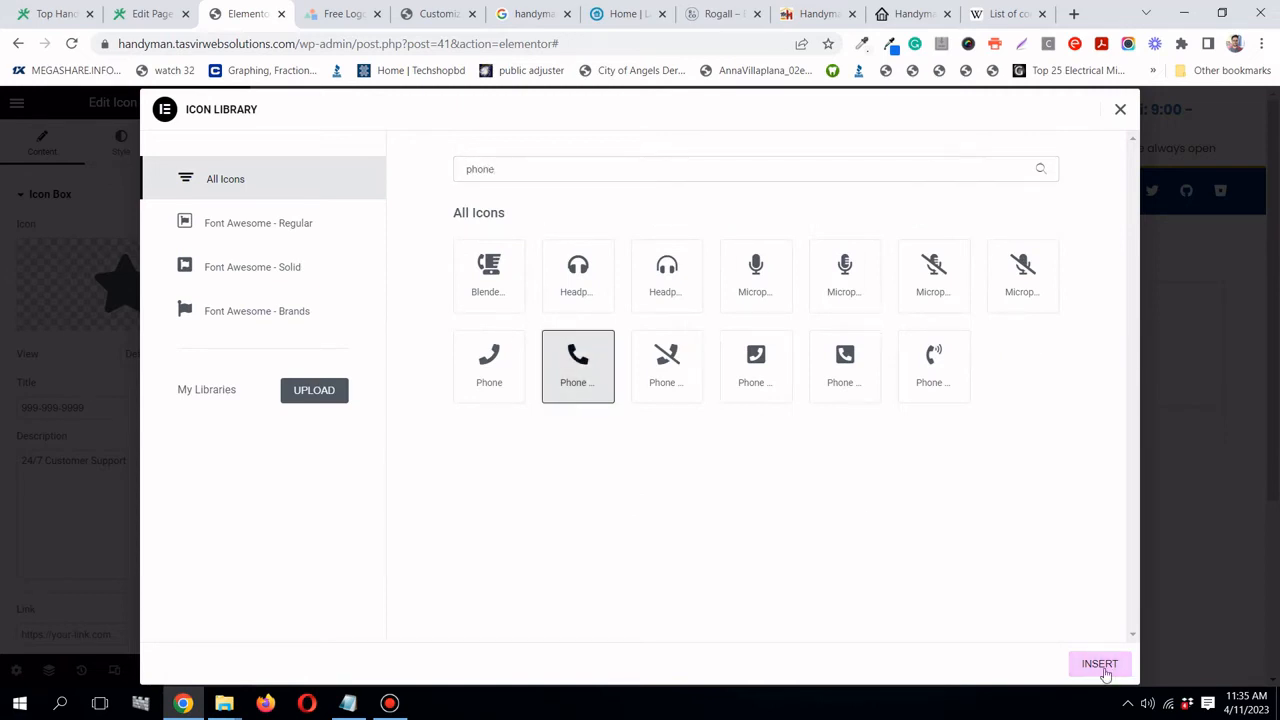
pyautogui.click(1104, 666)
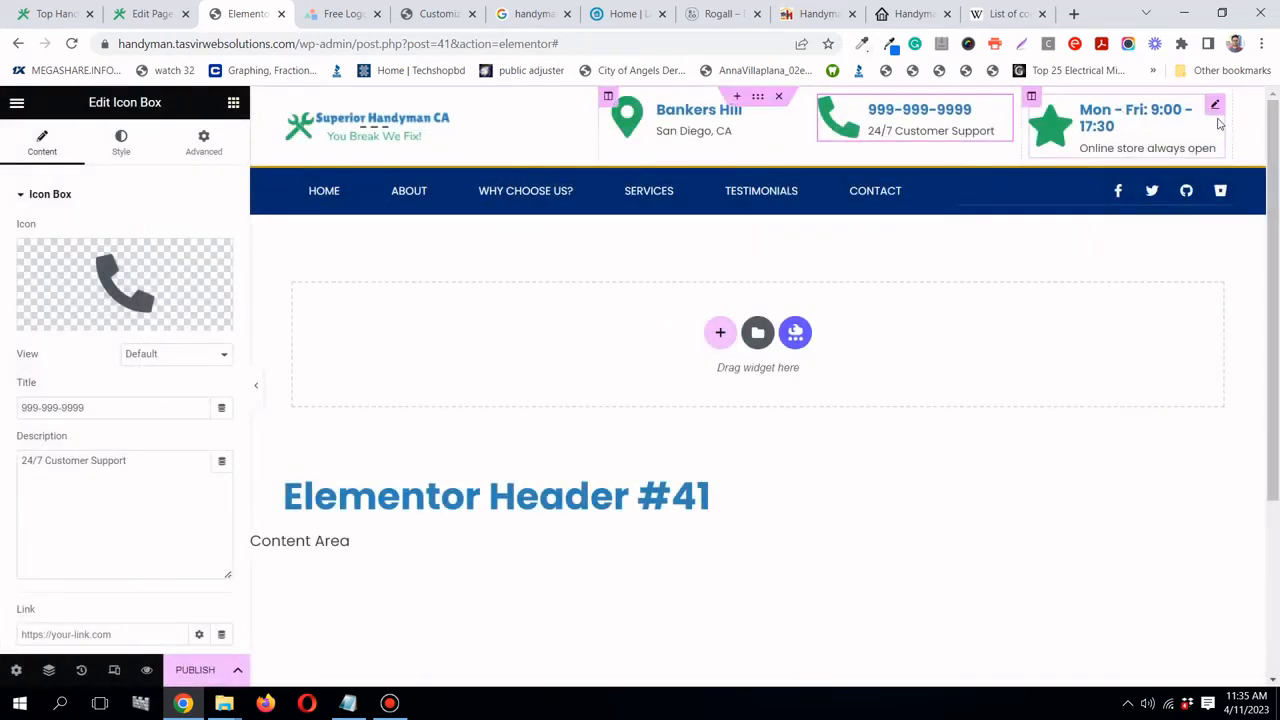
# - Swap the hours box's star for the solid Clock icon, found by filtering 'cloc'
pyautogui.click(1216, 110)
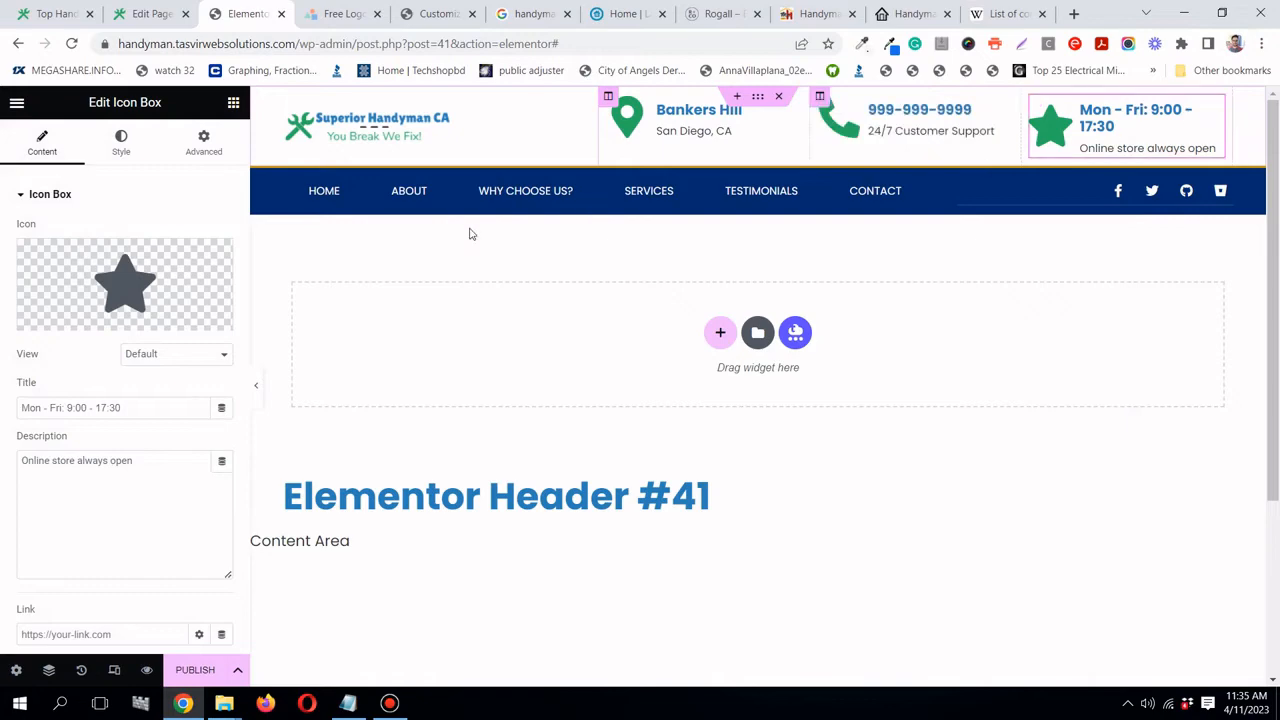
pyautogui.moveTo(146, 290)
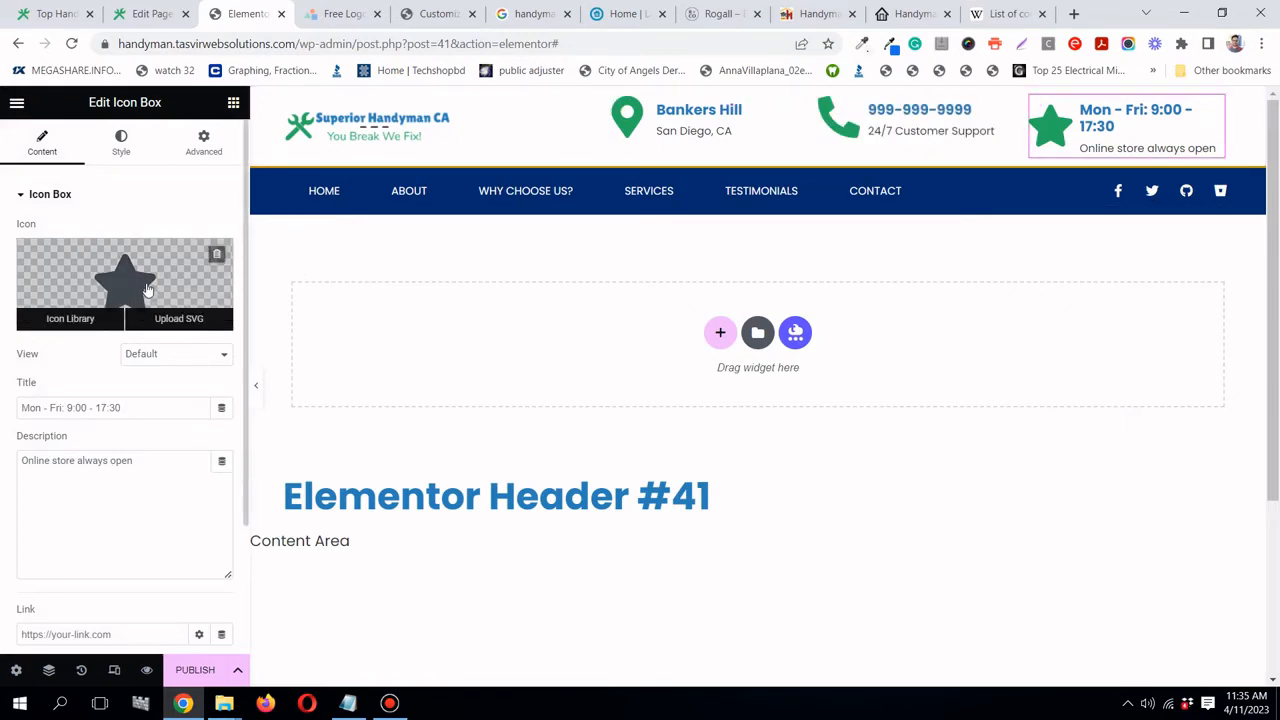
pyautogui.click(146, 290)
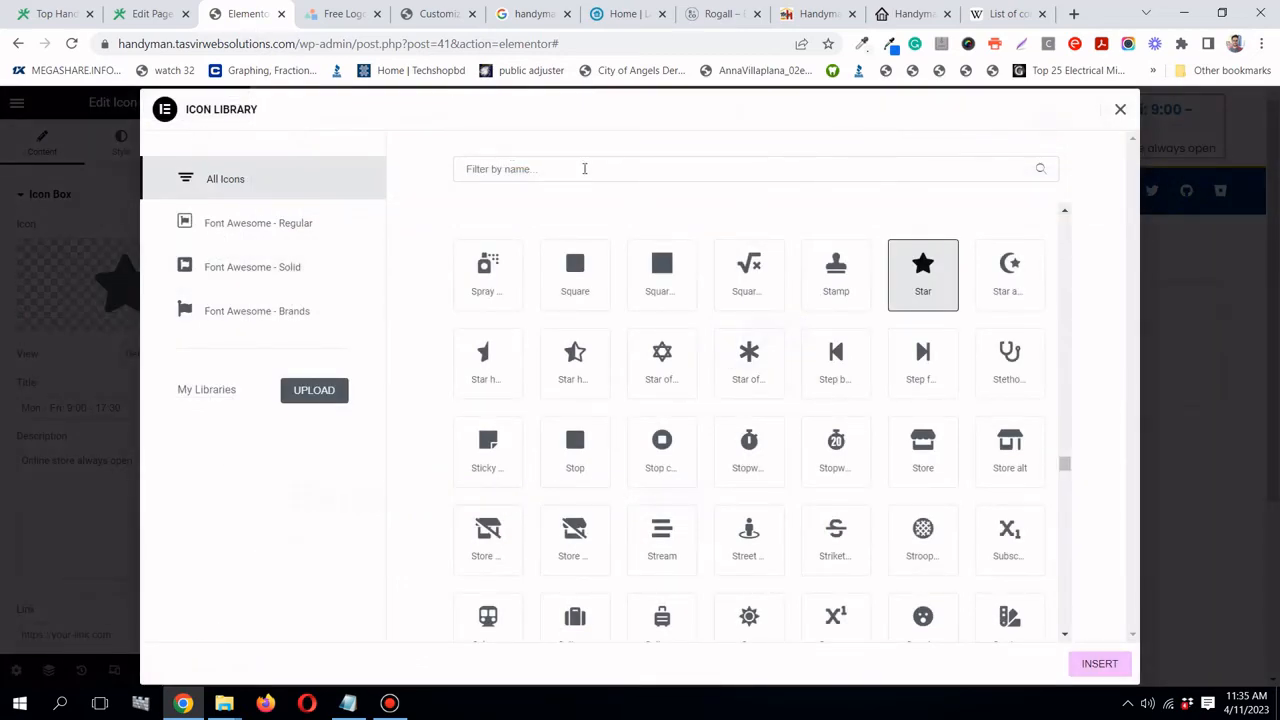
pyautogui.click(584, 168)
pyautogui.write('cloc')
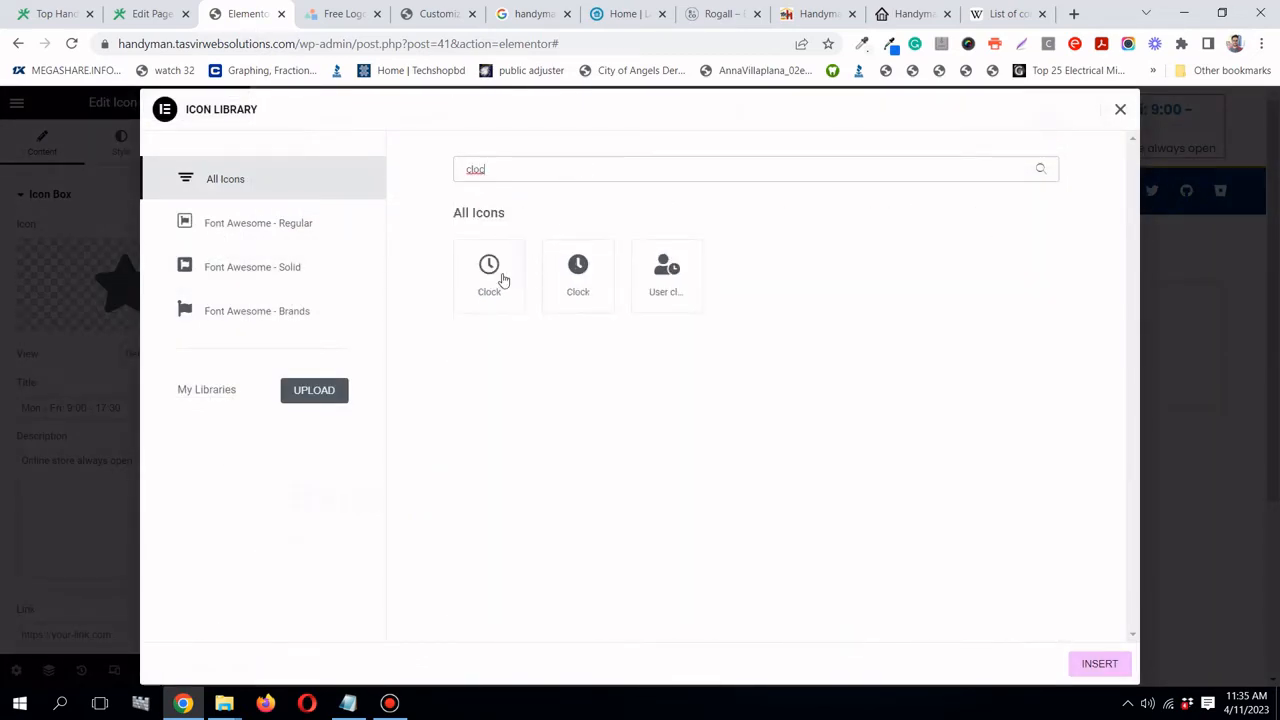
pyautogui.click(578, 275)
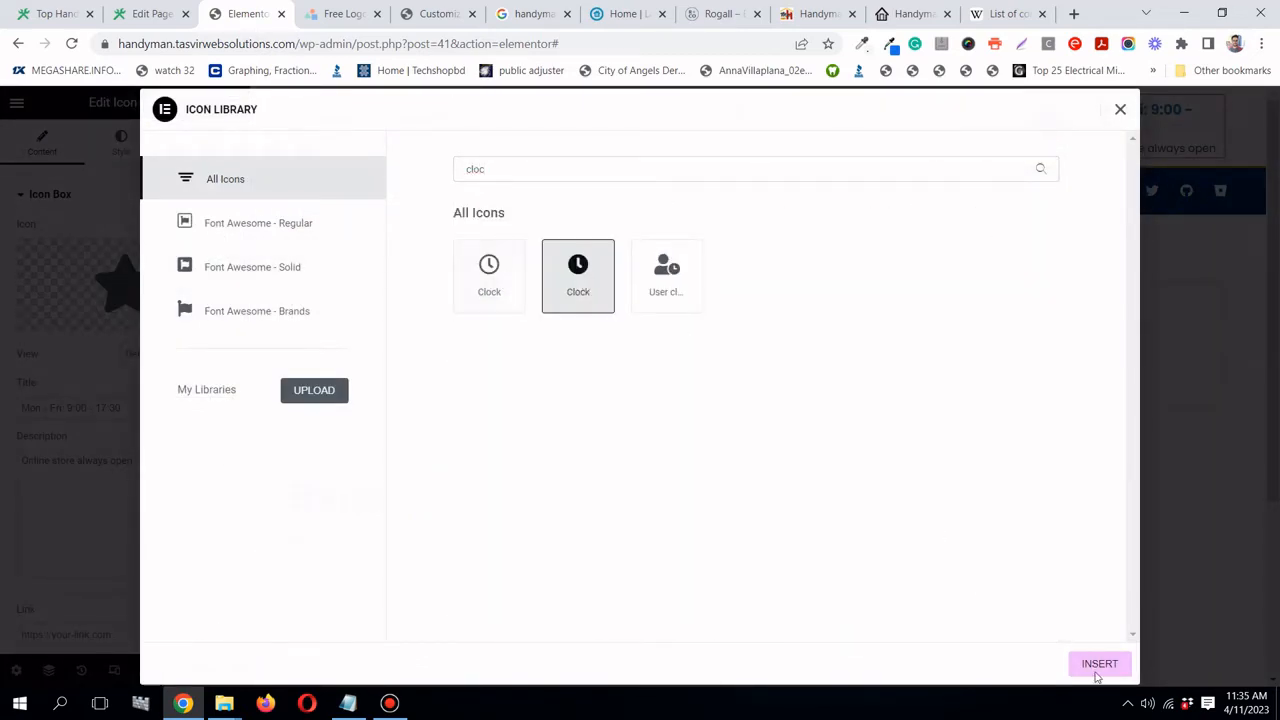
pyautogui.click(1120, 668)
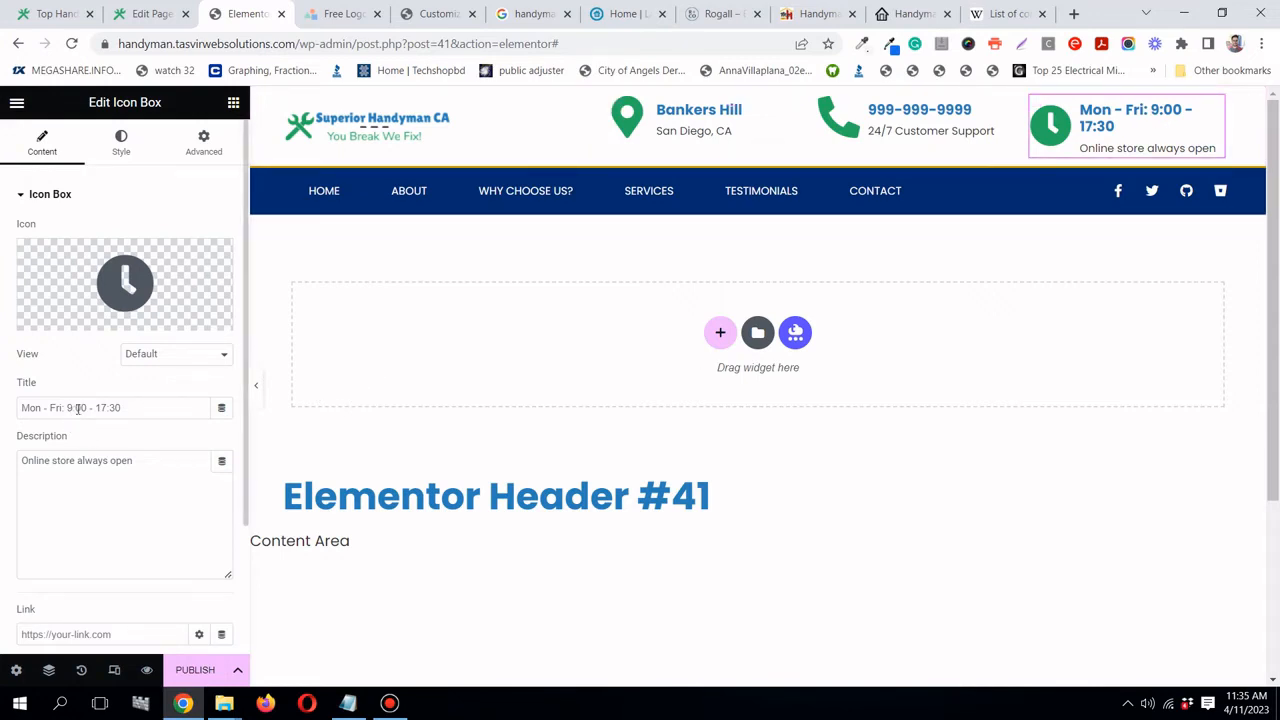
# - Change the hours box title to 'Mon - Fri: 9am-10pm' and preview the header
pyautogui.moveTo(72, 408); pyautogui.dragTo(129, 407)
pyautogui.click(73, 407)
pyautogui.moveTo(67, 407); pyautogui.dragTo(119, 407)
pyautogui.write('9')
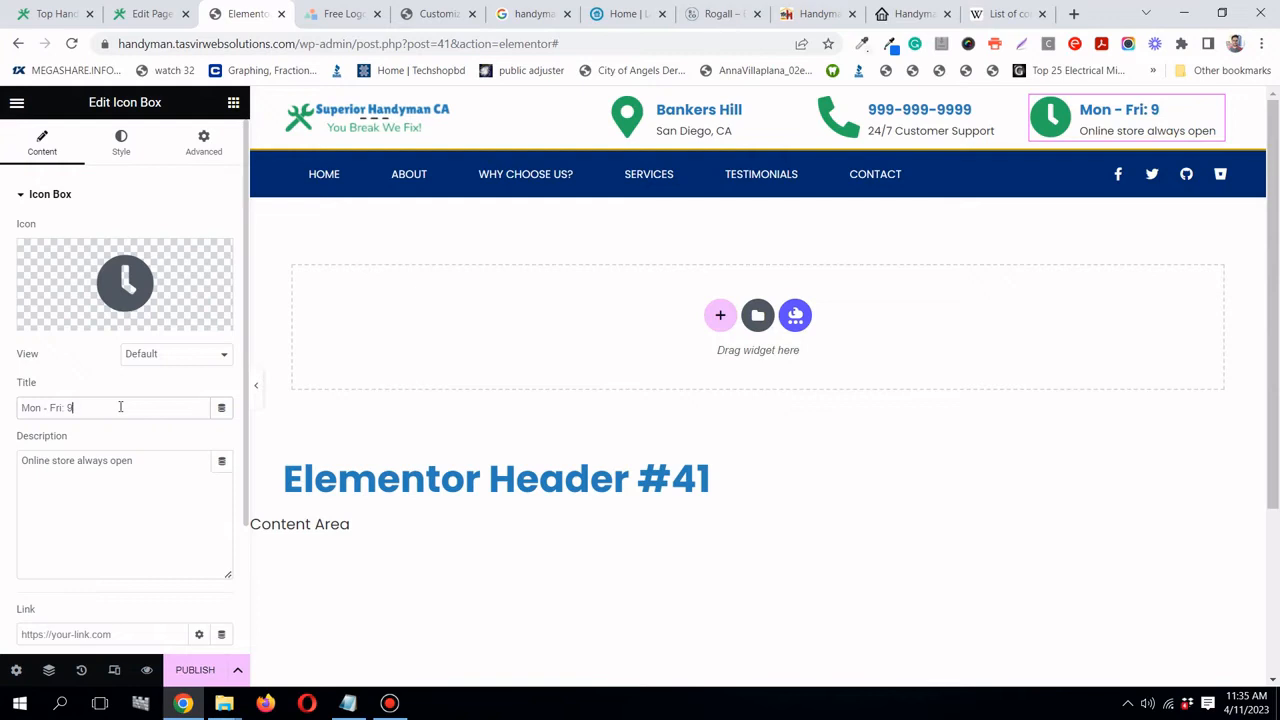
pyautogui.write('am-10p')
pyautogui.press('BackSpace')
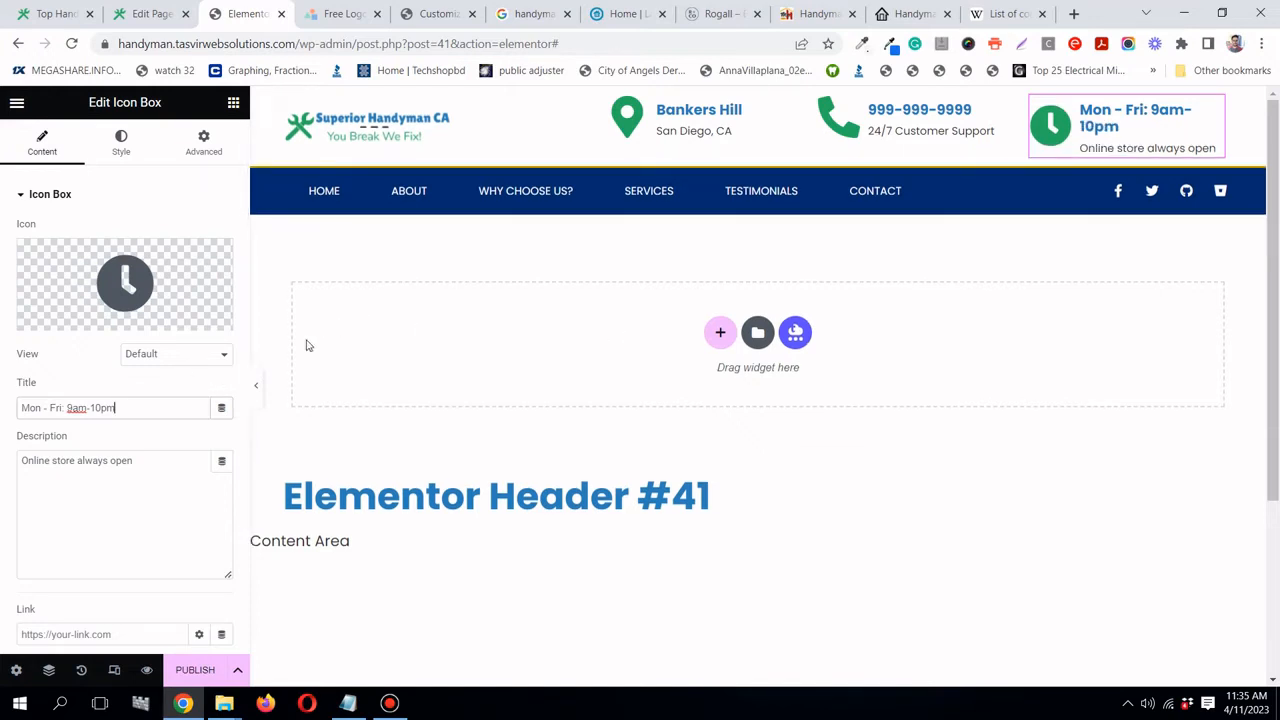
pyautogui.click(255, 392)
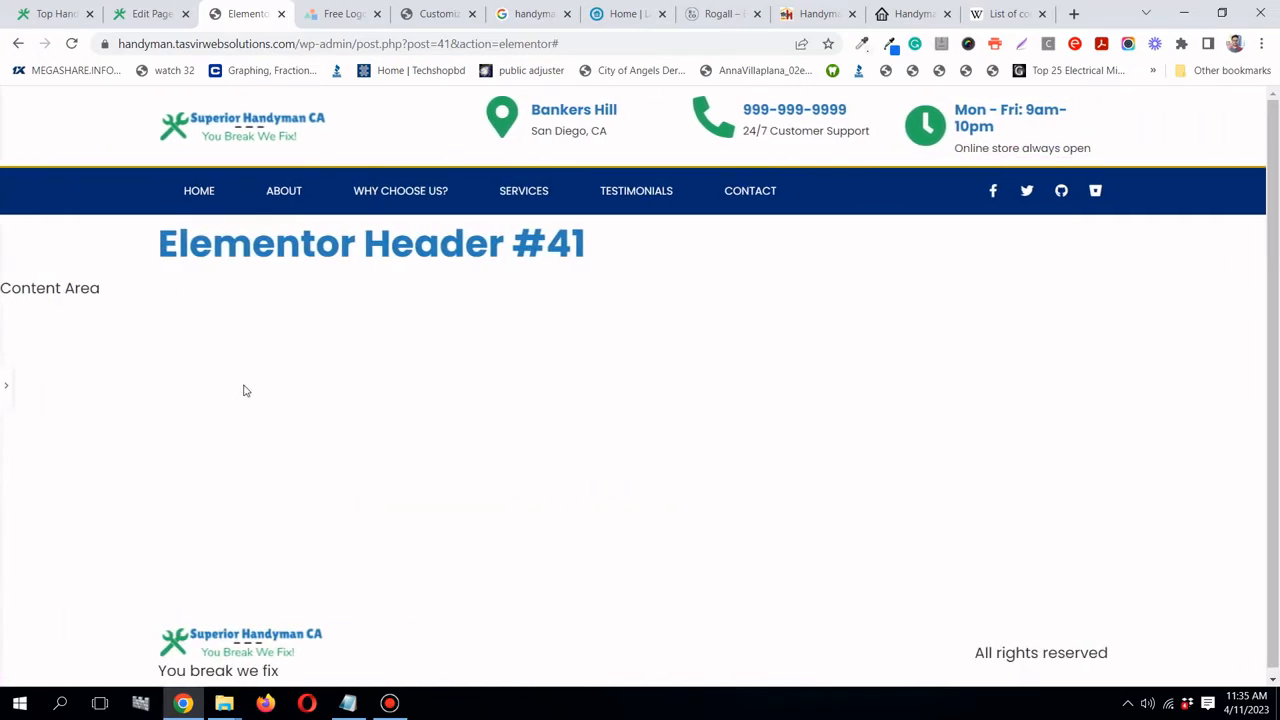
# - Replace the hours box description with 'Weeneds closed' and preview the result
pyautogui.click(3, 380)
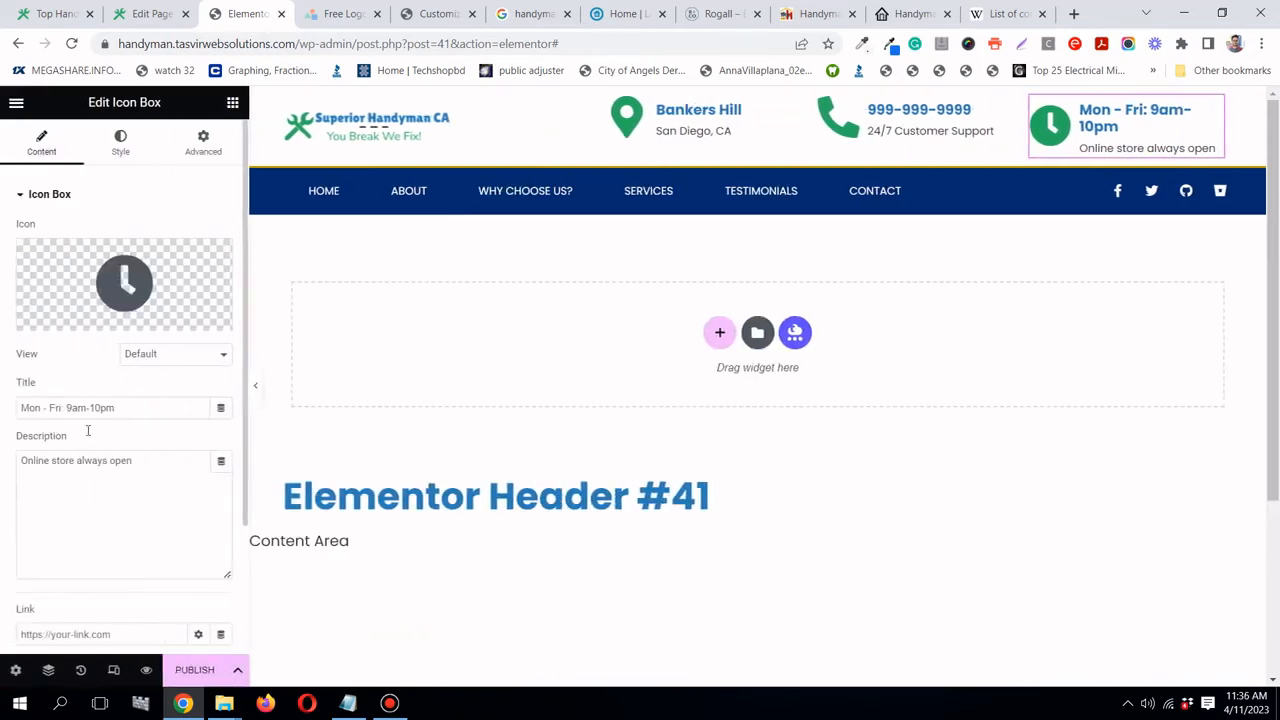
pyautogui.tripleClick(116, 463)
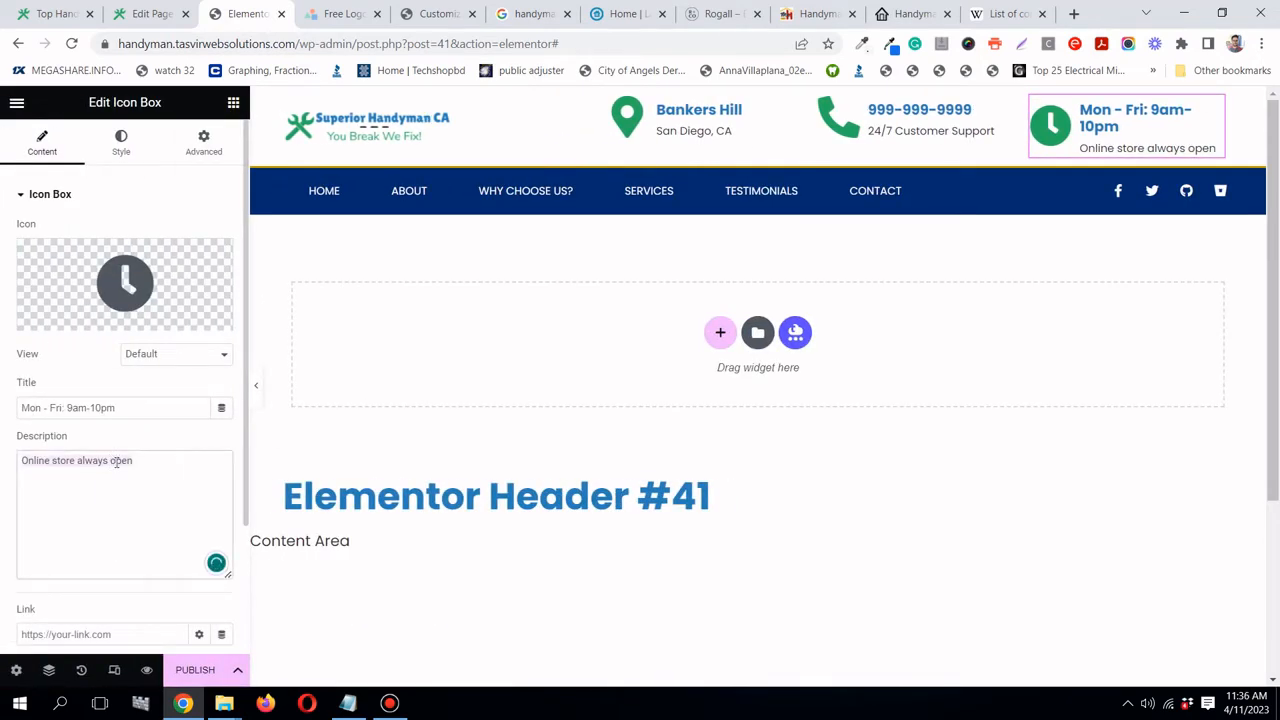
pyautogui.write('Sun')
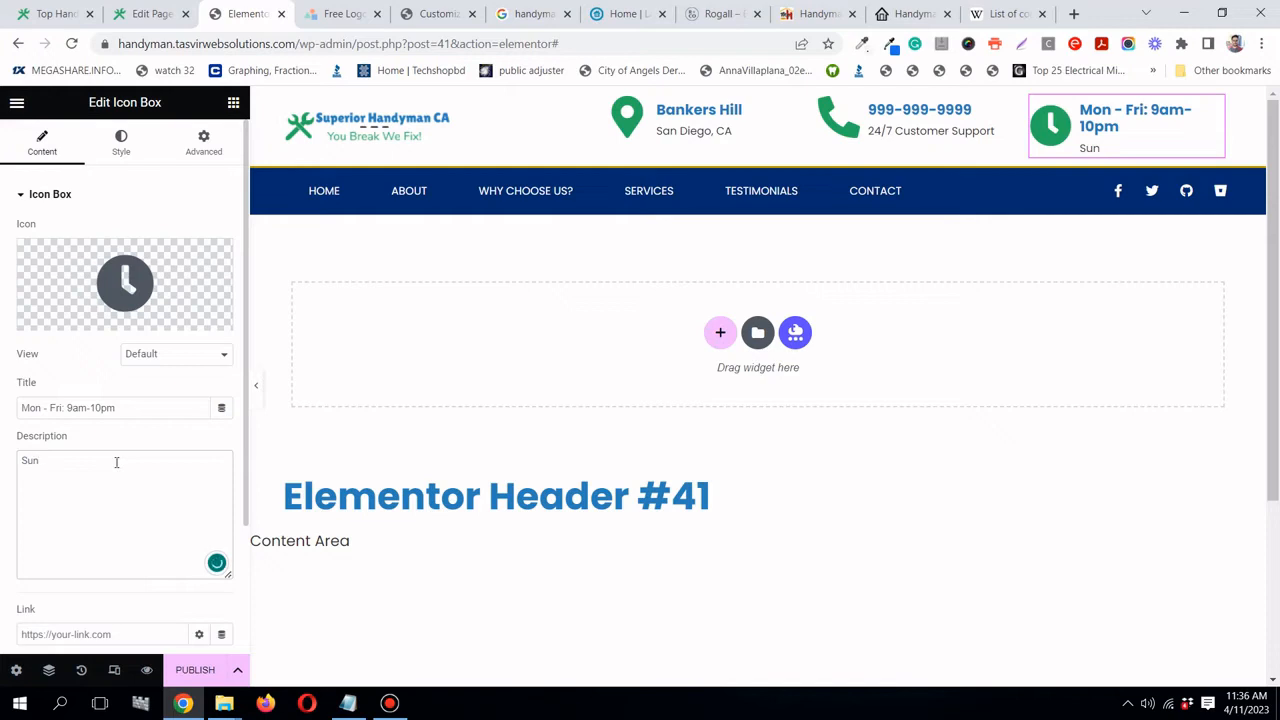
pyautogui.write('days an')
pyautogui.press('BackSpace')
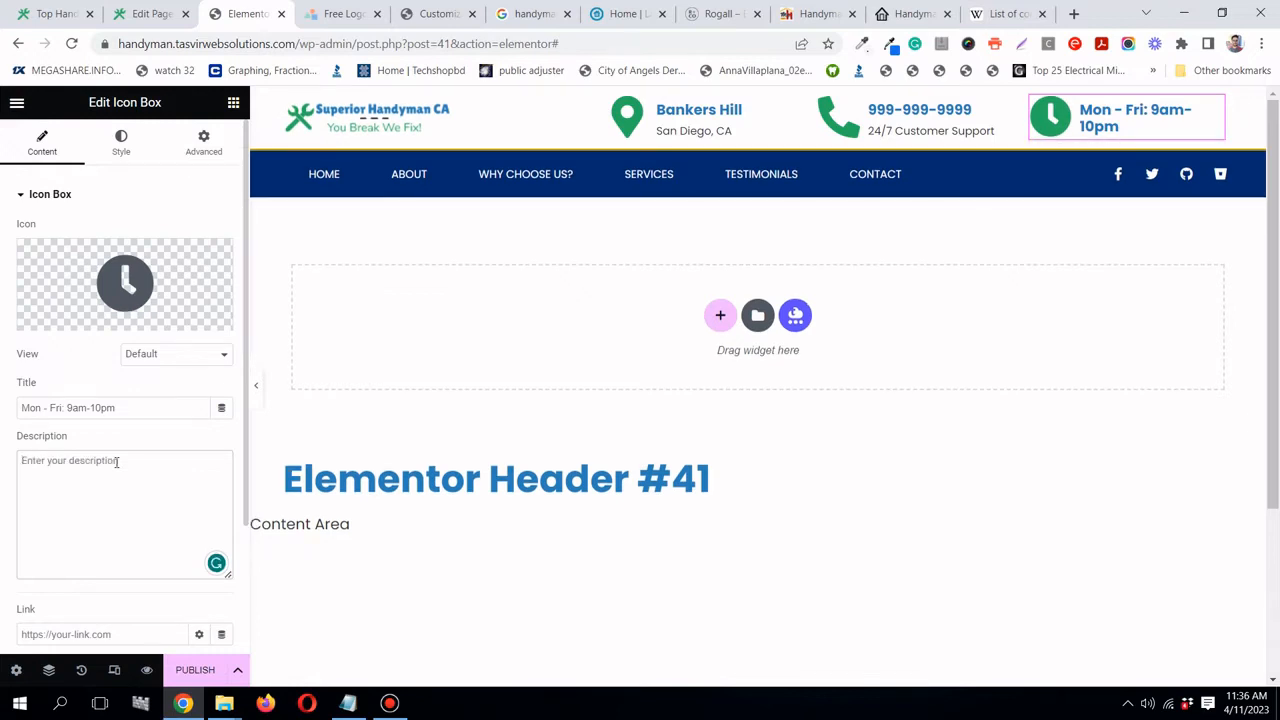
pyautogui.write('Weeneds closed')
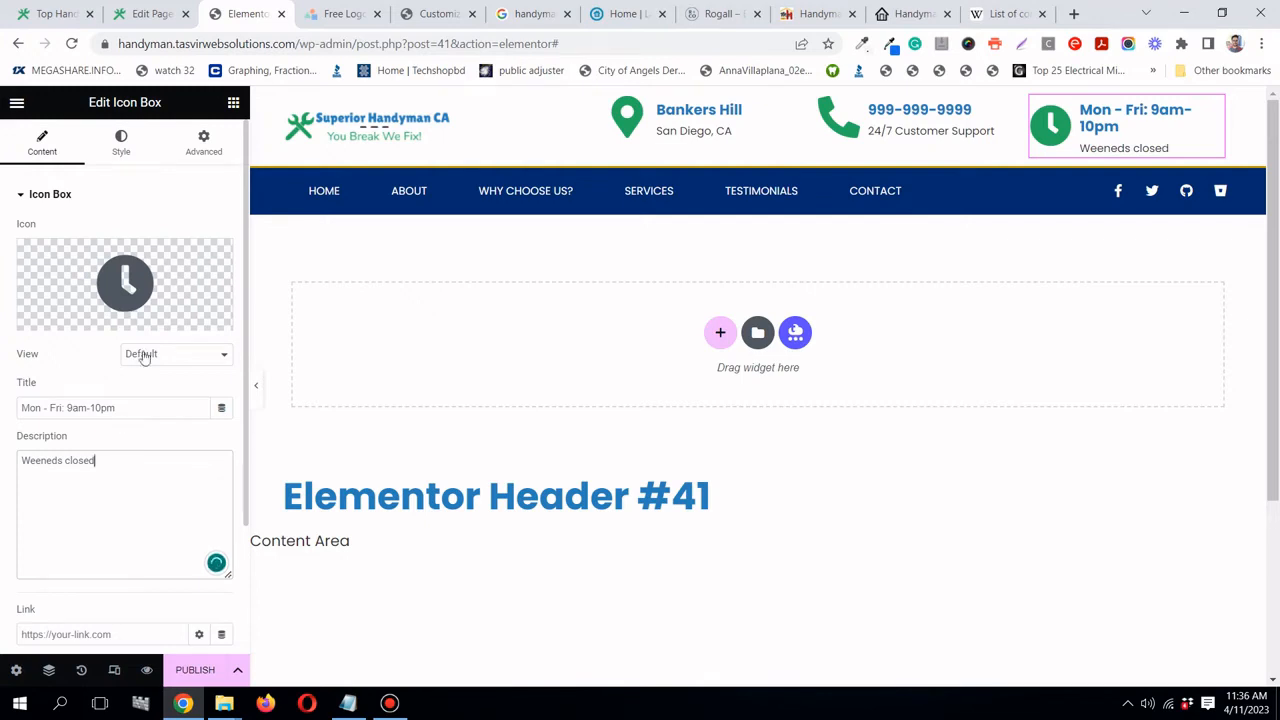
pyautogui.click(256, 385)
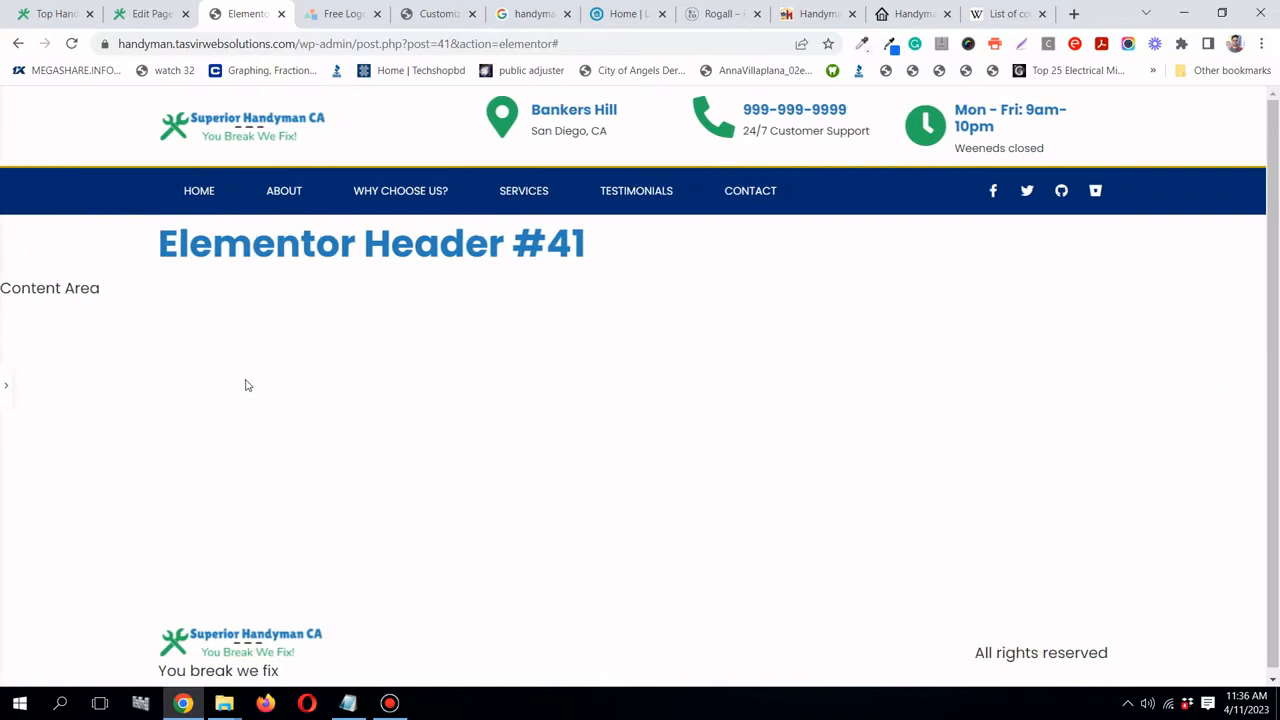
pyautogui.click(3, 390)
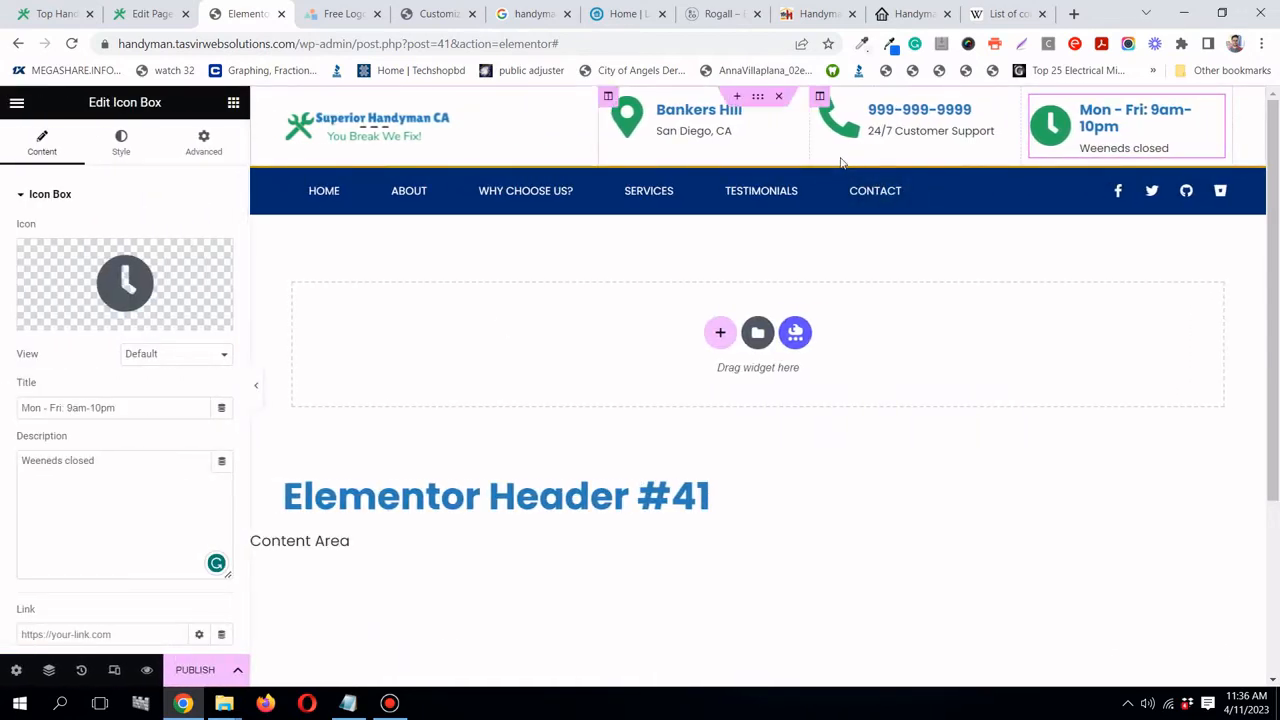
# - Enter 1200 as the Layout width of the top header section
pyautogui.click(758, 98)
pyautogui.click(62, 143)
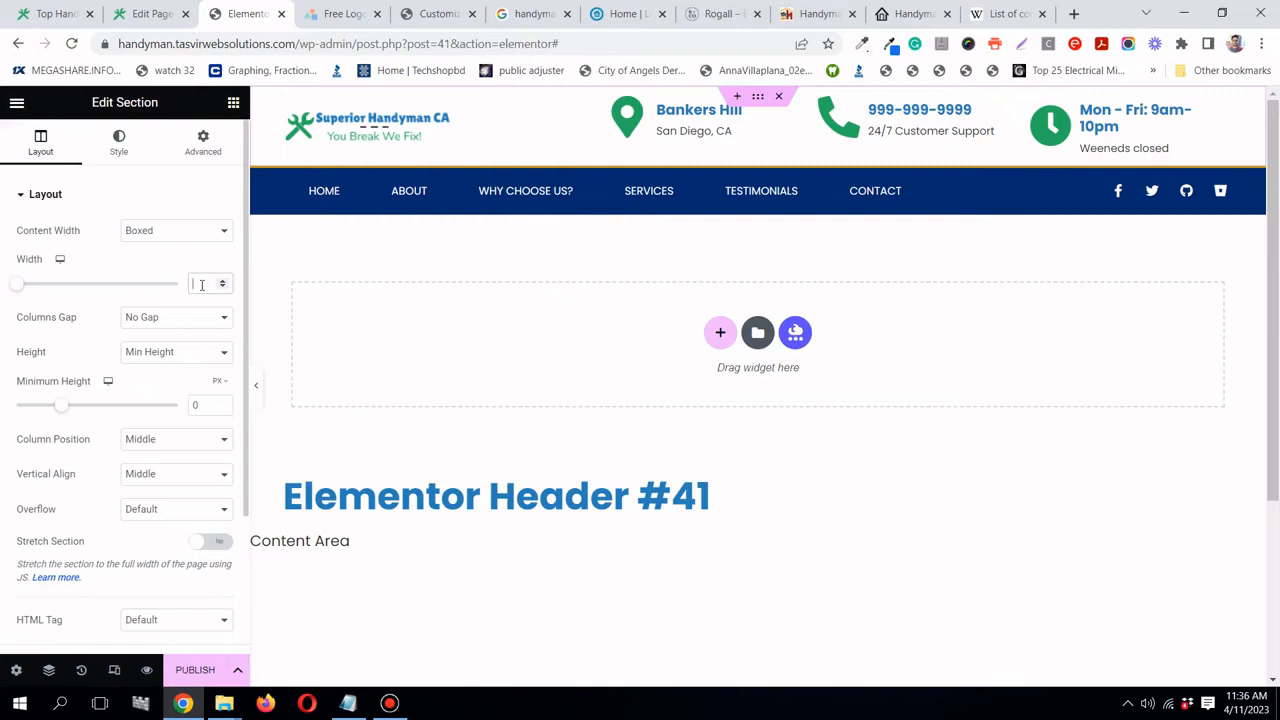
pyautogui.write('1')
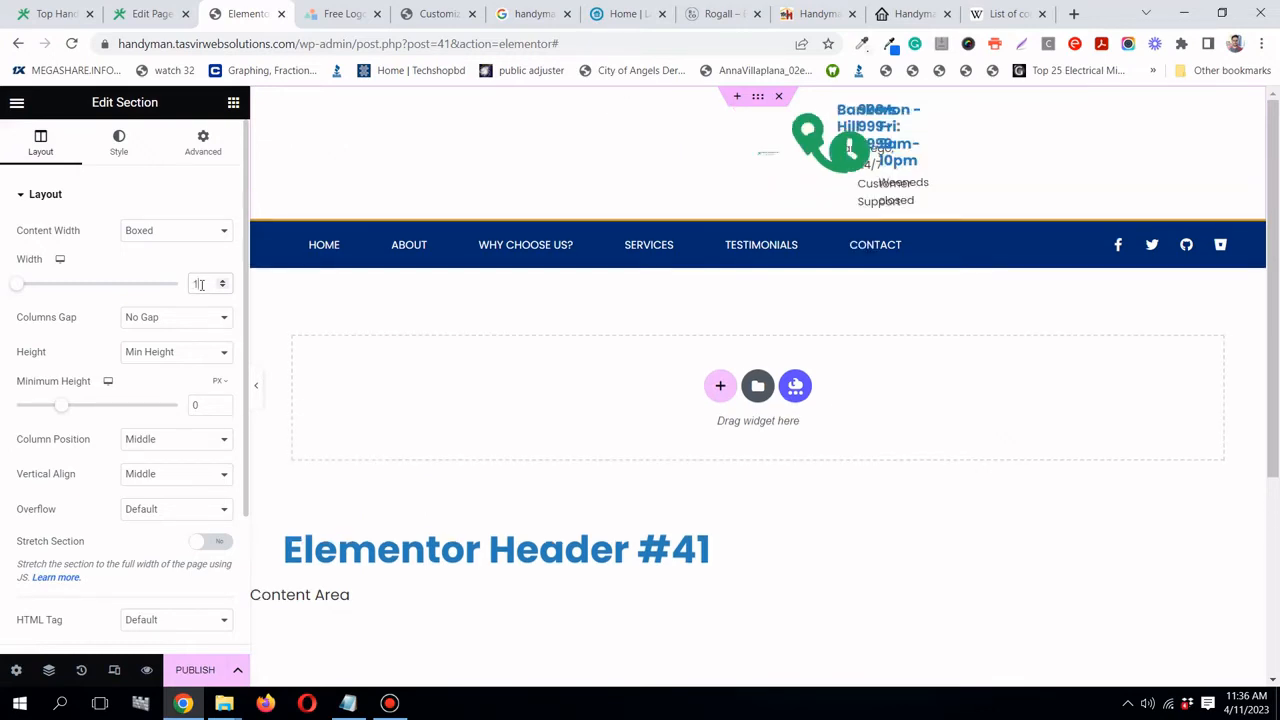
pyautogui.write('20')
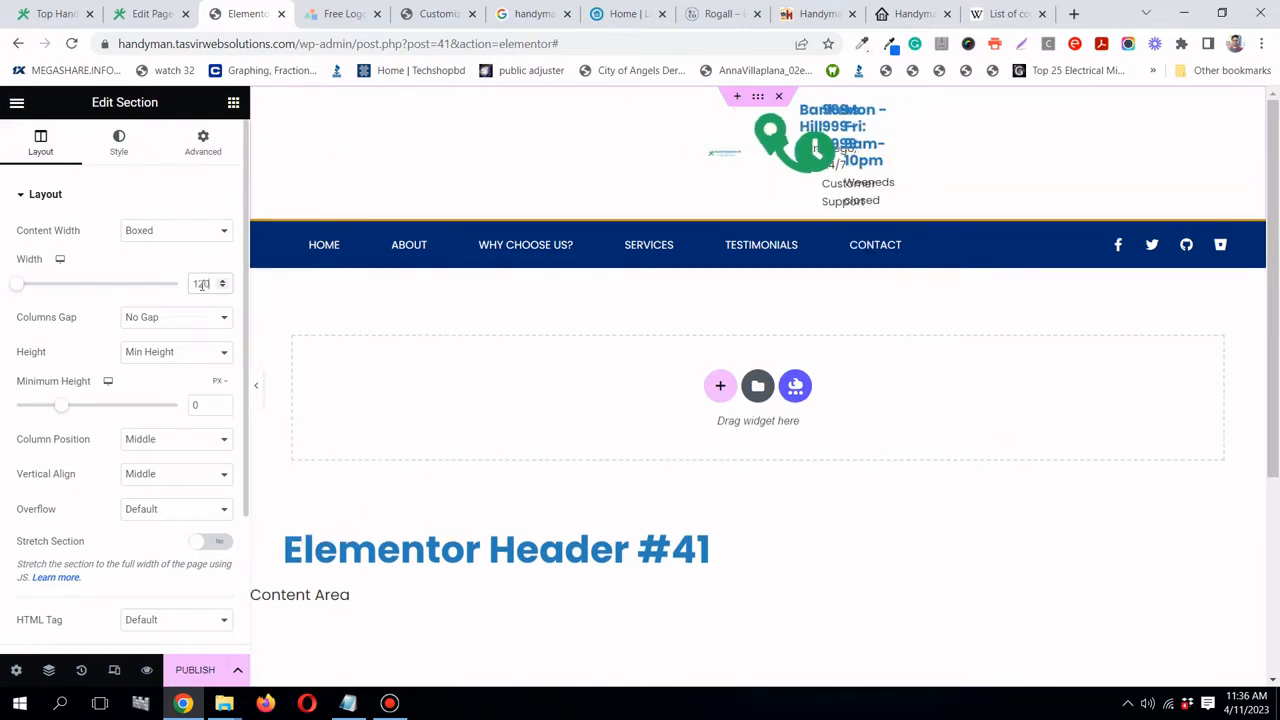
pyautogui.write('0')
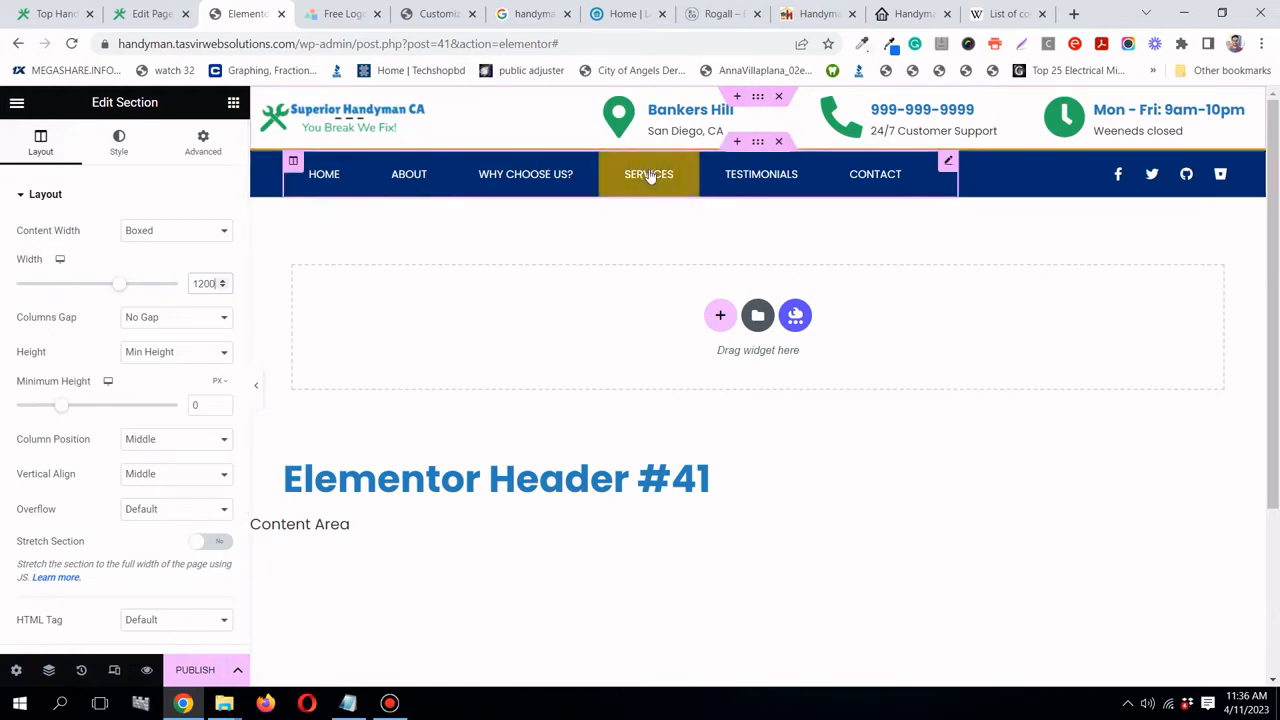
# - Give the menu bar section a 1200 content width and preview the resized bar
pyautogui.click(760, 146)
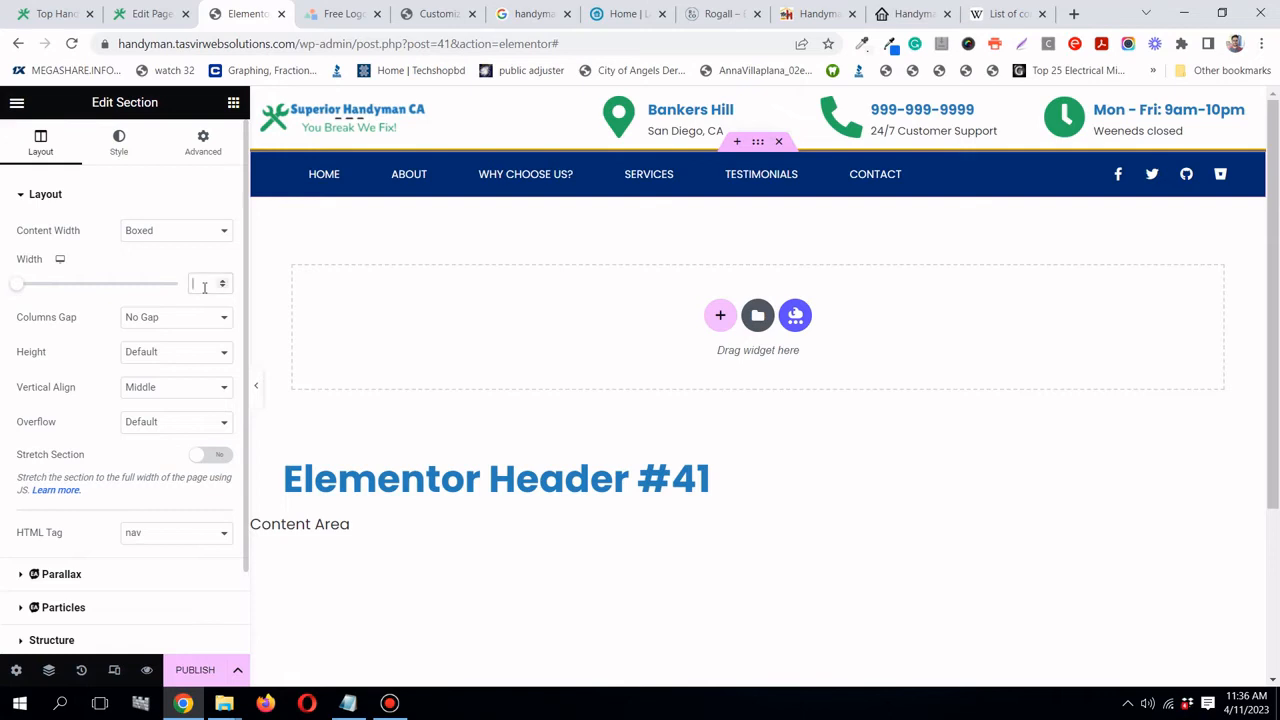
pyautogui.write('12')
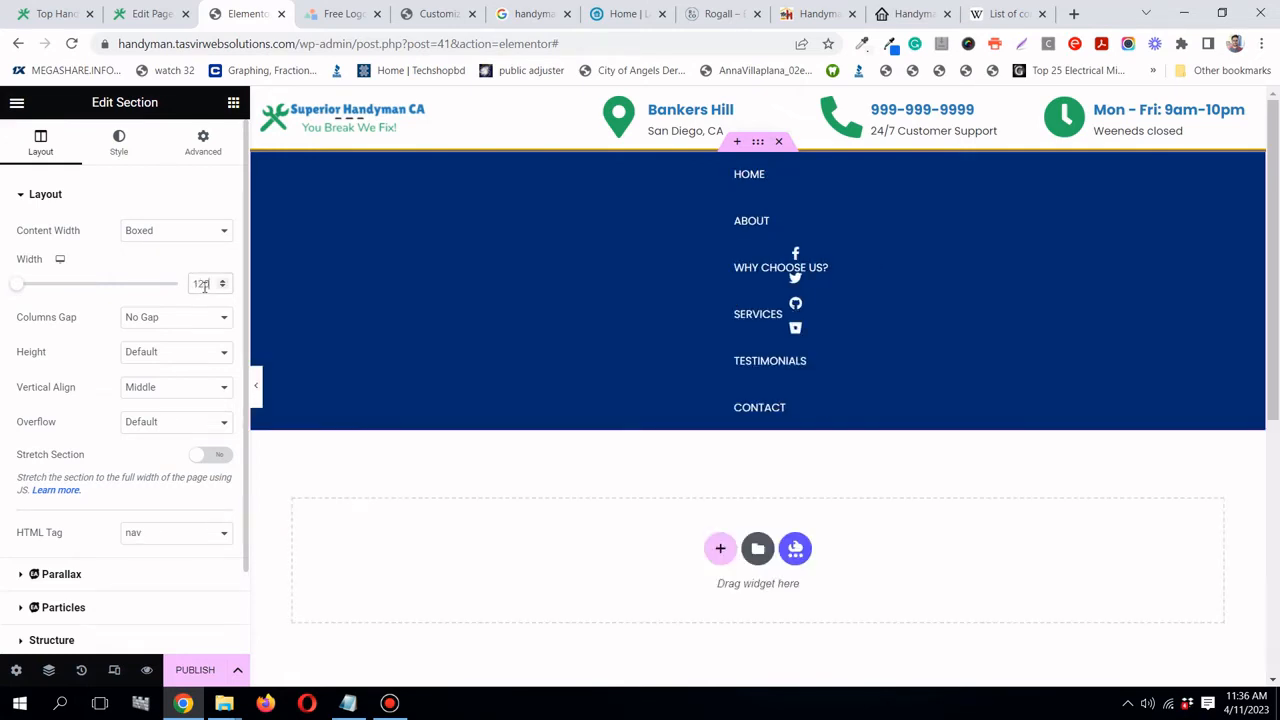
pyautogui.write('00')
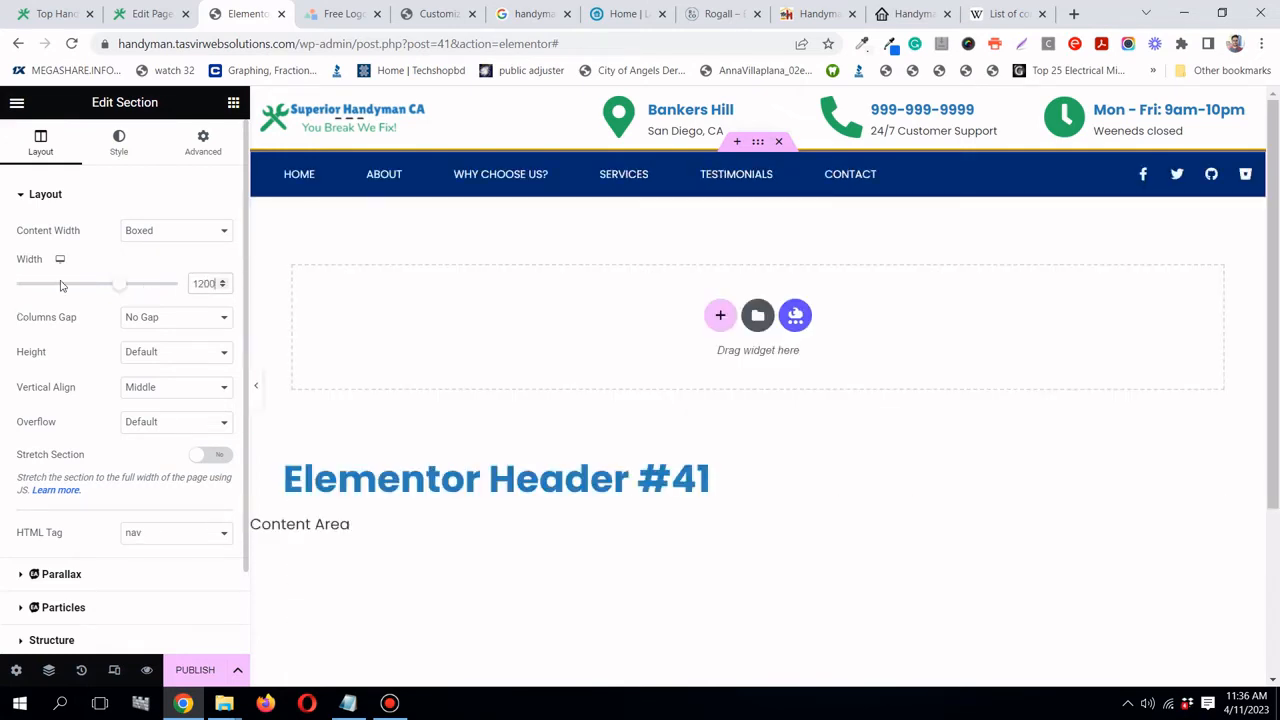
pyautogui.click(256, 386)
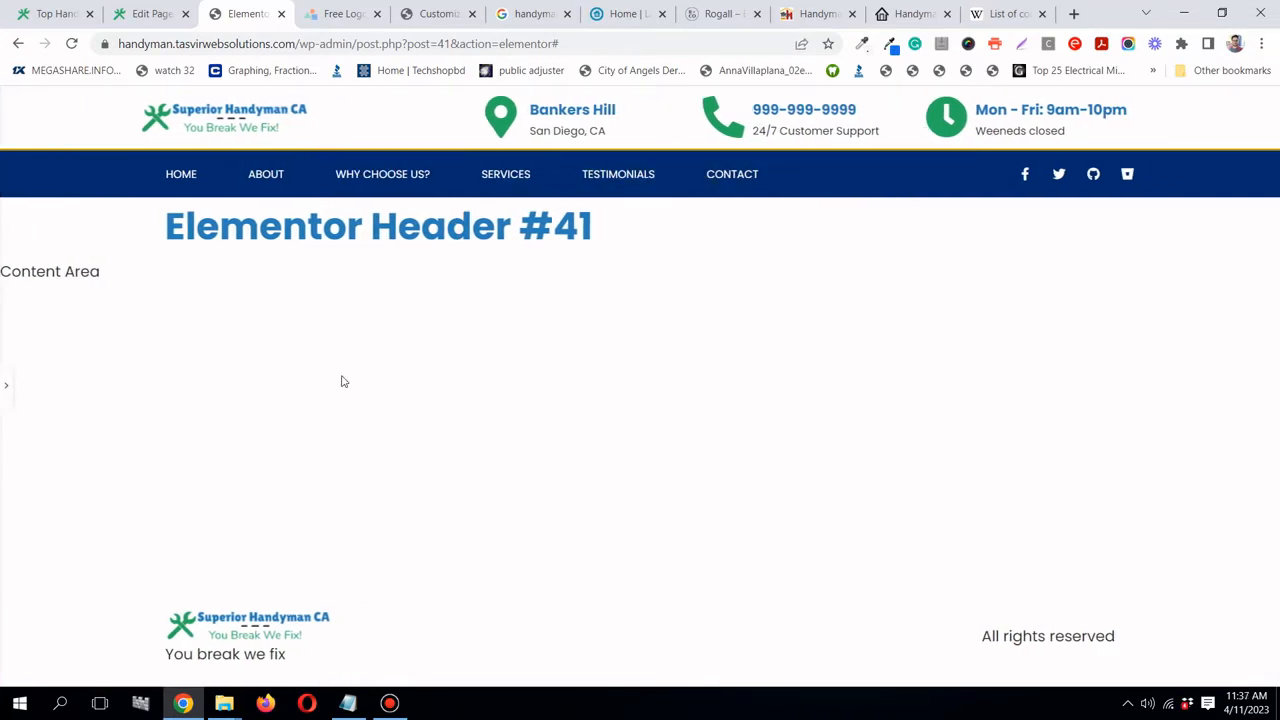
pyautogui.click(6, 396)
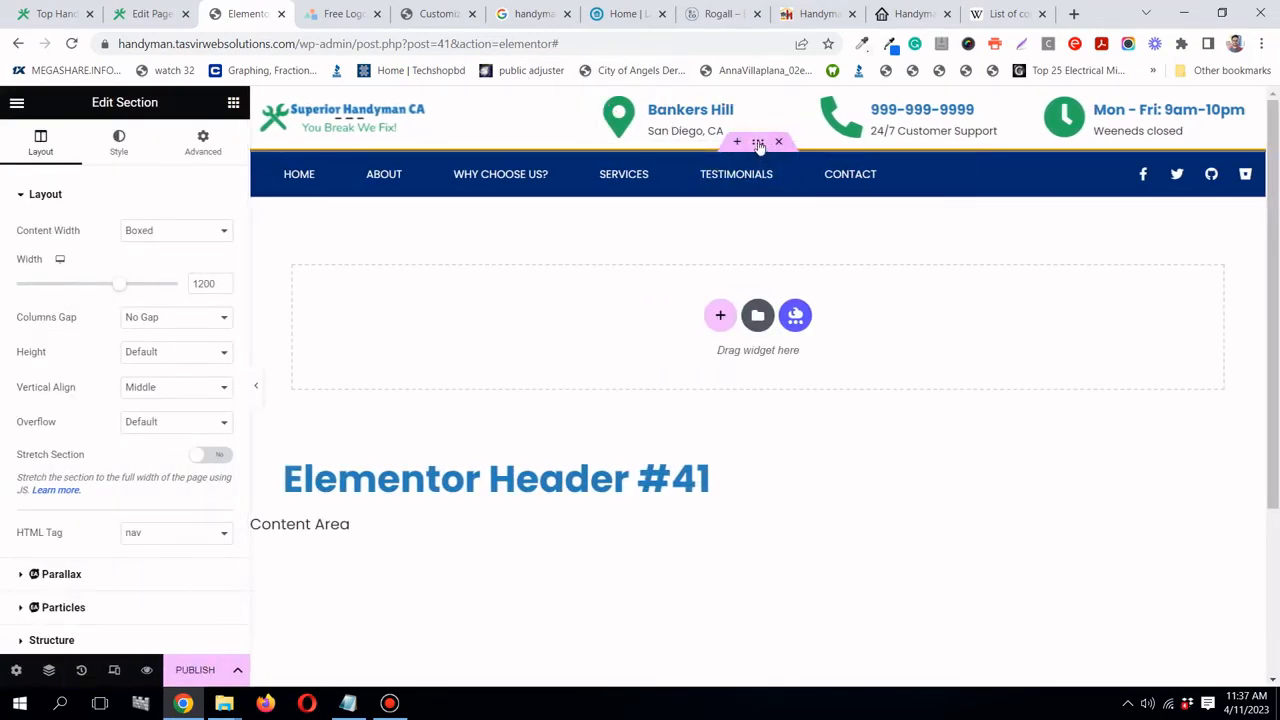
pyautogui.click(116, 148)
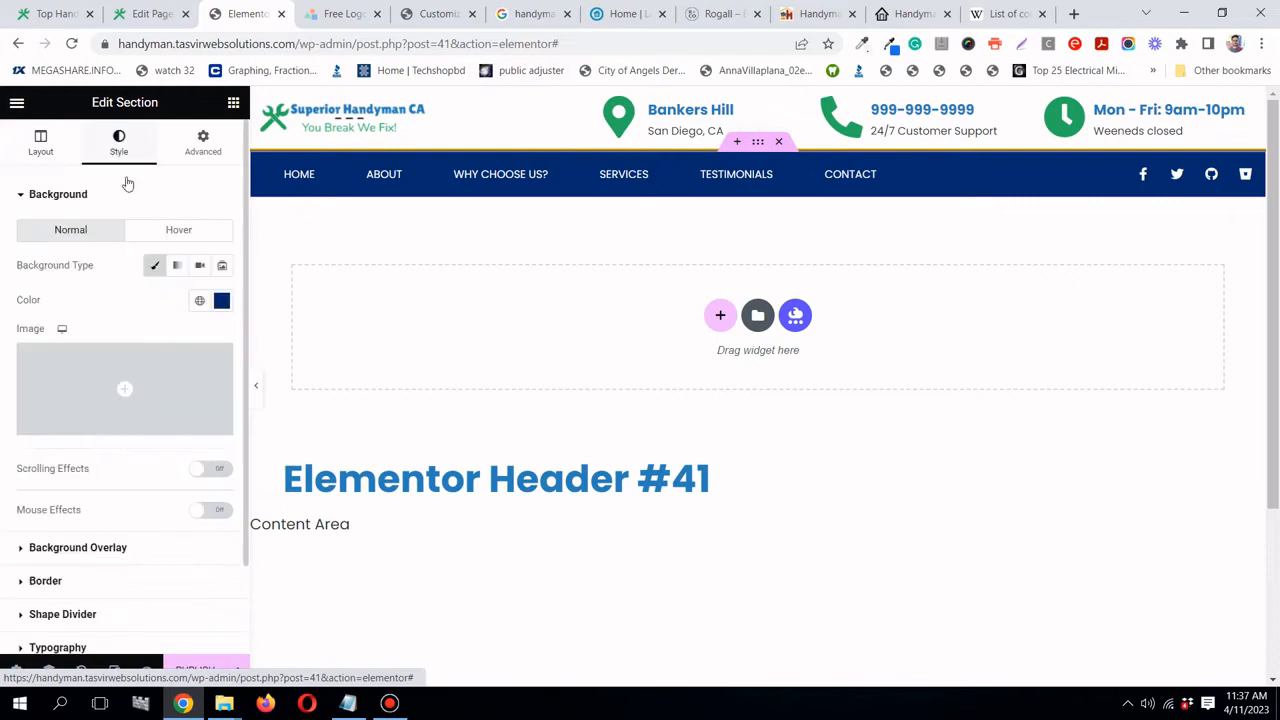
# - Set the menu bar background to the global Handyman blue colour
pyautogui.click(199, 300)
pyautogui.scroll(-1, 143, 451)
pyautogui.click(118, 498)
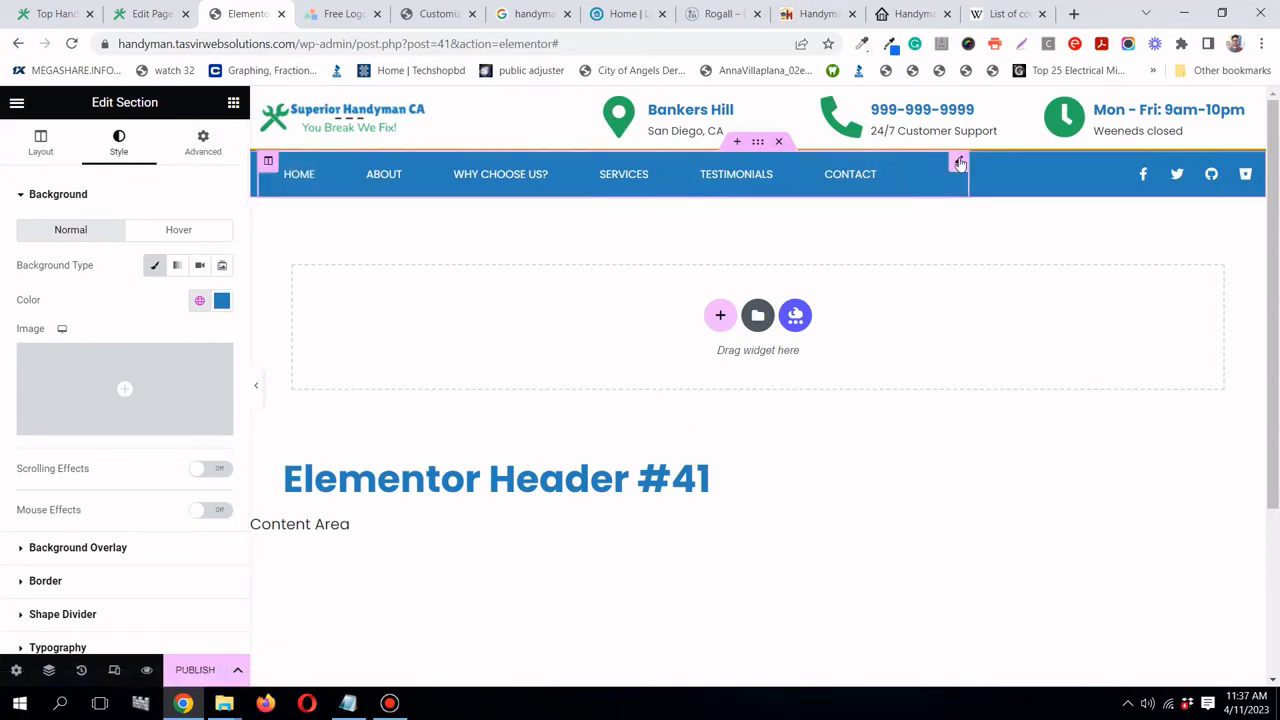
# - Make the menu's hover pointer colour the global handyman green
pyautogui.click(959, 163)
pyautogui.click(111, 158)
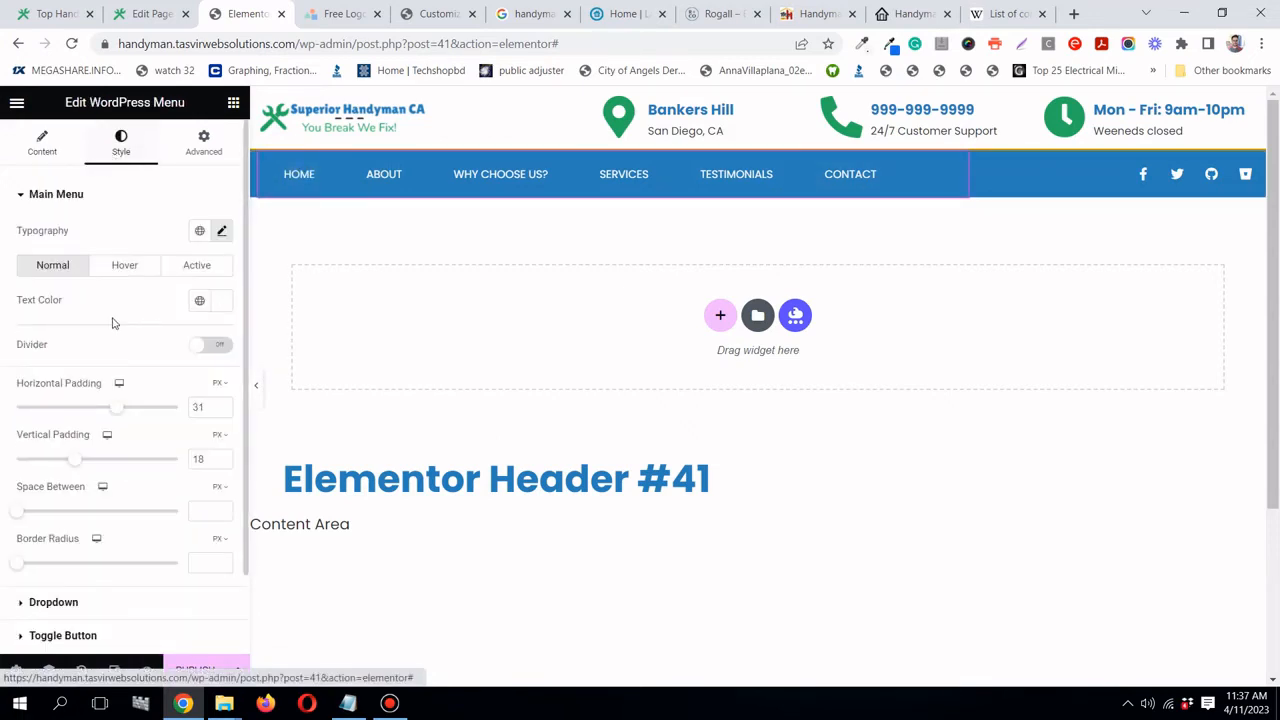
pyautogui.click(122, 268)
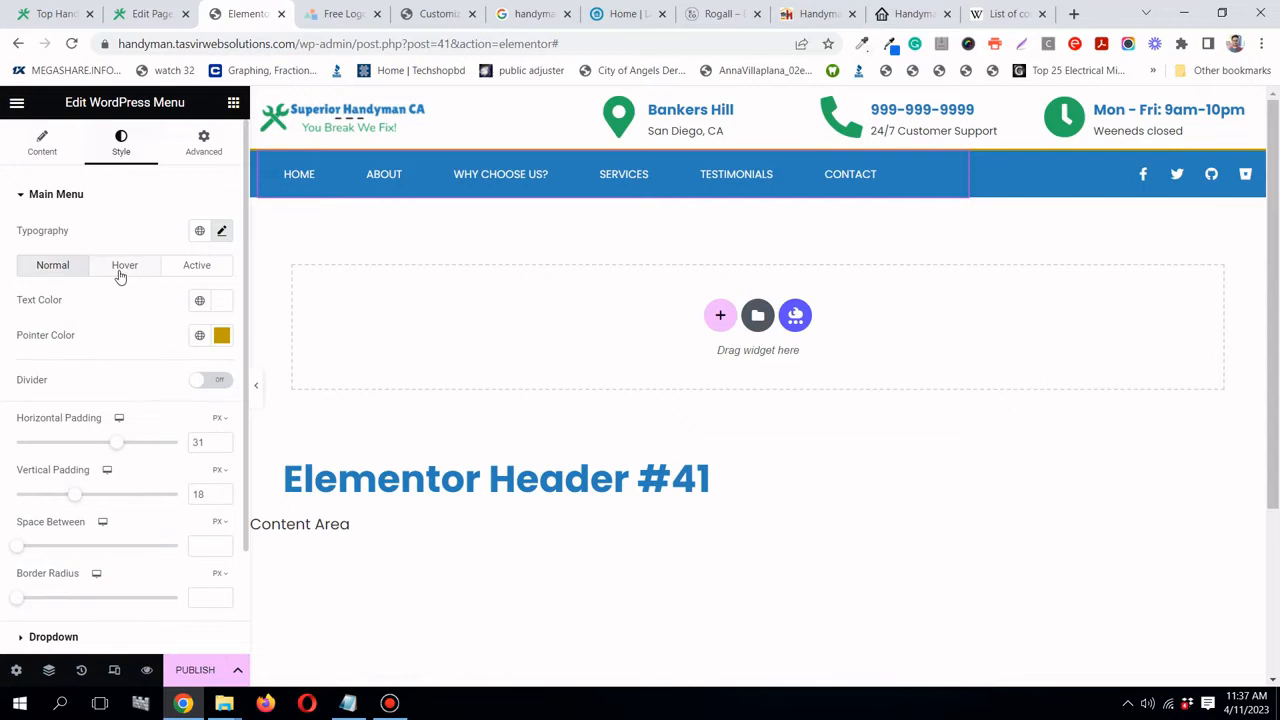
pyautogui.click(200, 335)
pyautogui.scroll(-1, 112, 546)
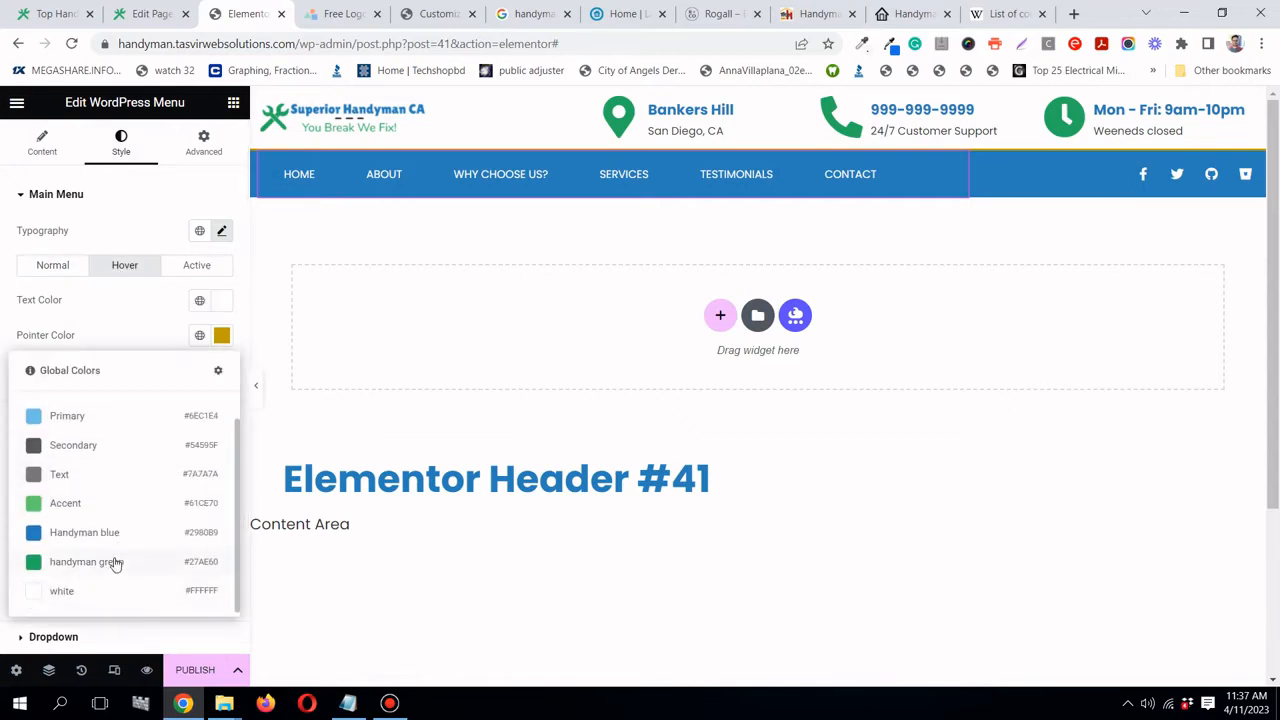
pyautogui.click(115, 563)
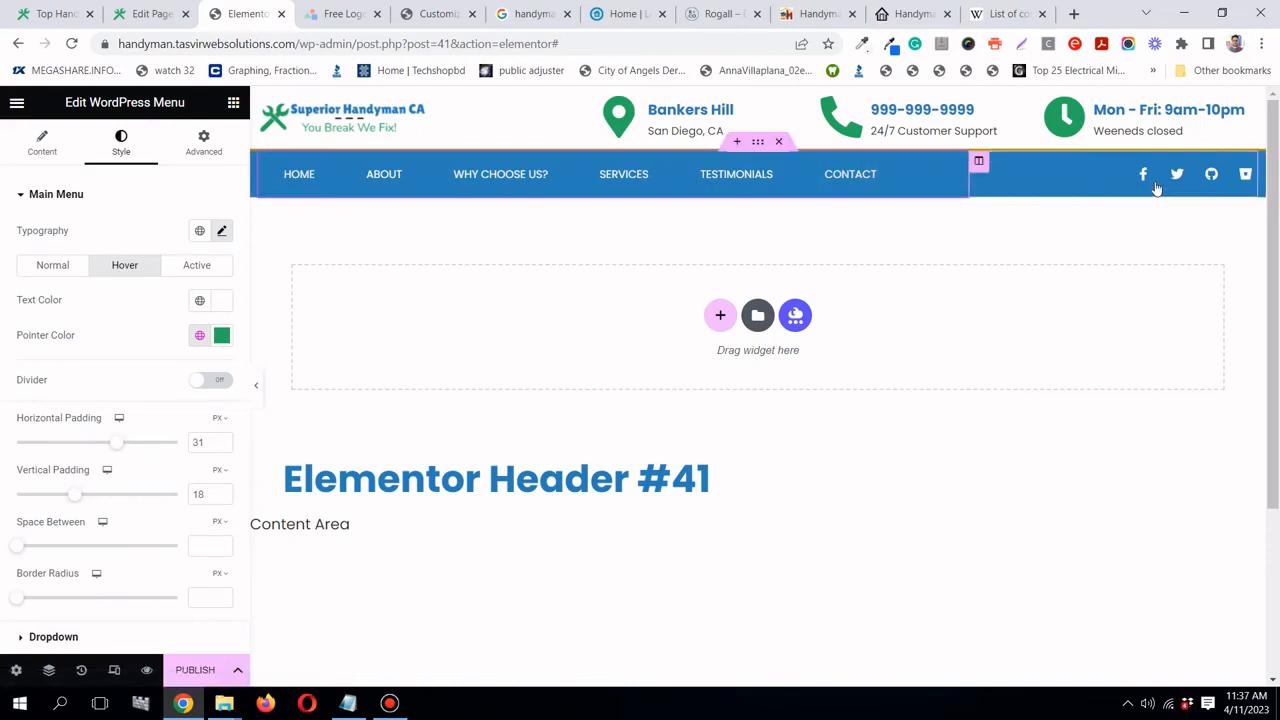
pyautogui.click(1248, 175)
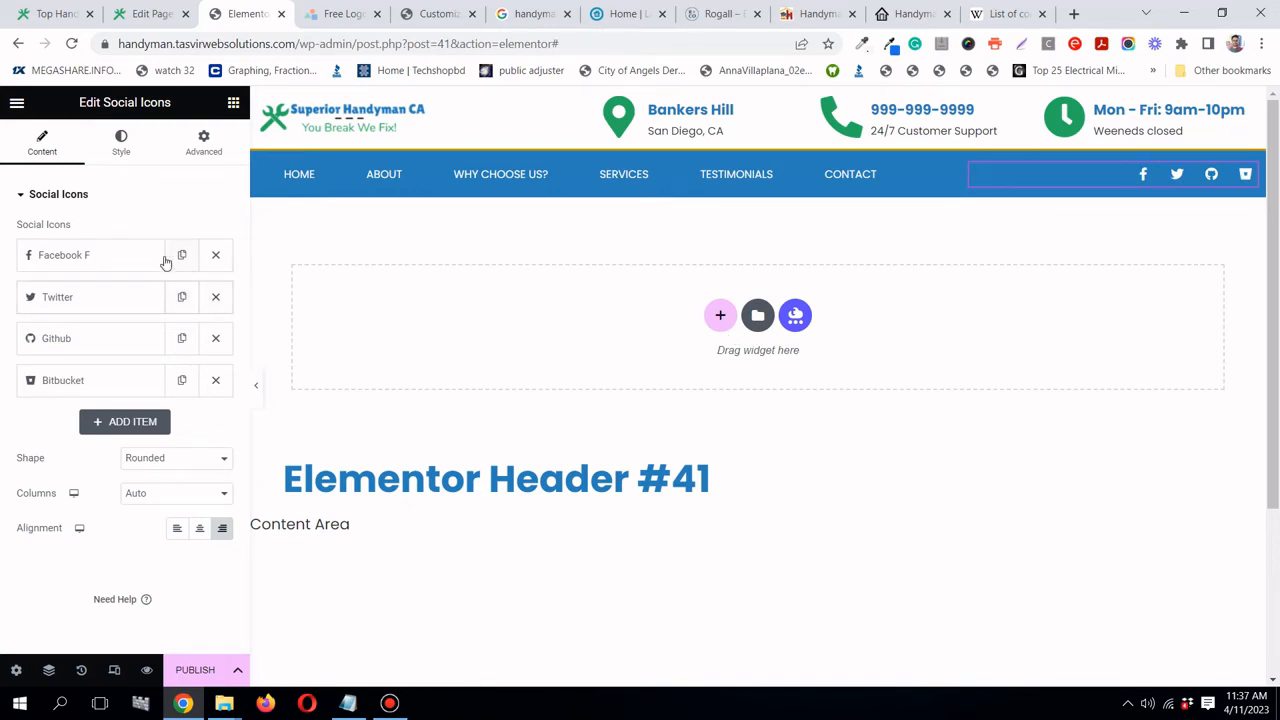
# - Remove the Bitbucket icon and replace the Github icon with YouTube
pyautogui.click(215, 380)
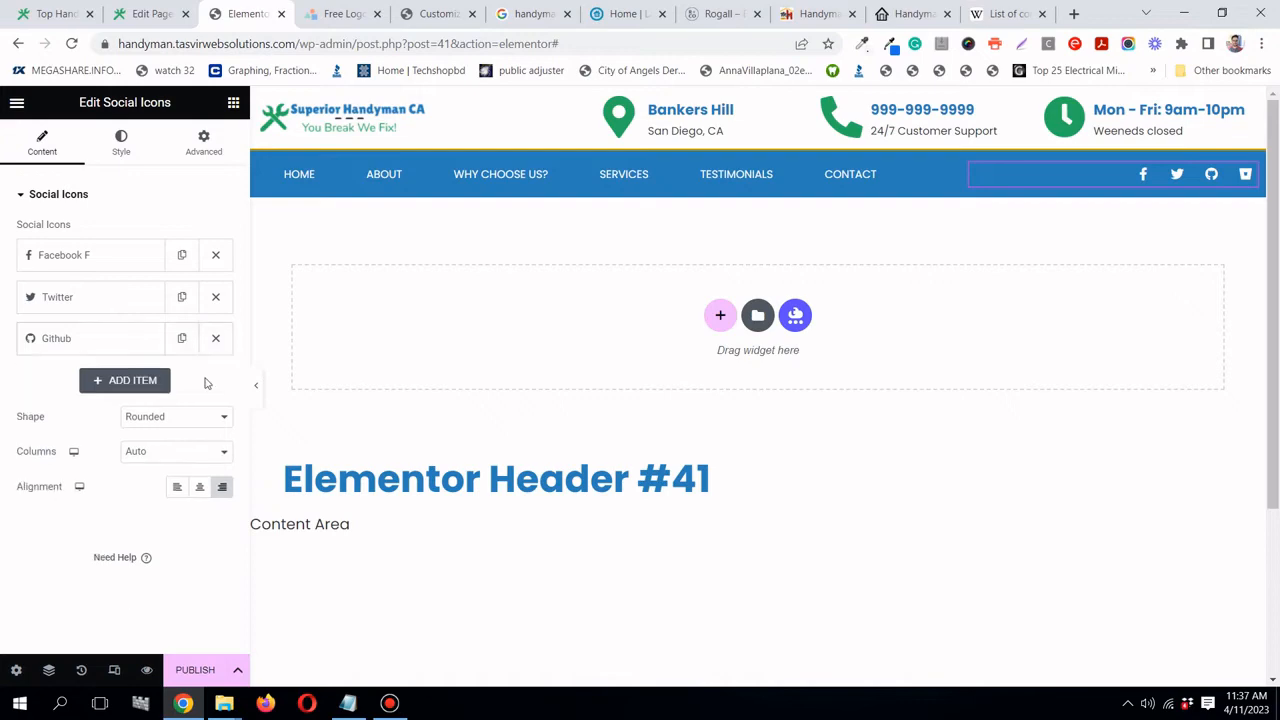
pyautogui.click(143, 345)
pyautogui.click(100, 445)
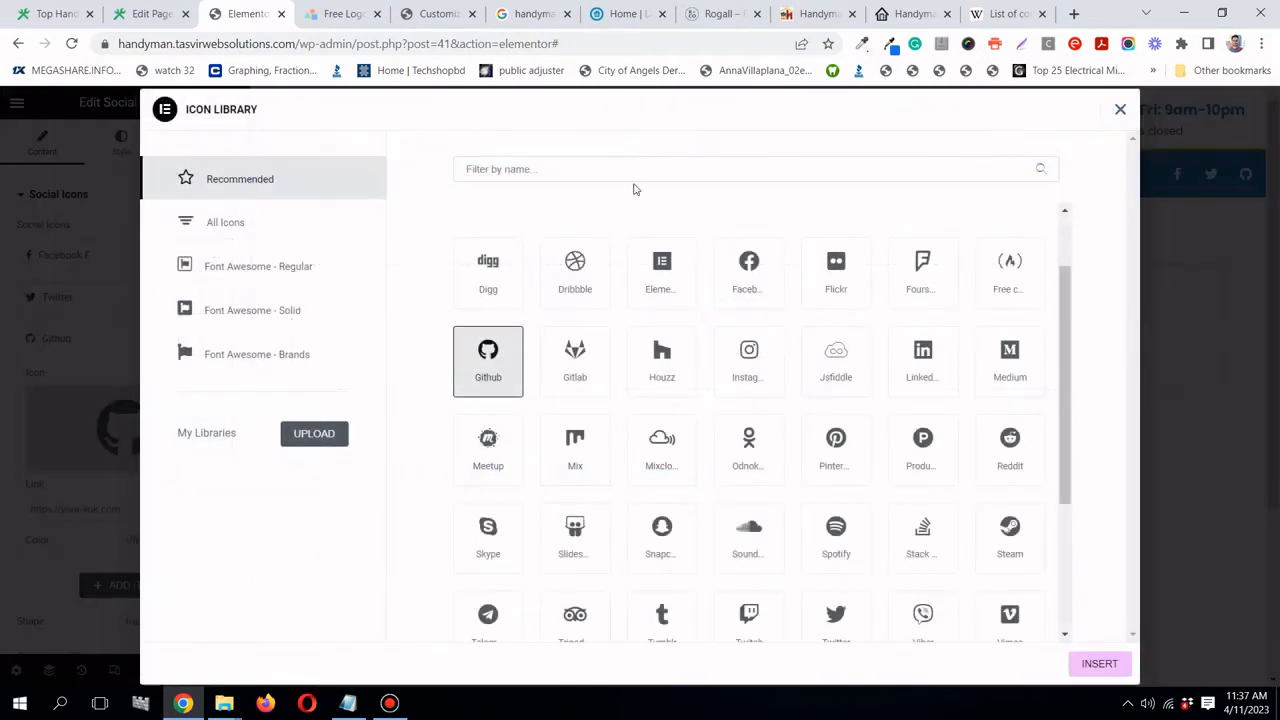
pyautogui.click(636, 174)
pyautogui.write('yo')
pyautogui.click(489, 275)
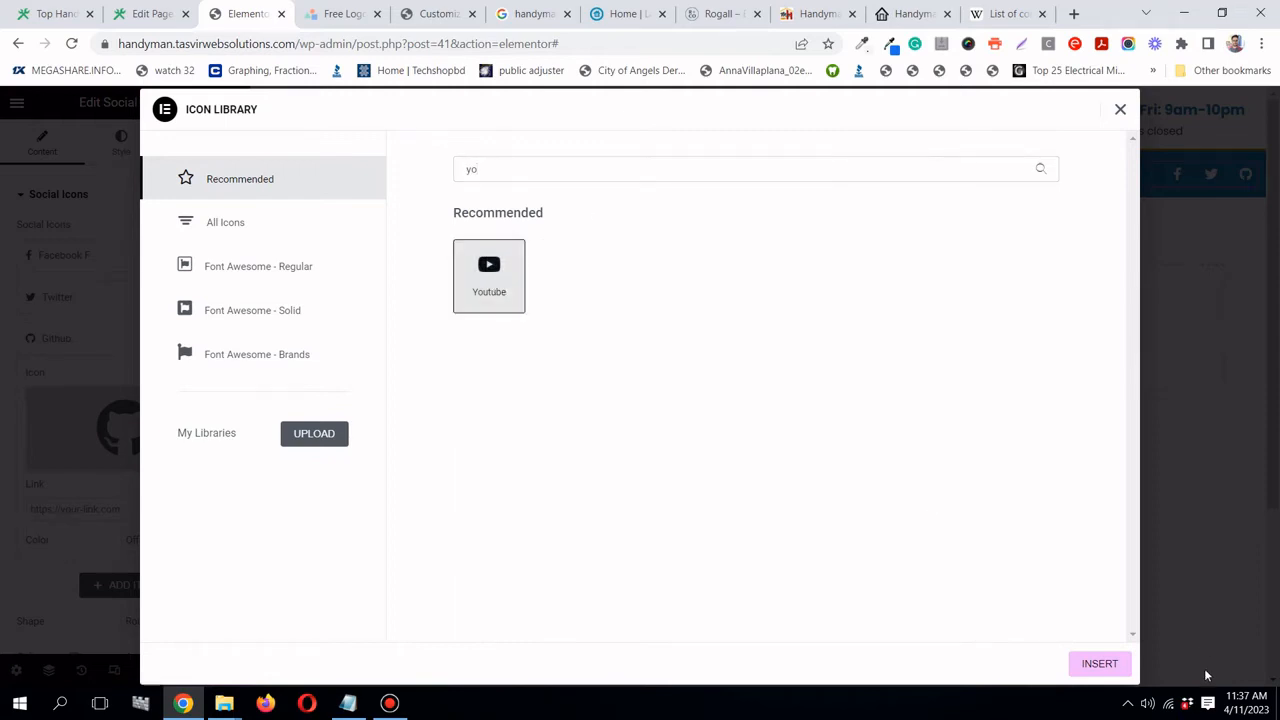
pyautogui.click(1105, 664)
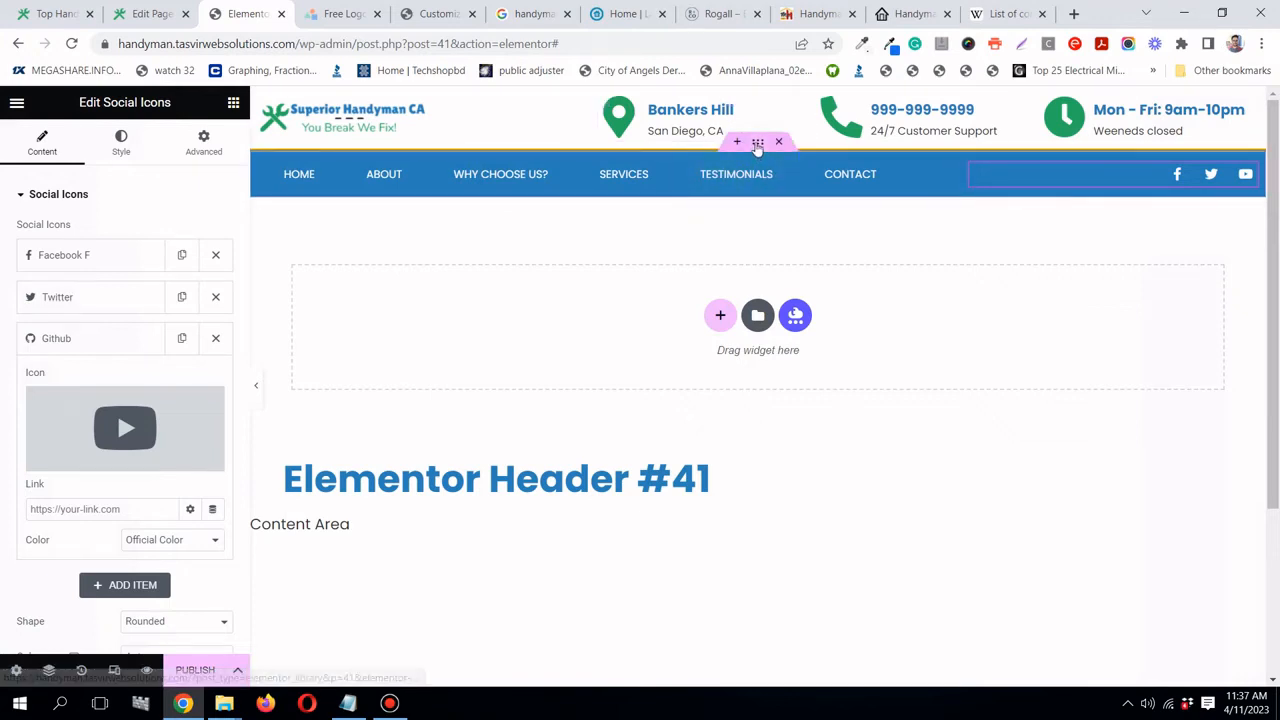
# - Colour the header section's top border with the global handyman green
pyautogui.click(757, 142)
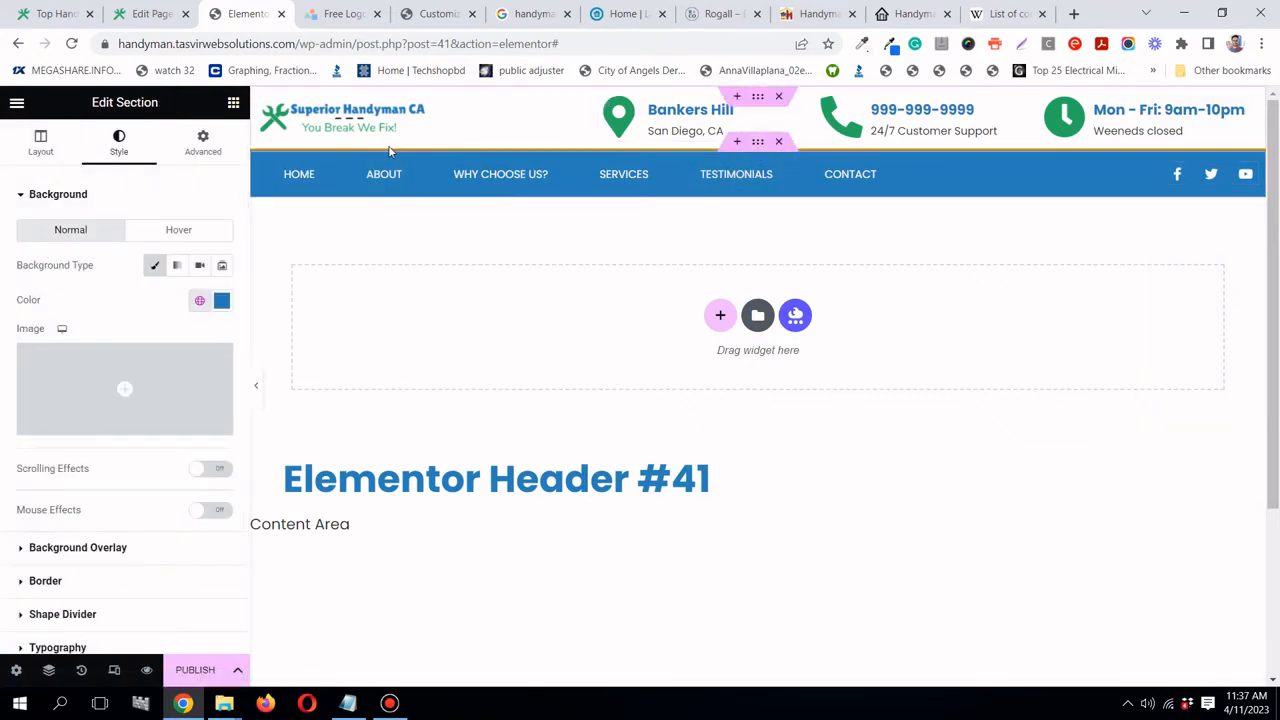
pyautogui.scroll(-2, 115, 420)
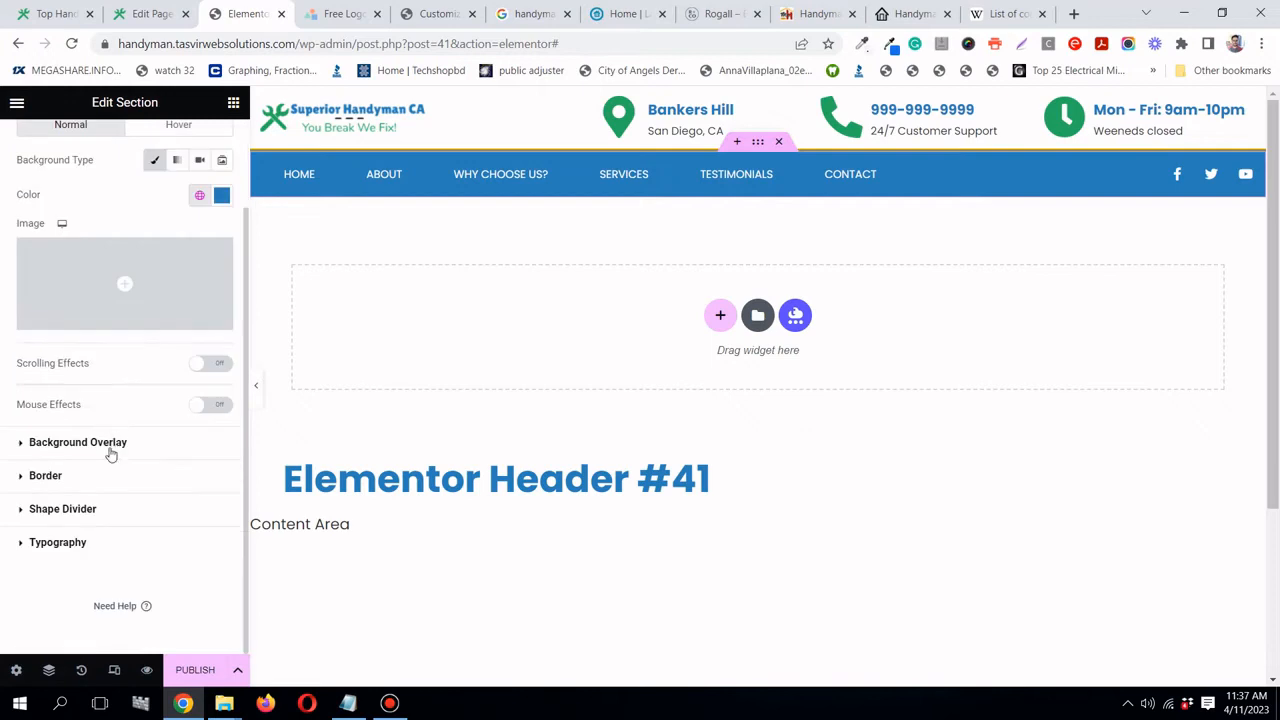
pyautogui.click(108, 476)
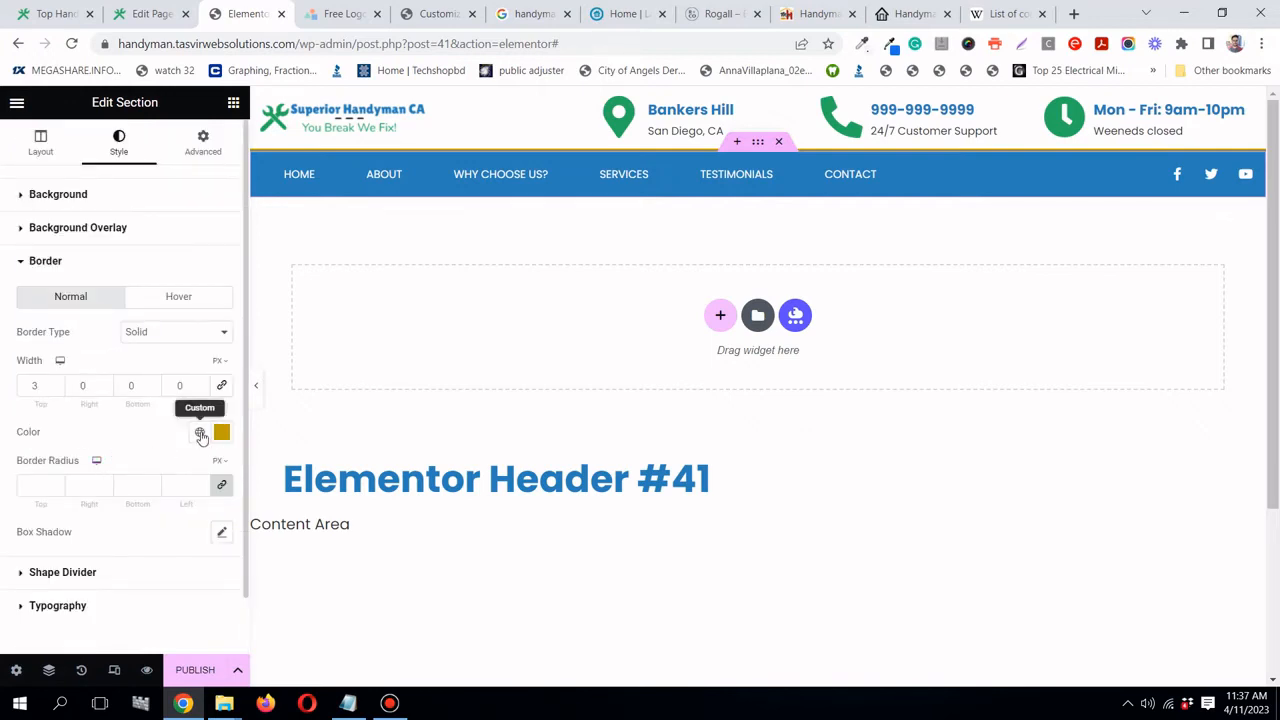
pyautogui.click(200, 433)
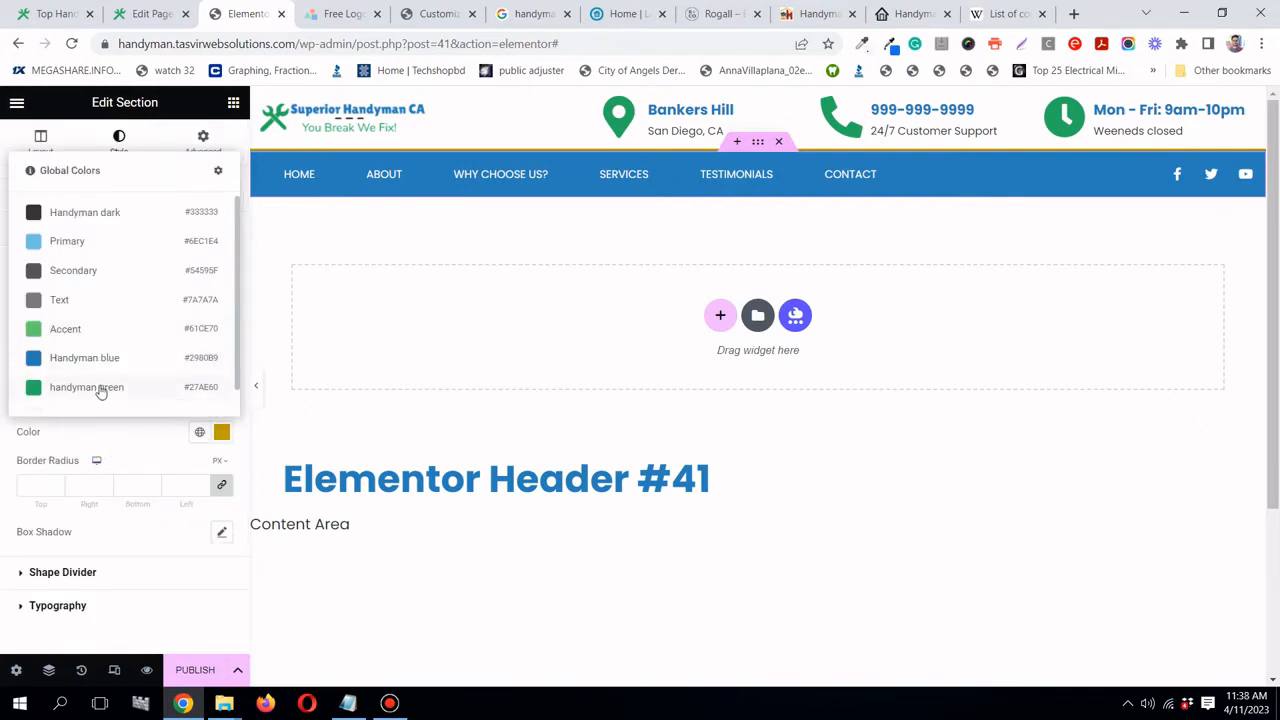
pyautogui.click(100, 391)
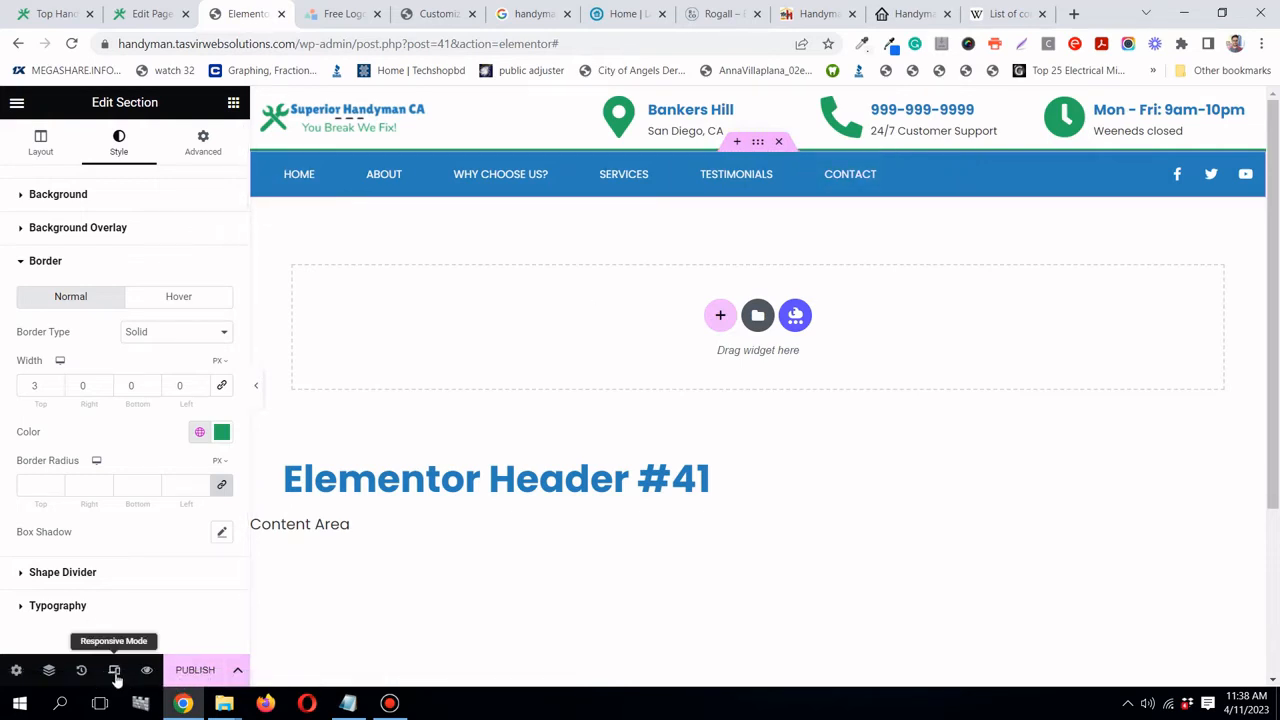
# - Preview the header at tablet width, checking the collapsed menu, then switch to mobile
pyautogui.click(115, 673)
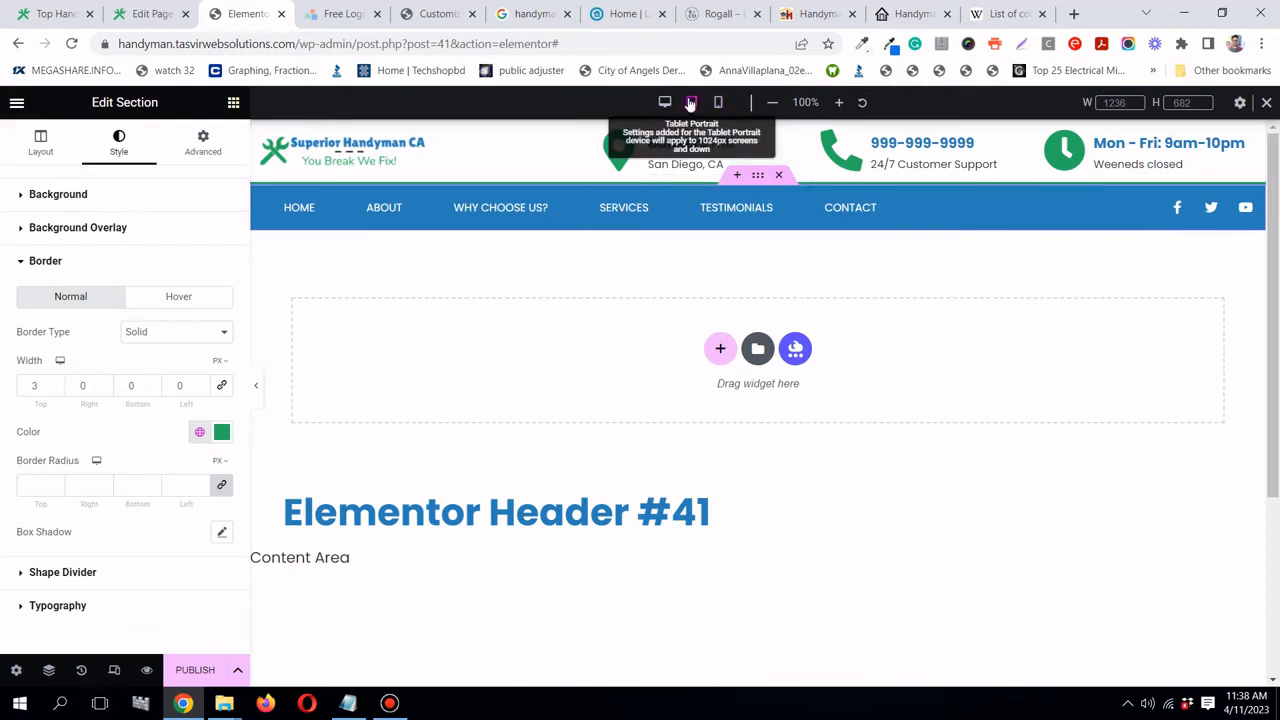
pyautogui.click(690, 104)
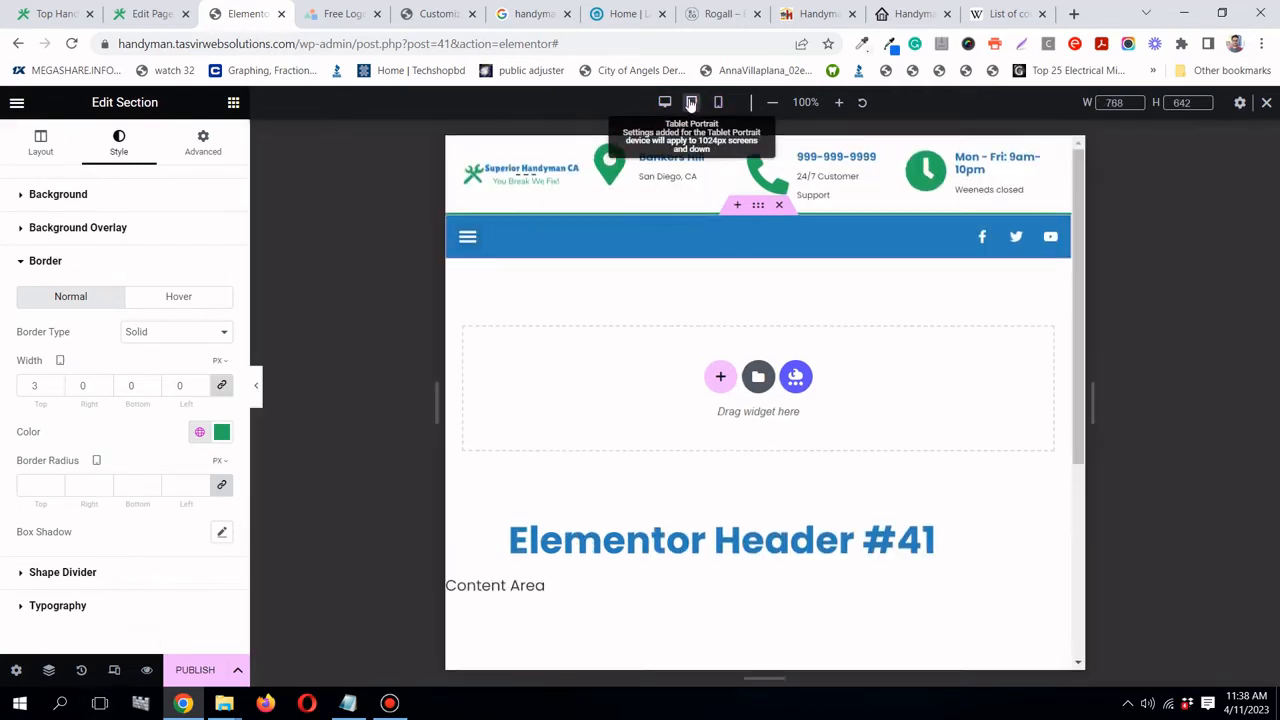
pyautogui.click(481, 241)
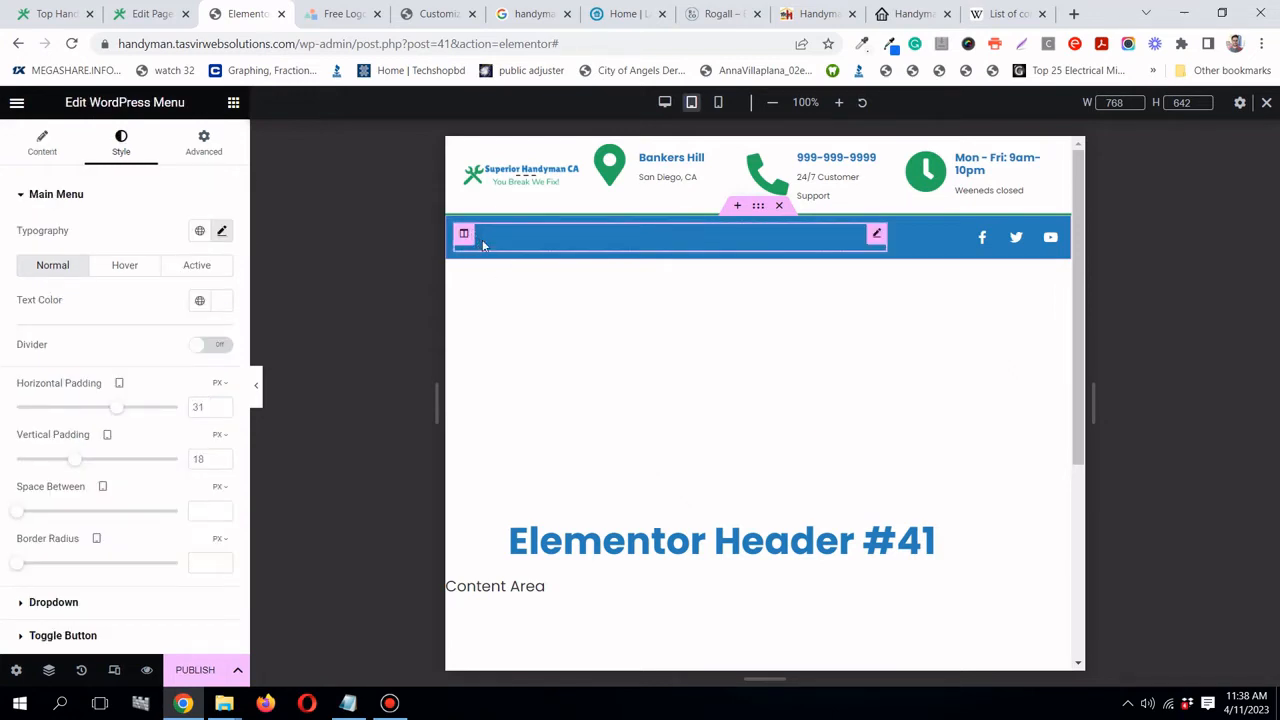
pyautogui.click(480, 243)
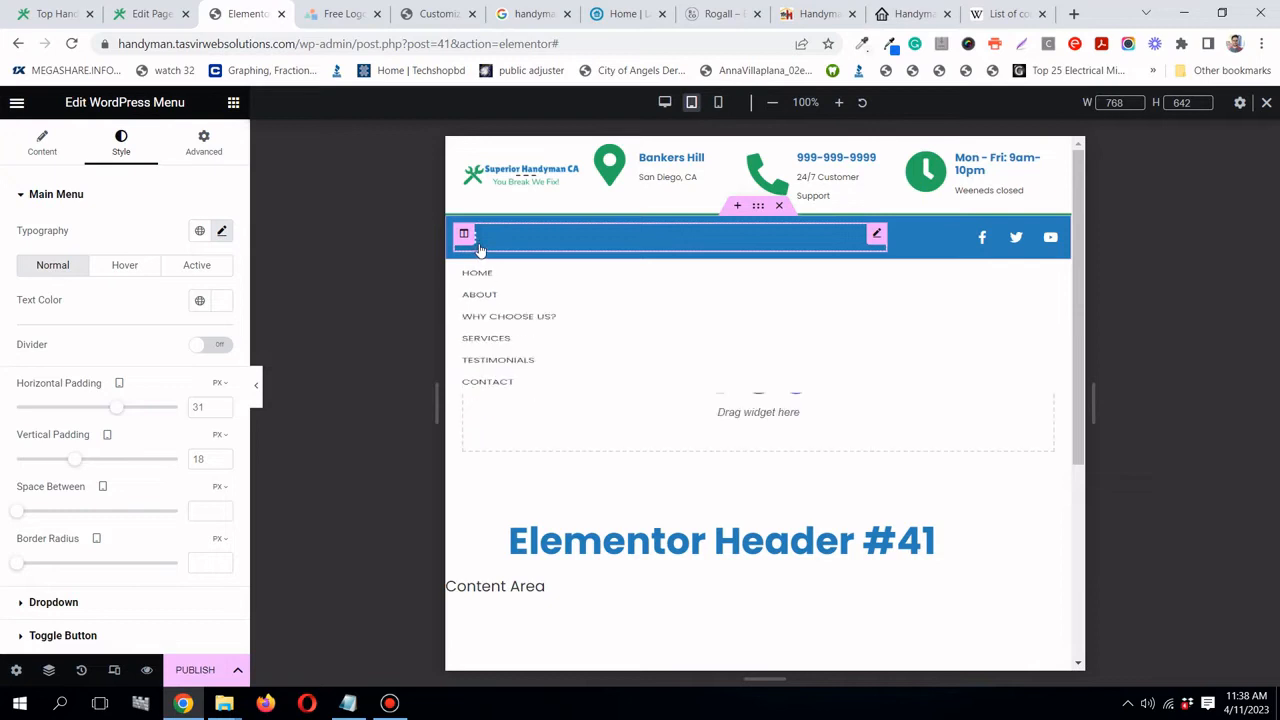
pyautogui.click(480, 247)
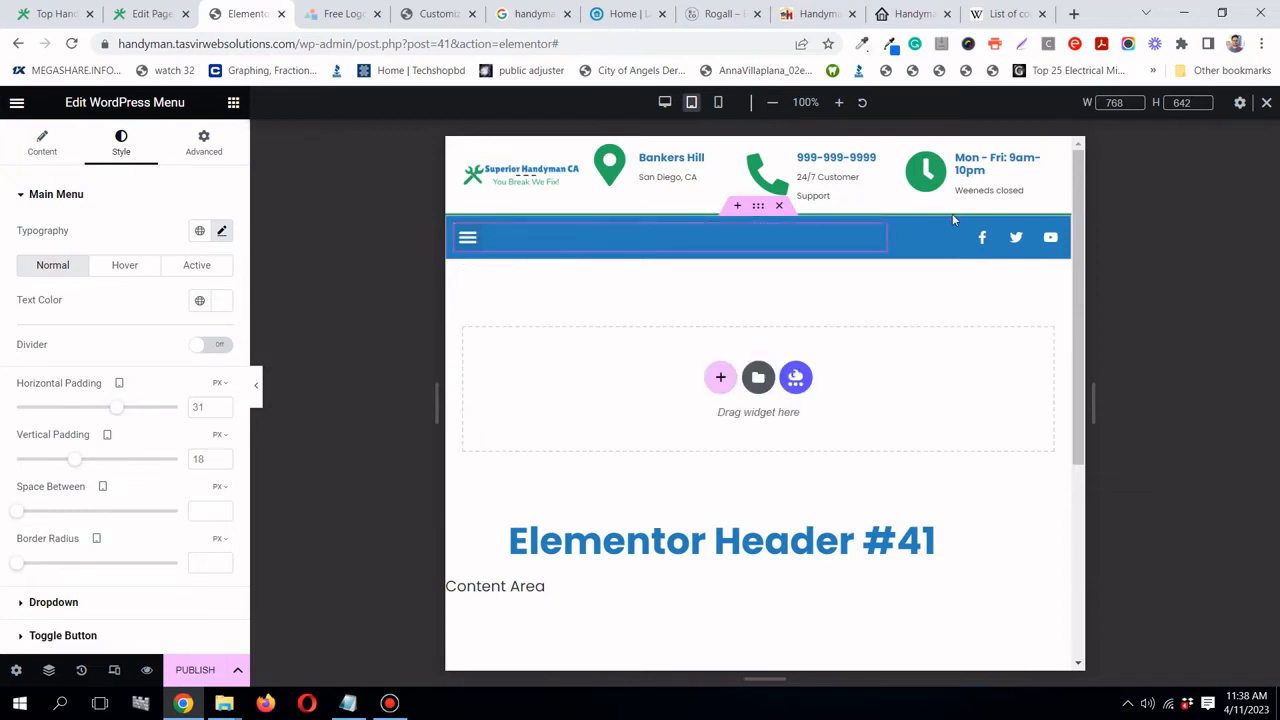
pyautogui.click(718, 104)
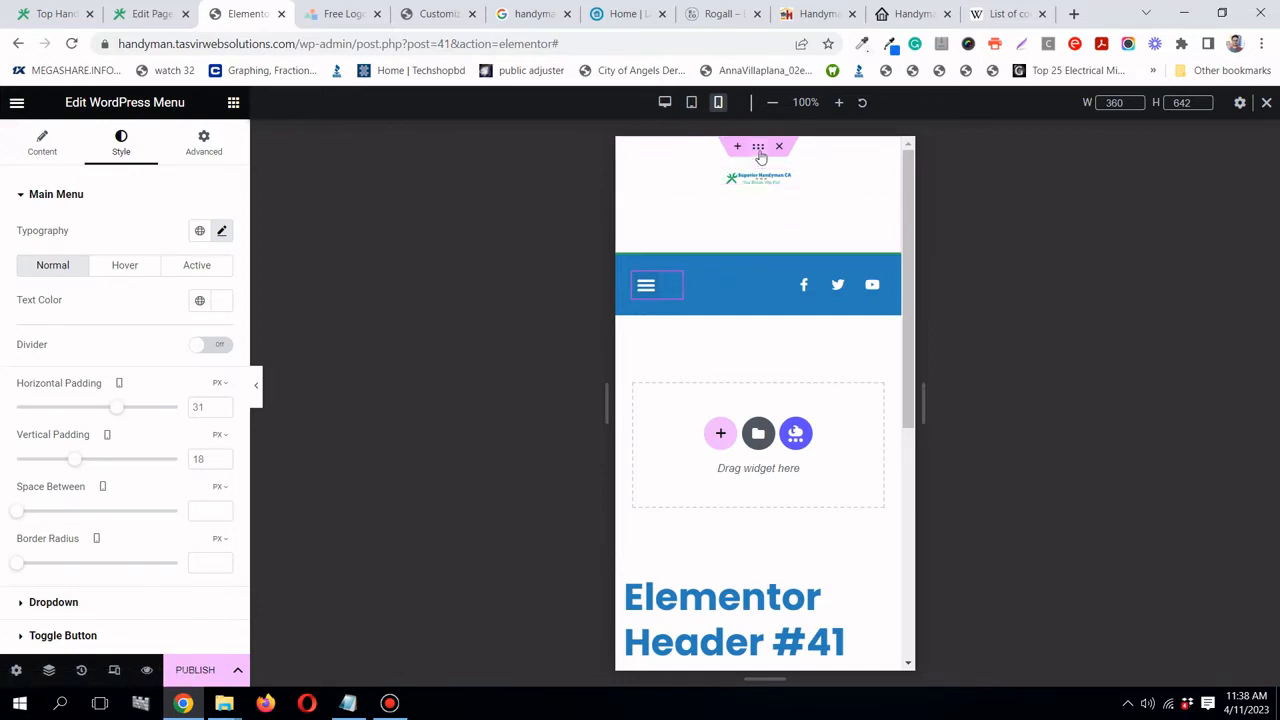
# - Enlarge the site logo on mobile to about 183 px wide
pyautogui.click(787, 181)
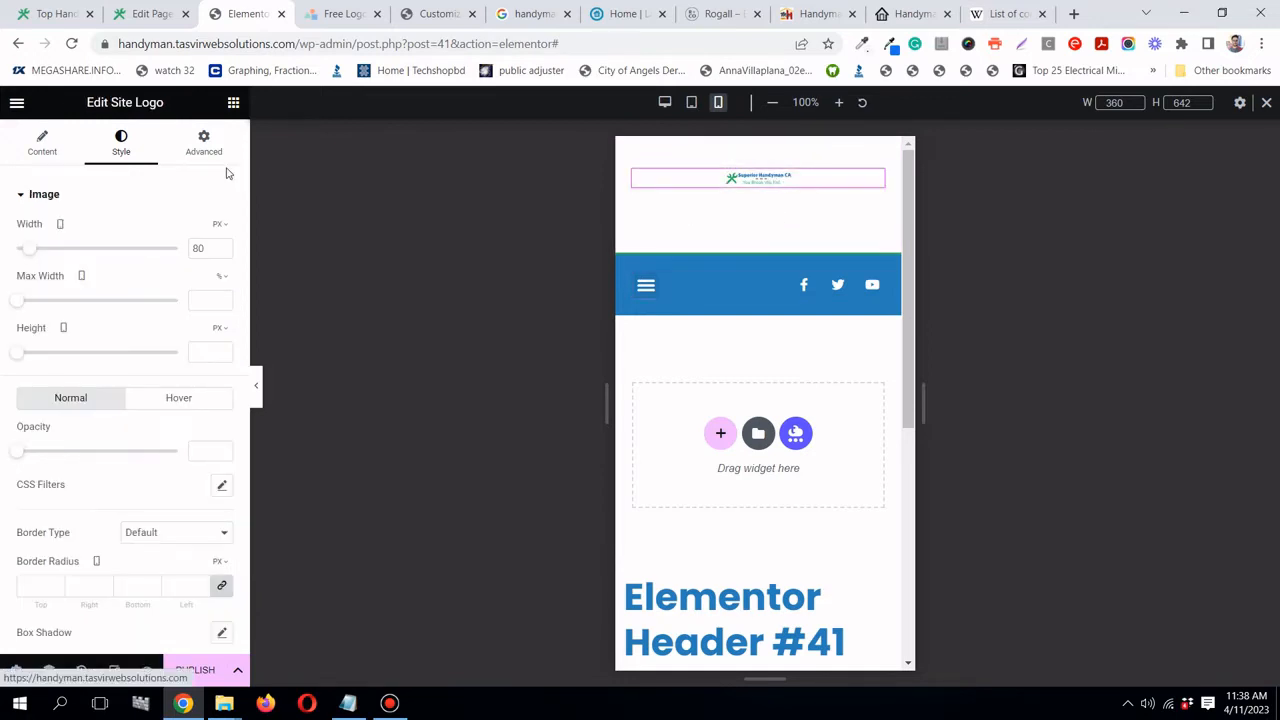
pyautogui.click(692, 103)
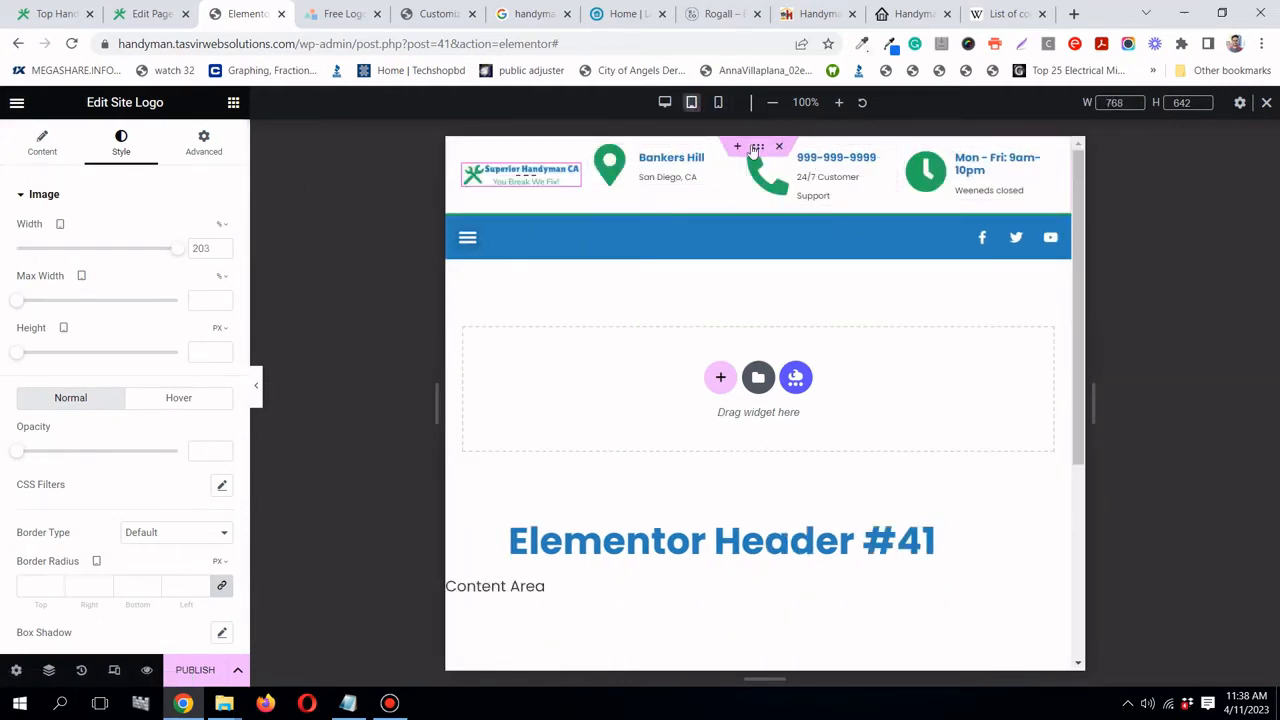
pyautogui.click(718, 103)
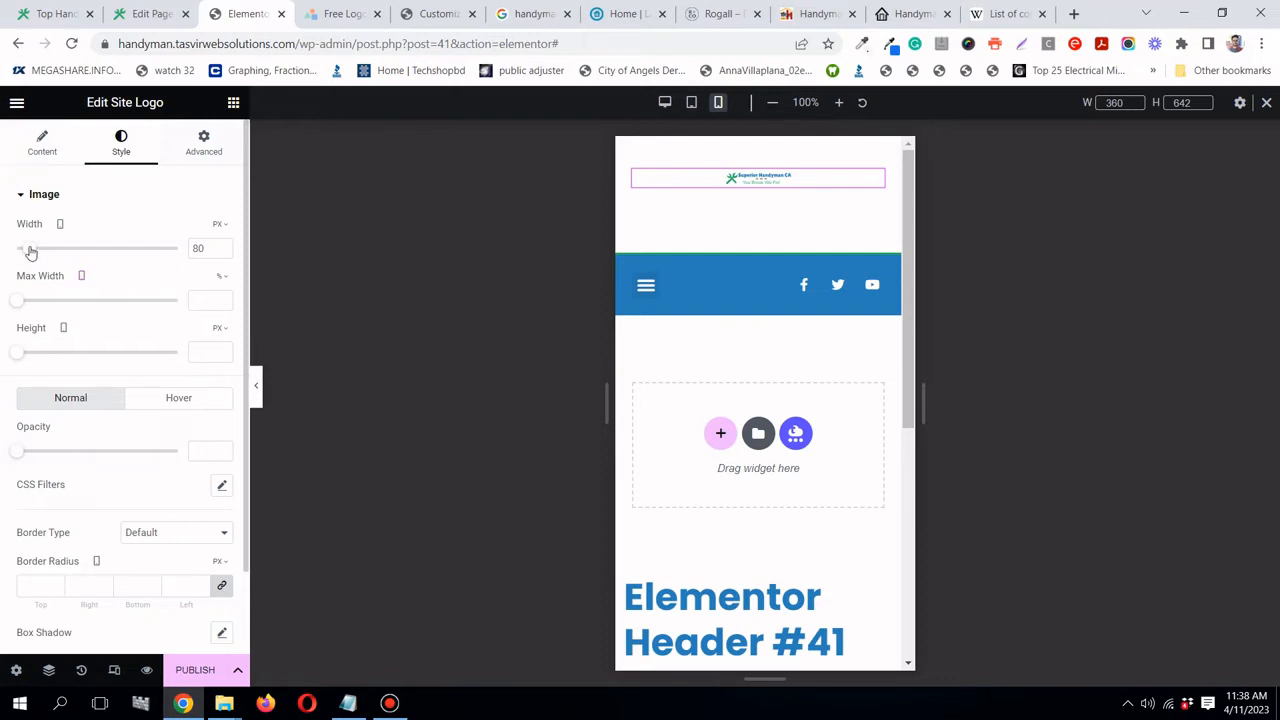
pyautogui.moveTo(30, 251); pyautogui.dragTo(44, 249)
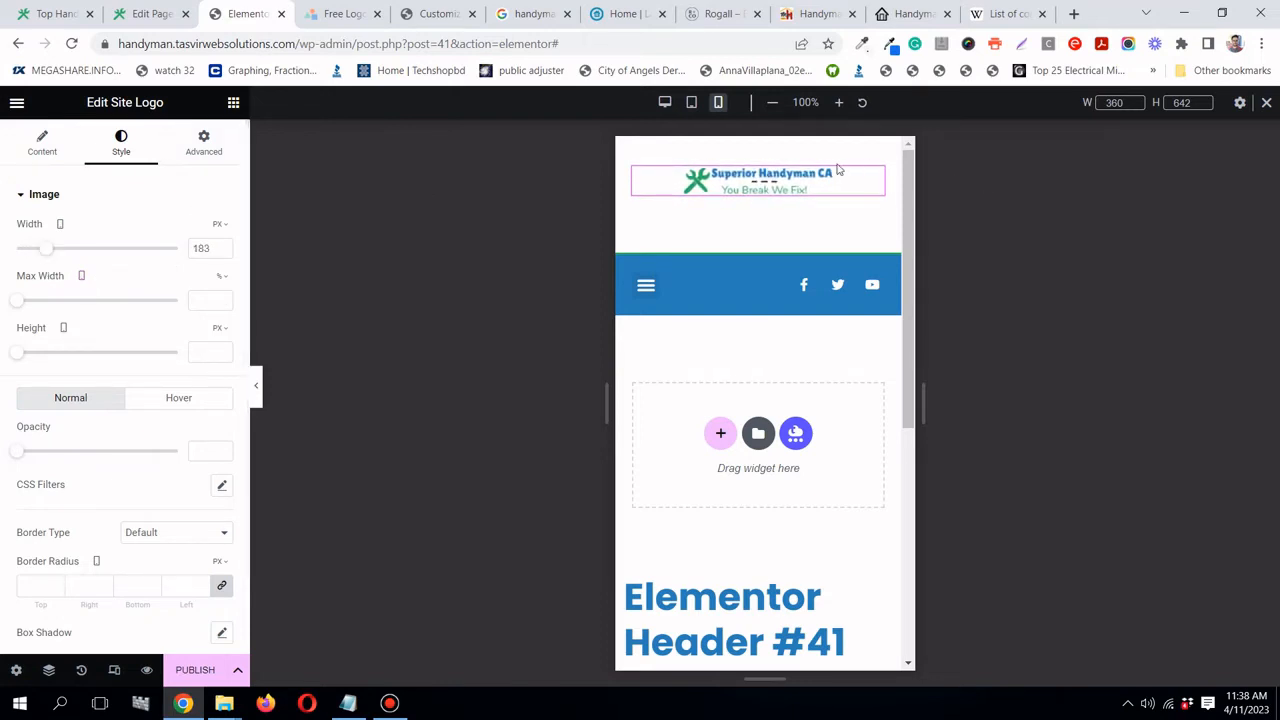
pyautogui.click(758, 149)
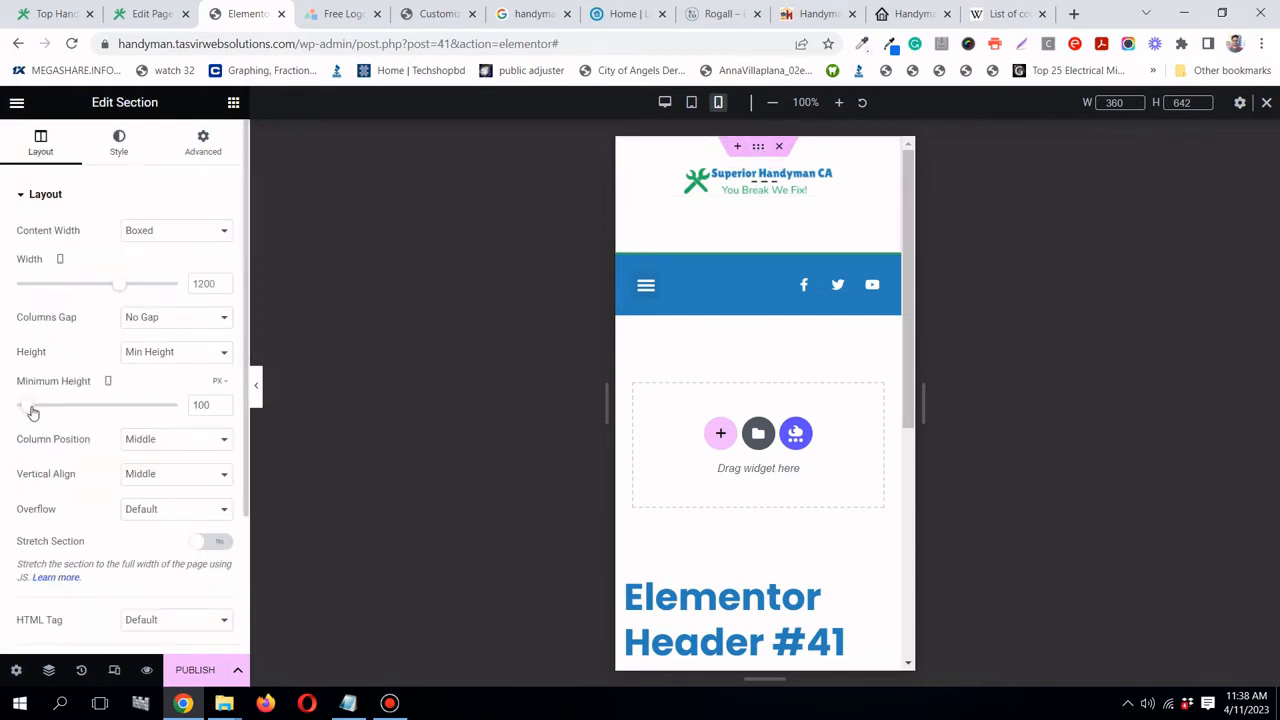
# - Set the header section's mobile minimum height to 0 and check the mobile menu
pyautogui.moveTo(31, 409); pyautogui.dragTo(15, 405)
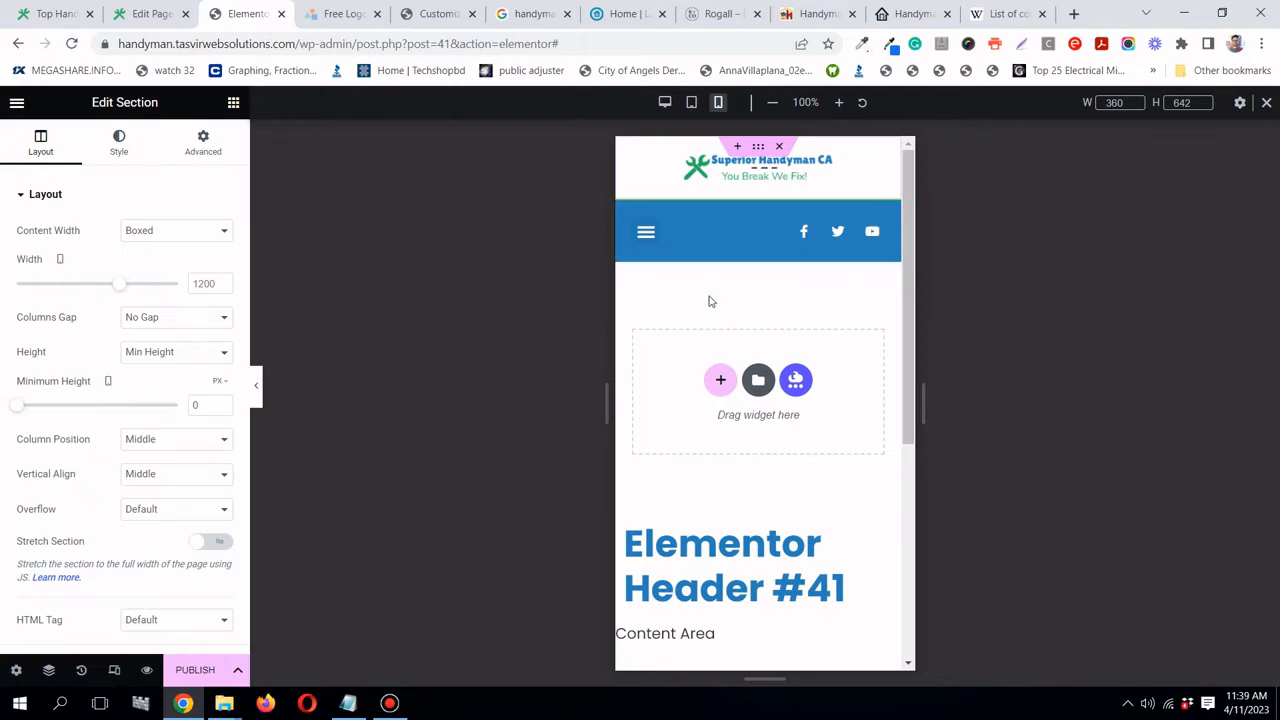
pyautogui.scroll(-3, 708, 295)
pyautogui.scroll(3, 708, 290)
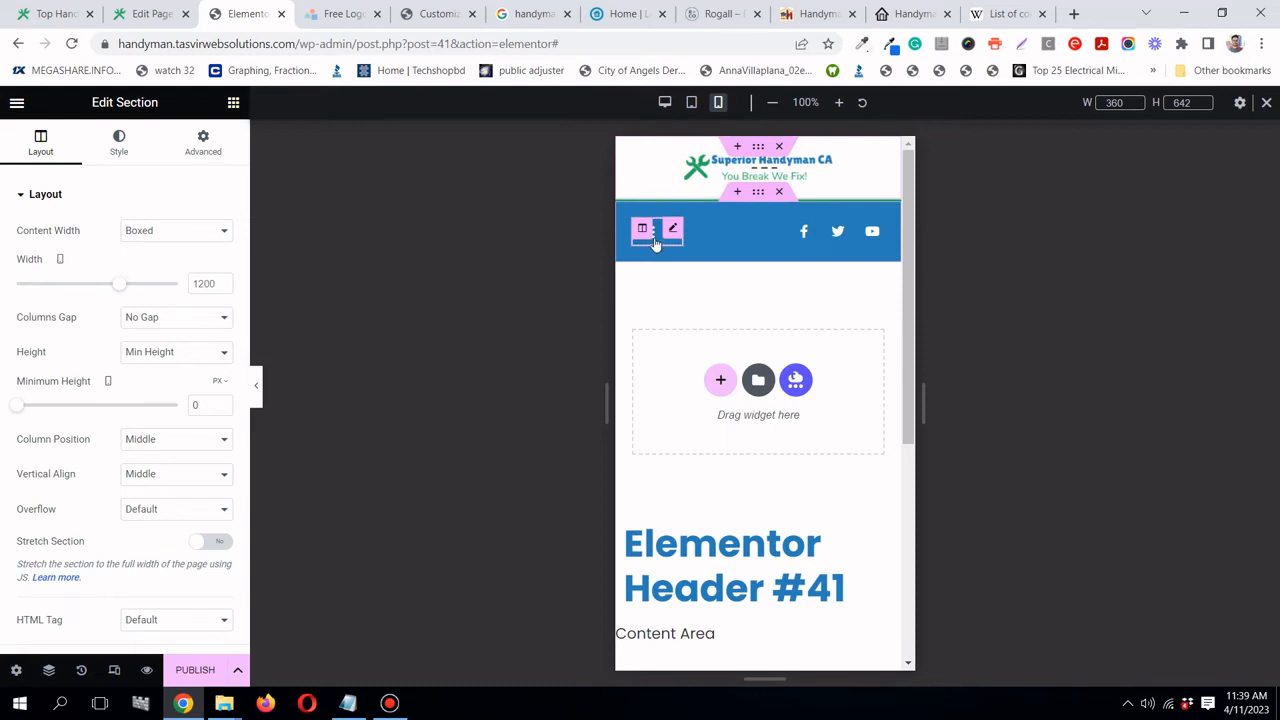
pyautogui.click(656, 244)
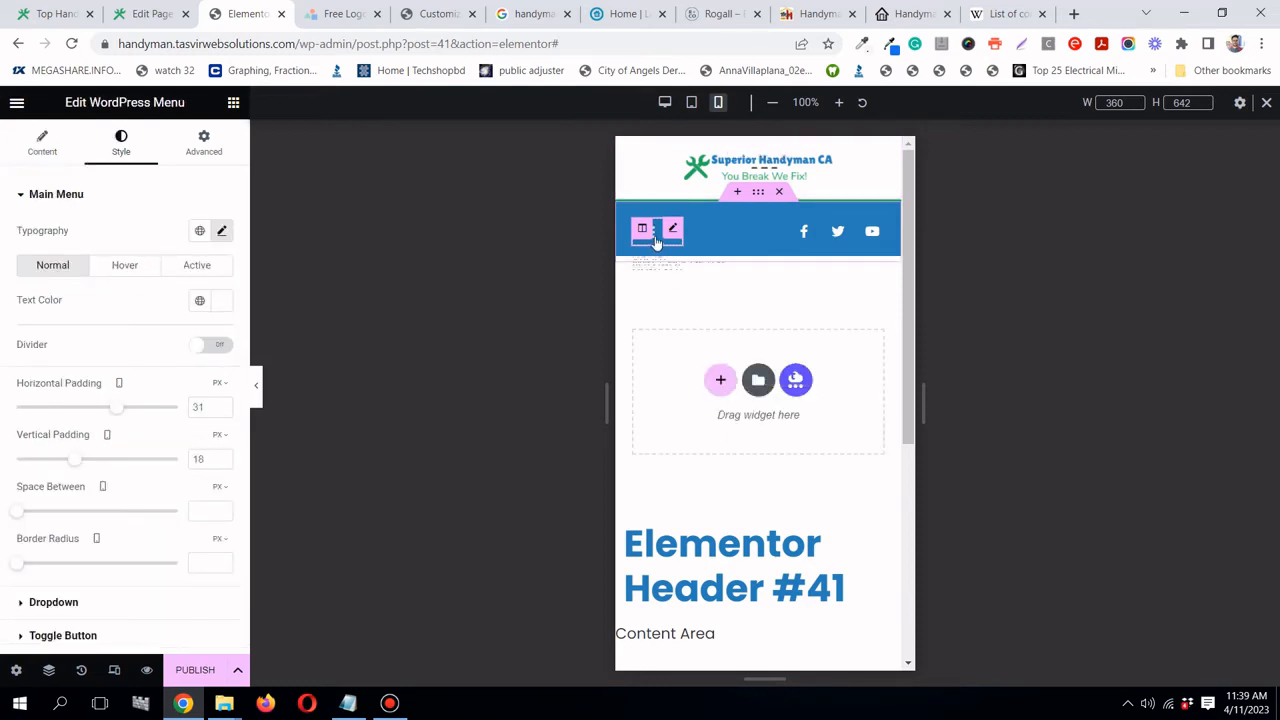
pyautogui.click(656, 243)
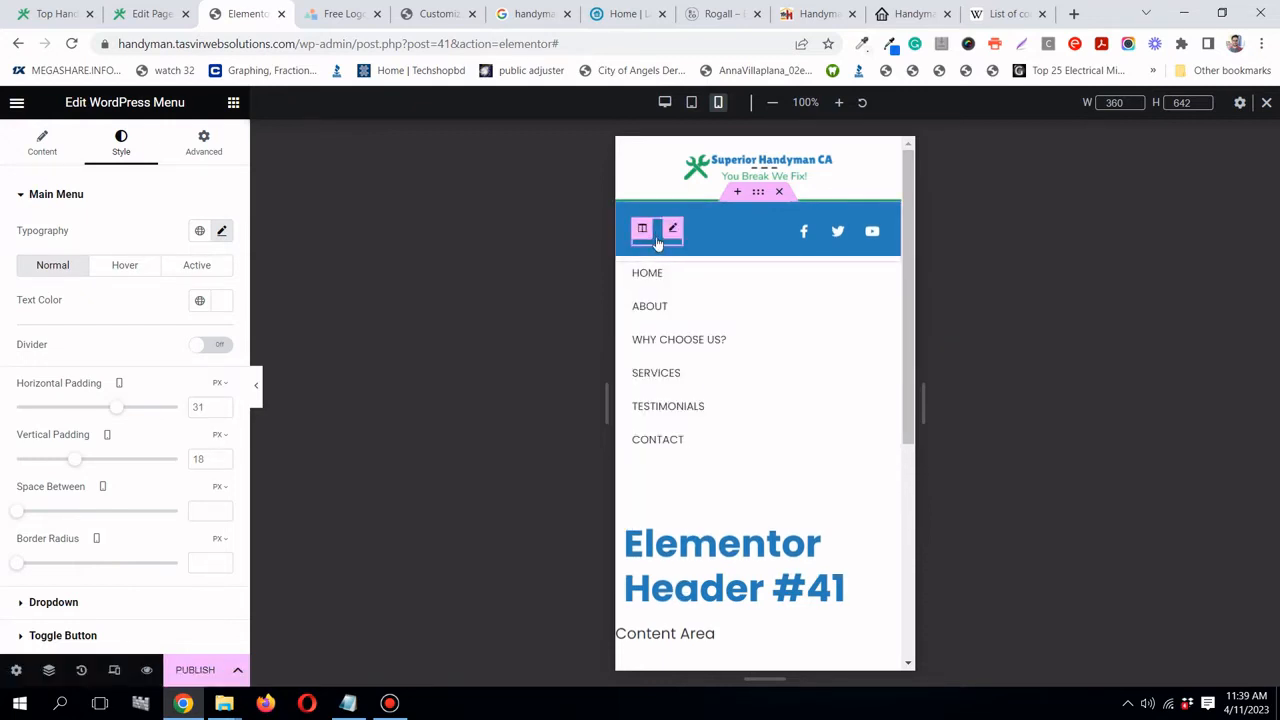
pyautogui.click(657, 243)
# - Give dropdown menu items a handyman green hover background, then return to desktop preview
pyautogui.scroll(-1, 130, 450)
pyautogui.click(115, 507)
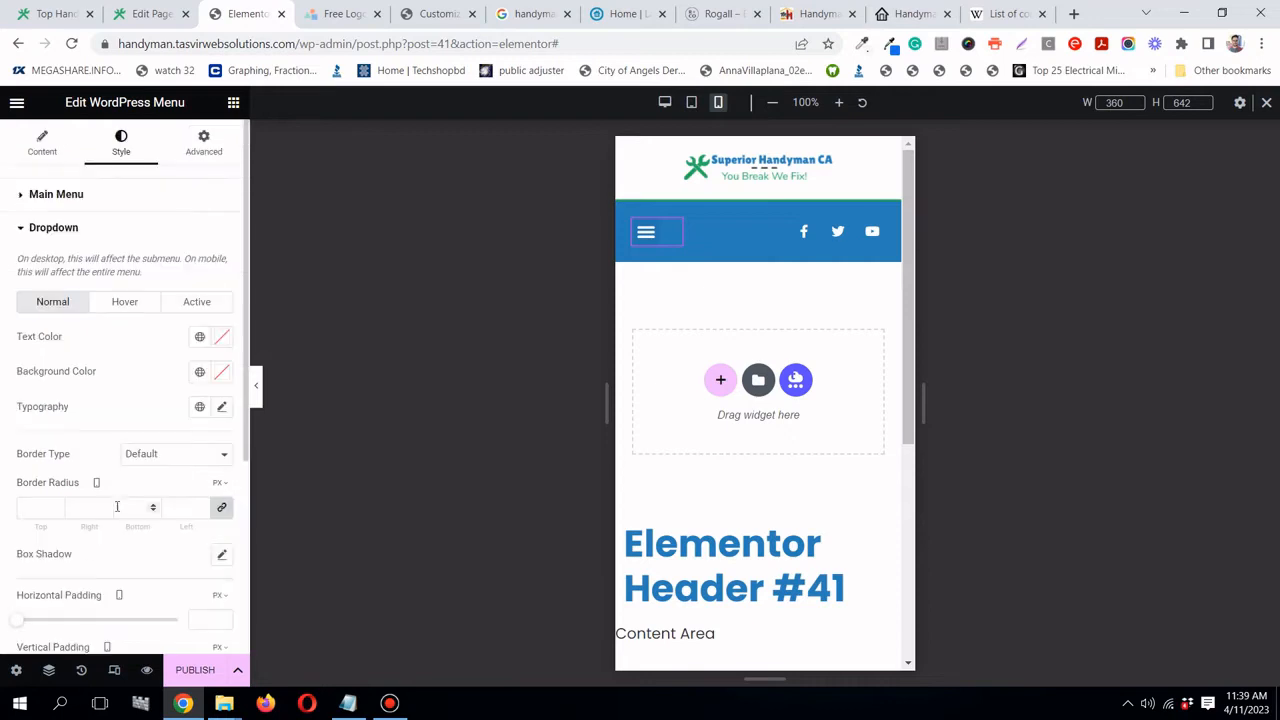
pyautogui.scroll(-2, 123, 486)
pyautogui.scroll(2, 123, 486)
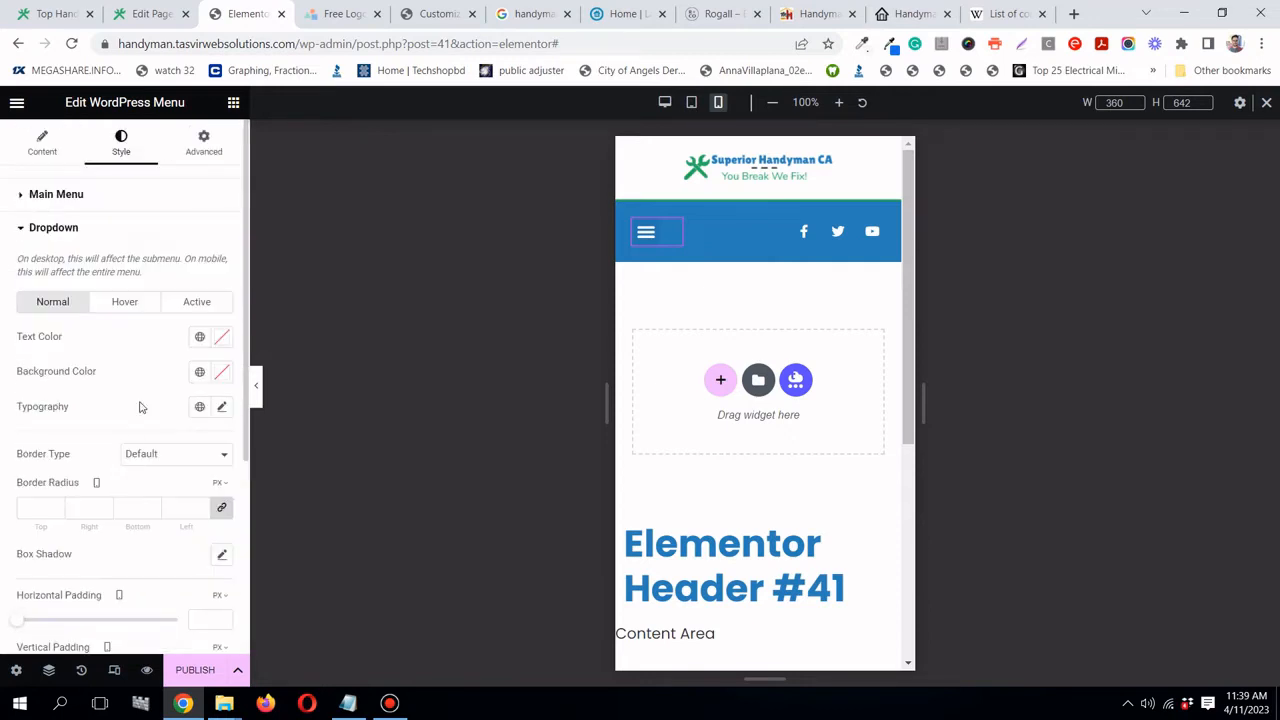
pyautogui.click(136, 310)
pyautogui.scroll(-2, 137, 314)
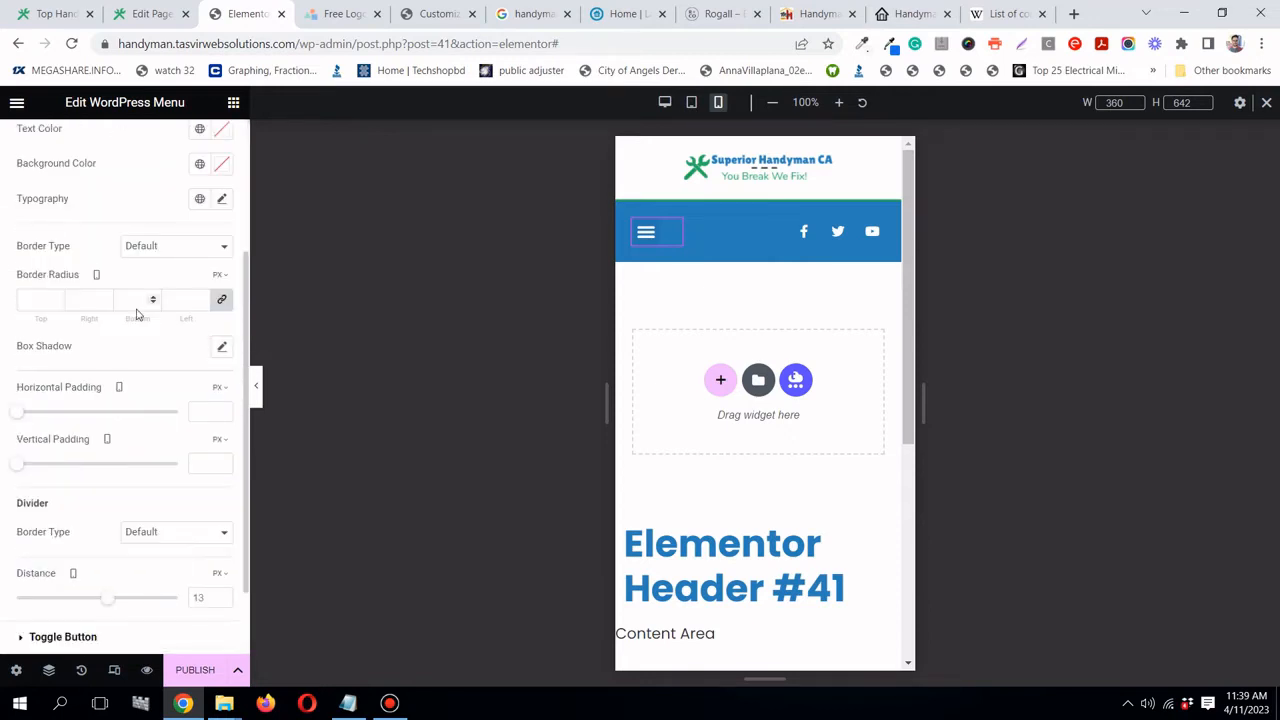
pyautogui.scroll(-1, 137, 314)
pyautogui.scroll(3, 140, 318)
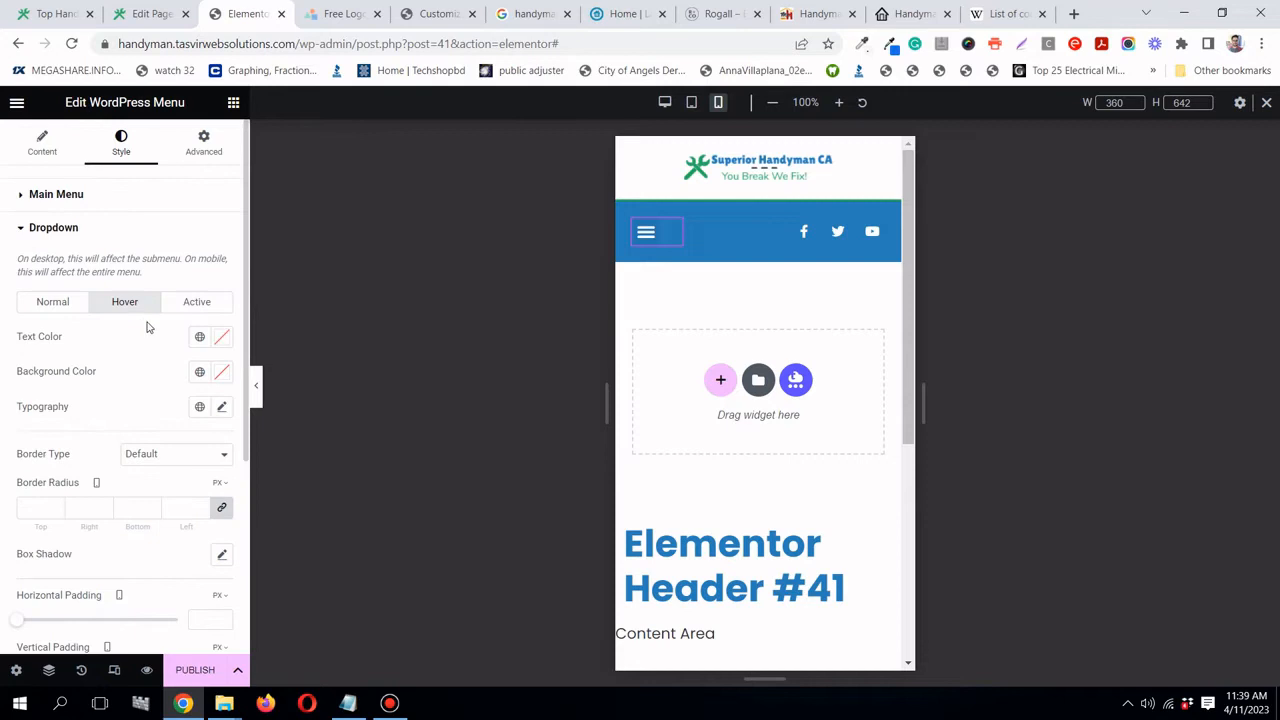
pyautogui.click(199, 372)
pyautogui.click(86, 623)
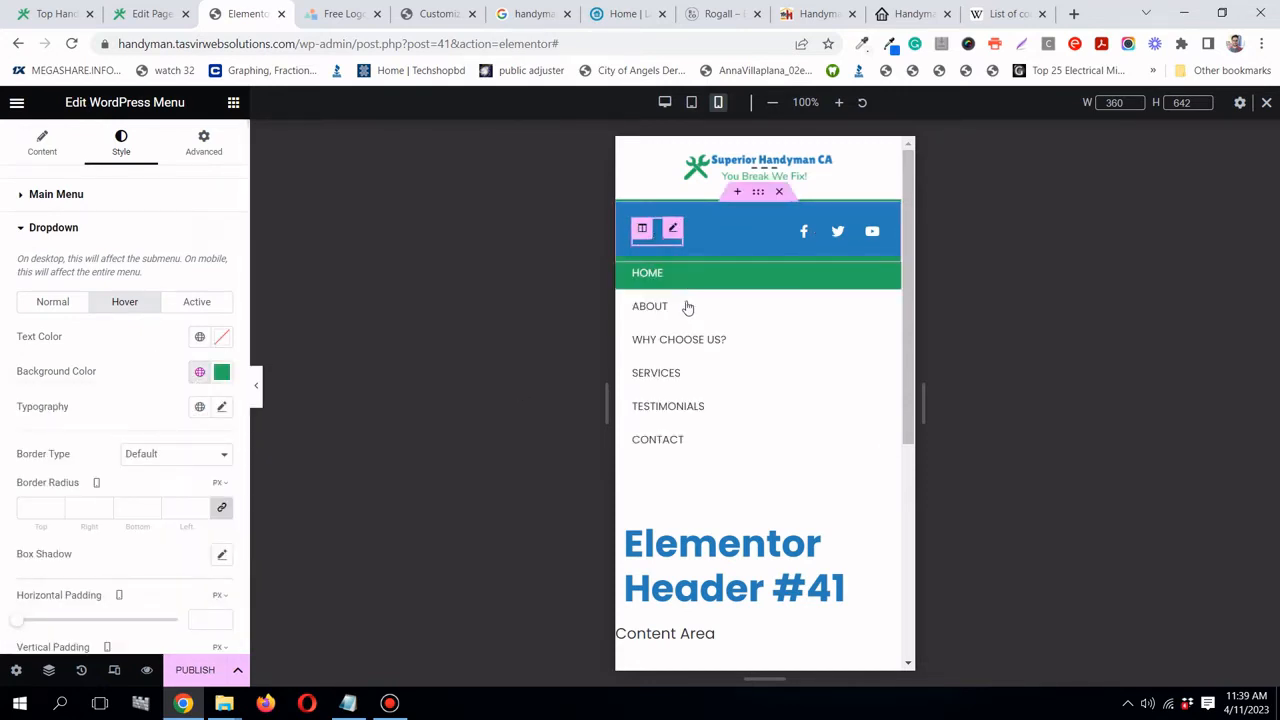
pyautogui.click(663, 240)
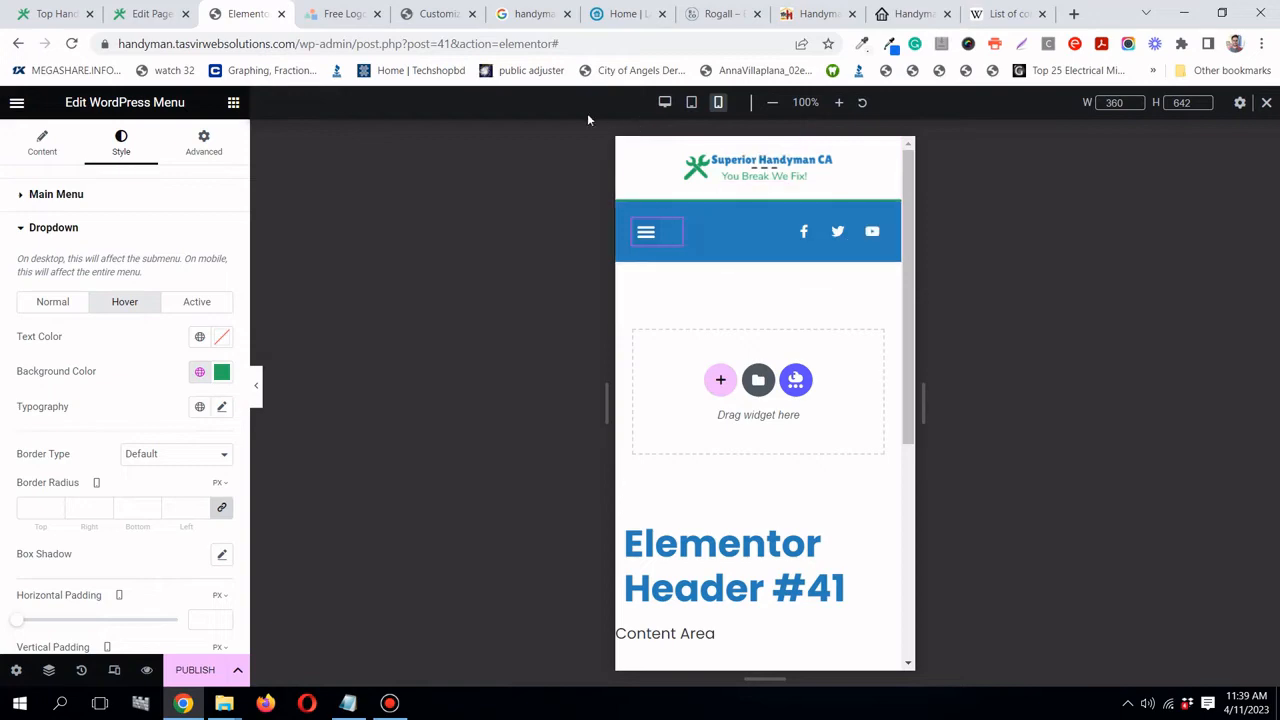
pyautogui.click(666, 103)
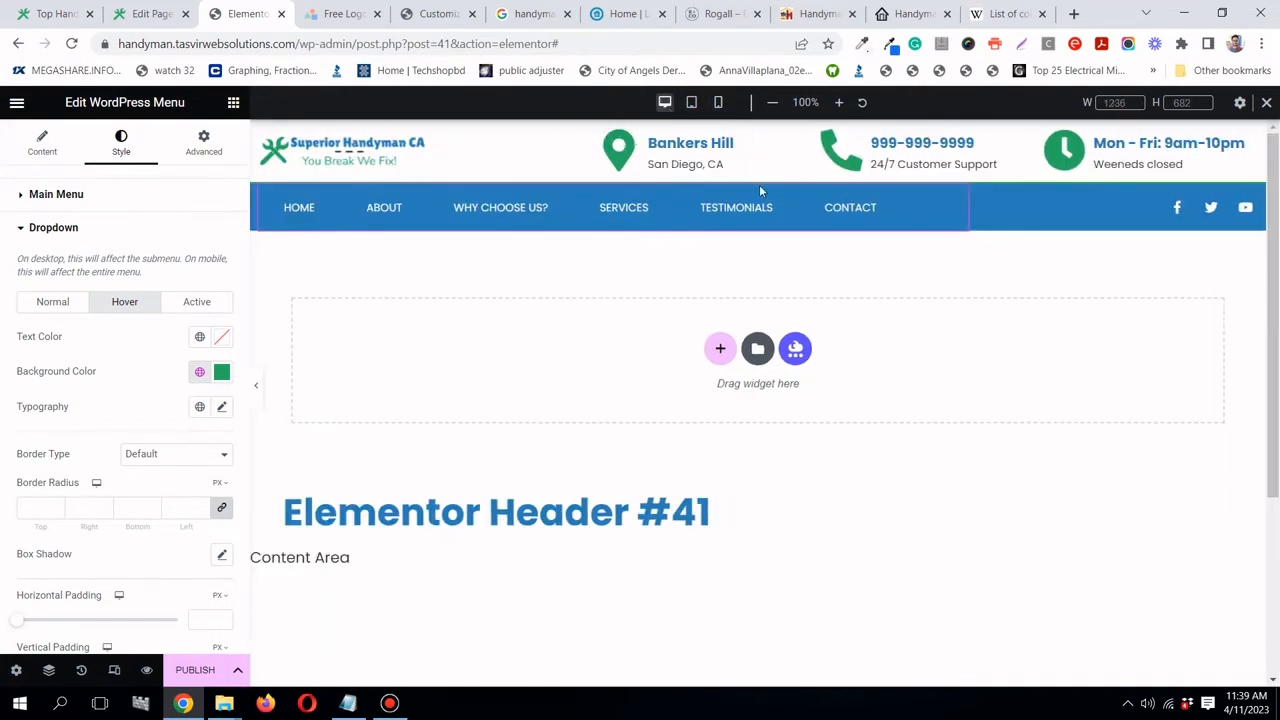
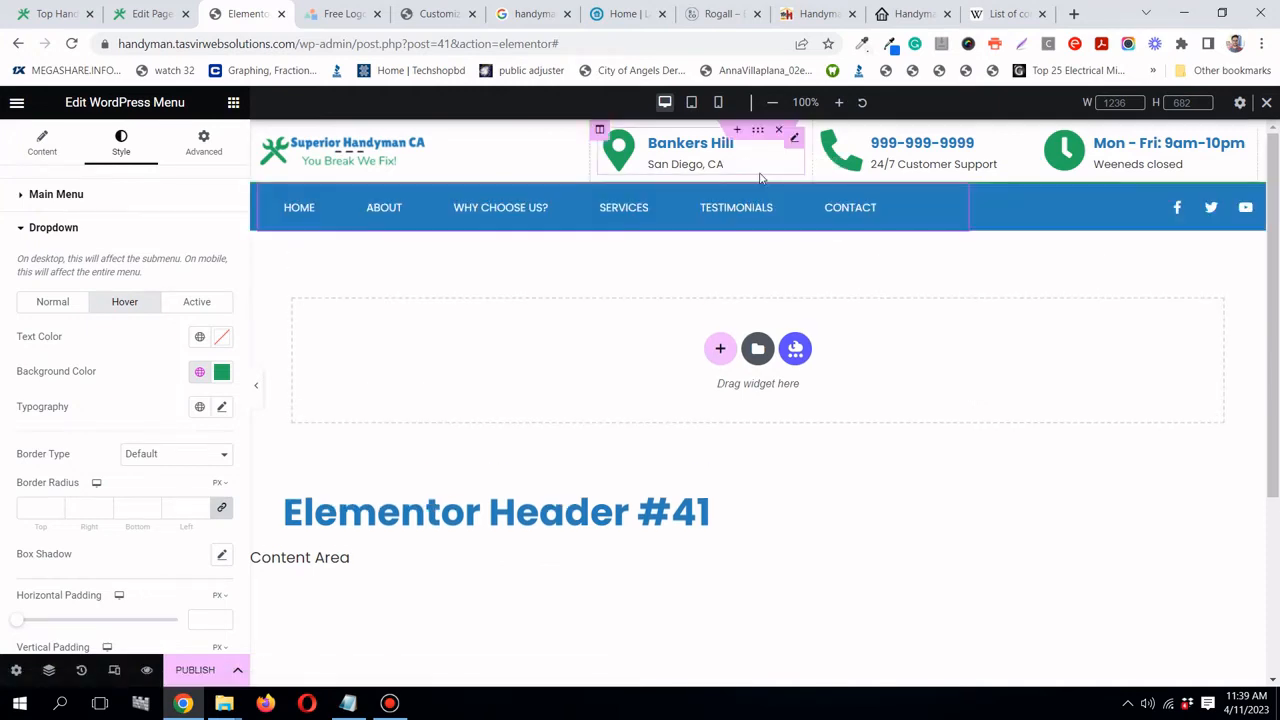
# - Select the header's blue navigation bar section for editing
pyautogui.click(760, 177)
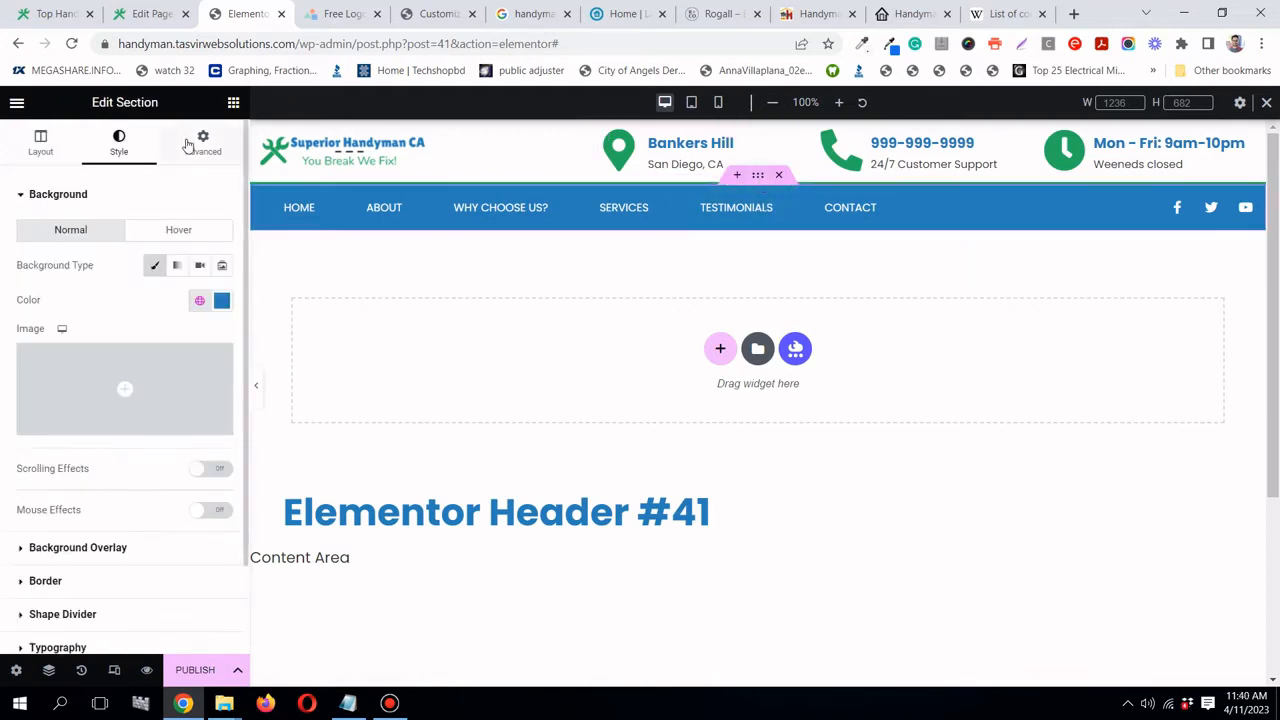
# - In the section's Advanced Motion Effects, set Sticky to Top
pyautogui.click(200, 143)
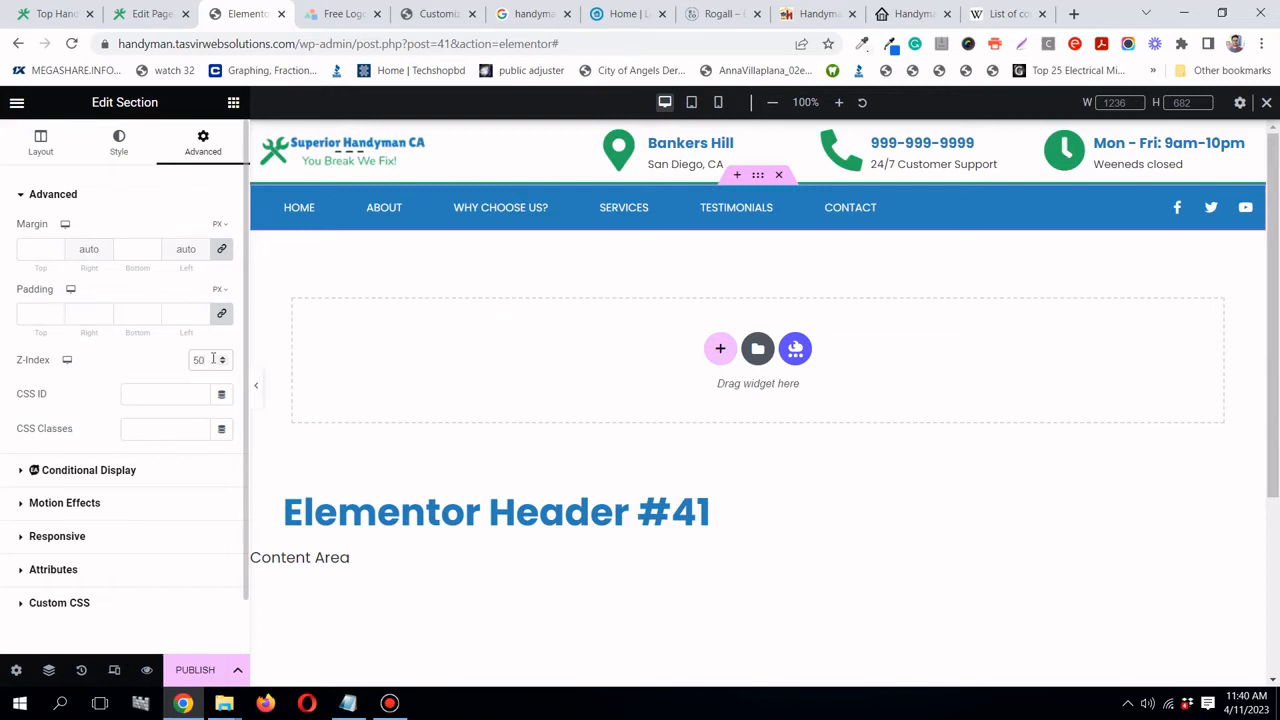
pyautogui.click(213, 359)
pyautogui.scroll(-1, 146, 460)
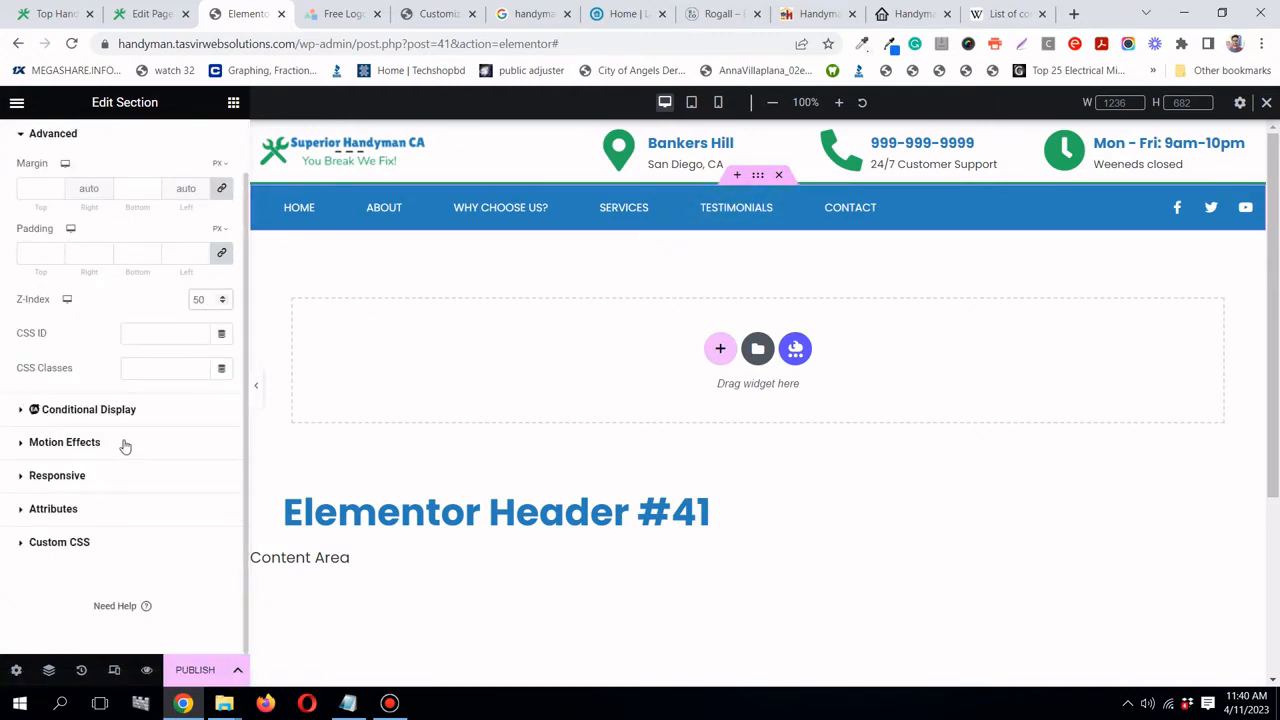
pyautogui.click(106, 443)
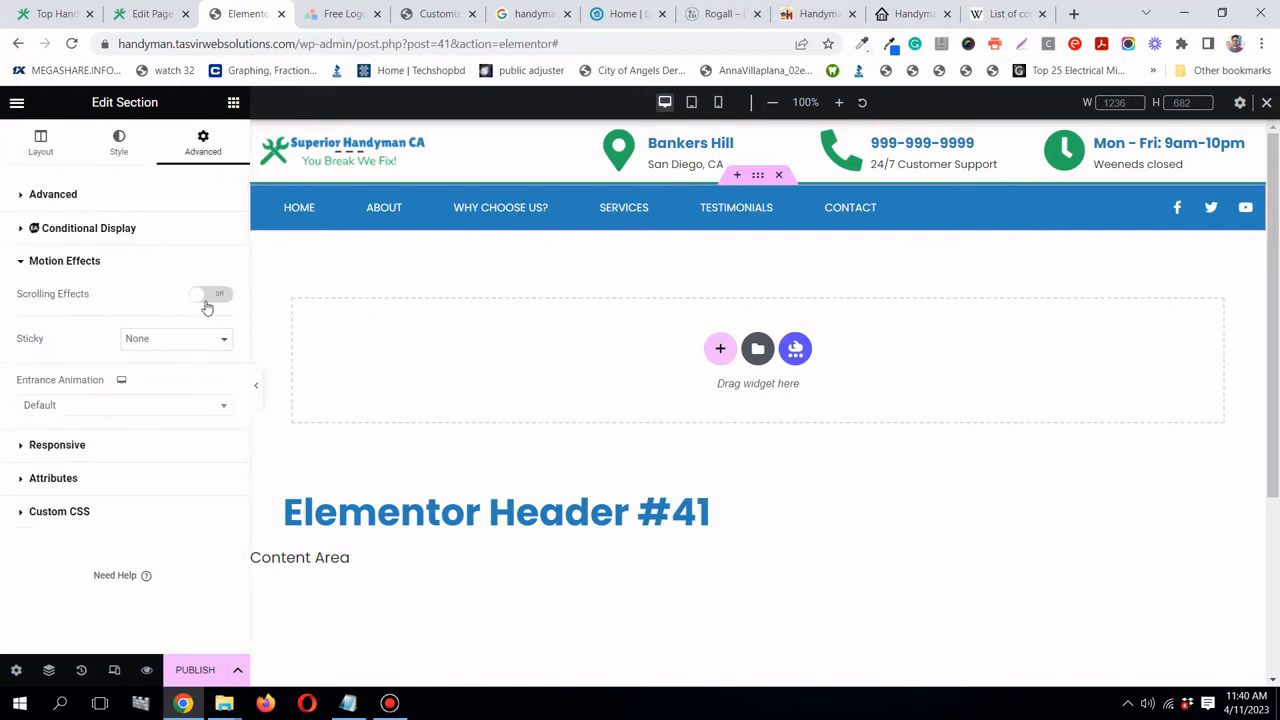
pyautogui.click(205, 348)
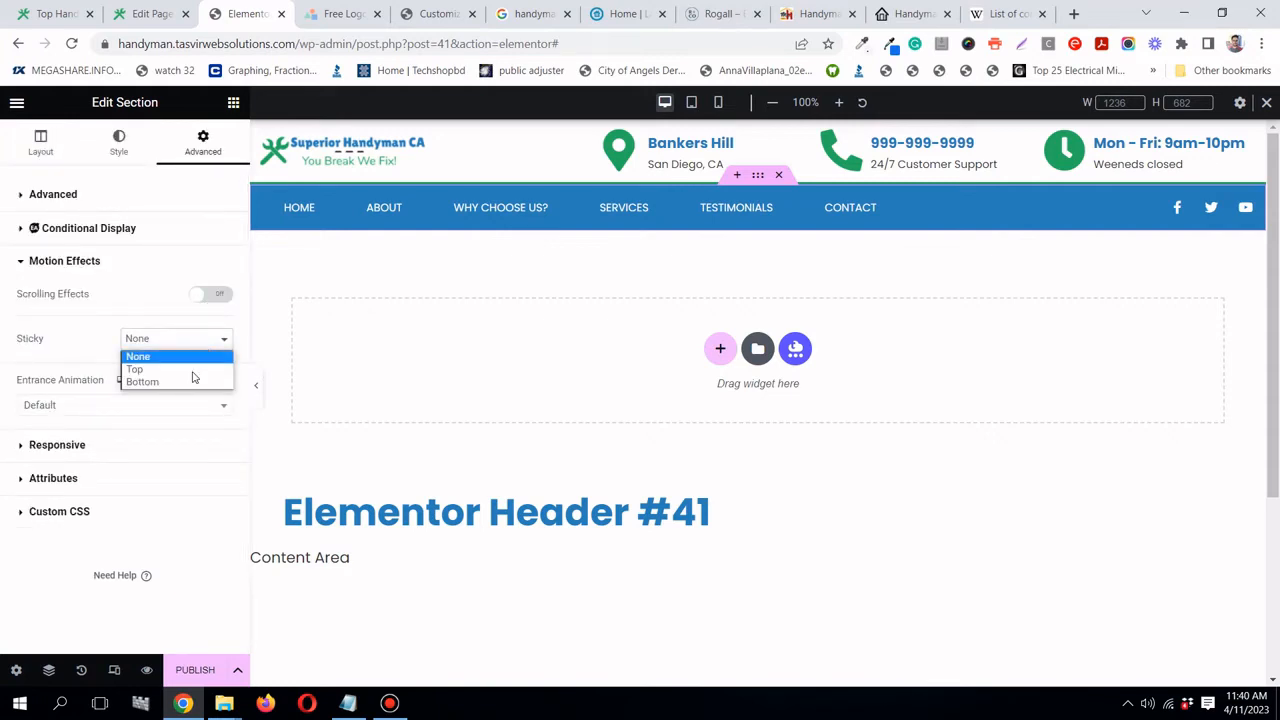
pyautogui.click(192, 367)
# - Scroll the preview to confirm the bar stays pinned, then exit responsive mode and start publishing
pyautogui.scroll(-3, 414, 320)
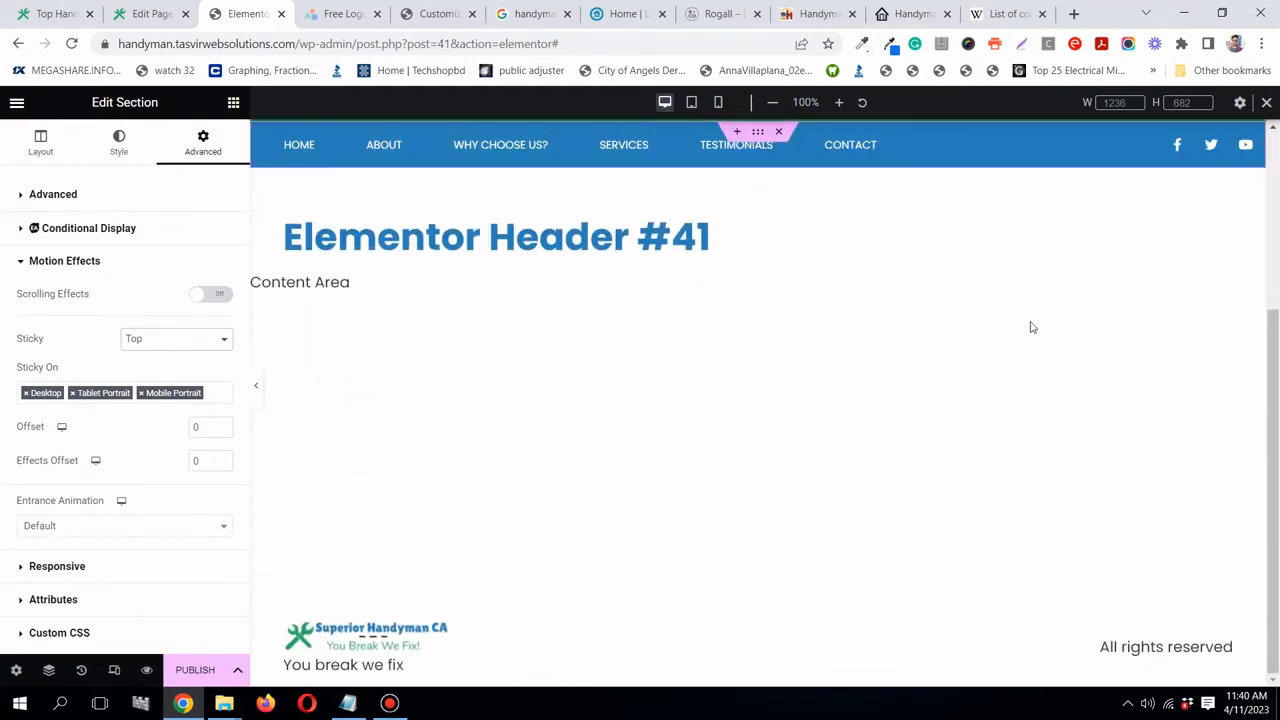
pyautogui.scroll(3, 1020, 346)
pyautogui.scroll(-1, 1020, 346)
pyautogui.scroll(-1, 1020, 346)
pyautogui.scroll(3, 1020, 350)
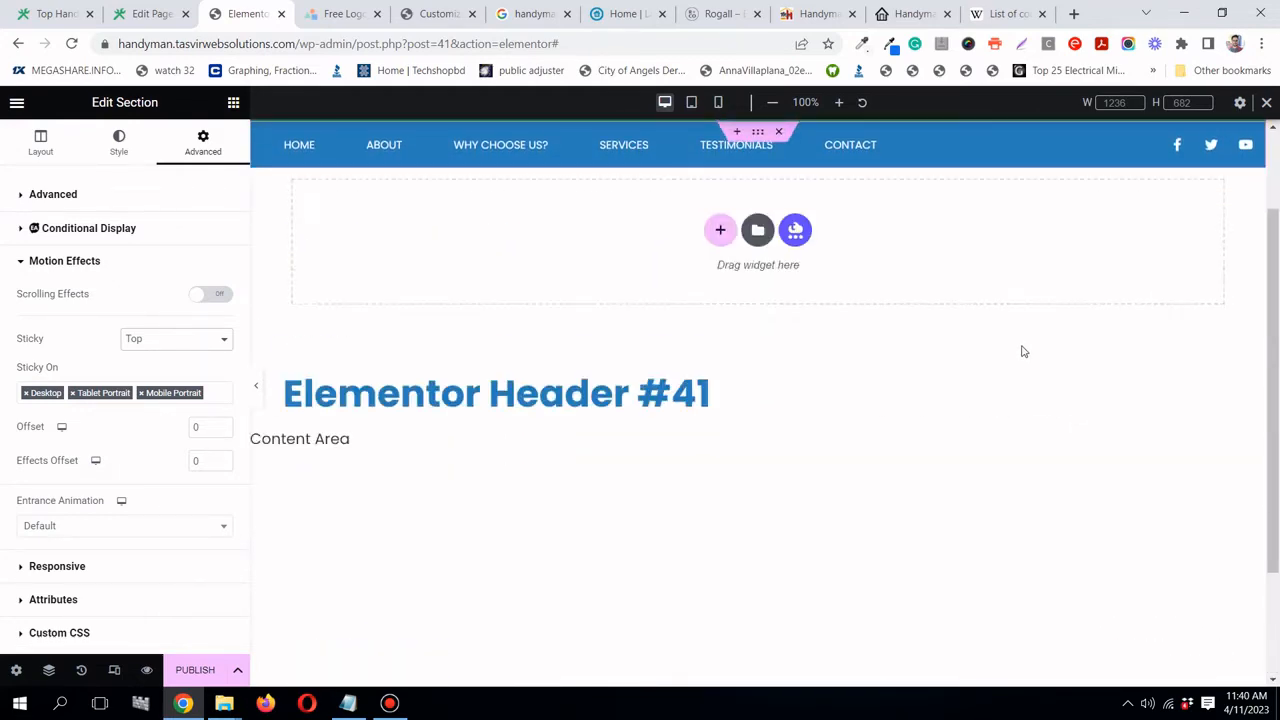
pyautogui.scroll(-1, 1022, 350)
pyautogui.scroll(-2, 1022, 352)
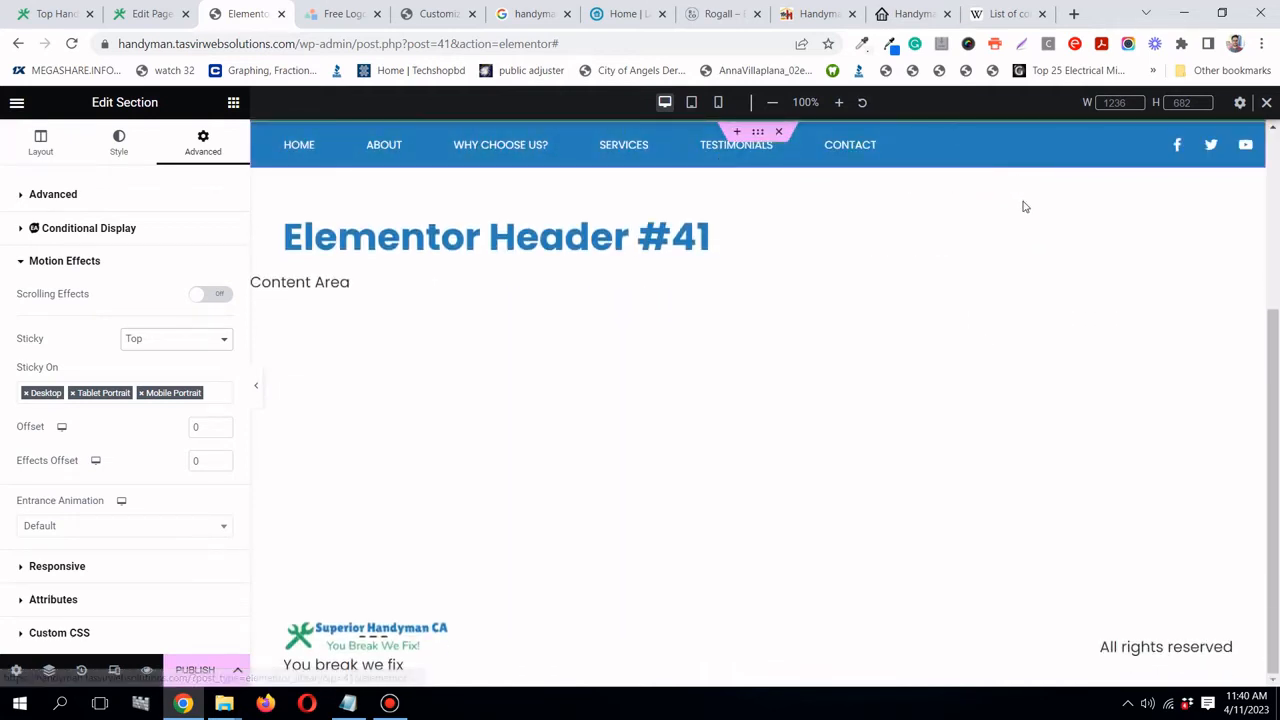
pyautogui.scroll(3, 989, 317)
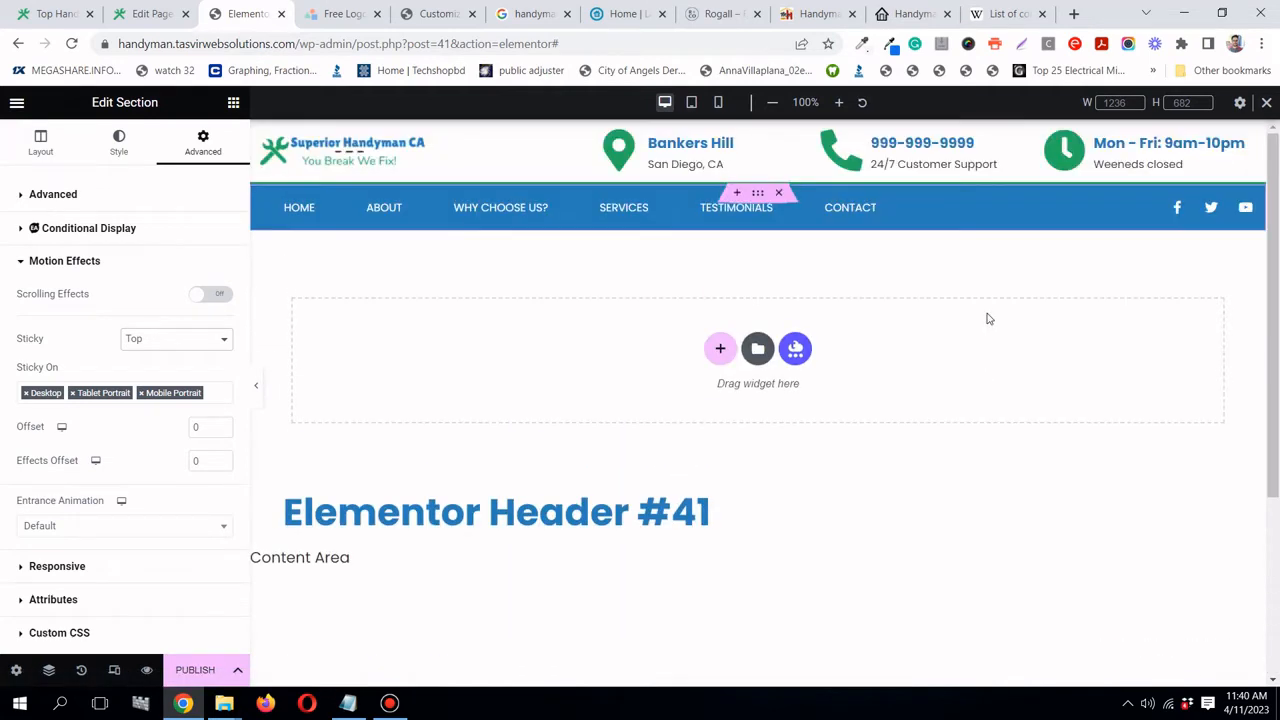
pyautogui.click(1266, 103)
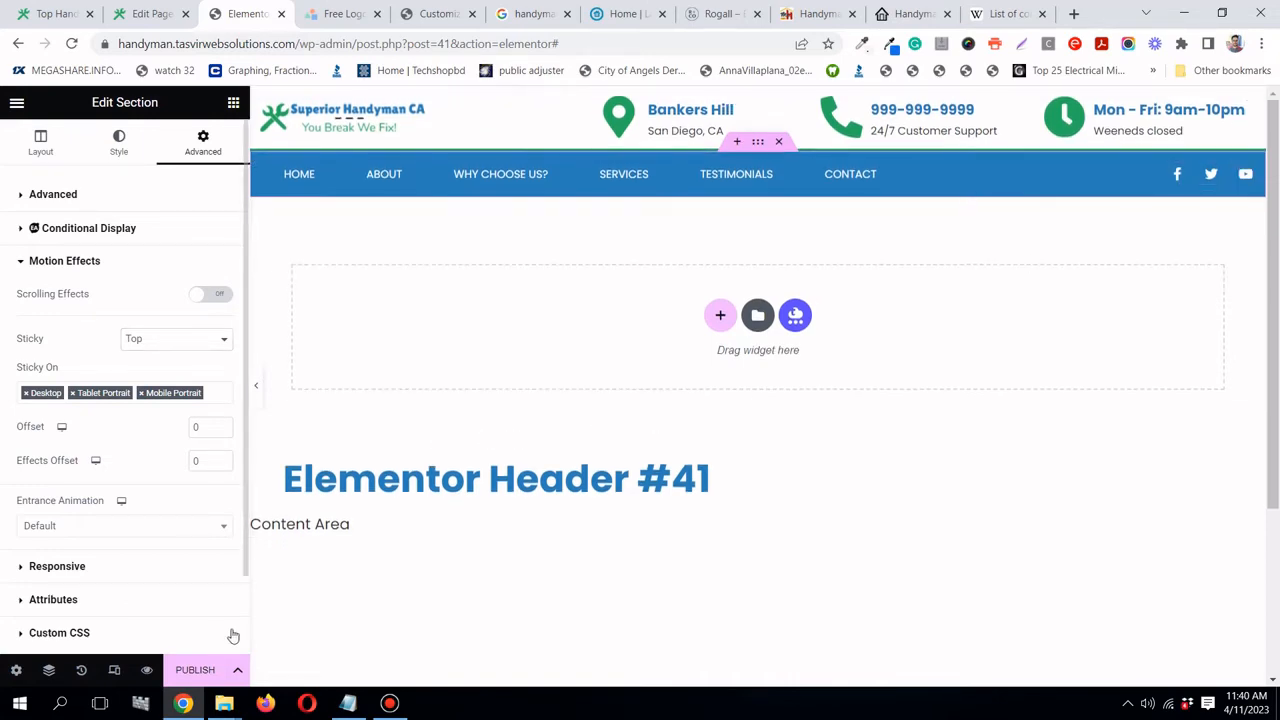
pyautogui.click(195, 669)
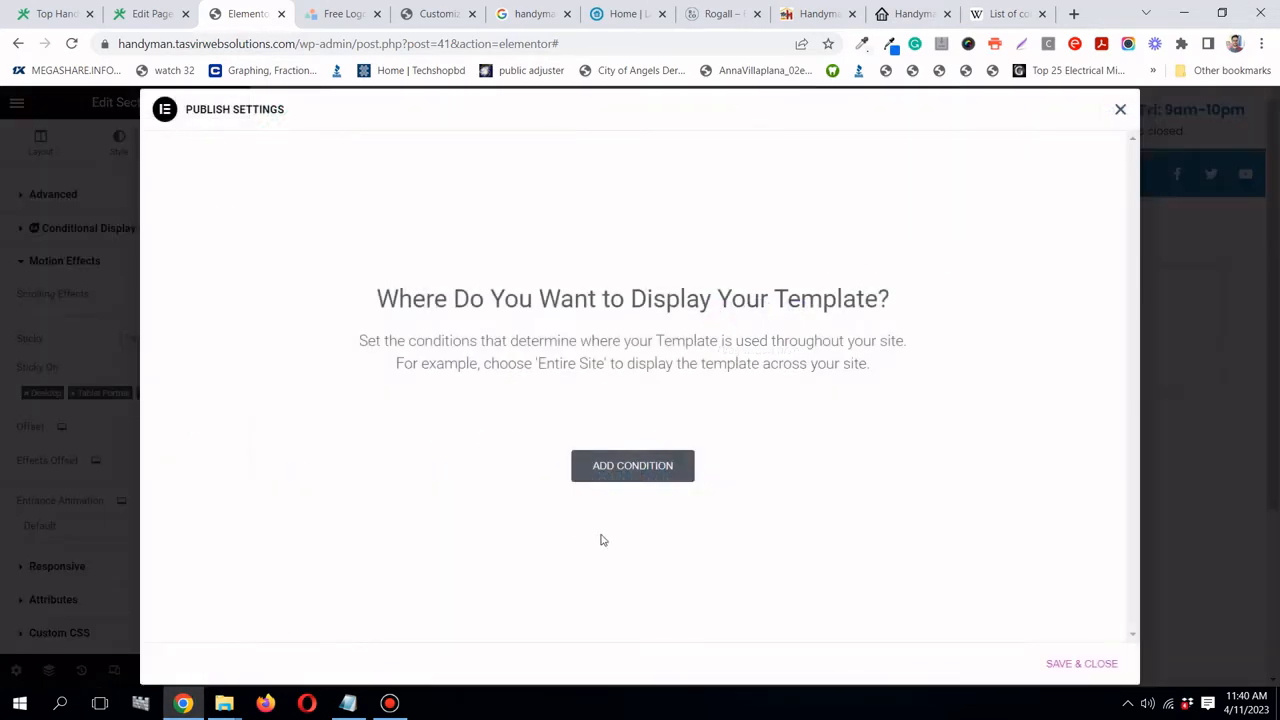
# - Publish the header with an Include > Entire Site condition, then switch to the live site tab
pyautogui.click(633, 488)
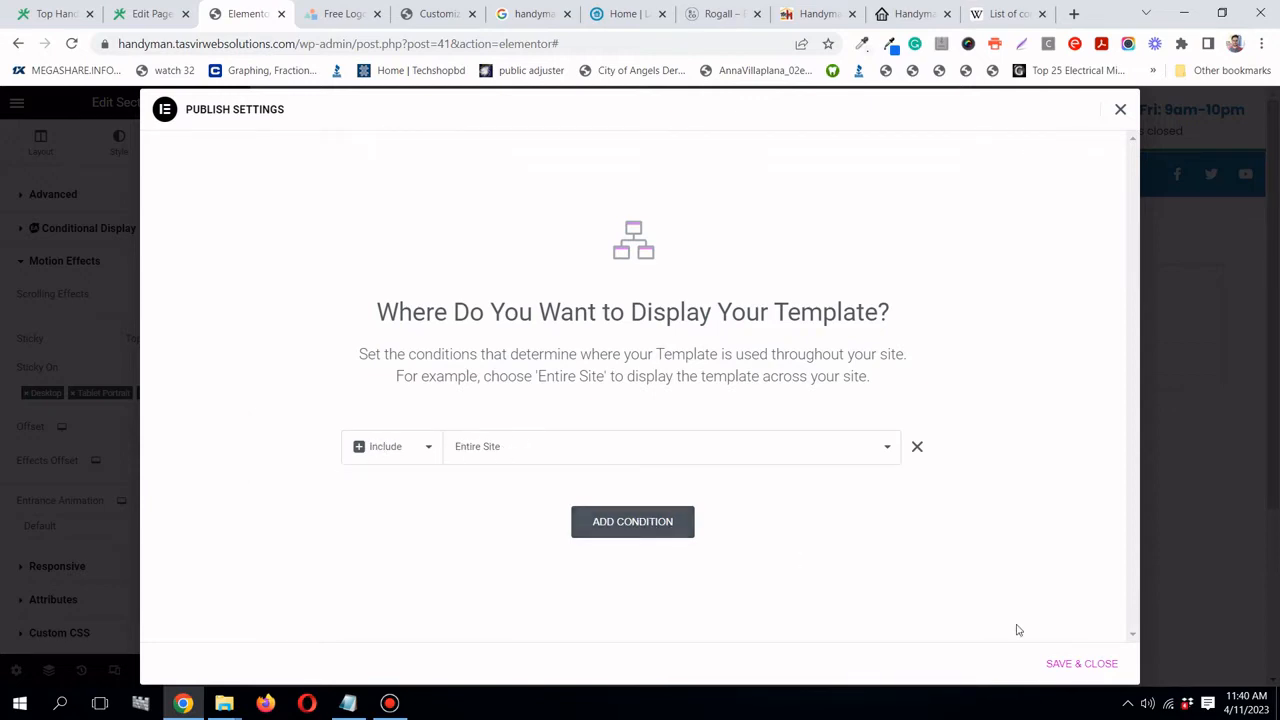
pyautogui.click(1080, 666)
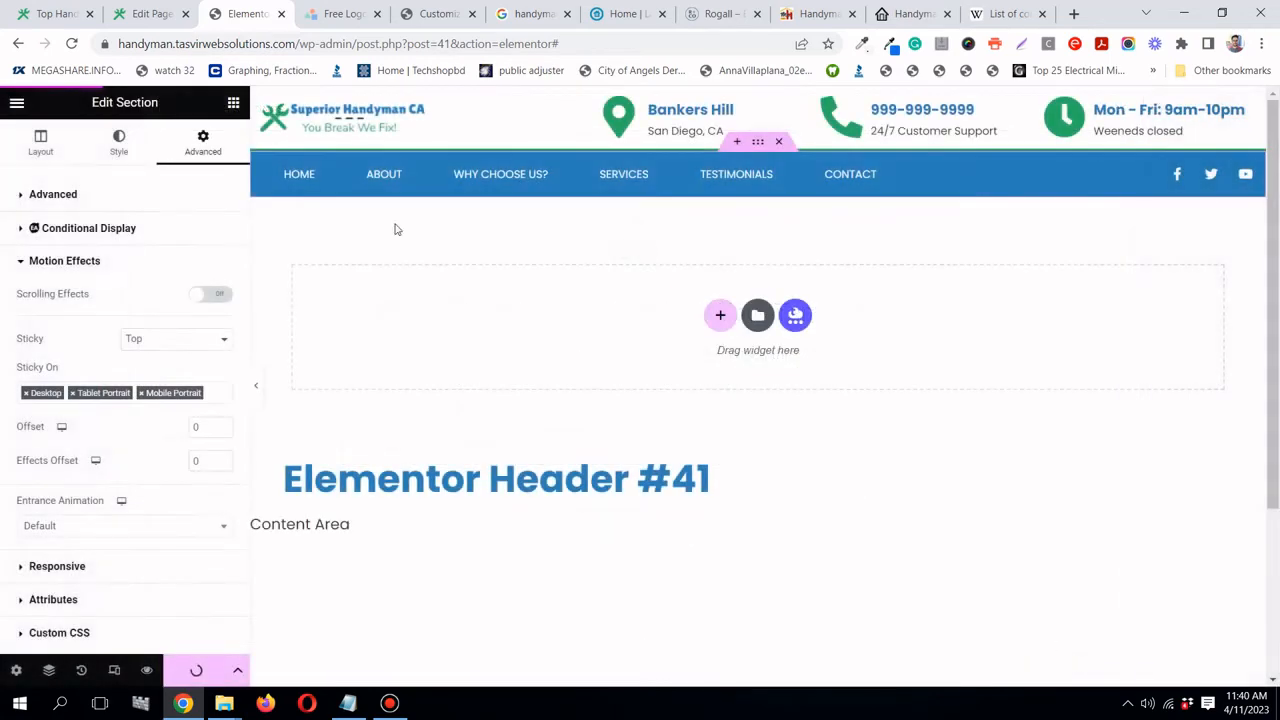
pyautogui.click(58, 14)
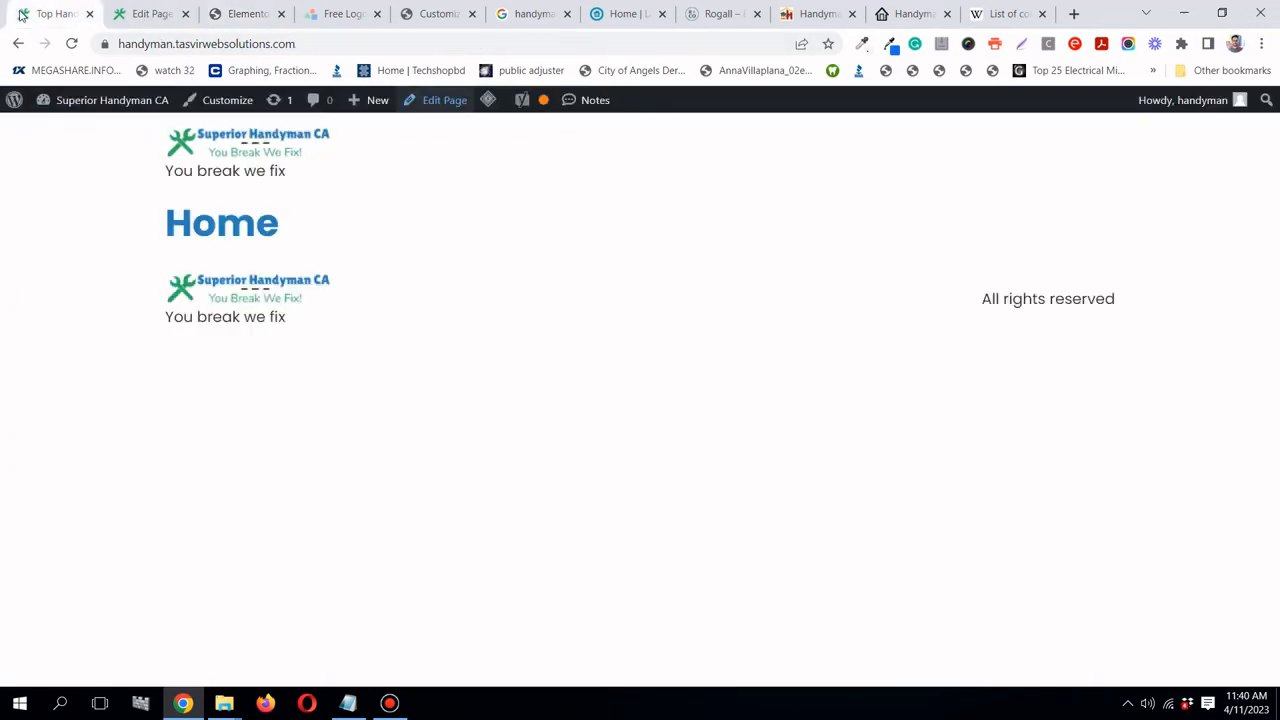
# - Reload the live homepage to check the new header, then return to the Elementor editor tab
pyautogui.click(71, 45)
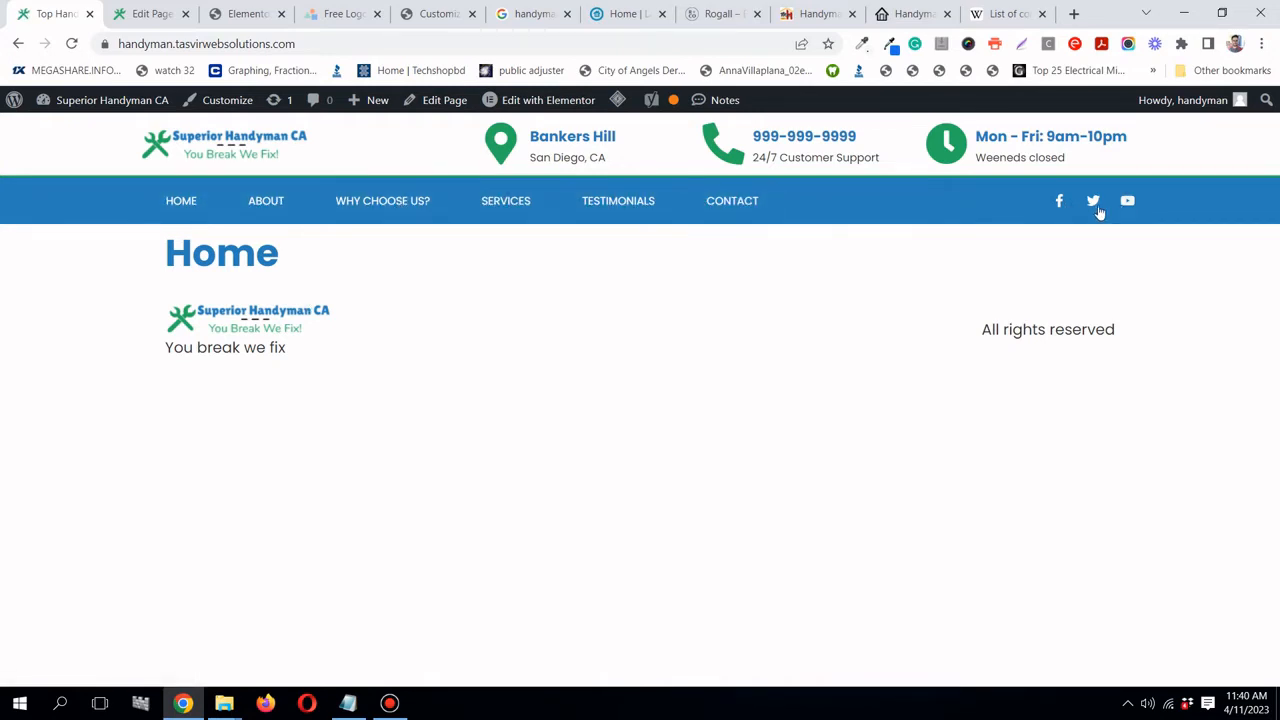
pyautogui.click(389, 703)
pyautogui.click(389, 703)
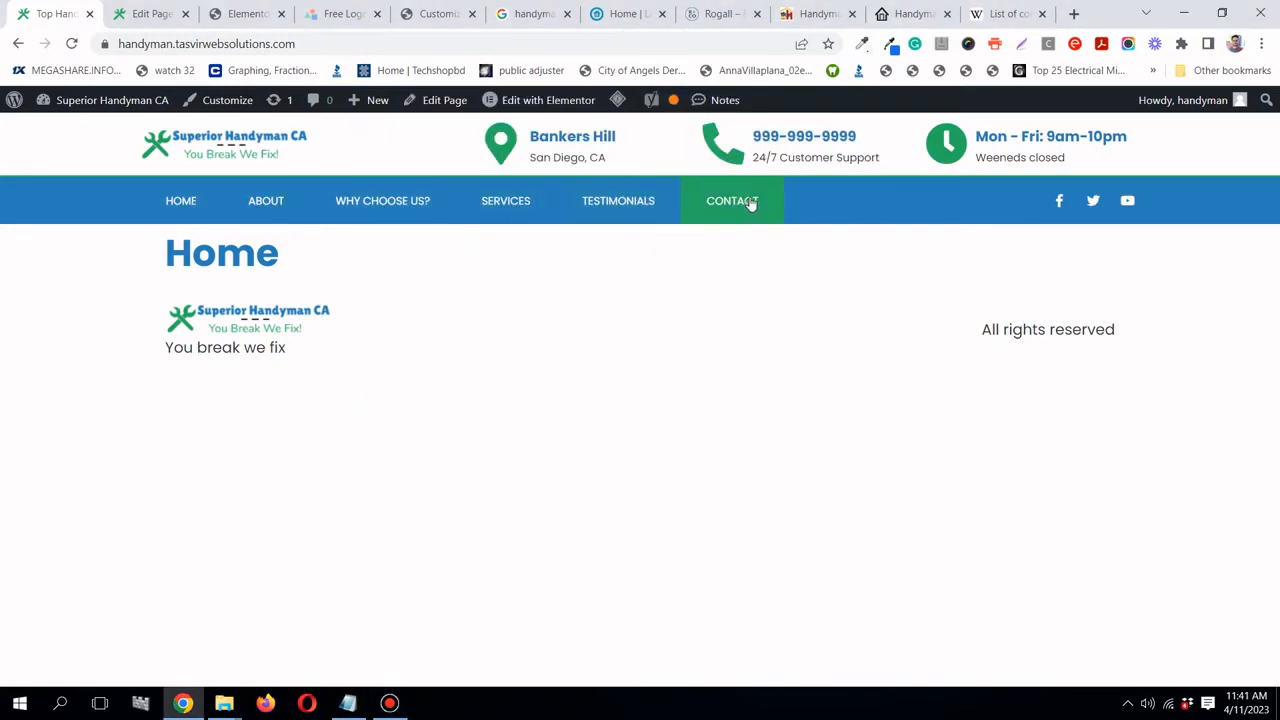
pyautogui.click(238, 14)
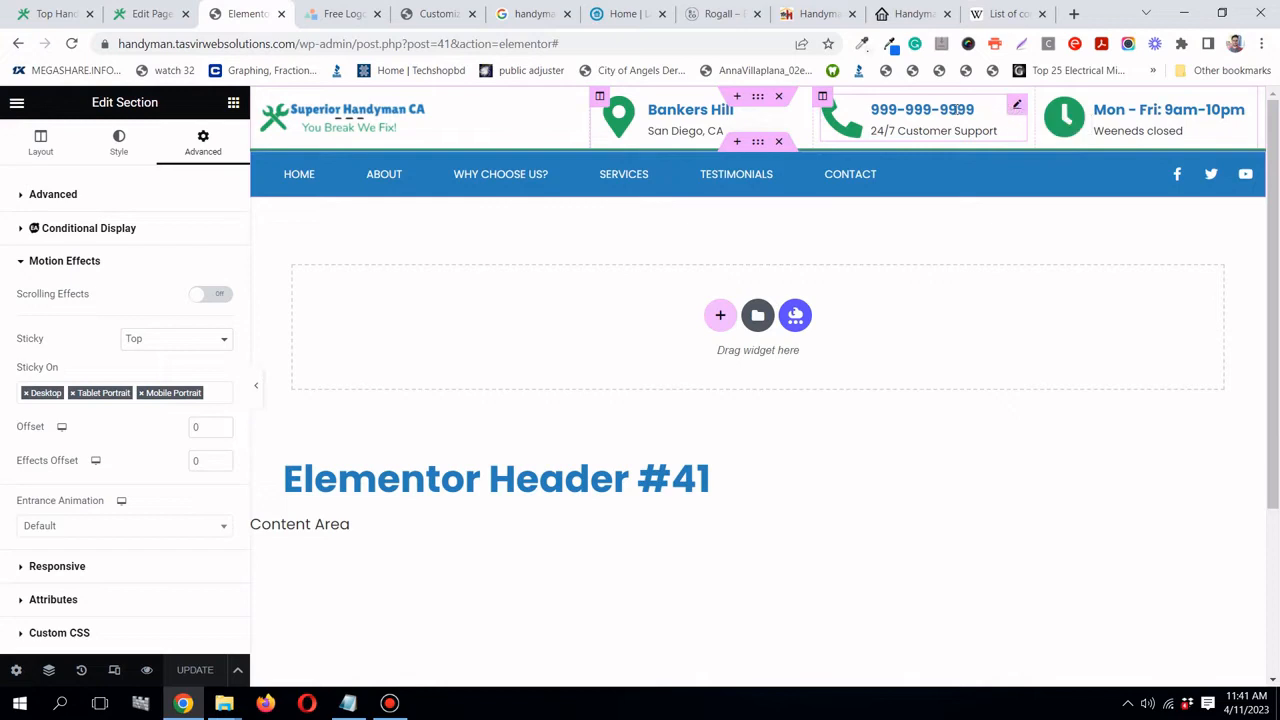
# - Copy the phone Icon Box title, link it as tel: plus that number, and update the header
pyautogui.click(1014, 107)
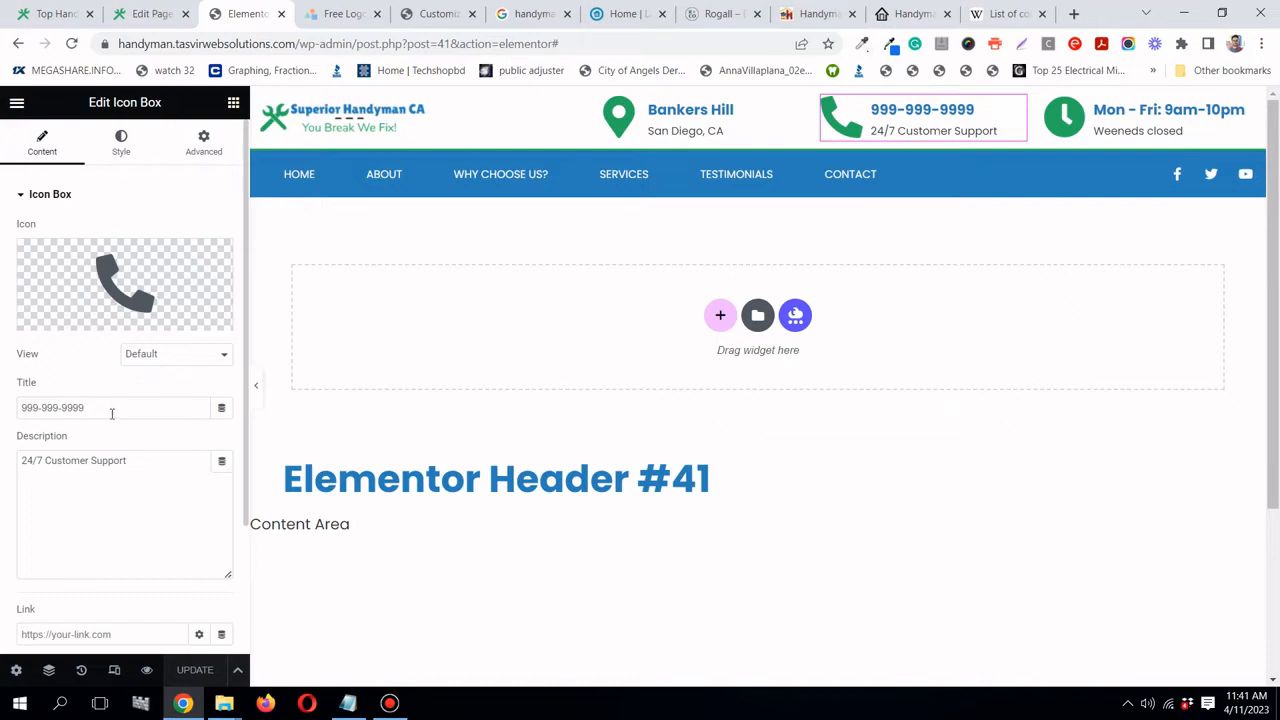
pyautogui.rightClick(112, 411)
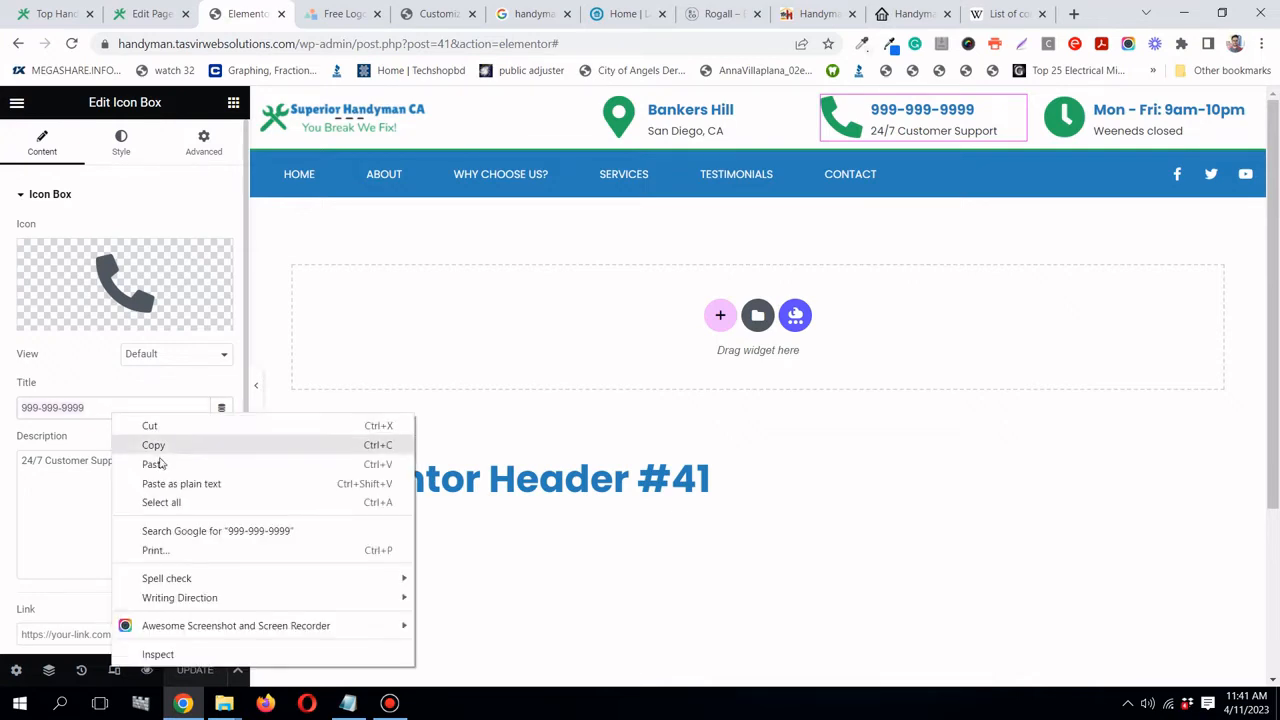
pyautogui.click(144, 444)
pyautogui.scroll(-2, 81, 430)
pyautogui.click(105, 466)
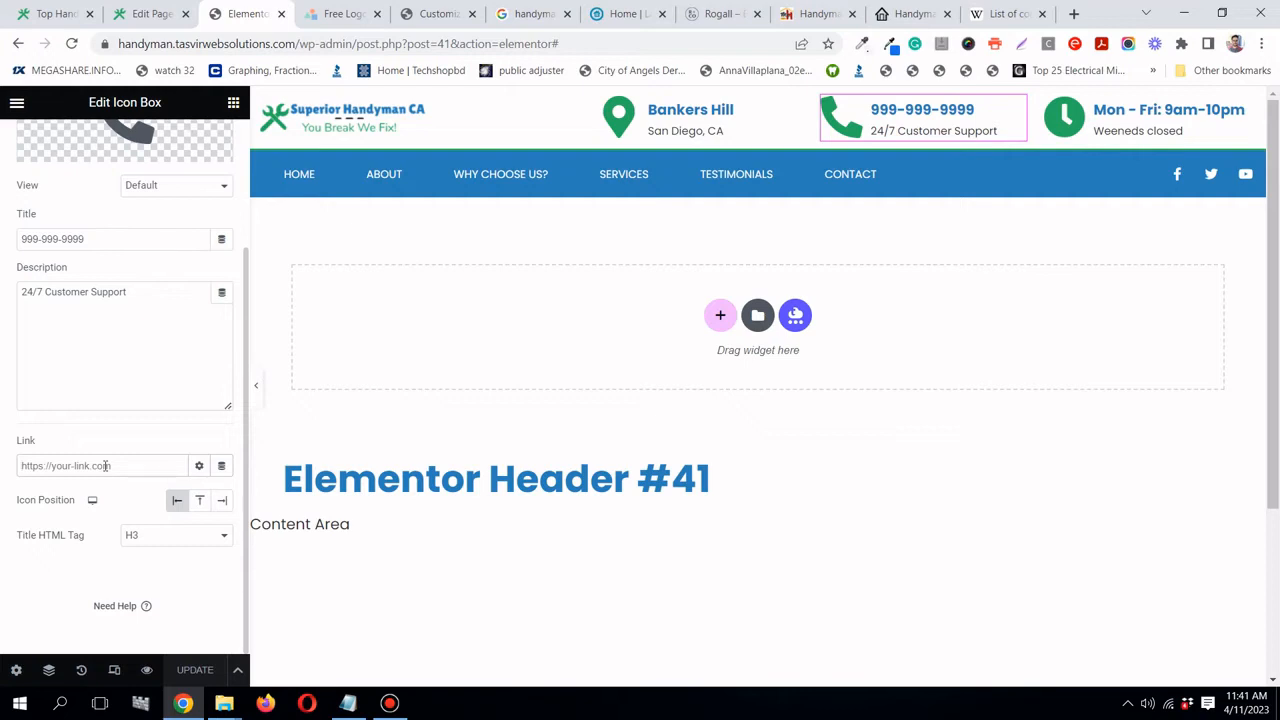
pyautogui.write('te')
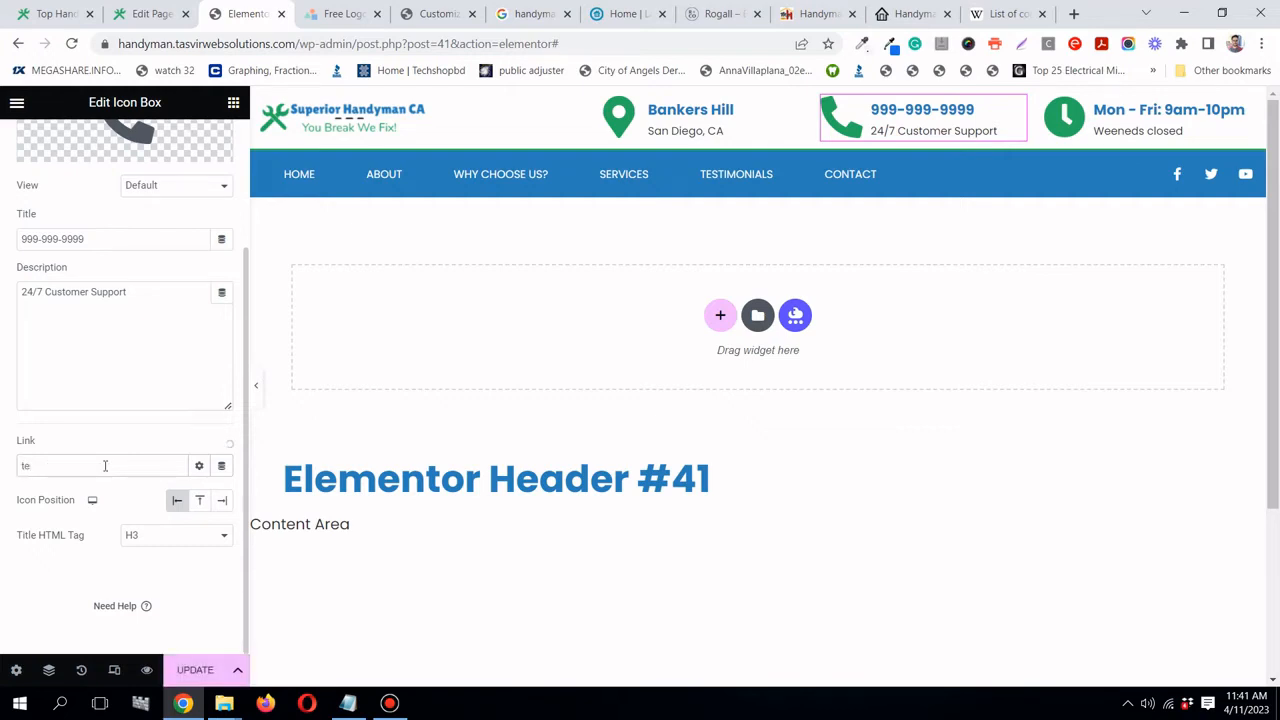
pyautogui.write('l:')
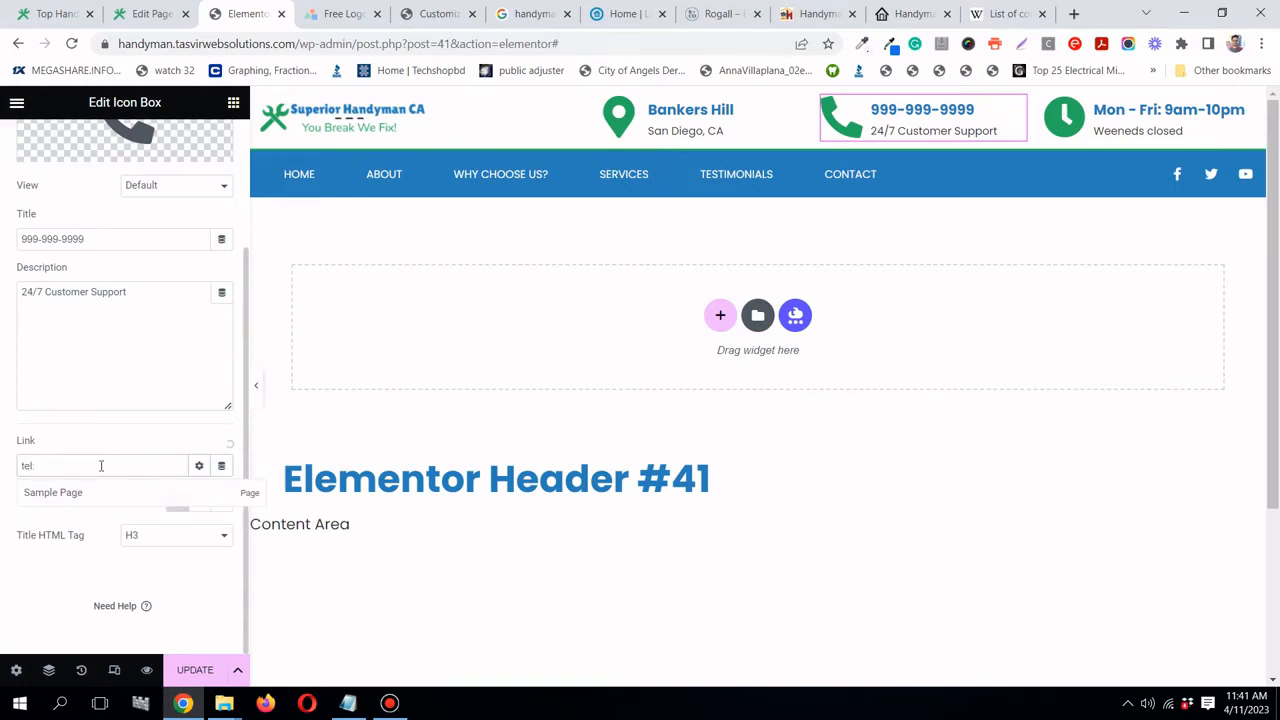
pyautogui.hotkey('ctrl', 'v')
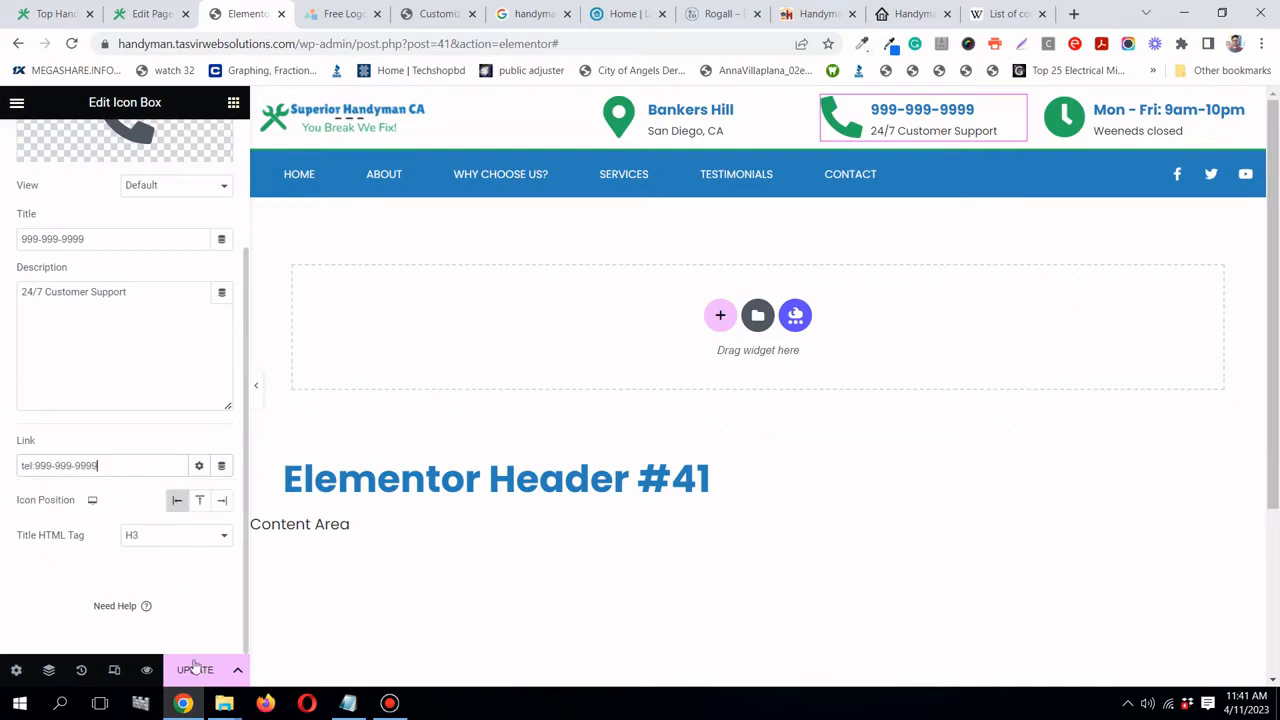
pyautogui.click(197, 668)
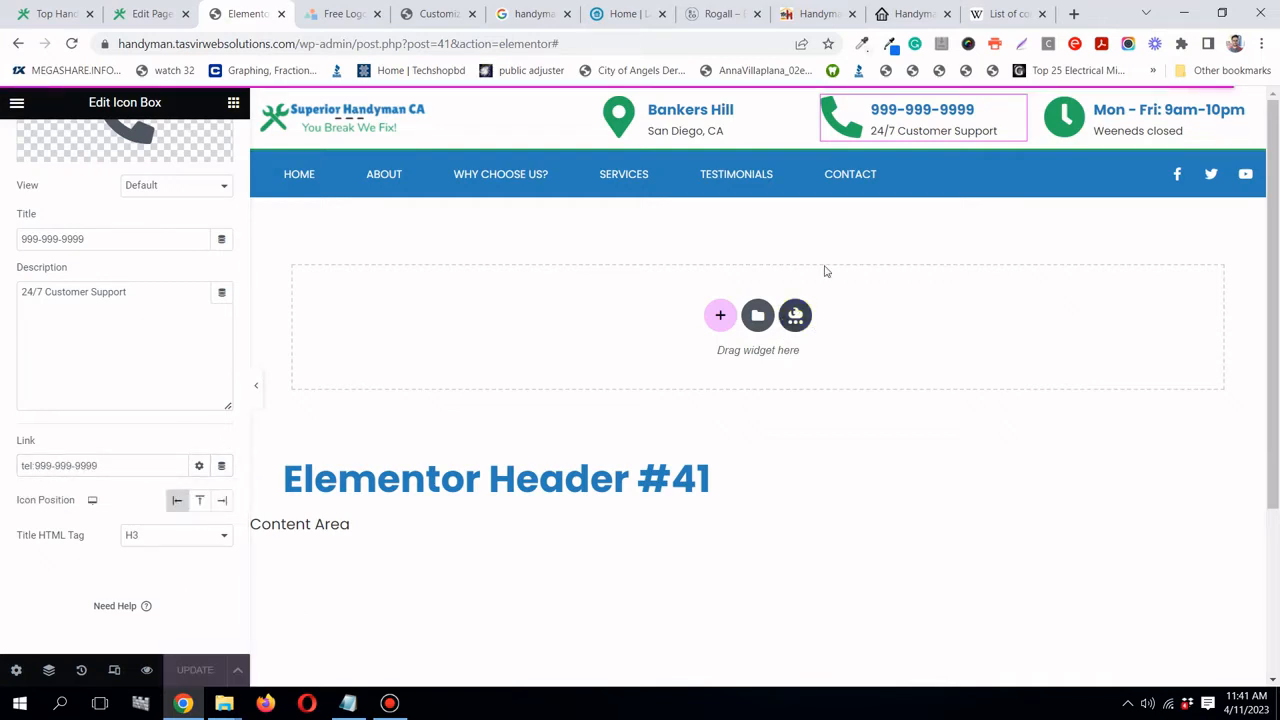
pyautogui.click(943, 110)
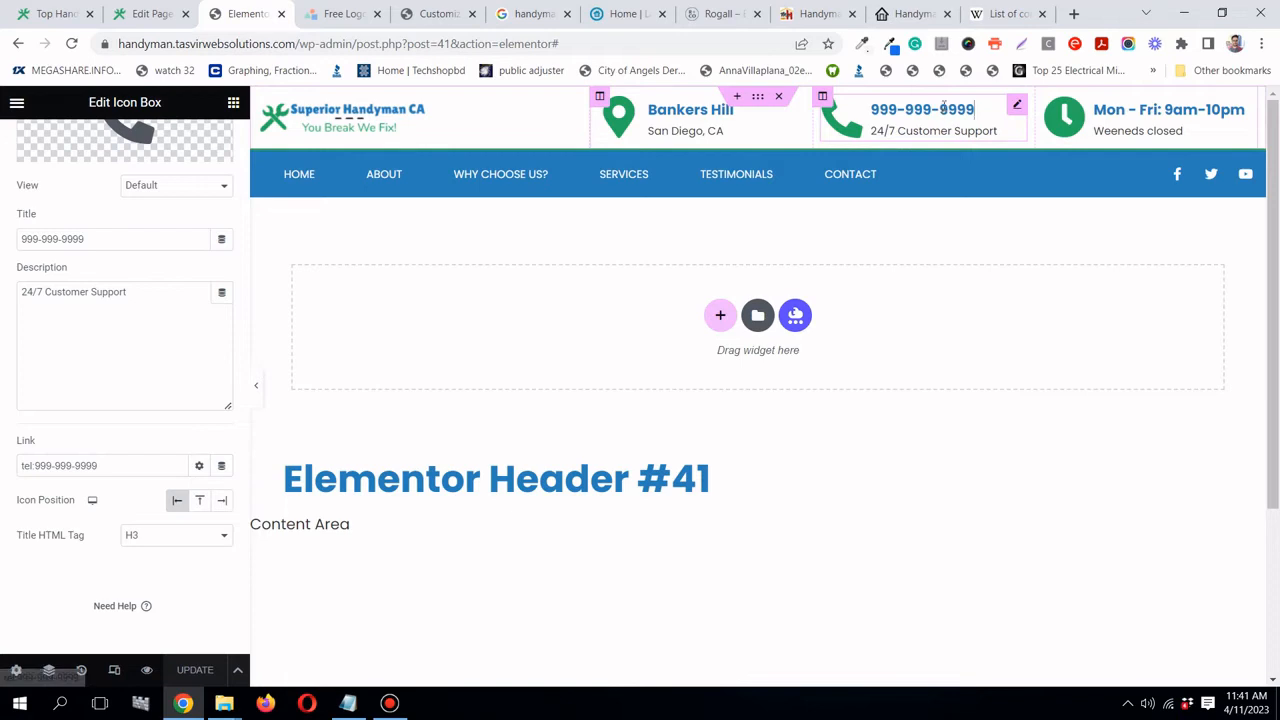
# - Reload the live site, test the phone number's call link twice, then return to the editor
pyautogui.click(60, 15)
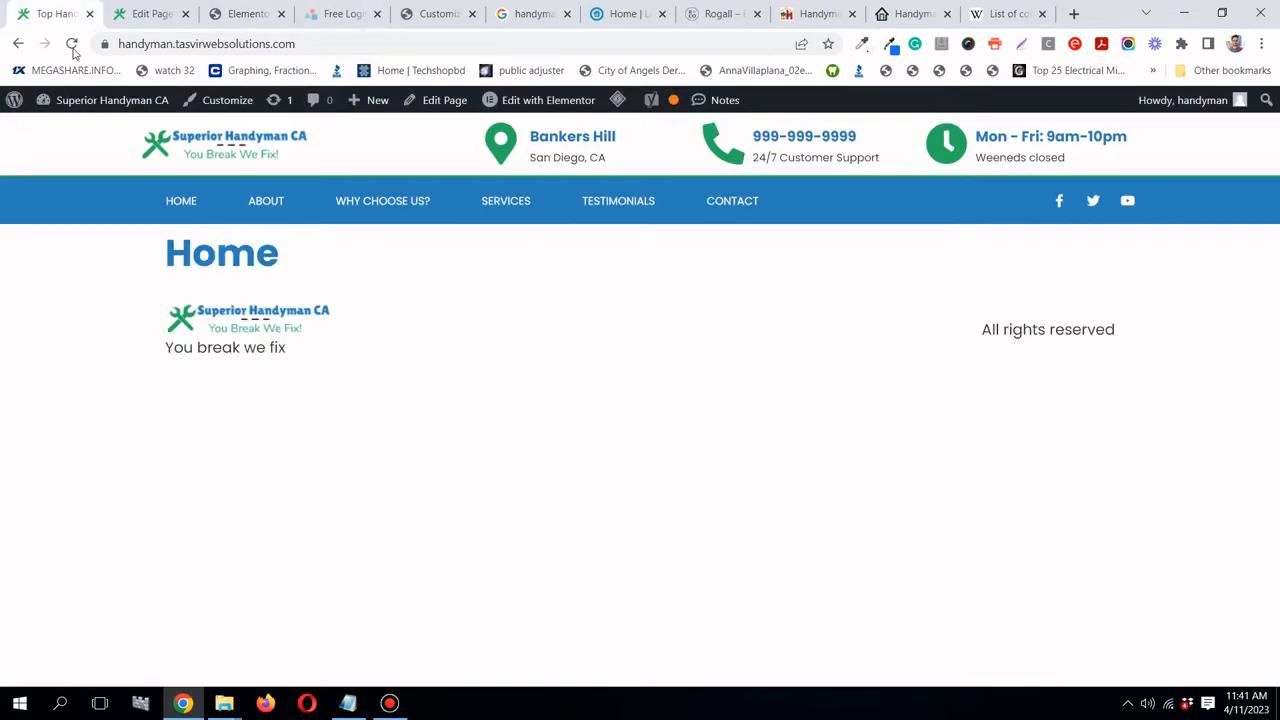
pyautogui.click(72, 45)
pyautogui.click(803, 141)
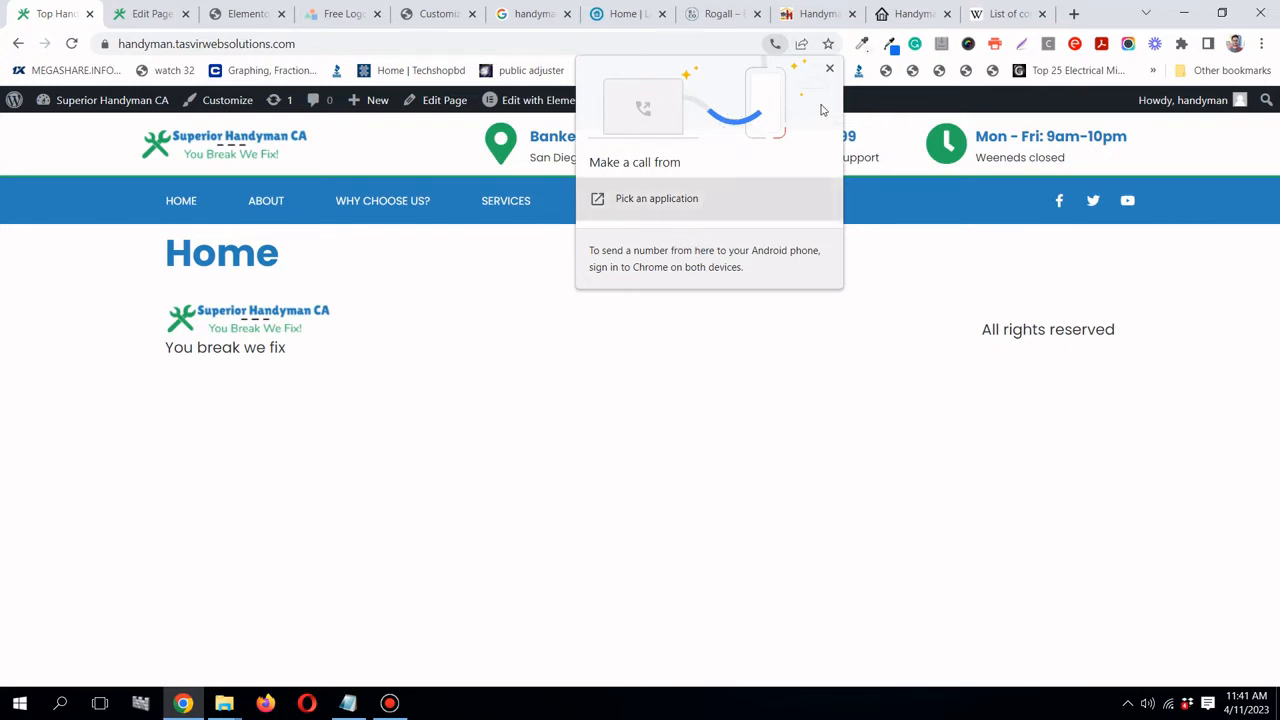
pyautogui.click(829, 68)
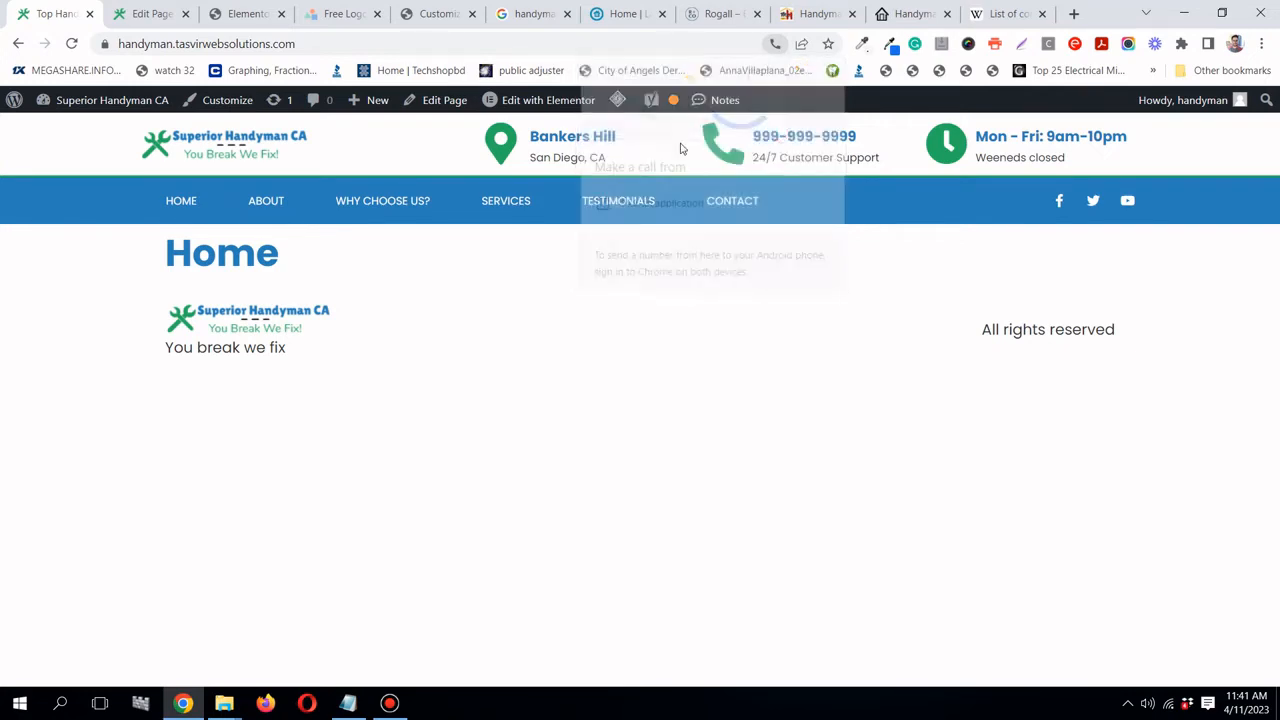
pyautogui.click(786, 143)
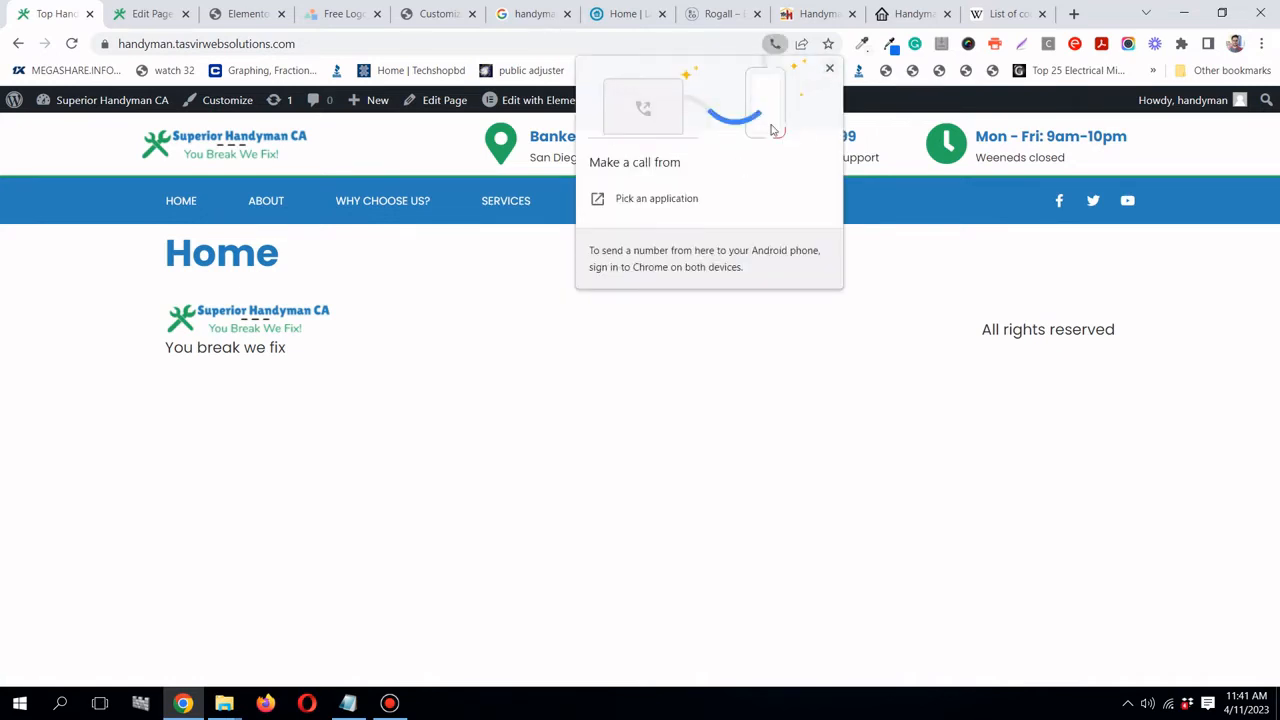
pyautogui.click(829, 68)
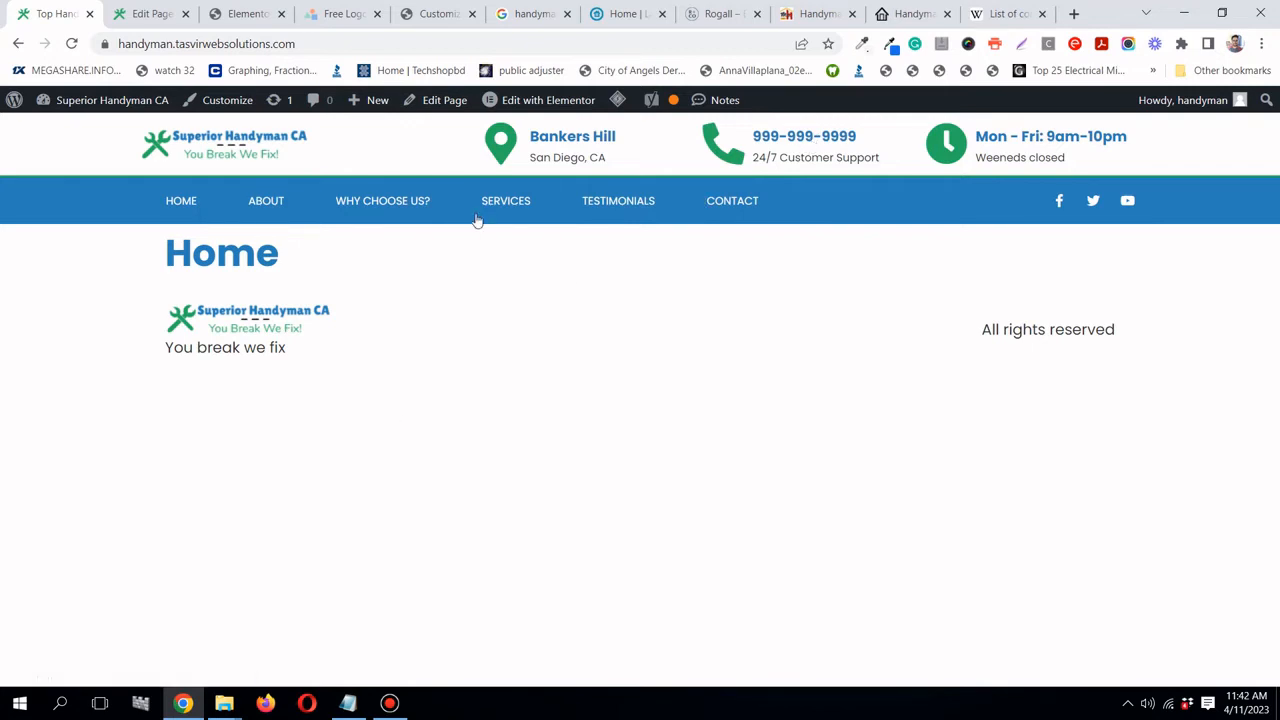
pyautogui.click(247, 20)
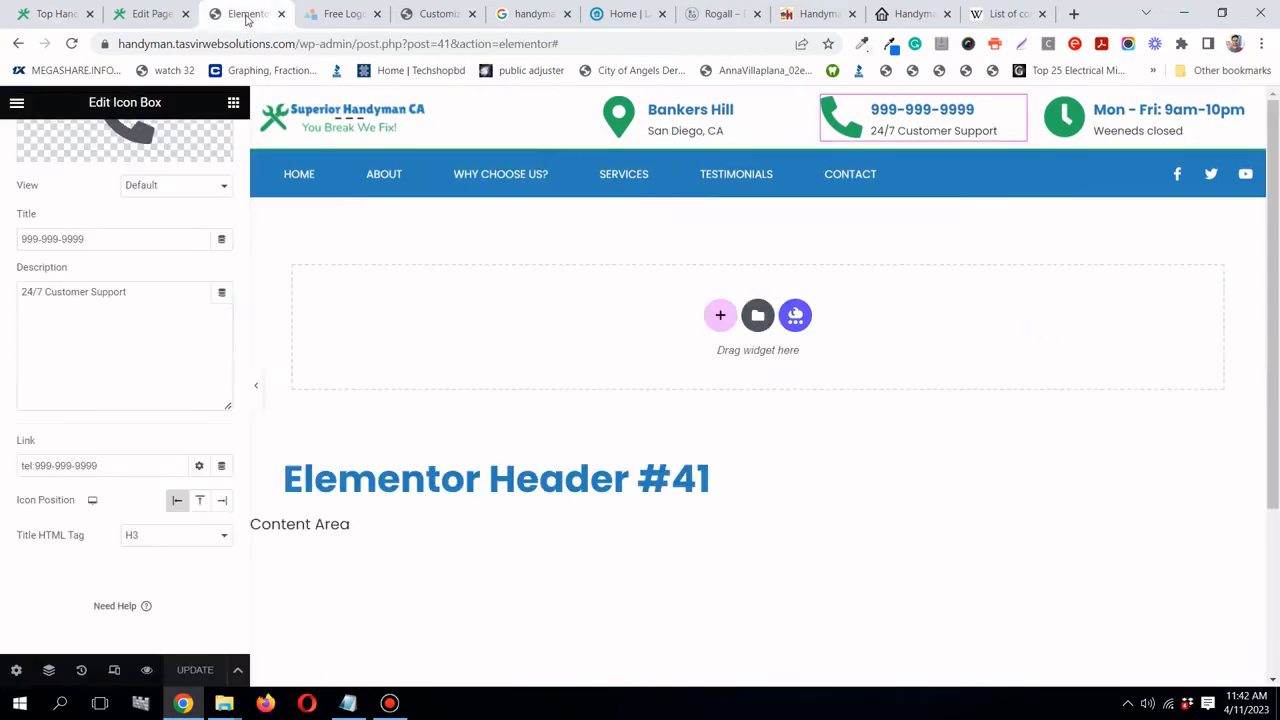
# - In the template settings, replace the title 'Elementor Header #41' with 'Main Header' and update
pyautogui.scroll(-3, 414, 277)
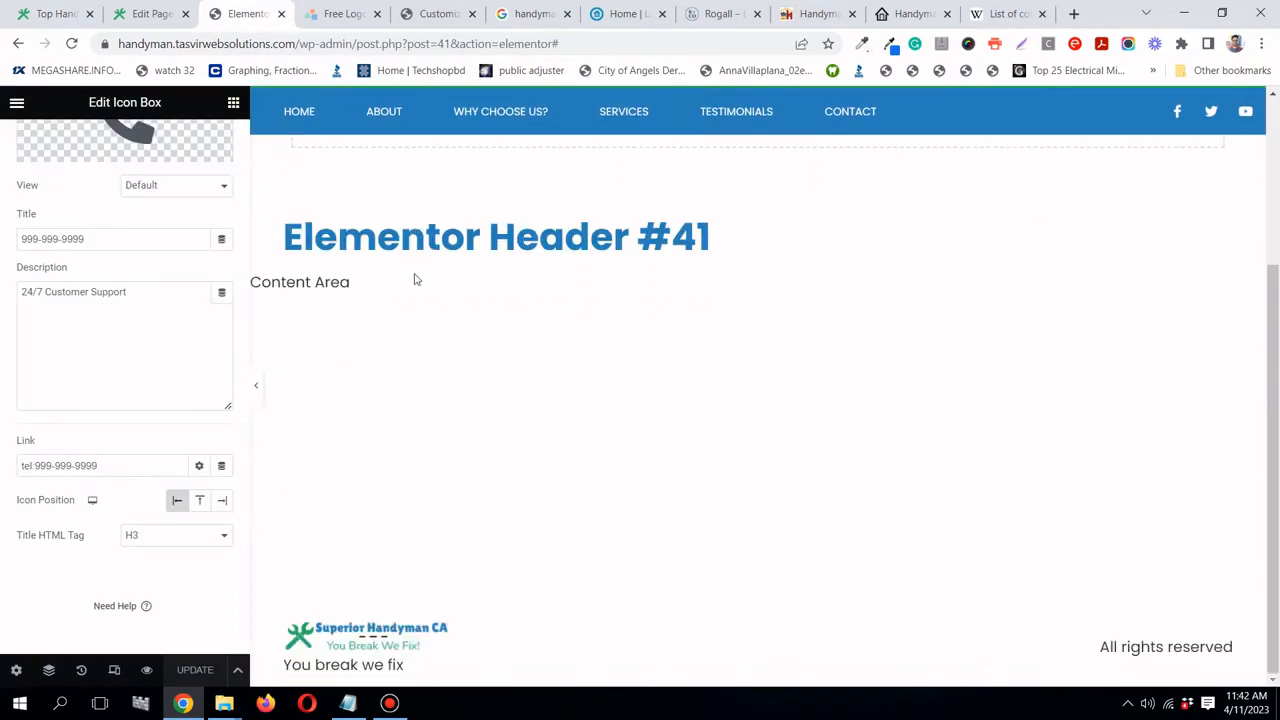
pyautogui.scroll(3, 414, 277)
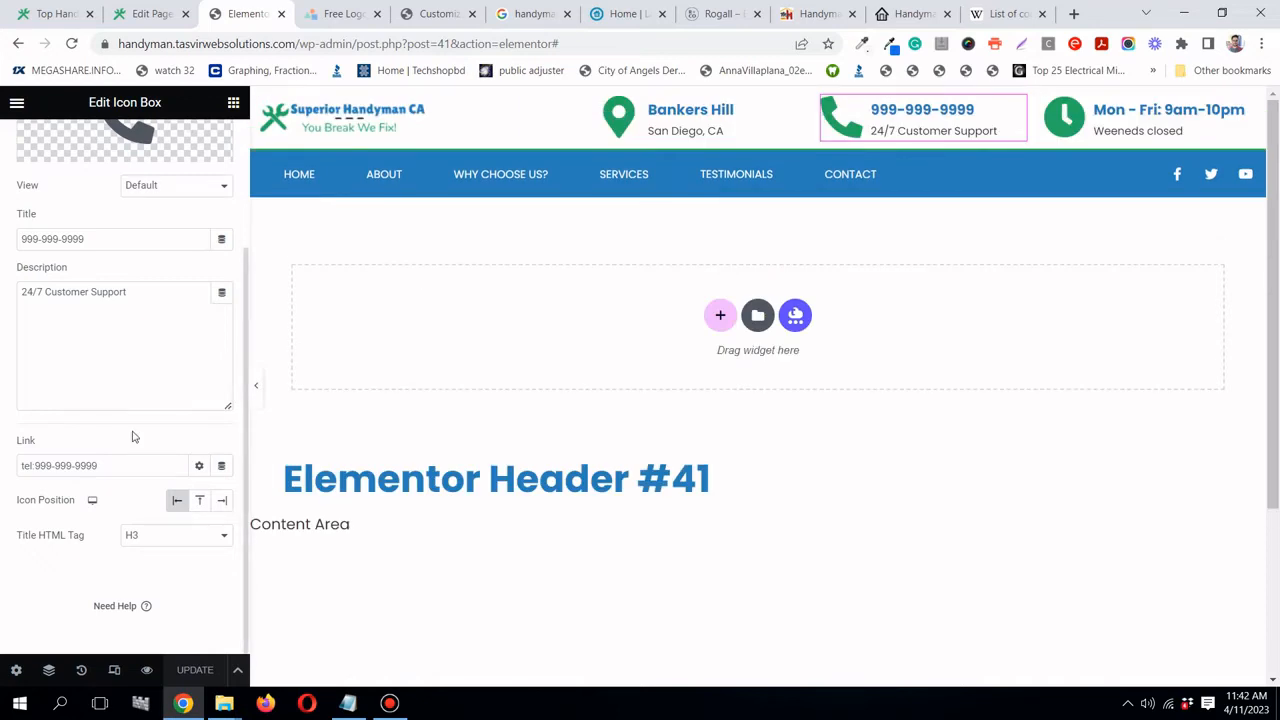
pyautogui.scroll(5, 109, 163)
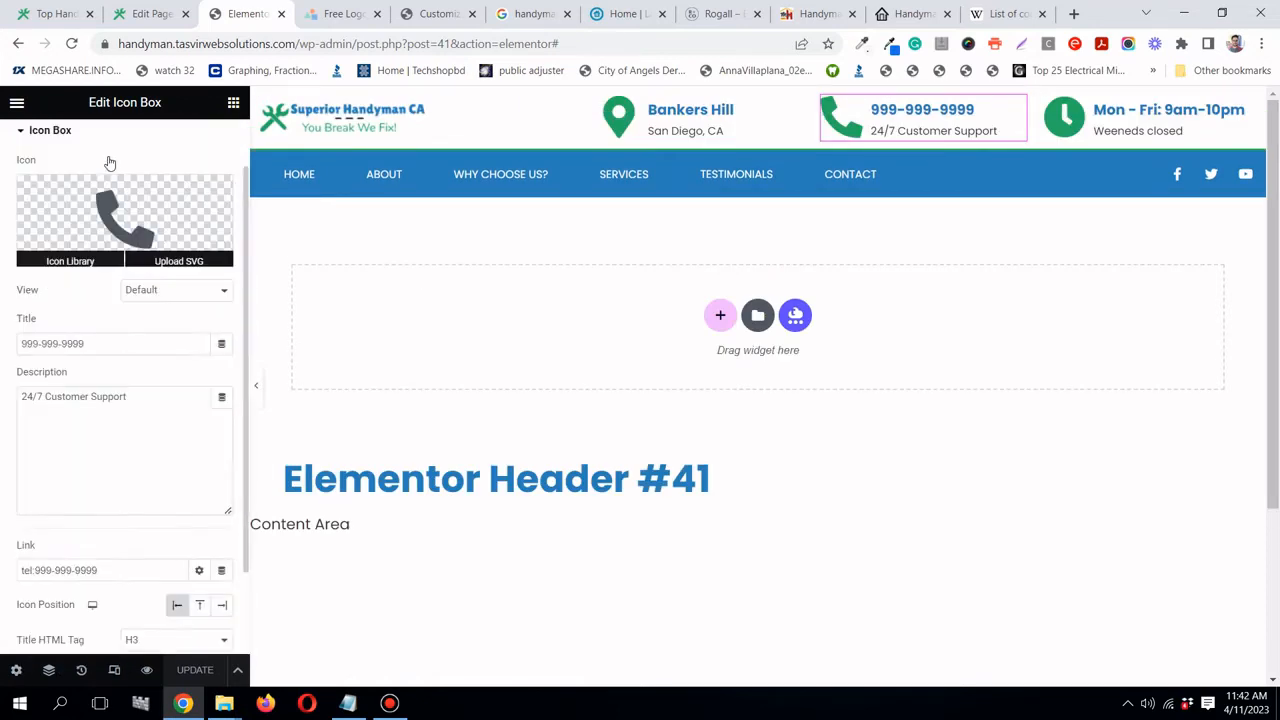
pyautogui.click(16, 102)
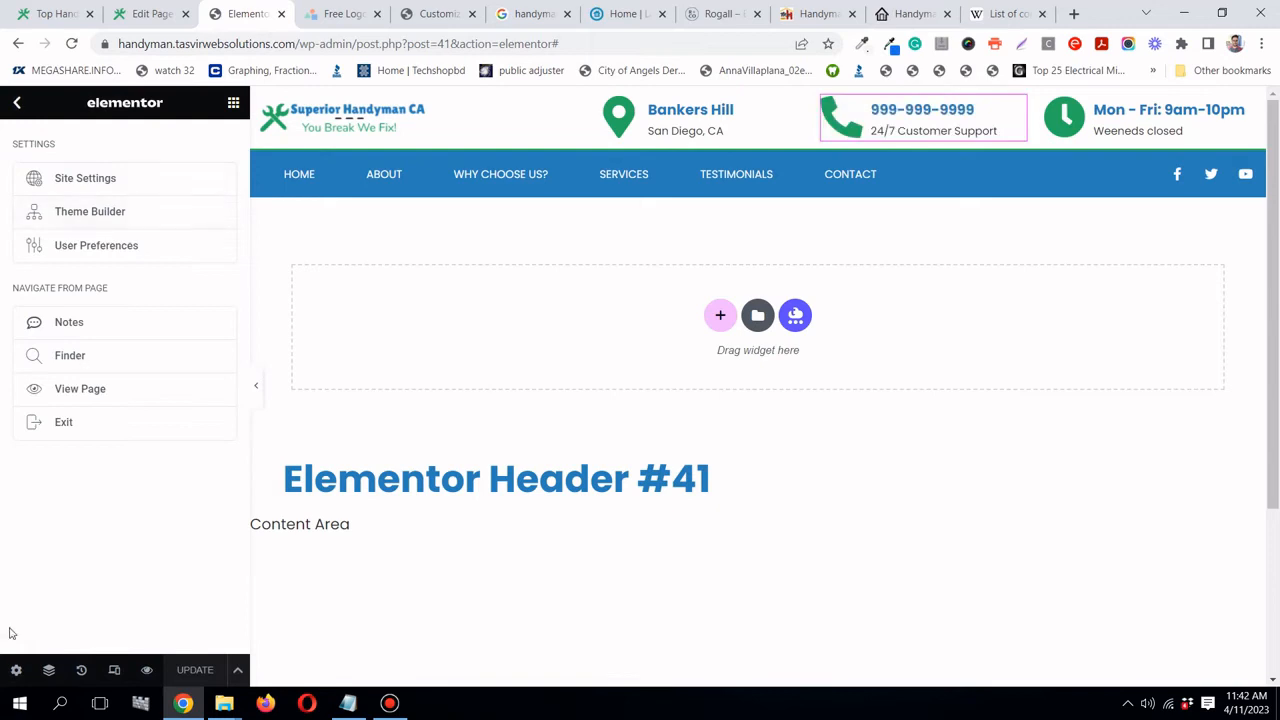
pyautogui.click(16, 673)
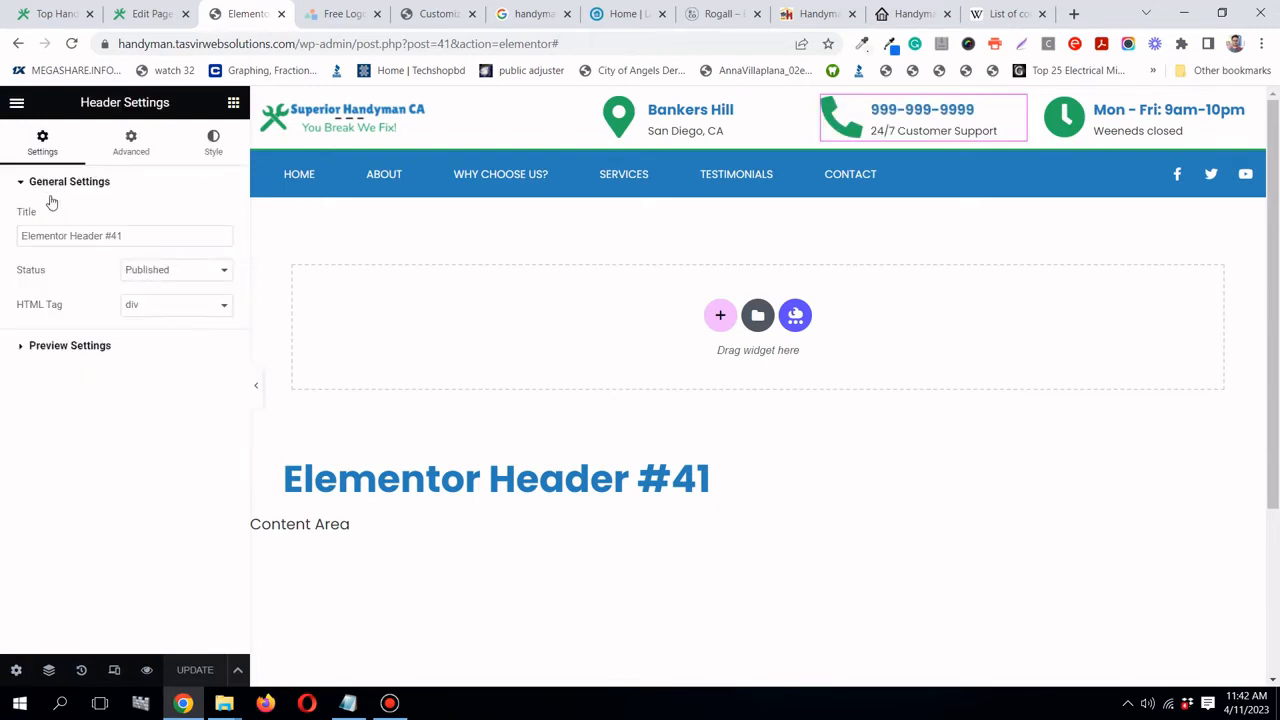
pyautogui.click(192, 233)
pyautogui.hotkey('ctrl', 'a')
pyautogui.write('Ma')
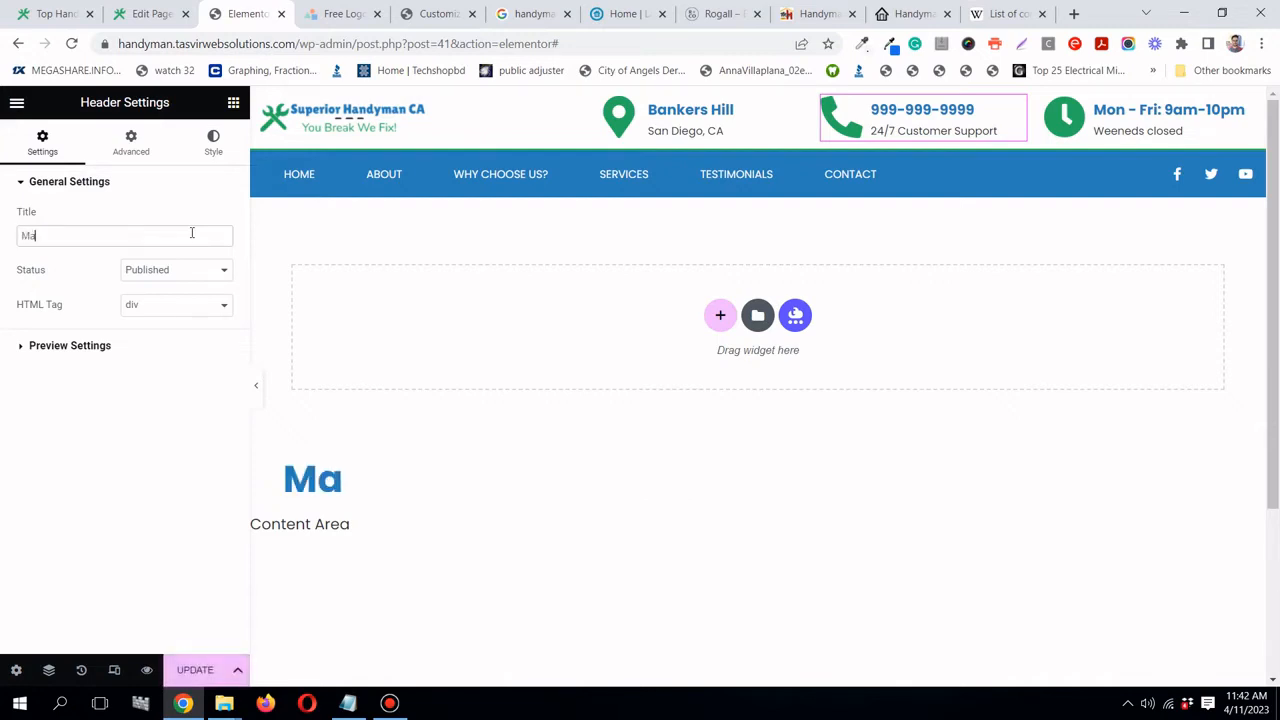
pyautogui.write('in Header')
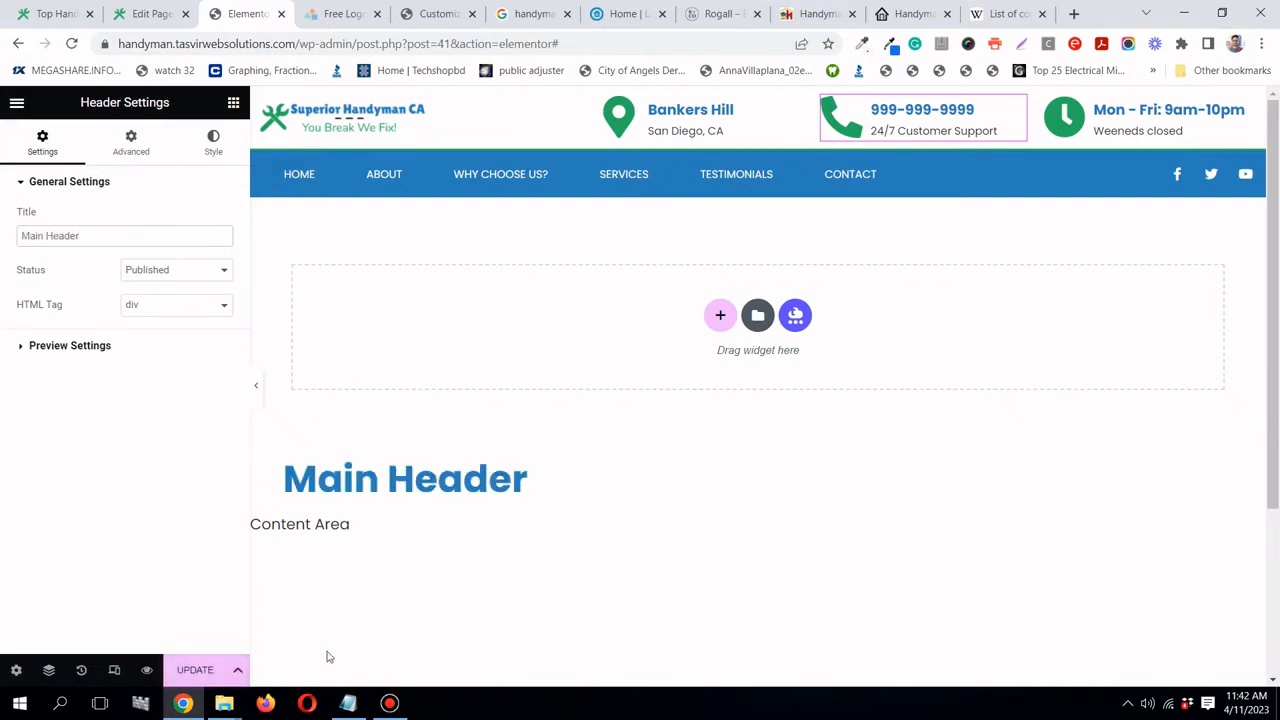
pyautogui.click(195, 670)
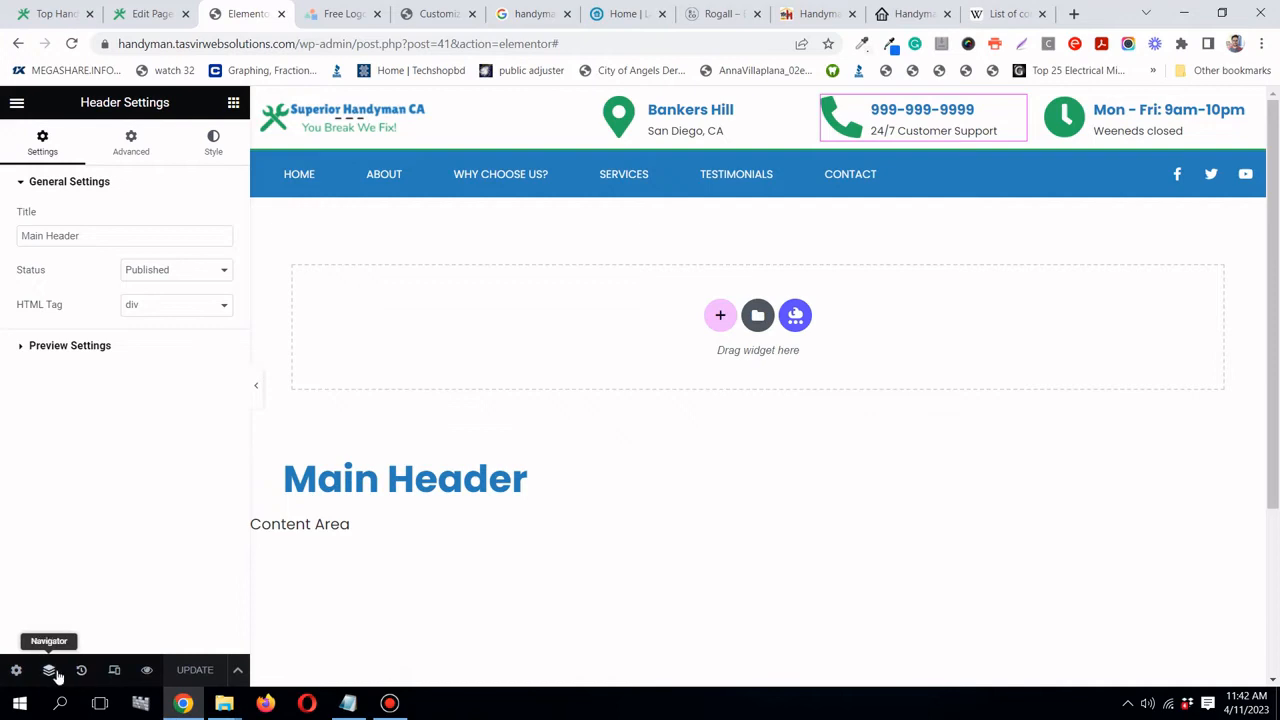
# - In the Navigator, rename the two header sections 'Top part' and 'Bottom part'
pyautogui.click(48, 670)
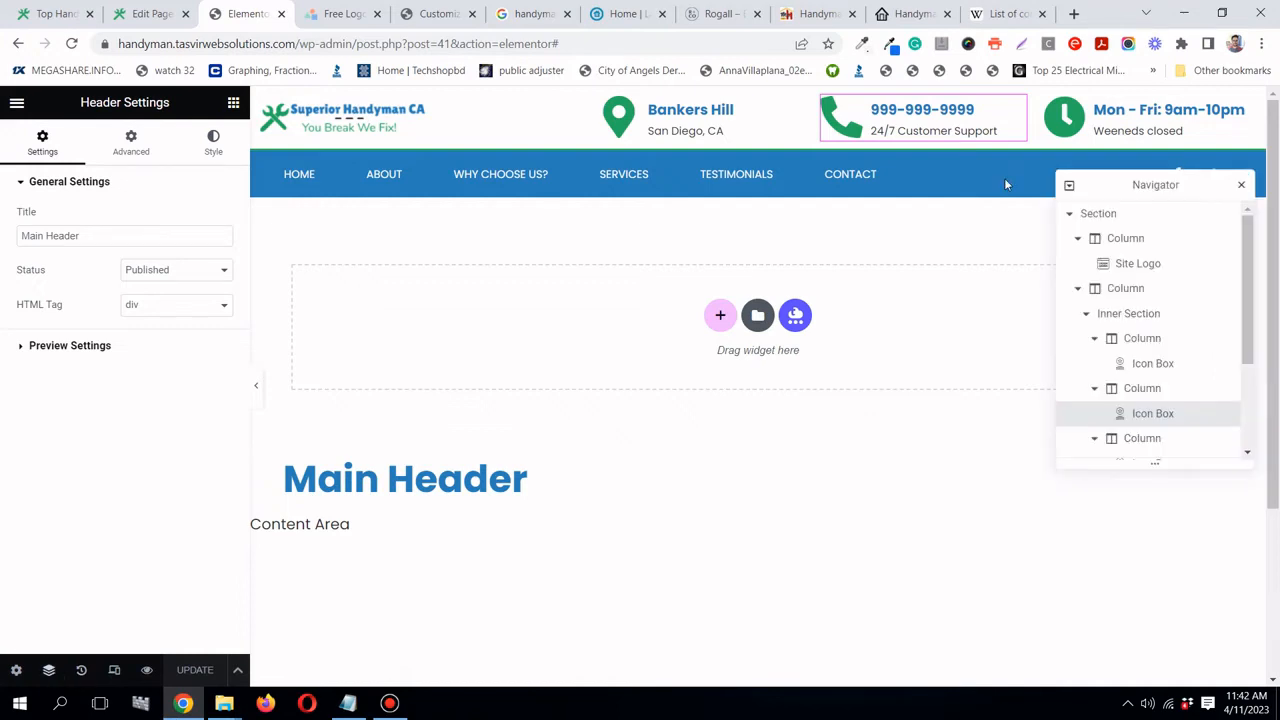
pyautogui.click(1074, 219)
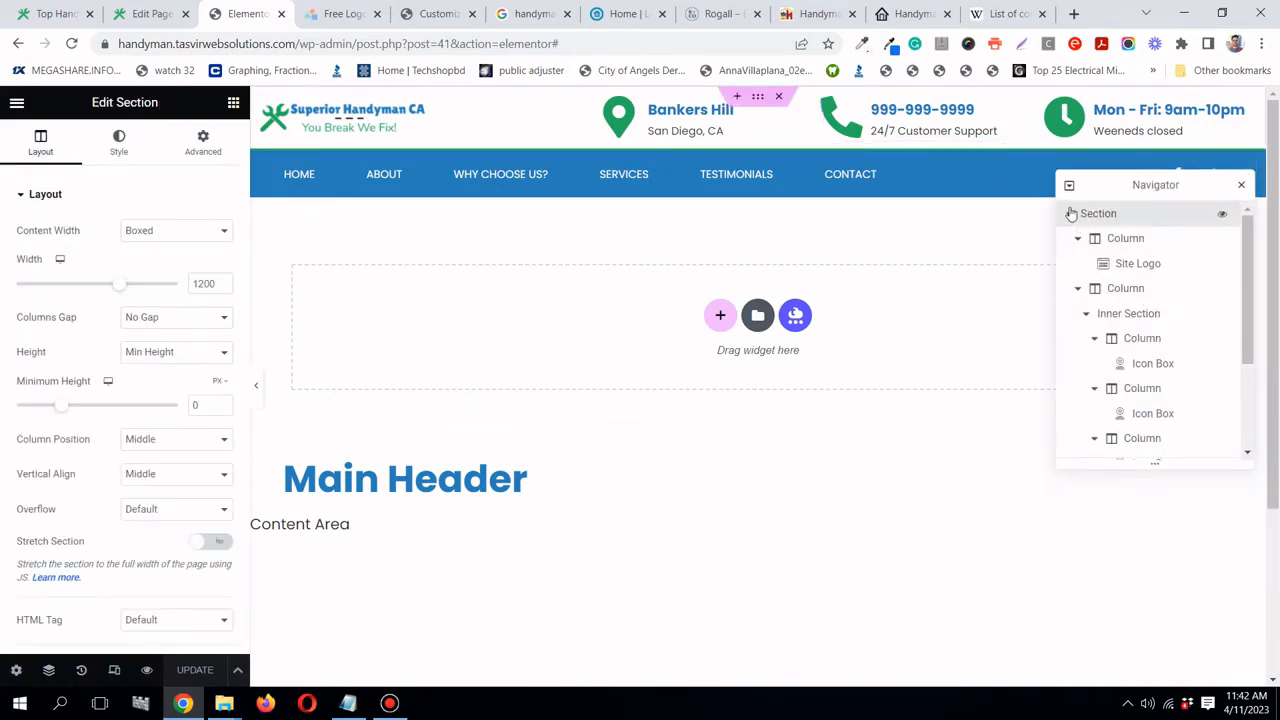
pyautogui.click(1070, 214)
pyautogui.click(1072, 241)
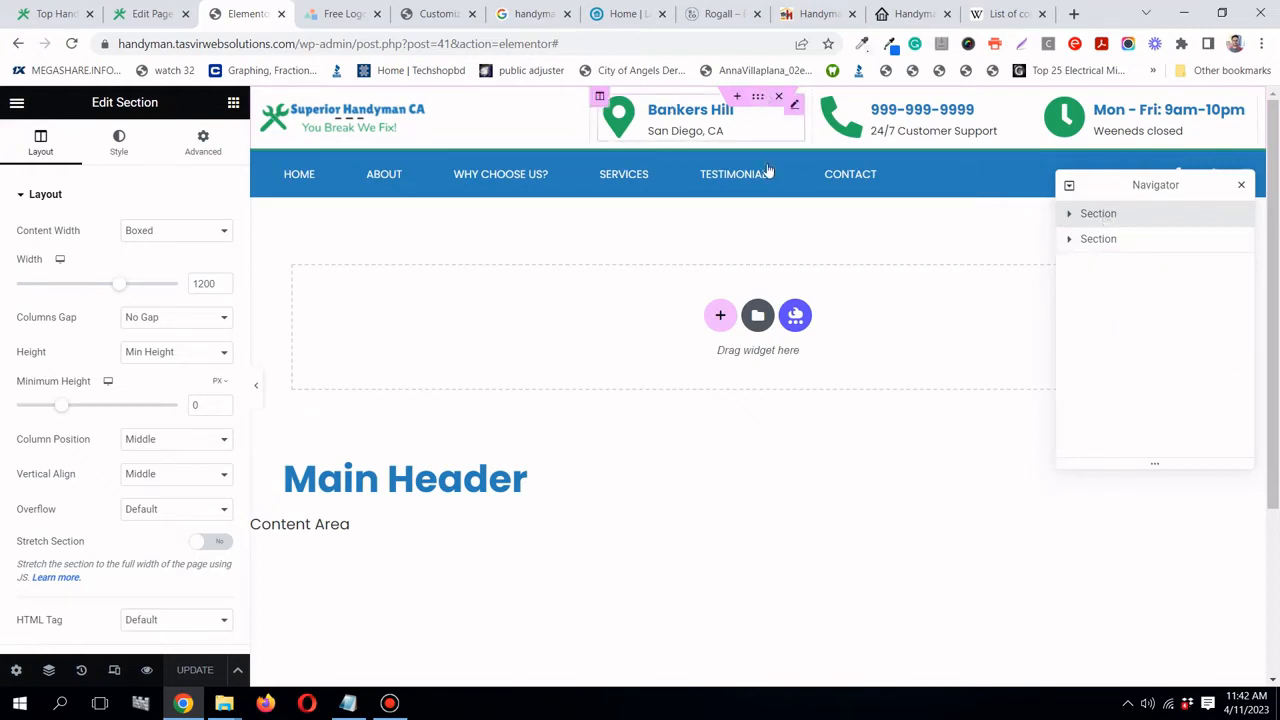
pyautogui.doubleClick(1106, 217)
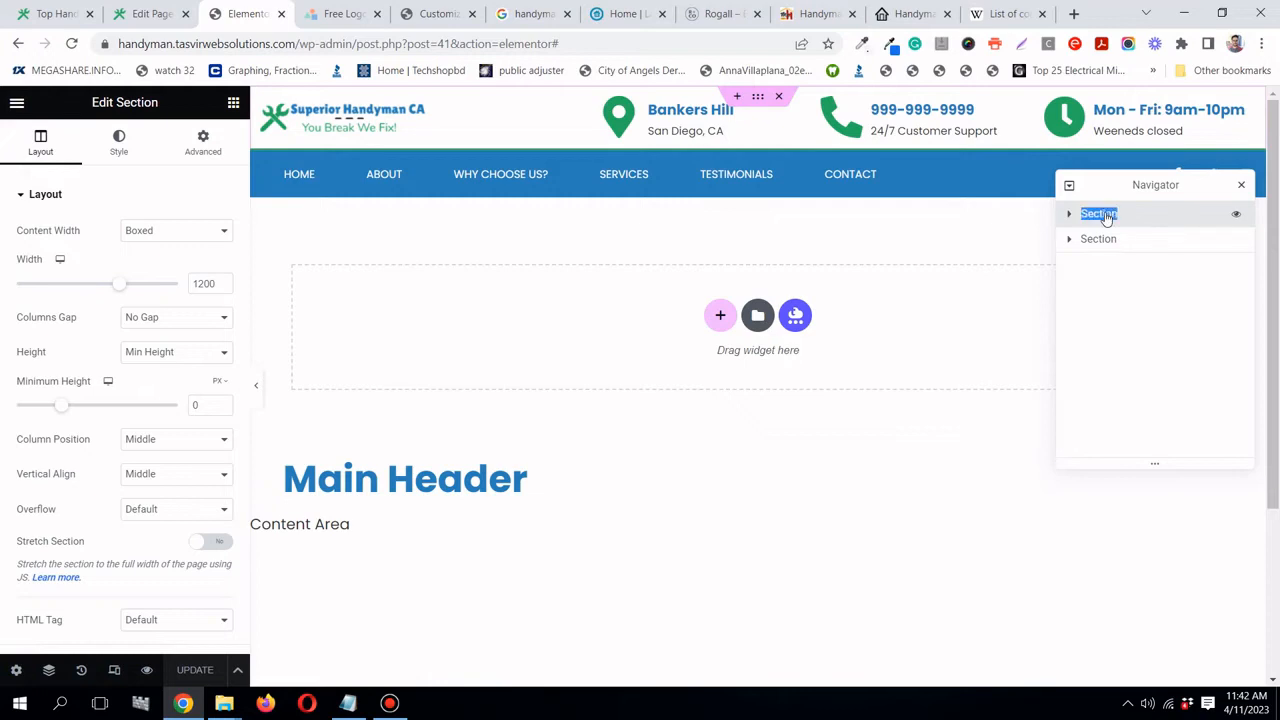
pyautogui.write('Top part')
pyautogui.doubleClick(1108, 242)
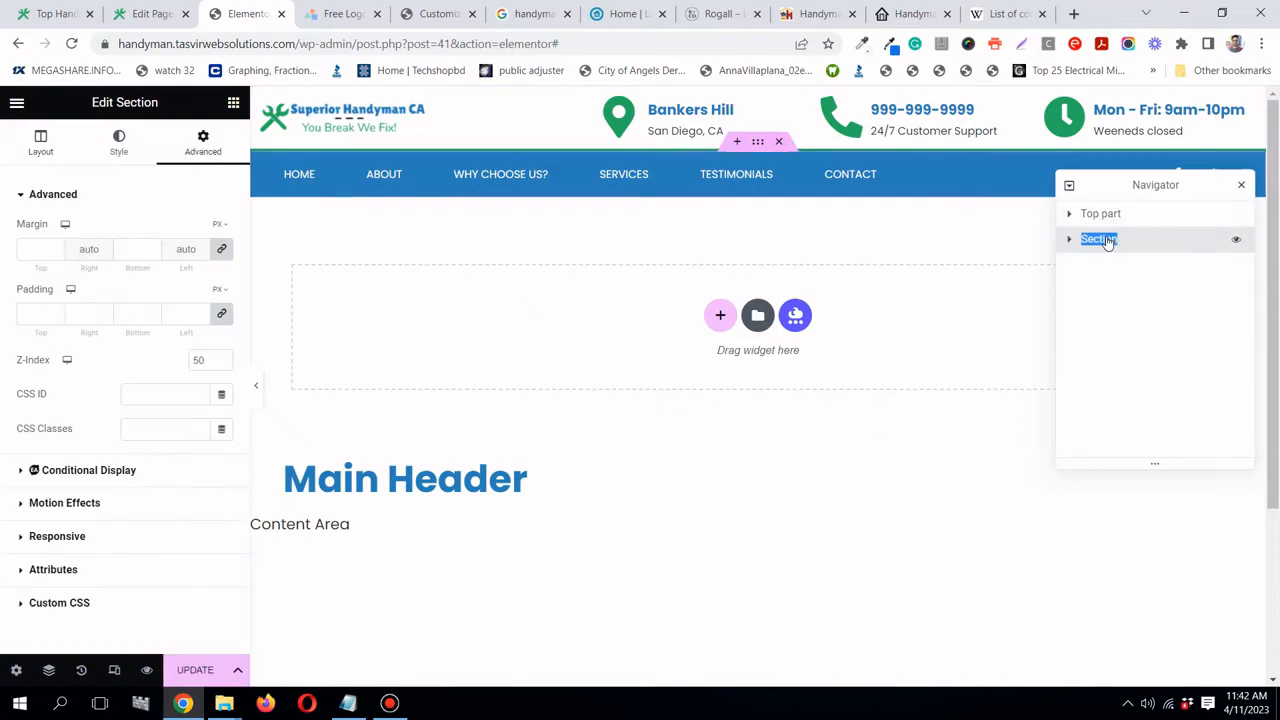
pyautogui.write('Bottom part')
pyautogui.click(1133, 276)
pyautogui.click(1241, 185)
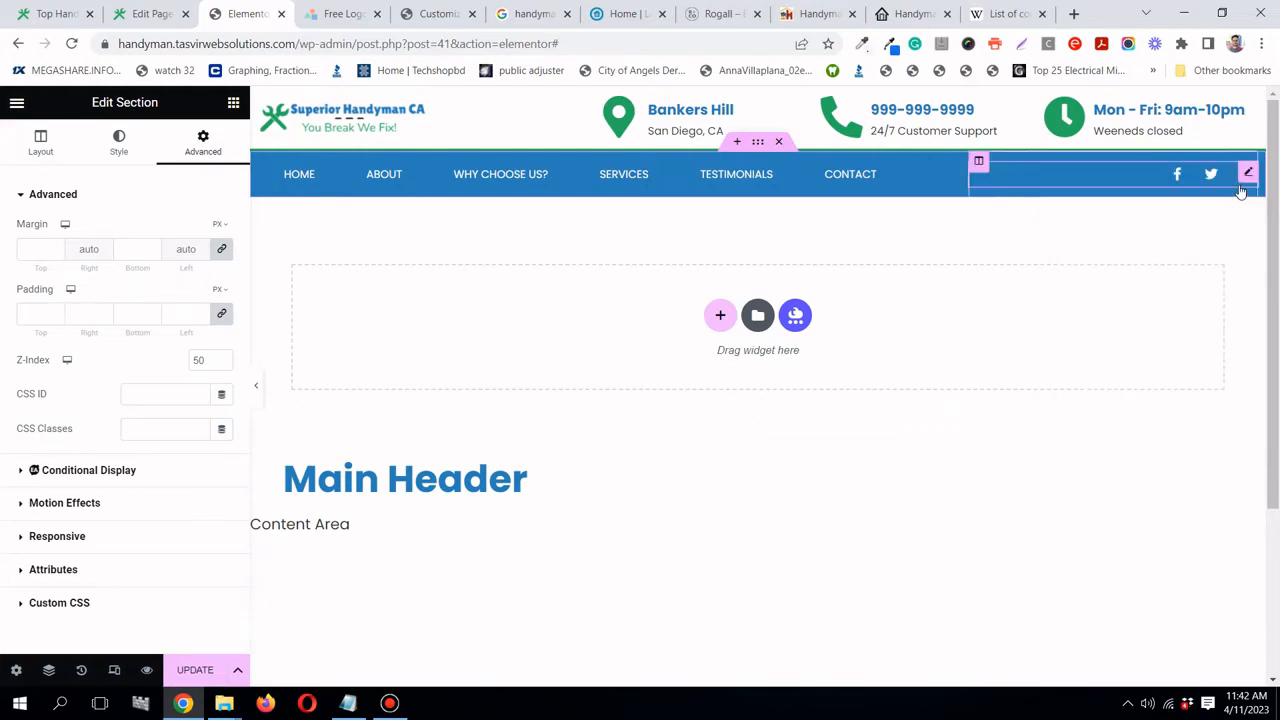
# - Update the header template and bring up the editor's main menu
pyautogui.click(195, 670)
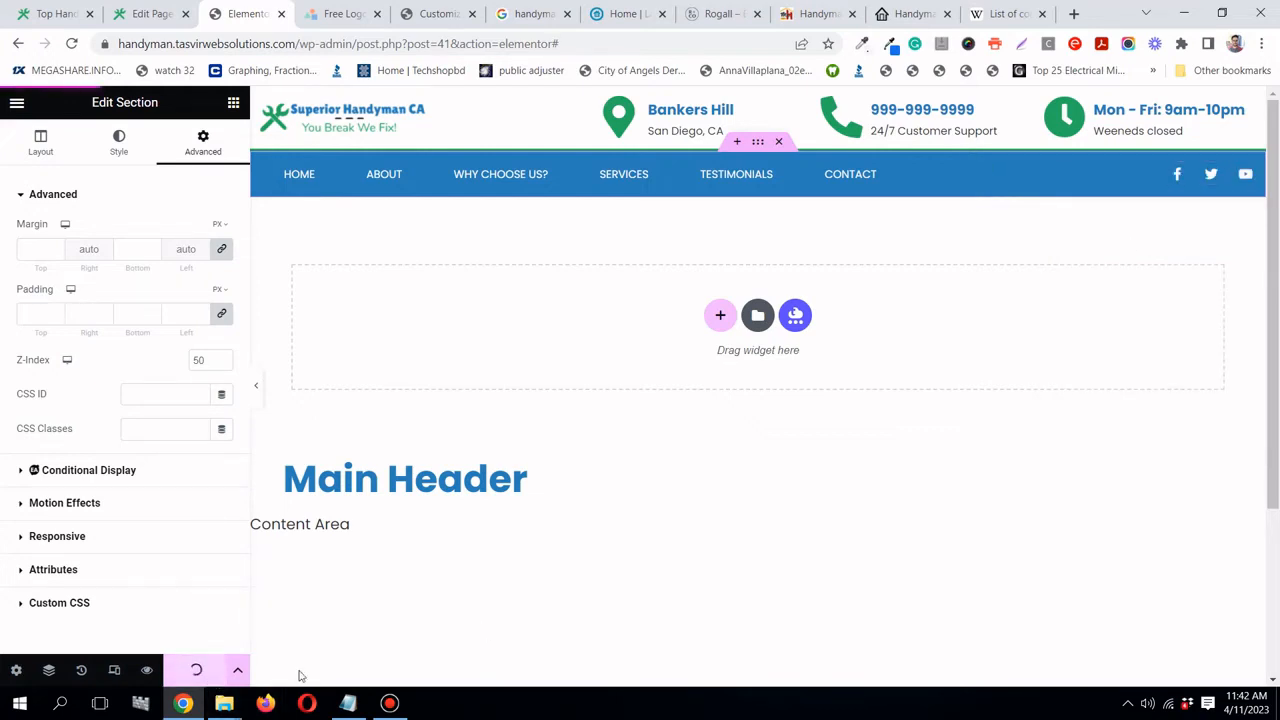
pyautogui.click(389, 704)
pyautogui.click(389, 704)
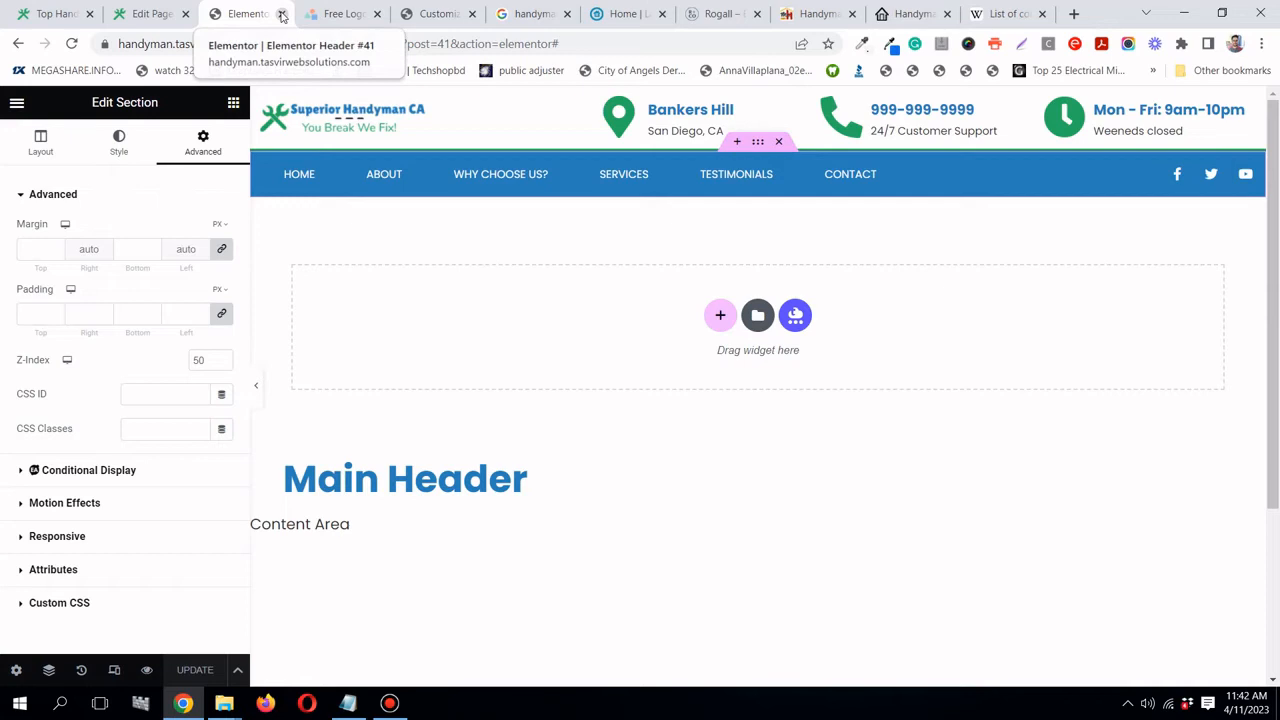
pyautogui.click(18, 104)
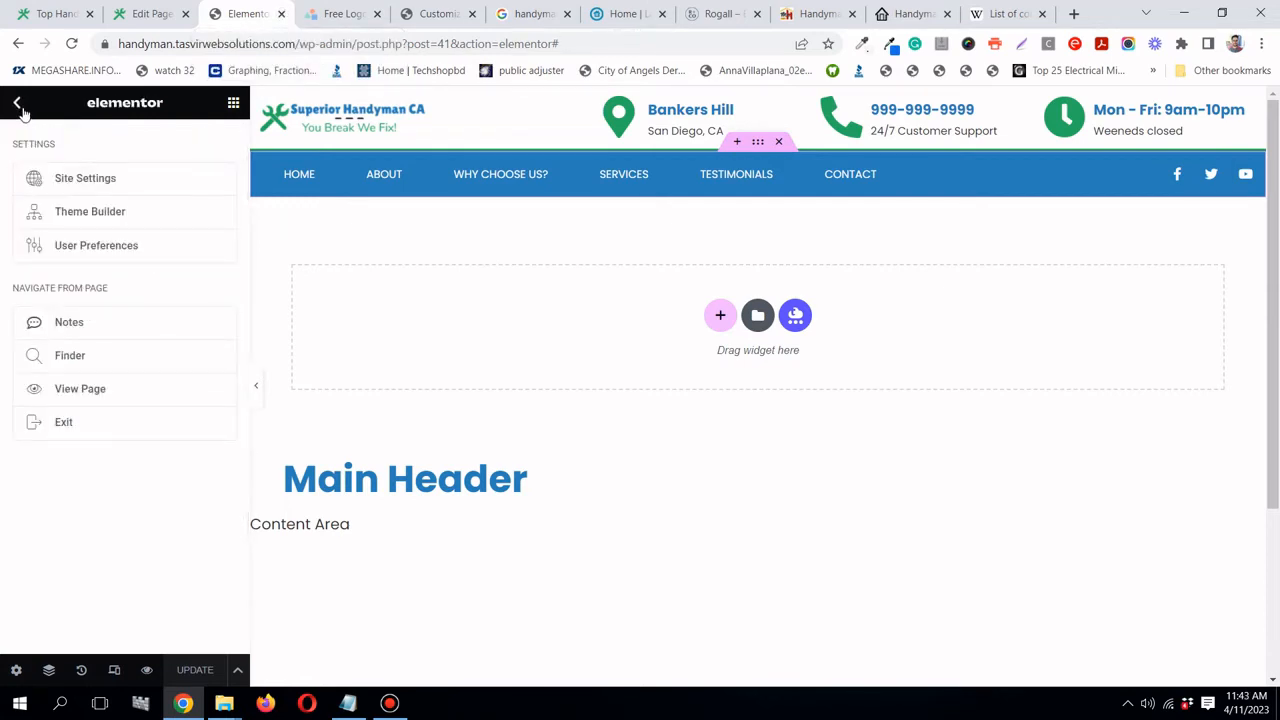
pyautogui.click(18, 105)
pyautogui.click(17, 104)
# - Exit the editor and create a new Footer template in Theme Builder
pyautogui.click(86, 428)
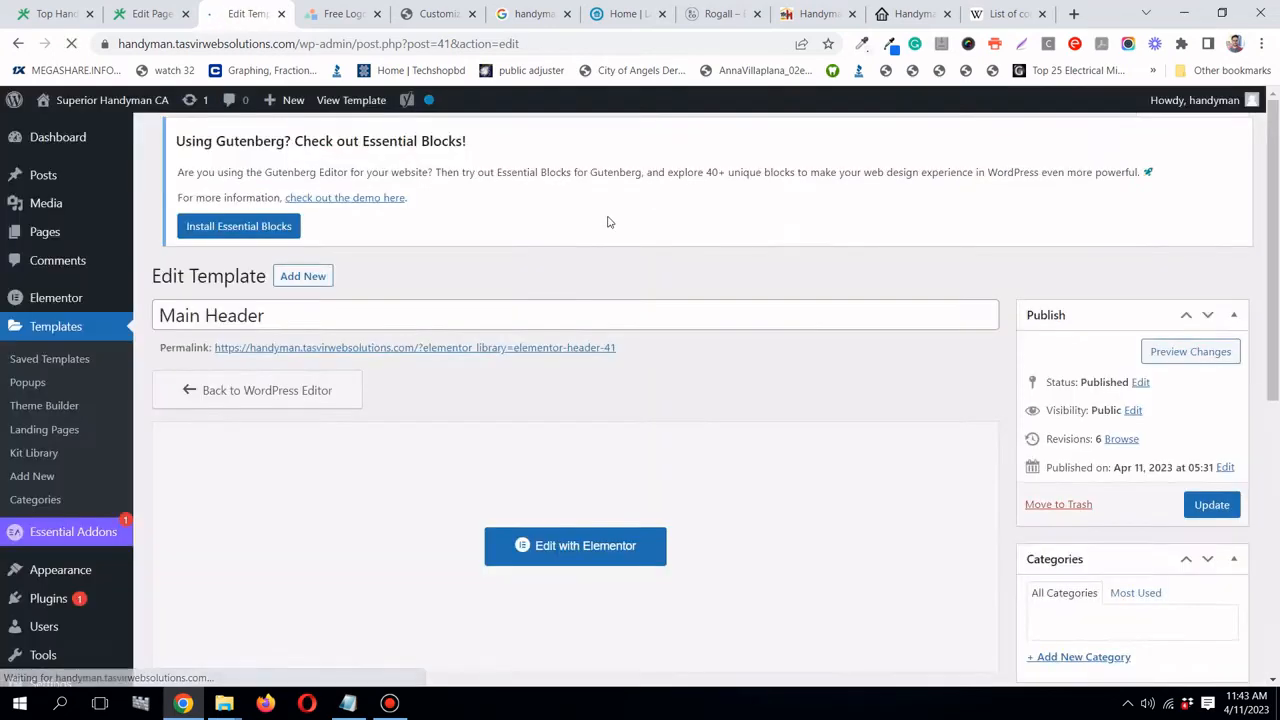
pyautogui.scroll(-1, 181, 356)
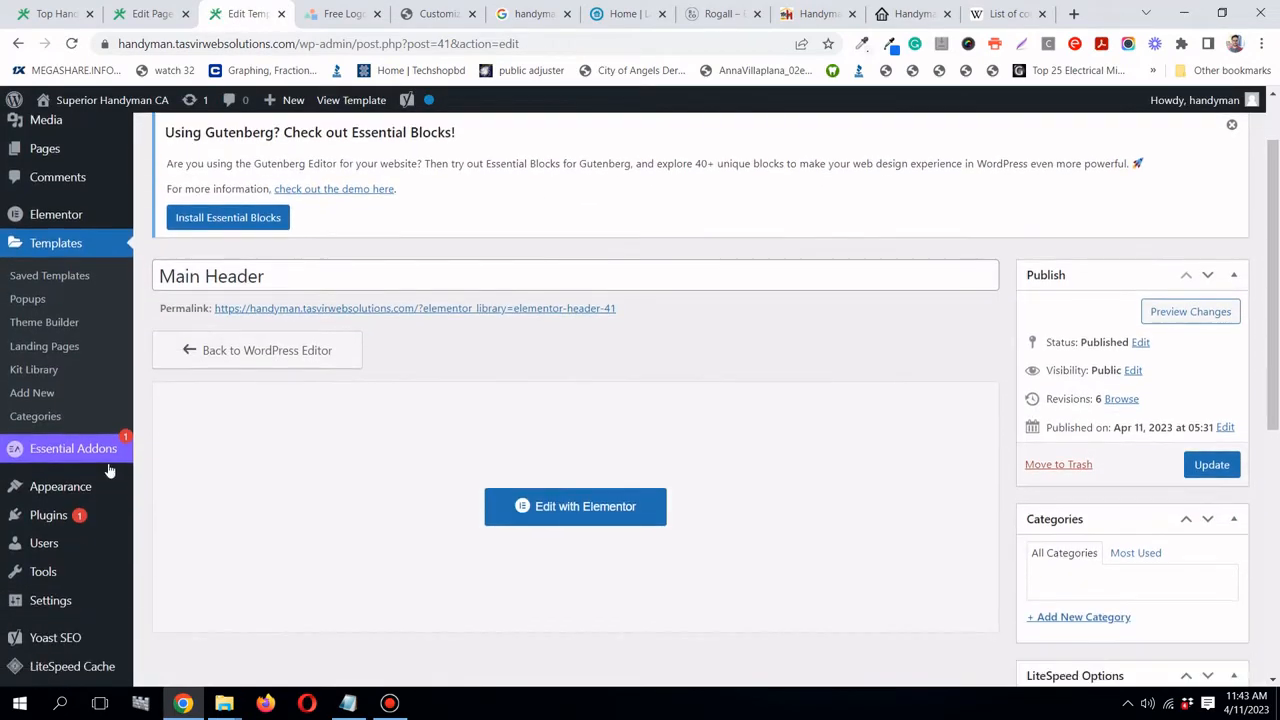
pyautogui.click(56, 320)
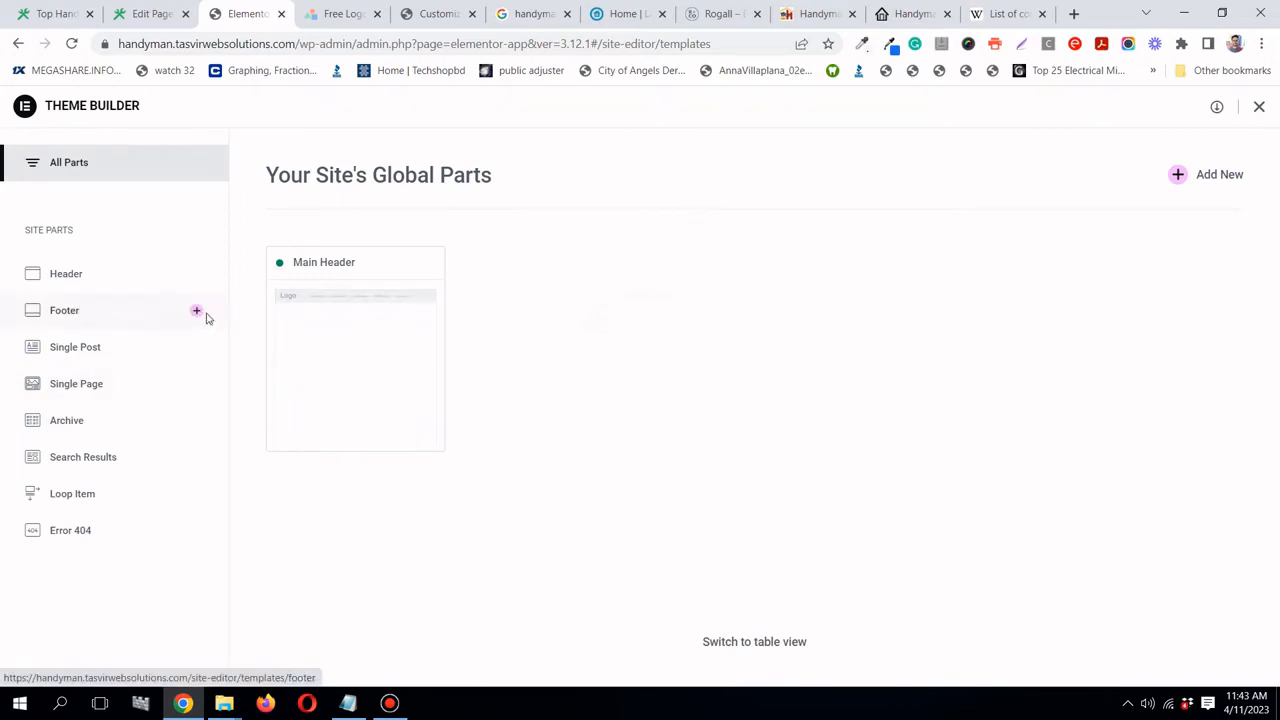
pyautogui.click(198, 313)
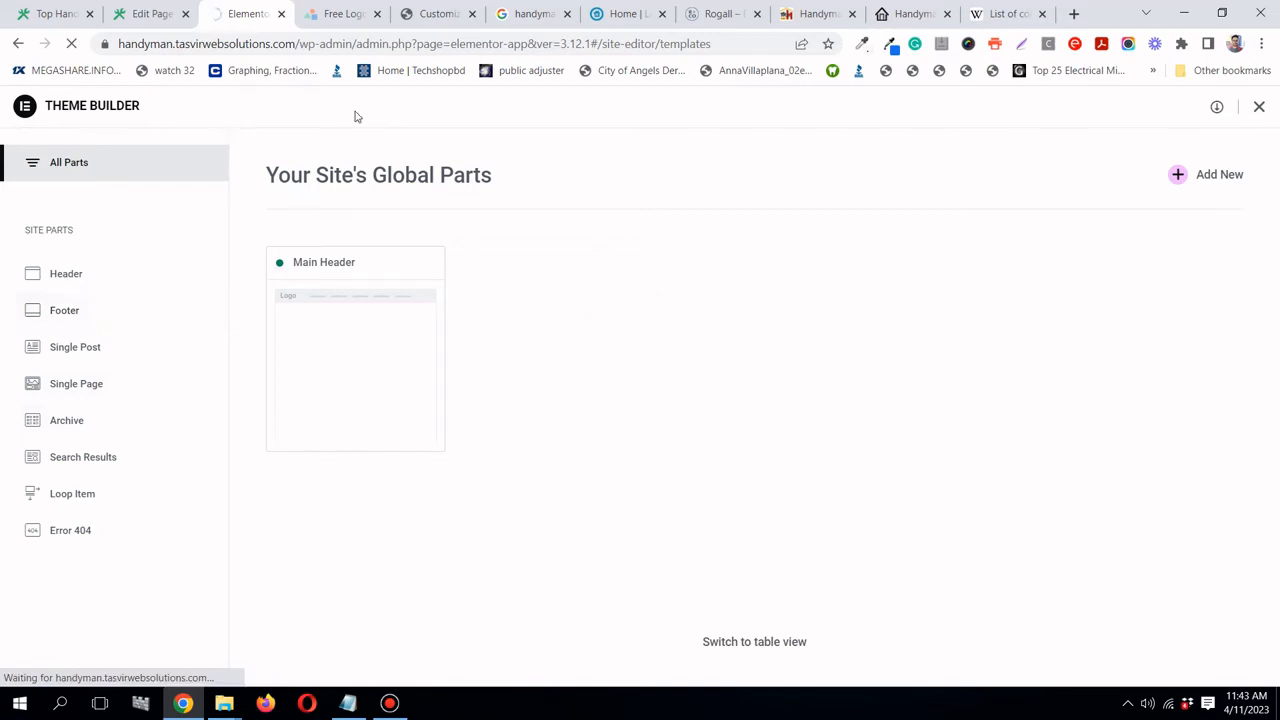
# - Switch to the Rogall reference site and scroll down to its footer
pyautogui.click(706, 16)
pyautogui.click(800, 14)
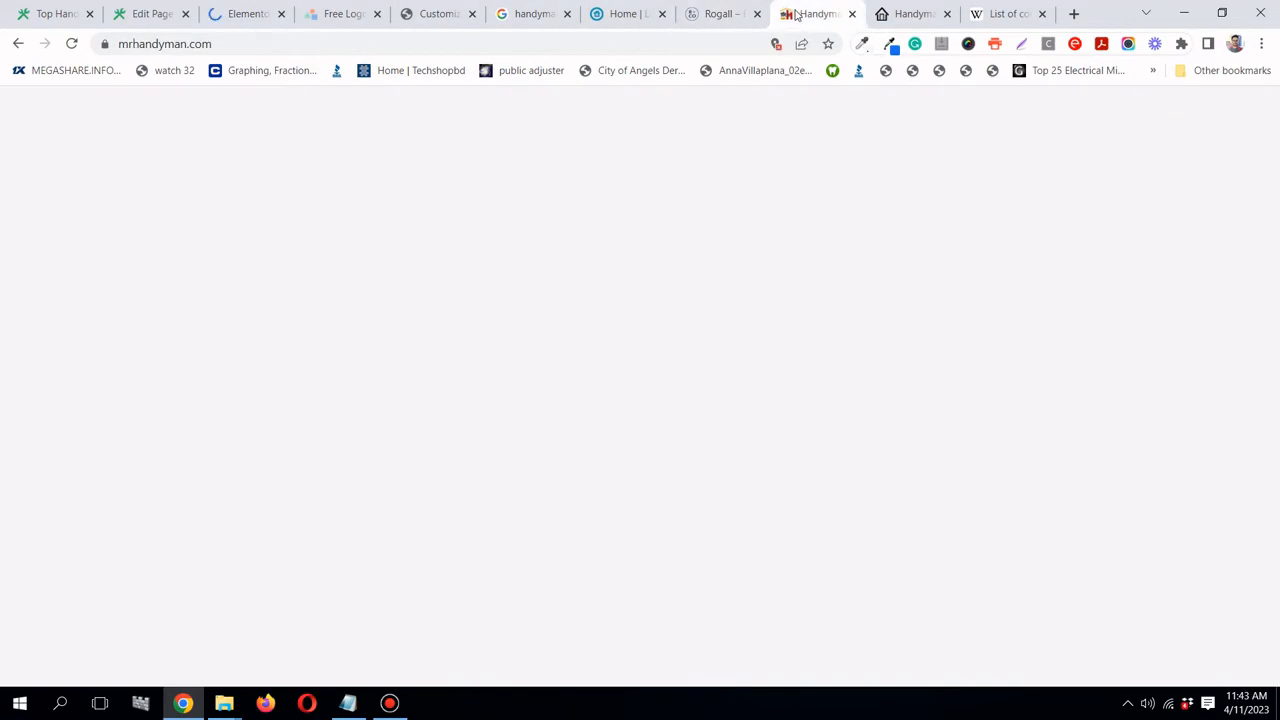
pyautogui.click(692, 14)
pyautogui.moveTo(1273, 140); pyautogui.dragTo(1275, 625)
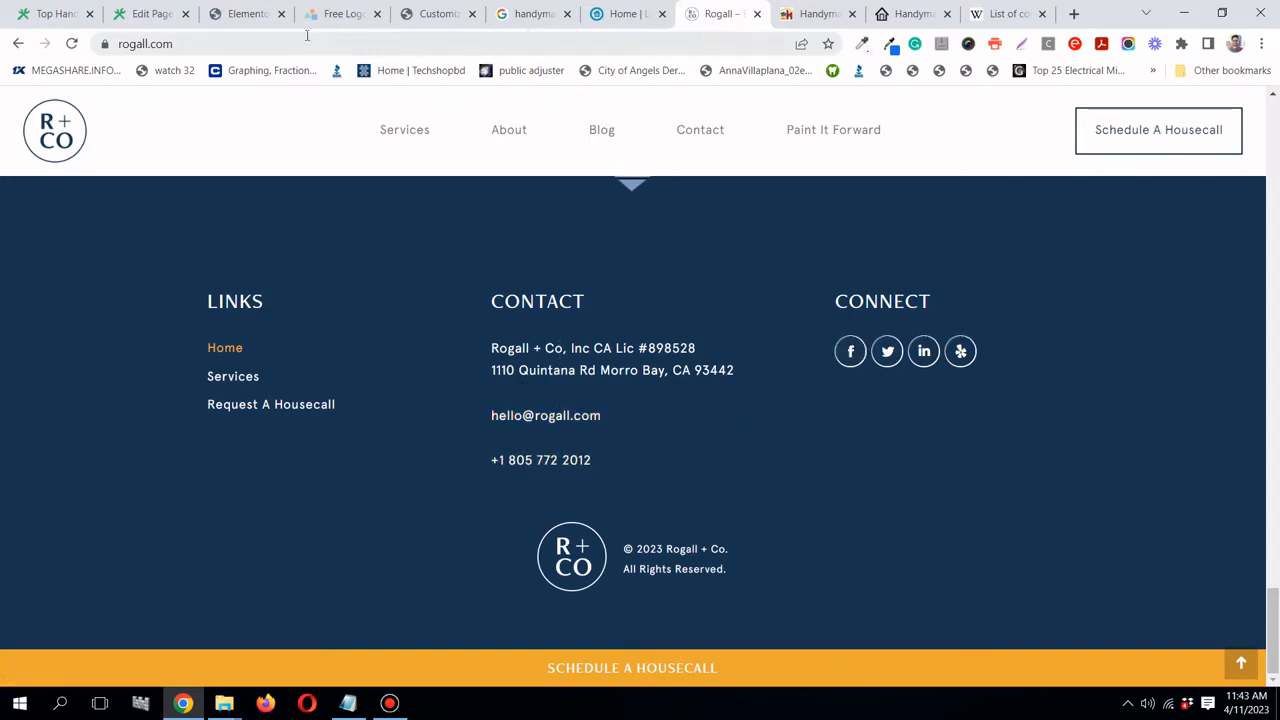
# - Browse the library's Footer blocks, preview a dark footer, and compare with reference site footers
pyautogui.click(243, 18)
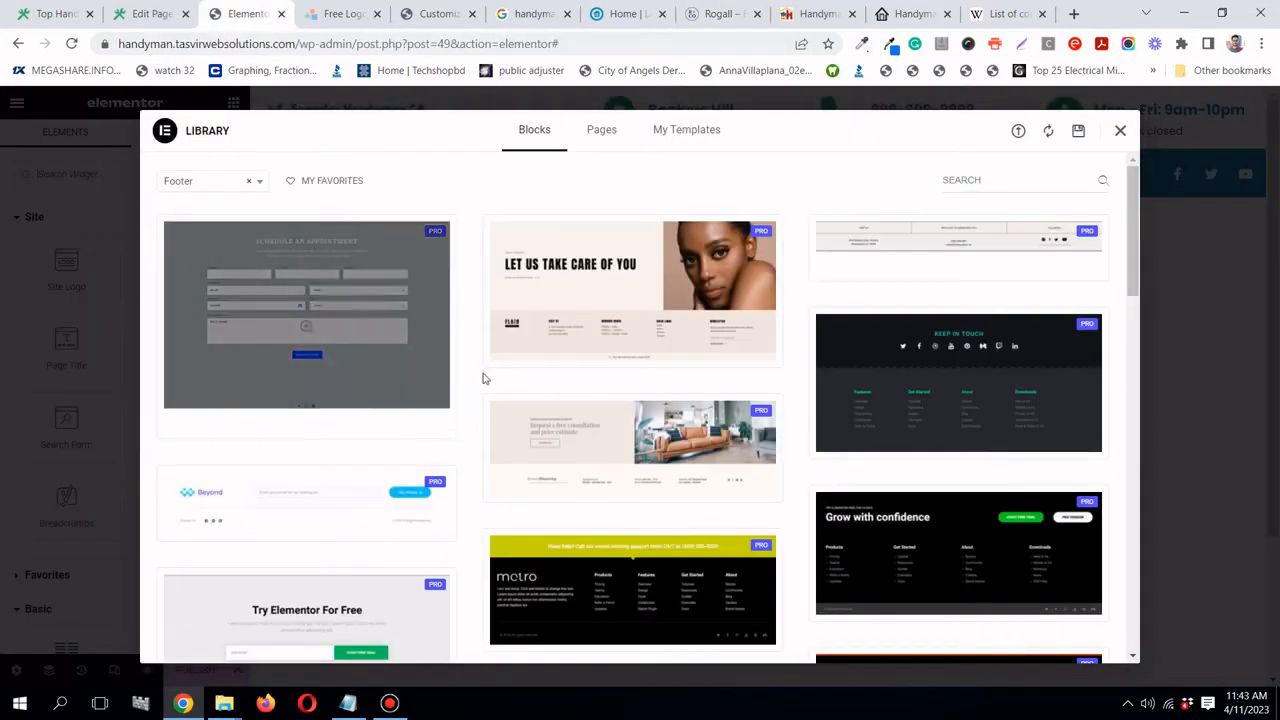
pyautogui.scroll(-3, 483, 376)
pyautogui.scroll(-3, 483, 376)
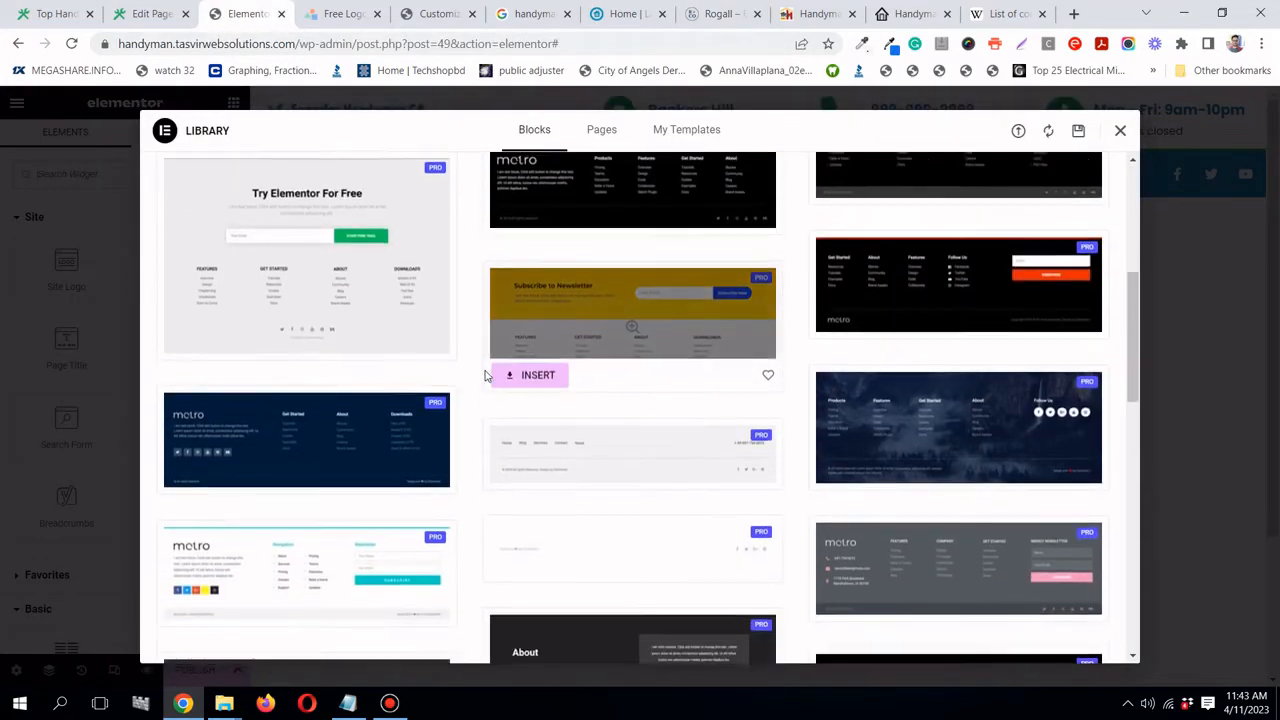
pyautogui.scroll(-8, 484, 376)
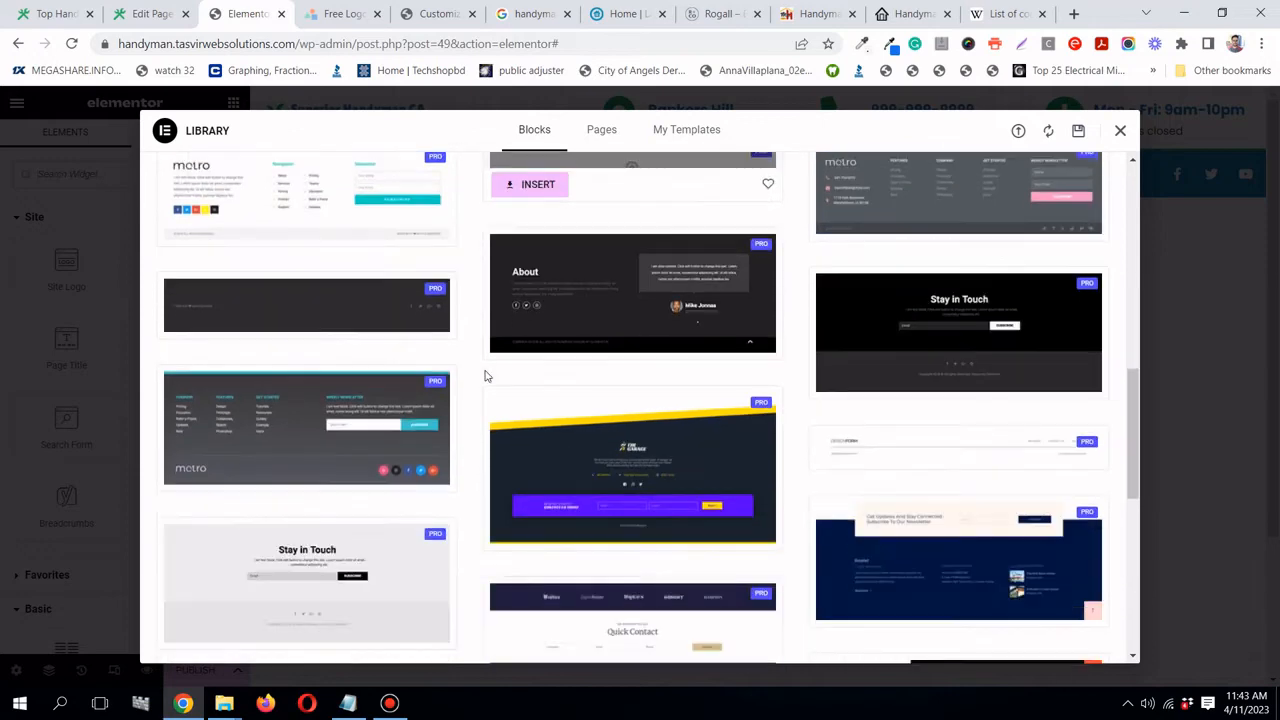
pyautogui.scroll(-2, 484, 376)
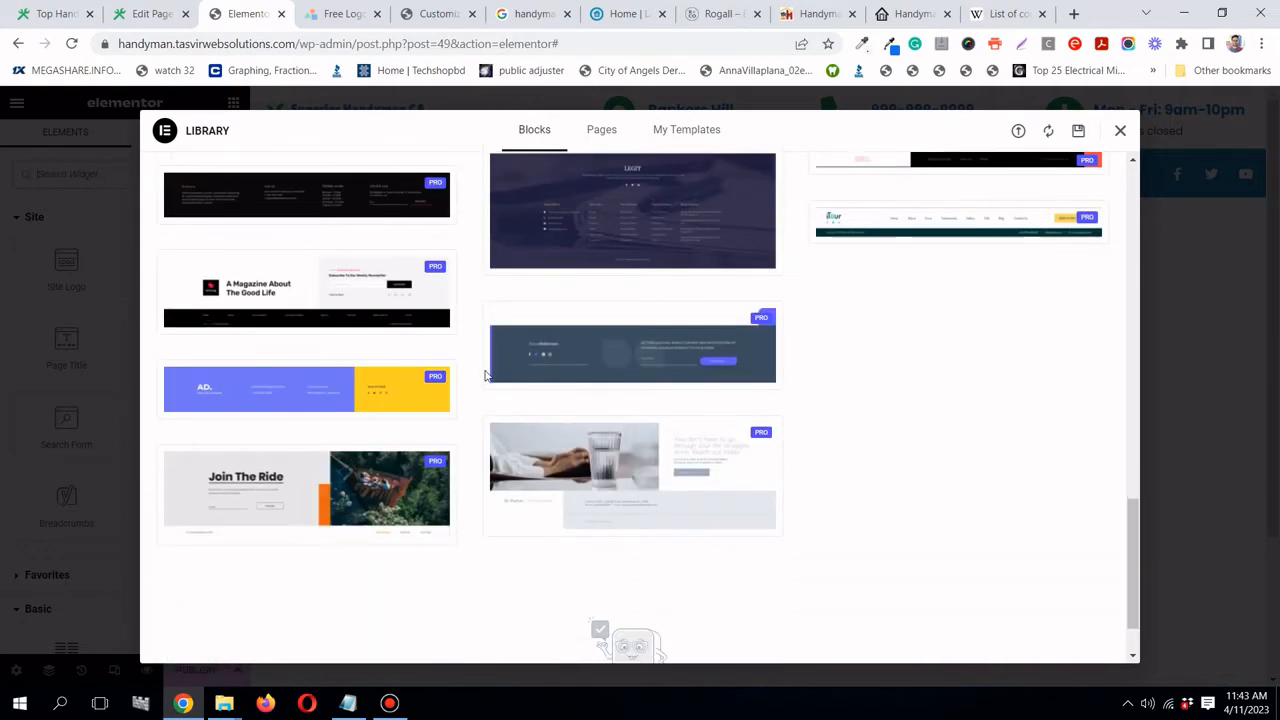
pyautogui.scroll(2, 484, 376)
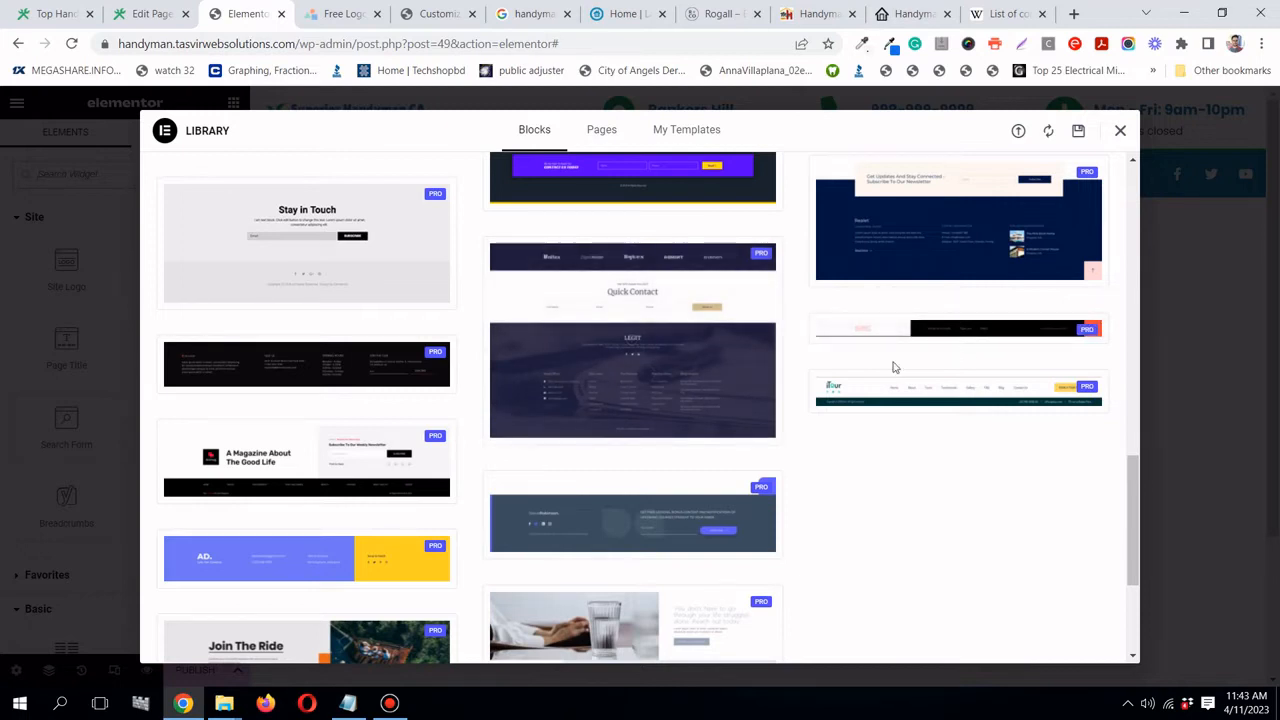
pyautogui.click(330, 357)
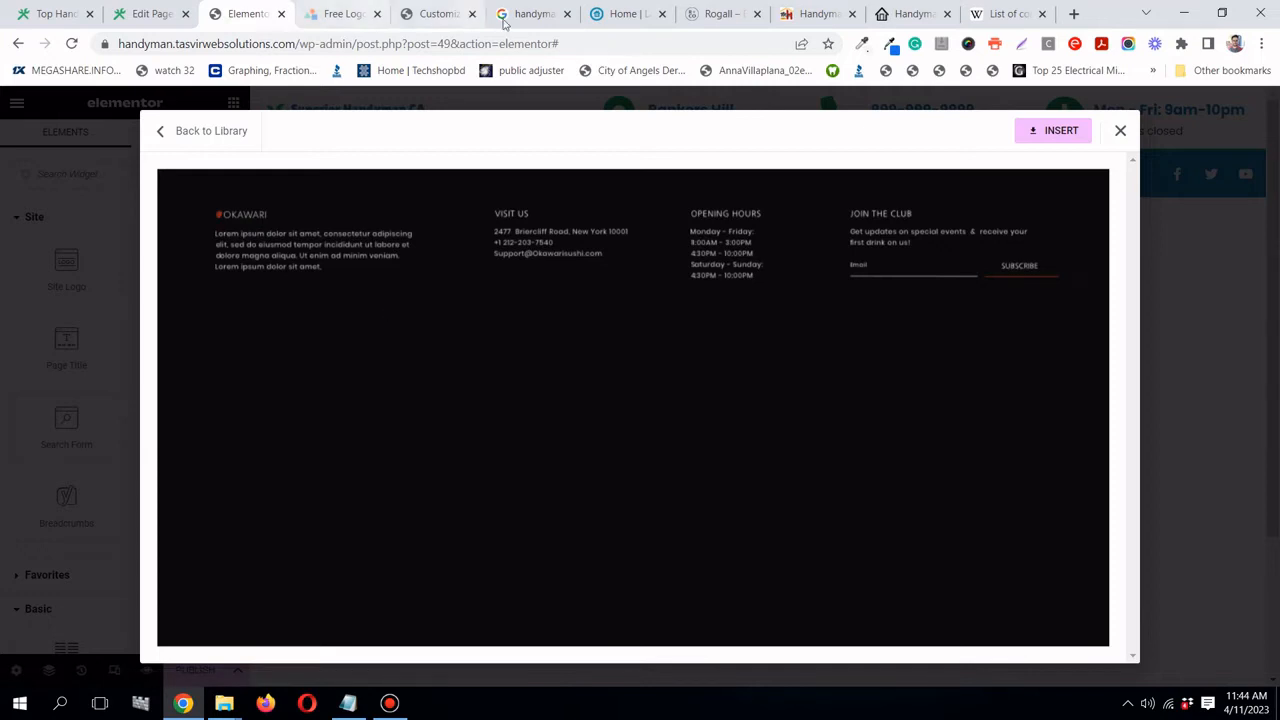
pyautogui.click(617, 14)
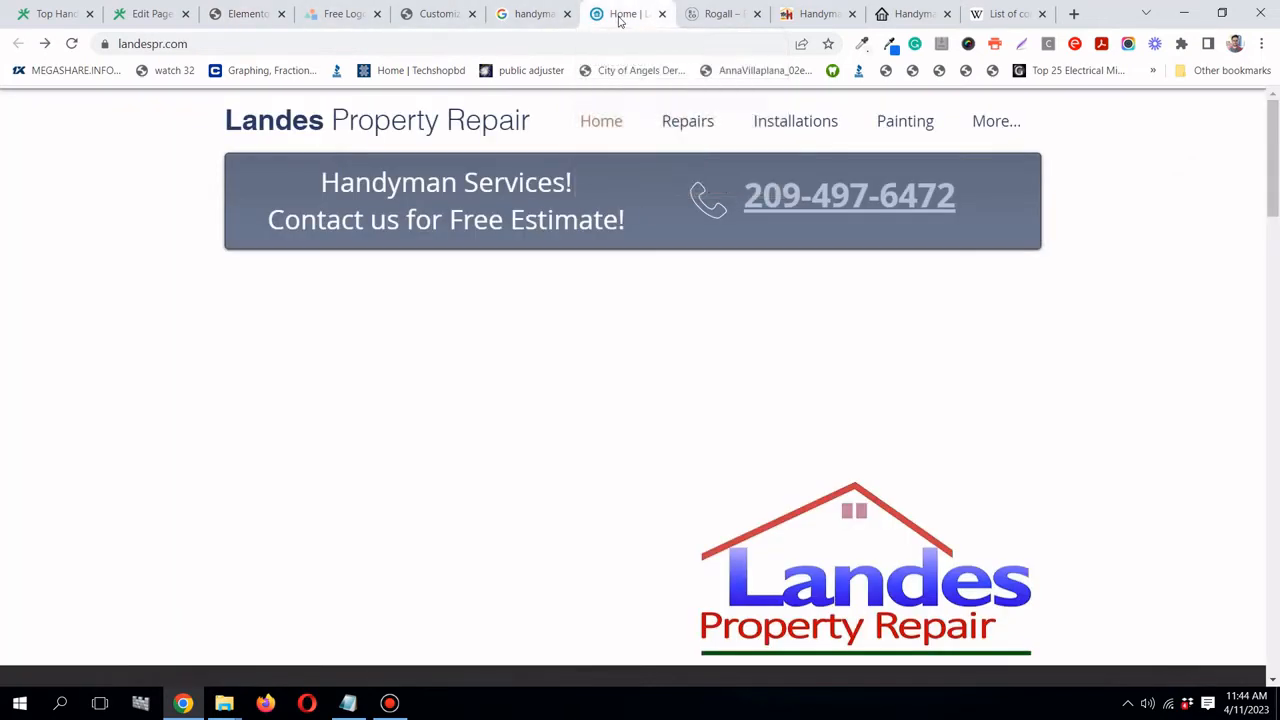
pyautogui.click(688, 14)
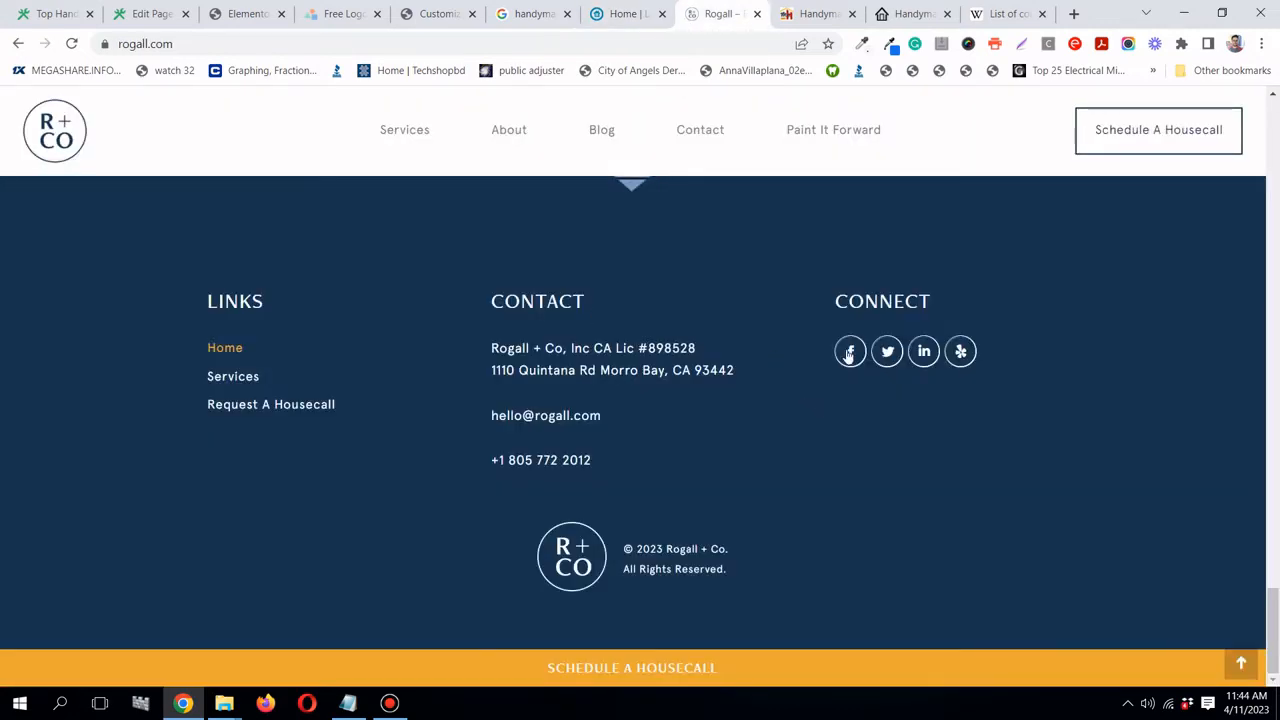
pyautogui.click(243, 16)
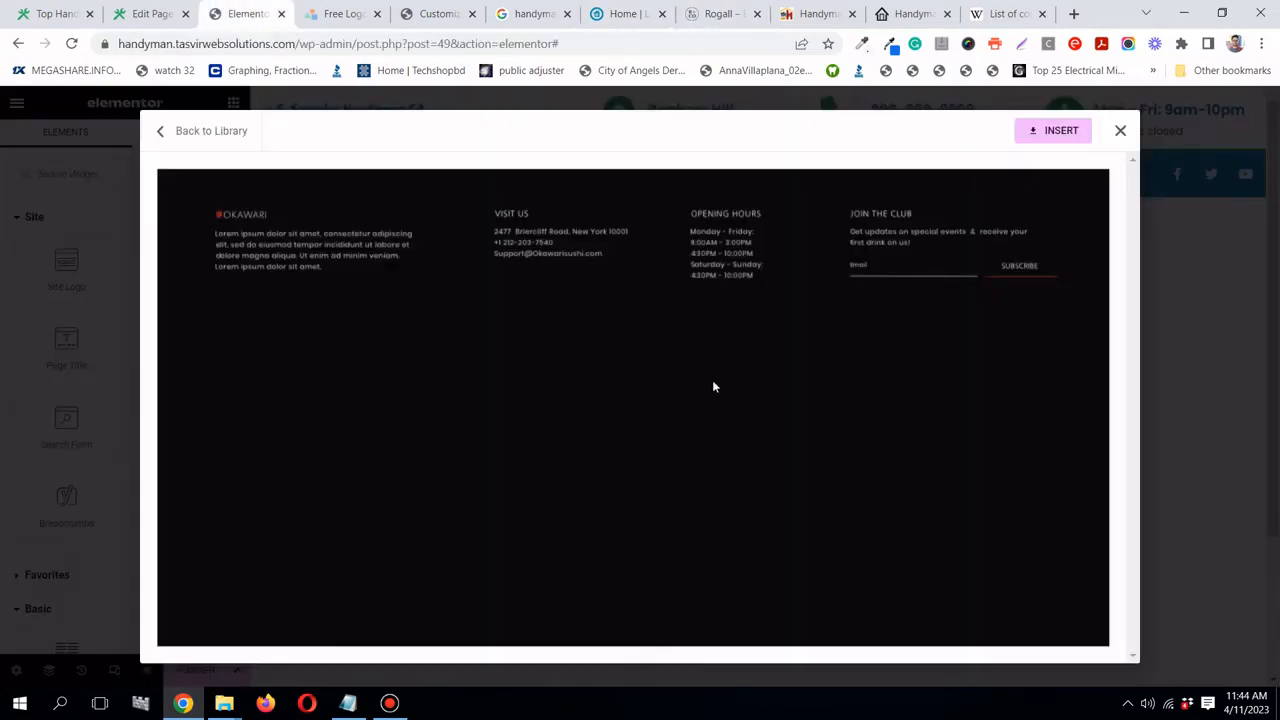
pyautogui.click(165, 137)
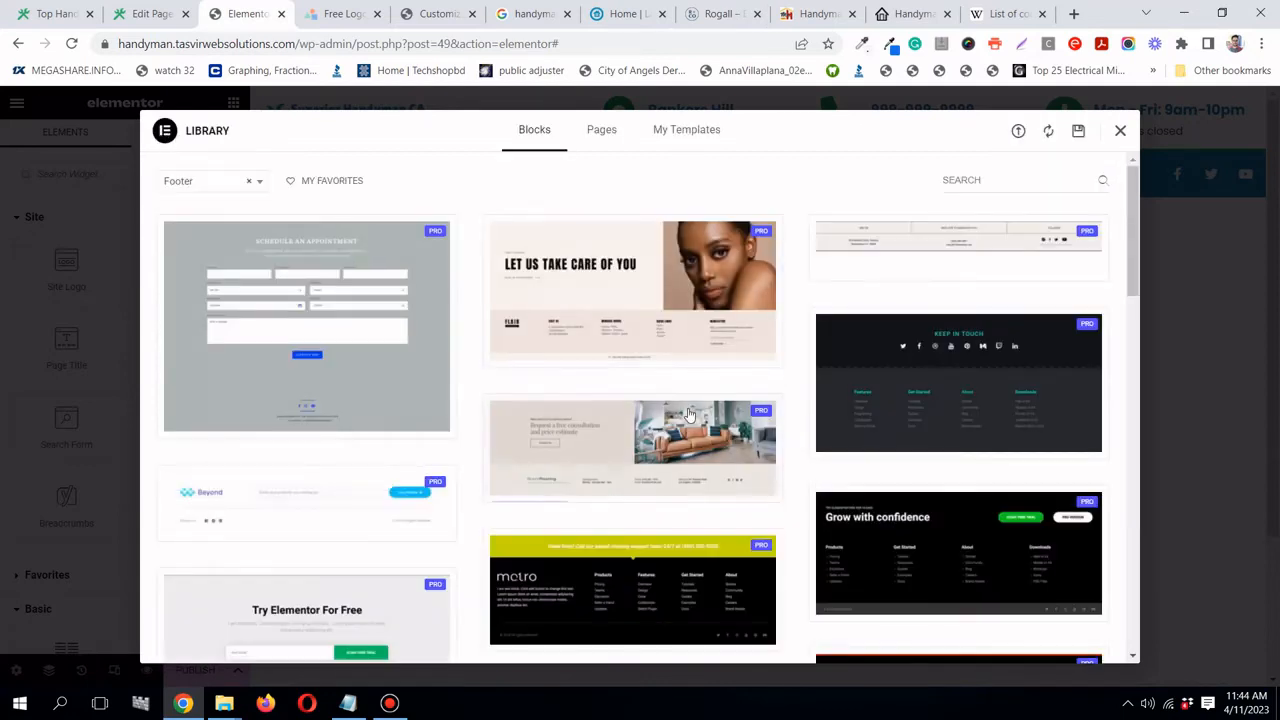
# - Preview the dark navy Metro footer block, compare it with Rogall's footer, and insert it
pyautogui.scroll(-1, 688, 415)
pyautogui.scroll(-3, 688, 415)
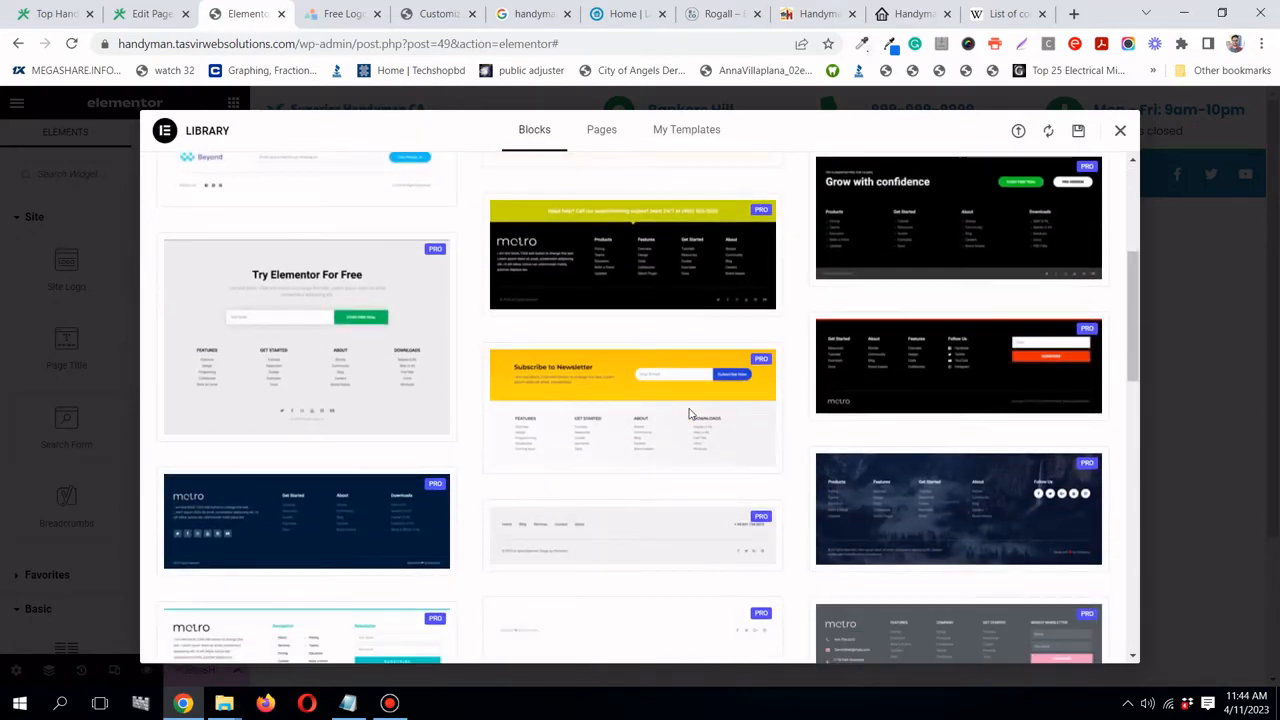
pyautogui.scroll(-1, 688, 415)
pyautogui.moveTo(423, 437)
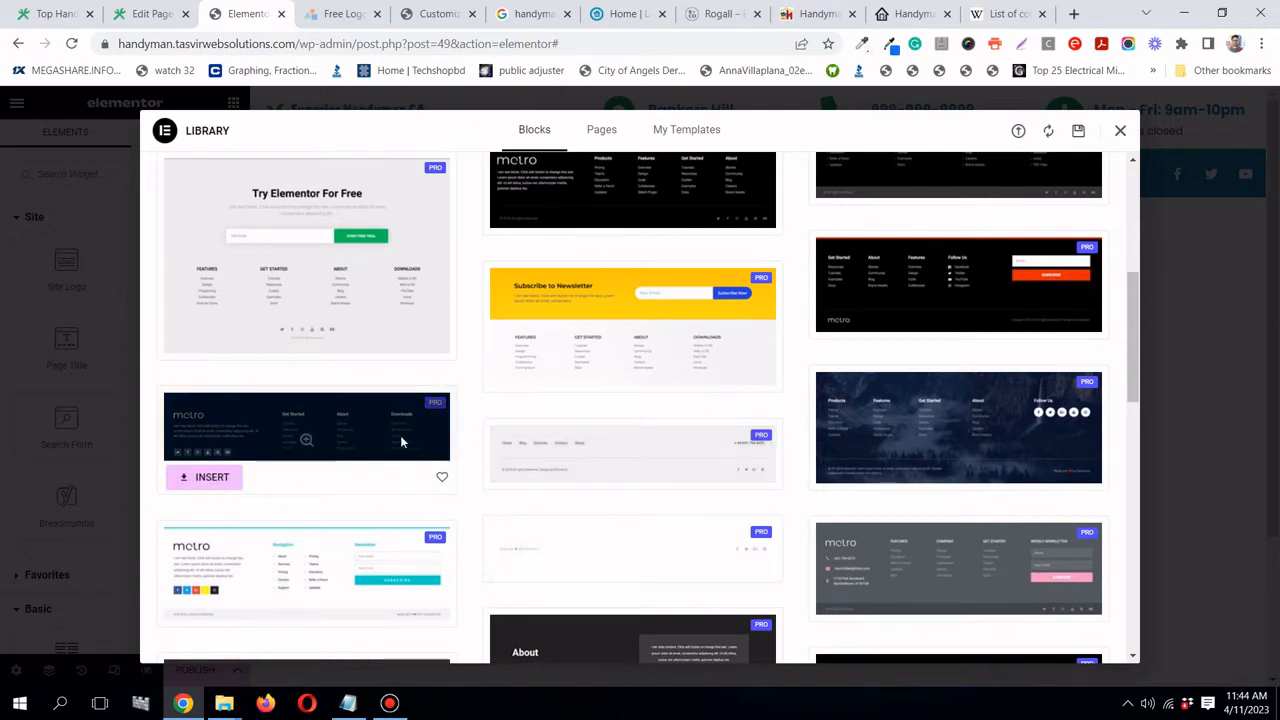
pyautogui.click(402, 442)
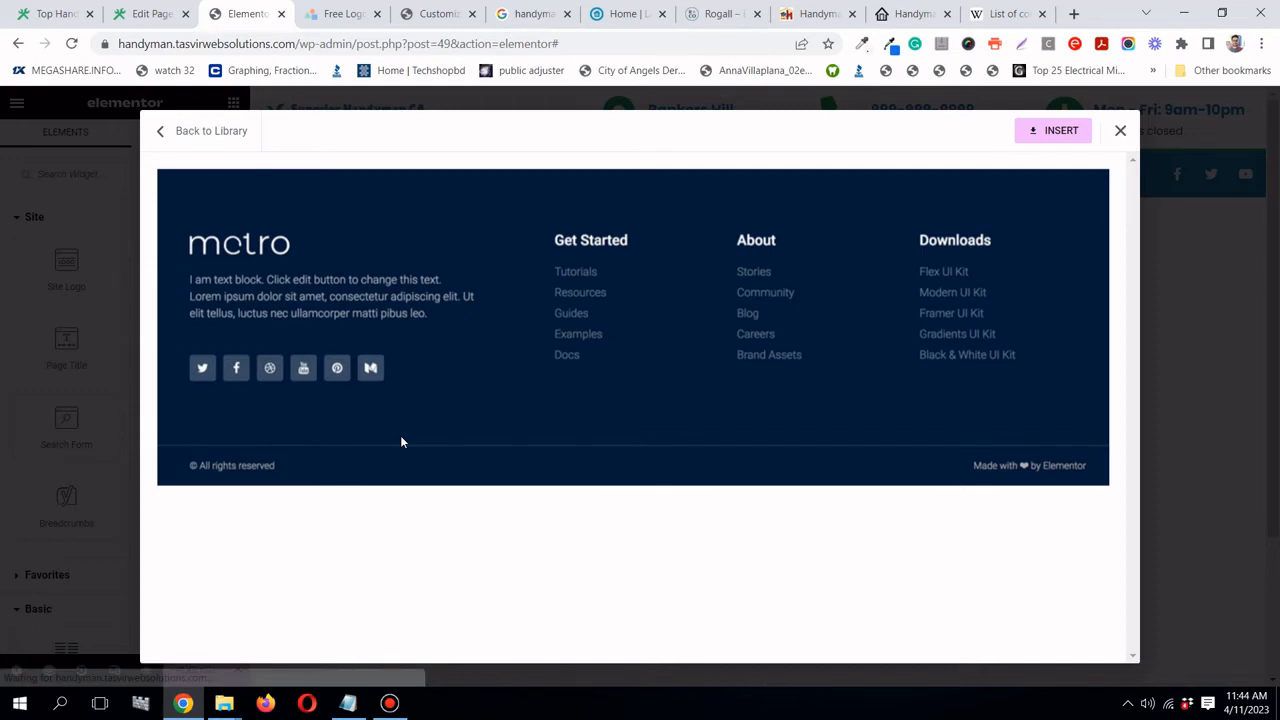
pyautogui.click(696, 15)
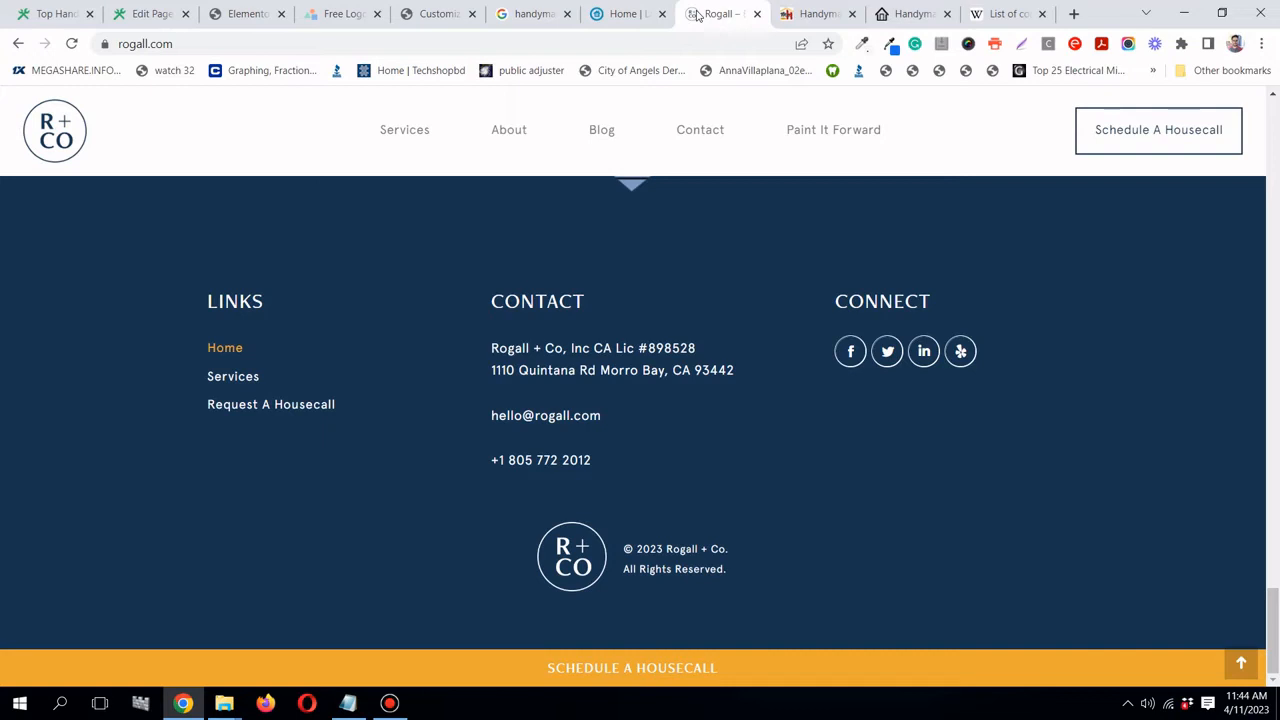
pyautogui.click(227, 16)
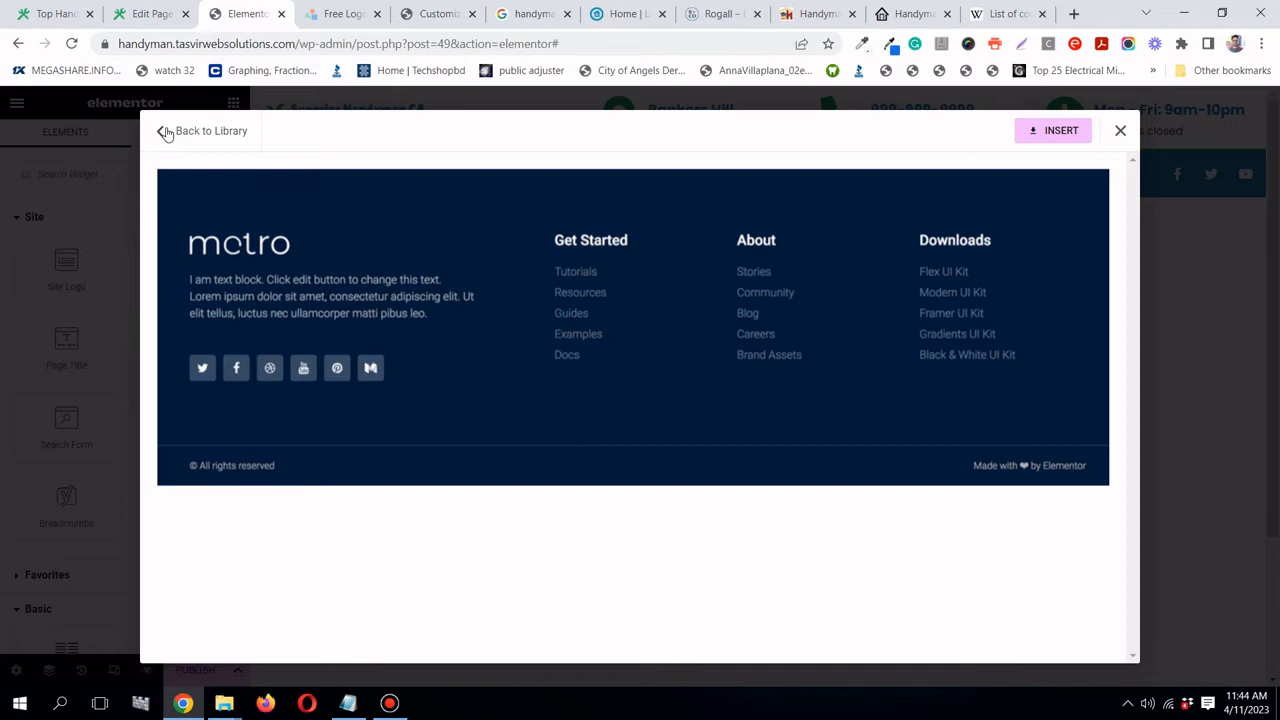
pyautogui.click(1064, 131)
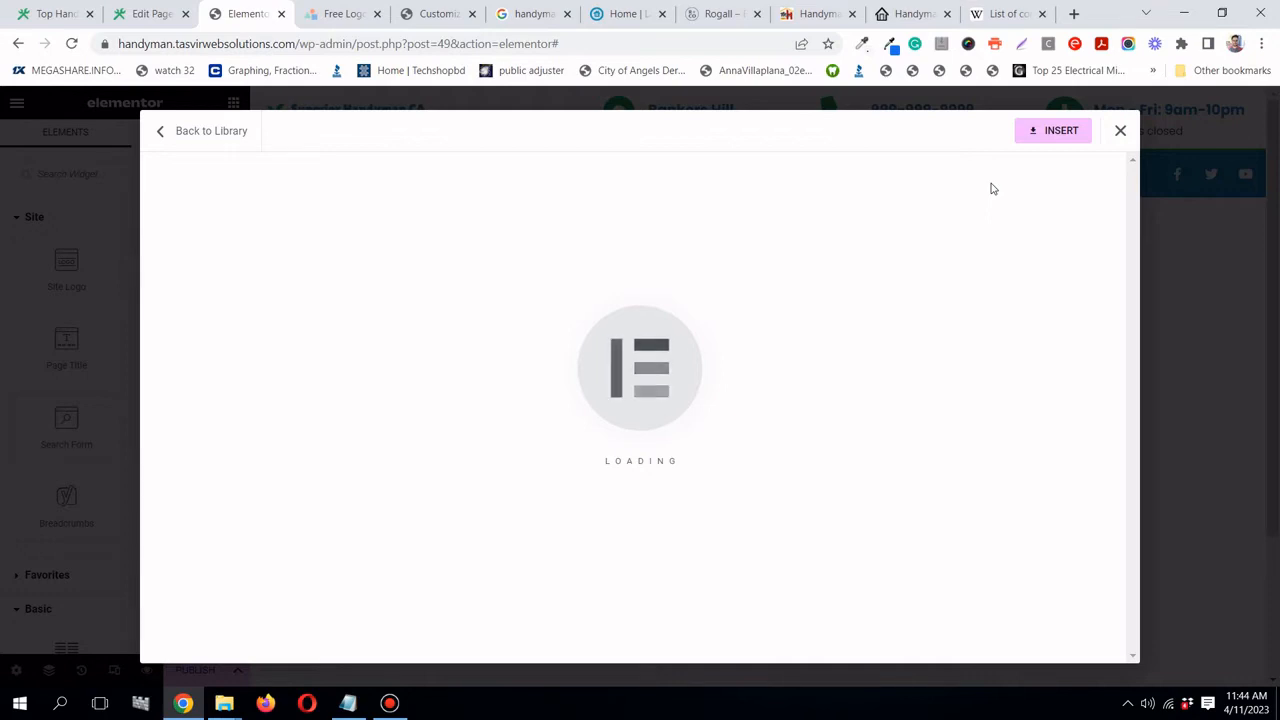
# - Compare with the Rogall footer, then move the social icons under the Downloads heading
pyautogui.scroll(-3, 891, 415)
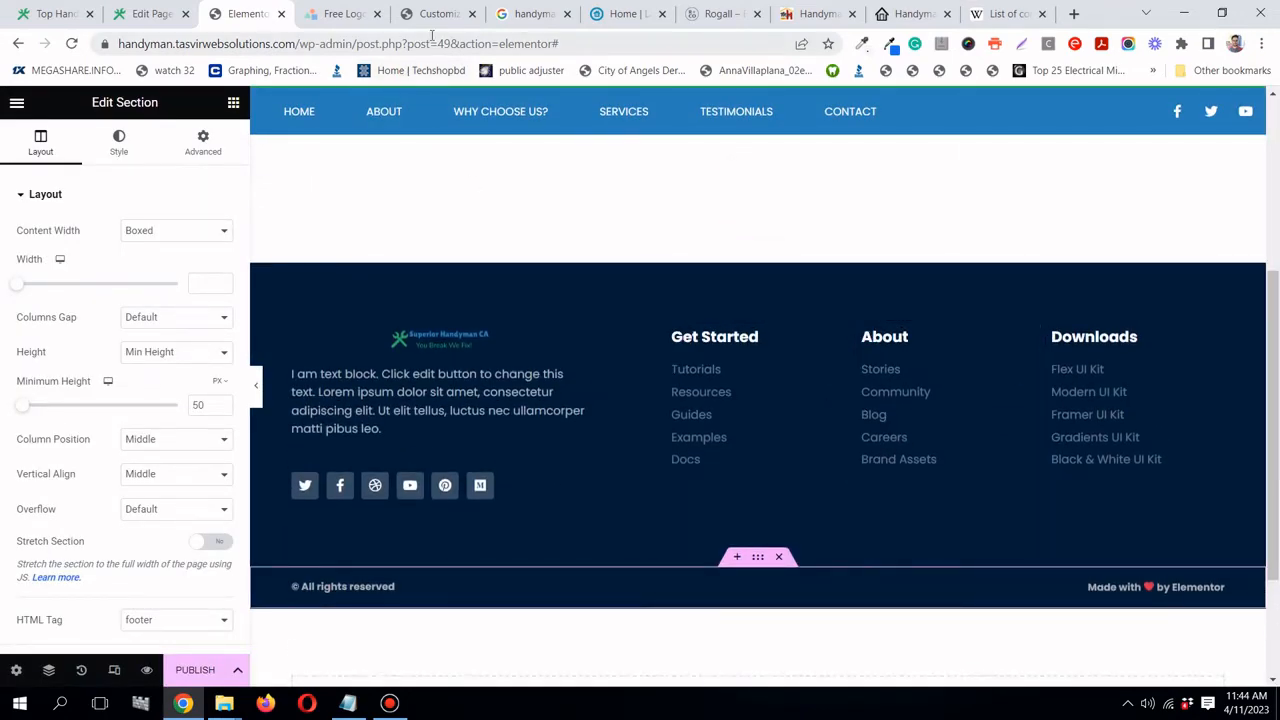
pyautogui.click(617, 20)
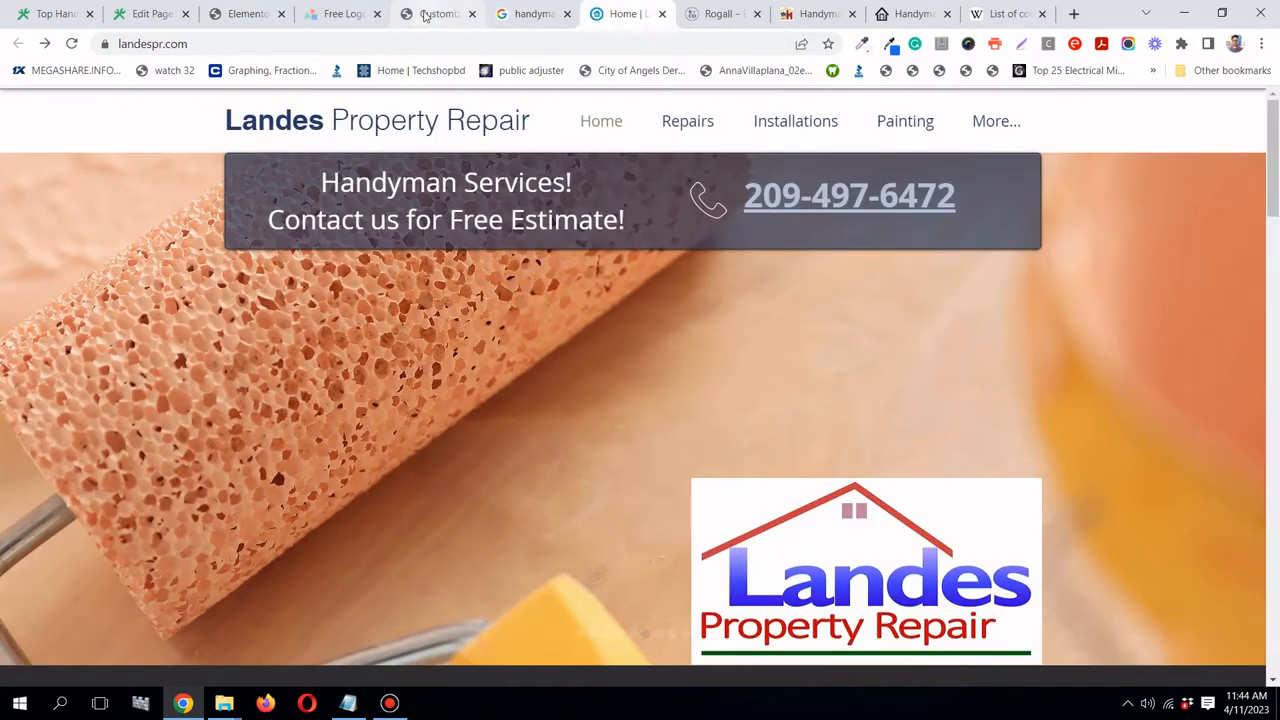
pyautogui.click(741, 20)
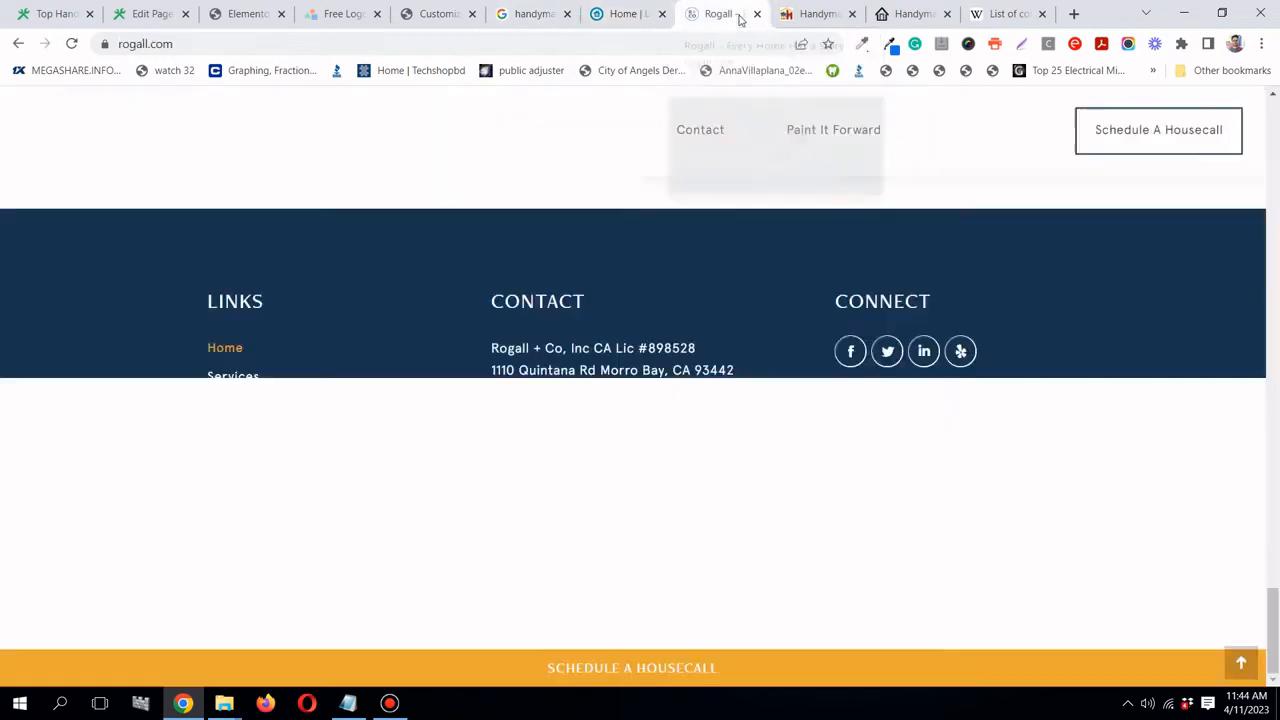
pyautogui.moveTo(738, 14); pyautogui.dragTo(245, 15)
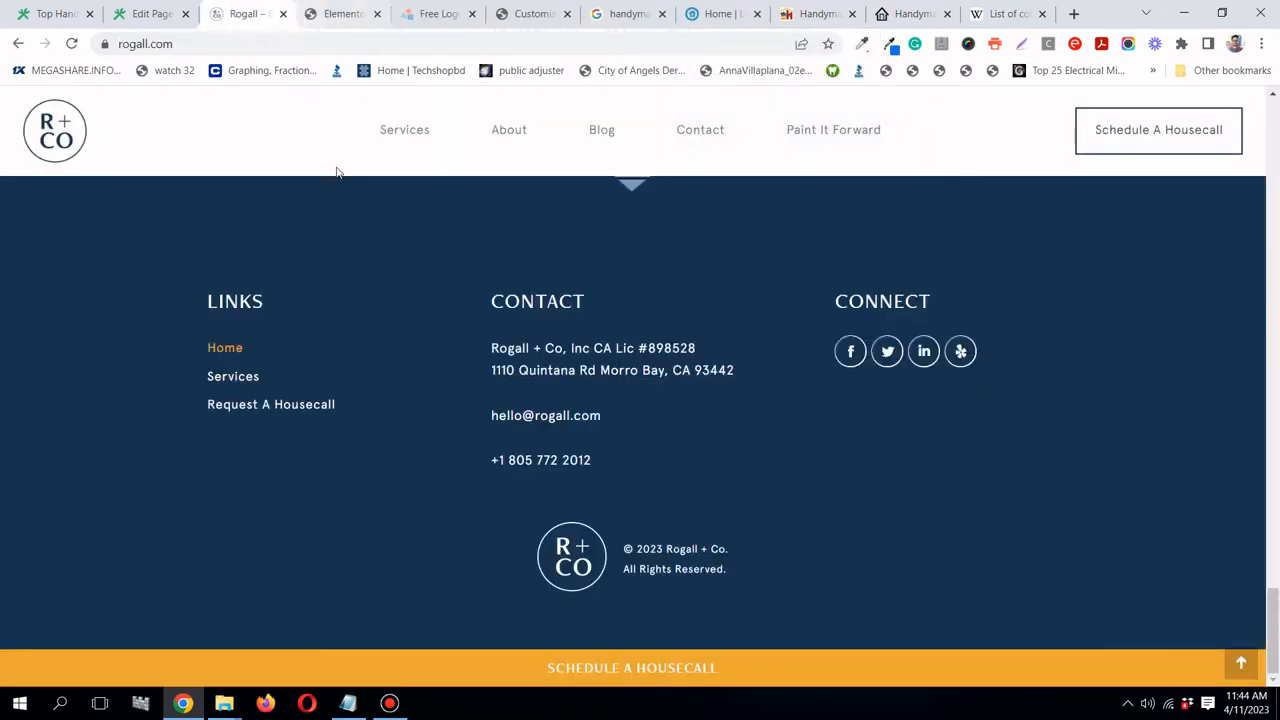
pyautogui.click(341, 14)
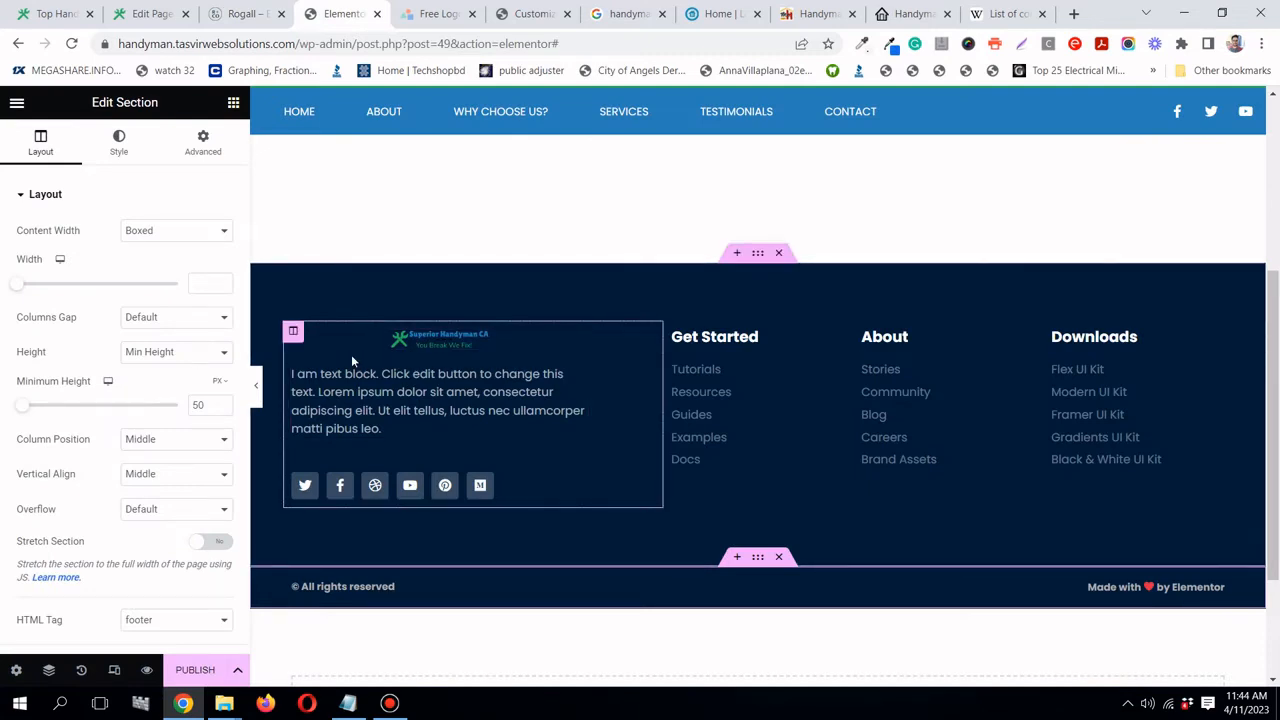
pyautogui.click(242, 14)
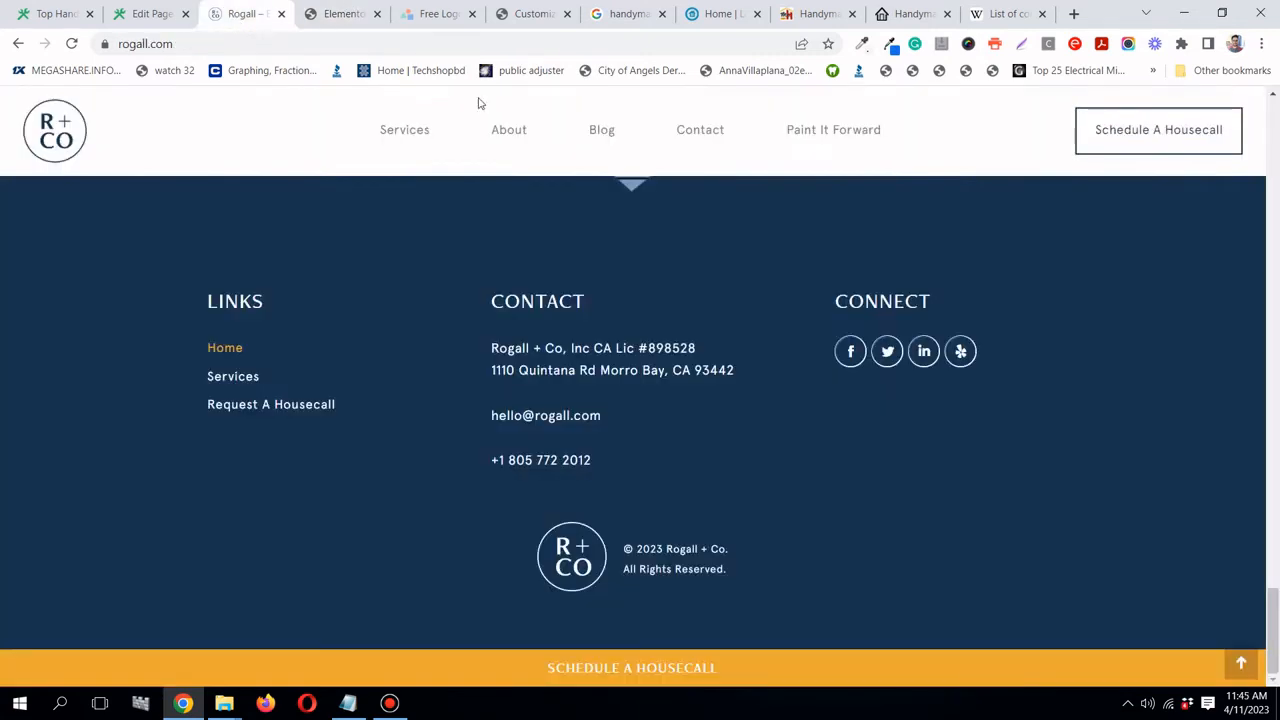
pyautogui.click(350, 15)
pyautogui.moveTo(577, 467); pyautogui.dragTo(899, 363)
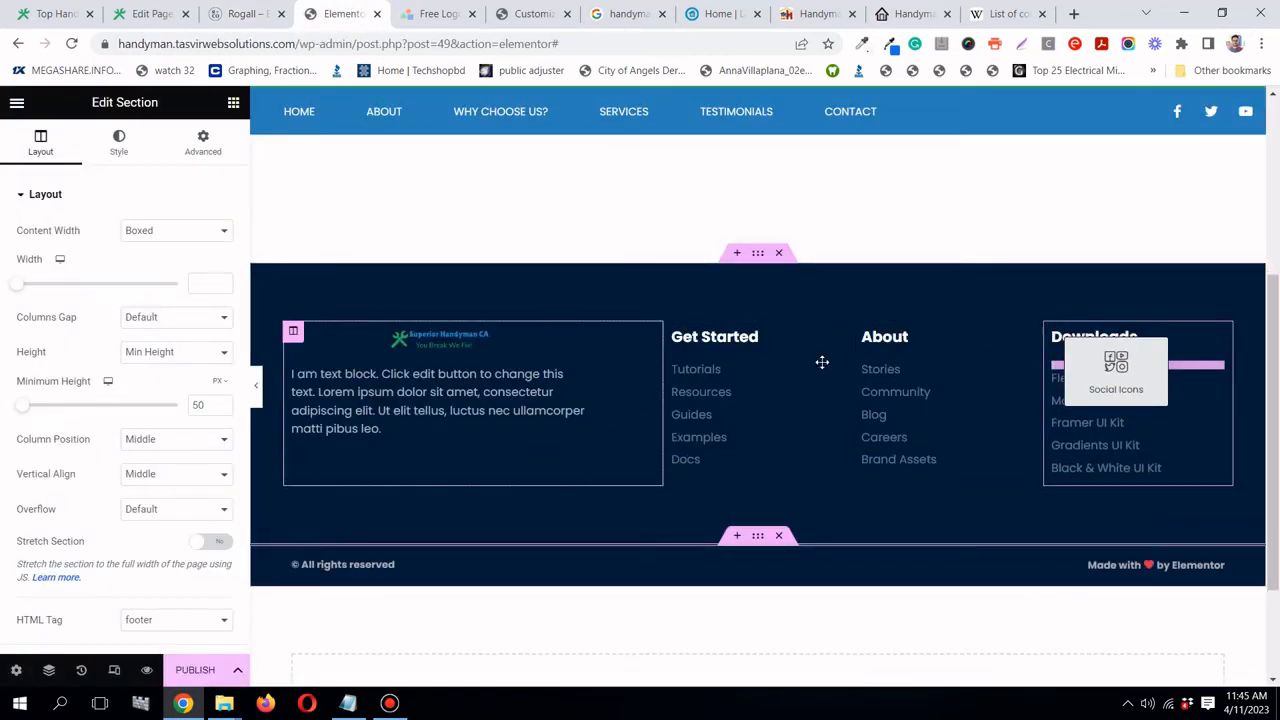
pyautogui.moveTo(822, 362); pyautogui.dragTo(825, 365)
# - Delete the first footer column containing the logo and placeholder text
pyautogui.click(250, 18)
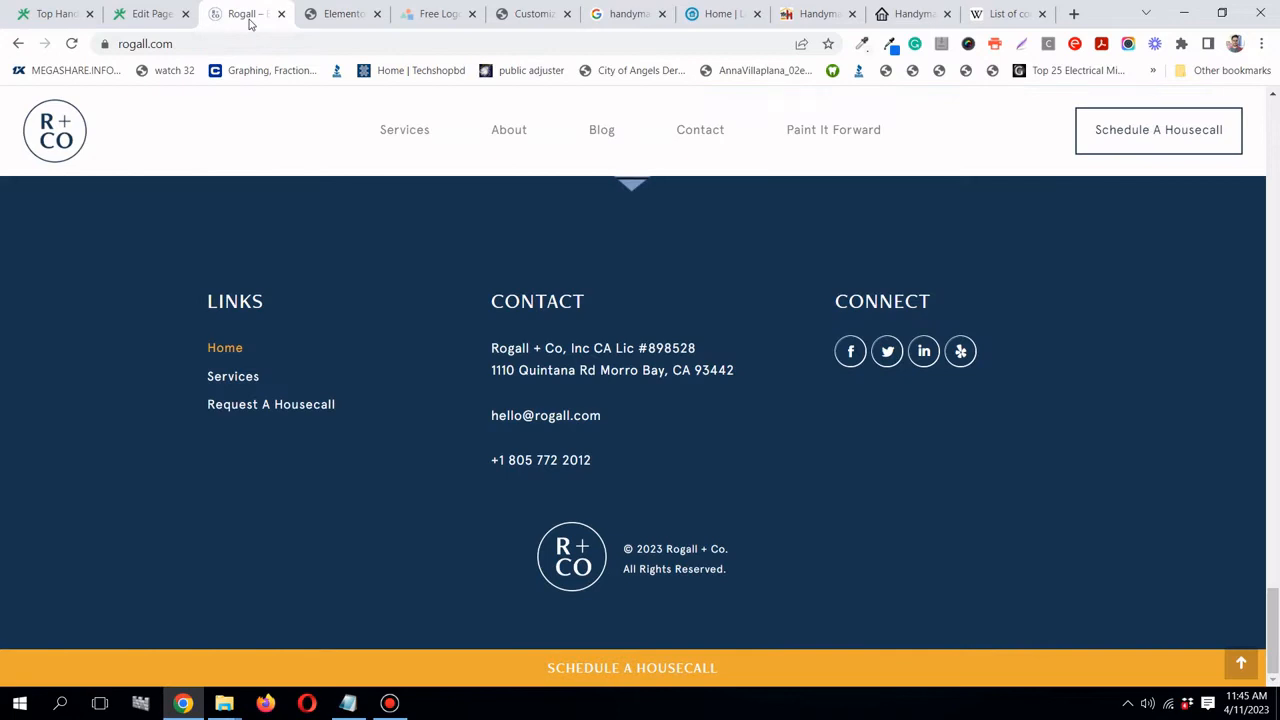
pyautogui.click(338, 14)
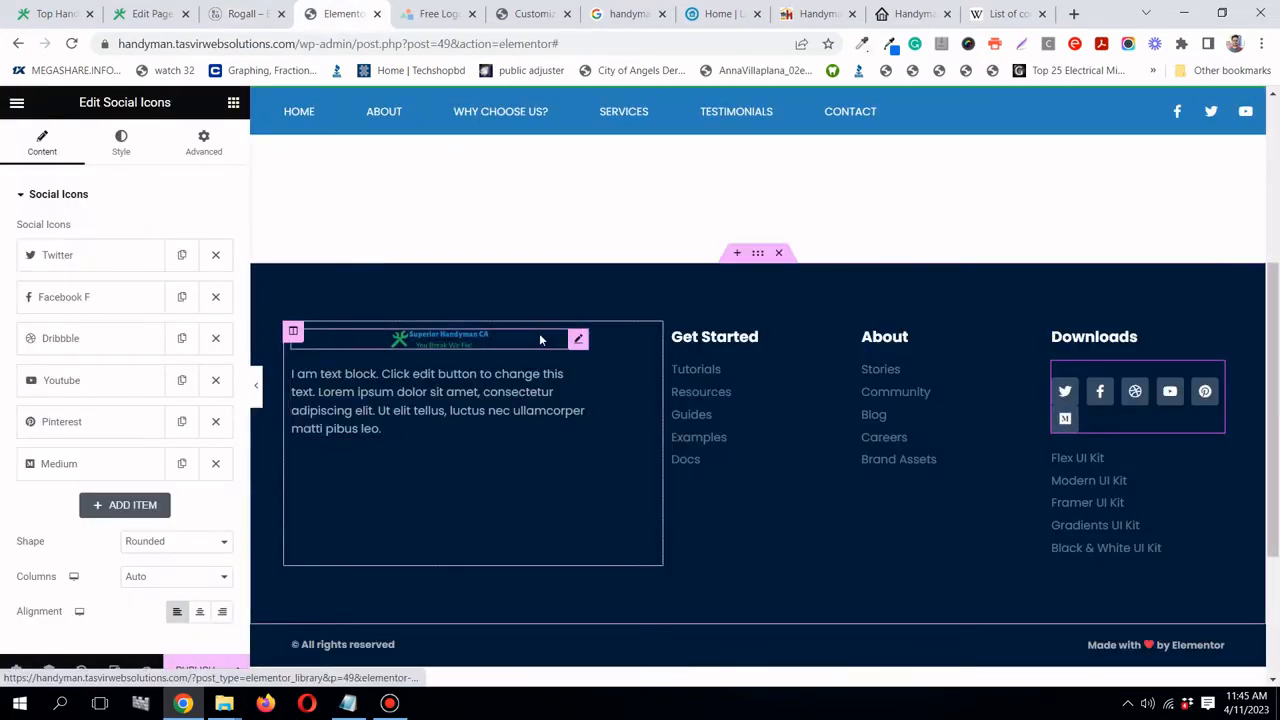
pyautogui.rightClick(293, 335)
pyautogui.click(368, 640)
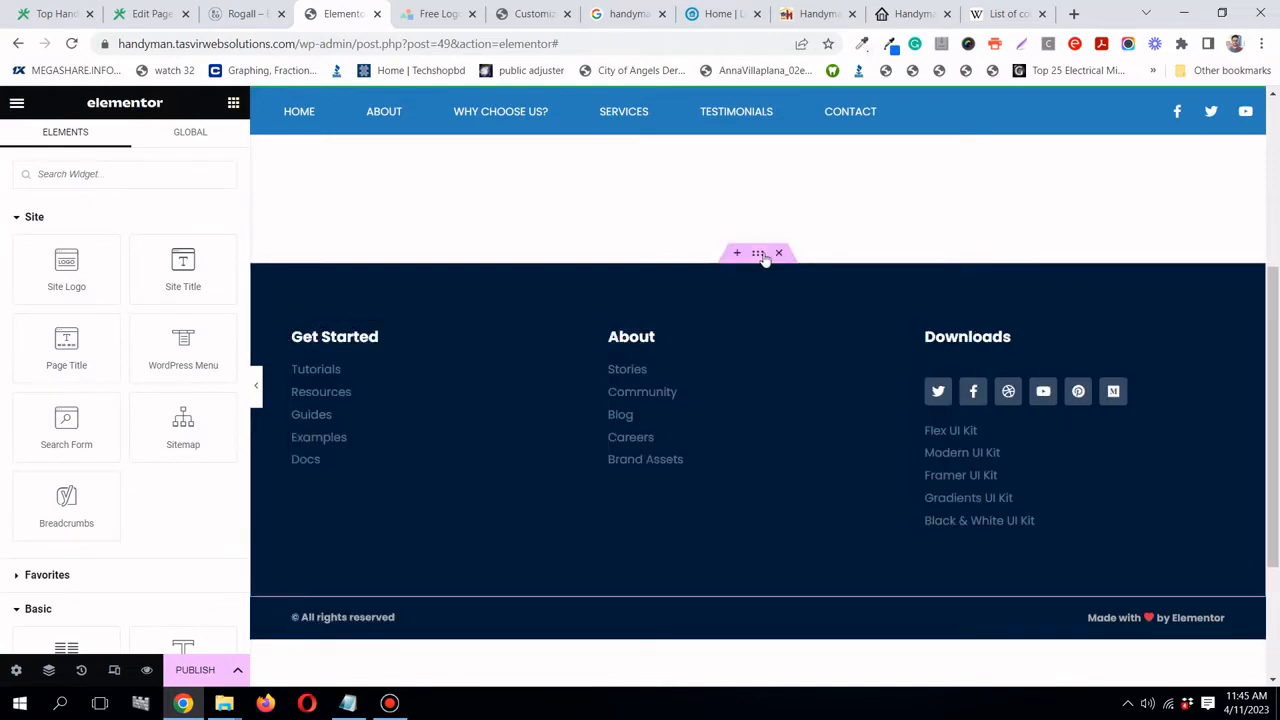
# - Retitle the Get Started heading as 'Site Navigation'
pyautogui.click(243, 14)
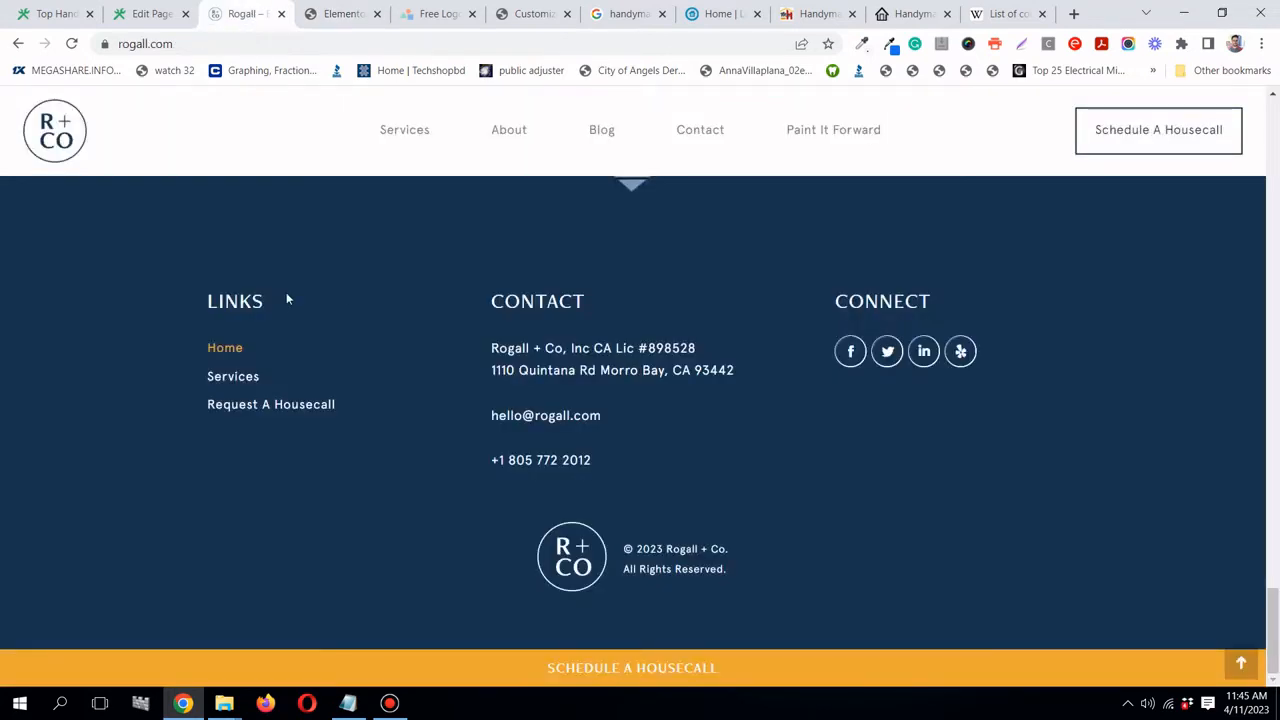
pyautogui.click(345, 14)
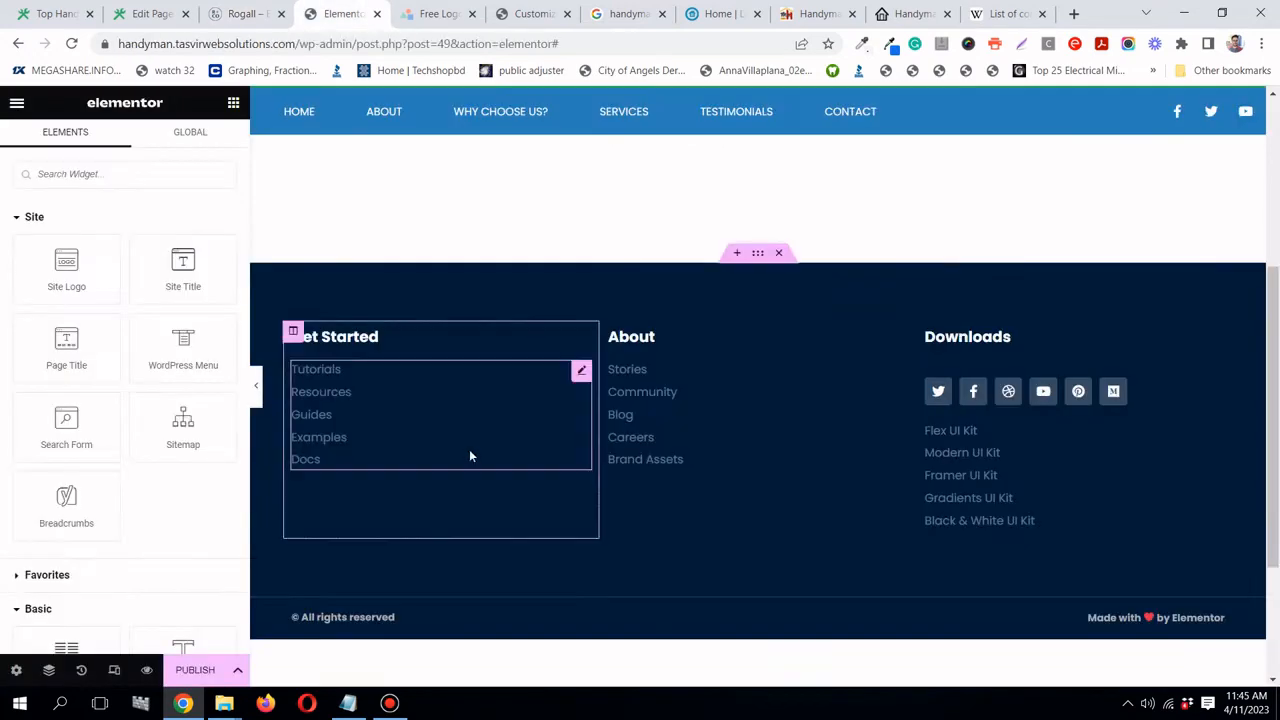
pyautogui.click(582, 342)
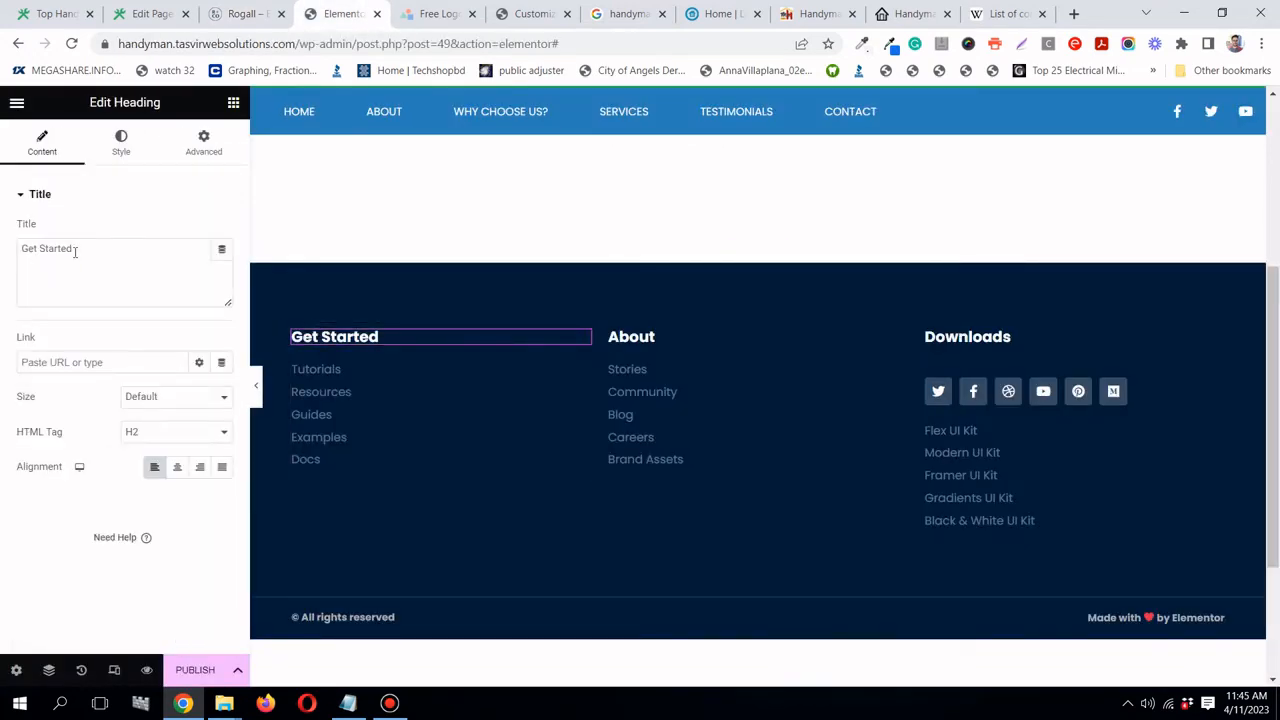
pyautogui.write('S')
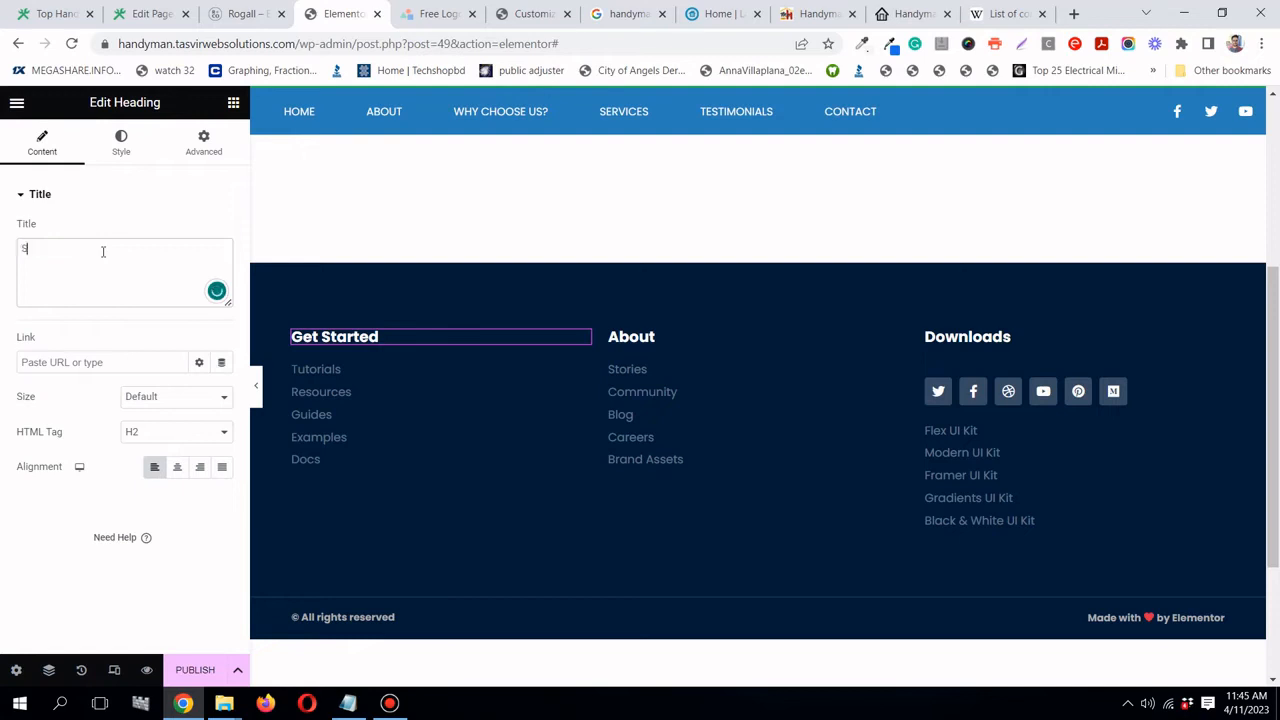
pyautogui.write('ite Na')
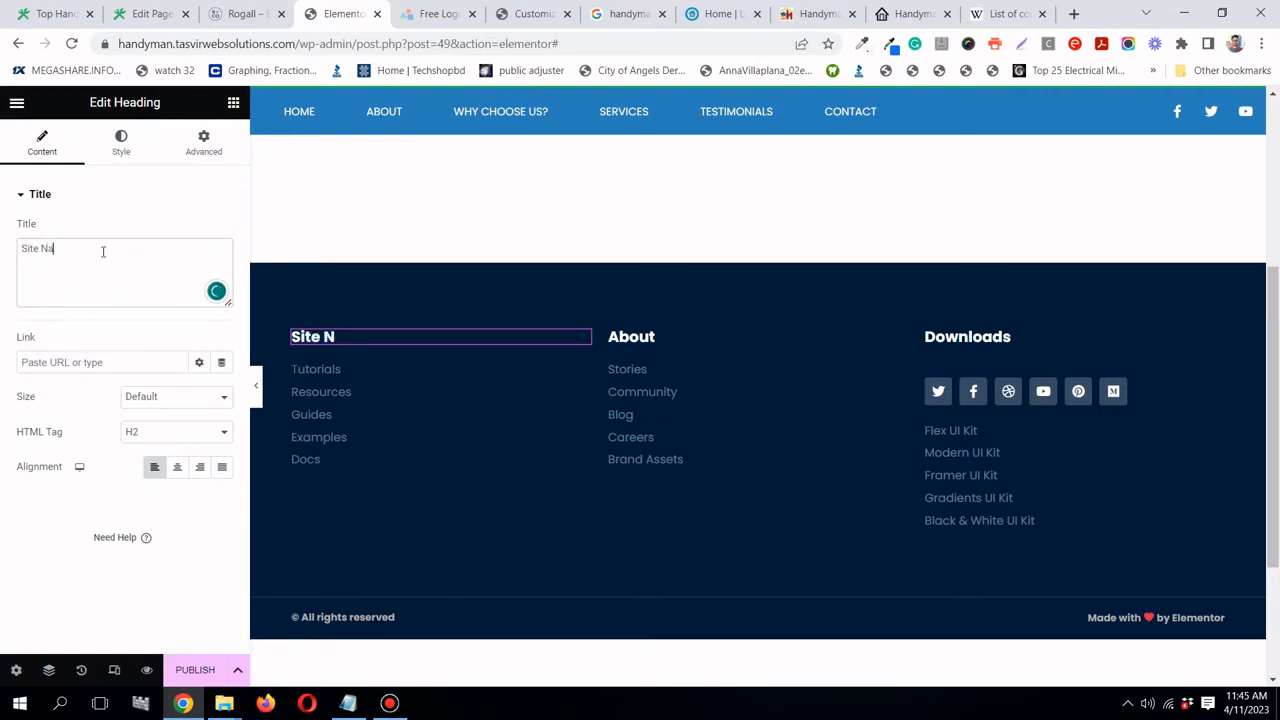
pyautogui.write('vigation')
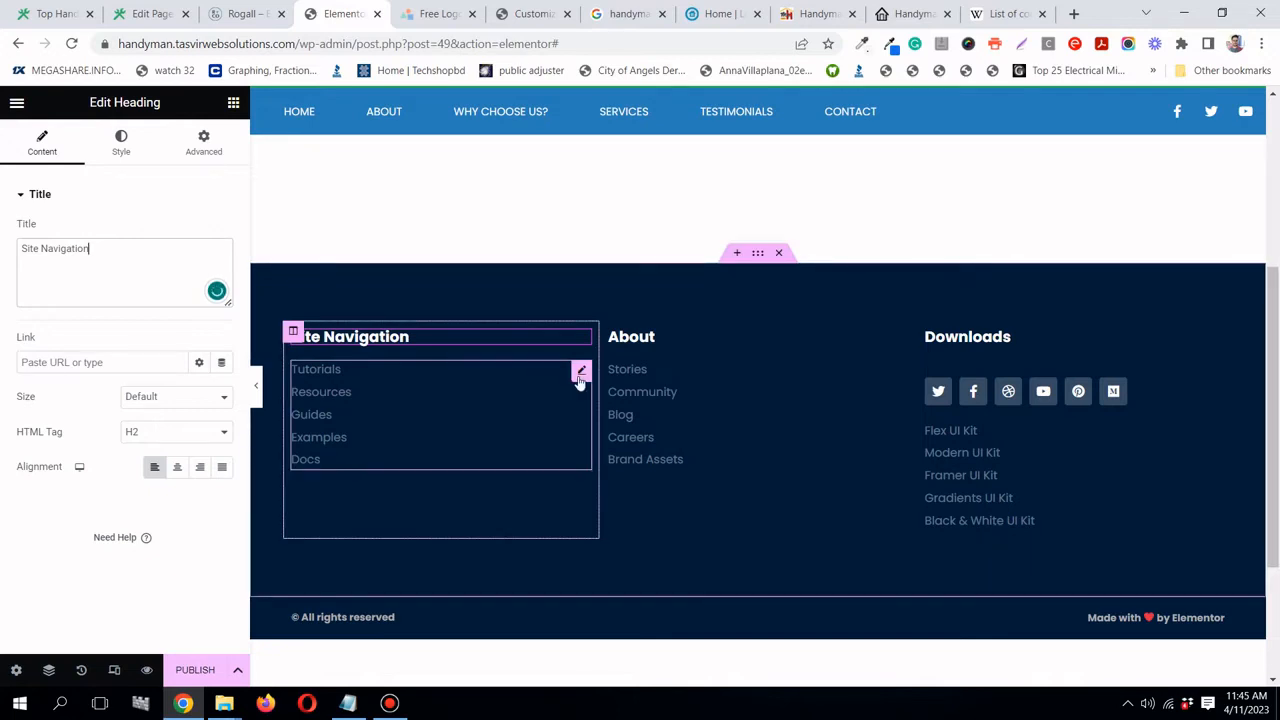
# - Find the 'nav' menu widget and place the Main Menu under Site Navigation
pyautogui.click(580, 378)
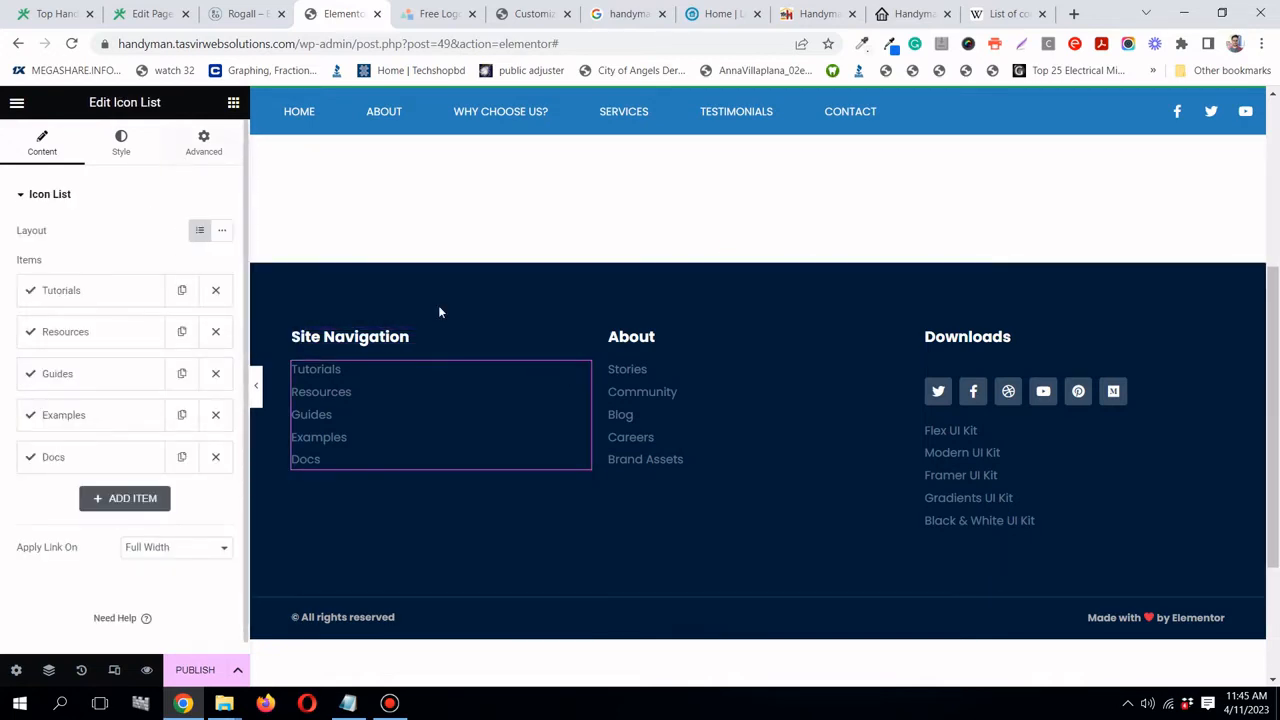
pyautogui.rightClick(584, 378)
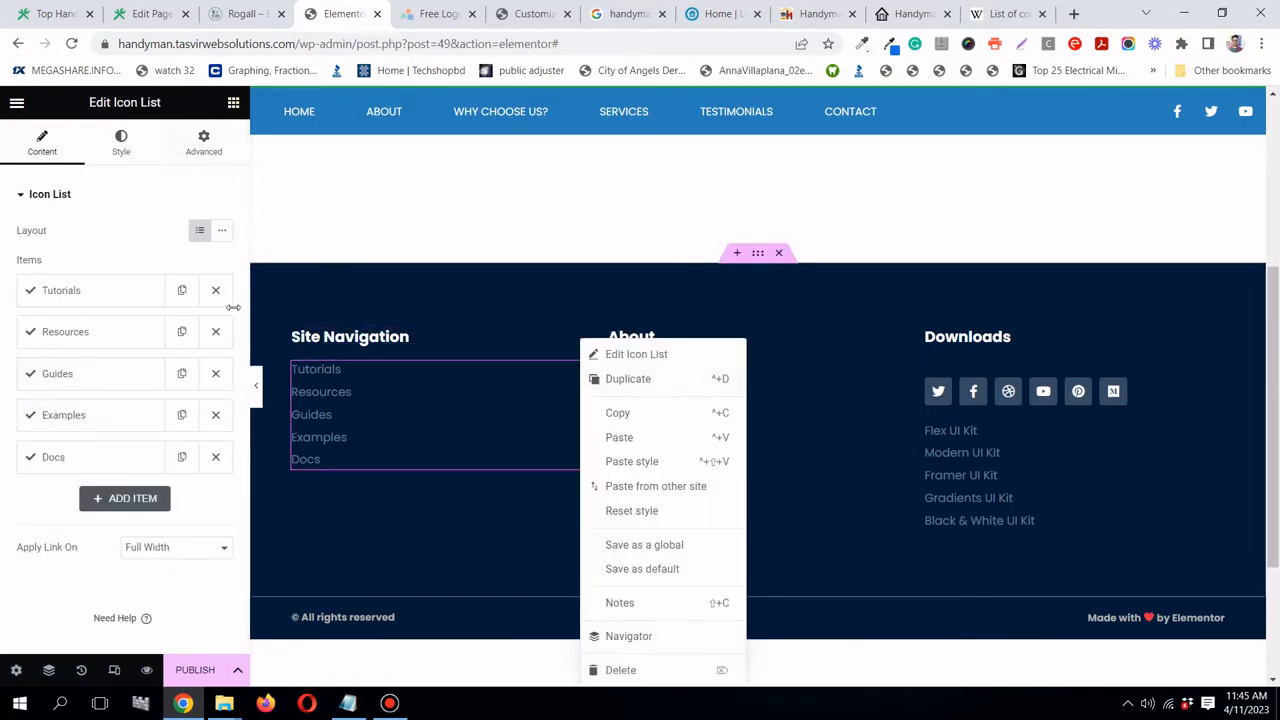
pyautogui.click(232, 104)
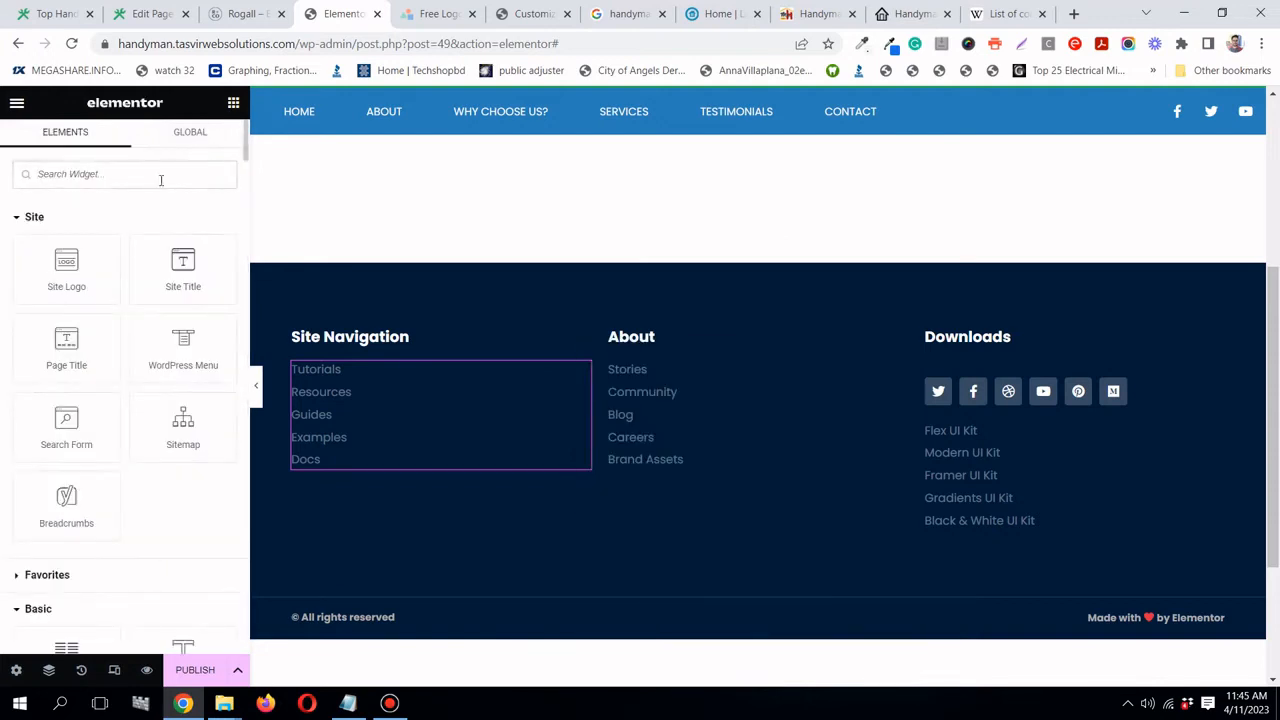
pyautogui.write('men')
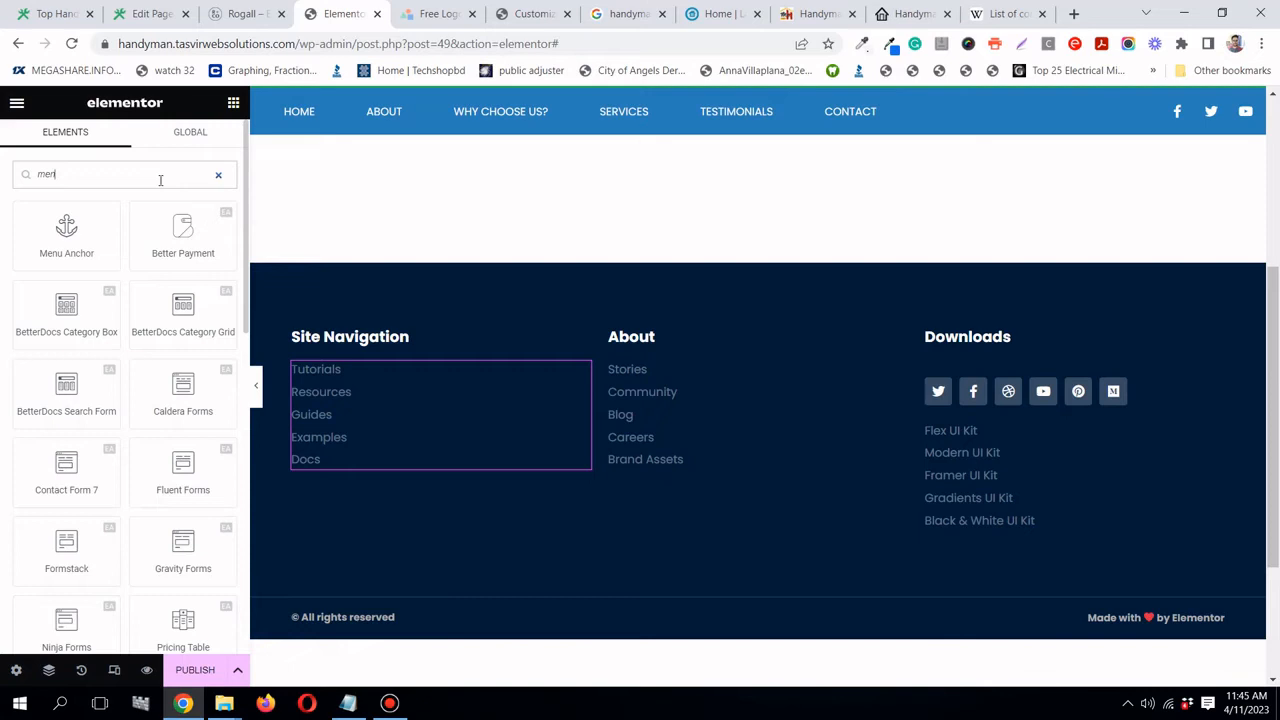
pyautogui.press('BackSpace')
pyautogui.press('BackSpace')
pyautogui.press('BackSpace')
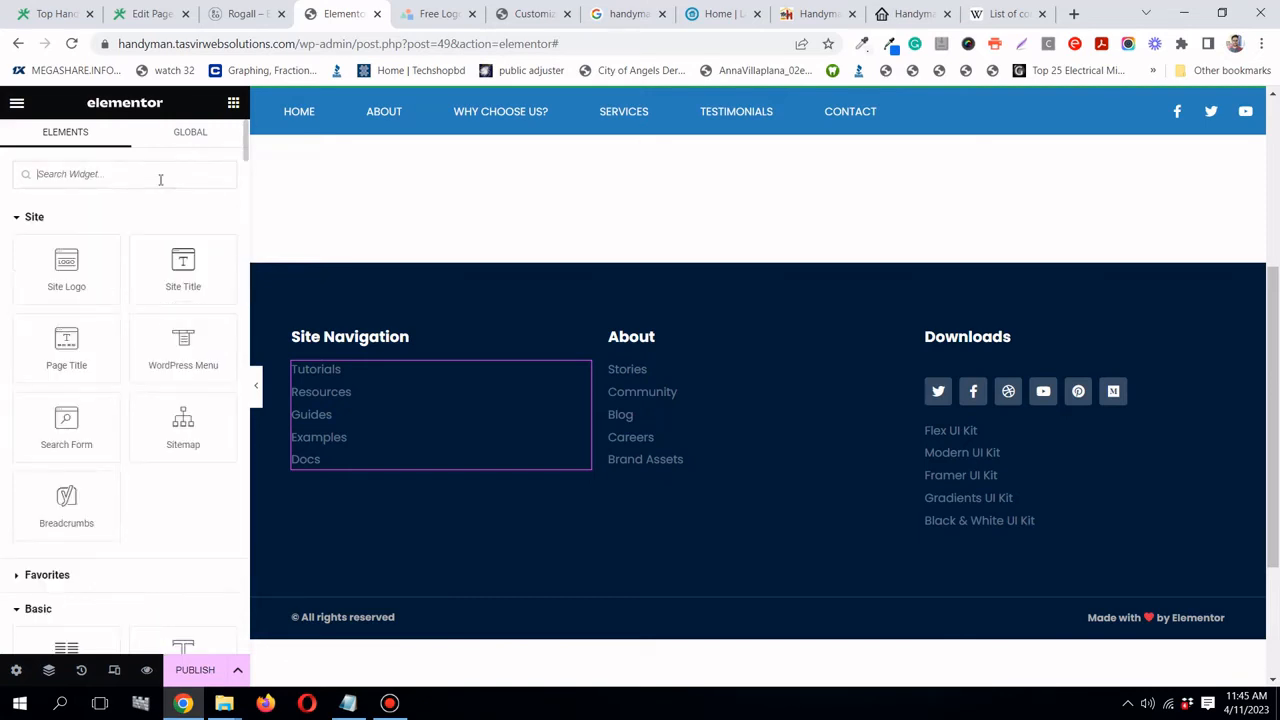
pyautogui.write('na')
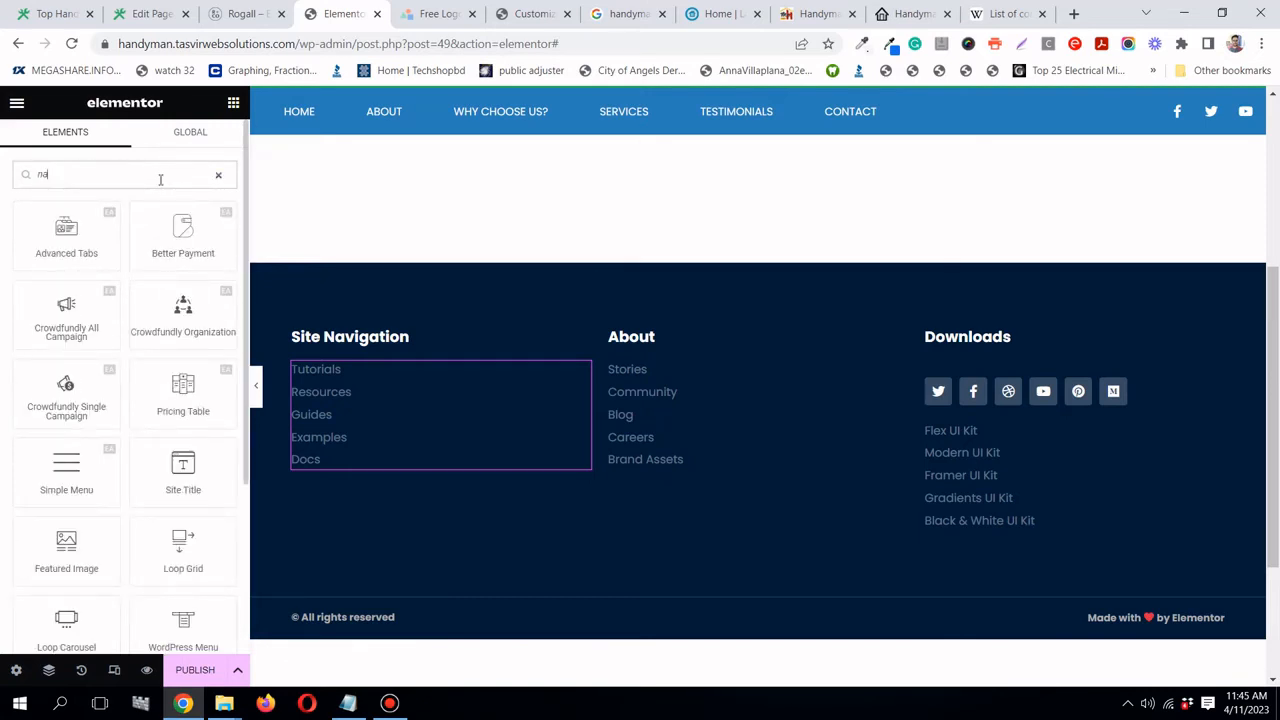
pyautogui.write('v')
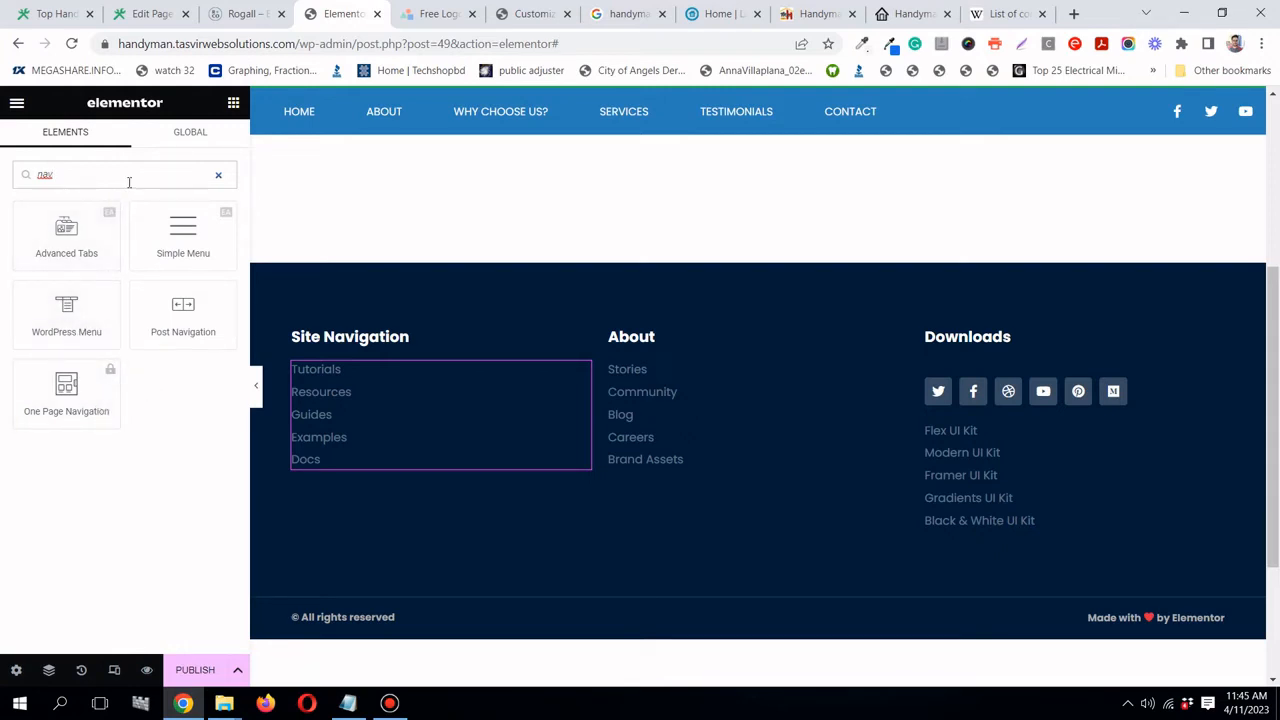
pyautogui.moveTo(66, 315); pyautogui.dragTo(361, 346)
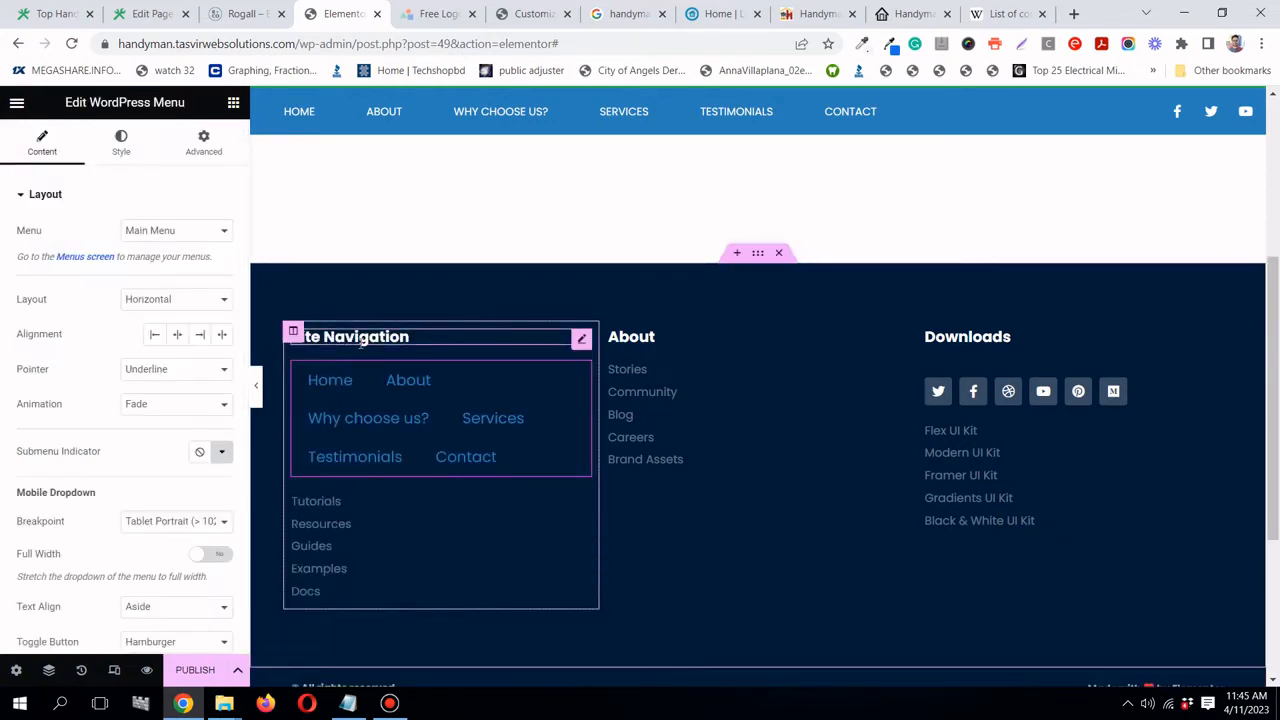
# - Keep Main Menu as the displayed menu and set its layout to Vertical
pyautogui.click(182, 231)
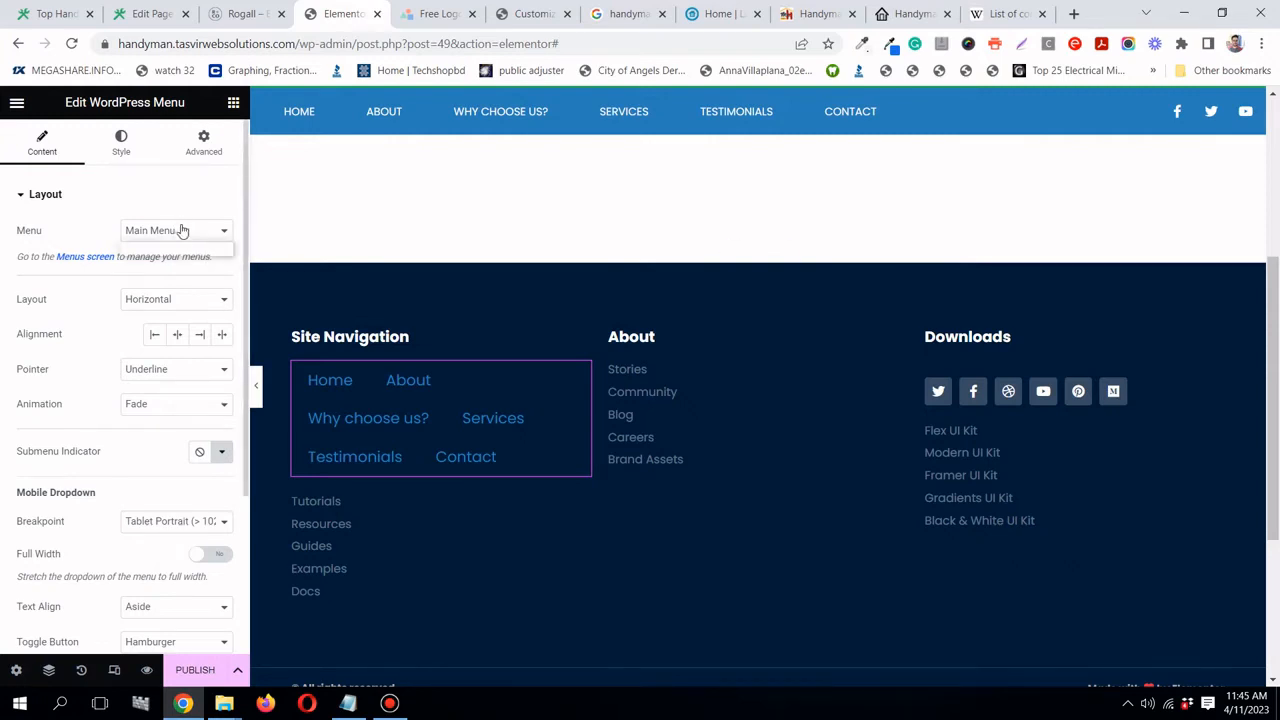
pyautogui.click(180, 250)
pyautogui.click(187, 303)
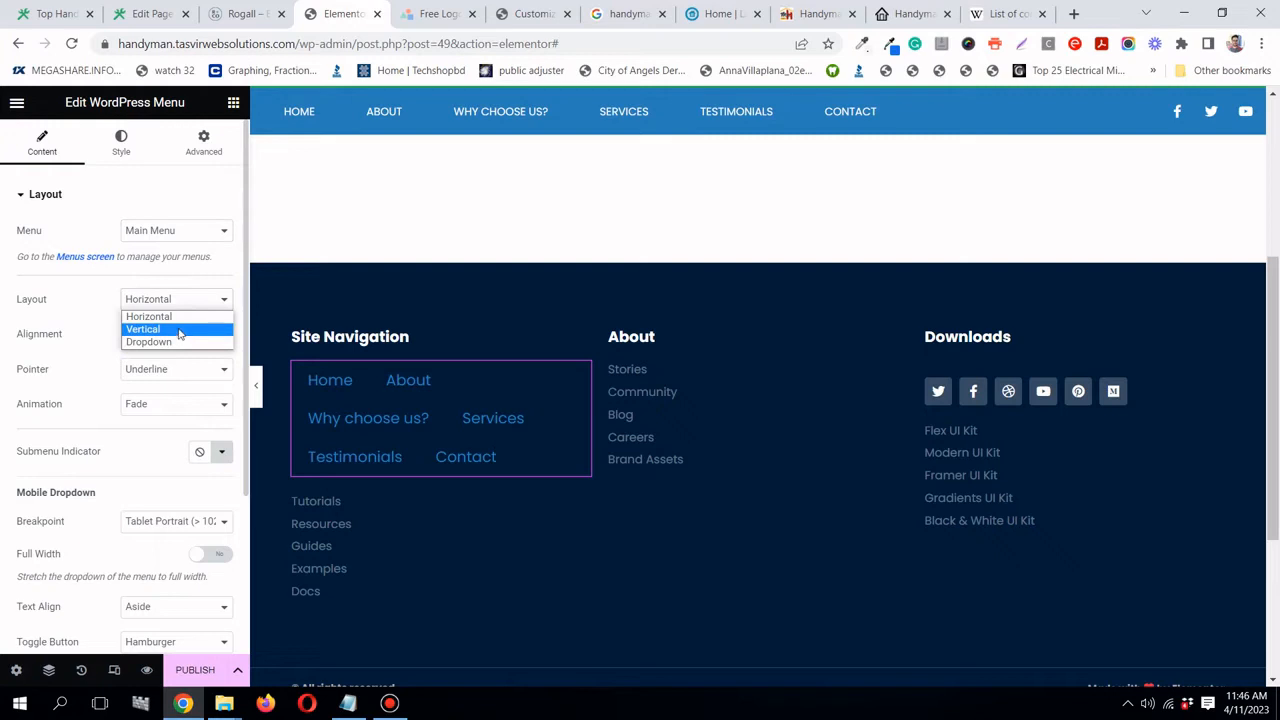
pyautogui.click(180, 330)
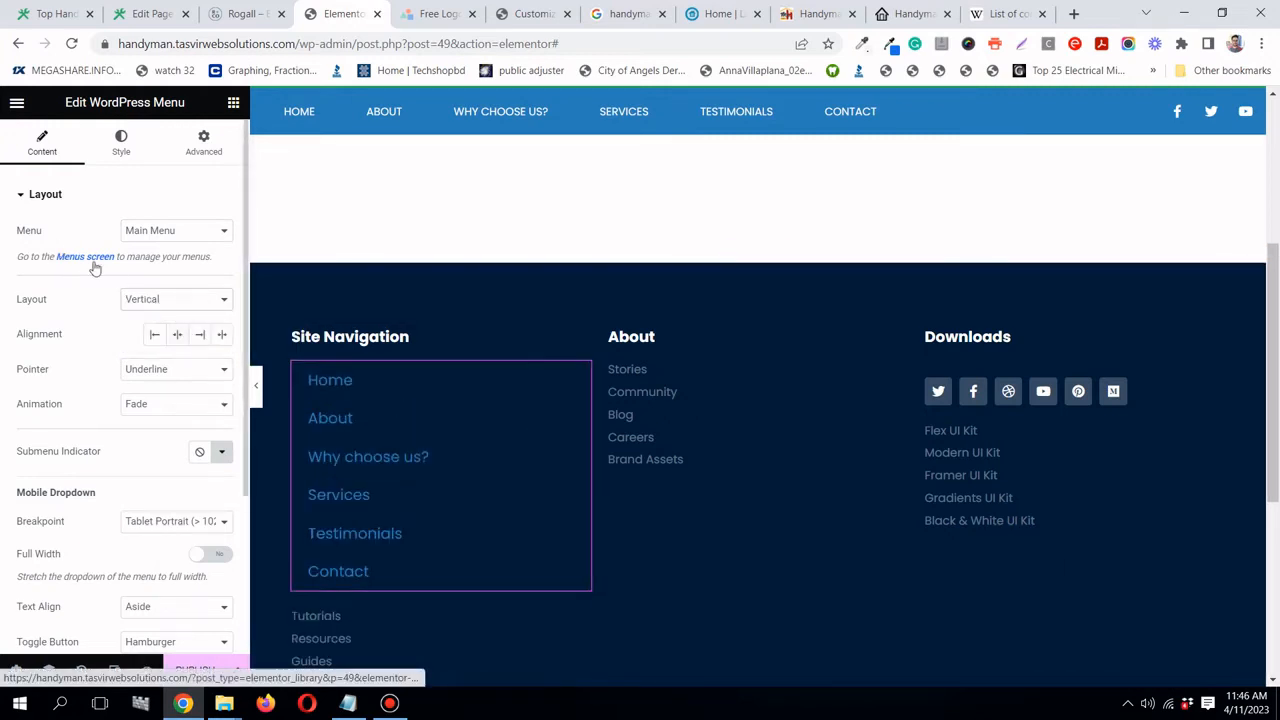
pyautogui.scroll(-1, 180, 294)
pyautogui.scroll(1, 180, 294)
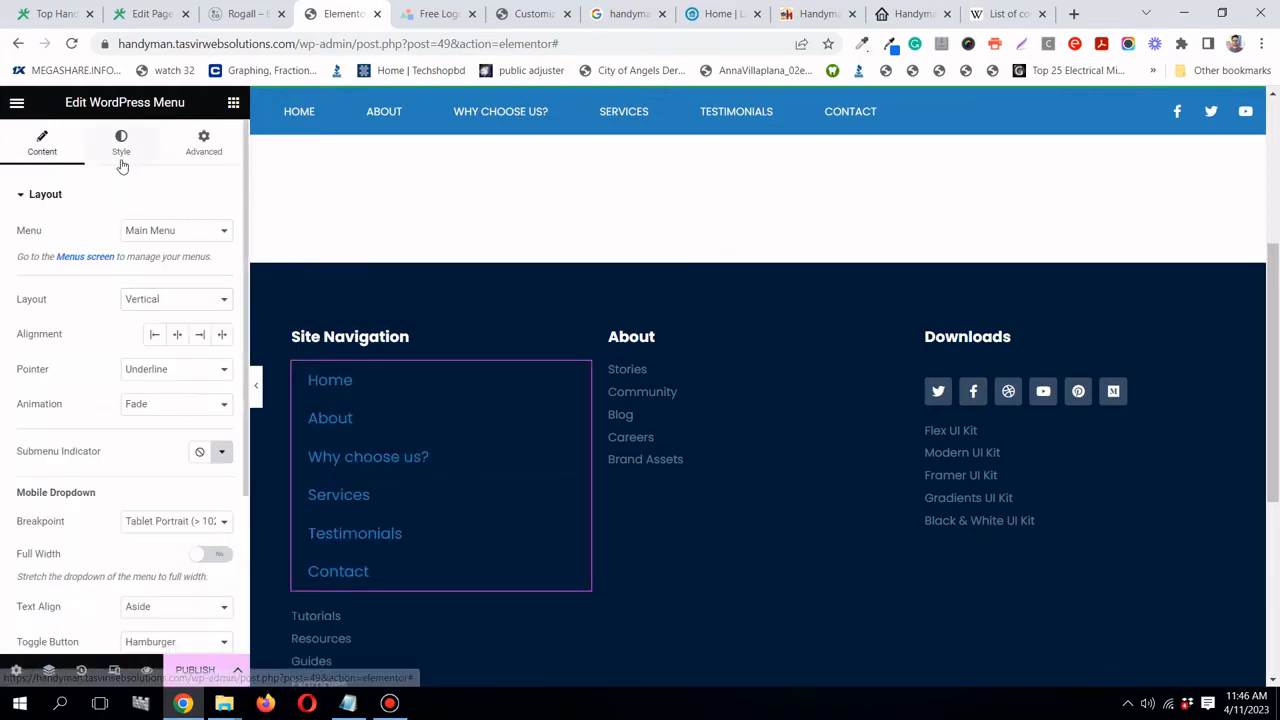
# - Remove the menu items' horizontal padding and set the hover pointer to None
pyautogui.click(121, 148)
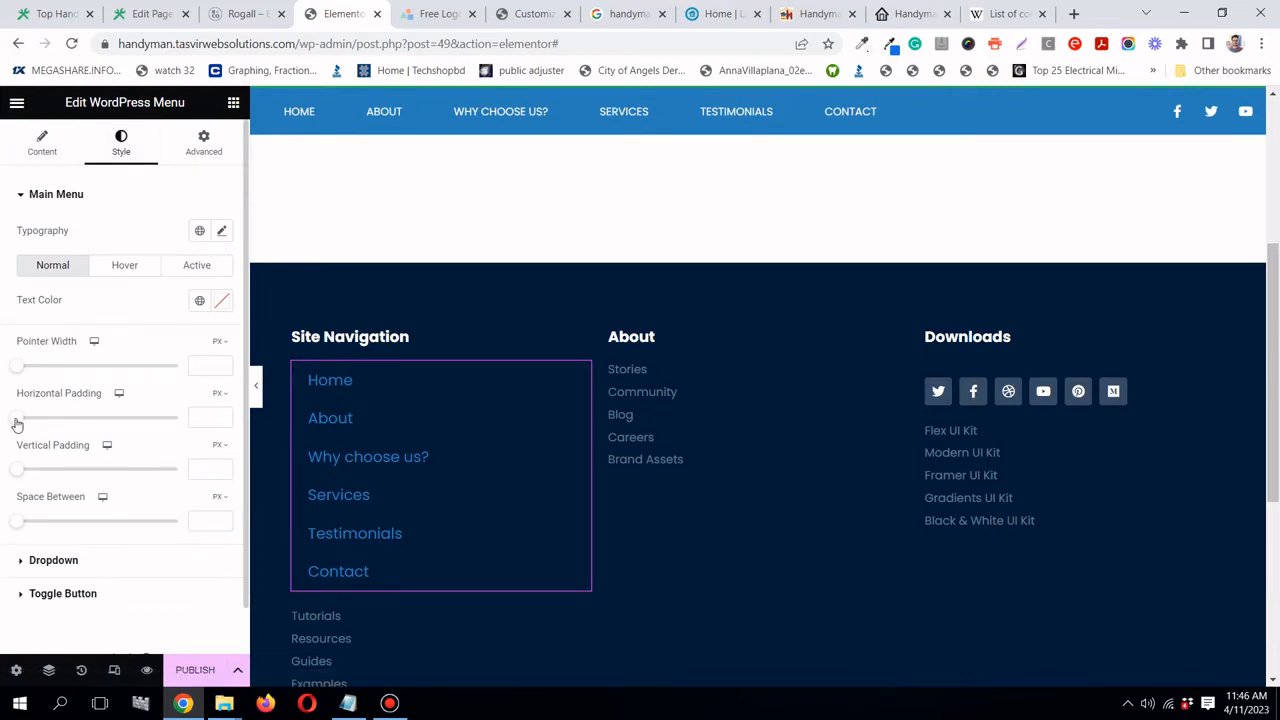
pyautogui.moveTo(20, 424); pyautogui.dragTo(6, 420)
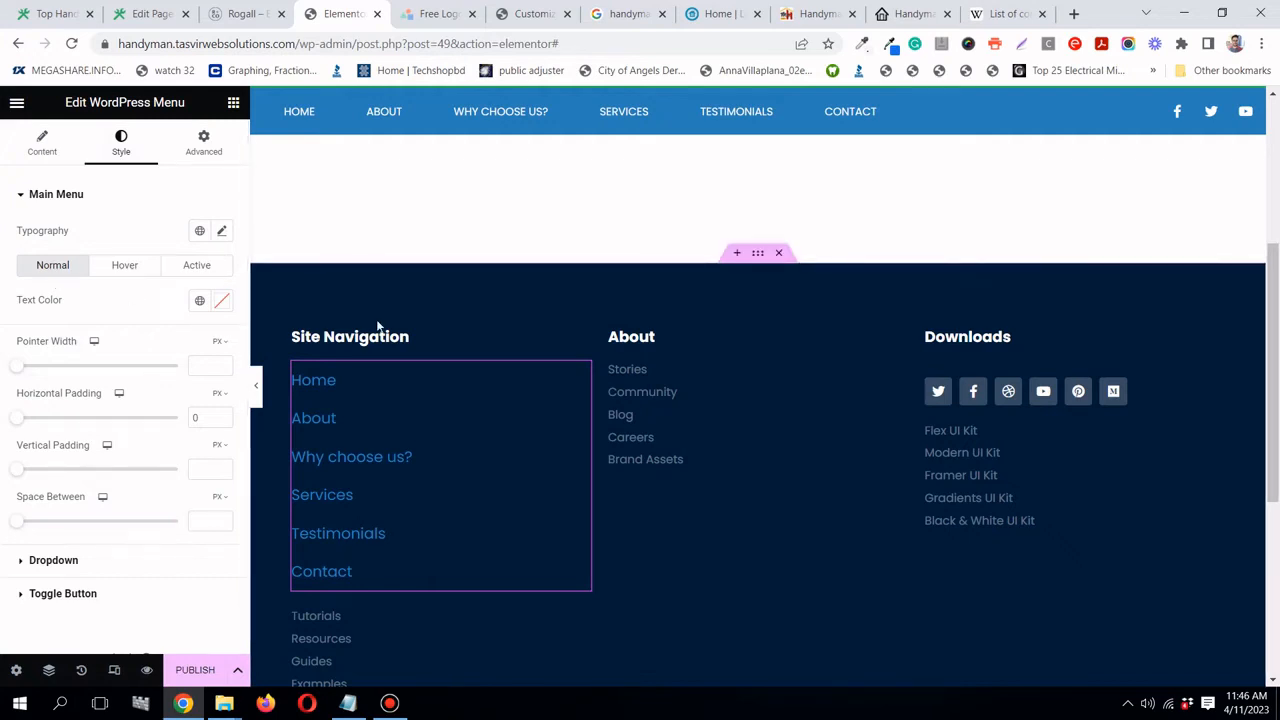
pyautogui.scroll(-1, 363, 334)
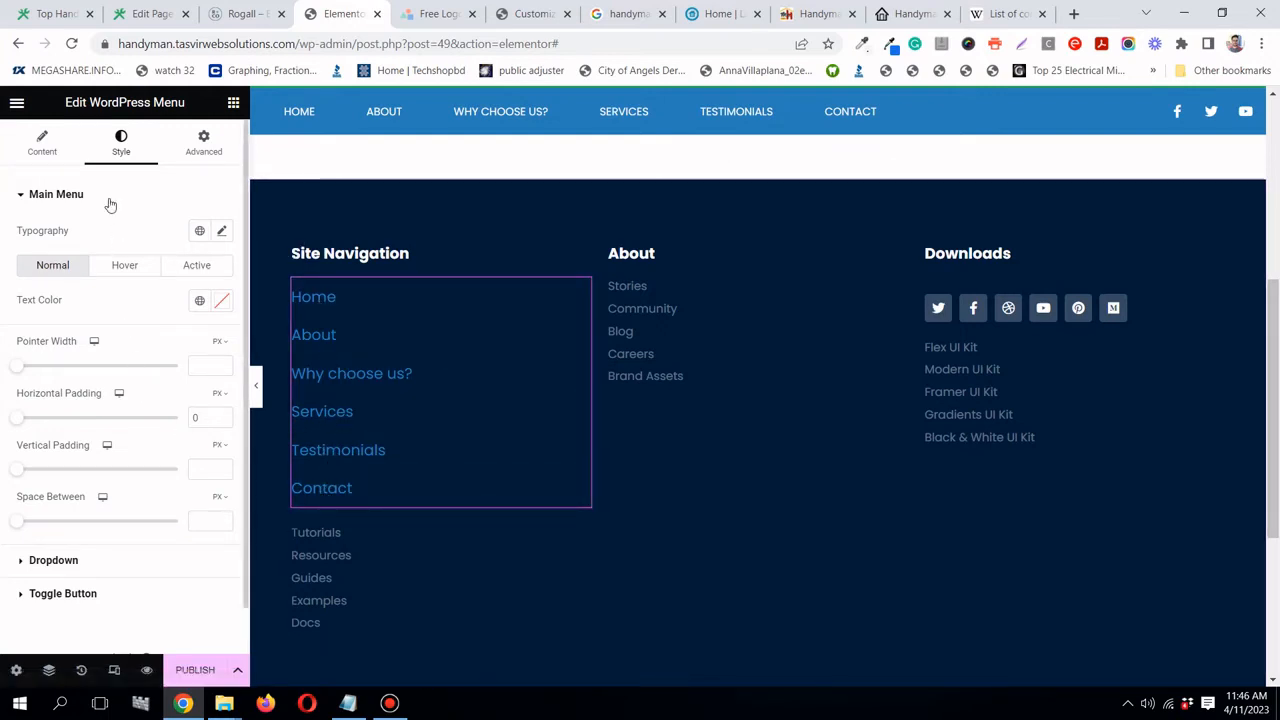
pyautogui.click(42, 145)
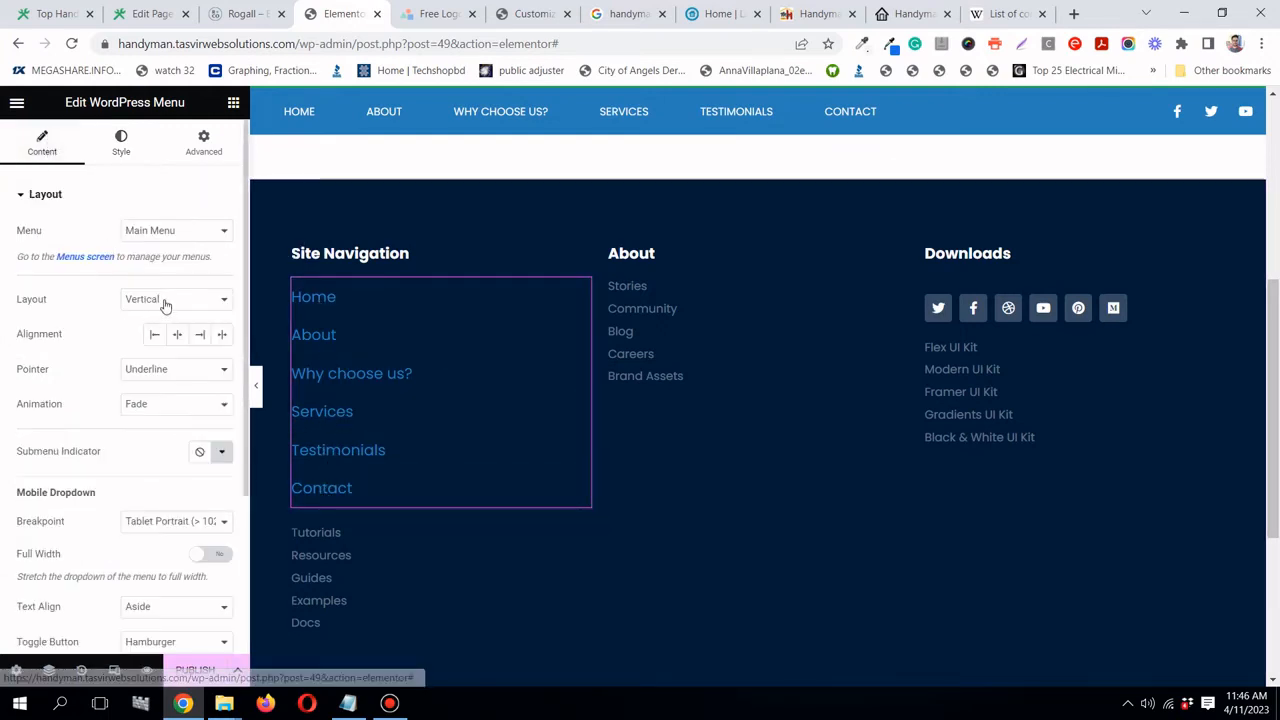
pyautogui.click(176, 372)
pyautogui.click(173, 387)
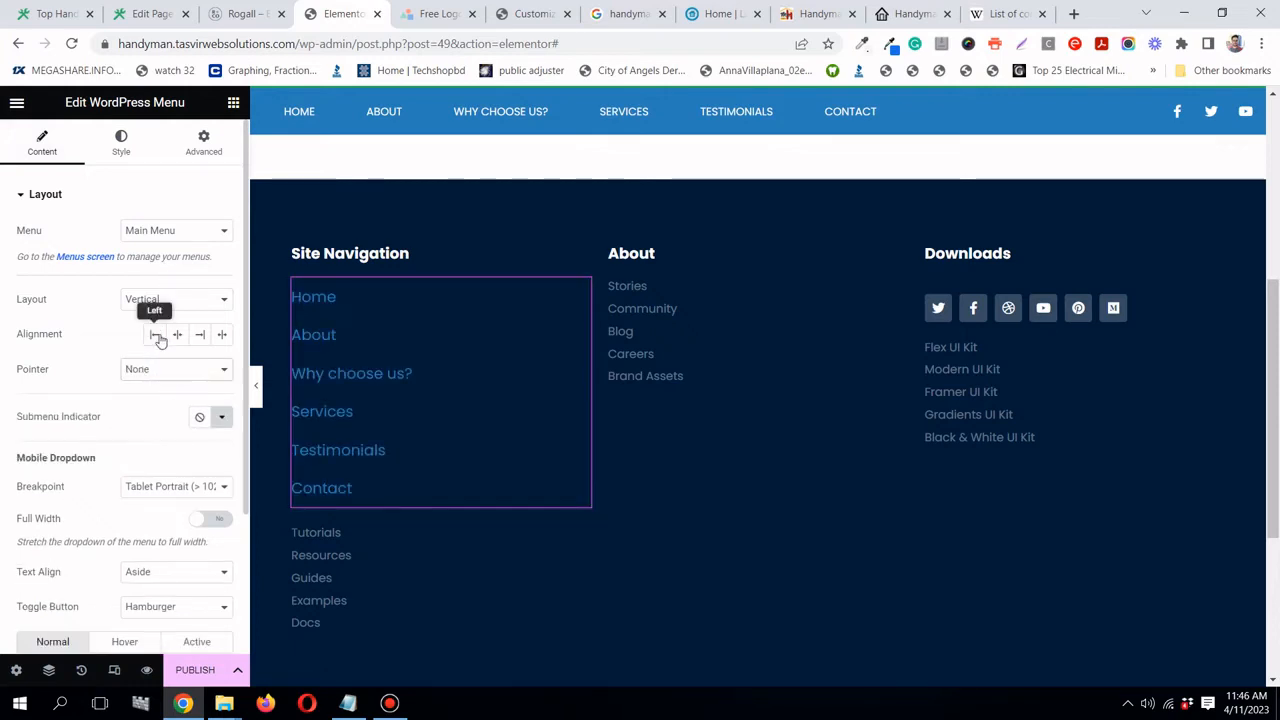
# - Colour the menu links handyman green with 14 px font size
pyautogui.click(119, 145)
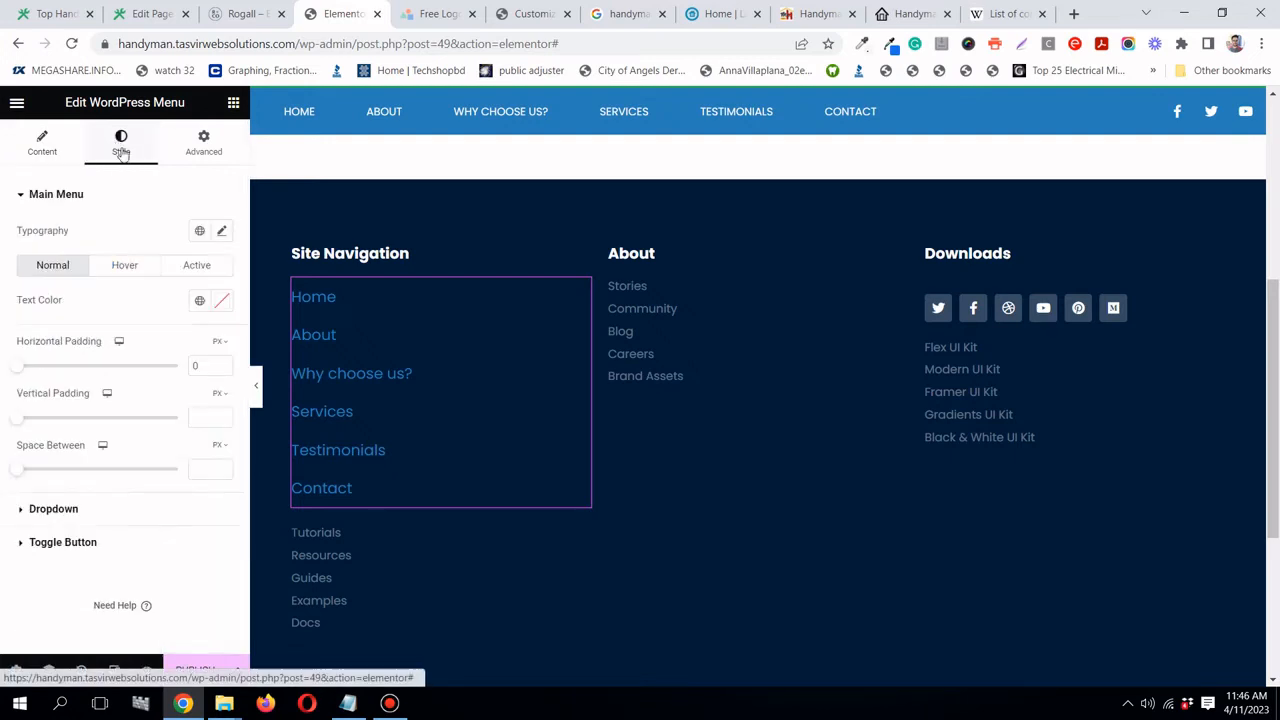
pyautogui.click(200, 302)
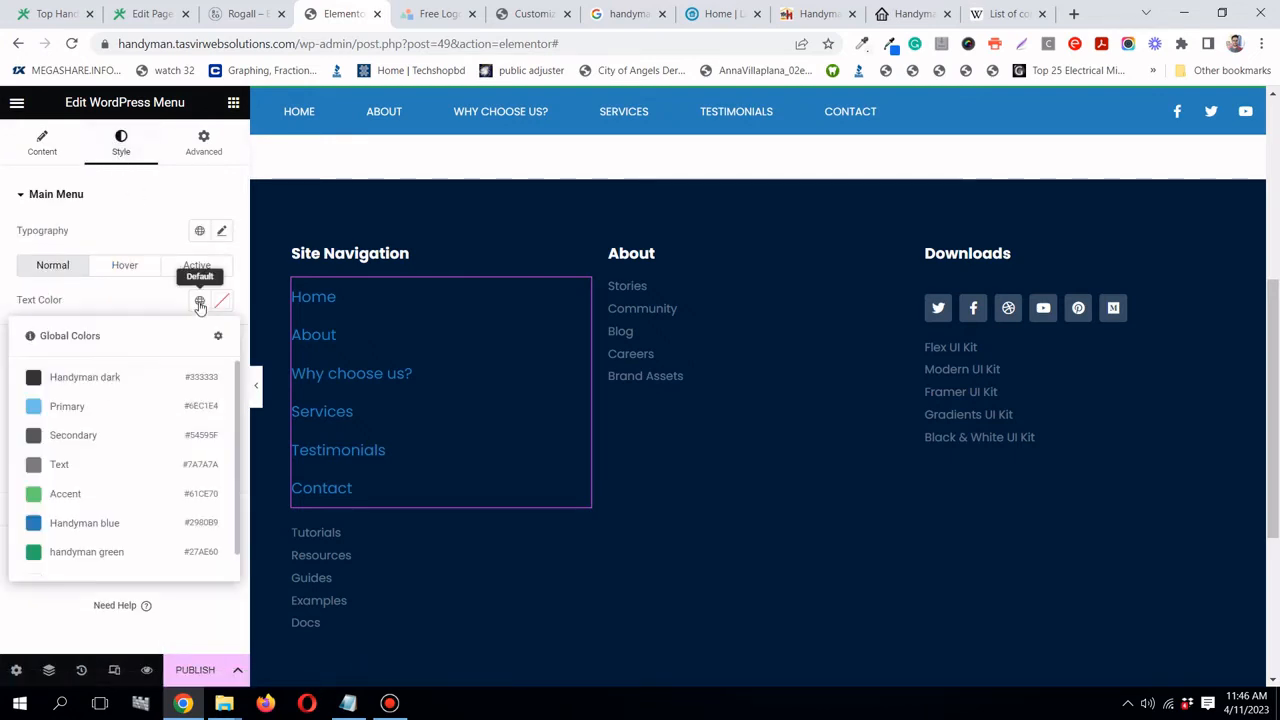
pyautogui.scroll(-1, 104, 538)
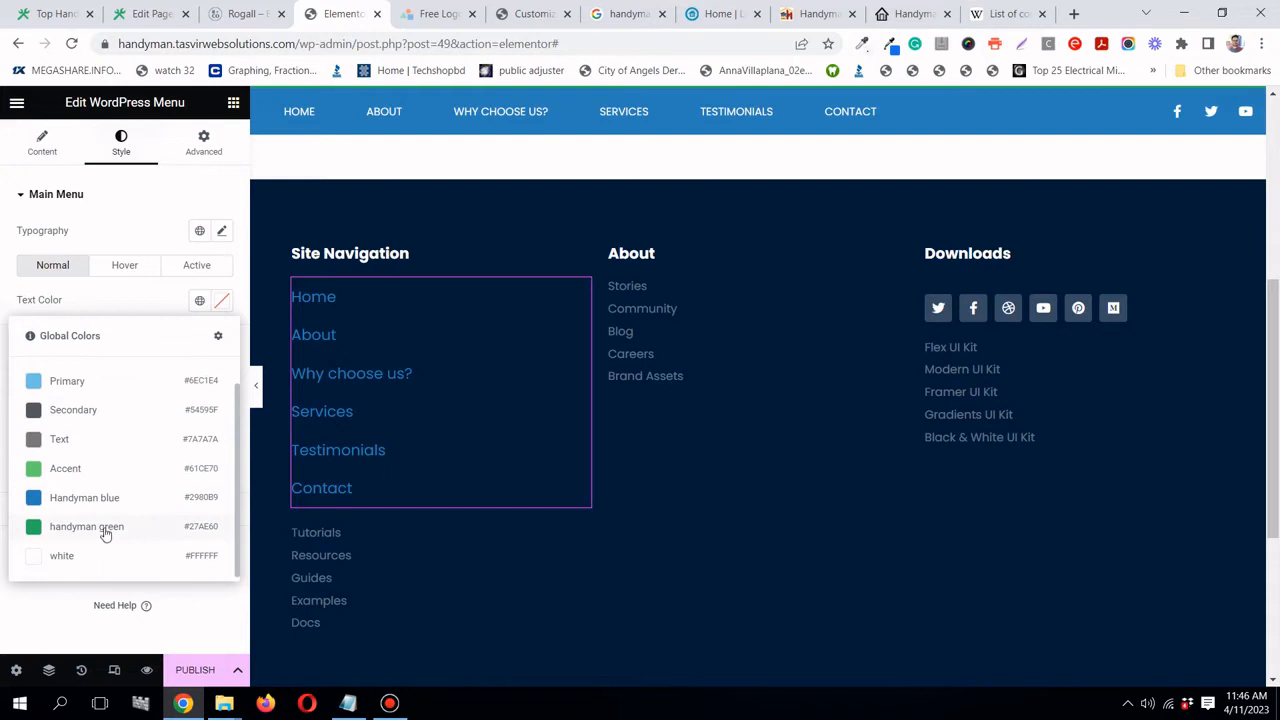
pyautogui.click(104, 530)
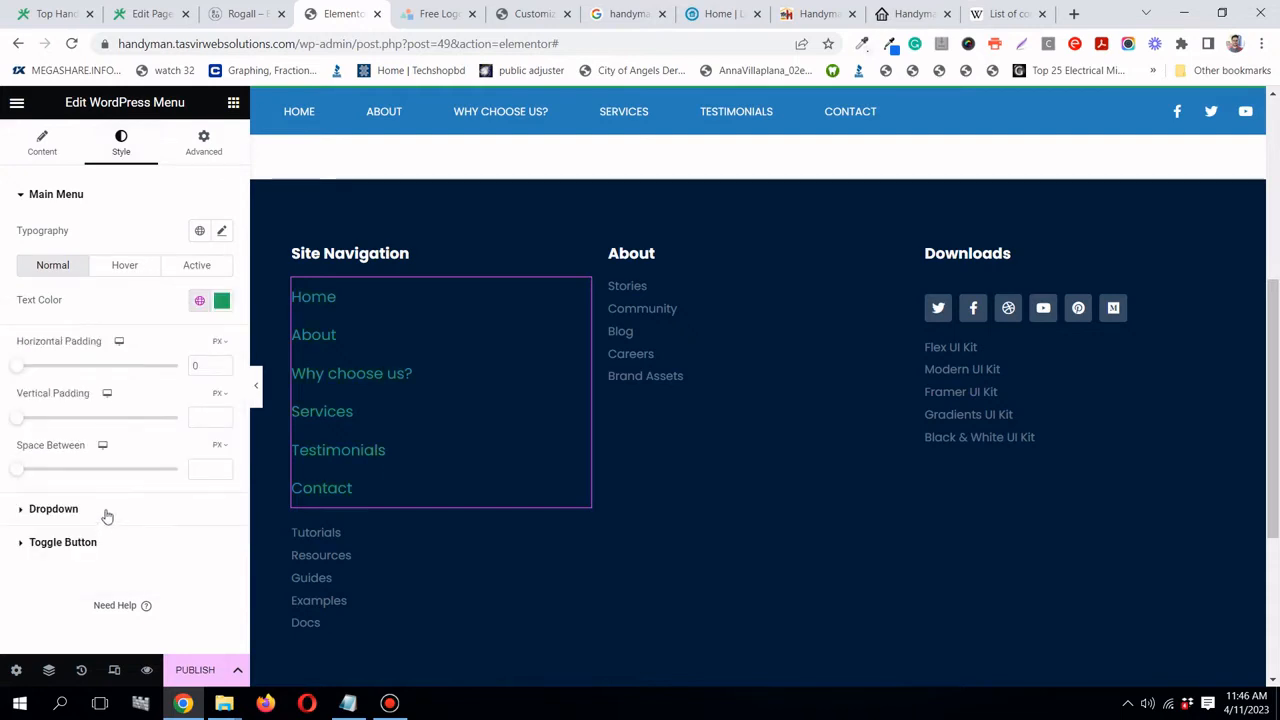
pyautogui.click(222, 231)
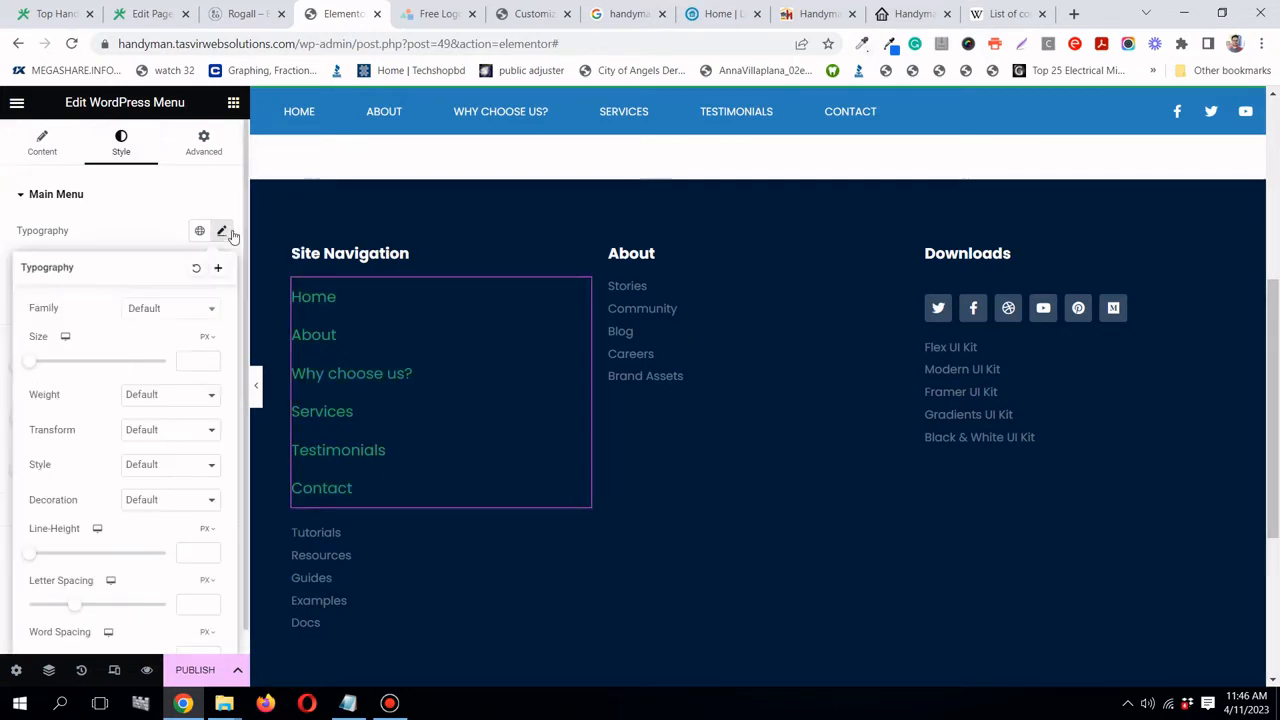
pyautogui.click(193, 363)
pyautogui.write('12')
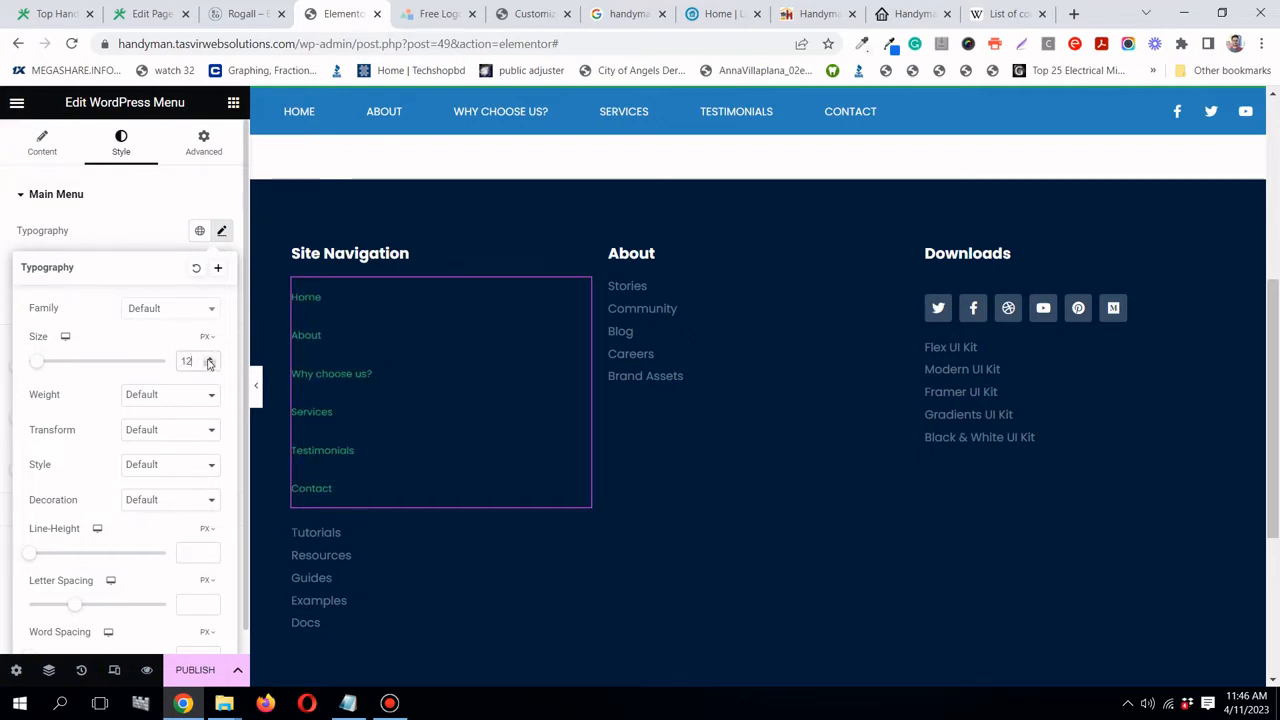
pyautogui.click(209, 359)
pyautogui.click(209, 359)
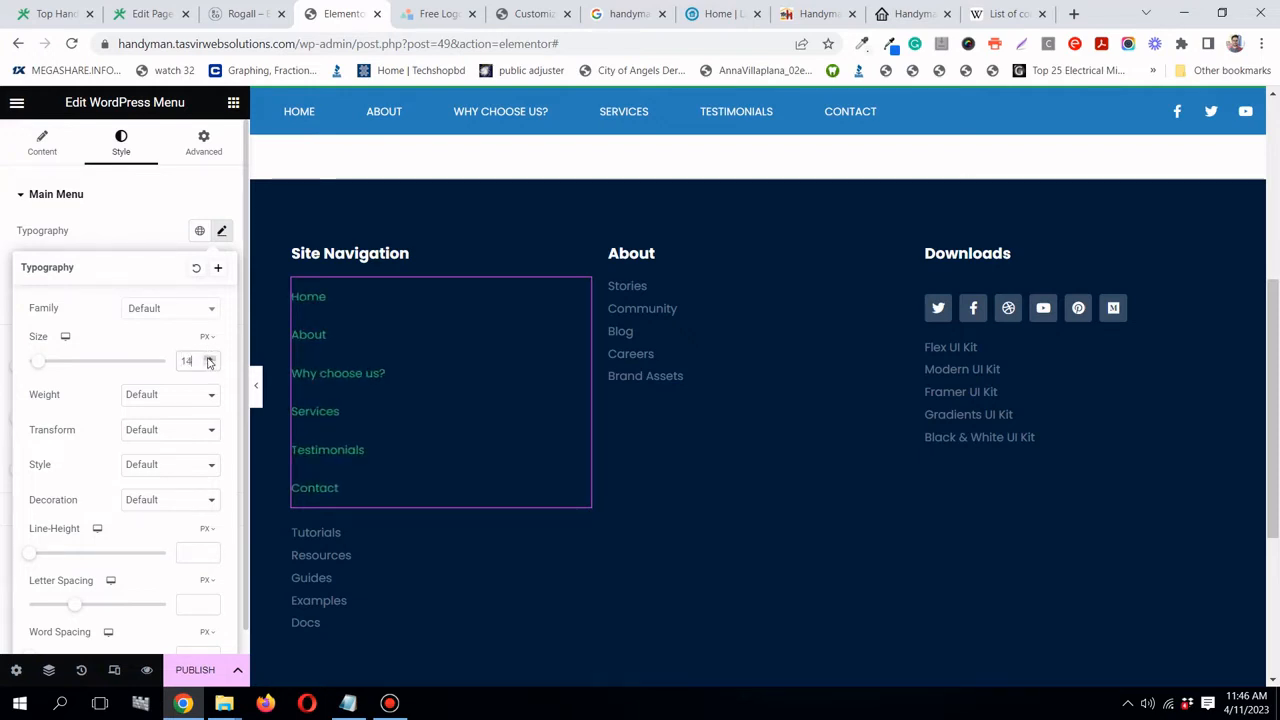
pyautogui.click(103, 212)
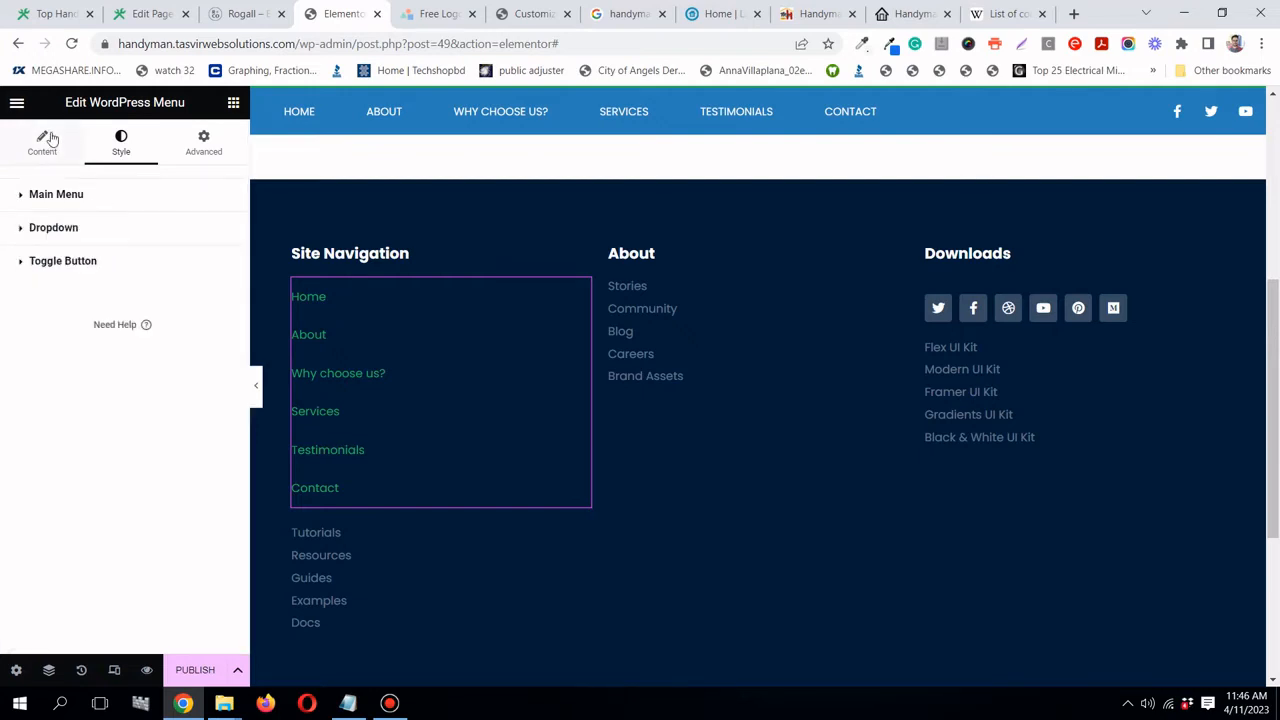
# - Remove the menu items' vertical padding and set spacing between items to 10
pyautogui.click(47, 140)
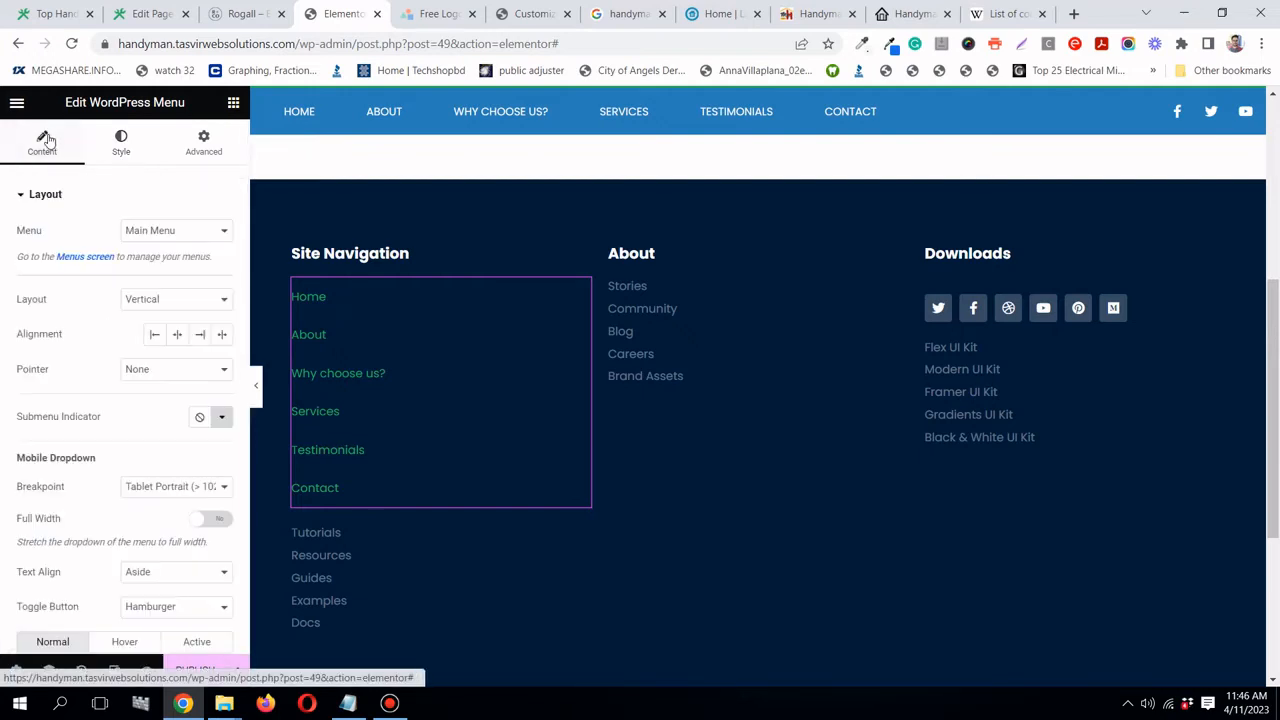
pyautogui.click(120, 143)
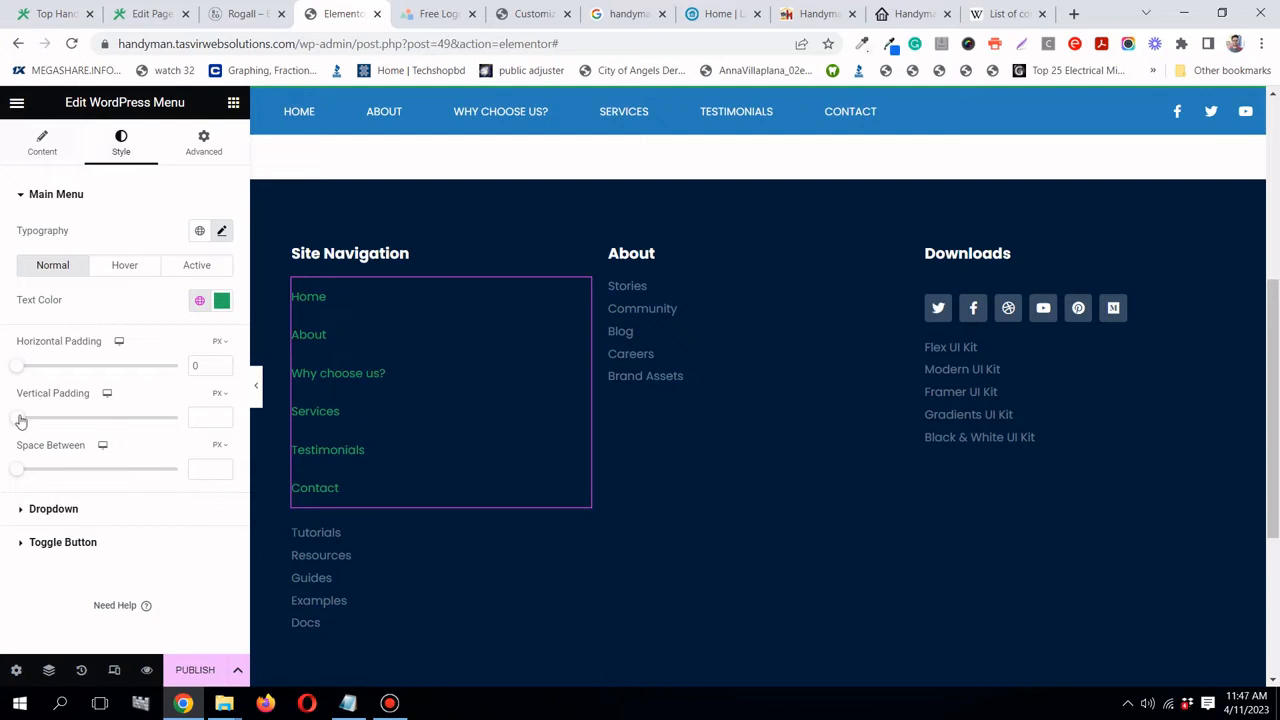
pyautogui.moveTo(21, 421); pyautogui.dragTo(6, 417)
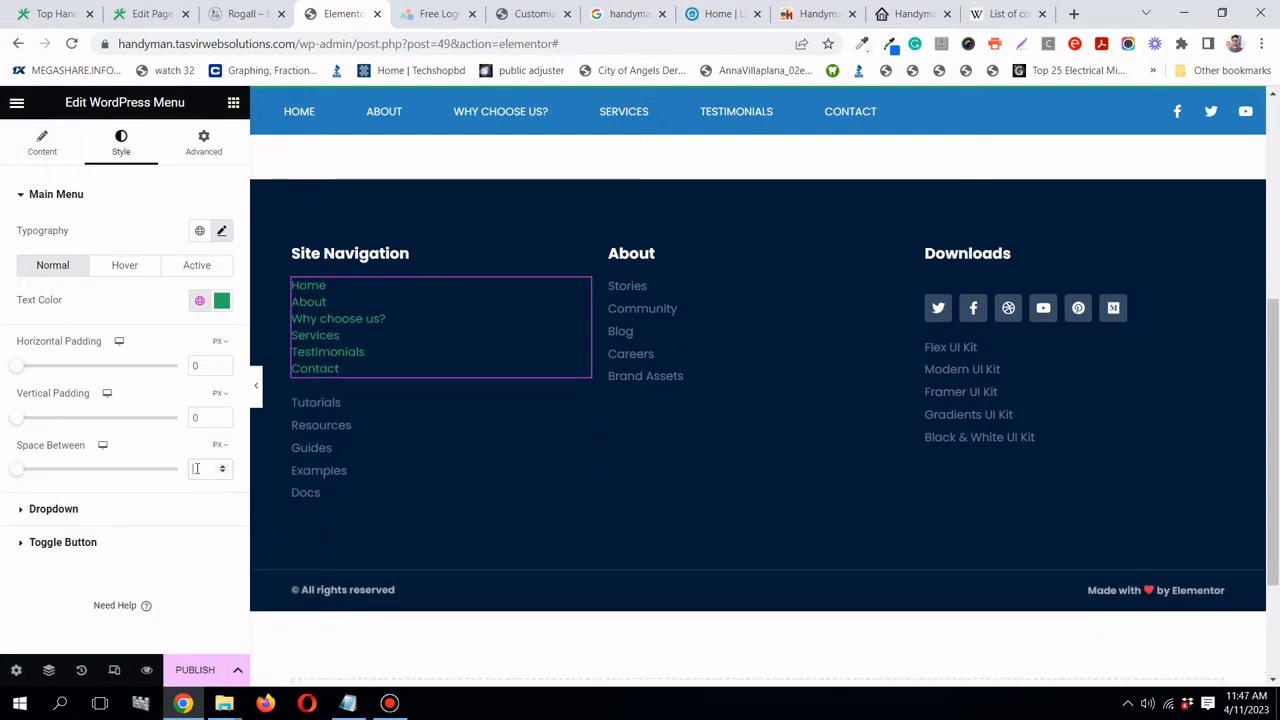
pyautogui.write('15')
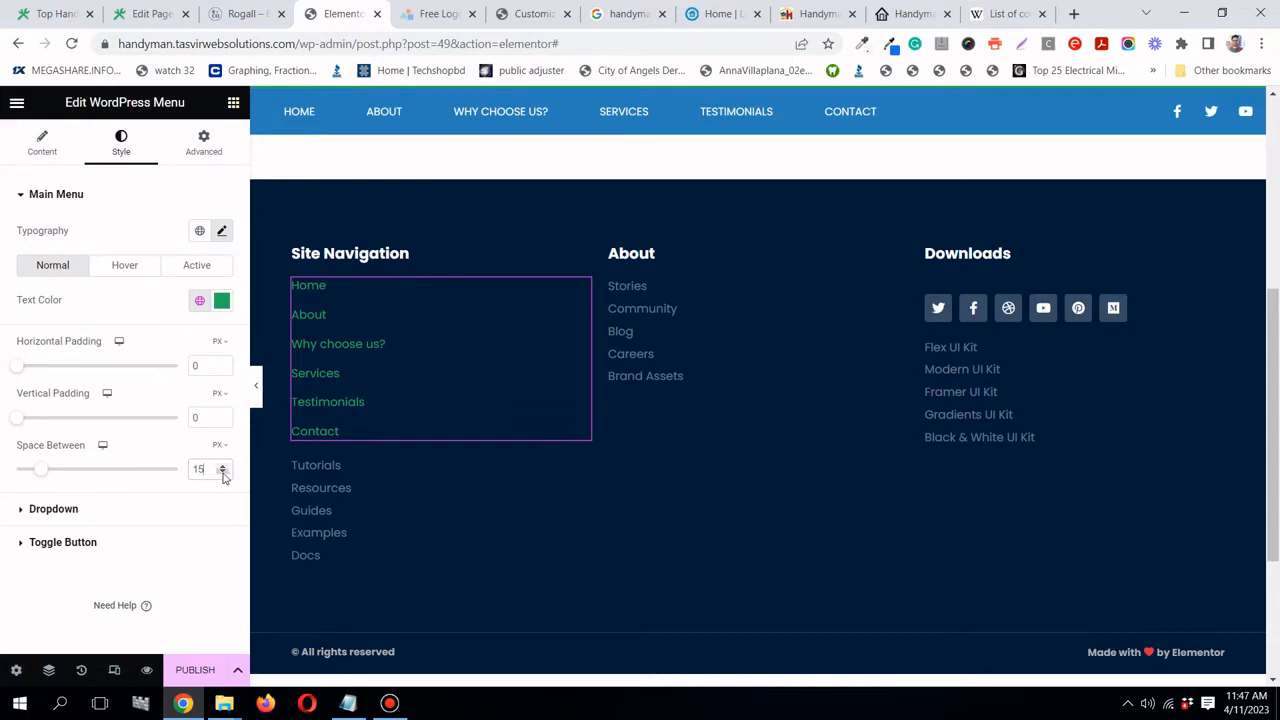
pyautogui.click(223, 474)
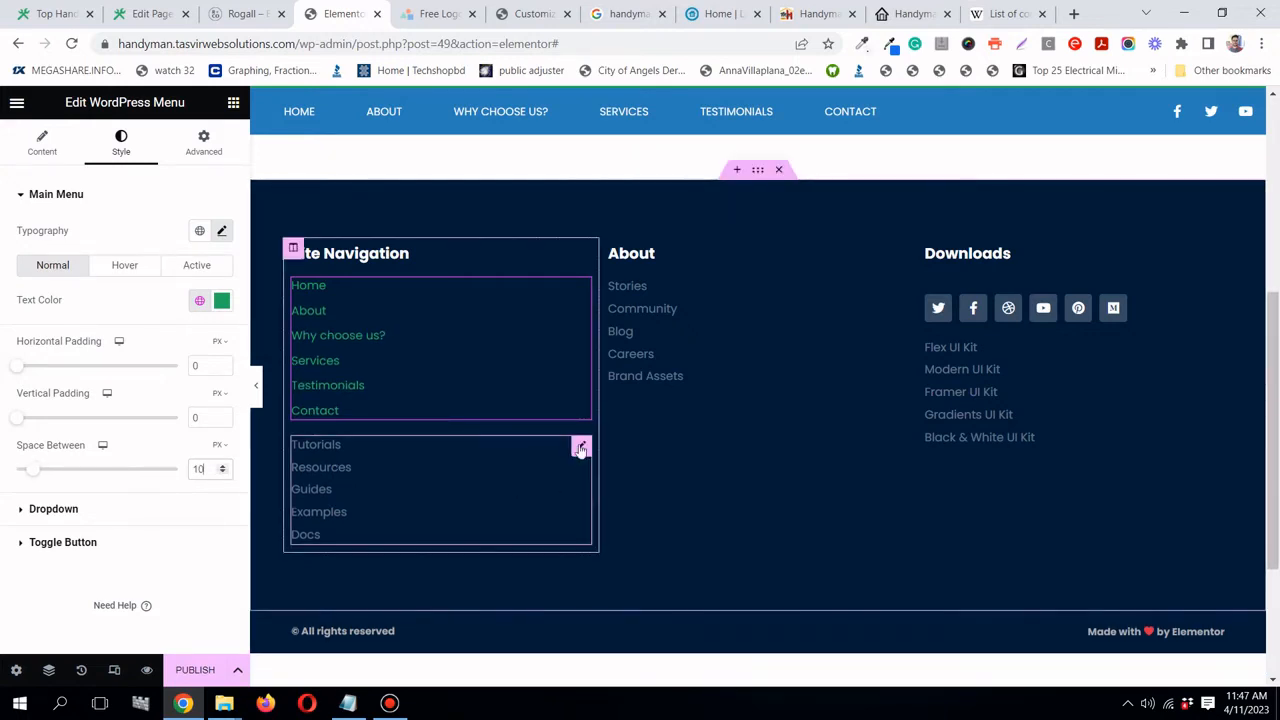
# - Delete the old Tutorials–Docs link list from the footer
pyautogui.rightClick(582, 447)
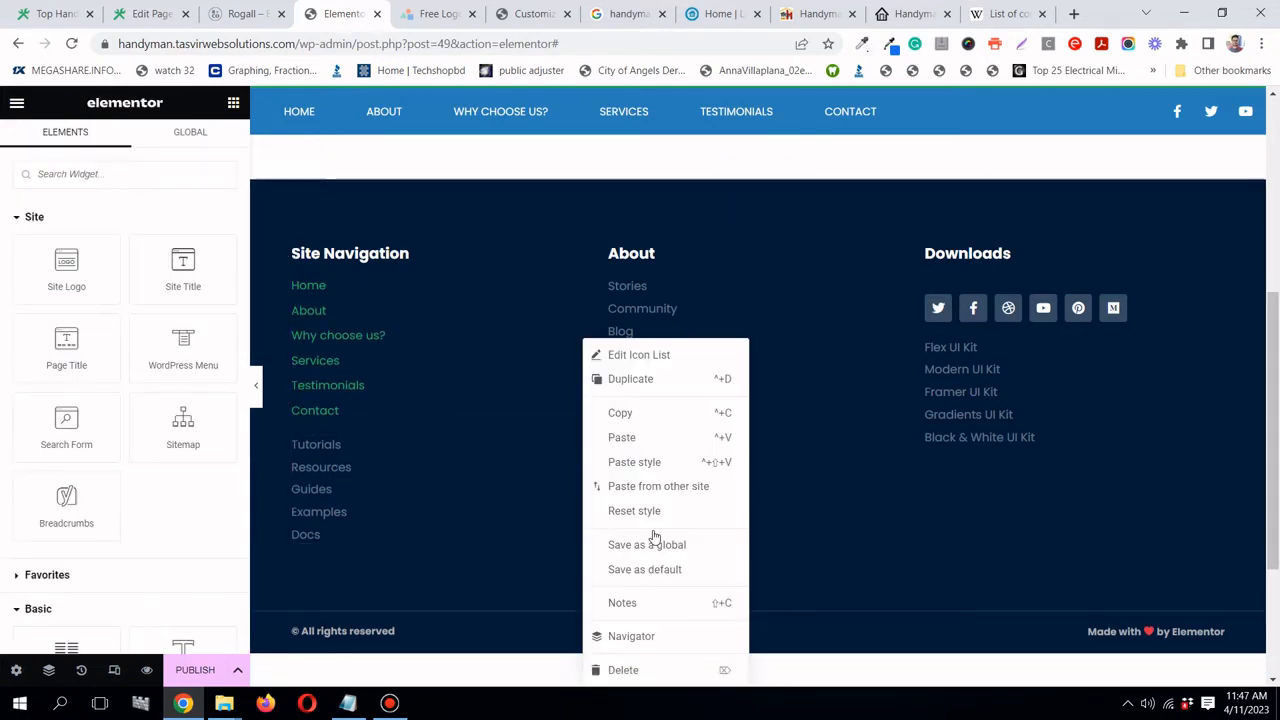
pyautogui.click(634, 670)
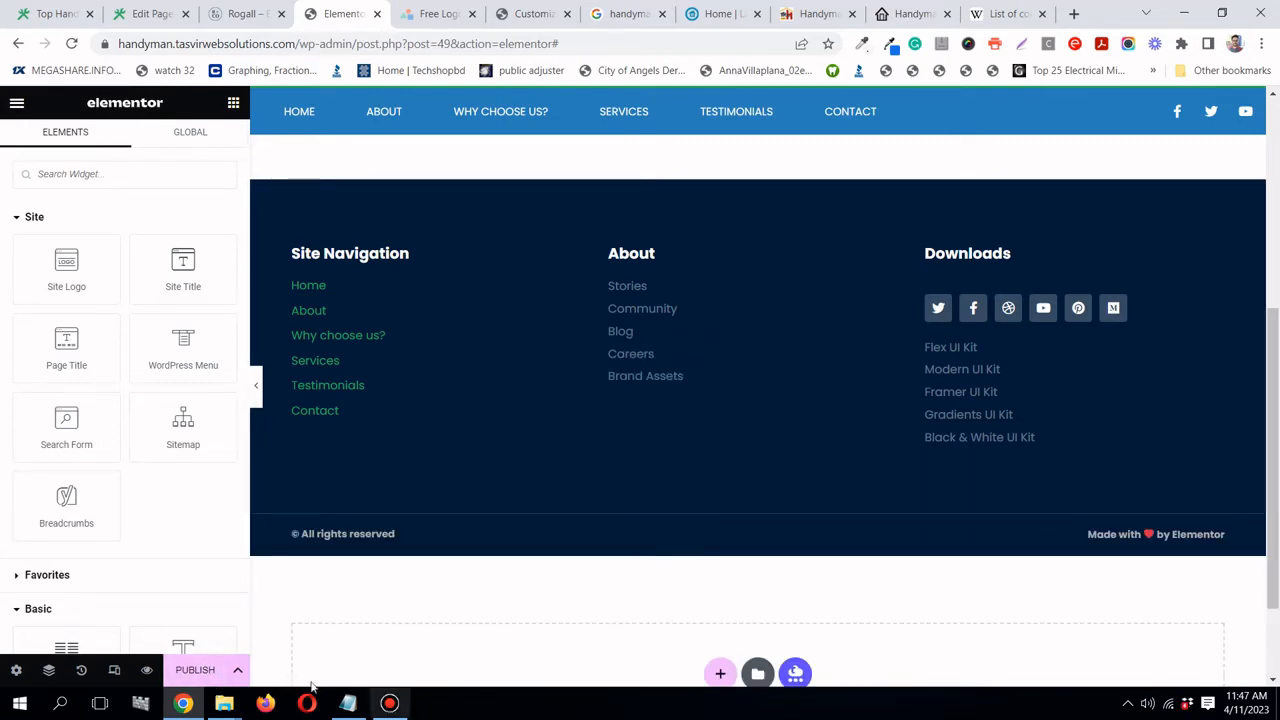
pyautogui.click(389, 703)
pyautogui.click(389, 703)
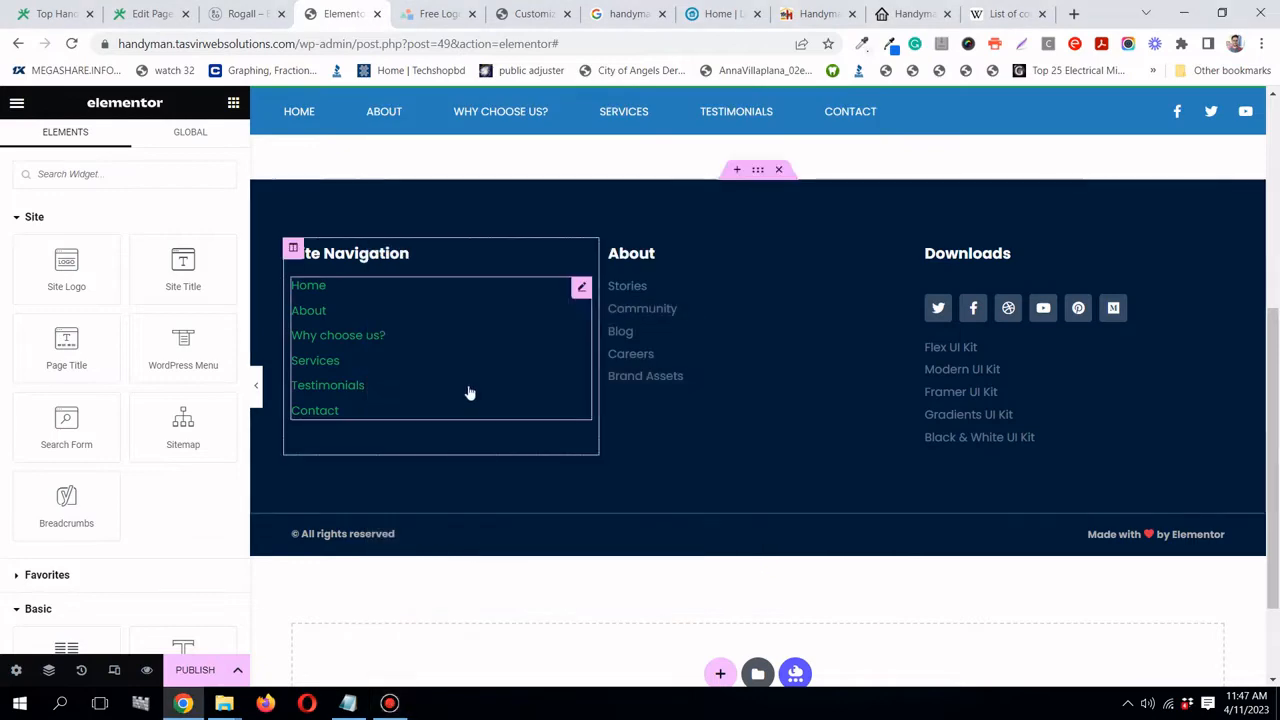
# - Copy the Links and Contact text from the Rogall reference footer
pyautogui.click(256, 385)
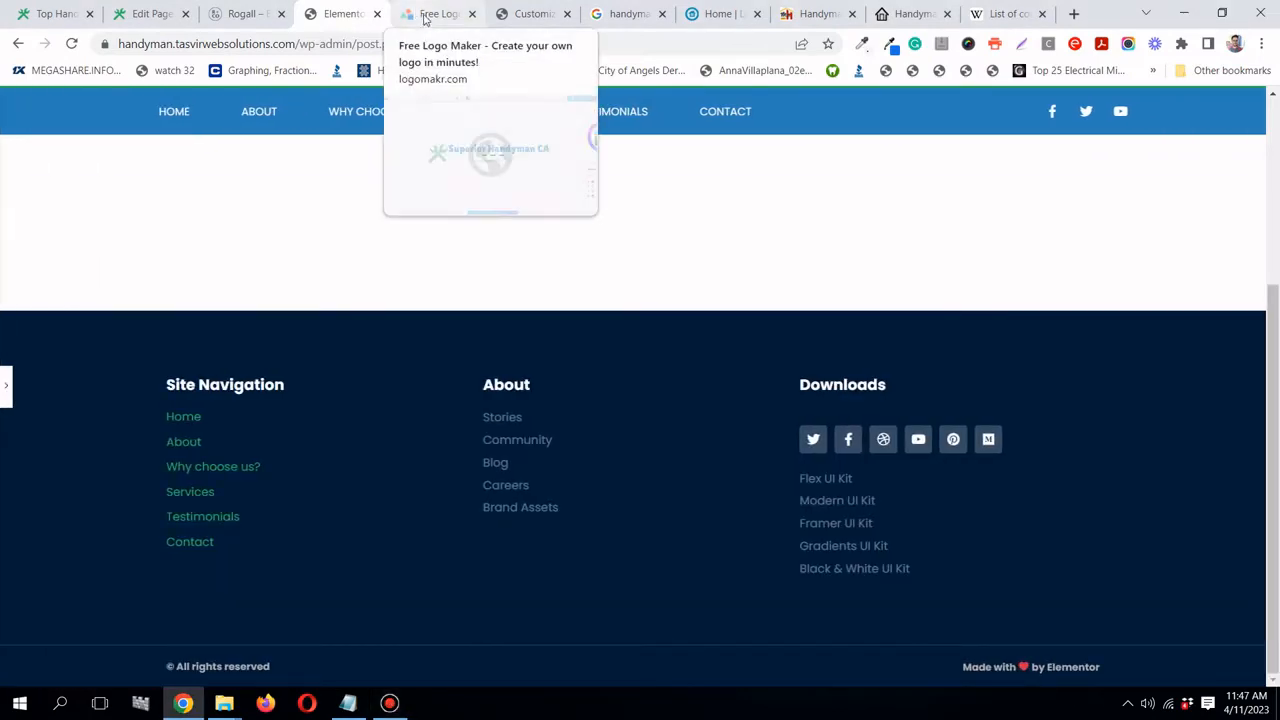
pyautogui.click(247, 14)
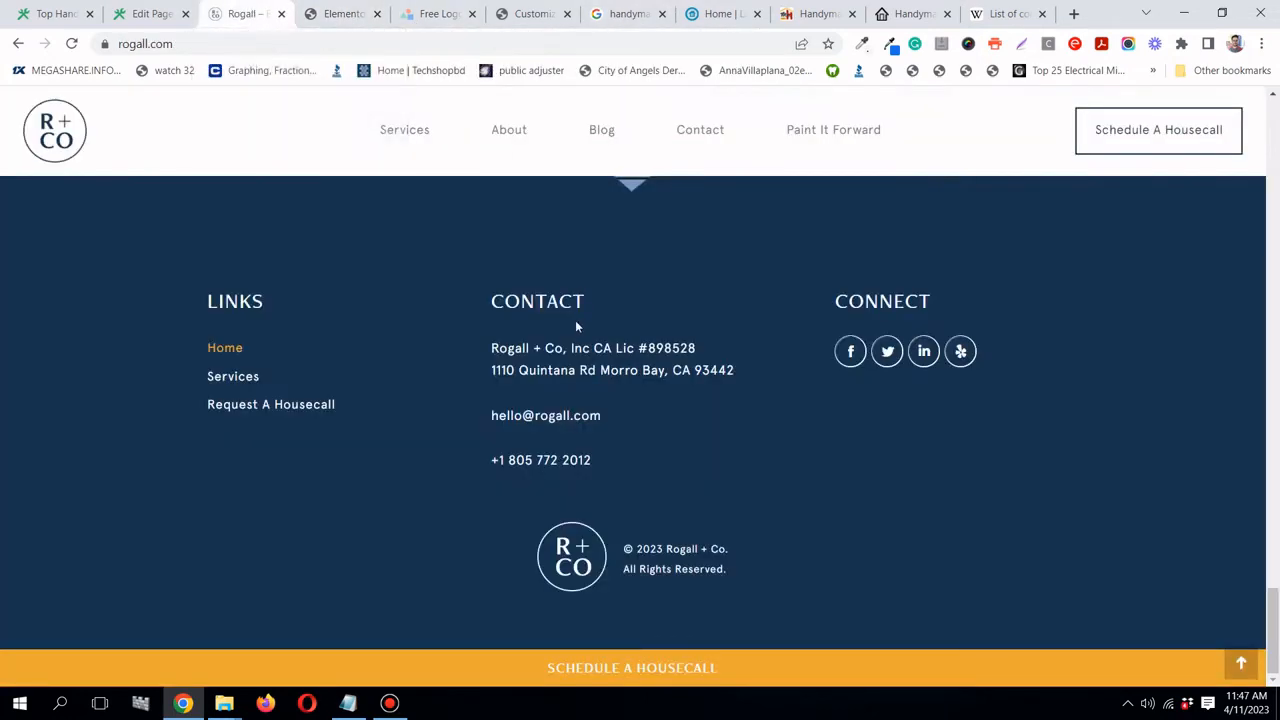
pyautogui.moveTo(596, 301); pyautogui.dragTo(203, 347)
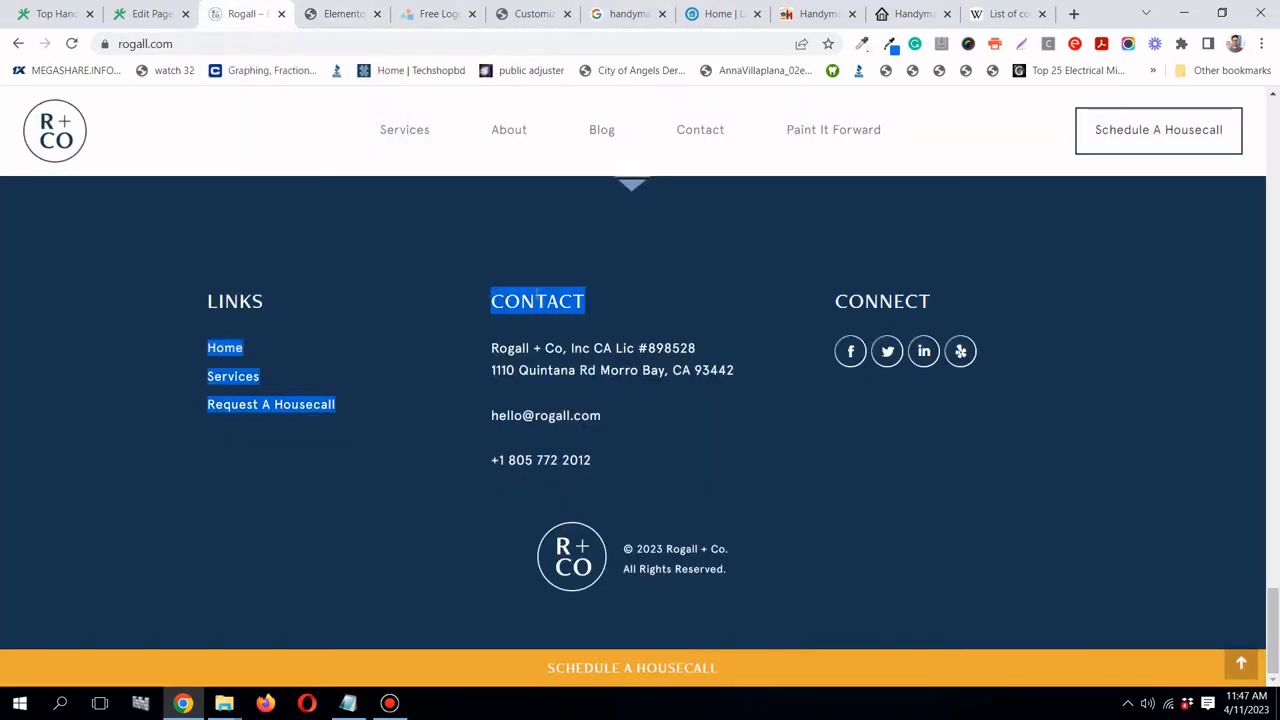
pyautogui.rightClick(582, 300)
pyautogui.click(553, 244)
pyautogui.click(336, 16)
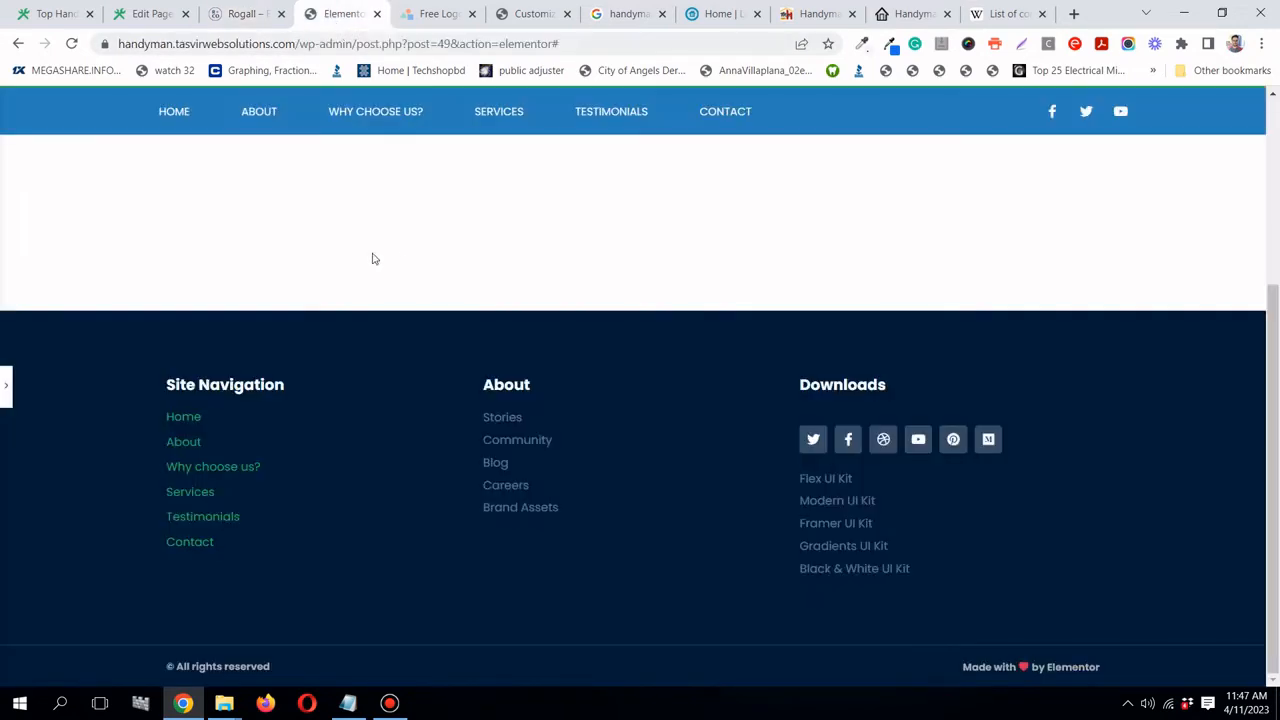
pyautogui.click(5, 390)
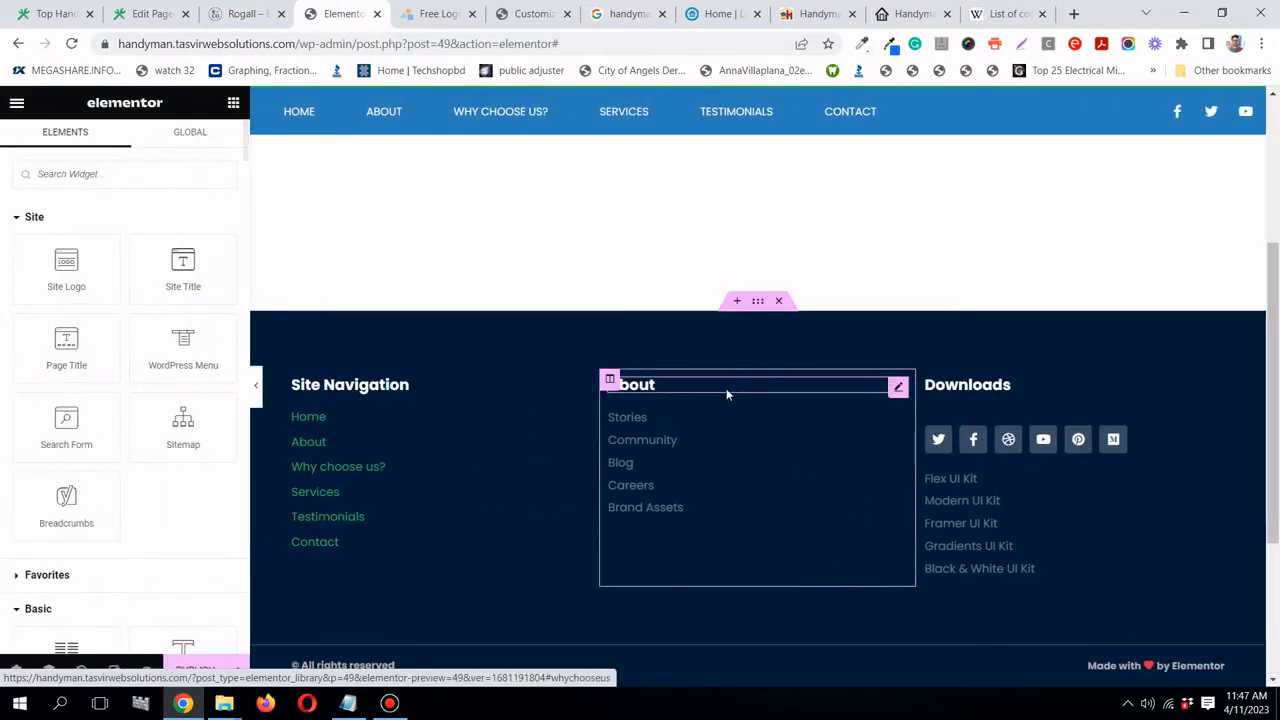
# - Rename the About heading to 'Contact'
pyautogui.click(897, 388)
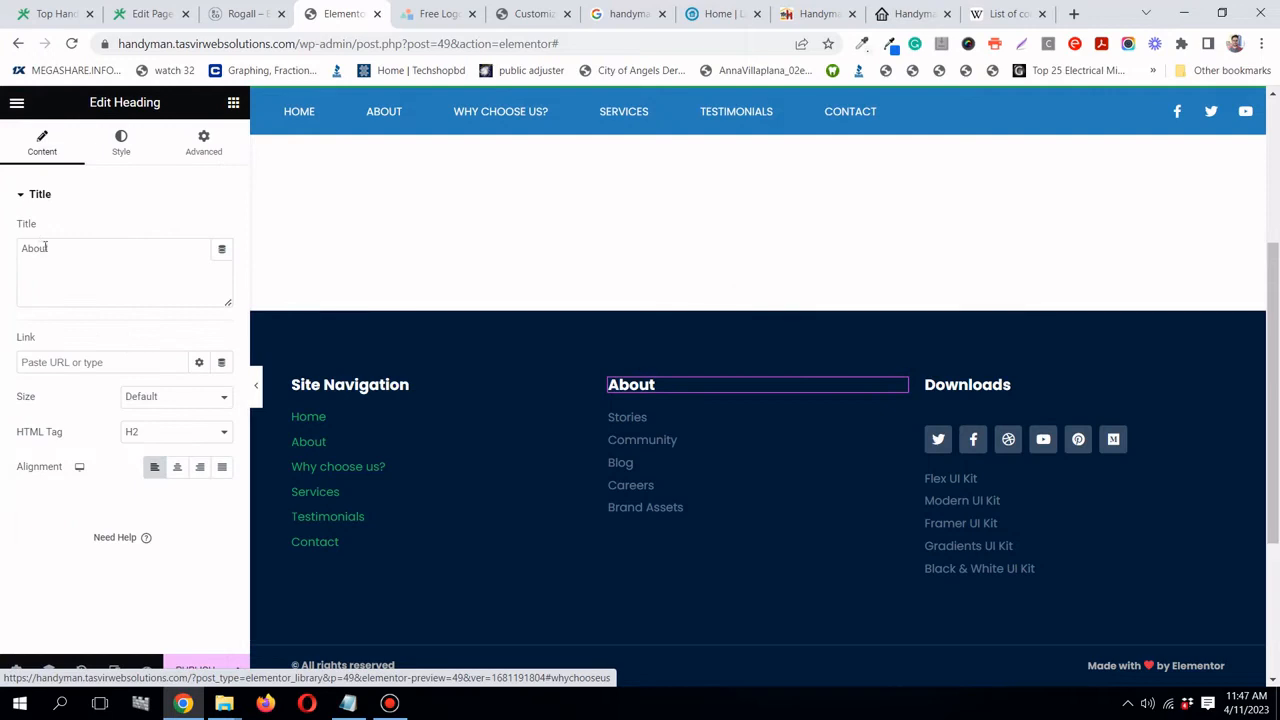
pyautogui.doubleClick(40, 249)
pyautogui.rightClick(44, 252)
pyautogui.click(143, 318)
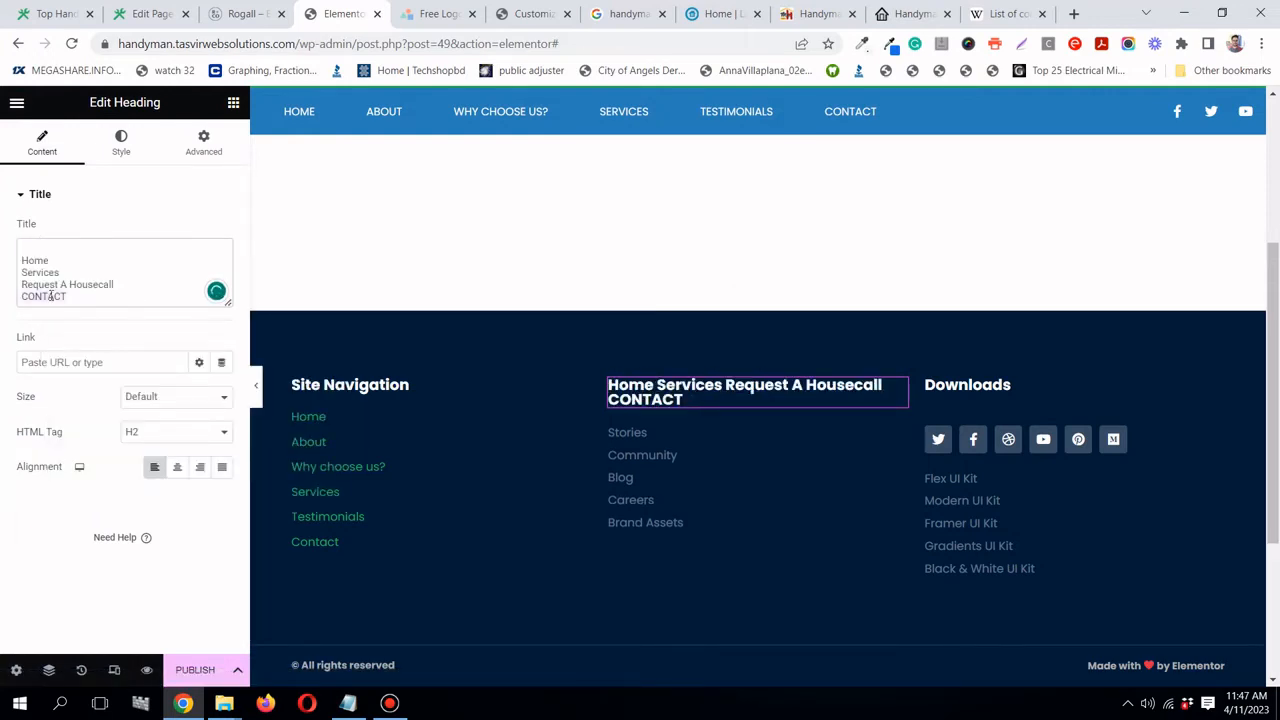
pyautogui.hotkey('ctrl', 'a')
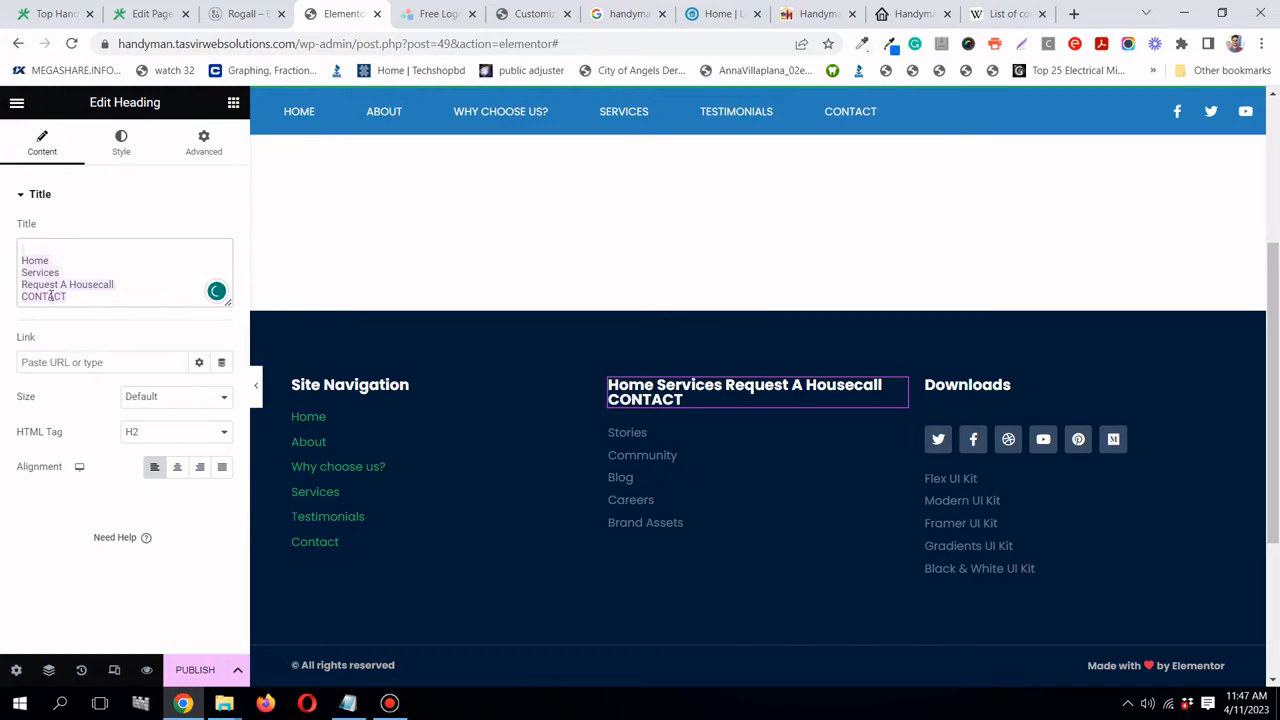
pyautogui.write('Contact')
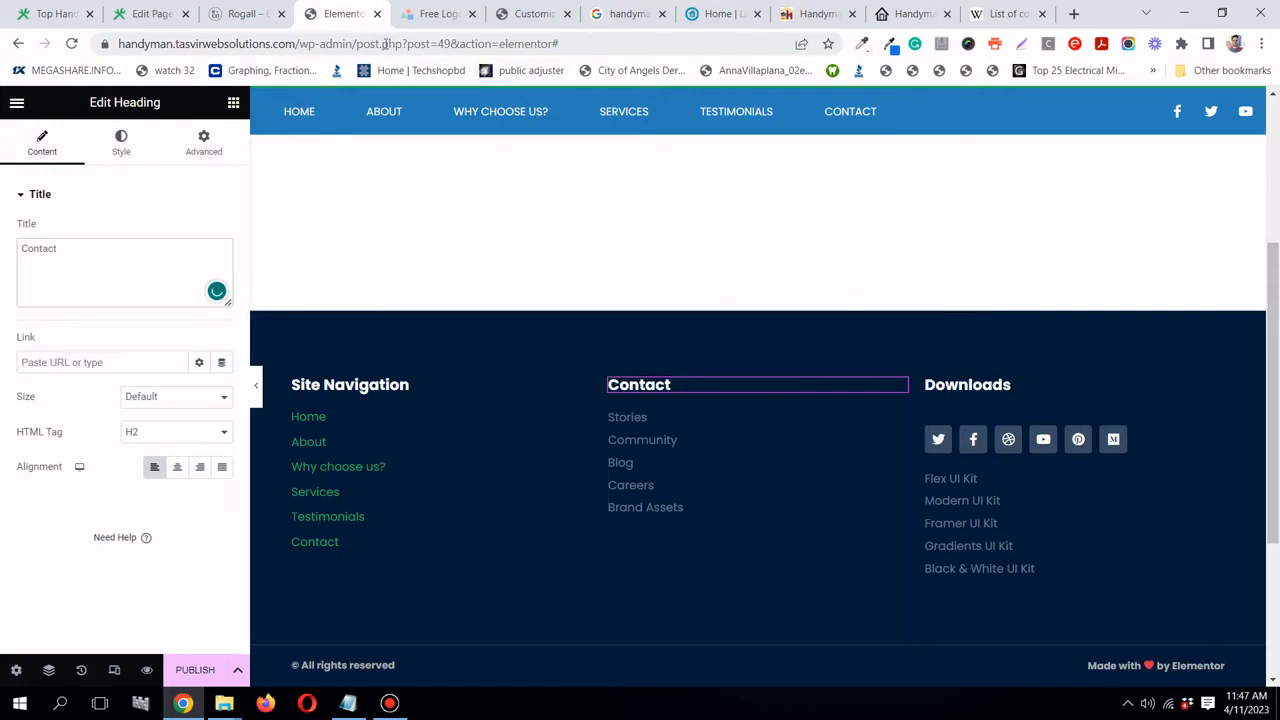
# - Copy the 'Bankers Hill San Diego, CA' address from the live handyman site
pyautogui.click(238, 17)
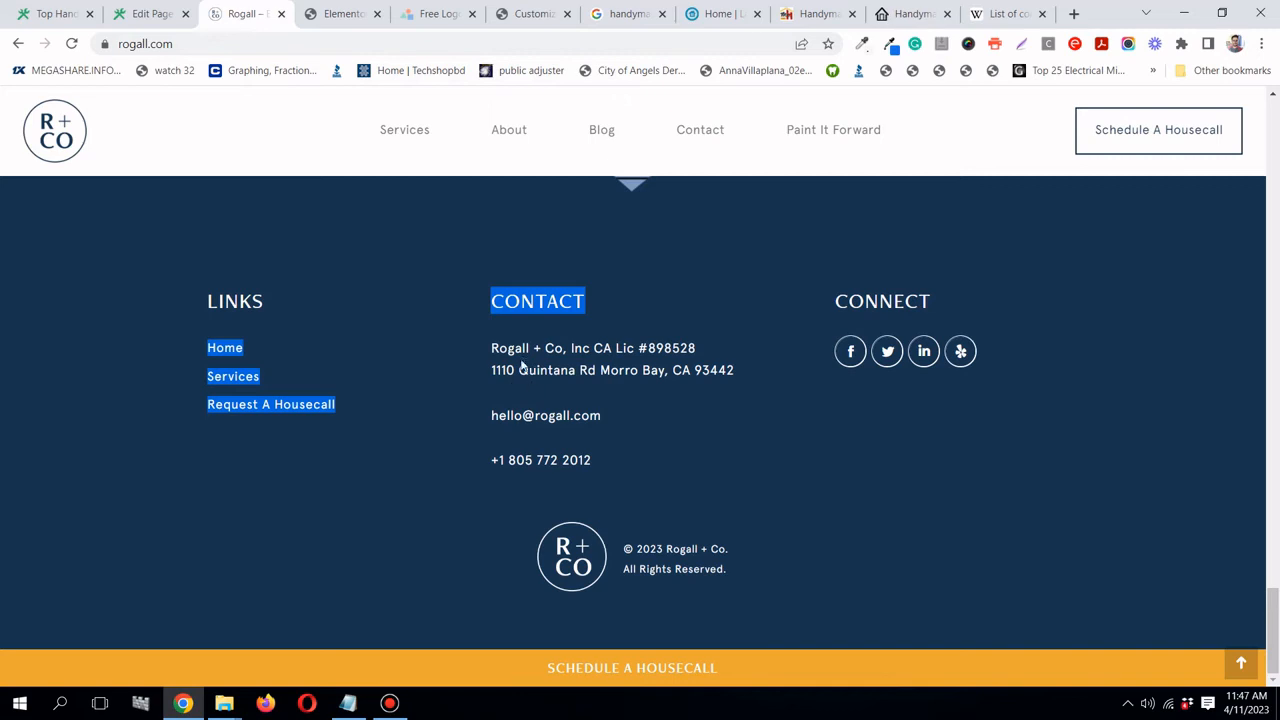
pyautogui.moveTo(491, 349); pyautogui.dragTo(737, 370)
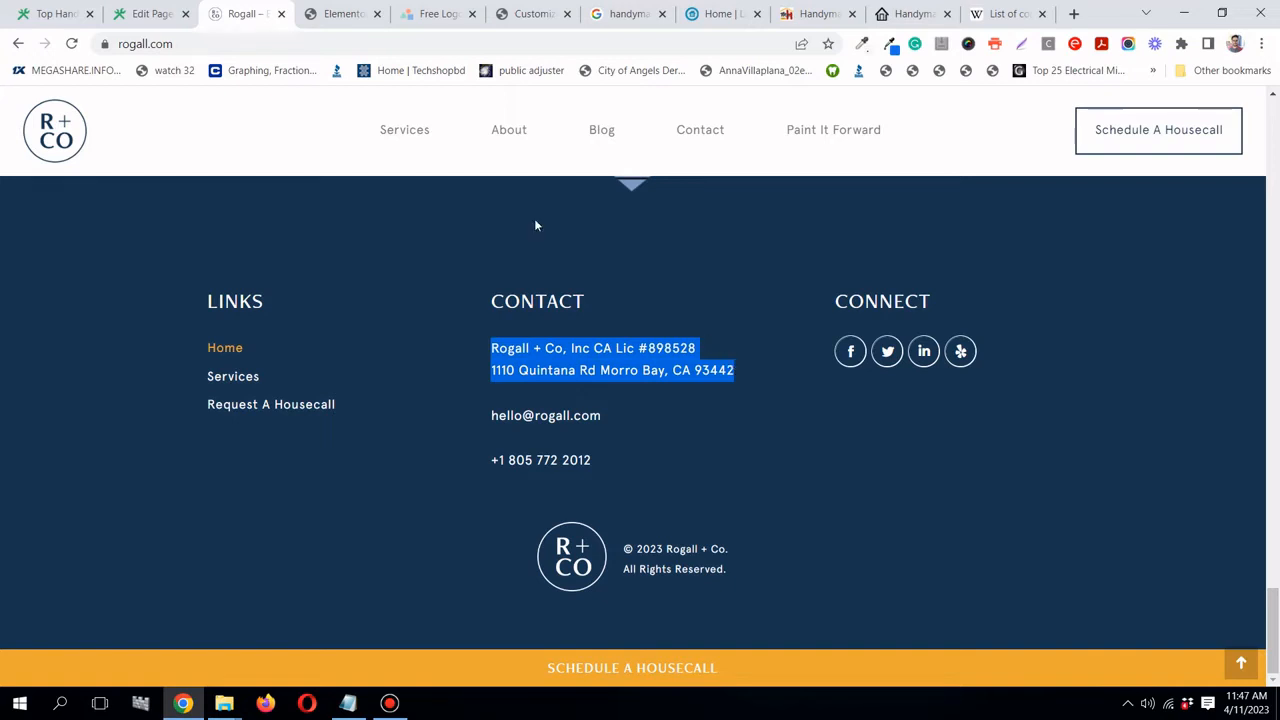
pyautogui.click(330, 18)
pyautogui.click(14, 14)
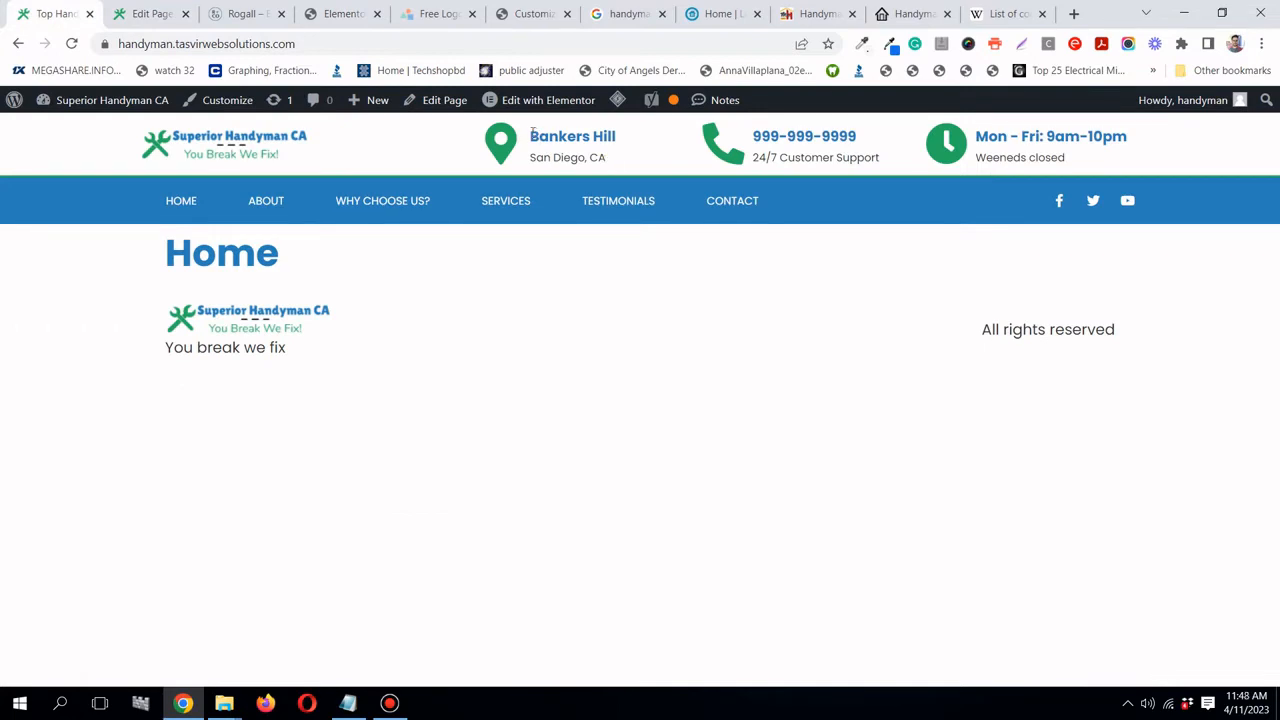
pyautogui.moveTo(532, 134); pyautogui.dragTo(606, 157)
pyautogui.rightClick(604, 158)
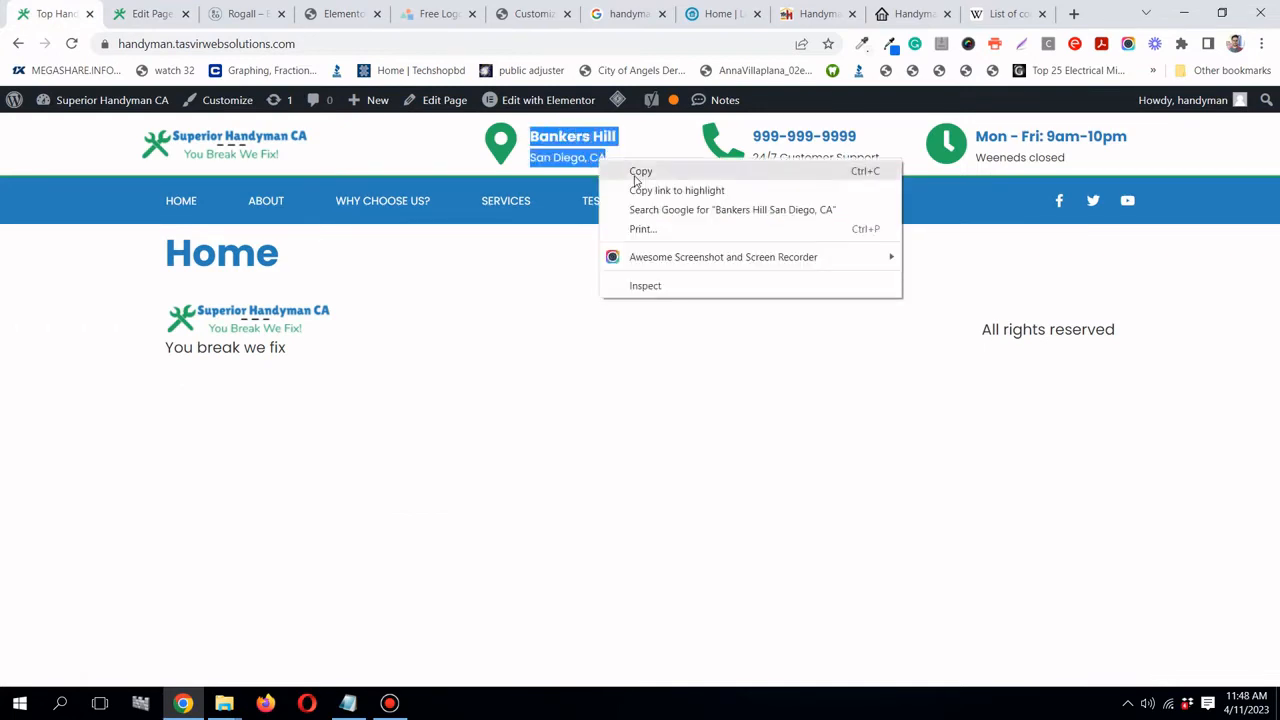
pyautogui.click(634, 171)
pyautogui.click(330, 14)
# - Paste the address over the Stories item text in the contact list
pyautogui.click(83, 251)
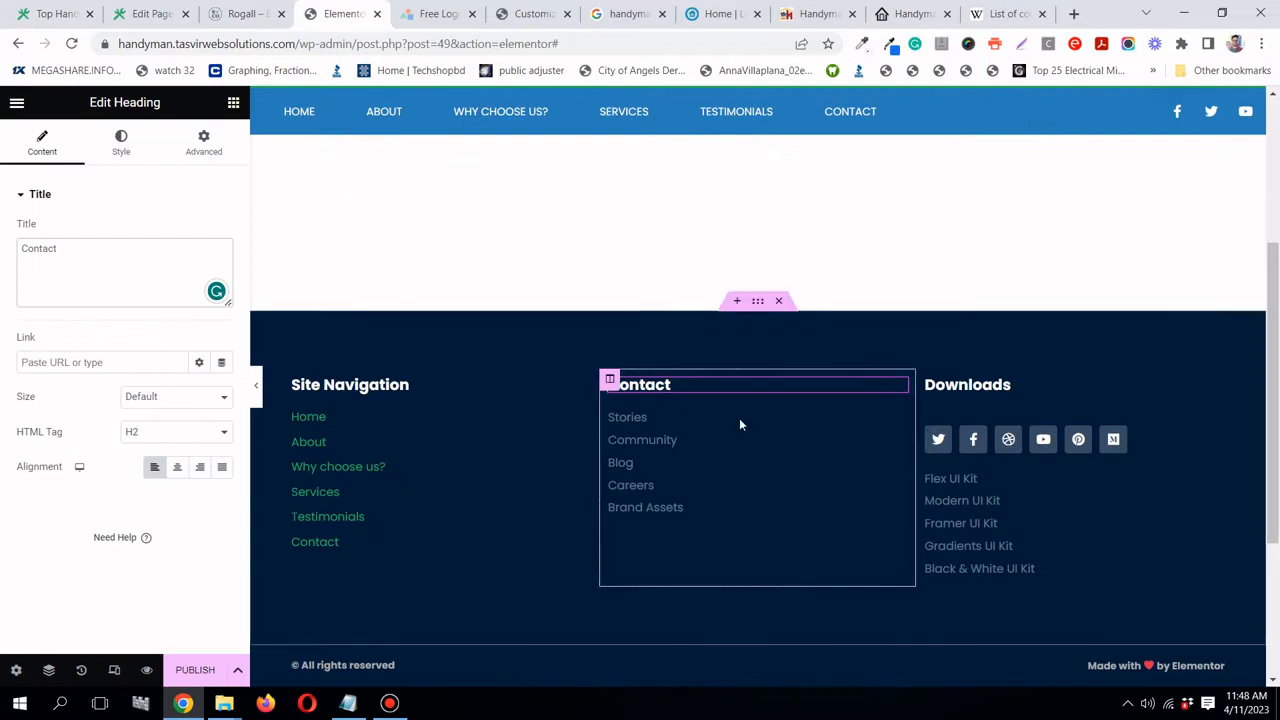
pyautogui.click(896, 419)
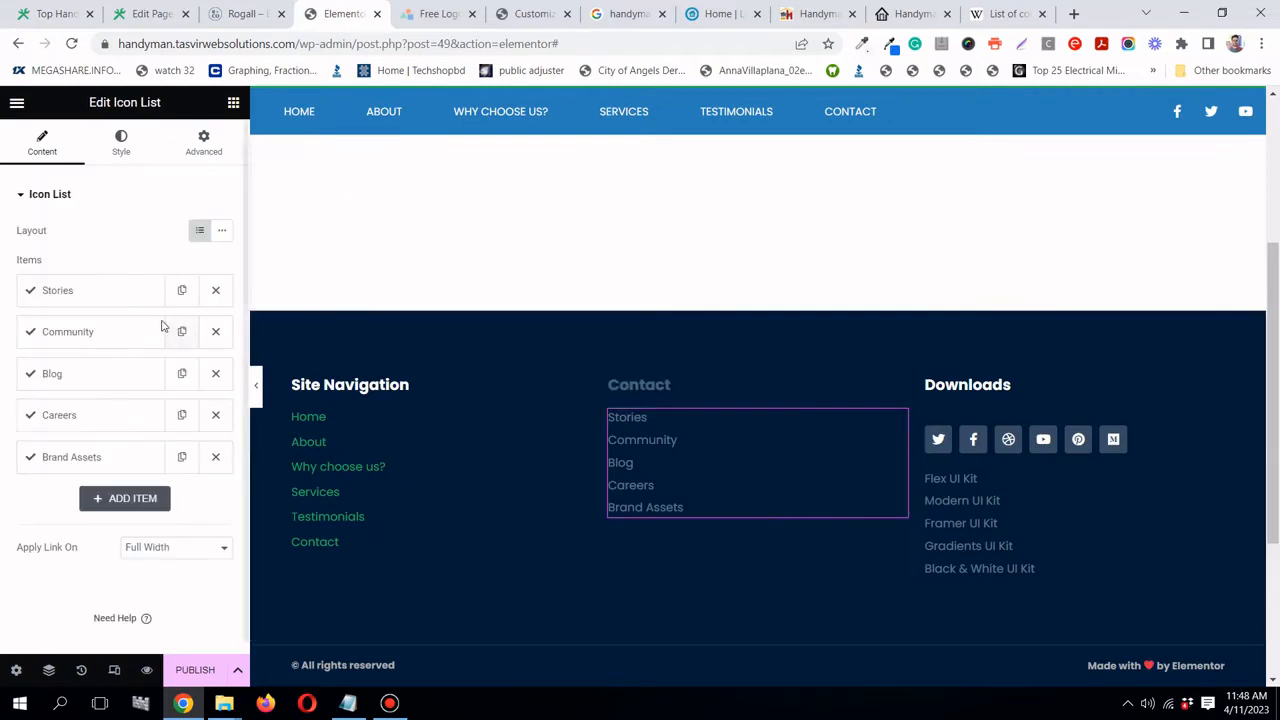
pyautogui.click(83, 295)
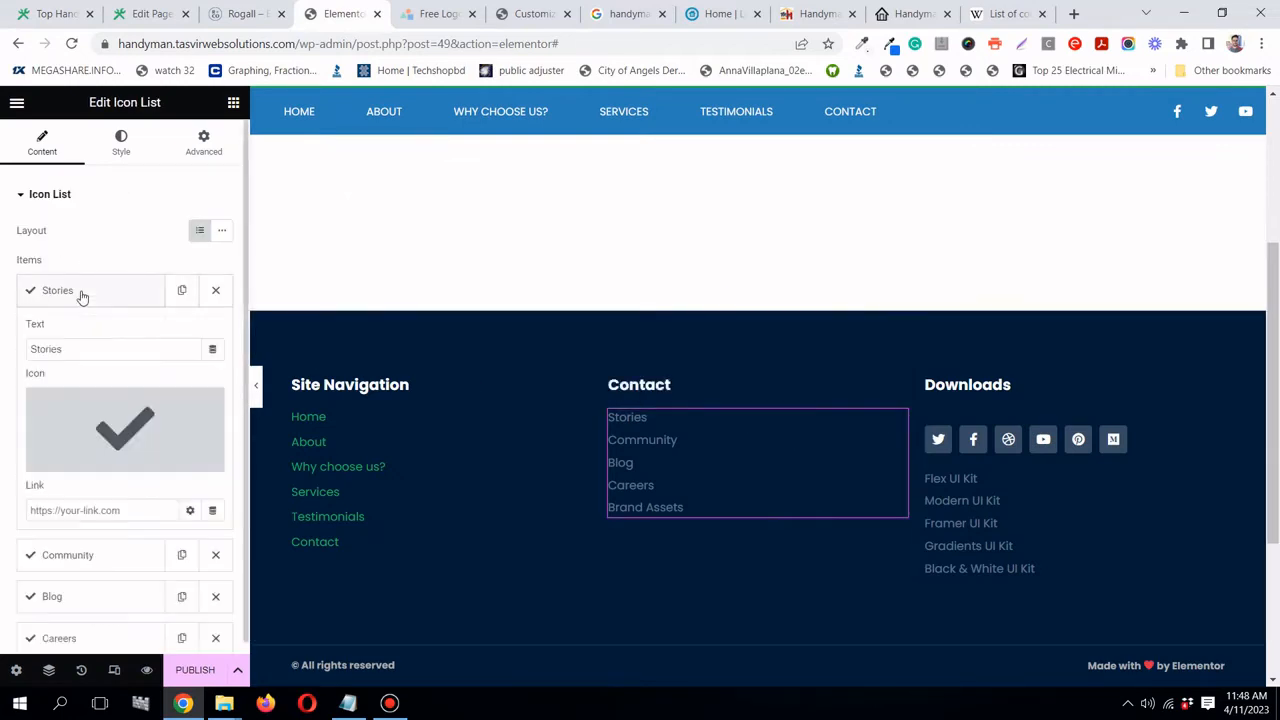
pyautogui.click(98, 345)
pyautogui.rightClick(98, 345)
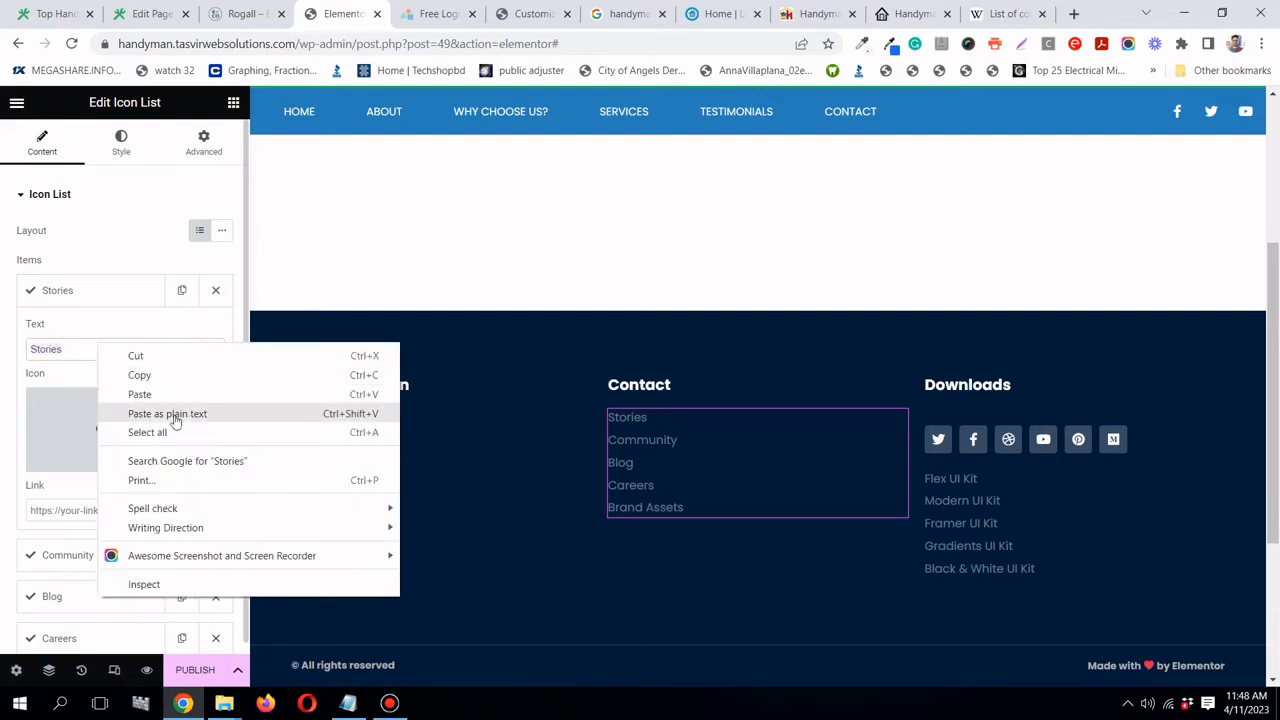
pyautogui.click(176, 418)
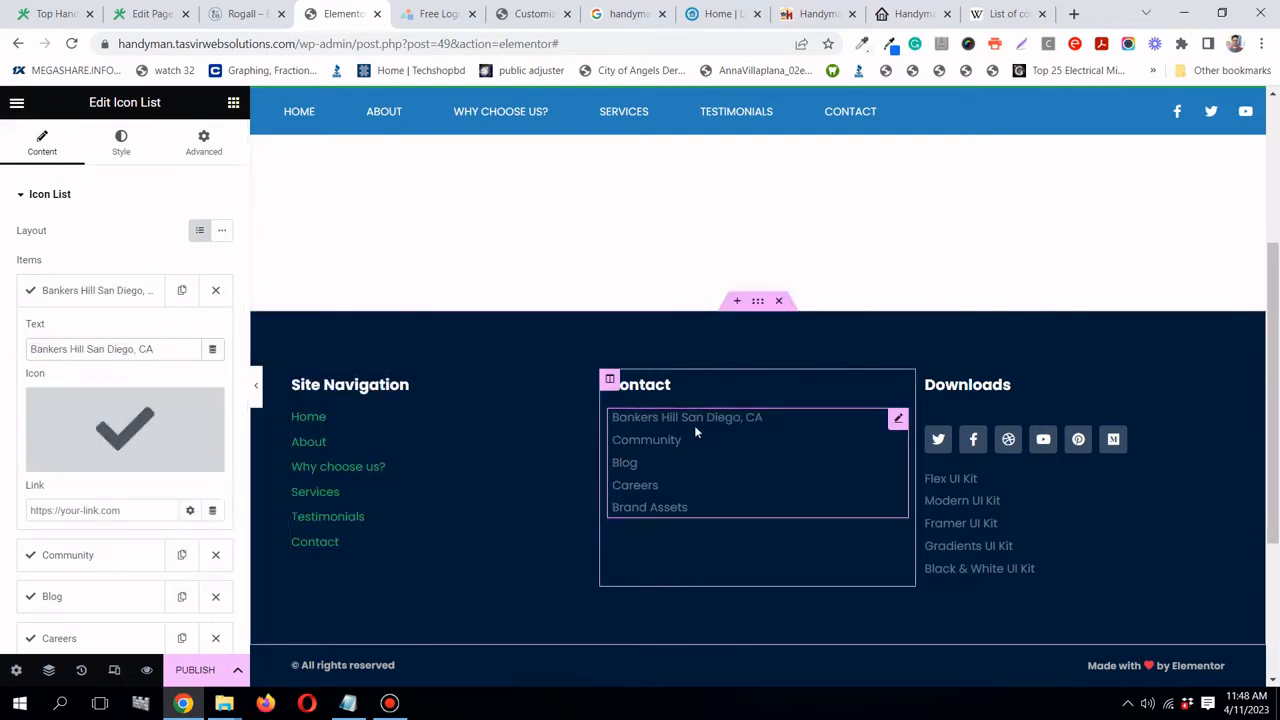
# - Give the Bankers Hill item the map-marker icon from the icon library
pyautogui.moveTo(124, 420)
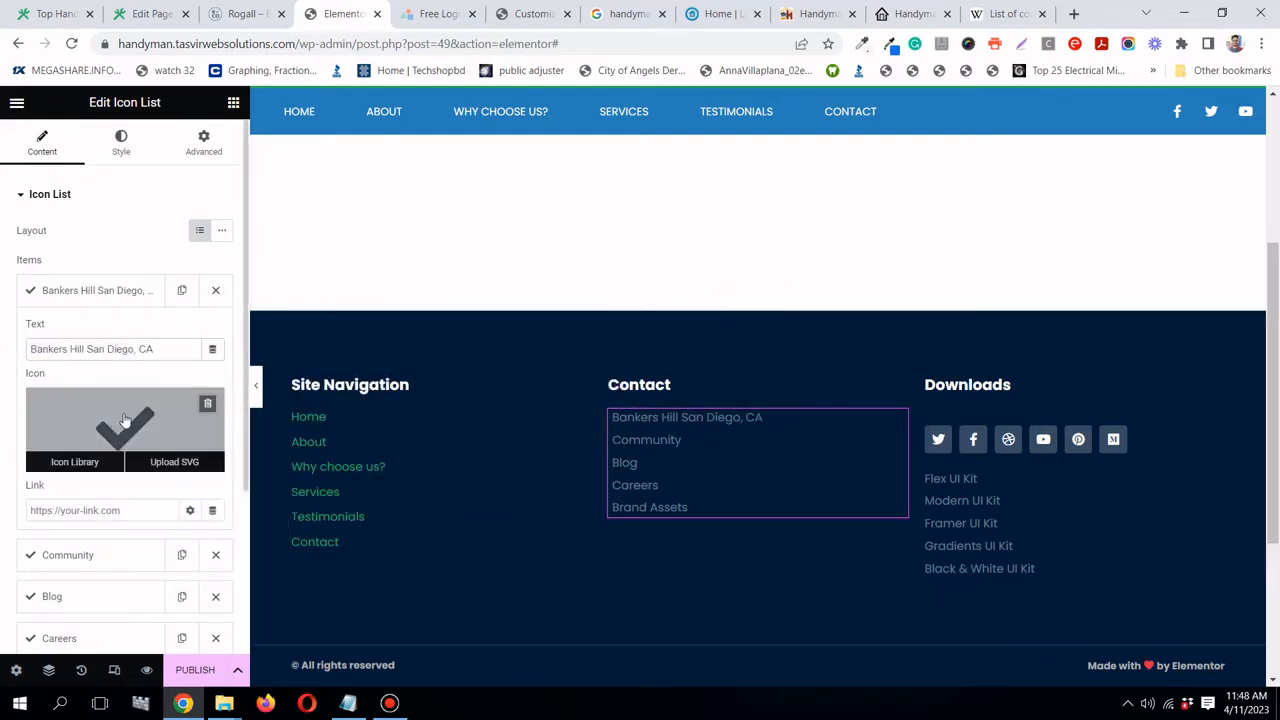
pyautogui.click(120, 150)
pyautogui.click(160, 366)
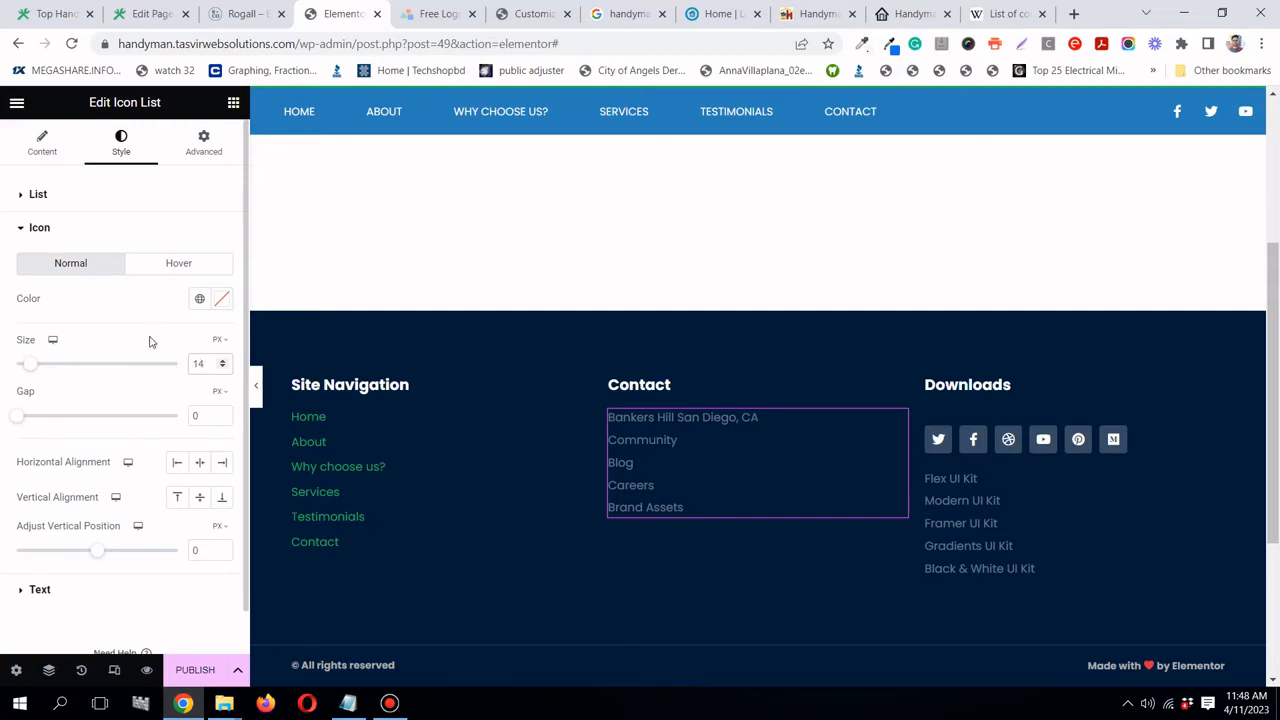
pyautogui.click(42, 143)
pyautogui.click(85, 296)
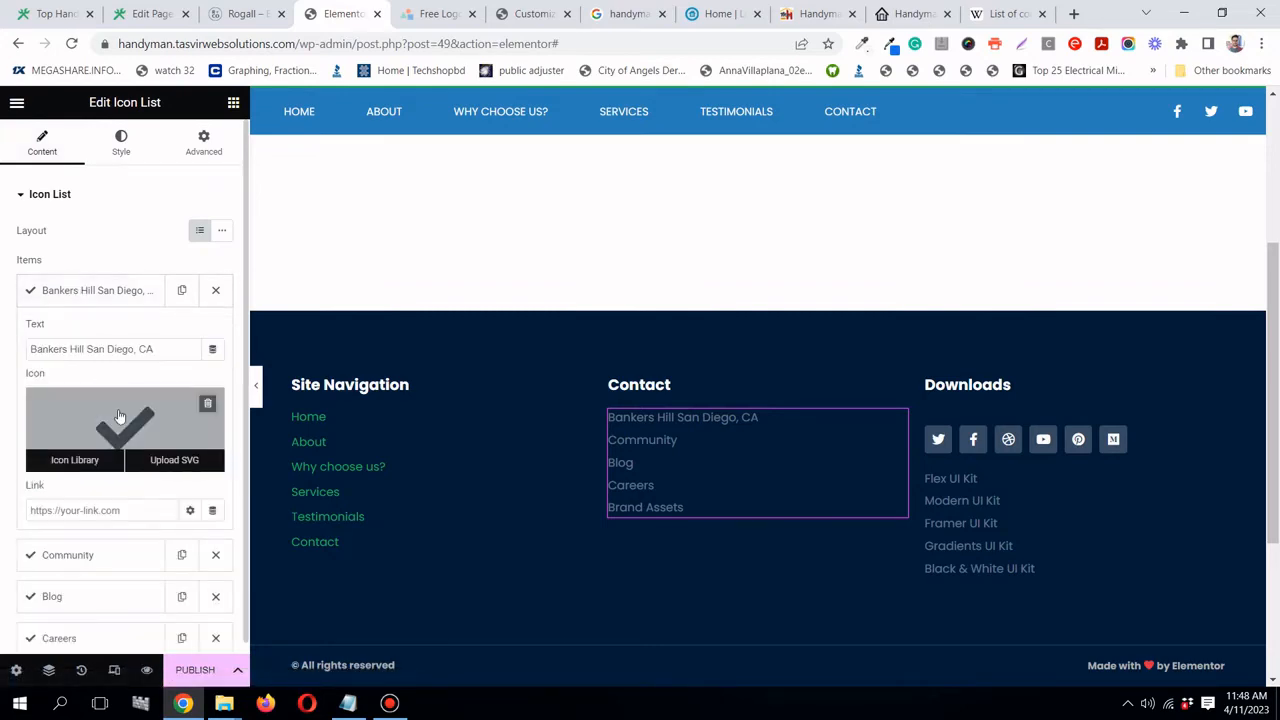
pyautogui.click(76, 459)
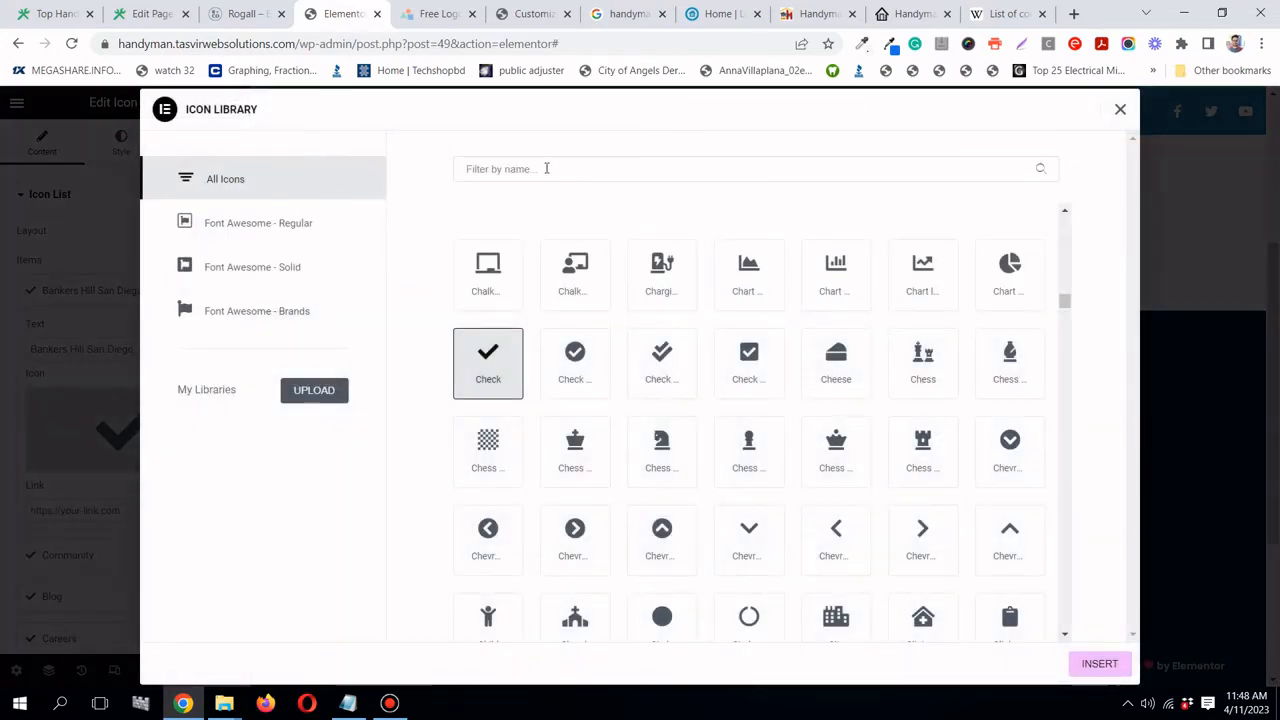
pyautogui.click(546, 168)
pyautogui.write('map')
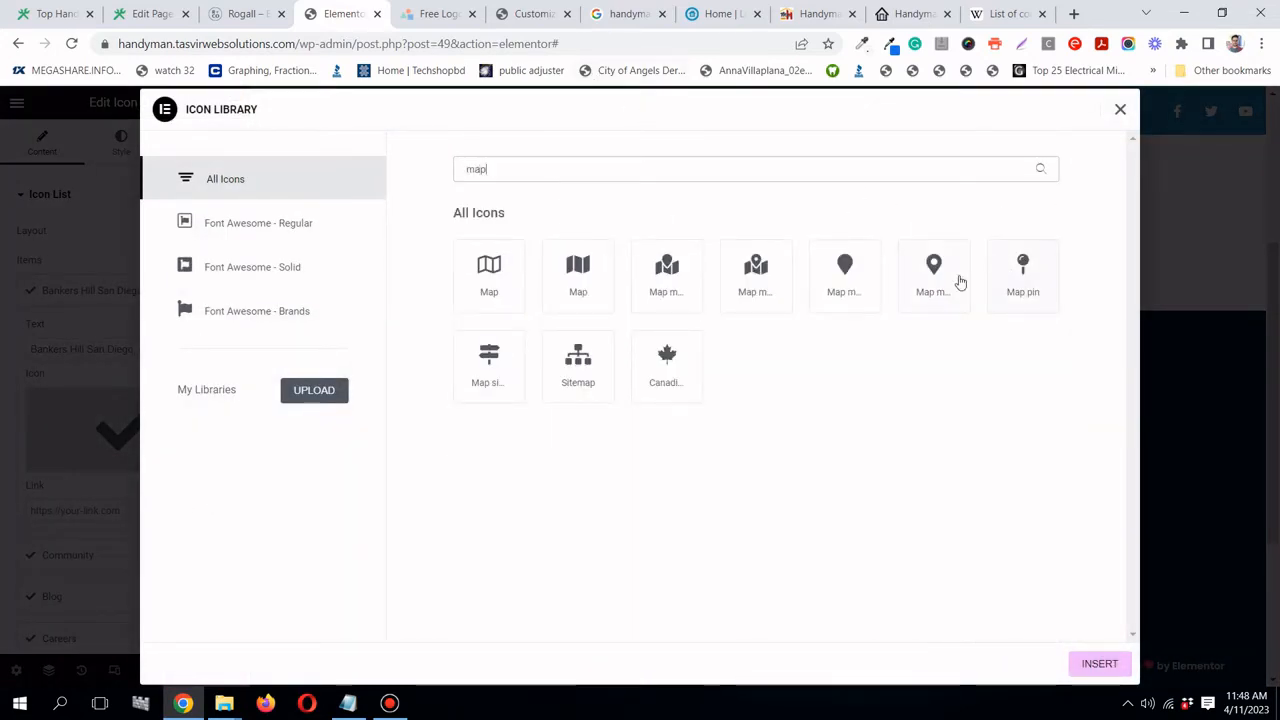
pyautogui.click(958, 282)
pyautogui.click(1097, 666)
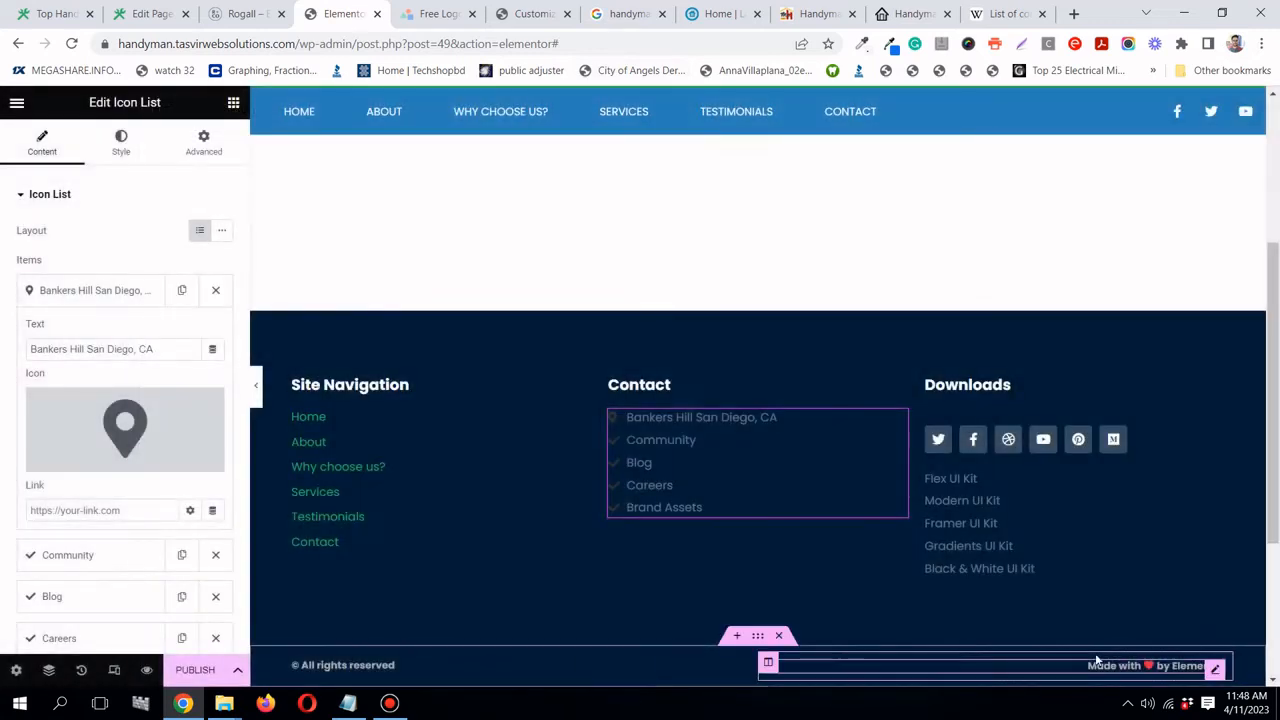
pyautogui.click(45, 300)
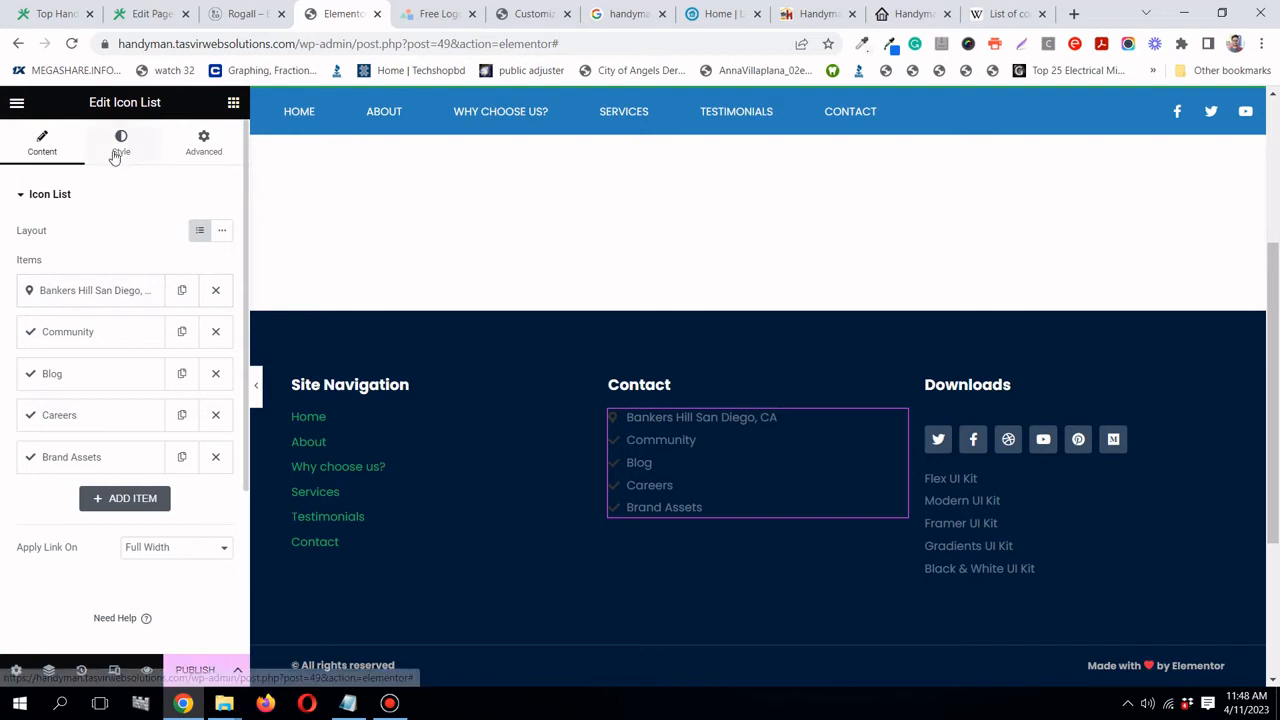
# - Colour the list icons with the green global colour
pyautogui.click(117, 152)
pyautogui.click(100, 370)
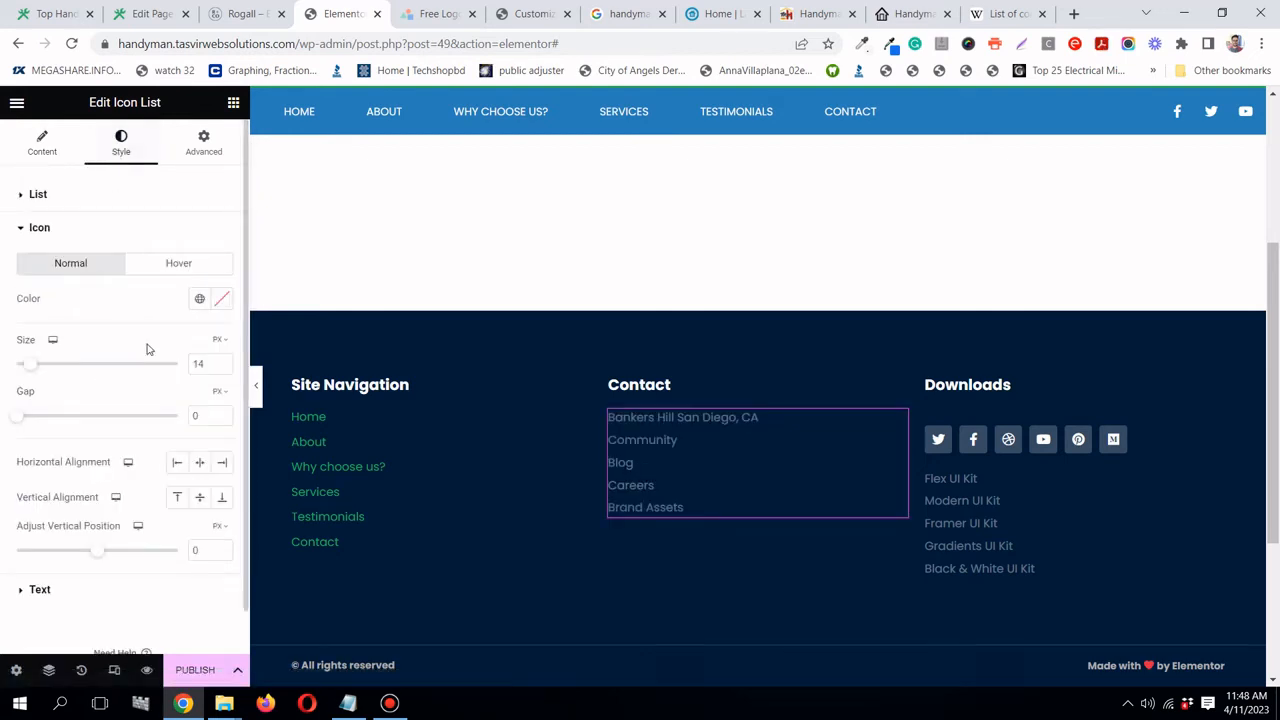
pyautogui.click(199, 298)
pyautogui.click(104, 551)
# - Adjust the size of the contact list icons
pyautogui.click(42, 143)
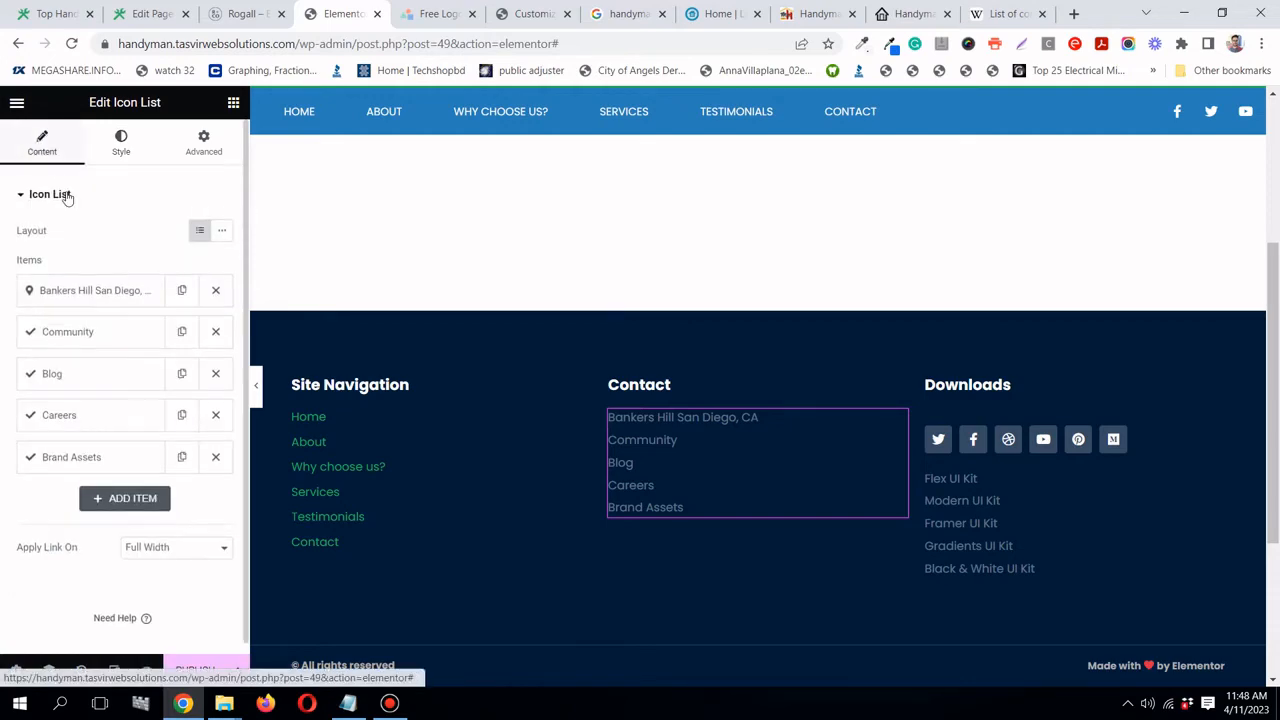
pyautogui.click(84, 294)
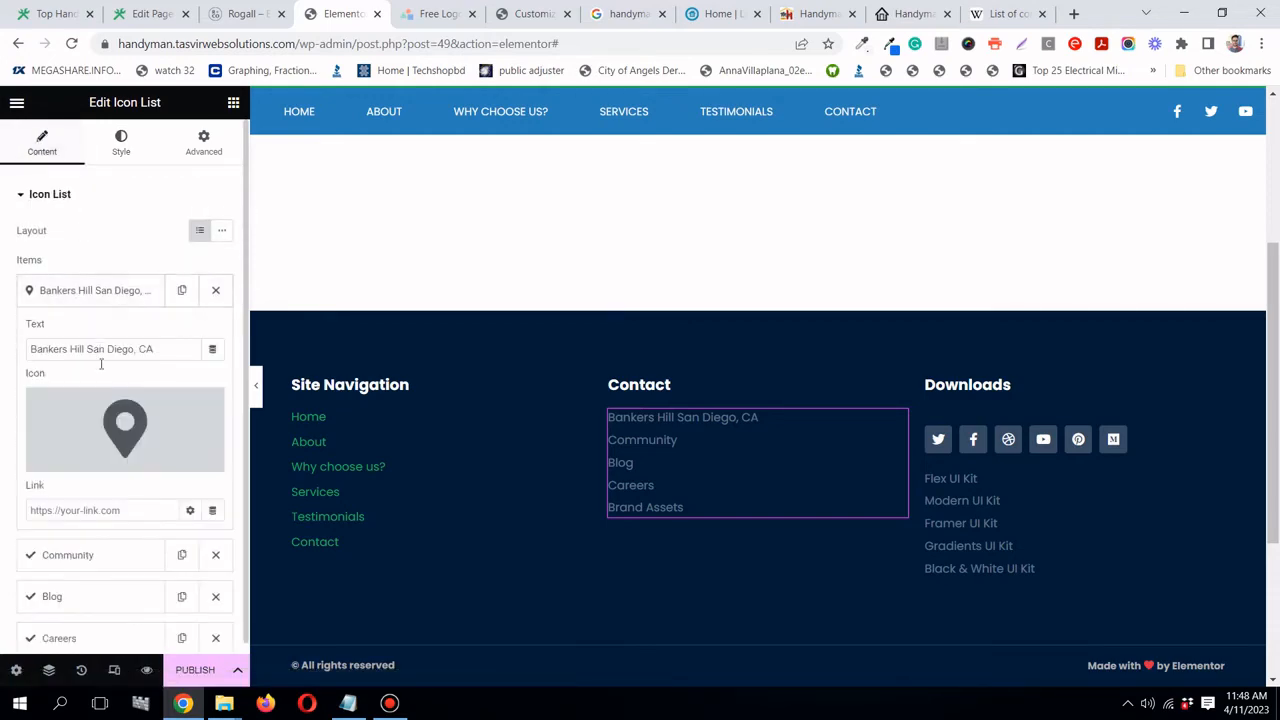
pyautogui.click(112, 432)
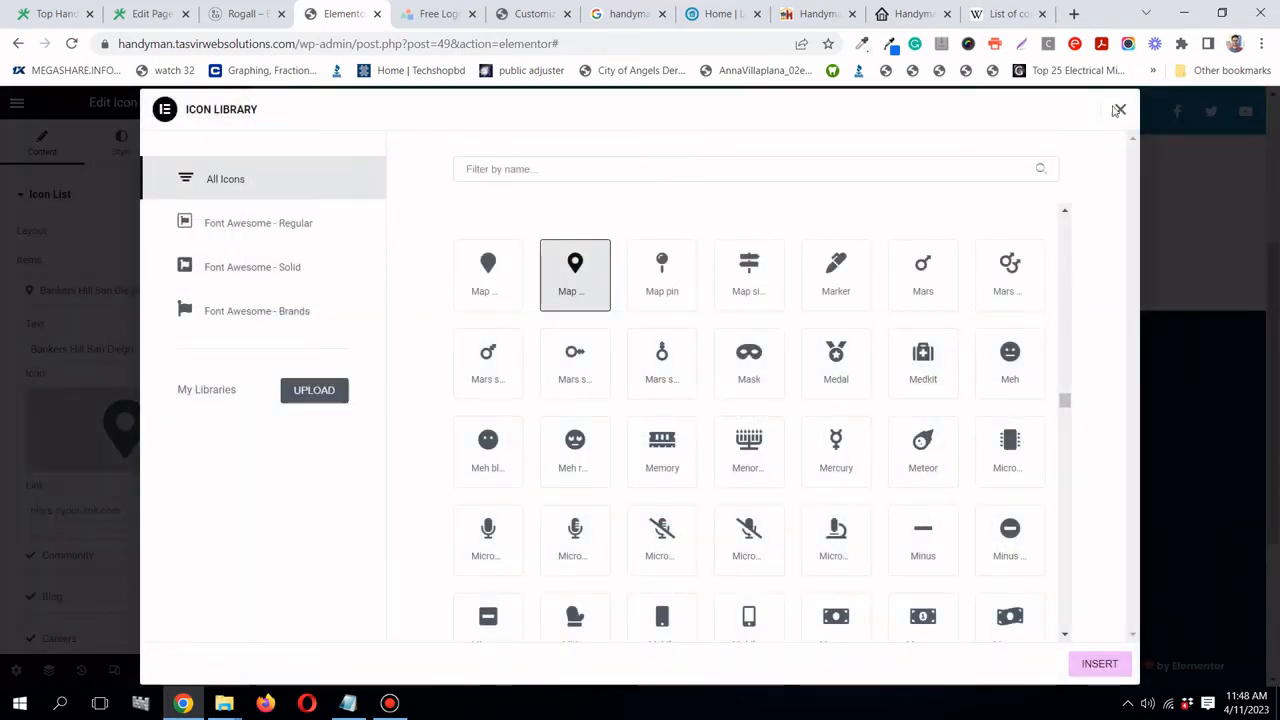
pyautogui.click(1120, 109)
pyautogui.click(121, 143)
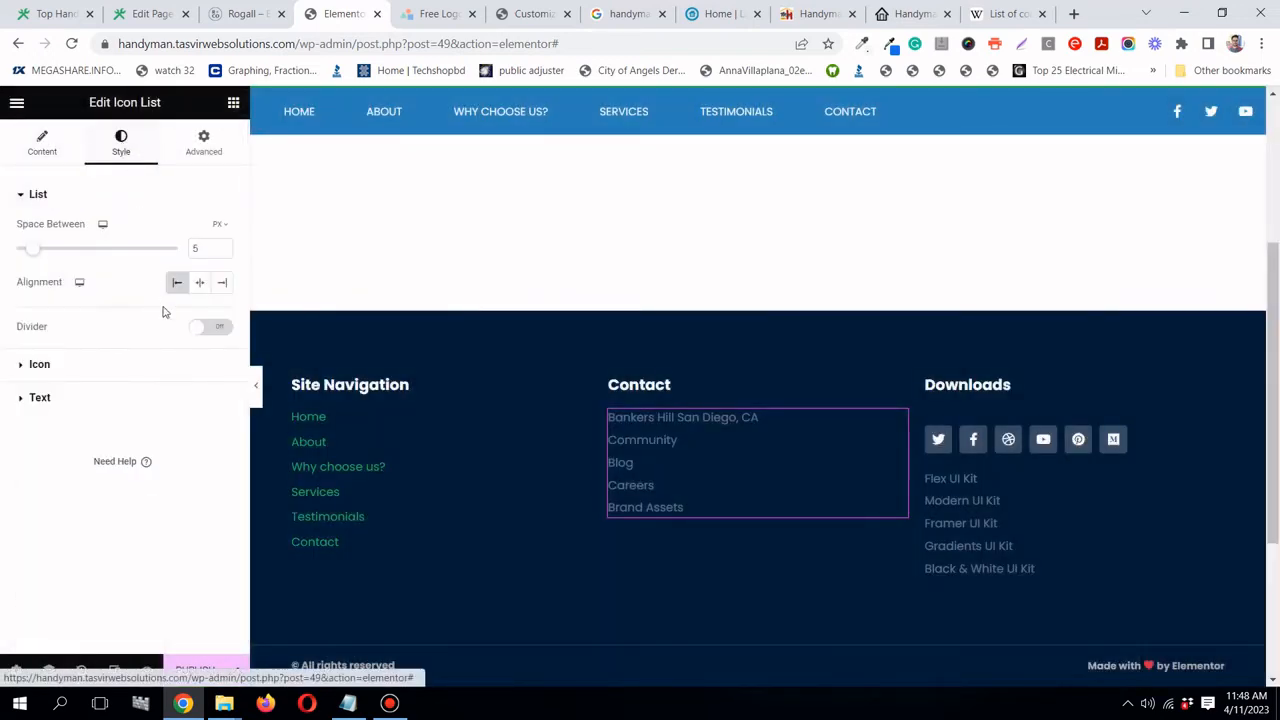
pyautogui.click(142, 362)
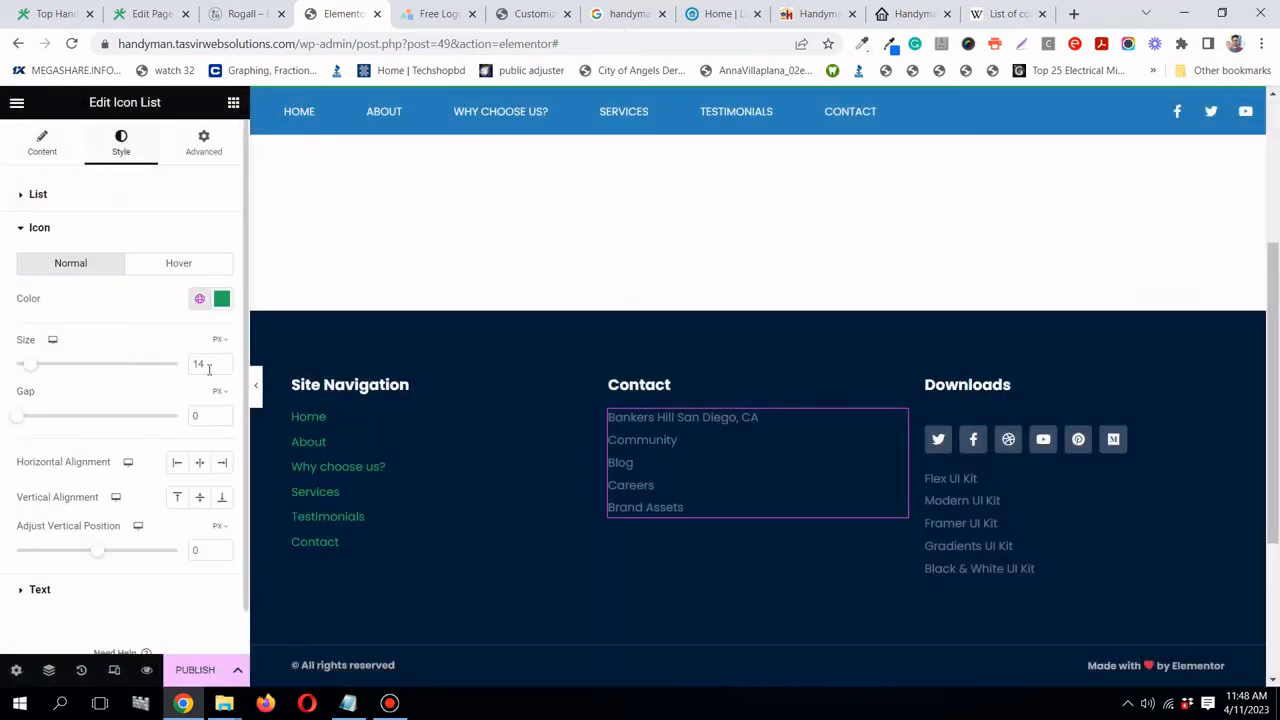
pyautogui.moveTo(29, 371)
pyautogui.mouseDown()
pyautogui.moveTo(20, 366)
pyautogui.moveTo(43, 364)
pyautogui.mouseUp()
# - Reapply the map icon to the address item and view the Rogall footer
pyautogui.click(32, 148)
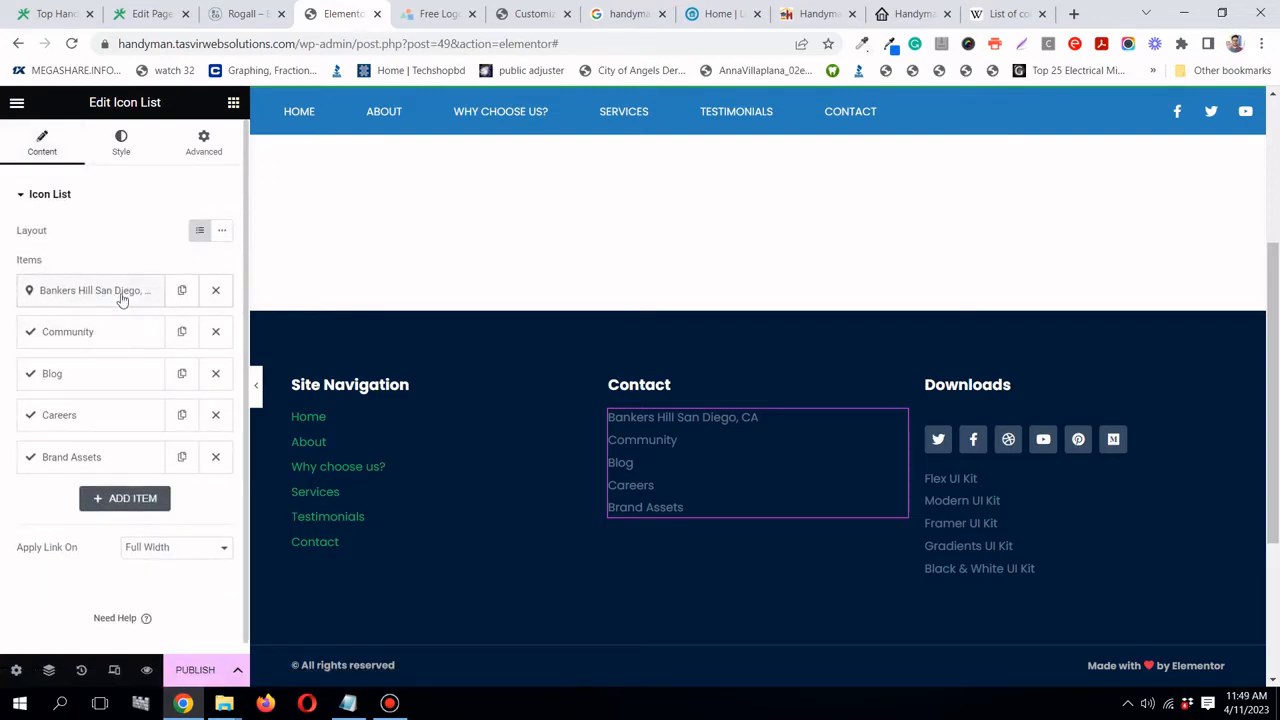
pyautogui.click(118, 294)
pyautogui.click(75, 460)
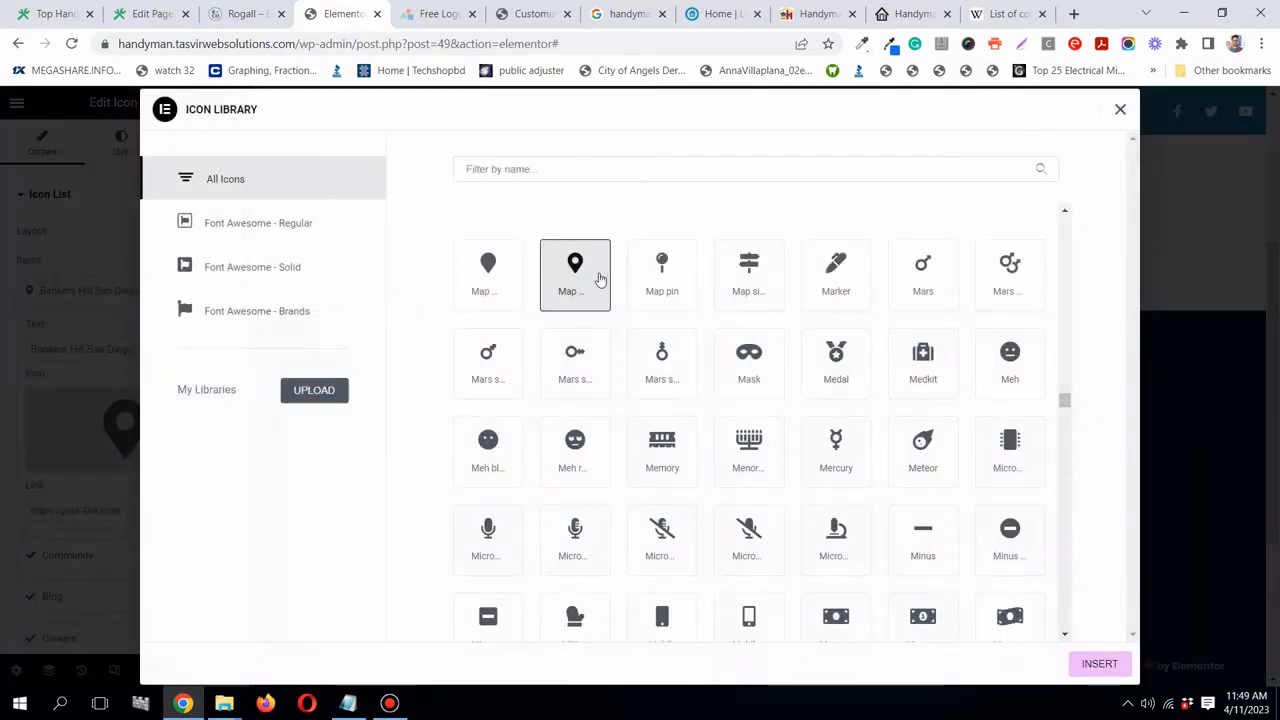
pyautogui.click(1100, 664)
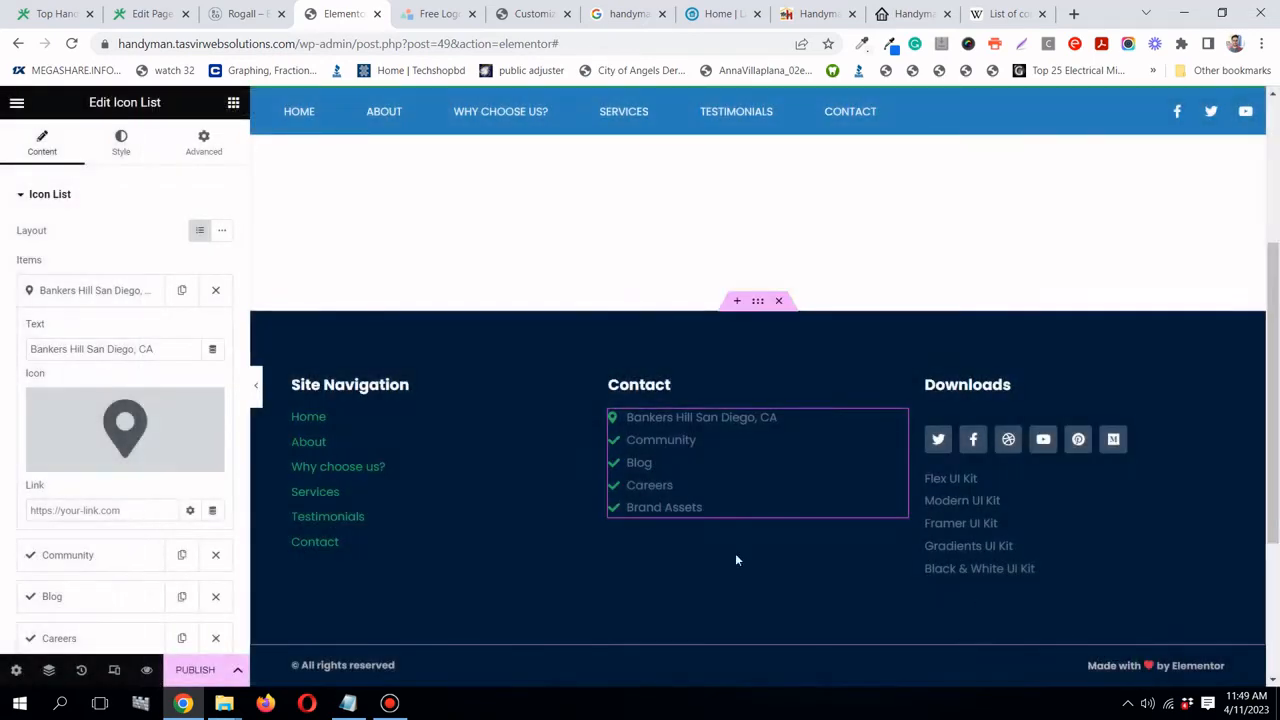
pyautogui.click(125, 291)
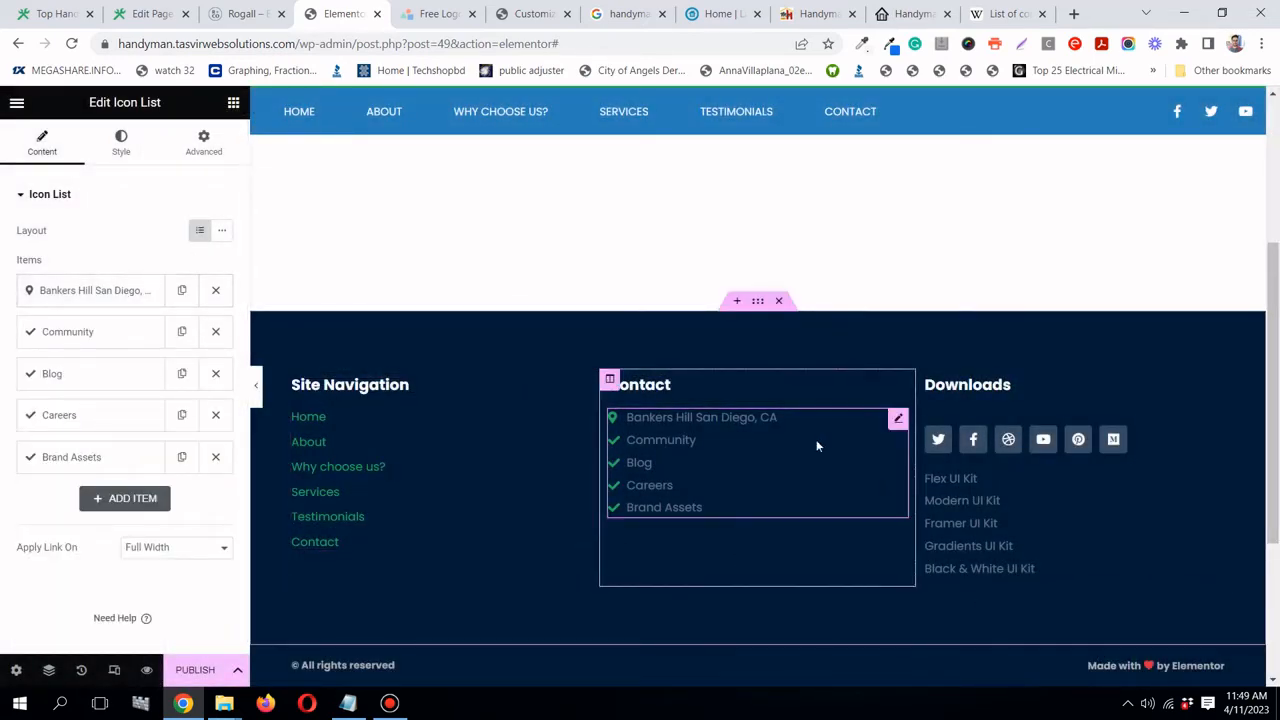
pyautogui.click(244, 16)
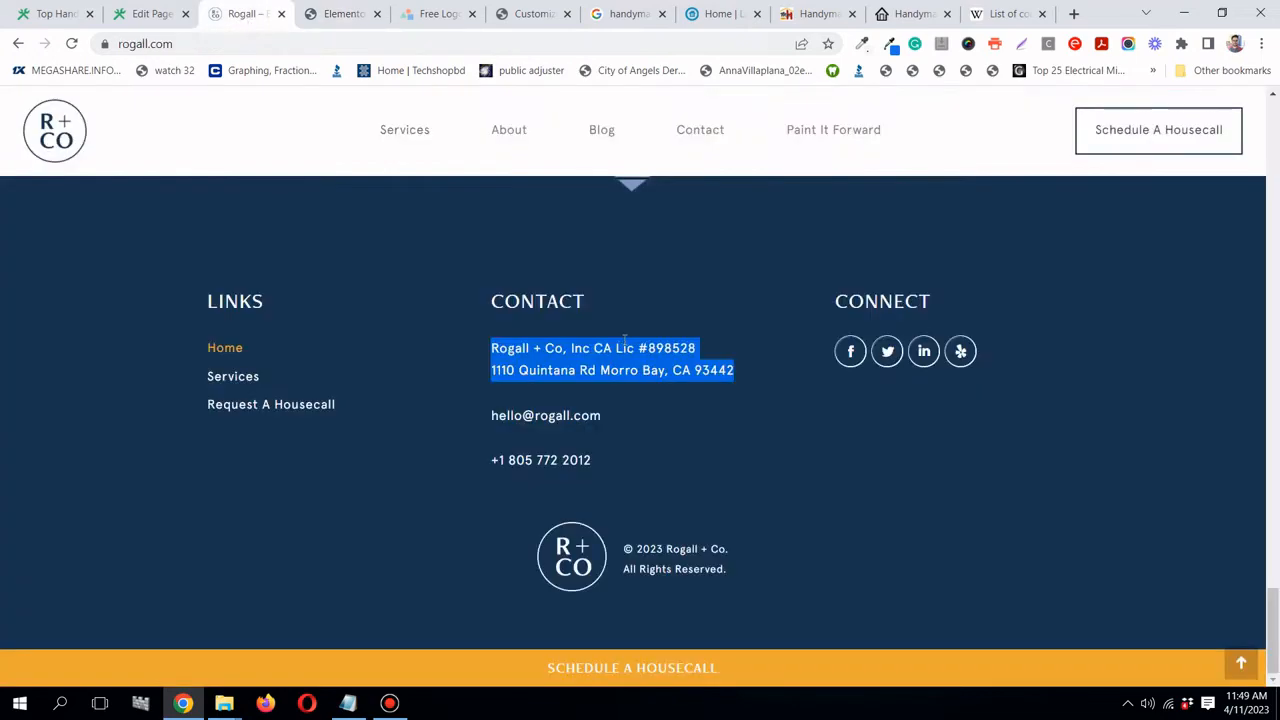
# - Replace the Community entry text with the business's service e-mail address
pyautogui.click(388, 15)
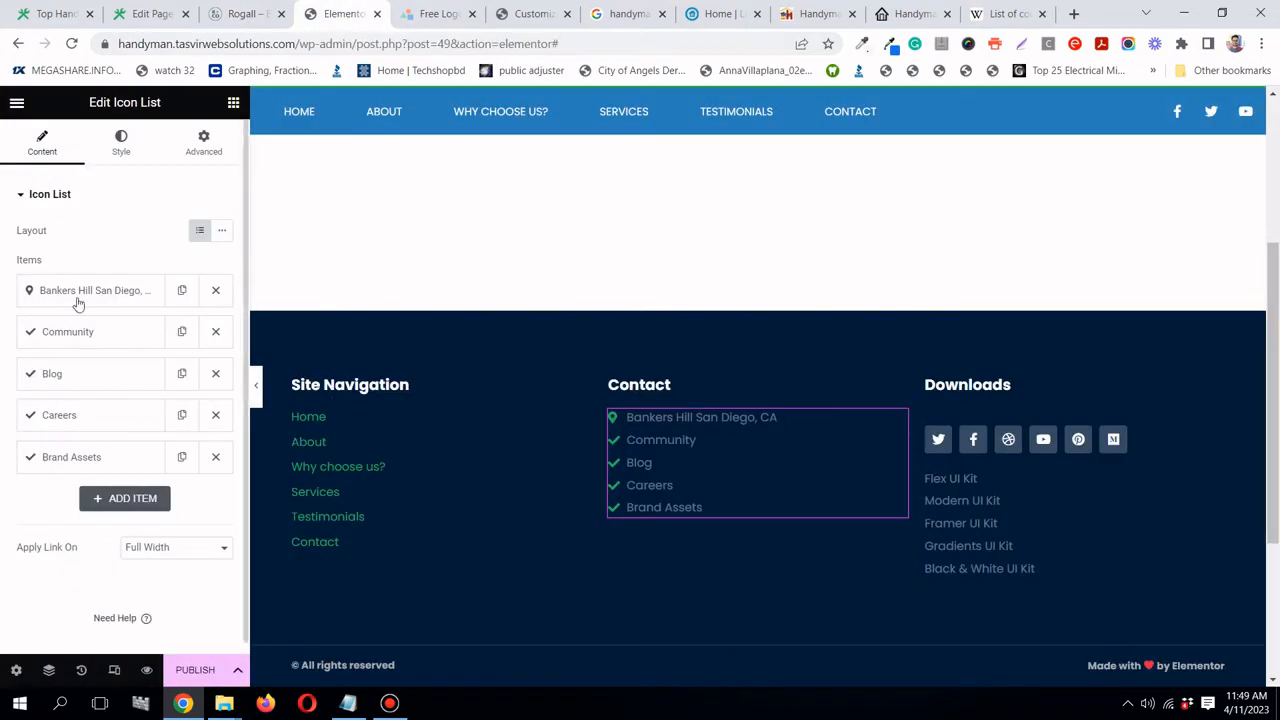
pyautogui.click(96, 334)
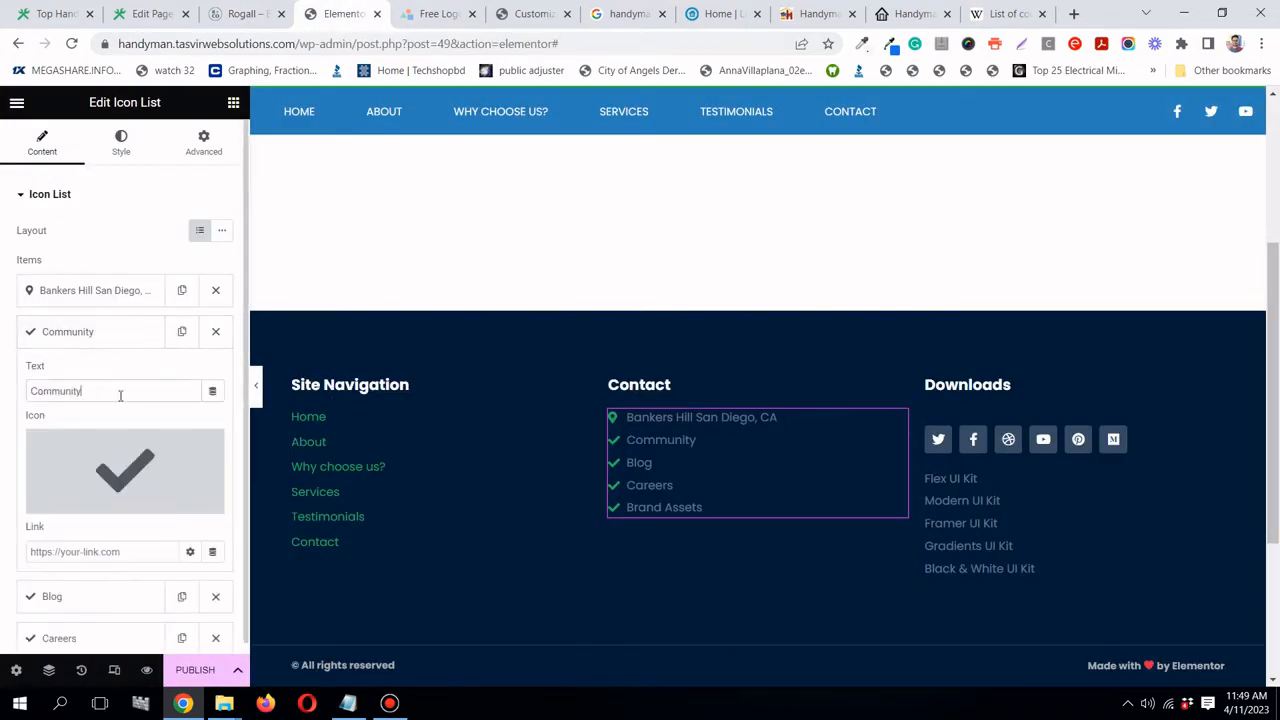
pyautogui.doubleClick(120, 395)
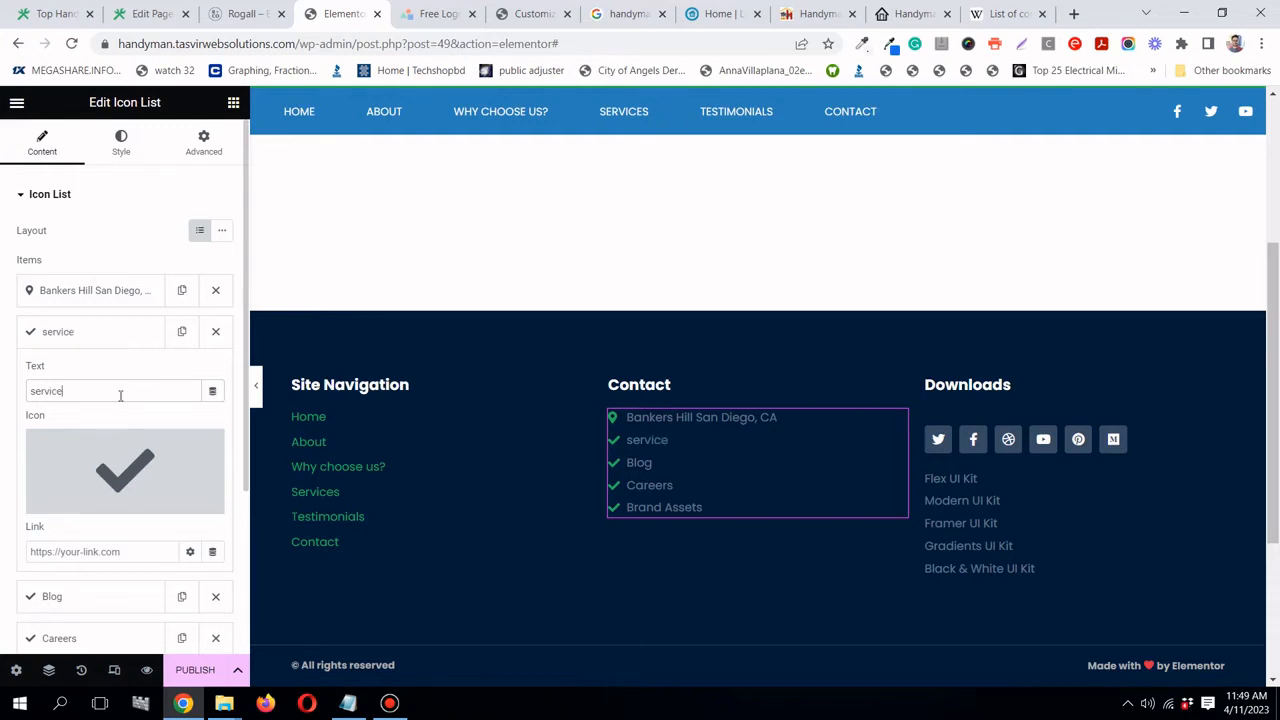
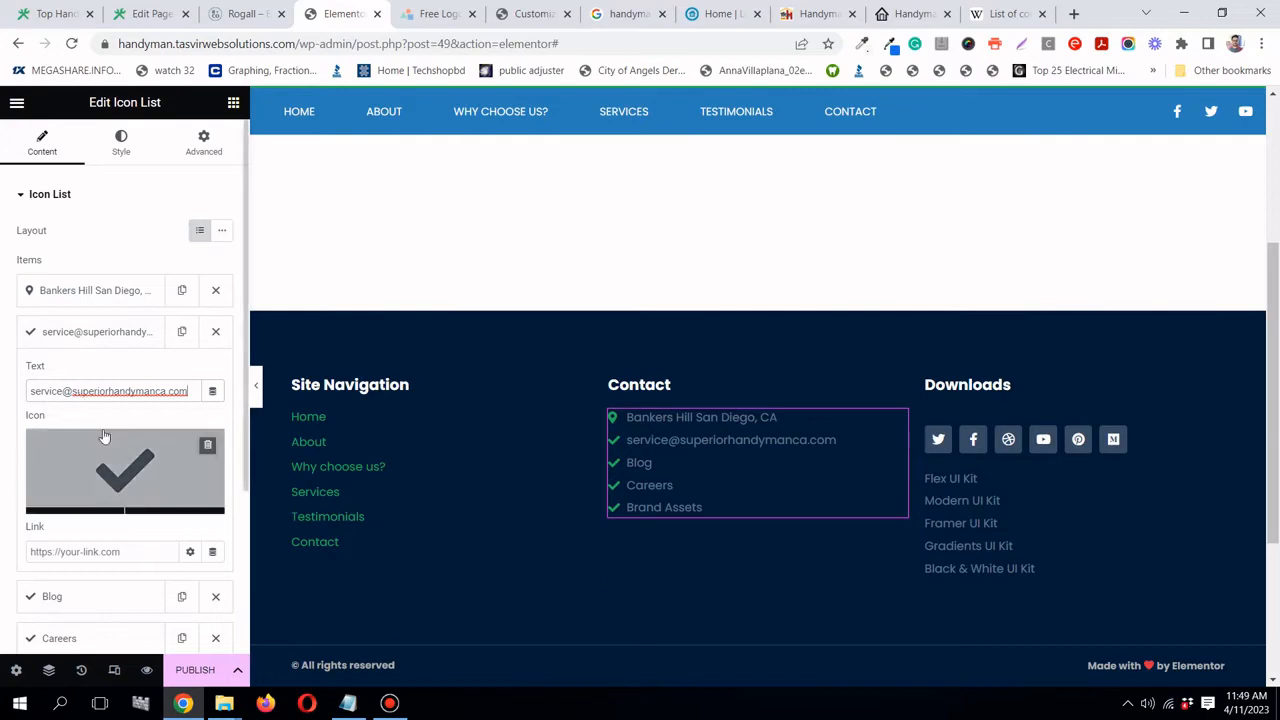
# - Give the e-mail entry the solid envelope icon
pyautogui.click(104, 440)
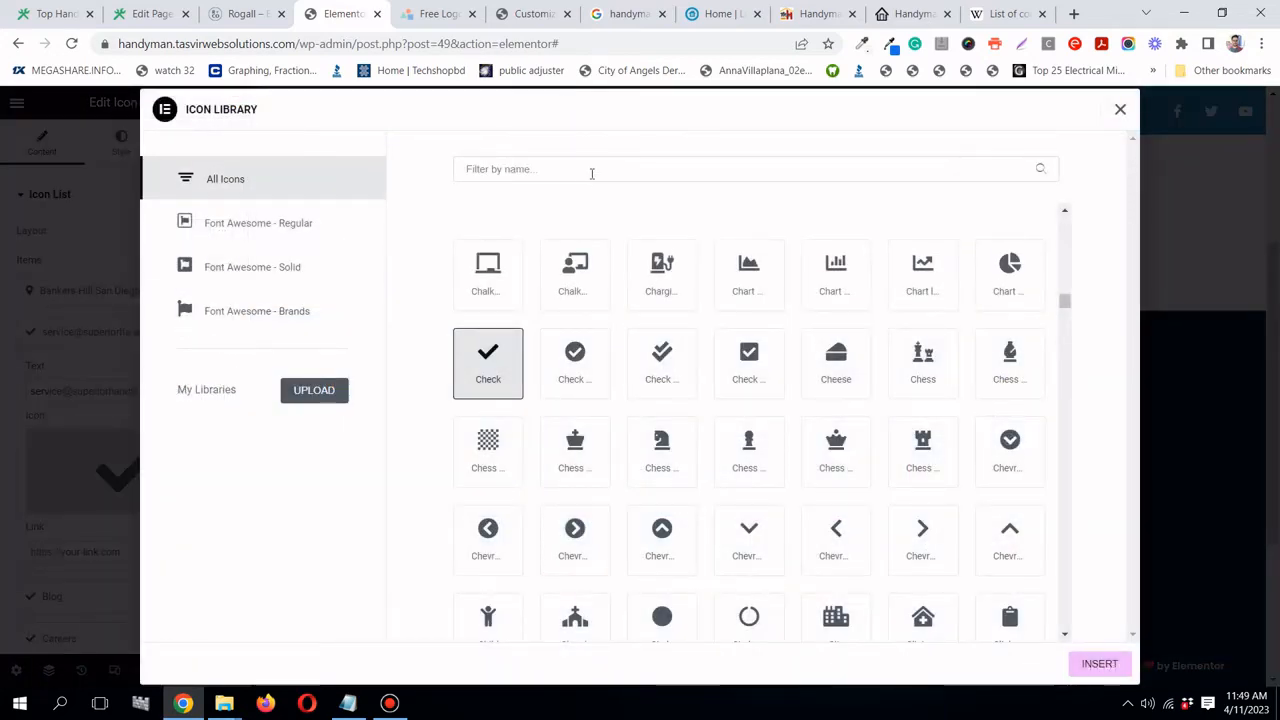
pyautogui.click(592, 173)
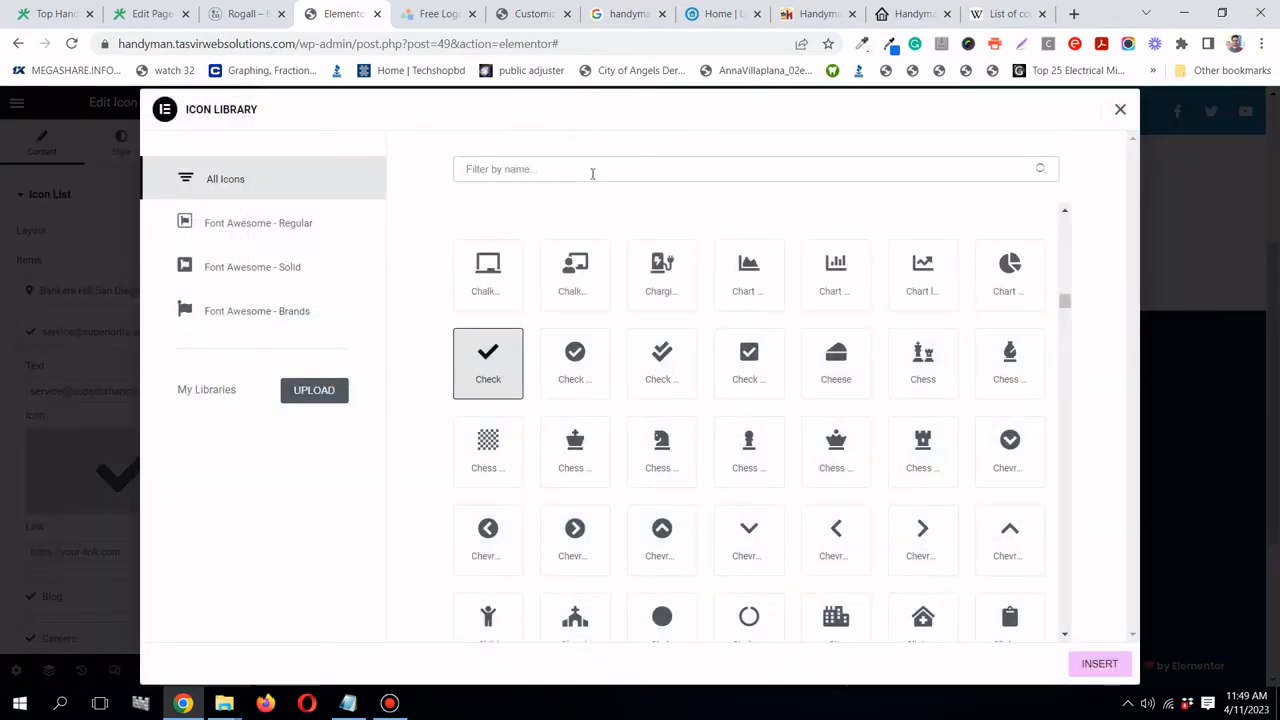
pyautogui.write('envel')
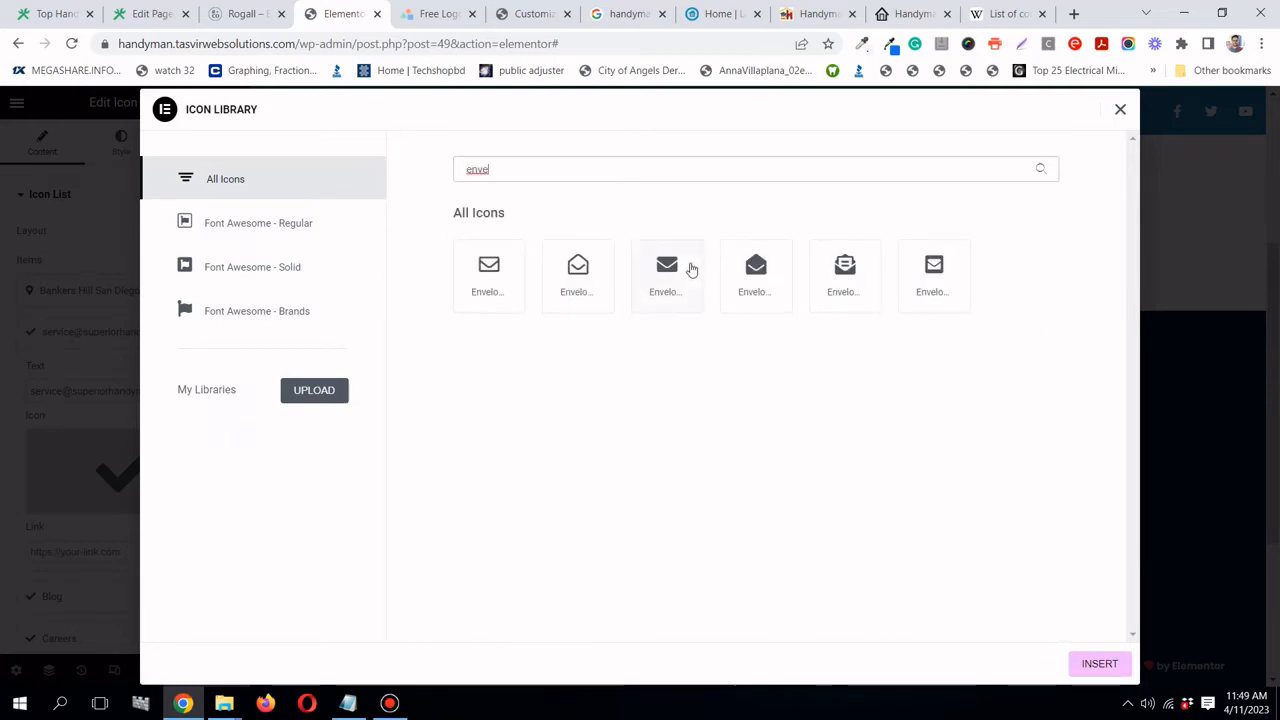
pyautogui.click(690, 269)
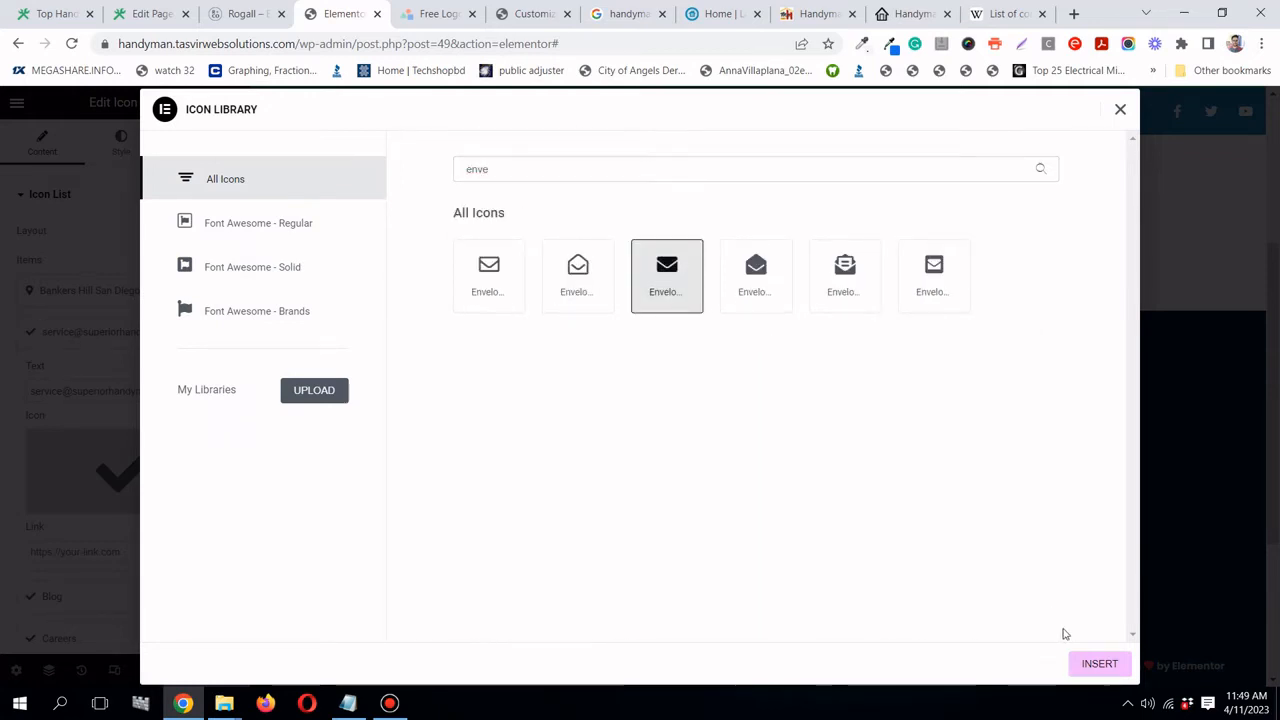
pyautogui.click(1100, 665)
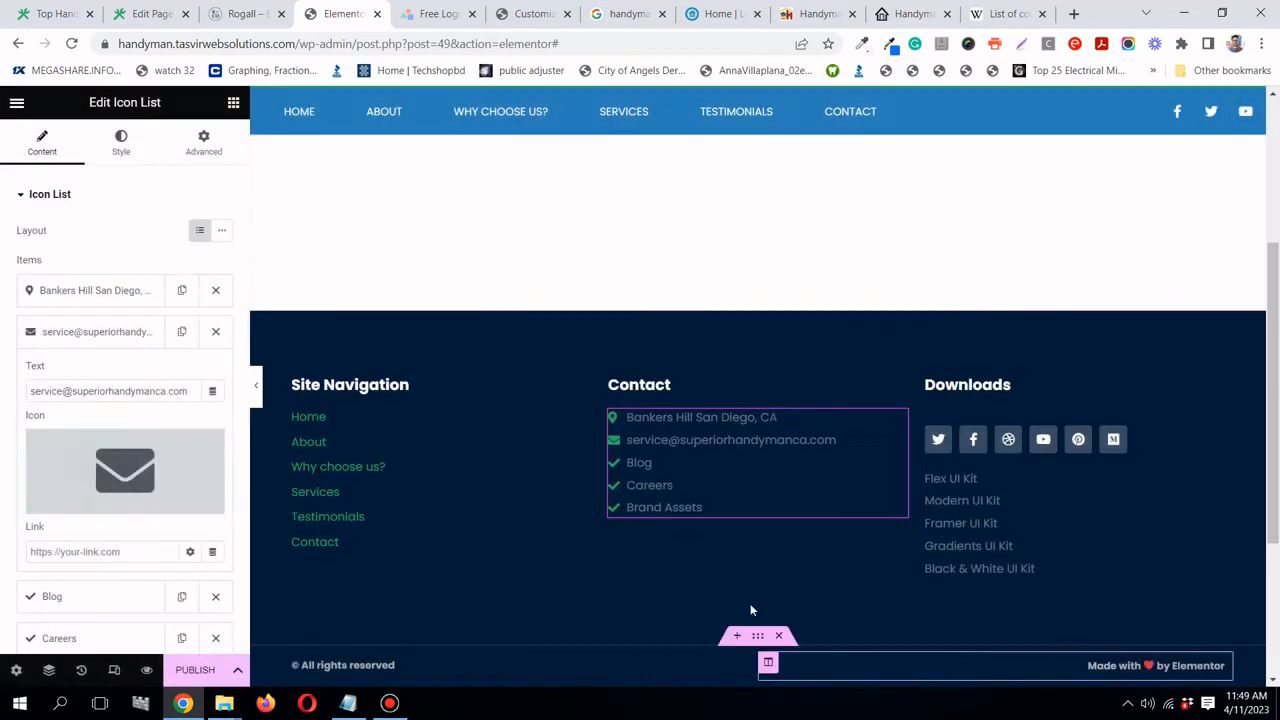
pyautogui.click(155, 335)
# - Compare the footer against the Rogall reference footer again
pyautogui.click(243, 14)
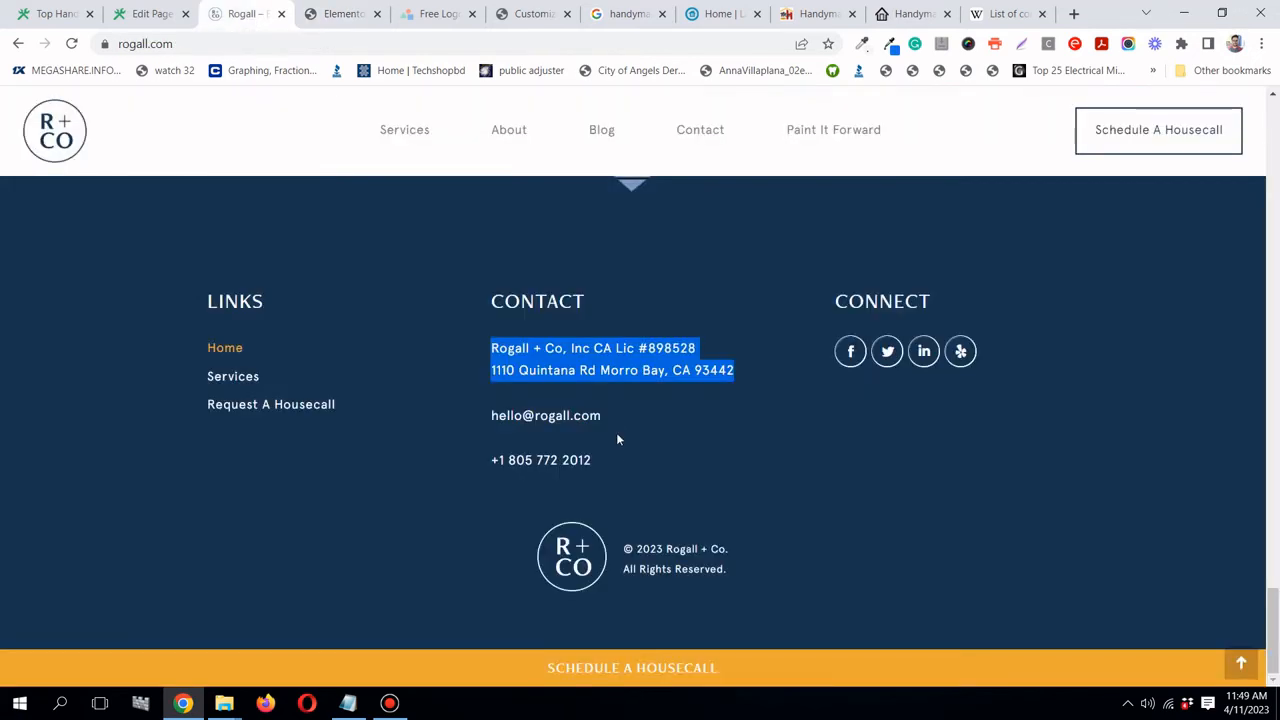
pyautogui.click(355, 14)
pyautogui.scroll(4, 589, 288)
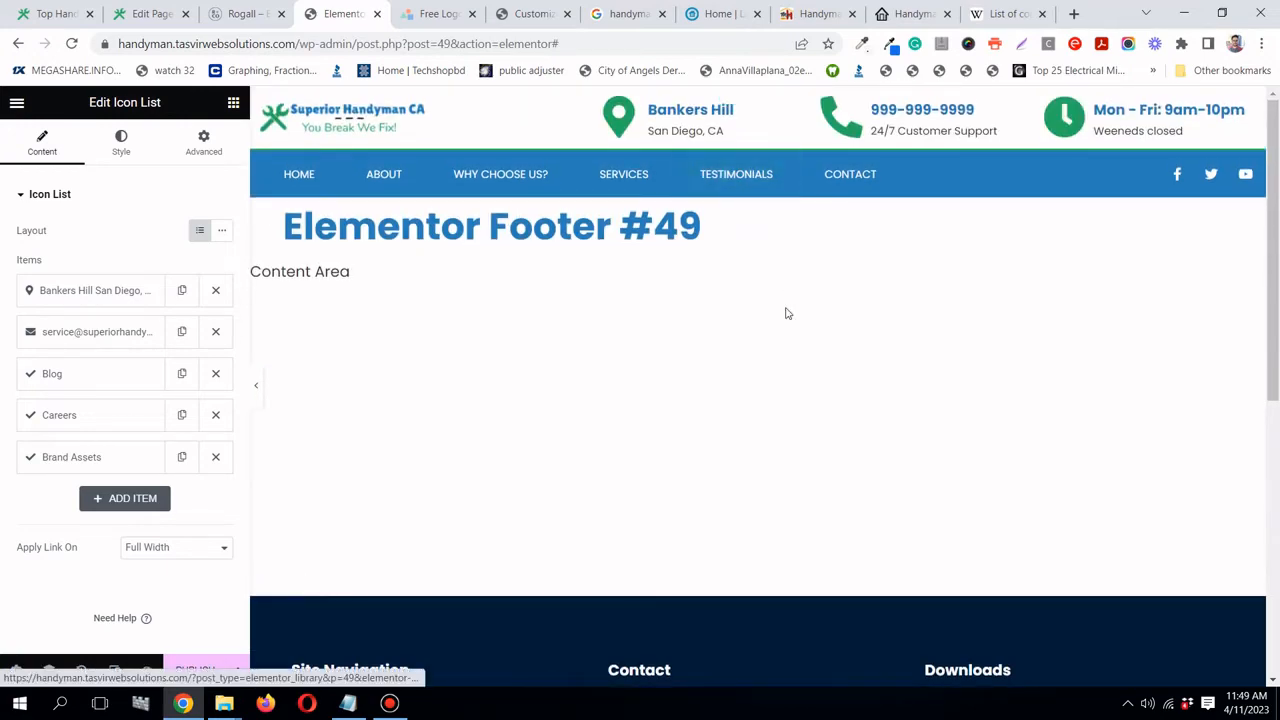
pyautogui.scroll(-5, 786, 314)
# - Replace the Blog entry's text with the placeholder phone number
pyautogui.click(88, 373)
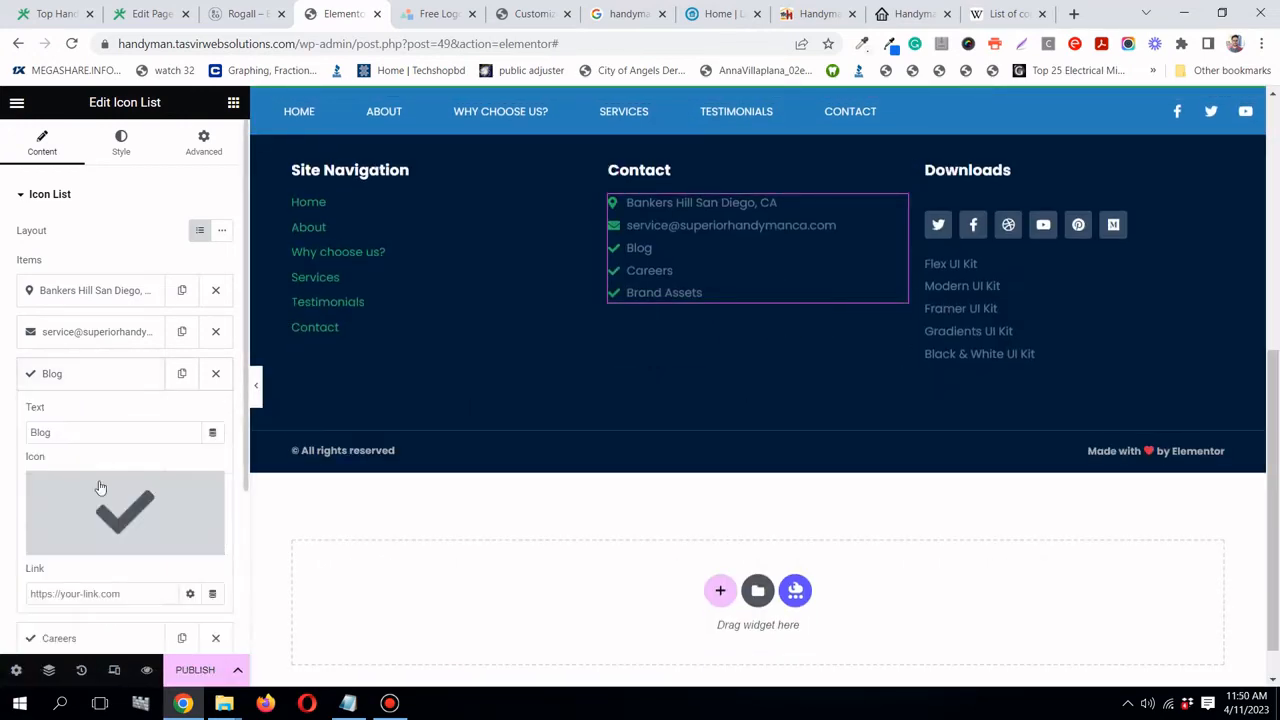
pyautogui.tripleClick(116, 431)
pyautogui.write('999-999-9999')
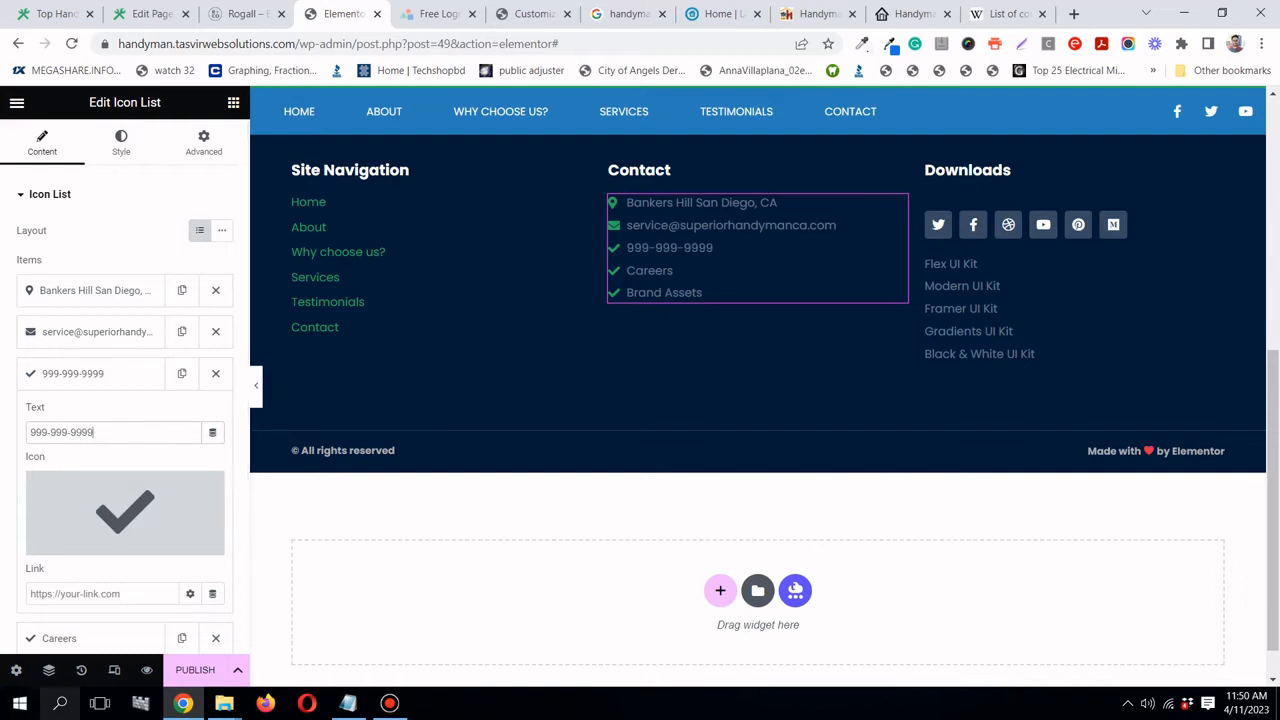
pyautogui.click(395, 708)
pyautogui.click(395, 708)
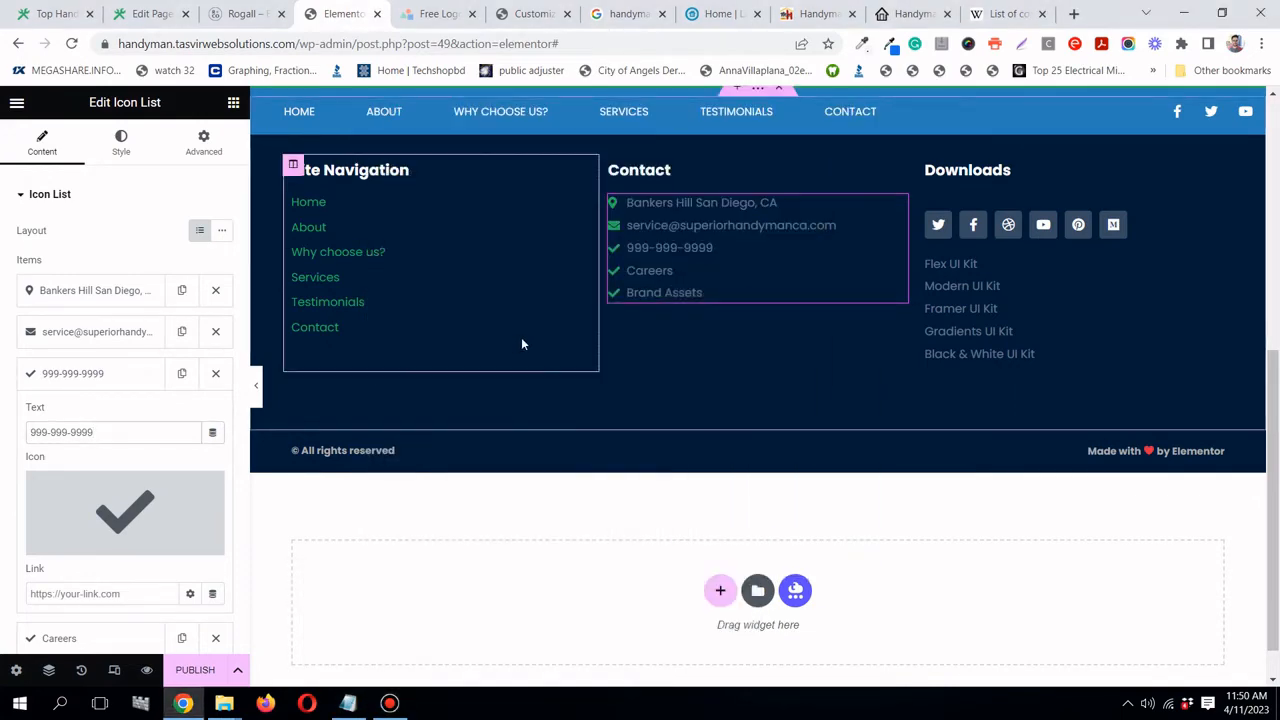
# - Delete the Careers and Brand Assets entries from the list
pyautogui.click(105, 378)
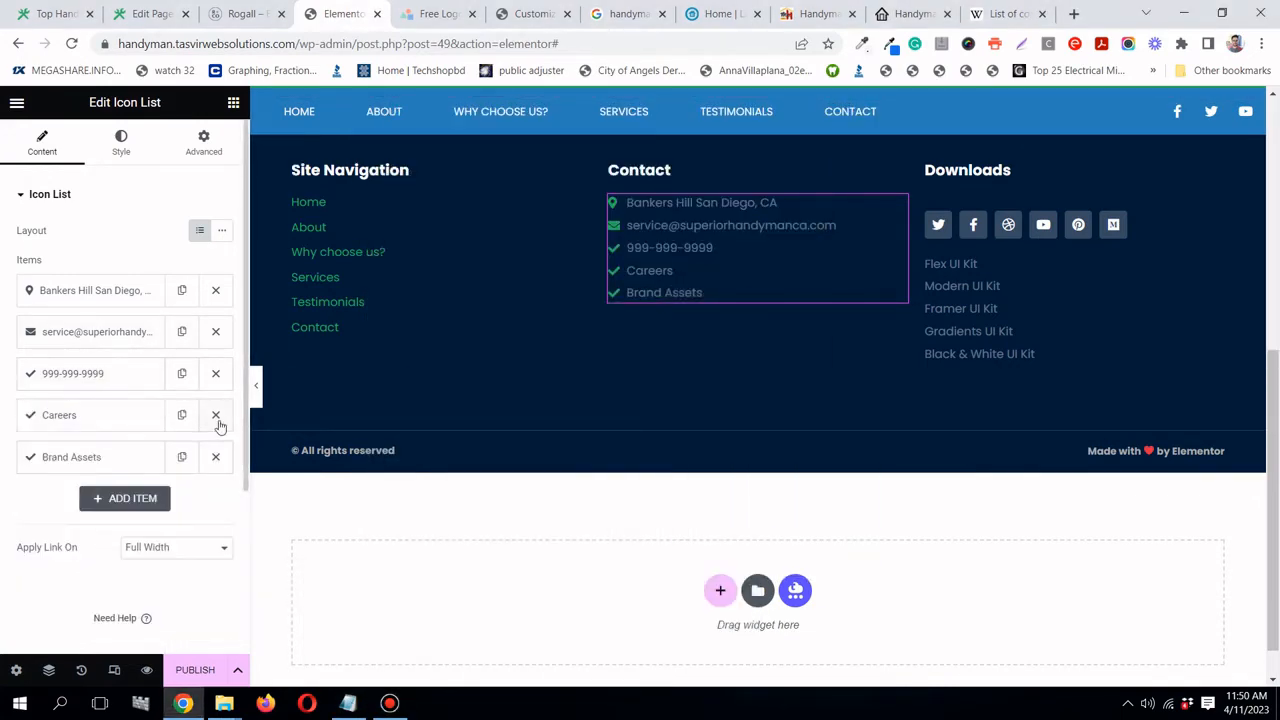
pyautogui.click(215, 418)
pyautogui.click(215, 418)
# - Give the phone number entry a phone icon from the Icon Library
pyautogui.click(133, 383)
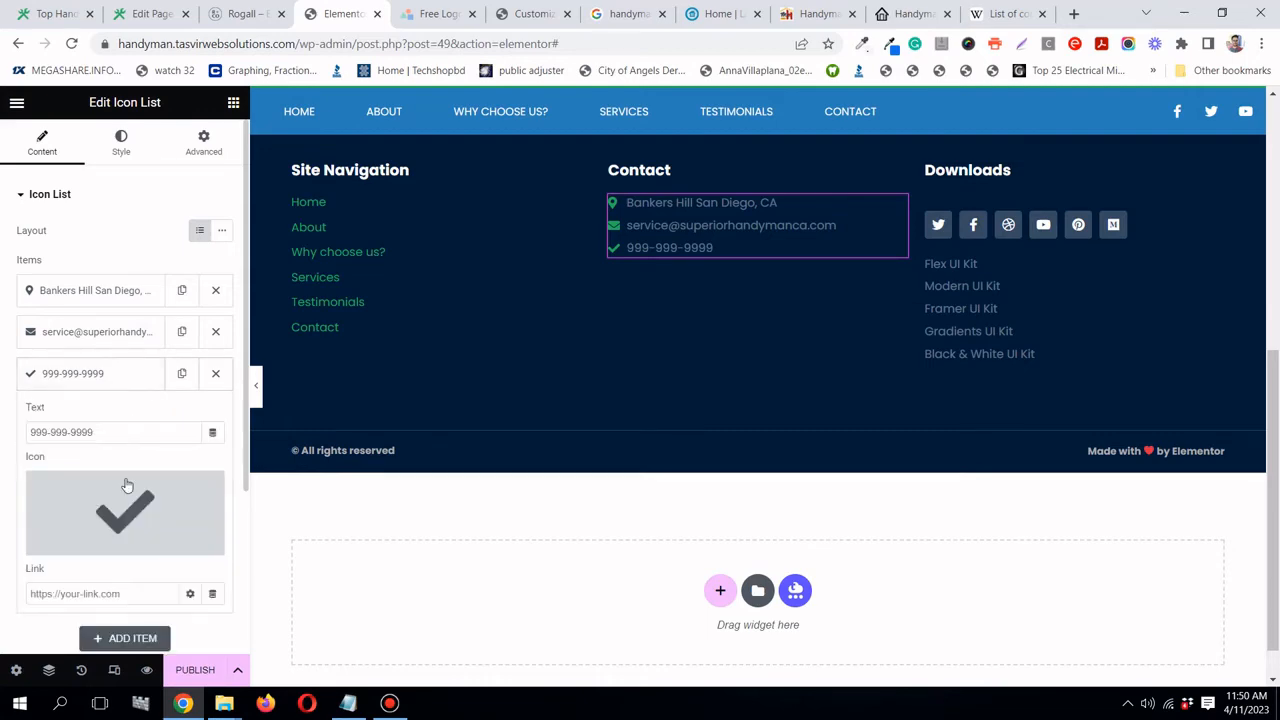
pyautogui.click(77, 542)
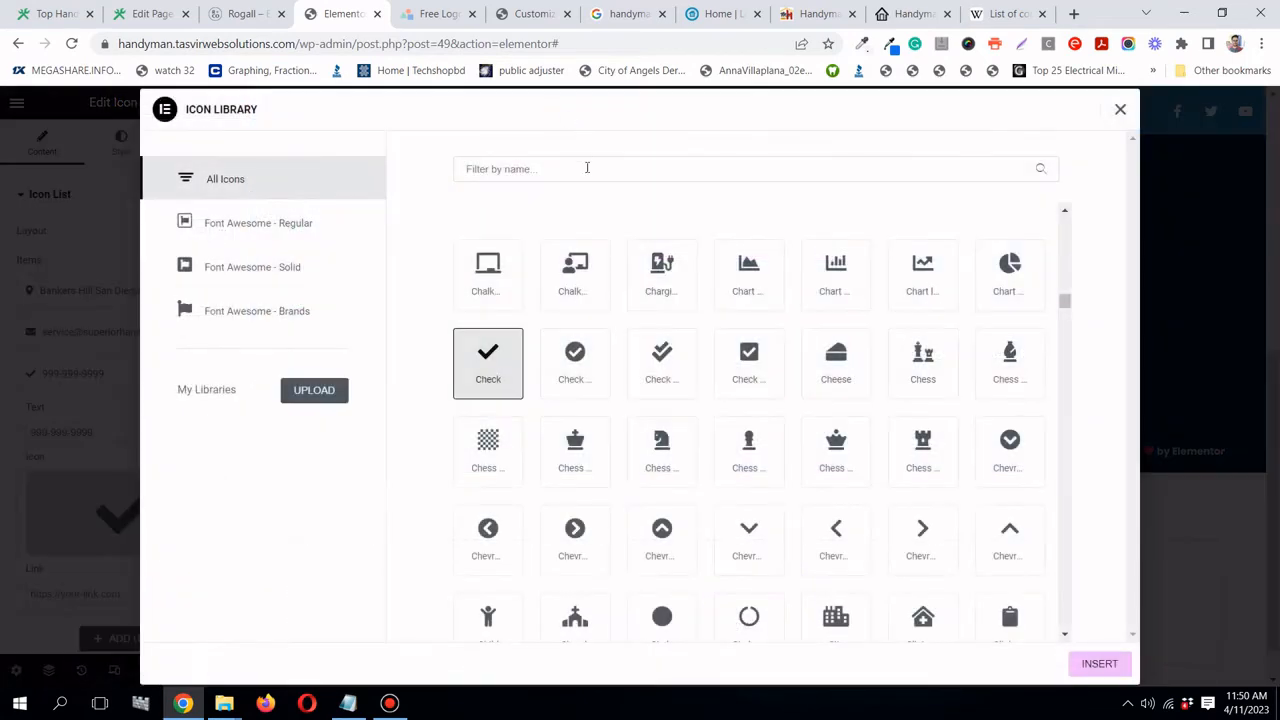
pyautogui.click(586, 168)
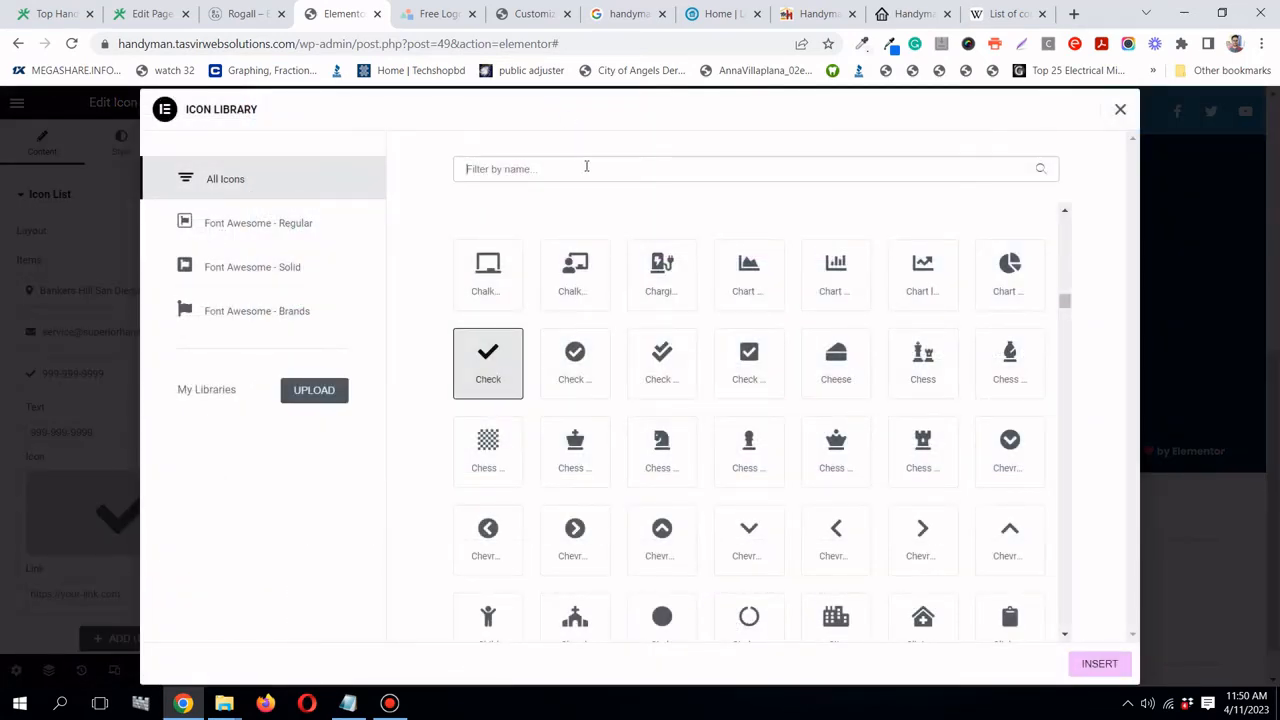
pyautogui.write('phone')
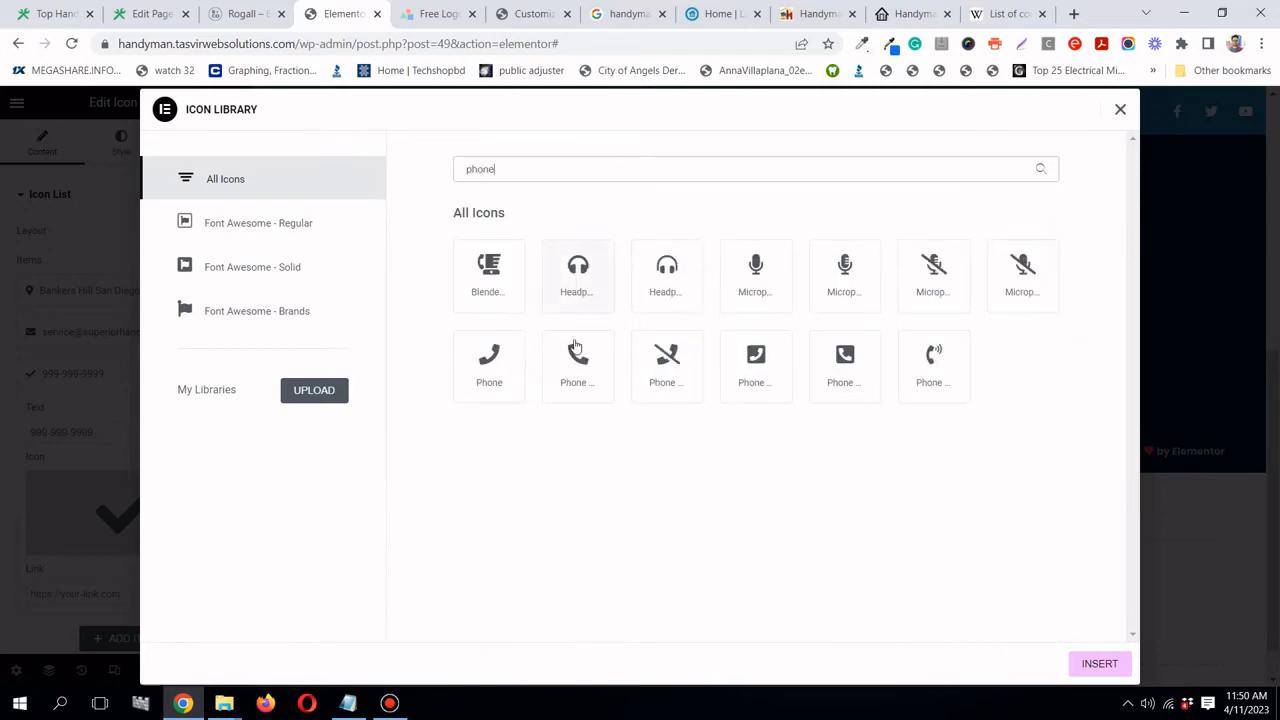
pyautogui.click(1097, 665)
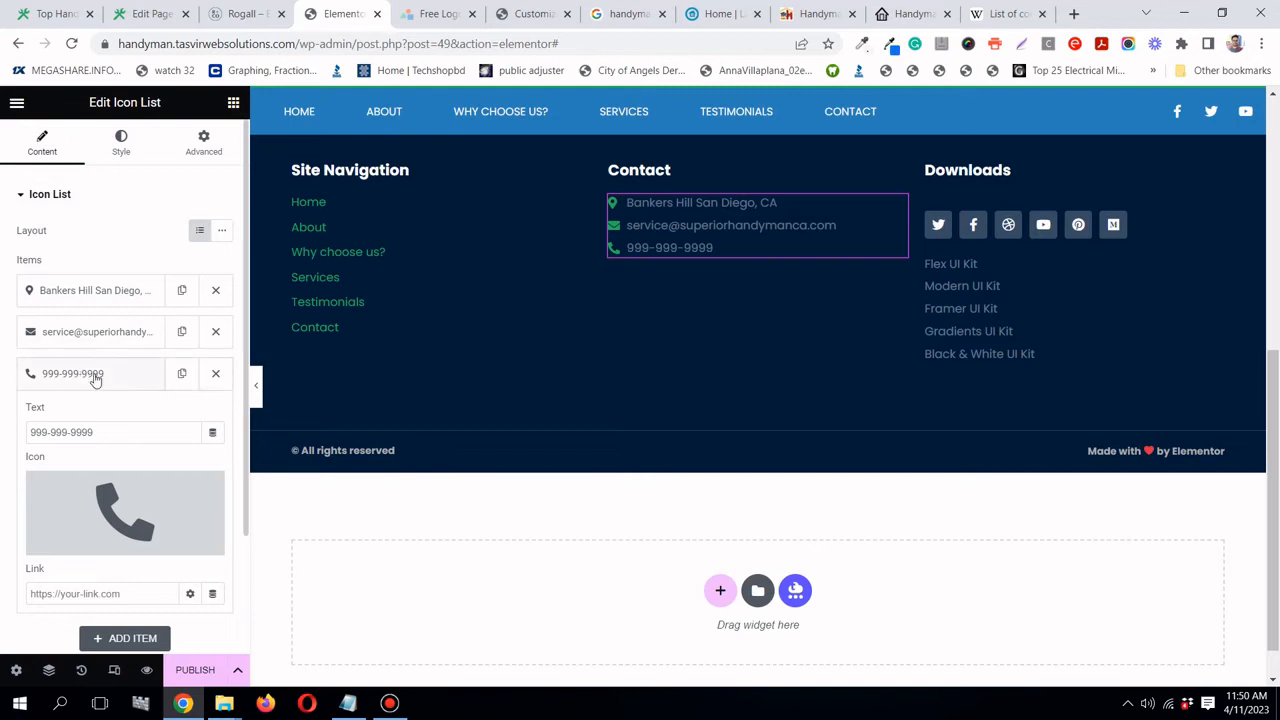
pyautogui.click(95, 373)
# - Set the contact list's Space Between to 10 px
pyautogui.scroll(1, 427, 286)
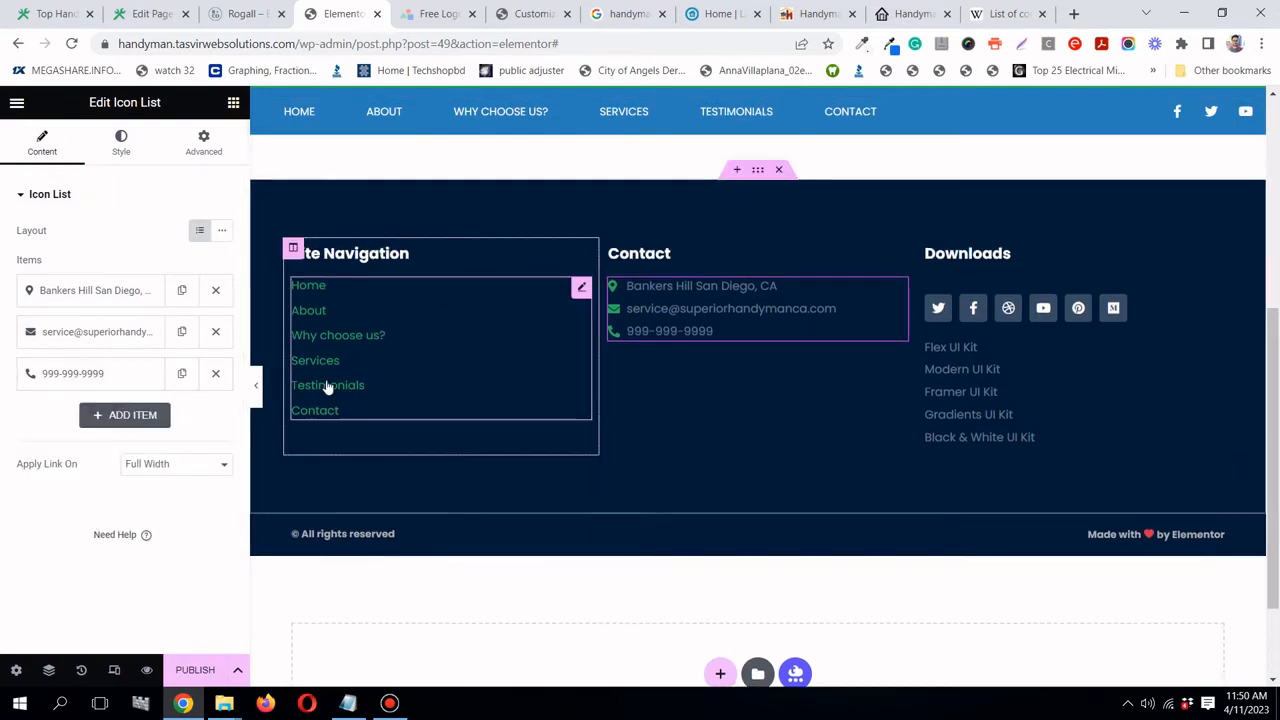
pyautogui.click(121, 141)
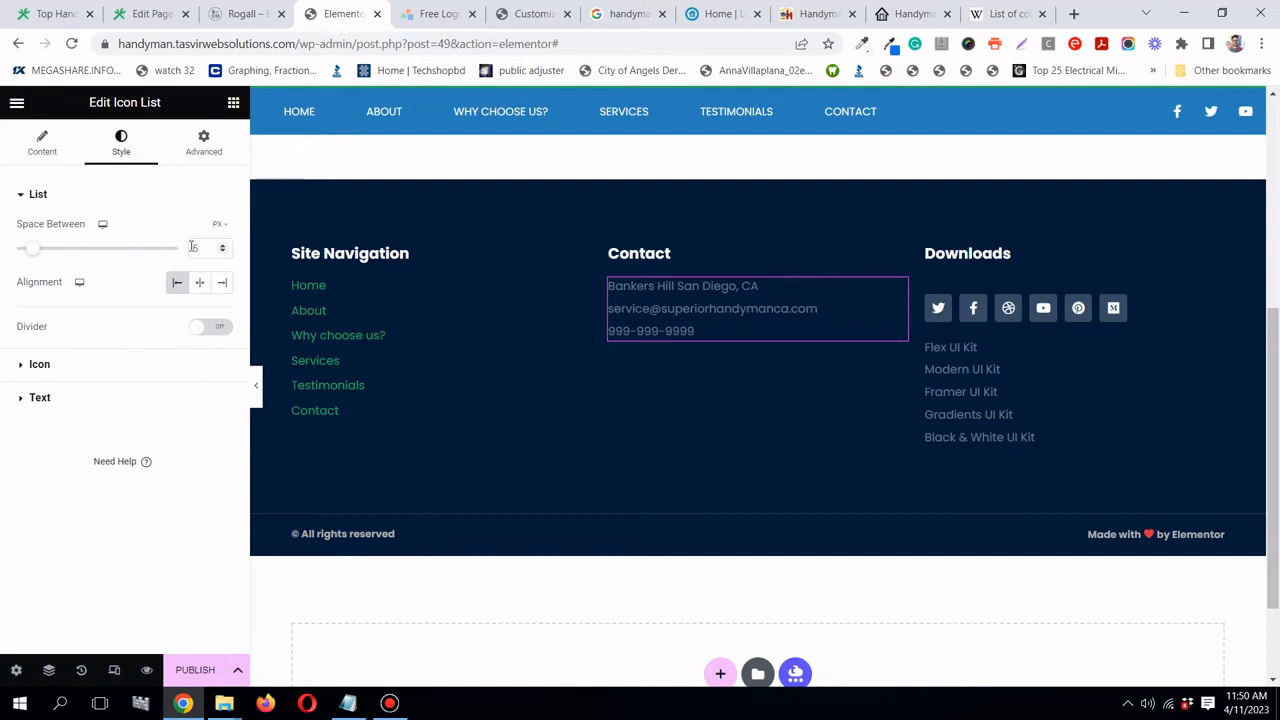
pyautogui.write('10')
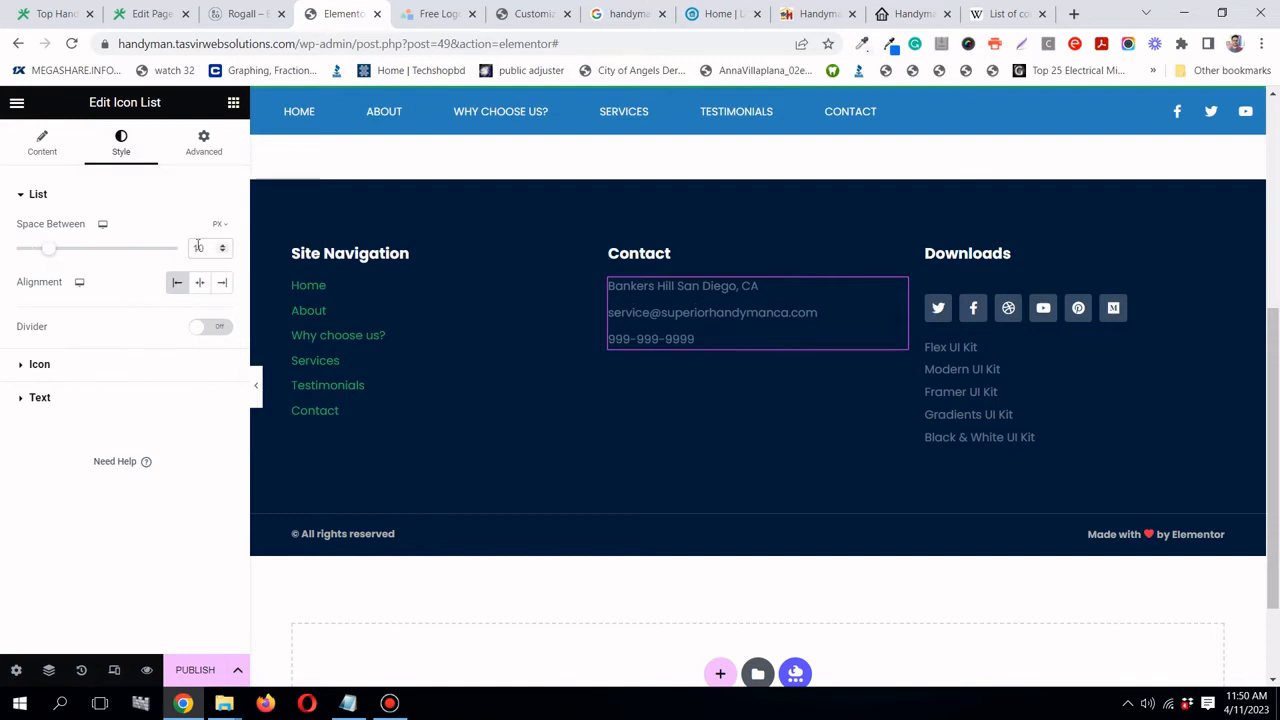
pyautogui.click(97, 378)
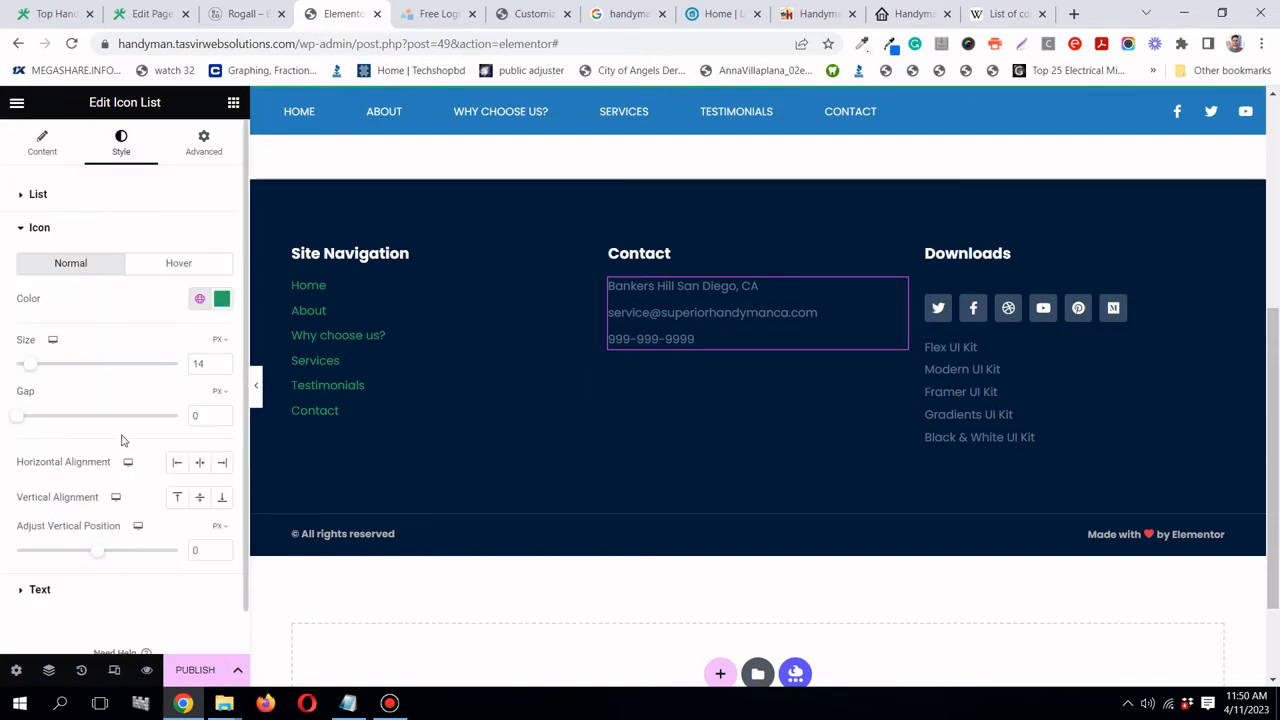
pyautogui.click(25, 150)
# - Apply a map pin icon to the address entry
pyautogui.click(127, 292)
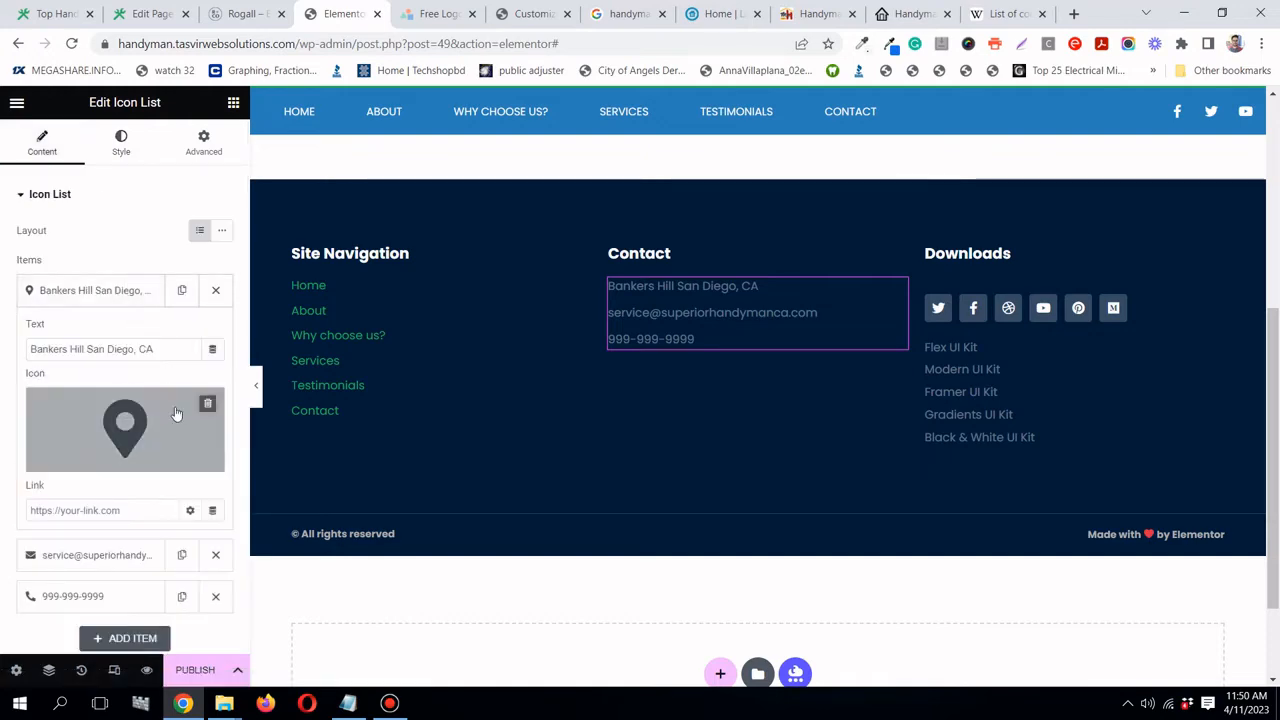
pyautogui.click(77, 456)
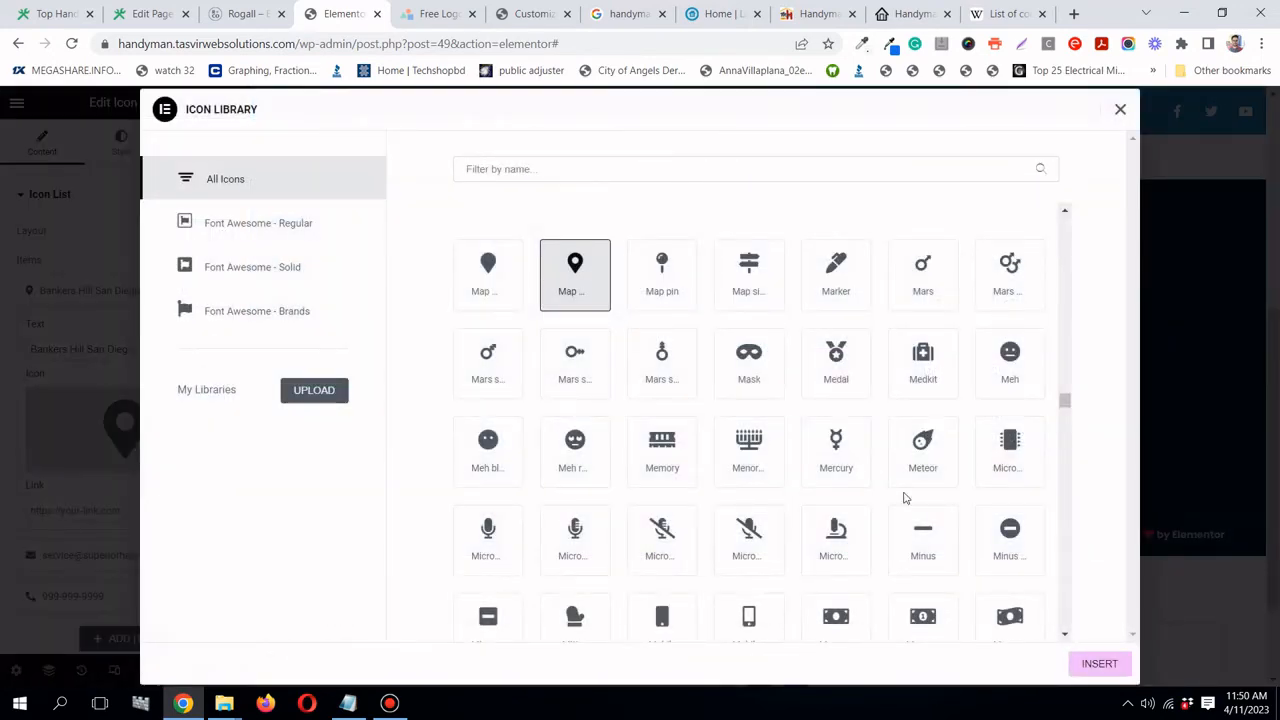
pyautogui.click(1097, 662)
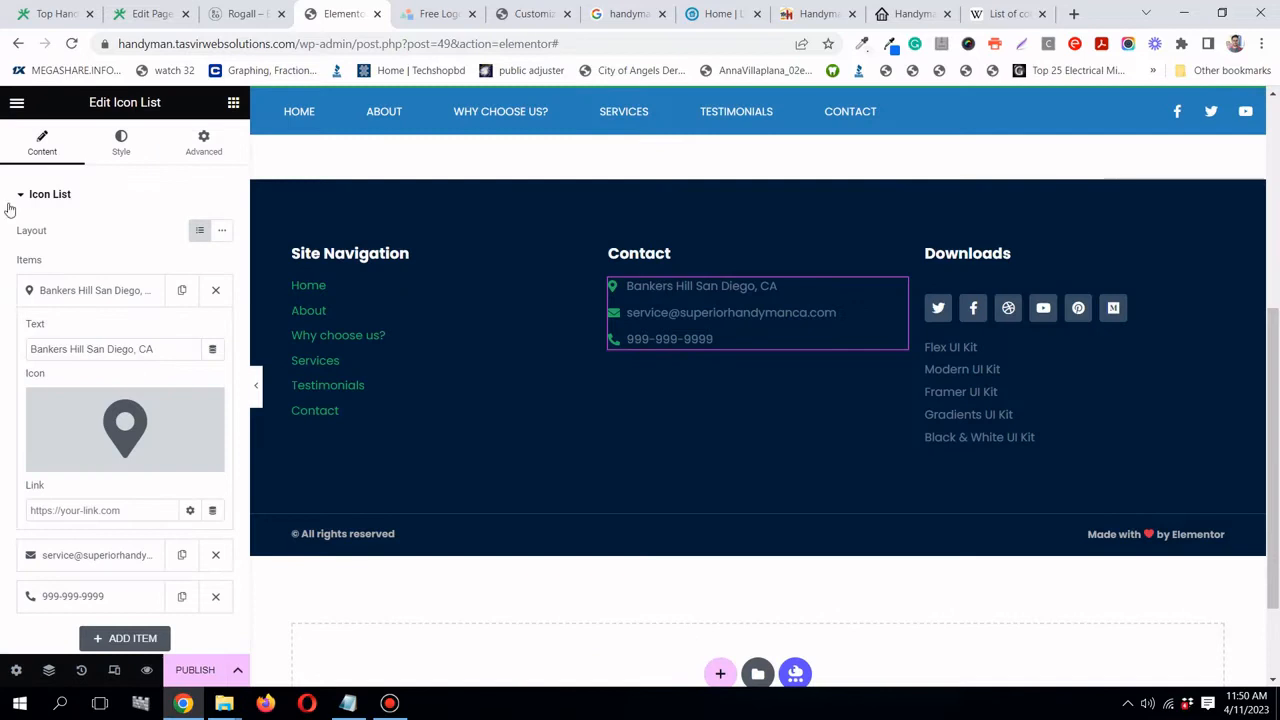
# - Set the contact list's text colour to the global Handyman green
pyautogui.click(120, 148)
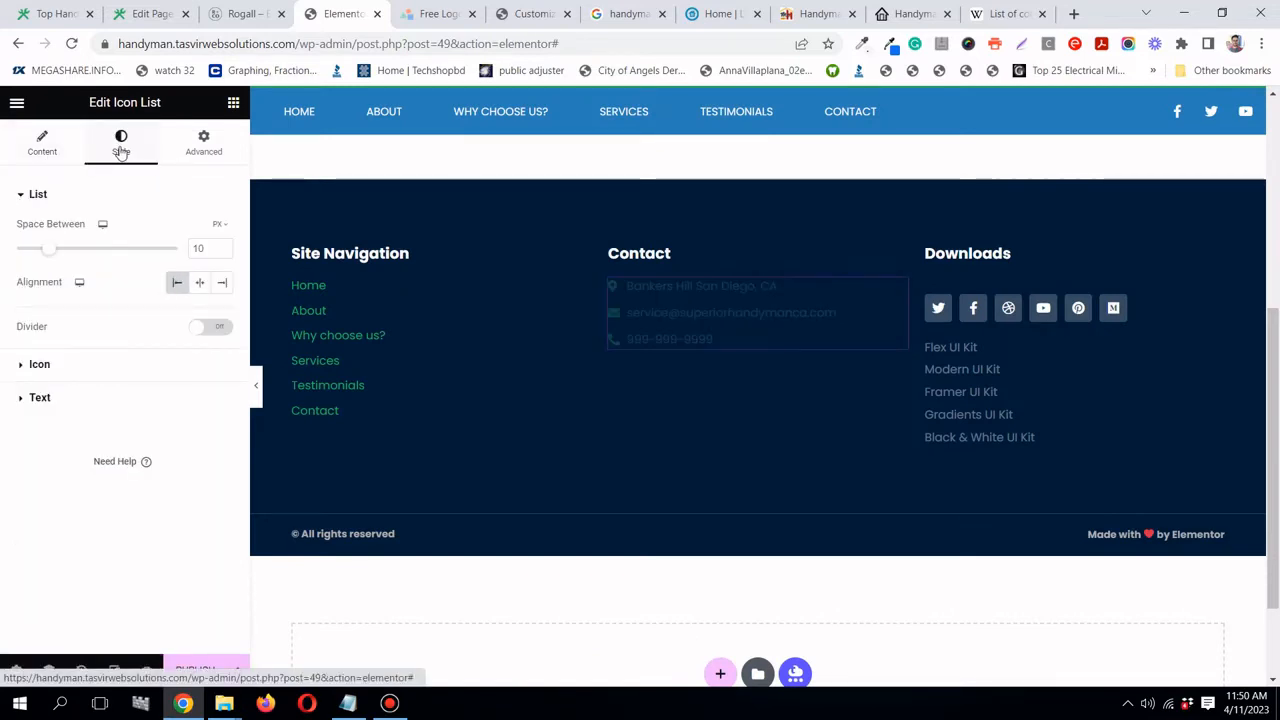
pyautogui.click(110, 368)
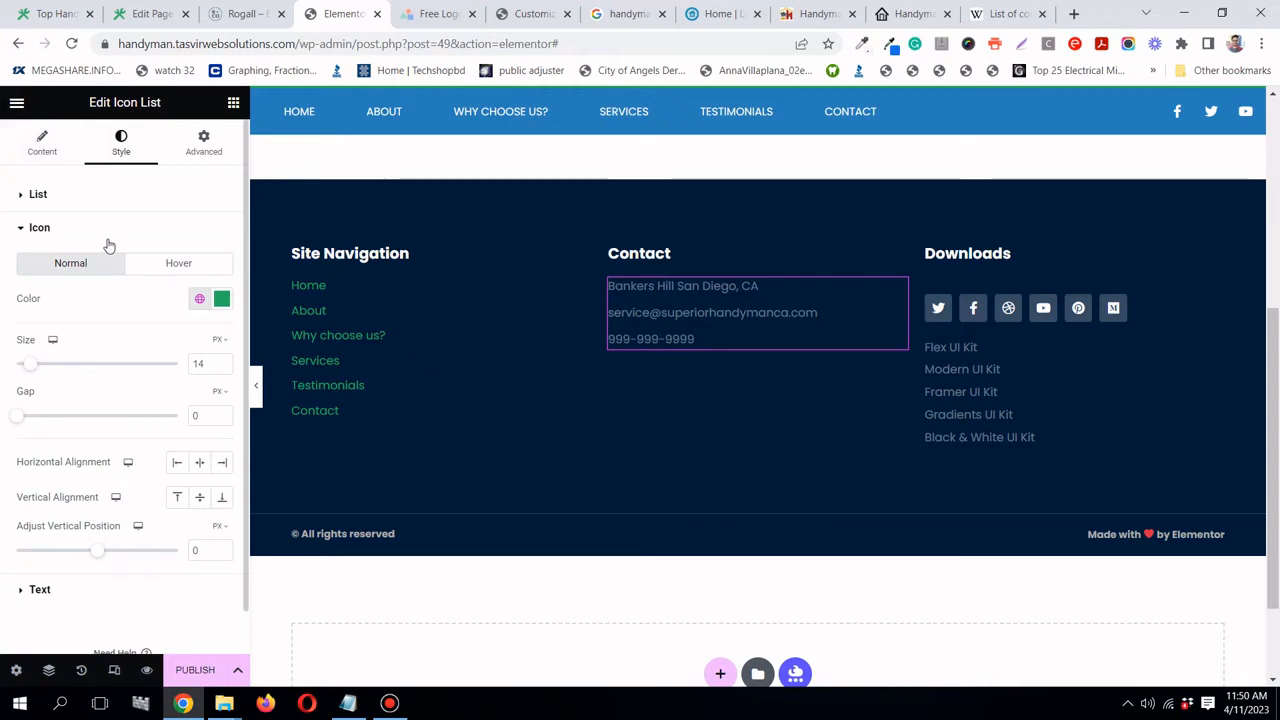
pyautogui.click(97, 198)
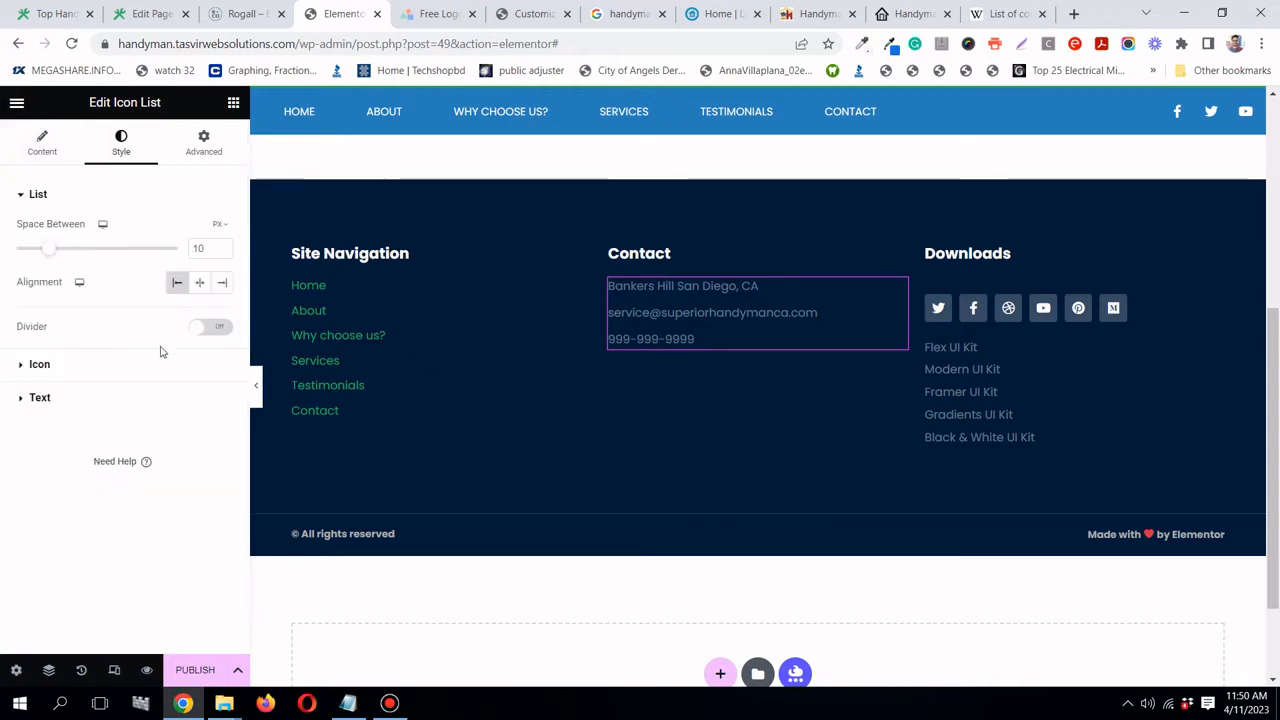
pyautogui.click(149, 398)
pyautogui.click(201, 404)
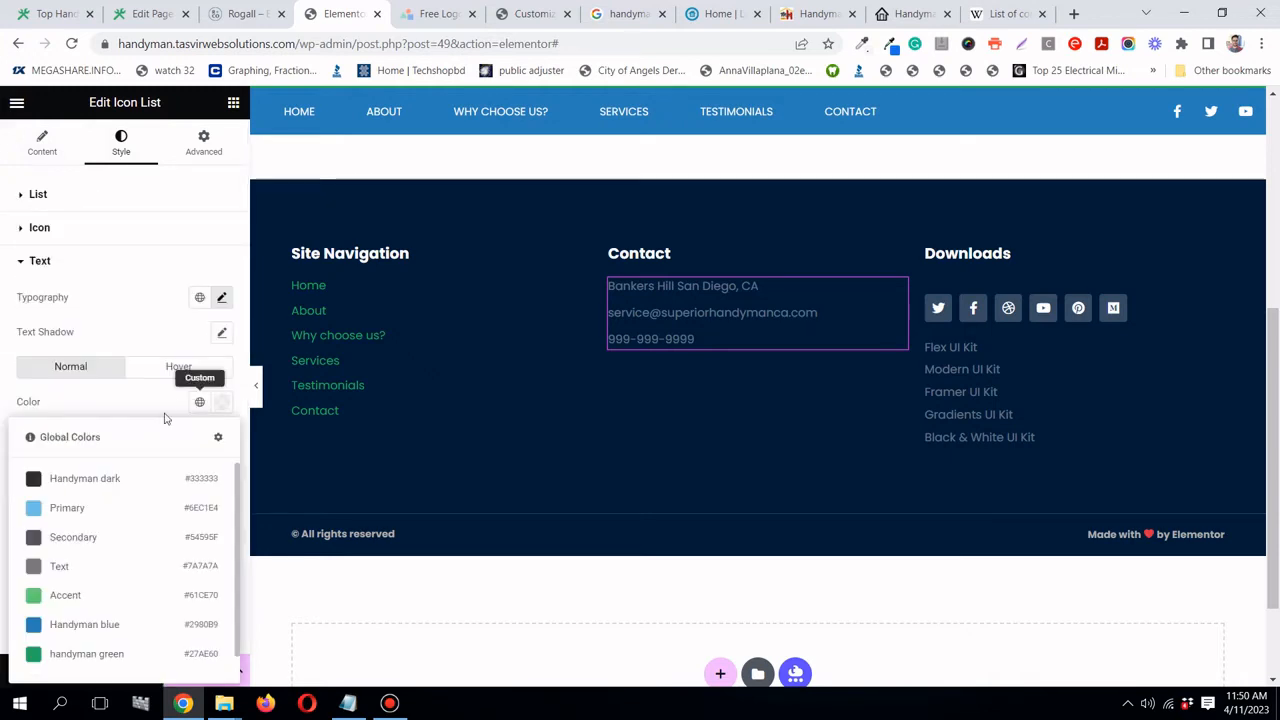
pyautogui.scroll(-1, 92, 600)
pyautogui.click(94, 630)
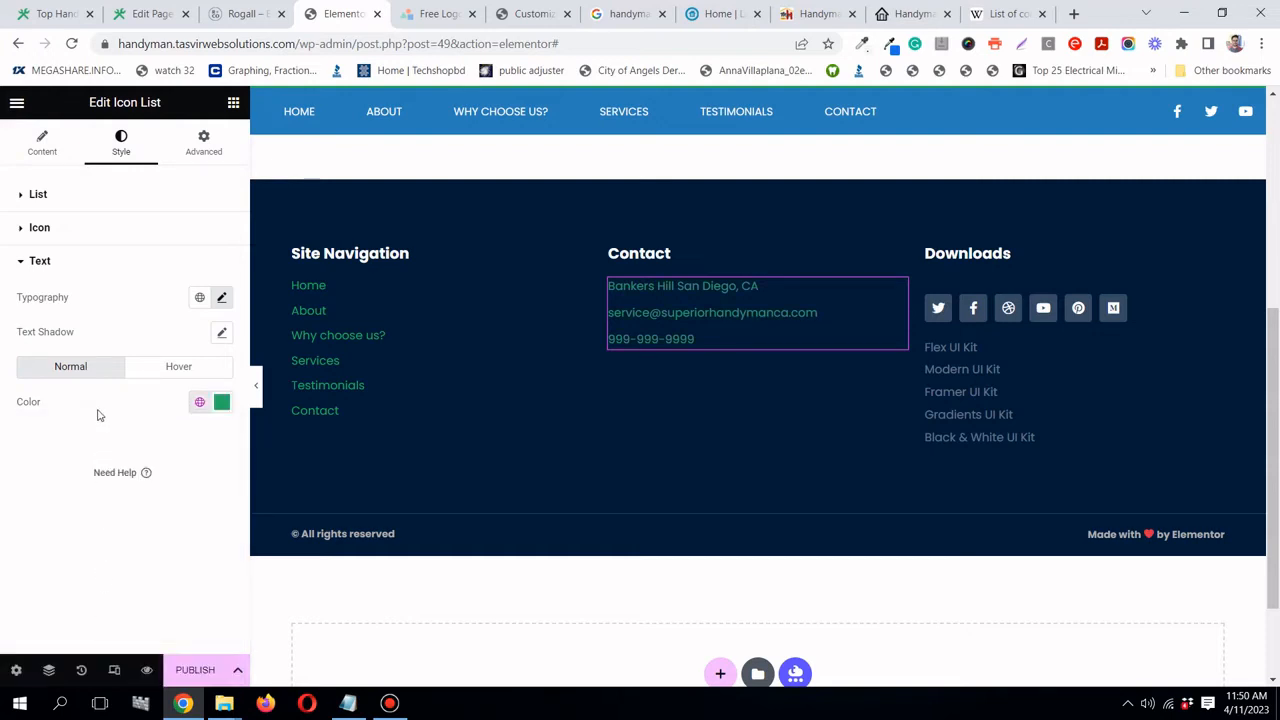
# - Apply an envelope icon to the e-mail entry
pyautogui.click(60, 226)
pyautogui.click(42, 146)
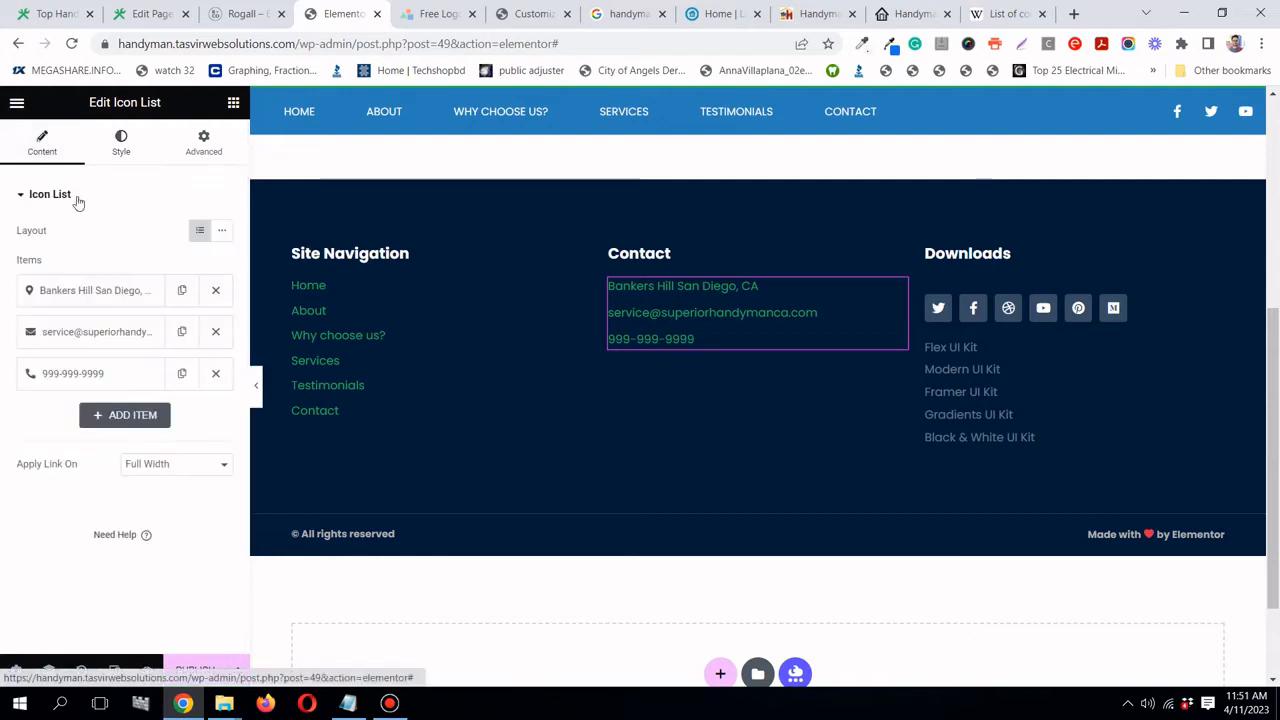
pyautogui.click(112, 334)
pyautogui.click(121, 444)
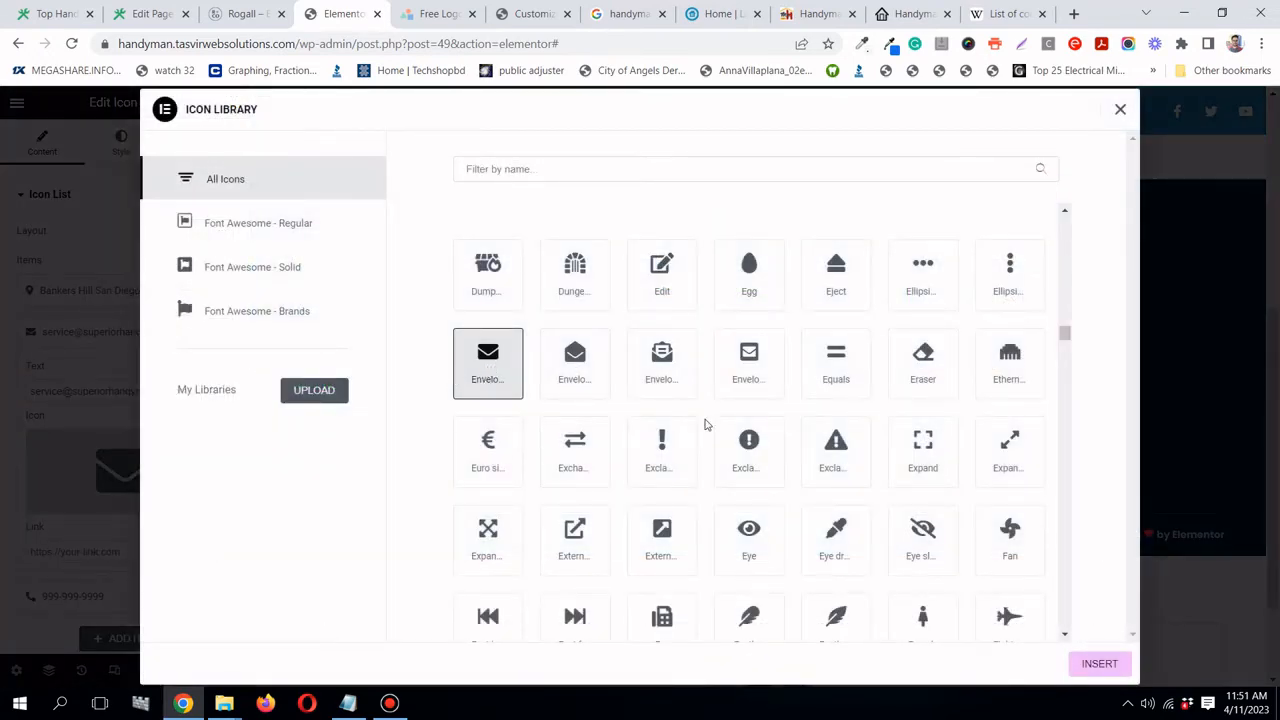
pyautogui.click(1118, 665)
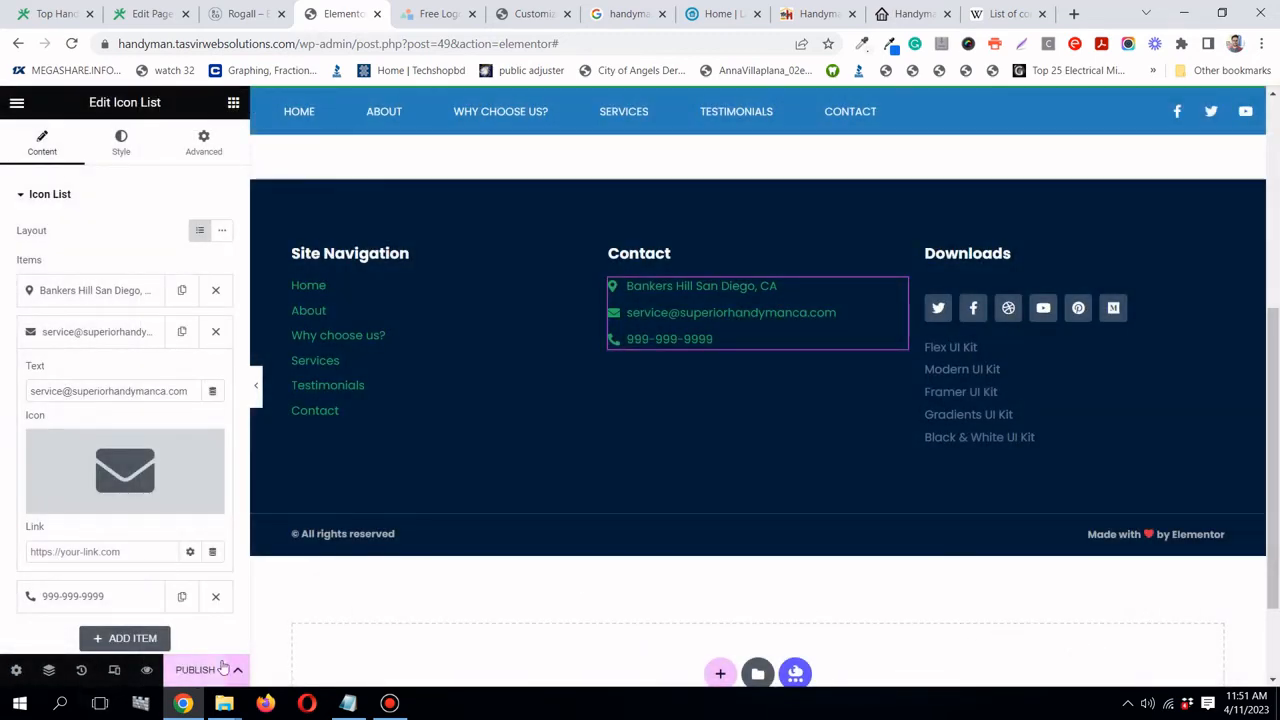
# - Delete the Downloads link list after comparing with the reference Rogall footer
pyautogui.click(233, 13)
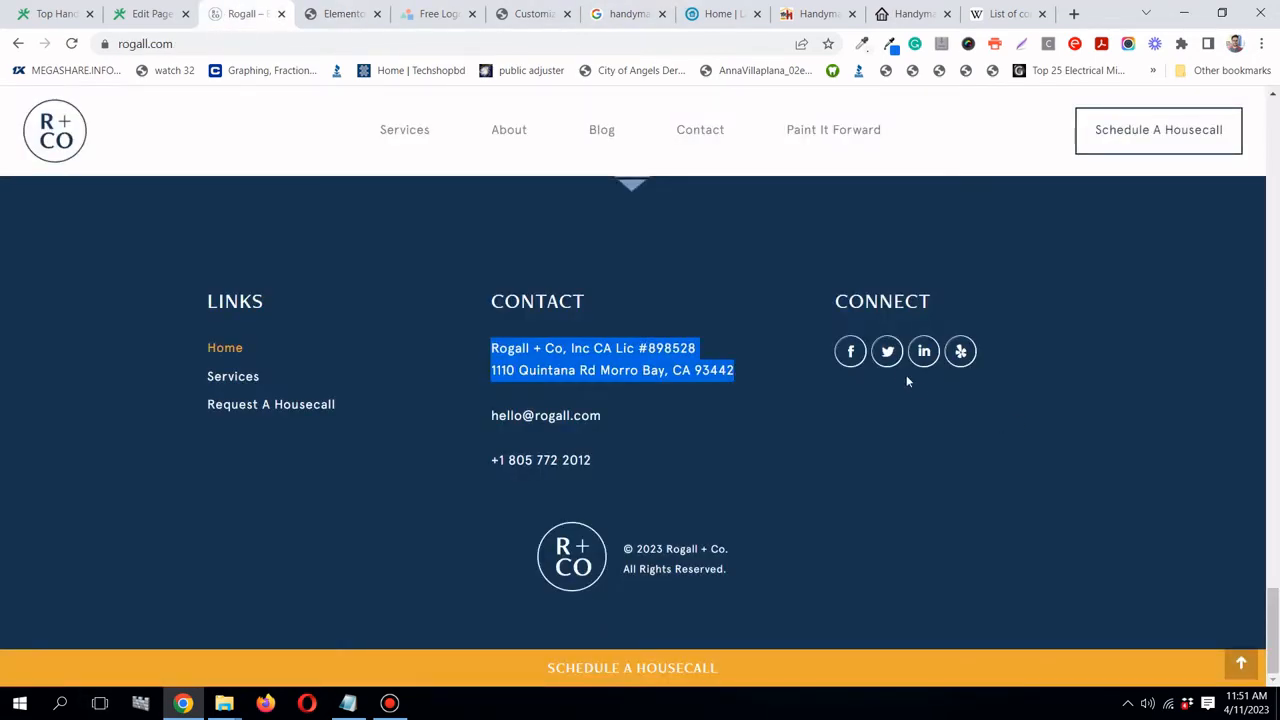
pyautogui.click(340, 13)
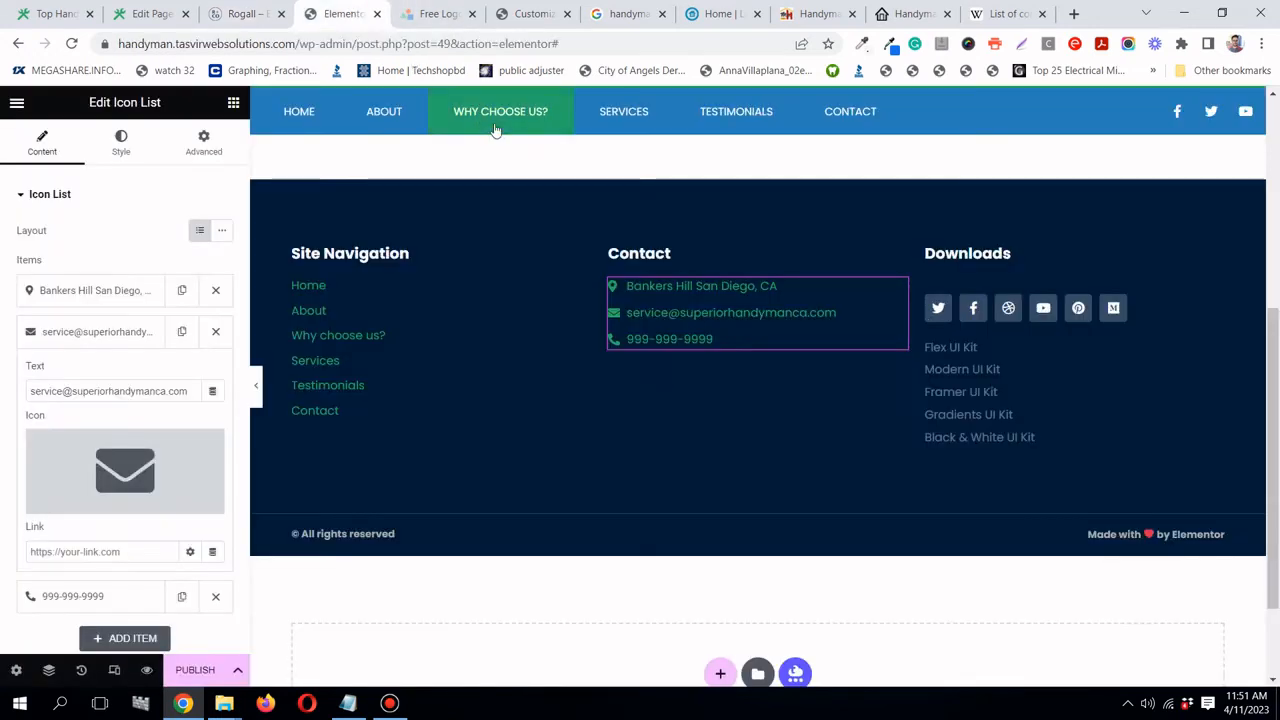
pyautogui.scroll(4, 517, 143)
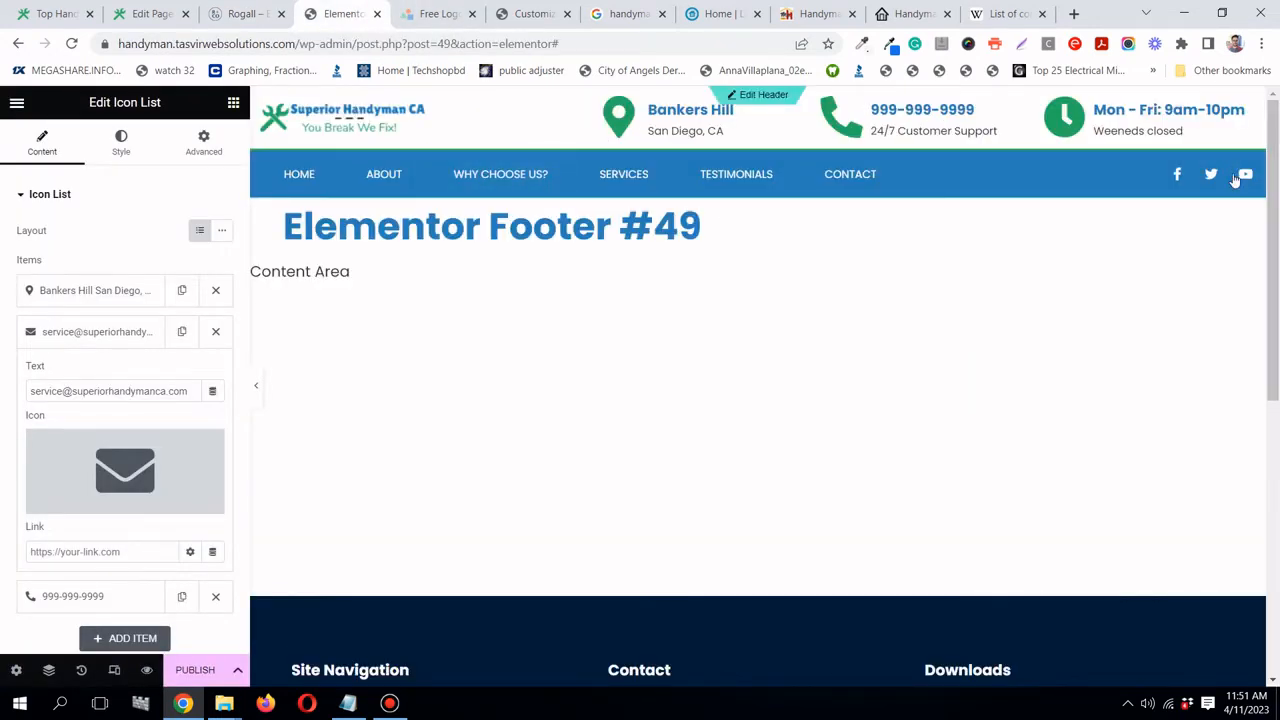
pyautogui.scroll(-2, 1247, 179)
pyautogui.scroll(-2, 1247, 179)
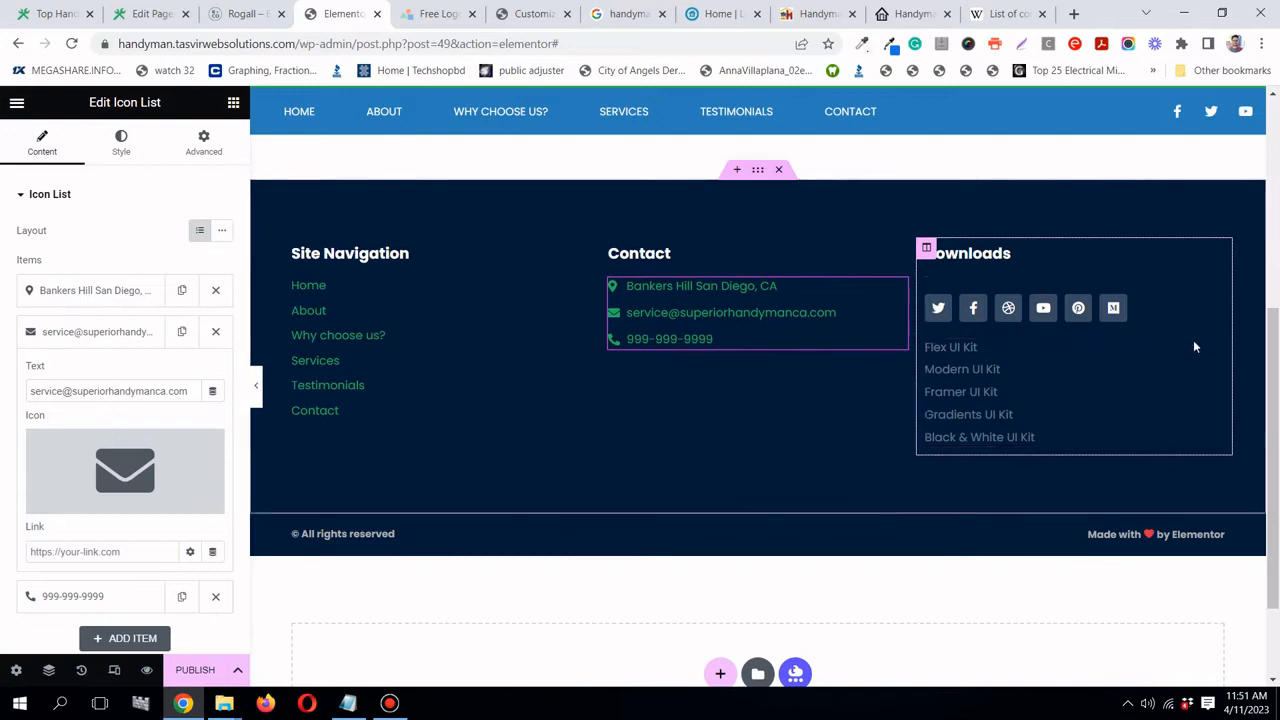
pyautogui.rightClick(1214, 351)
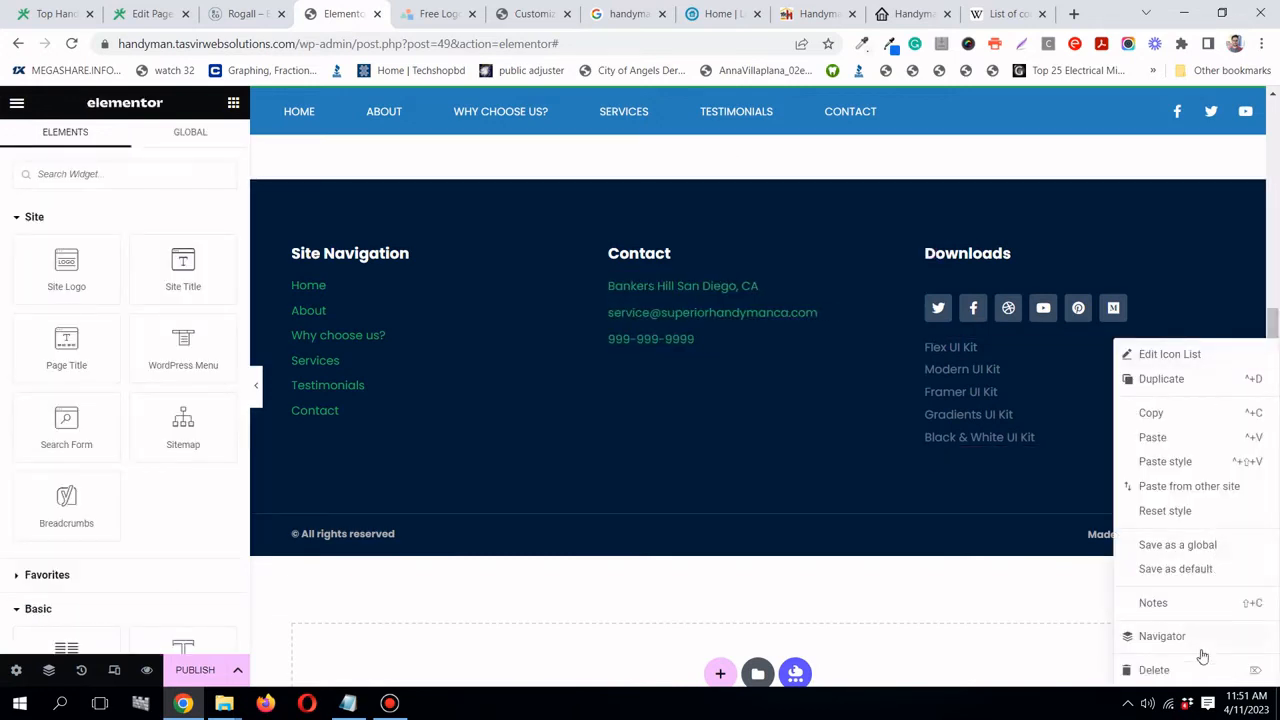
pyautogui.click(1203, 668)
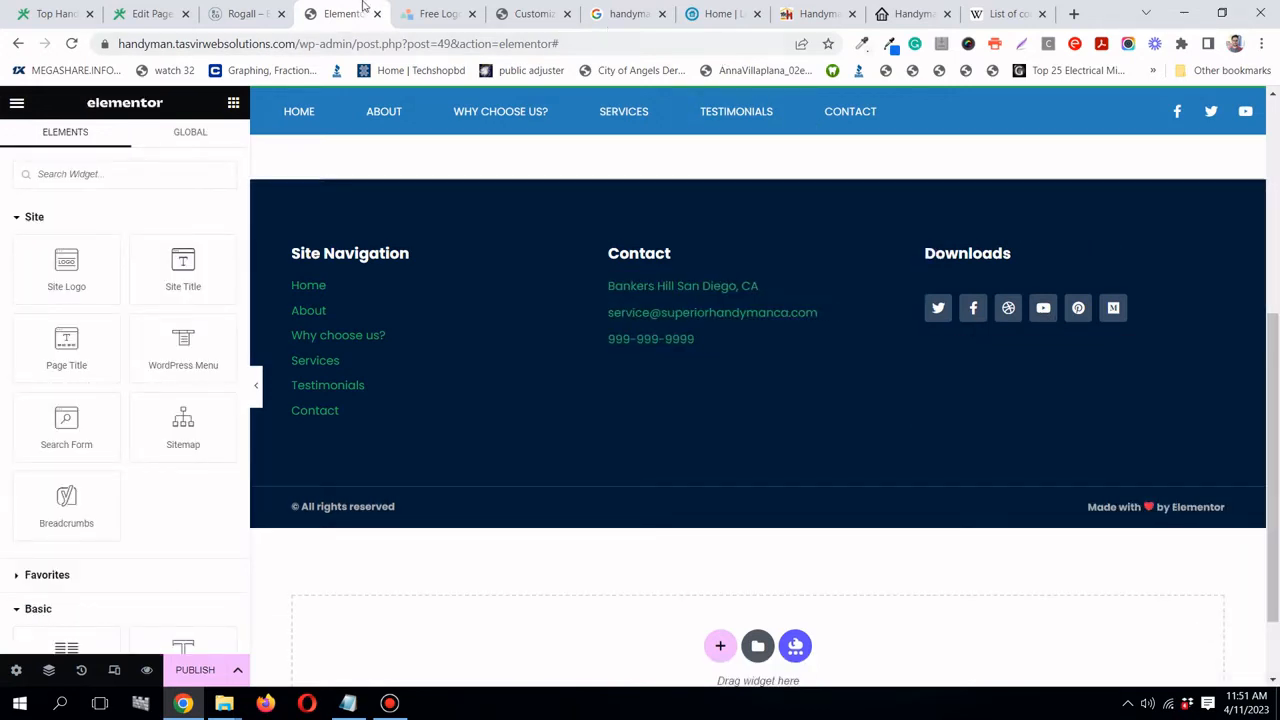
# - Rename the Downloads heading to 'Connect'
pyautogui.click(251, 15)
pyautogui.click(320, 15)
pyautogui.click(1215, 254)
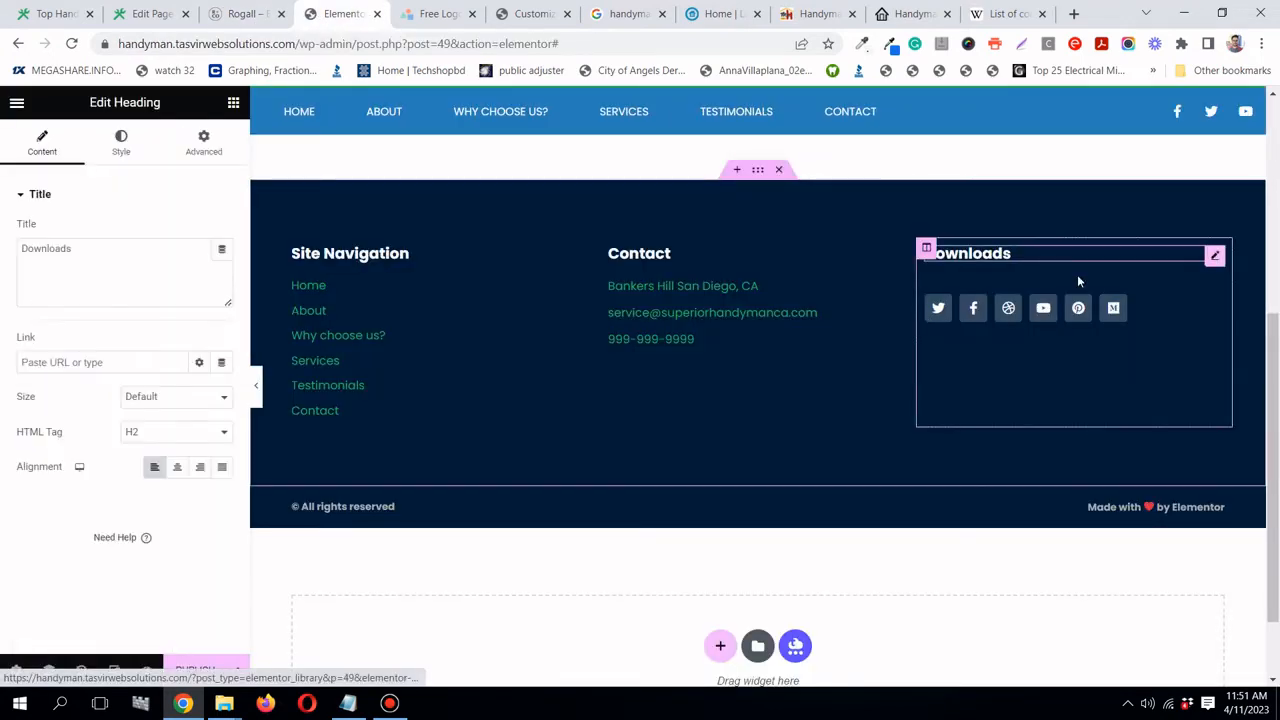
pyautogui.click(72, 251)
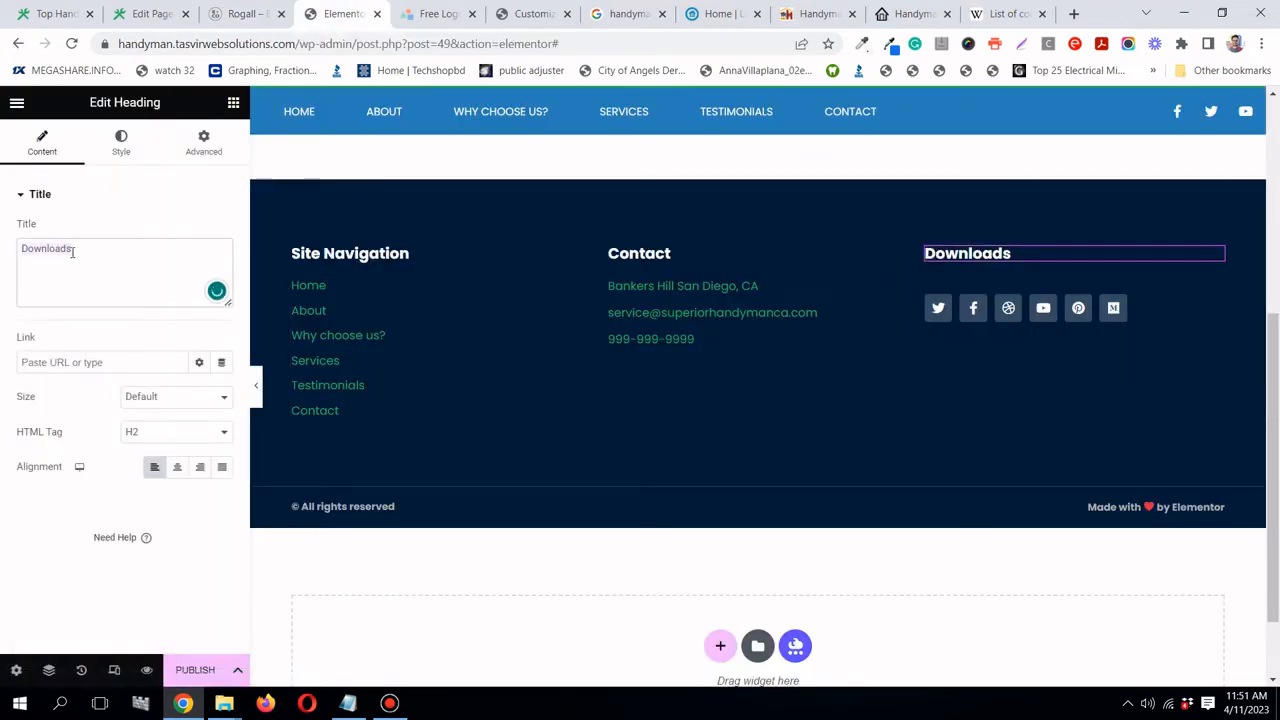
pyautogui.hotkey('ctrl', 'a')
pyautogui.write('Connect')
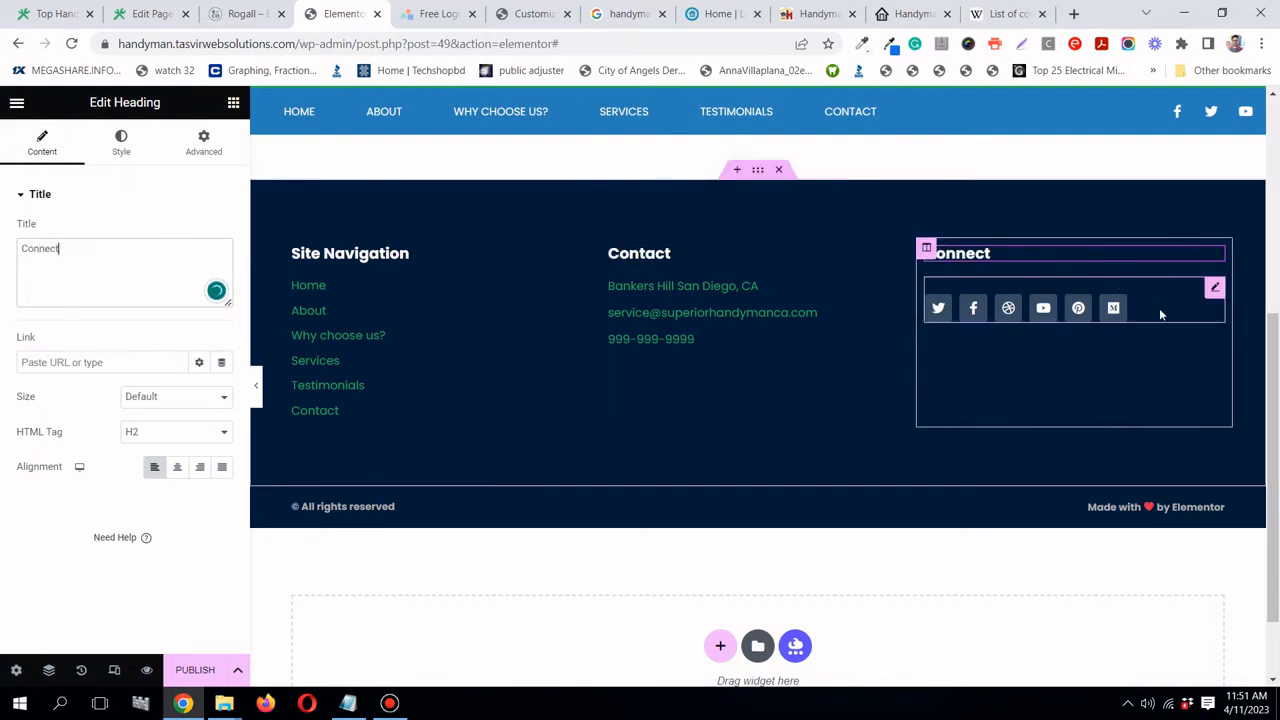
pyautogui.moveTo(1210, 290); pyautogui.dragTo(1218, 295)
# - Remove the Dribbble, Pinterest and Medium social icons, leaving Twitter, Facebook, YouTube
pyautogui.click(1215, 289)
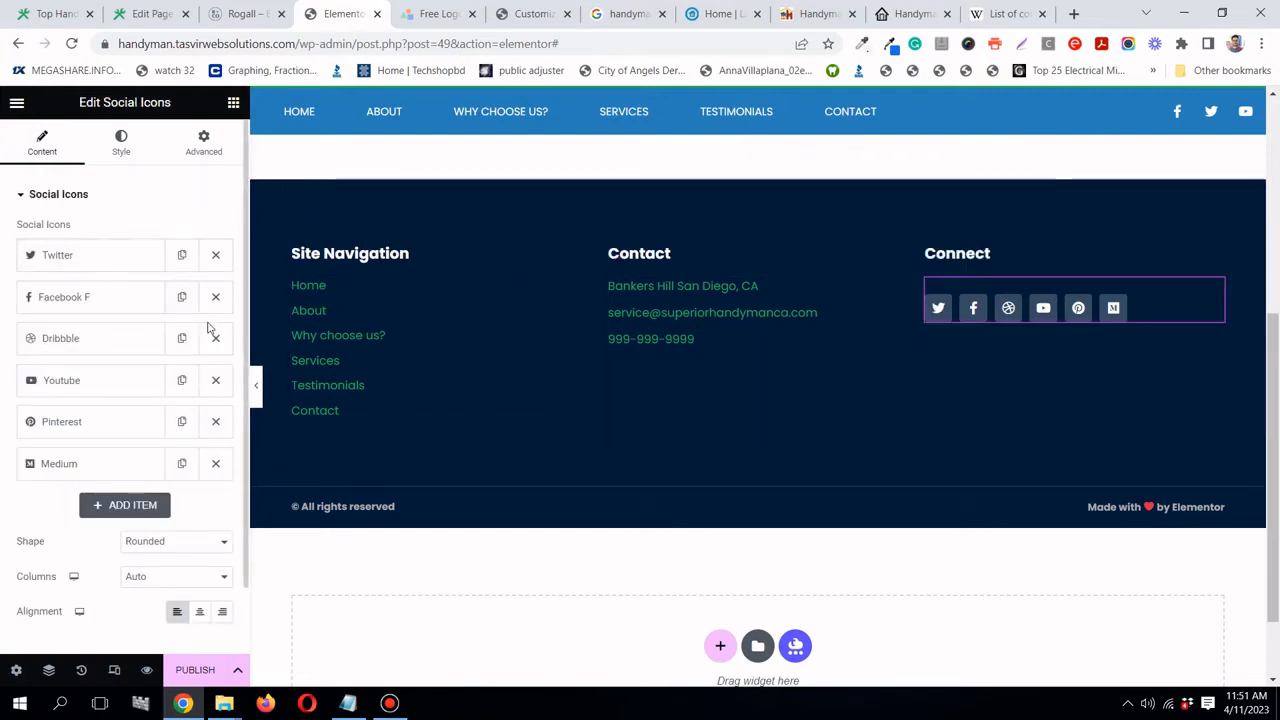
pyautogui.click(218, 338)
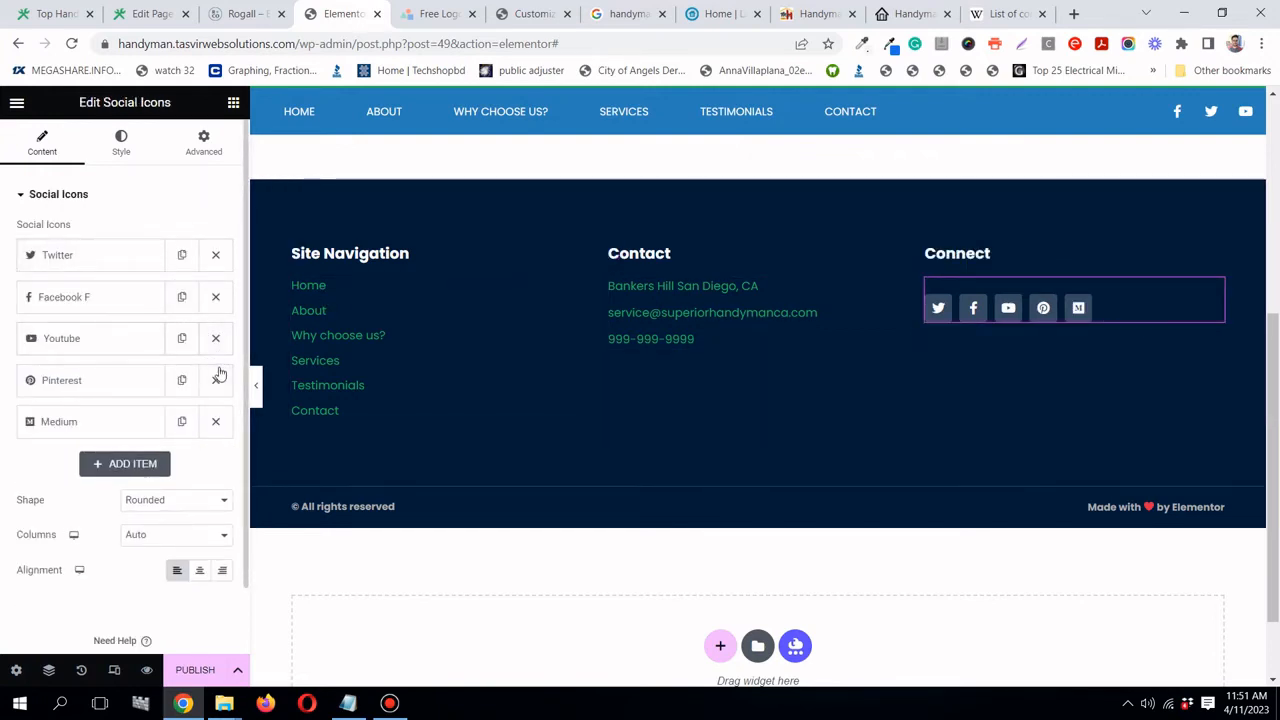
pyautogui.click(216, 381)
pyautogui.click(216, 381)
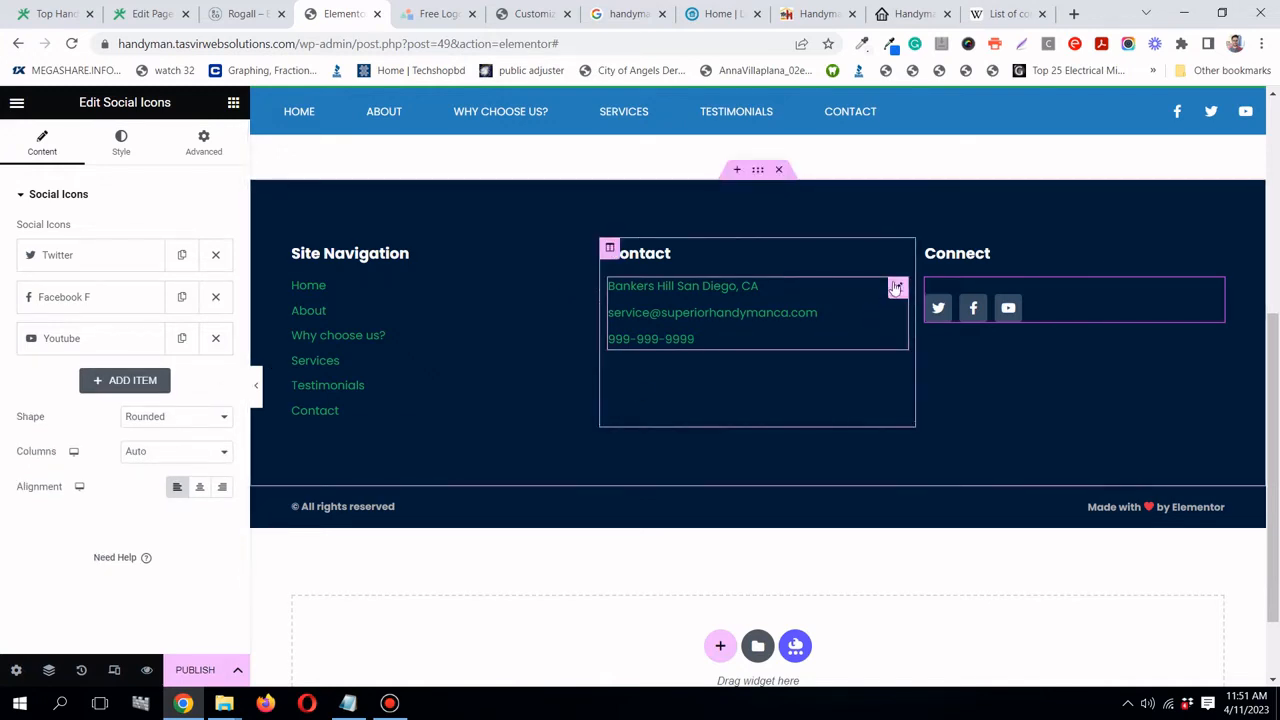
pyautogui.click(897, 288)
# - Apply the map marker icon to the address entry and delete the 'Made with ♥ by Elementor' widget
pyautogui.click(123, 291)
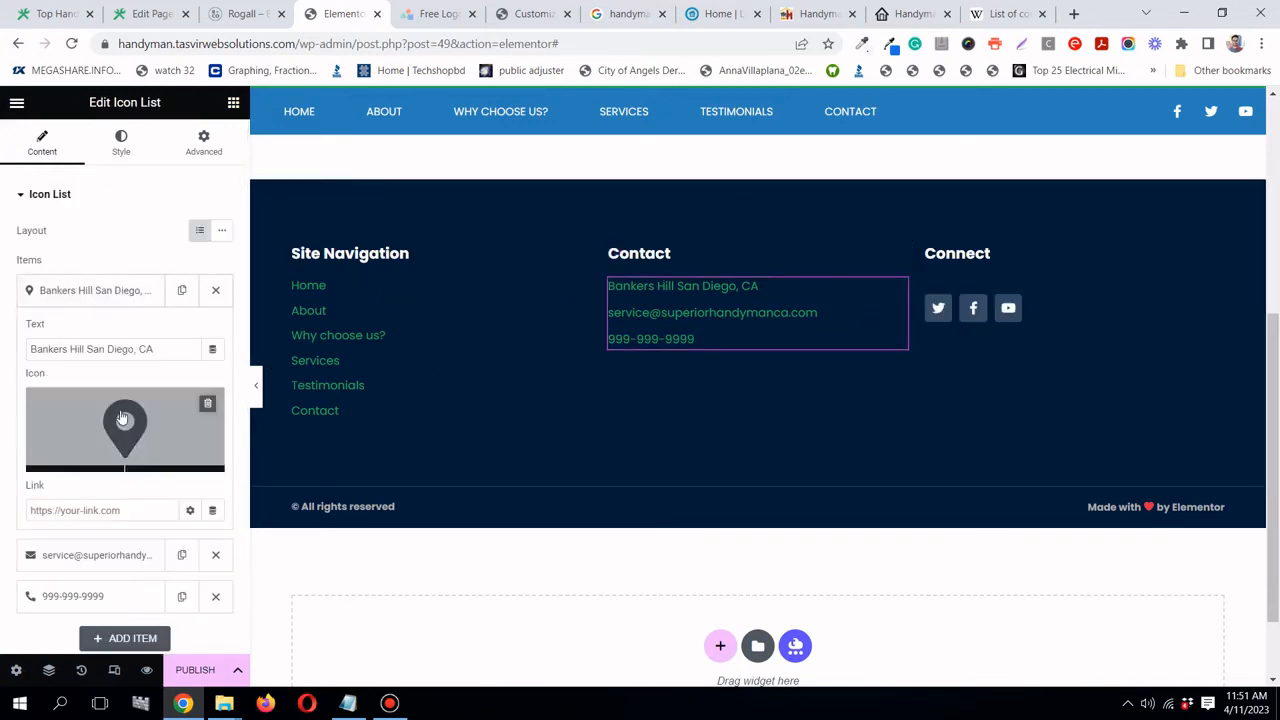
pyautogui.click(123, 418)
pyautogui.click(1104, 664)
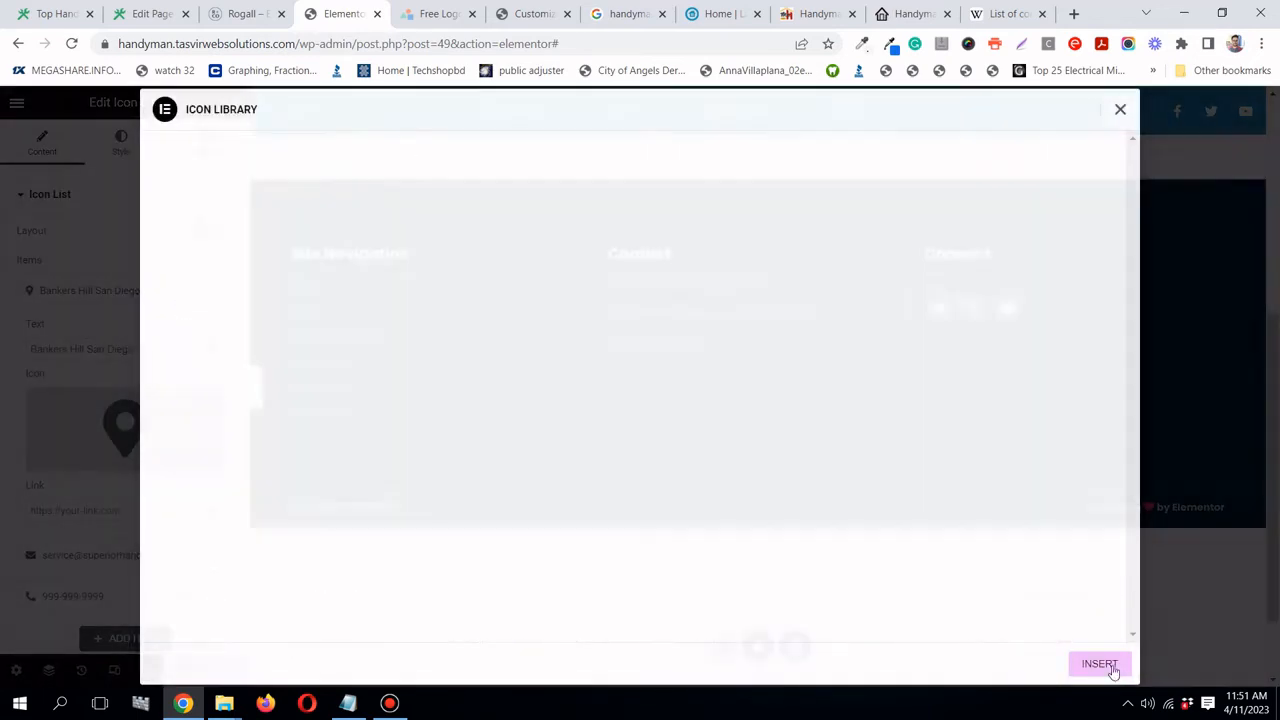
pyautogui.click(98, 428)
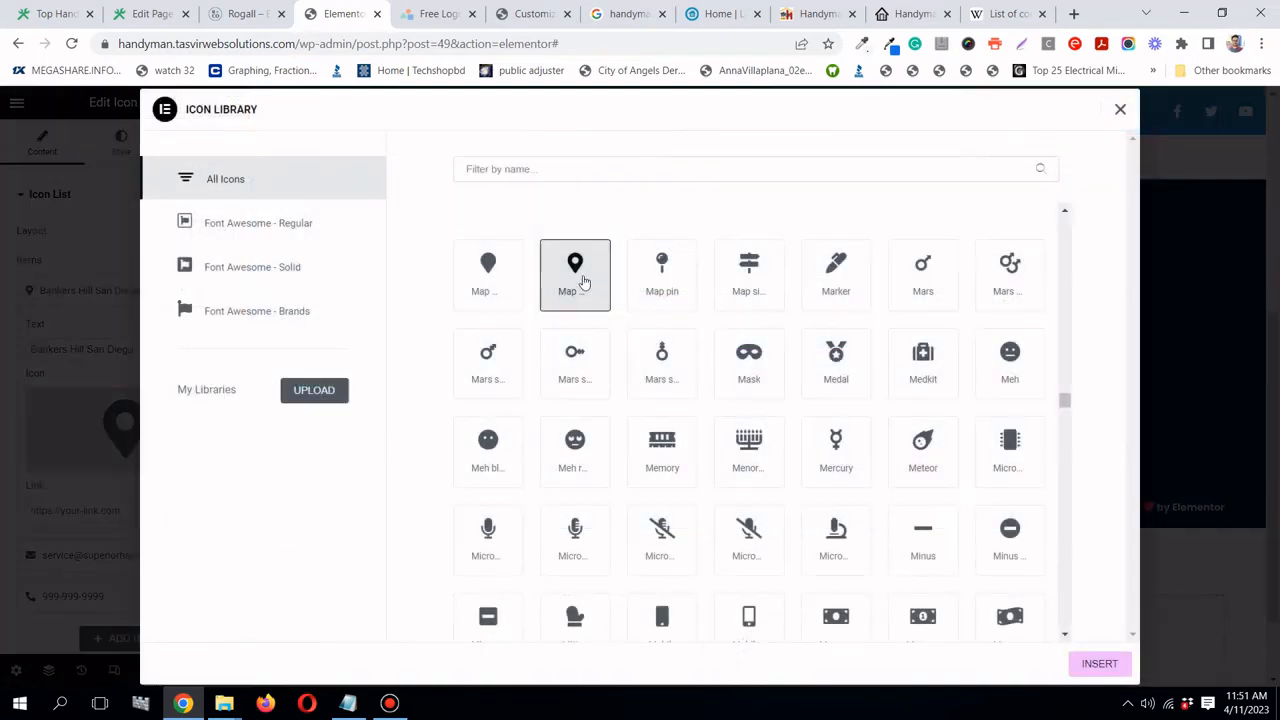
pyautogui.click(1117, 664)
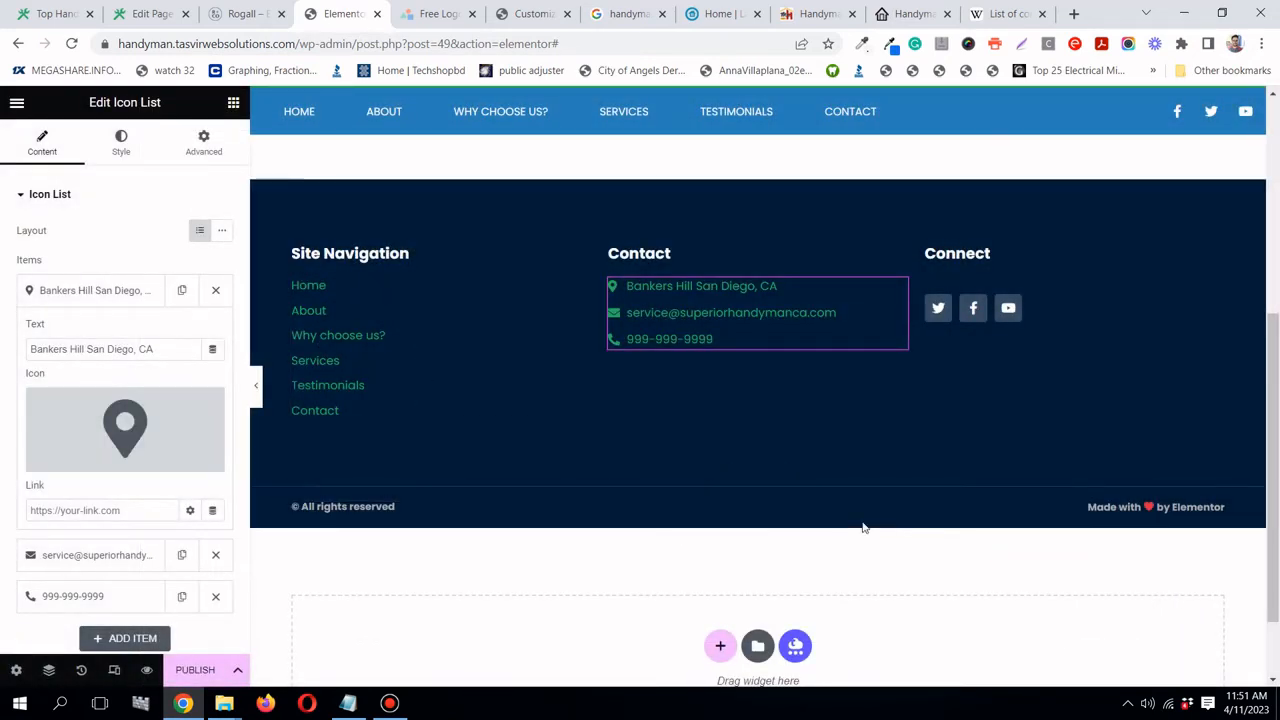
pyautogui.rightClick(1216, 512)
pyautogui.click(1202, 676)
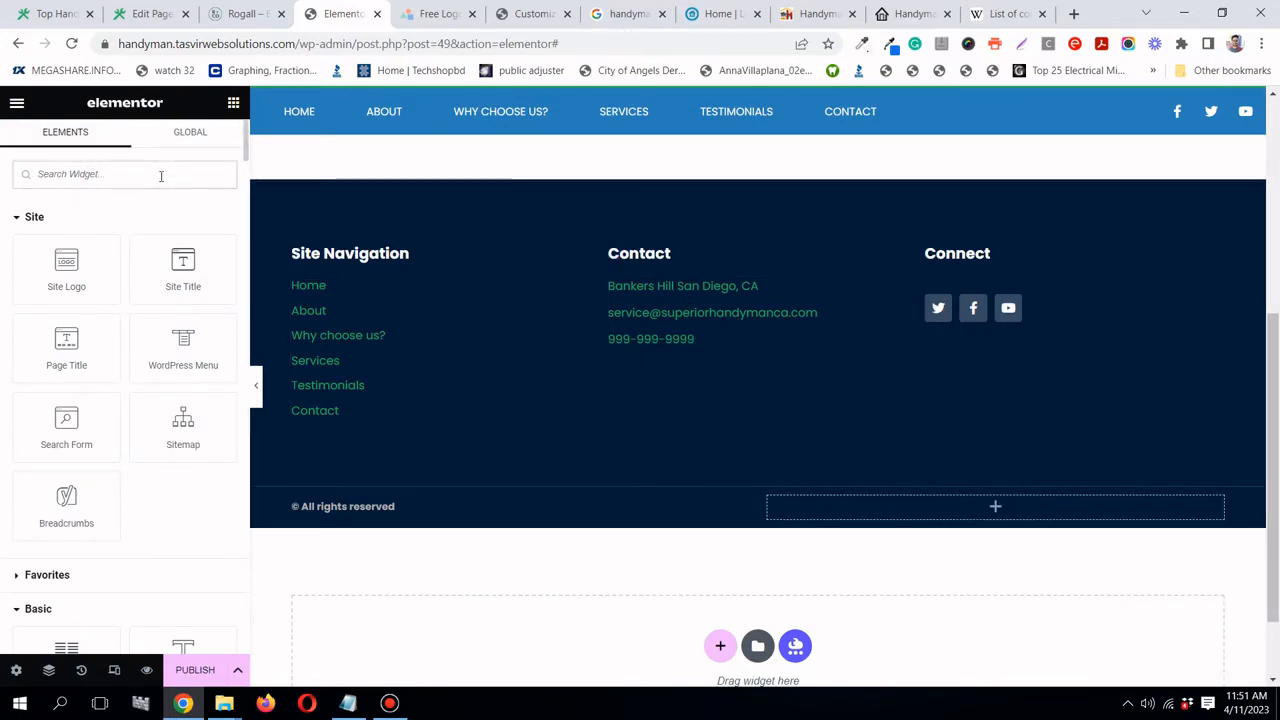
# - Add a new Icon List to the Contact column and paste the styled list's styling onto it
pyautogui.click(160, 176)
pyautogui.write('list')
pyautogui.moveTo(89, 251); pyautogui.dragTo(680, 260)
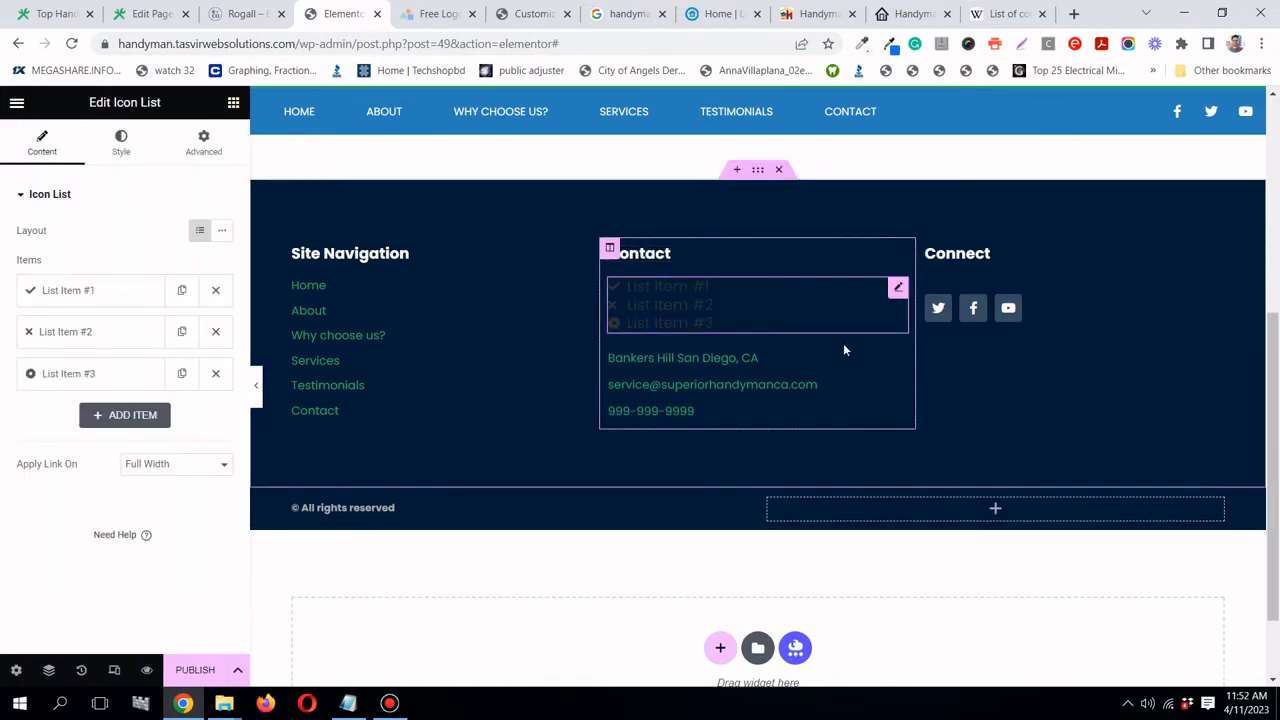
pyautogui.rightClick(902, 365)
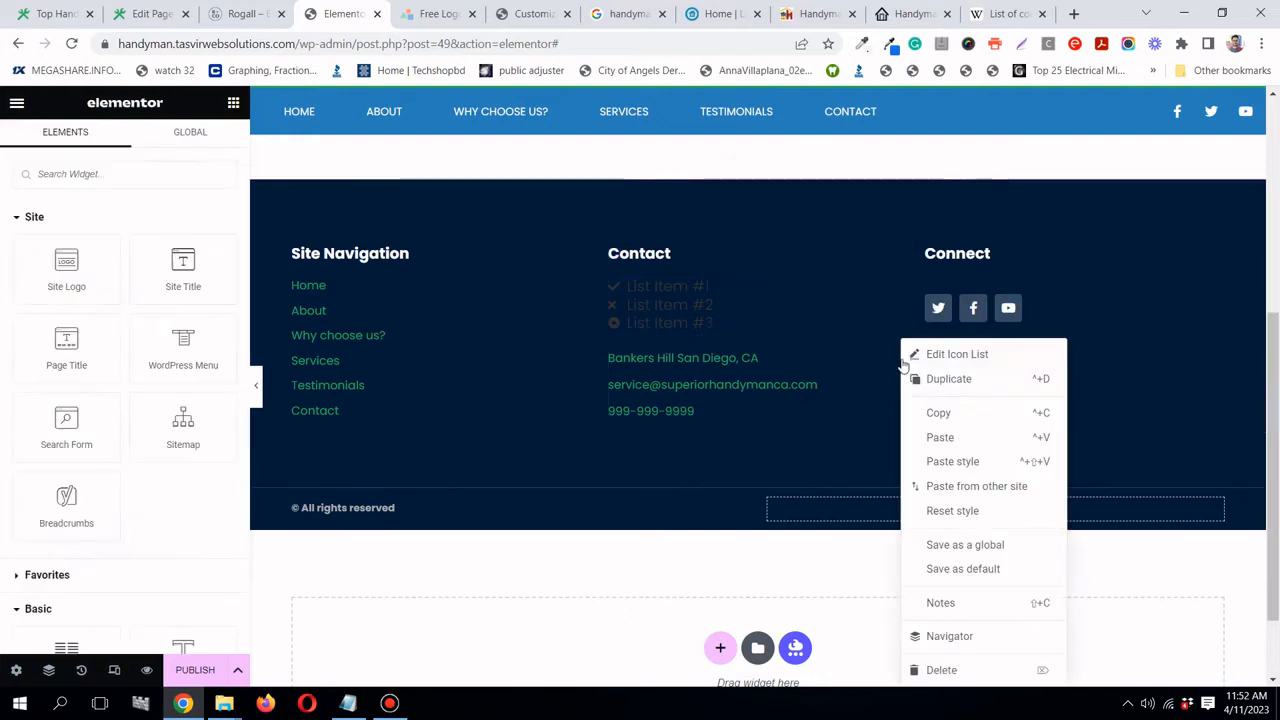
pyautogui.click(933, 412)
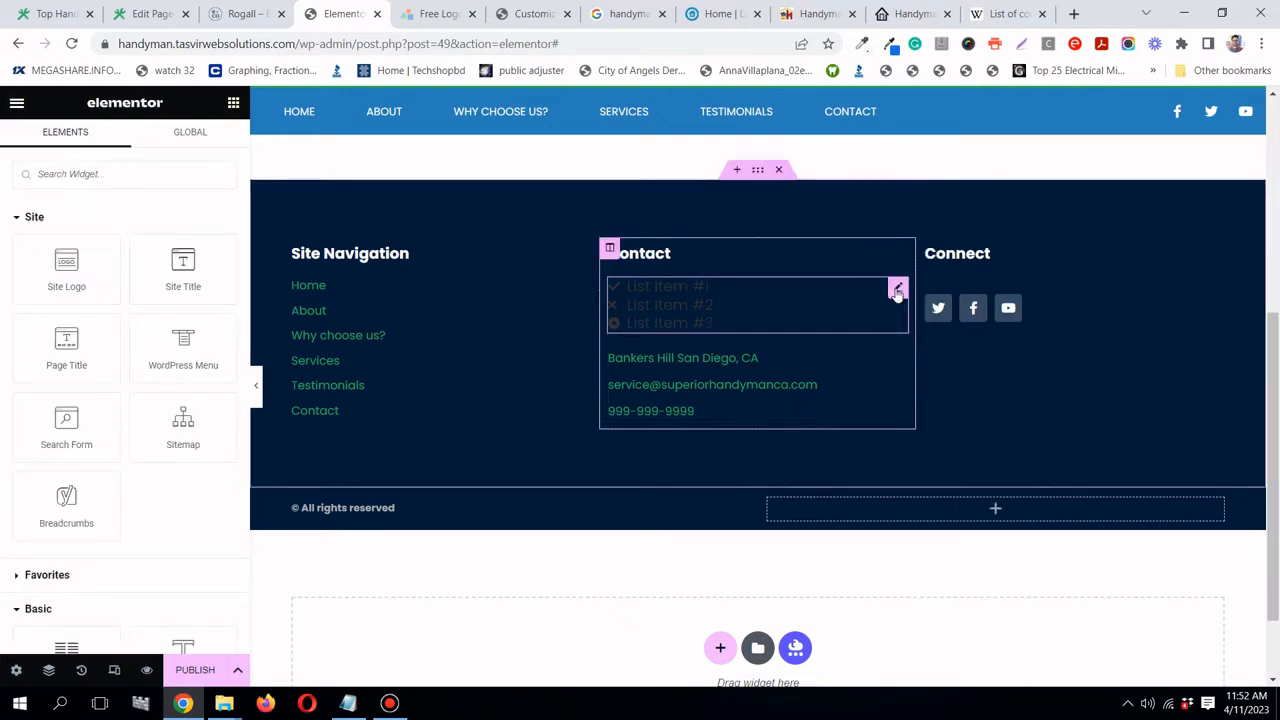
pyautogui.rightClick(897, 291)
pyautogui.click(936, 406)
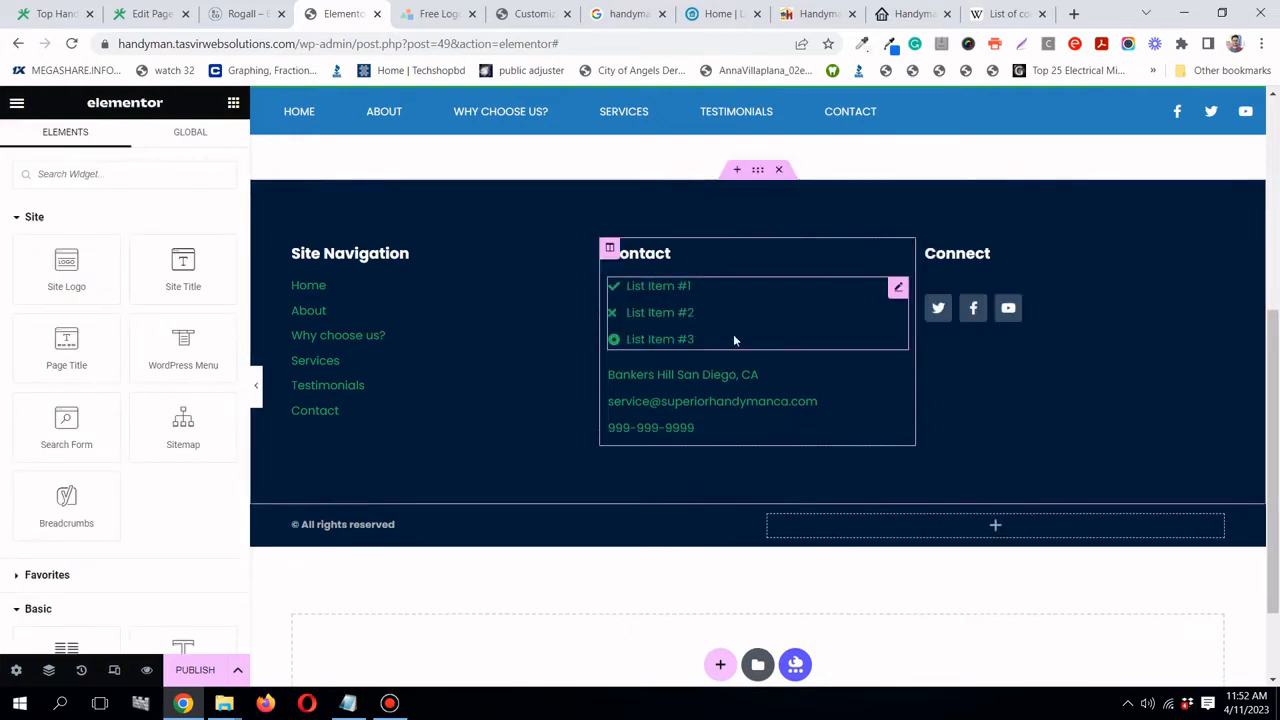
# - Copy the address from the original list and paste it over List Item #1
pyautogui.click(899, 375)
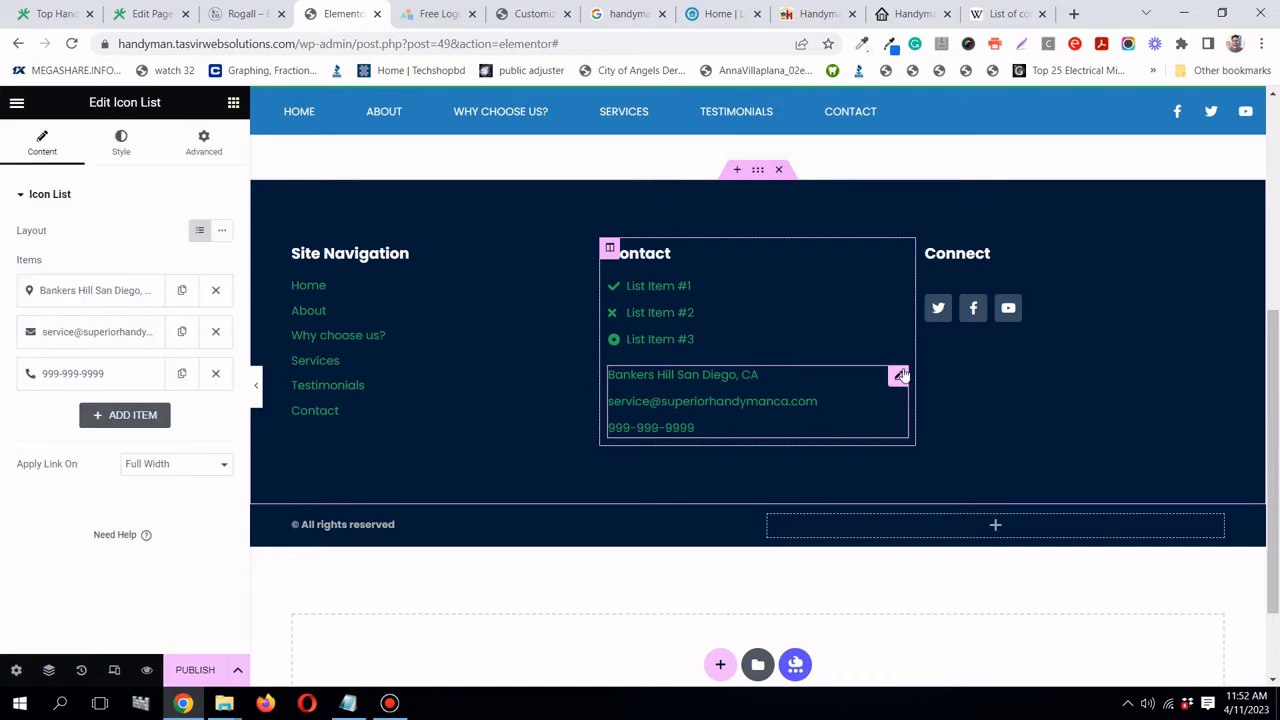
pyautogui.click(93, 296)
pyautogui.tripleClick(116, 348)
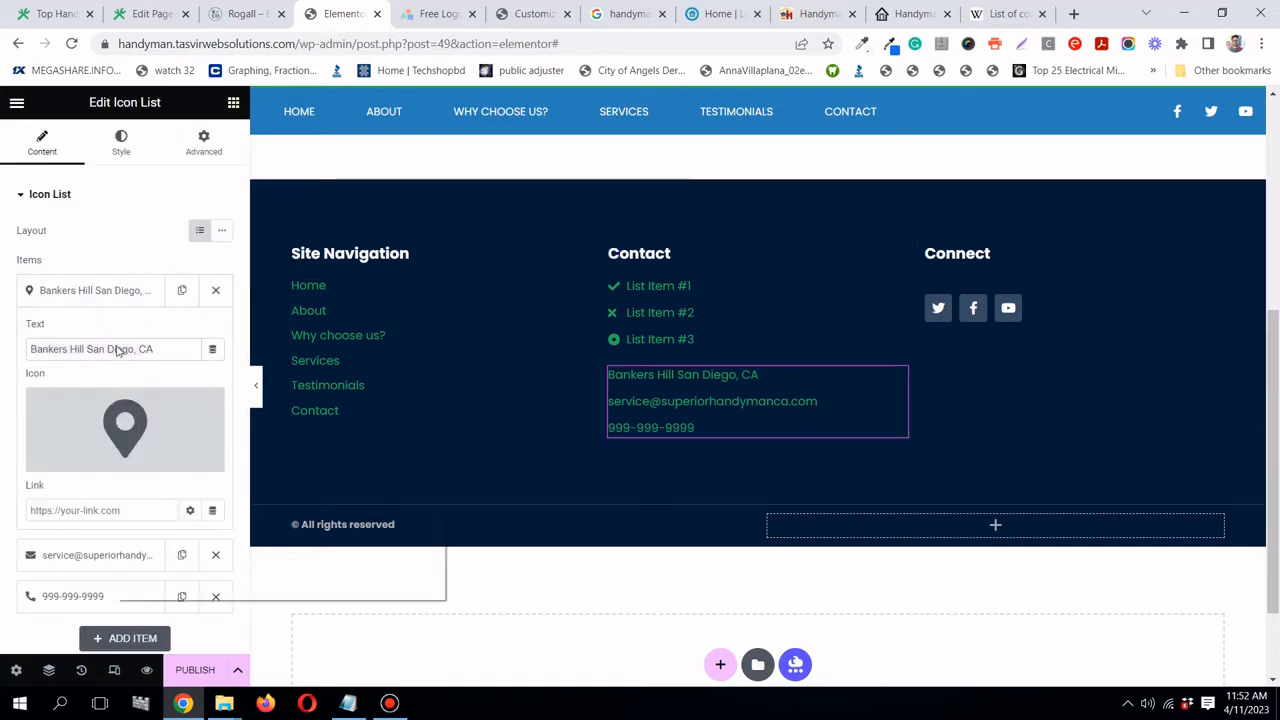
pyautogui.rightClick(115, 348)
pyautogui.click(177, 380)
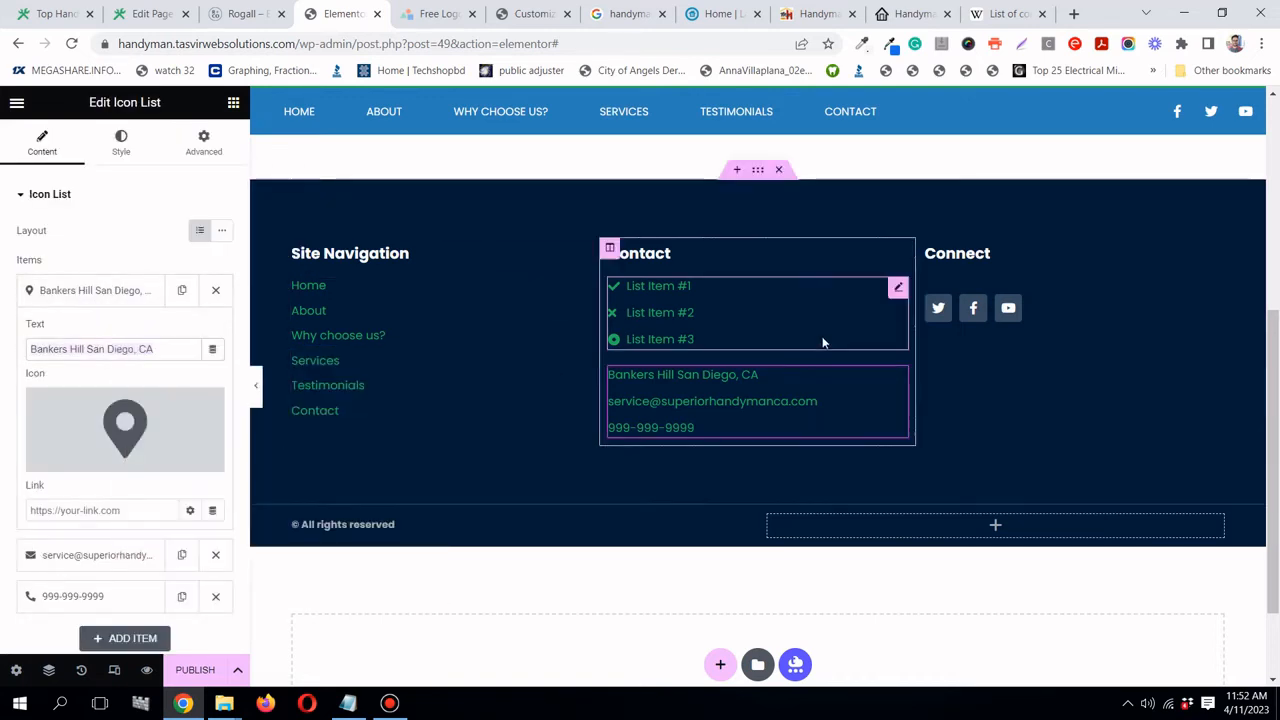
pyautogui.click(897, 289)
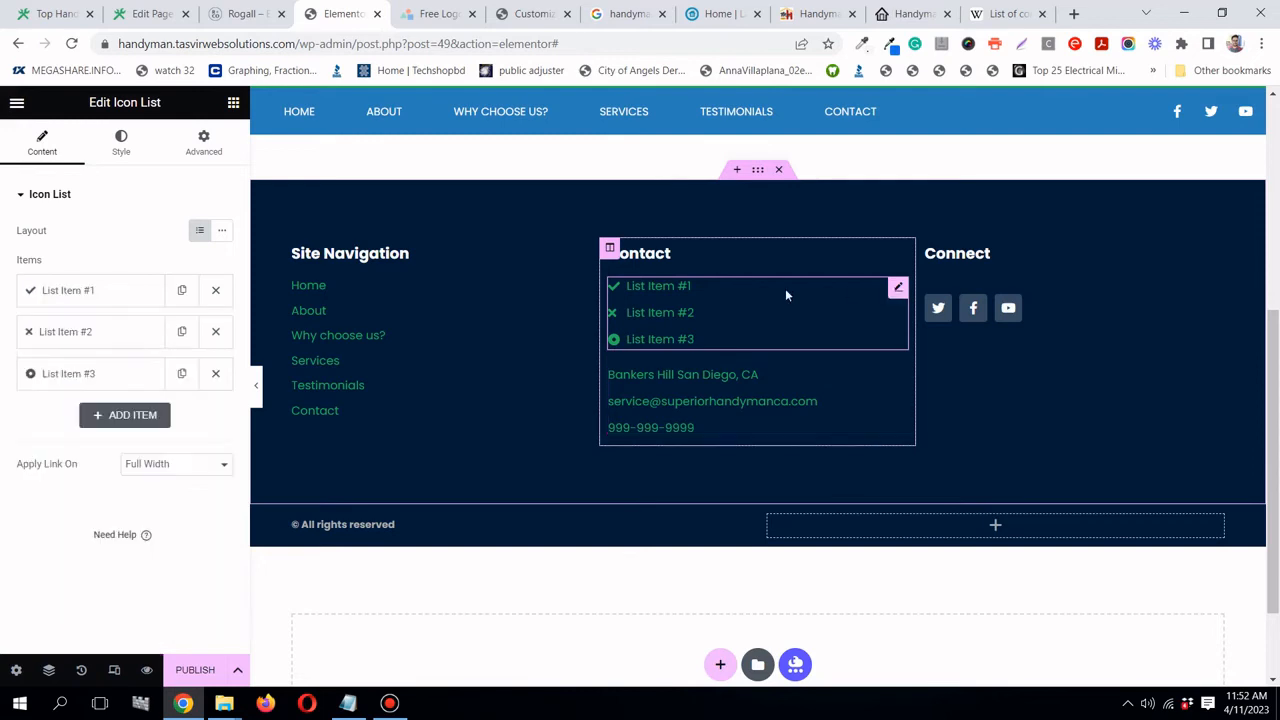
pyautogui.click(110, 290)
pyautogui.rightClick(125, 353)
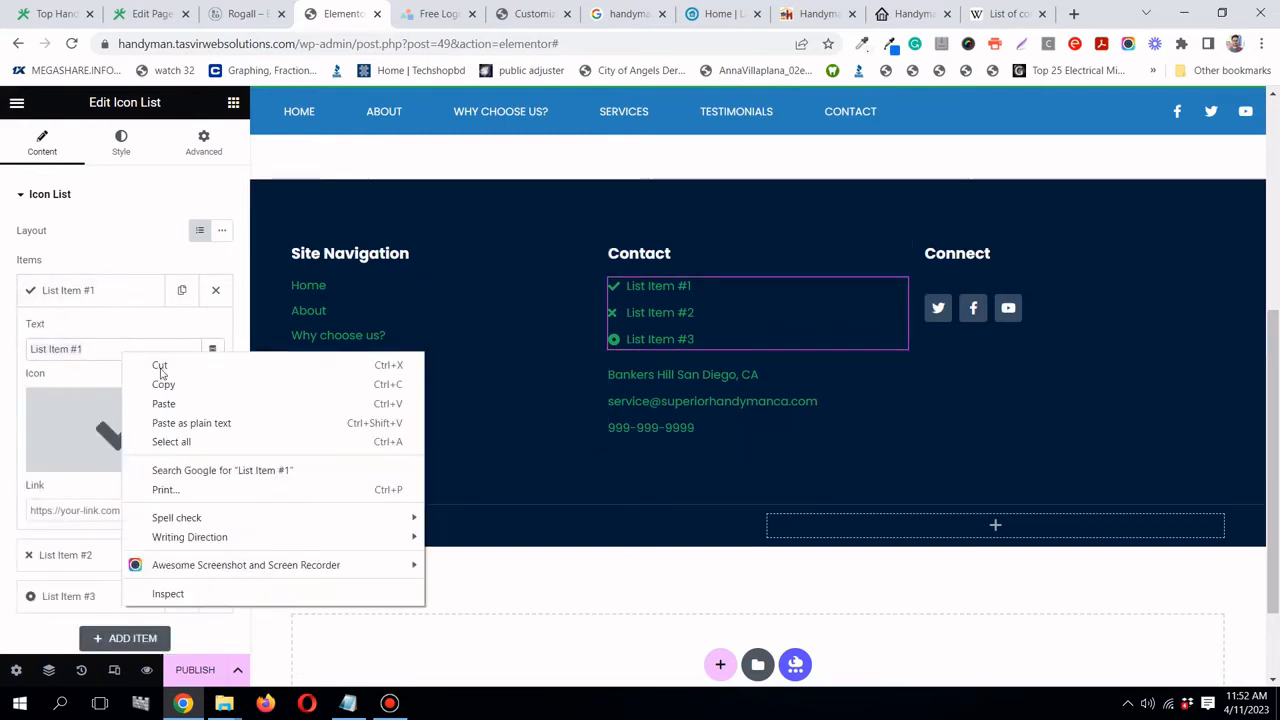
pyautogui.click(200, 424)
# - Copy the service e-mail address from the lower list's e-mail item
pyautogui.click(898, 376)
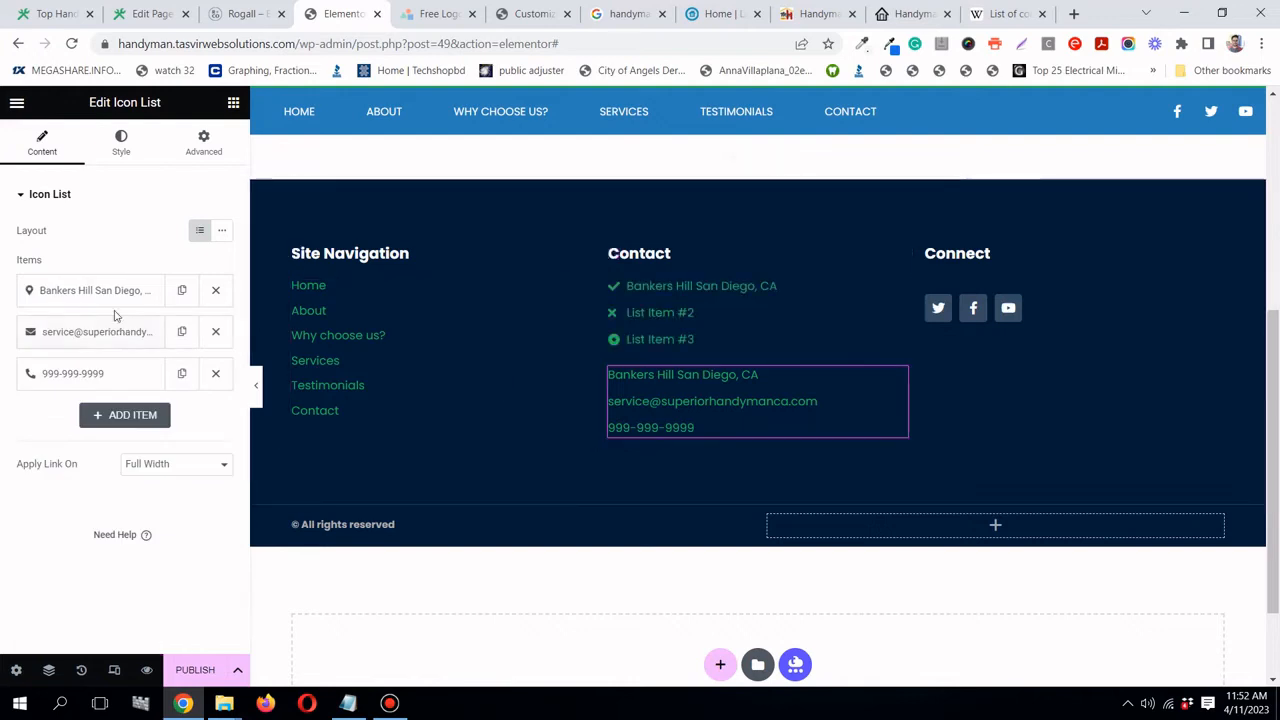
pyautogui.click(117, 331)
pyautogui.click(115, 390)
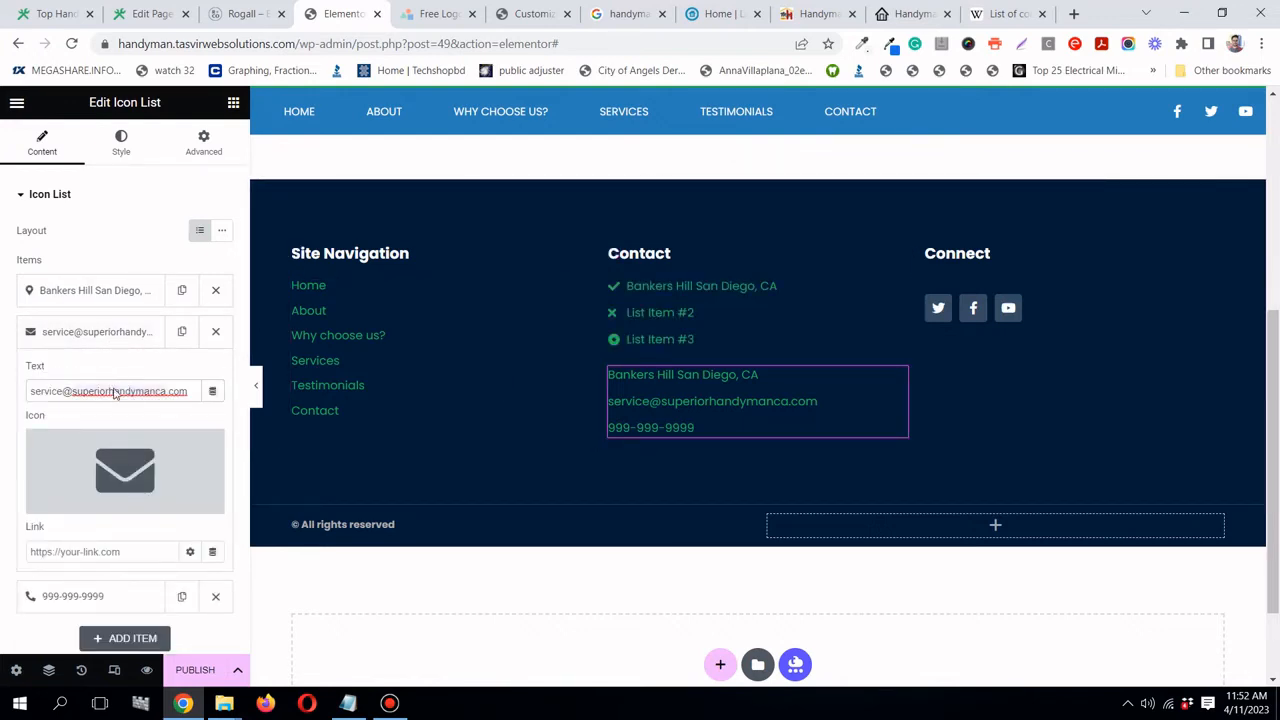
pyautogui.rightClick(115, 390)
pyautogui.click(115, 390)
pyautogui.tripleClick(115, 389)
pyautogui.rightClick(115, 389)
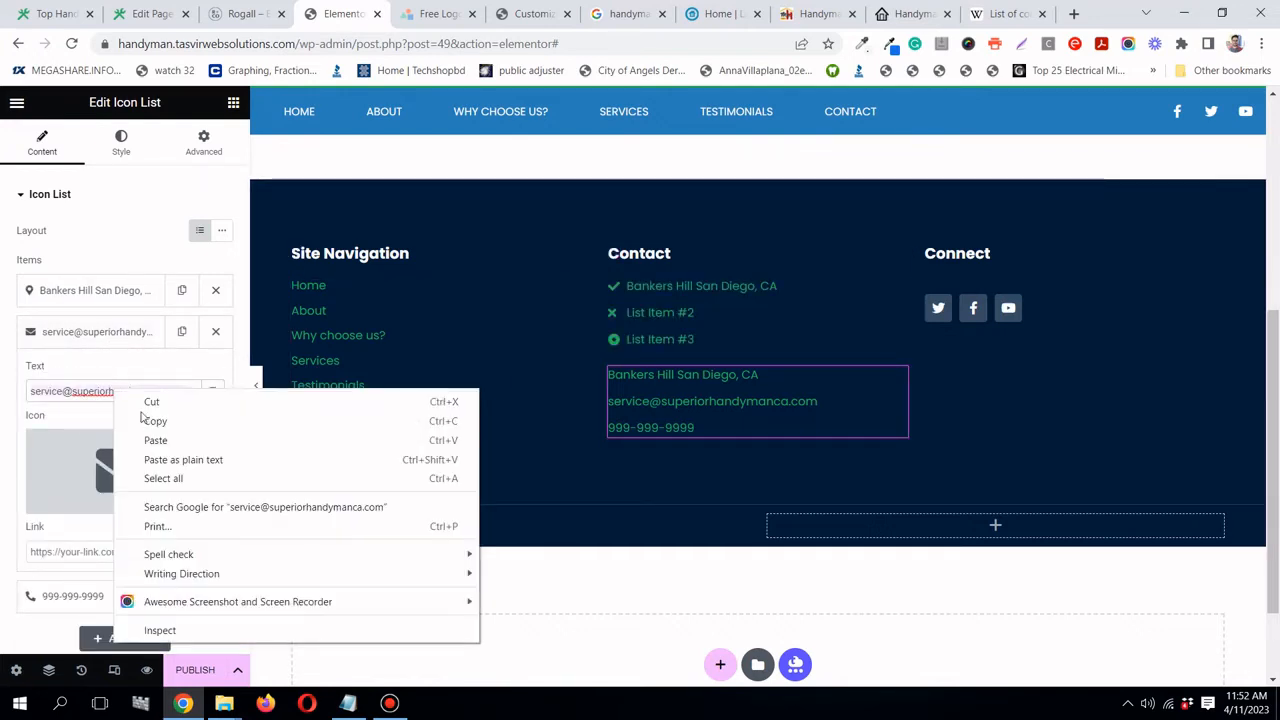
pyautogui.click(152, 419)
pyautogui.click(140, 326)
# - Paste the e-mail address over the upper list's List Item #2
pyautogui.click(822, 304)
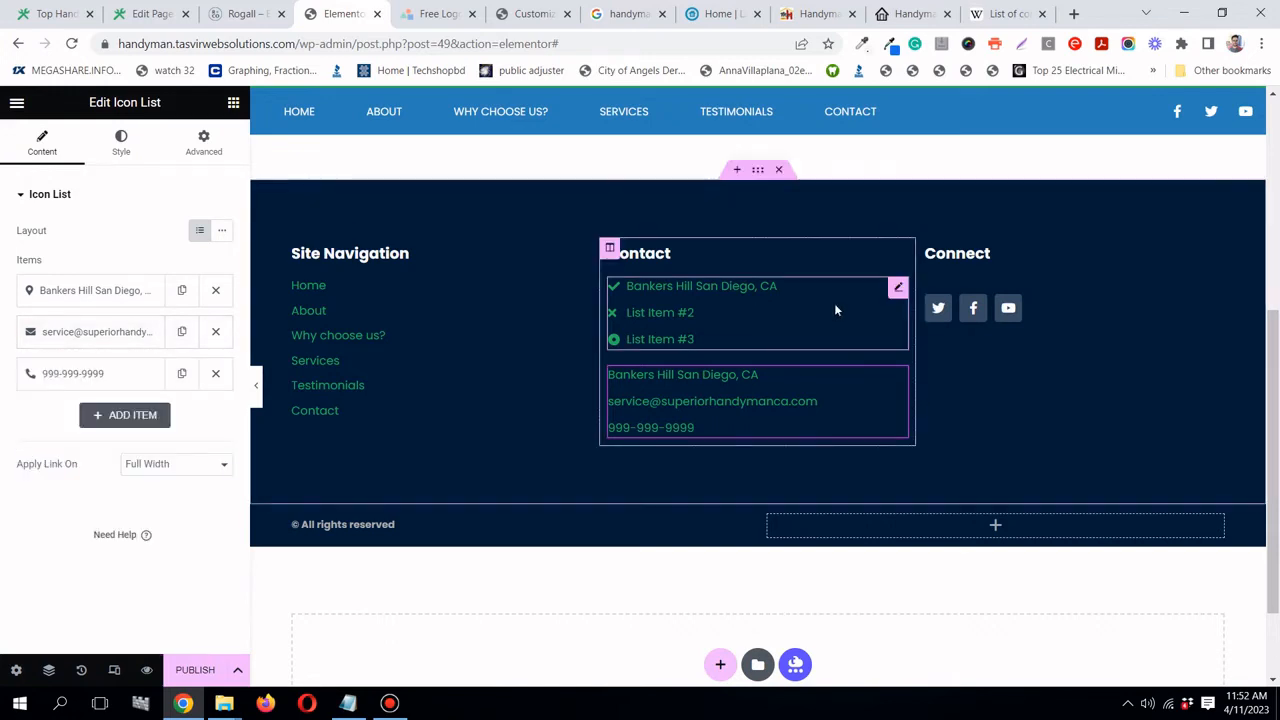
pyautogui.click(149, 331)
pyautogui.tripleClick(124, 389)
pyautogui.rightClick(124, 389)
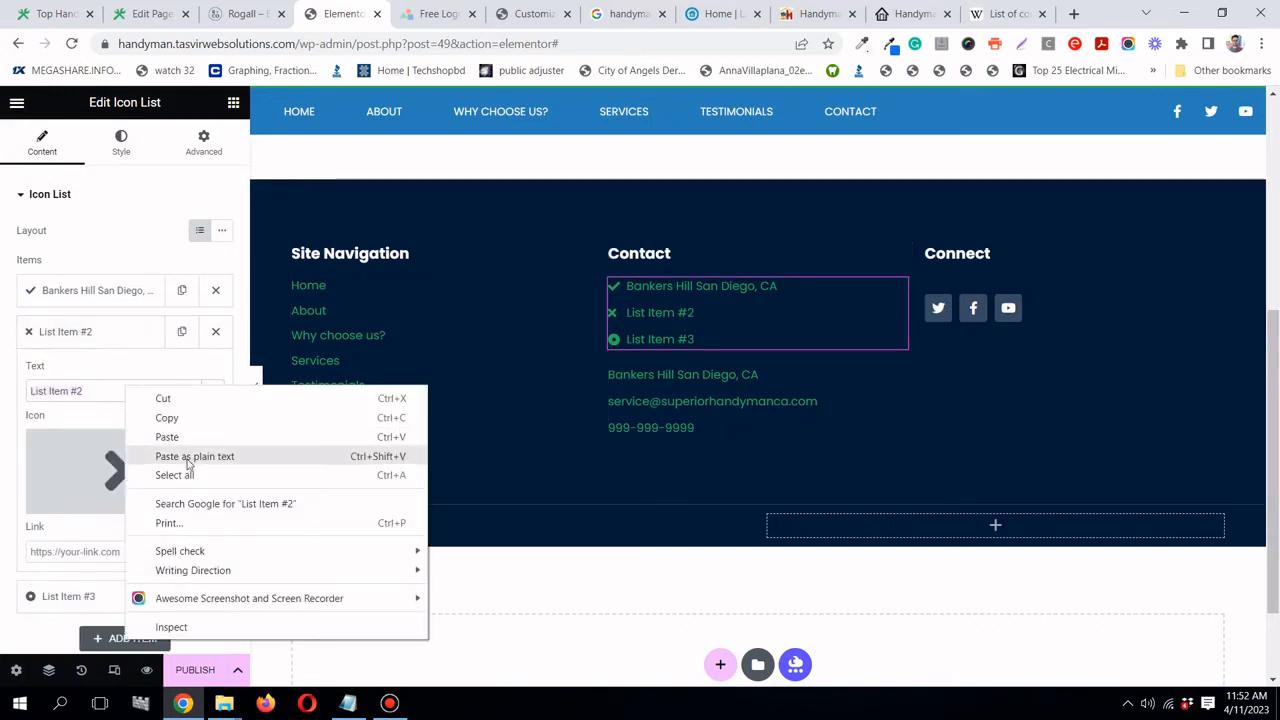
pyautogui.click(188, 458)
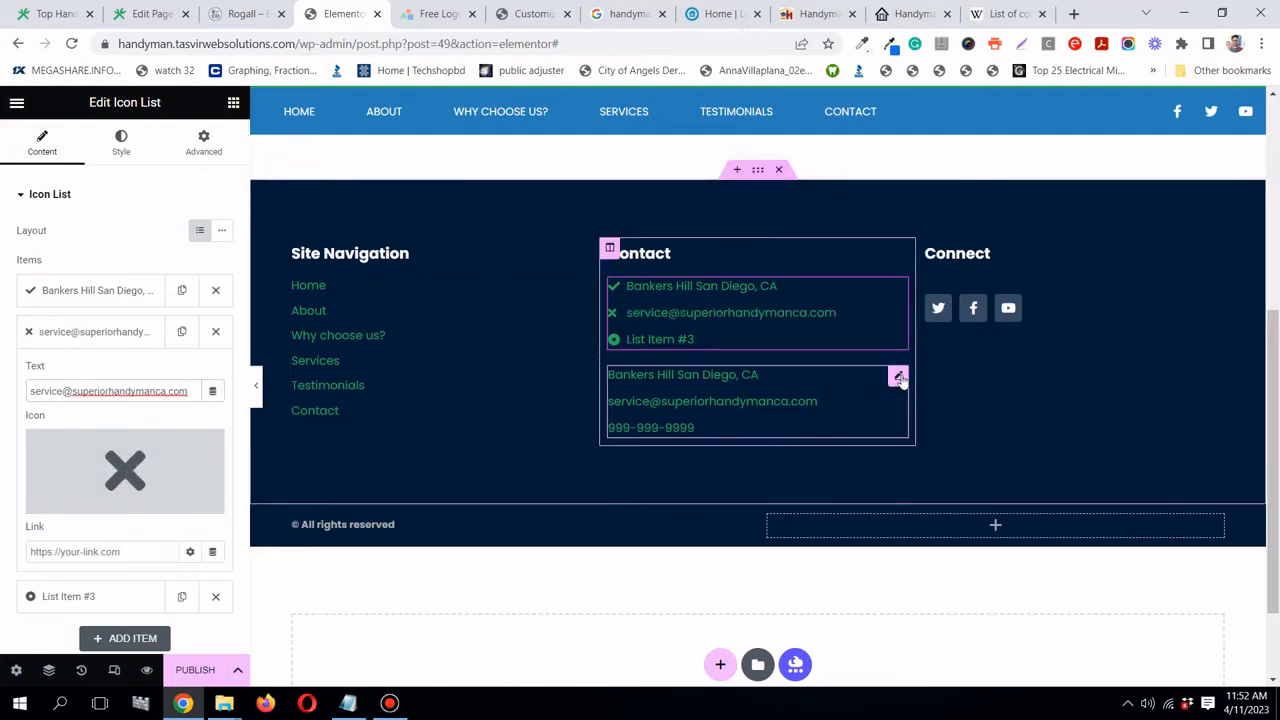
pyautogui.click(149, 331)
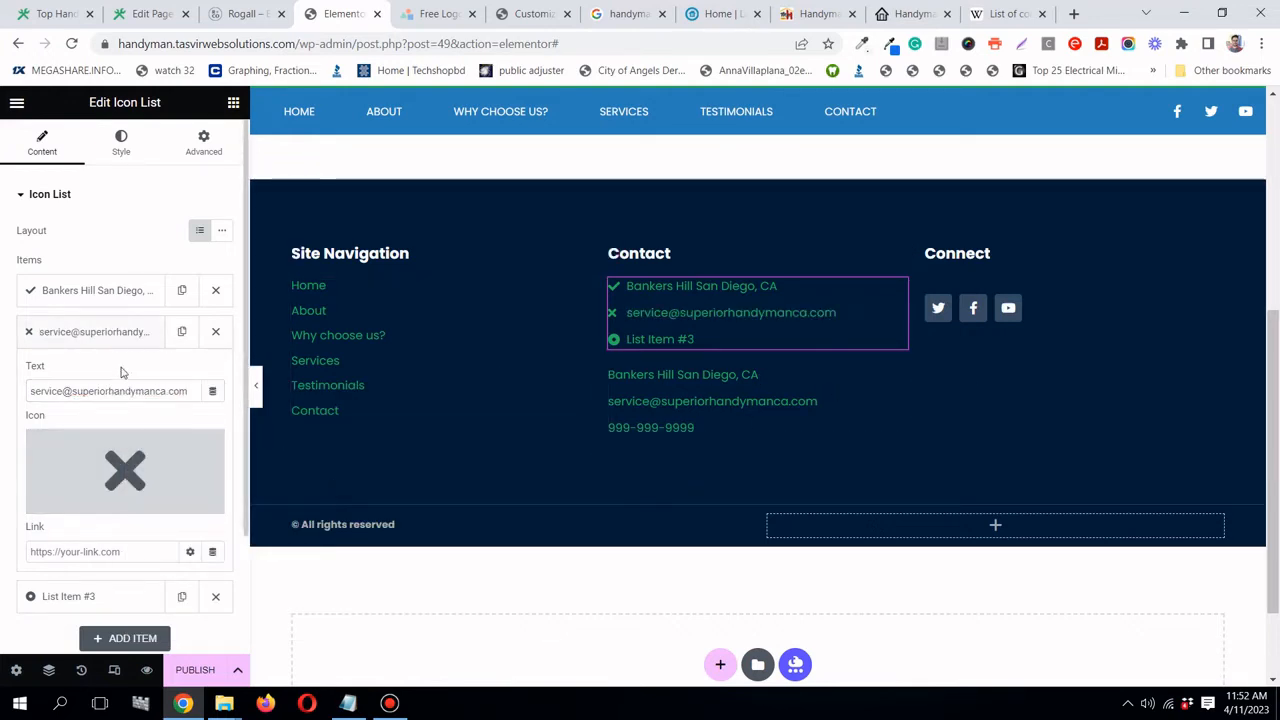
pyautogui.click(118, 343)
pyautogui.click(109, 373)
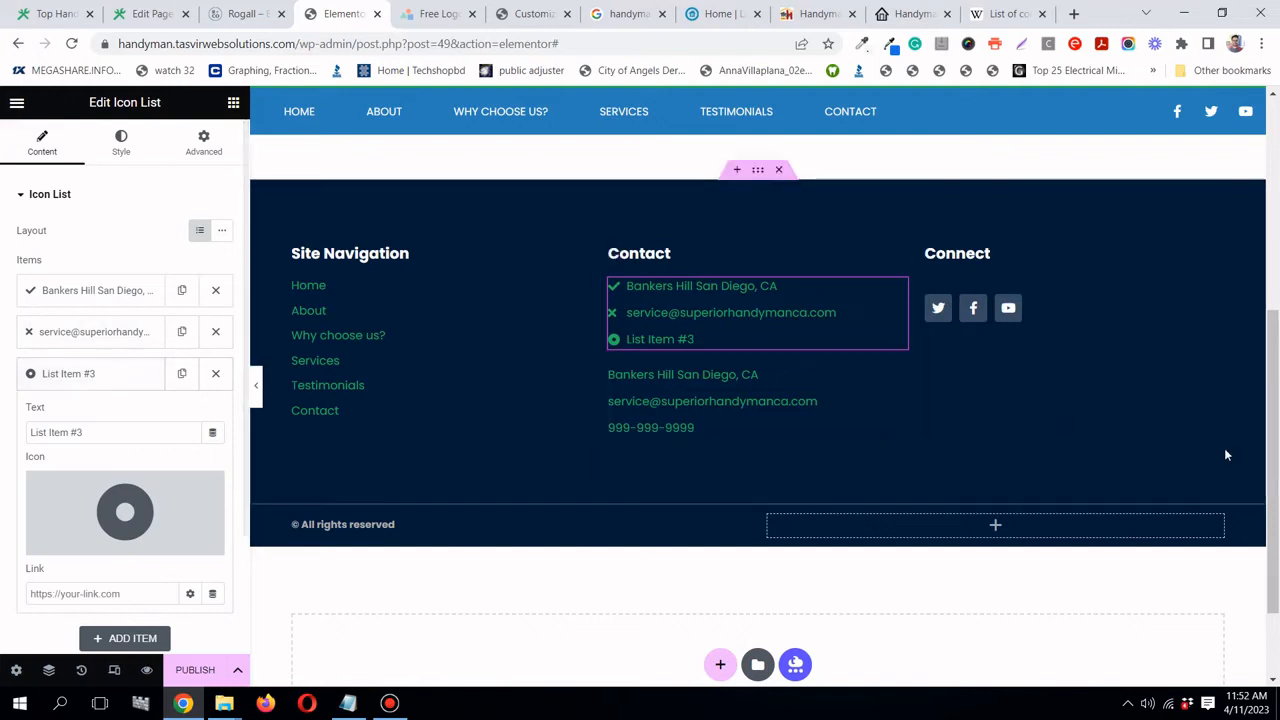
# - Copy the phone number from the lower list and paste it over List Item #3
pyautogui.click(900, 375)
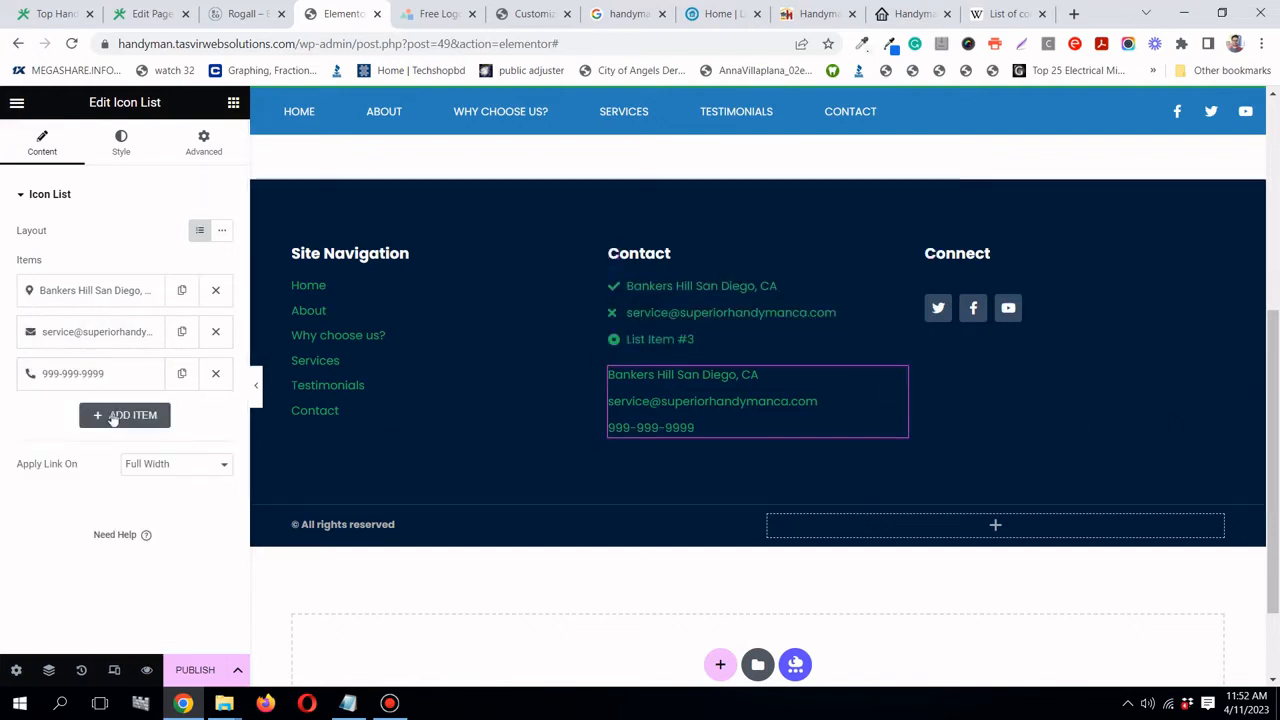
pyautogui.click(126, 376)
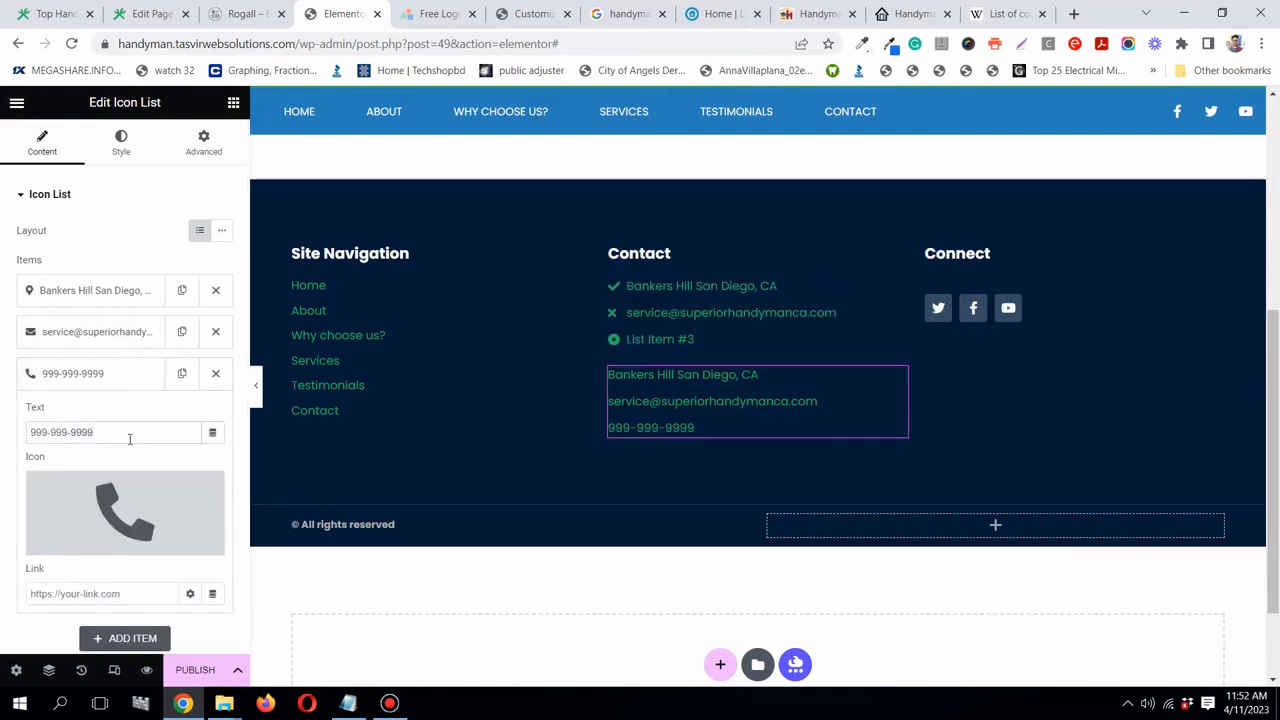
pyautogui.tripleClick(129, 432)
pyautogui.rightClick(129, 438)
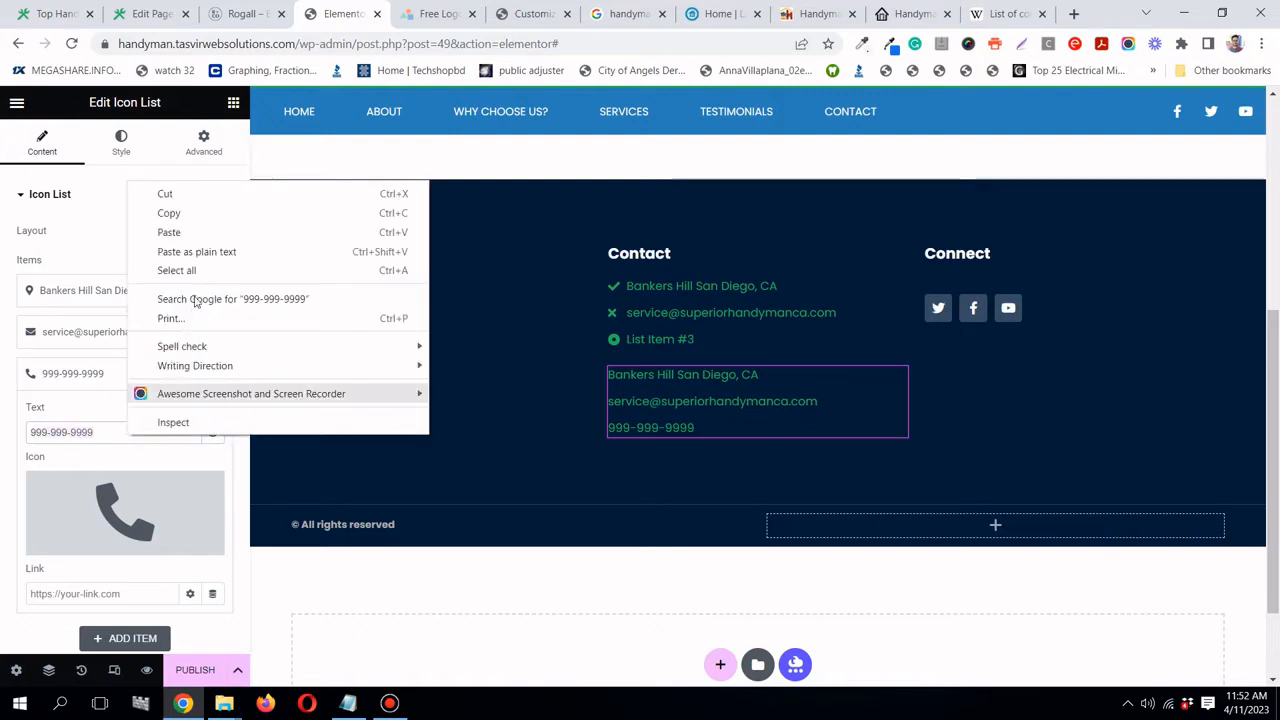
pyautogui.click(210, 216)
pyautogui.click(898, 288)
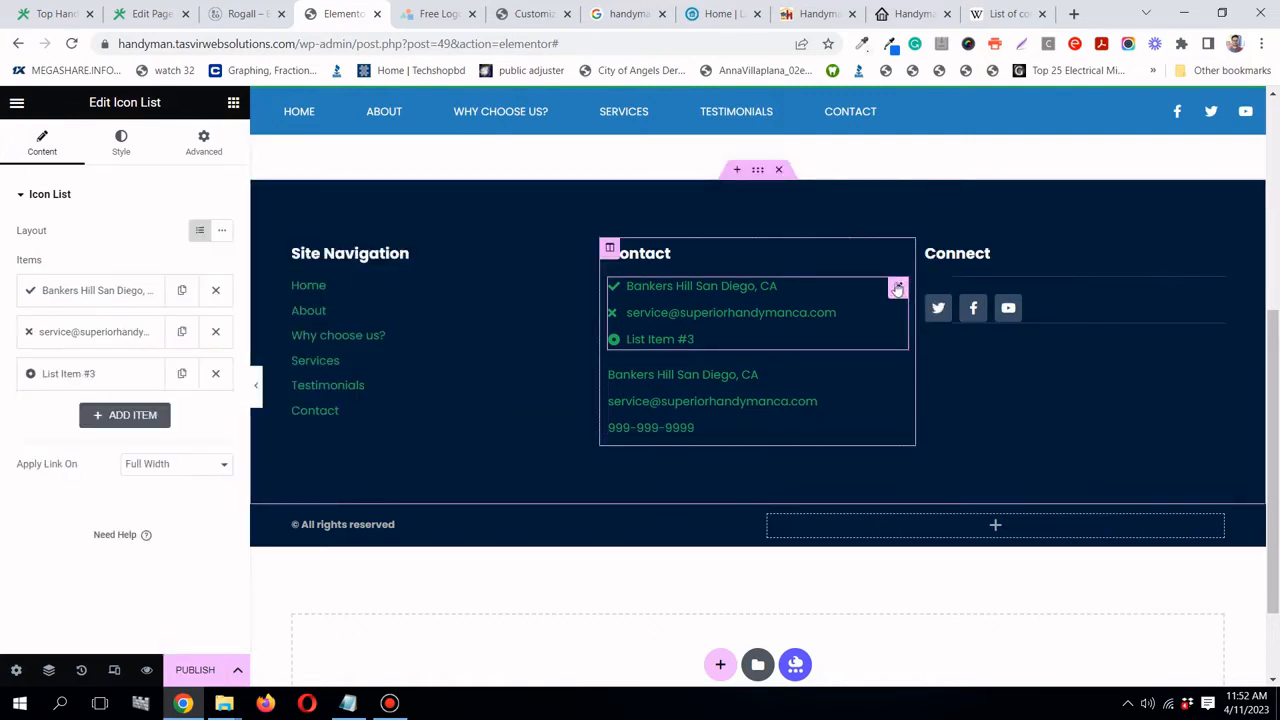
pyautogui.click(111, 382)
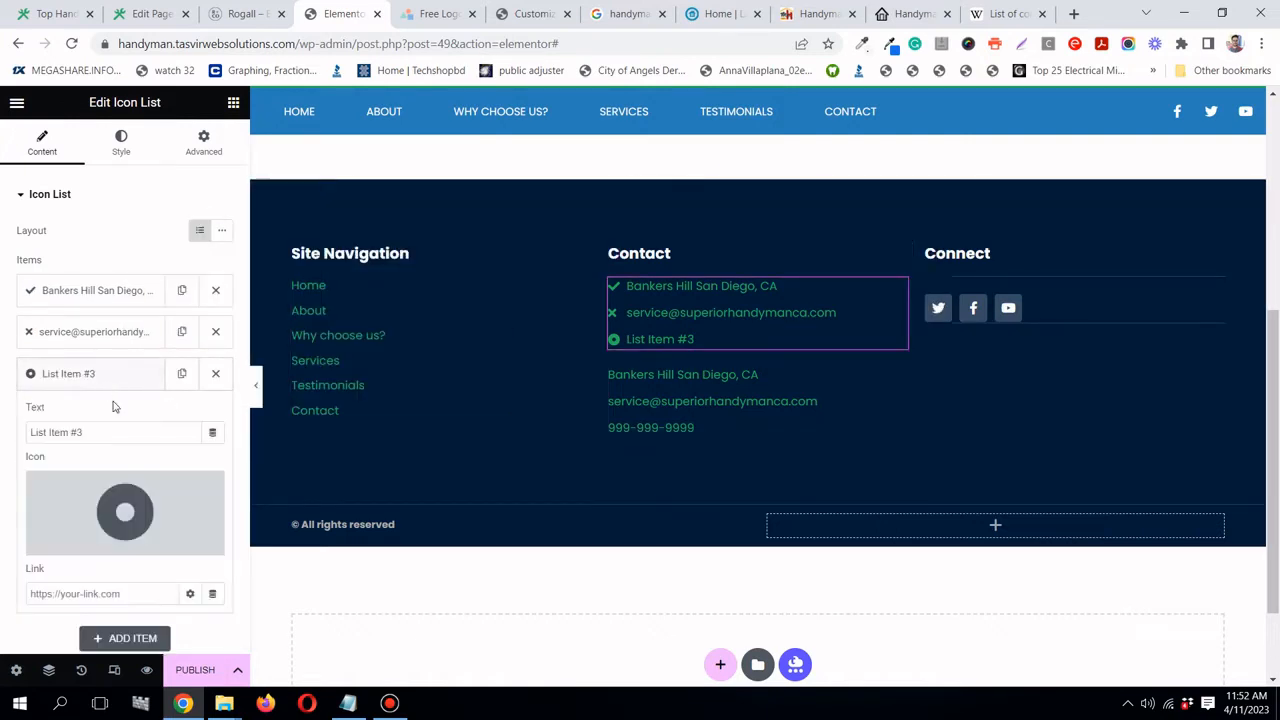
pyautogui.tripleClick(113, 431)
pyautogui.rightClick(114, 431)
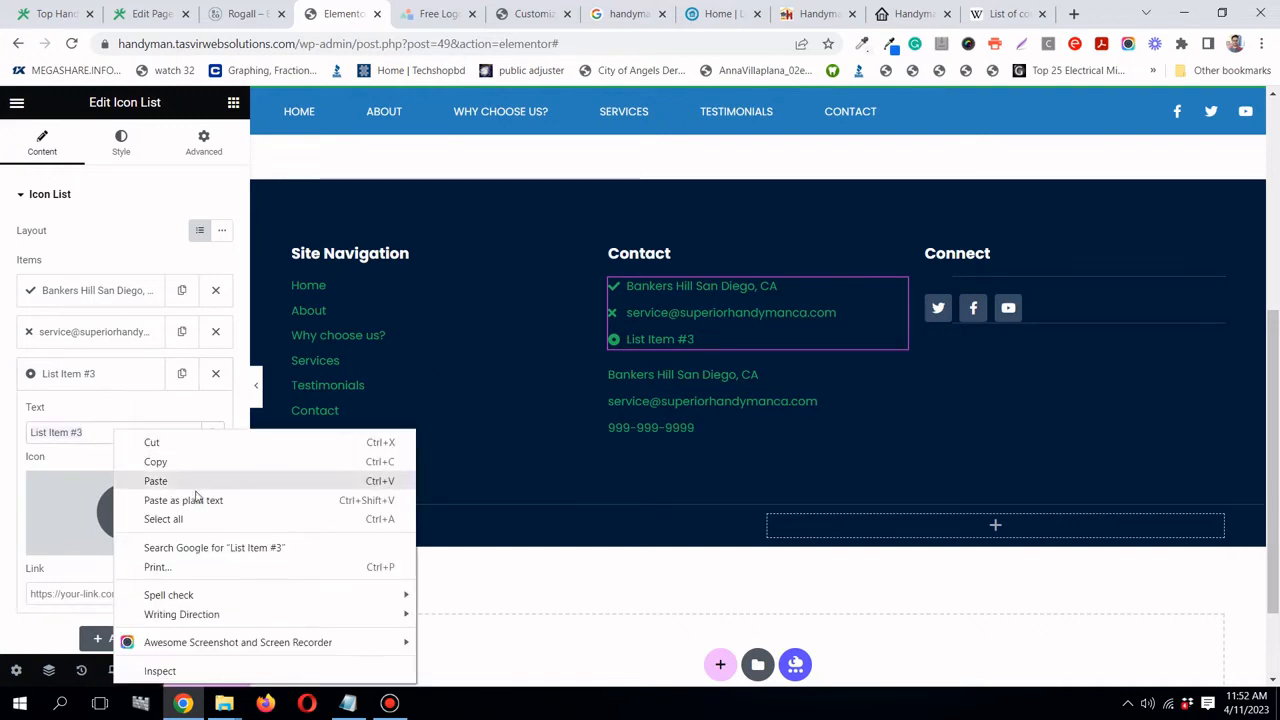
pyautogui.click(189, 478)
pyautogui.click(121, 382)
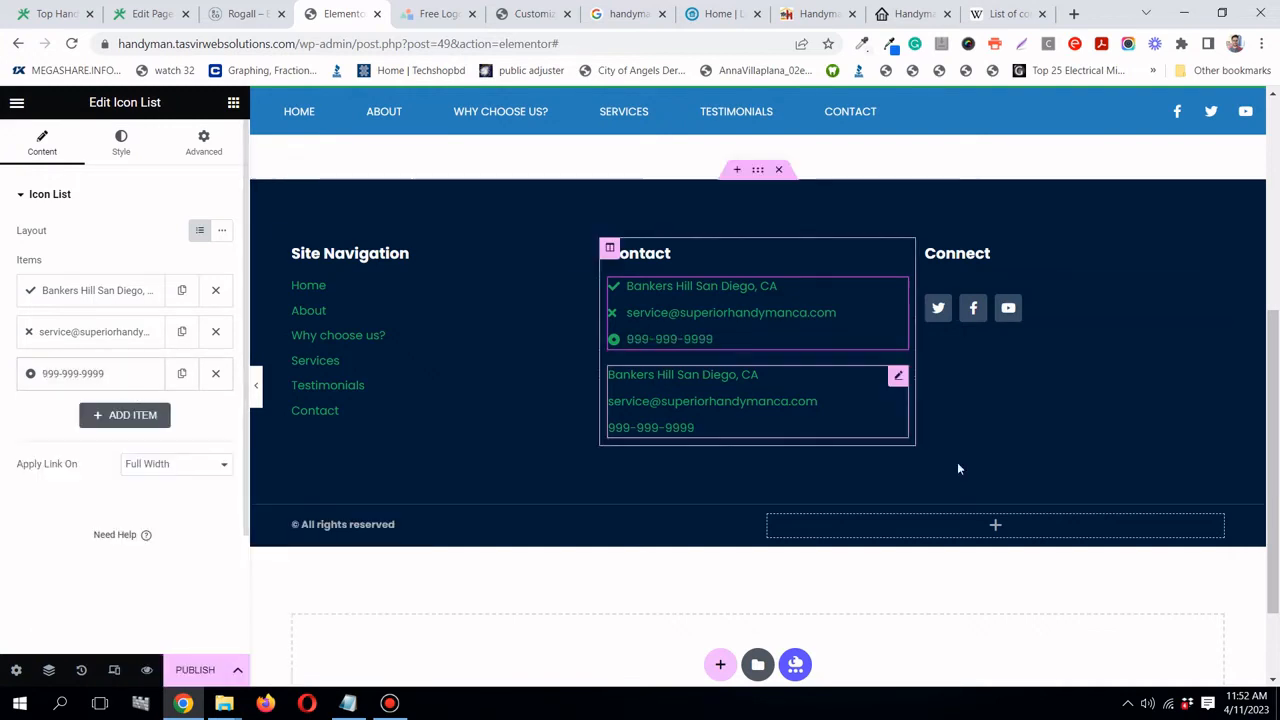
# - Delete the duplicate lower contact list
pyautogui.rightClick(899, 376)
pyautogui.click(958, 672)
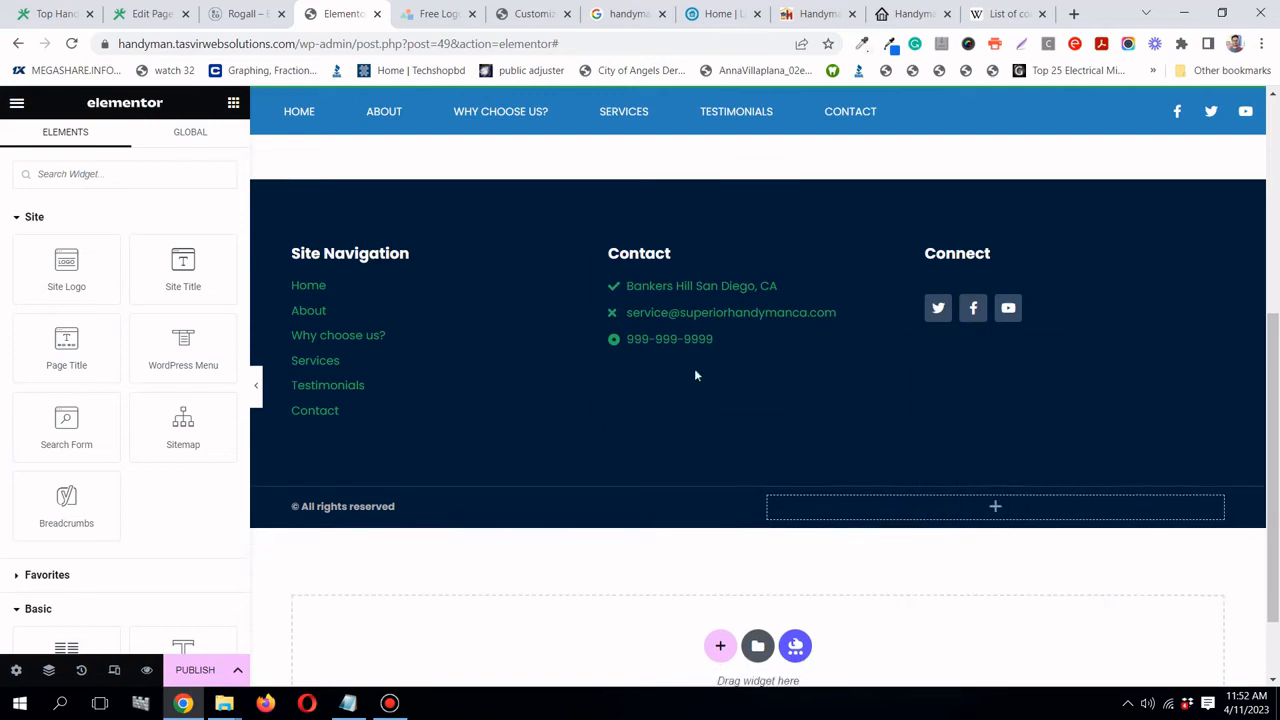
pyautogui.click(898, 289)
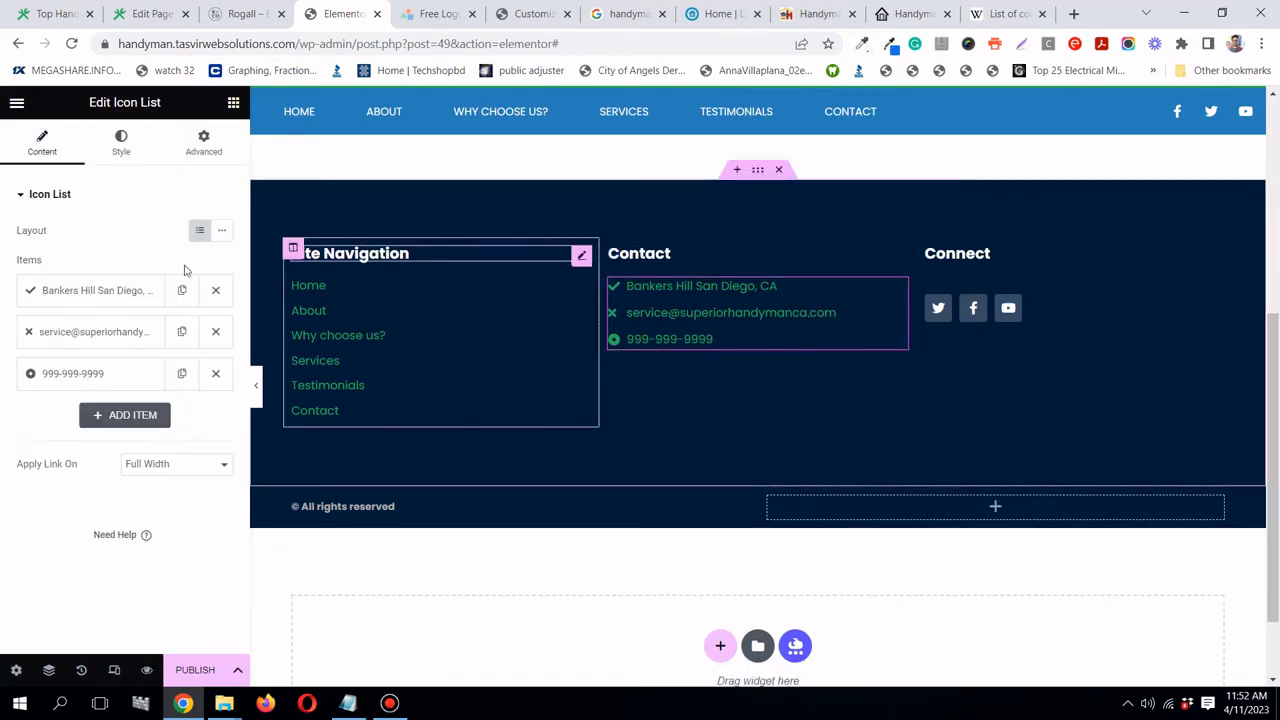
# - Give the address item the Map marker icon, found by filtering for 'map'
pyautogui.click(137, 291)
pyautogui.click(130, 433)
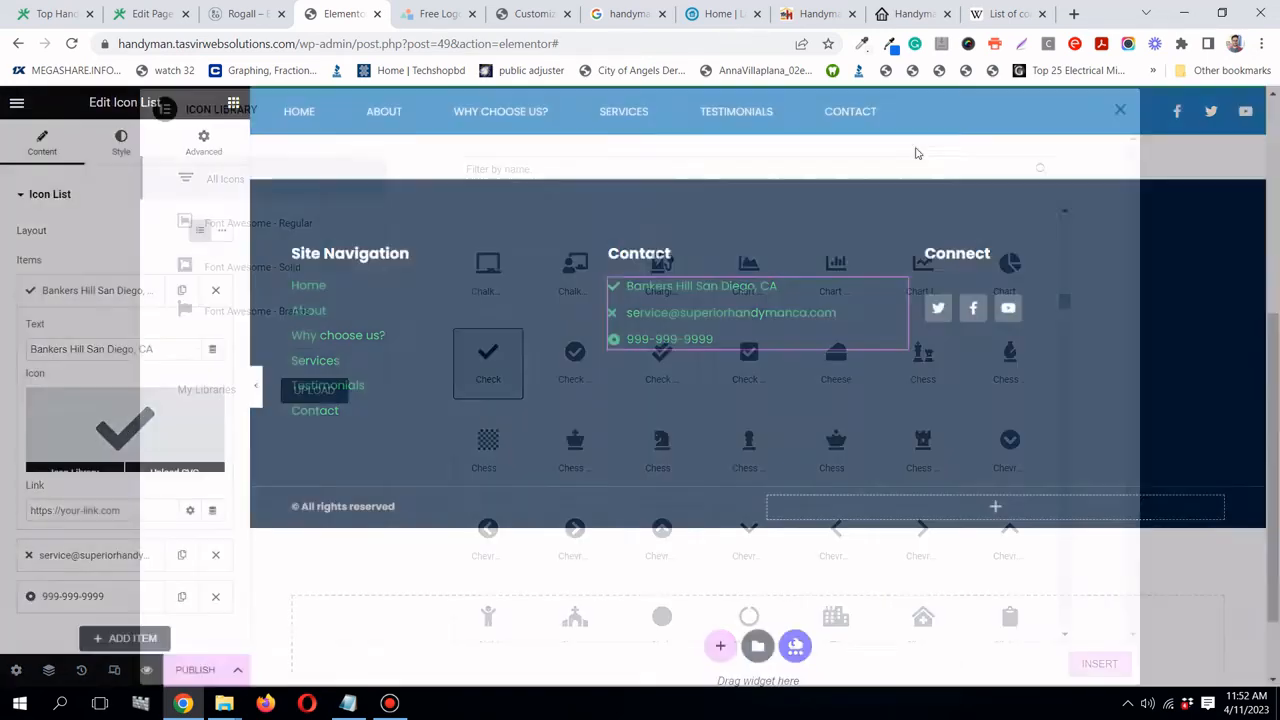
pyautogui.click(851, 168)
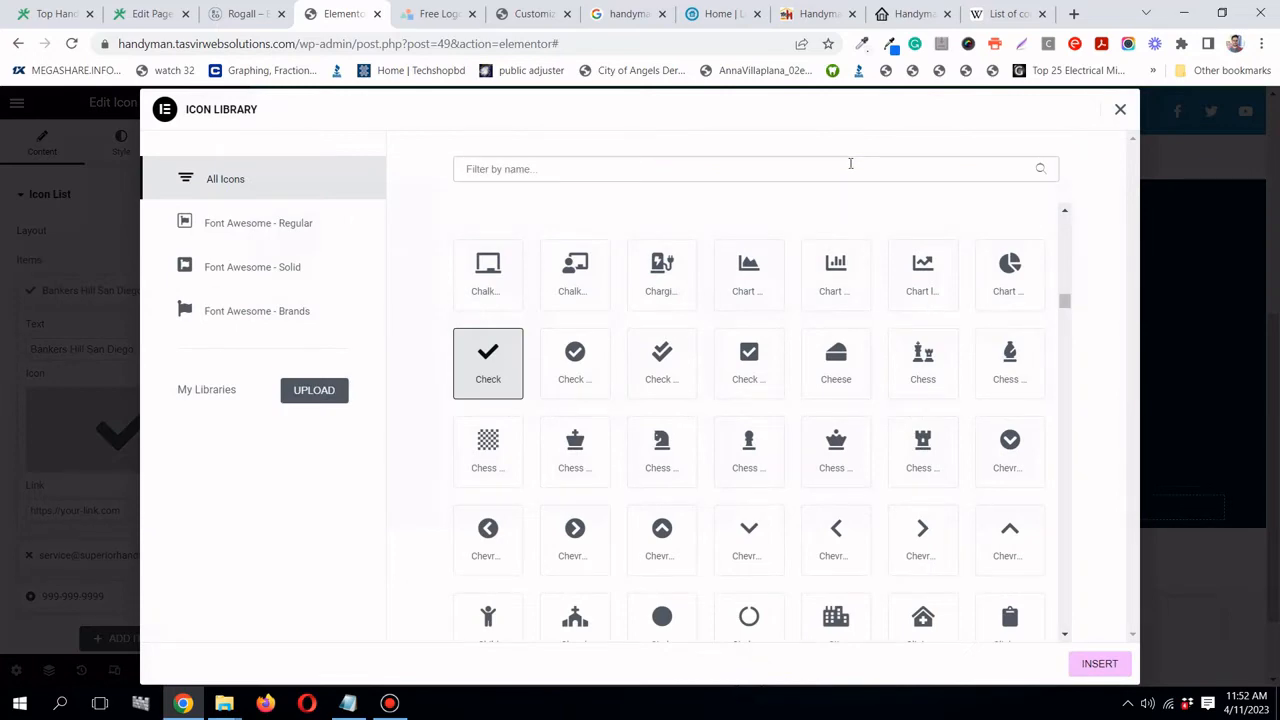
pyautogui.write('map')
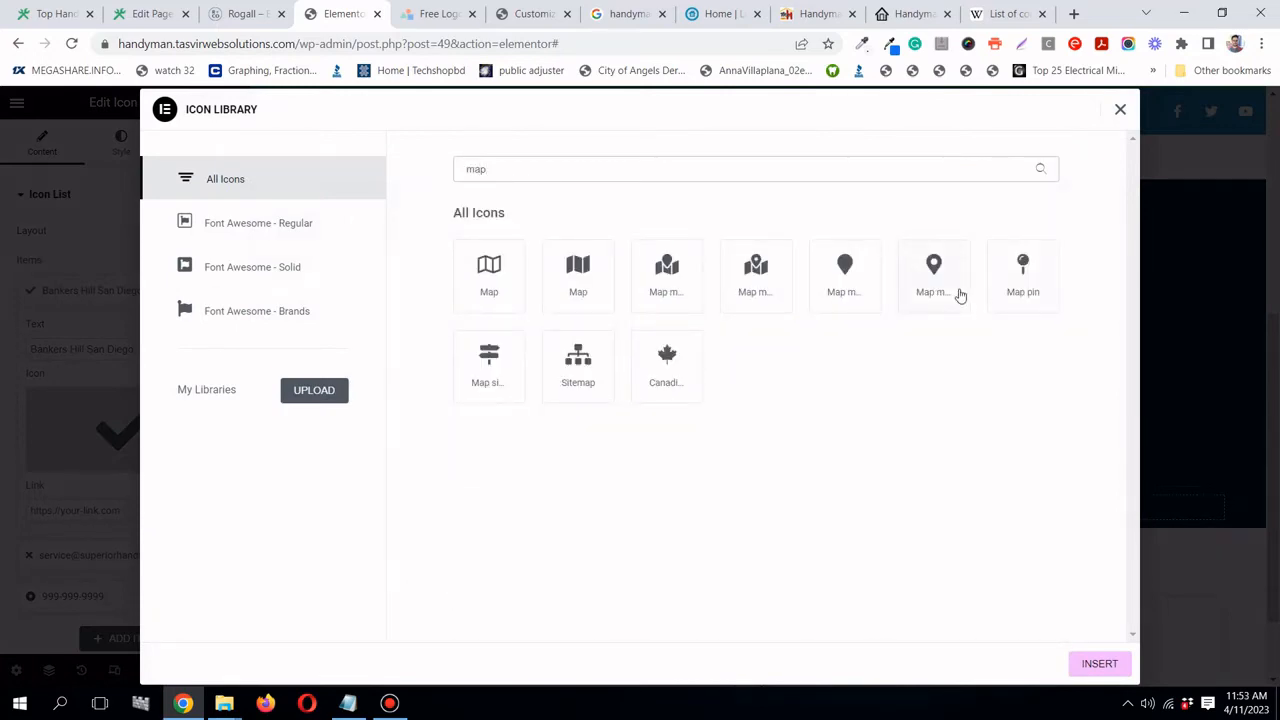
pyautogui.click(958, 295)
pyautogui.click(1095, 664)
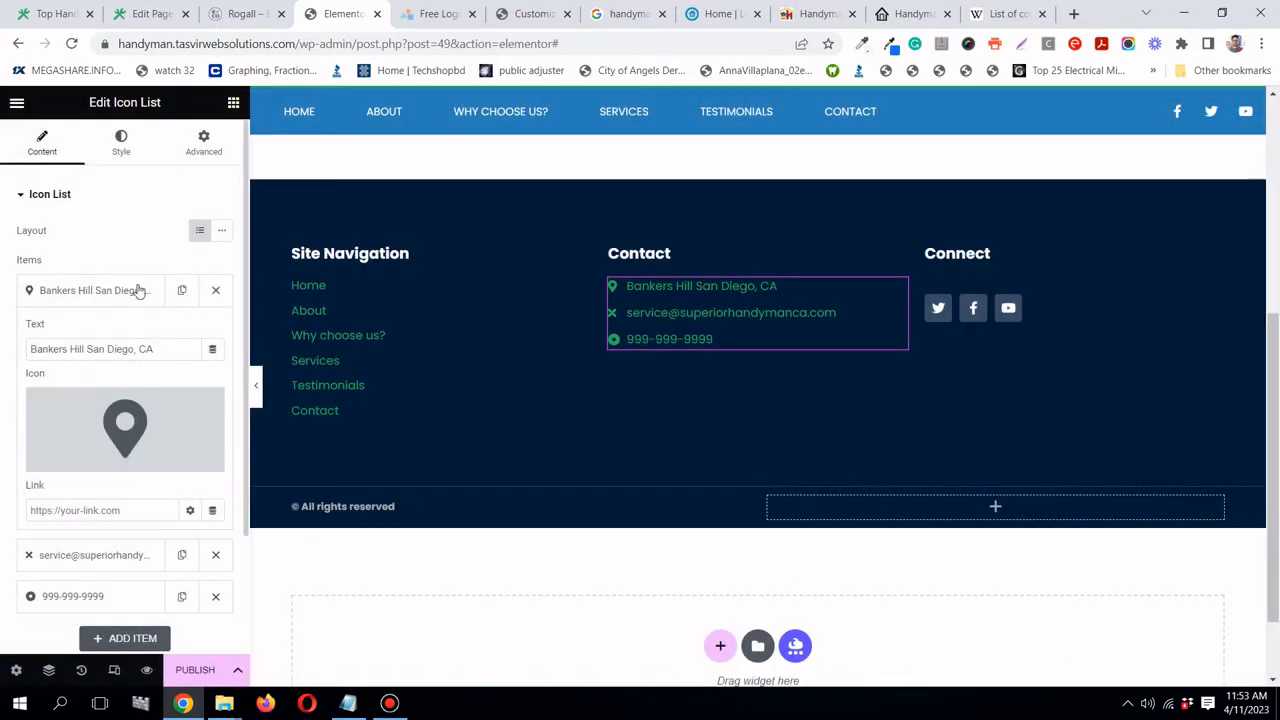
pyautogui.click(138, 290)
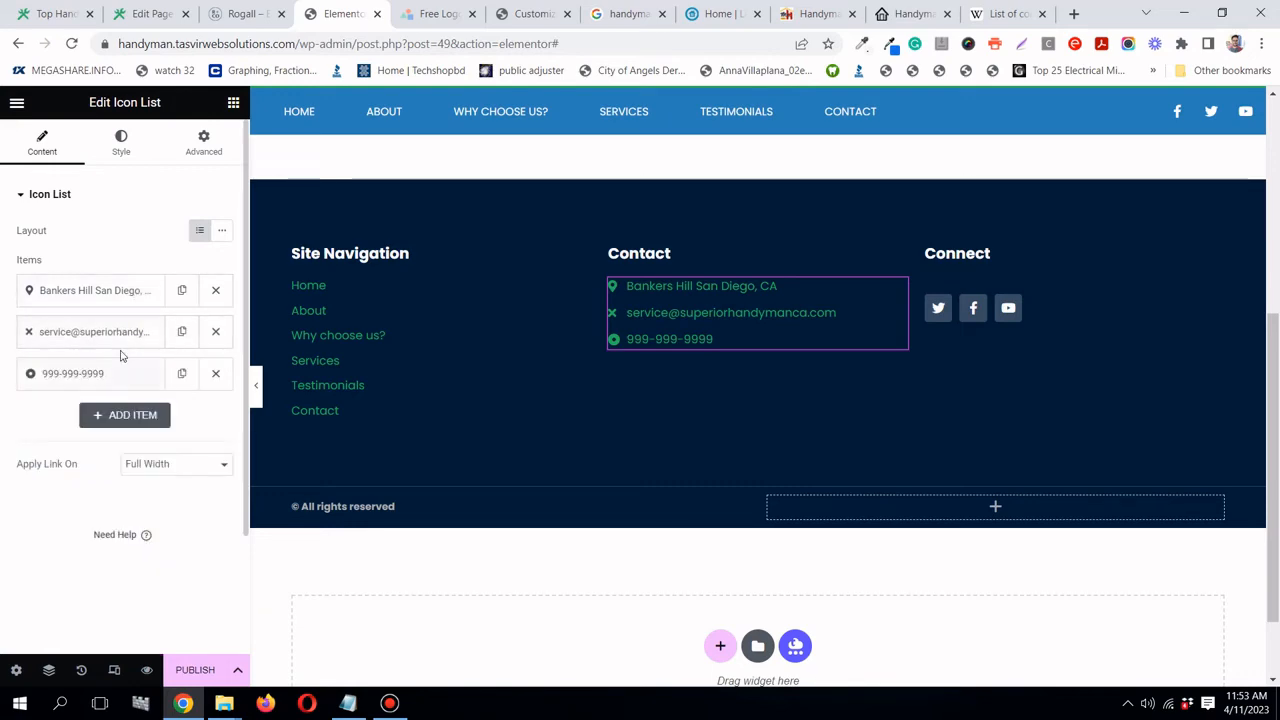
# - Give the e-mail item an envelope icon, found by filtering for 'enve'
pyautogui.click(112, 338)
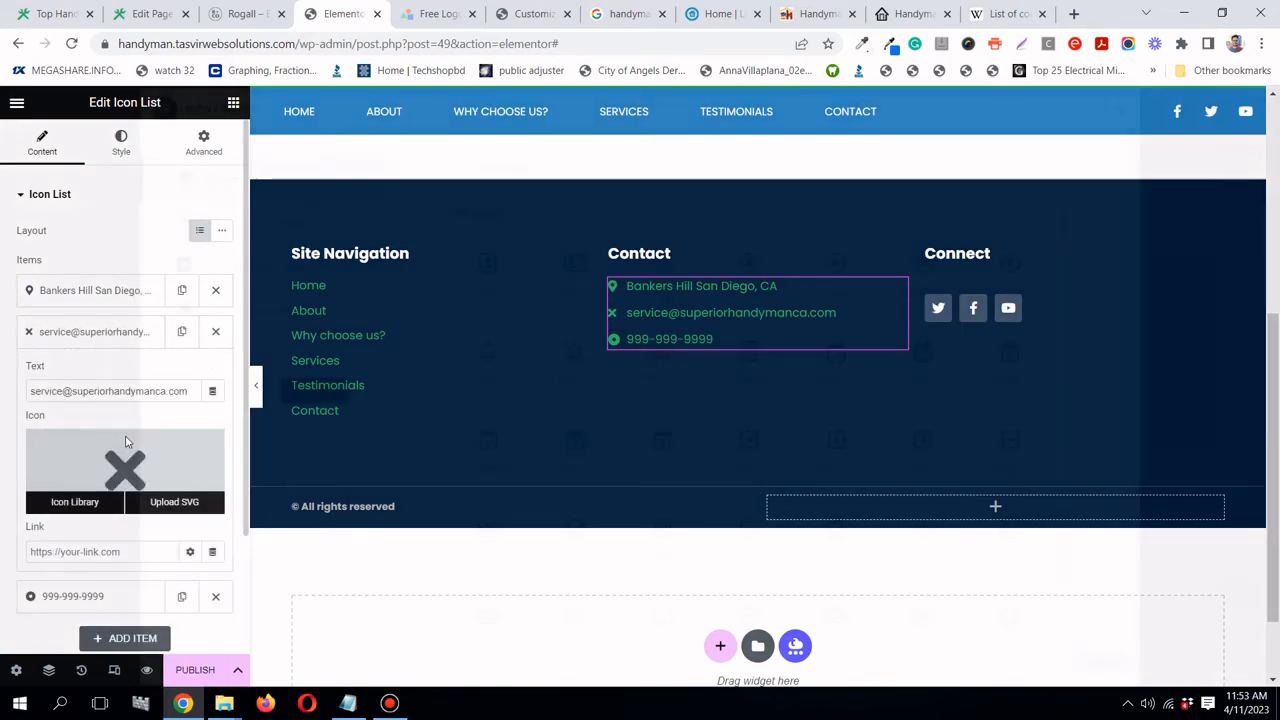
pyautogui.click(123, 460)
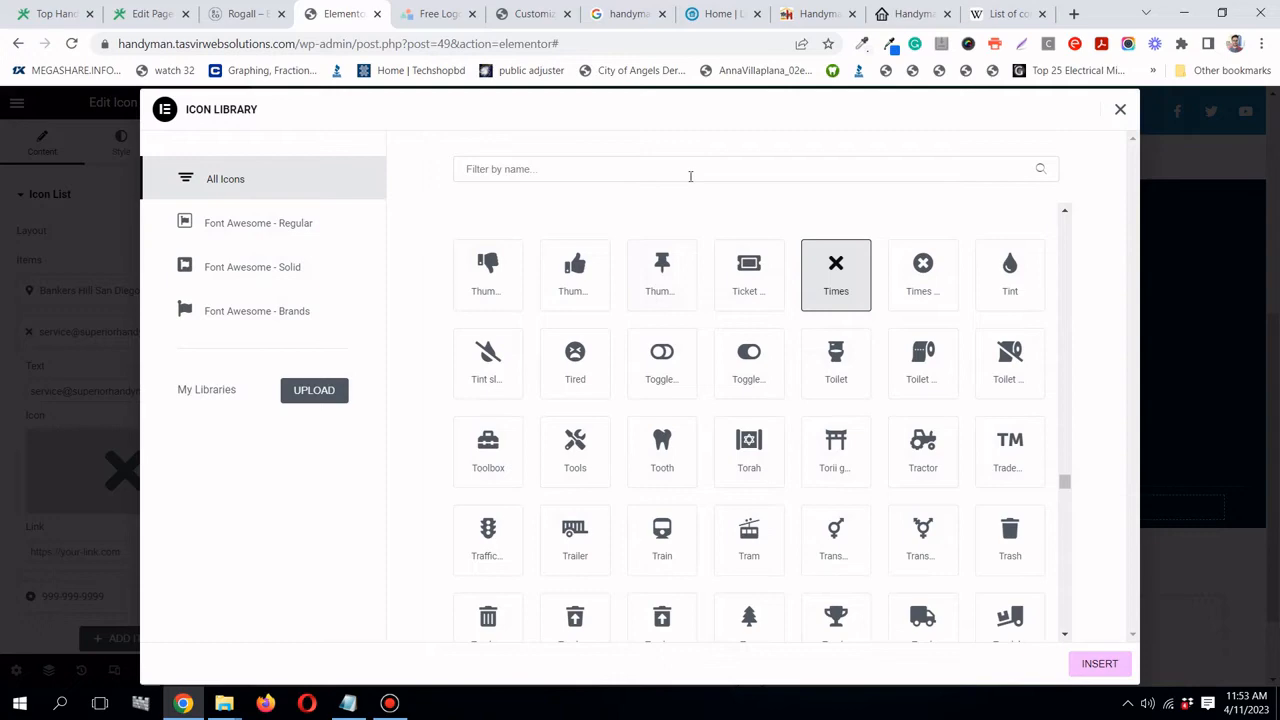
pyautogui.click(690, 176)
pyautogui.write('enve')
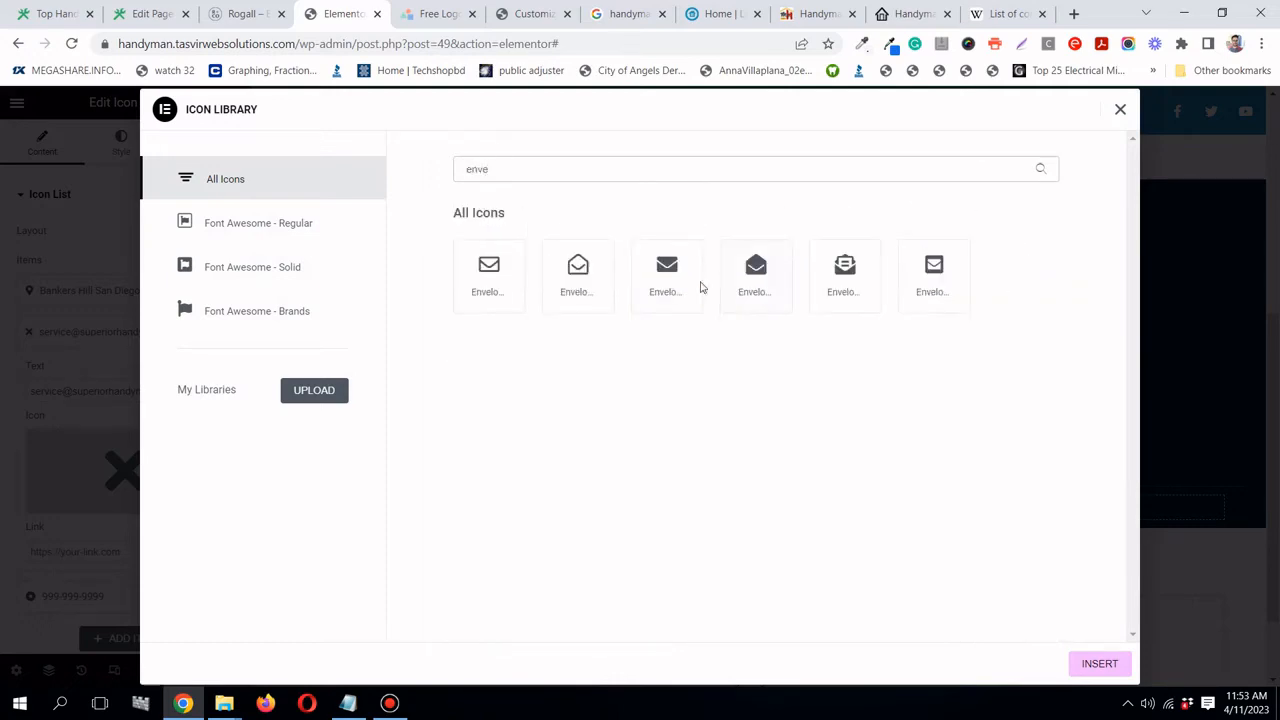
pyautogui.click(695, 285)
pyautogui.click(1098, 670)
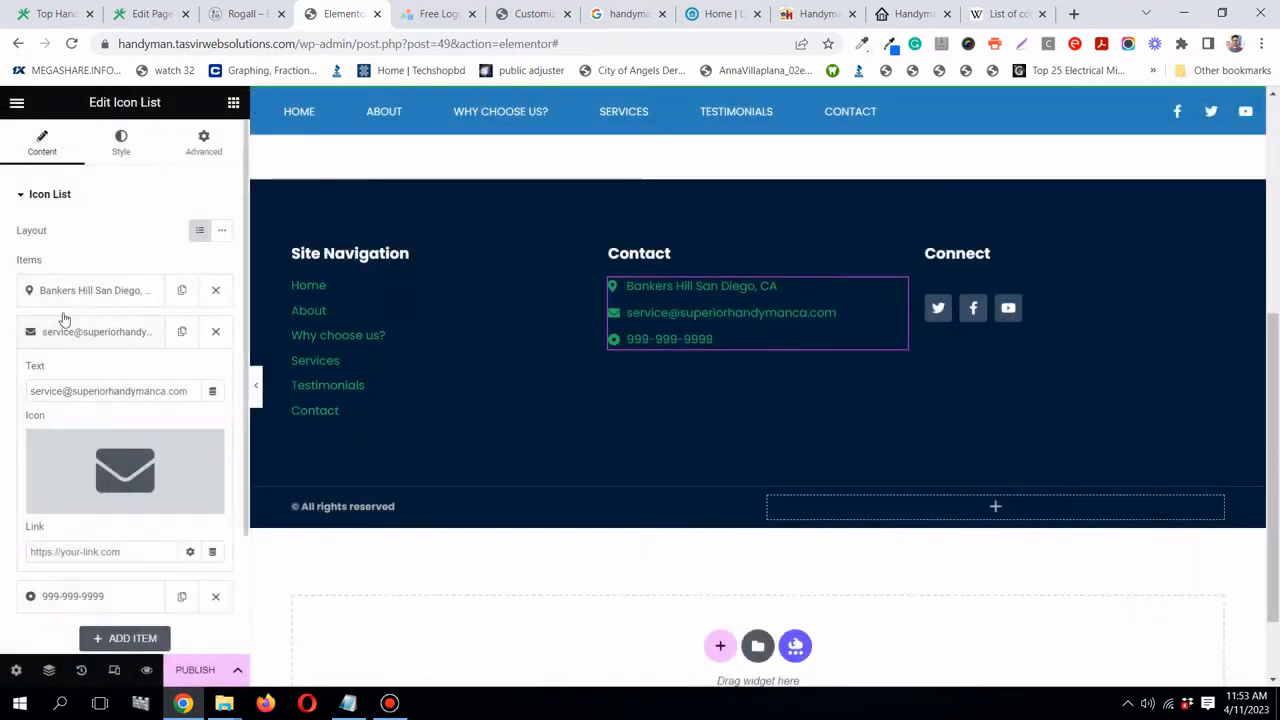
pyautogui.click(94, 336)
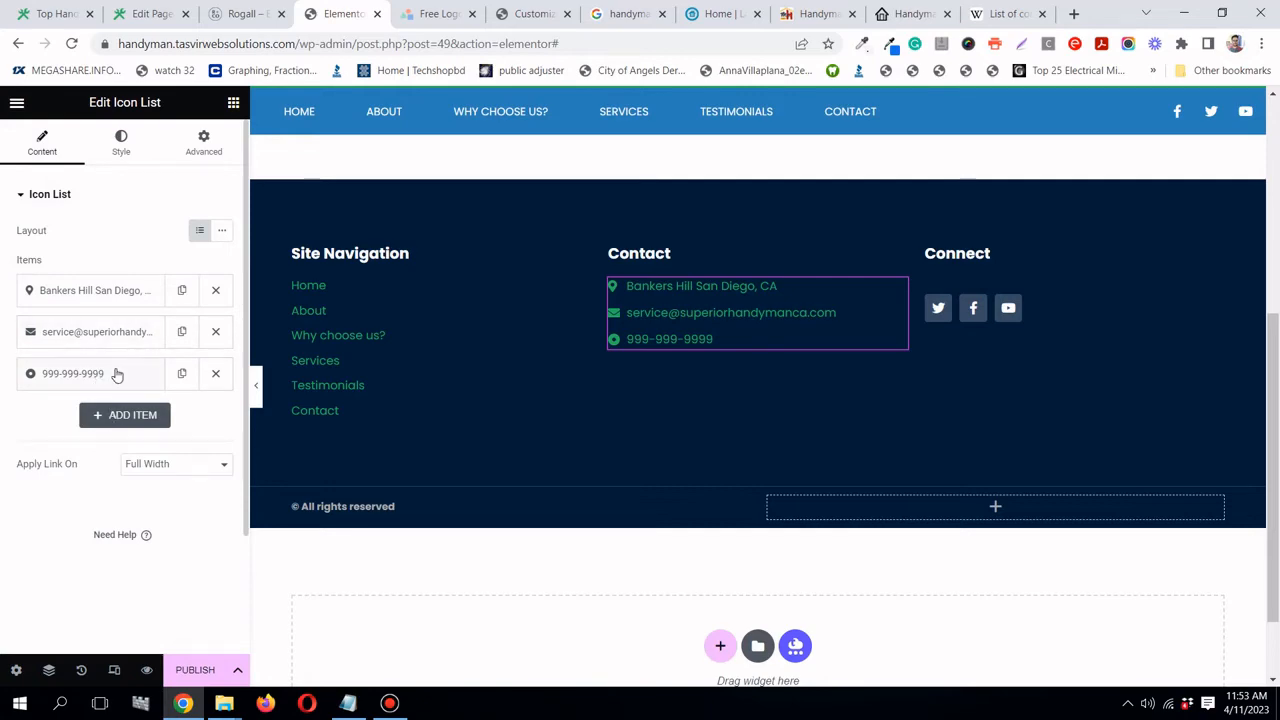
# - Give the phone number item a phone icon, found by filtering for 'phone'
pyautogui.click(114, 373)
pyautogui.click(125, 505)
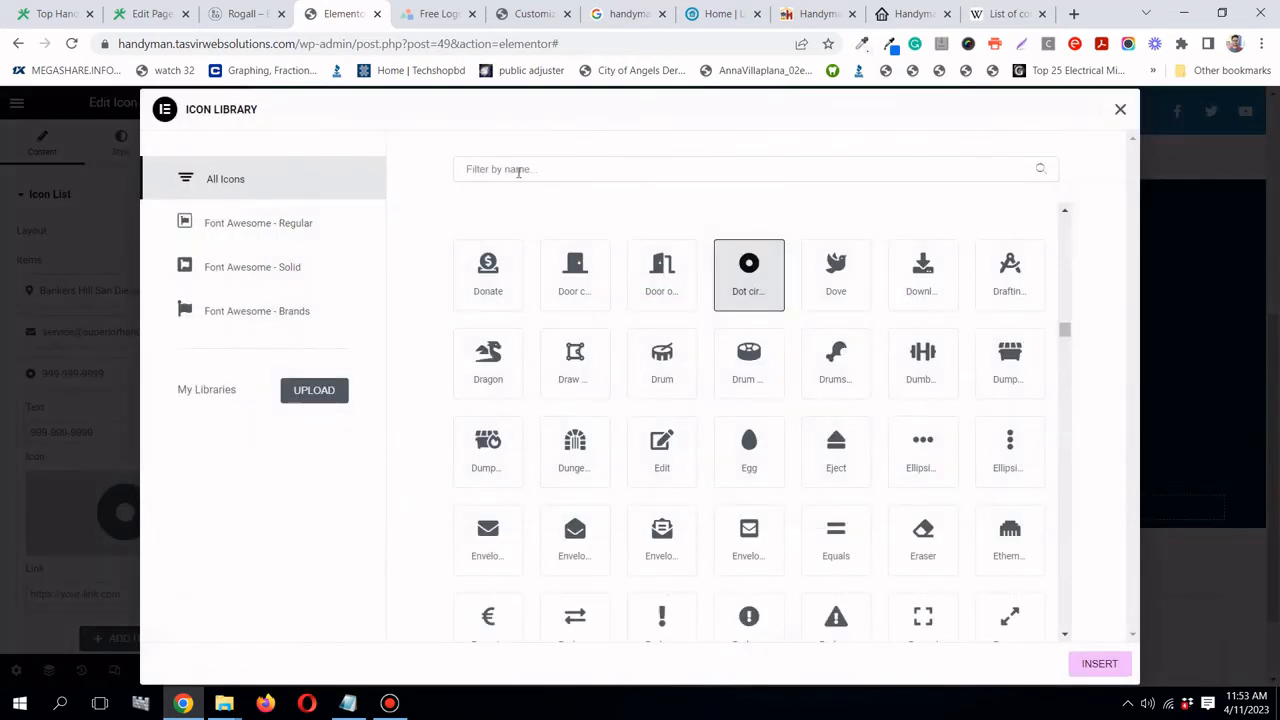
pyautogui.click(518, 171)
pyautogui.write('phone')
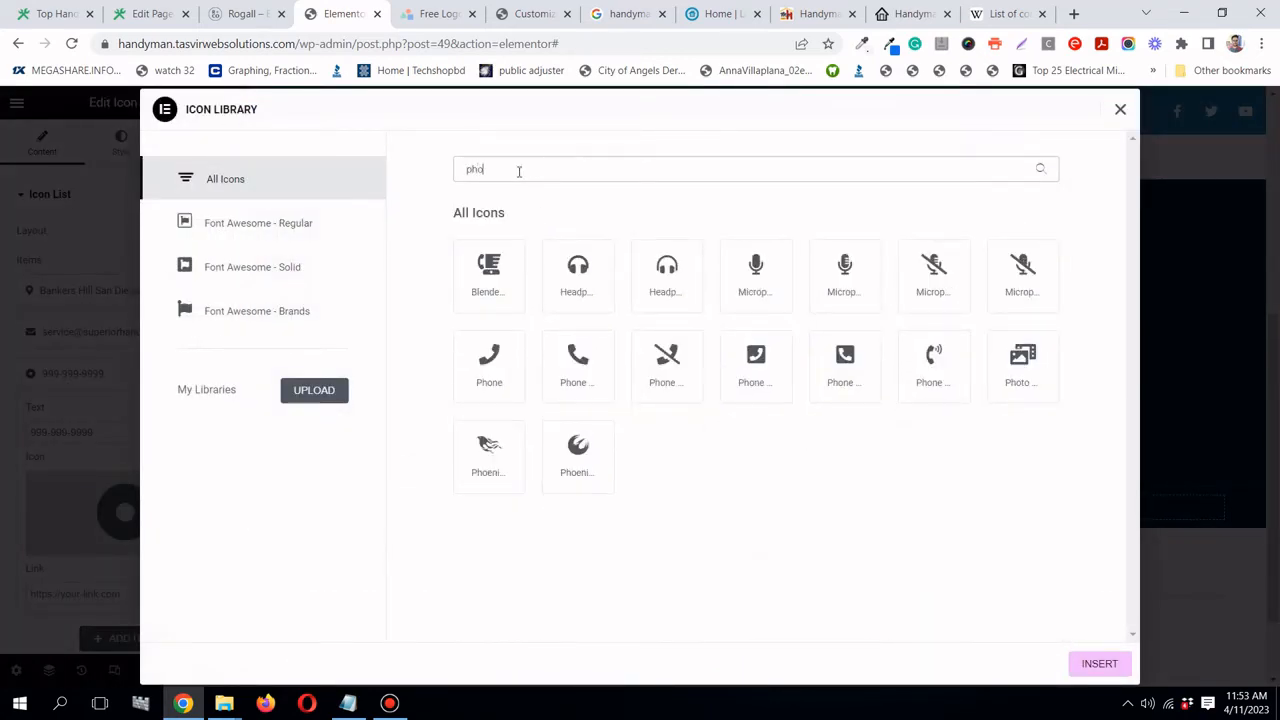
pyautogui.click(576, 387)
pyautogui.click(1108, 667)
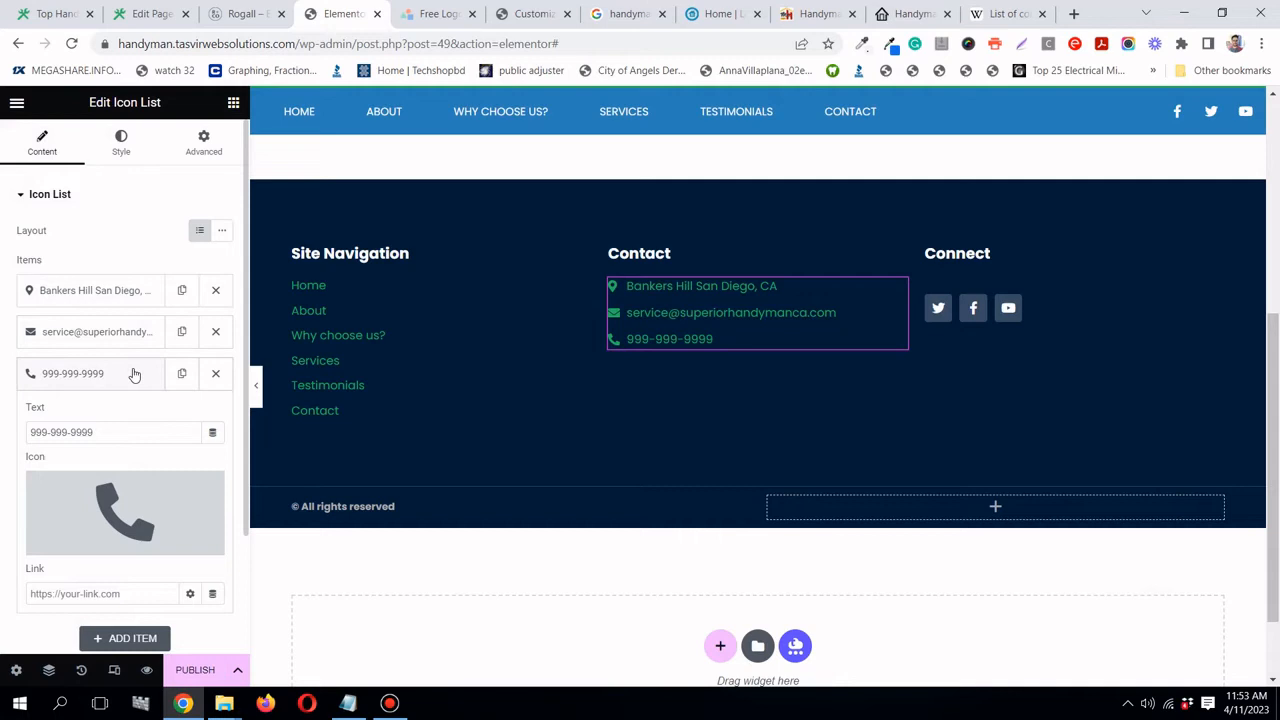
# - Copy the phone number and start a tel: link in the phone item's Link field
pyautogui.scroll(-1, 109, 423)
pyautogui.click(119, 326)
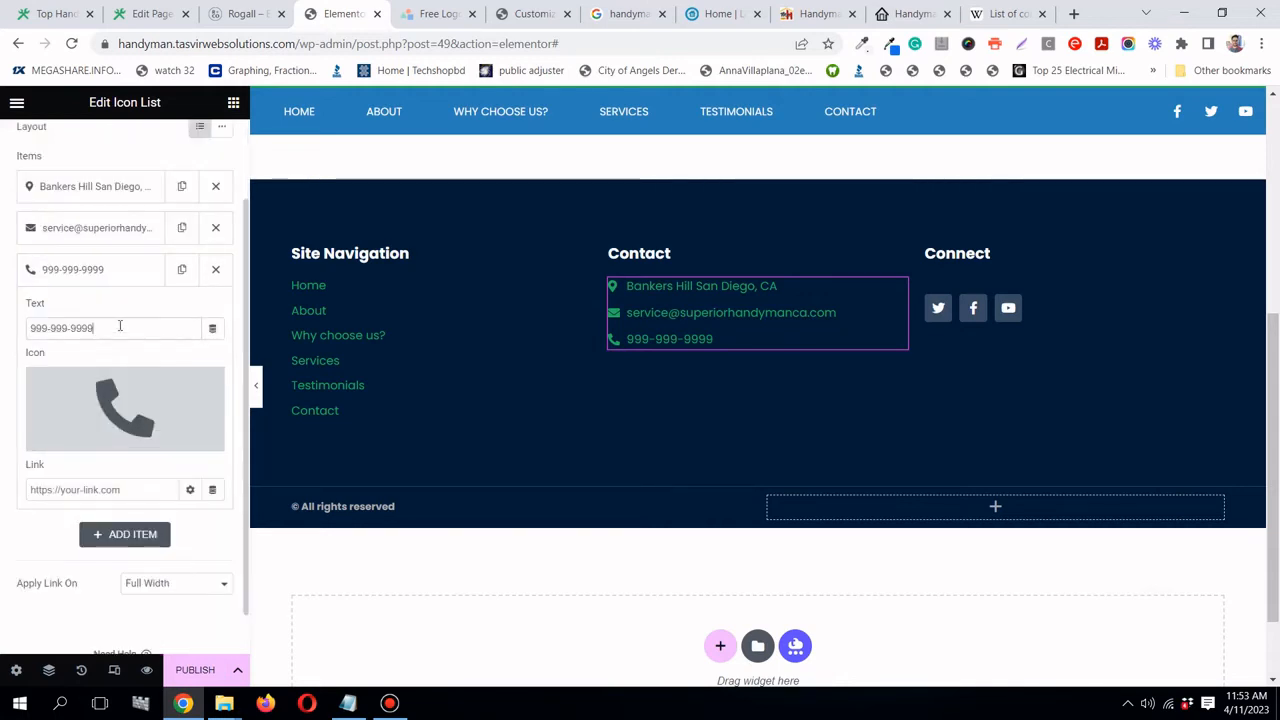
pyautogui.tripleClick(119, 326)
pyautogui.rightClick(119, 326)
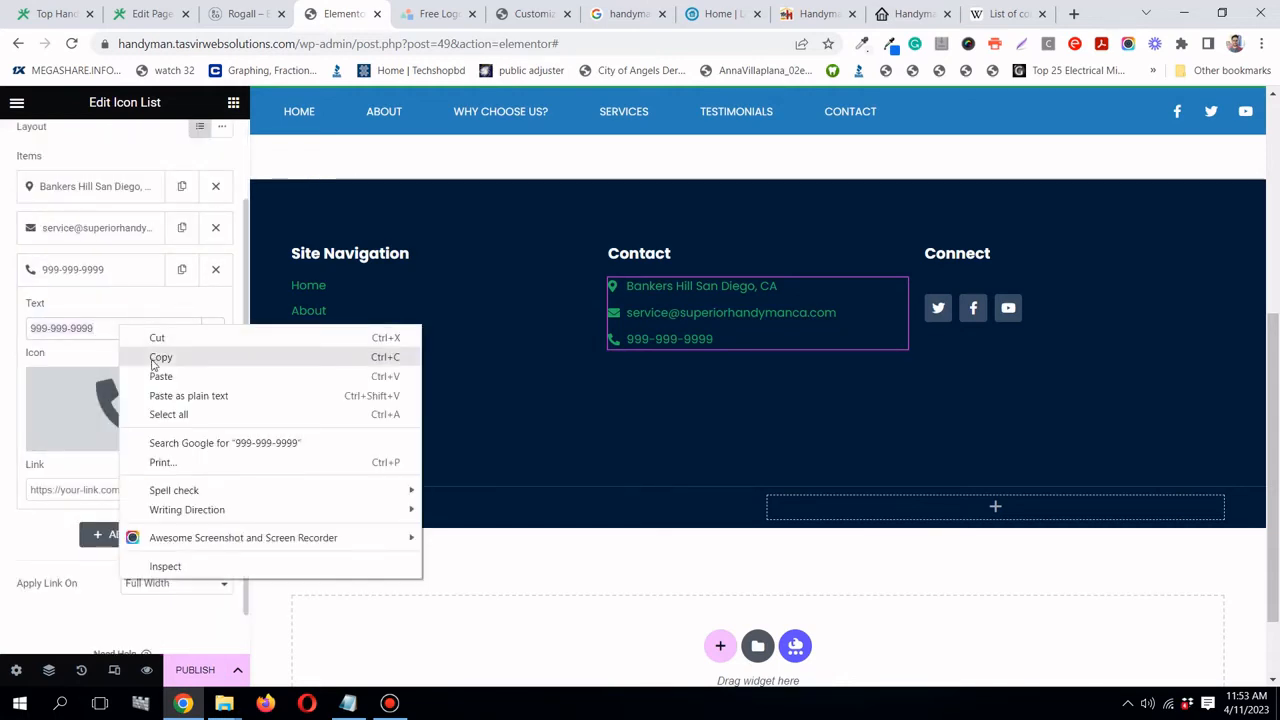
pyautogui.click(156, 359)
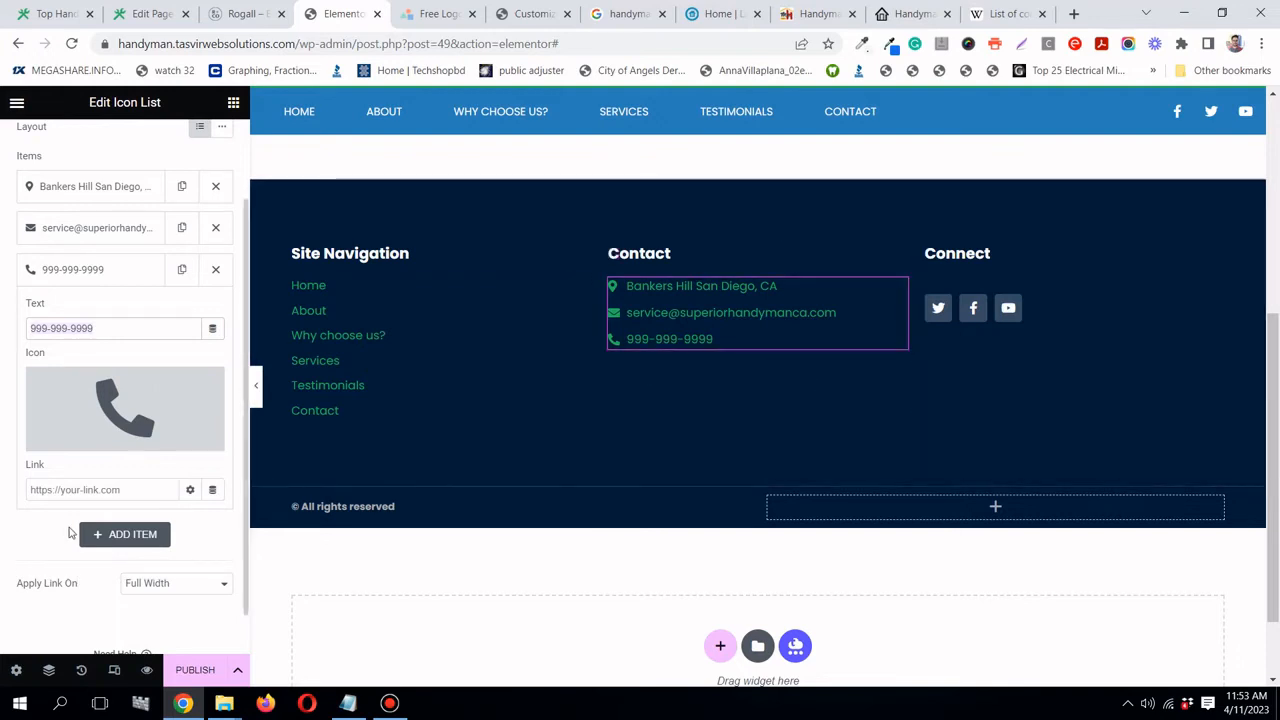
pyautogui.click(97, 490)
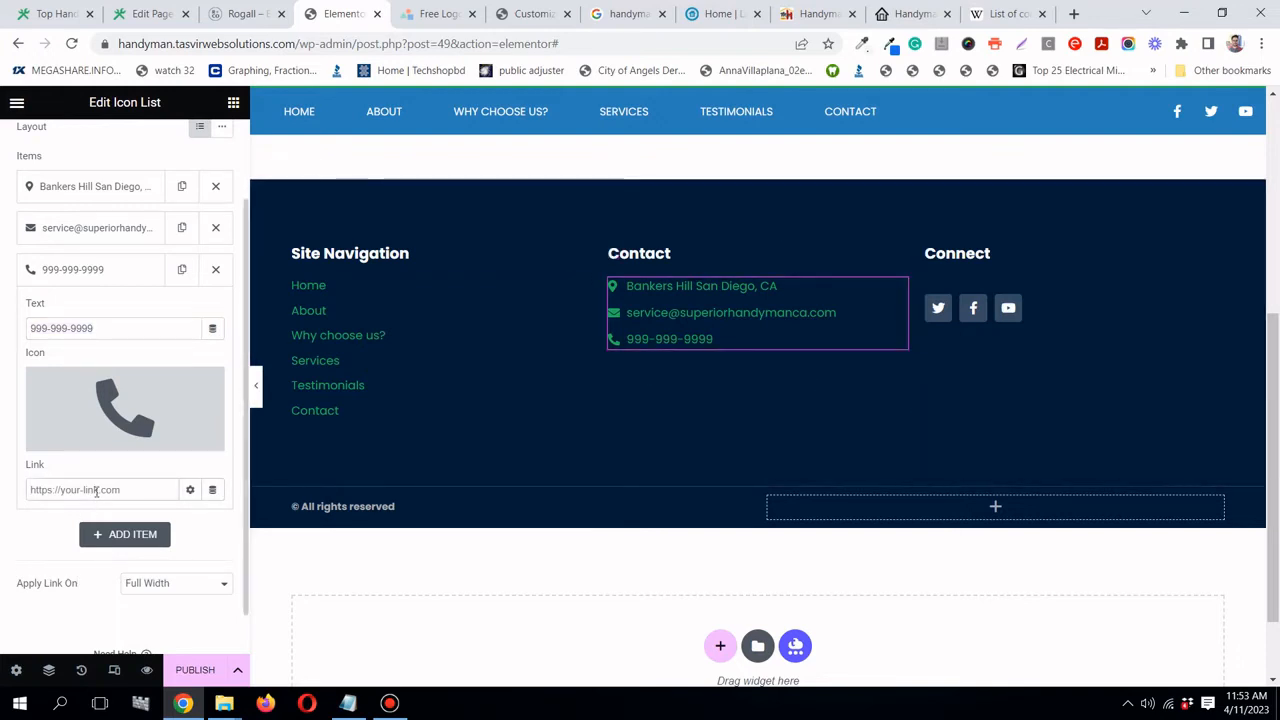
pyautogui.write('tel:999-999-9999')
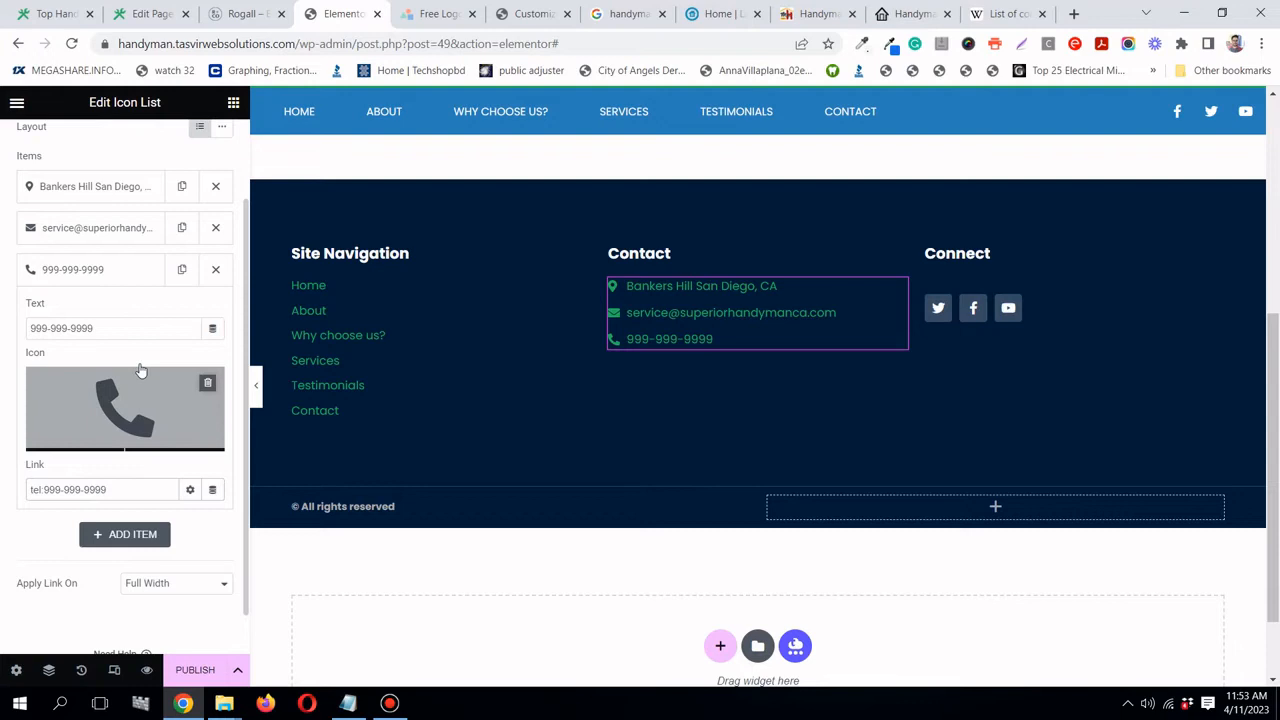
pyautogui.click(130, 283)
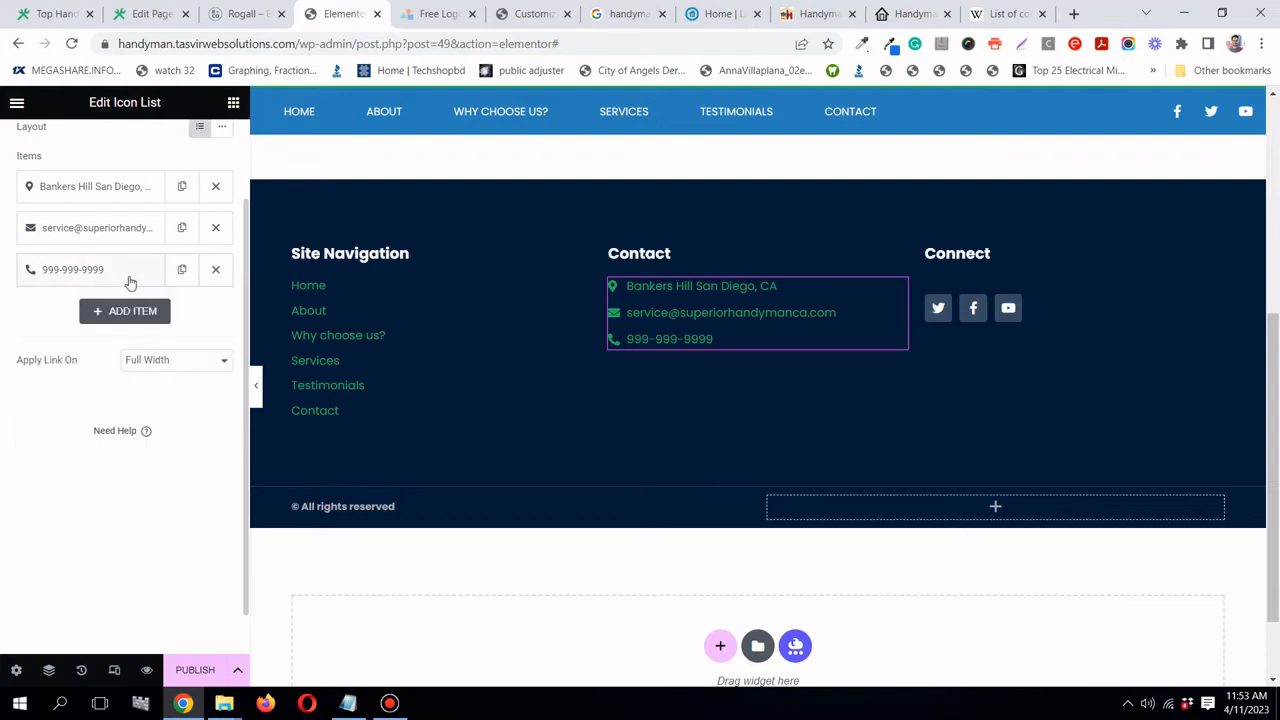
# - Link the email item to 'mailto:' plus its copied address, then preview the footer
pyautogui.click(123, 227)
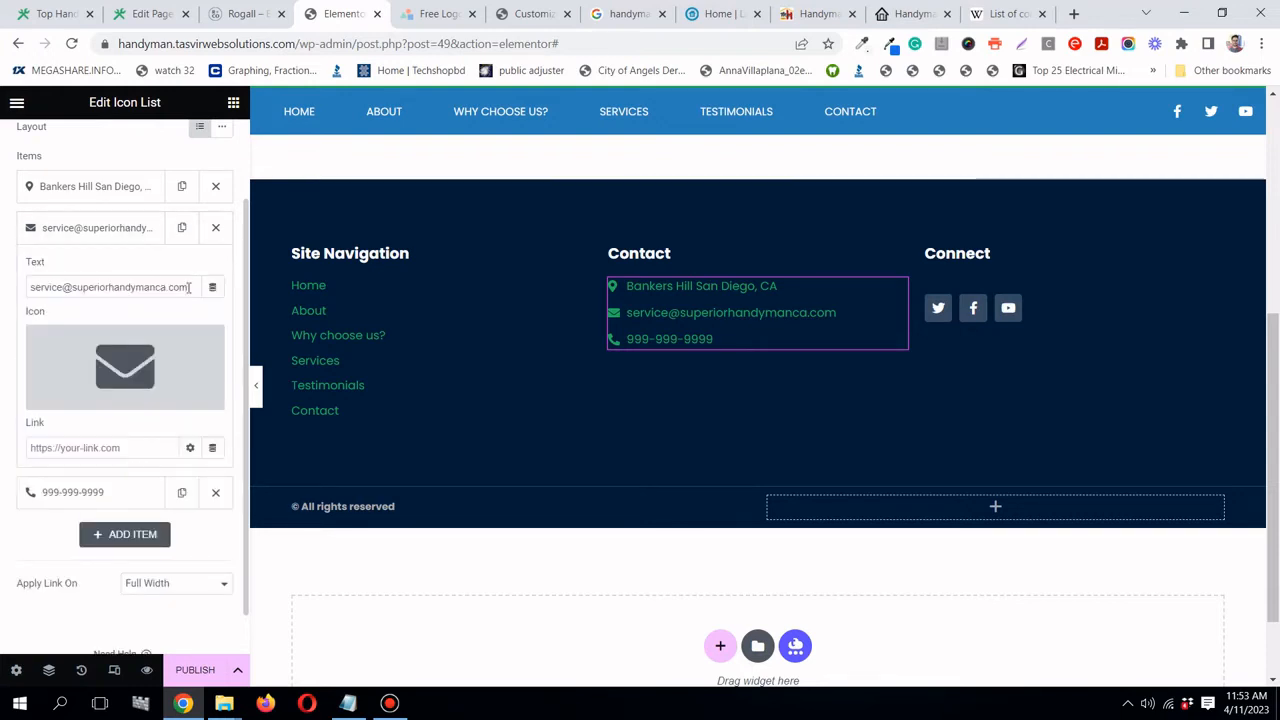
pyautogui.moveTo(190, 287); pyautogui.dragTo(29, 287)
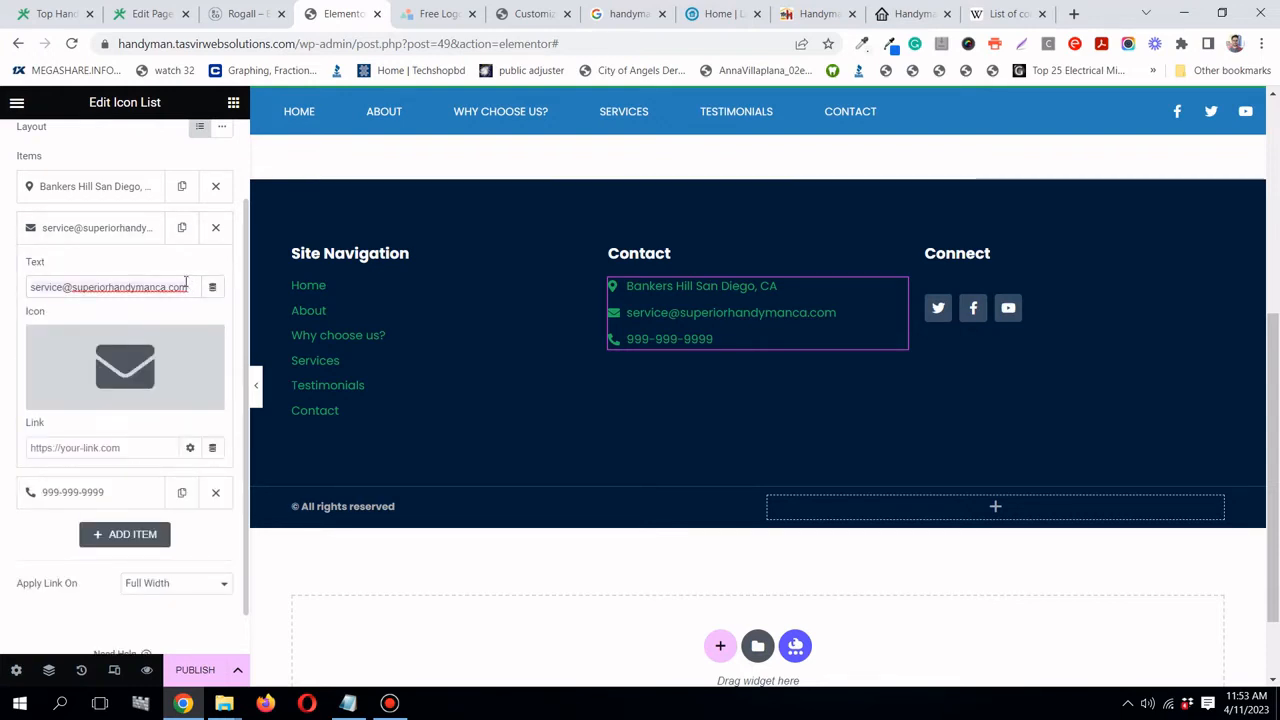
pyautogui.rightClick(186, 285)
pyautogui.click(218, 314)
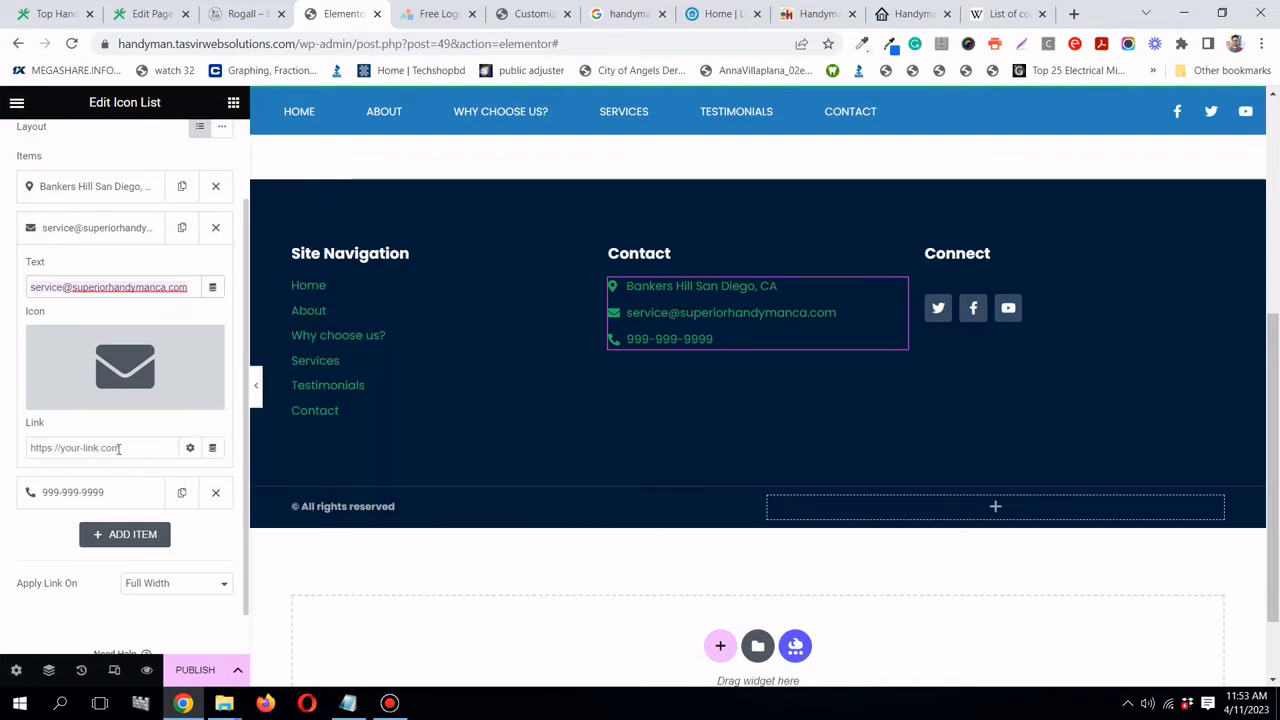
pyautogui.click(118, 448)
pyautogui.write('mailto')
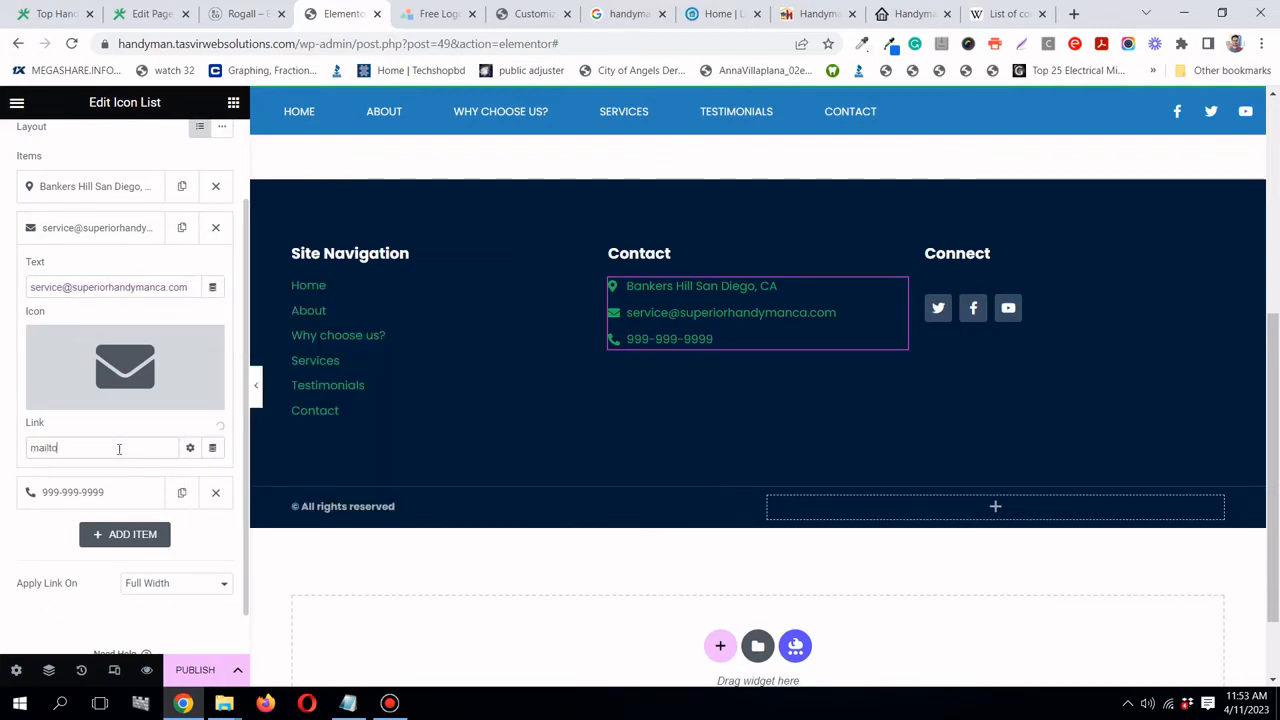
pyautogui.write(':')
pyautogui.hotkey('ctrl', 'v')
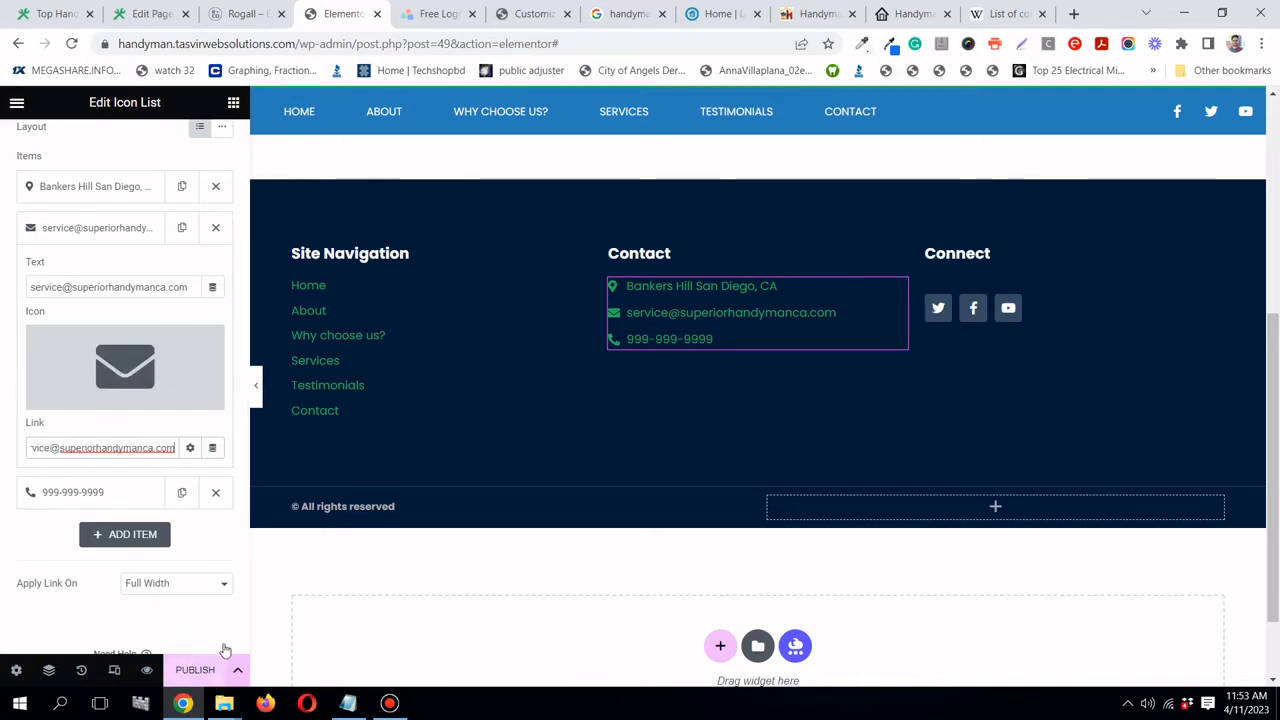
pyautogui.click(124, 232)
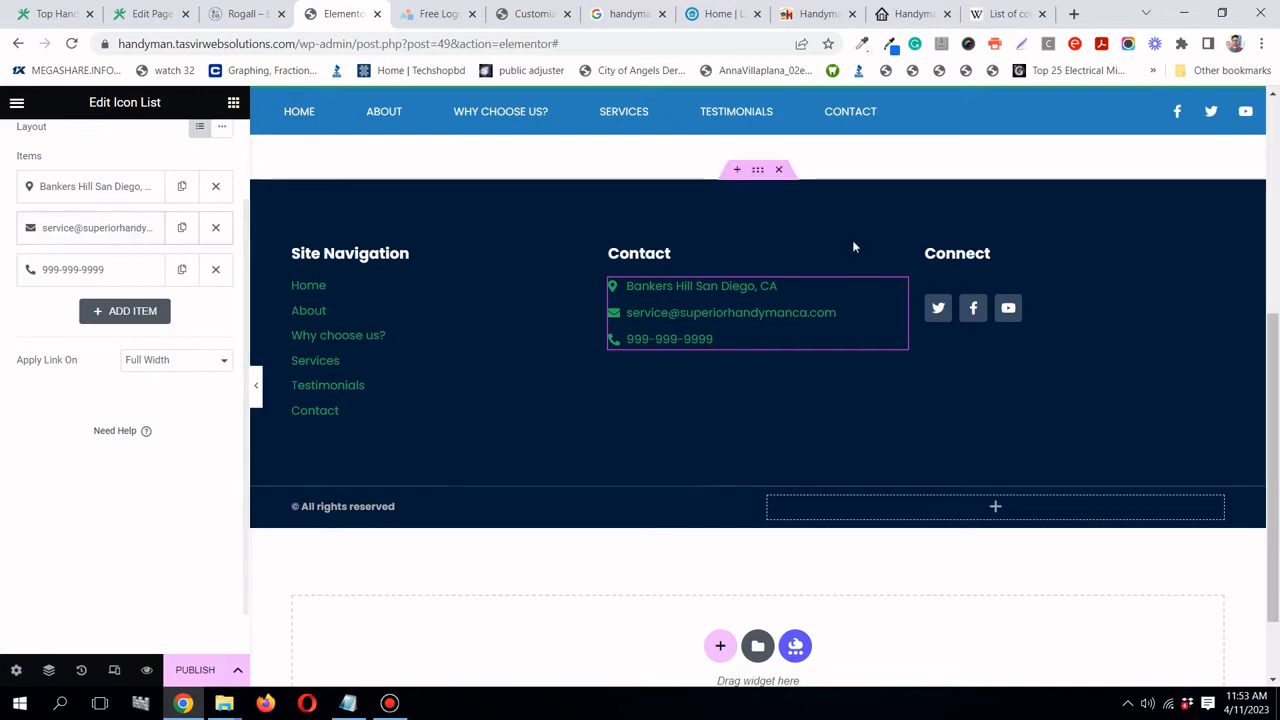
pyautogui.click(256, 385)
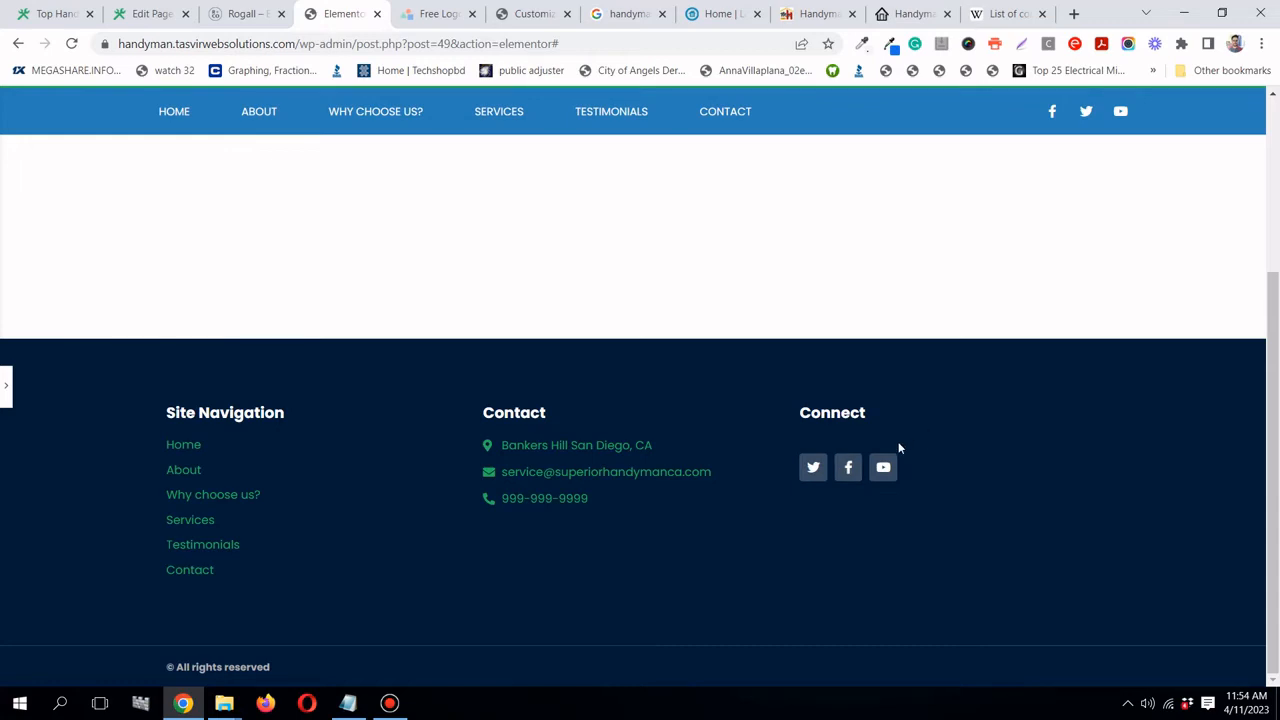
# - Set the footer section's width to 1200 and preview the wider three-column footer
pyautogui.click(4, 398)
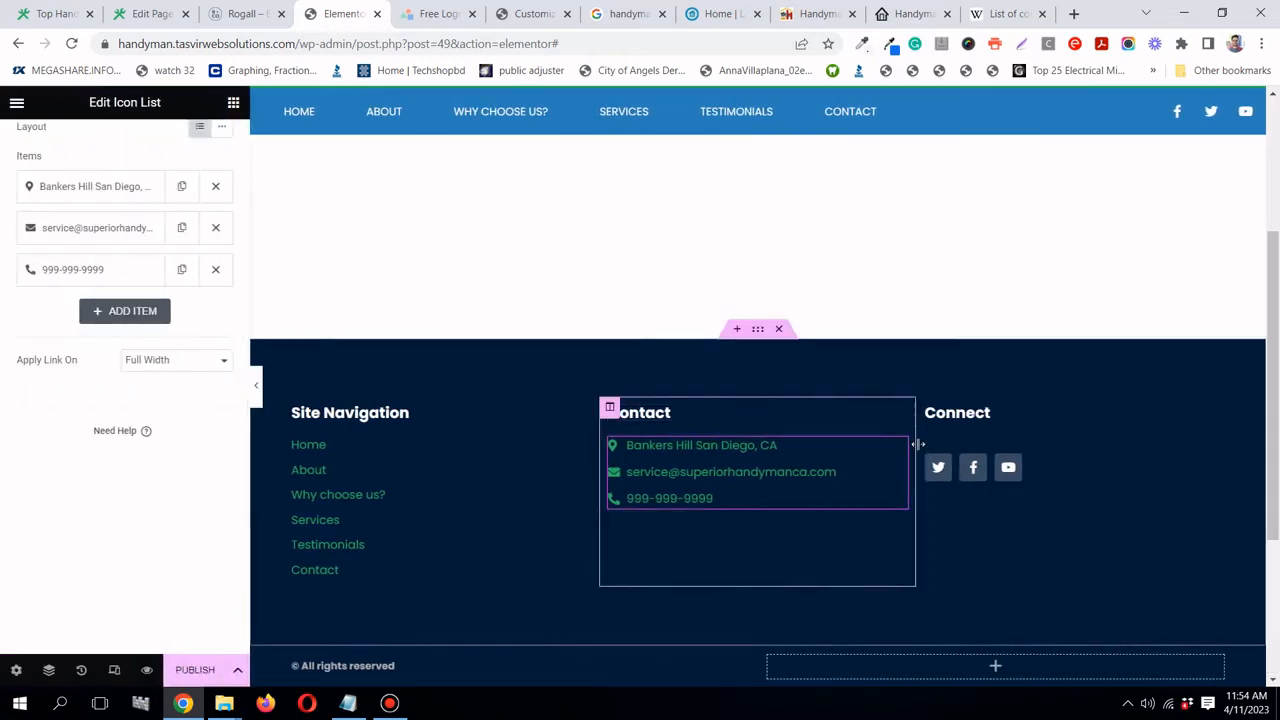
pyautogui.click(758, 333)
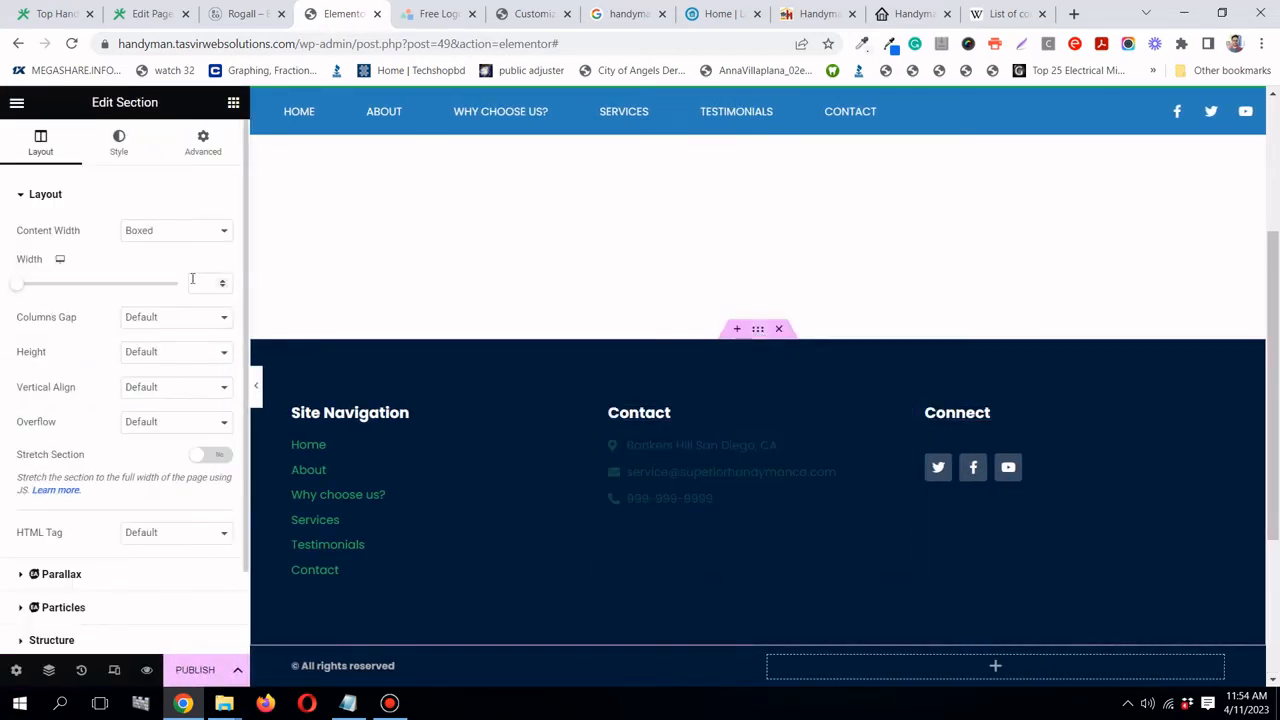
pyautogui.write('1200')
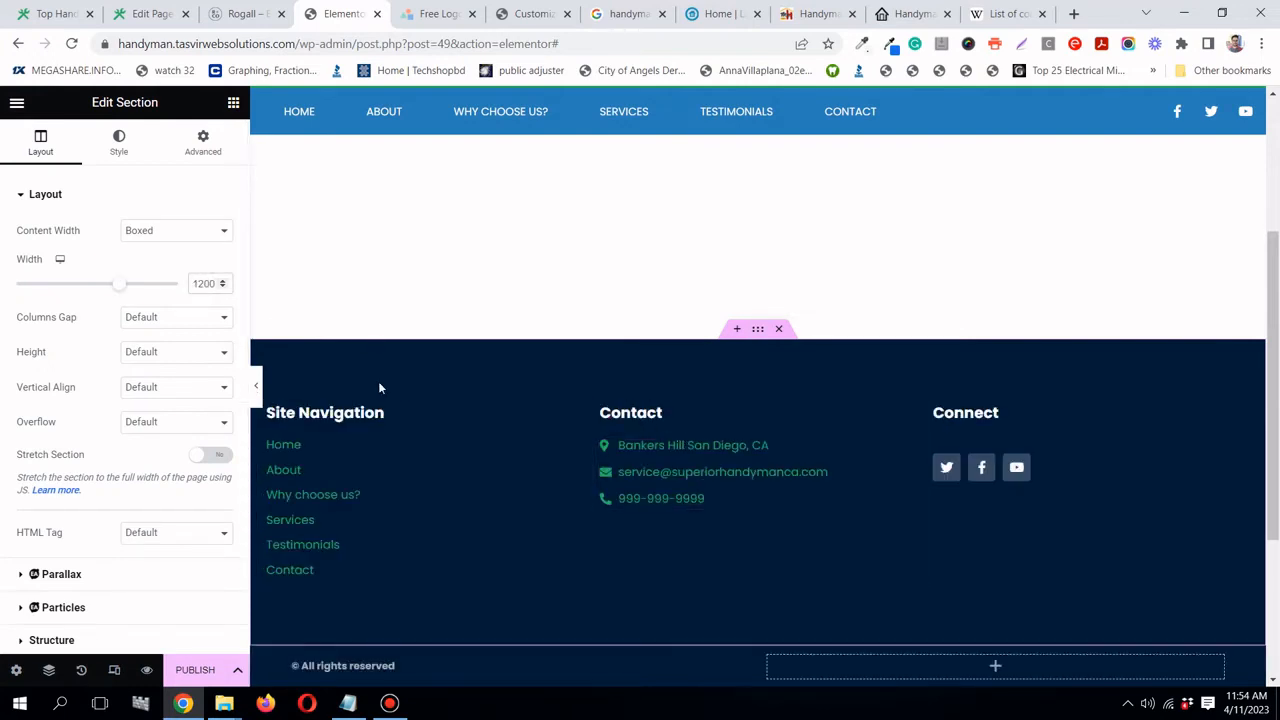
pyautogui.click(255, 390)
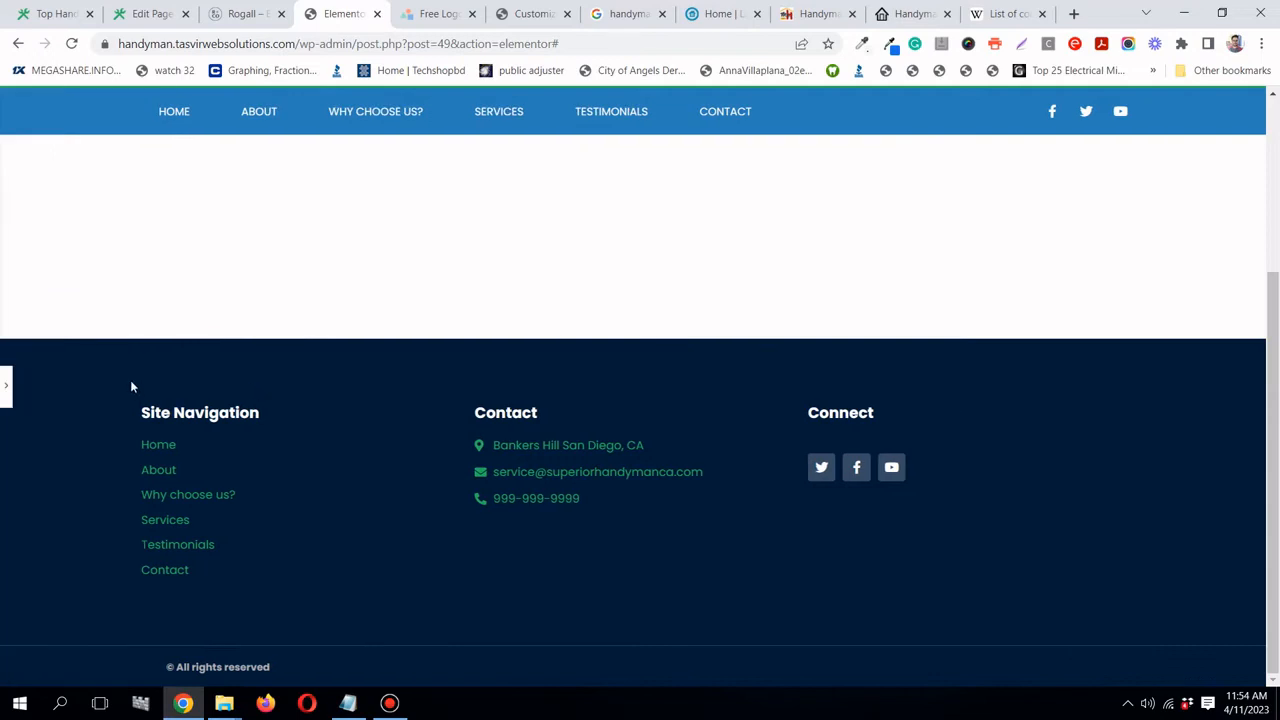
pyautogui.click(5, 387)
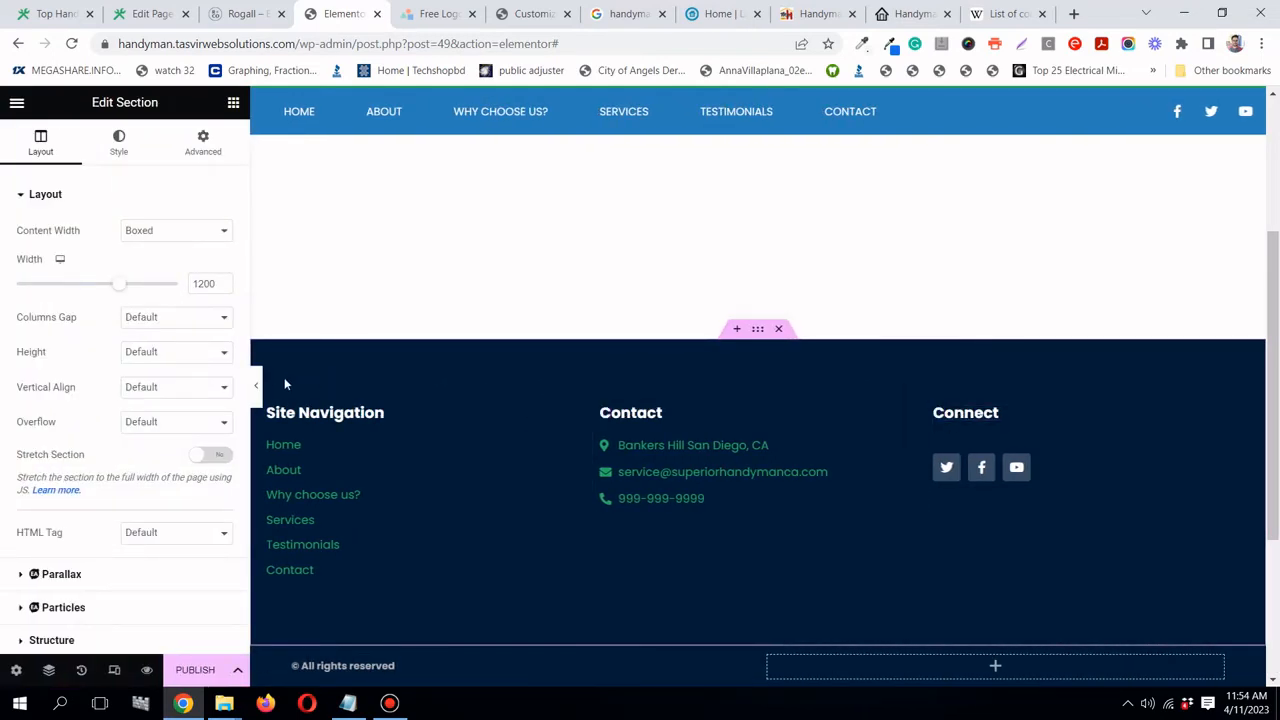
pyautogui.click(257, 386)
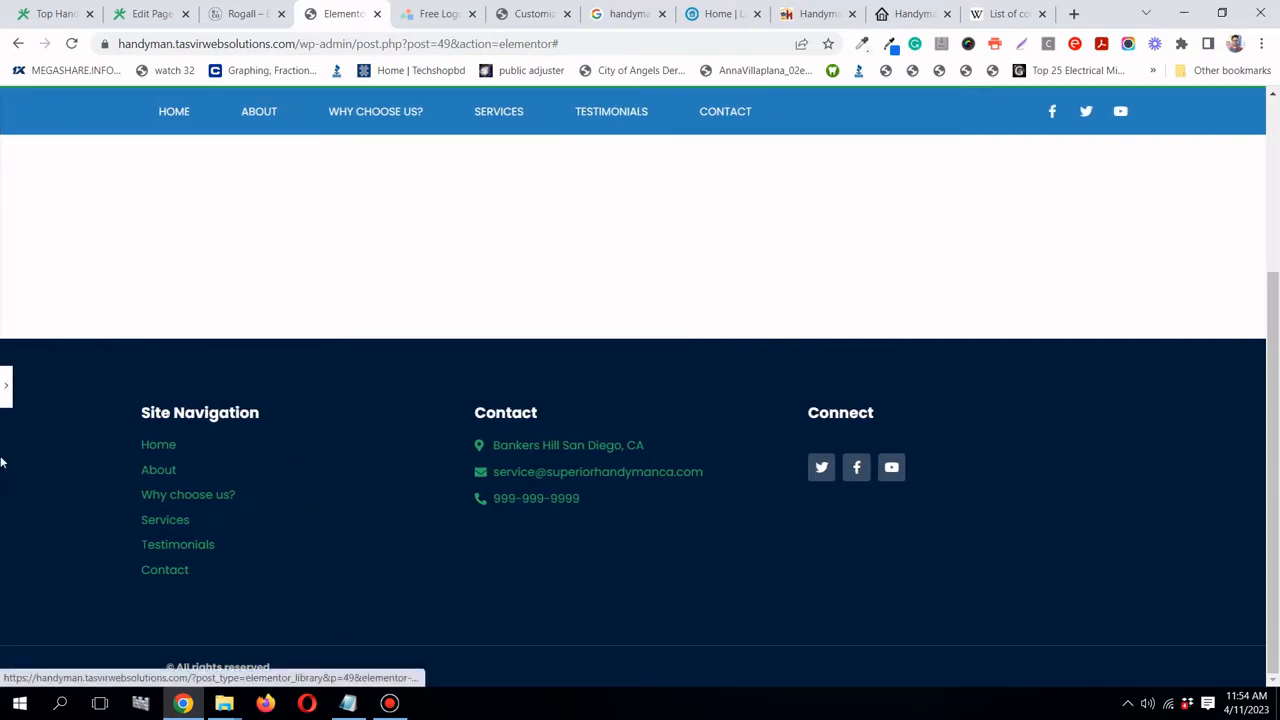
pyautogui.click(6, 386)
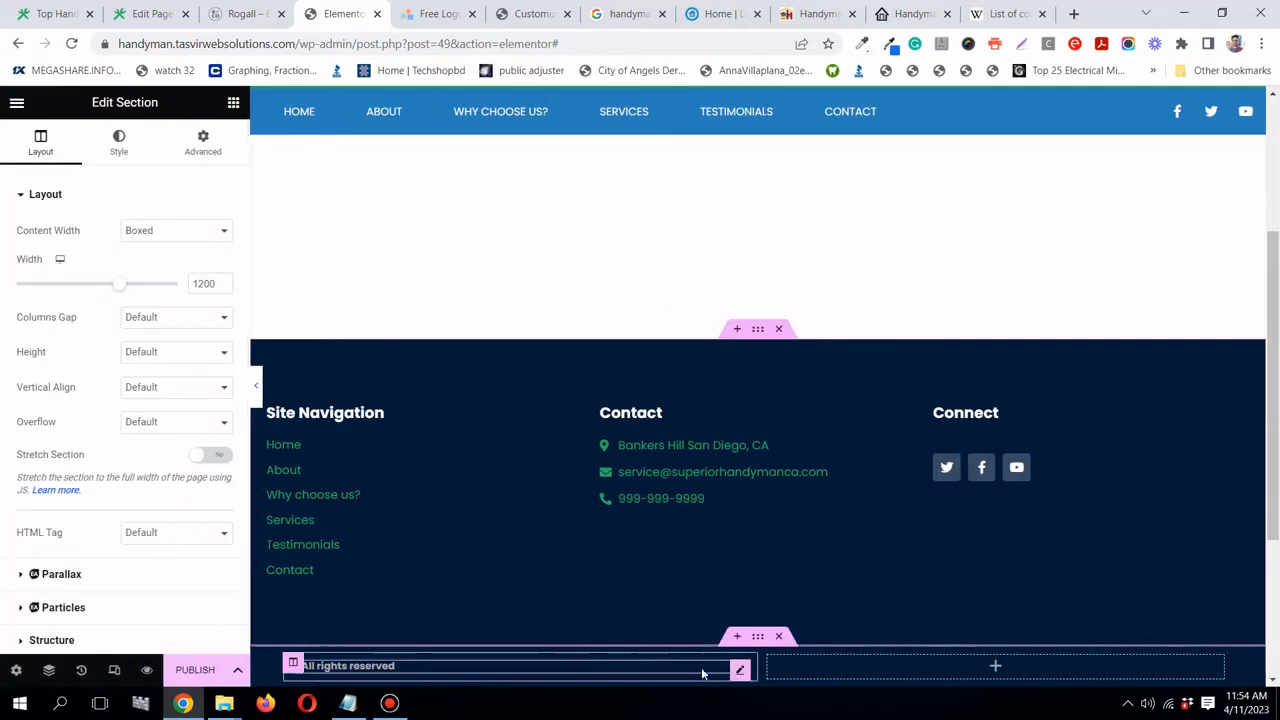
# - Insert 'Superior' after the © symbol in the copyright heading's title
pyautogui.click(742, 667)
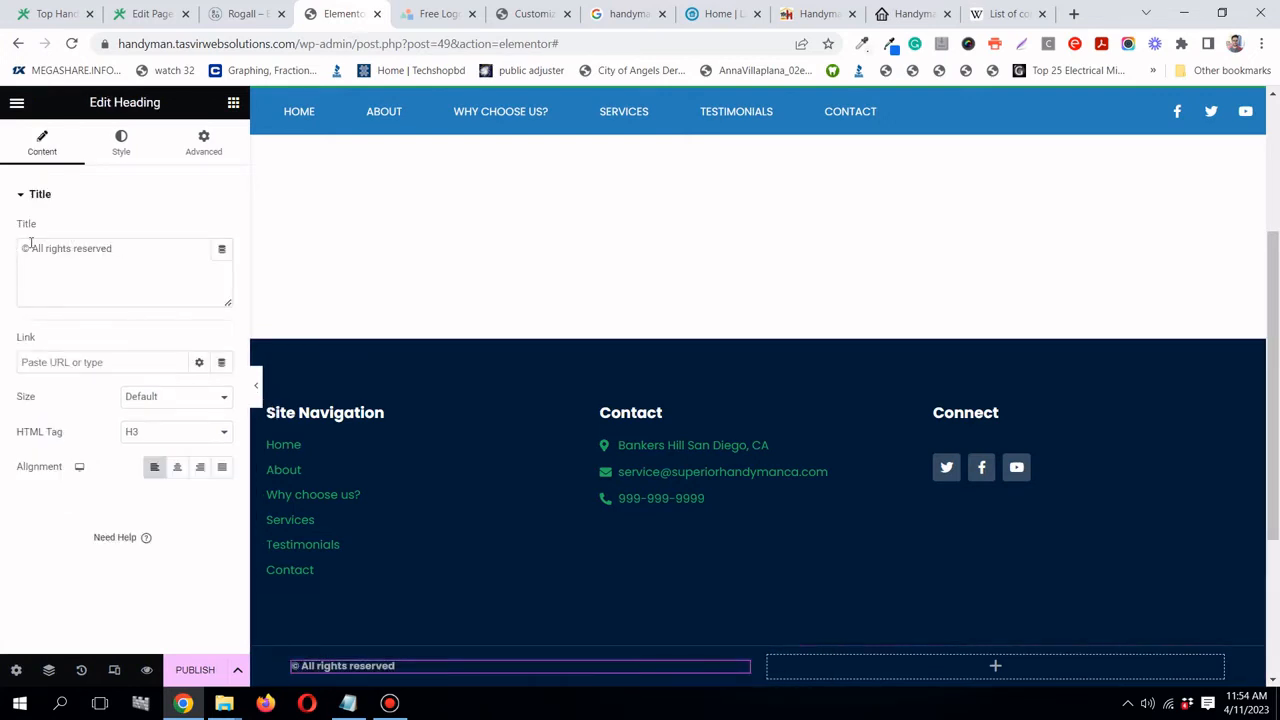
pyautogui.click(32, 266)
pyautogui.write('Sup')
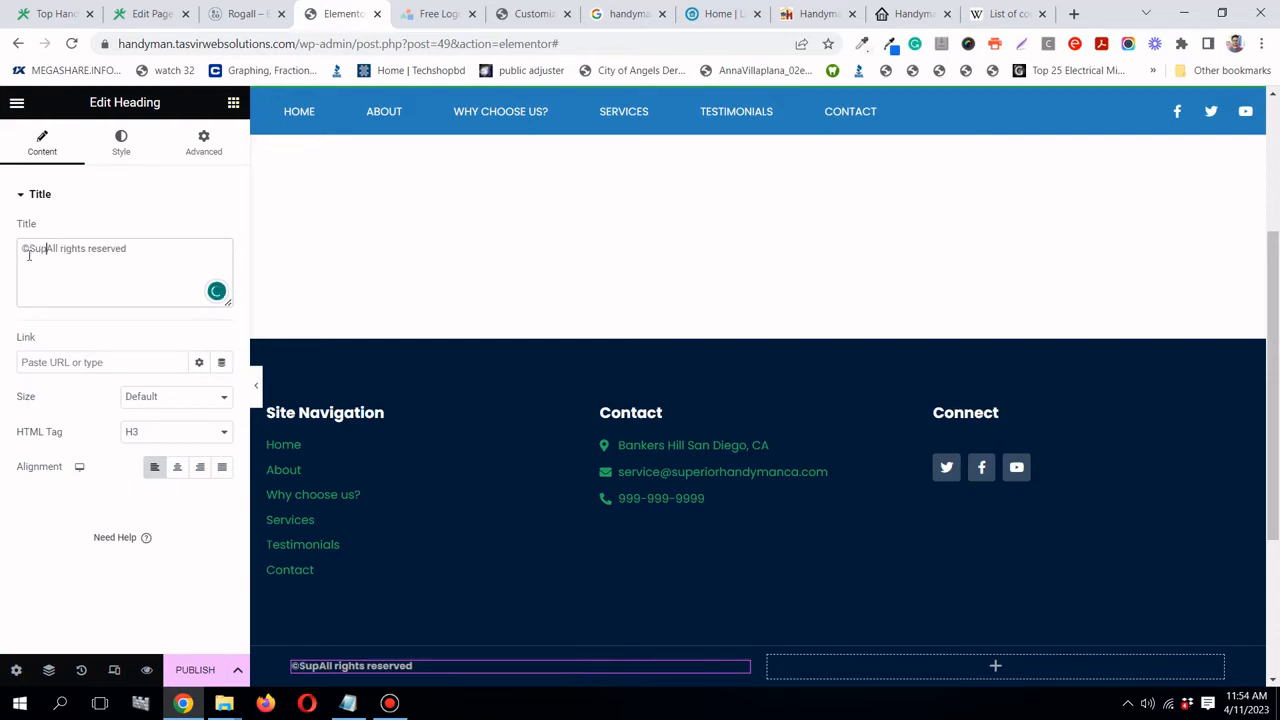
pyautogui.write('i')
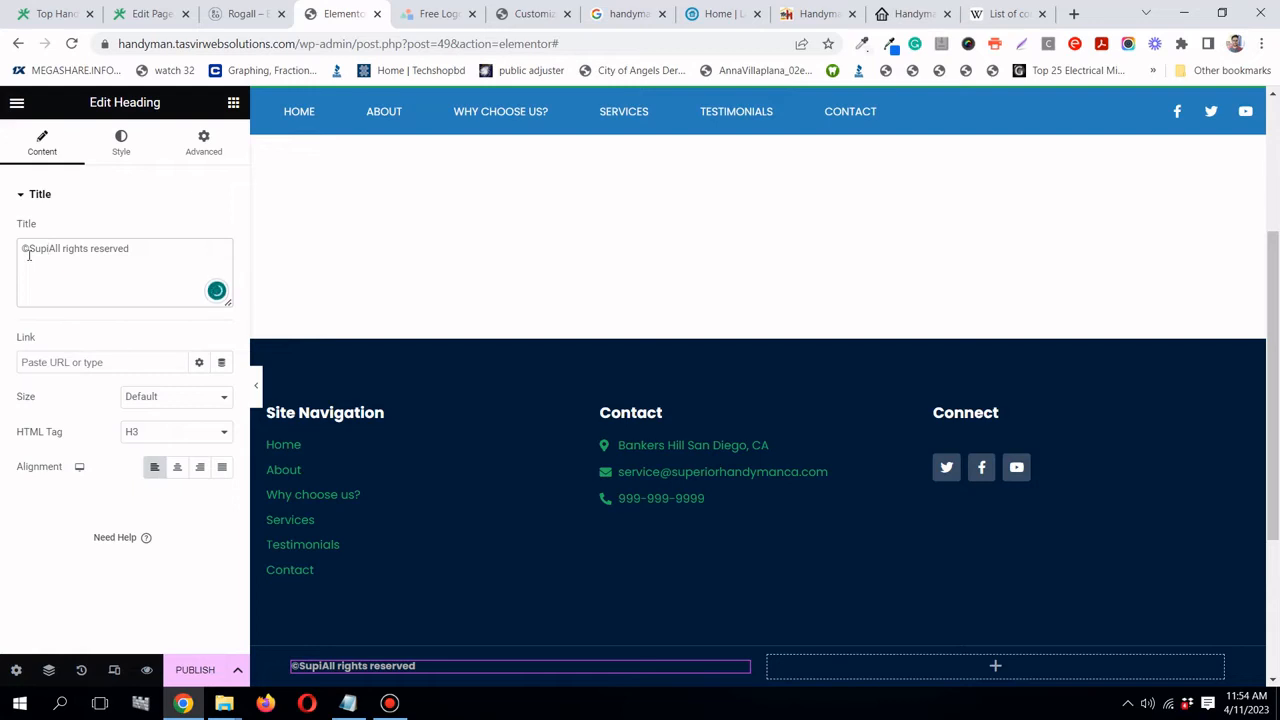
pyautogui.press('BackSpace')
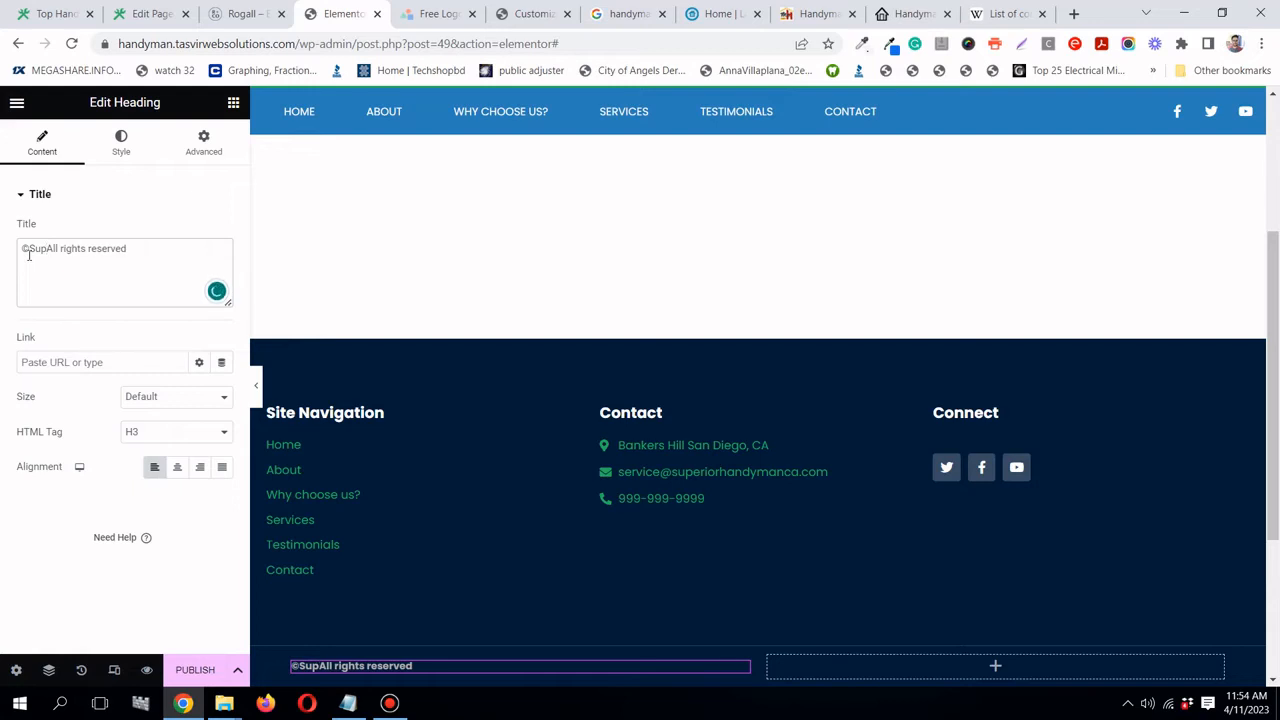
pyautogui.write('er')
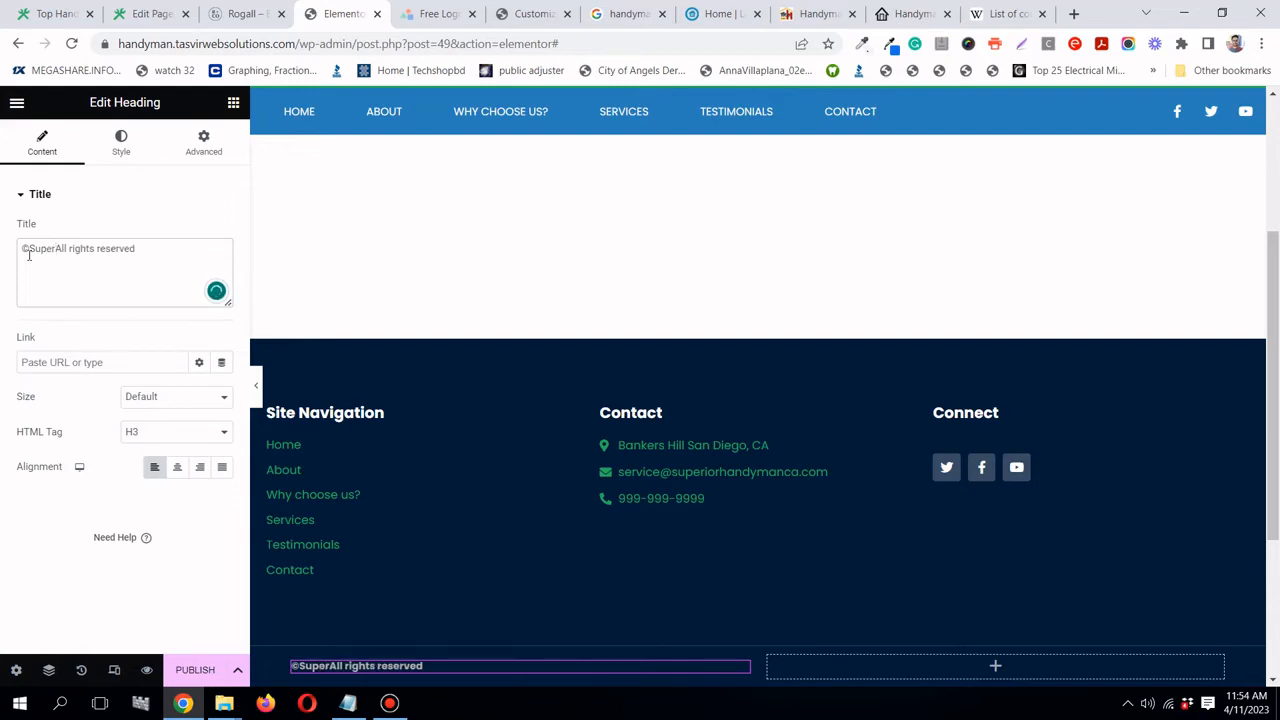
pyautogui.write('ior Handyman CA')
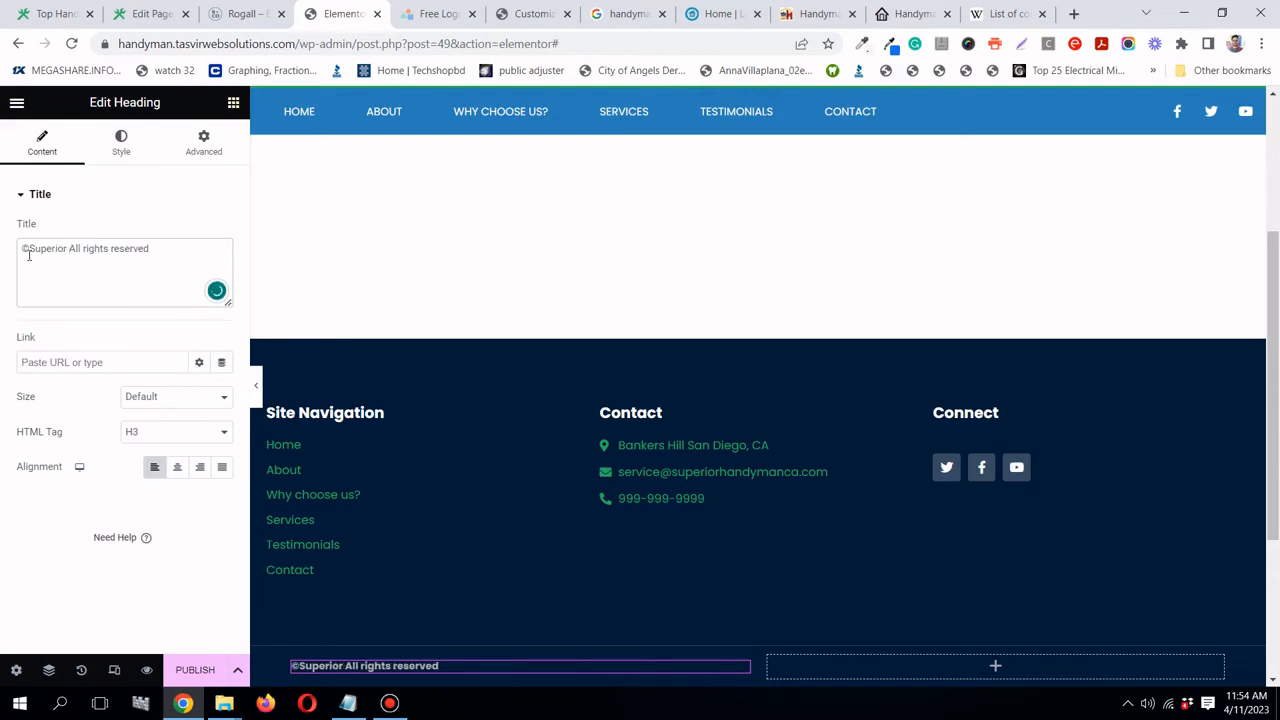
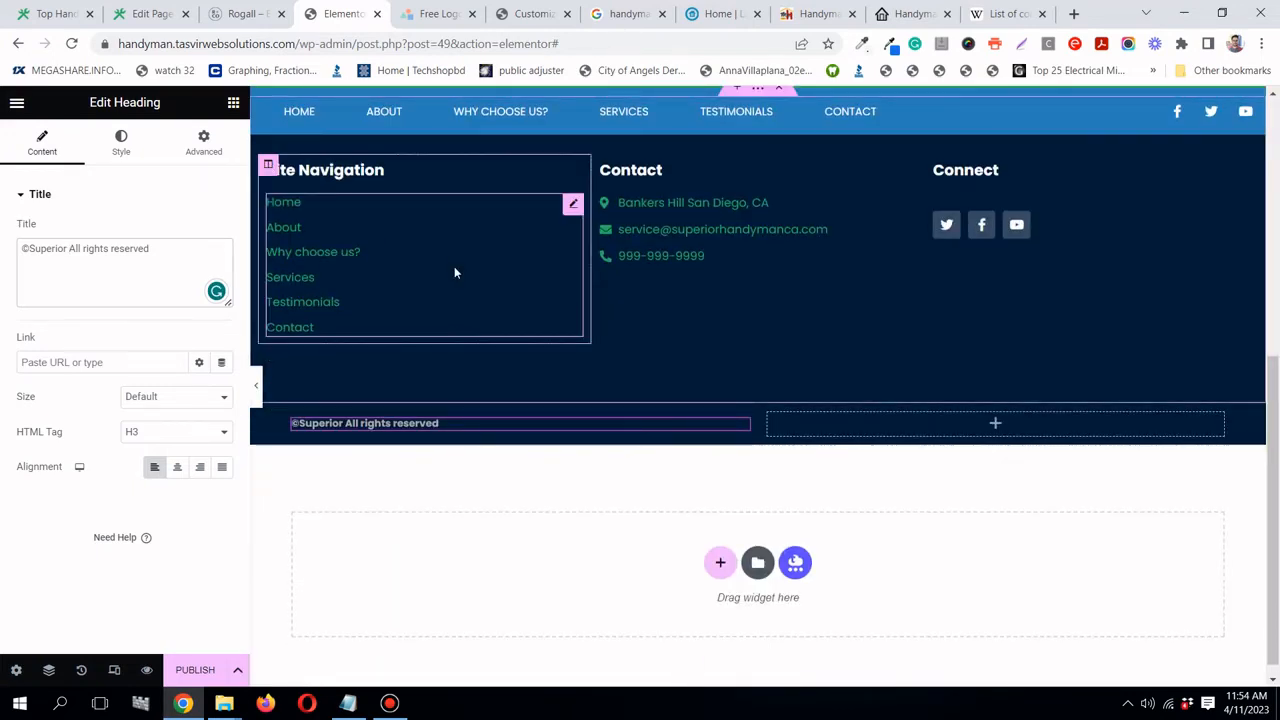
# - Add 'Handyman CA' after 'Superior' and '2023' after the © in the footer heading title
pyautogui.write('Hand')
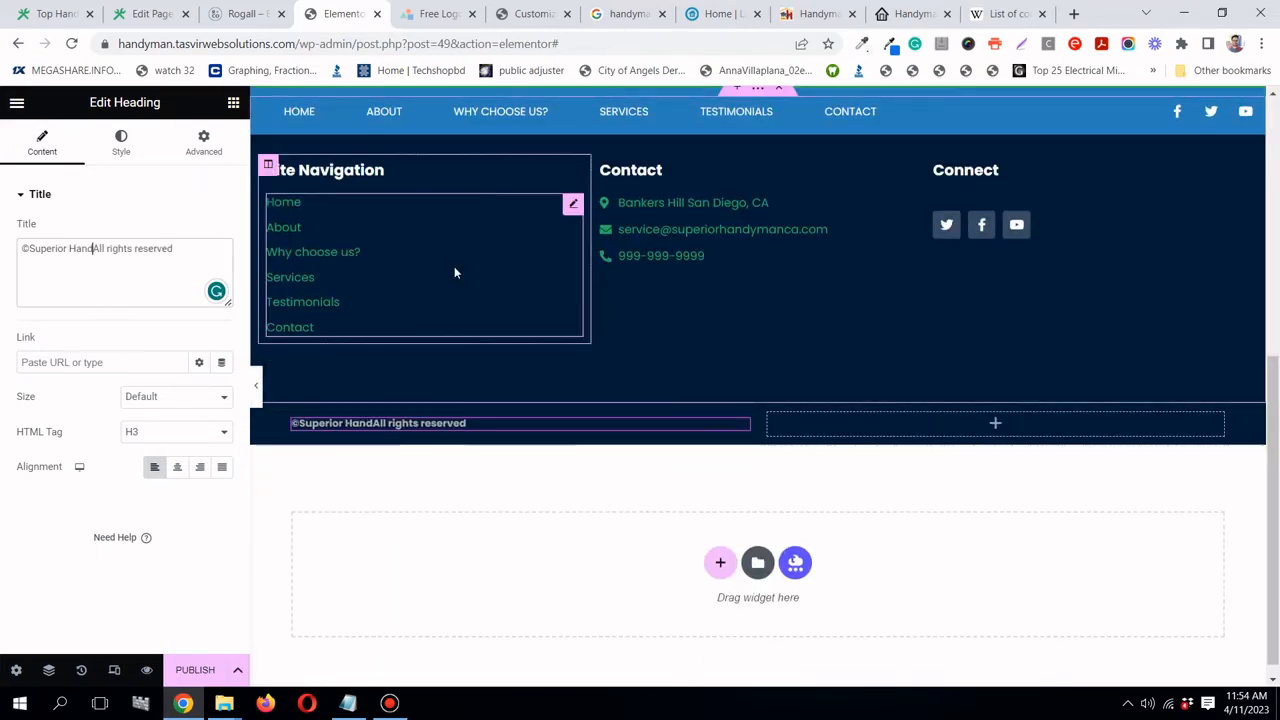
pyautogui.write('yman')
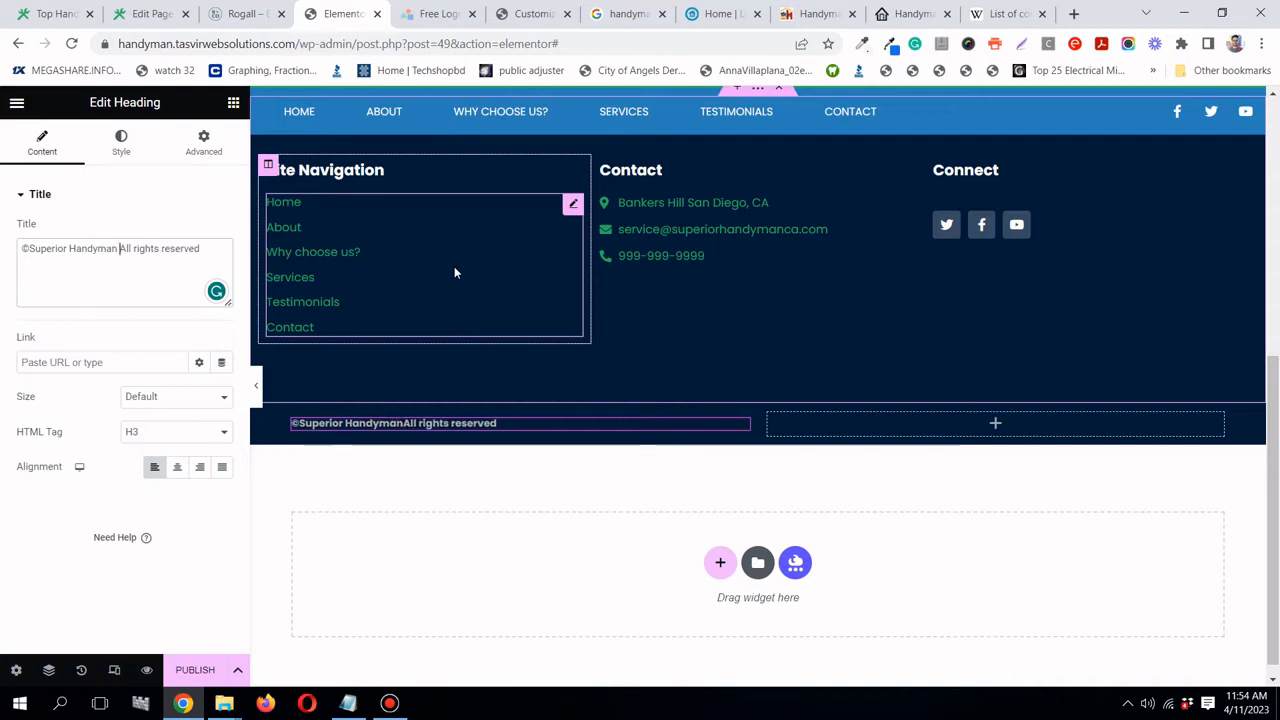
pyautogui.write('A')
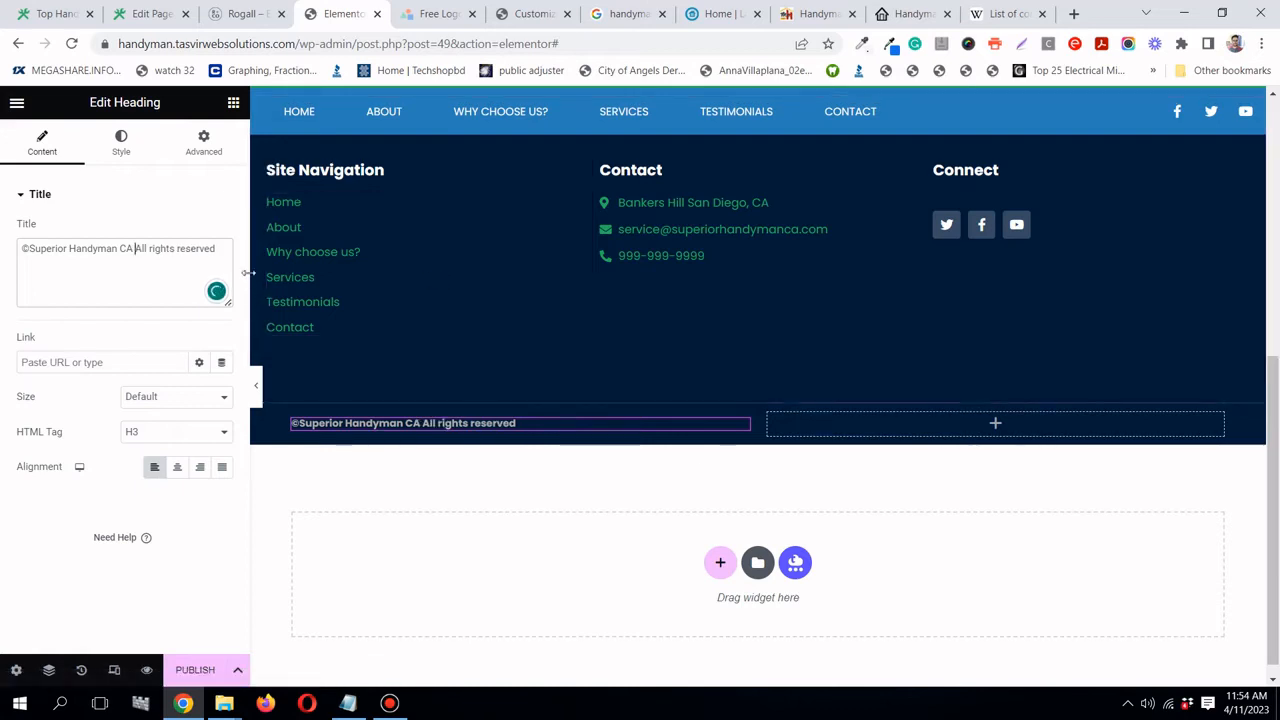
pyautogui.click(28, 248)
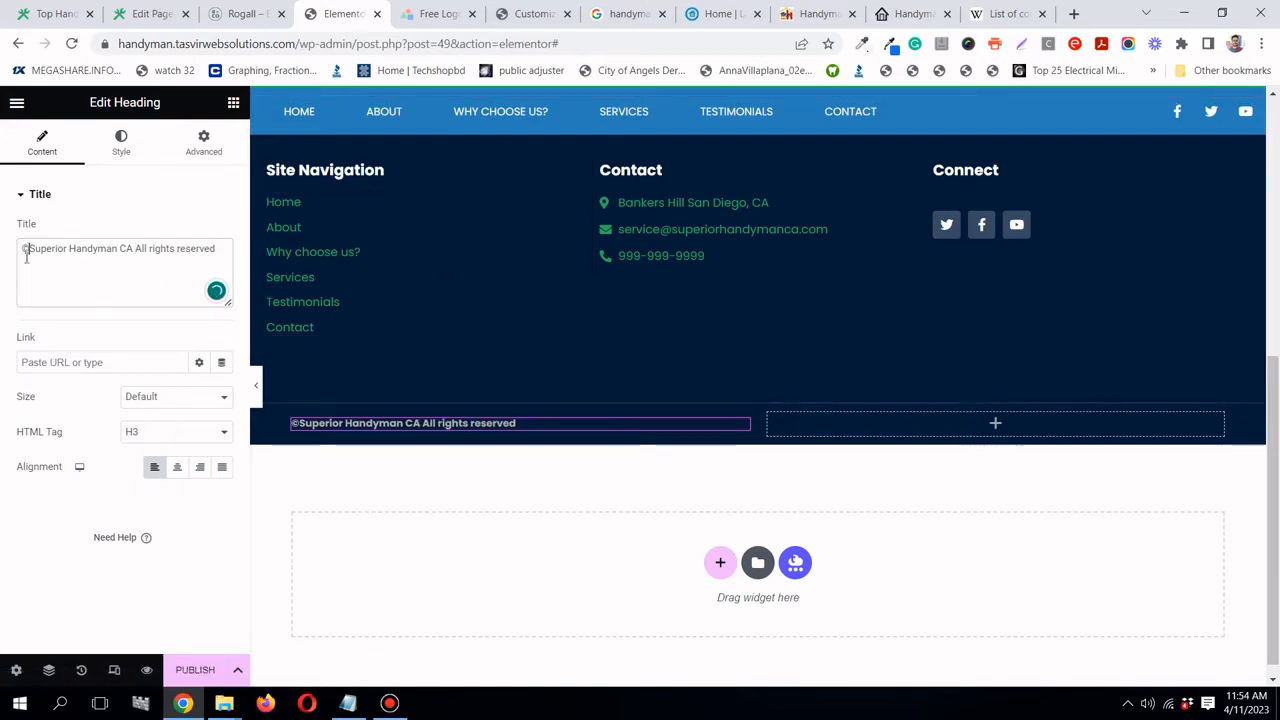
pyautogui.write('2023')
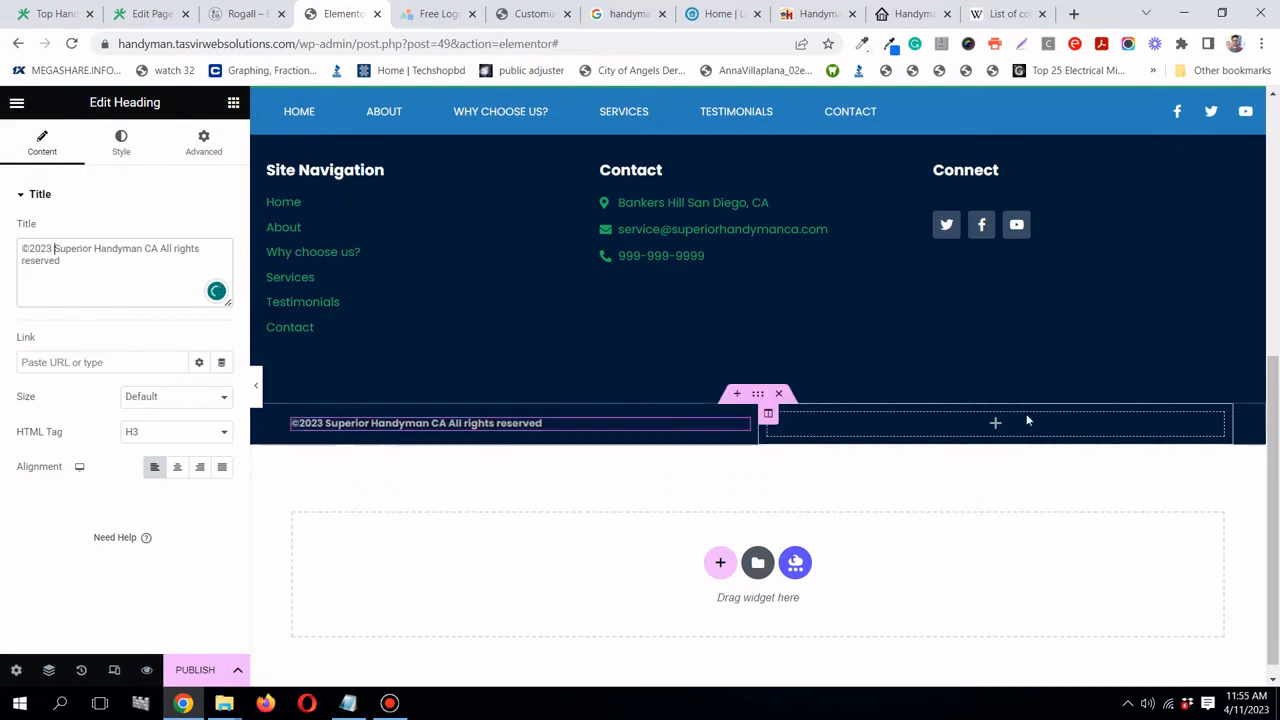
pyautogui.scroll(1, 753, 342)
pyautogui.scroll(3, 752, 342)
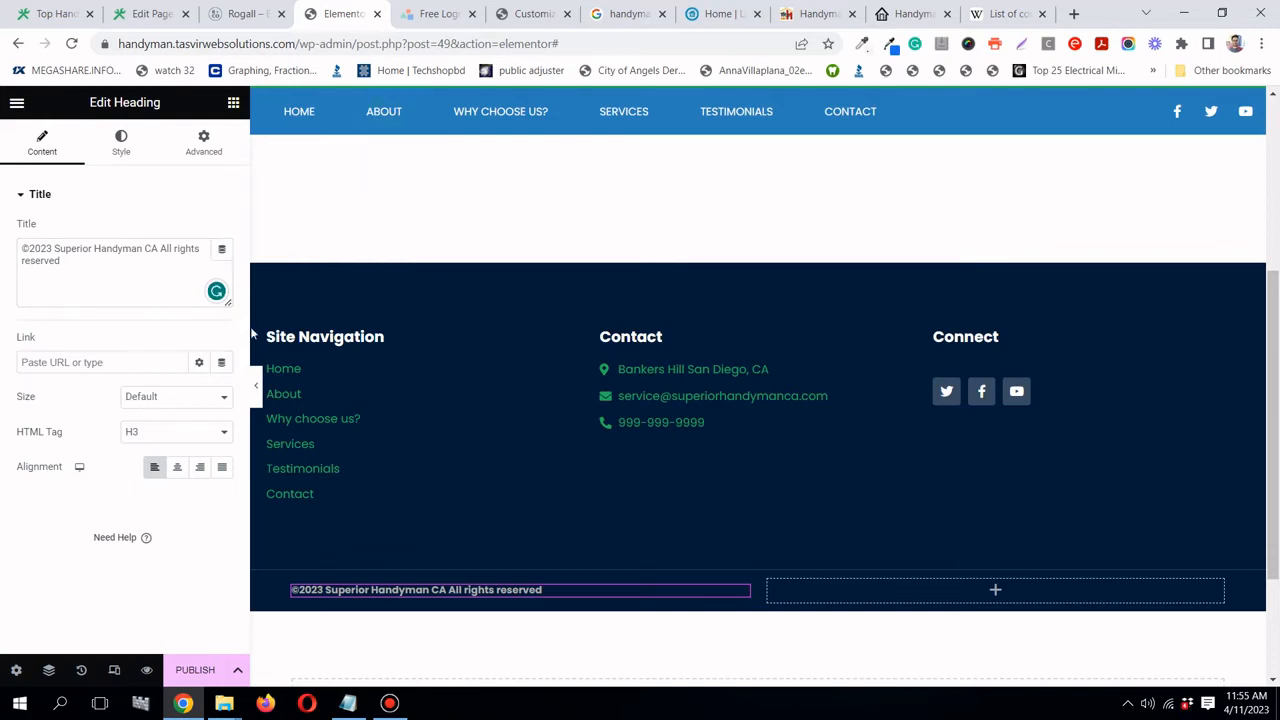
# - Preview at tablet size and set the footer menu's Mobile Dropdown Breakpoint to None
pyautogui.click(114, 670)
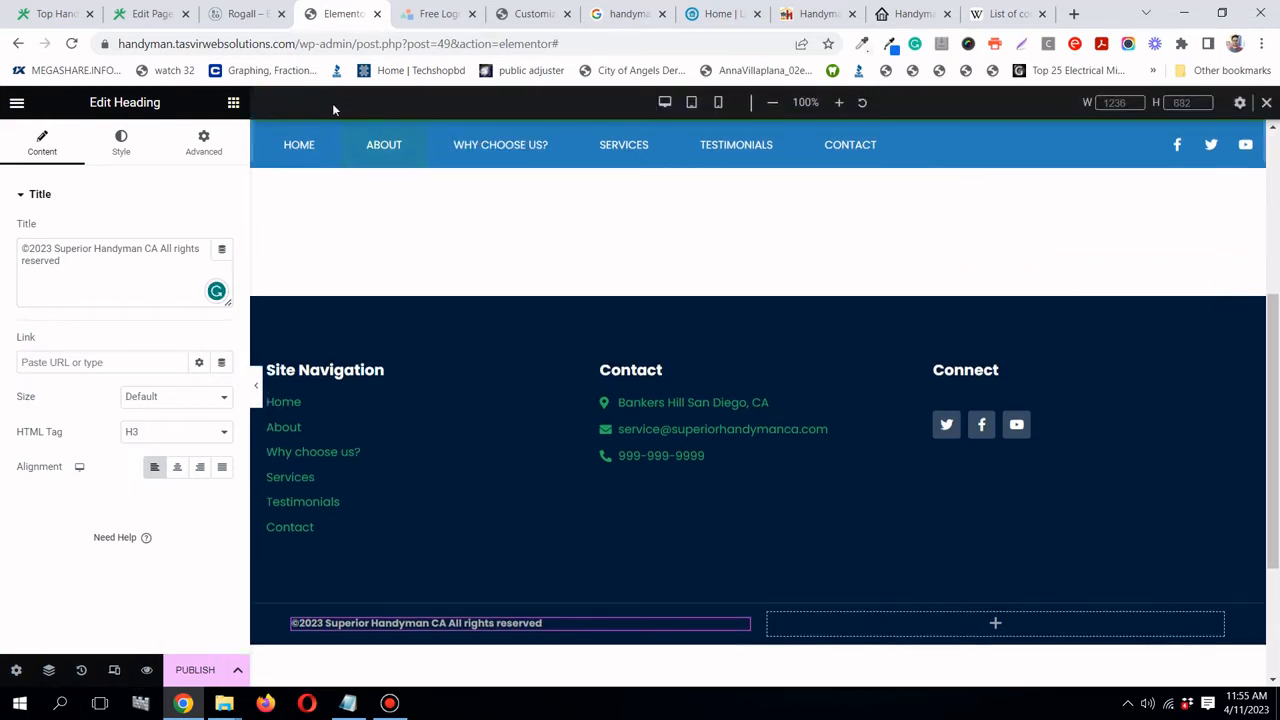
pyautogui.click(692, 104)
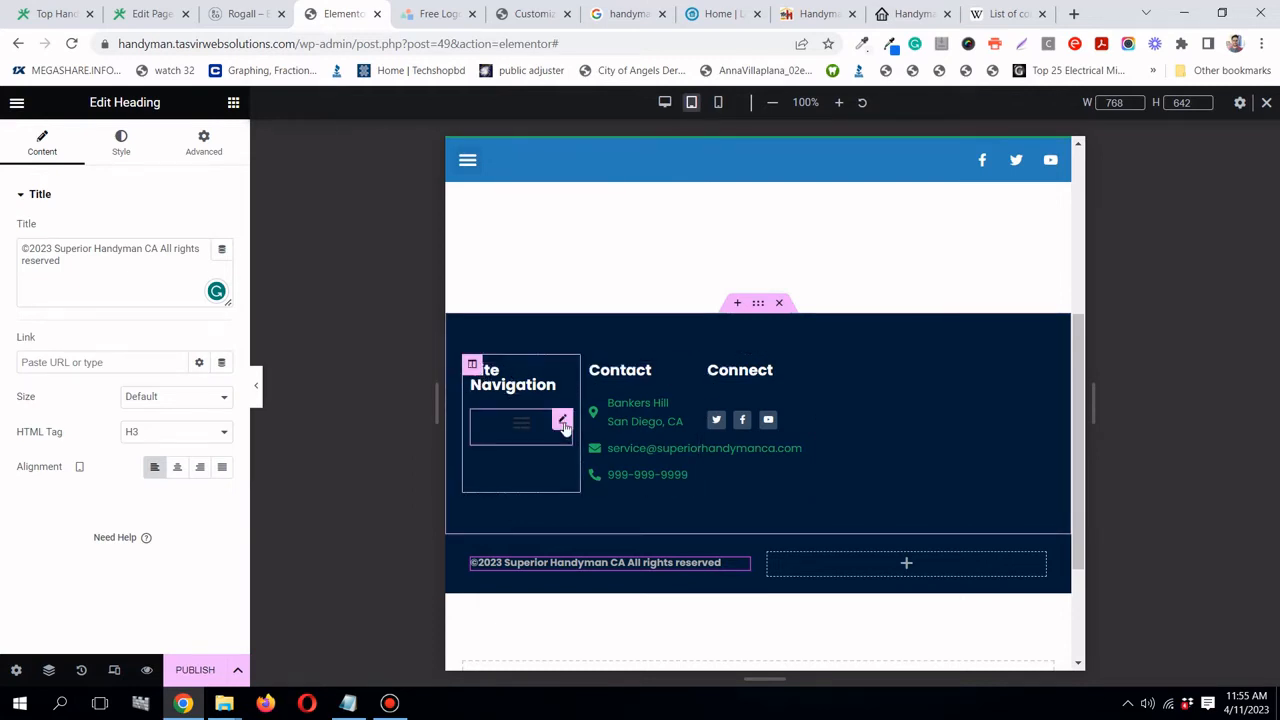
pyautogui.click(563, 425)
pyautogui.click(72, 149)
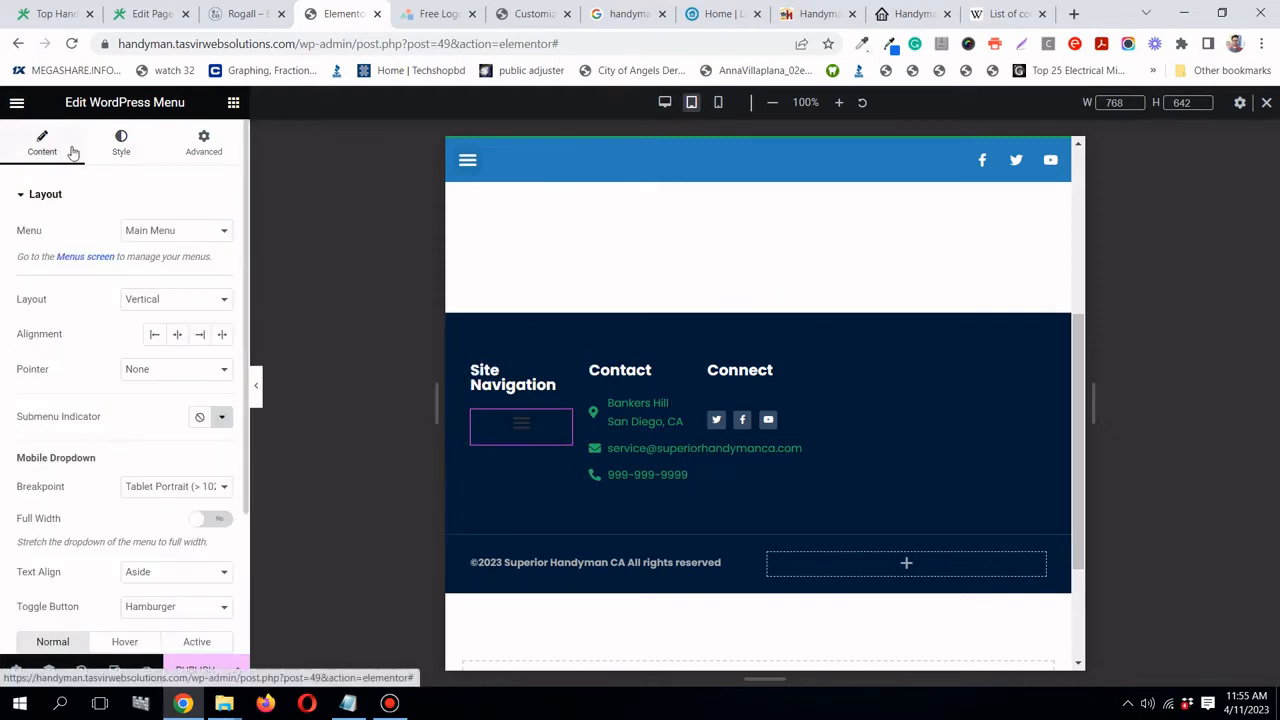
pyautogui.scroll(-3, 109, 358)
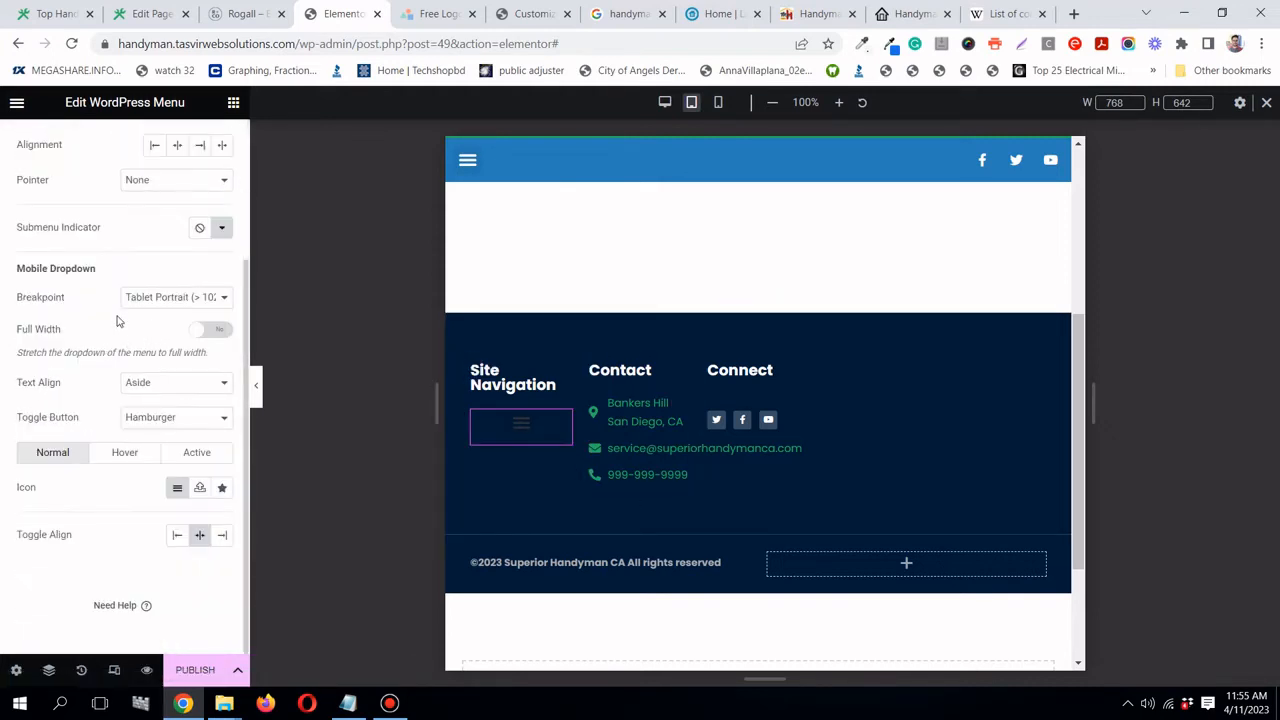
pyautogui.click(160, 303)
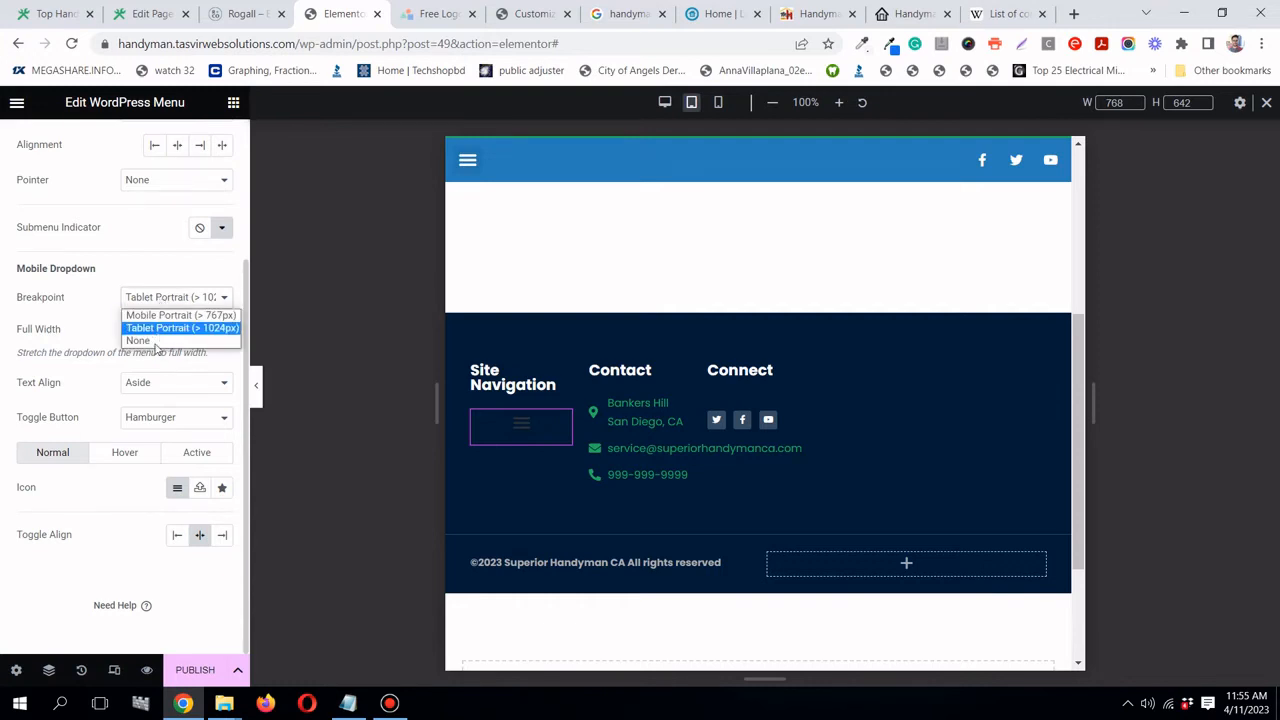
pyautogui.click(158, 344)
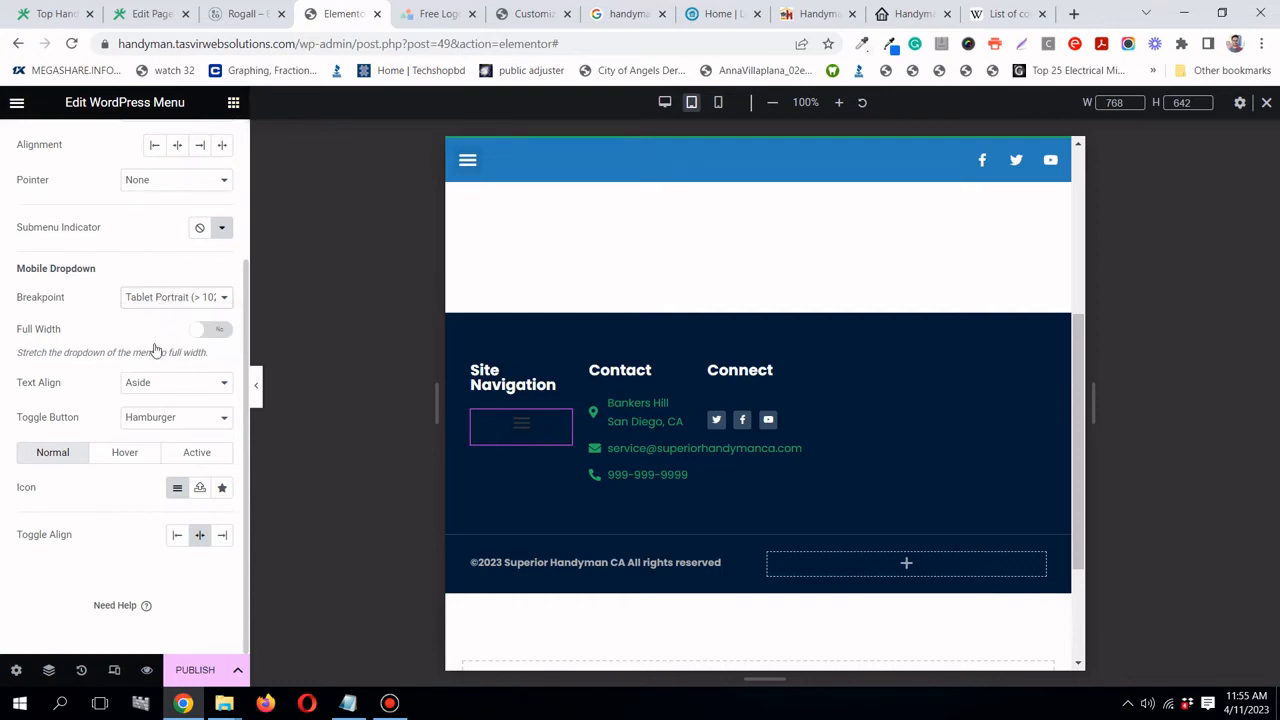
# - Set the Site Navigation, Contact and Connect column widths to 33 each at tablet size
pyautogui.click(473, 366)
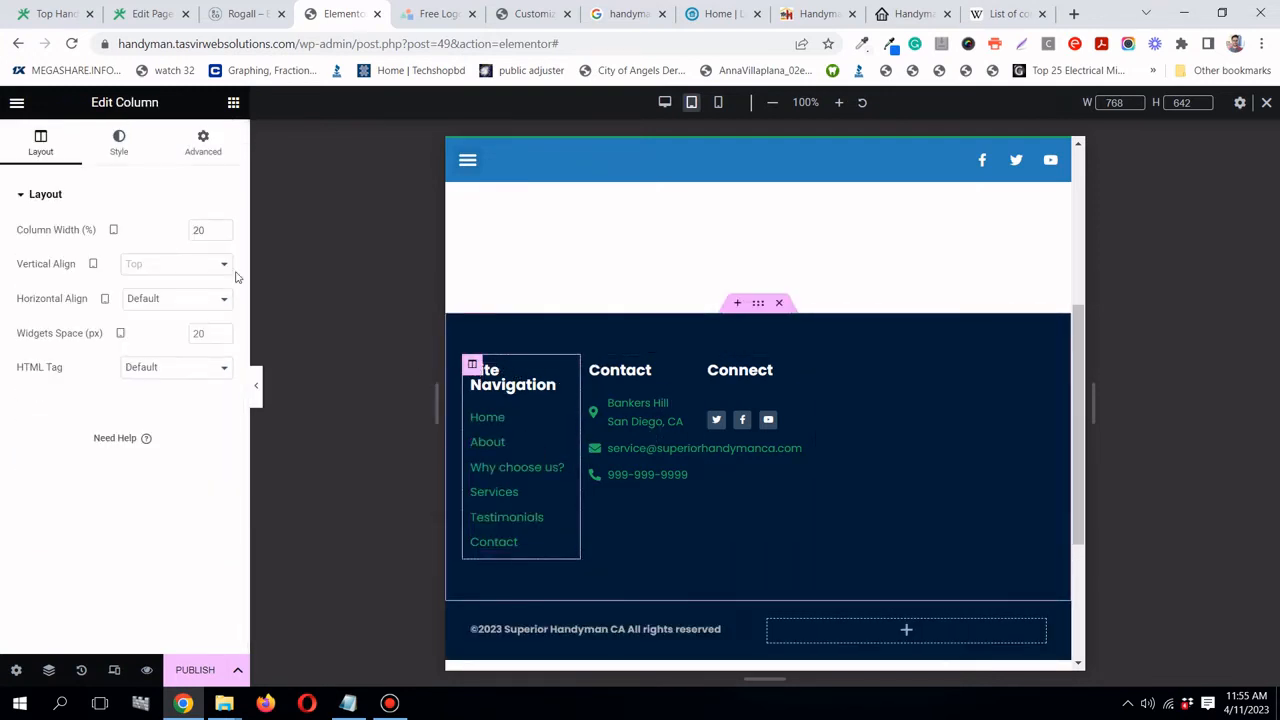
pyautogui.click(197, 230)
pyautogui.write('33')
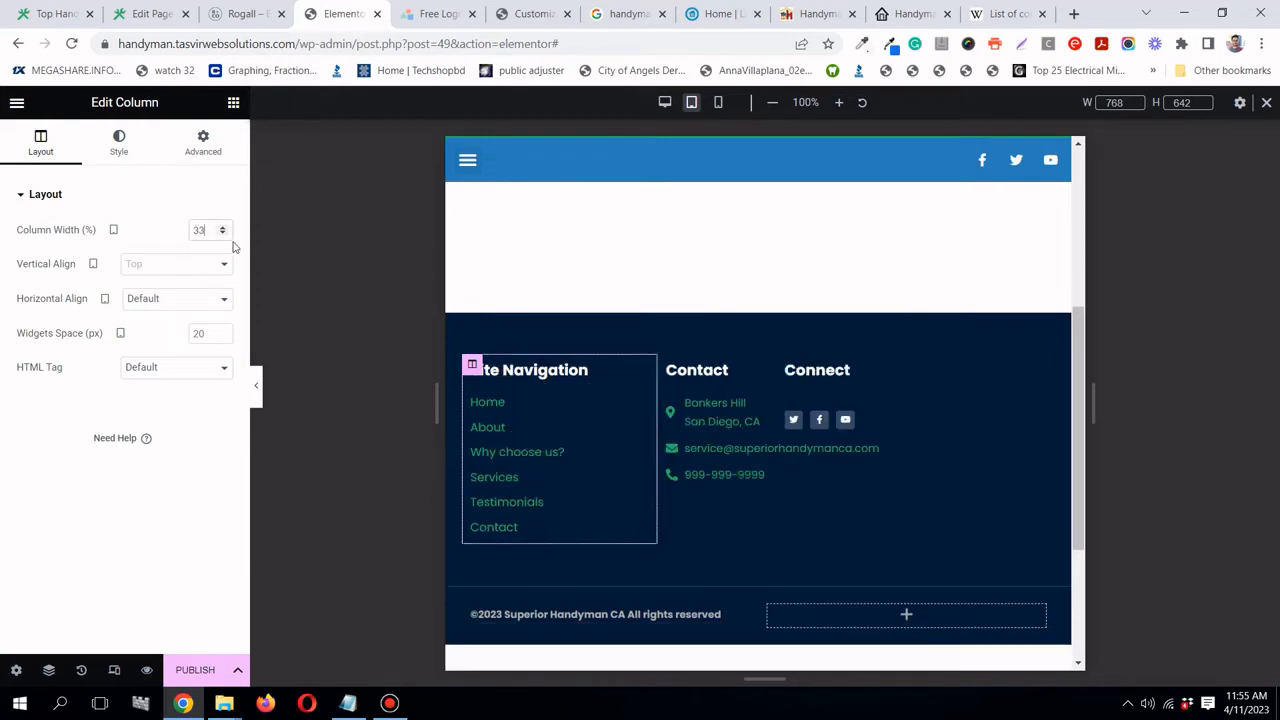
pyautogui.click(668, 365)
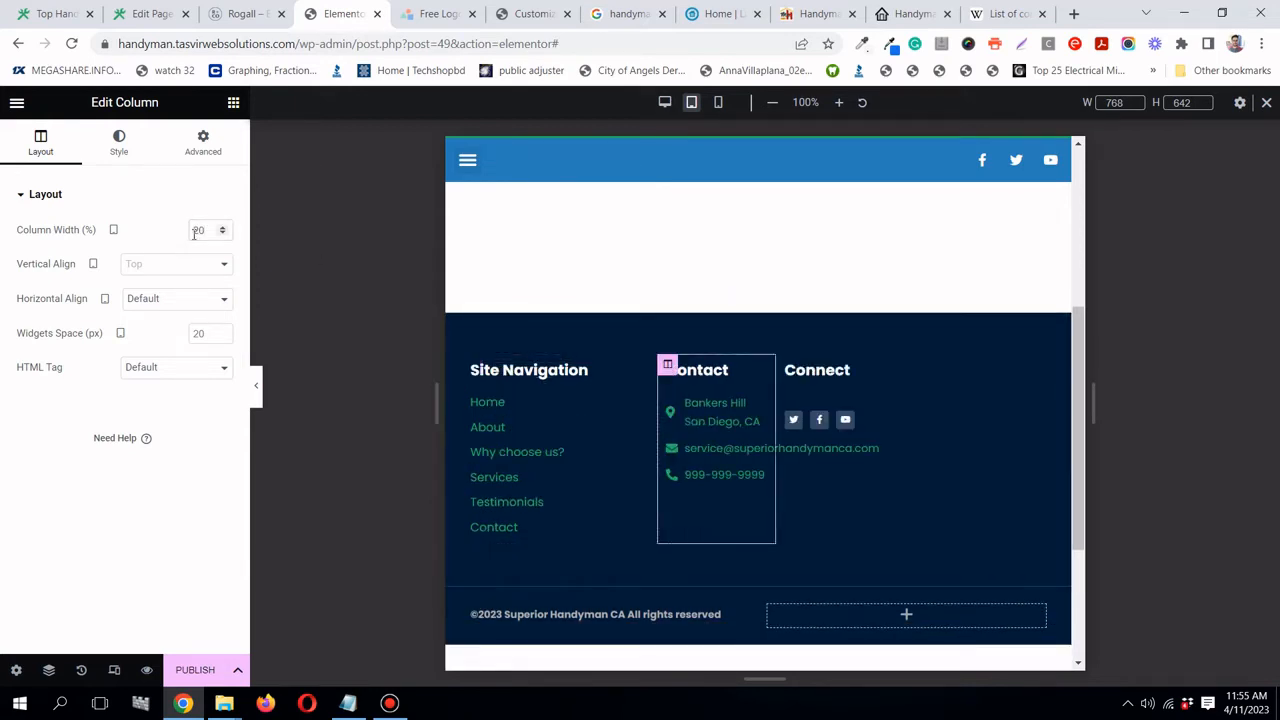
pyautogui.click(194, 233)
pyautogui.write('33')
pyautogui.click(863, 367)
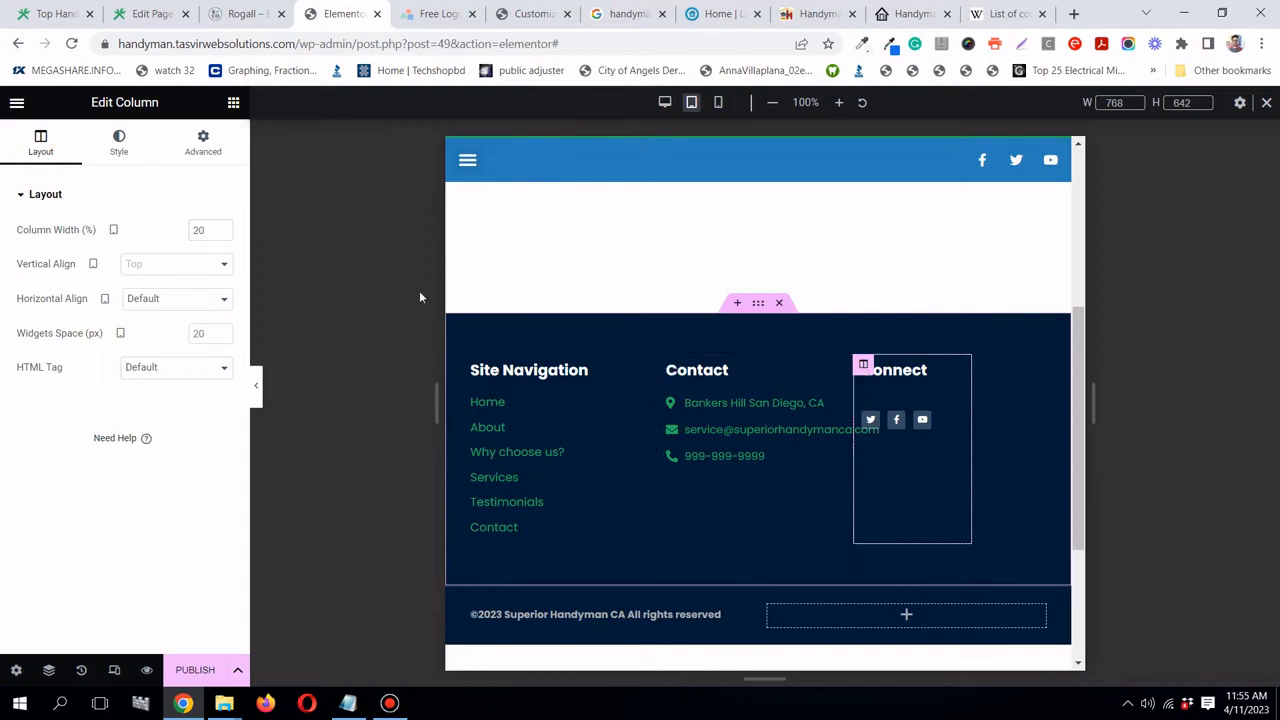
pyautogui.doubleClick(198, 229)
pyautogui.write('33')
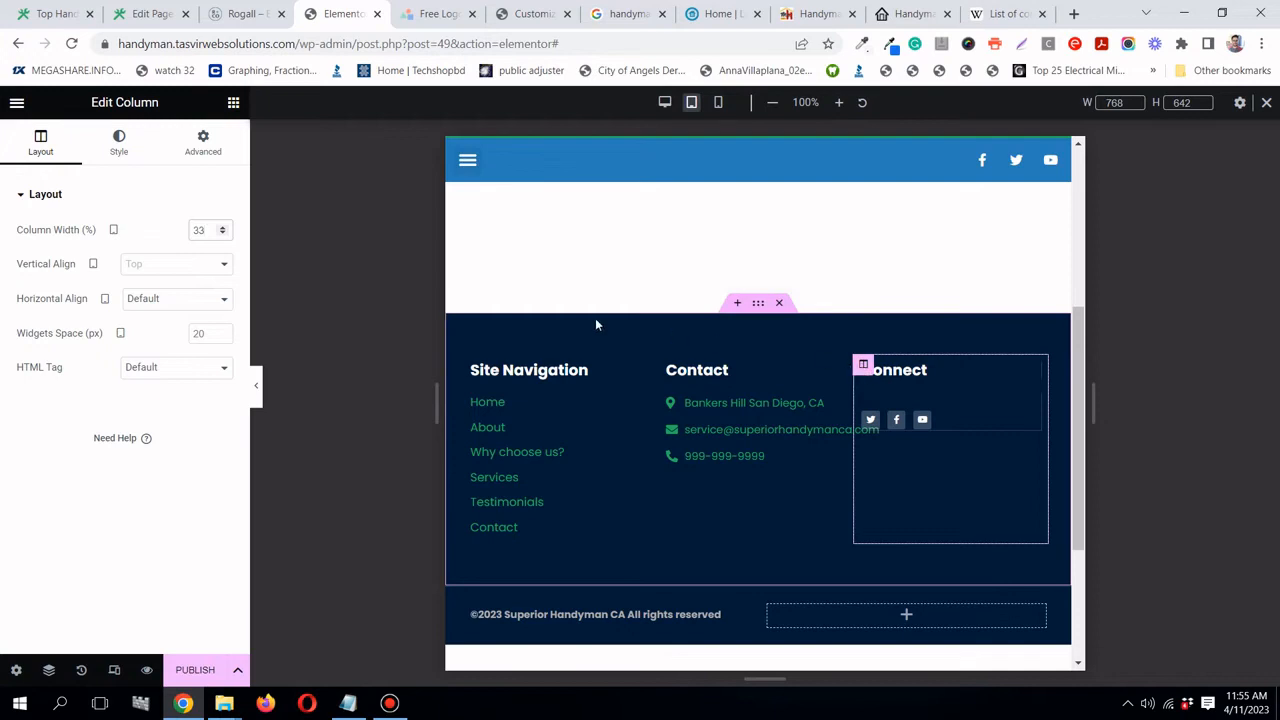
# - Change the Site Navigation and Contact column widths to 50, so Connect wraps below
pyautogui.click(479, 365)
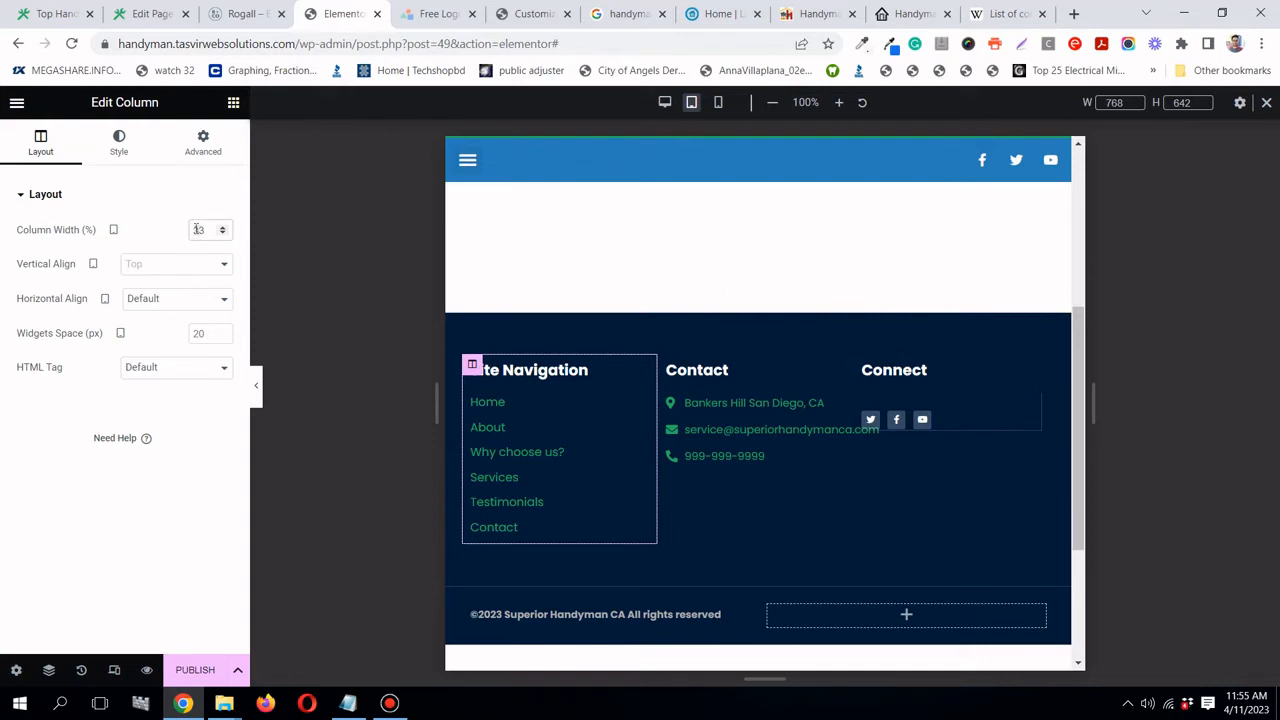
pyautogui.write('50')
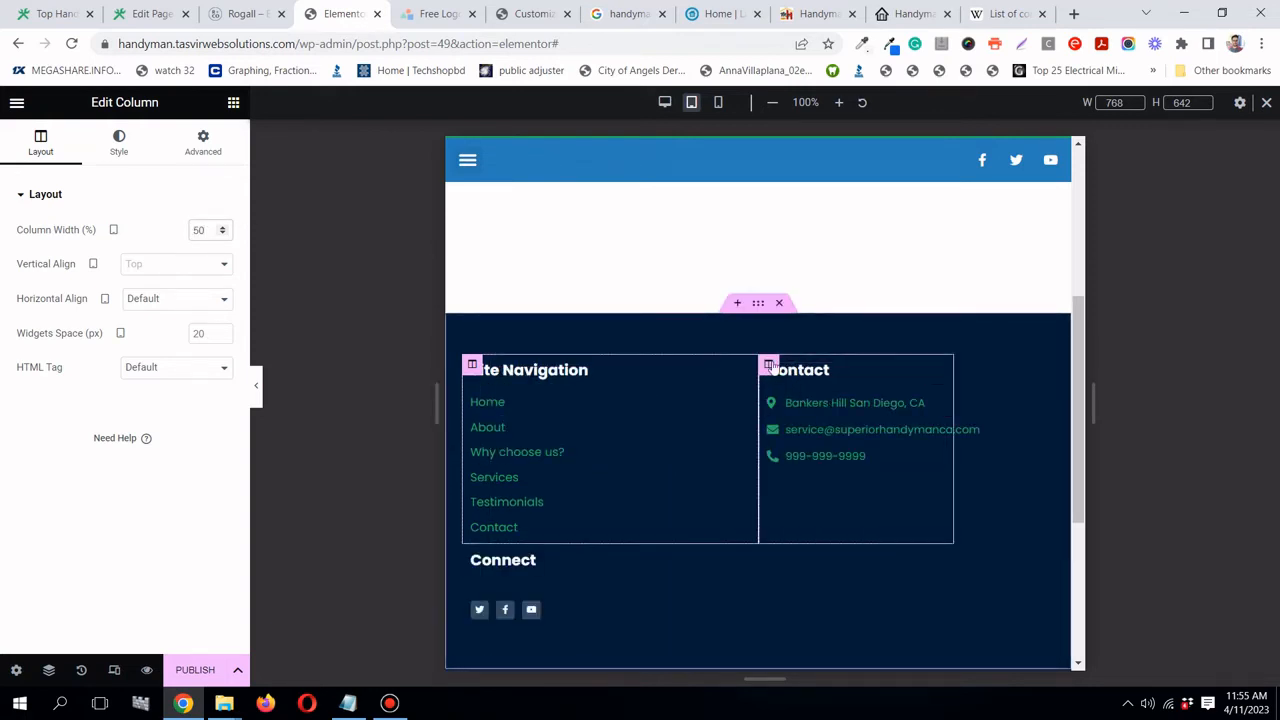
pyautogui.click(769, 366)
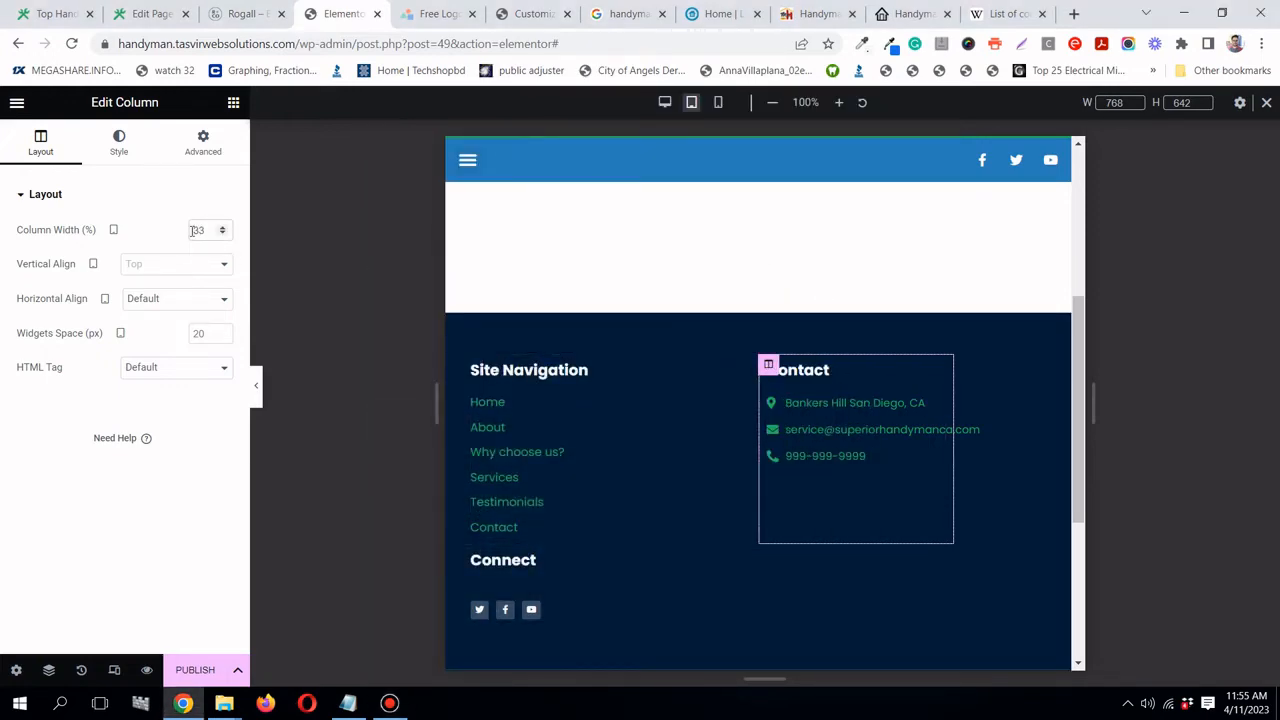
pyautogui.click(196, 230)
pyautogui.write('50')
pyautogui.scroll(-2, 700, 360)
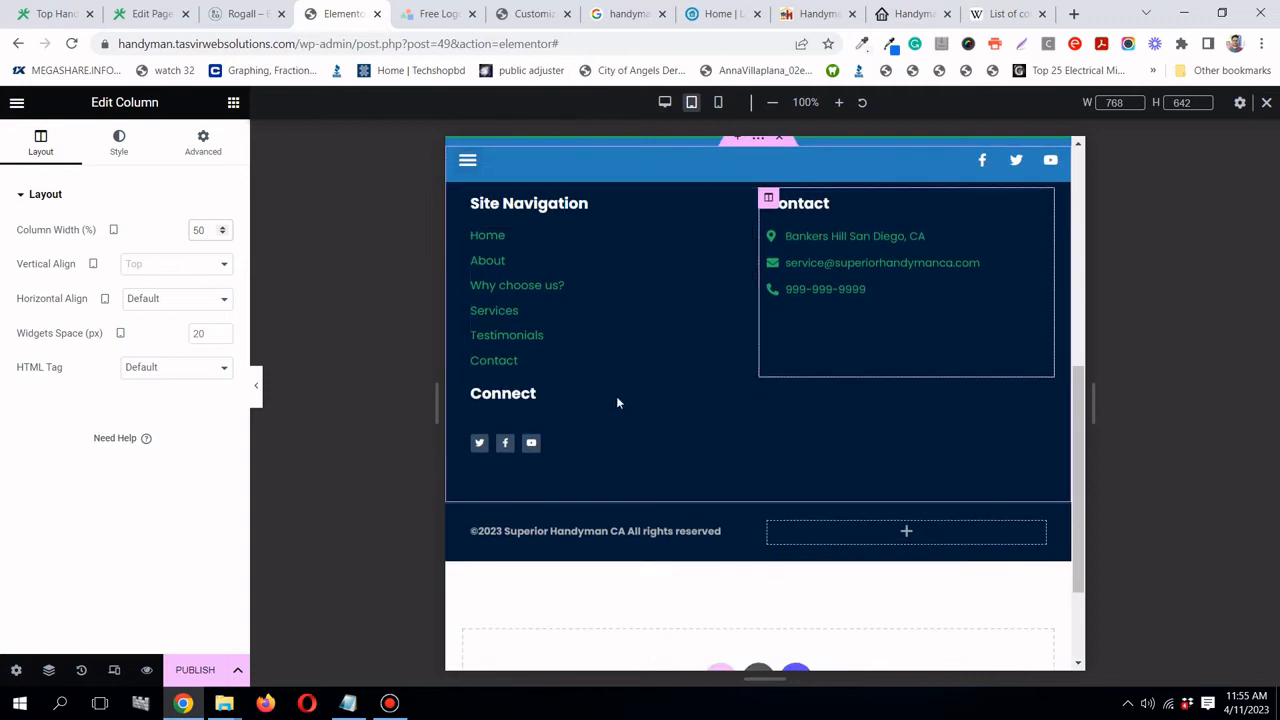
pyautogui.click(474, 388)
pyautogui.scroll(1, 800, 360)
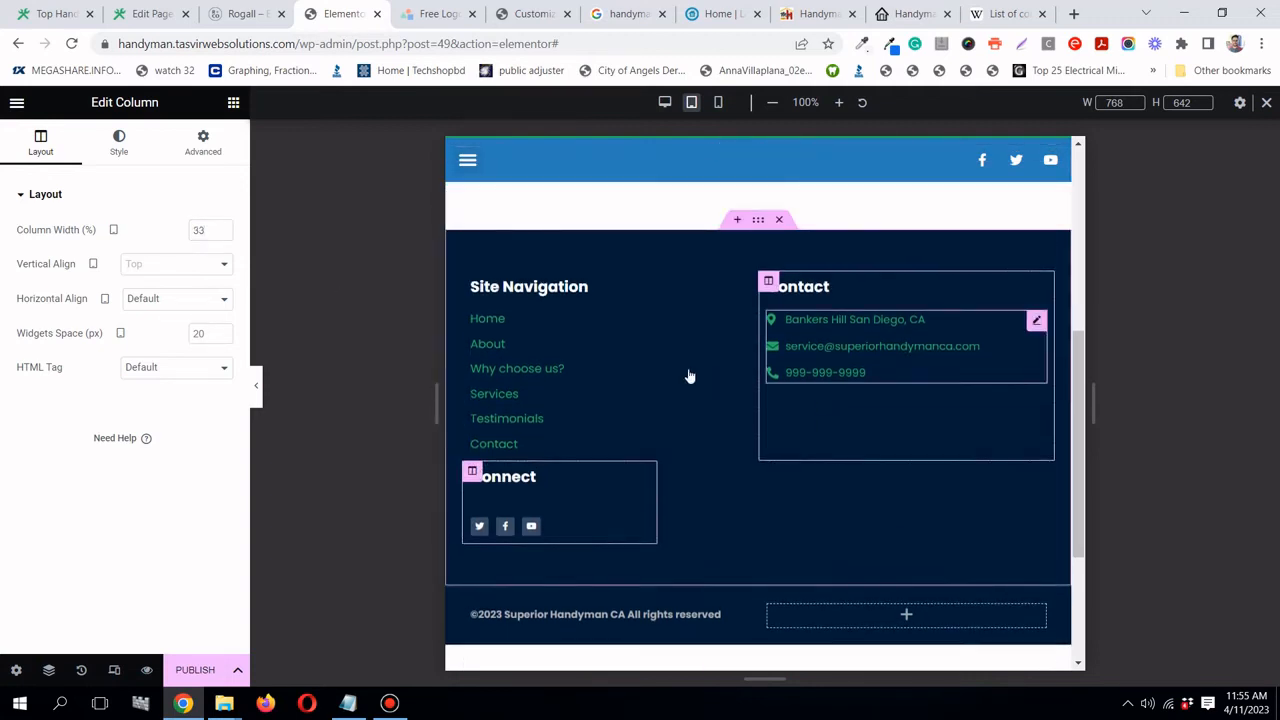
# - In mobile preview, set the Site Navigation, Contact and Connect column widths to 100%
pyautogui.click(718, 102)
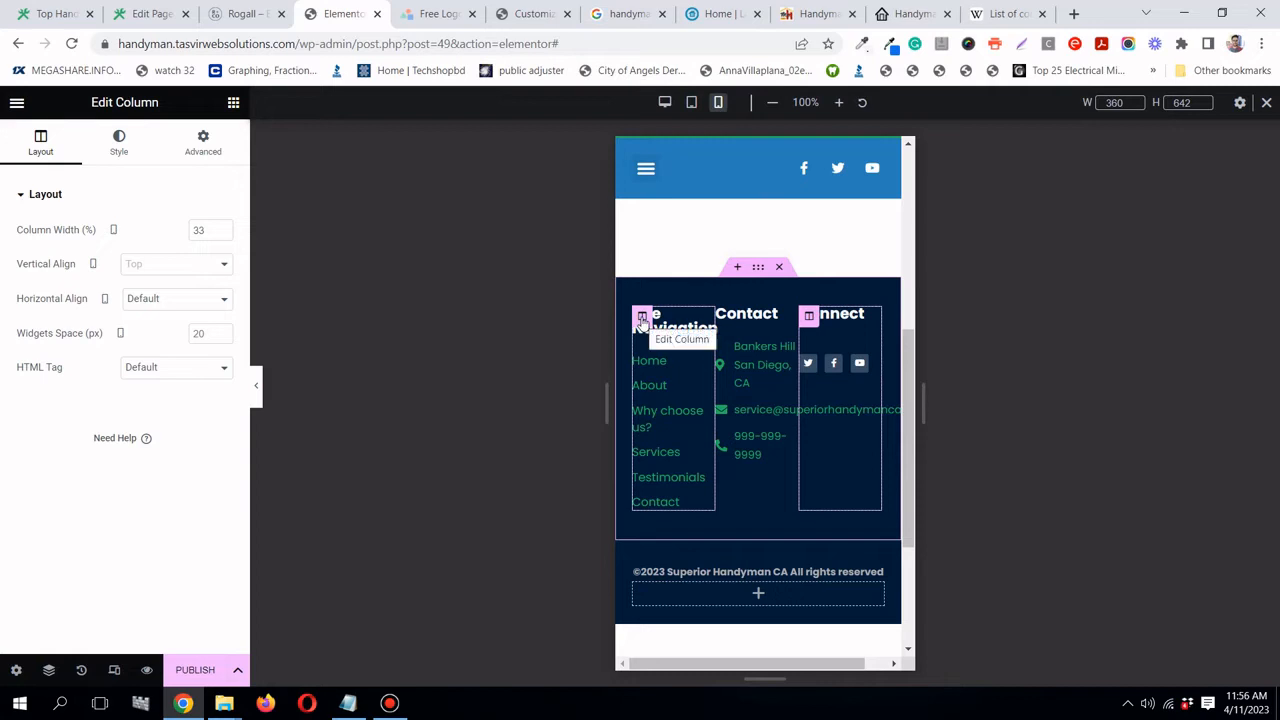
pyautogui.click(642, 318)
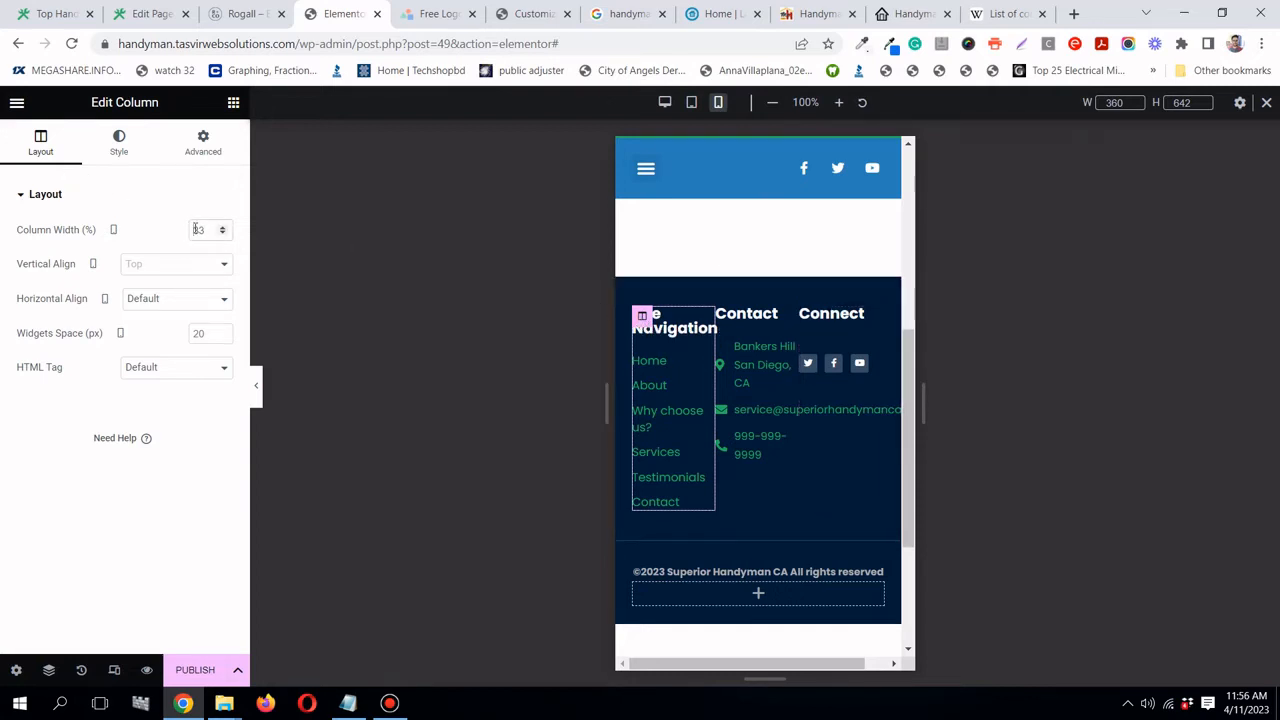
pyautogui.write('100')
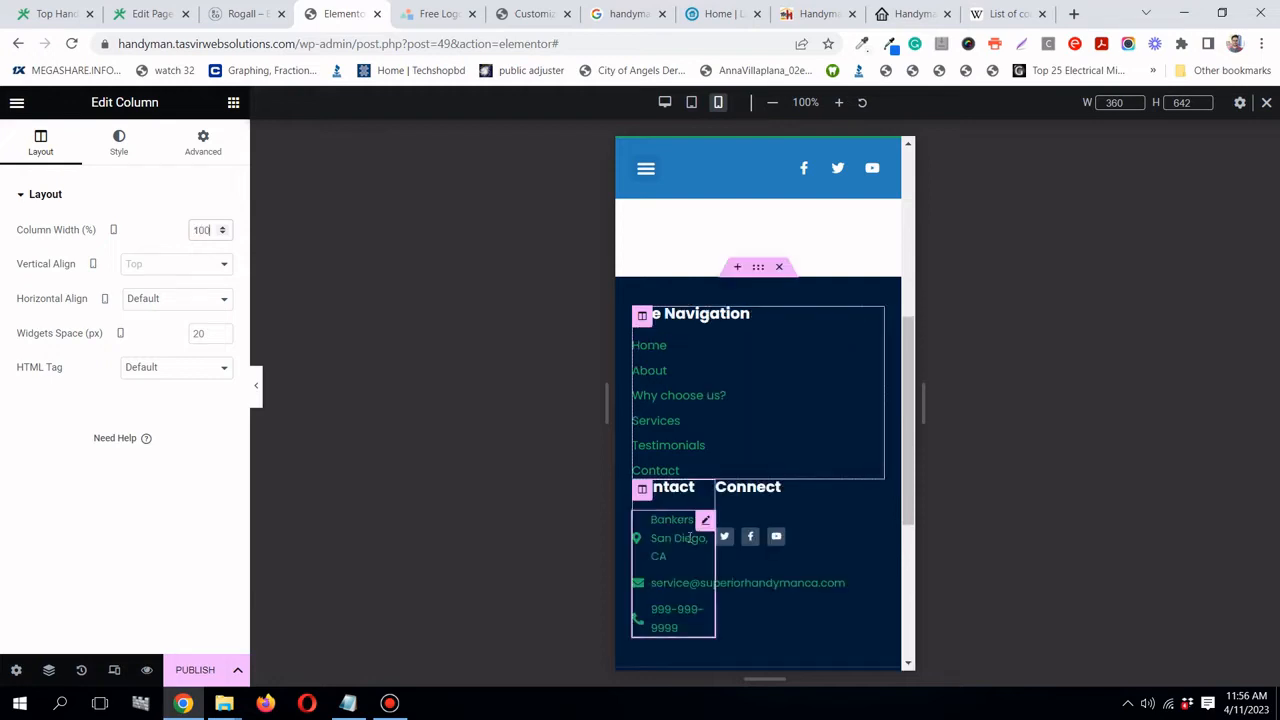
pyautogui.click(642, 490)
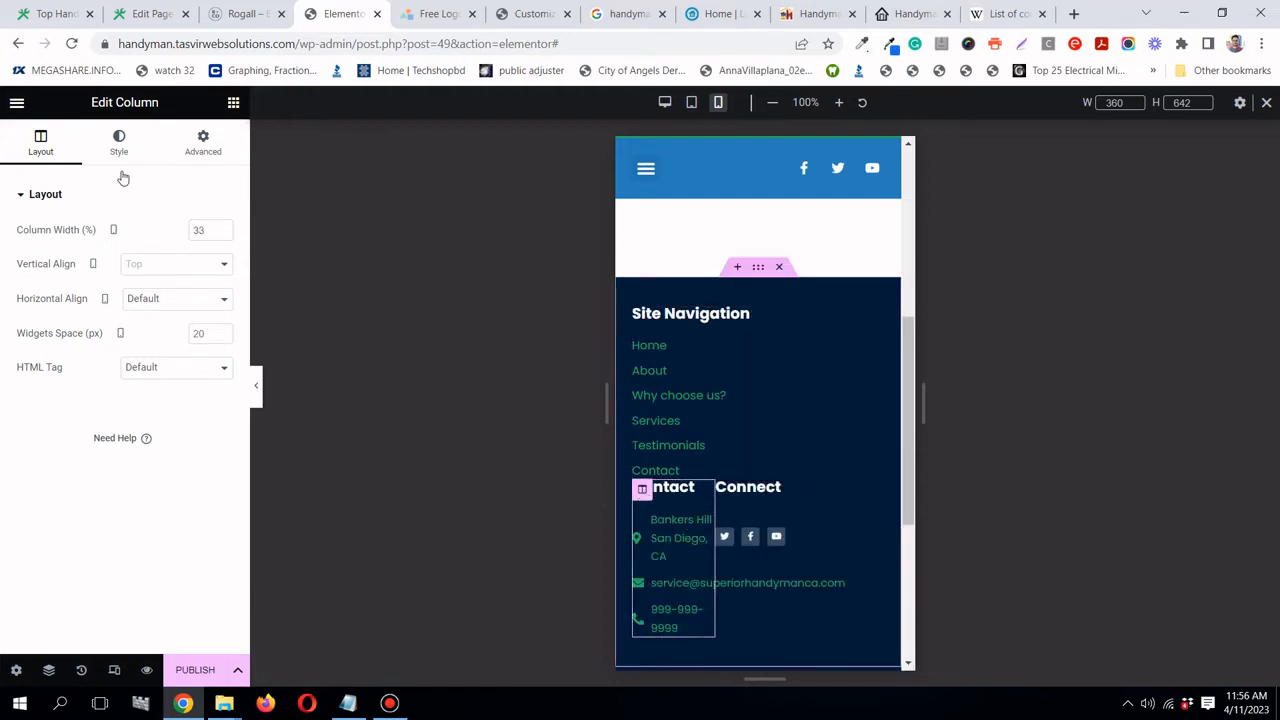
pyautogui.doubleClick(197, 229)
pyautogui.write('100')
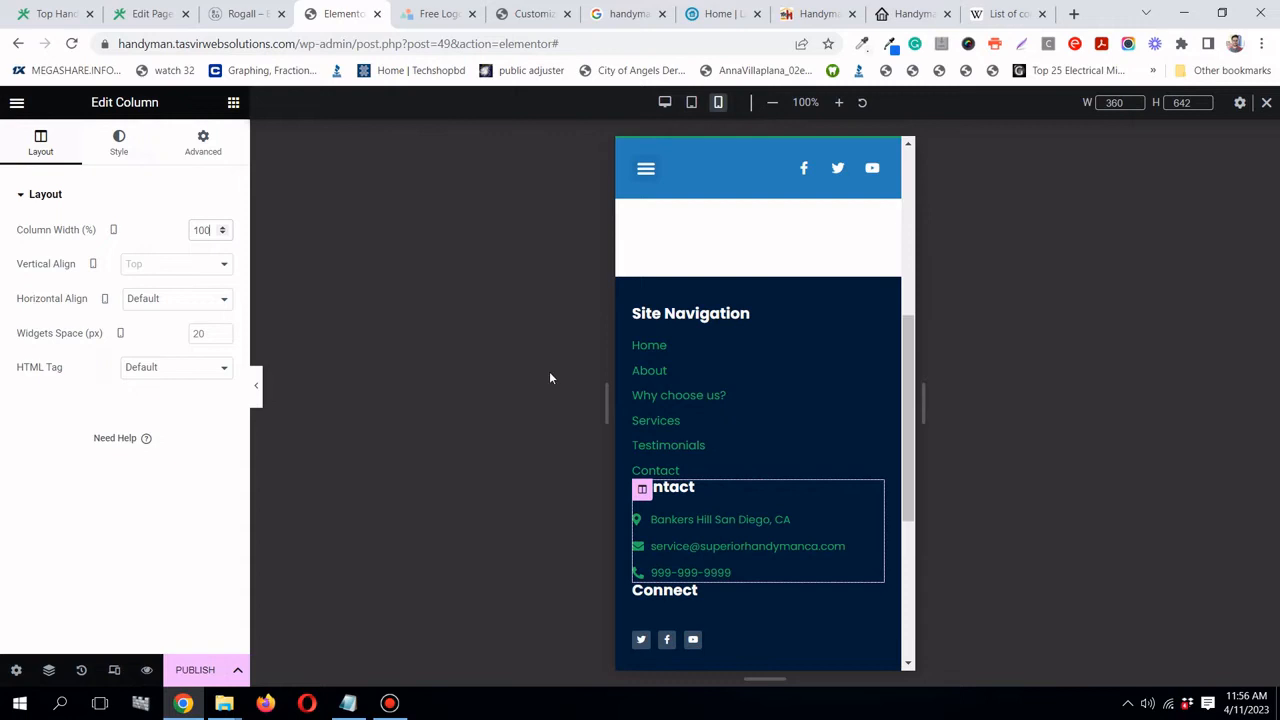
pyautogui.scroll(-1, 797, 446)
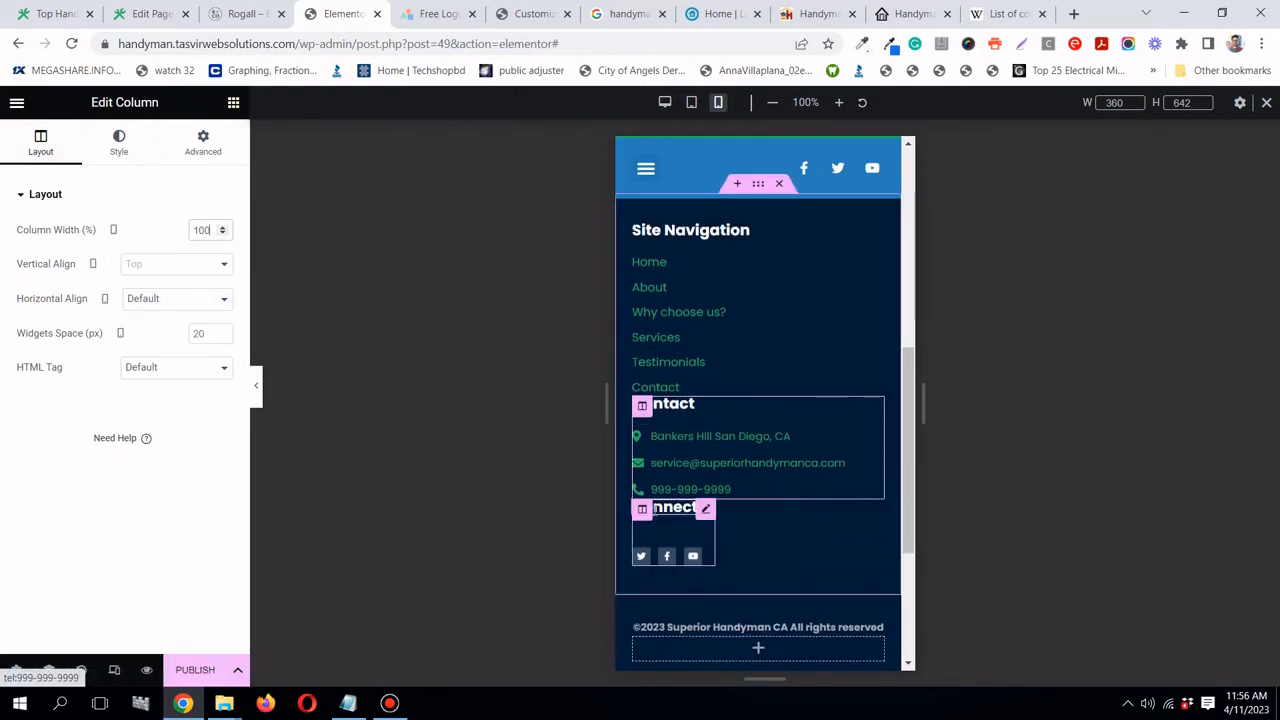
pyautogui.click(645, 508)
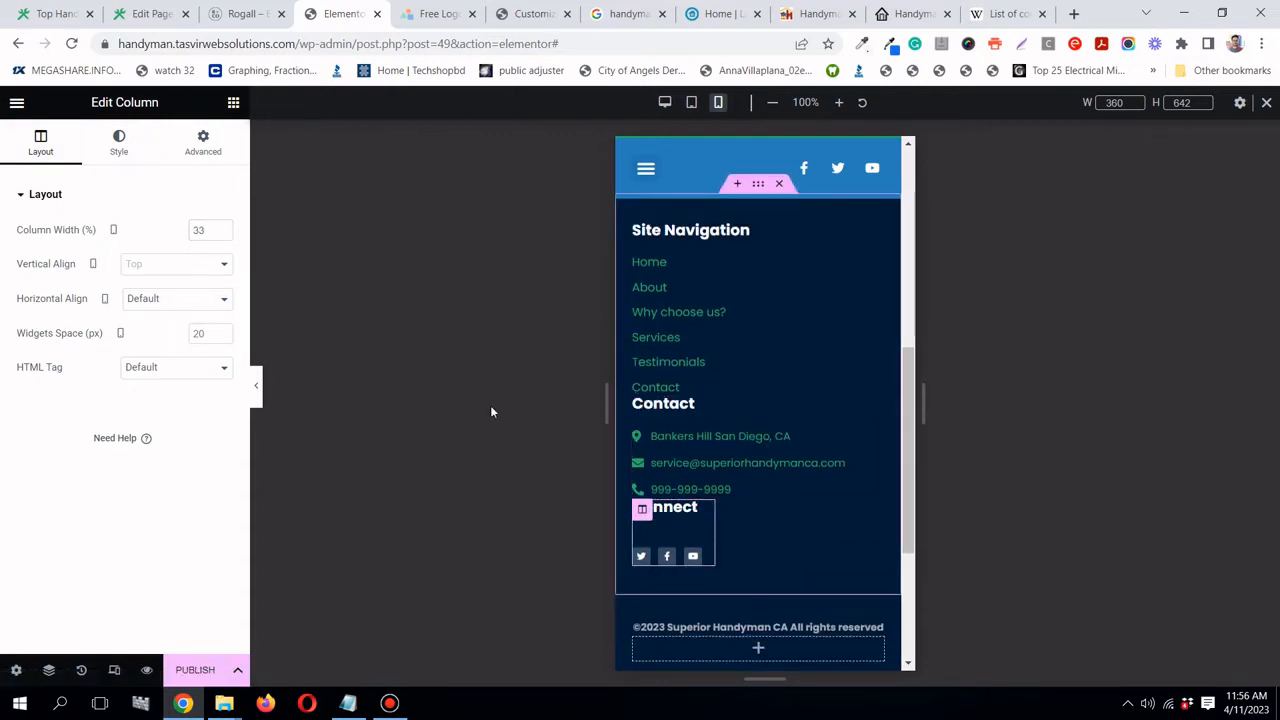
pyautogui.doubleClick(197, 229)
pyautogui.write('100')
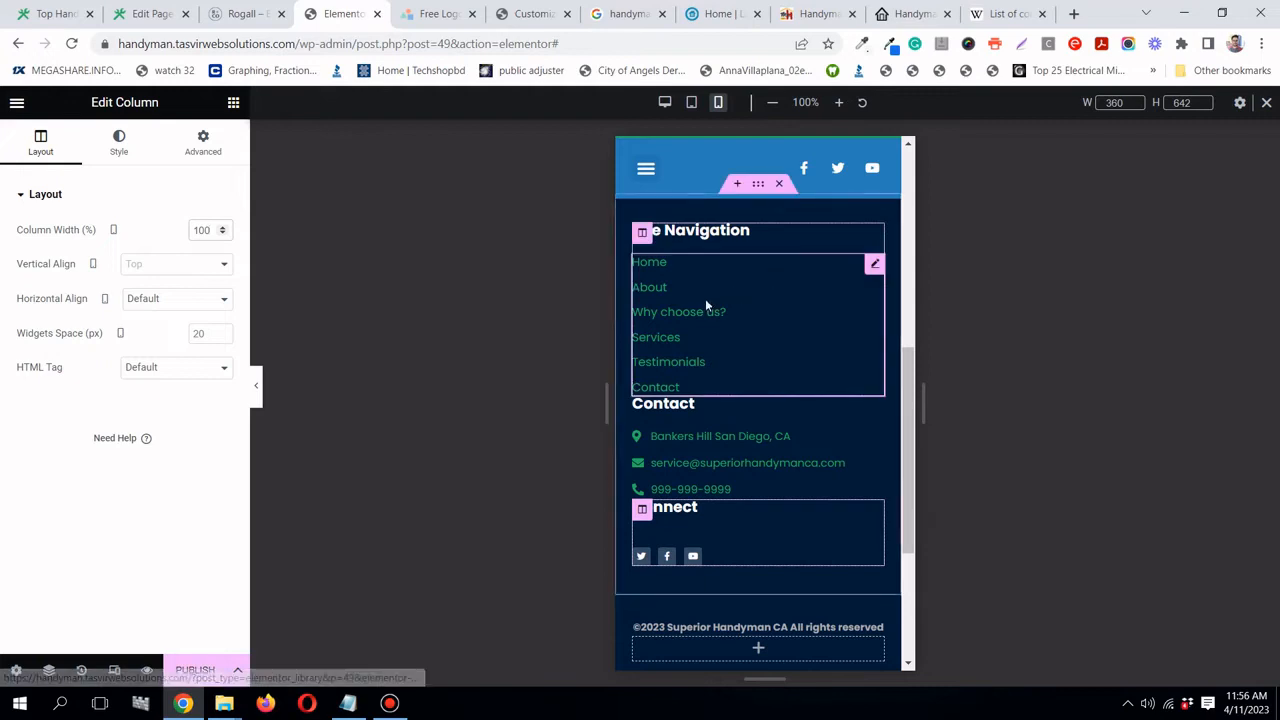
pyautogui.scroll(-1, 705, 298)
# - Give the Contact heading an unlinked top margin of 30 px
pyautogui.click(874, 325)
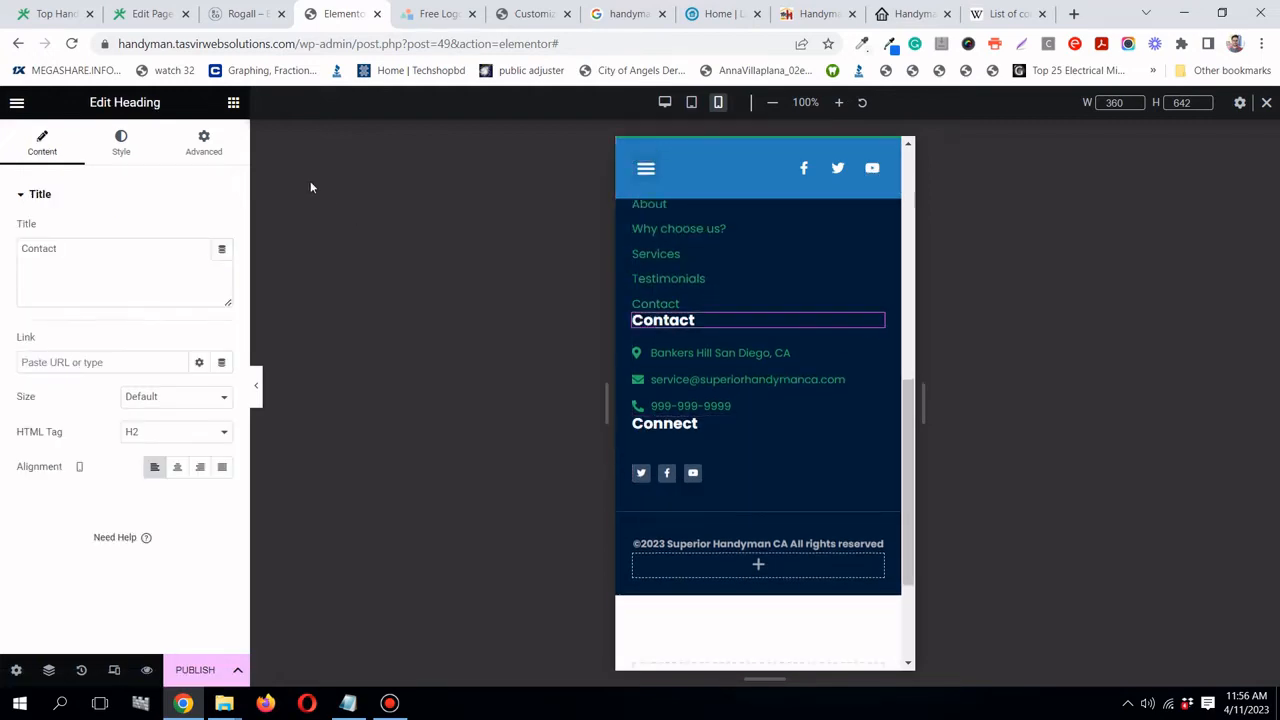
pyautogui.click(204, 145)
pyautogui.click(221, 248)
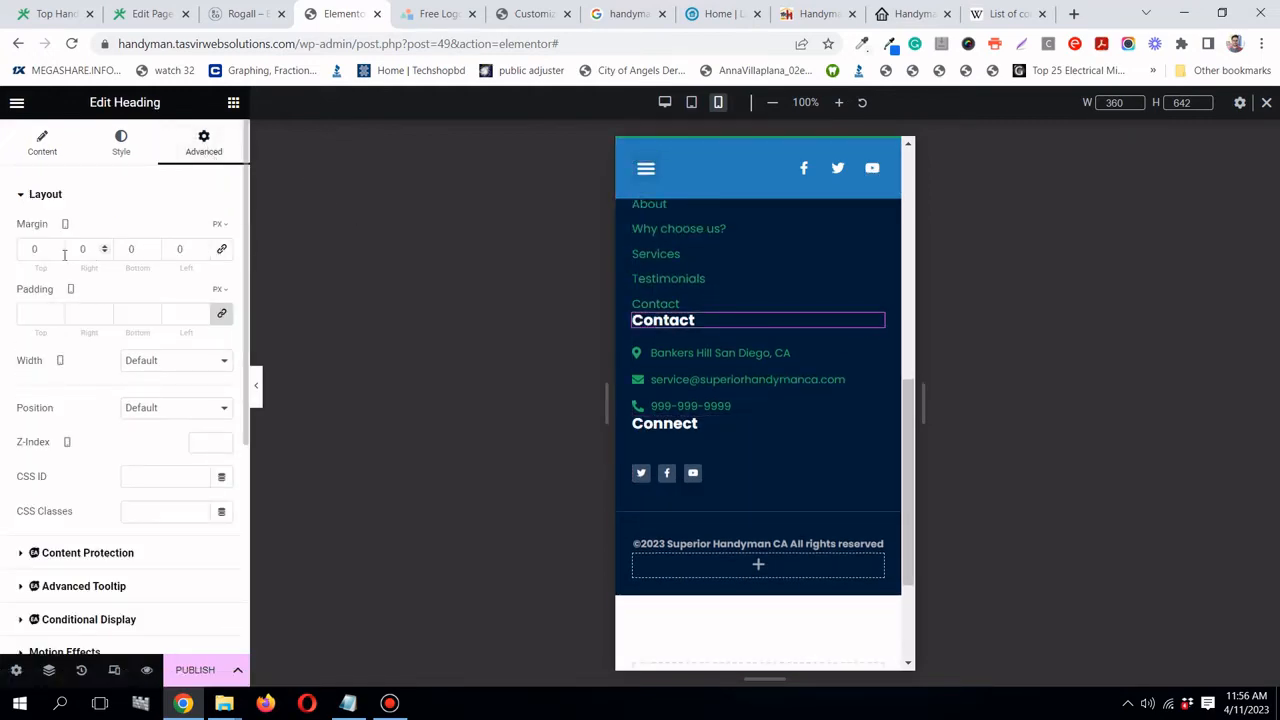
pyautogui.write('30')
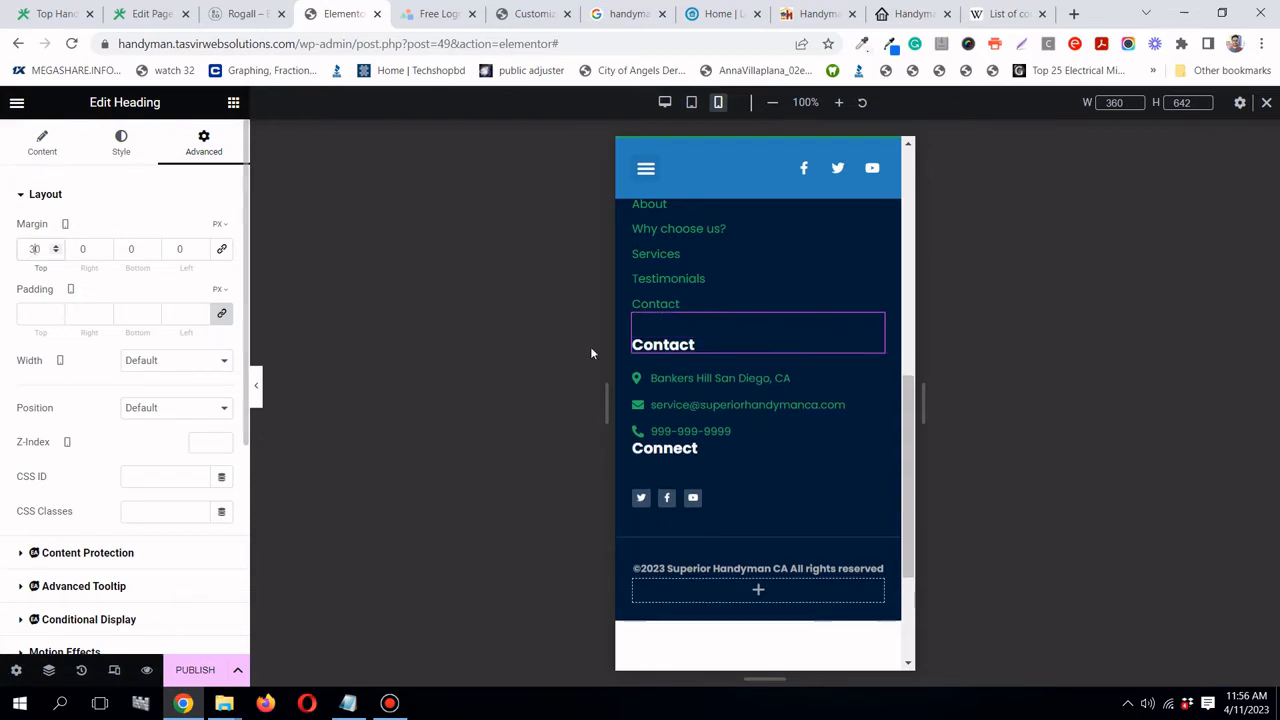
pyautogui.scroll(-1, 766, 383)
# - Give the Connect heading a top margin of 30 px
pyautogui.click(872, 367)
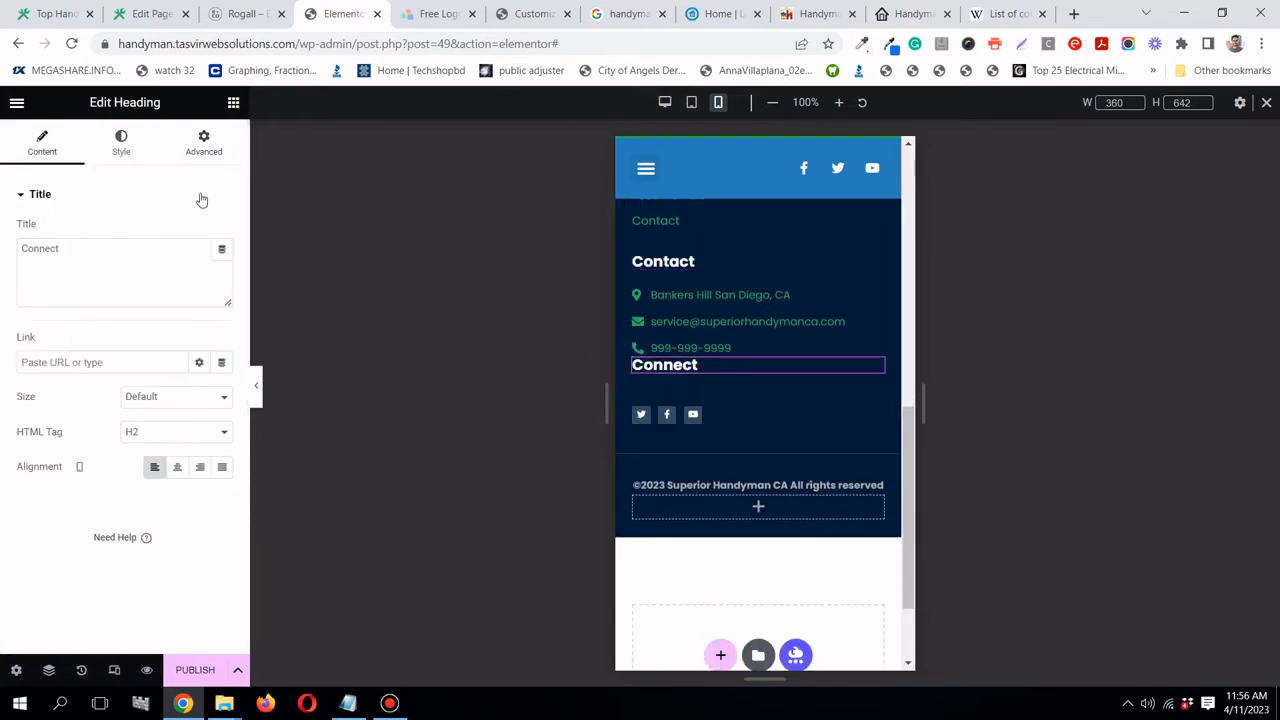
pyautogui.click(204, 145)
pyautogui.click(22, 248)
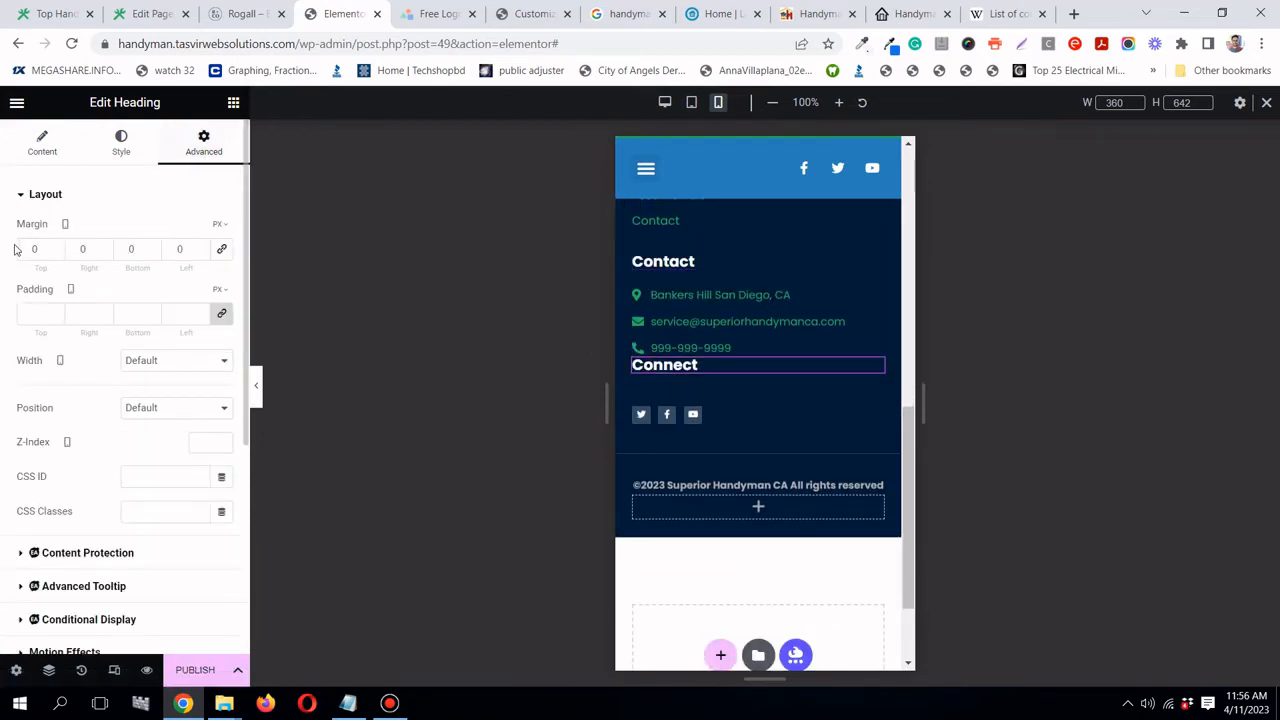
pyautogui.write('30')
pyautogui.scroll(2, 787, 337)
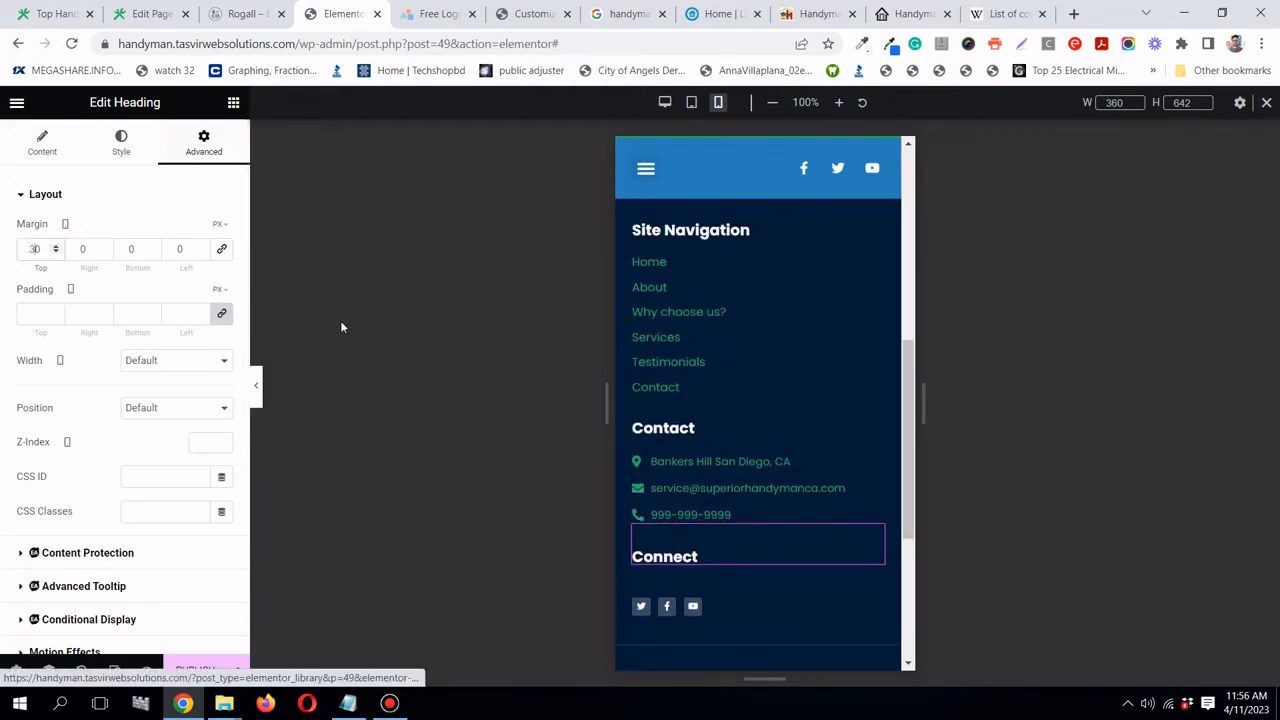
# - Collapse the editor panel to preview the spaced mobile footer, then bring it back
pyautogui.click(257, 390)
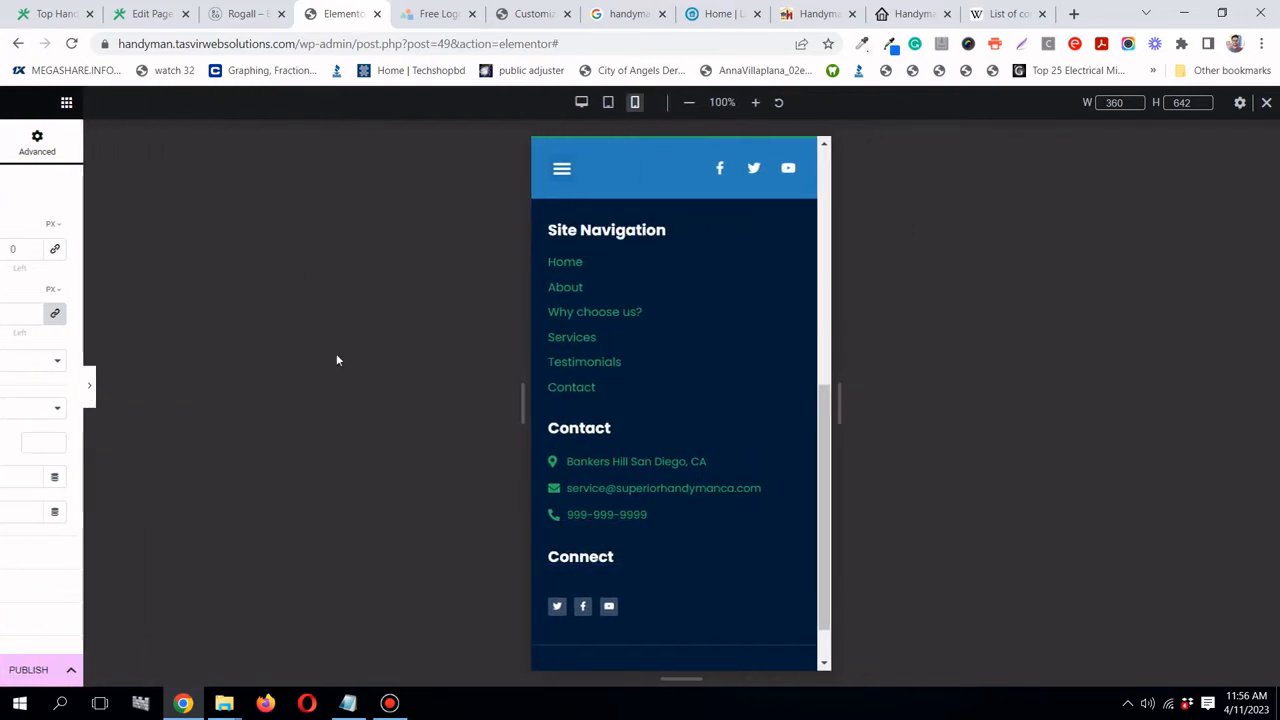
pyautogui.scroll(1, 633, 333)
pyautogui.scroll(-2, 632, 333)
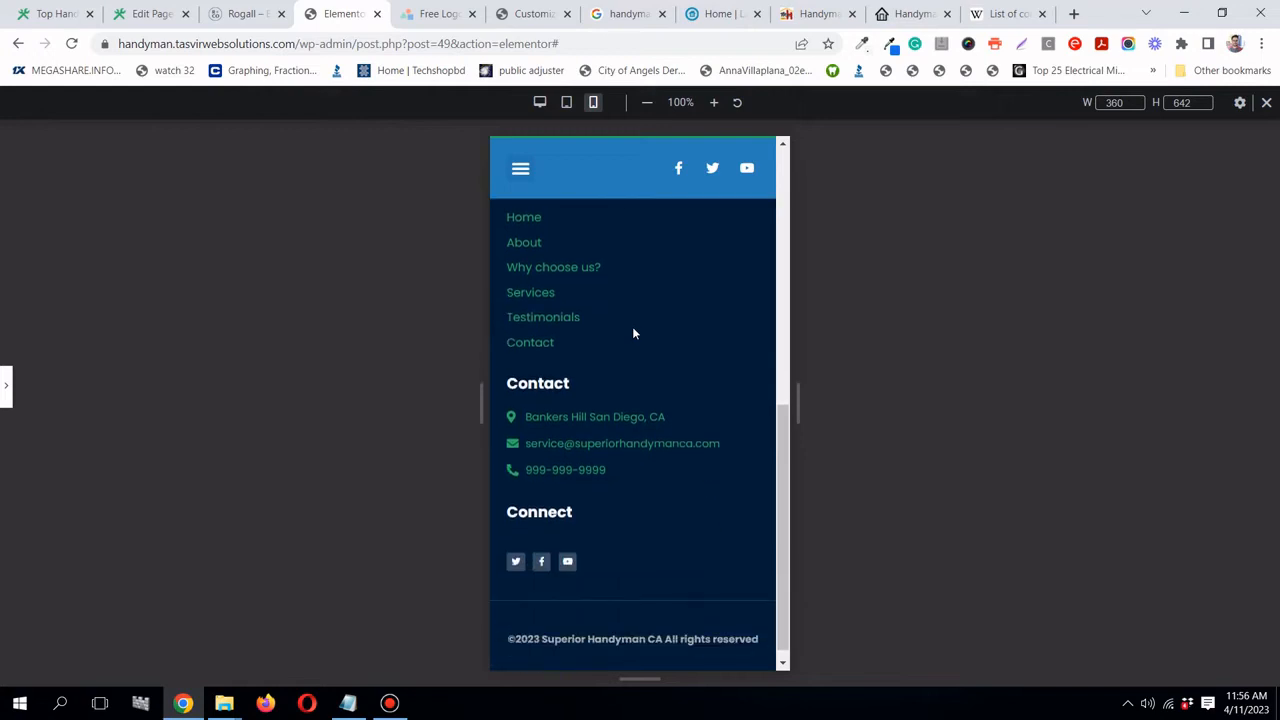
pyautogui.scroll(2, 646, 400)
pyautogui.scroll(-2, 646, 405)
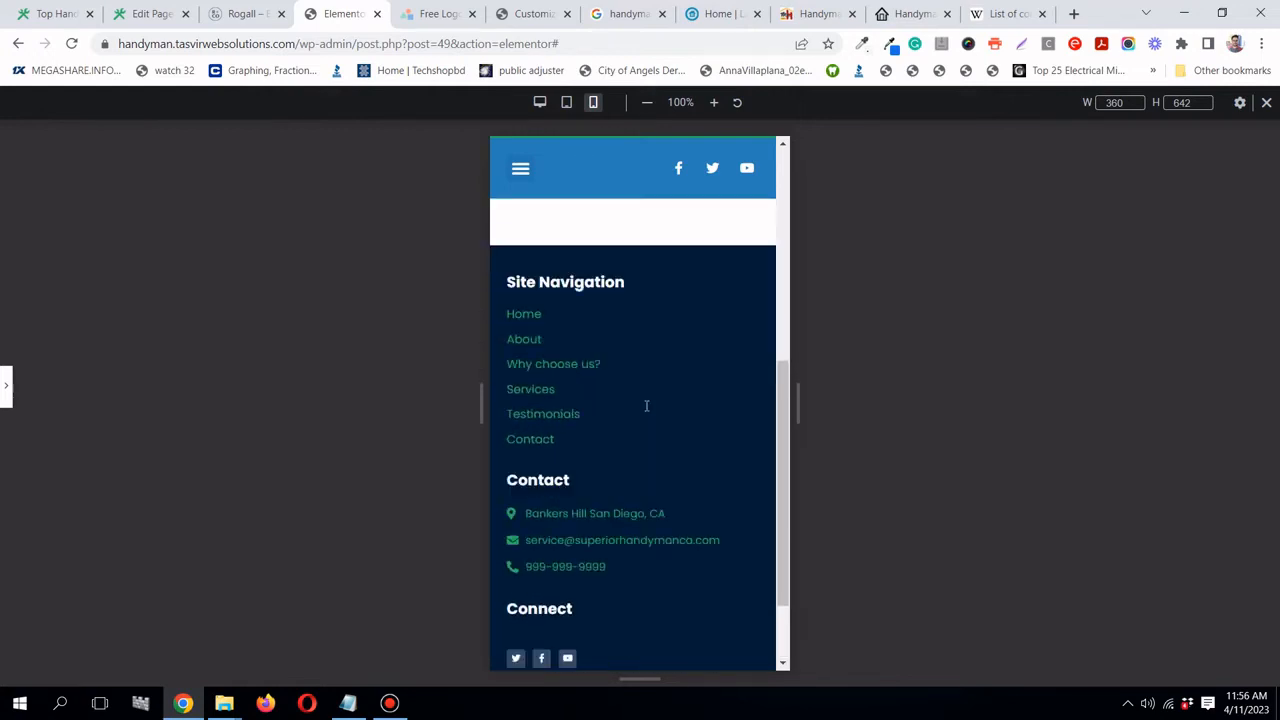
pyautogui.click(4, 390)
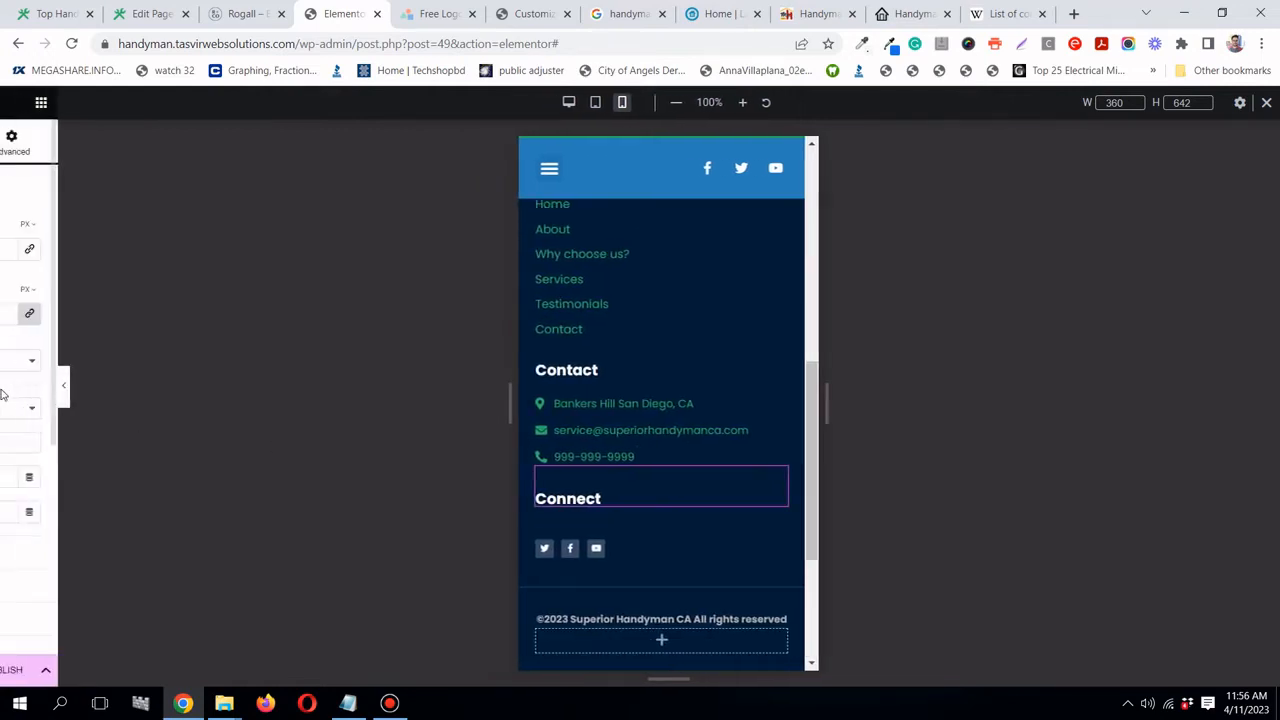
# - Publish the footer template with an Include > Entire Site condition and reload the live Home page
pyautogui.click(198, 670)
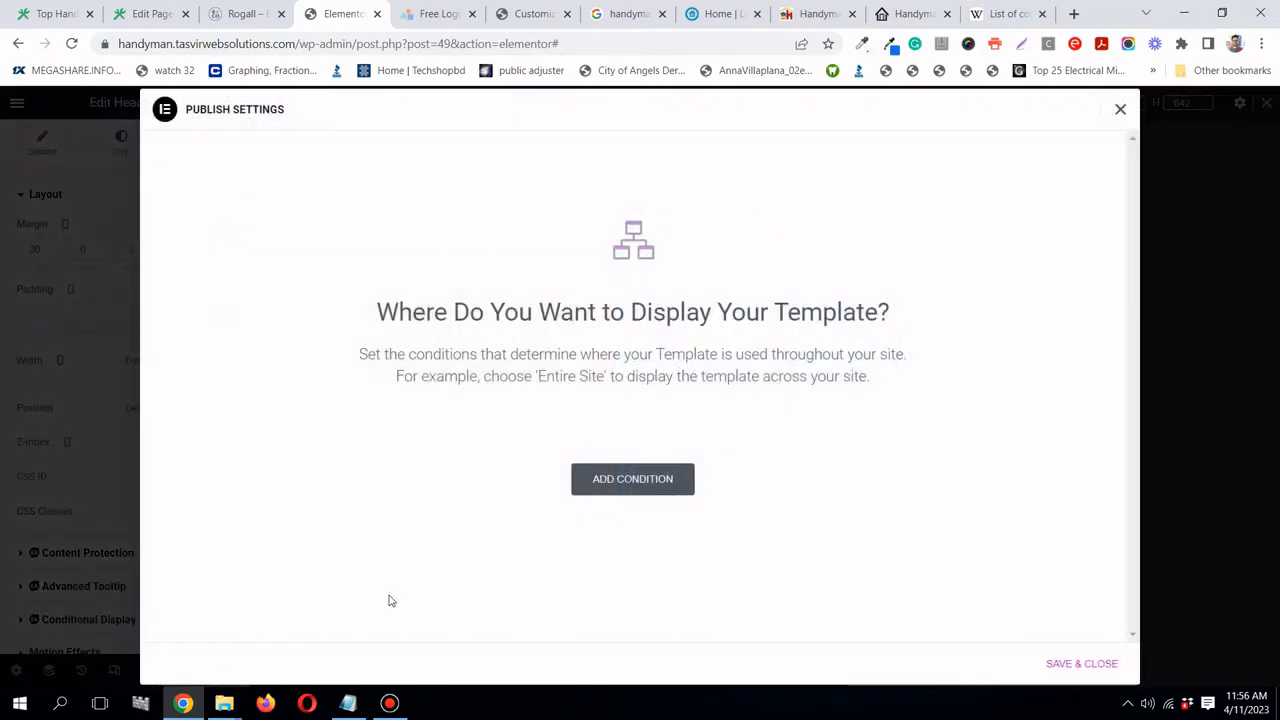
pyautogui.click(657, 480)
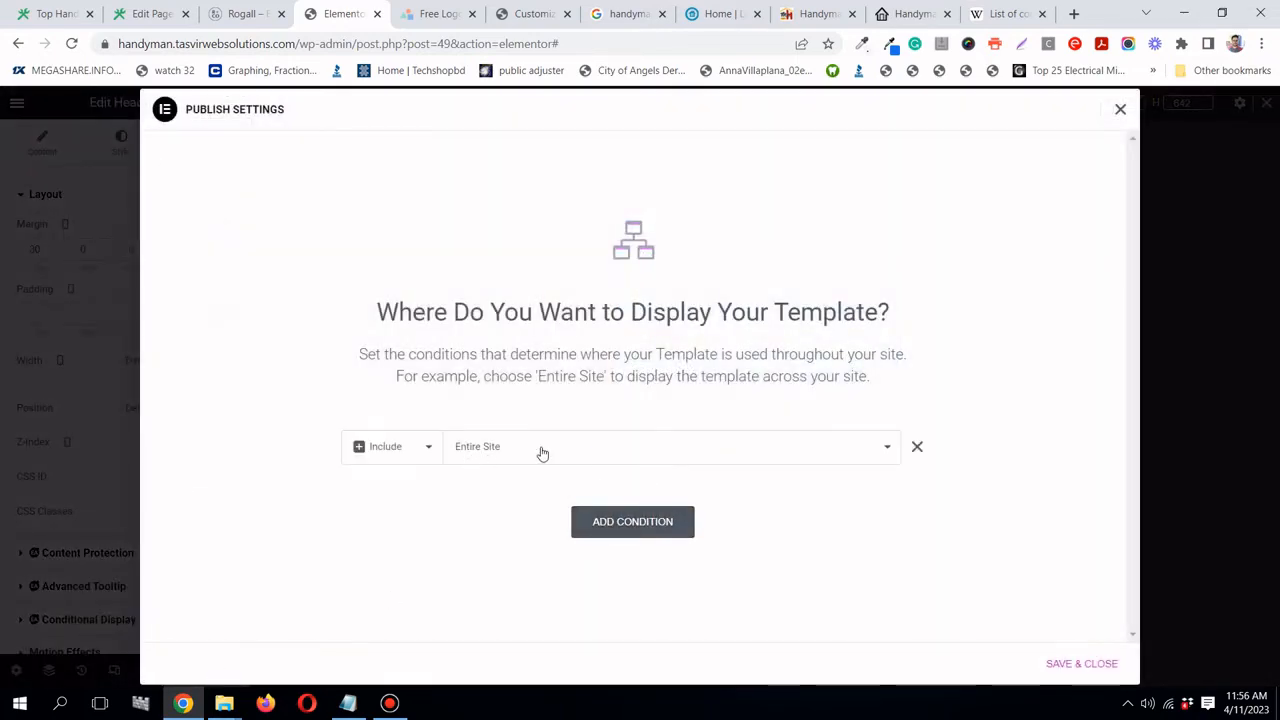
pyautogui.click(1079, 666)
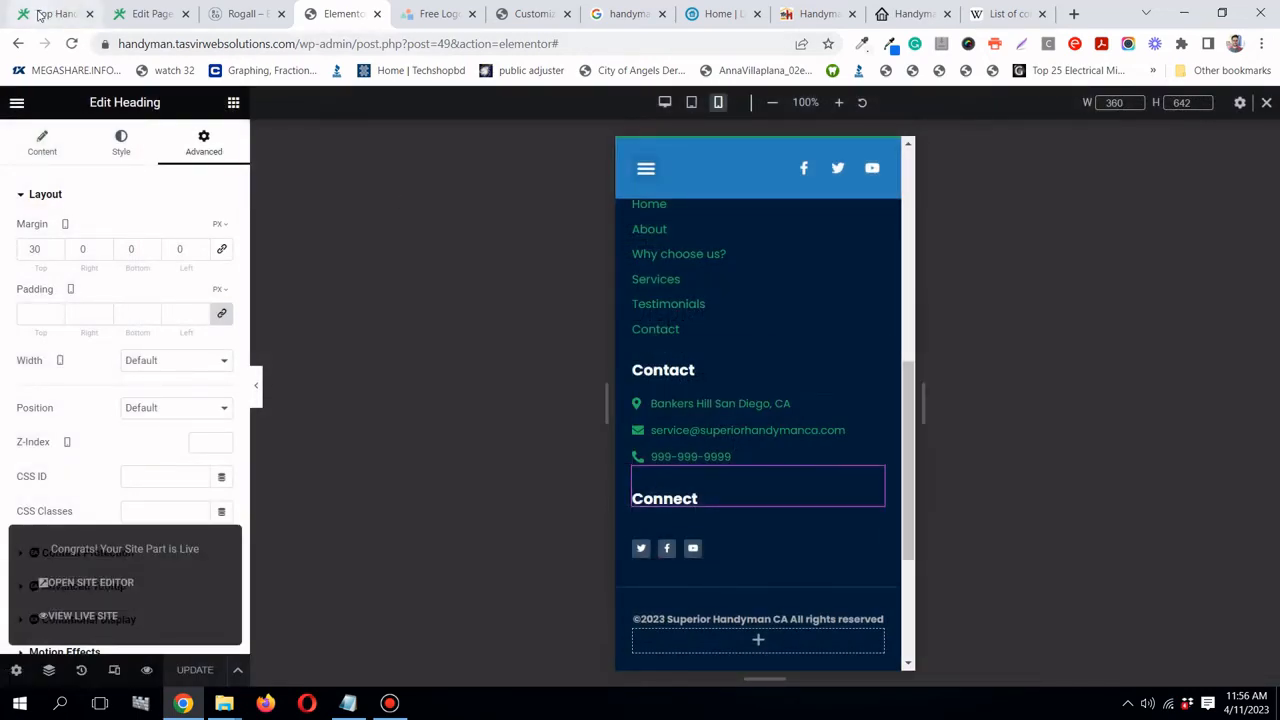
pyautogui.click(40, 14)
pyautogui.click(72, 44)
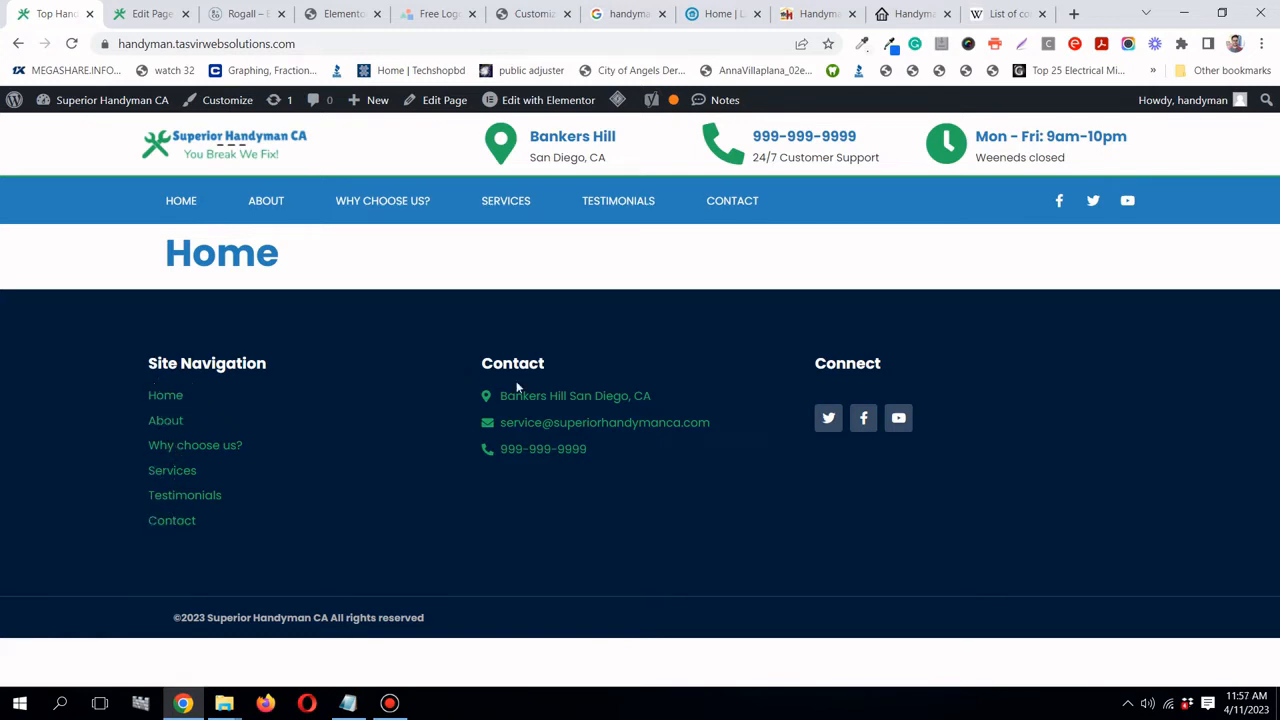
# - Test the live footer's email and phone links, closing Mail and the call popup afterwards
pyautogui.click(566, 424)
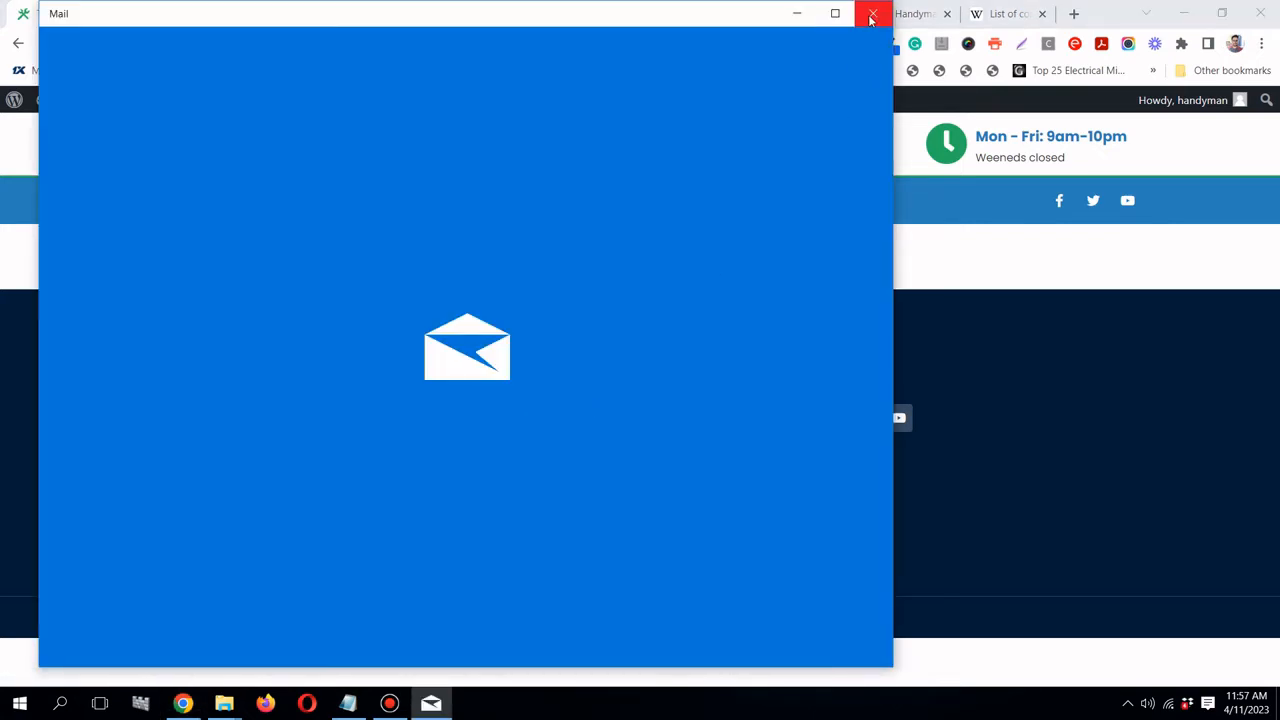
pyautogui.click(872, 16)
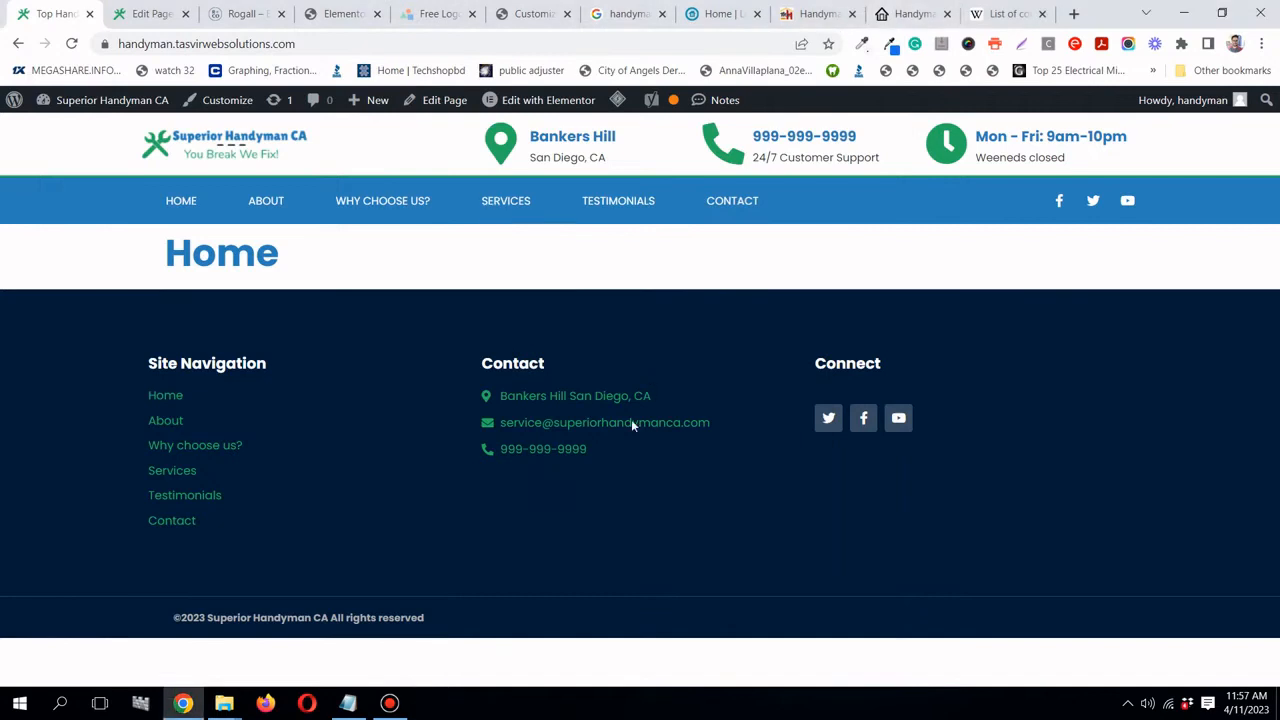
pyautogui.click(565, 453)
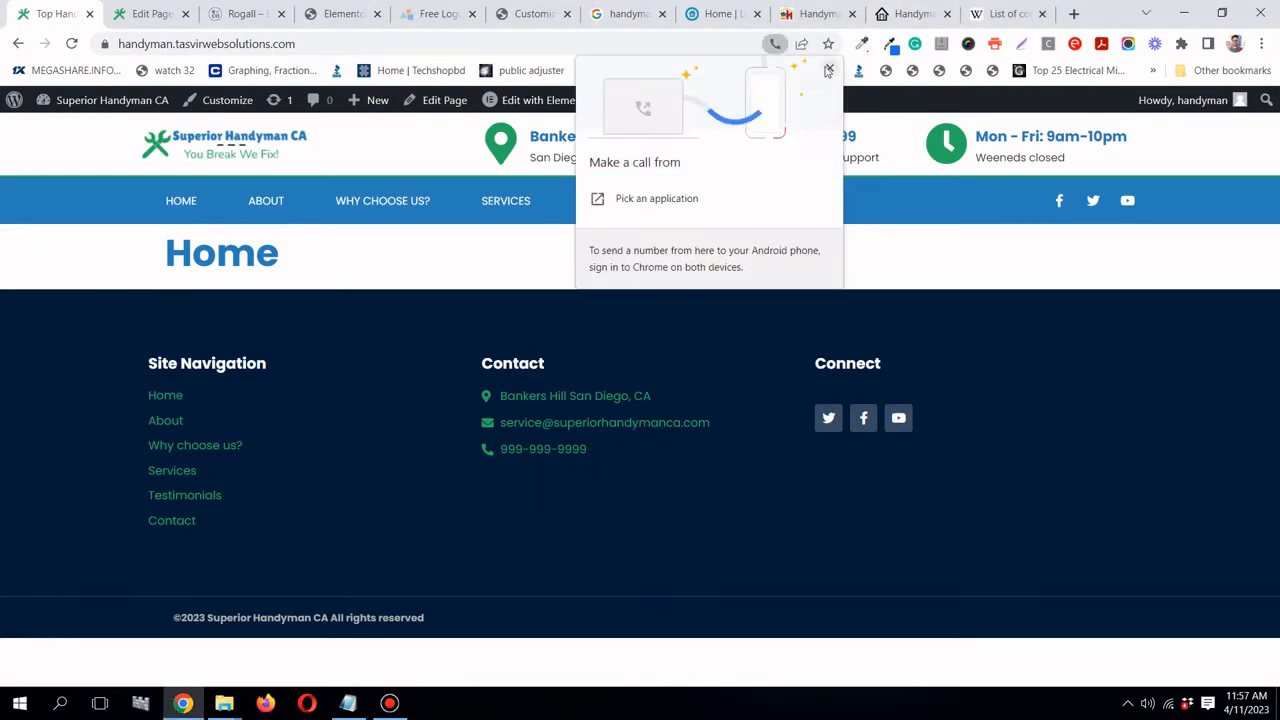
pyautogui.click(828, 69)
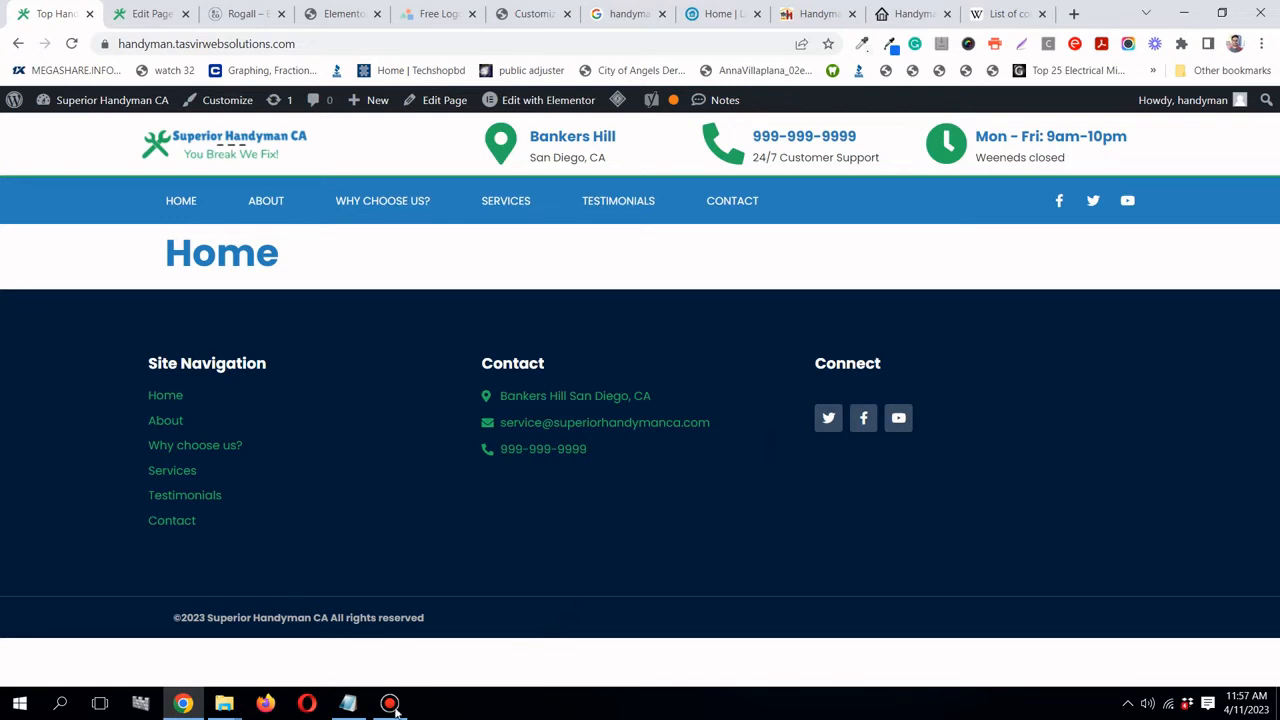
pyautogui.moveTo(392, 705)
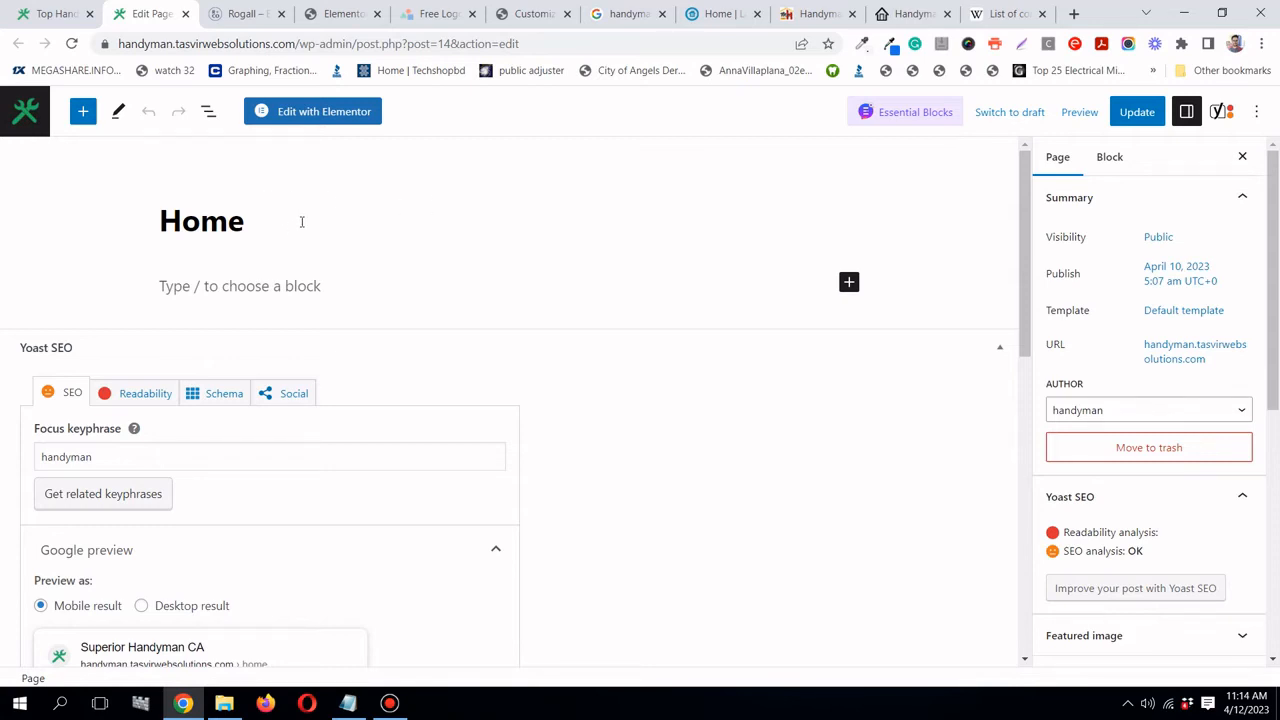
# - Launch Edit with Elementor for the Home page, glancing at the examples.txt notes before minimizing Notepad
pyautogui.scroll(-3, 237, 249)
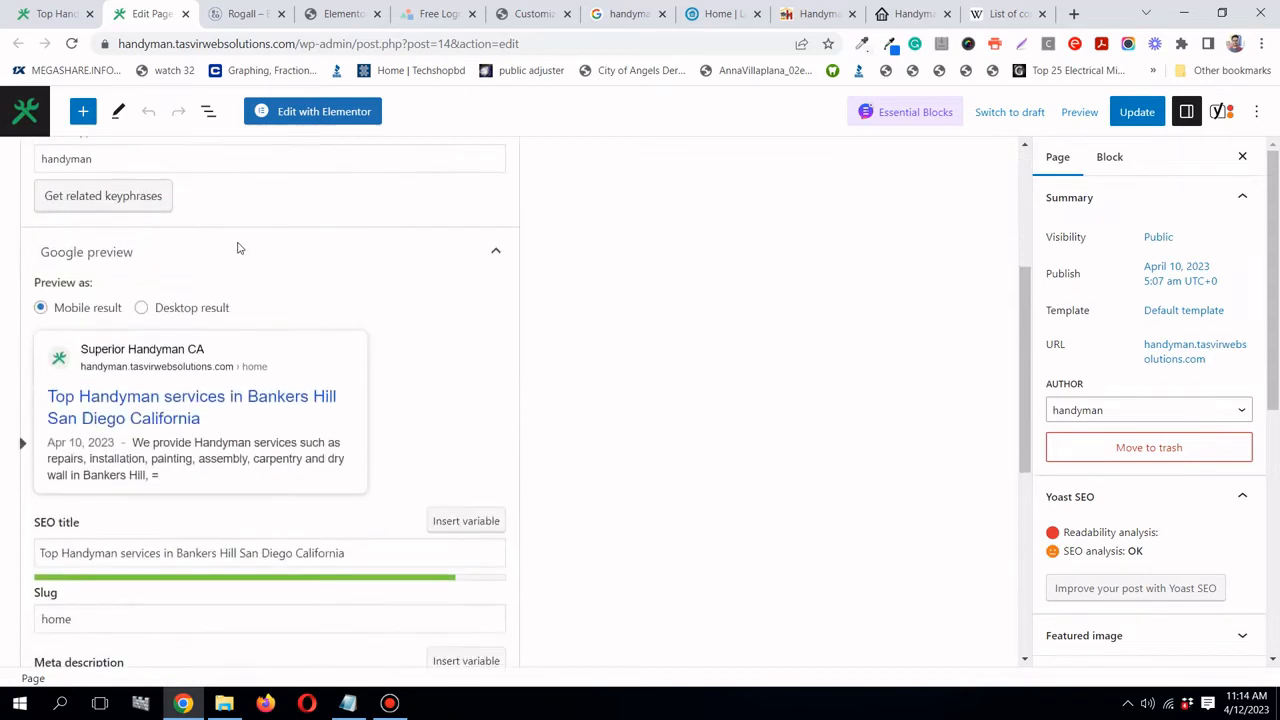
pyautogui.scroll(3, 237, 249)
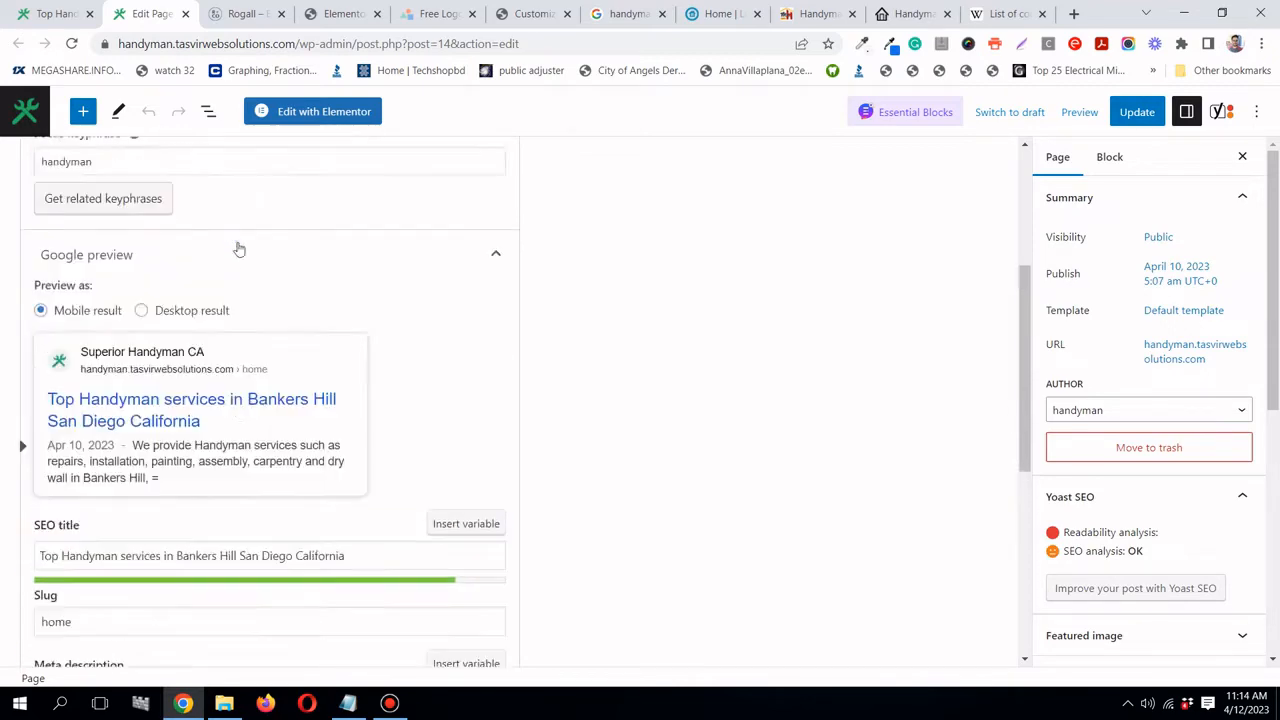
pyautogui.click(316, 113)
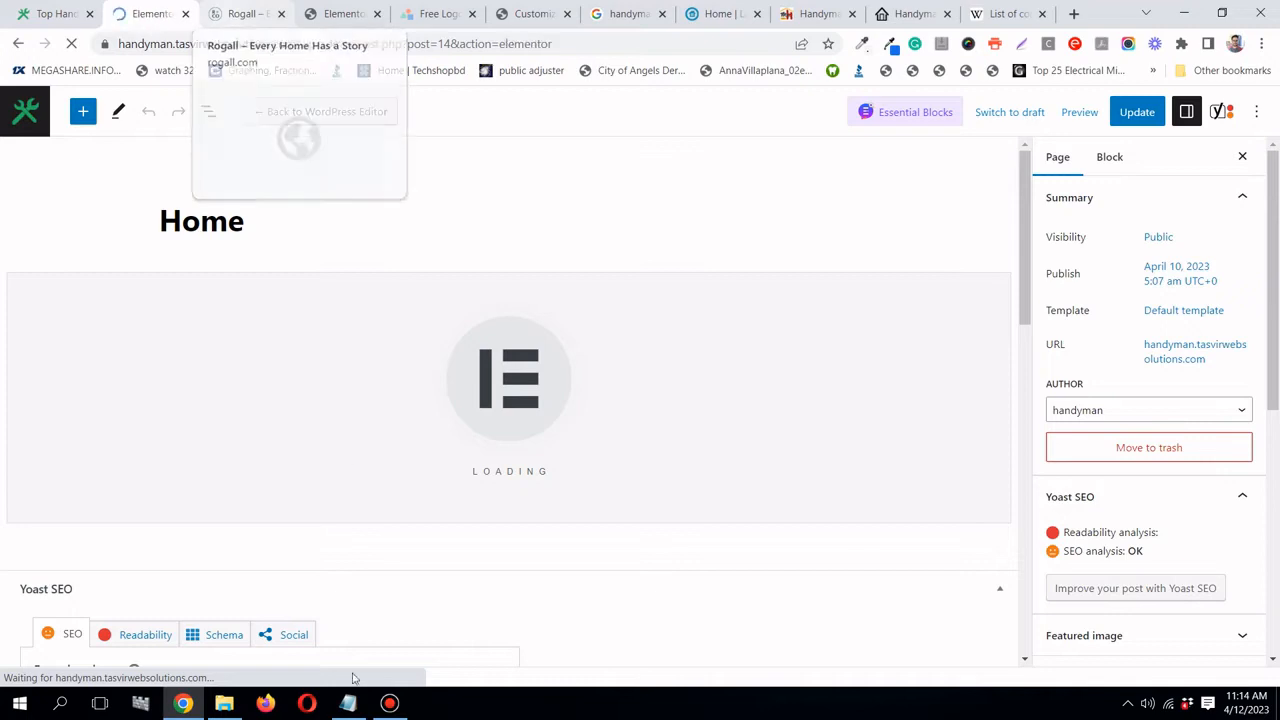
pyautogui.click(348, 703)
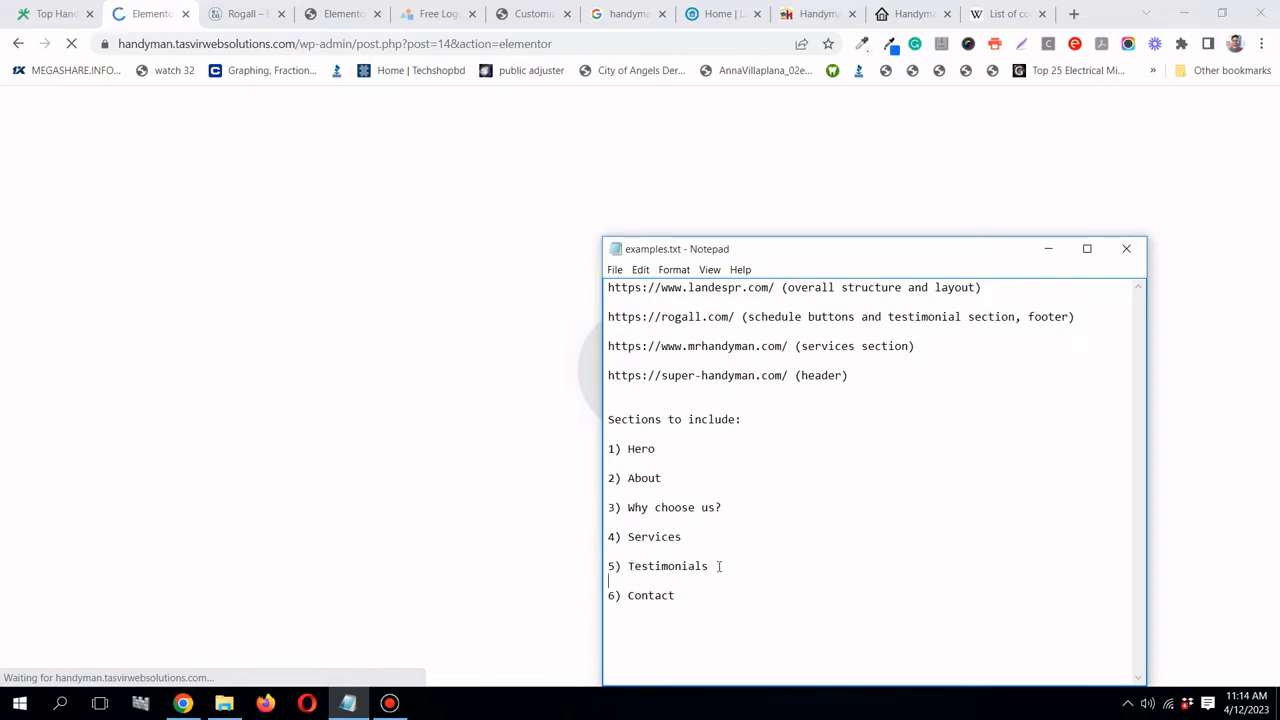
pyautogui.click(1048, 249)
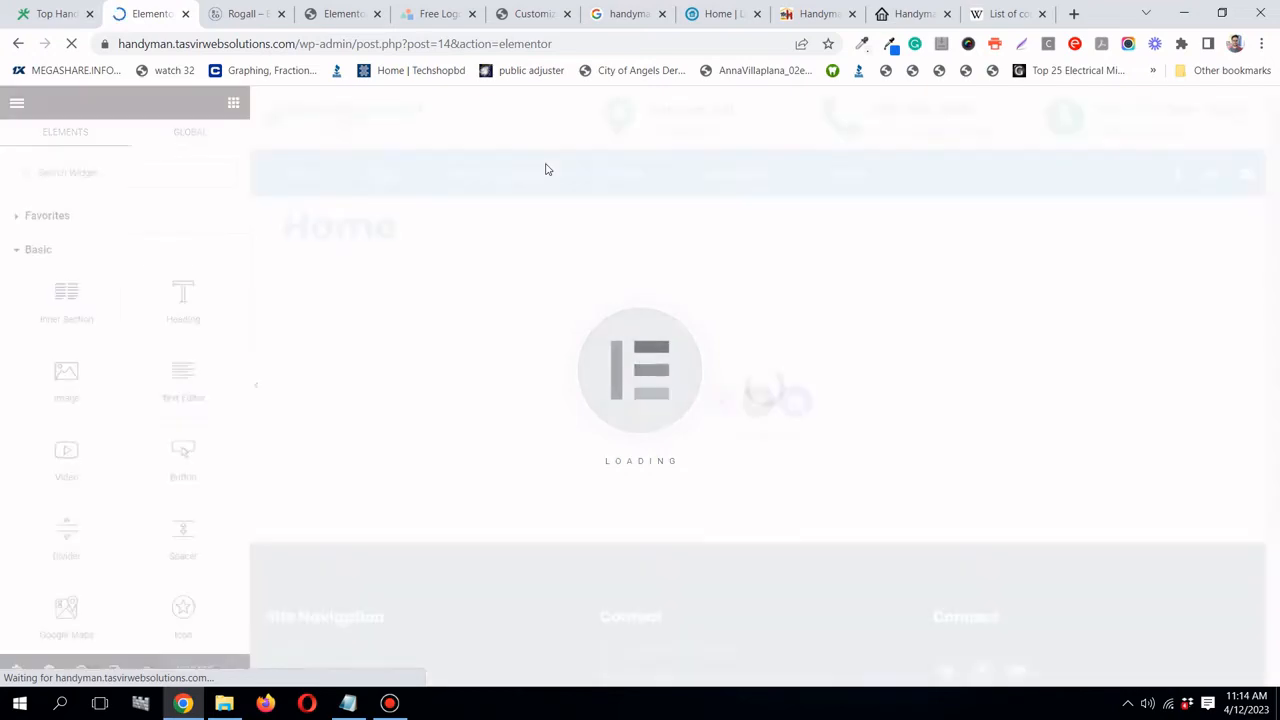
pyautogui.scroll(-3, 702, 340)
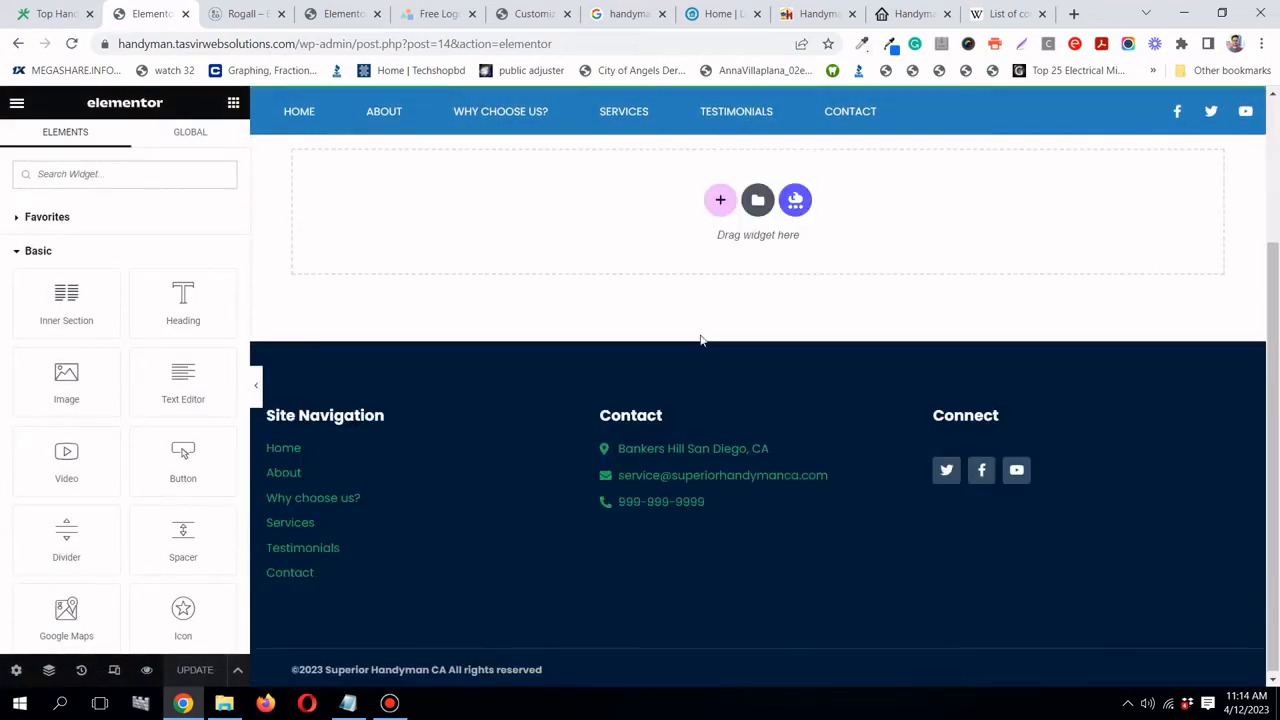
# - Switch Hide Title to Yes in the Home page's Page Settings and dismiss the CCleaner alert
pyautogui.scroll(3, 702, 340)
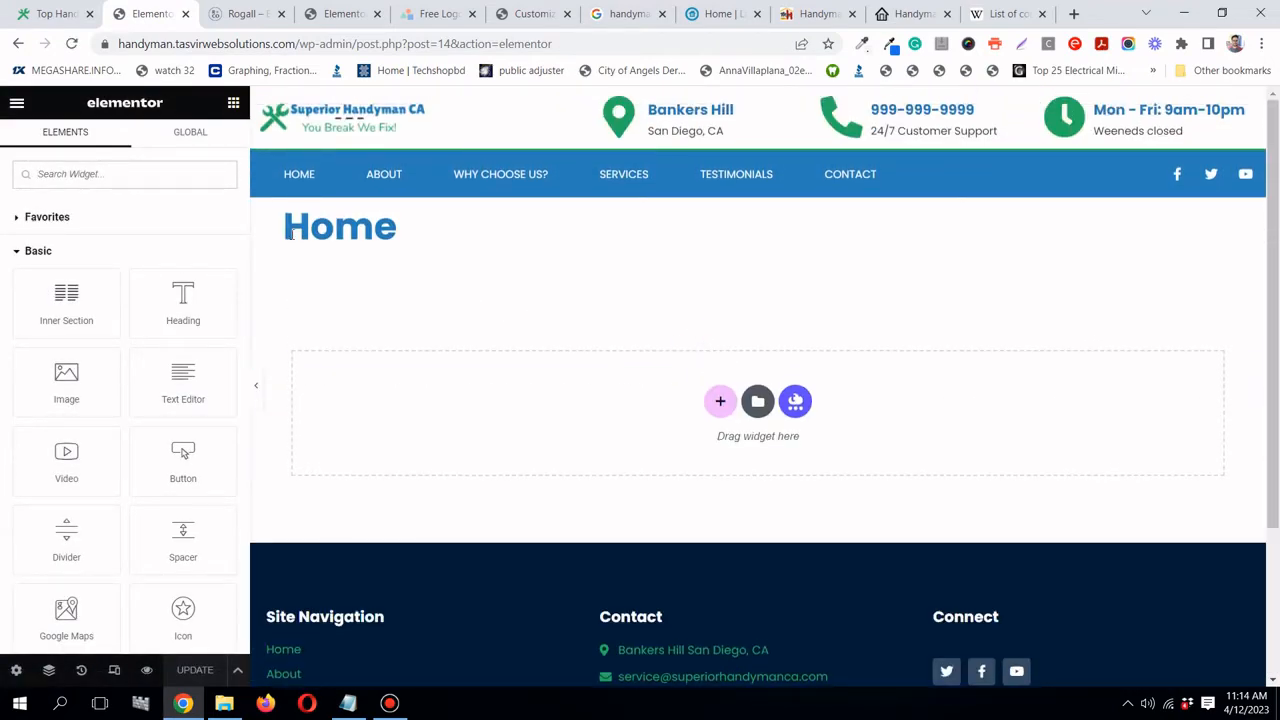
pyautogui.moveTo(292, 230); pyautogui.dragTo(393, 230)
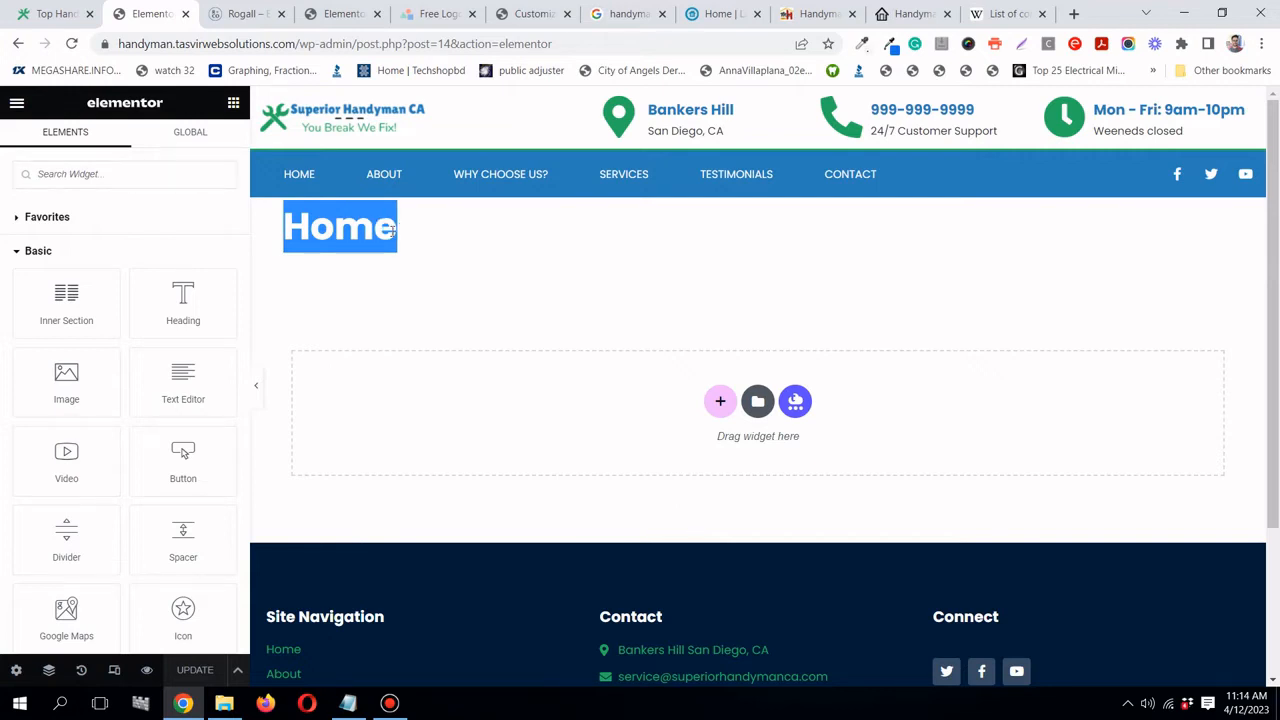
pyautogui.click(394, 230)
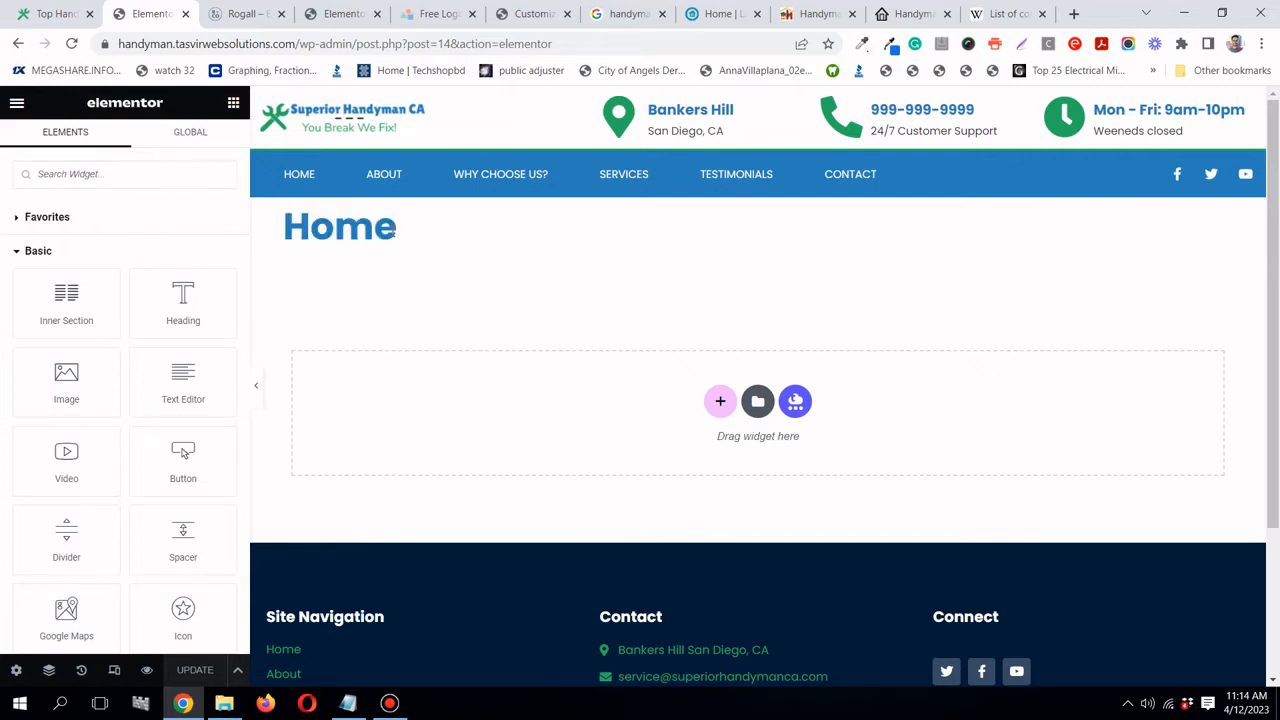
pyautogui.click(17, 670)
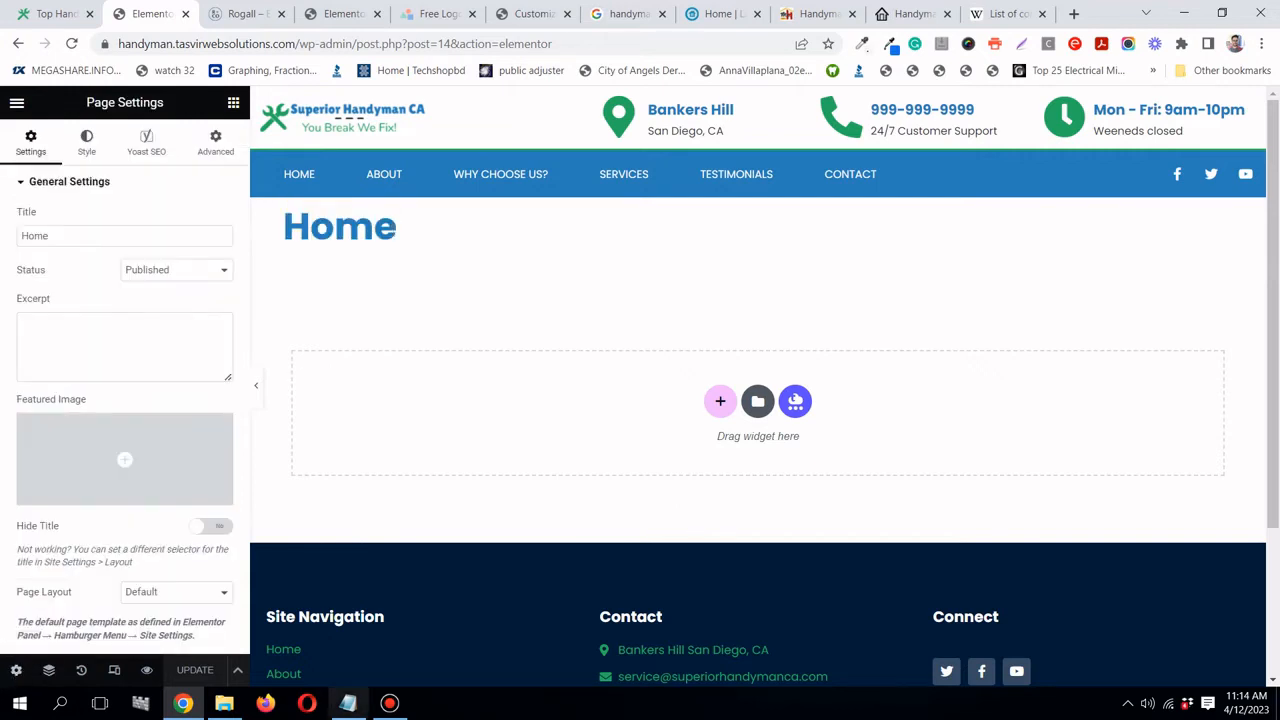
pyautogui.click(409, 711)
pyautogui.click(409, 711)
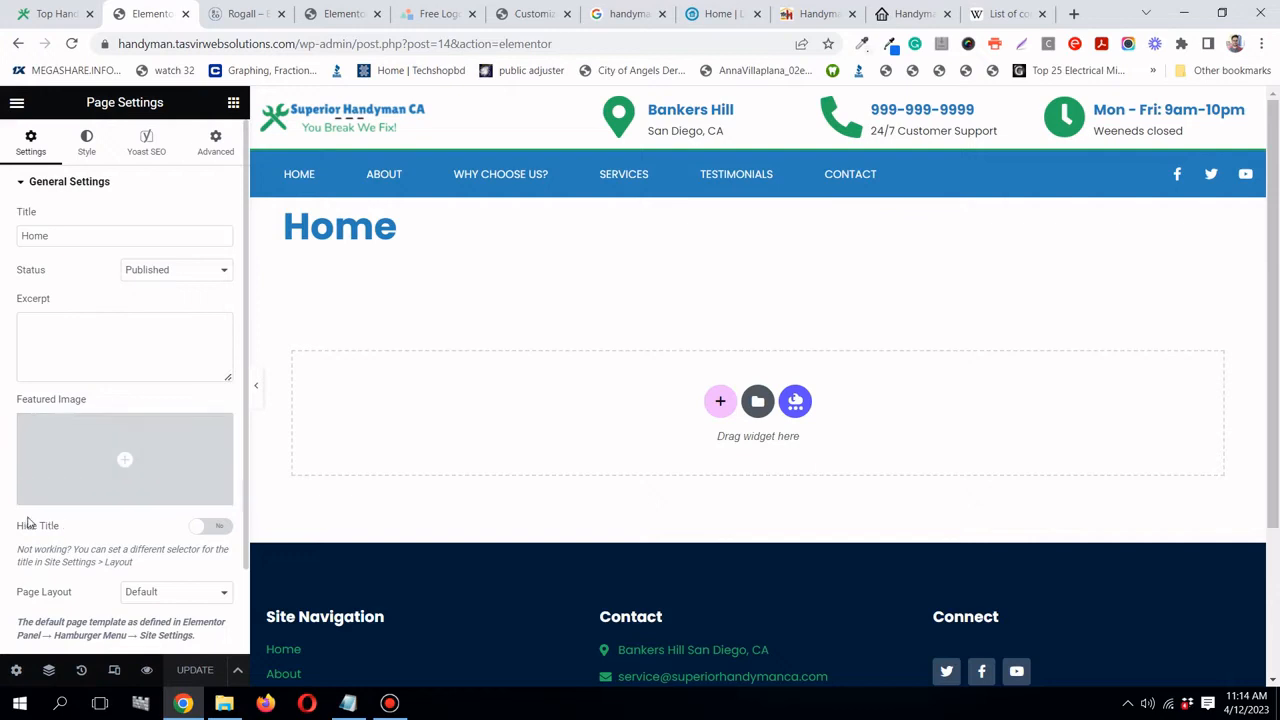
pyautogui.click(216, 529)
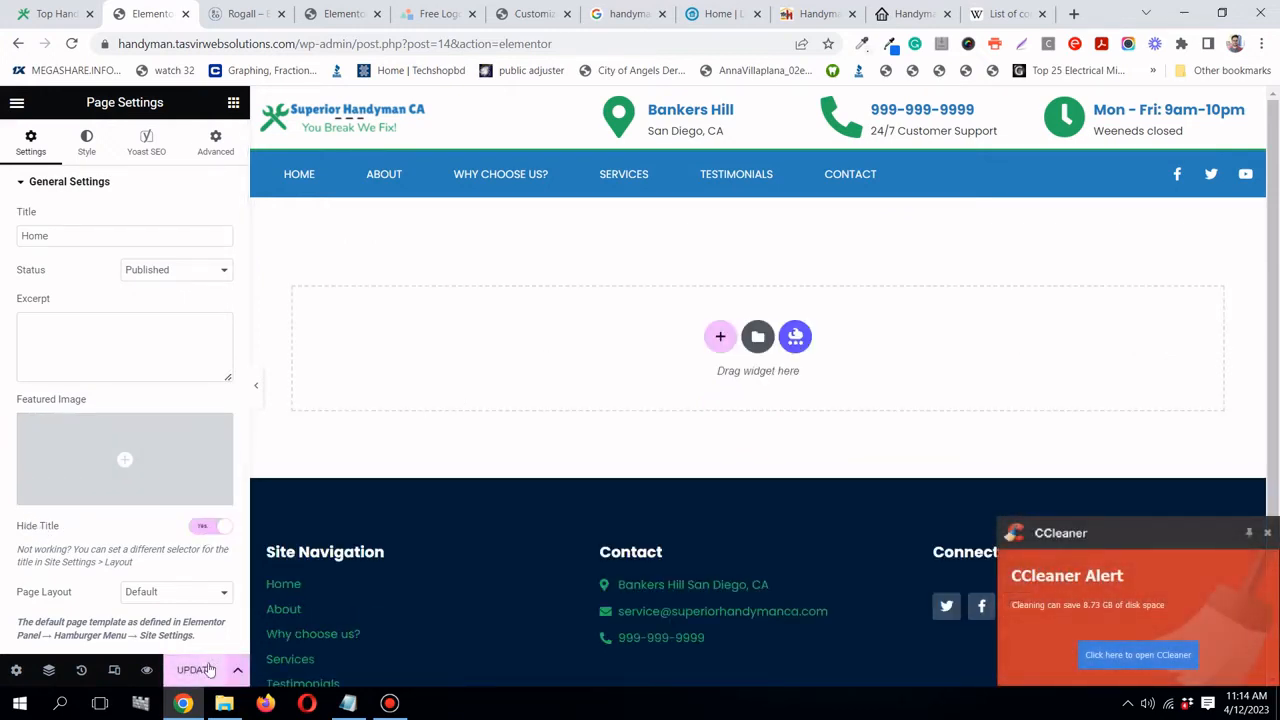
pyautogui.click(1264, 532)
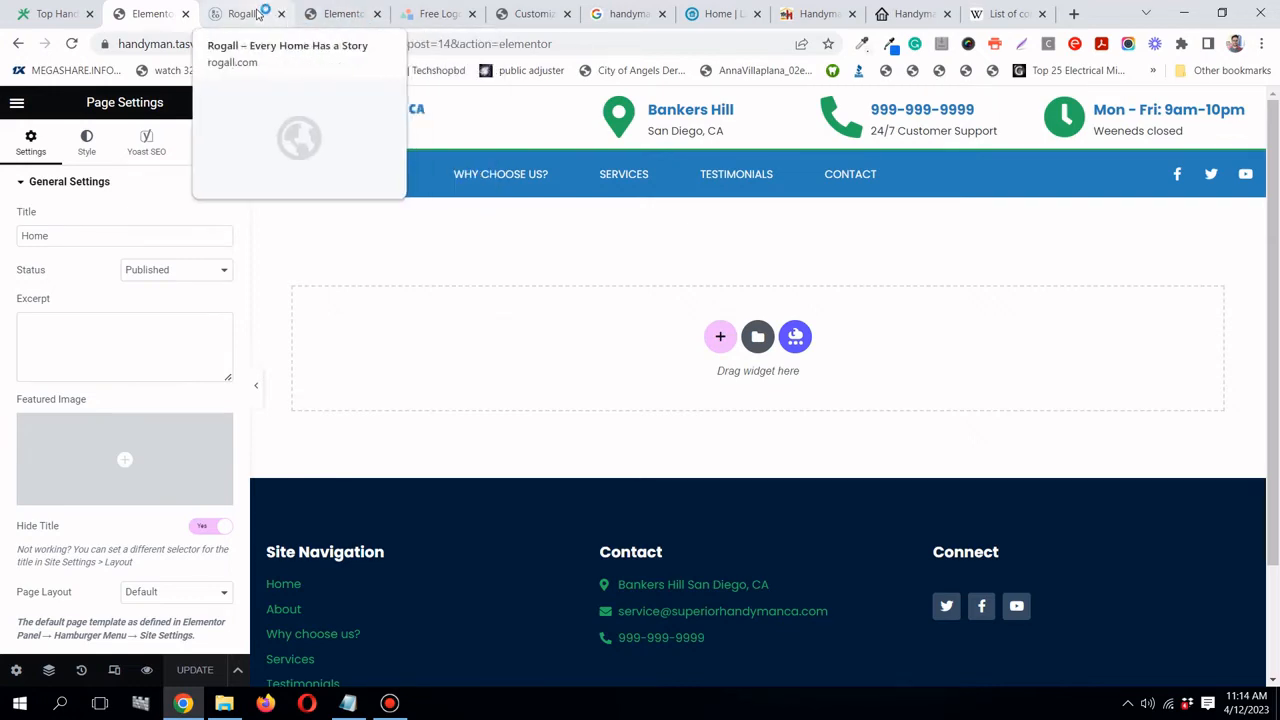
pyautogui.click(720, 18)
pyautogui.scroll(-2, 741, 302)
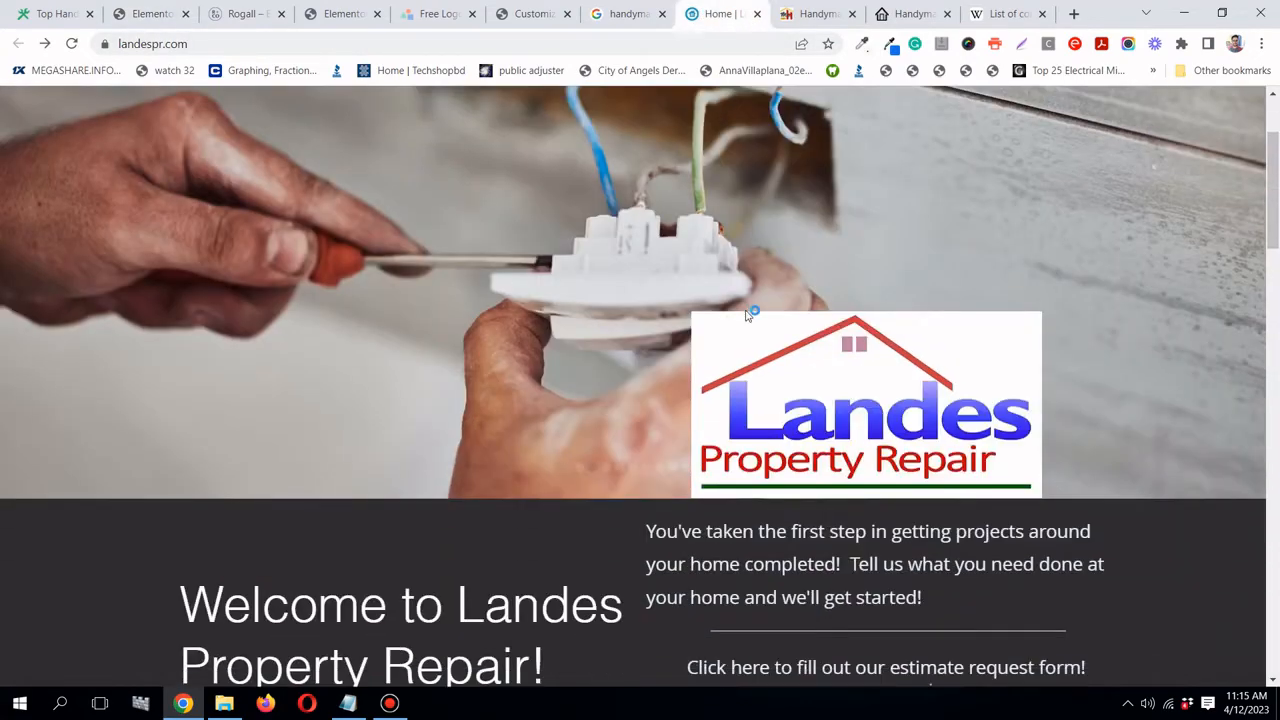
pyautogui.scroll(2, 484, 270)
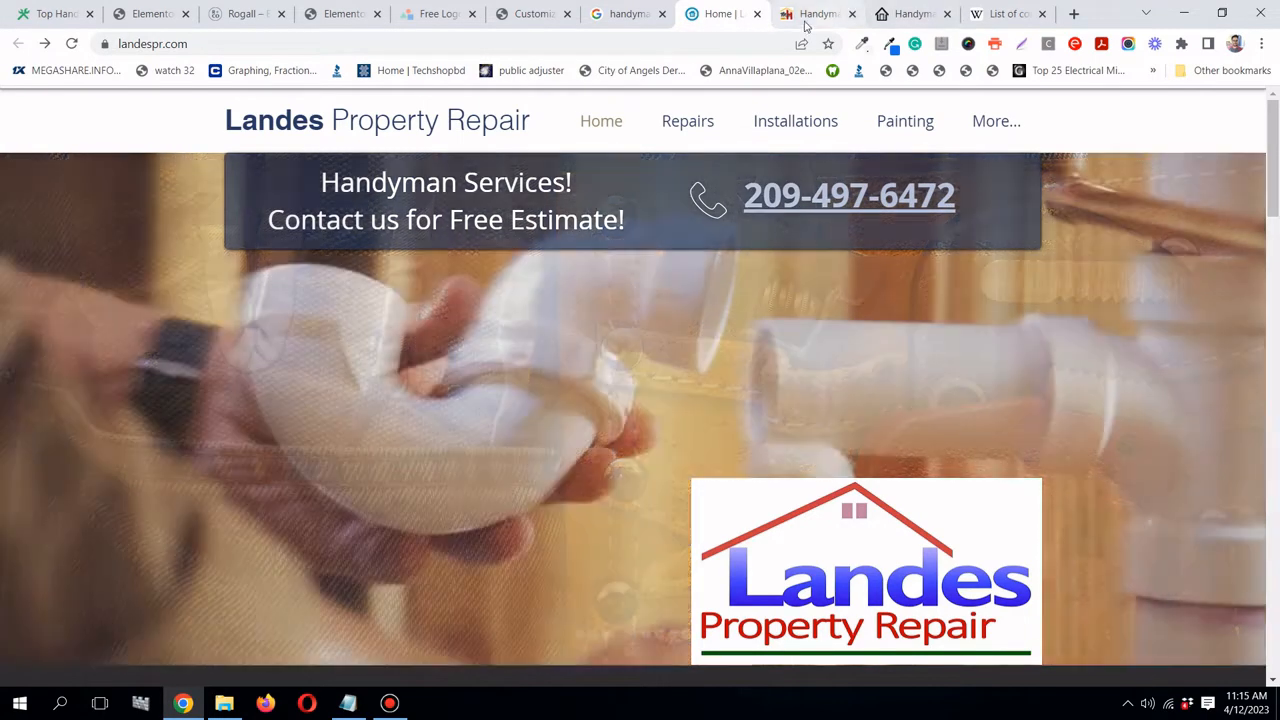
pyautogui.click(806, 16)
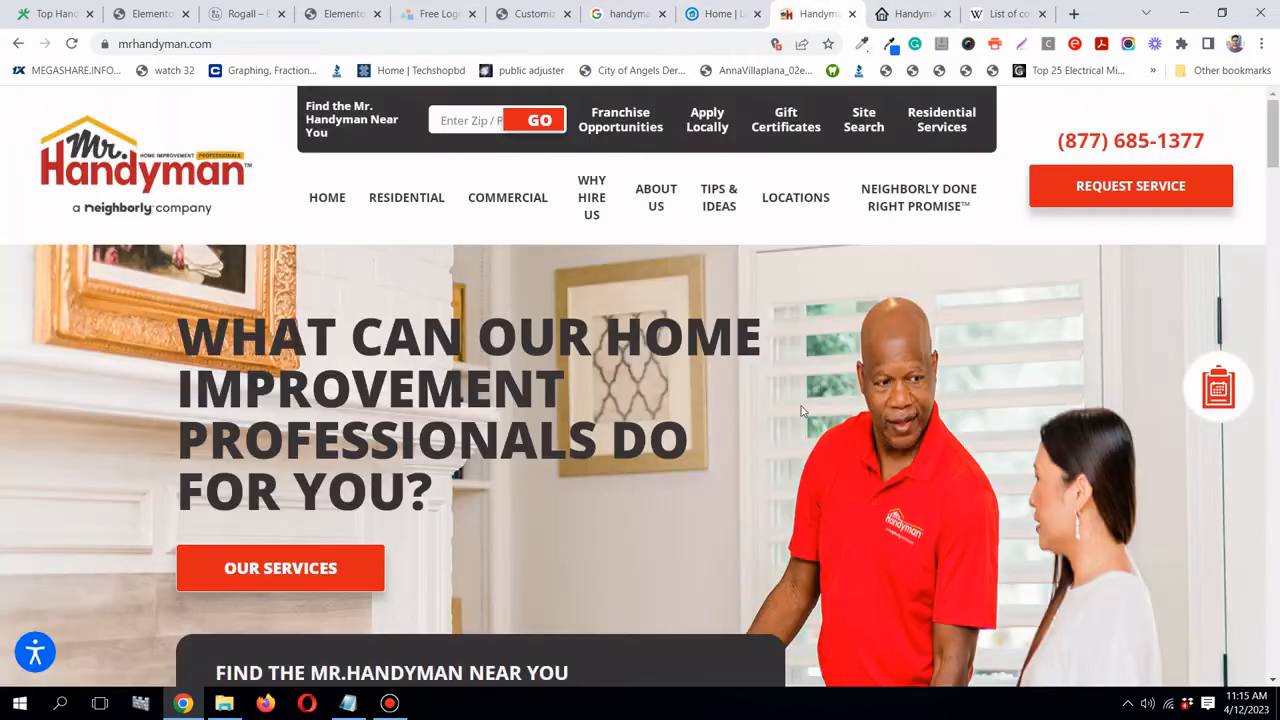
pyautogui.scroll(-2, 740, 415)
pyautogui.scroll(2, 740, 415)
pyautogui.moveTo(174, 333); pyautogui.dragTo(406, 505)
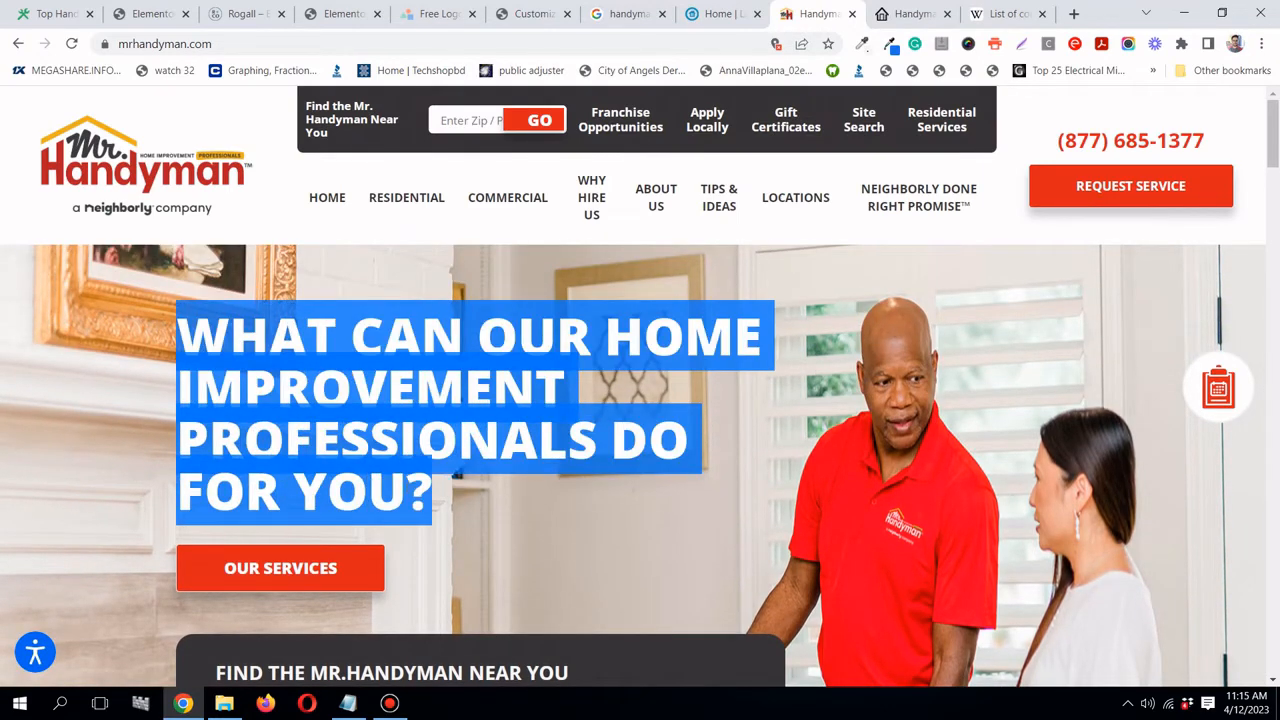
pyautogui.click(286, 160)
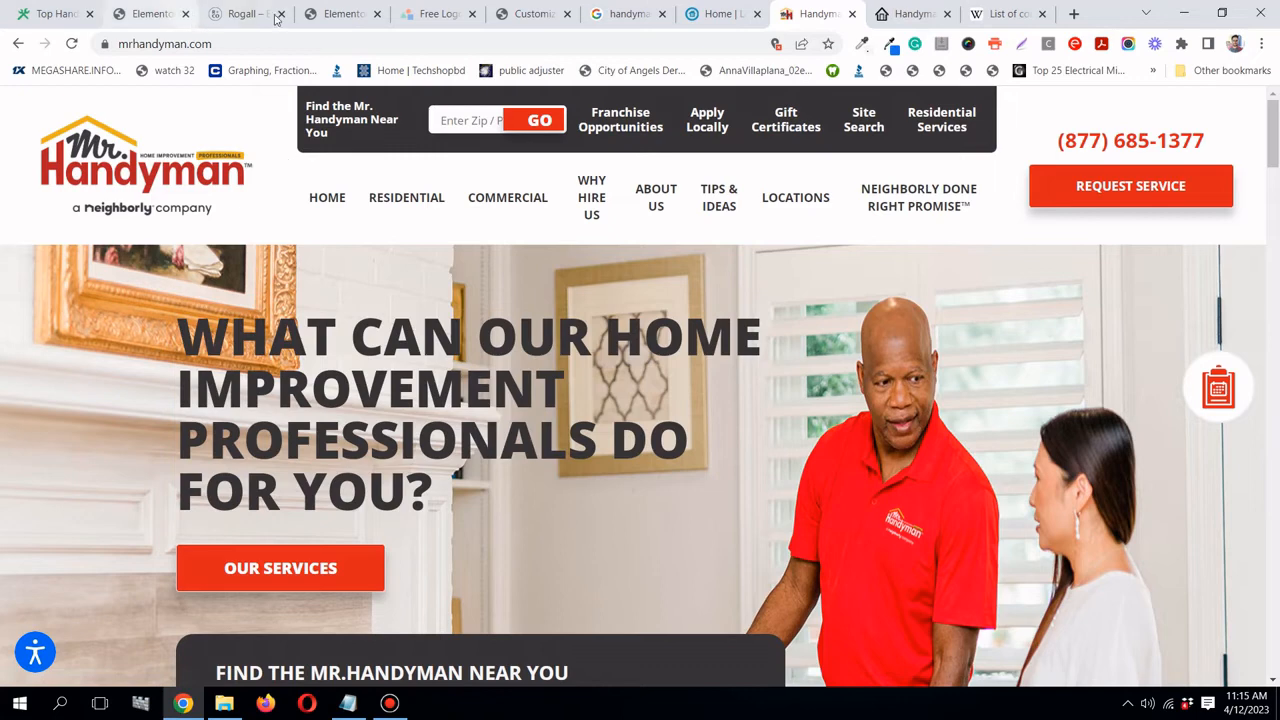
pyautogui.click(315, 20)
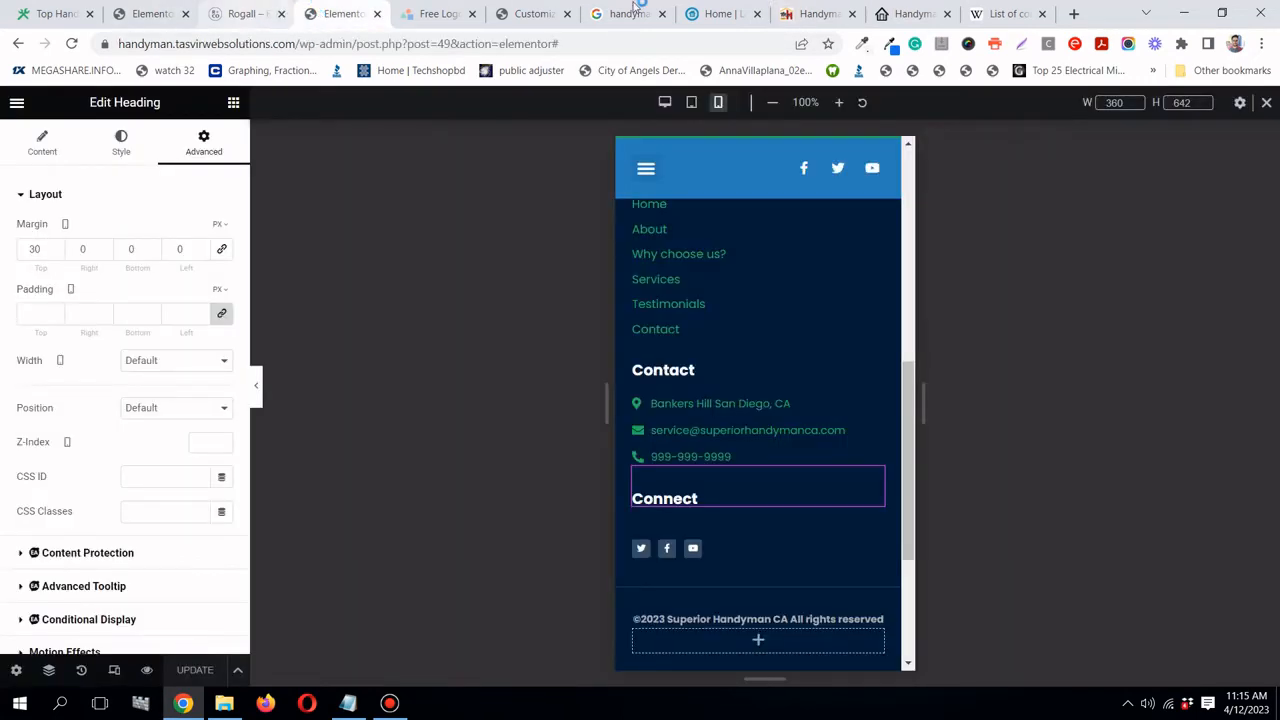
pyautogui.click(147, 14)
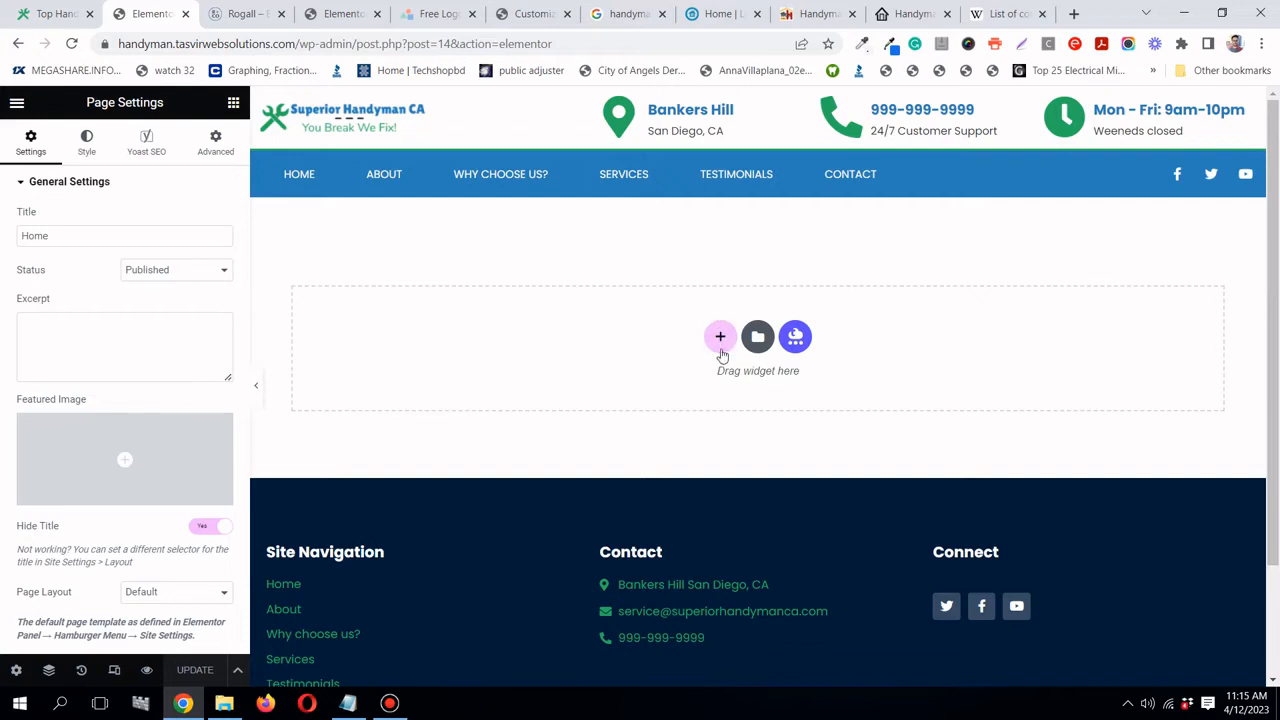
# - Add a one-column section with a 450 px minimum height, then open a blank browser tab
pyautogui.click(721, 340)
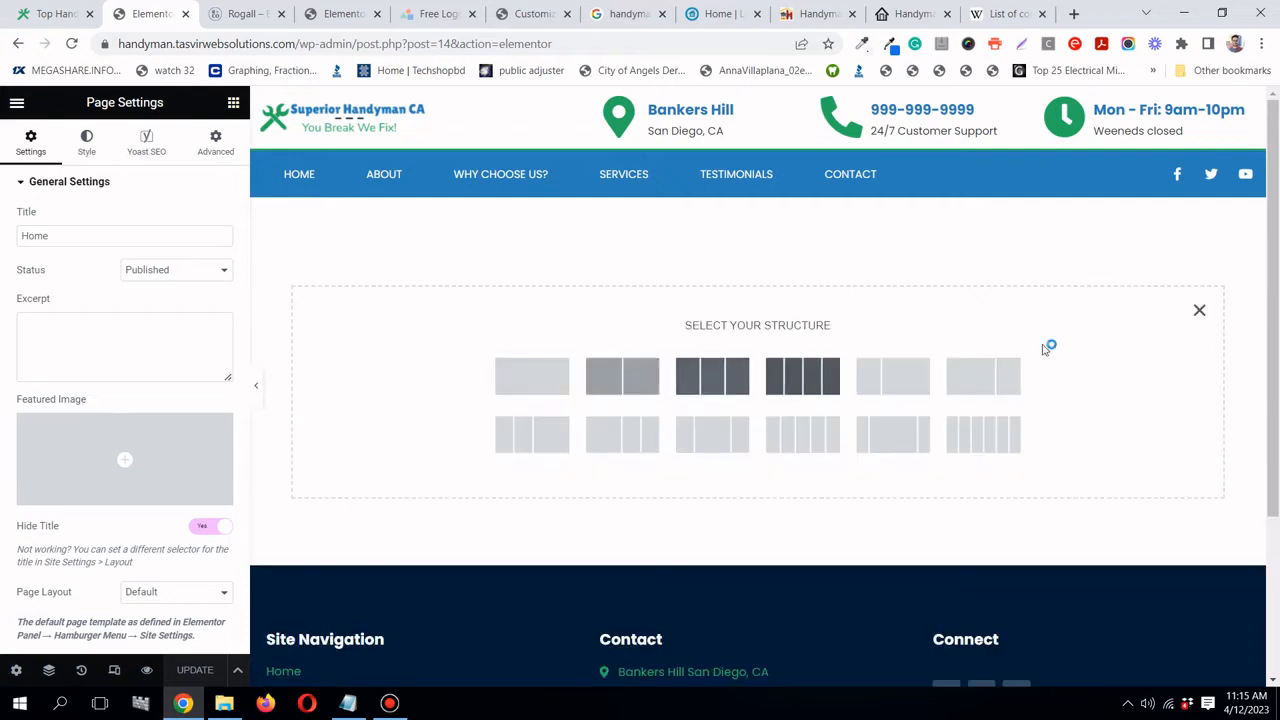
pyautogui.click(1199, 311)
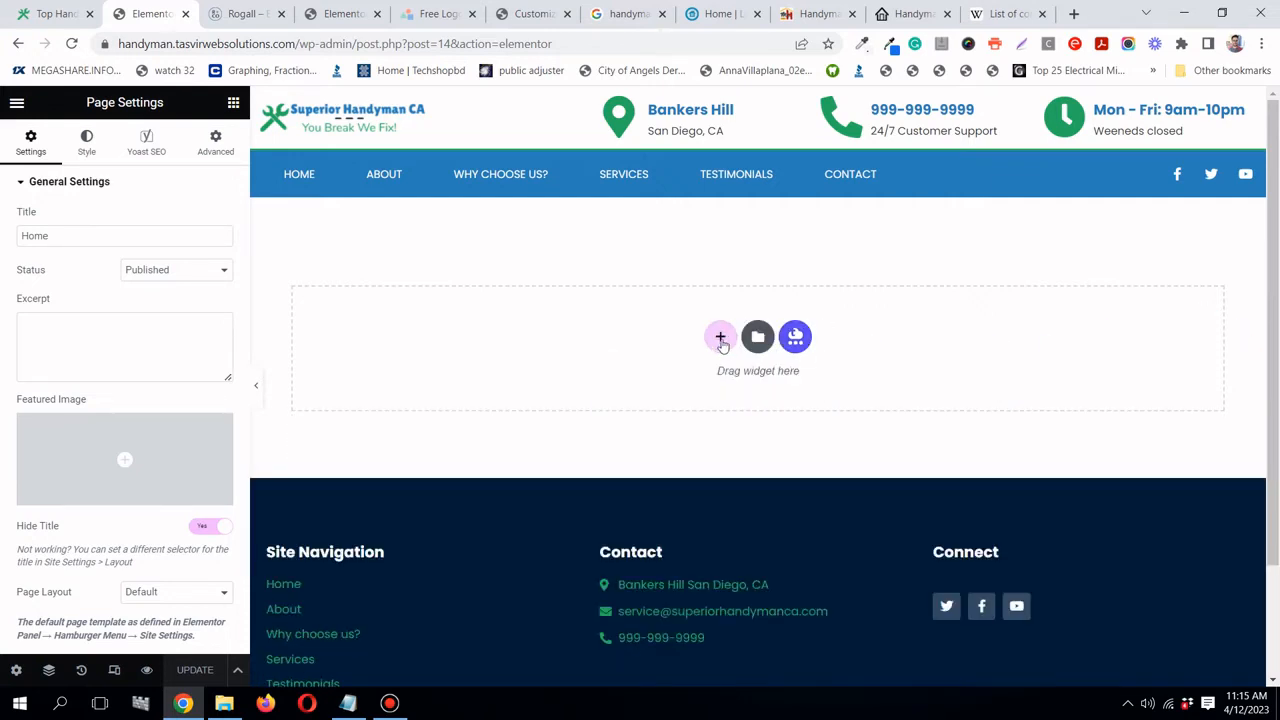
pyautogui.click(716, 340)
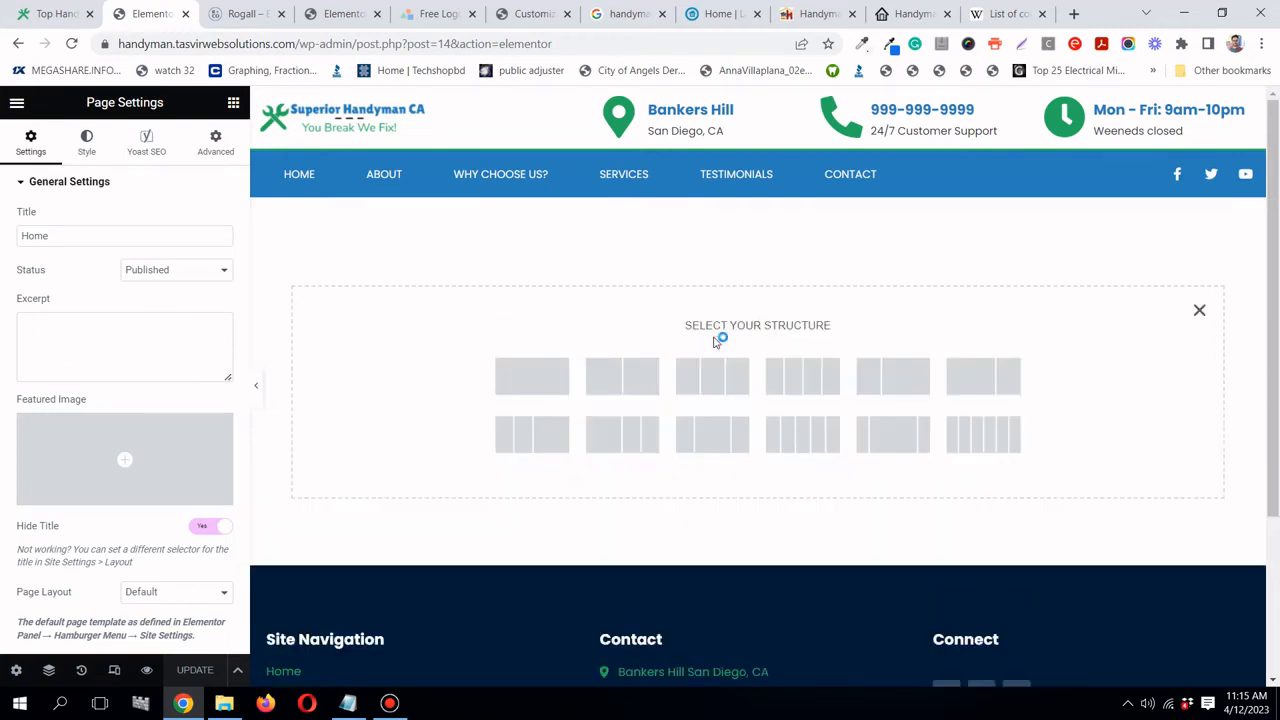
pyautogui.click(532, 373)
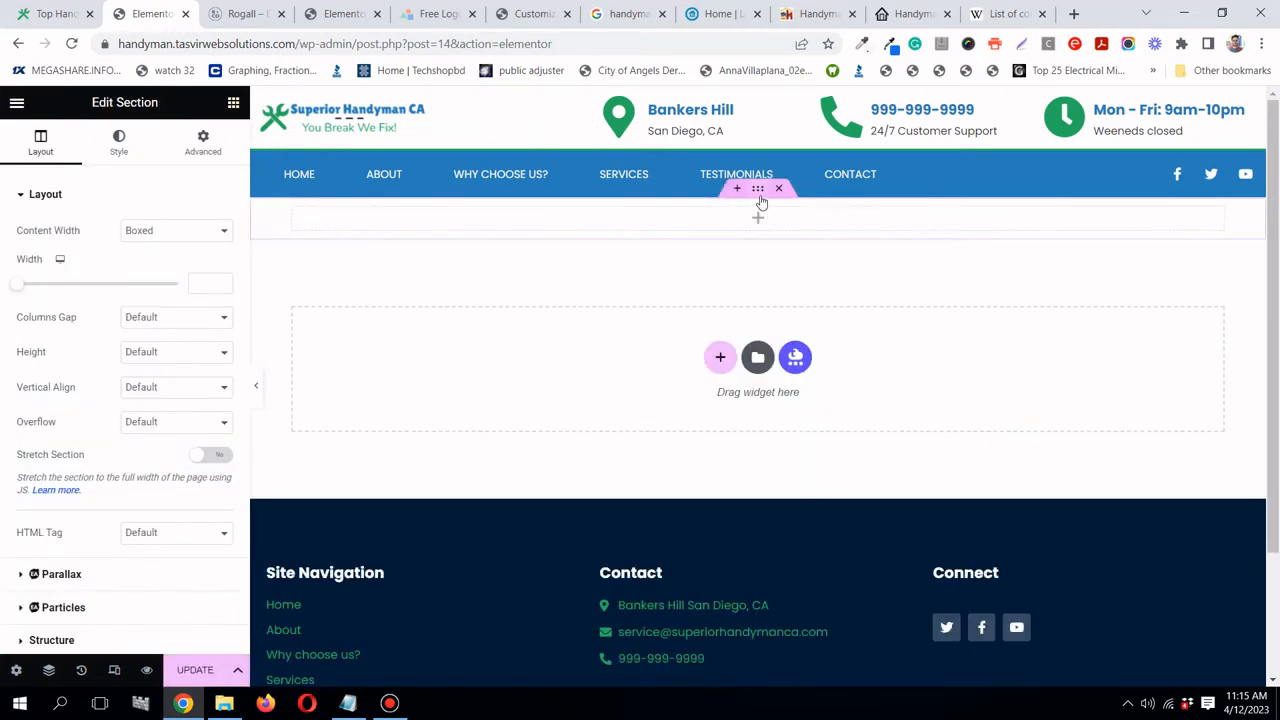
pyautogui.click(186, 359)
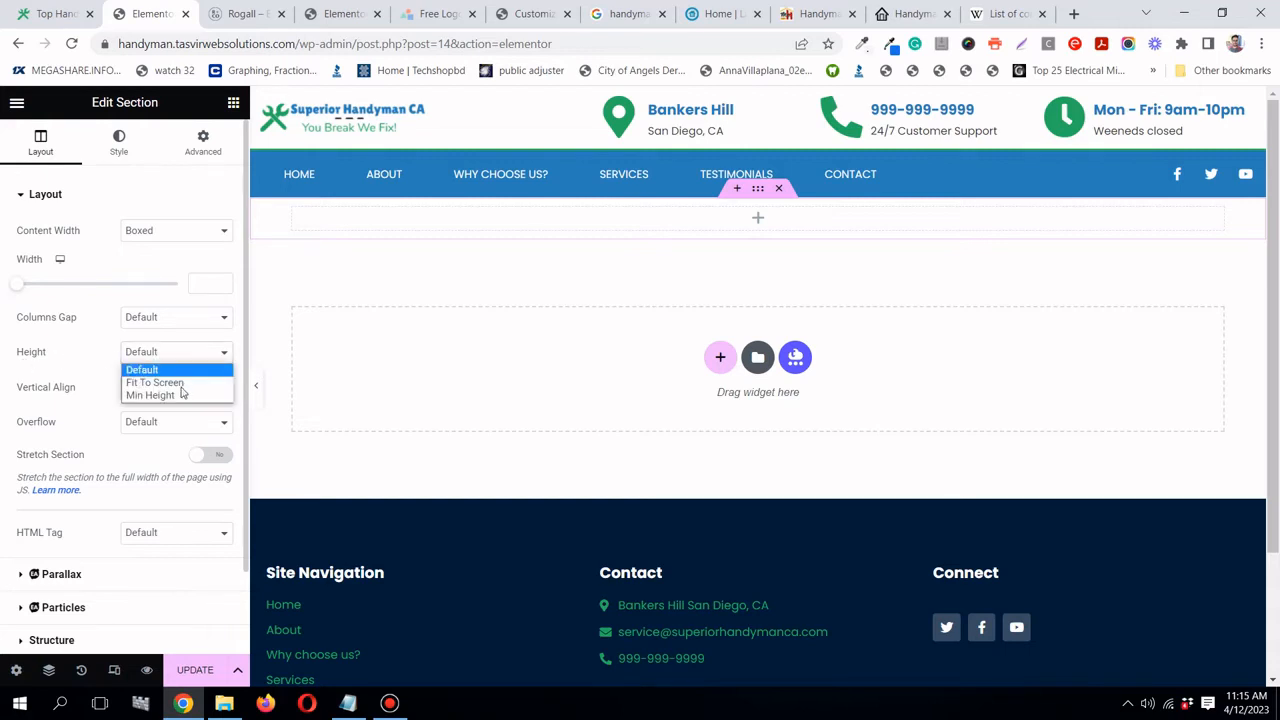
pyautogui.click(152, 394)
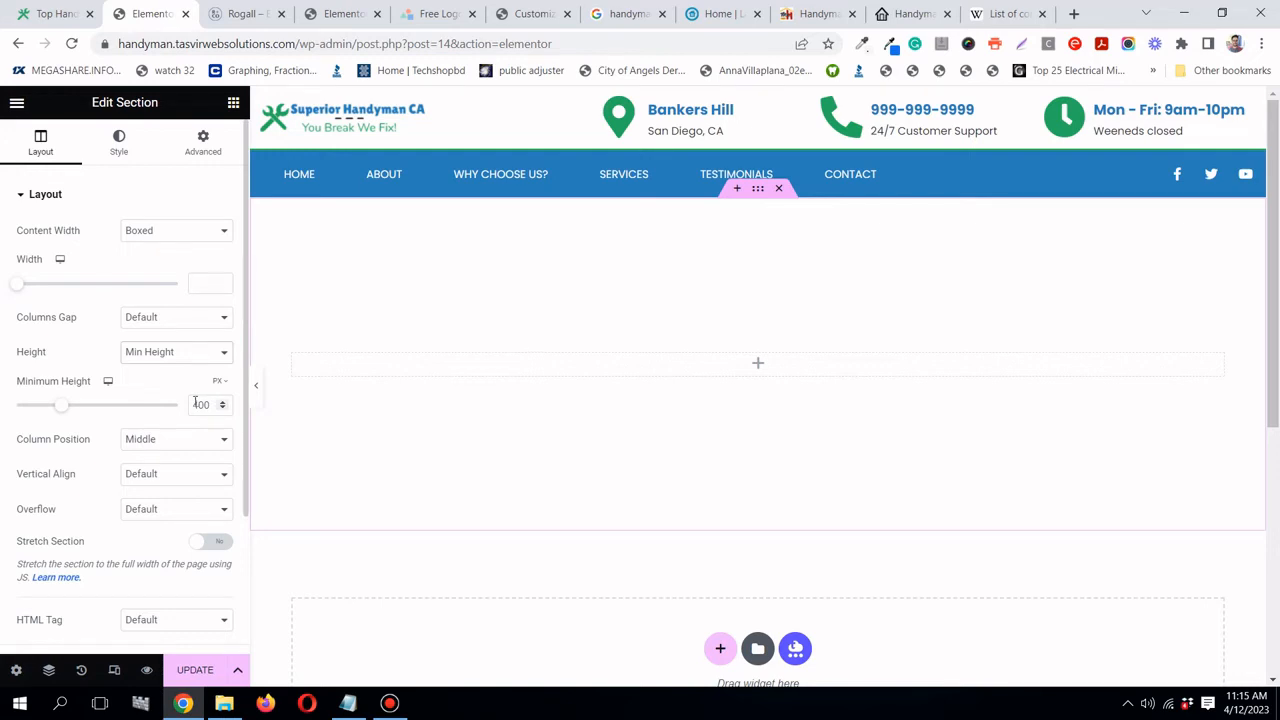
pyautogui.doubleClick(201, 404)
pyautogui.write('450')
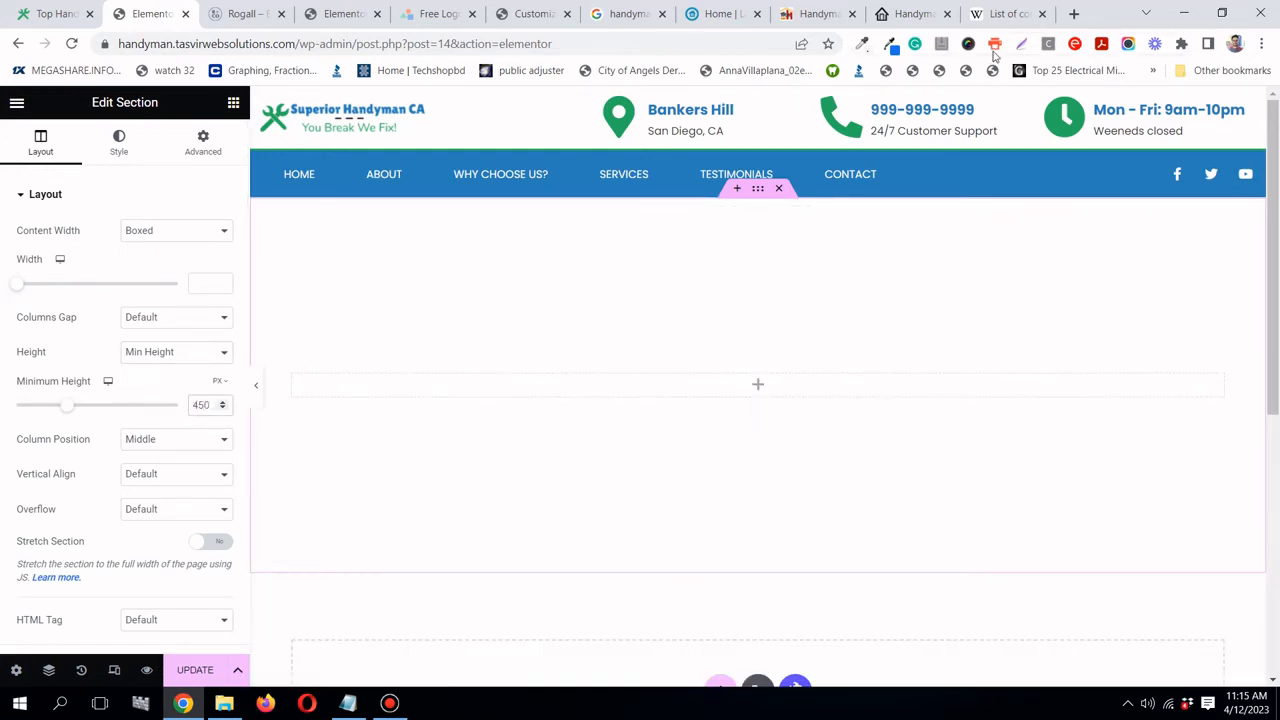
pyautogui.click(1073, 14)
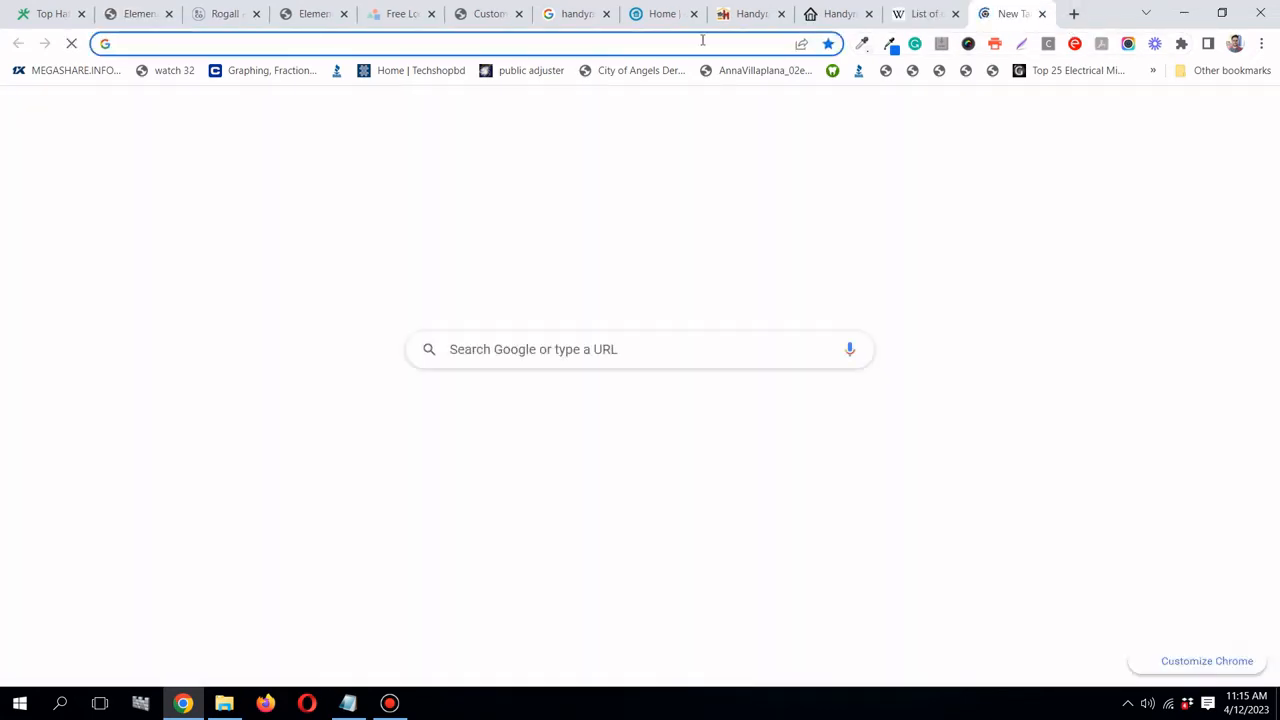
# - Open pixabay.com and search for handyman images
pyautogui.click(703, 41)
pyautogui.write('pixabay.com')
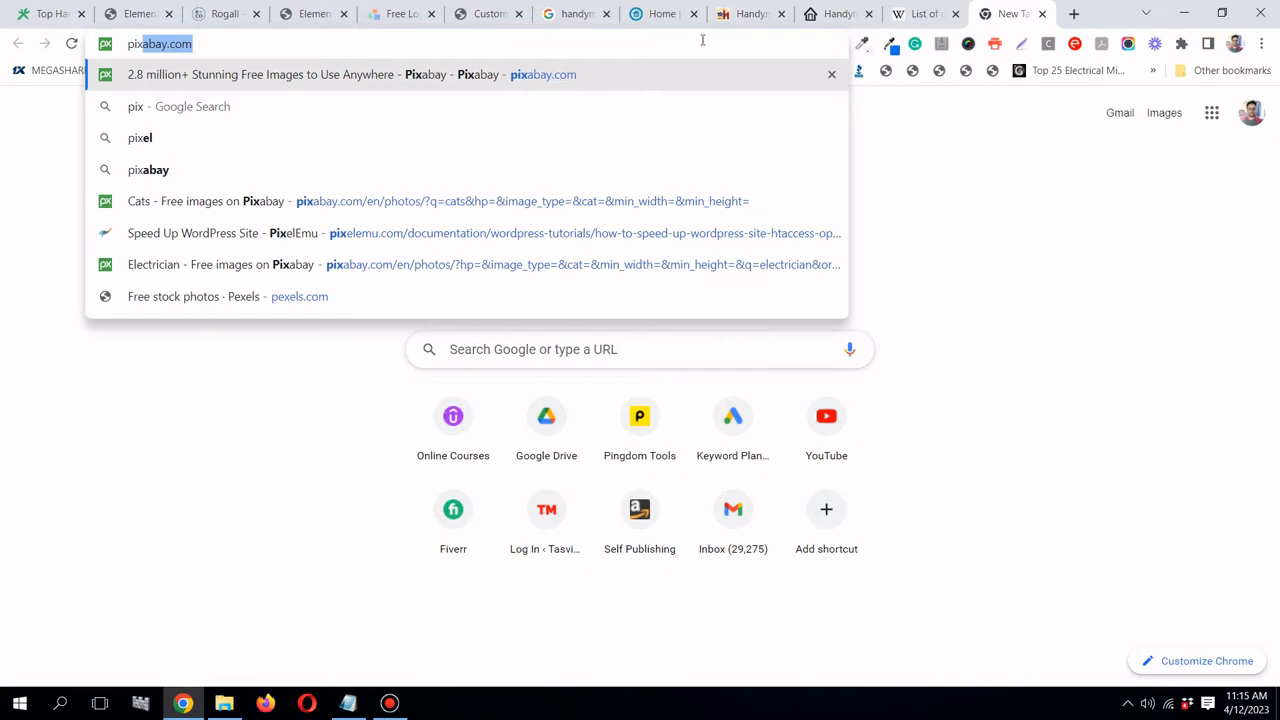
pyautogui.press('Return')
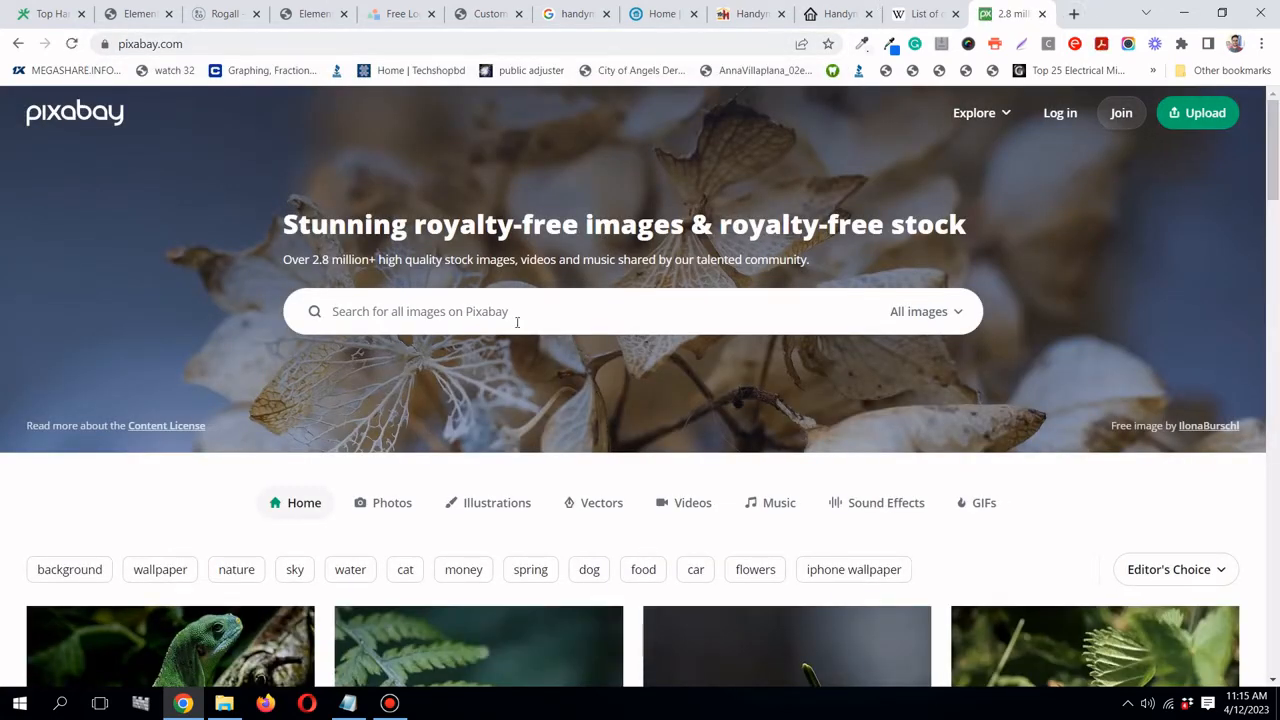
pyautogui.click(517, 321)
pyautogui.write('hand')
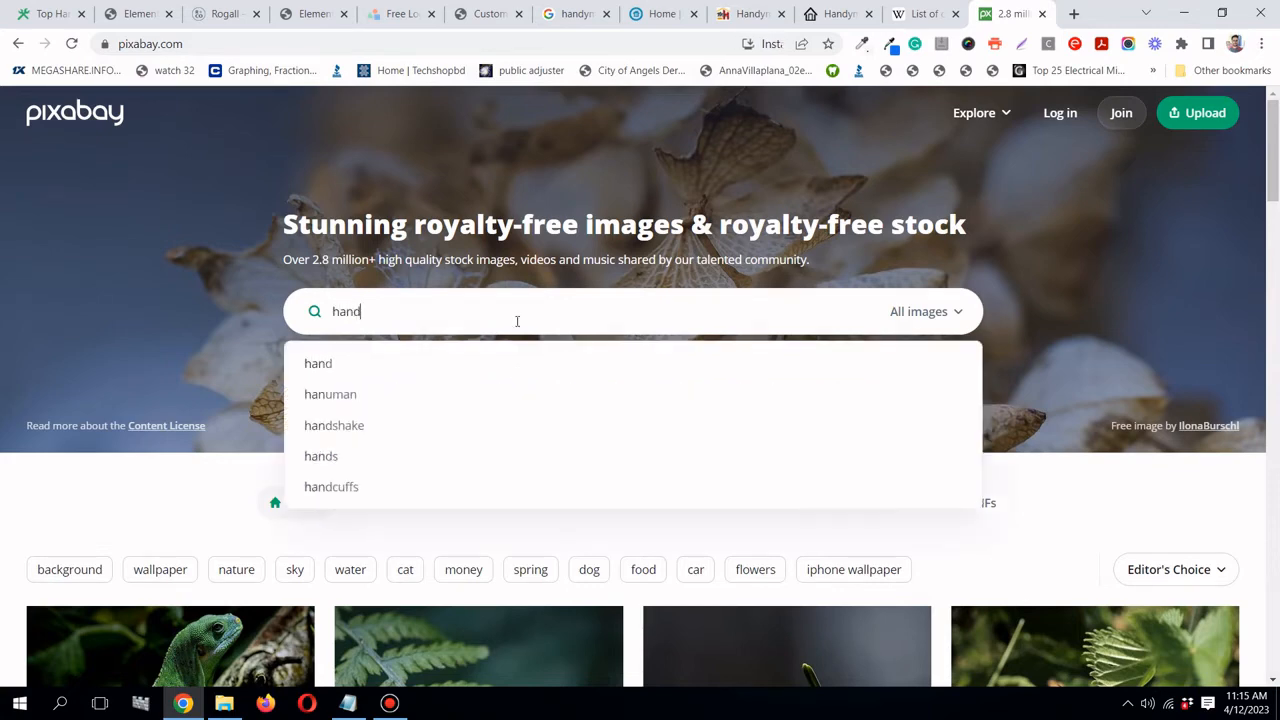
pyautogui.write('yman')
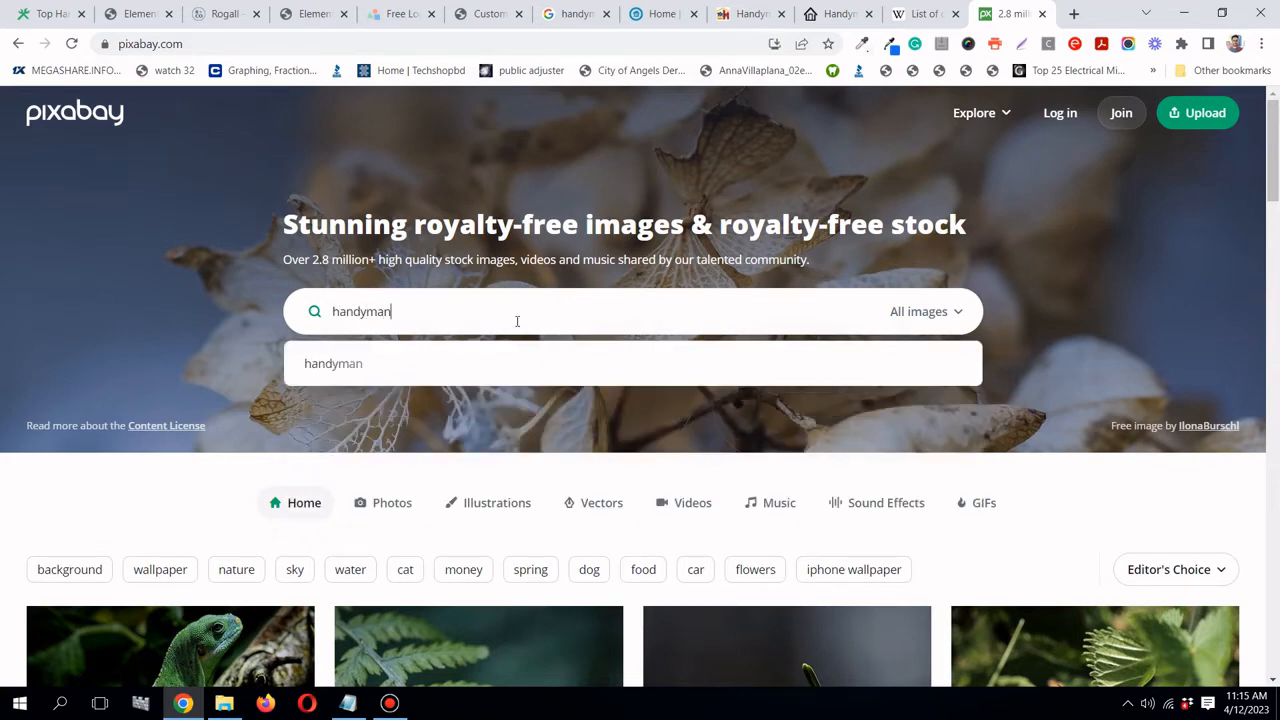
pyautogui.press('Return')
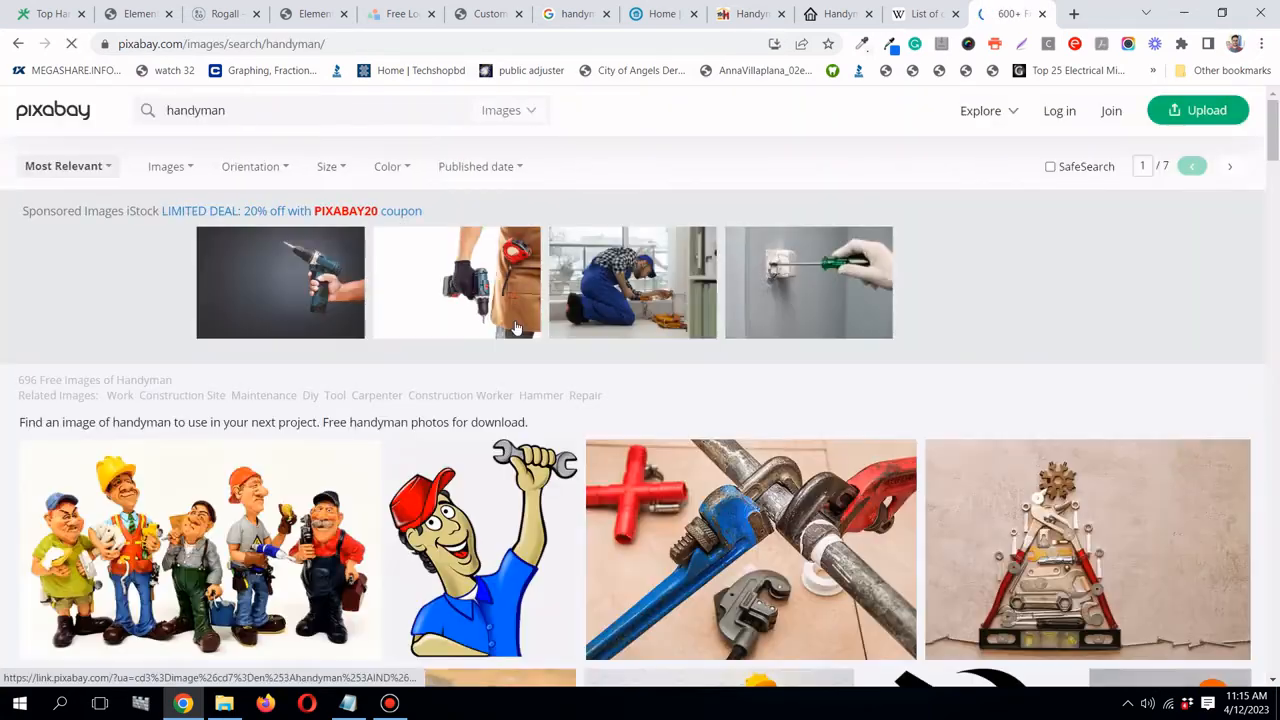
# - Browse through the handyman image results and dismiss the CCleaner update notice
pyautogui.scroll(-3, 517, 330)
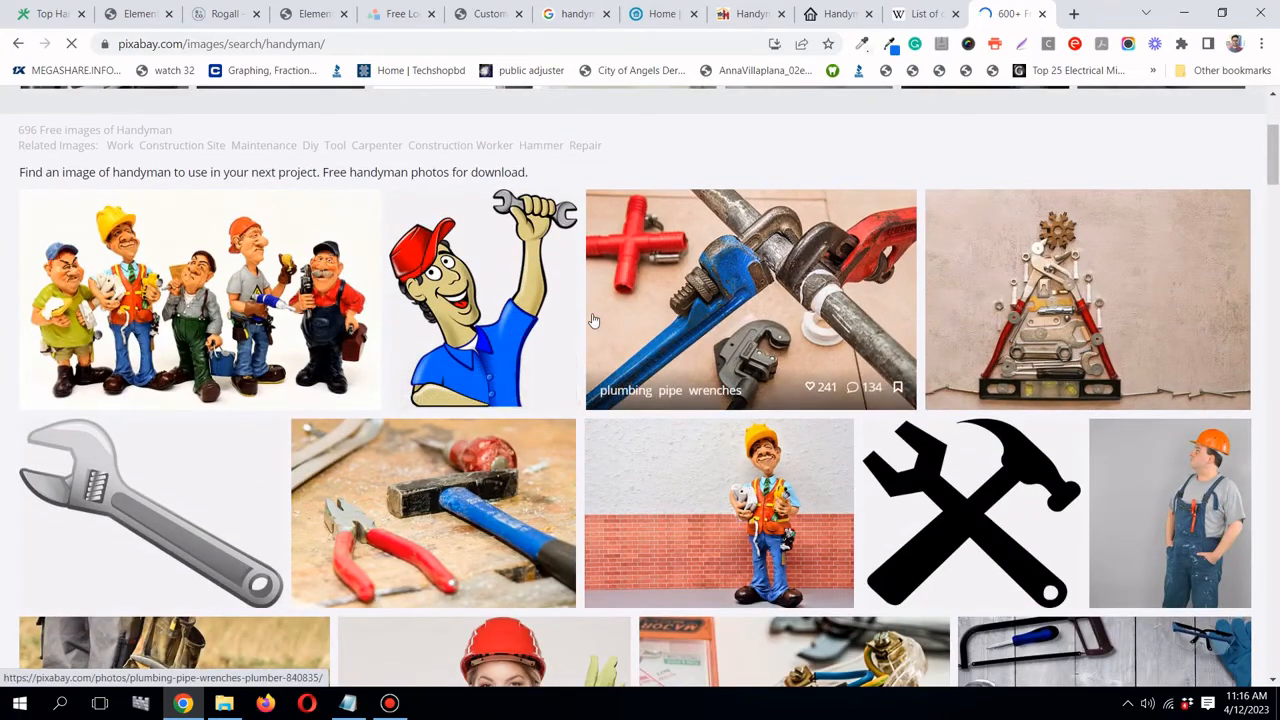
pyautogui.scroll(-2, 597, 323)
pyautogui.scroll(2, 597, 323)
pyautogui.scroll(-4, 597, 323)
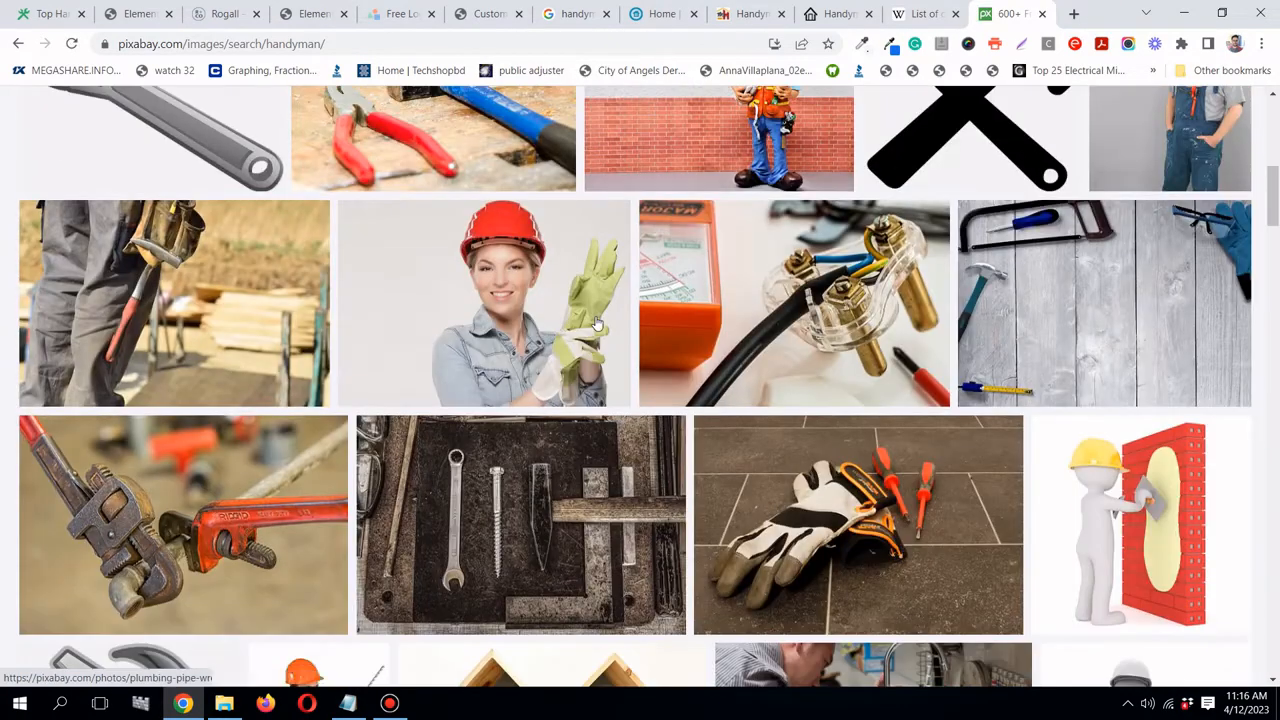
pyautogui.scroll(-3, 596, 323)
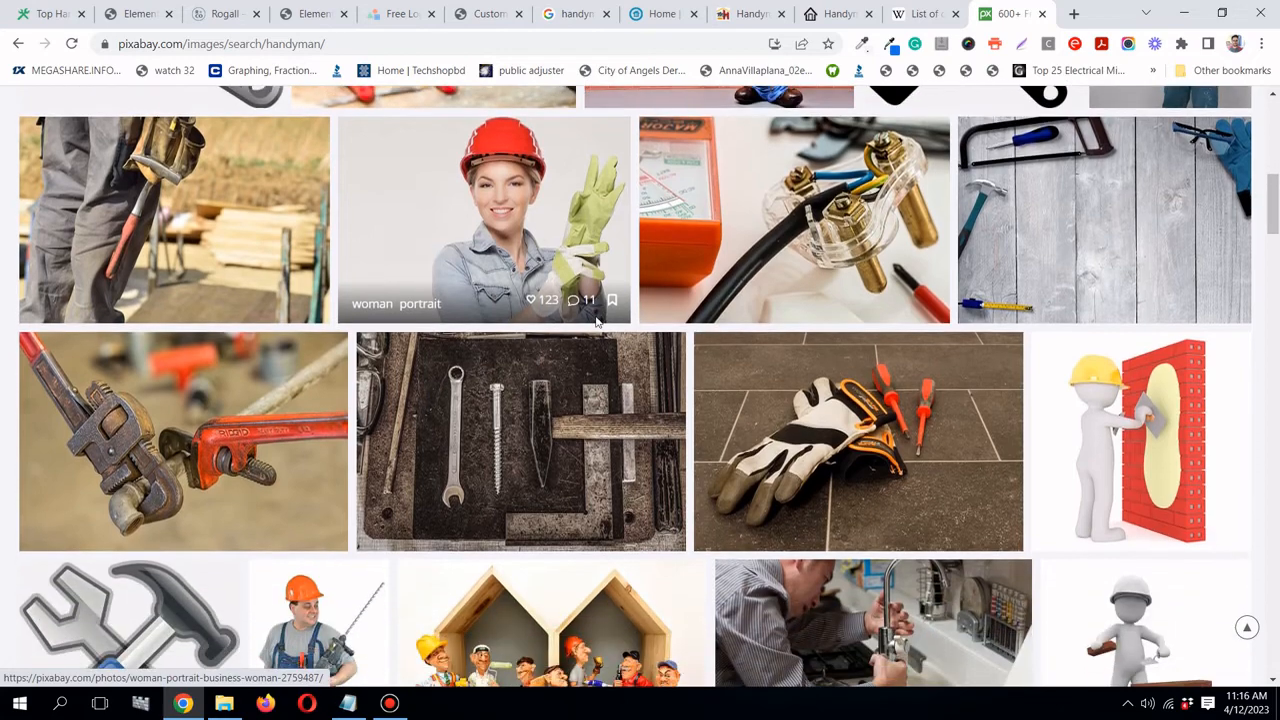
pyautogui.scroll(-2, 596, 323)
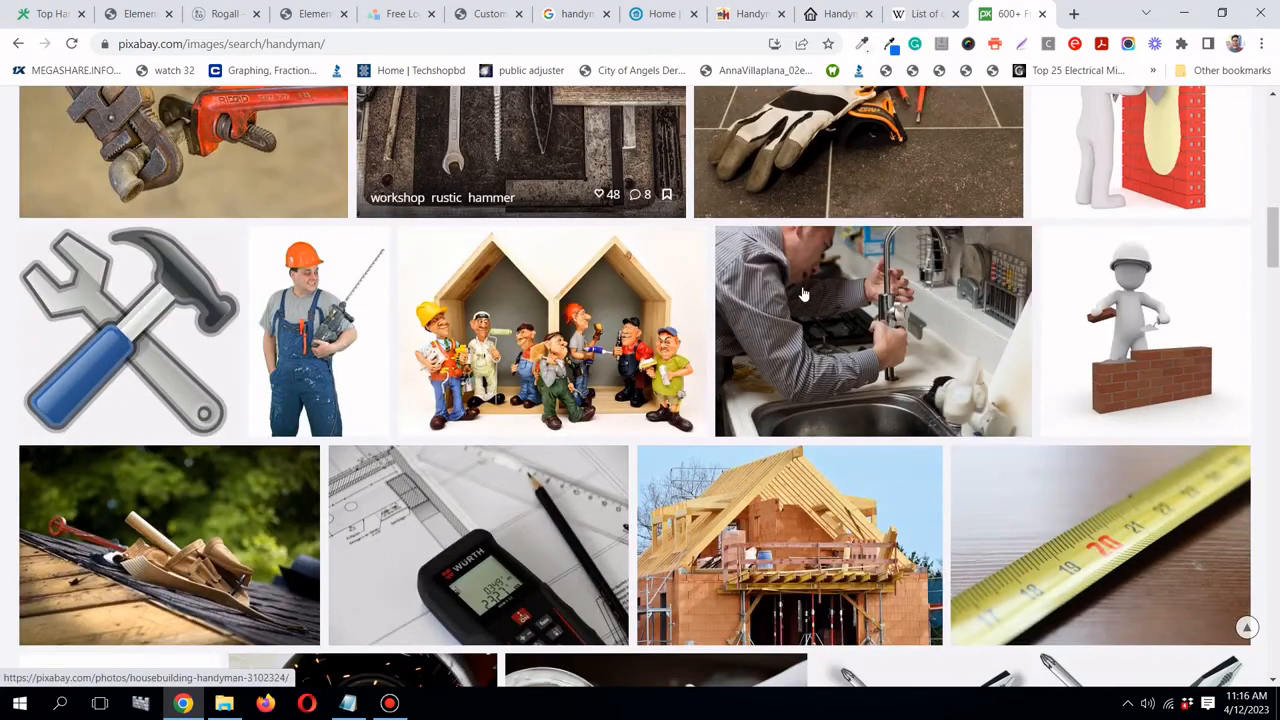
pyautogui.scroll(-2, 886, 325)
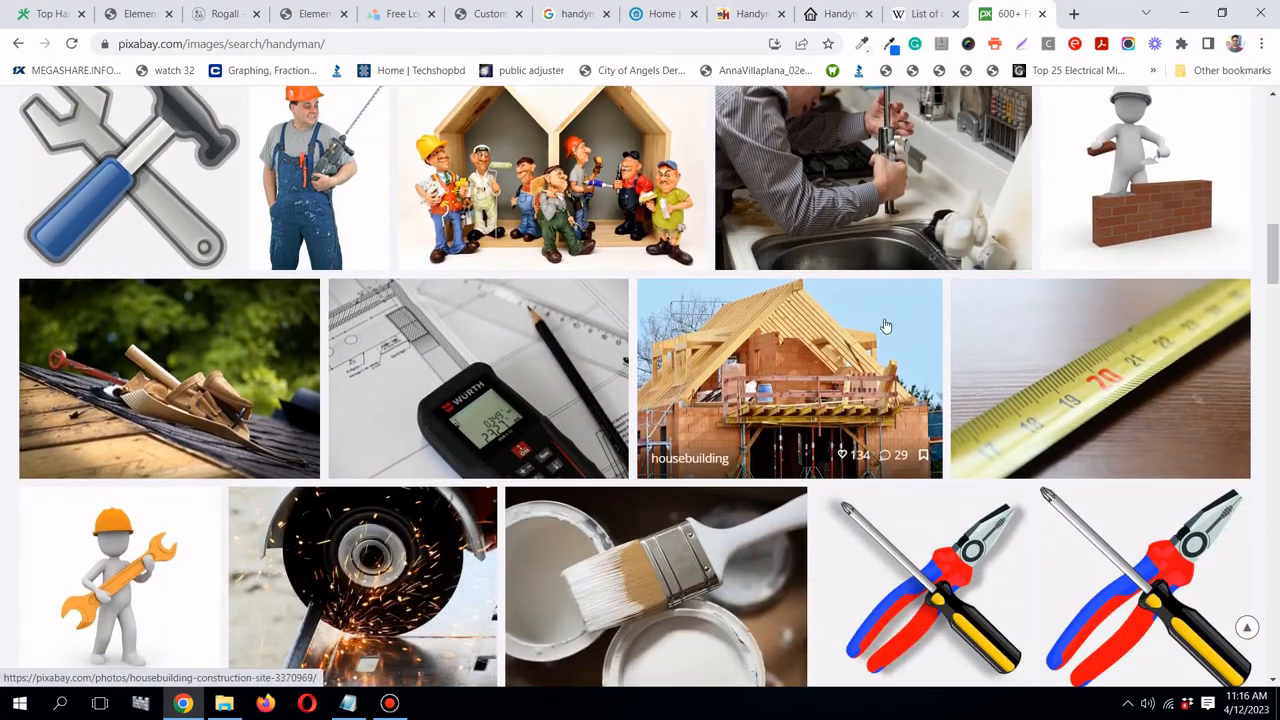
pyautogui.scroll(1, 886, 323)
pyautogui.scroll(-10, 963, 287)
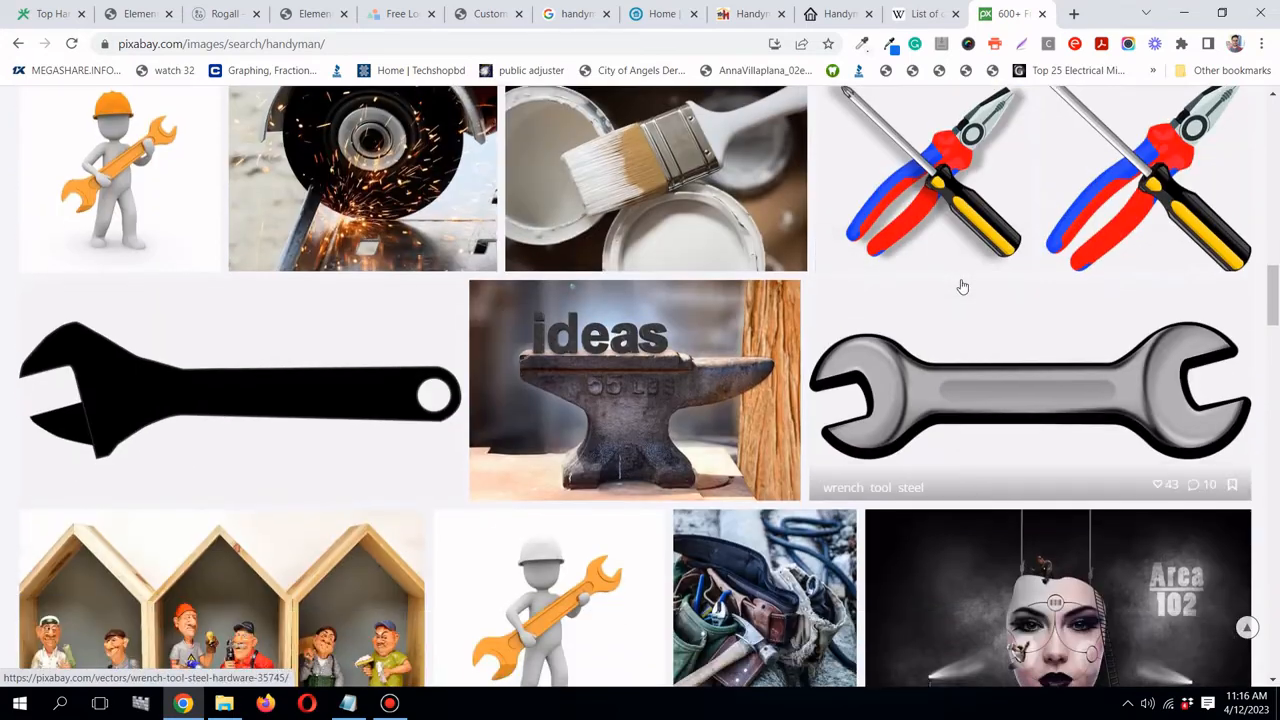
pyautogui.scroll(-3, 963, 287)
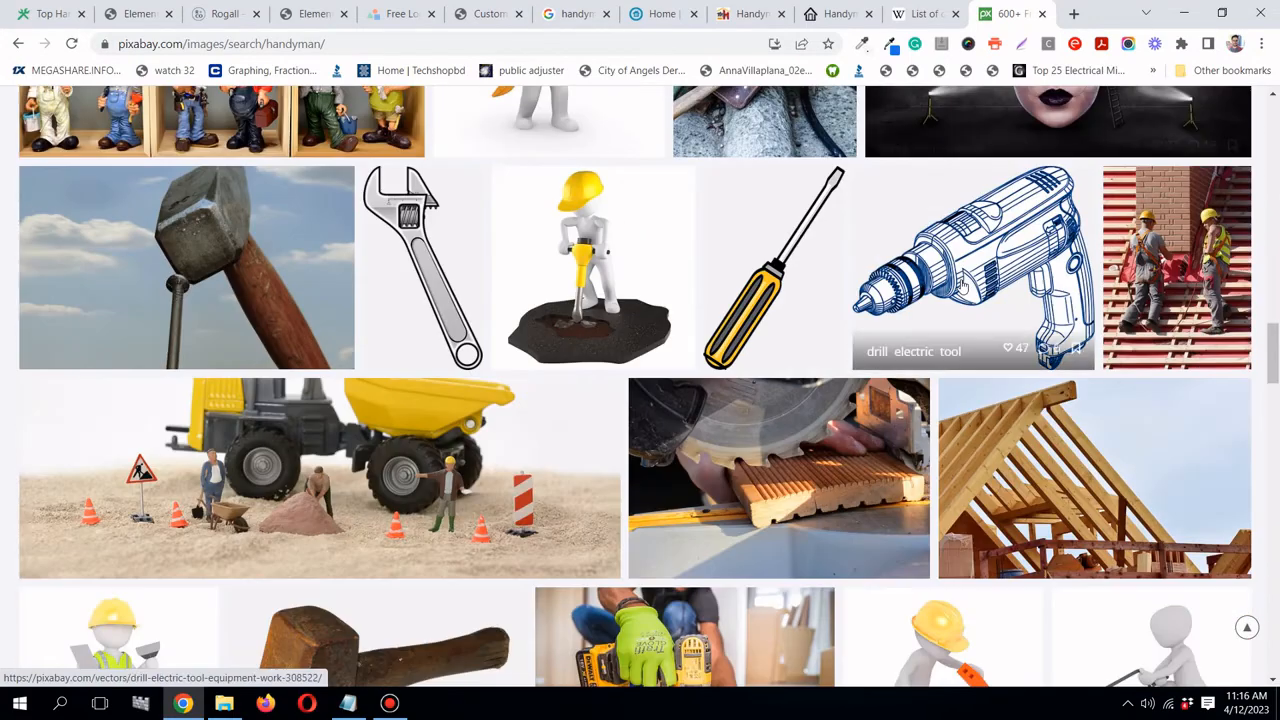
pyautogui.scroll(-4, 963, 287)
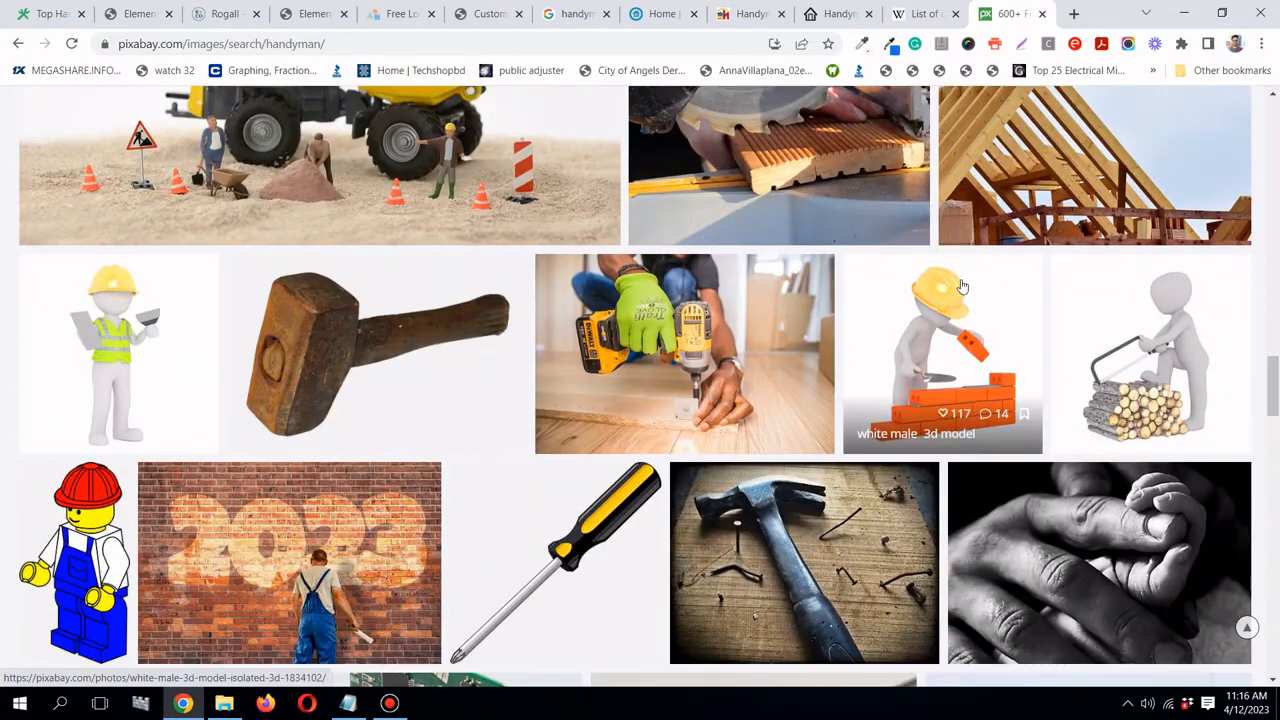
pyautogui.scroll(-2, 963, 285)
pyautogui.scroll(-4, 690, 264)
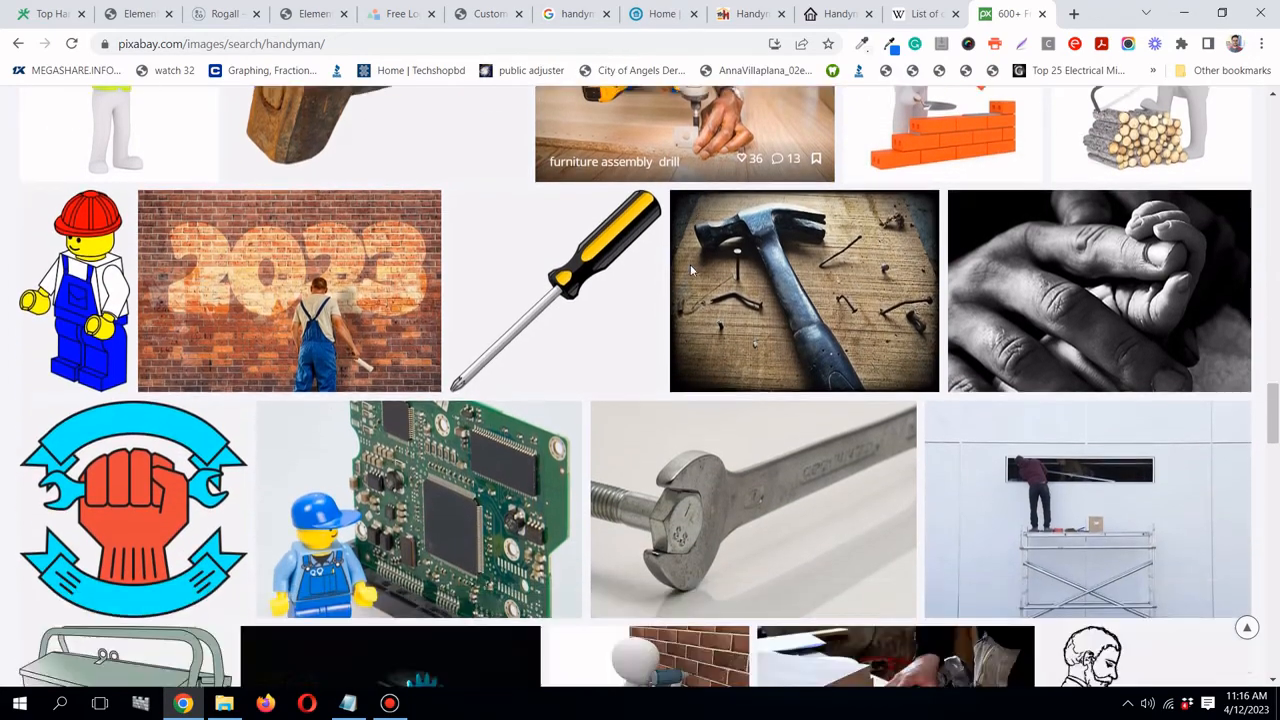
pyautogui.scroll(-2, 690, 264)
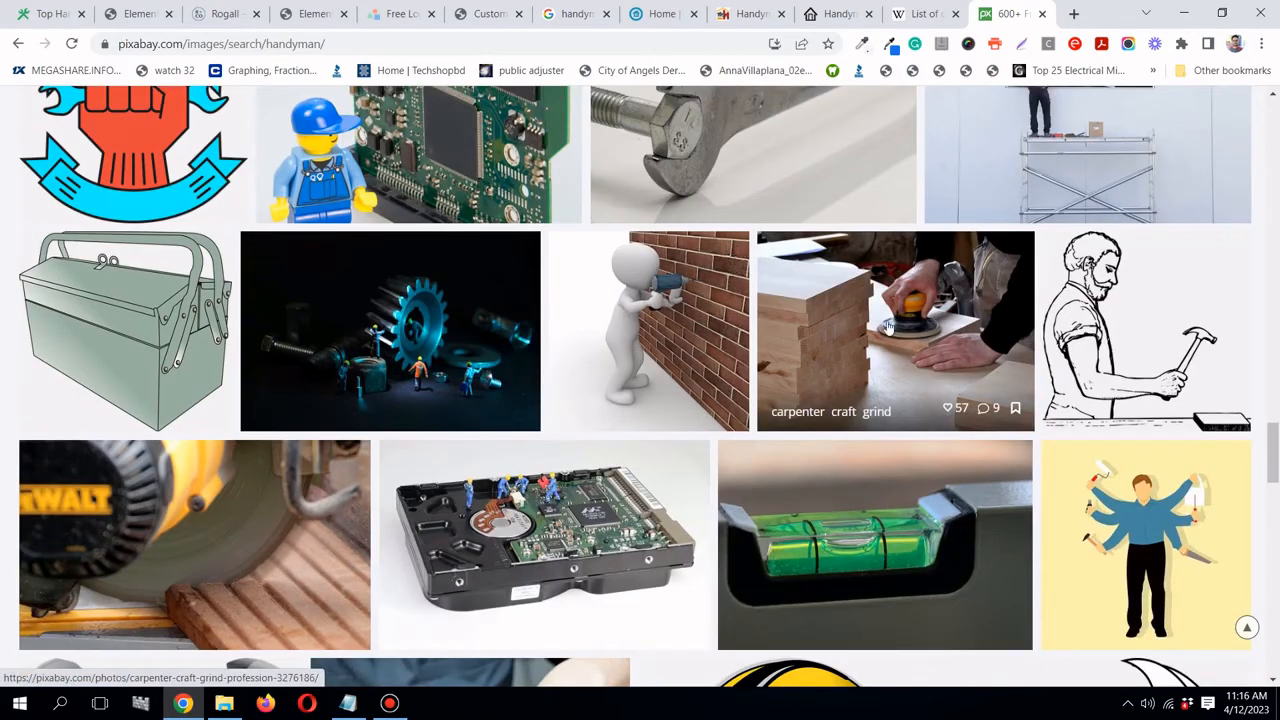
pyautogui.scroll(-8, 887, 320)
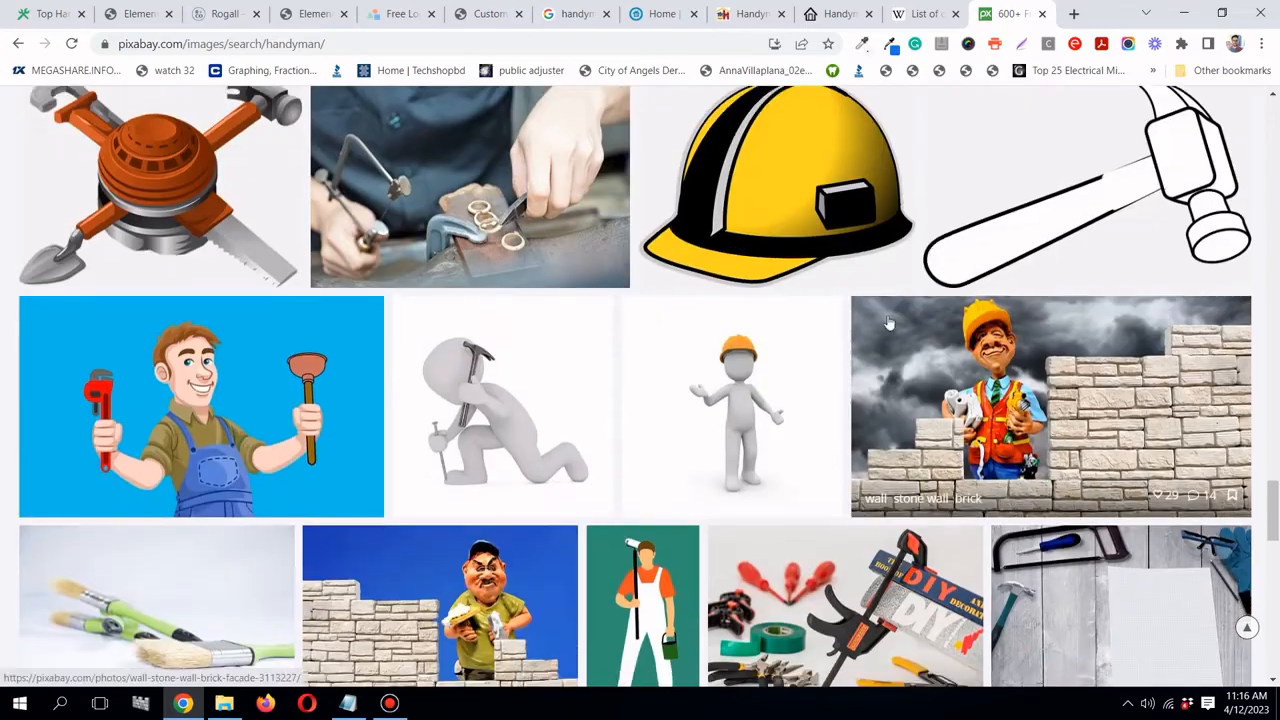
pyautogui.scroll(-10, 887, 320)
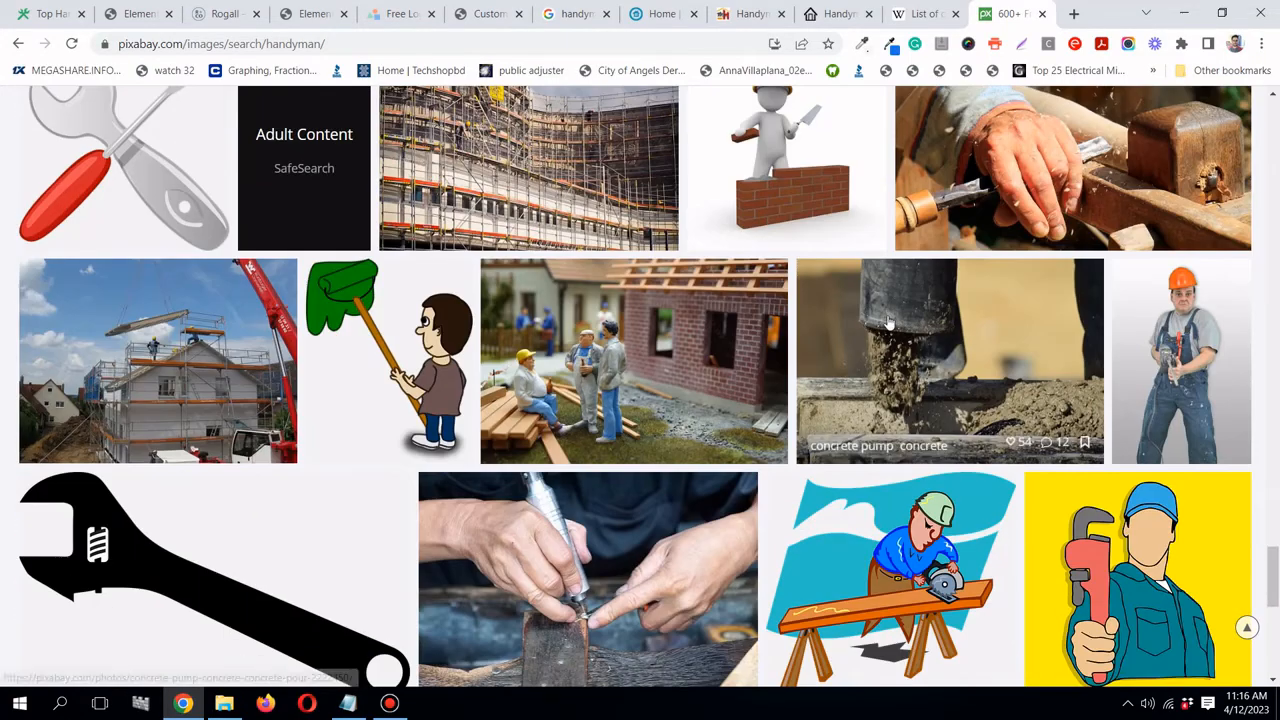
pyautogui.scroll(-2, 887, 320)
pyautogui.scroll(-3, 887, 320)
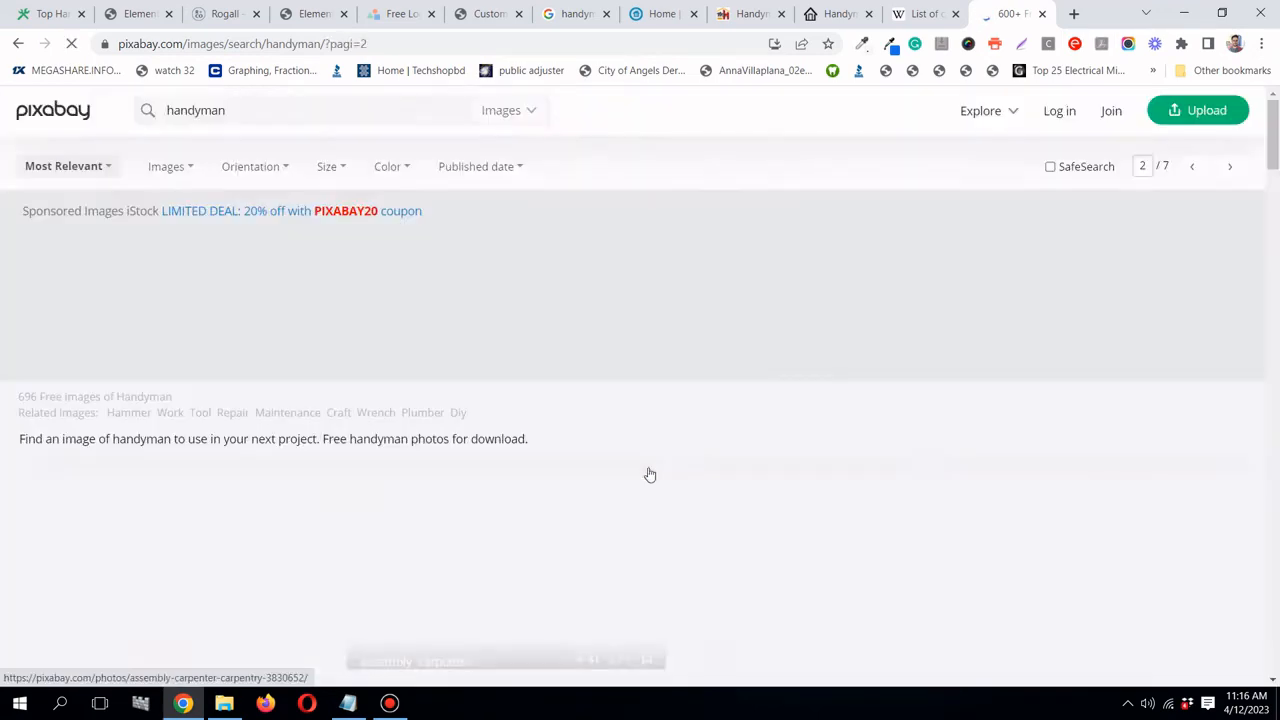
pyautogui.scroll(-3, 645, 303)
pyautogui.scroll(-4, 642, 303)
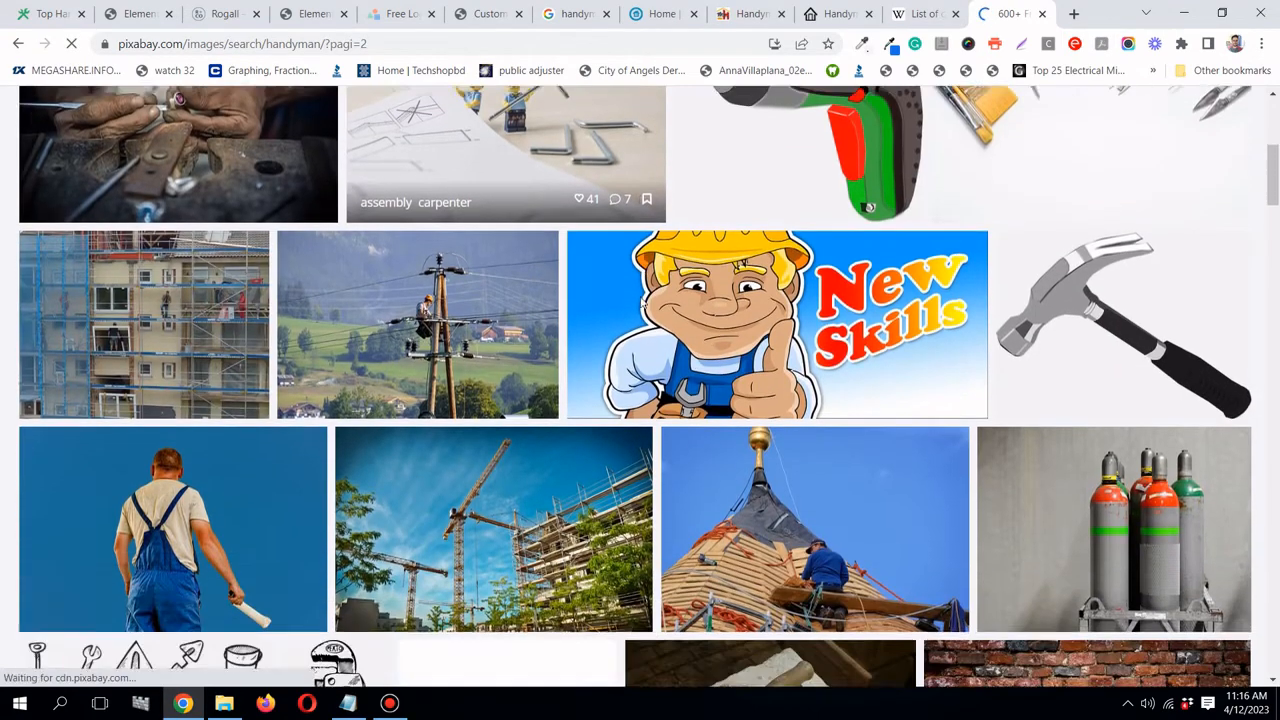
pyautogui.scroll(-7, 642, 303)
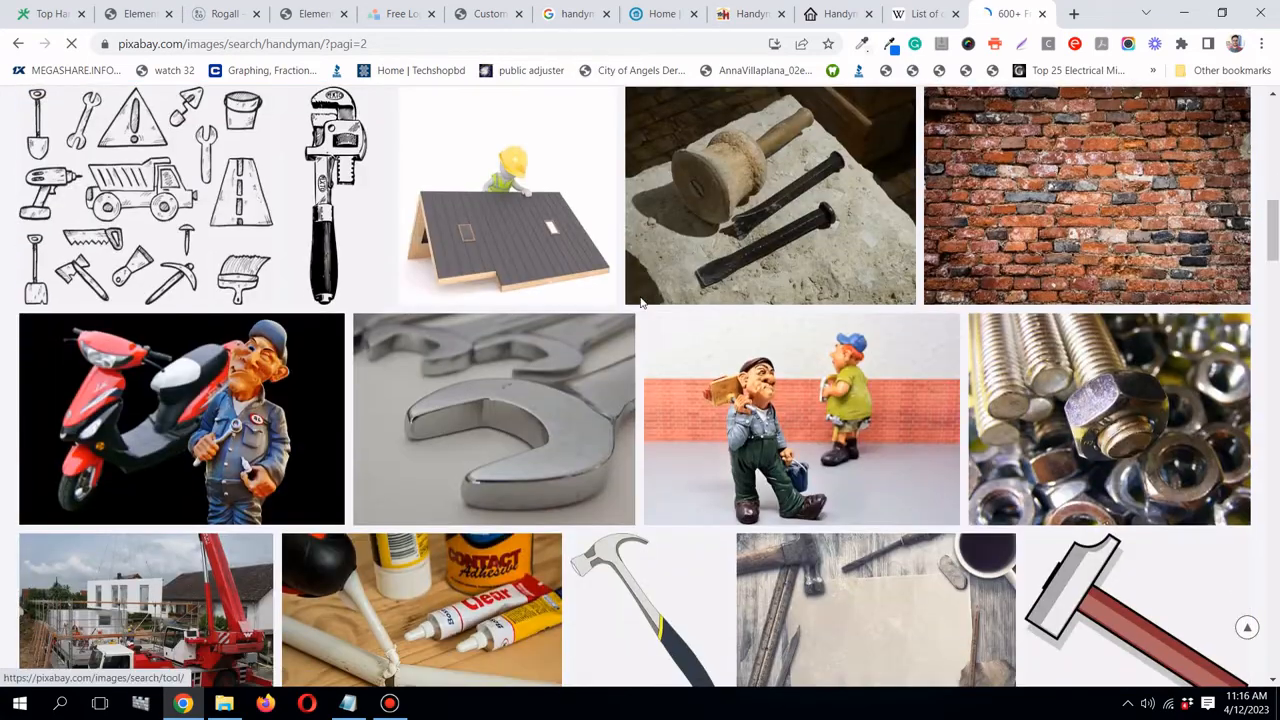
pyautogui.scroll(-5, 642, 303)
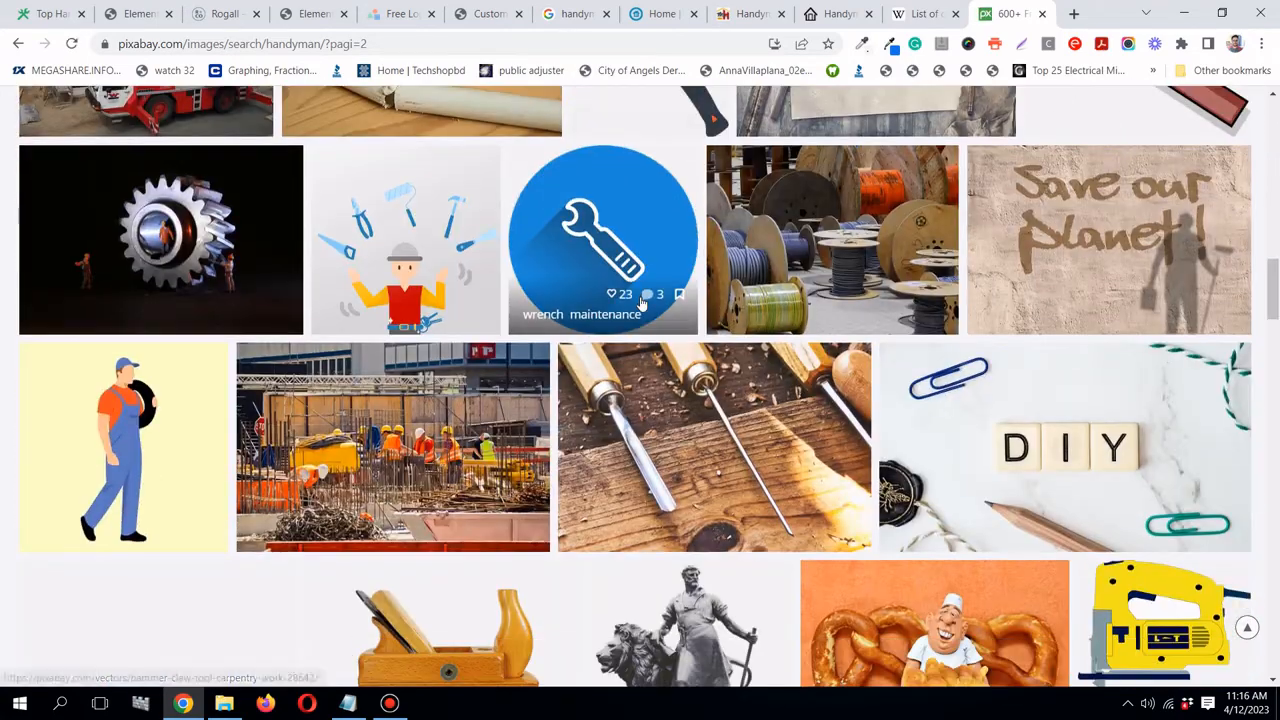
pyautogui.scroll(-9, 642, 303)
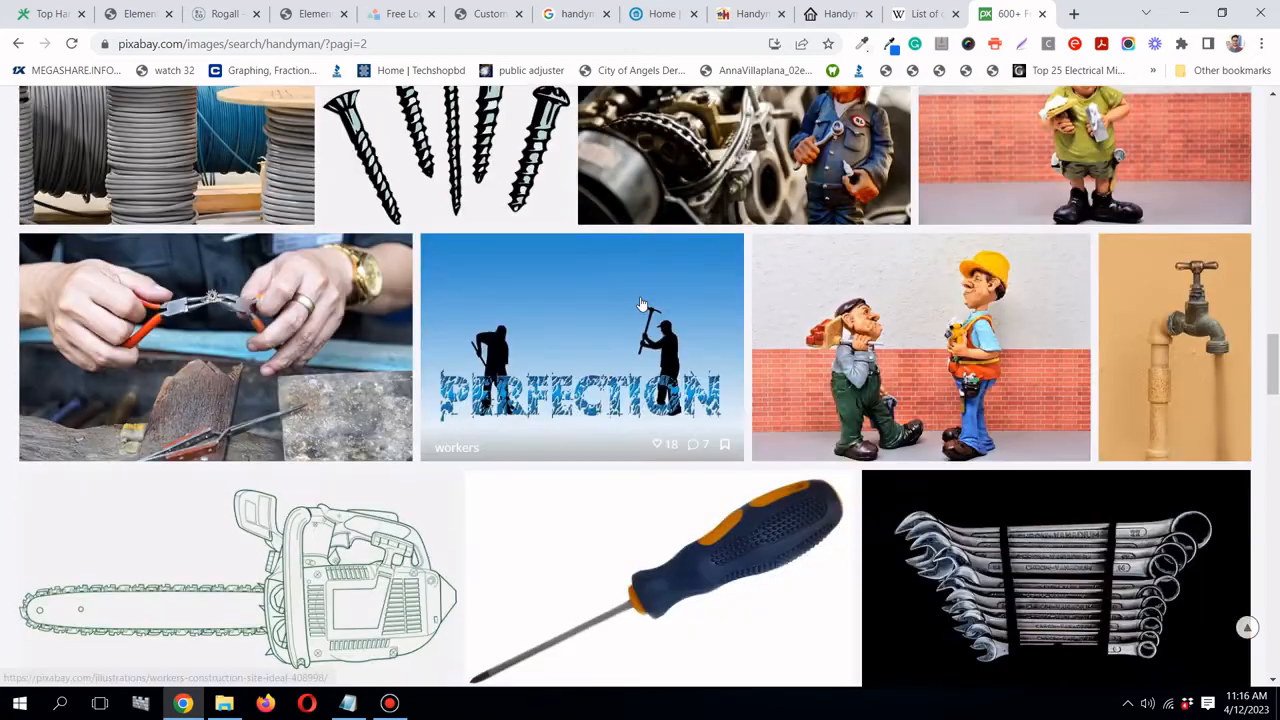
pyautogui.scroll(-12, 642, 303)
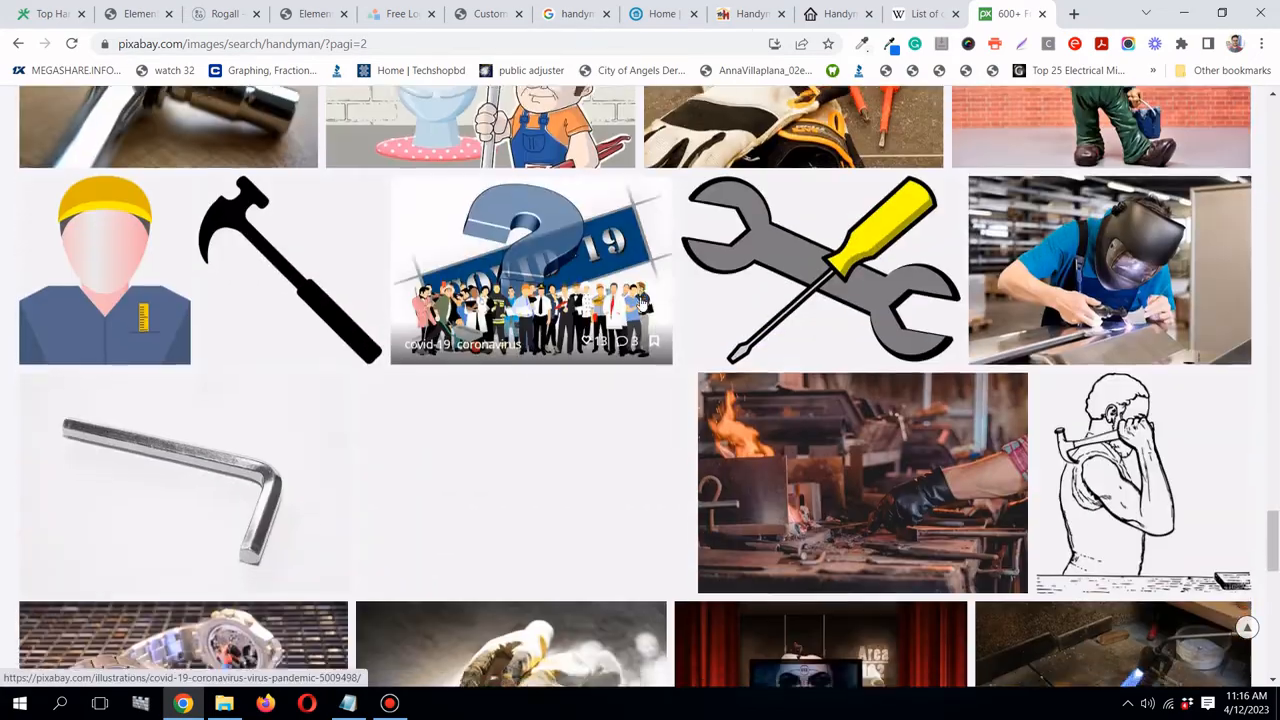
pyautogui.scroll(-6, 642, 303)
pyautogui.scroll(-5, 642, 303)
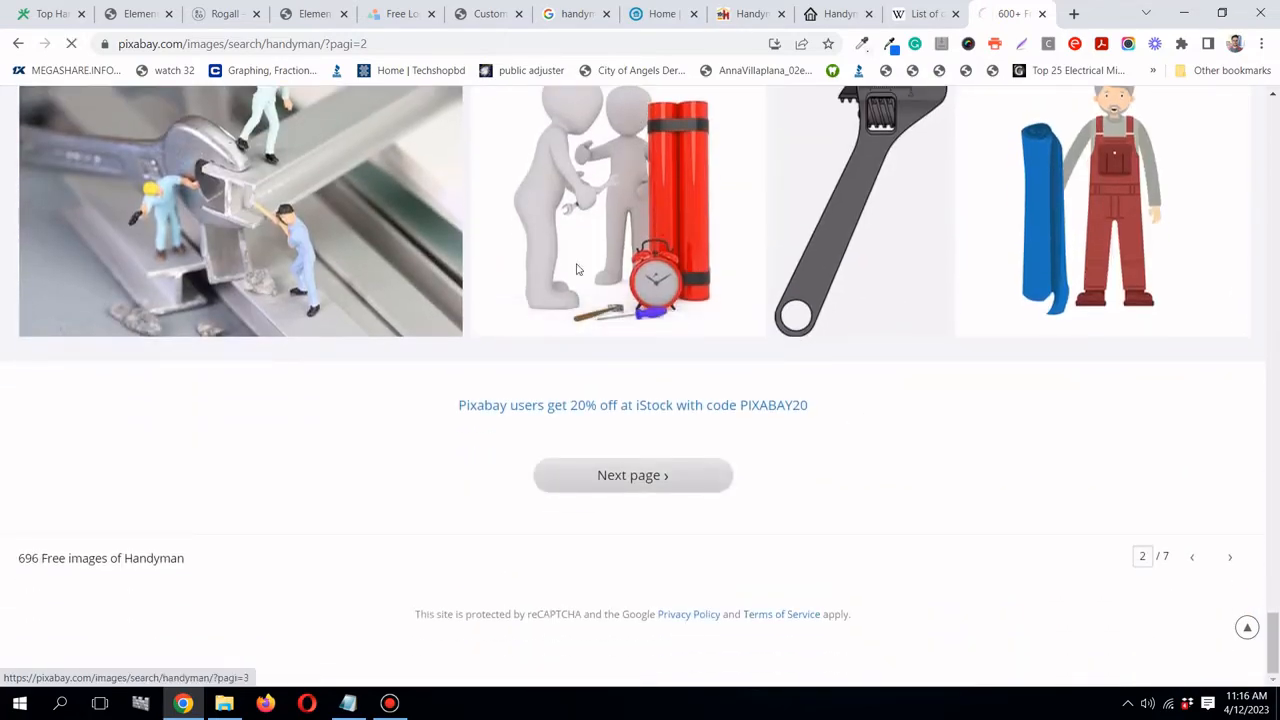
pyautogui.scroll(-3, 551, 249)
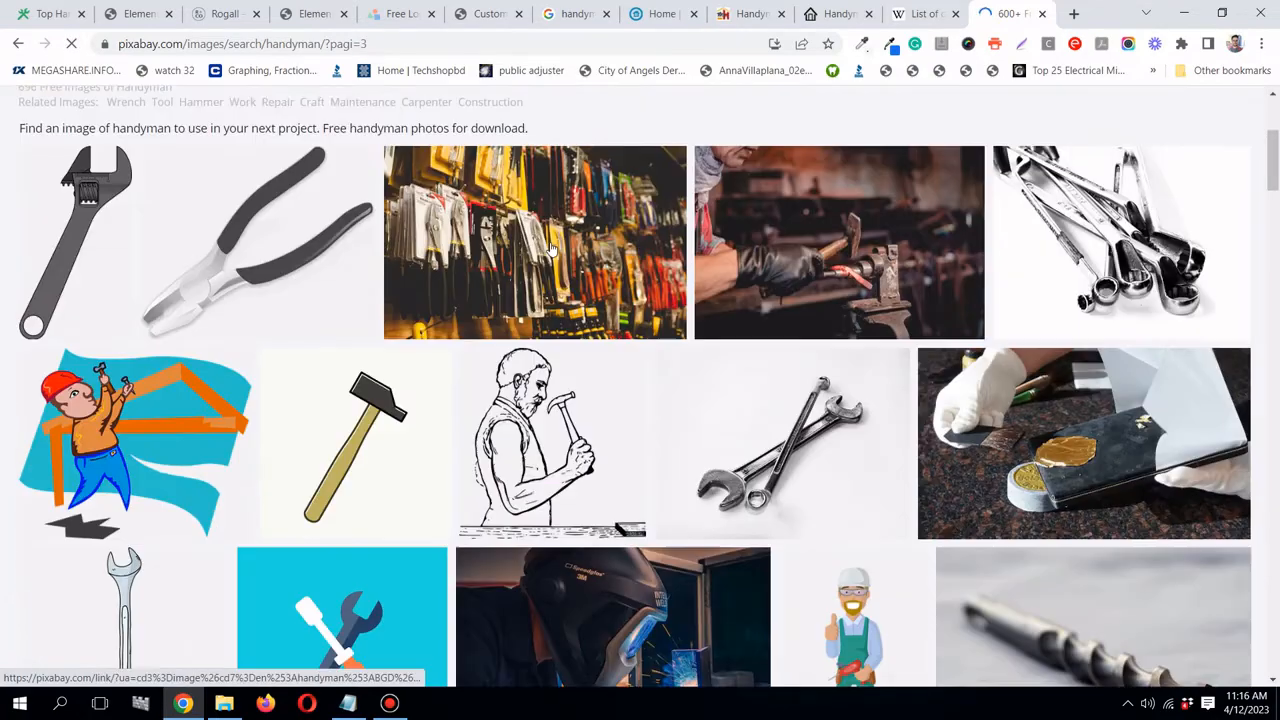
pyautogui.scroll(-3, 551, 249)
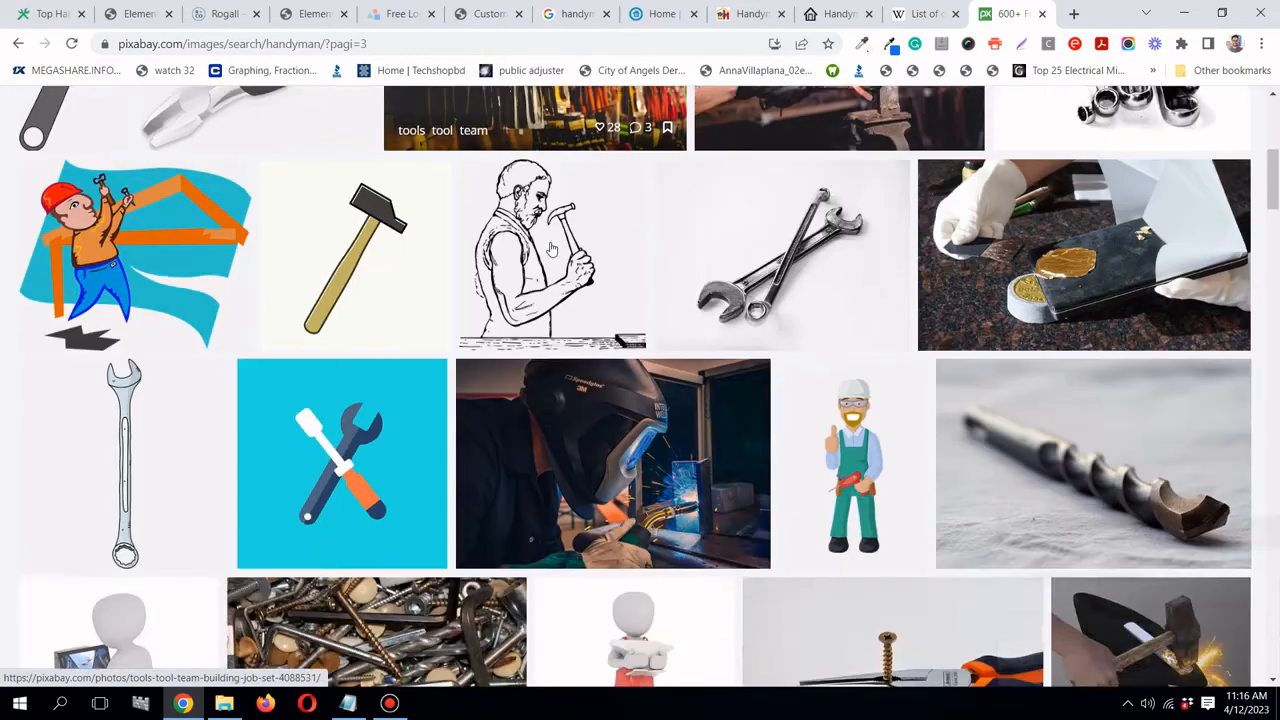
pyautogui.scroll(-3, 551, 249)
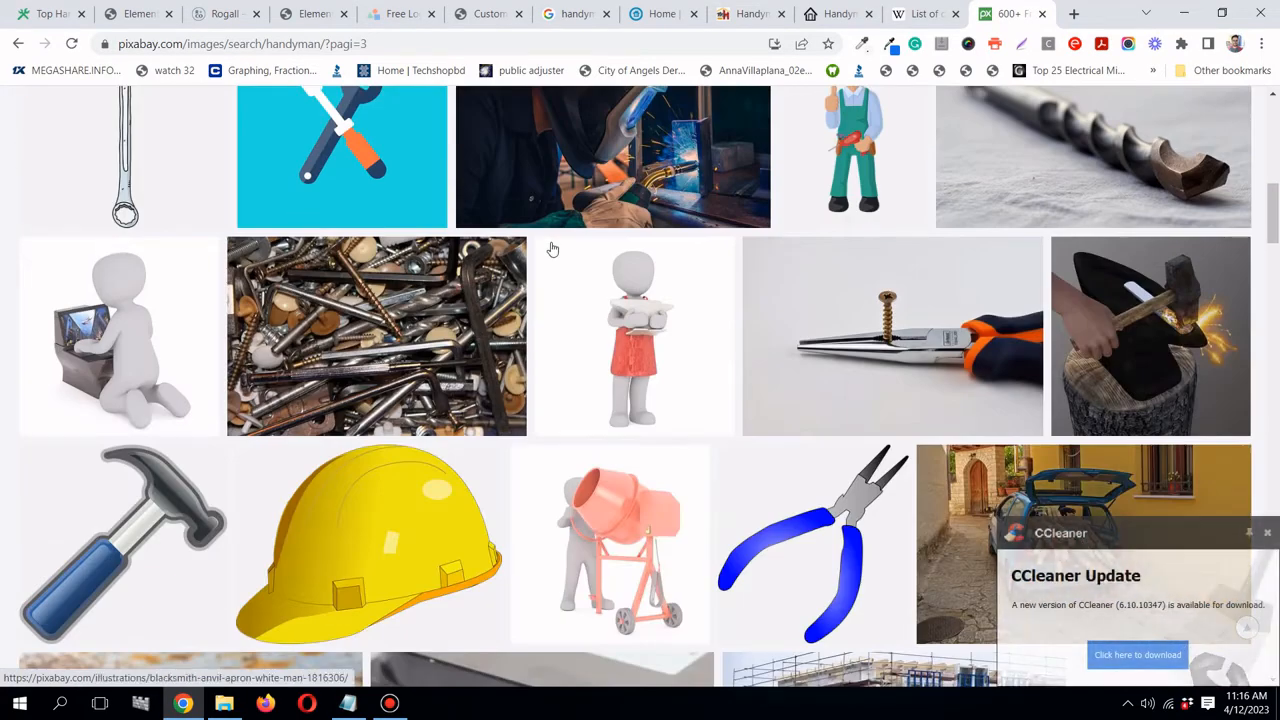
pyautogui.click(1262, 522)
pyautogui.moveTo(1273, 215); pyautogui.dragTo(1275, 110)
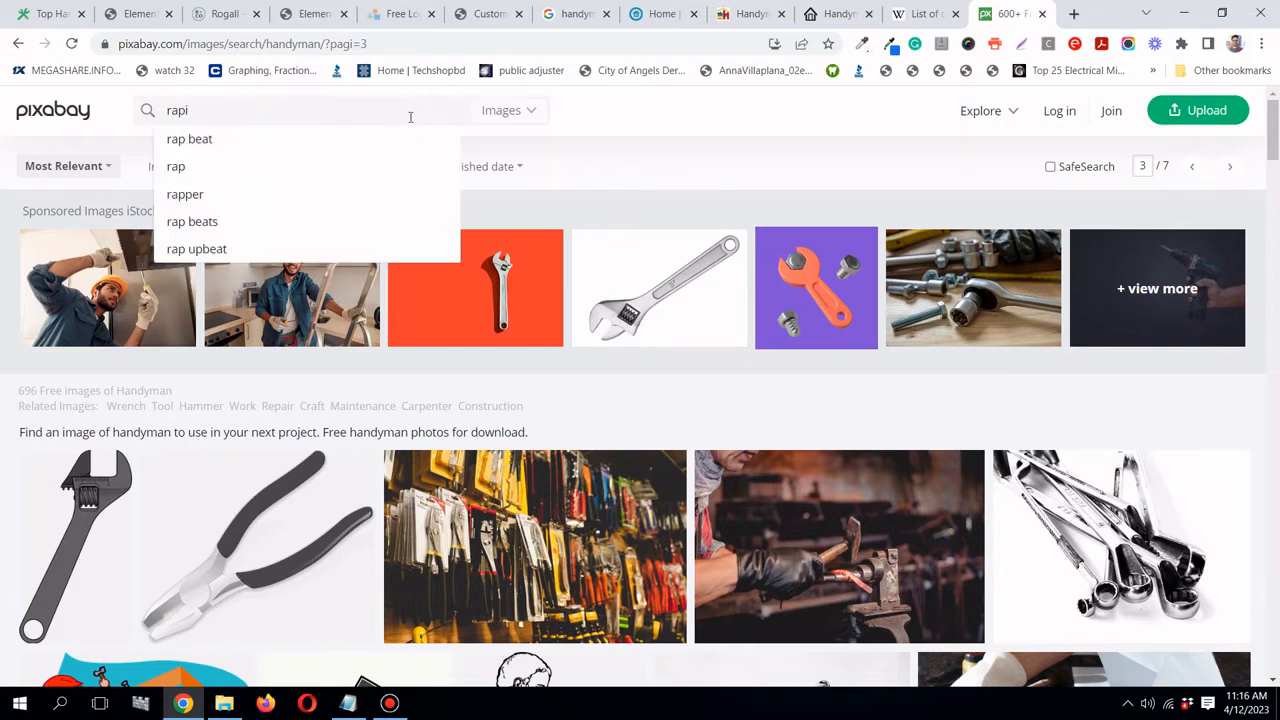
pyautogui.press('BackSpace')
pyautogui.press('BackSpace')
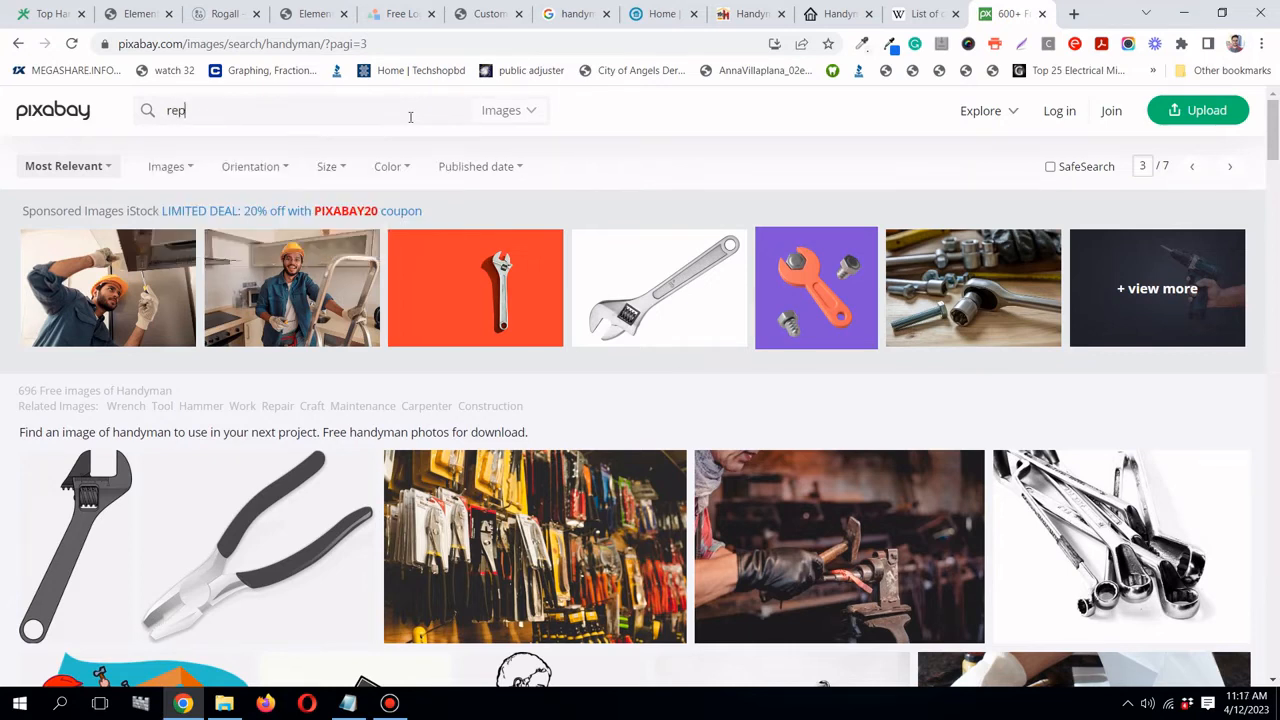
pyautogui.press('Return')
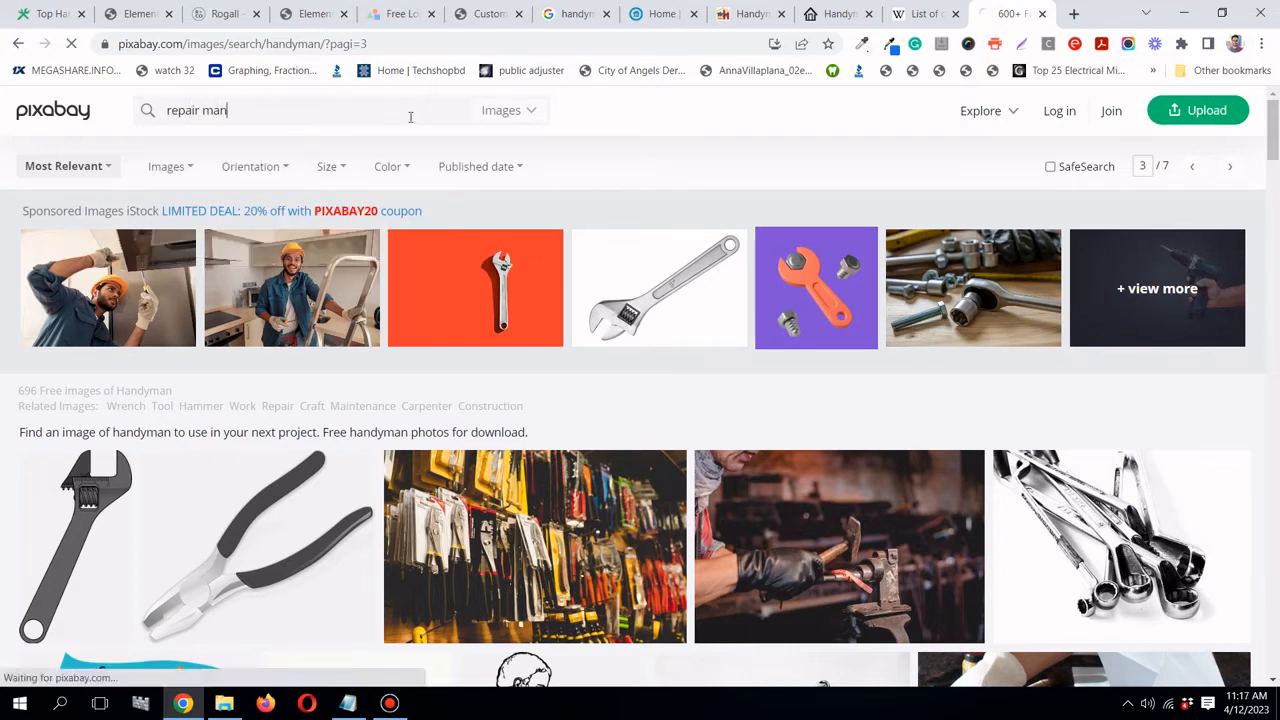
pyautogui.scroll(-3, 430, 127)
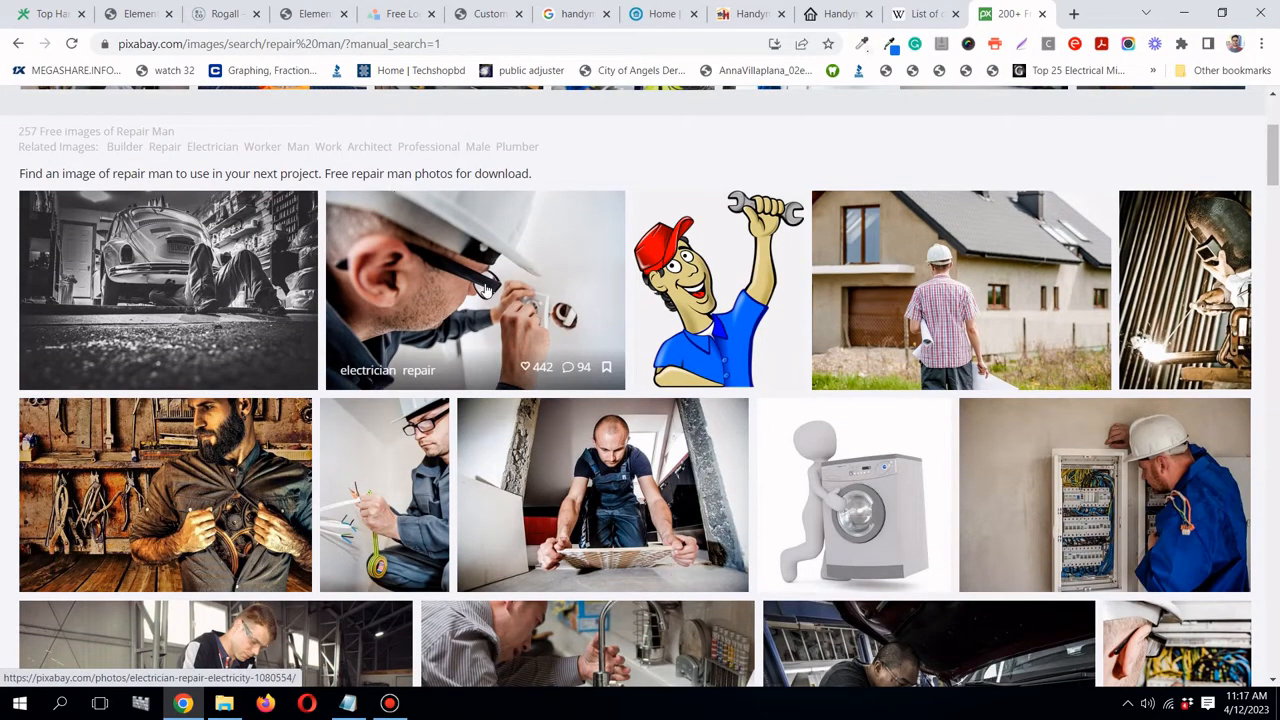
pyautogui.scroll(-3, 484, 288)
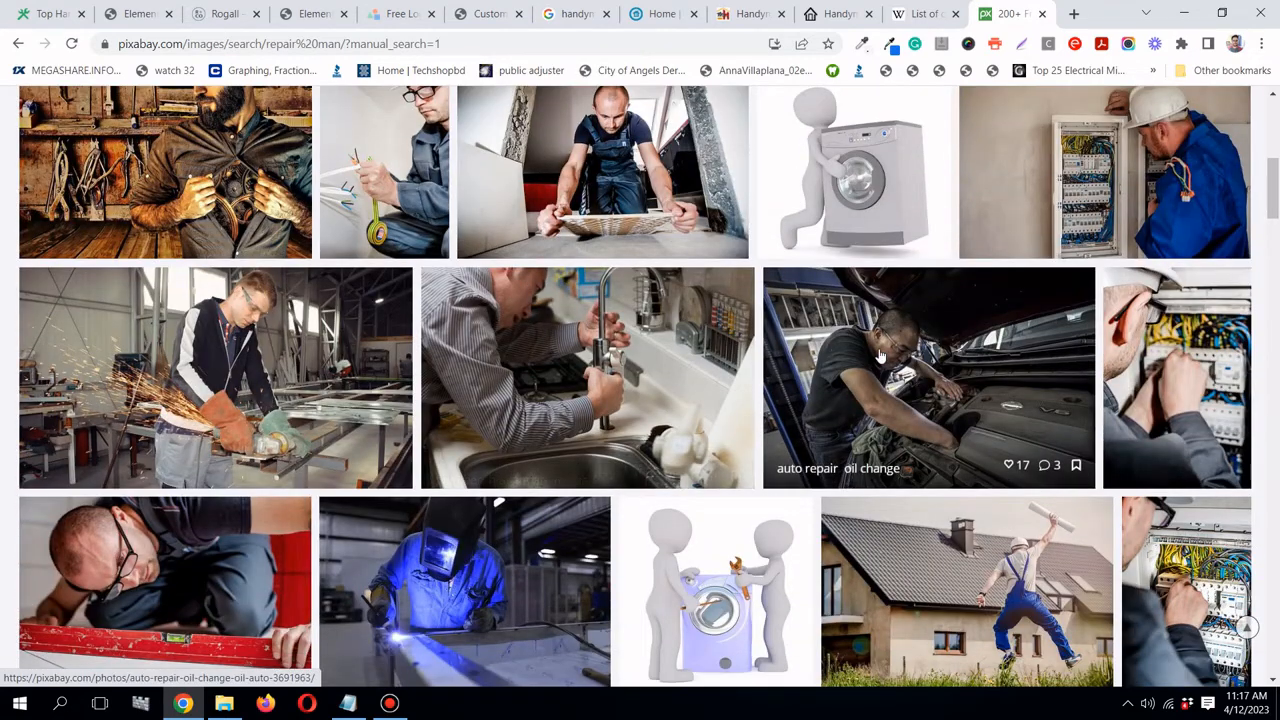
pyautogui.scroll(-2, 612, 343)
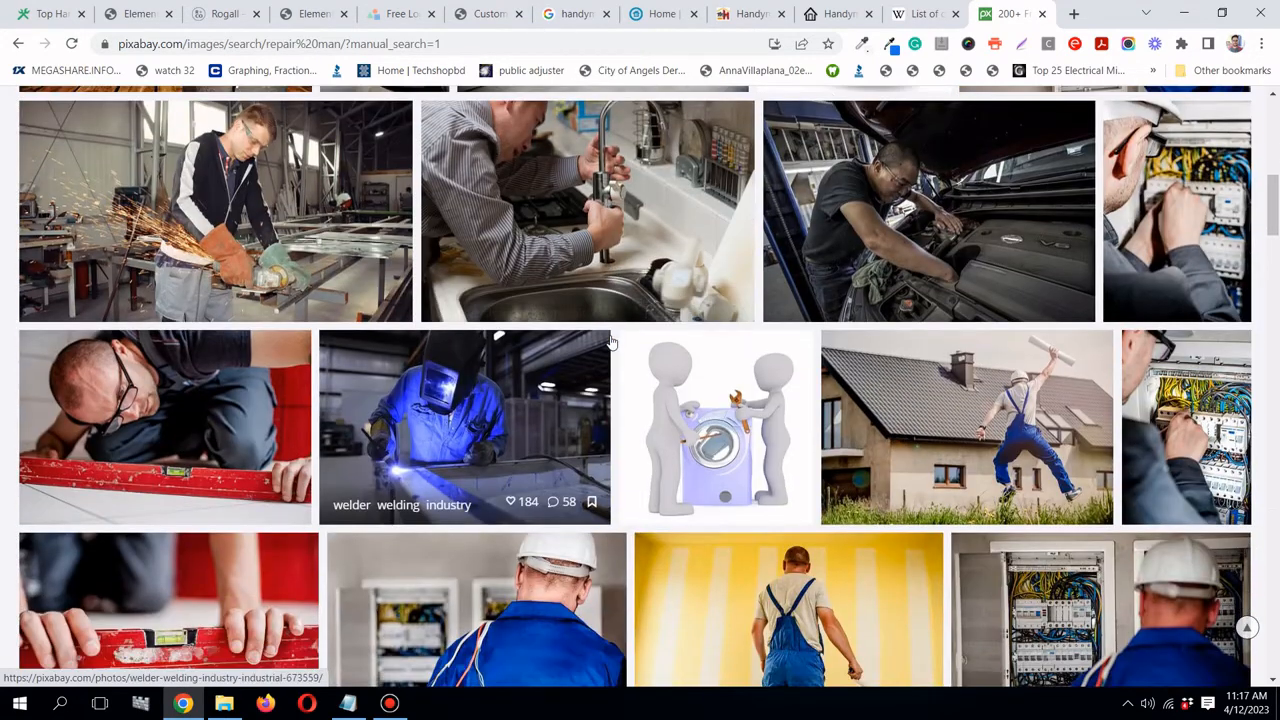
pyautogui.scroll(-1, 612, 343)
pyautogui.scroll(-2, 612, 343)
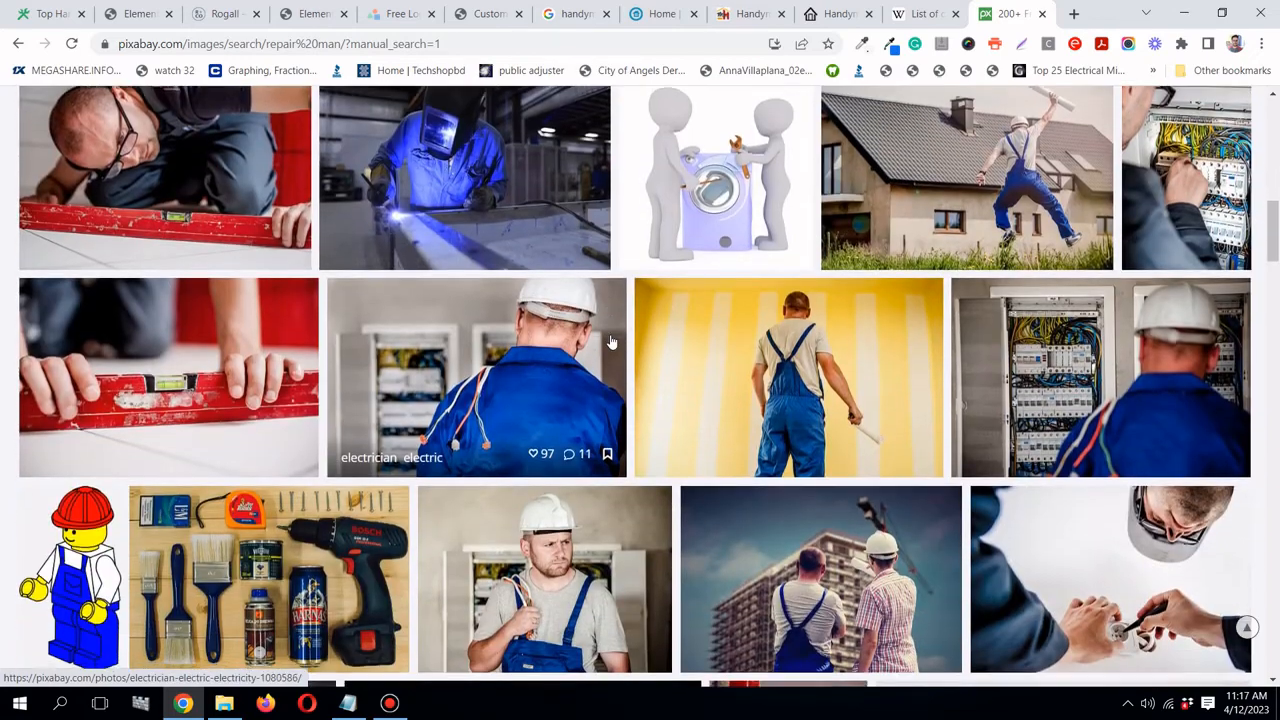
pyautogui.scroll(-3, 612, 343)
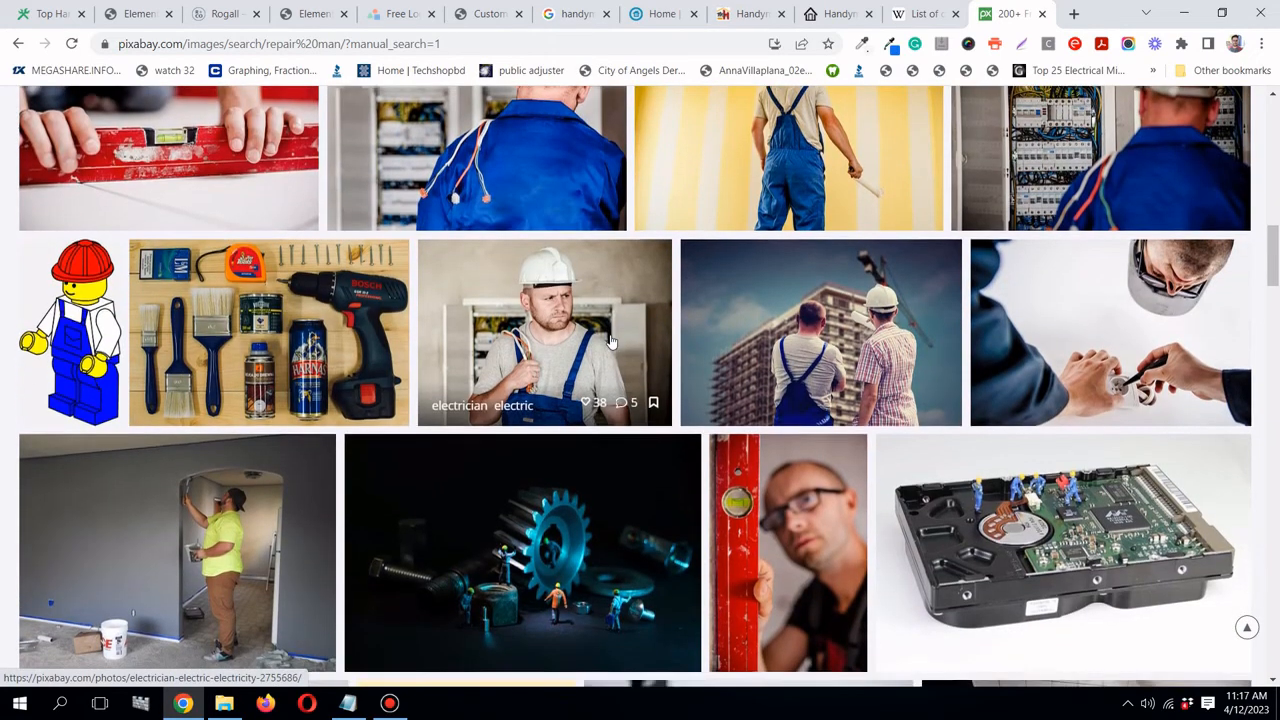
pyautogui.scroll(-3, 612, 343)
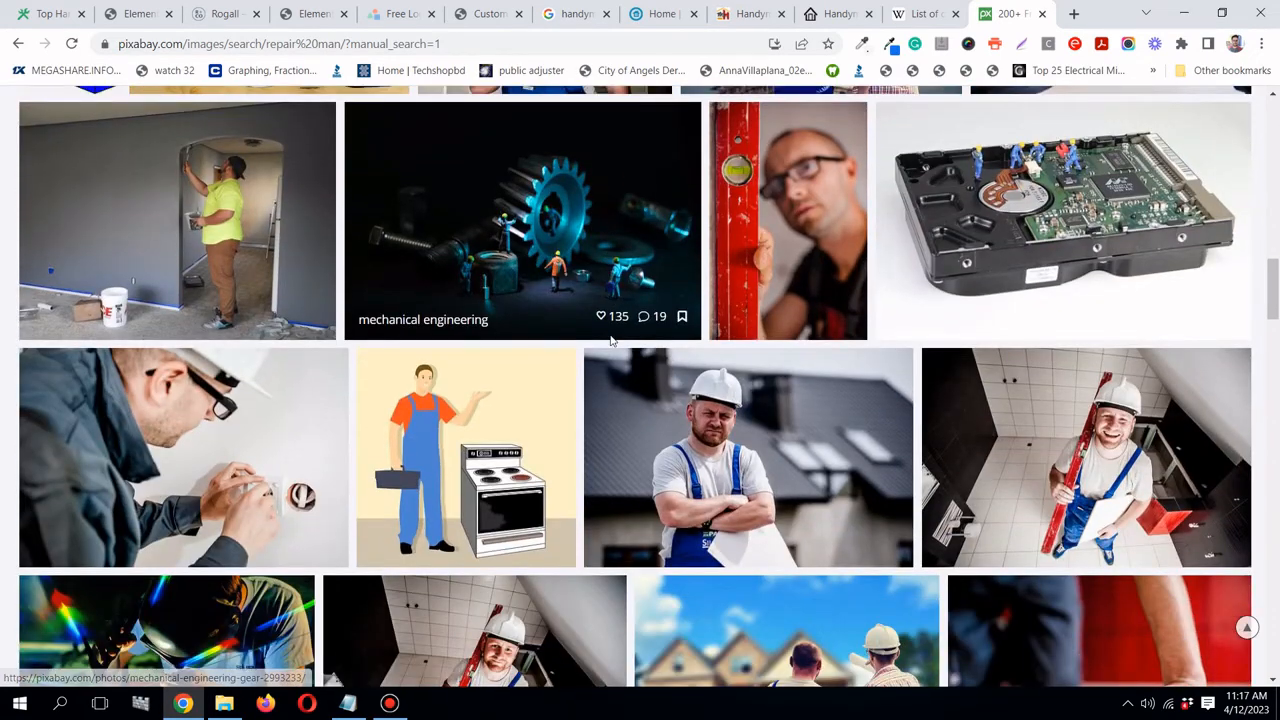
pyautogui.scroll(-3, 612, 341)
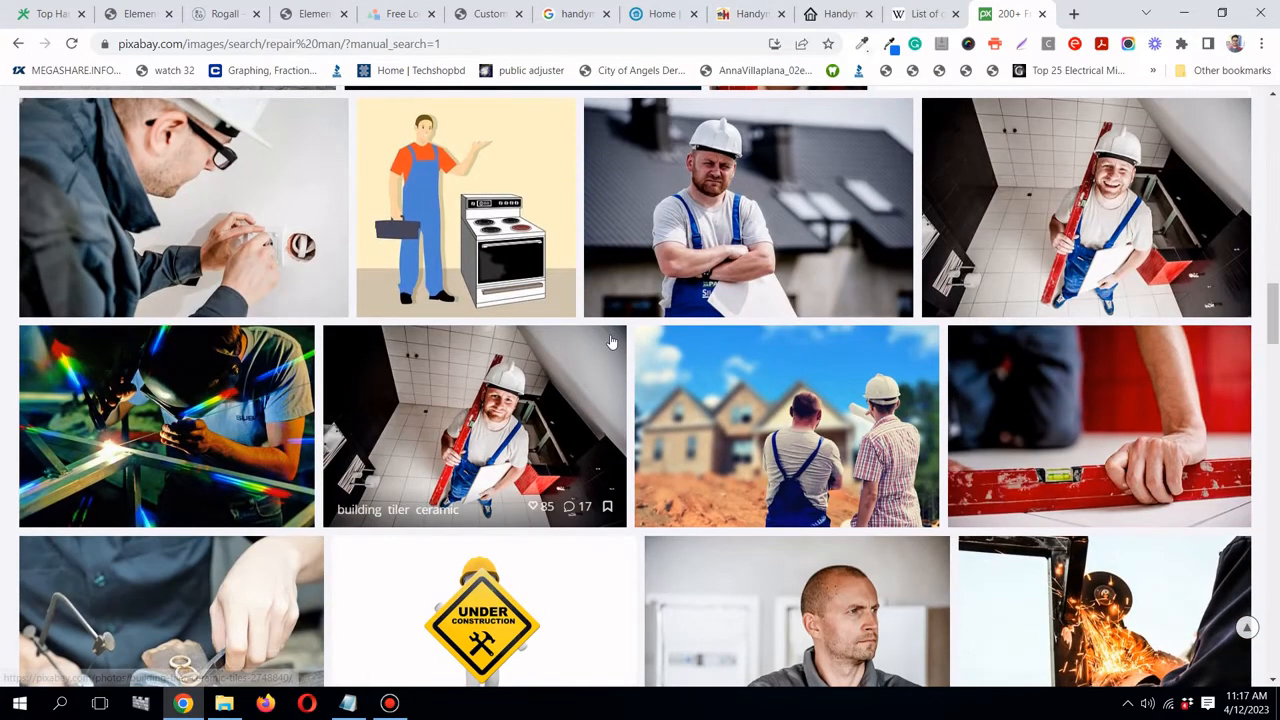
pyautogui.scroll(-1, 612, 343)
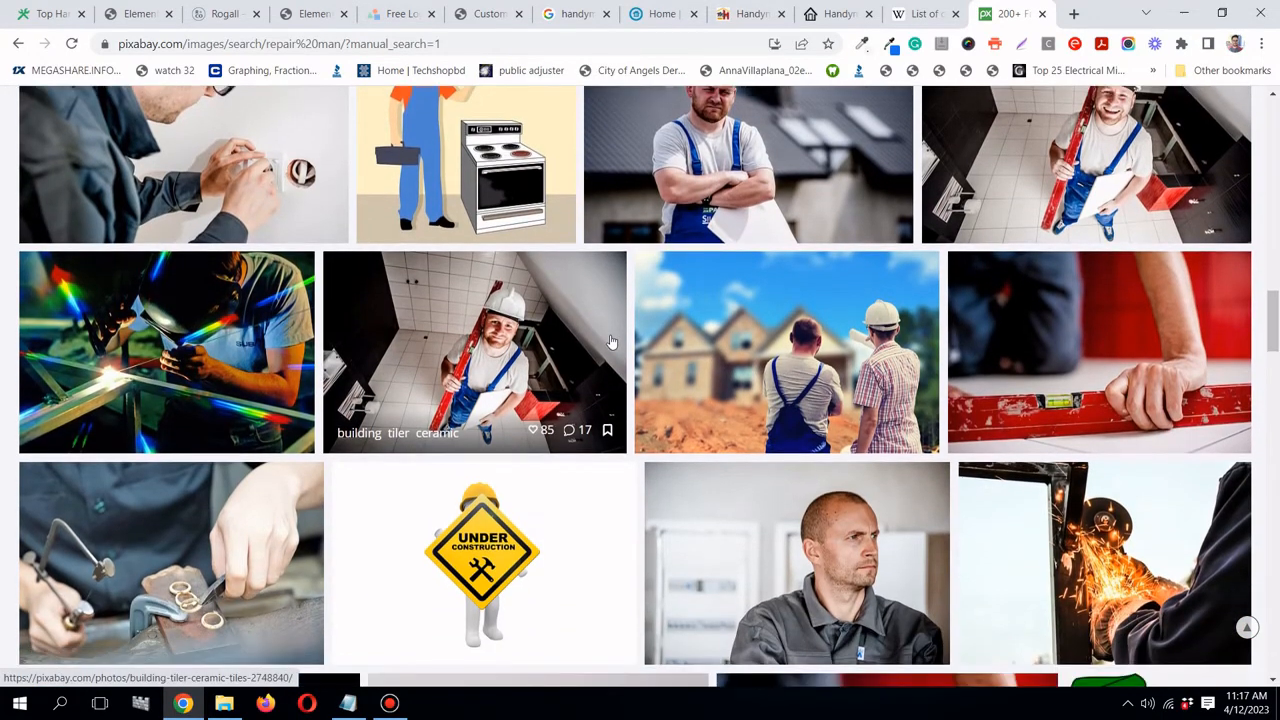
pyautogui.scroll(-2, 612, 342)
pyautogui.scroll(-2, 612, 342)
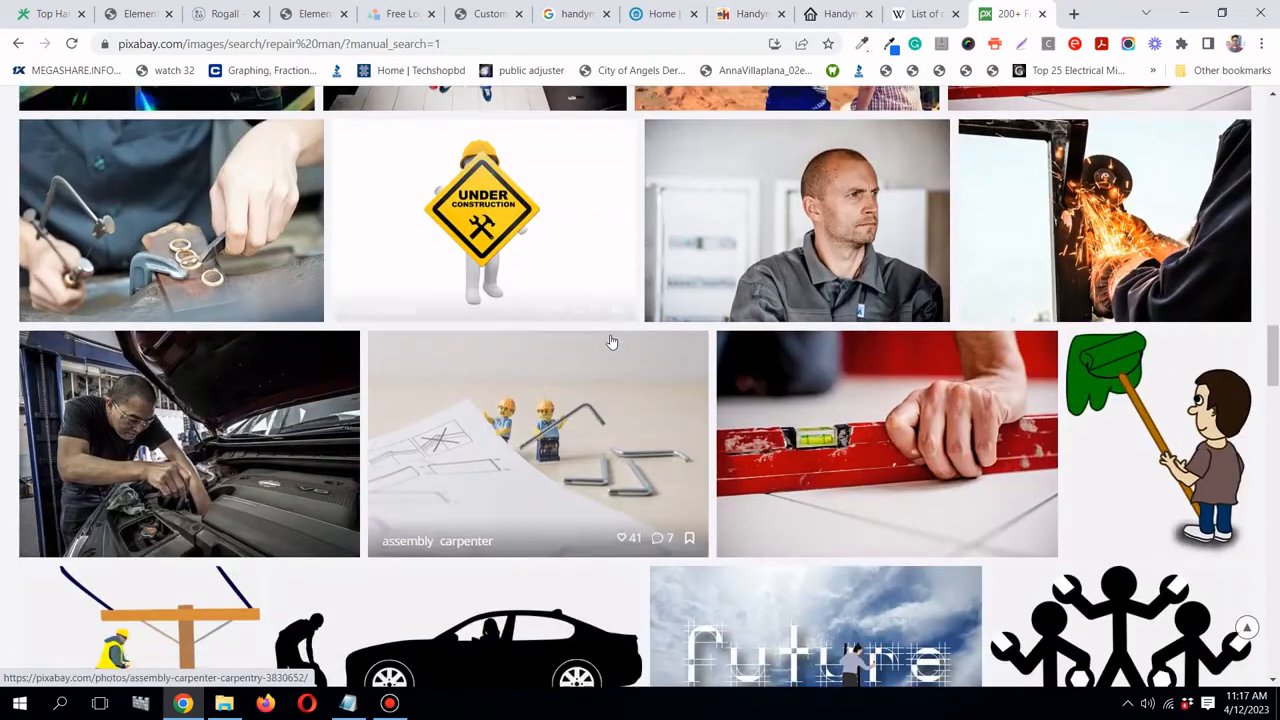
pyautogui.scroll(-5, 612, 342)
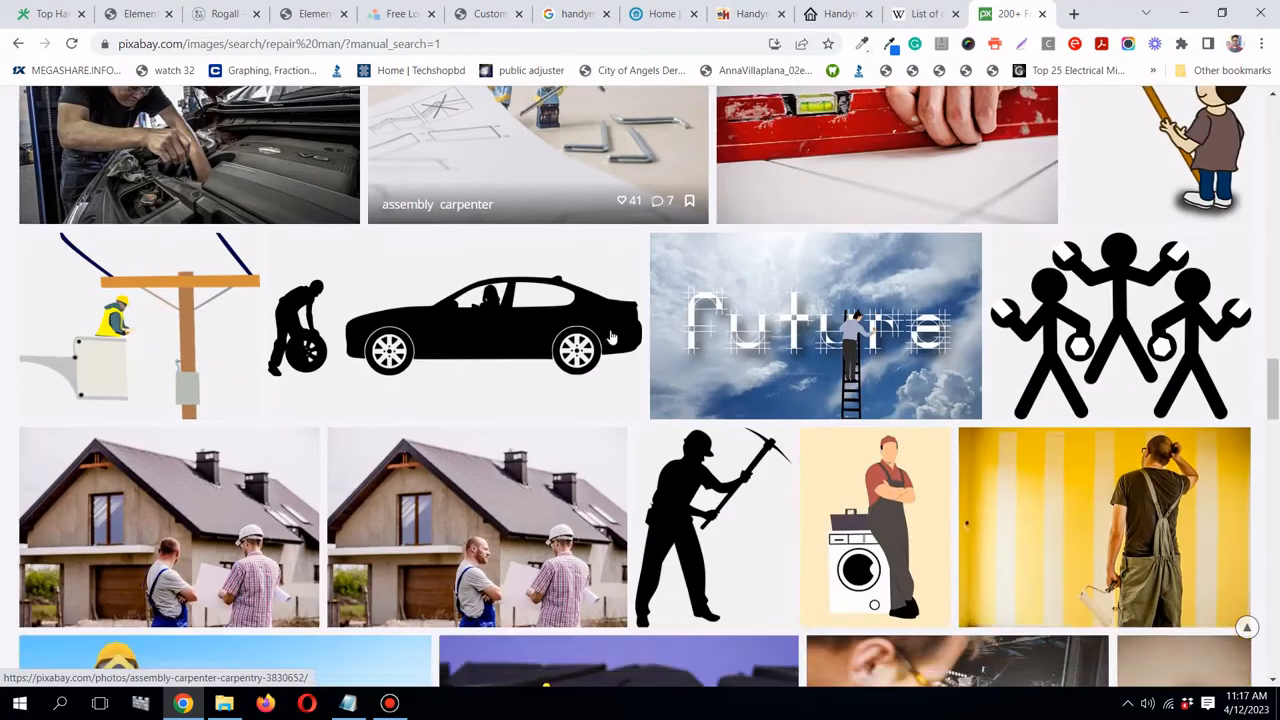
pyautogui.scroll(-5, 612, 338)
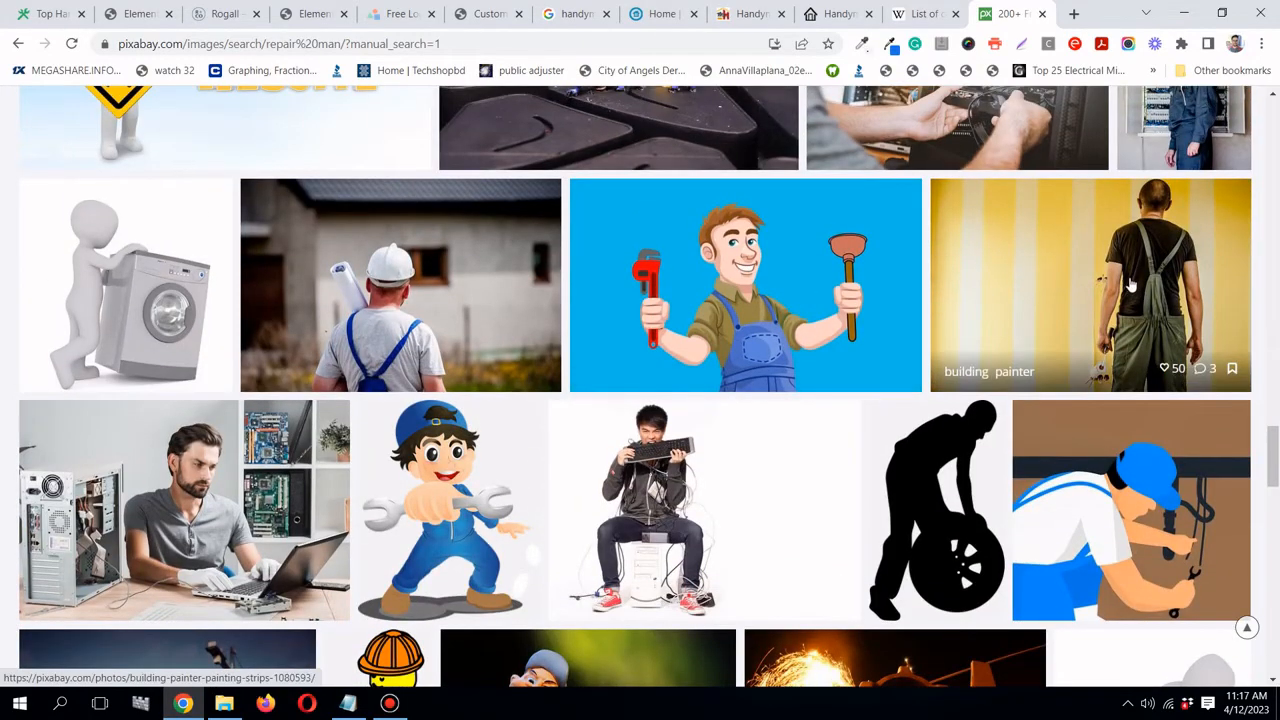
pyautogui.scroll(-3, 1131, 287)
pyautogui.scroll(-3, 1131, 287)
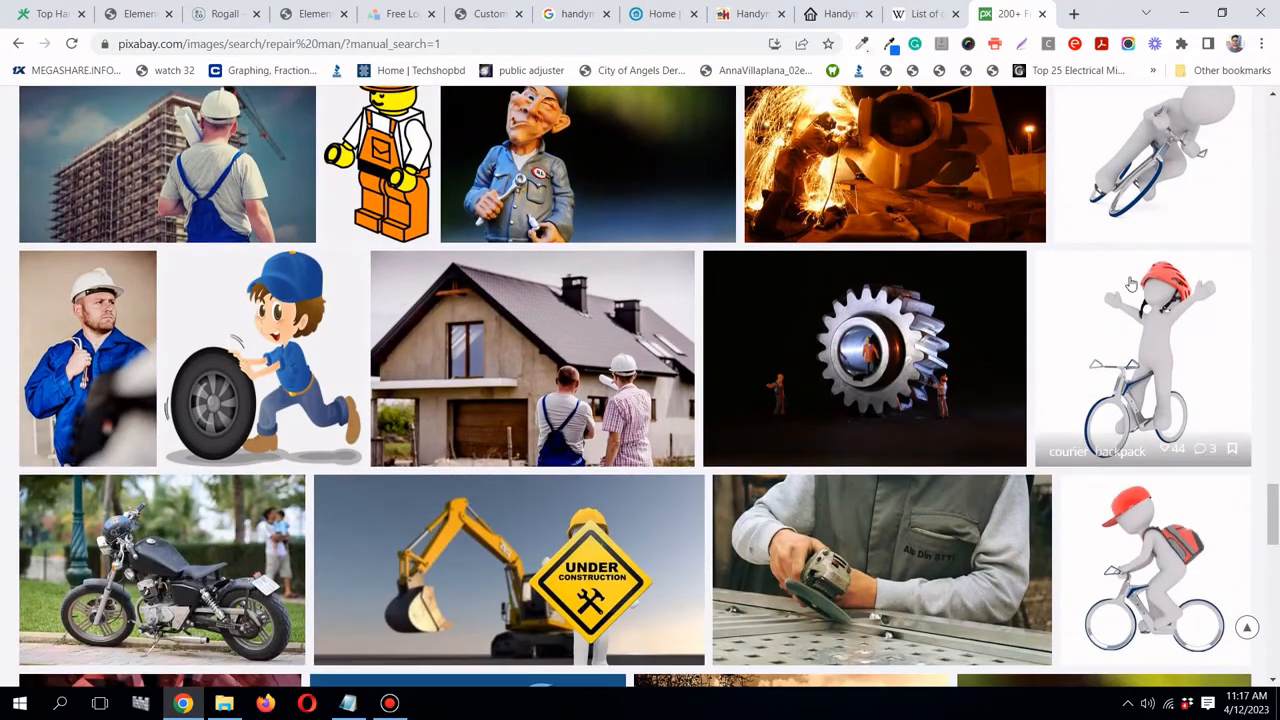
pyautogui.scroll(-5, 1131, 287)
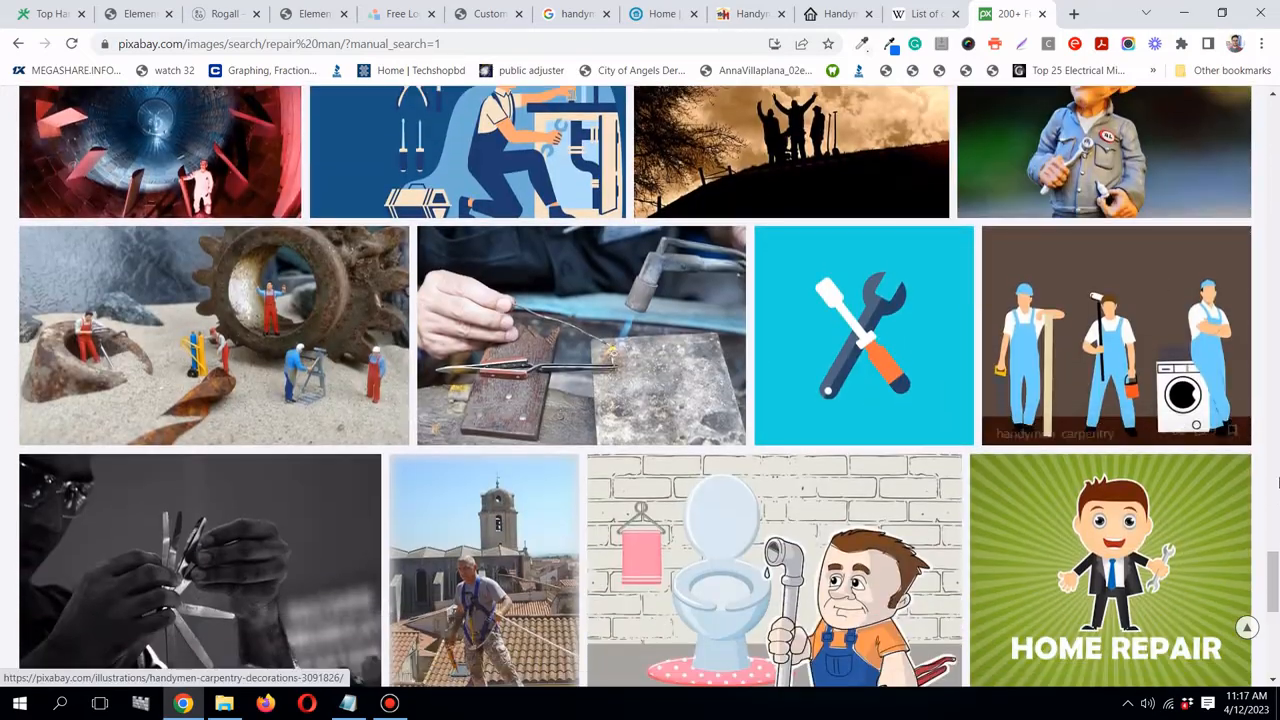
pyautogui.moveTo(1276, 607); pyautogui.dragTo(1276, 252)
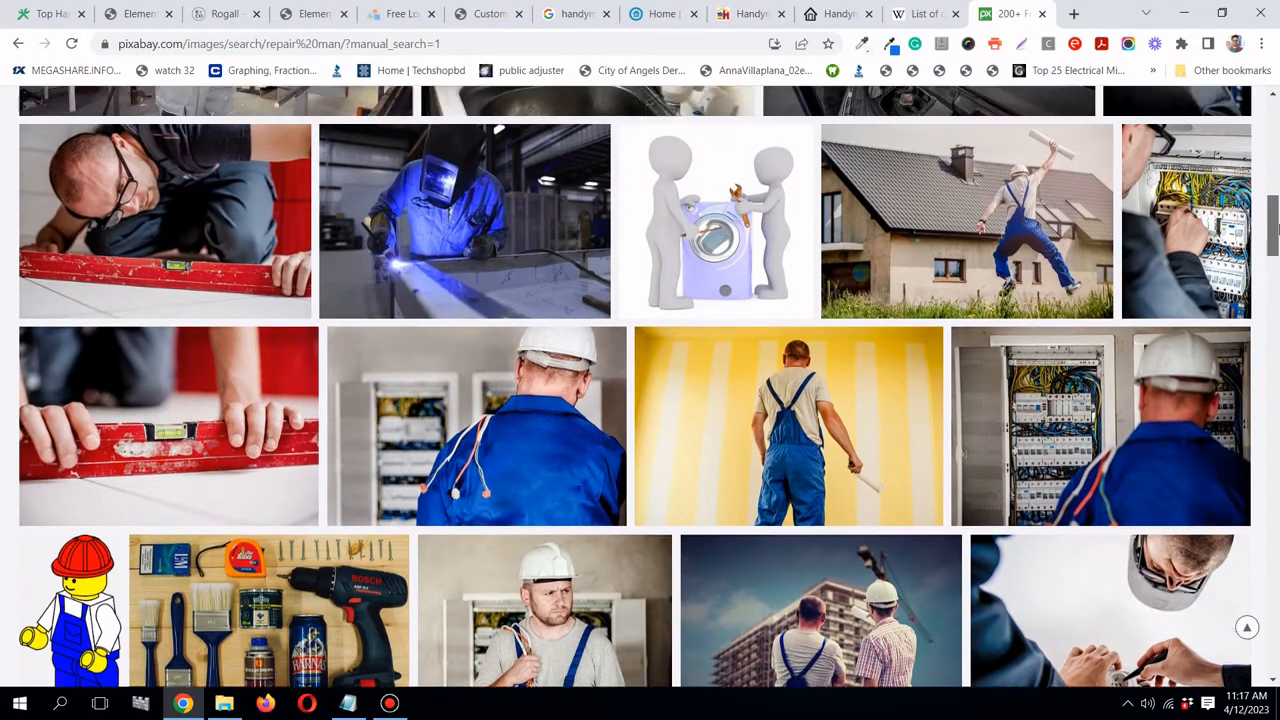
pyautogui.scroll(2, 1057, 327)
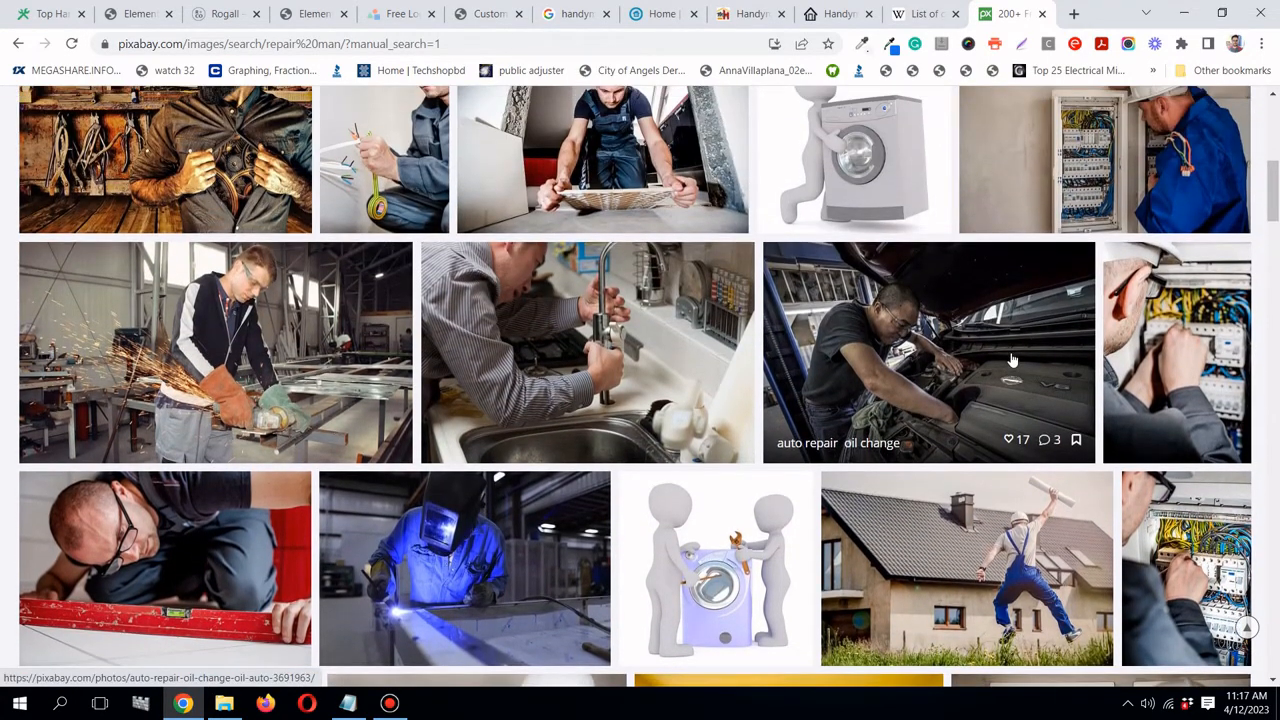
pyautogui.scroll(2, 1012, 360)
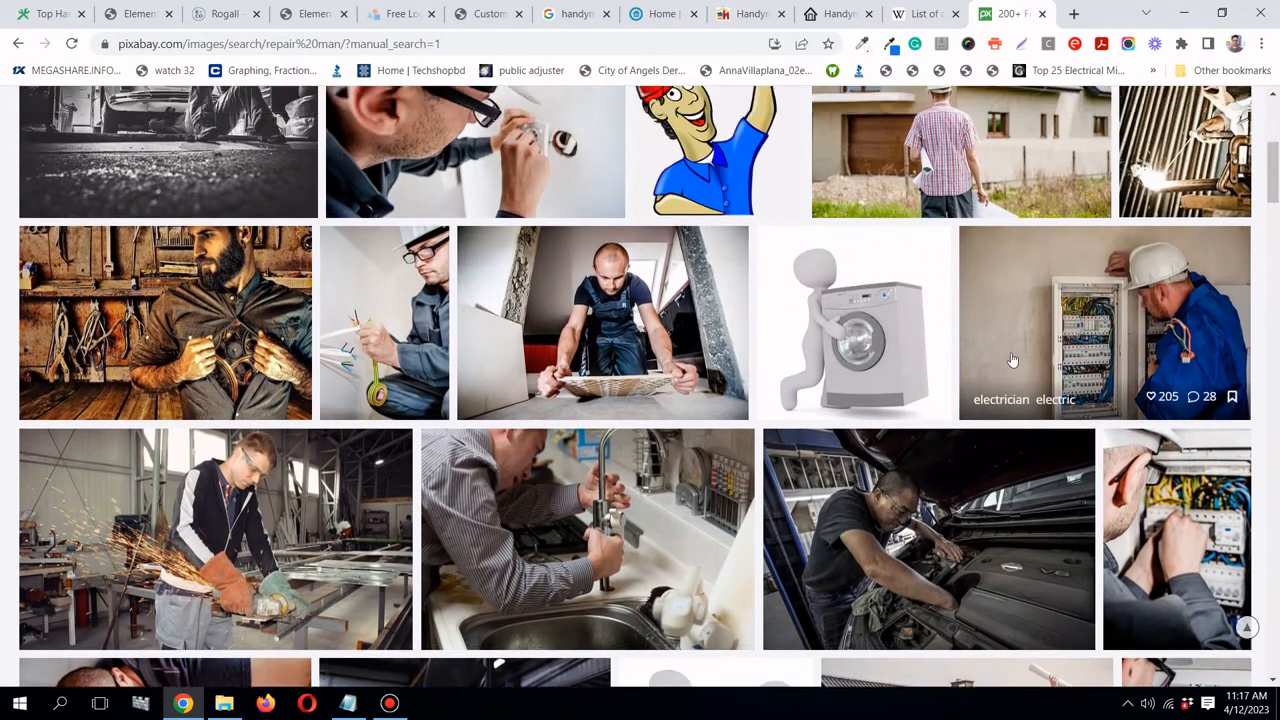
pyautogui.scroll(1, 1012, 360)
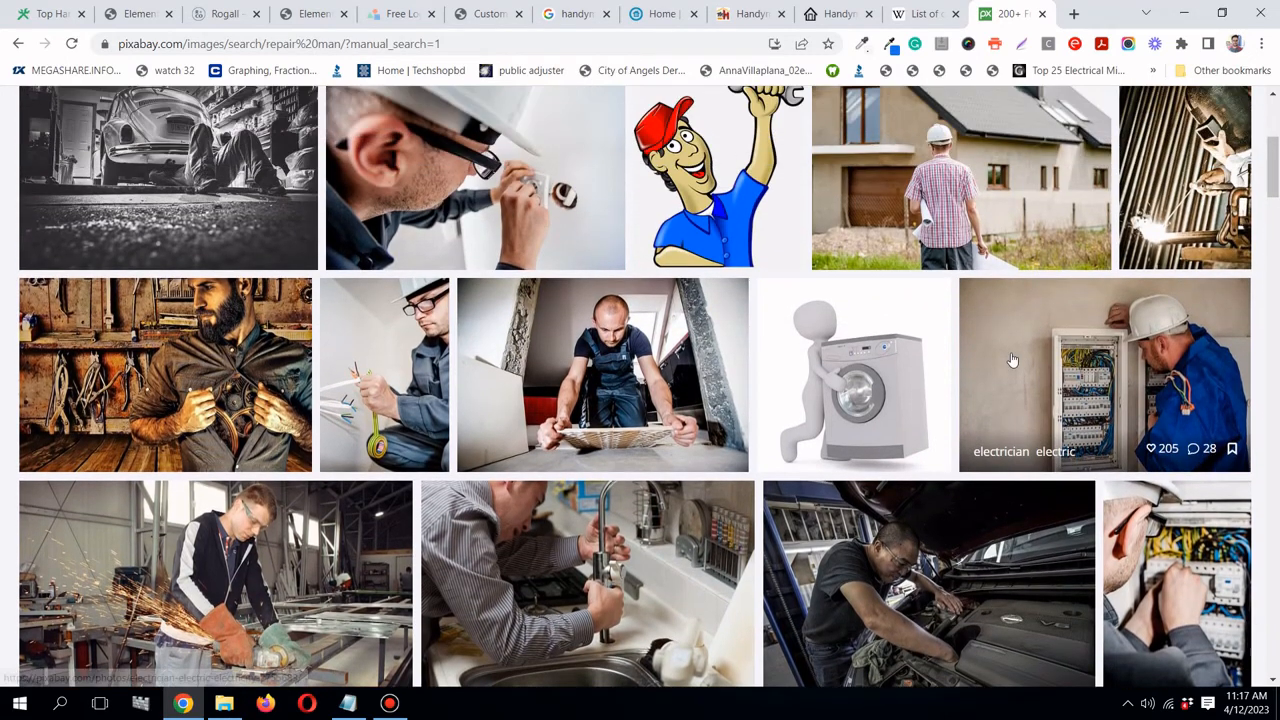
# - Open the tiler photo and download it at 1920×1277, dismissing the Google sign-in prompt
pyautogui.click(706, 403)
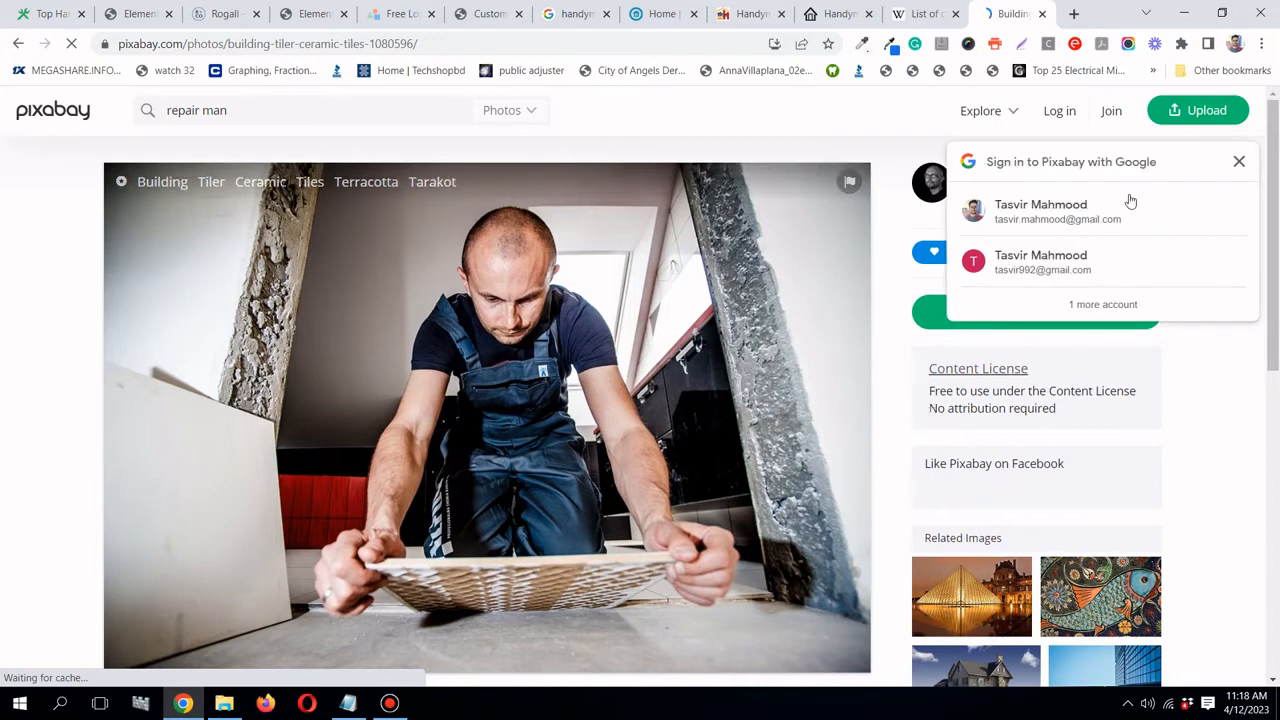
pyautogui.click(1238, 161)
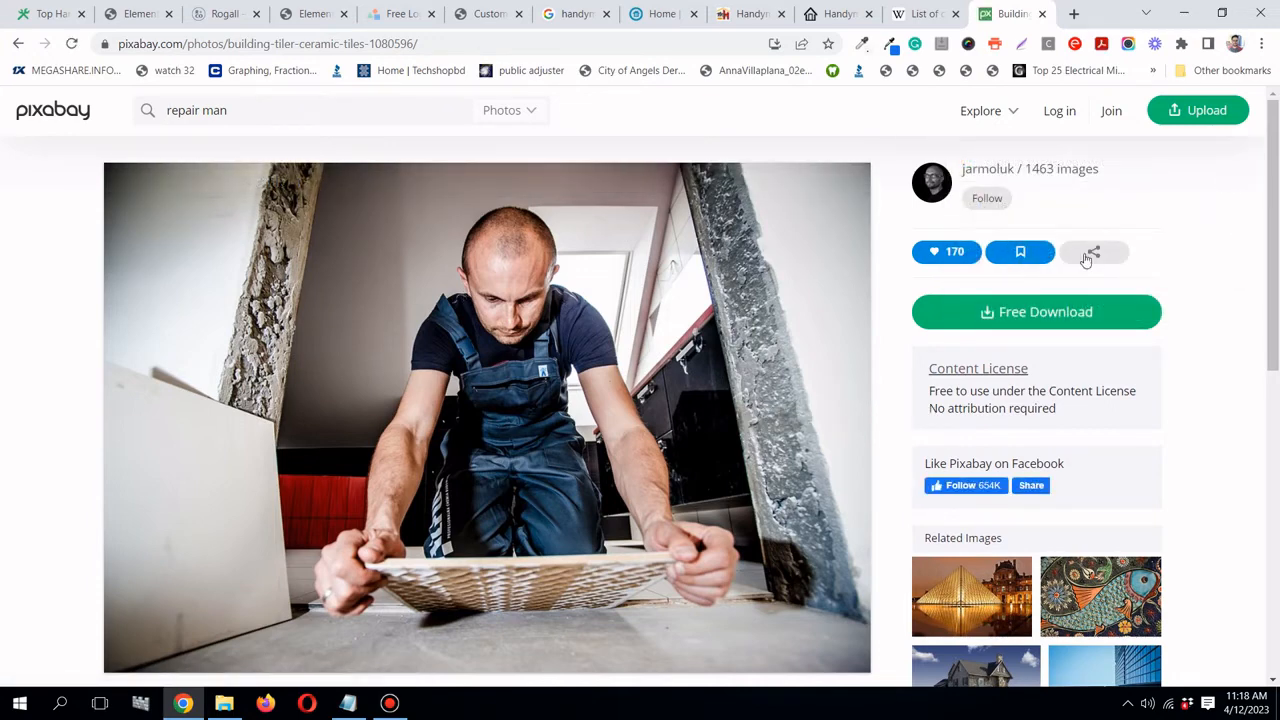
pyautogui.click(1079, 317)
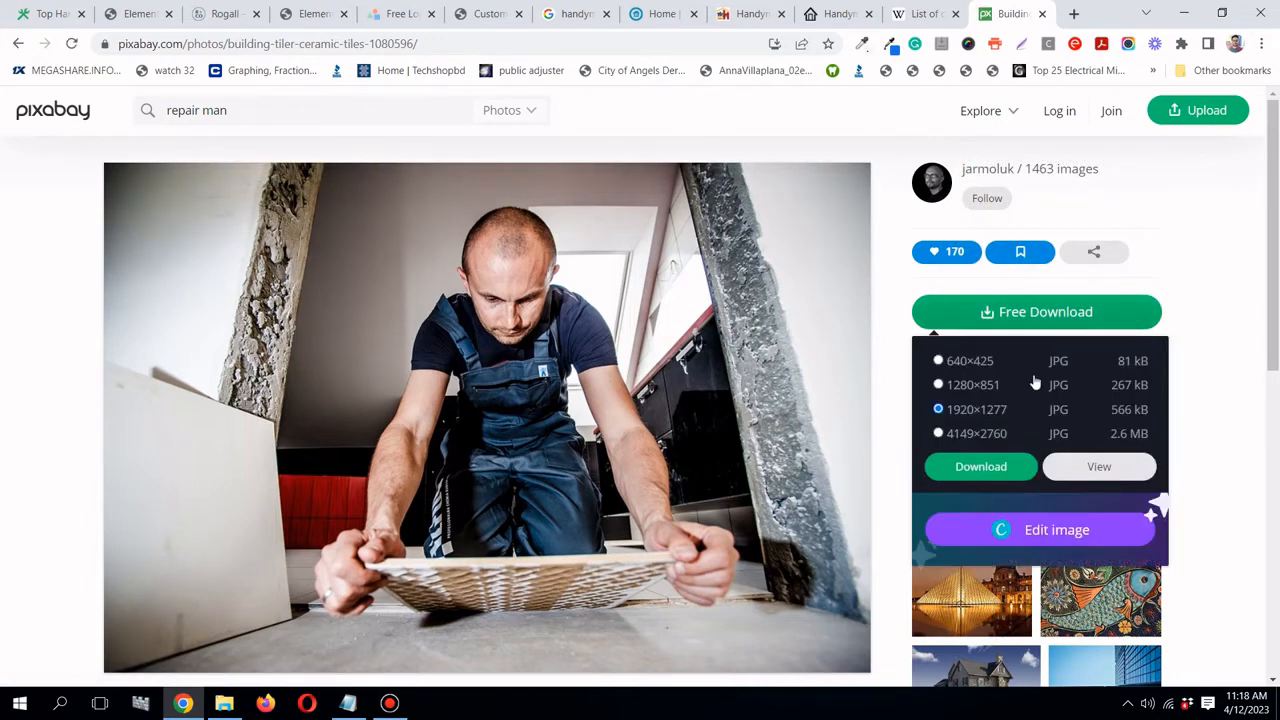
pyautogui.click(965, 390)
pyautogui.click(990, 470)
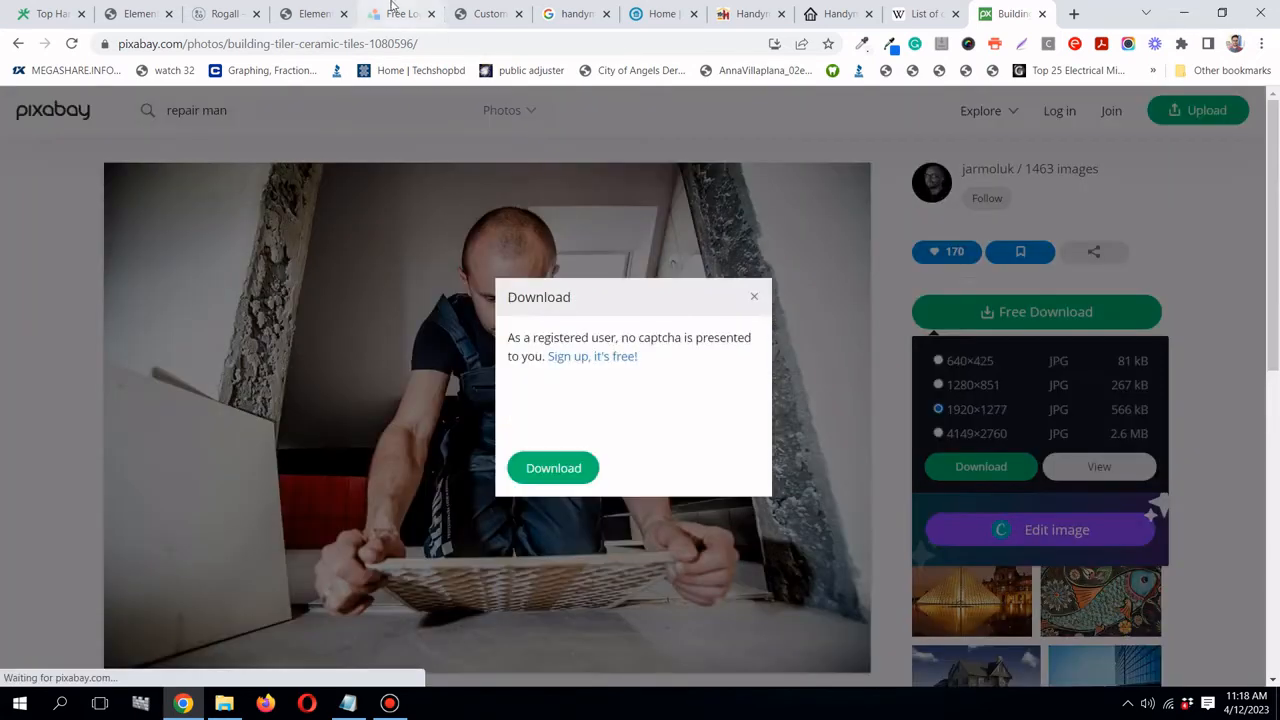
# - Pass the reCAPTCHA car-image check to finish the download, then return to the Elementor editor
pyautogui.click(576, 412)
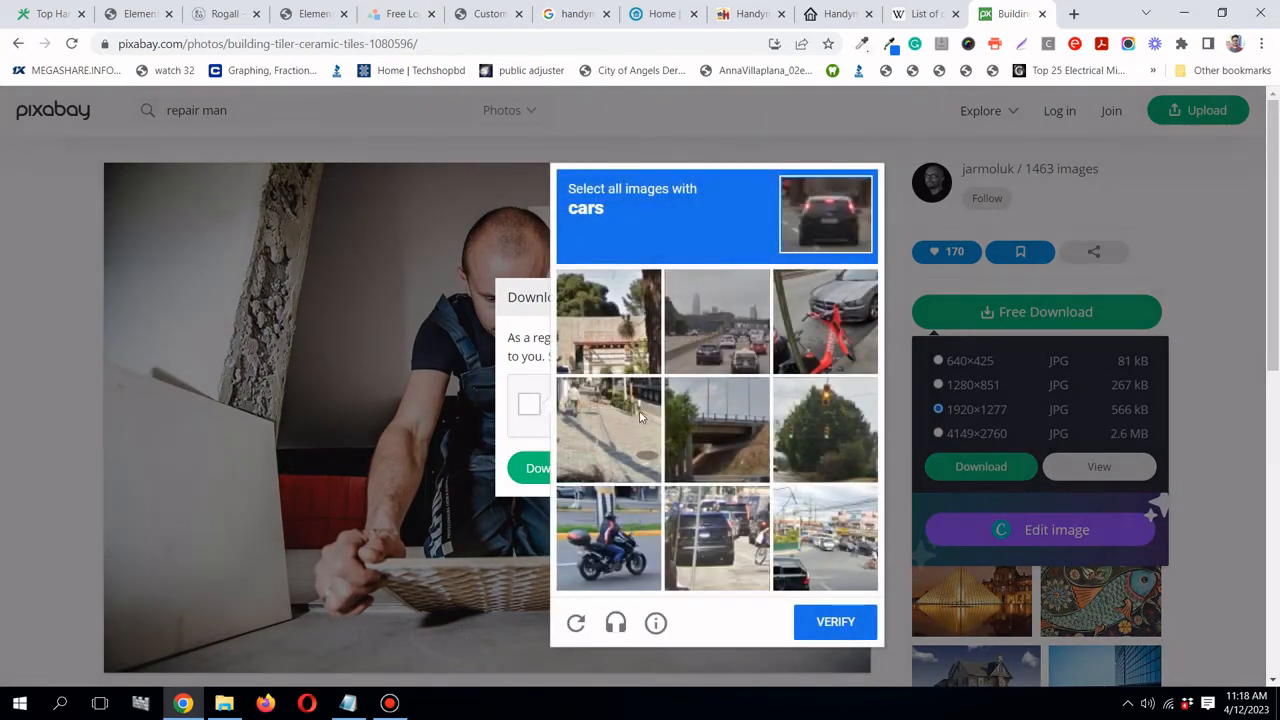
pyautogui.click(707, 366)
pyautogui.click(803, 338)
pyautogui.click(778, 535)
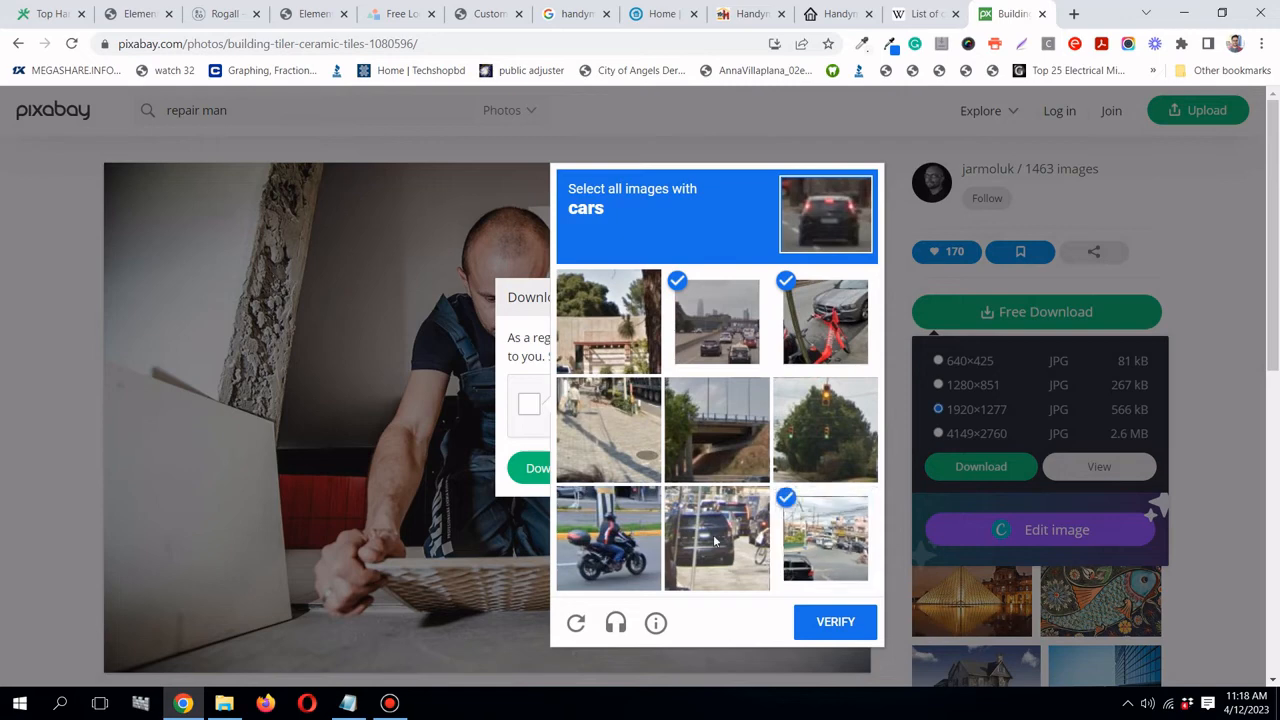
pyautogui.click(715, 540)
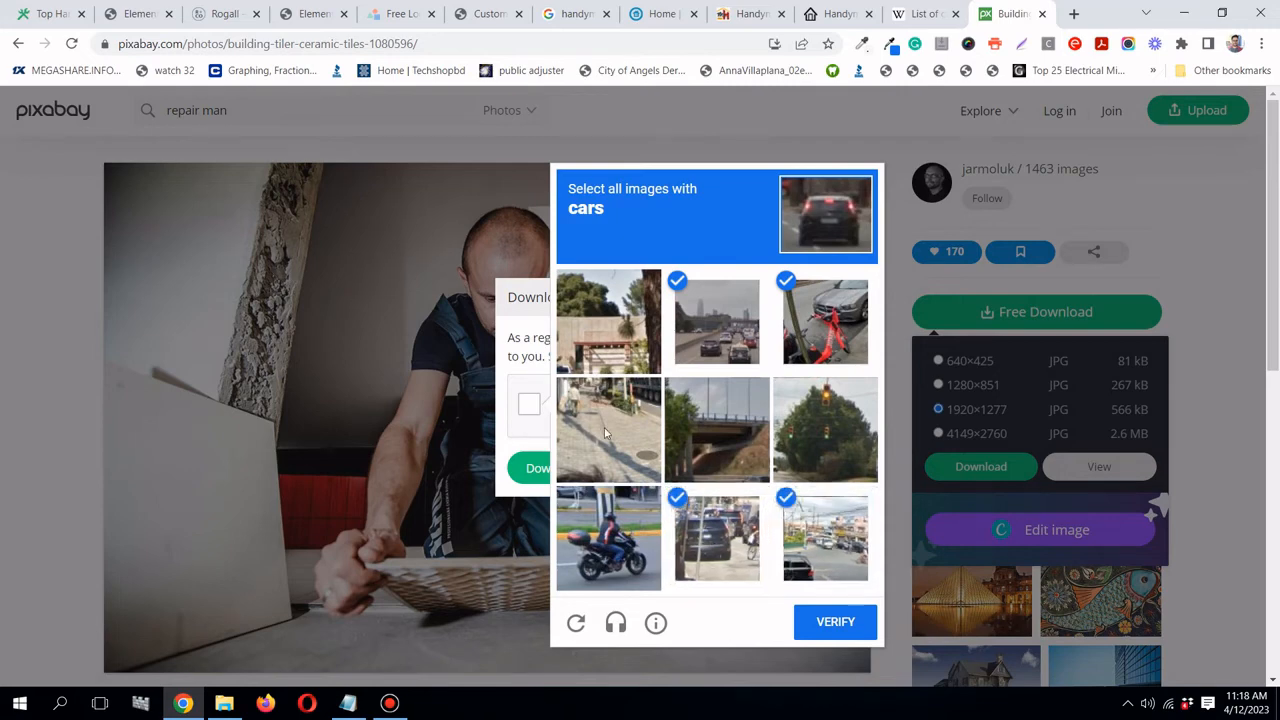
pyautogui.click(840, 628)
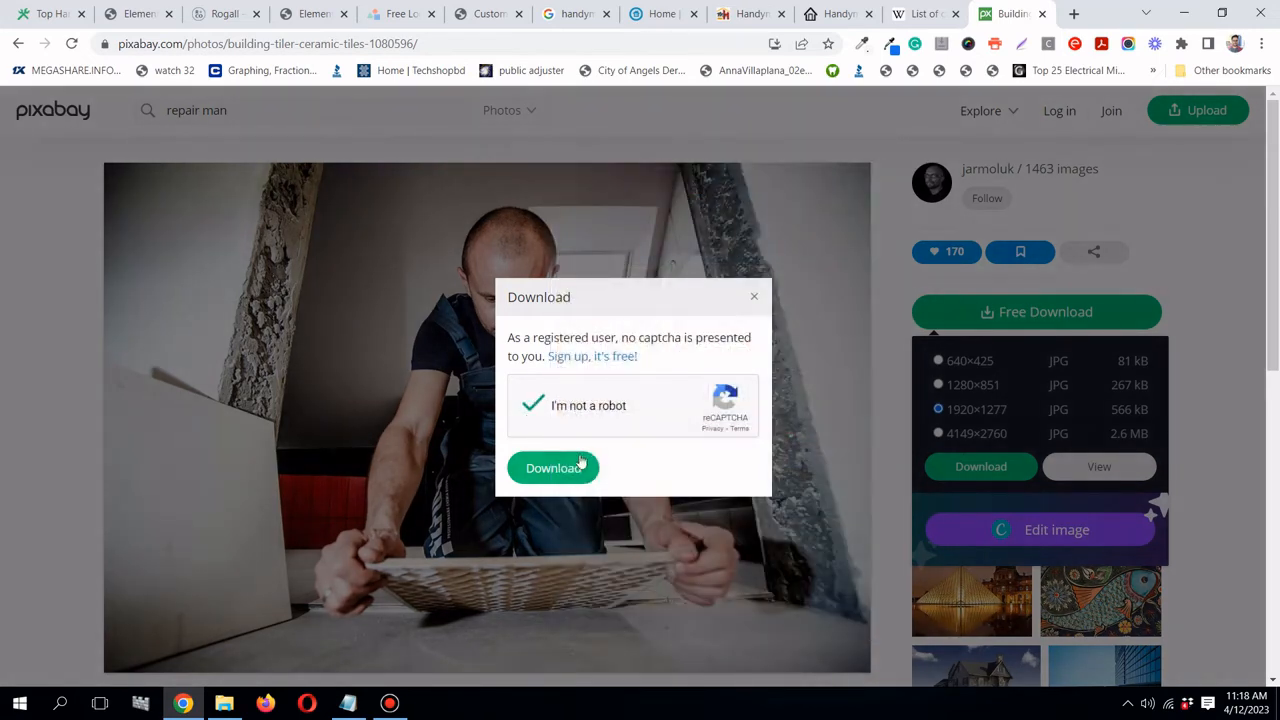
pyautogui.click(580, 466)
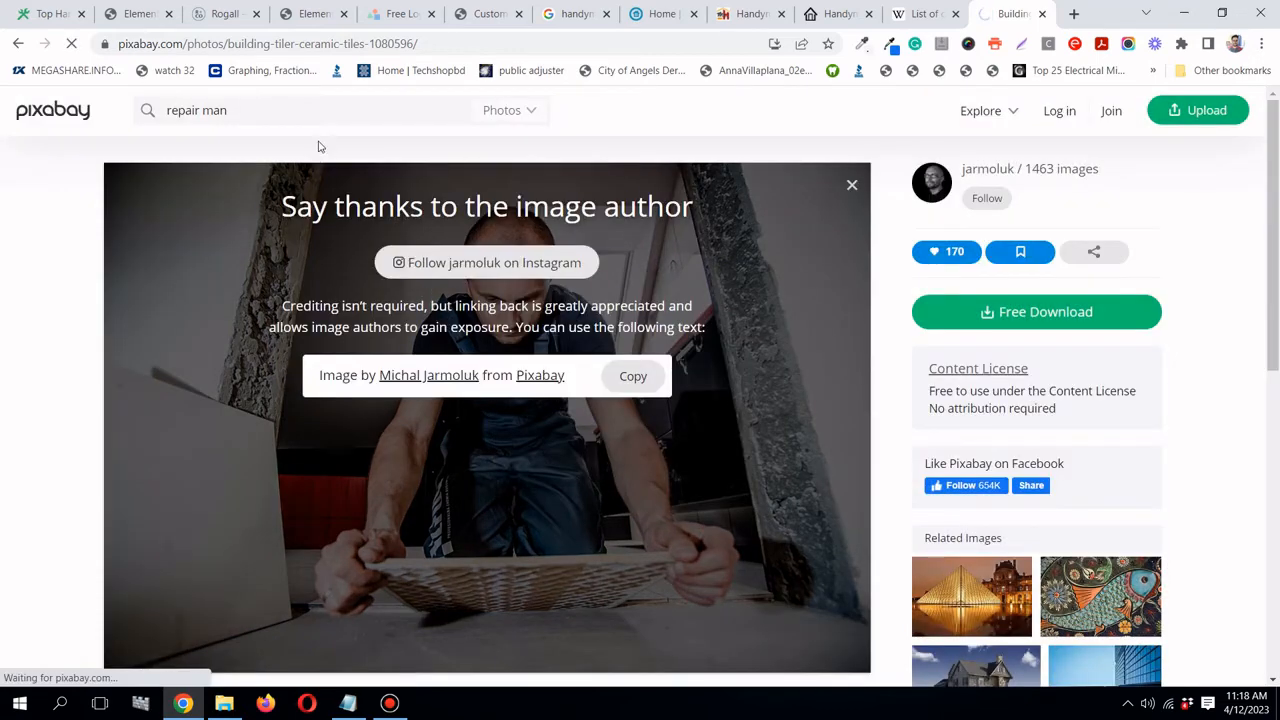
pyautogui.click(296, 14)
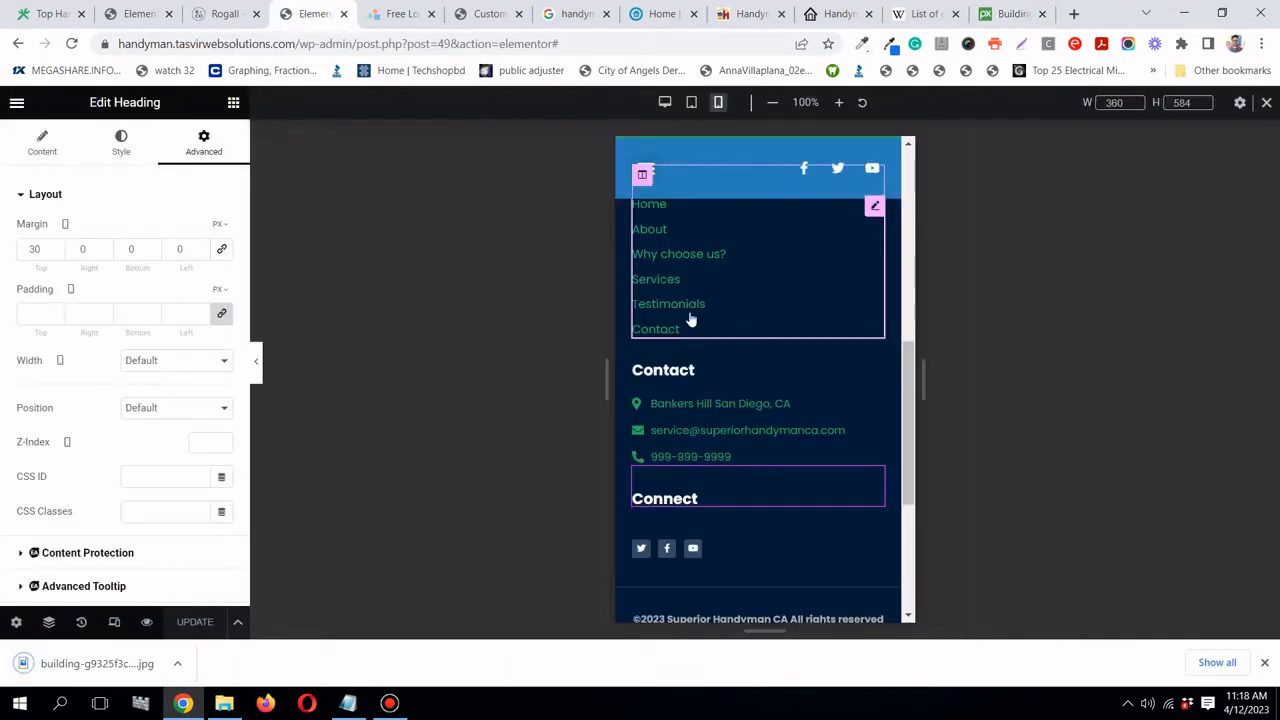
# - Return to the Home page editor and upload the tiler photo as the hero's classic background
pyautogui.scroll(10, 689, 320)
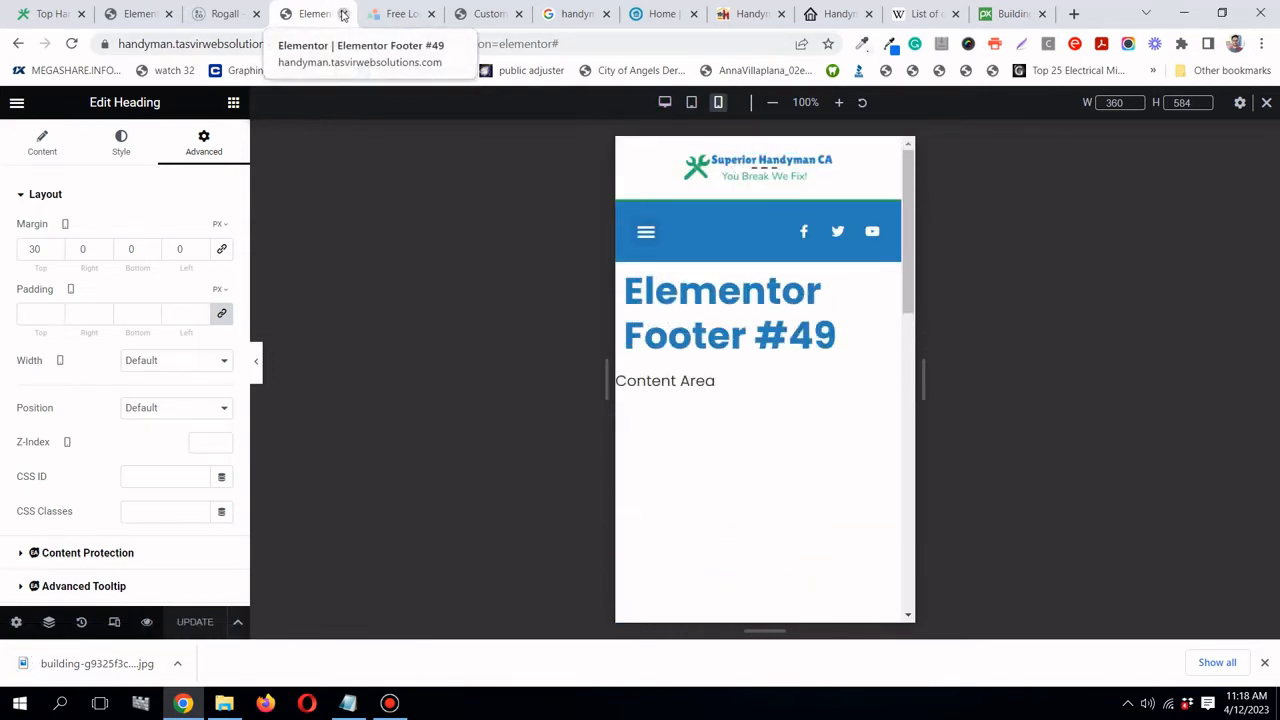
pyautogui.hotkey('ctrl', 'w')
pyautogui.click(146, 13)
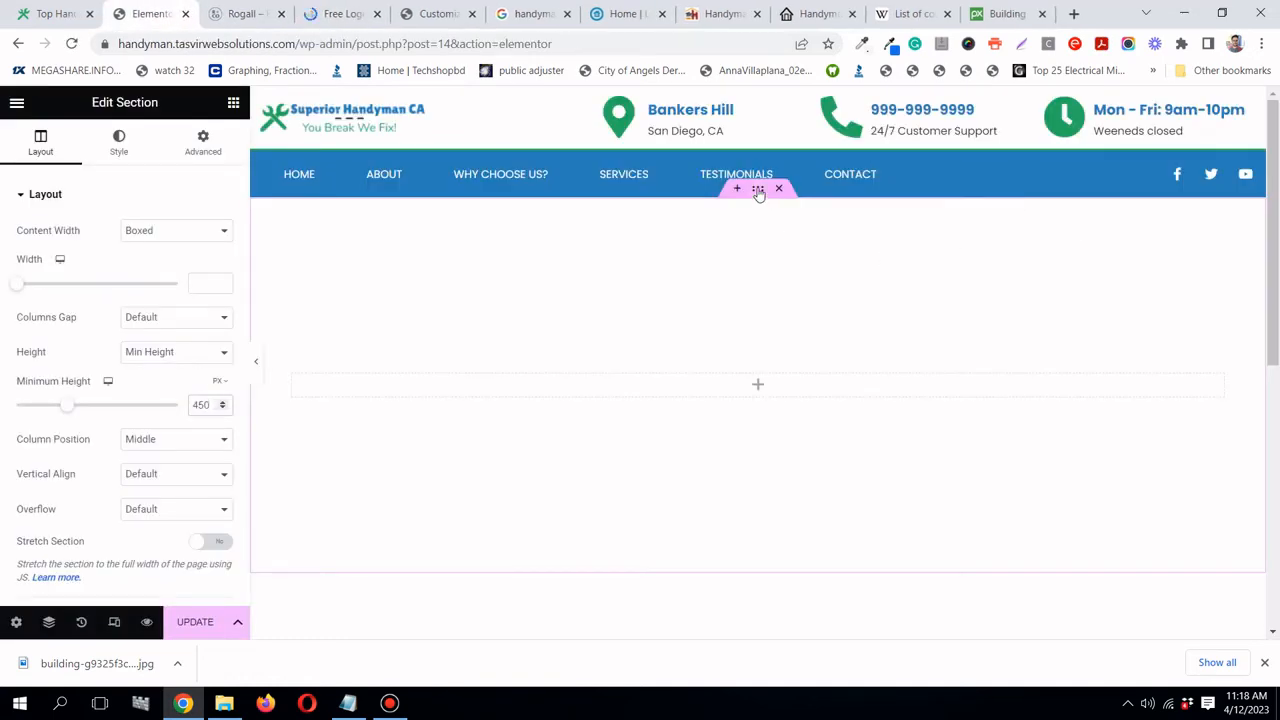
pyautogui.click(117, 152)
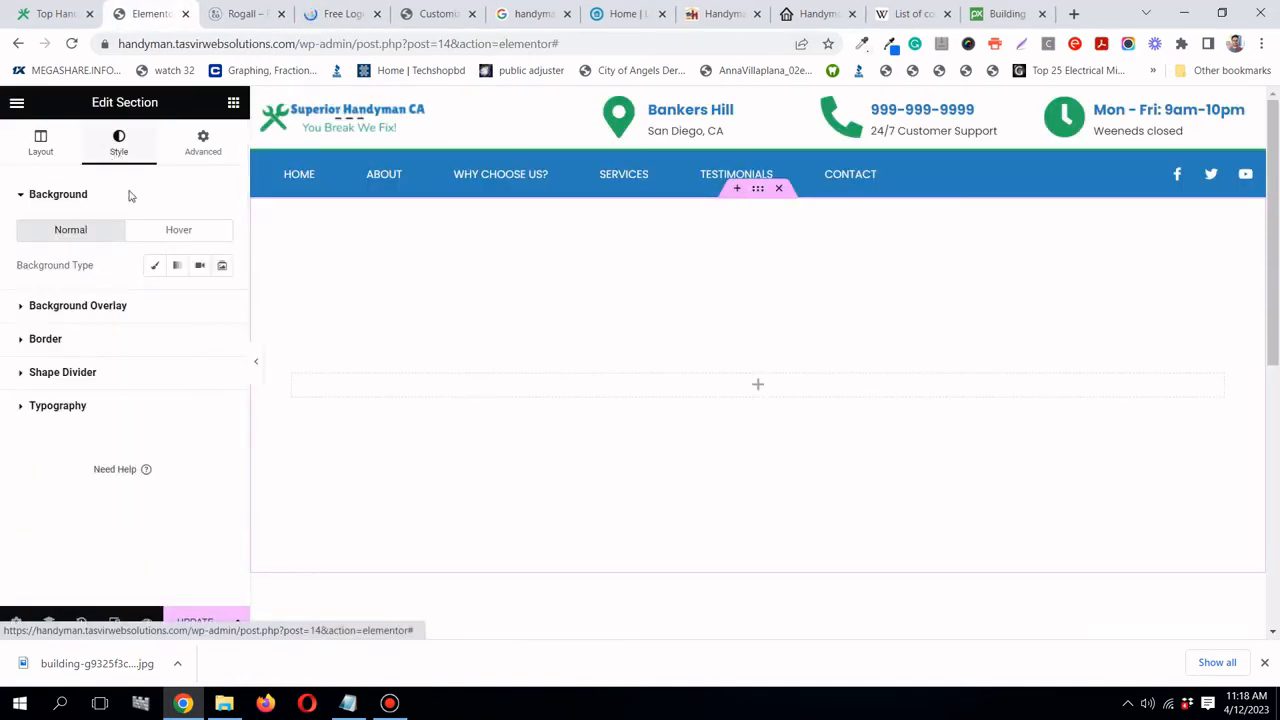
pyautogui.click(155, 266)
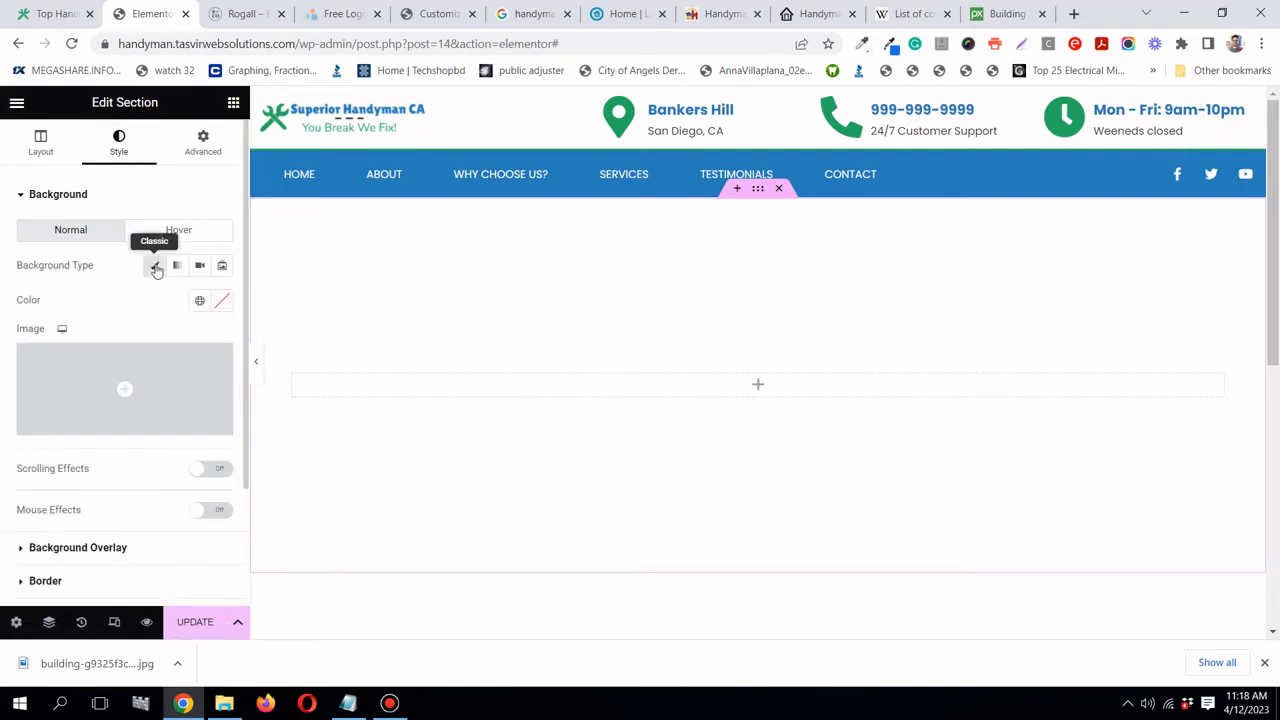
pyautogui.click(185, 378)
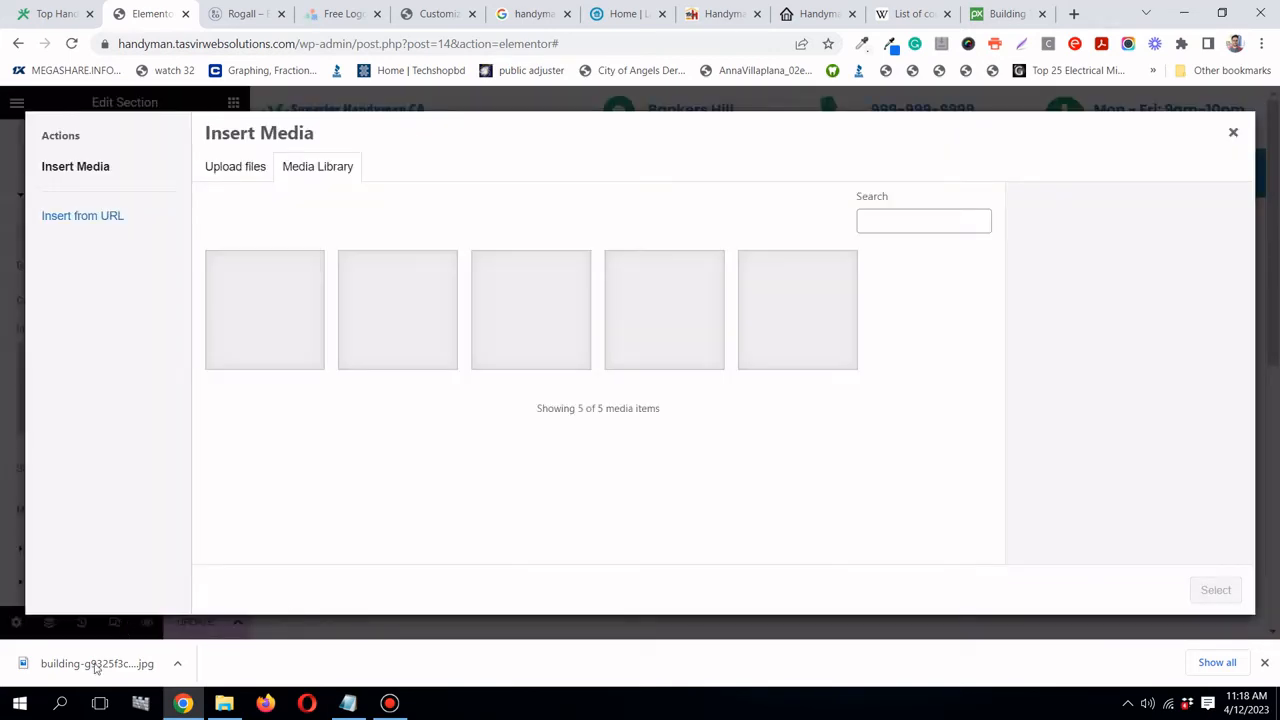
pyautogui.moveTo(96, 668); pyautogui.dragTo(502, 228)
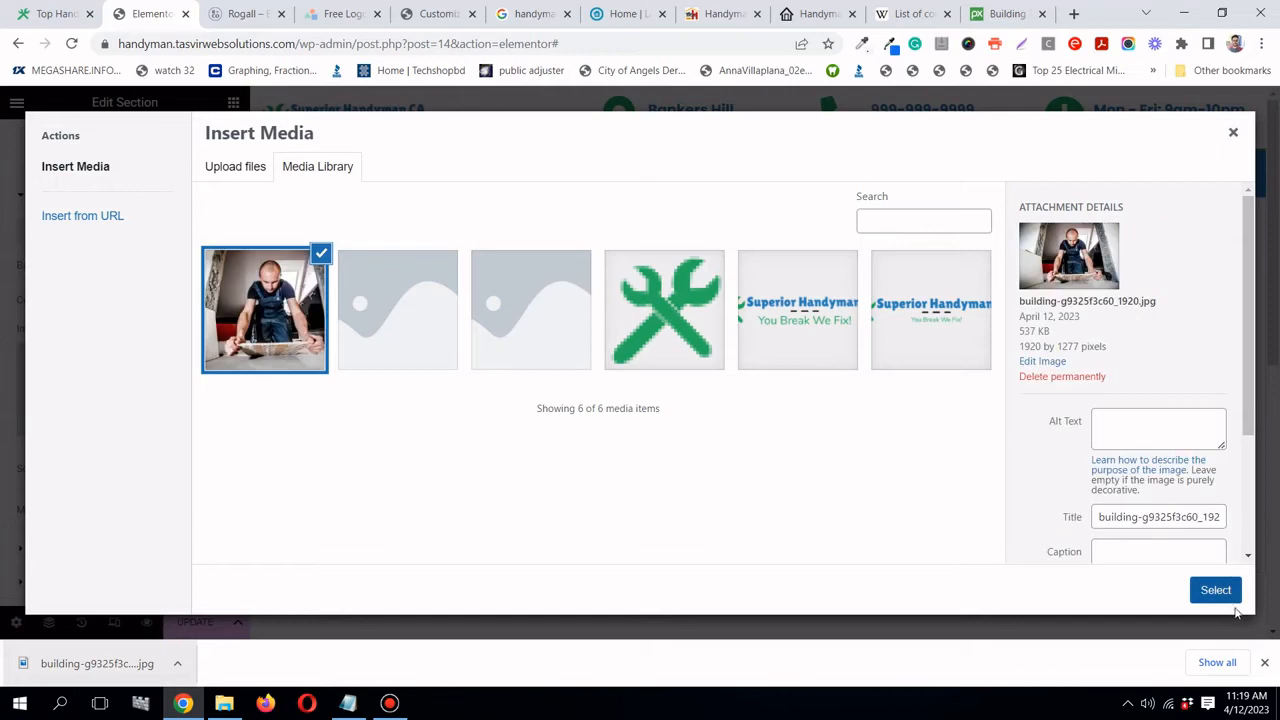
pyautogui.click(1228, 594)
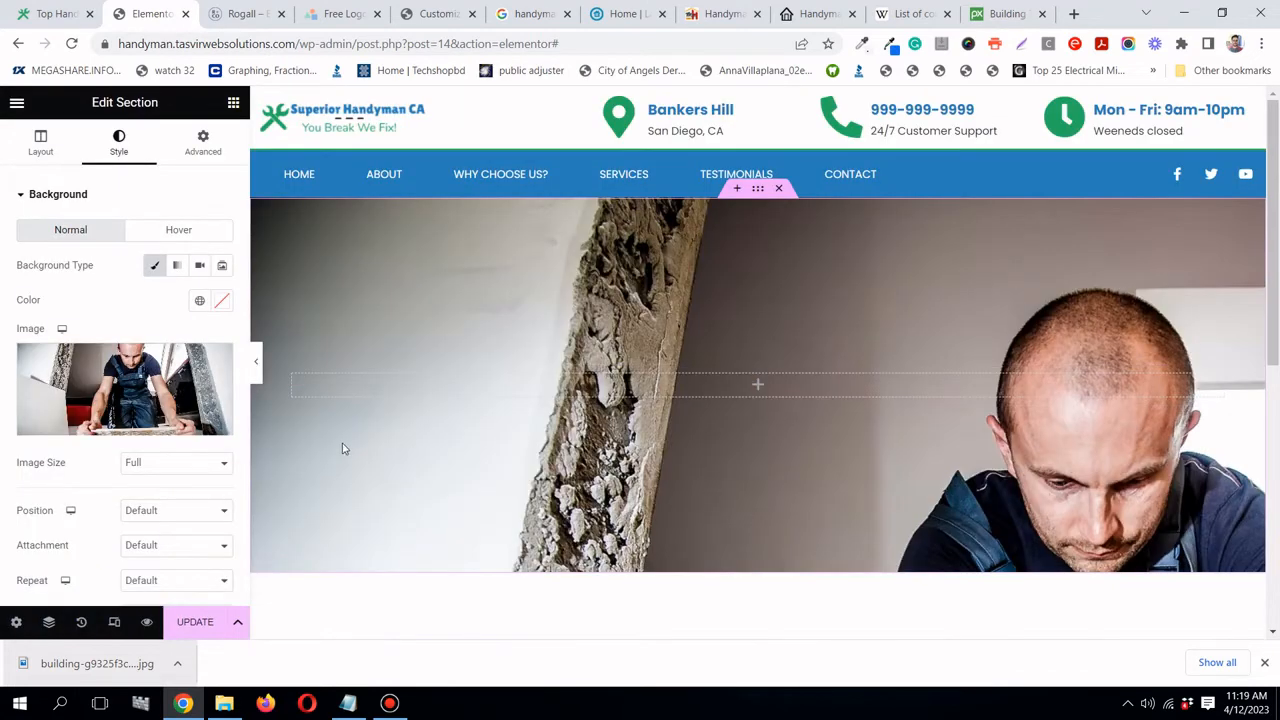
# - Make the background photo cover the section and centre its position
pyautogui.scroll(-1, 137, 449)
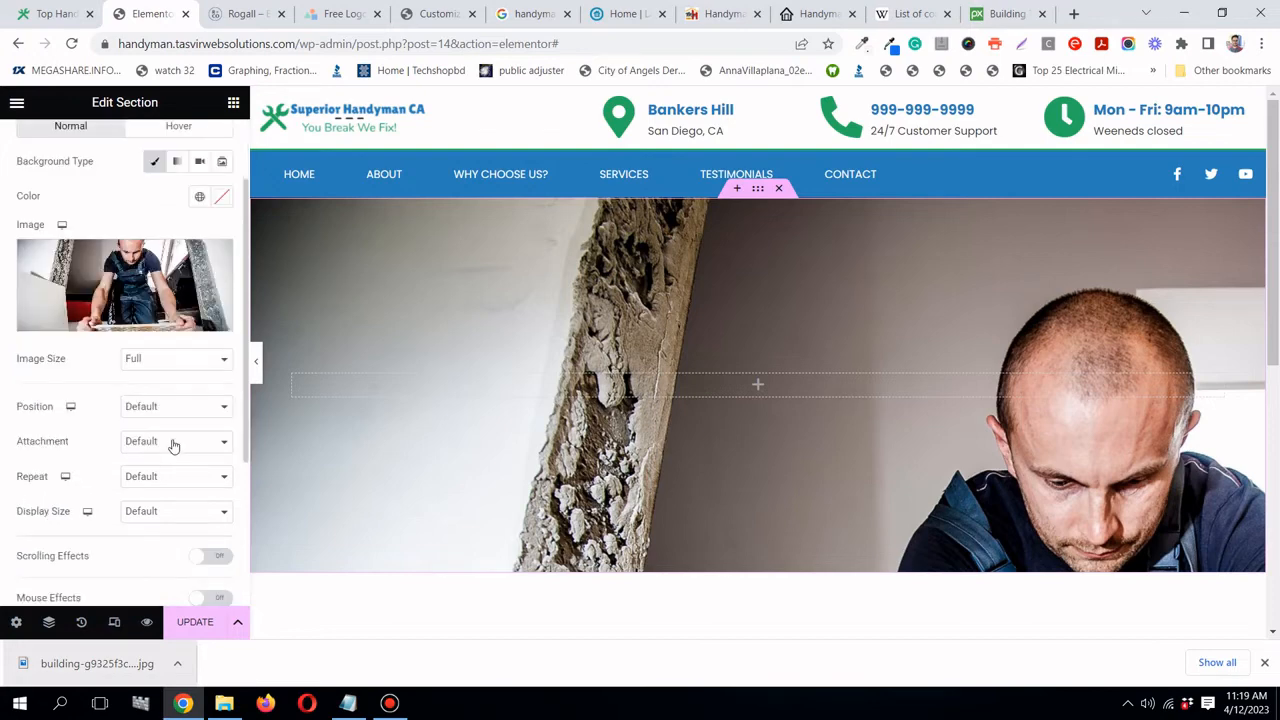
pyautogui.click(167, 521)
pyautogui.click(167, 558)
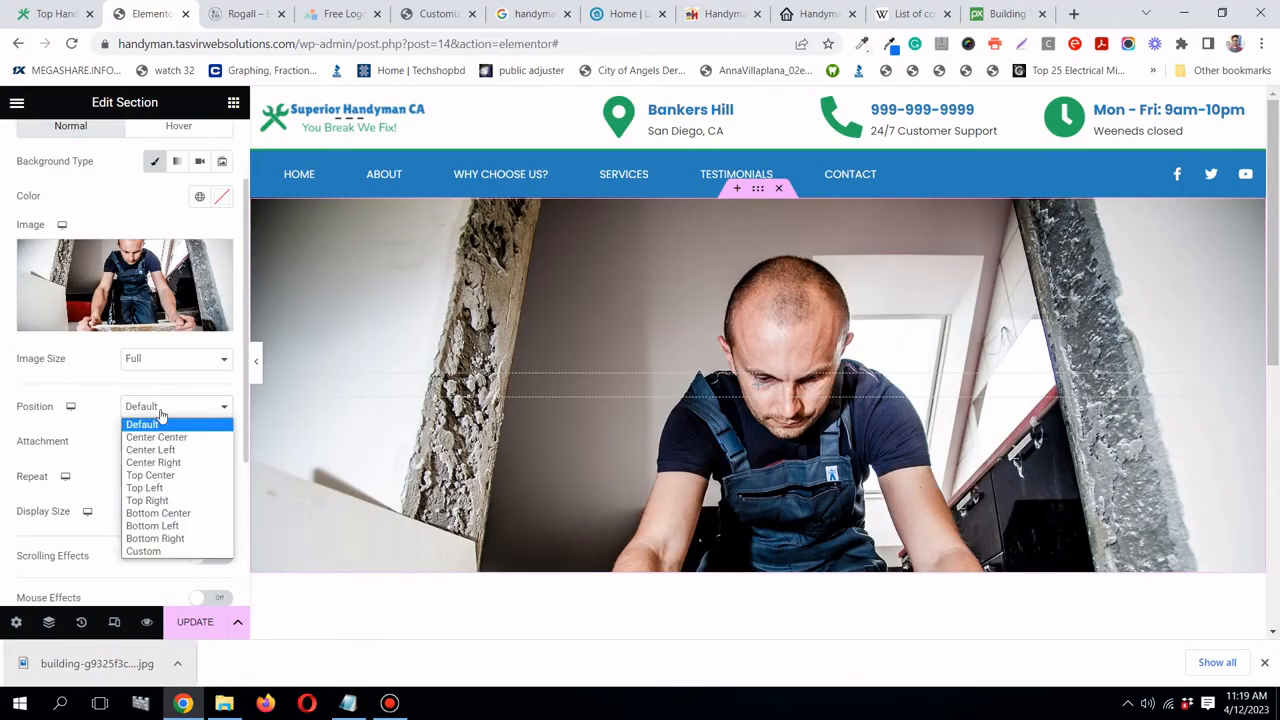
pyautogui.click(162, 417)
pyautogui.click(158, 437)
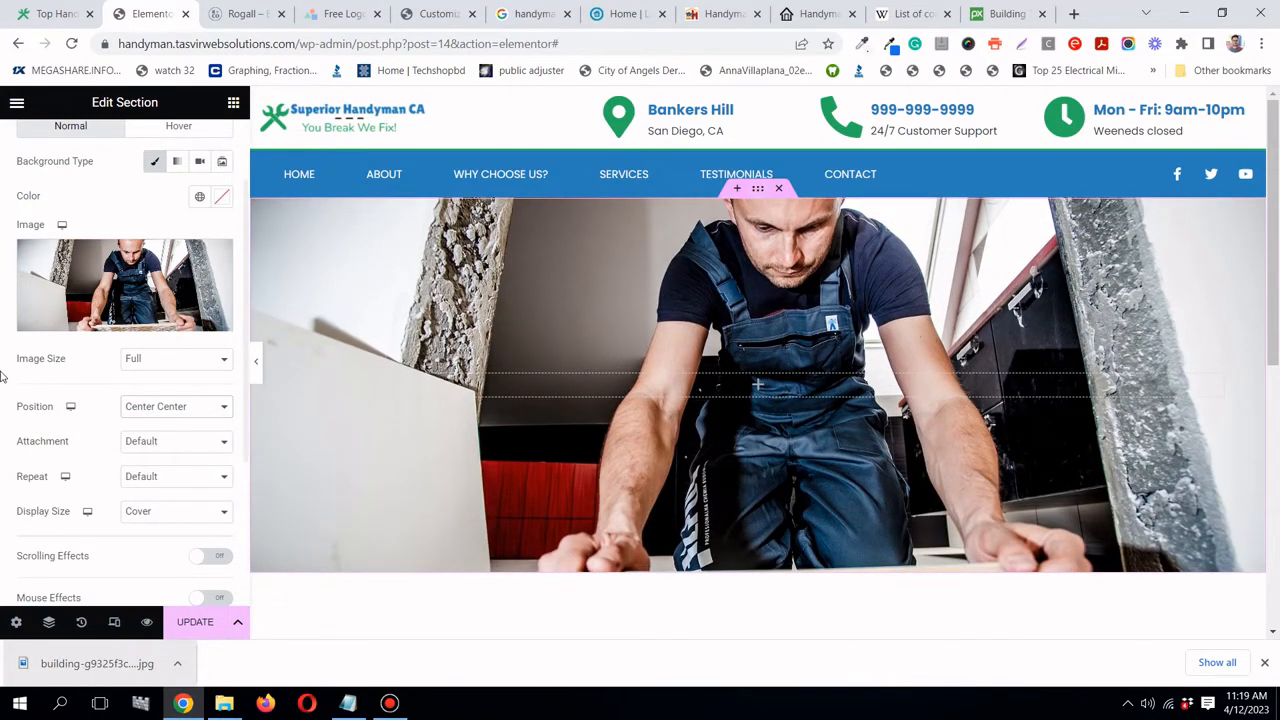
# - Set the hero section's minimum height to 550 px and preview the result
pyautogui.click(759, 190)
pyautogui.click(52, 150)
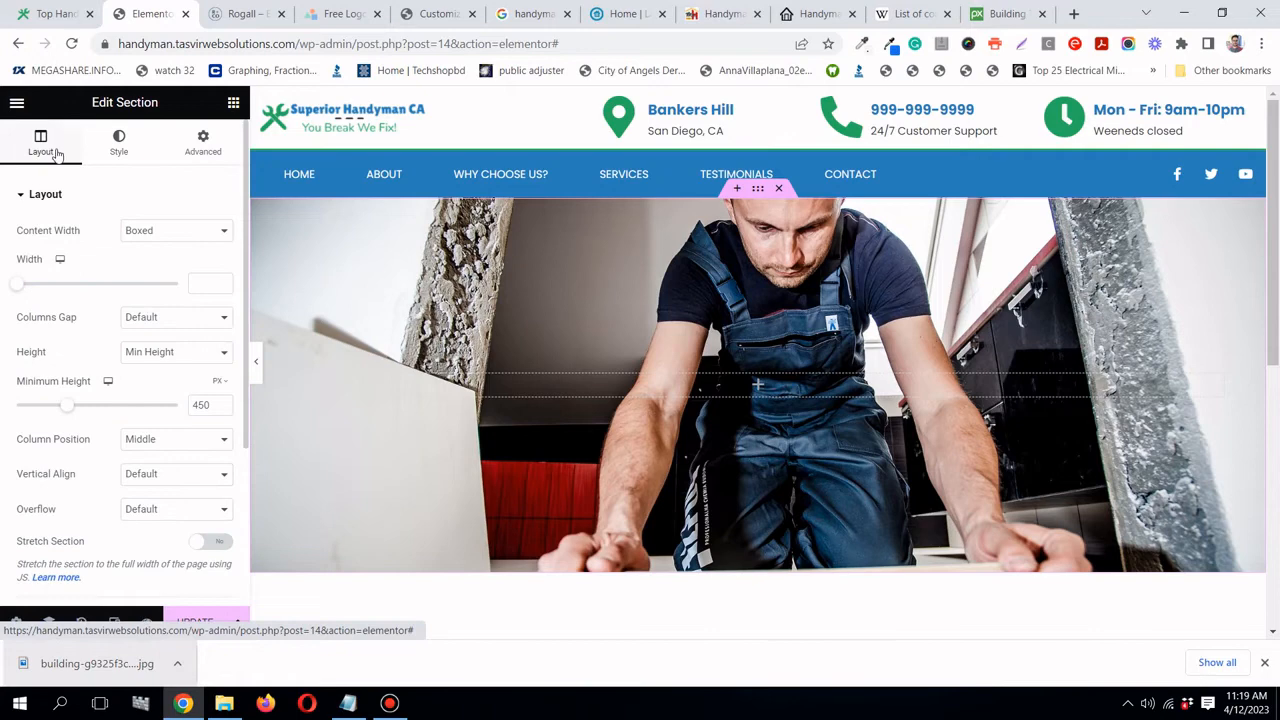
pyautogui.doubleClick(201, 406)
pyautogui.write('5')
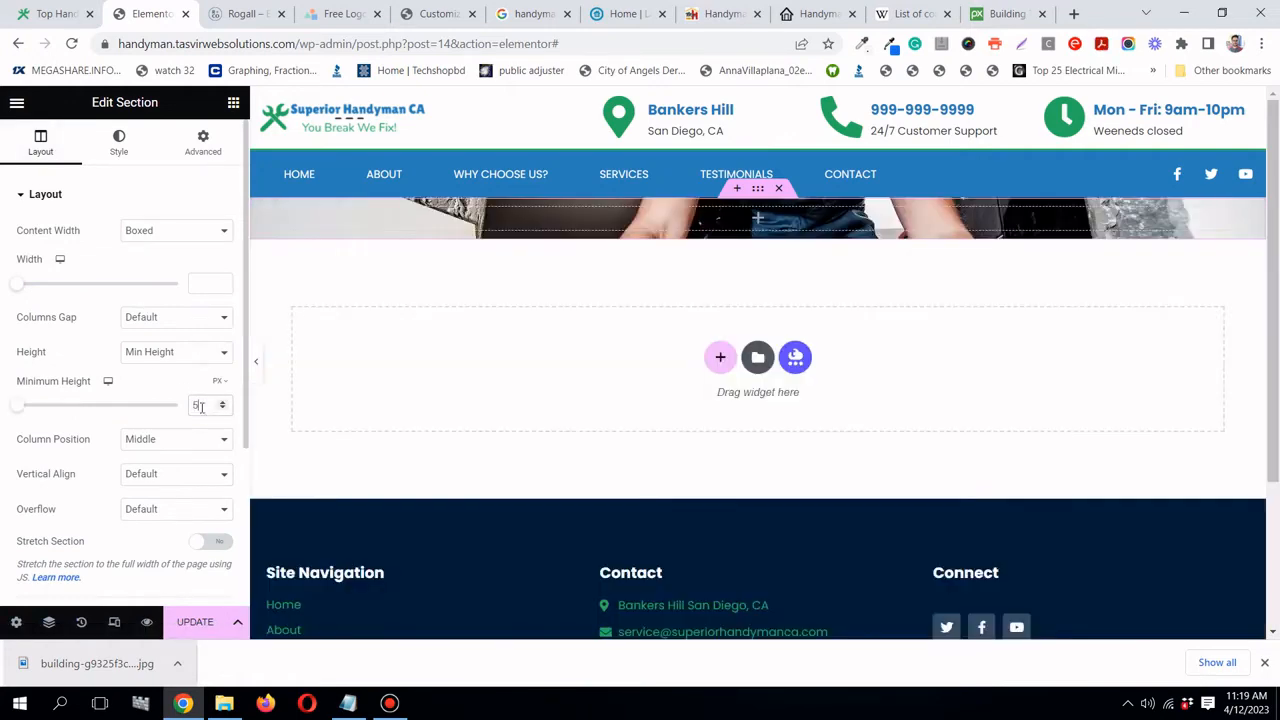
pyautogui.write('50')
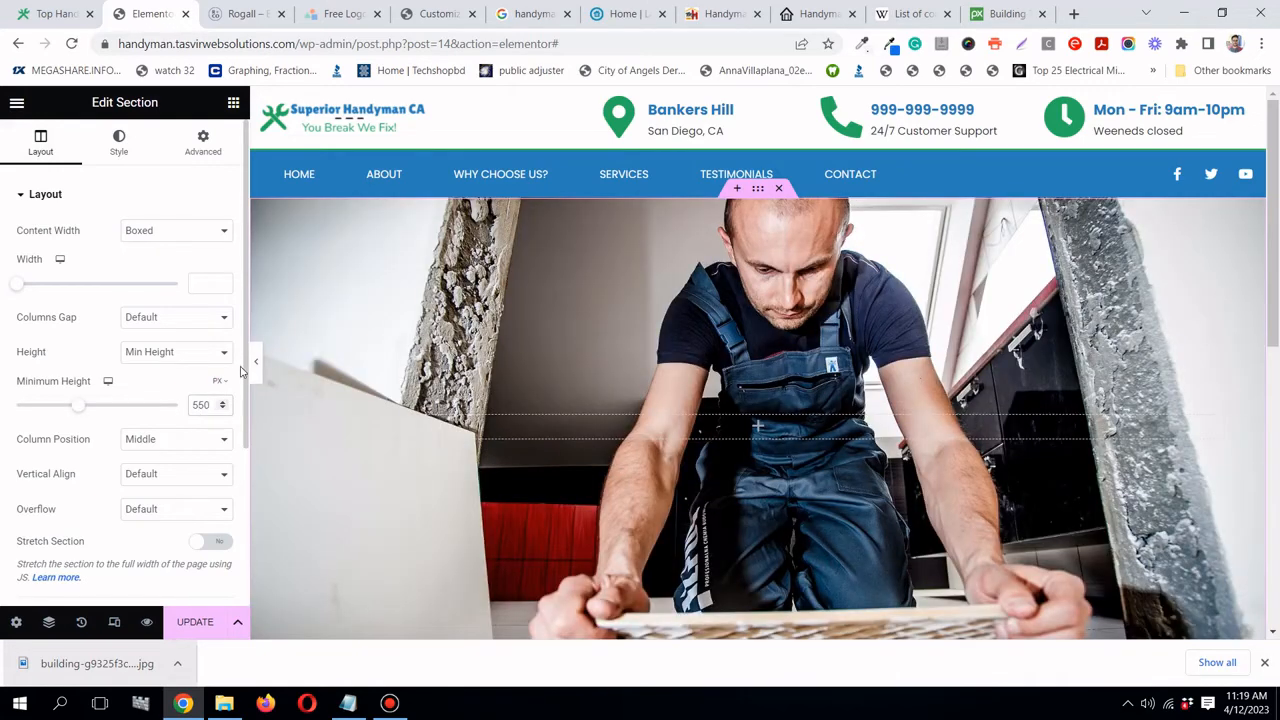
pyautogui.click(255, 362)
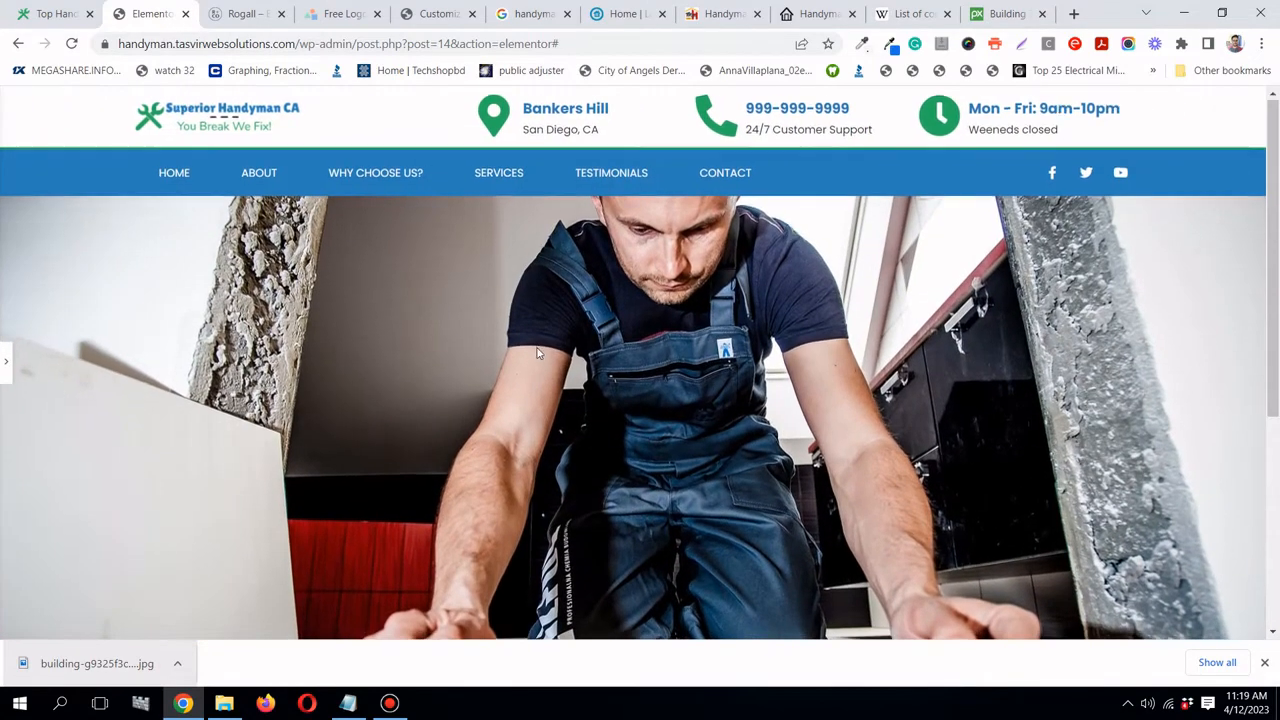
pyautogui.scroll(-3, 536, 348)
pyautogui.scroll(3, 560, 342)
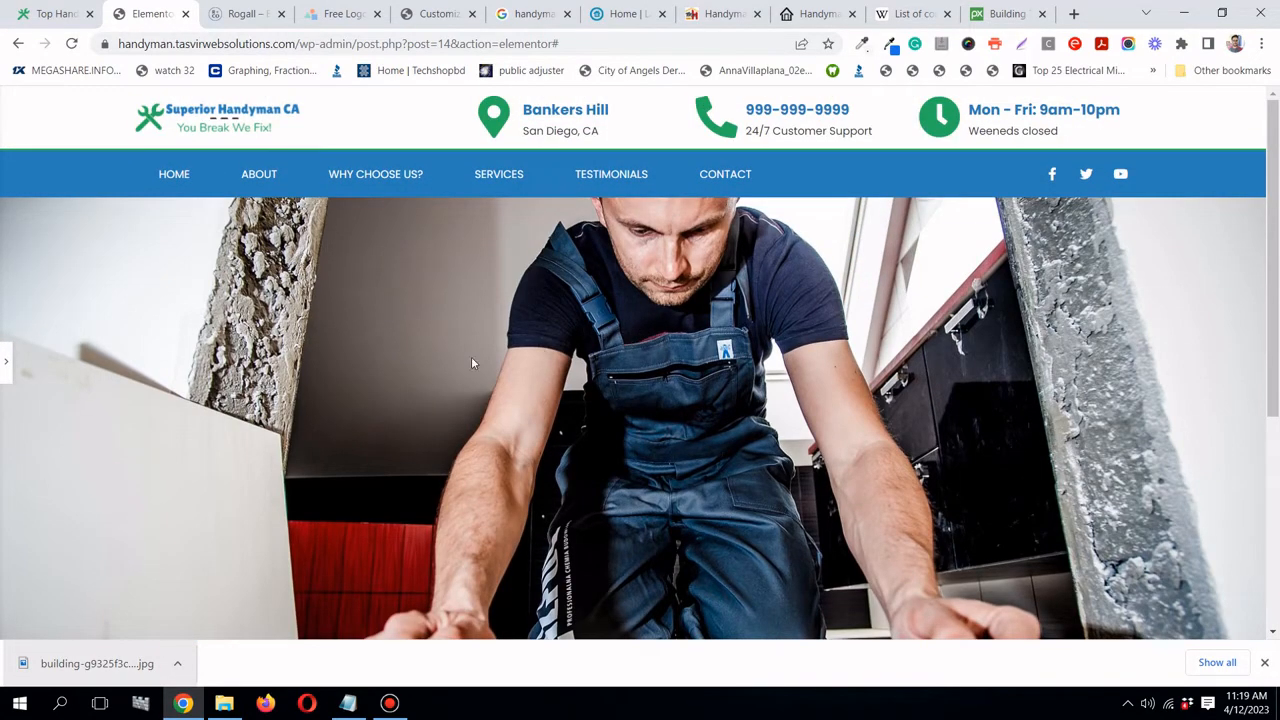
pyautogui.click(5, 364)
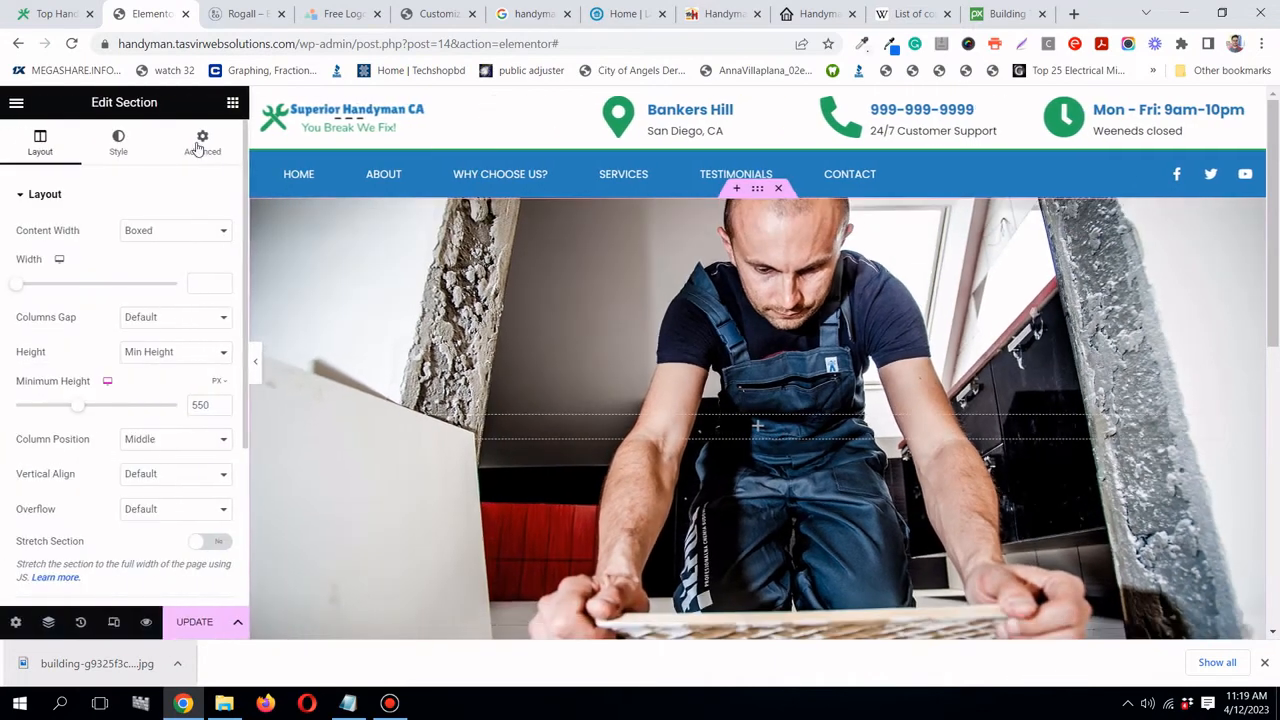
pyautogui.click(233, 103)
# - Drop a Heading widget into the hero section, centre-aligned with an H1 tag
pyautogui.moveTo(183, 300); pyautogui.dragTo(752, 430)
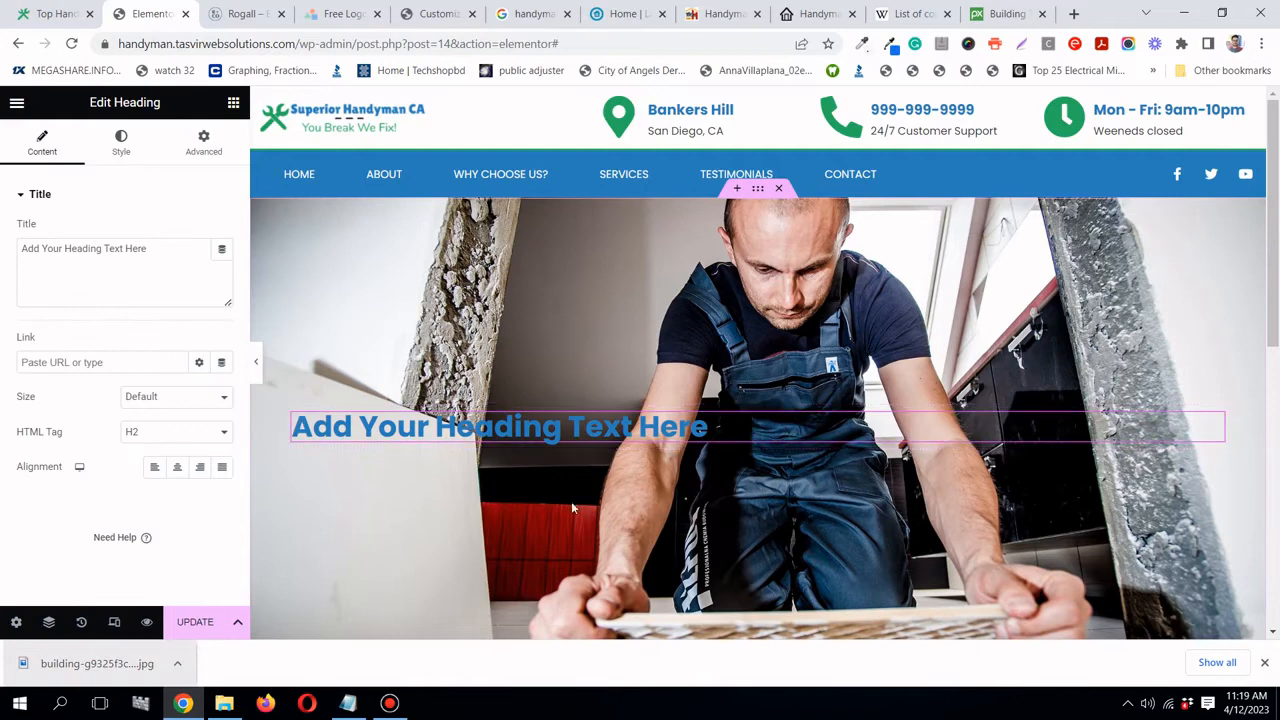
pyautogui.click(176, 467)
pyautogui.click(153, 441)
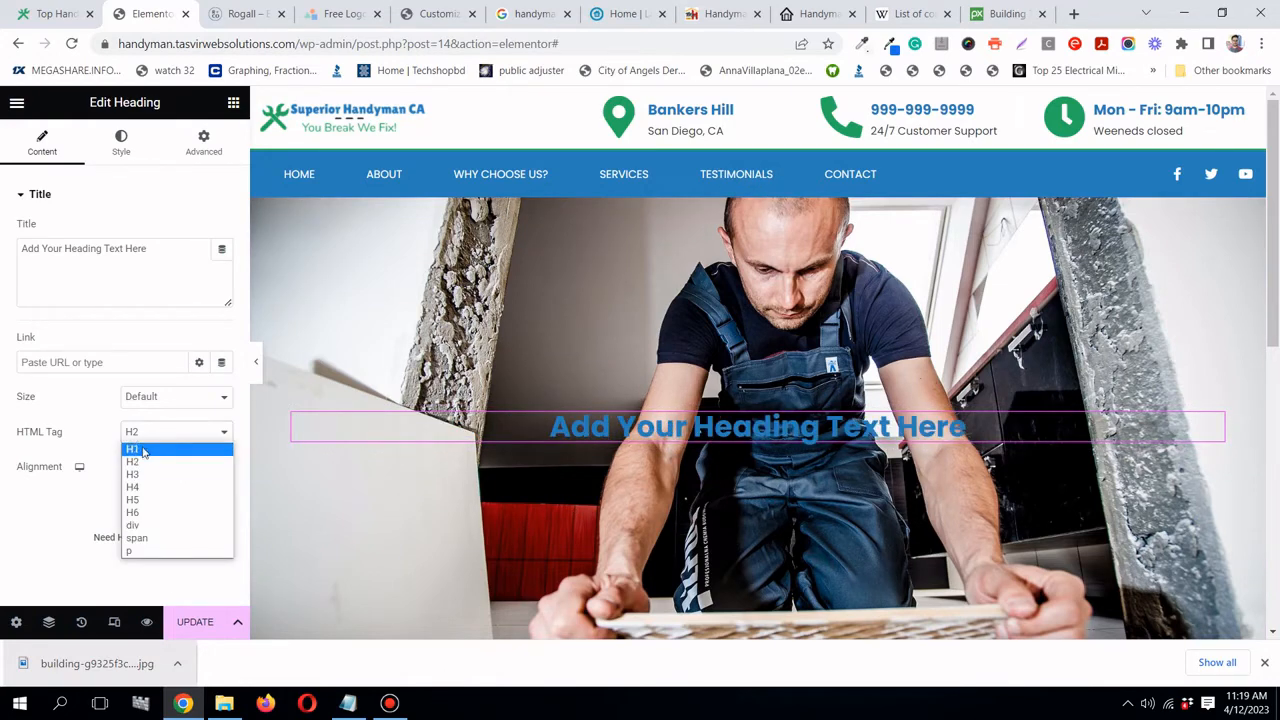
pyautogui.click(140, 447)
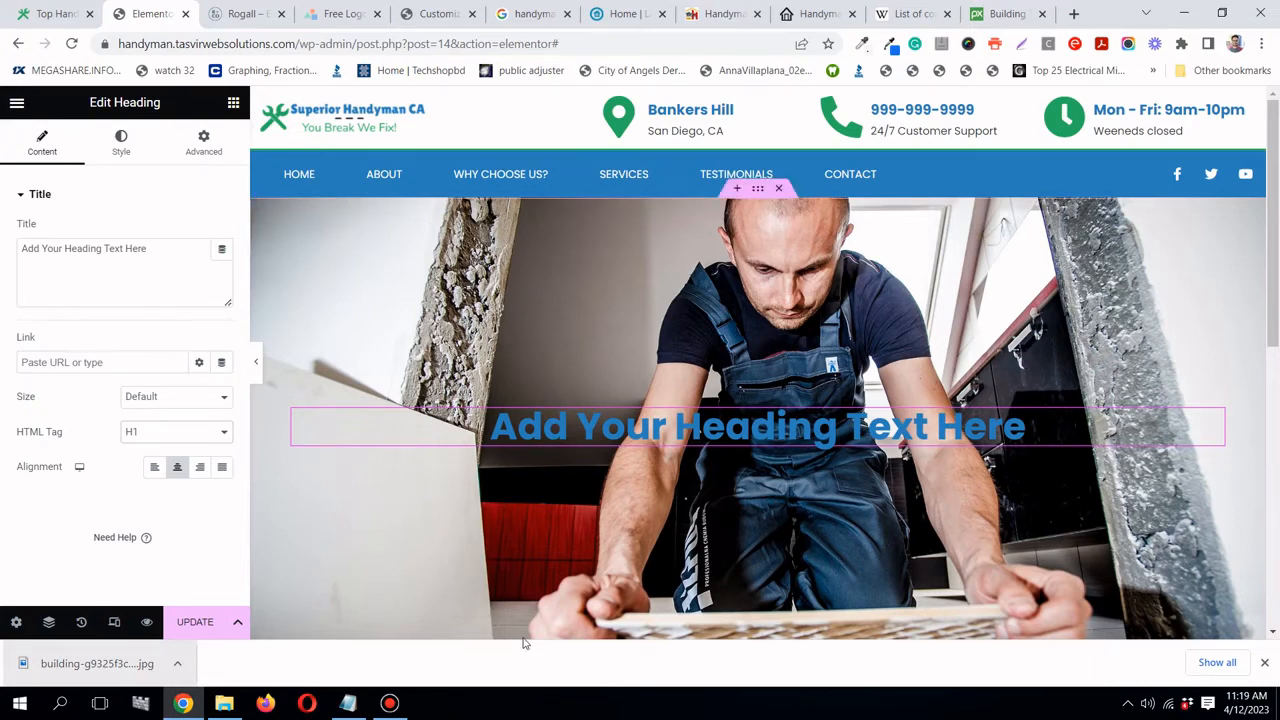
# - Check the Mr. Handyman site for reference and come back to the editor
pyautogui.click(399, 708)
pyautogui.click(399, 708)
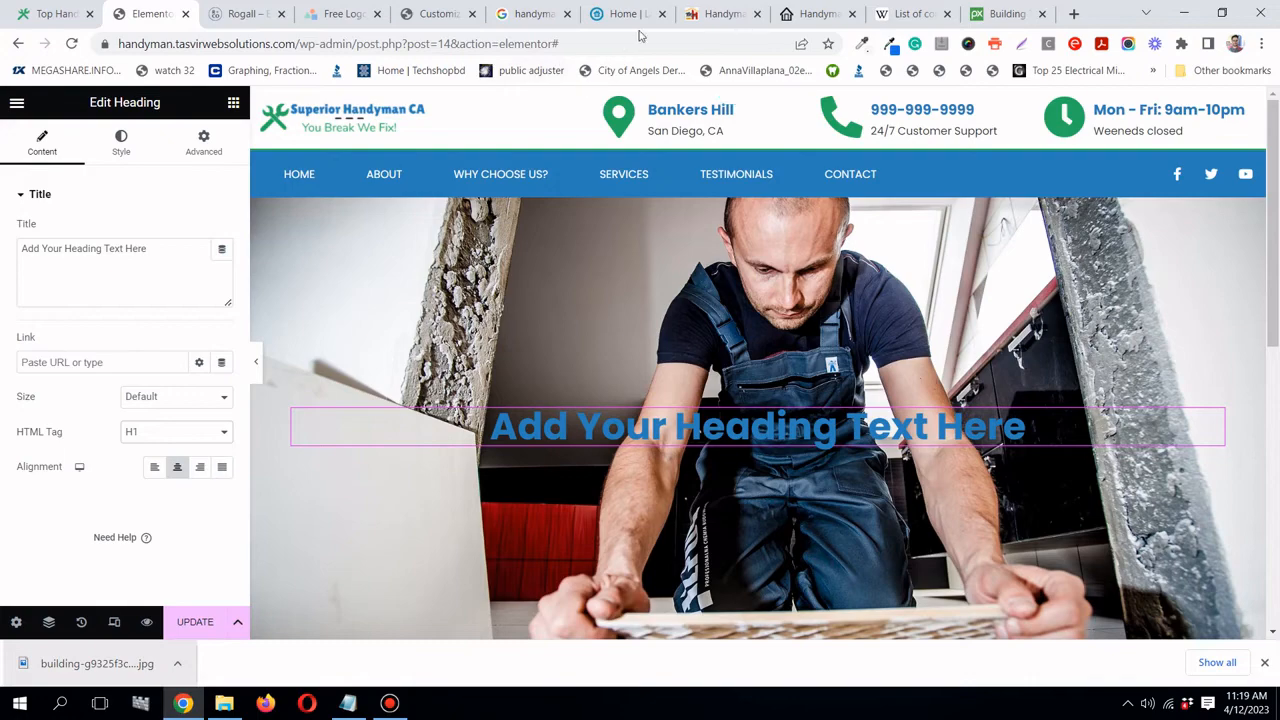
pyautogui.click(727, 21)
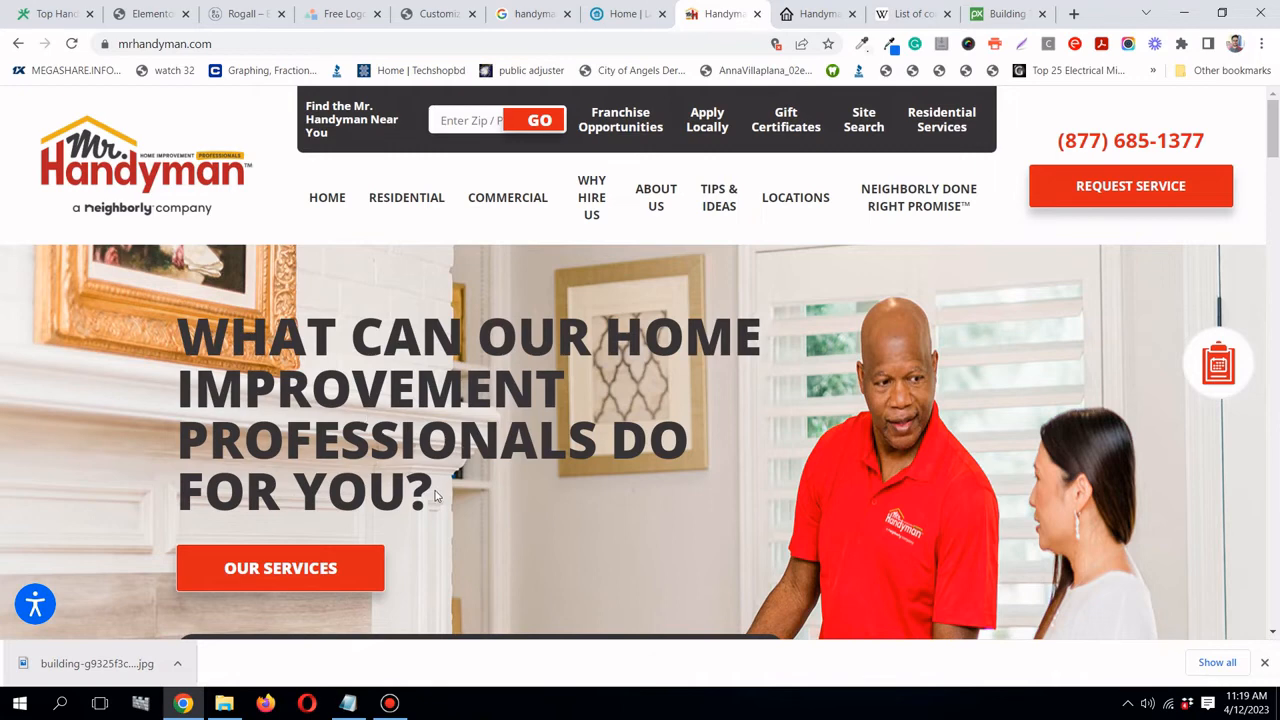
pyautogui.click(148, 18)
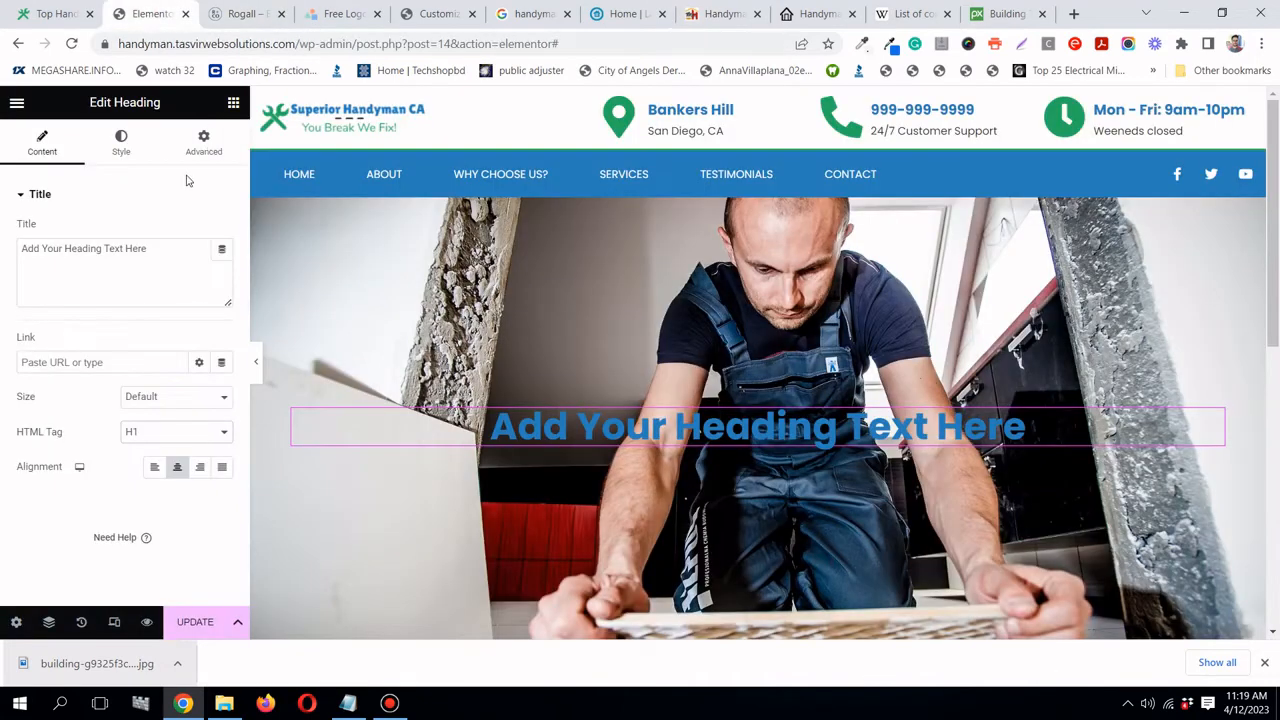
# - Replace the placeholder title with 'Our professional and expert handymen can fix almost anything!'
pyautogui.tripleClick(153, 249)
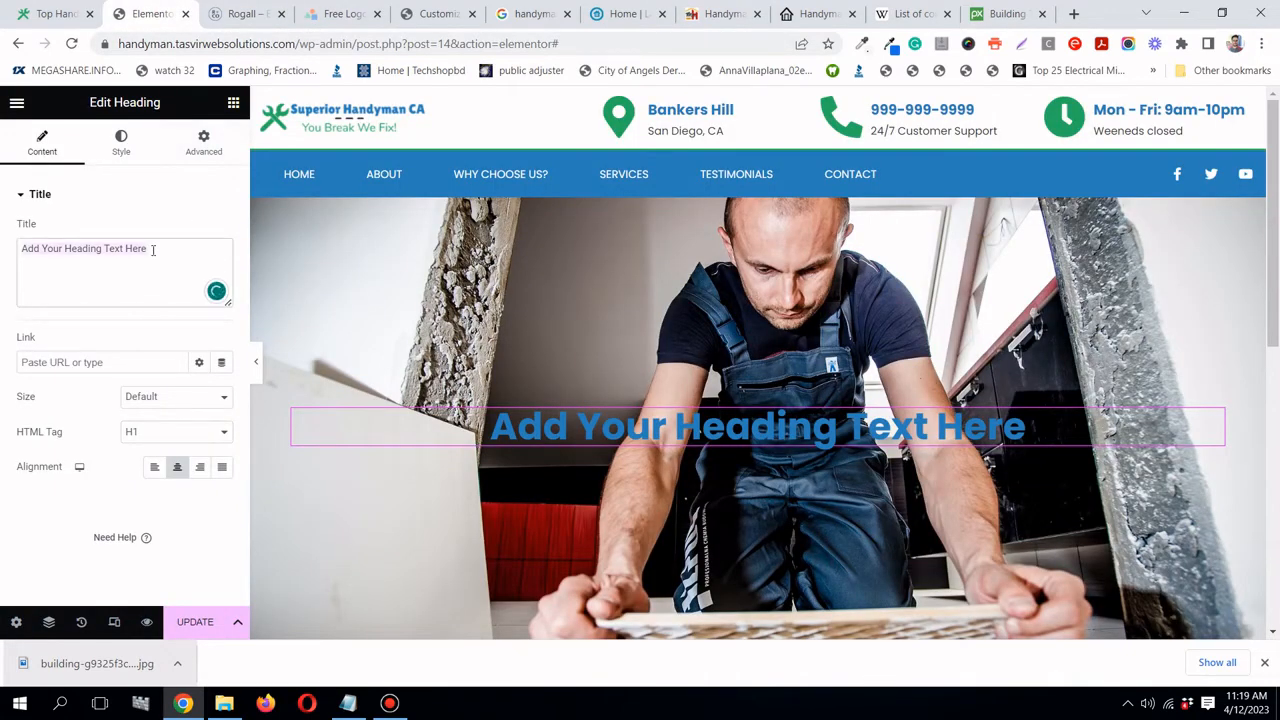
pyautogui.write('Our ')
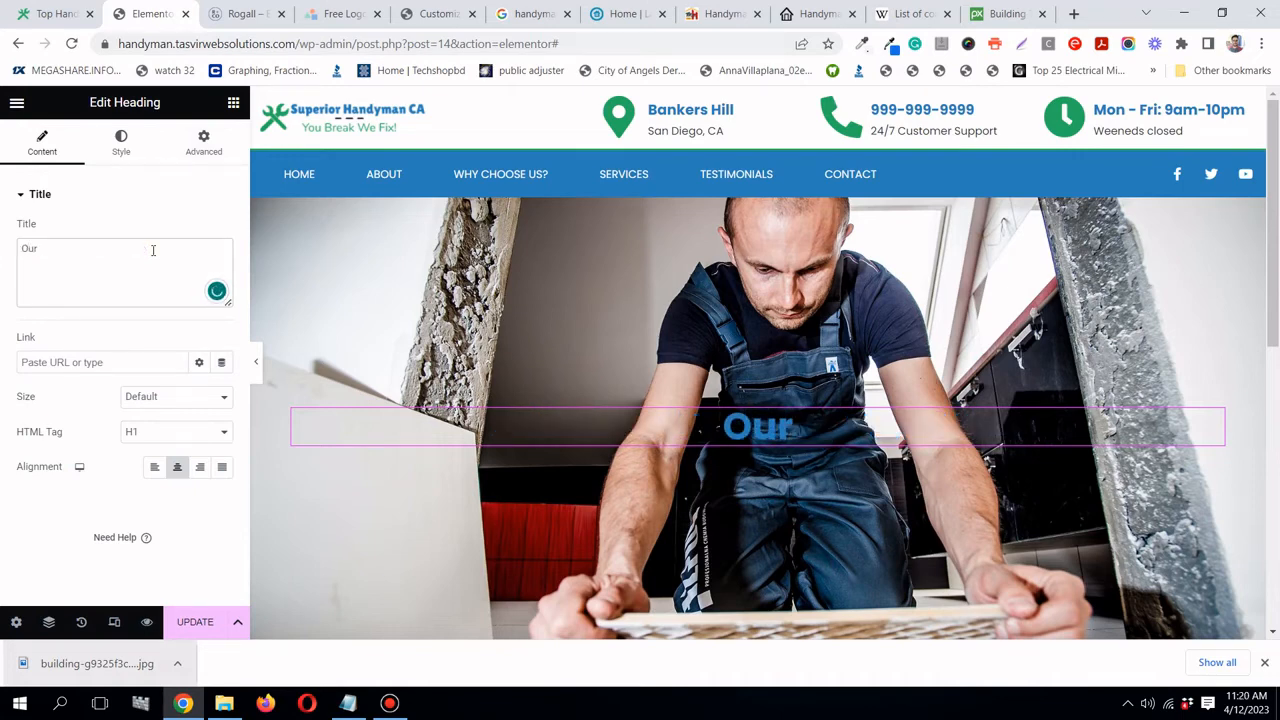
pyautogui.write('profess')
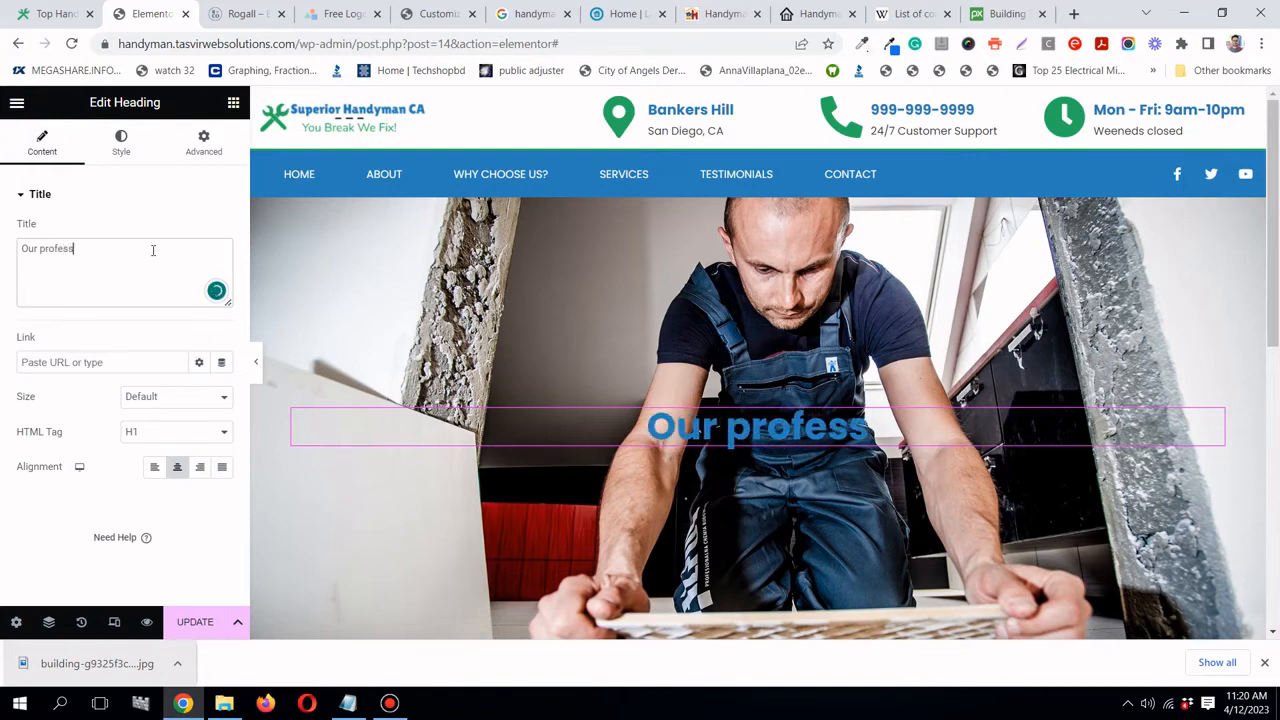
pyautogui.write('ionakl')
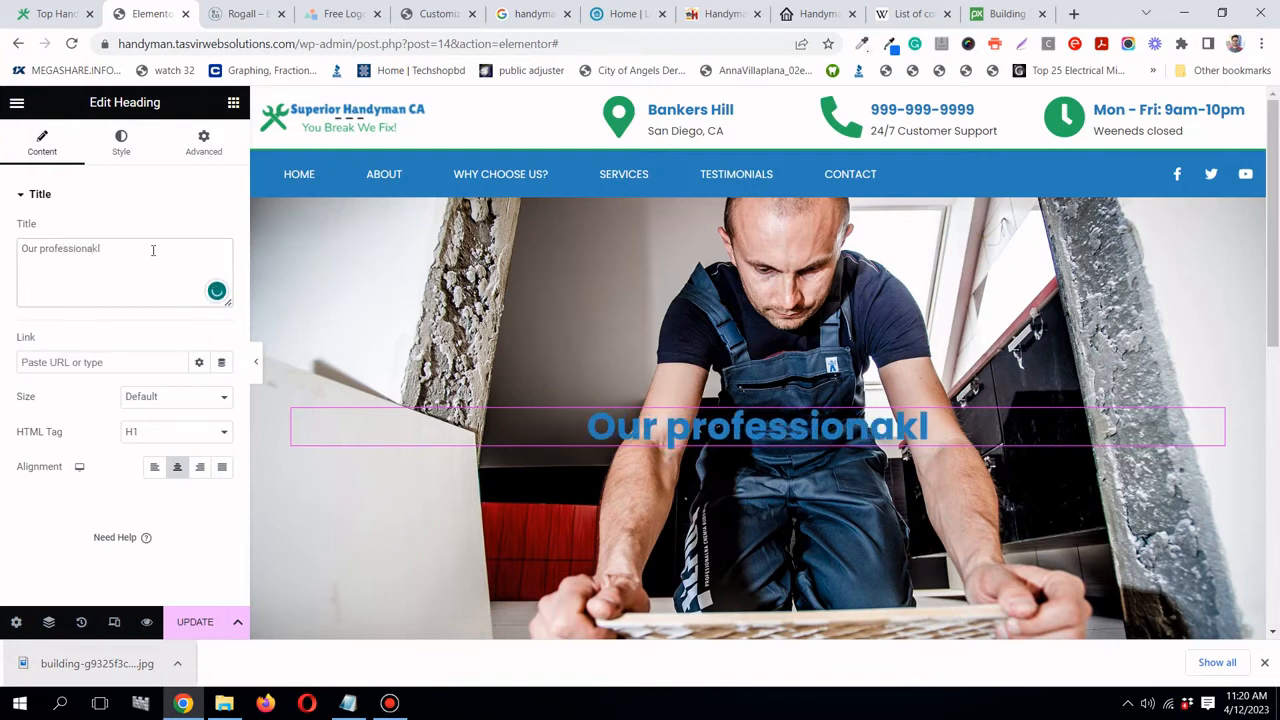
pyautogui.press('BackSpace')
pyautogui.press('BackSpace')
pyautogui.write('l and ex')
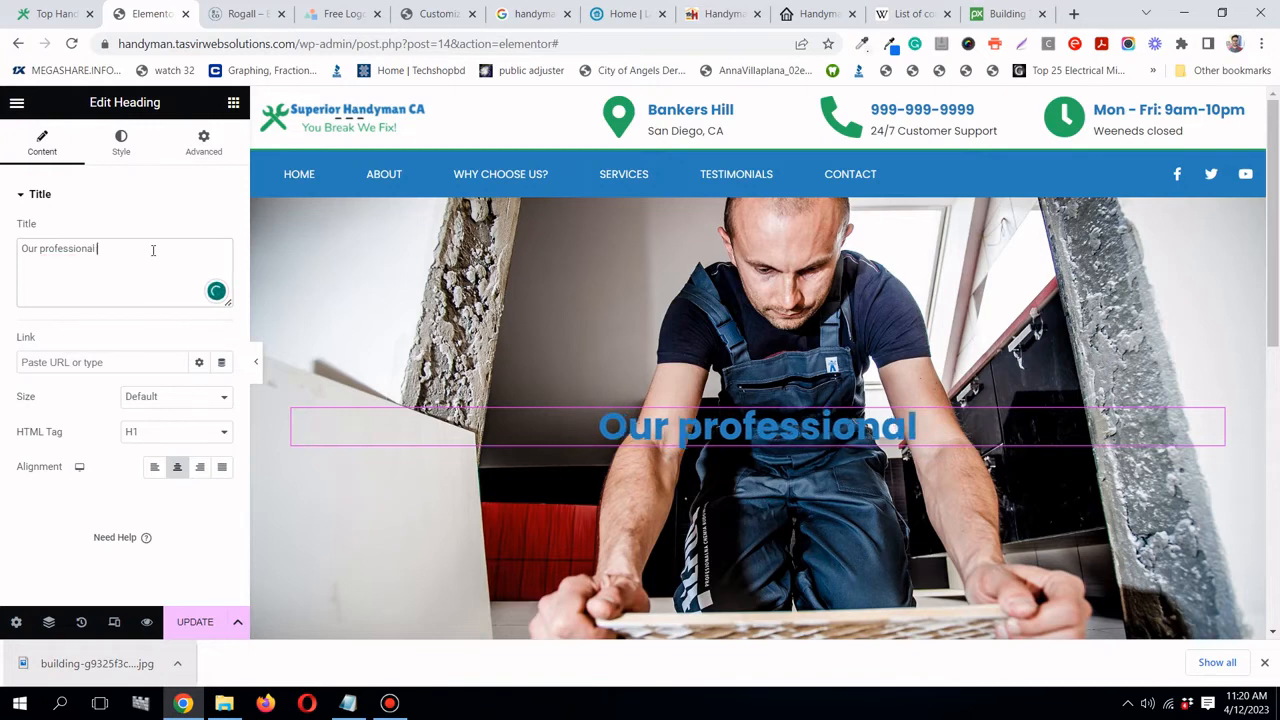
pyautogui.write('p')
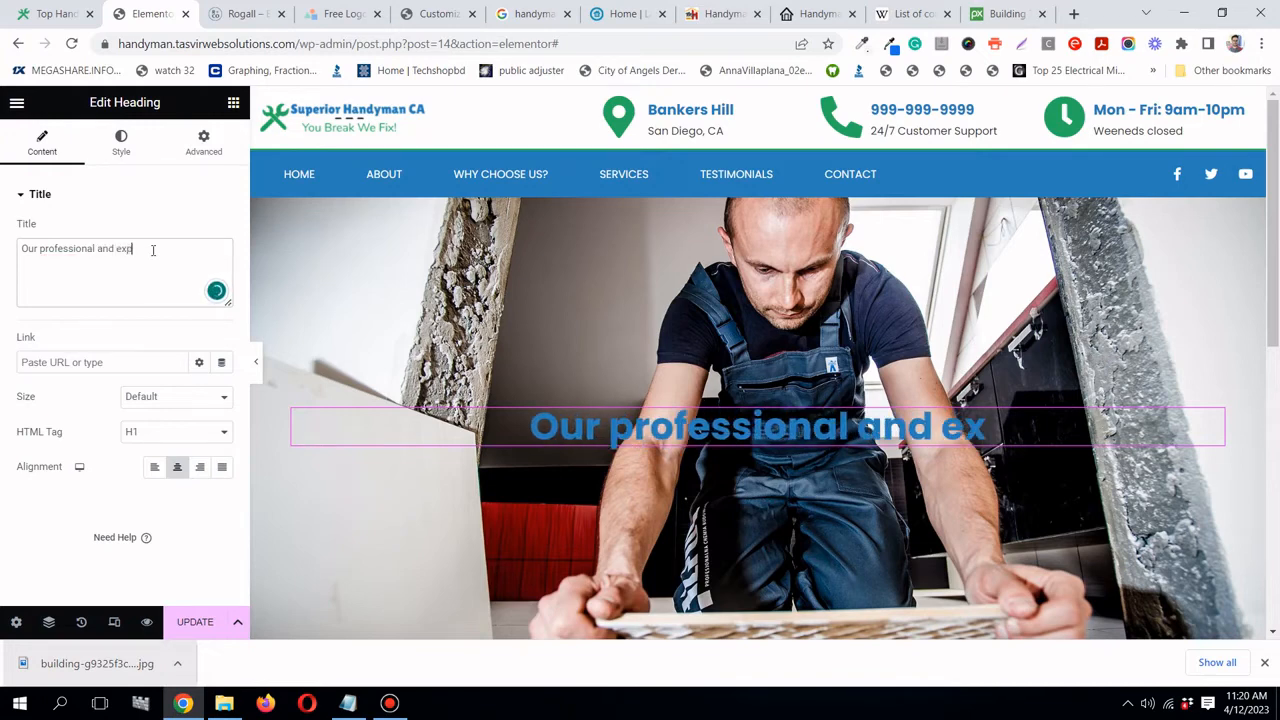
pyautogui.write('ert ')
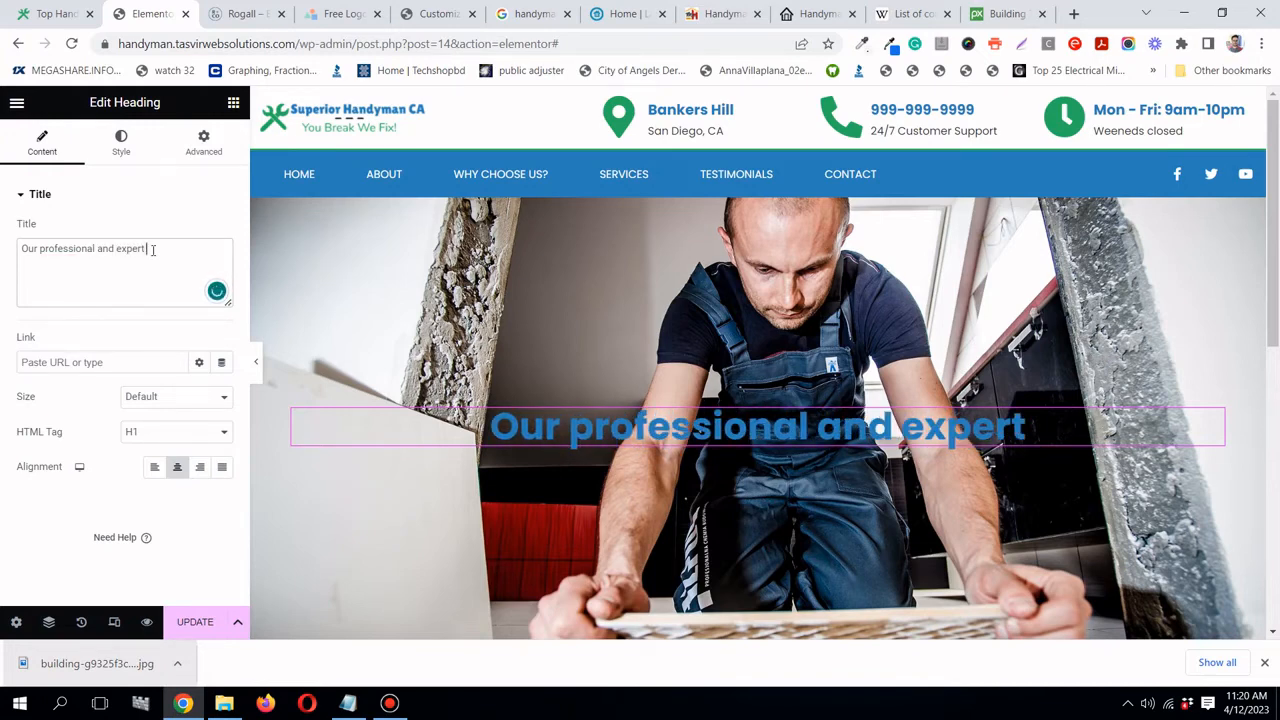
pyautogui.write('hand')
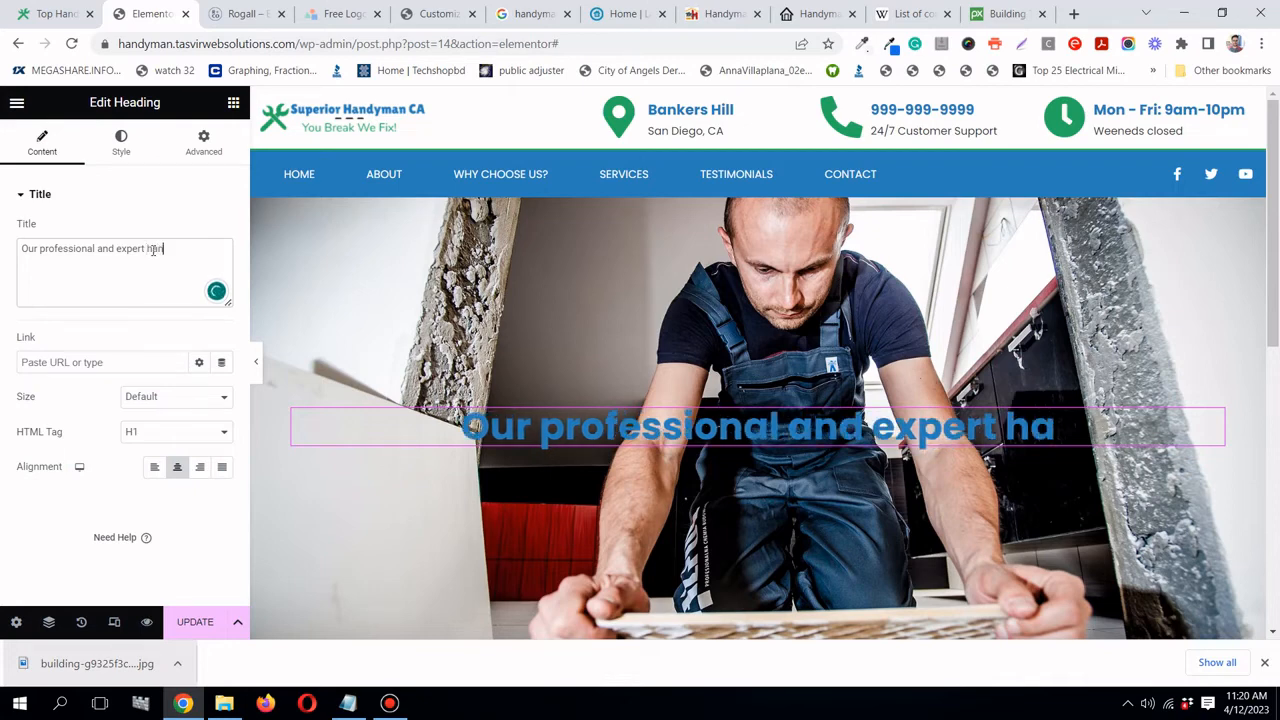
pyautogui.write('y')
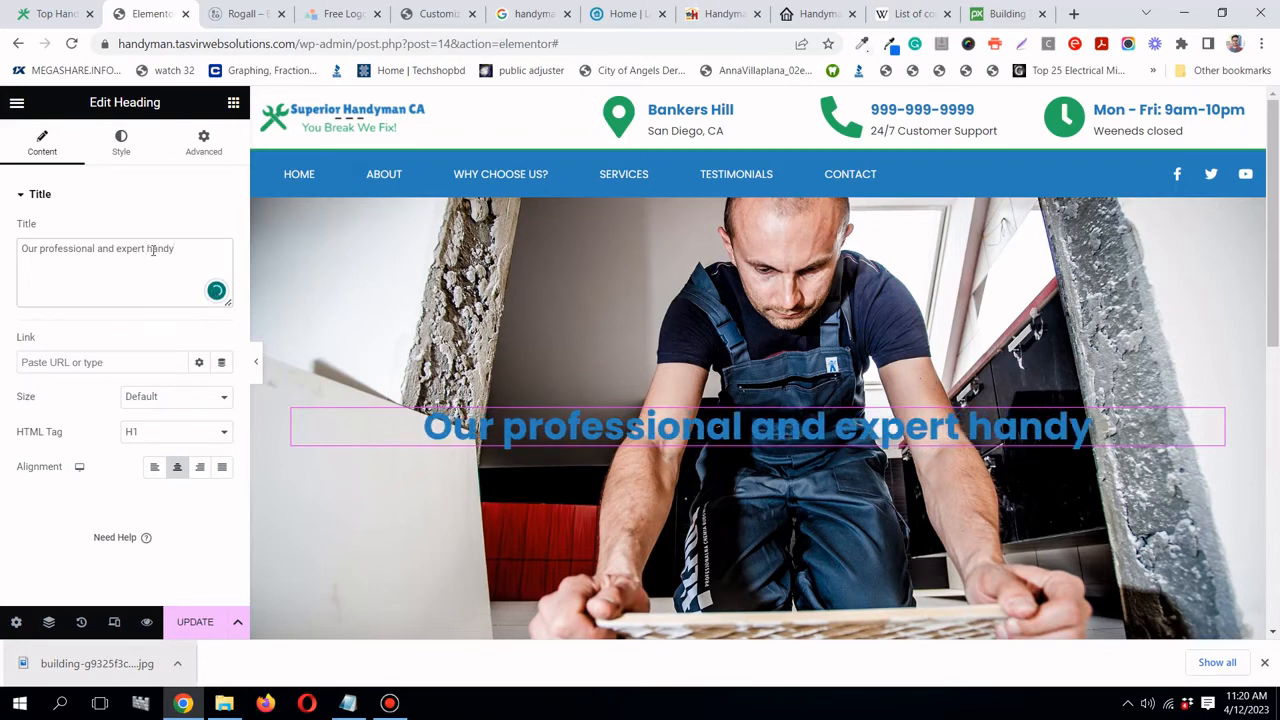
pyautogui.write('men and')
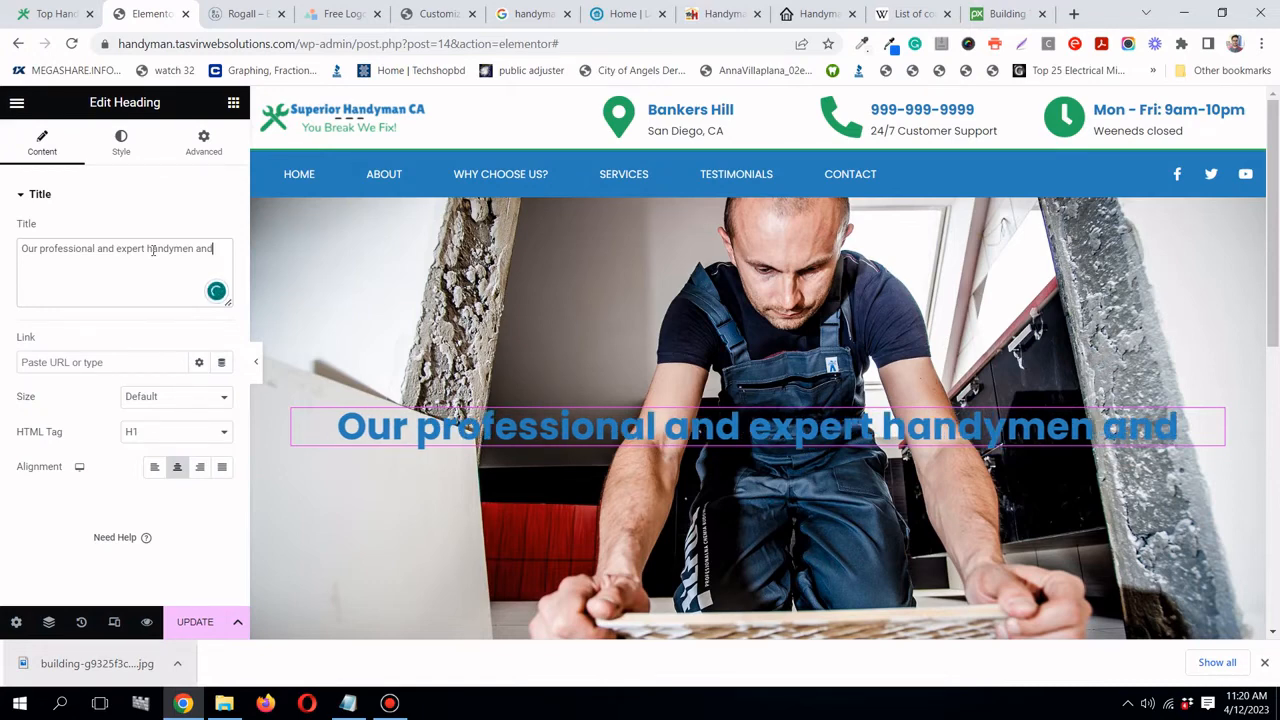
pyautogui.press('BackSpace')
pyautogui.press('BackSpace')
pyautogui.press('BackSpace')
pyautogui.write('can')
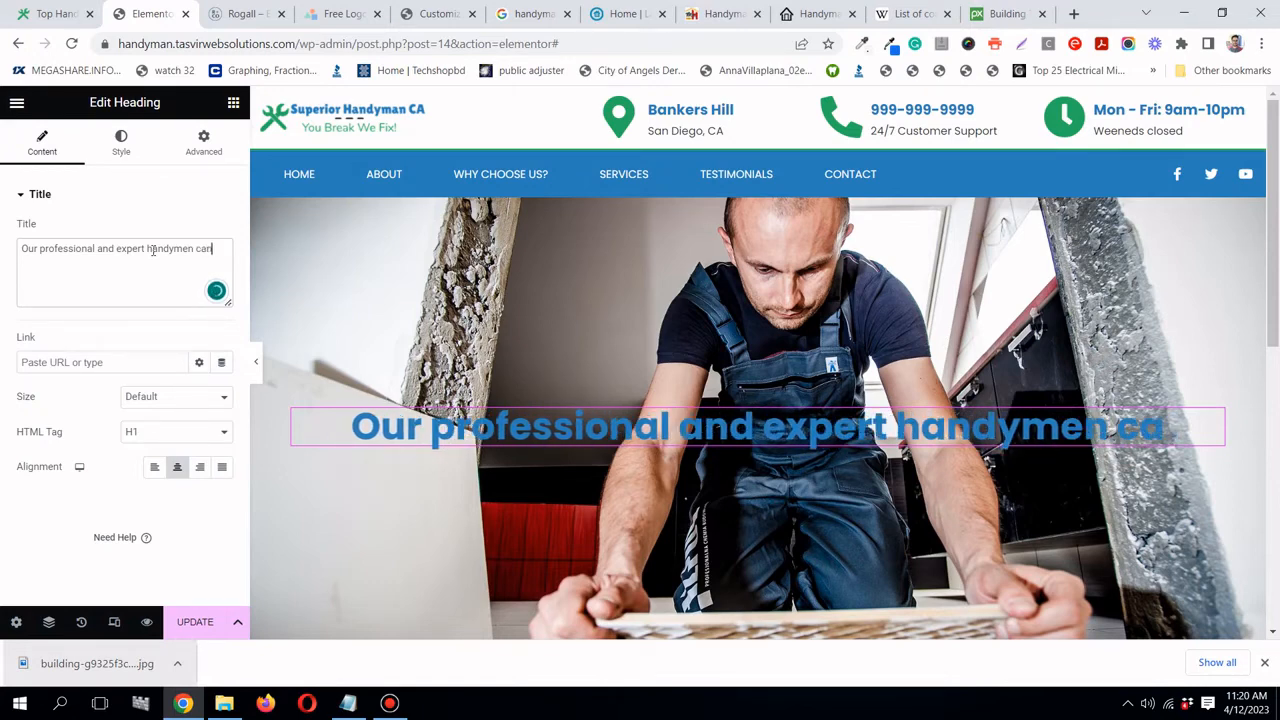
pyautogui.write(' fix an')
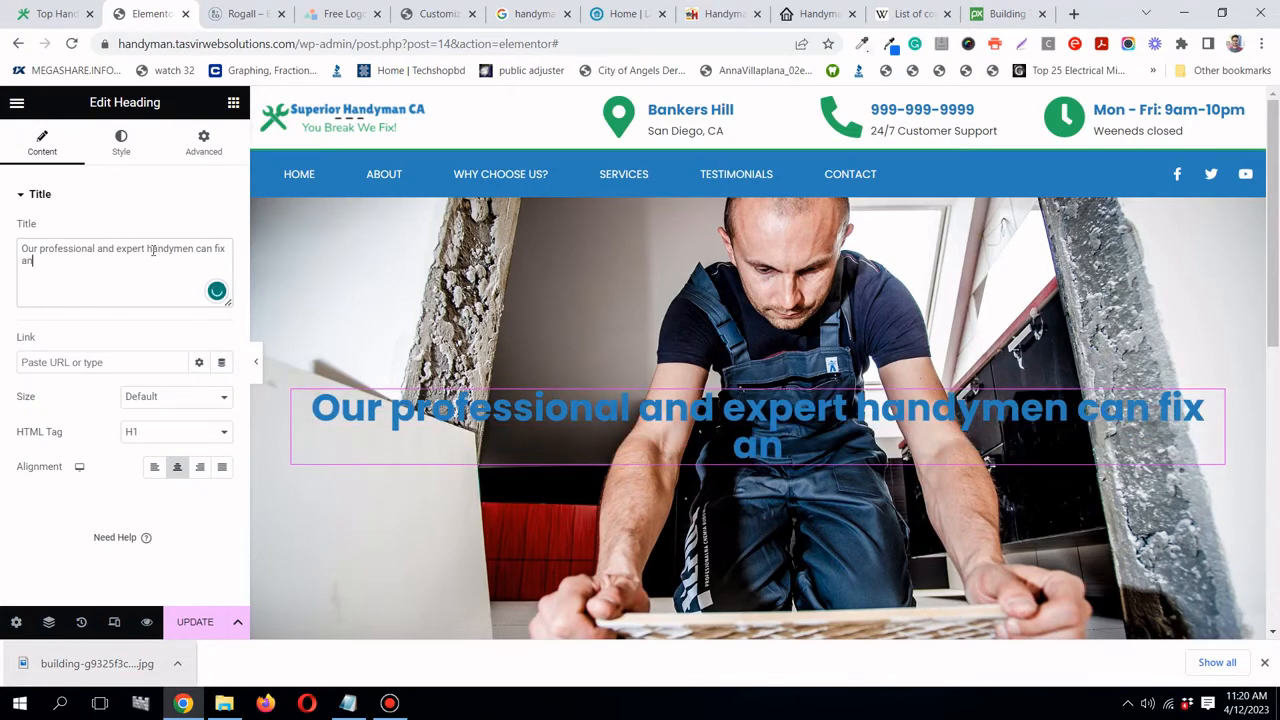
pyautogui.write('ything')
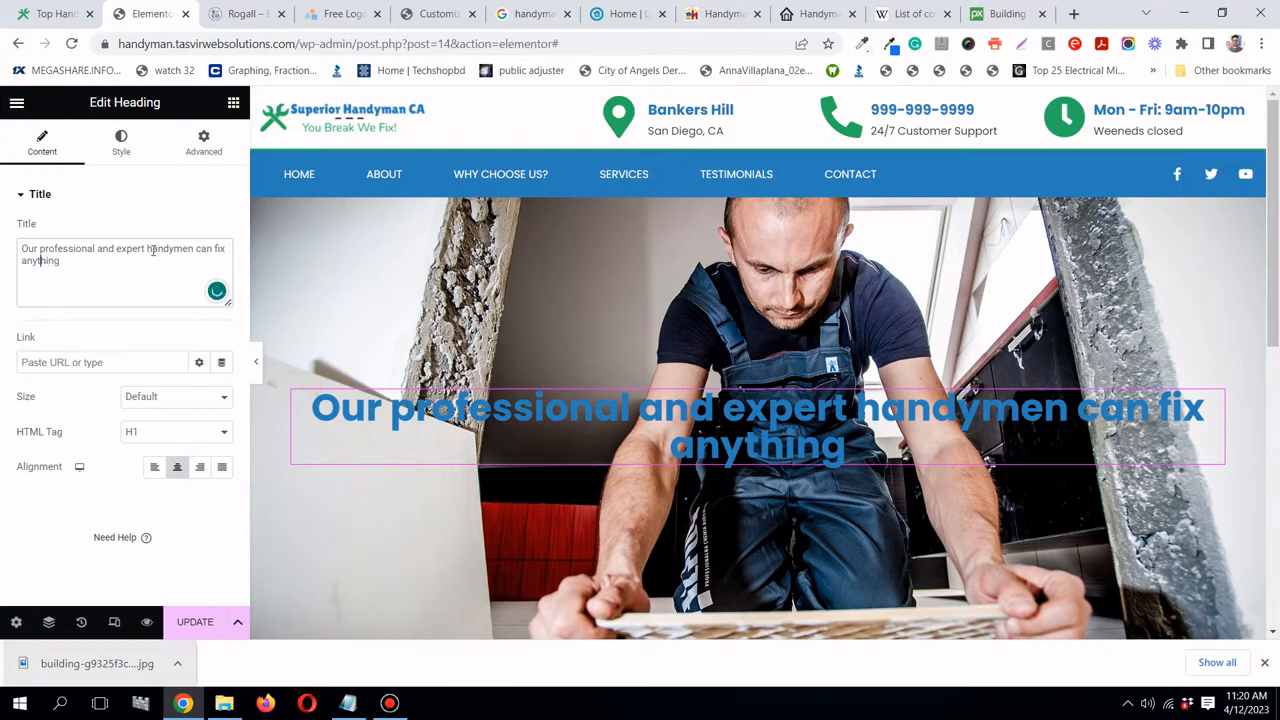
pyautogui.write('almost anything')
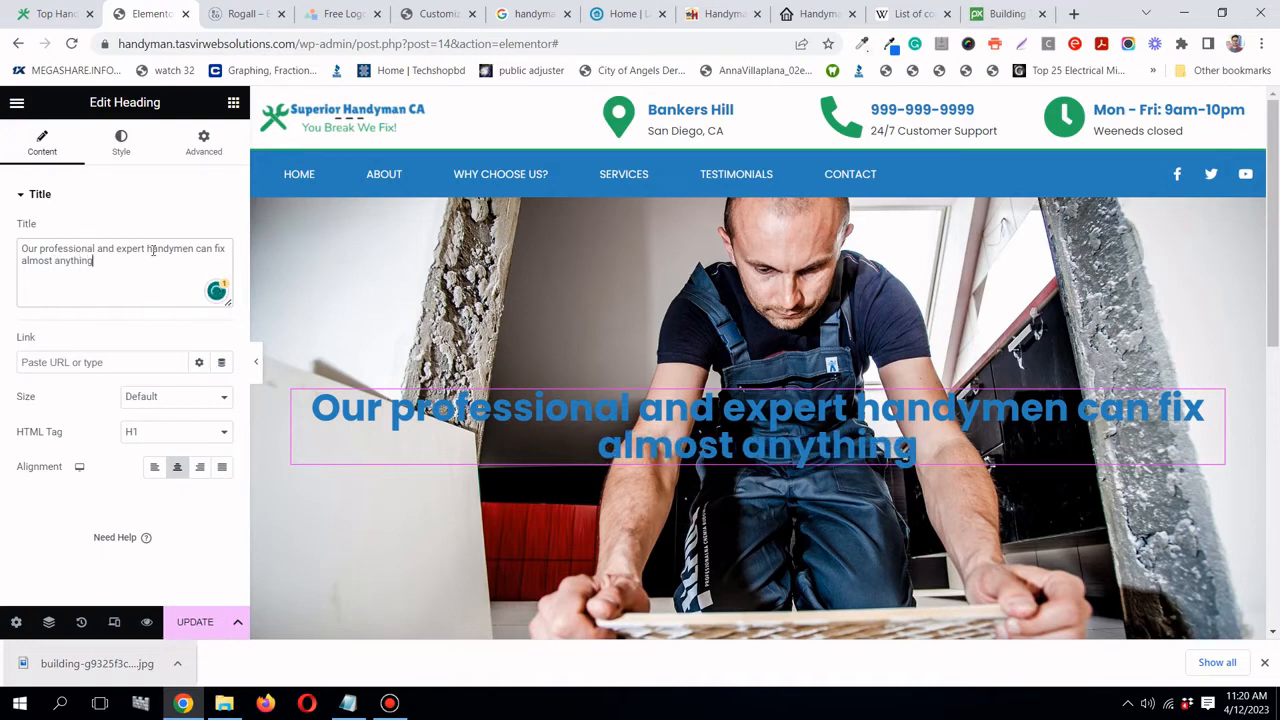
pyautogui.write('!')
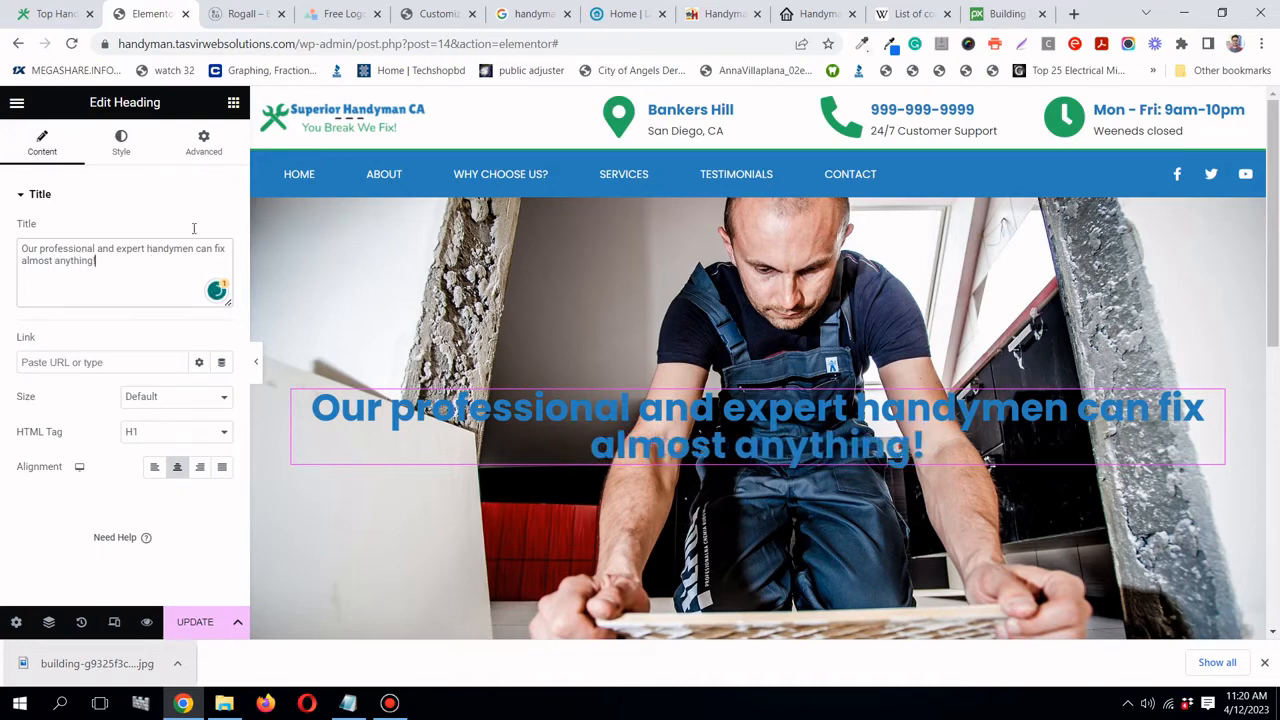
pyautogui.scroll(-3, 1070, 398)
pyautogui.scroll(3, 1070, 397)
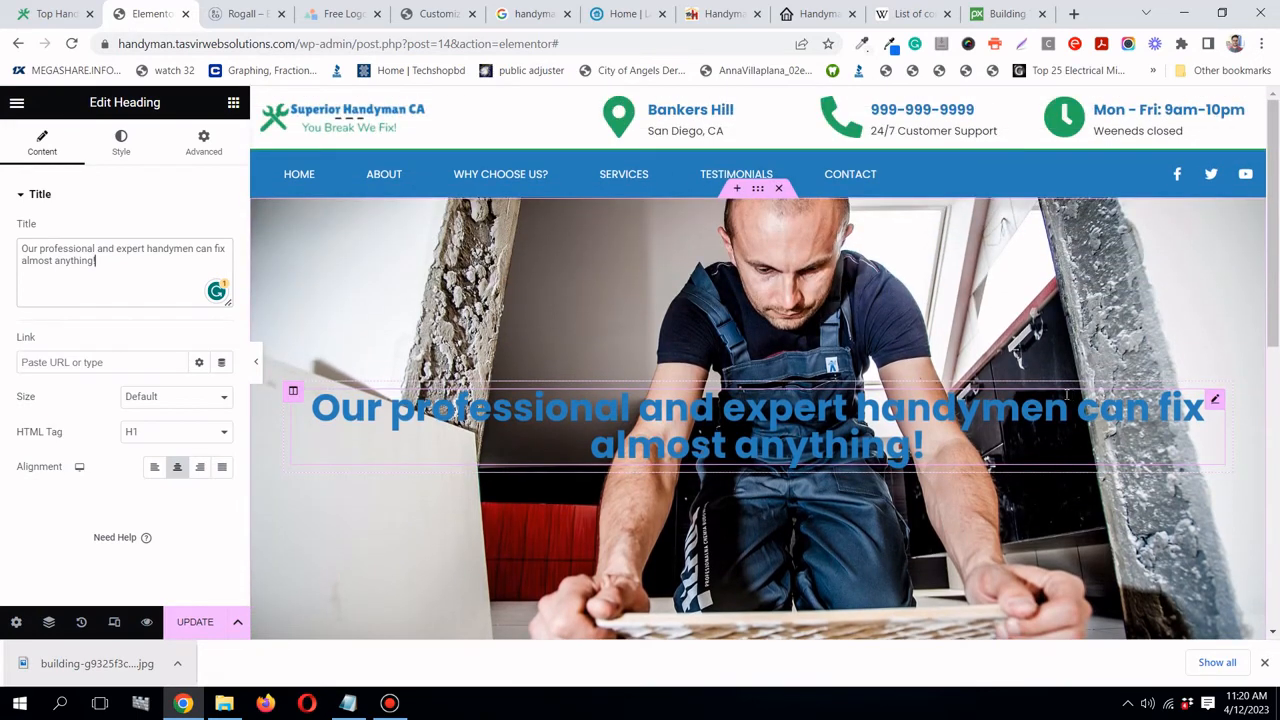
pyautogui.click(762, 191)
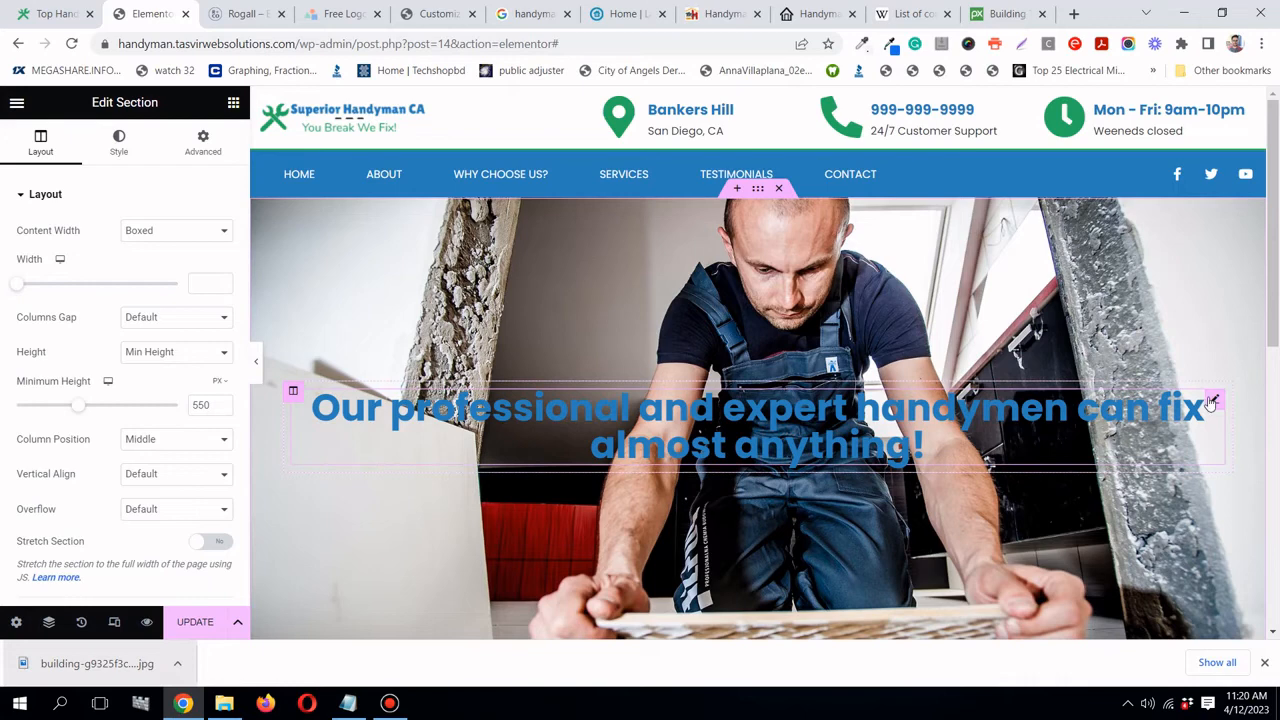
# - Set the headline text colour to the global 'white' colour
pyautogui.click(1212, 401)
pyautogui.click(117, 138)
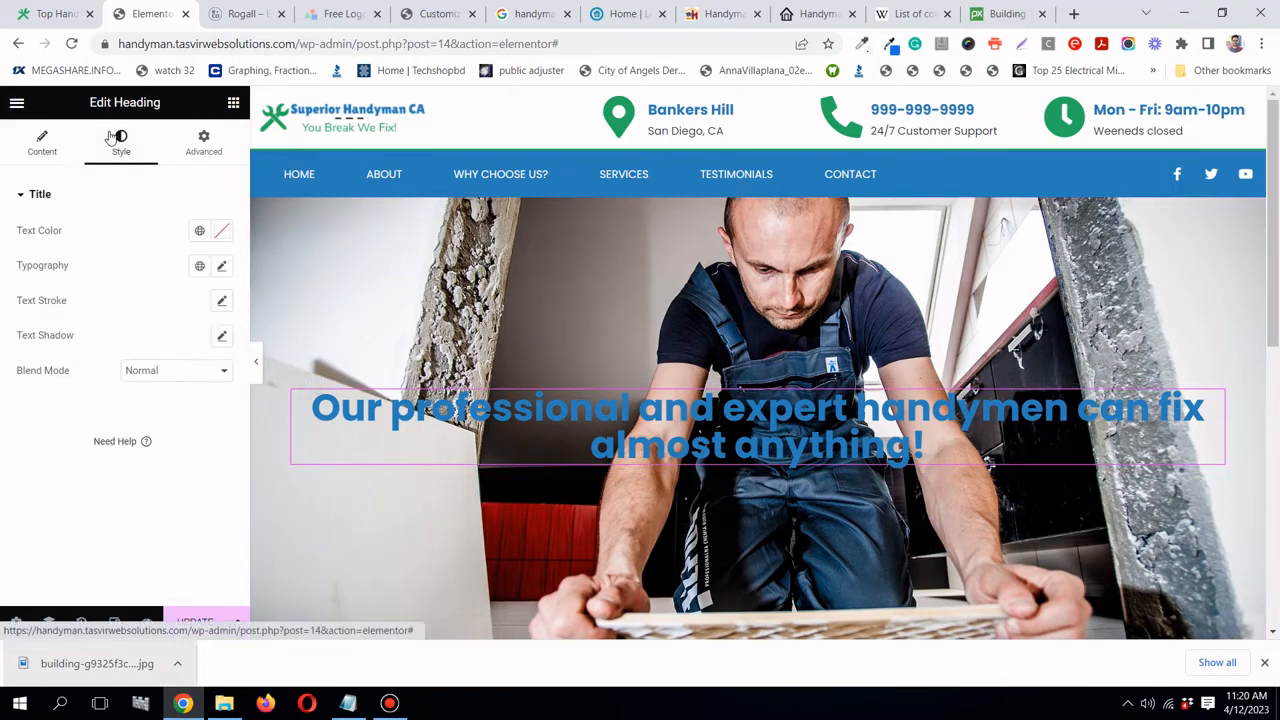
pyautogui.click(201, 232)
pyautogui.scroll(-1, 149, 418)
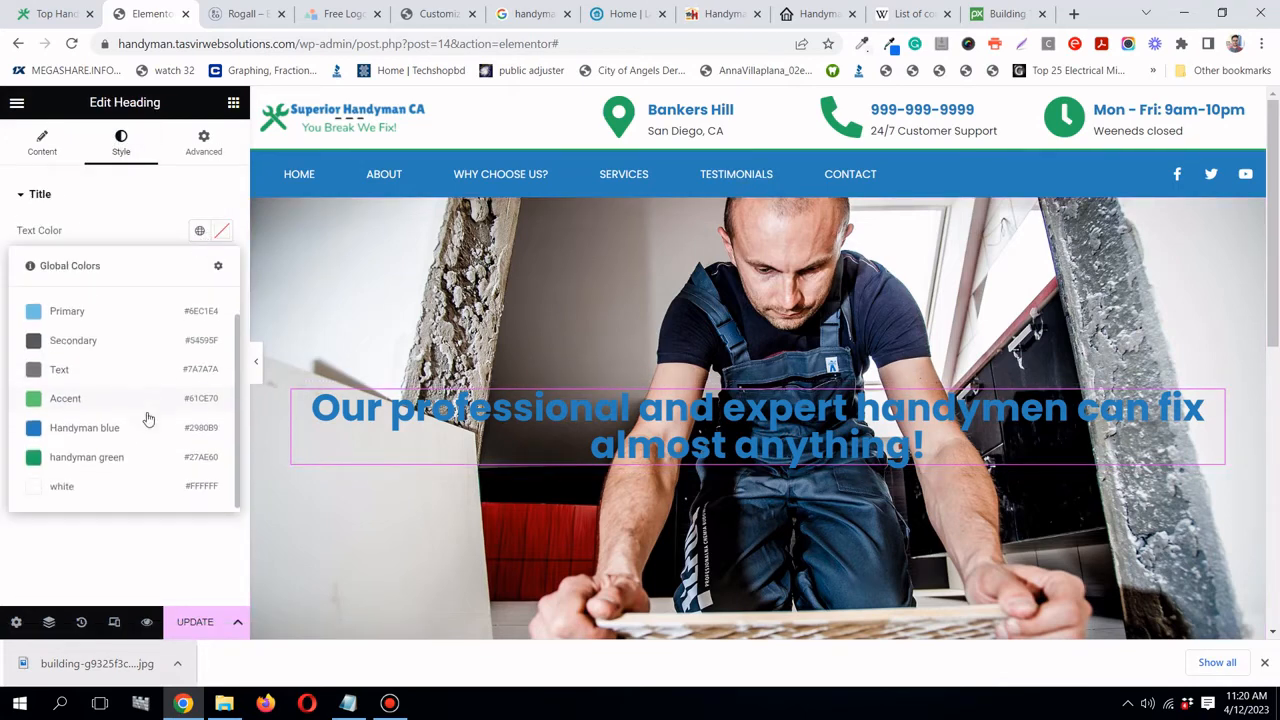
pyautogui.click(133, 485)
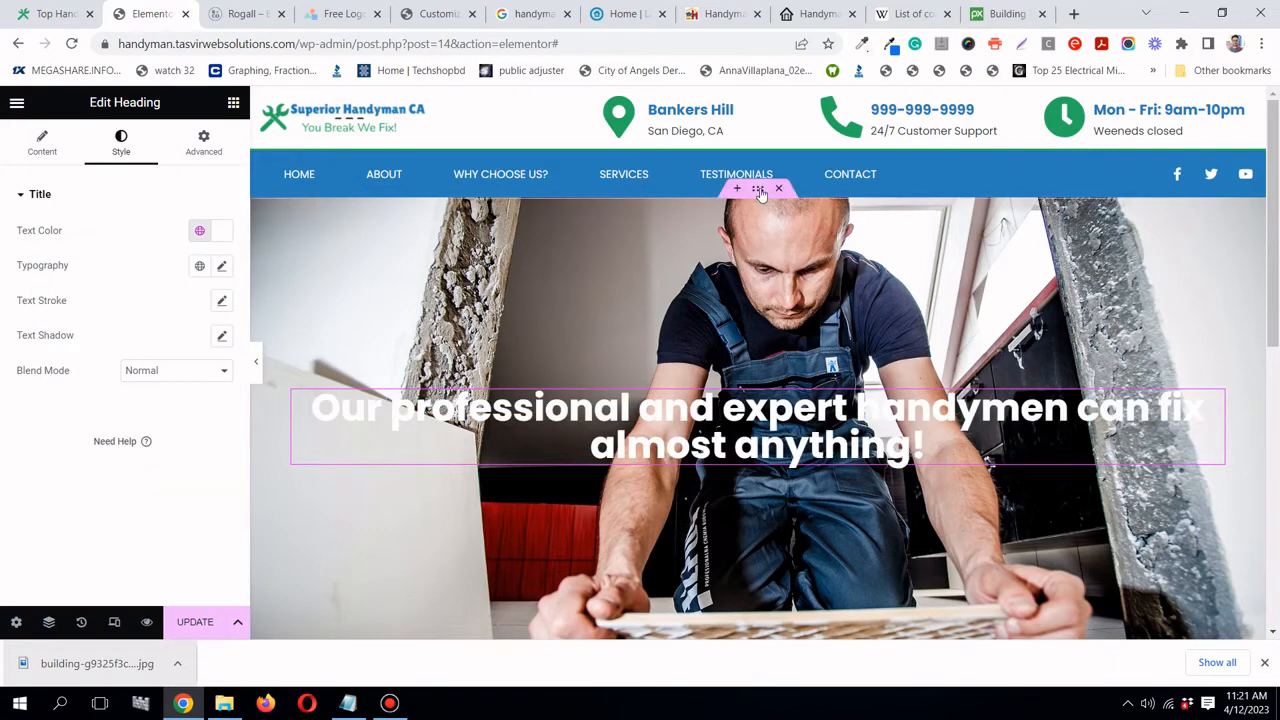
# - Give the hero section a gradient background overlay starting with Handyman blue
pyautogui.click(759, 190)
pyautogui.scroll(-3, 30, 434)
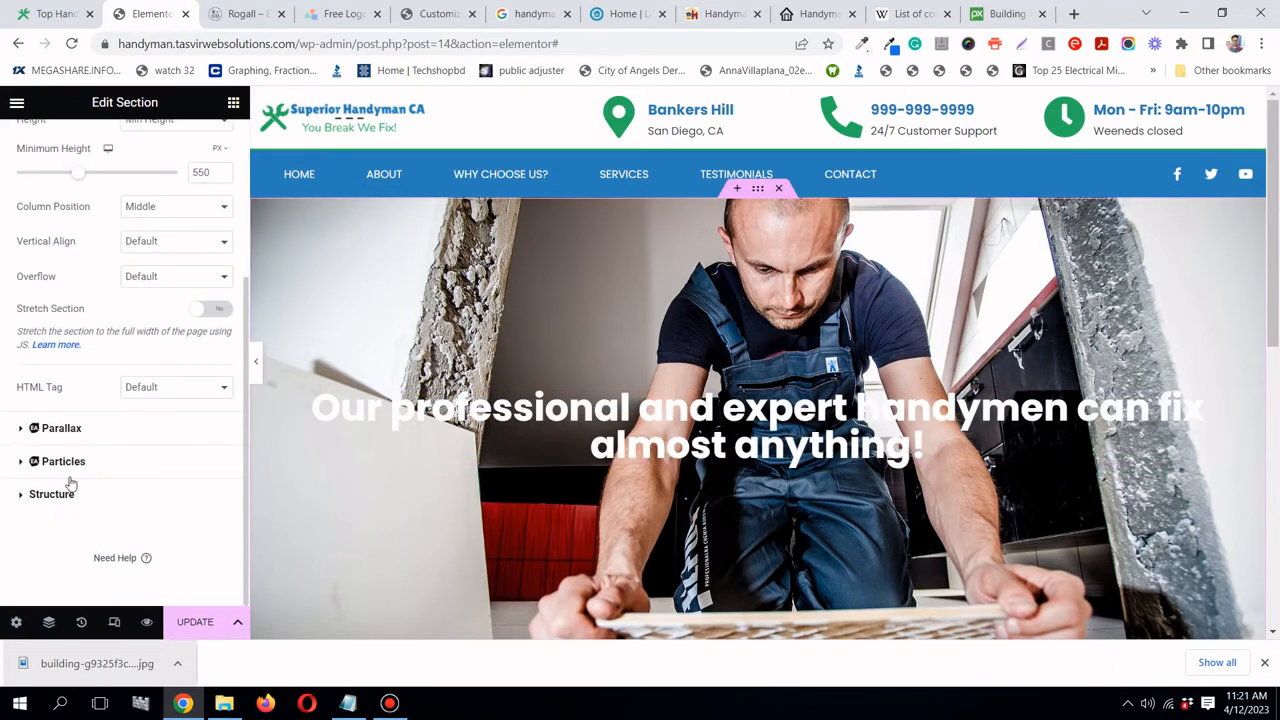
pyautogui.scroll(3, 74, 470)
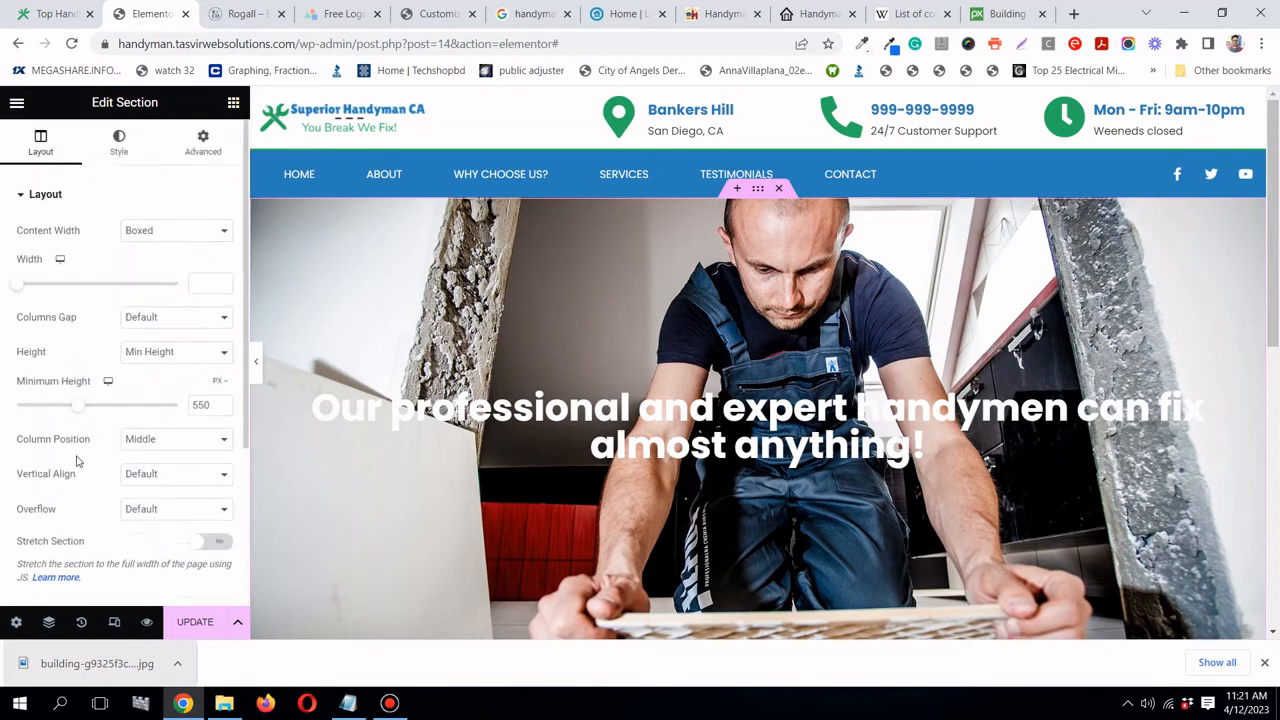
pyautogui.click(113, 158)
pyautogui.scroll(-2, 5, 485)
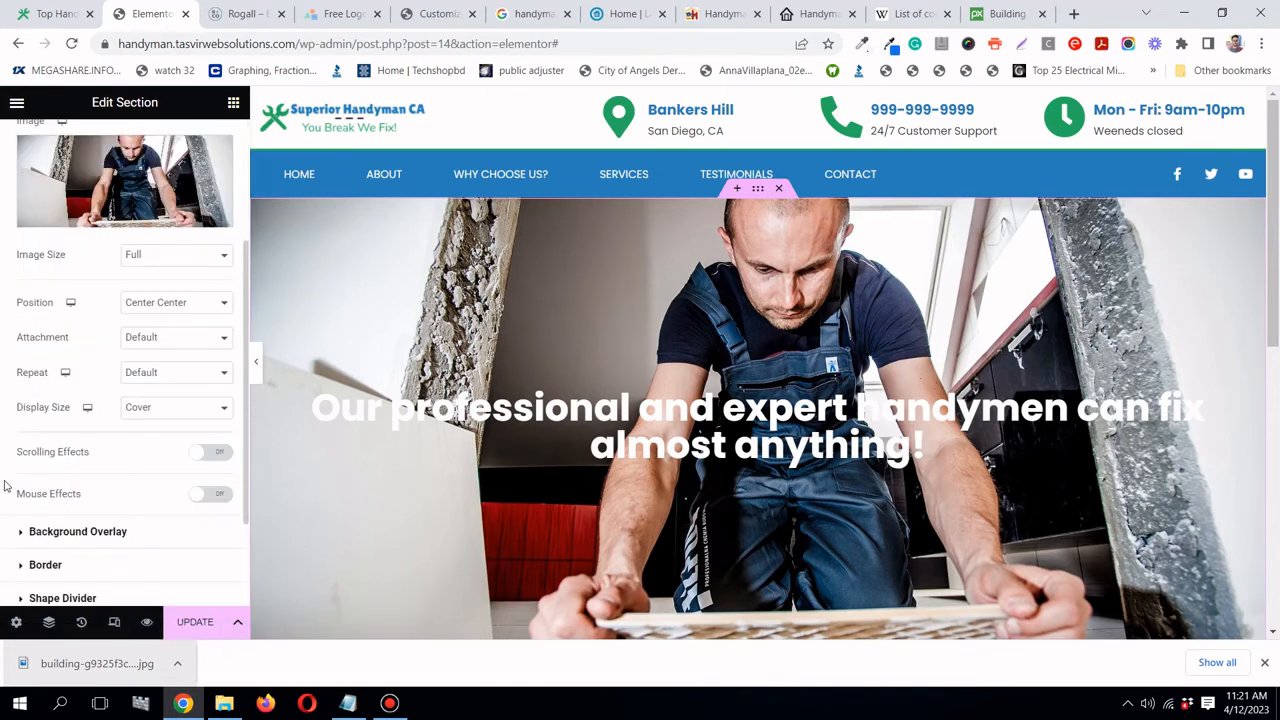
pyautogui.scroll(-1, 93, 533)
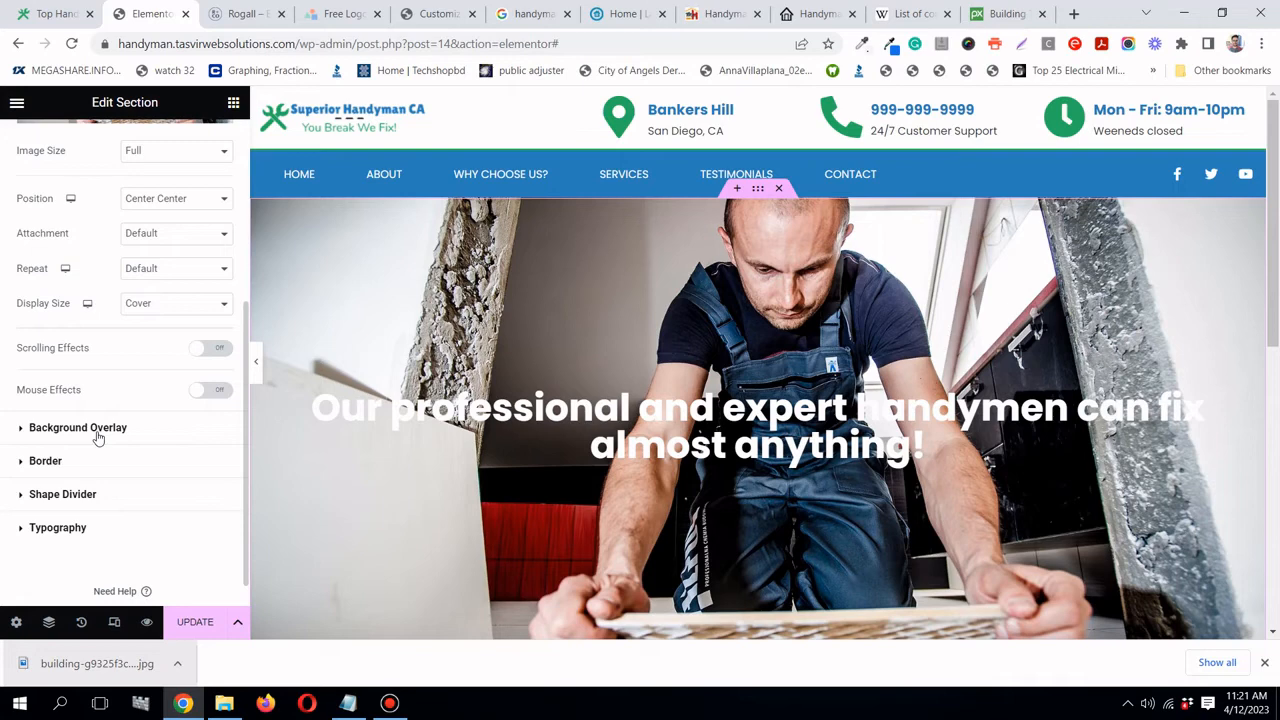
pyautogui.click(97, 430)
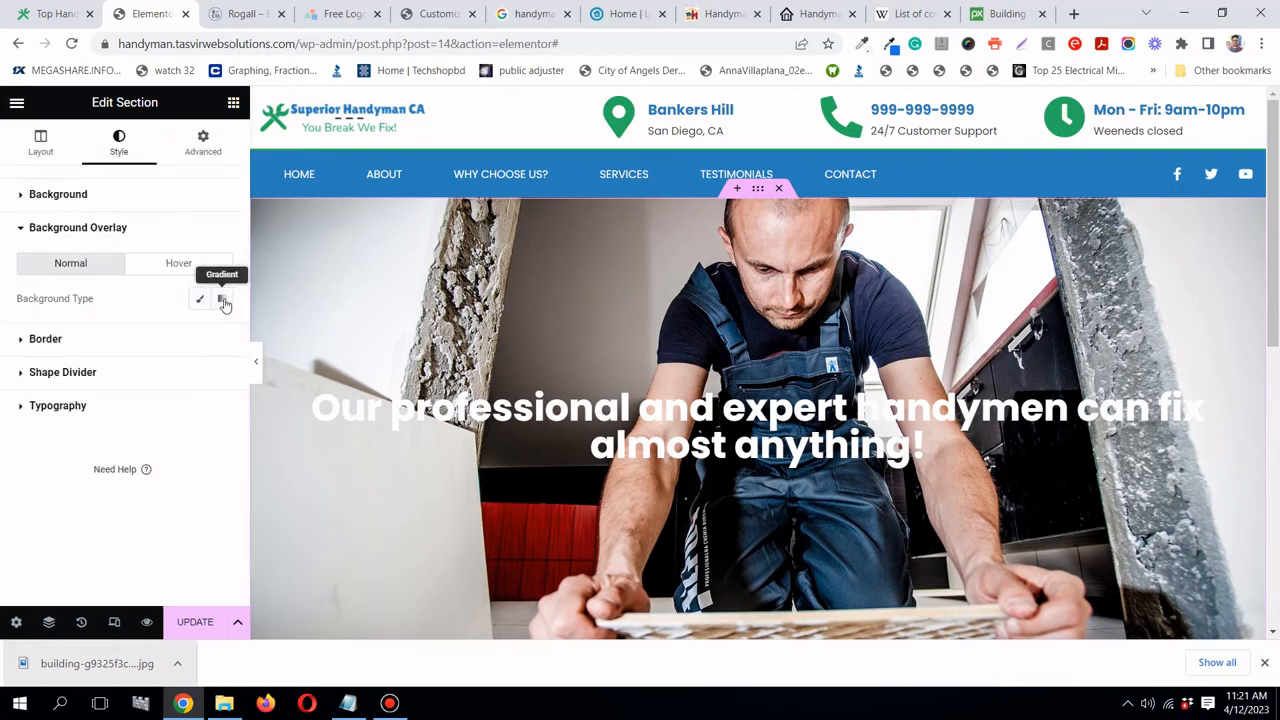
pyautogui.click(223, 301)
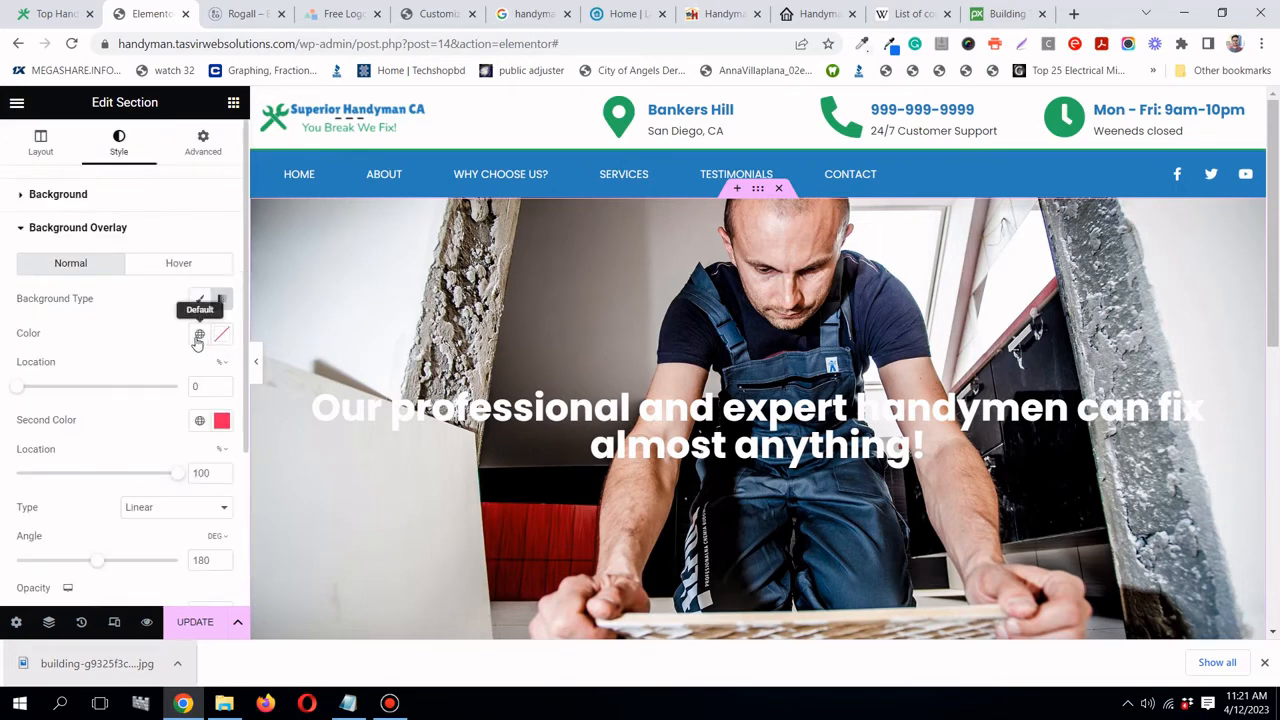
pyautogui.click(198, 336)
pyautogui.scroll(-1, 109, 516)
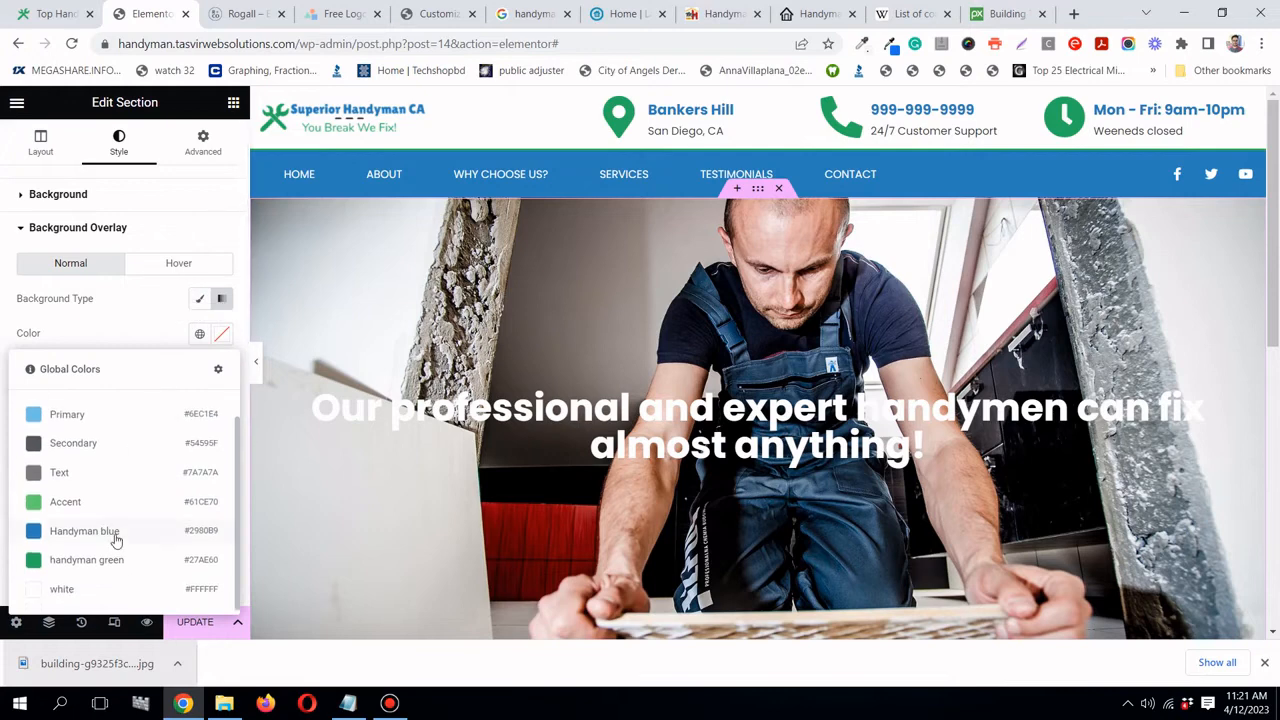
pyautogui.click(112, 535)
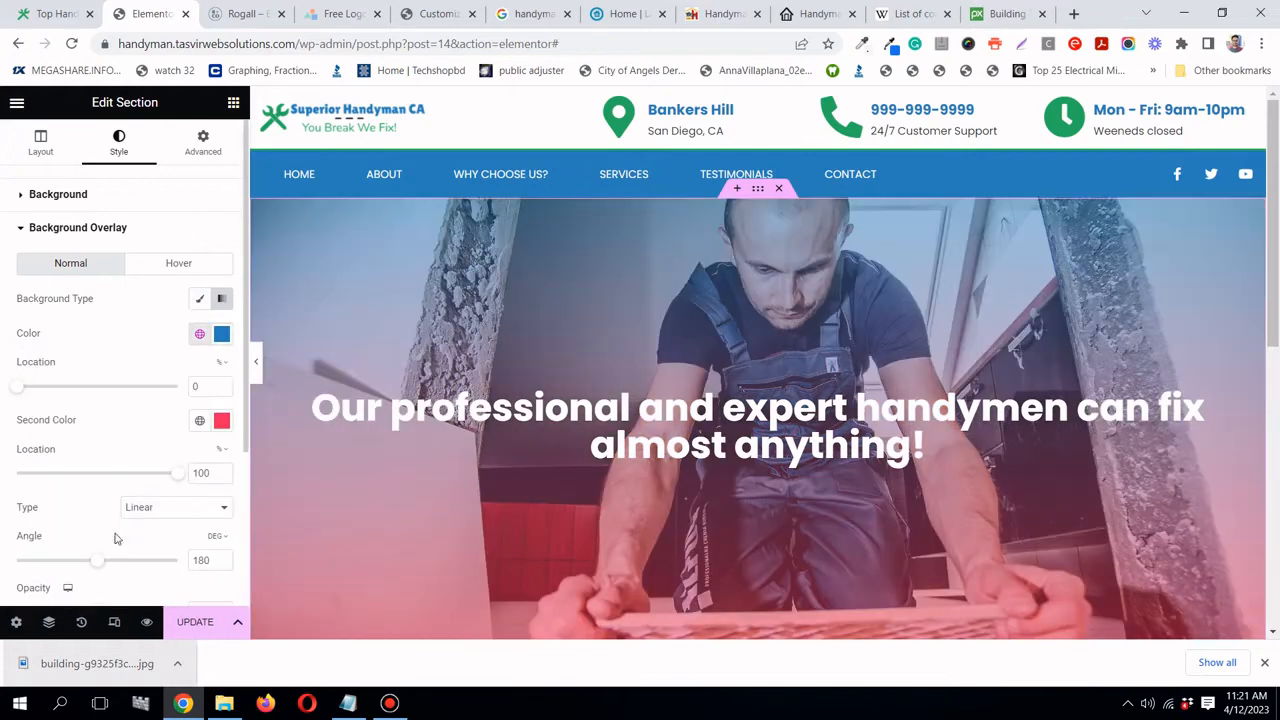
# - Set the gradient's second colour to handyman green and its angle to 132 degrees
pyautogui.click(198, 424)
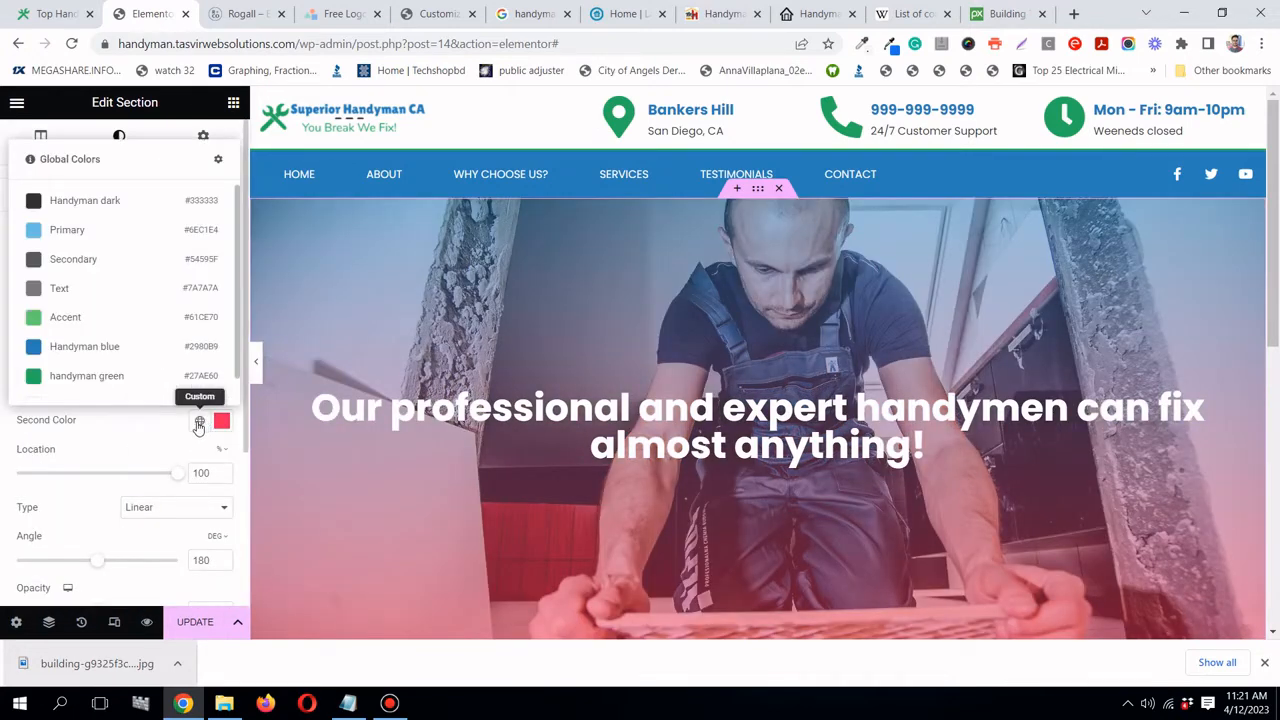
pyautogui.click(125, 388)
pyautogui.scroll(-1, 462, 410)
pyautogui.scroll(1, 462, 410)
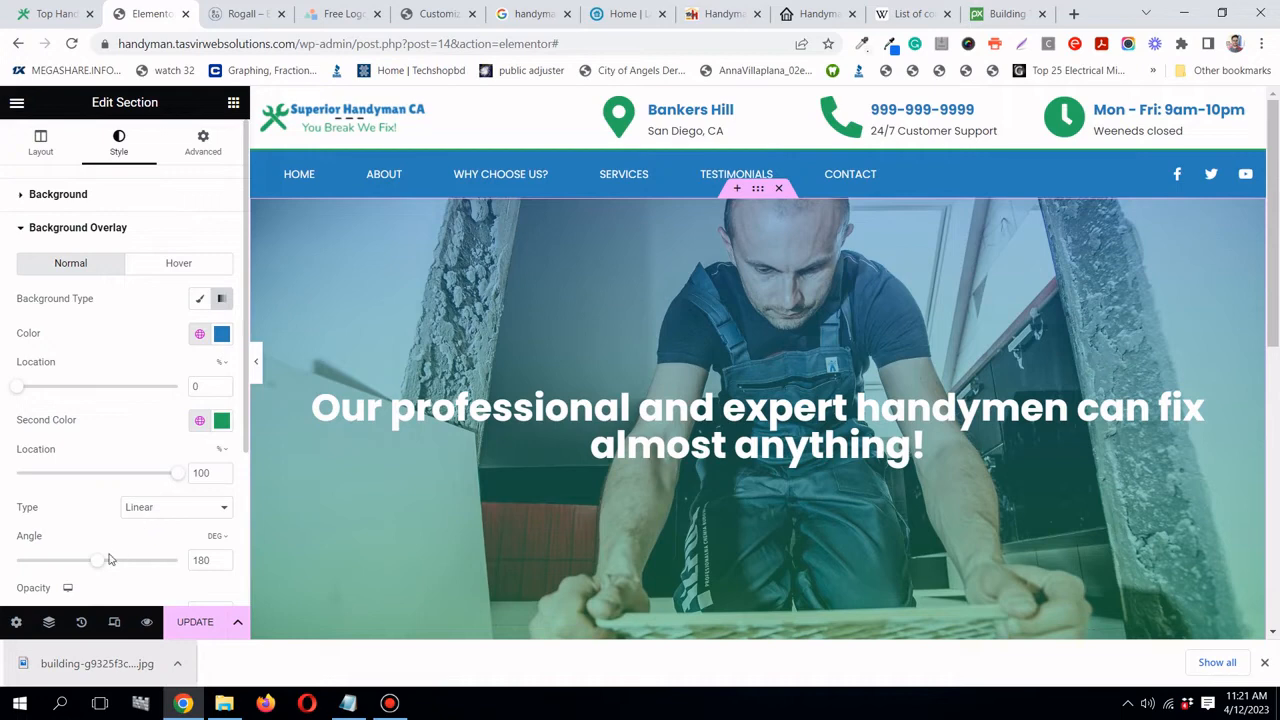
pyautogui.moveTo(102, 565); pyautogui.dragTo(80, 563)
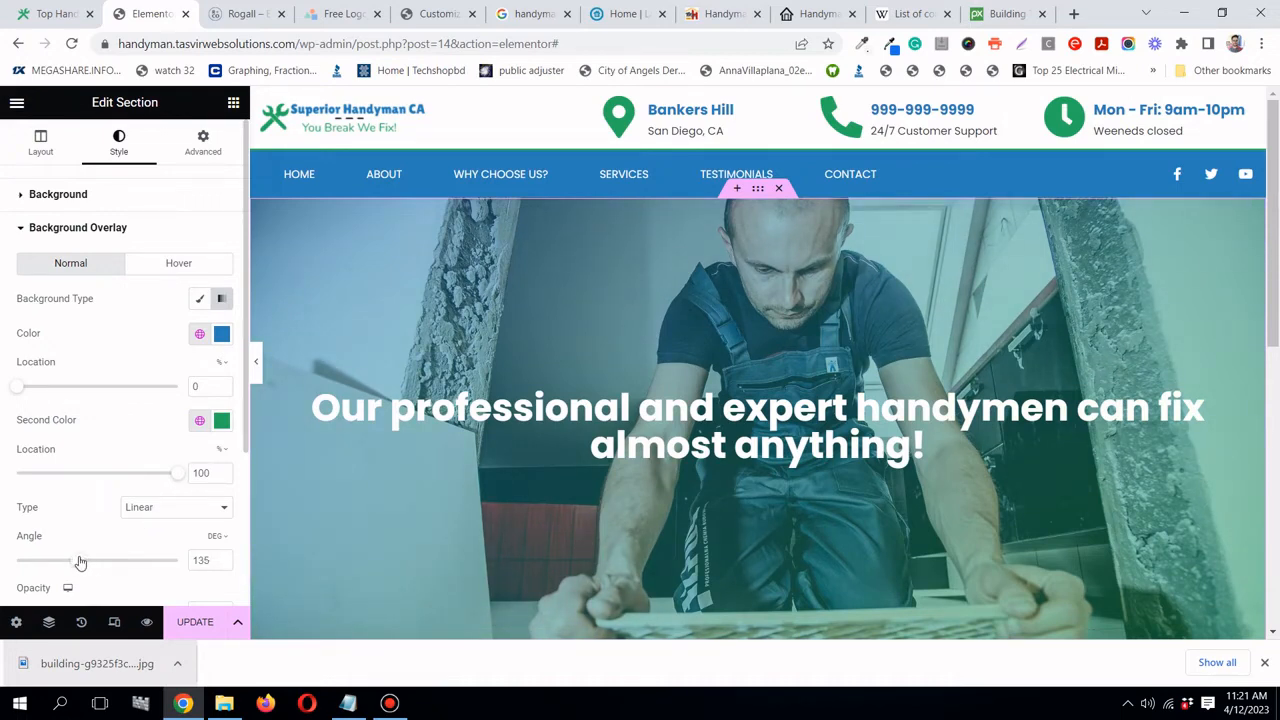
pyautogui.moveTo(80, 563); pyautogui.dragTo(76, 563)
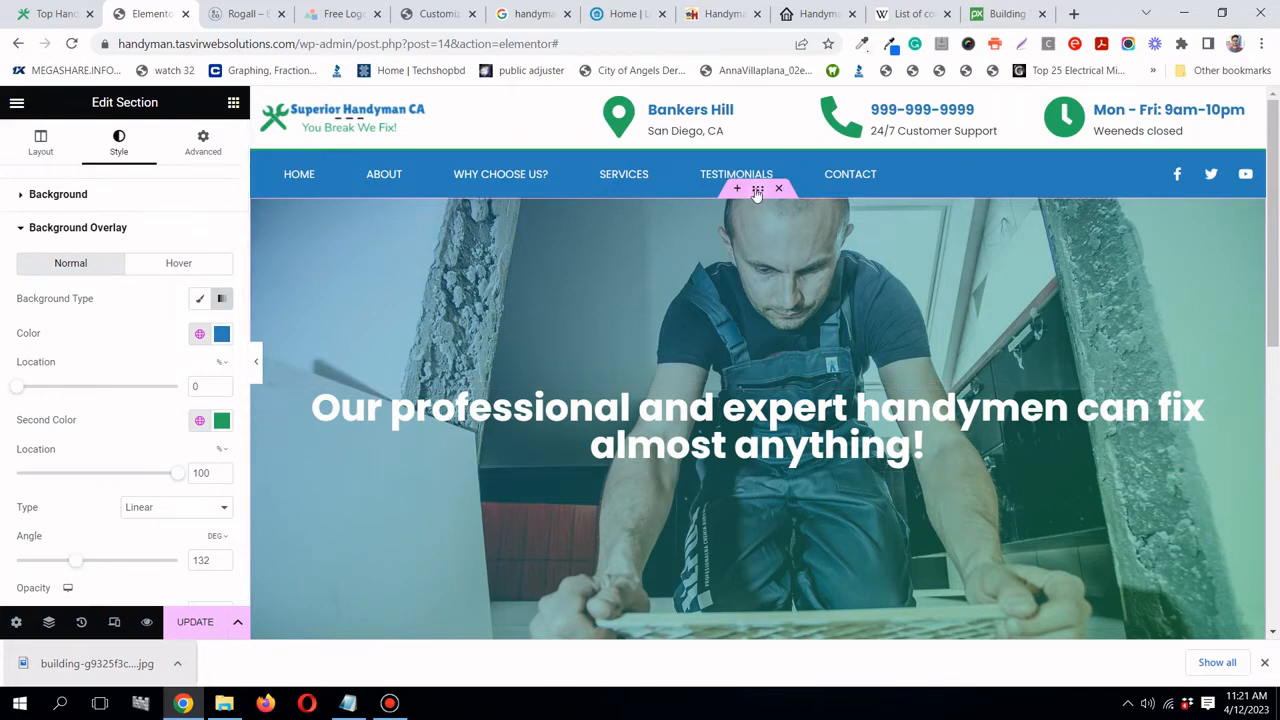
# - Narrow the hero section's content width to about 813 px
pyautogui.click(30, 158)
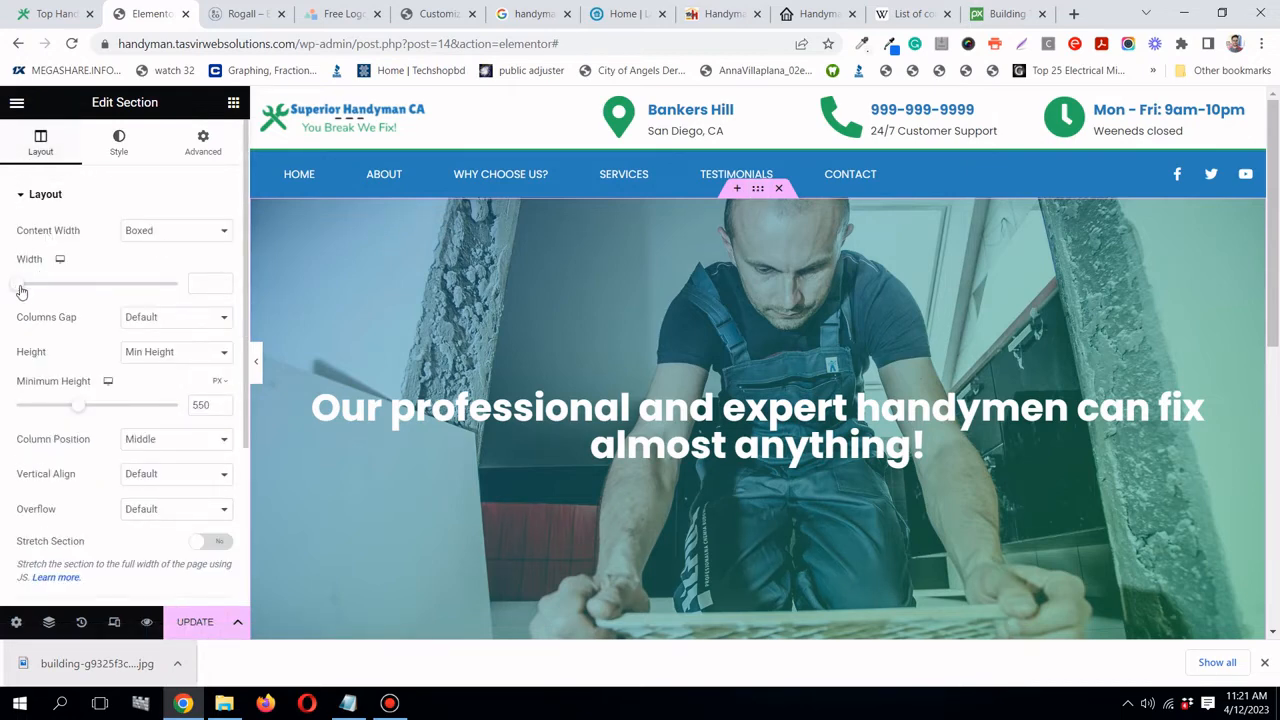
pyautogui.moveTo(23, 289); pyautogui.dragTo(62, 300)
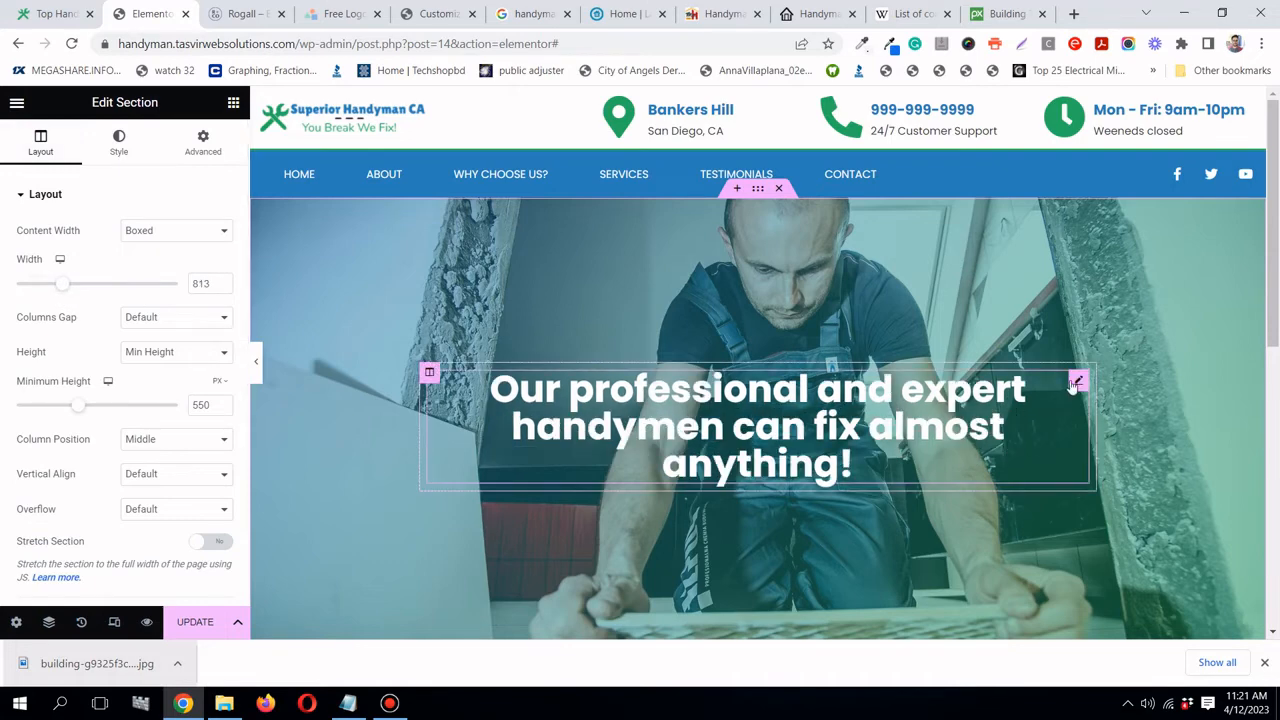
pyautogui.click(1075, 385)
pyautogui.click(18, 157)
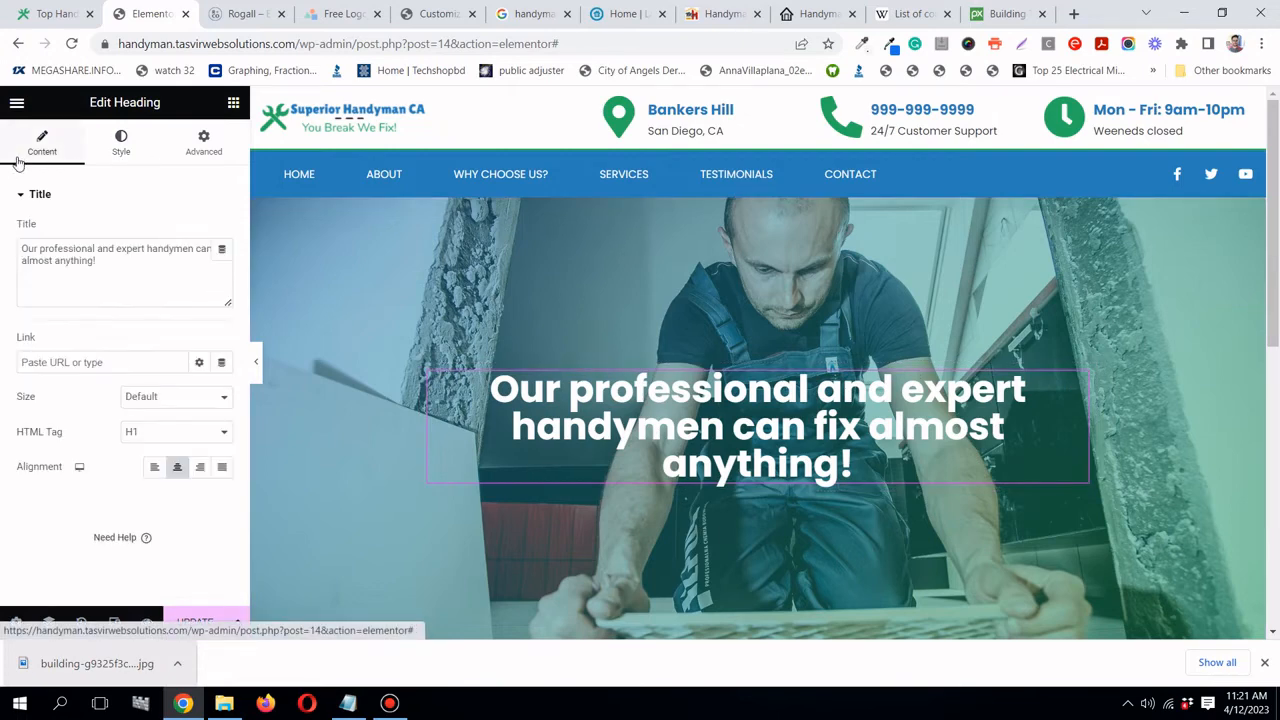
# - Increase the headline's typography line height to 58
pyautogui.click(121, 146)
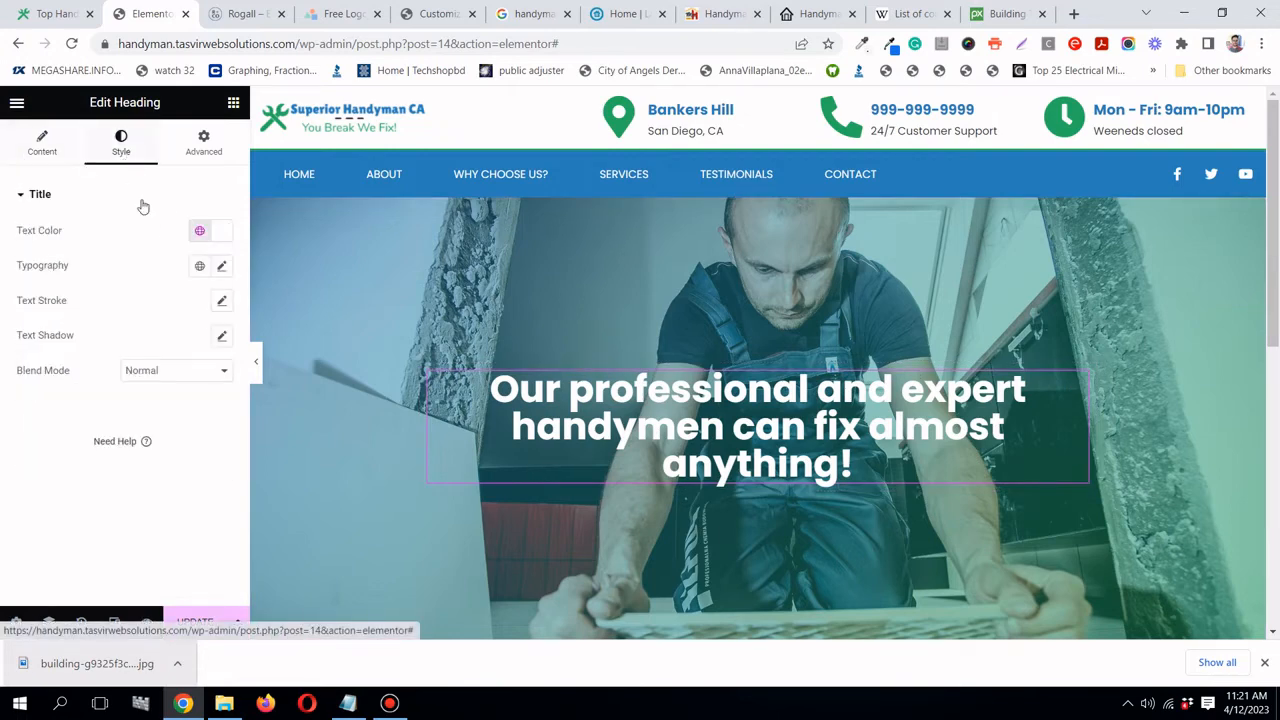
pyautogui.click(222, 268)
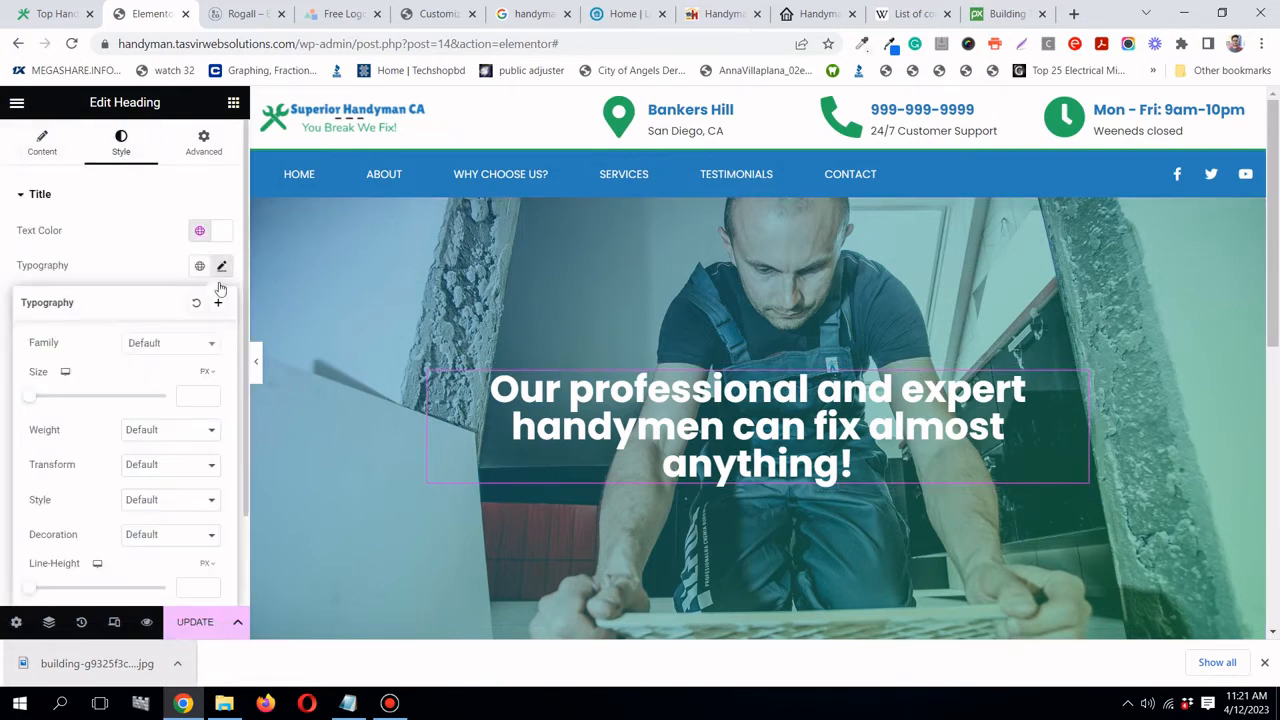
pyautogui.scroll(-1, 102, 348)
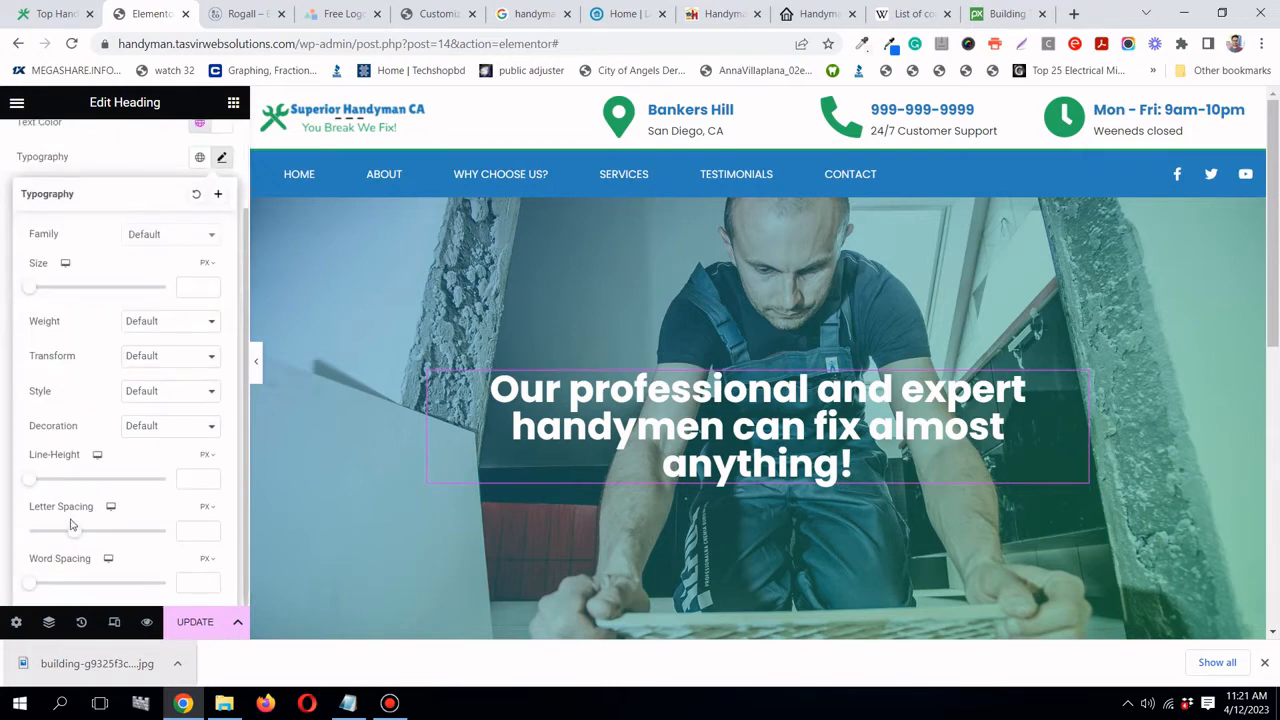
pyautogui.click(106, 163)
pyautogui.scroll(1, 90, 160)
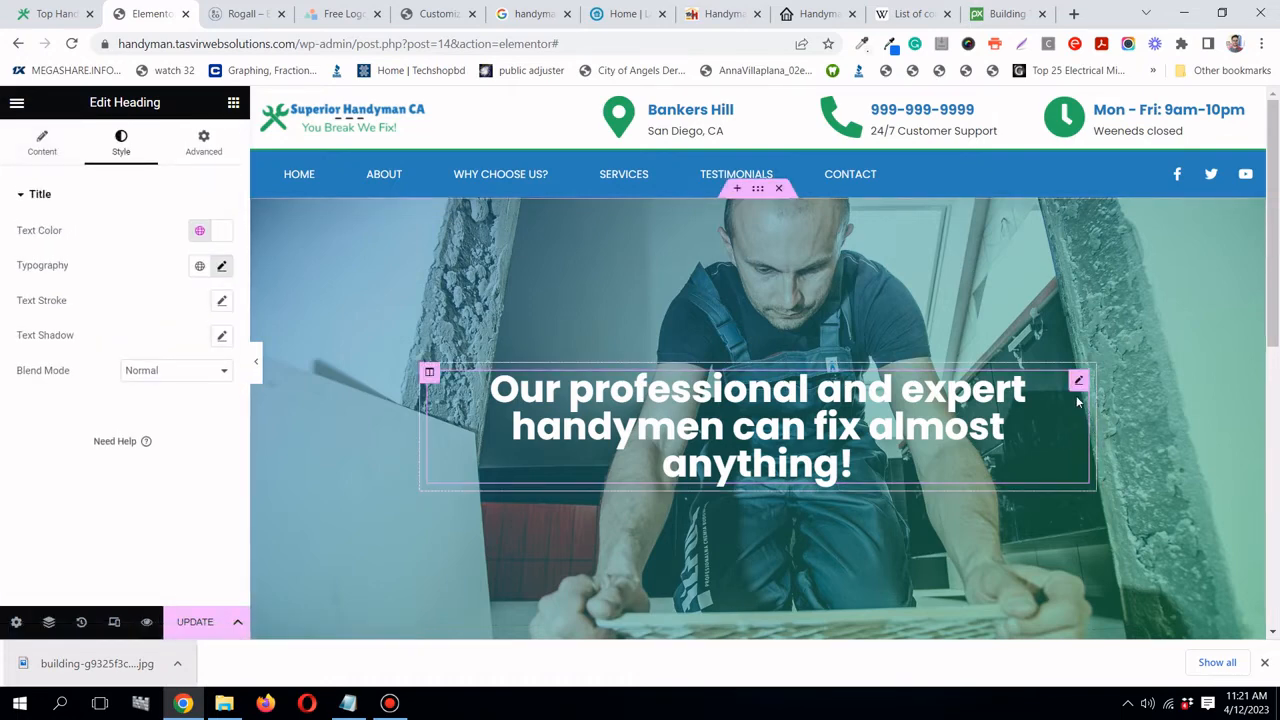
pyautogui.click(221, 268)
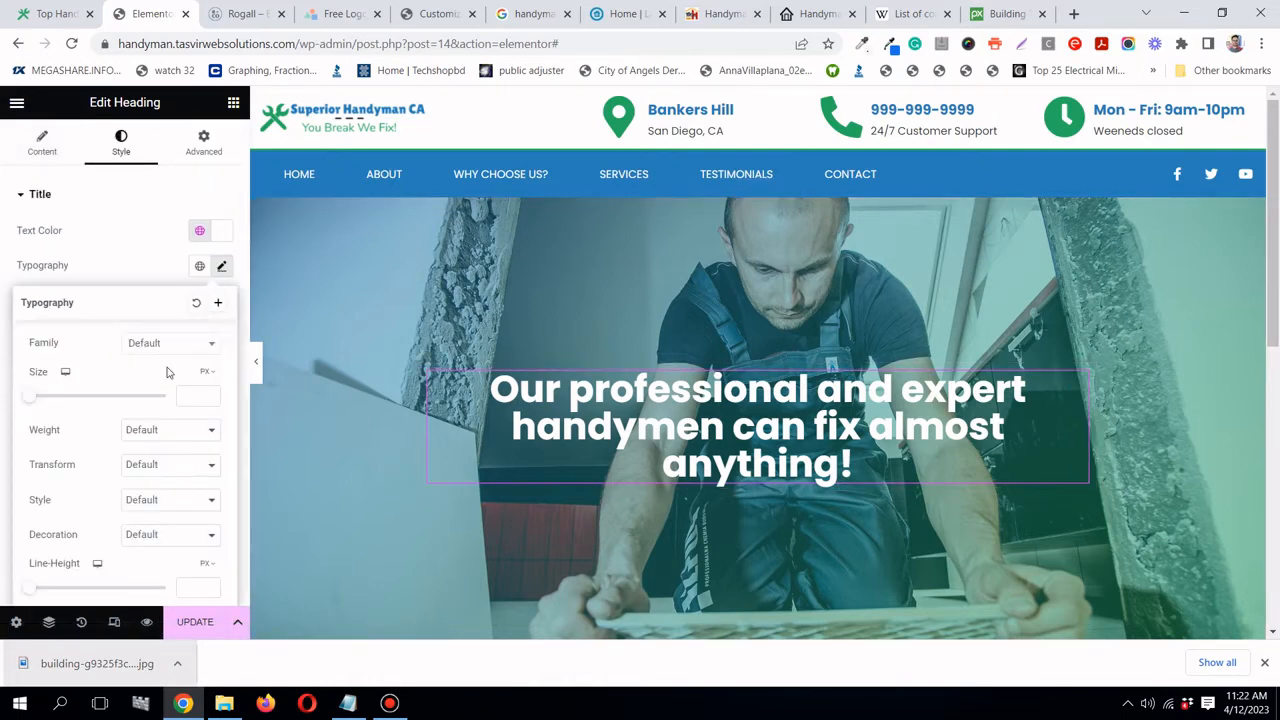
pyautogui.scroll(-1, 165, 375)
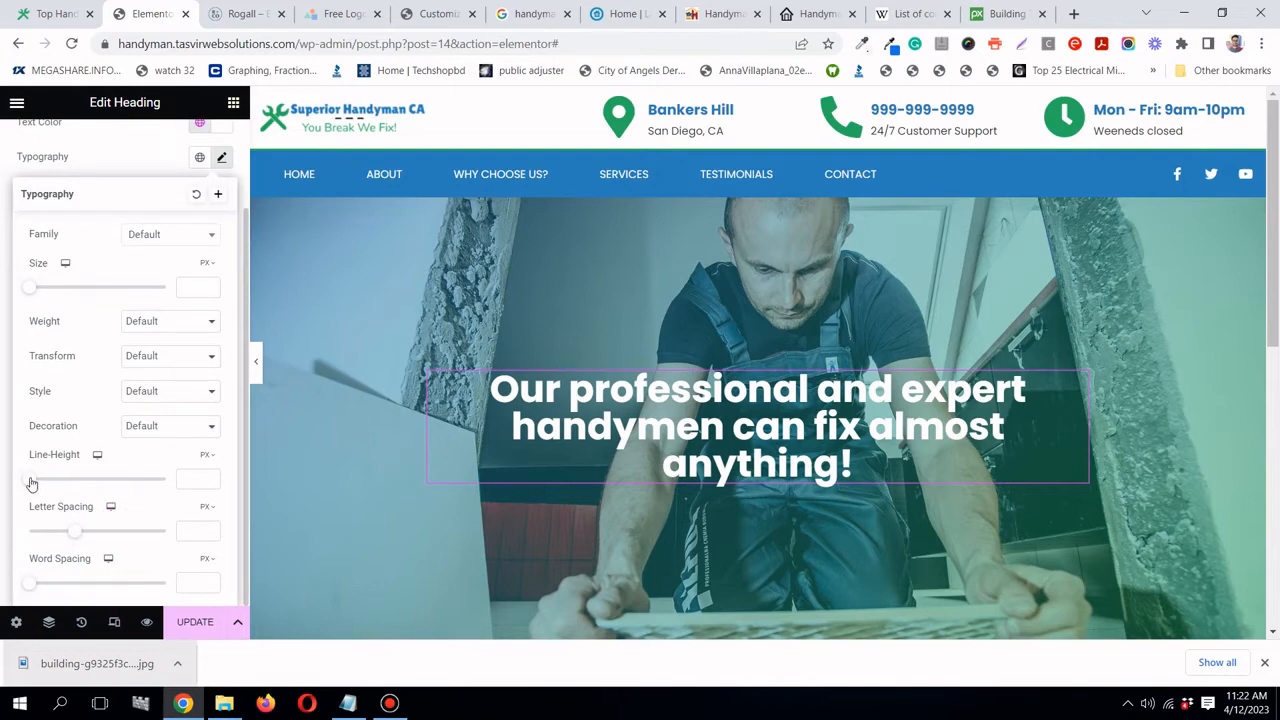
pyautogui.moveTo(33, 479); pyautogui.dragTo(108, 478)
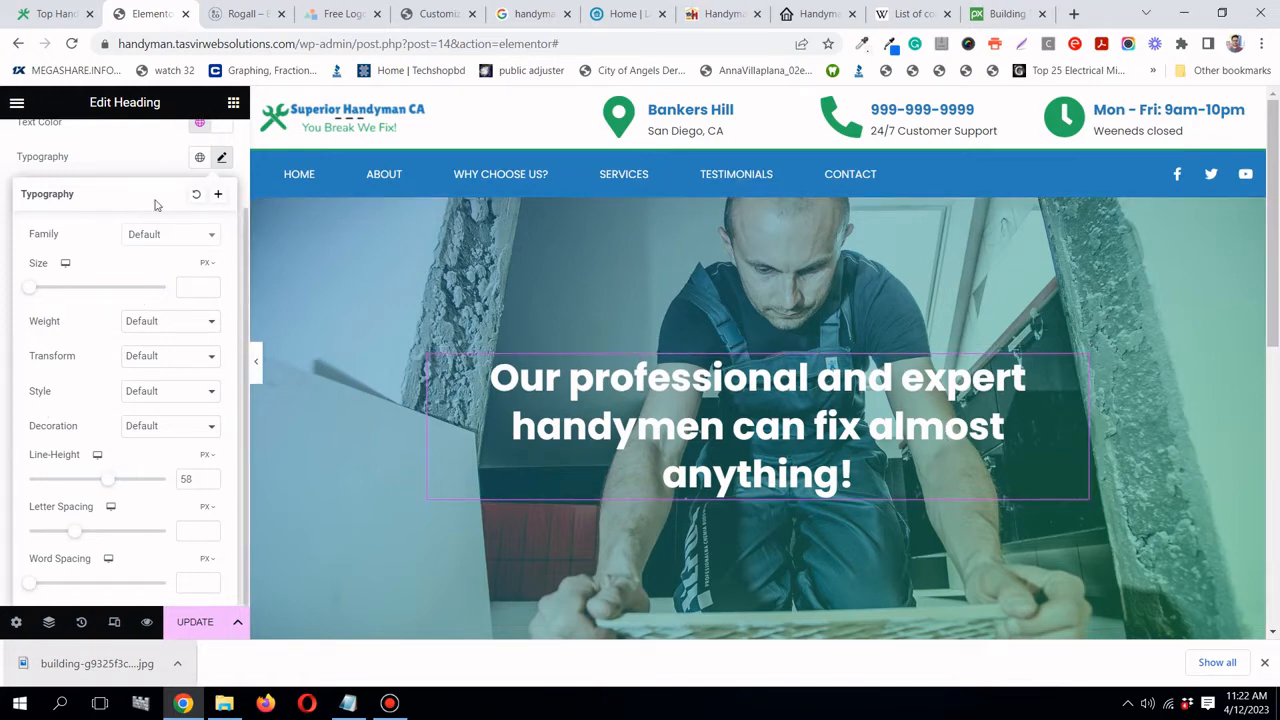
pyautogui.click(158, 163)
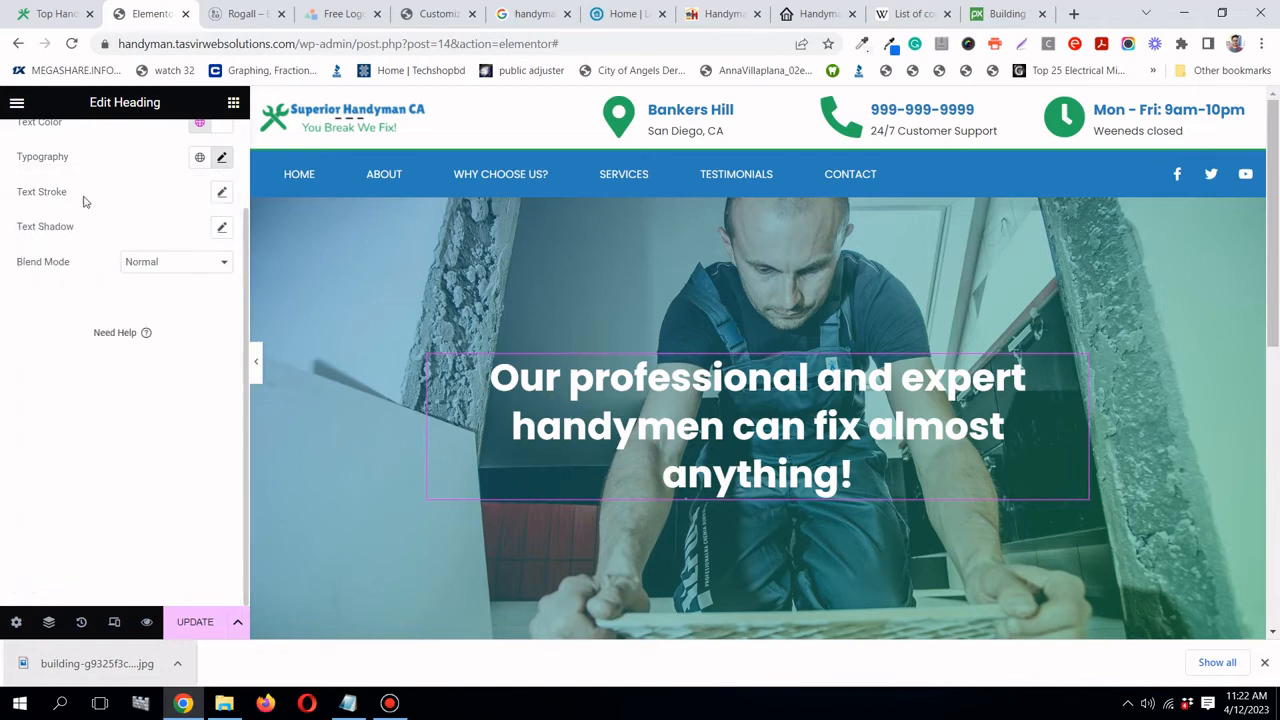
# - Add a text shadow with blur 10 and no offset to the headline, then preview
pyautogui.click(222, 229)
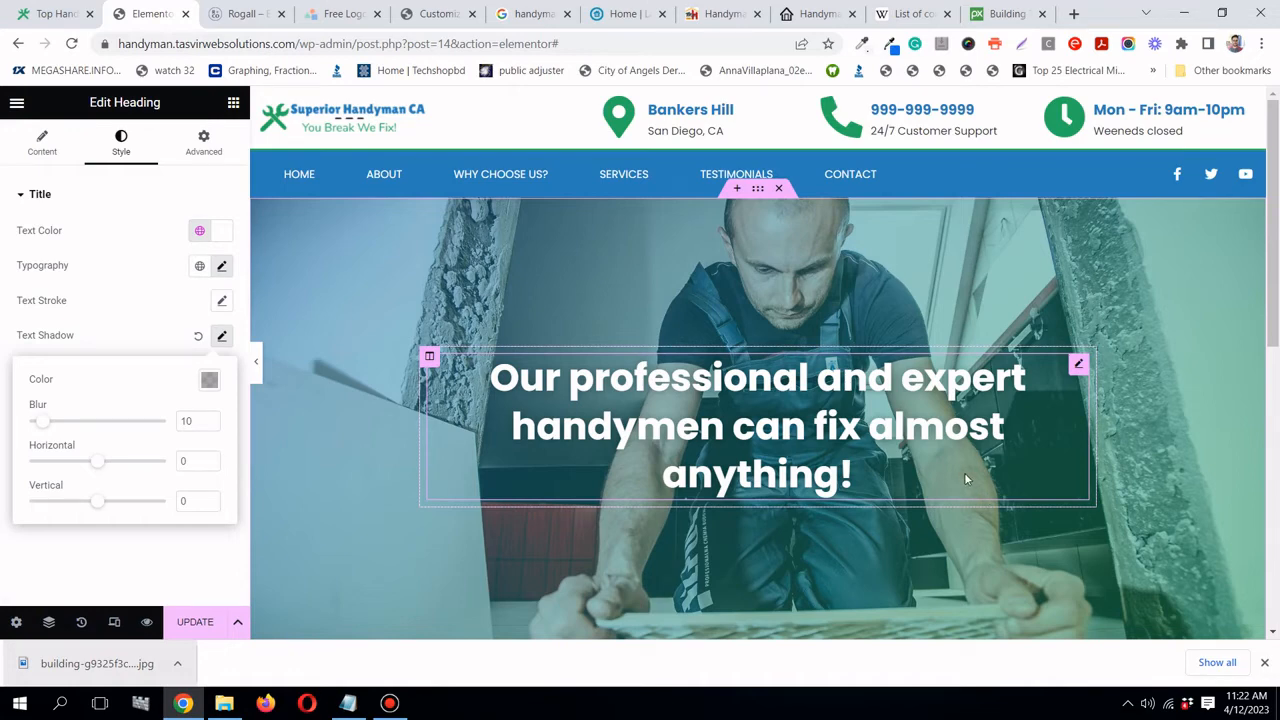
pyautogui.click(177, 314)
pyautogui.click(258, 364)
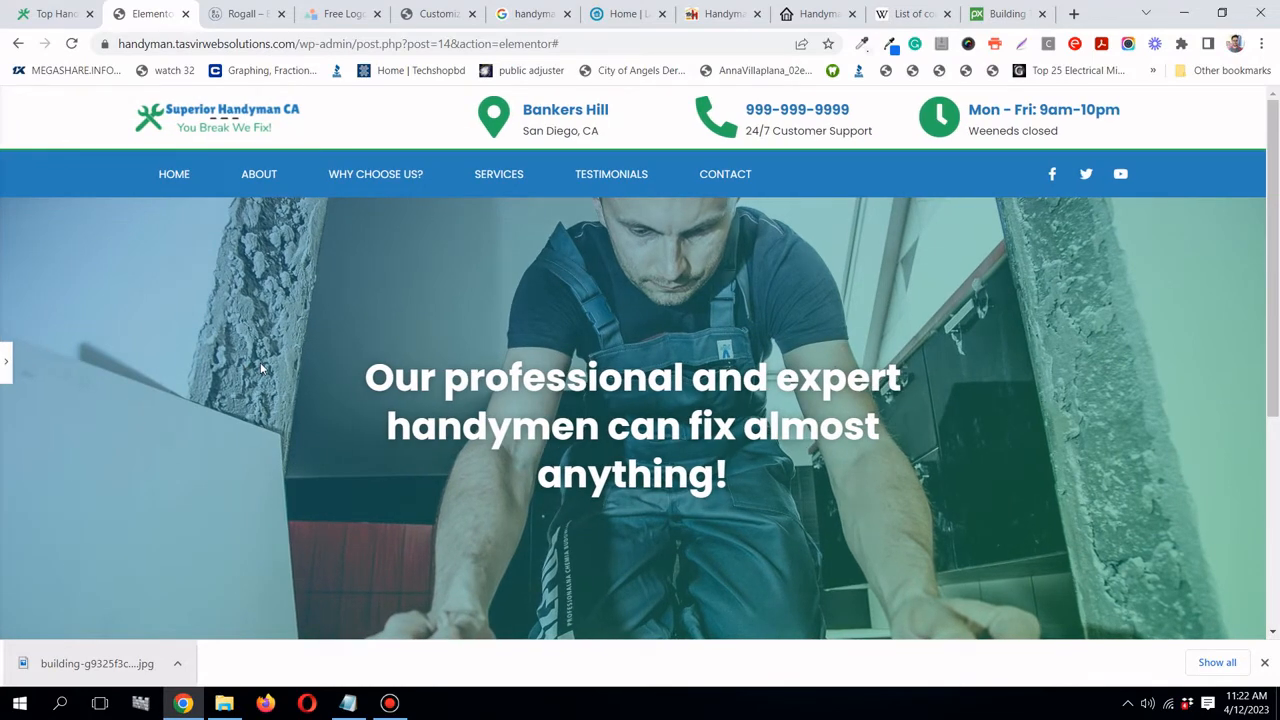
pyautogui.click(4, 364)
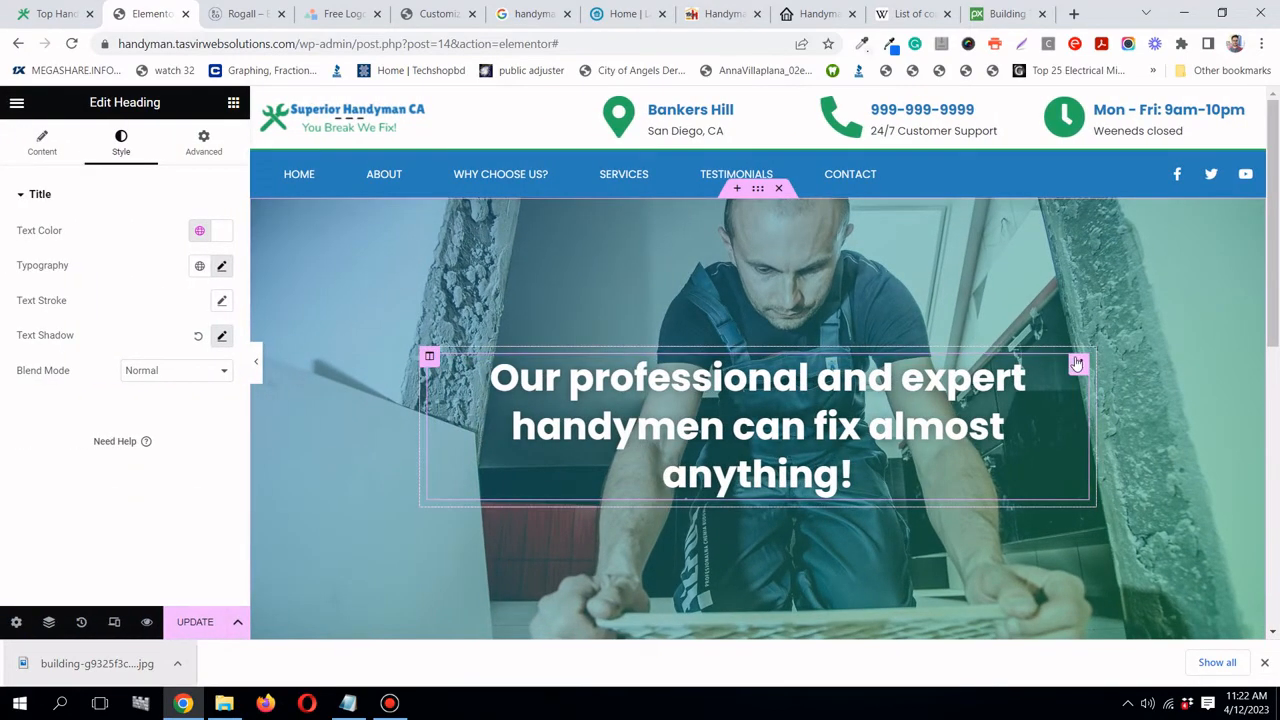
# - Set the hero headline's text transform to Uppercase and preview the result
pyautogui.click(221, 272)
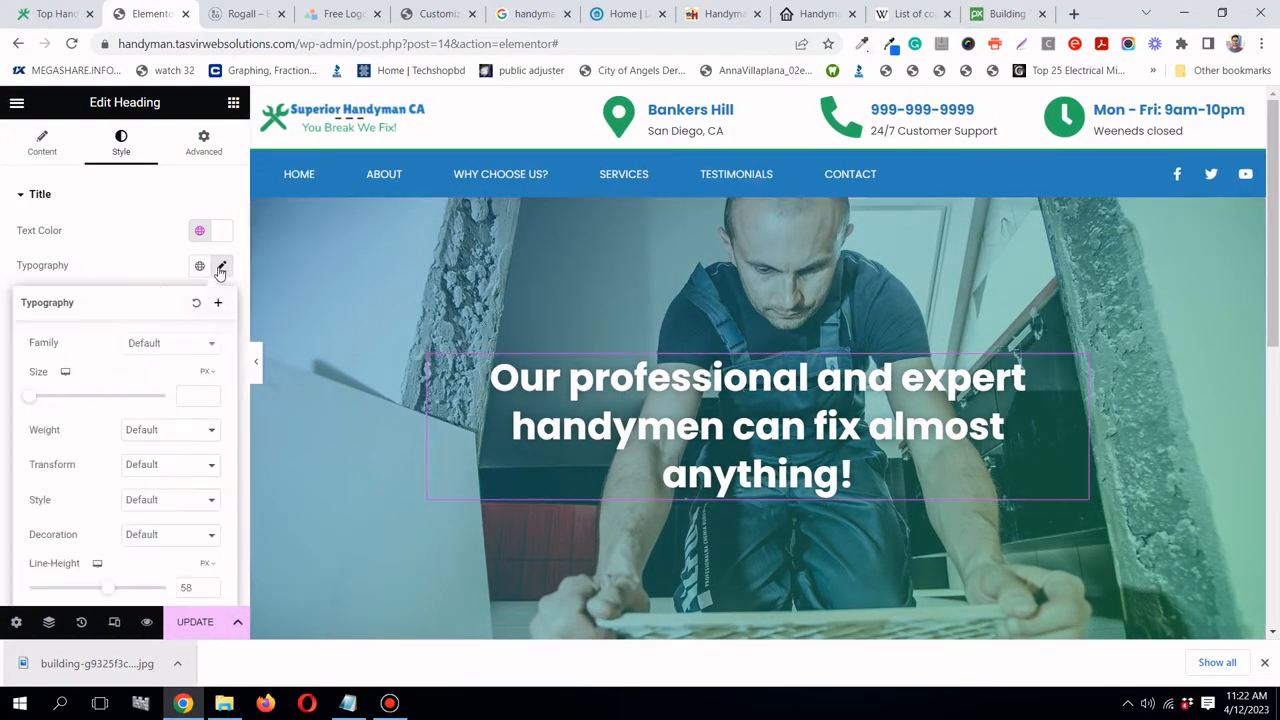
pyautogui.scroll(-1, 114, 370)
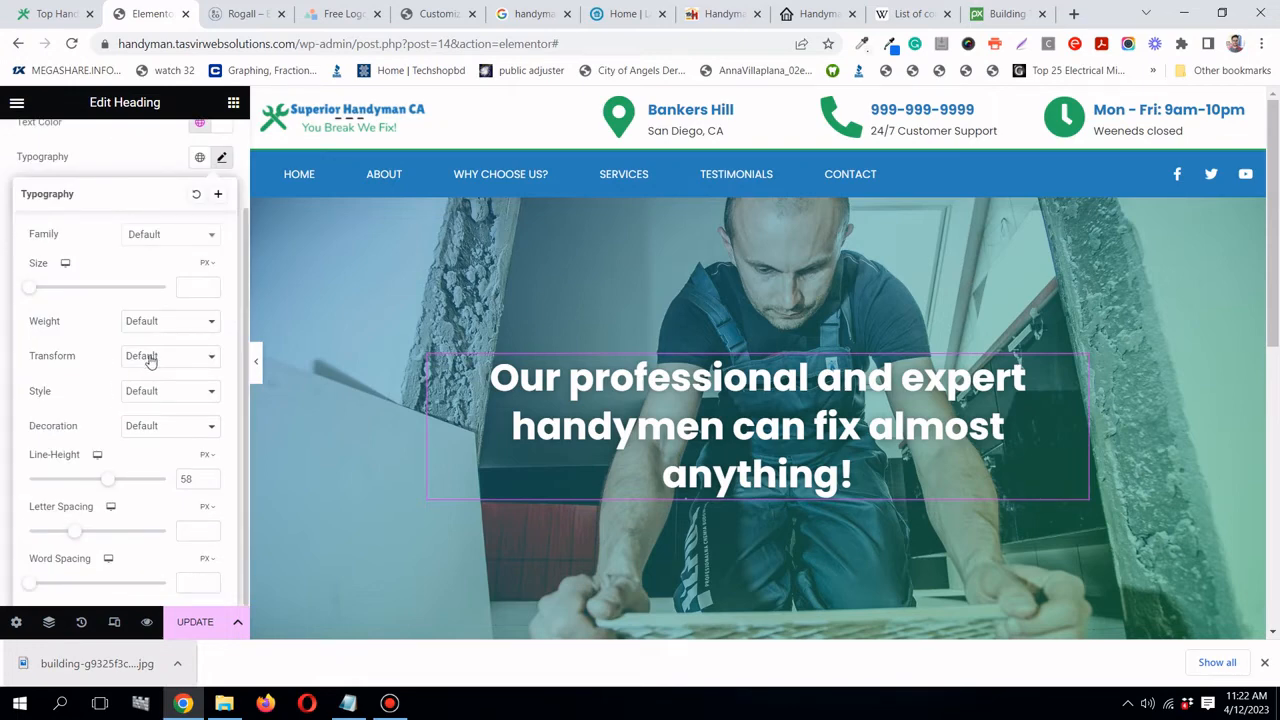
pyautogui.click(150, 360)
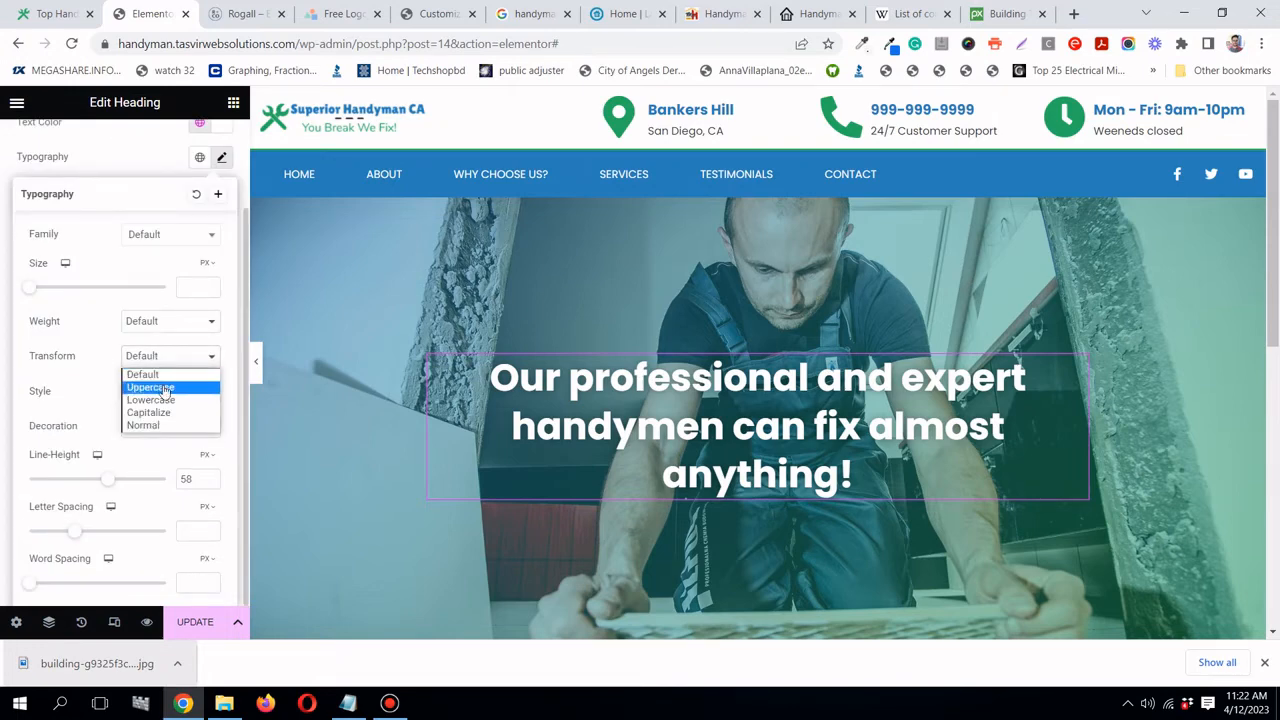
pyautogui.click(163, 388)
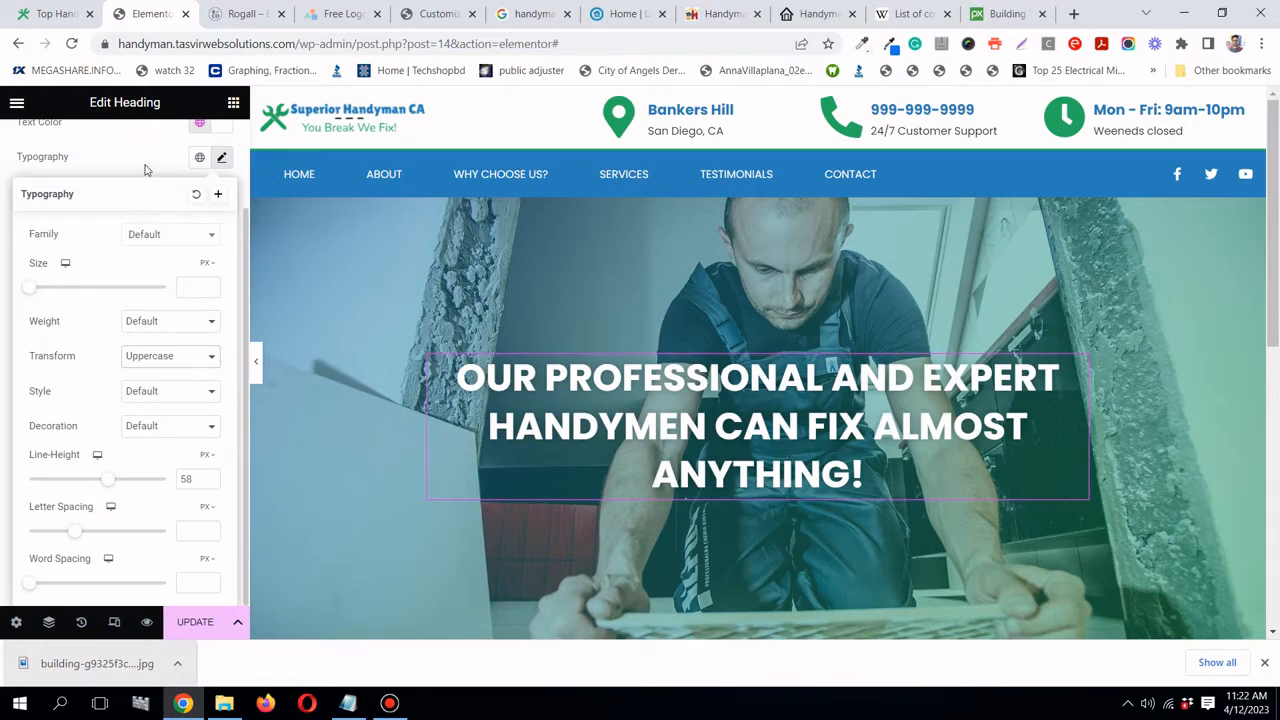
pyautogui.click(145, 170)
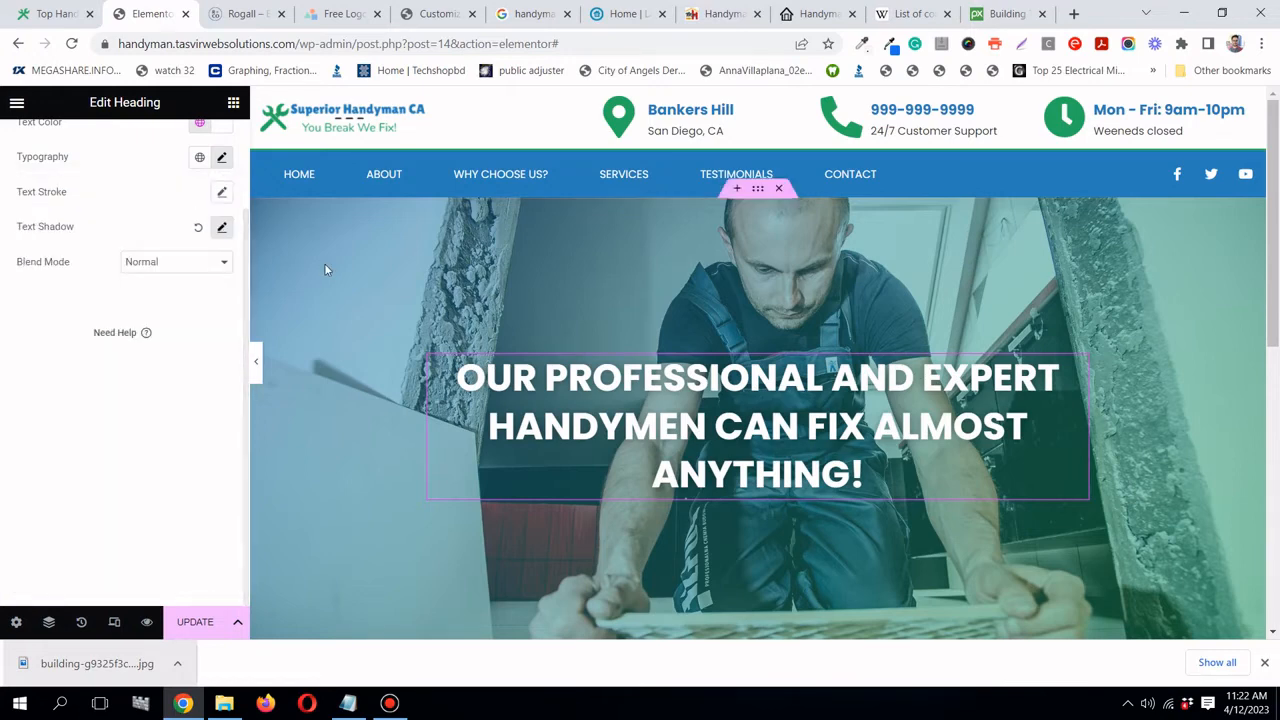
pyautogui.click(255, 364)
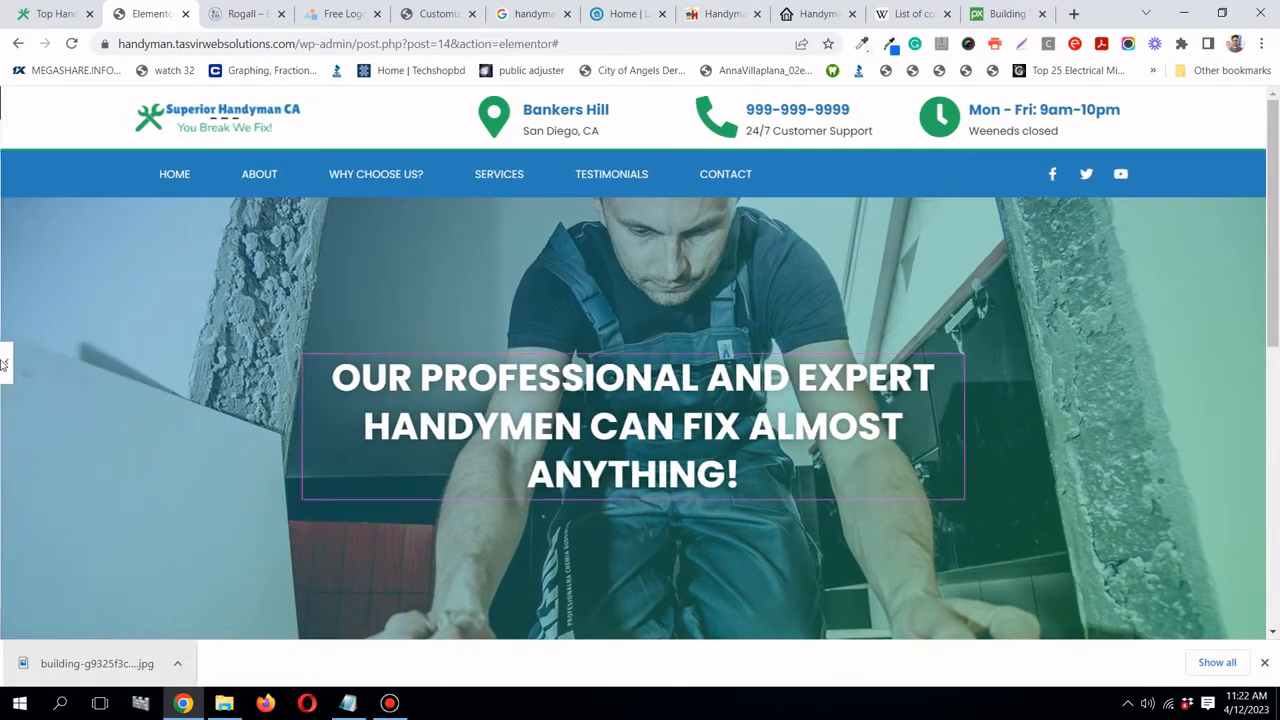
pyautogui.click(7, 363)
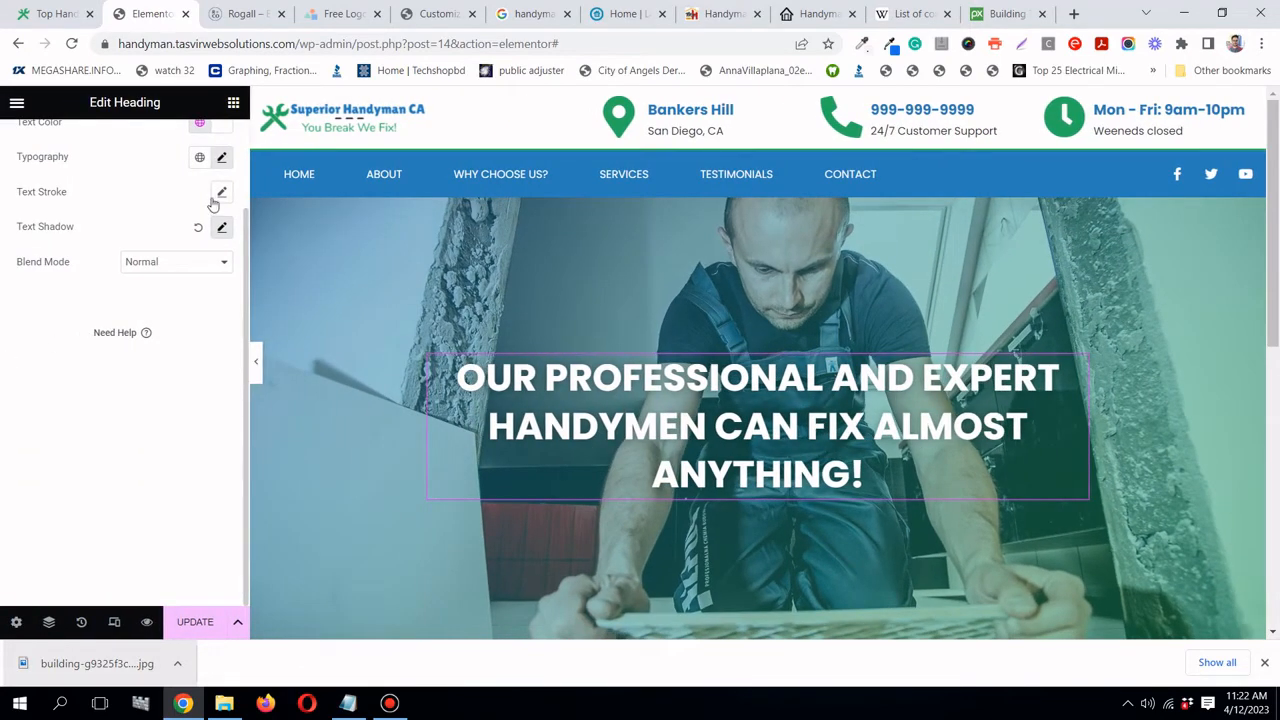
# - Set the headline font size to 50, update the page, and show the widget list
pyautogui.scroll(1, 218, 175)
pyautogui.click(221, 262)
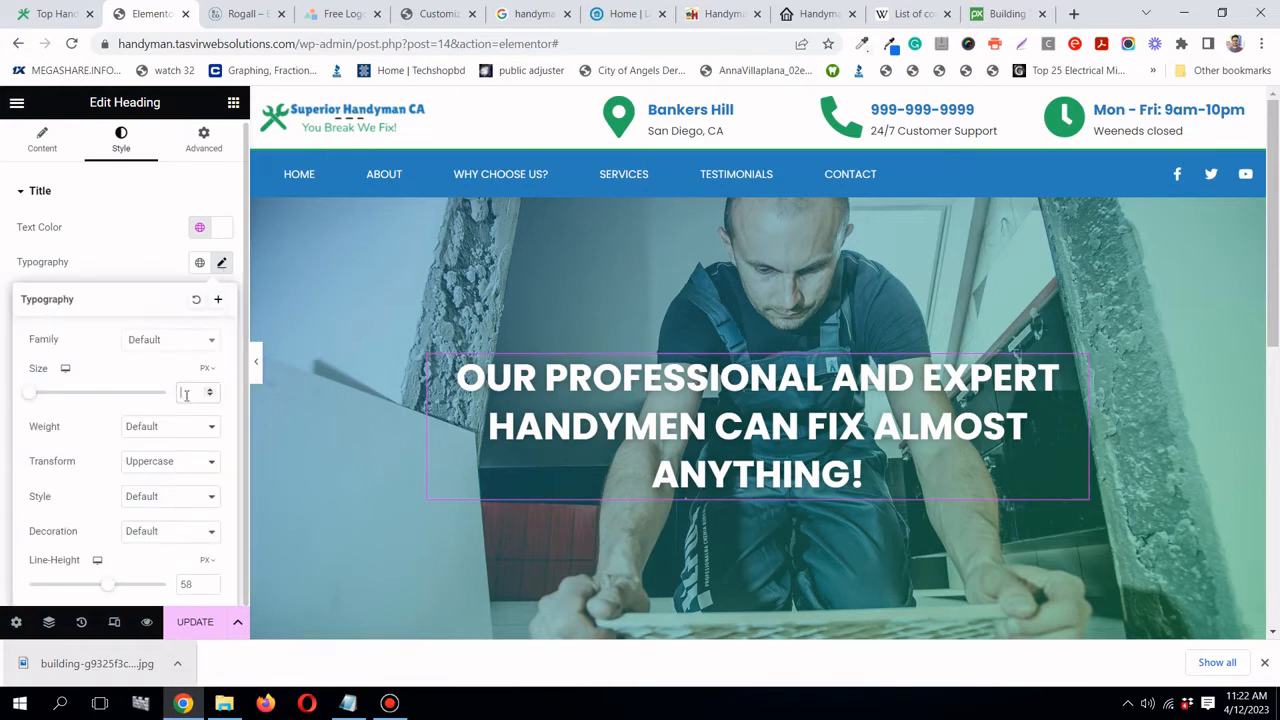
pyautogui.write('50')
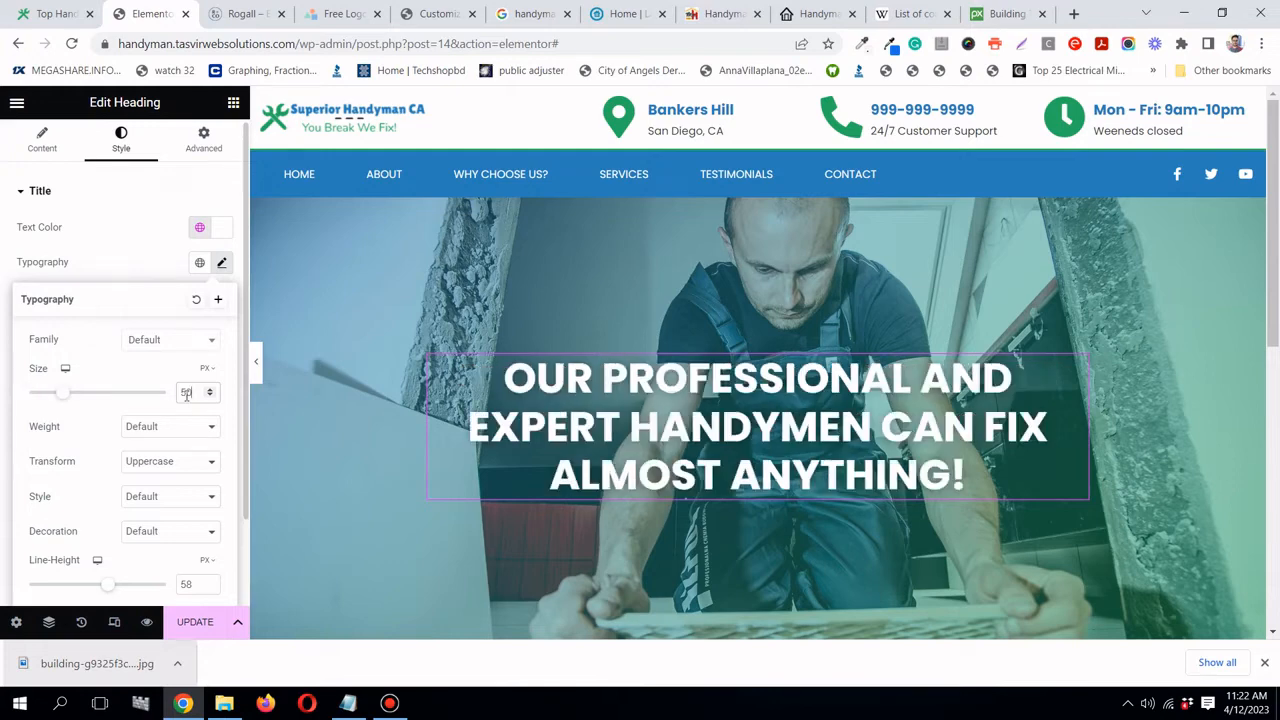
pyautogui.click(139, 269)
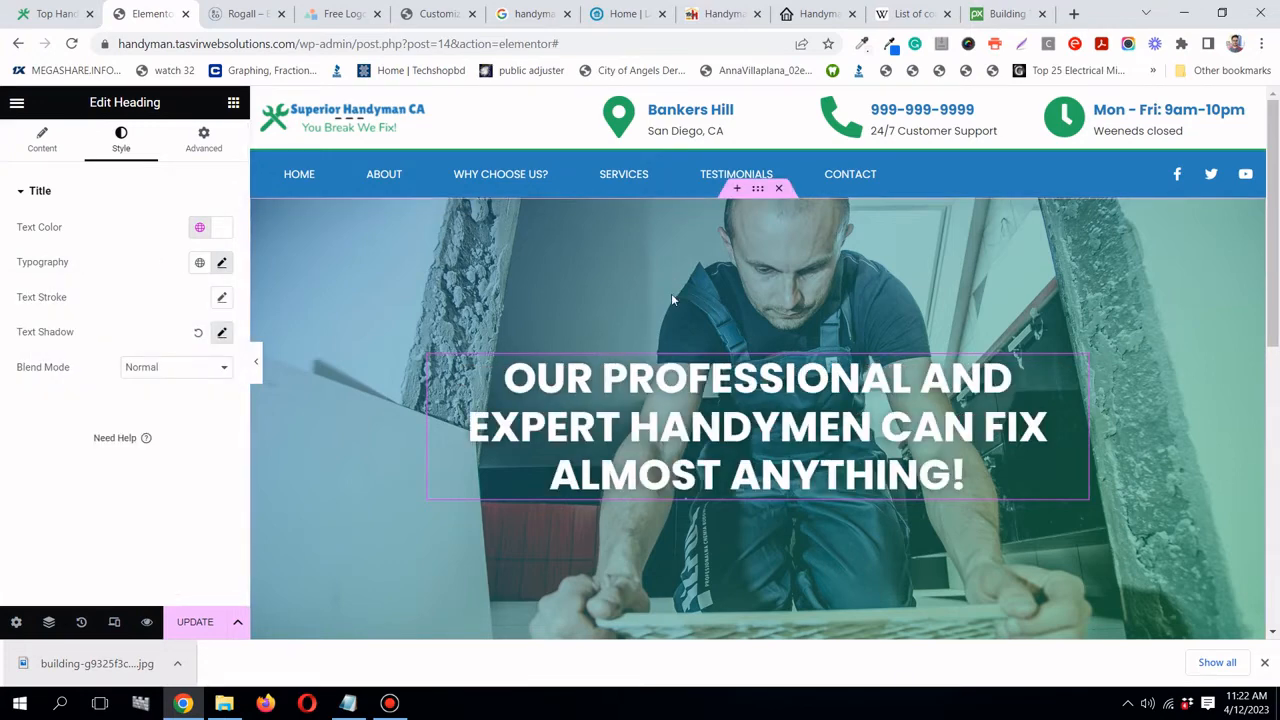
pyautogui.click(390, 704)
pyautogui.click(390, 704)
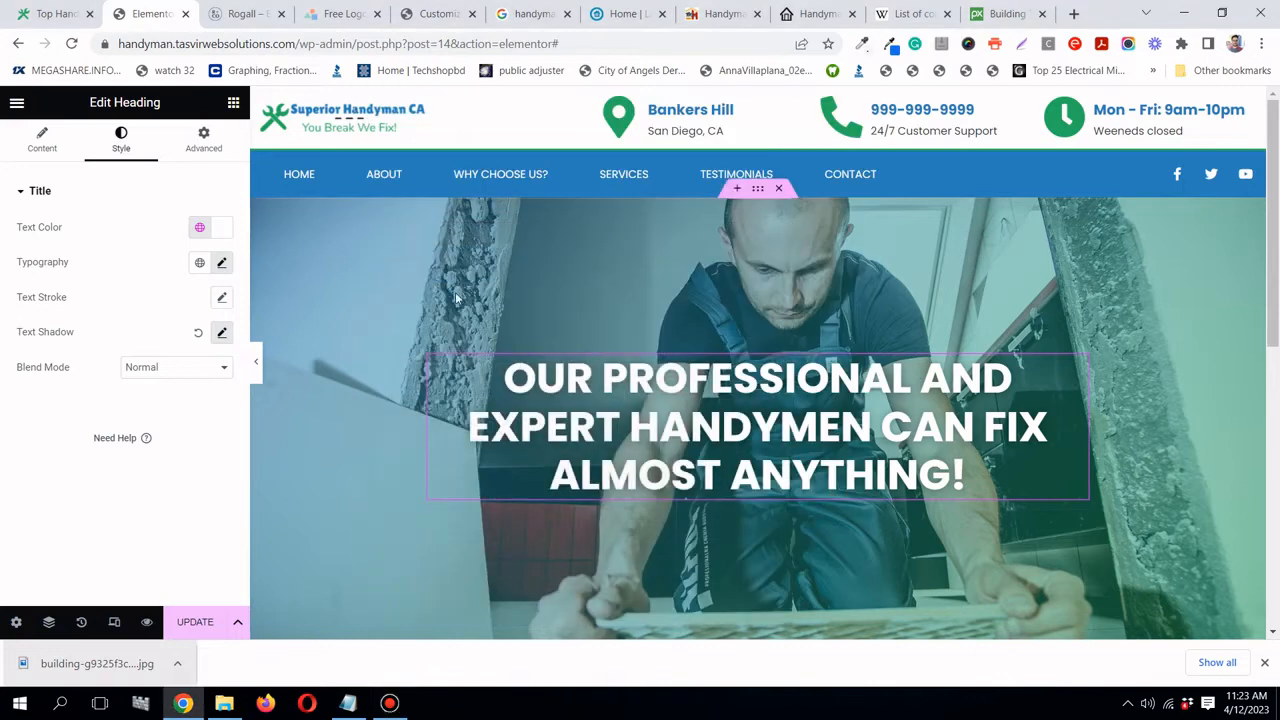
pyautogui.click(195, 625)
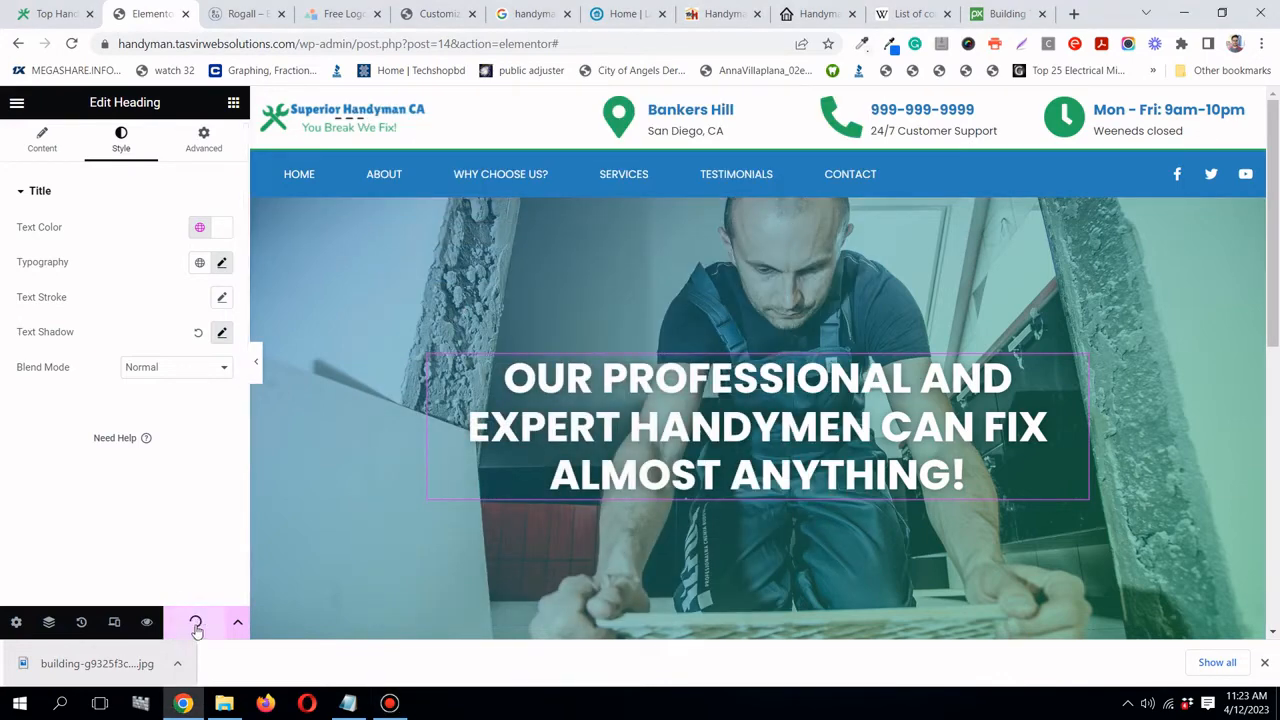
pyautogui.click(232, 103)
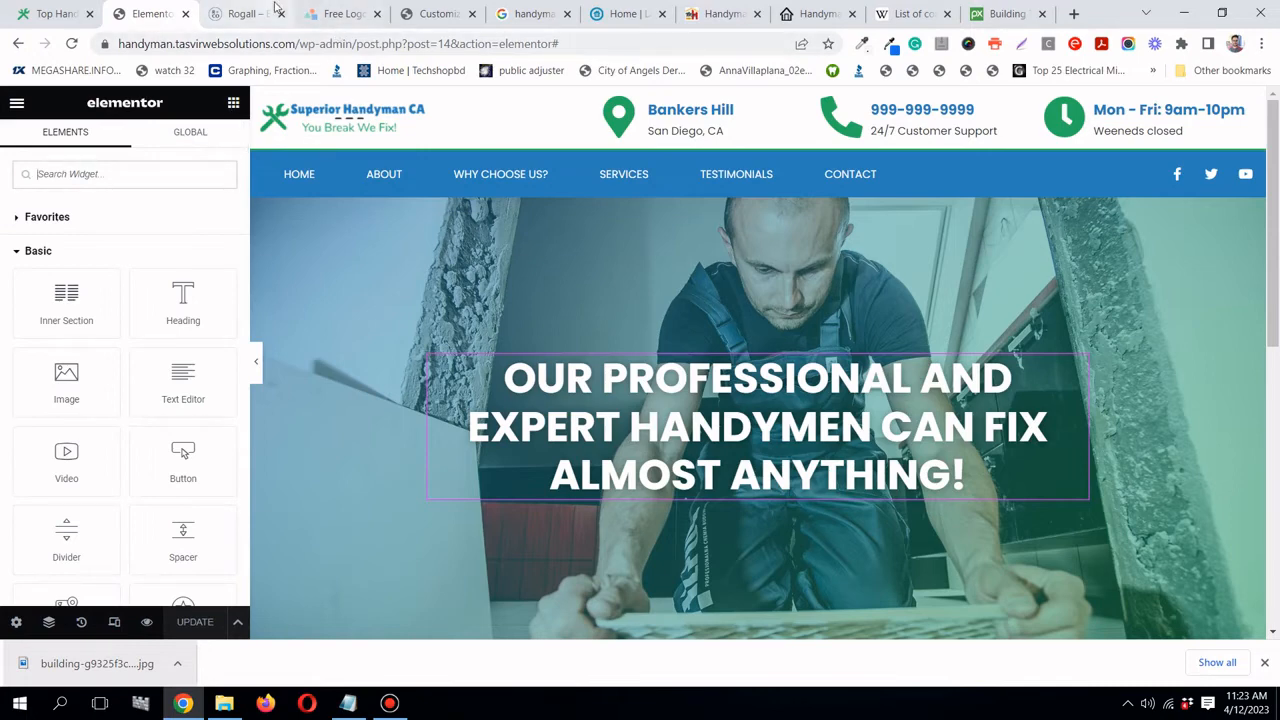
pyautogui.click(615, 14)
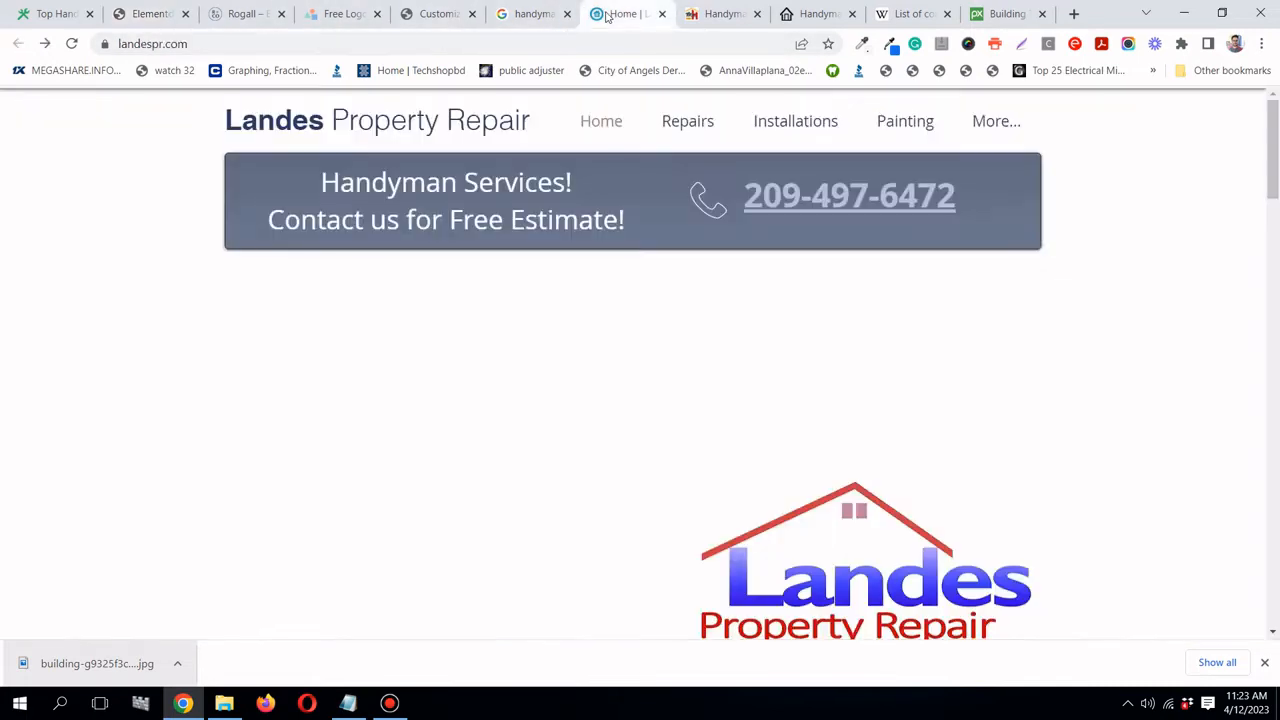
pyautogui.click(250, 14)
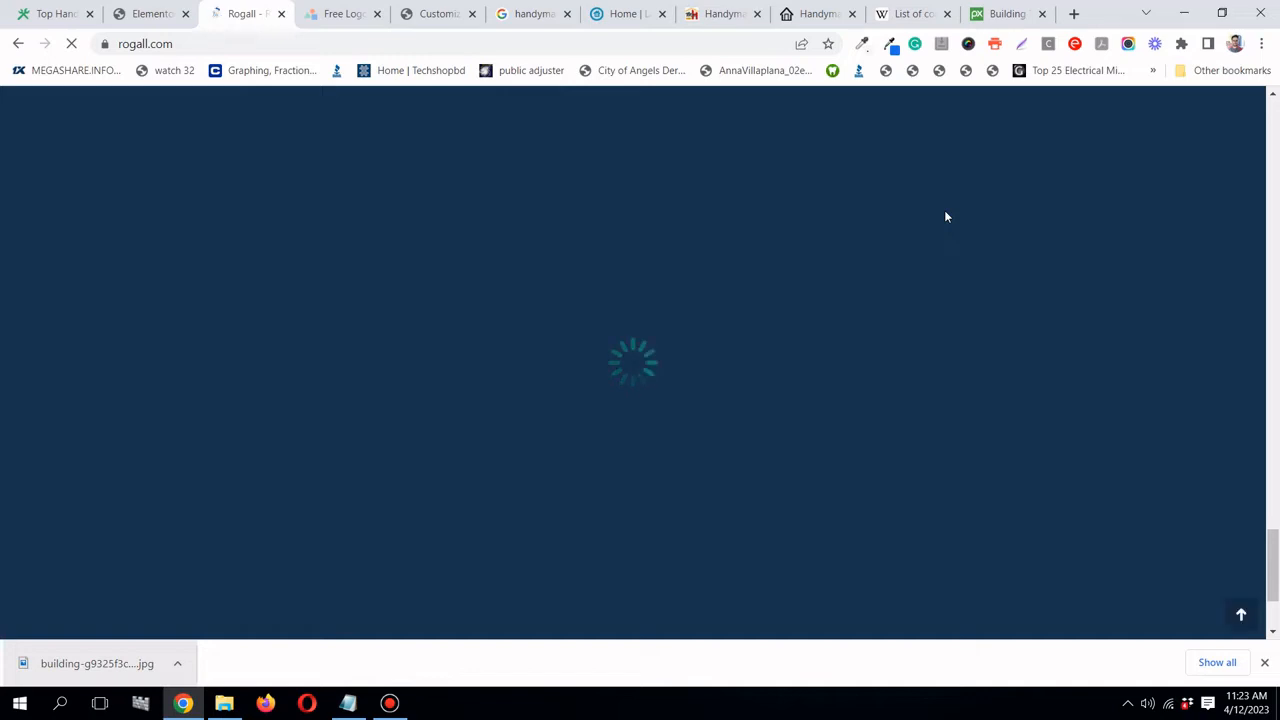
pyautogui.scroll(20, 970, 236)
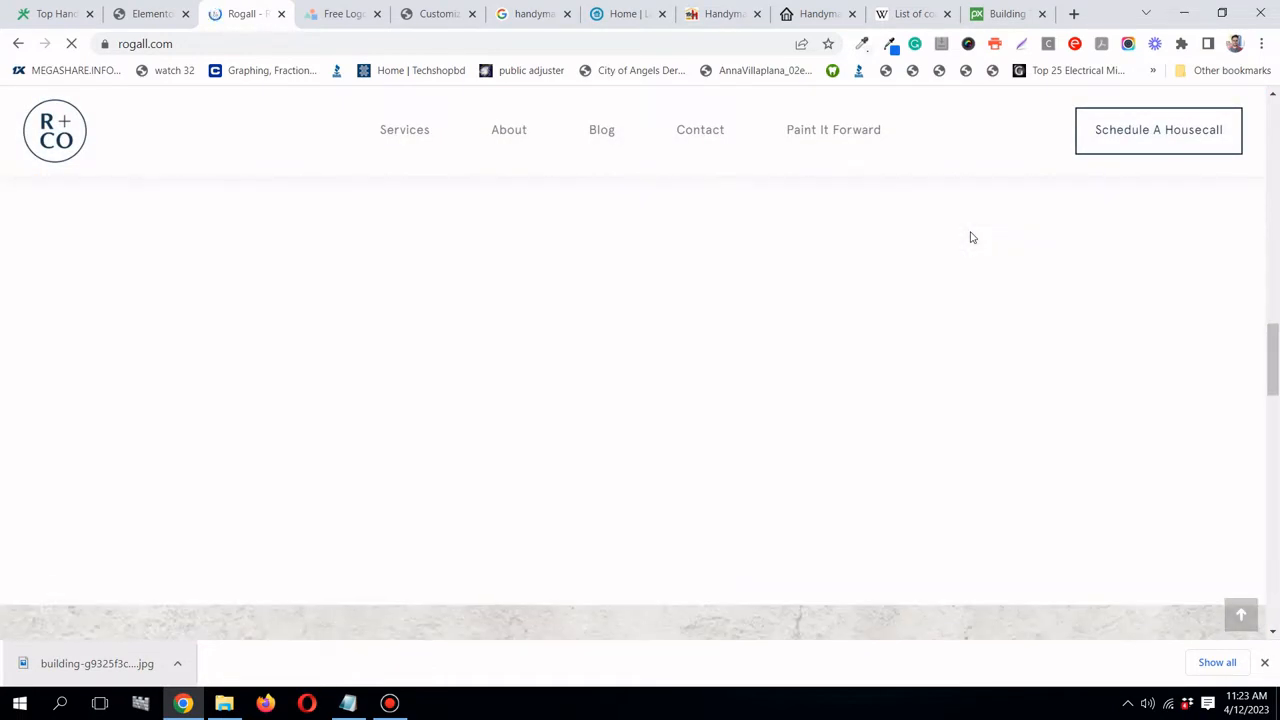
pyautogui.scroll(3, 973, 238)
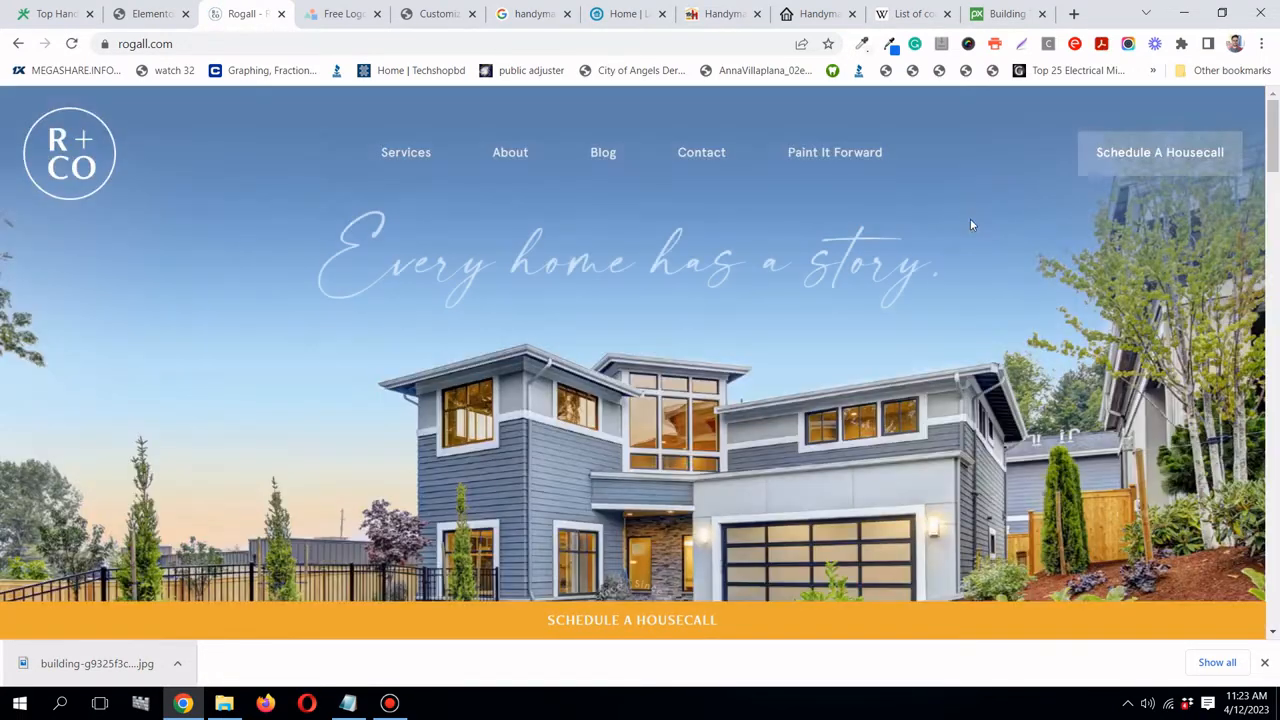
pyautogui.scroll(-3, 1122, 168)
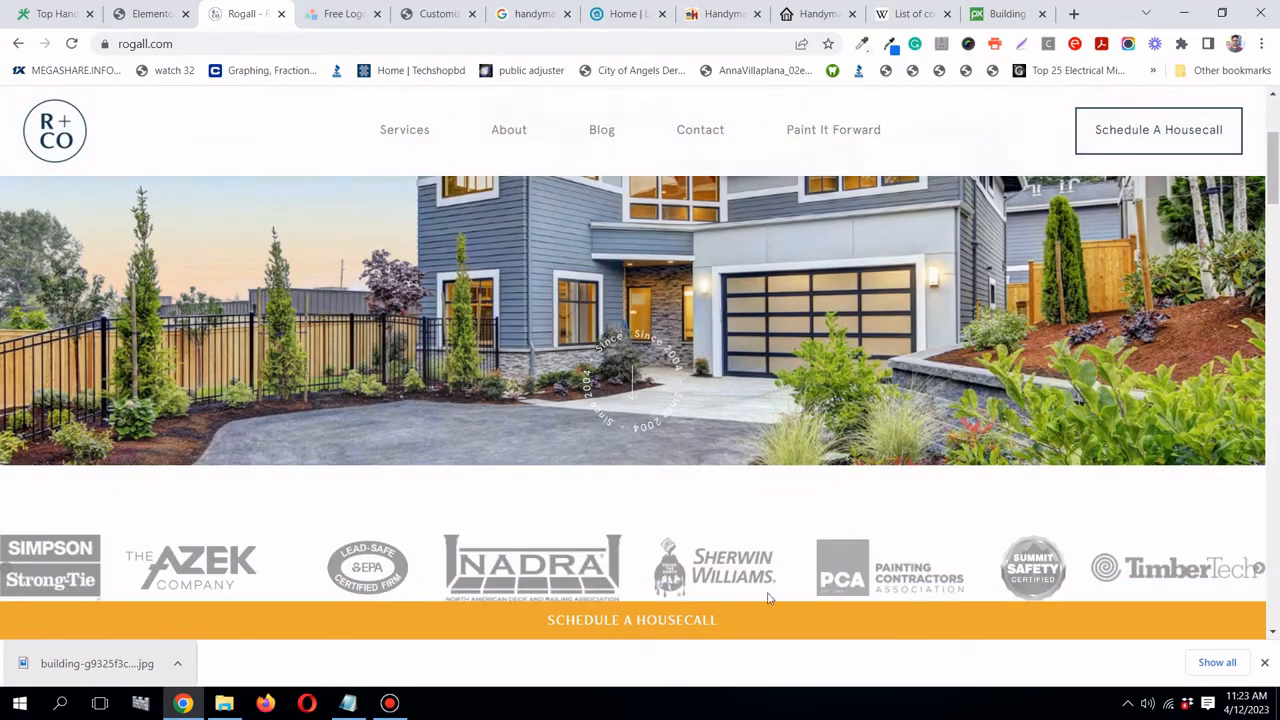
pyautogui.scroll(-10, 706, 400)
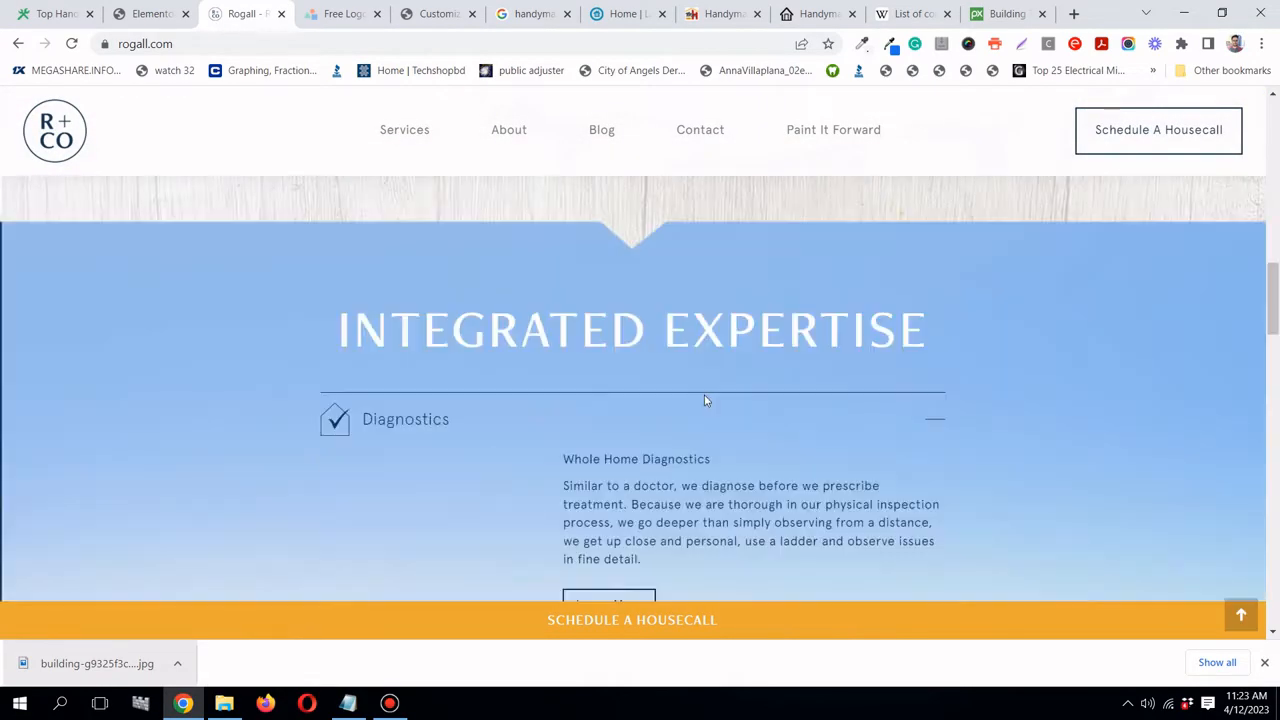
pyautogui.scroll(-10, 706, 400)
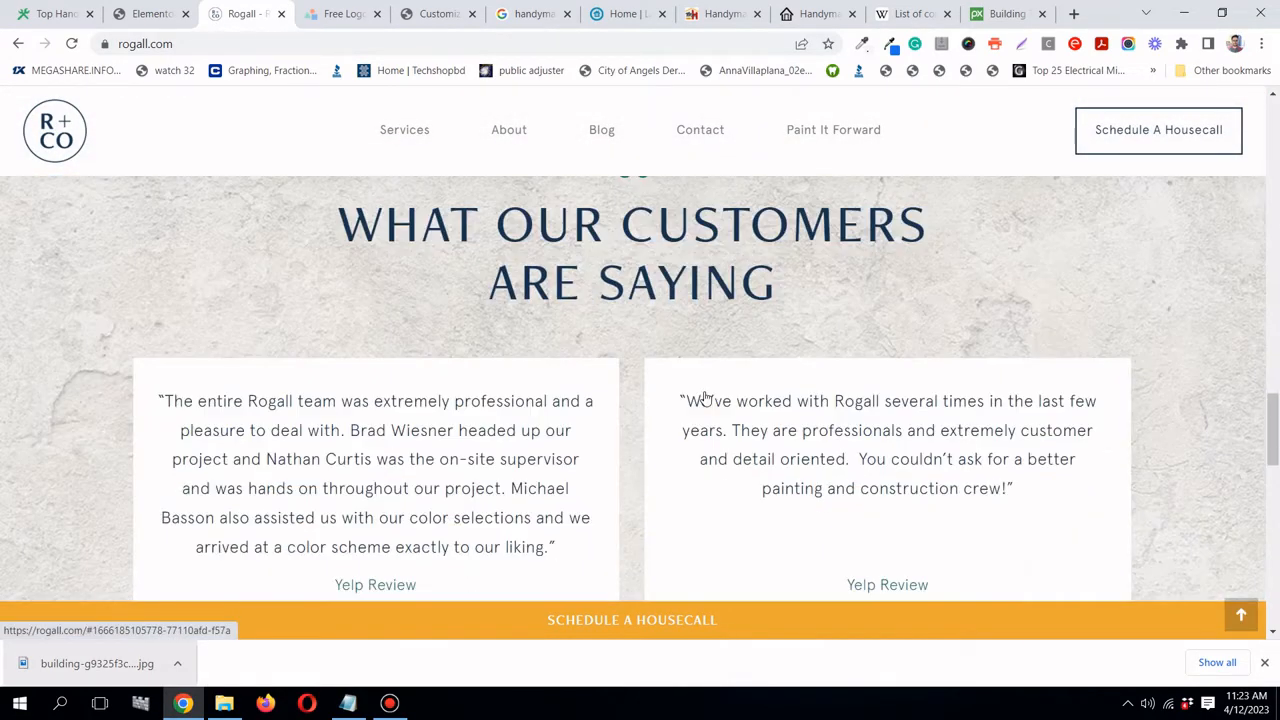
pyautogui.scroll(-5, 705, 396)
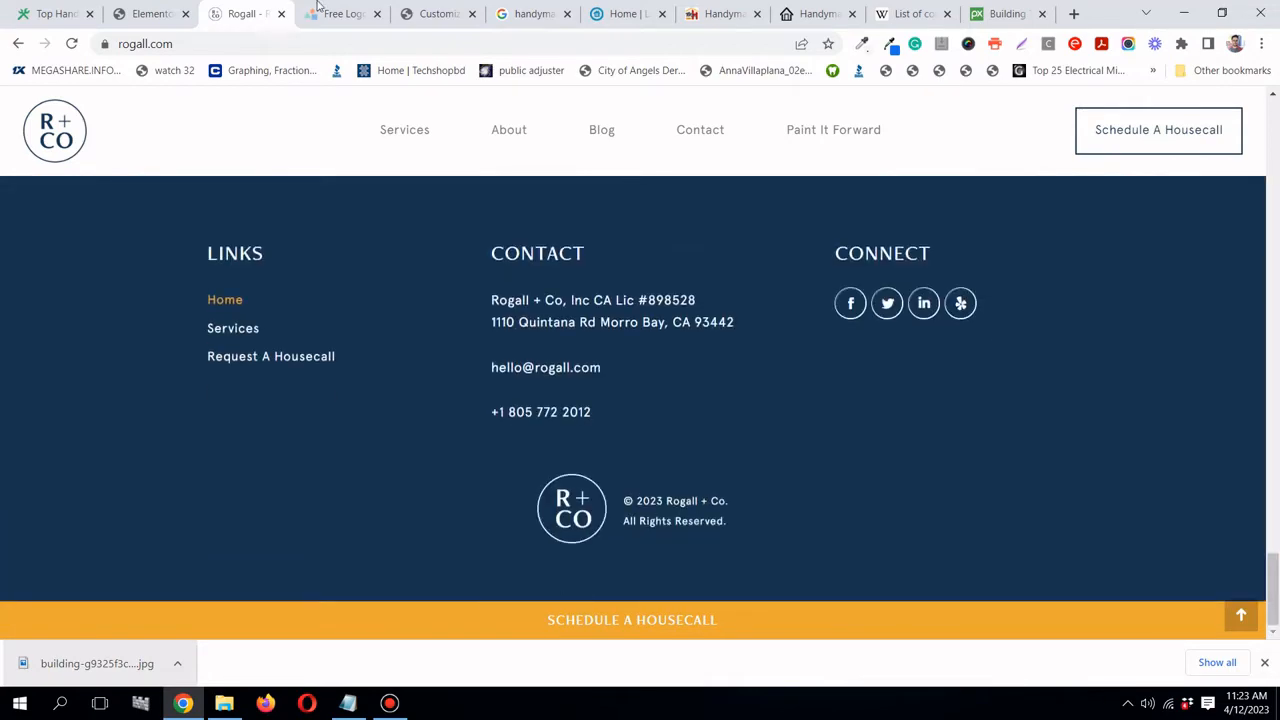
pyautogui.click(150, 14)
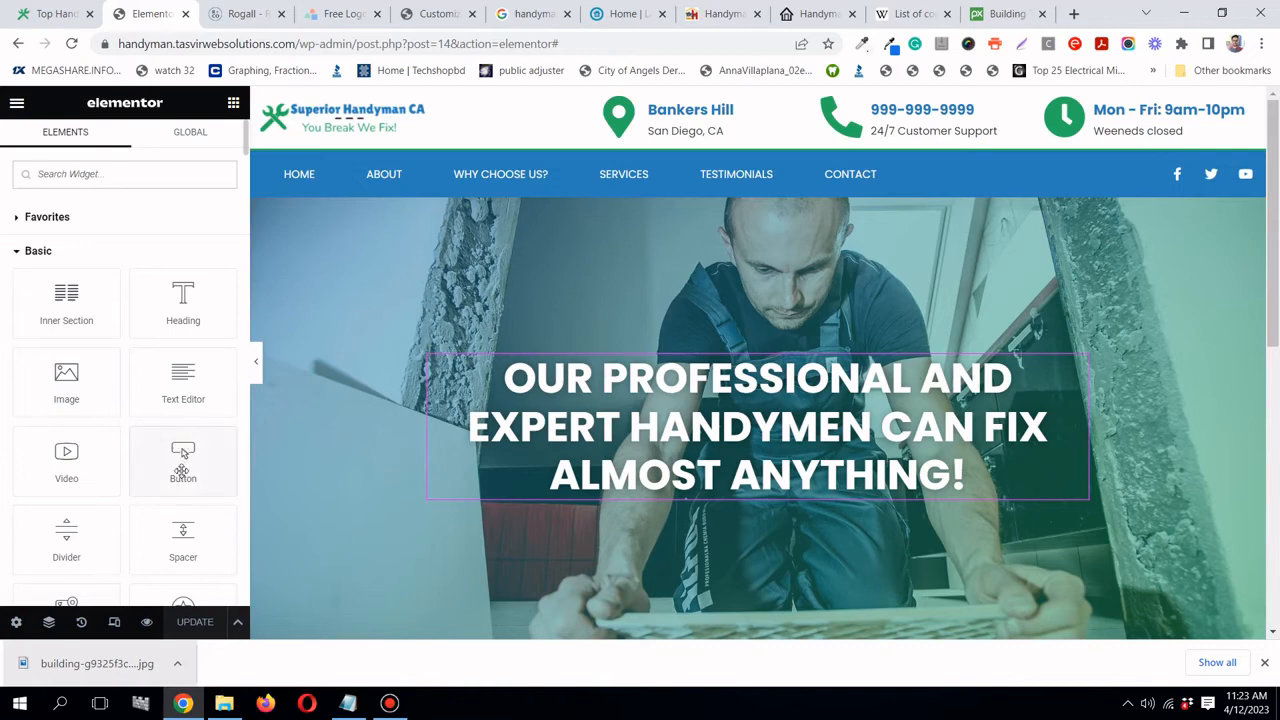
# - Place a Button widget under the headline, centred, with Medium size
pyautogui.moveTo(183, 462); pyautogui.dragTo(706, 506)
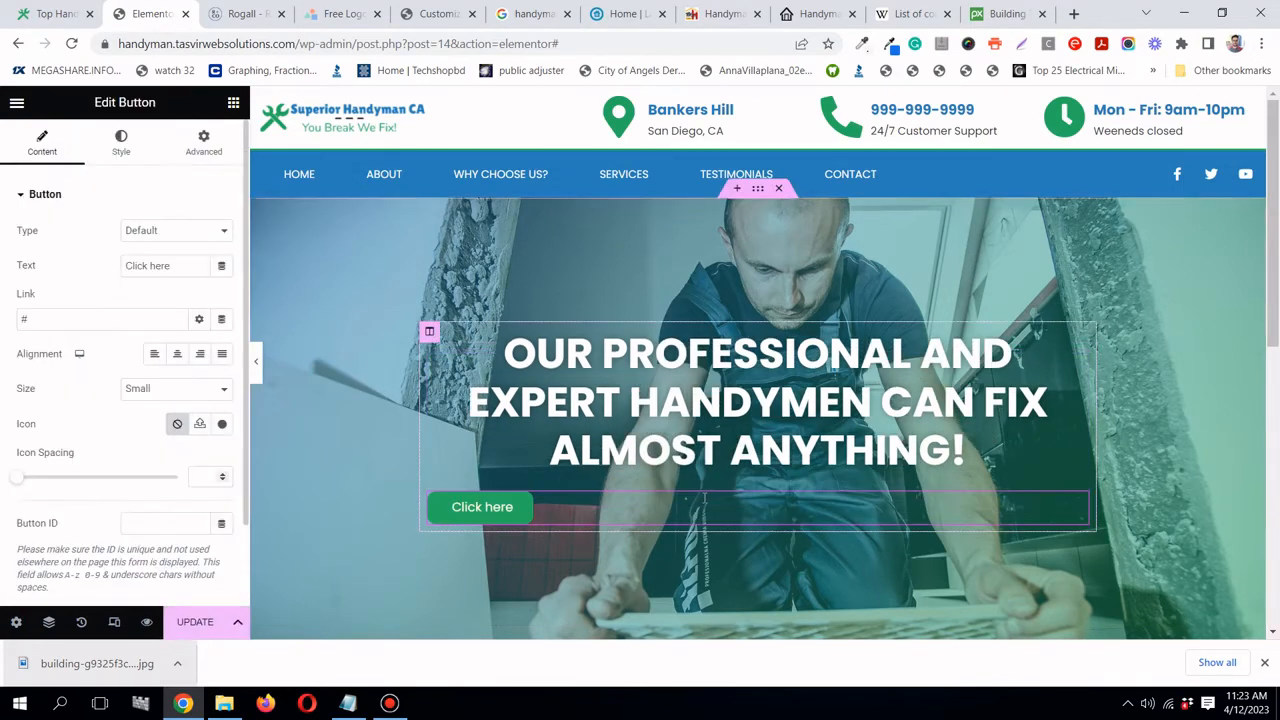
pyautogui.click(178, 357)
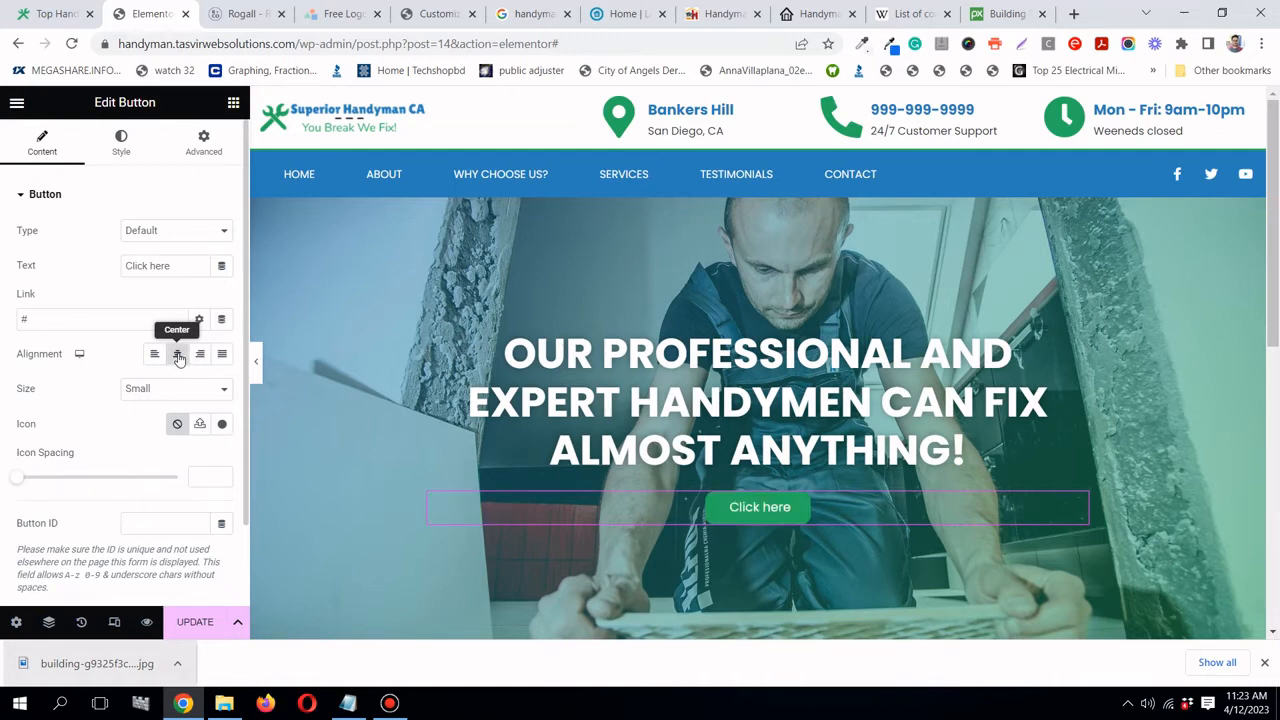
pyautogui.click(158, 392)
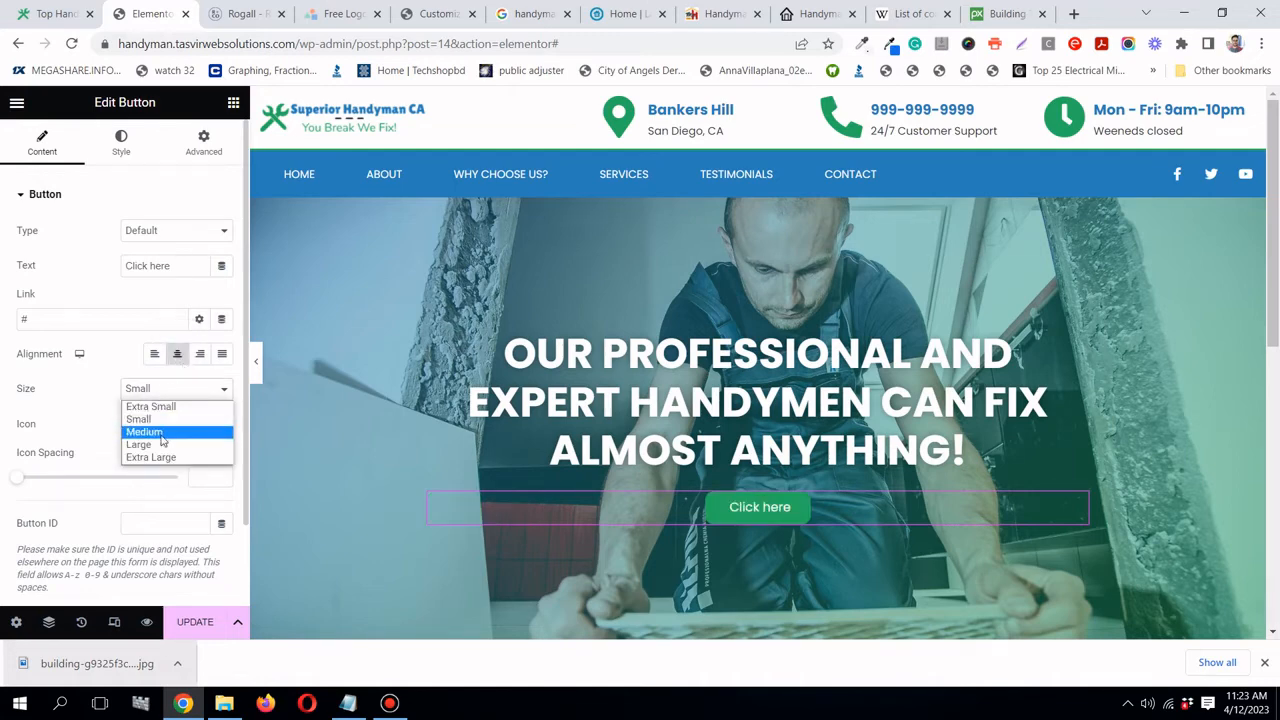
pyautogui.click(161, 433)
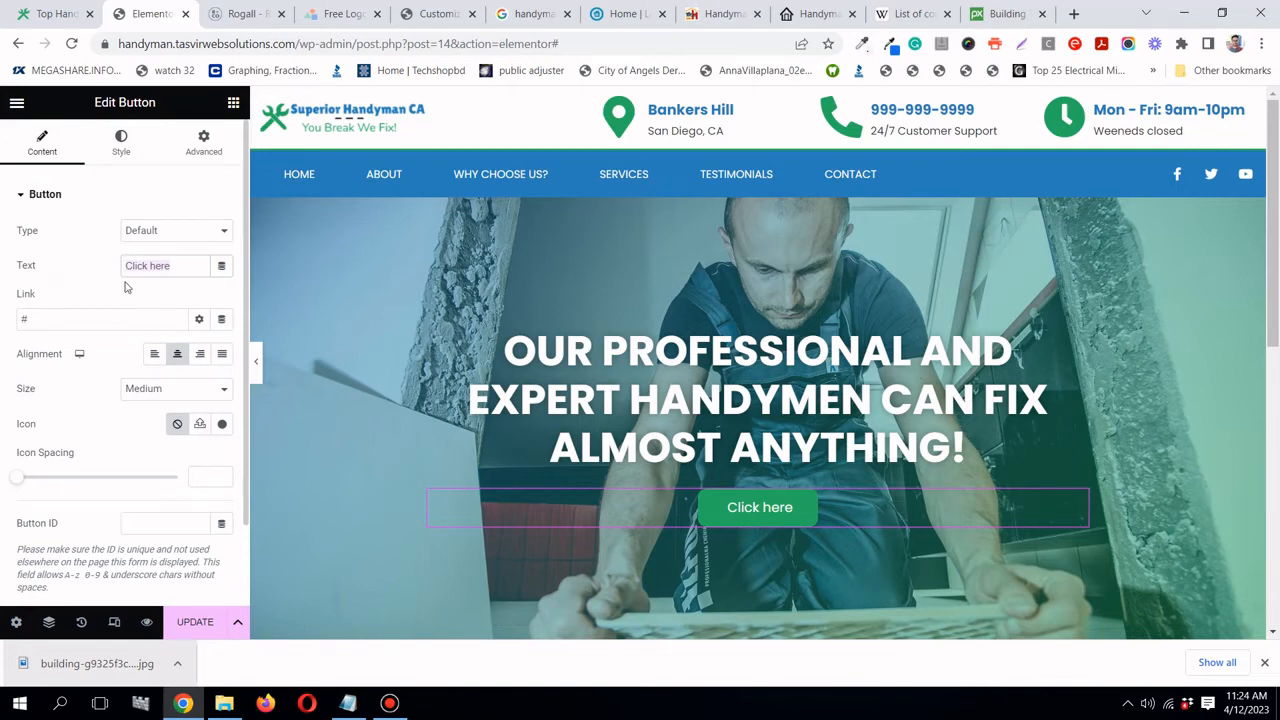
# - Add a phone icon, found by filtering the icon library for 'phone', to the Click here button
pyautogui.click(229, 427)
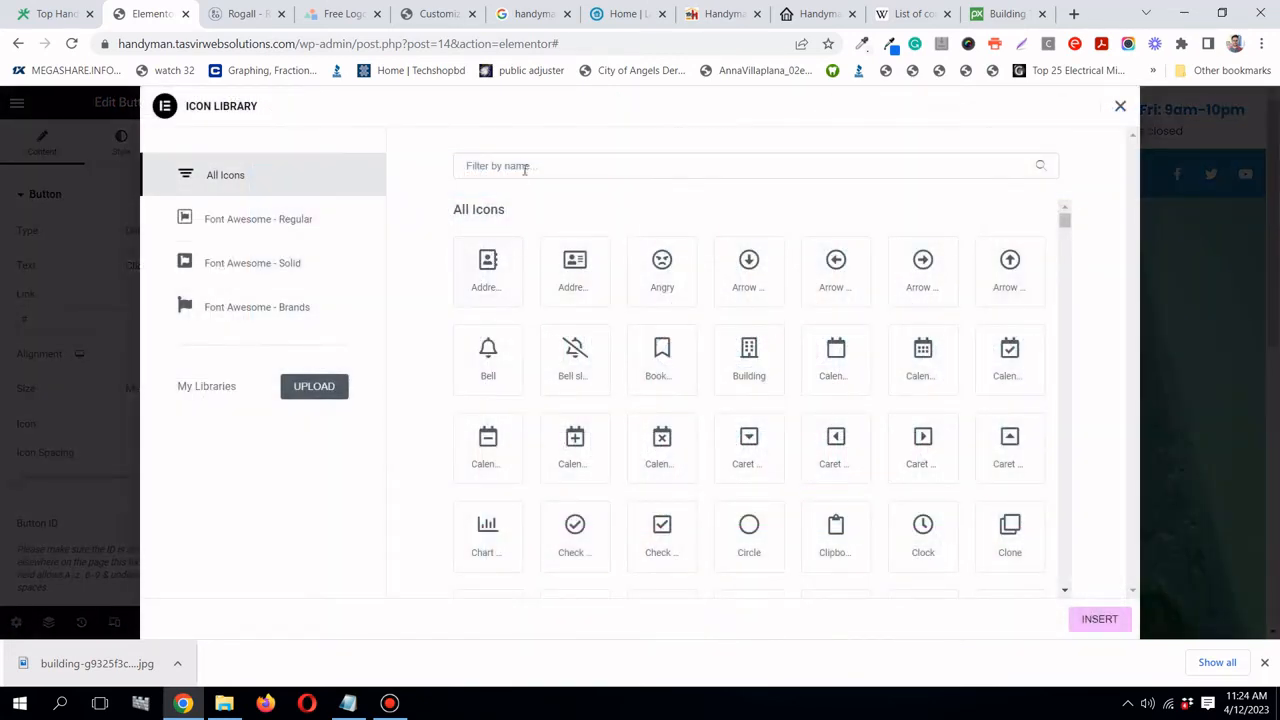
pyautogui.write('phone')
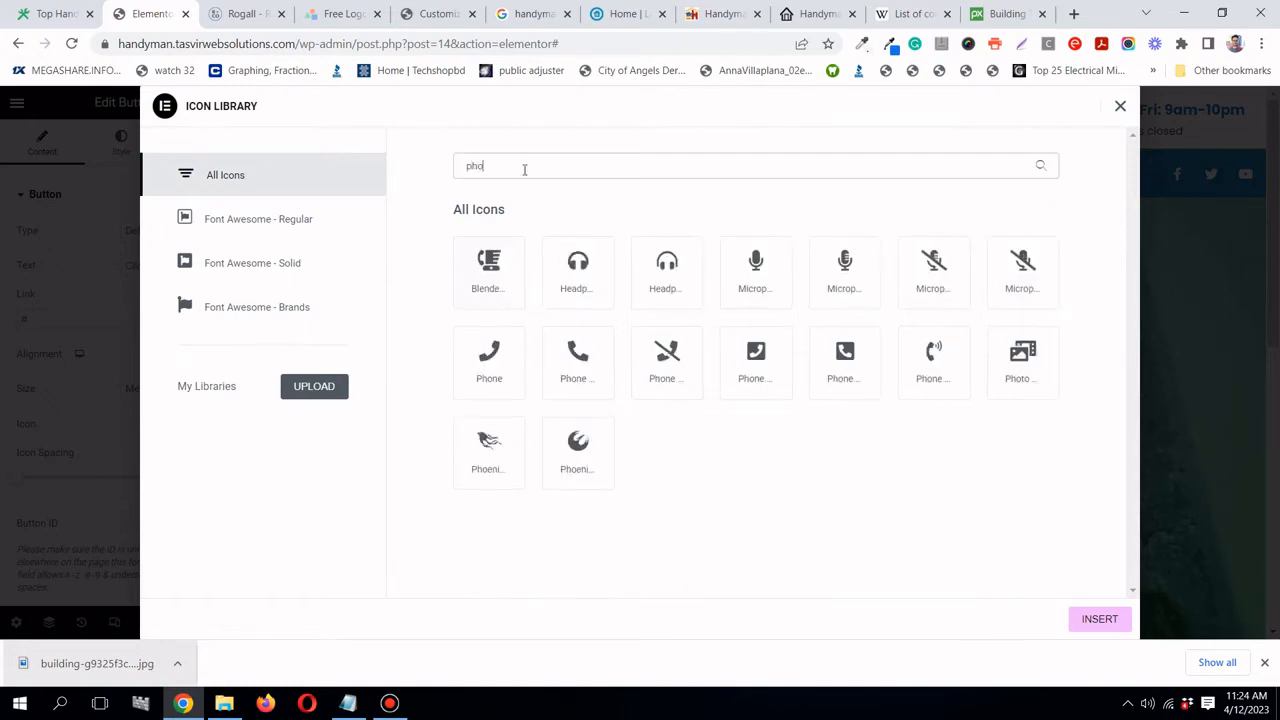
pyautogui.click(577, 350)
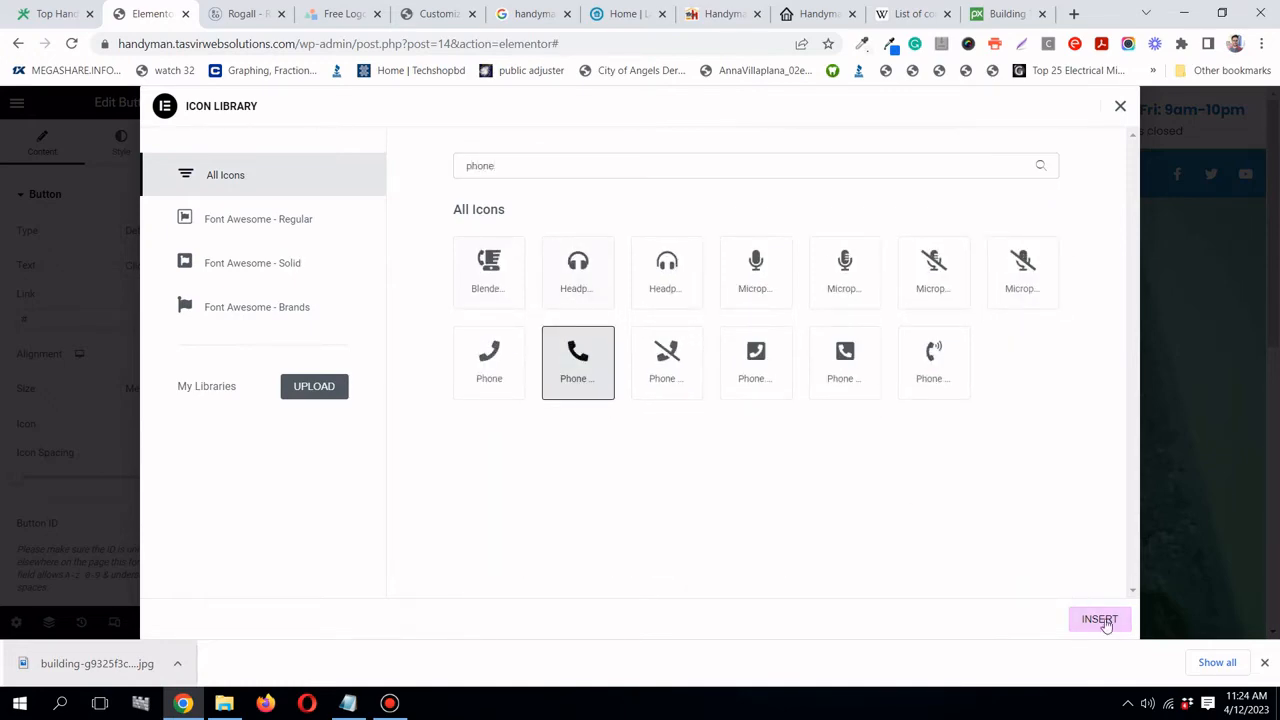
pyautogui.click(1099, 619)
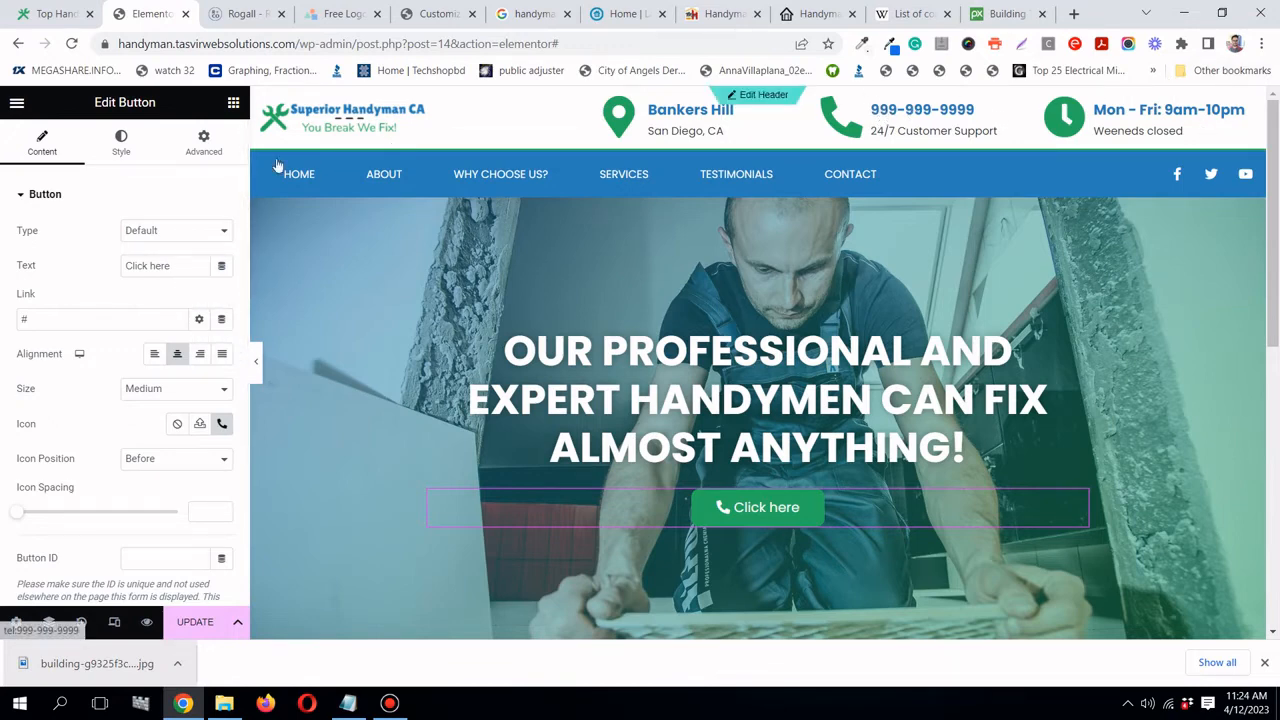
pyautogui.tripleClick(192, 264)
pyautogui.write('Cal')
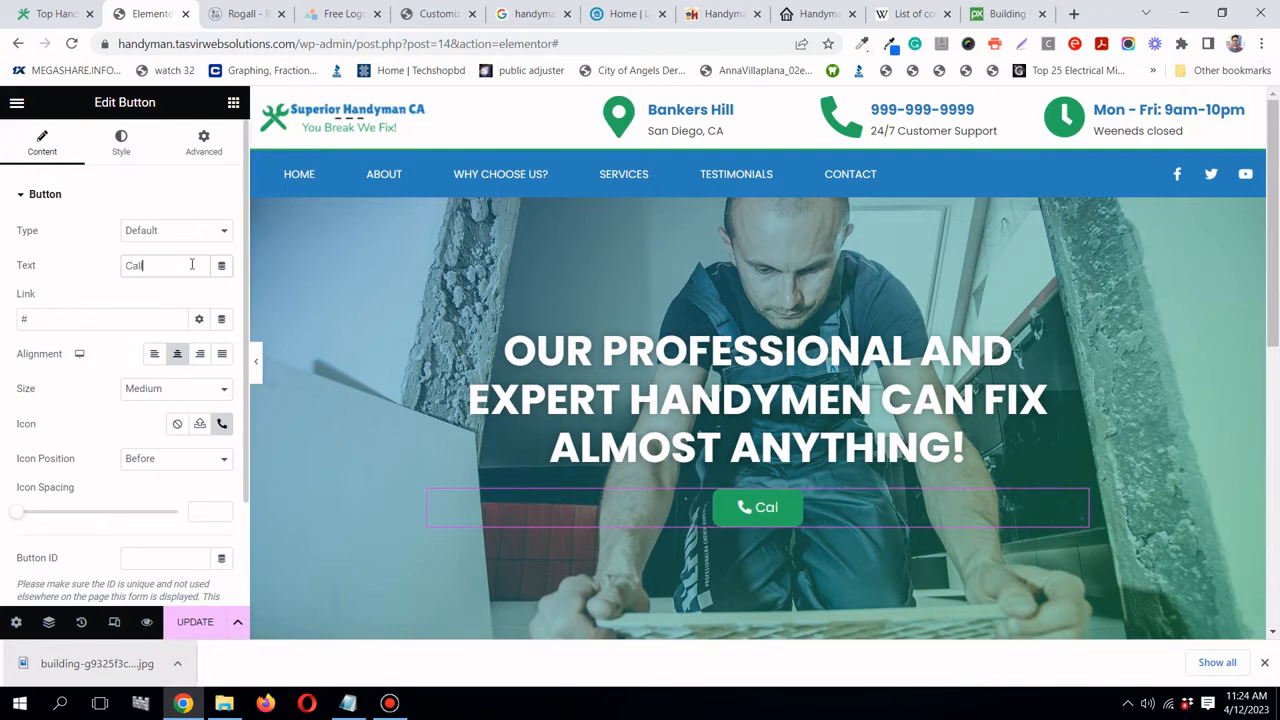
pyautogui.write('l Us')
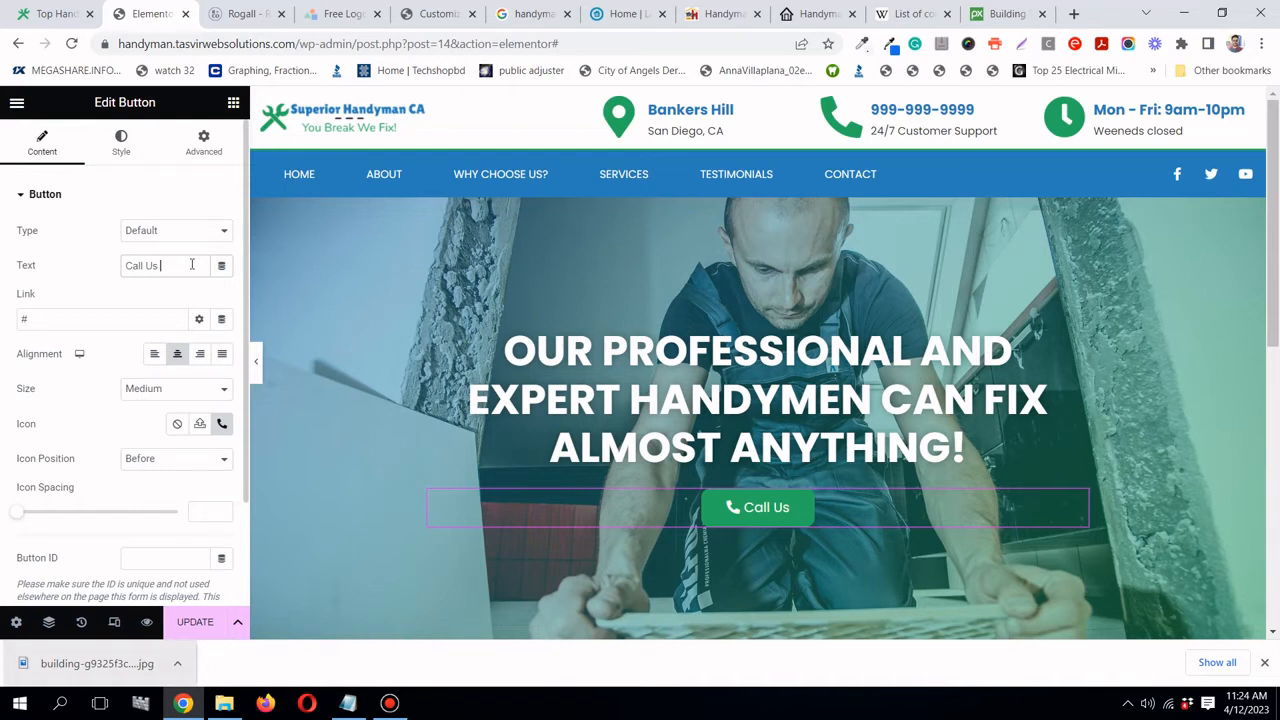
pyautogui.write('999')
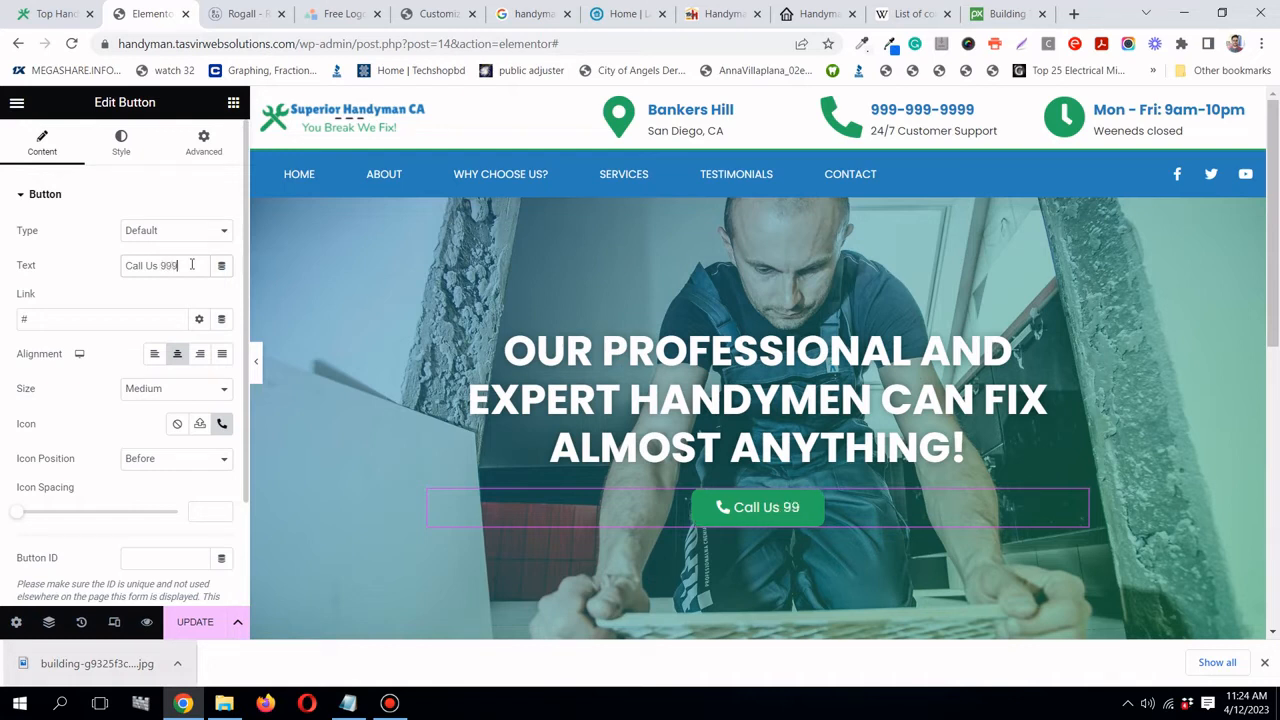
pyautogui.write('-9')
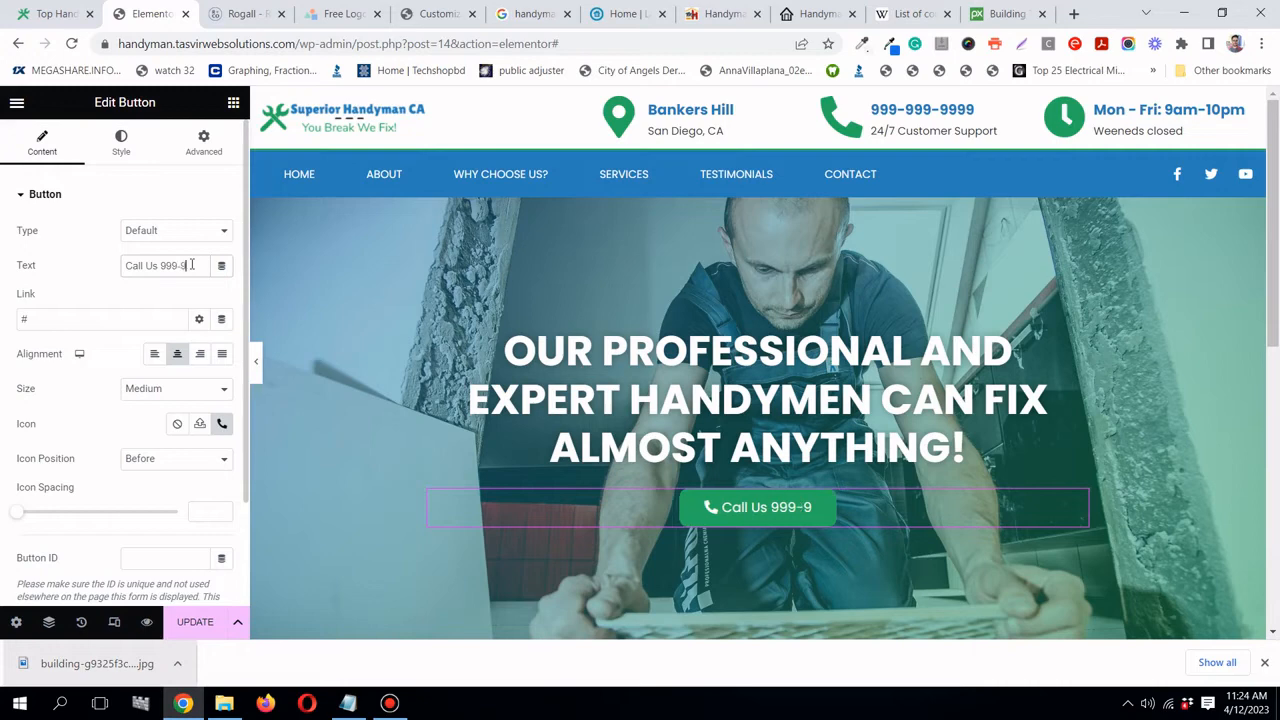
pyautogui.write('99-999-')
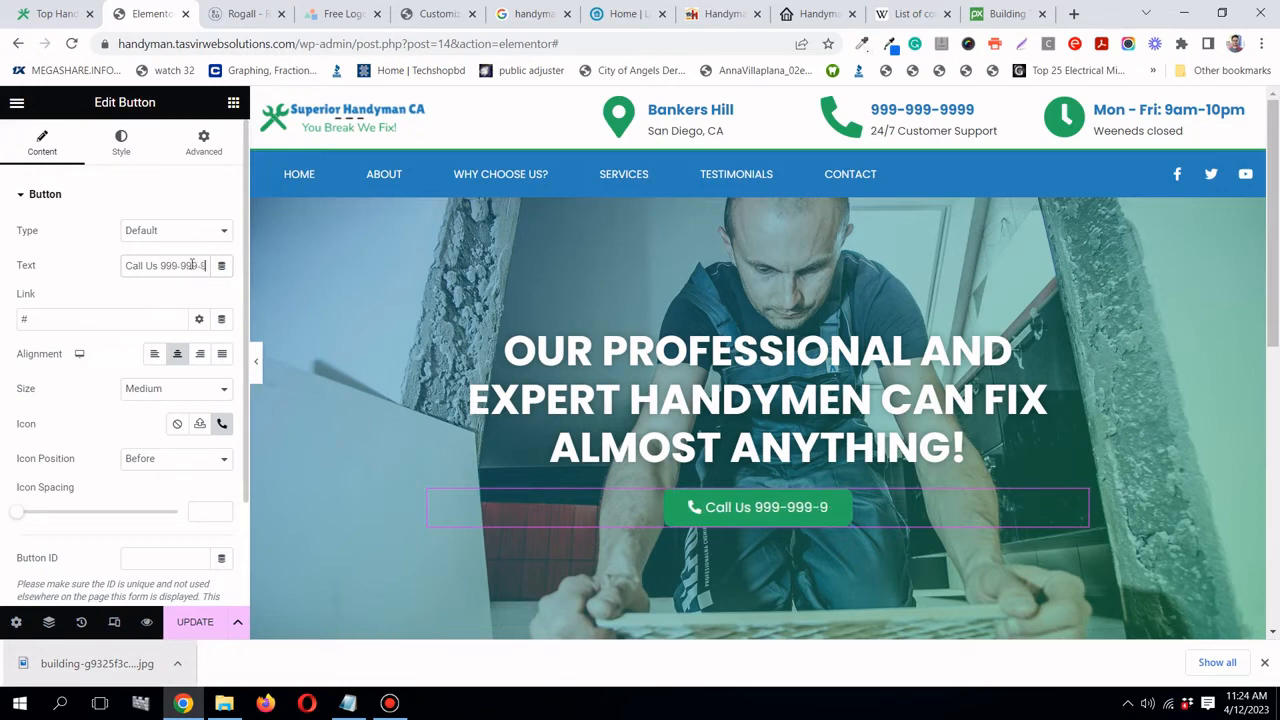
pyautogui.write('99')
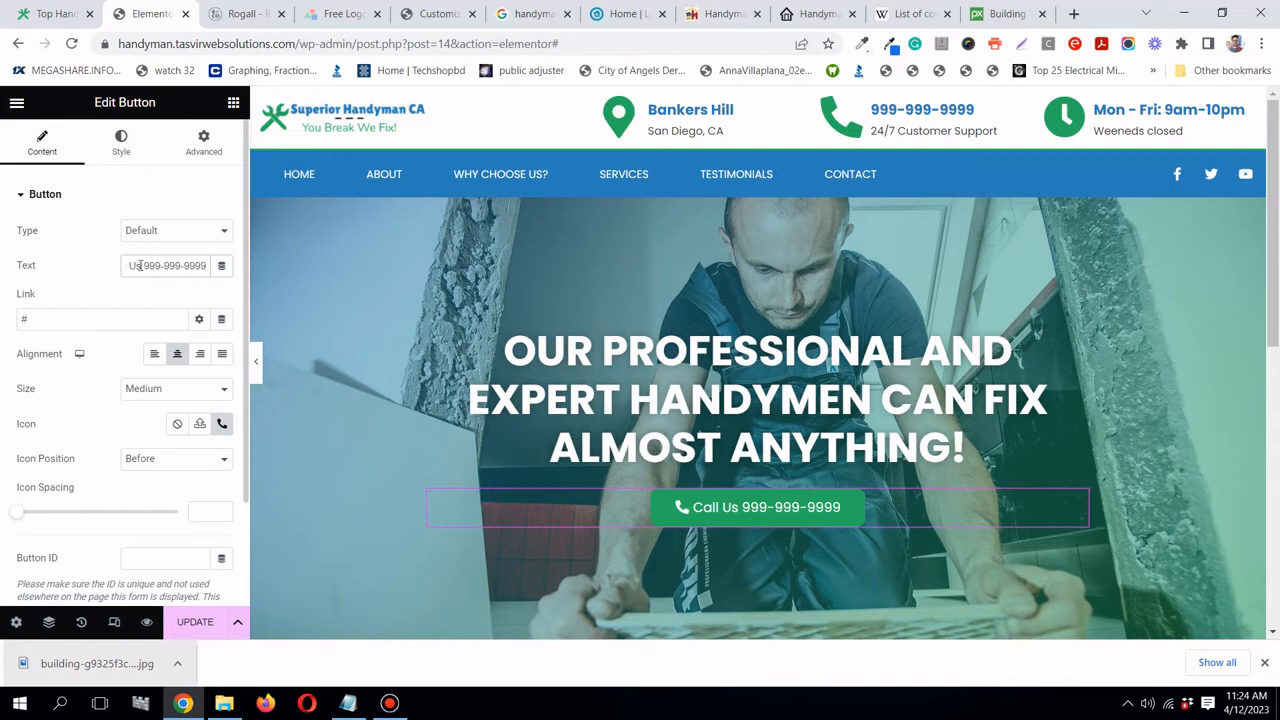
pyautogui.moveTo(140, 264); pyautogui.dragTo(113, 268)
pyautogui.press('BackSpace')
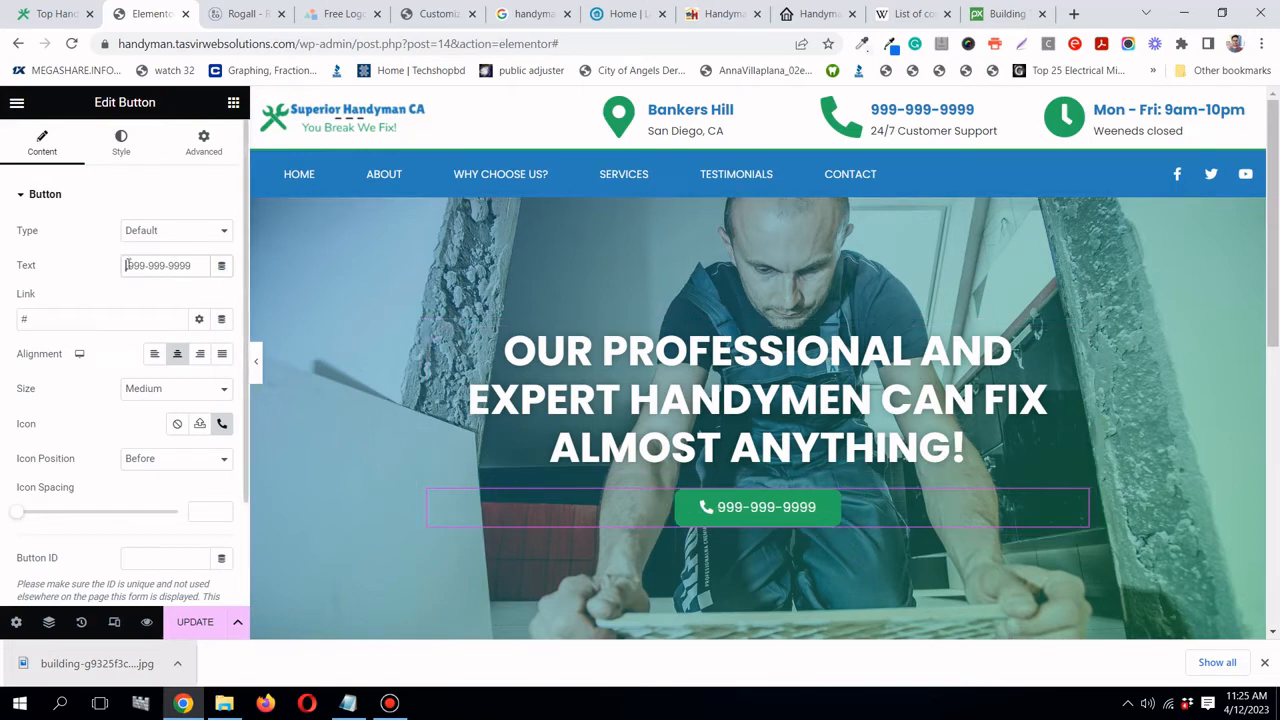
# - Replace the button's # link with a tel: call link to the copied number
pyautogui.tripleClick(180, 265)
pyautogui.rightClick(174, 265)
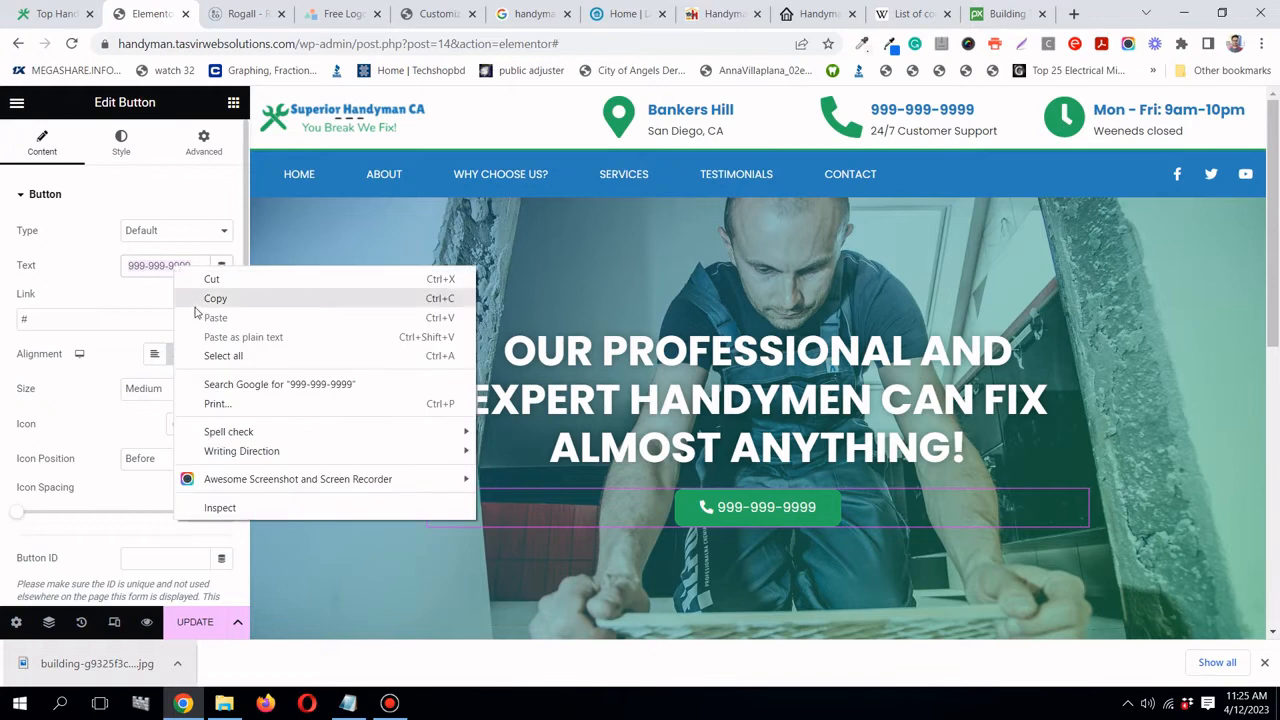
pyautogui.click(205, 298)
pyautogui.click(126, 317)
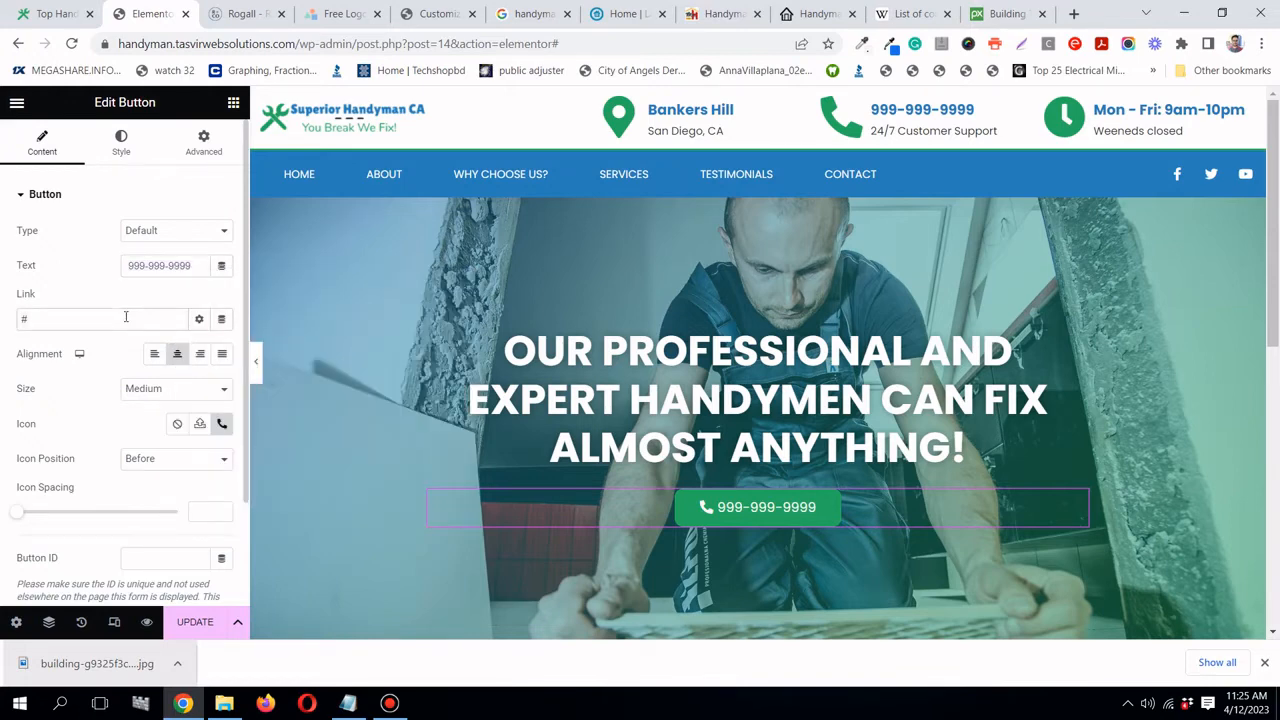
pyautogui.press('BackSpace')
pyautogui.write('tel')
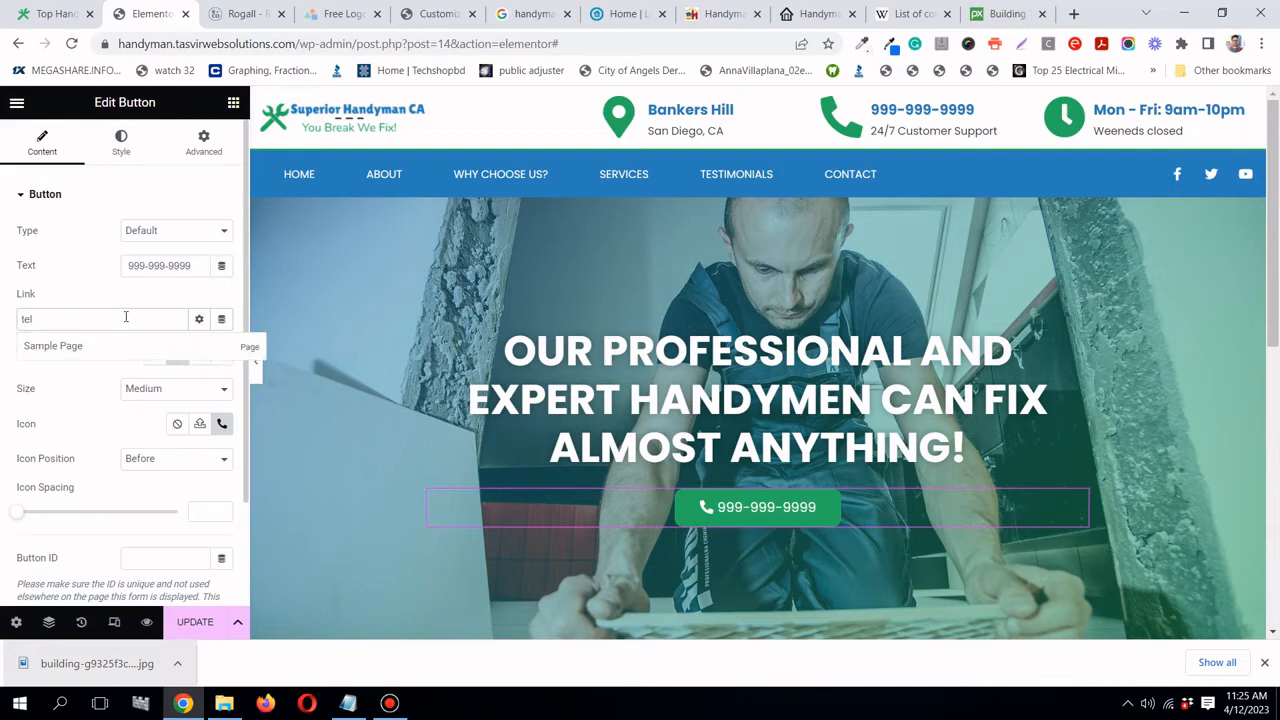
pyautogui.write(':')
pyautogui.hotkey('ctrl', 'v')
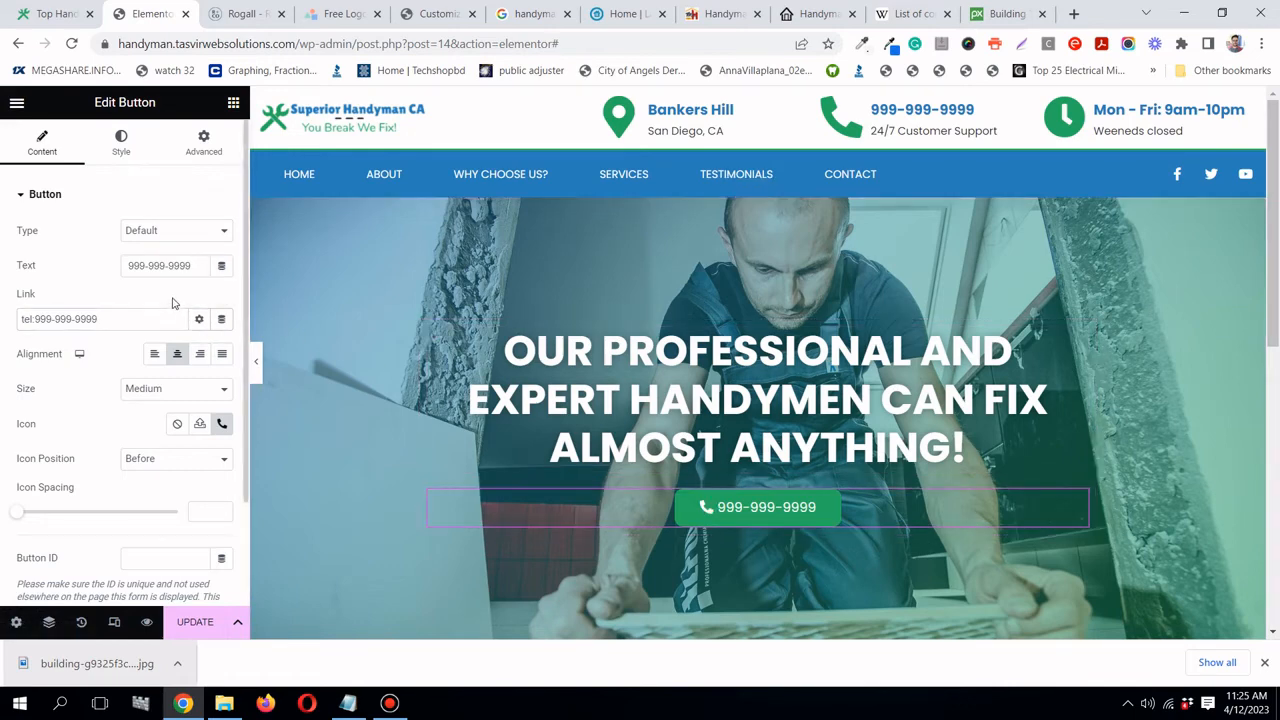
# - Update the homepage, preview the hero full width, then return to the Pixabay building photo
pyautogui.click(212, 622)
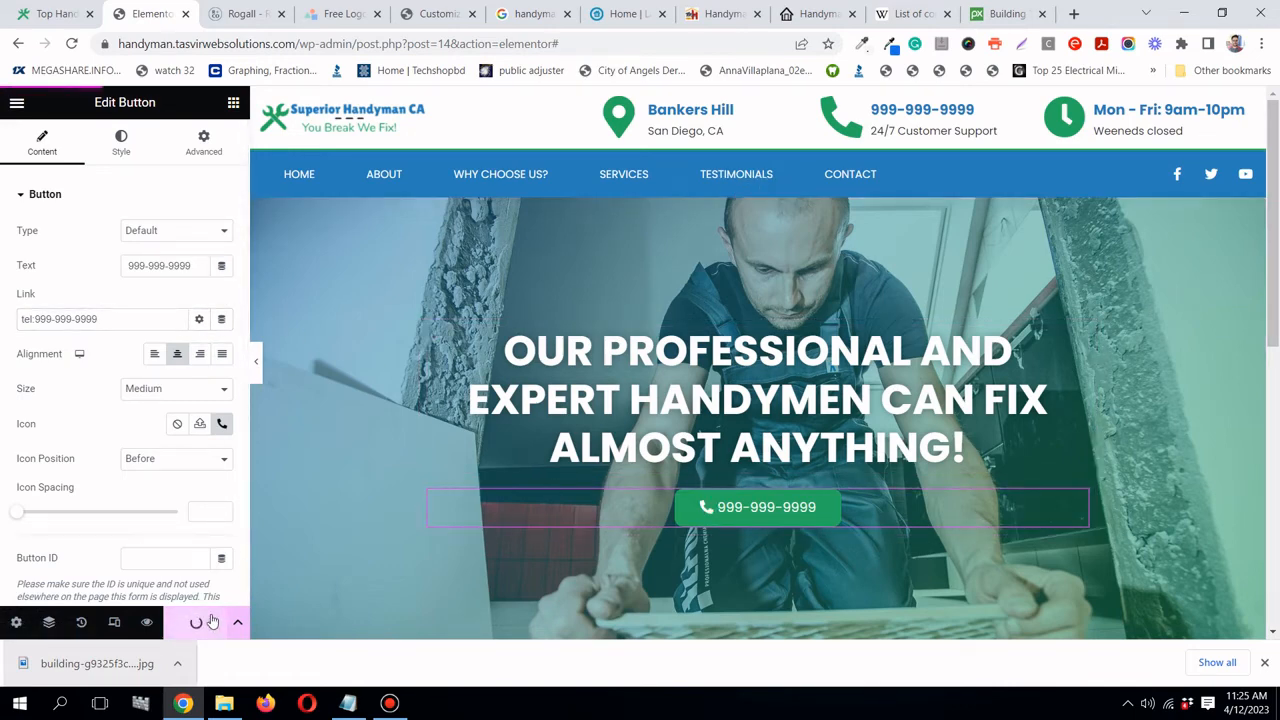
pyautogui.scroll(-3, 534, 277)
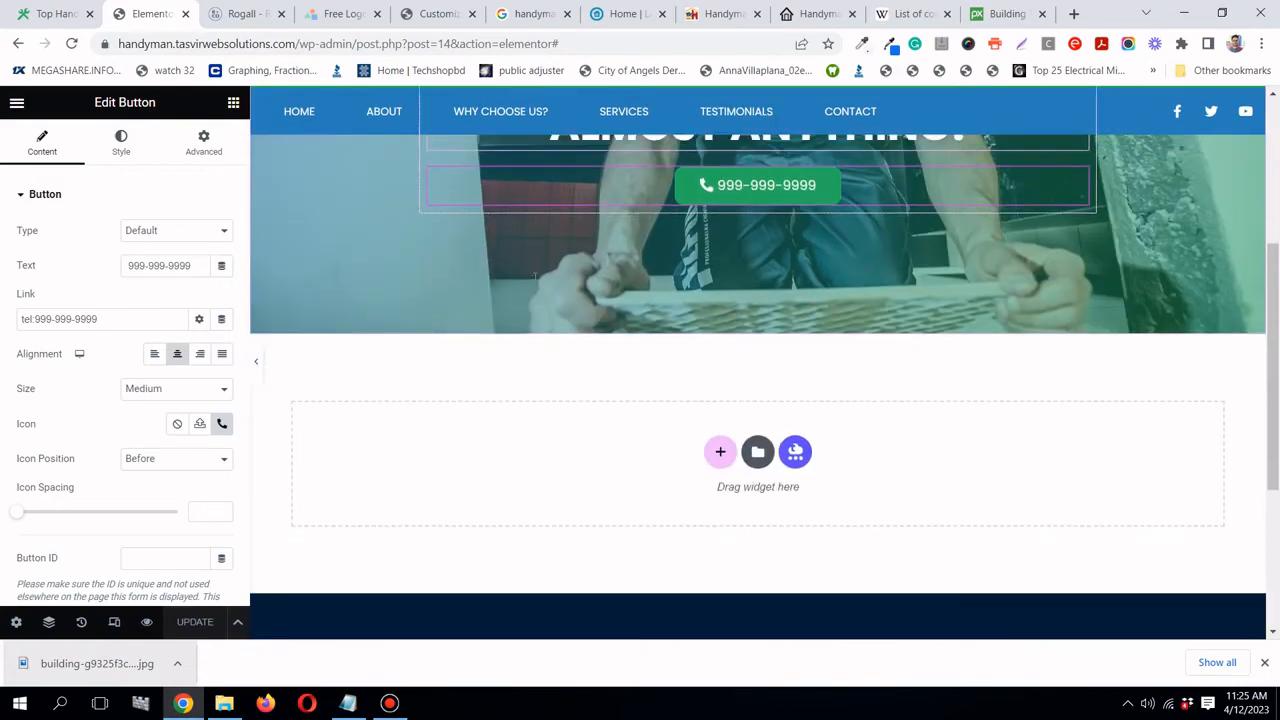
pyautogui.scroll(3, 534, 277)
pyautogui.click(255, 365)
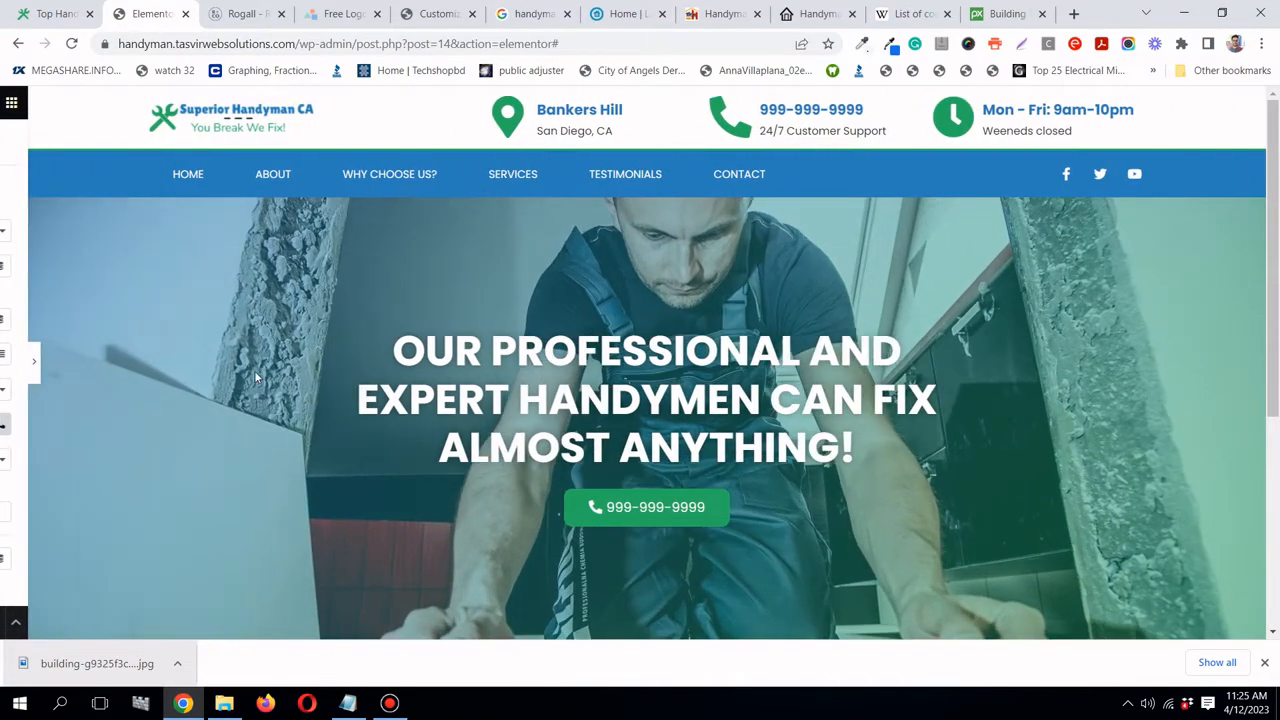
pyautogui.scroll(-2, 411, 315)
pyautogui.scroll(2, 411, 315)
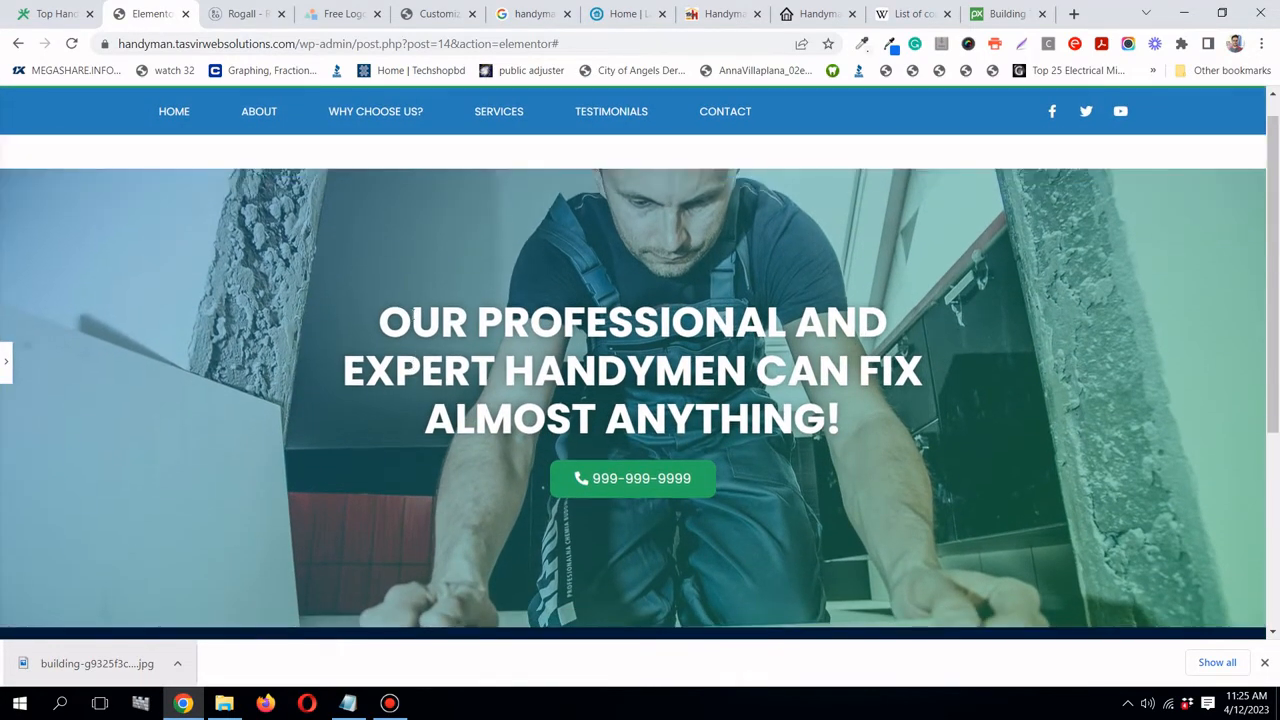
pyautogui.scroll(1, 411, 315)
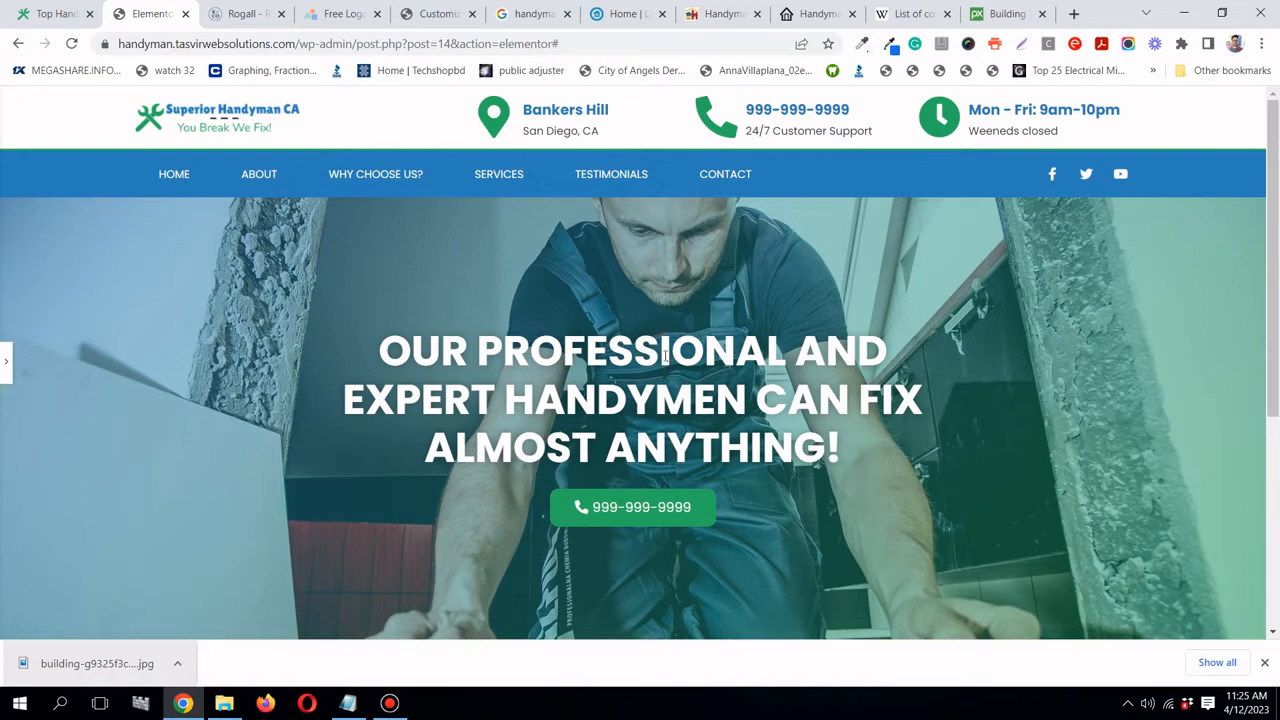
pyautogui.click(1024, 22)
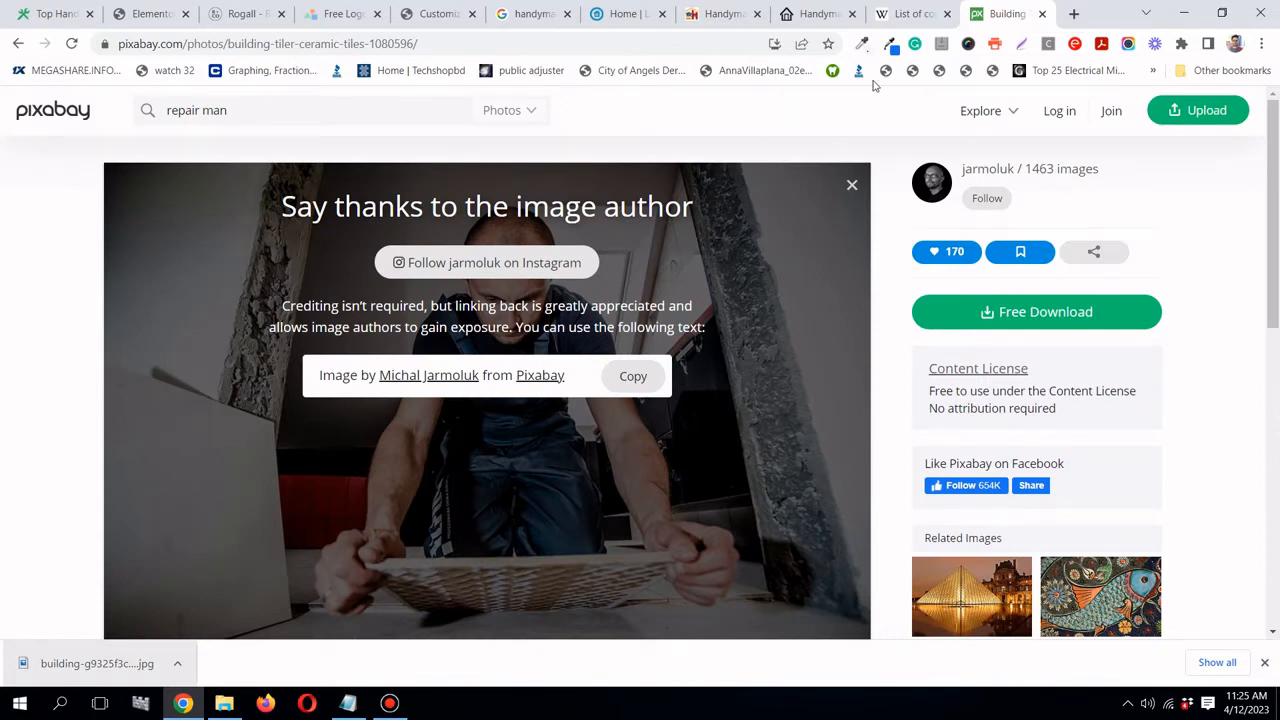
# - Load depositphotos.com in a new tab and come back to it after checking the other tabs
pyautogui.click(1072, 14)
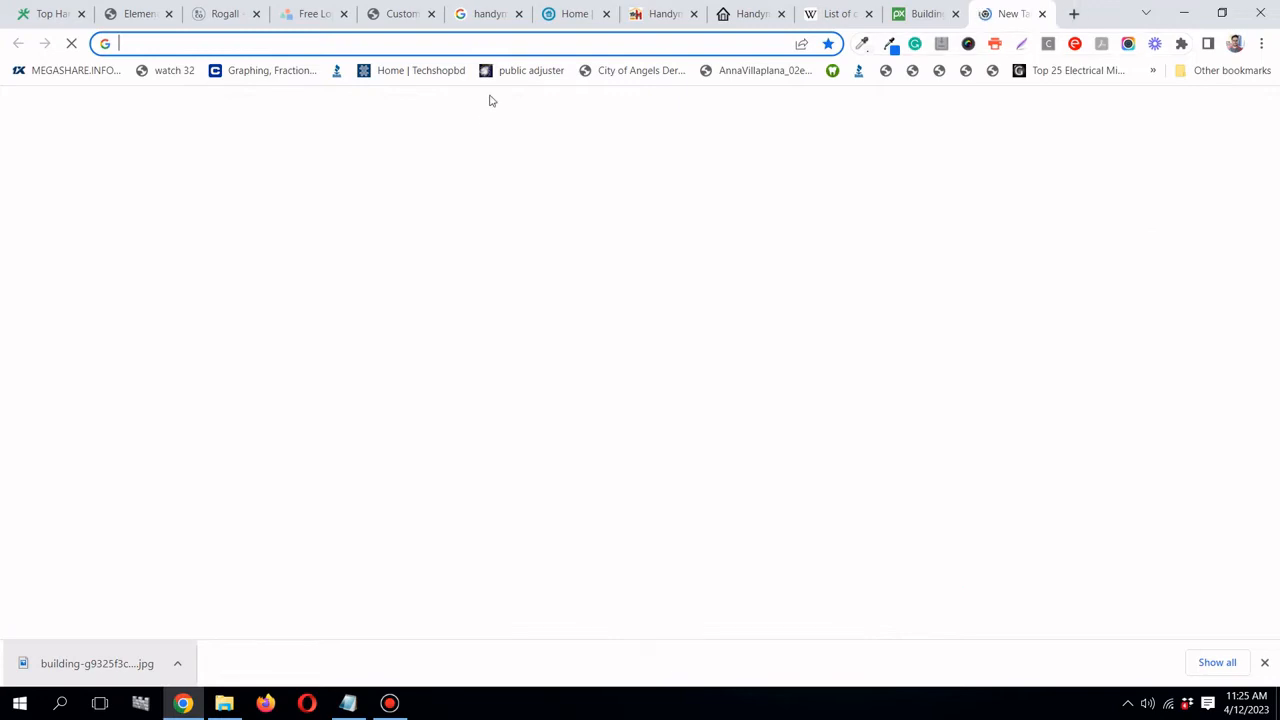
pyautogui.click(488, 42)
pyautogui.write('dep')
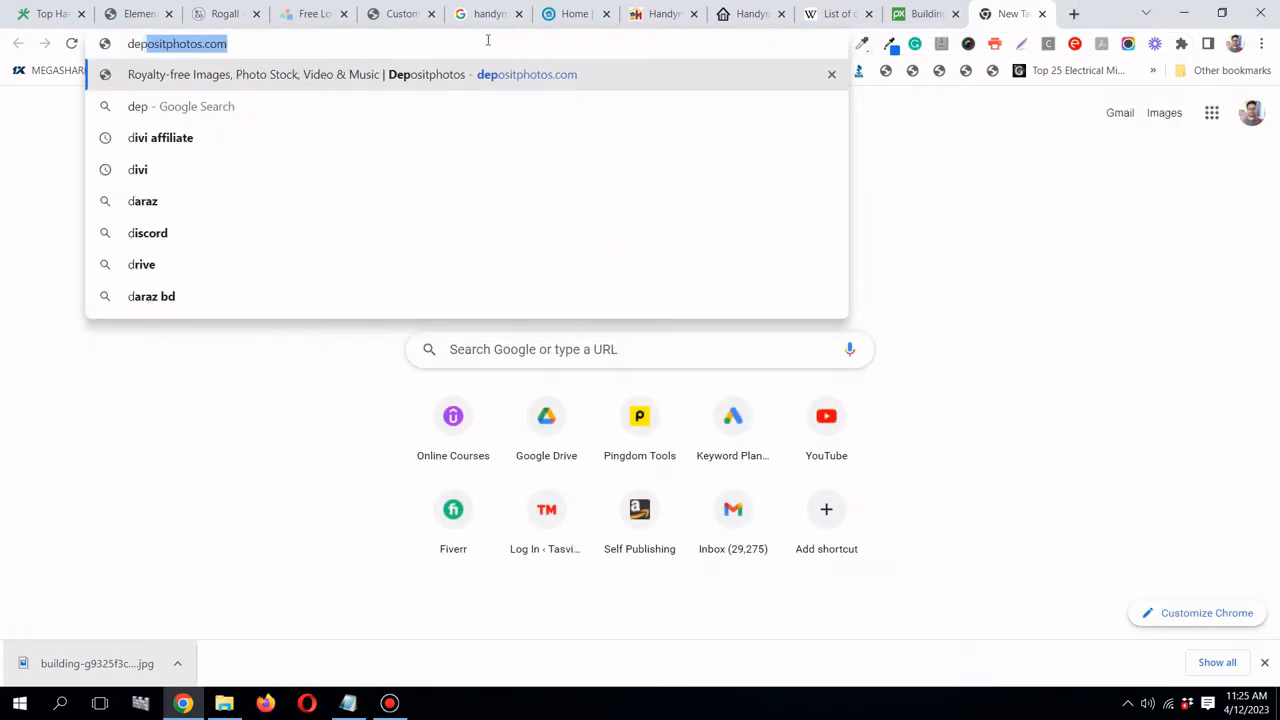
pyautogui.write('os')
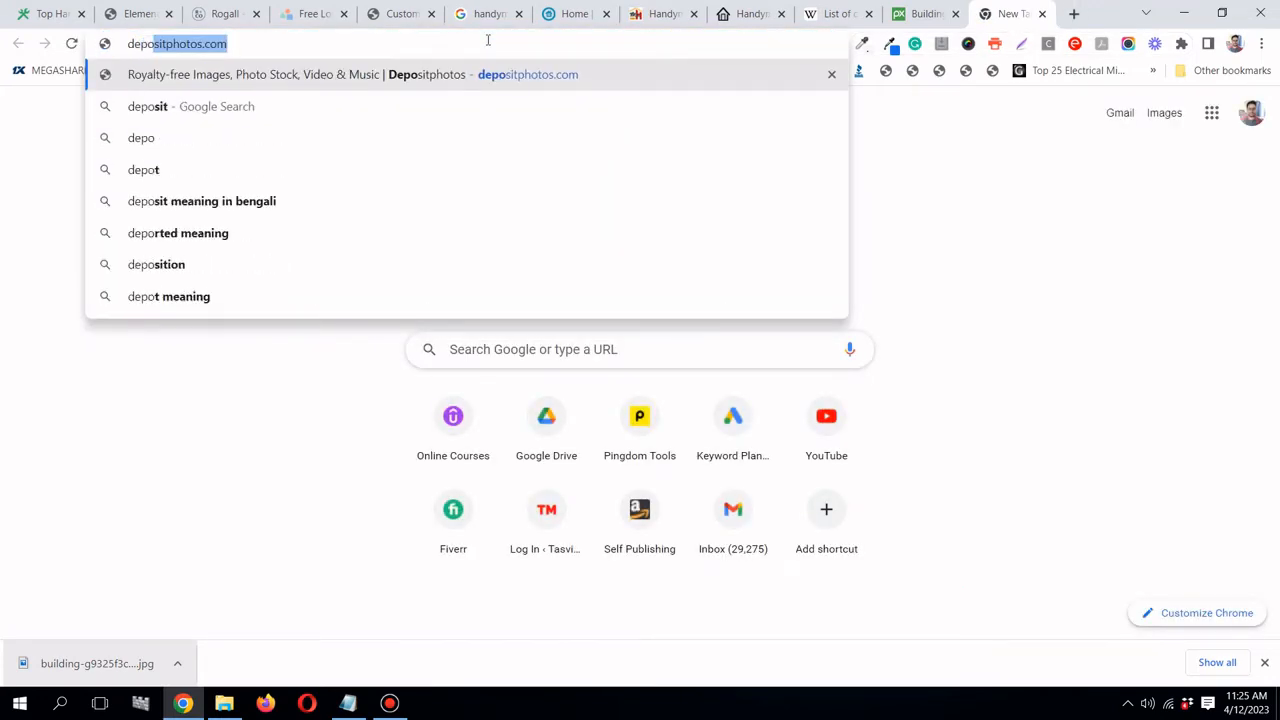
pyautogui.press('Return')
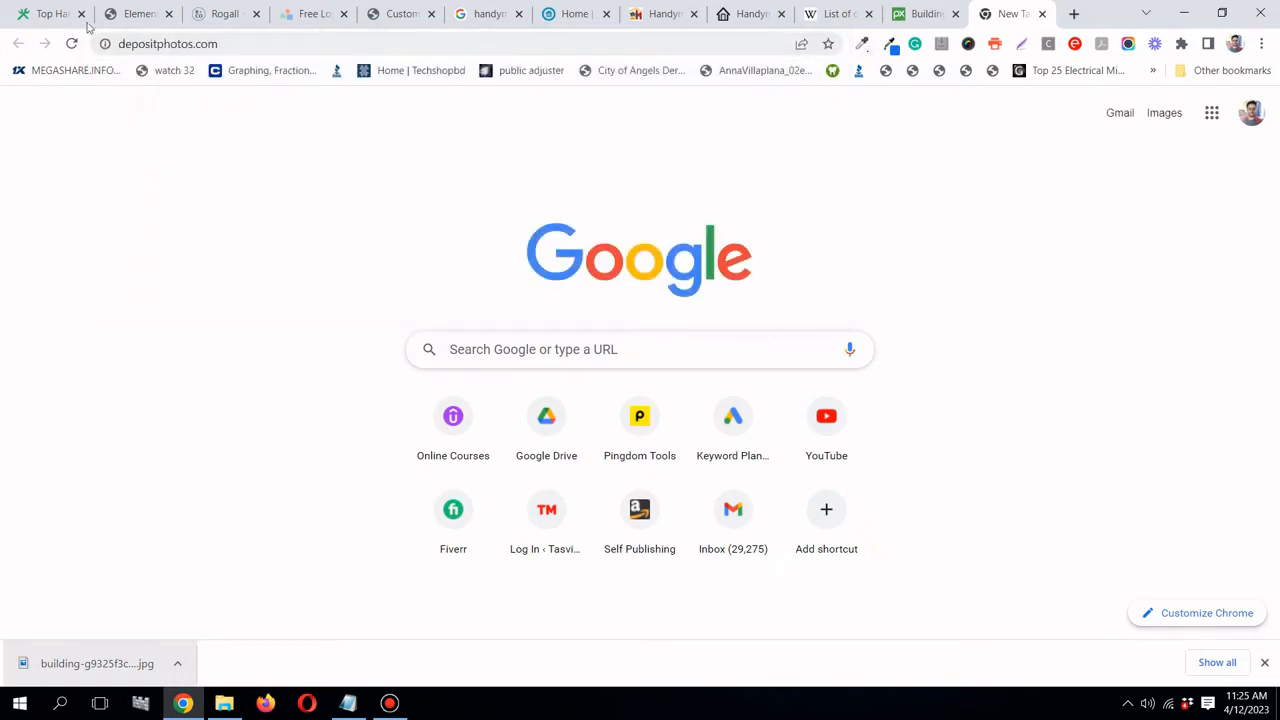
pyautogui.click(128, 14)
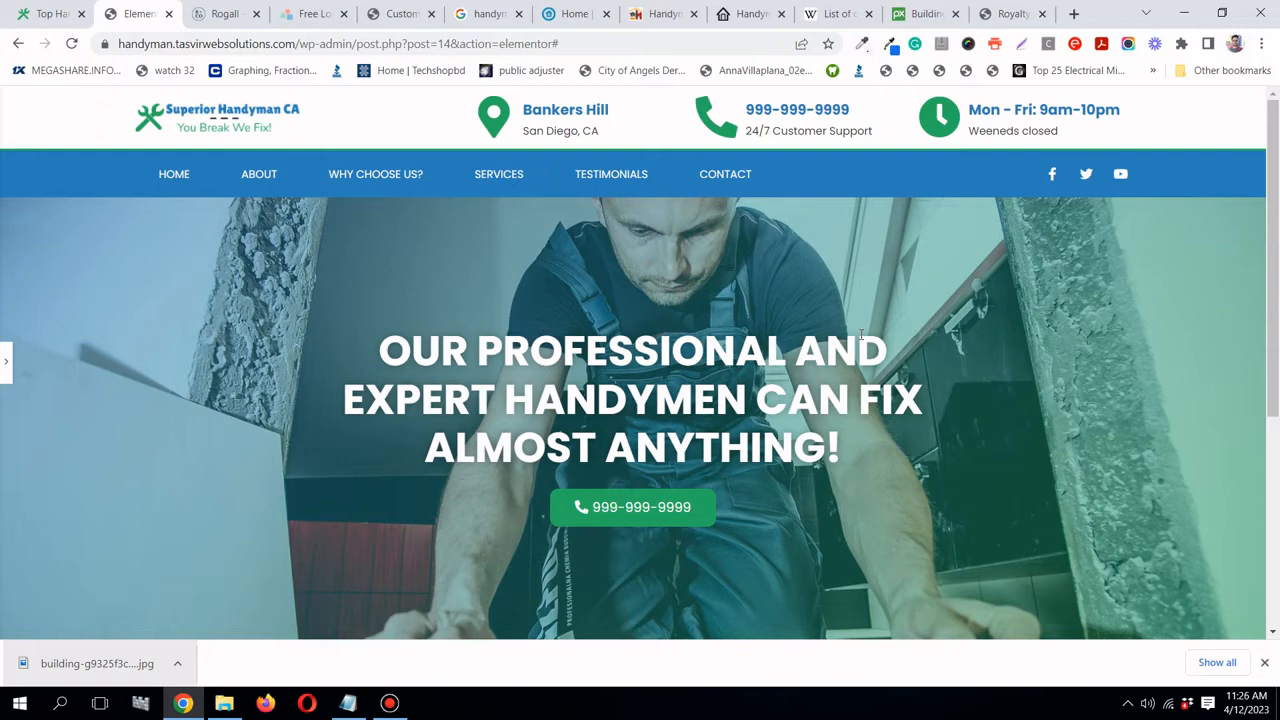
pyautogui.click(898, 17)
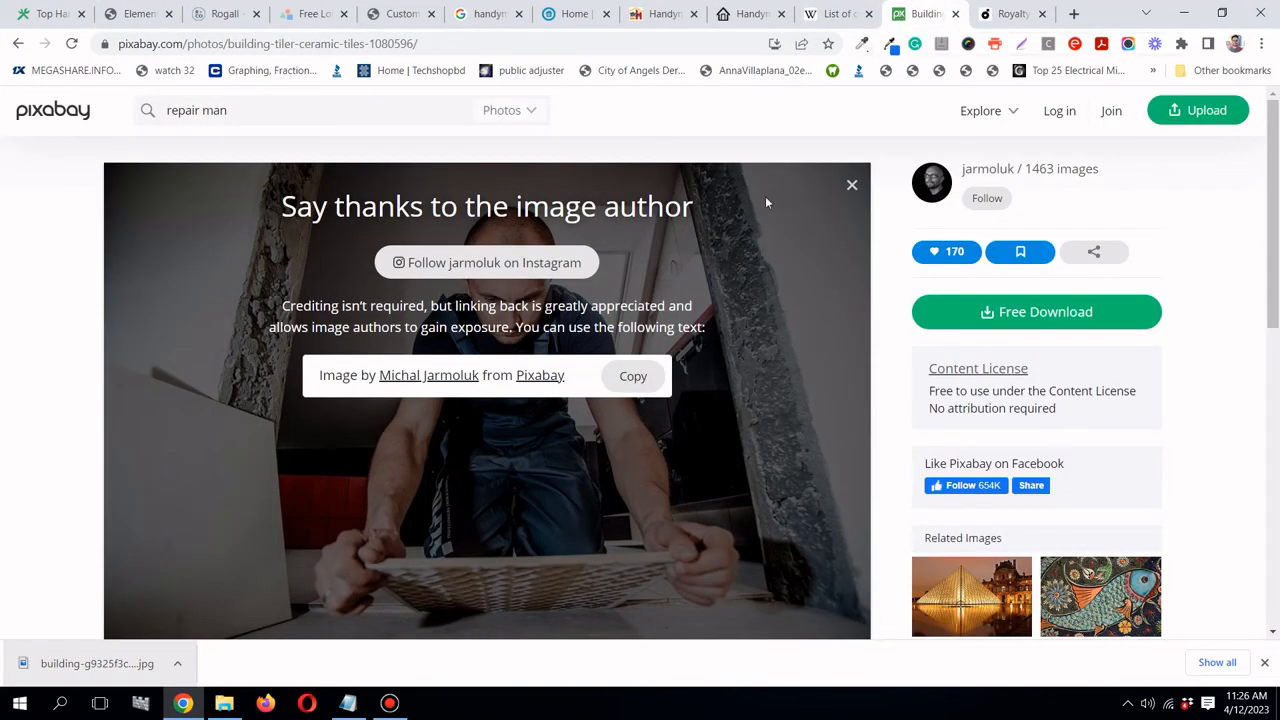
pyautogui.click(1005, 14)
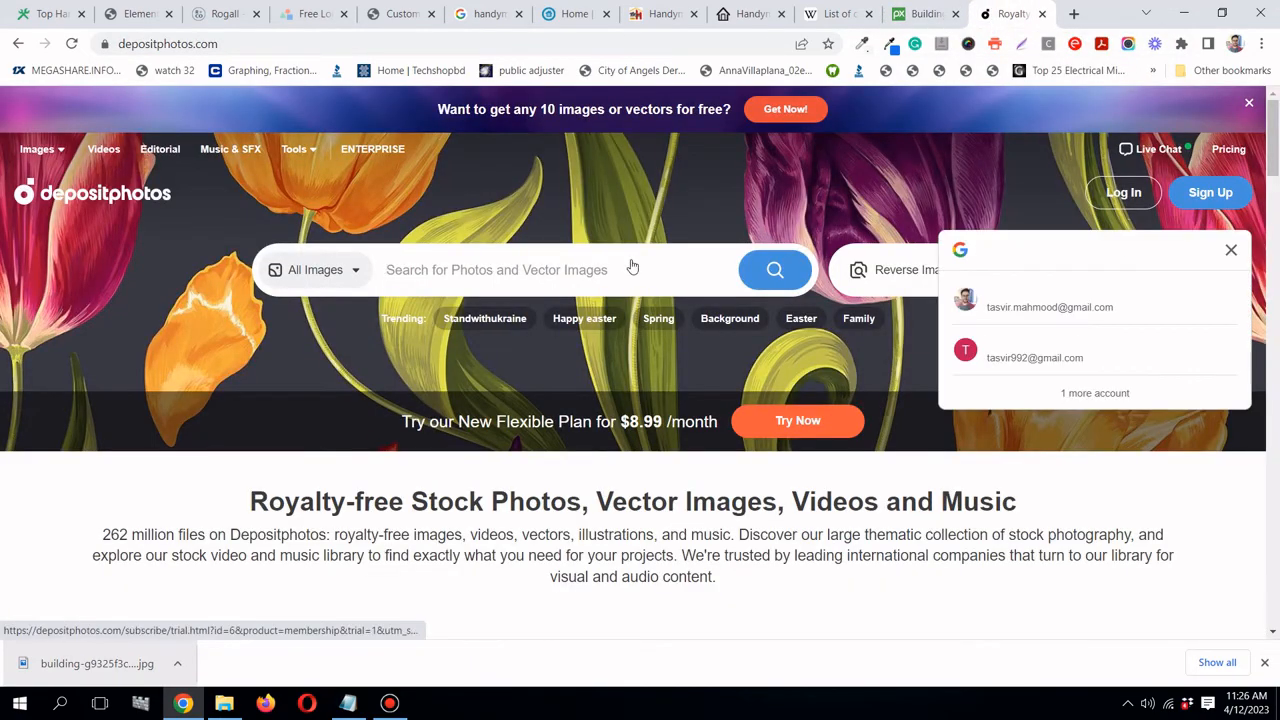
# - Search Depositphotos for 'handyman' stock photos
pyautogui.scroll(-1, 630, 265)
pyautogui.scroll(1, 600, 260)
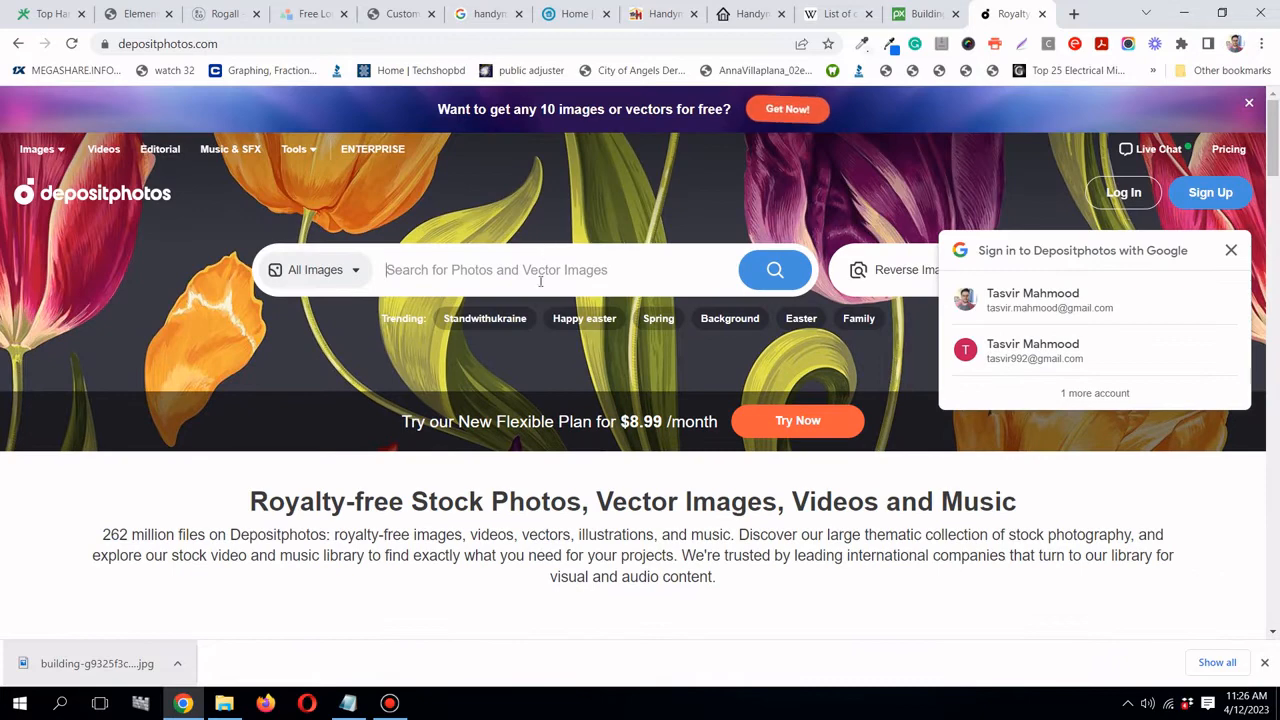
pyautogui.click(540, 281)
pyautogui.write('ha')
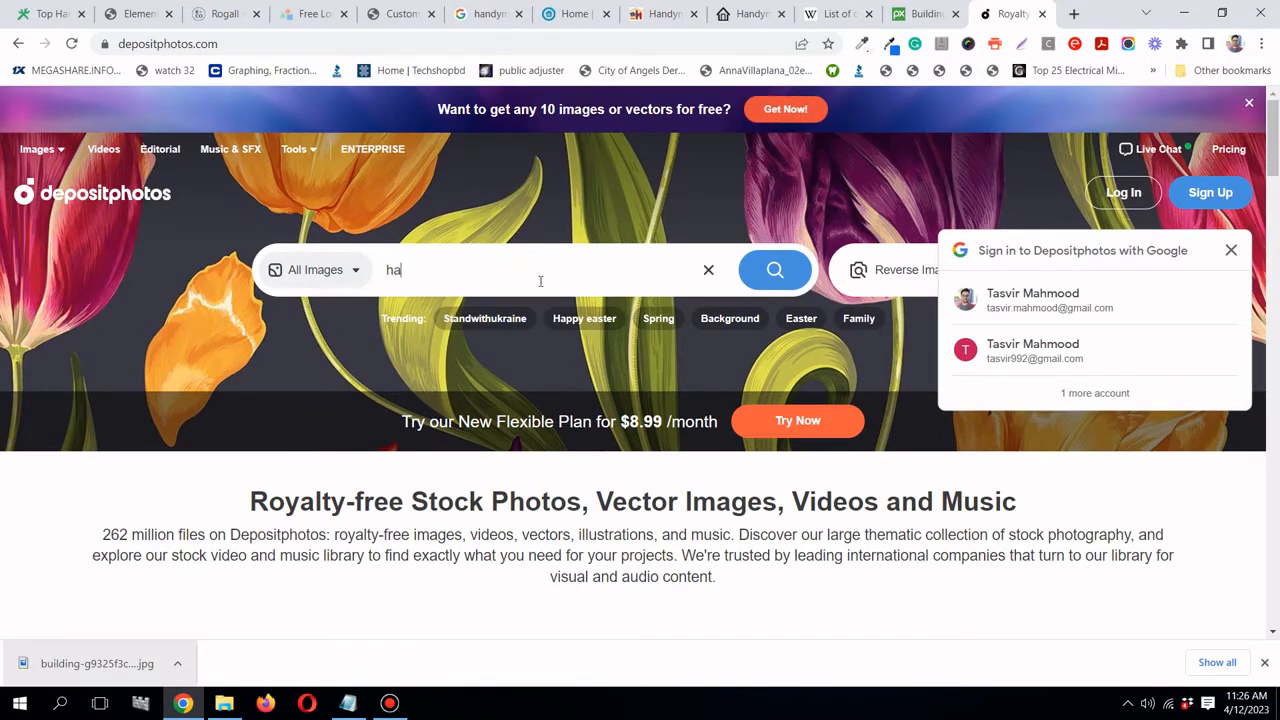
pyautogui.write('ndyman')
pyautogui.press('Return')
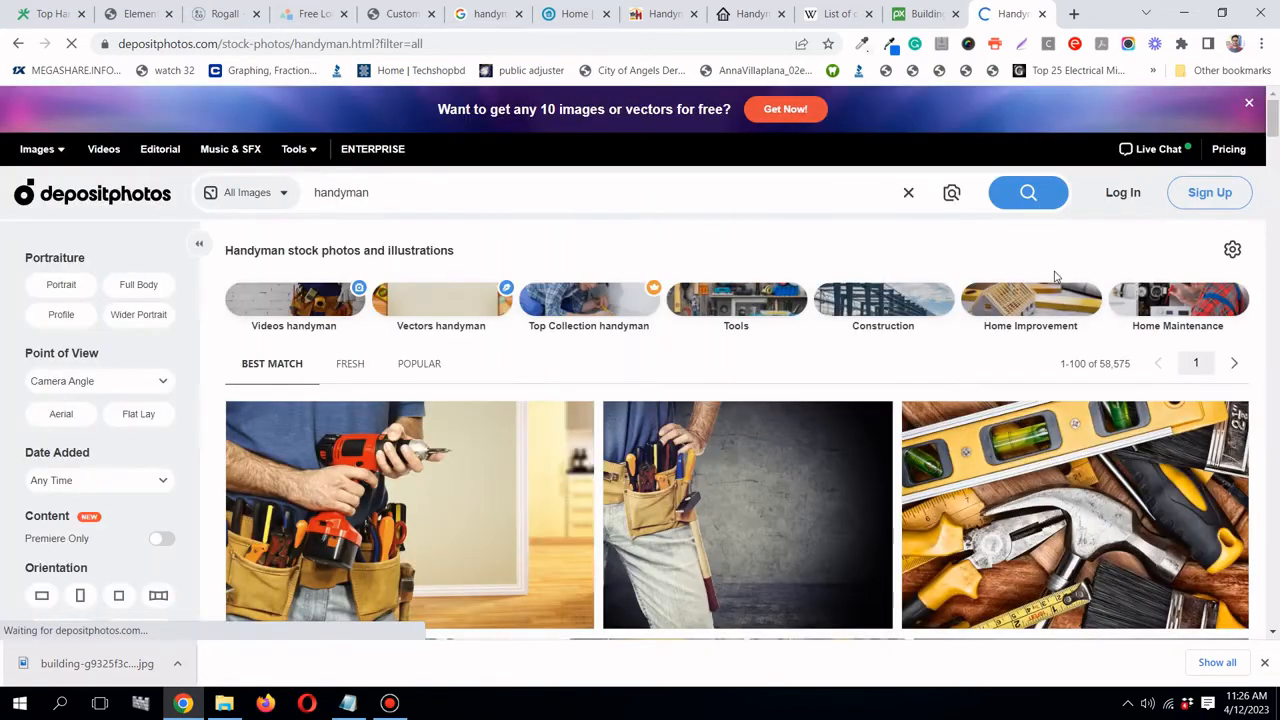
# - Browse the handyman results, then close Depositphotos and return to the Elementor editor
pyautogui.scroll(-3, 1000, 470)
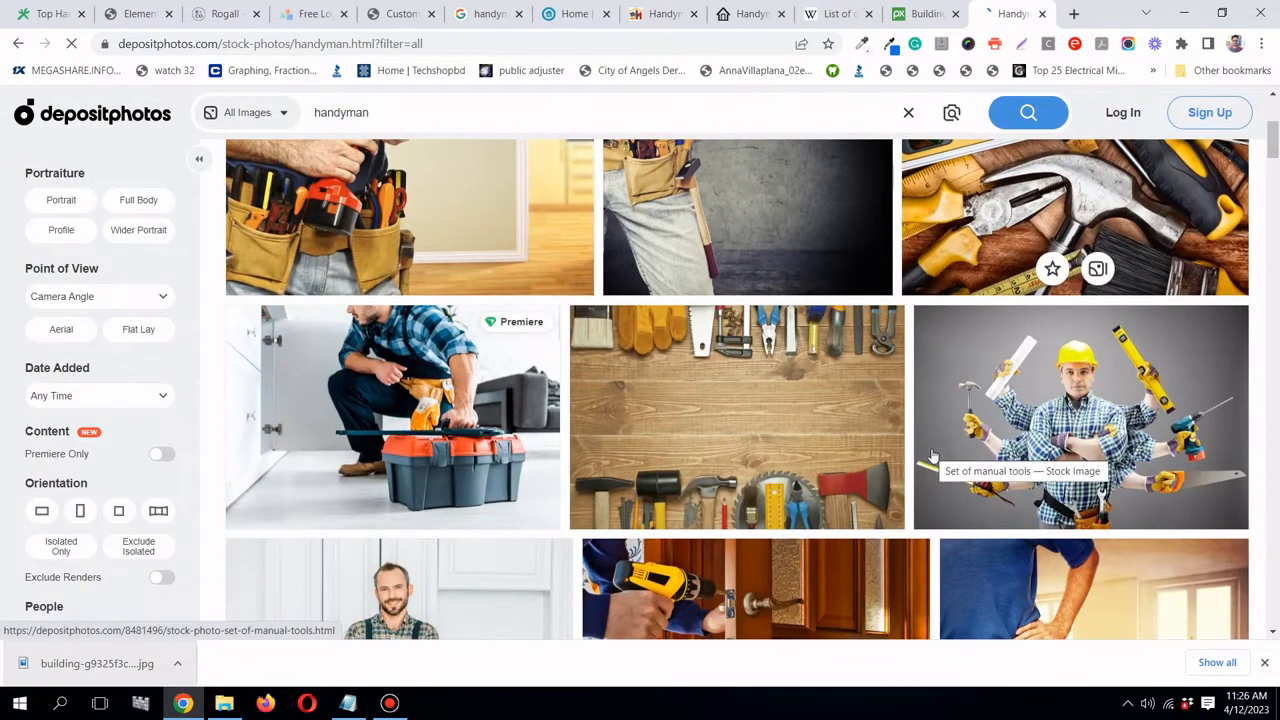
pyautogui.scroll(-1, 789, 429)
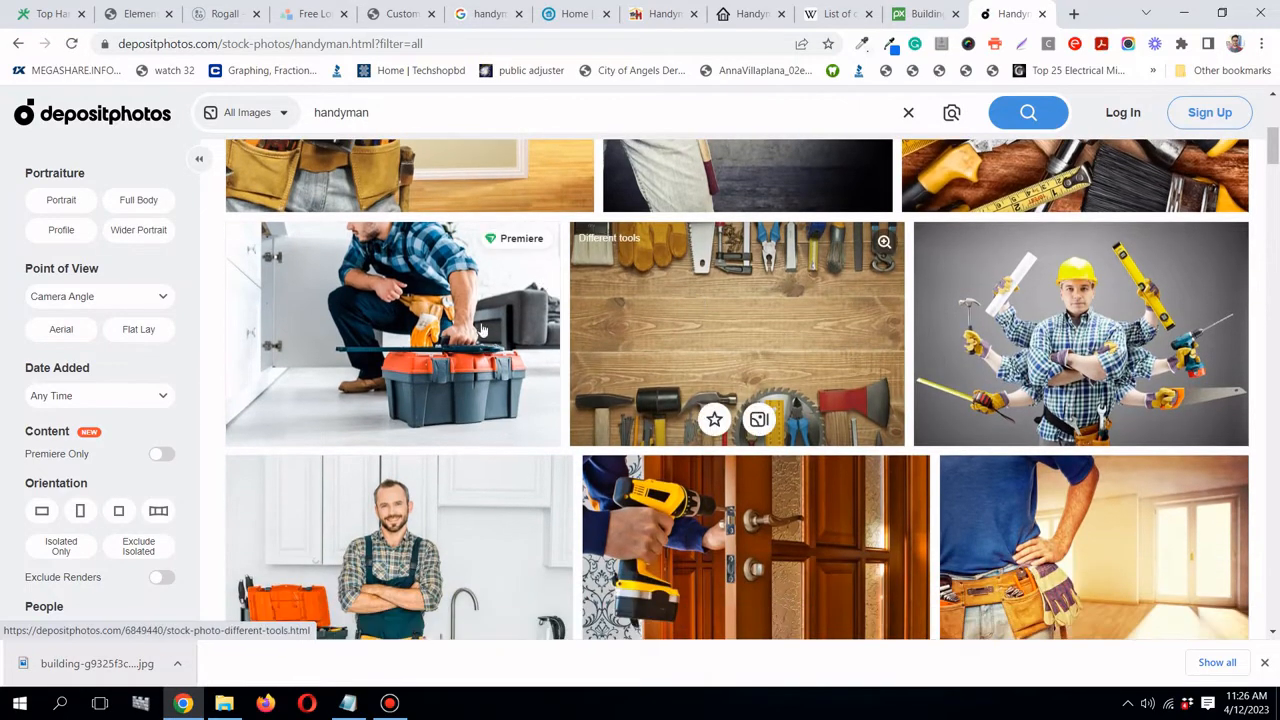
pyautogui.scroll(-3, 797, 335)
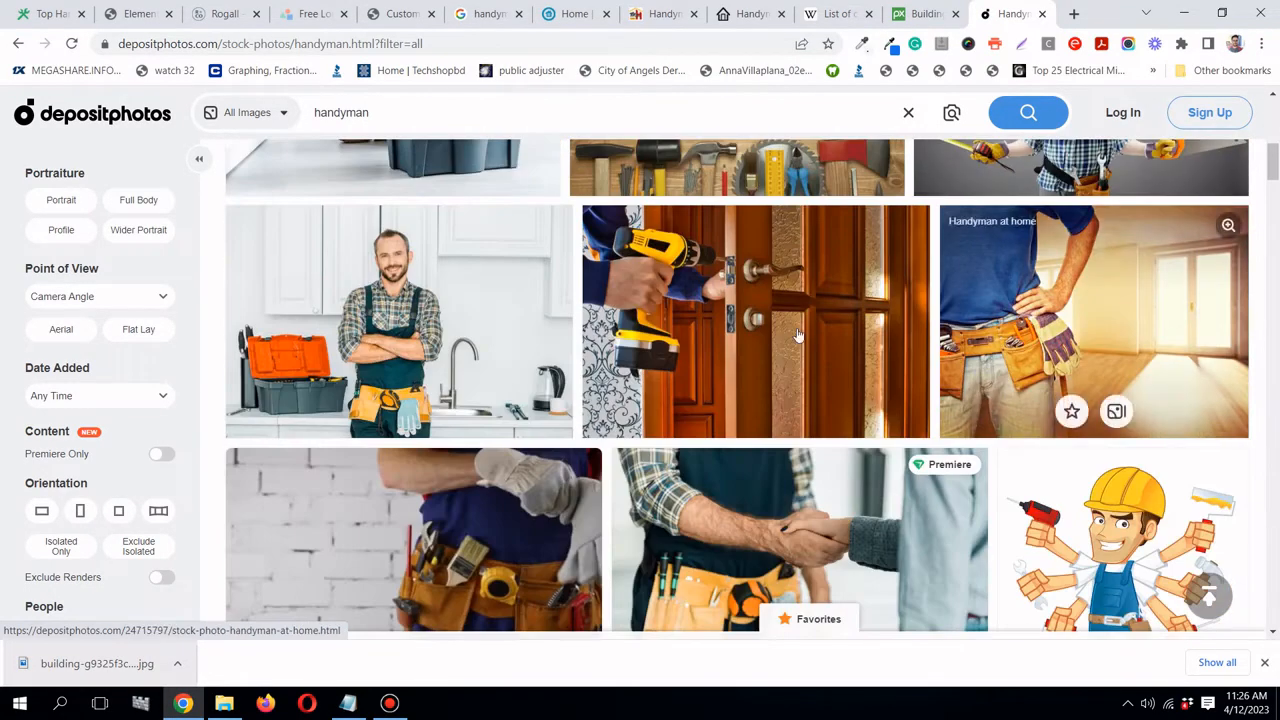
pyautogui.scroll(-2, 797, 335)
pyautogui.scroll(-3, 1157, 405)
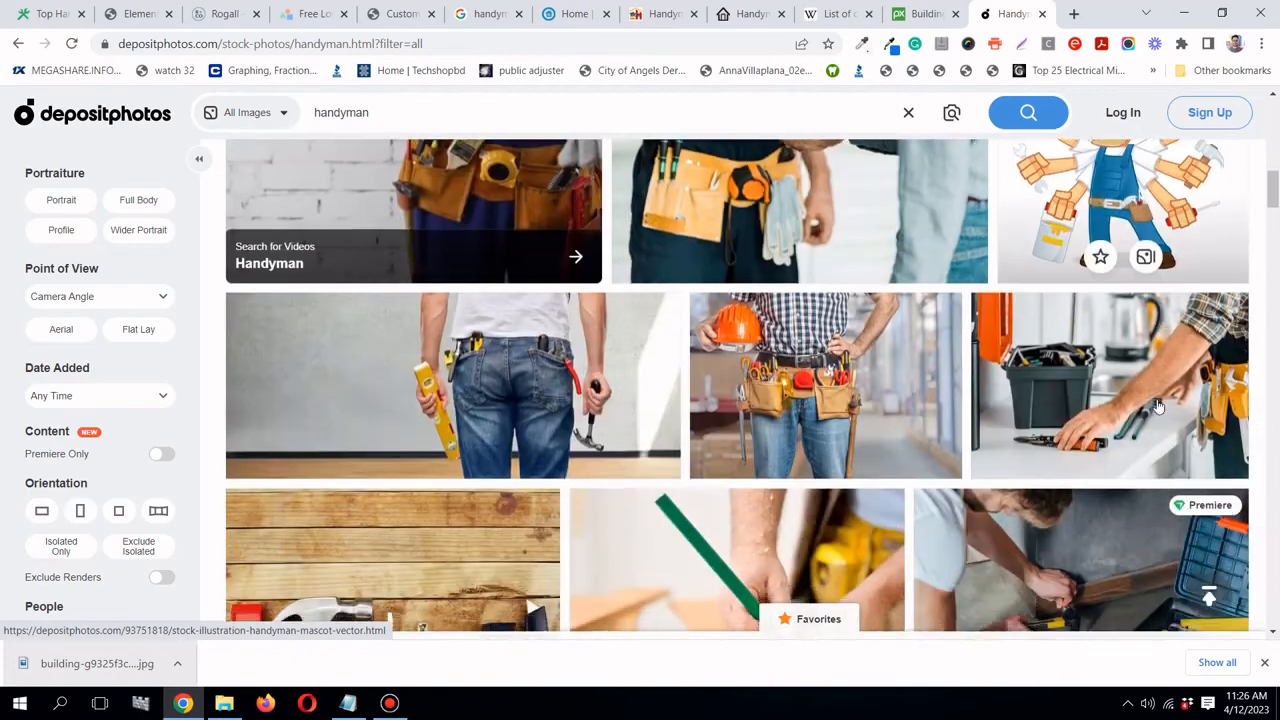
pyautogui.scroll(-2, 629, 351)
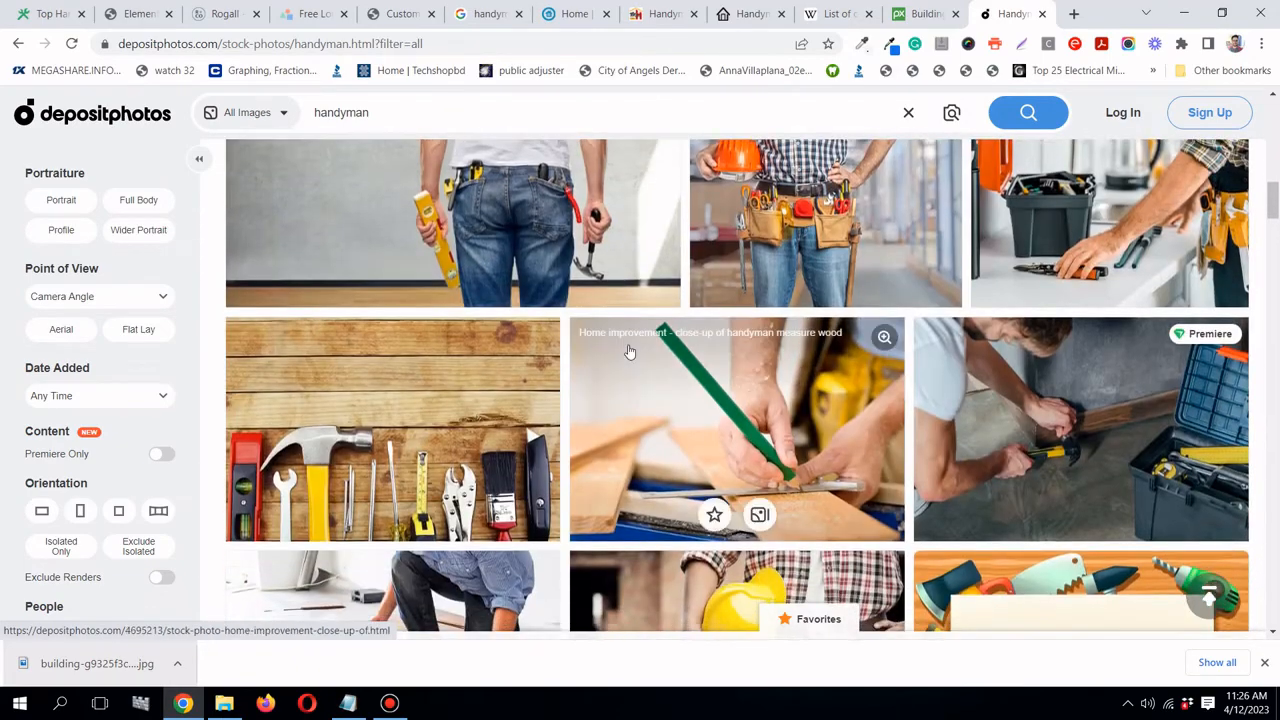
pyautogui.scroll(-2, 629, 351)
pyautogui.scroll(-6, 629, 351)
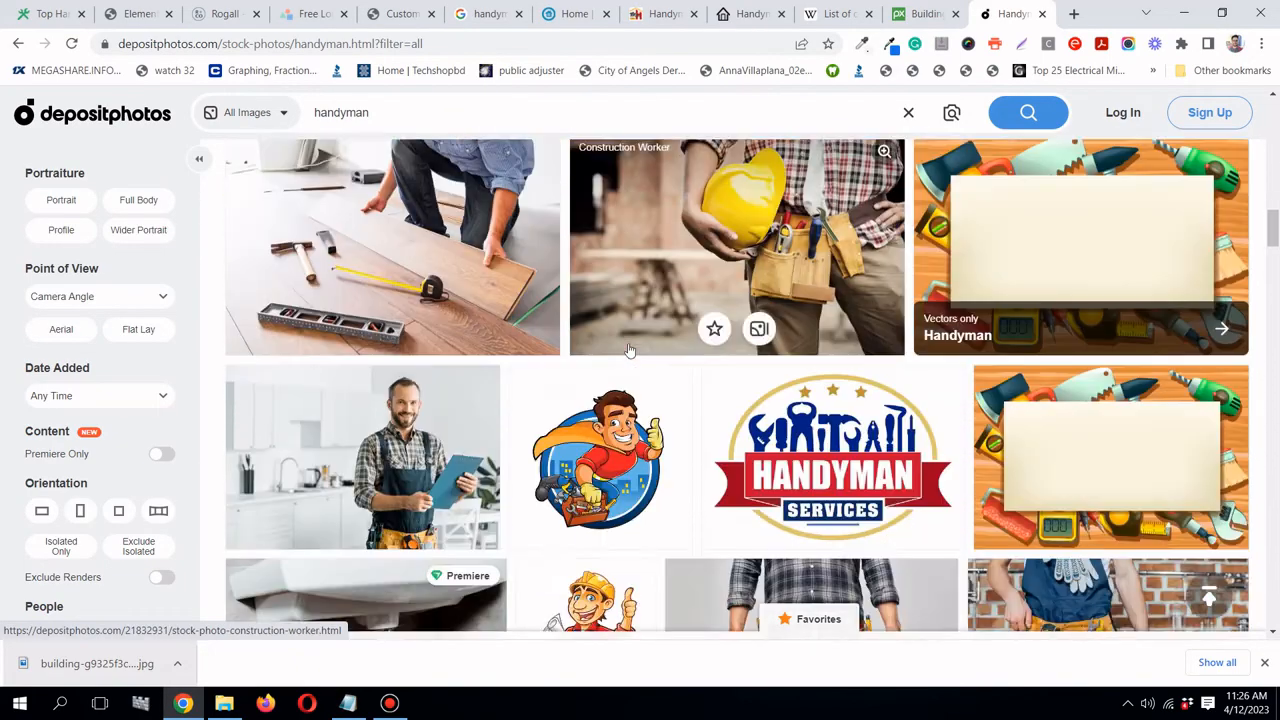
pyautogui.scroll(-2, 629, 351)
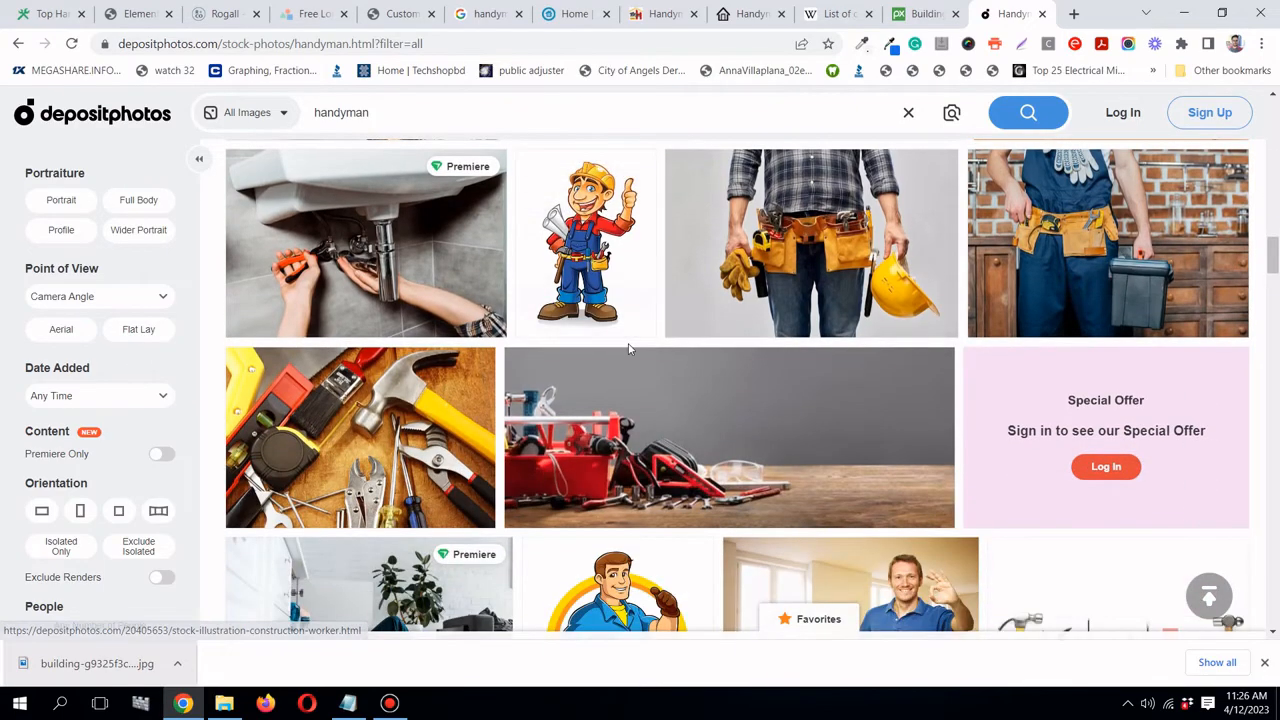
pyautogui.scroll(7, 629, 351)
pyautogui.scroll(10, 629, 345)
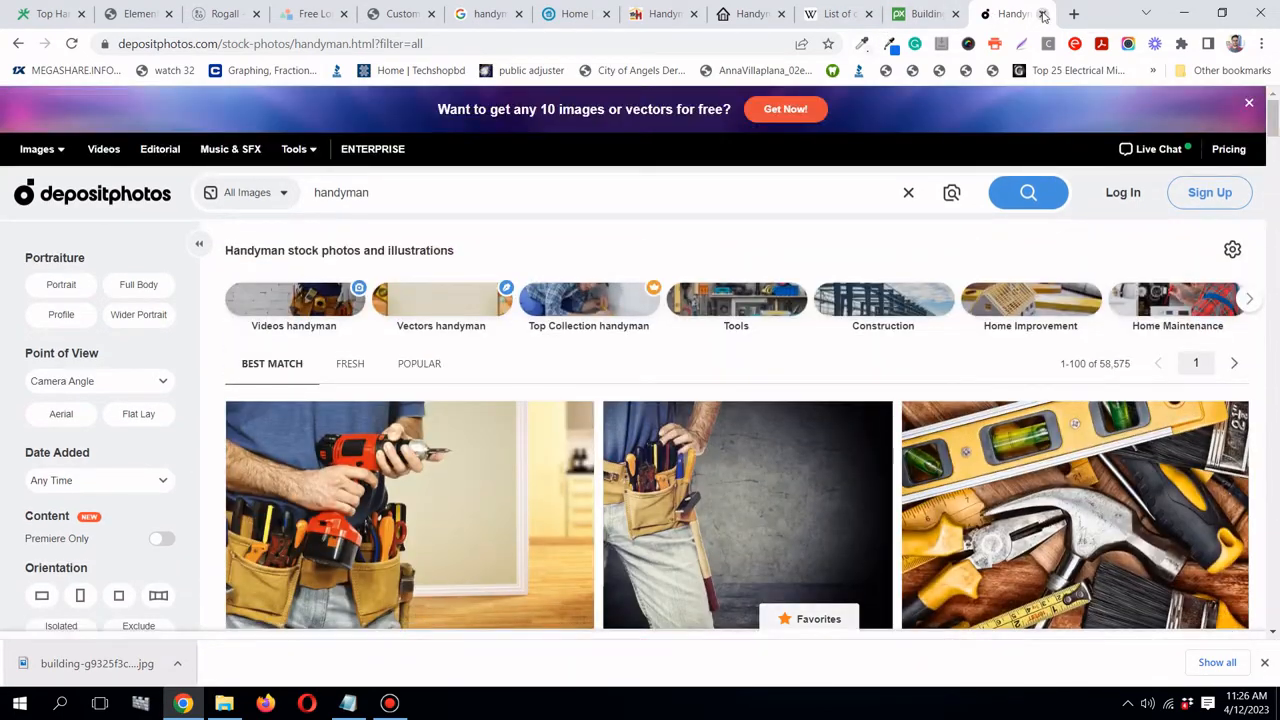
pyautogui.click(1042, 14)
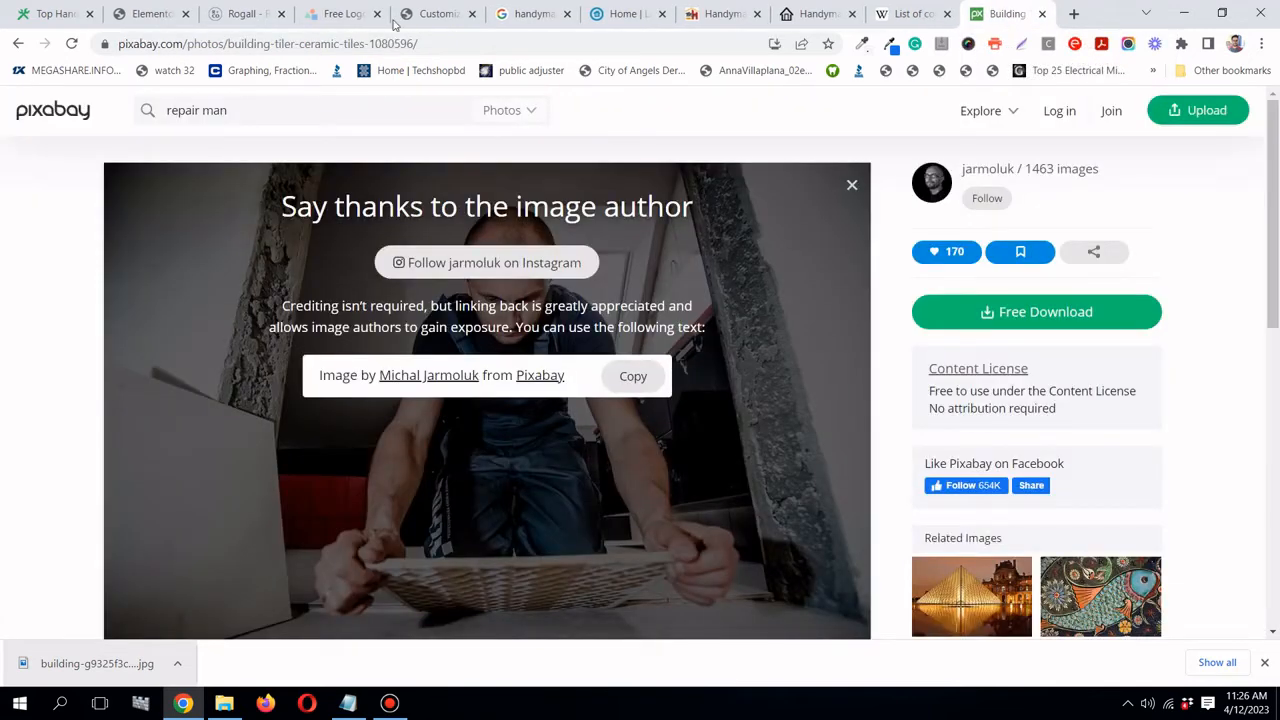
pyautogui.click(158, 14)
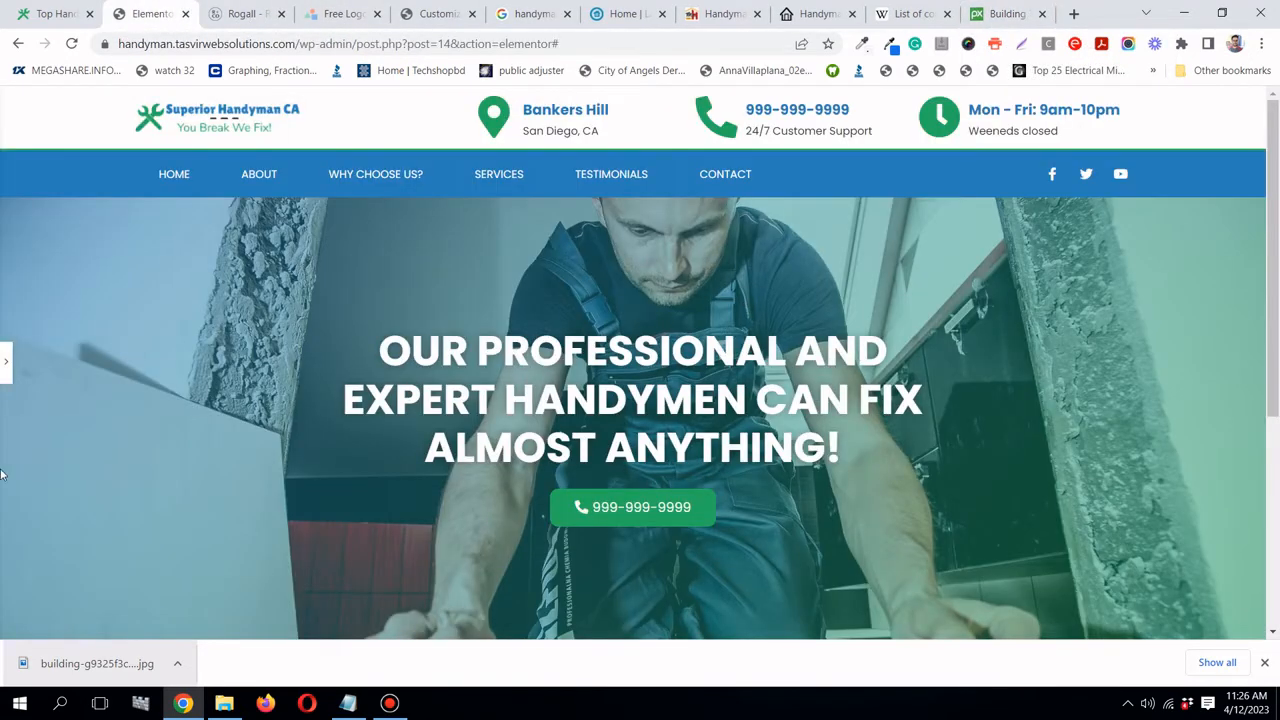
# - Give the hero heading a 30 px bottom margin and save the page
pyautogui.click(6, 361)
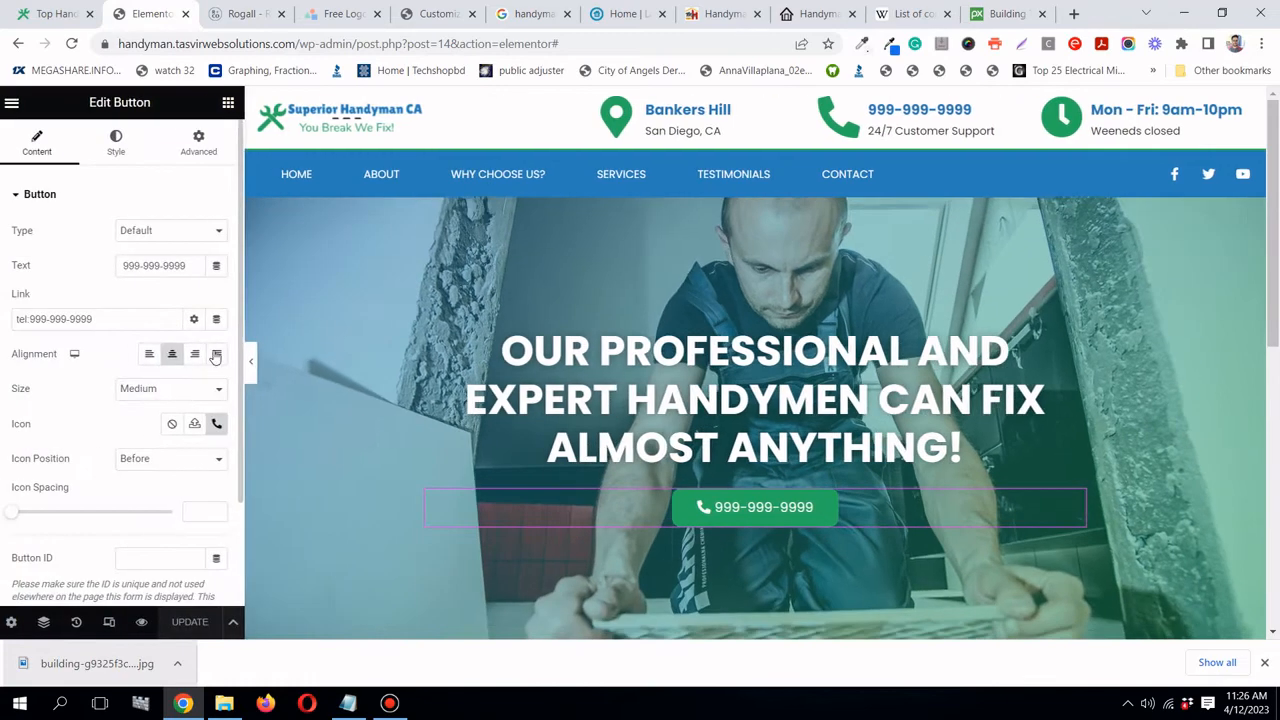
pyautogui.click(1080, 338)
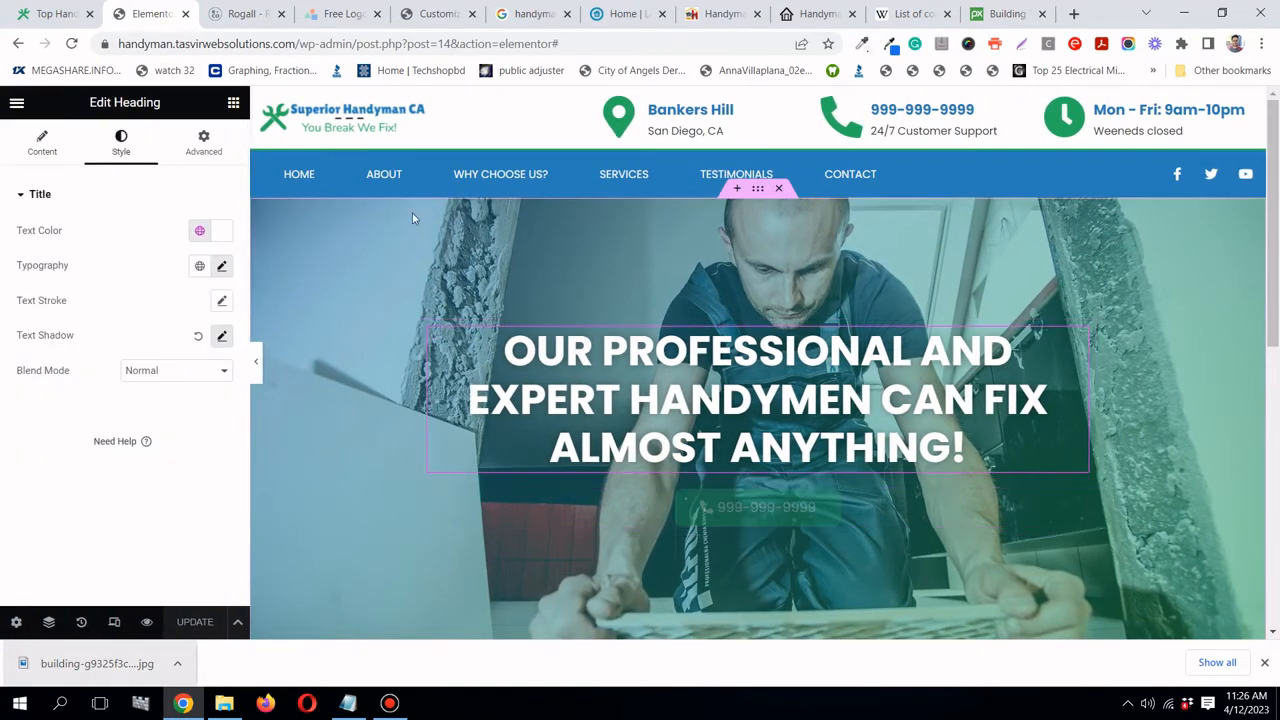
pyautogui.click(204, 140)
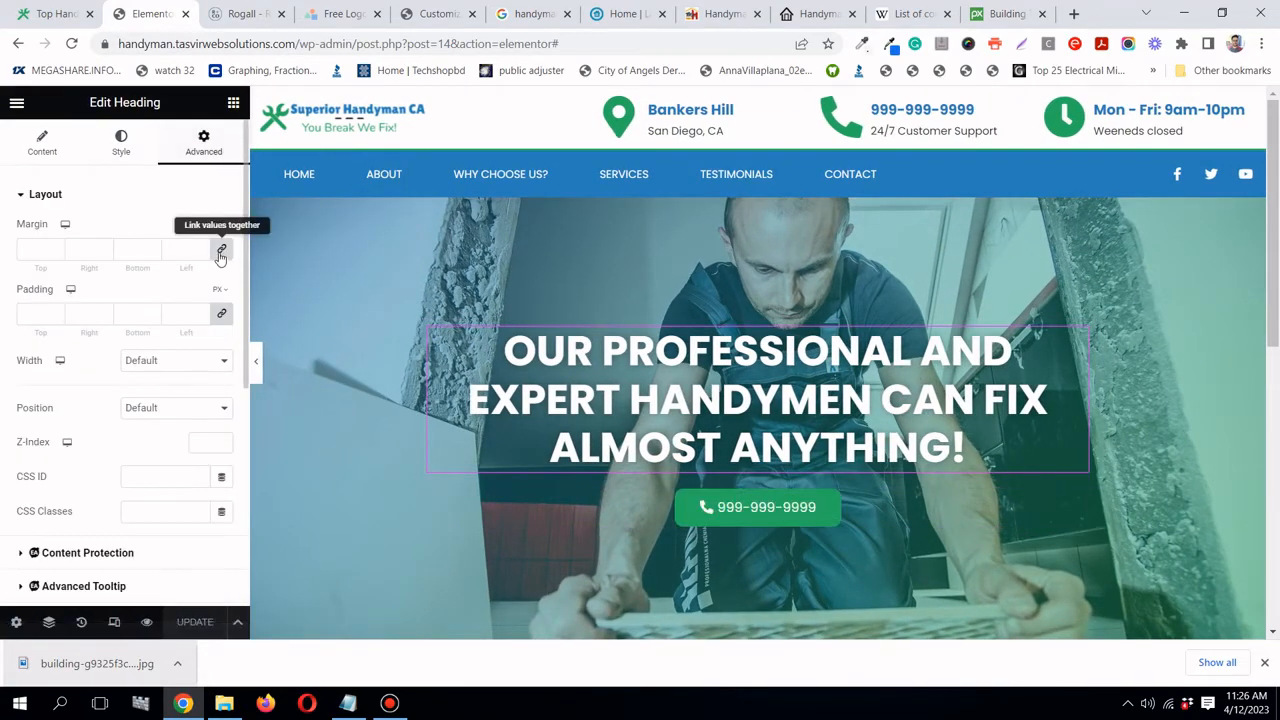
pyautogui.click(221, 249)
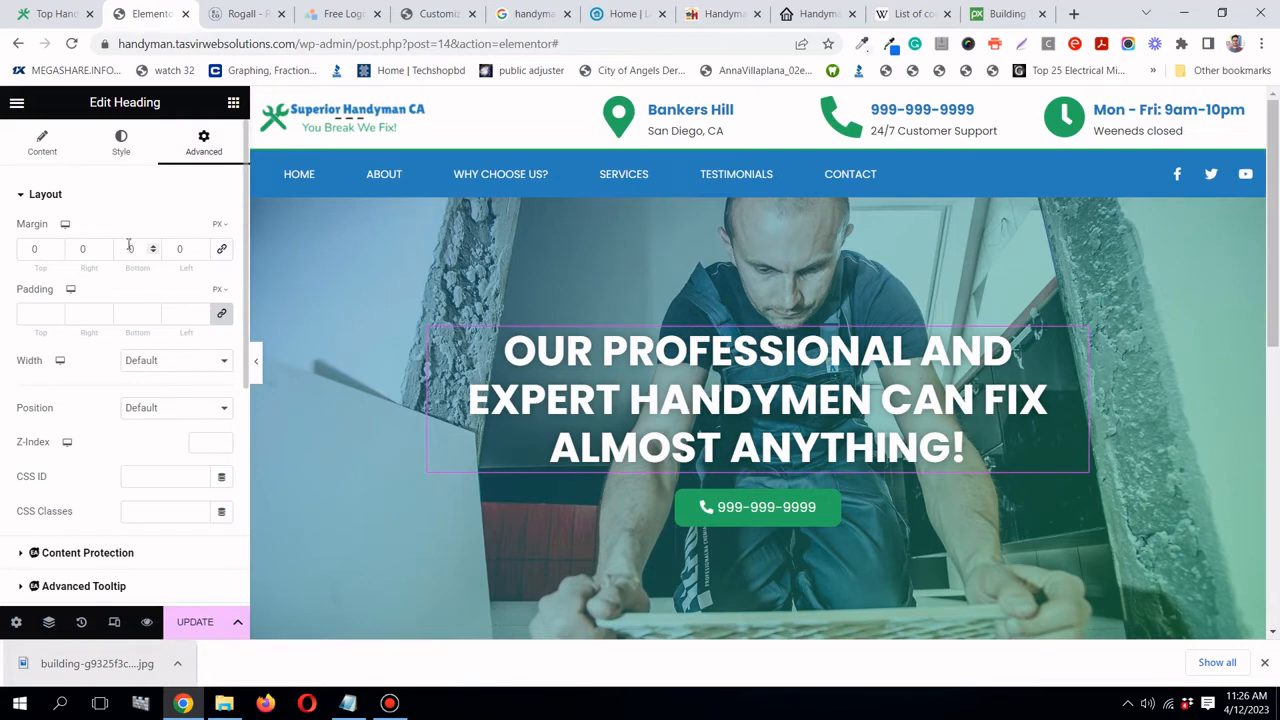
pyautogui.write('3')
pyautogui.click(198, 626)
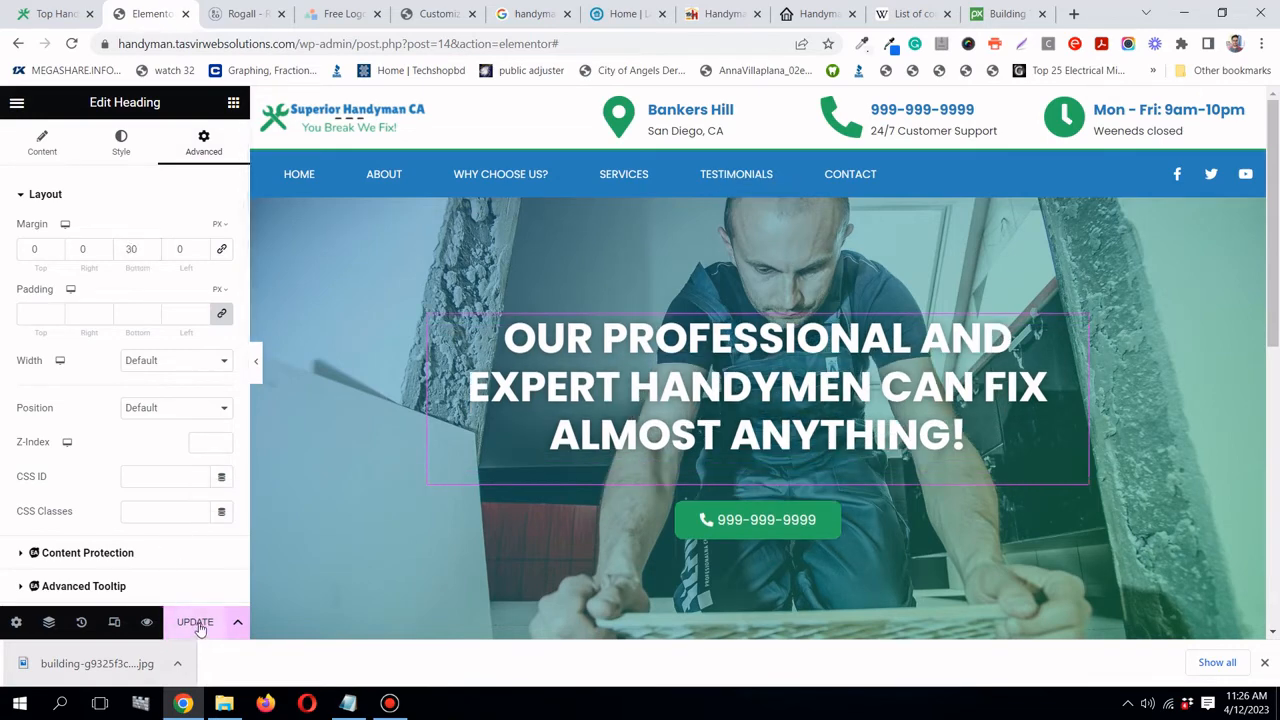
pyautogui.click(80, 14)
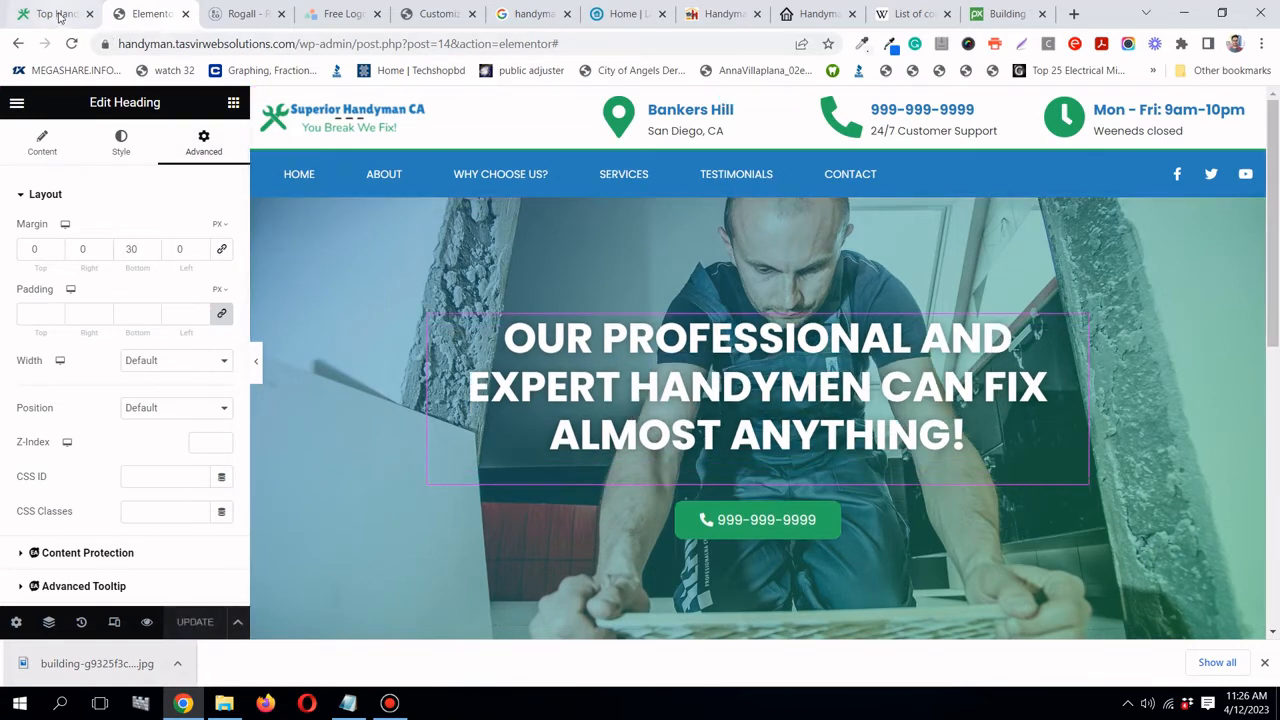
pyautogui.click(150, 14)
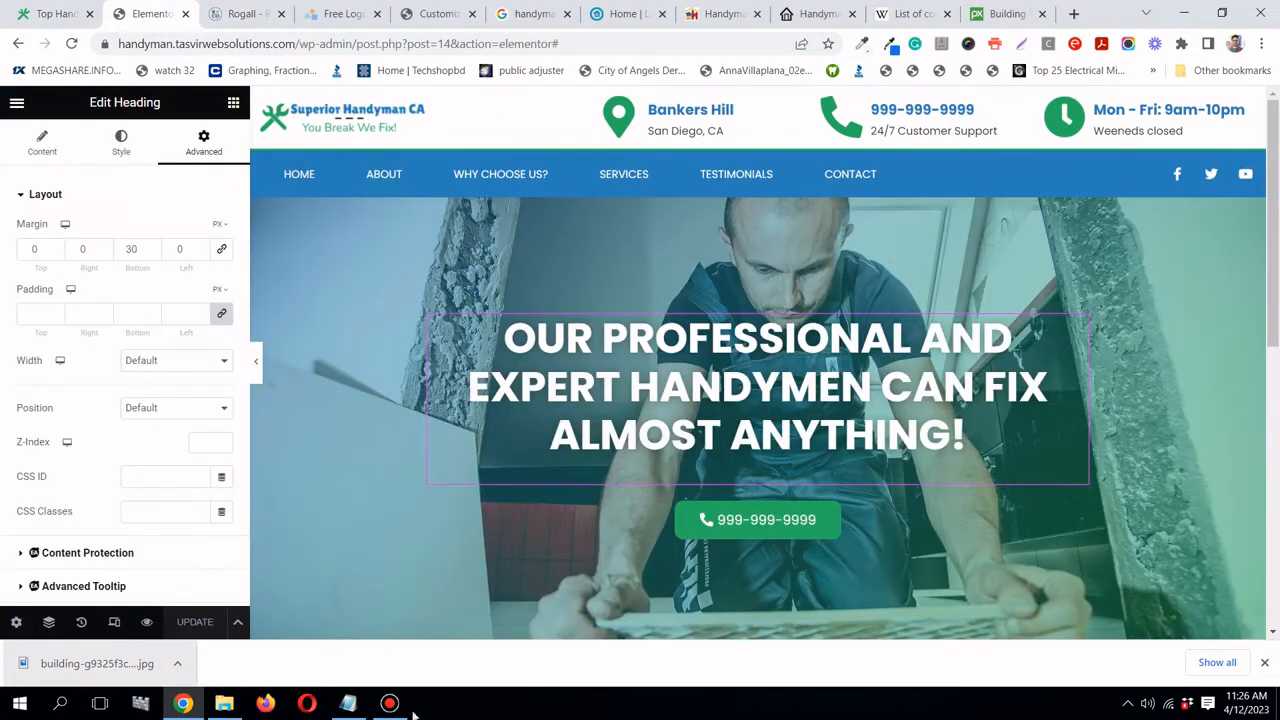
# - Rename the hero section to 'Hero' in the Navigator
pyautogui.click(49, 622)
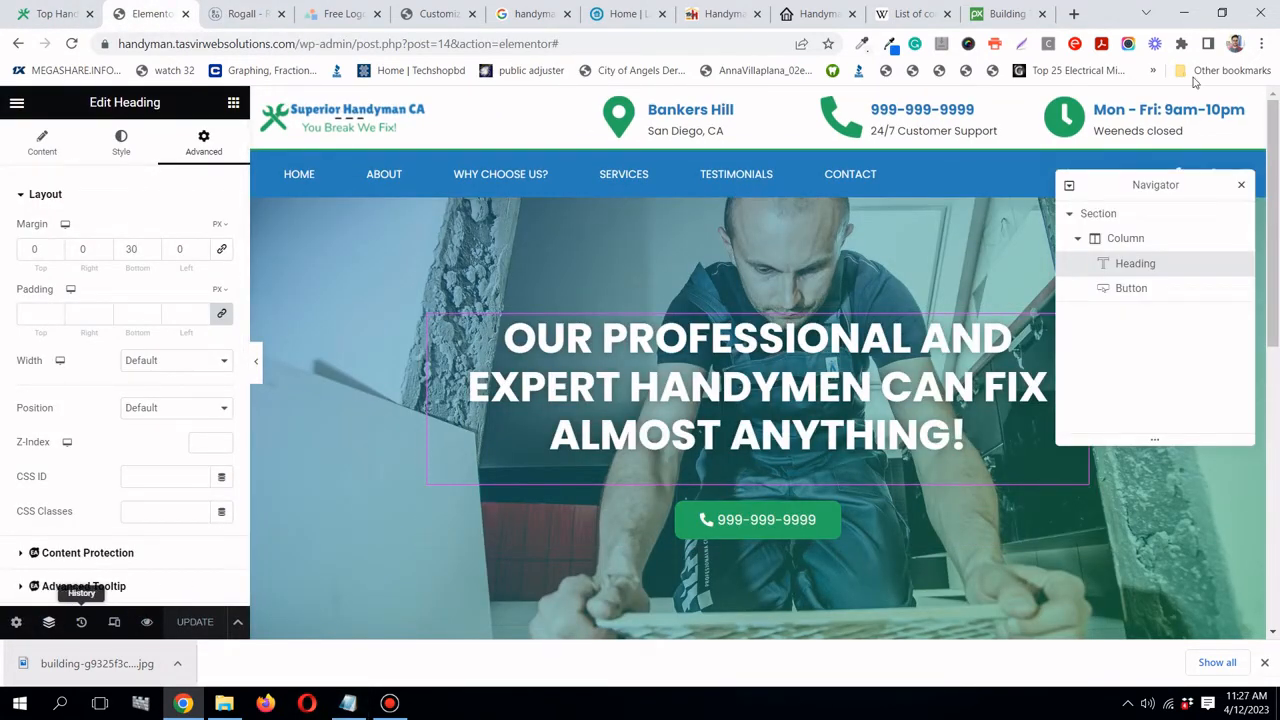
pyautogui.click(1080, 218)
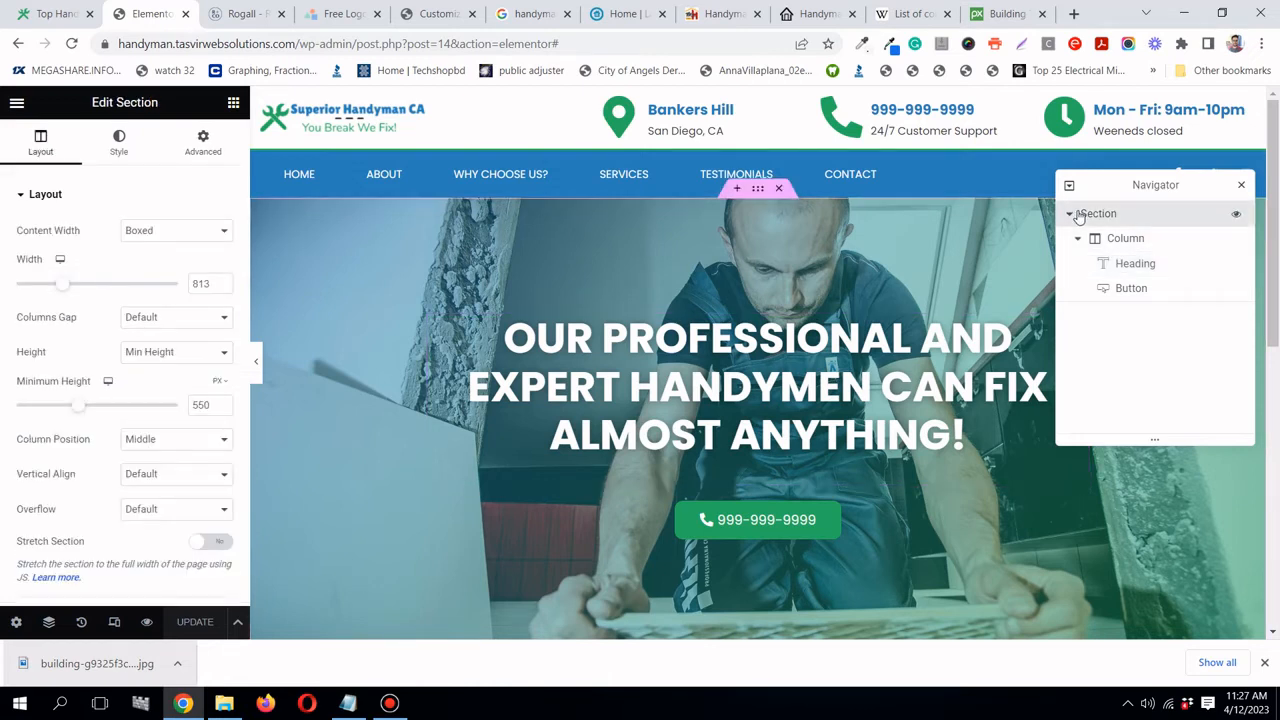
pyautogui.click(1074, 214)
pyautogui.doubleClick(1107, 218)
pyautogui.write('Hero')
pyautogui.press('Return')
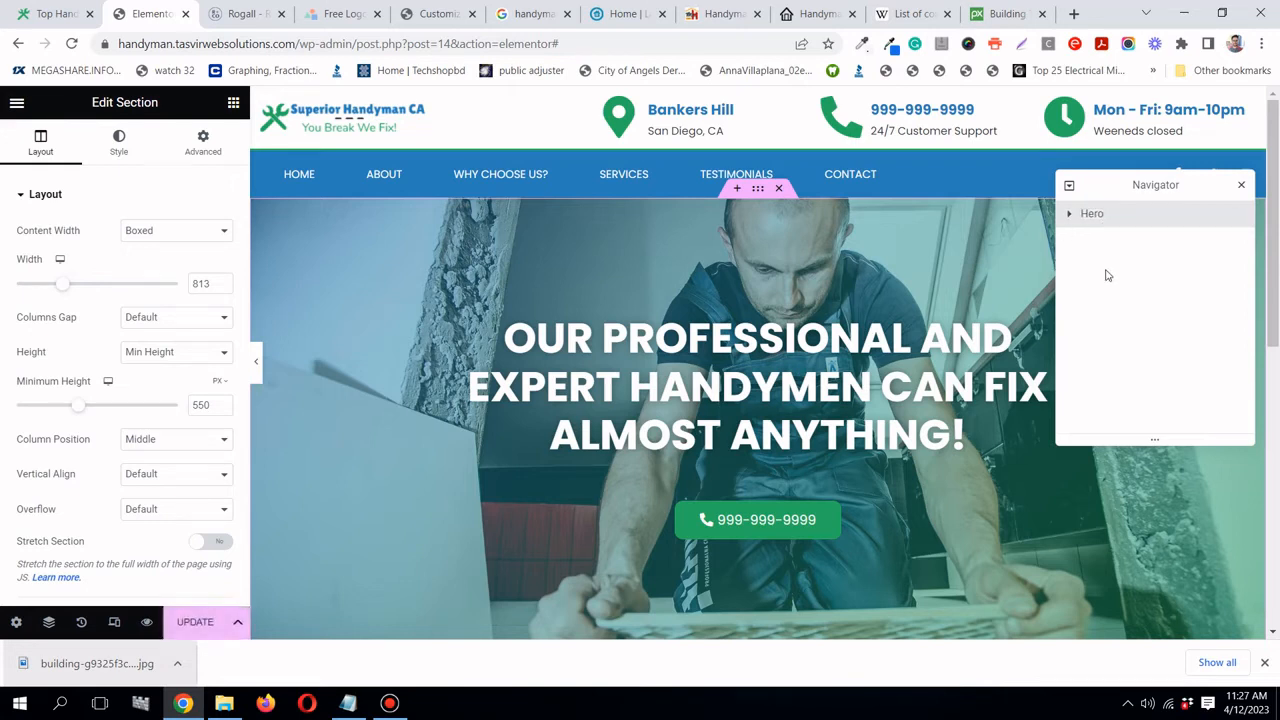
pyautogui.click(1241, 189)
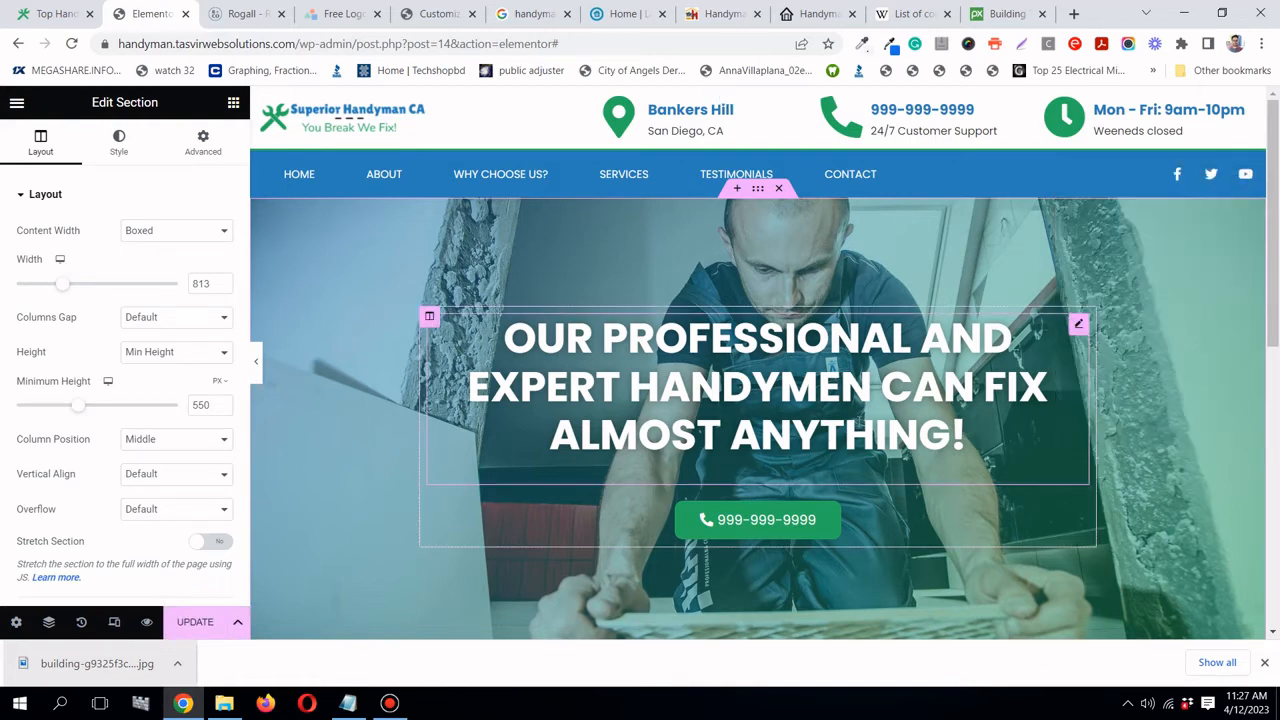
pyautogui.scroll(-3, 857, 425)
pyautogui.scroll(2, 857, 425)
# - Save the page and glance at the notes on example sites and sections
pyautogui.click(200, 621)
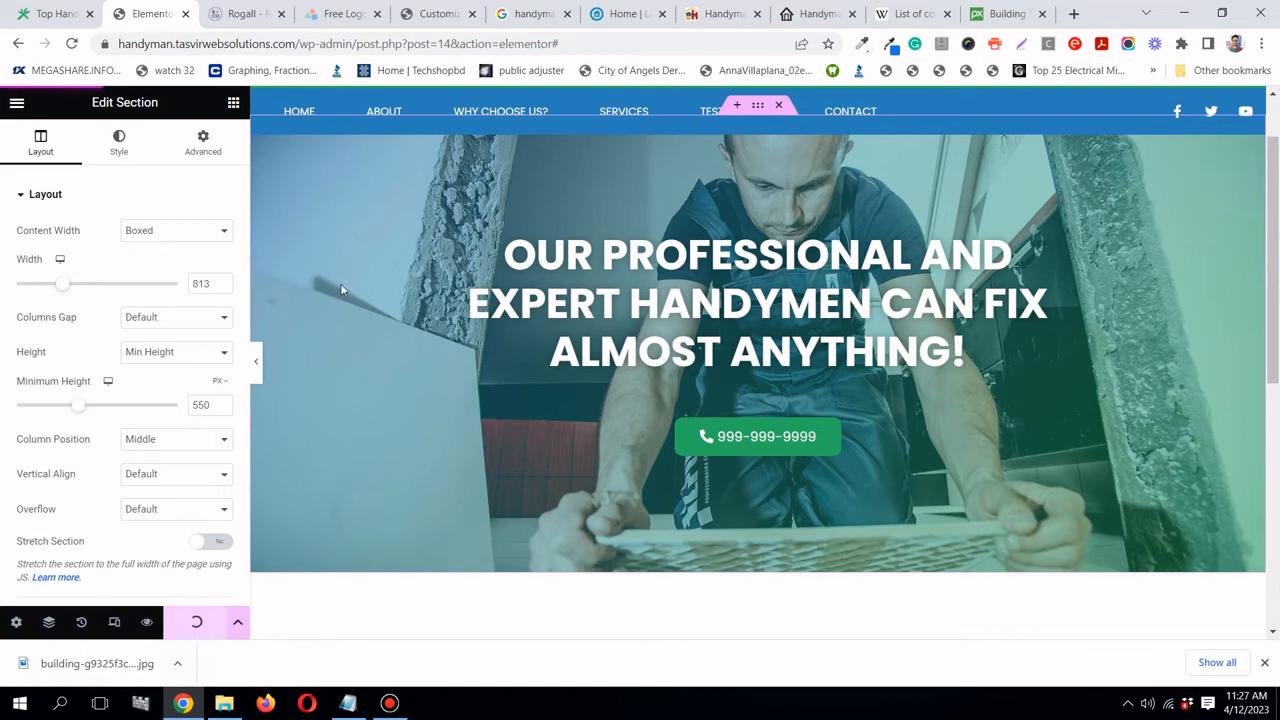
pyautogui.click(348, 703)
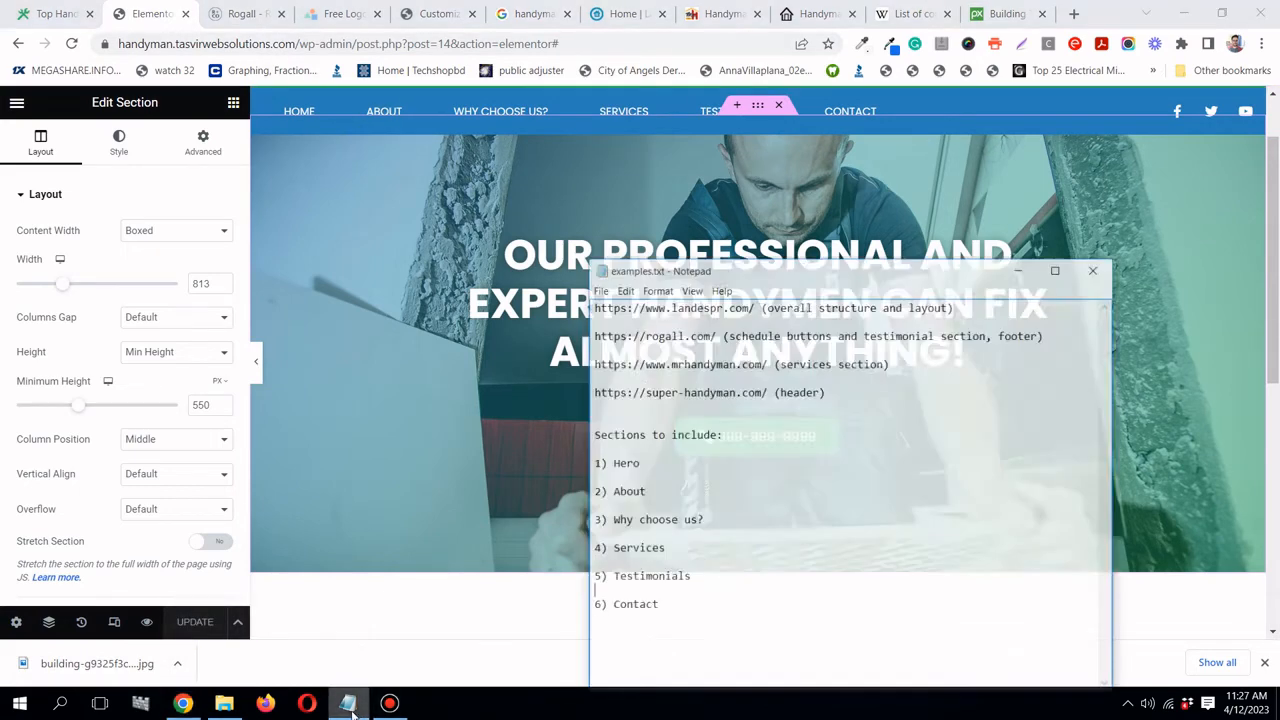
pyautogui.click(1048, 249)
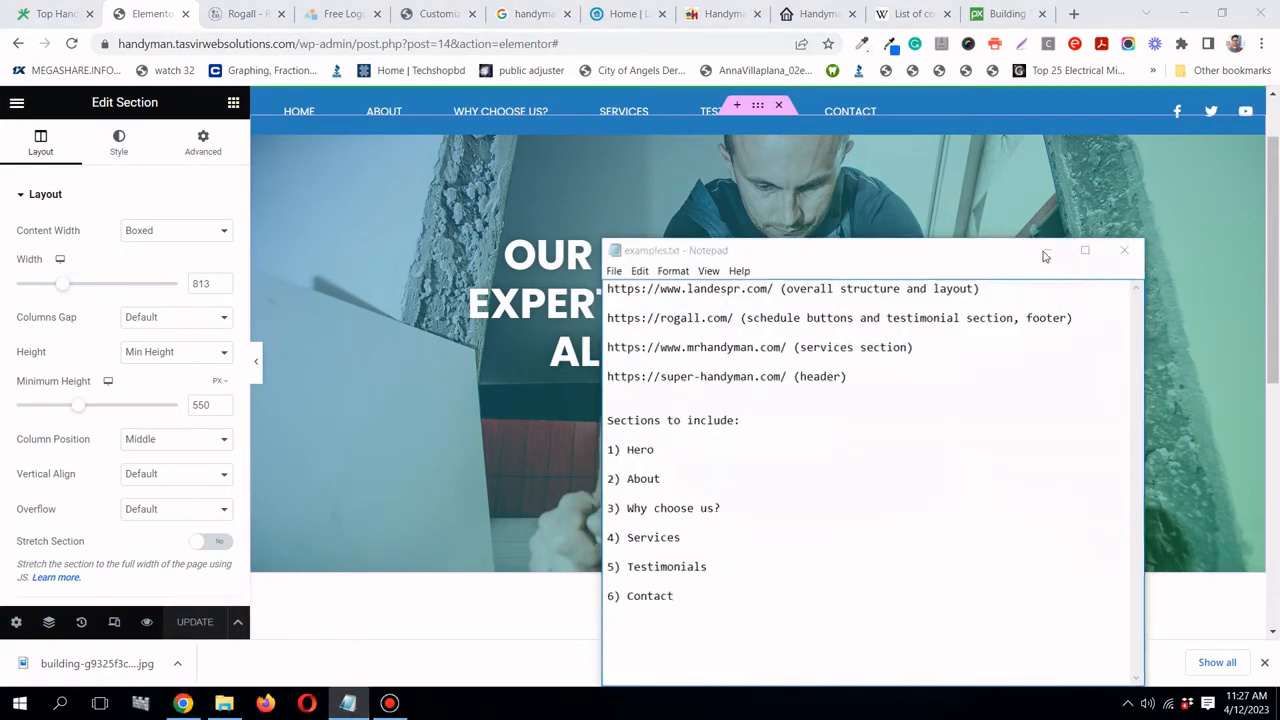
# - Move the Landes Property Repair tab beside the editor and review its Welcome section
pyautogui.click(607, 20)
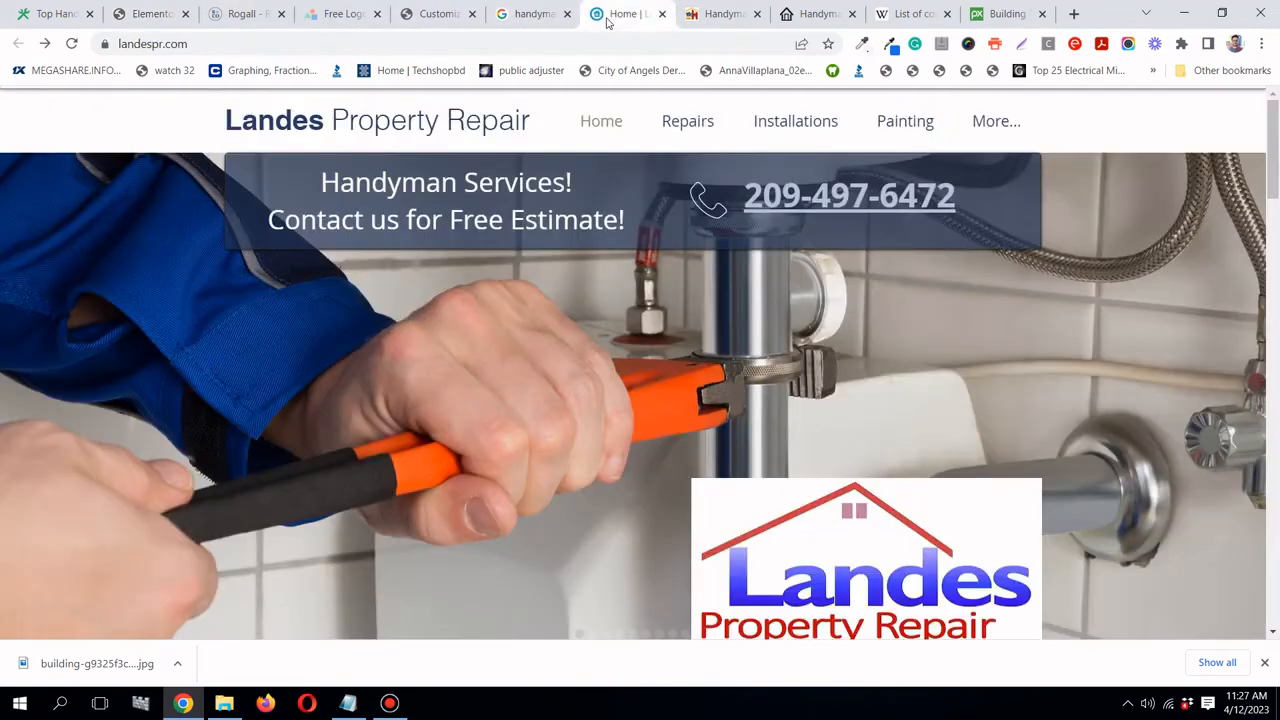
pyautogui.moveTo(607, 22); pyautogui.dragTo(160, 8)
pyautogui.scroll(-4, 487, 364)
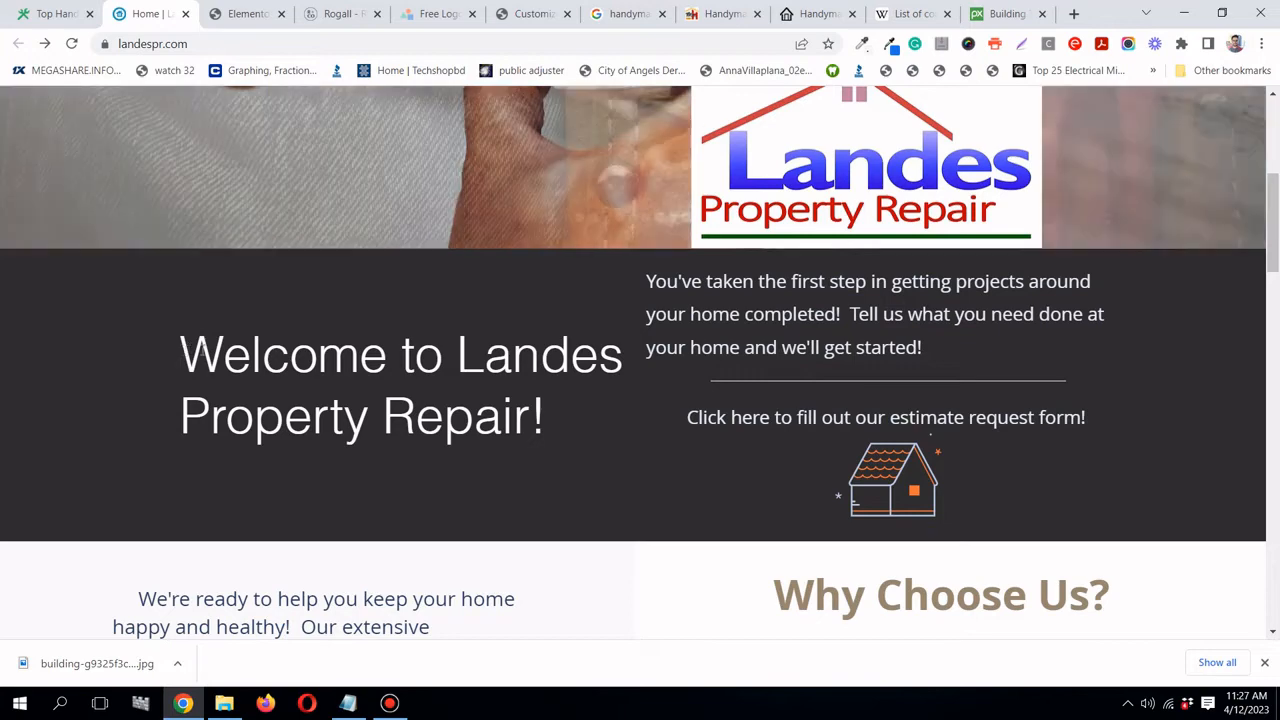
pyautogui.moveTo(186, 352); pyautogui.dragTo(614, 413)
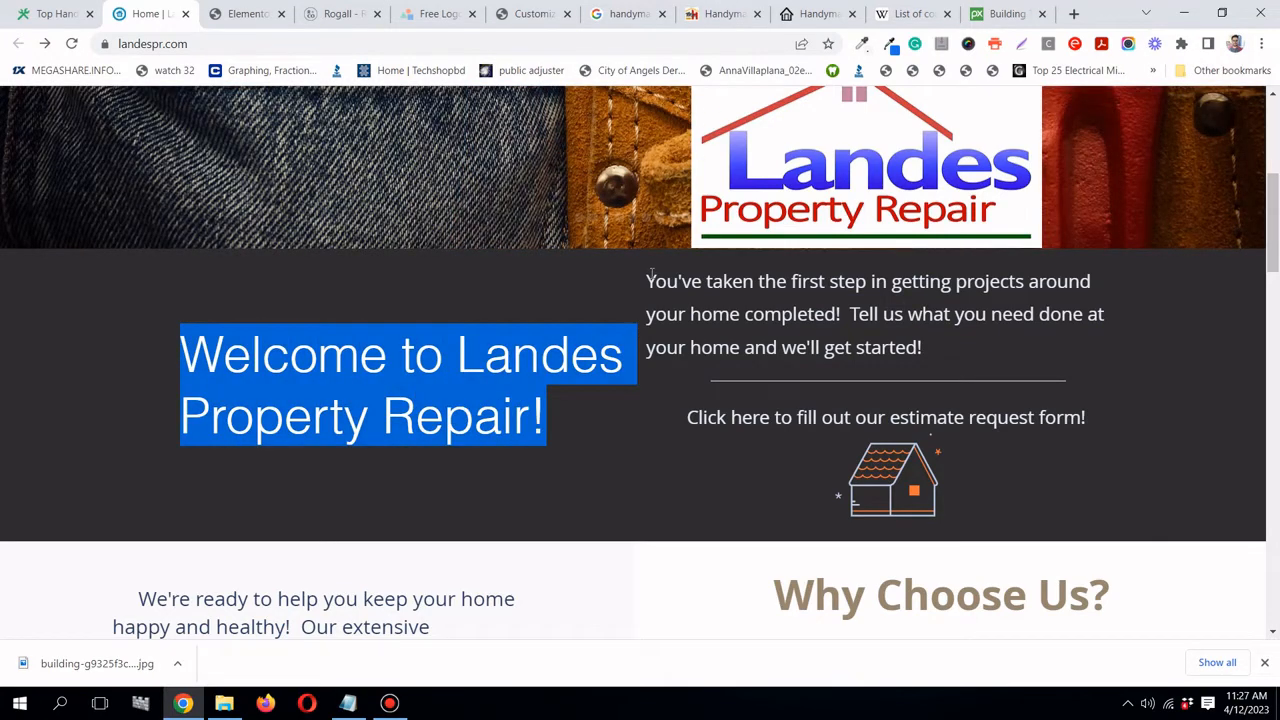
pyautogui.moveTo(652, 272)
pyautogui.mouseDown()
pyautogui.moveTo(958, 356)
pyautogui.moveTo(646, 280)
pyautogui.mouseUp()
pyautogui.click(956, 358)
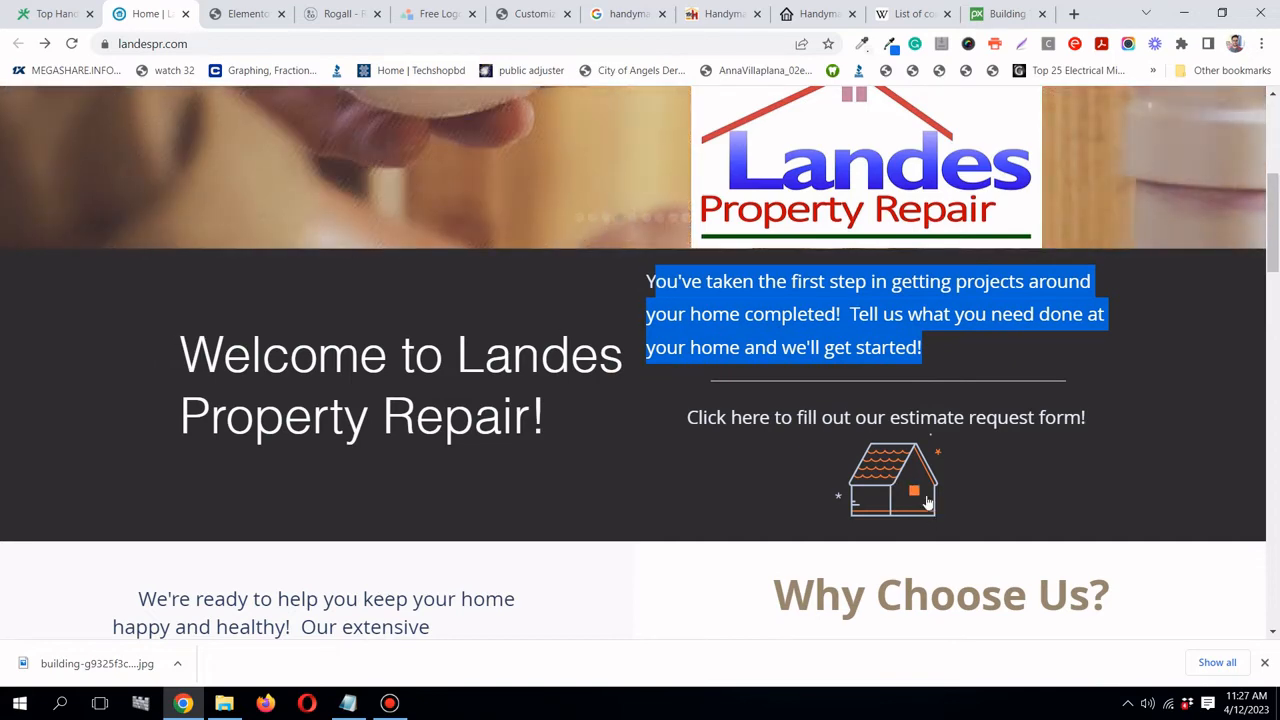
pyautogui.click(220, 16)
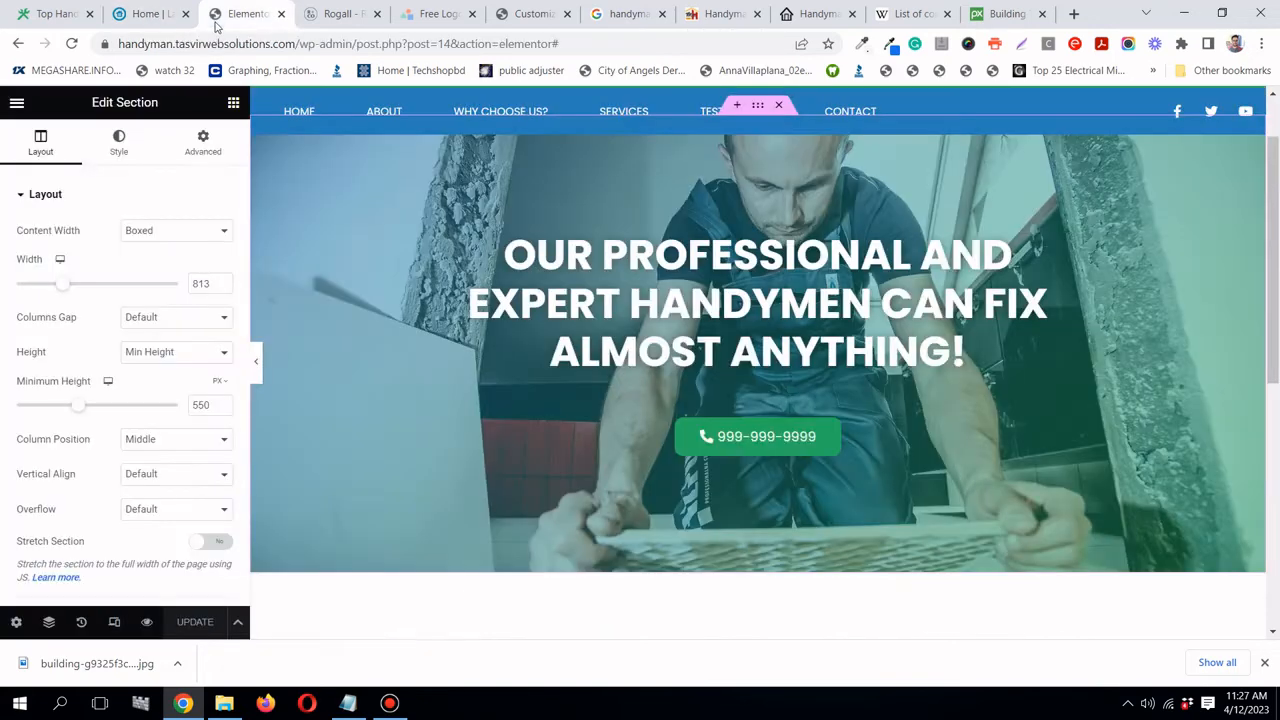
# - Search 'lipsum' in a new tab and open the lipsum.com Lorem Ipsum generator
pyautogui.click(1074, 14)
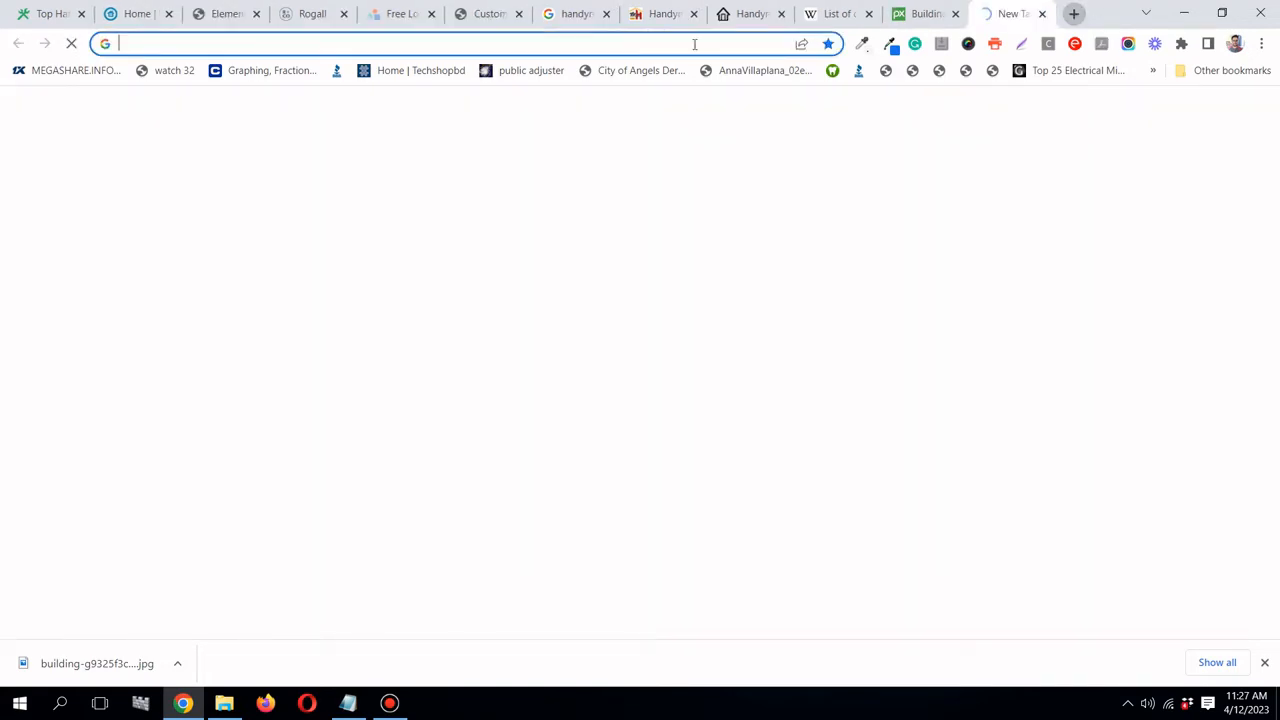
pyautogui.click(428, 44)
pyautogui.write('li')
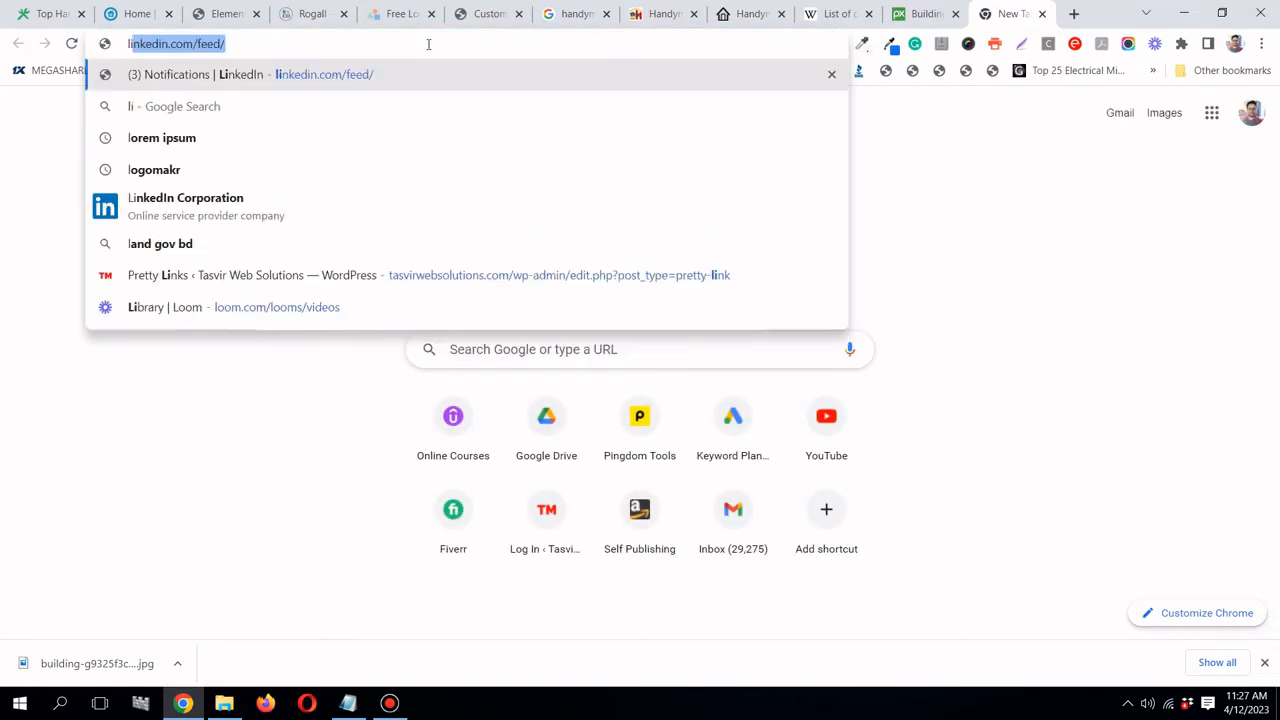
pyautogui.press('BackSpace')
pyautogui.press('BackSpace')
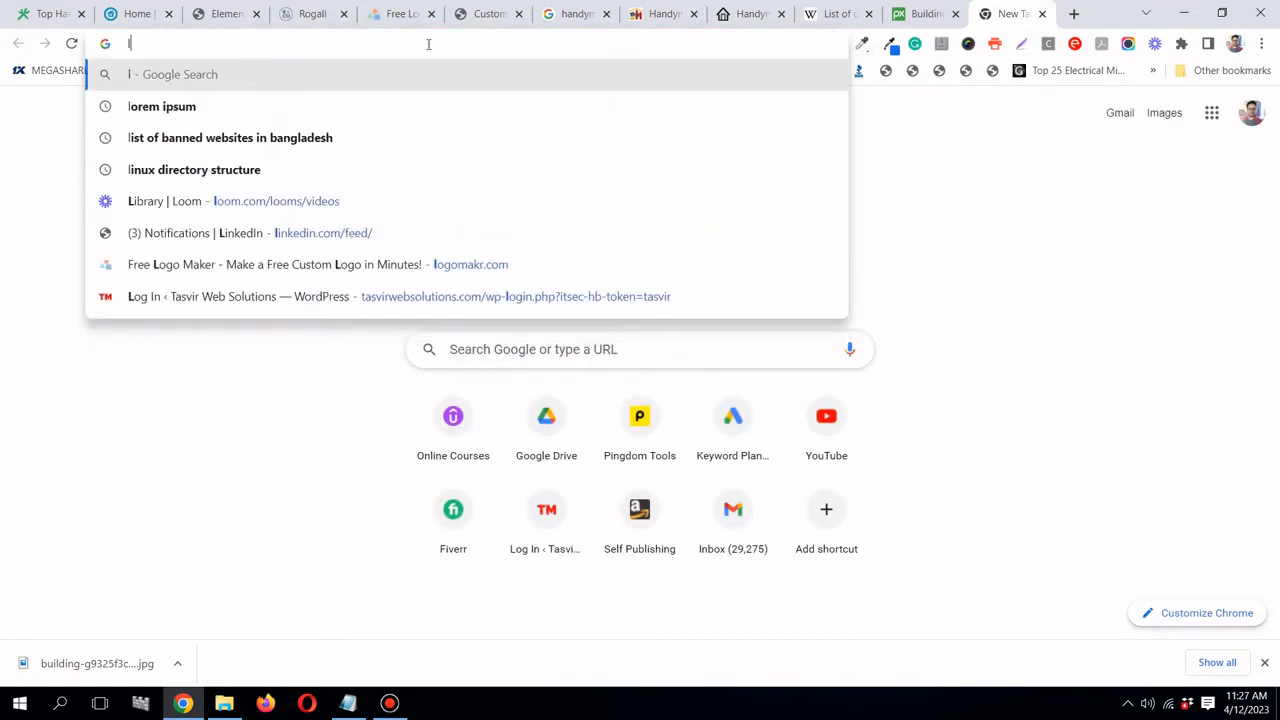
pyautogui.write('sum')
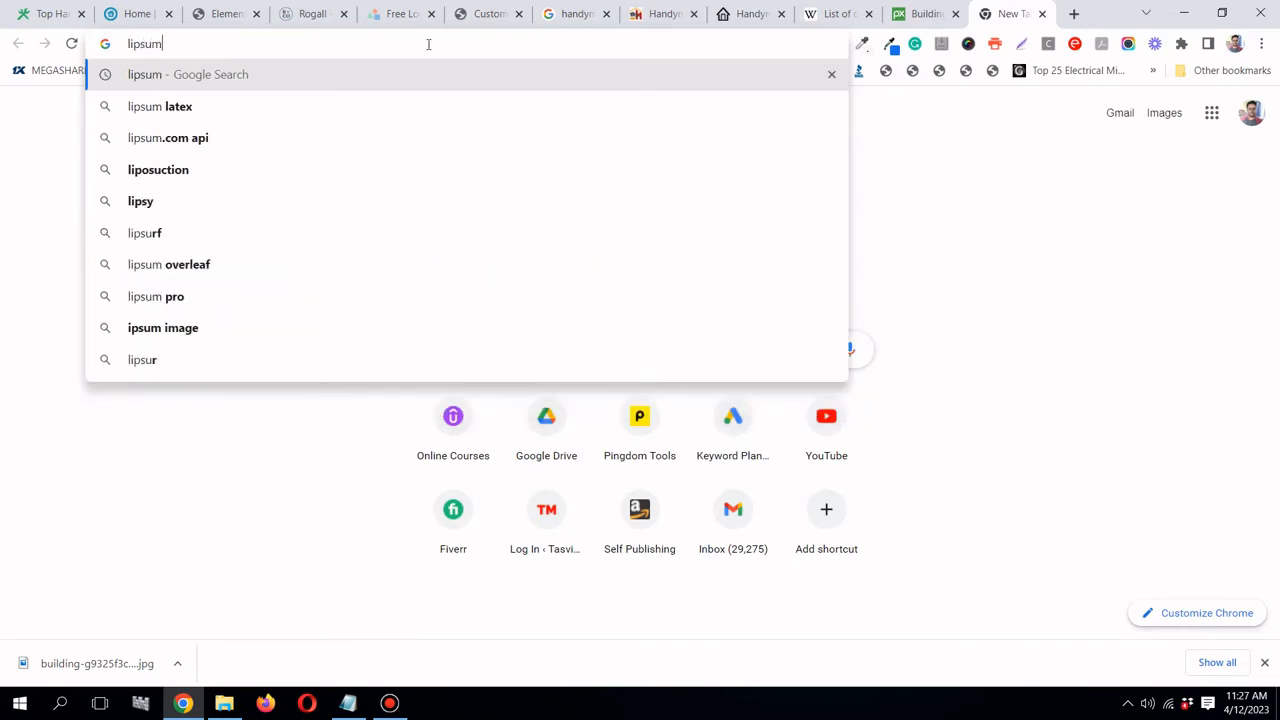
pyautogui.press('Return')
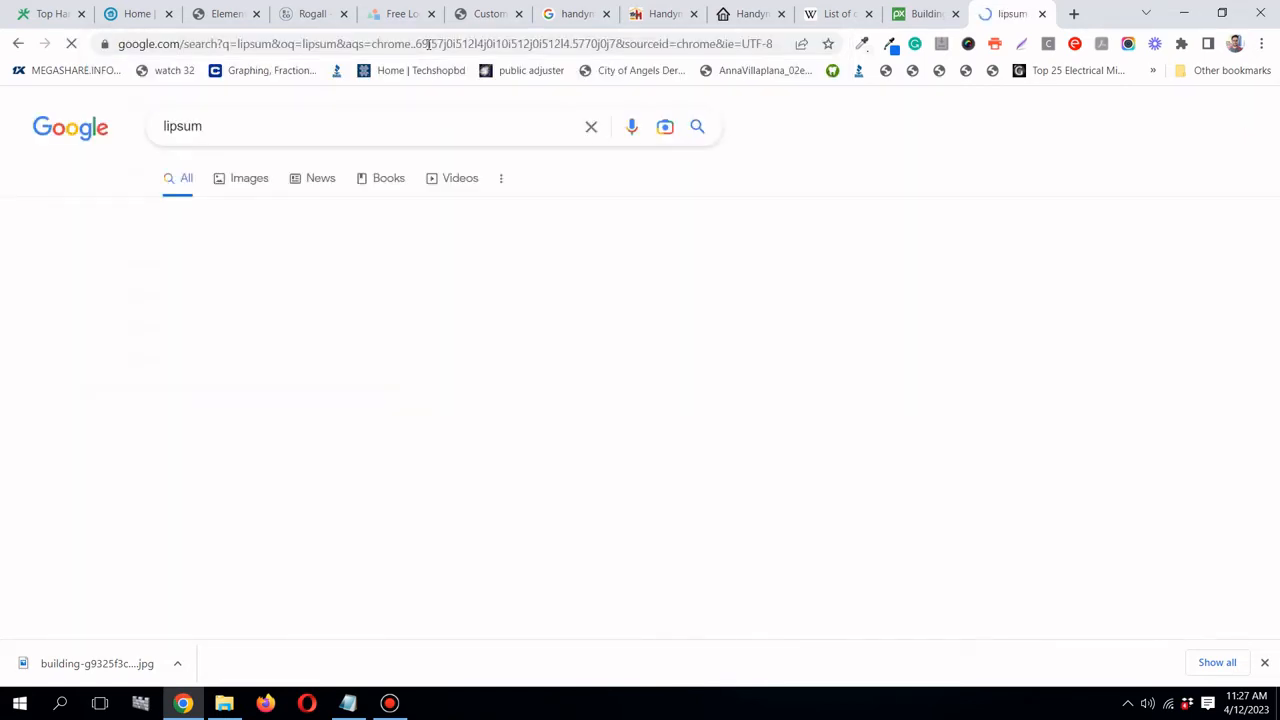
pyautogui.click(296, 287)
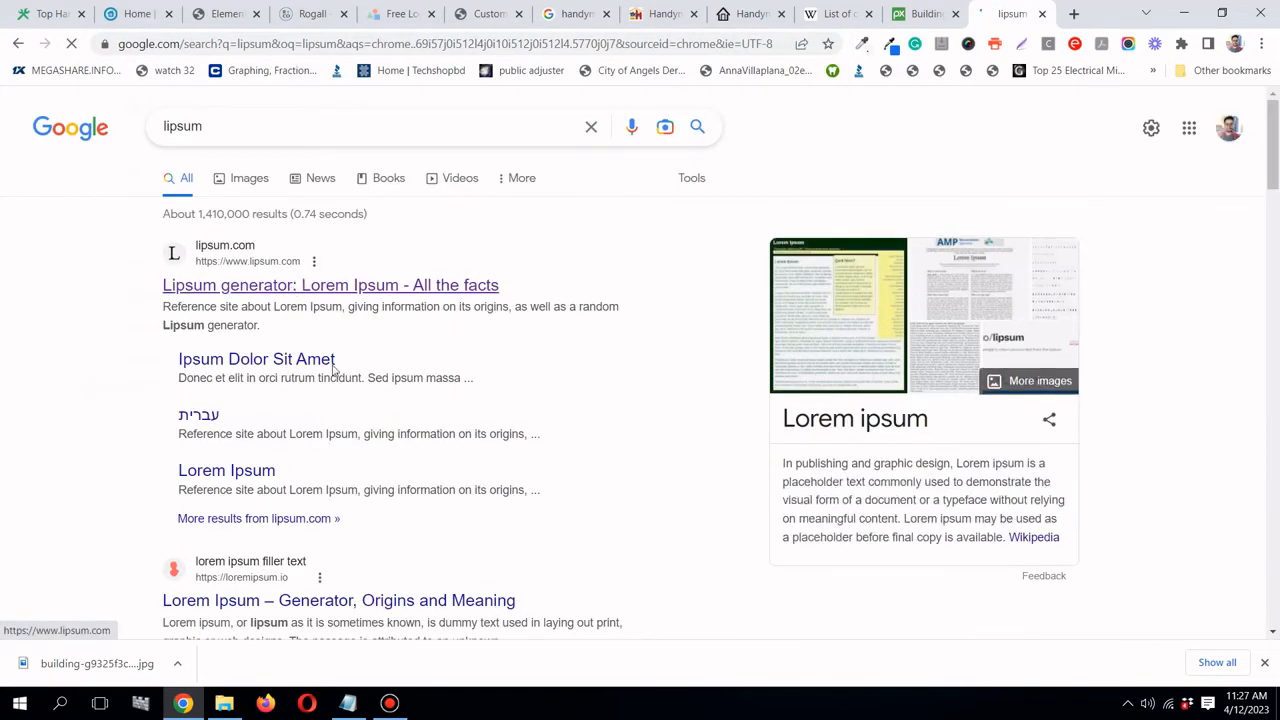
pyautogui.click(390, 703)
pyautogui.click(390, 703)
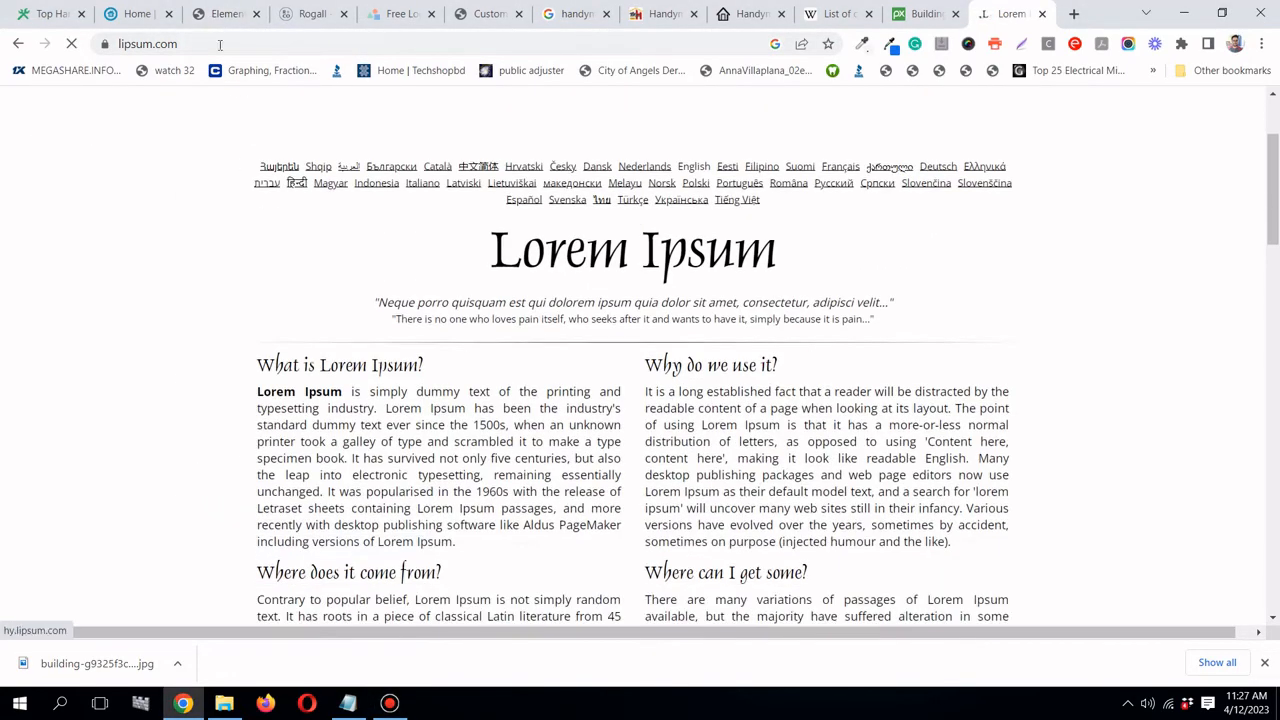
pyautogui.click(212, 14)
pyautogui.scroll(-3, 687, 358)
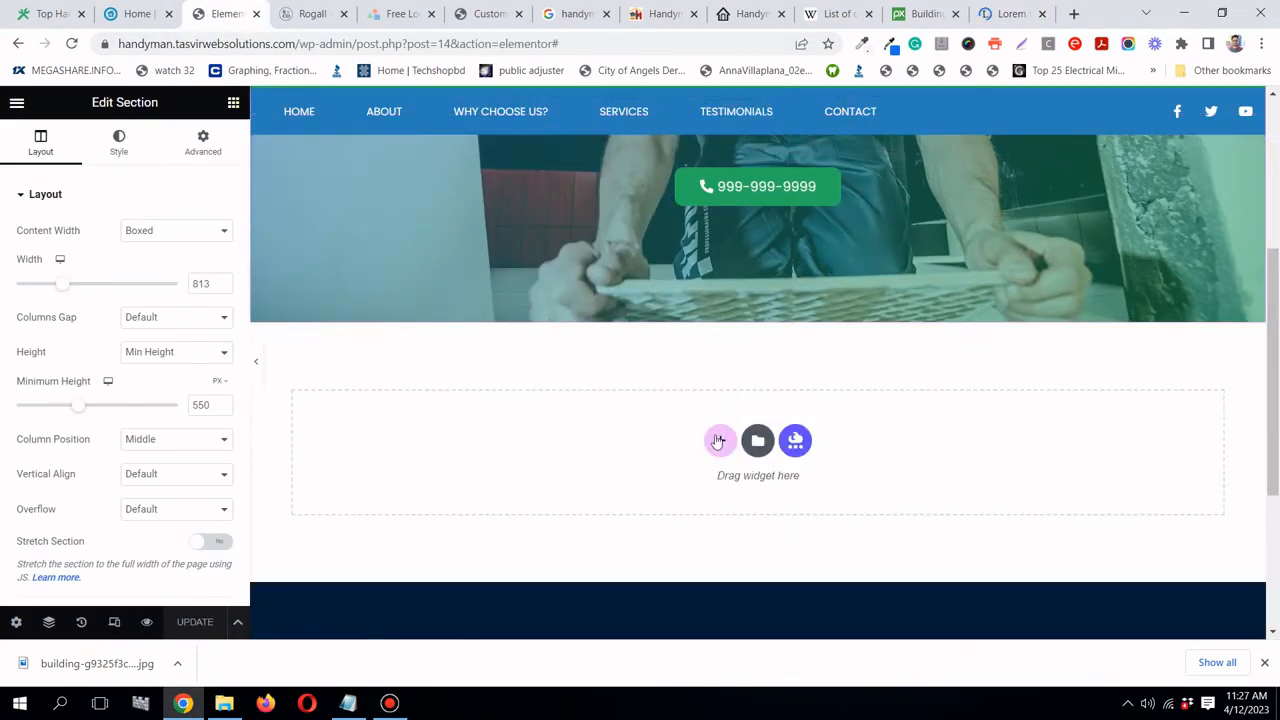
# - Add a two-column section with a classic Handyman blue background
pyautogui.click(723, 443)
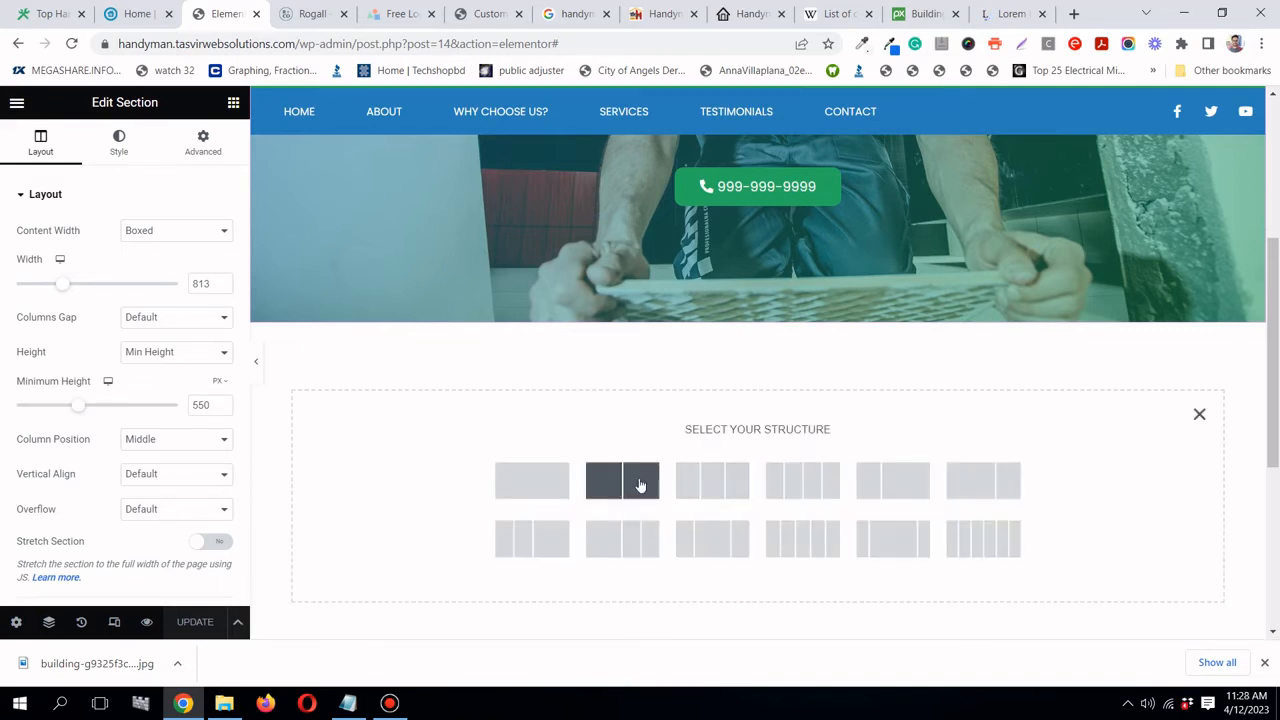
pyautogui.click(640, 485)
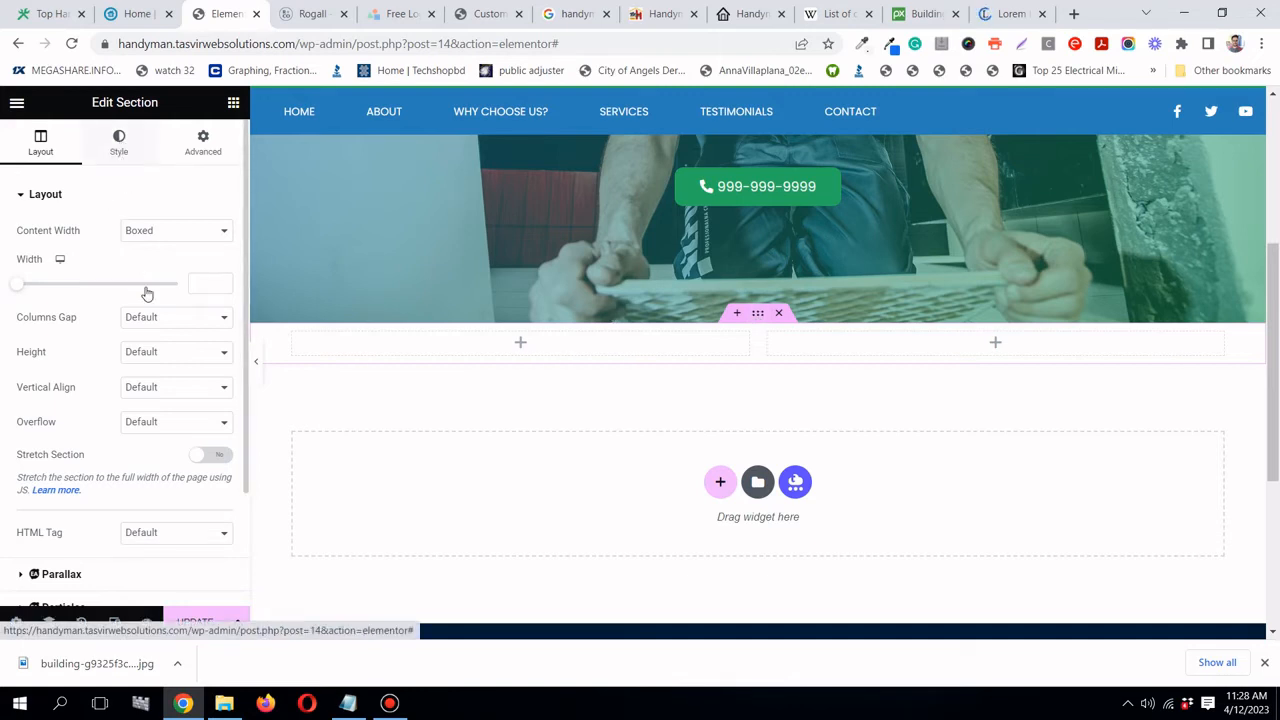
pyautogui.click(119, 142)
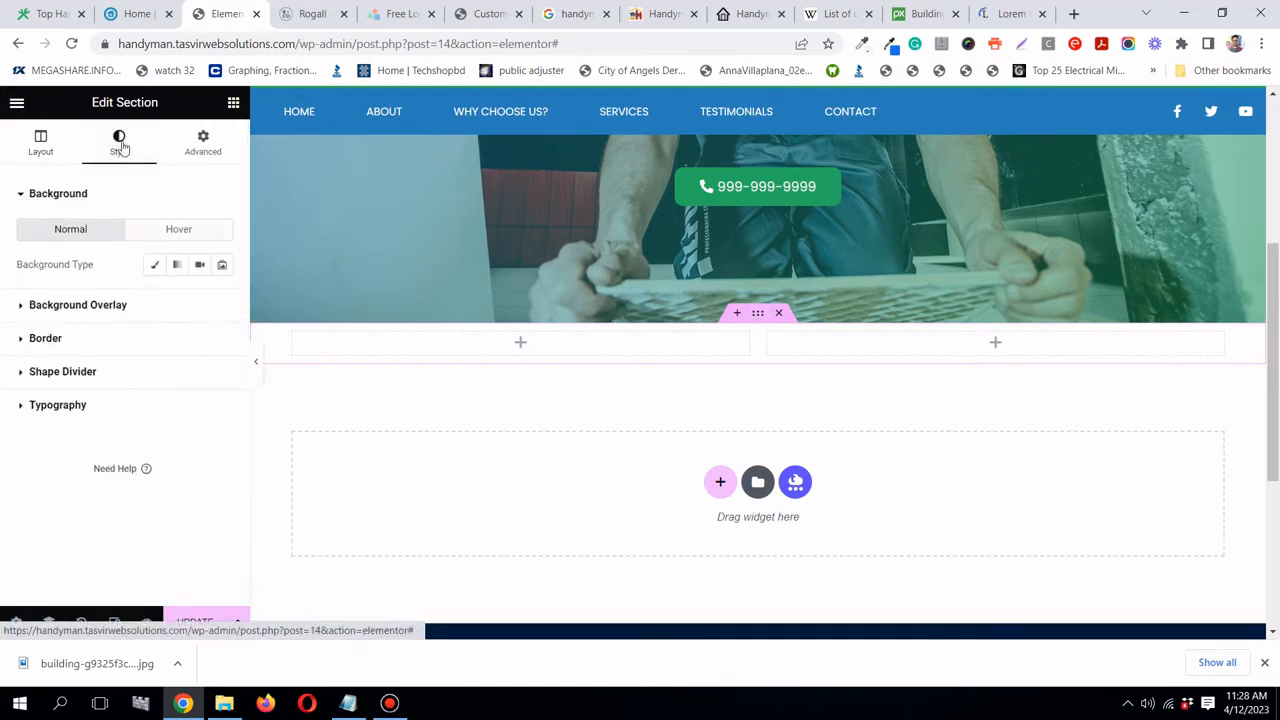
pyautogui.click(153, 268)
pyautogui.click(200, 300)
pyautogui.scroll(-1, 91, 523)
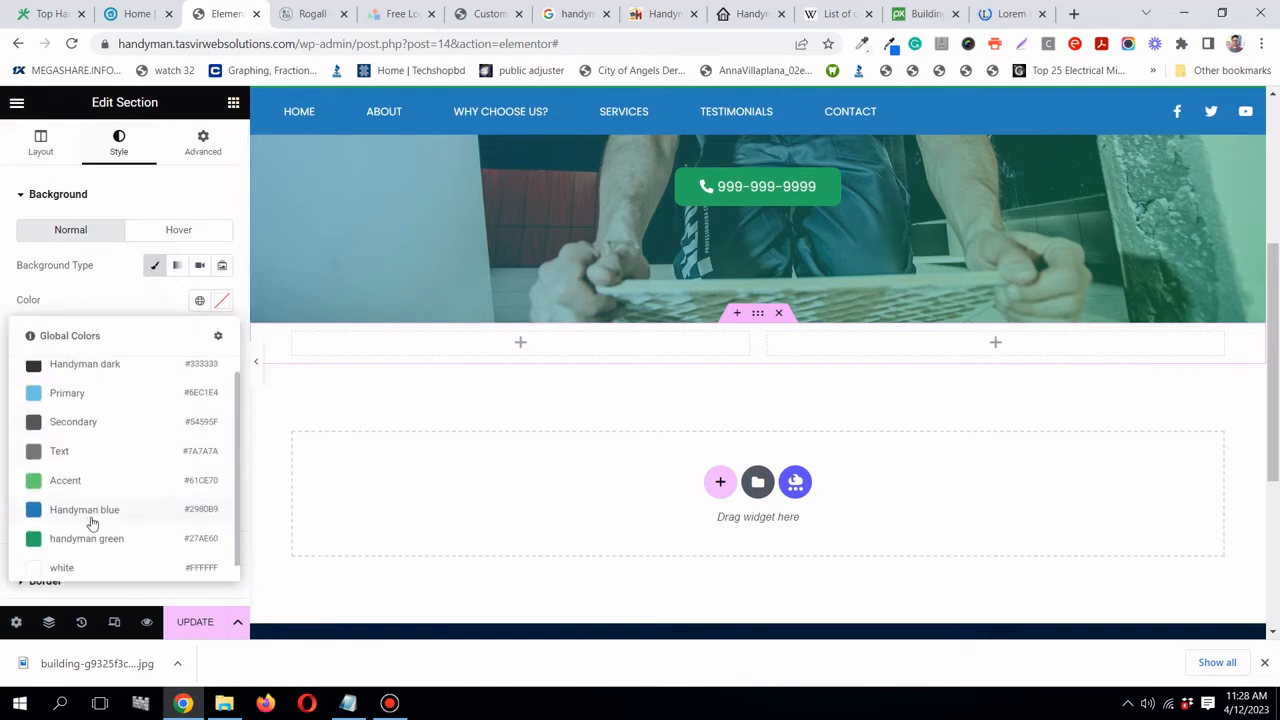
pyautogui.click(101, 500)
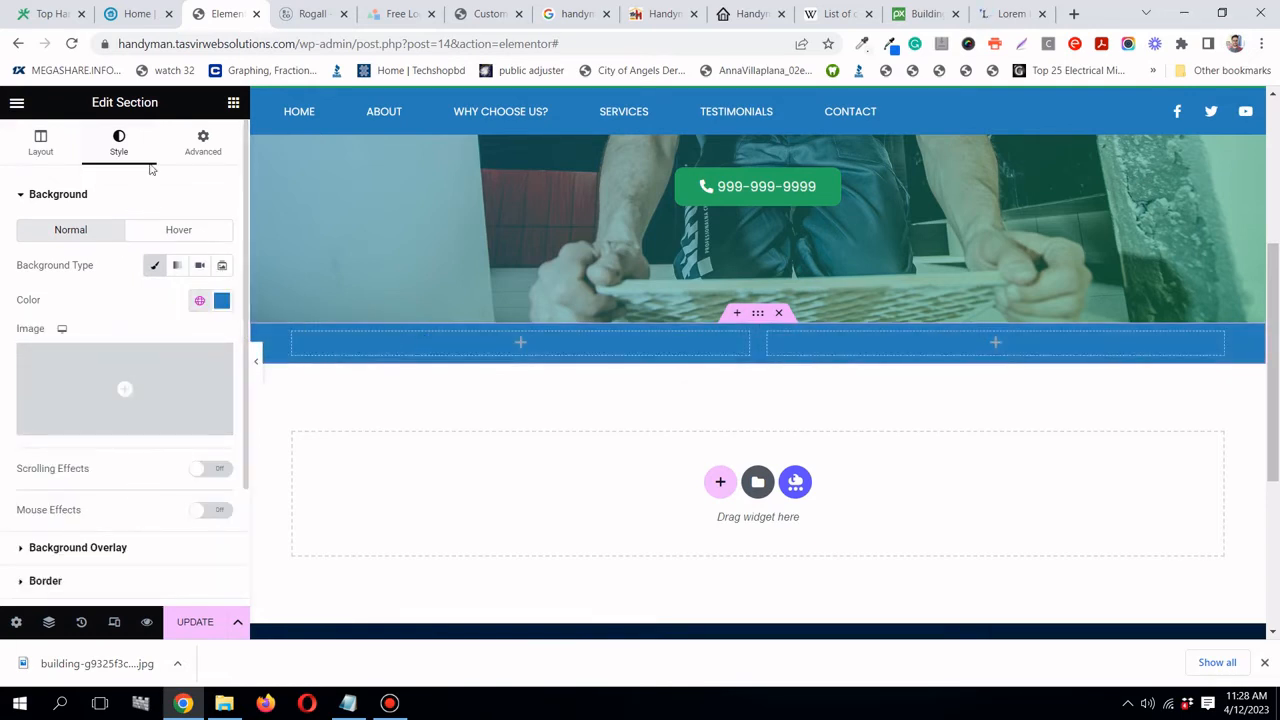
# - Give the section 50 px top and bottom padding
pyautogui.click(186, 158)
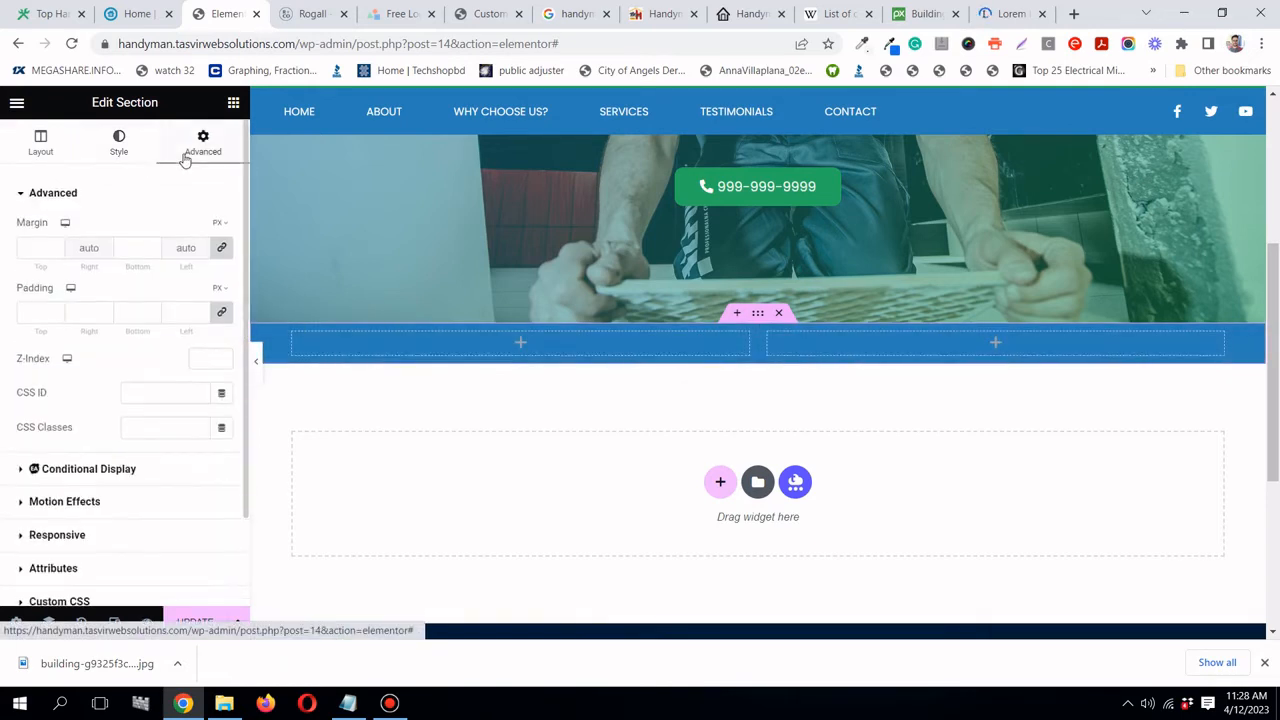
pyautogui.click(226, 314)
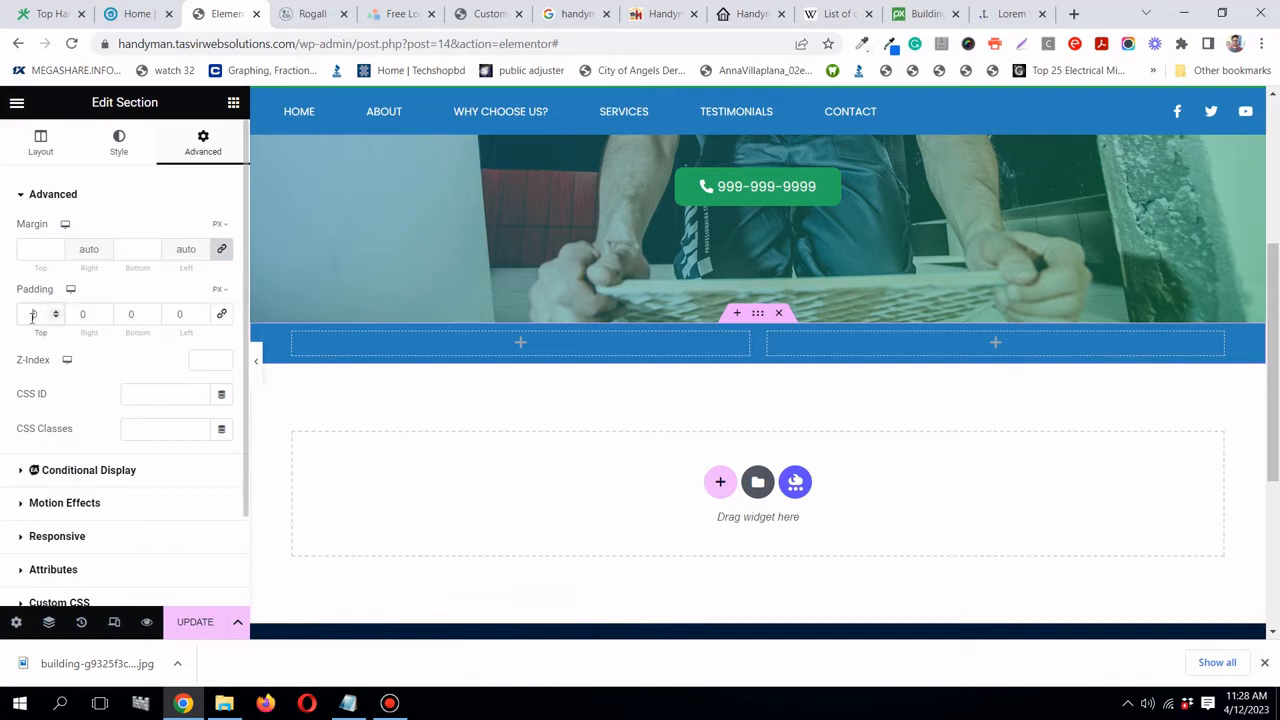
pyautogui.click(49, 317)
pyautogui.write('50')
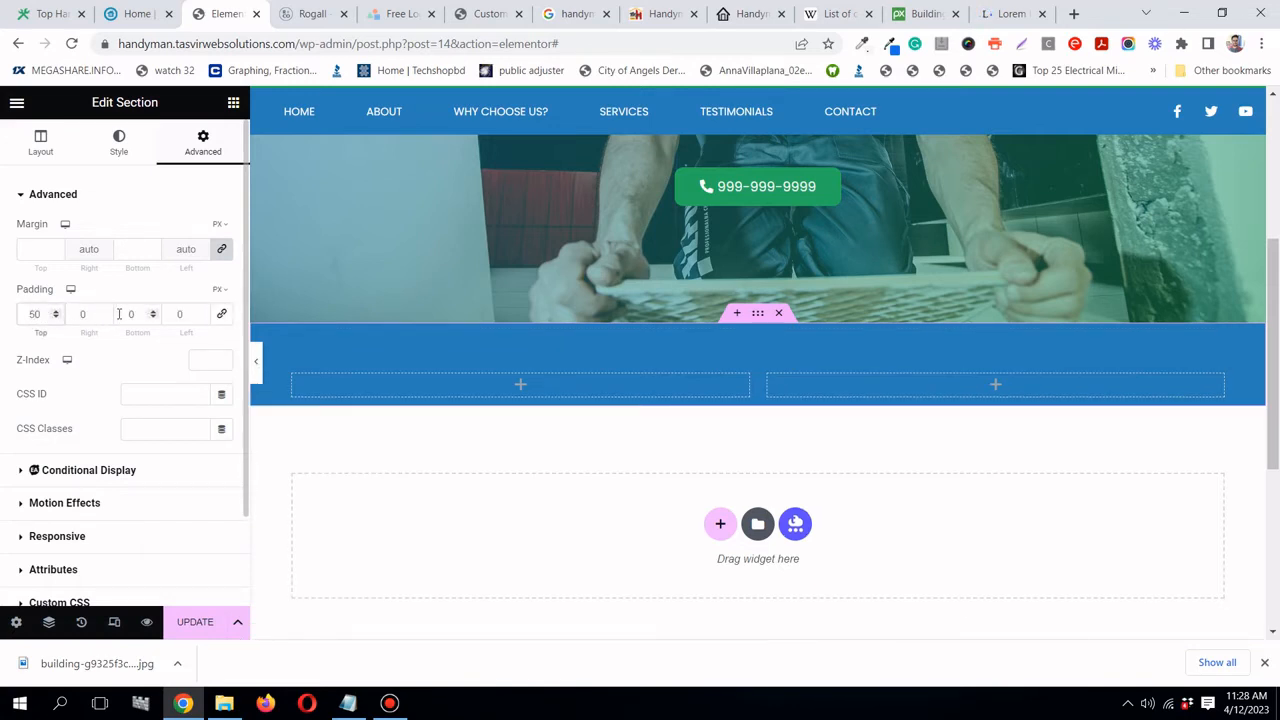
pyautogui.click(119, 314)
pyautogui.write('50')
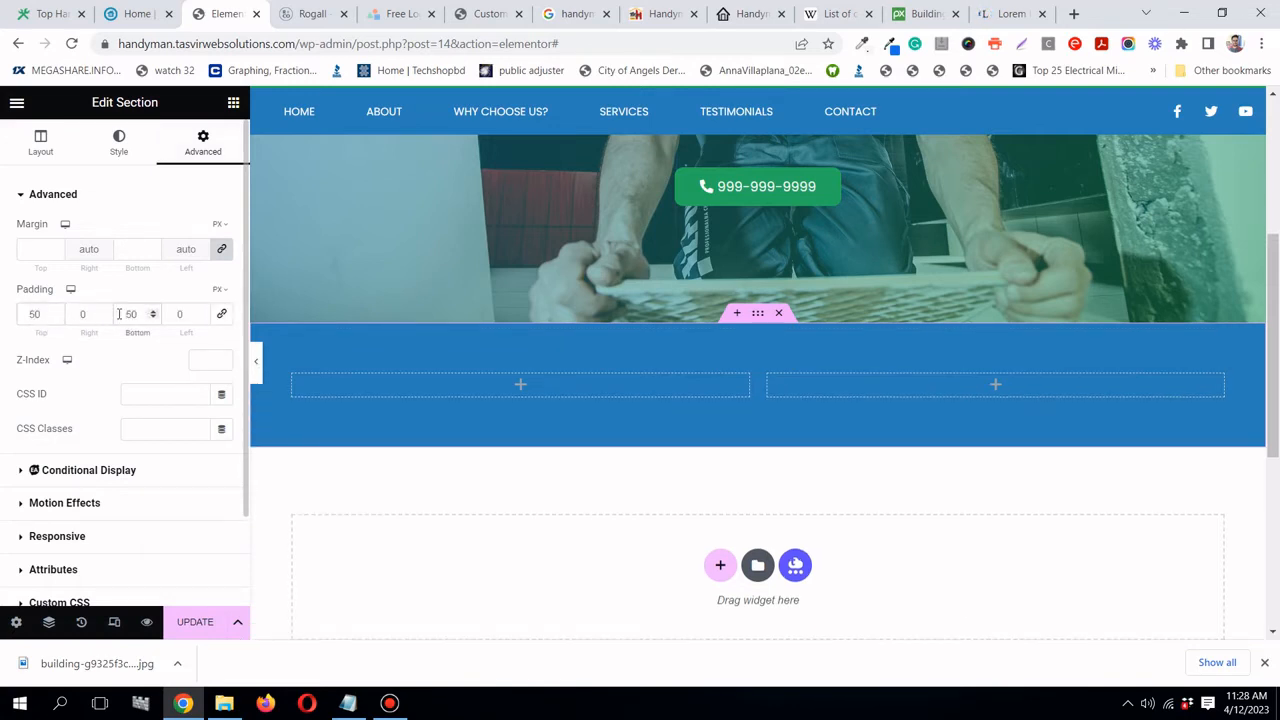
# - Copy the 'Welcome to Landes Property Repair!' heading from the Landes site
pyautogui.click(130, 14)
pyautogui.click(321, 340)
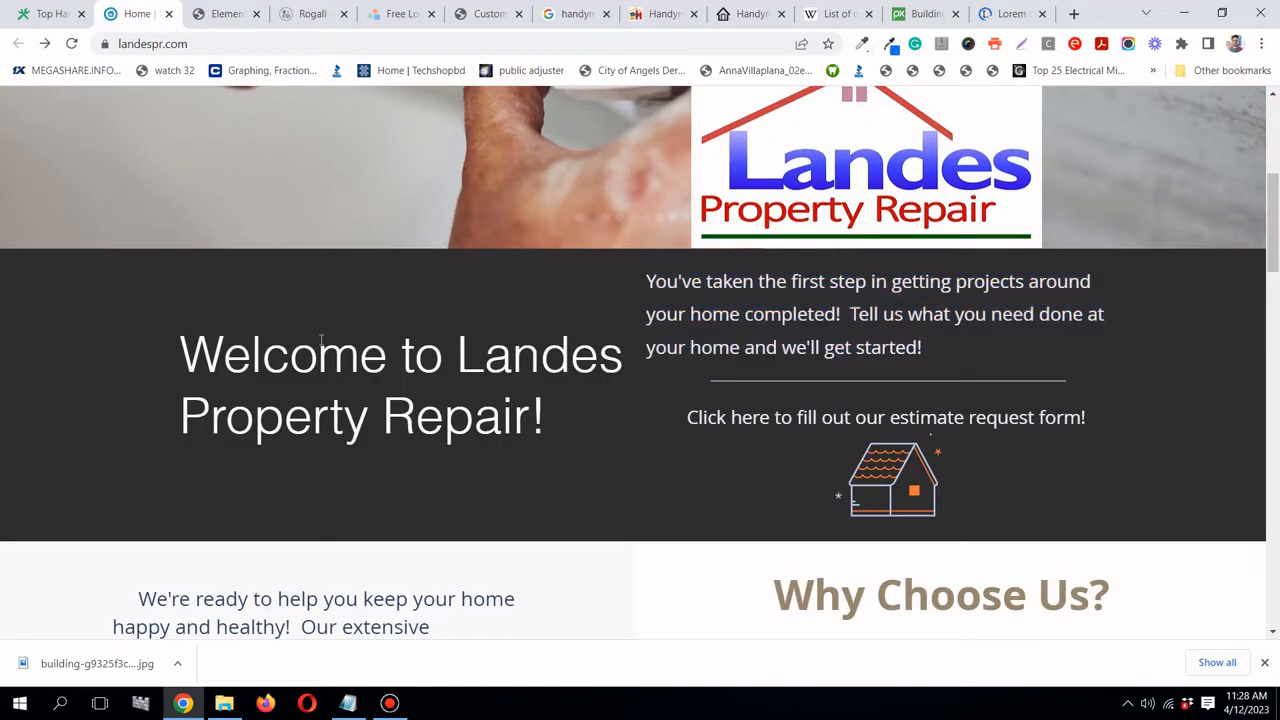
pyautogui.moveTo(178, 348); pyautogui.dragTo(545, 425)
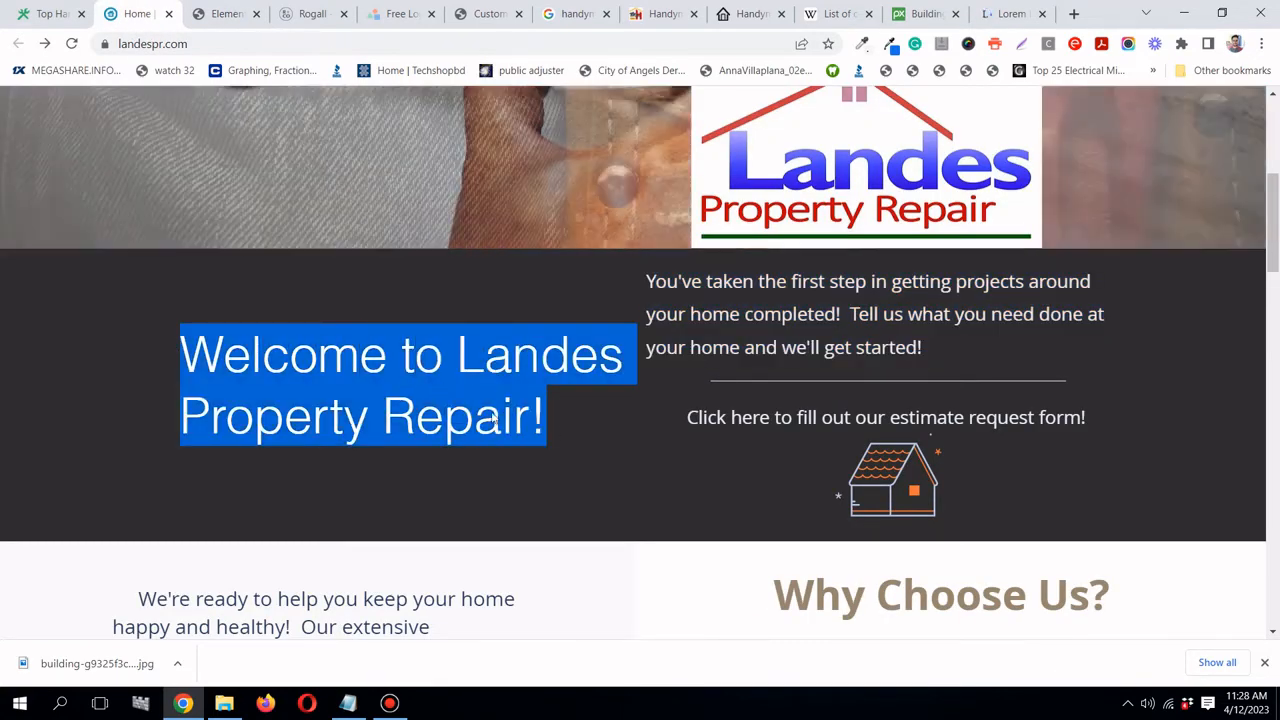
pyautogui.rightClick(481, 411)
pyautogui.click(515, 421)
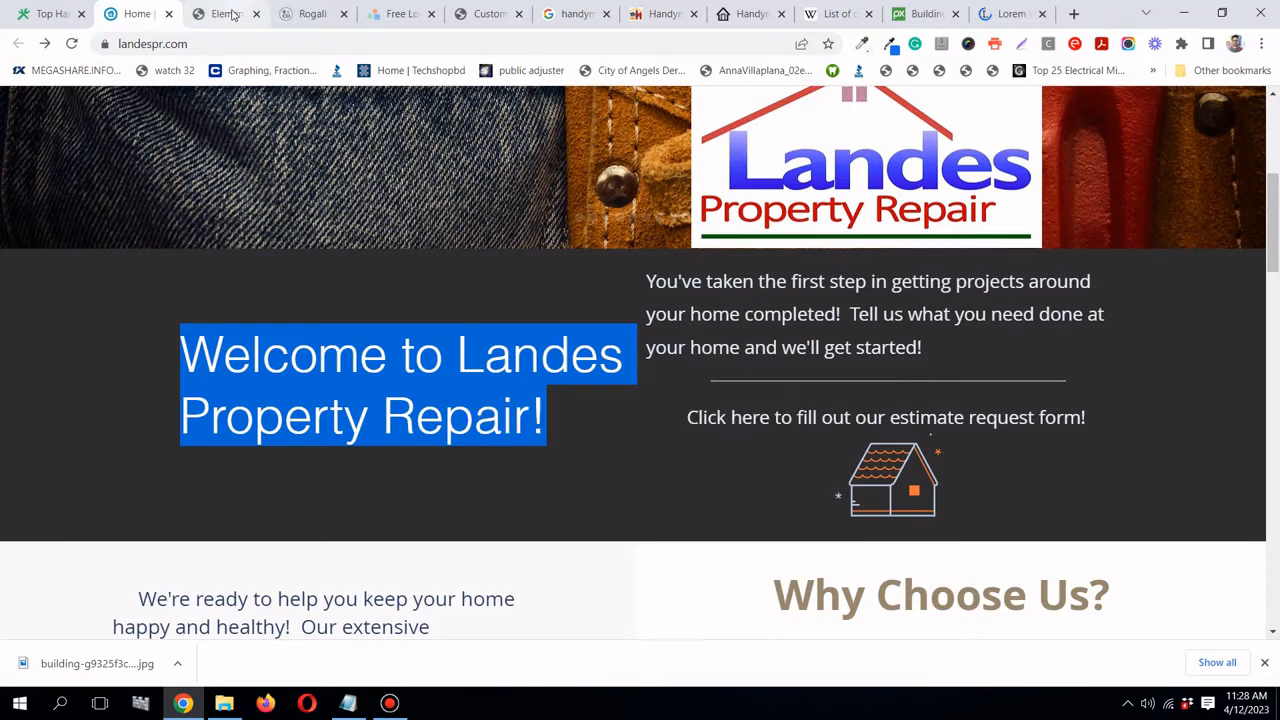
pyautogui.click(225, 14)
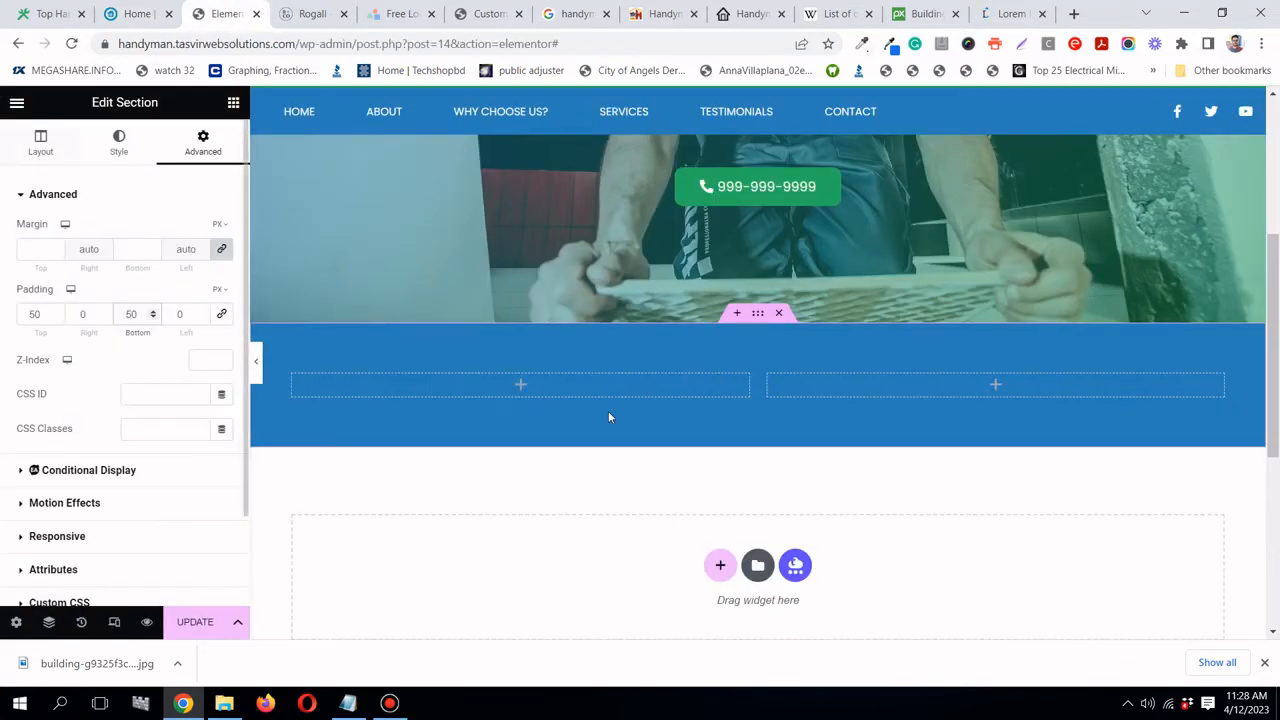
# - Drop a Heading widget into the section's left column
pyautogui.click(233, 102)
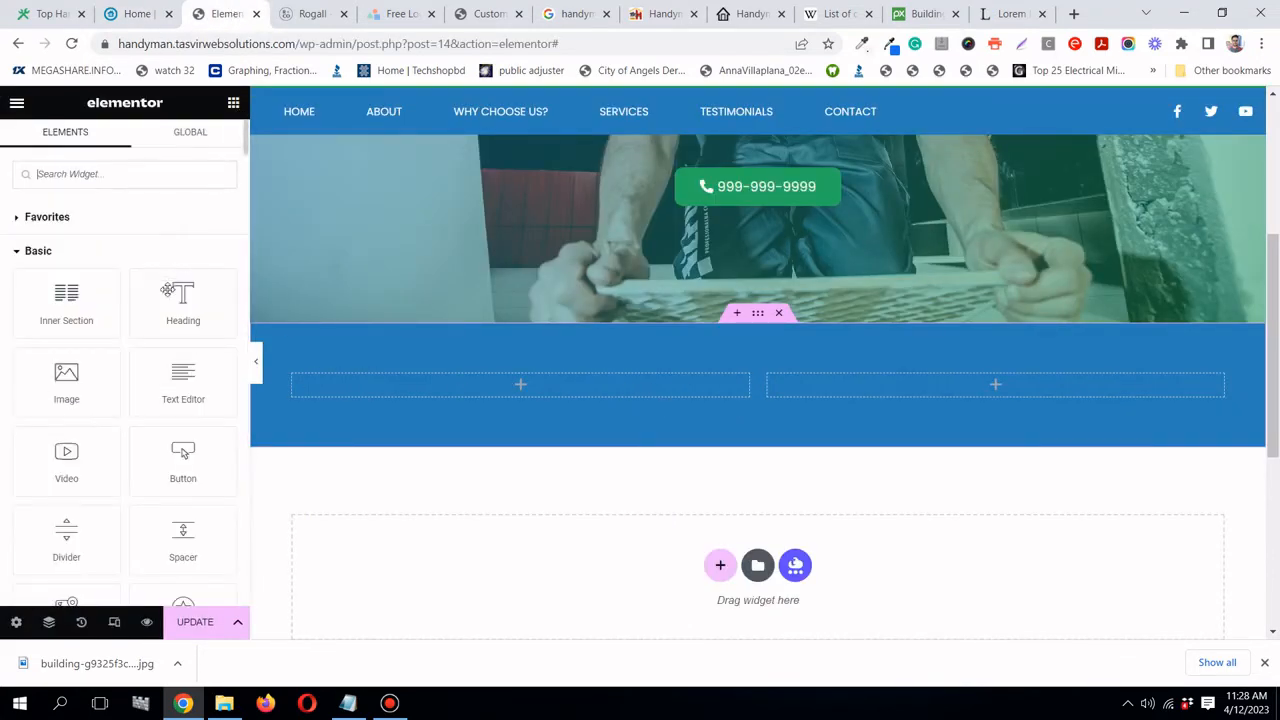
pyautogui.moveTo(183, 303); pyautogui.dragTo(537, 375)
pyautogui.moveTo(183, 300); pyautogui.dragTo(478, 385)
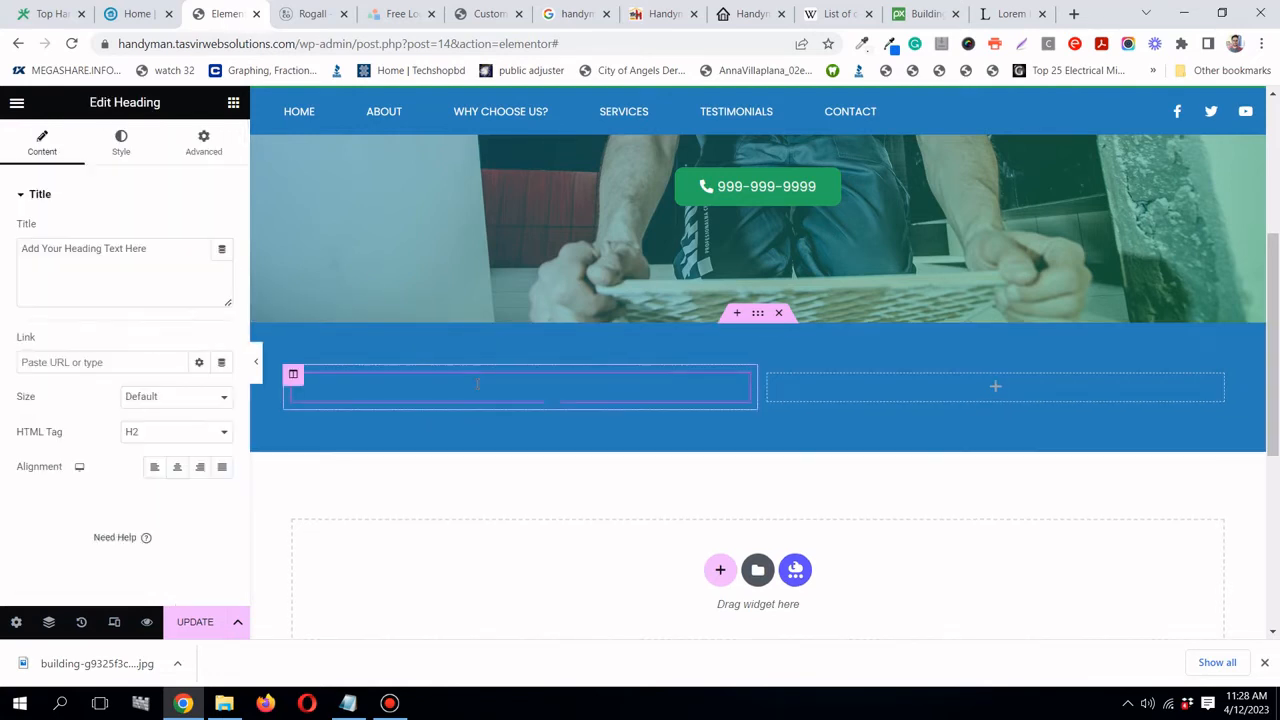
# - Set the new heading's text to the global white colour
pyautogui.click(115, 145)
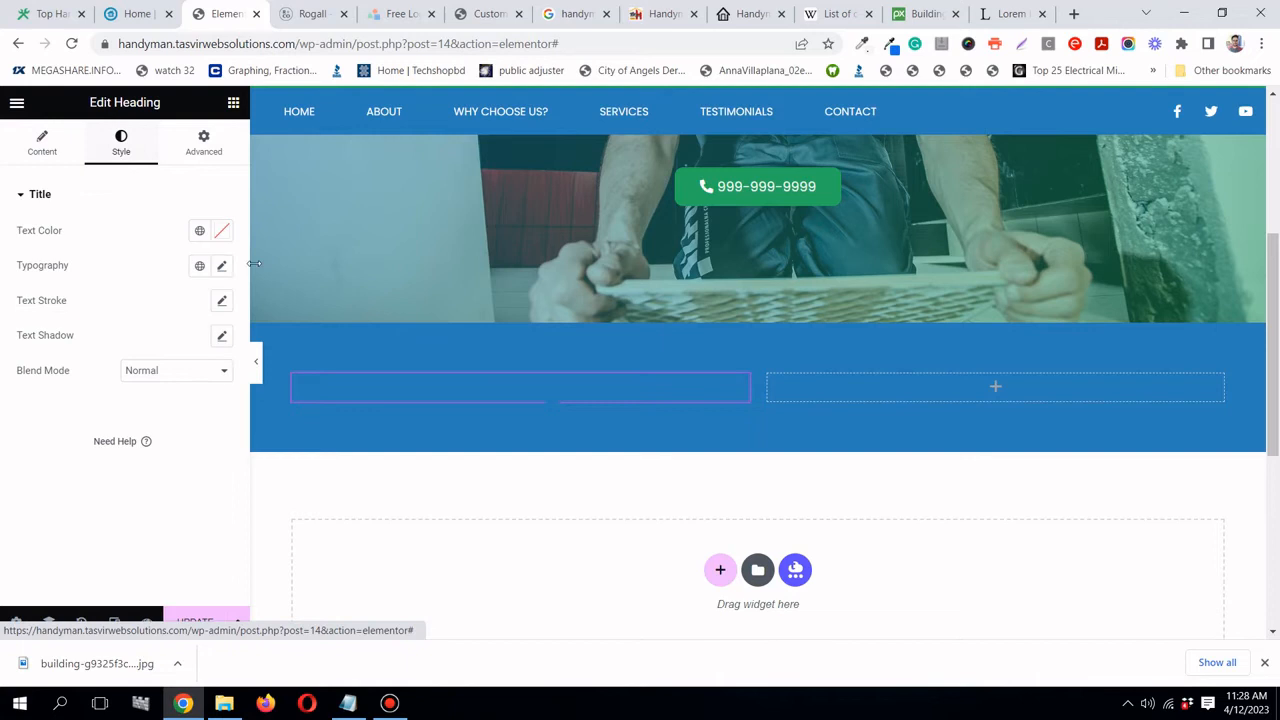
pyautogui.click(199, 230)
pyautogui.scroll(-1, 136, 428)
pyautogui.click(111, 484)
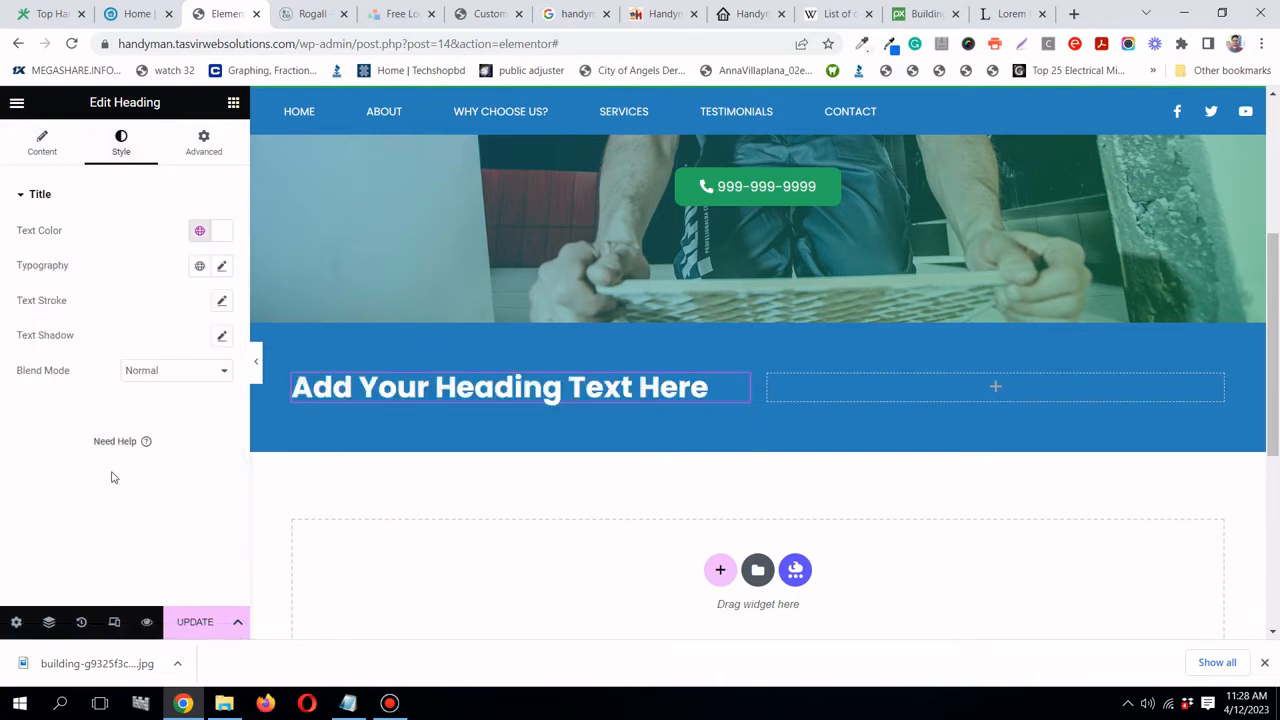
# - Title the heading 'Welcome to Superior Handyman services', adapting the pasted Landes heading
pyautogui.click(43, 145)
pyautogui.tripleClick(127, 250)
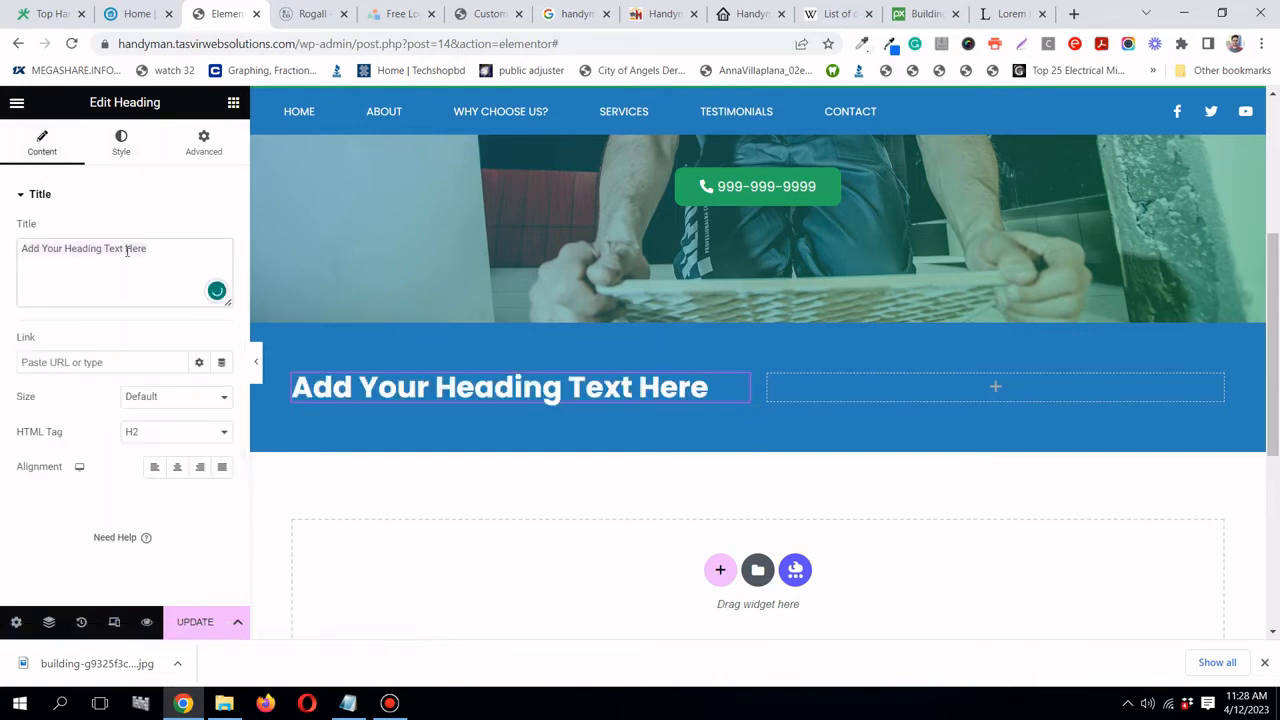
pyautogui.rightClick(126, 254)
pyautogui.click(183, 321)
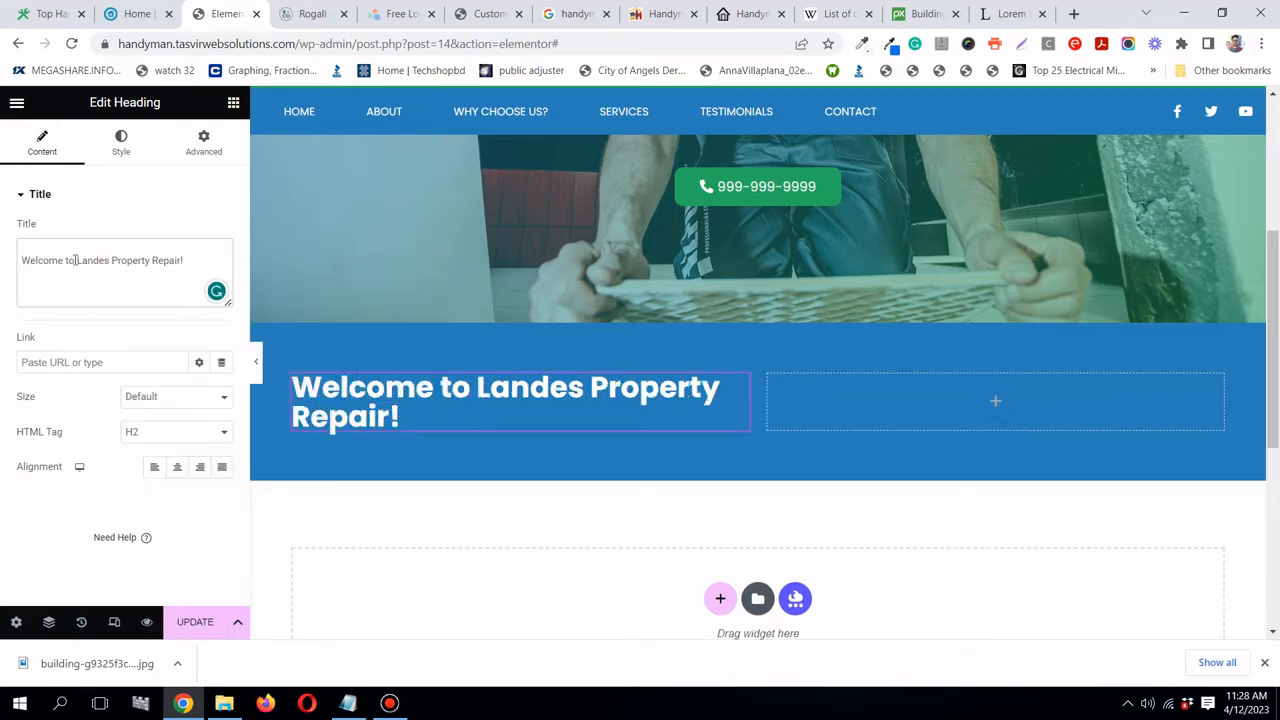
pyautogui.moveTo(77, 257); pyautogui.dragTo(183, 261)
pyautogui.write('Super')
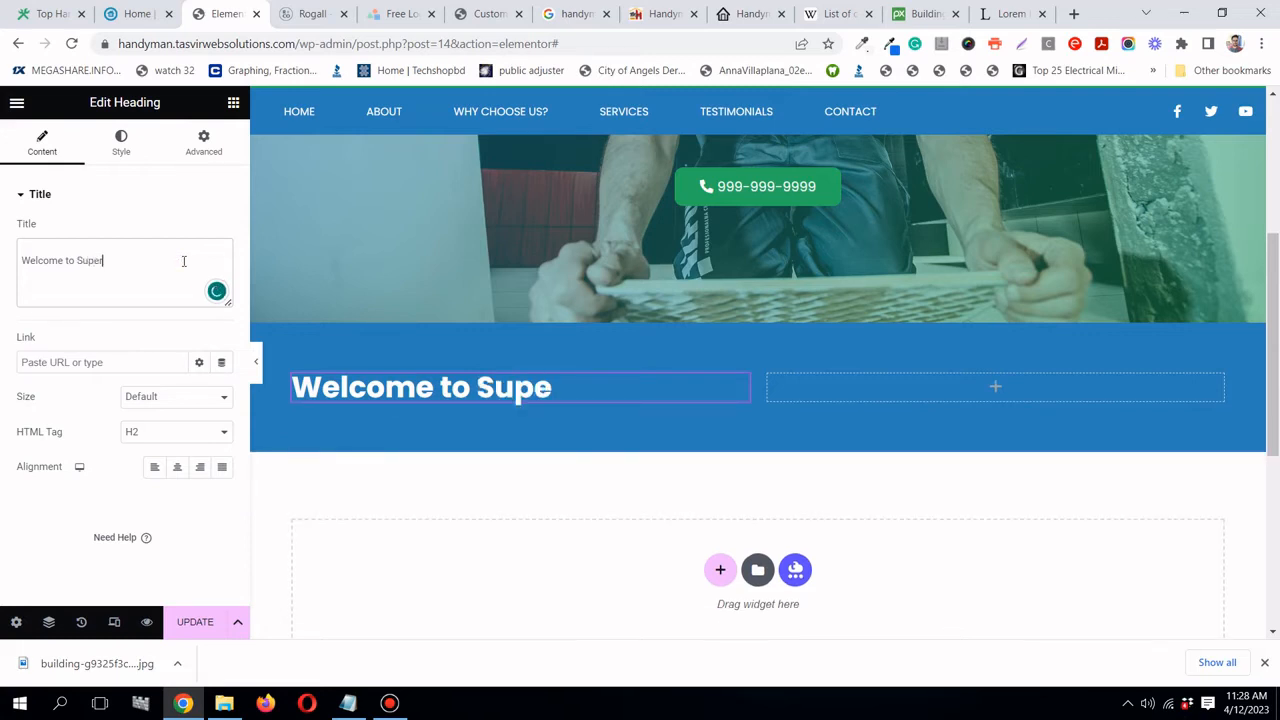
pyautogui.write('ior Hand')
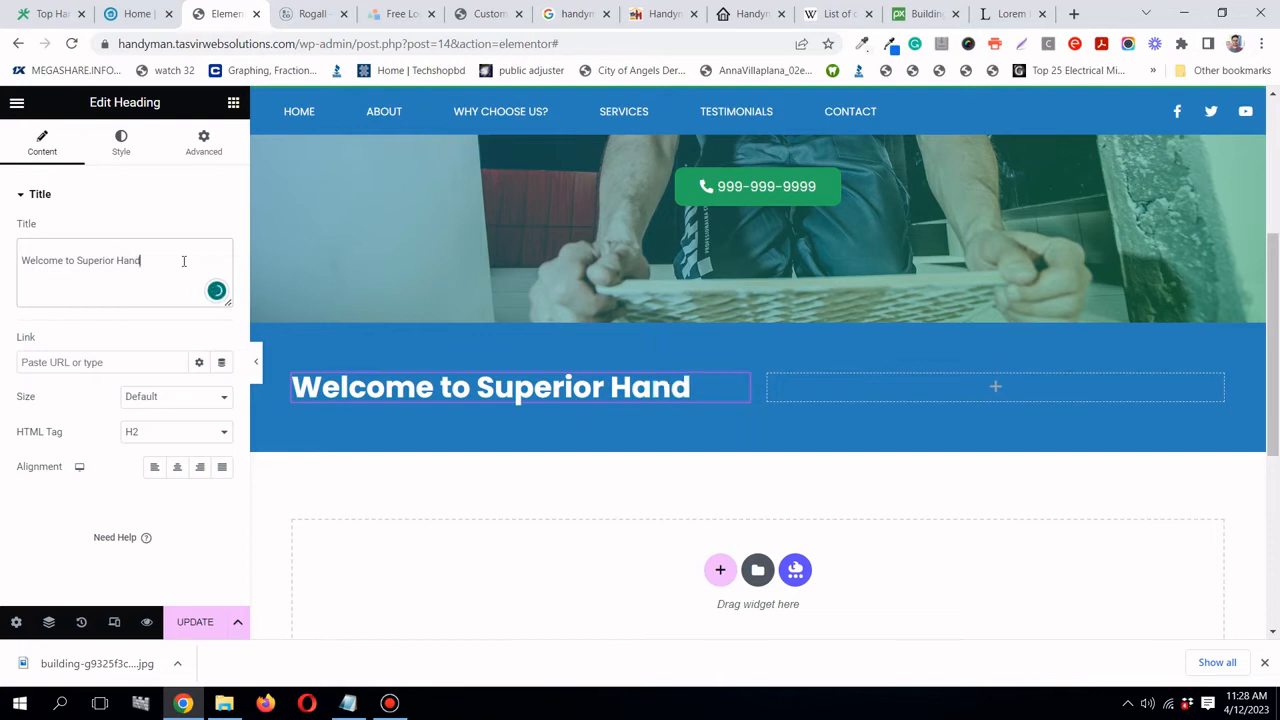
pyautogui.write('yman')
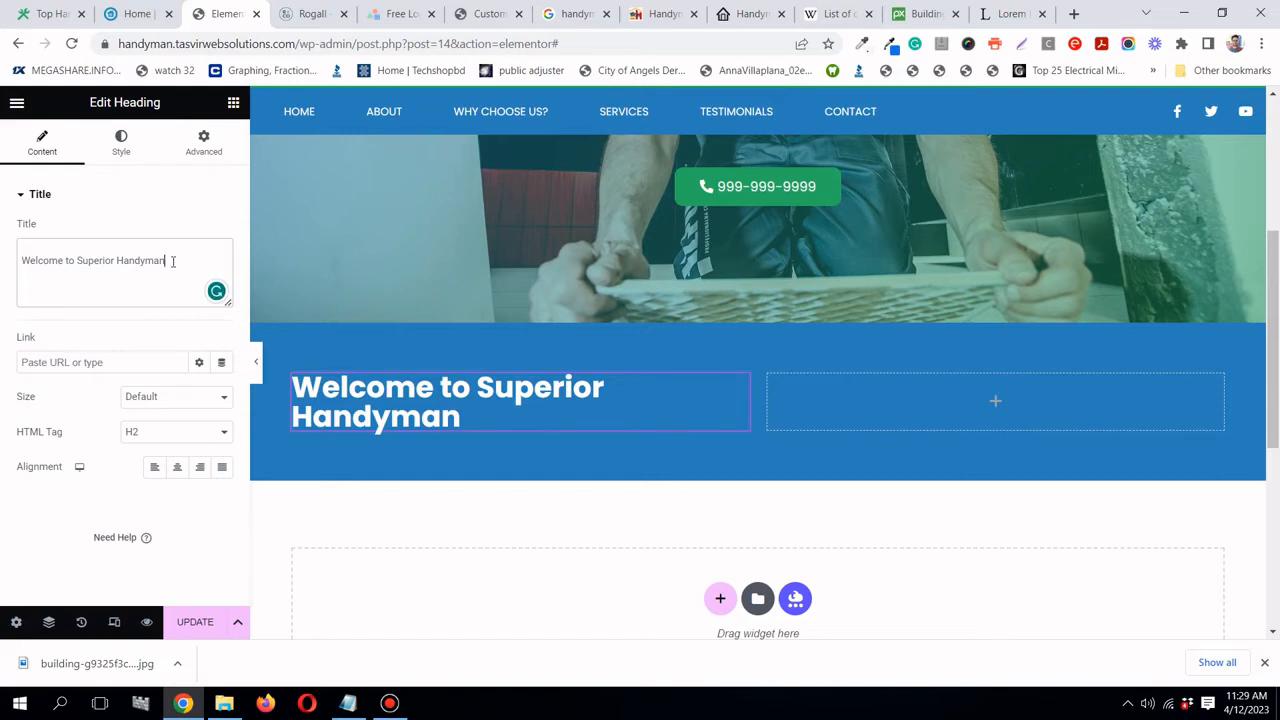
pyautogui.write('servi')
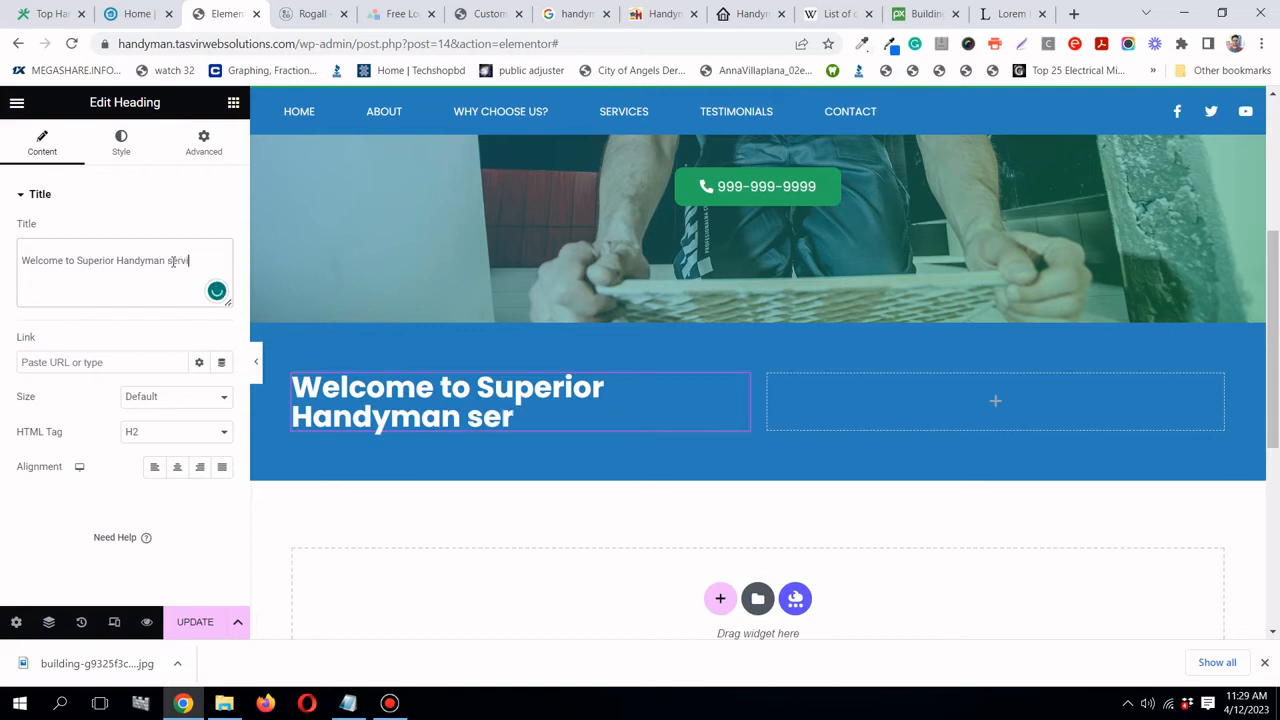
pyautogui.write('ces')
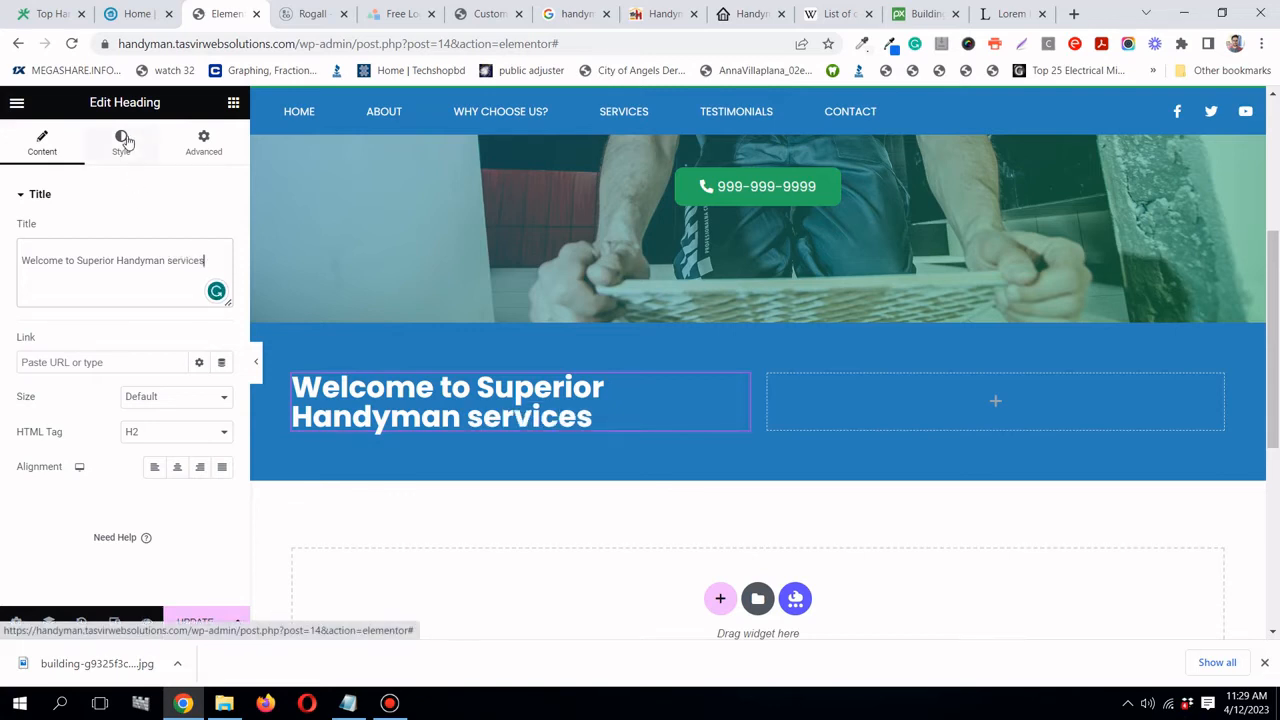
# - Try handyman green for the heading text, then switch it back to white
pyautogui.click(122, 142)
pyautogui.click(199, 231)
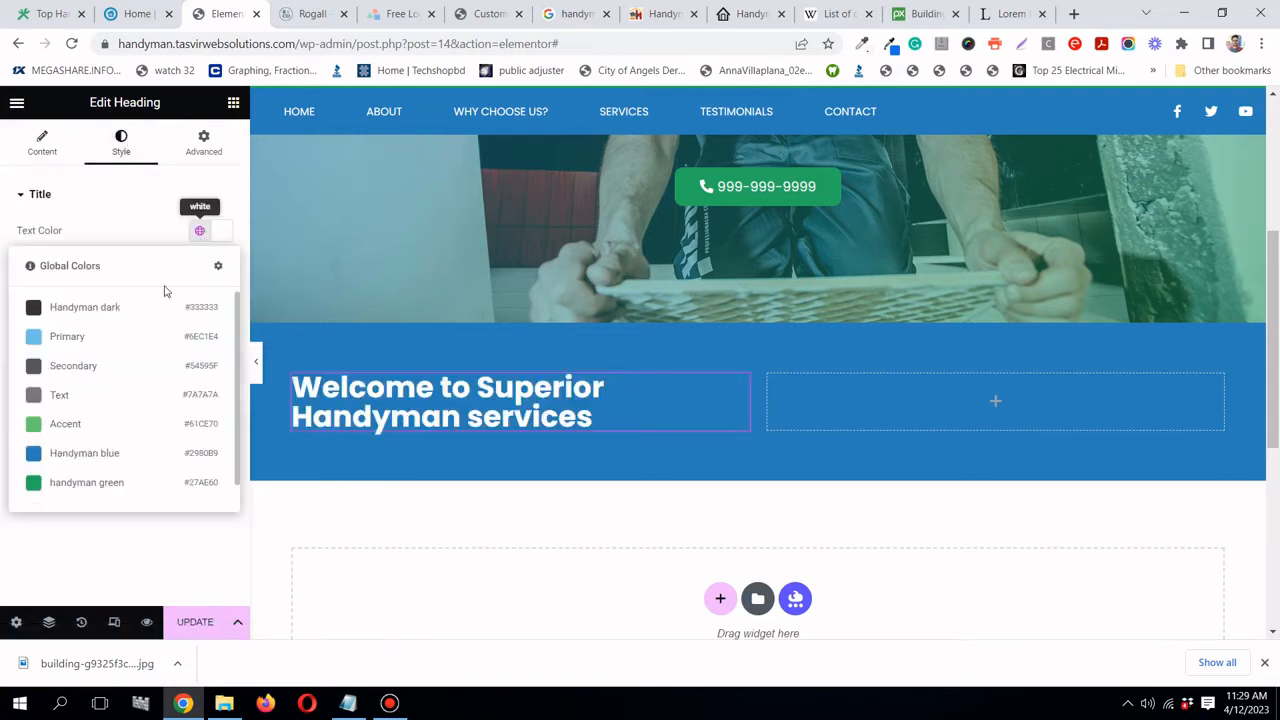
pyautogui.click(87, 483)
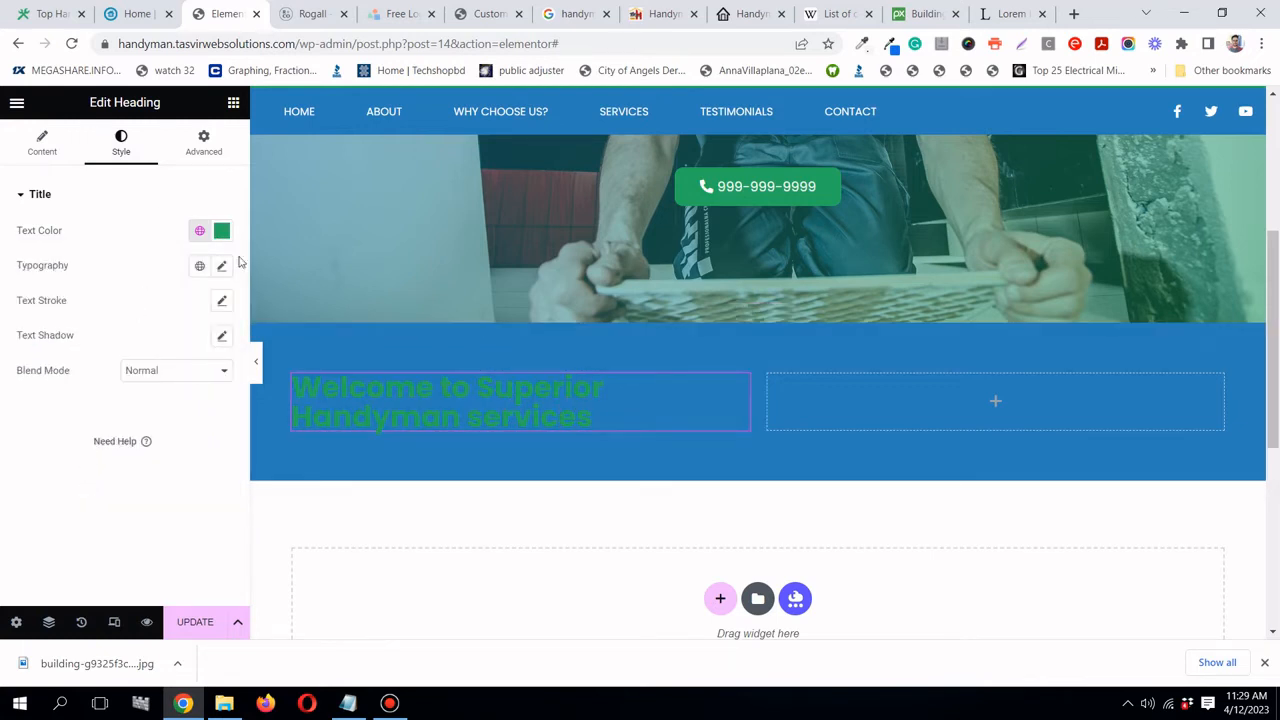
pyautogui.click(200, 230)
pyautogui.scroll(-1, 135, 430)
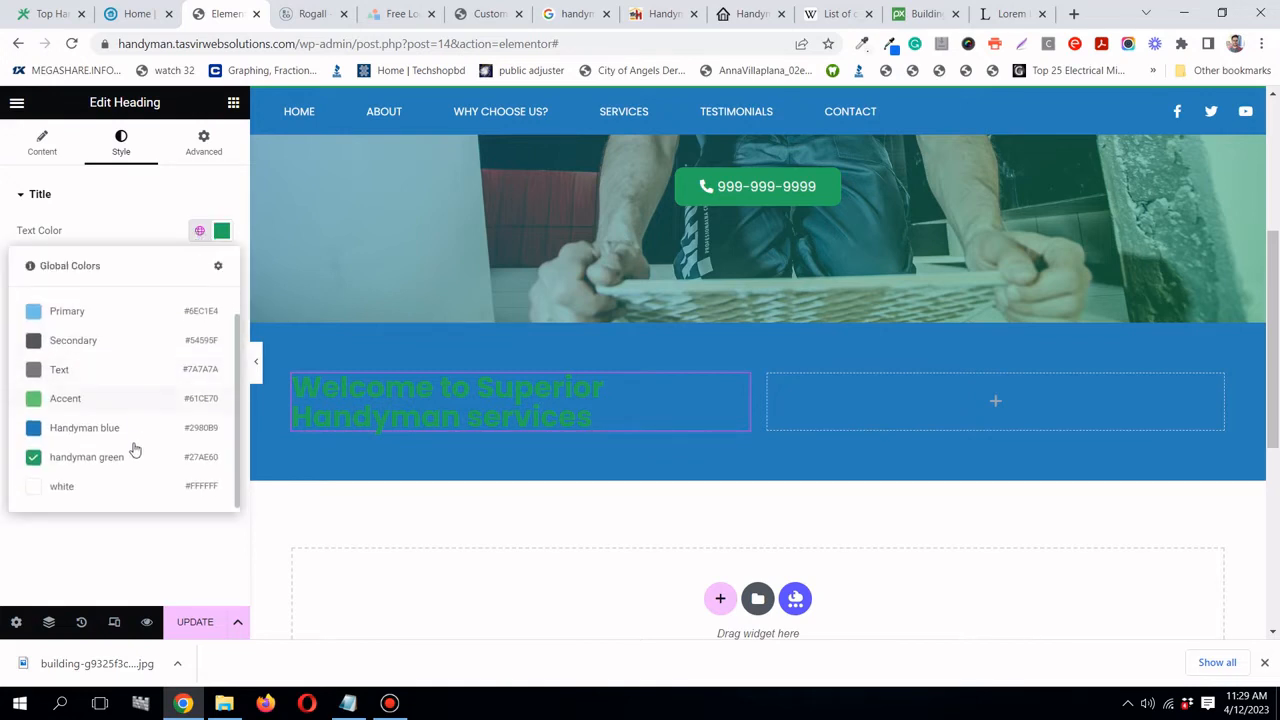
pyautogui.click(123, 483)
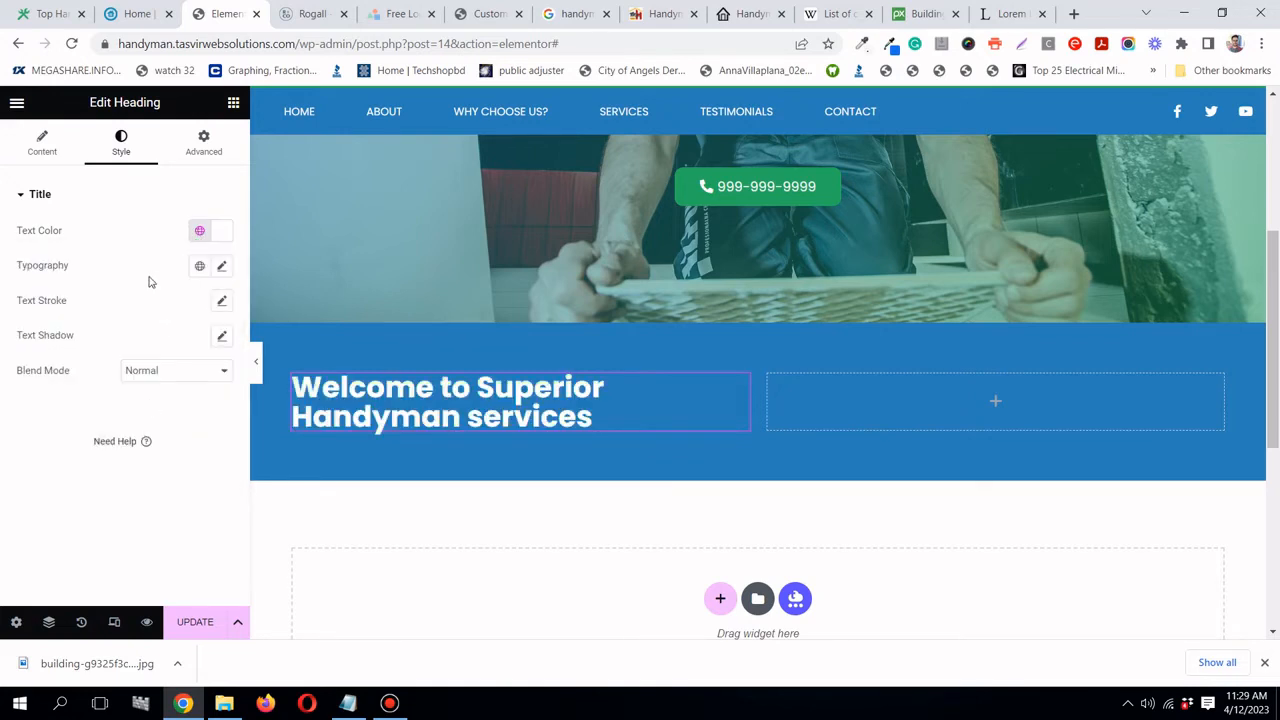
# - Raise the heading's line height to 52 px and compare it with the Landes site
pyautogui.click(222, 266)
pyautogui.scroll(-1, 148, 331)
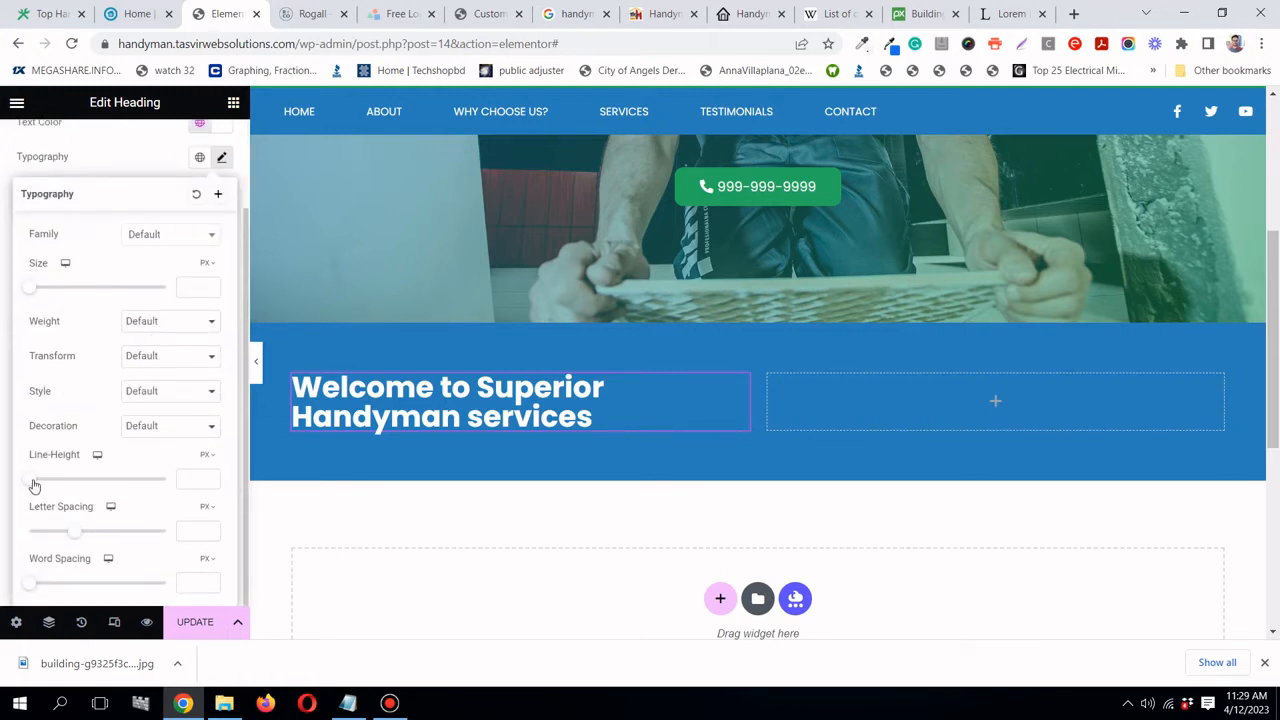
pyautogui.moveTo(33, 485); pyautogui.dragTo(100, 478)
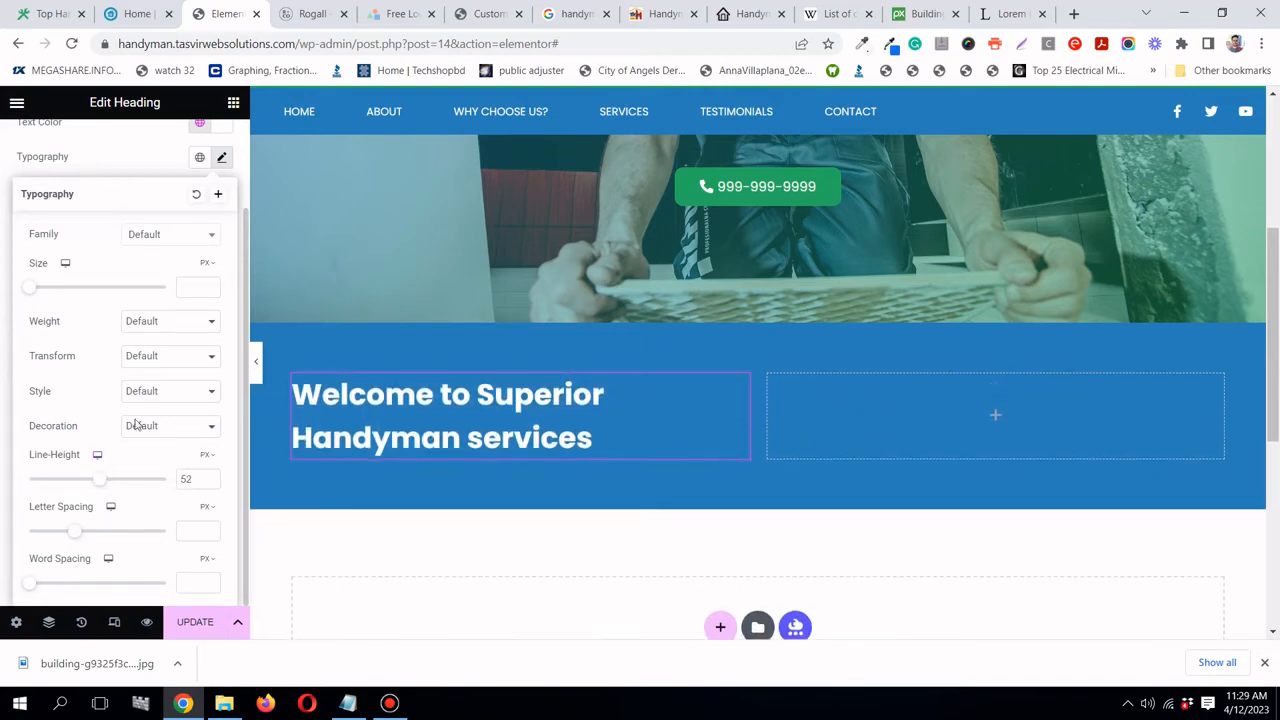
pyautogui.click(140, 16)
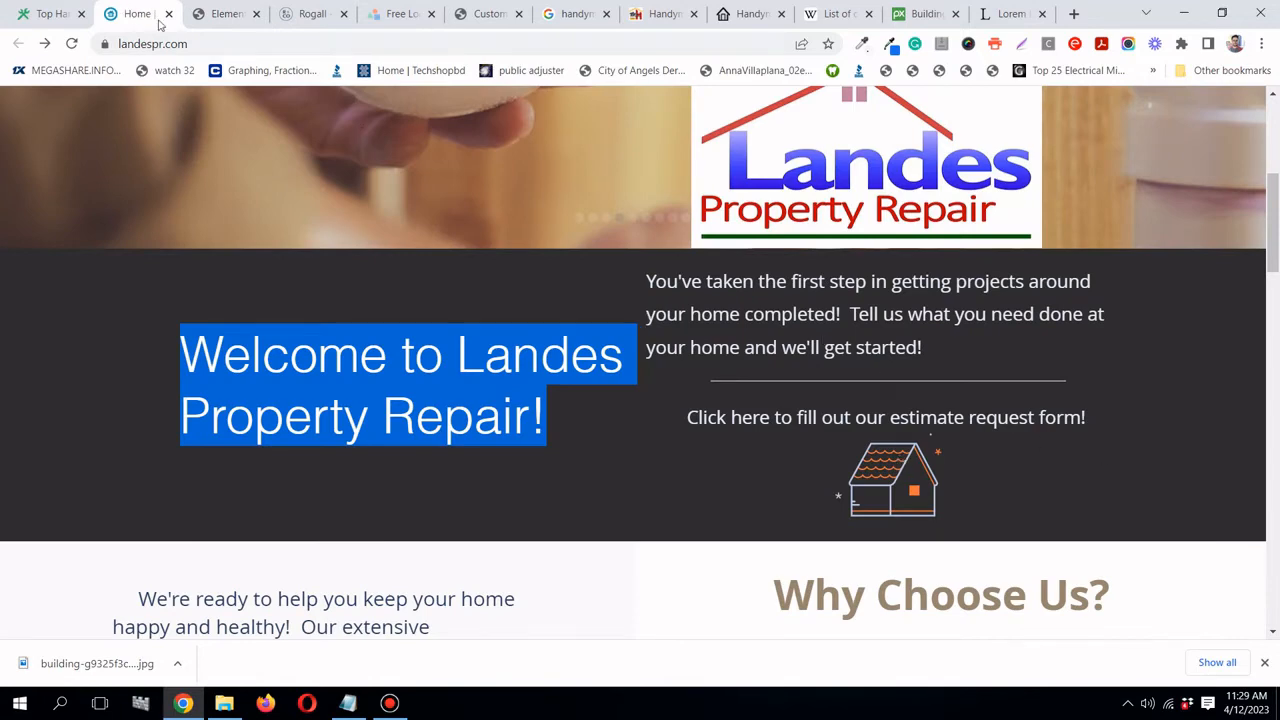
pyautogui.click(220, 14)
pyautogui.click(222, 157)
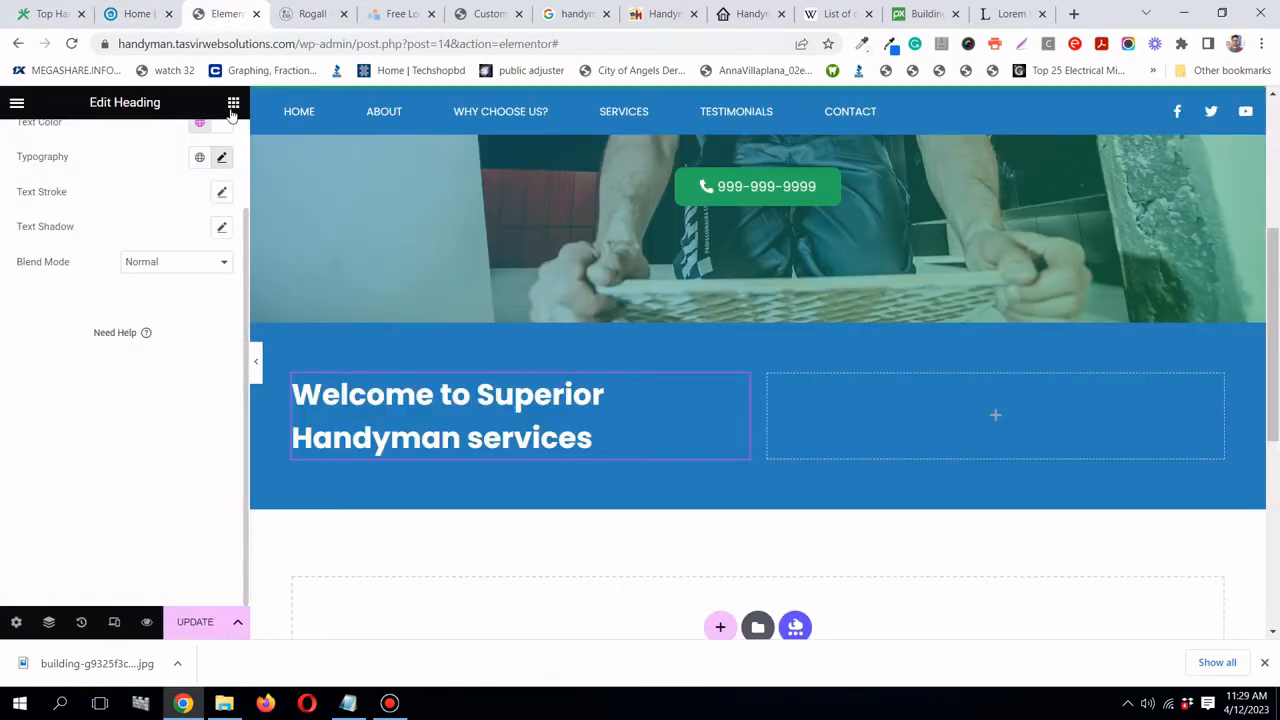
pyautogui.click(233, 102)
# - Add a Text Editor widget to the right column and set its text colour to white
pyautogui.moveTo(183, 385); pyautogui.dragTo(928, 445)
pyautogui.click(110, 150)
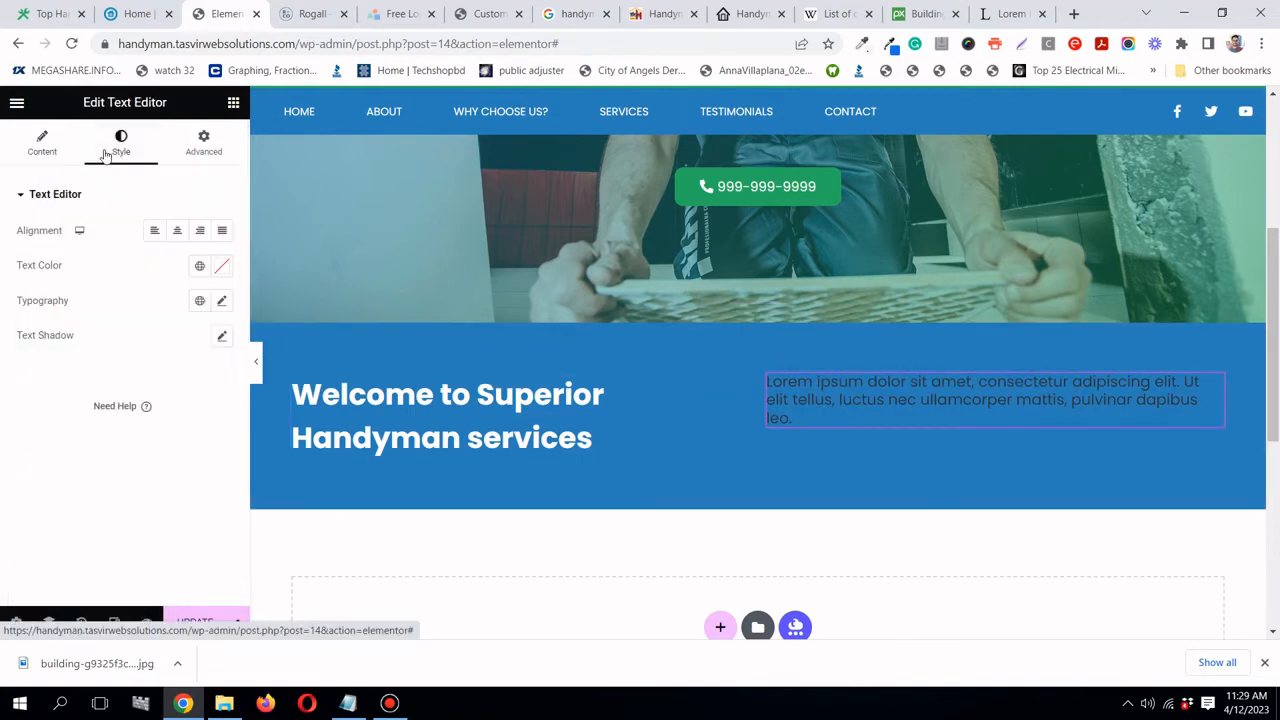
pyautogui.click(200, 265)
pyautogui.scroll(-1, 166, 395)
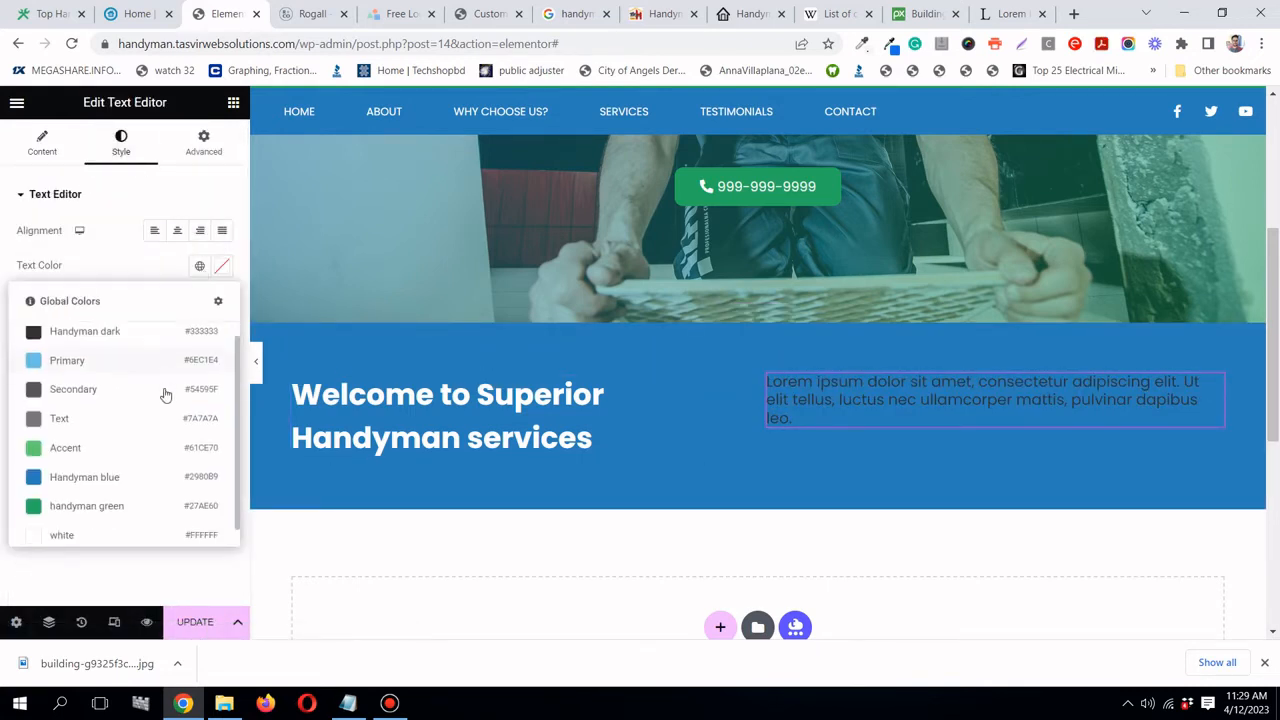
pyautogui.click(109, 529)
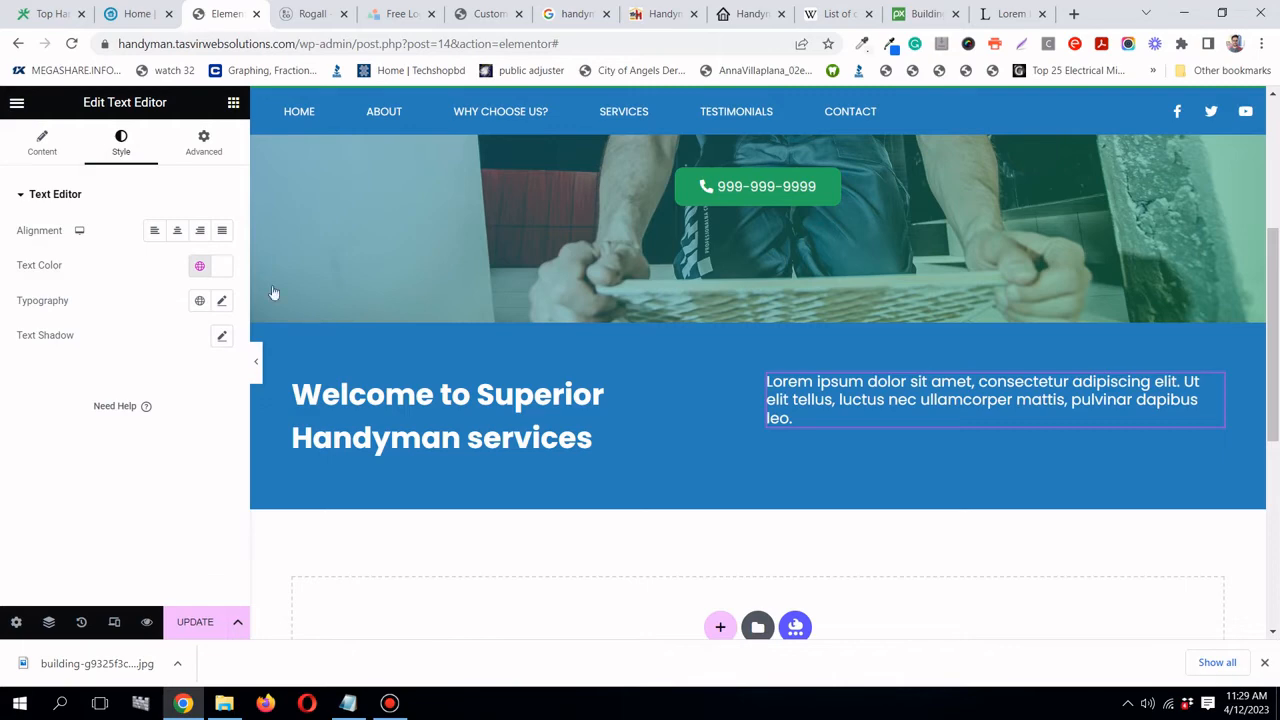
# - Copy the first Lorem Ipsum paragraph from lipsum.com and paste it over the placeholder text
pyautogui.click(1010, 14)
pyautogui.scroll(-1, 262, 320)
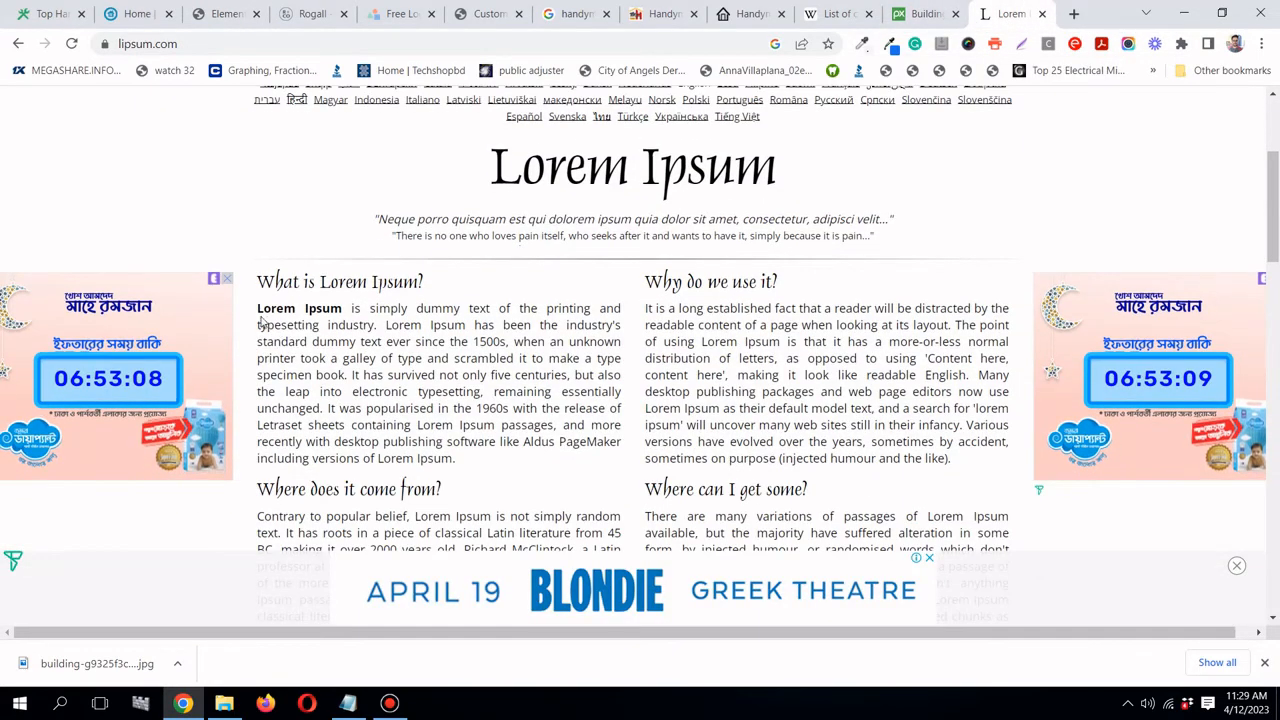
pyautogui.moveTo(257, 310); pyautogui.dragTo(460, 463)
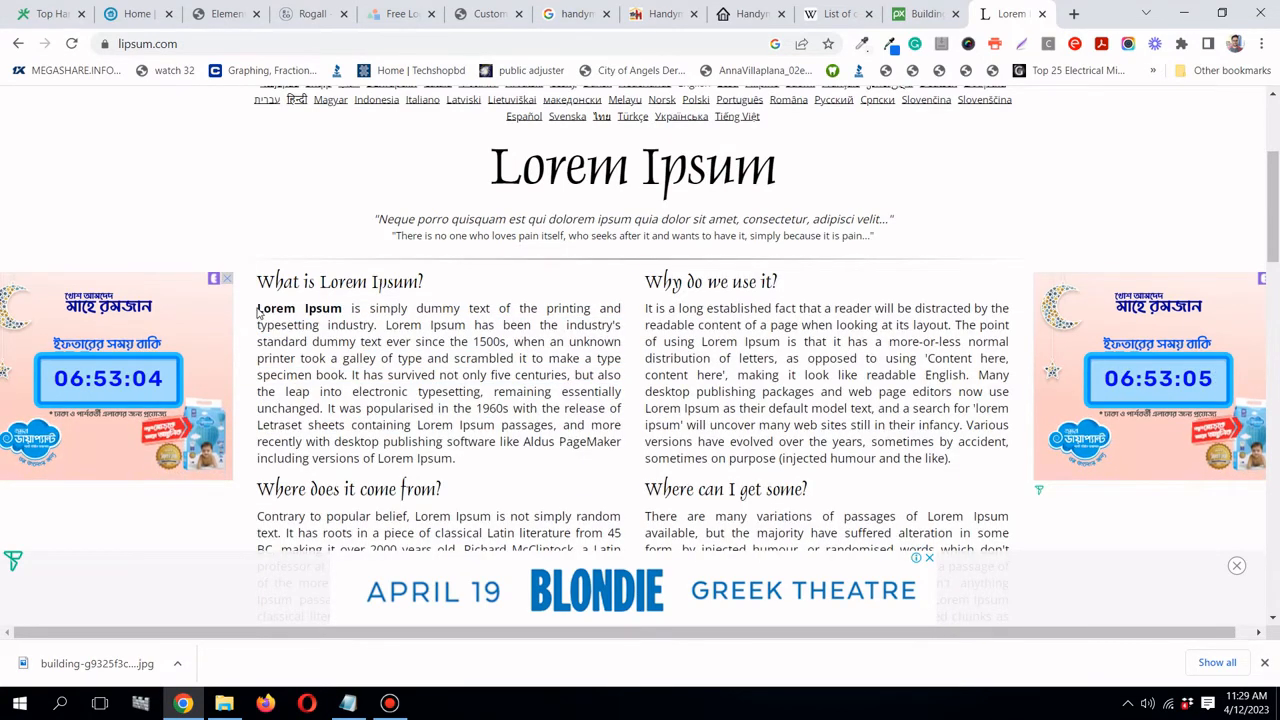
pyautogui.moveTo(257, 310); pyautogui.dragTo(459, 459)
pyautogui.hotkey('ctrl', 'c')
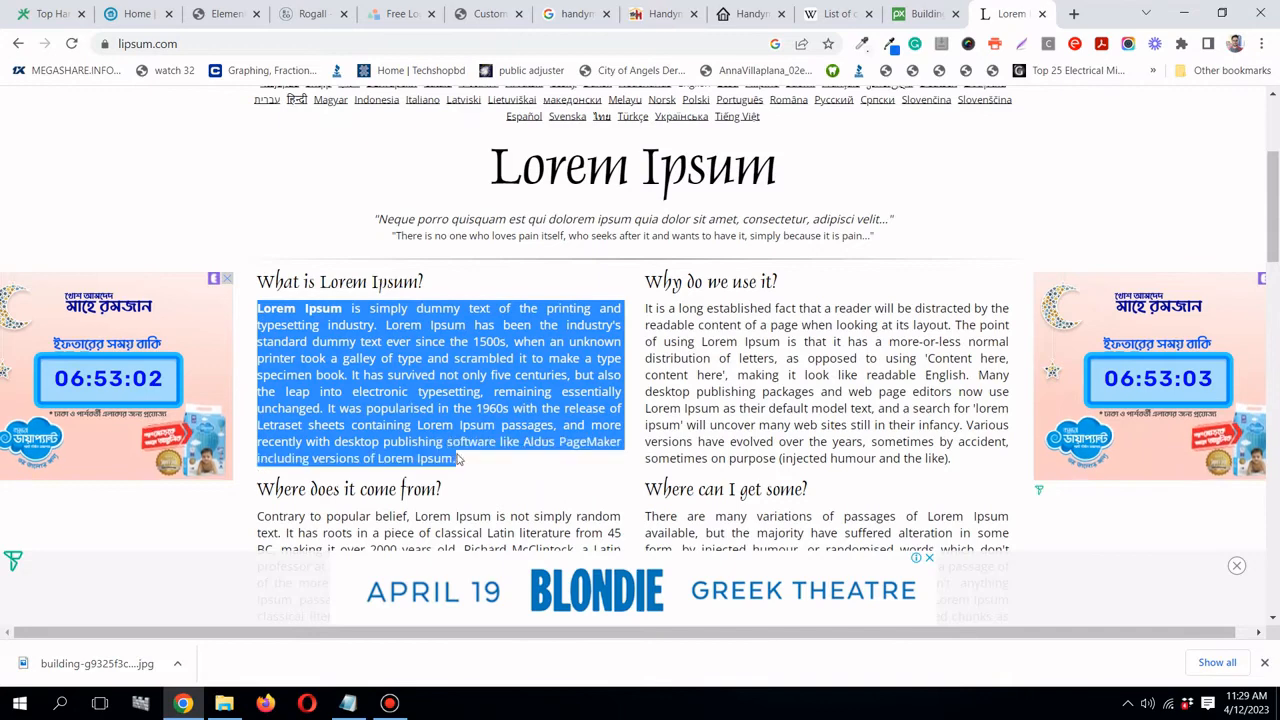
pyautogui.click(220, 13)
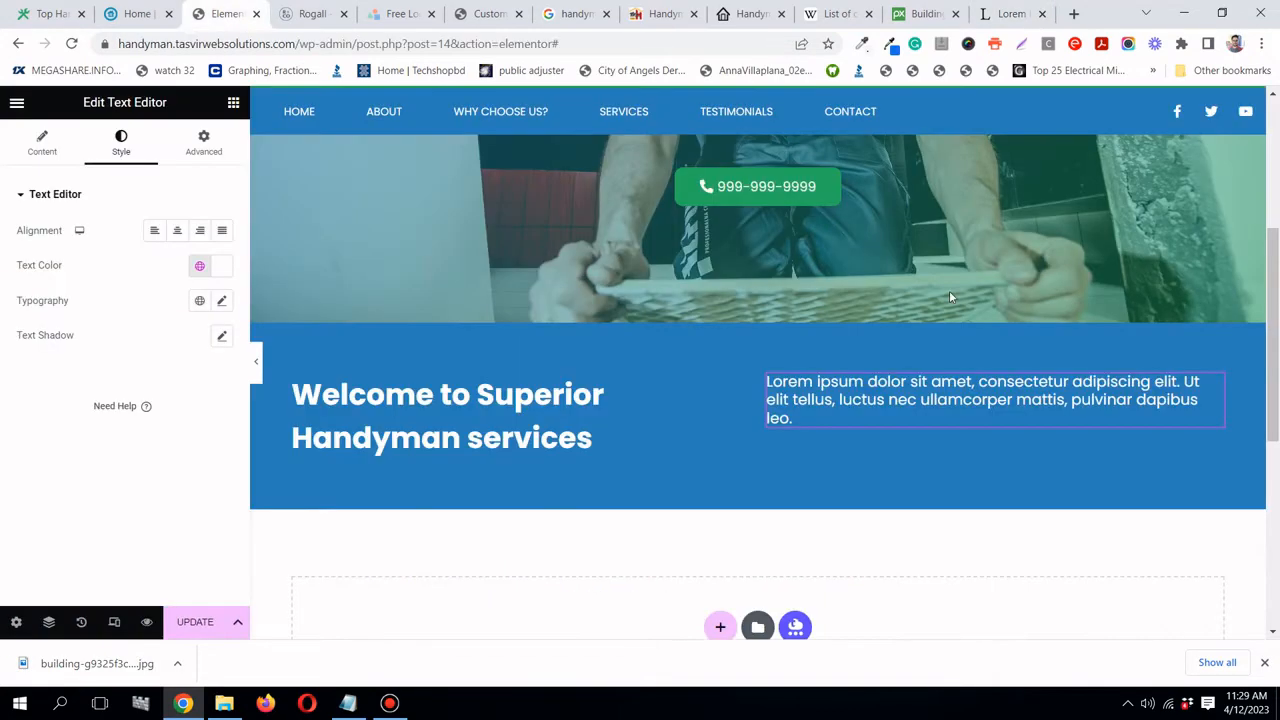
pyautogui.click(22, 155)
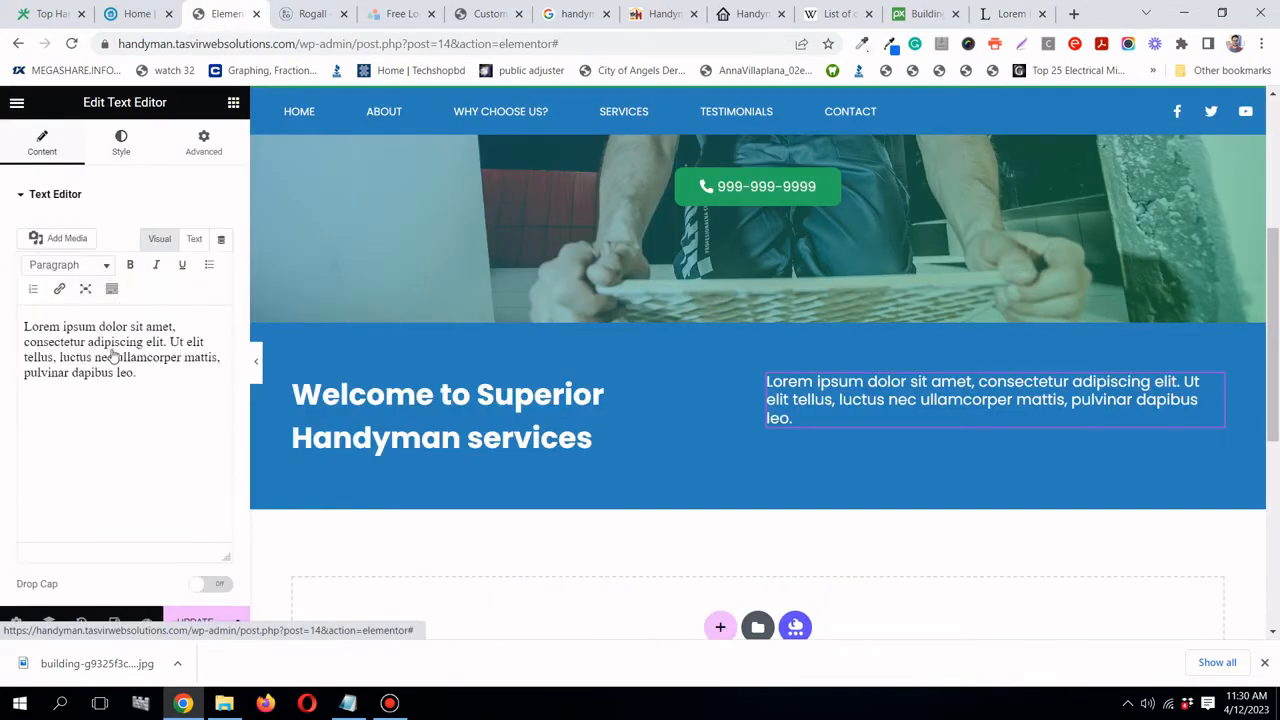
pyautogui.tripleClick(115, 347)
pyautogui.rightClick(115, 347)
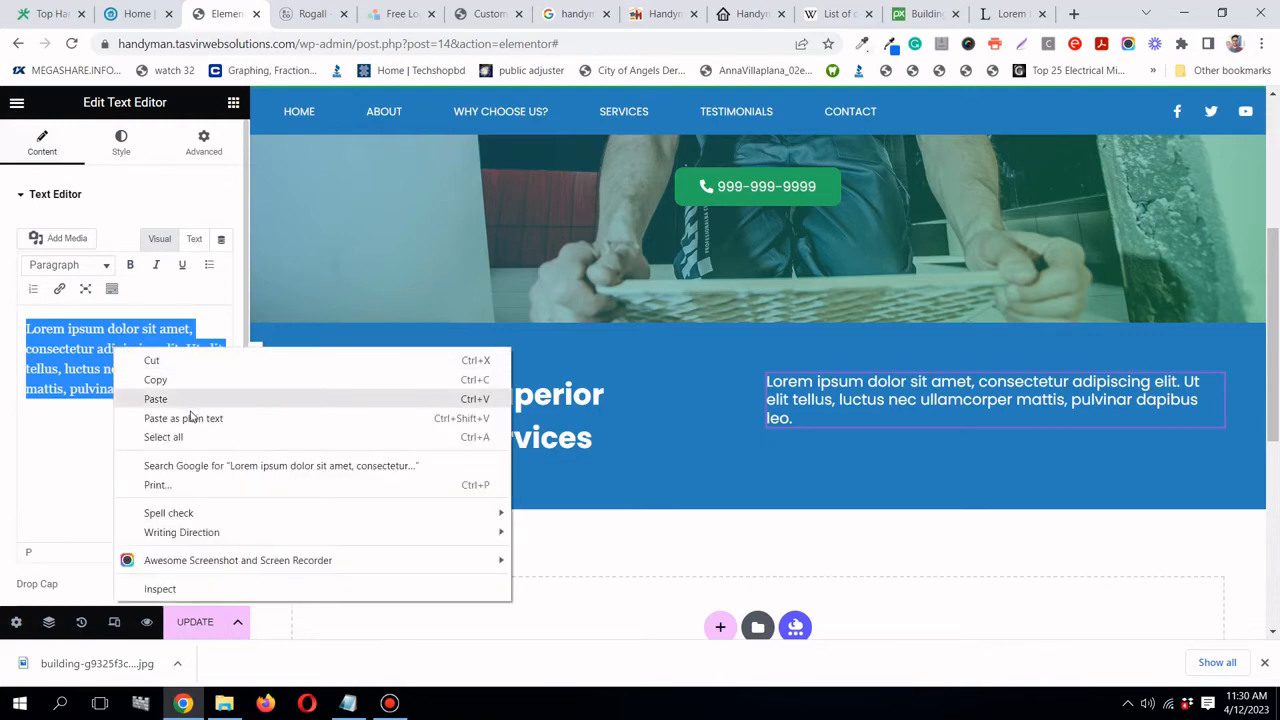
pyautogui.click(240, 399)
# - Trim the paragraph to end at 'remaining essentially unchanged.' and save the page
pyautogui.scroll(-1, 735, 372)
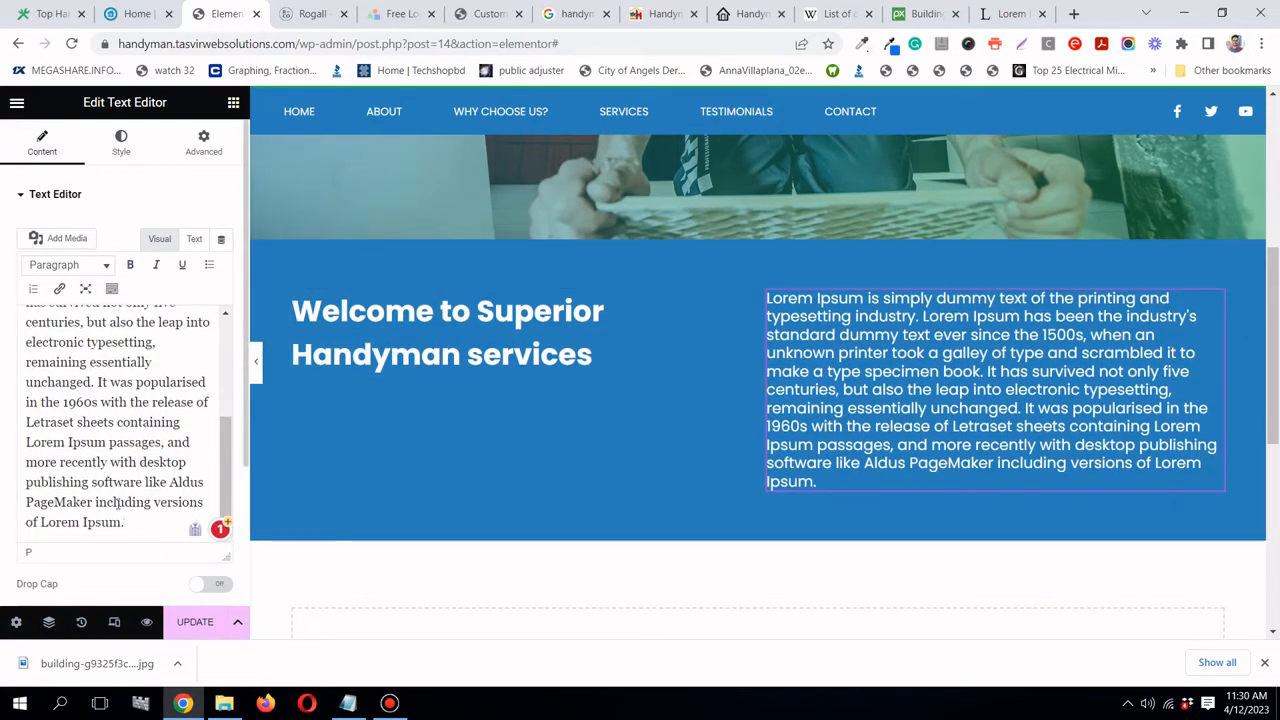
pyautogui.moveTo(124, 524); pyautogui.dragTo(97, 384)
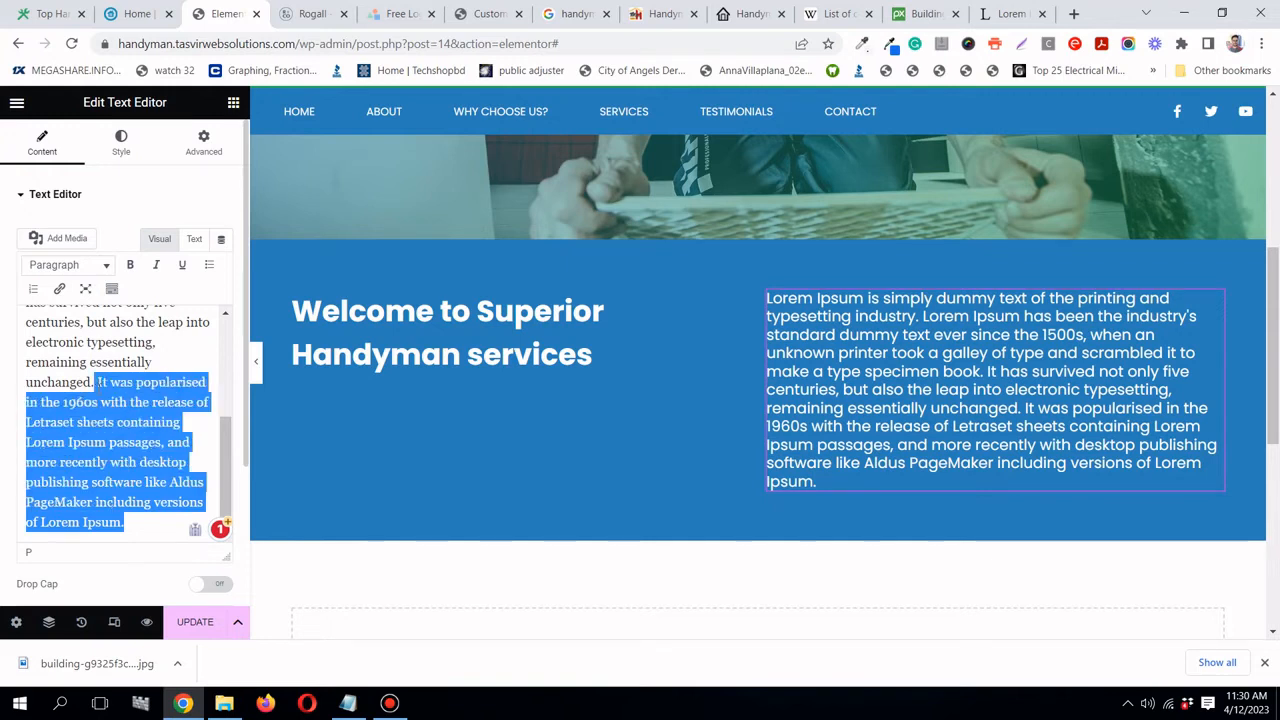
pyautogui.press('BackSpace')
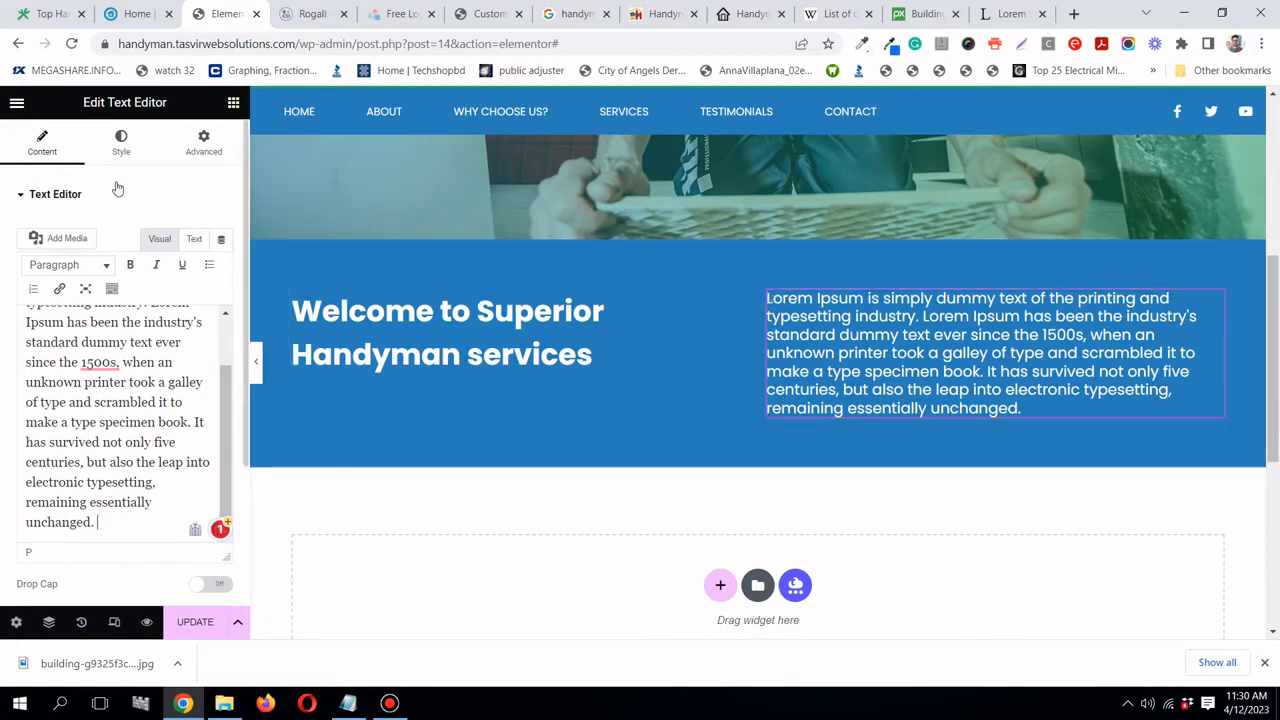
pyautogui.click(212, 622)
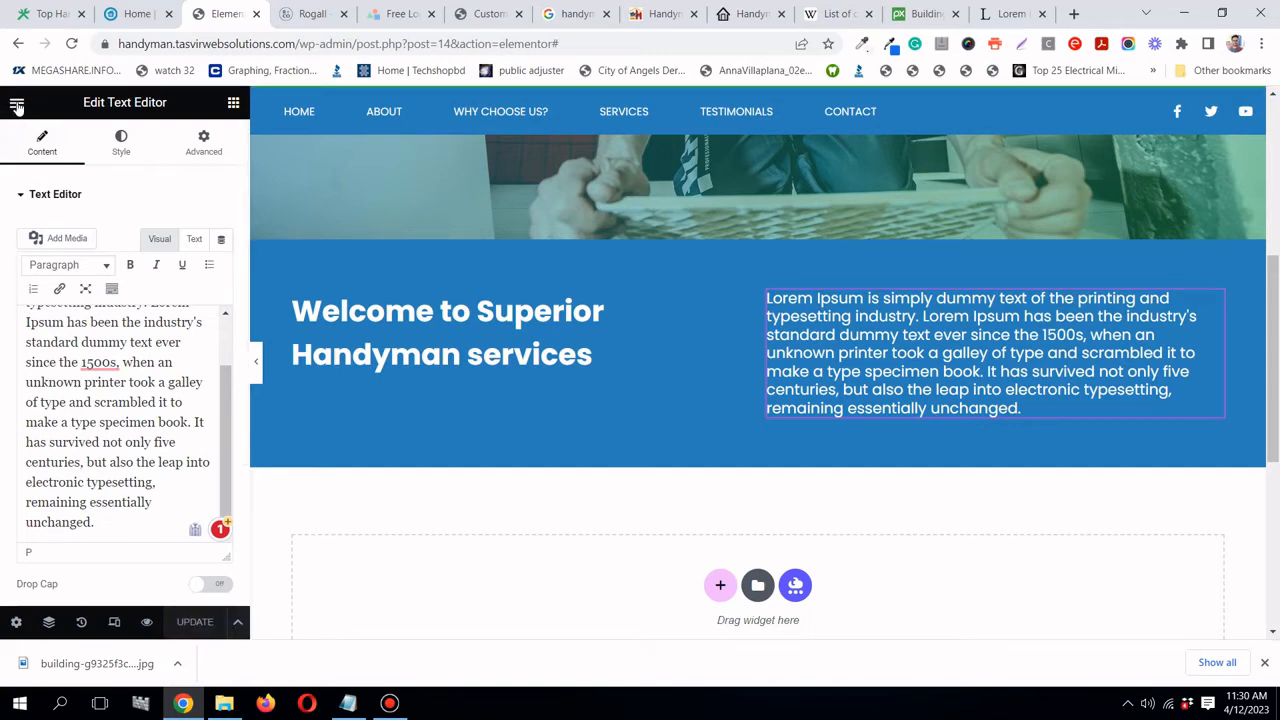
pyautogui.click(16, 105)
# - Set the site-wide body text line height to 28 px in Site Settings typography
pyautogui.click(87, 184)
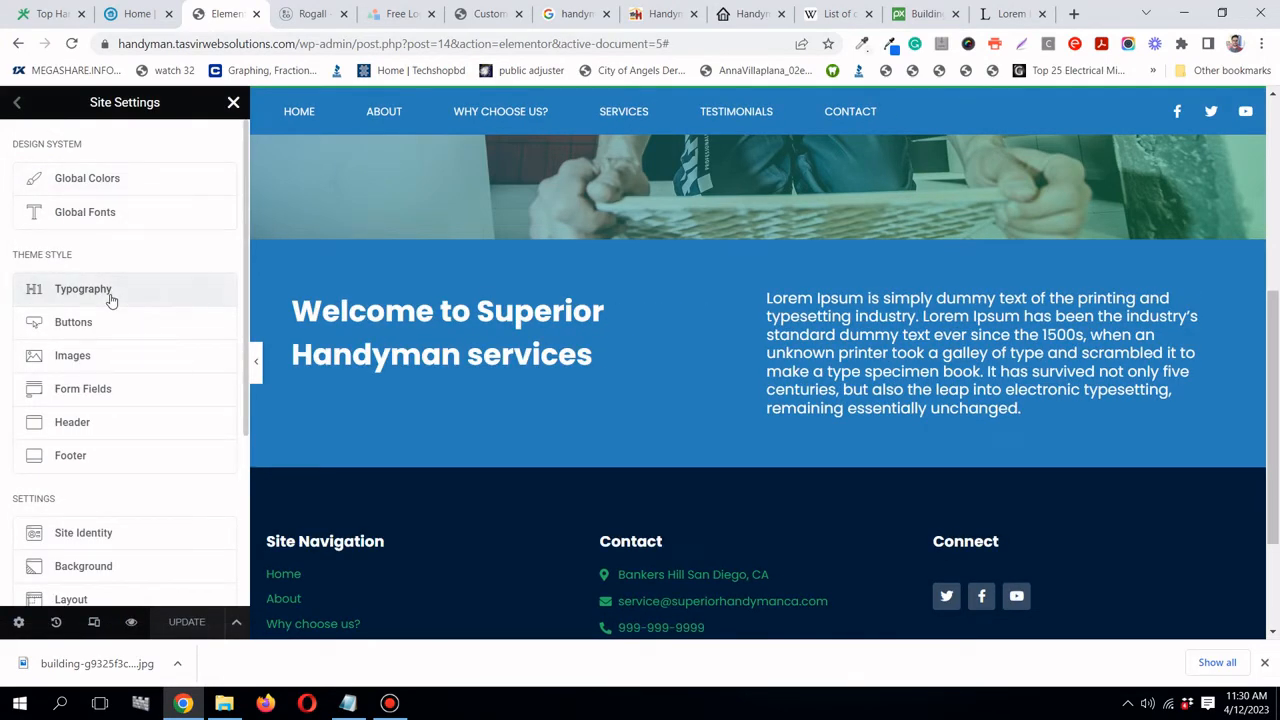
pyautogui.click(111, 296)
pyautogui.scroll(-5, 118, 318)
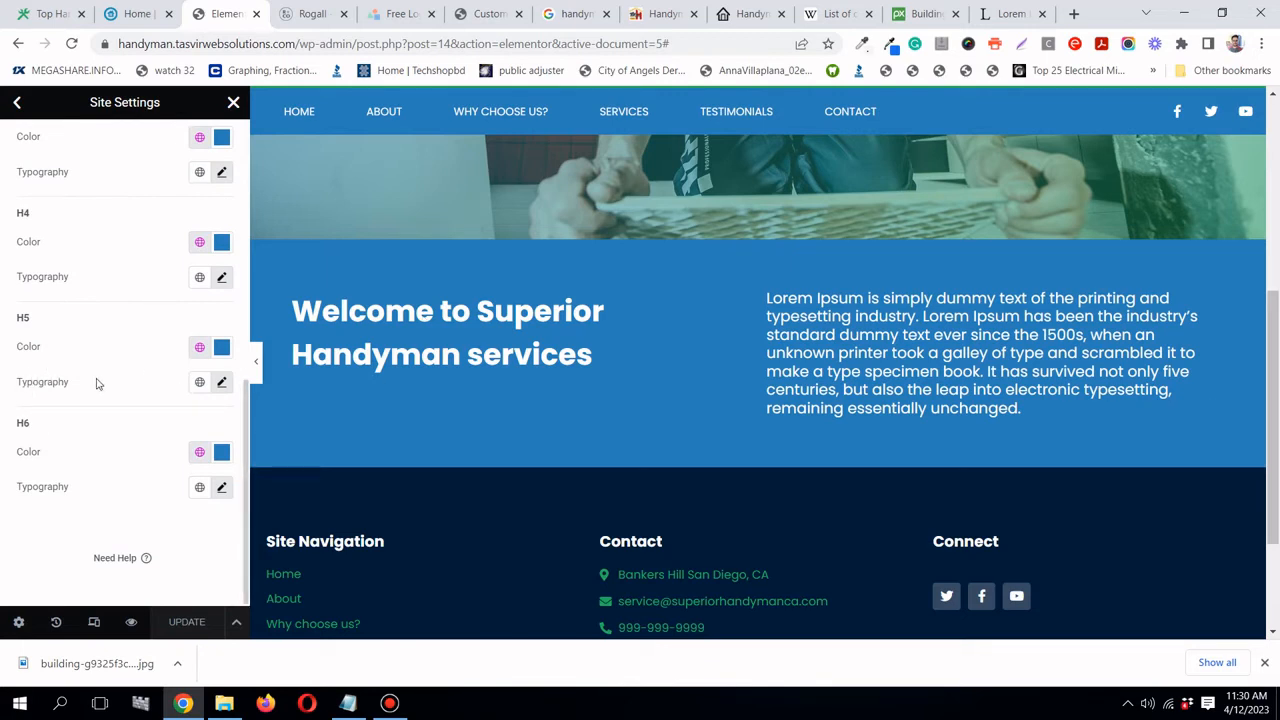
pyautogui.scroll(5, 133, 345)
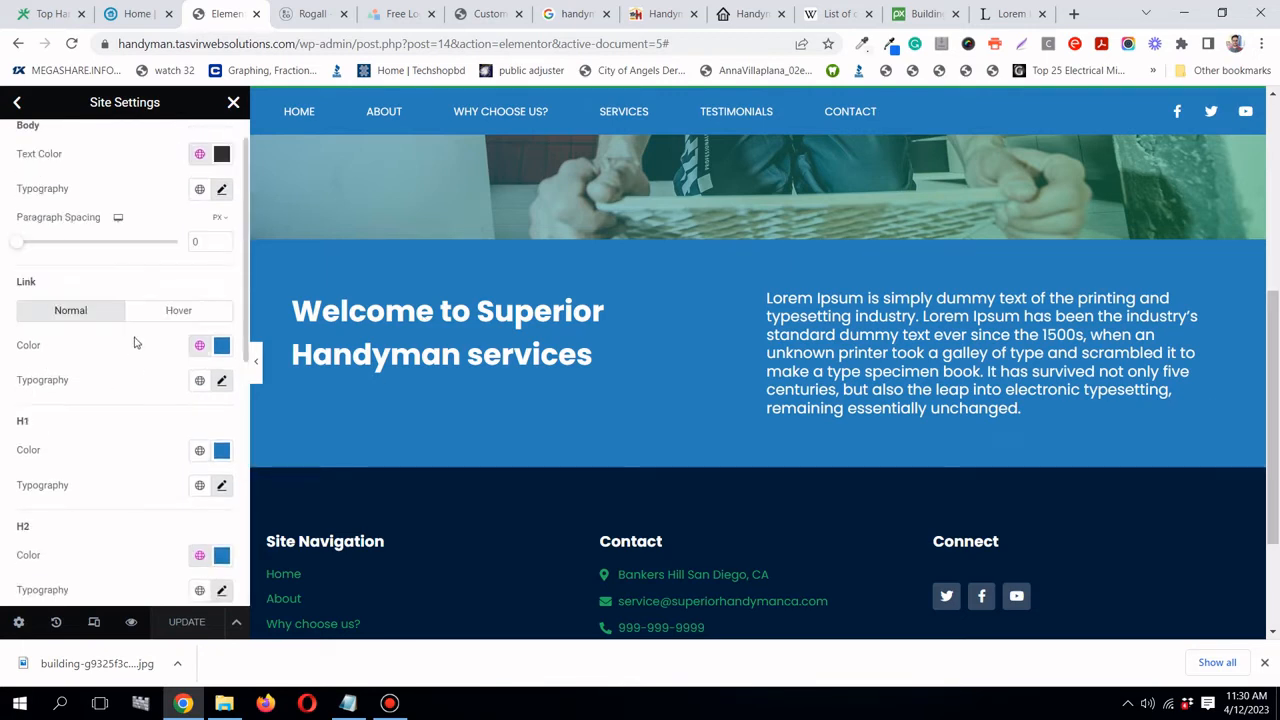
pyautogui.click(223, 231)
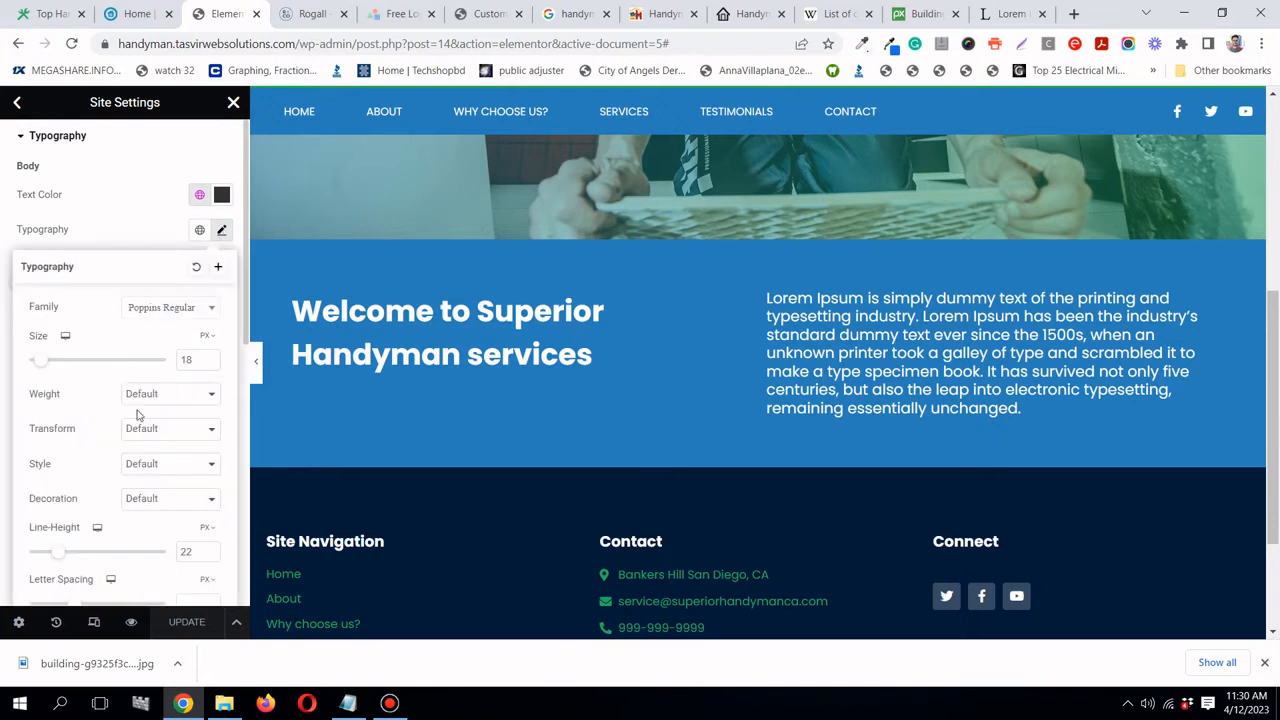
pyautogui.scroll(-3, 135, 417)
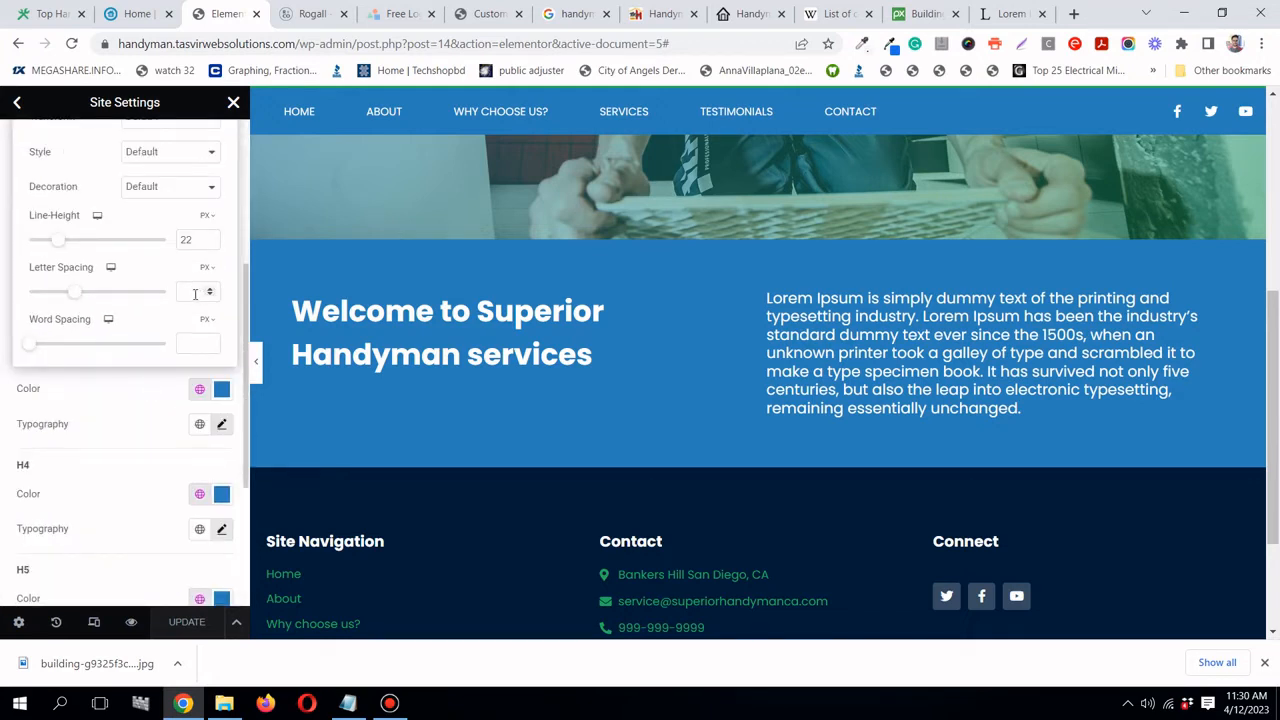
pyautogui.write('26')
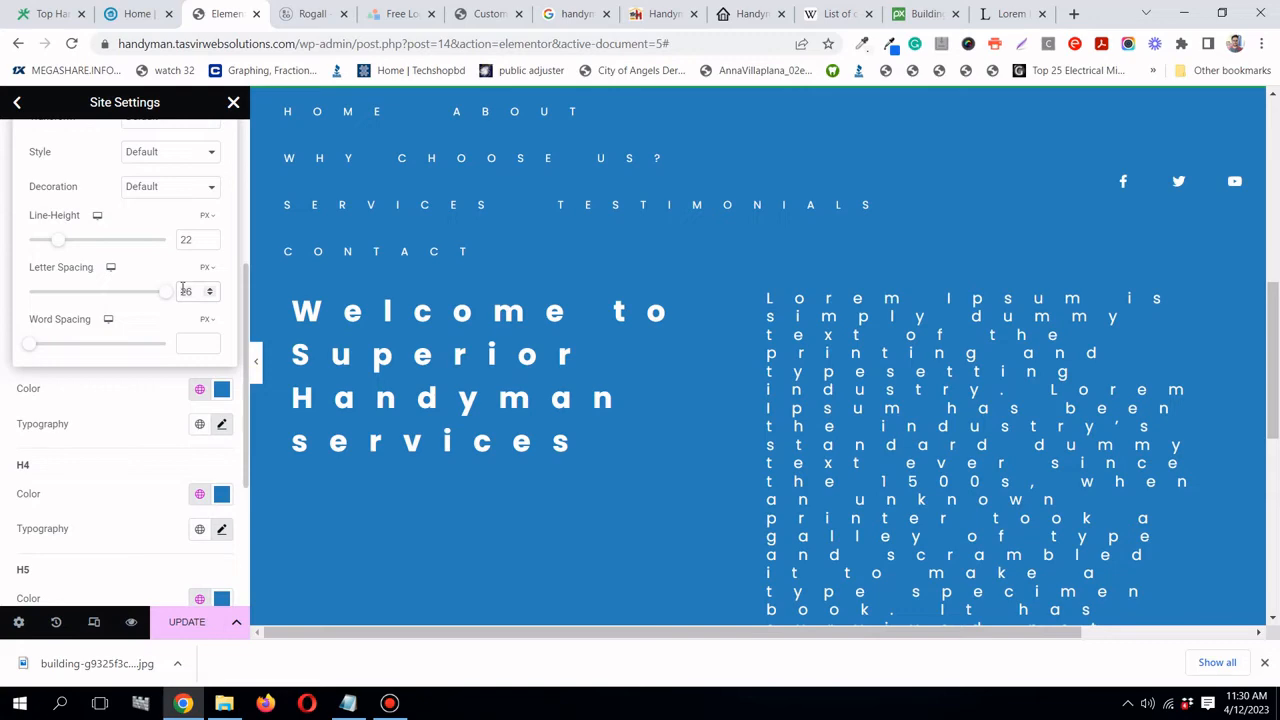
pyautogui.press('BackSpace')
pyautogui.press('BackSpace')
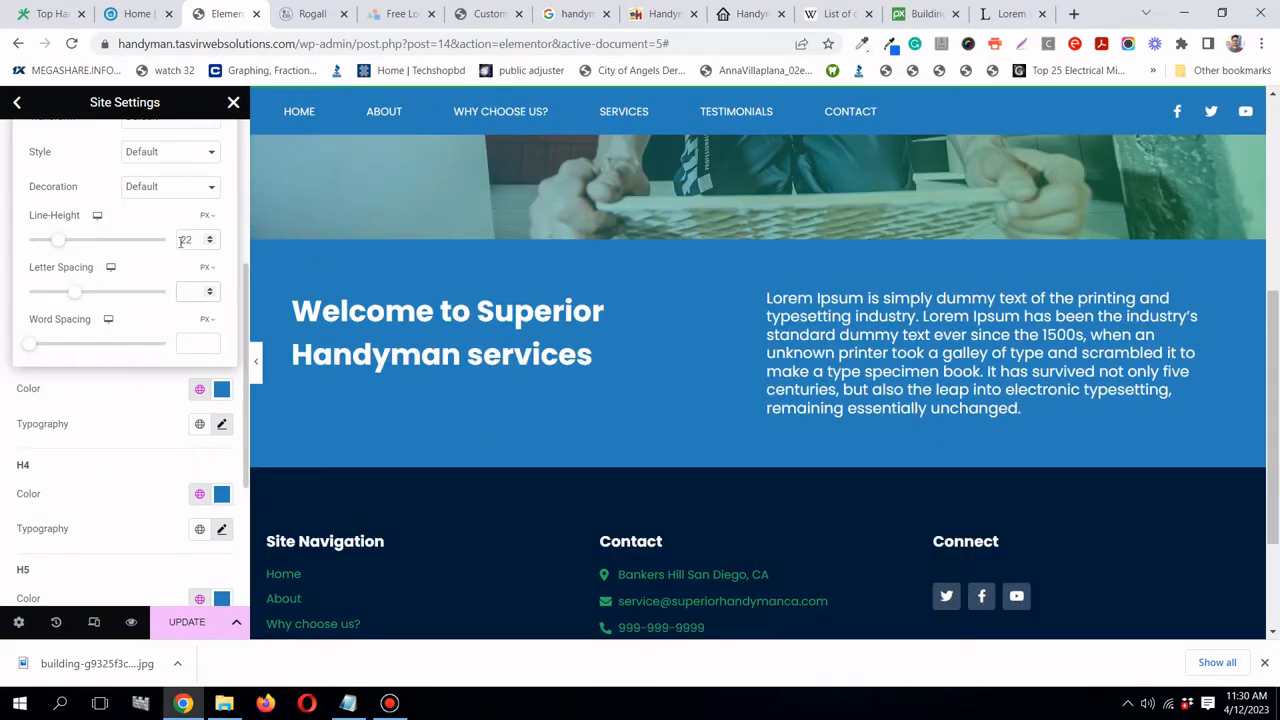
pyautogui.press('BackSpace')
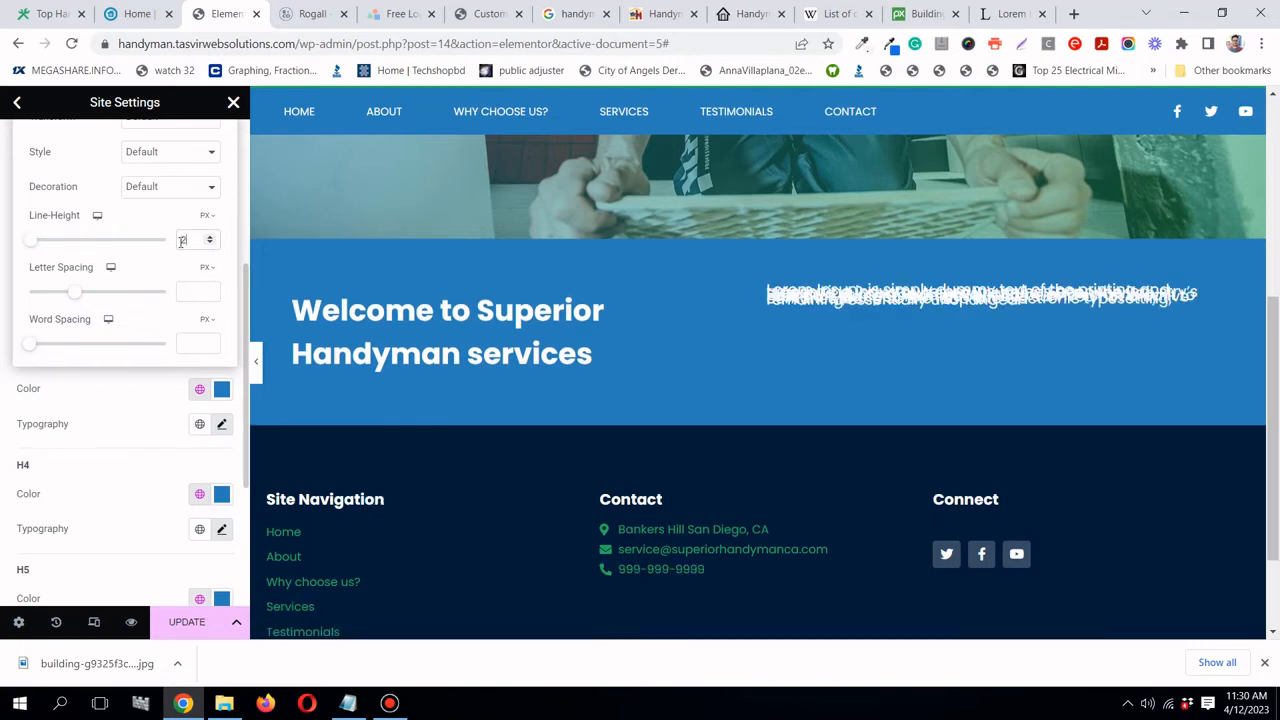
pyautogui.write('6')
pyautogui.click(212, 241)
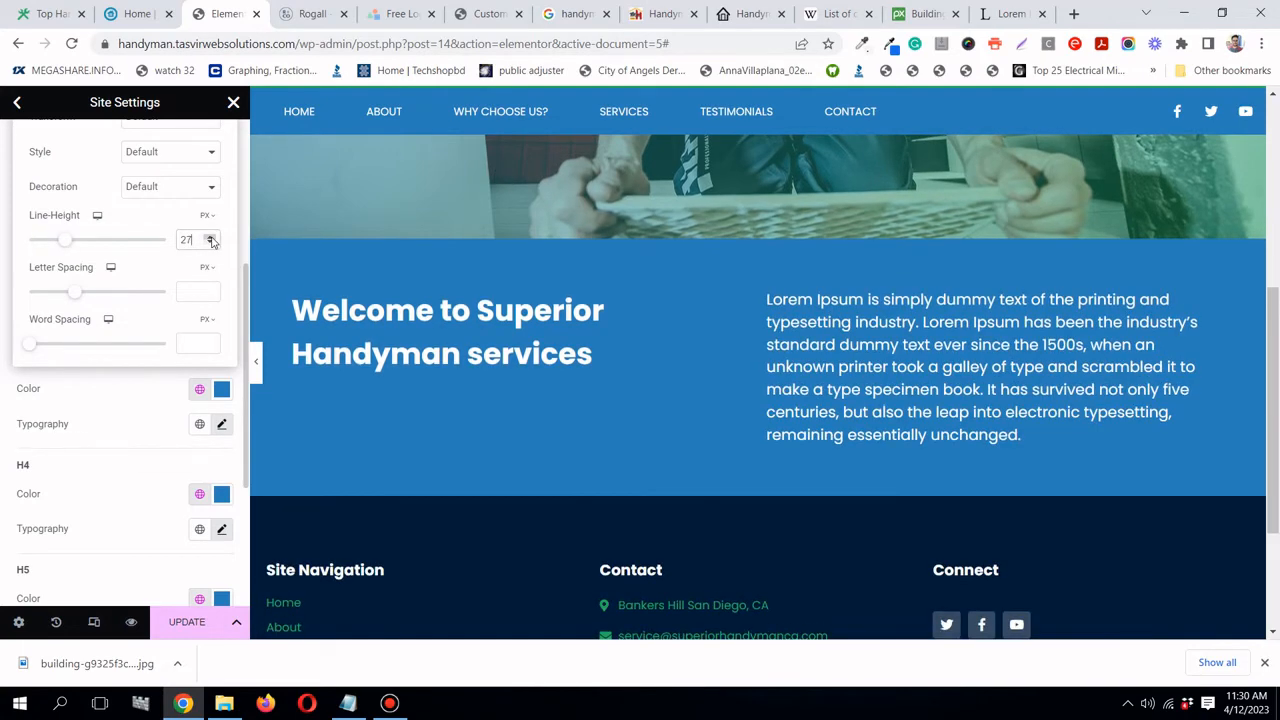
pyautogui.click(212, 241)
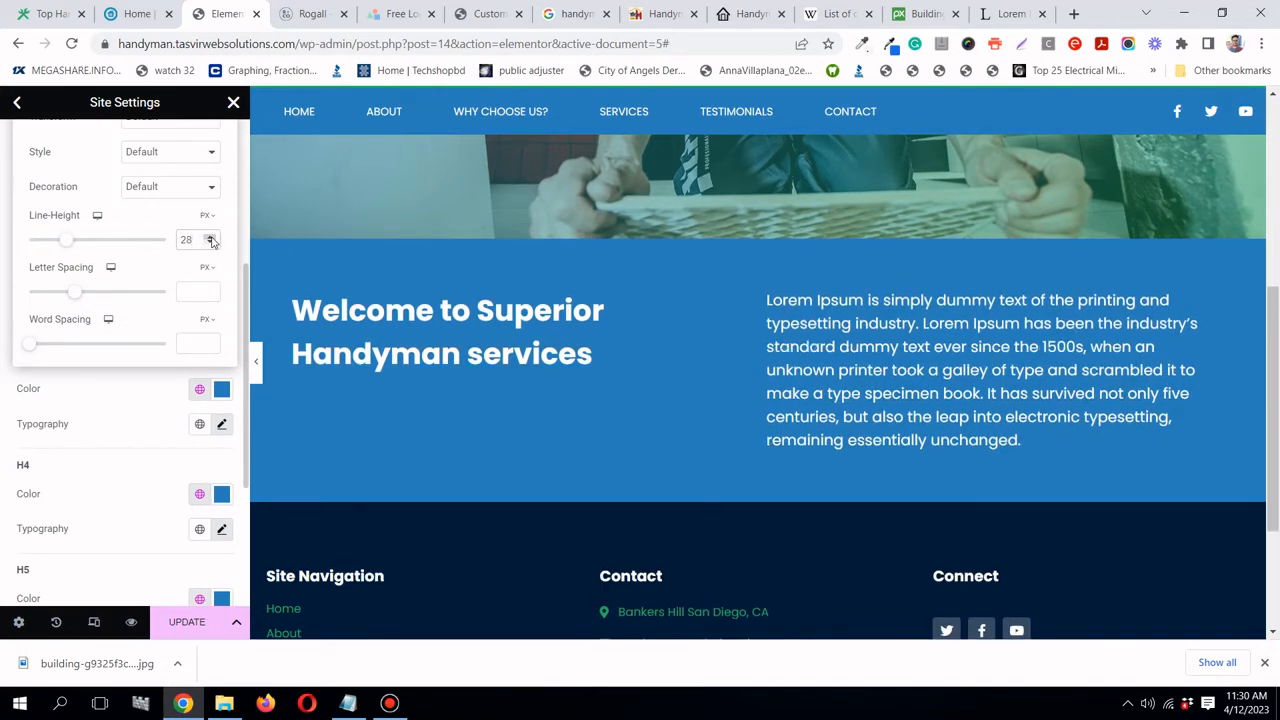
# - Save the Site Settings and return to editing the homepage
pyautogui.click(390, 703)
pyautogui.click(390, 703)
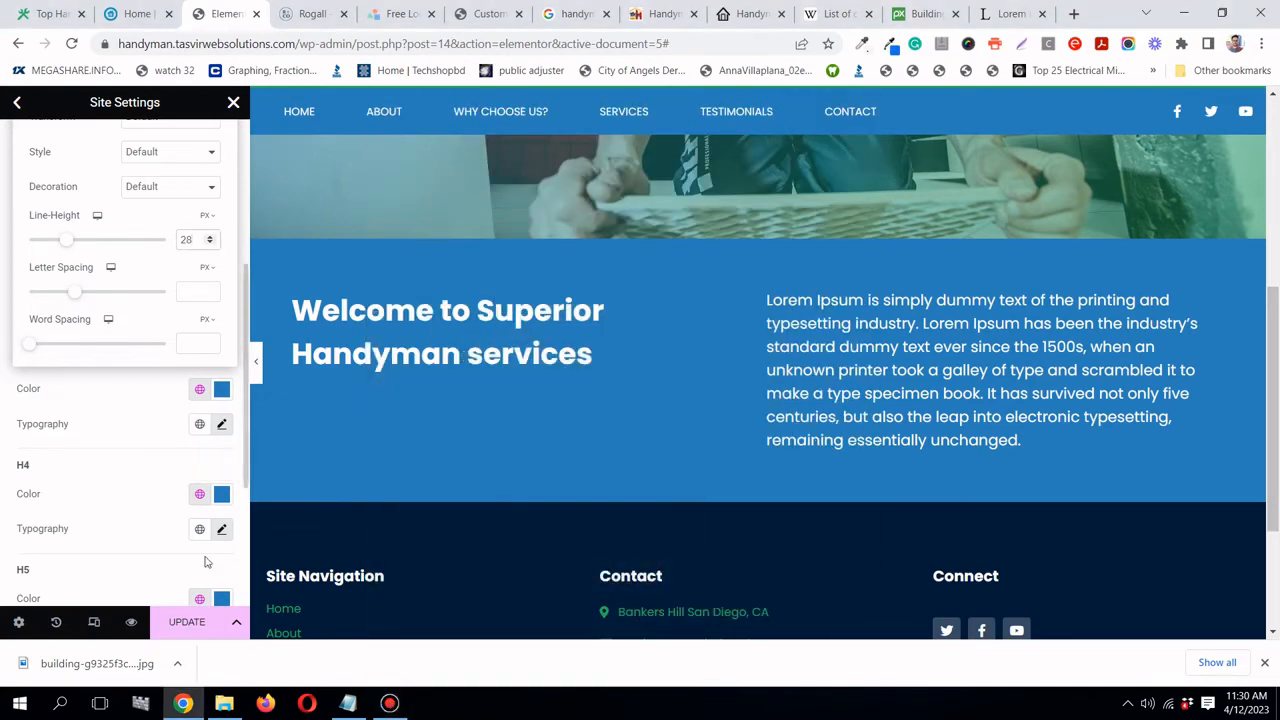
pyautogui.click(128, 459)
pyautogui.hotkey('ctrl', 's')
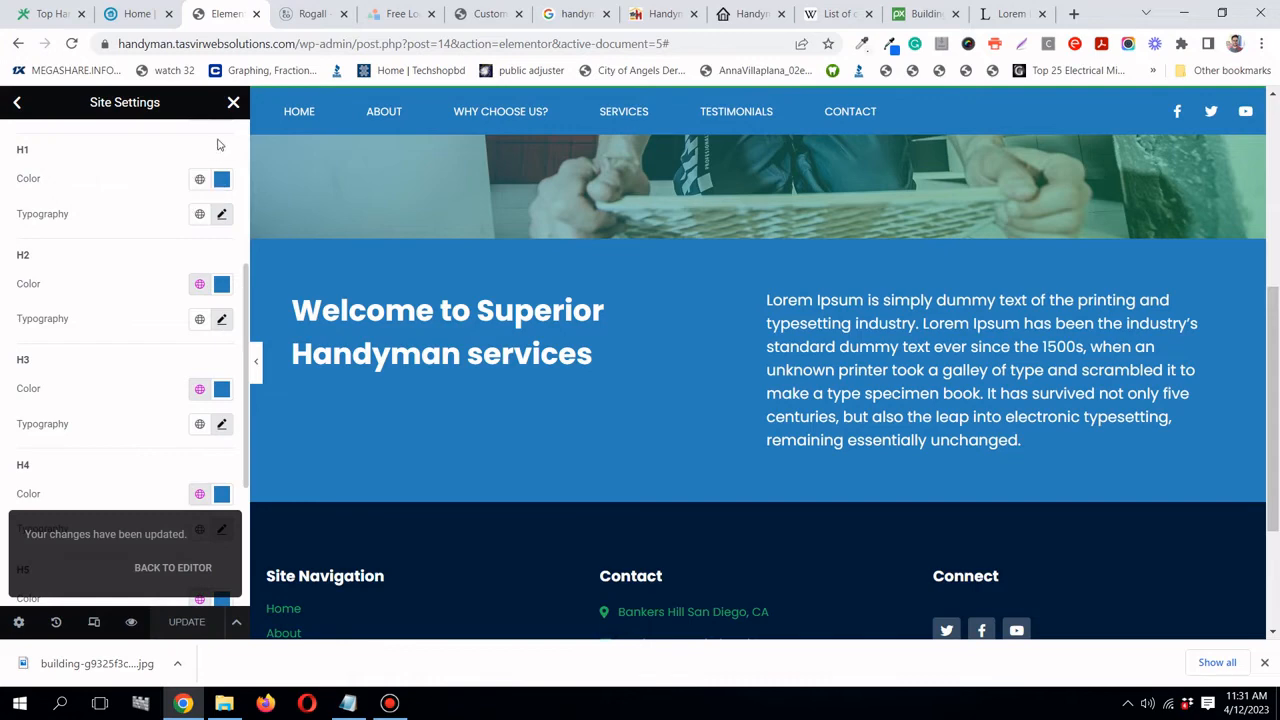
pyautogui.click(234, 103)
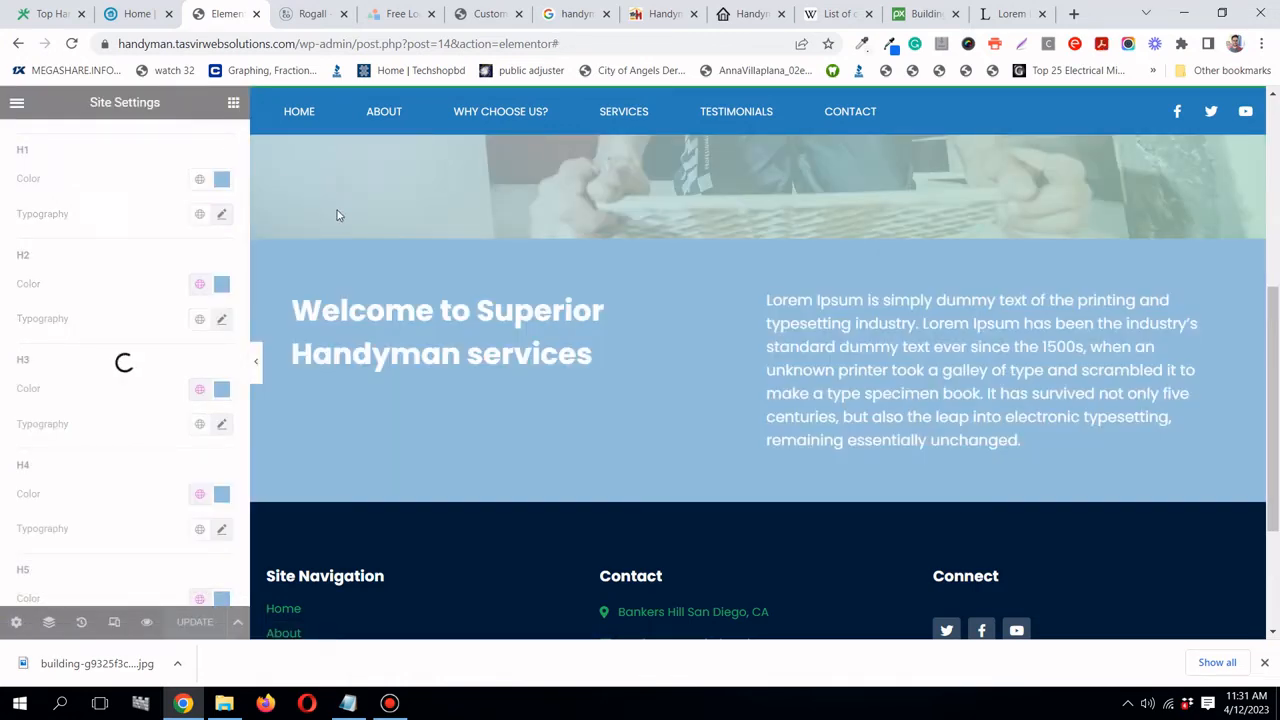
pyautogui.scroll(5, 606, 428)
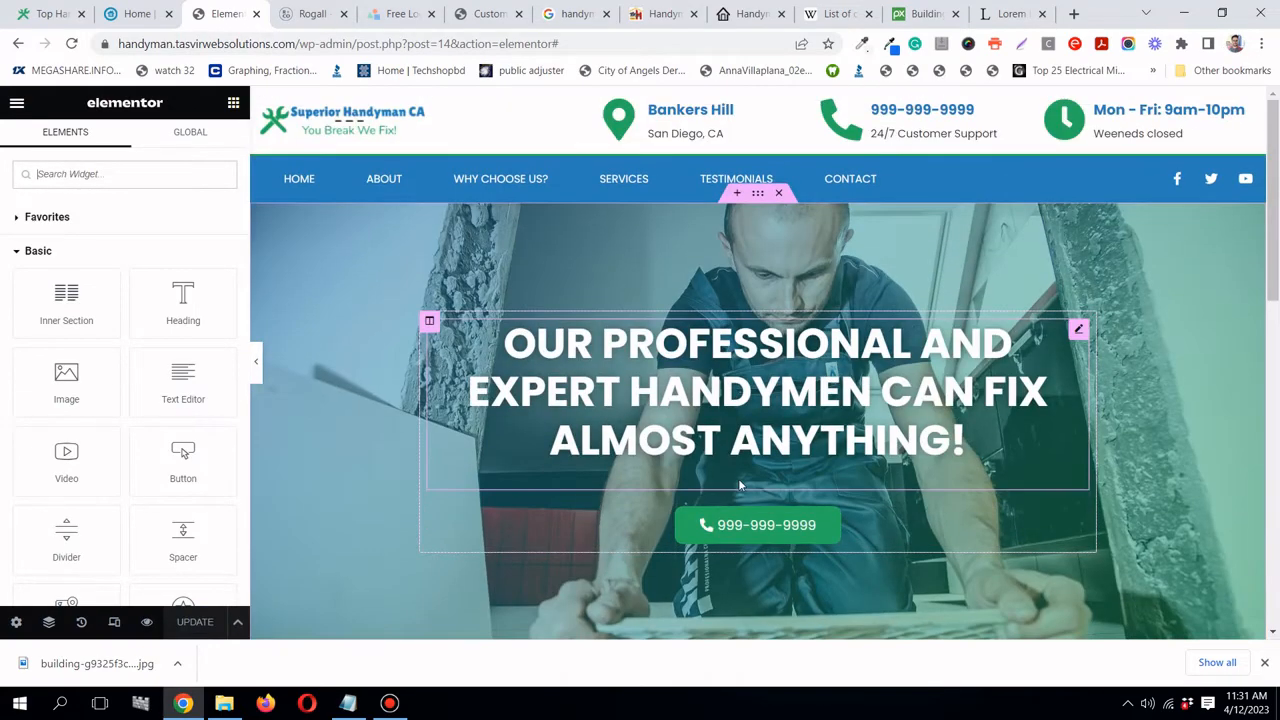
pyautogui.scroll(-2, 740, 485)
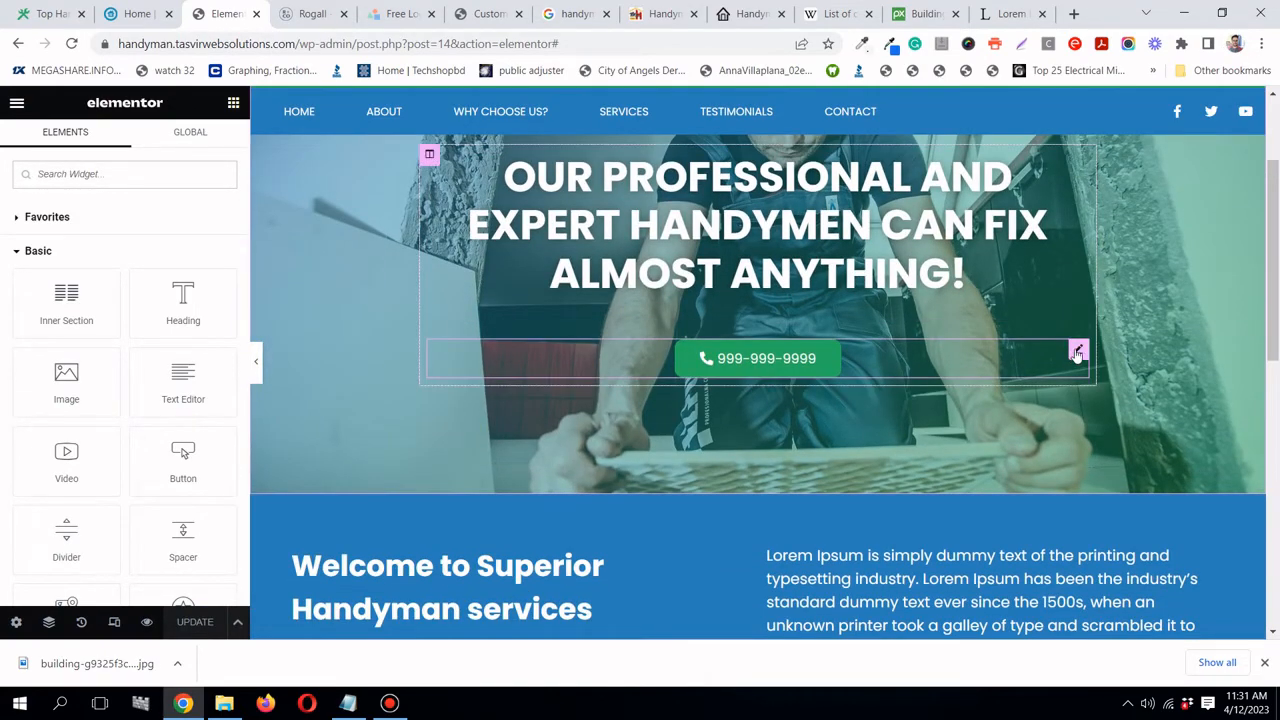
pyautogui.rightClick(1077, 353)
pyautogui.click(1114, 366)
pyautogui.scroll(-2, 1116, 365)
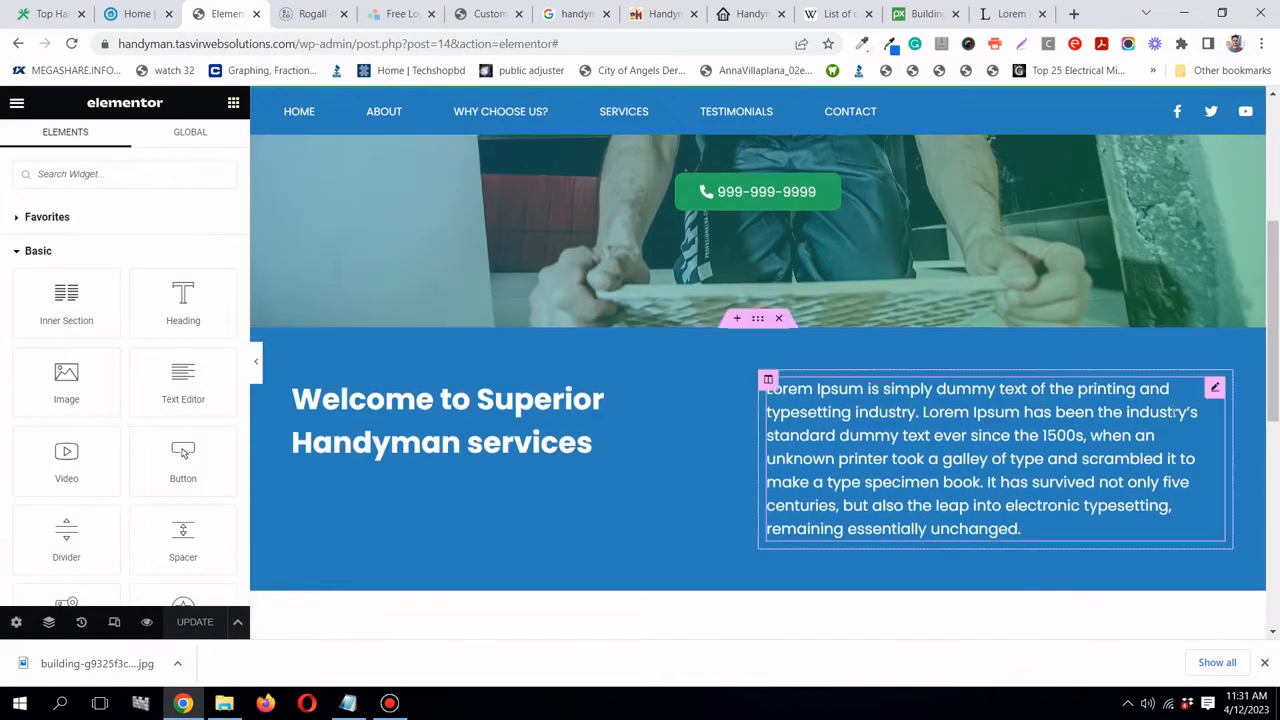
pyautogui.rightClick(1215, 393)
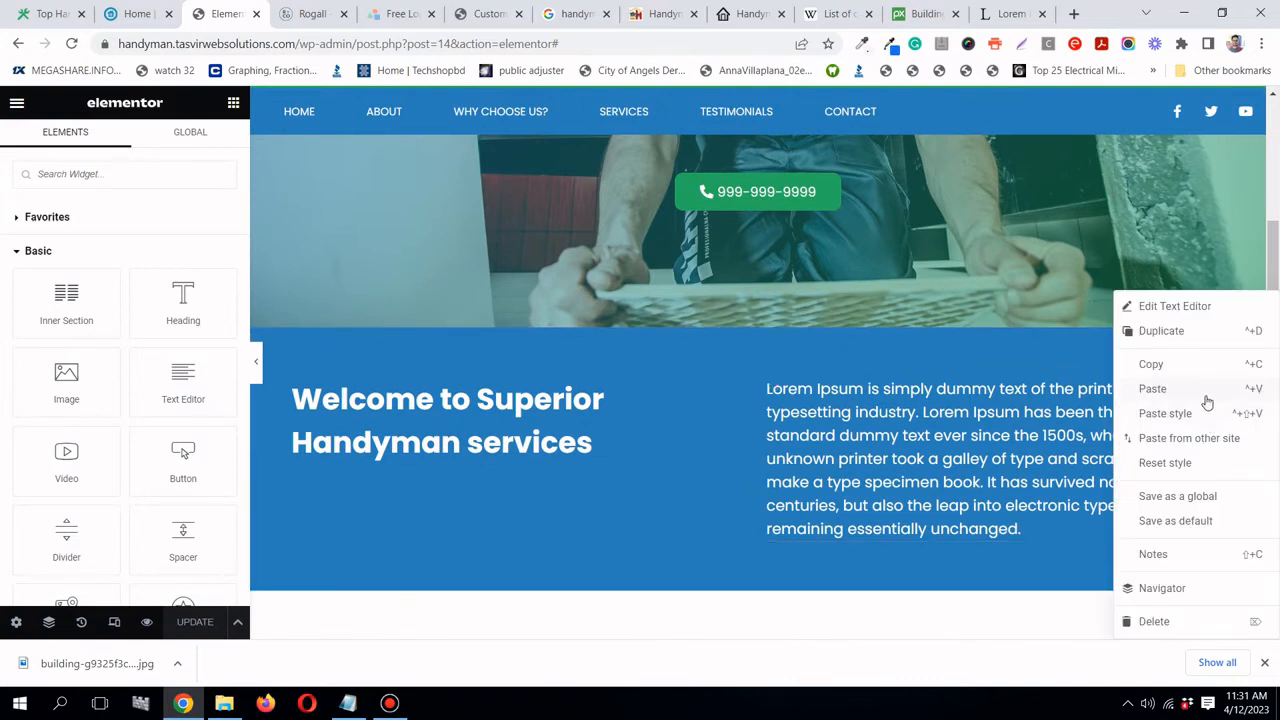
pyautogui.click(1207, 399)
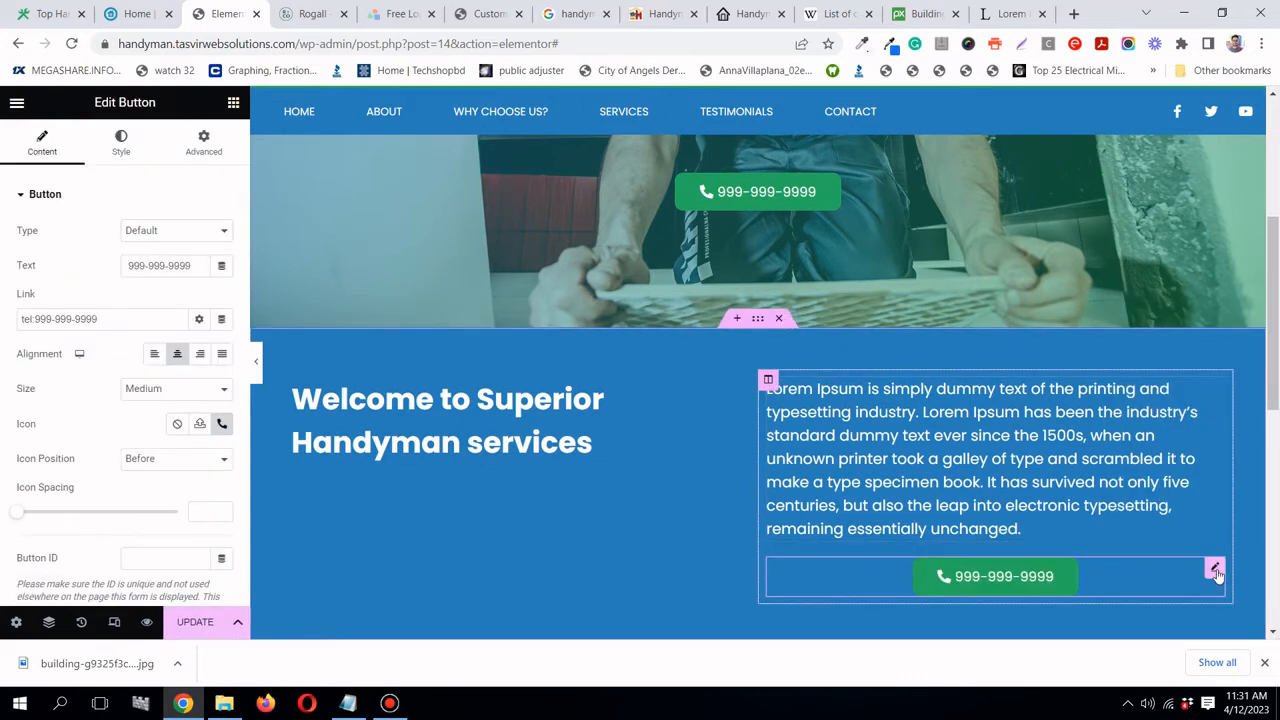
# - Align the pasted phone button to the left and preview the result
pyautogui.click(155, 356)
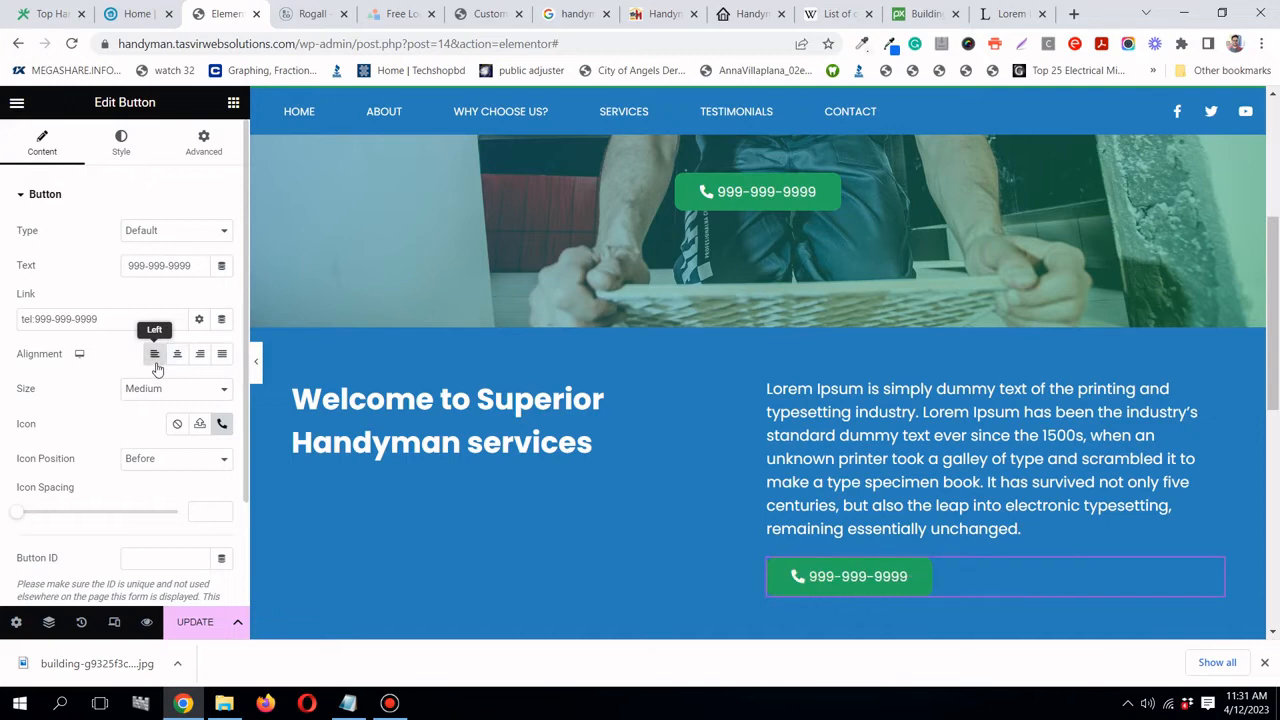
pyautogui.scroll(-2, 934, 517)
pyautogui.scroll(1, 548, 437)
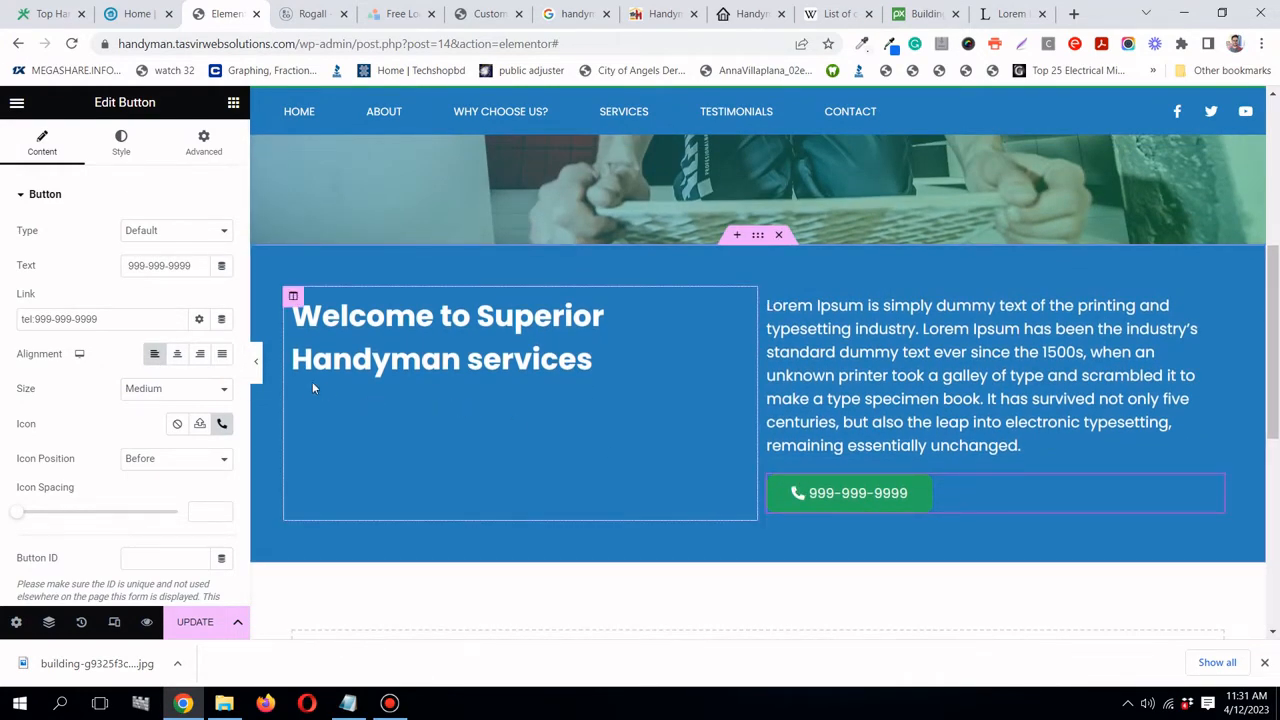
pyautogui.click(256, 368)
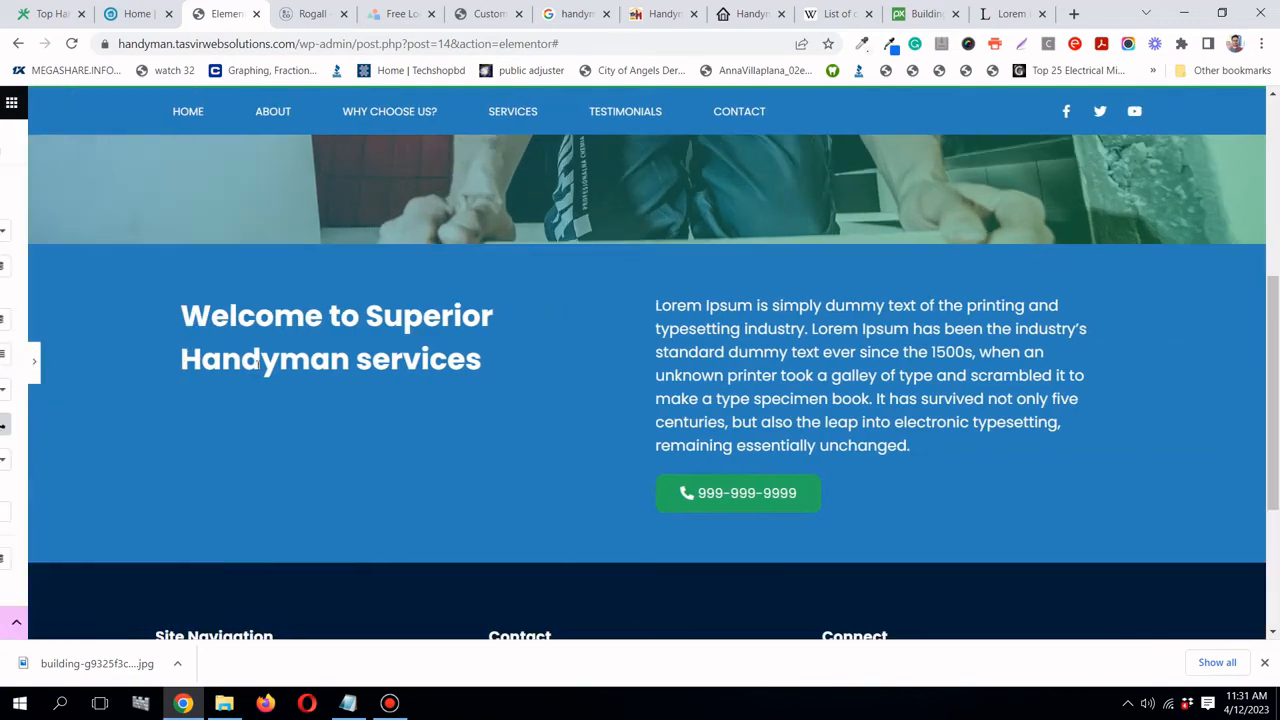
pyautogui.scroll(5, 245, 368)
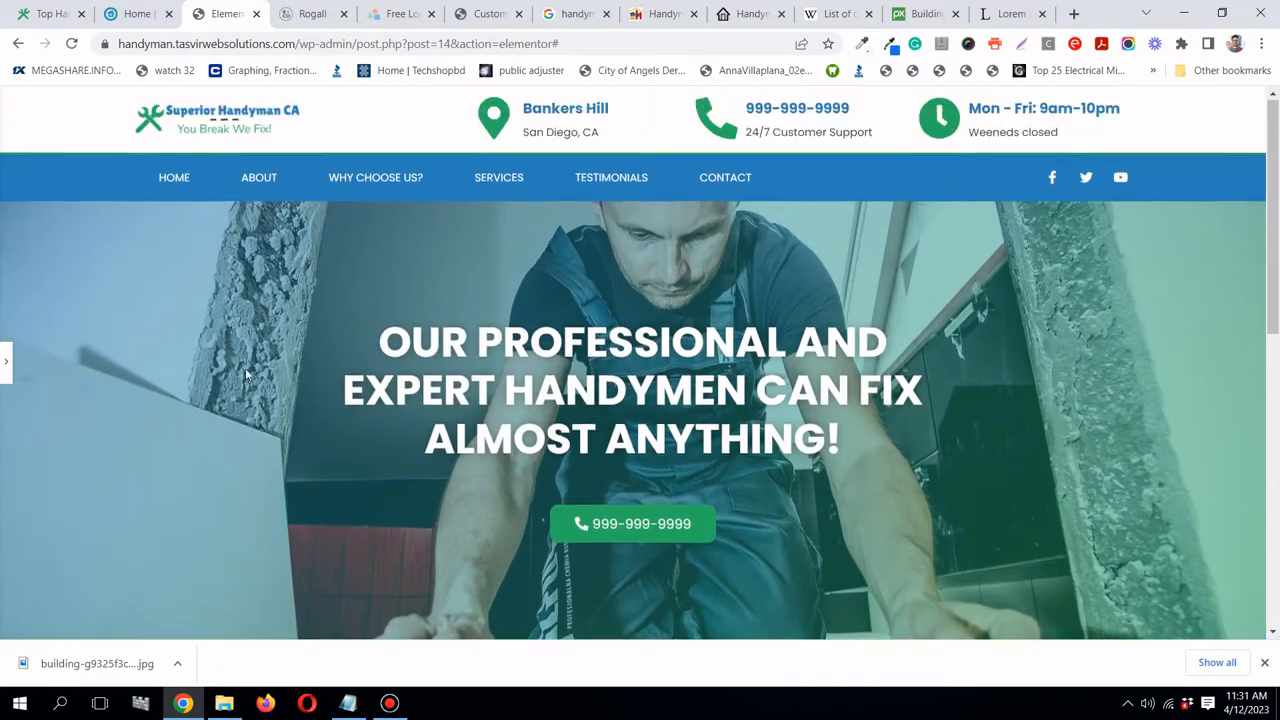
pyautogui.scroll(-4, 245, 368)
pyautogui.click(5, 365)
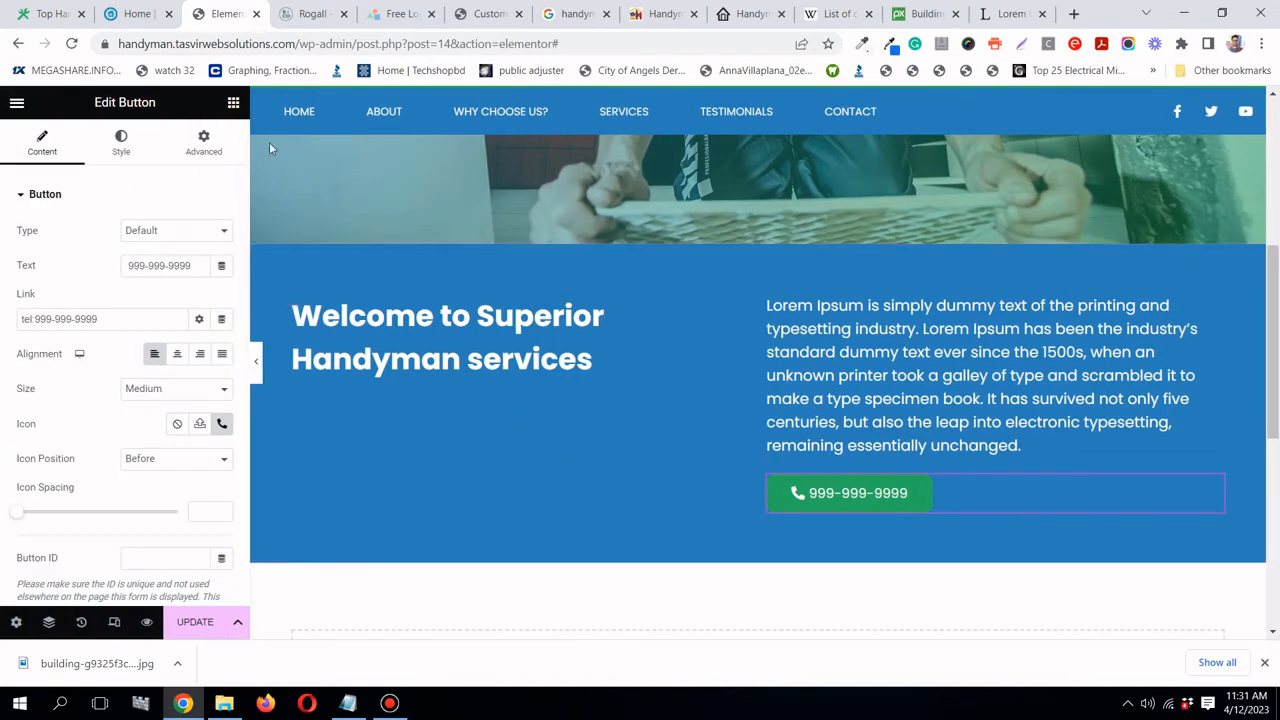
pyautogui.click(234, 104)
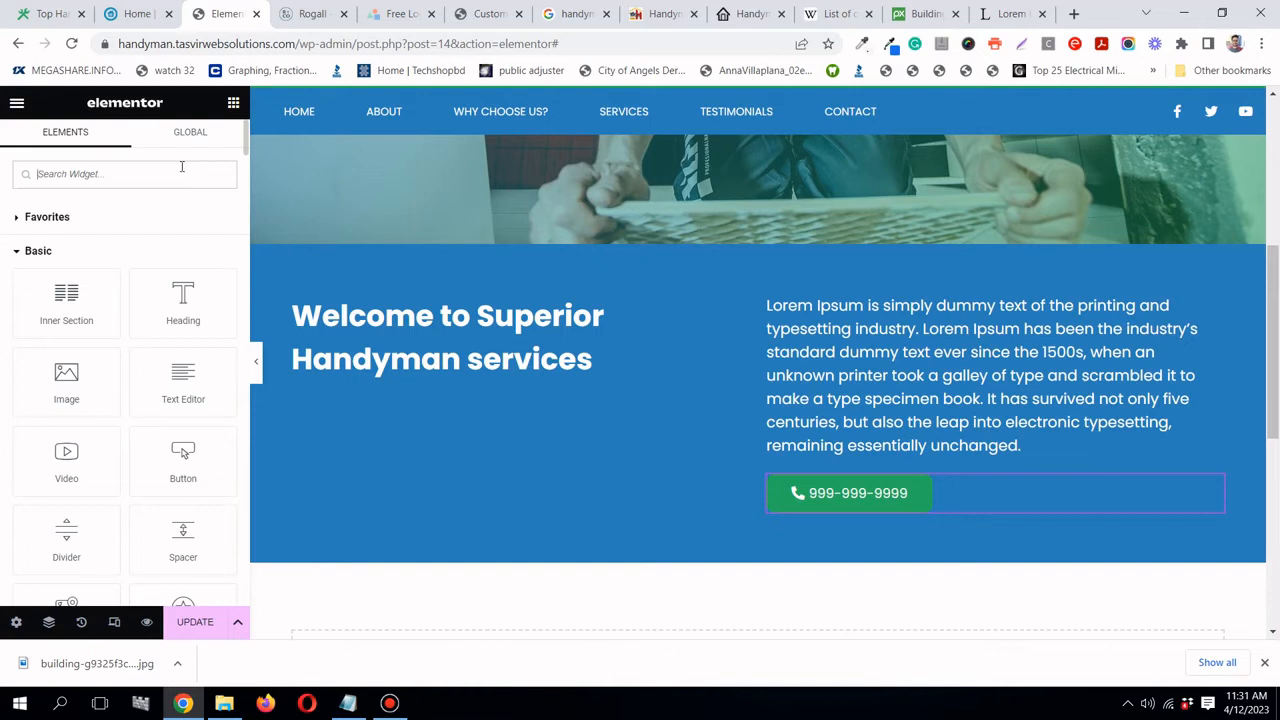
# - Place a Divider widget under the Welcome heading and set its style to Zigzag
pyautogui.write('dv')
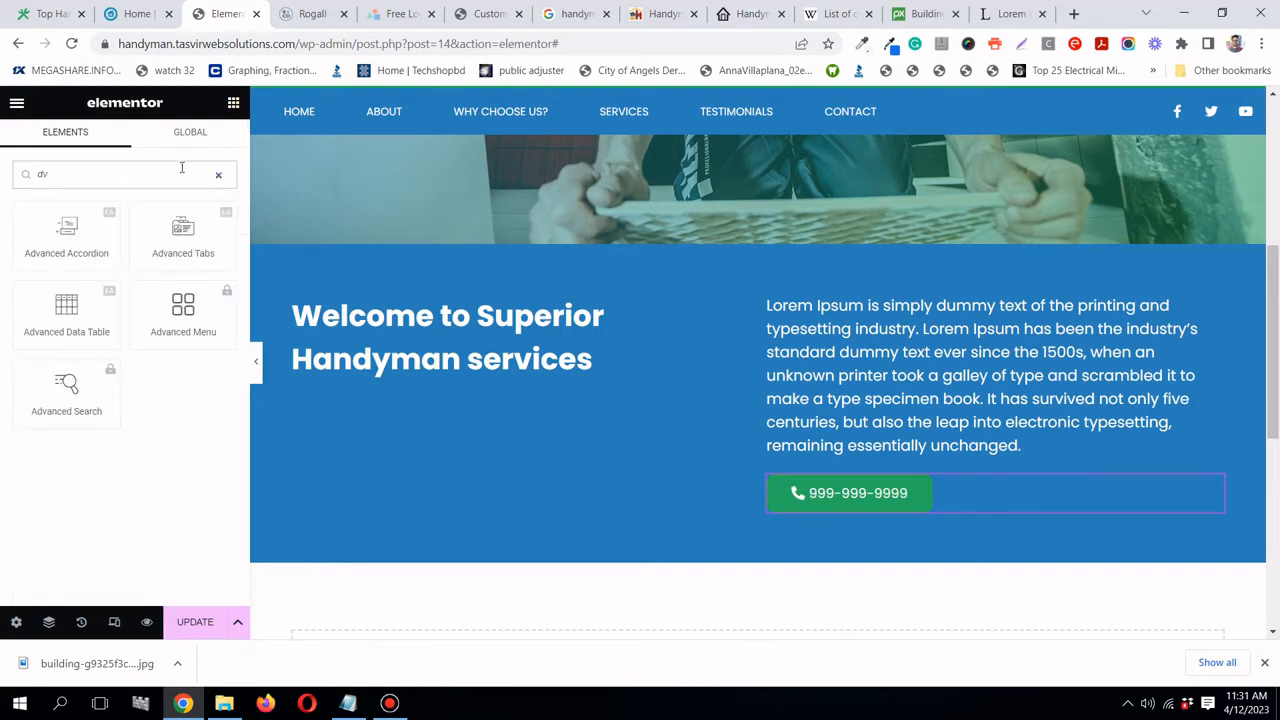
pyautogui.press('BackSpace')
pyautogui.write('iv')
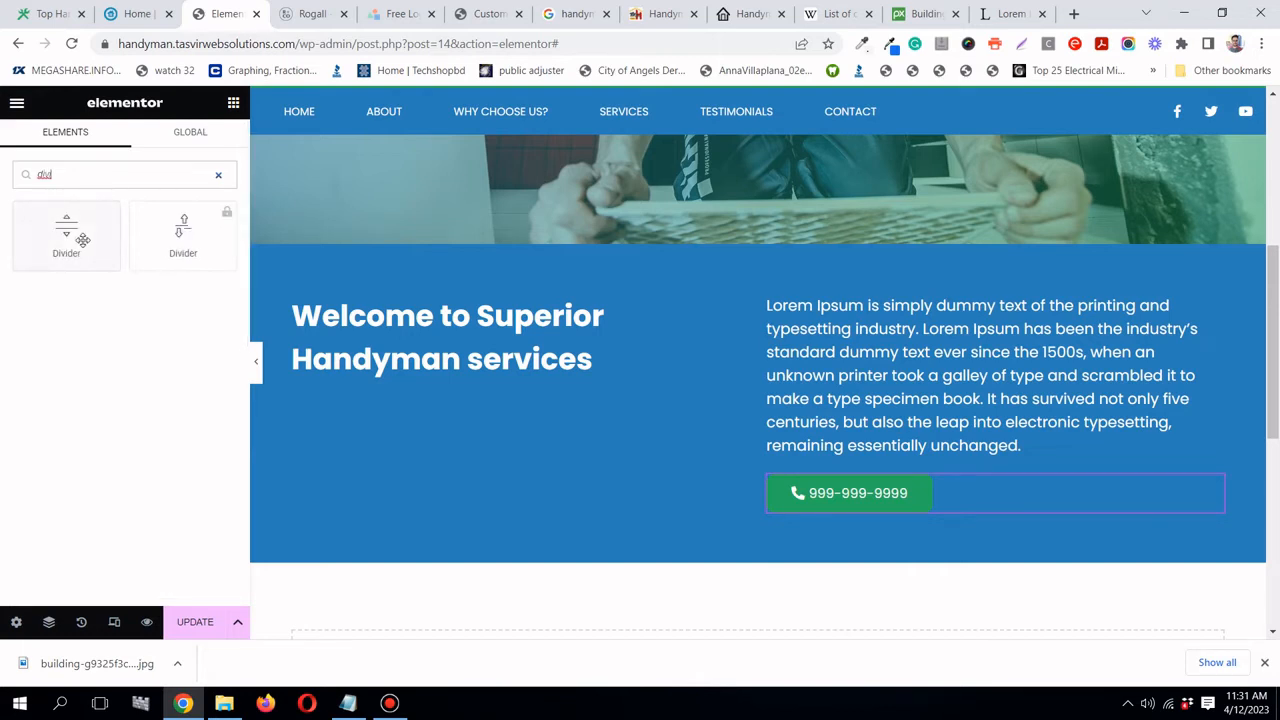
pyautogui.moveTo(83, 240); pyautogui.dragTo(416, 352)
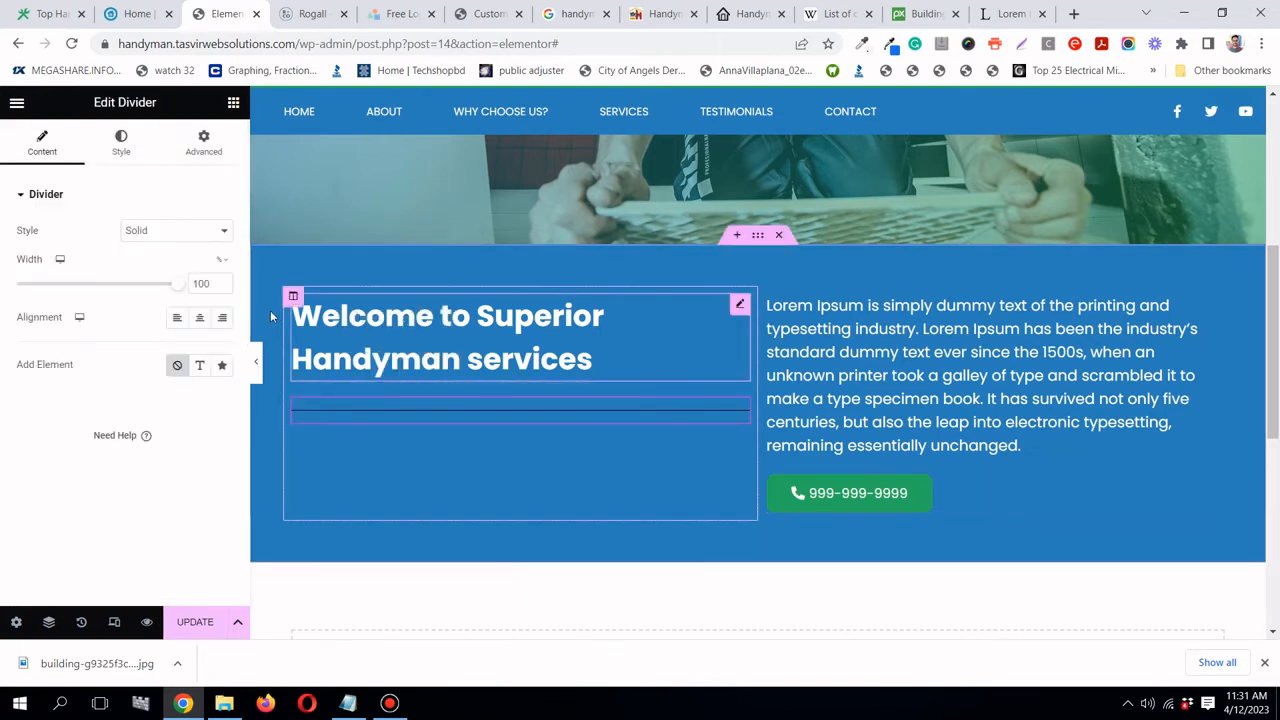
pyautogui.click(190, 234)
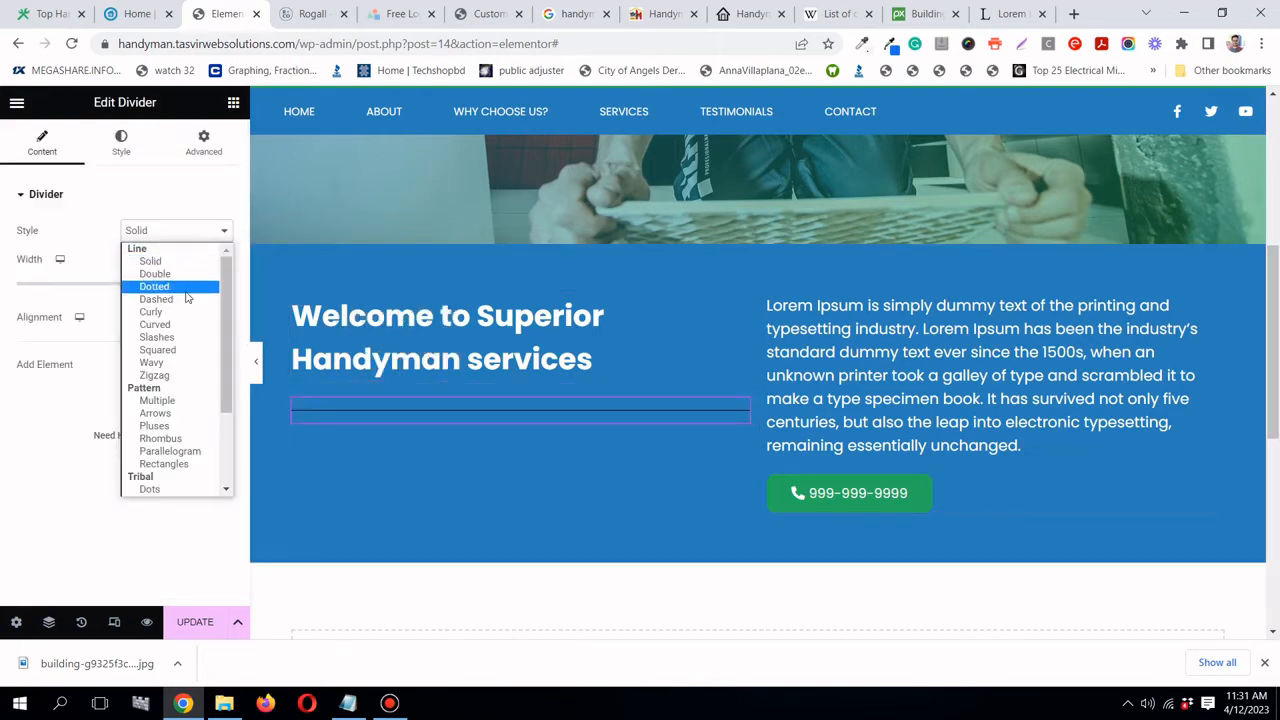
pyautogui.click(171, 375)
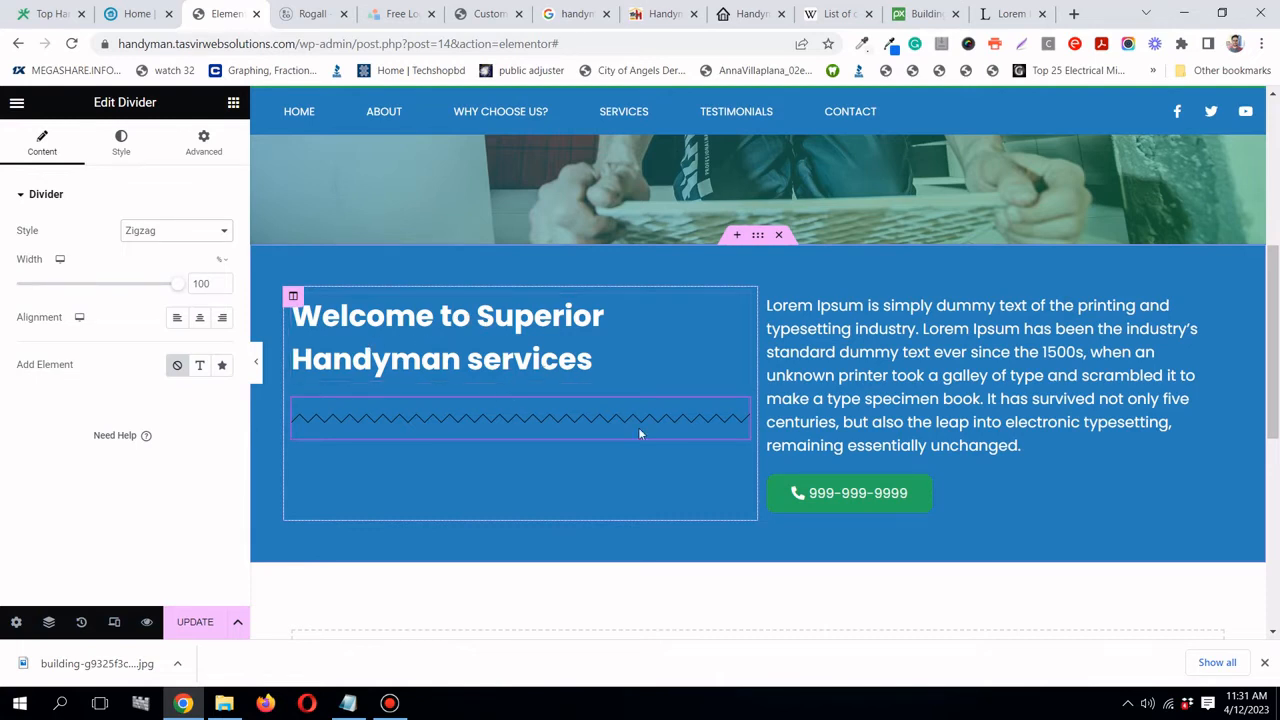
# - Colour the divider handyman green, increase its weight, and set its width to 56%
pyautogui.click(137, 151)
pyautogui.click(199, 230)
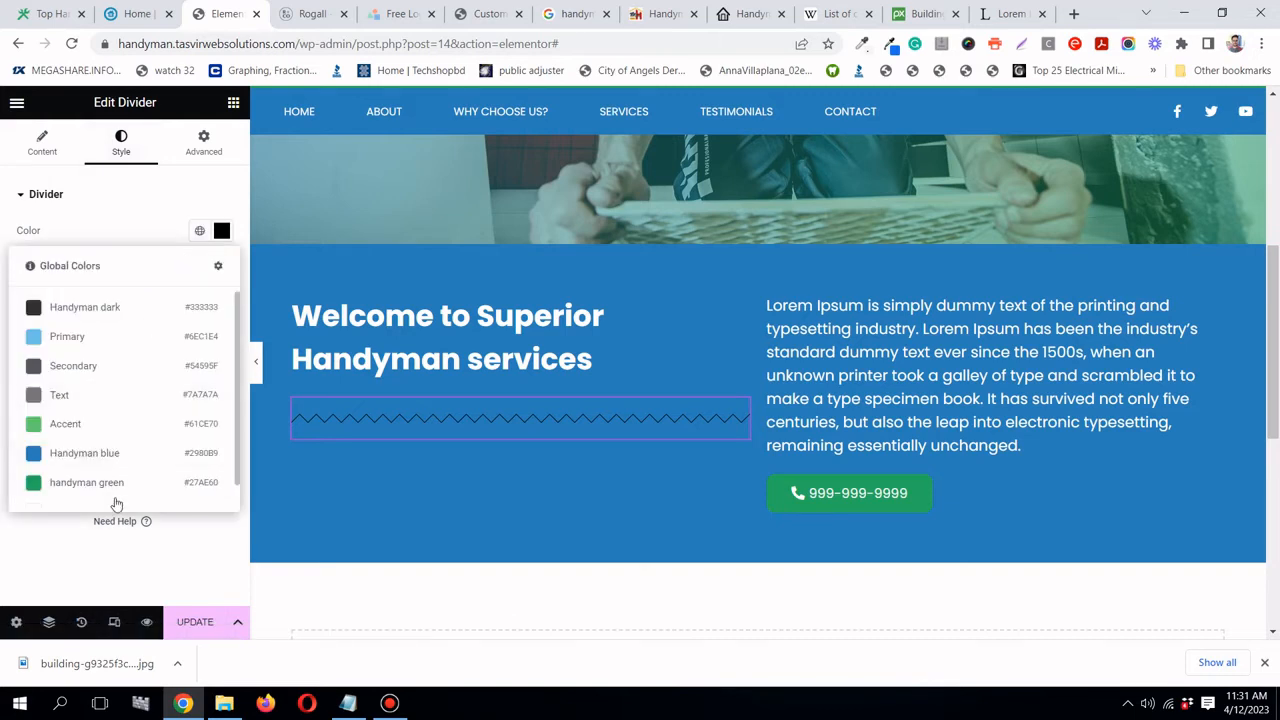
pyautogui.click(88, 482)
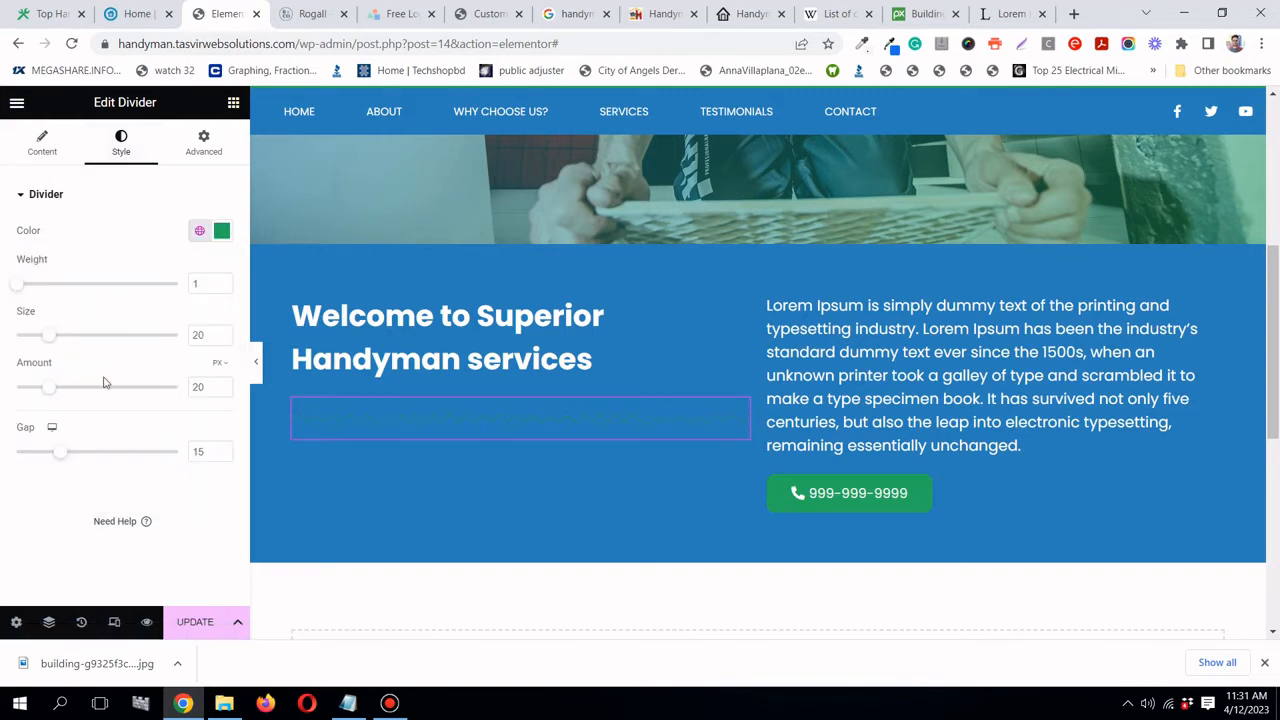
pyautogui.moveTo(27, 287); pyautogui.dragTo(88, 290)
pyautogui.click(41, 145)
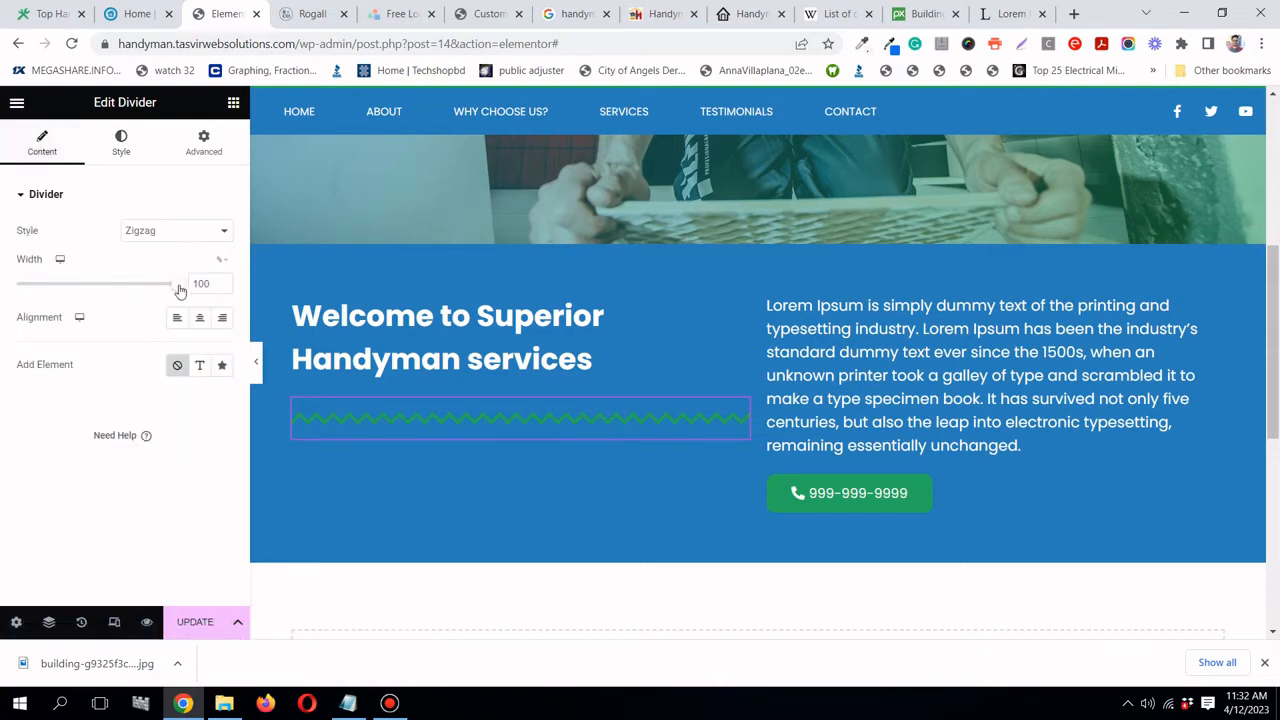
pyautogui.moveTo(178, 287); pyautogui.dragTo(107, 289)
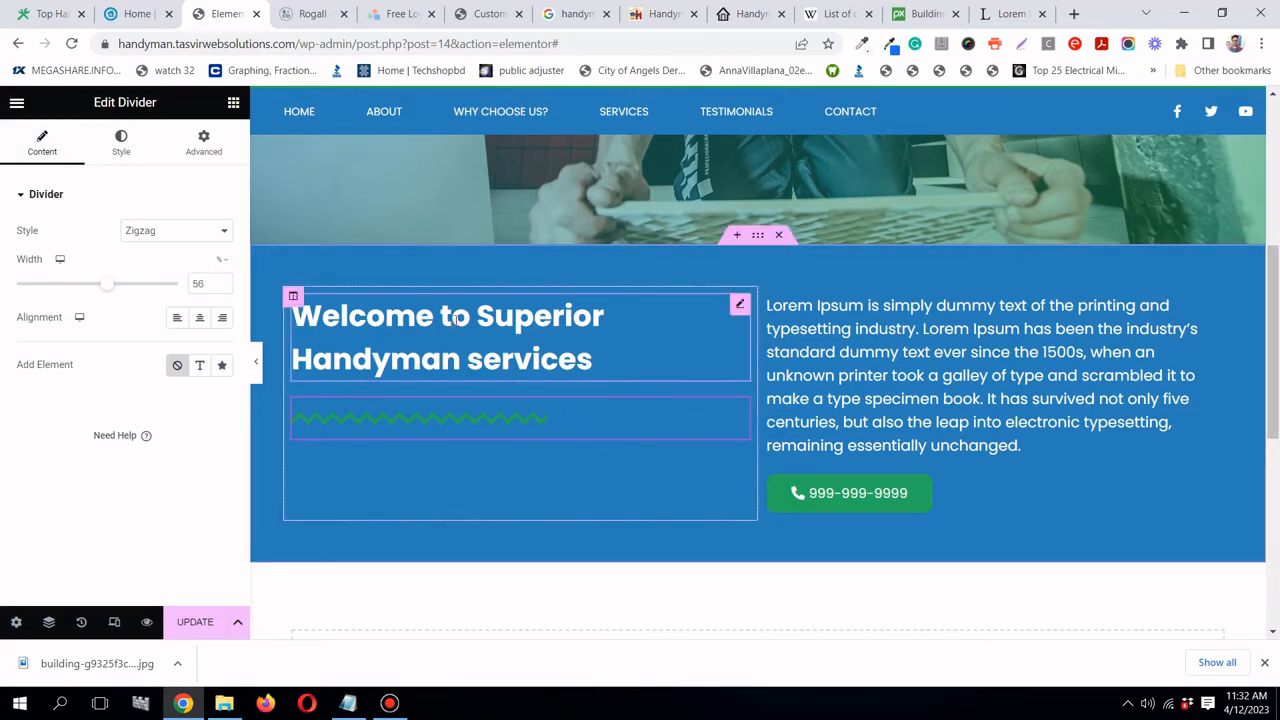
pyautogui.scroll(-2, 455, 318)
pyautogui.scroll(1, 332, 345)
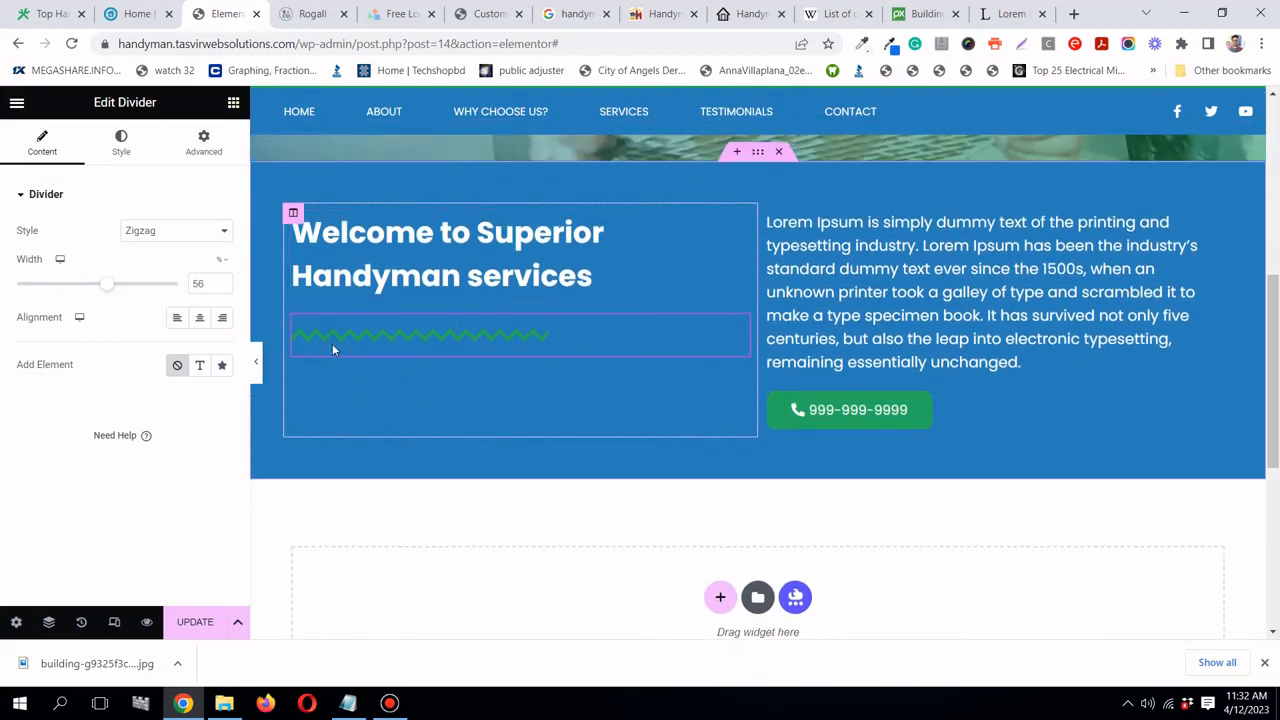
pyautogui.click(256, 365)
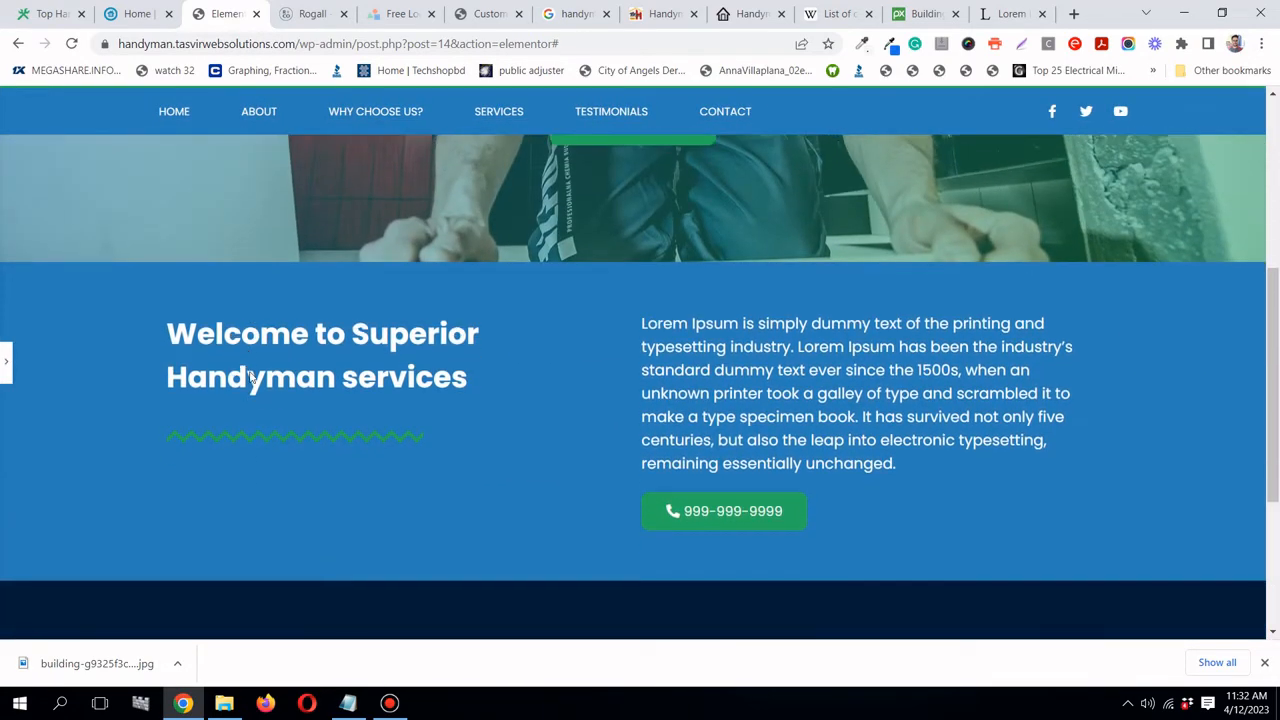
pyautogui.scroll(-2, 250, 378)
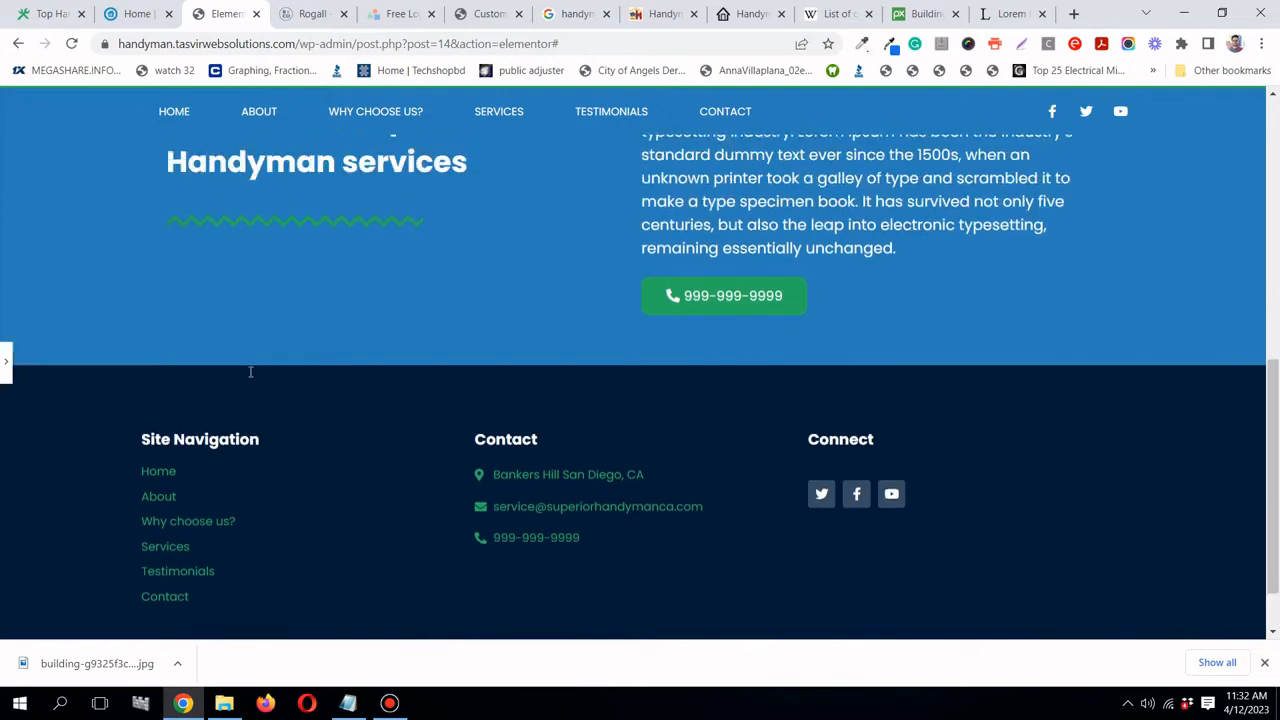
pyautogui.scroll(2, 250, 372)
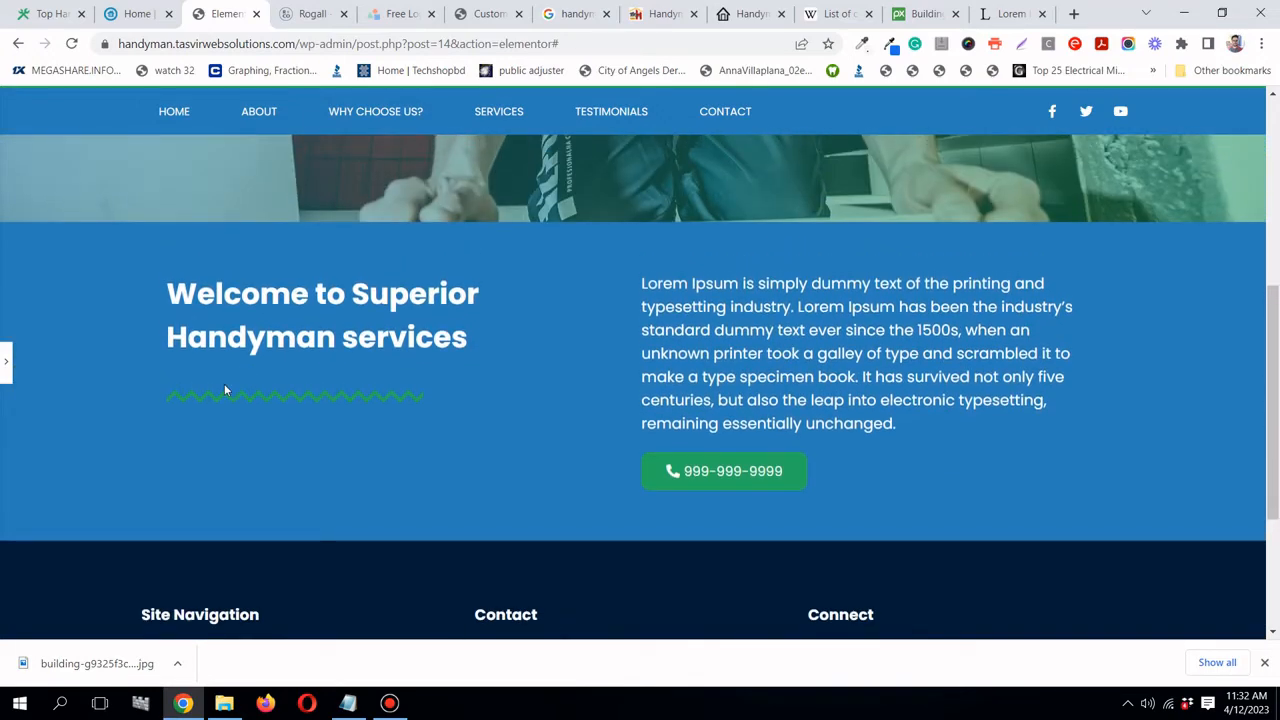
pyautogui.click(5, 365)
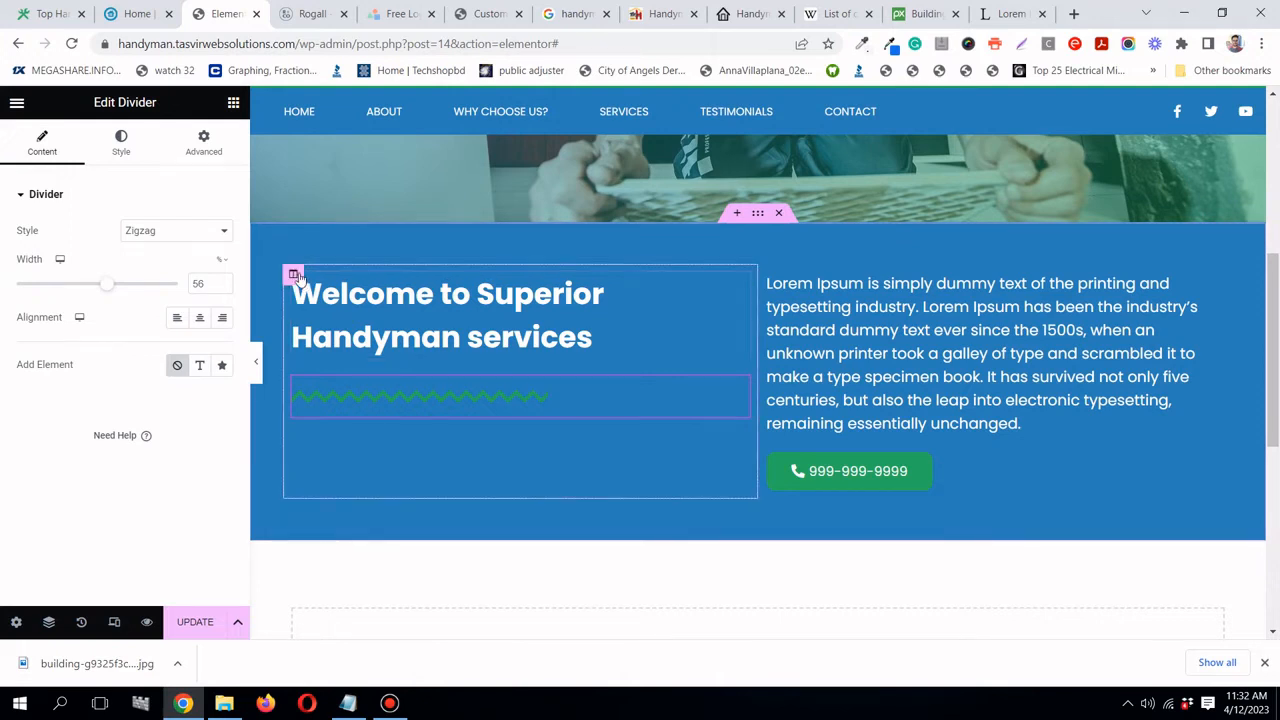
# - Change the zigzag divider's colour to the global white
pyautogui.click(296, 276)
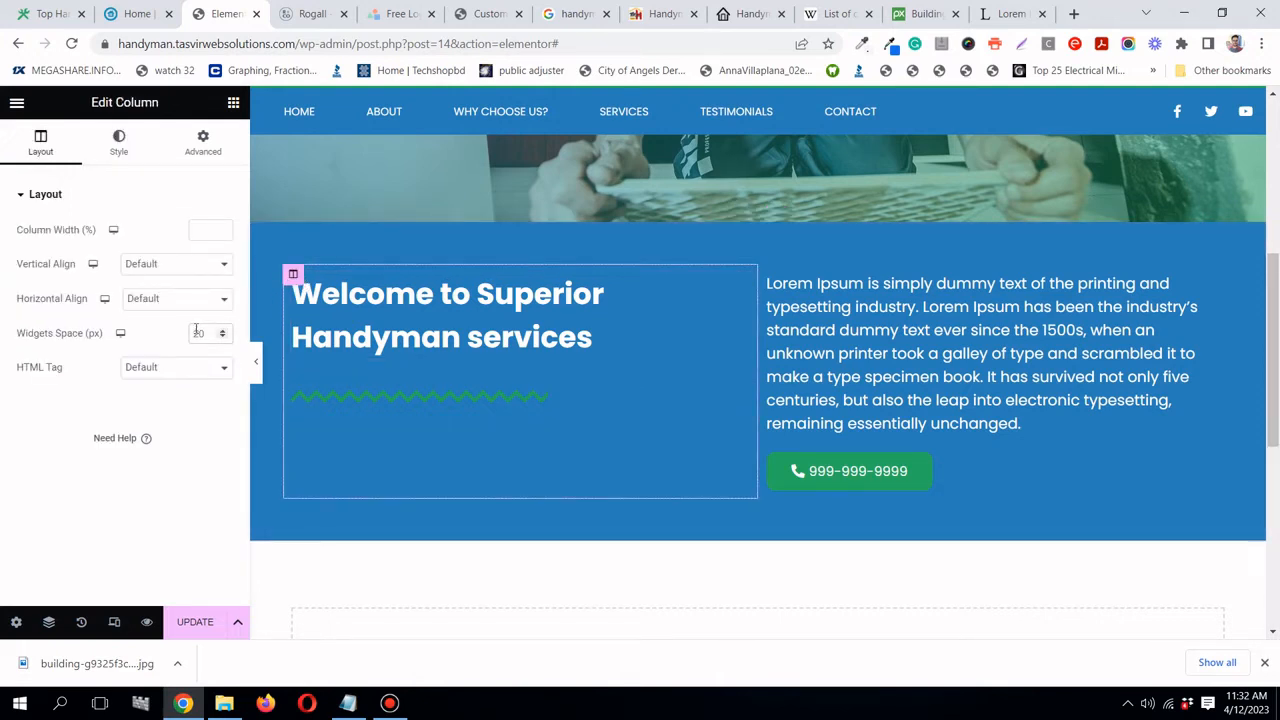
pyautogui.write('0')
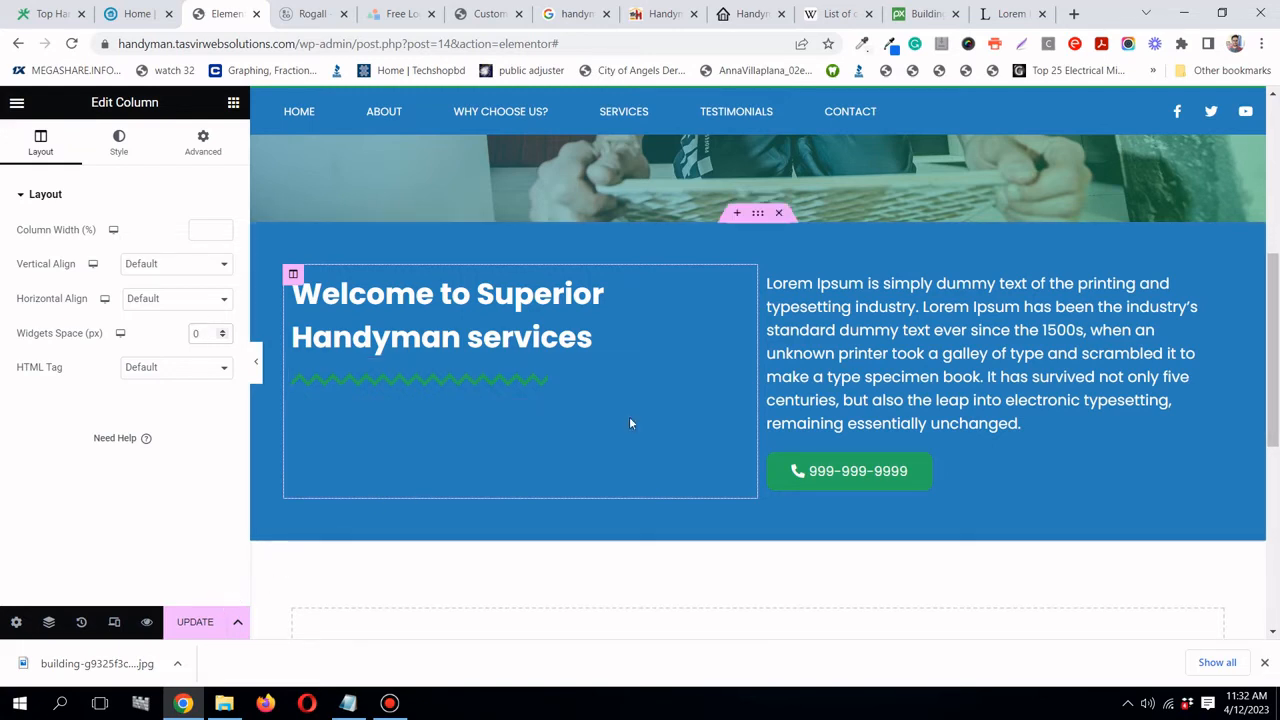
pyautogui.click(740, 372)
pyautogui.click(120, 143)
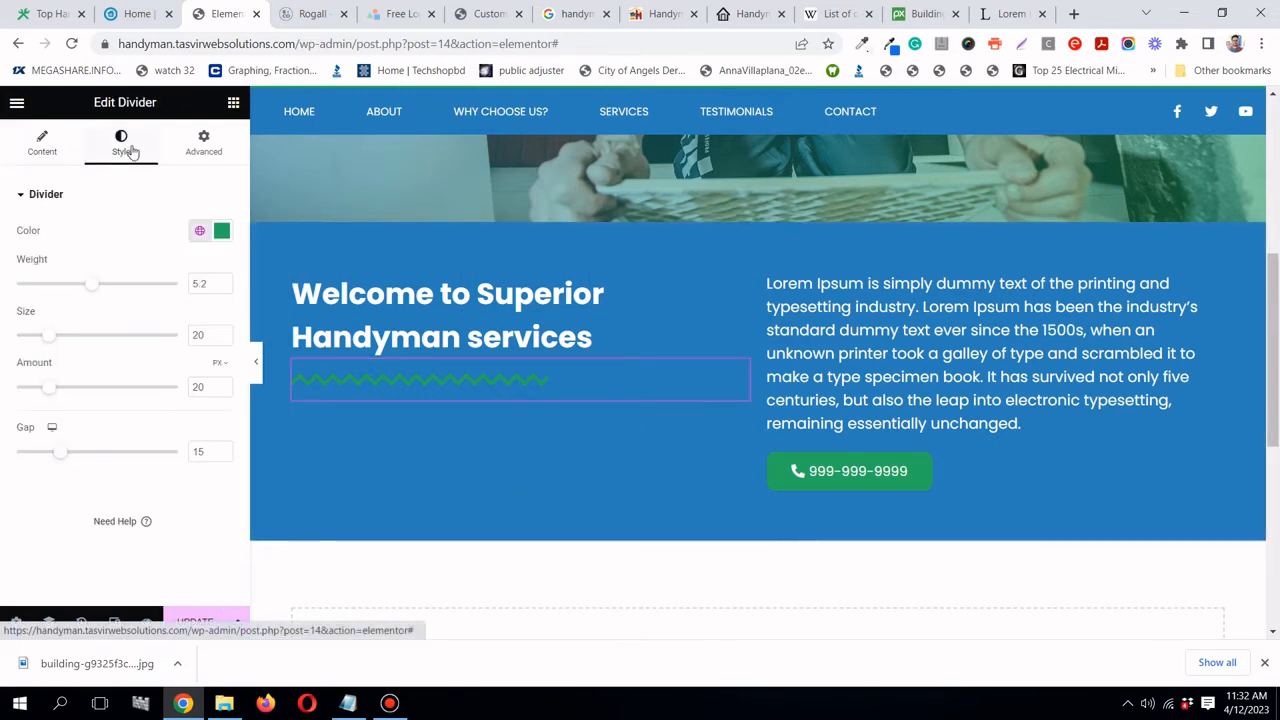
pyautogui.click(192, 233)
pyautogui.scroll(-1, 165, 380)
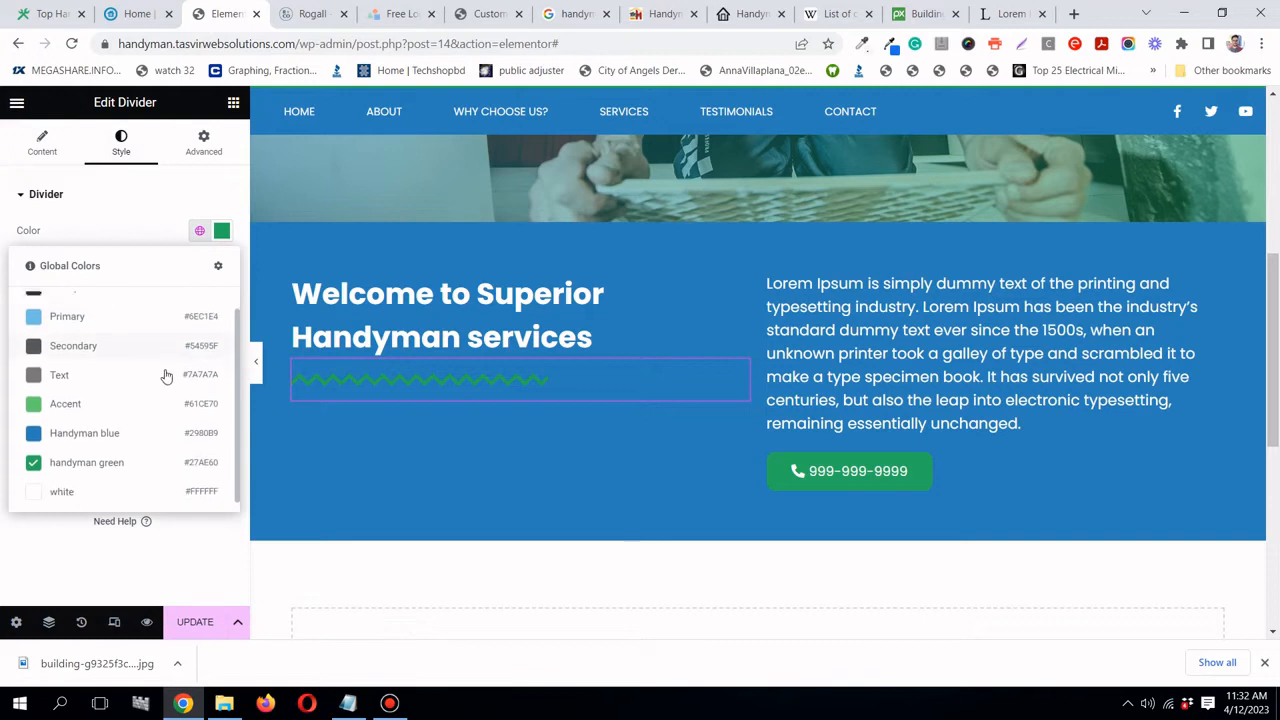
pyautogui.click(134, 486)
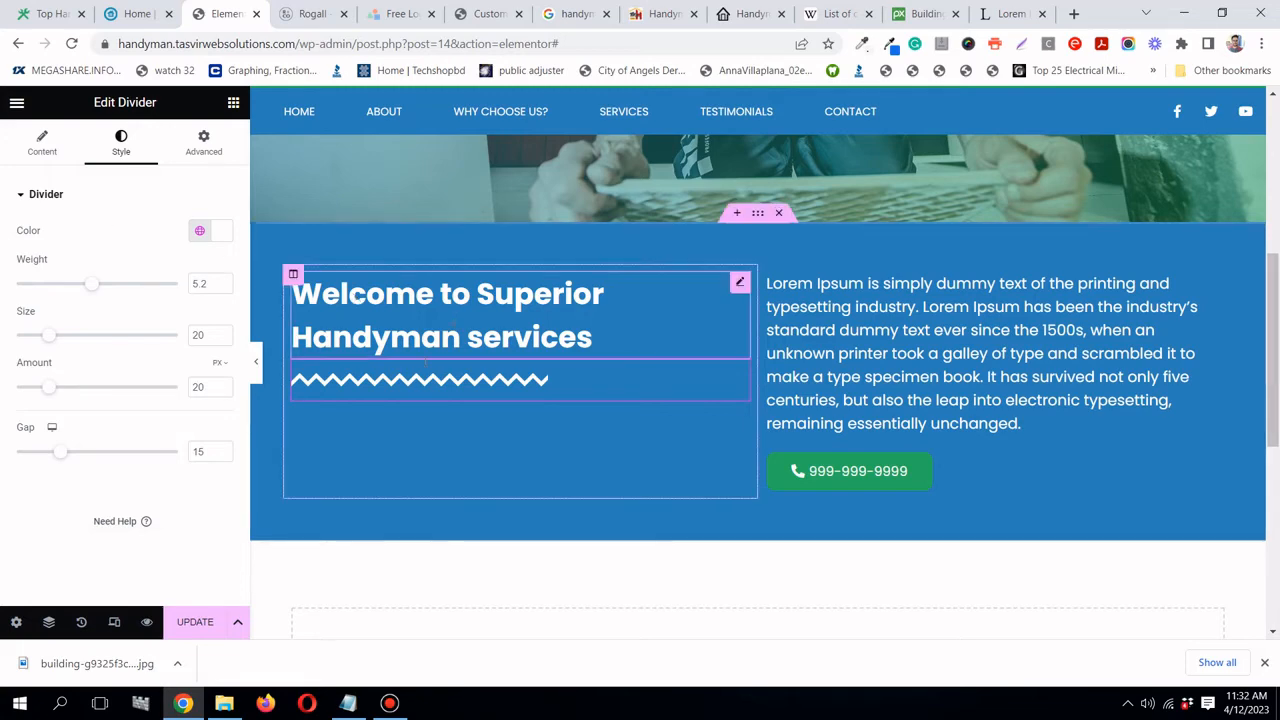
# - Preview the page with the panel collapsed, then save it with UPDATE
pyautogui.click(256, 362)
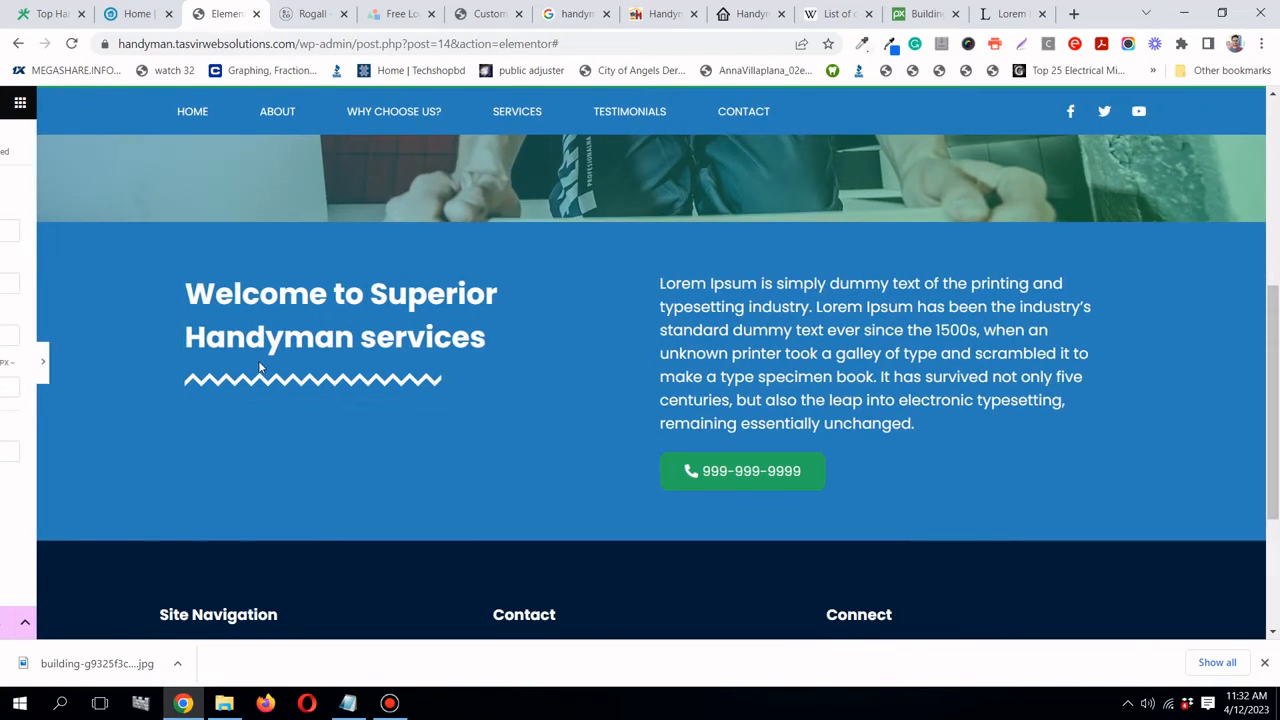
pyautogui.scroll(3, 356, 437)
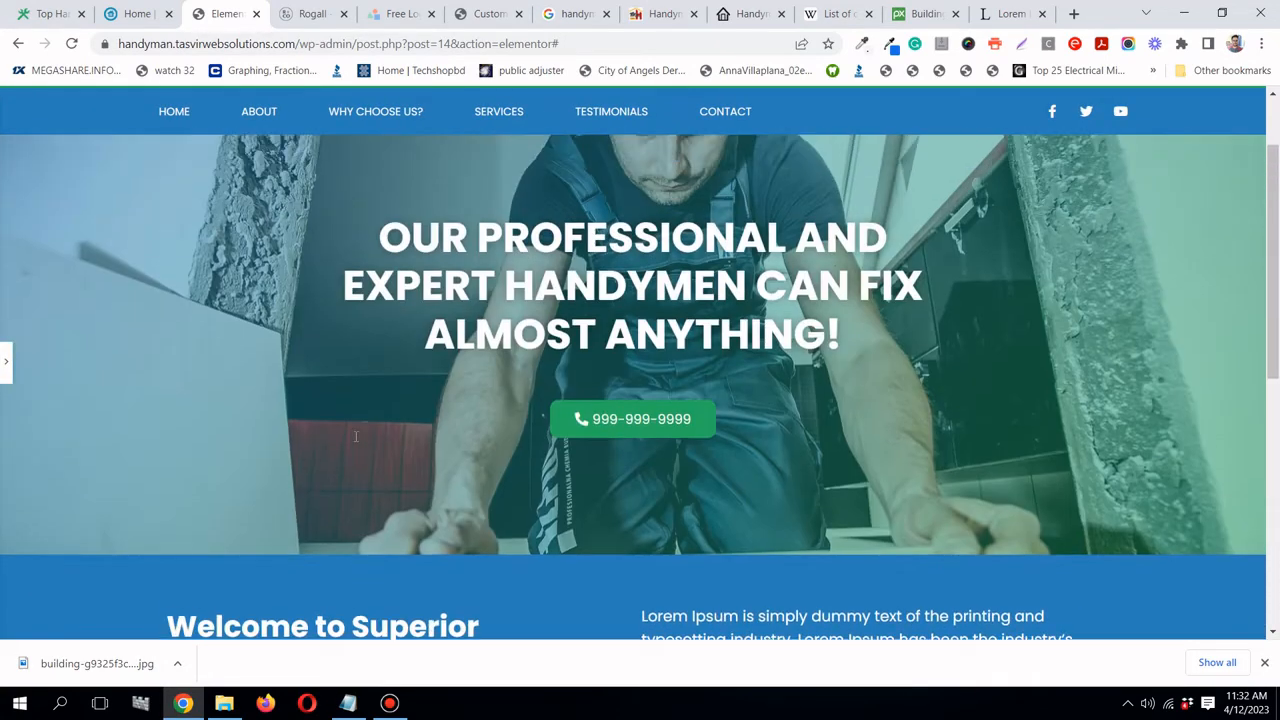
pyautogui.scroll(-3, 340, 440)
pyautogui.scroll(4, 819, 437)
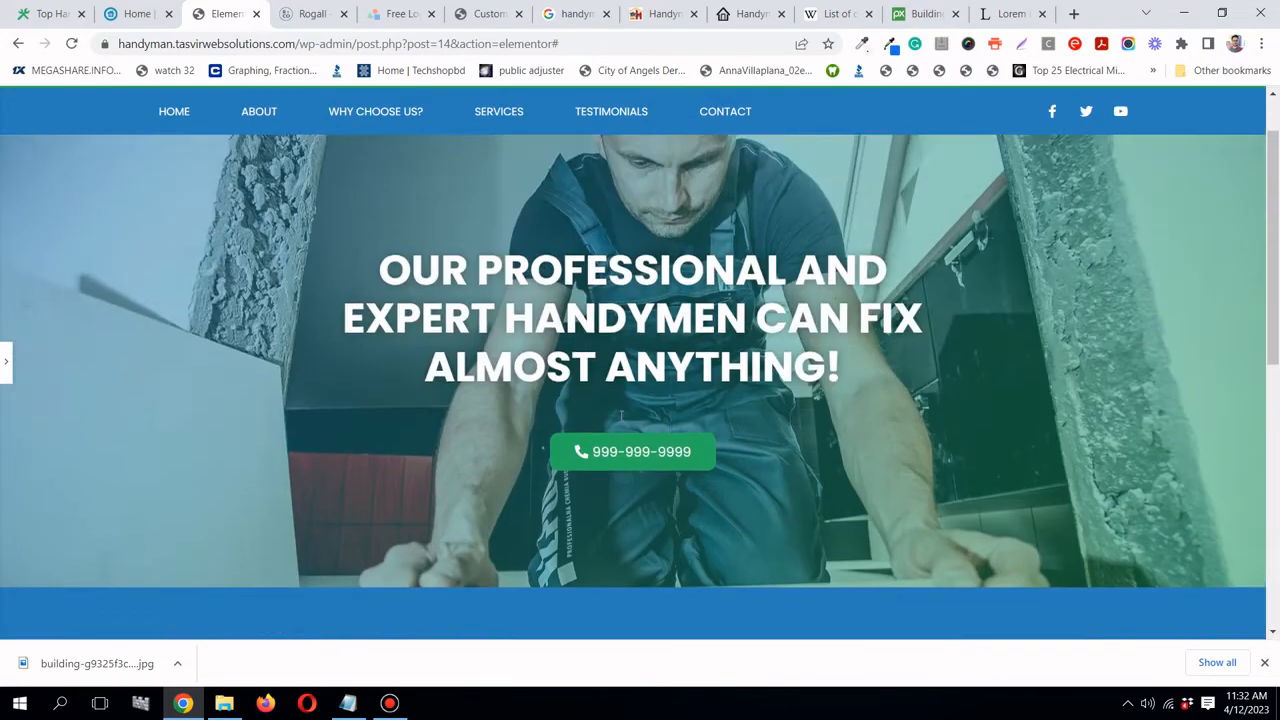
pyautogui.click(4, 355)
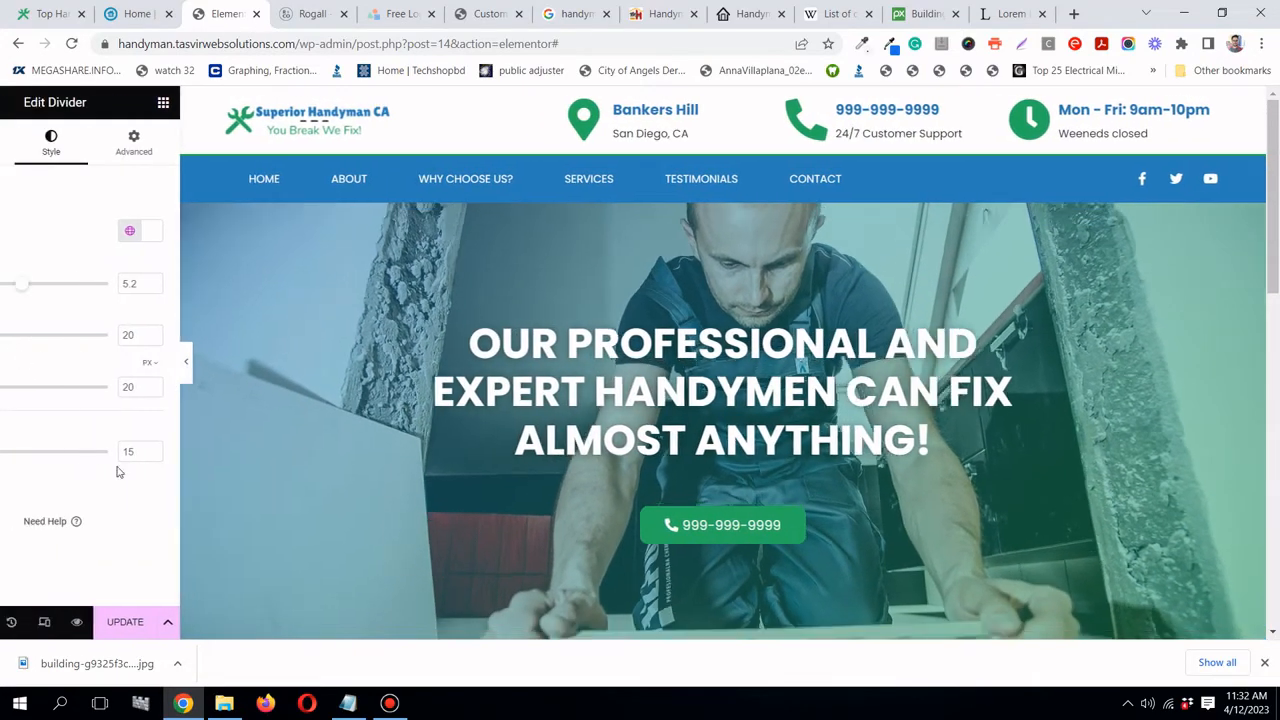
pyautogui.click(203, 621)
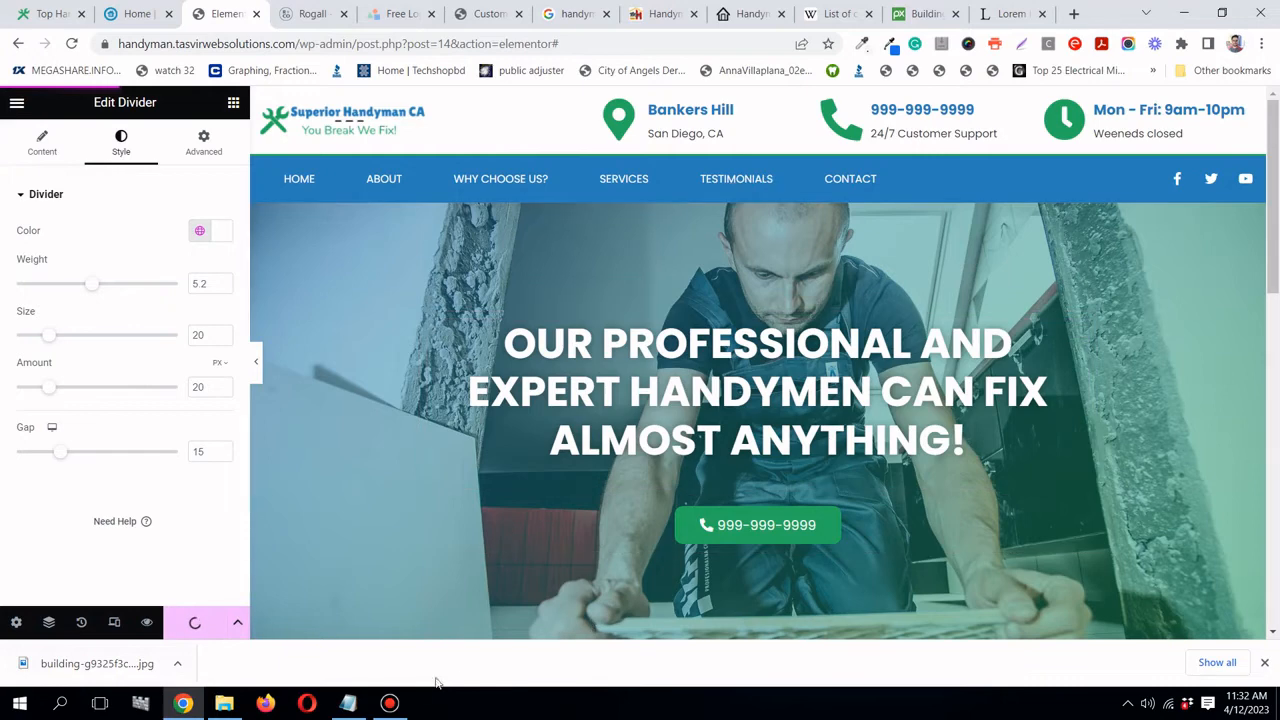
pyautogui.click(348, 703)
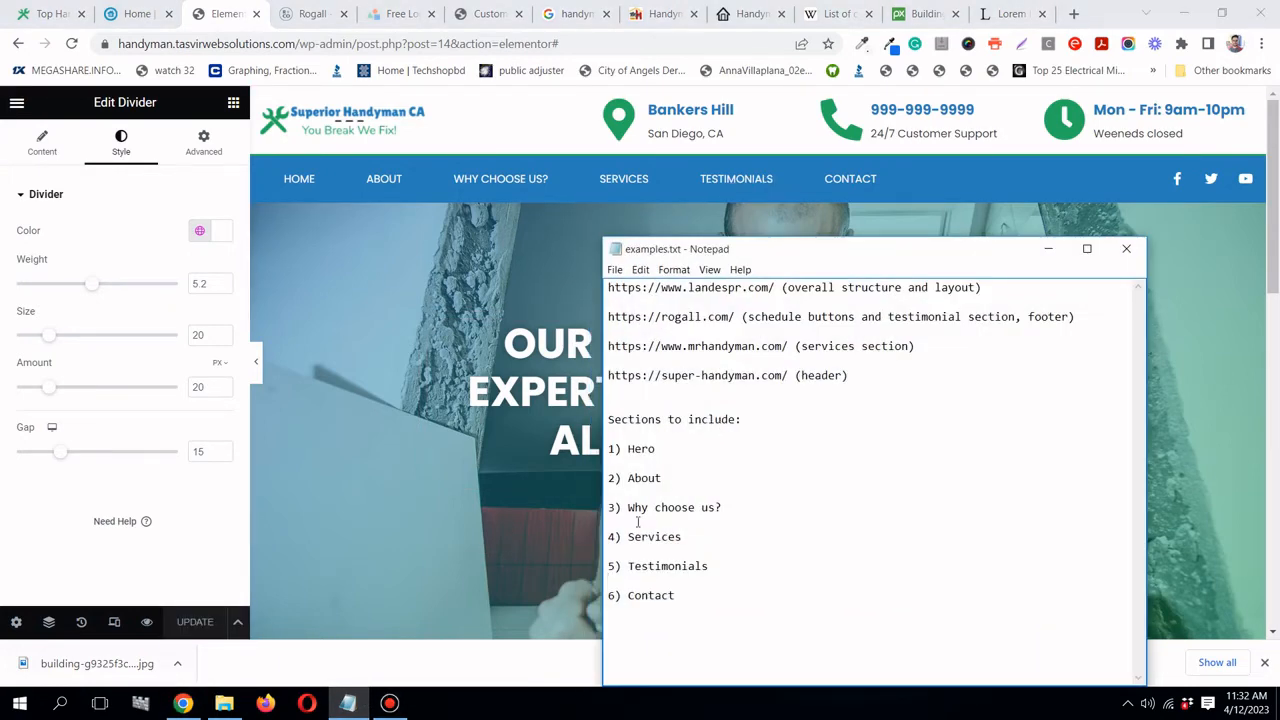
pyautogui.click(1048, 248)
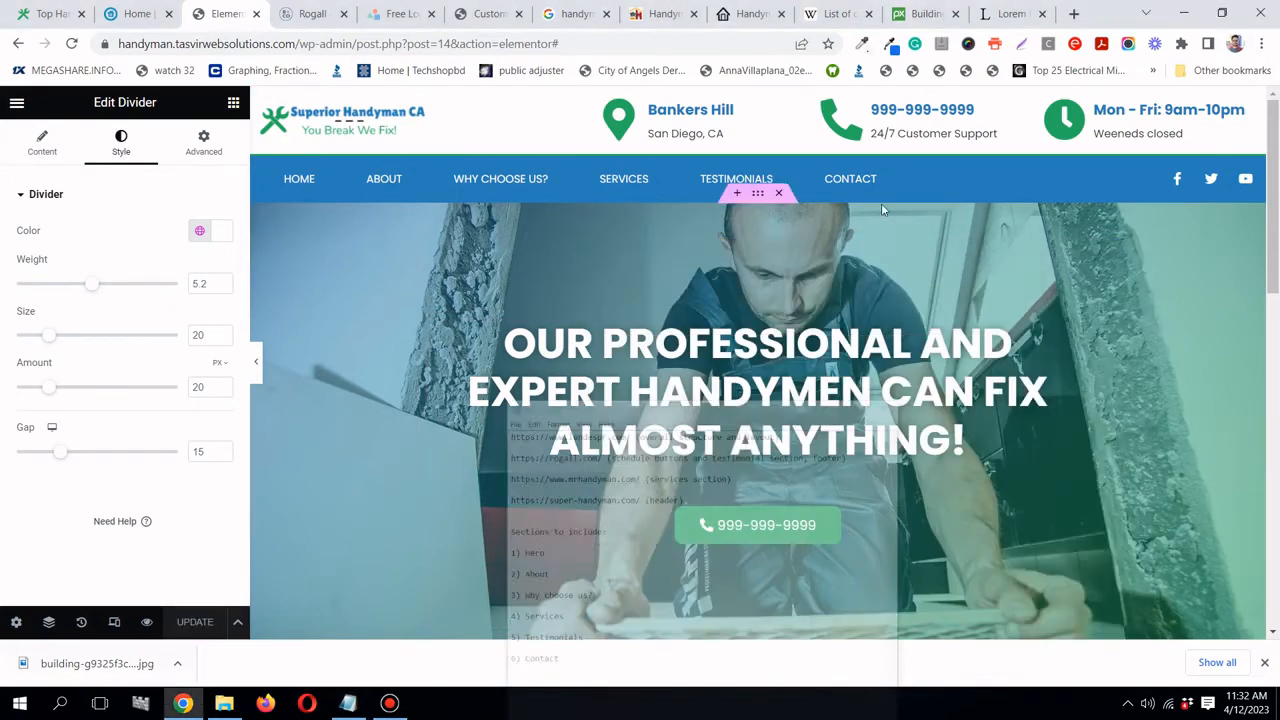
pyautogui.click(137, 13)
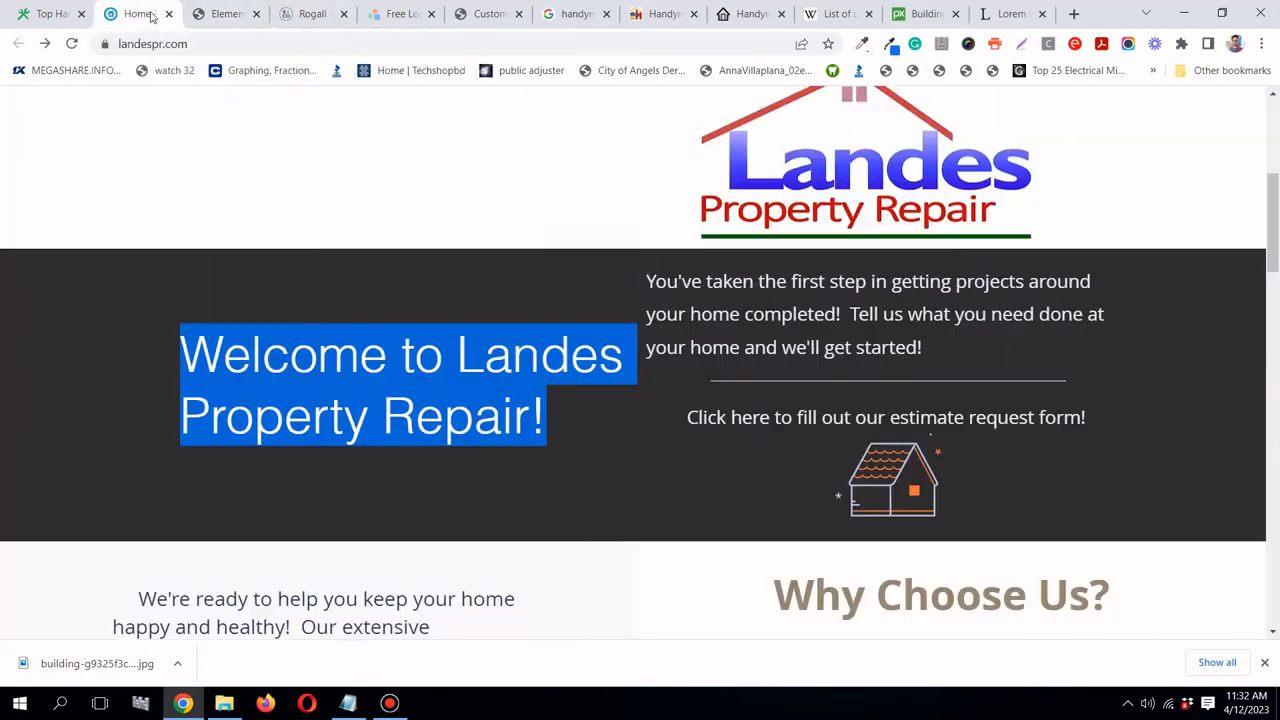
pyautogui.scroll(-3, 677, 388)
pyautogui.click(642, 397)
pyautogui.scroll(-2, 560, 385)
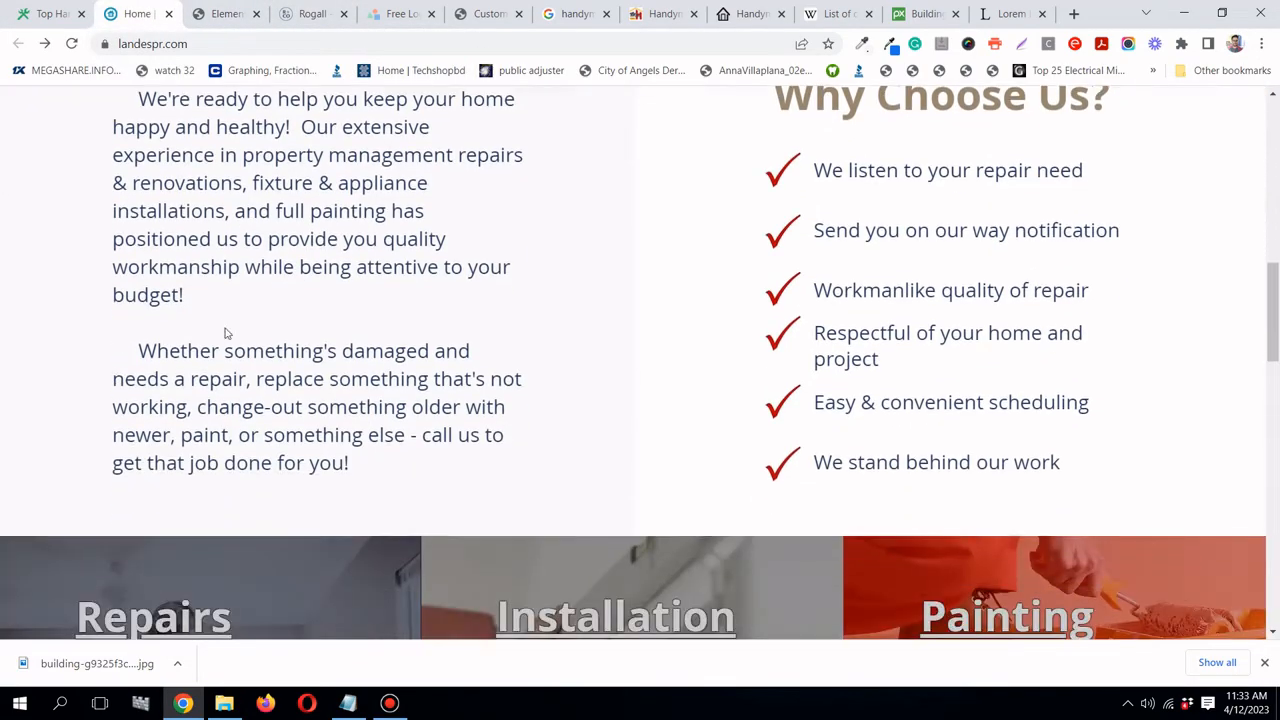
pyautogui.scroll(1, 215, 315)
pyautogui.moveTo(140, 180); pyautogui.dragTo(414, 557)
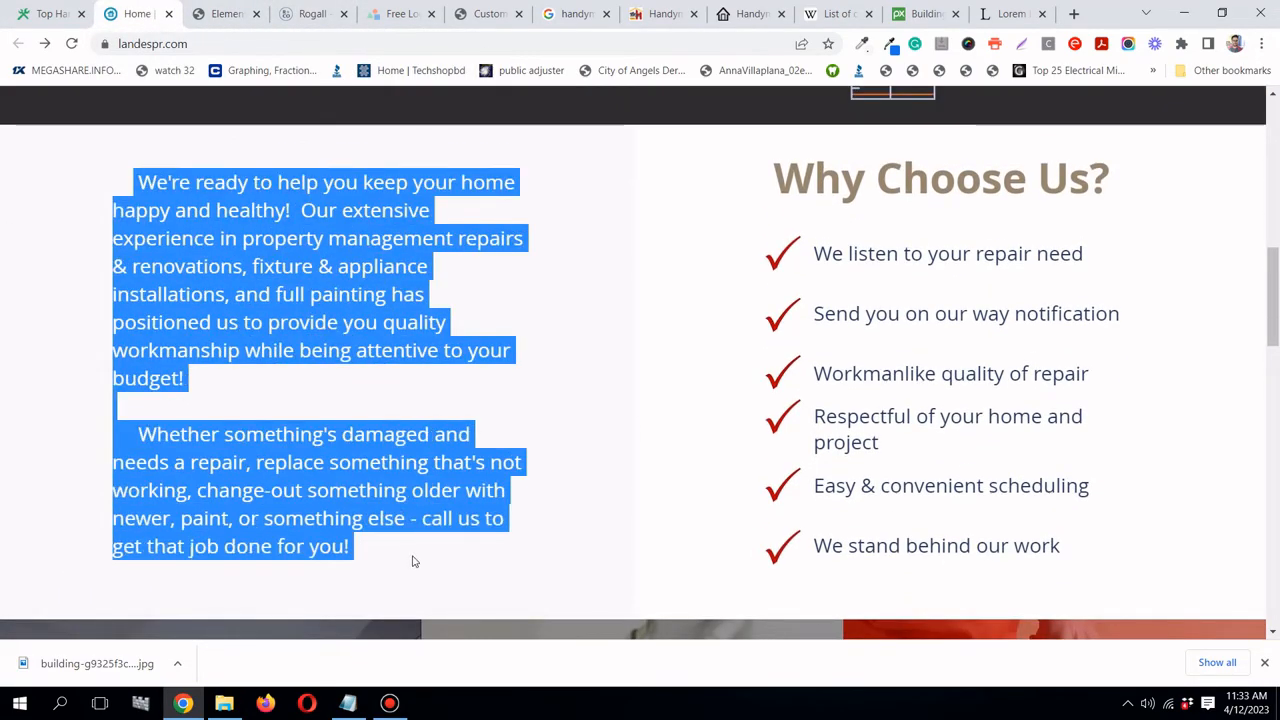
pyautogui.click(753, 308)
pyautogui.moveTo(774, 178); pyautogui.dragTo(1110, 180)
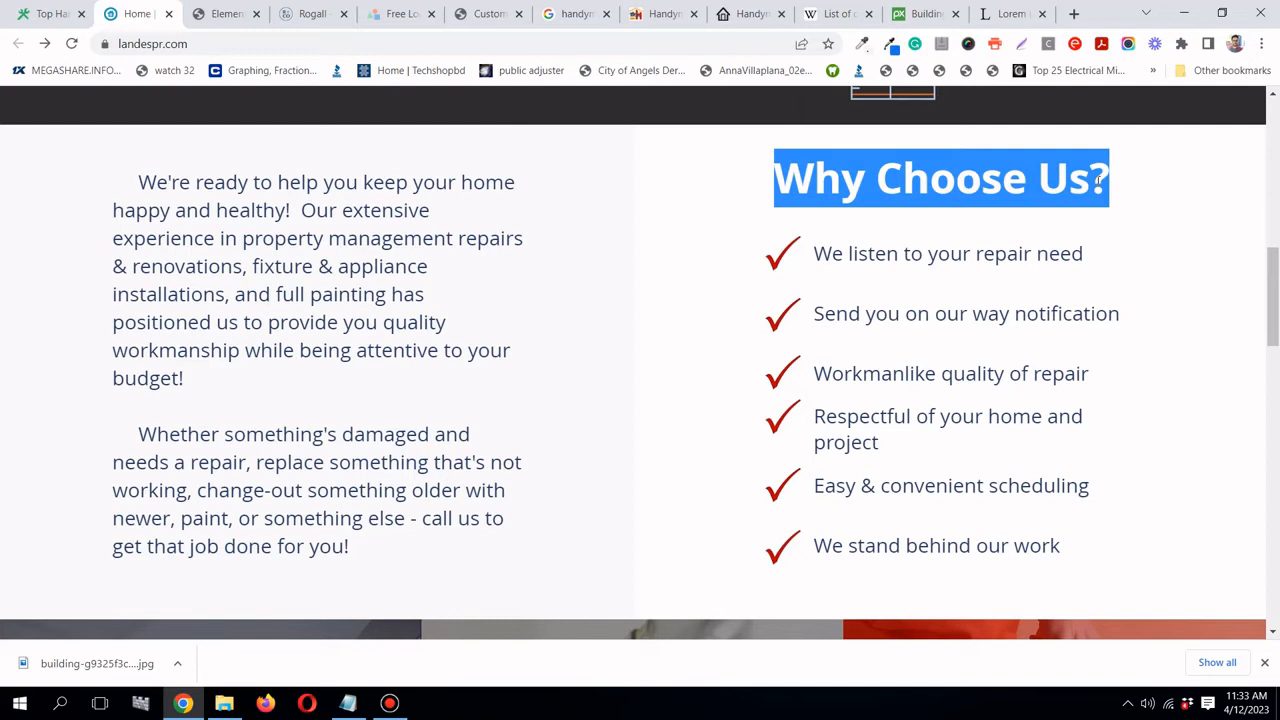
pyautogui.moveTo(848, 254); pyautogui.dragTo(1097, 541)
pyautogui.click(1092, 529)
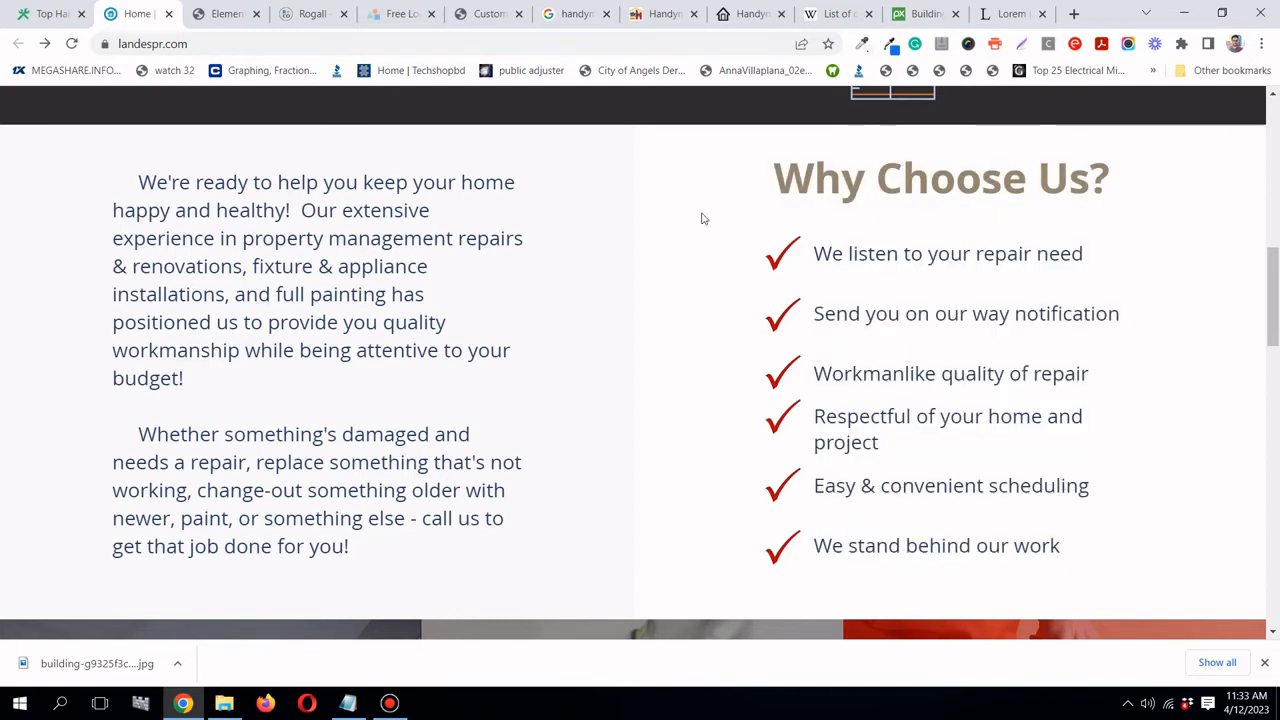
pyautogui.click(225, 13)
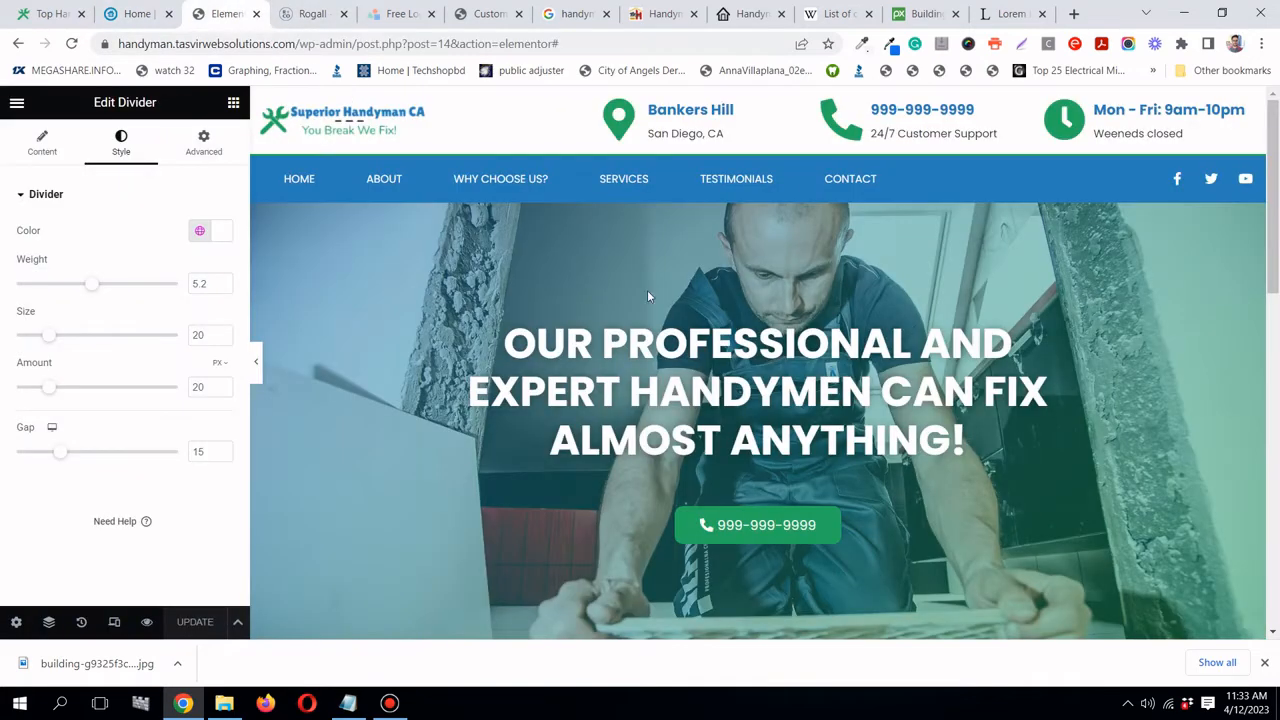
# - Insert a two-column section below the welcome area and make it full width
pyautogui.scroll(-6, 647, 290)
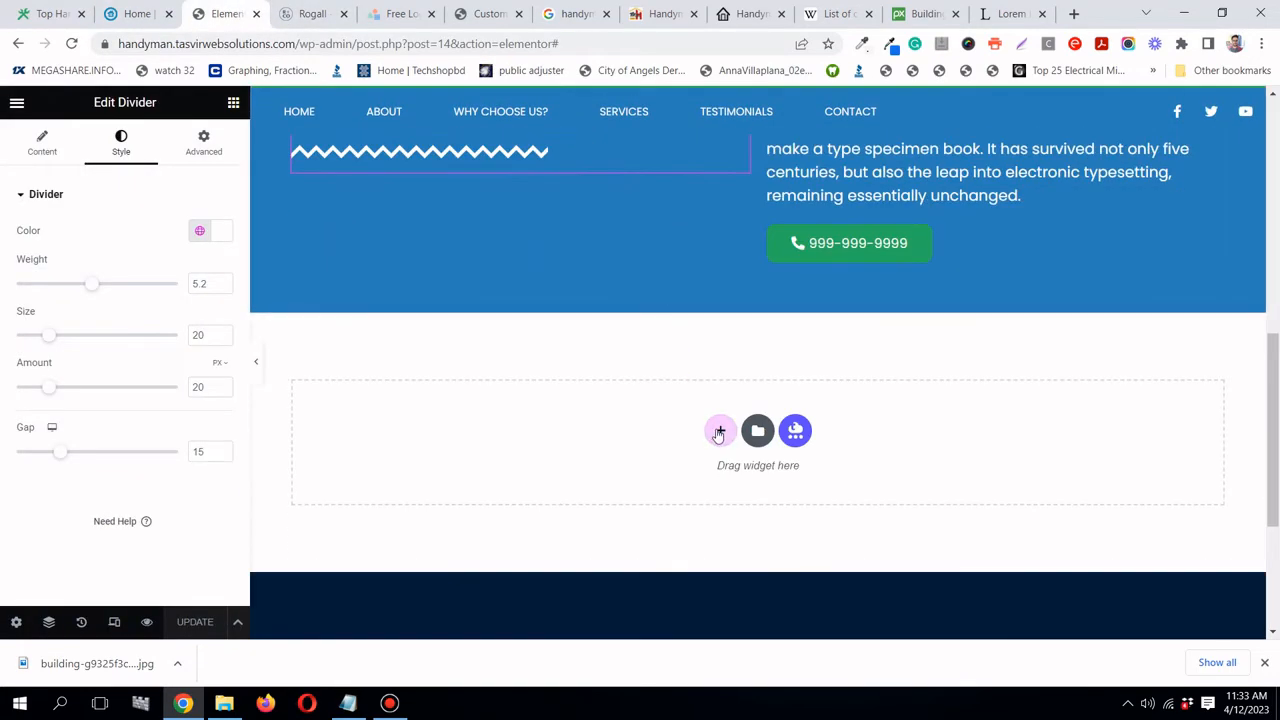
pyautogui.click(719, 433)
pyautogui.scroll(-1, 660, 410)
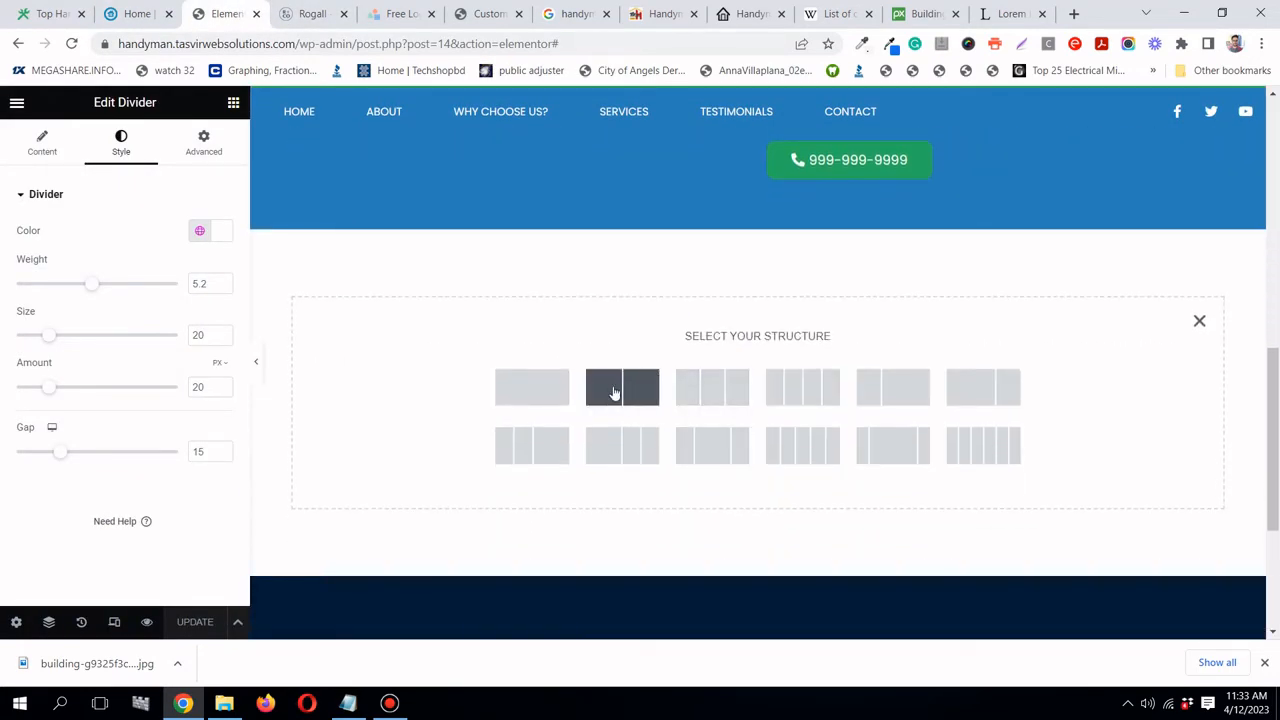
pyautogui.click(137, 13)
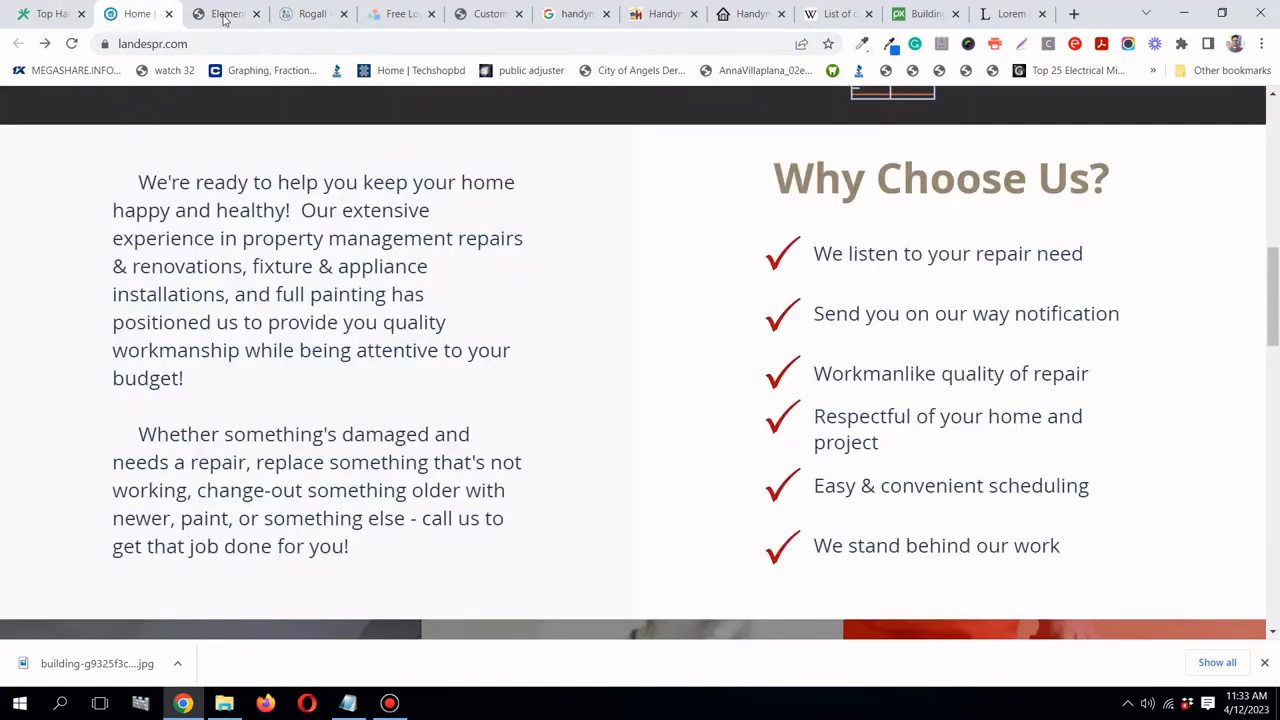
pyautogui.click(228, 14)
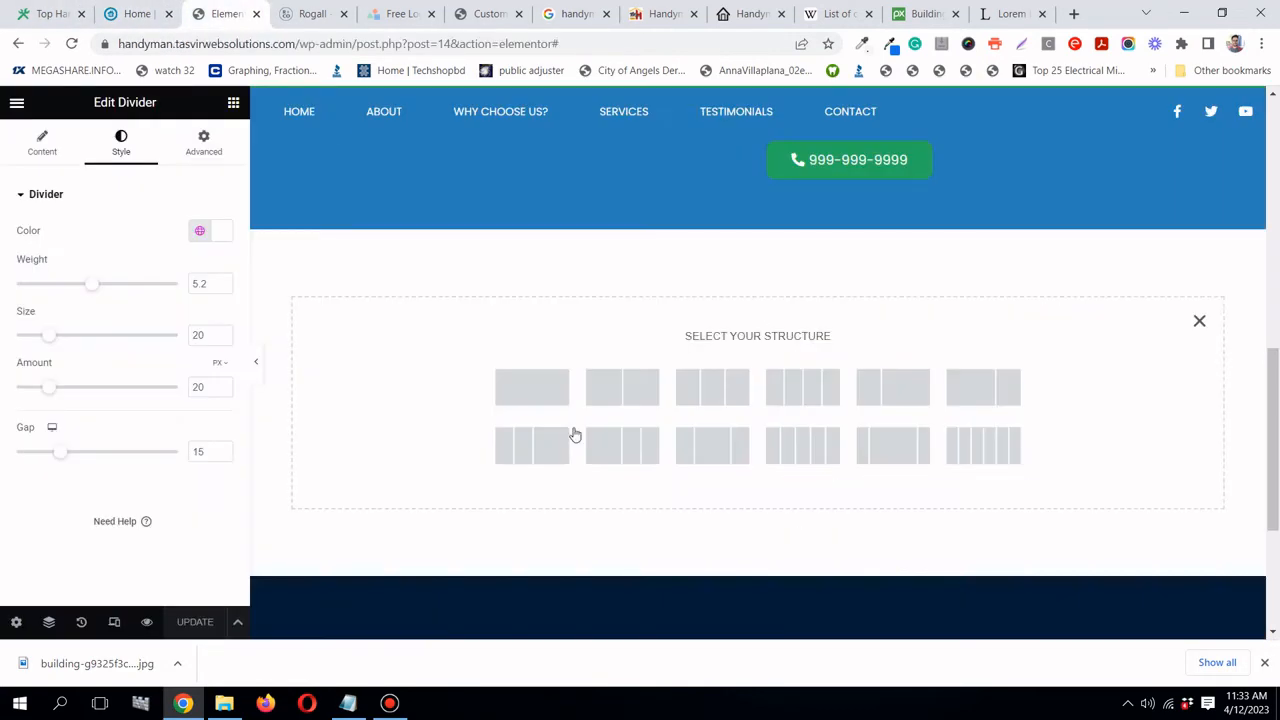
pyautogui.click(624, 398)
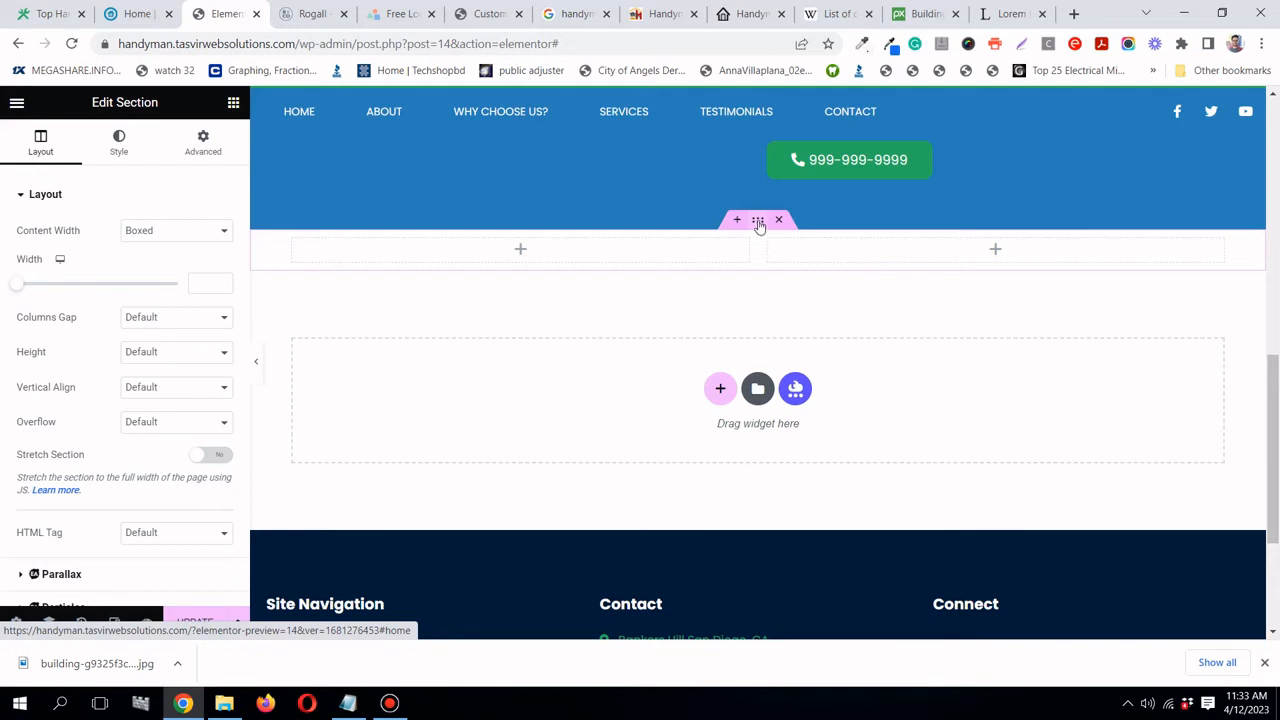
pyautogui.click(166, 231)
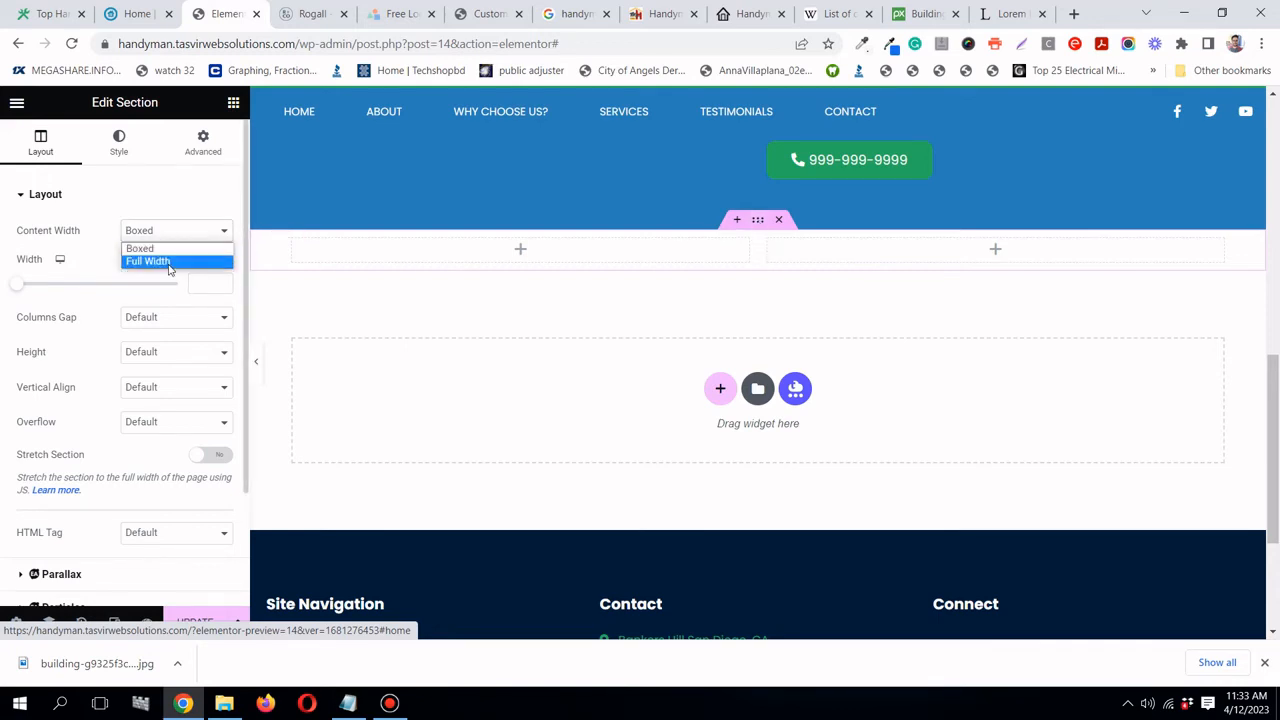
pyautogui.click(170, 262)
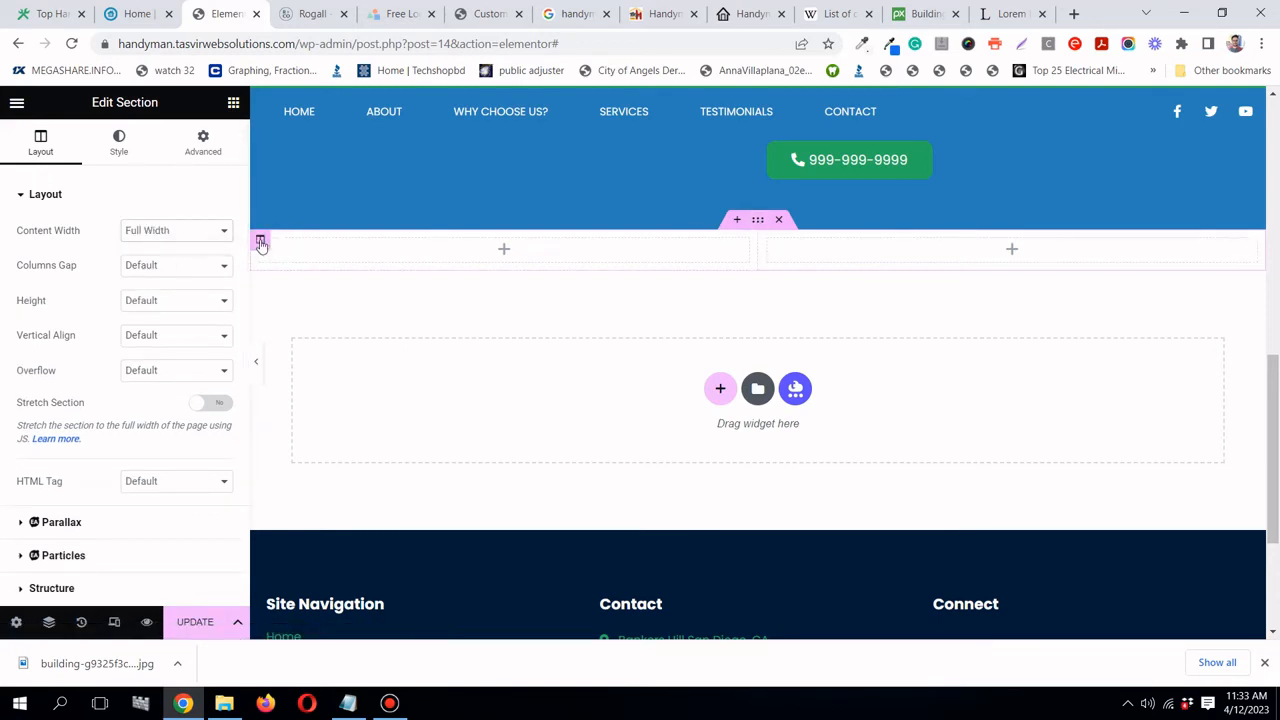
# - Give the left column a Classic background colour of #f0f0f0
pyautogui.click(260, 243)
pyautogui.click(119, 143)
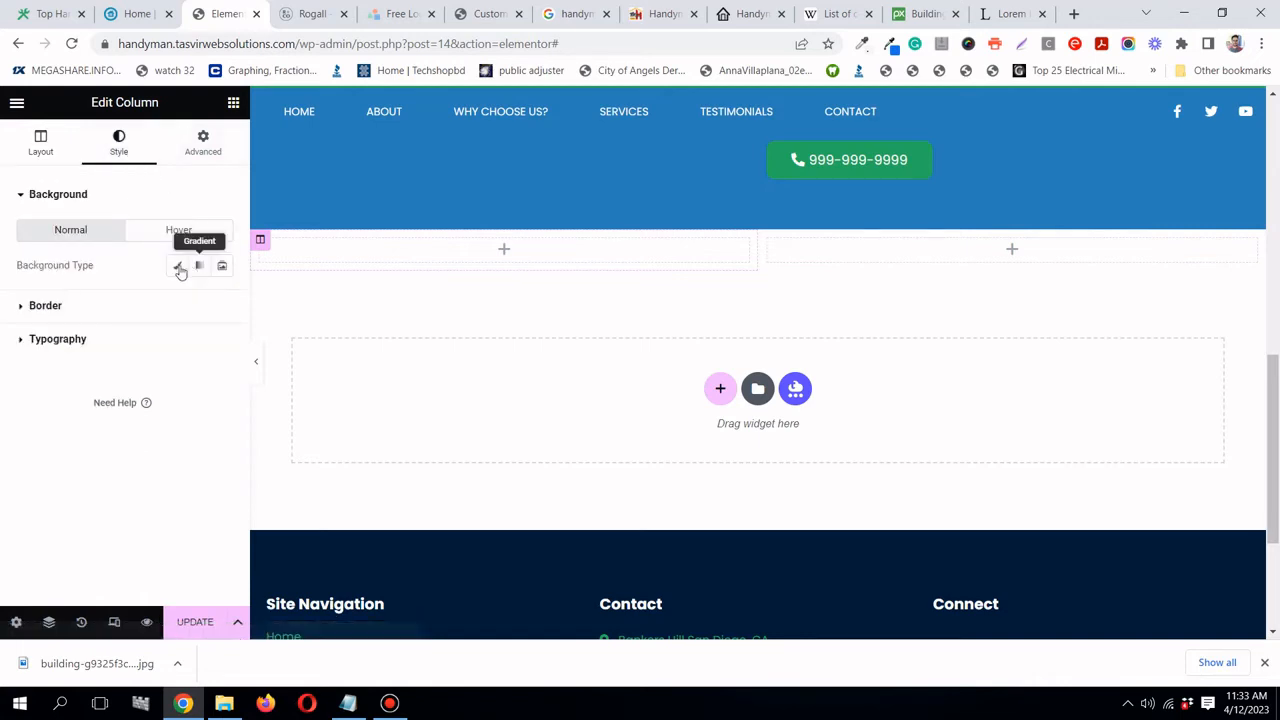
pyautogui.click(177, 265)
pyautogui.click(222, 301)
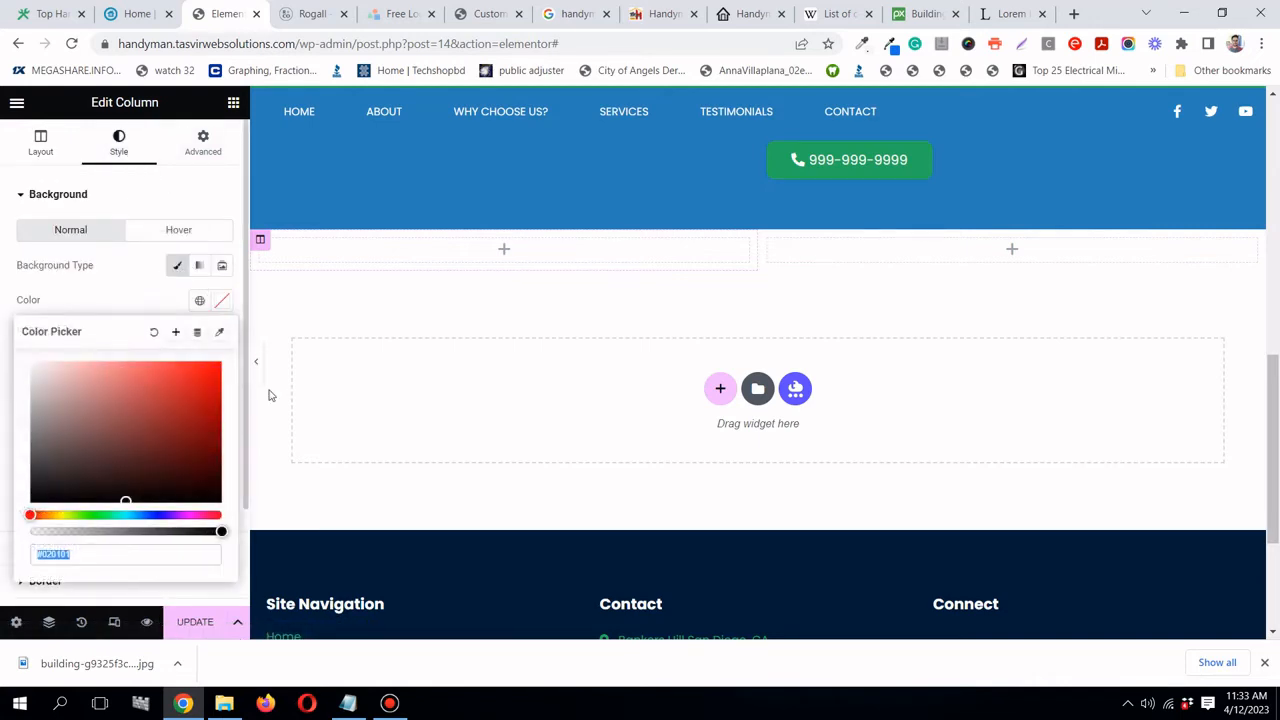
pyautogui.click(130, 556)
pyautogui.hotkey('ctrl', 'a')
pyautogui.write('#f0')
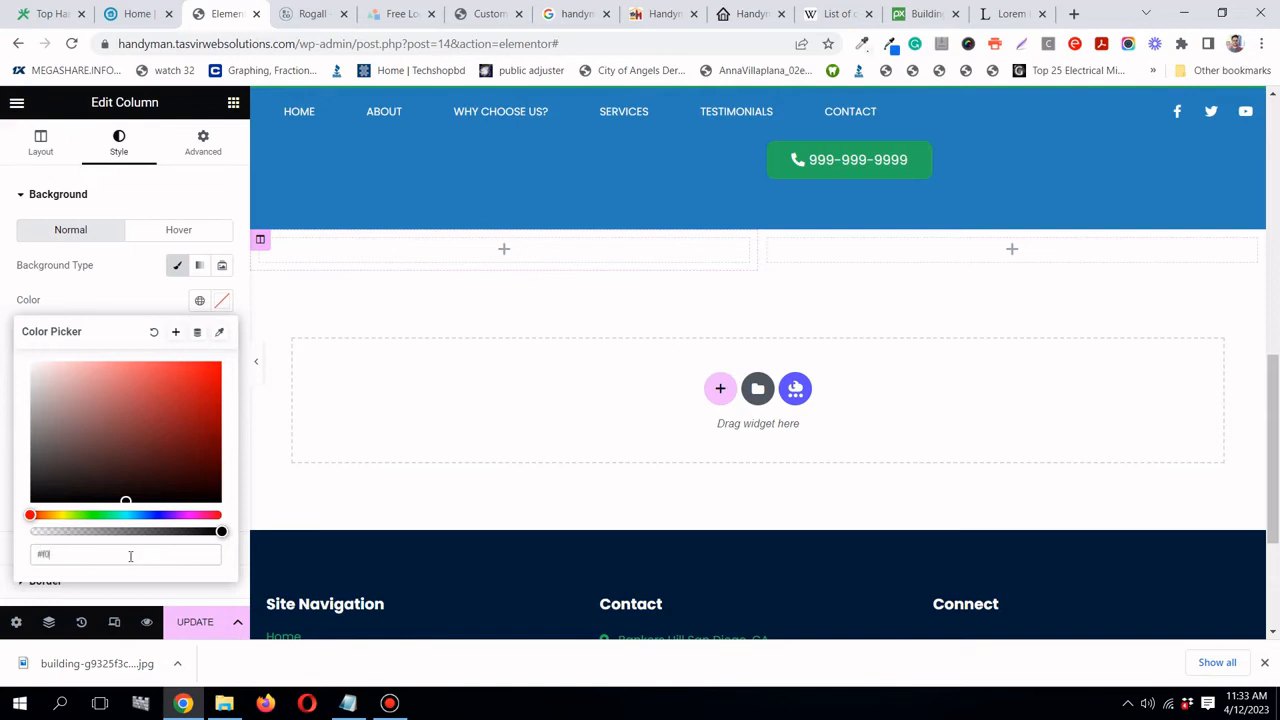
pyautogui.write('f0f0')
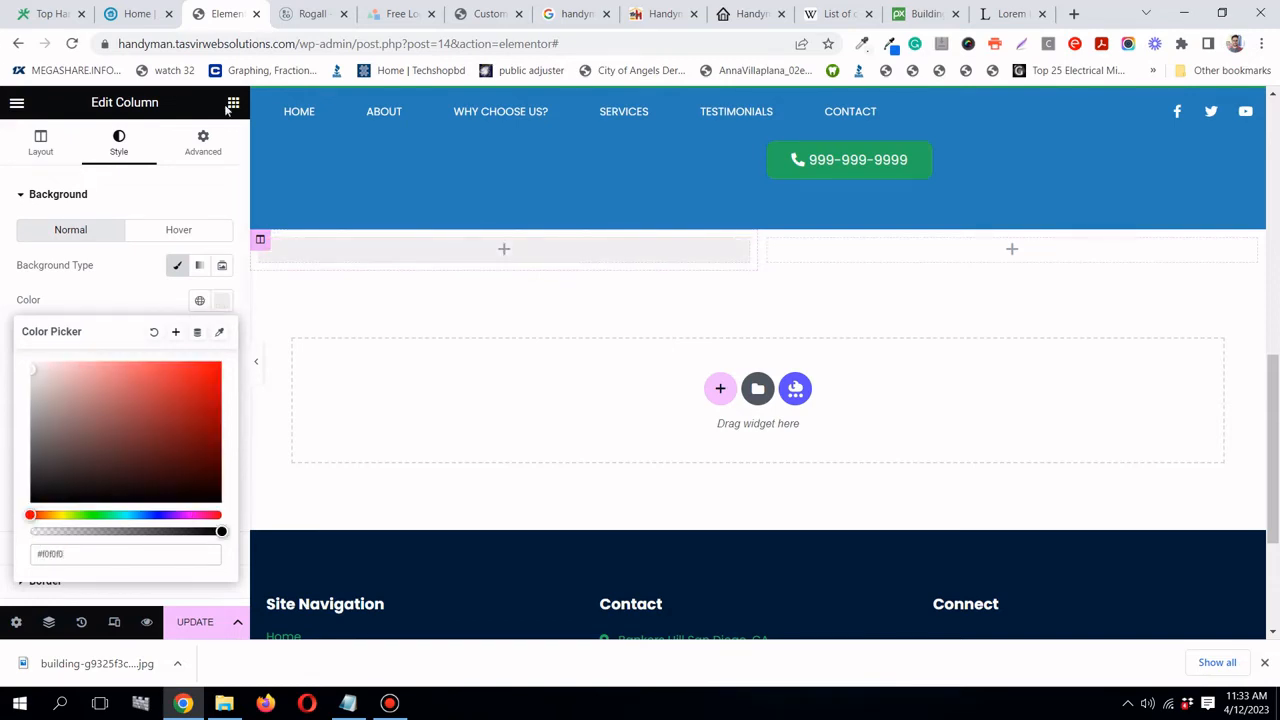
pyautogui.click(233, 103)
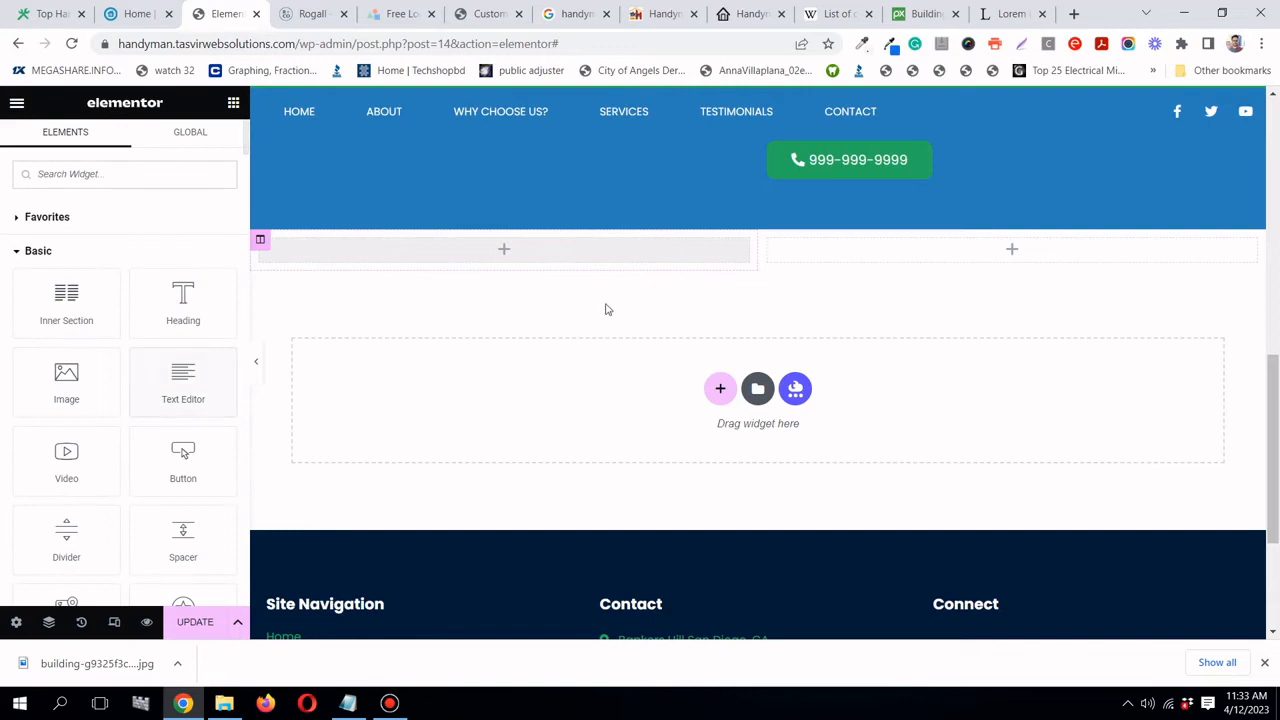
# - Add a Text Editor to the grey left column filled with a Lorem Ipsum paragraph
pyautogui.moveTo(217, 394); pyautogui.dragTo(513, 260)
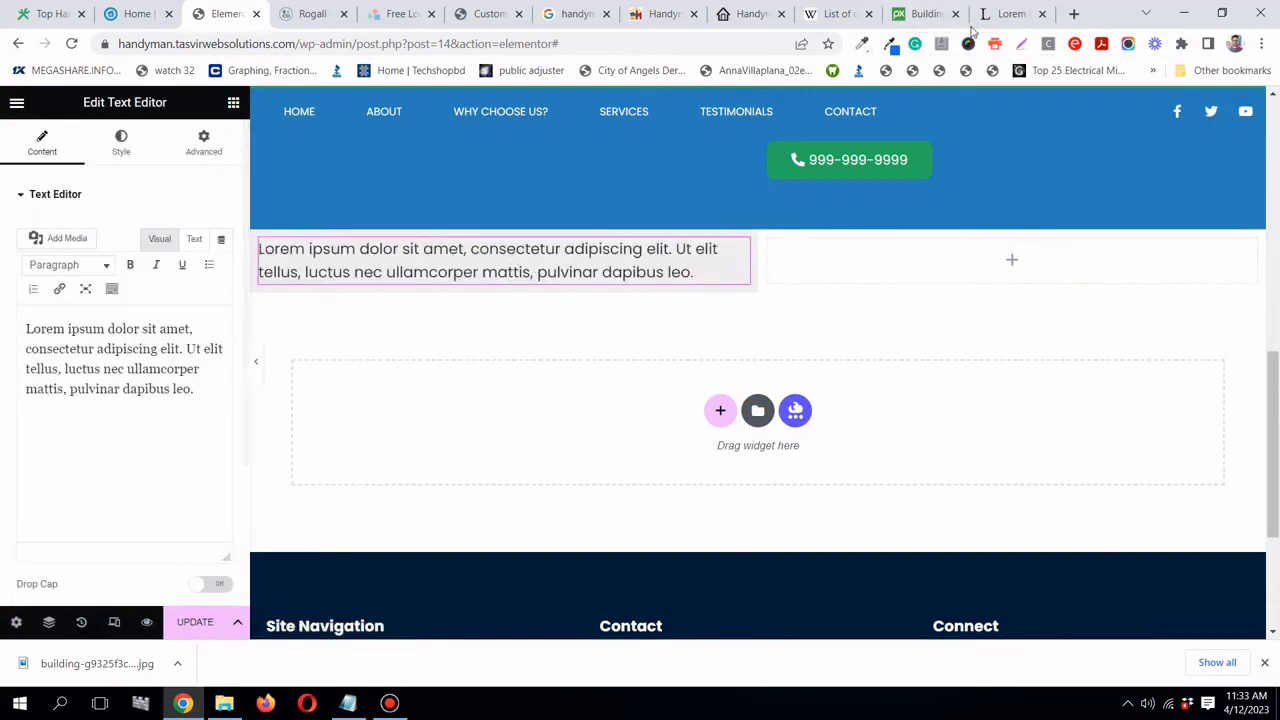
pyautogui.click(1008, 14)
pyautogui.rightClick(561, 400)
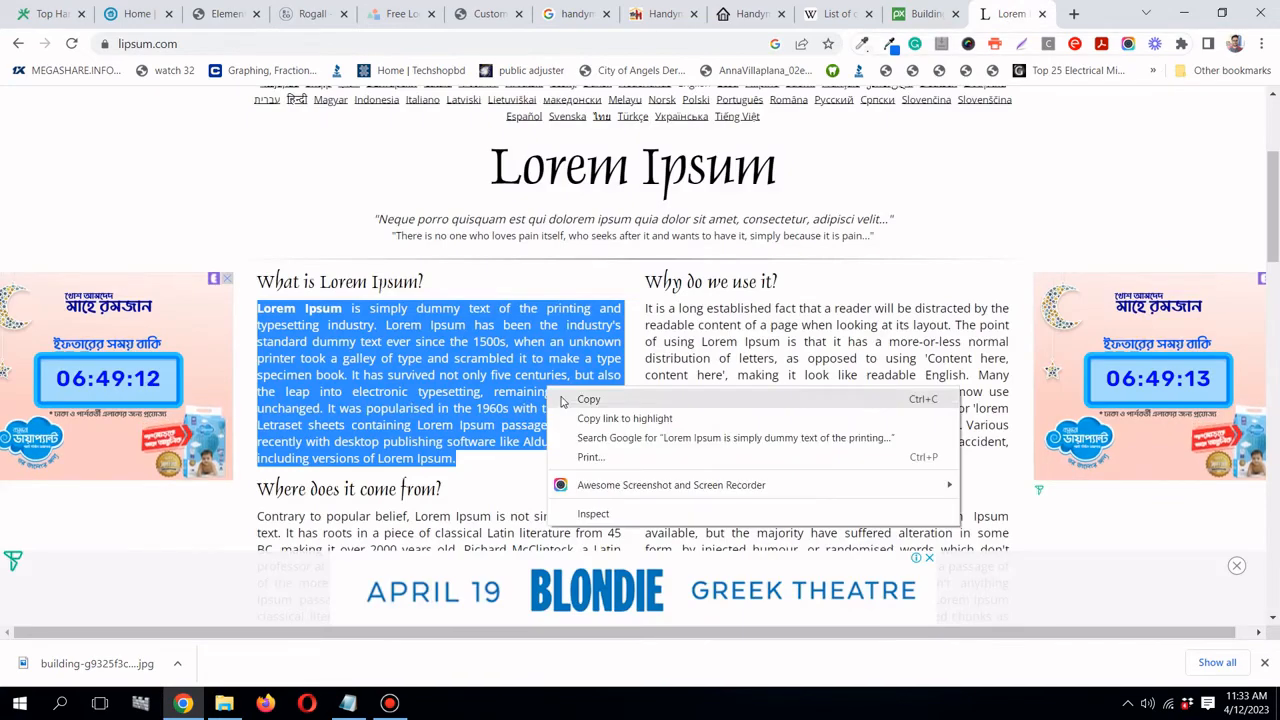
pyautogui.click(563, 400)
pyautogui.click(215, 14)
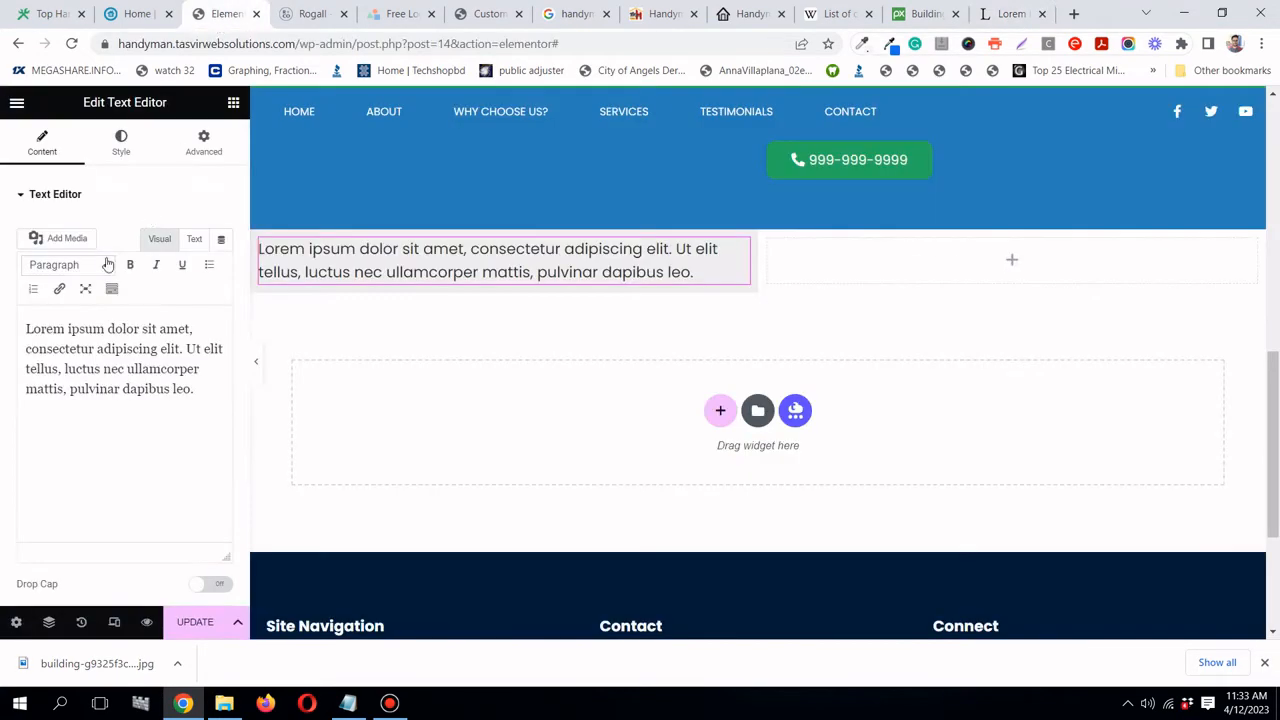
pyautogui.tripleClick(86, 352)
pyautogui.rightClick(86, 352)
pyautogui.click(150, 405)
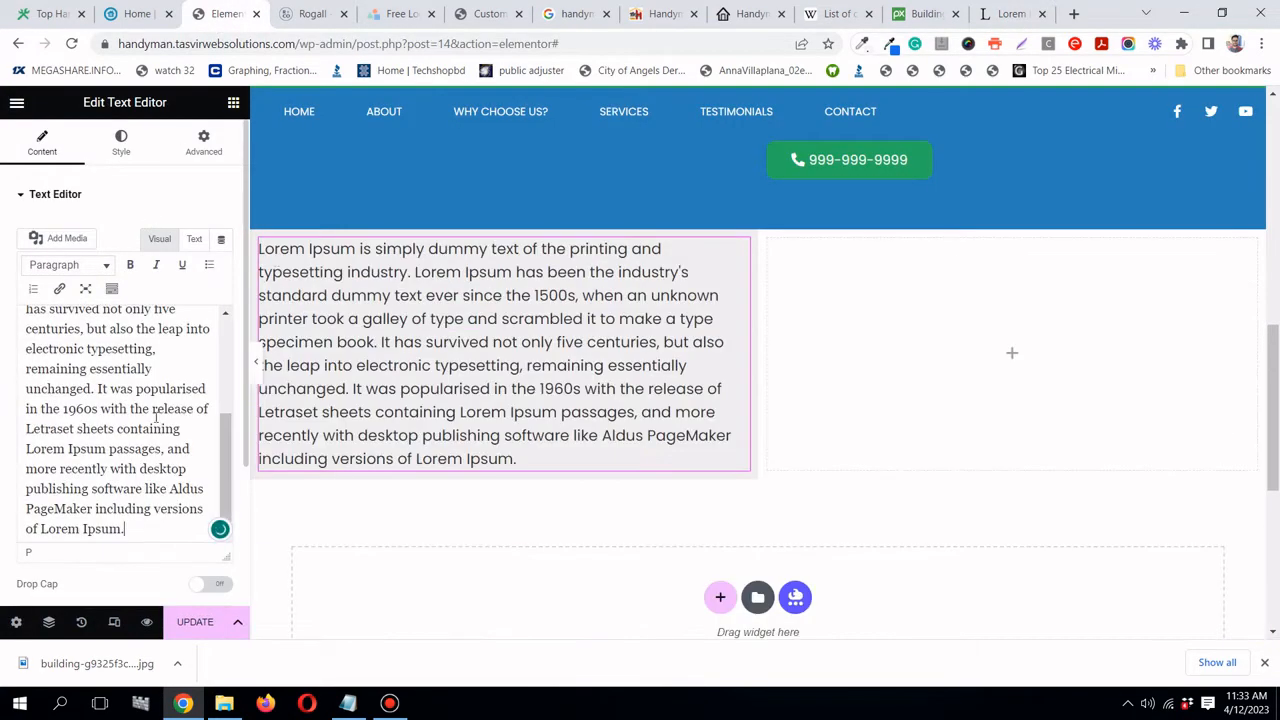
# - Open the Lorem Ipsum column's Advanced tab to show its Margin and Padding
pyautogui.scroll(1, 378, 332)
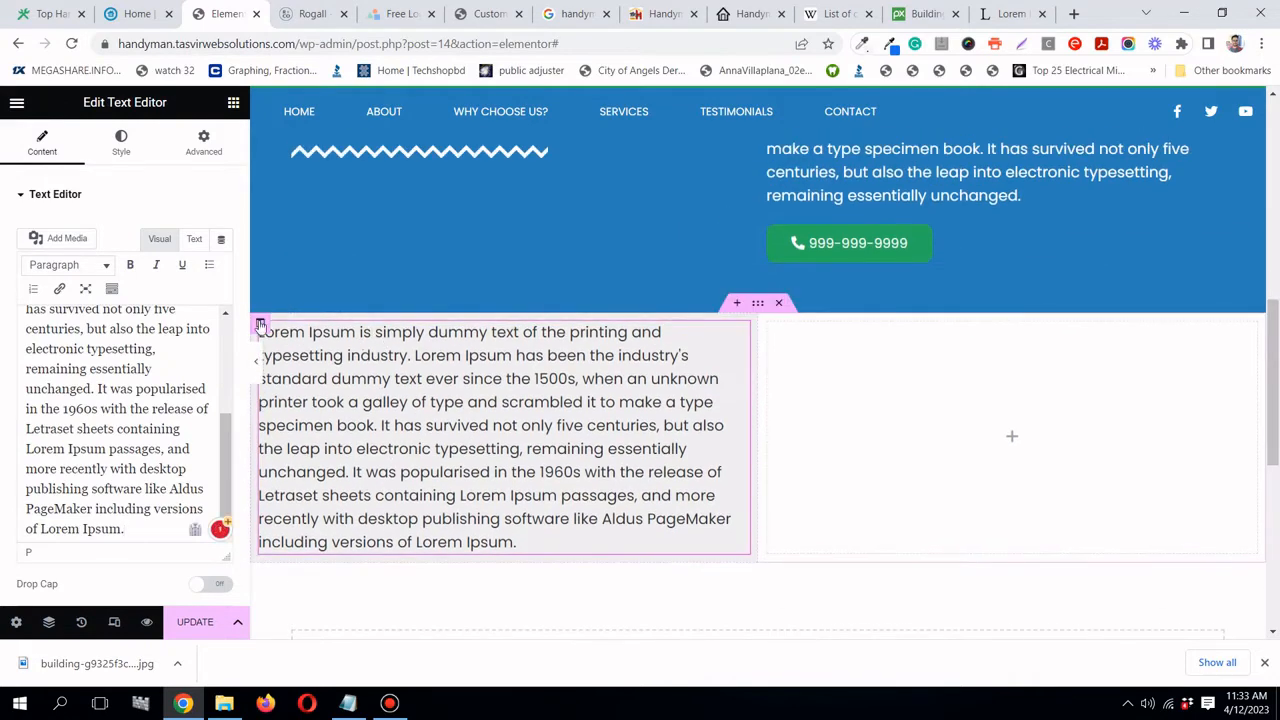
pyautogui.click(260, 325)
pyautogui.click(185, 150)
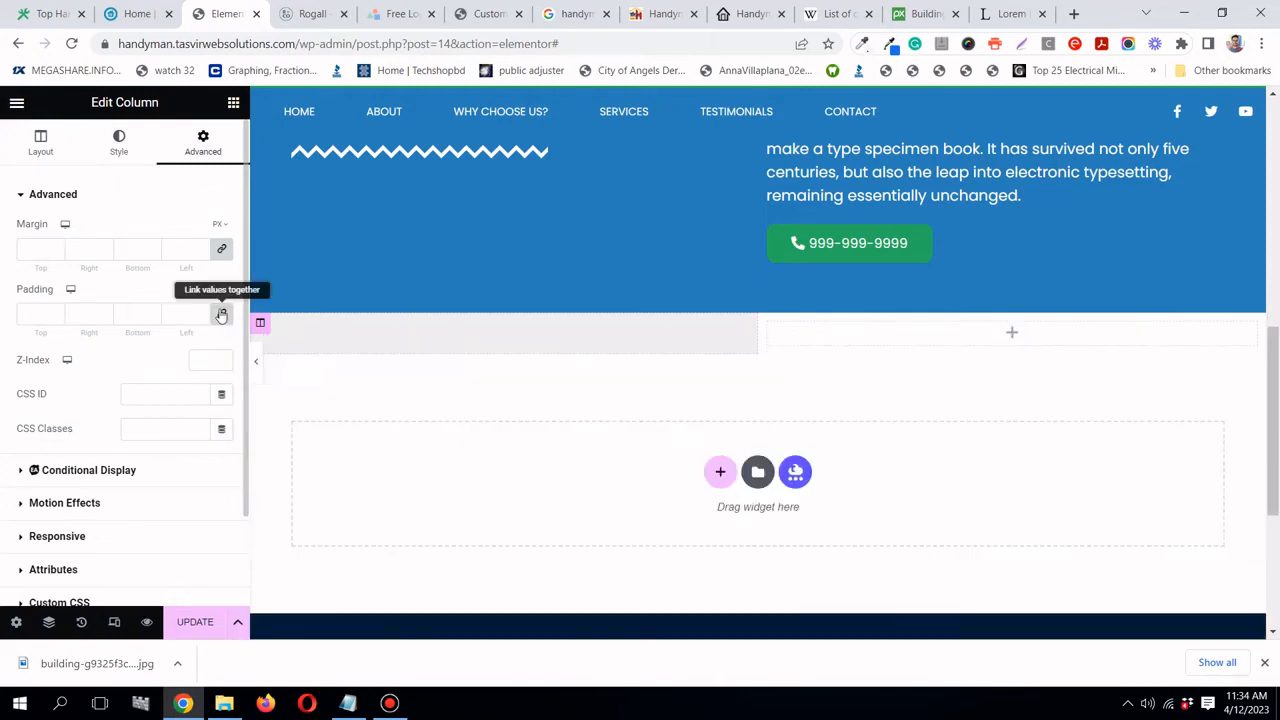
# - Set the grey column's linked Padding to 10% on every side and preview it
pyautogui.click(33, 316)
pyautogui.write('5')
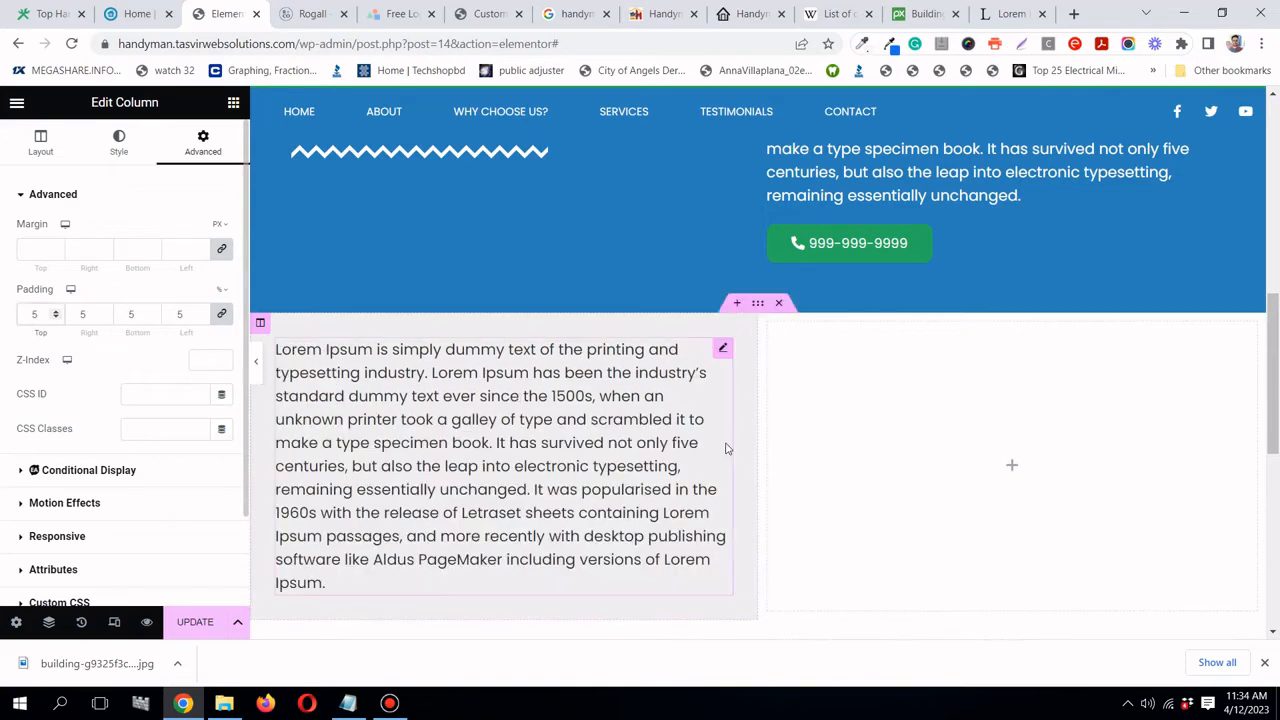
pyautogui.click(256, 366)
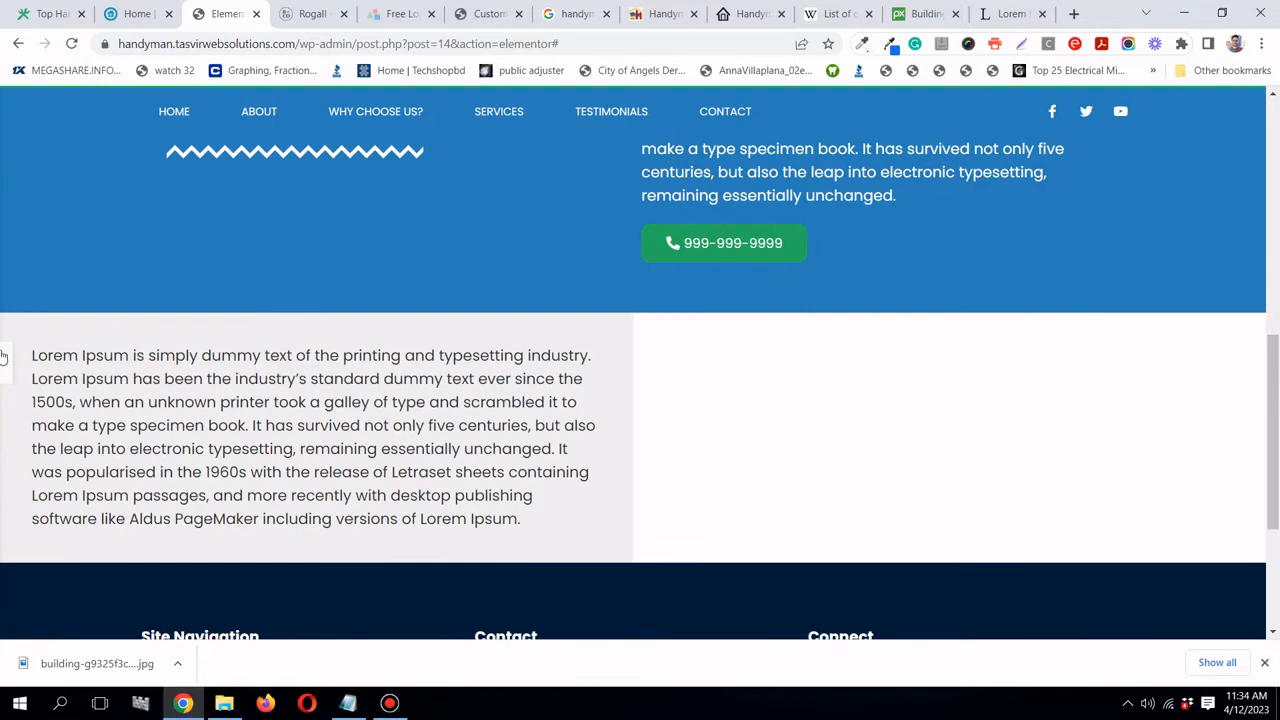
pyautogui.click(3, 362)
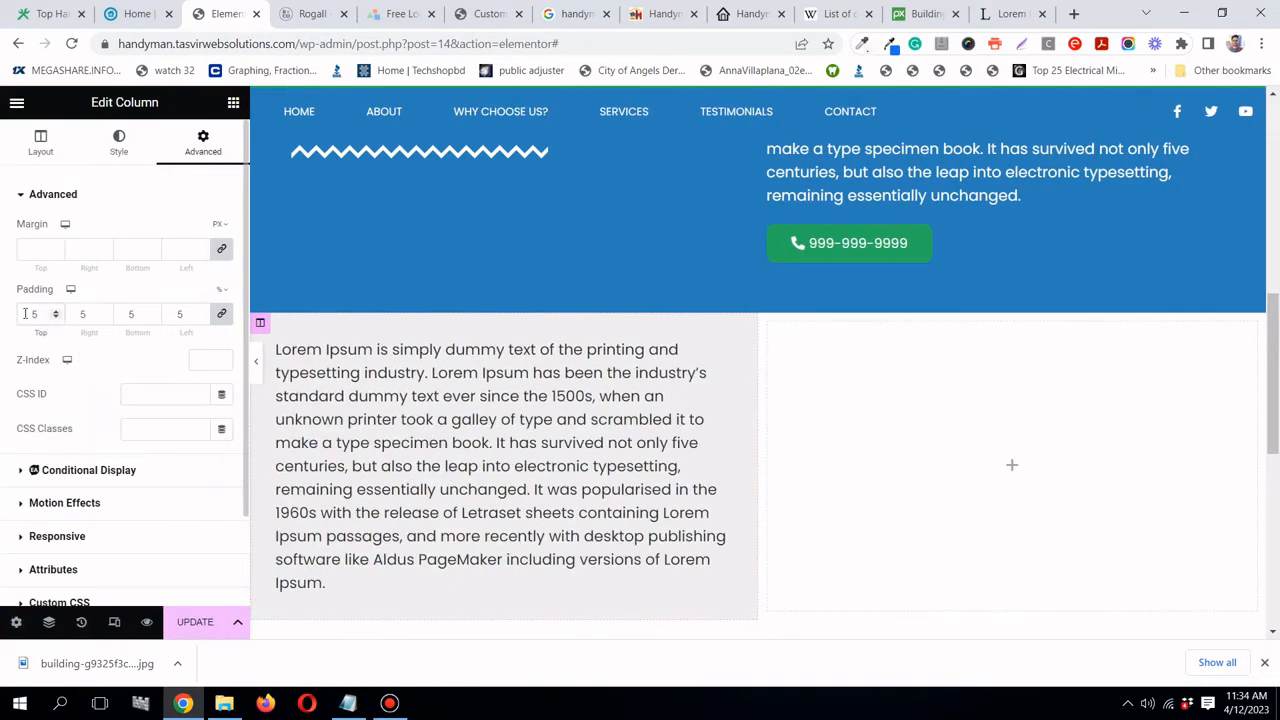
pyautogui.press('BackSpace')
pyautogui.write('10')
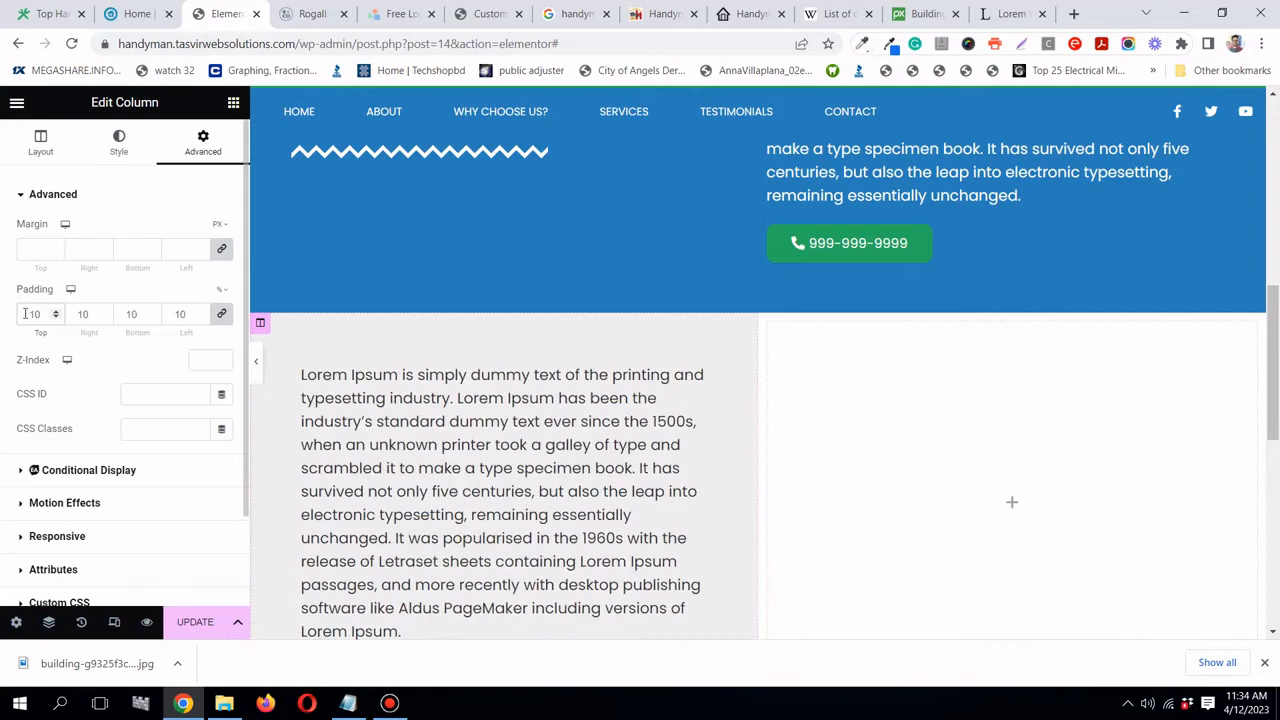
pyautogui.click(258, 368)
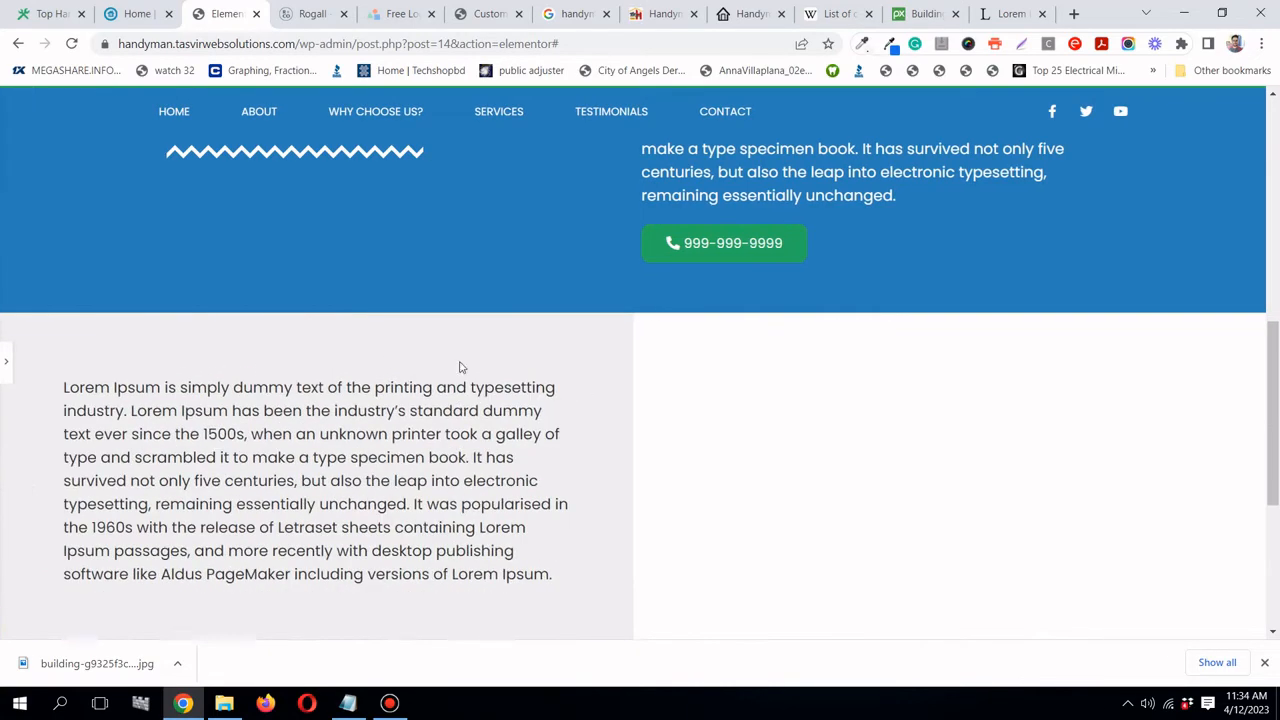
pyautogui.scroll(-3, 461, 367)
pyautogui.scroll(1, 461, 366)
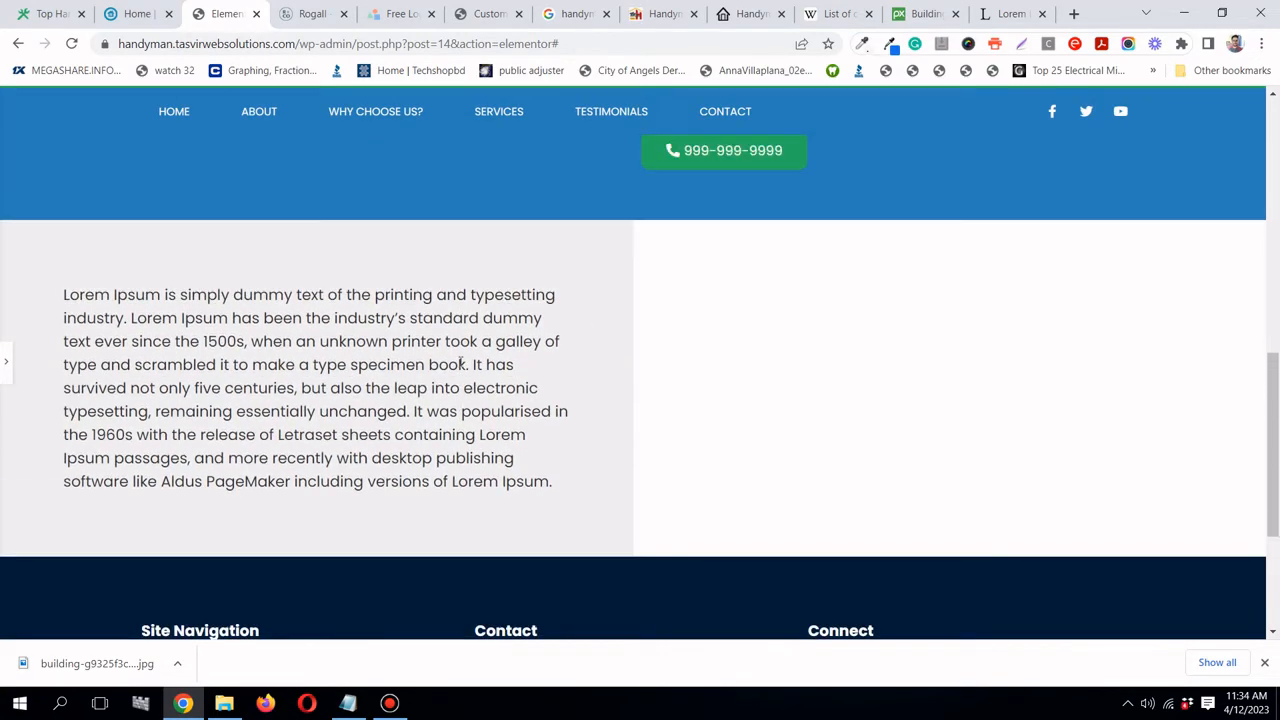
pyautogui.scroll(4, 461, 364)
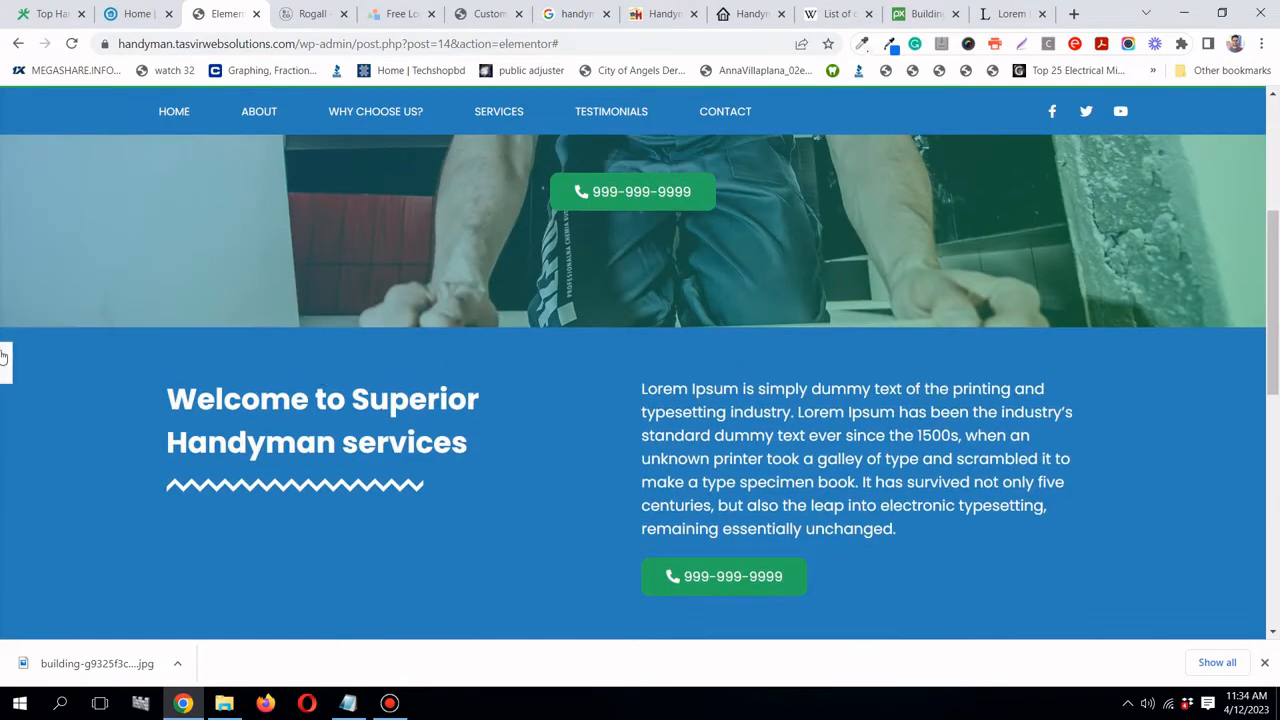
pyautogui.click(4, 360)
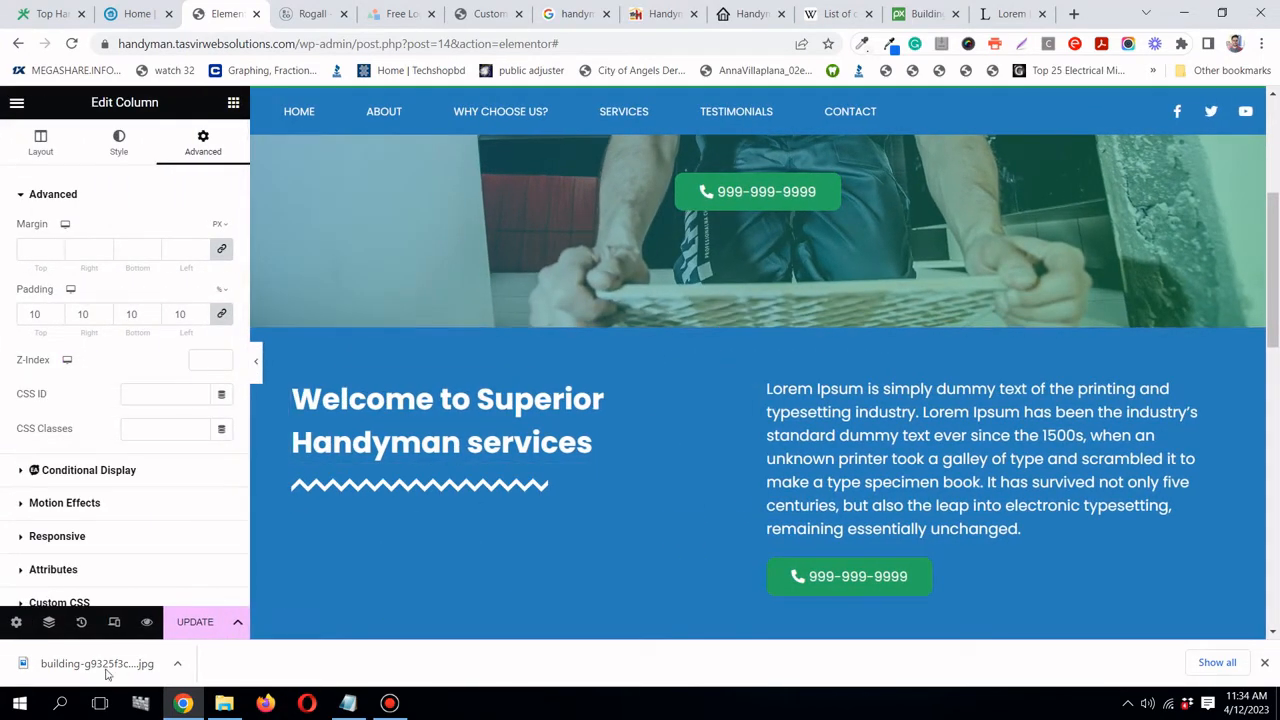
# - Rename the welcome section to 'About Us' in the Navigator
pyautogui.click(50, 622)
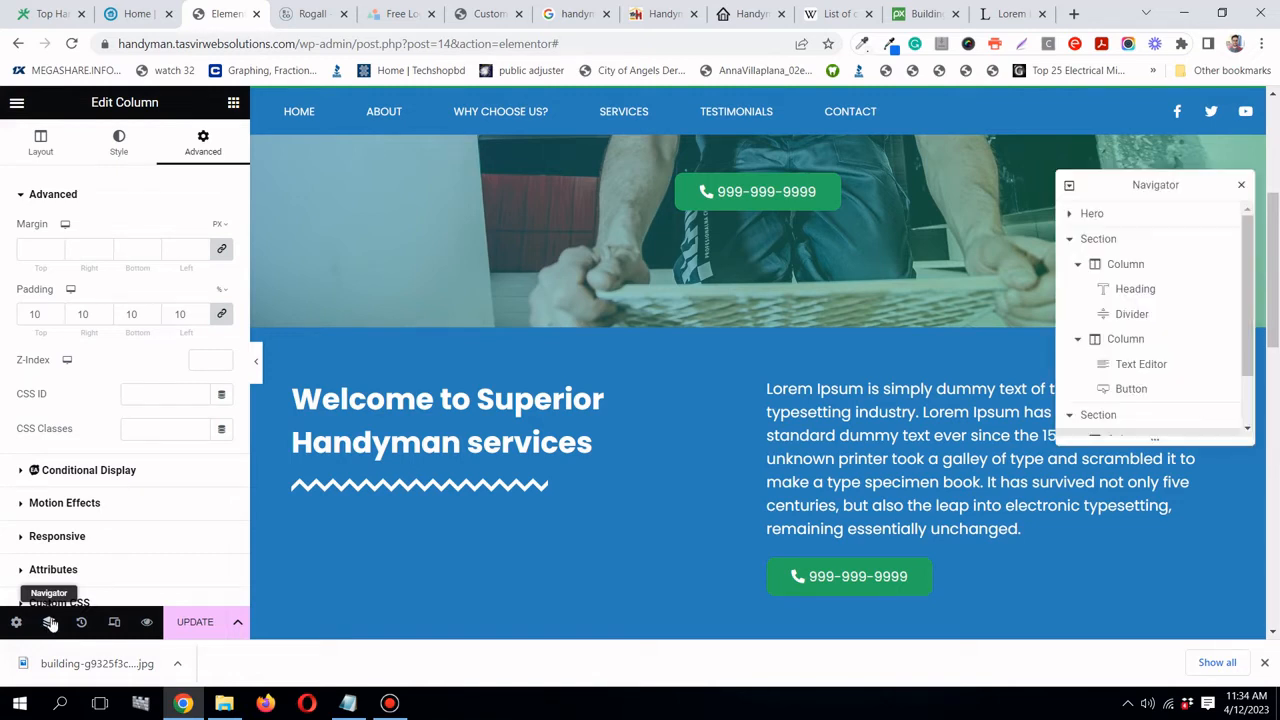
pyautogui.click(1077, 241)
pyautogui.click(1071, 239)
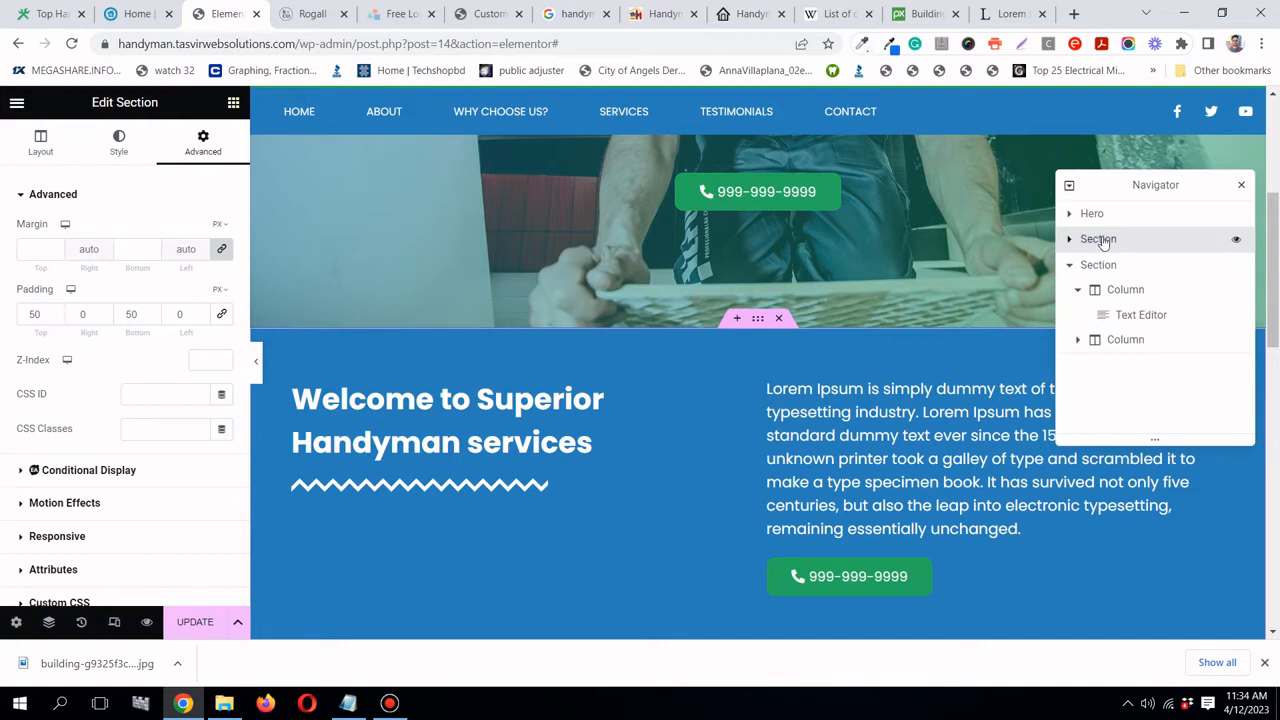
pyautogui.doubleClick(1100, 240)
pyautogui.write('About Us')
pyautogui.press('Return')
# - Rename the next section to 'Why choose us' and close the Navigator
pyautogui.scroll(-3, 889, 321)
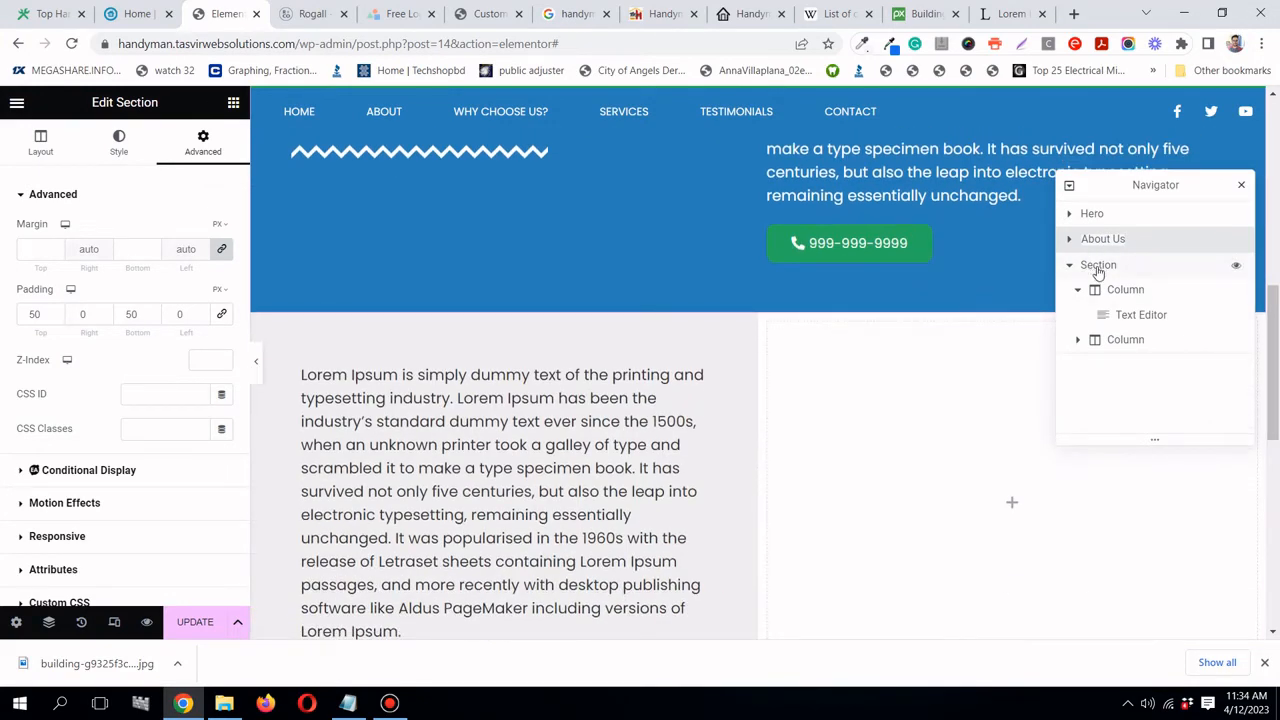
pyautogui.doubleClick(1098, 266)
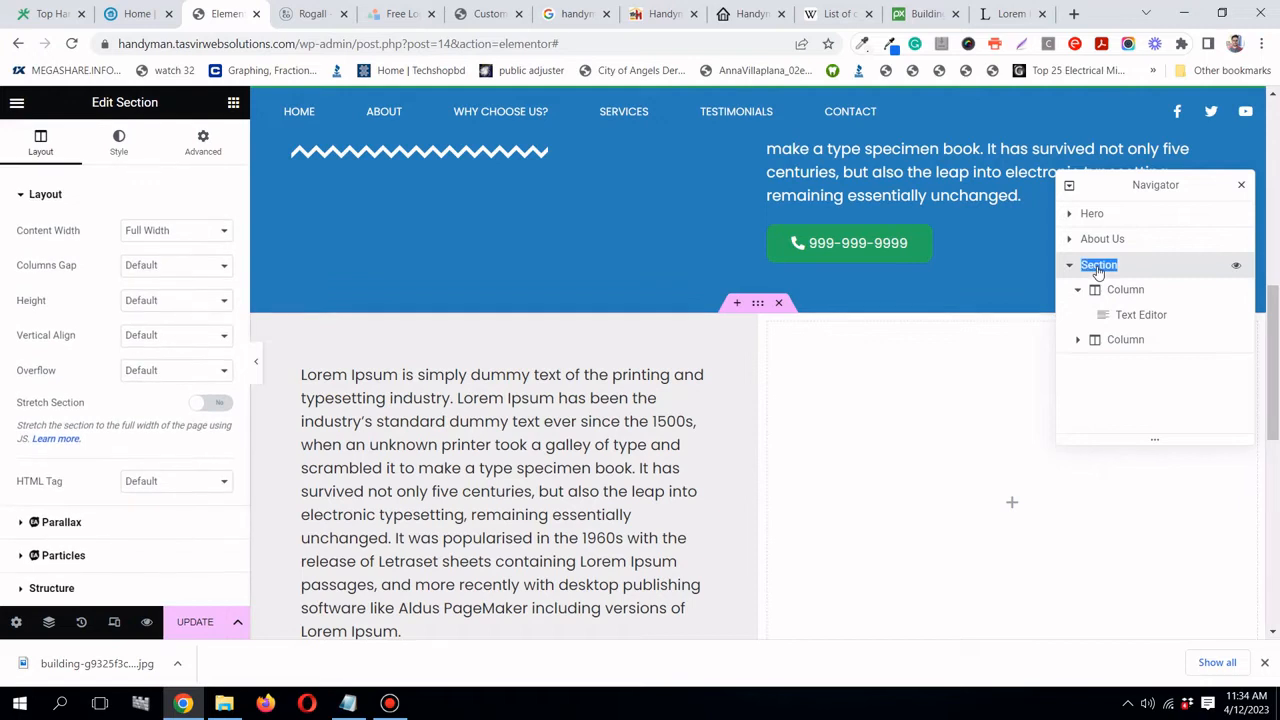
pyautogui.write('Why choose us')
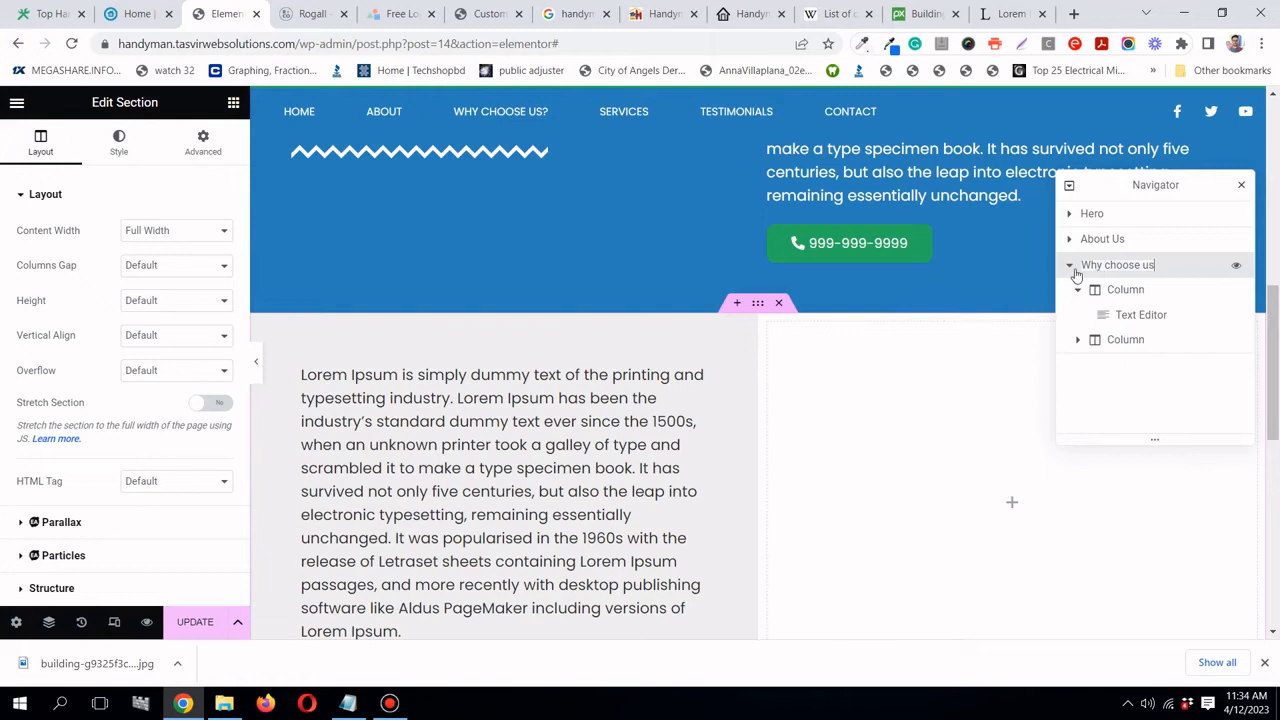
pyautogui.click(1241, 185)
pyautogui.scroll(-2, 860, 314)
pyautogui.scroll(1, 830, 290)
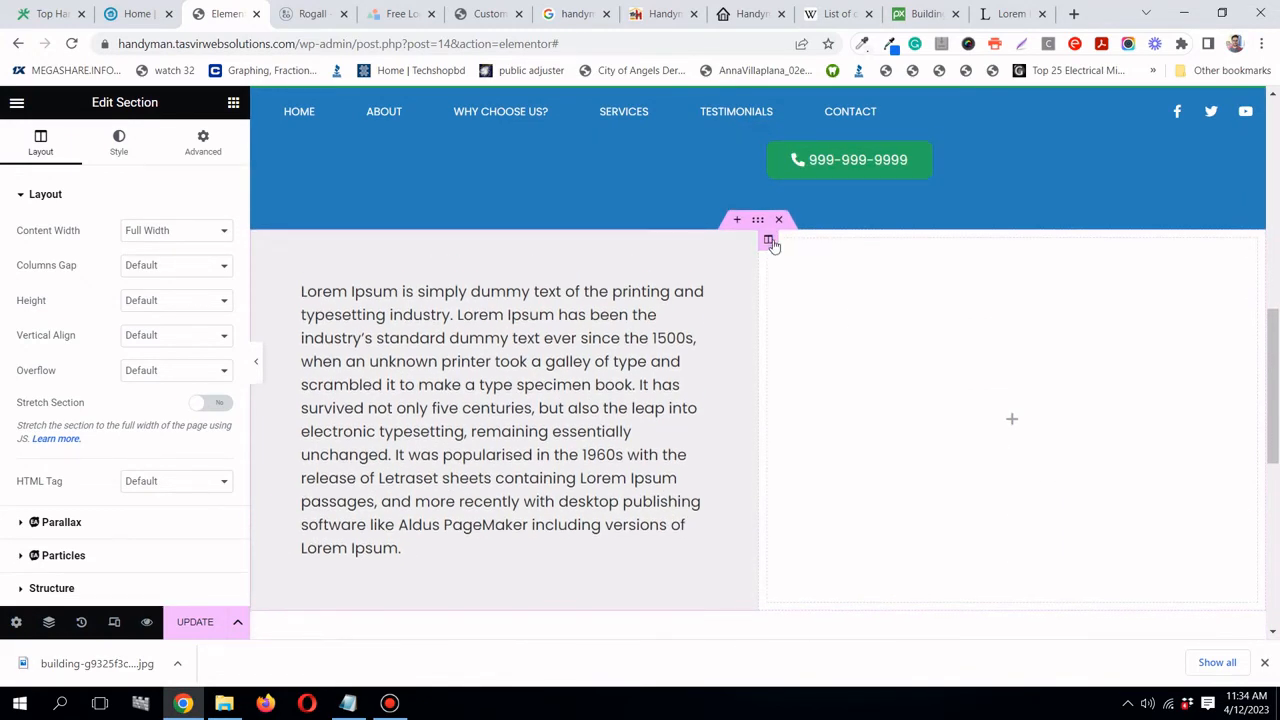
# - Give the empty right column 10% padding
pyautogui.click(768, 240)
pyautogui.click(222, 154)
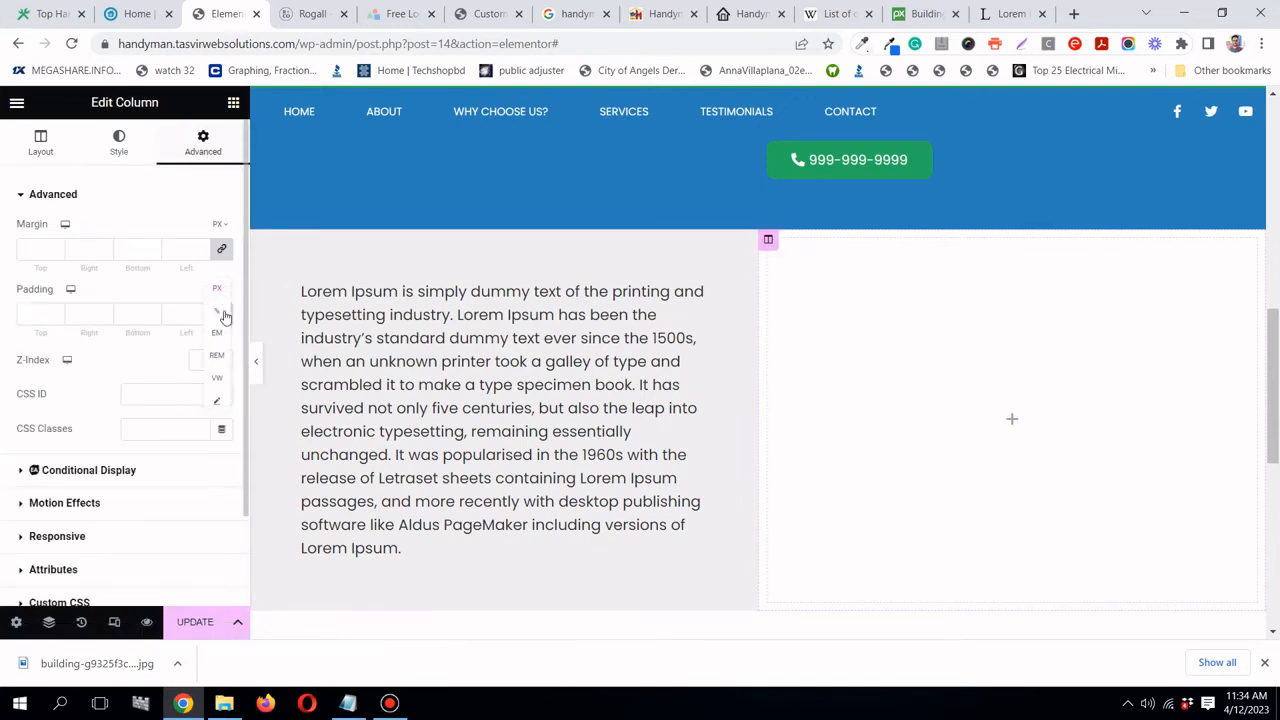
pyautogui.click(222, 313)
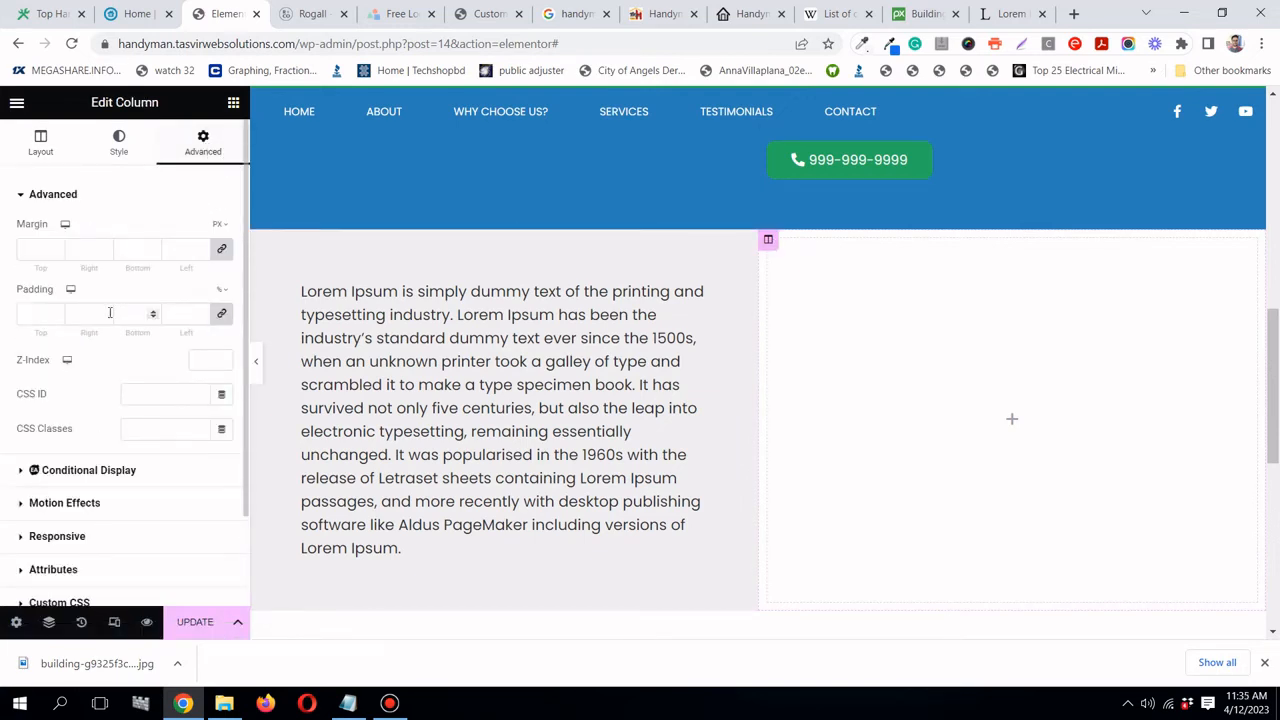
pyautogui.click(42, 314)
pyautogui.write('10')
# - Add a Heading widget to the right column titled 'Why Choose Us?', copied from the reference site
pyautogui.click(233, 103)
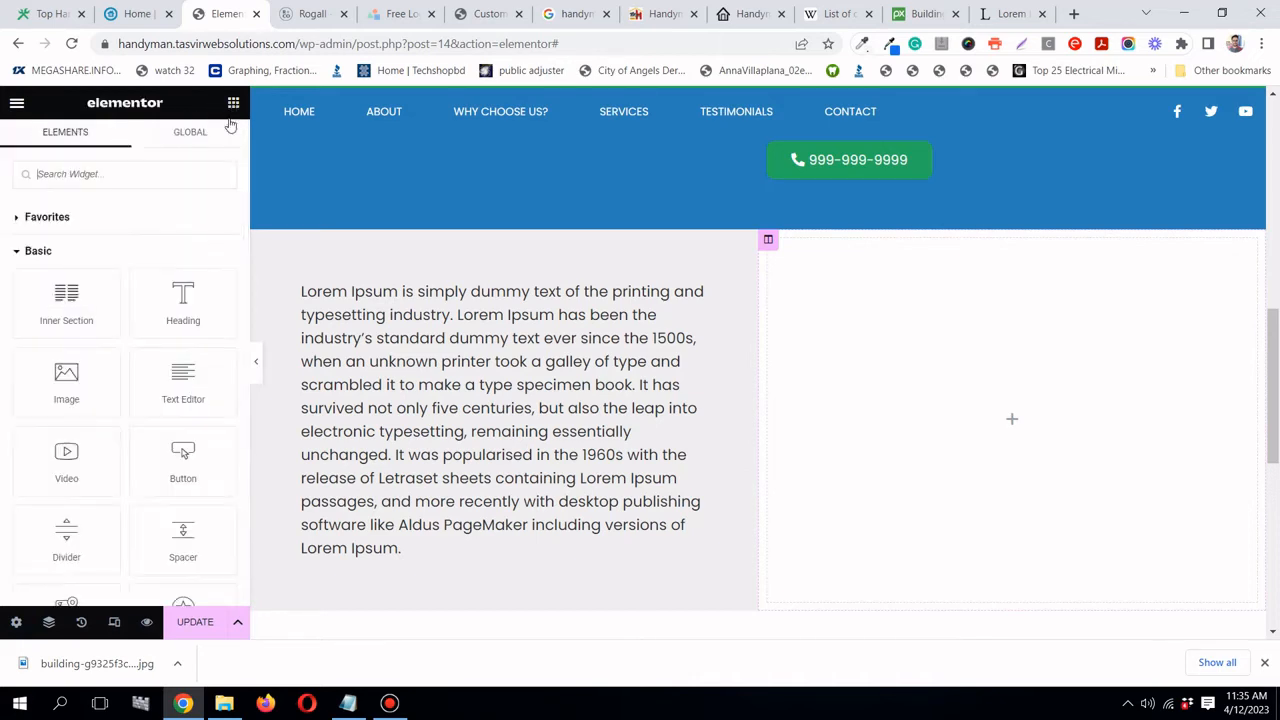
pyautogui.moveTo(188, 296); pyautogui.dragTo(886, 357)
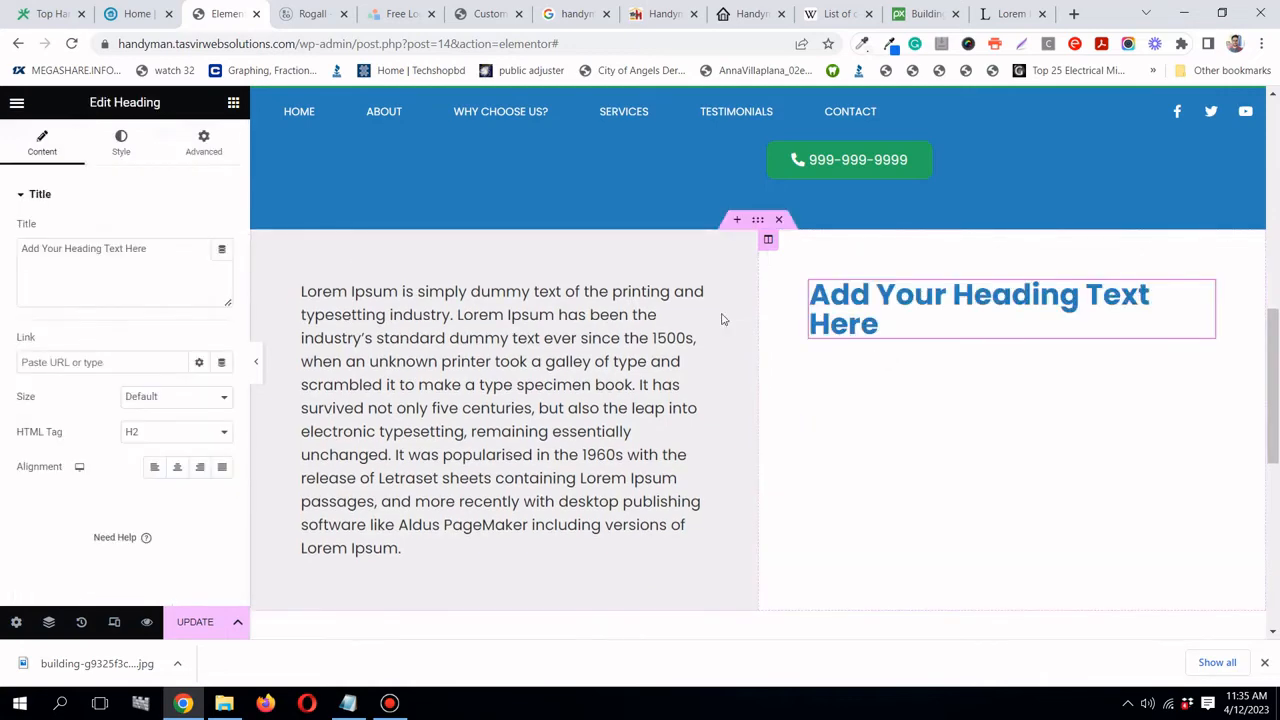
pyautogui.click(137, 13)
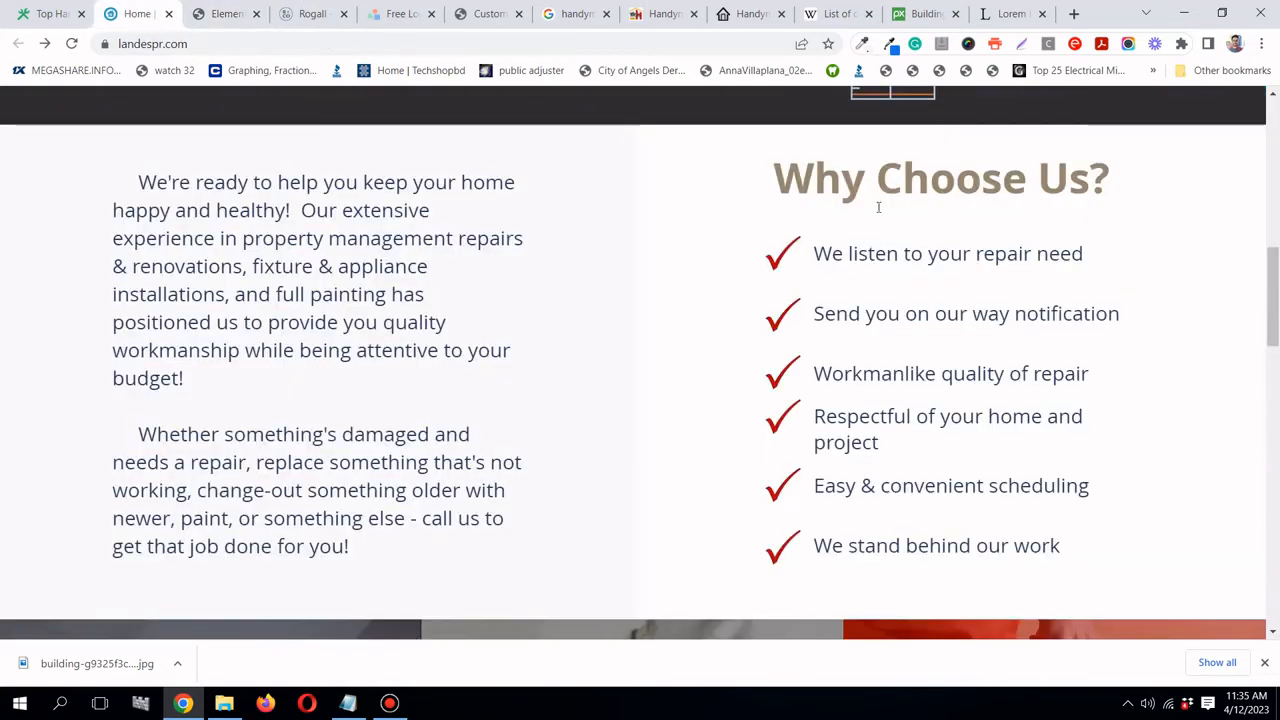
pyautogui.tripleClick(1000, 185)
pyautogui.hotkey('ctrl', 'c')
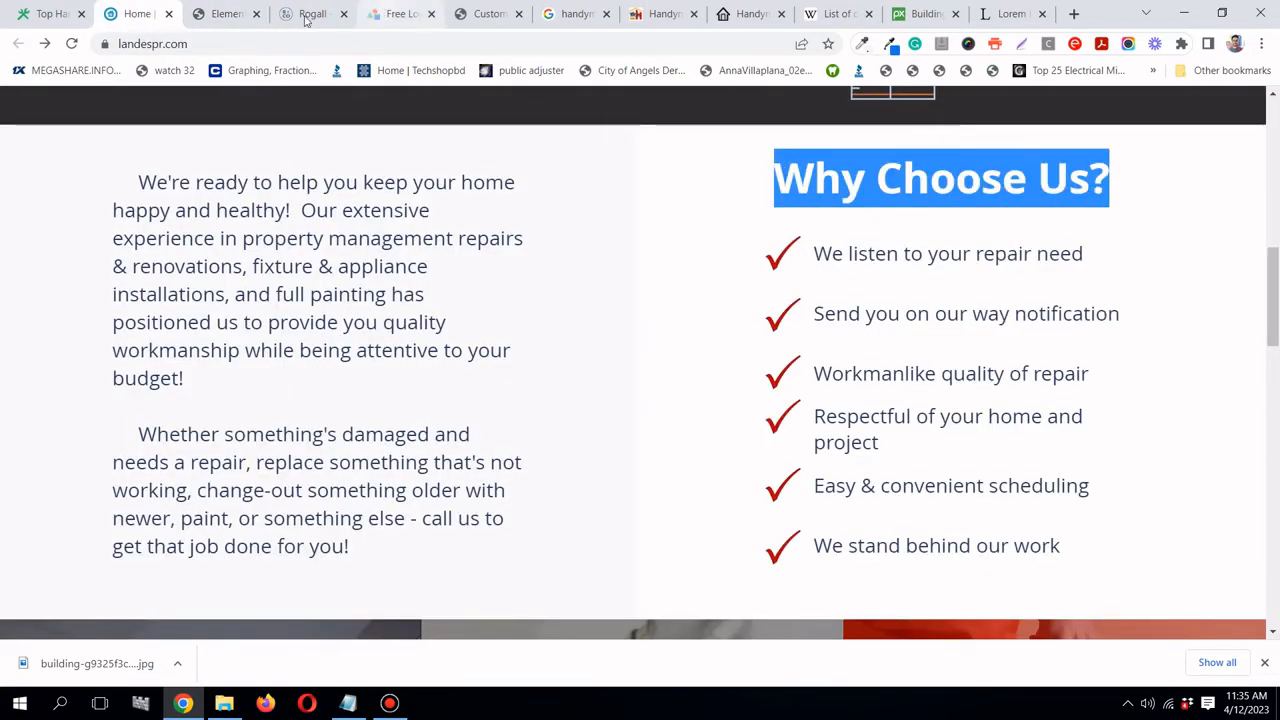
pyautogui.click(225, 14)
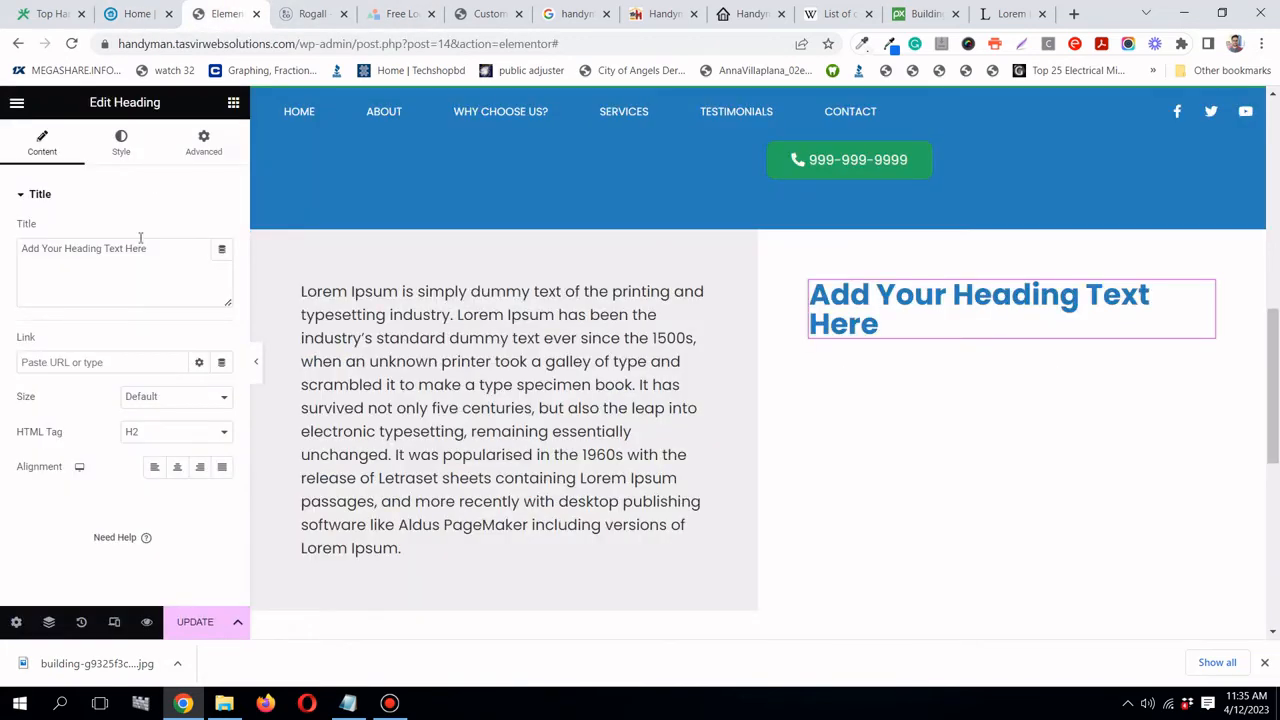
pyautogui.tripleClick(148, 248)
pyautogui.rightClick(177, 249)
pyautogui.click(206, 298)
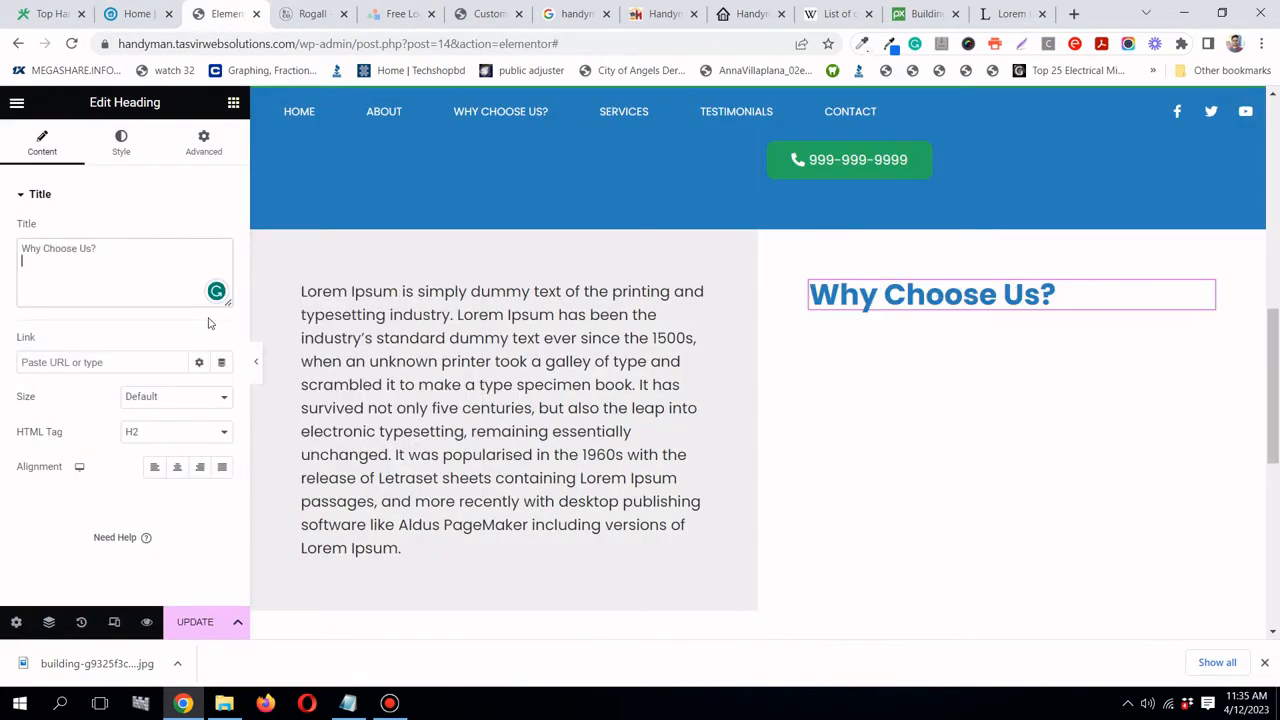
pyautogui.click(237, 107)
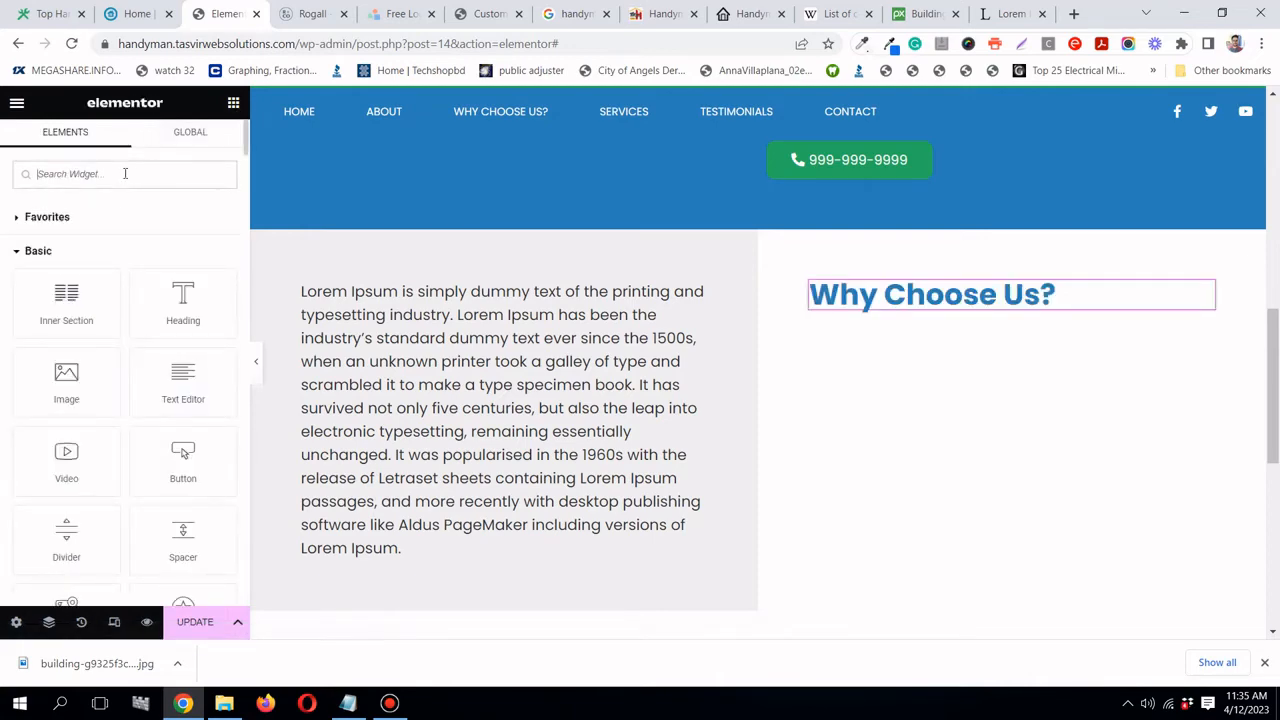
# - Find the Icon List widget and place it below the 'Why Choose Us?' heading
pyautogui.write('list')
pyautogui.click(390, 703)
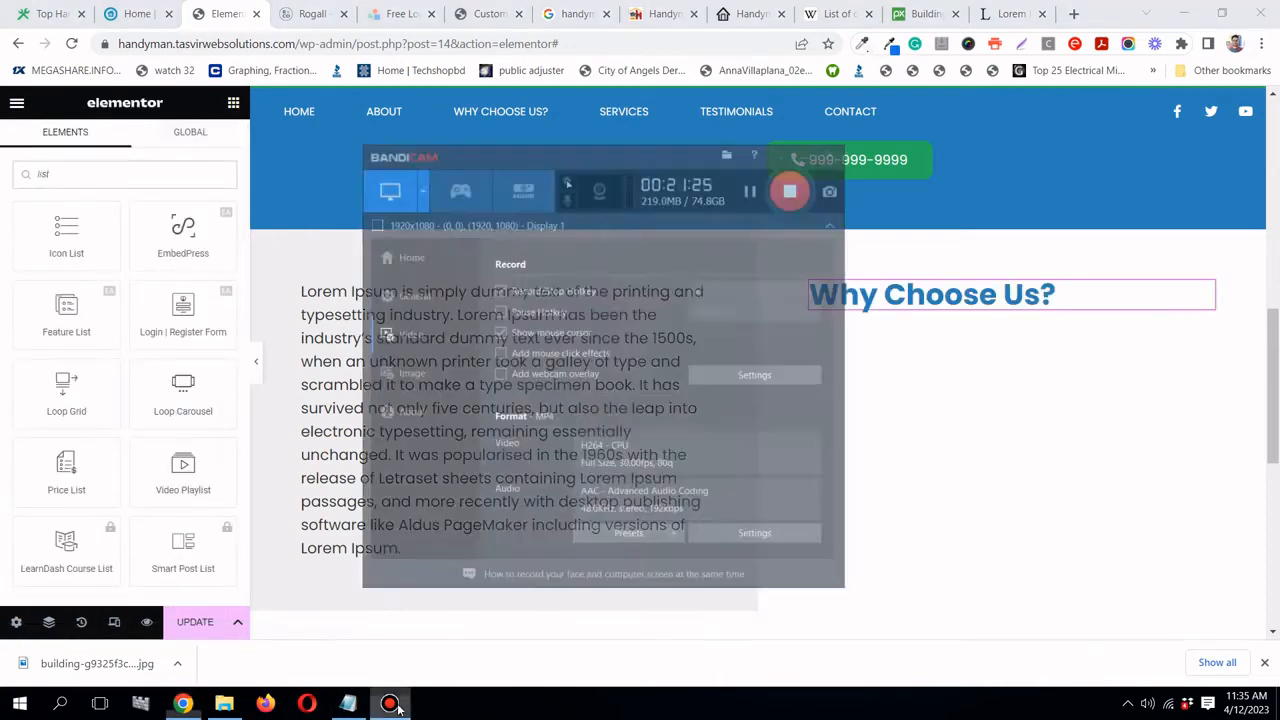
pyautogui.click(392, 704)
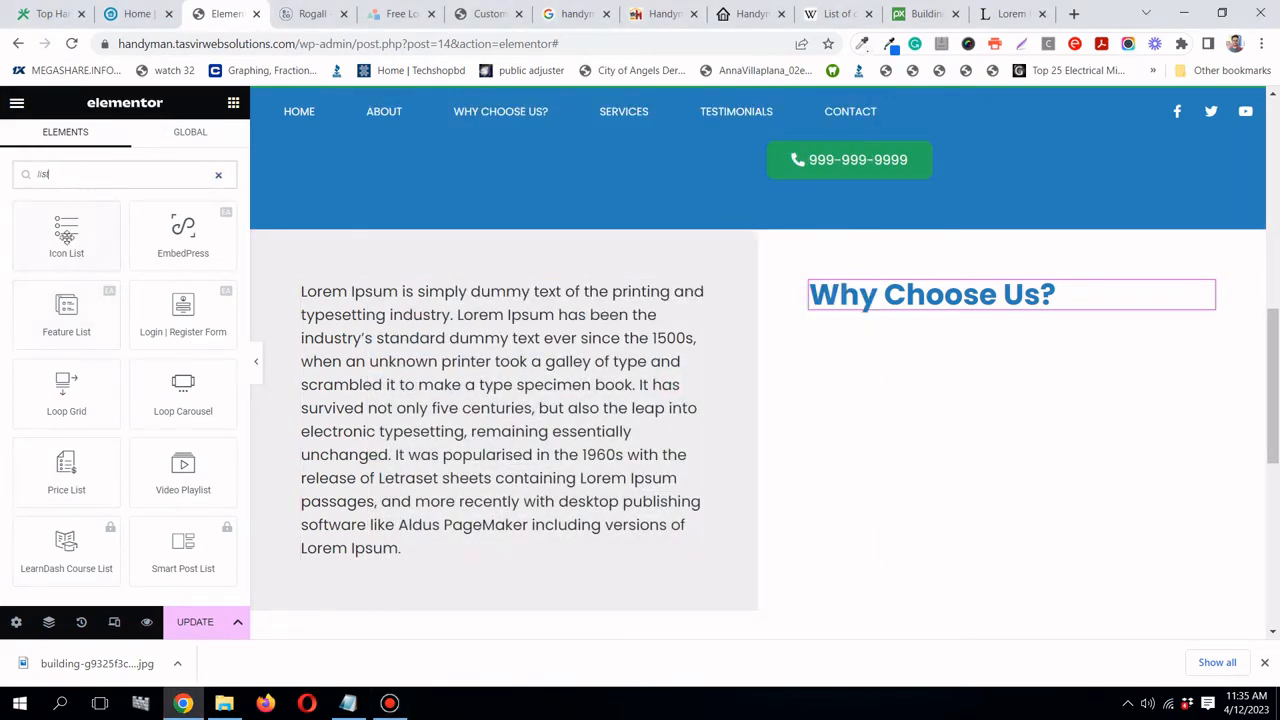
pyautogui.moveTo(68, 242); pyautogui.dragTo(928, 308)
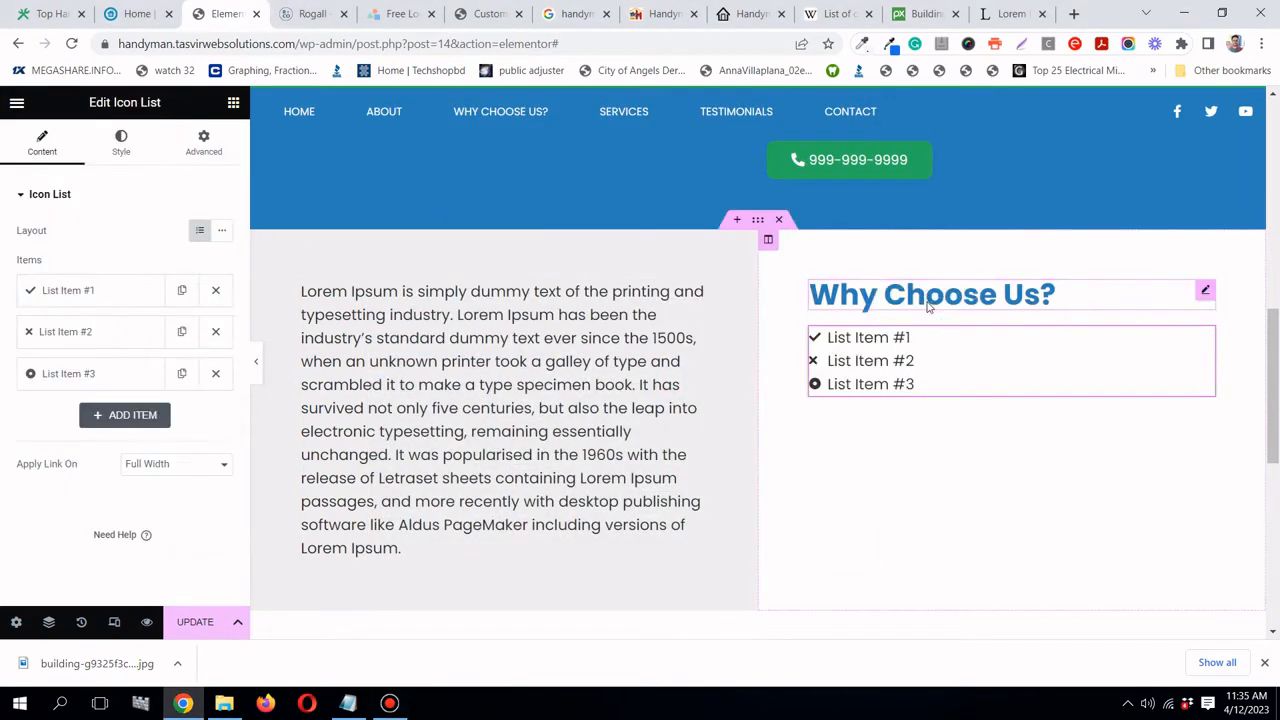
pyautogui.click(136, 14)
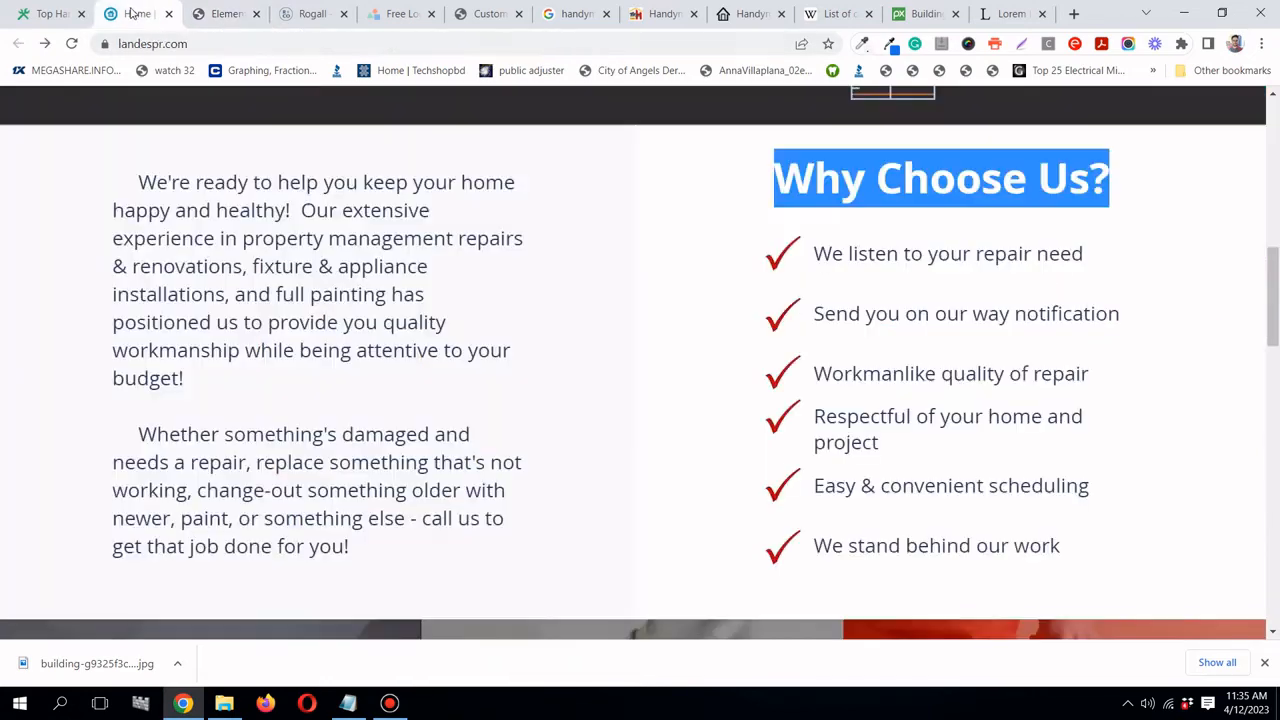
pyautogui.click(222, 14)
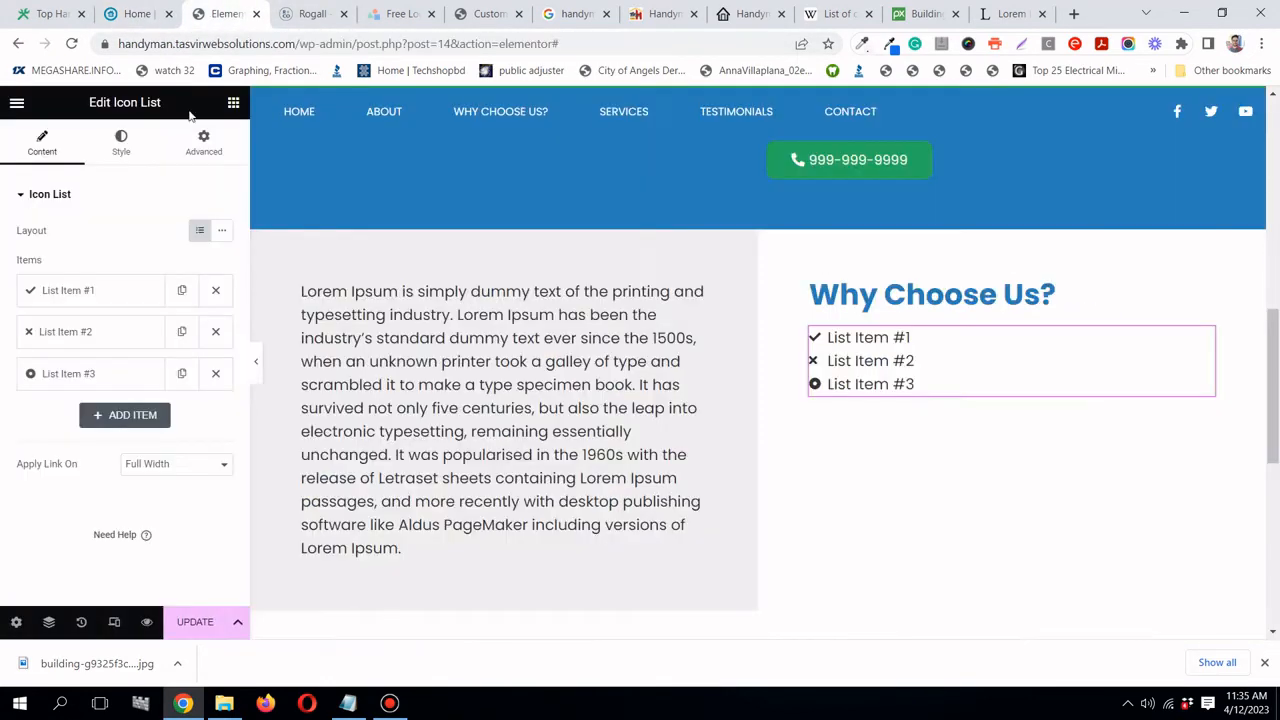
# - Delete list items #2 and #3, leaving one item, and open its icon library
pyautogui.click(216, 334)
pyautogui.click(216, 332)
pyautogui.click(110, 290)
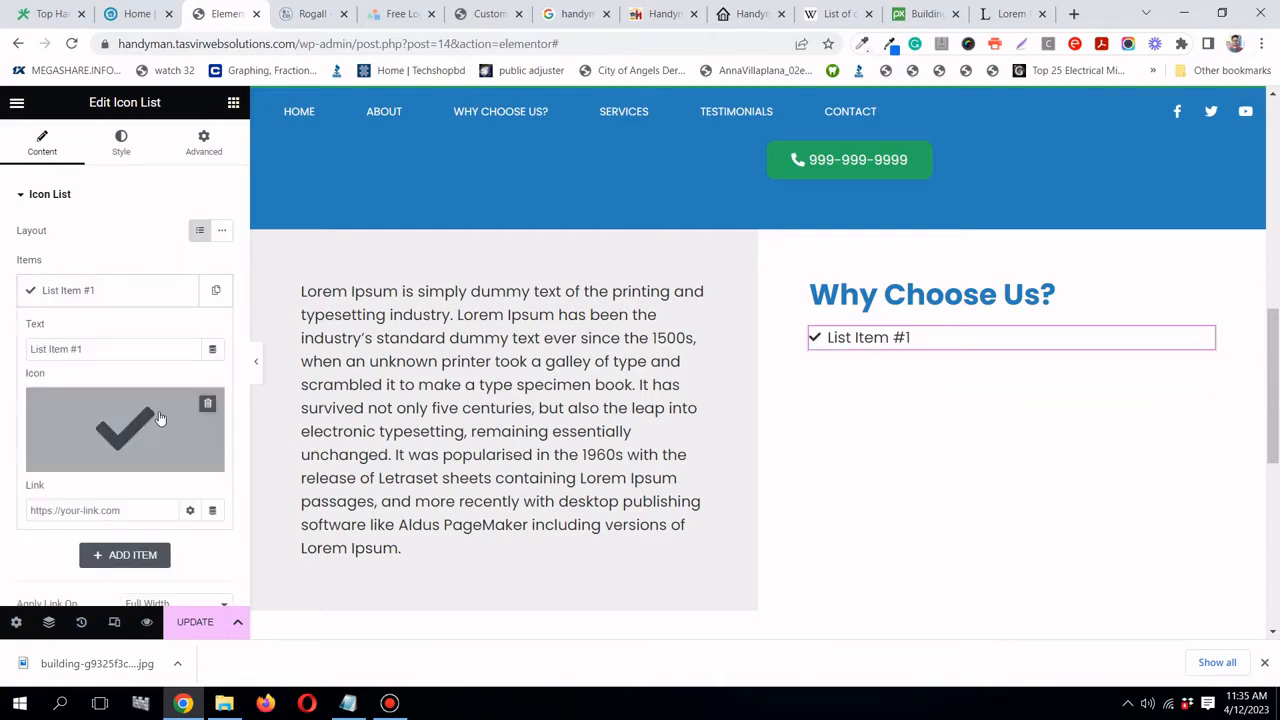
pyautogui.click(160, 418)
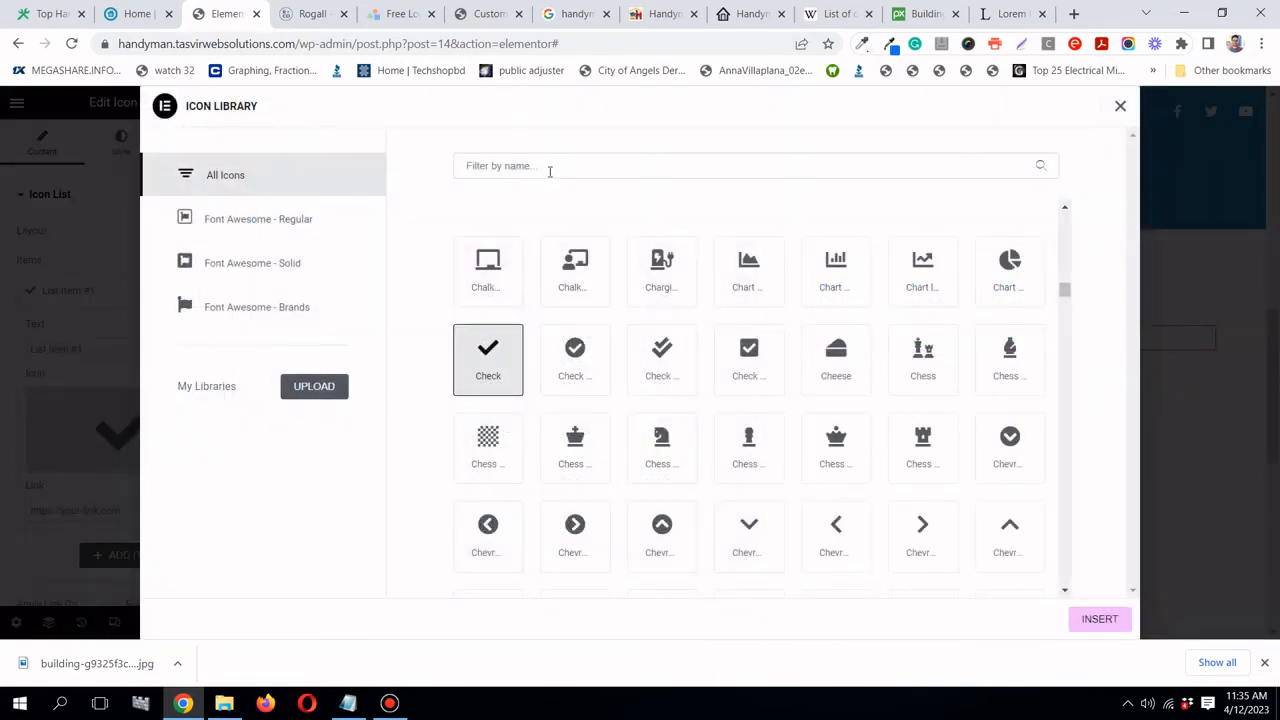
# - Search icons for 'chec' and give the list item the plain Check icon, replacing Check double
pyautogui.click(549, 171)
pyautogui.write('check')
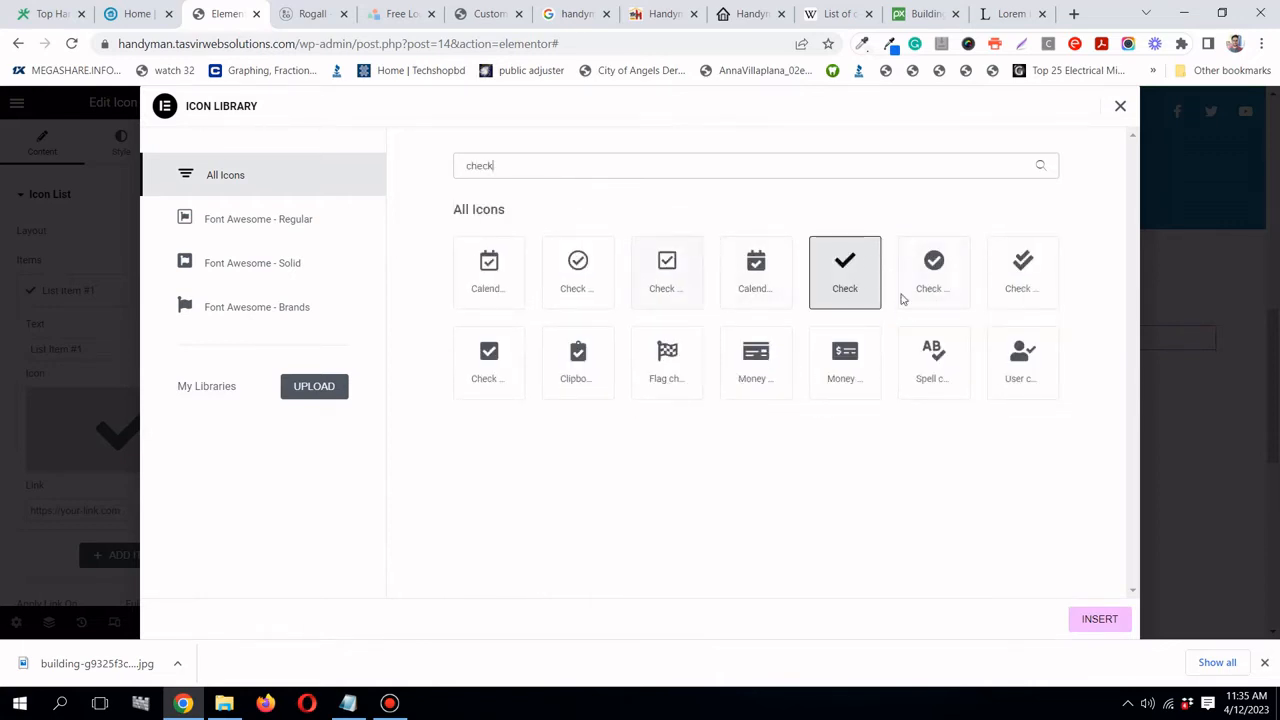
pyautogui.click(1027, 297)
pyautogui.click(1111, 626)
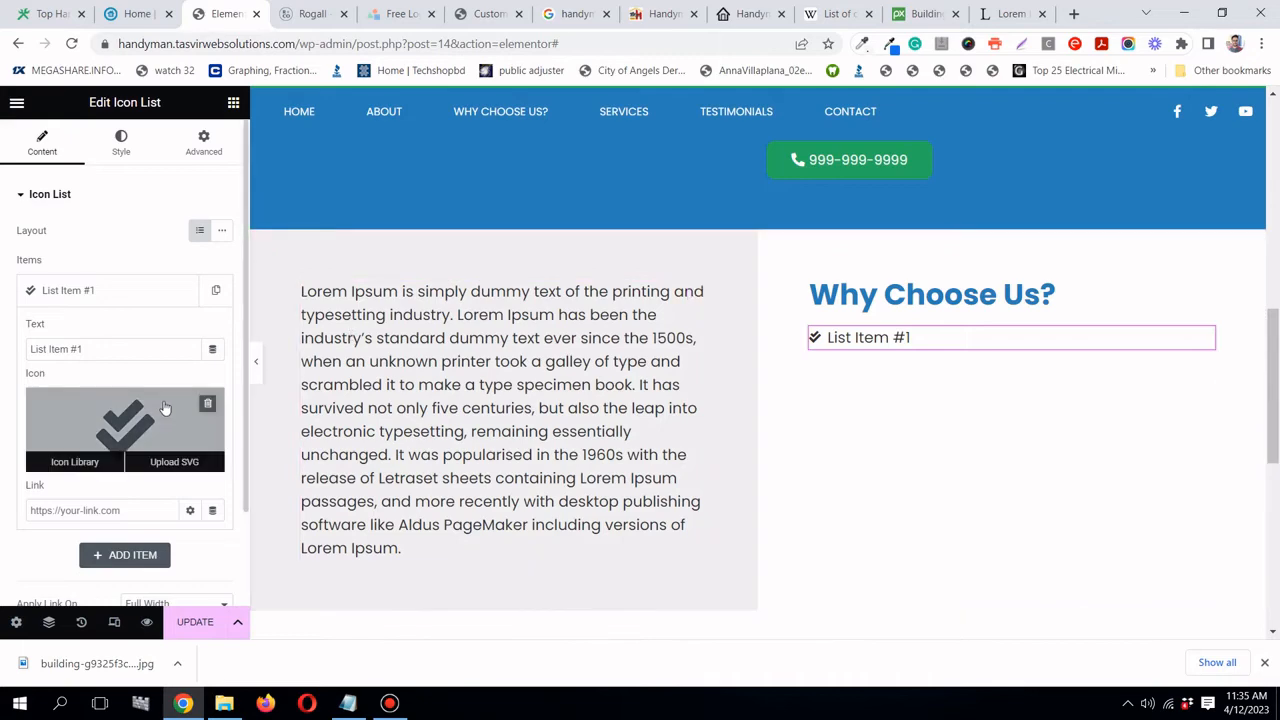
pyautogui.click(74, 460)
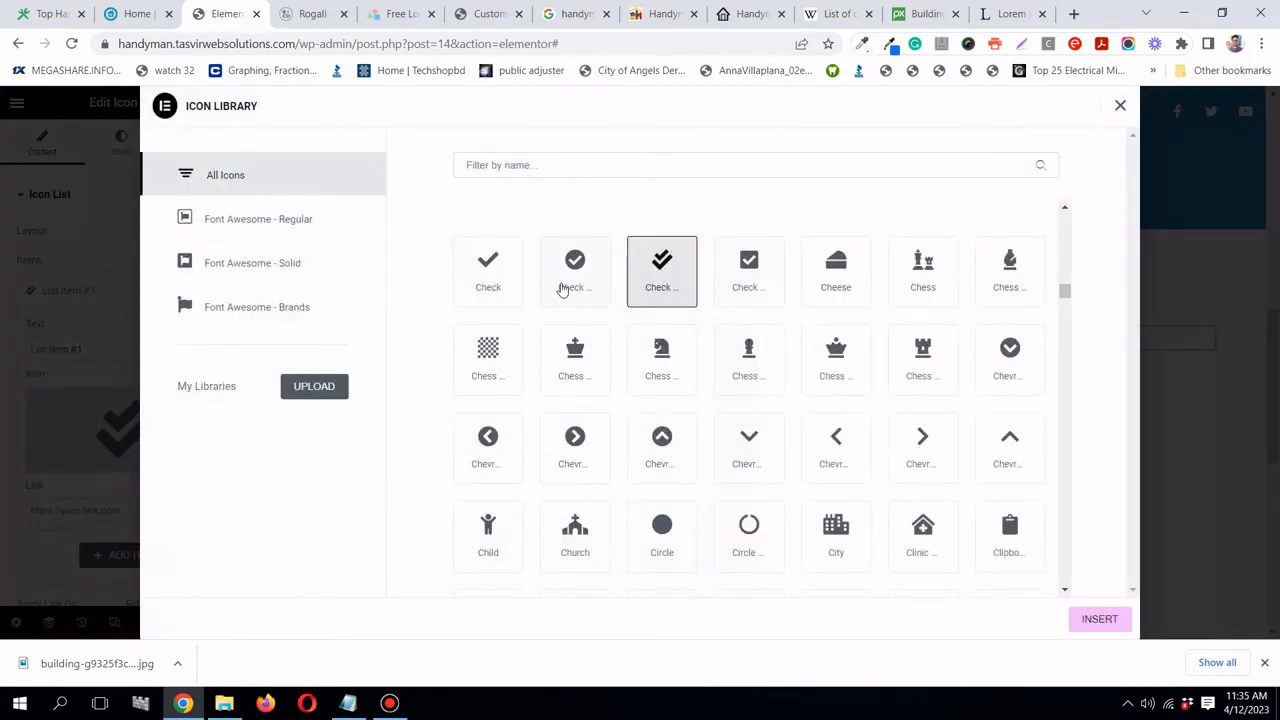
pyautogui.click(474, 282)
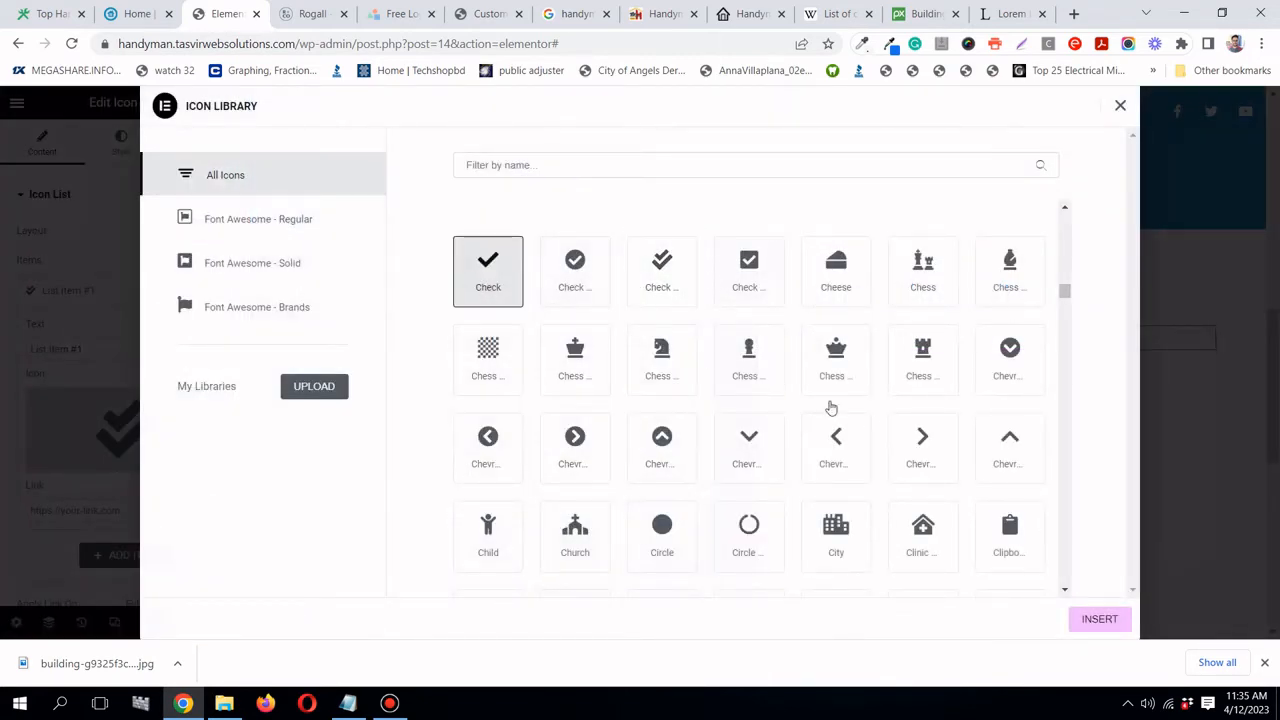
pyautogui.click(1104, 623)
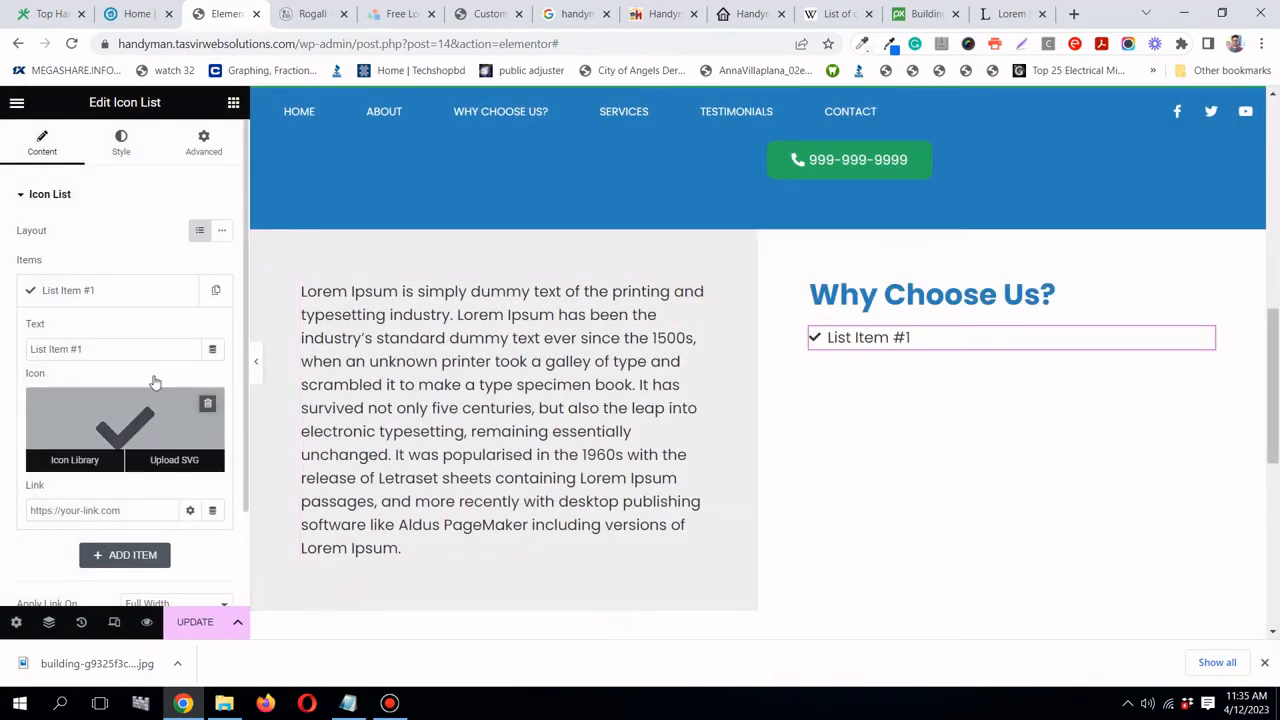
# - Set the first list item's text to 'We listen to your repair need' from the reference site
pyautogui.click(160, 12)
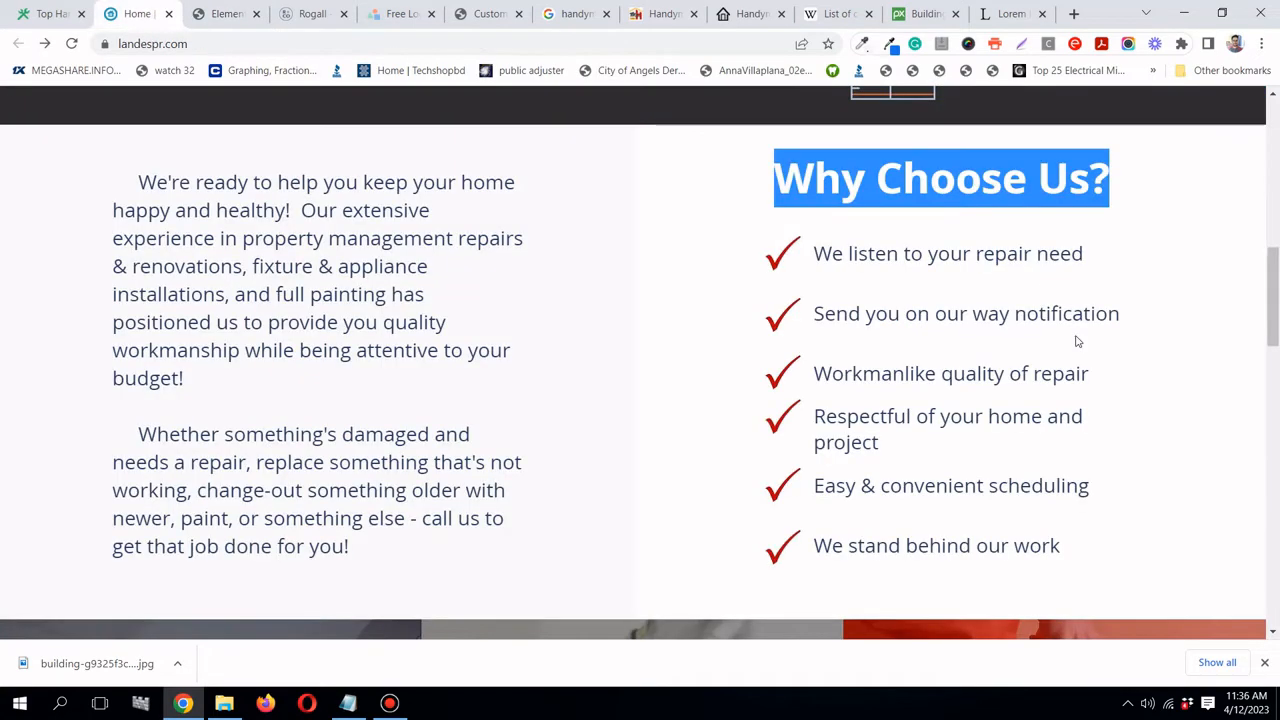
pyautogui.tripleClick(1027, 254)
pyautogui.rightClick(967, 251)
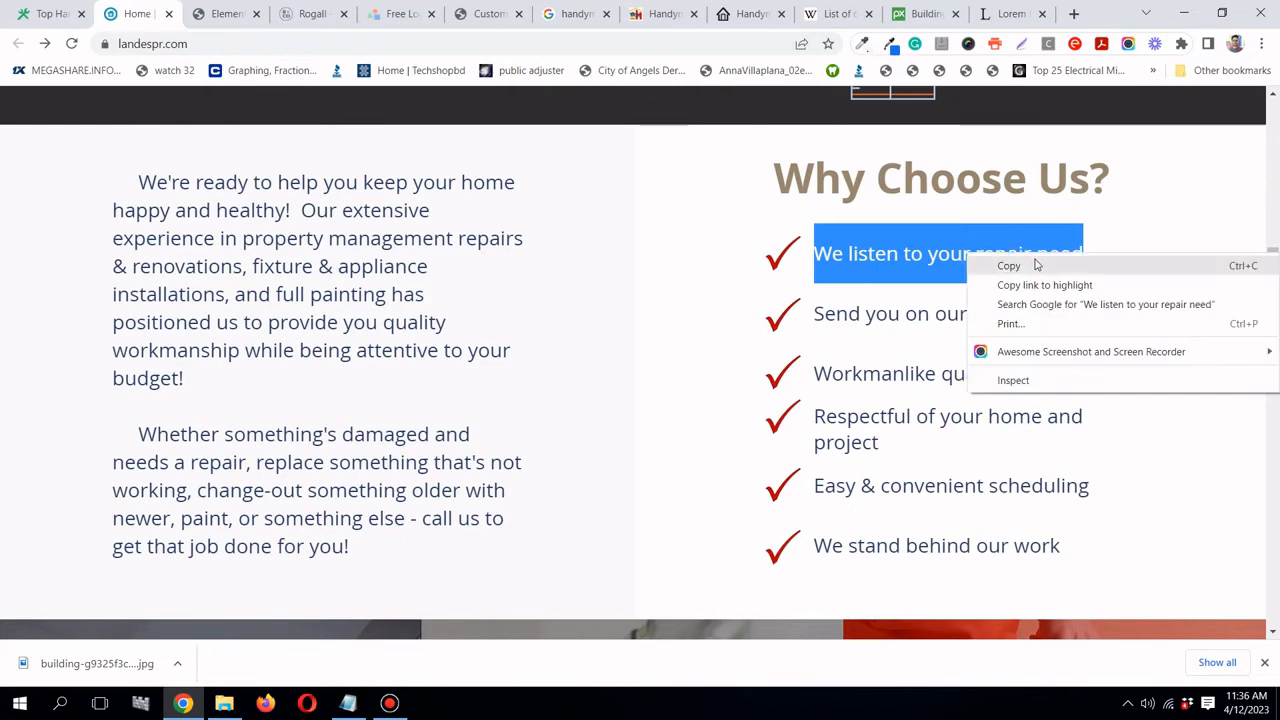
pyautogui.click(1000, 263)
pyautogui.click(225, 14)
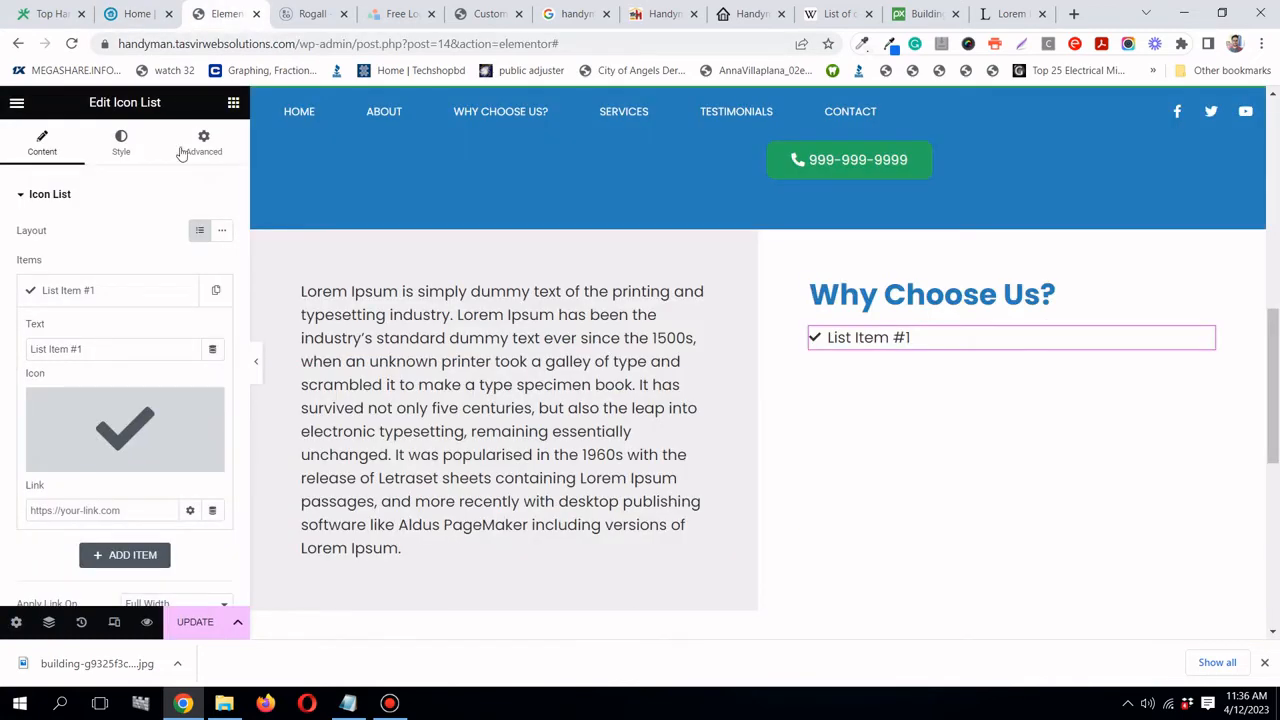
pyautogui.tripleClick(126, 348)
pyautogui.rightClick(126, 348)
pyautogui.click(196, 416)
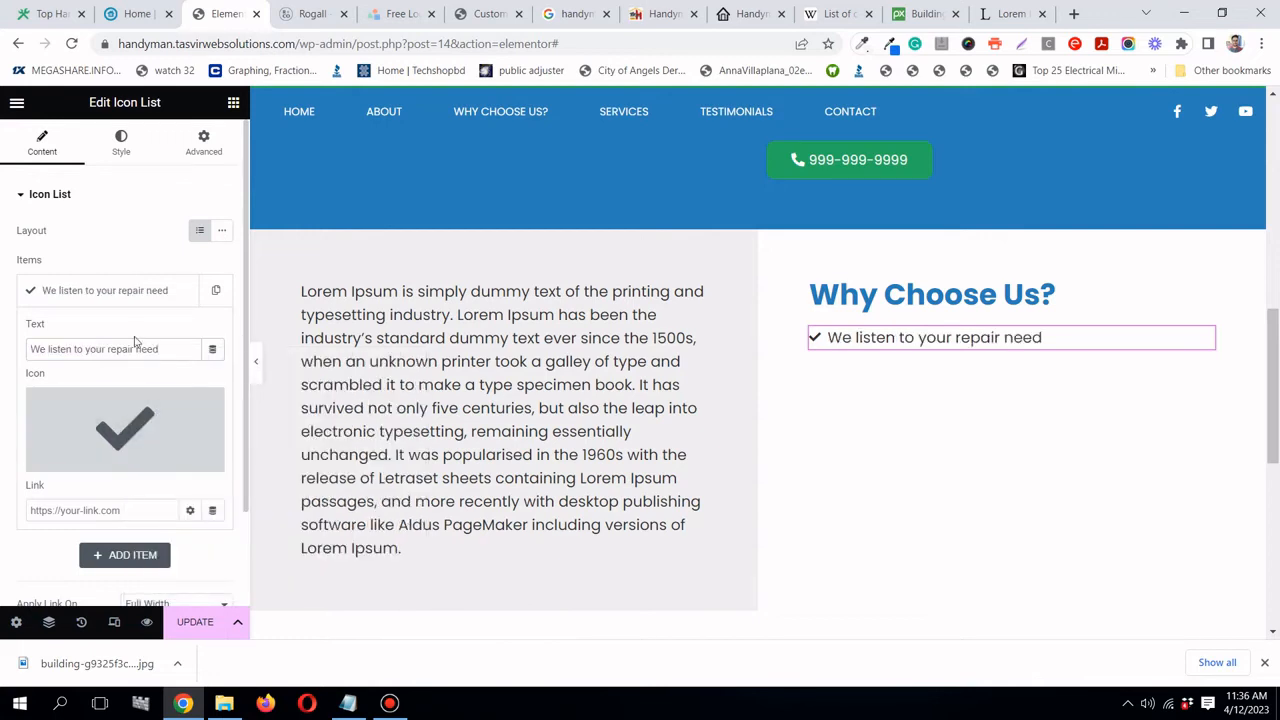
pyautogui.click(125, 296)
# - Duplicate the item and set the second one to 'Send you on our way notification'
pyautogui.click(212, 292)
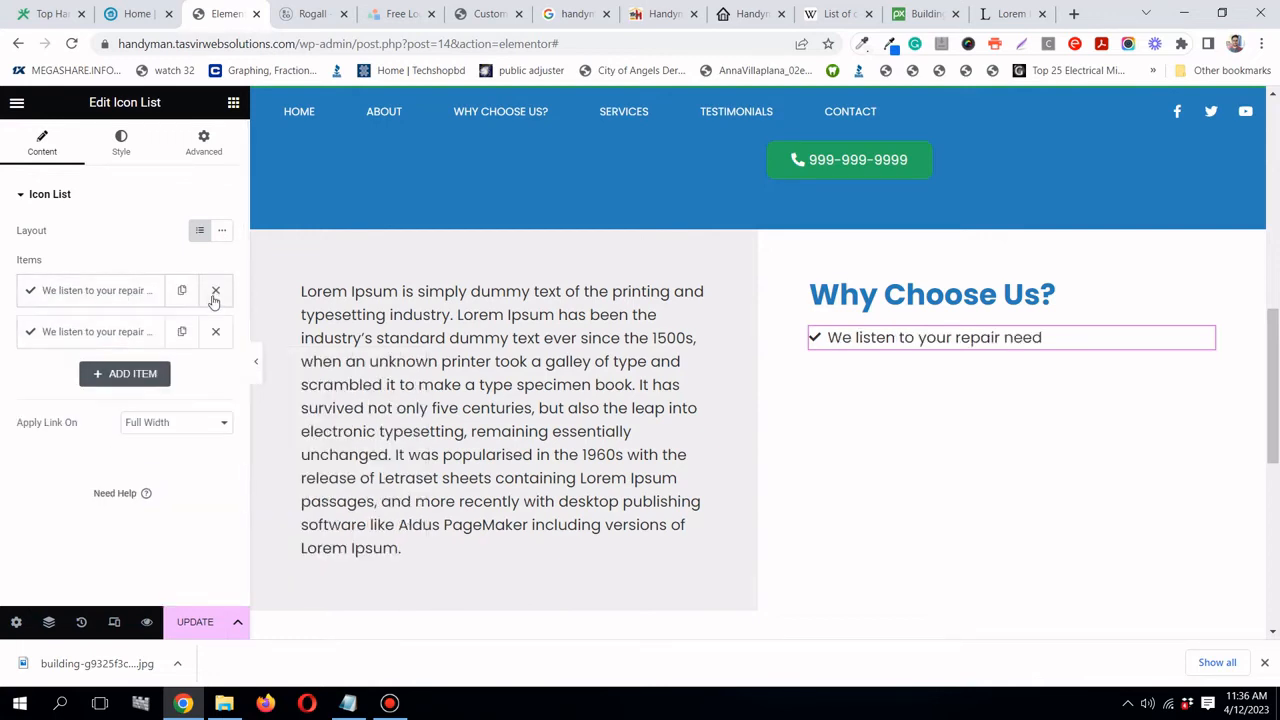
pyautogui.click(136, 331)
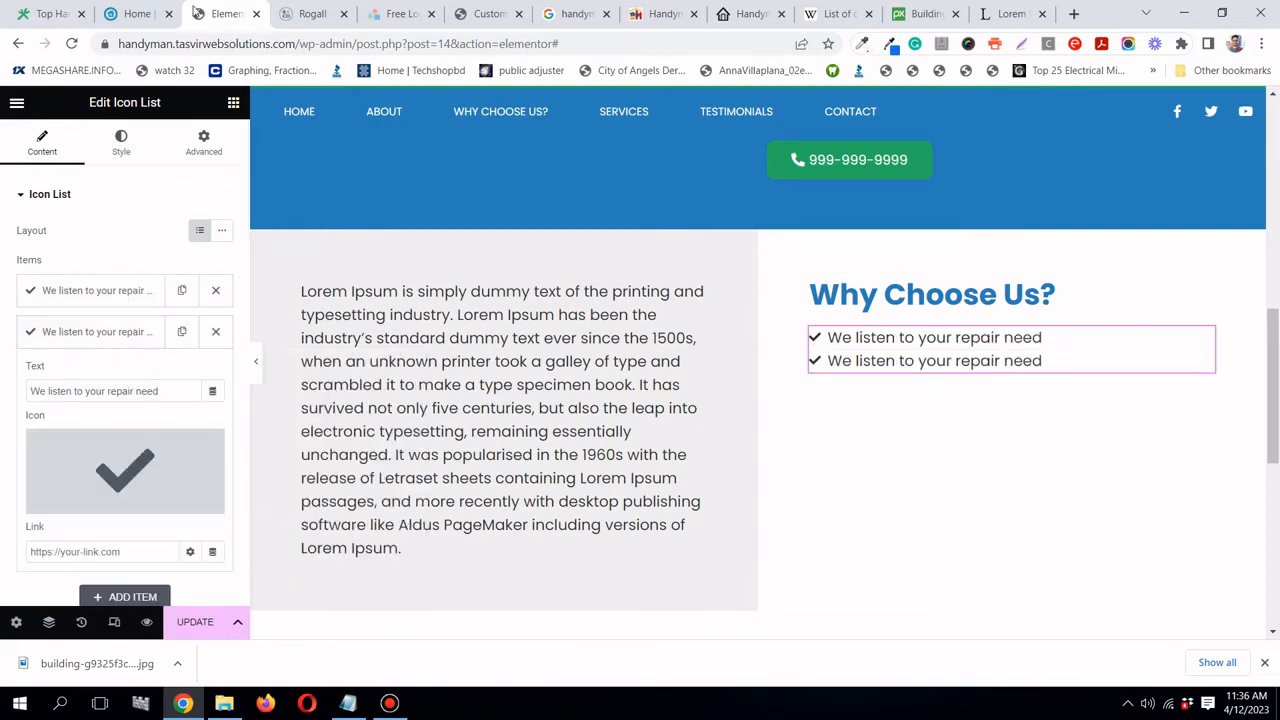
pyautogui.click(137, 13)
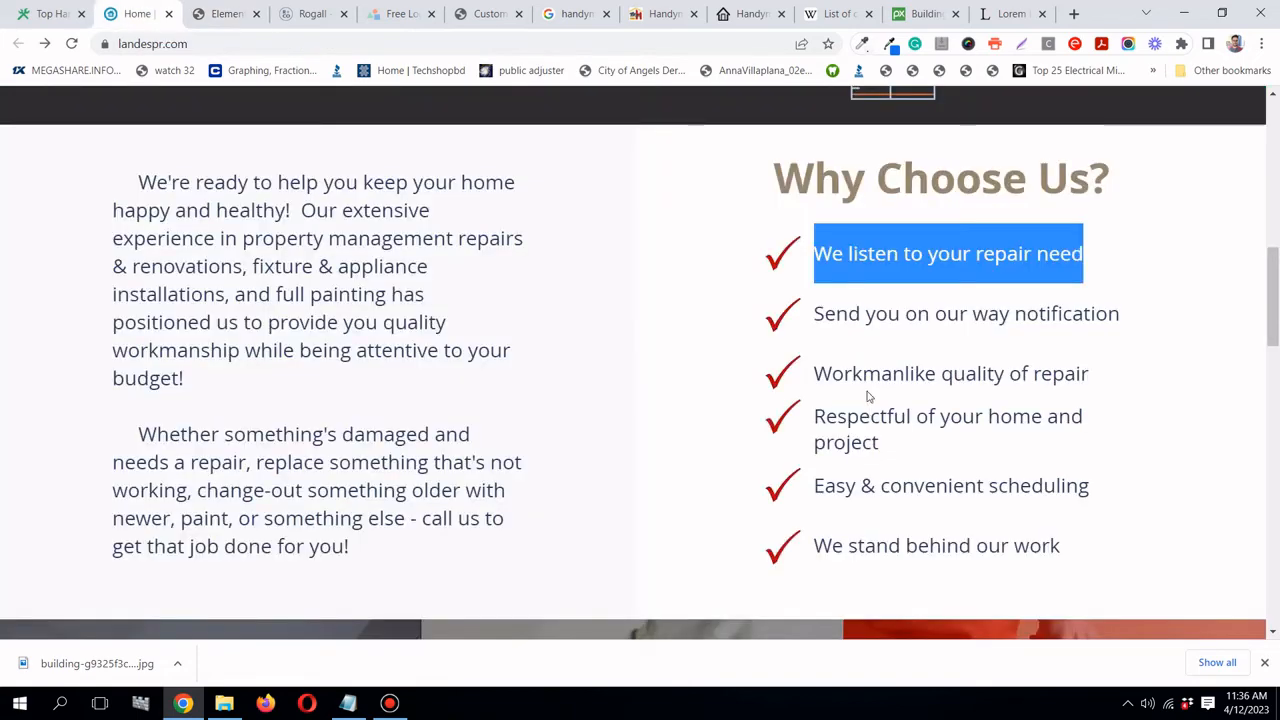
pyautogui.tripleClick(880, 313)
pyautogui.rightClick(897, 312)
pyautogui.click(908, 323)
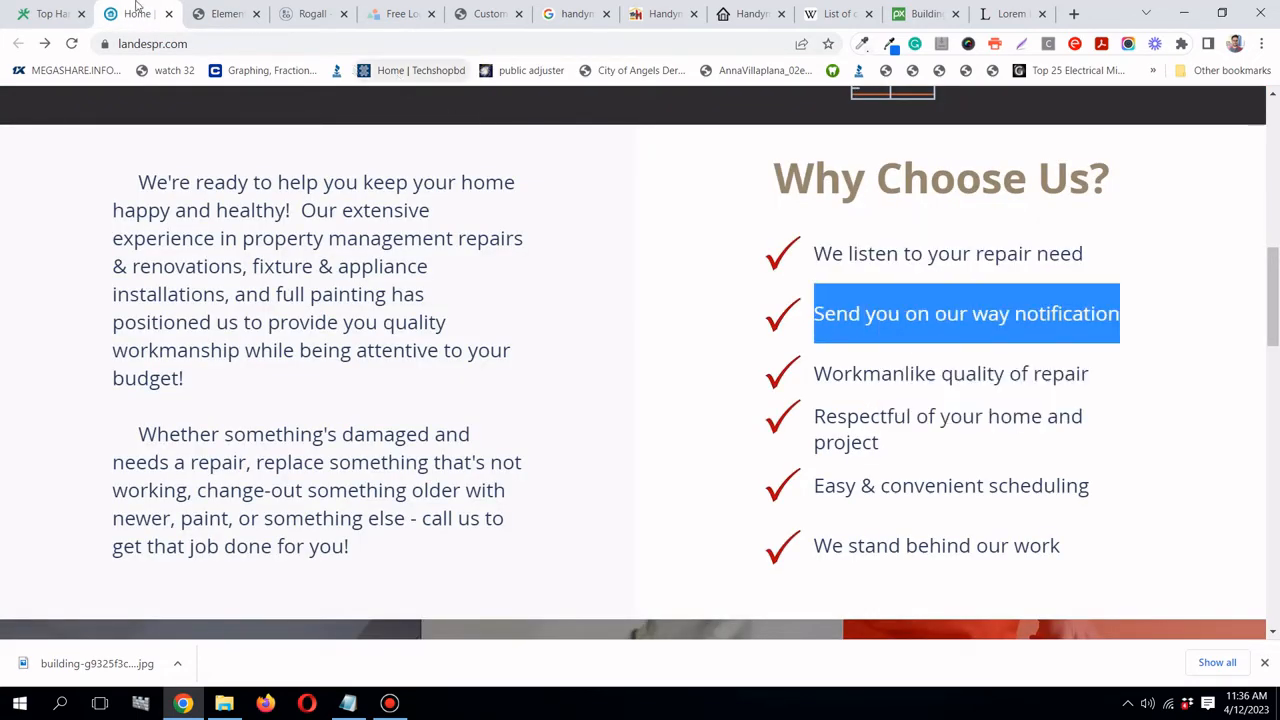
pyautogui.click(220, 14)
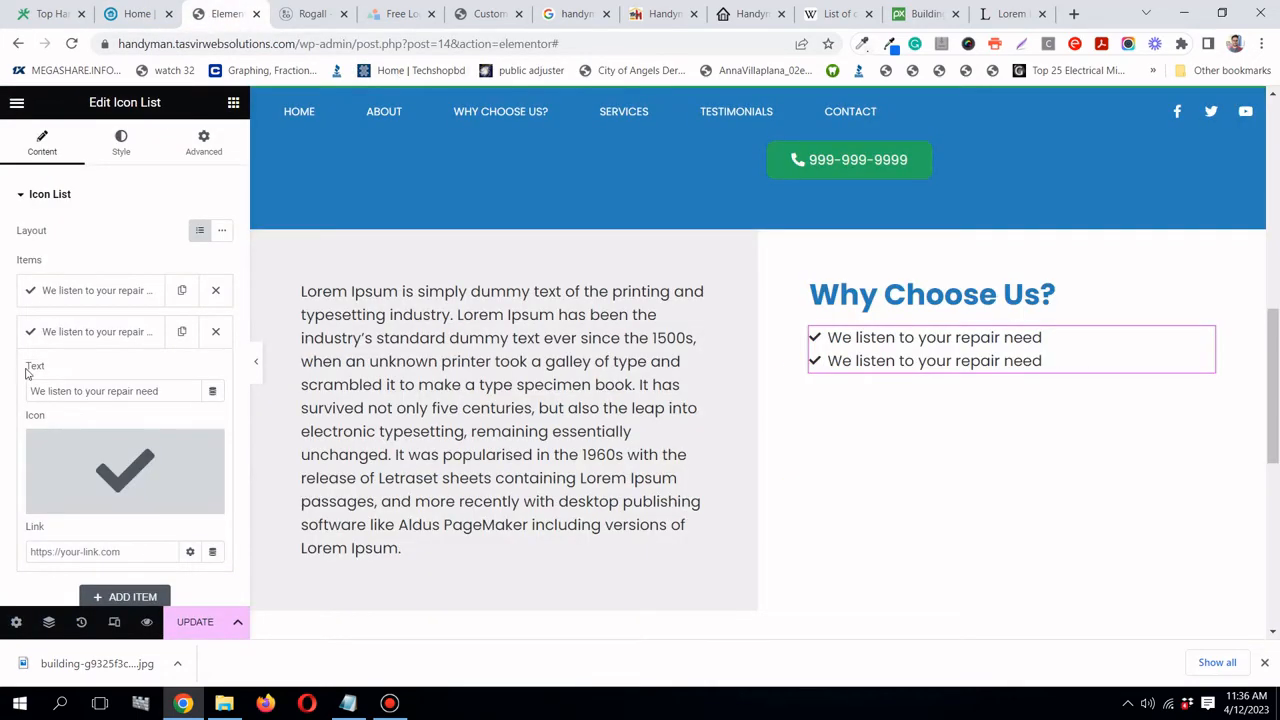
pyautogui.tripleClick(115, 393)
pyautogui.rightClick(115, 393)
pyautogui.click(160, 449)
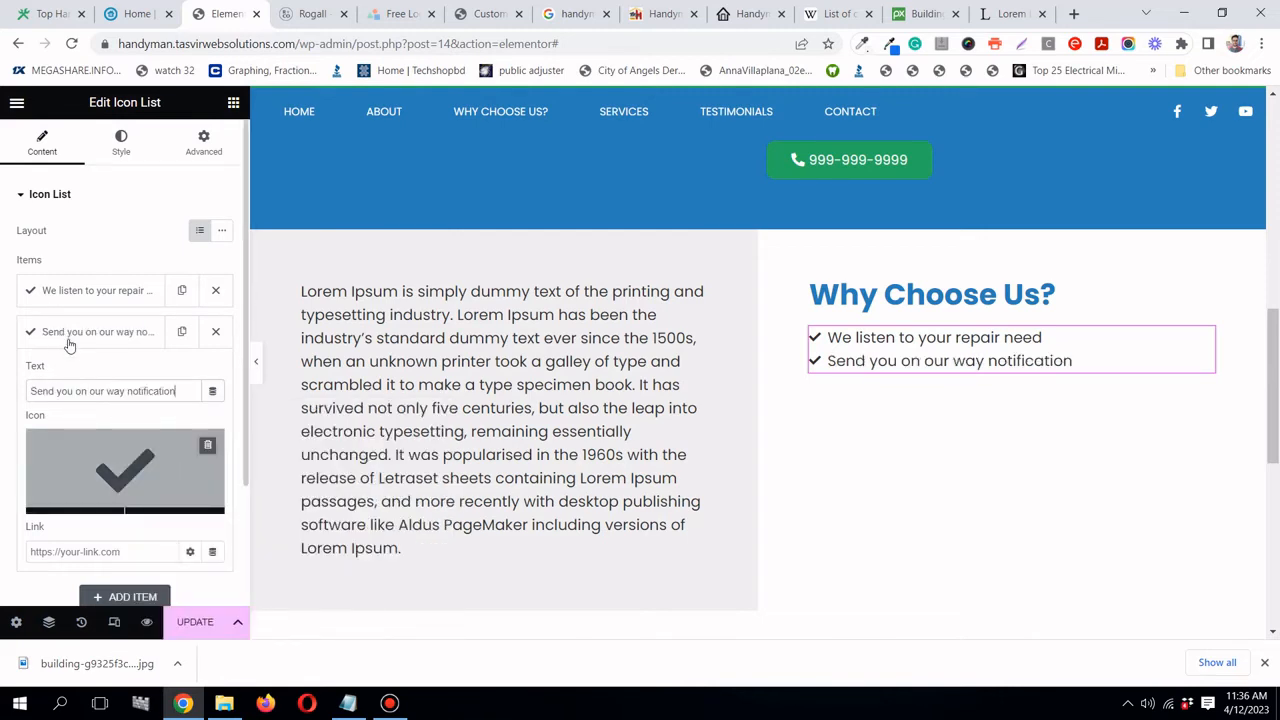
pyautogui.click(69, 345)
# - Add a third item reading 'Workmanlike quality of repair'
pyautogui.click(181, 333)
pyautogui.click(118, 373)
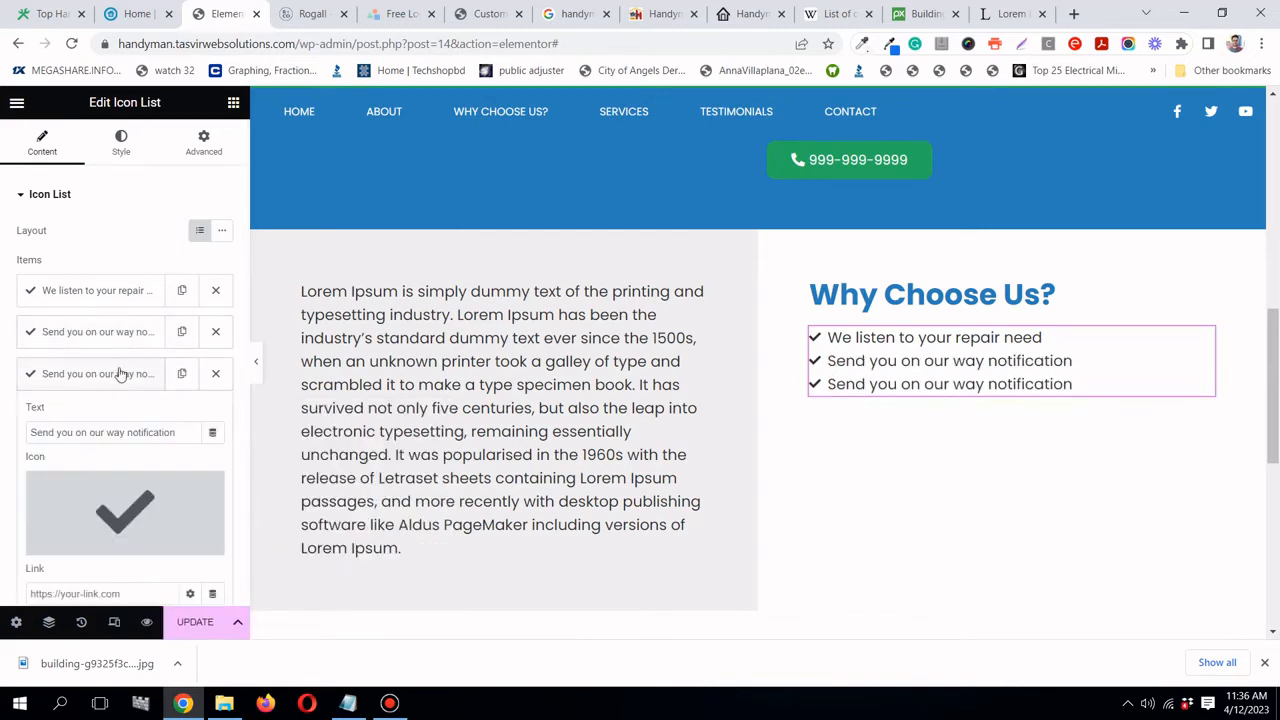
pyautogui.click(137, 14)
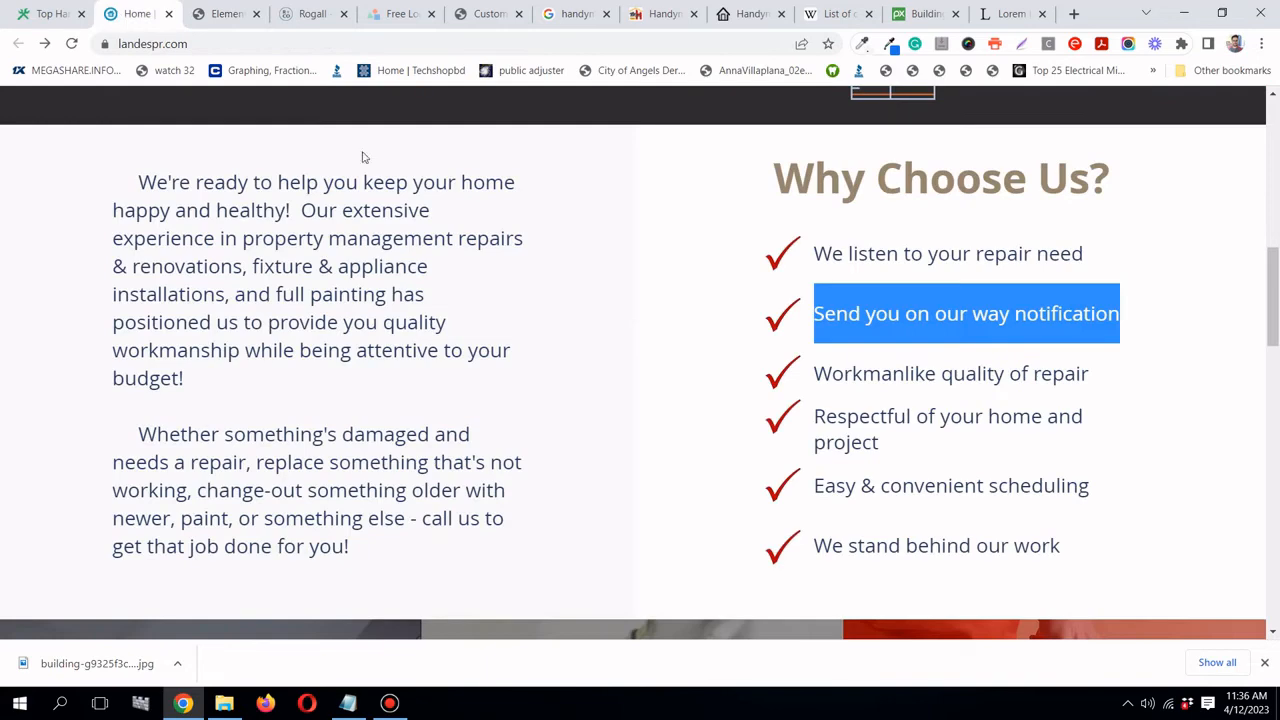
pyautogui.tripleClick(898, 382)
pyautogui.rightClick(898, 386)
pyautogui.rightClick(914, 388)
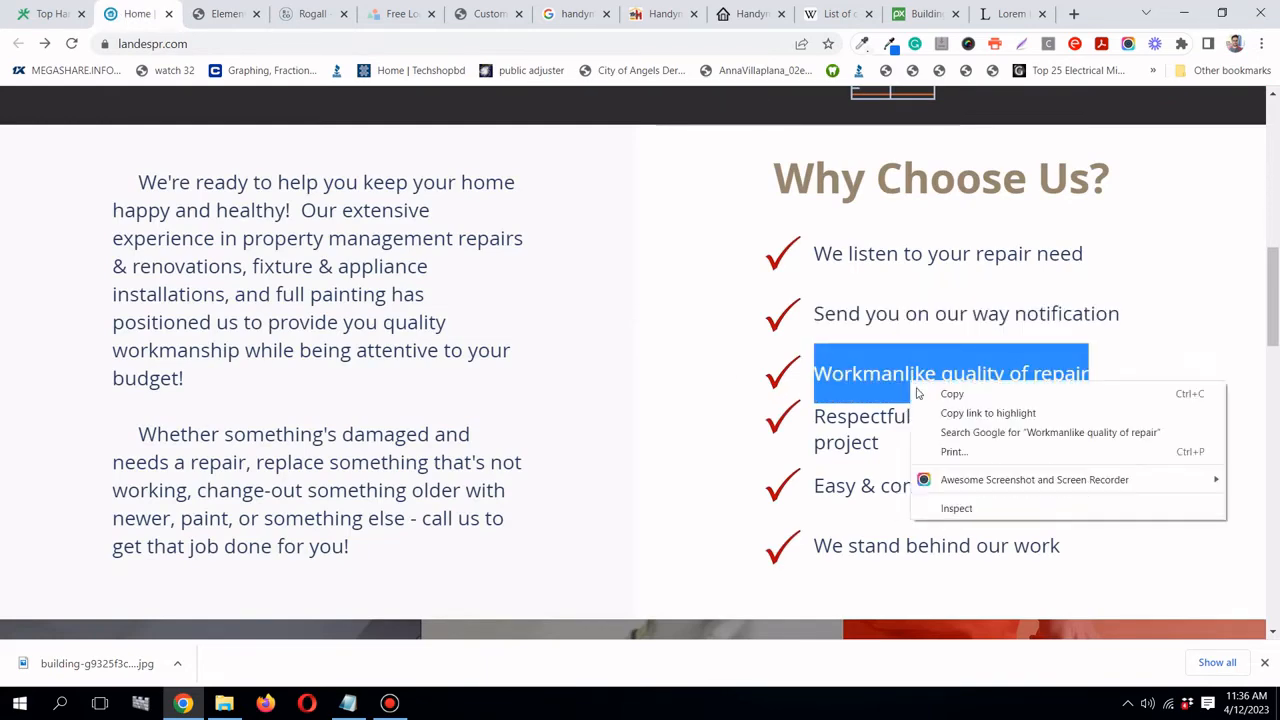
pyautogui.click(921, 393)
pyautogui.click(226, 14)
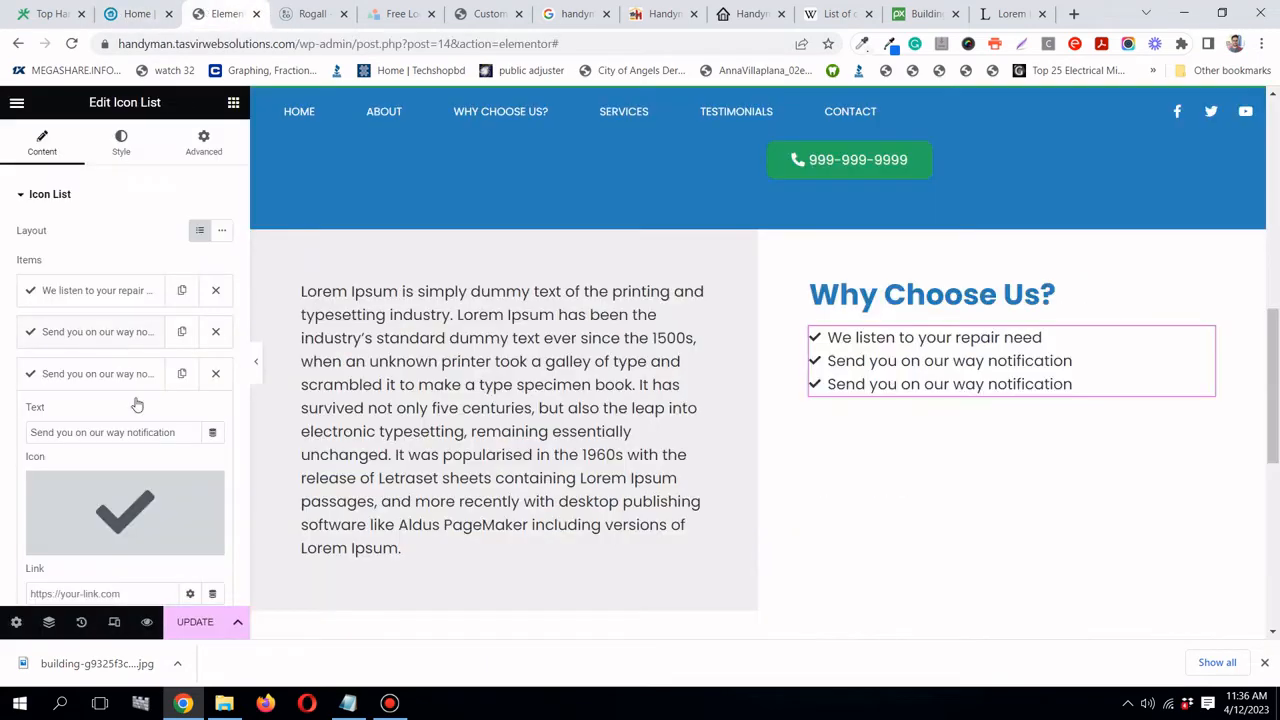
pyautogui.tripleClick(145, 430)
pyautogui.rightClick(145, 430)
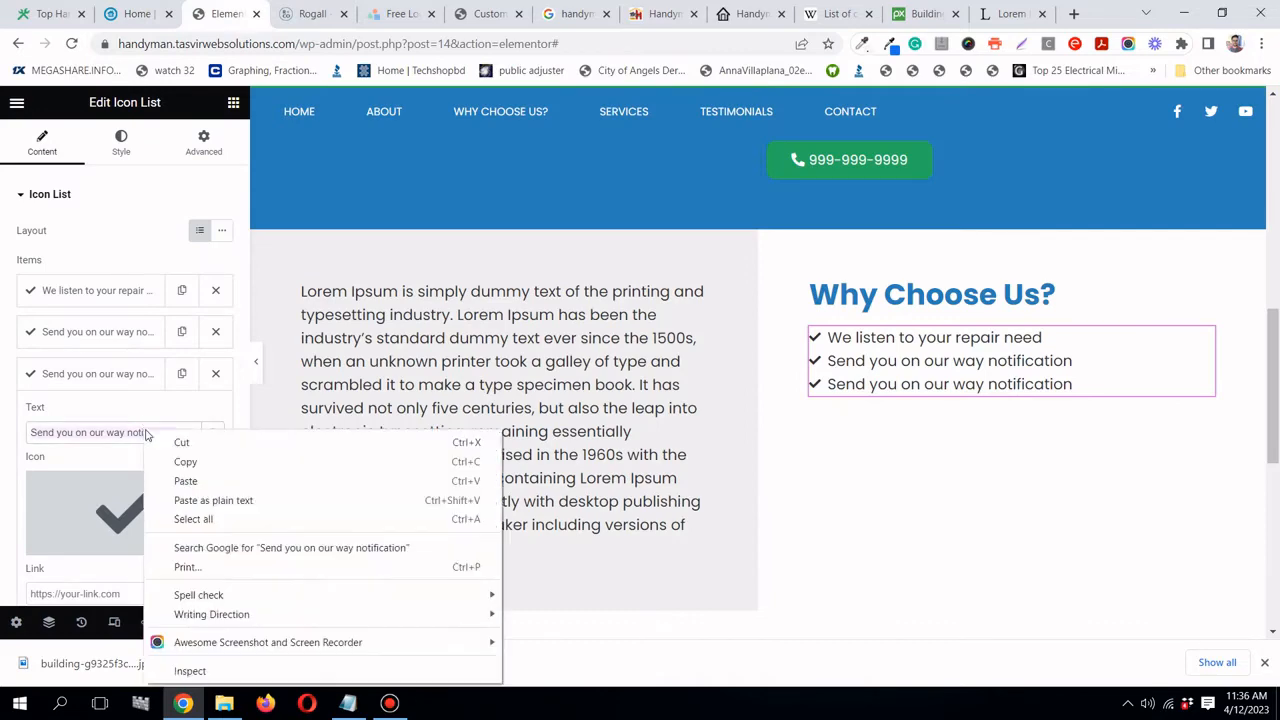
pyautogui.click(226, 500)
pyautogui.click(110, 374)
# - Add a fourth item reading 'Respectful of your home and project'
pyautogui.click(181, 373)
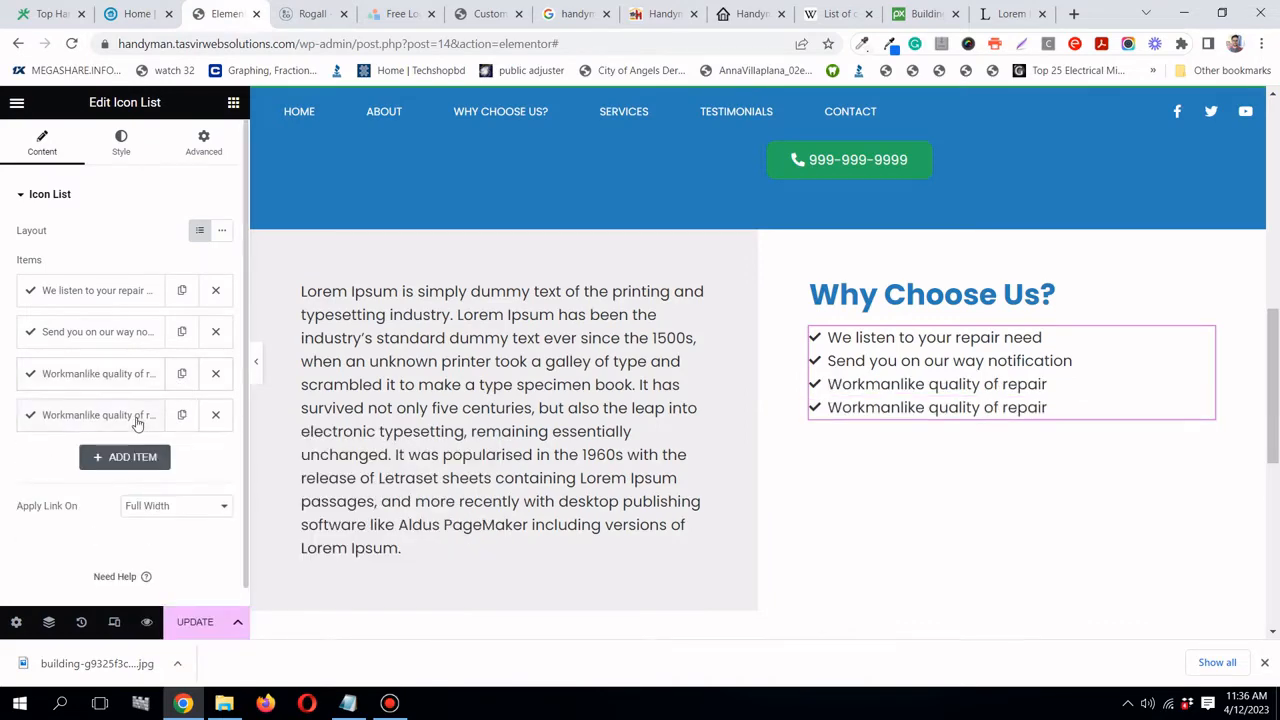
pyautogui.click(134, 414)
pyautogui.click(147, 14)
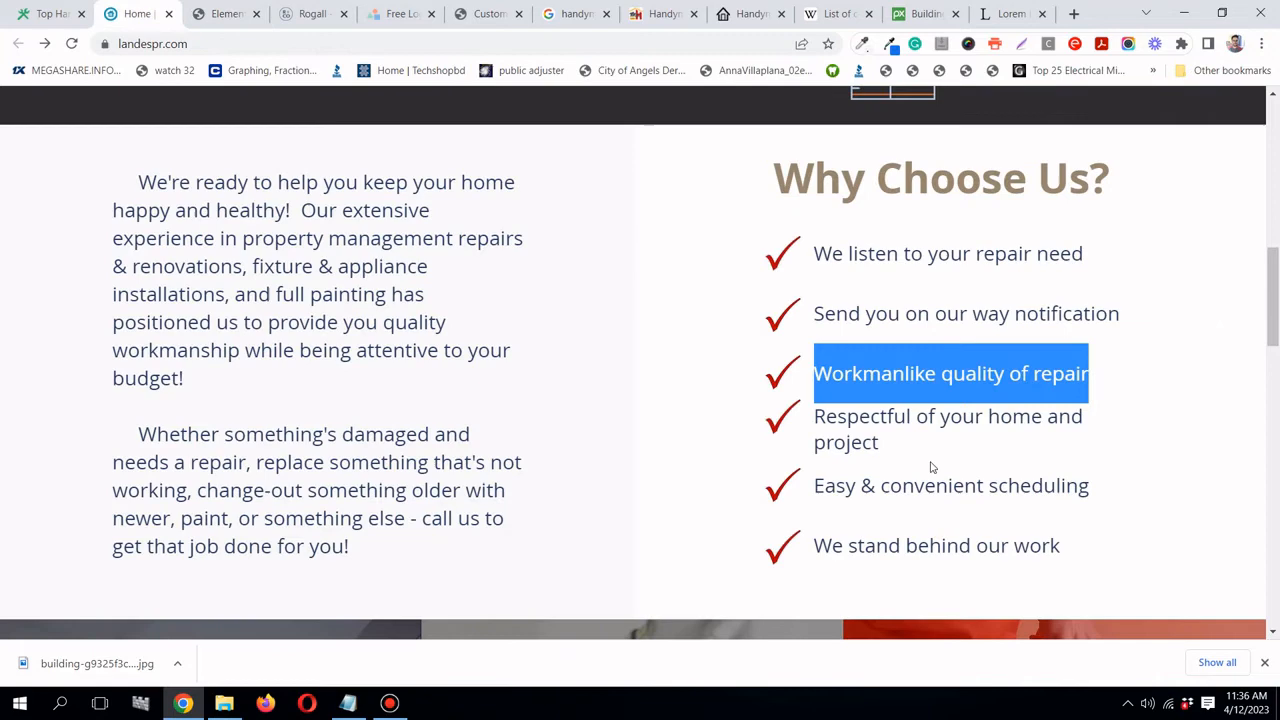
pyautogui.tripleClick(890, 416)
pyautogui.rightClick(889, 418)
pyautogui.click(926, 428)
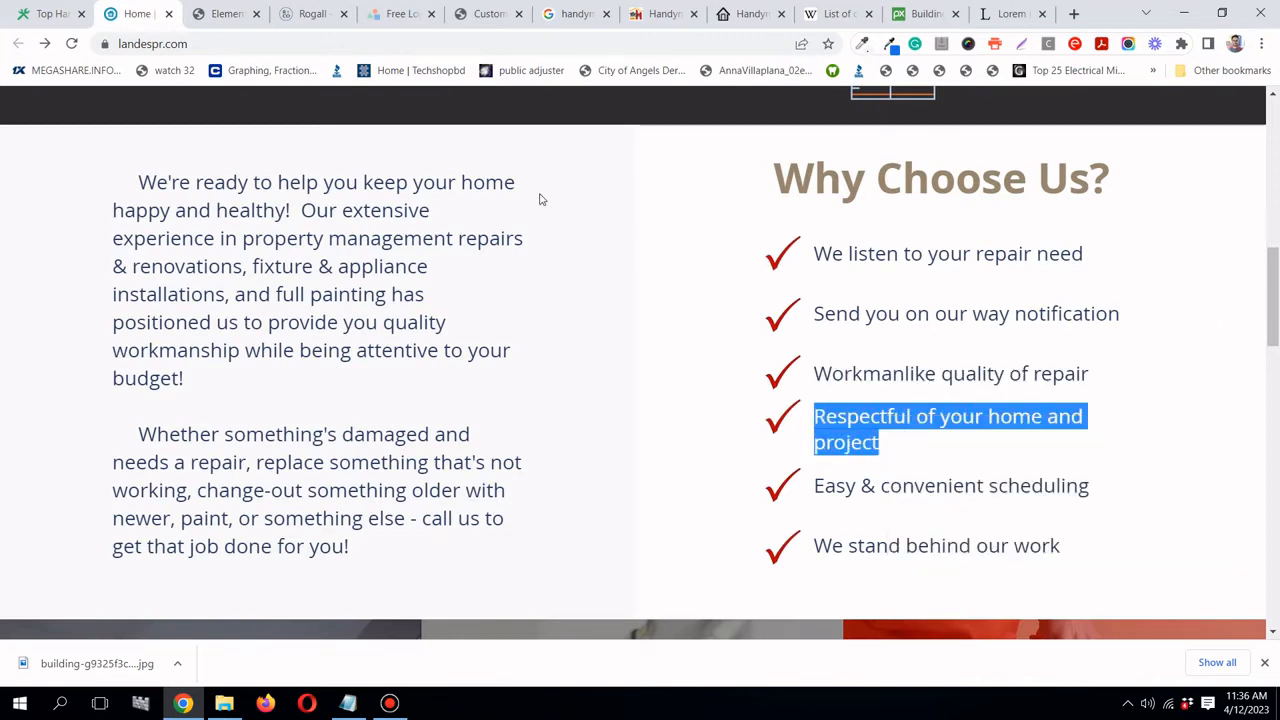
pyautogui.click(225, 13)
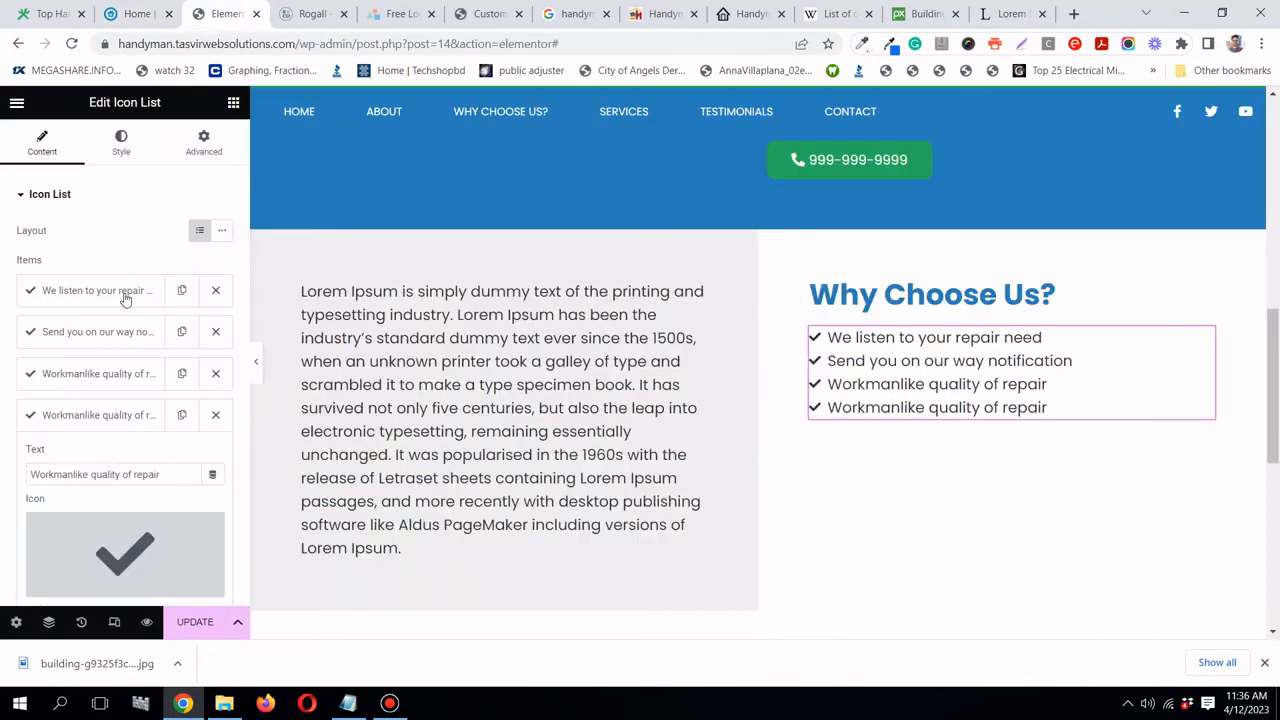
pyautogui.rightClick(157, 477)
pyautogui.click(155, 476)
pyautogui.tripleClick(155, 476)
pyautogui.rightClick(157, 477)
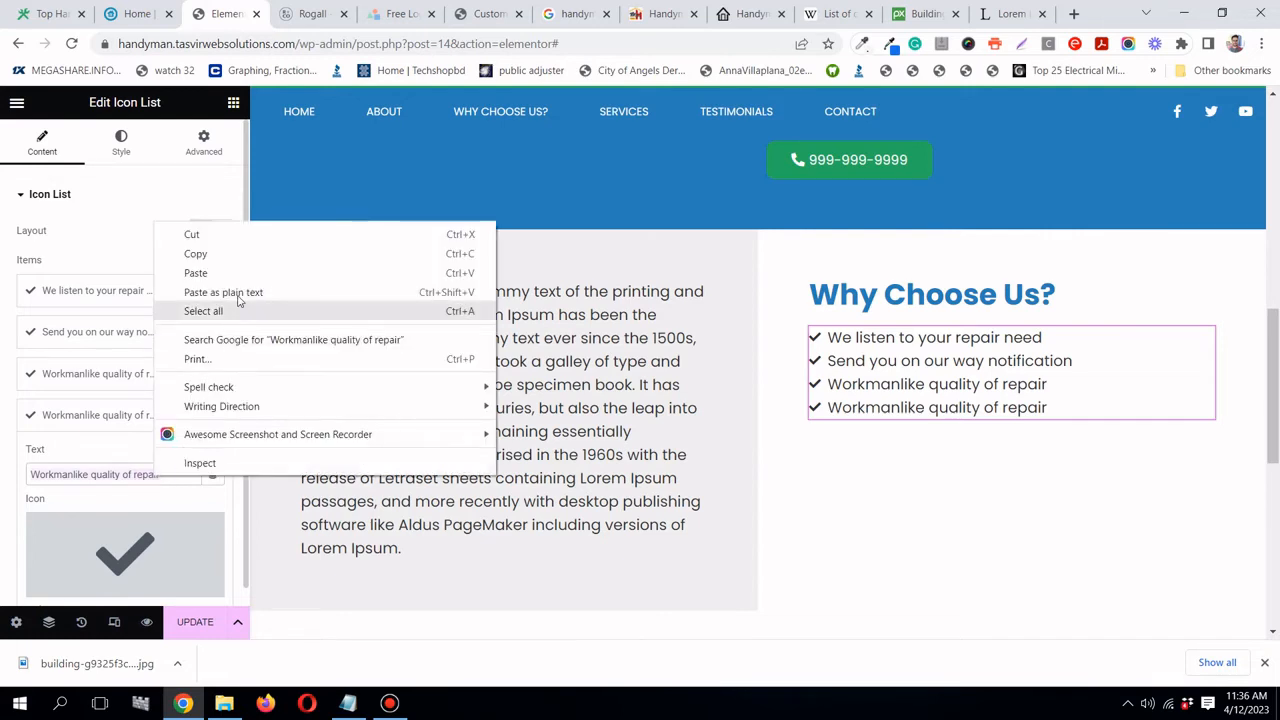
pyautogui.click(238, 293)
pyautogui.click(78, 412)
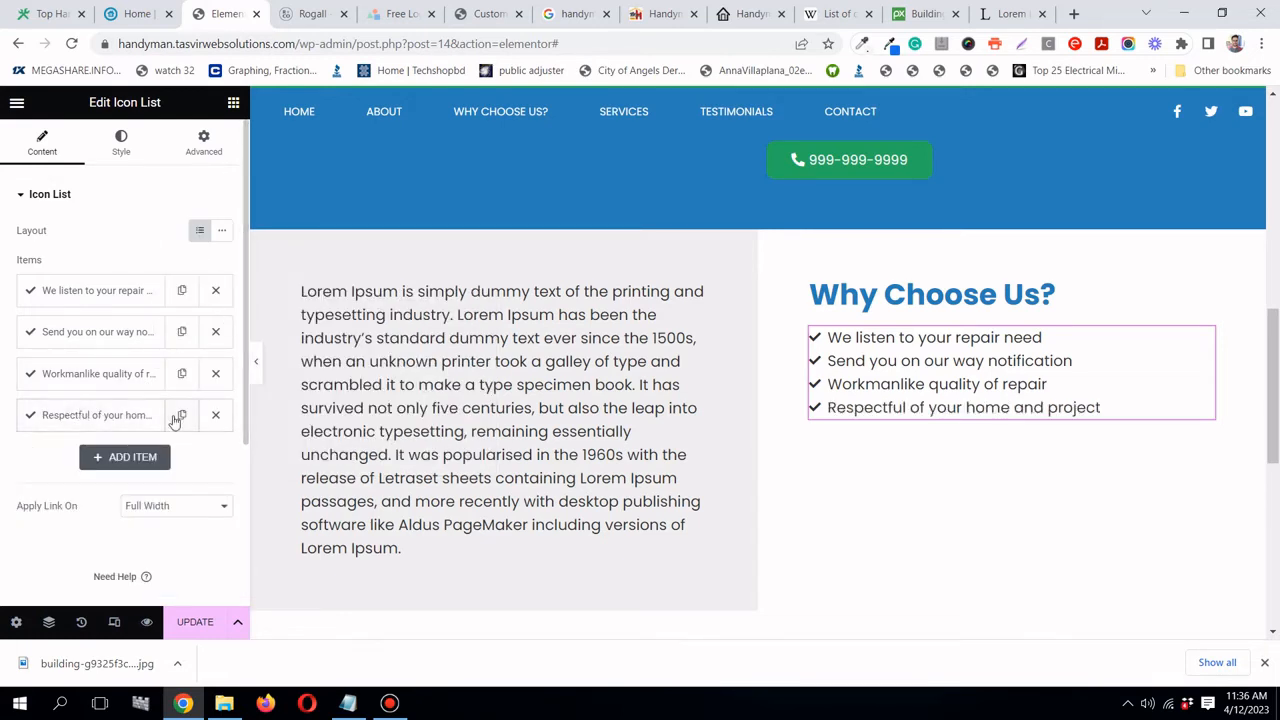
# - Add a fifth item reading 'Easy & convenient scheduling'
pyautogui.click(181, 415)
pyautogui.click(143, 458)
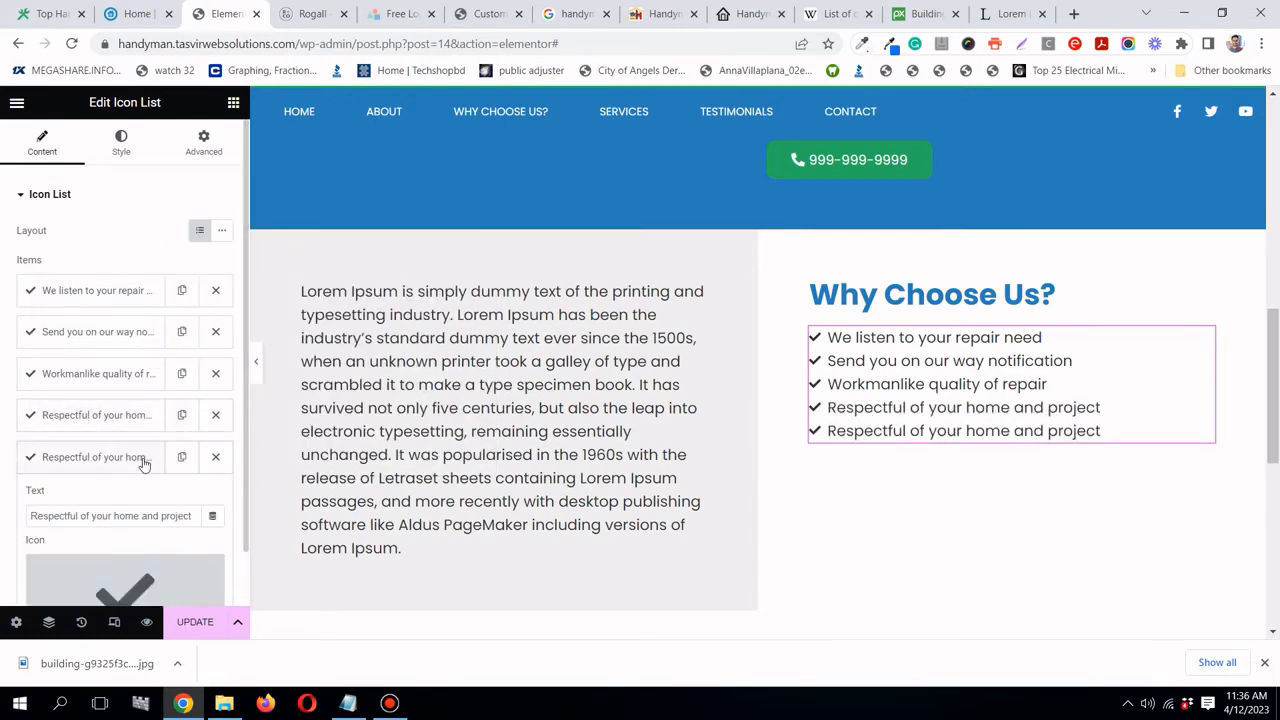
pyautogui.click(138, 13)
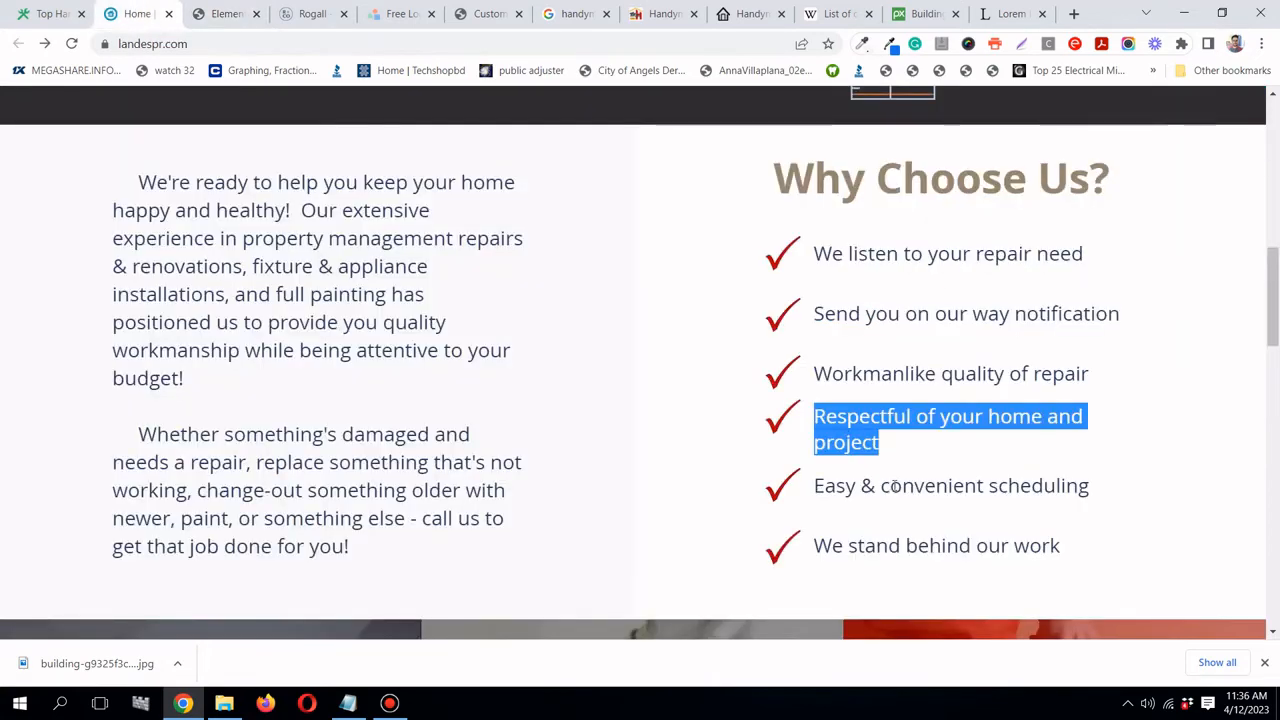
pyautogui.tripleClick(905, 486)
pyautogui.rightClick(918, 498)
pyautogui.click(931, 498)
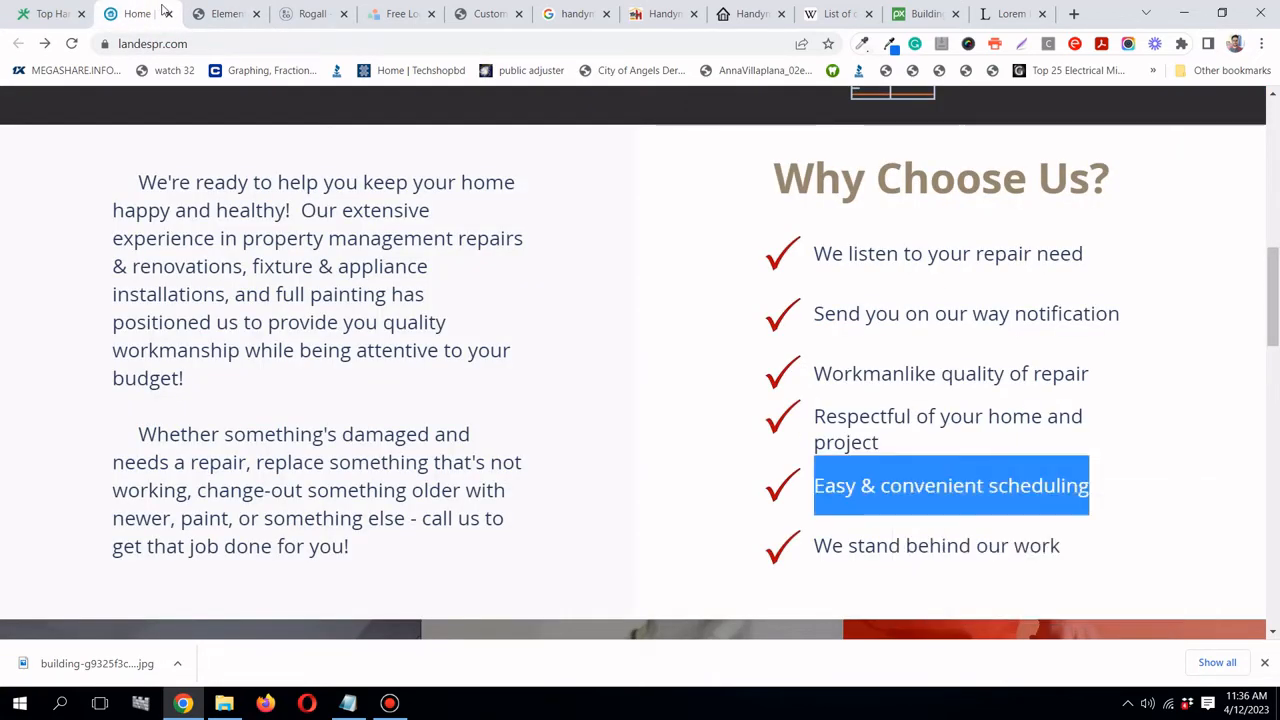
pyautogui.click(225, 13)
pyautogui.tripleClick(122, 414)
pyautogui.rightClick(122, 414)
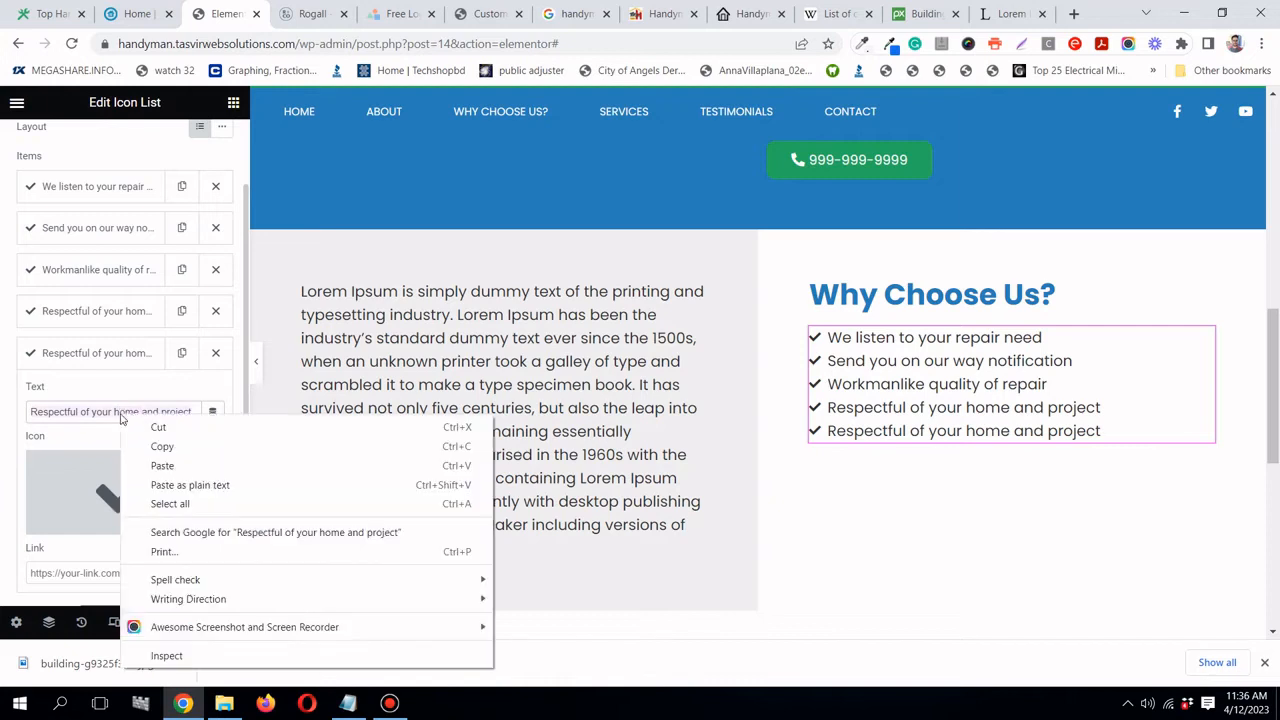
pyautogui.click(190, 466)
pyautogui.click(120, 344)
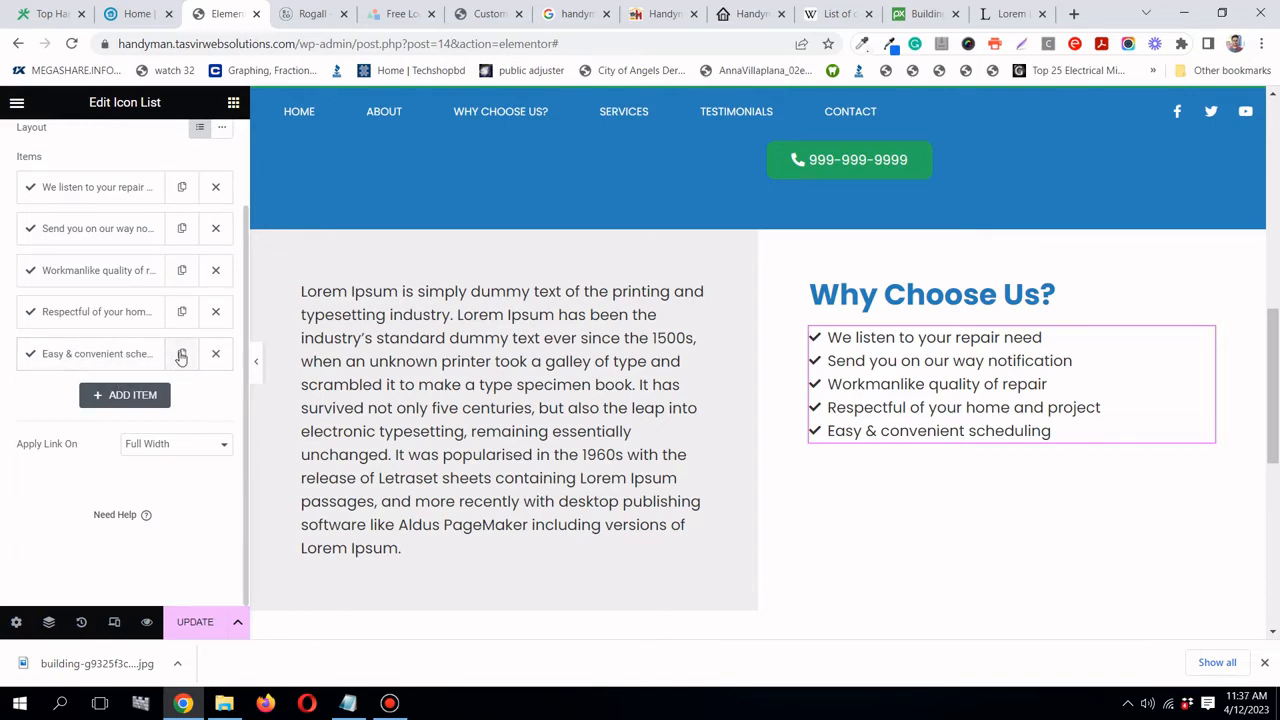
# - Duplicate the fifth item and paste 'We stand behind our work' from the reference site as its plain text
pyautogui.click(181, 355)
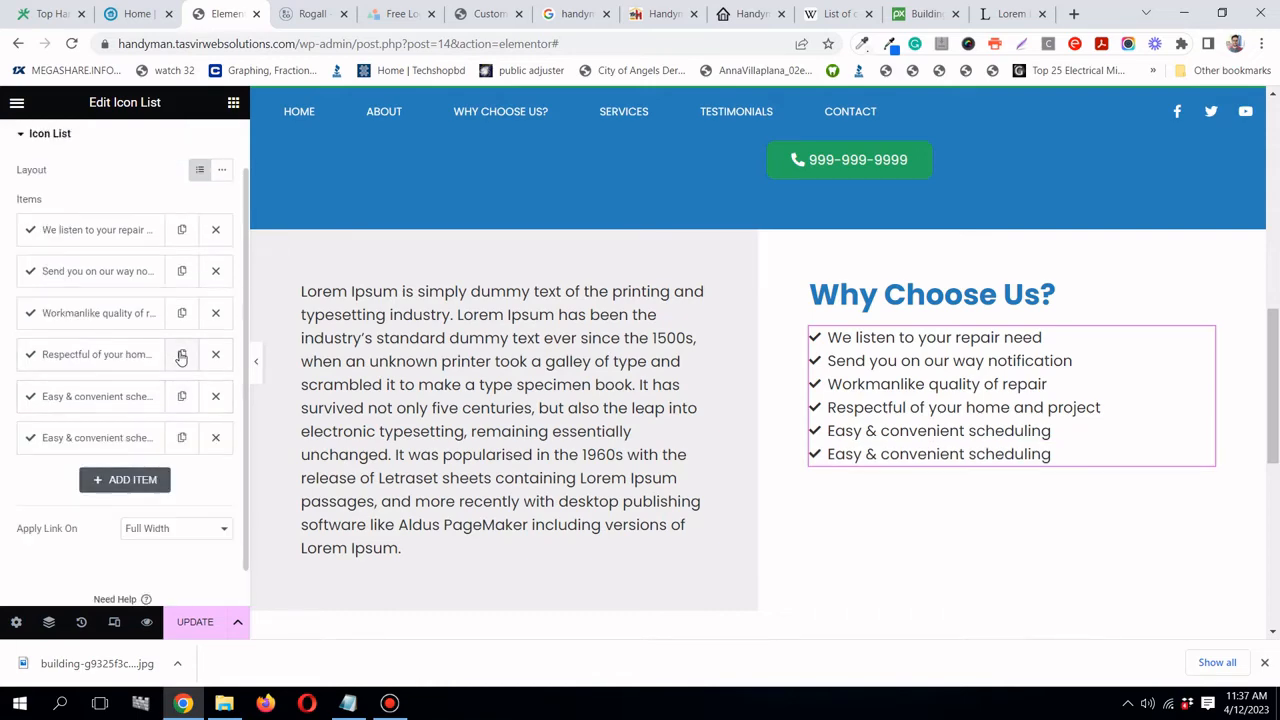
pyautogui.click(107, 397)
pyautogui.click(137, 13)
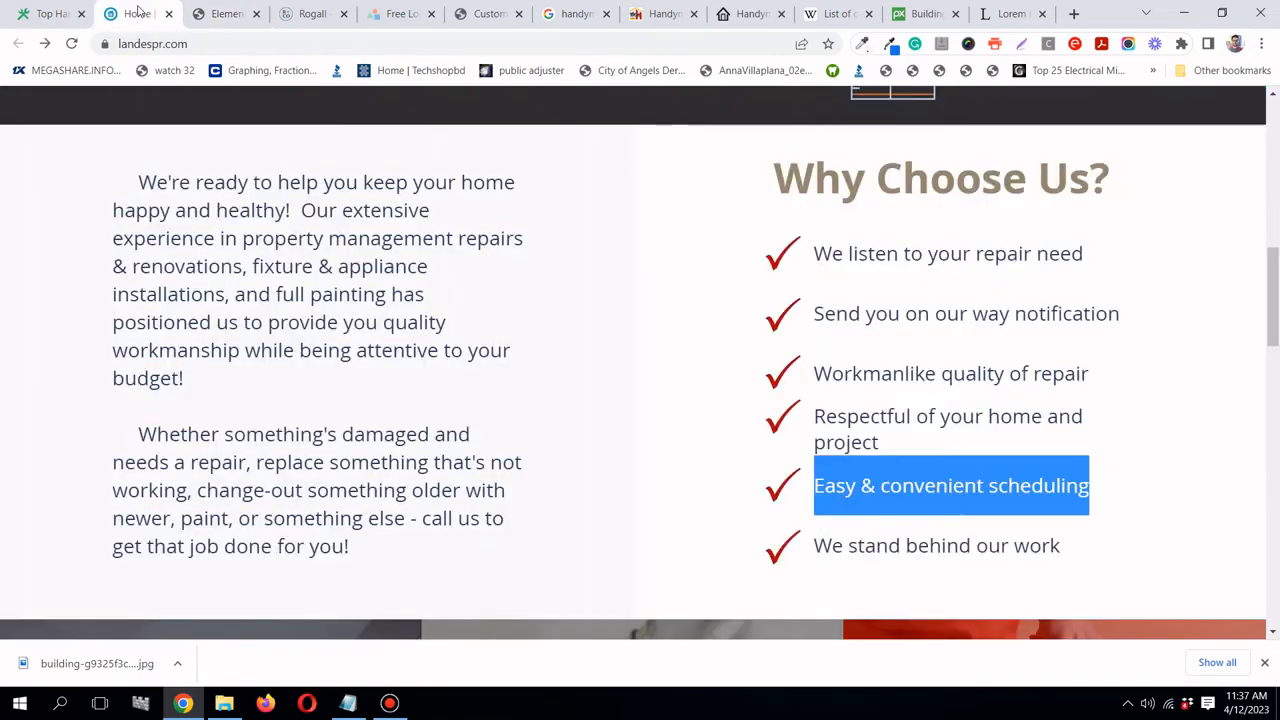
pyautogui.click(868, 553)
pyautogui.tripleClick(868, 553)
pyautogui.rightClick(866, 553)
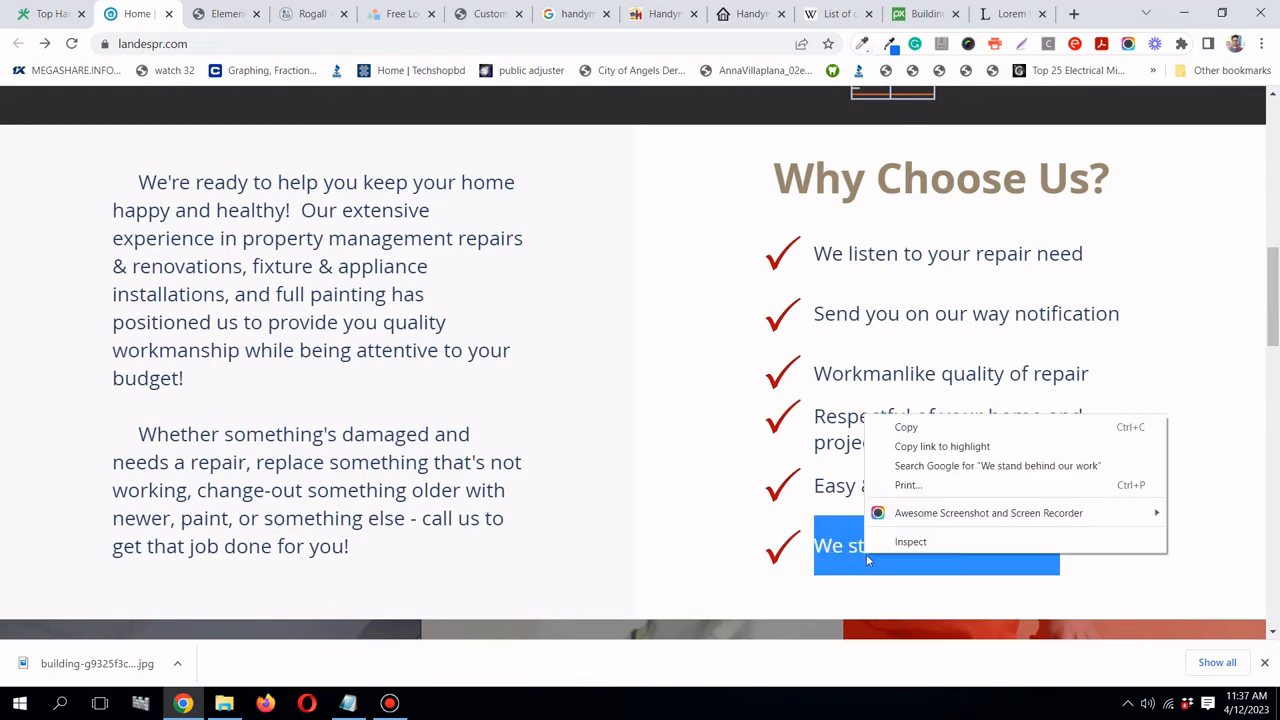
pyautogui.click(906, 426)
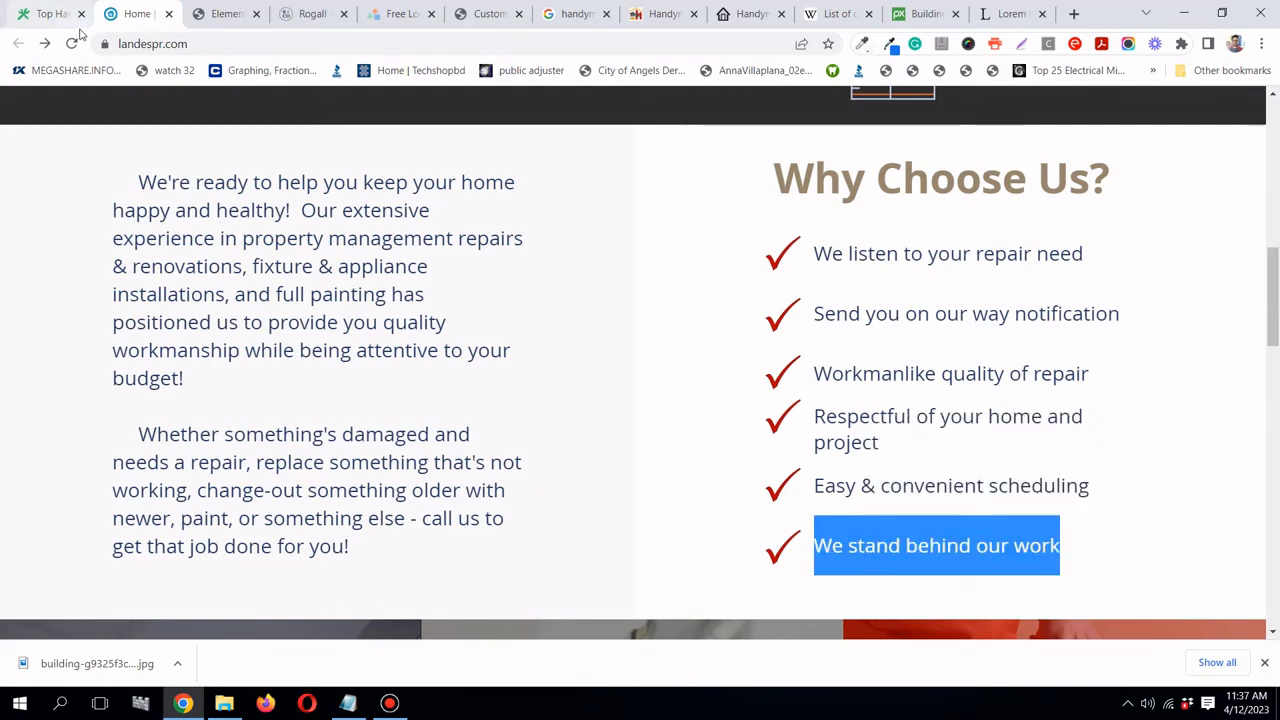
pyautogui.click(222, 13)
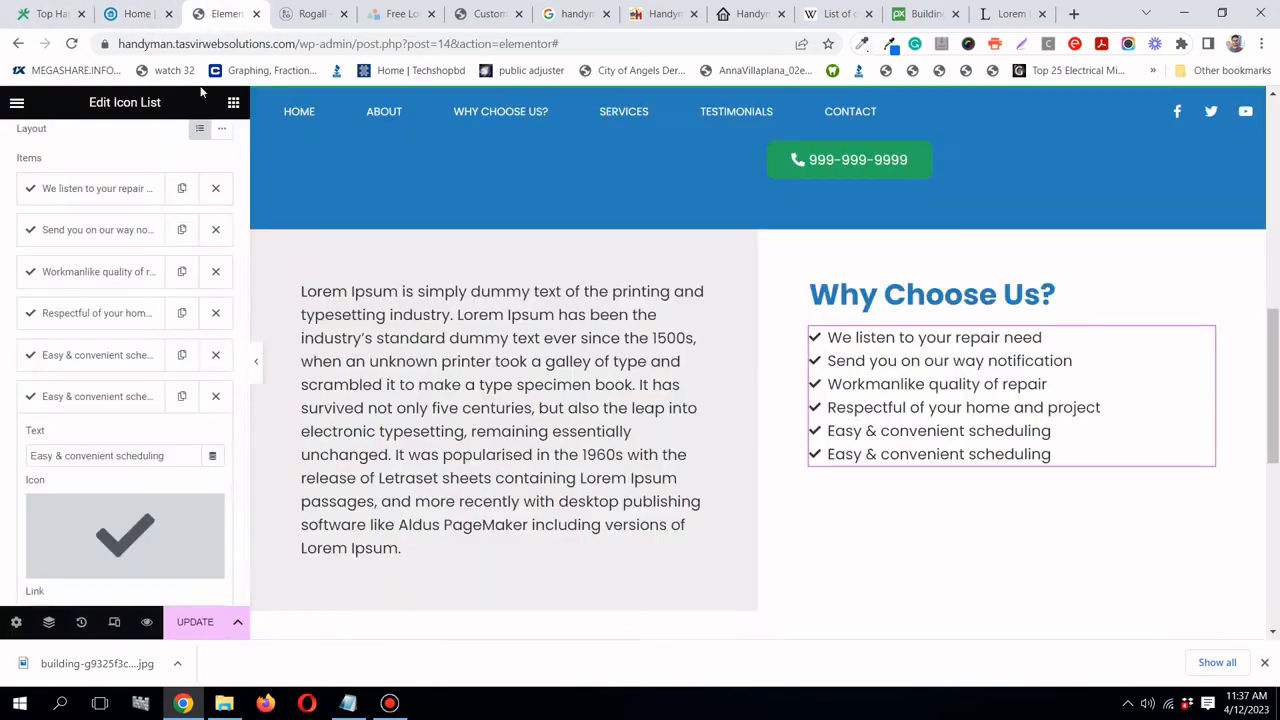
pyautogui.tripleClick(160, 455)
pyautogui.rightClick(160, 455)
pyautogui.click(243, 270)
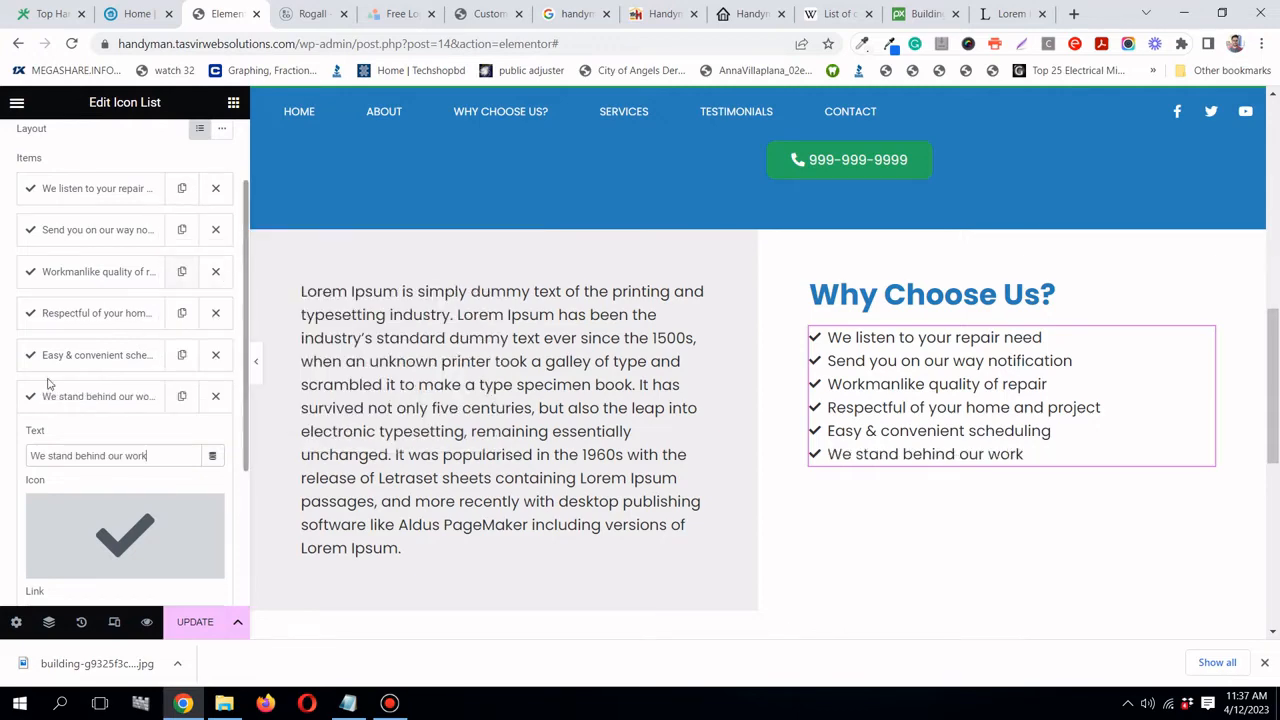
pyautogui.click(66, 398)
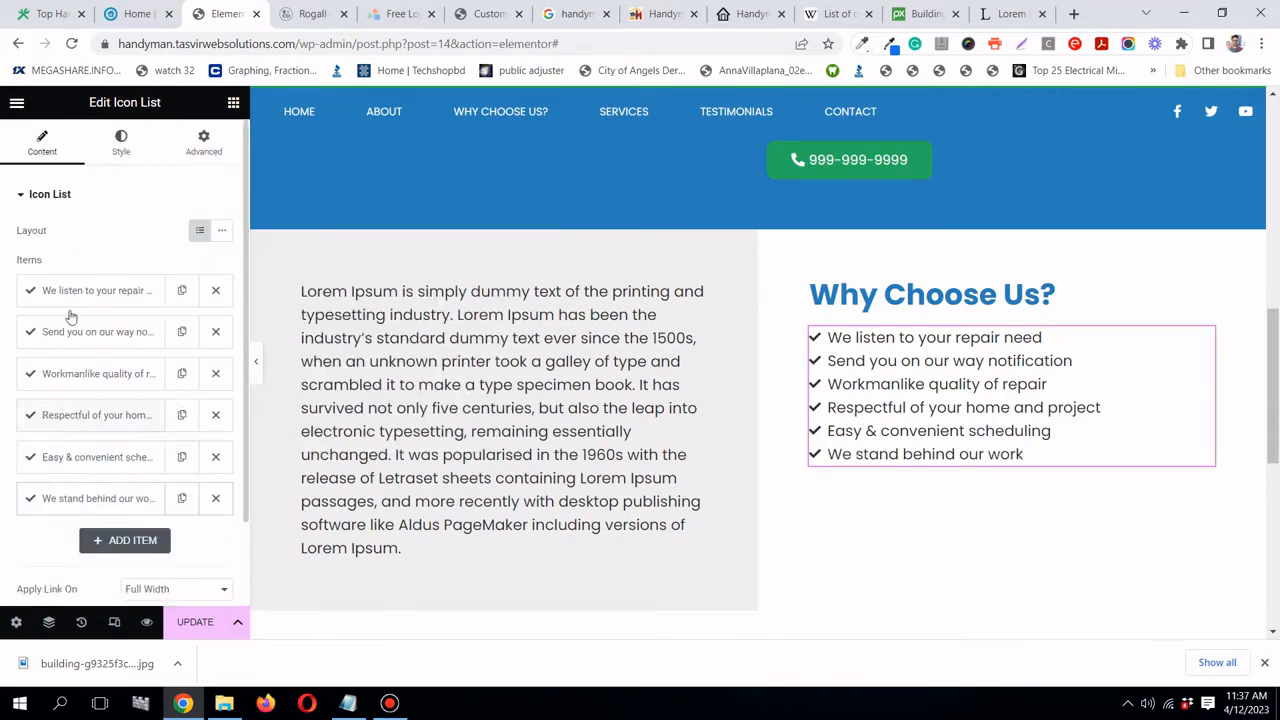
# - Set the list's check icon size to 20 px
pyautogui.click(124, 148)
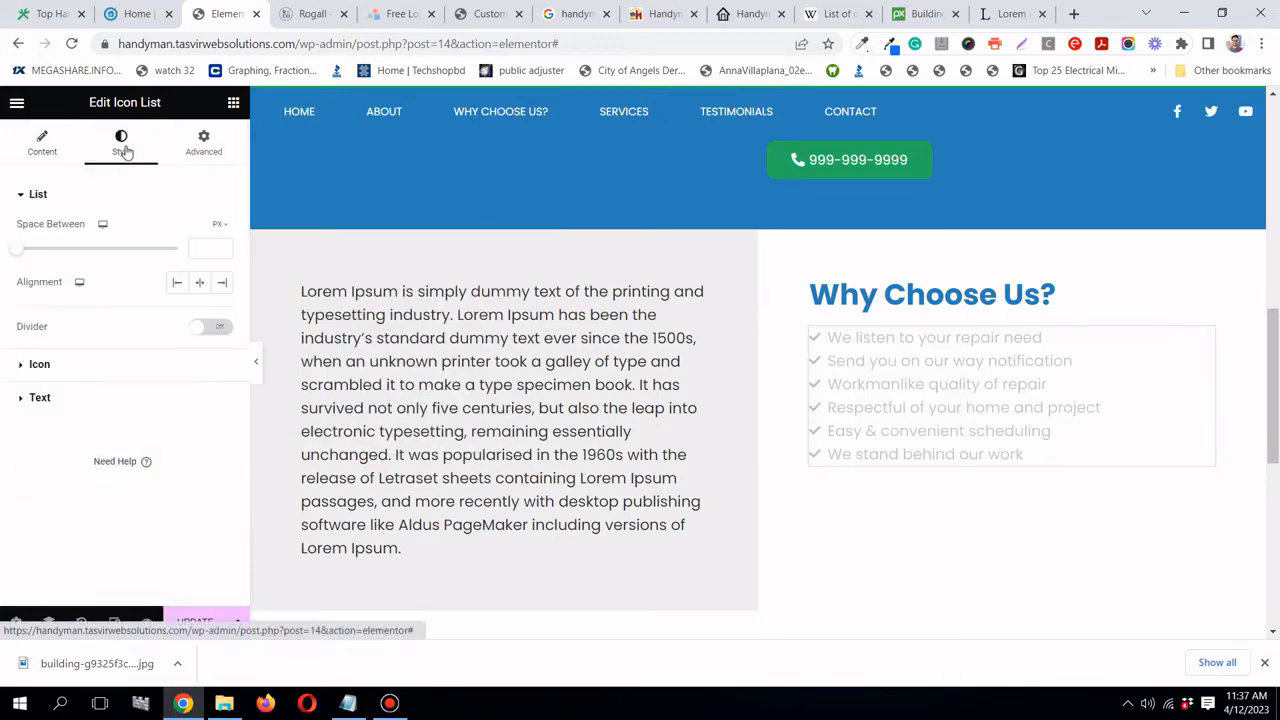
pyautogui.click(103, 366)
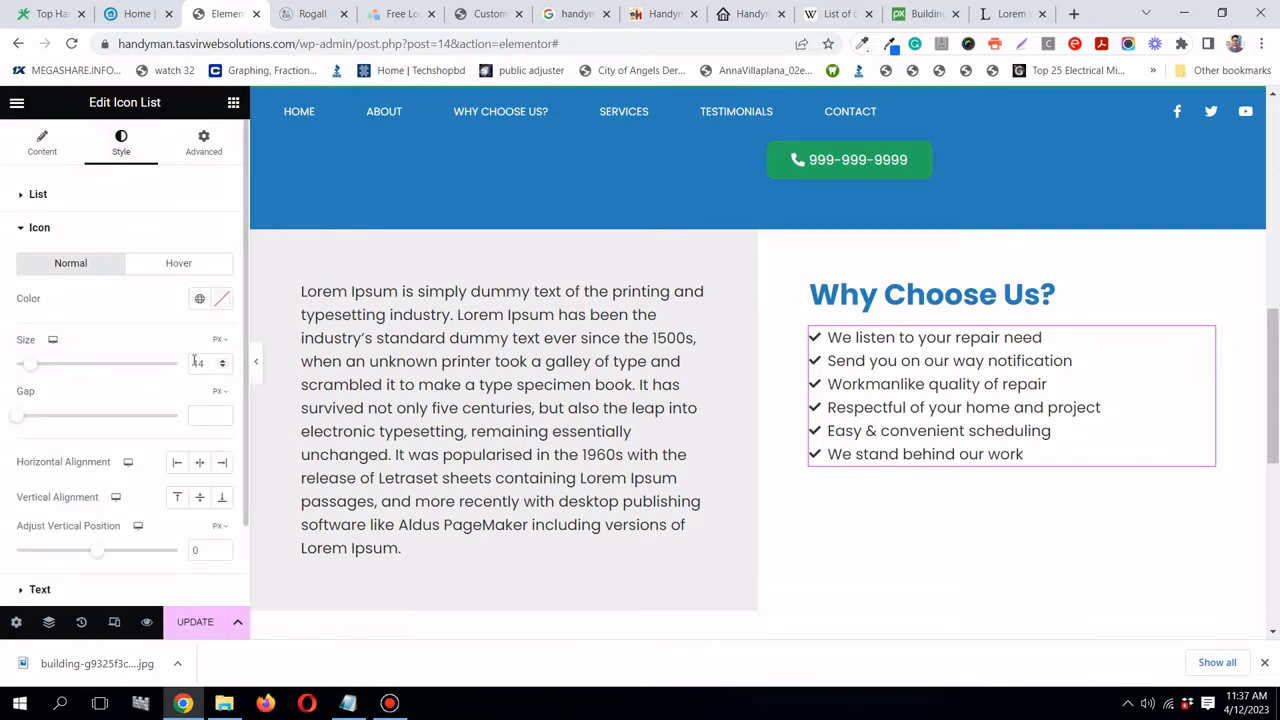
pyautogui.write('2')
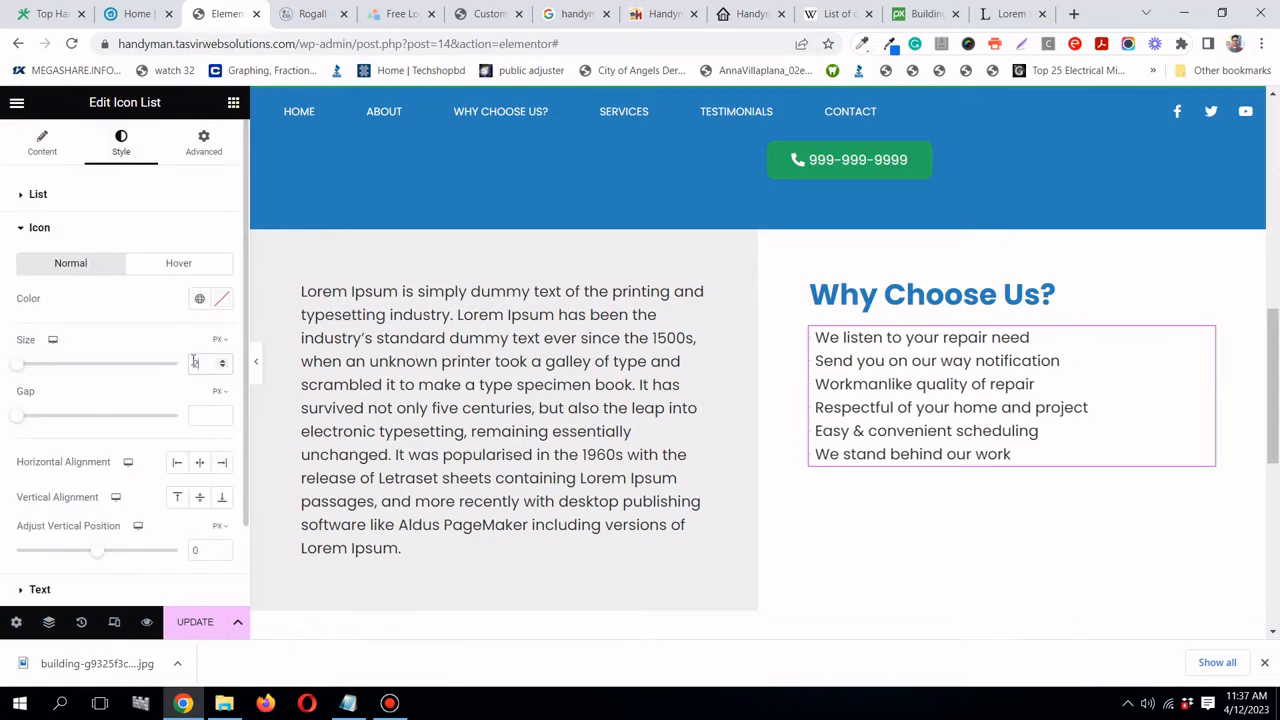
pyautogui.write('2')
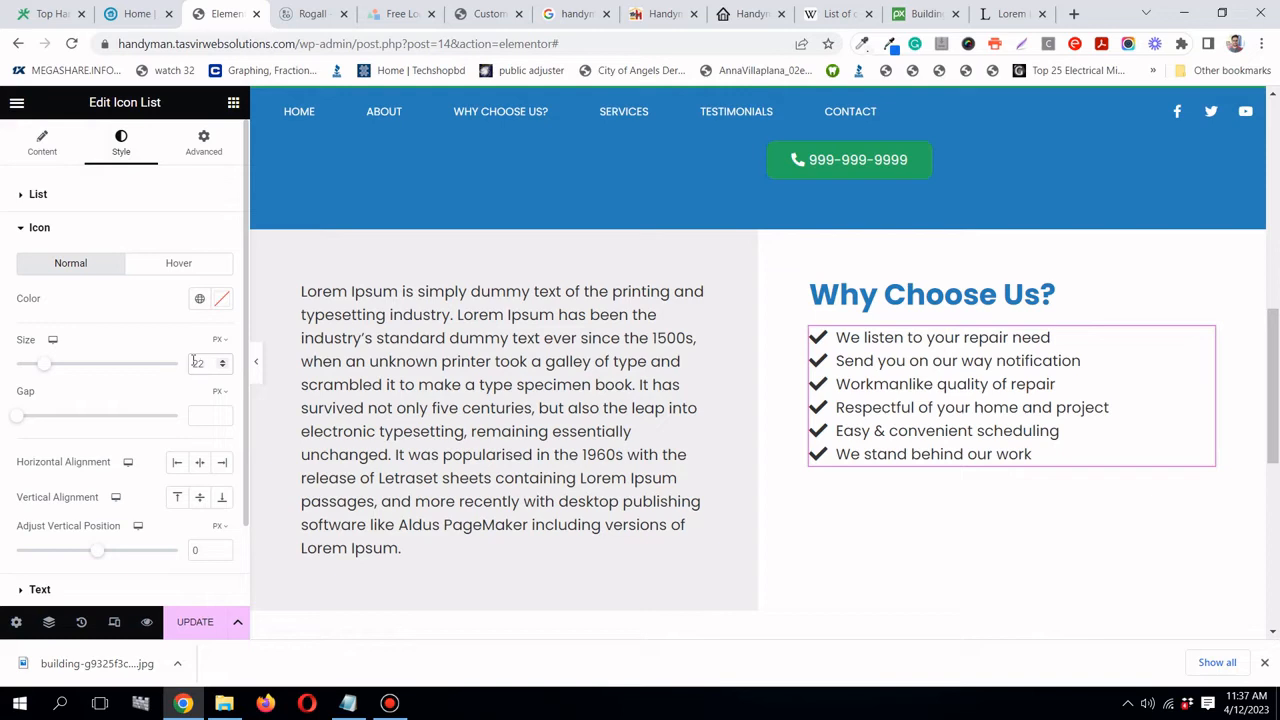
pyautogui.click(222, 367)
pyautogui.click(222, 367)
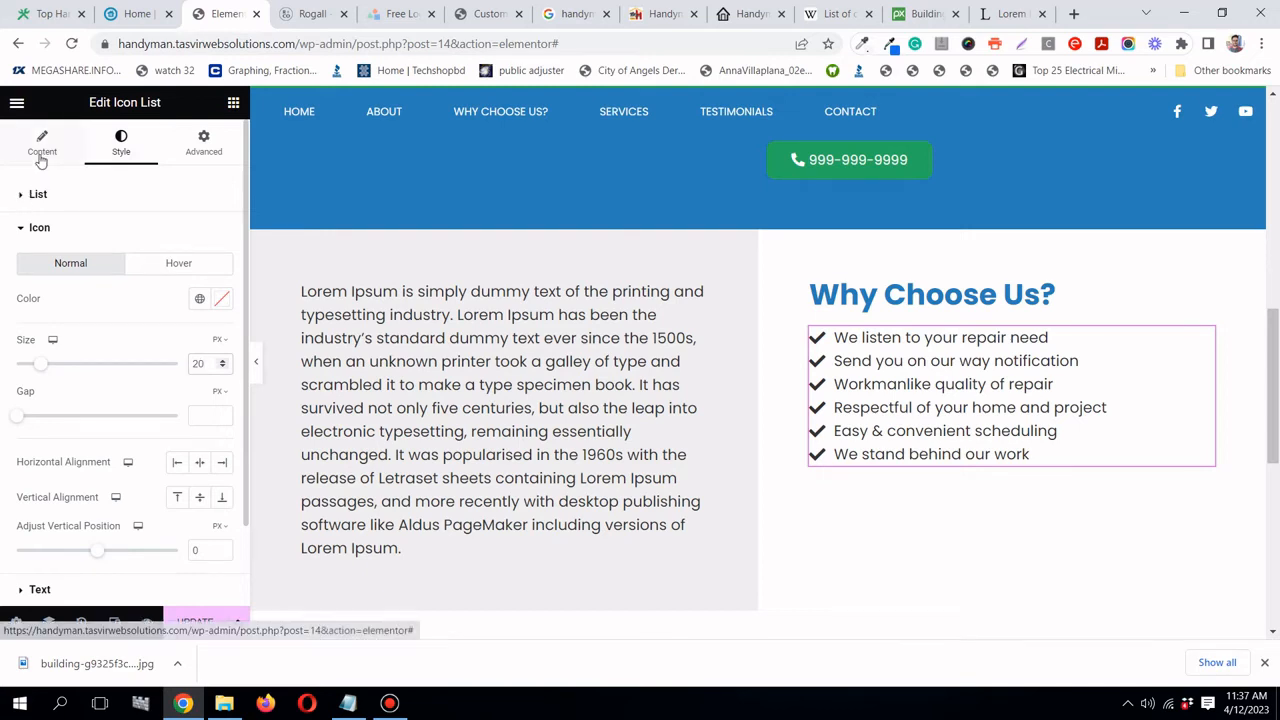
pyautogui.click(93, 226)
# - Set the list text typography size to 22 px
pyautogui.click(96, 268)
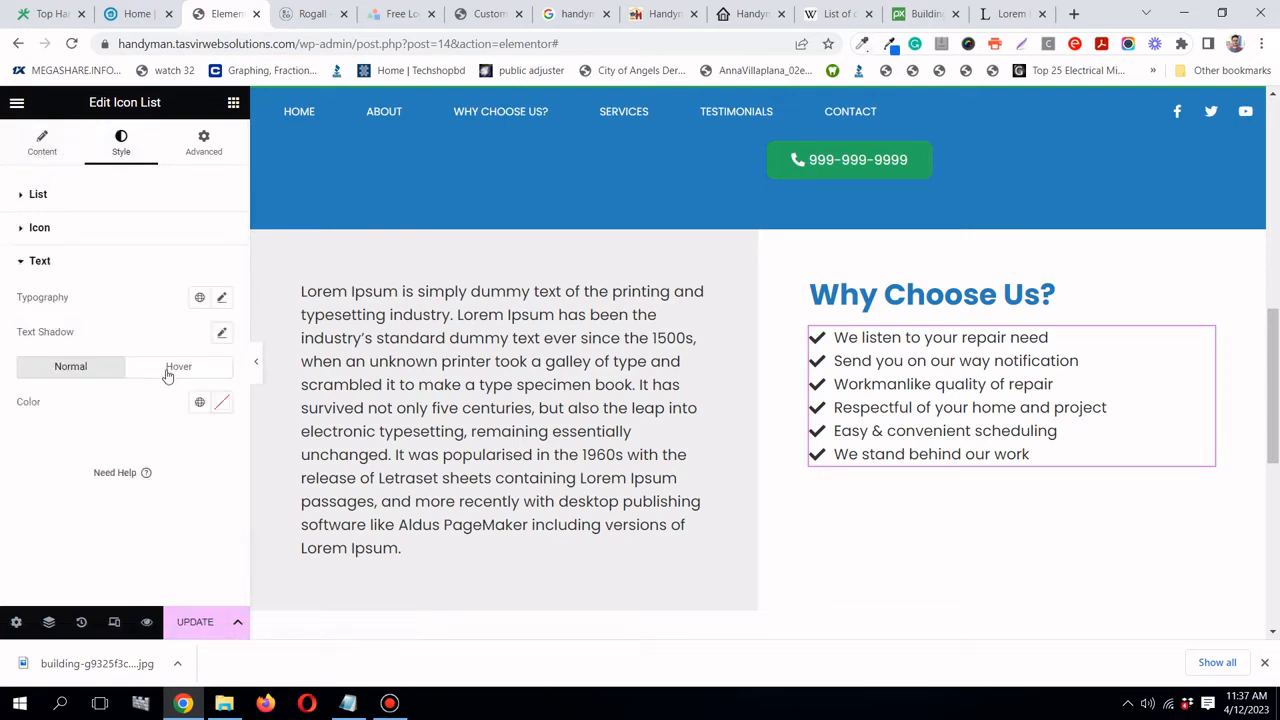
pyautogui.click(222, 300)
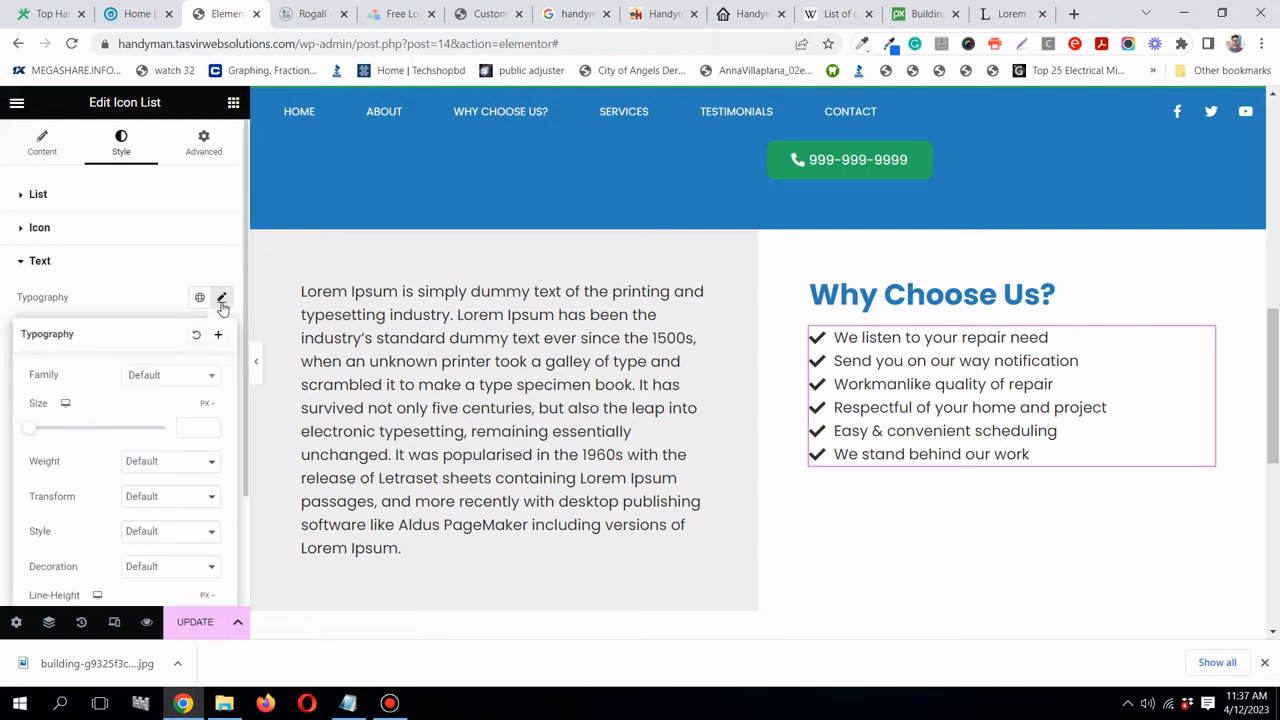
pyautogui.click(190, 428)
pyautogui.write('22')
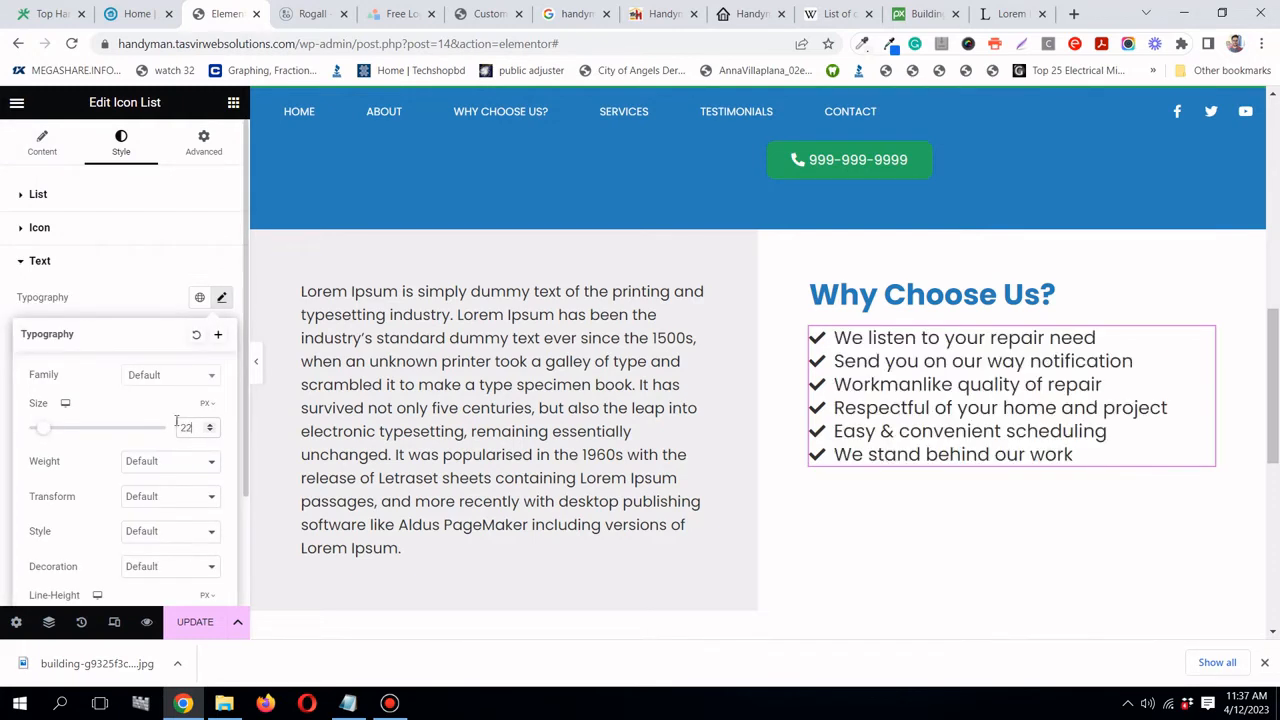
pyautogui.click(110, 296)
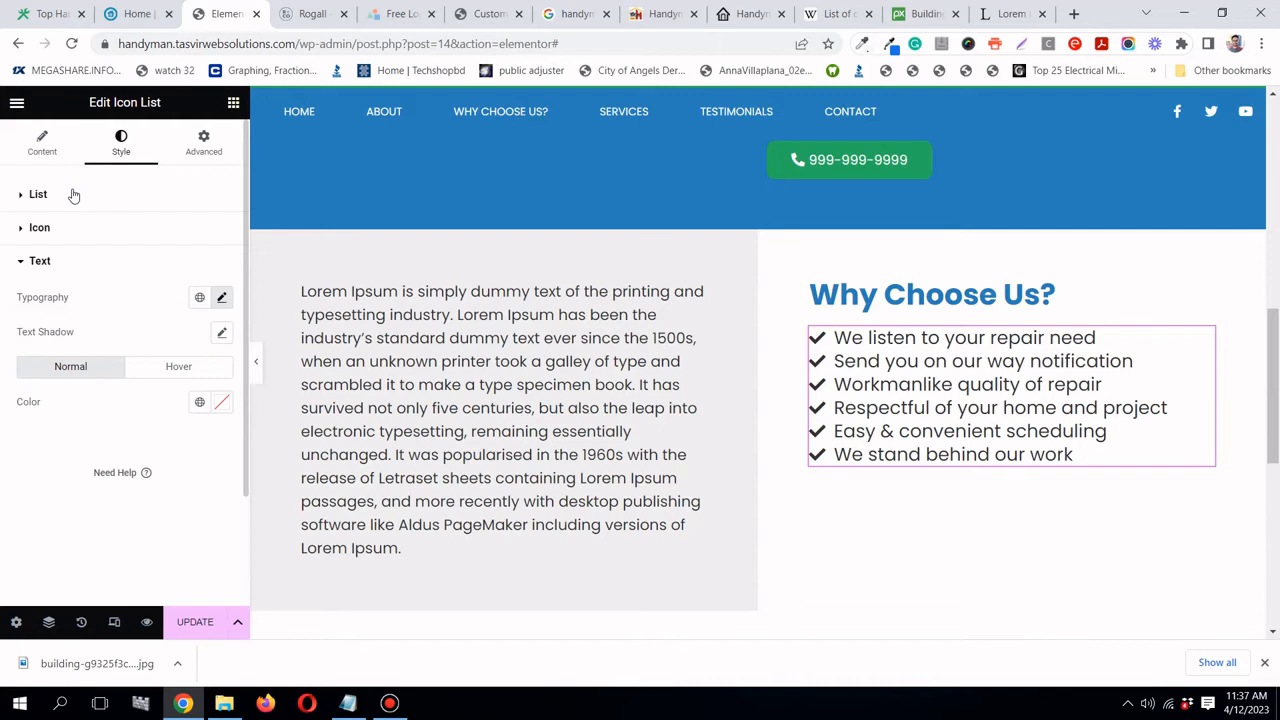
# - Widen the space between list items to about 23
pyautogui.click(38, 194)
pyautogui.moveTo(17, 254); pyautogui.dragTo(93, 264)
pyautogui.scroll(-1, 617, 279)
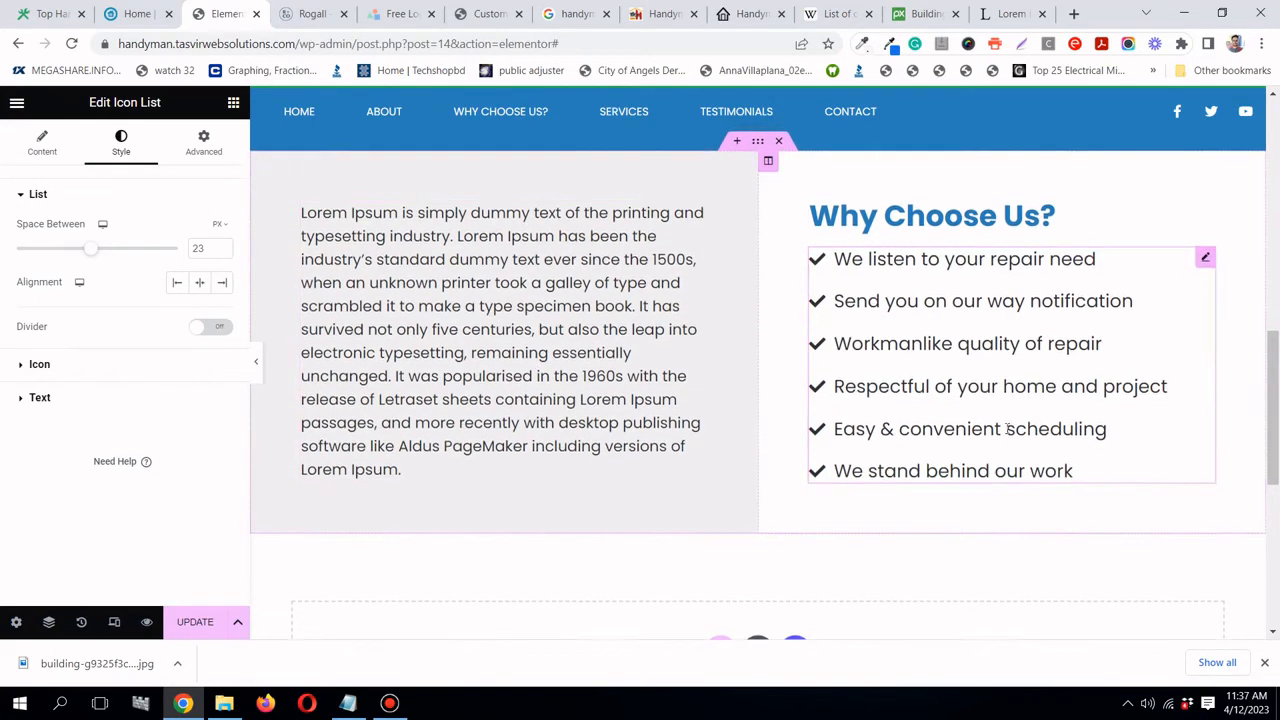
pyautogui.scroll(1, 605, 323)
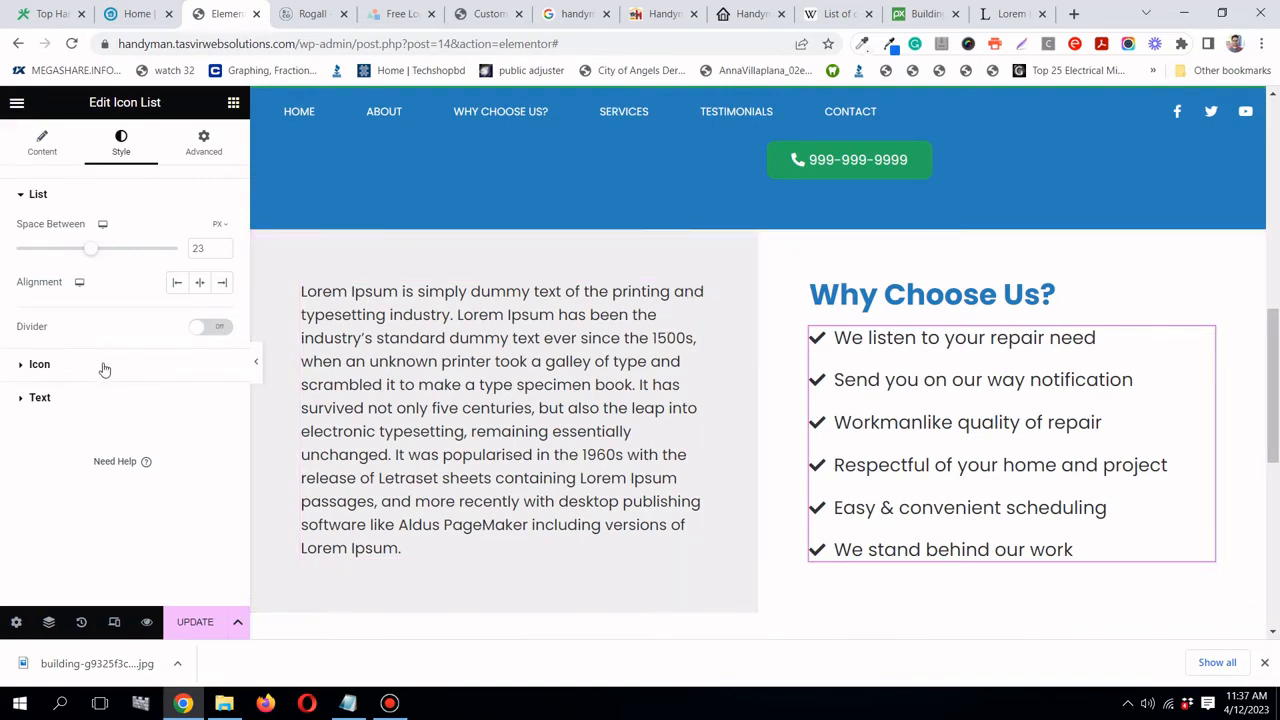
# - Color the check icons with the global 'handyman green'
pyautogui.click(40, 364)
pyautogui.click(196, 300)
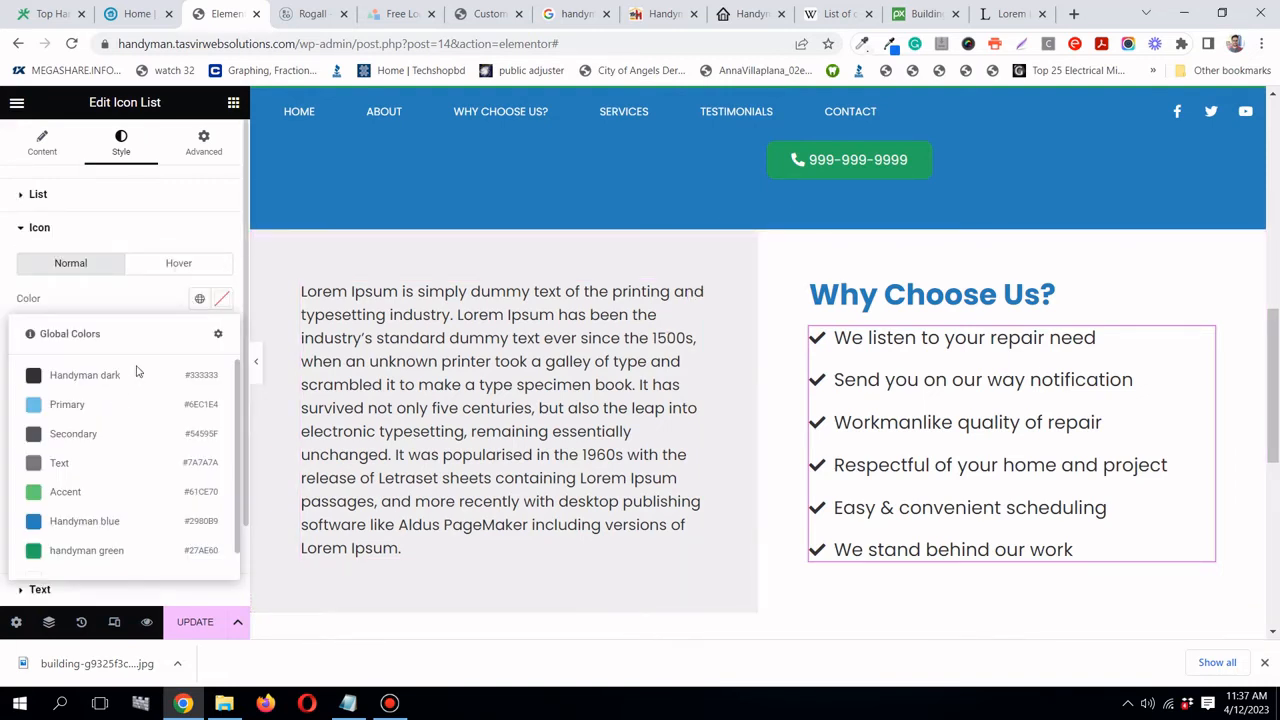
pyautogui.scroll(-1, 136, 420)
pyautogui.click(130, 525)
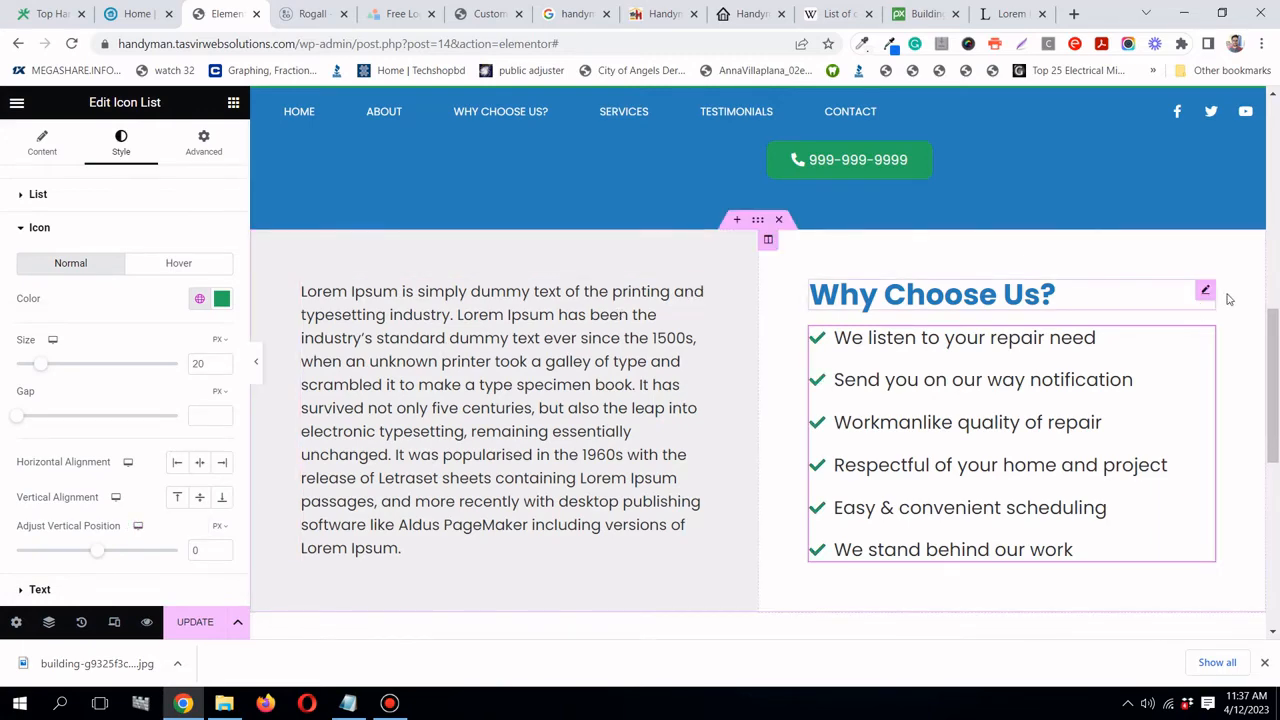
pyautogui.scroll(2, 1157, 308)
pyautogui.scroll(1, 1157, 308)
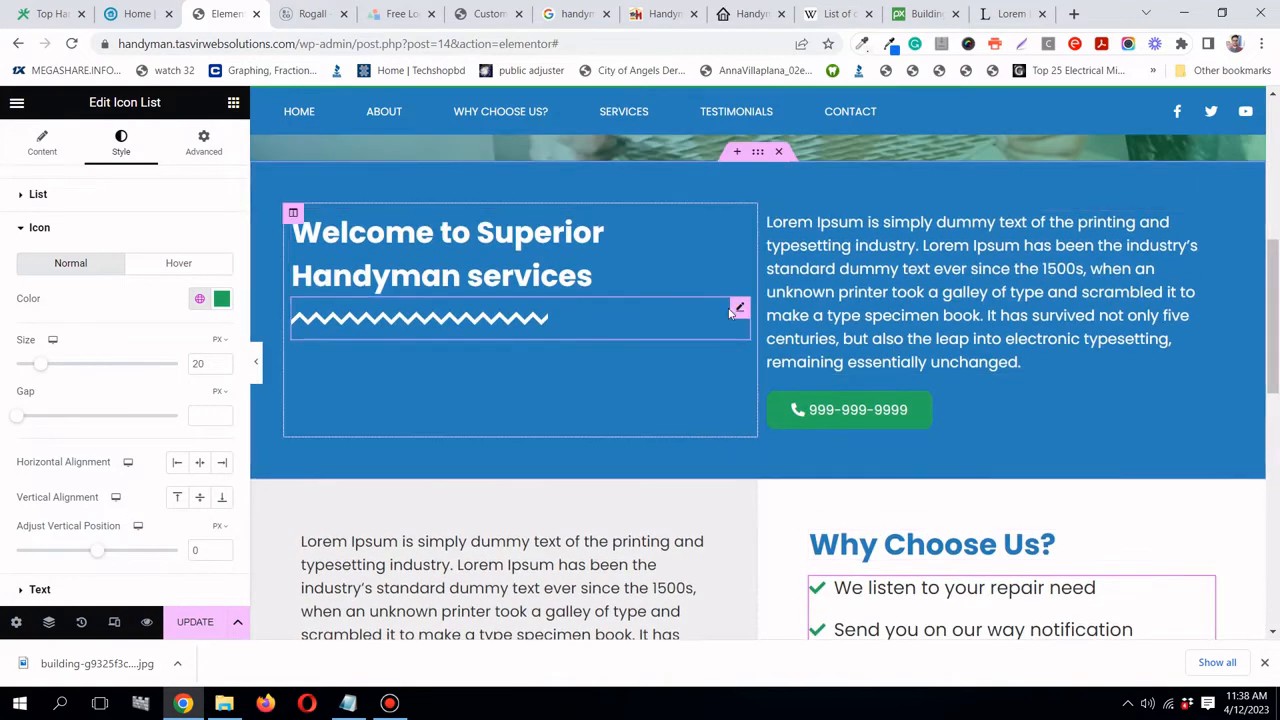
# - Copy the hero's zigzag divider and paste it below the Why Choose Us? heading
pyautogui.rightClick(741, 309)
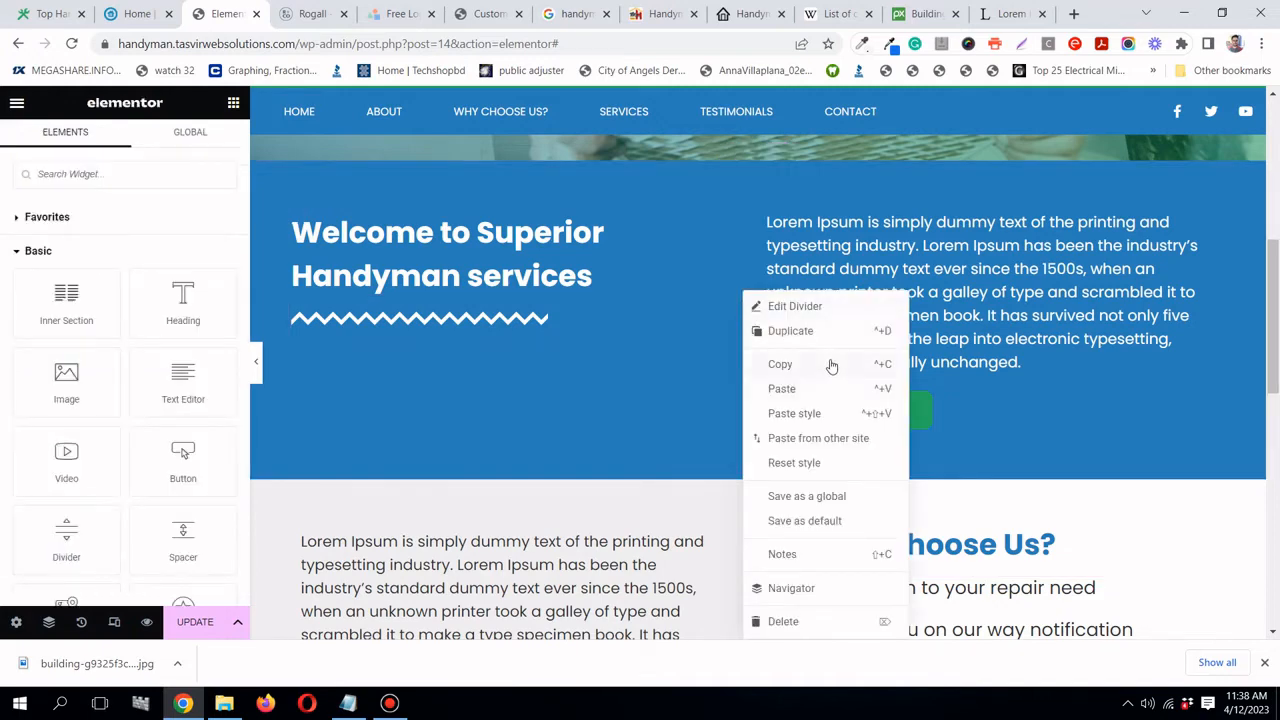
pyautogui.click(831, 366)
pyautogui.scroll(-3, 1114, 420)
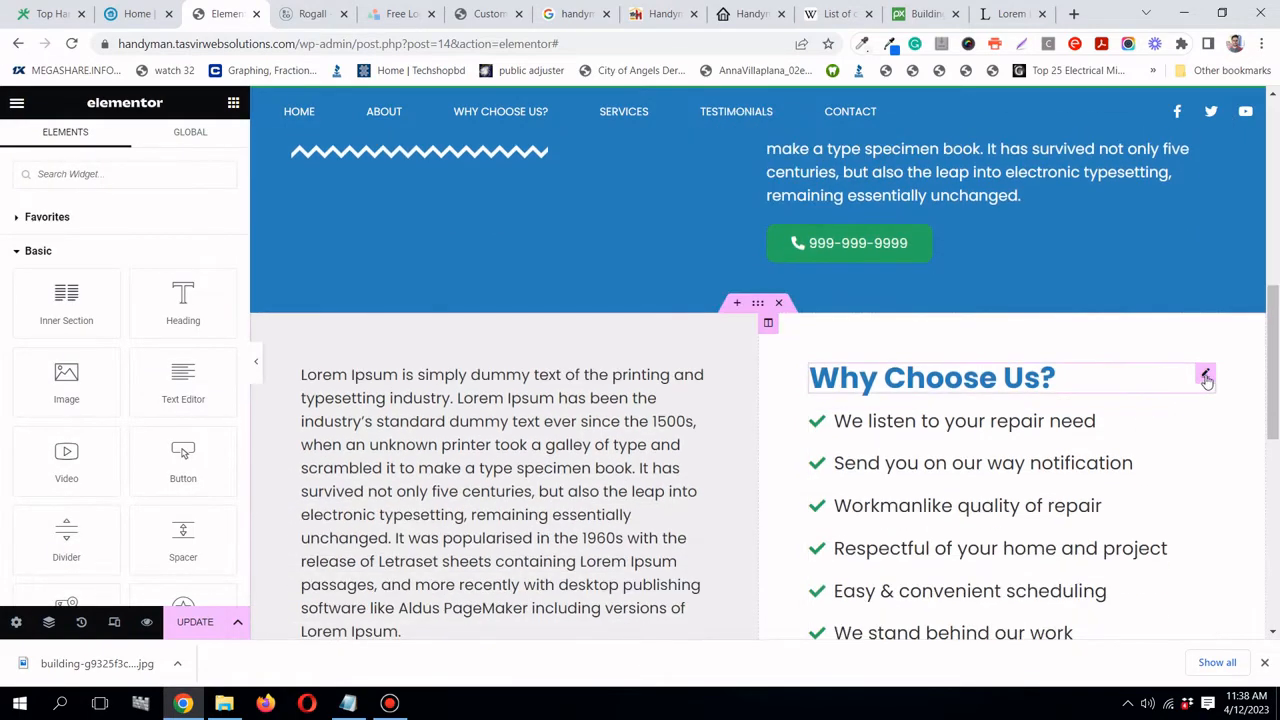
pyautogui.rightClick(1206, 376)
pyautogui.click(1197, 396)
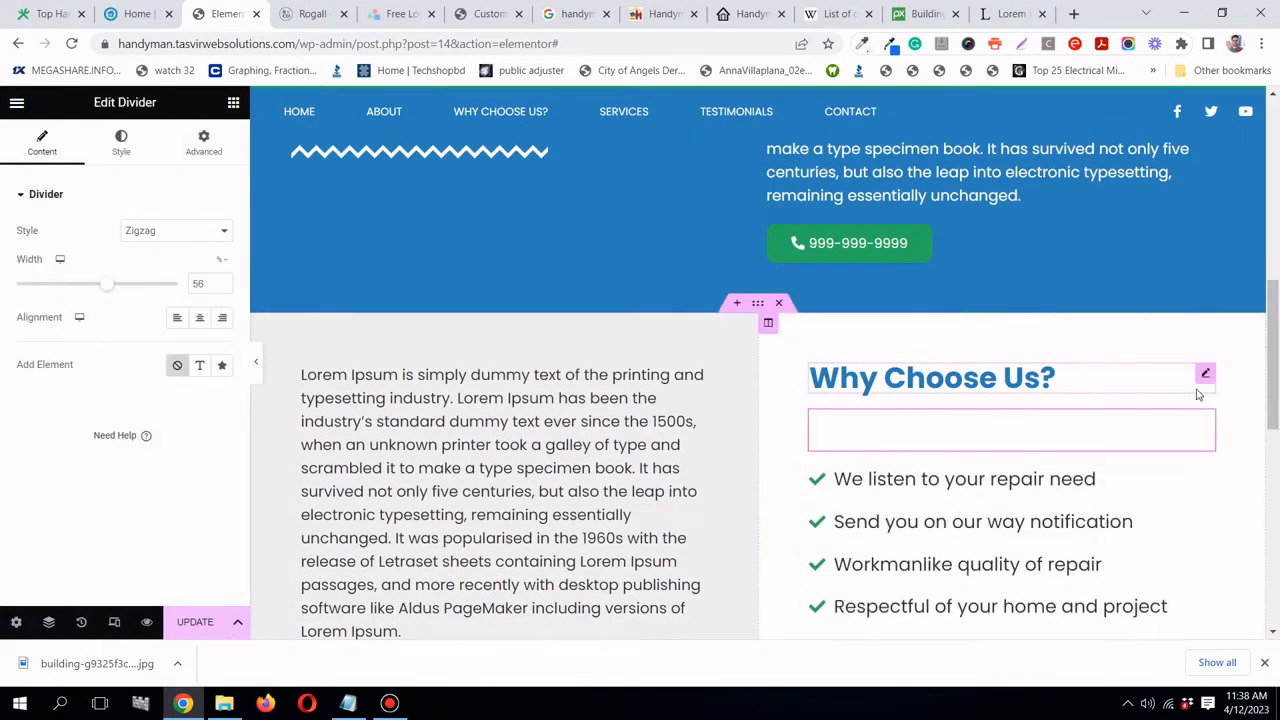
# - Make the pasted divider handyman green and set its gap to 2
pyautogui.click(121, 140)
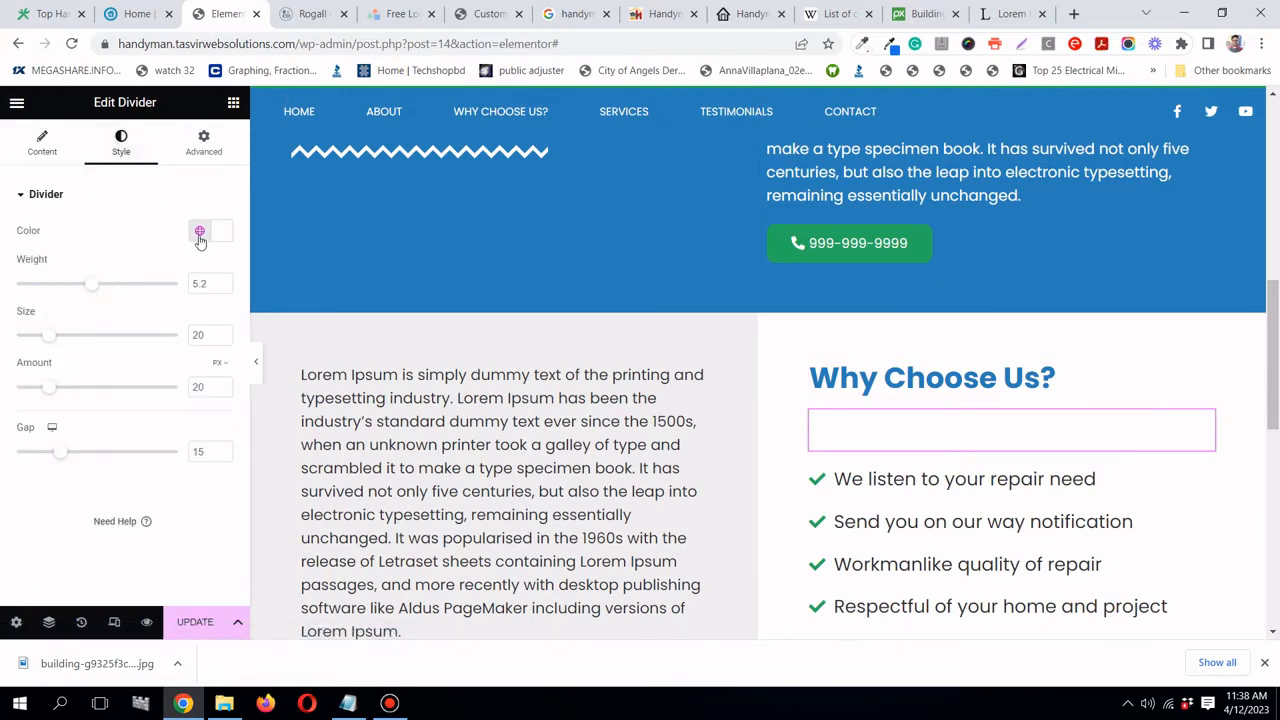
pyautogui.click(199, 231)
pyautogui.click(86, 482)
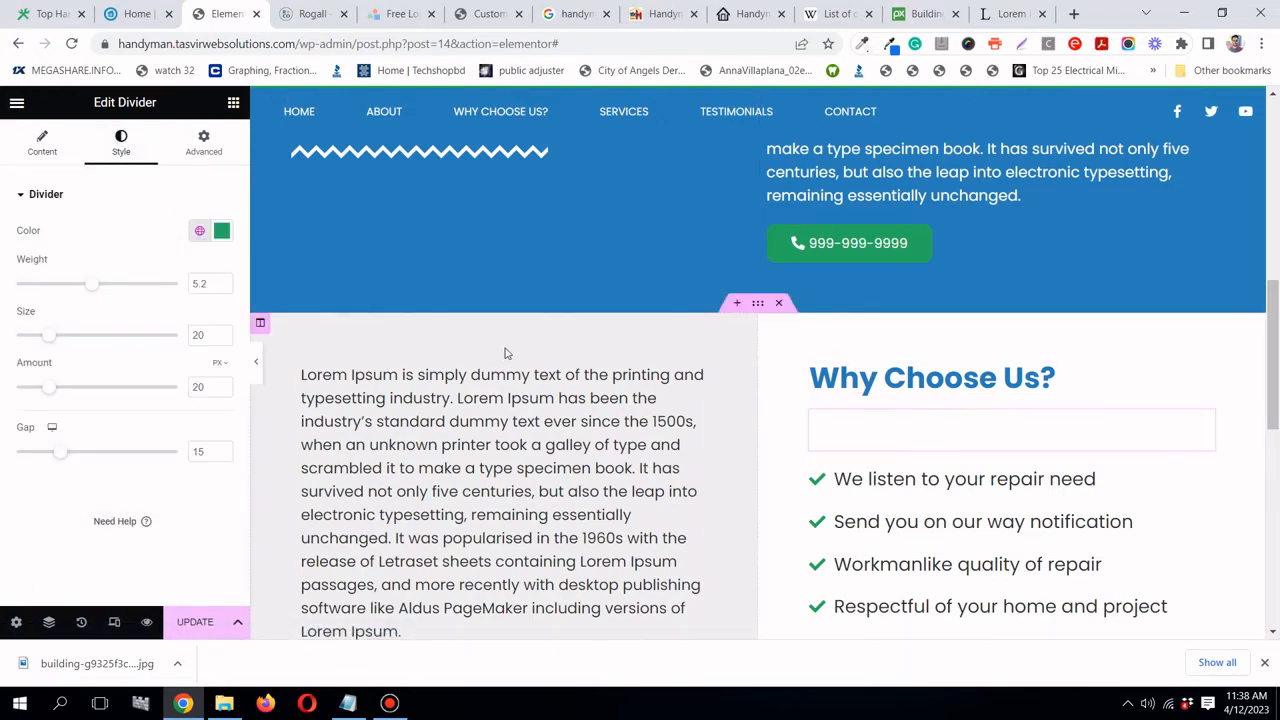
pyautogui.scroll(-3, 604, 287)
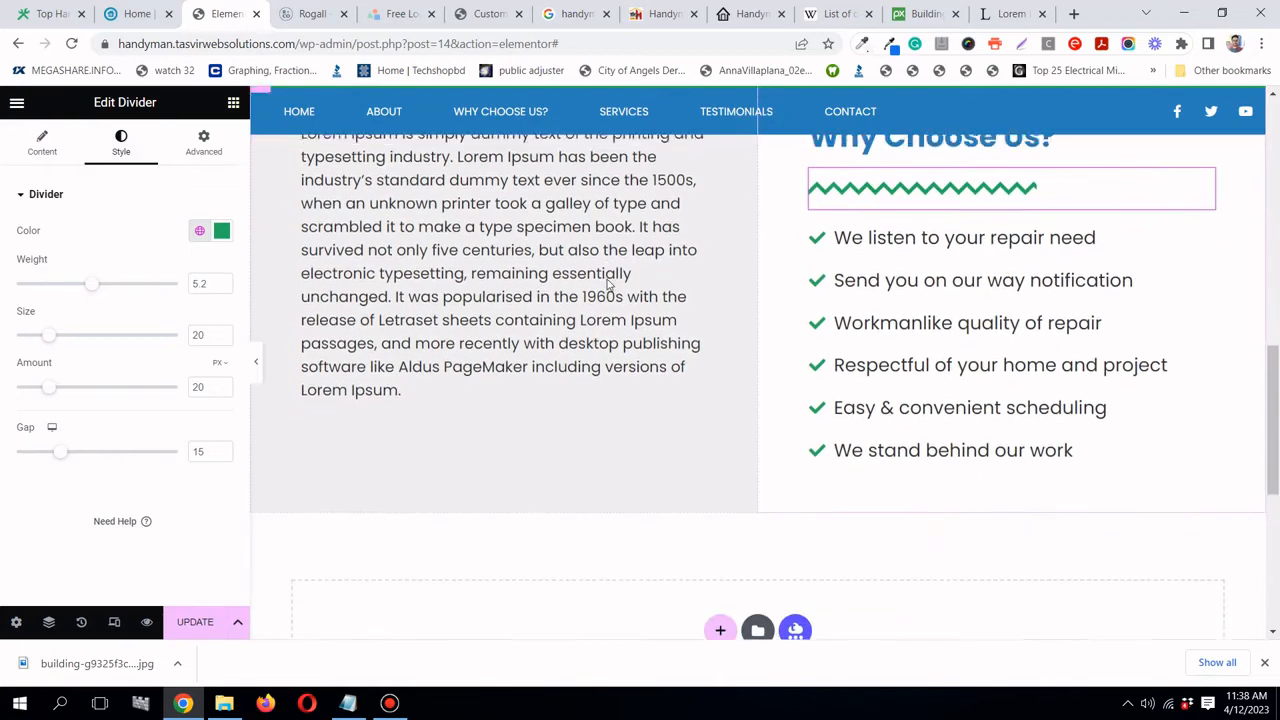
pyautogui.scroll(1, 615, 280)
pyautogui.scroll(1, 627, 270)
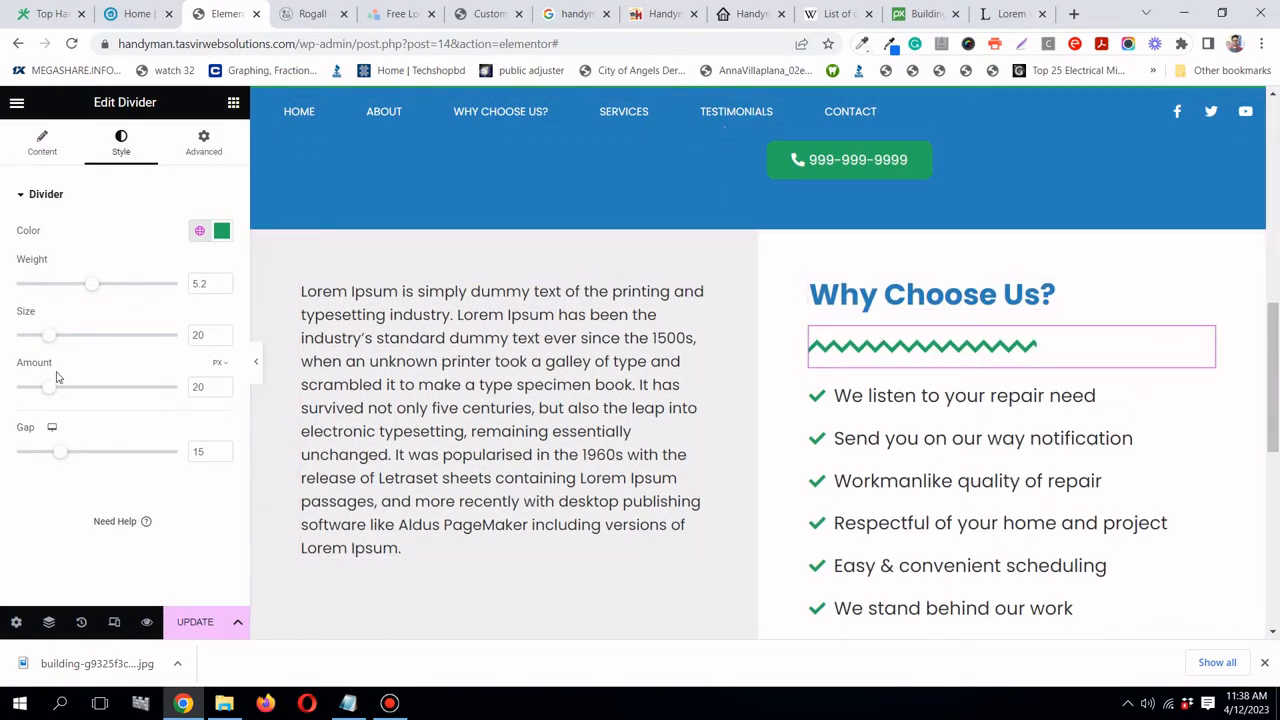
pyautogui.moveTo(61, 454); pyautogui.dragTo(5, 447)
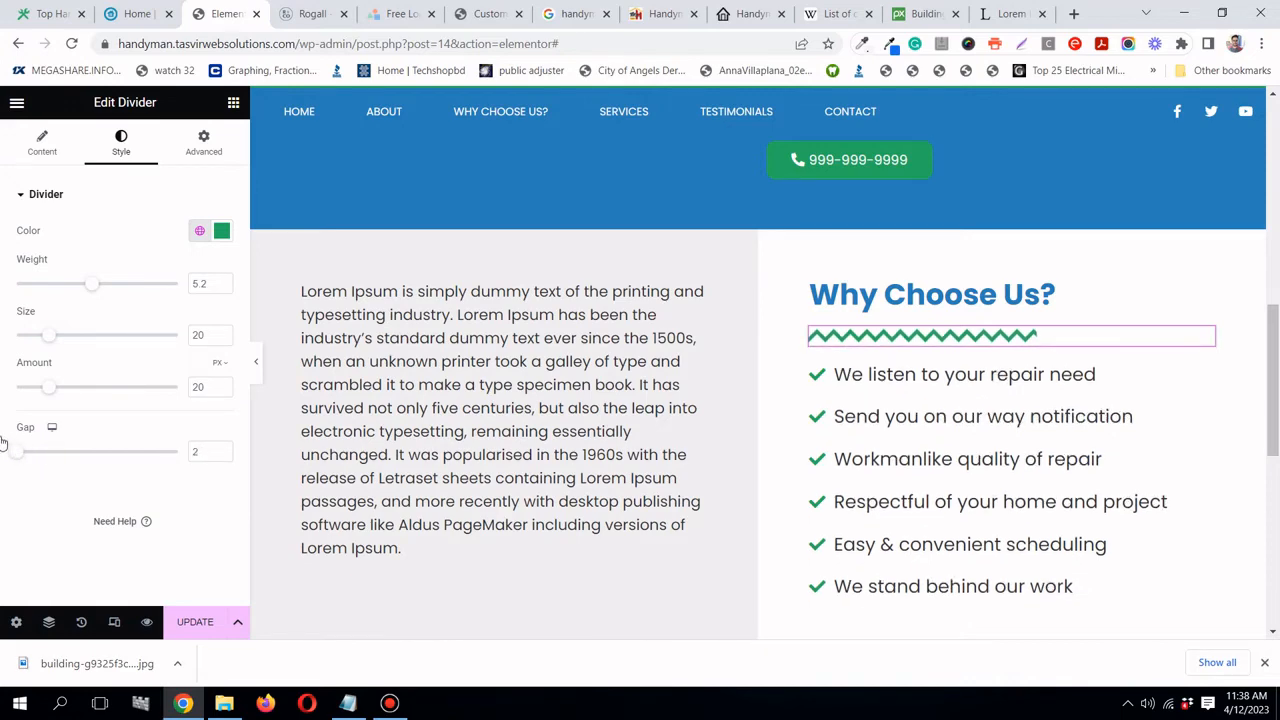
pyautogui.scroll(-2, 562, 303)
pyautogui.scroll(2, 562, 303)
# - Shorten the divider's width from 25 to 30
pyautogui.click(50, 145)
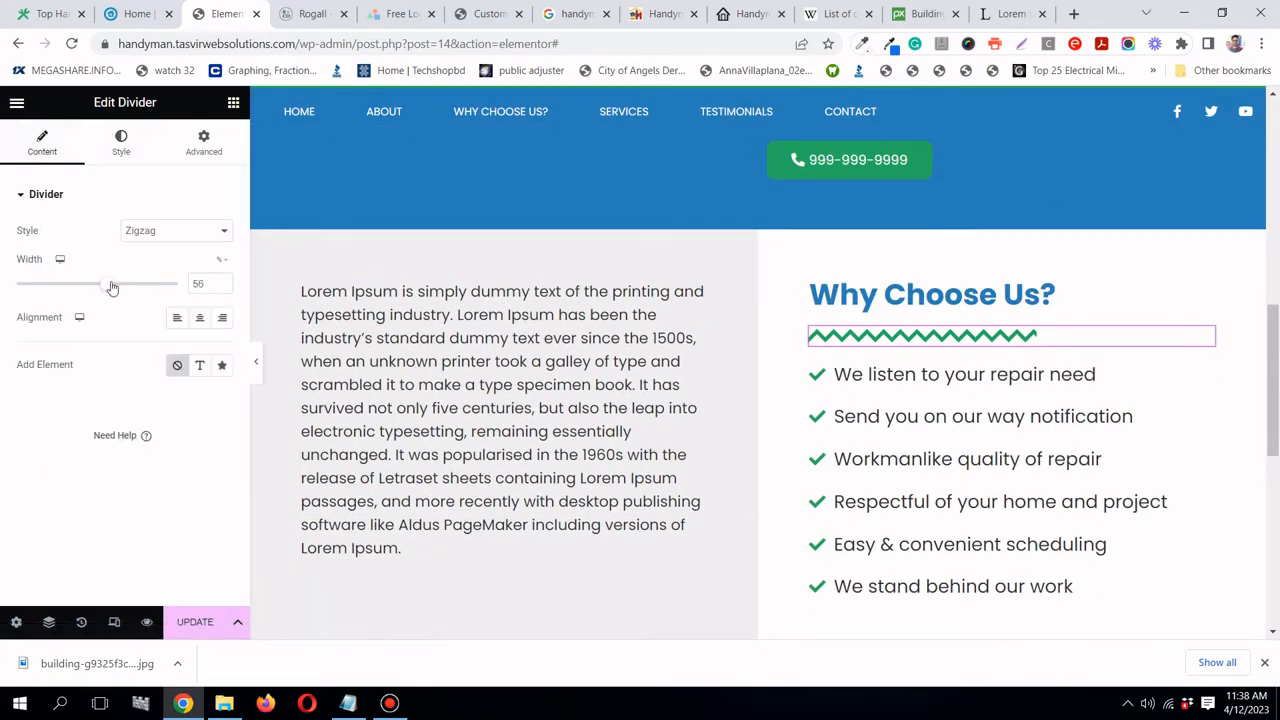
pyautogui.moveTo(110, 285); pyautogui.dragTo(74, 284)
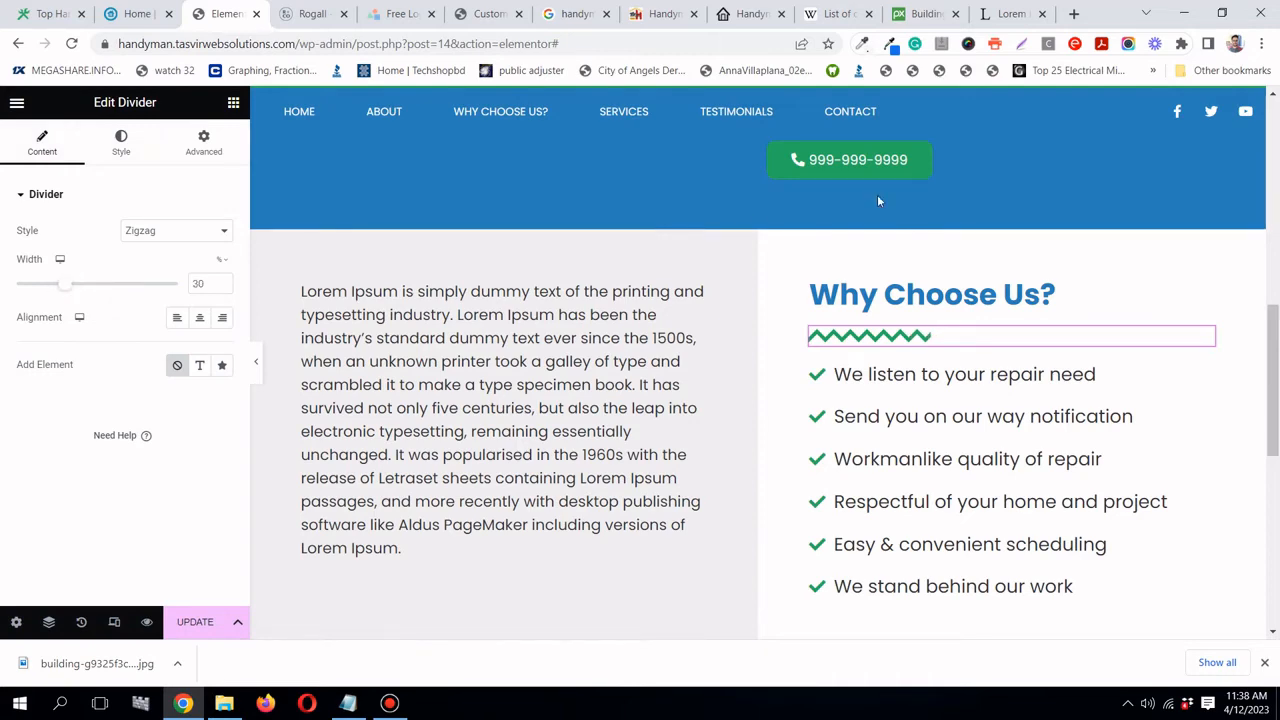
pyautogui.scroll(-1, 877, 194)
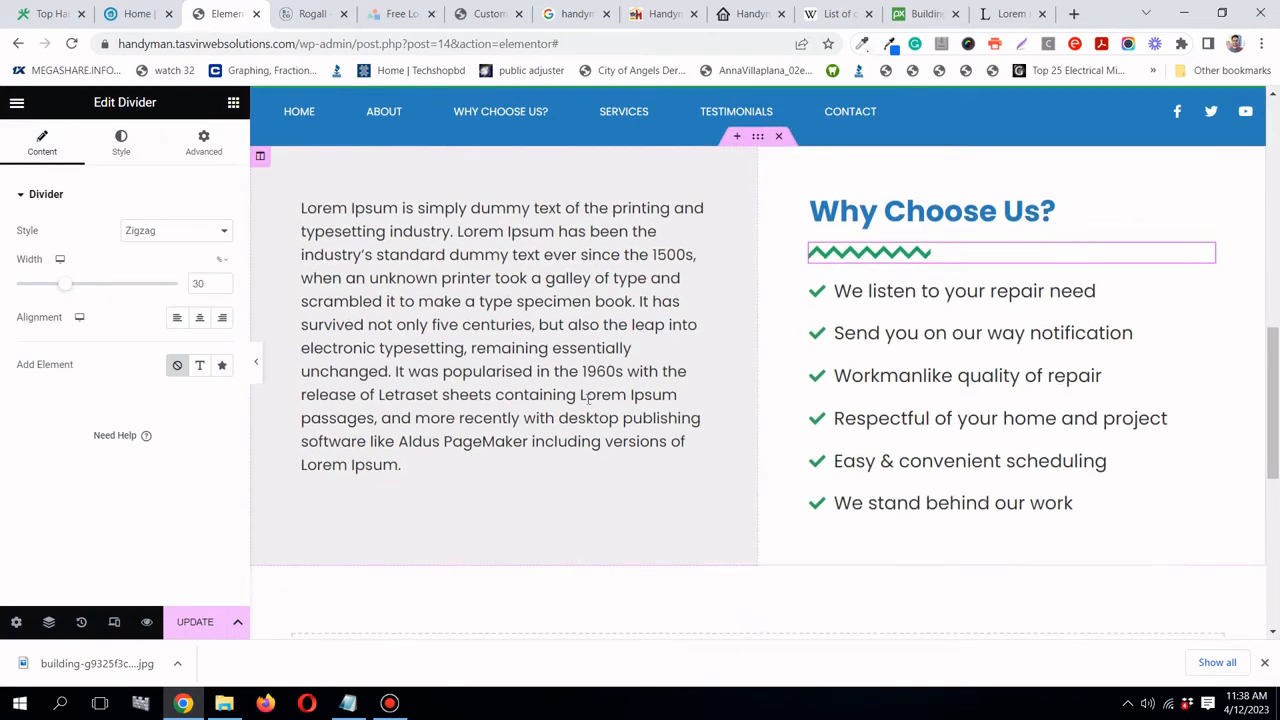
# - Collapse the editor panel and preview the page at full width
pyautogui.click(256, 365)
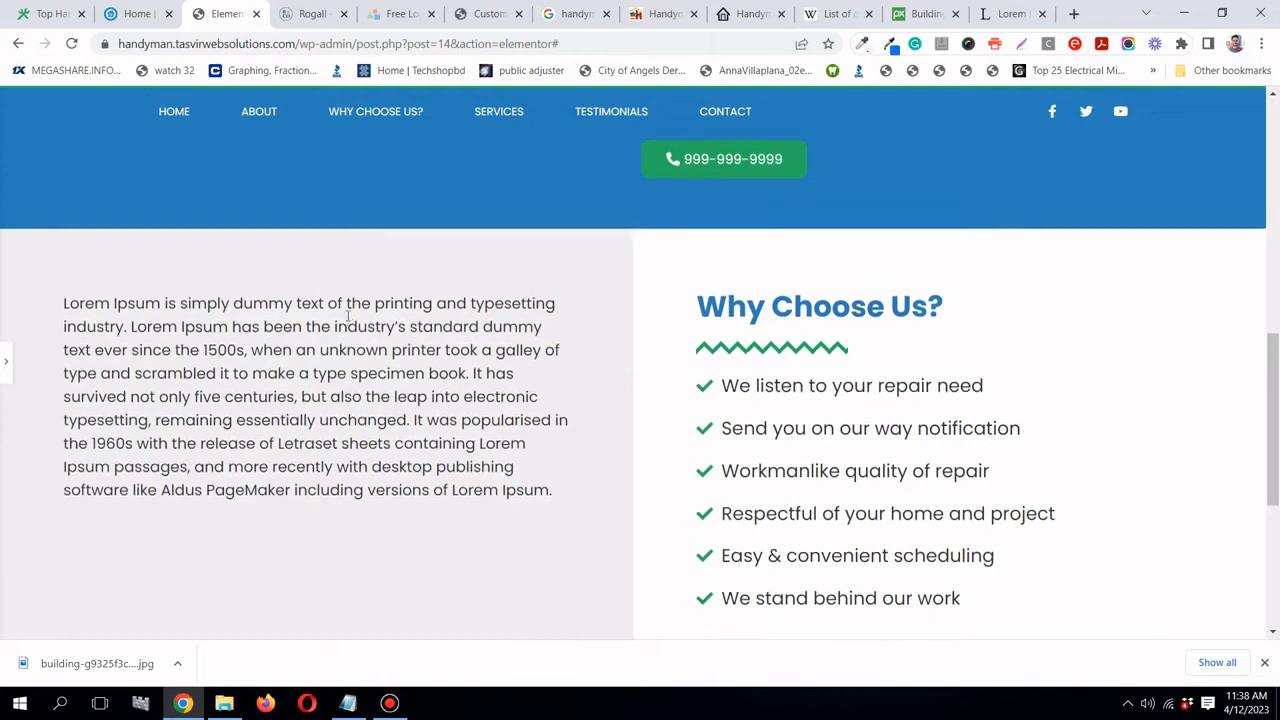
pyautogui.scroll(-1, 226, 357)
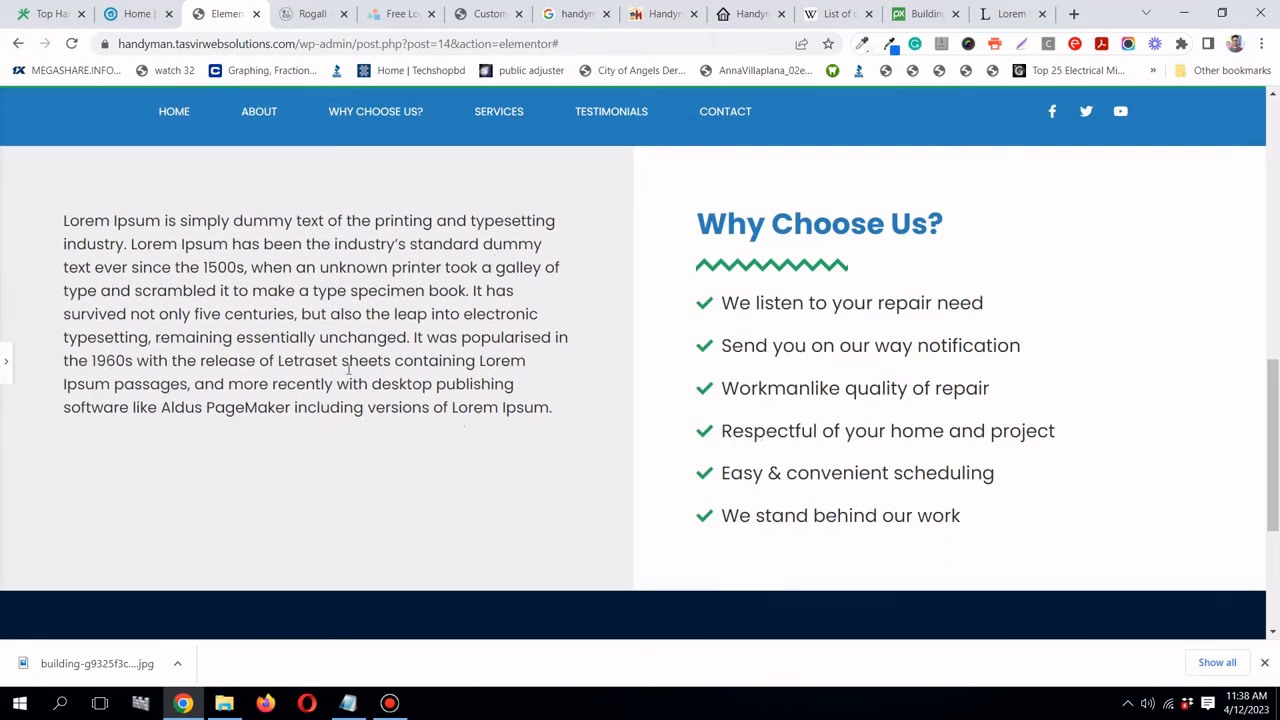
pyautogui.scroll(3, 349, 370)
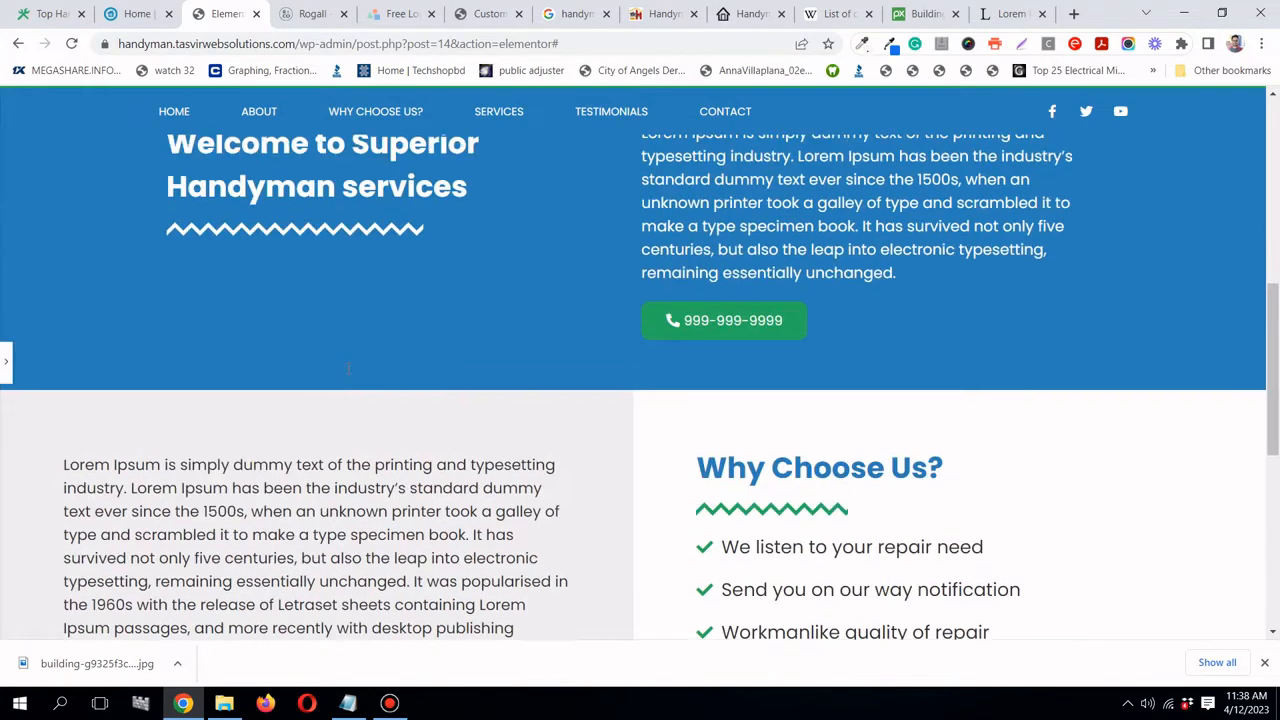
pyautogui.scroll(3, 347, 367)
# - Compare the Why Choose Us section with the Landes reference site, then return to the editor
pyautogui.click(143, 12)
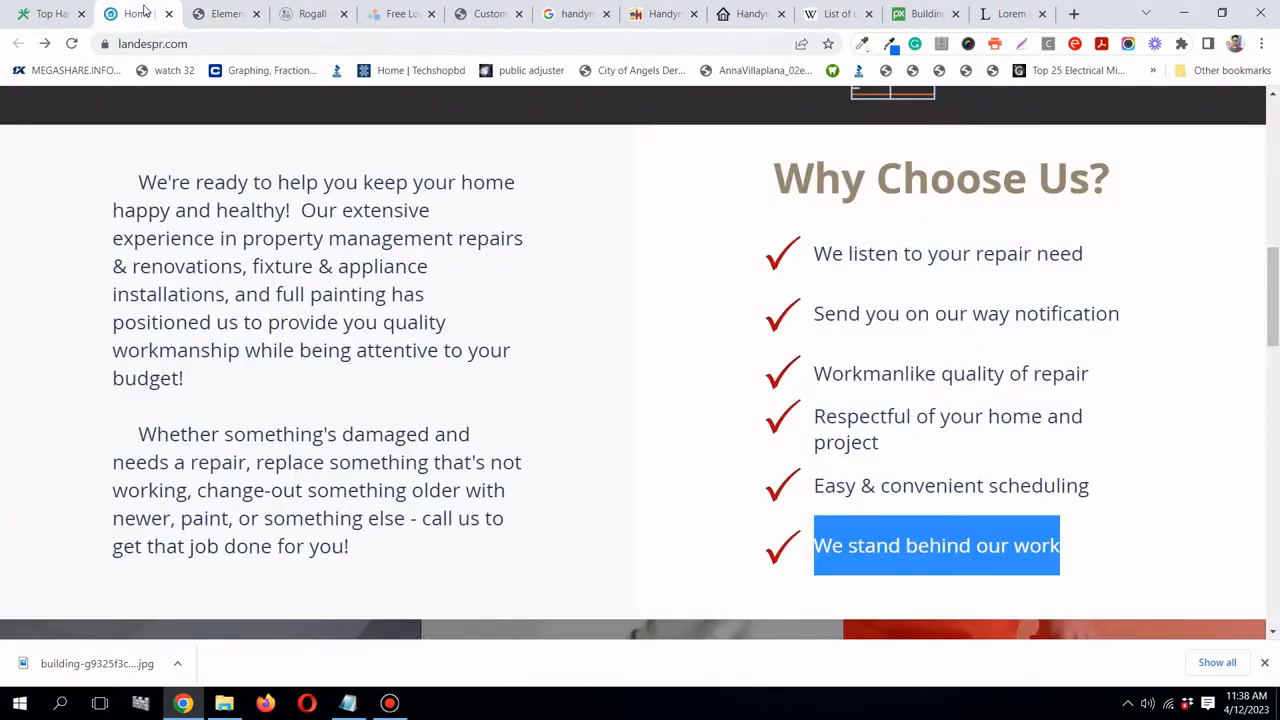
pyautogui.click(703, 394)
pyautogui.scroll(5, 703, 394)
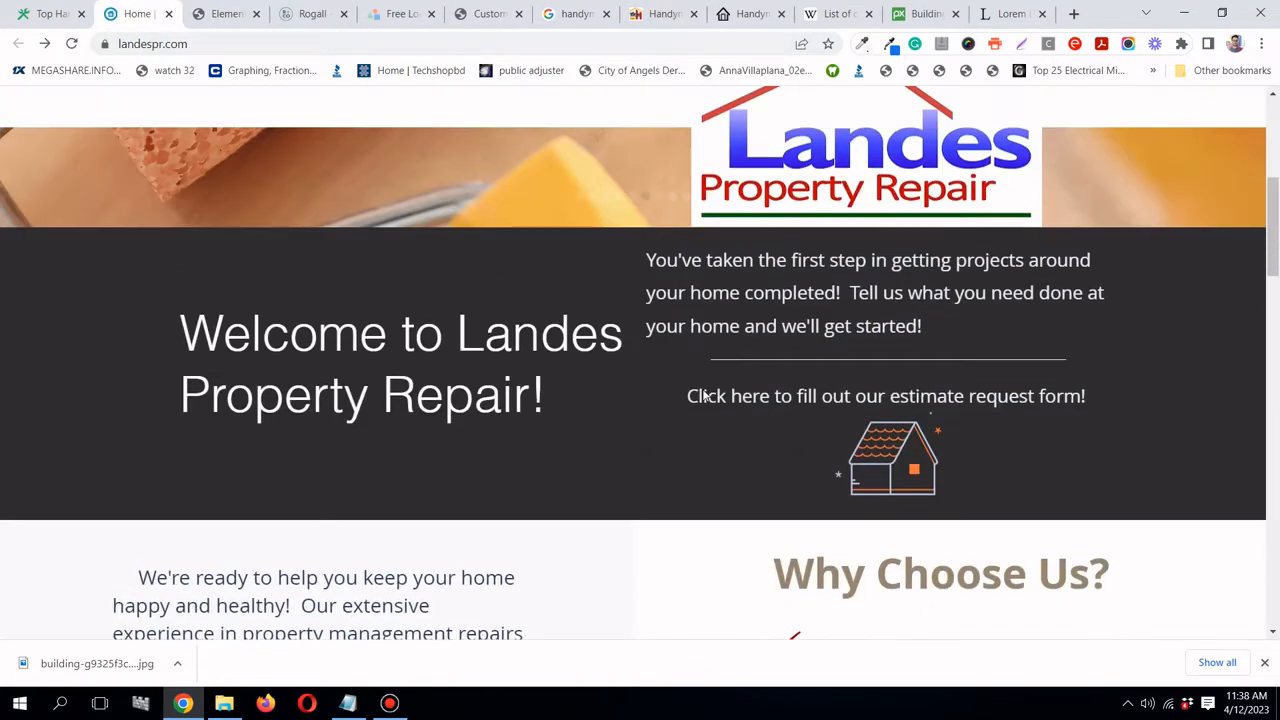
pyautogui.scroll(-3, 703, 394)
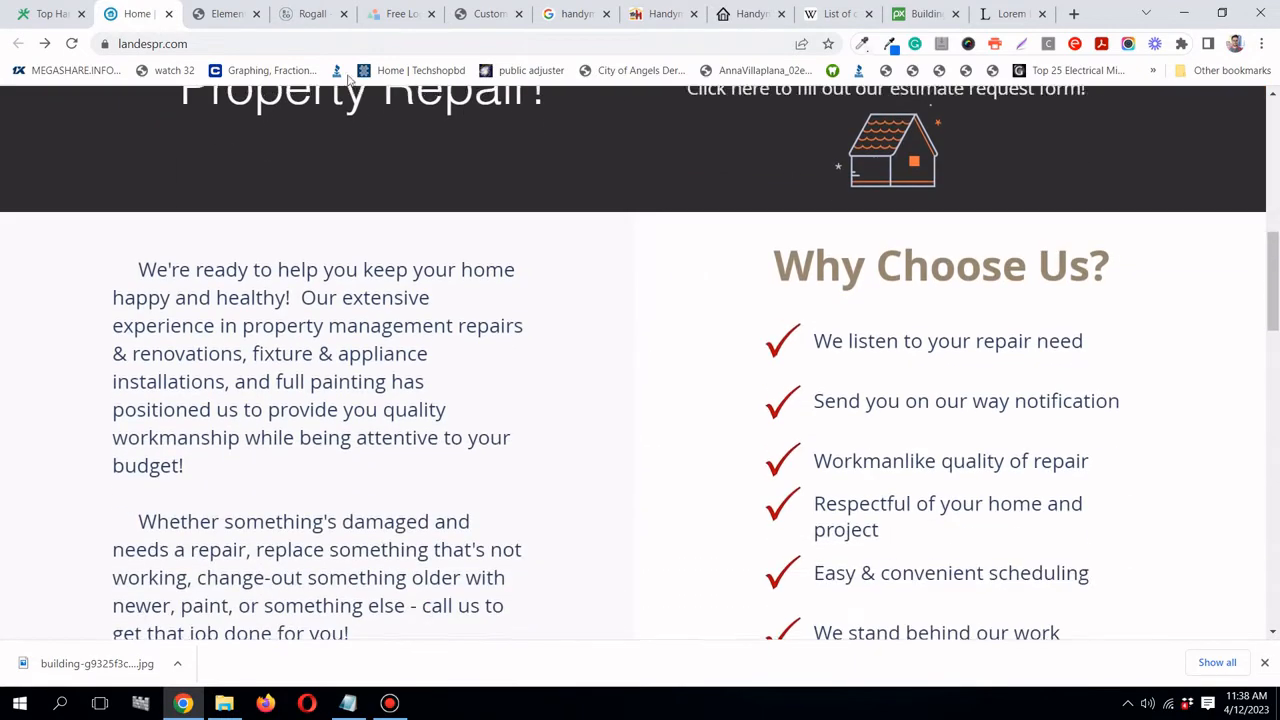
pyautogui.scroll(3, 404, 205)
pyautogui.click(224, 14)
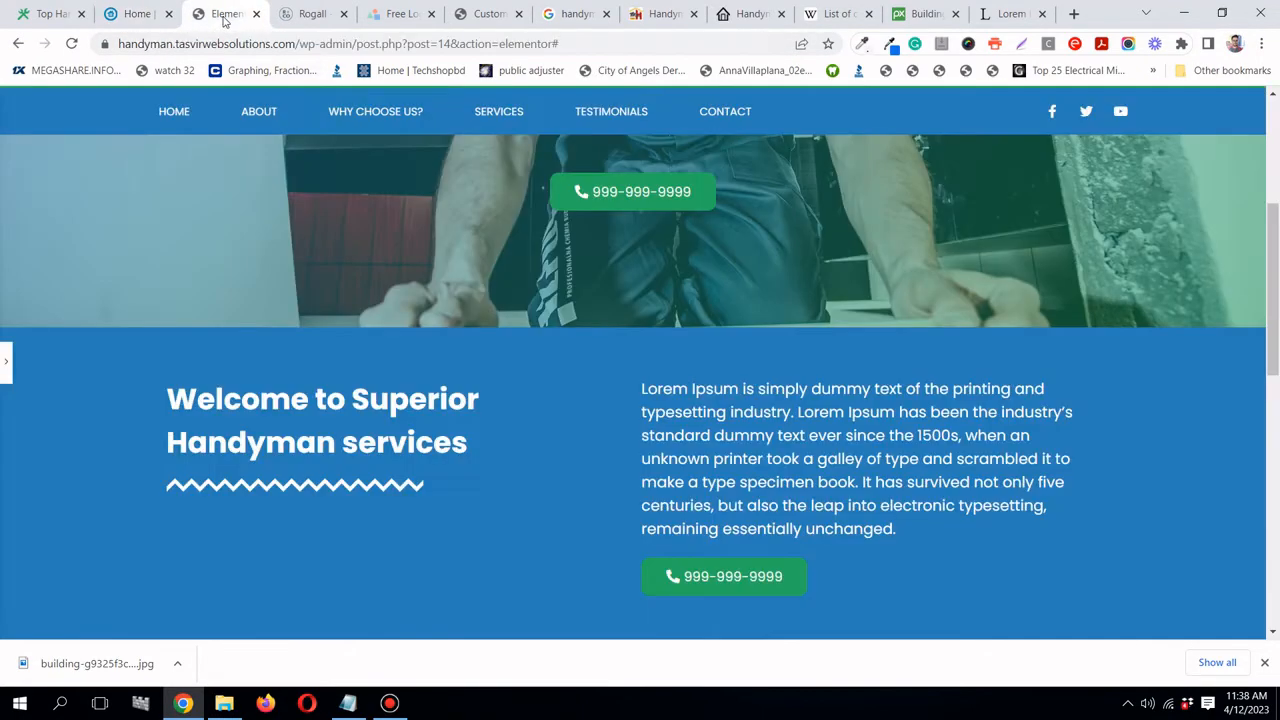
pyautogui.scroll(-1, 591, 316)
pyautogui.scroll(3, 663, 371)
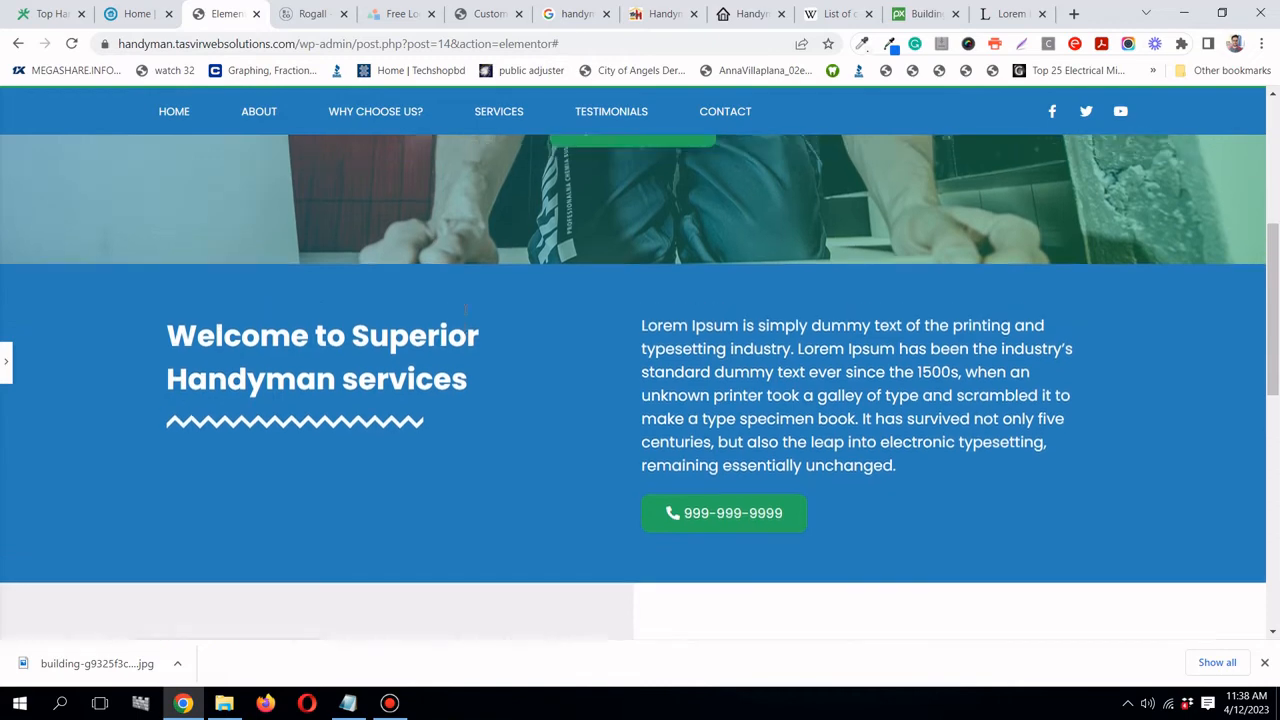
# - Move the phone button into the left column below the Lorem Ipsum text
pyautogui.scroll(-3, 668, 368)
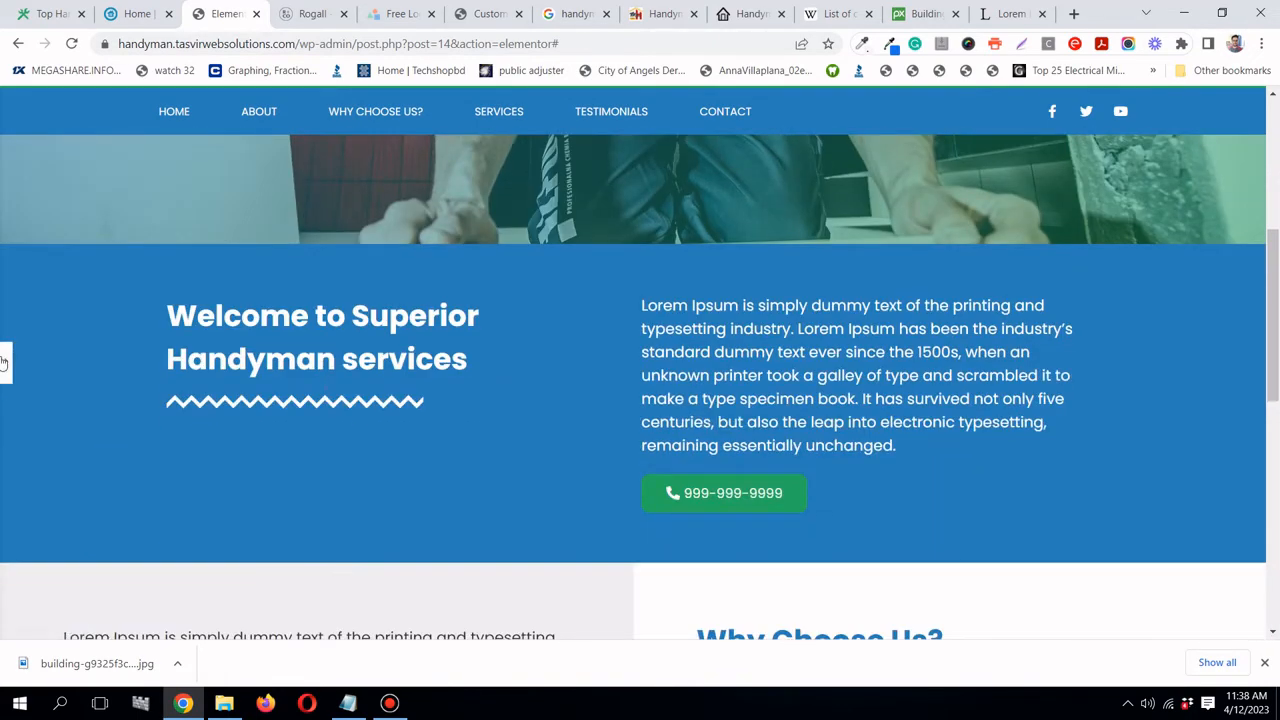
pyautogui.click(213, 403)
pyautogui.scroll(-3, 463, 411)
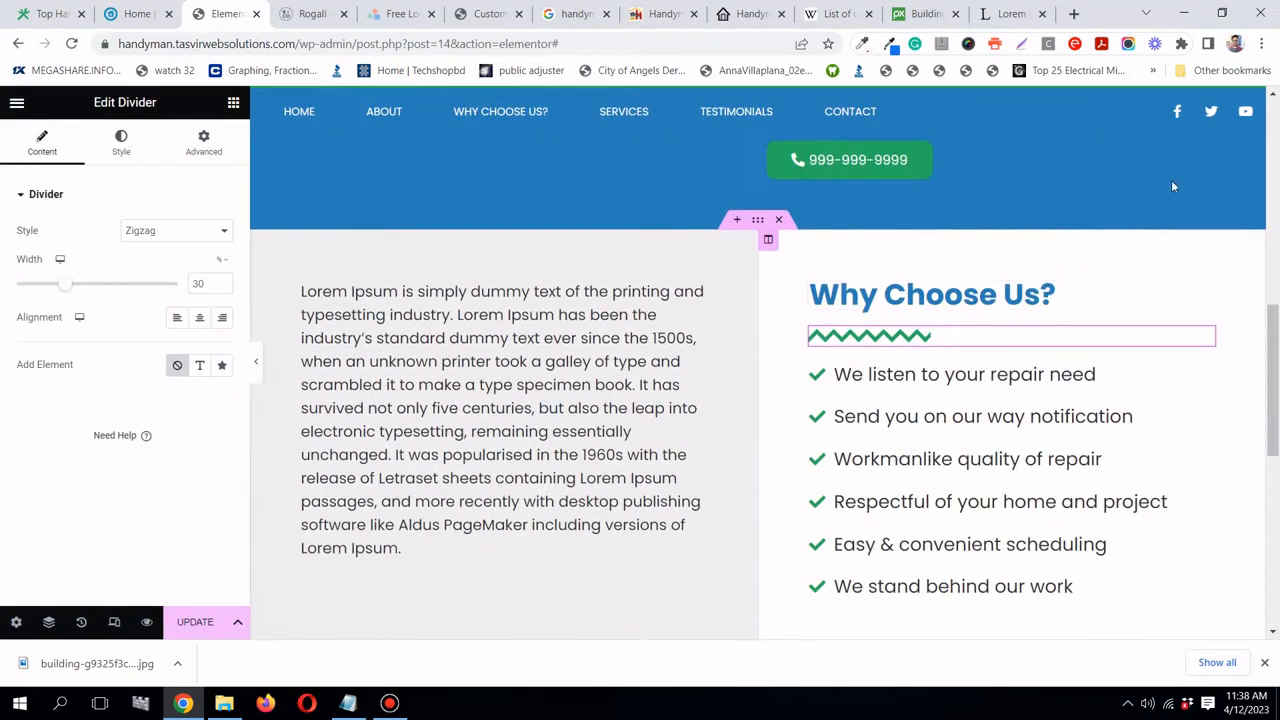
pyautogui.moveTo(1213, 155); pyautogui.dragTo(470, 505)
pyautogui.click(257, 368)
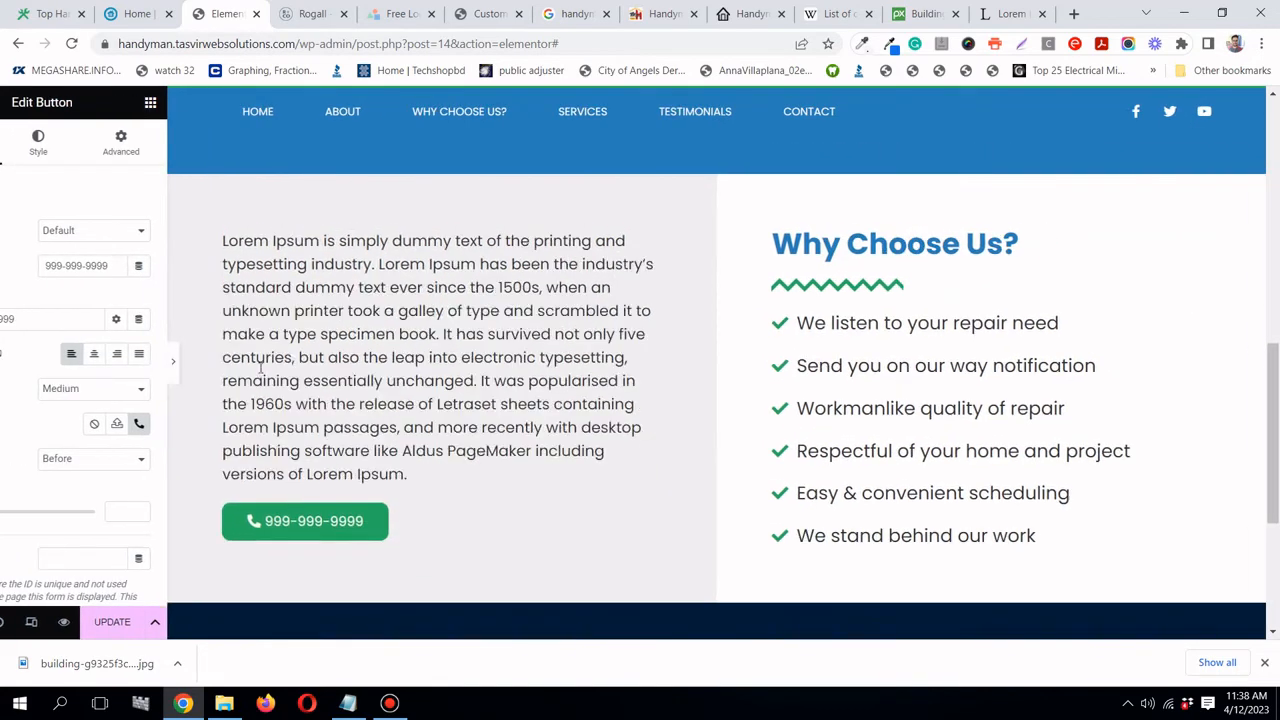
pyautogui.click(4, 365)
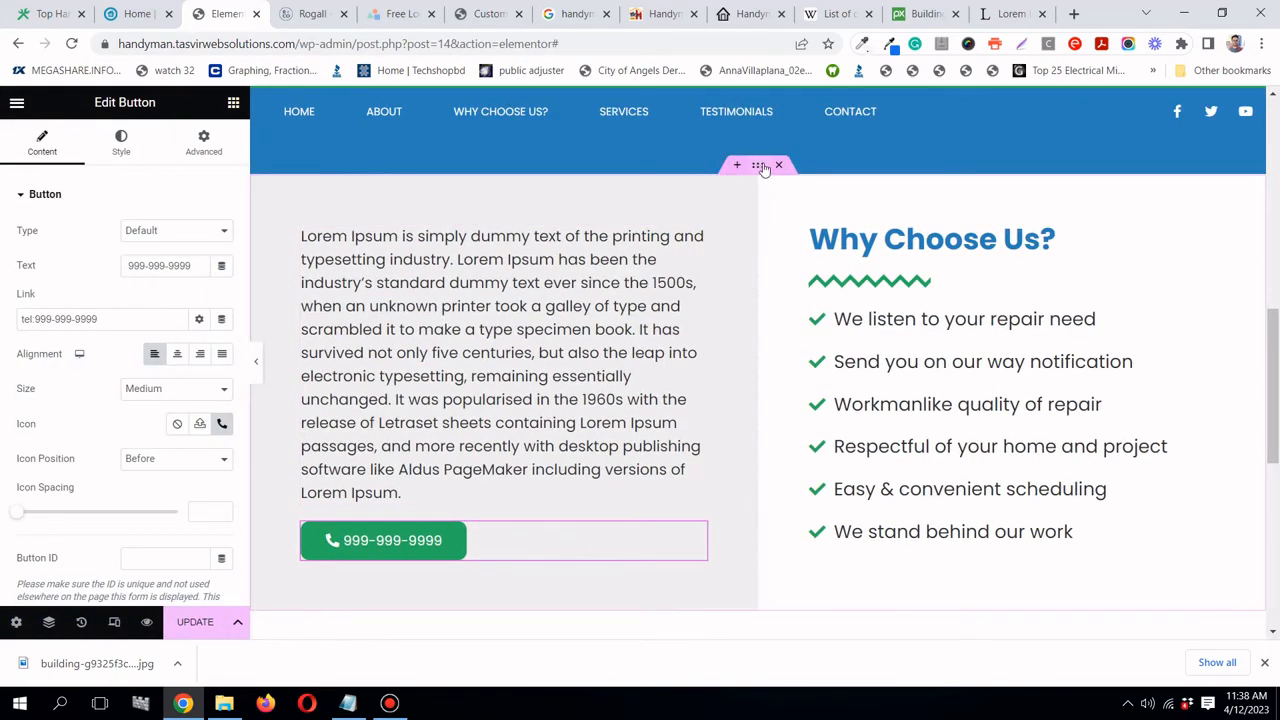
# - Set the section's Vertical Align to Middle, preview it, and save with UPDATE
pyautogui.click(762, 168)
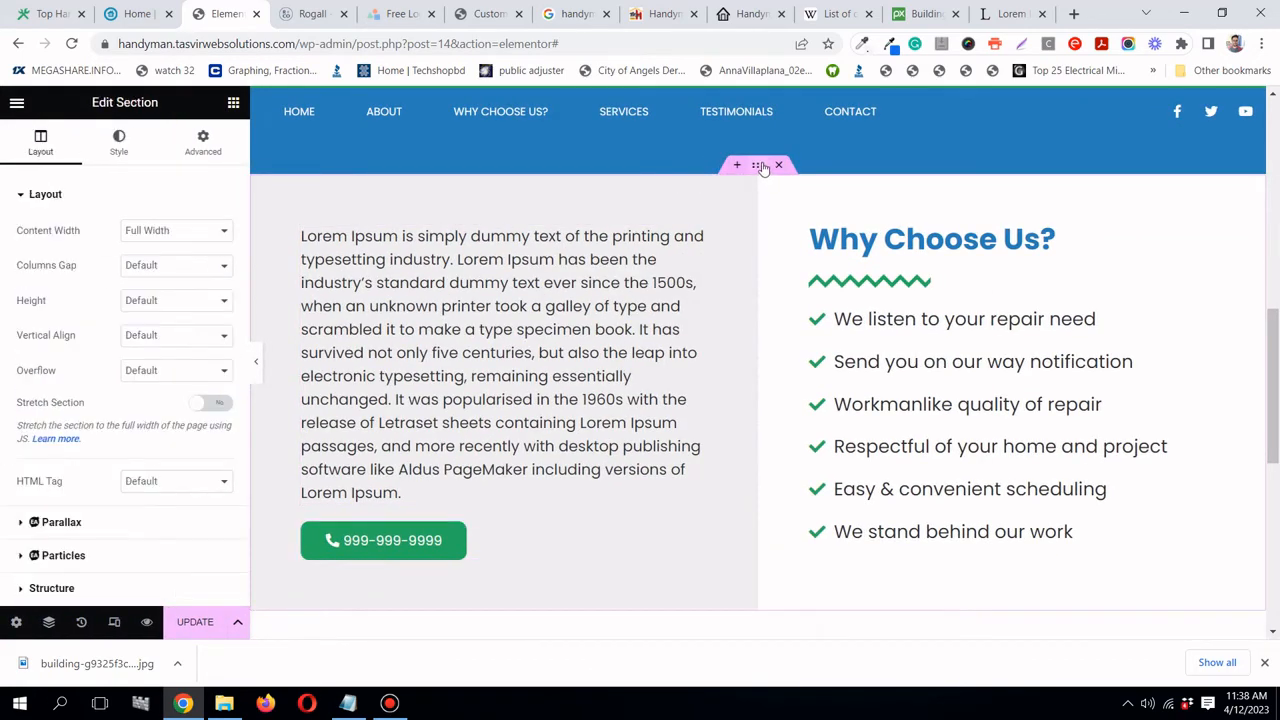
pyautogui.click(131, 338)
pyautogui.click(145, 378)
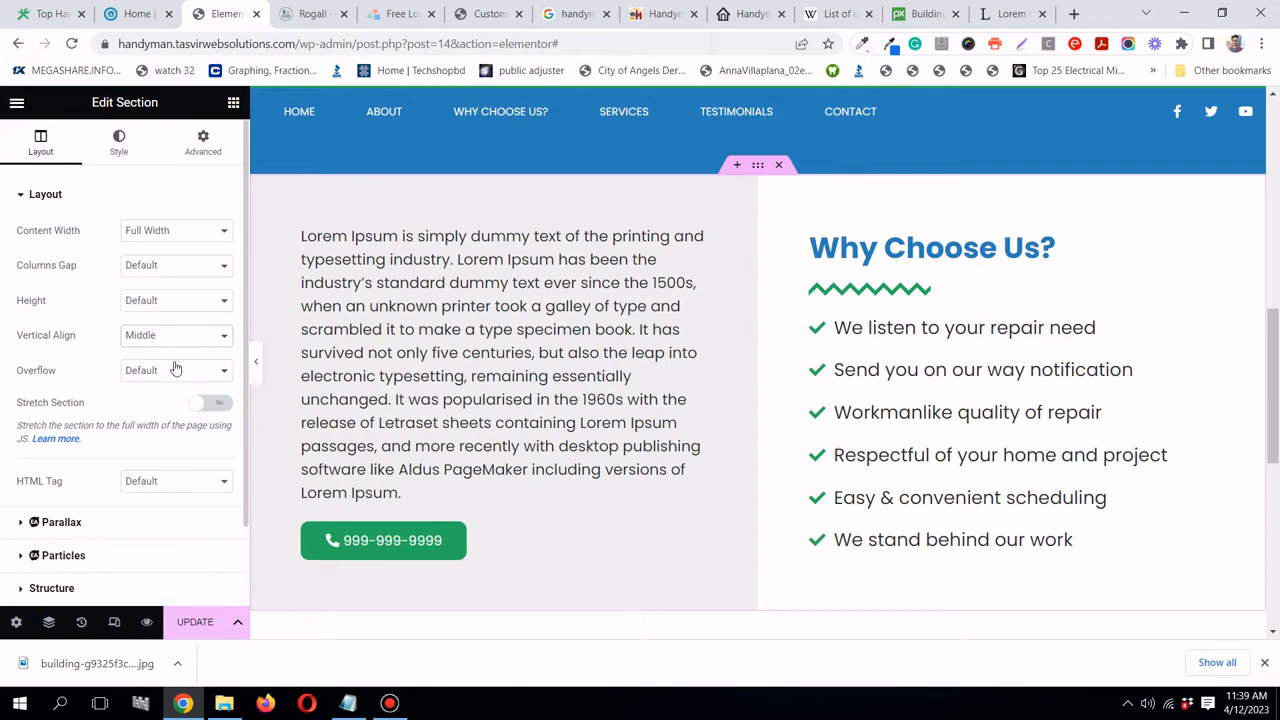
pyautogui.click(254, 367)
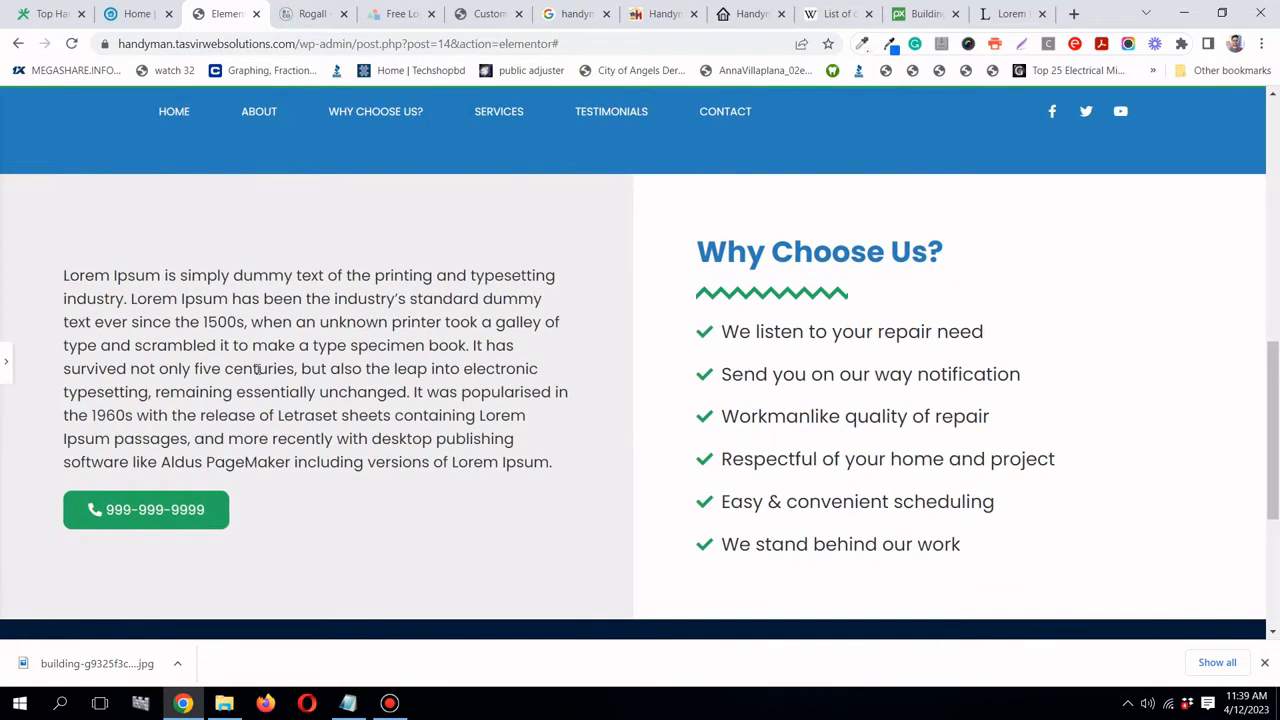
pyautogui.scroll(-2, 237, 434)
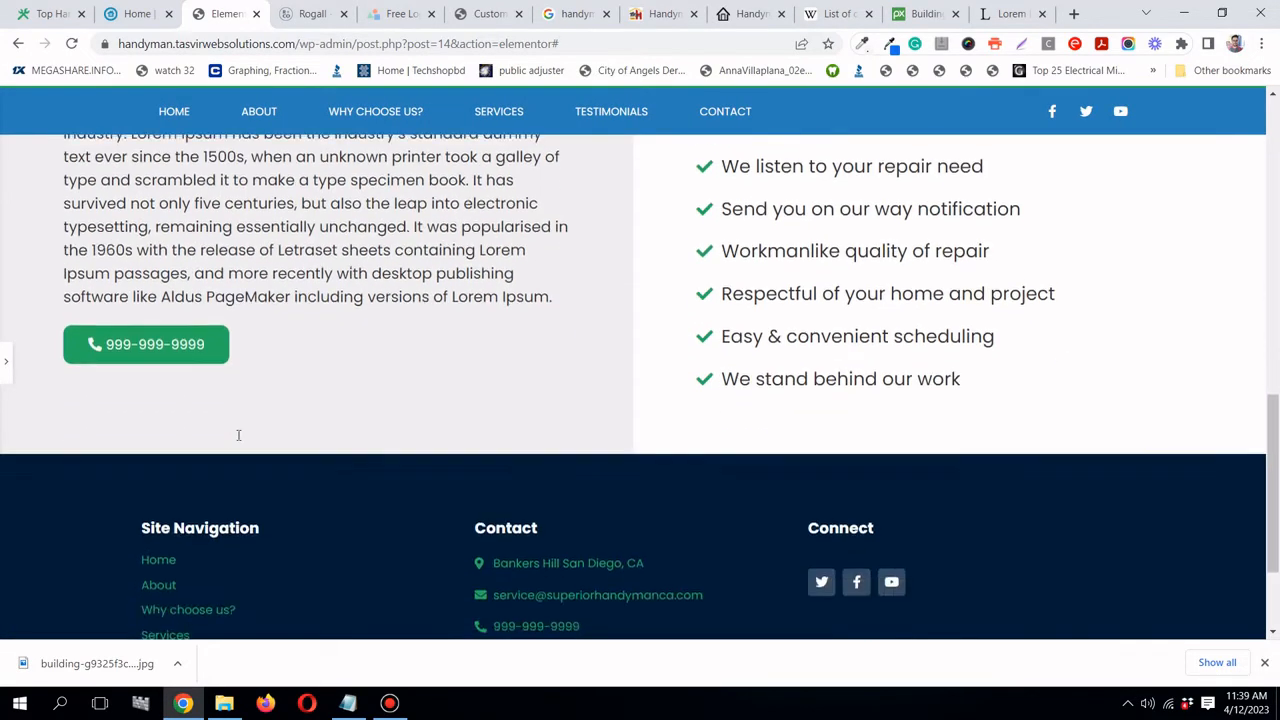
pyautogui.scroll(6, 237, 434)
pyautogui.scroll(2, 237, 434)
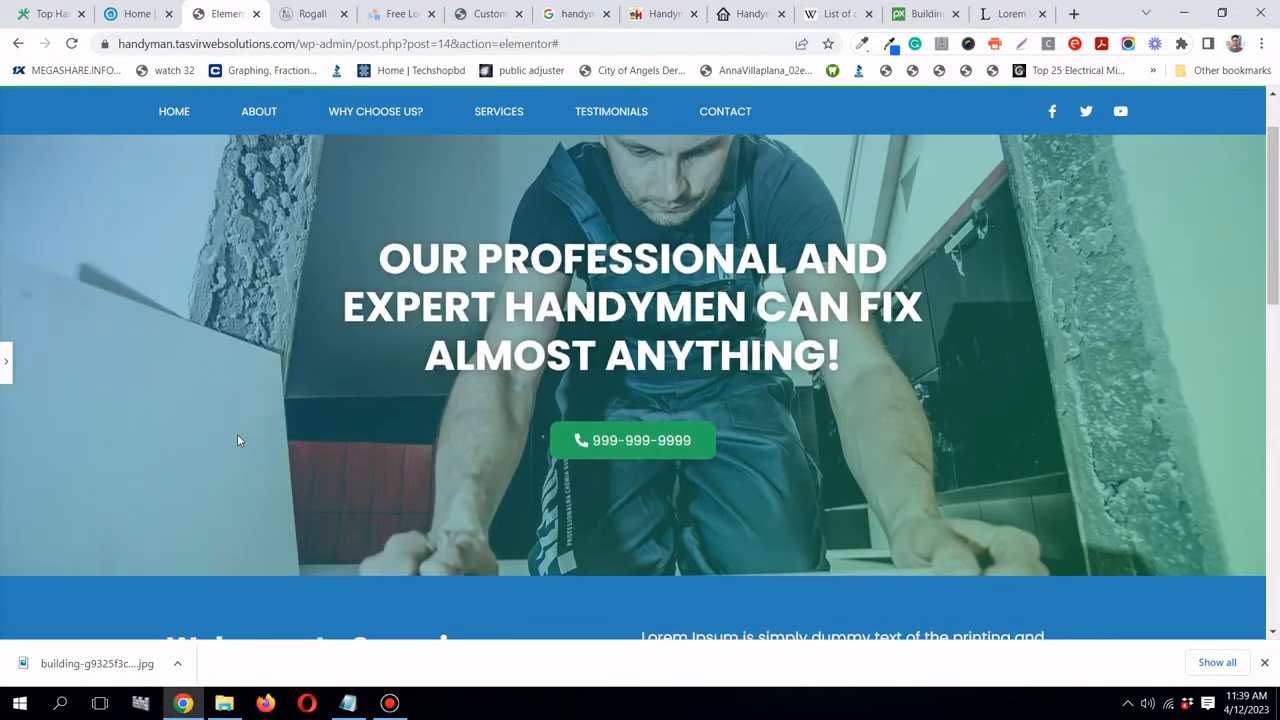
pyautogui.scroll(-3, 763, 526)
pyautogui.scroll(2, 687, 377)
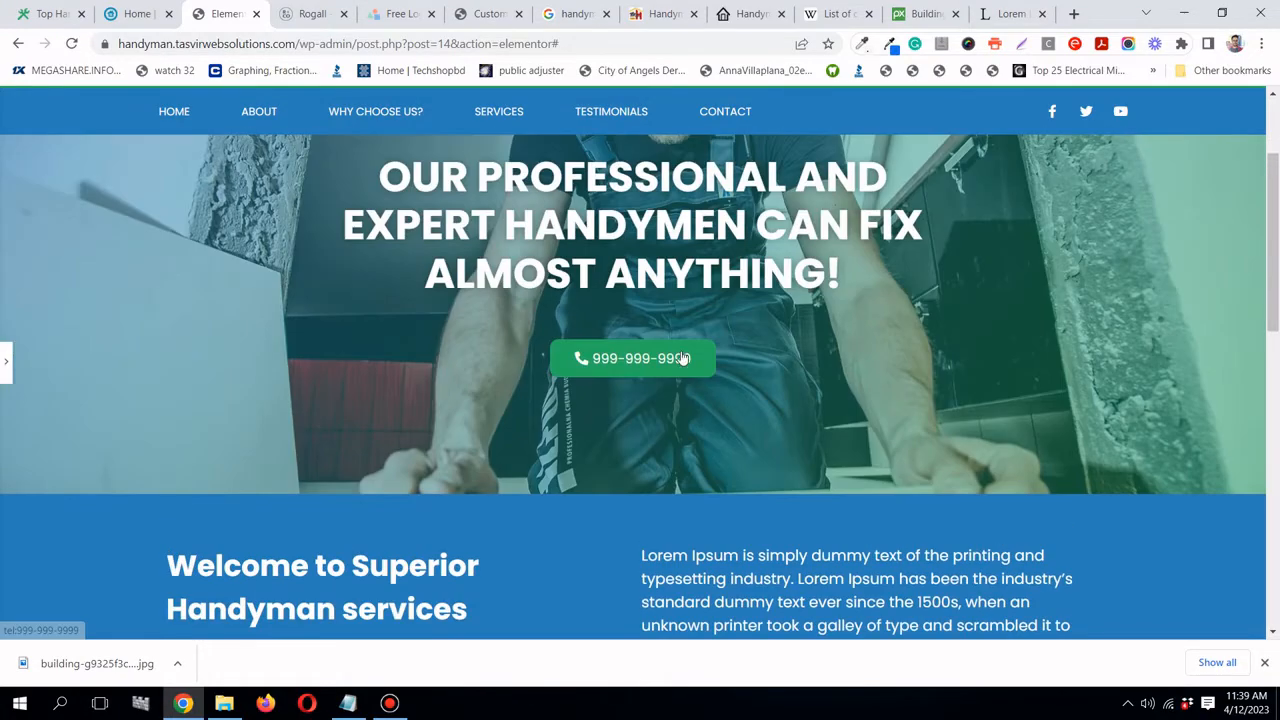
pyautogui.scroll(-2, 686, 377)
pyautogui.scroll(-1, 881, 483)
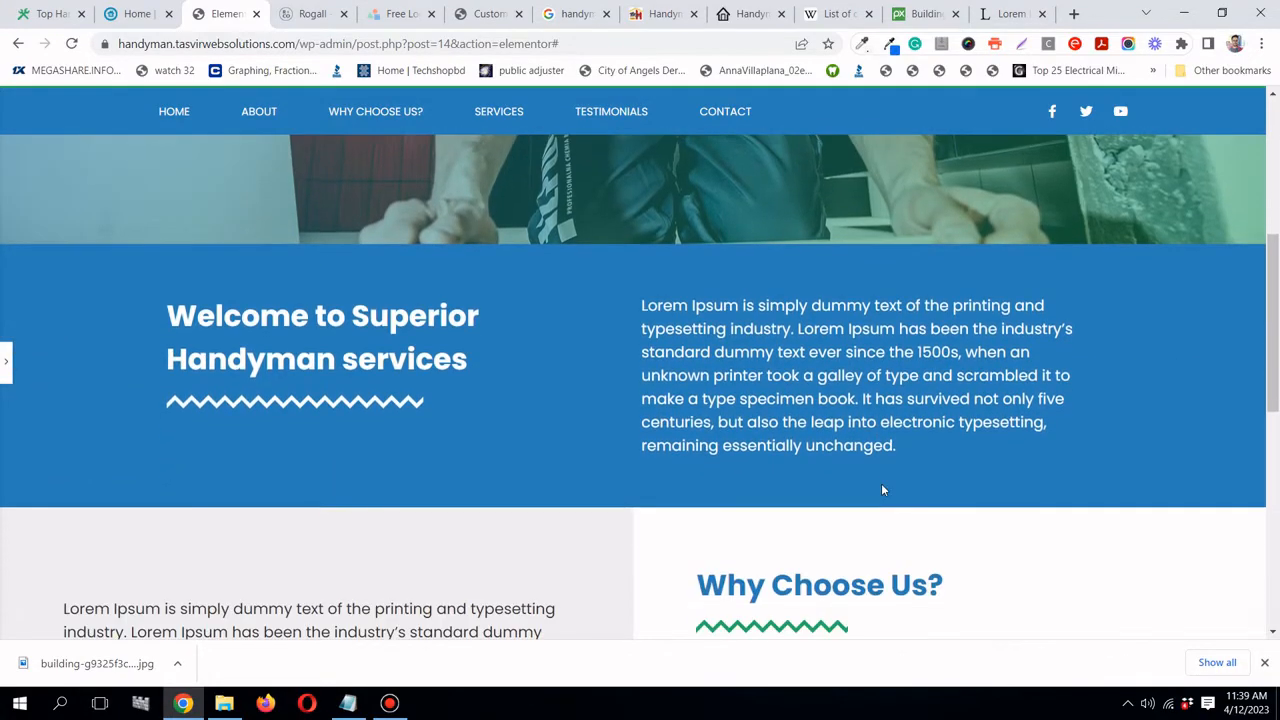
pyautogui.scroll(-3, 884, 472)
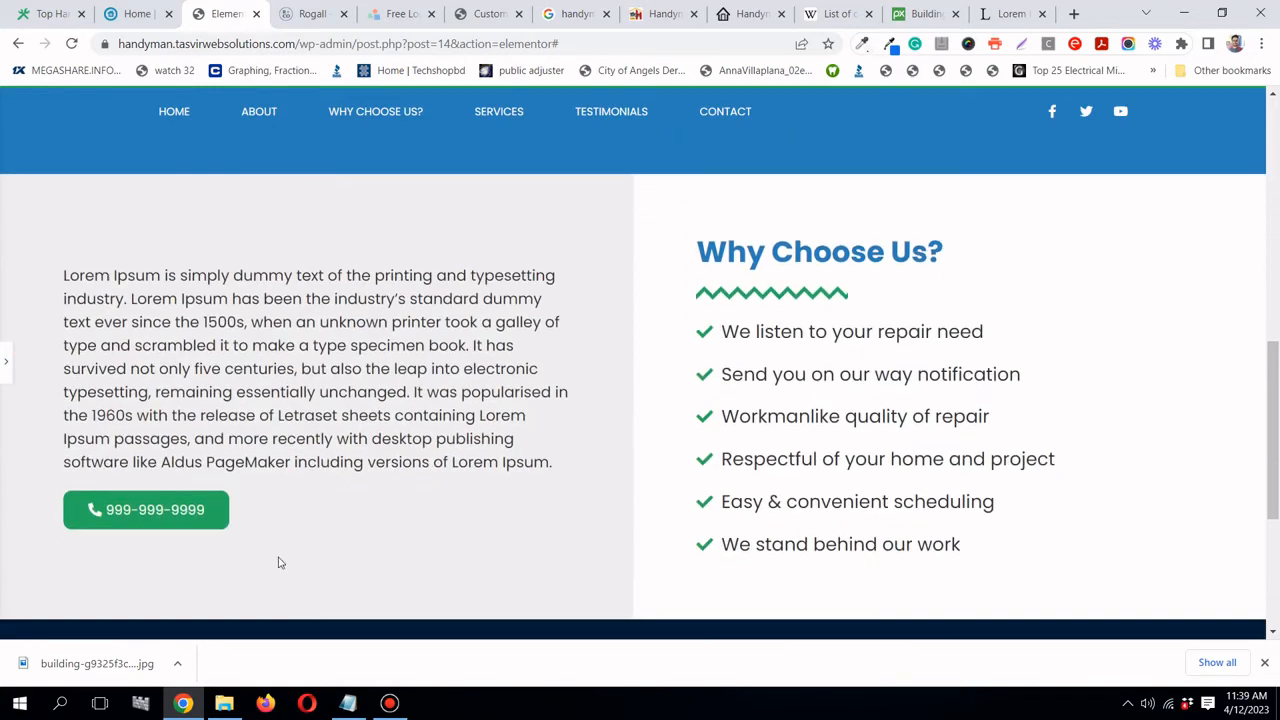
pyautogui.click(5, 361)
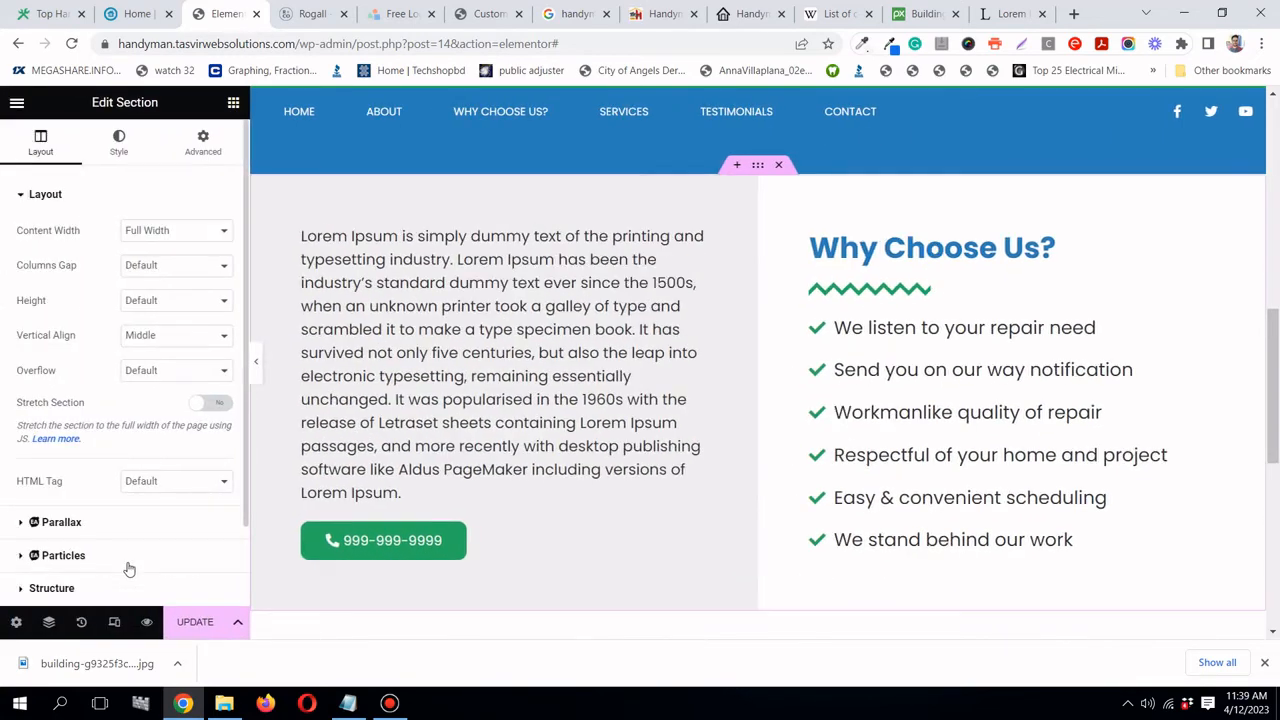
pyautogui.click(191, 620)
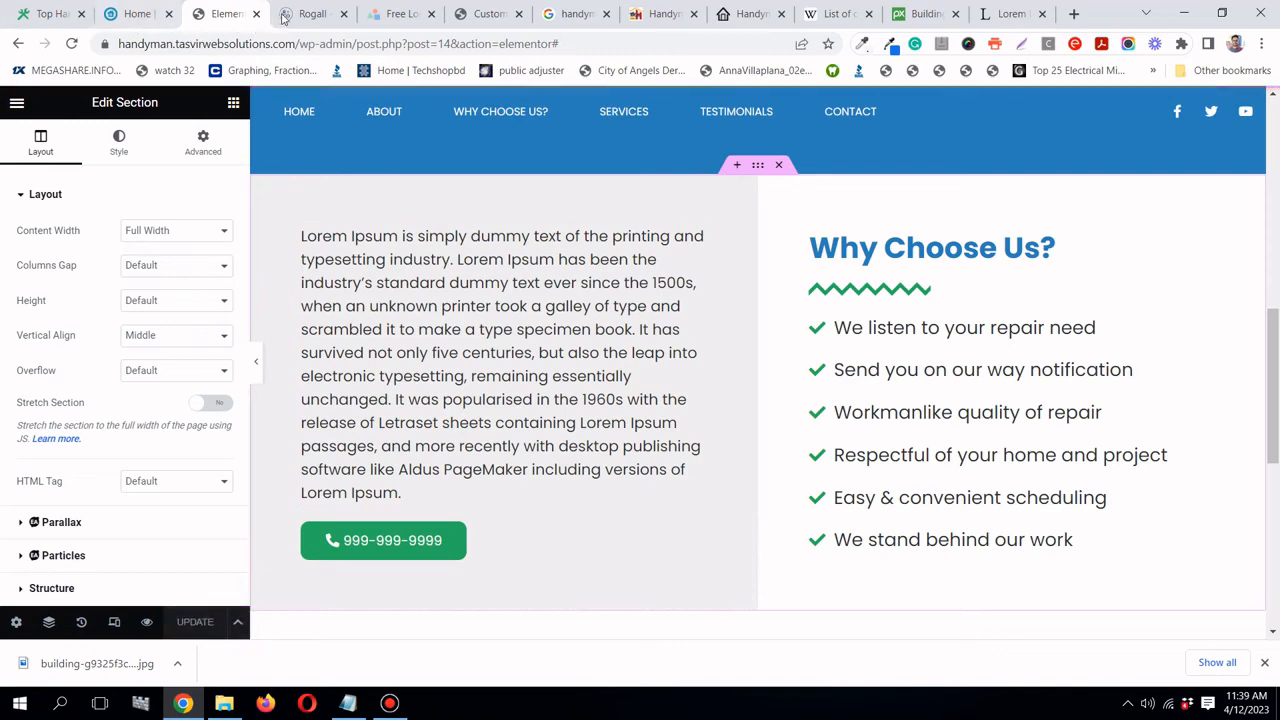
# - Review the Rogall and Landes reference sites
pyautogui.hotkey('ctrl', 'Tab')
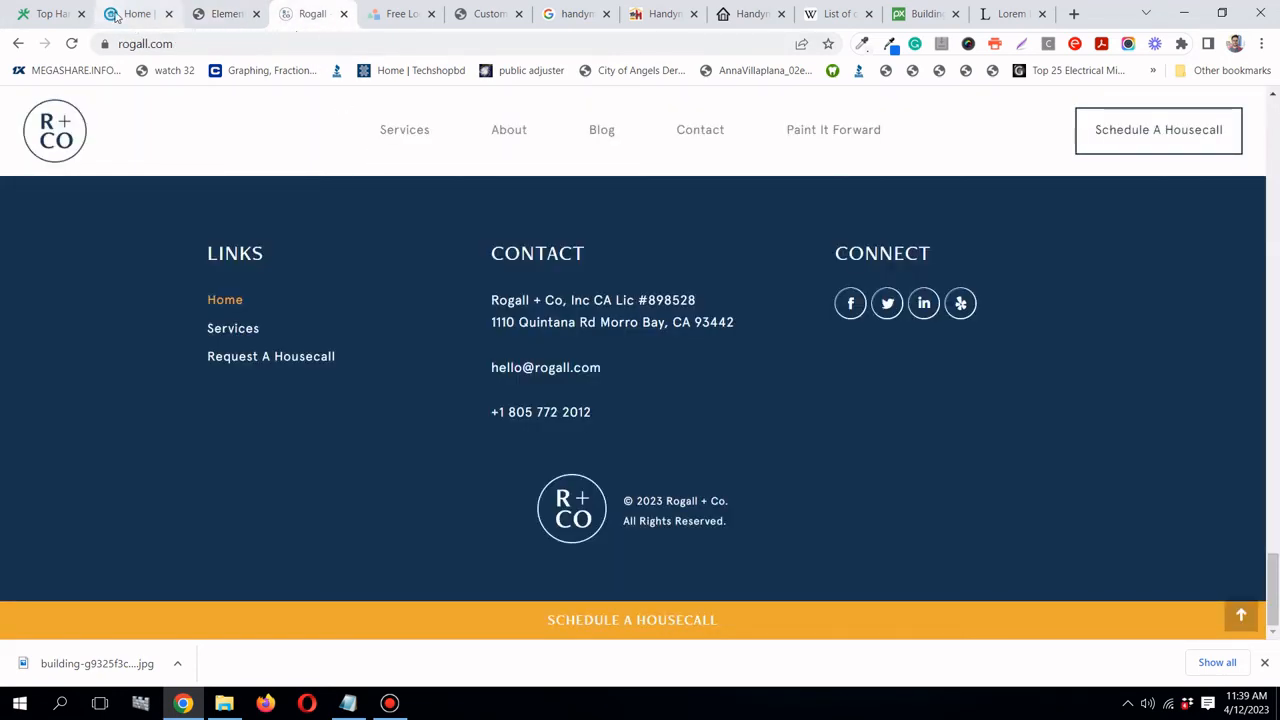
pyautogui.click(115, 16)
pyautogui.scroll(-8, 371, 250)
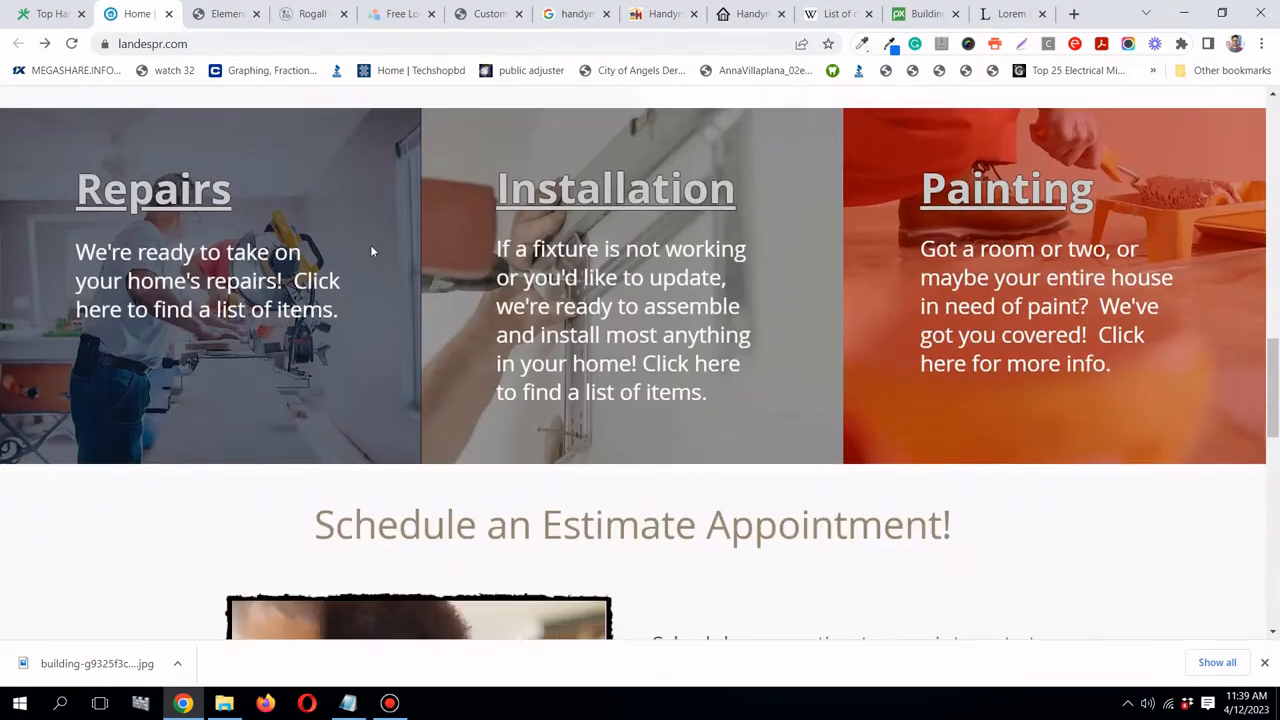
pyautogui.scroll(-1, 371, 251)
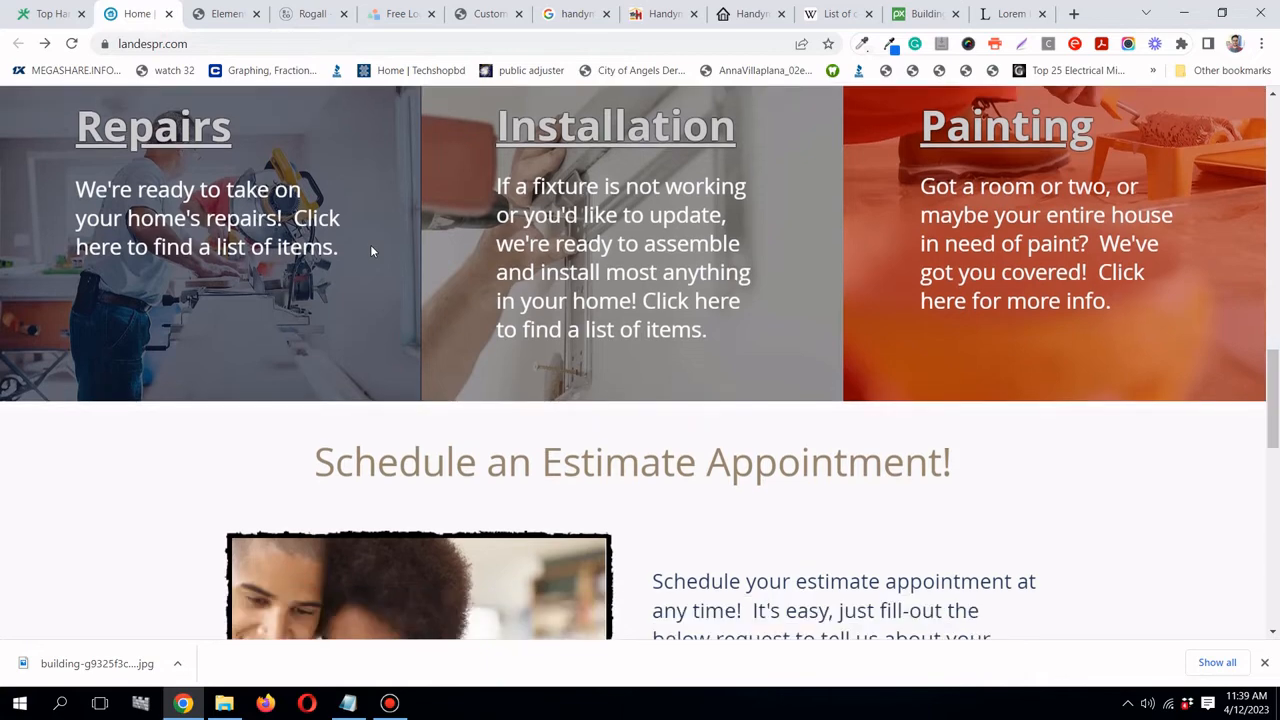
pyautogui.scroll(2, 413, 240)
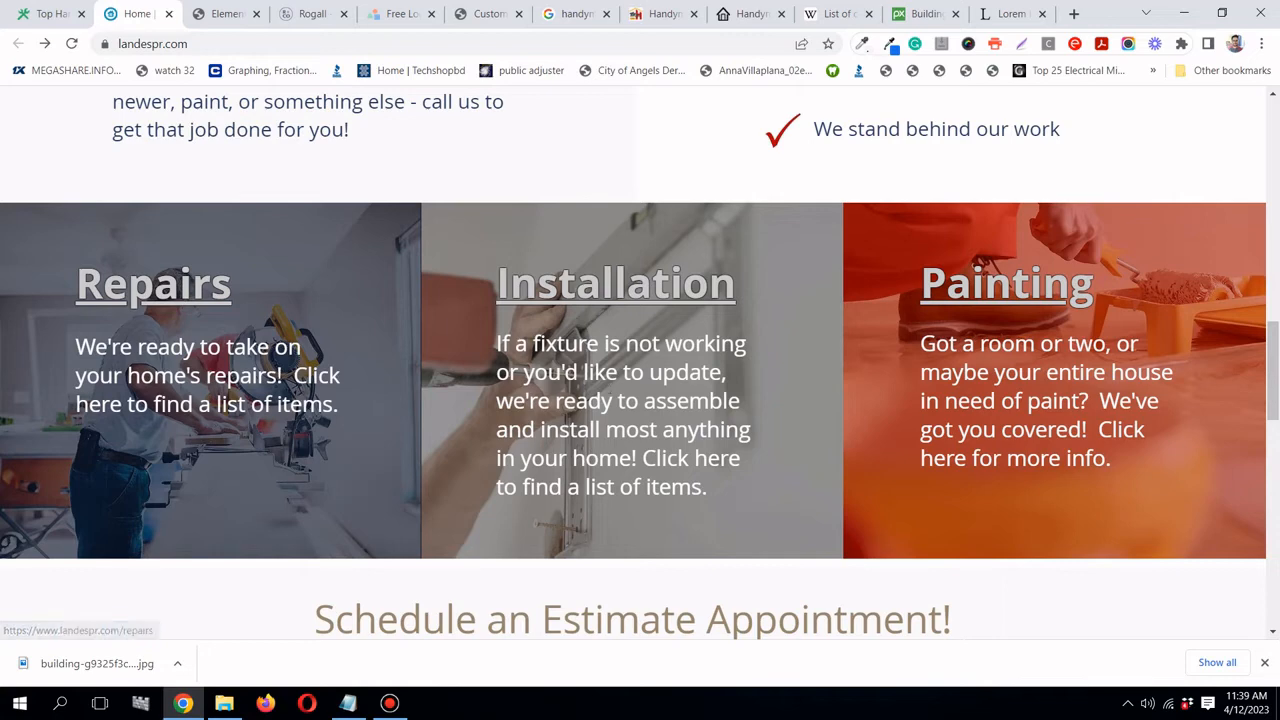
pyautogui.scroll(-1, 632, 362)
pyautogui.scroll(1, 632, 362)
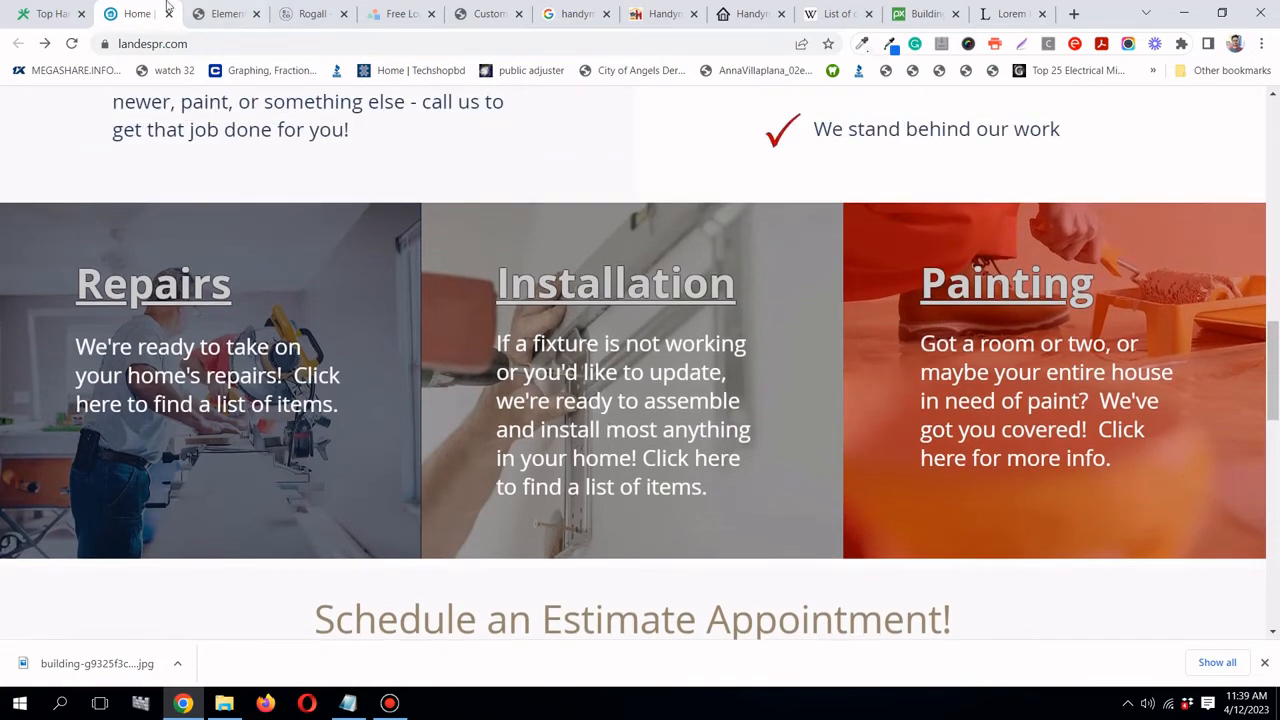
# - Open the Home page's admin editor in a new tab from the live Superior Handyman CA site
pyautogui.click(50, 16)
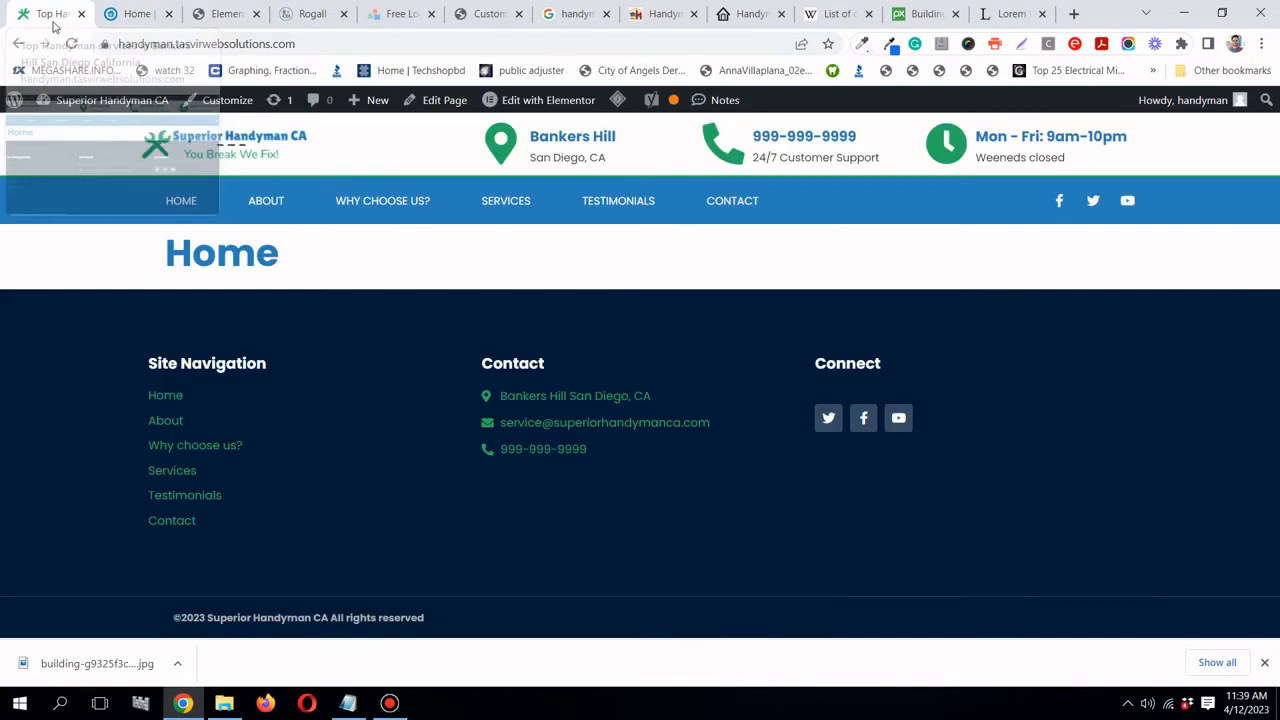
pyautogui.rightClick(434, 106)
pyautogui.click(470, 118)
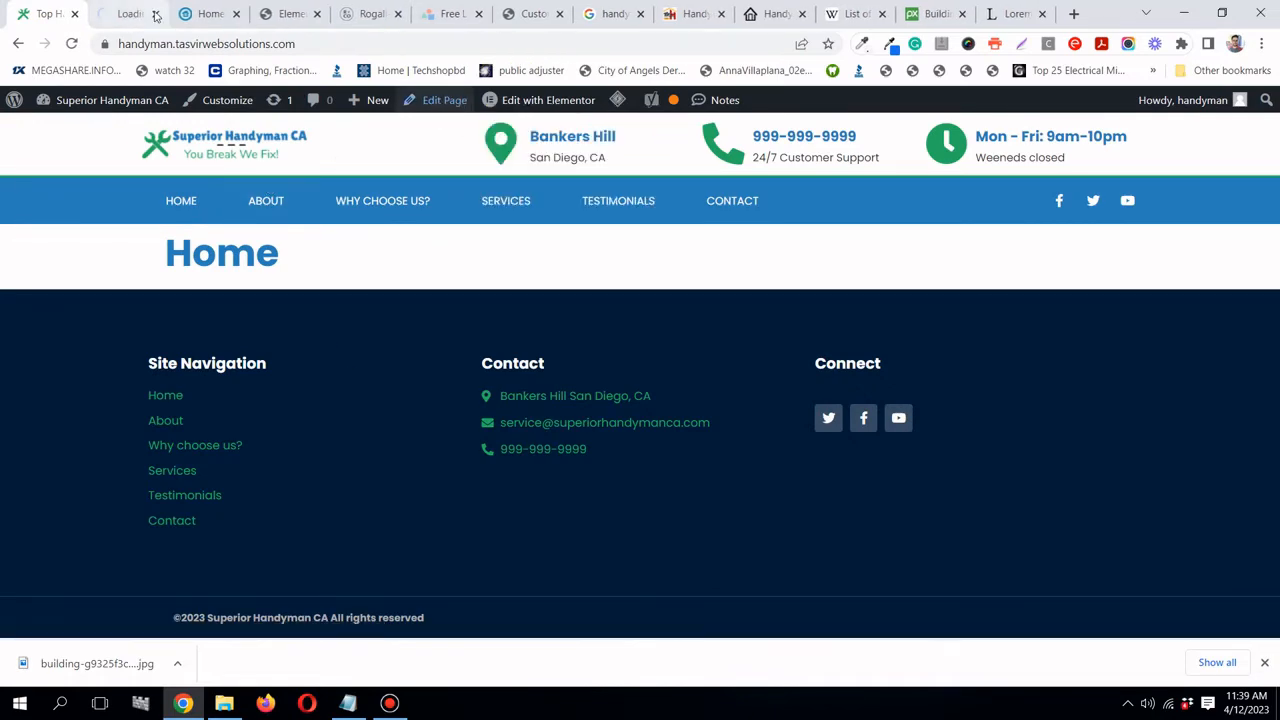
pyautogui.click(115, 16)
pyautogui.click(206, 14)
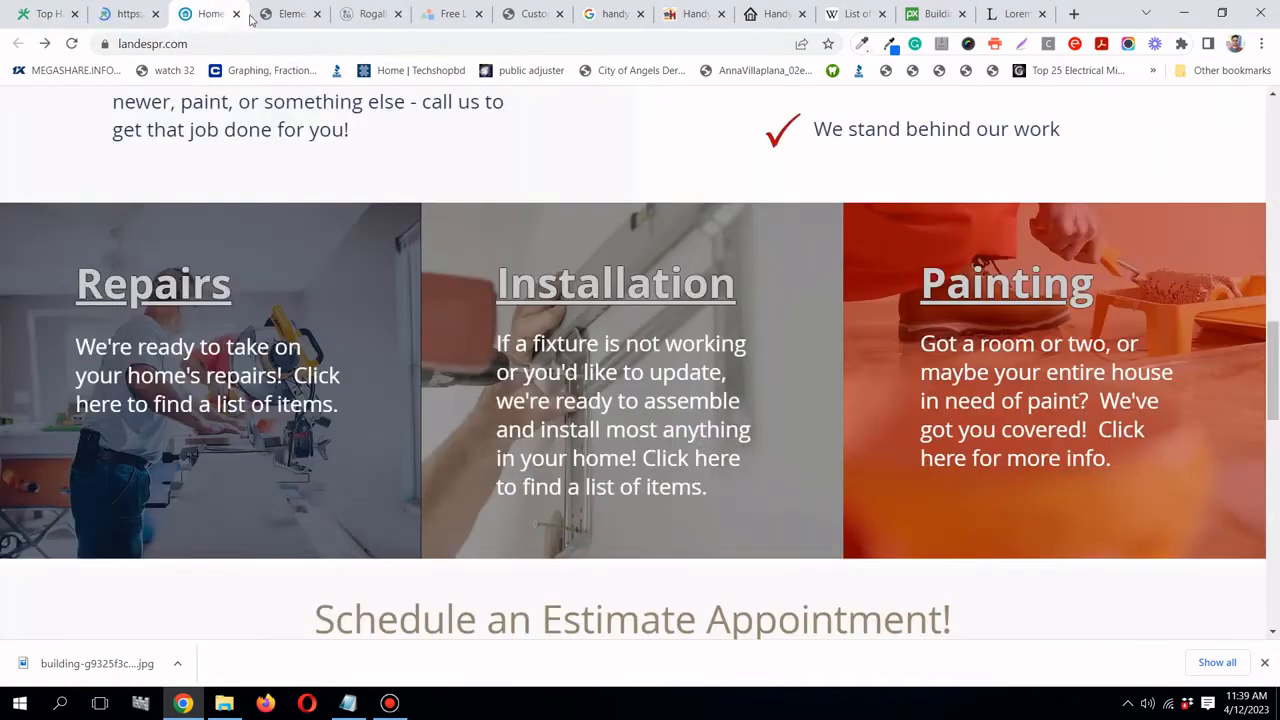
pyautogui.click(103, 22)
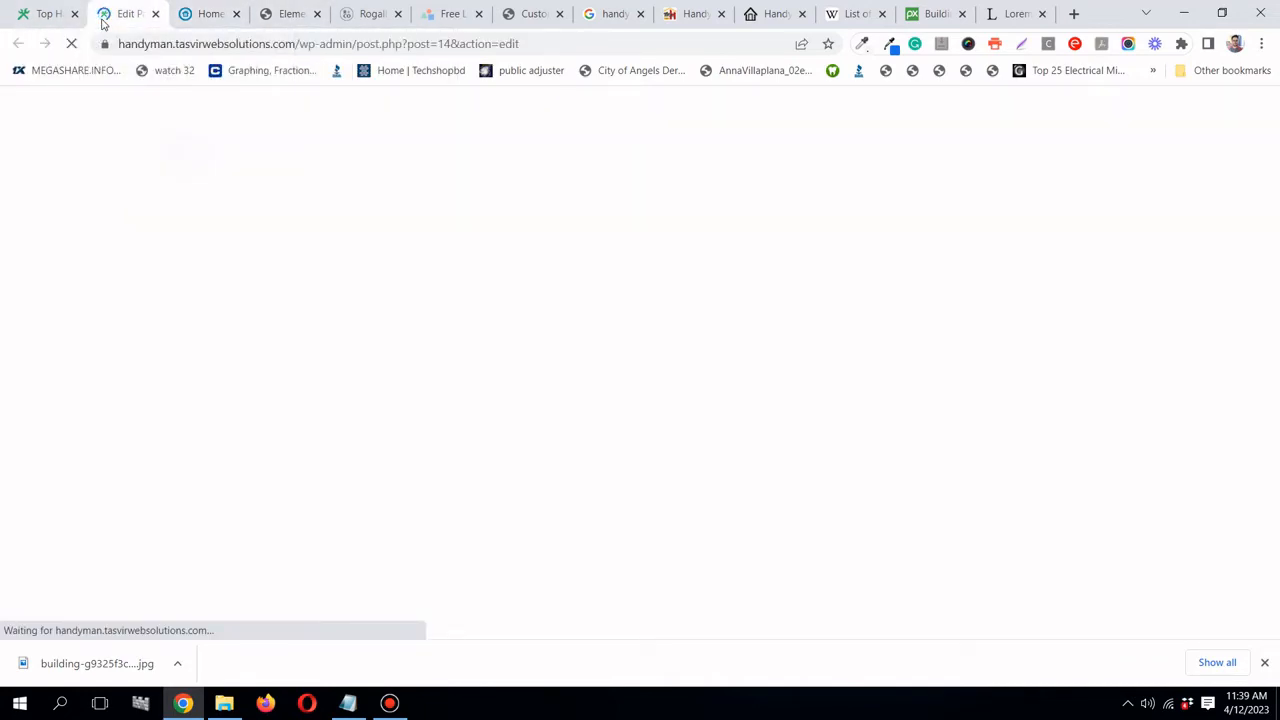
# - Add a three-column section below Why Choose Us, checking the reference's three service cards
pyautogui.click(271, 14)
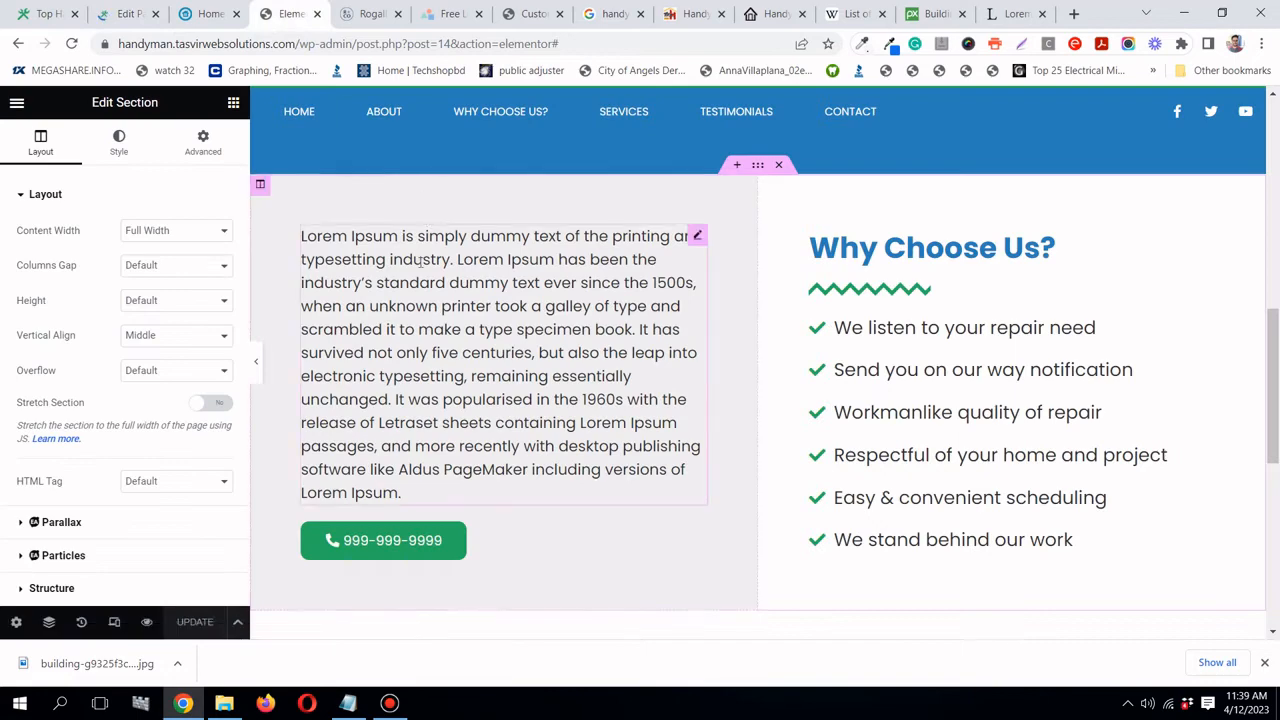
pyautogui.scroll(-3, 436, 265)
pyautogui.scroll(-1, 540, 290)
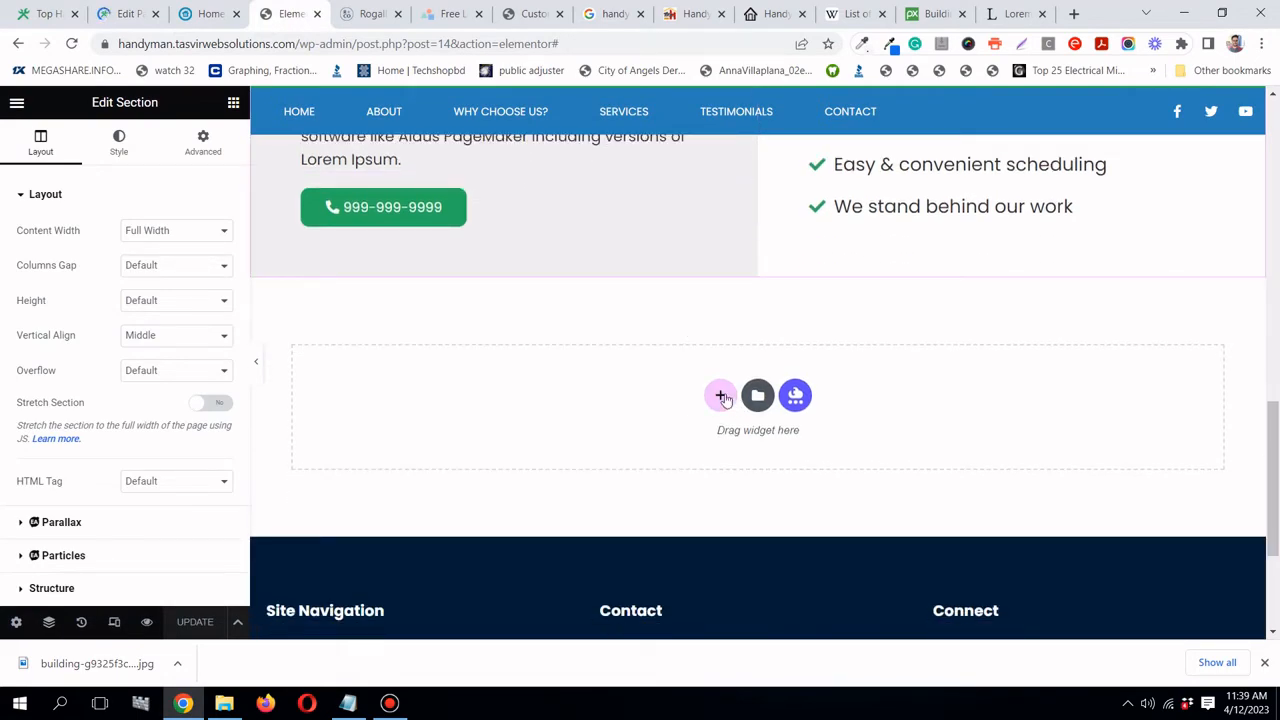
pyautogui.click(722, 397)
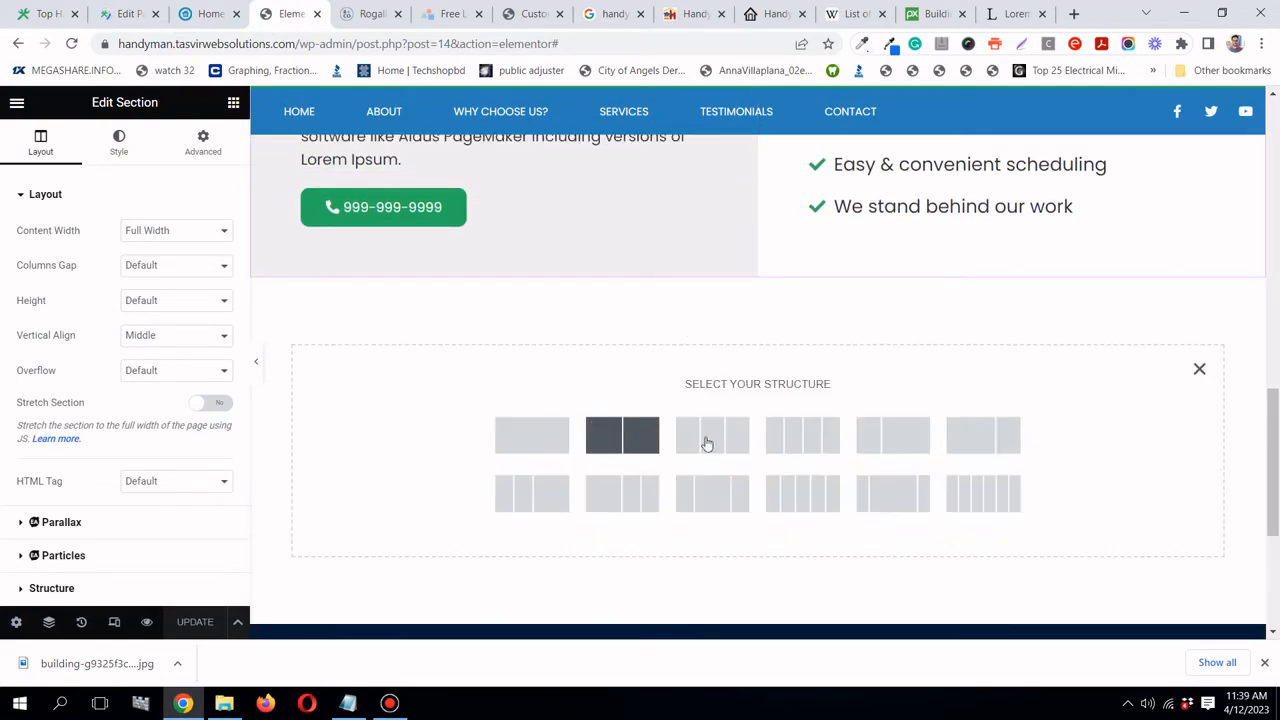
pyautogui.click(719, 437)
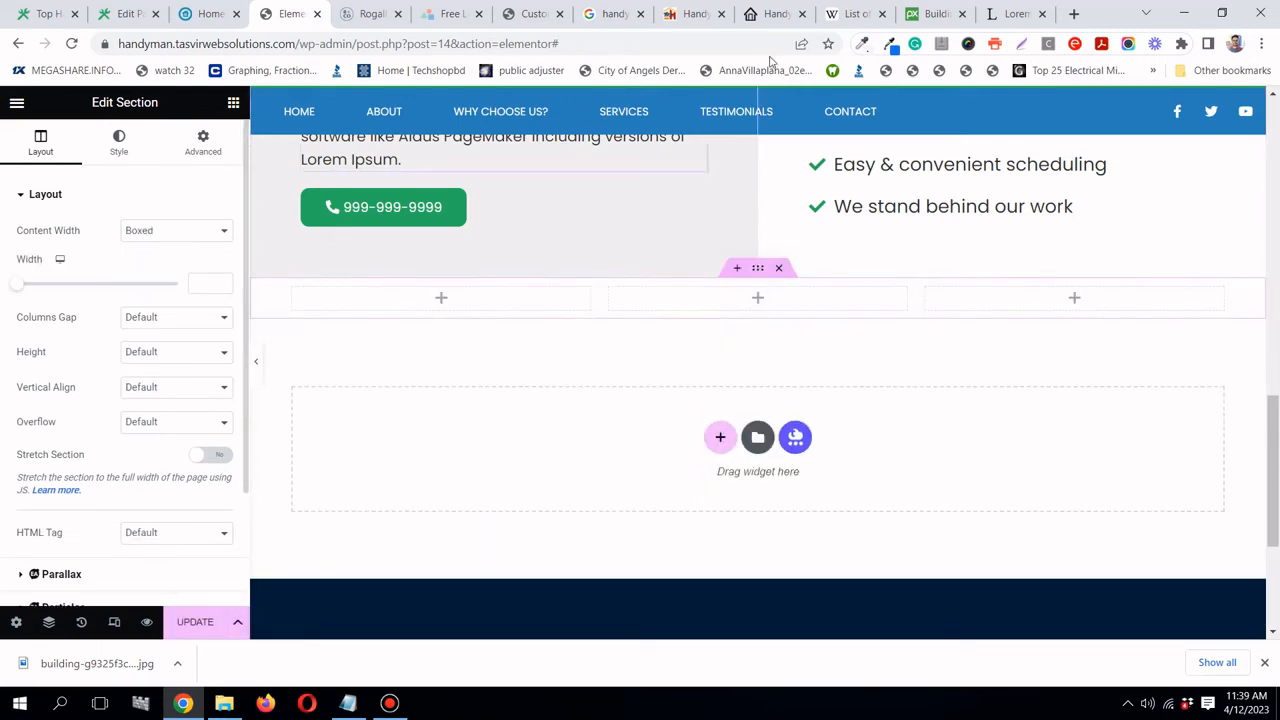
pyautogui.click(204, 14)
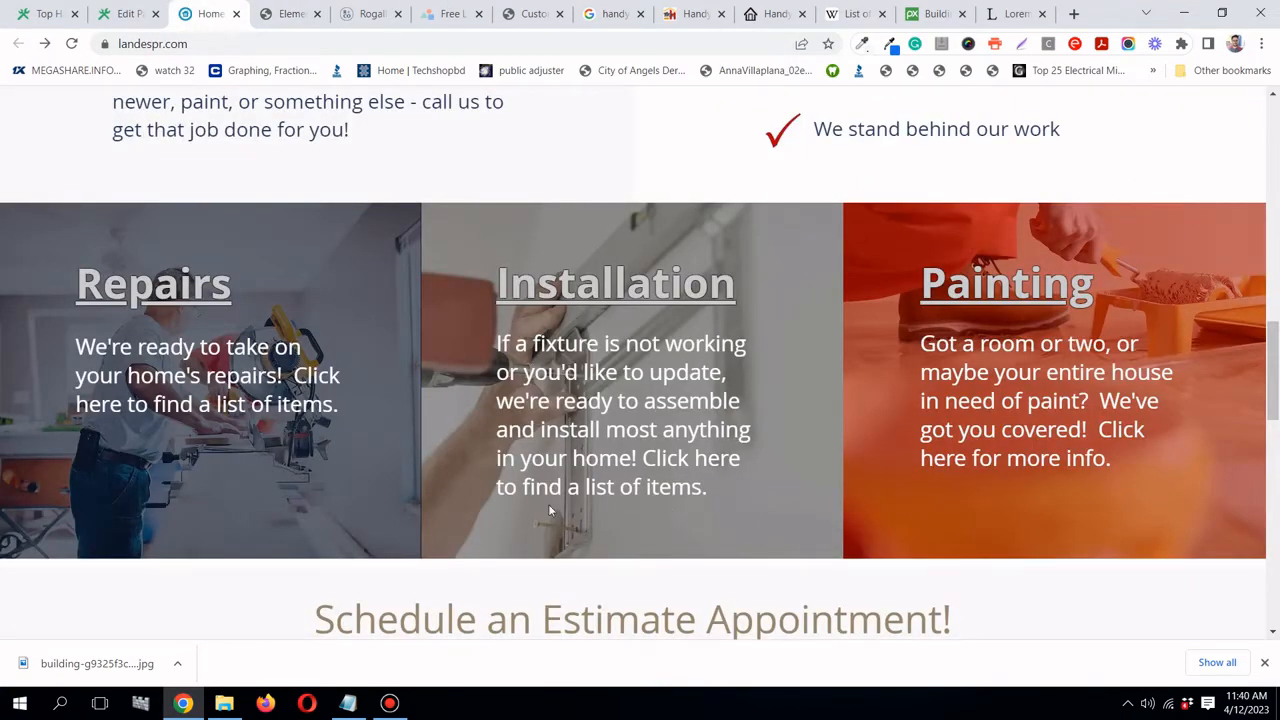
pyautogui.click(289, 12)
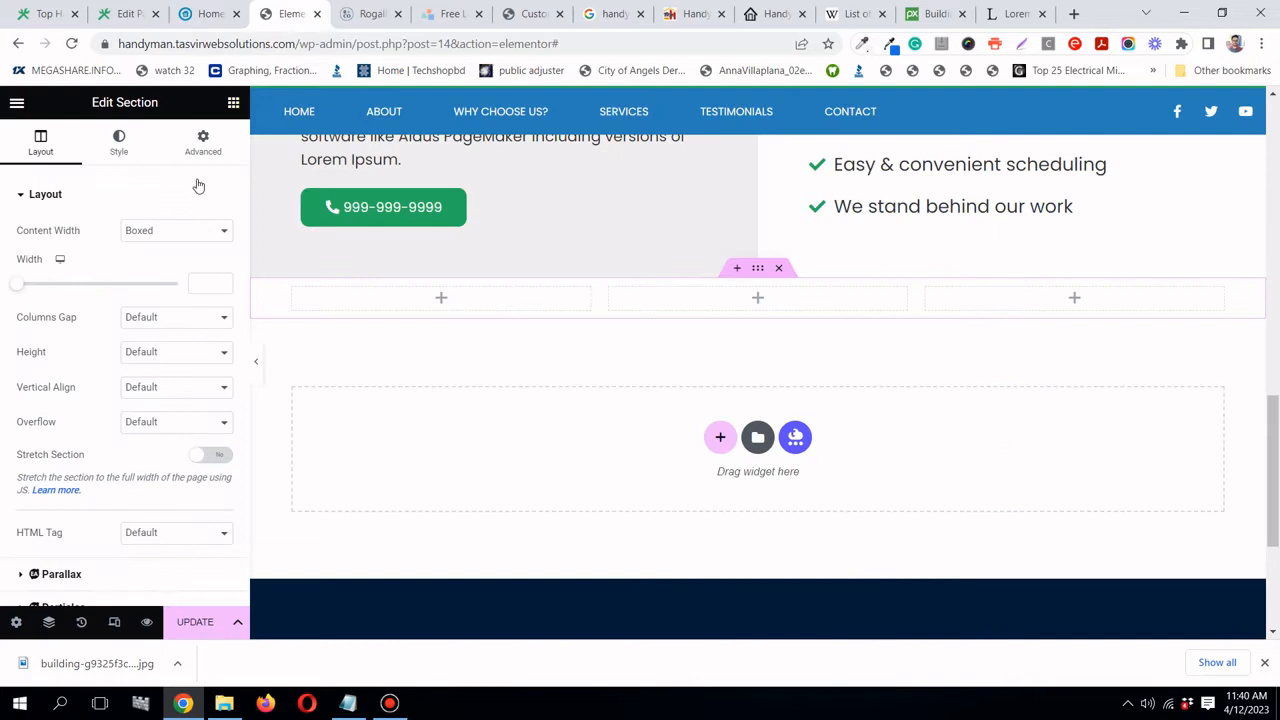
# - Set the new section's Content Width to Full Width
pyautogui.click(177, 238)
pyautogui.click(171, 264)
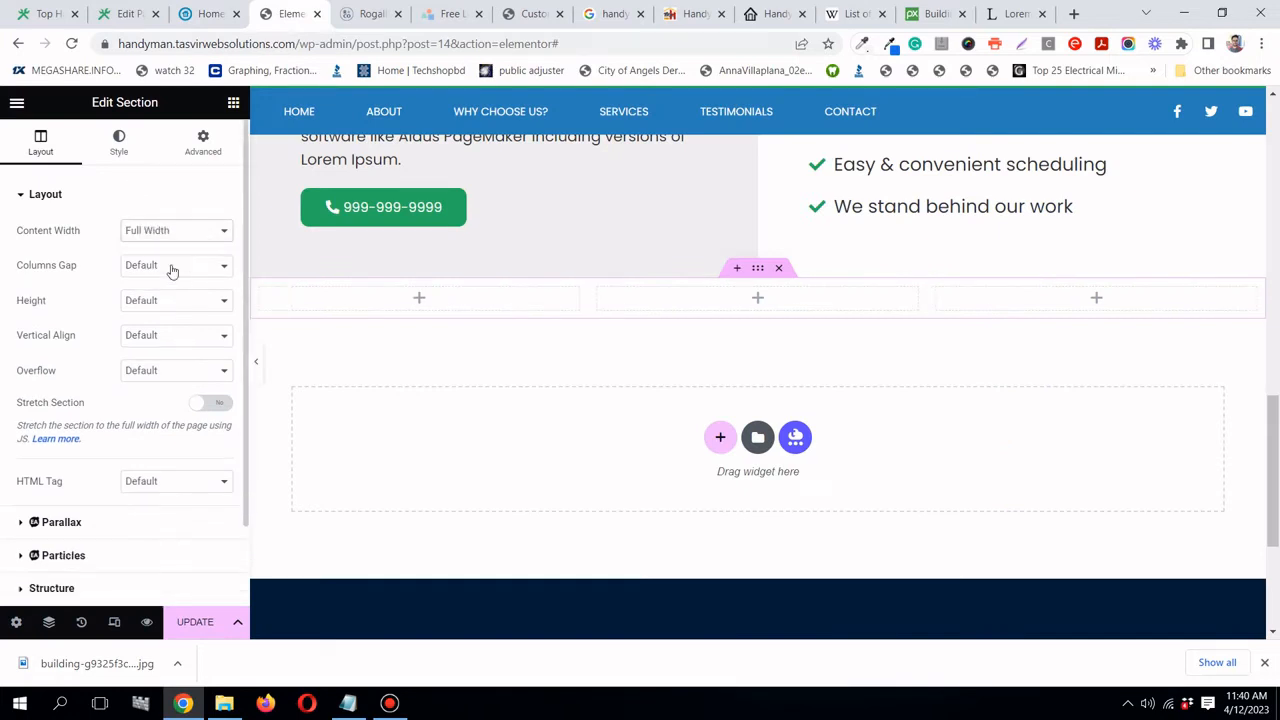
pyautogui.click(128, 17)
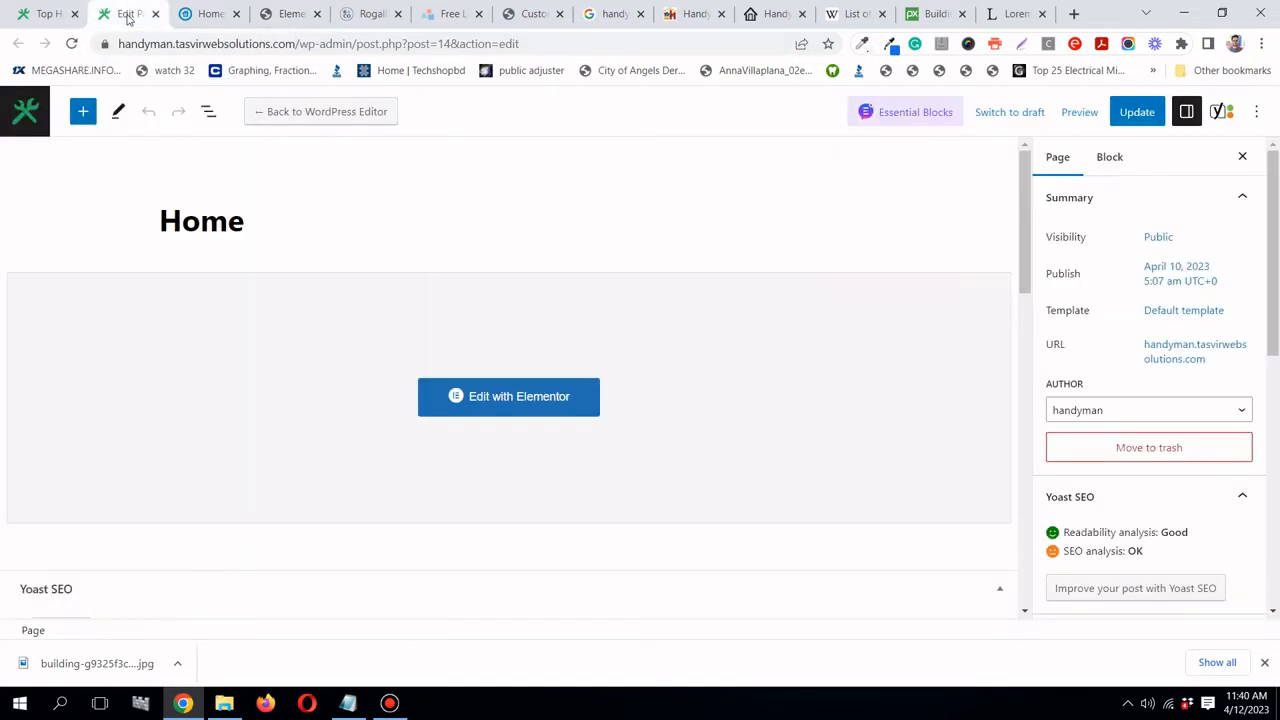
# - Scroll through the Yoast SEO box on the Edit Page tab, then return to Elementor
pyautogui.scroll(-10, 194, 280)
pyautogui.scroll(-5, 196, 283)
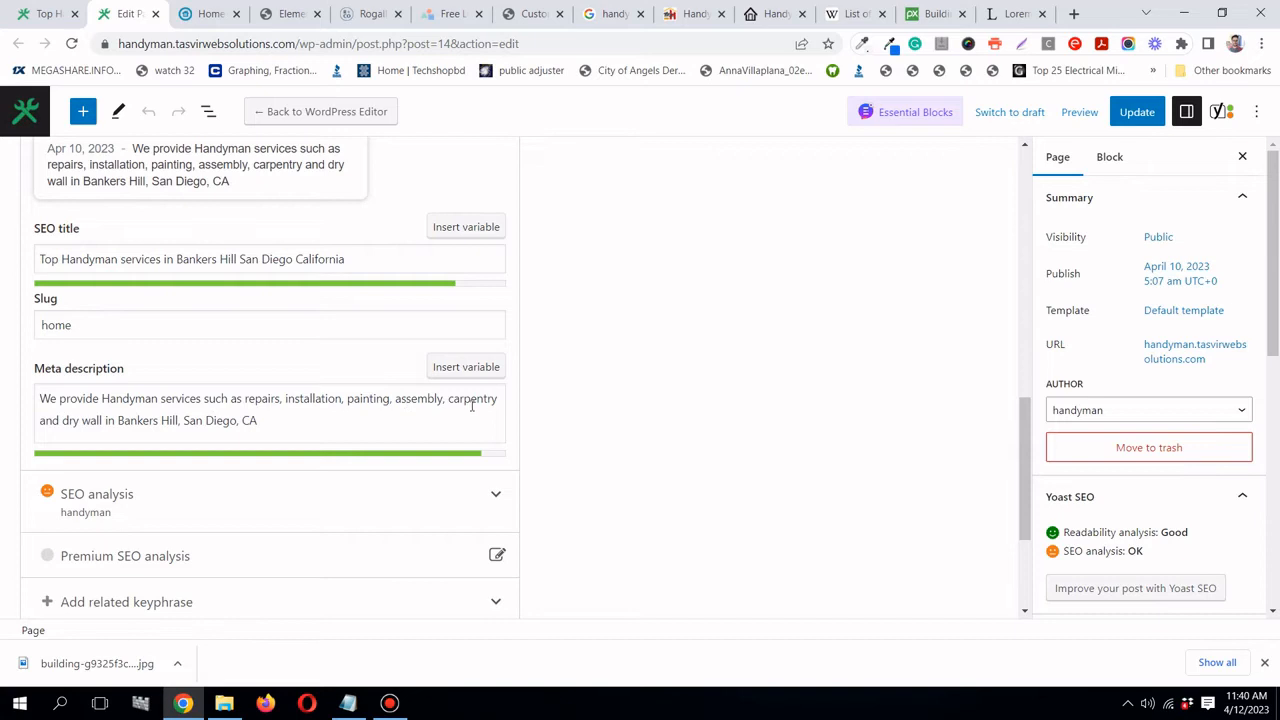
pyautogui.click(292, 14)
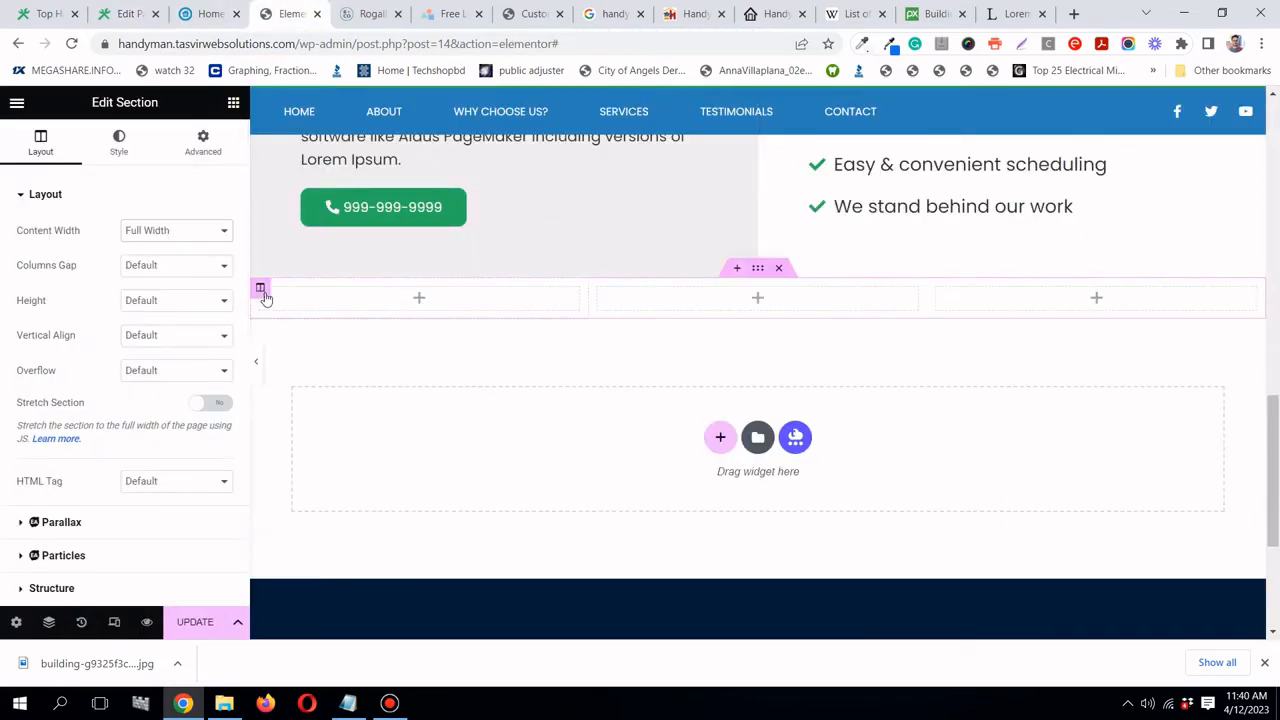
# - Set the first column's padding to 0 and copy that column
pyautogui.click(264, 294)
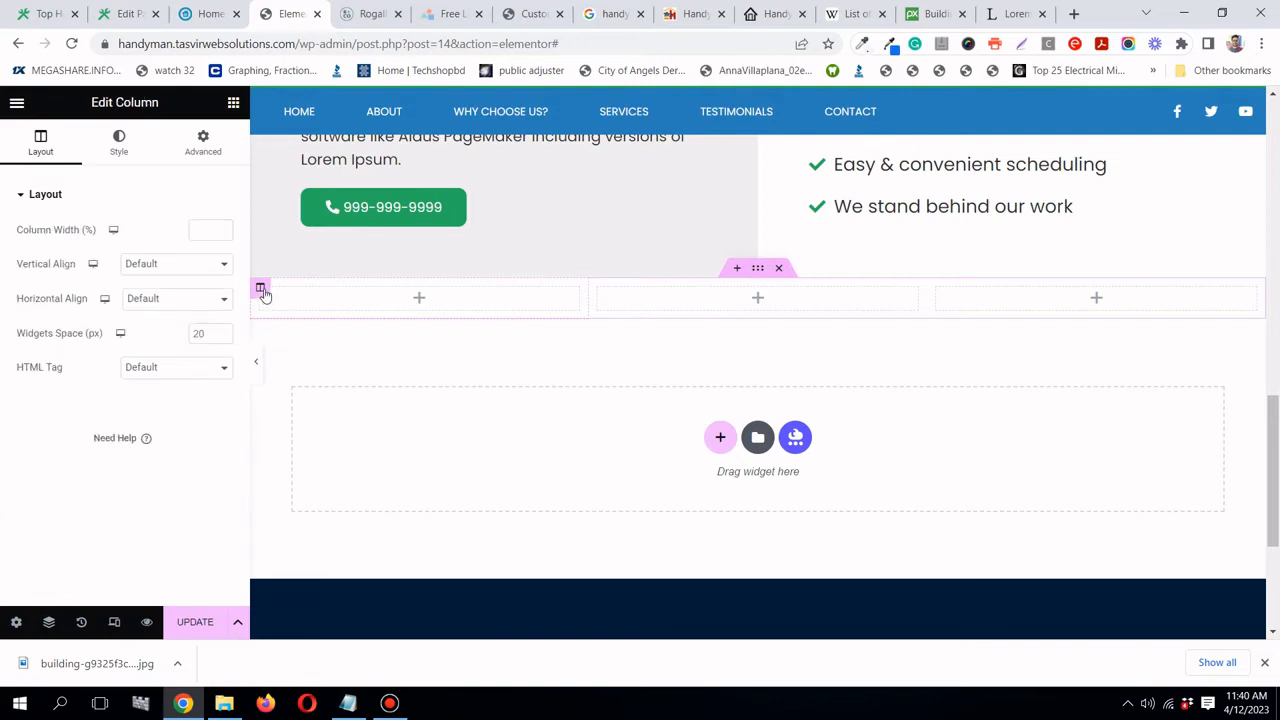
pyautogui.click(205, 148)
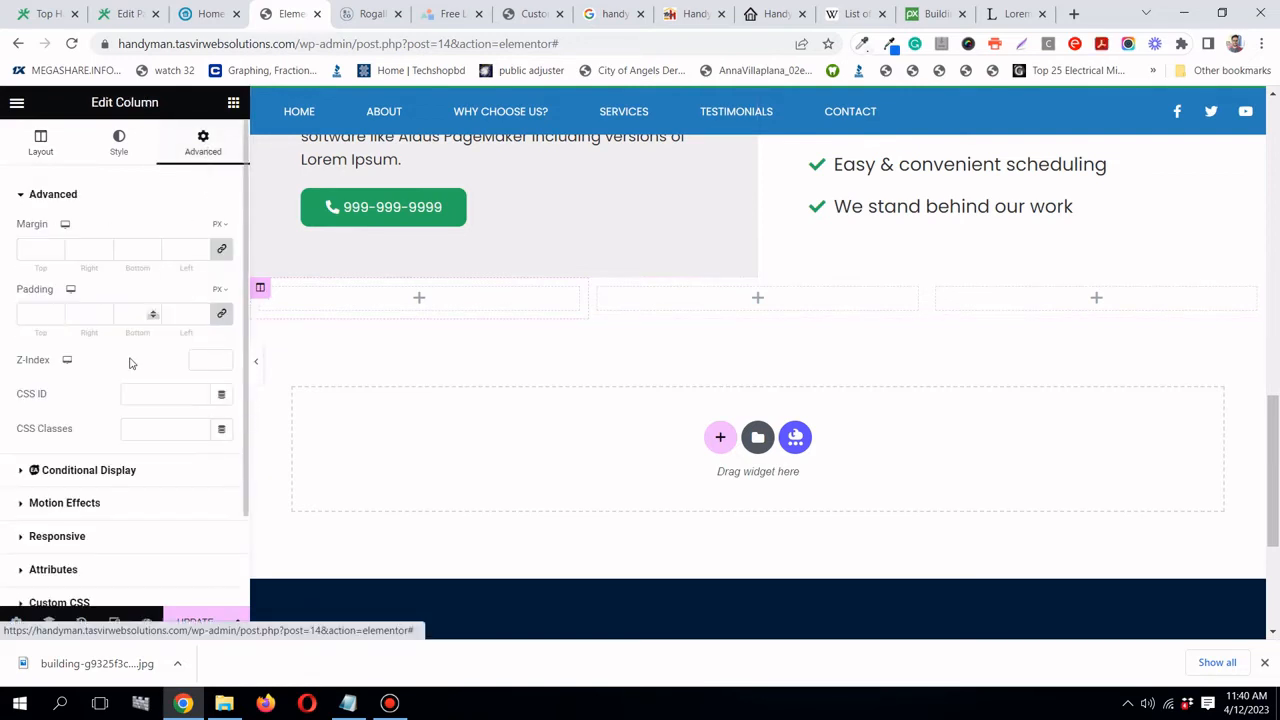
pyautogui.click(224, 315)
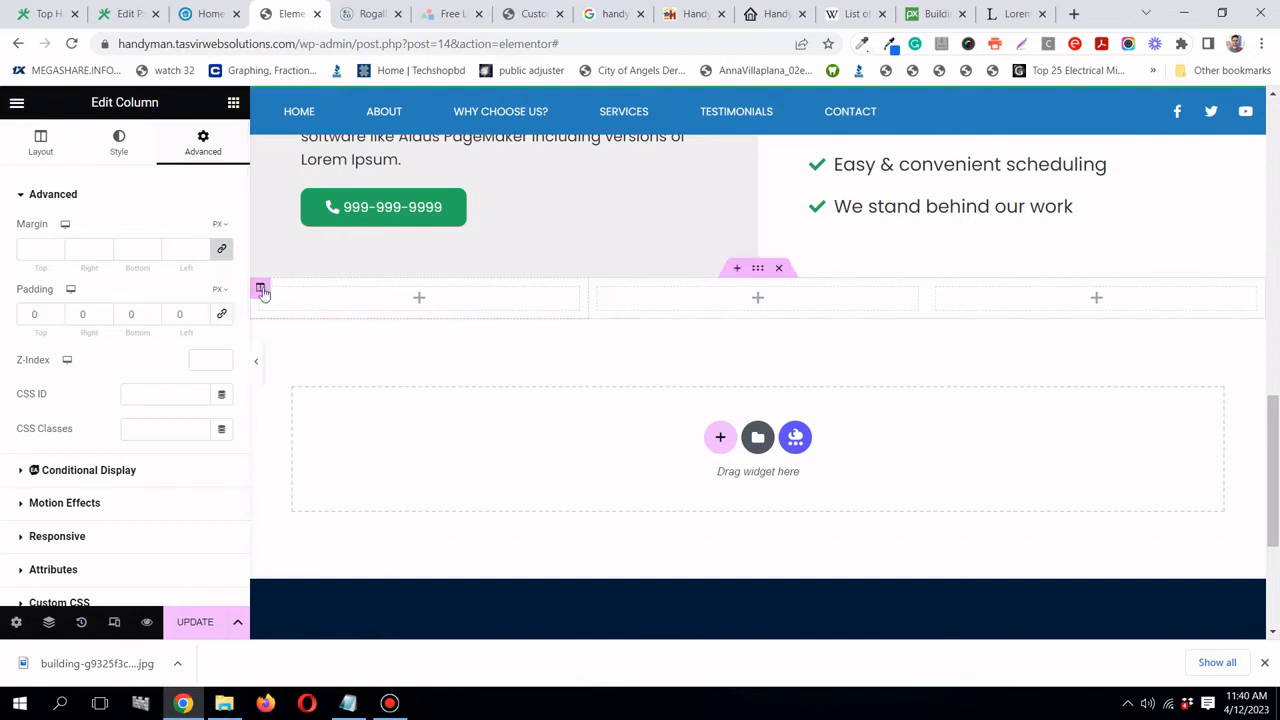
pyautogui.rightClick(260, 289)
pyautogui.click(311, 397)
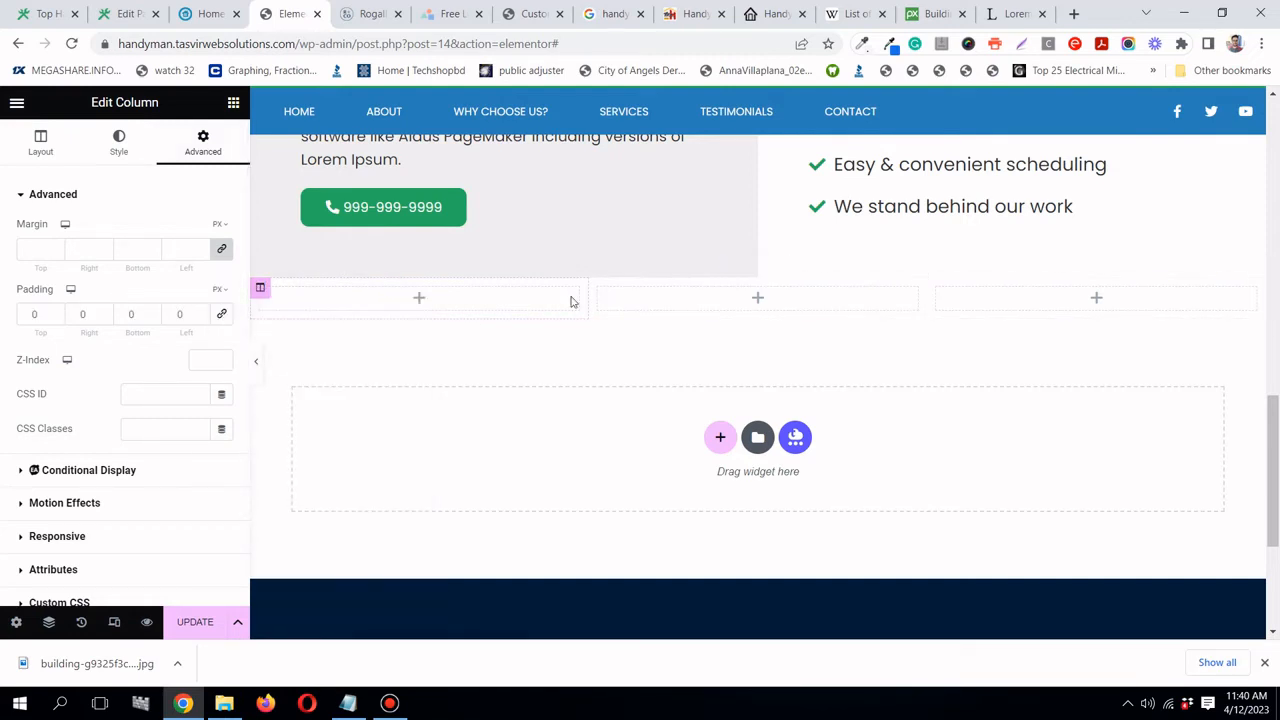
# - Paste the copied style onto columns two and three, then search widgets for 'cal'
pyautogui.rightClick(601, 289)
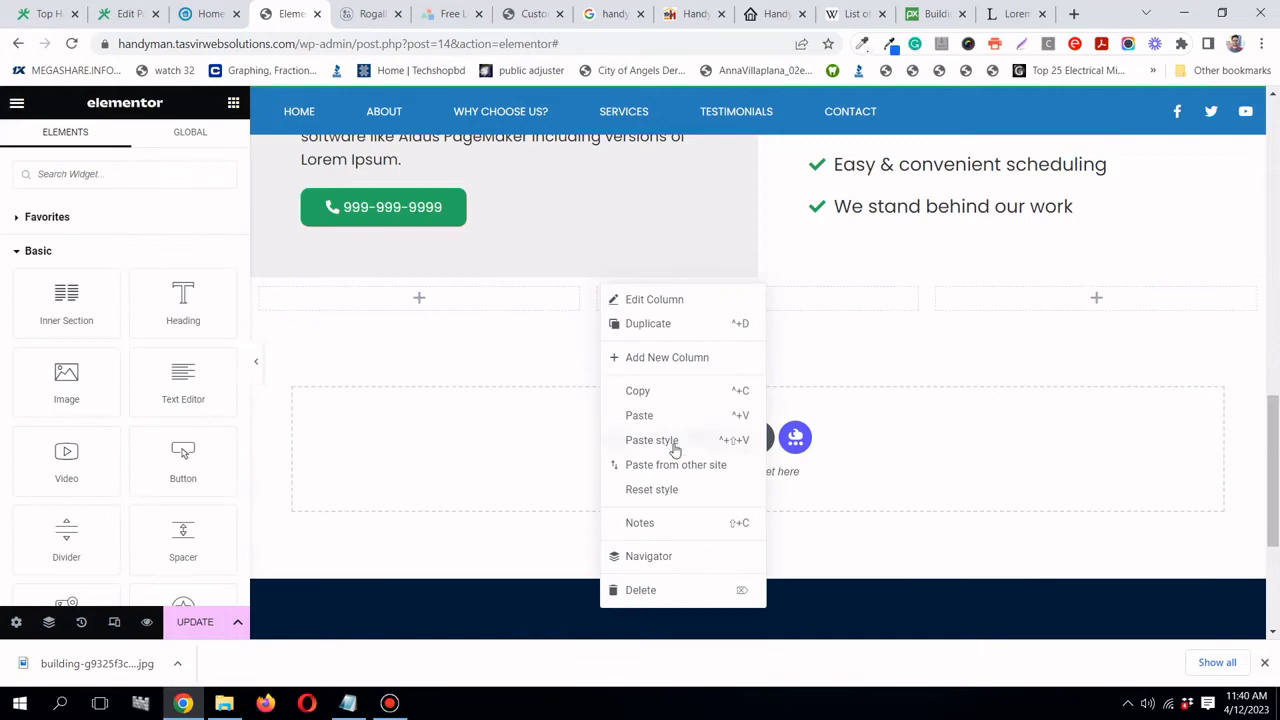
pyautogui.click(675, 450)
pyautogui.rightClick(938, 290)
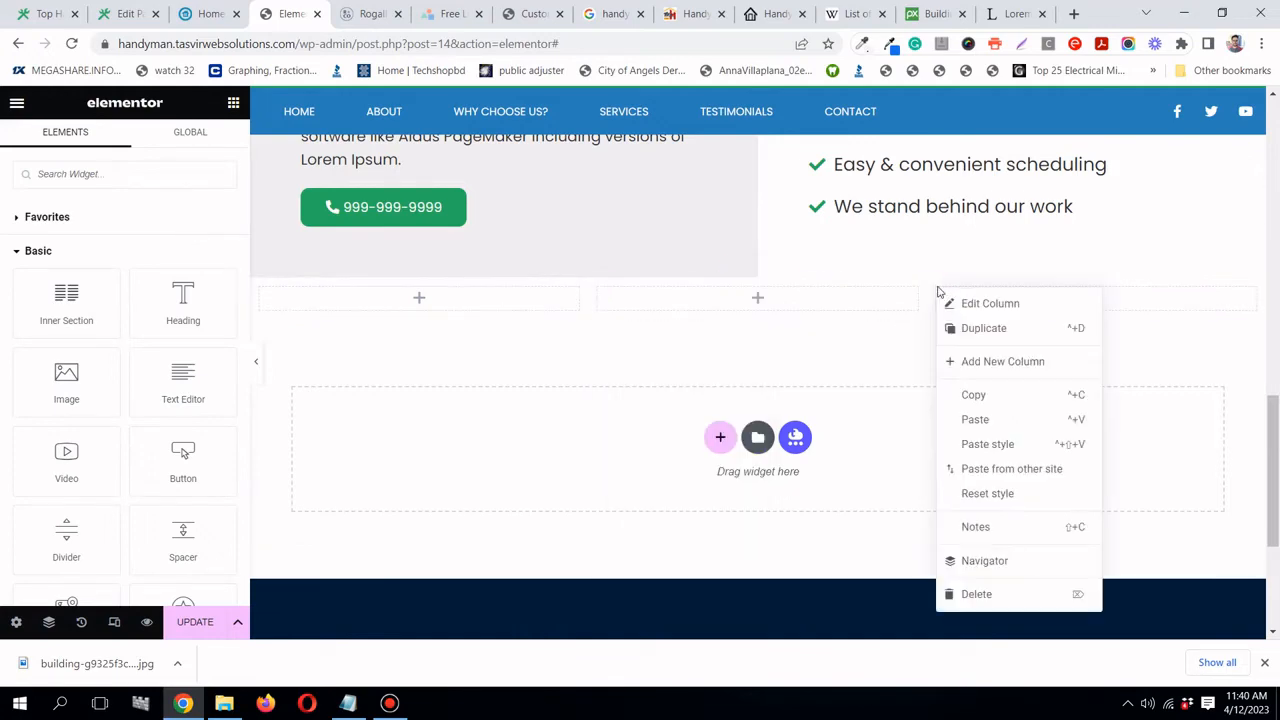
pyautogui.click(1000, 444)
pyautogui.click(405, 707)
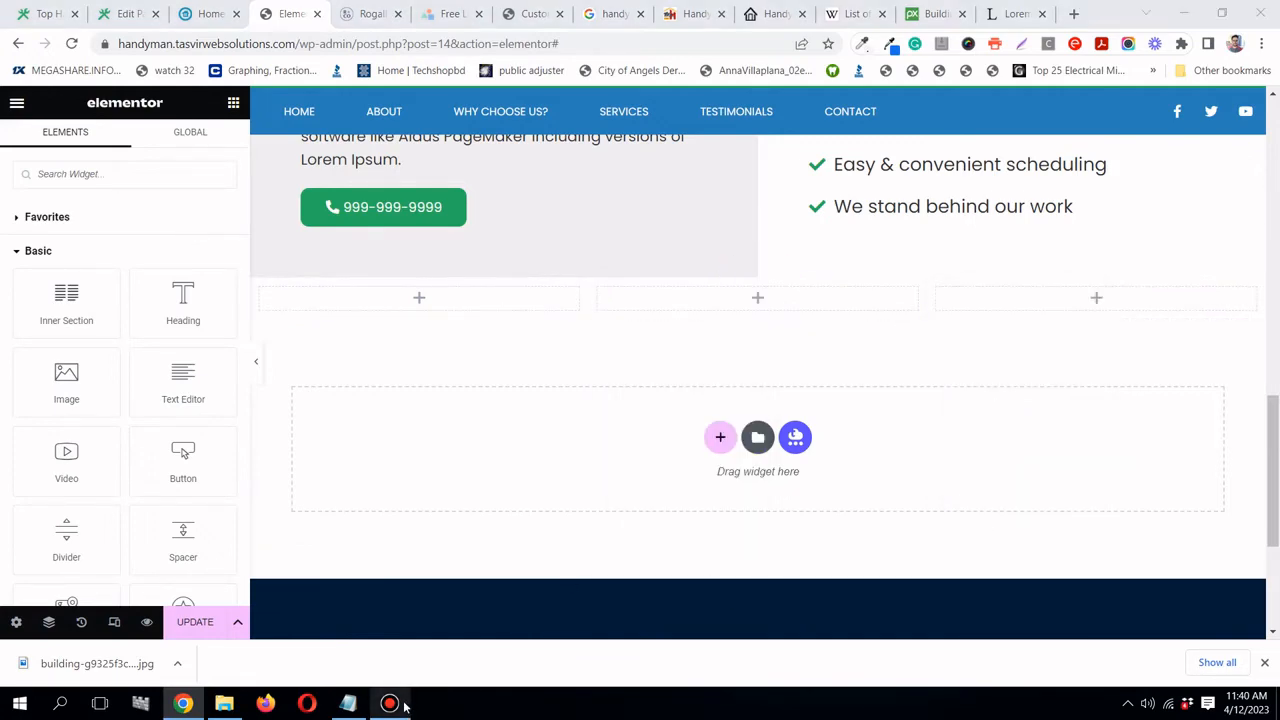
pyautogui.click(405, 706)
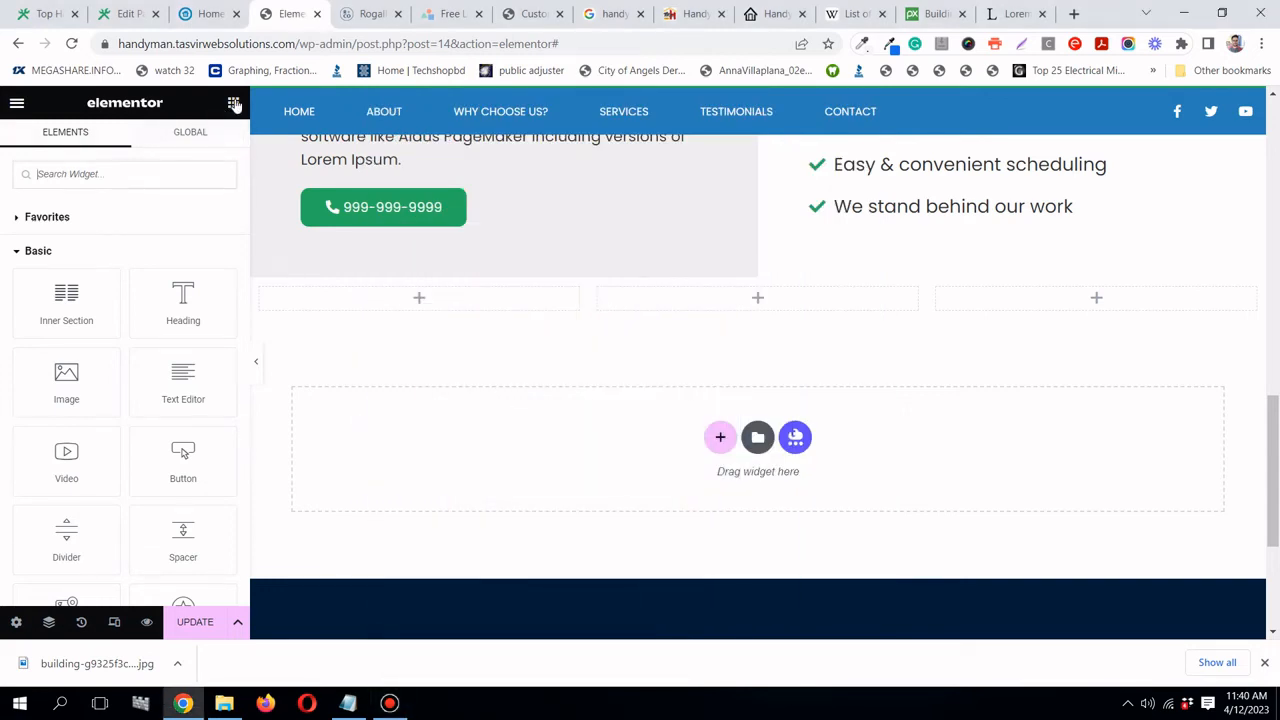
pyautogui.click(152, 183)
pyautogui.write('call')
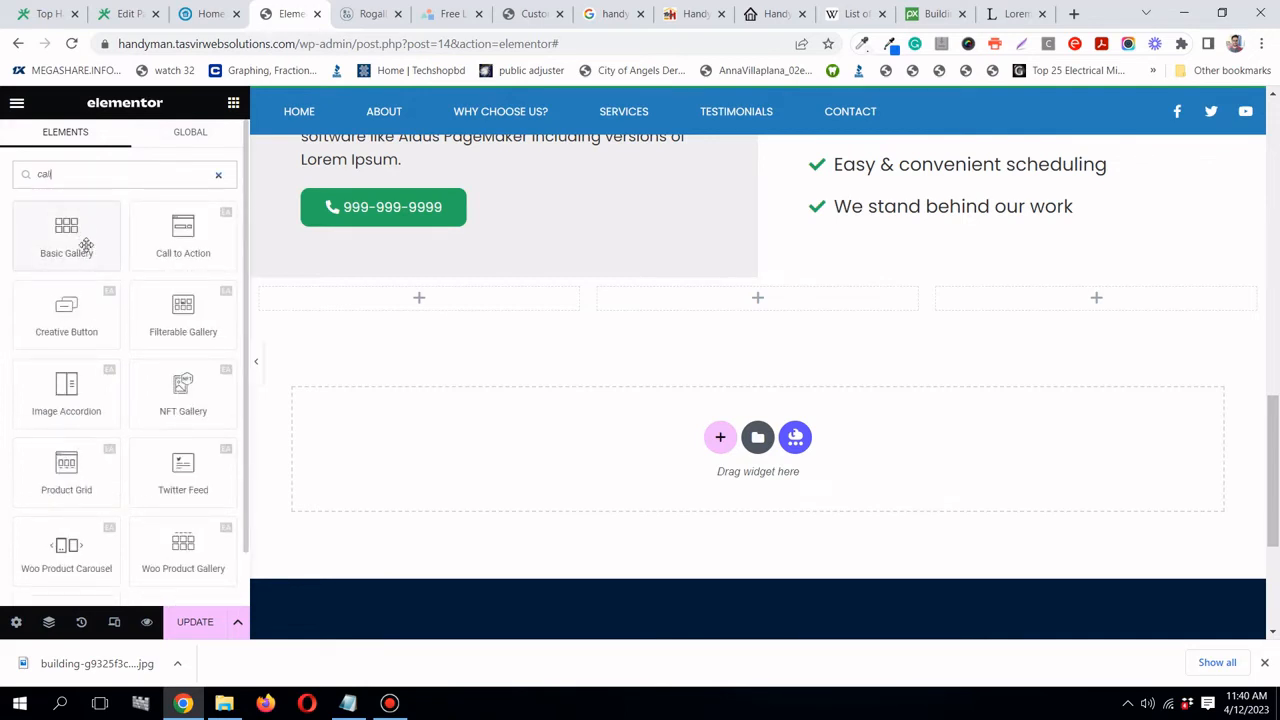
# - Drag the Call to Action widget into the first new column
pyautogui.scroll(-1, 86, 245)
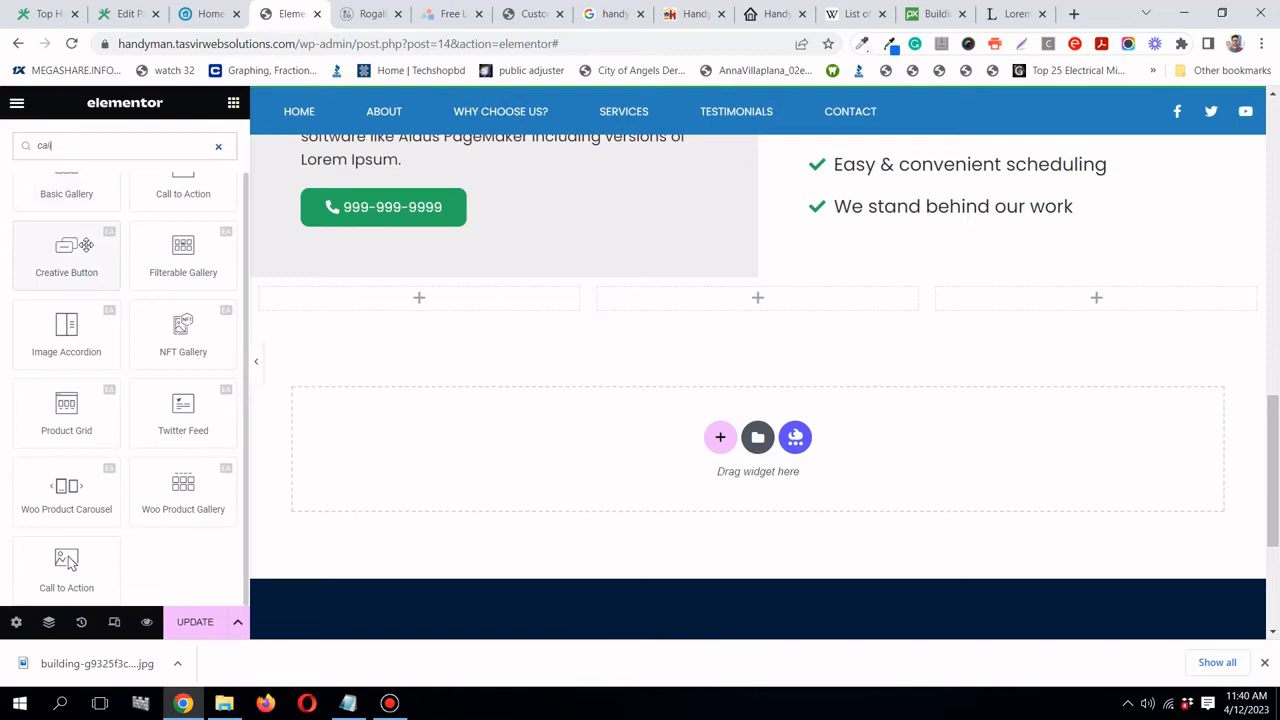
pyautogui.scroll(1, 86, 245)
pyautogui.scroll(-1, 86, 245)
pyautogui.moveTo(67, 560); pyautogui.dragTo(391, 278)
pyautogui.scroll(-1, 453, 310)
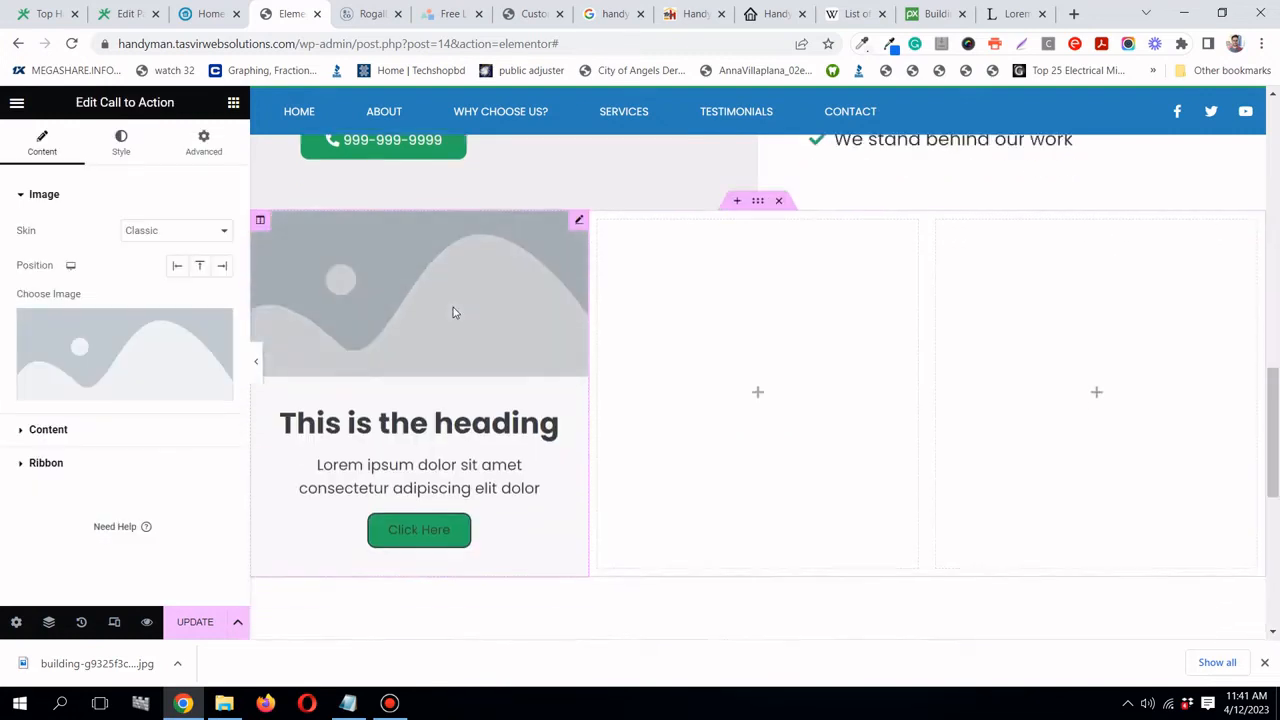
pyautogui.scroll(-1, 453, 313)
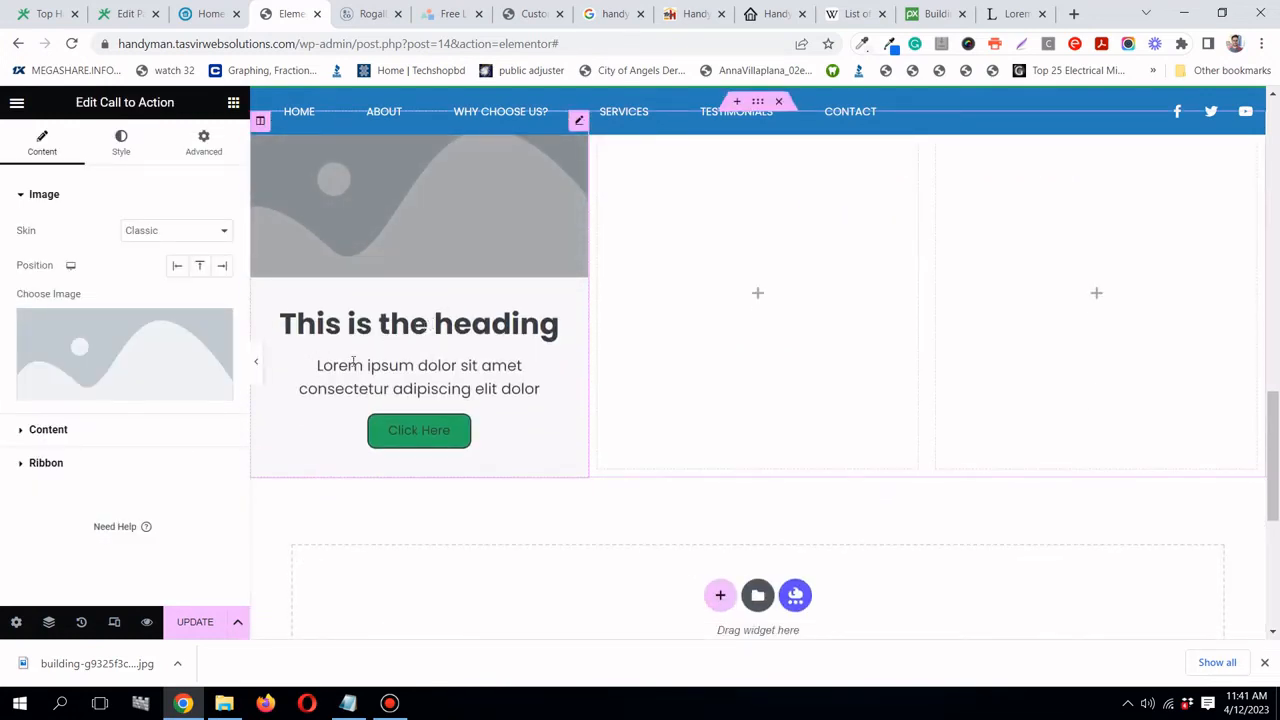
pyautogui.scroll(1, 361, 363)
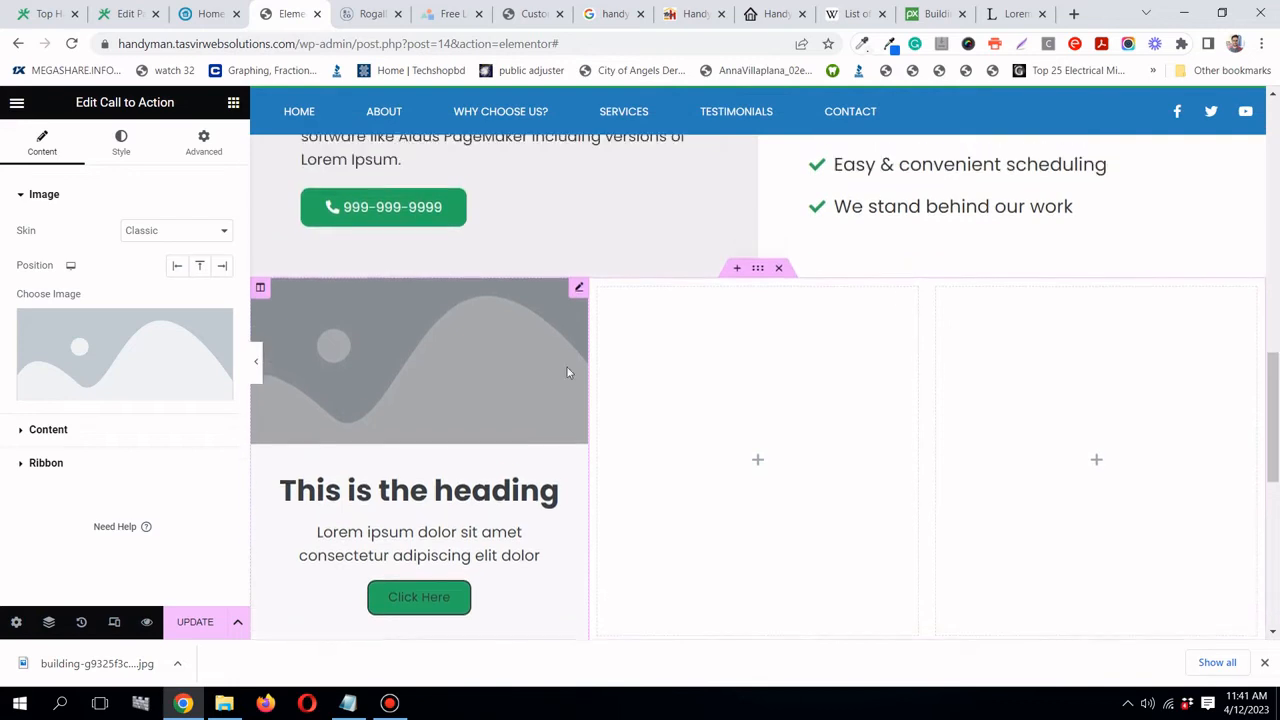
pyautogui.scroll(-1, 569, 371)
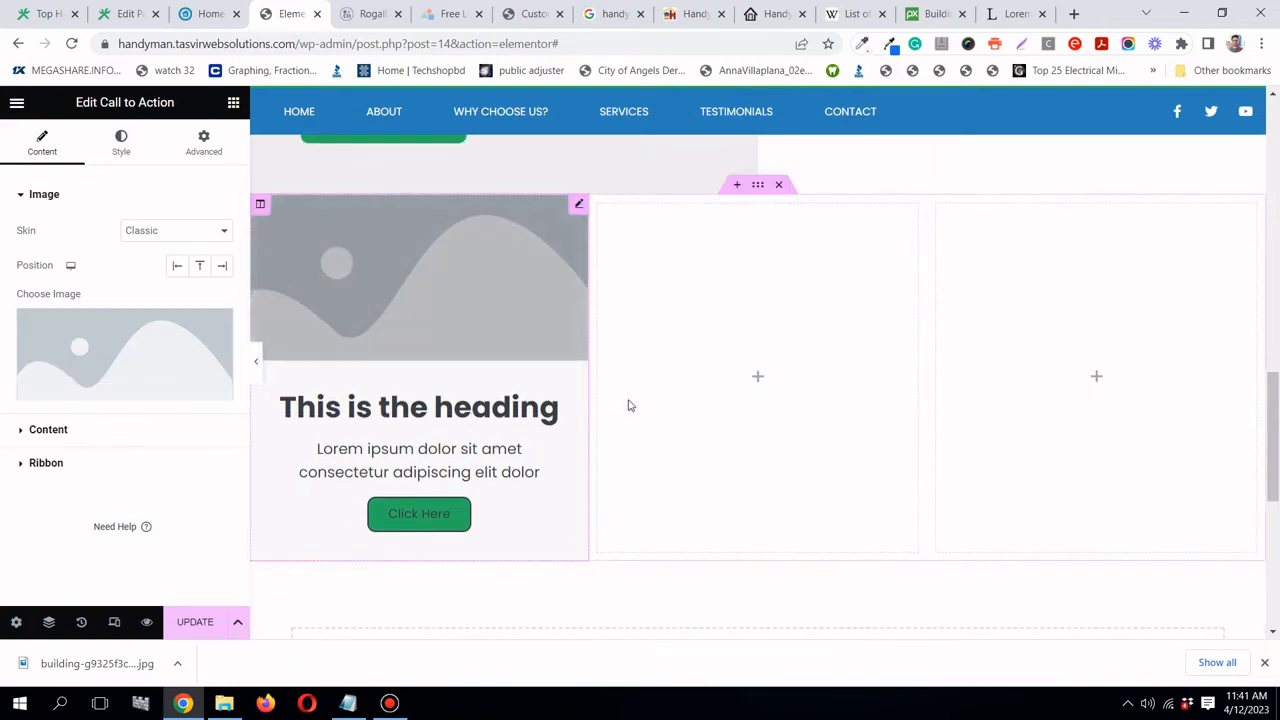
pyautogui.scroll(1, 674, 400)
pyautogui.scroll(-1, 640, 400)
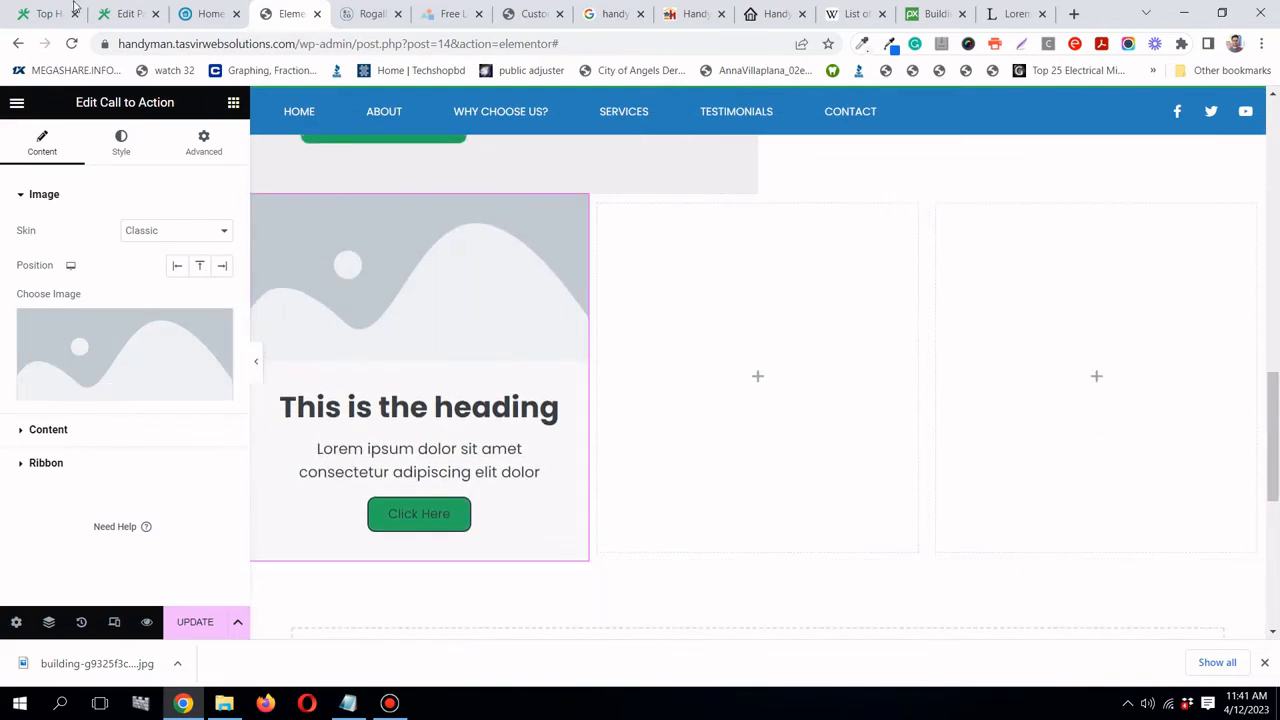
# - Compare with the reference service cards and open the widget's Skin choices
pyautogui.click(208, 13)
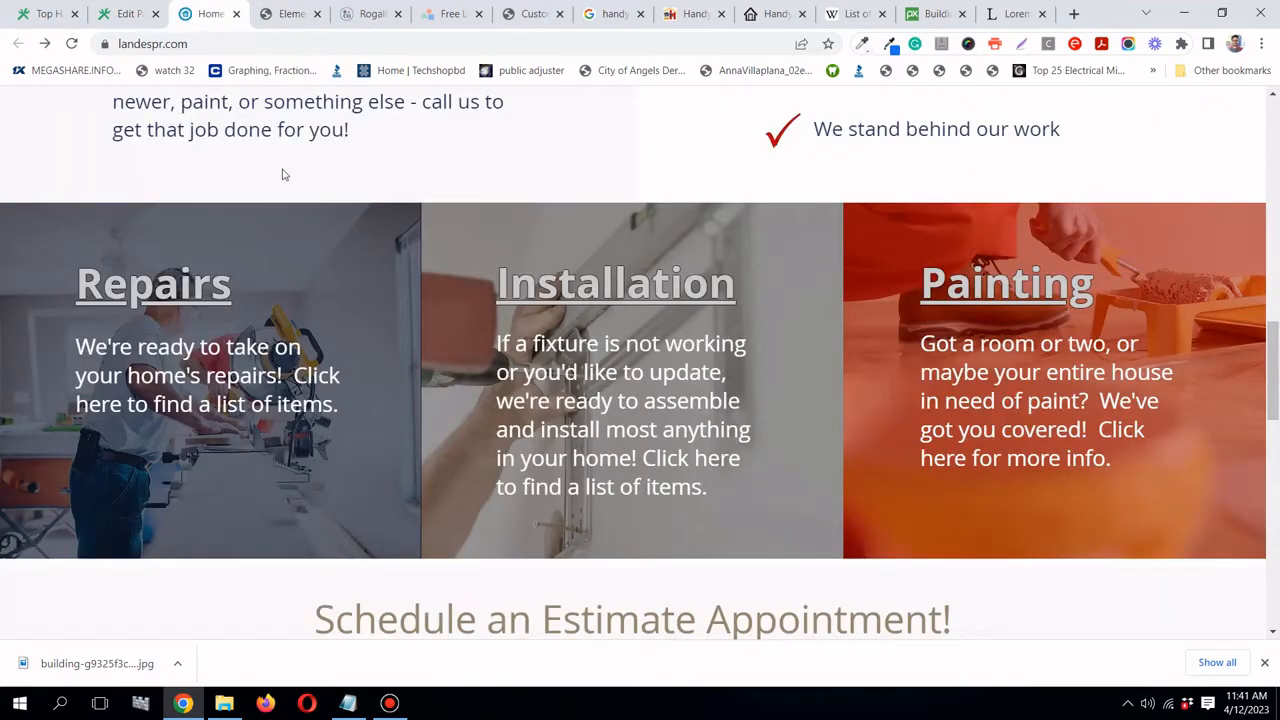
pyautogui.click(291, 13)
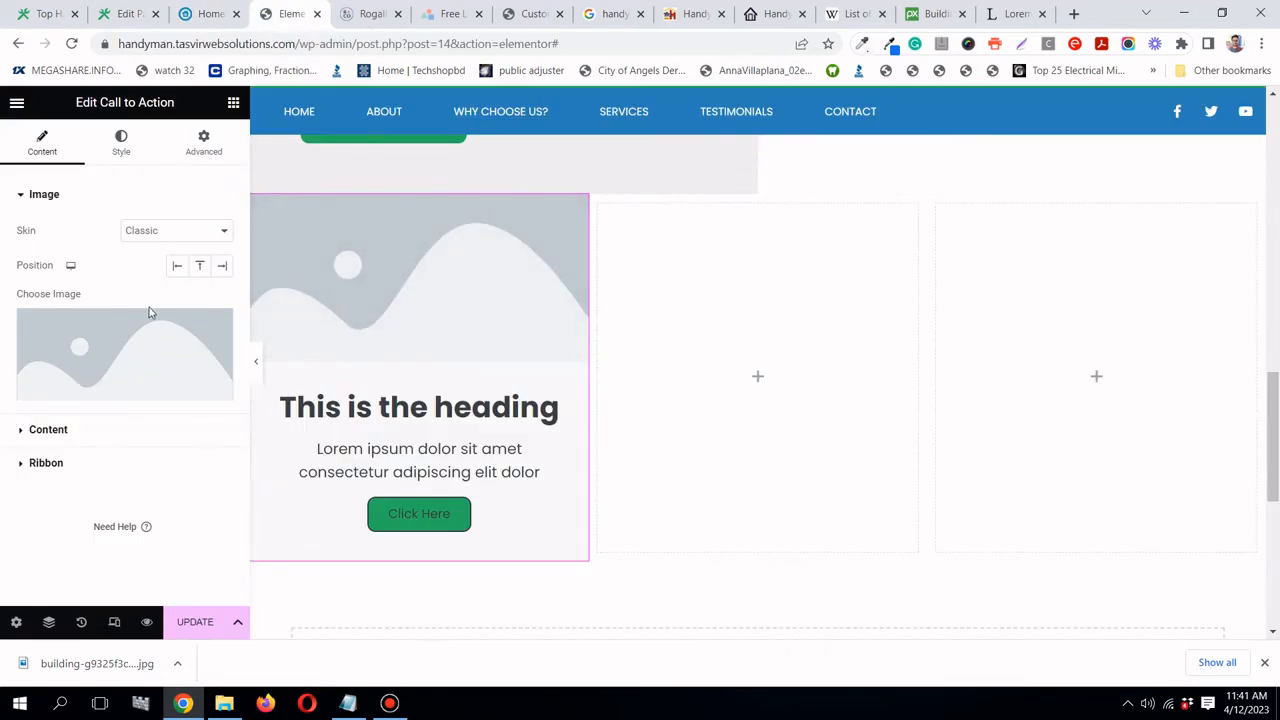
pyautogui.click(162, 232)
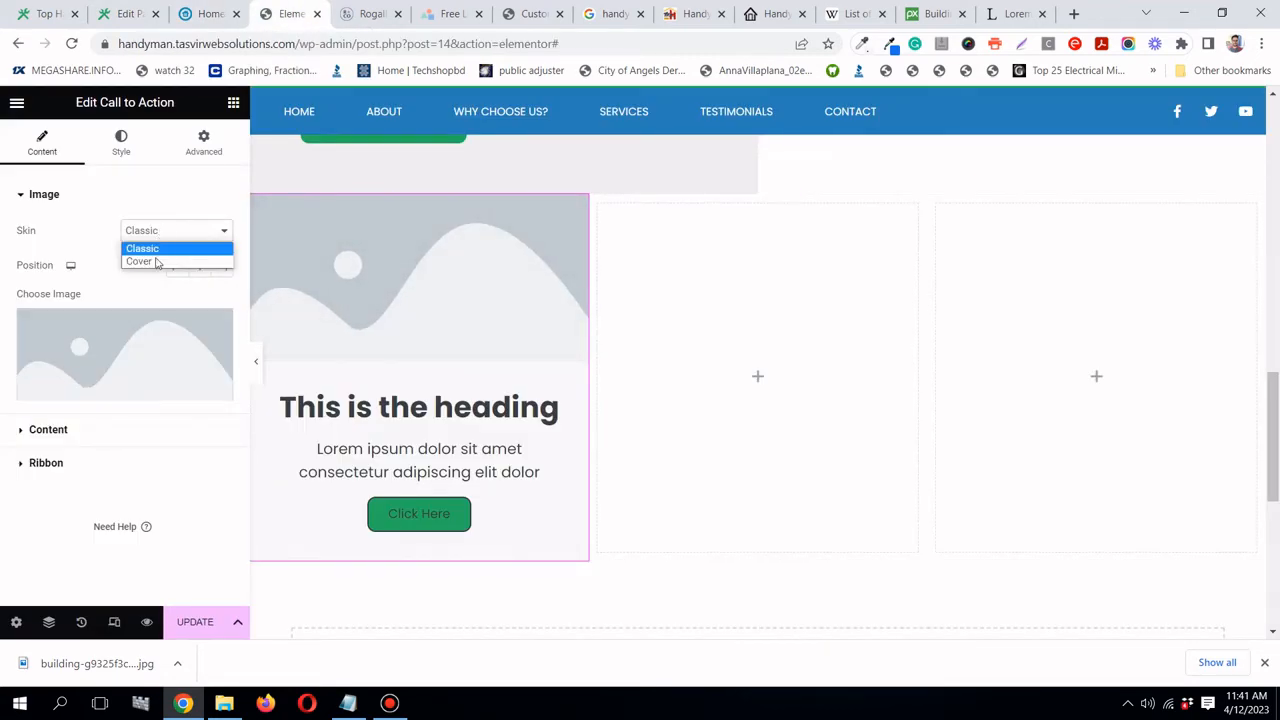
# - Switch the call to action to the Cover skin and compare it with the reference site's cards
pyautogui.click(156, 264)
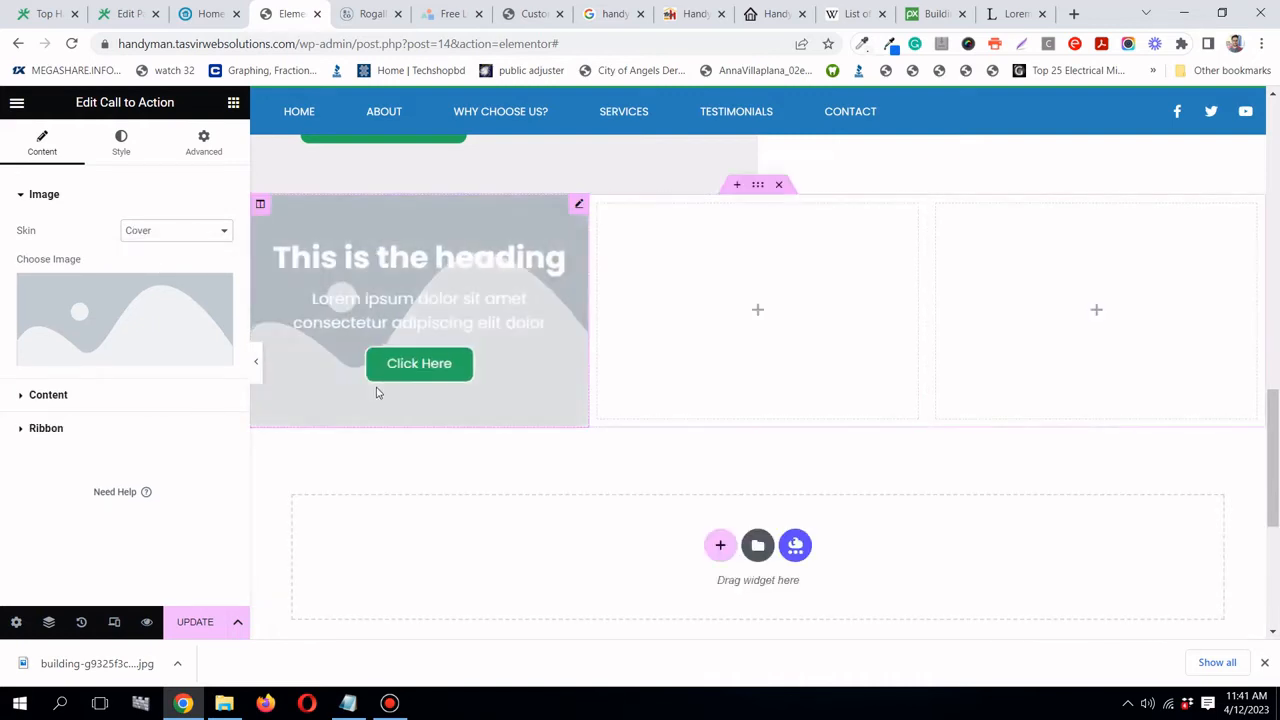
pyautogui.click(210, 14)
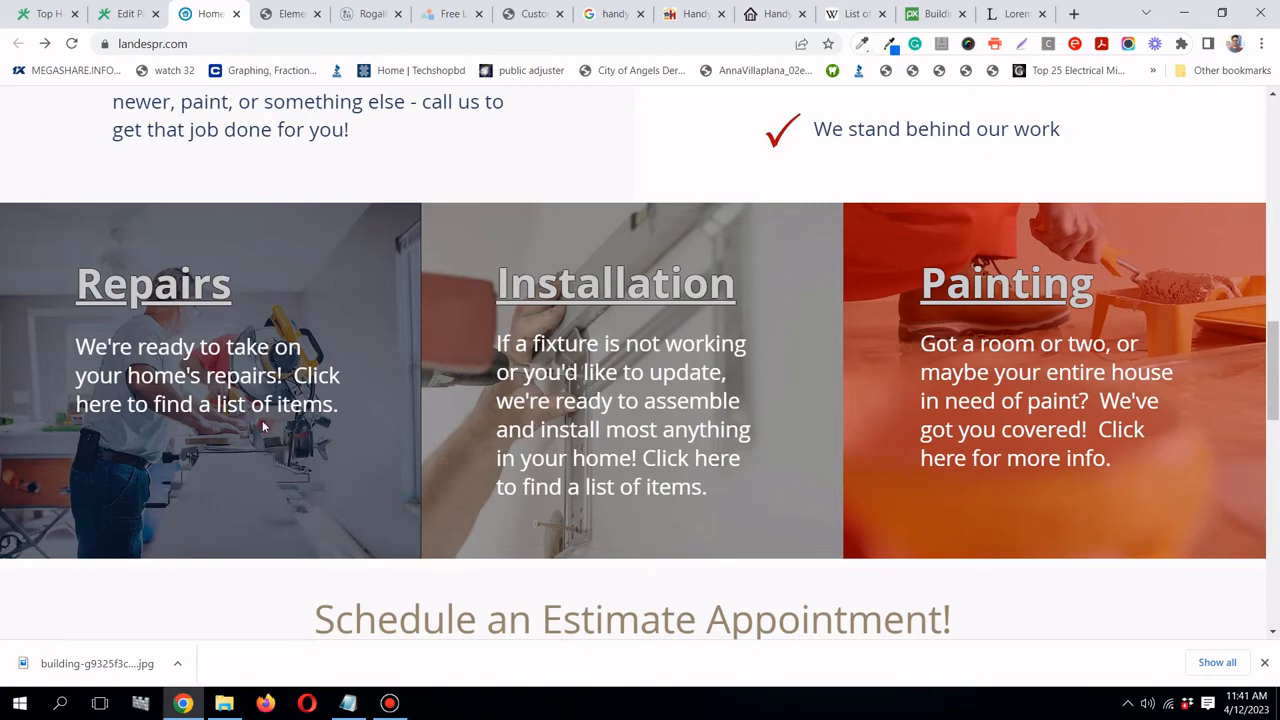
pyautogui.click(268, 14)
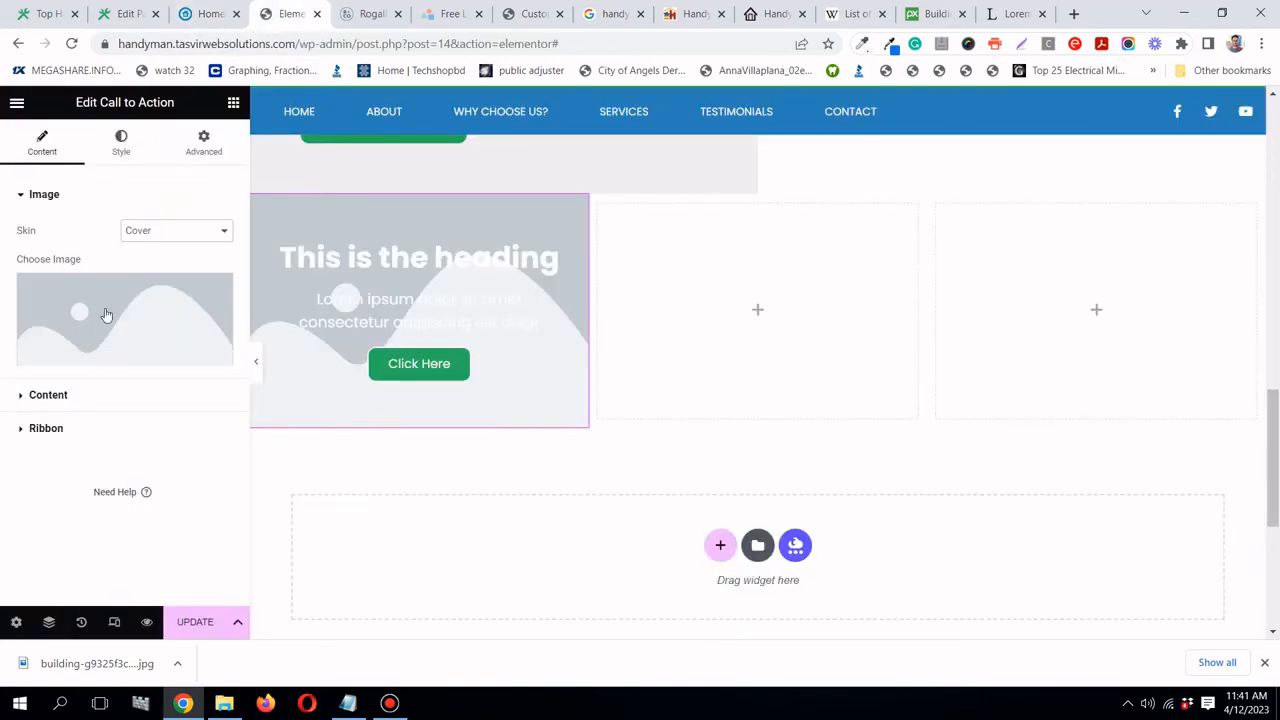
# - Set the card's Box Alignment to Left in the Style tab, then expand the Button section
pyautogui.click(75, 393)
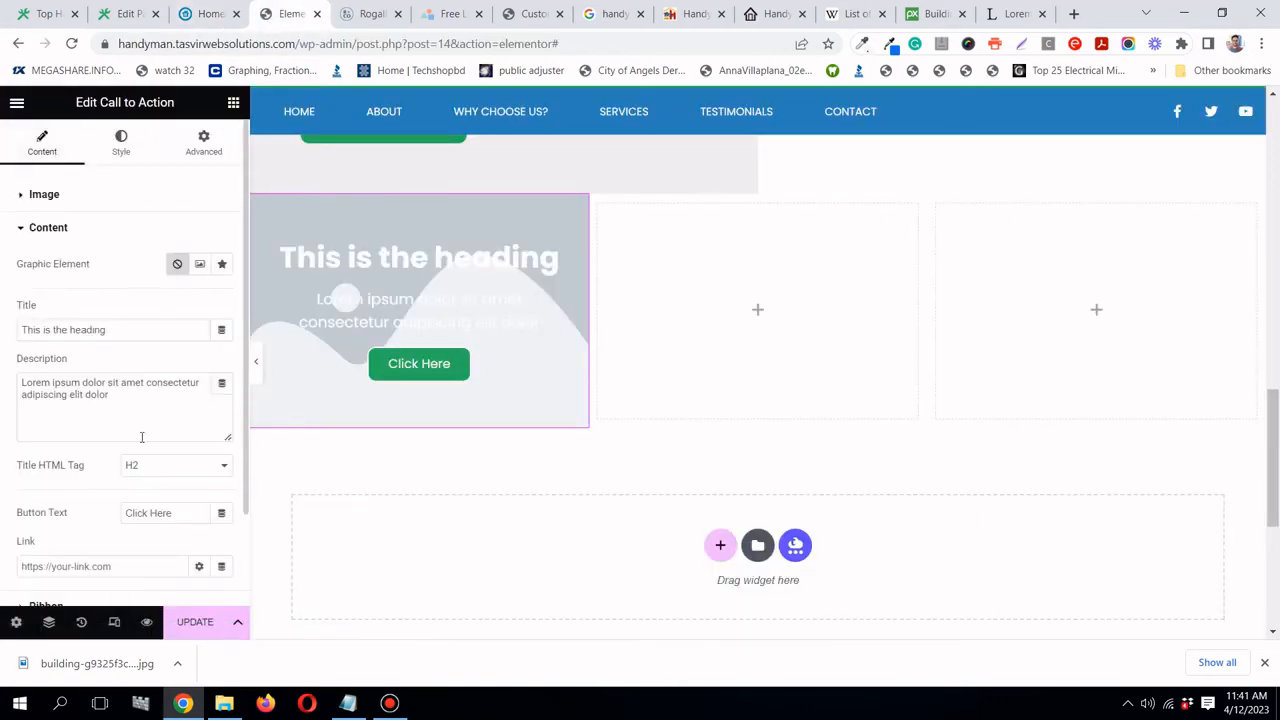
pyautogui.scroll(-1, 118, 336)
pyautogui.scroll(1, 120, 349)
pyautogui.click(121, 143)
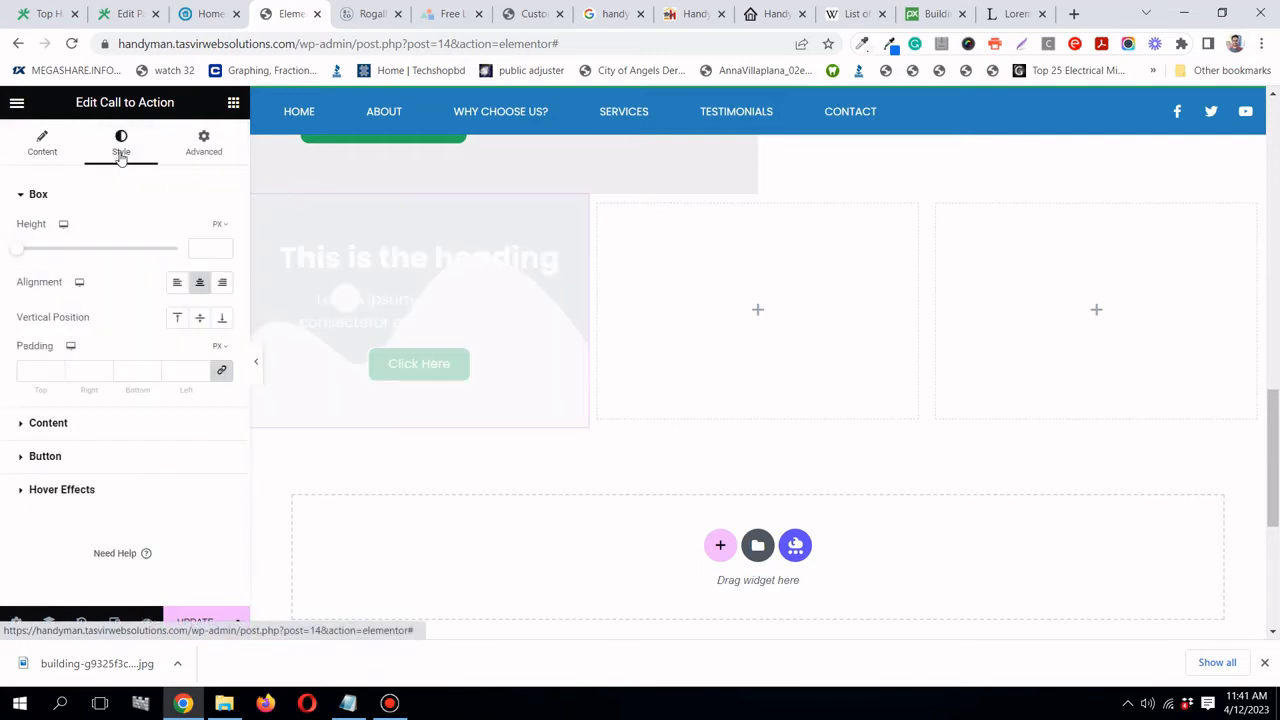
pyautogui.click(176, 282)
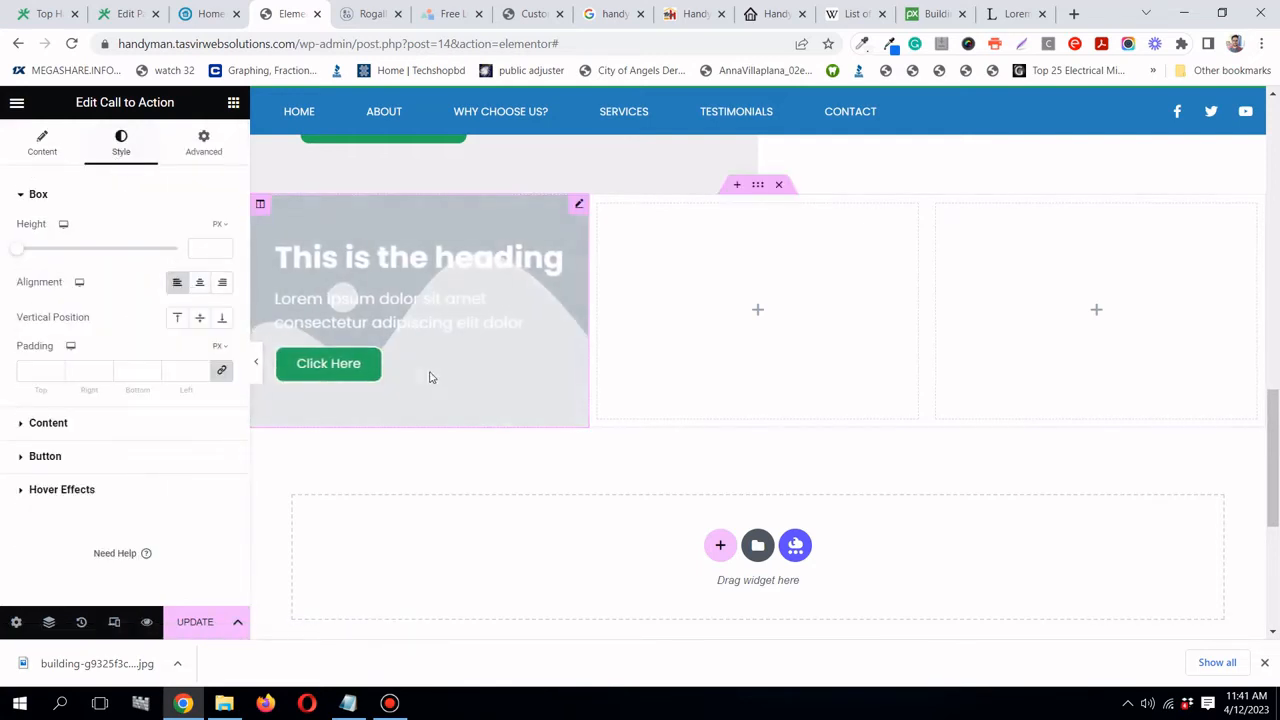
pyautogui.click(101, 458)
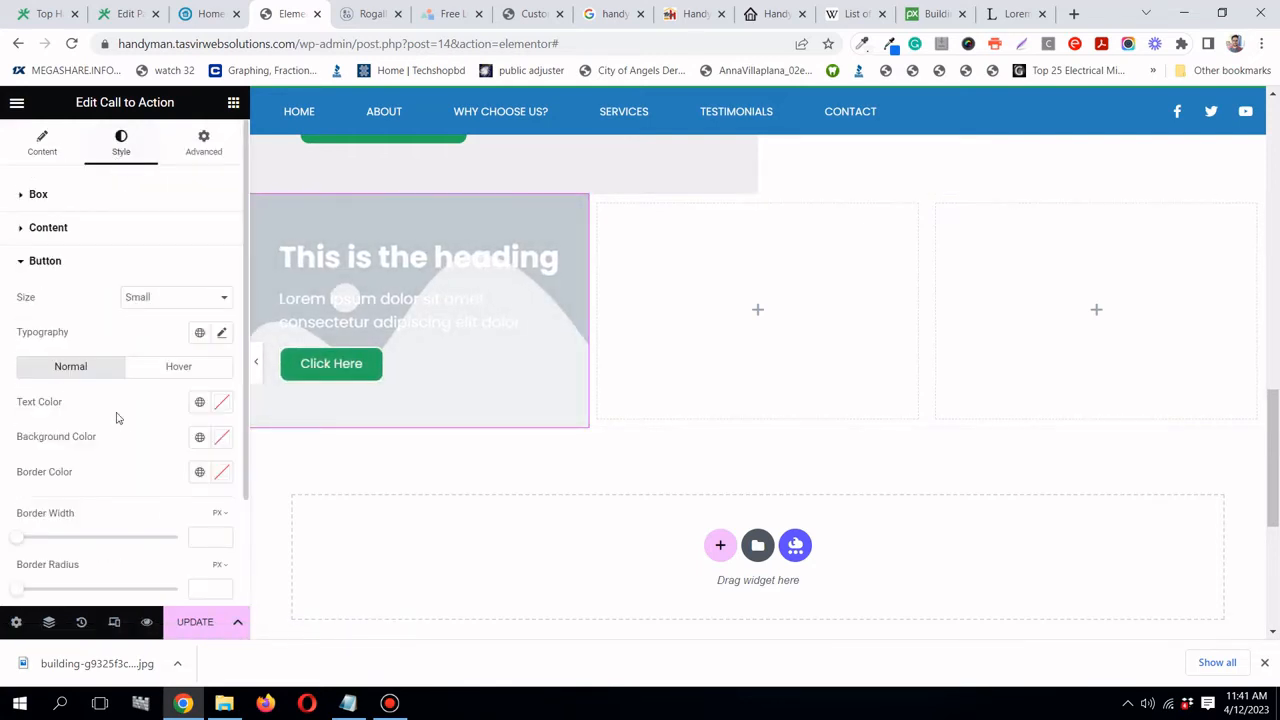
pyautogui.scroll(-1, 211, 326)
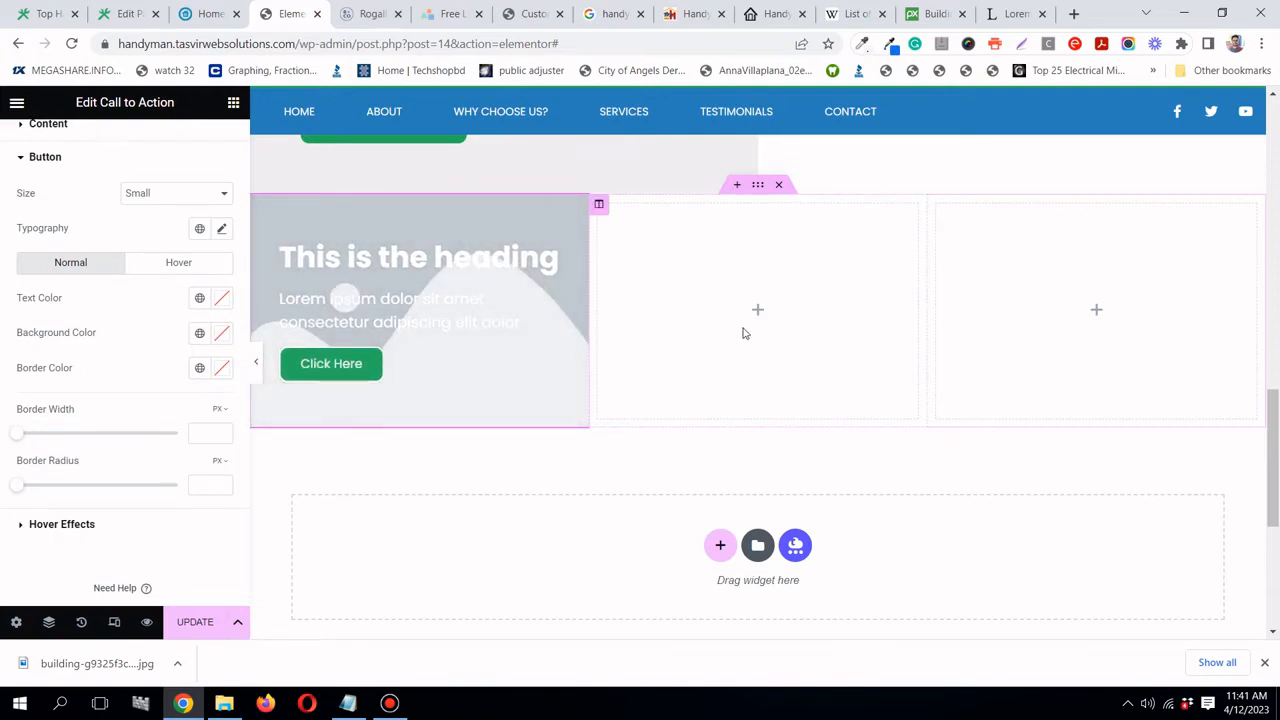
# - Copy the word 'repairs' from the Yoast meta description
pyautogui.click(122, 16)
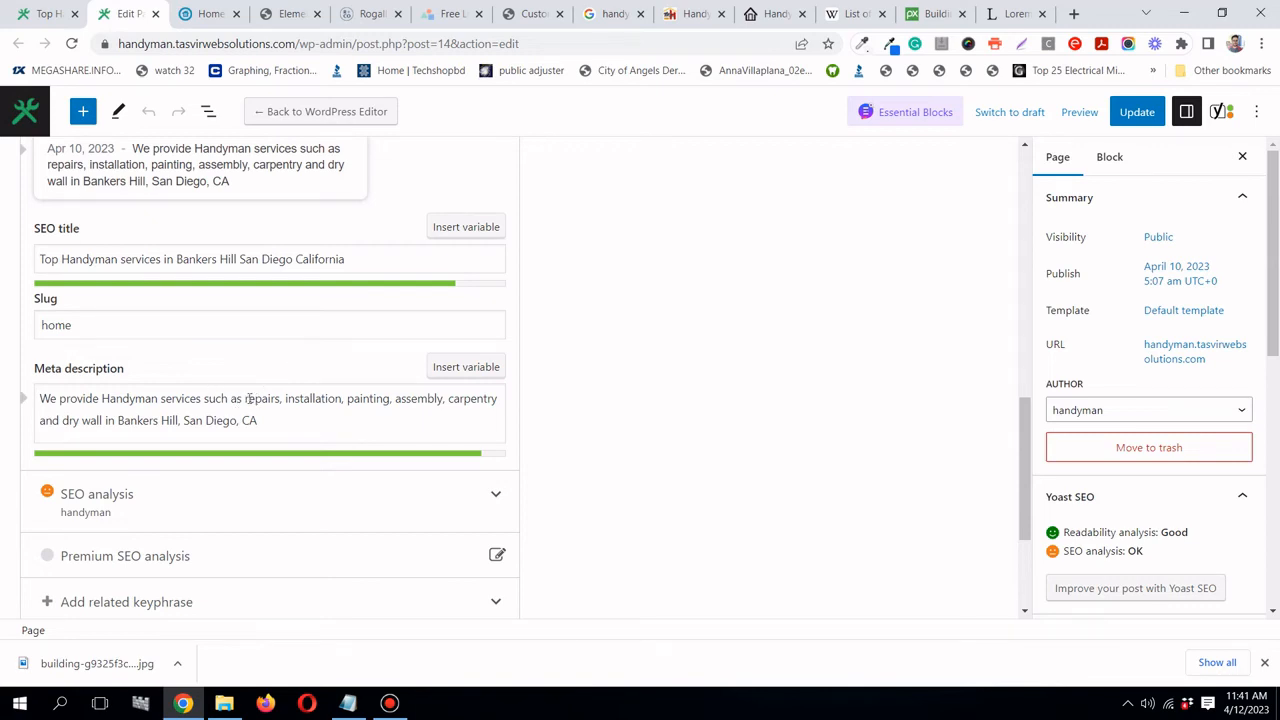
pyautogui.moveTo(244, 398); pyautogui.dragTo(277, 398)
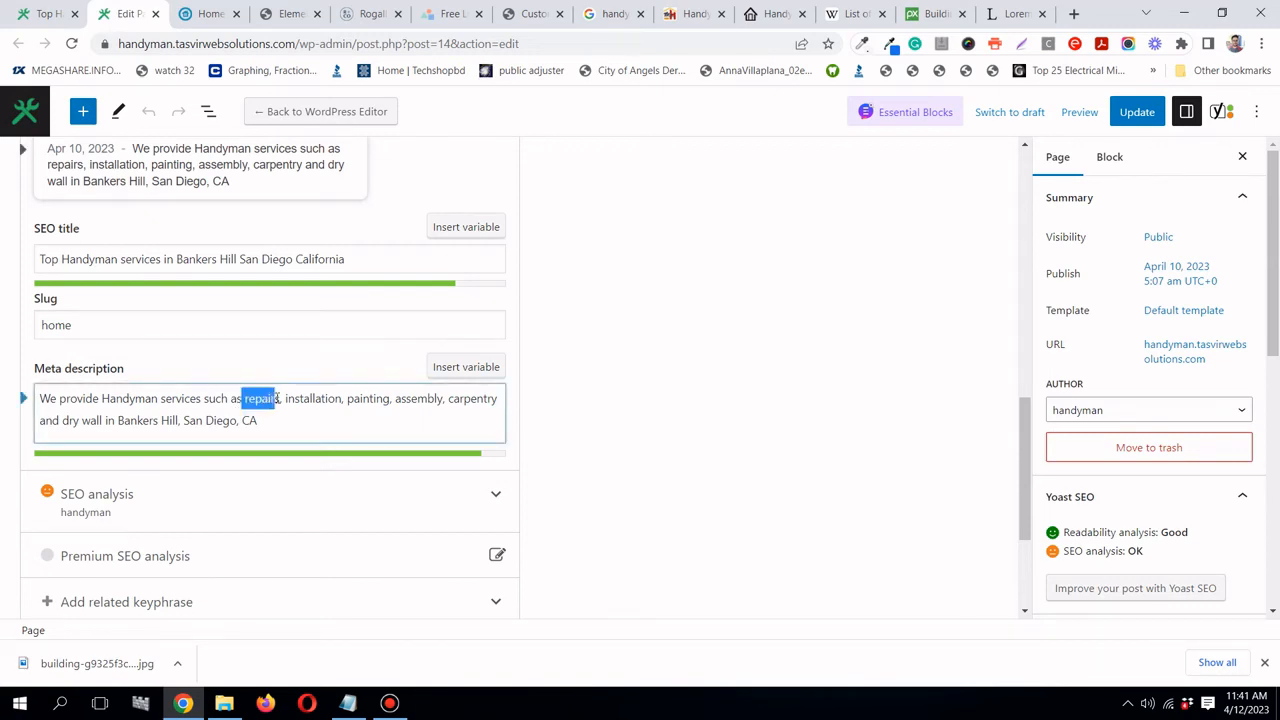
pyautogui.rightClick(272, 402)
pyautogui.click(309, 432)
# - Paste 'repairs' over the CTA Title placeholder and capitalise it to 'Repairs'
pyautogui.click(287, 17)
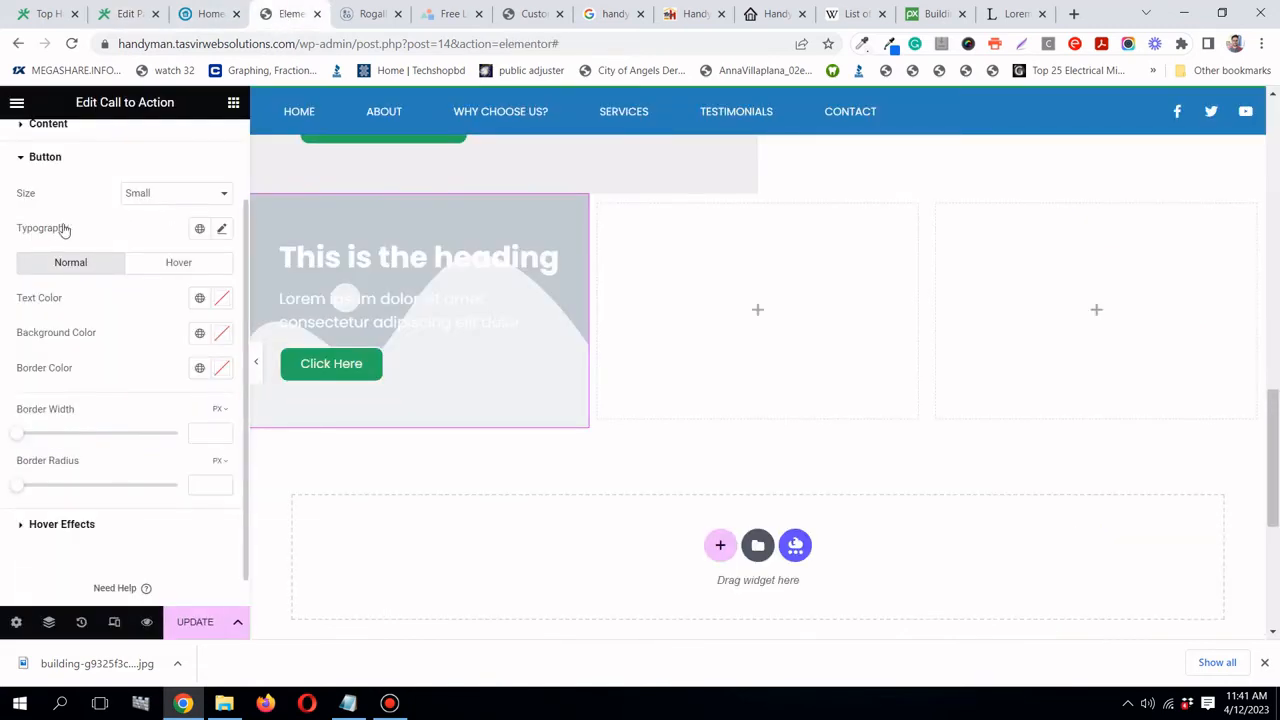
pyautogui.scroll(2, 85, 225)
pyautogui.click(41, 145)
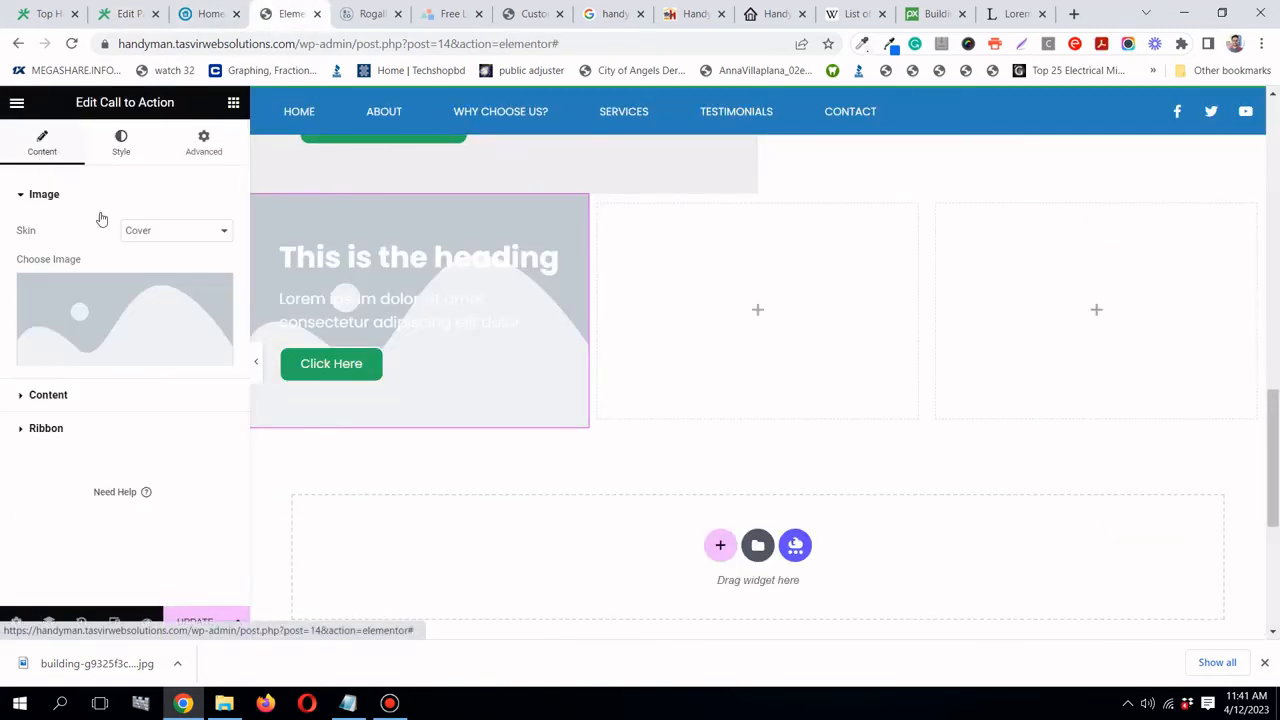
pyautogui.click(131, 396)
pyautogui.tripleClick(116, 330)
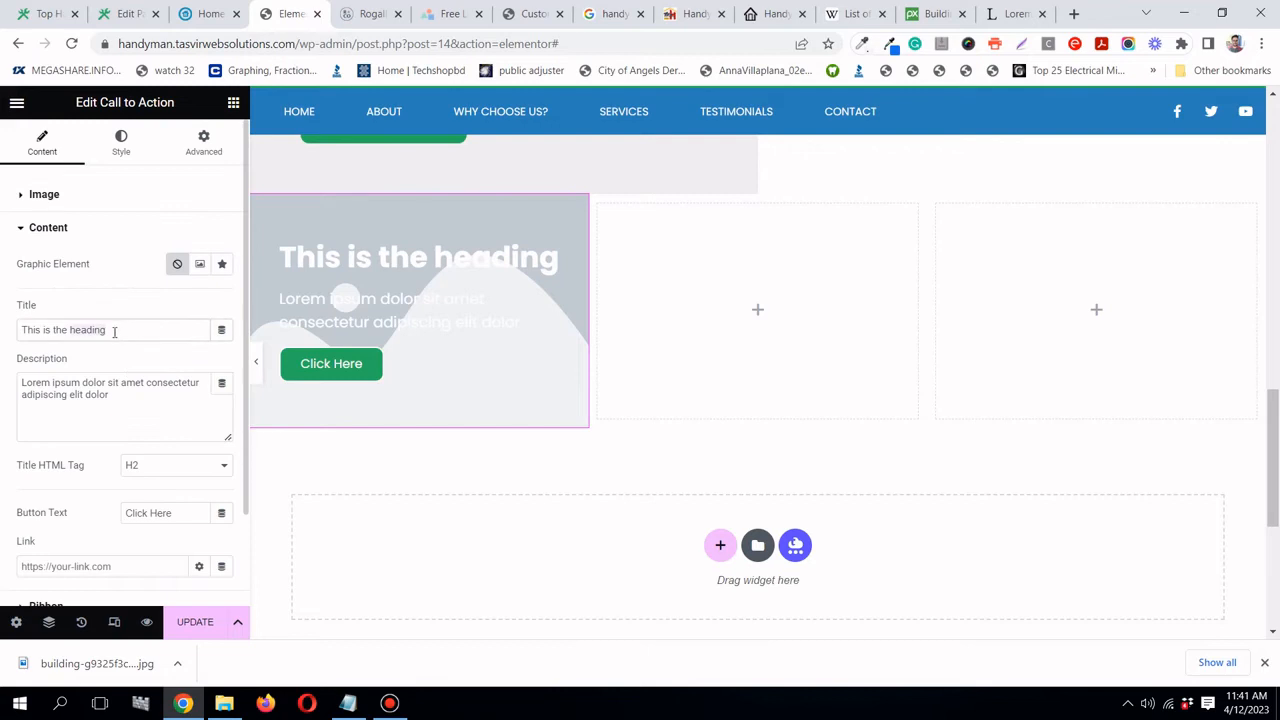
pyautogui.rightClick(115, 332)
pyautogui.click(208, 401)
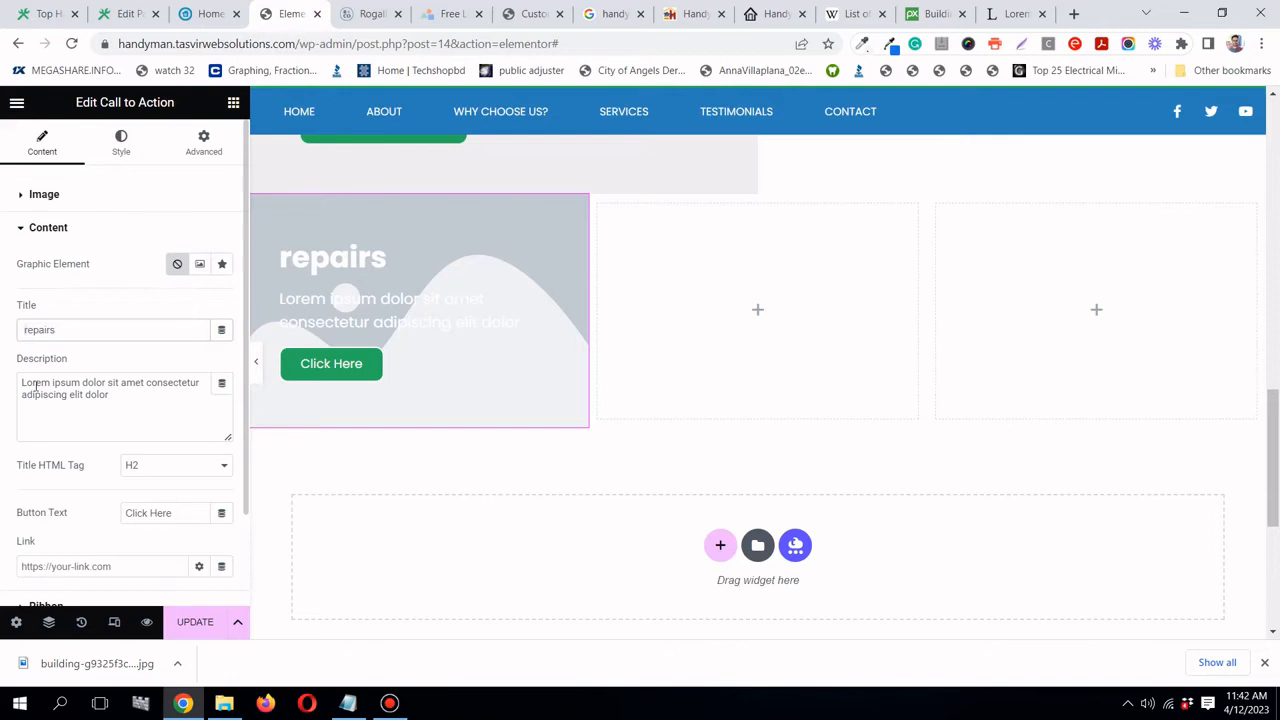
pyautogui.press('Delete')
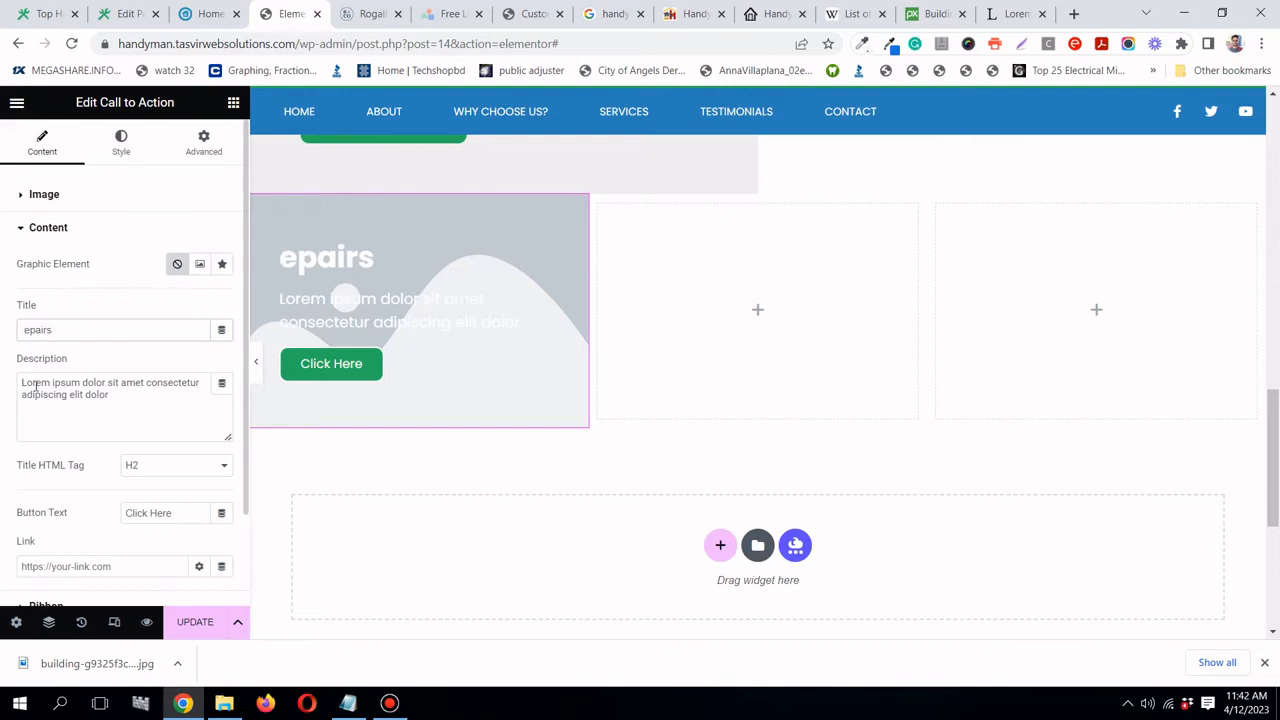
pyautogui.write('R')
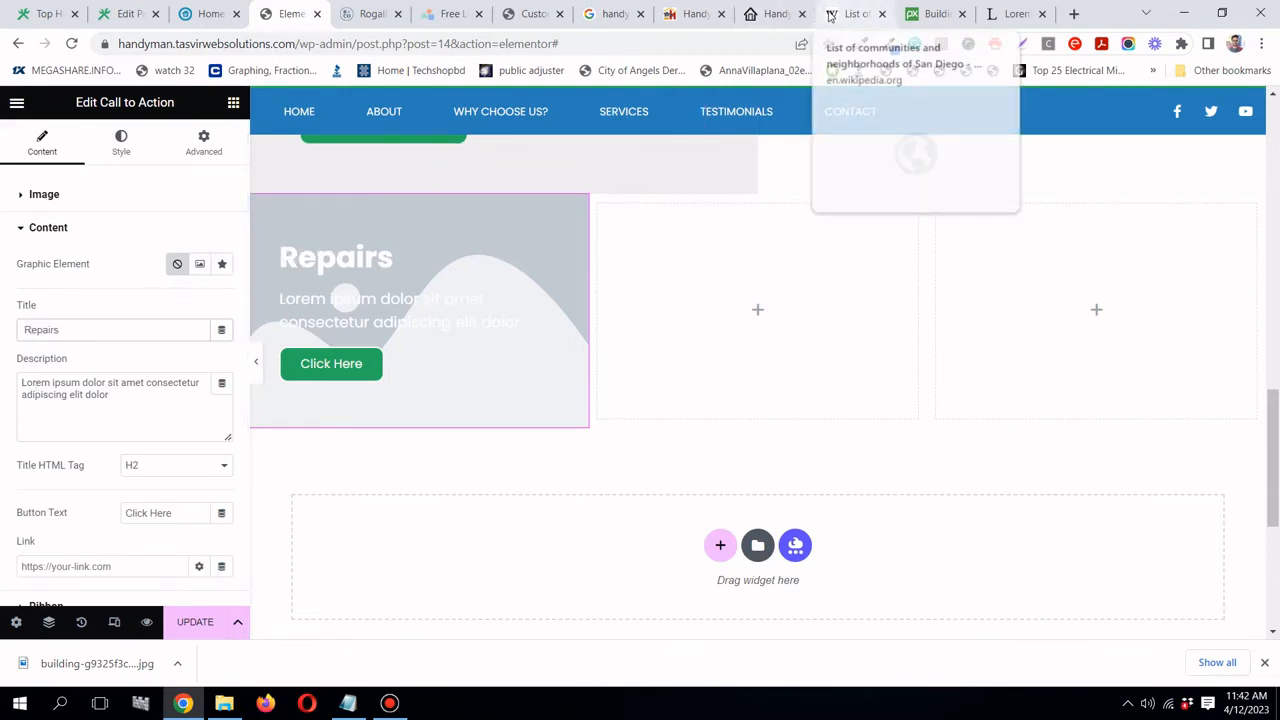
# - Copy the first two sentences under 'What is Lorem Ipsum?' on lipsum.com
pyautogui.click(1012, 14)
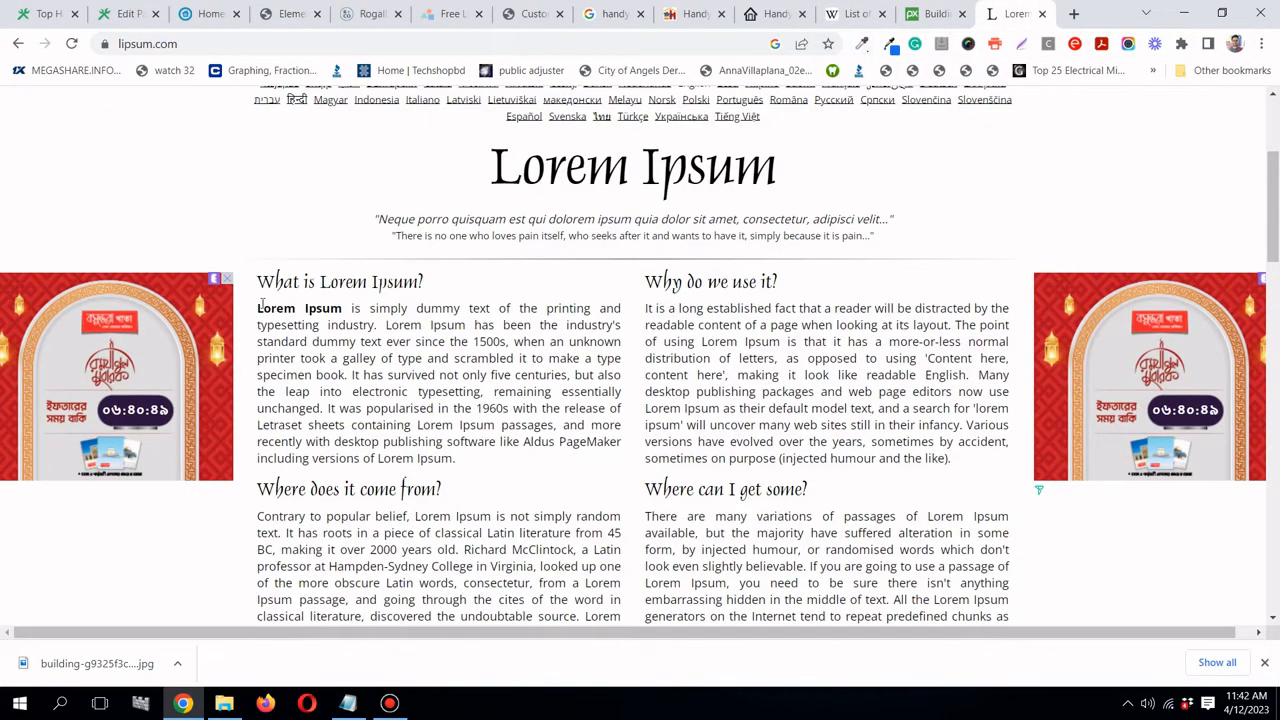
pyautogui.moveTo(253, 313); pyautogui.dragTo(346, 326)
pyautogui.click(330, 328)
pyautogui.moveTo(258, 308)
pyautogui.mouseDown()
pyautogui.moveTo(468, 326)
pyautogui.moveTo(503, 342)
pyautogui.moveTo(245, 310)
pyautogui.moveTo(258, 308)
pyautogui.mouseUp()
pyautogui.click(503, 342)
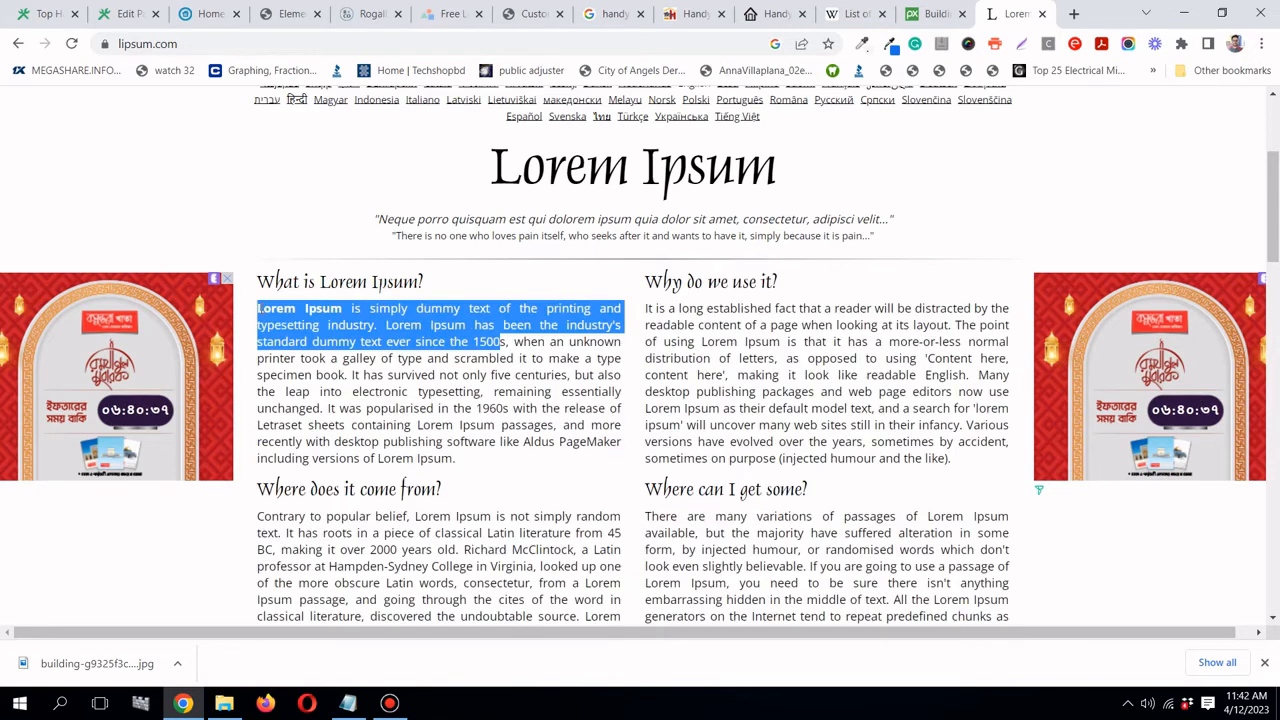
pyautogui.rightClick(258, 308)
pyautogui.click(290, 321)
pyautogui.click(287, 14)
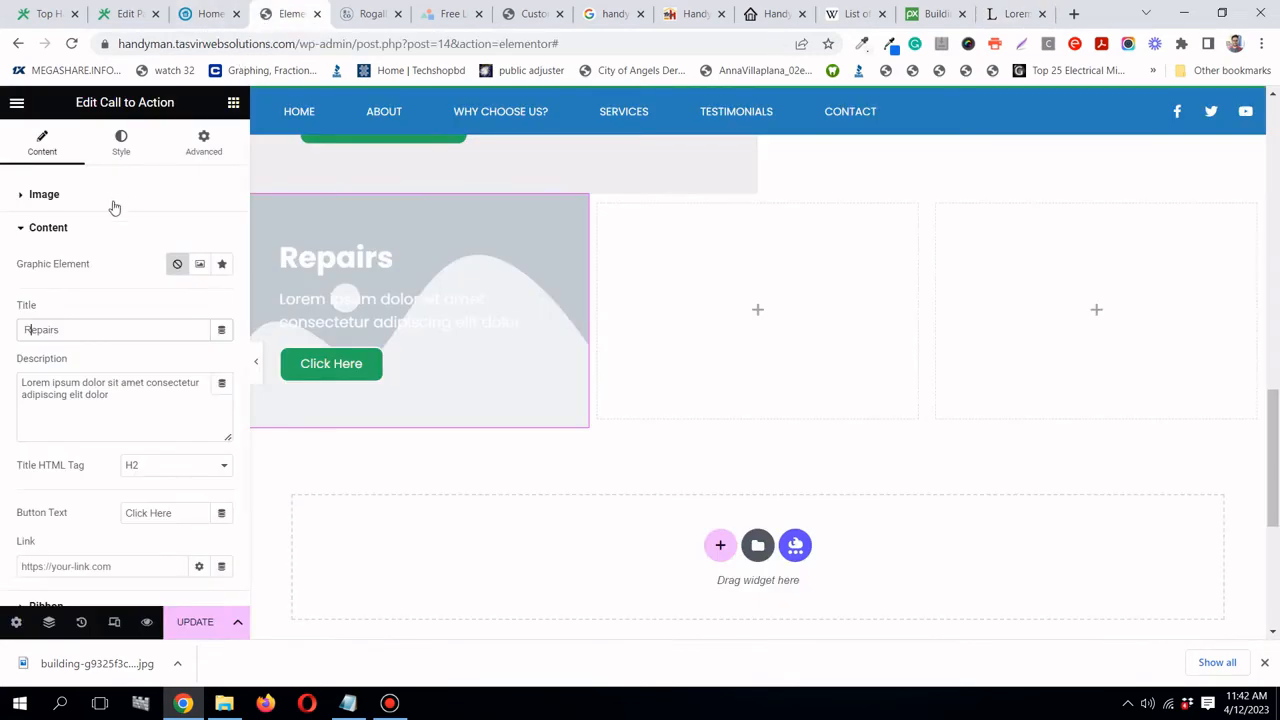
# - Paste the Lorem Ipsum sentences into the card's Description field
pyautogui.tripleClick(96, 394)
pyautogui.rightClick(114, 395)
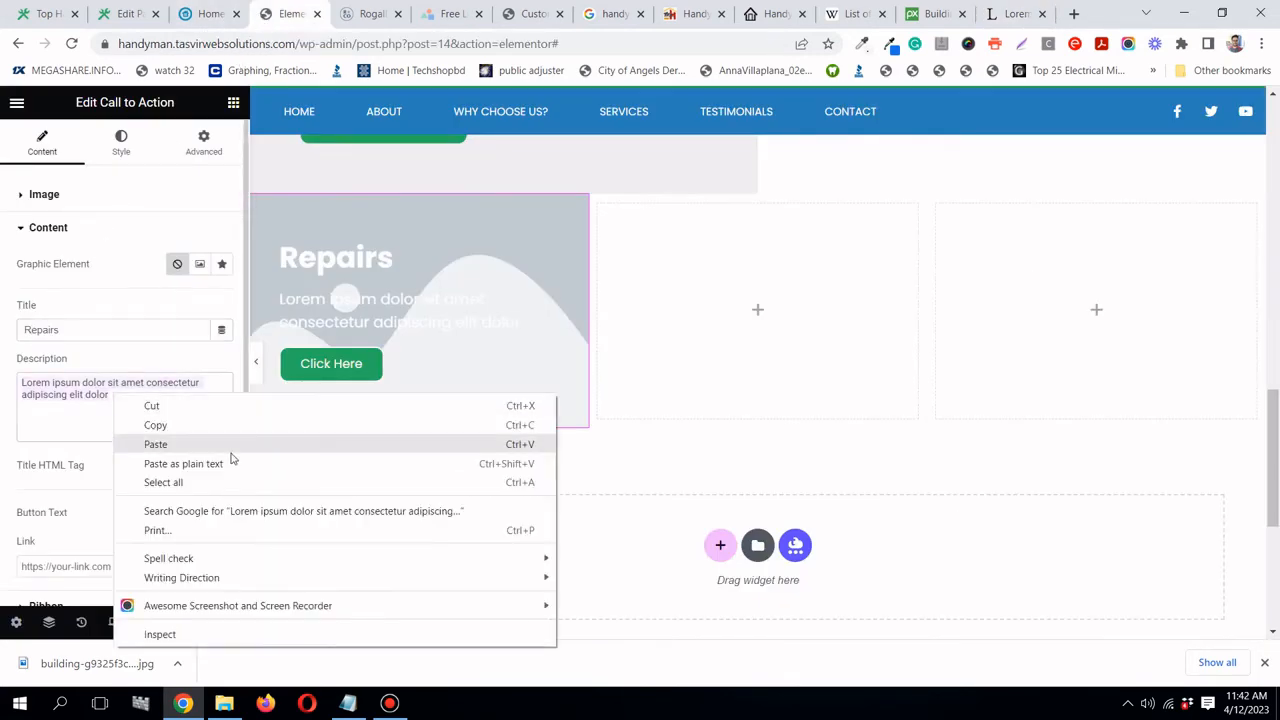
pyautogui.click(230, 458)
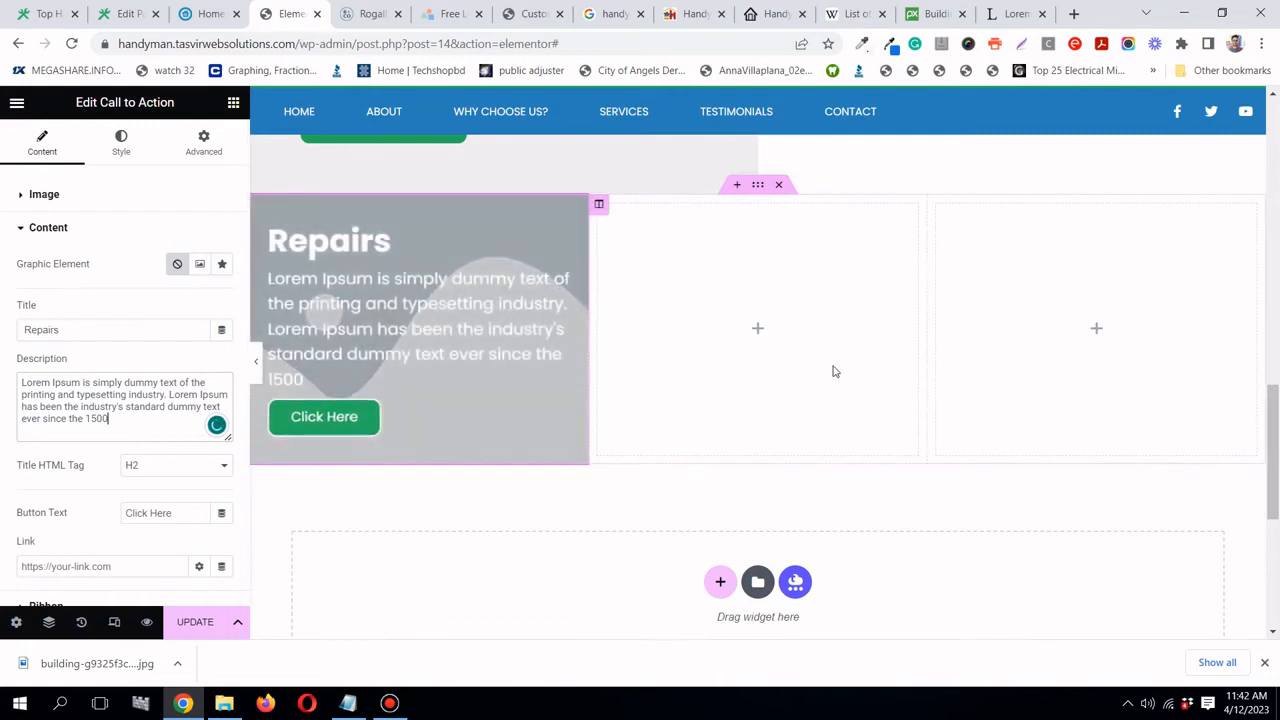
# - Set the Description Typography font size to 16
pyautogui.click(120, 148)
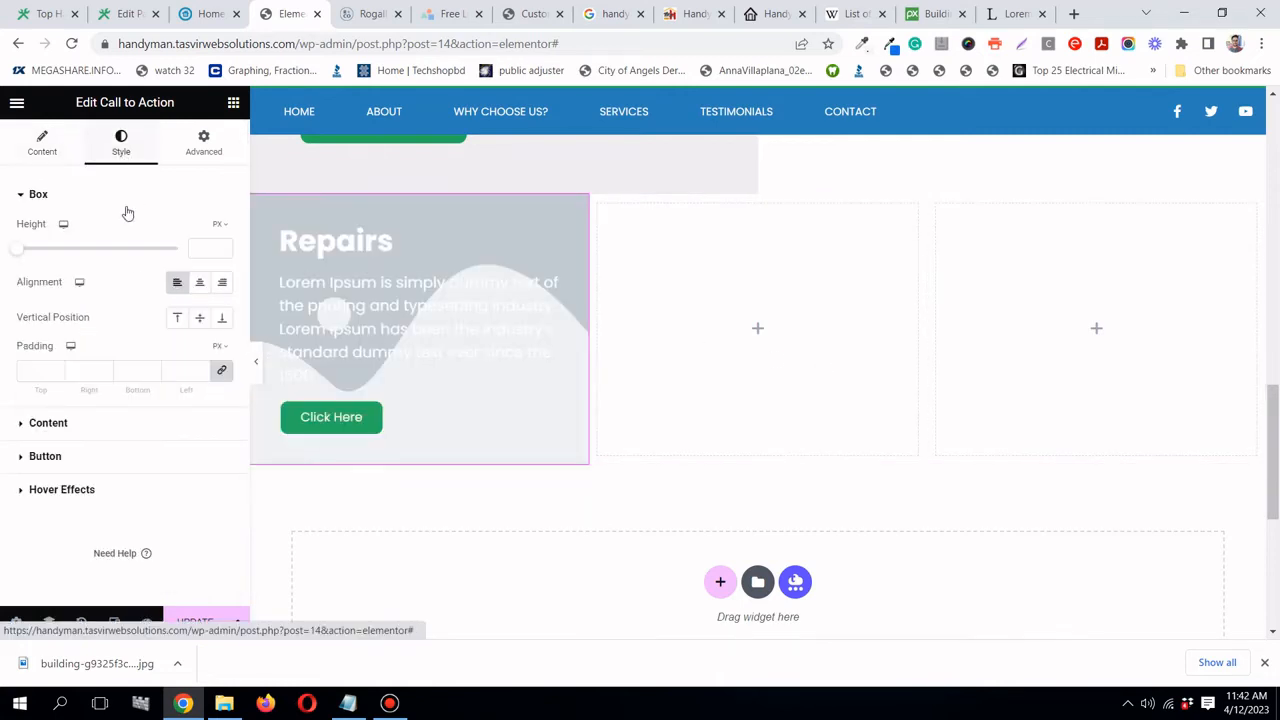
pyautogui.click(140, 425)
pyautogui.scroll(-2, 225, 295)
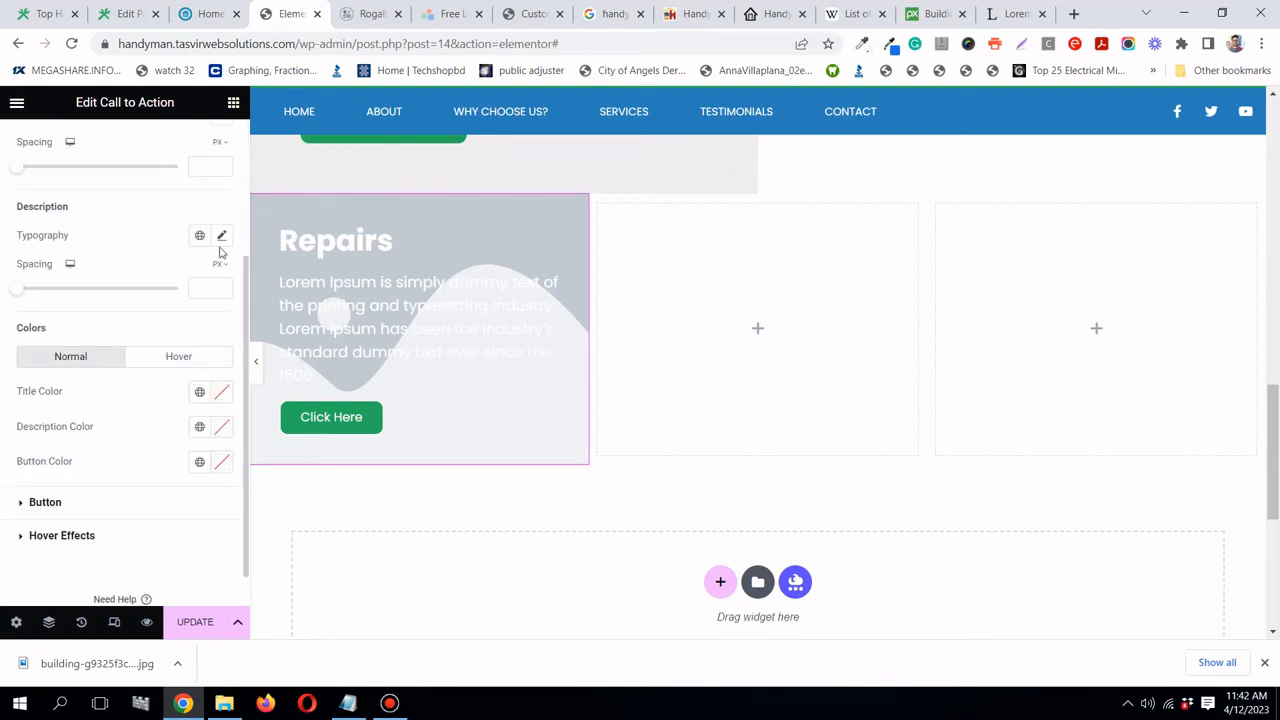
pyautogui.click(221, 237)
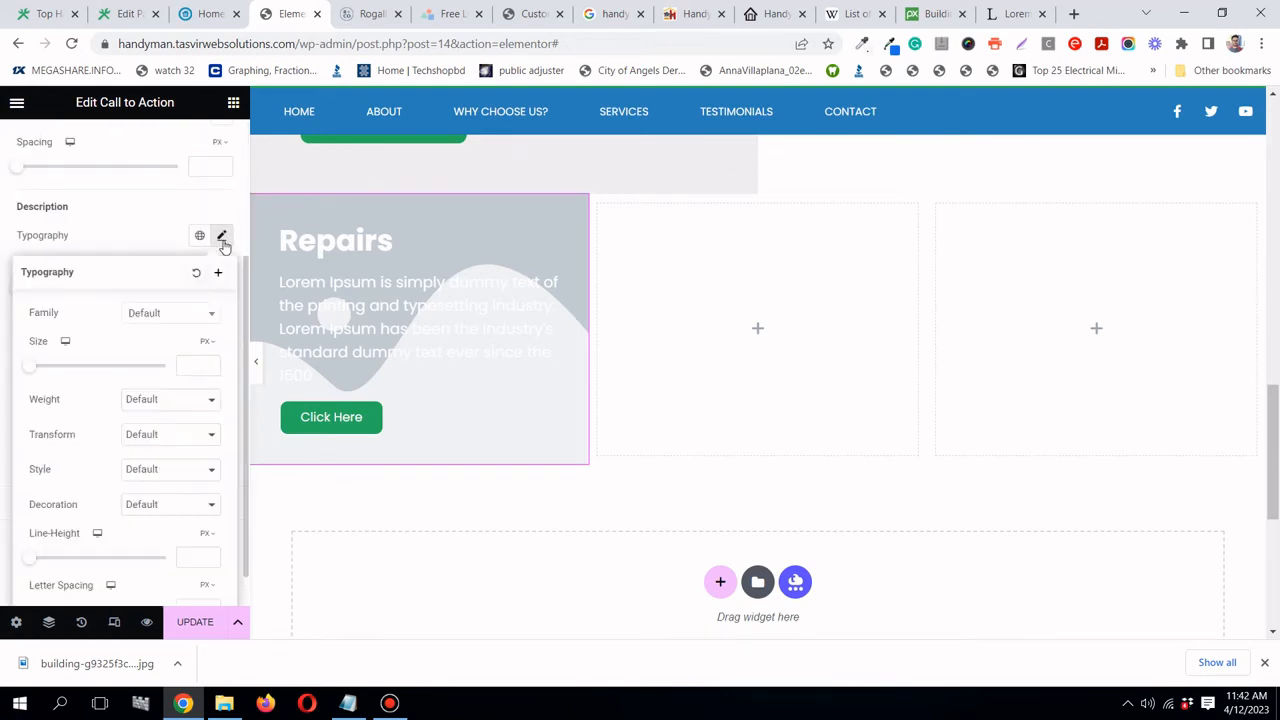
pyautogui.click(190, 364)
pyautogui.write('16')
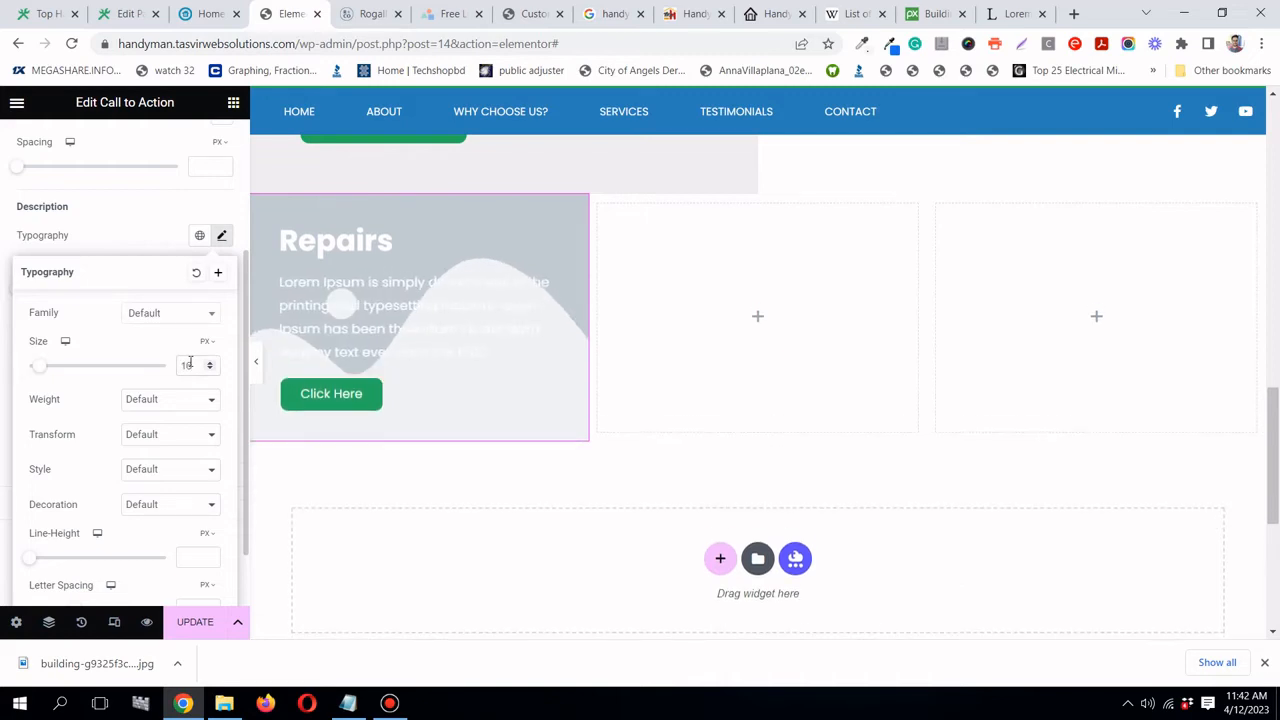
pyautogui.scroll(1, 351, 349)
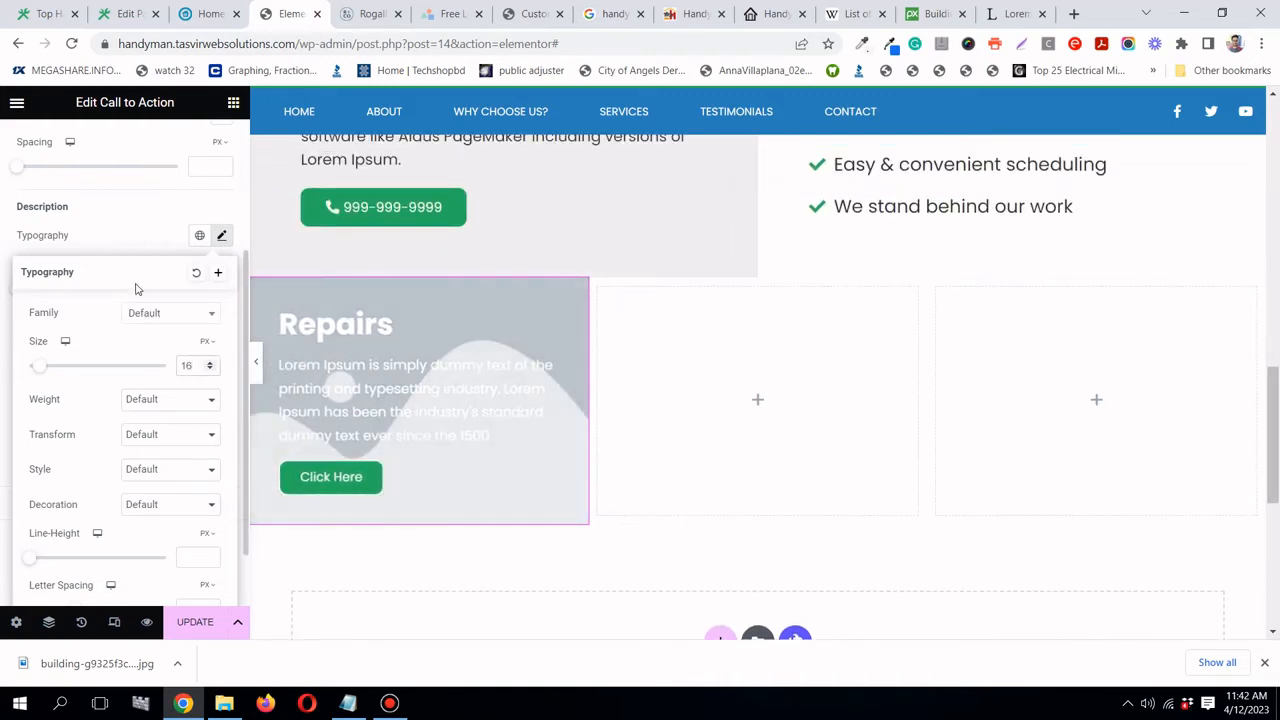
pyautogui.scroll(2, 137, 289)
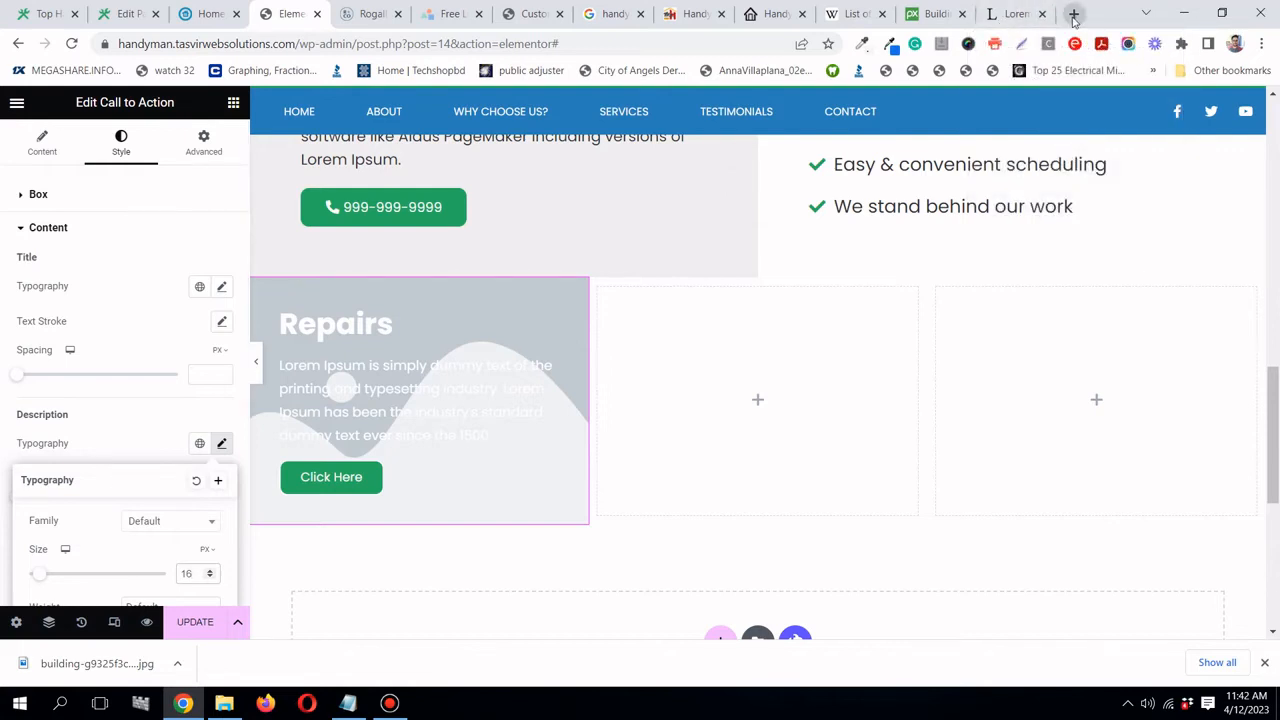
pyautogui.click(935, 14)
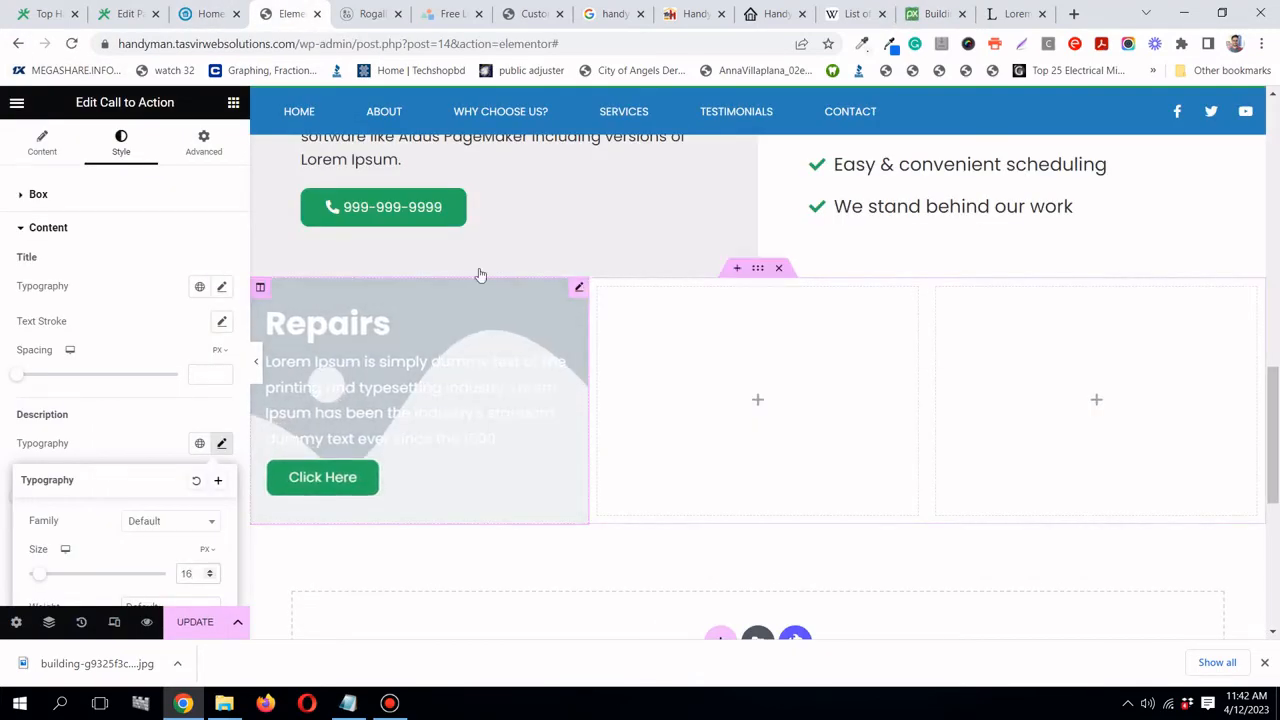
# - Set the handyman photo from the media library as the card's background image
pyautogui.click(42, 143)
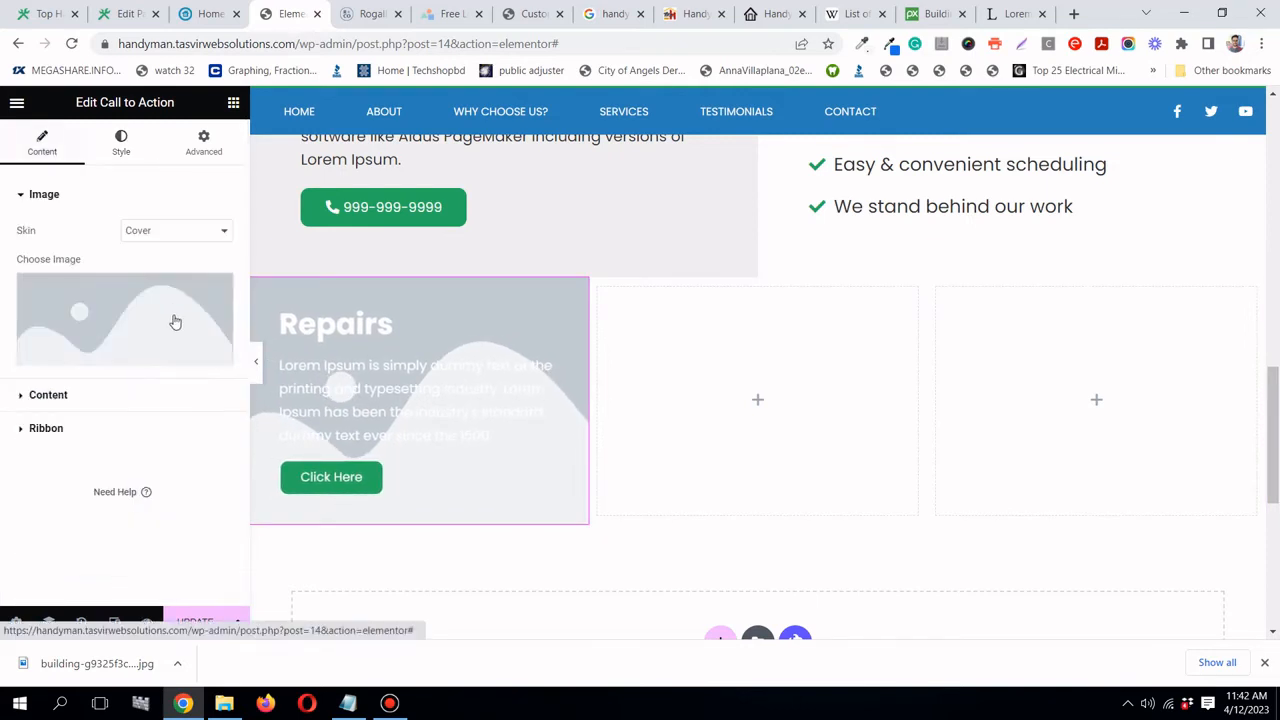
pyautogui.click(170, 322)
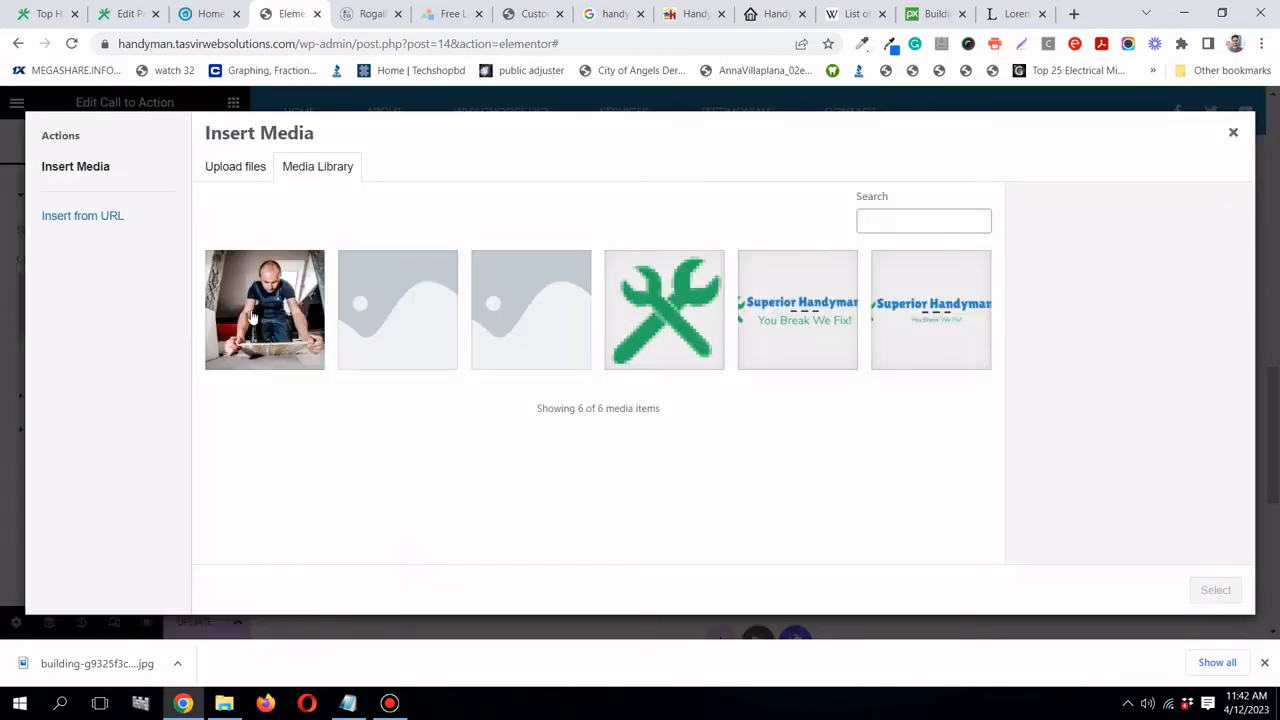
pyautogui.click(253, 318)
pyautogui.click(1229, 591)
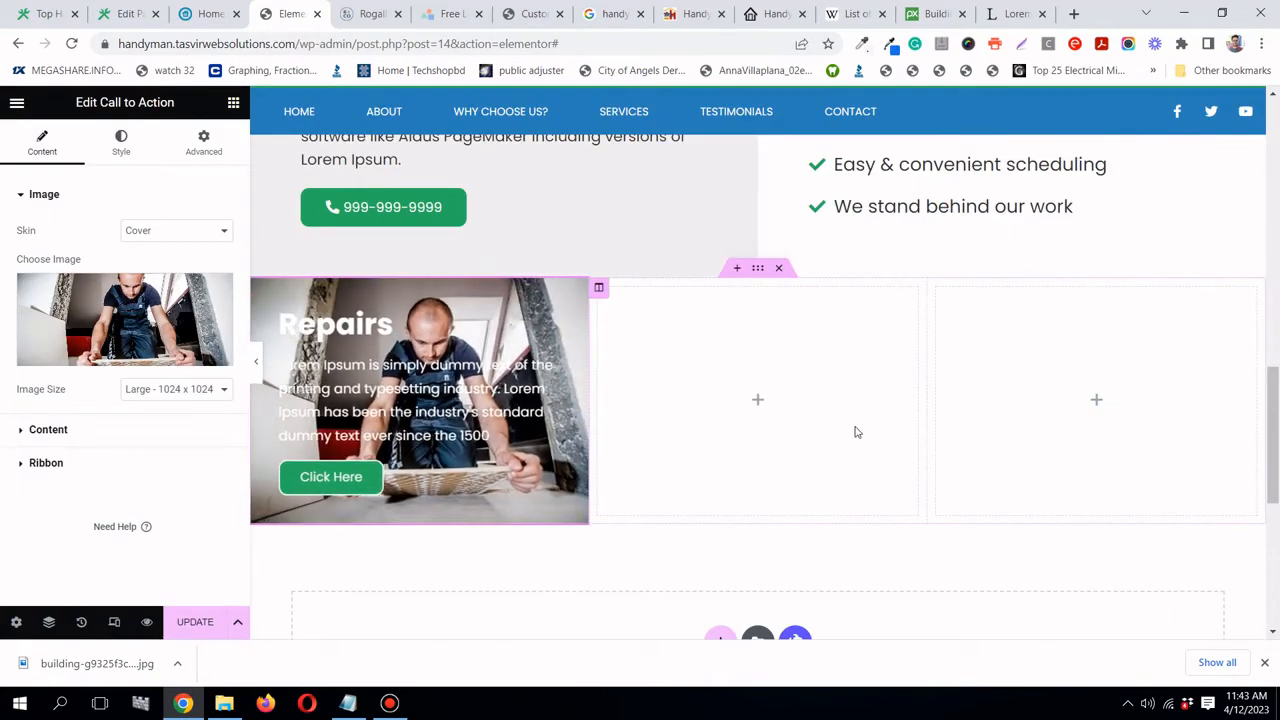
# - Open flatuicolors.com in a new browser tab, then return to Elementor
pyautogui.click(1075, 15)
pyautogui.click(688, 47)
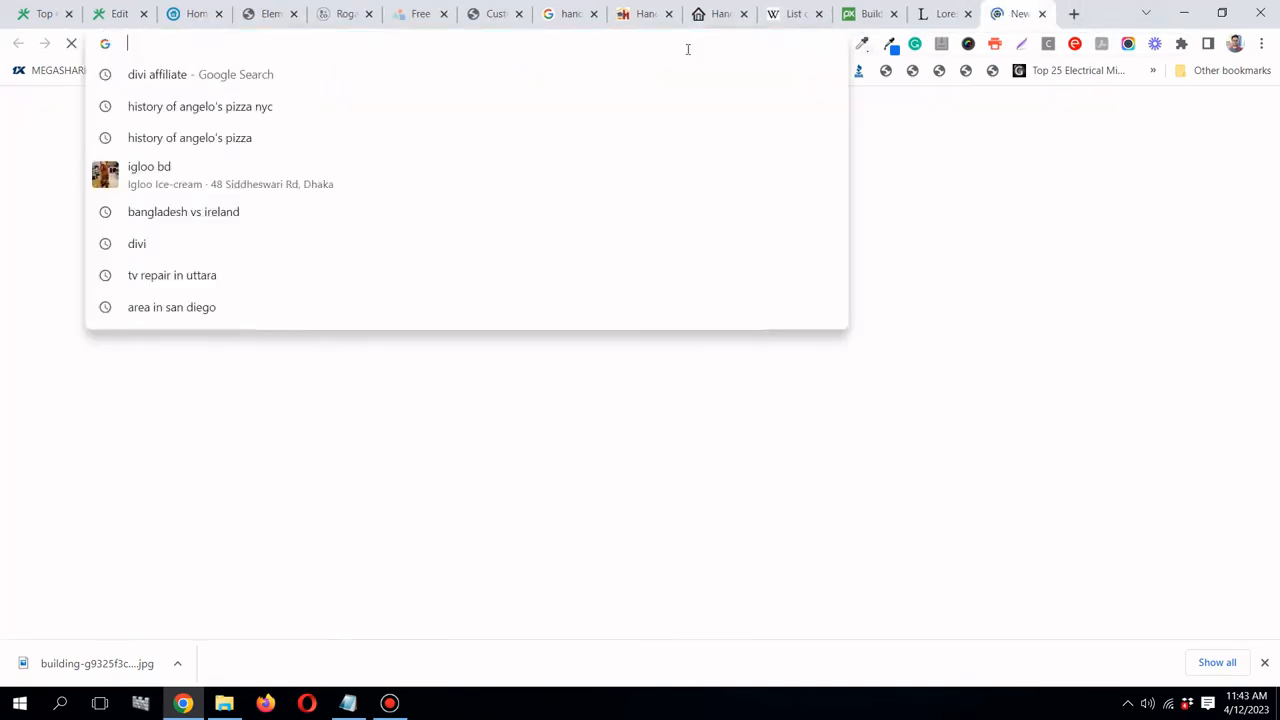
pyautogui.write('fl')
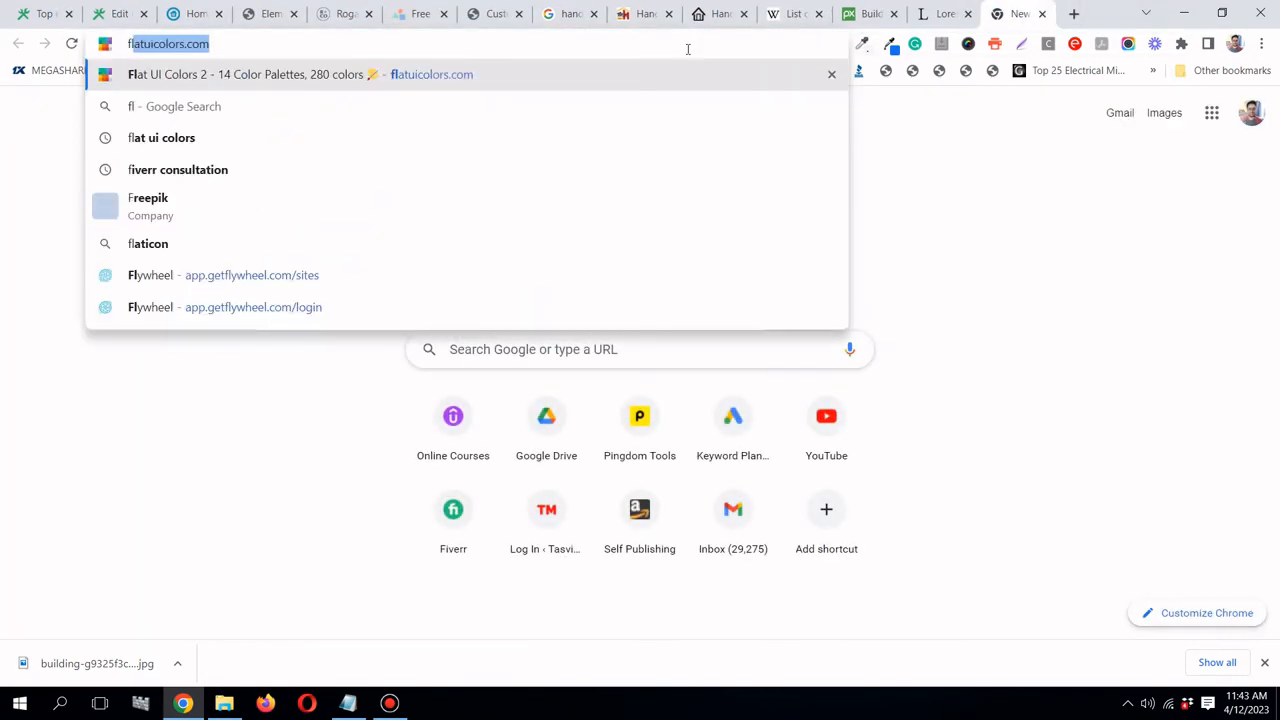
pyautogui.press('Return')
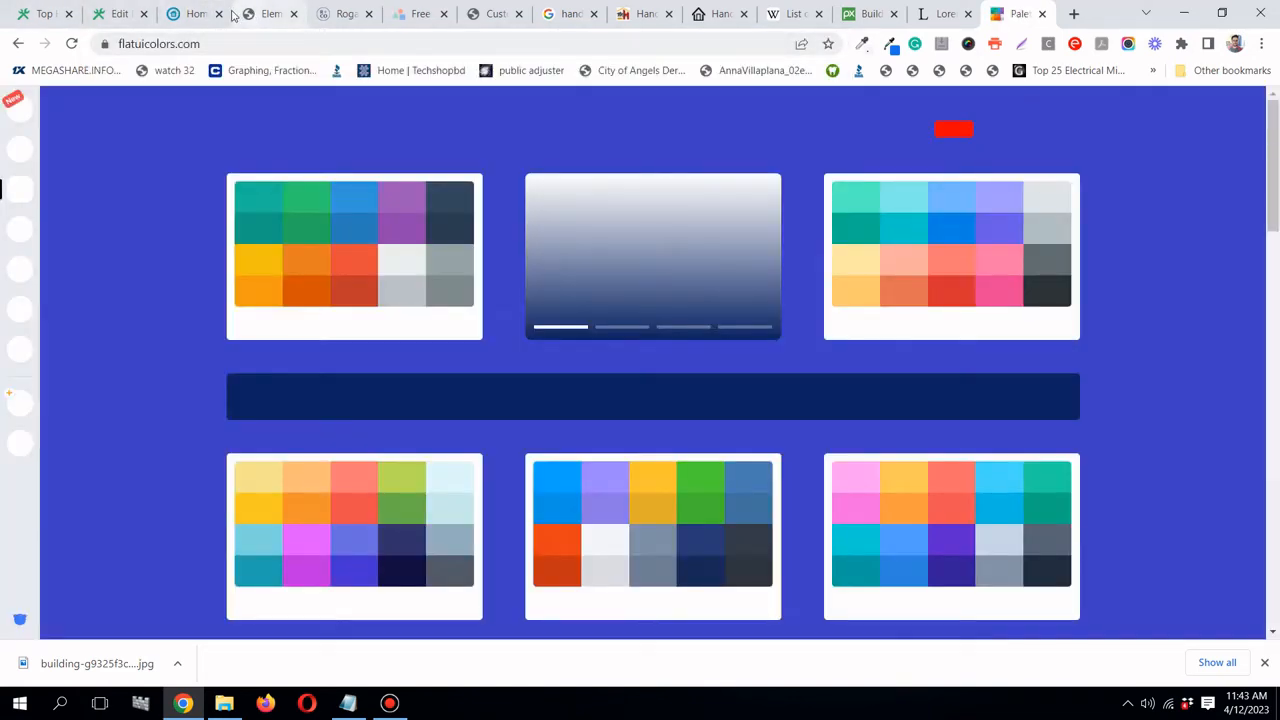
pyautogui.click(241, 14)
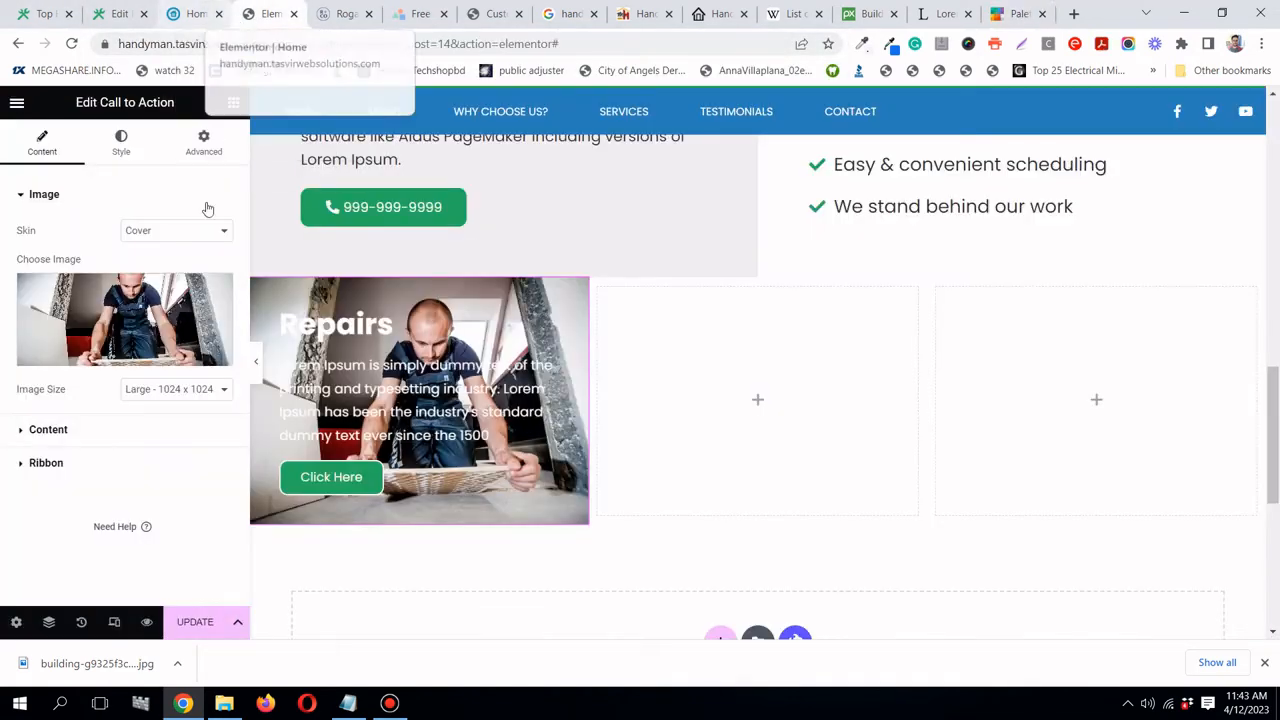
# - Set the card's Background Hover Animation to None under Style > Hover Effects
pyautogui.click(120, 140)
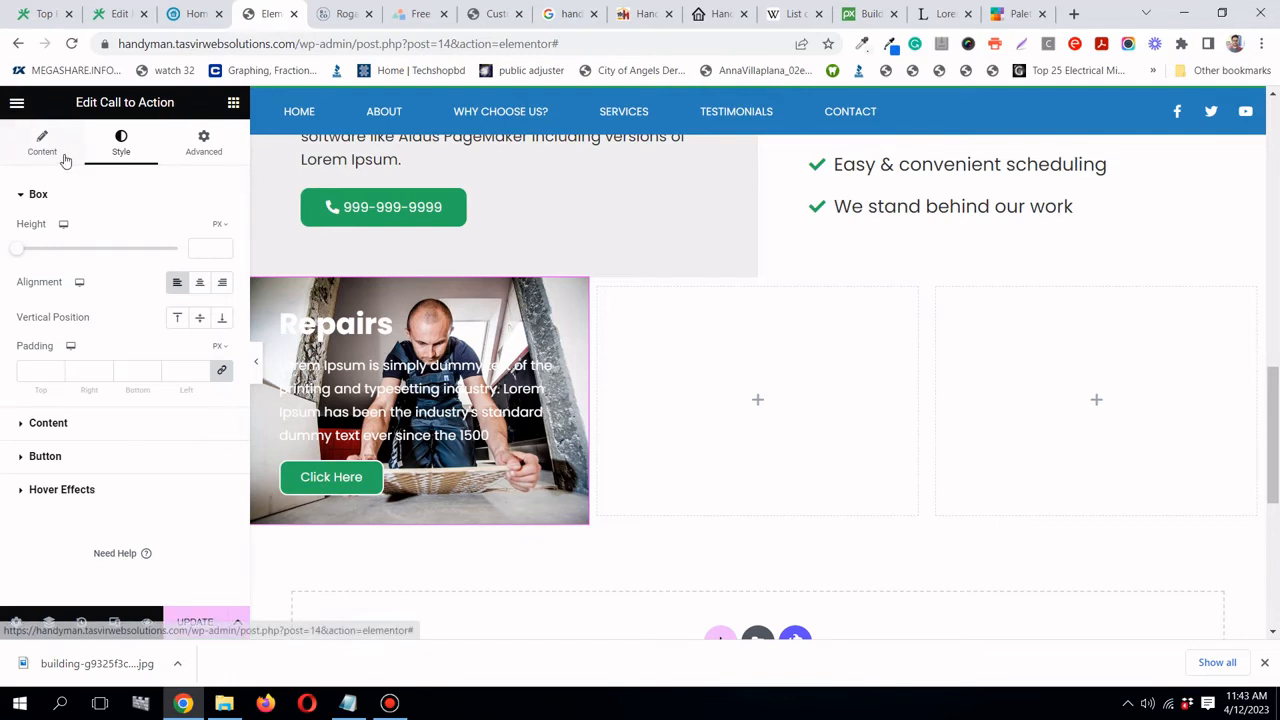
pyautogui.click(65, 430)
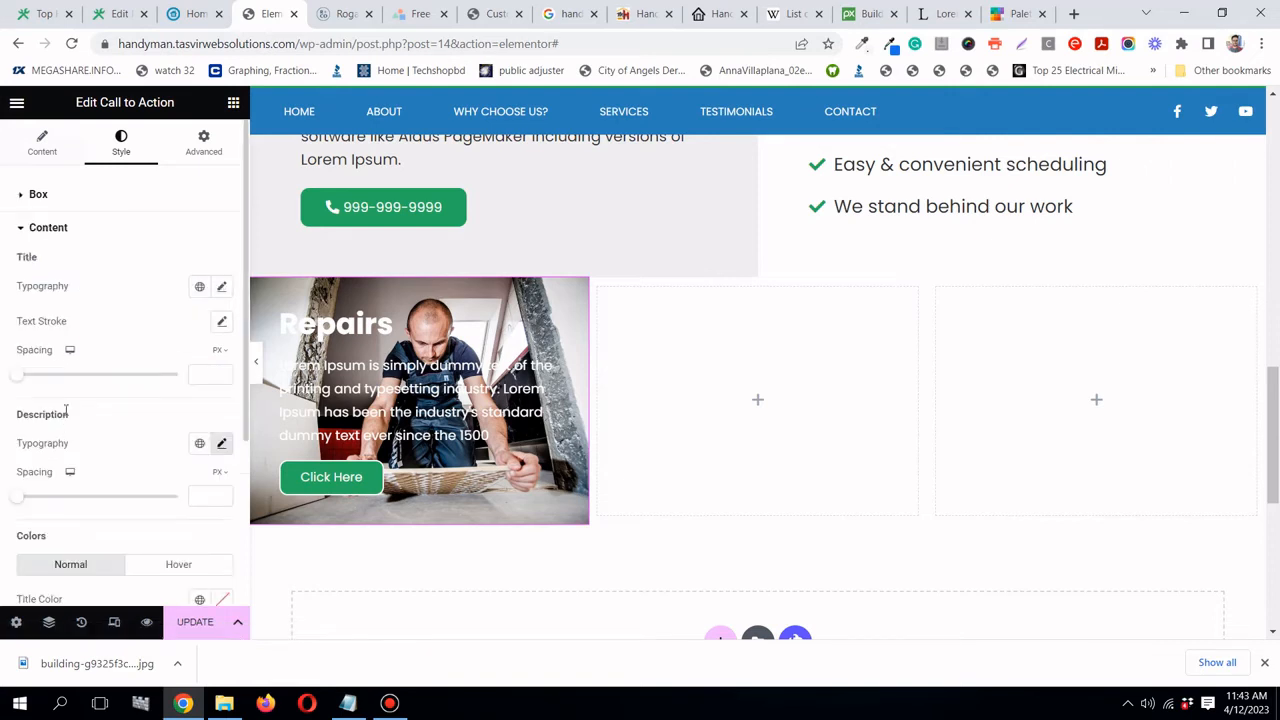
pyautogui.scroll(-2, 79, 378)
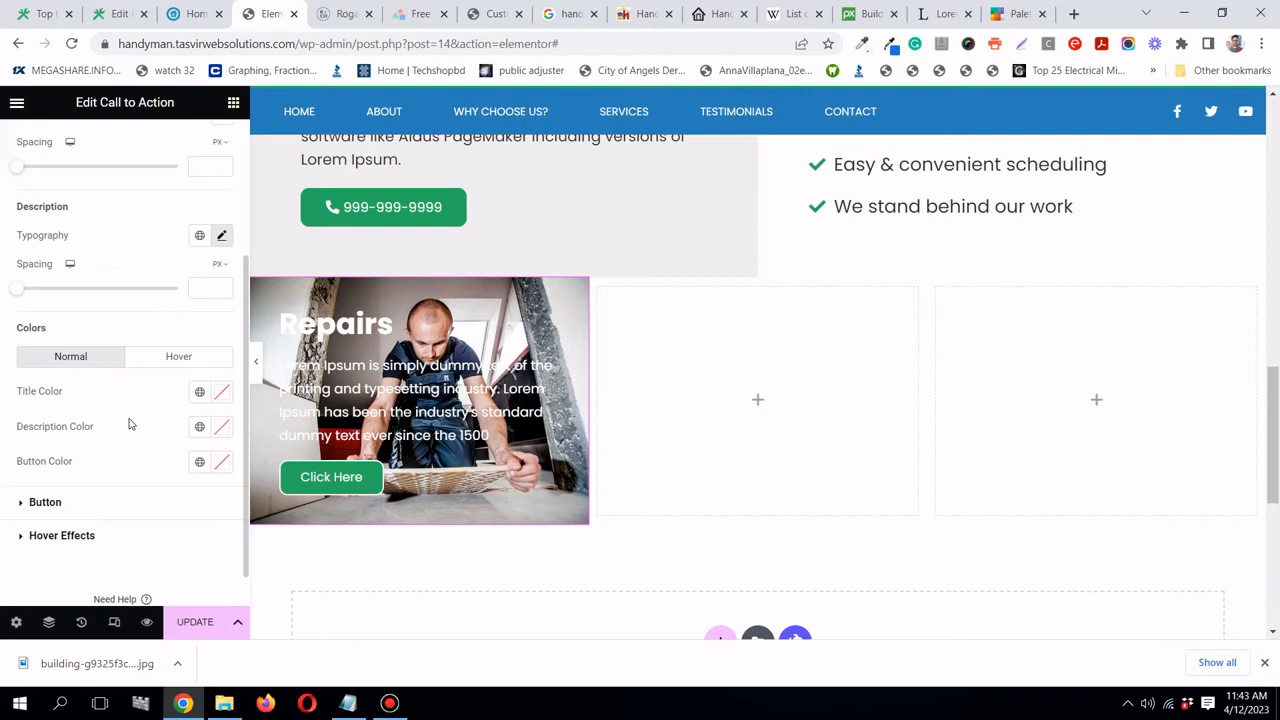
pyautogui.scroll(2, 128, 424)
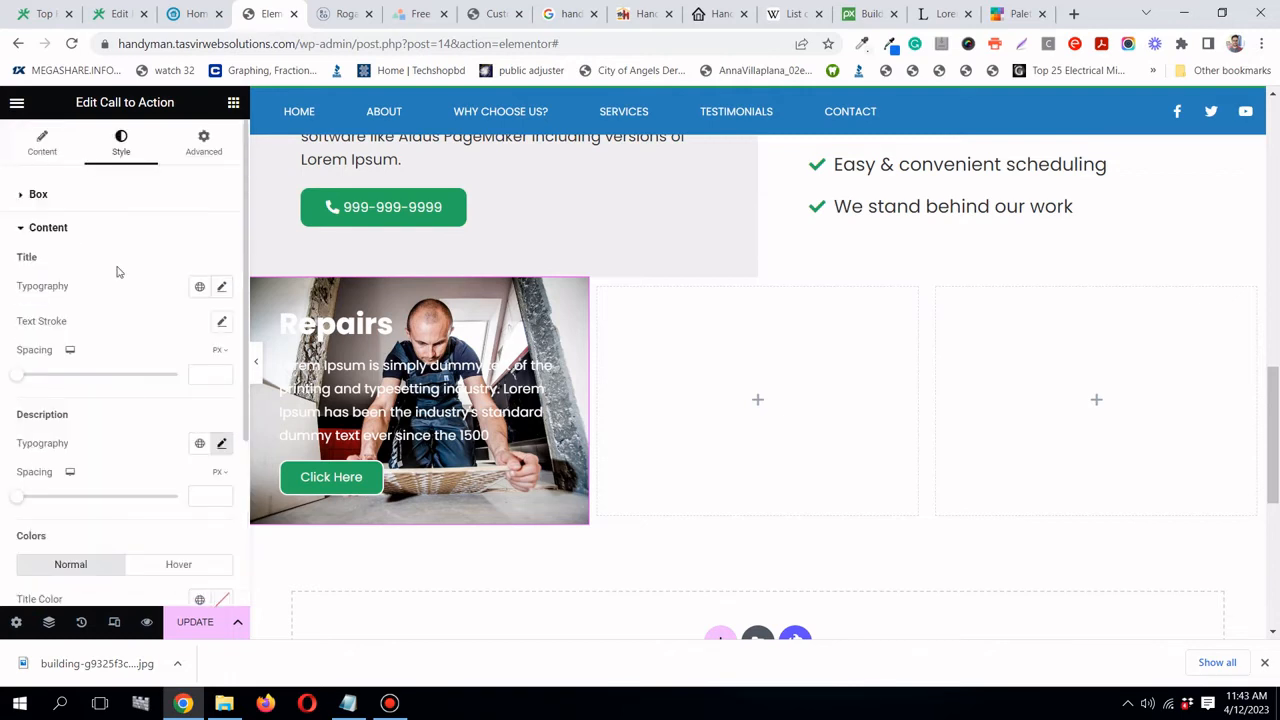
pyautogui.click(63, 198)
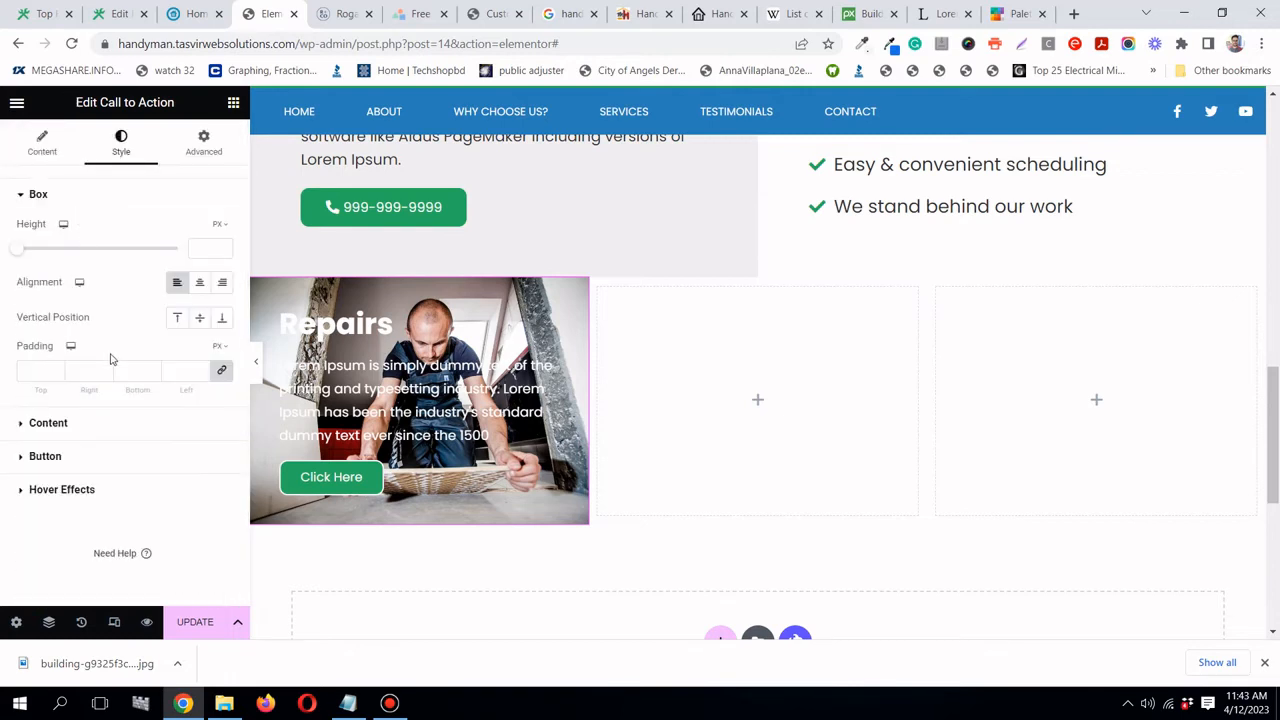
pyautogui.click(88, 489)
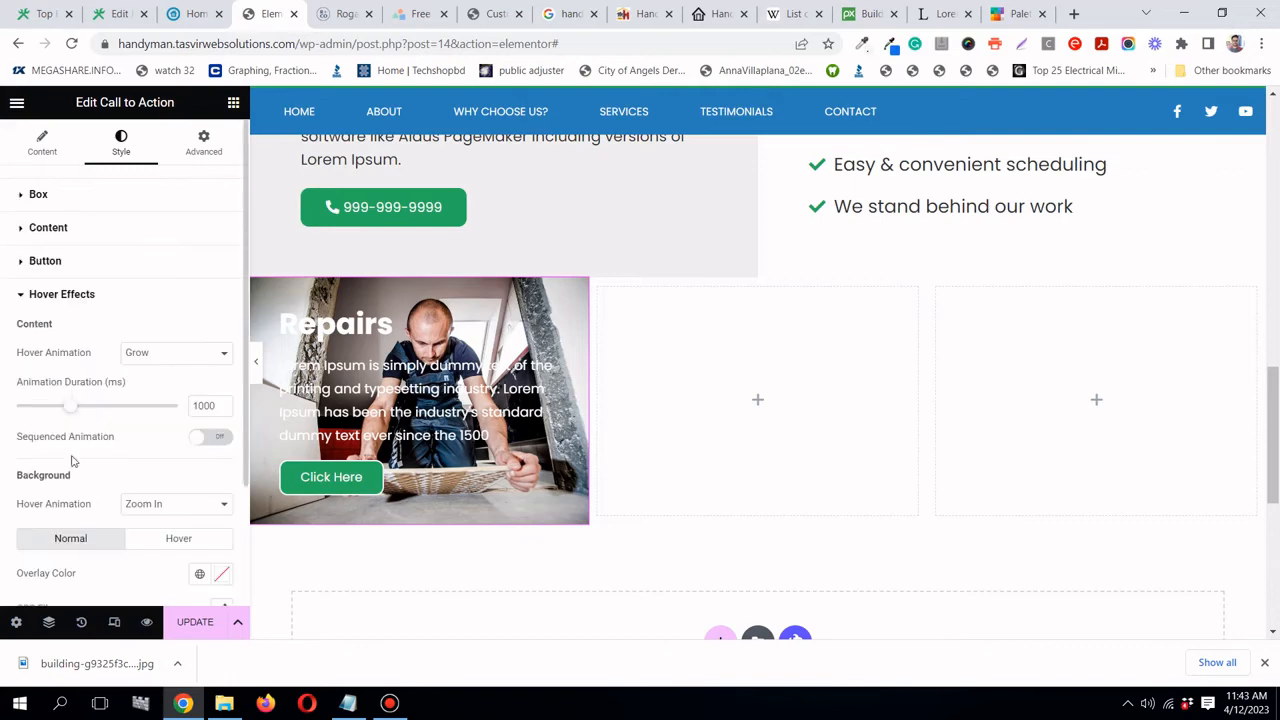
pyautogui.scroll(-1, 55, 405)
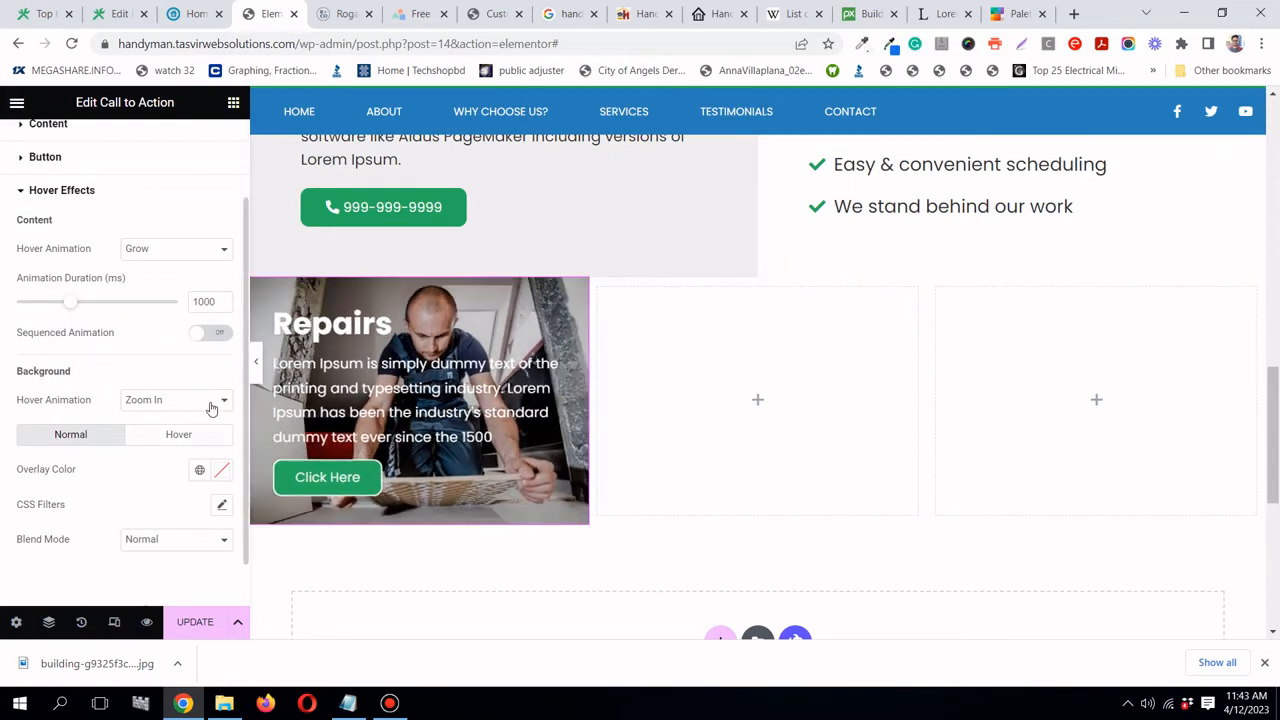
pyautogui.click(200, 400)
pyautogui.click(140, 416)
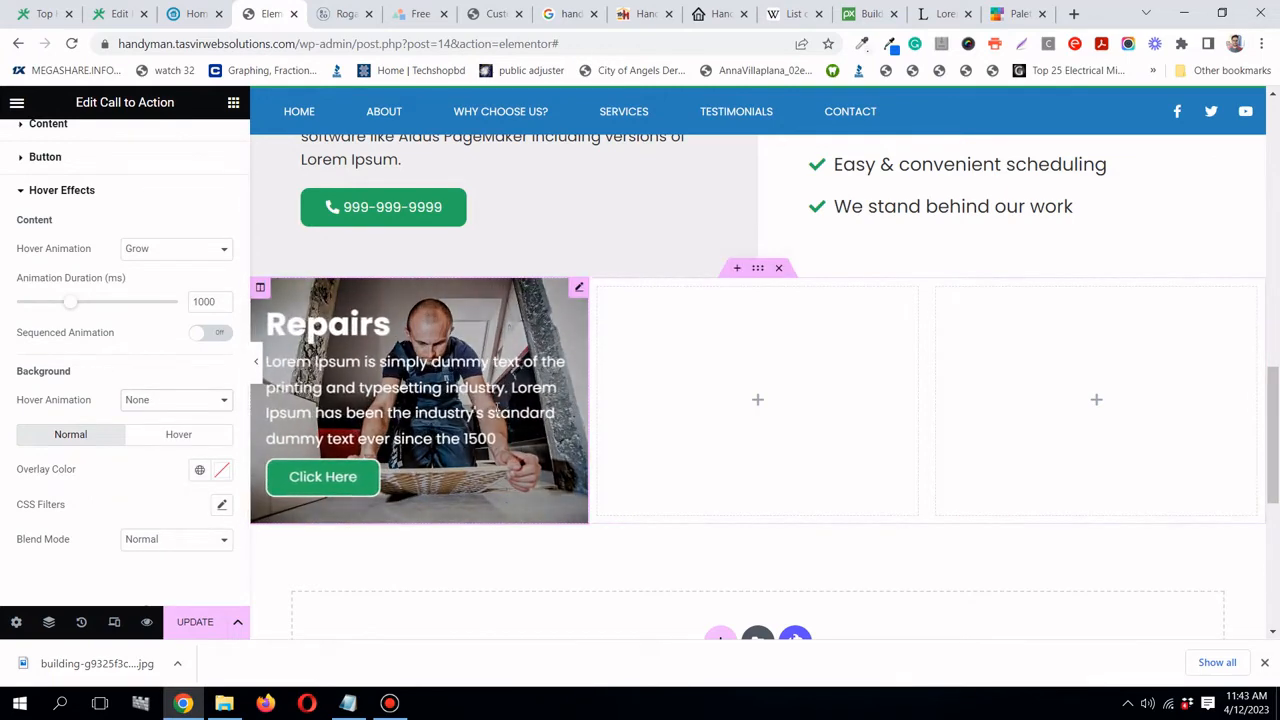
# - Set Content Hover Animation to None and apply the global Handyman blue overlay color
pyautogui.click(158, 250)
pyautogui.click(152, 280)
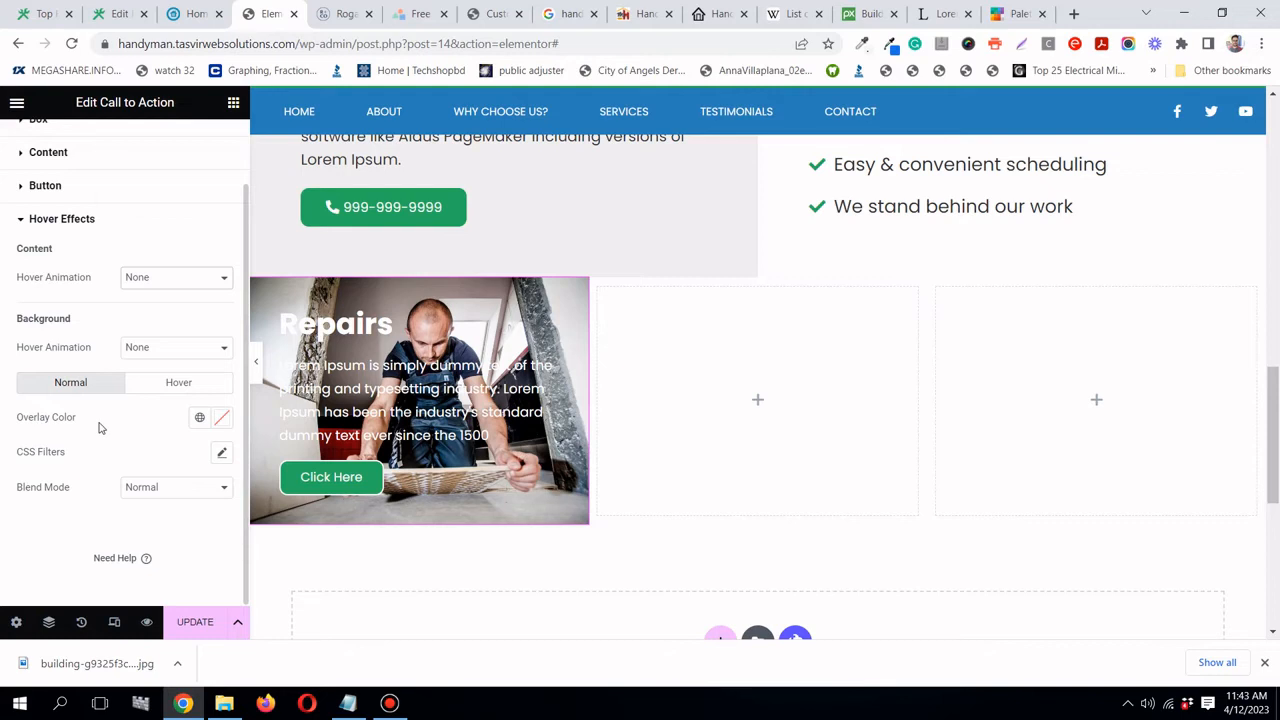
pyautogui.click(200, 419)
pyautogui.click(88, 344)
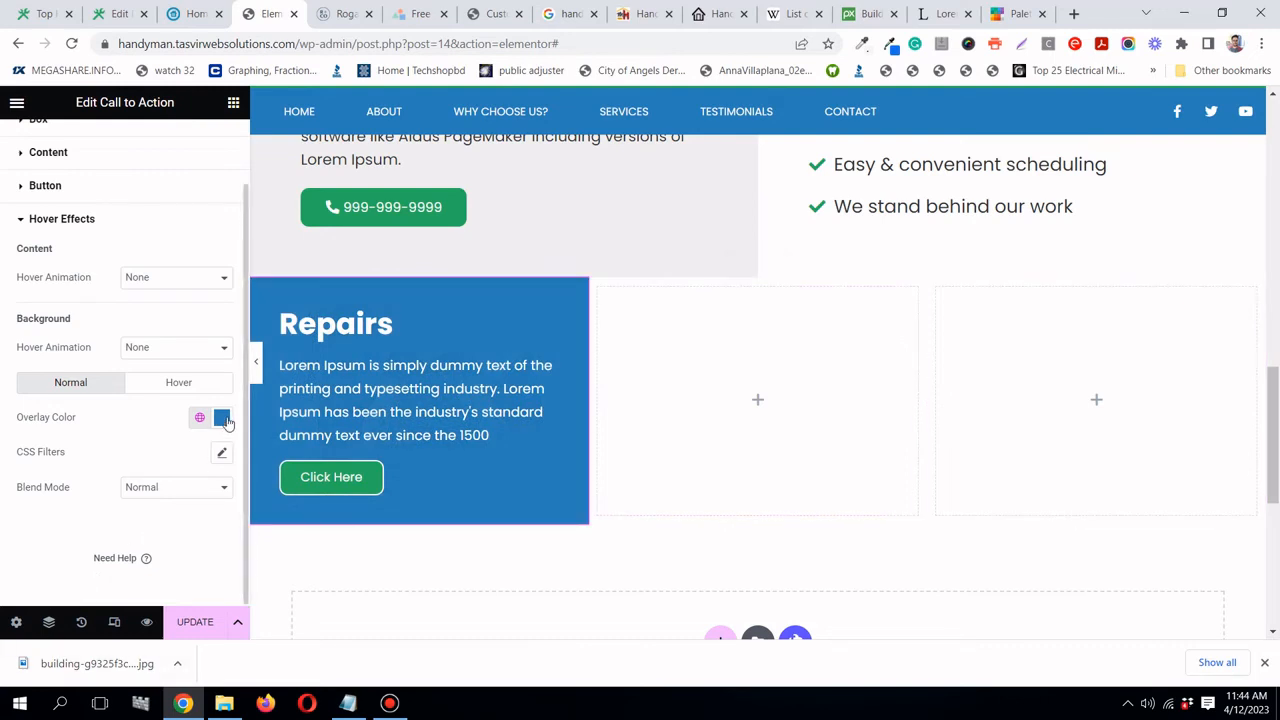
# - Lower the overlay color's alpha so the blue becomes semi-transparent
pyautogui.click(221, 418)
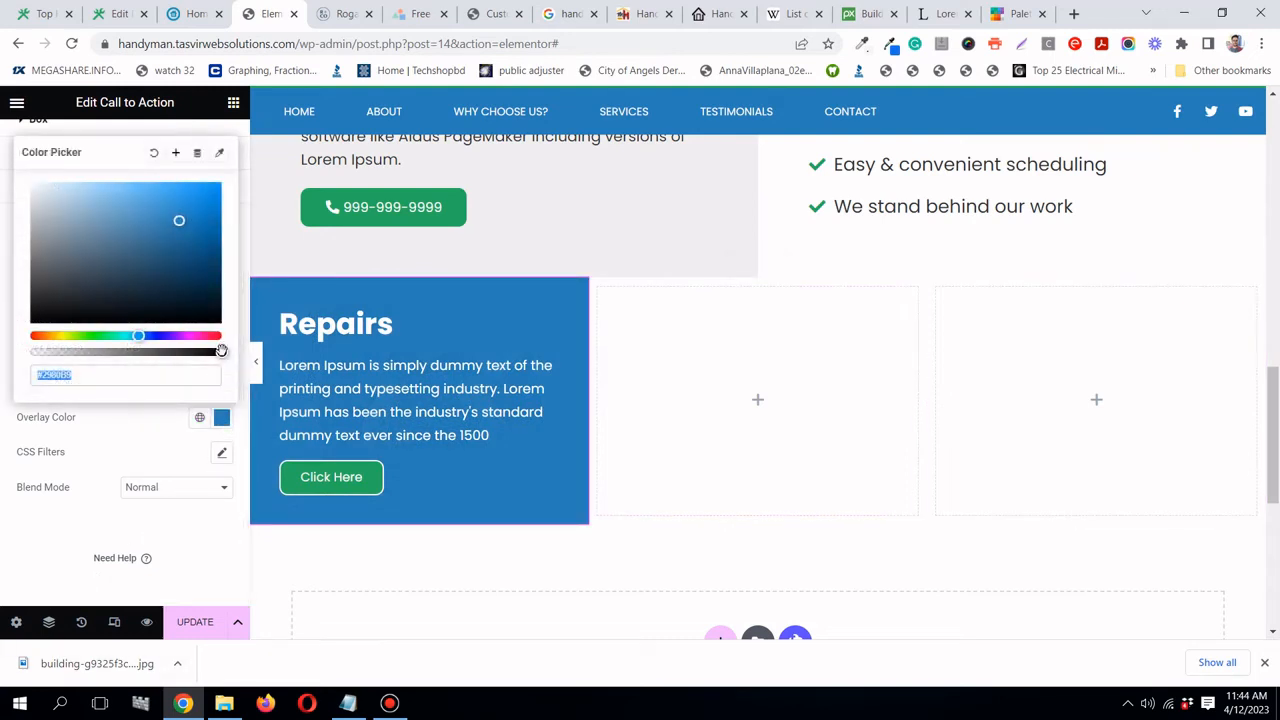
pyautogui.moveTo(220, 352); pyautogui.dragTo(174, 354)
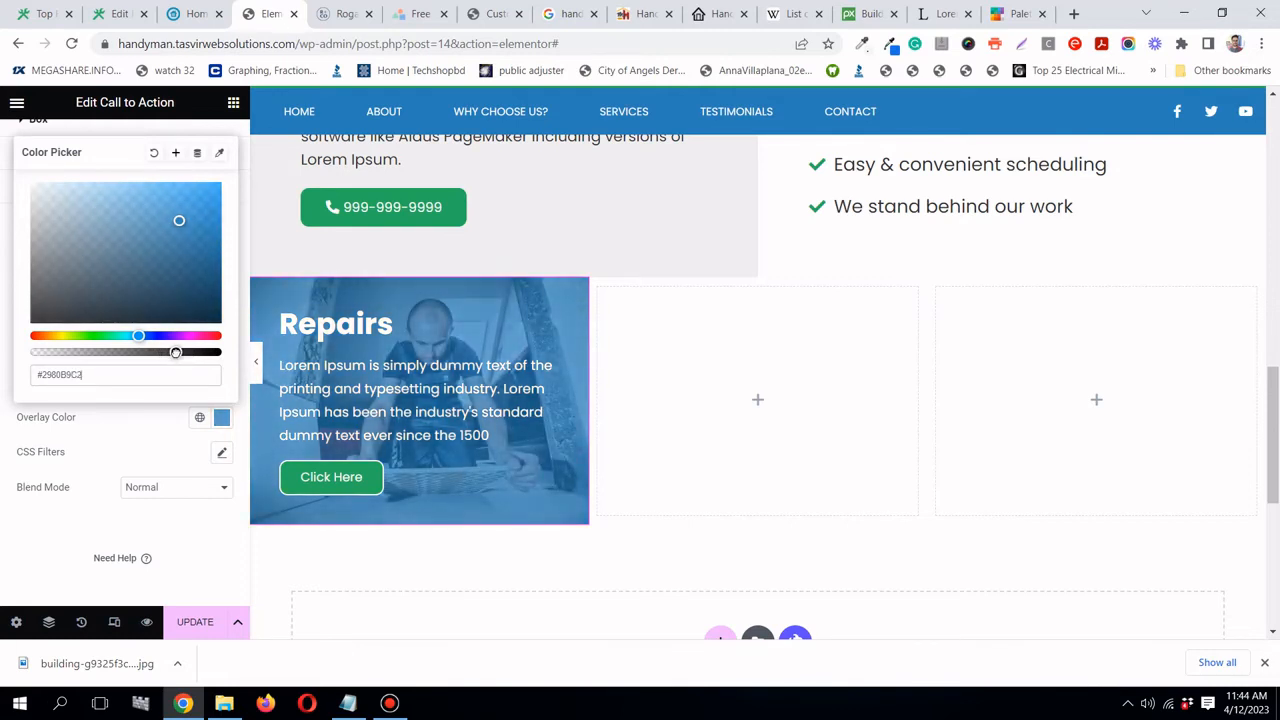
pyautogui.click(717, 411)
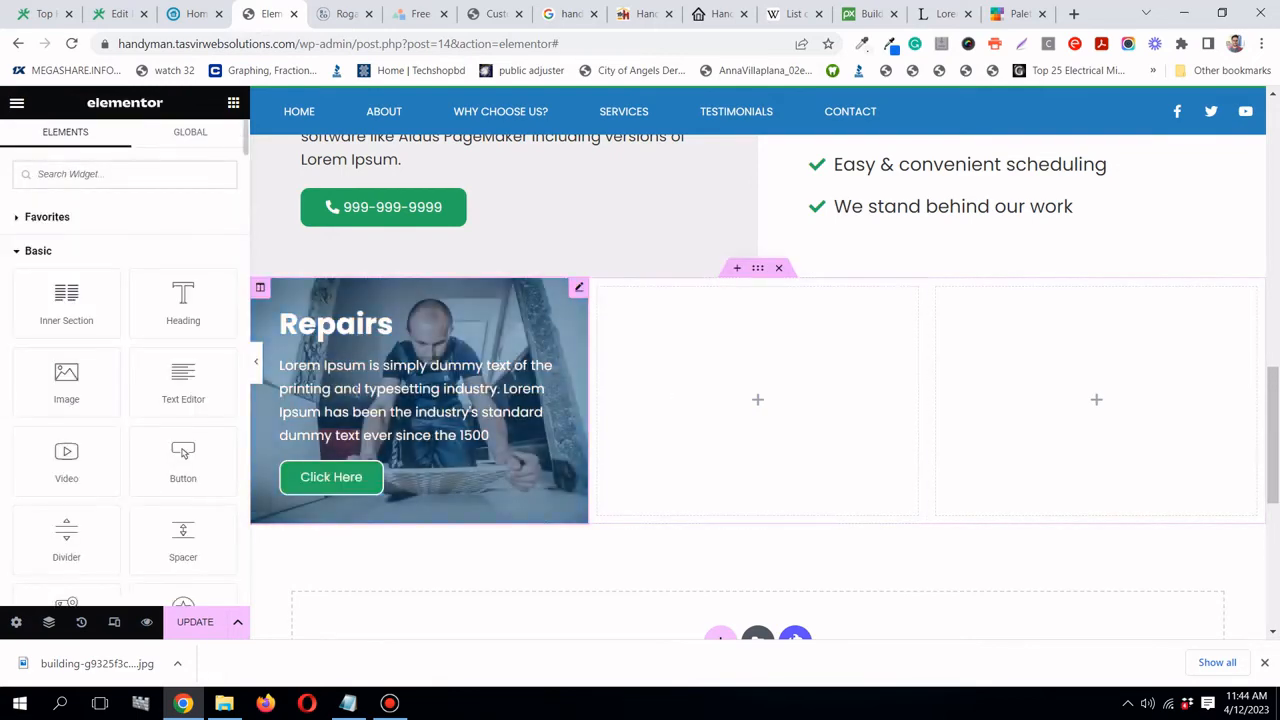
# - Reopen the Repairs card's Hover Effects settings in the Style tab
pyautogui.click(578, 290)
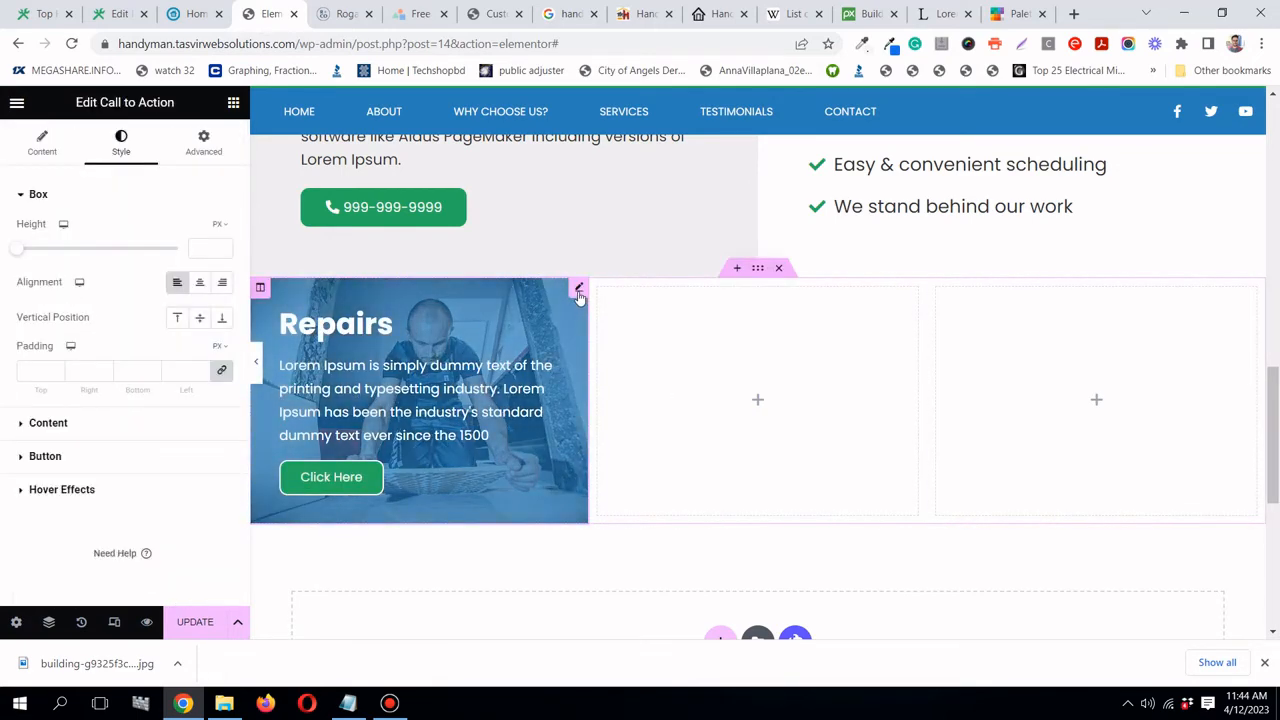
pyautogui.click(87, 427)
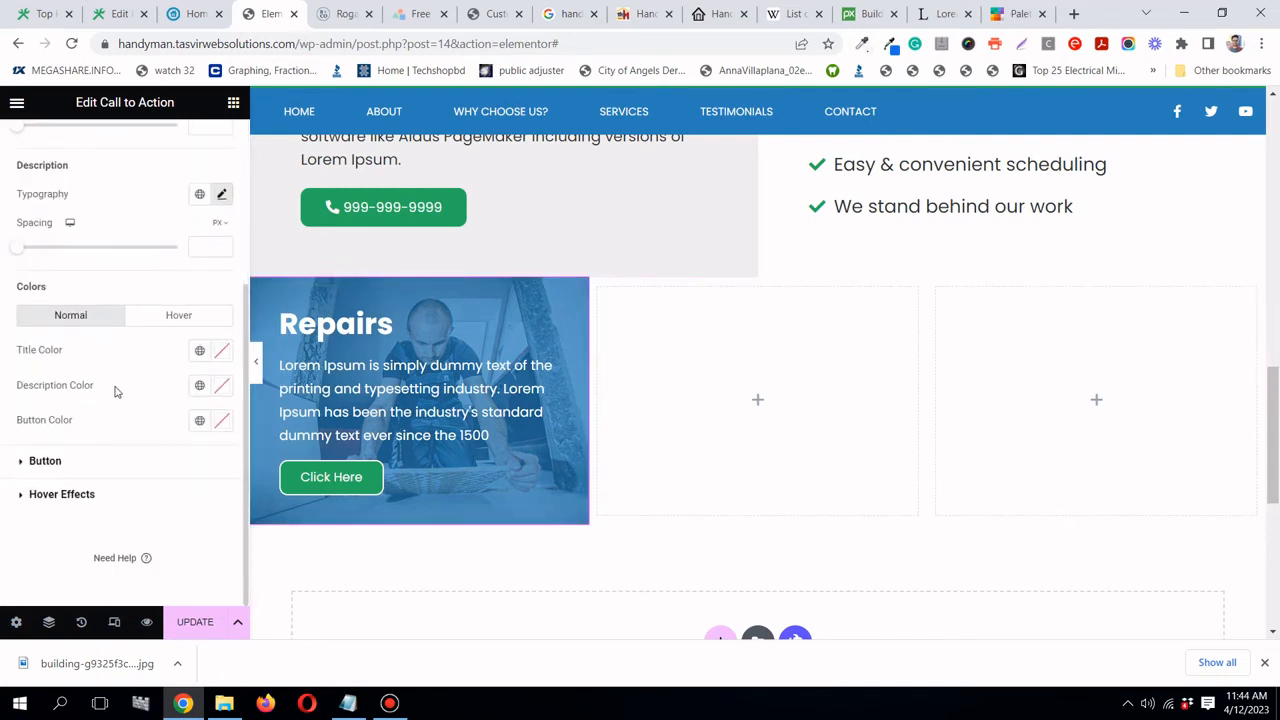
pyautogui.scroll(3, 87, 478)
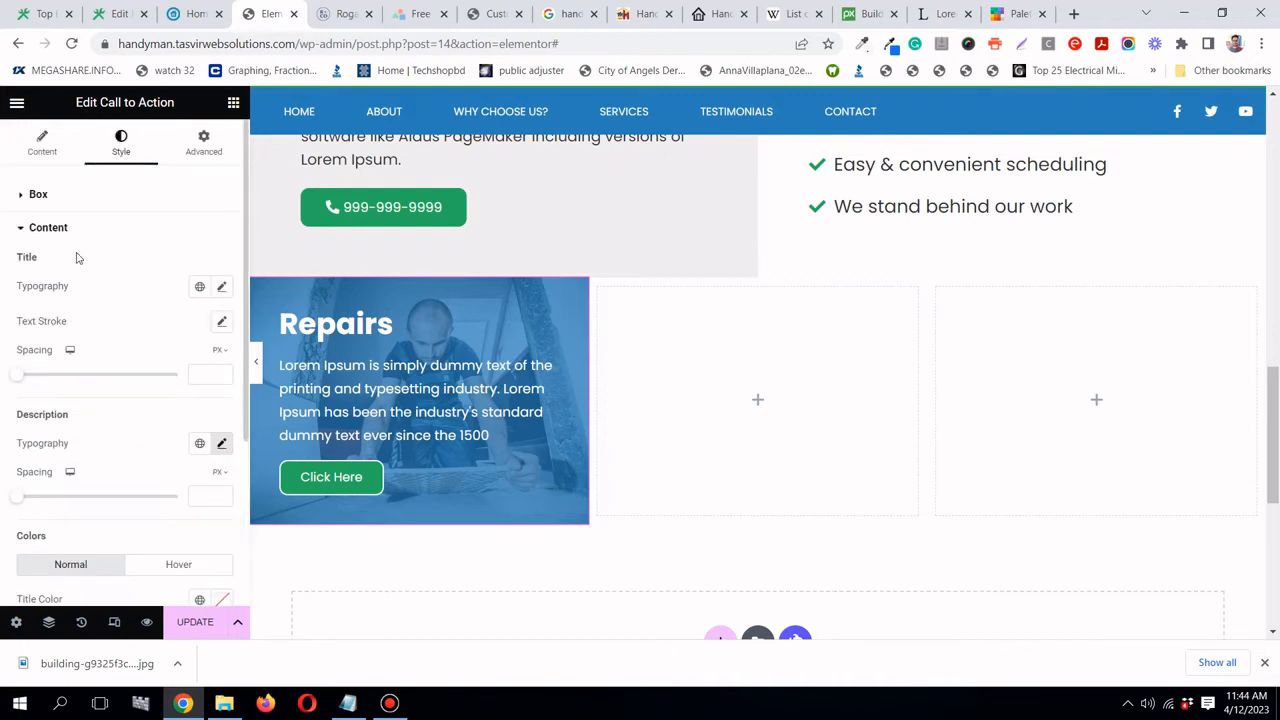
pyautogui.click(83, 200)
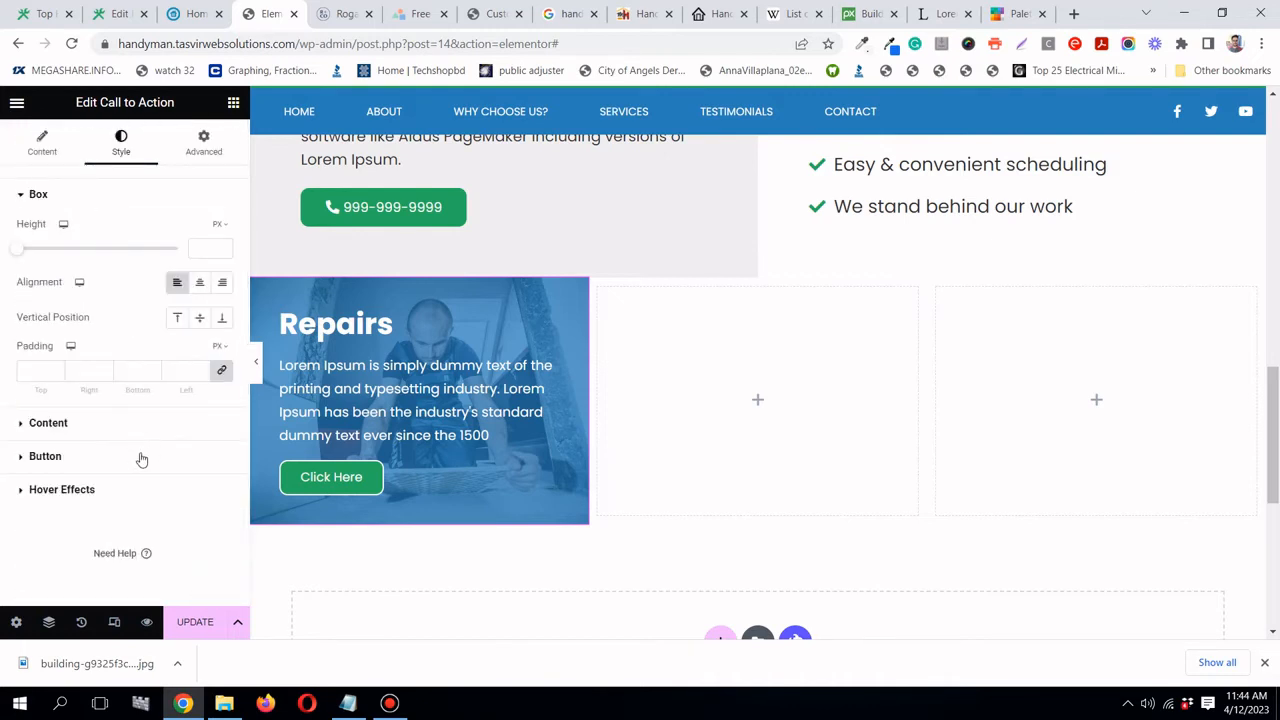
pyautogui.click(128, 490)
pyautogui.scroll(-1, 120, 449)
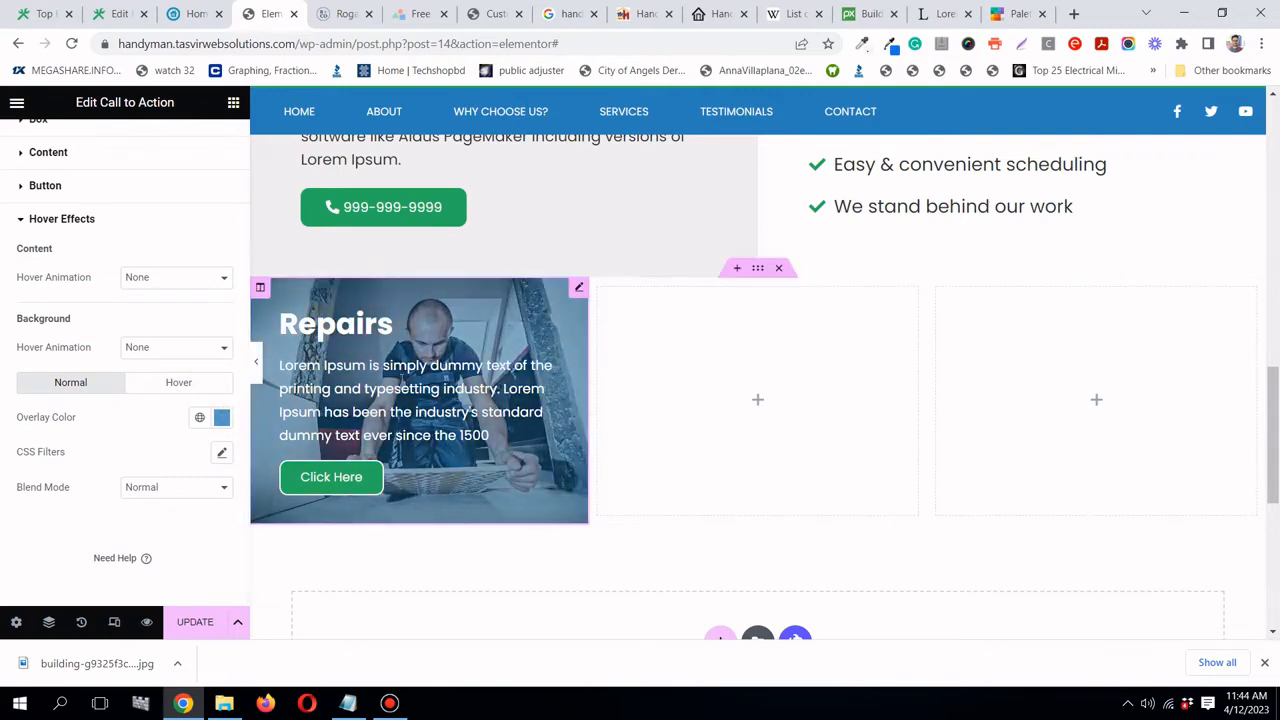
# - Set the Hover state overlay color of the Repairs card to global Handyman blue
pyautogui.click(190, 384)
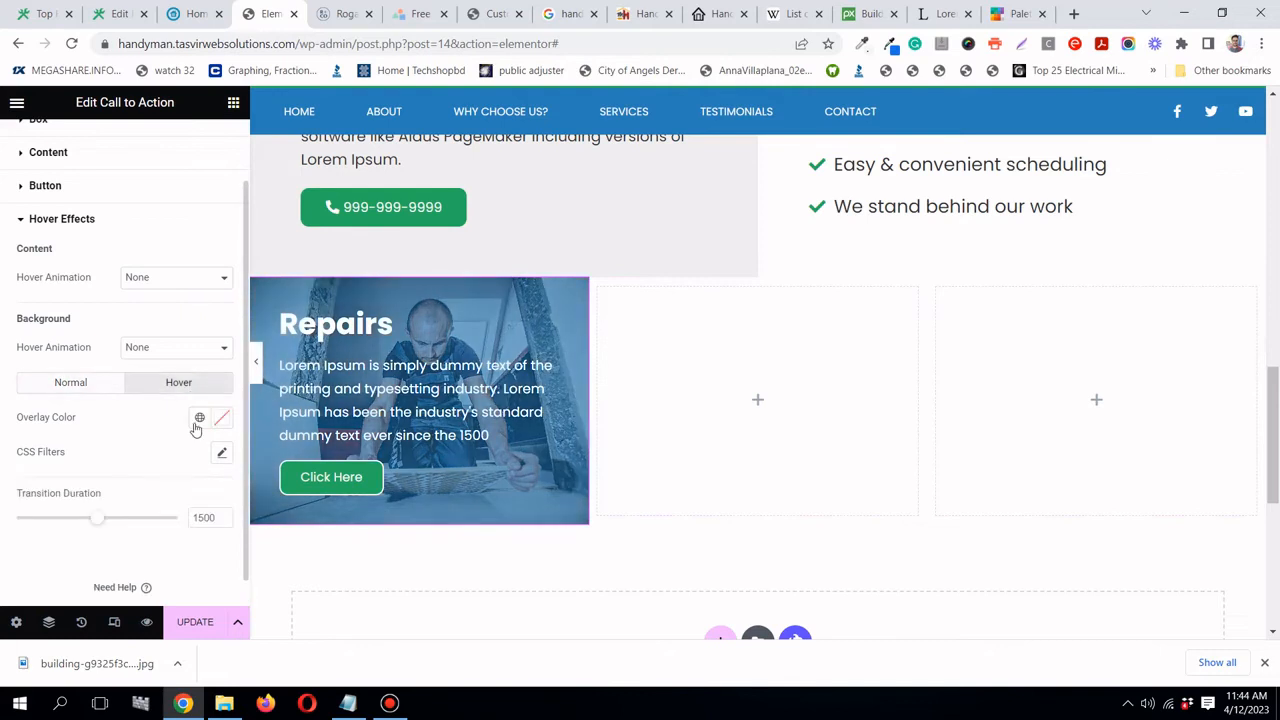
pyautogui.click(199, 418)
pyautogui.click(100, 346)
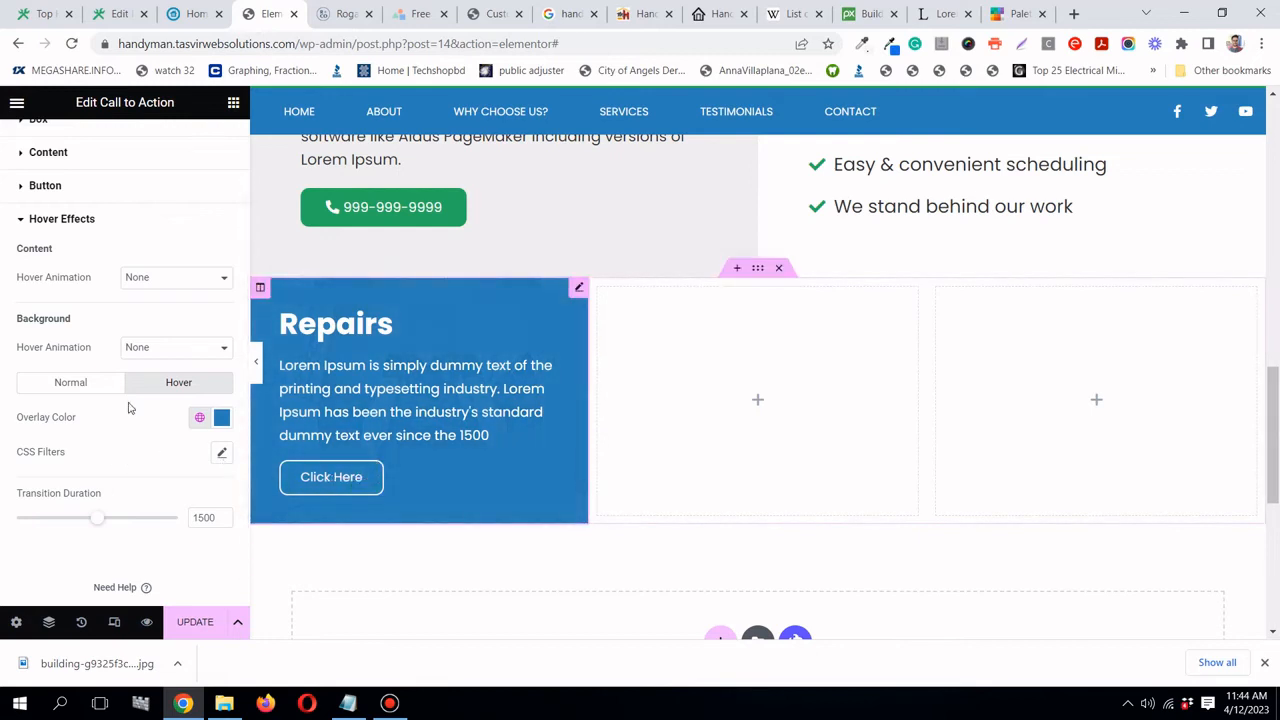
pyautogui.scroll(2, 100, 390)
pyautogui.scroll(-2, 74, 312)
pyautogui.scroll(2, 70, 300)
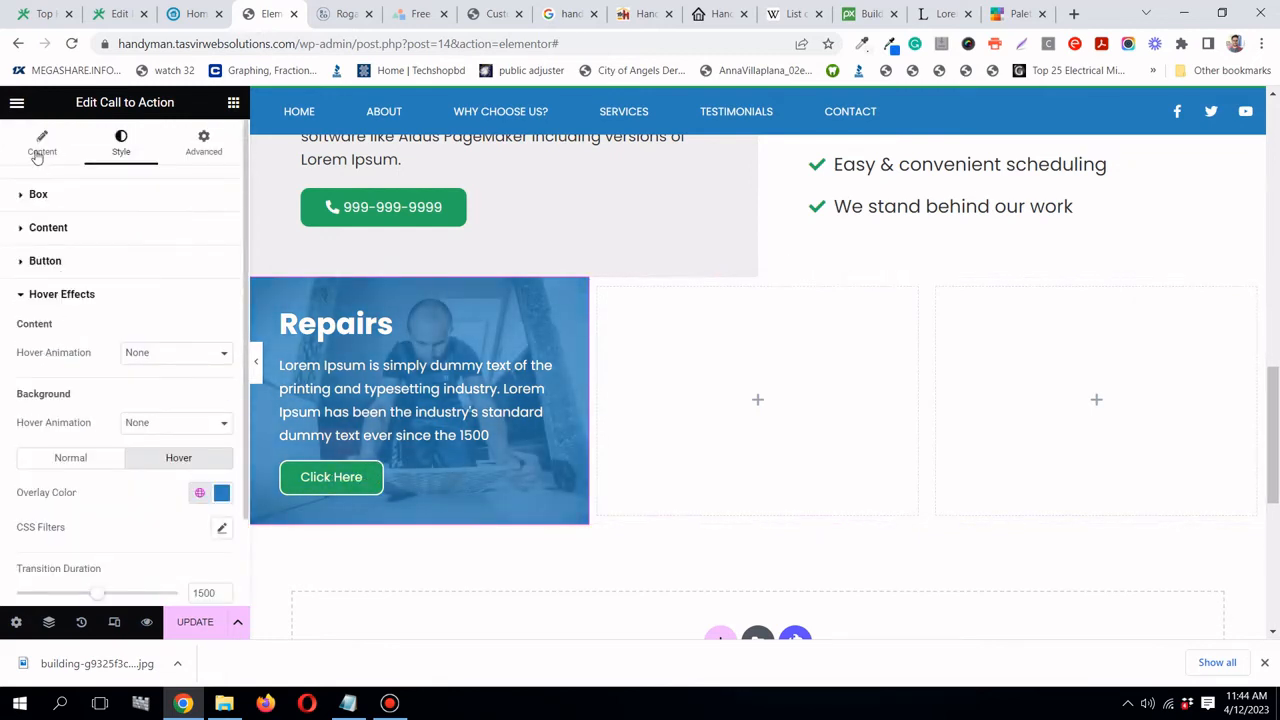
# - Clear the 'Click Here' Button Text so the card has no button
pyautogui.click(40, 145)
pyautogui.click(88, 430)
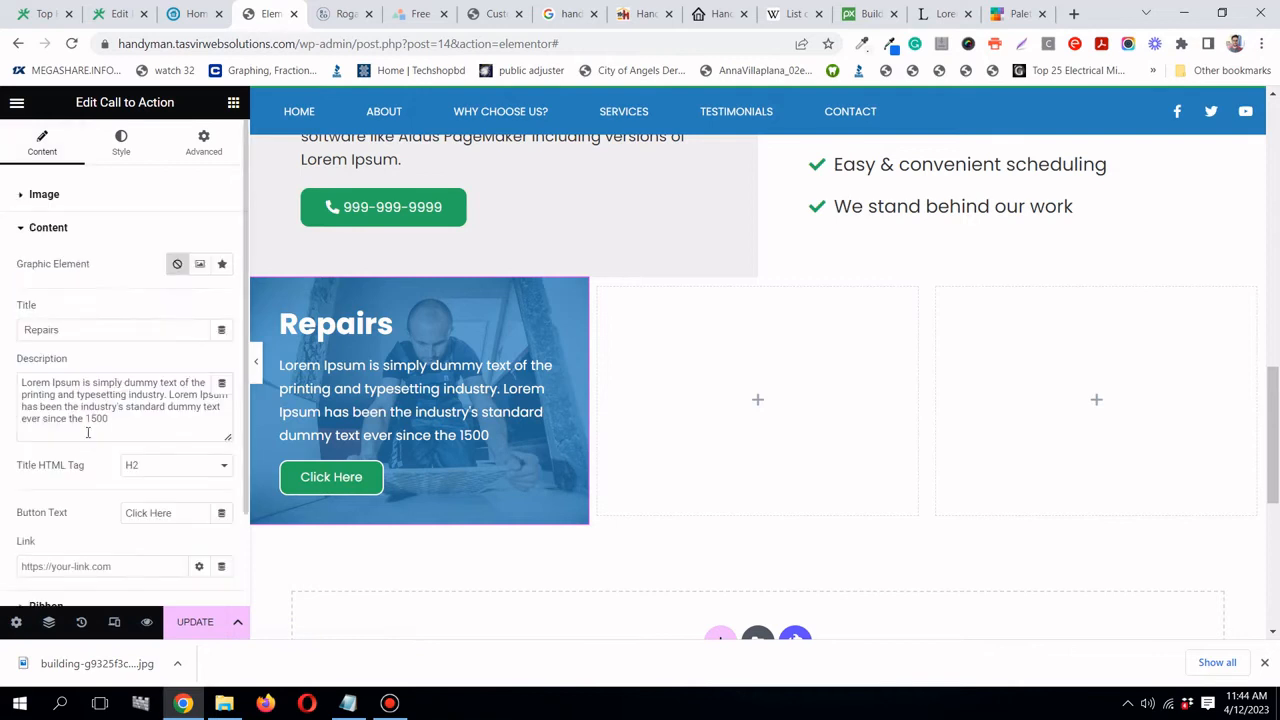
pyautogui.scroll(-1, 100, 438)
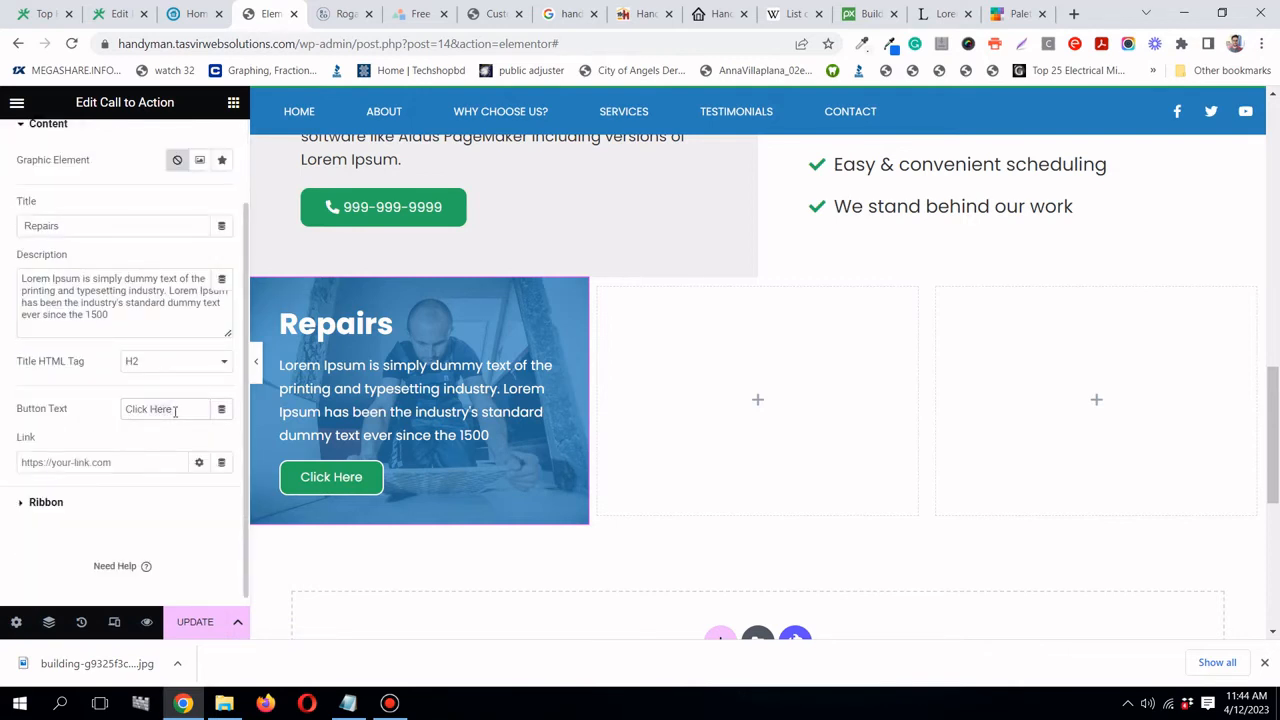
pyautogui.tripleClick(175, 409)
pyautogui.press('BackSpace')
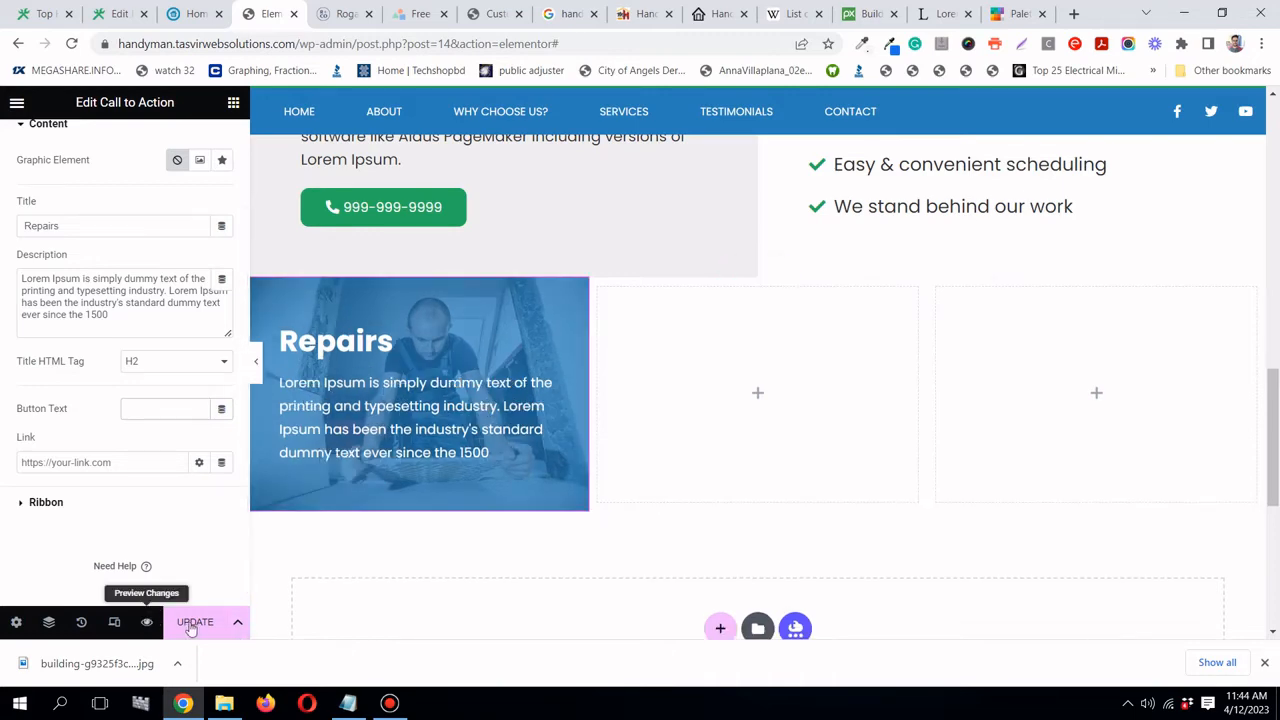
# - Save the page with Update and preview it with the editor panel collapsed
pyautogui.click(195, 622)
pyautogui.click(390, 703)
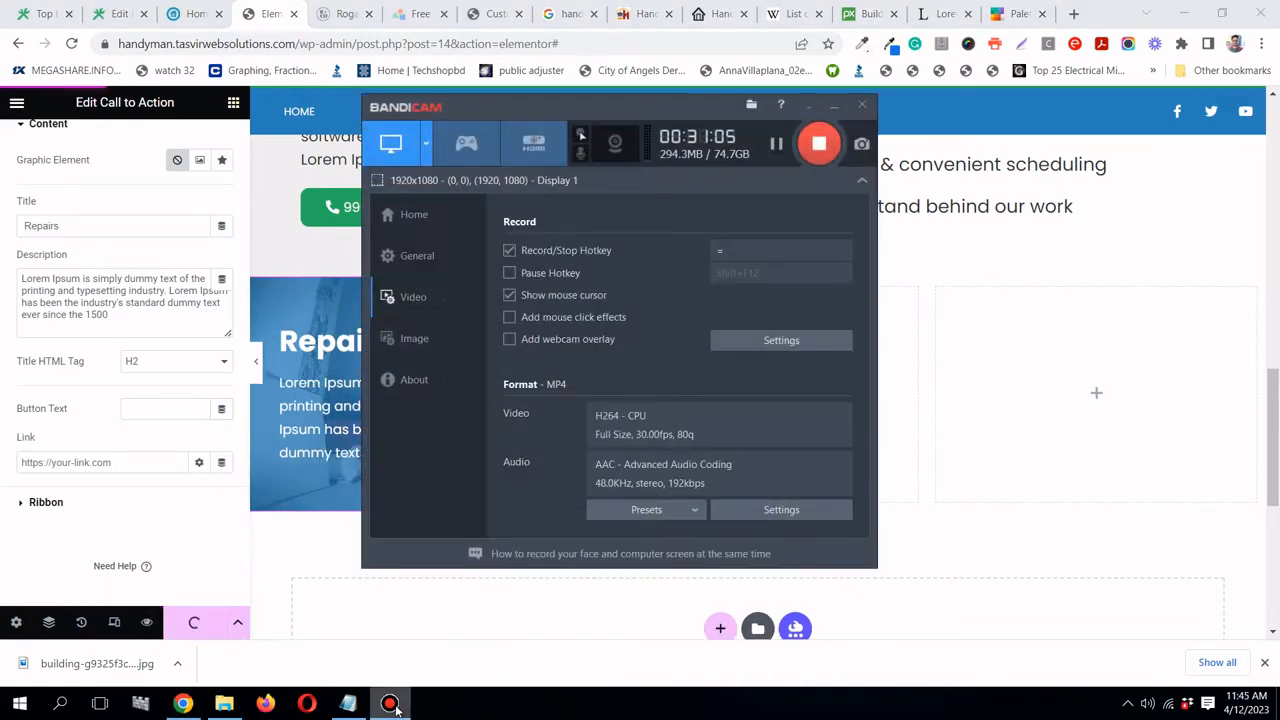
pyautogui.click(392, 703)
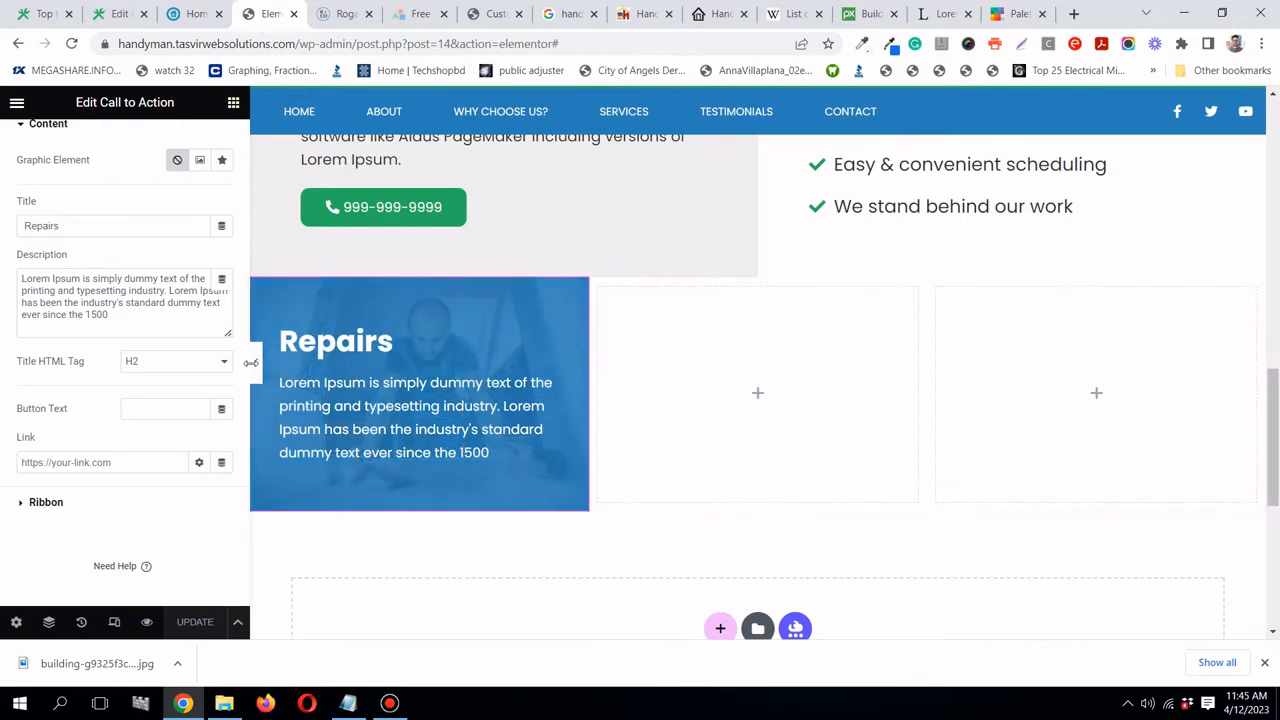
pyautogui.click(257, 366)
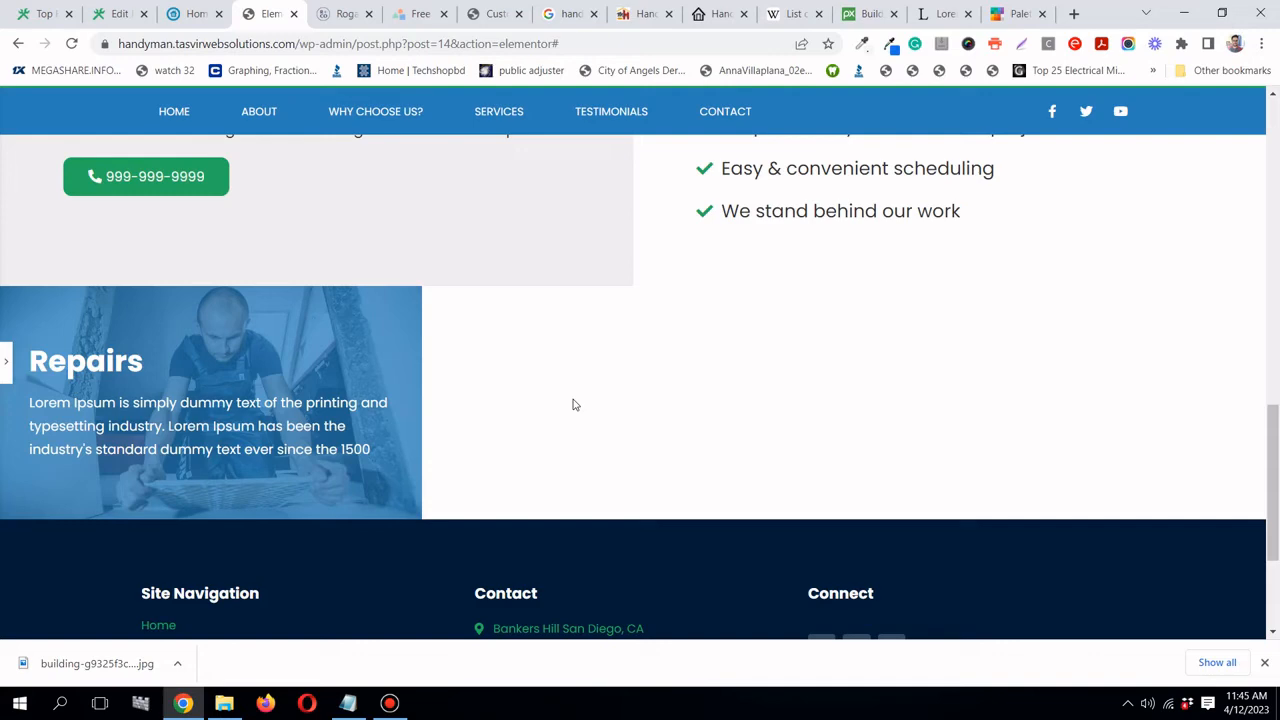
pyautogui.click(4, 366)
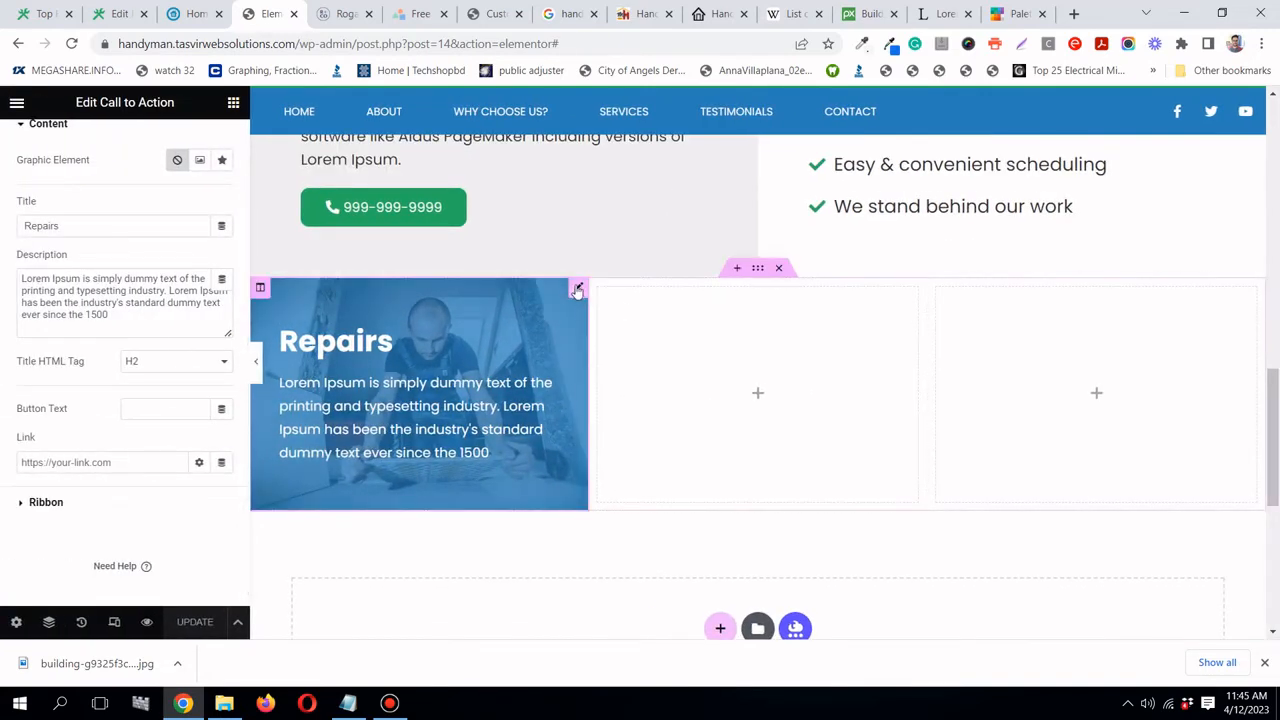
# - Set the Repairs card's box height to 370 px and preview the full page
pyautogui.click(577, 289)
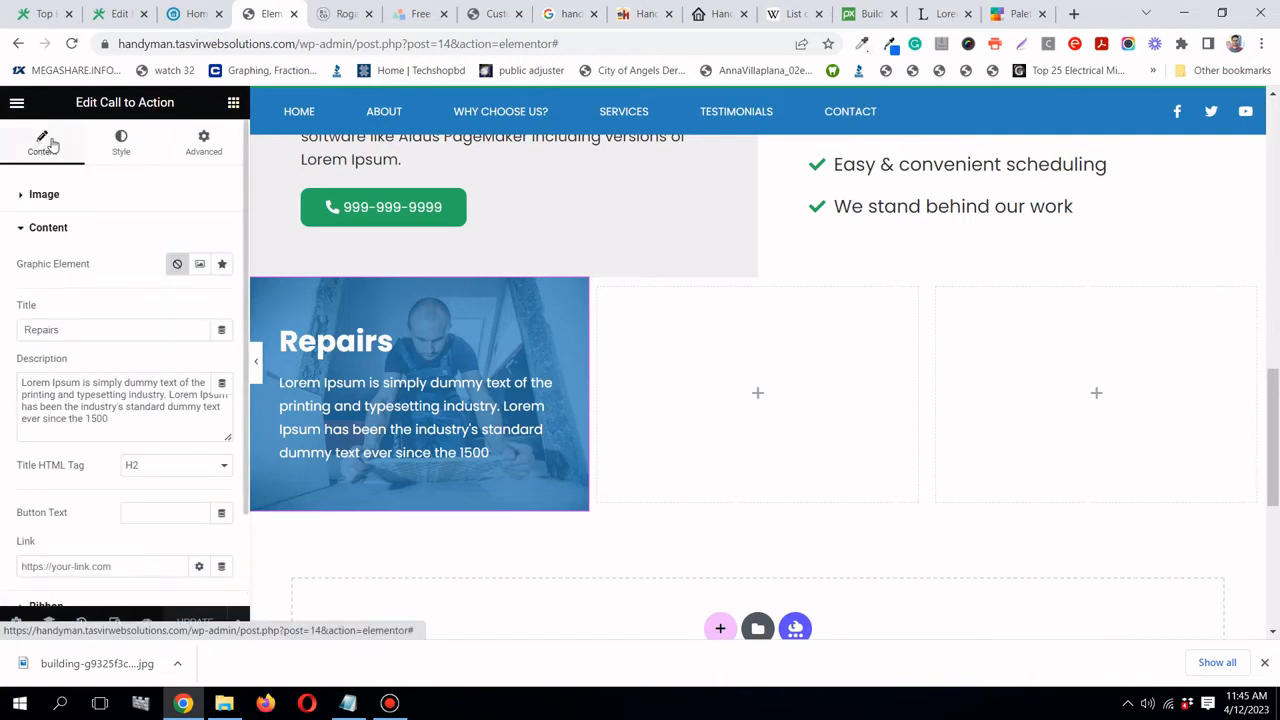
pyautogui.click(84, 202)
pyautogui.click(86, 430)
pyautogui.click(121, 143)
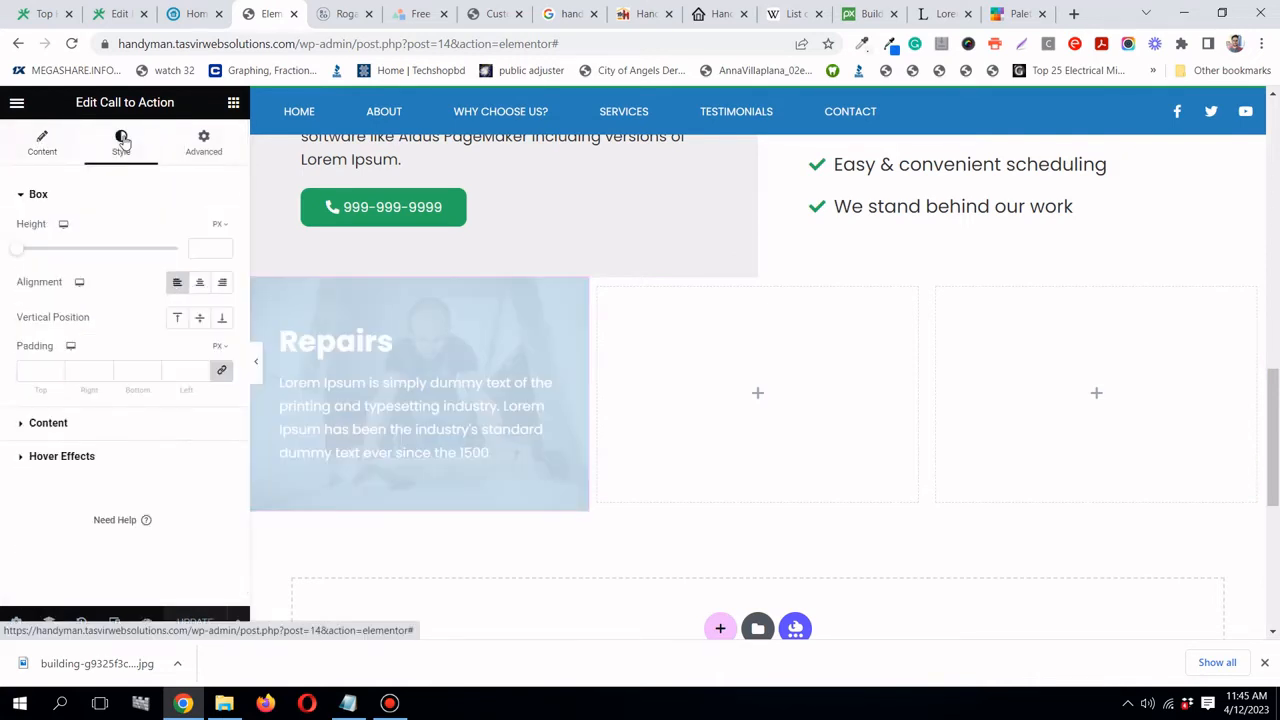
pyautogui.moveTo(26, 250); pyautogui.dragTo(66, 250)
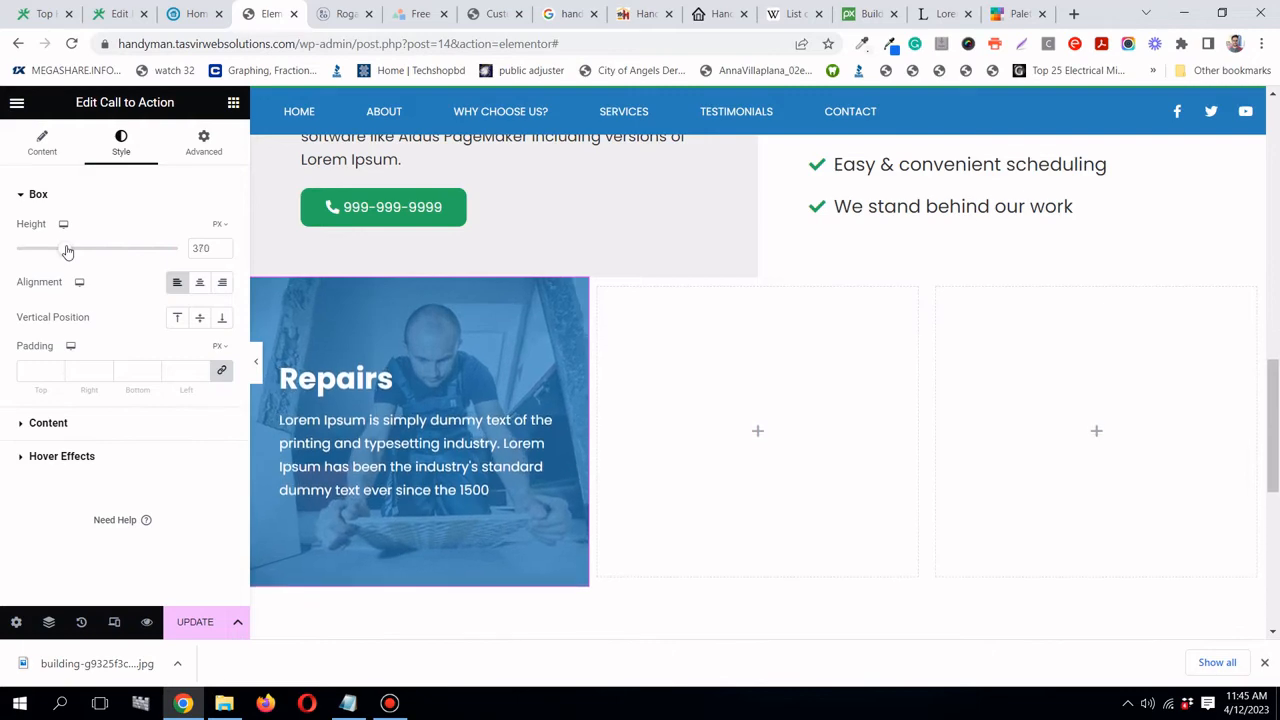
pyautogui.click(257, 364)
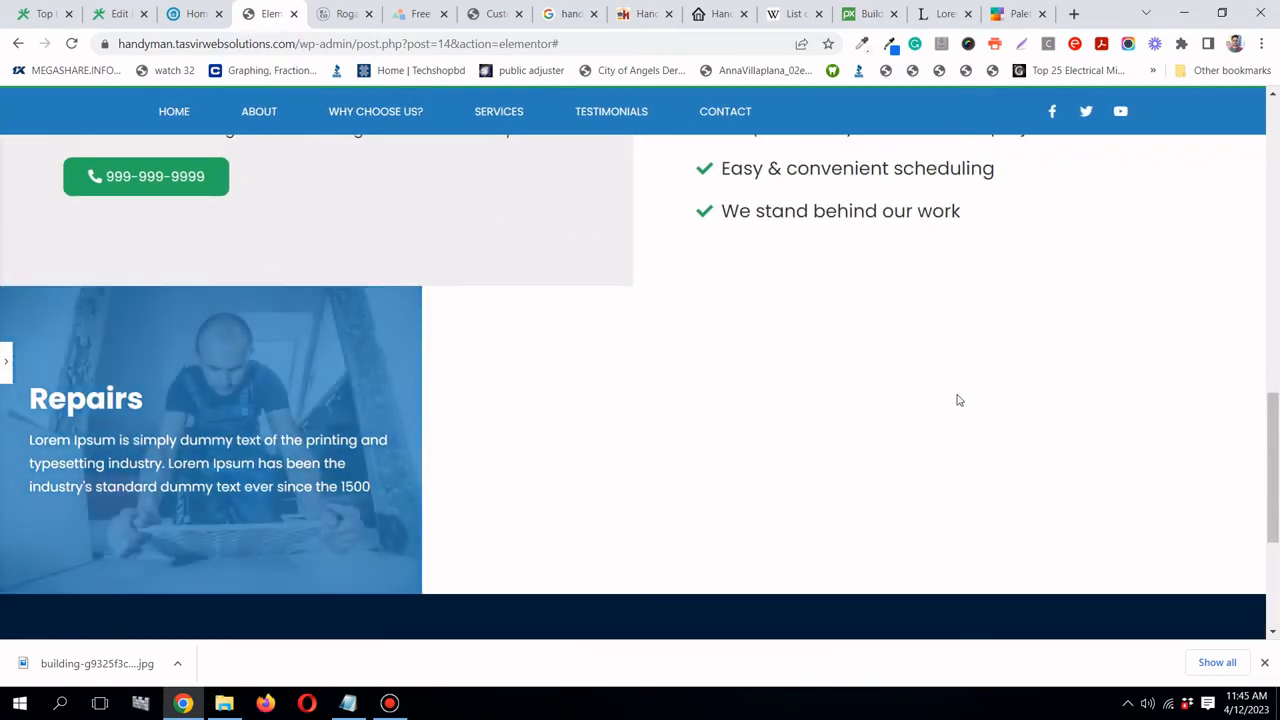
pyautogui.click(5, 358)
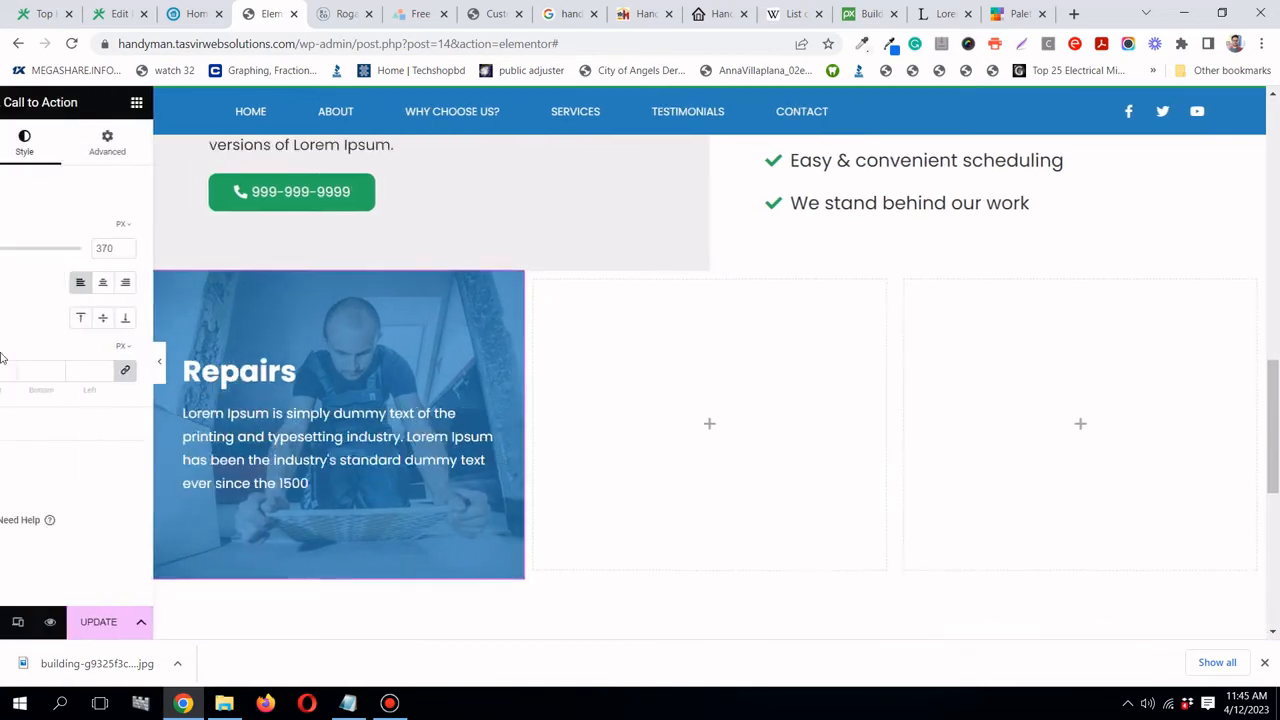
# - Copy the Repairs card and paste copies into the empty second and third columns
pyautogui.rightClick(577, 289)
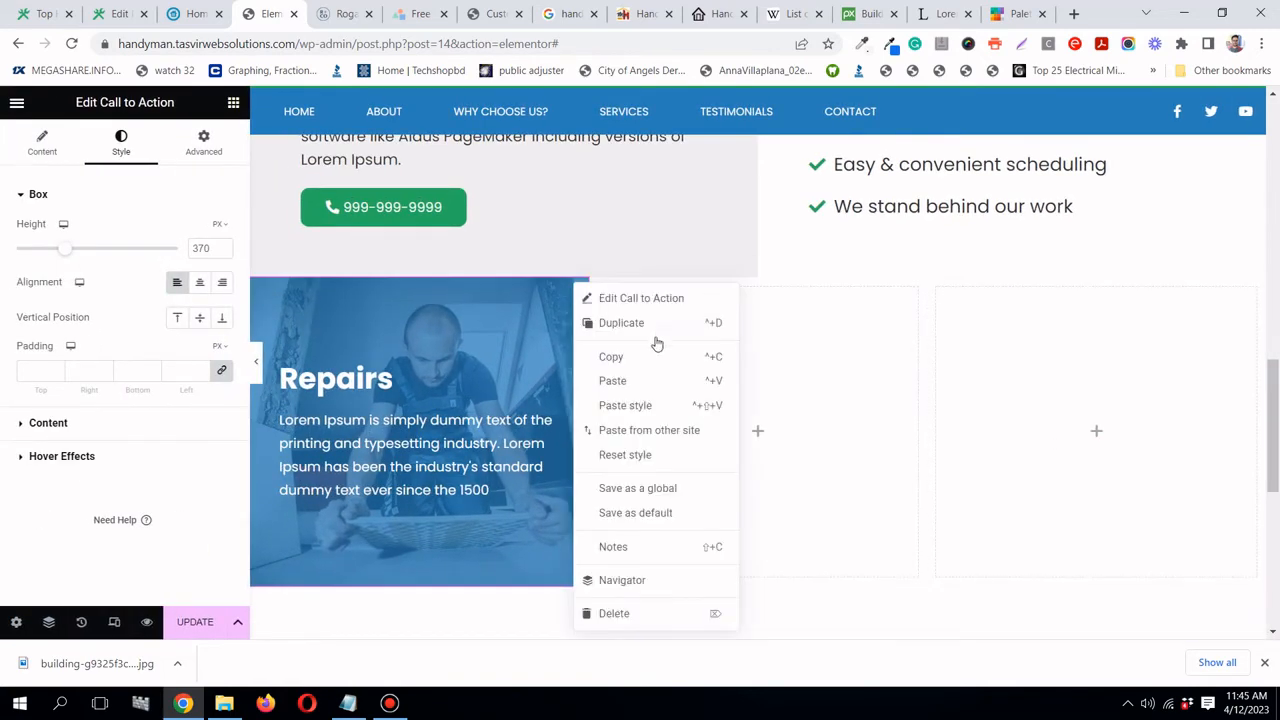
pyautogui.click(648, 357)
pyautogui.rightClick(745, 332)
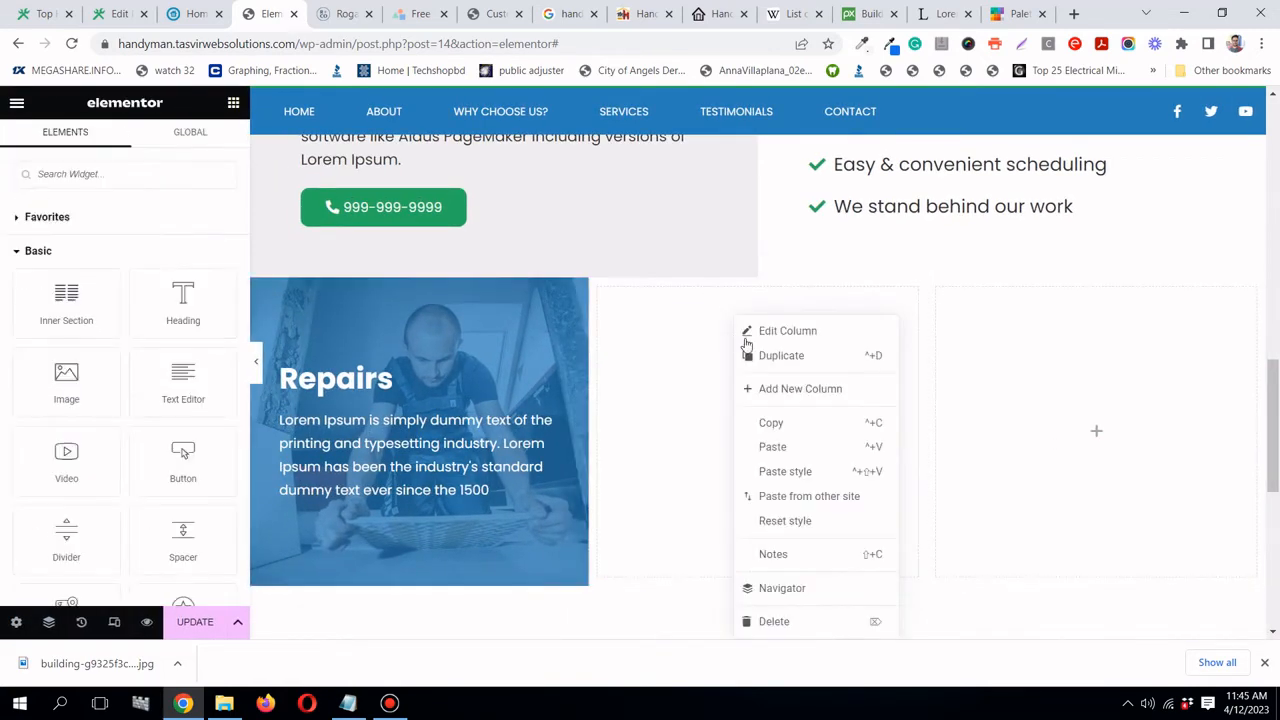
pyautogui.rightClick(1024, 351)
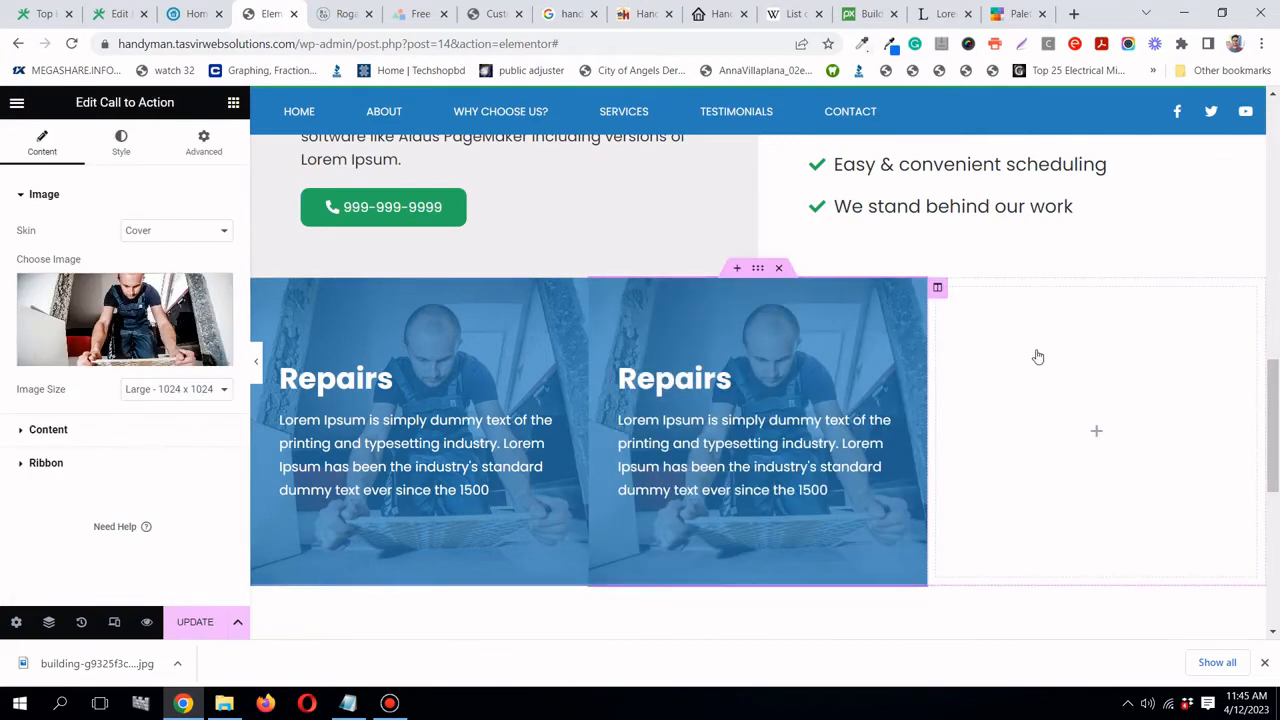
pyautogui.click(1075, 456)
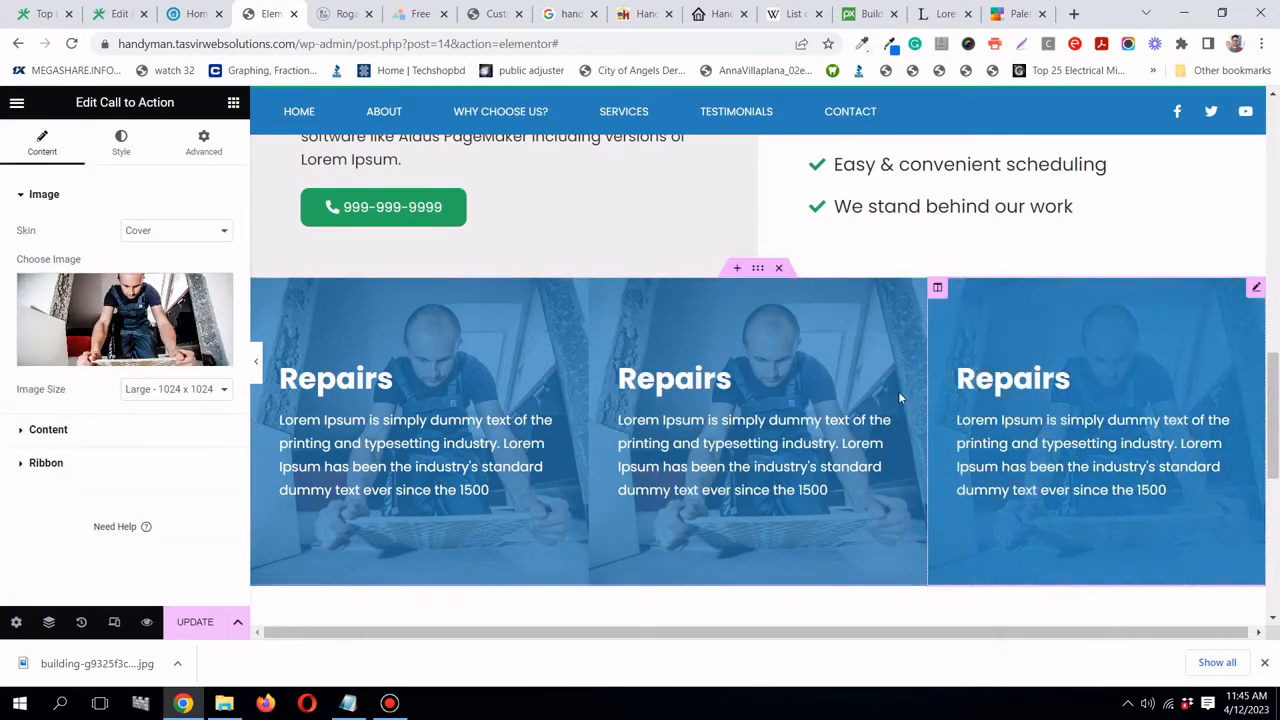
pyautogui.click(119, 13)
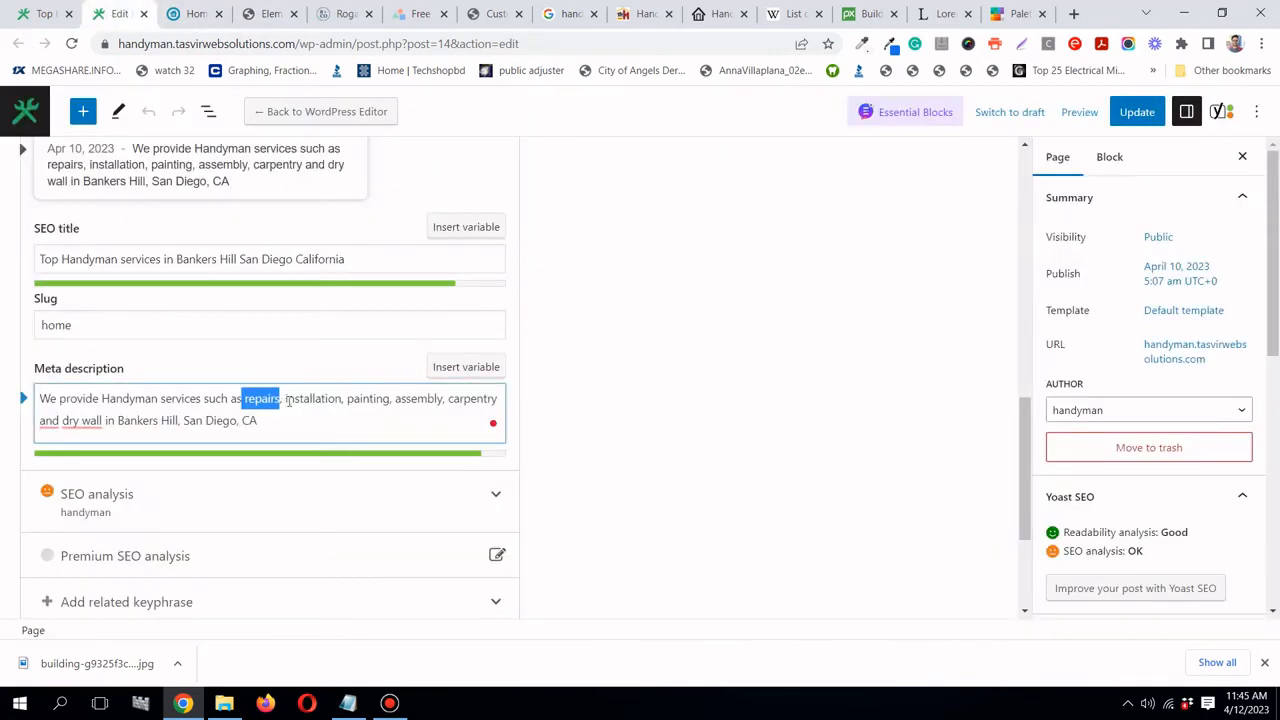
# - Copy the word 'installation' from the Yoast meta description
pyautogui.moveTo(285, 398); pyautogui.dragTo(330, 398)
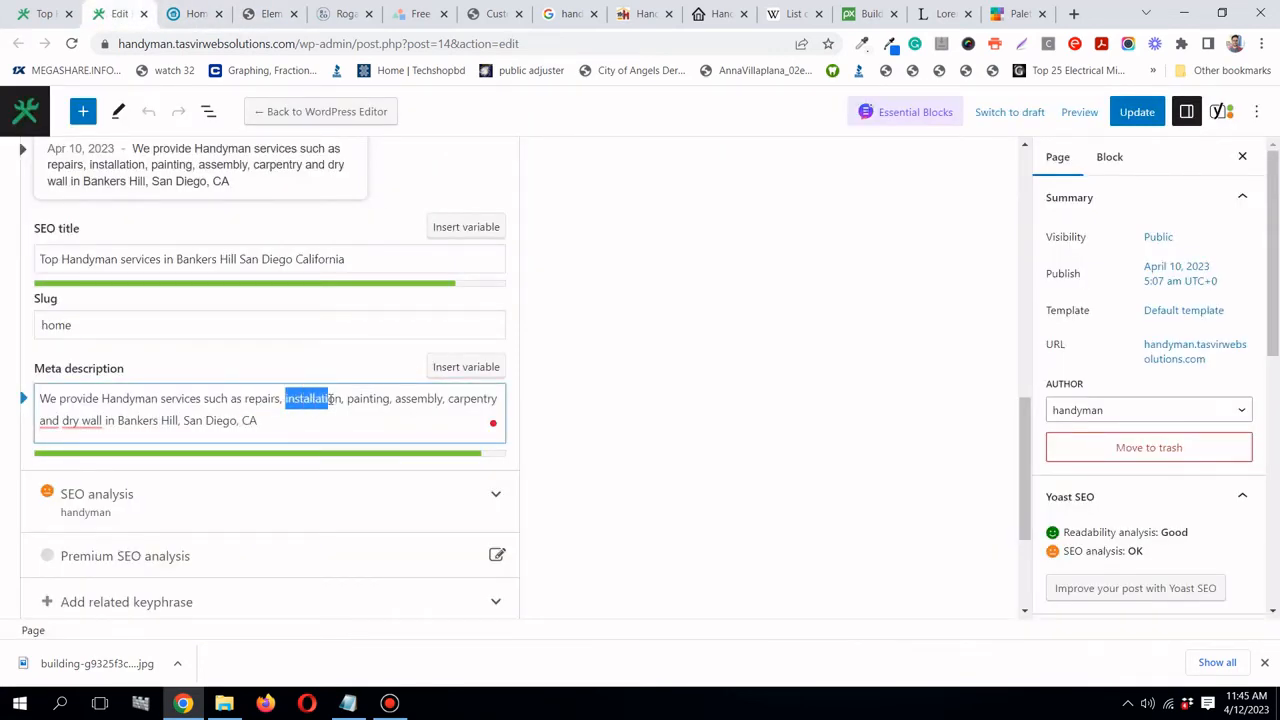
pyautogui.rightClick(350, 401)
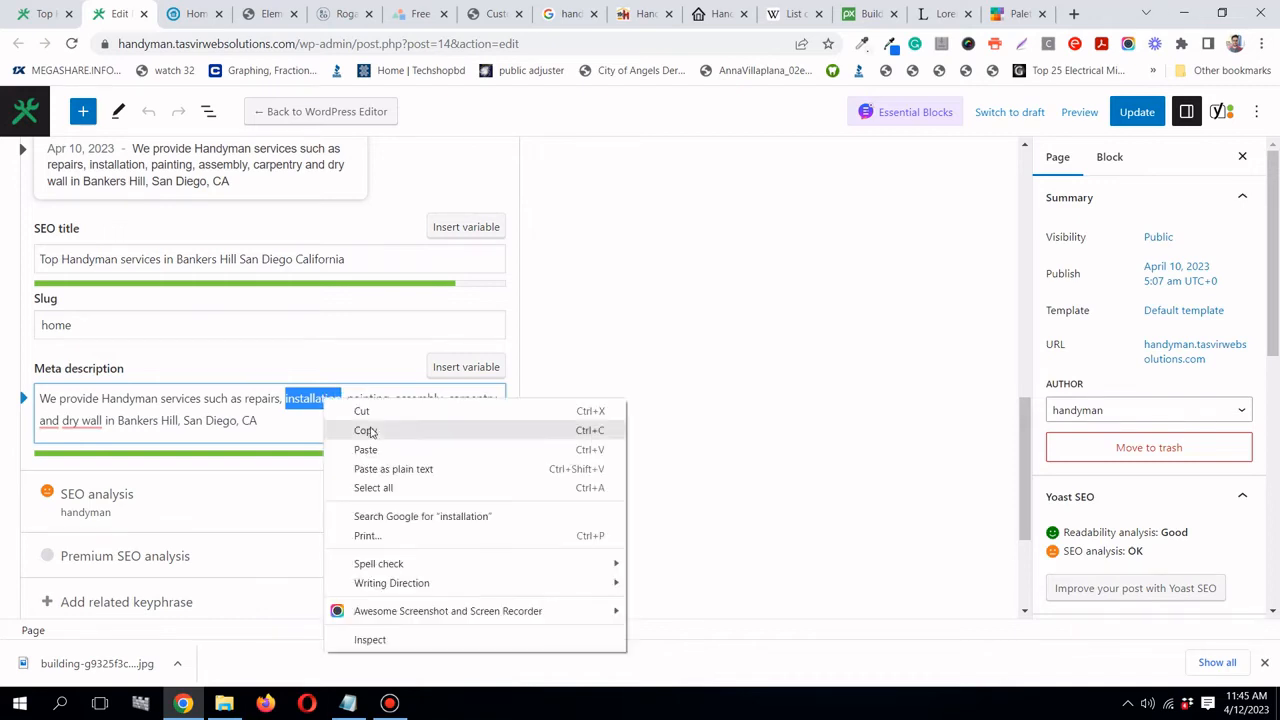
pyautogui.click(400, 431)
pyautogui.click(271, 13)
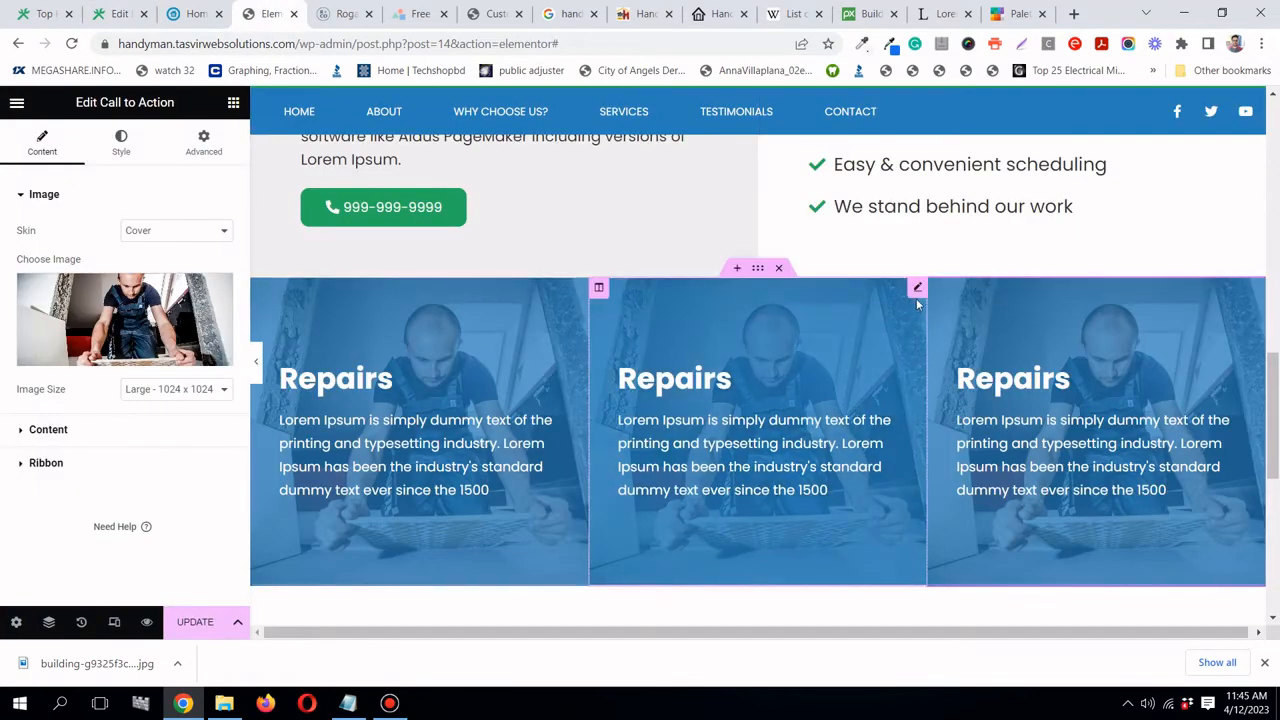
# - Replace the middle card's 'Repairs' title with the pasted word, capitalised as 'Installation'
pyautogui.click(917, 292)
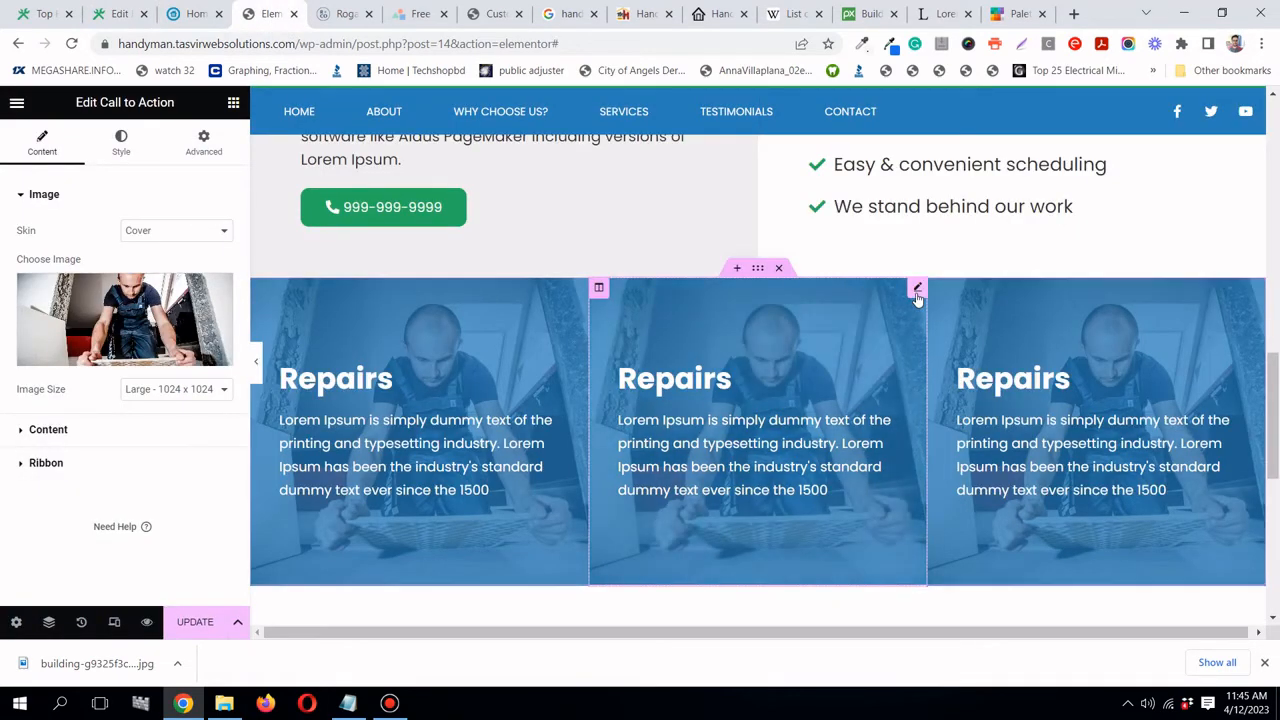
pyautogui.click(88, 430)
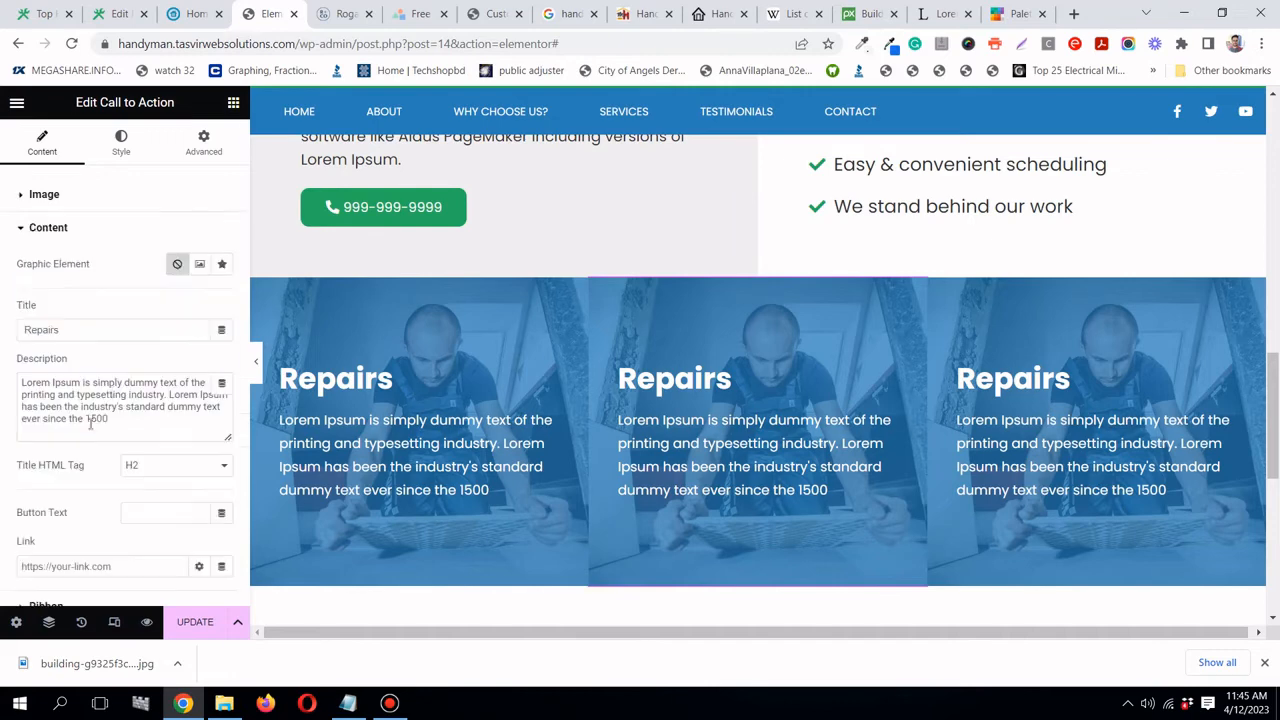
pyautogui.doubleClick(90, 331)
pyautogui.rightClick(89, 331)
pyautogui.click(190, 402)
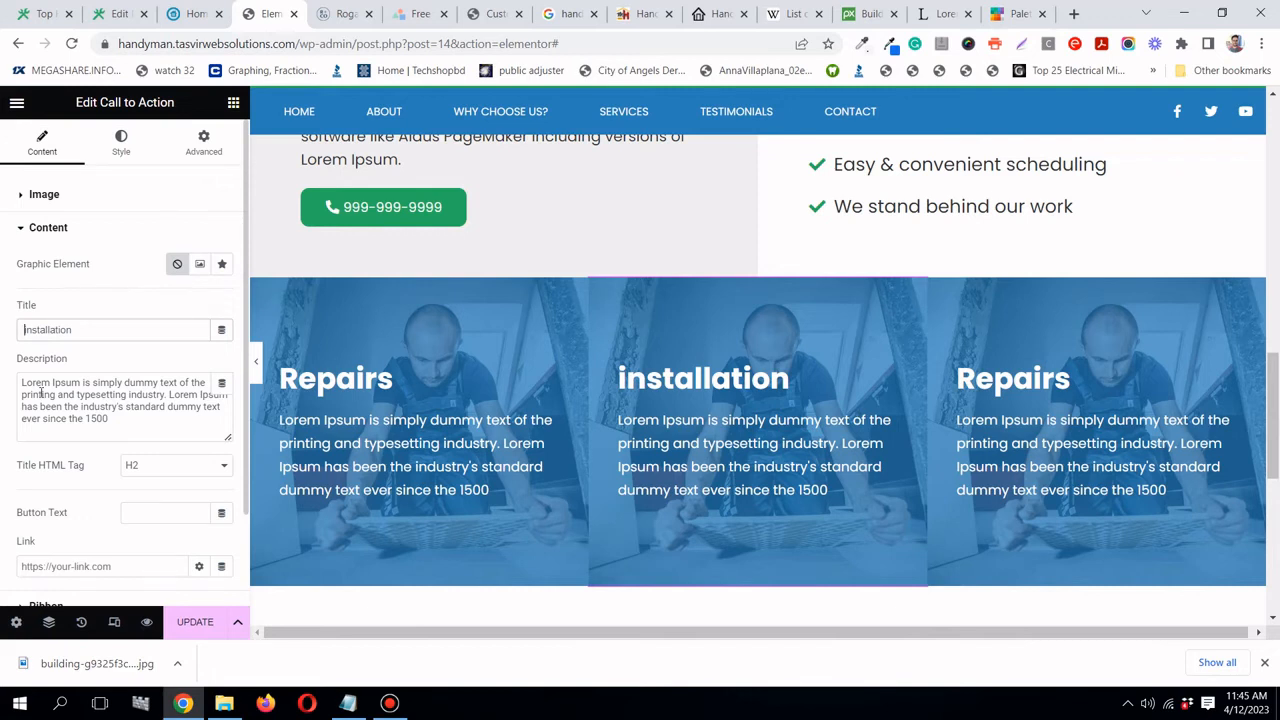
pyautogui.press('Delete')
pyautogui.write('I')
# - Search Pixabay for 'installation' photos and browse the results
pyautogui.click(858, 15)
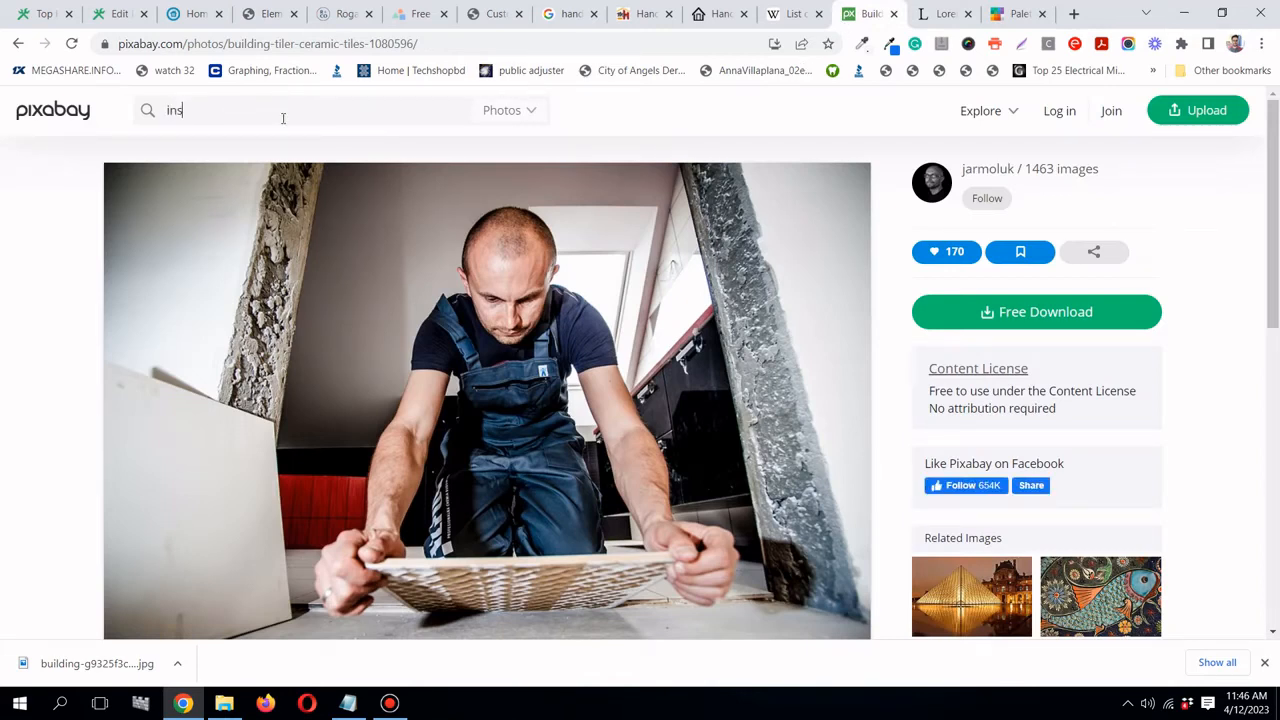
pyautogui.click(283, 118)
pyautogui.write('installation')
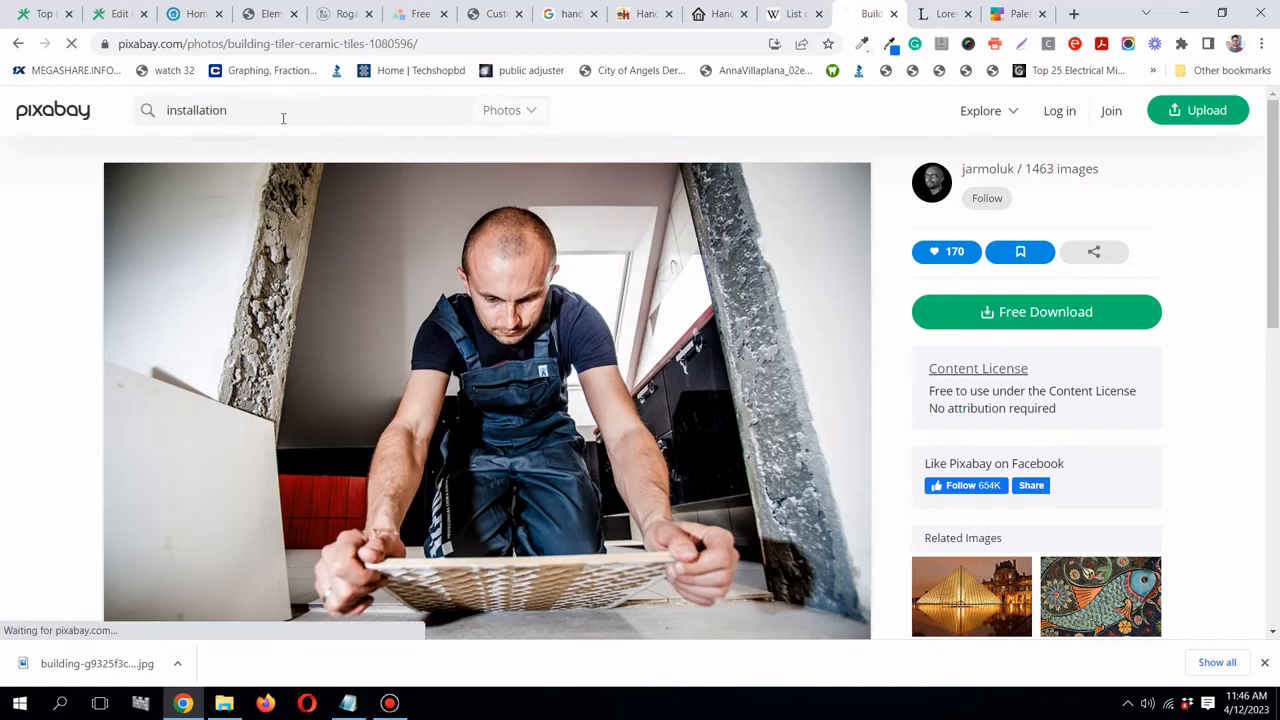
pyautogui.press('Return')
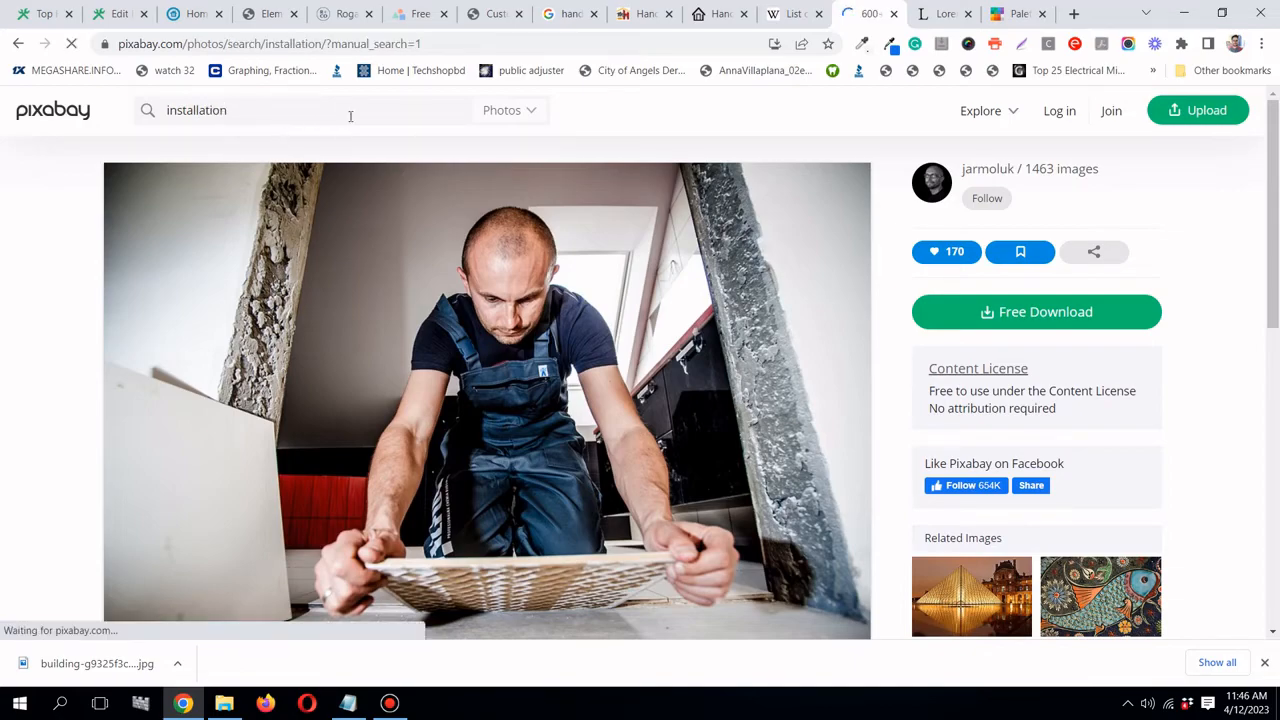
pyautogui.scroll(-5, 629, 244)
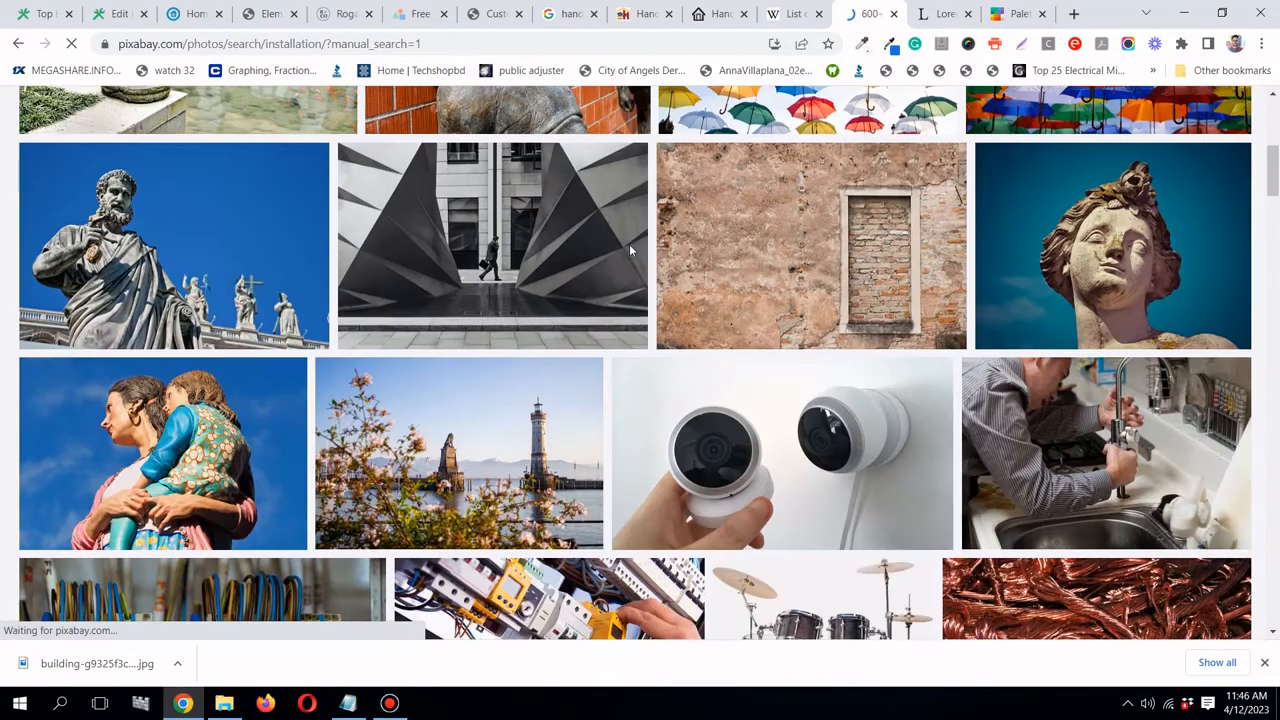
pyautogui.scroll(5, 629, 244)
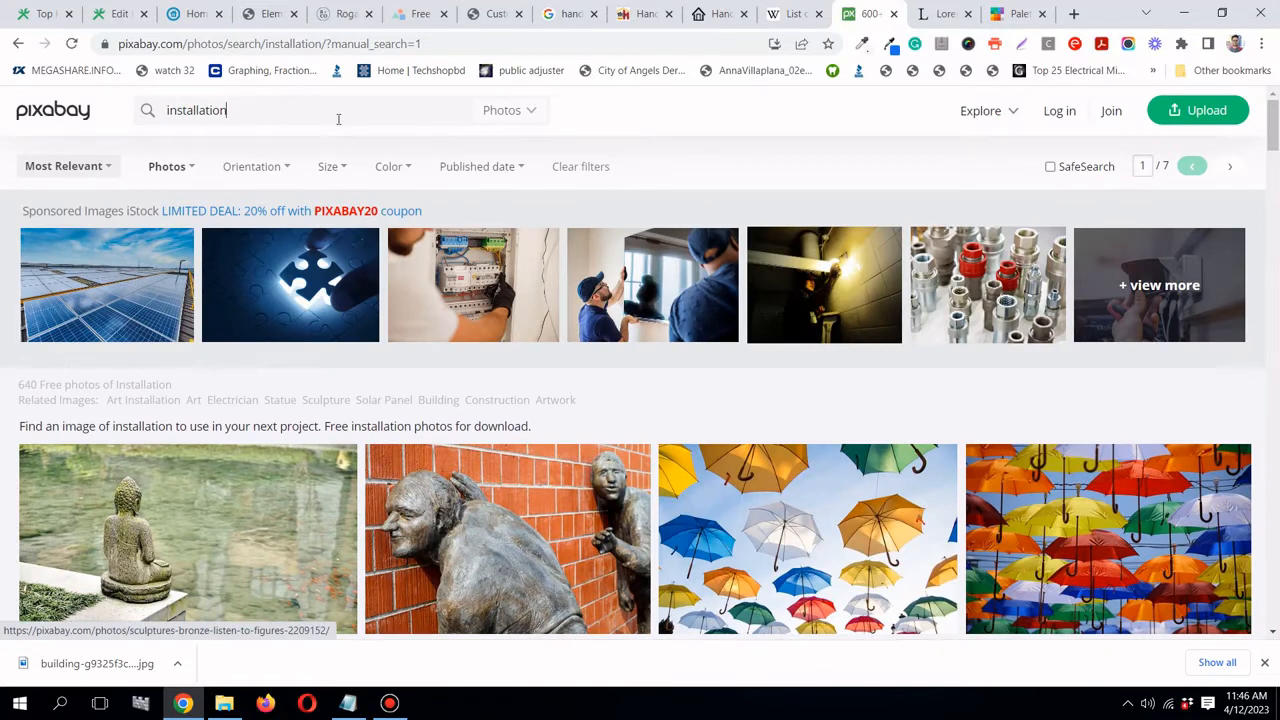
# - Change the Pixabay search to 'repair' and browse the results
pyautogui.hotkey('ctrl', 'a')
pyautogui.write('r')
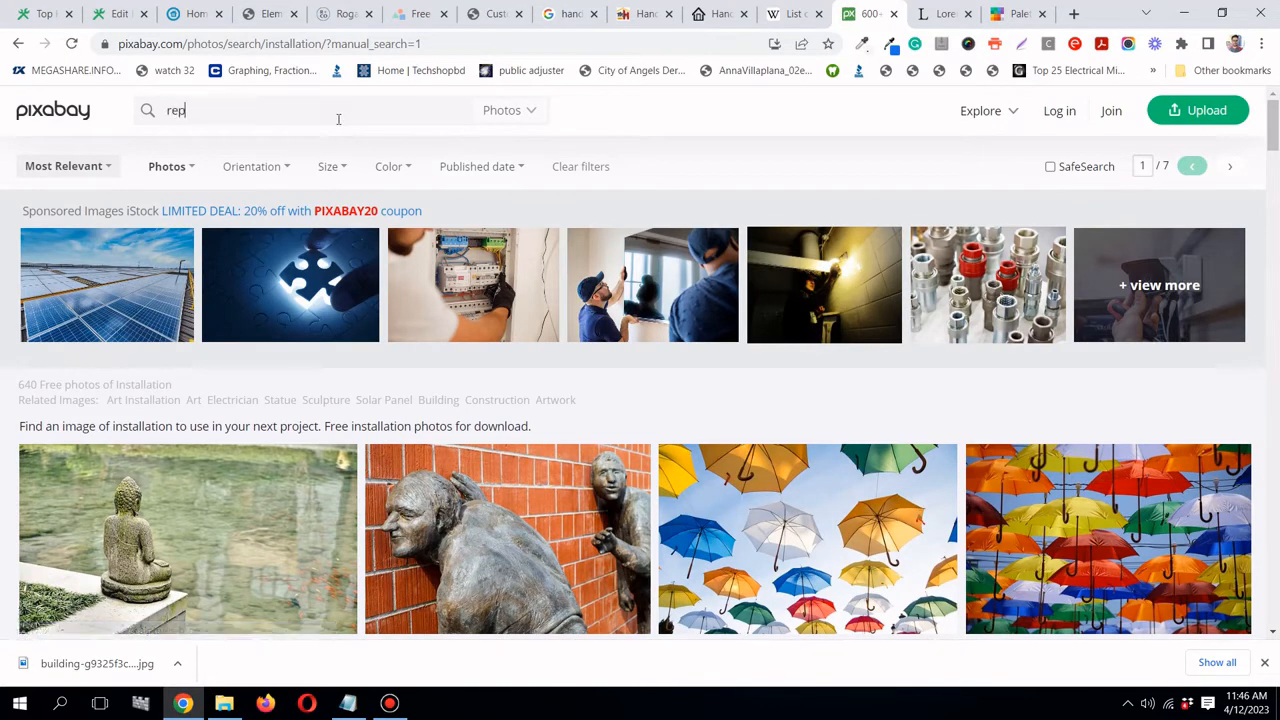
pyautogui.press('Return')
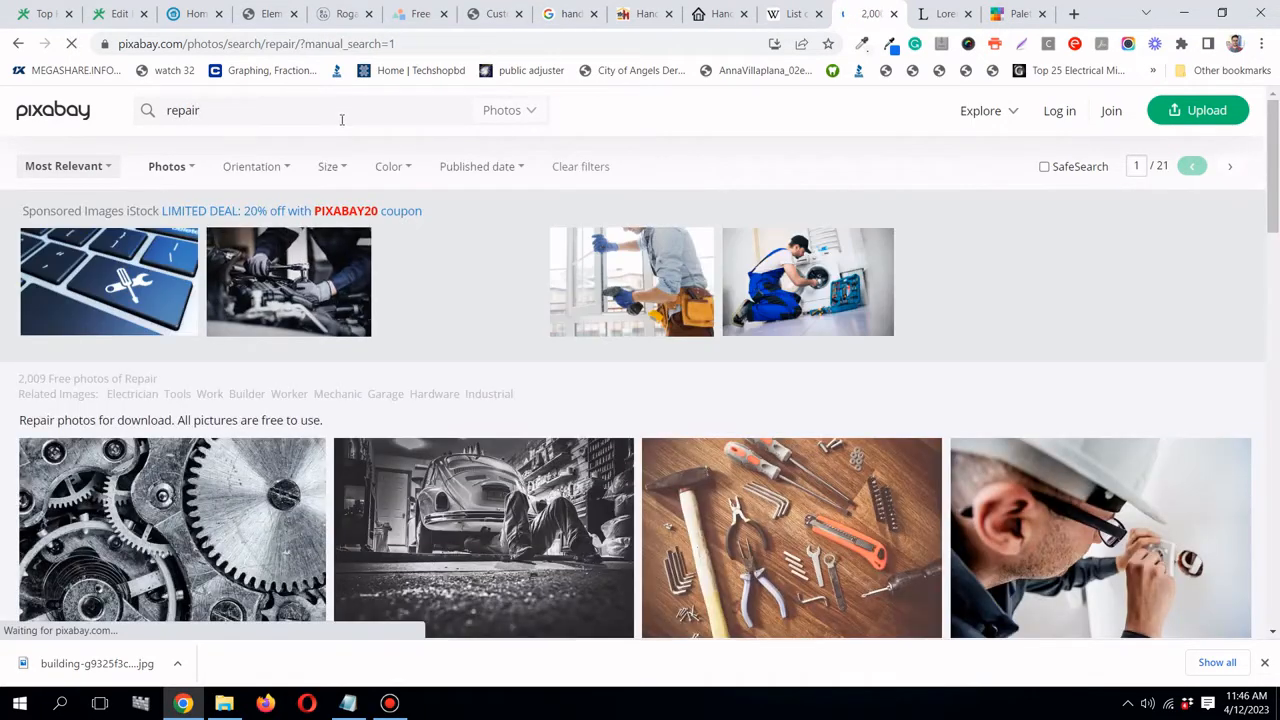
pyautogui.scroll(-2, 548, 202)
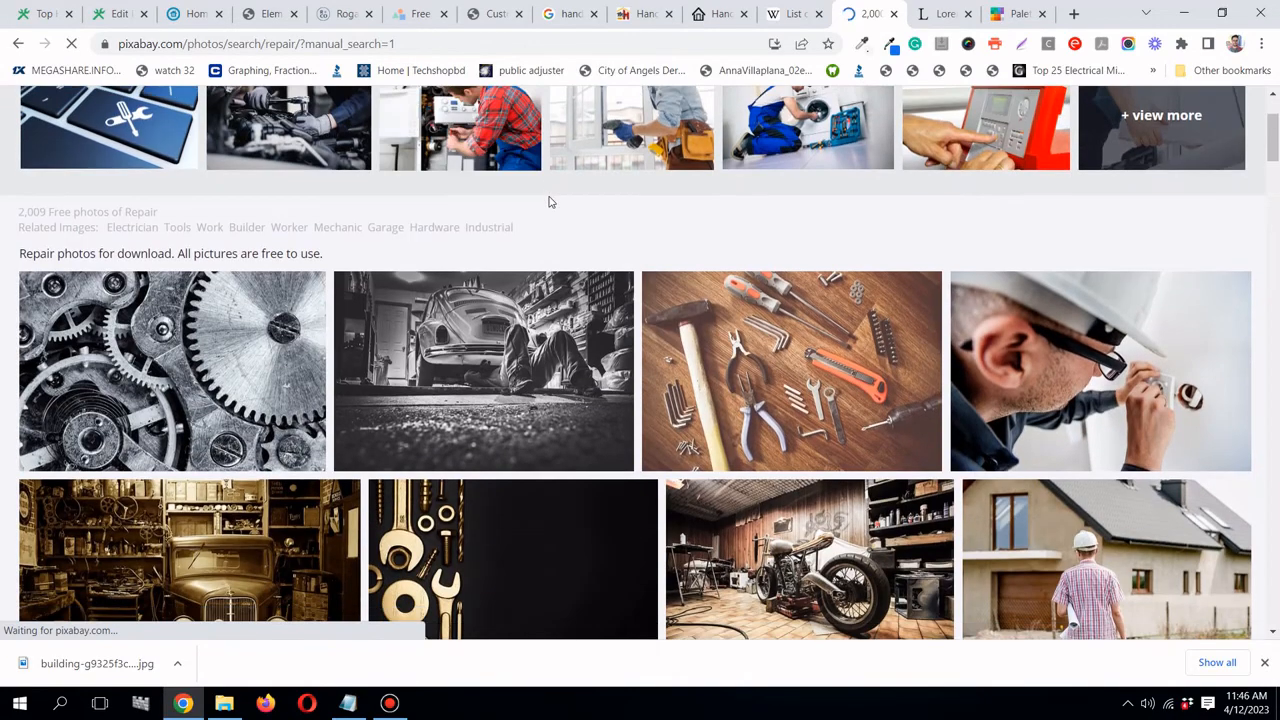
pyautogui.scroll(-2, 910, 300)
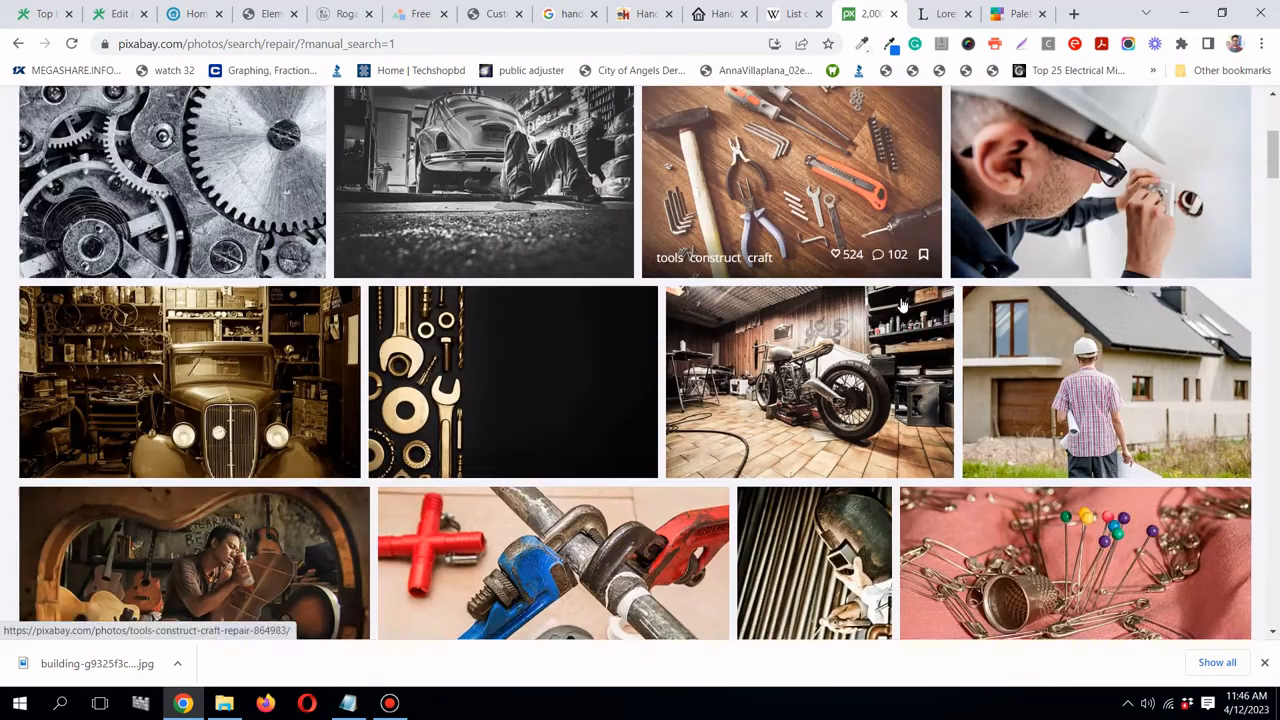
pyautogui.scroll(-1, 903, 303)
pyautogui.scroll(1, 903, 303)
pyautogui.scroll(-2, 886, 303)
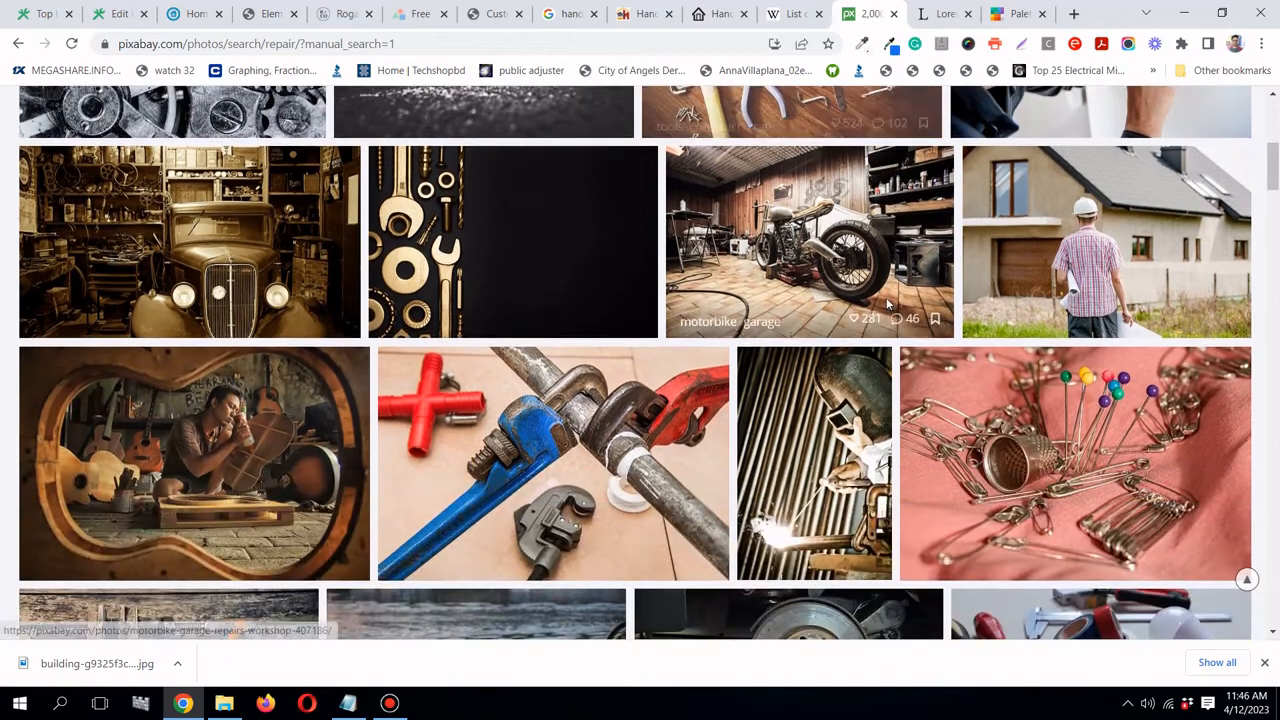
pyautogui.scroll(3, 886, 303)
pyautogui.scroll(-1, 1107, 305)
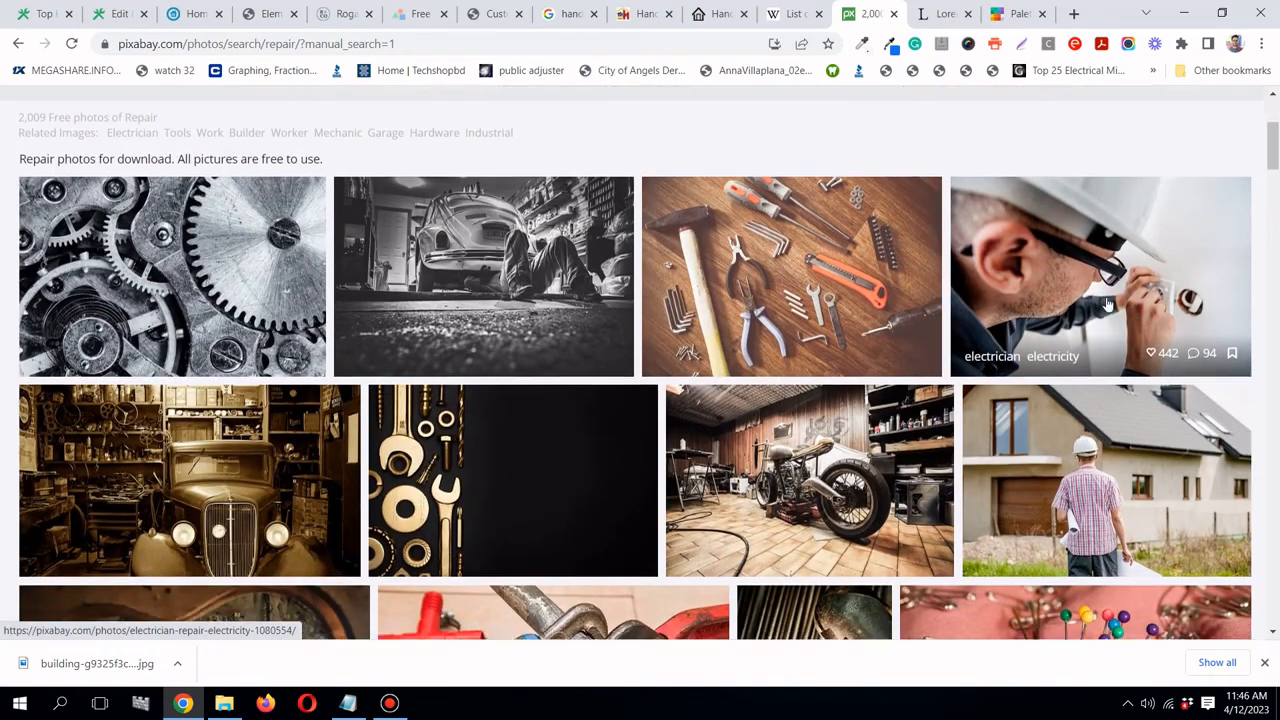
pyautogui.scroll(-5, 1107, 305)
pyautogui.scroll(6, 1120, 300)
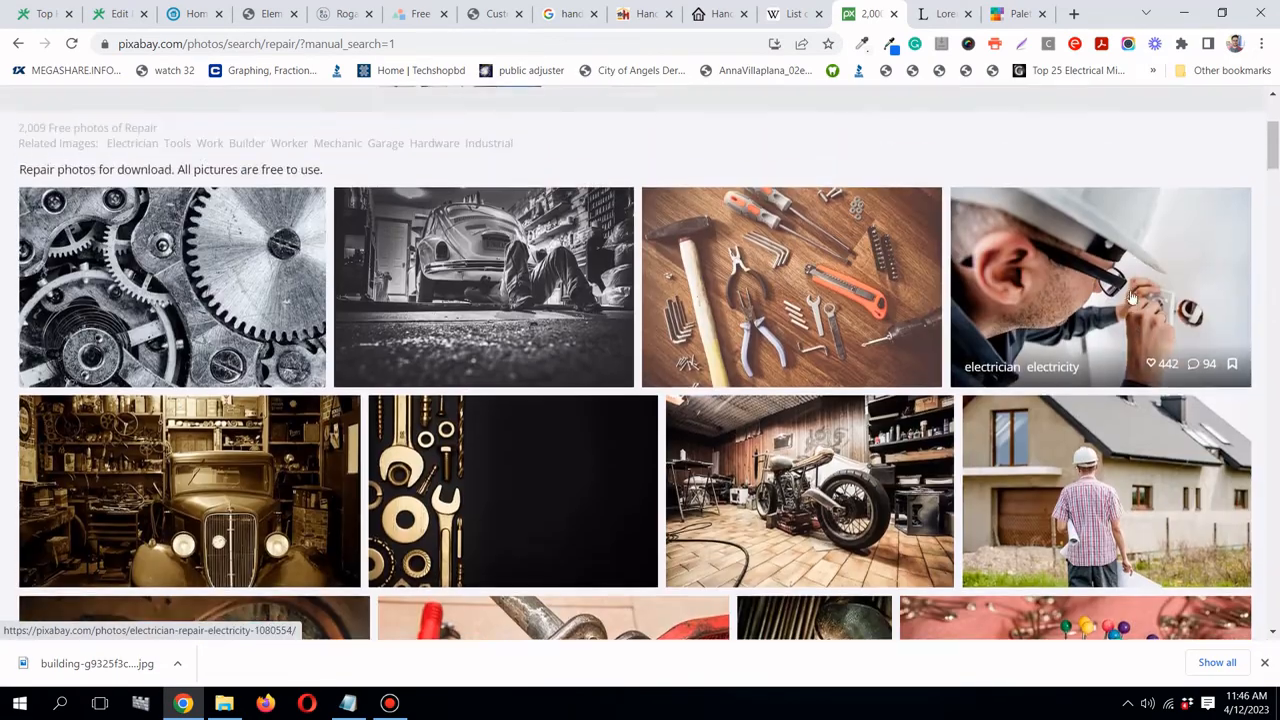
# - Open the electrician photo, try downloading it at 1280×851, and close the verification dialog
pyautogui.click(1130, 297)
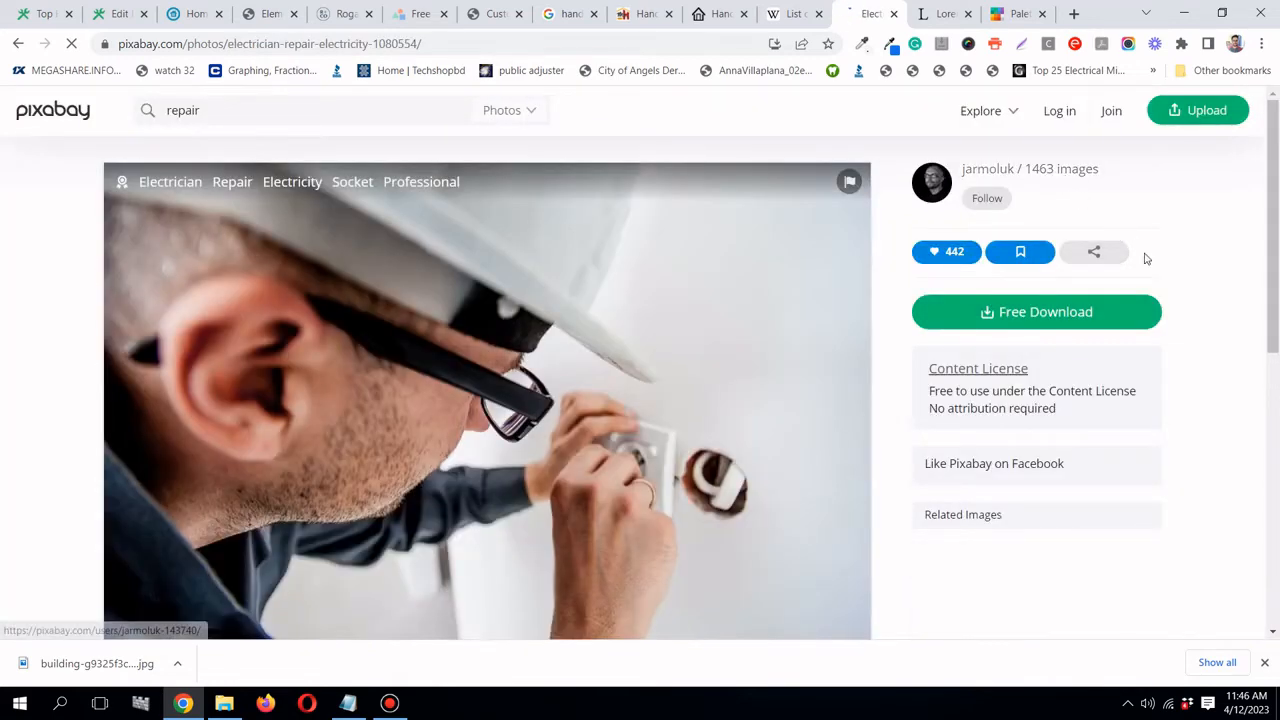
pyautogui.click(1044, 328)
pyautogui.click(955, 386)
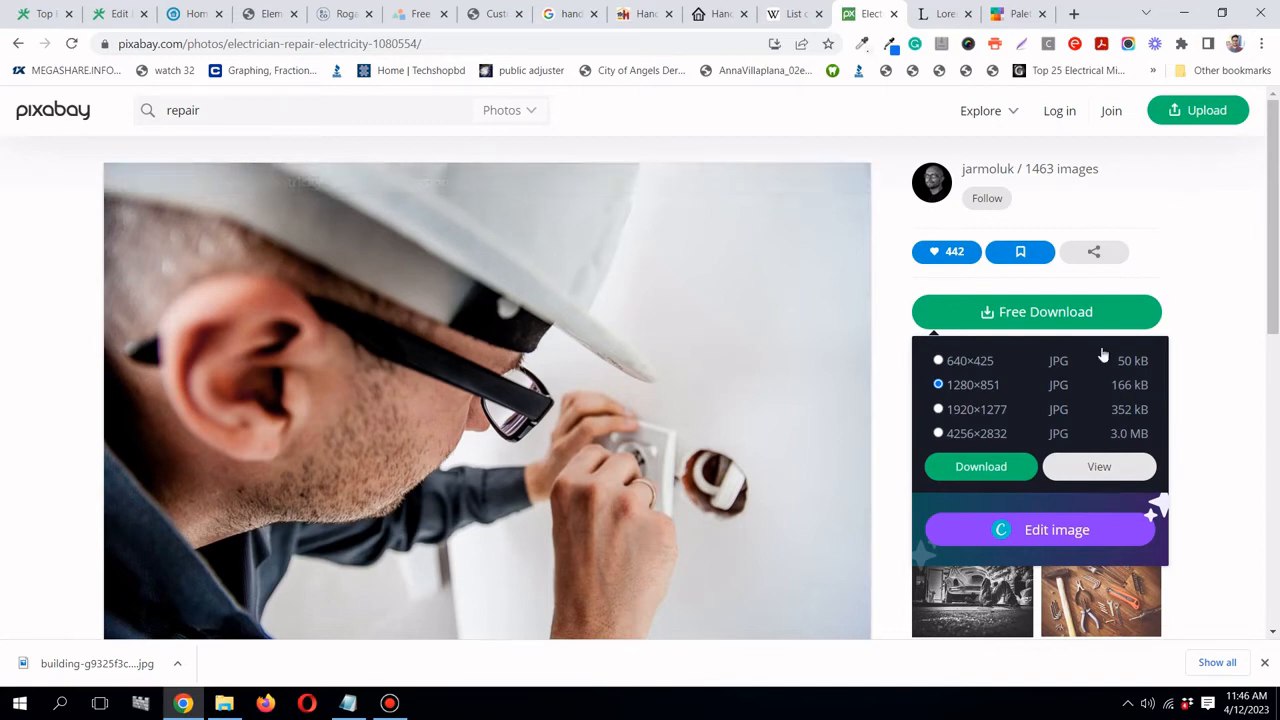
pyautogui.click(980, 478)
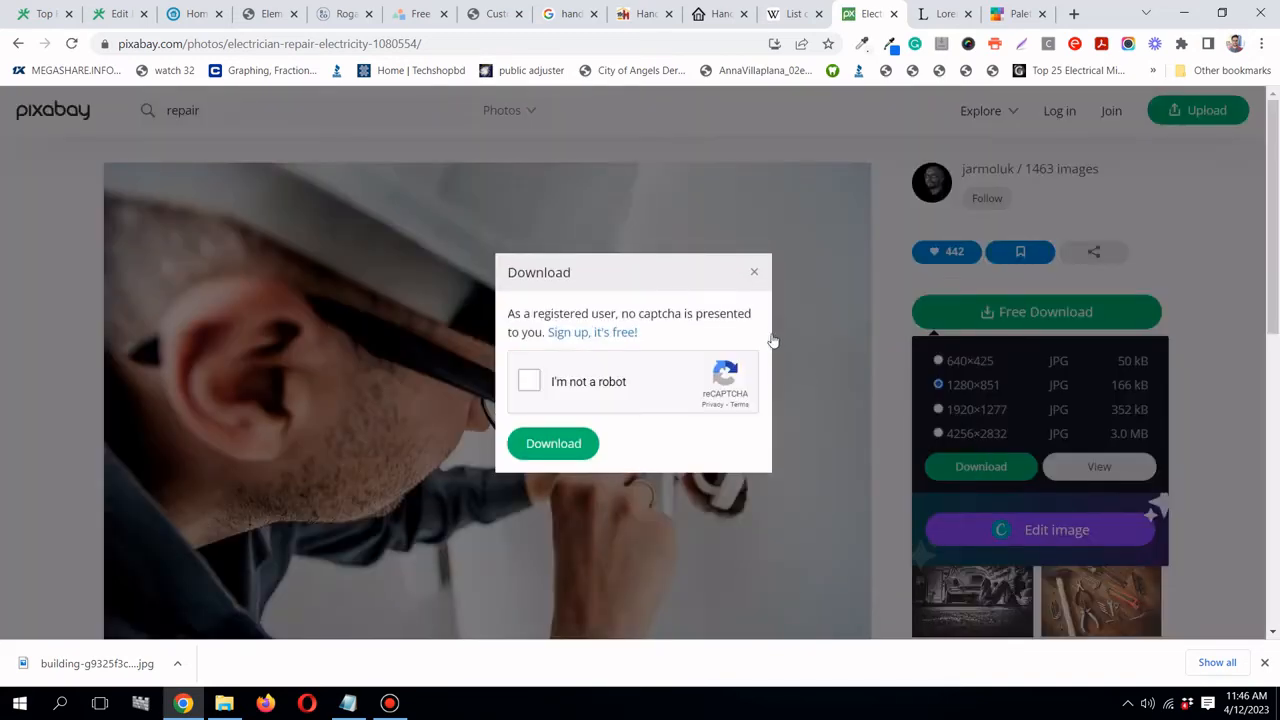
pyautogui.click(755, 273)
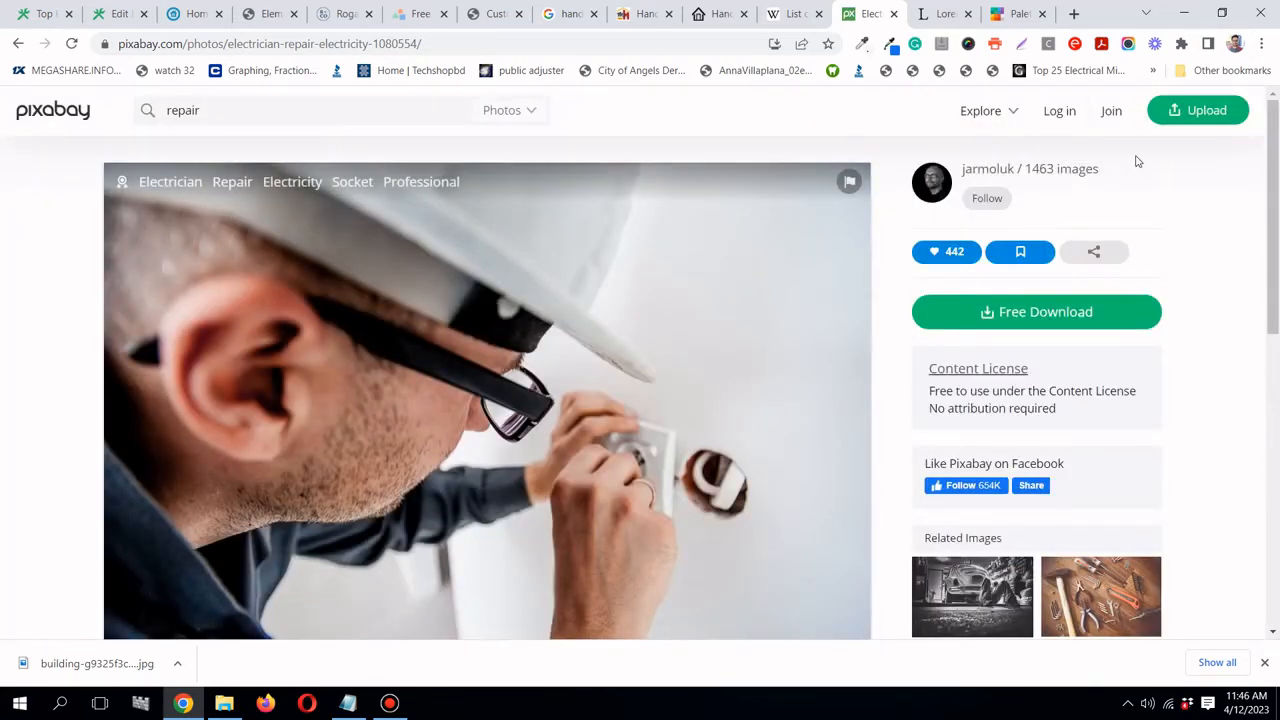
# - Log in to Pixabay and solve the car-image captcha
pyautogui.click(1062, 112)
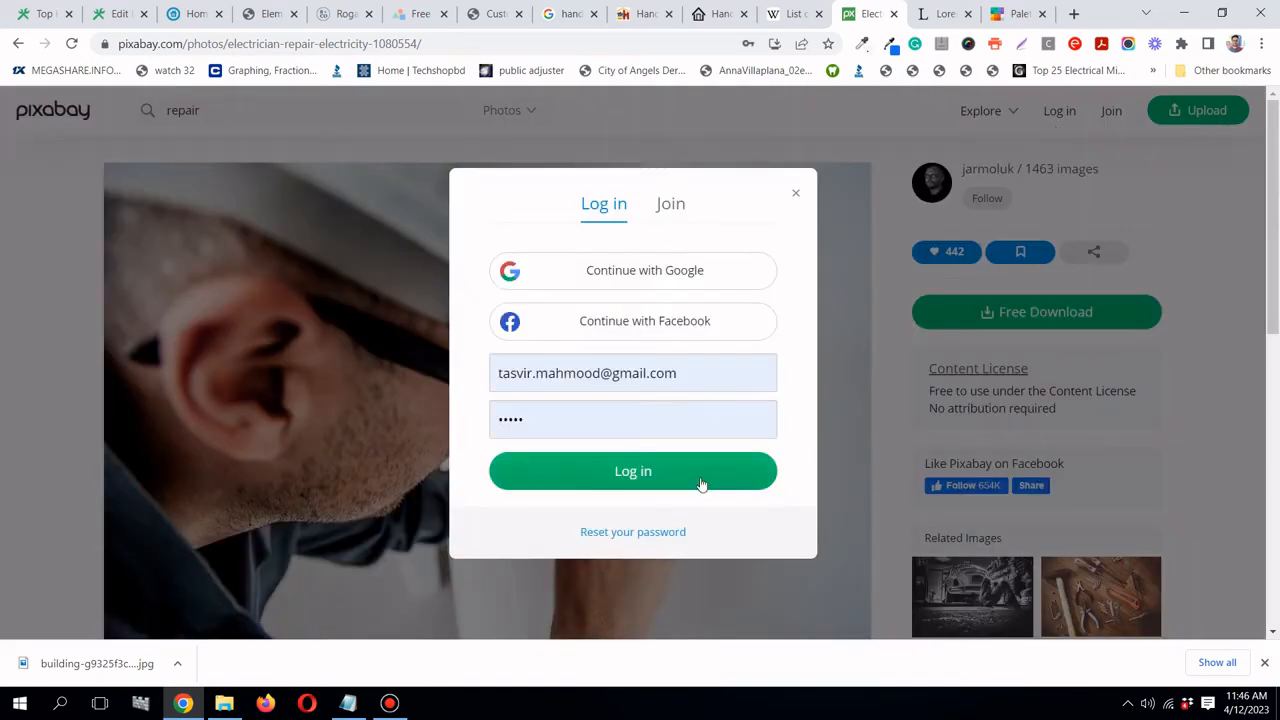
pyautogui.click(701, 482)
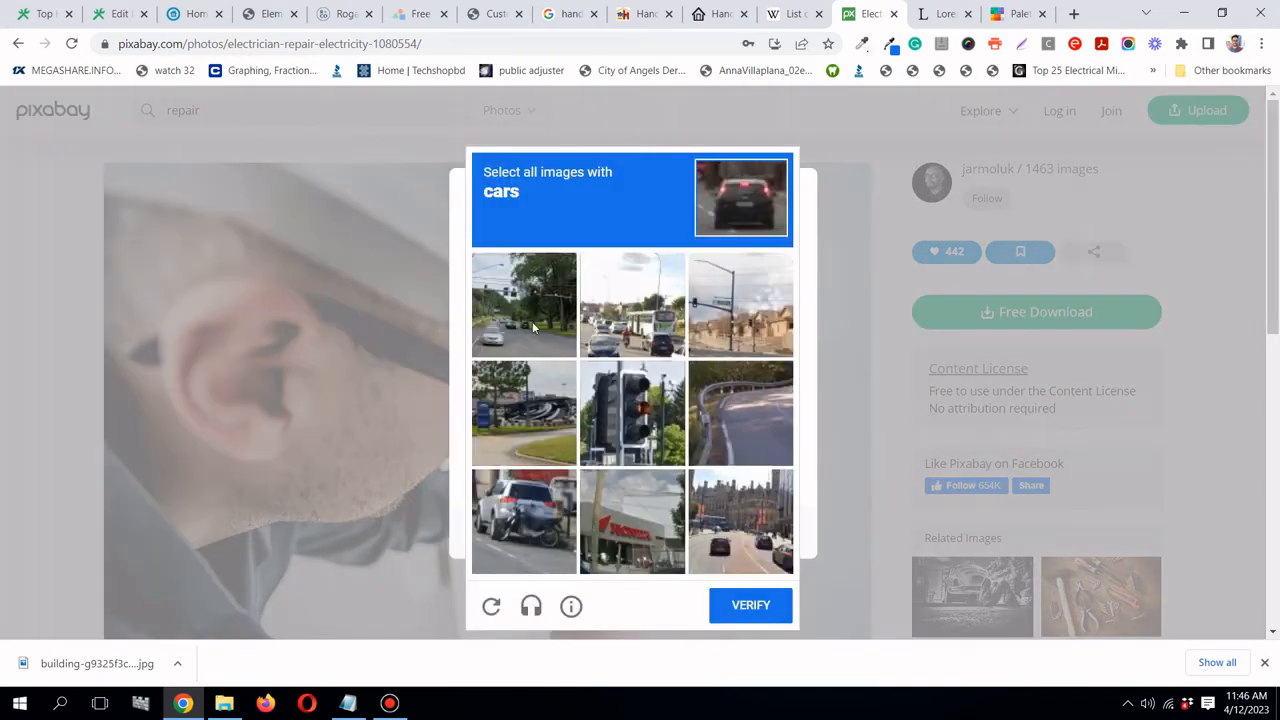
pyautogui.click(532, 321)
pyautogui.click(625, 327)
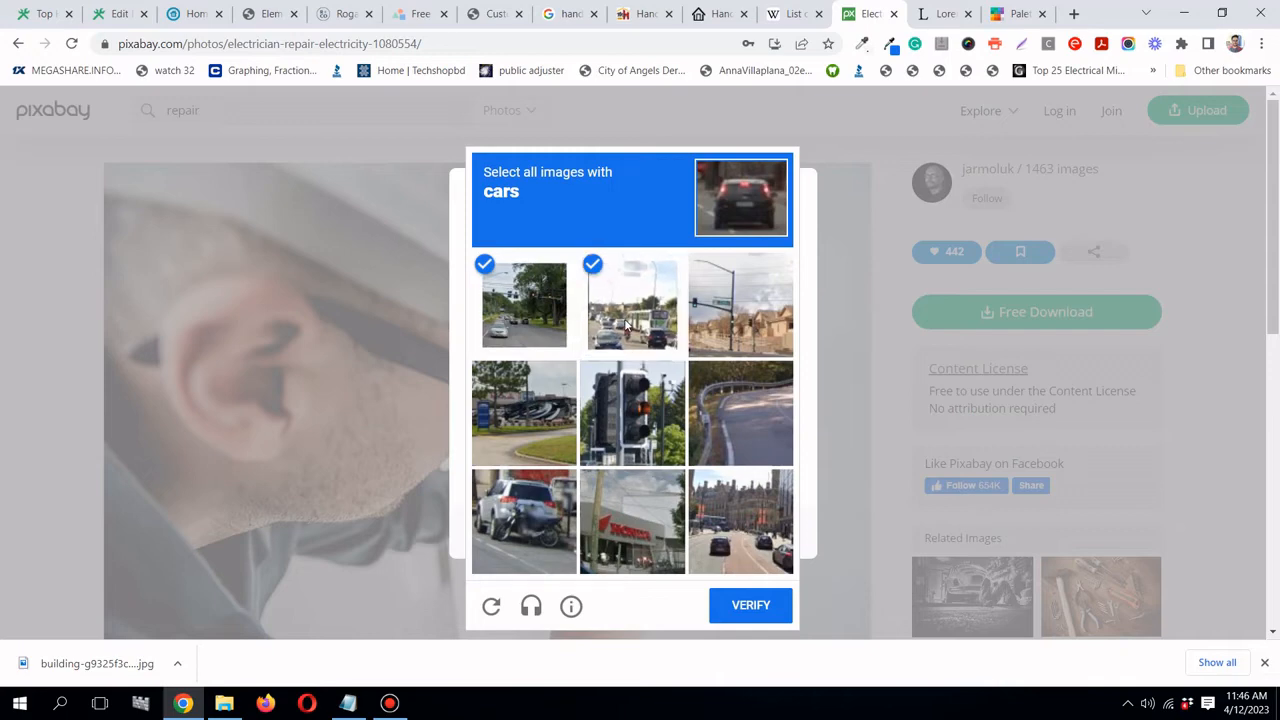
pyautogui.click(740, 543)
pyautogui.click(513, 531)
pyautogui.click(751, 607)
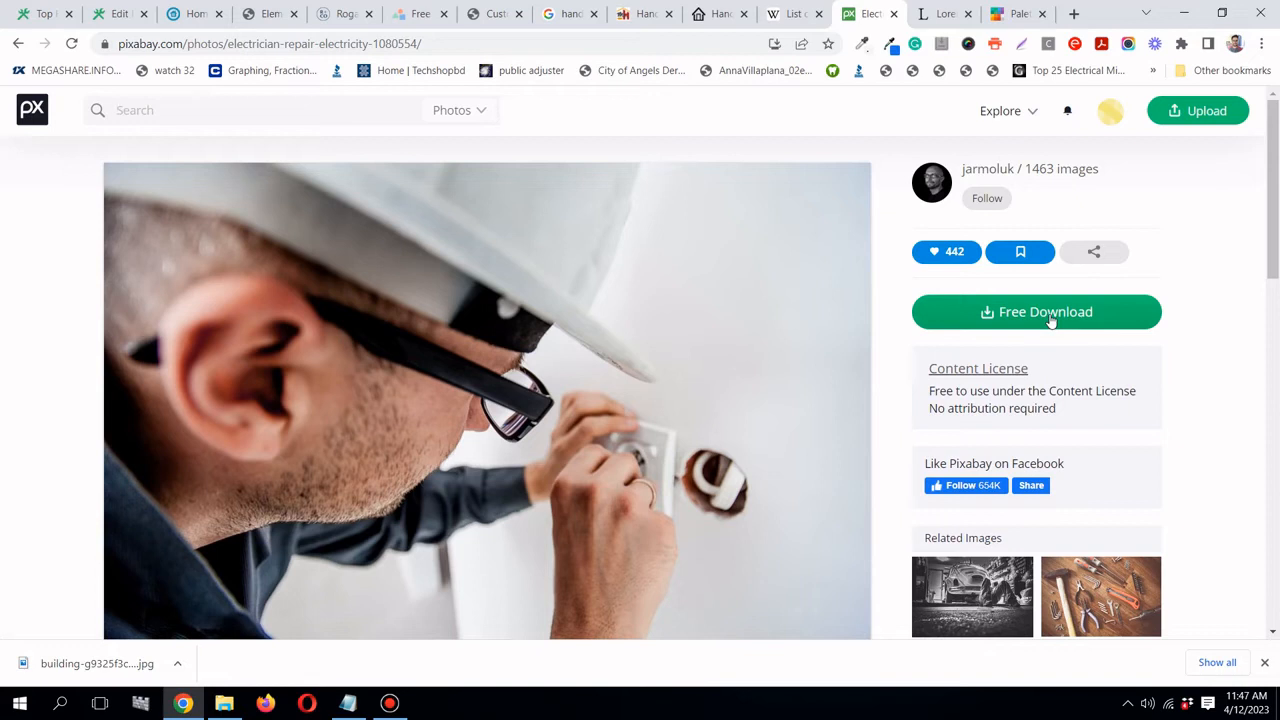
# - Download the electrician photo at 640×425
pyautogui.click(1056, 322)
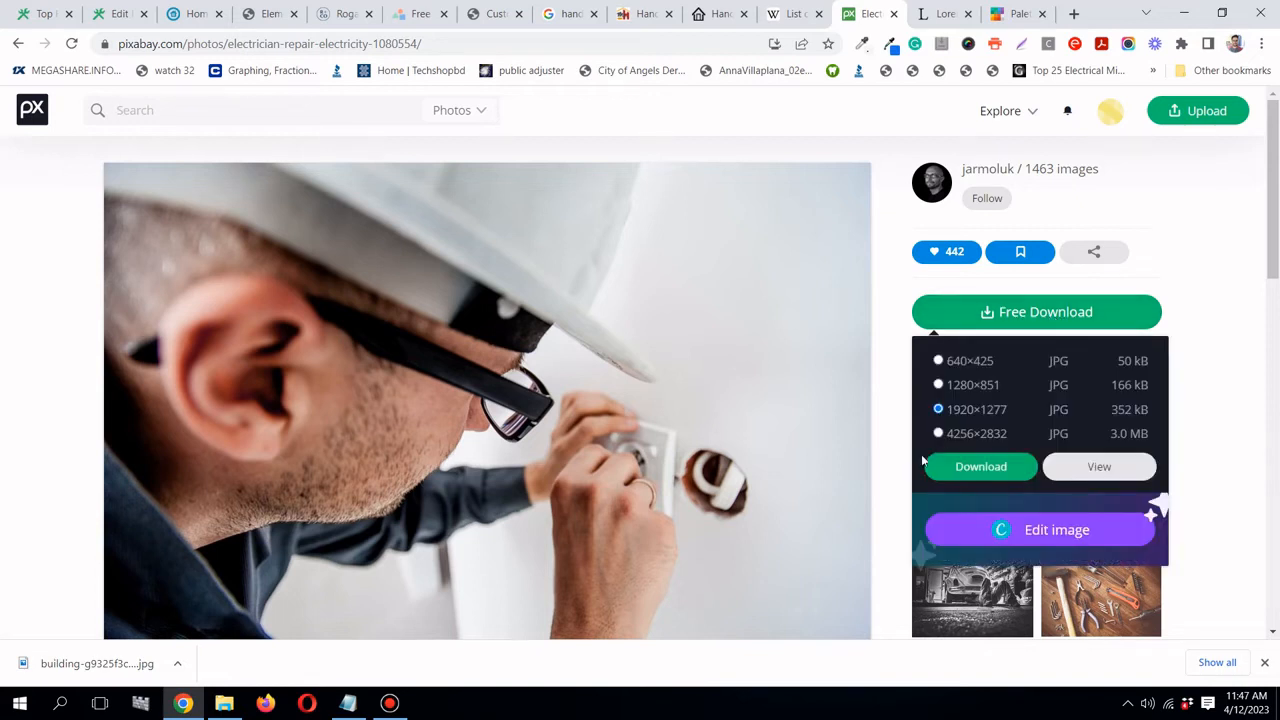
pyautogui.click(938, 361)
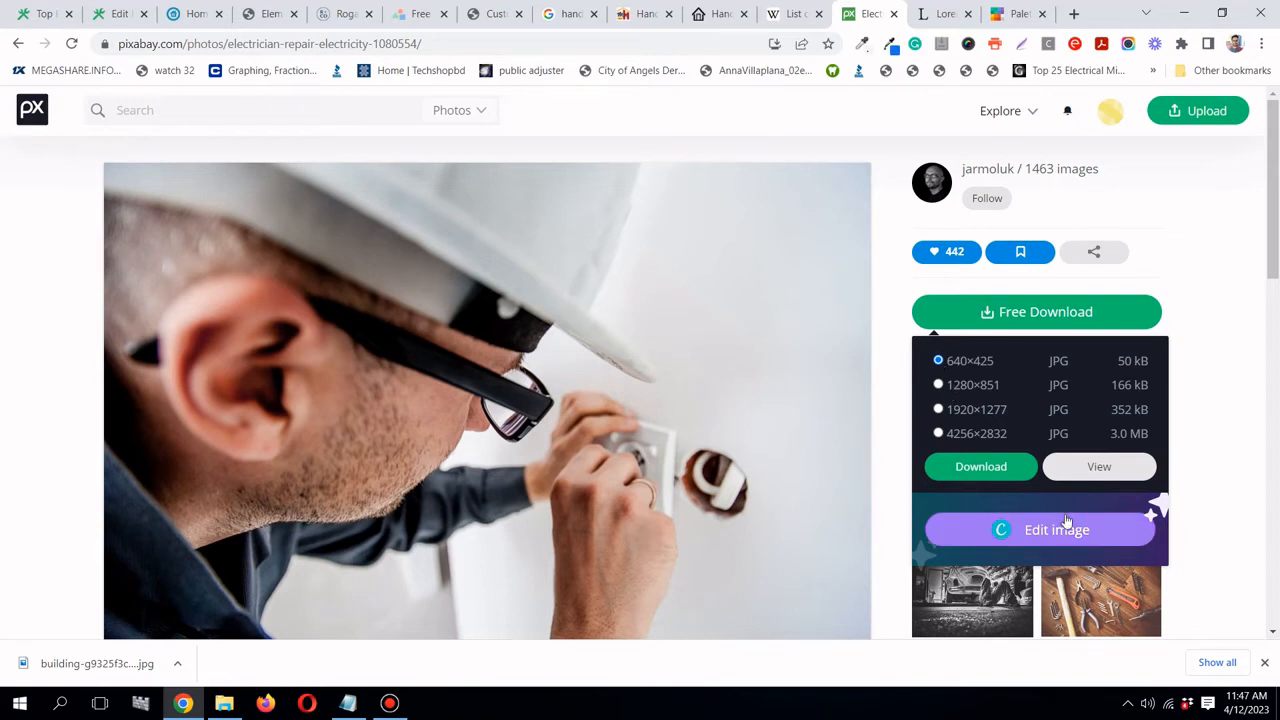
pyautogui.click(1017, 470)
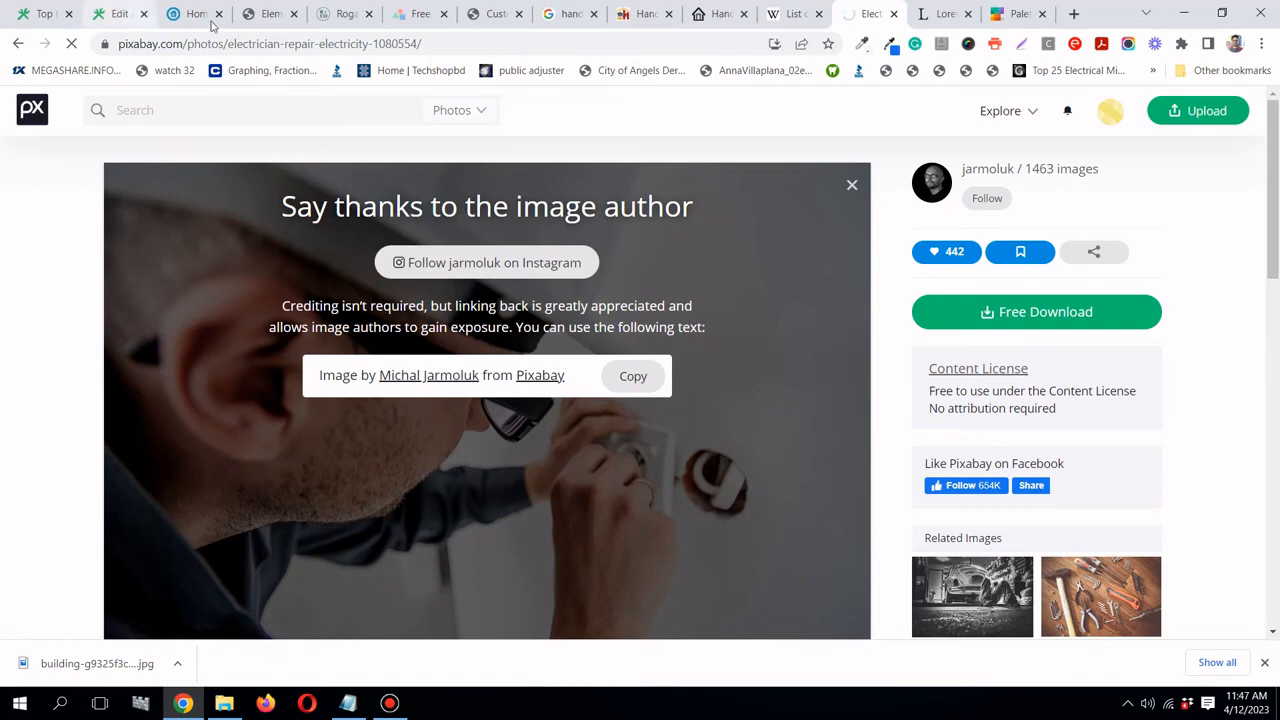
pyautogui.click(268, 15)
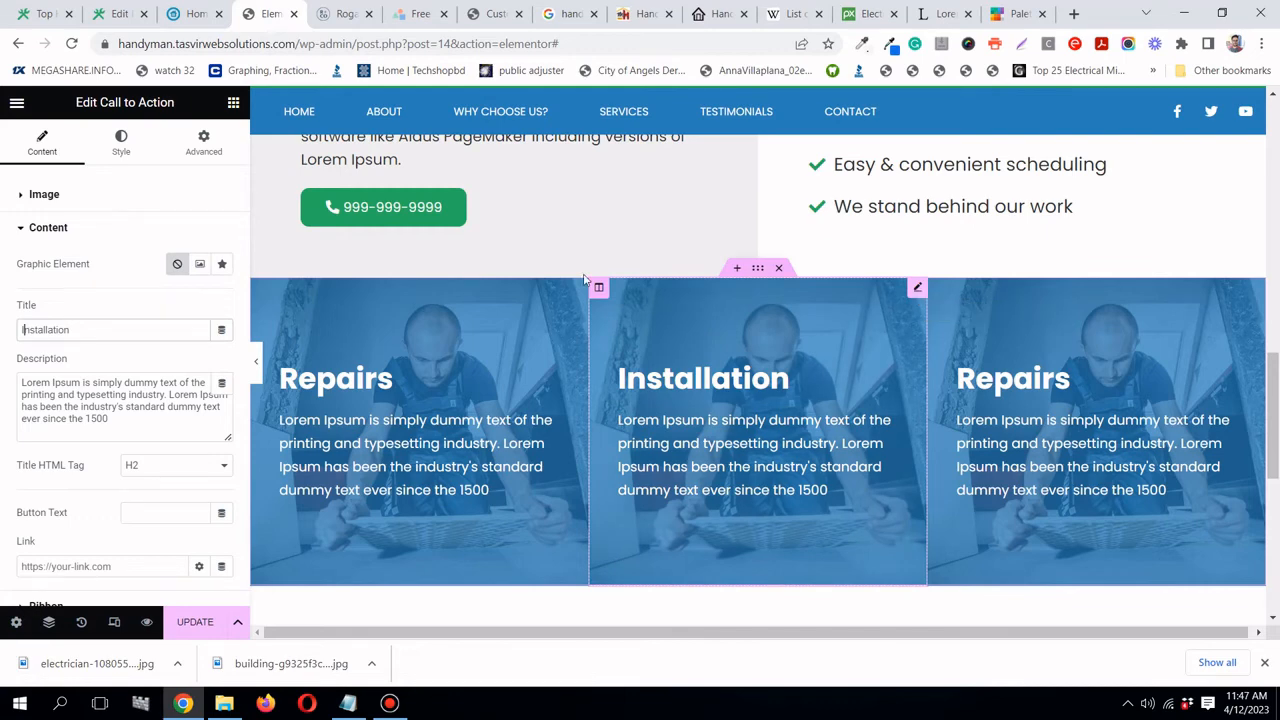
# - Upload the downloaded electrician photo and set it as the Installation card's image
pyautogui.click(58, 198)
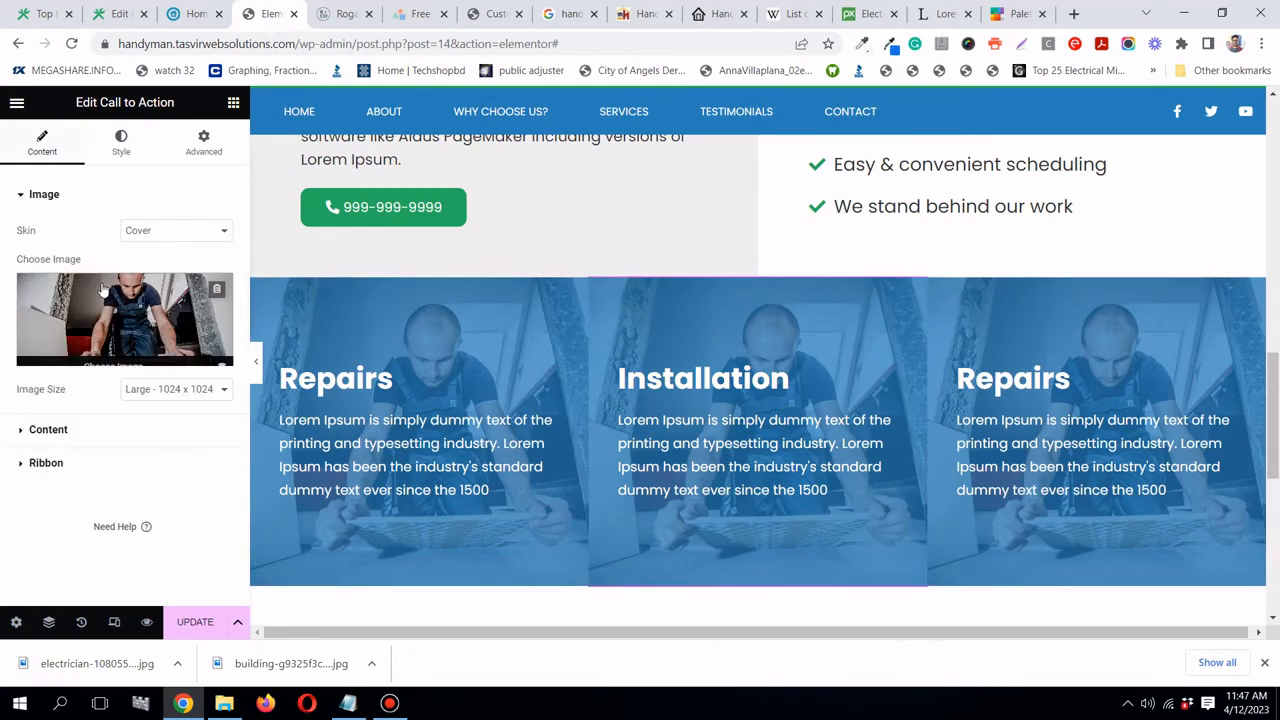
pyautogui.click(104, 294)
pyautogui.moveTo(75, 663); pyautogui.dragTo(276, 425)
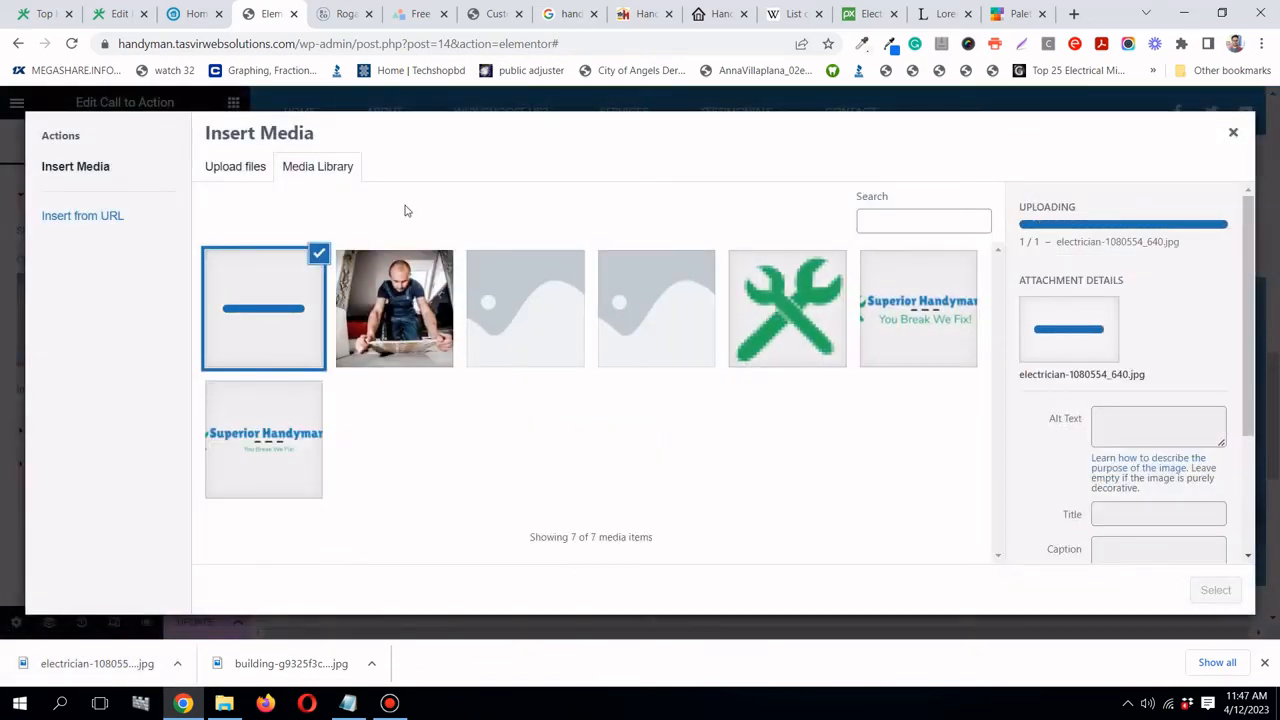
pyautogui.click(1228, 592)
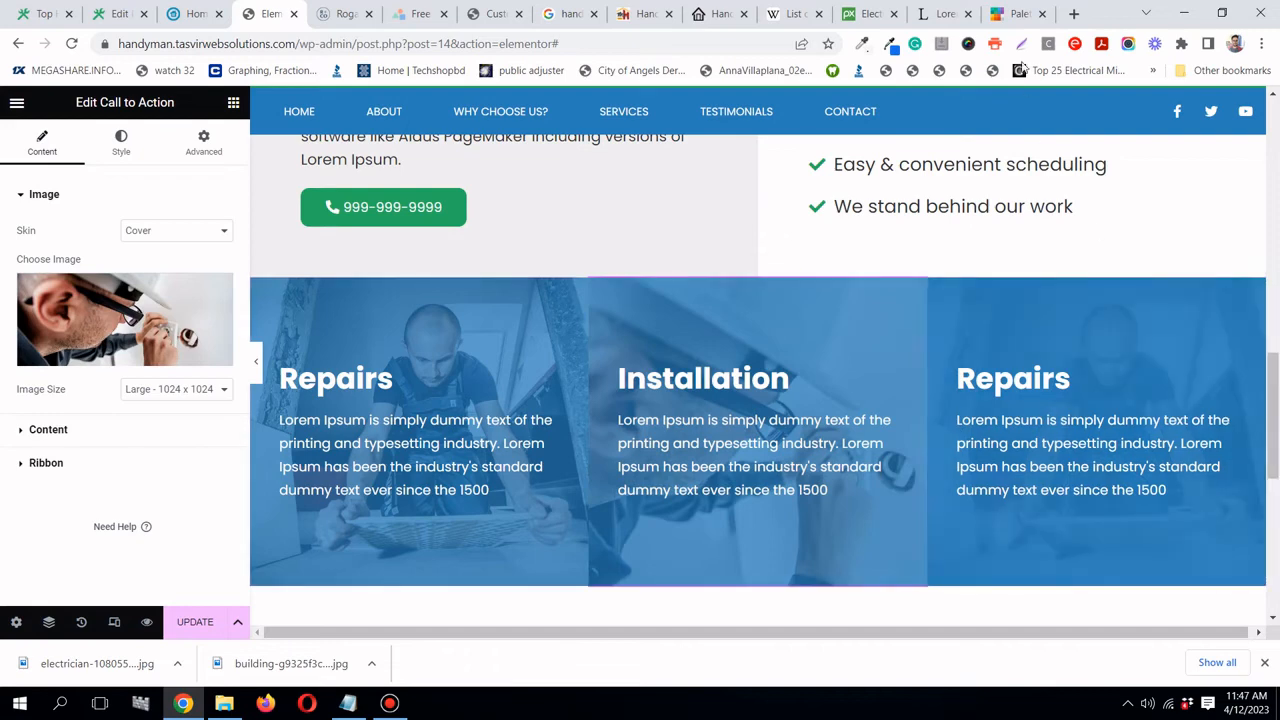
pyautogui.click(1017, 17)
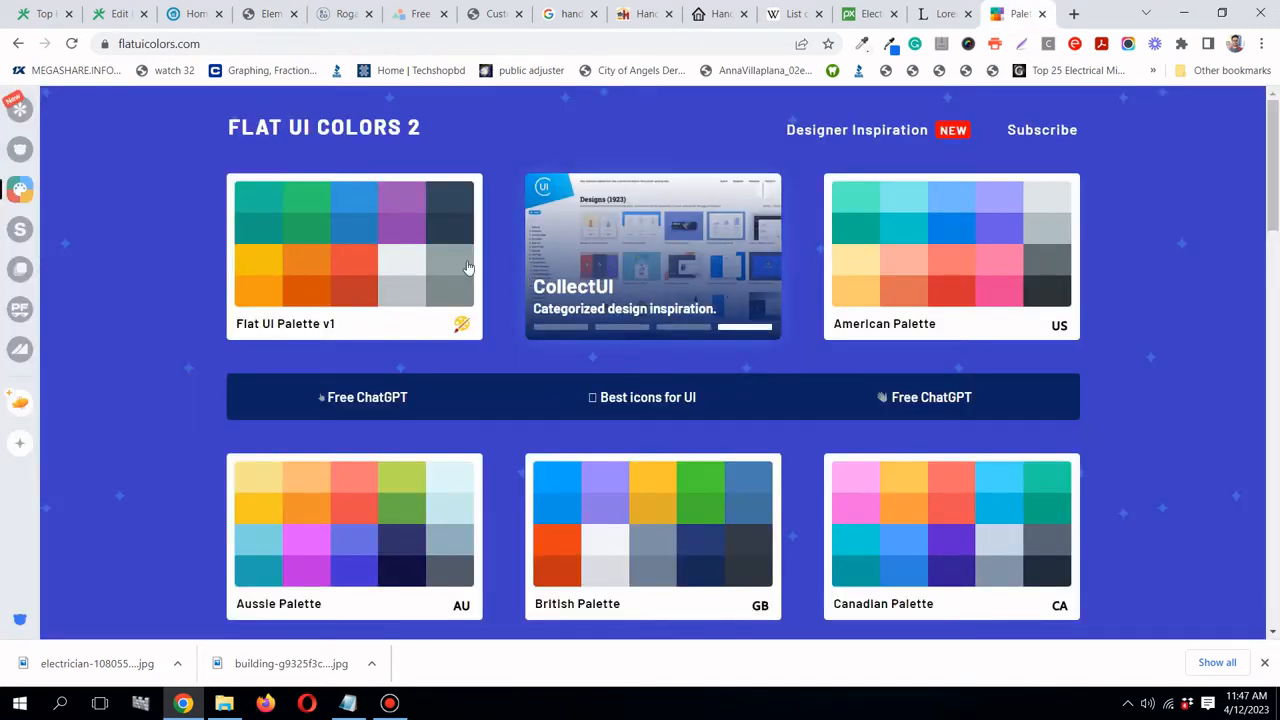
# - Set the Installation card's normal overlay to a slightly transparent Handyman green
pyautogui.click(266, 16)
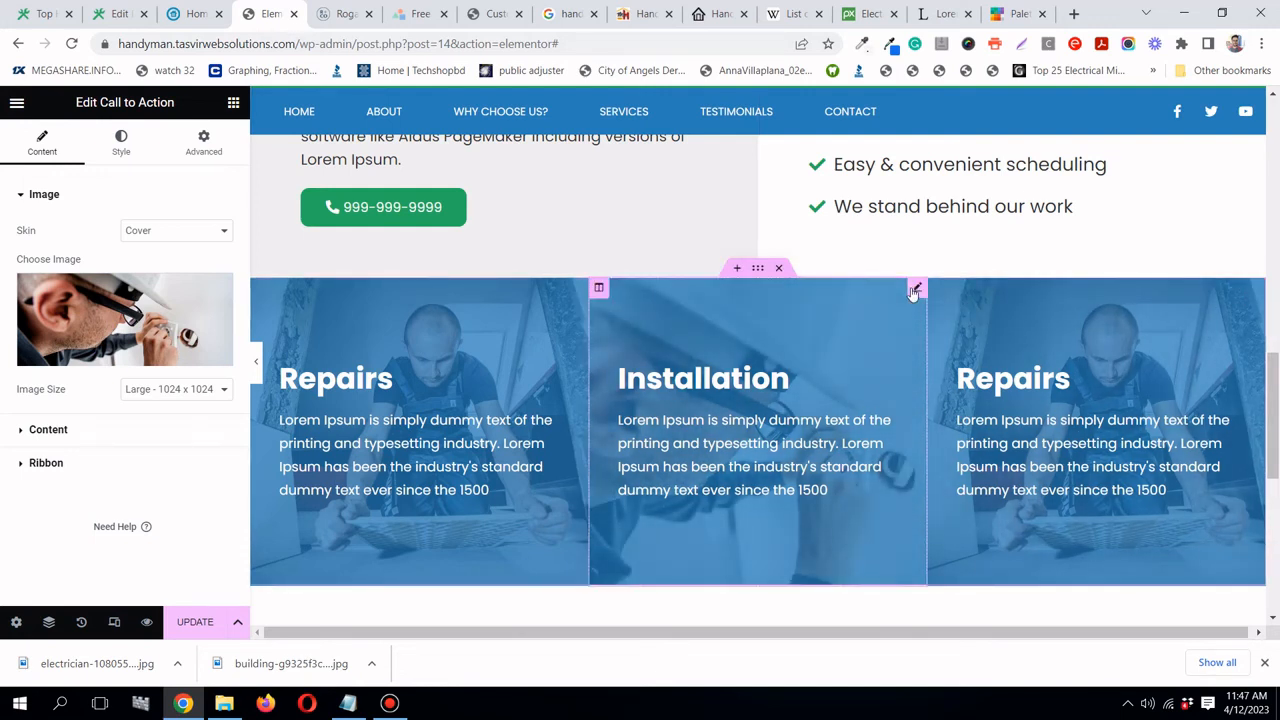
pyautogui.click(121, 142)
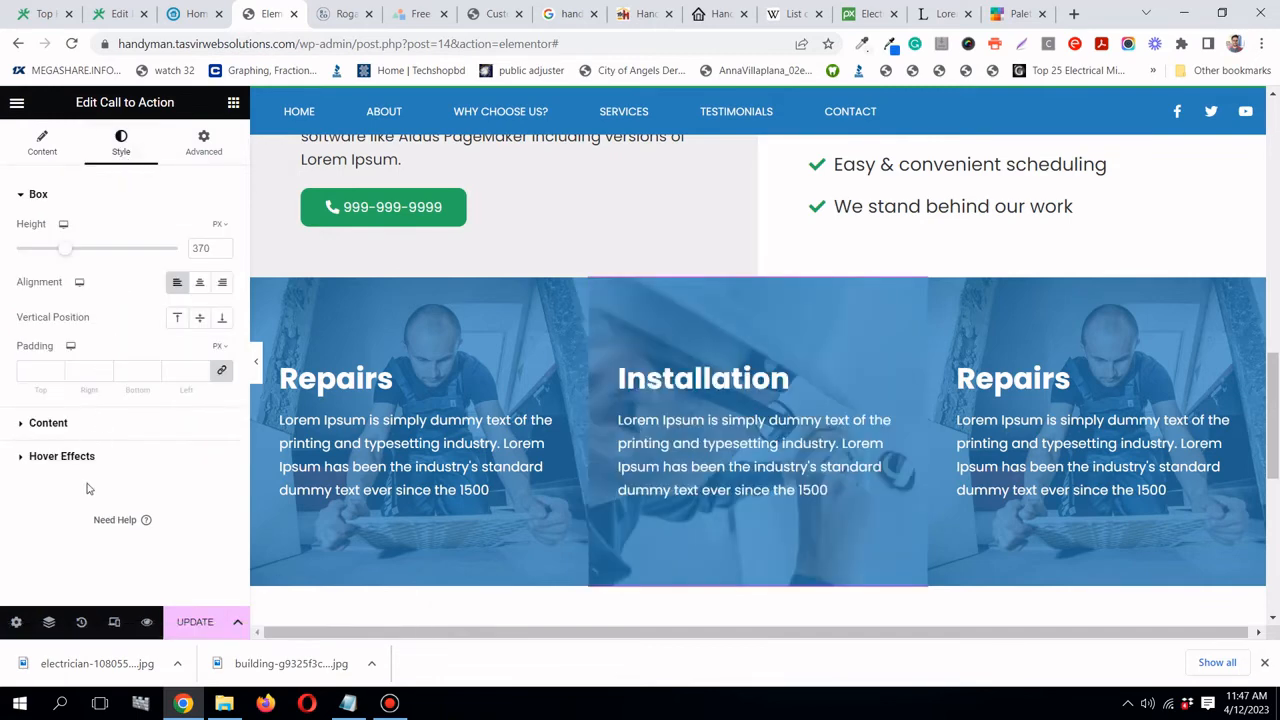
pyautogui.click(82, 466)
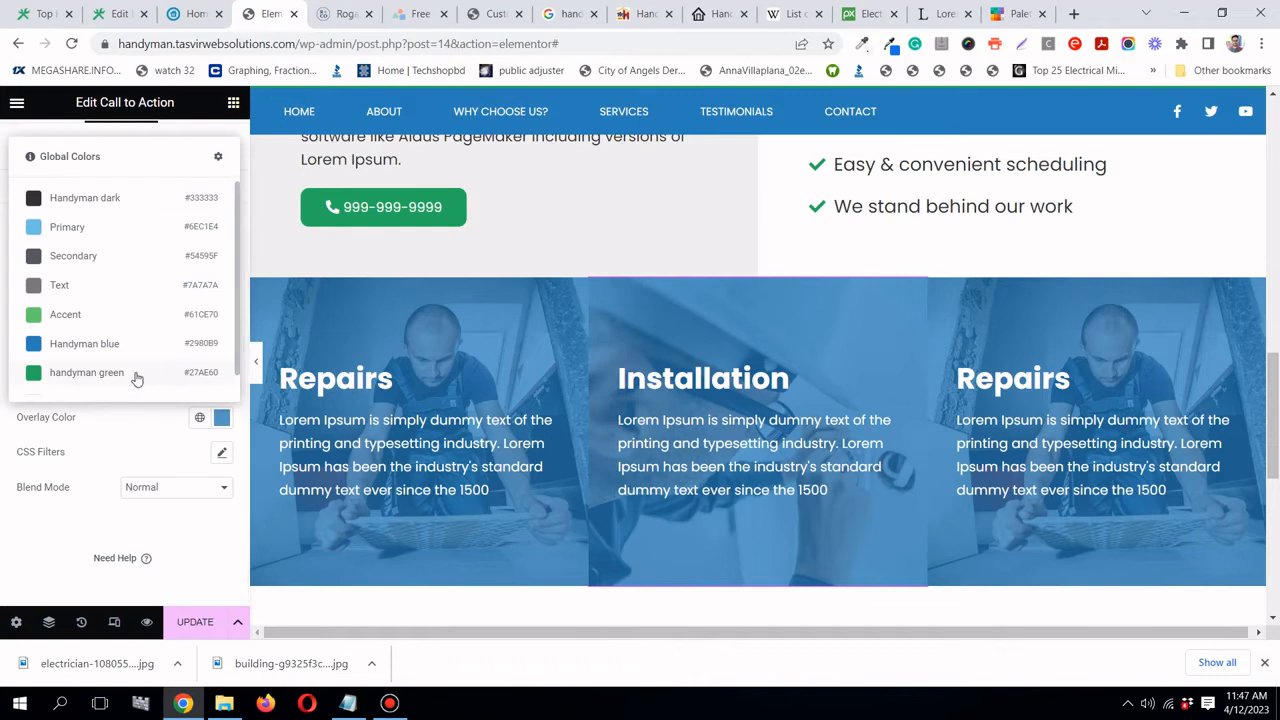
pyautogui.click(145, 372)
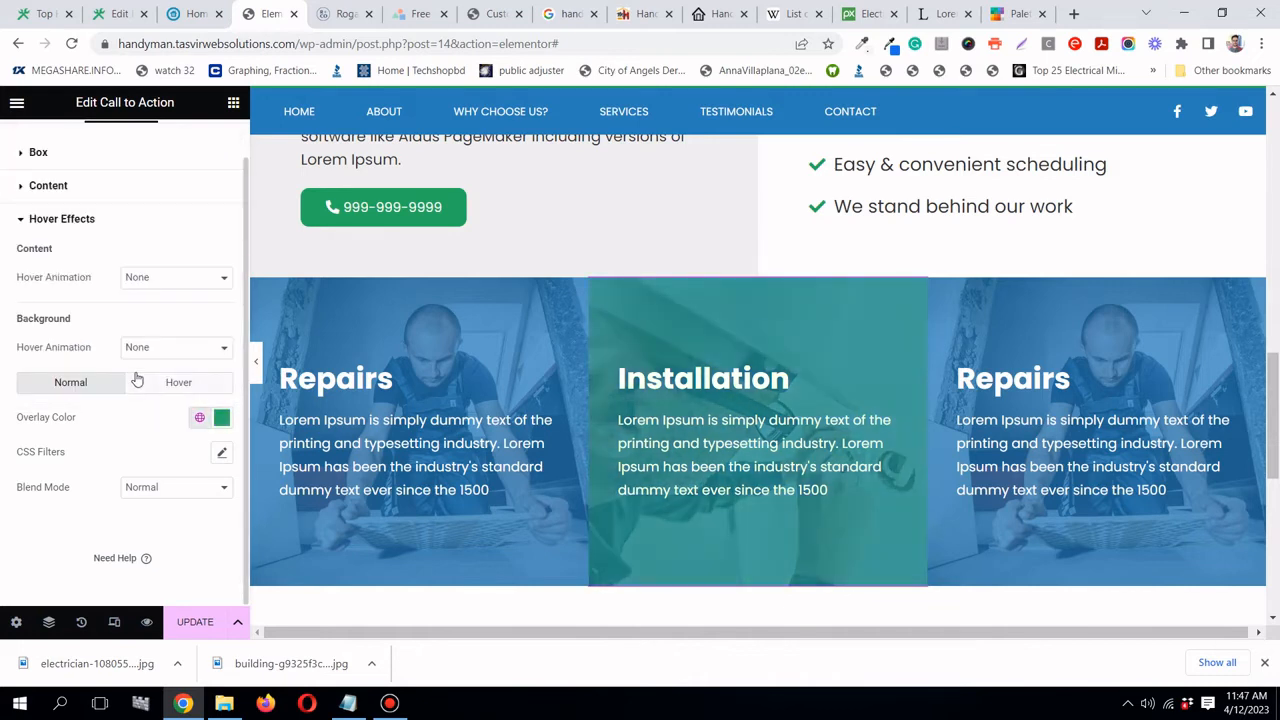
pyautogui.click(221, 417)
pyautogui.moveTo(222, 353); pyautogui.dragTo(187, 353)
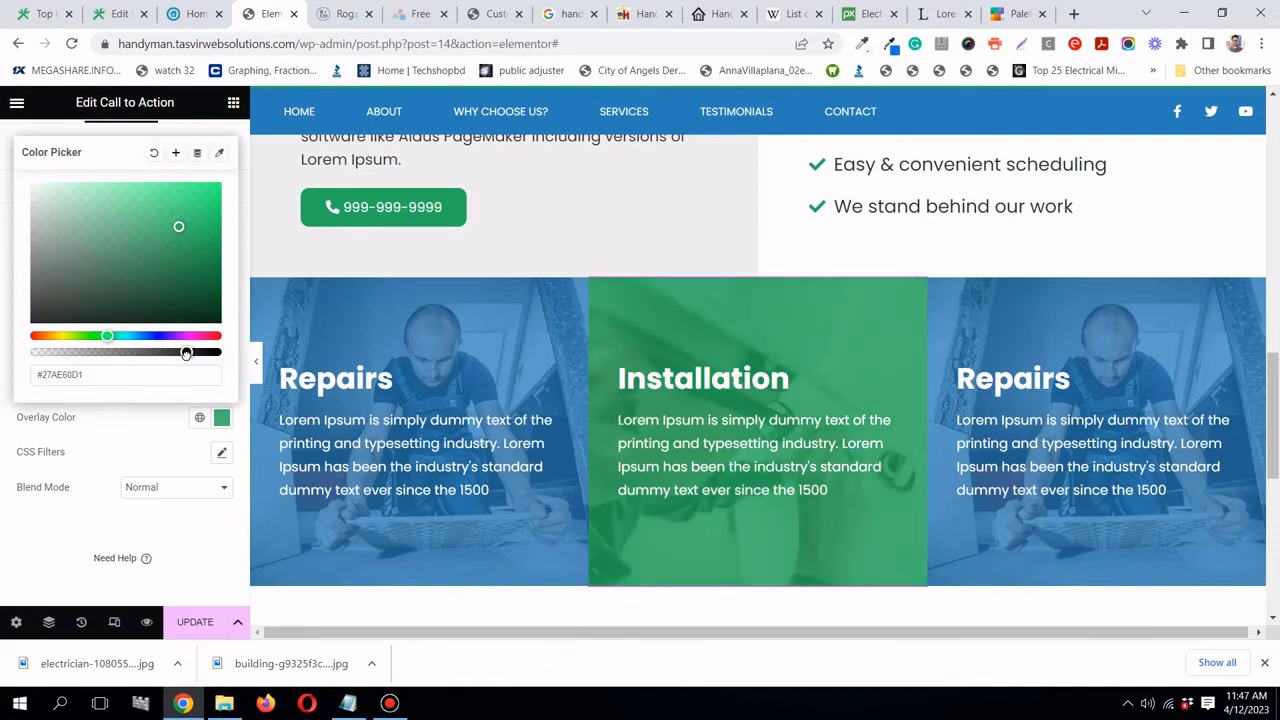
pyautogui.click(120, 447)
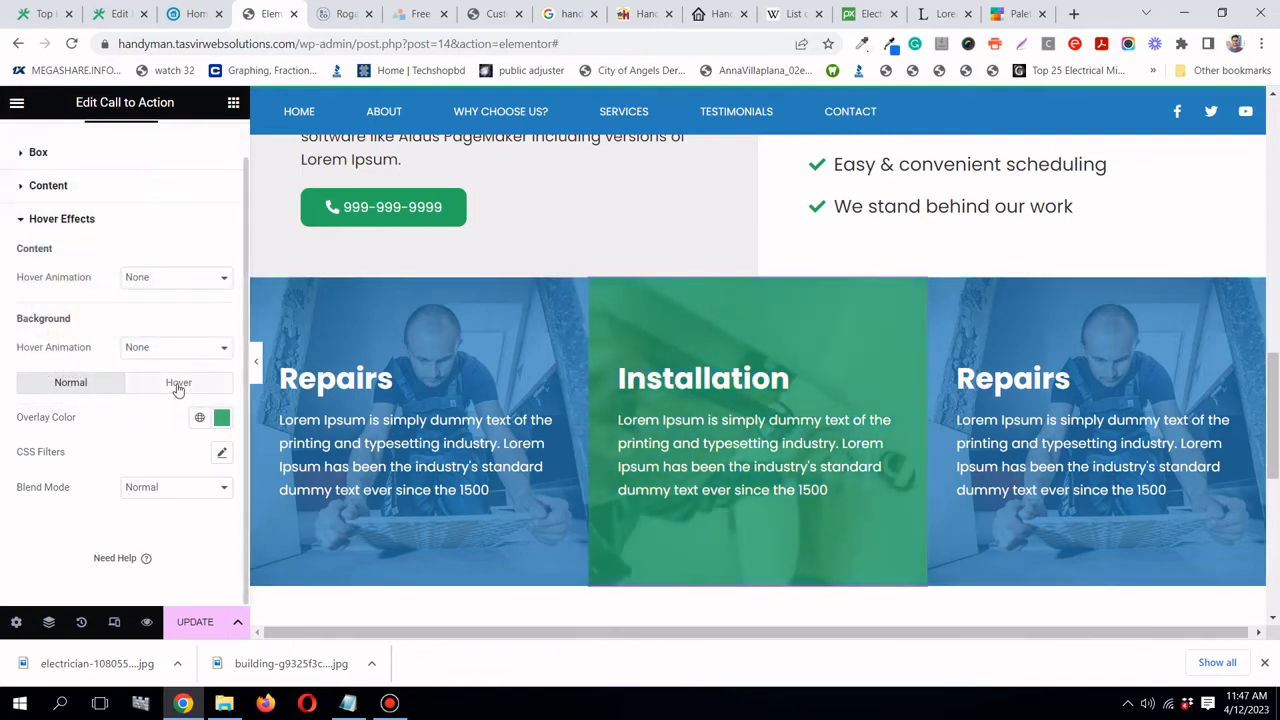
# - Make the hover overlay Handyman green, update the page, and hide the editing panel
pyautogui.click(178, 383)
pyautogui.click(200, 419)
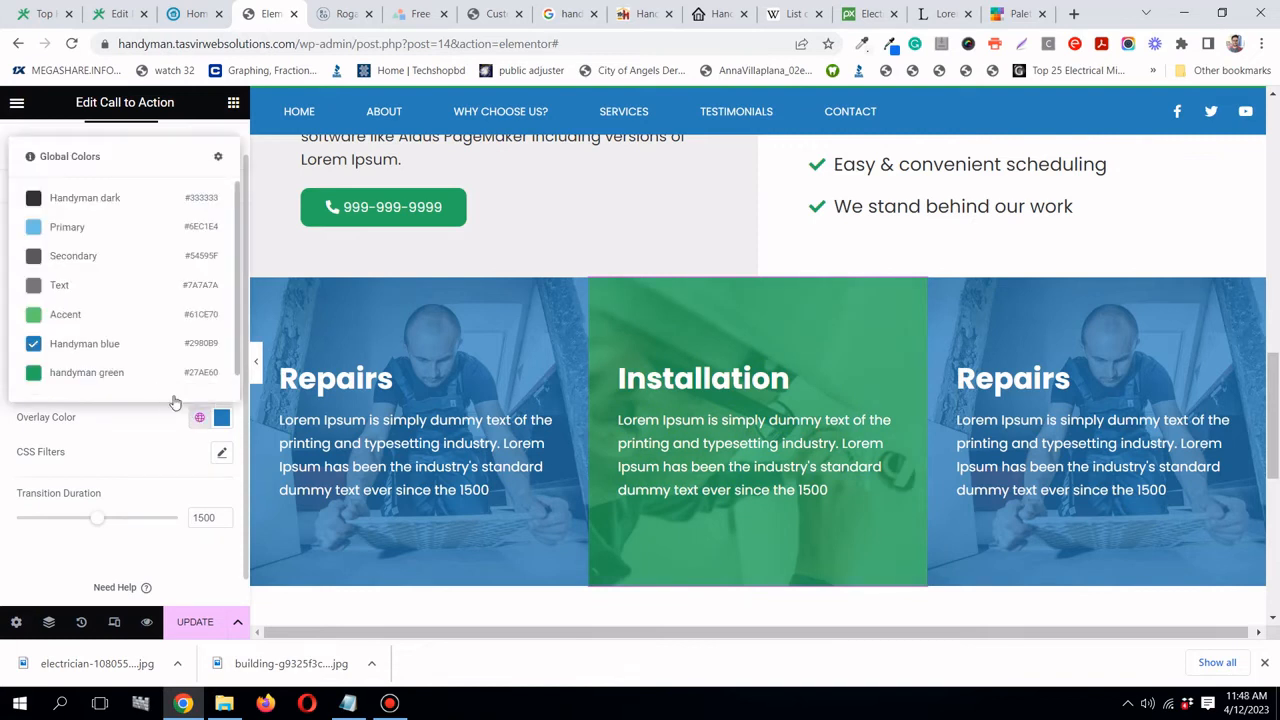
pyautogui.click(90, 369)
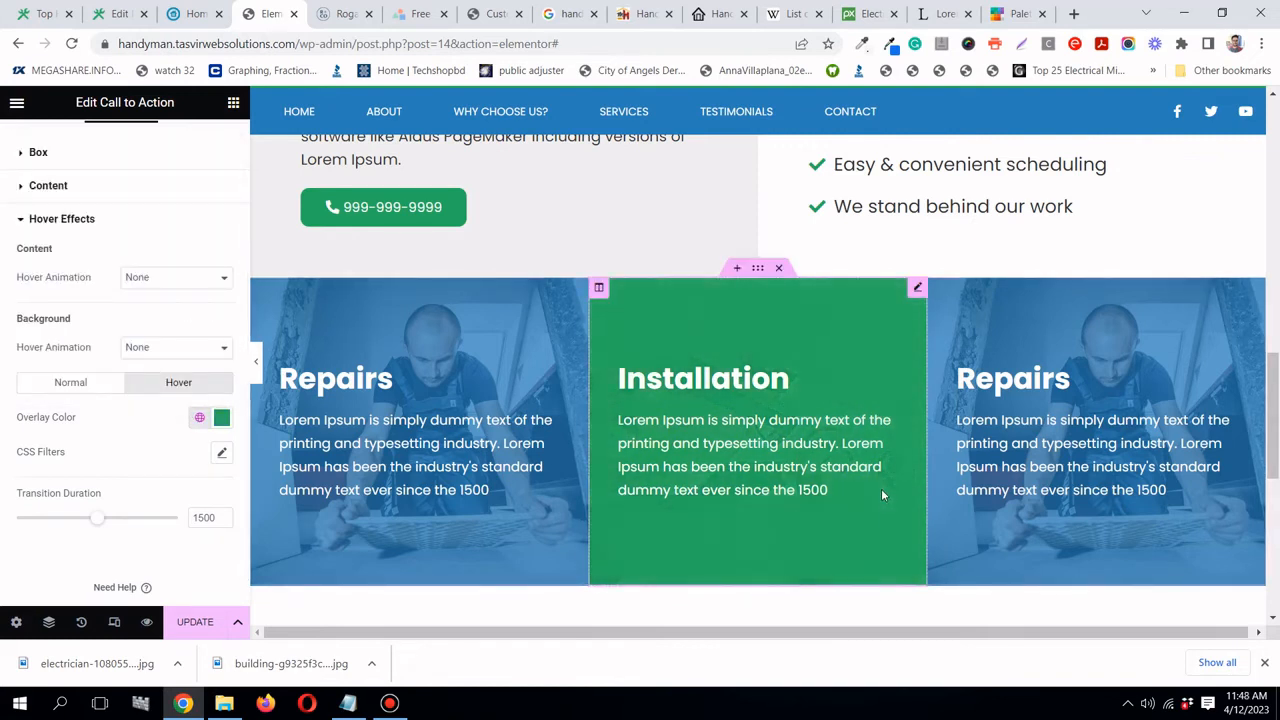
pyautogui.click(200, 622)
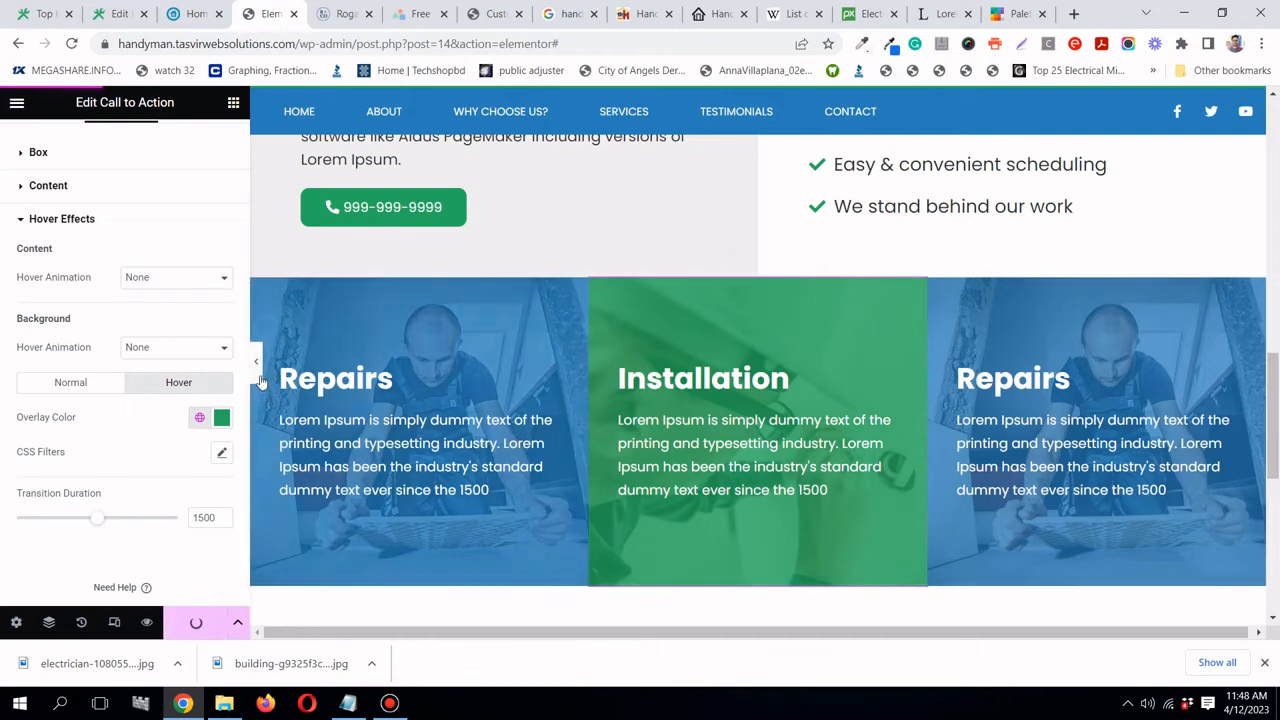
pyautogui.click(258, 372)
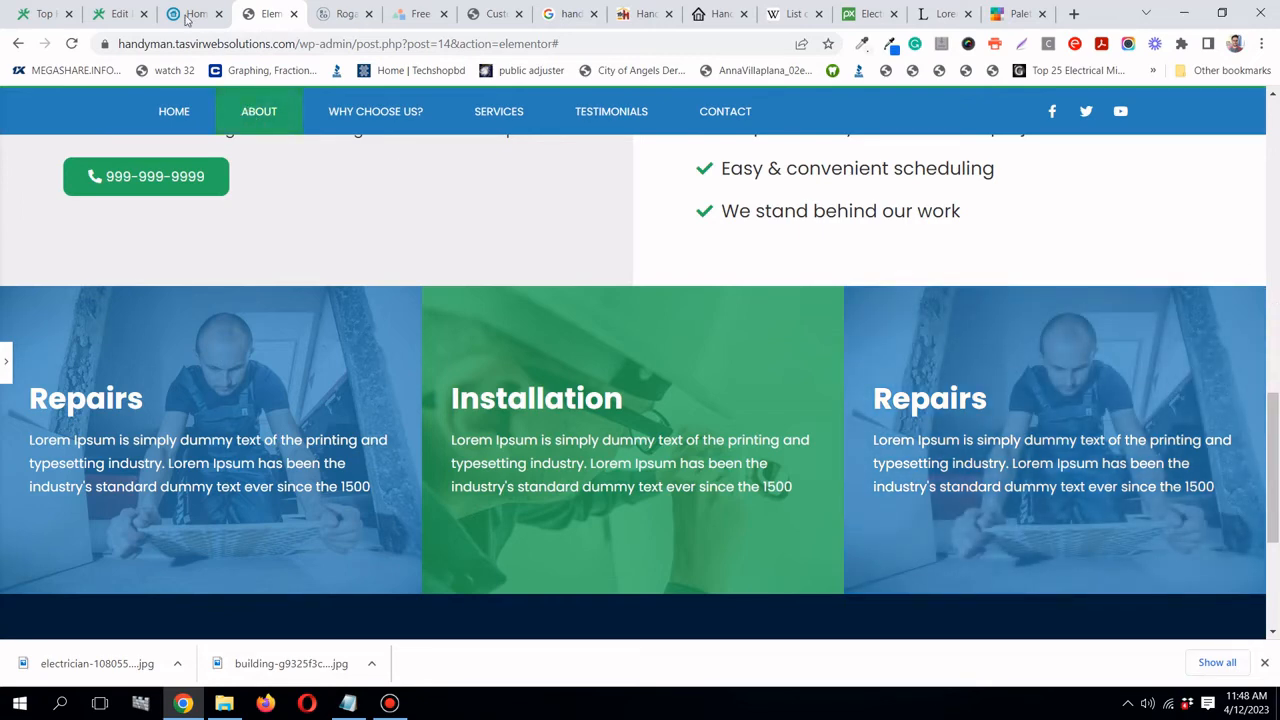
# - Copy the word 'painting' from the Yoast meta description
pyautogui.click(133, 18)
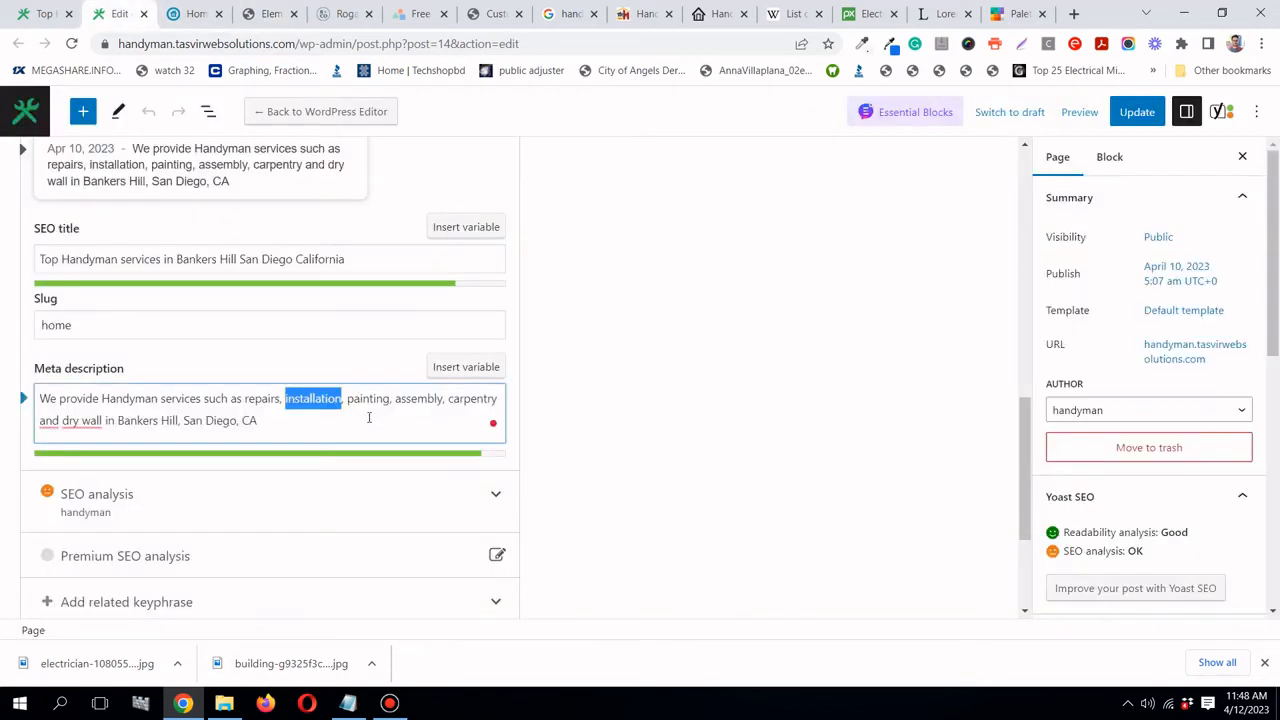
pyautogui.moveTo(348, 401); pyautogui.dragTo(390, 399)
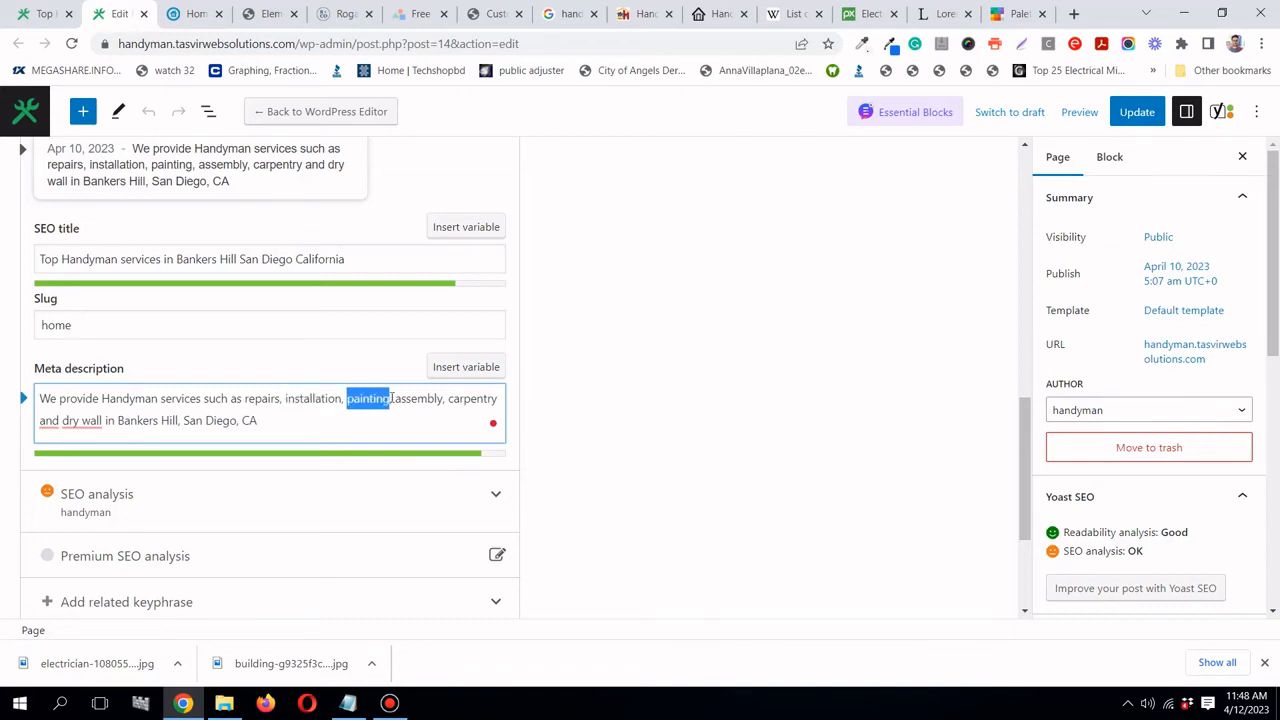
pyautogui.rightClick(370, 396)
pyautogui.click(402, 426)
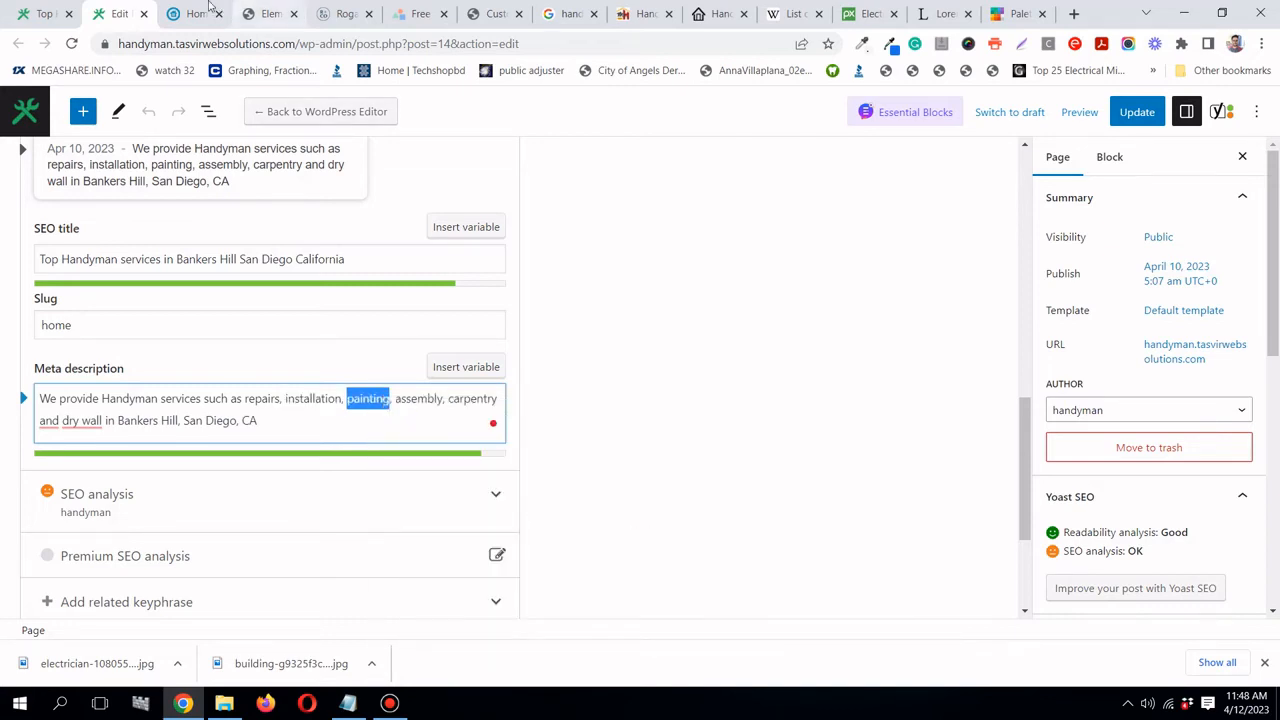
pyautogui.click(269, 14)
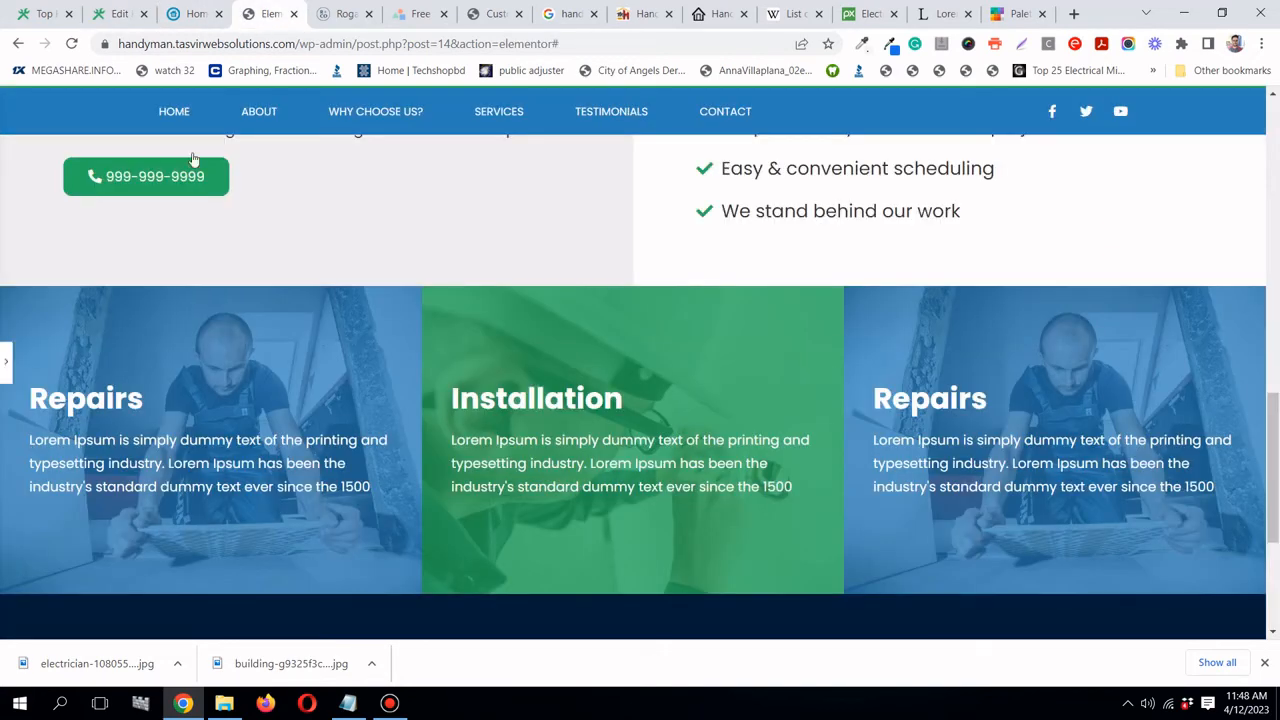
# - Replace the right card's 'Repairs' title with the pasted word, capitalised as 'Painting'
pyautogui.click(4, 365)
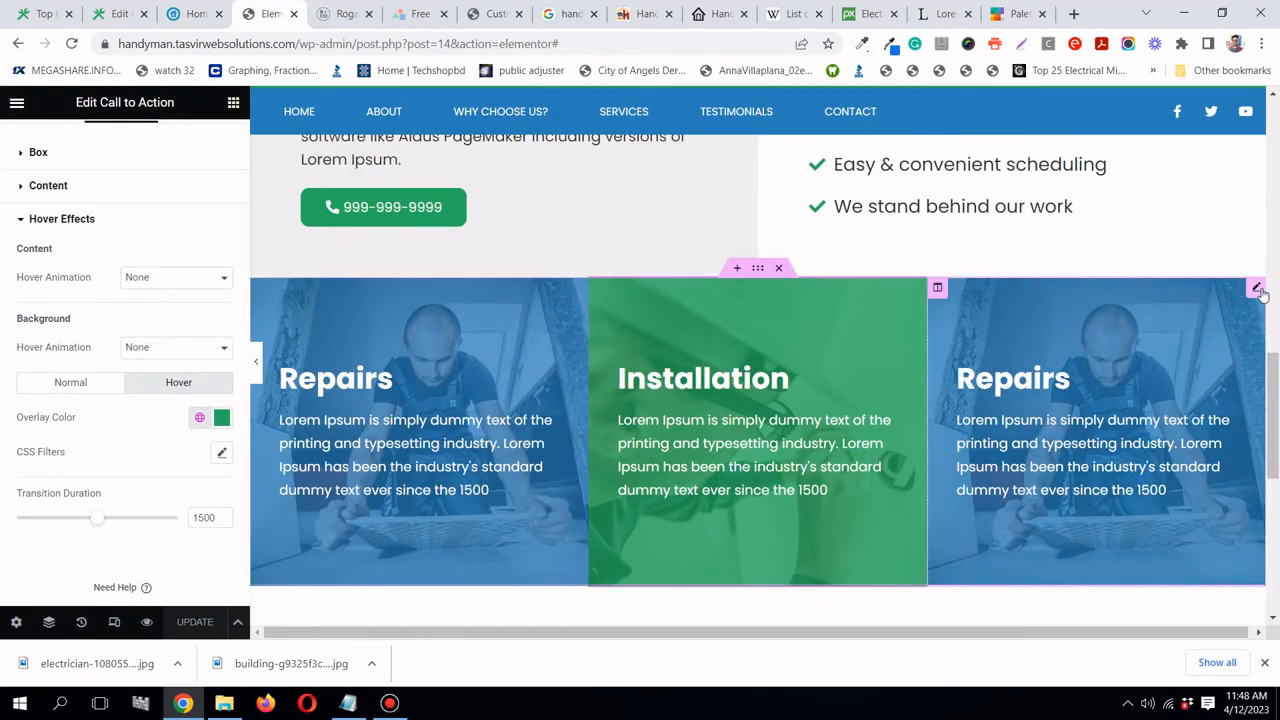
pyautogui.click(1257, 289)
pyautogui.click(43, 430)
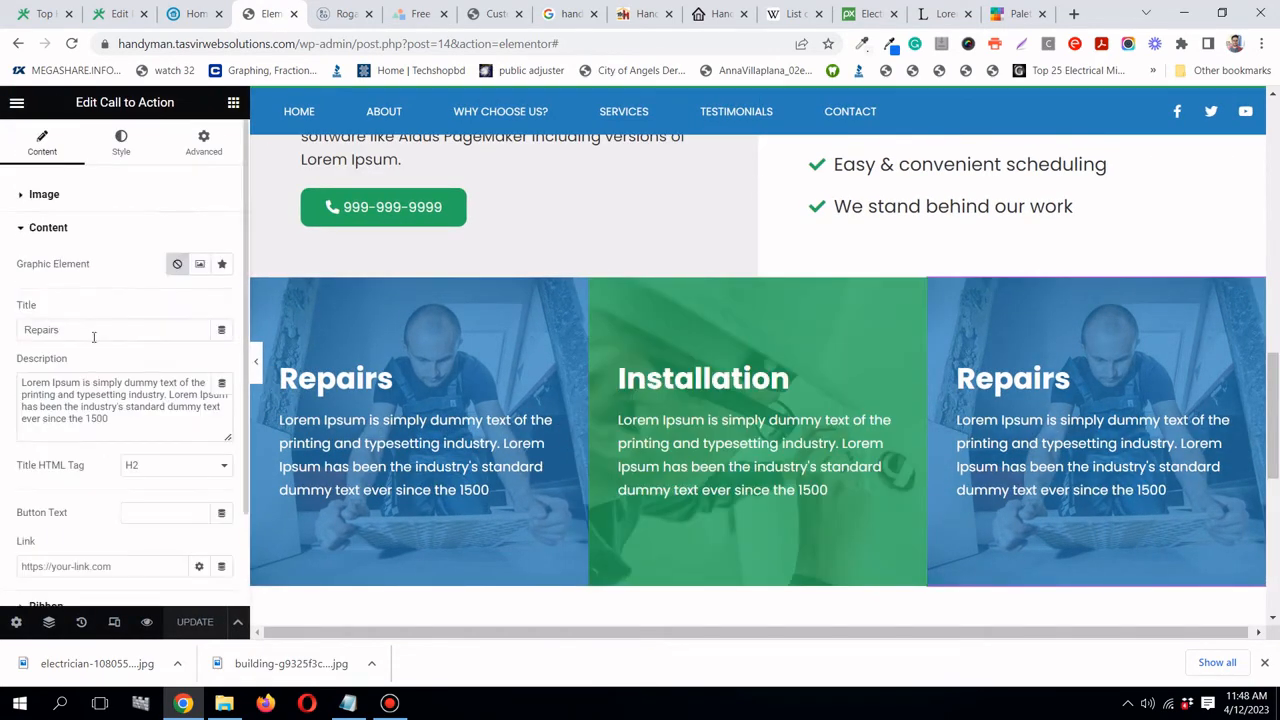
pyautogui.click(93, 334)
pyautogui.rightClick(89, 340)
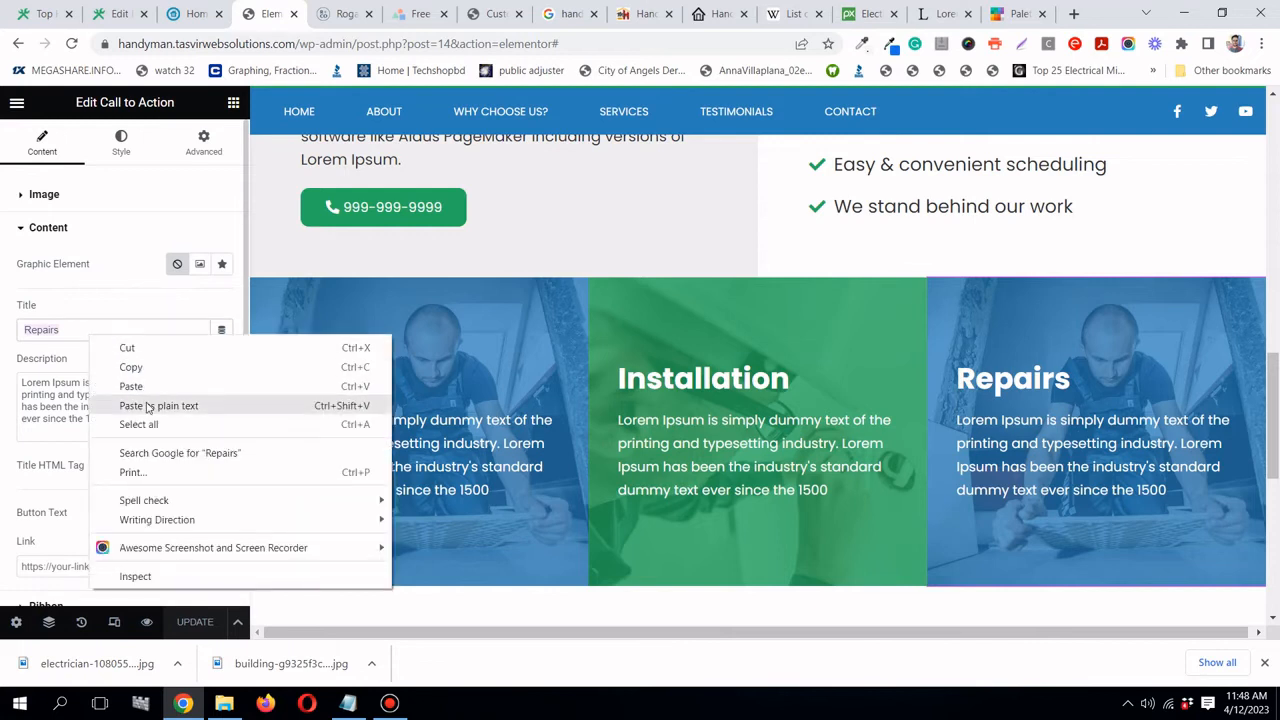
pyautogui.click(148, 406)
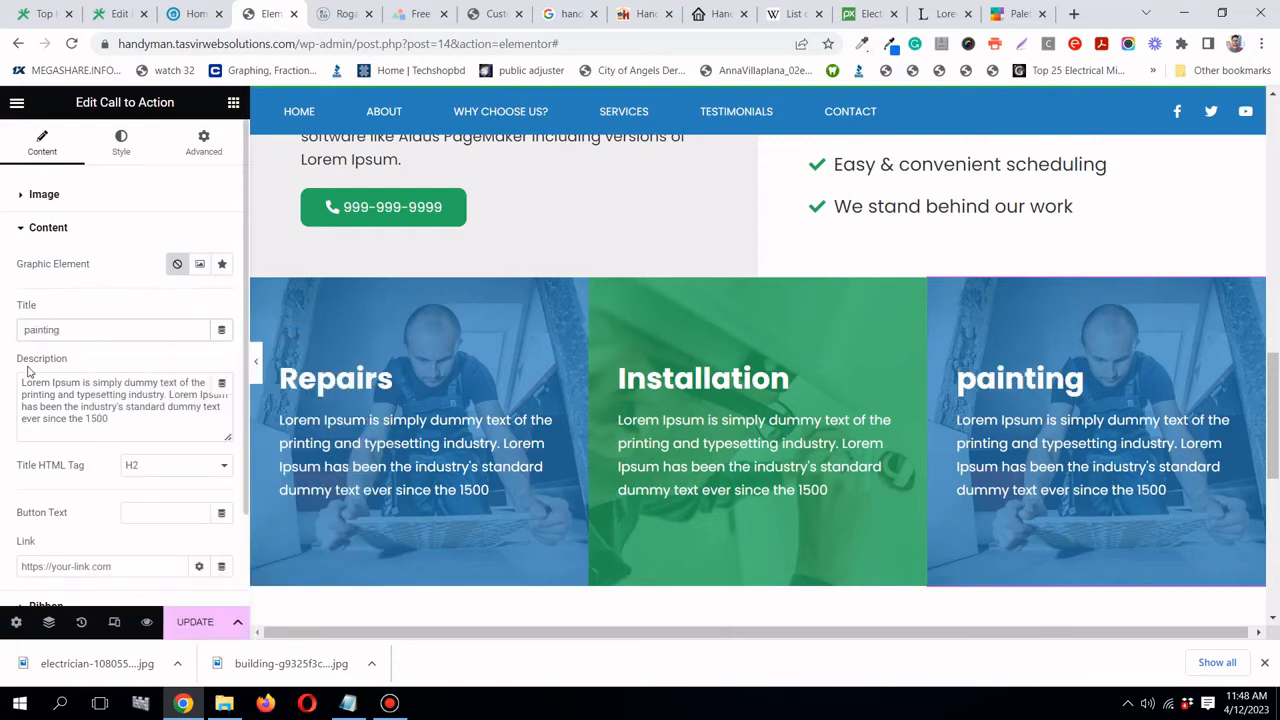
pyautogui.write('P')
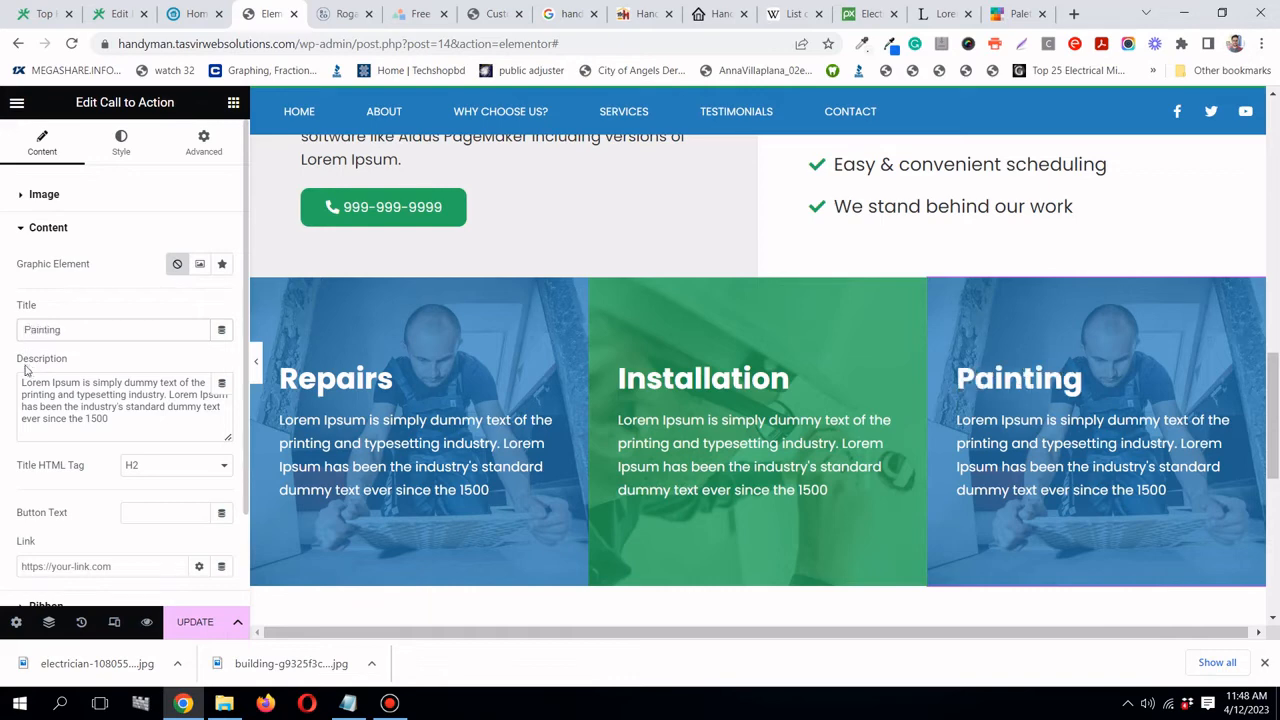
pyautogui.click(393, 708)
pyautogui.click(393, 708)
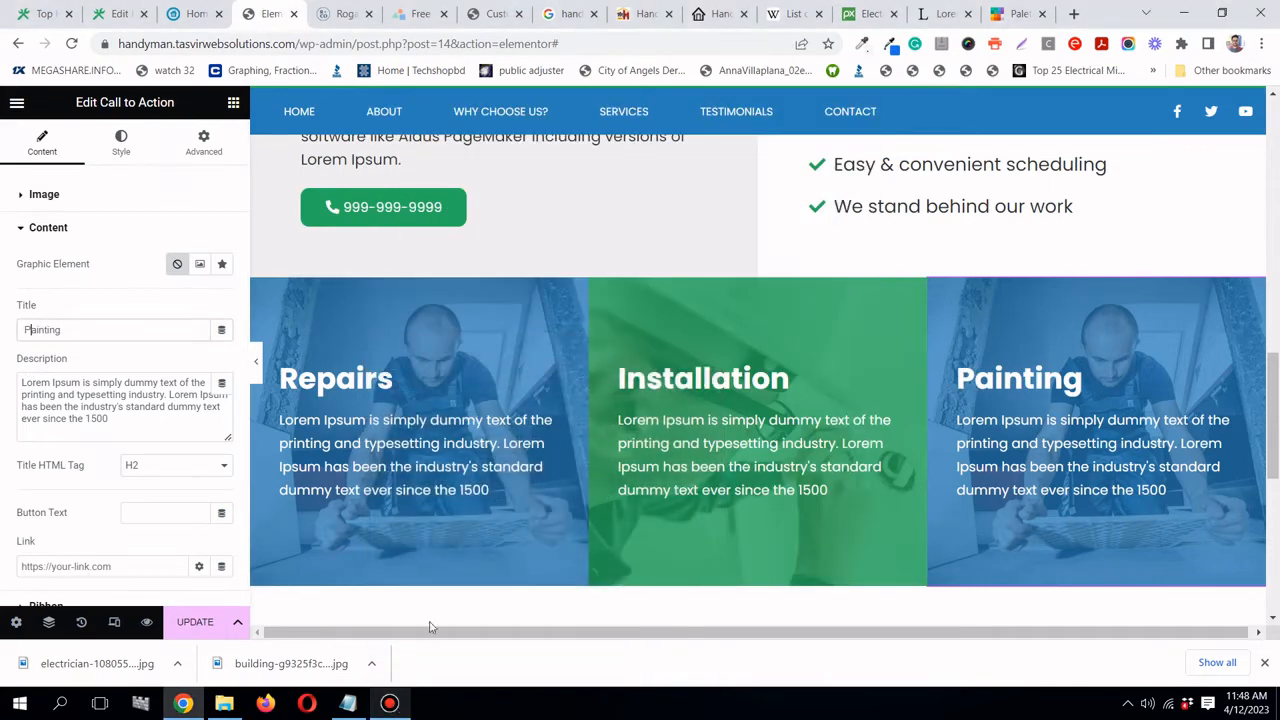
# - Search Pixabay for 'pain' and browse the painting photos
pyautogui.click(1005, 16)
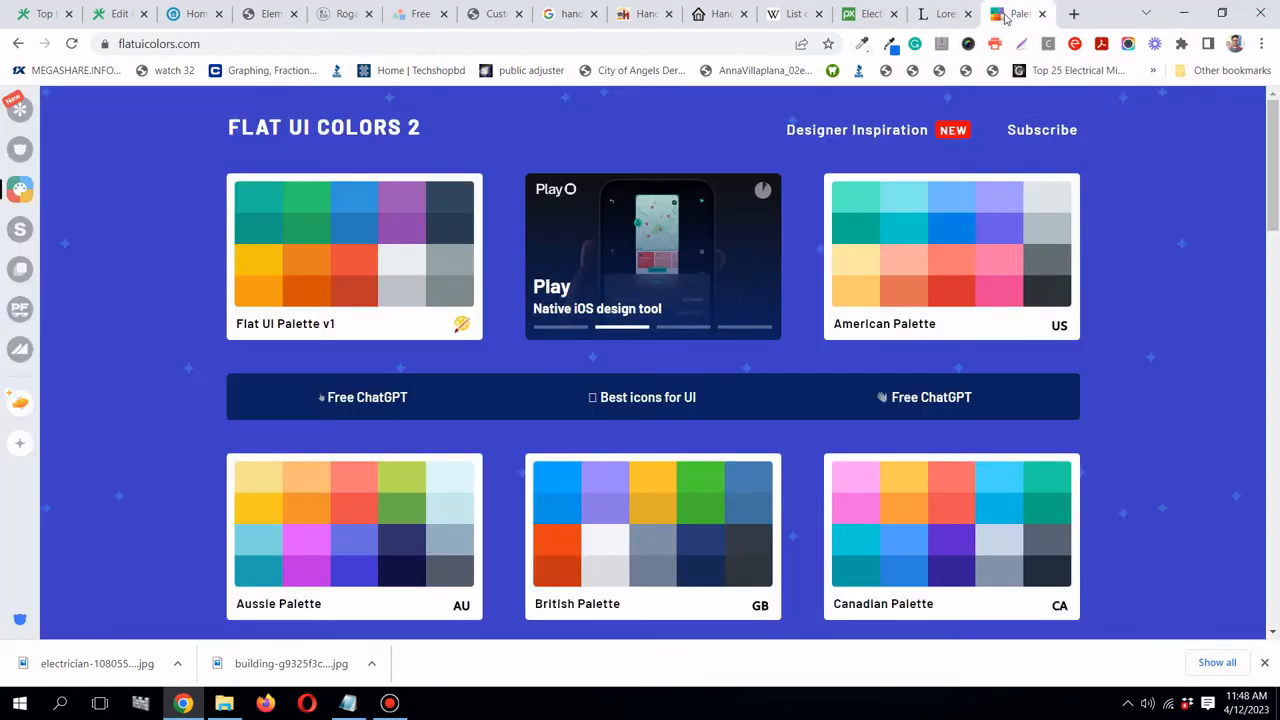
pyautogui.click(866, 15)
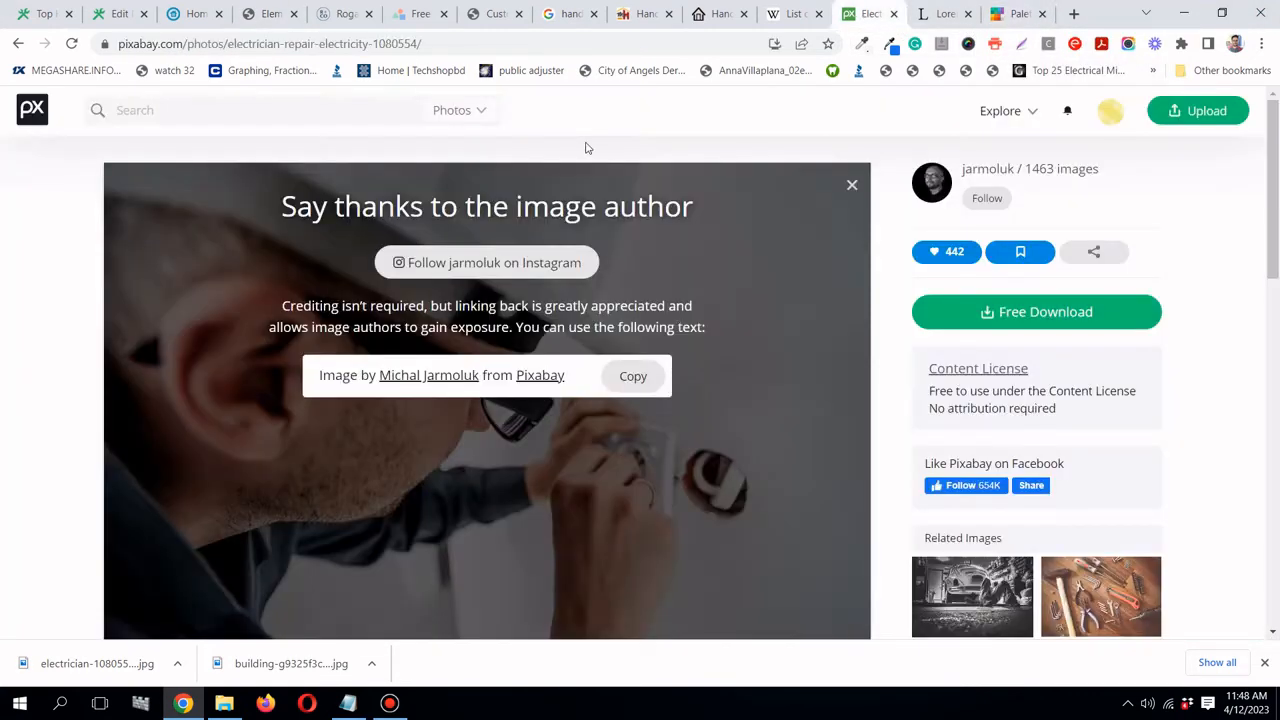
pyautogui.click(398, 104)
pyautogui.write('painting')
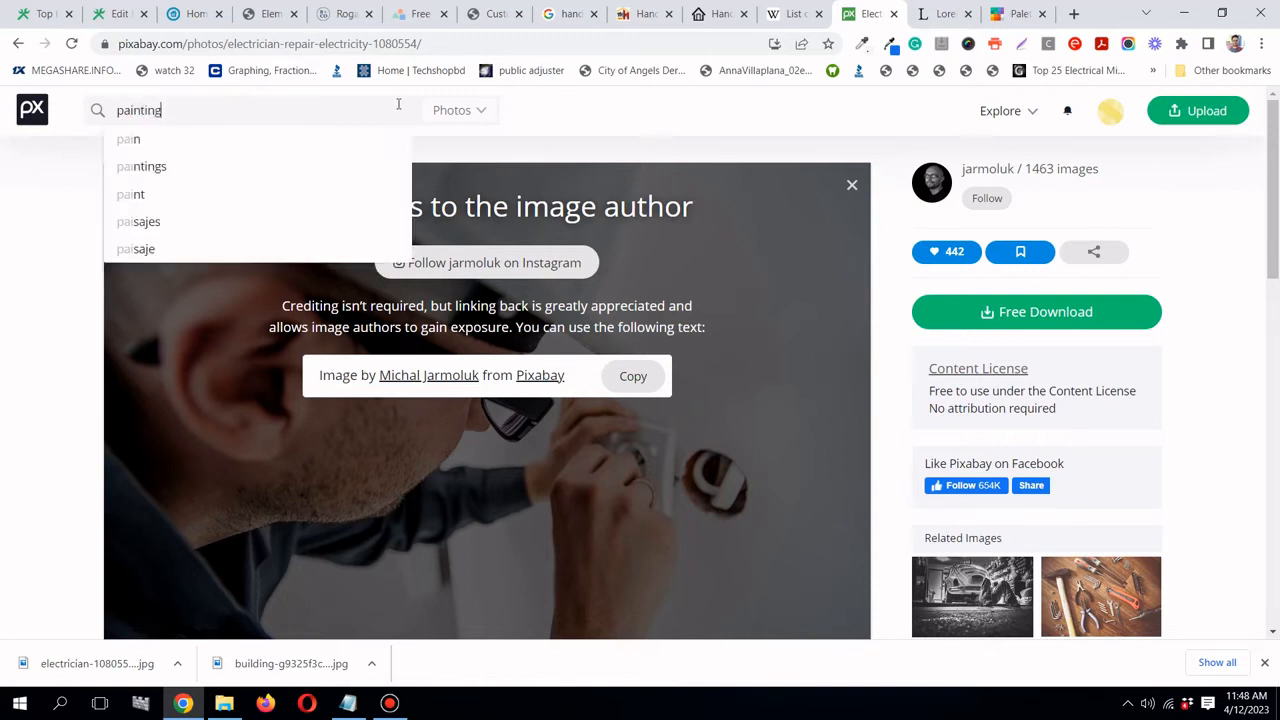
pyautogui.press('Return')
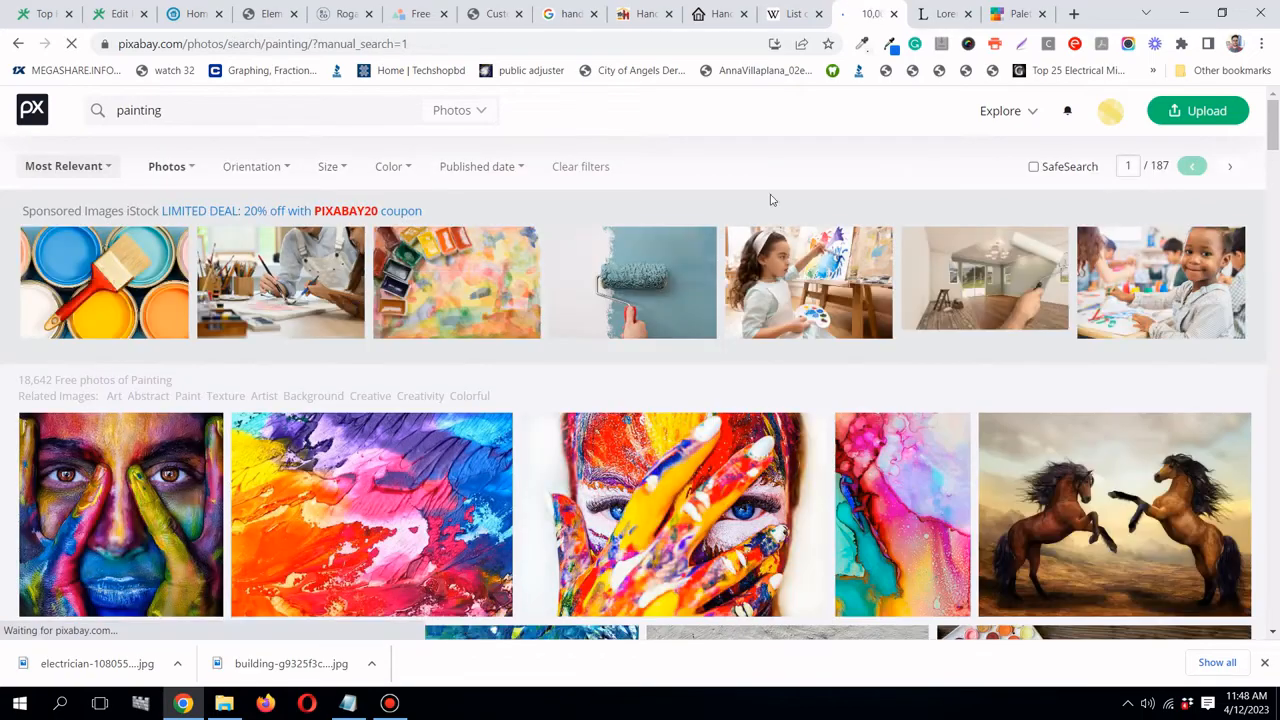
pyautogui.scroll(-3, 818, 212)
pyautogui.scroll(-4, 818, 212)
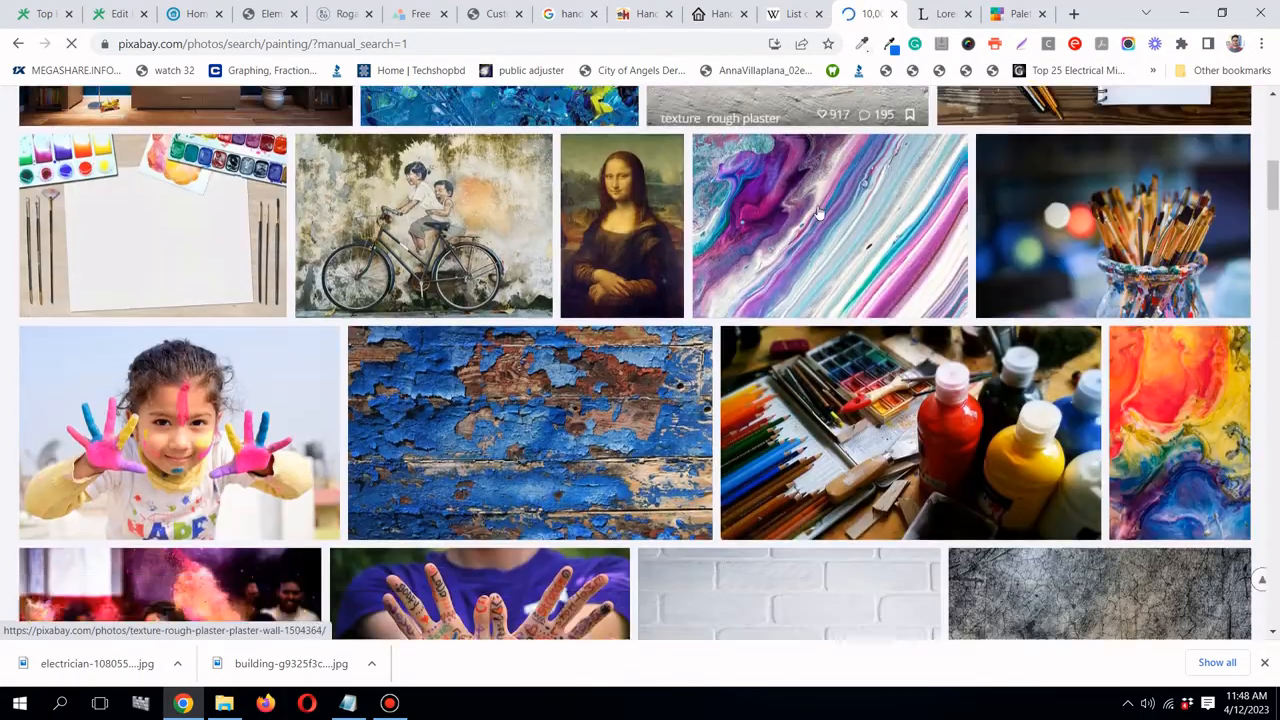
pyautogui.scroll(-3, 818, 212)
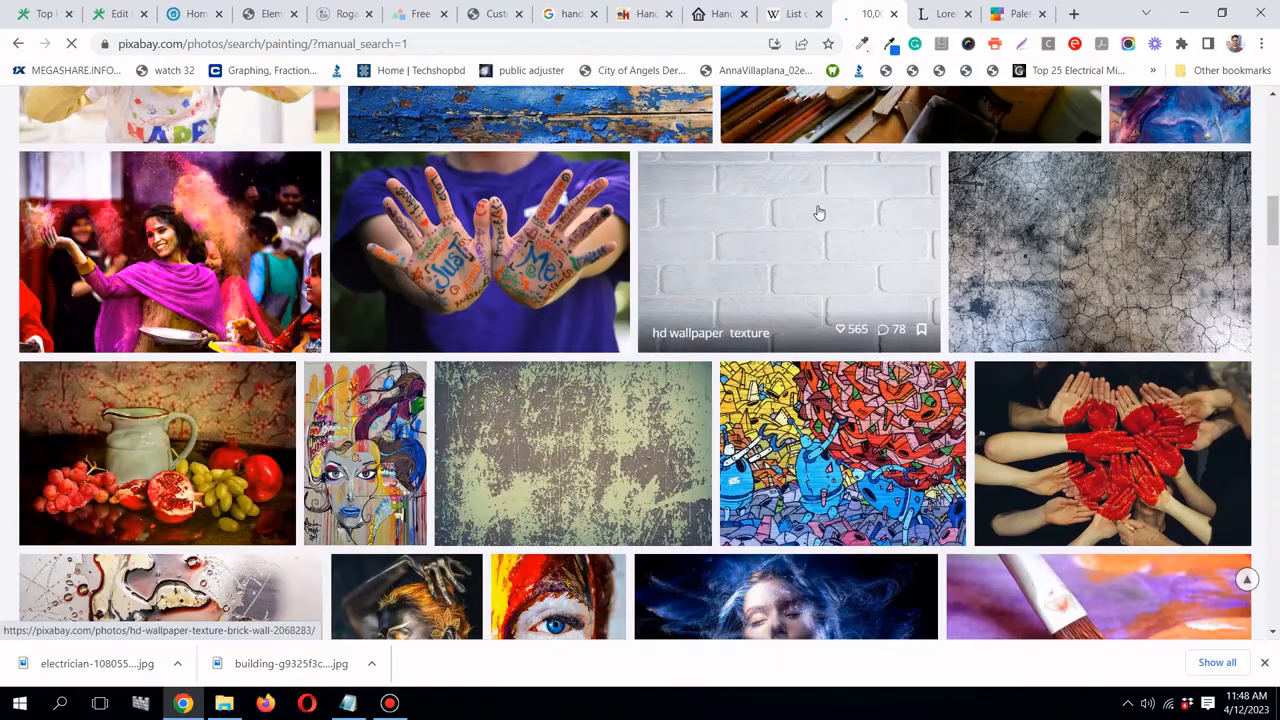
pyautogui.scroll(-4, 818, 212)
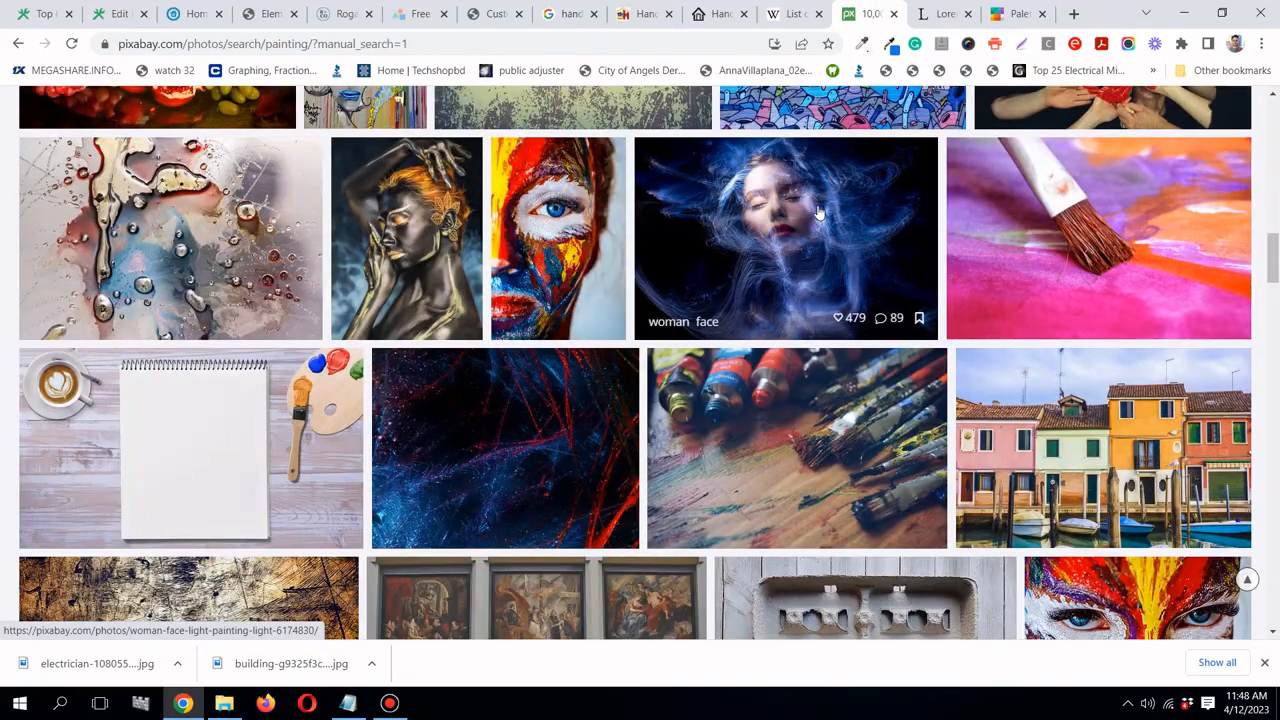
pyautogui.scroll(15, 818, 212)
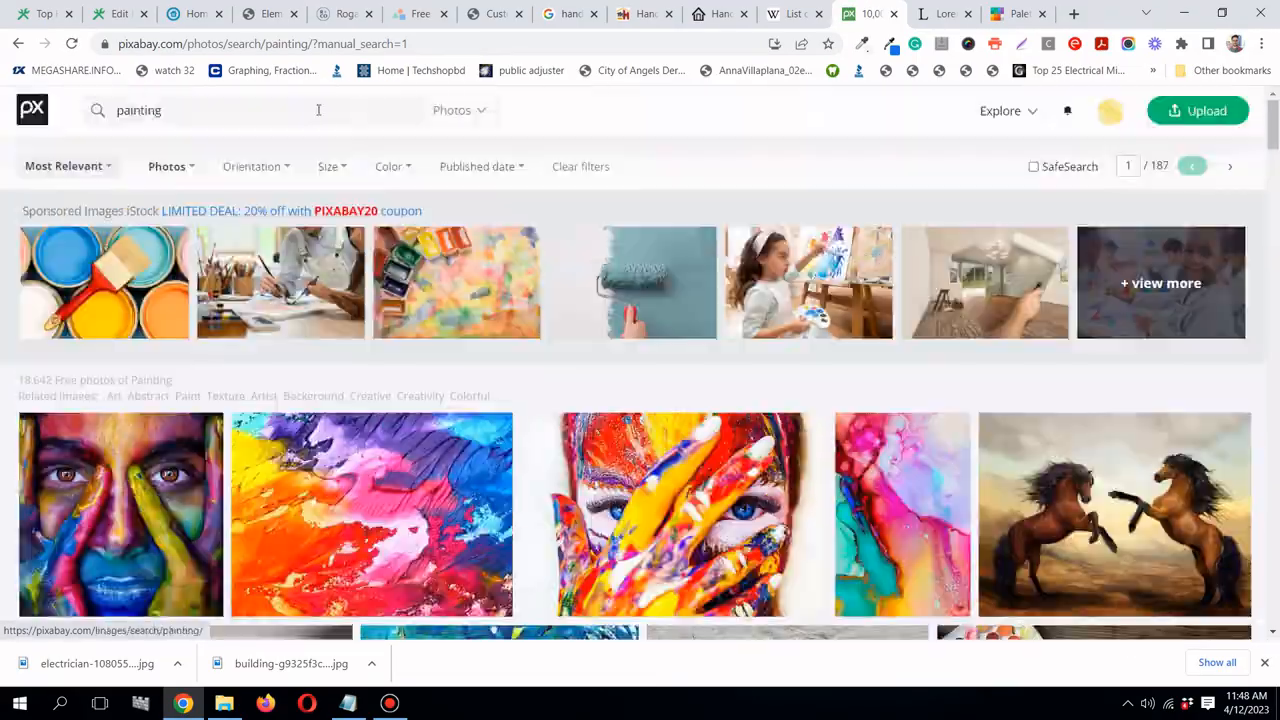
# - Refine the search to 'house paint', fixing the misspelling, and browse the results
pyautogui.hotkey('ctrl', 'a')
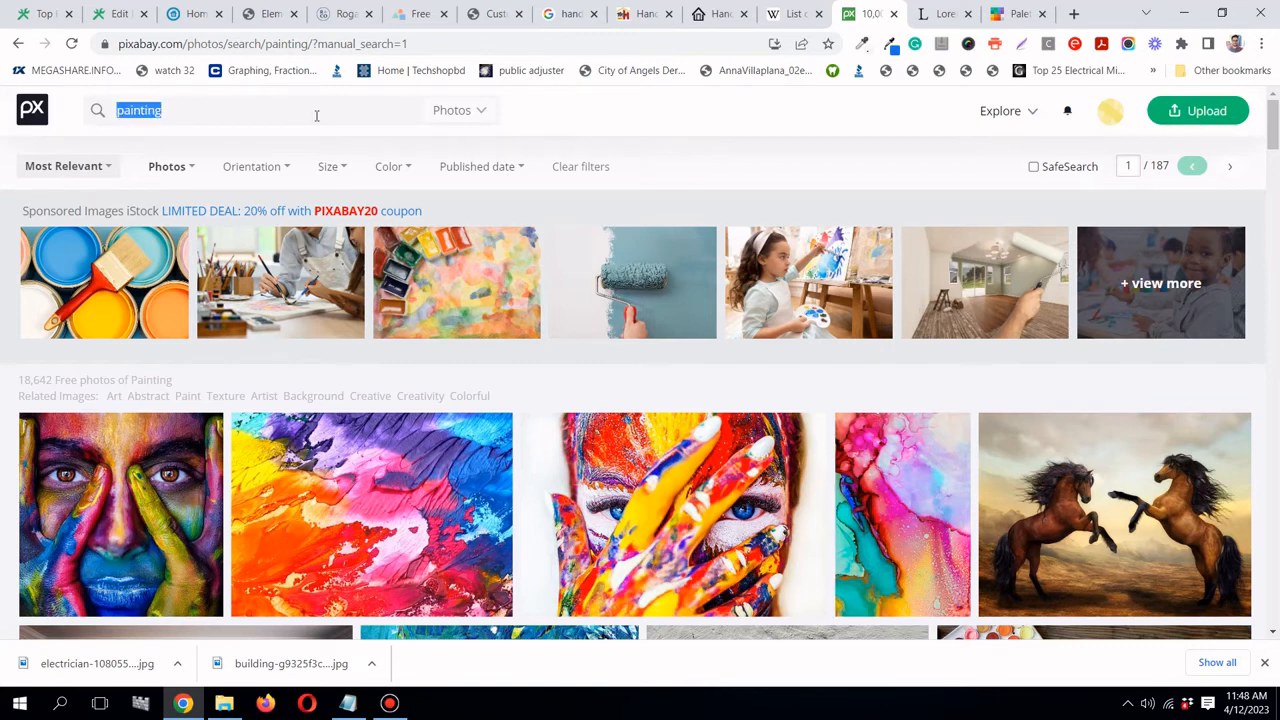
pyautogui.write('house paiting')
pyautogui.press('Return')
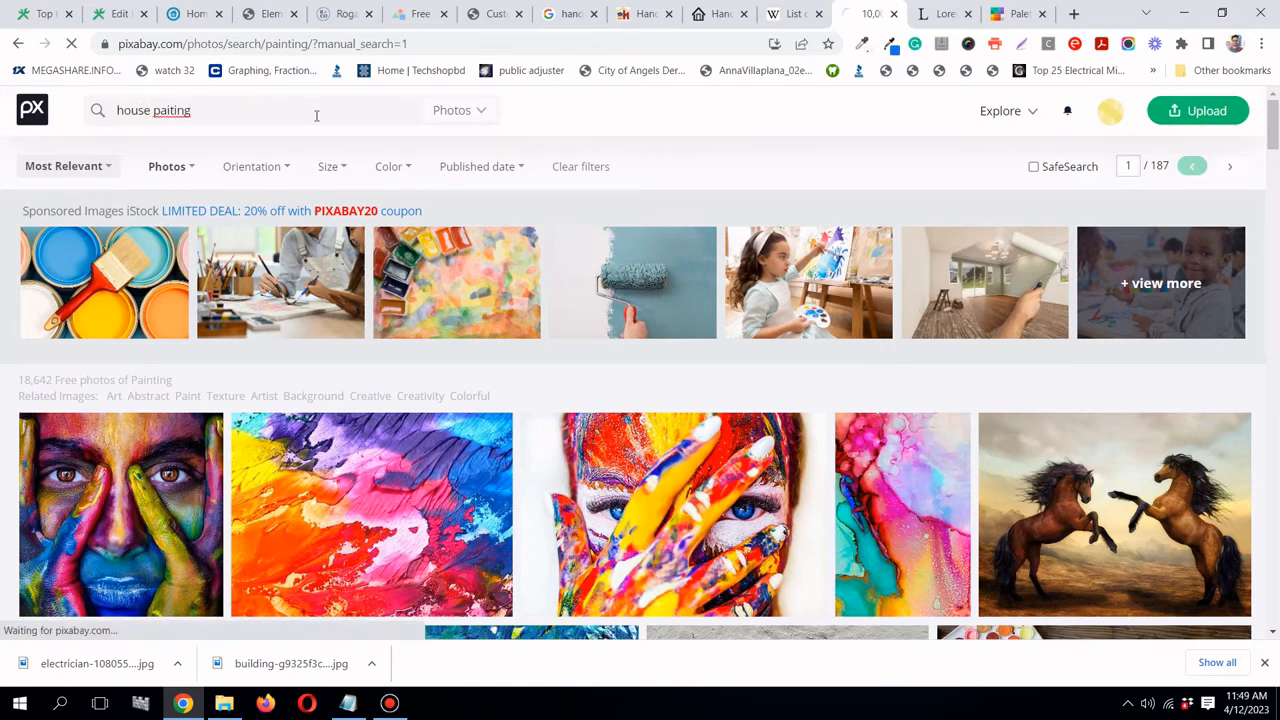
pyautogui.scroll(-2, 455, 134)
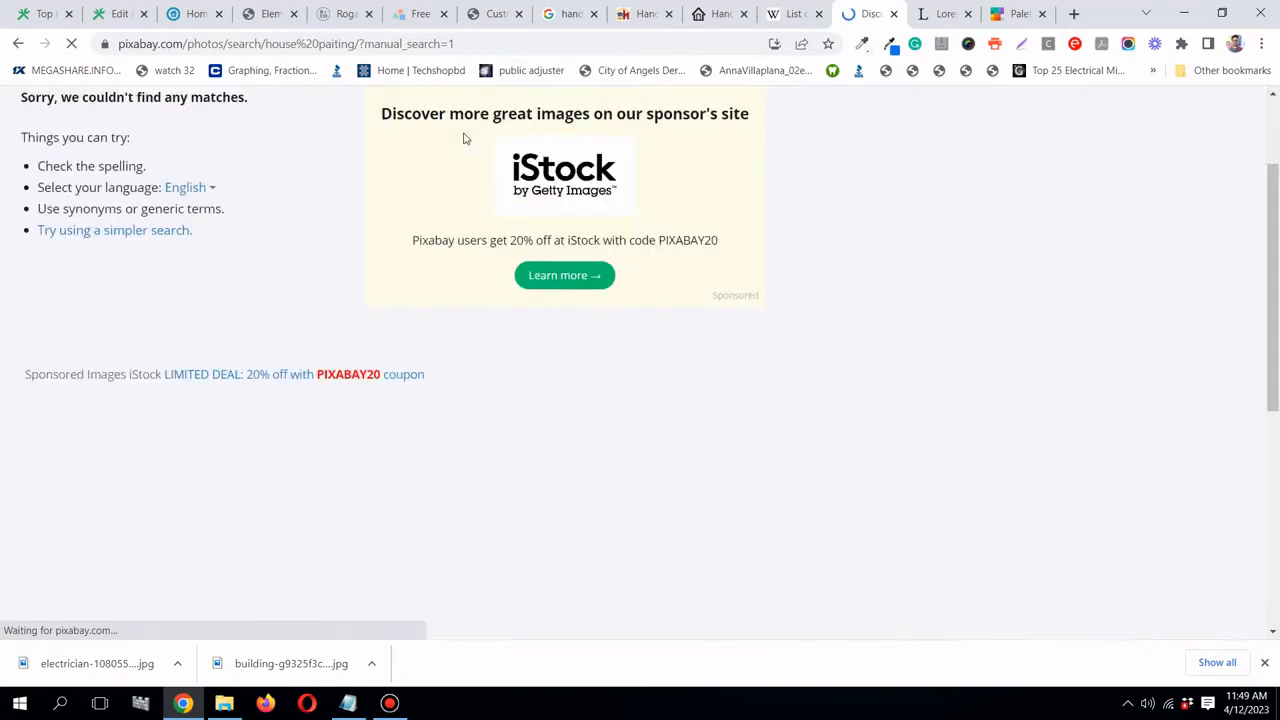
pyautogui.scroll(3, 465, 140)
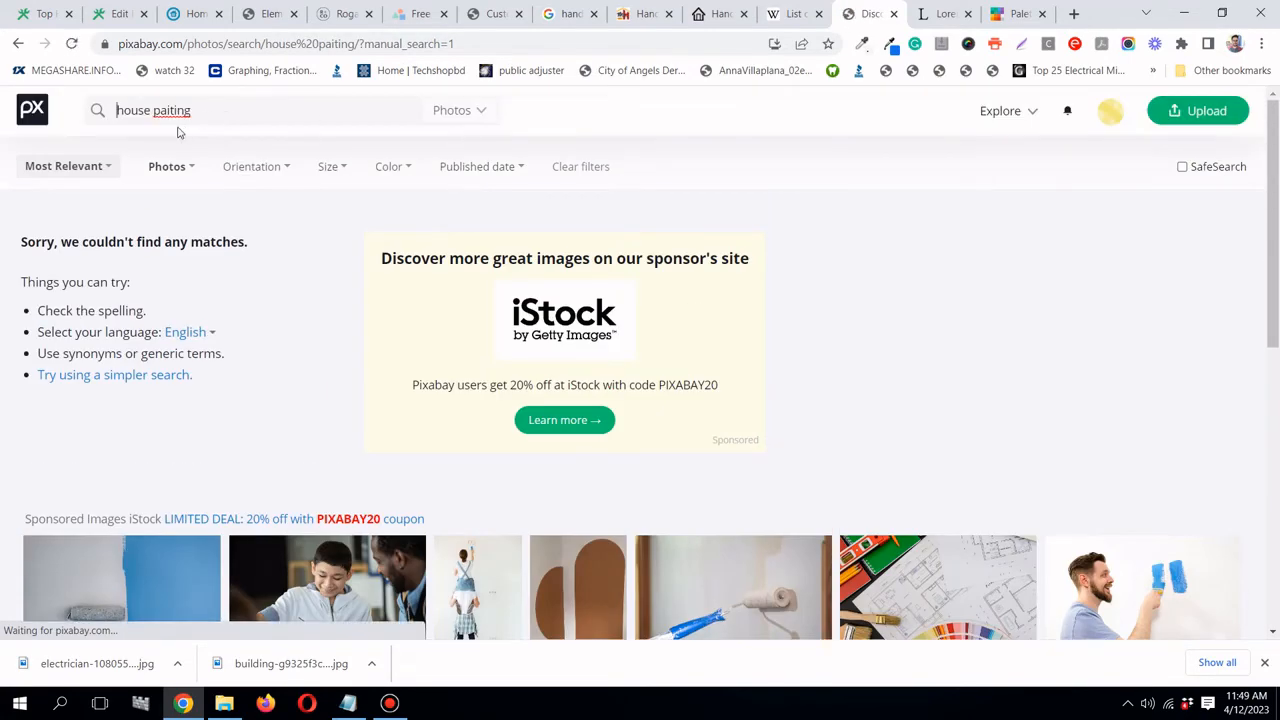
pyautogui.moveTo(155, 110); pyautogui.dragTo(207, 111)
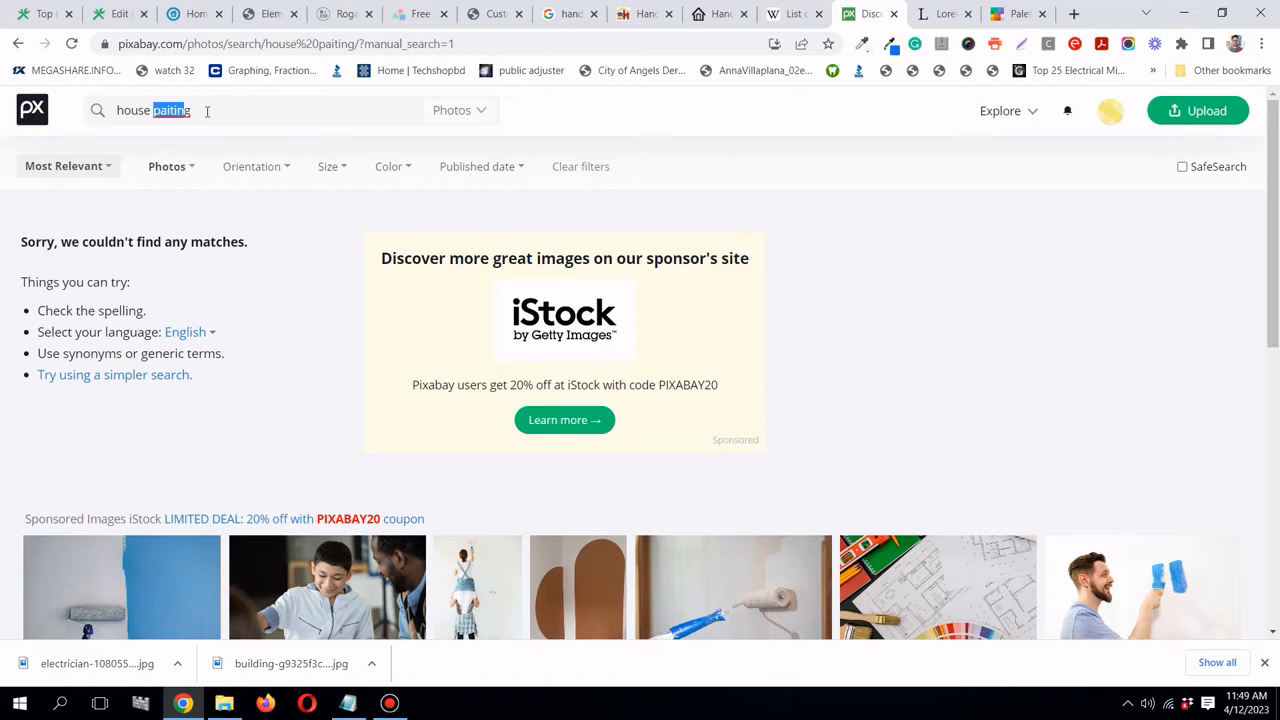
pyautogui.write('paing')
pyautogui.press('BackSpace')
pyautogui.write('t')
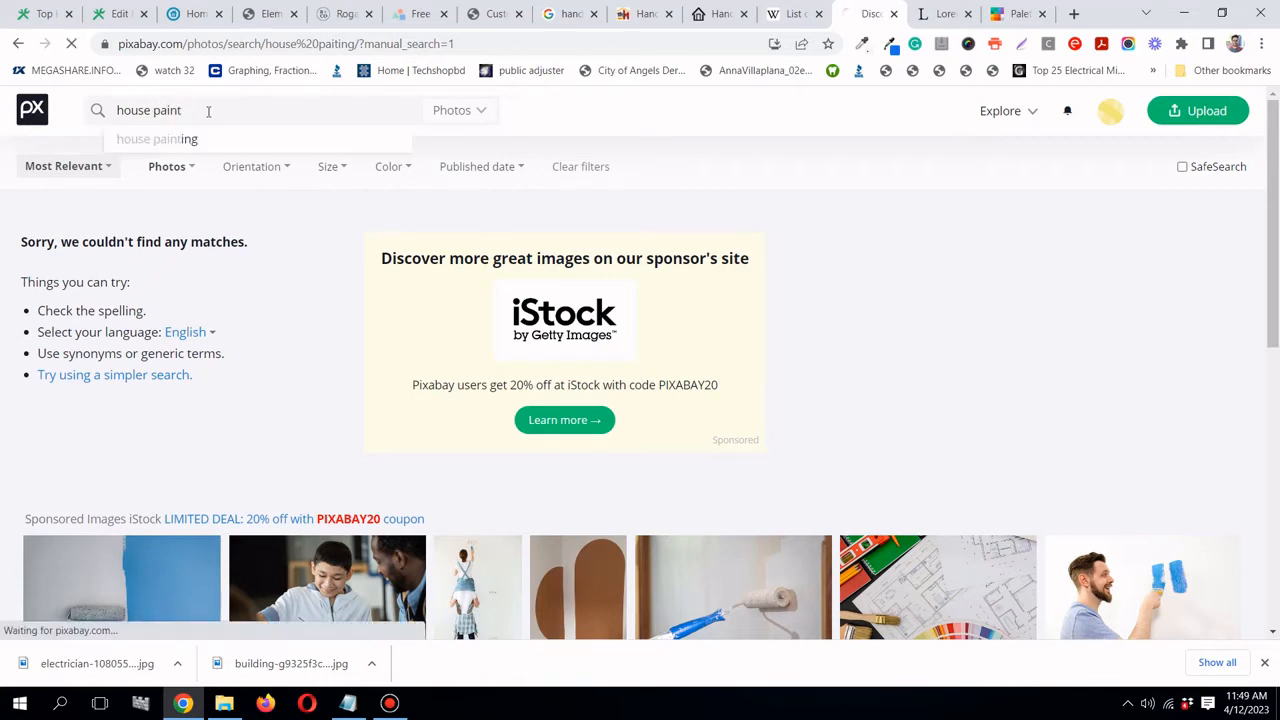
pyautogui.press('Return')
pyautogui.scroll(-2, 760, 190)
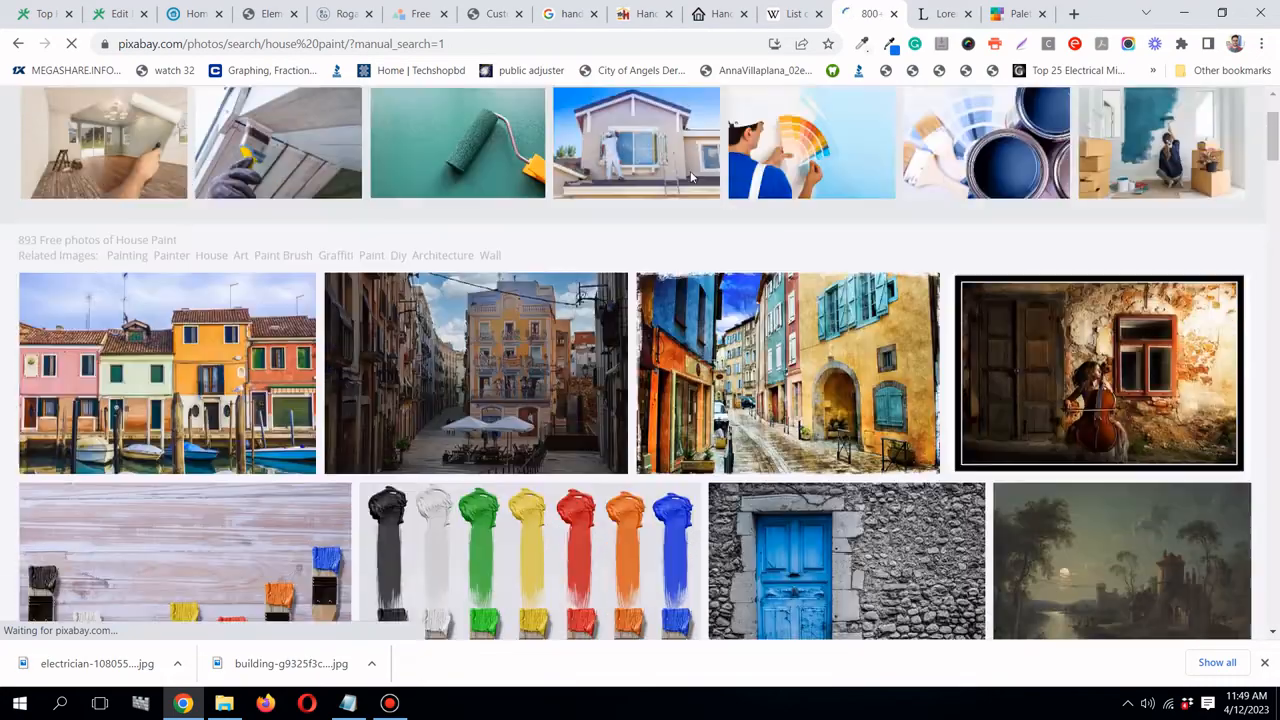
pyautogui.scroll(-3, 848, 210)
pyautogui.scroll(-4, 1145, 330)
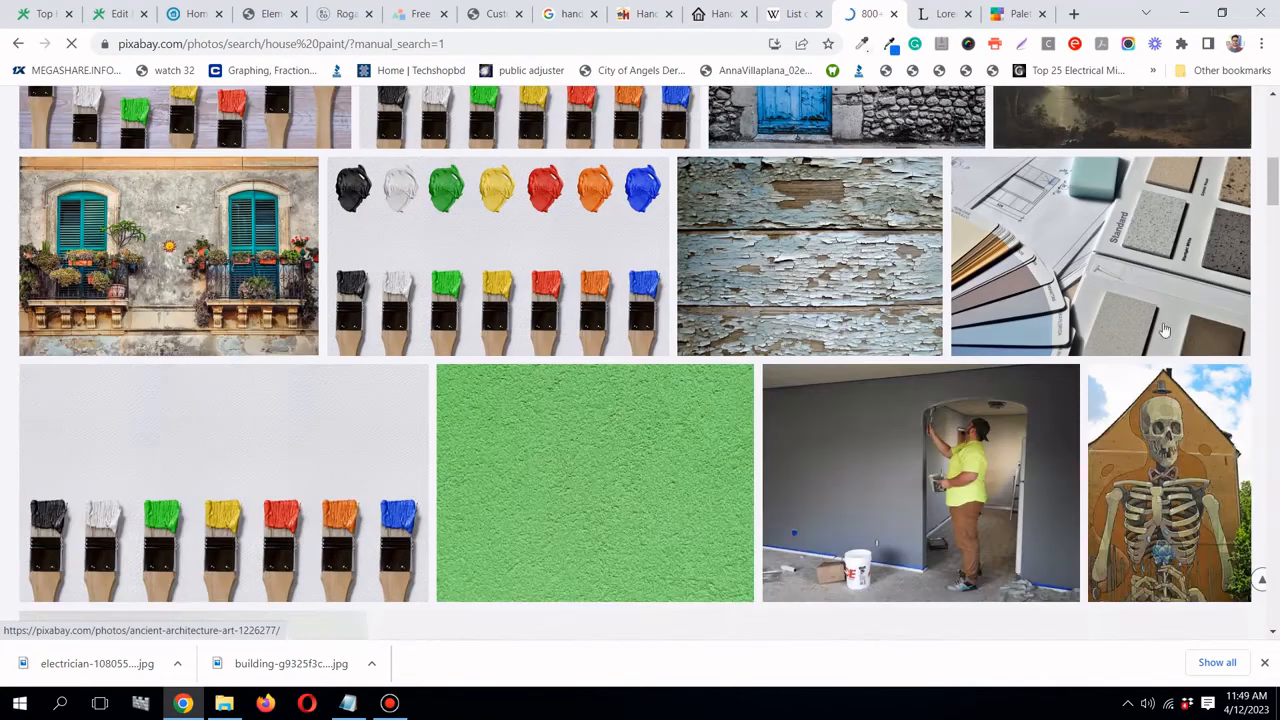
pyautogui.scroll(-3, 1145, 330)
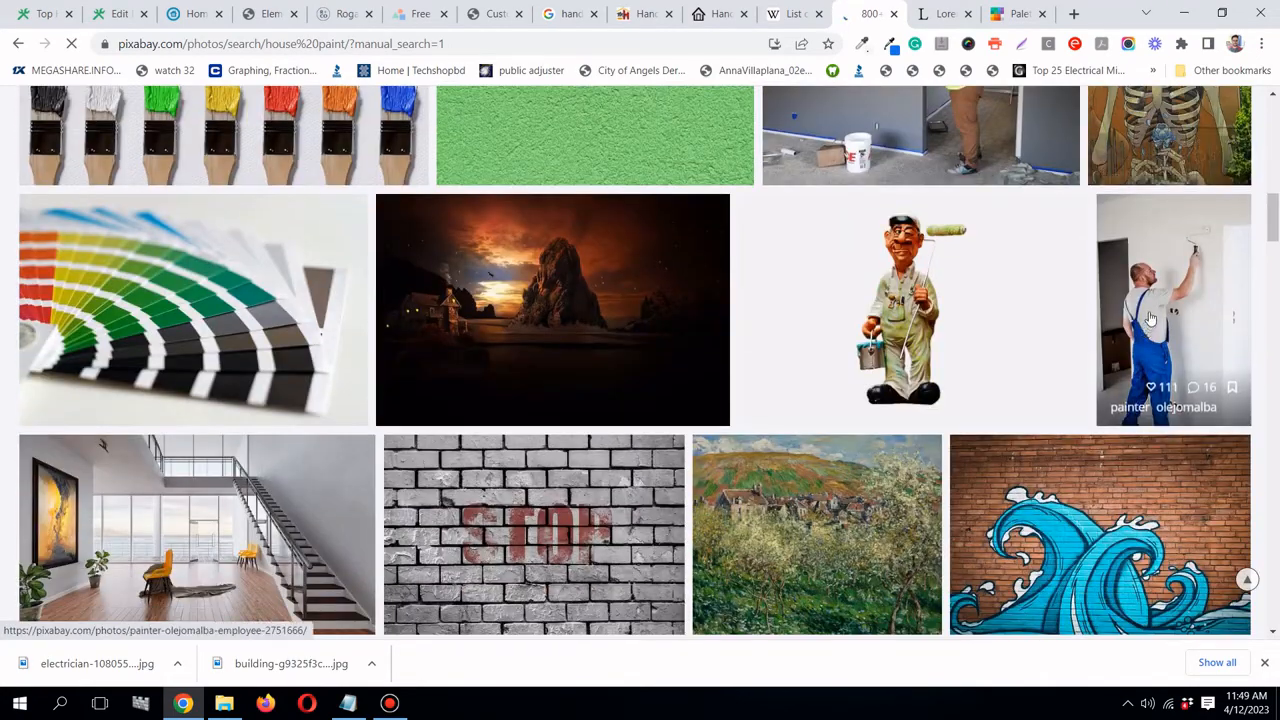
pyautogui.scroll(3, 1138, 293)
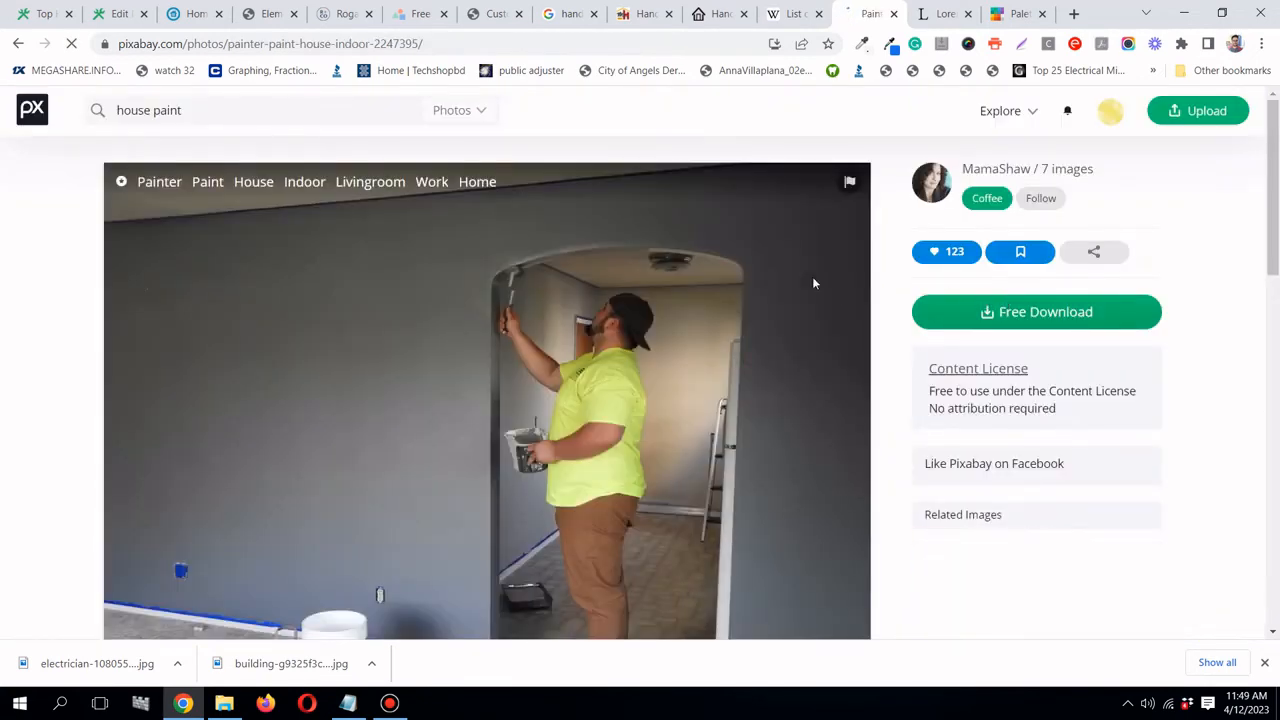
# - Download the painter-on-a-grey-wall photo at 640×480
pyautogui.click(1060, 318)
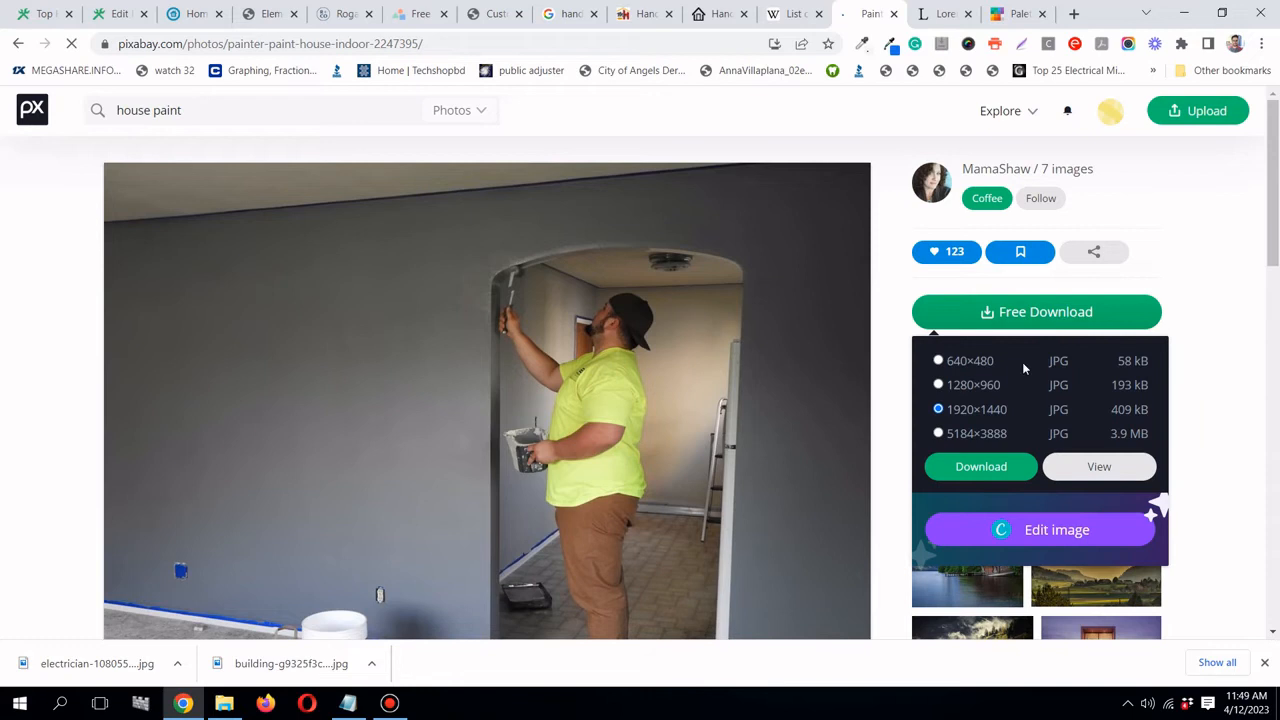
pyautogui.click(970, 364)
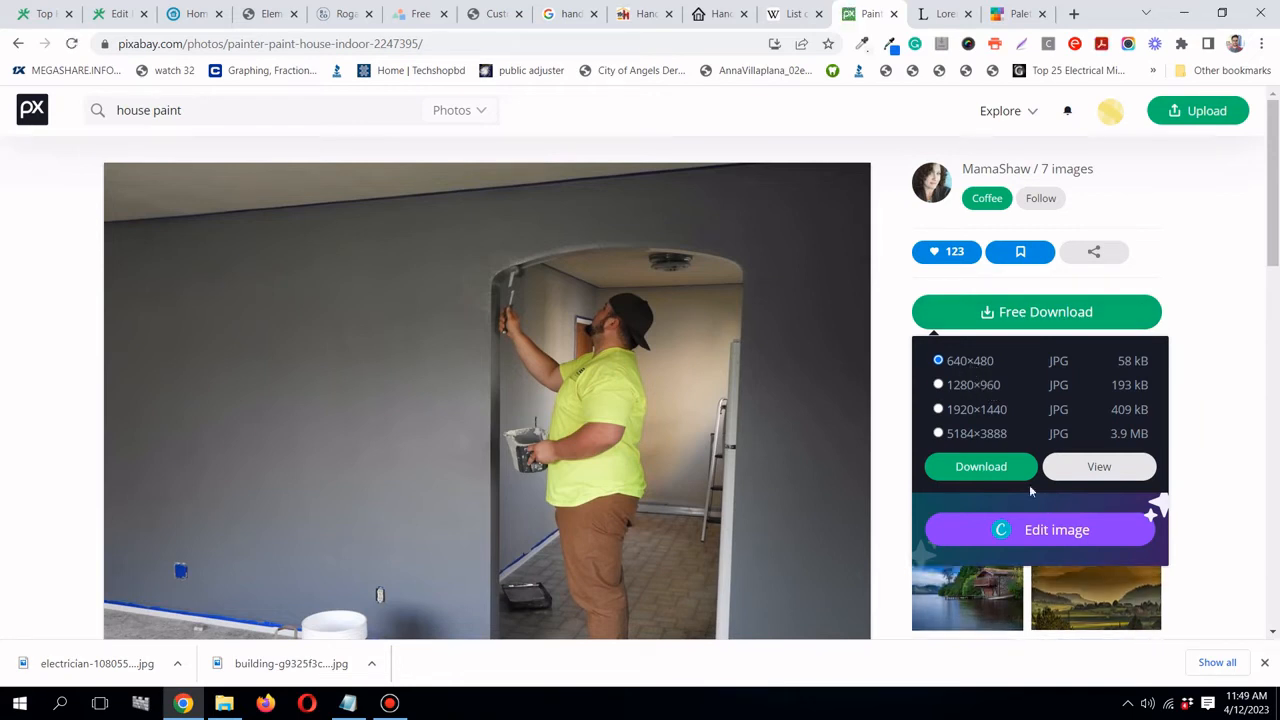
pyautogui.click(990, 466)
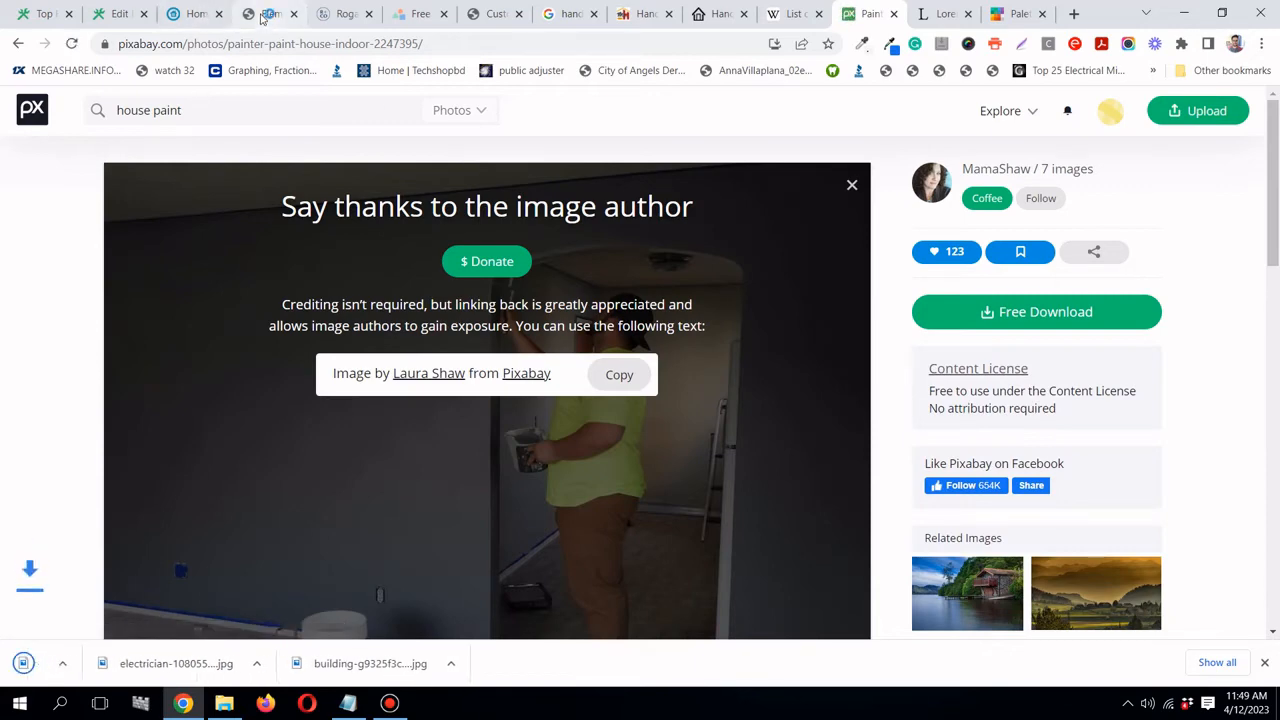
pyautogui.click(266, 14)
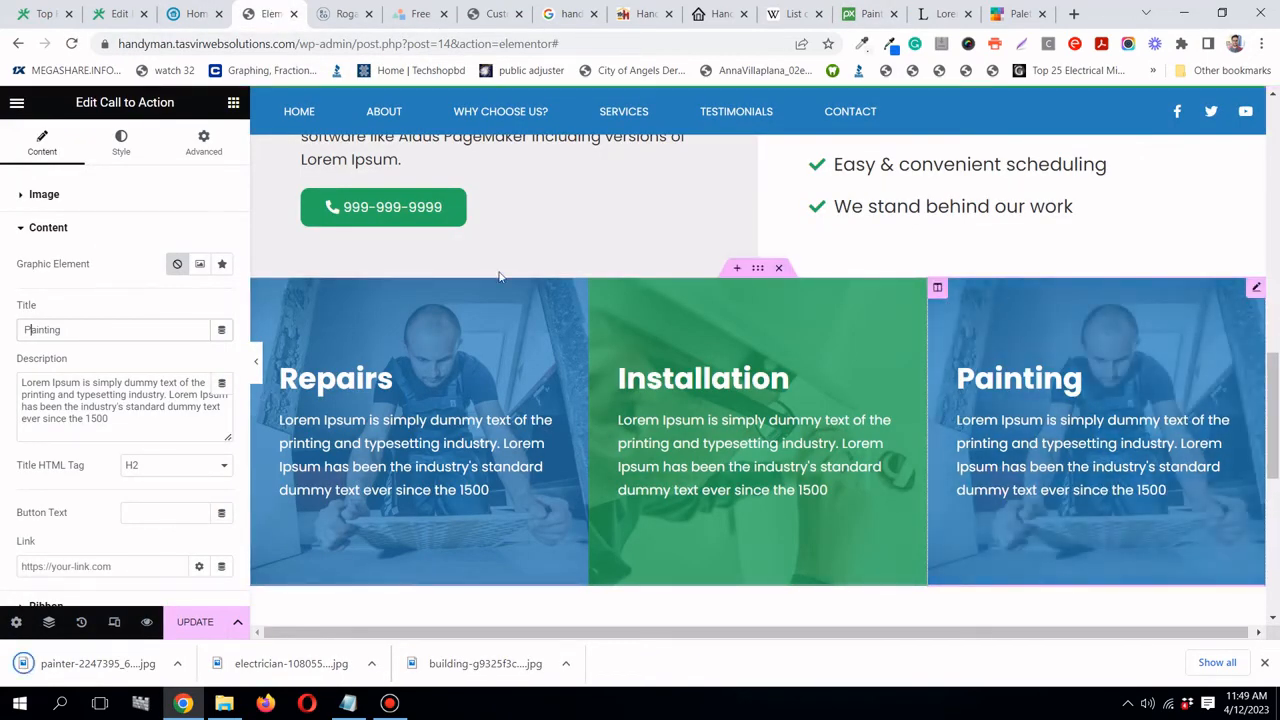
# - Upload the downloaded painter jpg and set it as the Painting card's image
pyautogui.click(121, 143)
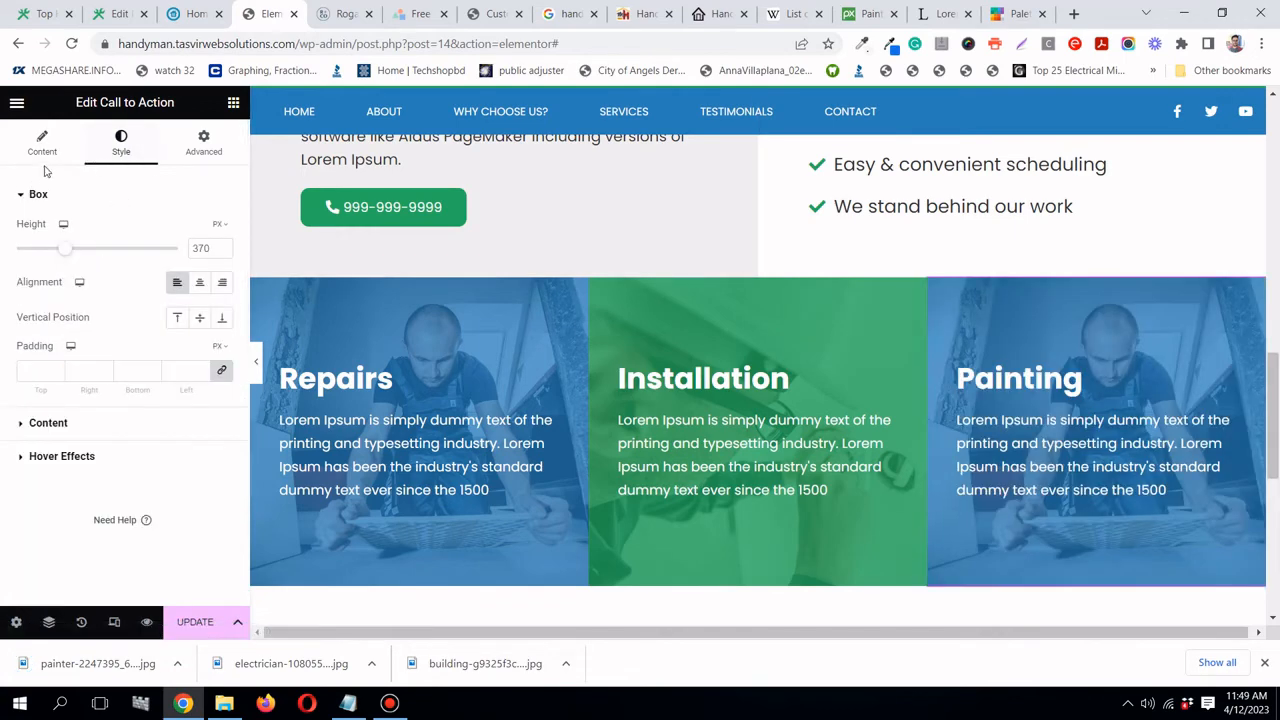
pyautogui.click(42, 145)
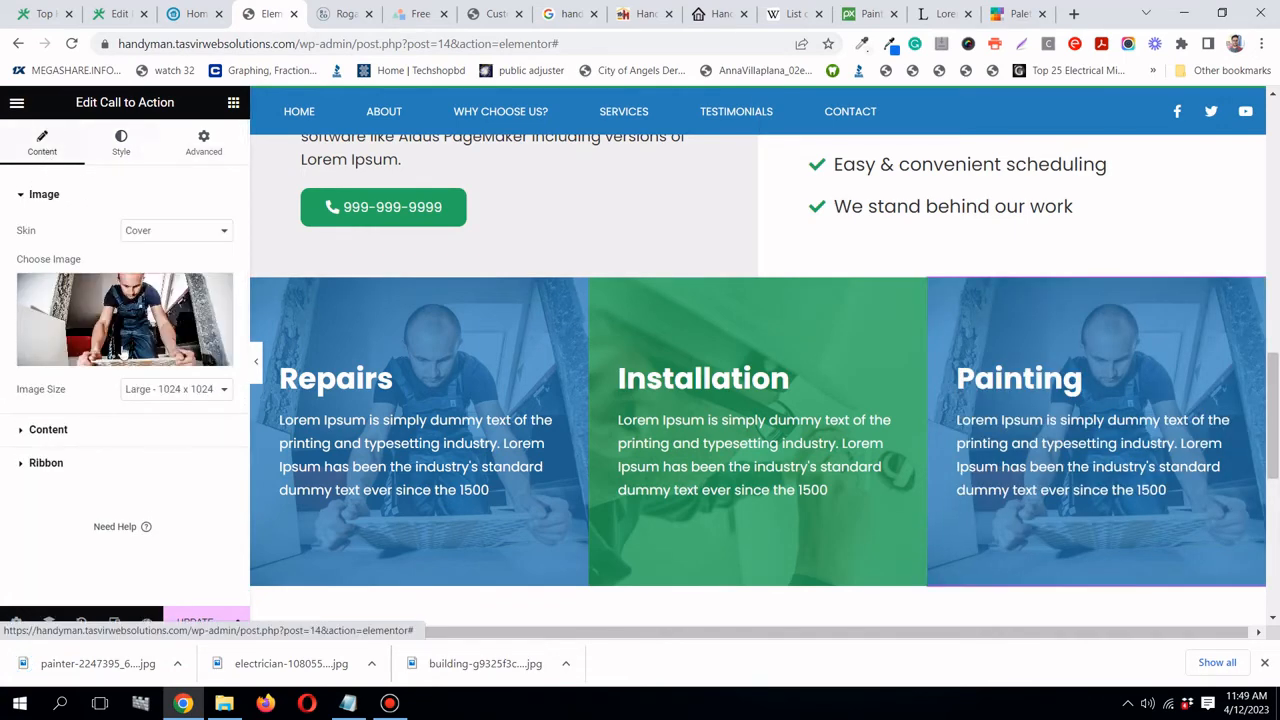
pyautogui.click(125, 317)
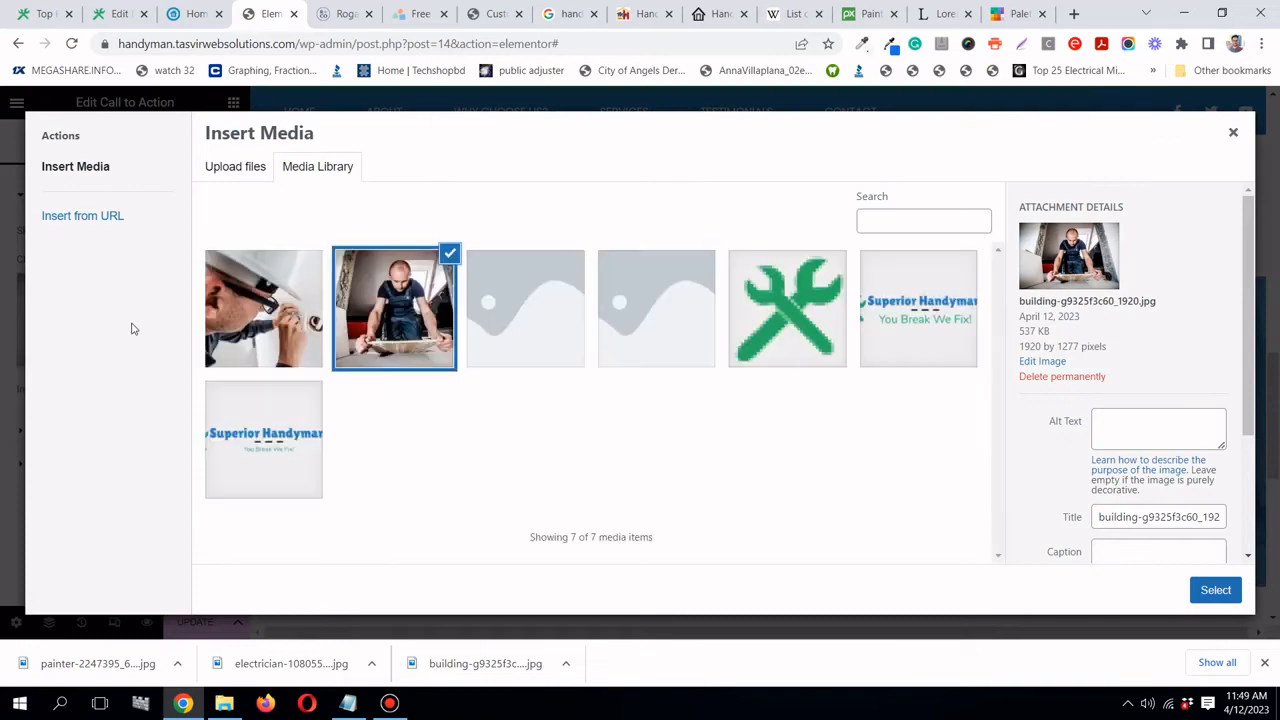
pyautogui.moveTo(55, 657)
pyautogui.mouseDown()
pyautogui.moveTo(390, 407)
pyautogui.moveTo(494, 214)
pyautogui.mouseUp()
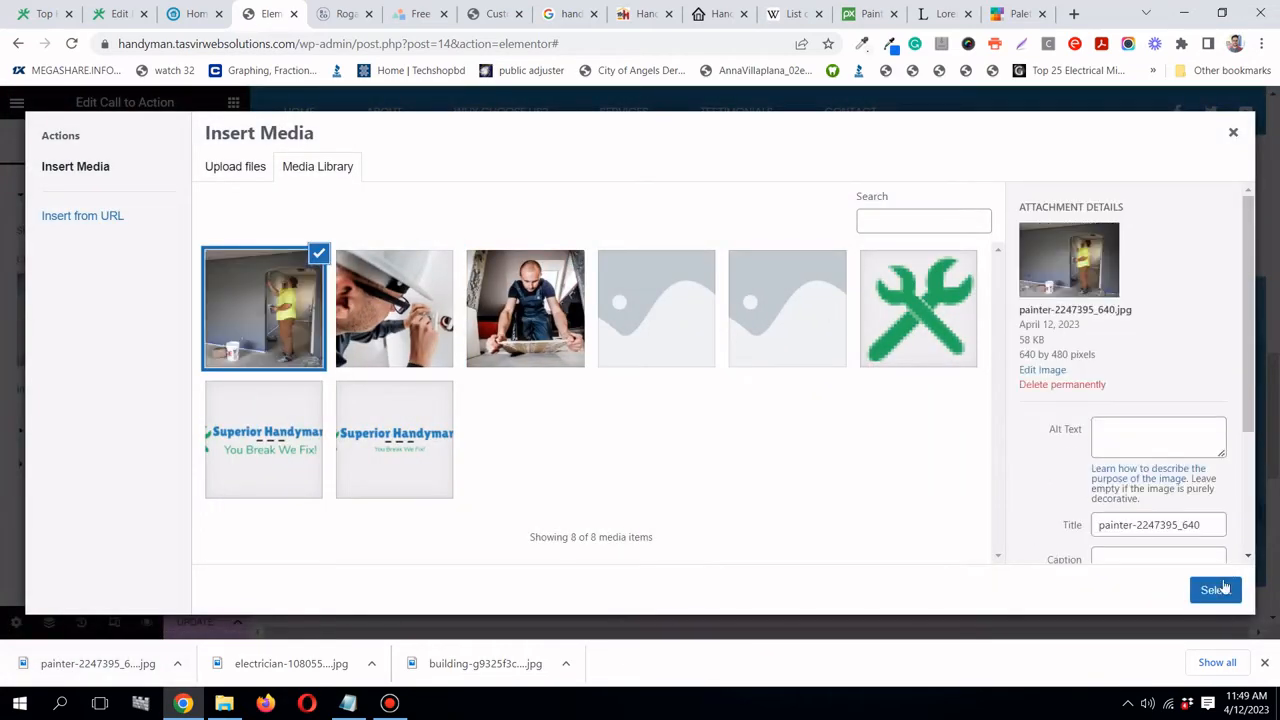
pyautogui.click(1215, 590)
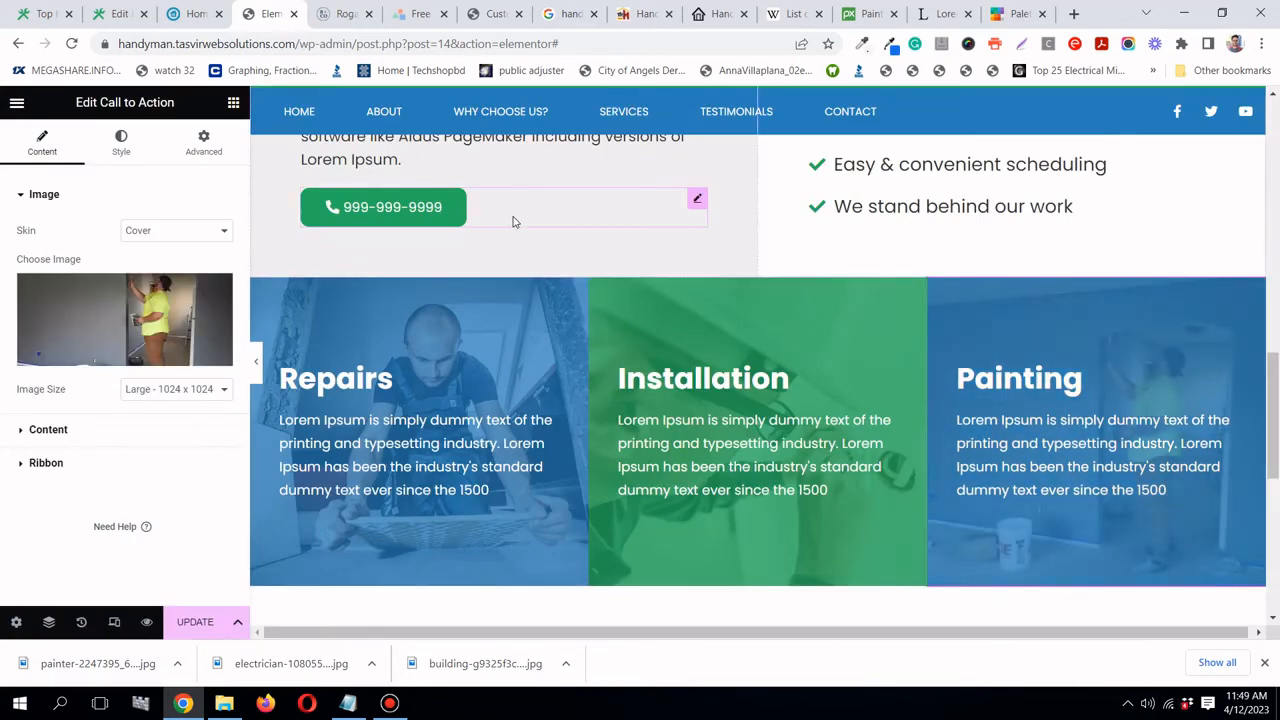
pyautogui.click(1018, 13)
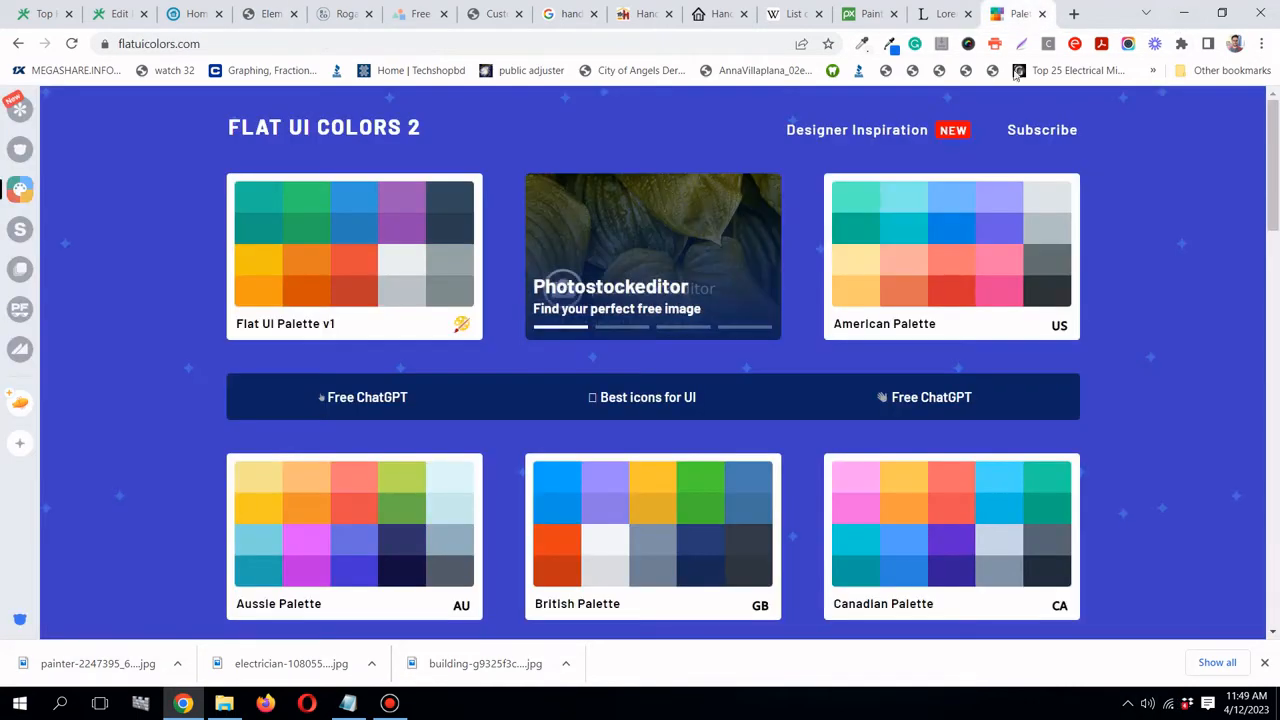
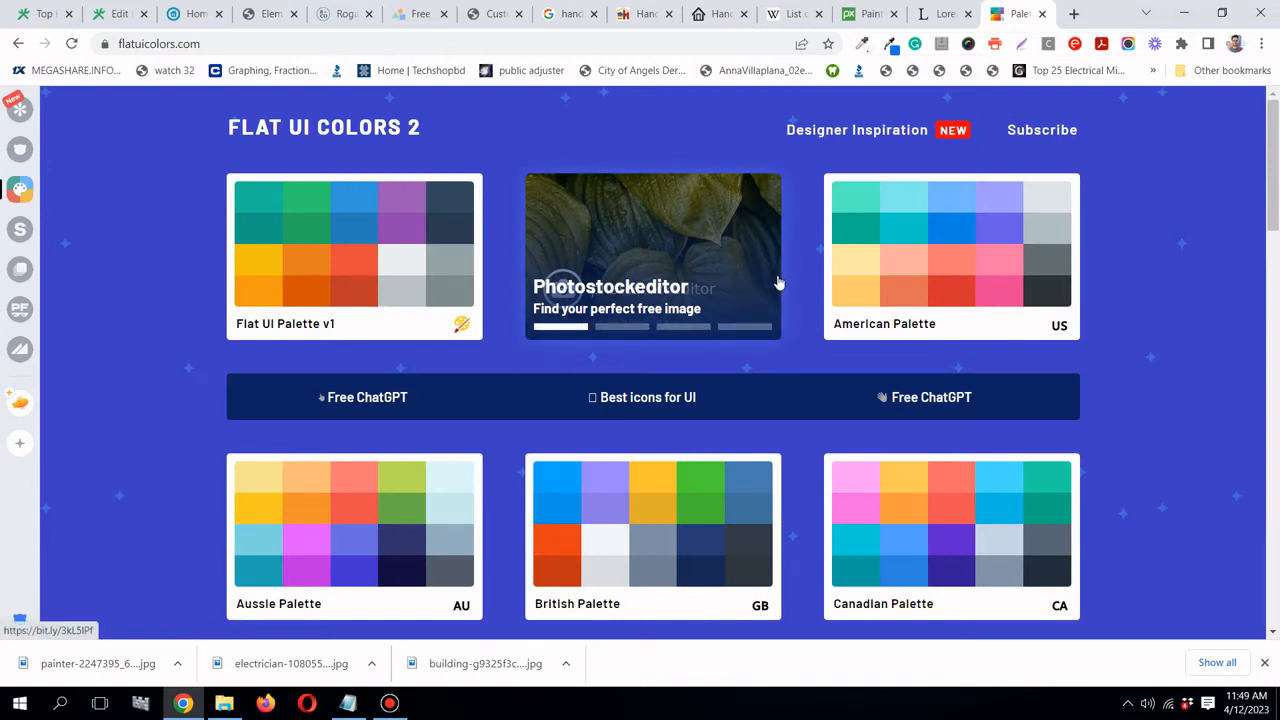
# - Copy the Alizarin red code from Flat UI Palette v1 and go back to the Elementor tab
pyautogui.click(407, 248)
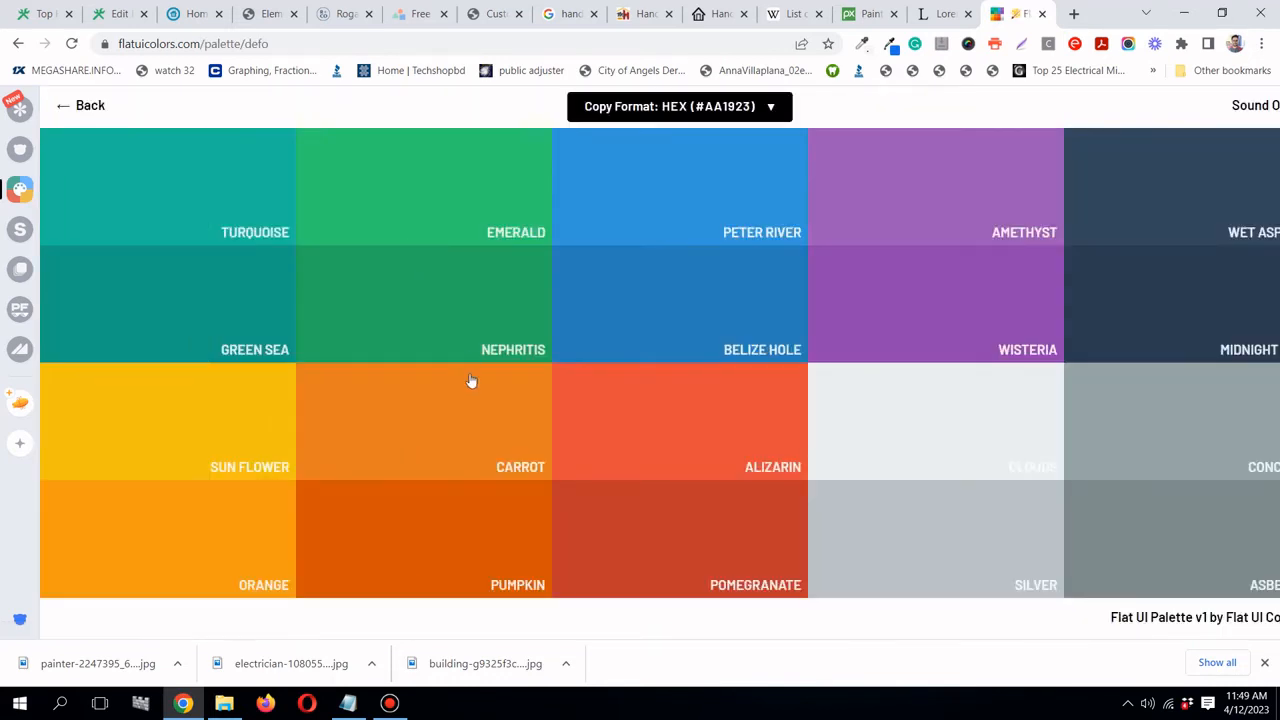
pyautogui.moveTo(469, 420)
pyautogui.moveTo(674, 423)
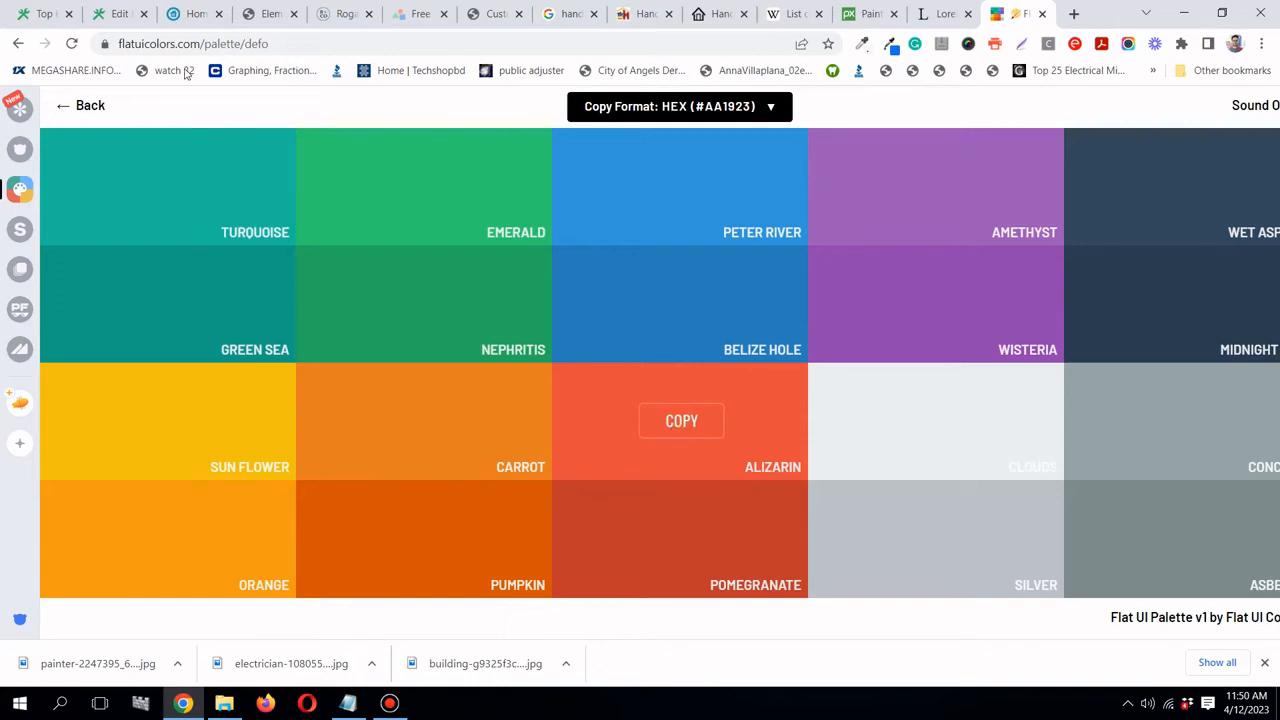
pyautogui.click(674, 423)
pyautogui.click(268, 14)
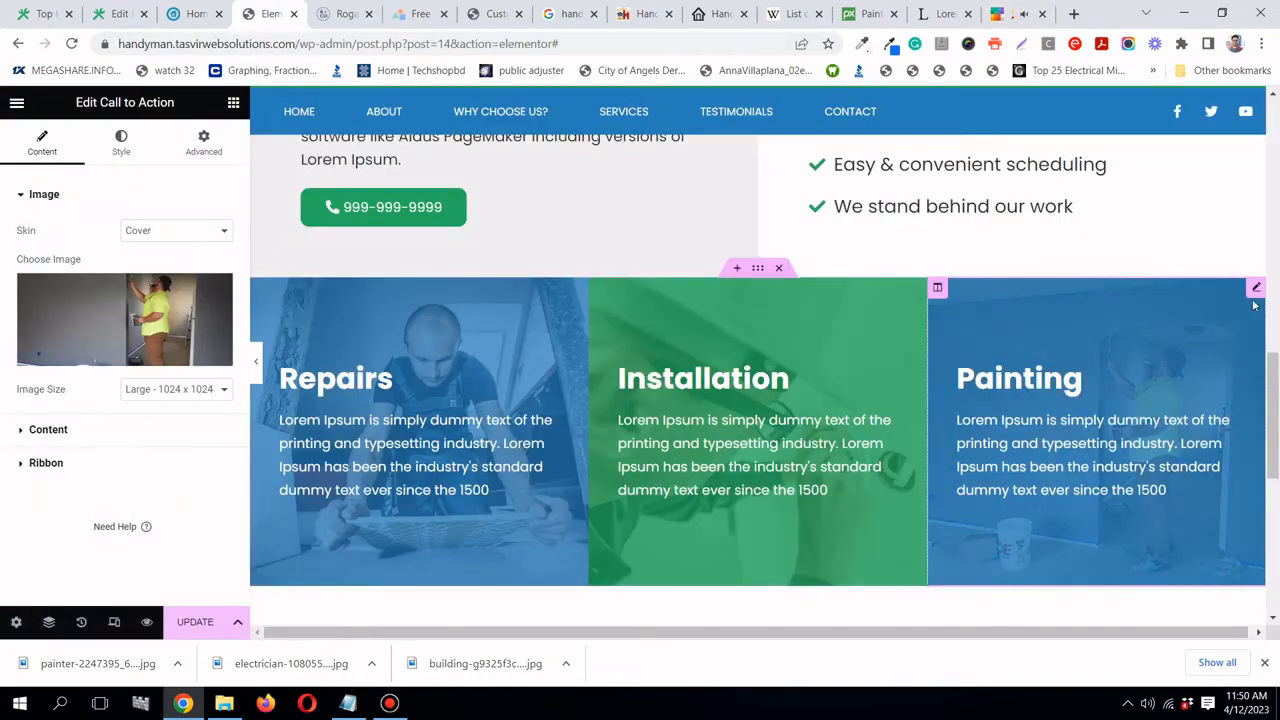
# - Paste Alizarin red #e74c3c as the Painting card's normal overlay colour
pyautogui.click(121, 143)
pyautogui.click(192, 14)
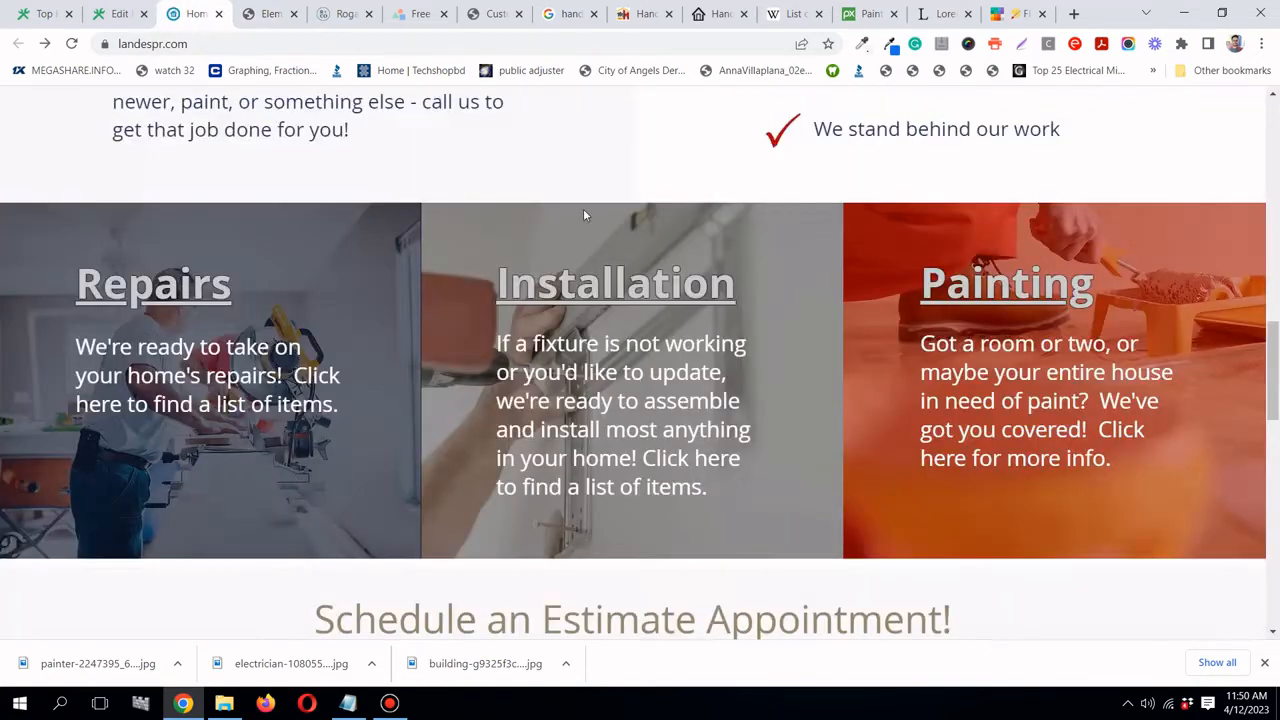
pyautogui.click(262, 14)
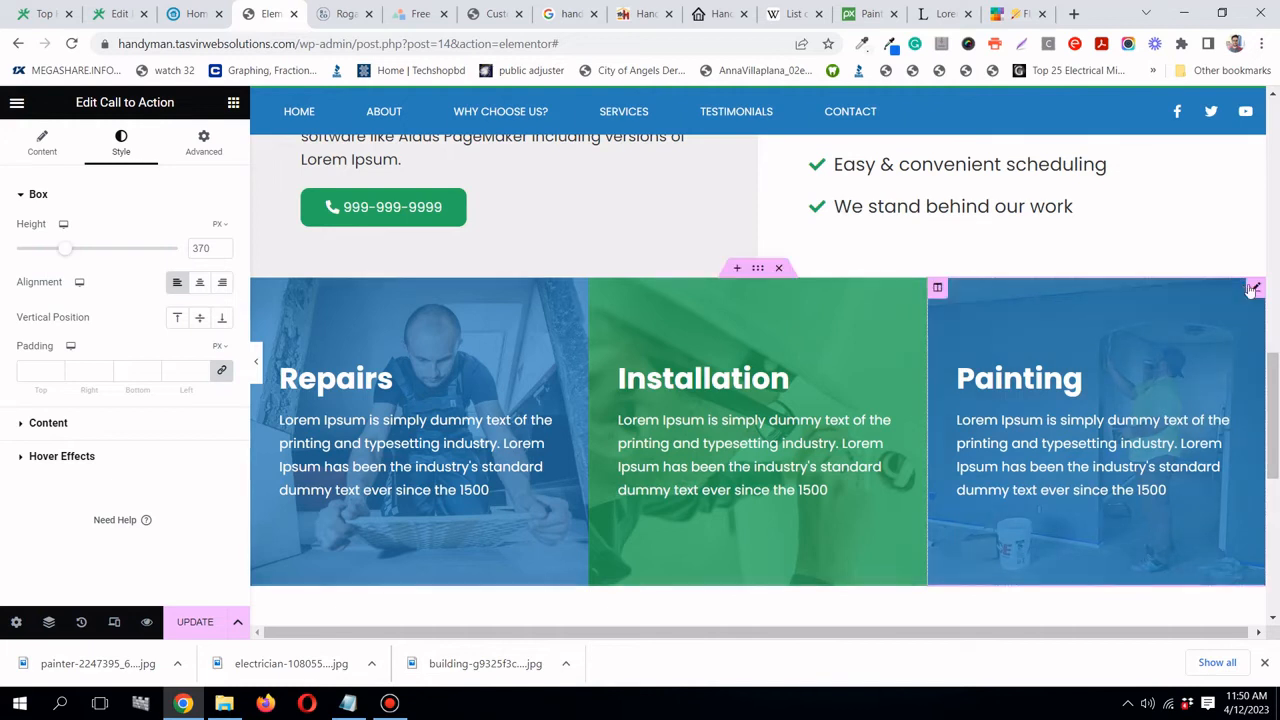
pyautogui.click(68, 458)
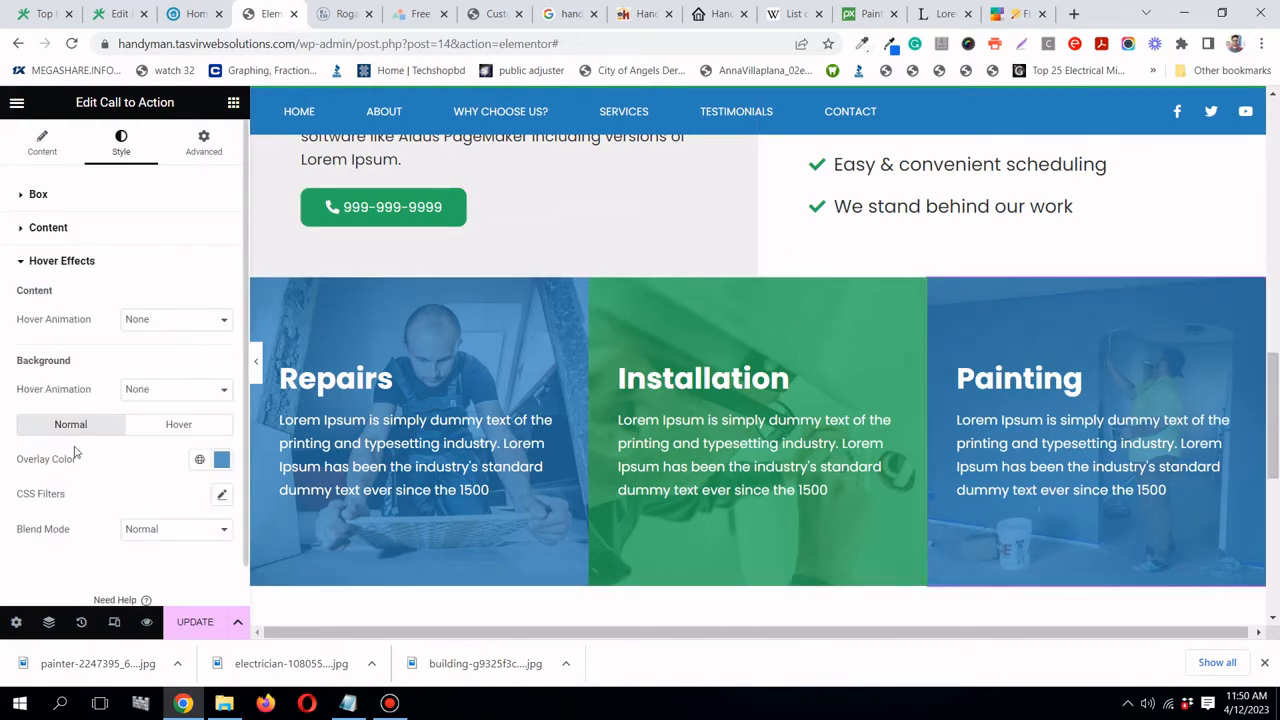
pyautogui.scroll(-1, 215, 386)
pyautogui.click(222, 418)
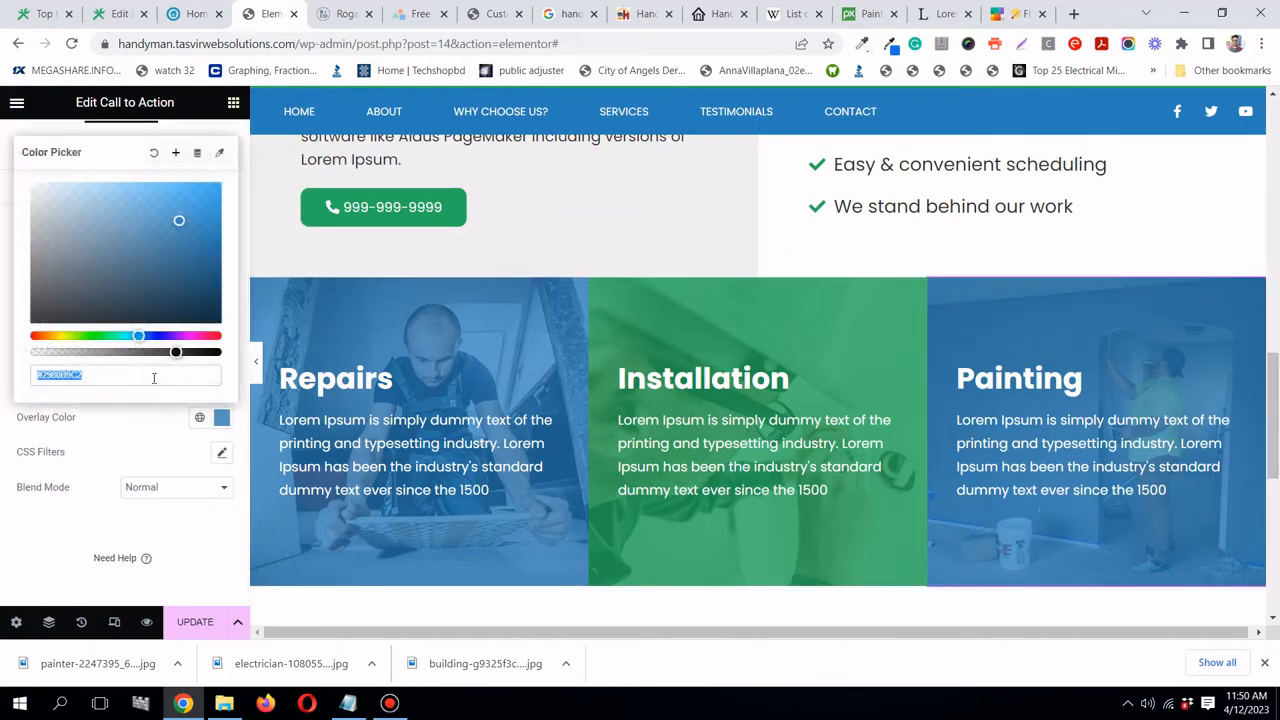
pyautogui.rightClick(154, 378)
pyautogui.click(195, 430)
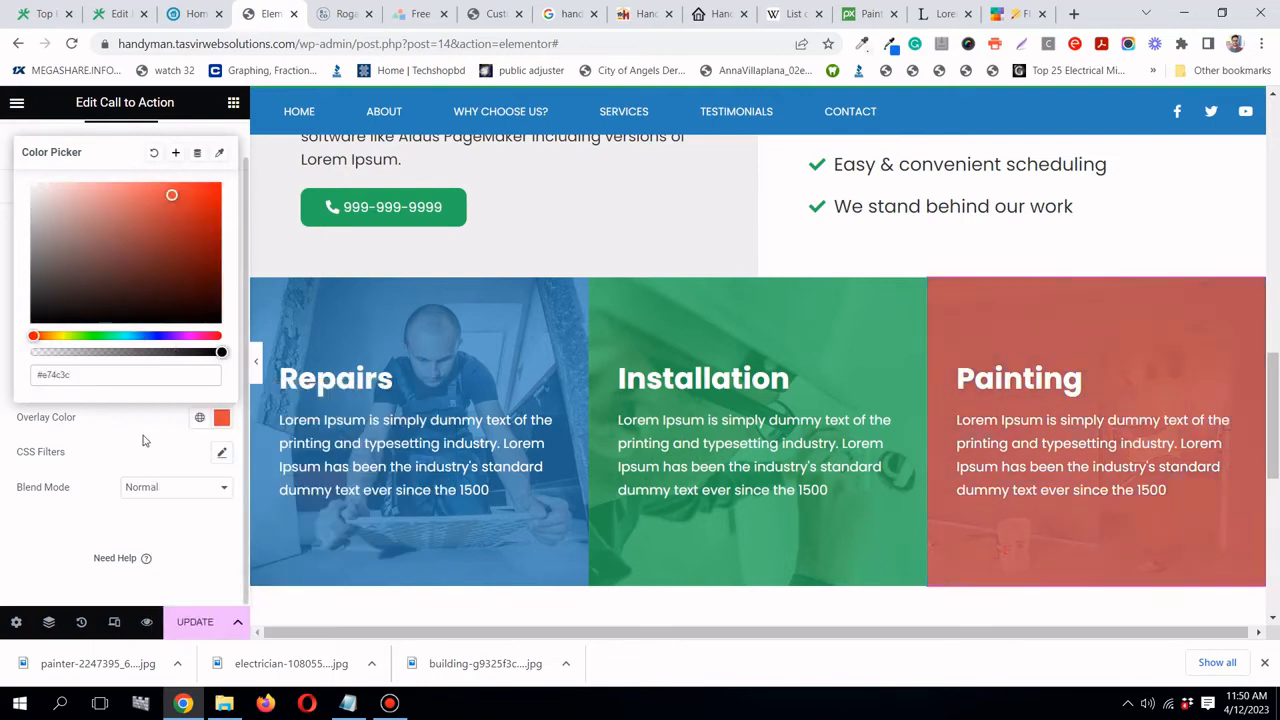
pyautogui.click(143, 440)
# - Paste the same Alizarin red as the Painting card's hover overlay colour
pyautogui.click(199, 386)
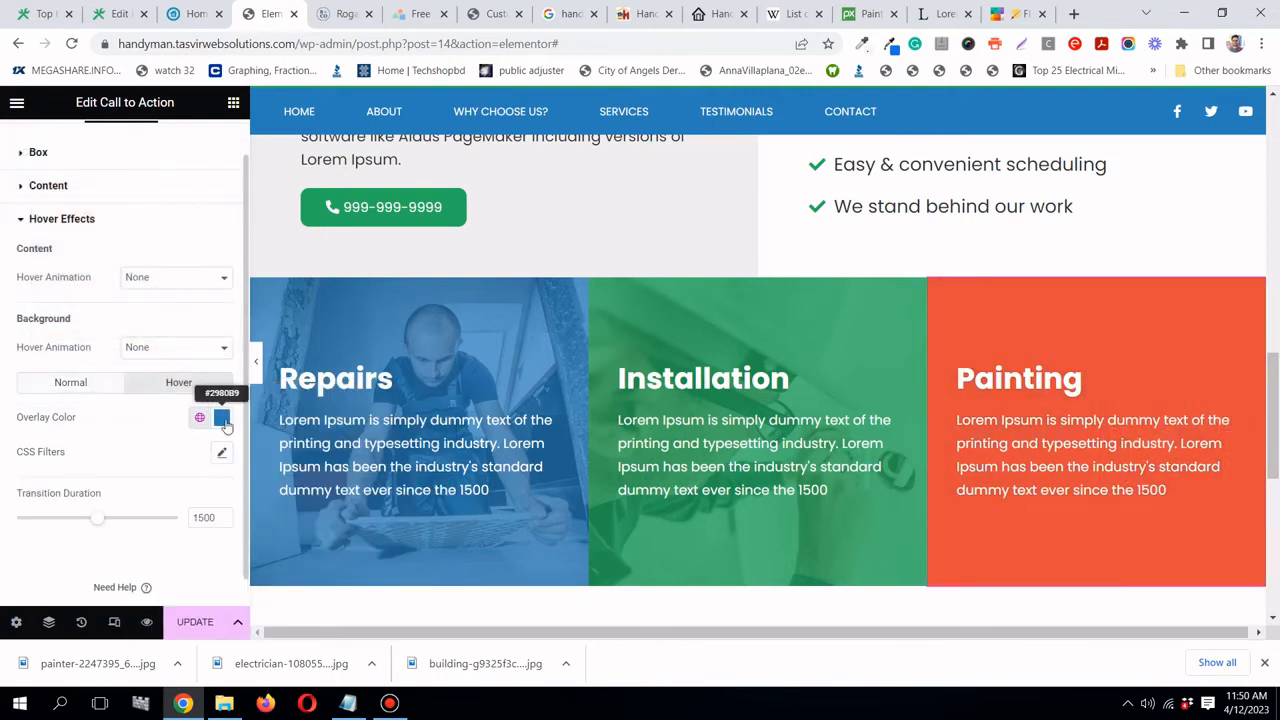
pyautogui.click(221, 417)
pyautogui.rightClick(192, 374)
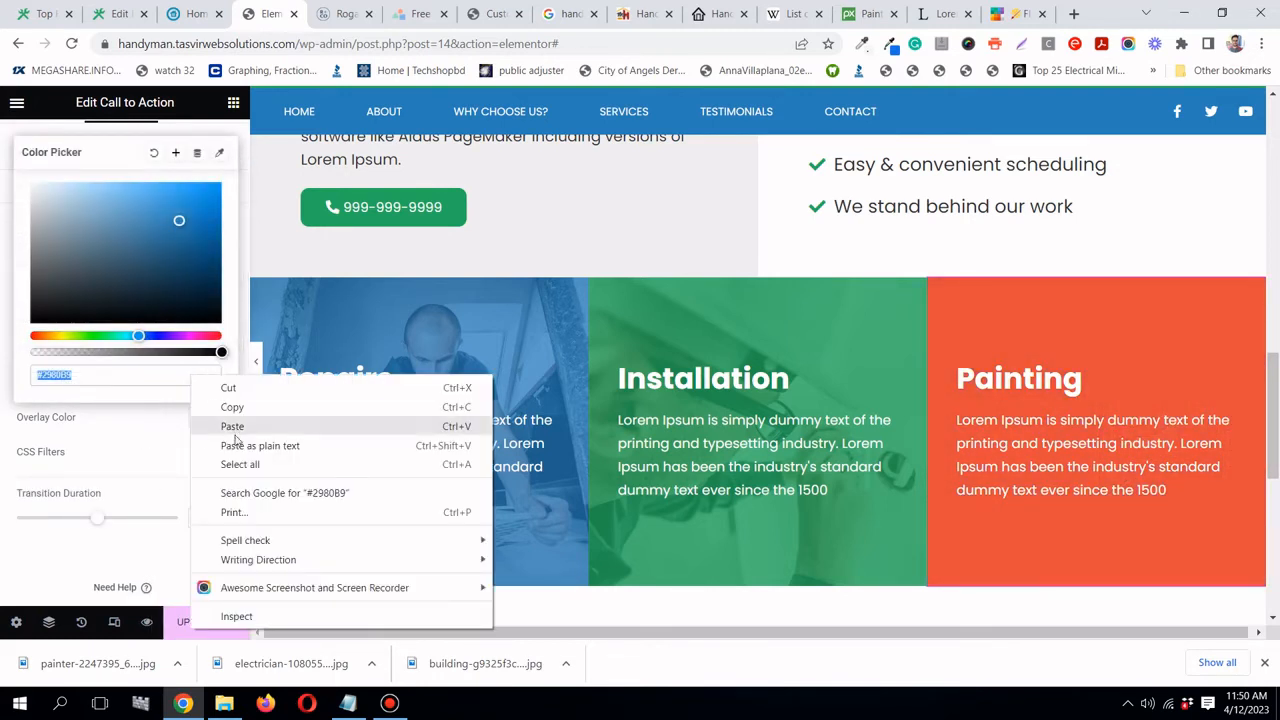
pyautogui.click(232, 427)
pyautogui.click(110, 430)
# - Lower the normal red overlay's opacity to make it slightly transparent (#E74C3CCC)
pyautogui.click(89, 386)
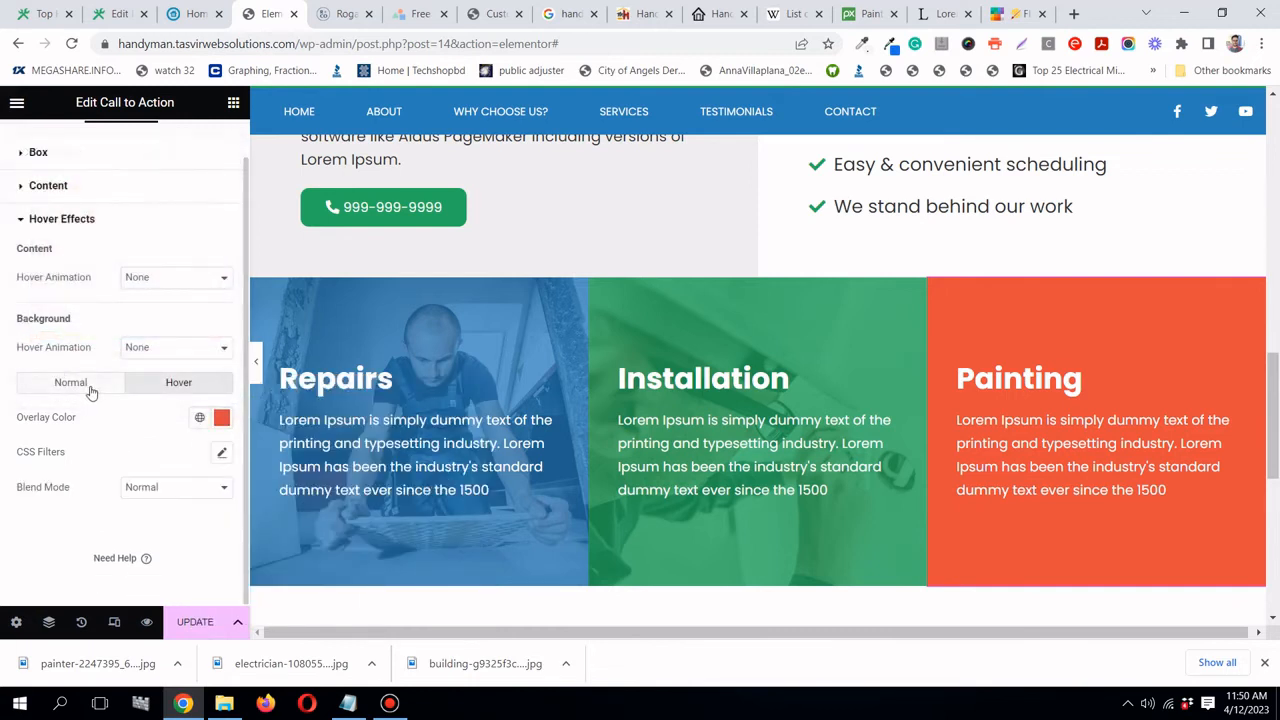
pyautogui.click(218, 420)
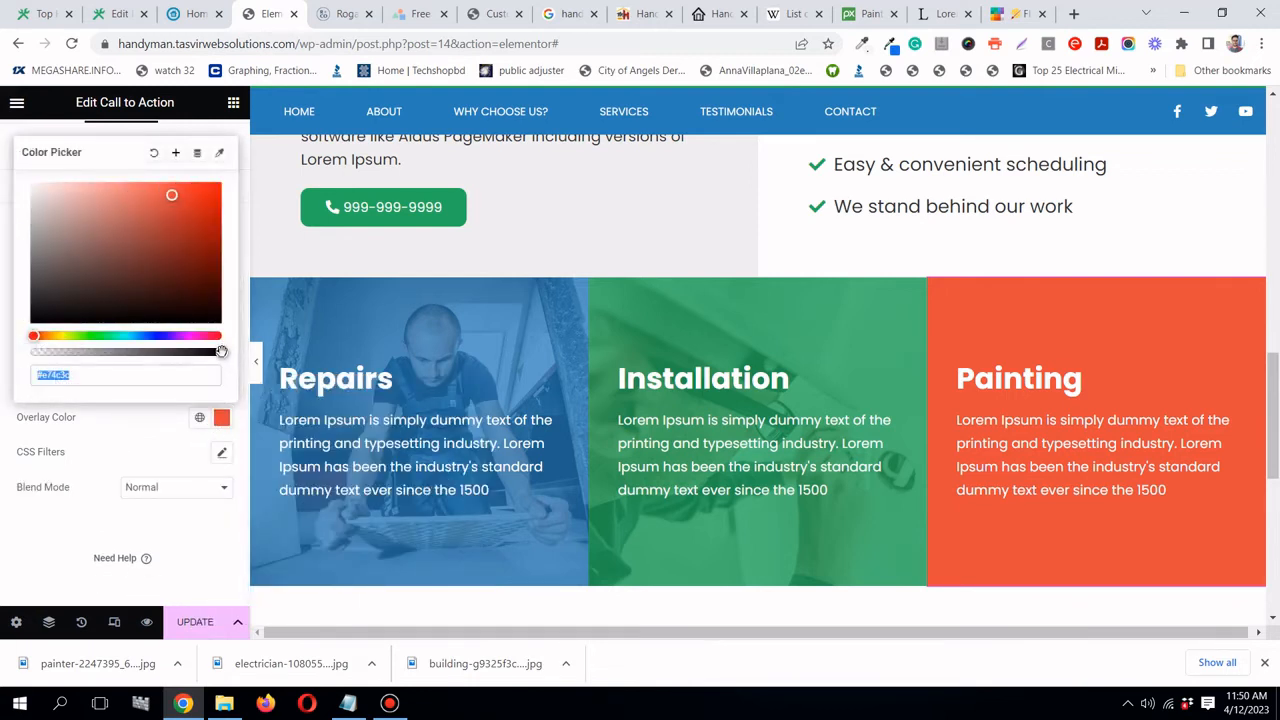
pyautogui.click(210, 352)
pyautogui.moveTo(210, 352)
pyautogui.mouseDown()
pyautogui.moveTo(167, 356)
pyautogui.moveTo(185, 364)
pyautogui.mouseUp()
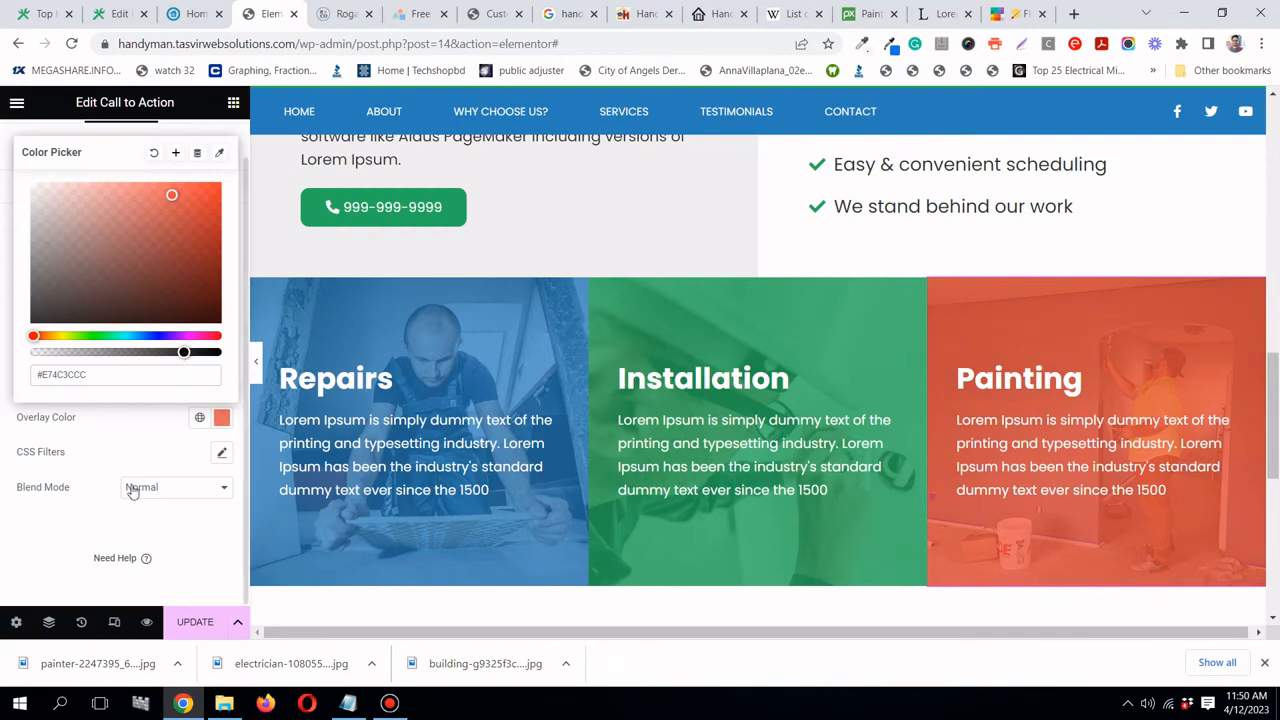
pyautogui.click(152, 437)
# - Preview the service cards at full width, then save the page with Update
pyautogui.click(256, 366)
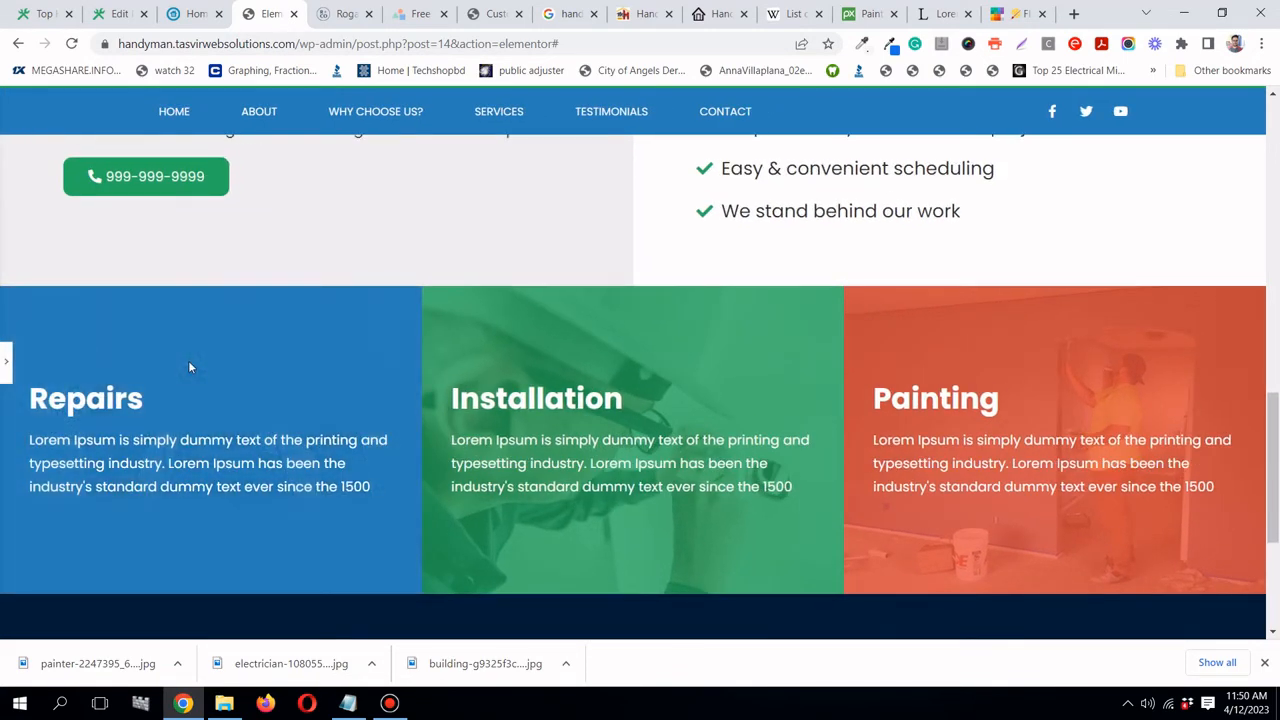
pyautogui.scroll(7, 188, 361)
pyautogui.scroll(-7, 188, 361)
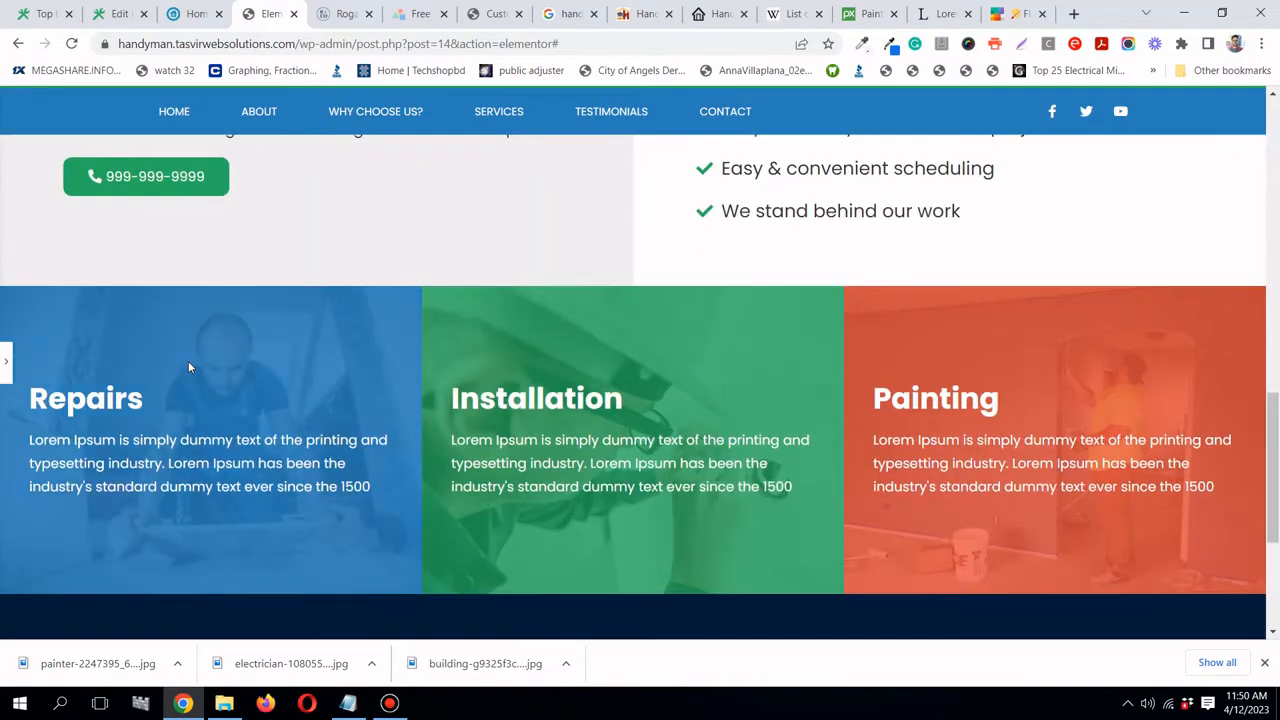
pyautogui.scroll(-1, 188, 361)
pyautogui.click(6, 361)
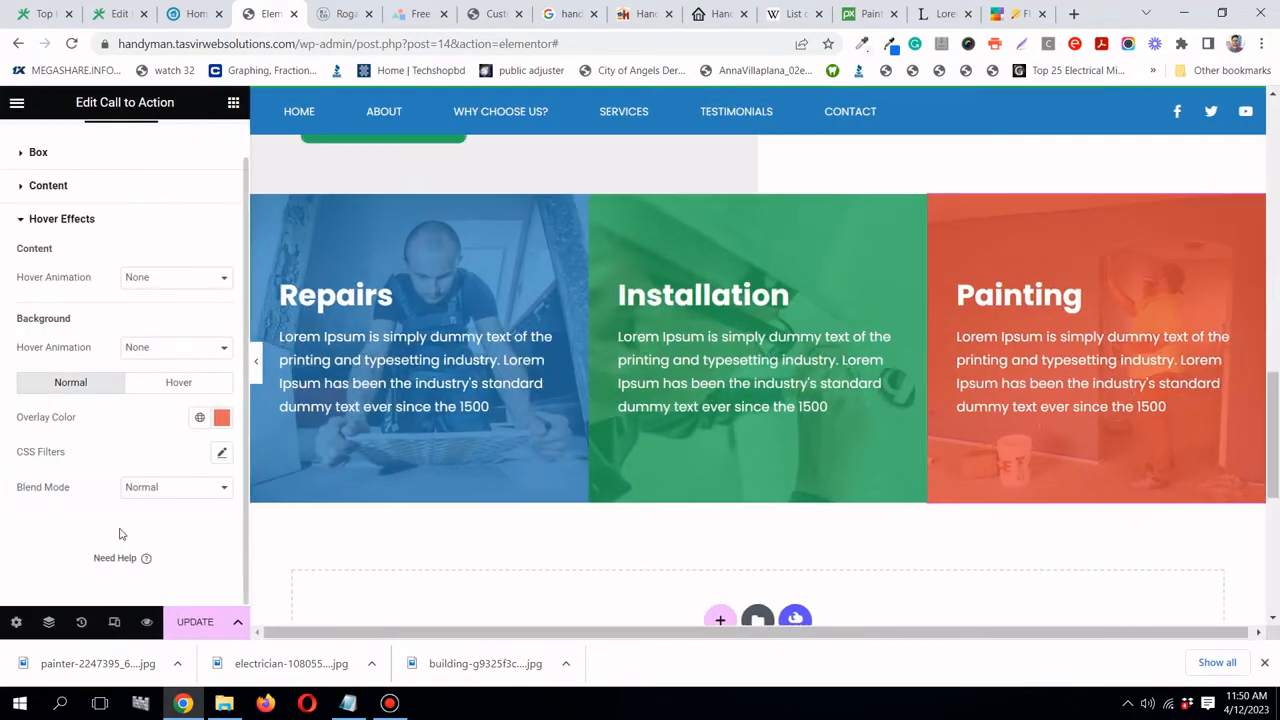
pyautogui.click(197, 622)
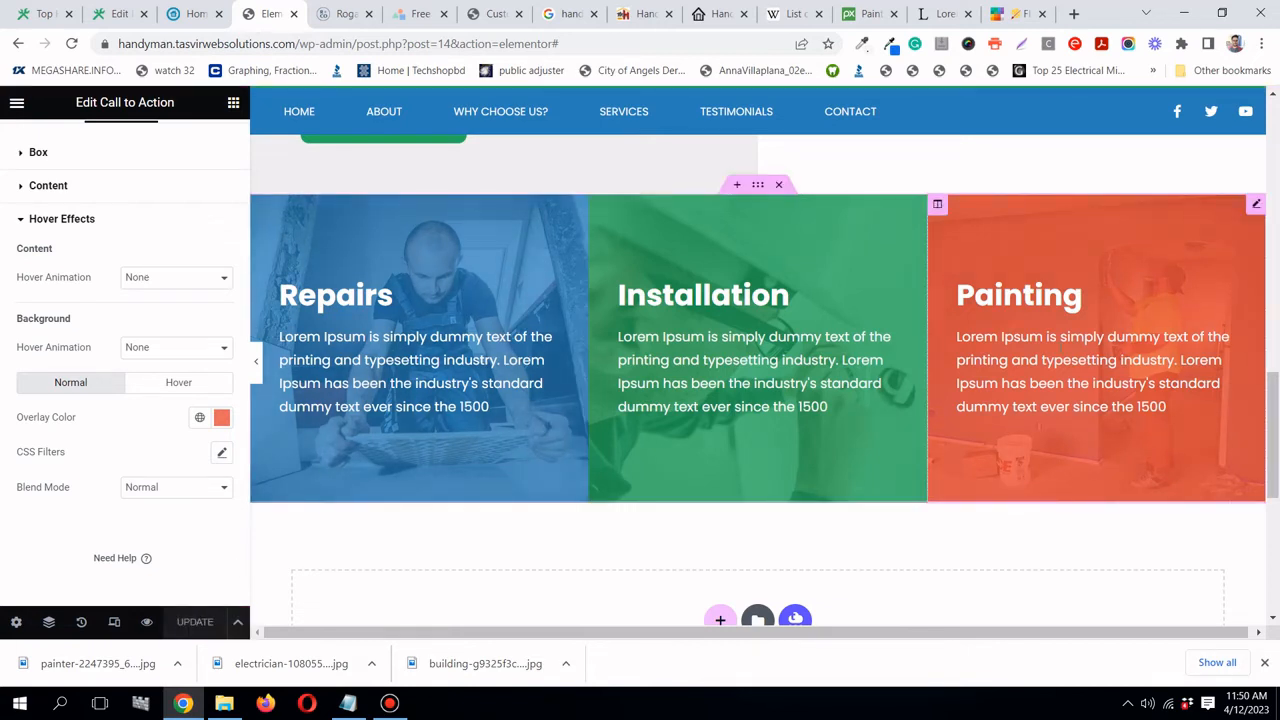
# - Duplicate the Repairs/Installation/Painting services row
pyautogui.rightClick(759, 187)
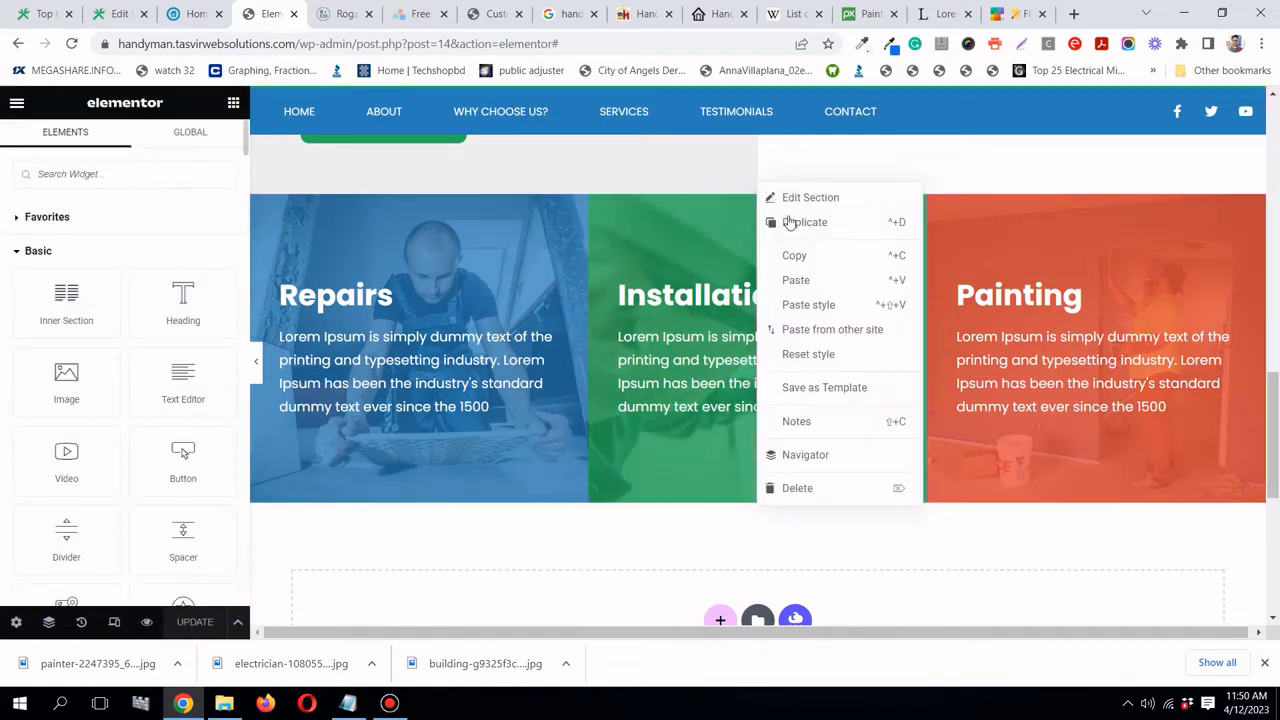
pyautogui.click(794, 226)
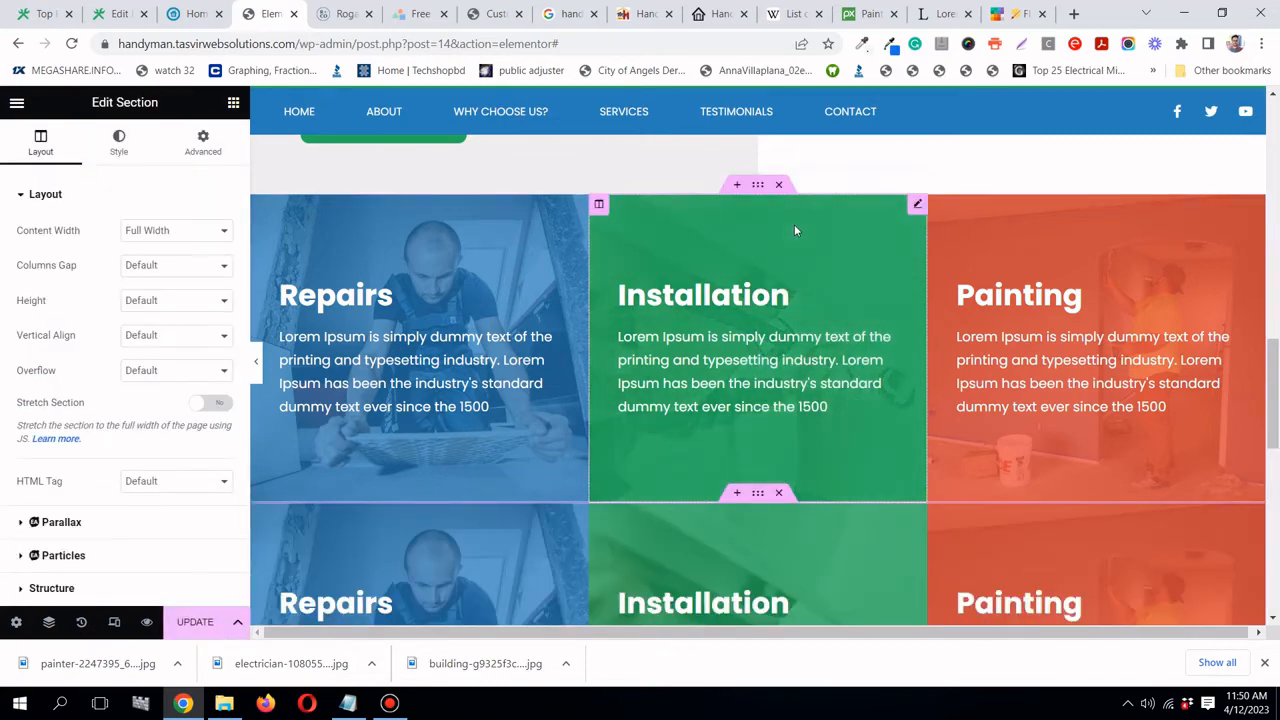
pyautogui.scroll(-2, 797, 231)
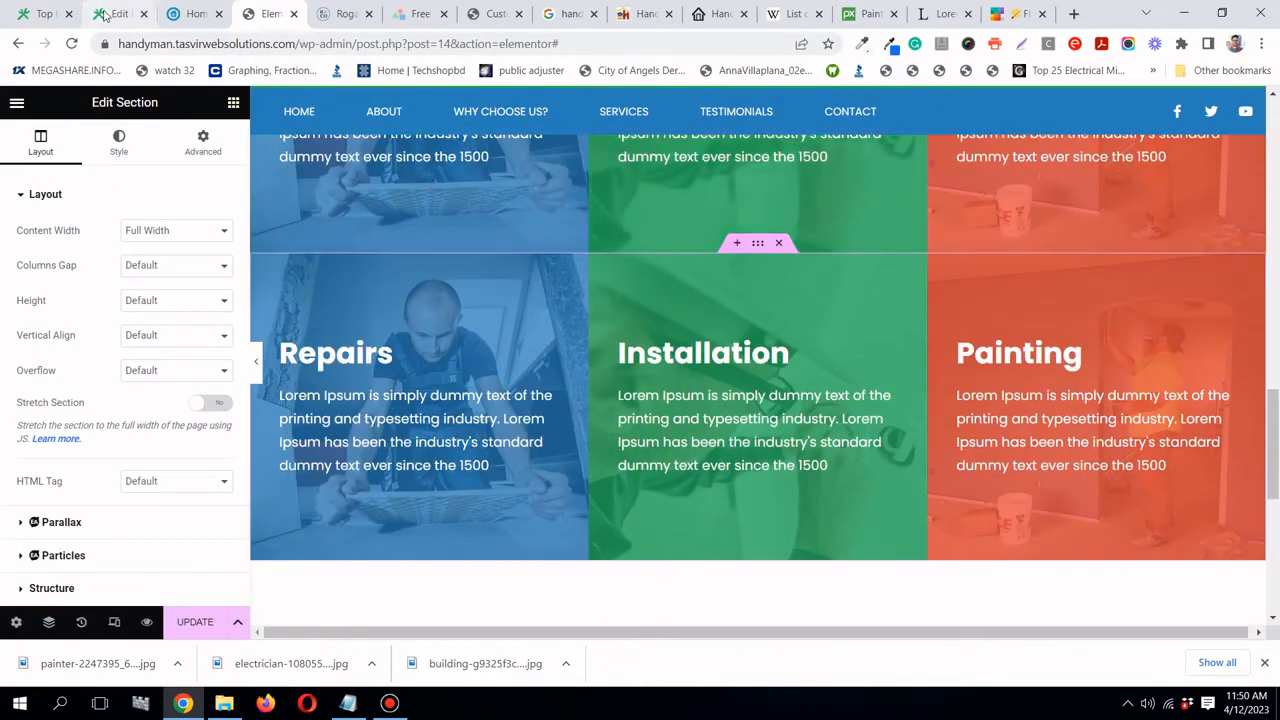
# - Retitle the copied row's Repairs box as Assembly, using 'assembly' copied from the meta description
pyautogui.click(113, 13)
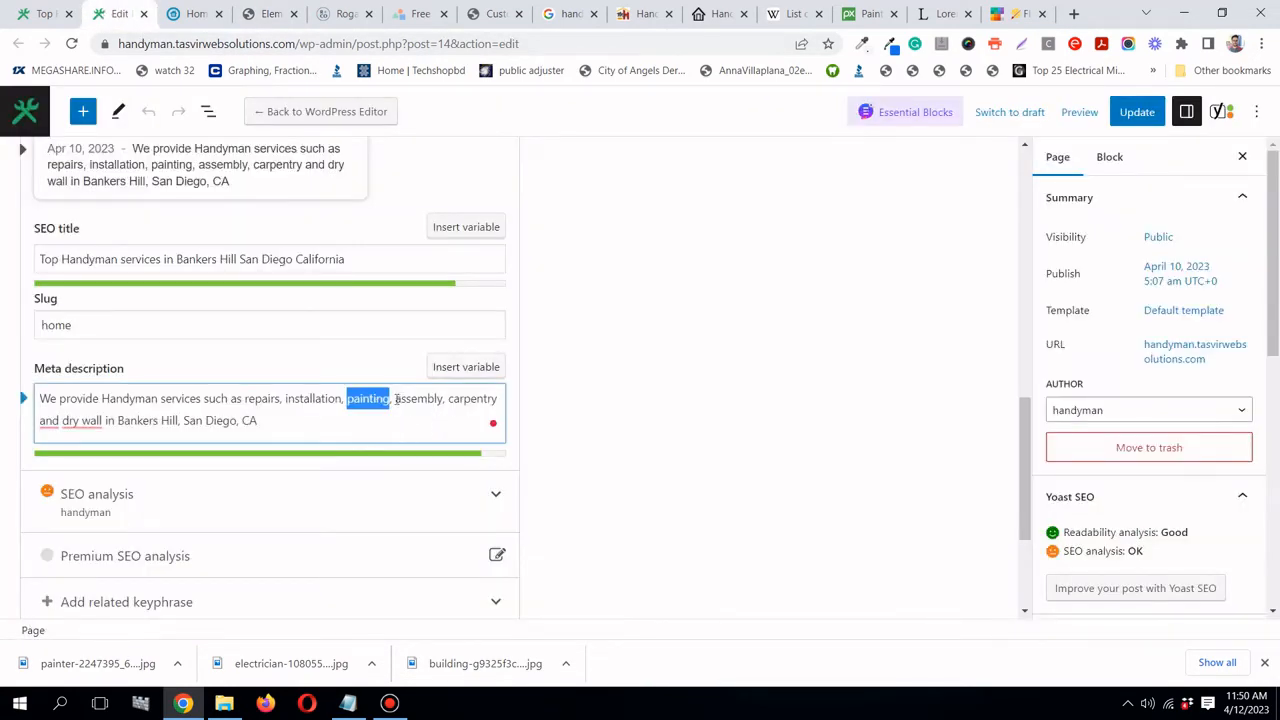
pyautogui.moveTo(396, 399); pyautogui.dragTo(432, 399)
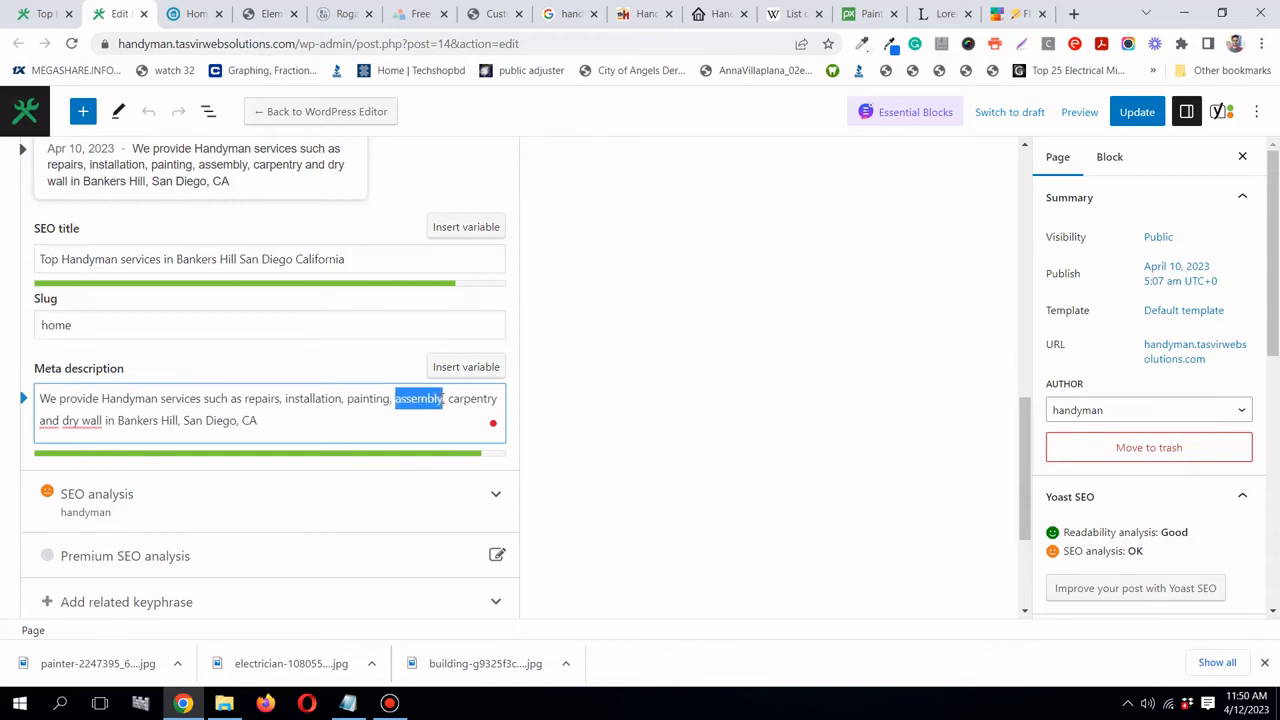
pyautogui.rightClick(410, 400)
pyautogui.click(457, 428)
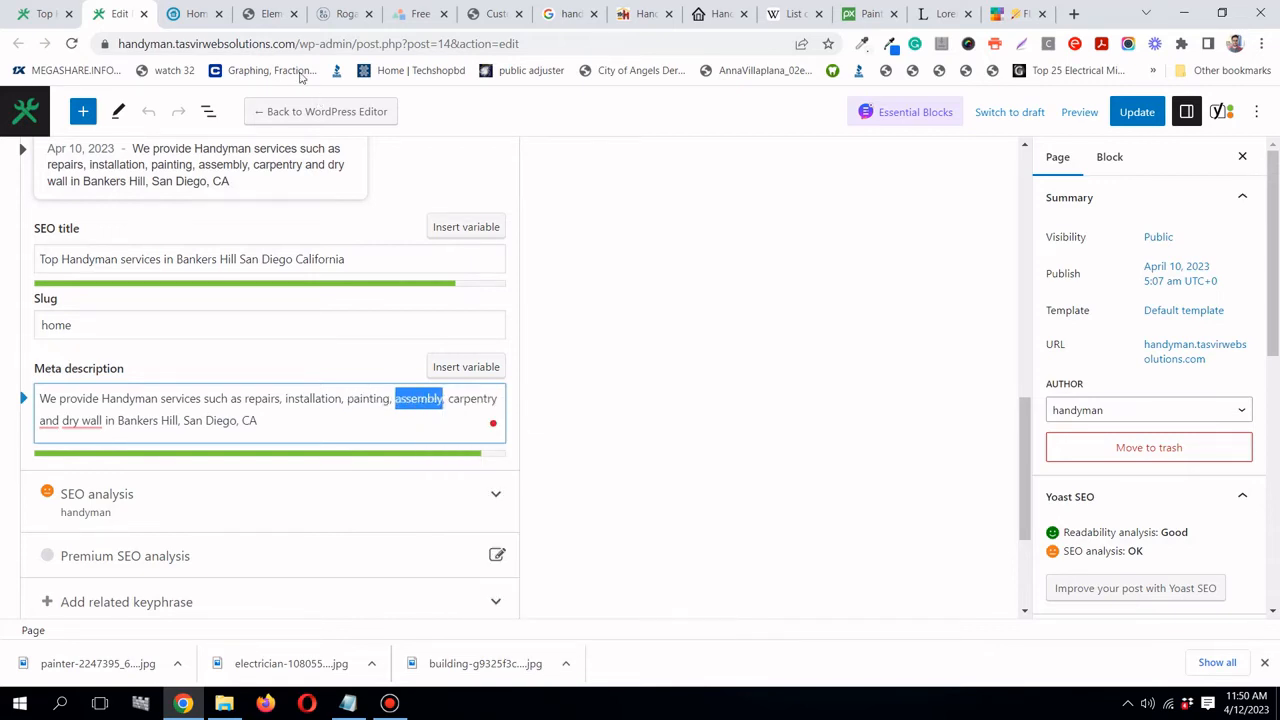
pyautogui.click(265, 13)
pyautogui.click(500, 340)
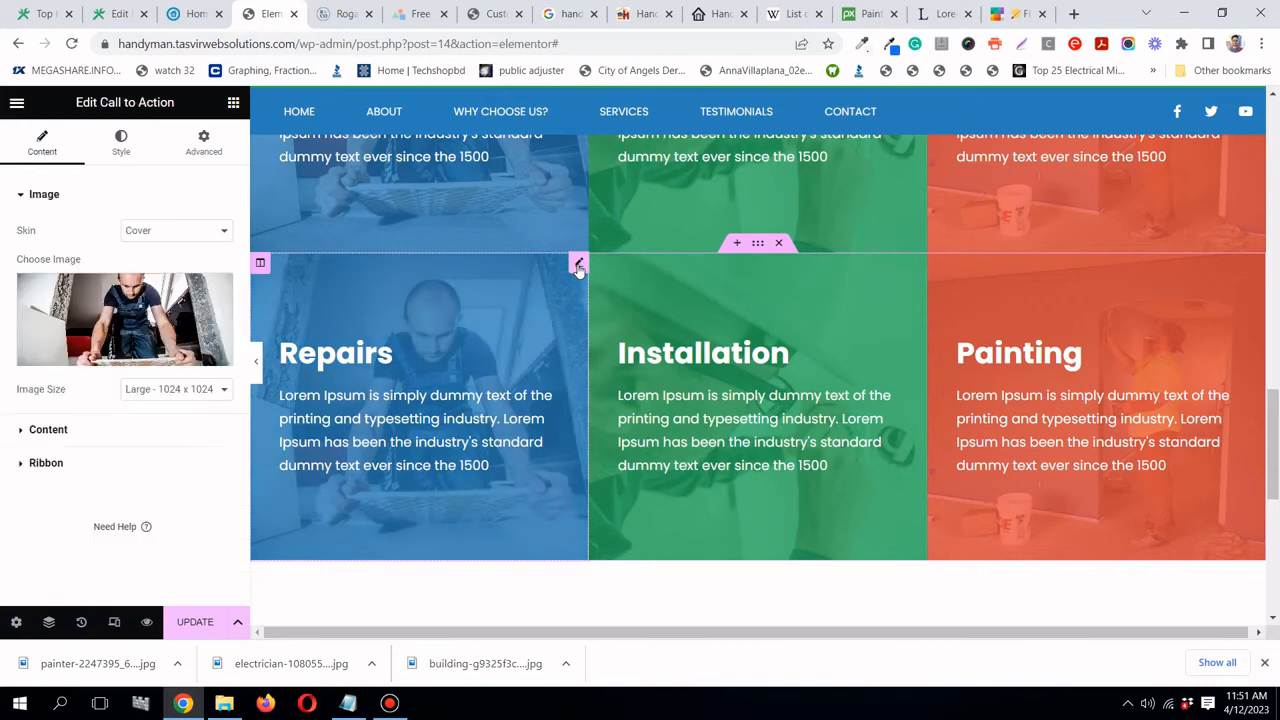
pyautogui.click(140, 430)
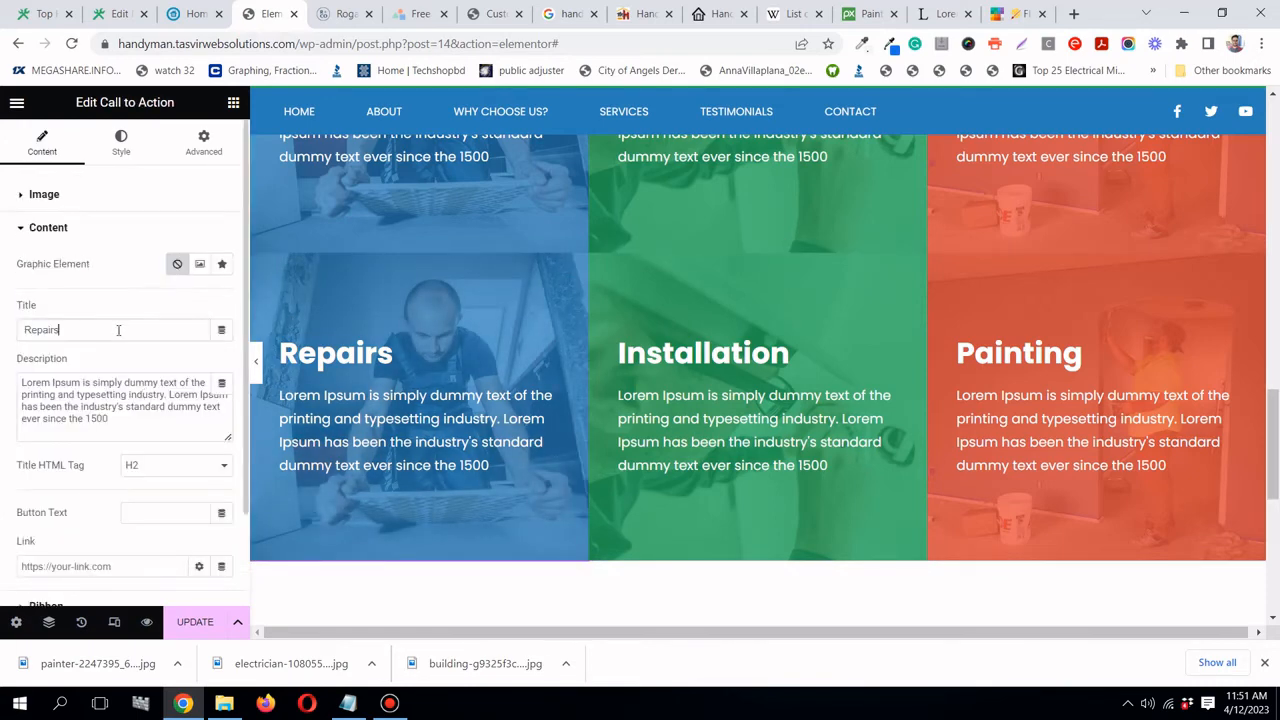
pyautogui.rightClick(135, 333)
pyautogui.click(180, 400)
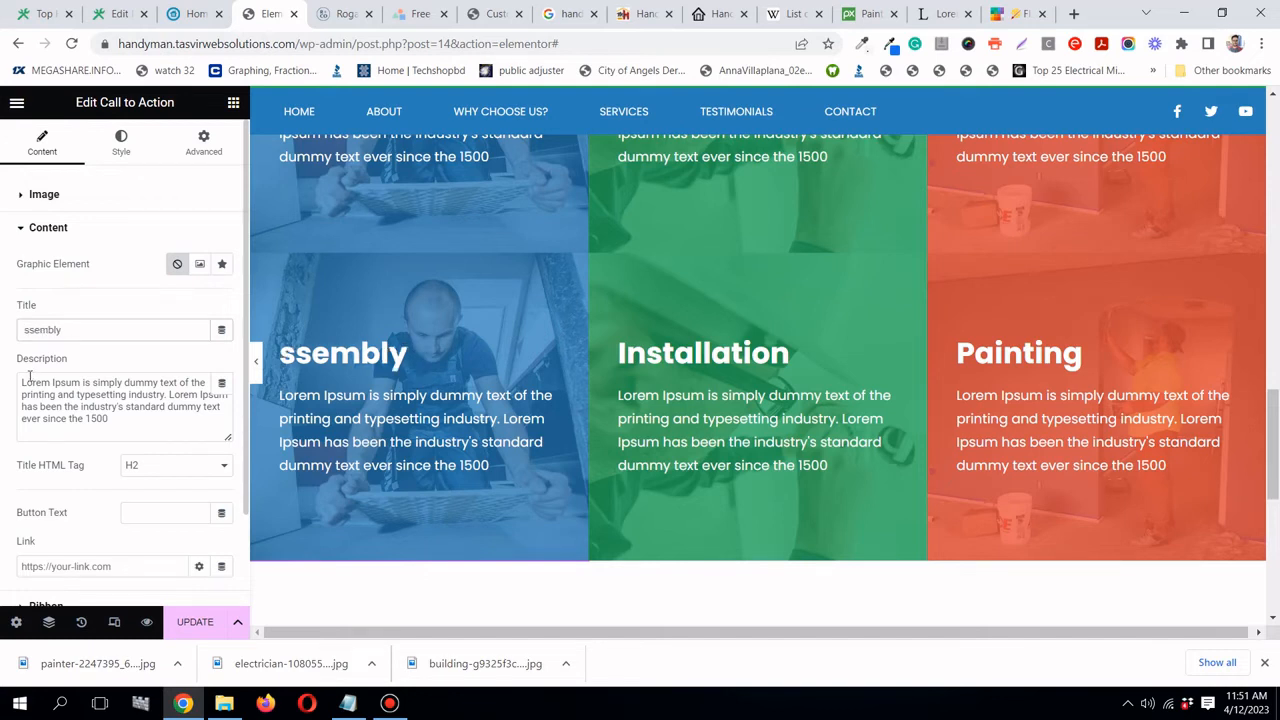
pyautogui.write('A')
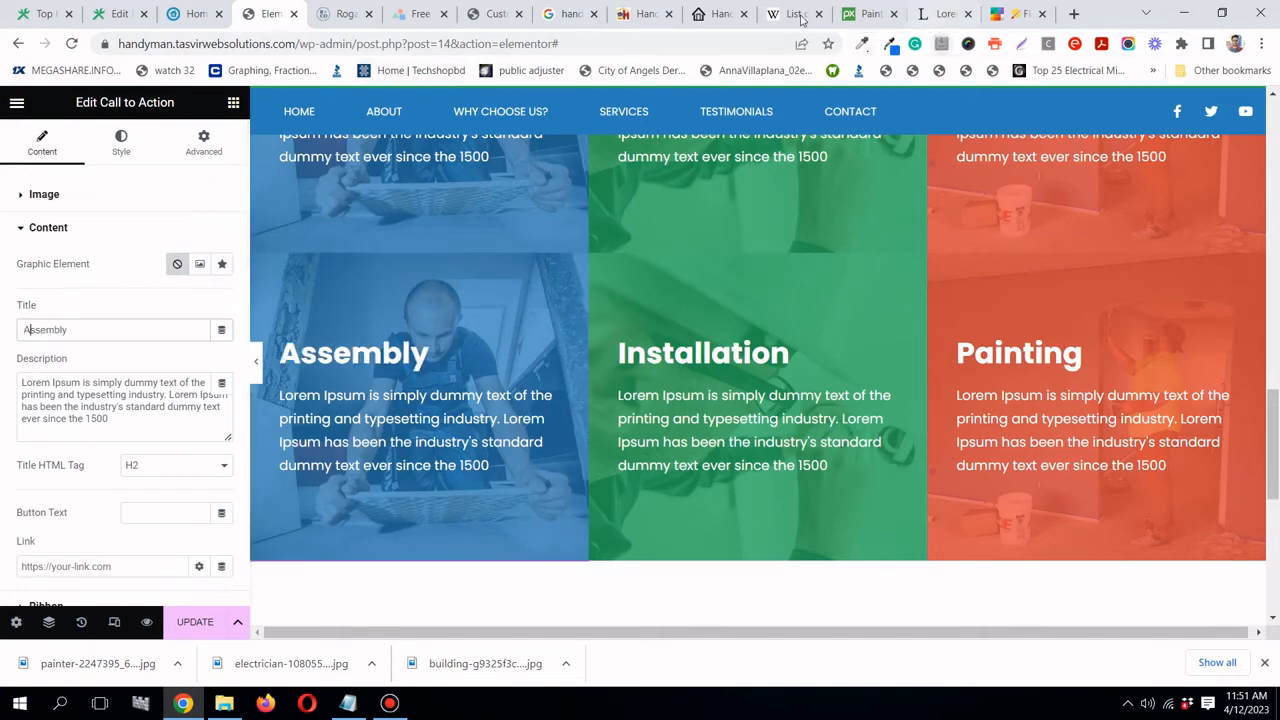
# - Search Pixabay for 'repair' photos instead of house paint
pyautogui.click(864, 14)
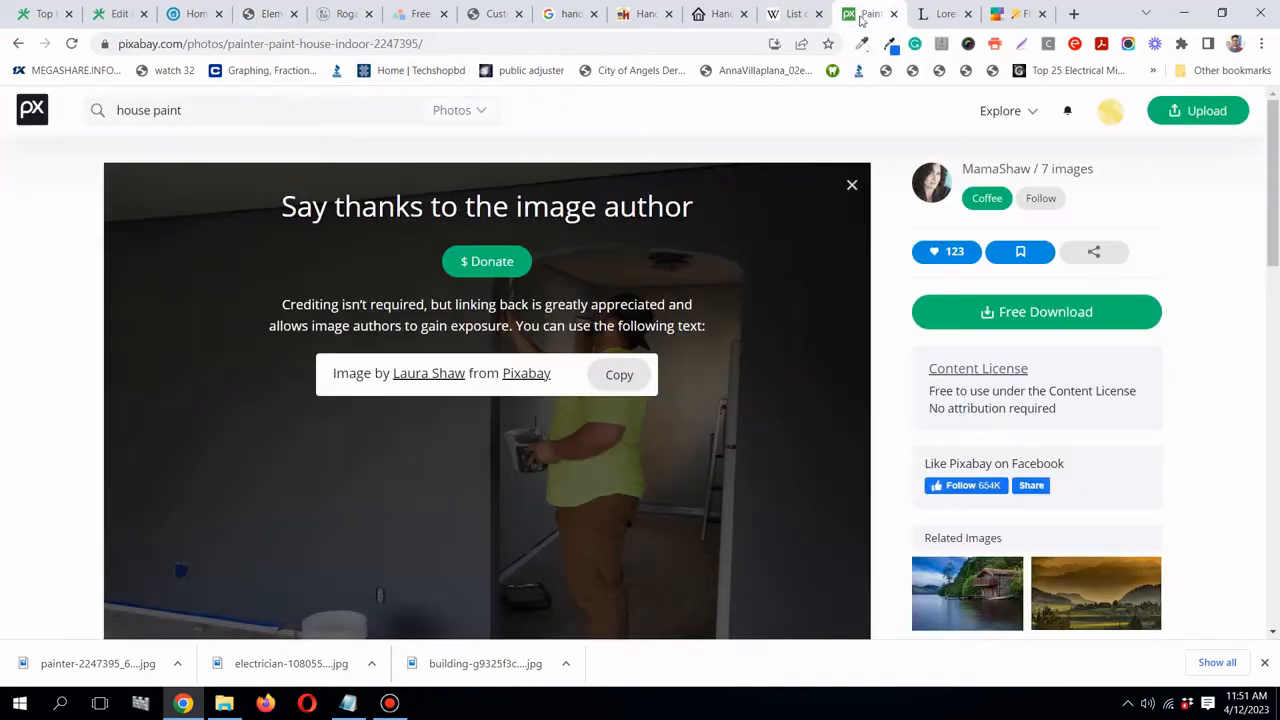
pyautogui.click(17, 44)
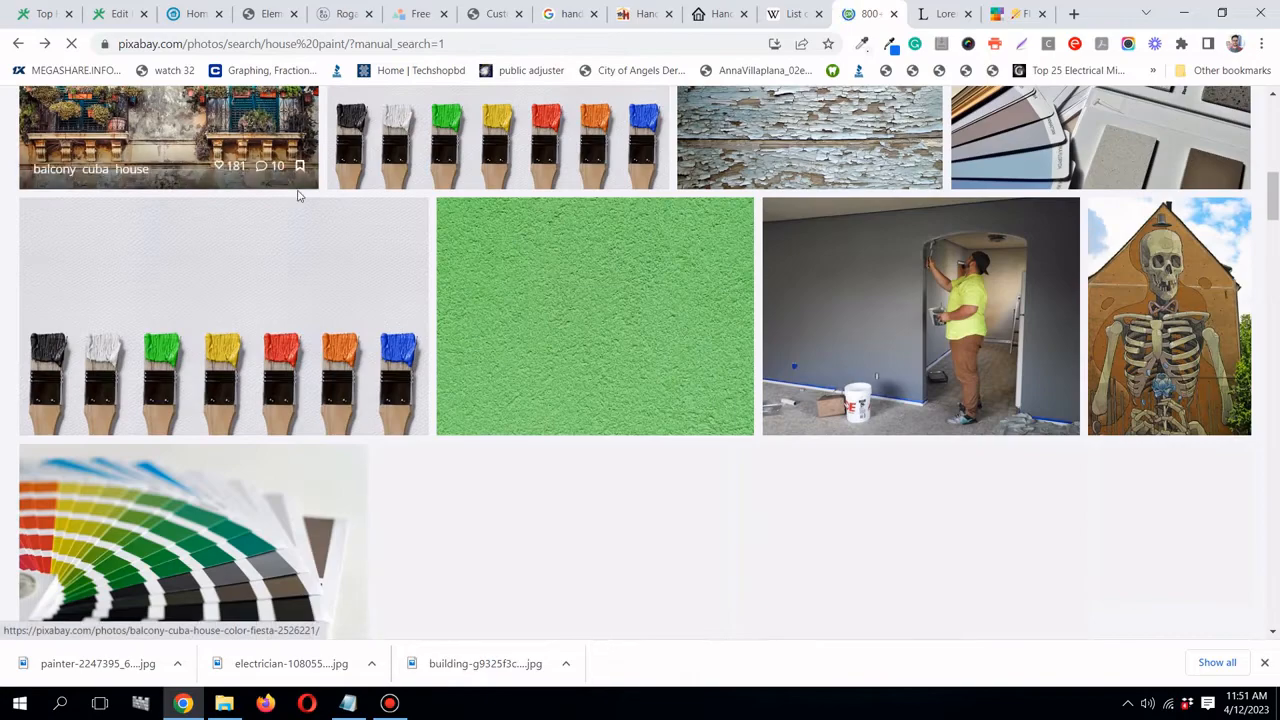
pyautogui.scroll(10, 300, 194)
pyautogui.tripleClick(234, 106)
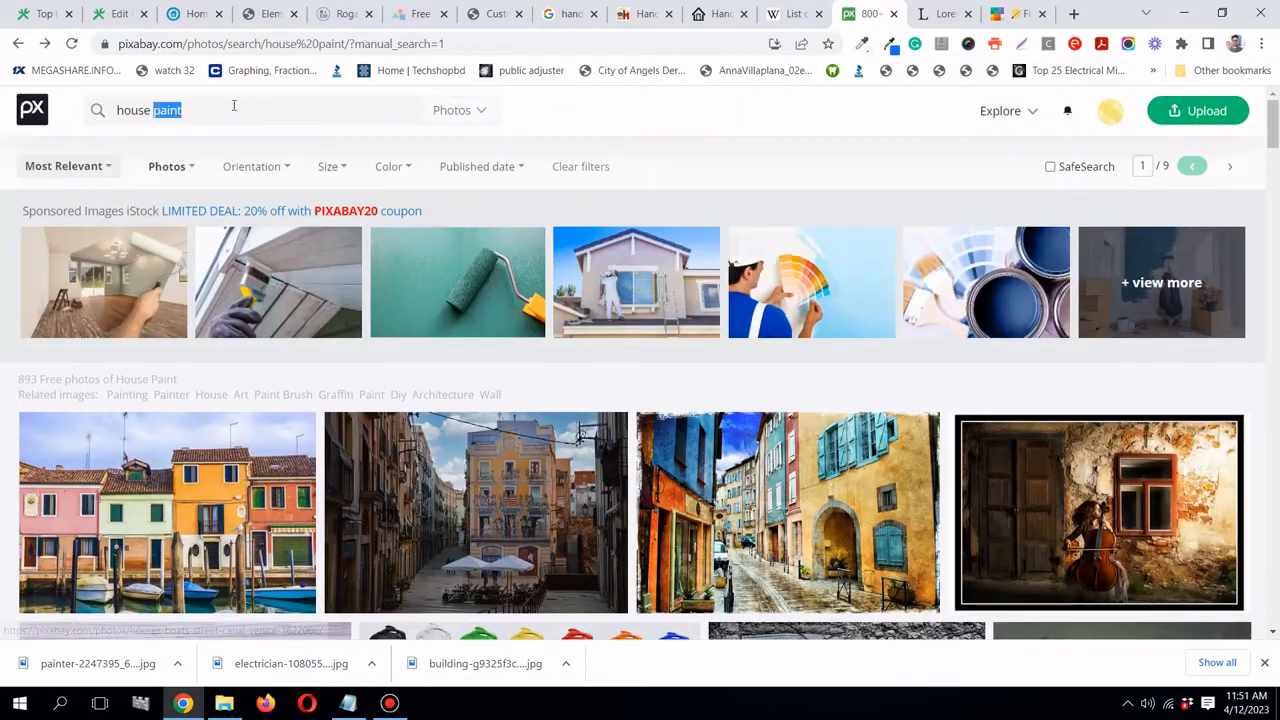
pyautogui.write('r')
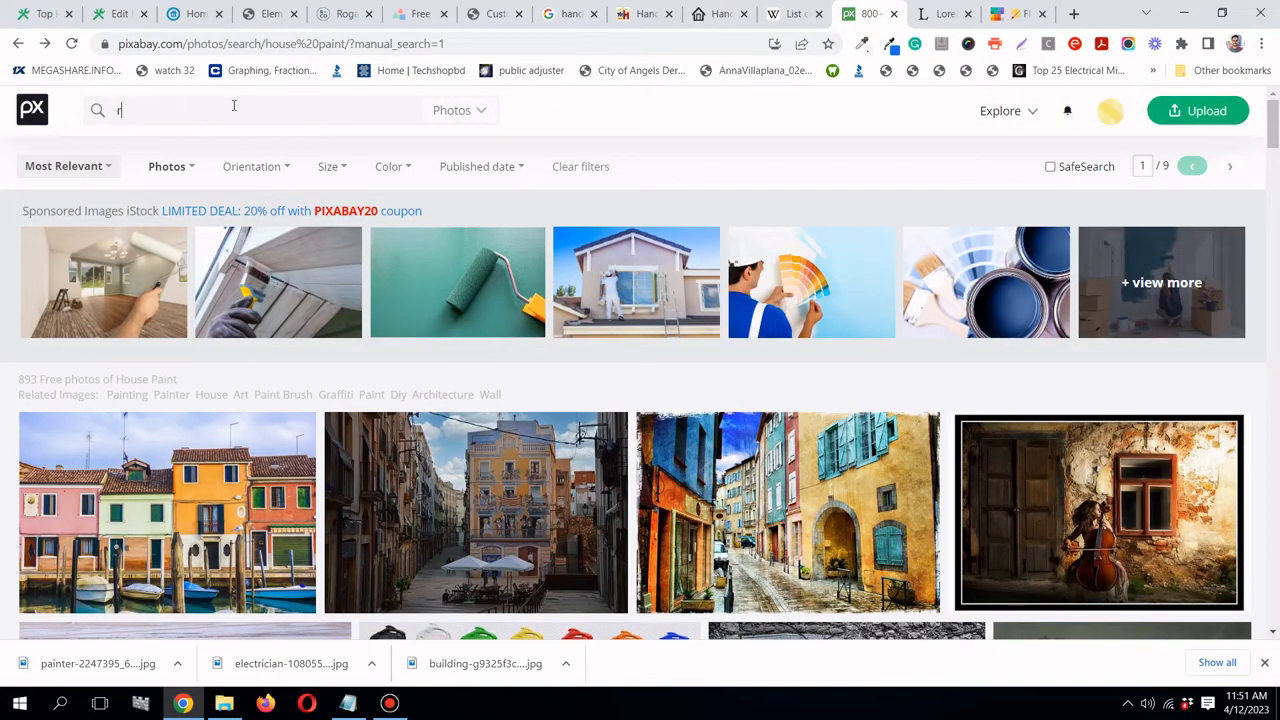
pyautogui.write('epair')
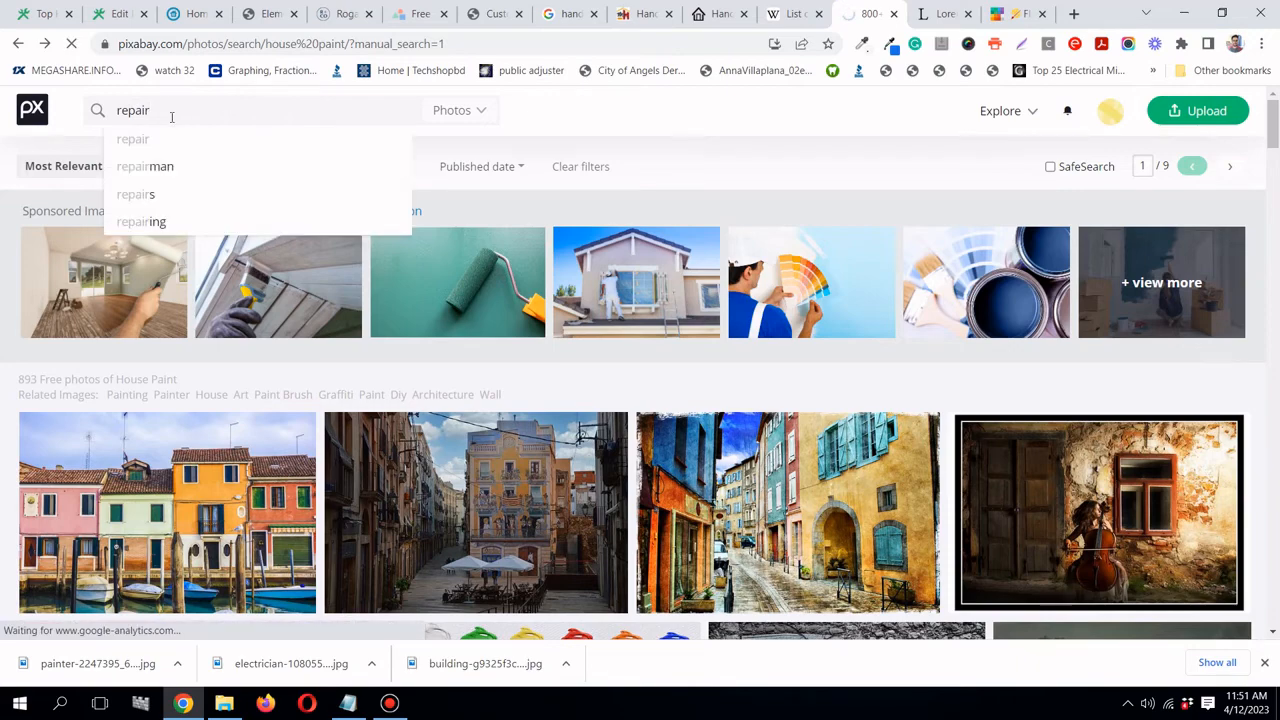
pyautogui.press('Return')
# - Download the electrician wiring tools photo at 640×426 and return to Elementor
pyautogui.scroll(-3, 730, 220)
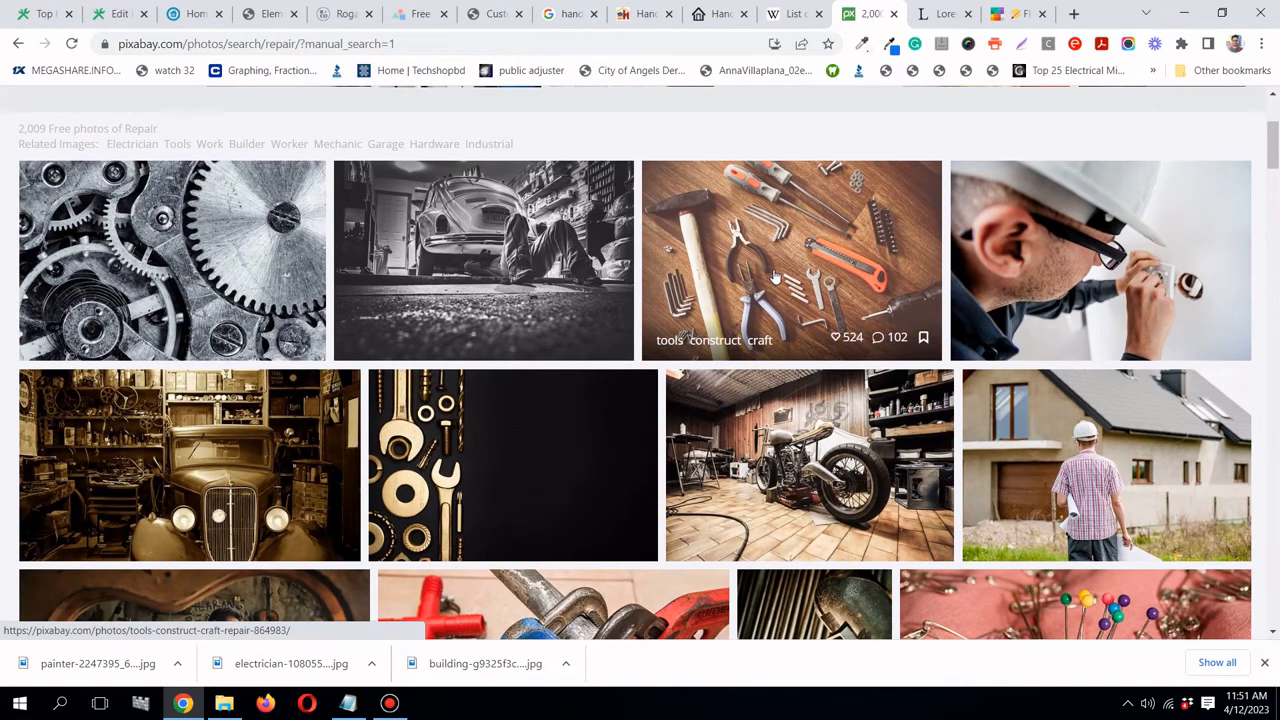
pyautogui.scroll(-3, 775, 275)
pyautogui.scroll(-2, 750, 305)
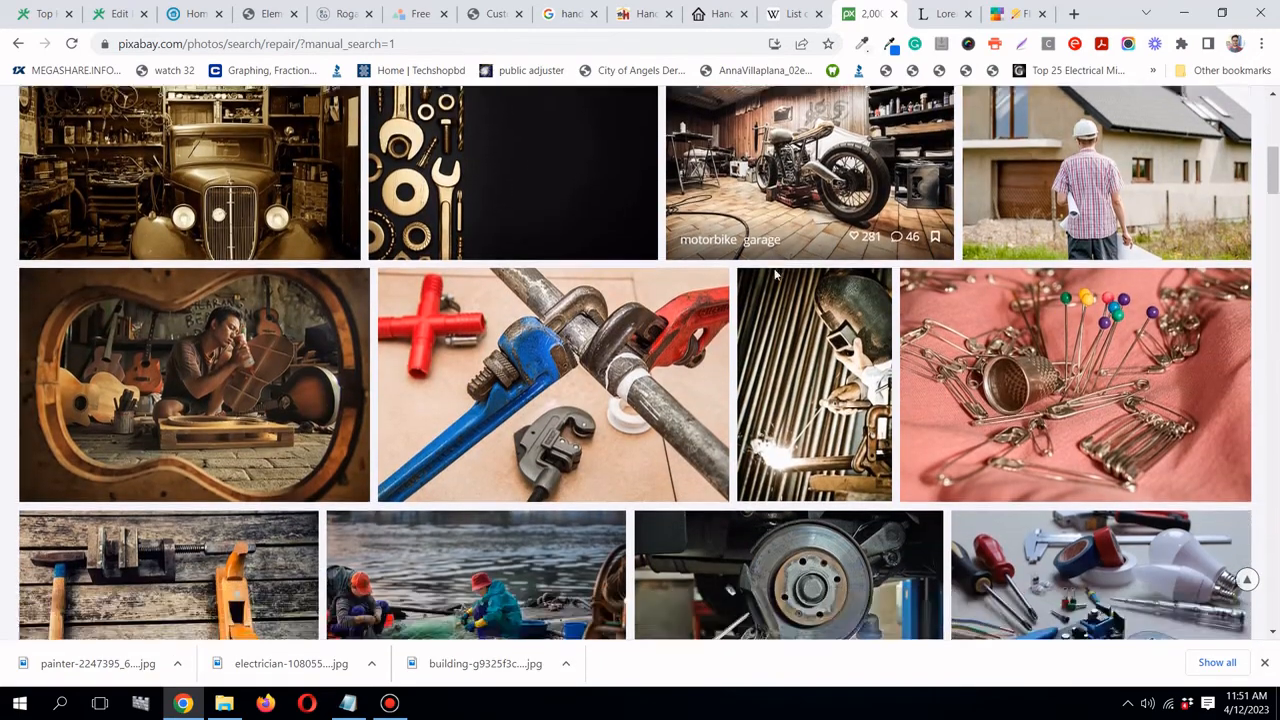
pyautogui.scroll(-1, 600, 300)
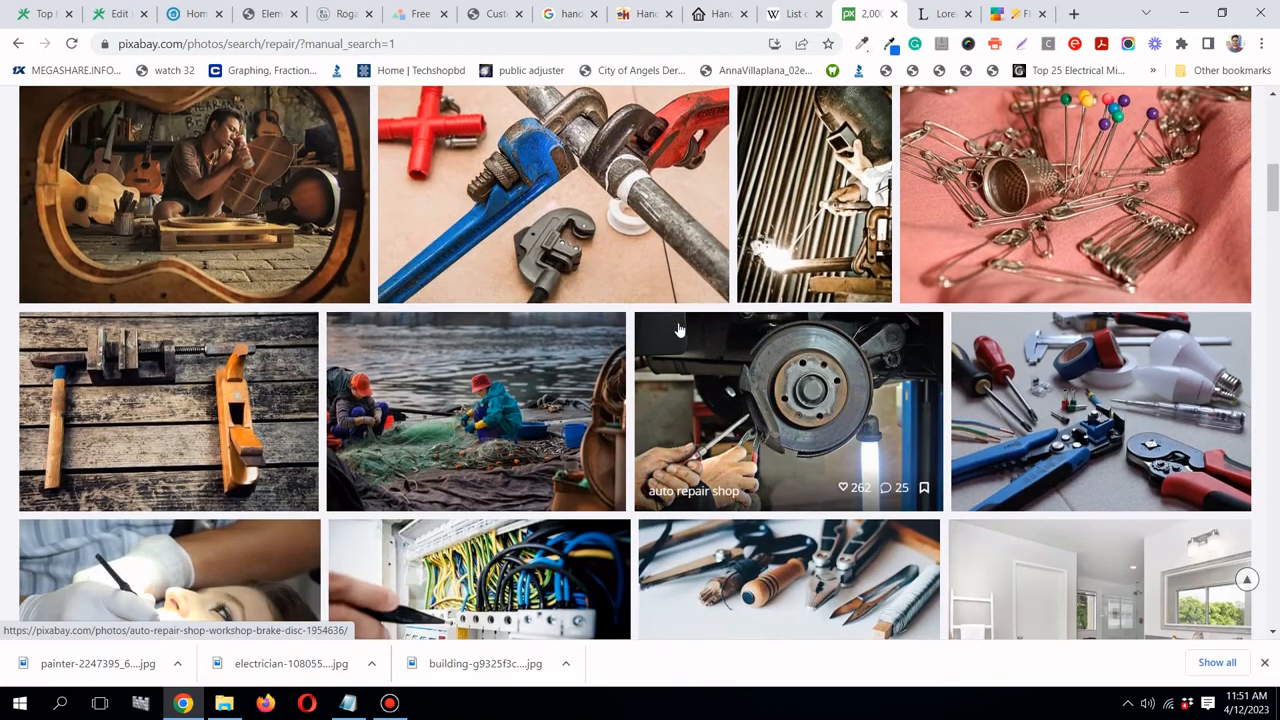
pyautogui.click(1184, 389)
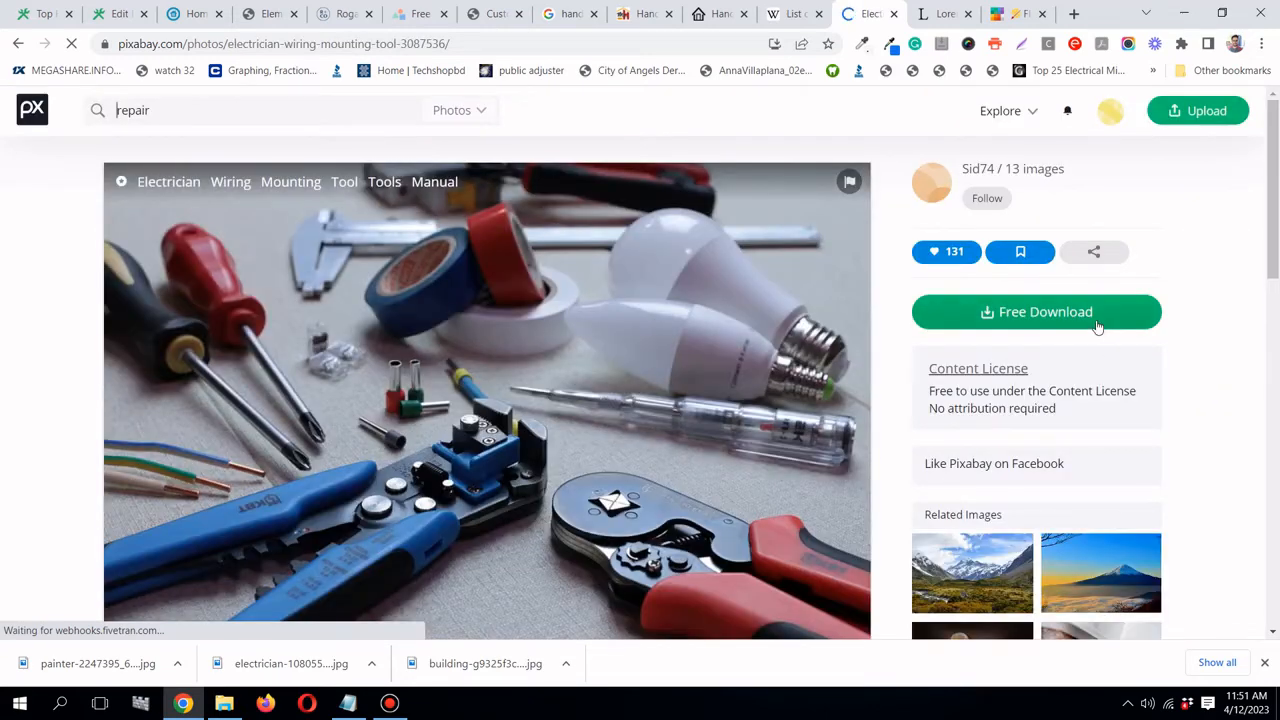
pyautogui.click(1097, 326)
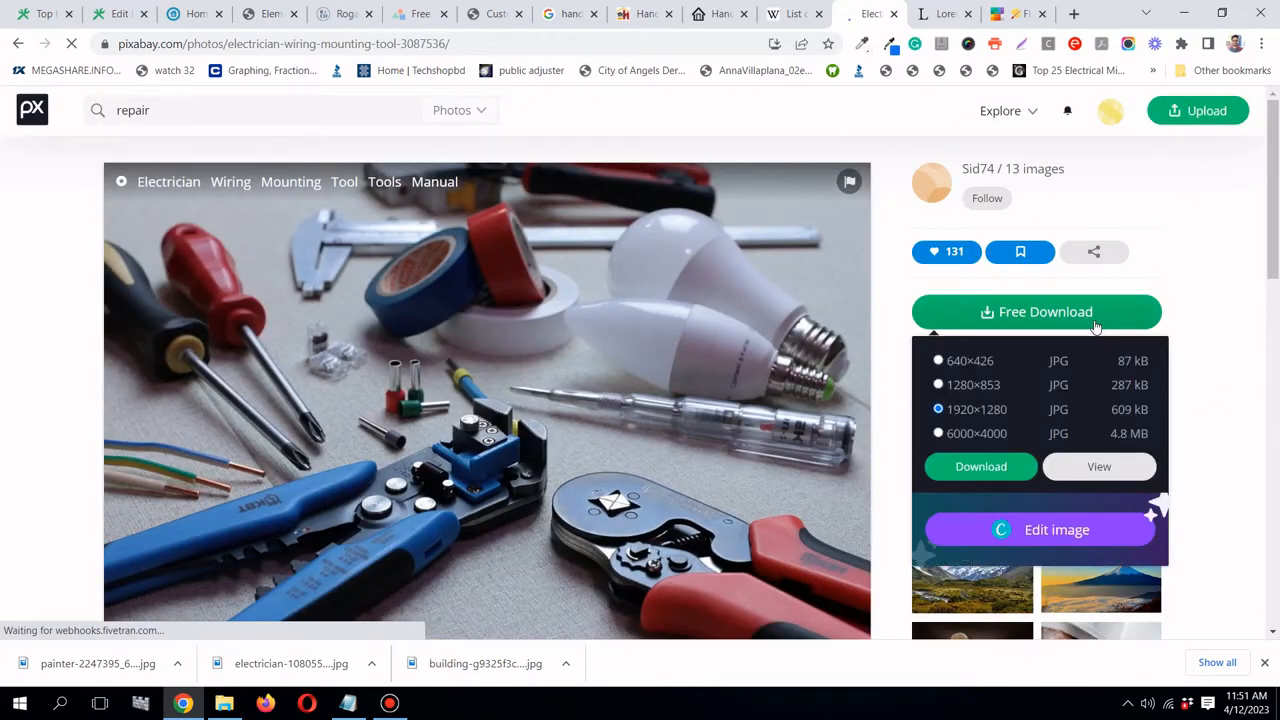
pyautogui.click(983, 463)
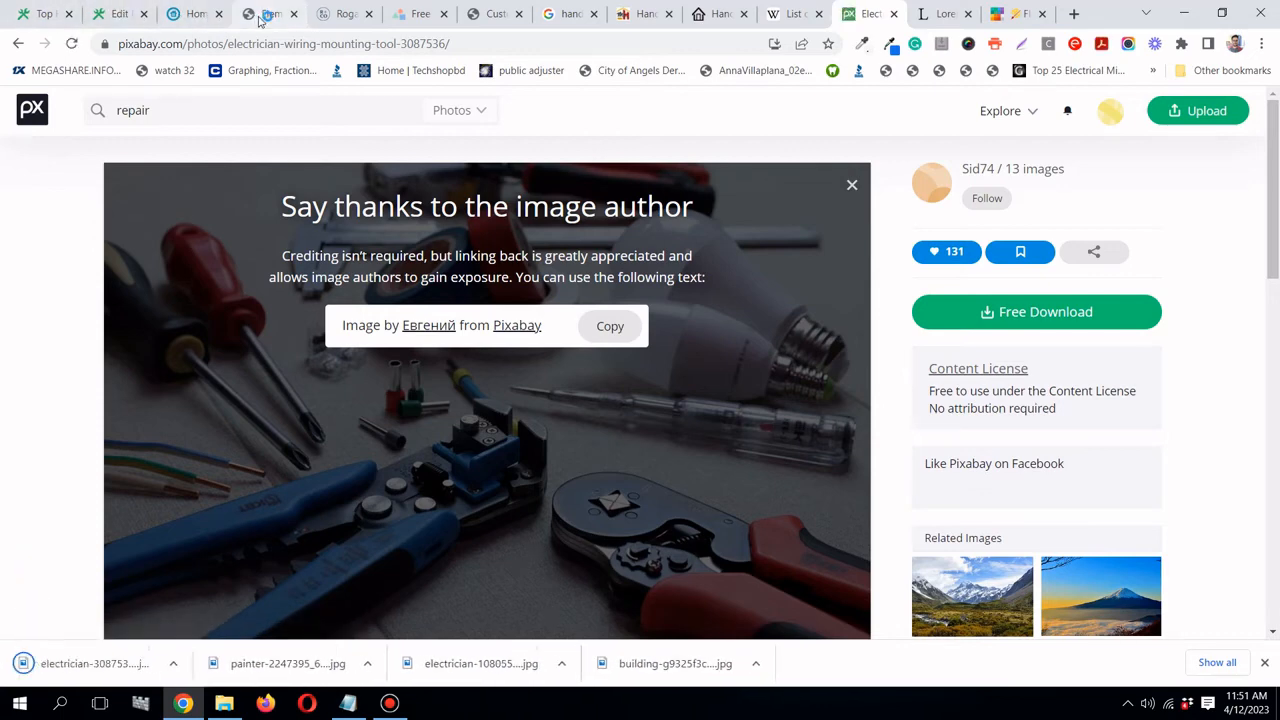
pyautogui.click(268, 14)
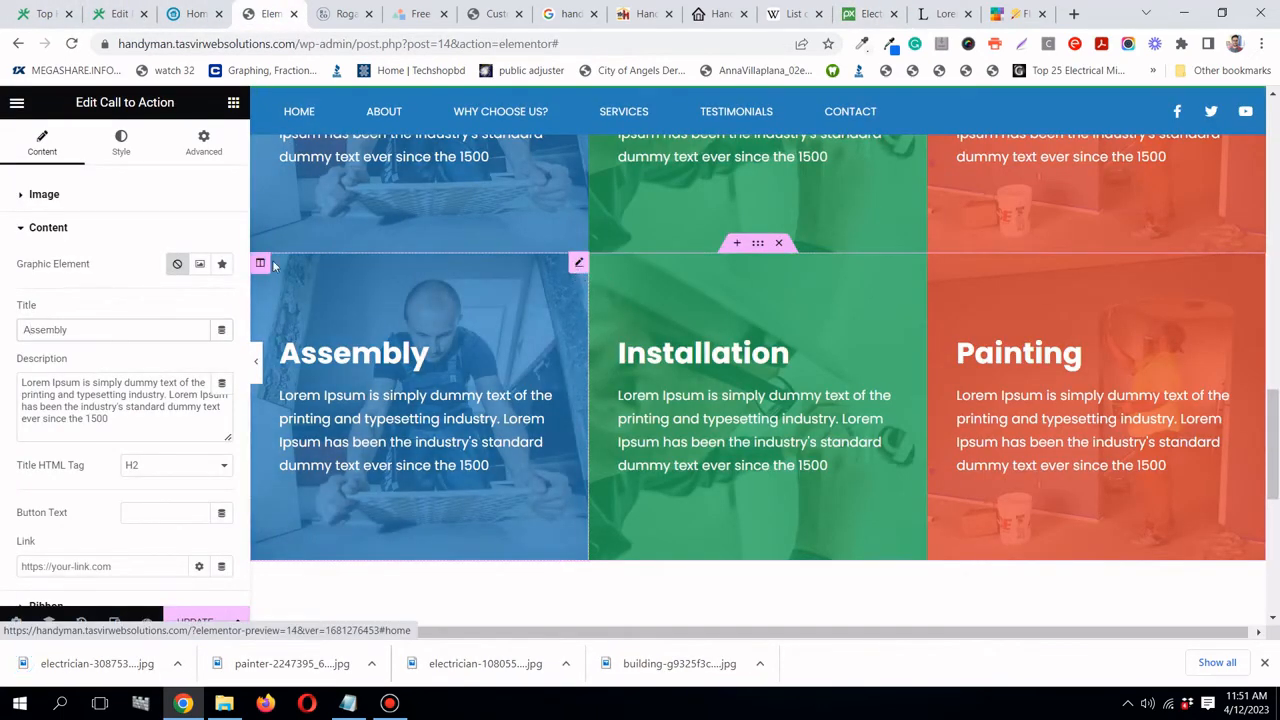
# - Upload electrician-3087536_640.jpg to the media library and set it as the Assembly card image
pyautogui.click(112, 150)
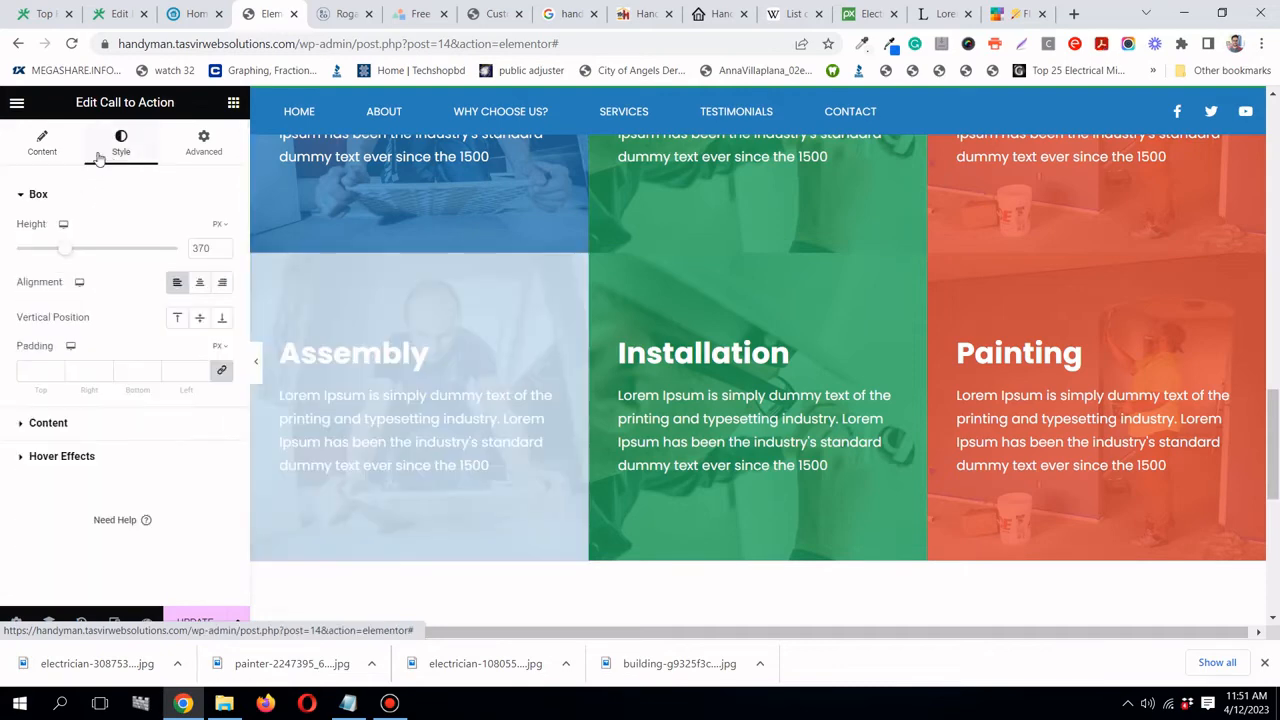
pyautogui.click(50, 155)
pyautogui.click(92, 304)
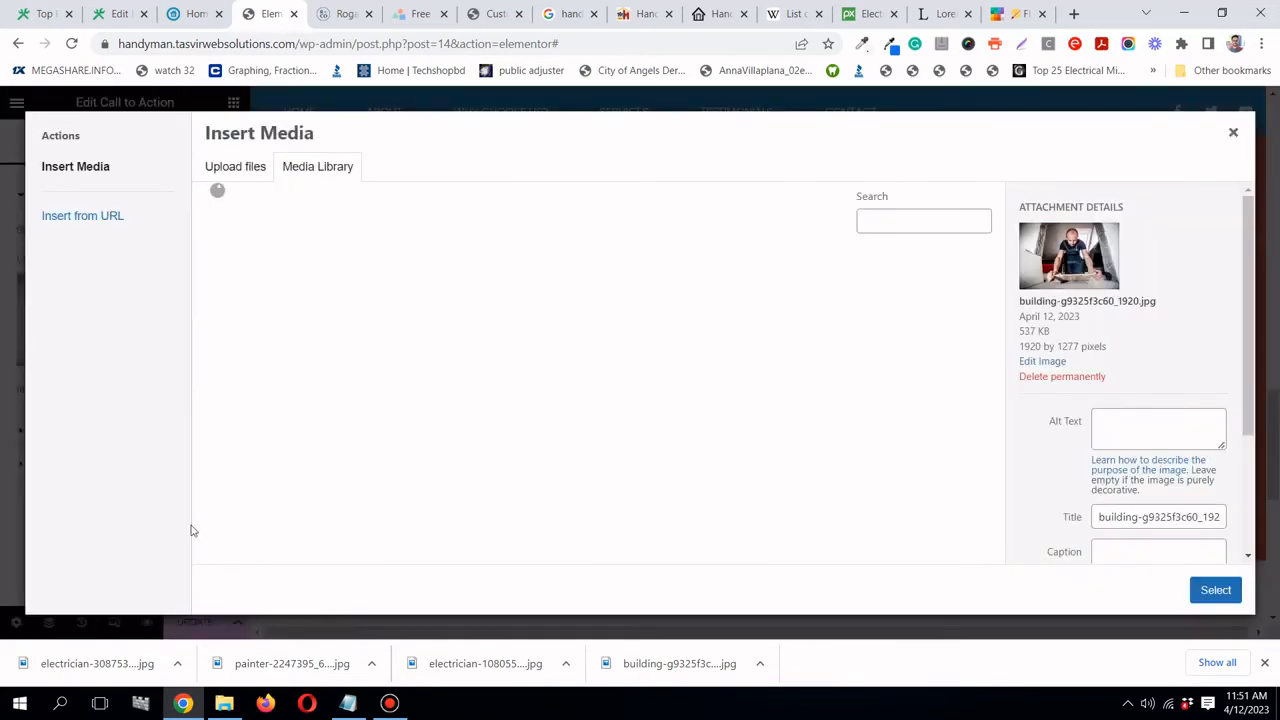
pyautogui.moveTo(137, 666); pyautogui.dragTo(345, 450)
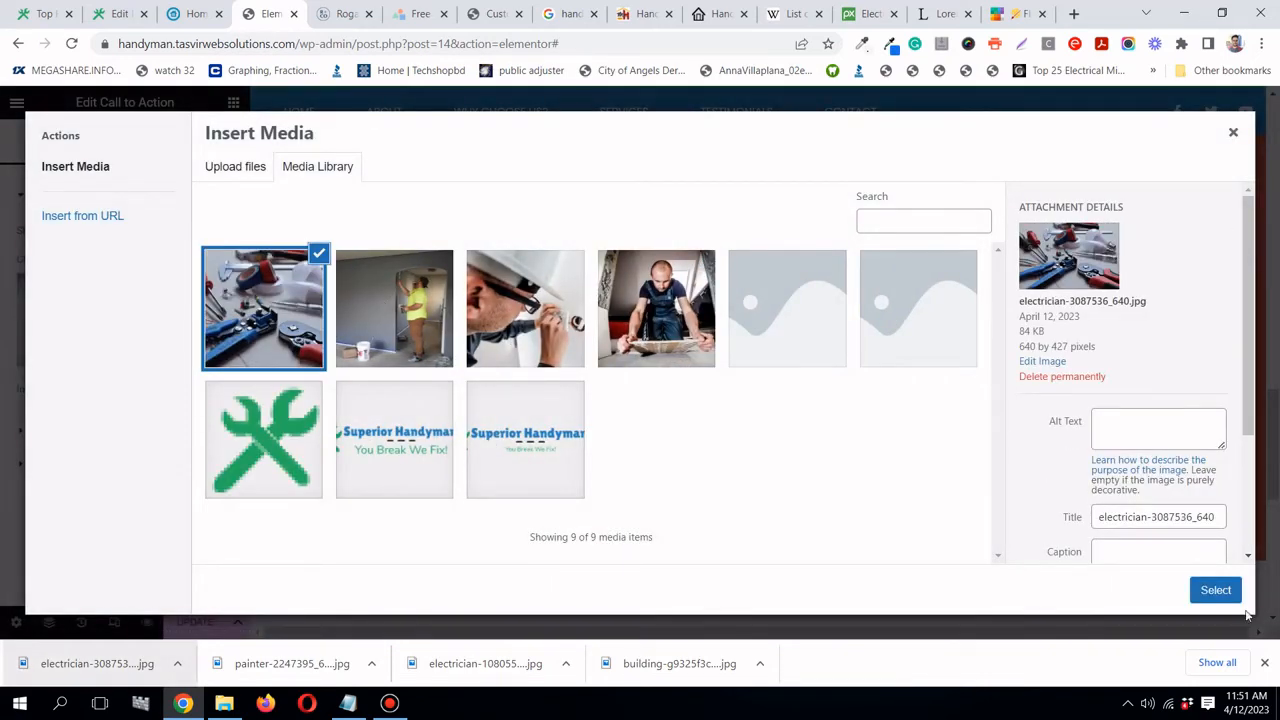
pyautogui.click(1226, 590)
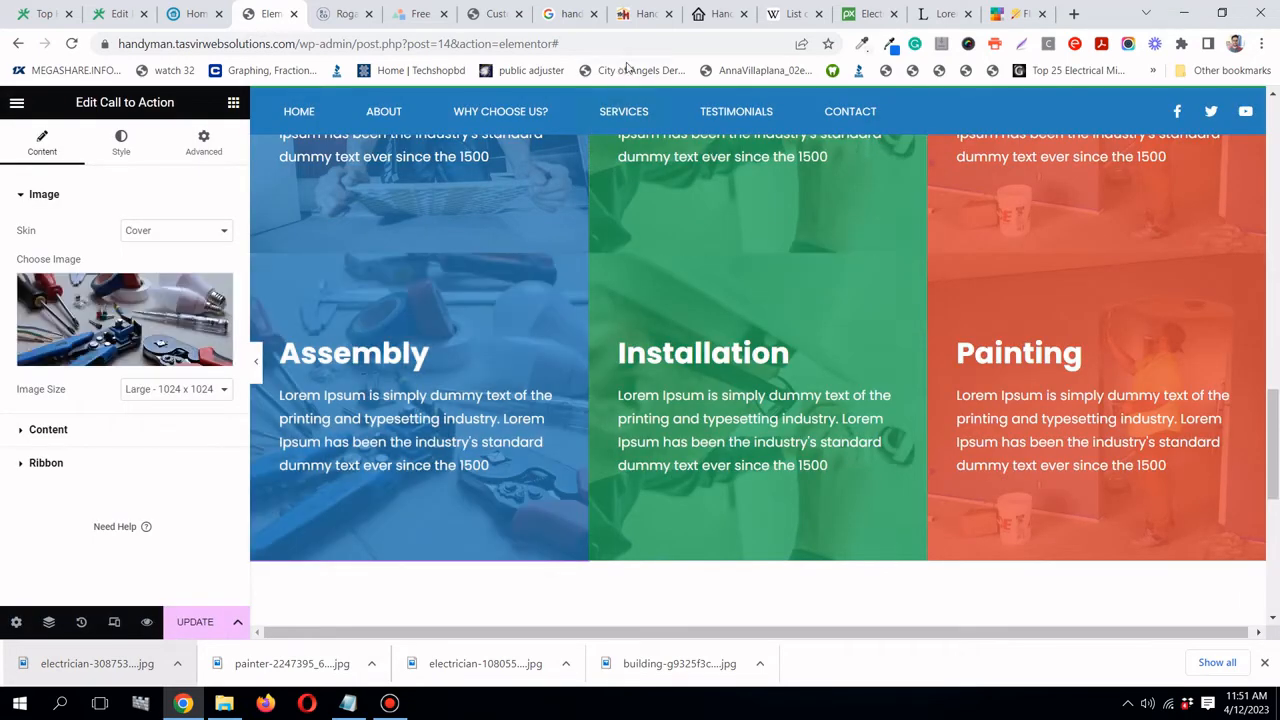
# - Copy Sun Flower #f1c40f and paste it as the Assembly card's normal overlay colour
pyautogui.click(1010, 18)
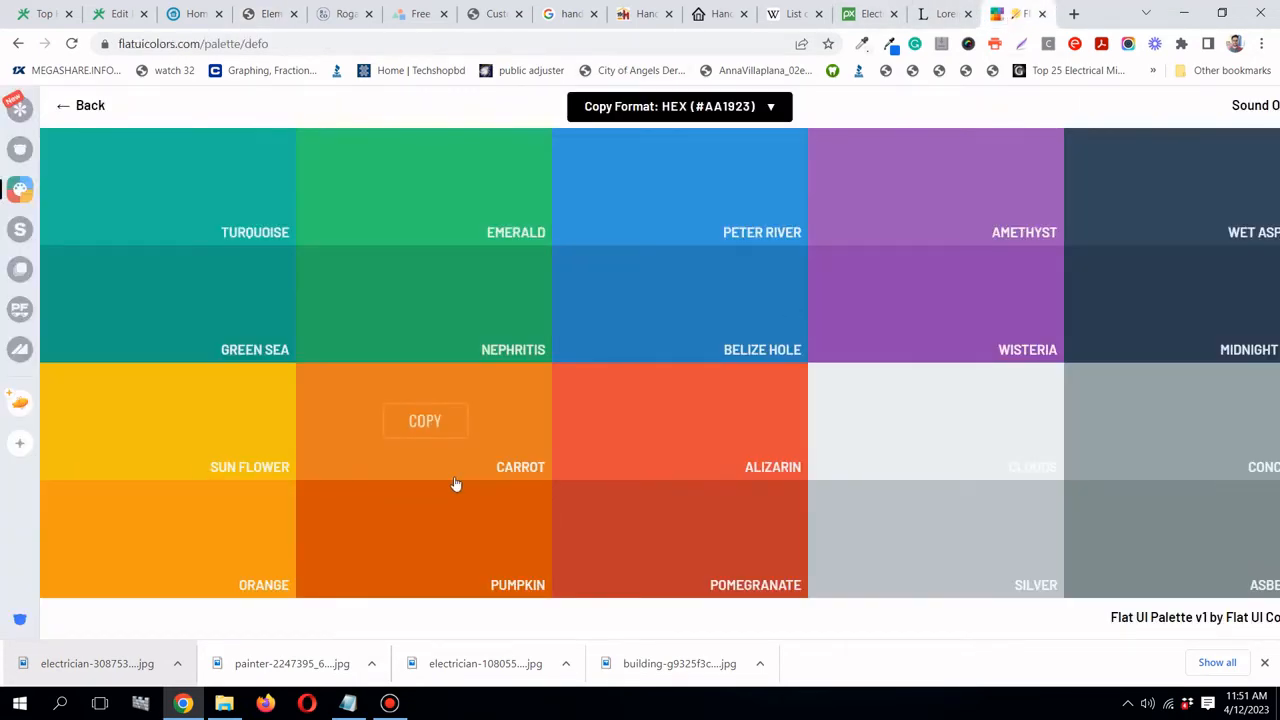
pyautogui.click(172, 420)
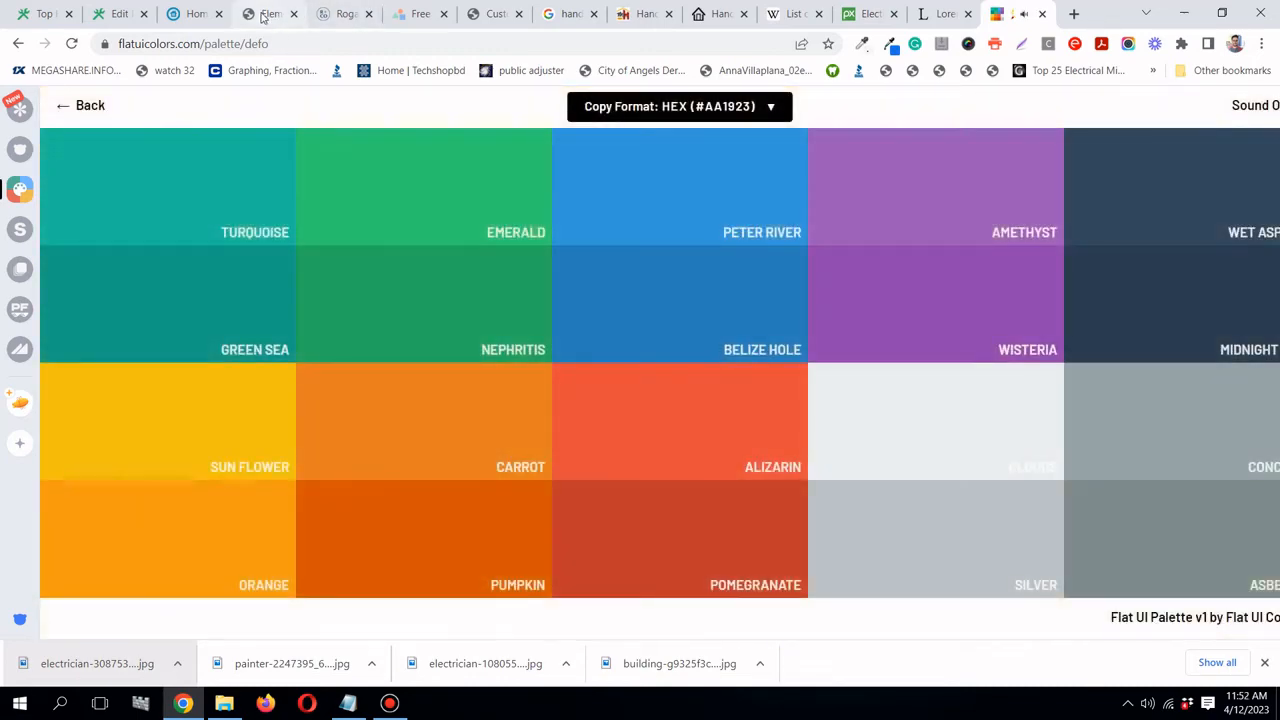
pyautogui.click(263, 16)
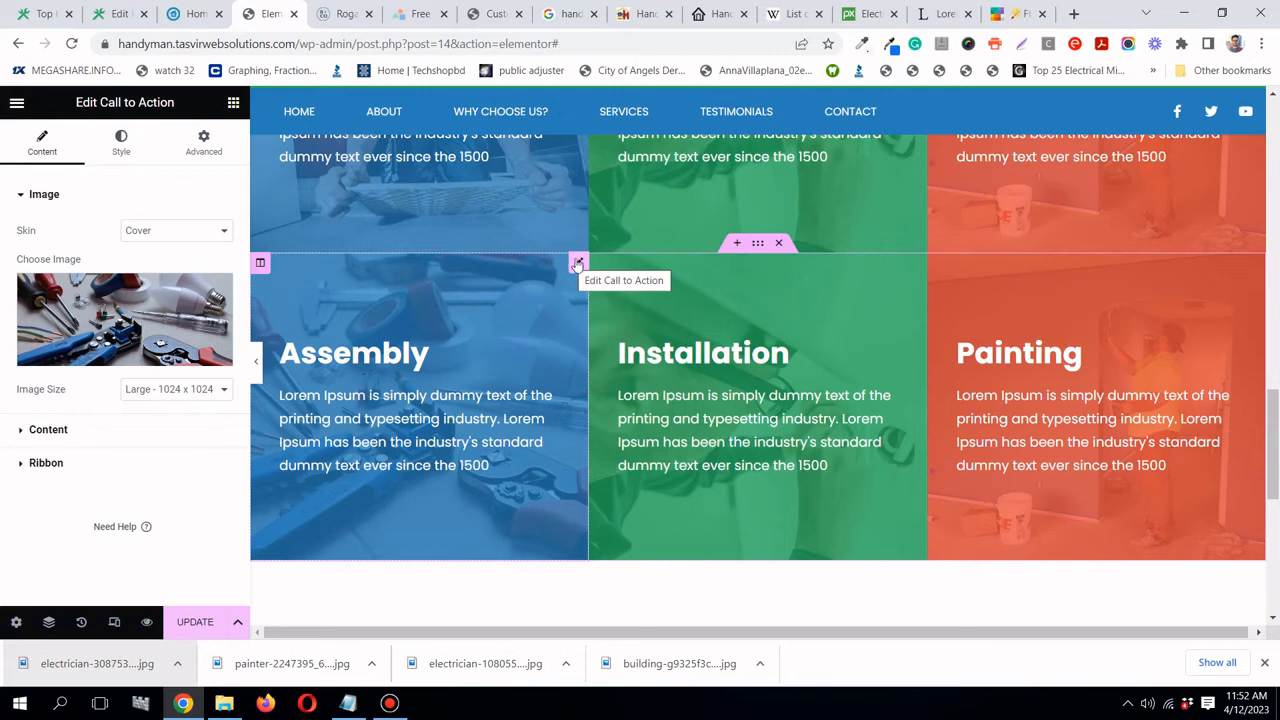
pyautogui.click(148, 134)
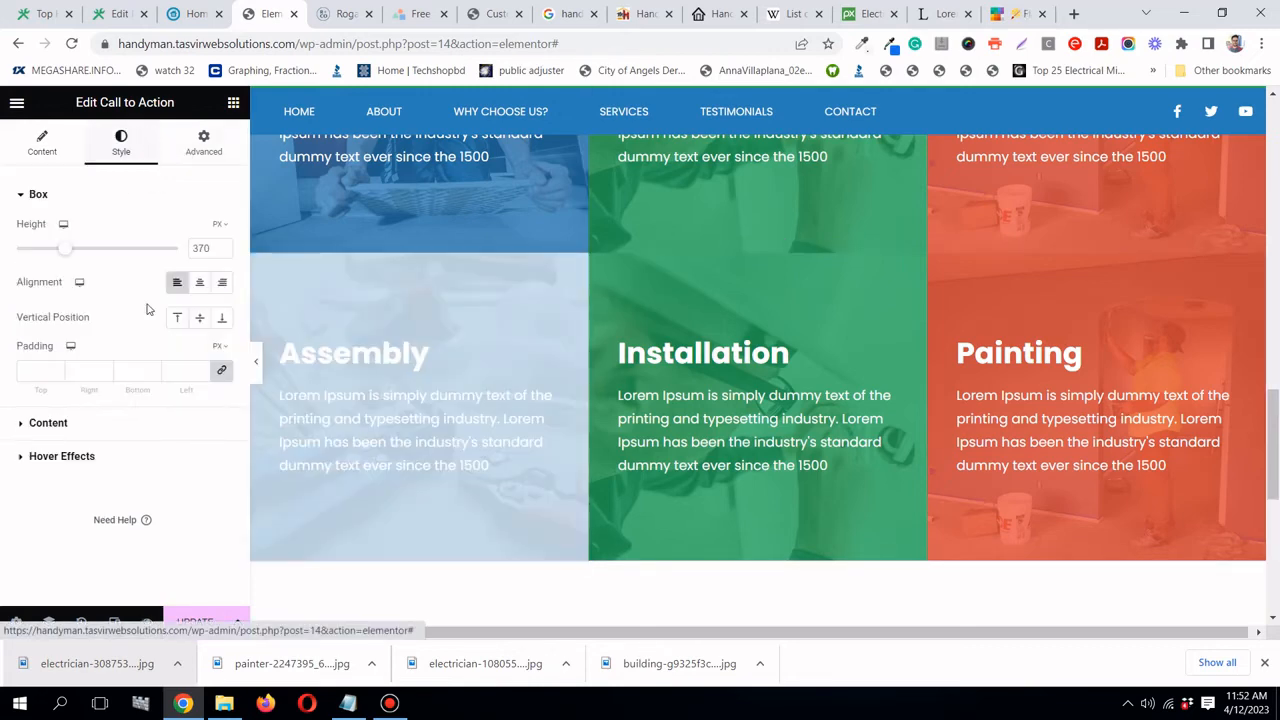
pyautogui.click(117, 456)
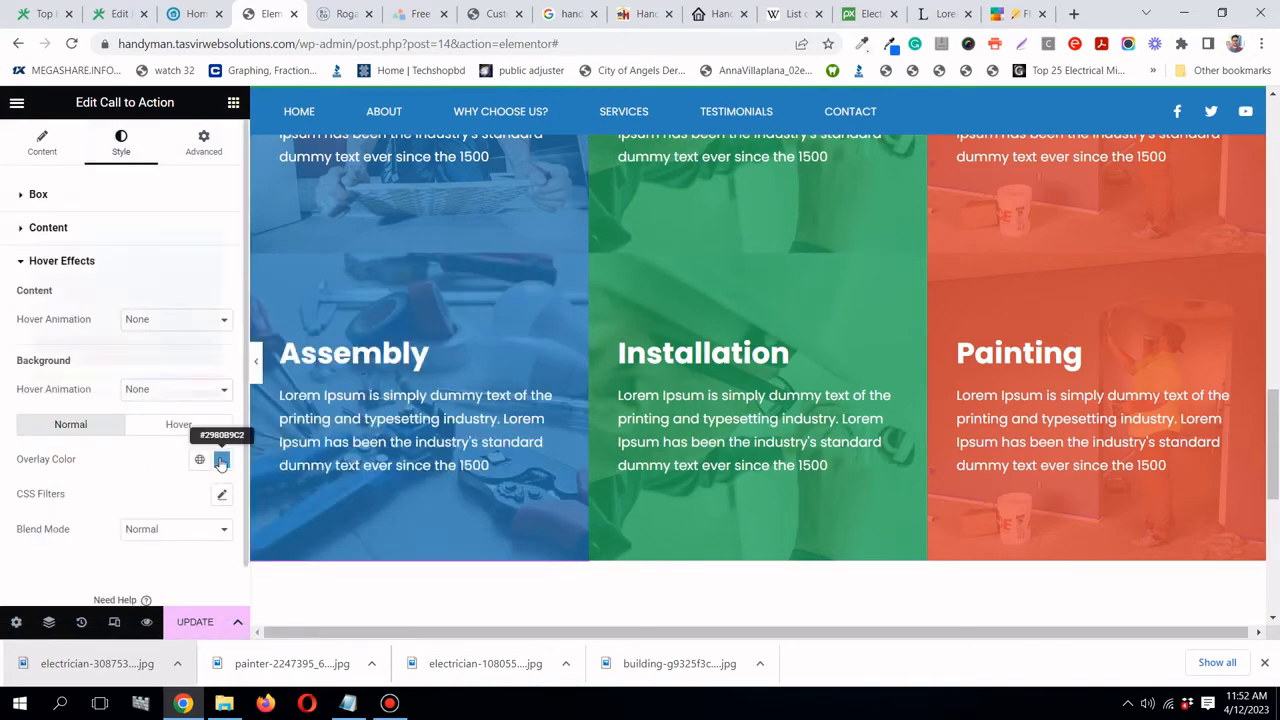
pyautogui.click(219, 459)
pyautogui.rightClick(186, 414)
pyautogui.click(219, 463)
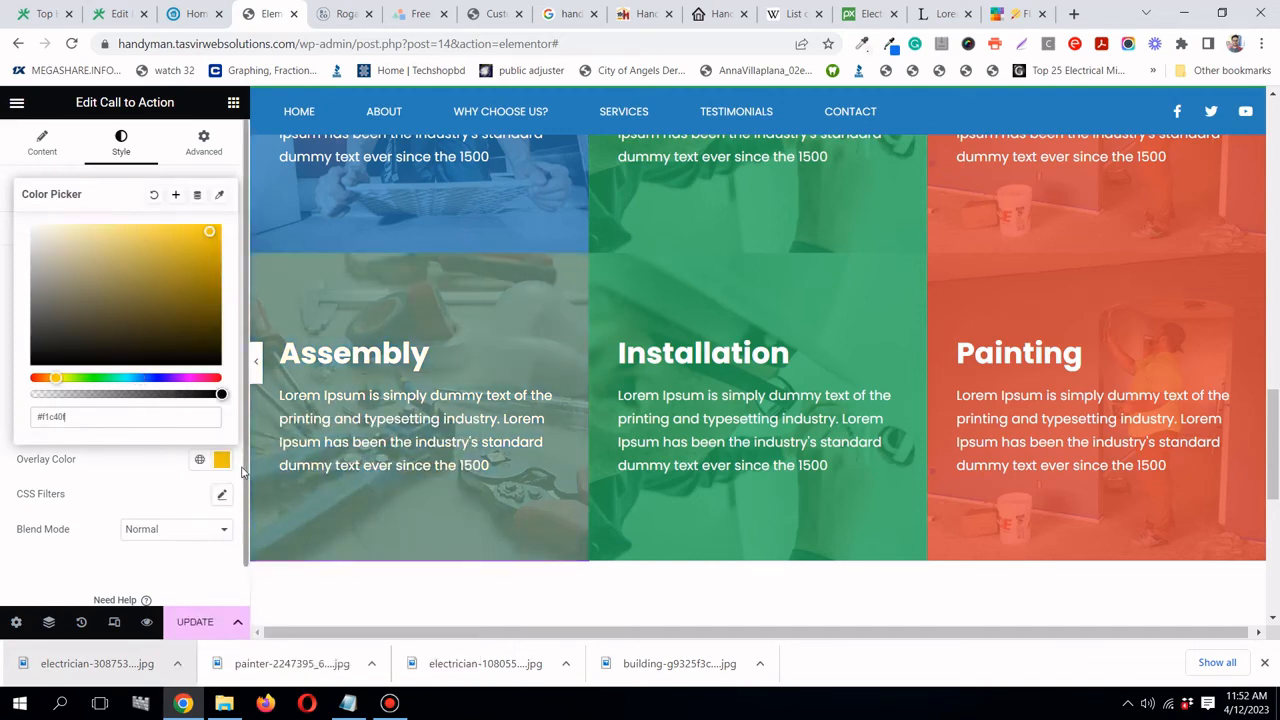
pyautogui.click(153, 466)
# - Paste the Sun Flower yellow as the hover overlay colour too
pyautogui.click(182, 424)
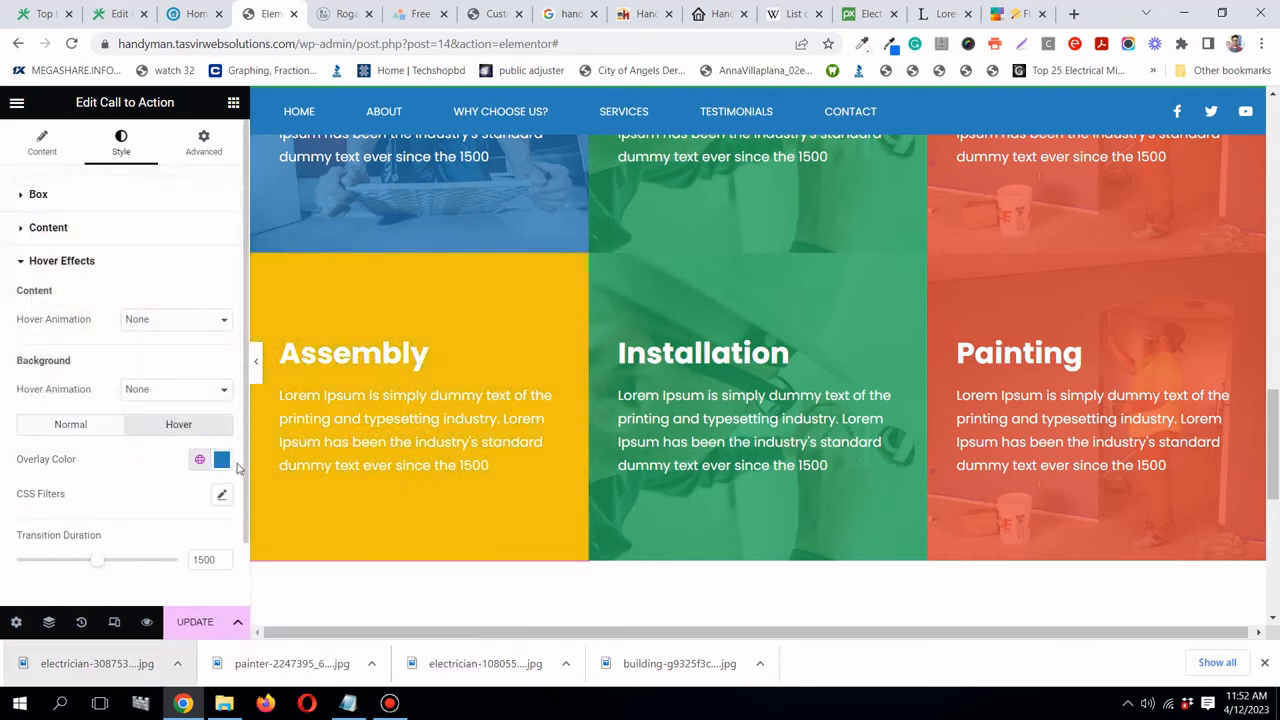
pyautogui.click(221, 459)
pyautogui.rightClick(204, 421)
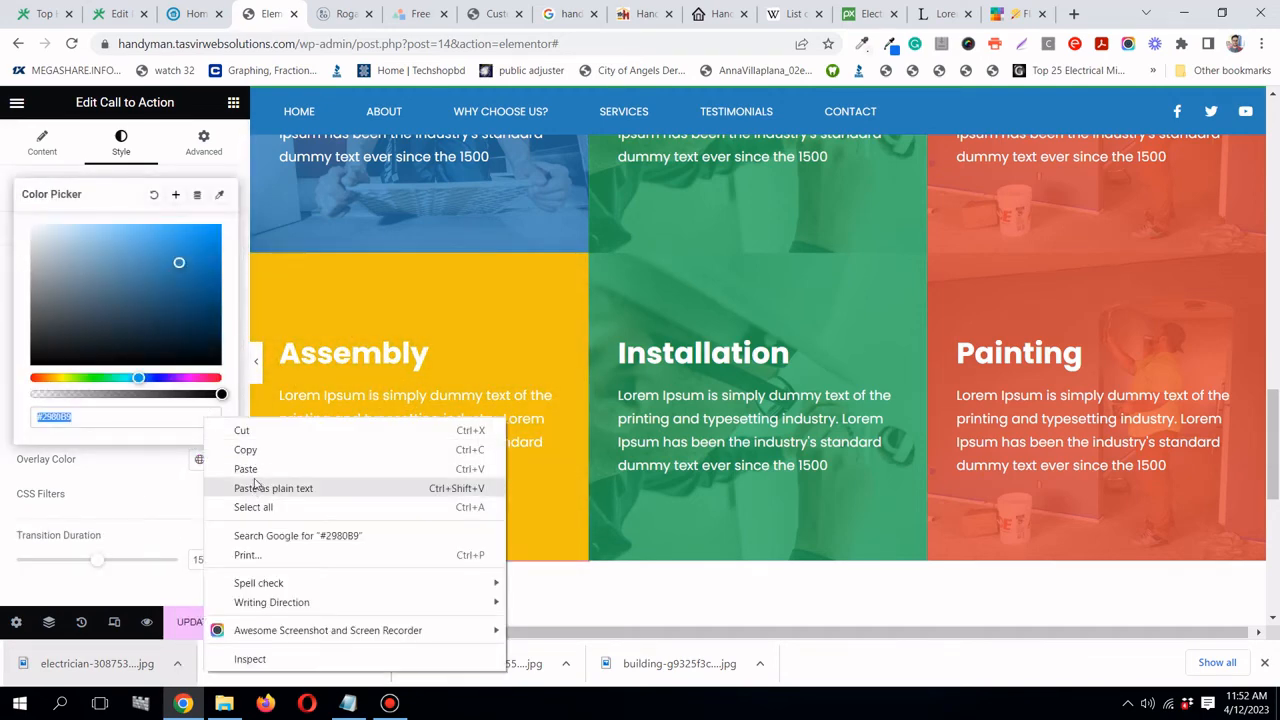
pyautogui.click(257, 466)
pyautogui.click(99, 441)
# - Lower the normal yellow overlay's opacity to #F1C40FD9
pyautogui.click(72, 426)
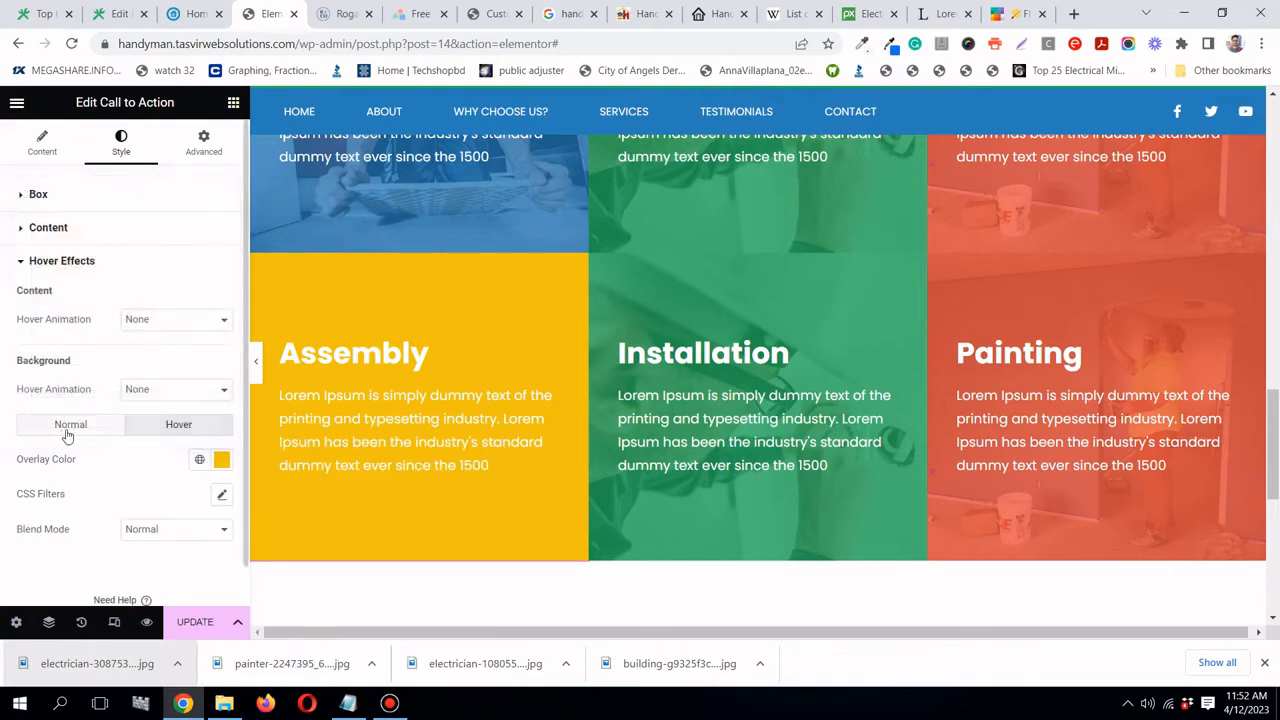
pyautogui.click(221, 459)
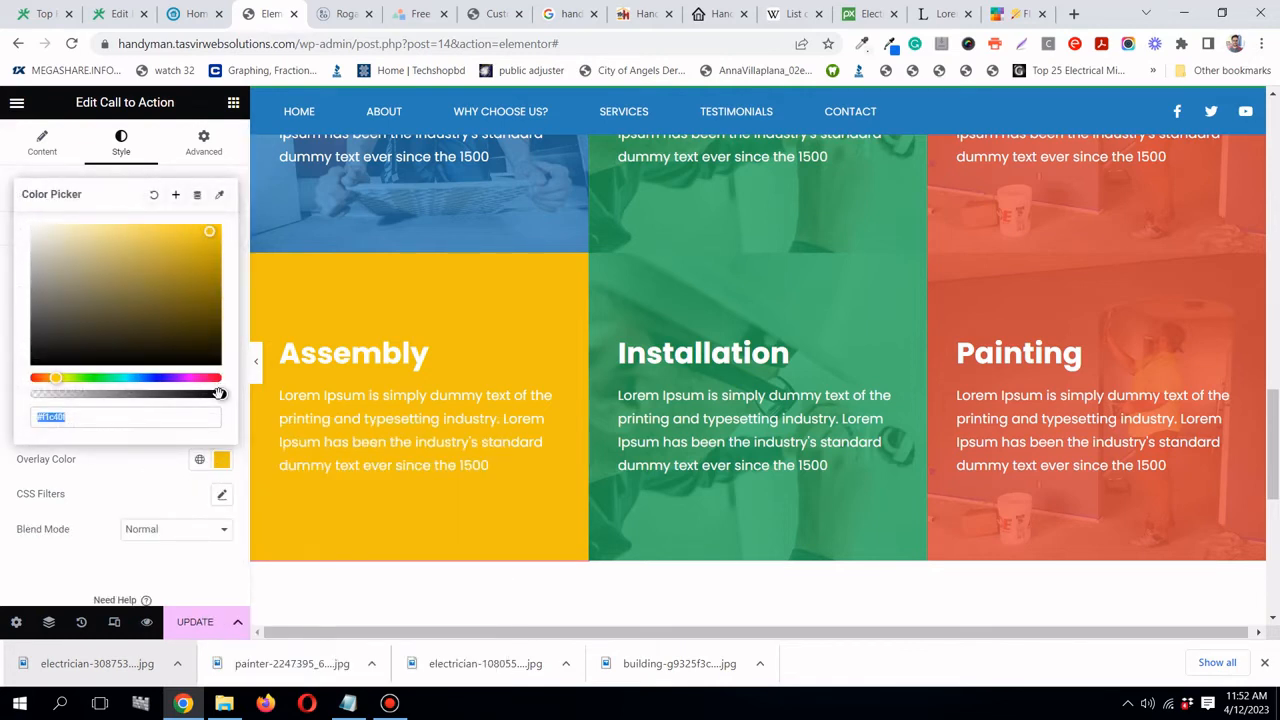
pyautogui.moveTo(219, 393); pyautogui.dragTo(192, 394)
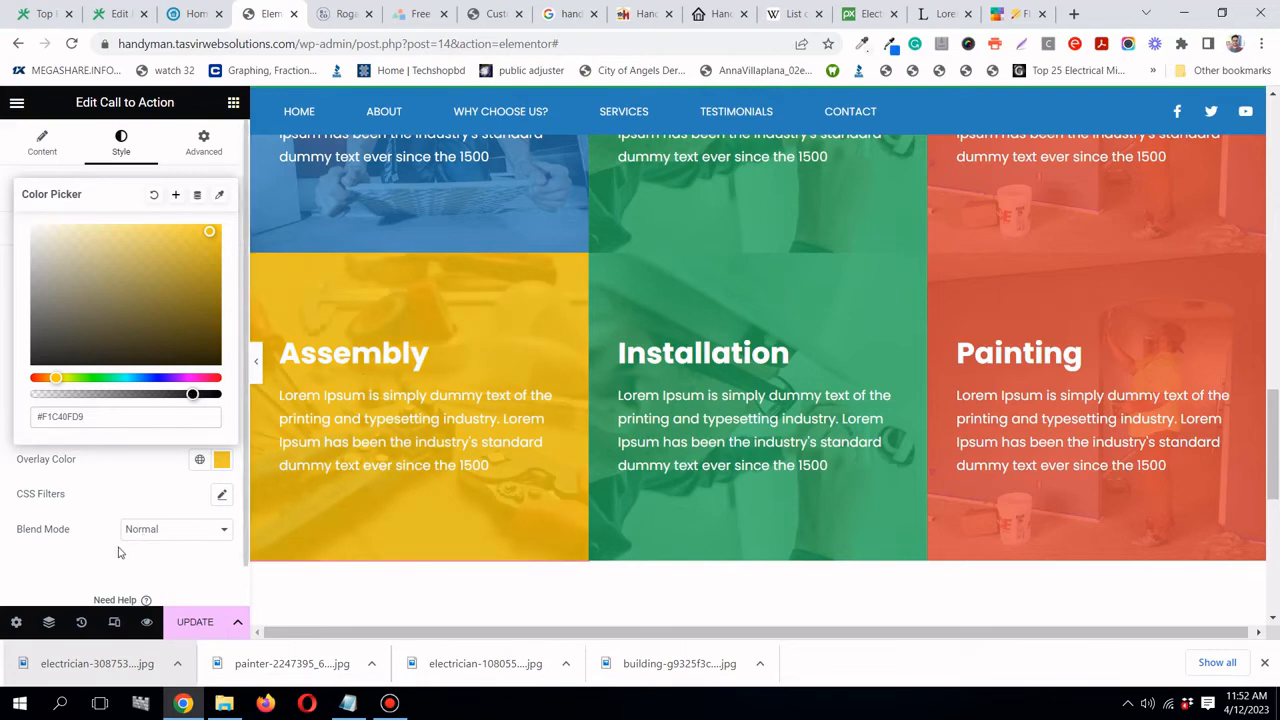
pyautogui.click(137, 471)
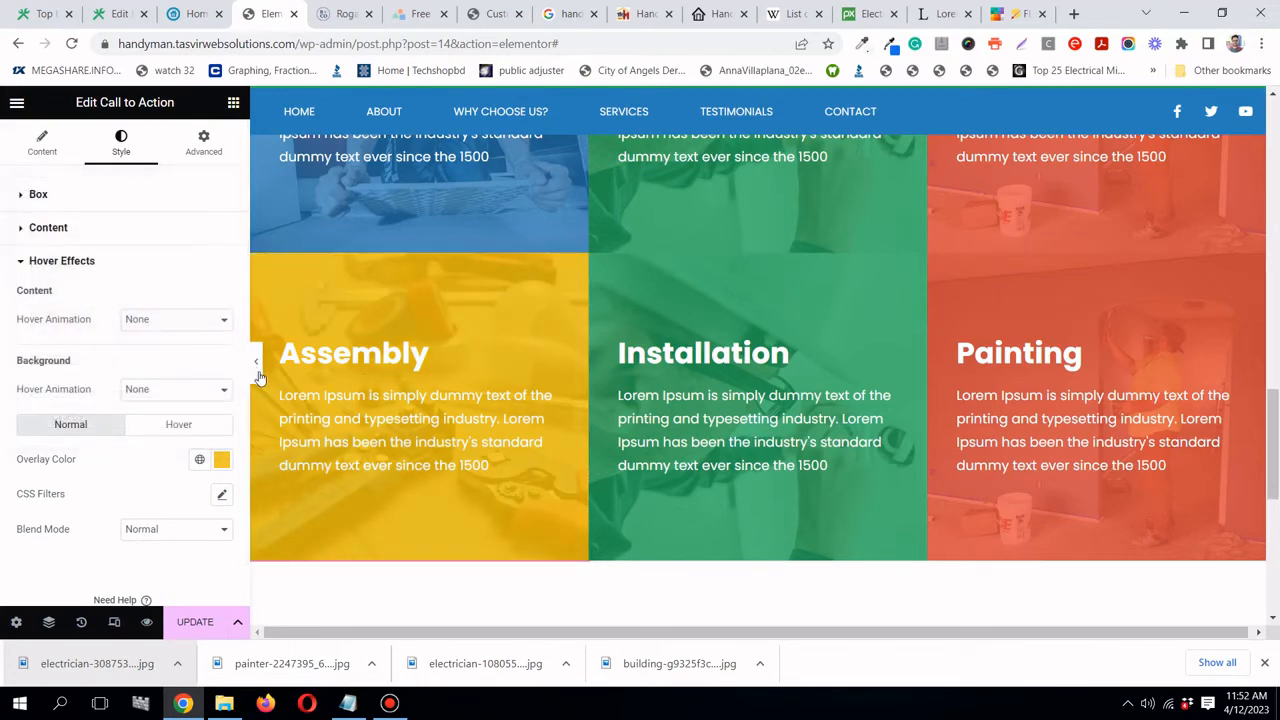
# - Preview the page at full width and save the changes with Update
pyautogui.click(257, 370)
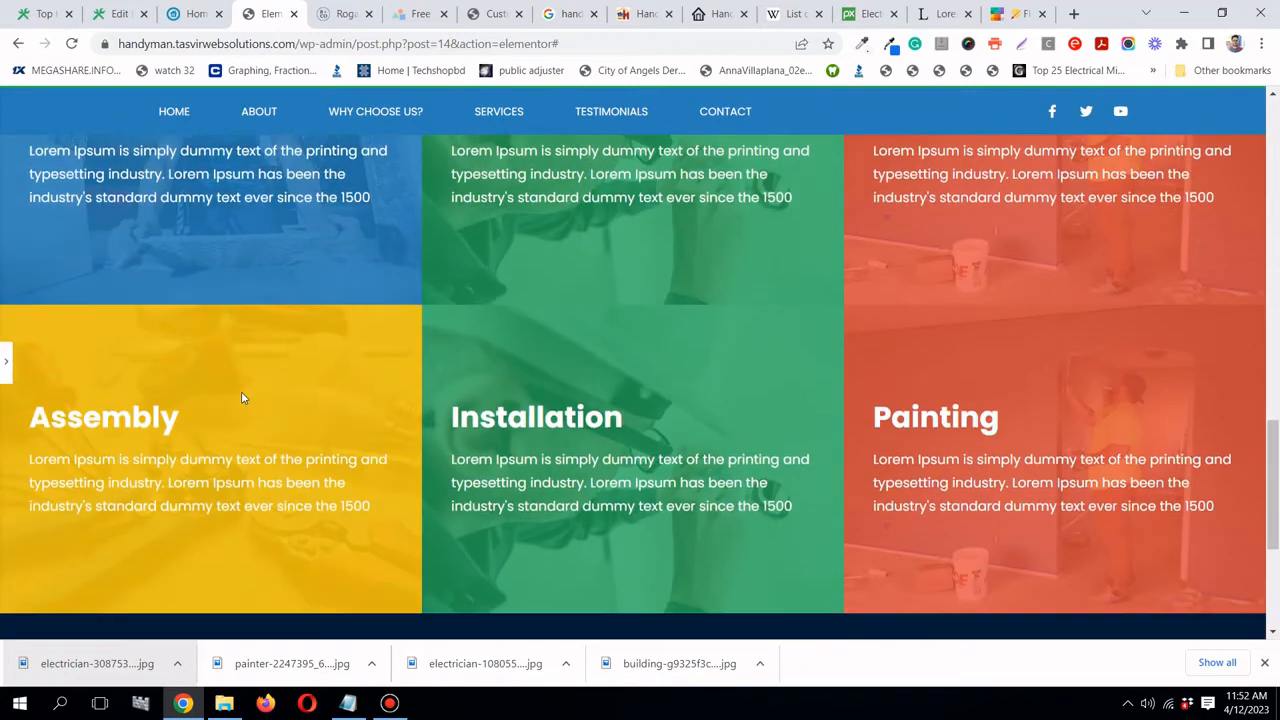
pyautogui.scroll(-1, 241, 397)
pyautogui.click(5, 372)
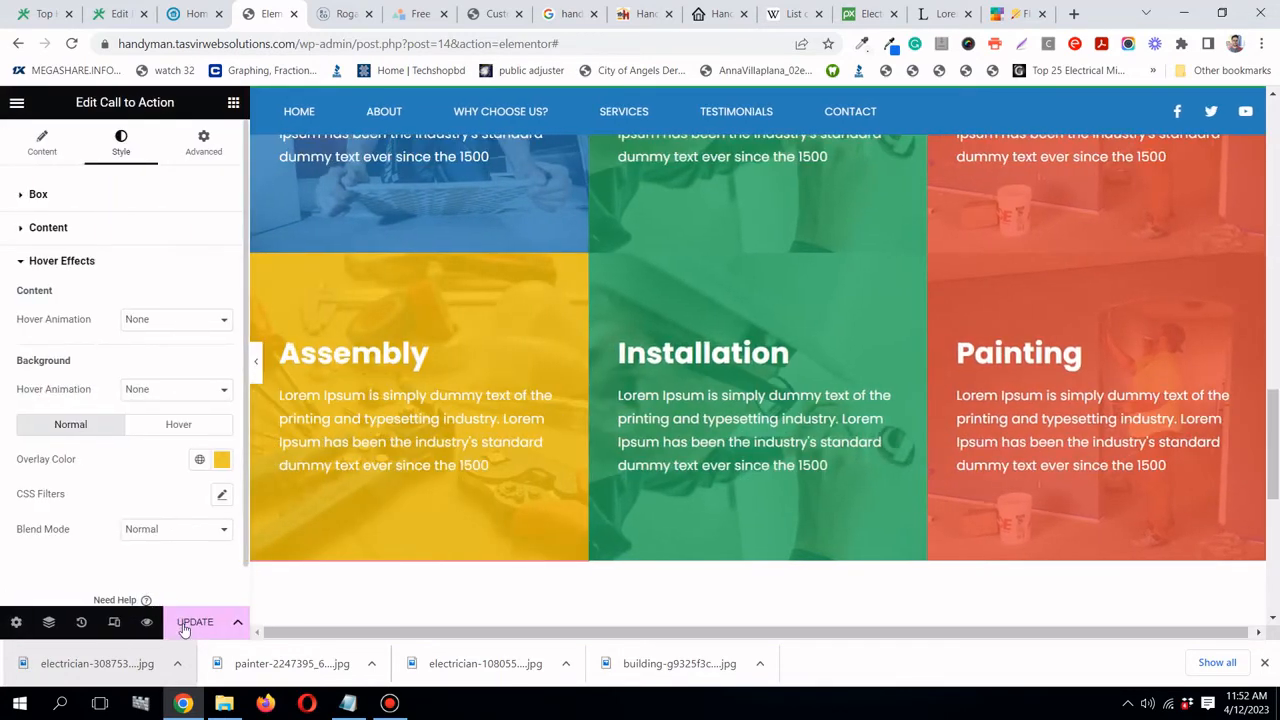
pyautogui.click(188, 626)
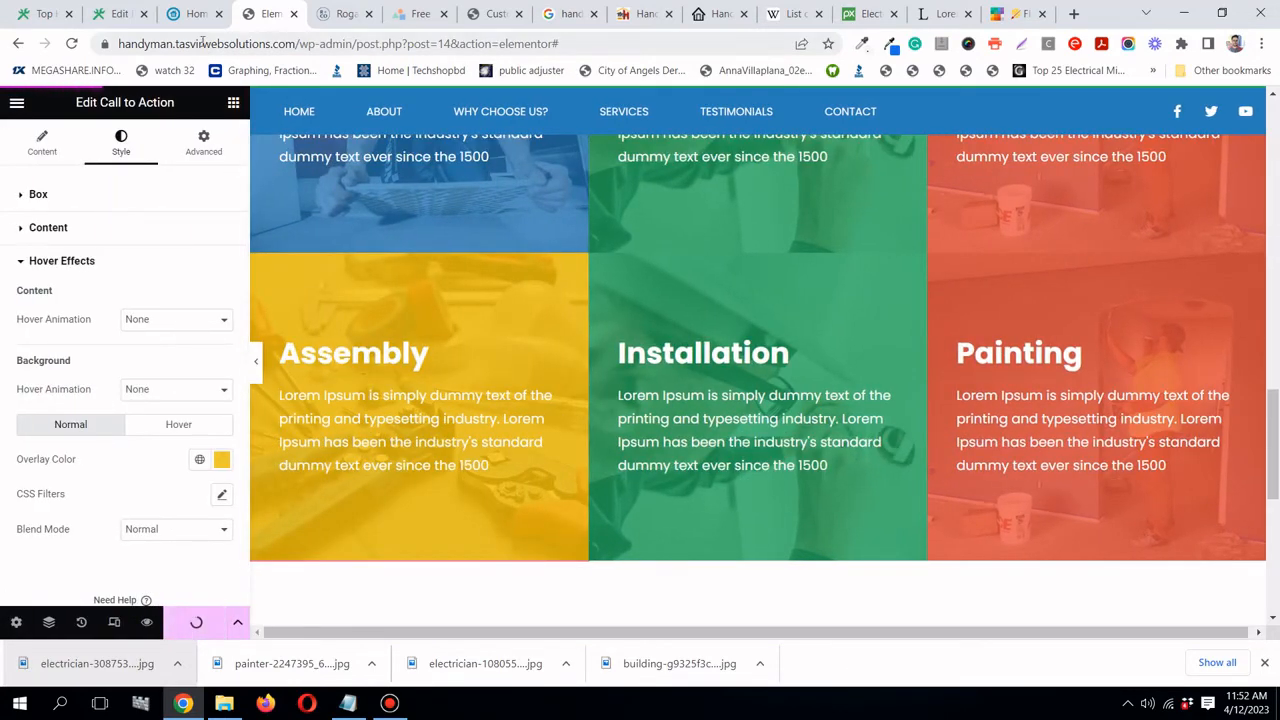
pyautogui.click(180, 22)
# - Replace the middle card's Installation title with 'Carpentry', copied from the meta description and capitalised
pyautogui.click(116, 14)
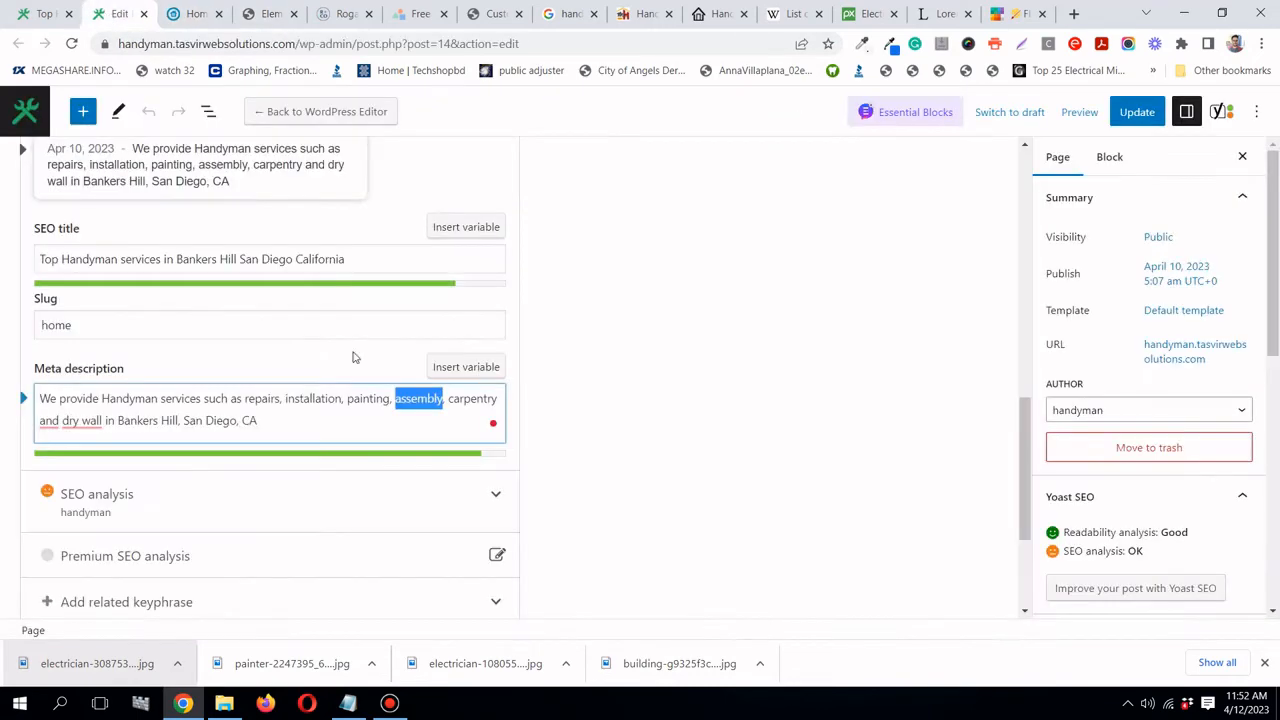
pyautogui.moveTo(449, 398); pyautogui.dragTo(494, 398)
pyautogui.rightClick(482, 397)
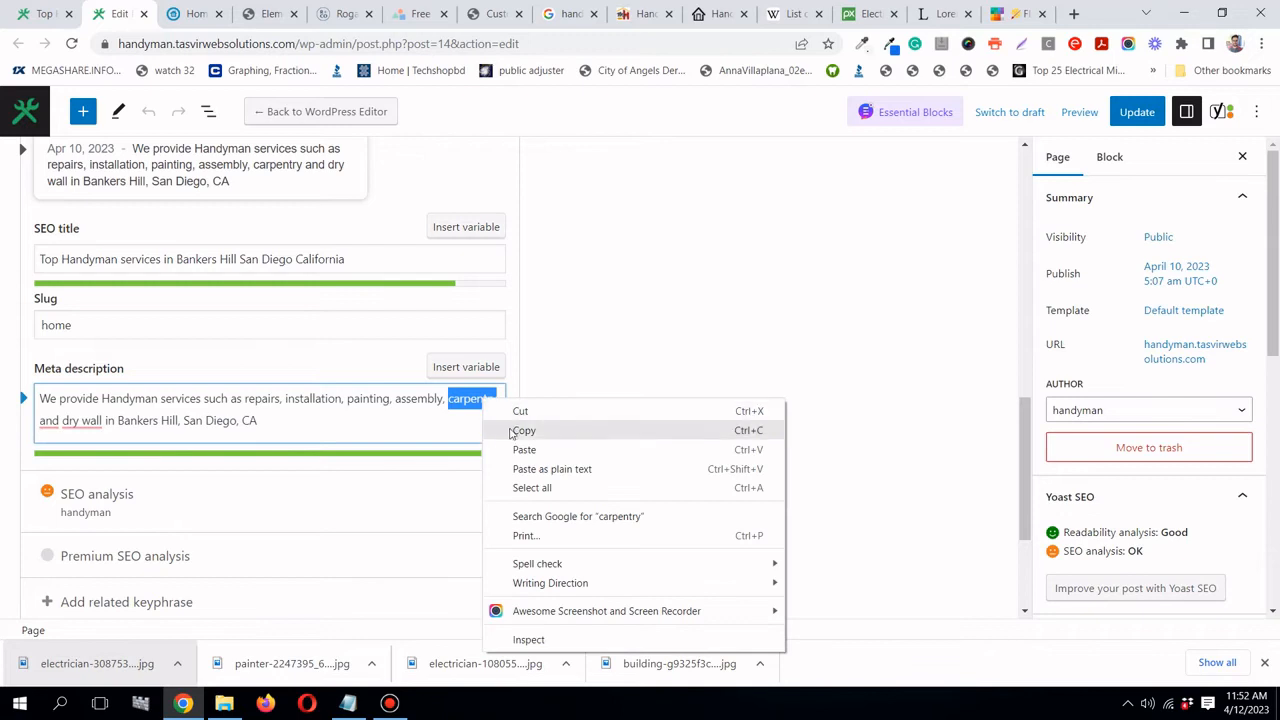
pyautogui.click(532, 431)
pyautogui.click(268, 14)
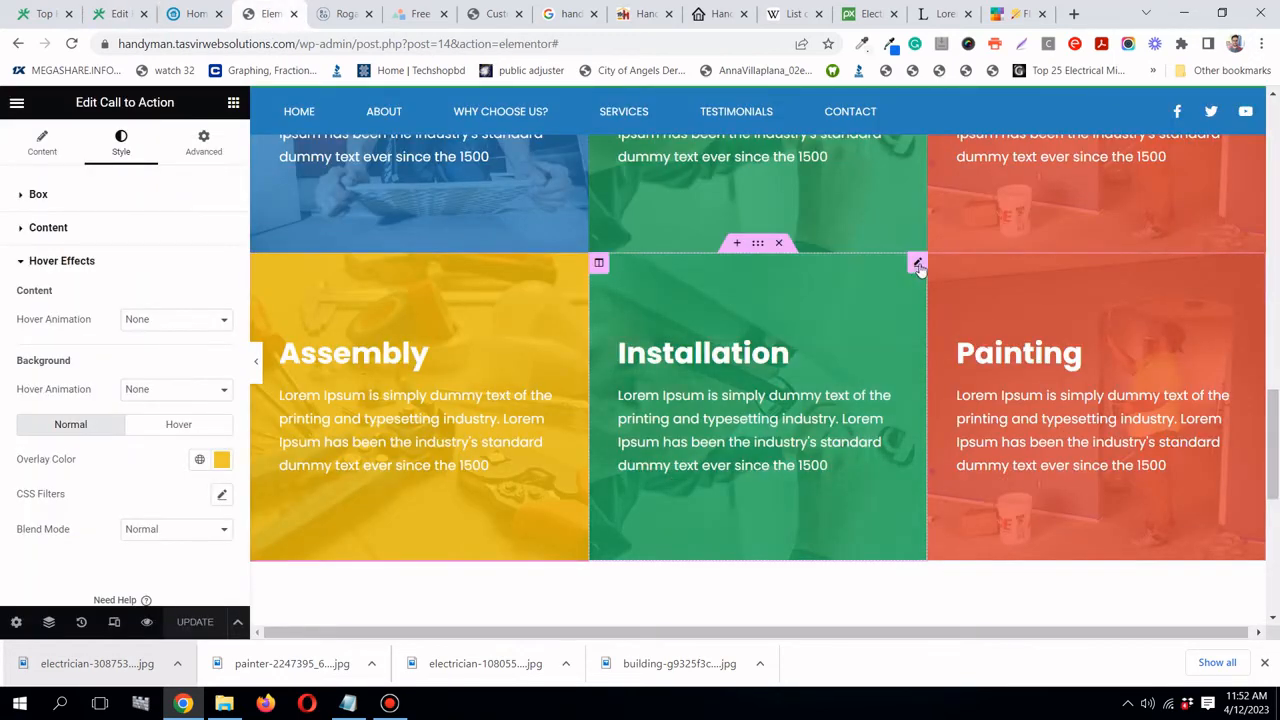
pyautogui.click(918, 264)
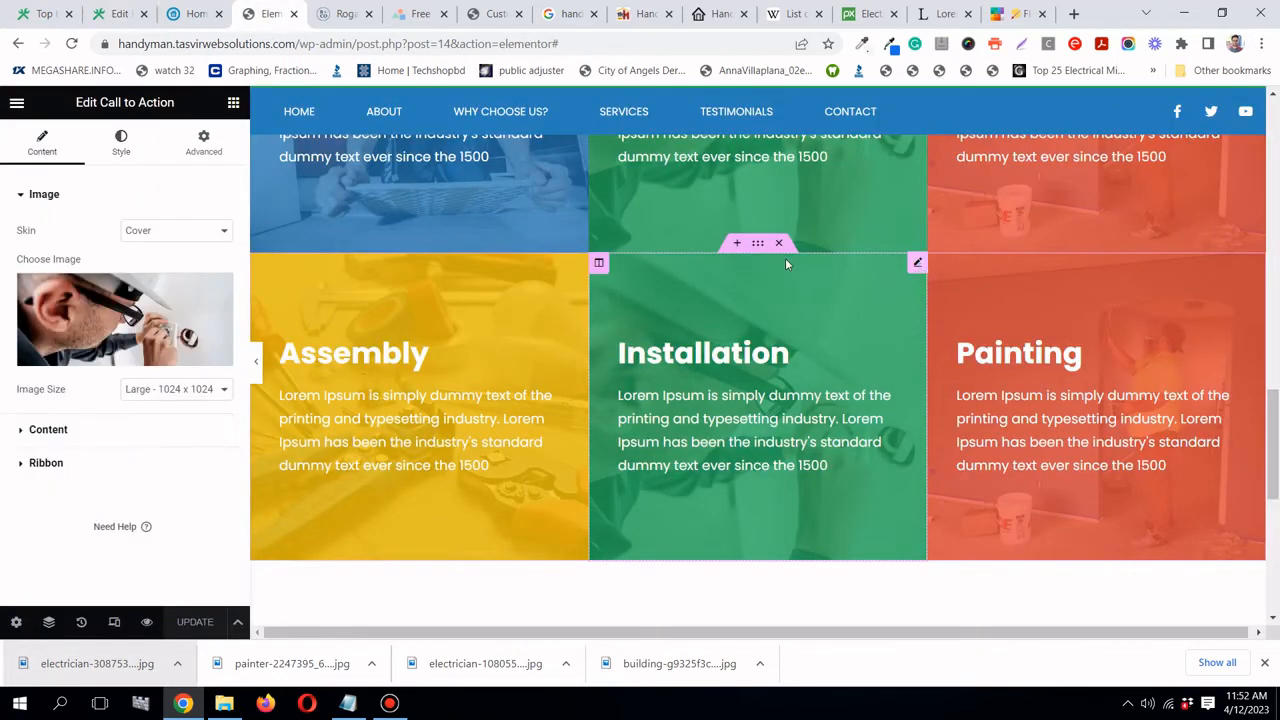
pyautogui.click(48, 431)
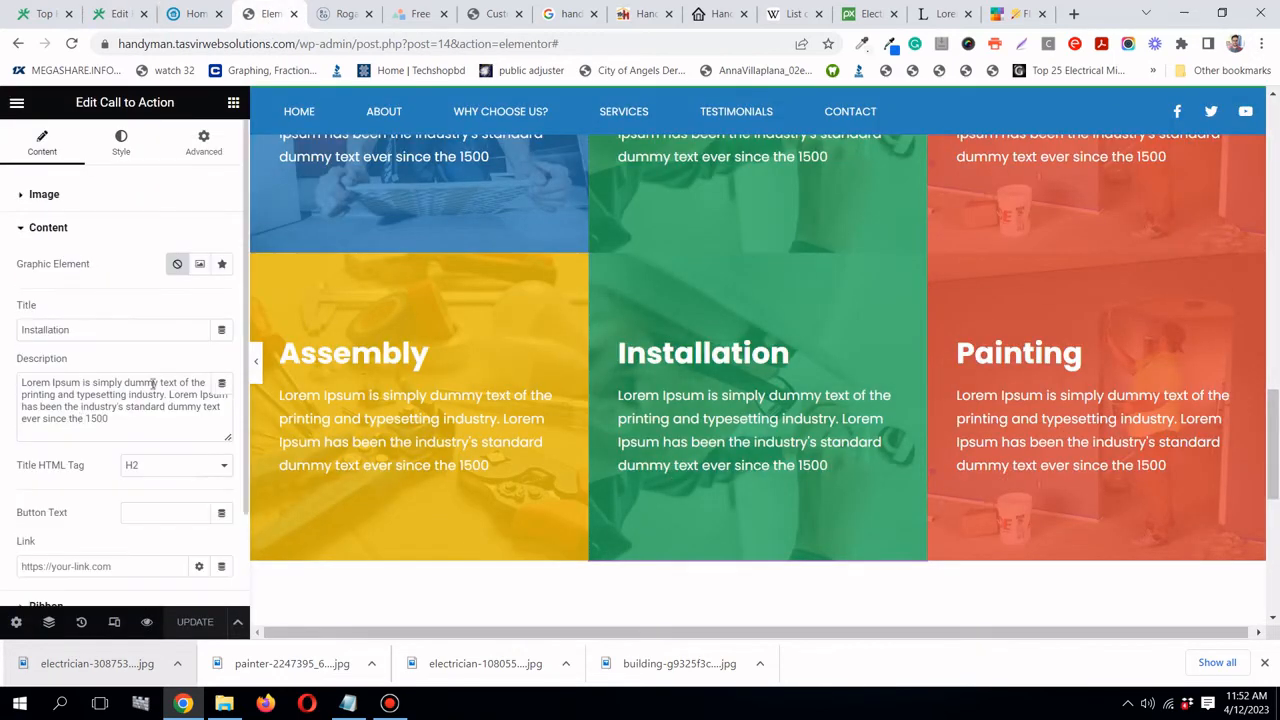
pyautogui.rightClick(90, 327)
pyautogui.click(180, 395)
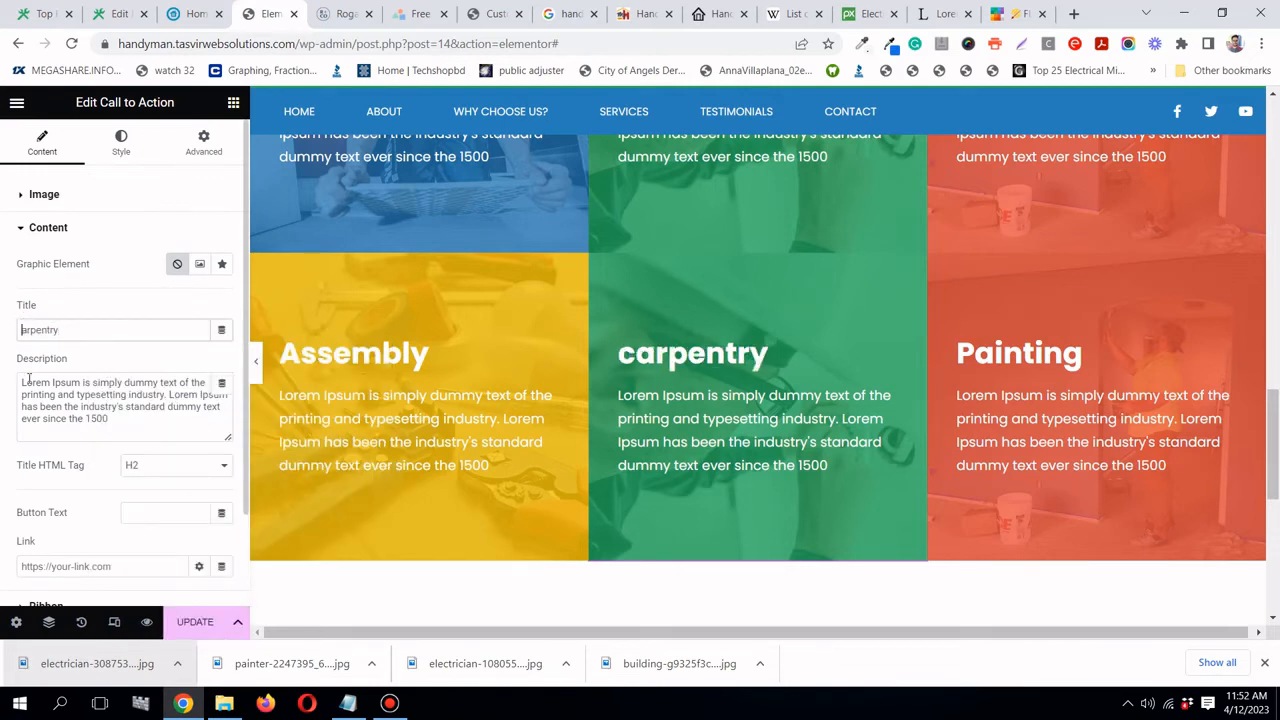
pyautogui.write('C')
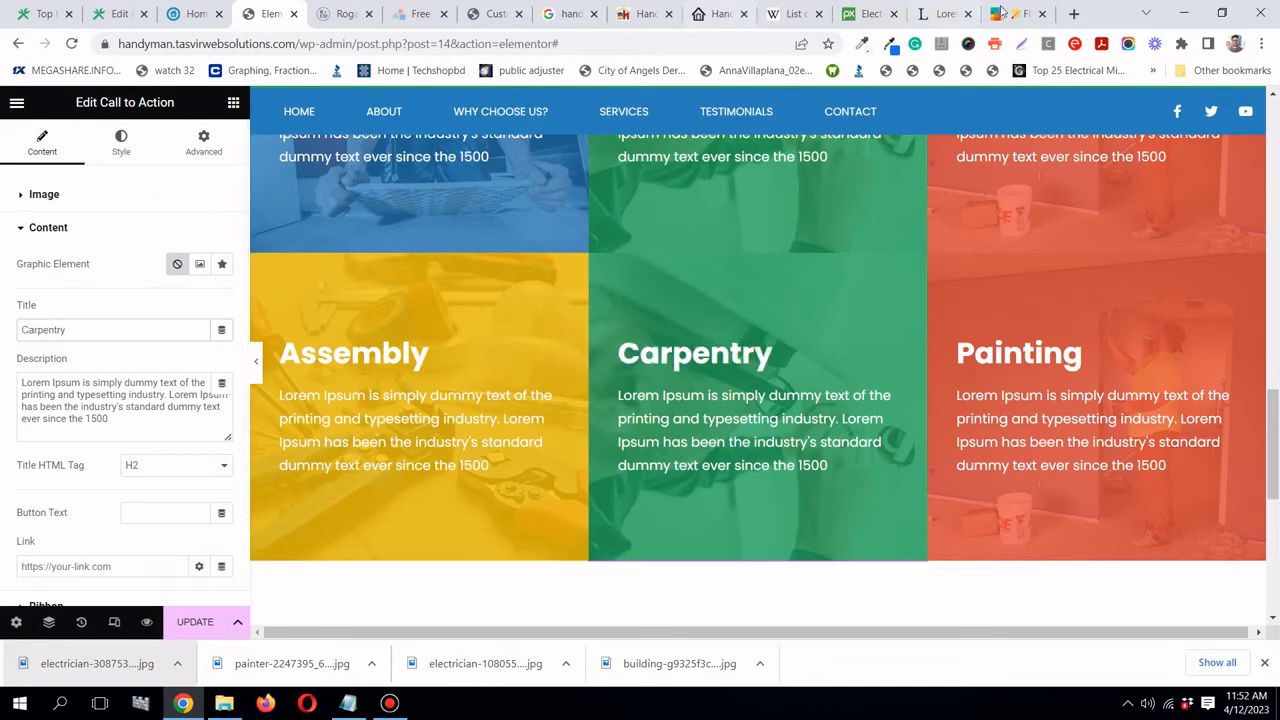
pyautogui.click(1010, 13)
# - Copy Wisteria #8E44AD and paste it as the Carpentry card's normal overlay colour
pyautogui.moveTo(722, 317)
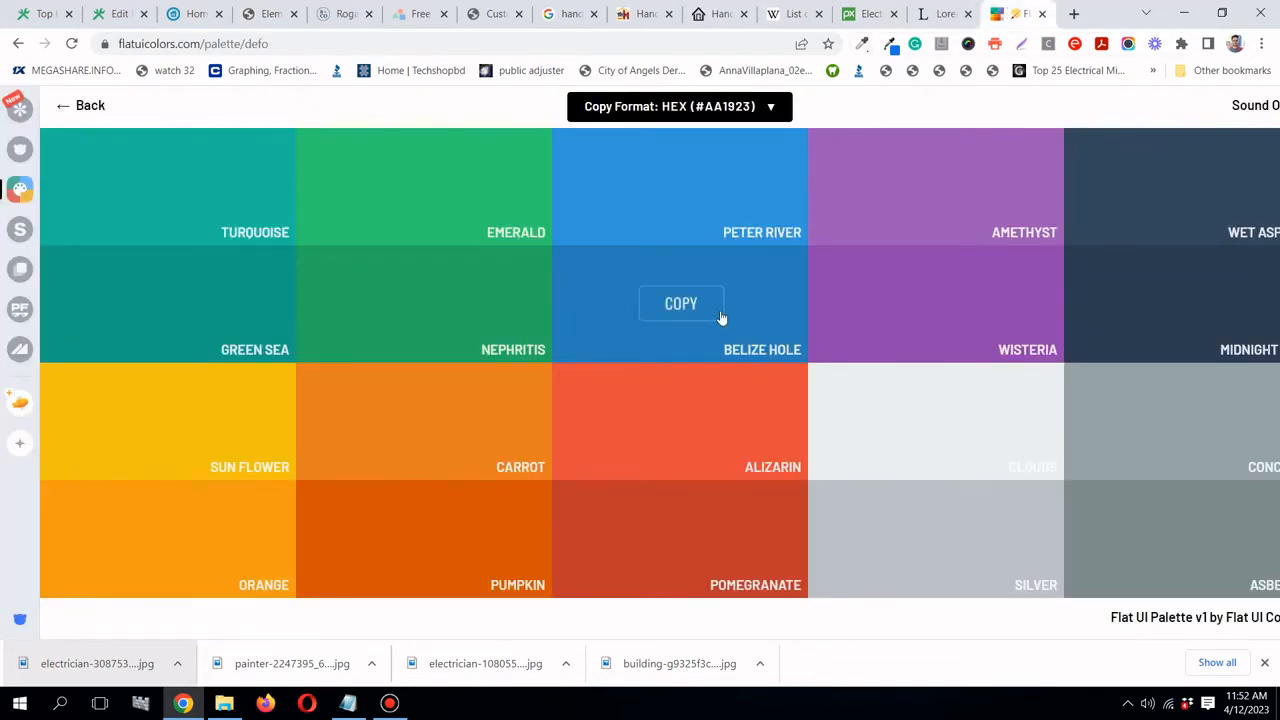
pyautogui.moveTo(932, 285)
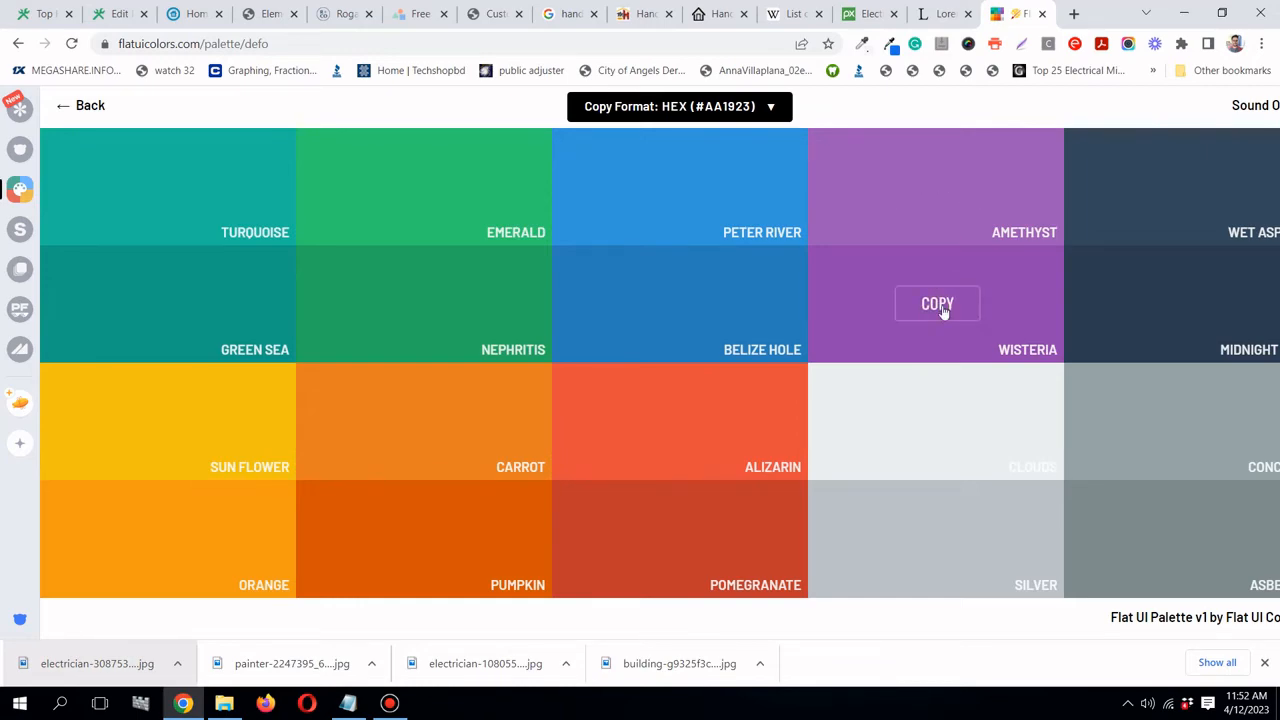
pyautogui.click(941, 312)
pyautogui.hotkey('ctrl', '4')
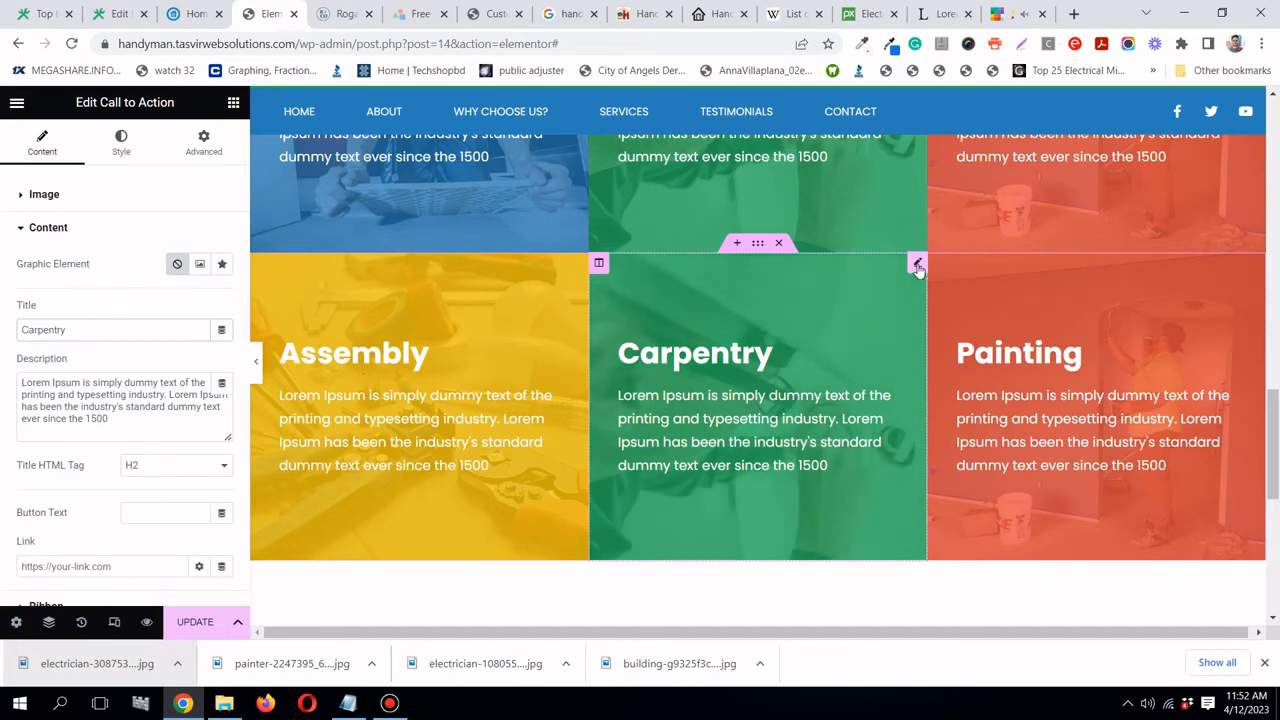
pyautogui.click(121, 148)
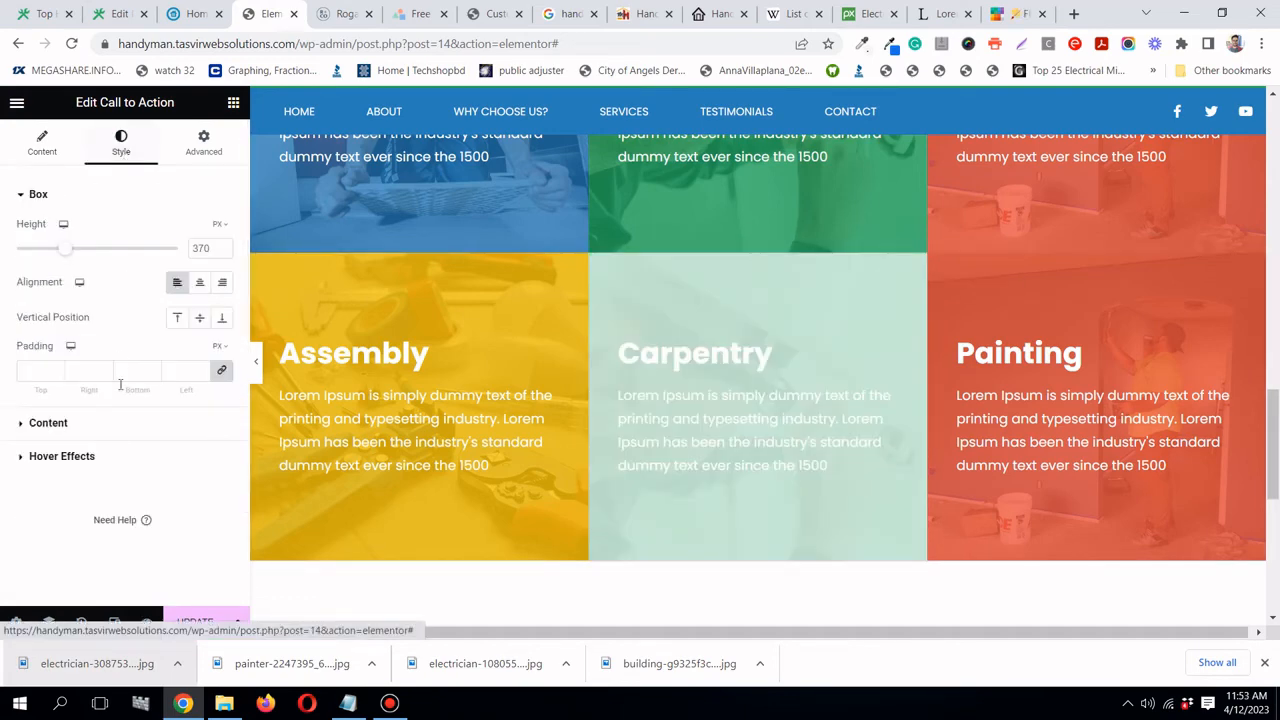
pyautogui.click(95, 460)
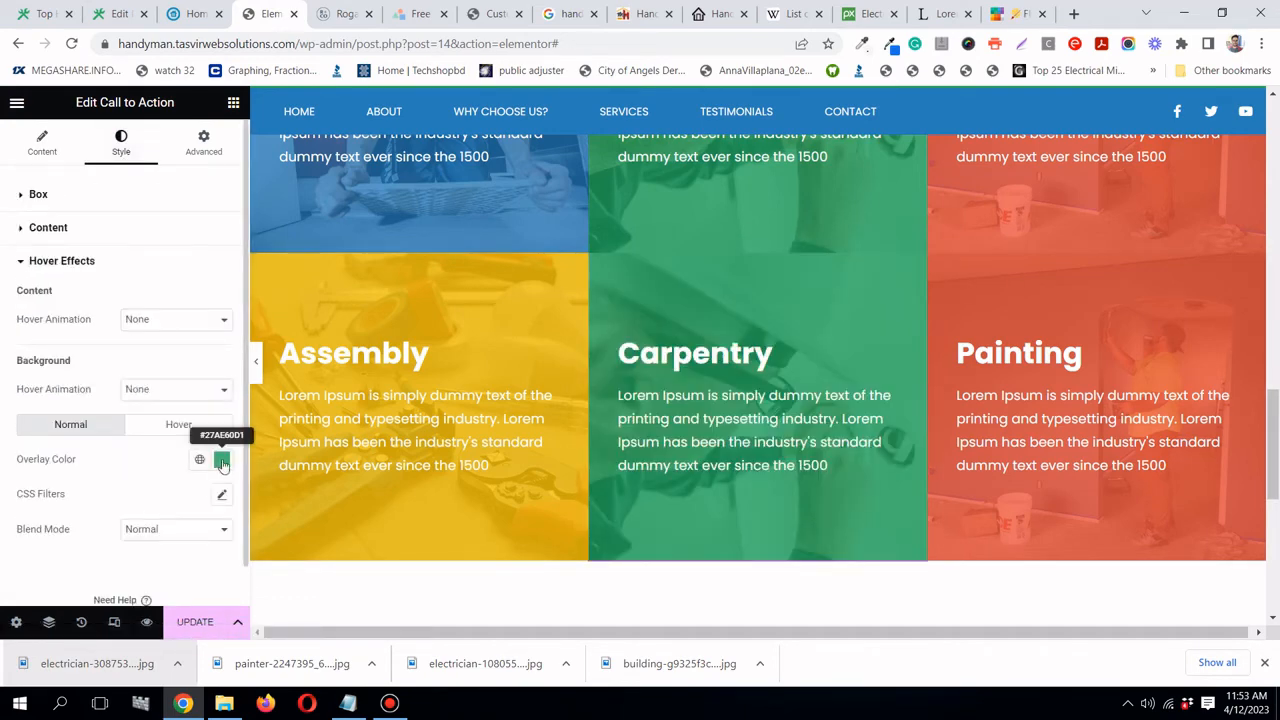
pyautogui.click(221, 459)
pyautogui.rightClick(172, 424)
pyautogui.click(205, 468)
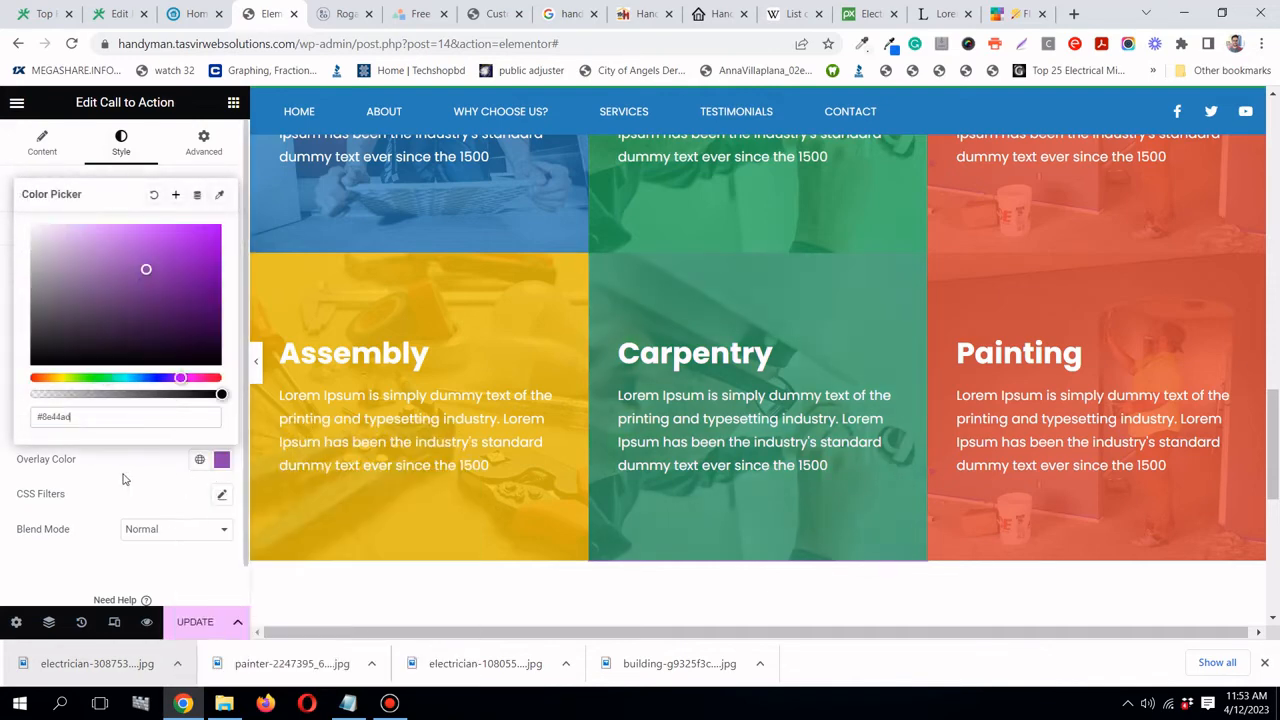
pyautogui.click(151, 429)
# - Set the hover overlay to a slightly transparent Wisteria purple
pyautogui.click(155, 428)
pyautogui.click(221, 459)
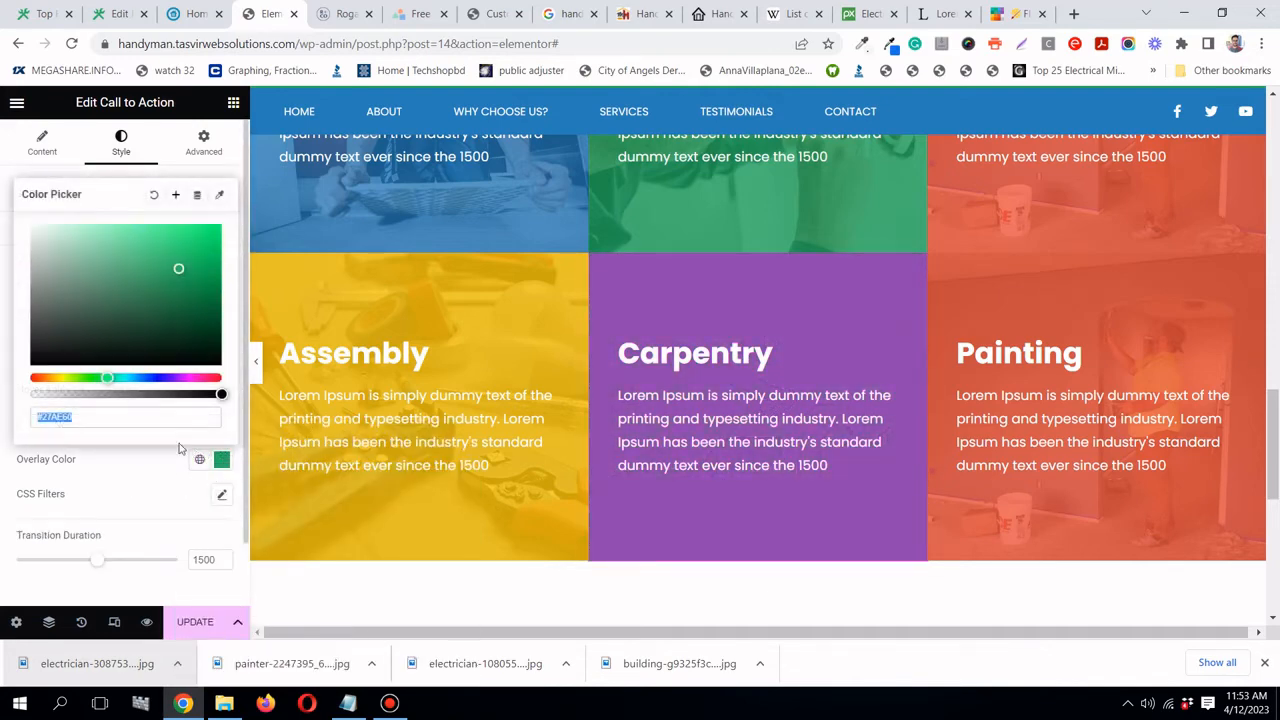
pyautogui.rightClick(158, 424)
pyautogui.click(200, 474)
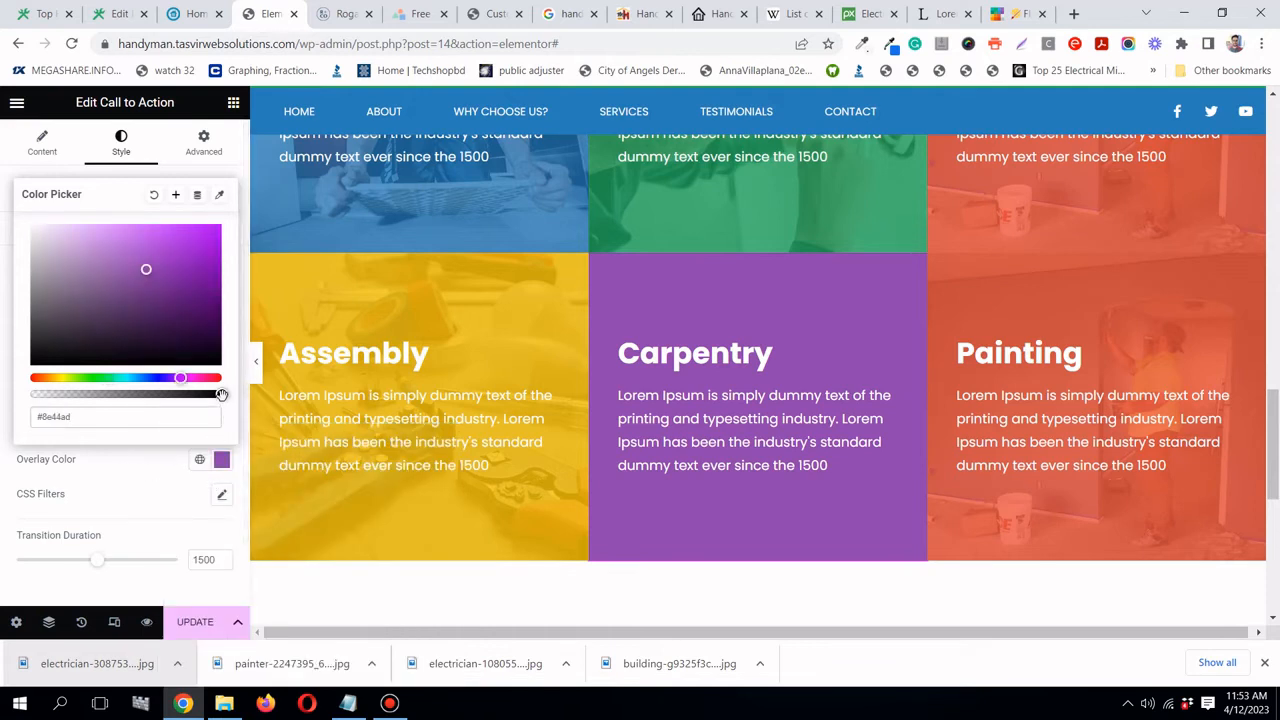
pyautogui.moveTo(221, 394); pyautogui.dragTo(196, 394)
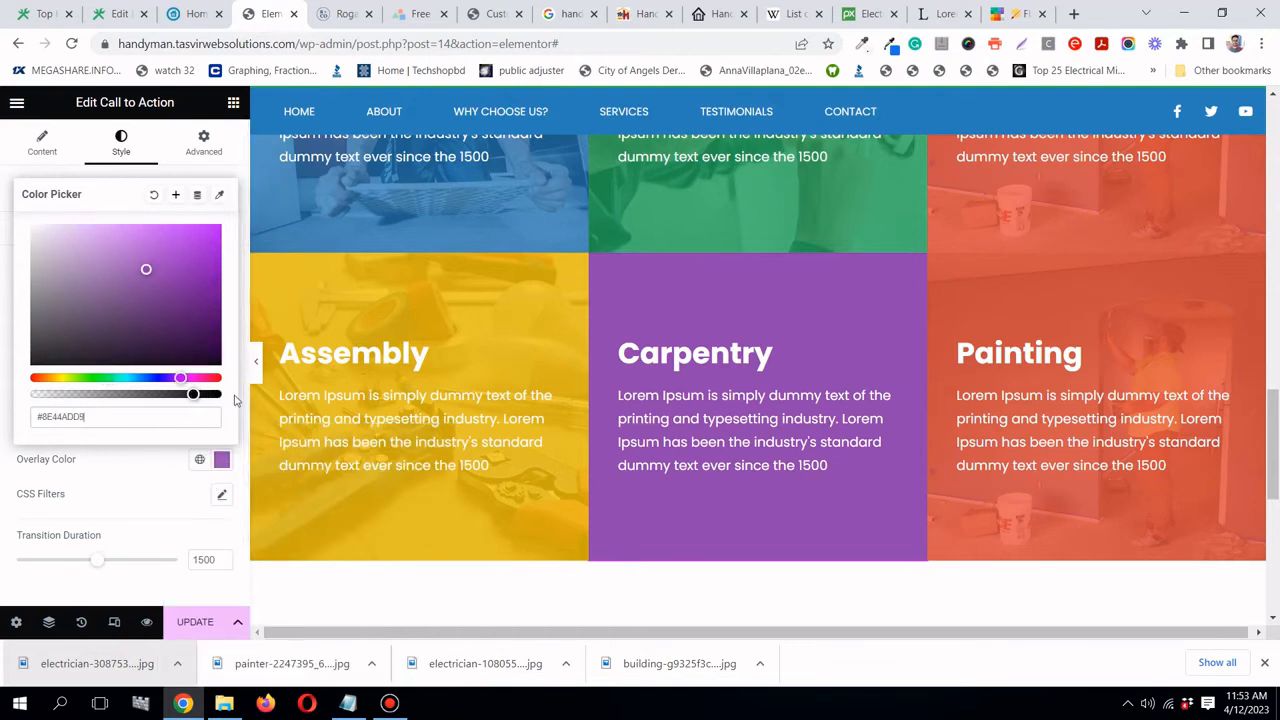
pyautogui.click(150, 483)
# - Lower the normal purple overlay's opacity to #8E44ADD4
pyautogui.click(92, 428)
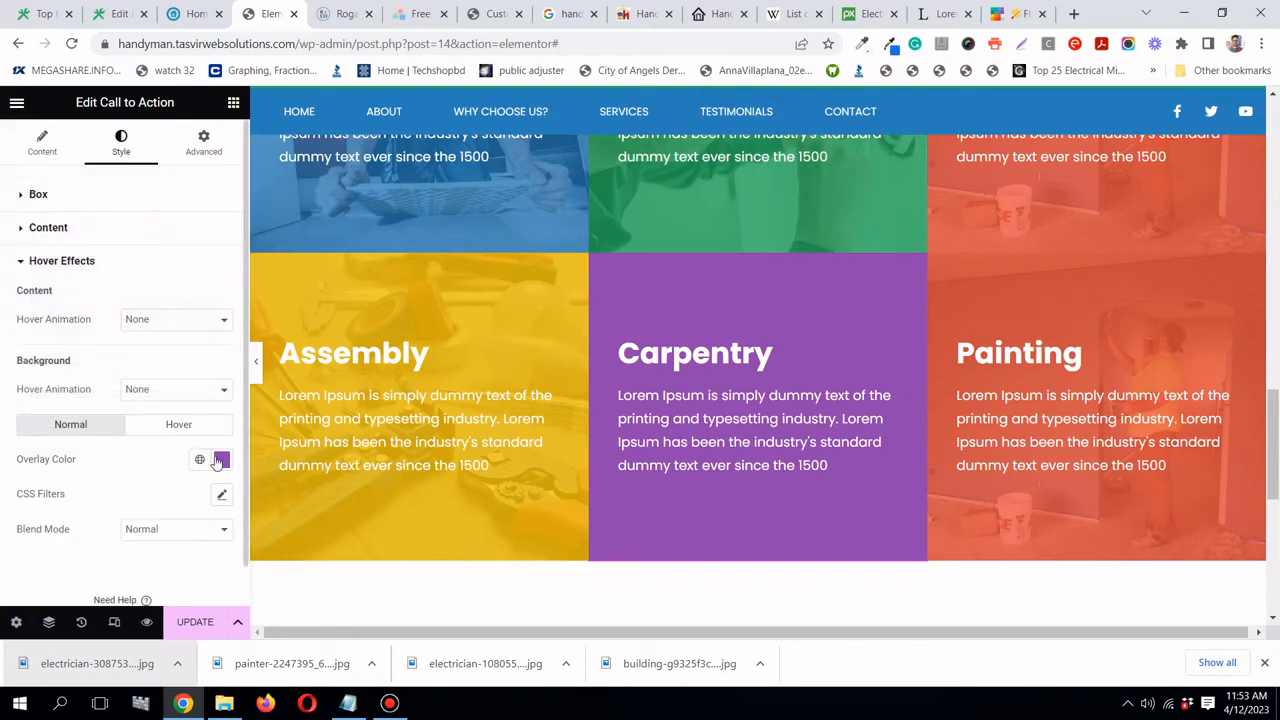
pyautogui.click(219, 460)
pyautogui.moveTo(221, 394); pyautogui.dragTo(177, 394)
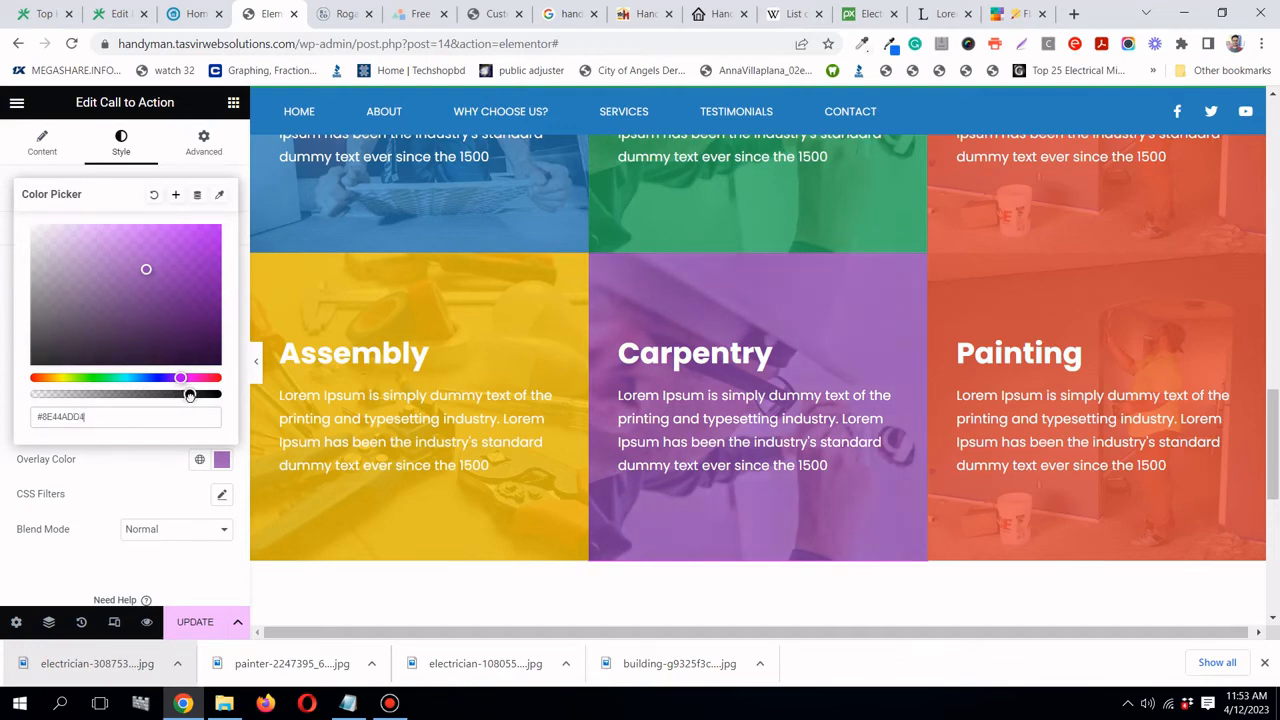
pyautogui.click(110, 510)
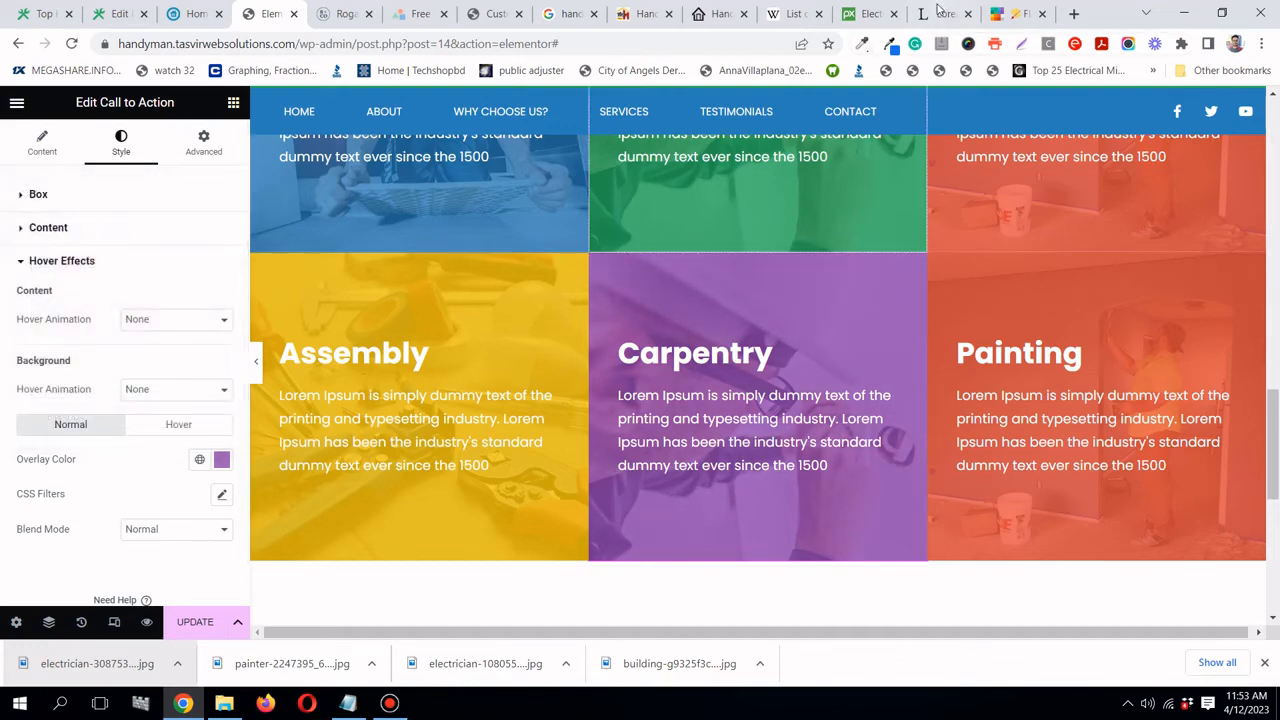
# - Search Pixabay for 'carpenter' and browse the results
pyautogui.click(862, 14)
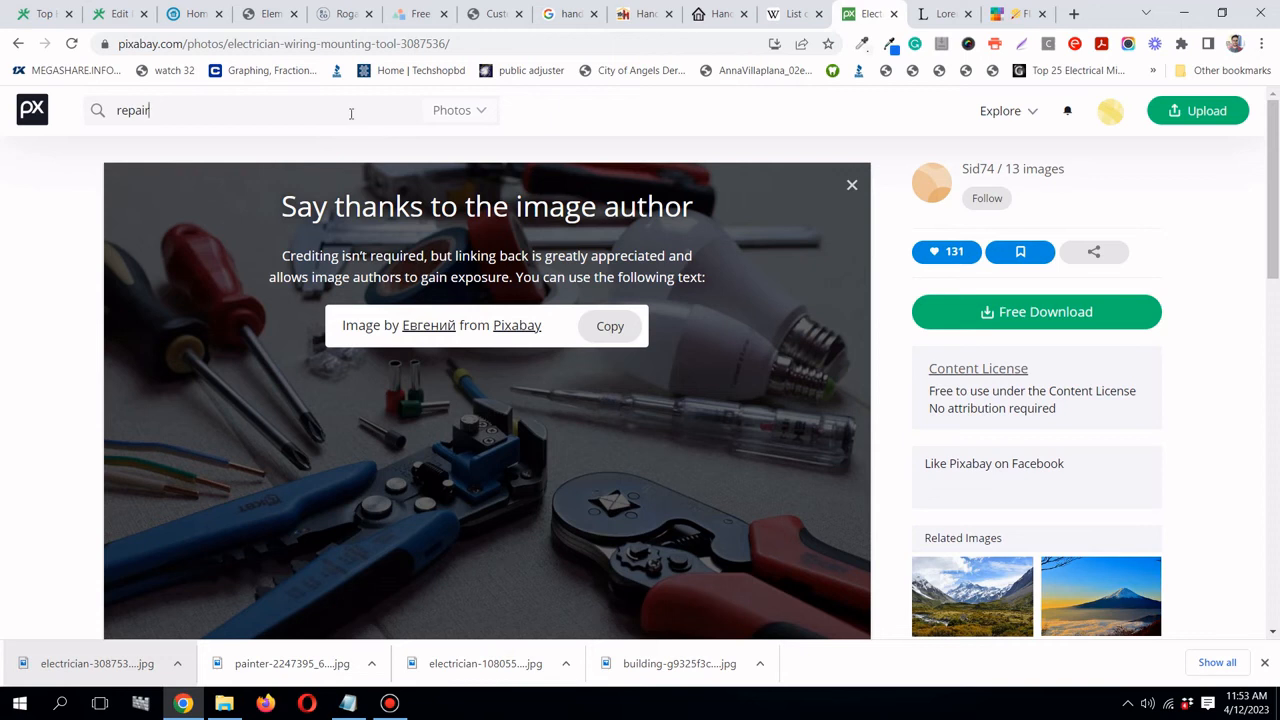
pyautogui.write('carpenter')
pyautogui.press('Return')
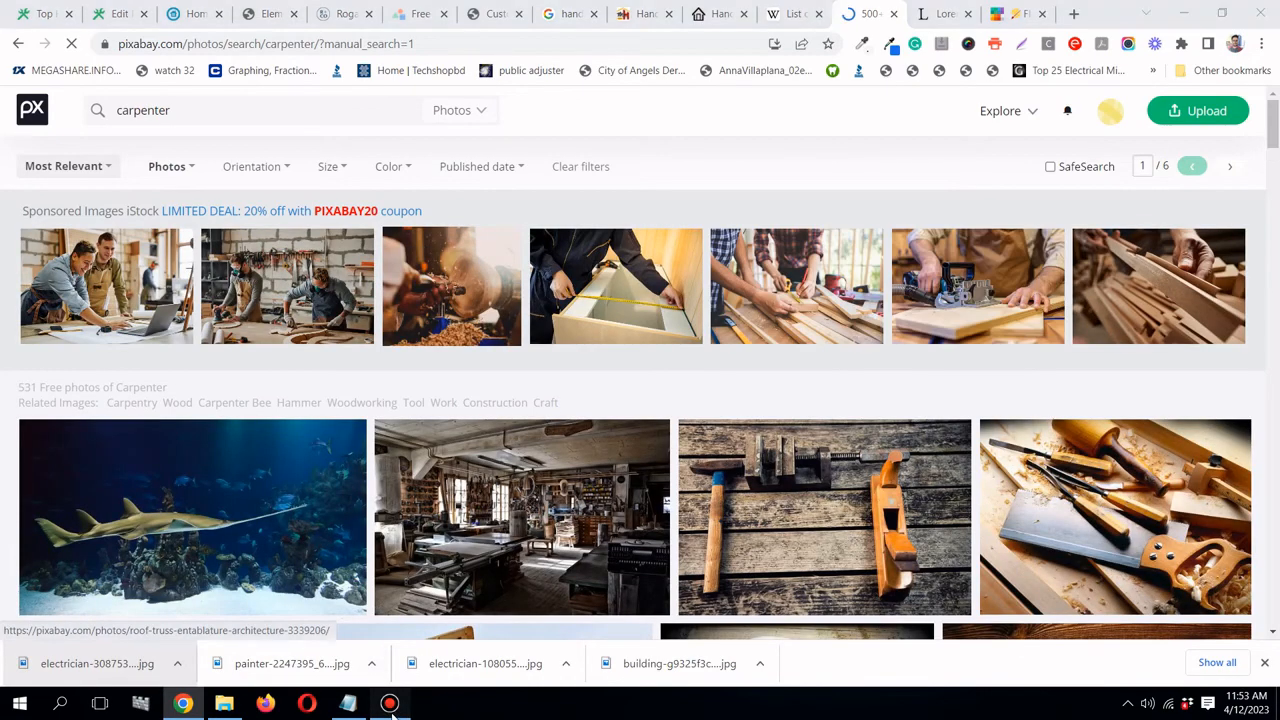
pyautogui.click(390, 703)
pyautogui.click(390, 703)
pyautogui.scroll(-2, 400, 350)
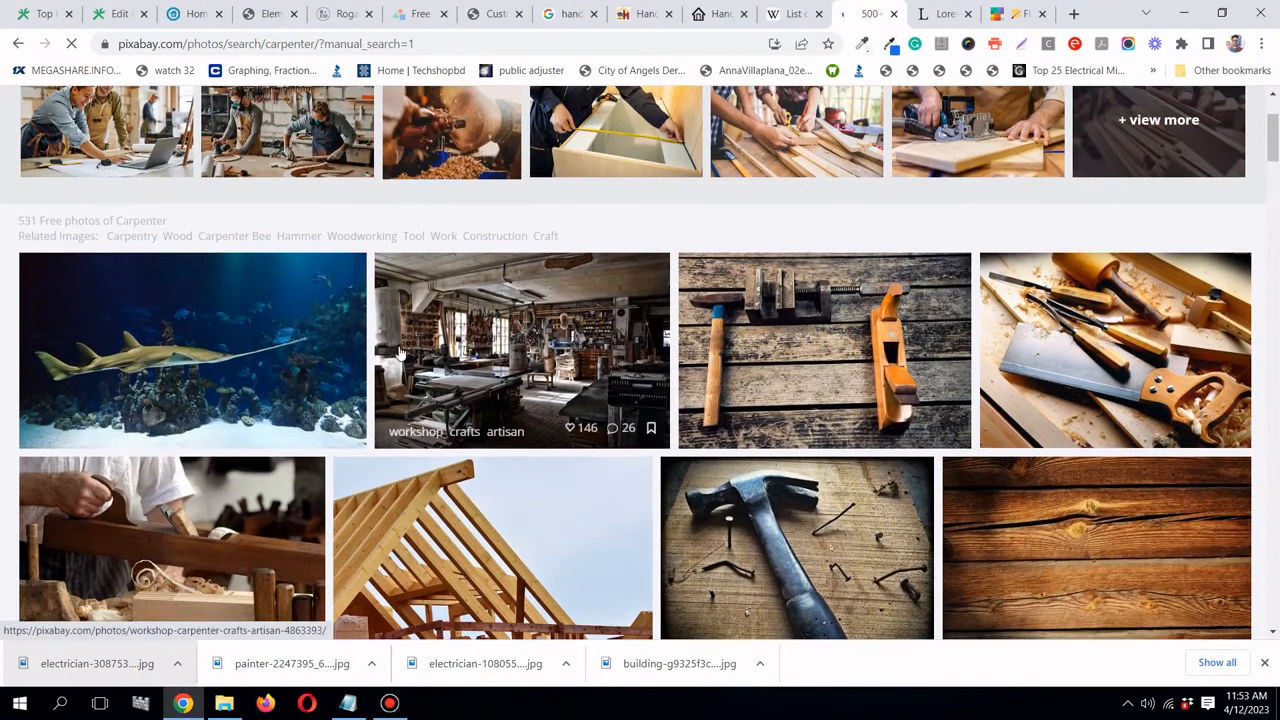
pyautogui.scroll(-1, 700, 340)
pyautogui.scroll(1, 1000, 340)
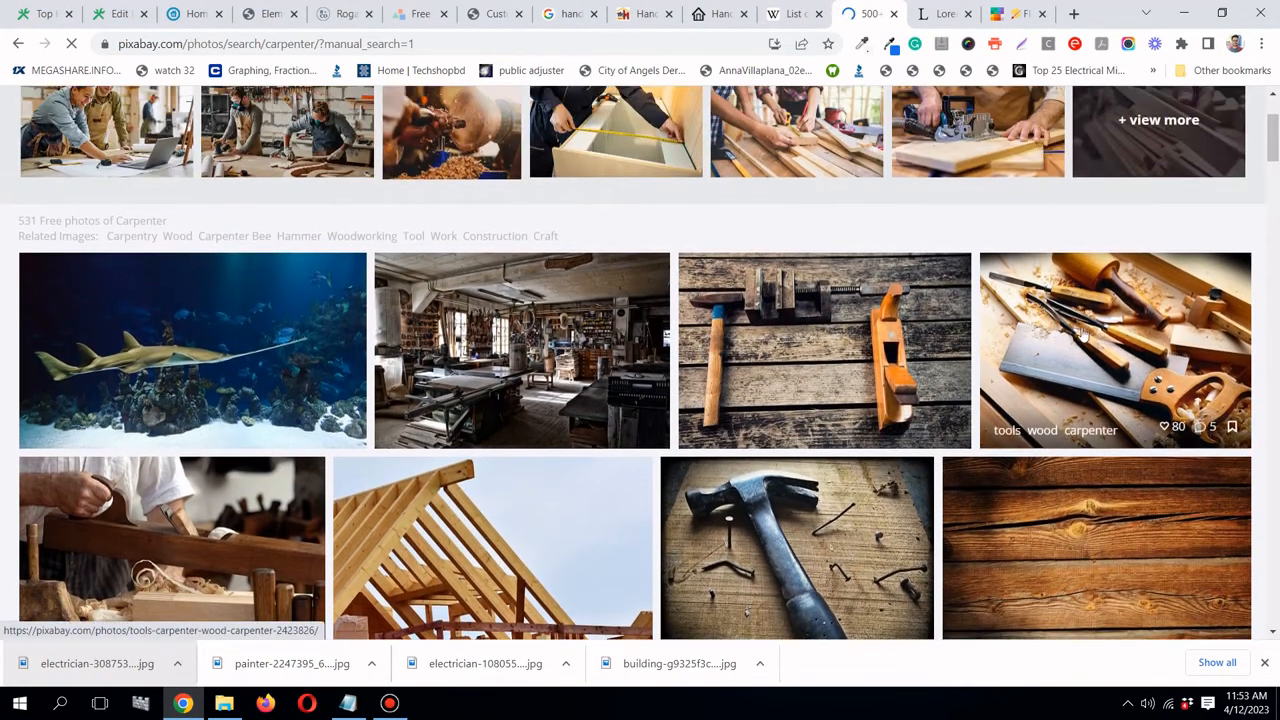
# - Download the chisels-and-saw-on-wood photo at 640×461
pyautogui.click(1090, 336)
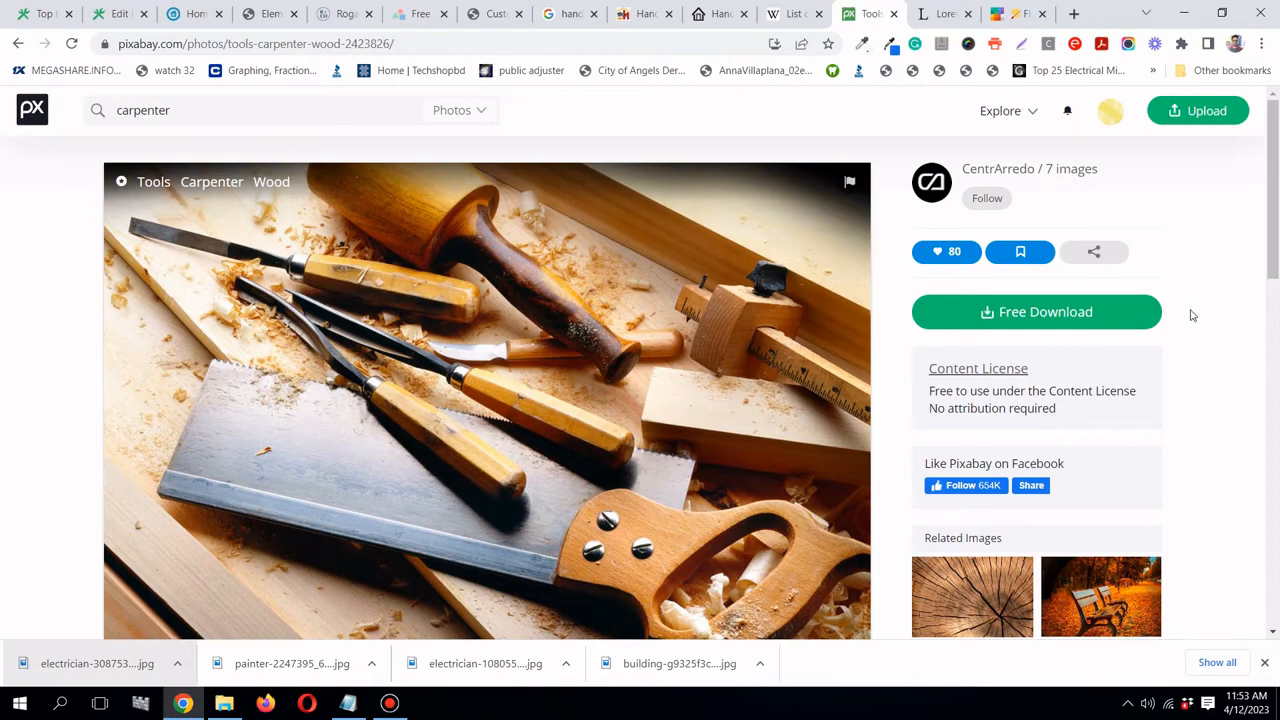
pyautogui.scroll(-3, 1191, 315)
pyautogui.scroll(2, 1191, 315)
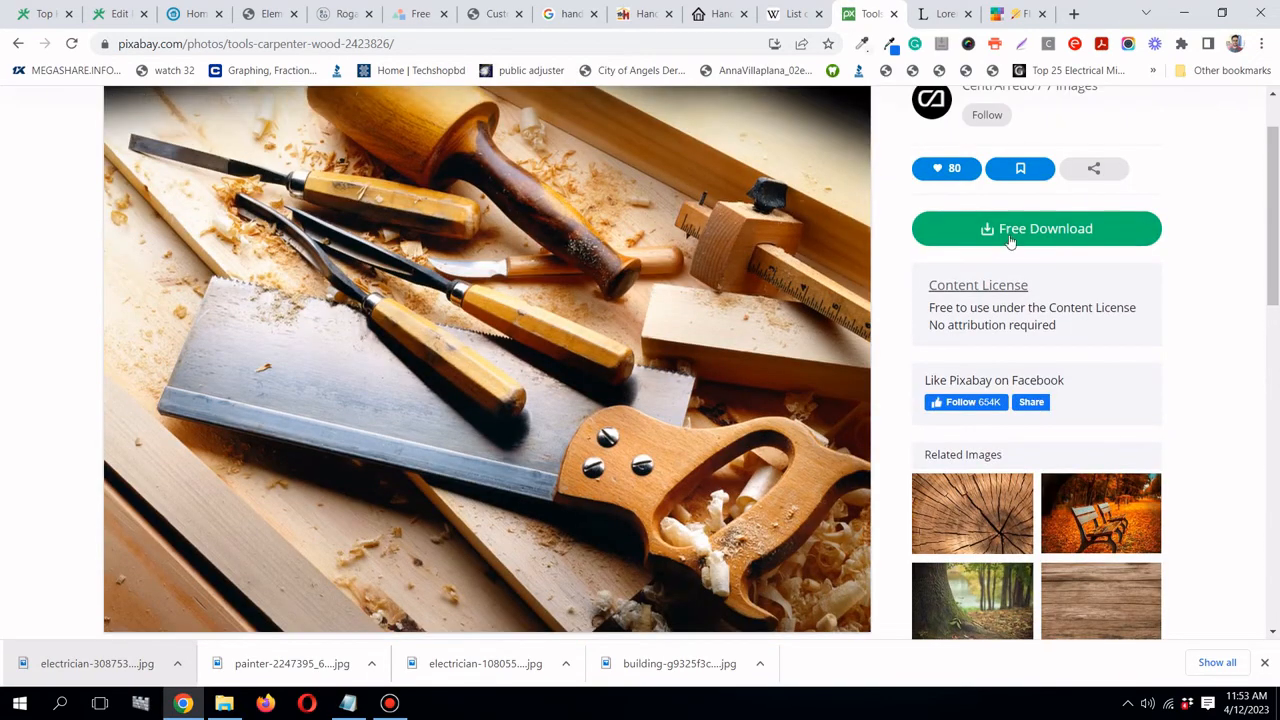
pyautogui.click(1012, 238)
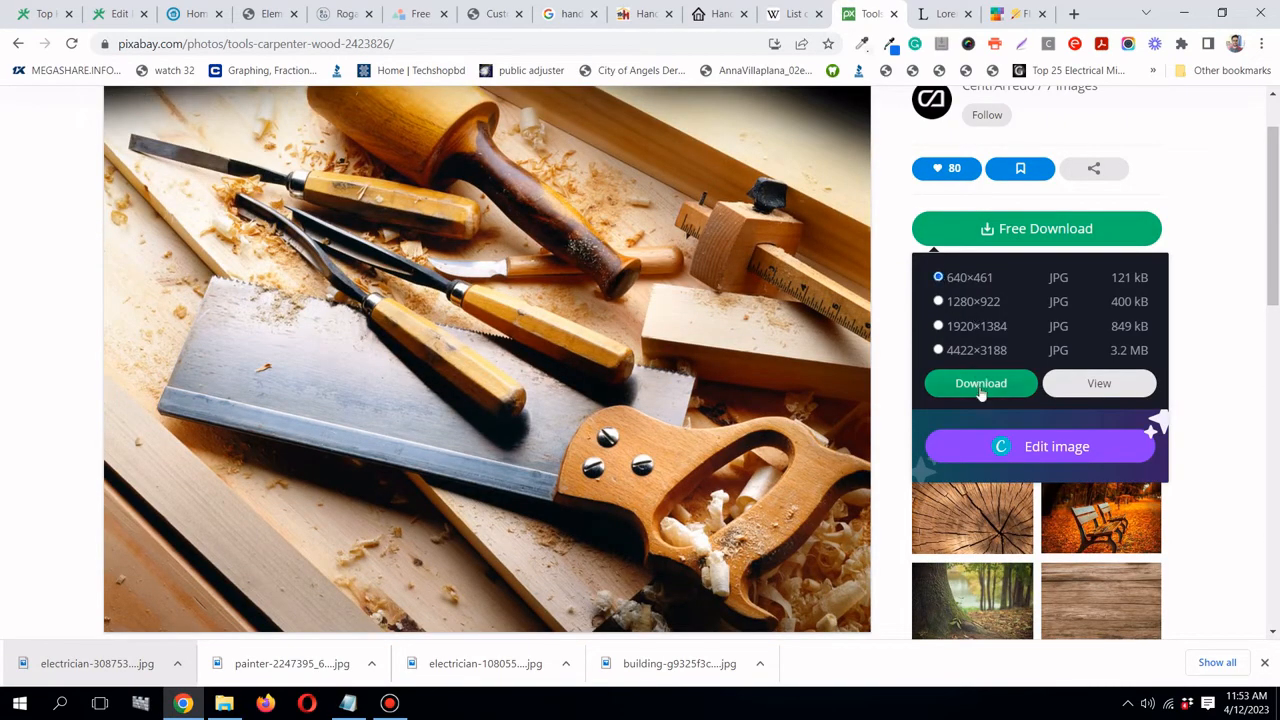
pyautogui.click(980, 390)
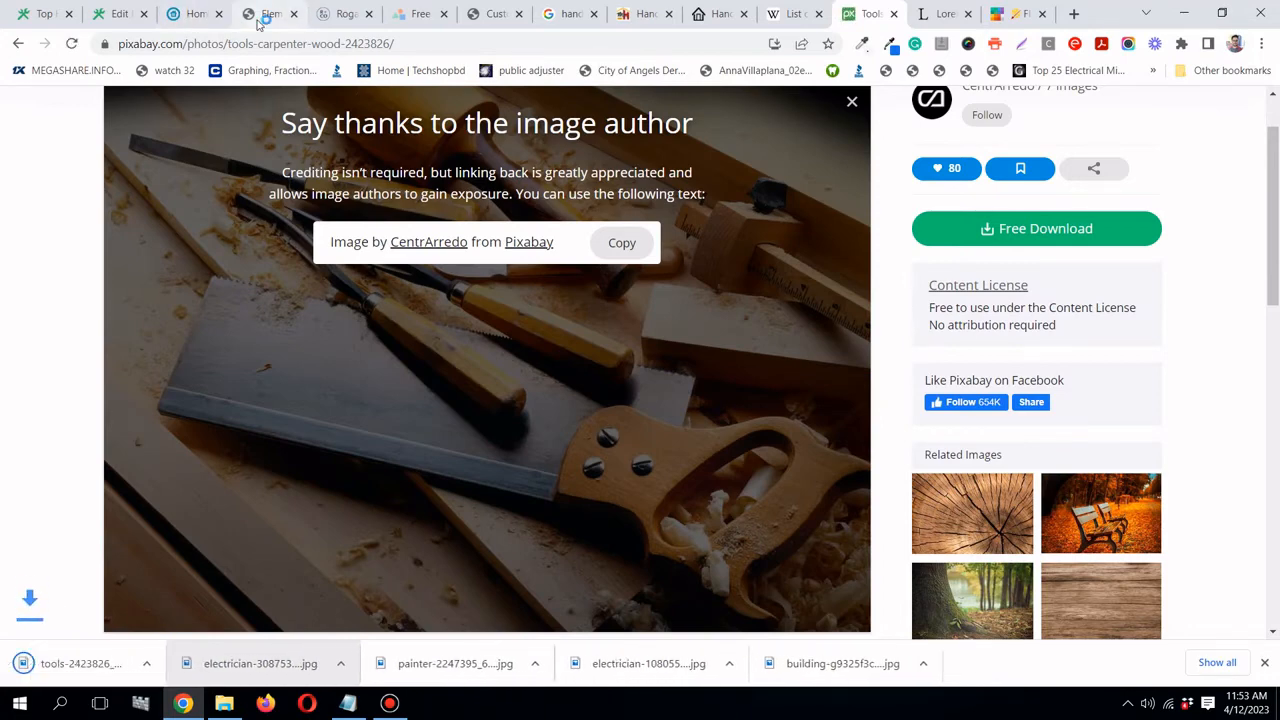
# - Upload tools-2423826_640.jpg as the Carpentry card's image and save the page with Update
pyautogui.click(262, 16)
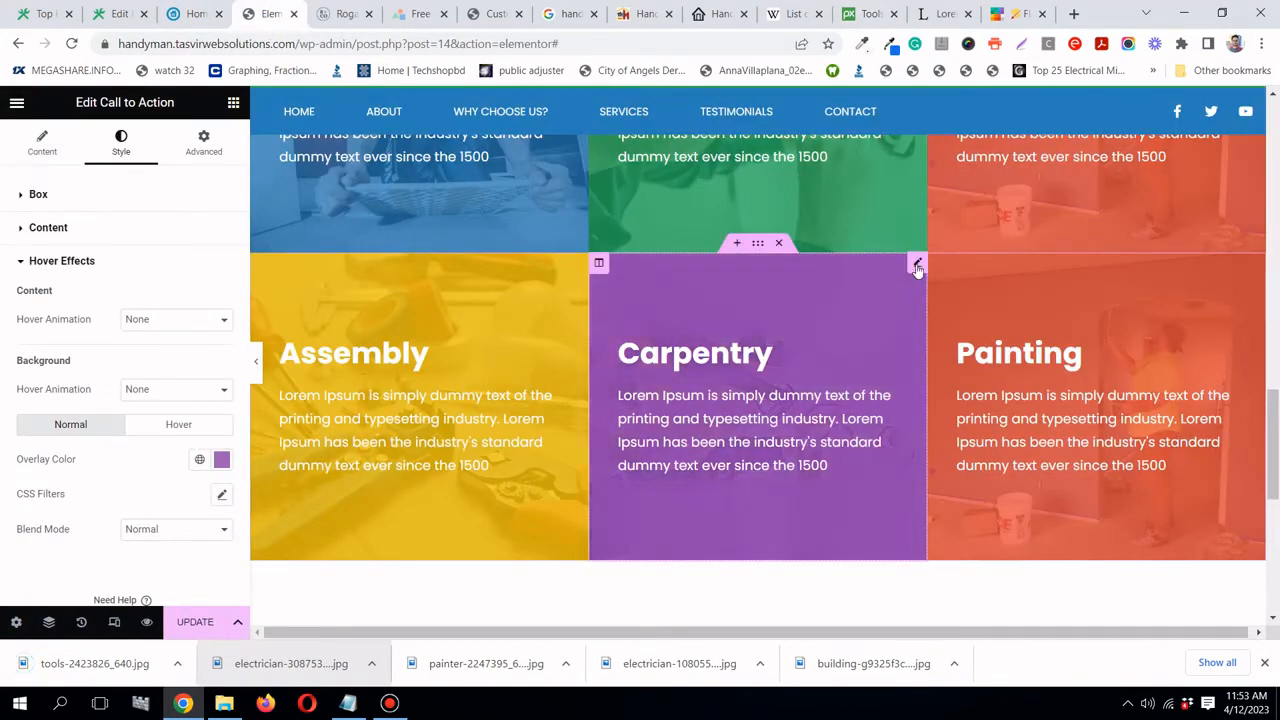
pyautogui.click(42, 145)
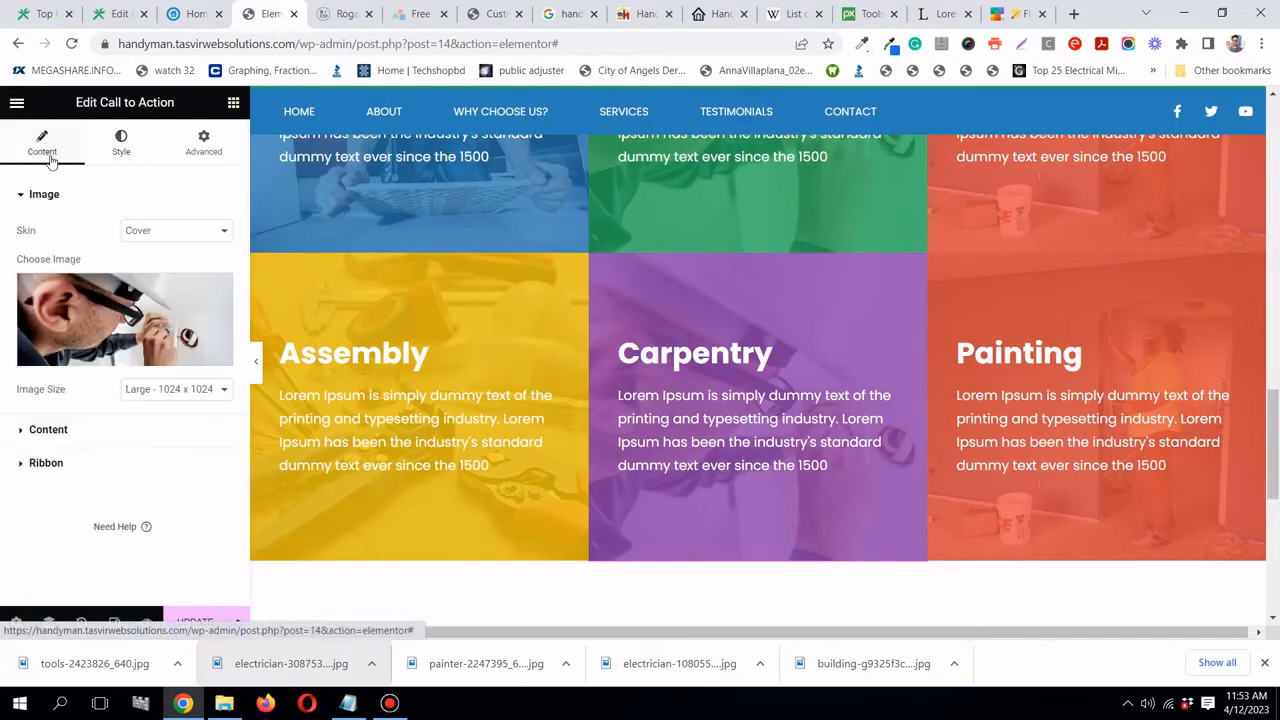
pyautogui.click(113, 318)
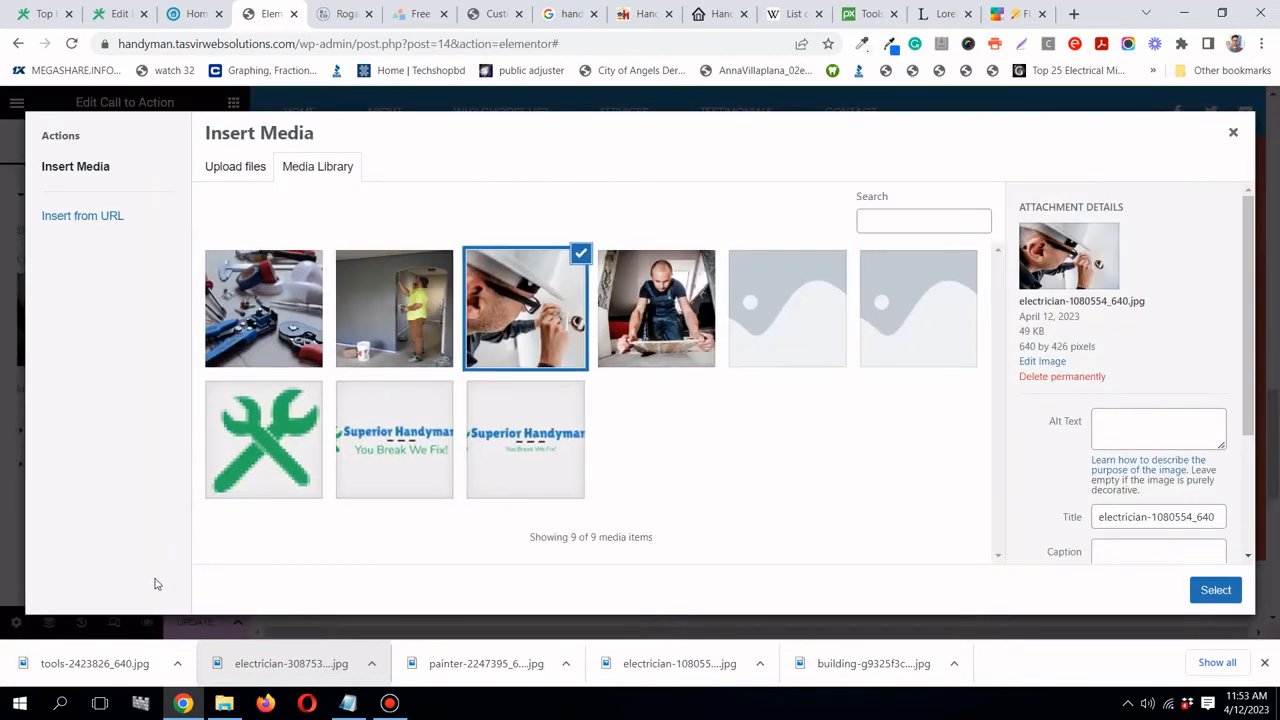
pyautogui.moveTo(109, 664); pyautogui.dragTo(298, 443)
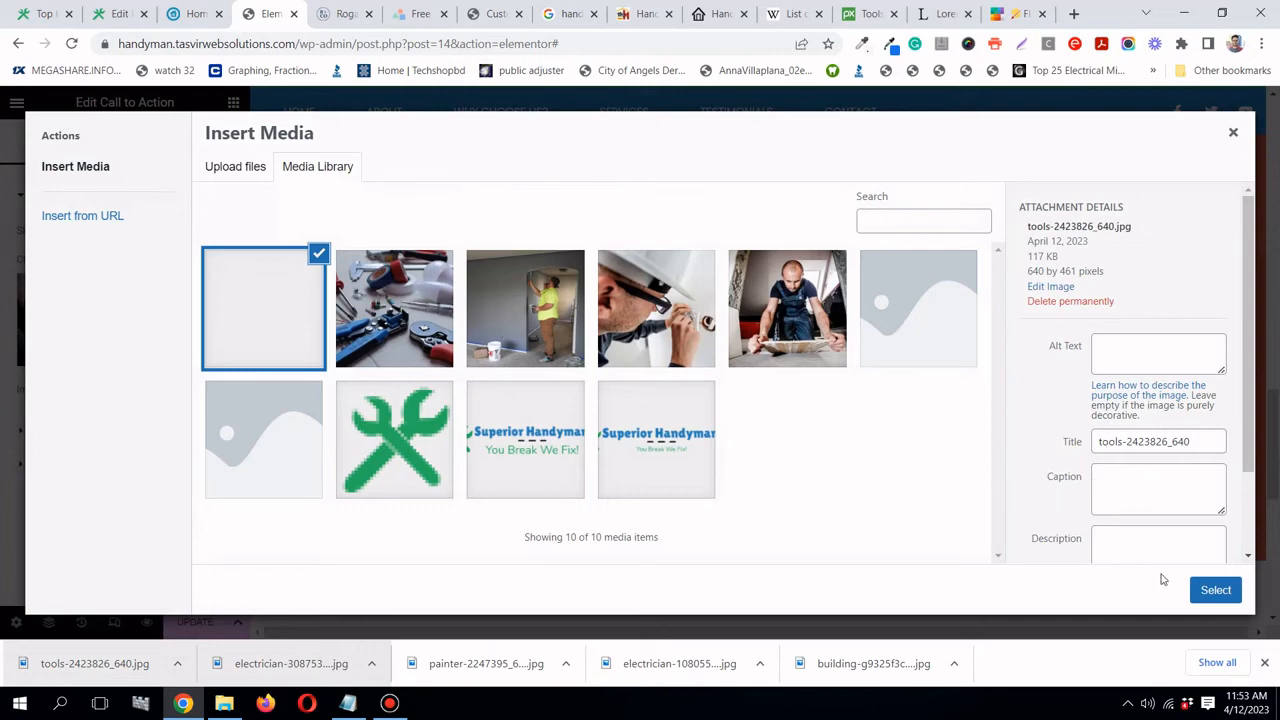
pyautogui.click(1215, 590)
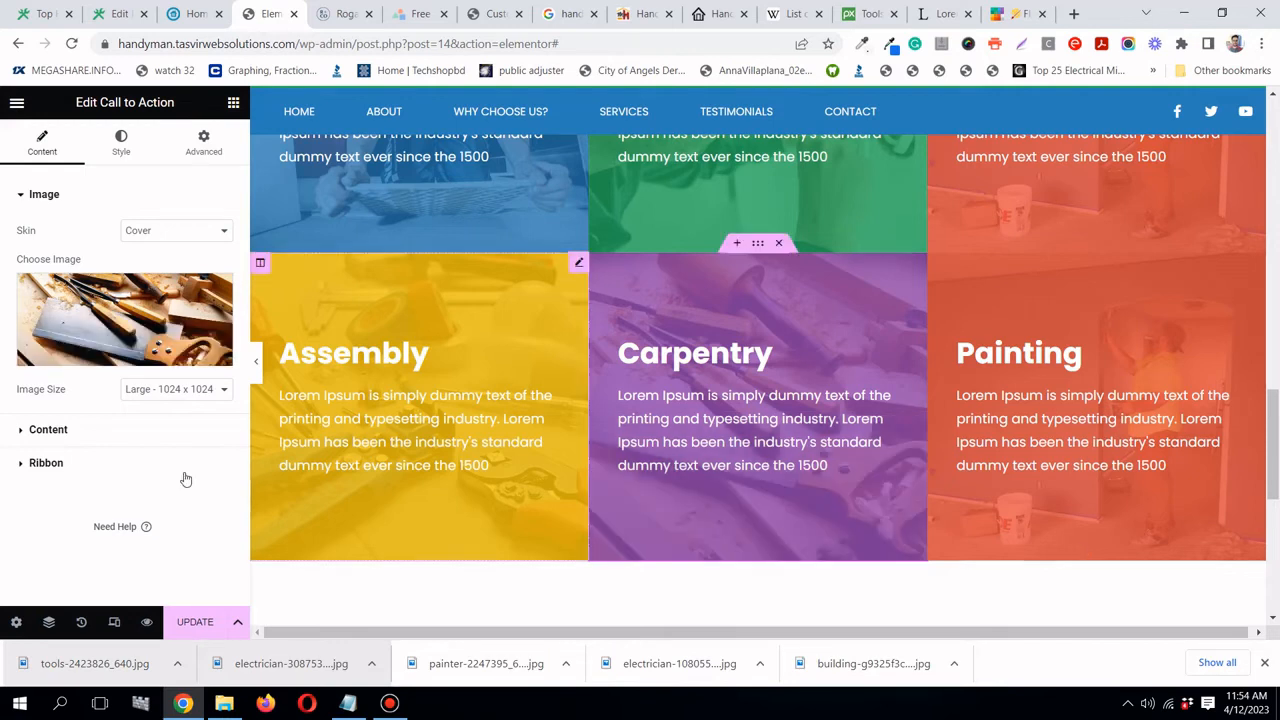
pyautogui.click(197, 622)
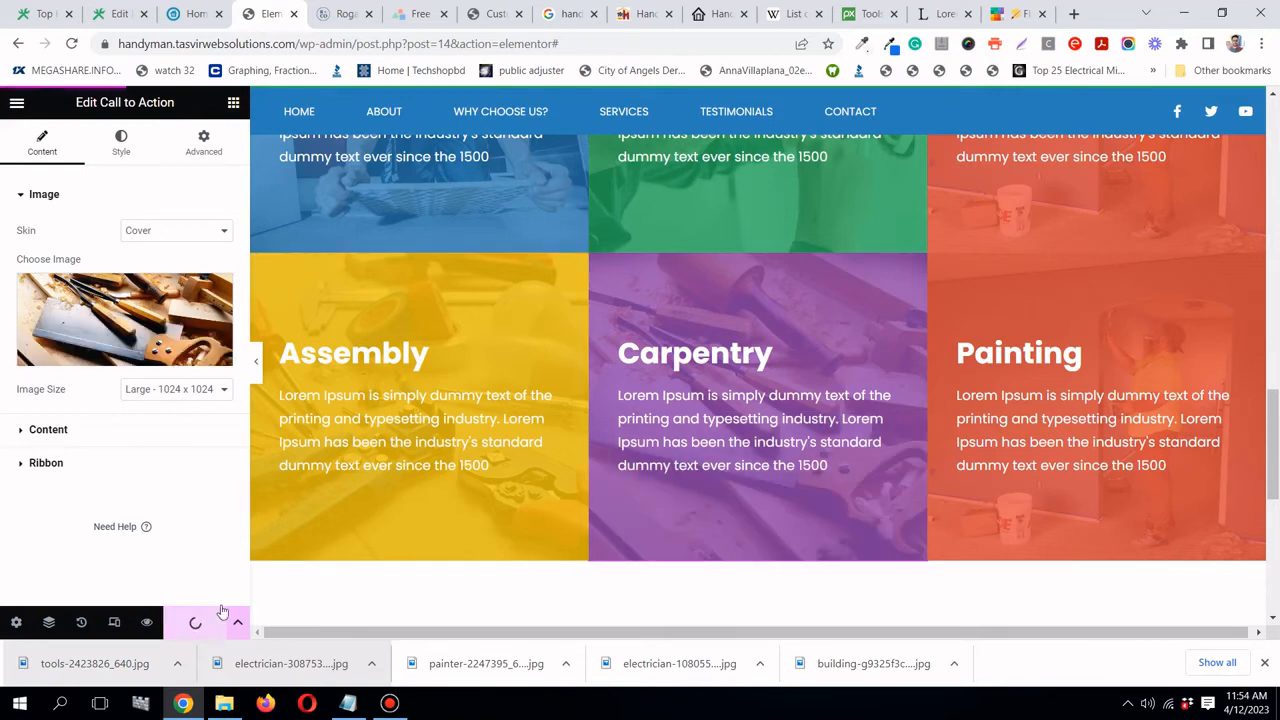
# - Copy the words 'dry wall' from the page's meta description
pyautogui.click(110, 15)
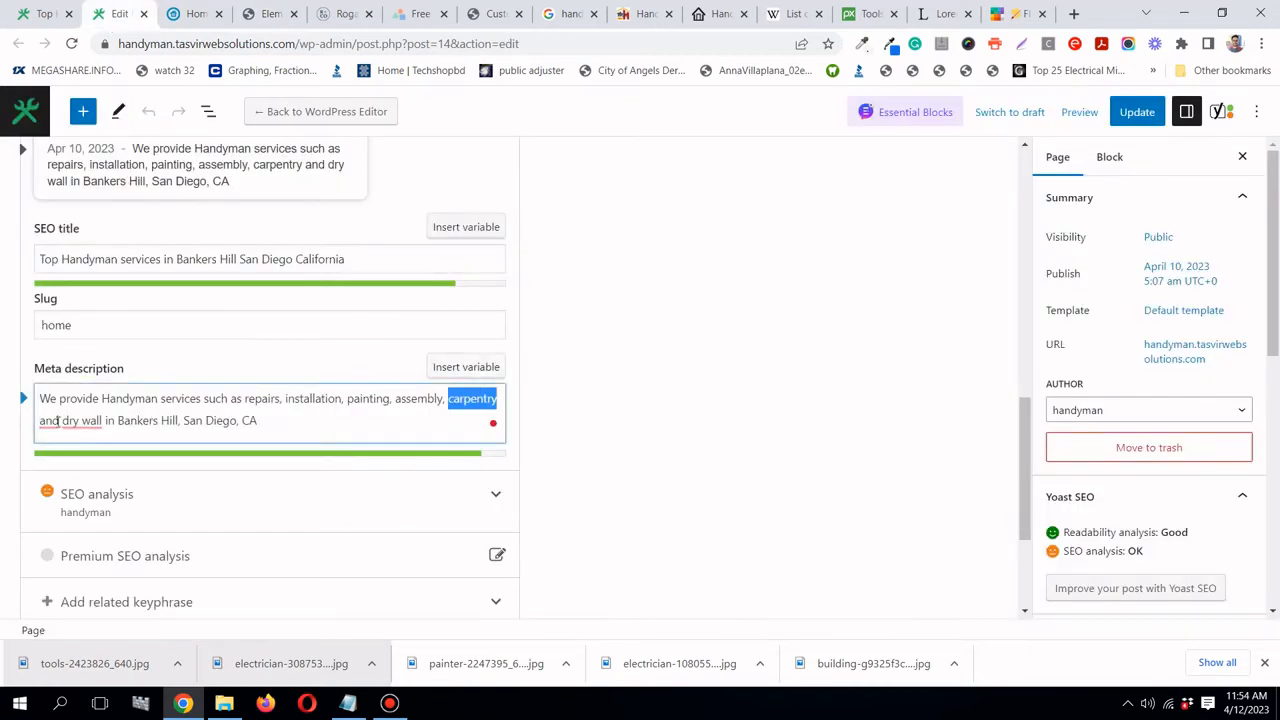
pyautogui.moveTo(63, 421)
pyautogui.moveTo(63, 421); pyautogui.dragTo(95, 421)
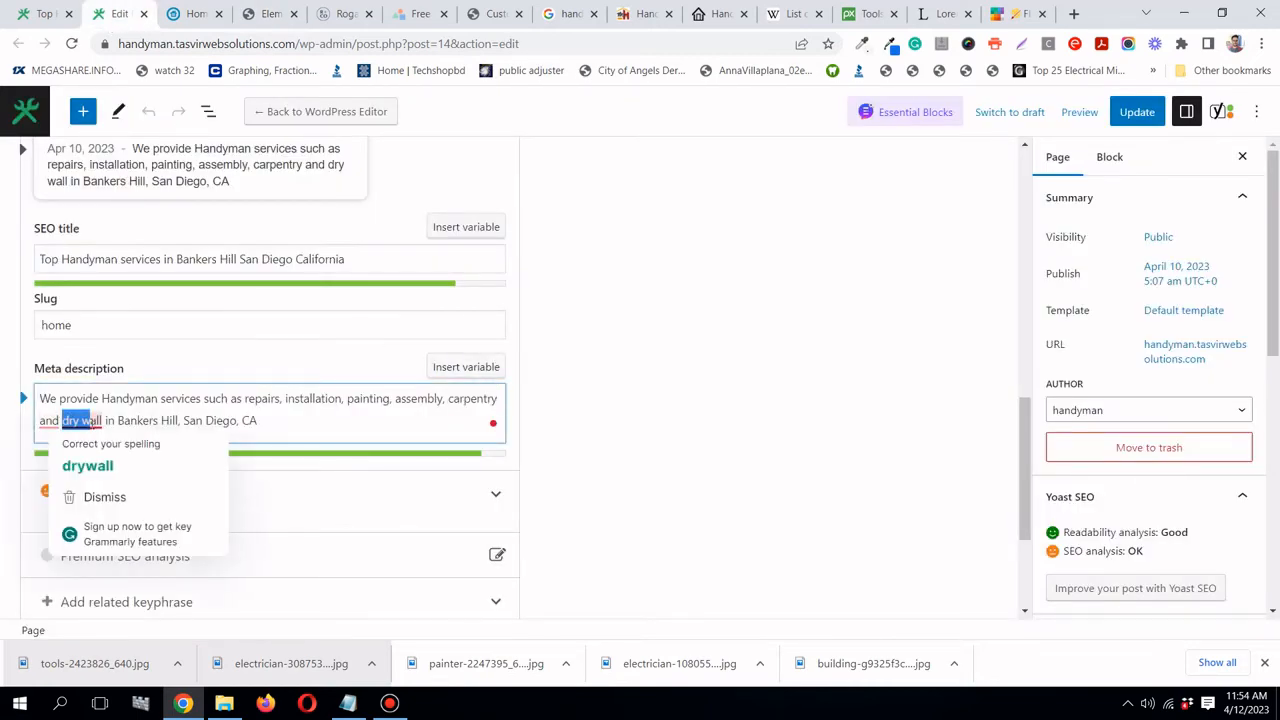
pyautogui.rightClick(95, 421)
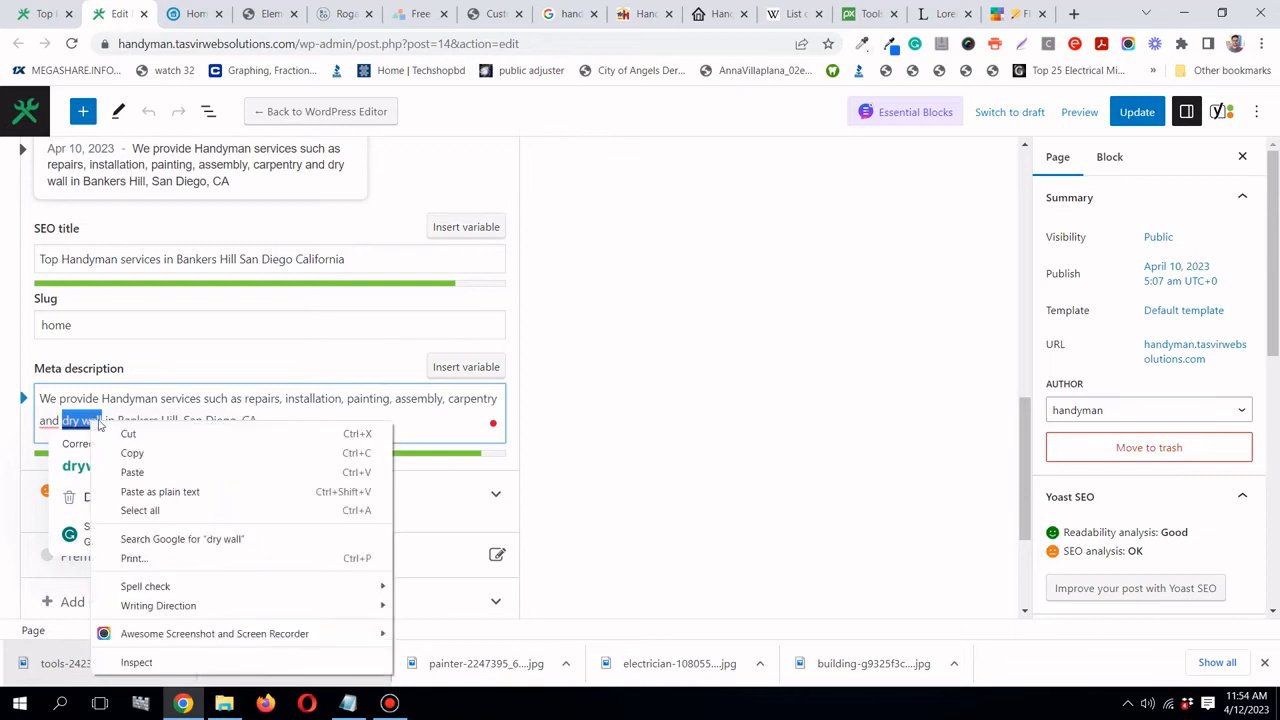
pyautogui.click(129, 451)
pyautogui.click(240, 15)
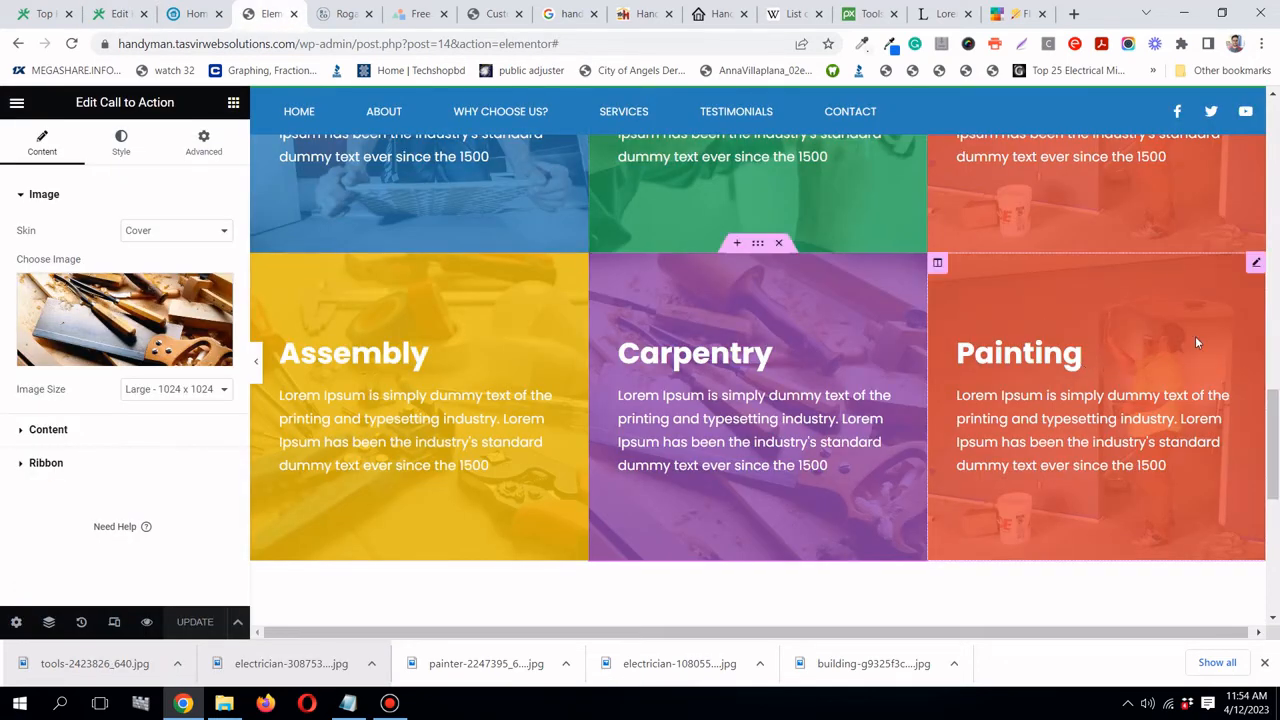
# - Replace the Painting card's title with the copied 'dry wall'
pyautogui.click(1258, 266)
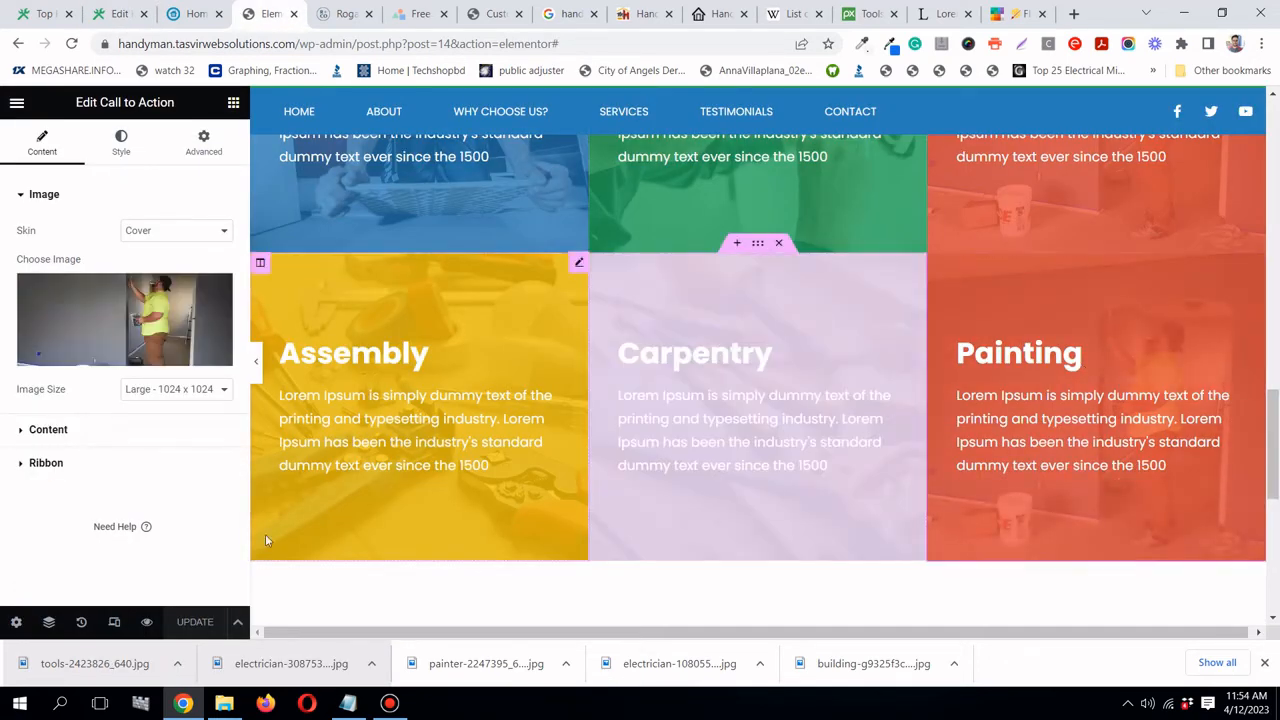
pyautogui.click(60, 430)
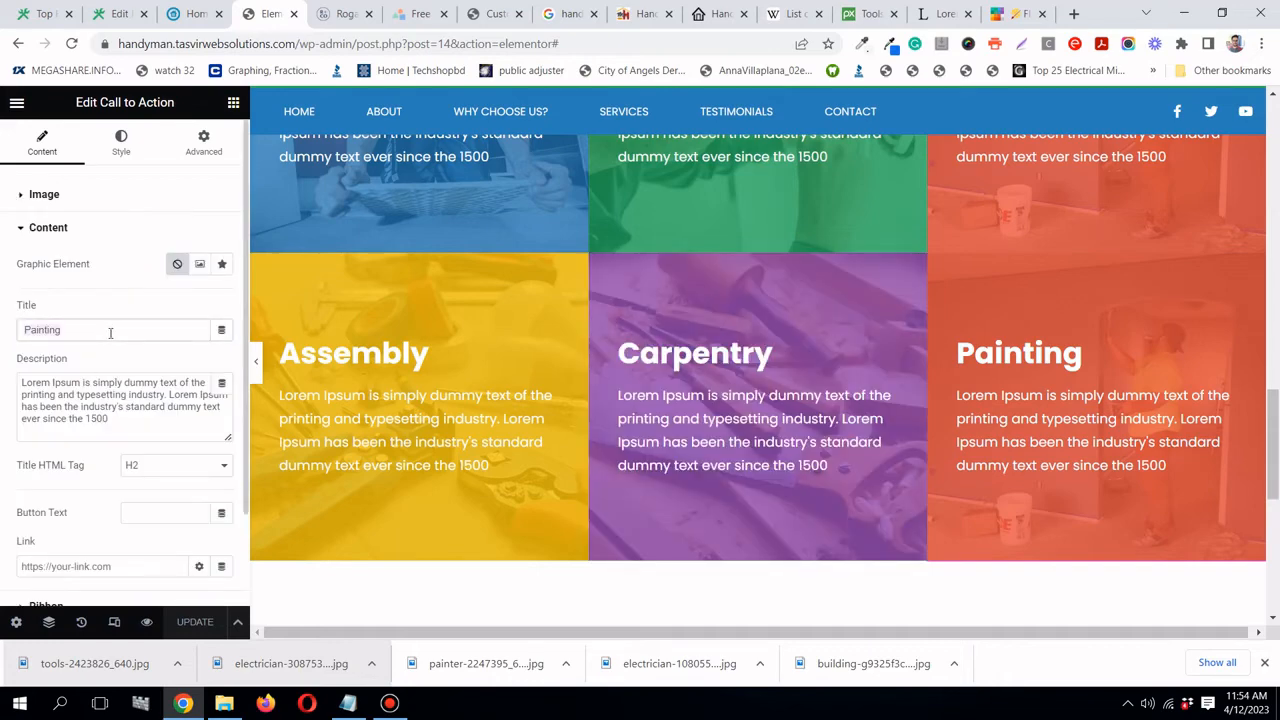
pyautogui.doubleClick(110, 333)
pyautogui.rightClick(110, 333)
pyautogui.click(180, 401)
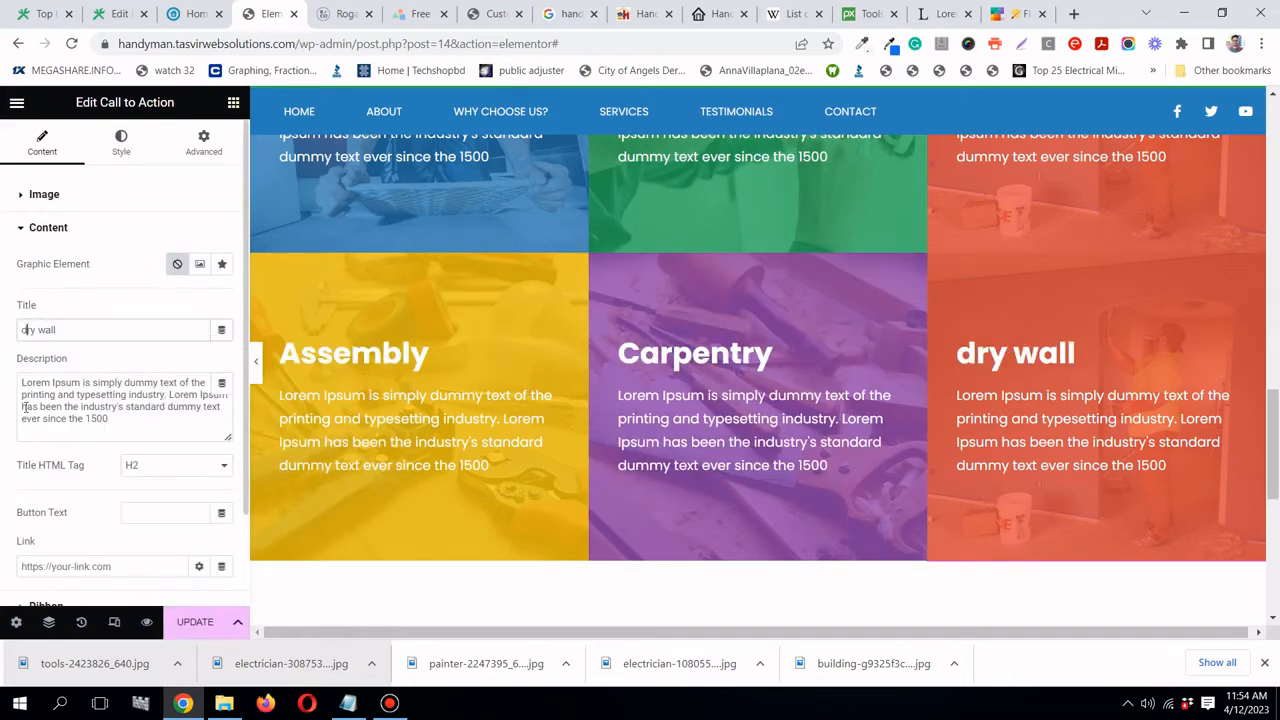
# - Capitalise the title to 'Dry wall' and copy orange #f39c12 from Flat UI Colors
pyautogui.write('D')
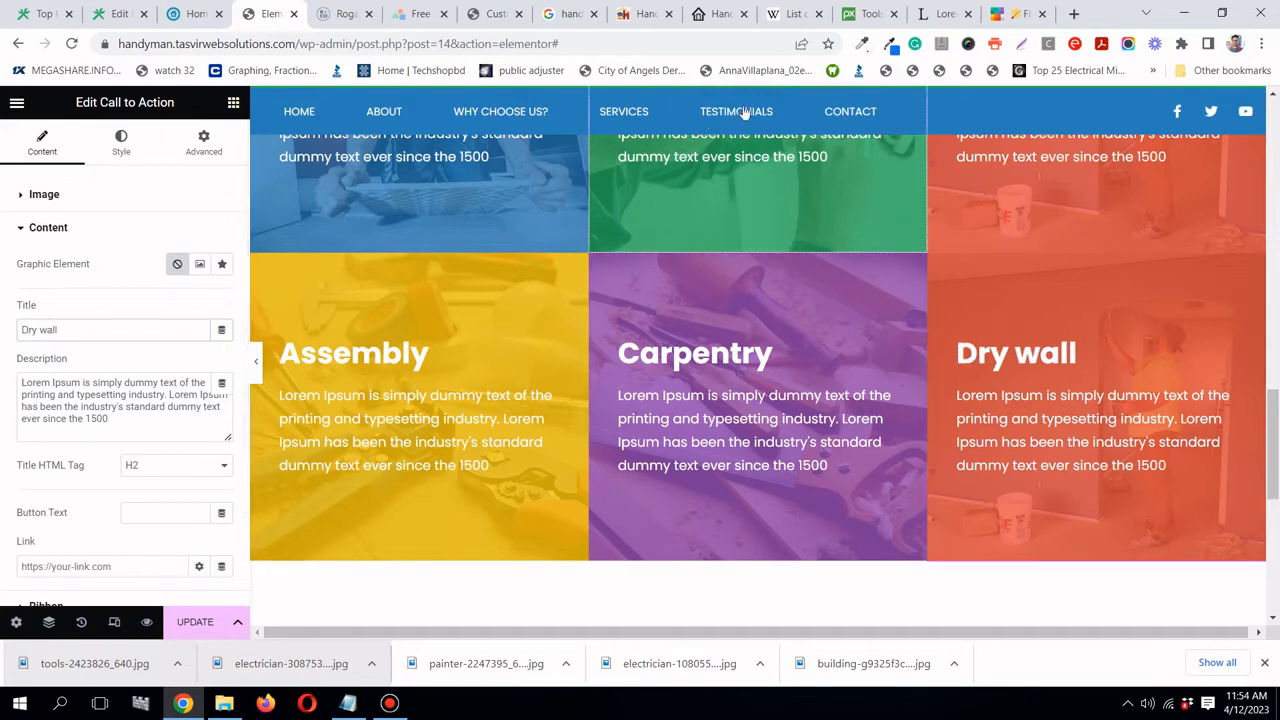
pyautogui.click(995, 18)
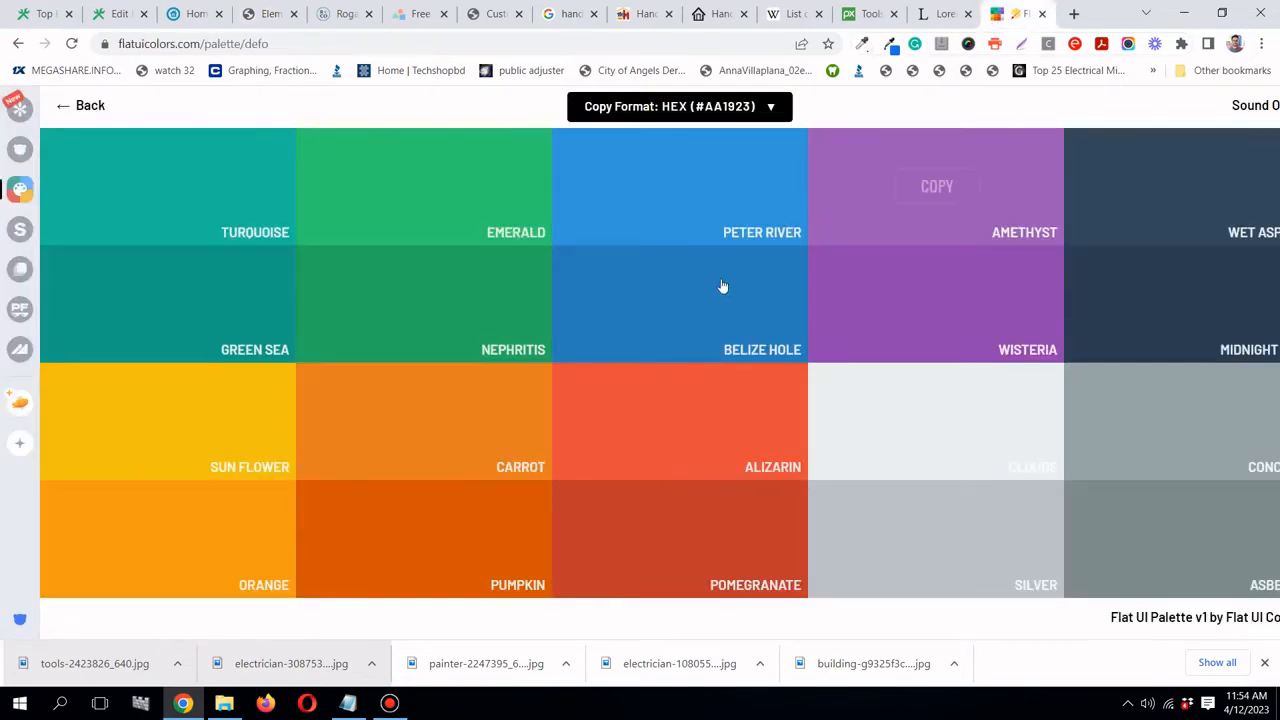
pyautogui.click(195, 540)
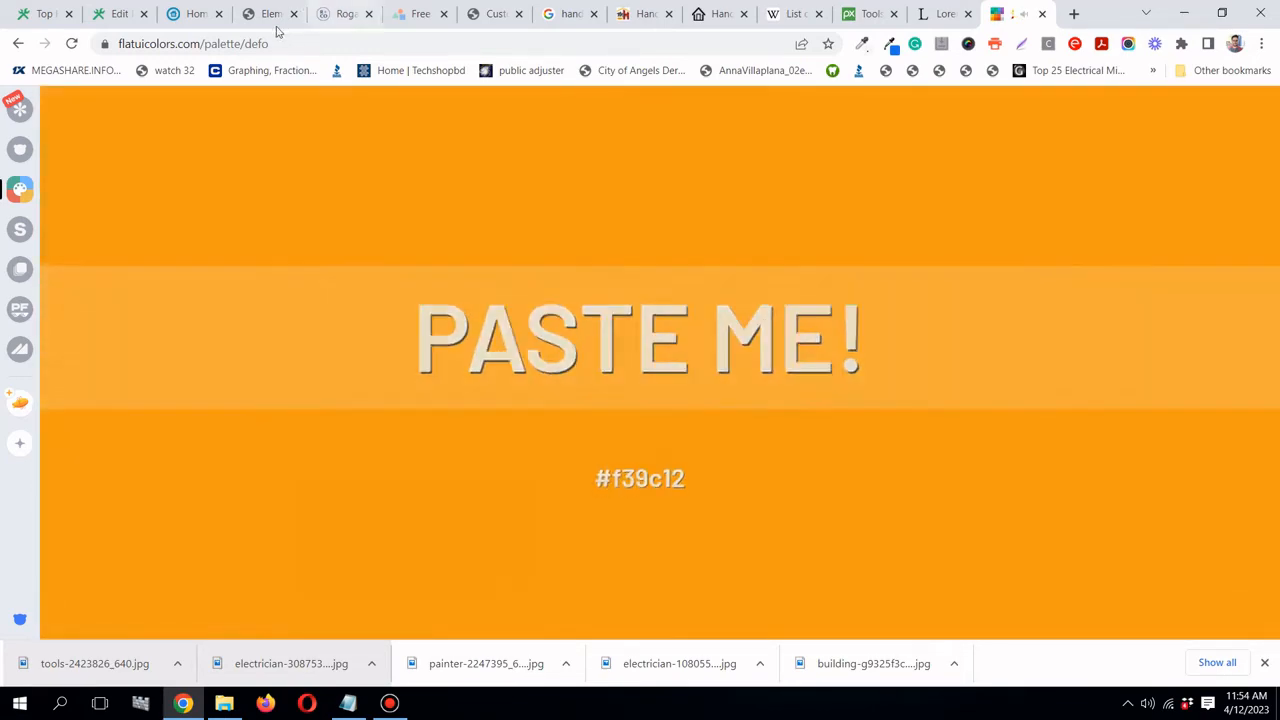
pyautogui.click(268, 14)
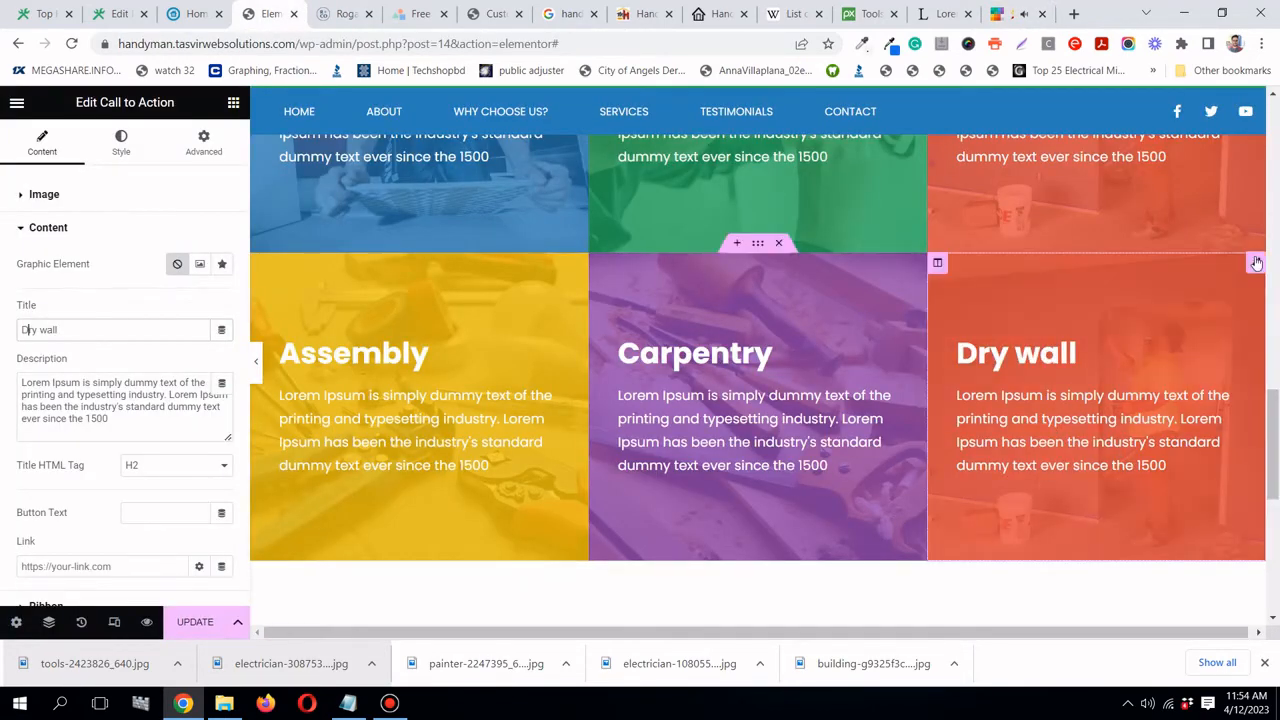
# - Set the card's normal and hover overlay colours to orange #f39c12
pyautogui.click(118, 153)
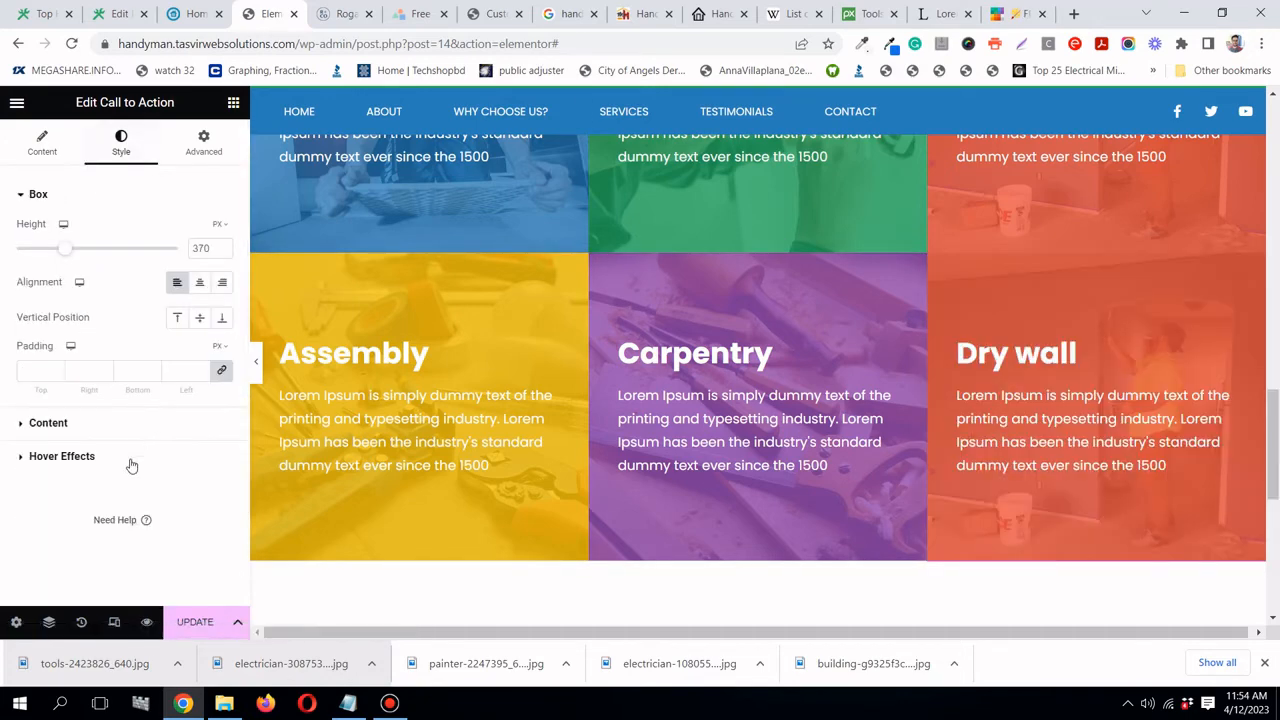
pyautogui.click(128, 455)
pyautogui.click(222, 459)
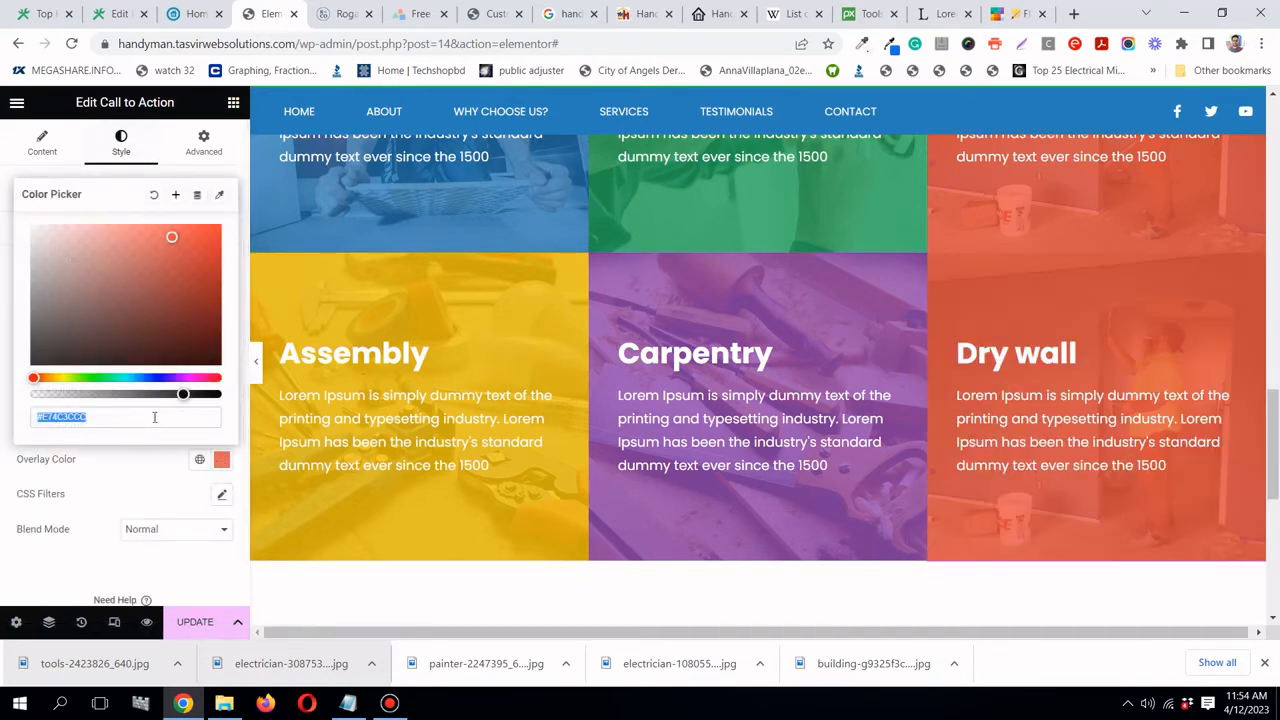
pyautogui.rightClick(153, 419)
pyautogui.click(190, 470)
pyautogui.click(180, 440)
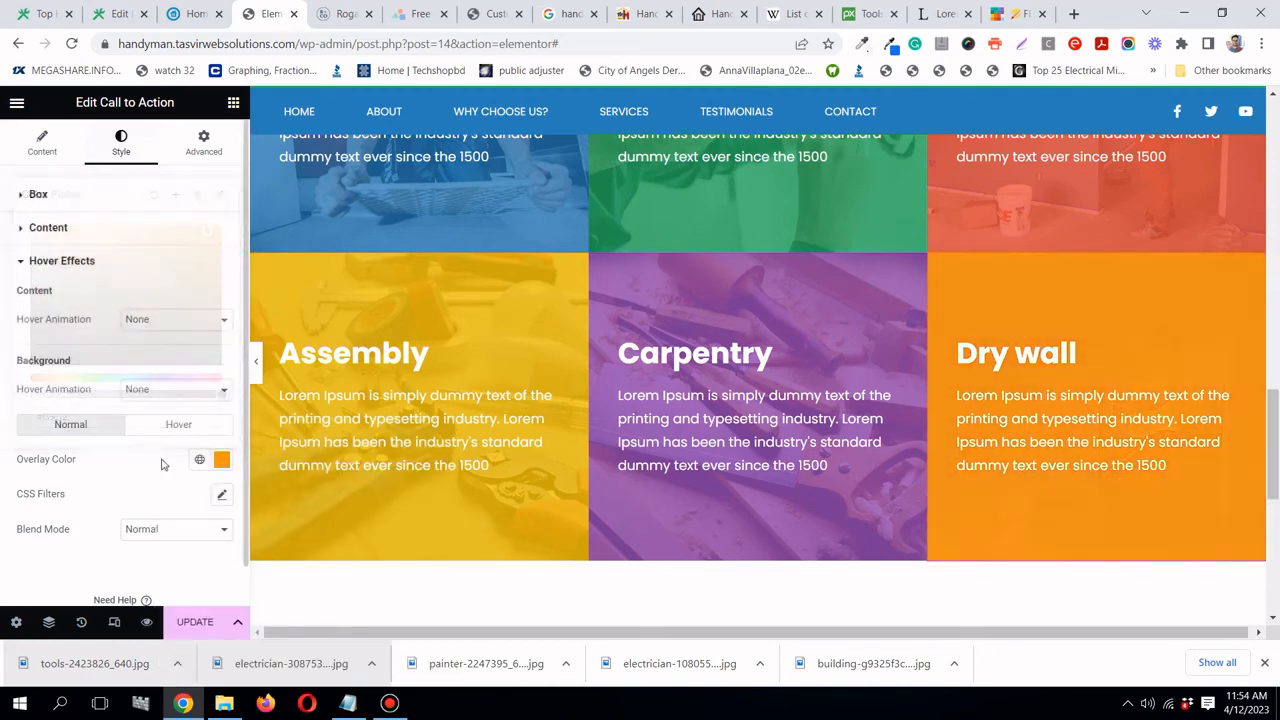
pyautogui.click(180, 425)
pyautogui.click(222, 460)
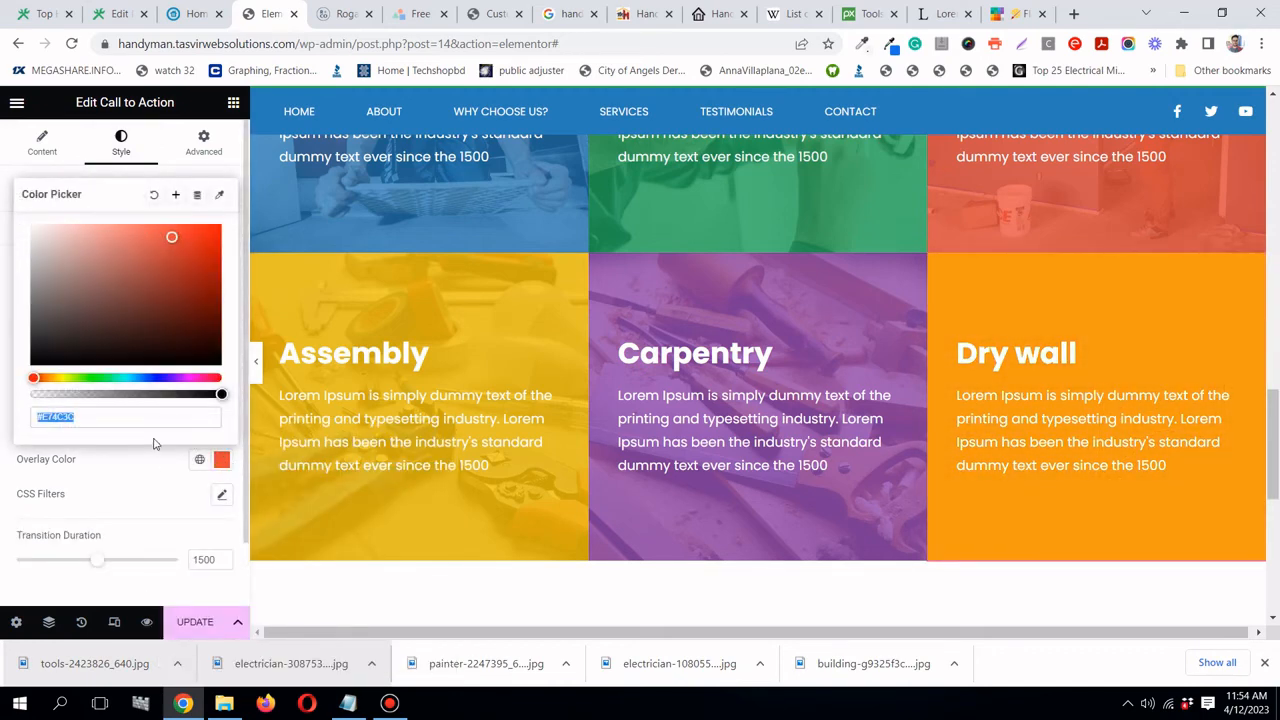
pyautogui.rightClick(155, 420)
pyautogui.click(195, 472)
pyautogui.click(106, 455)
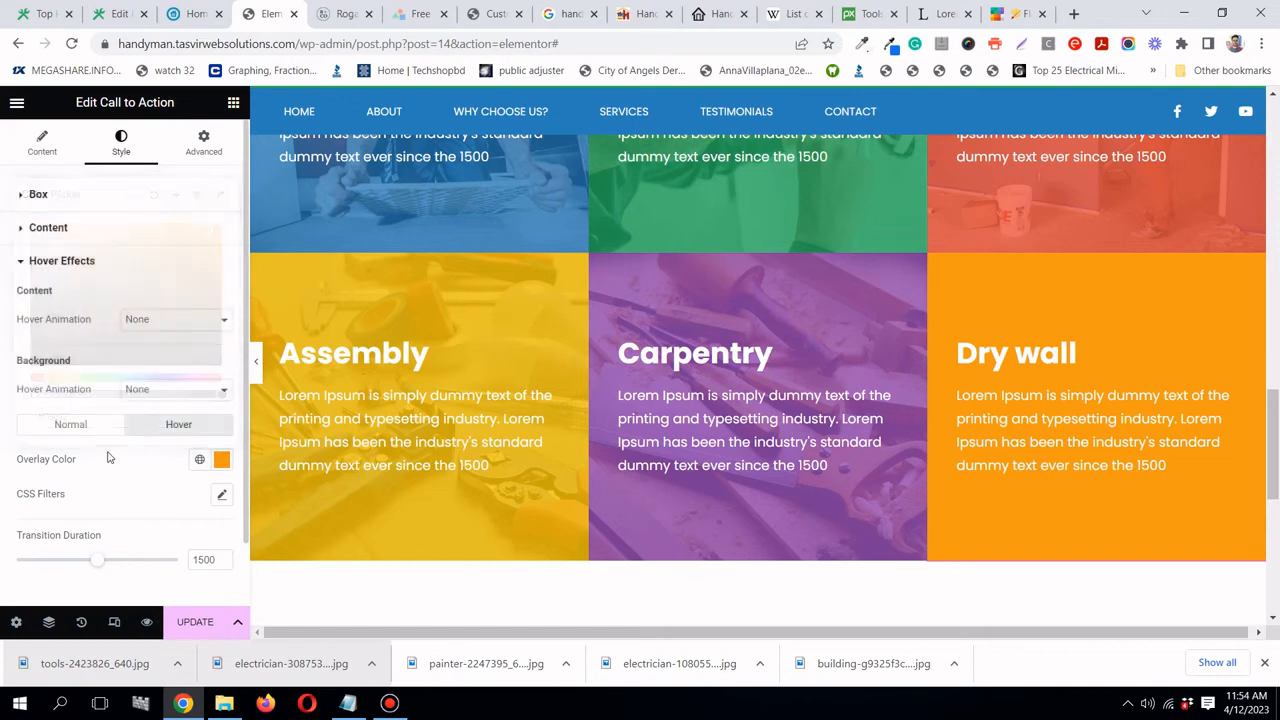
# - Lower the normal overlay's opacity so the orange becomes semi-transparent (#F39C12C2)
pyautogui.click(90, 430)
pyautogui.click(222, 460)
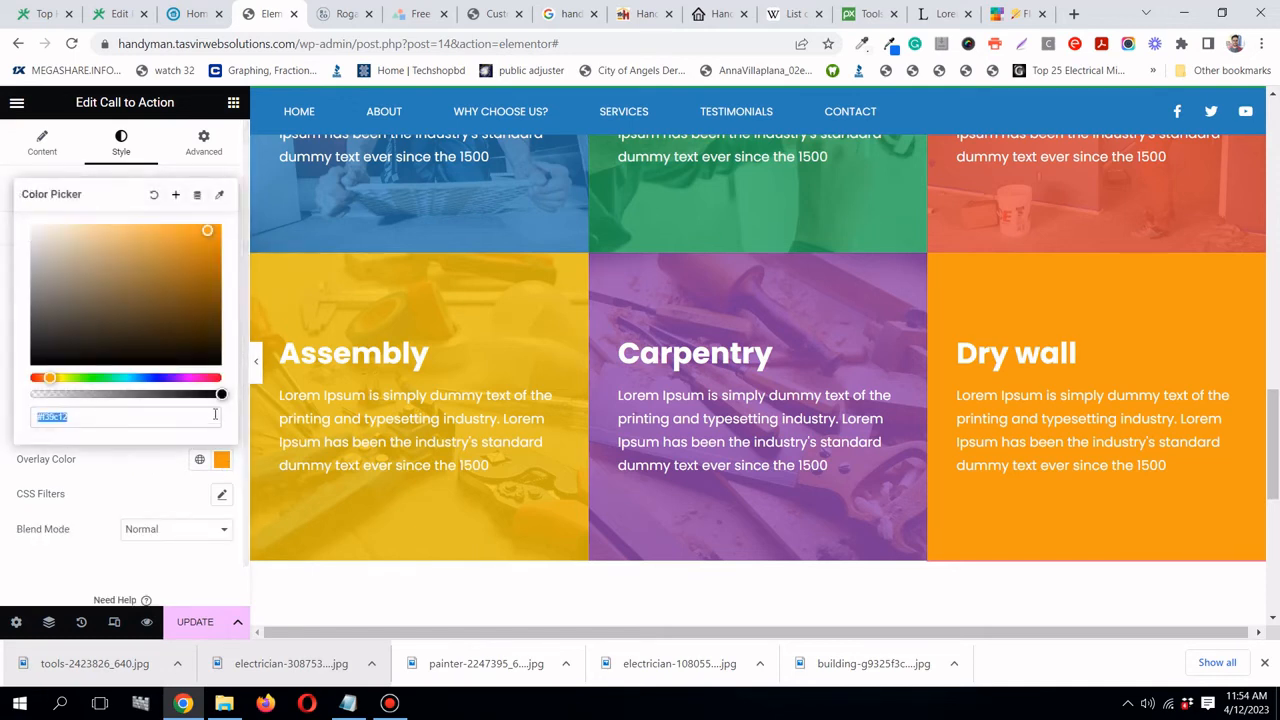
pyautogui.click(212, 394)
pyautogui.moveTo(212, 394); pyautogui.dragTo(179, 394)
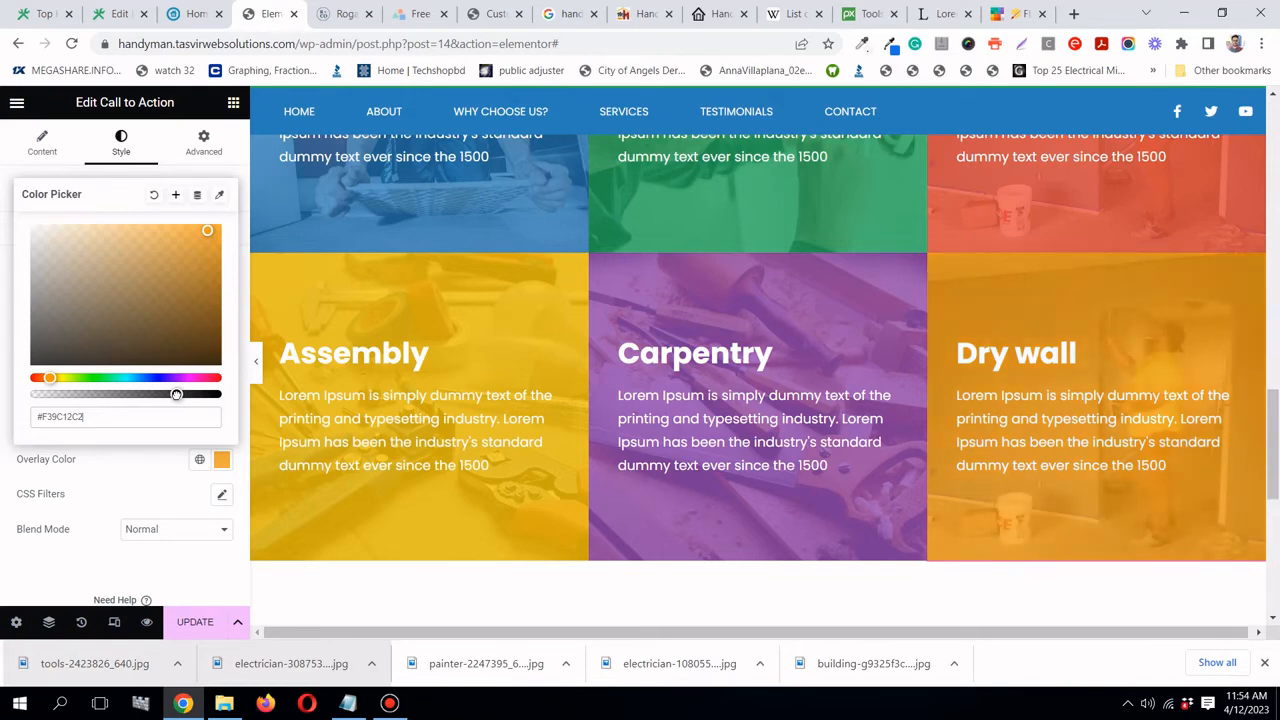
pyautogui.click(862, 14)
# - Search Pixabay for 'wall' and browse the results for the white brick wall photo
pyautogui.scroll(1, 310, 258)
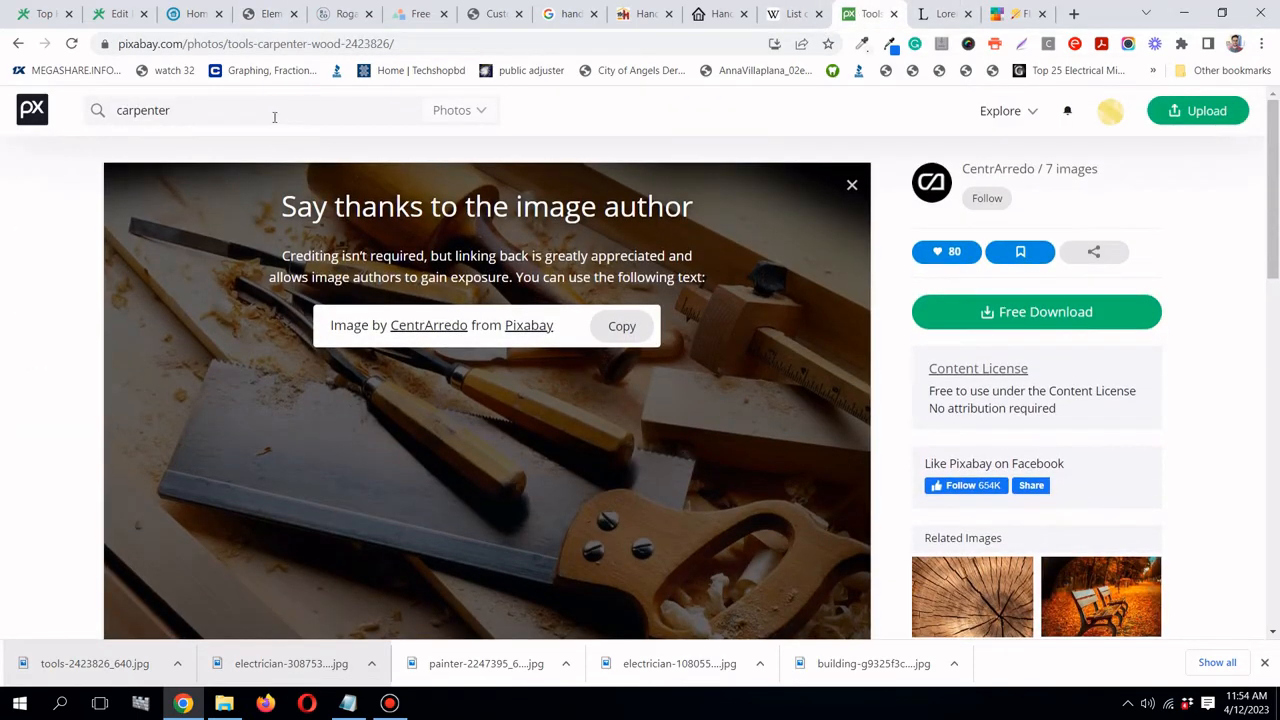
pyautogui.doubleClick(274, 117)
pyautogui.write('wall')
pyautogui.press('Return')
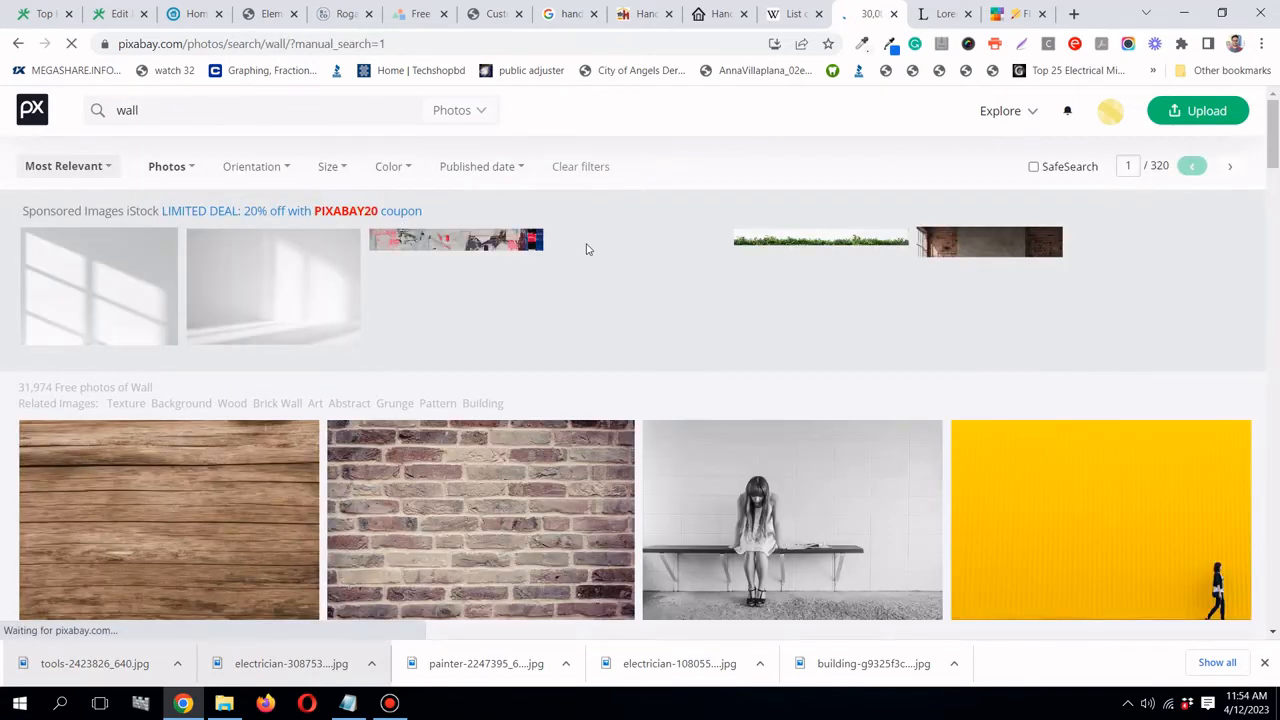
pyautogui.scroll(-3, 589, 252)
pyautogui.scroll(-4, 590, 250)
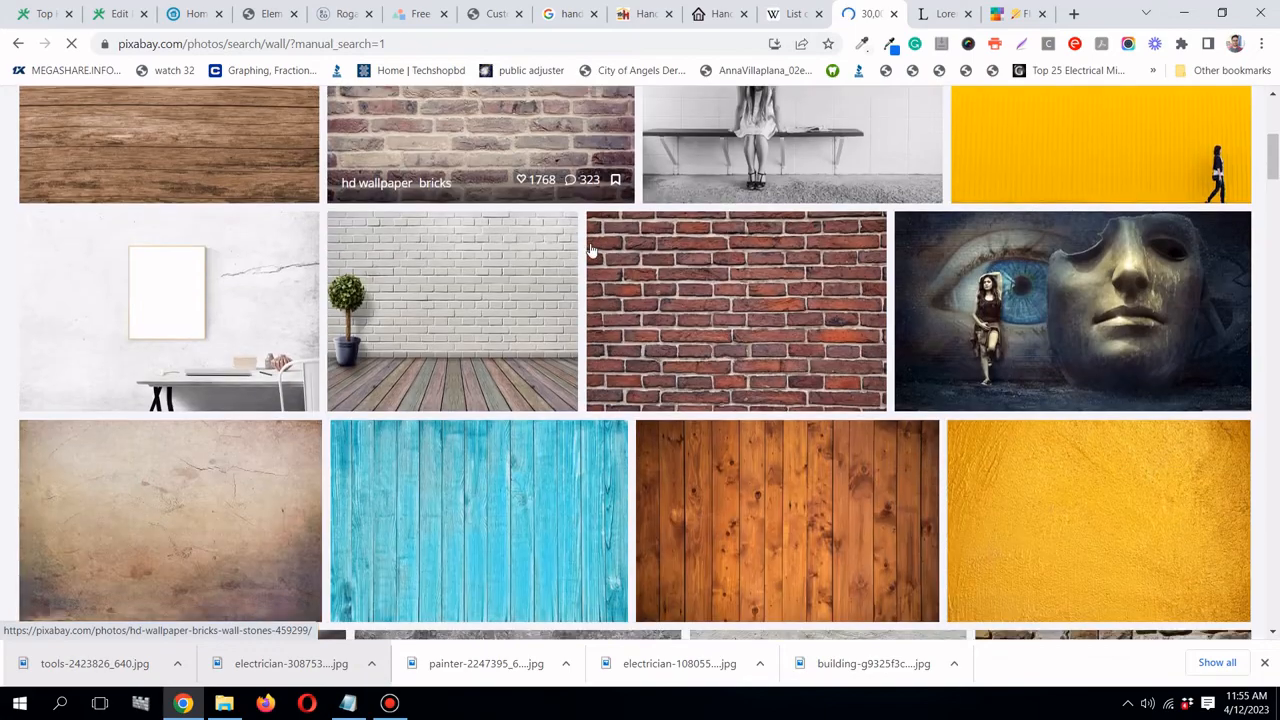
pyautogui.scroll(-6, 590, 250)
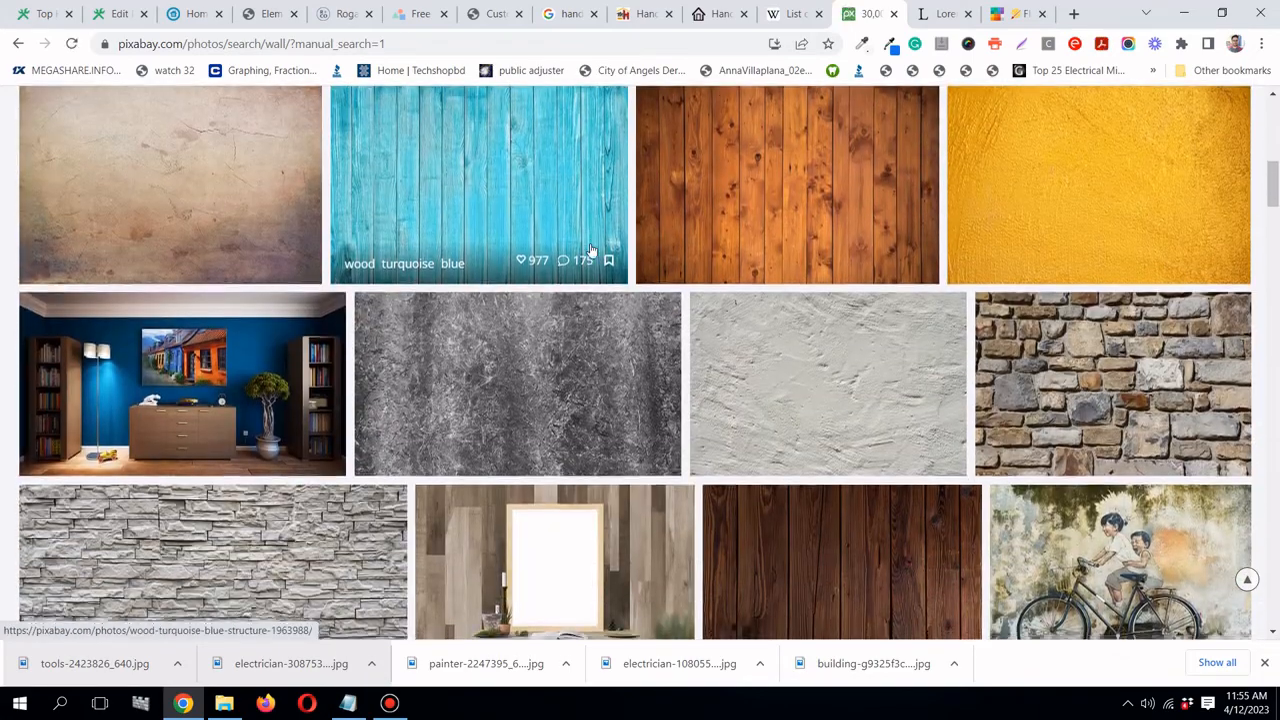
pyautogui.scroll(-5, 590, 250)
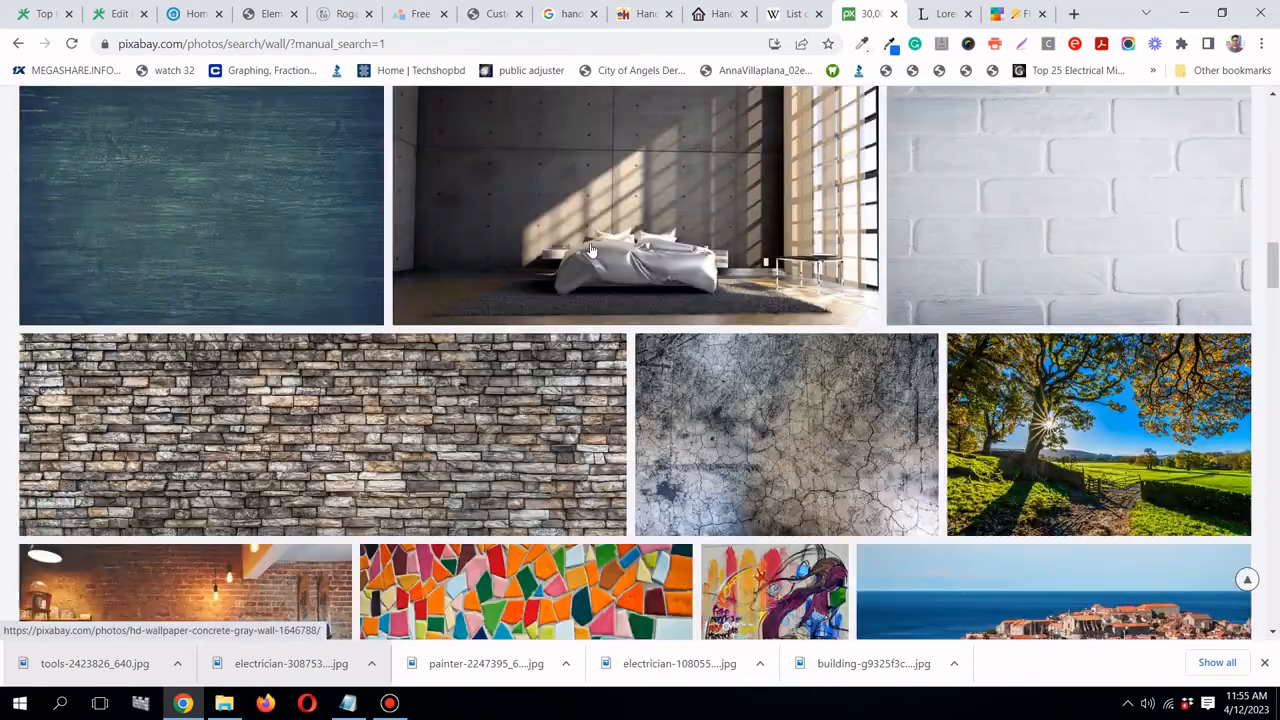
pyautogui.scroll(-3, 590, 250)
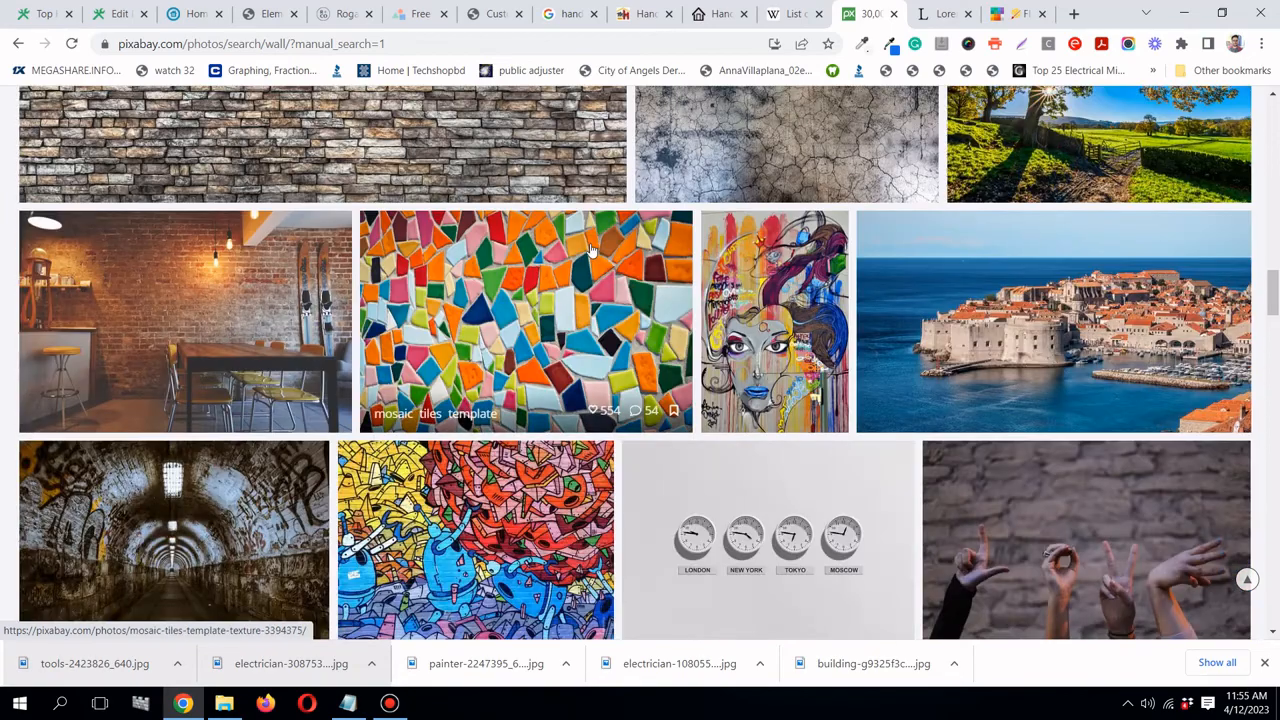
pyautogui.scroll(-3, 590, 250)
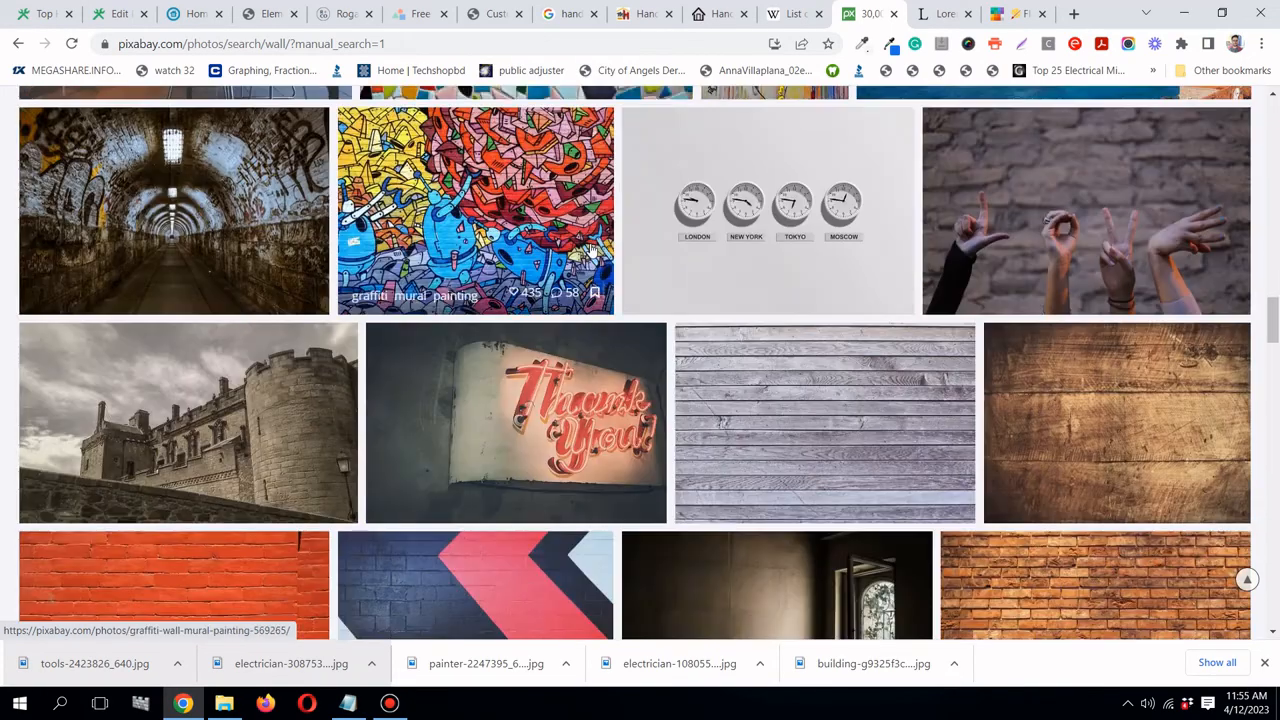
pyautogui.scroll(-3, 590, 250)
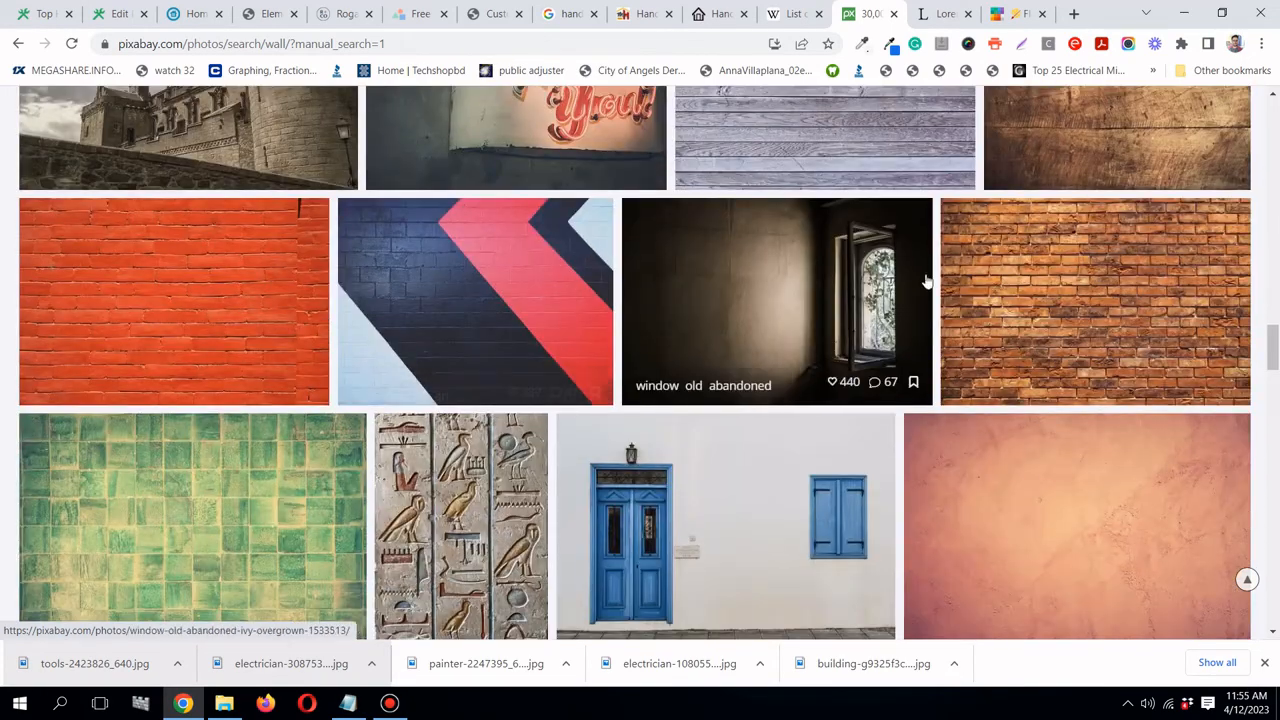
pyautogui.scroll(2, 1010, 284)
pyautogui.scroll(-2, 1010, 284)
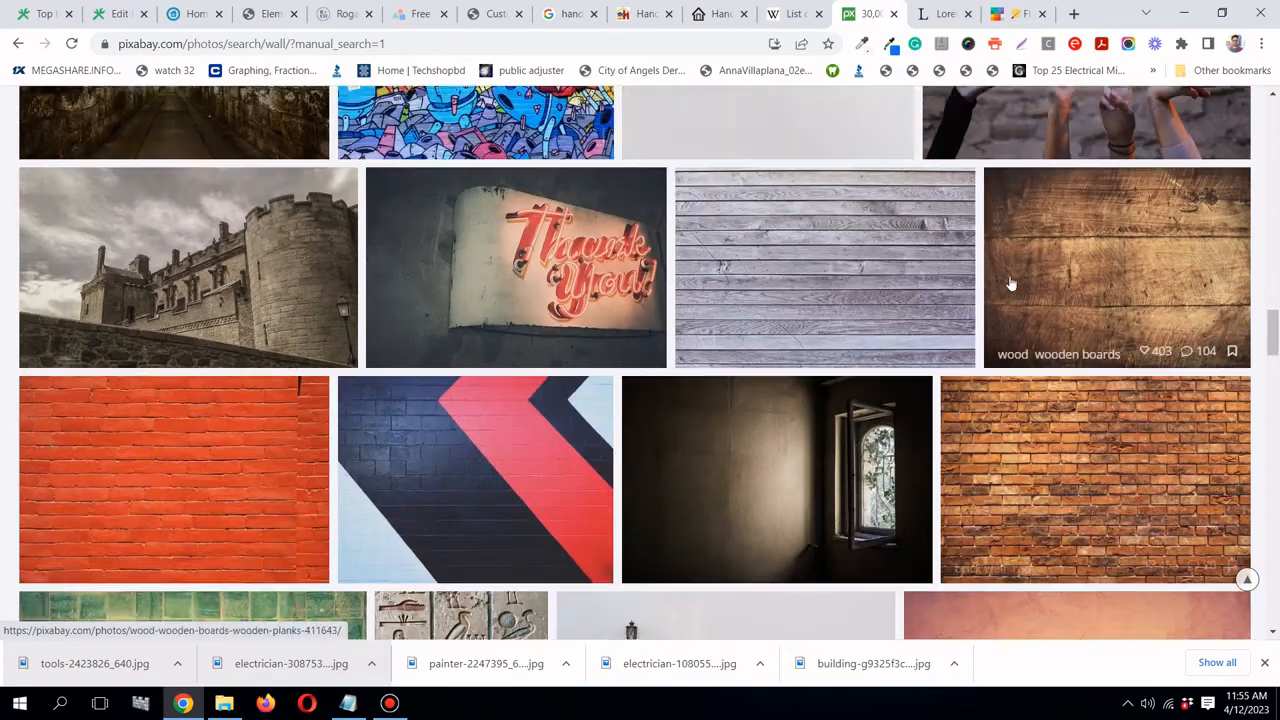
pyautogui.scroll(-6, 1010, 284)
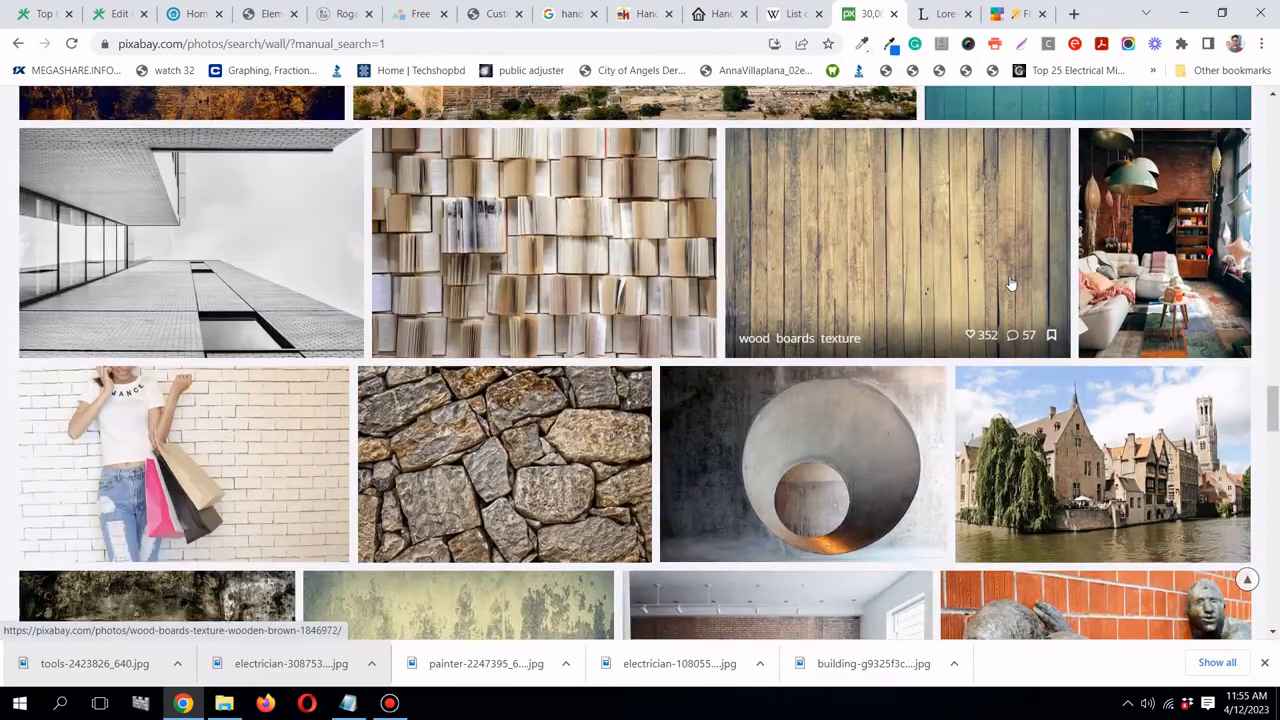
pyautogui.scroll(-2, 1010, 284)
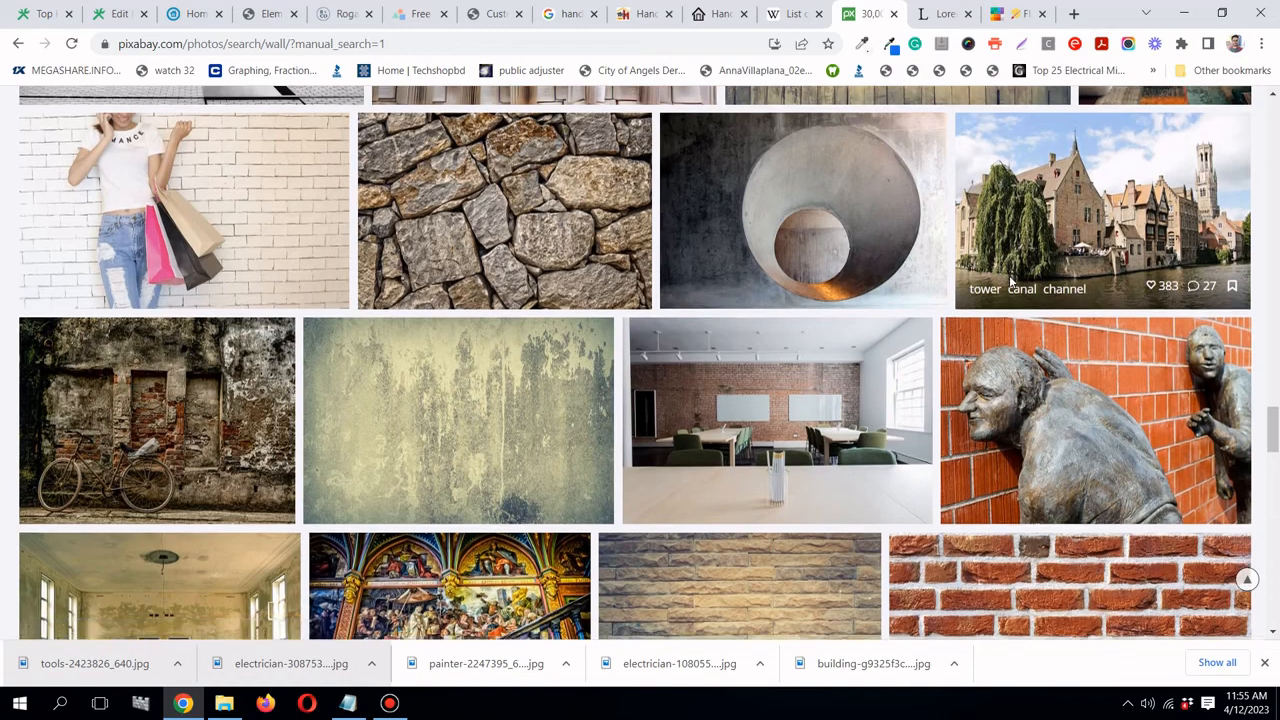
pyautogui.scroll(-3, 1010, 284)
pyautogui.scroll(-6, 1010, 284)
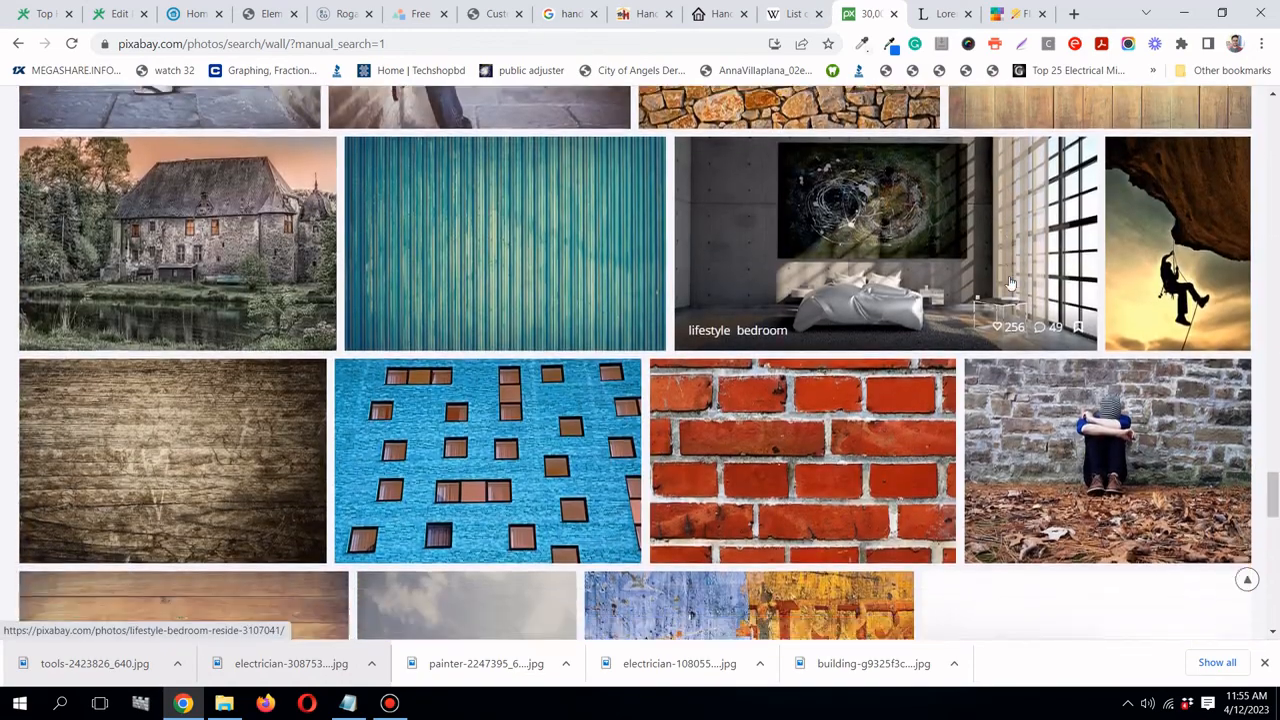
pyautogui.scroll(-2, 1010, 284)
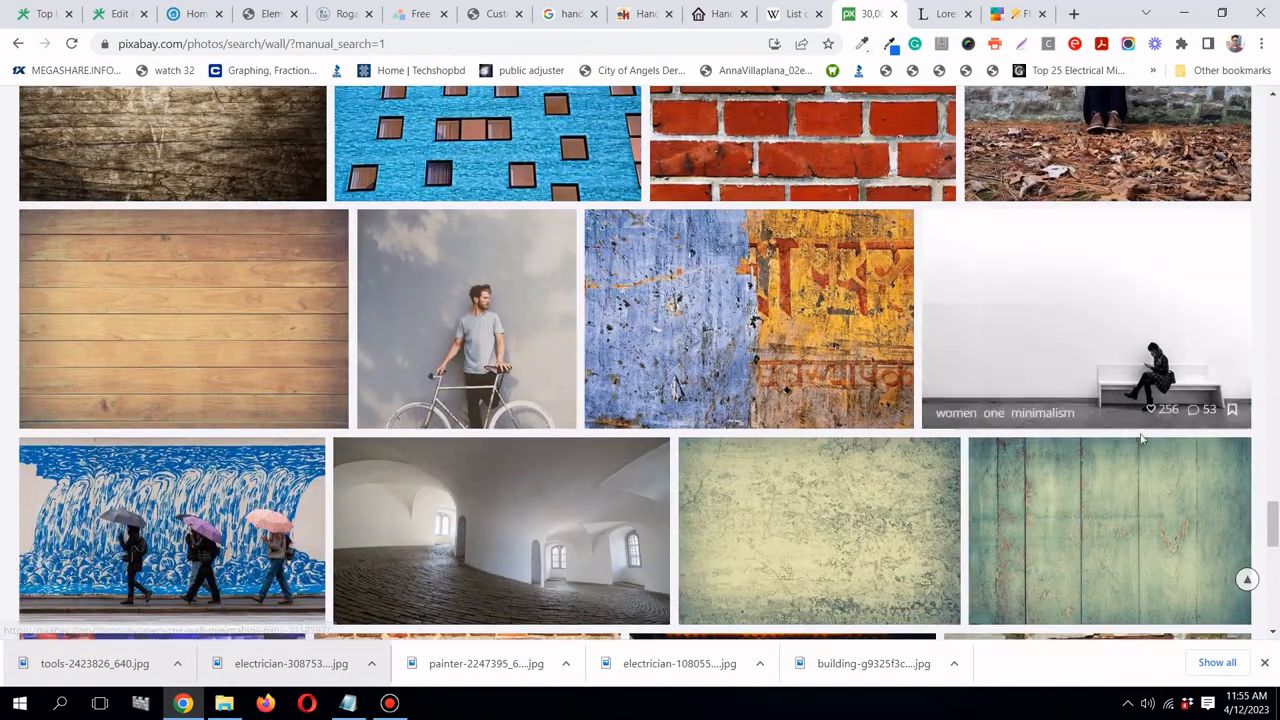
pyautogui.moveTo(1274, 523); pyautogui.dragTo(1268, 148)
# - Download the brick wall with potted plant photo at 640×510, then return to the editor
pyautogui.click(492, 403)
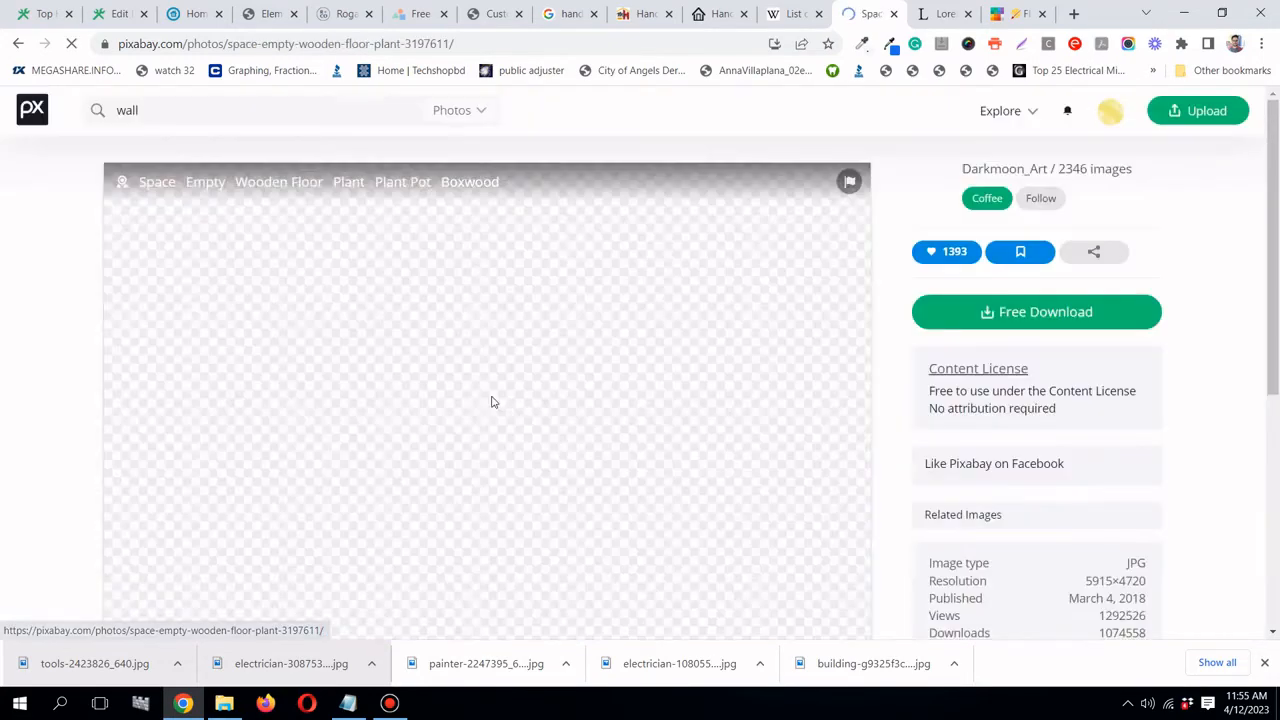
pyautogui.click(1057, 317)
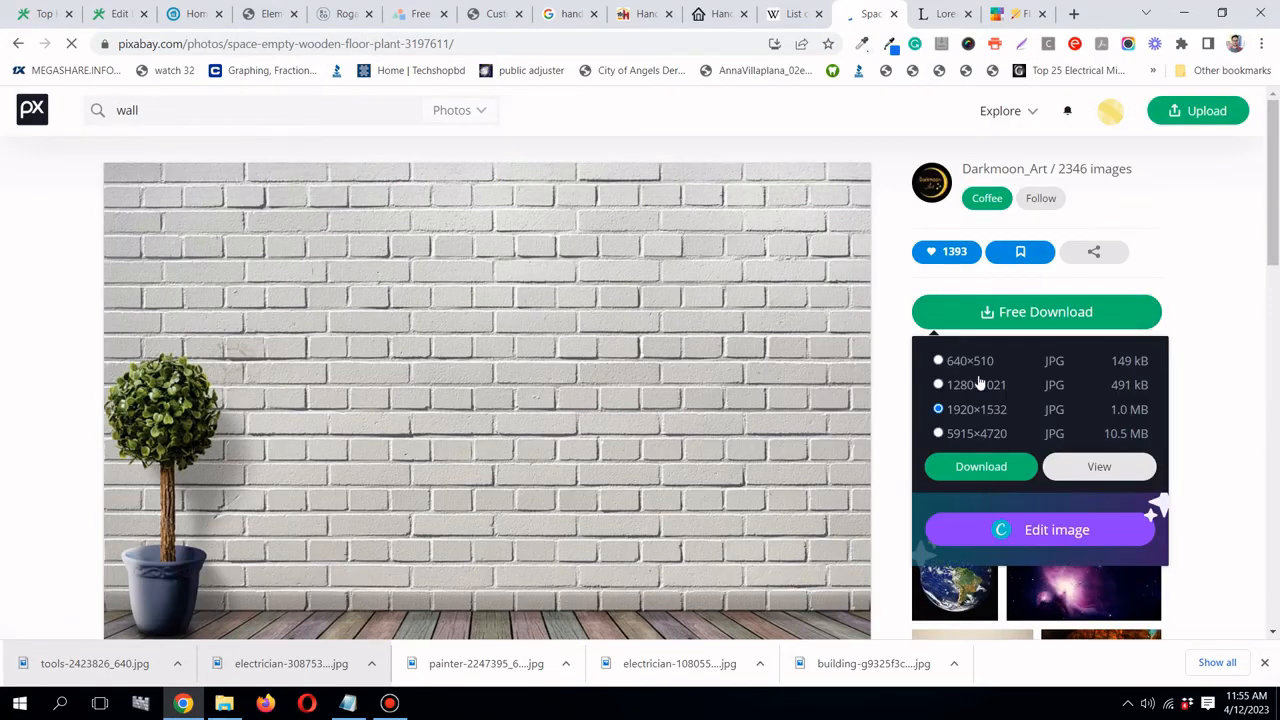
pyautogui.click(1006, 471)
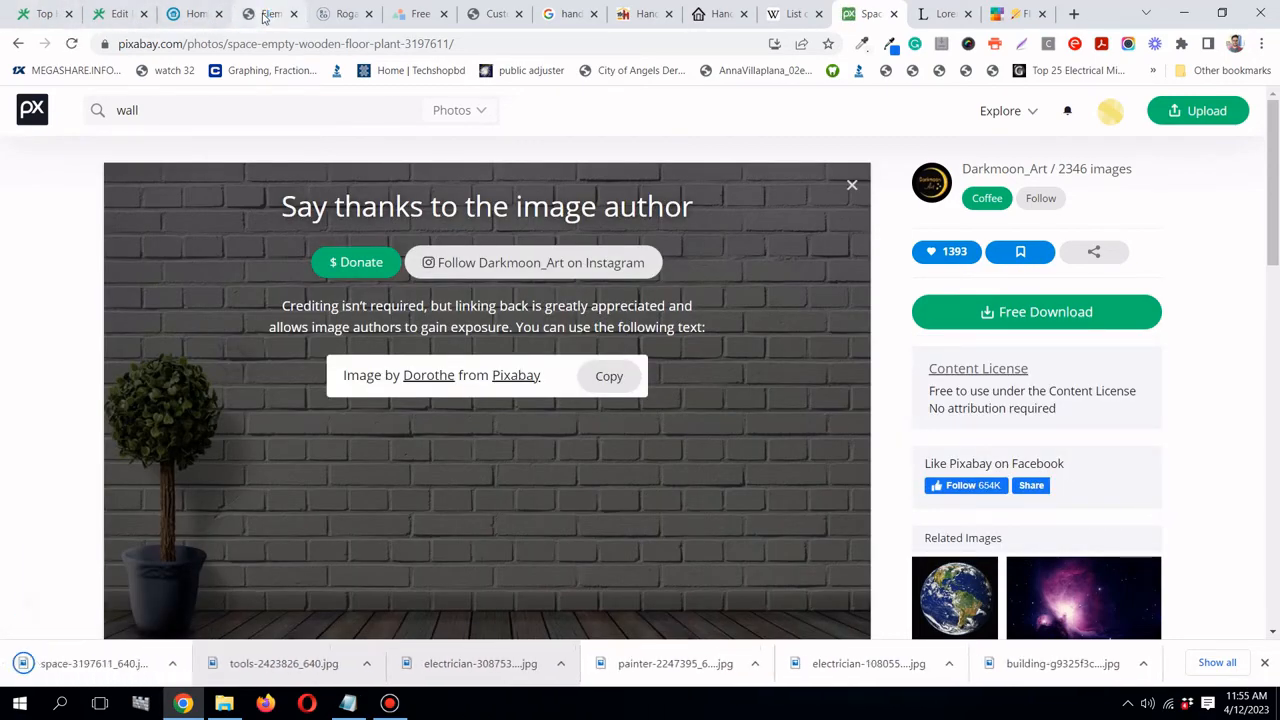
pyautogui.click(266, 14)
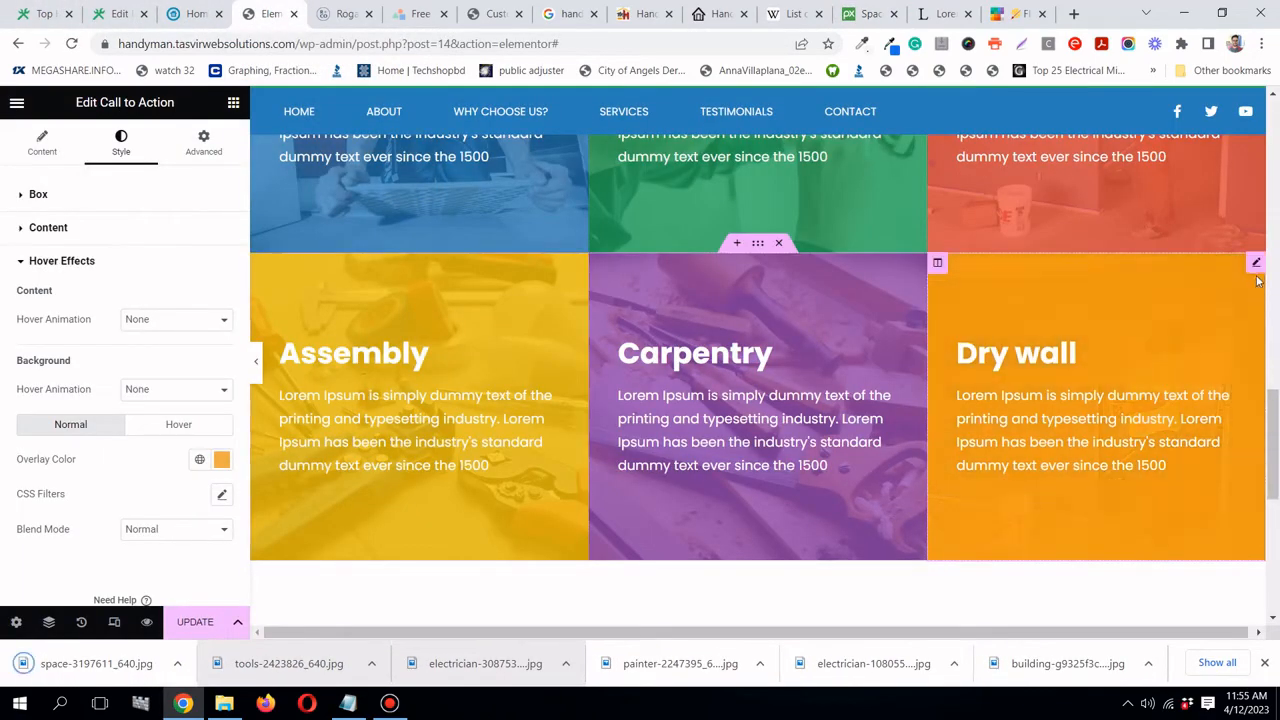
# - Upload space-3197611_640.jpg to the Media Library and set it as the Dry wall card image
pyautogui.click(43, 145)
pyautogui.click(124, 325)
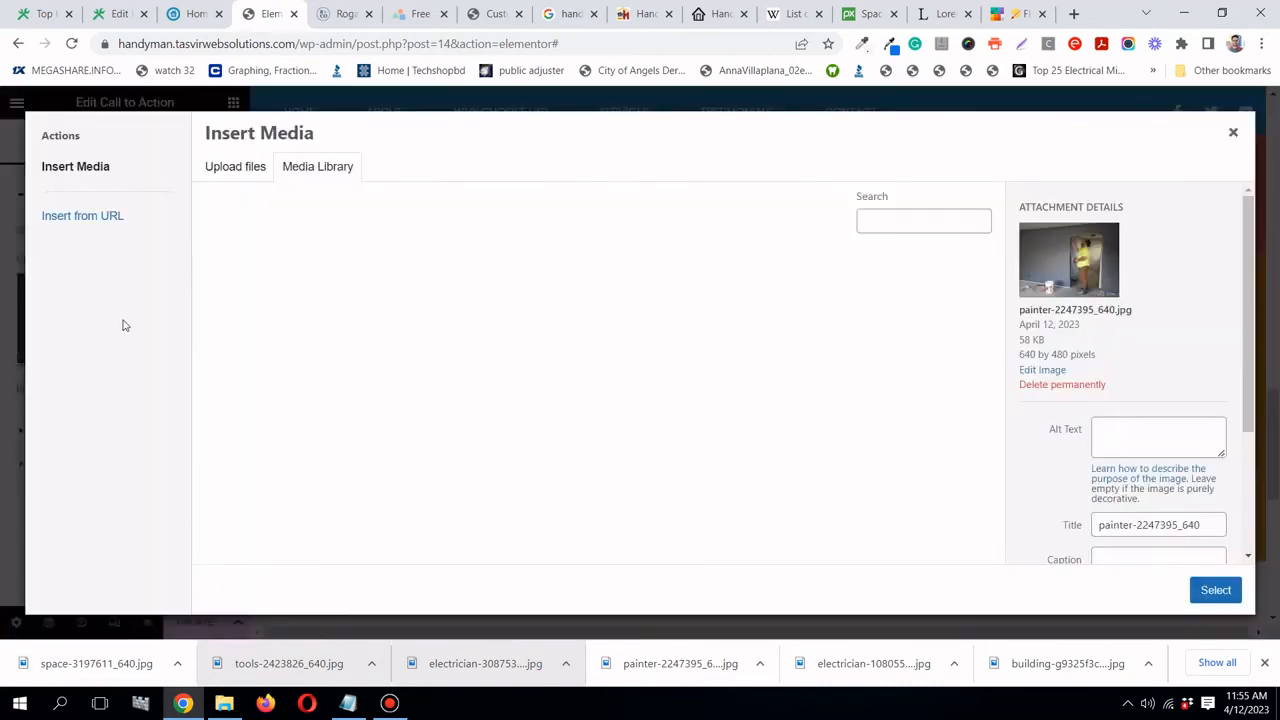
pyautogui.moveTo(116, 665); pyautogui.dragTo(321, 370)
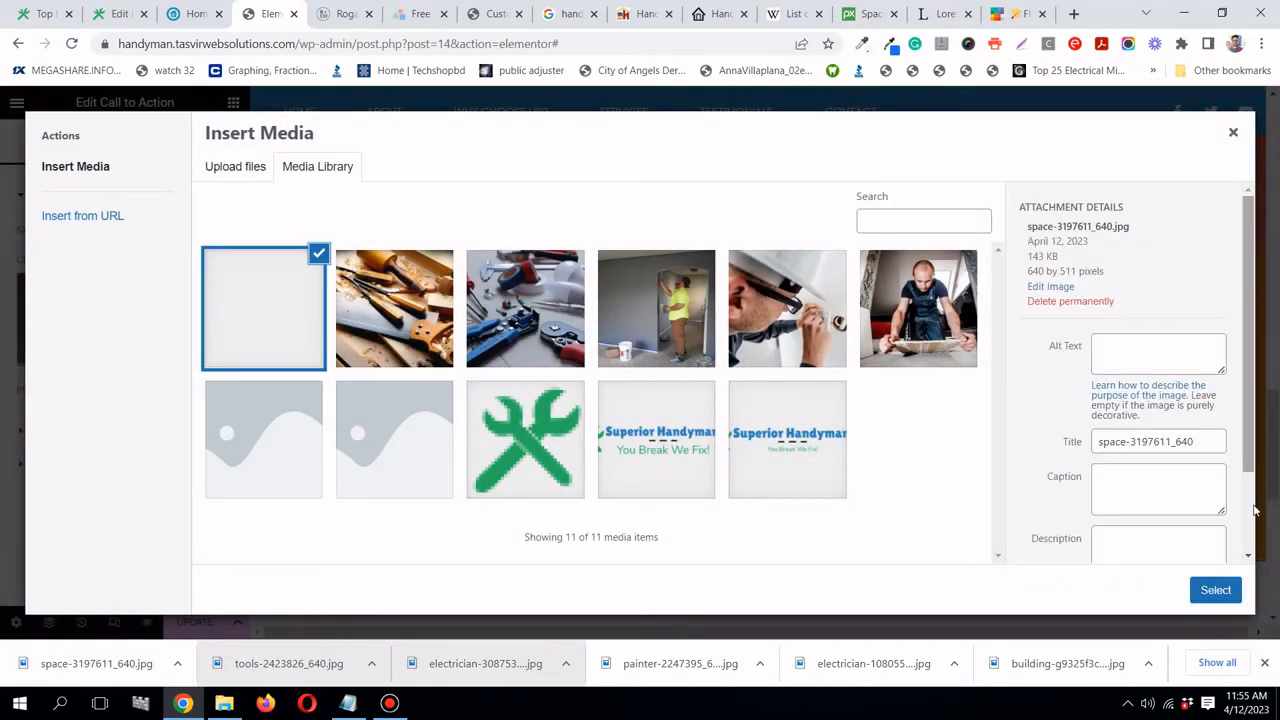
pyautogui.click(1230, 591)
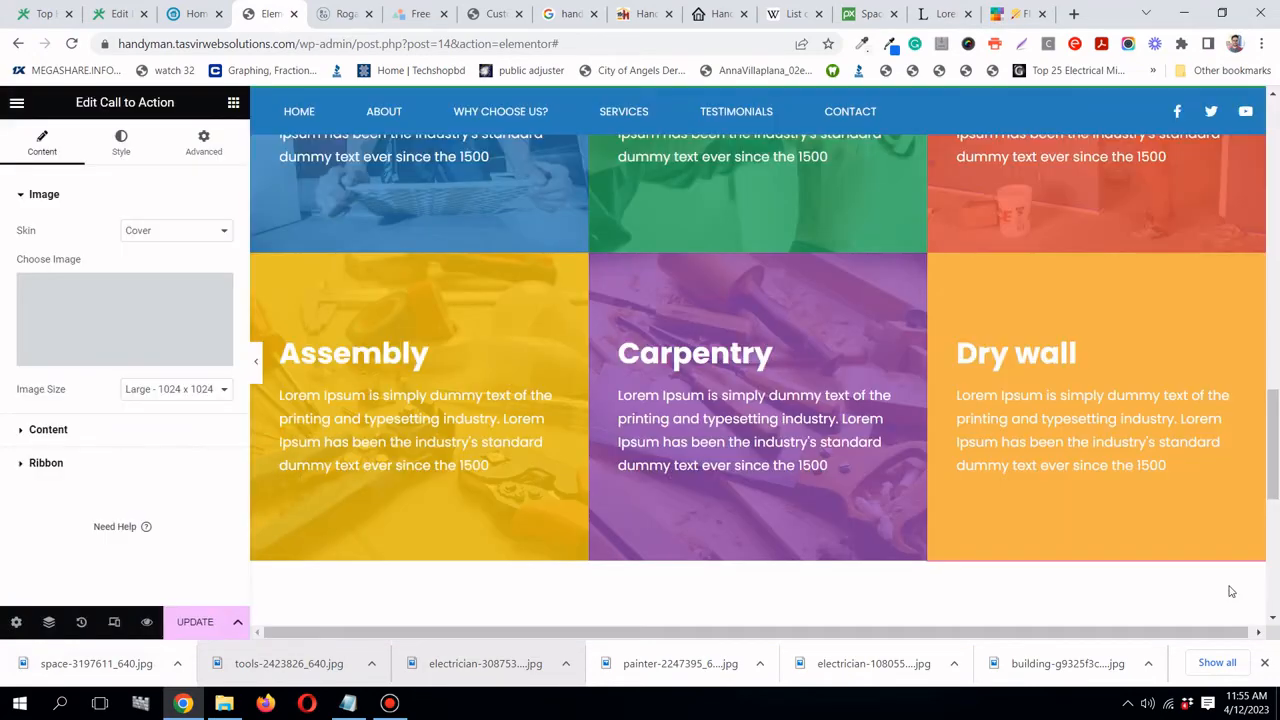
# - Save the page and preview the updated cards with the editing panel hidden
pyautogui.click(190, 625)
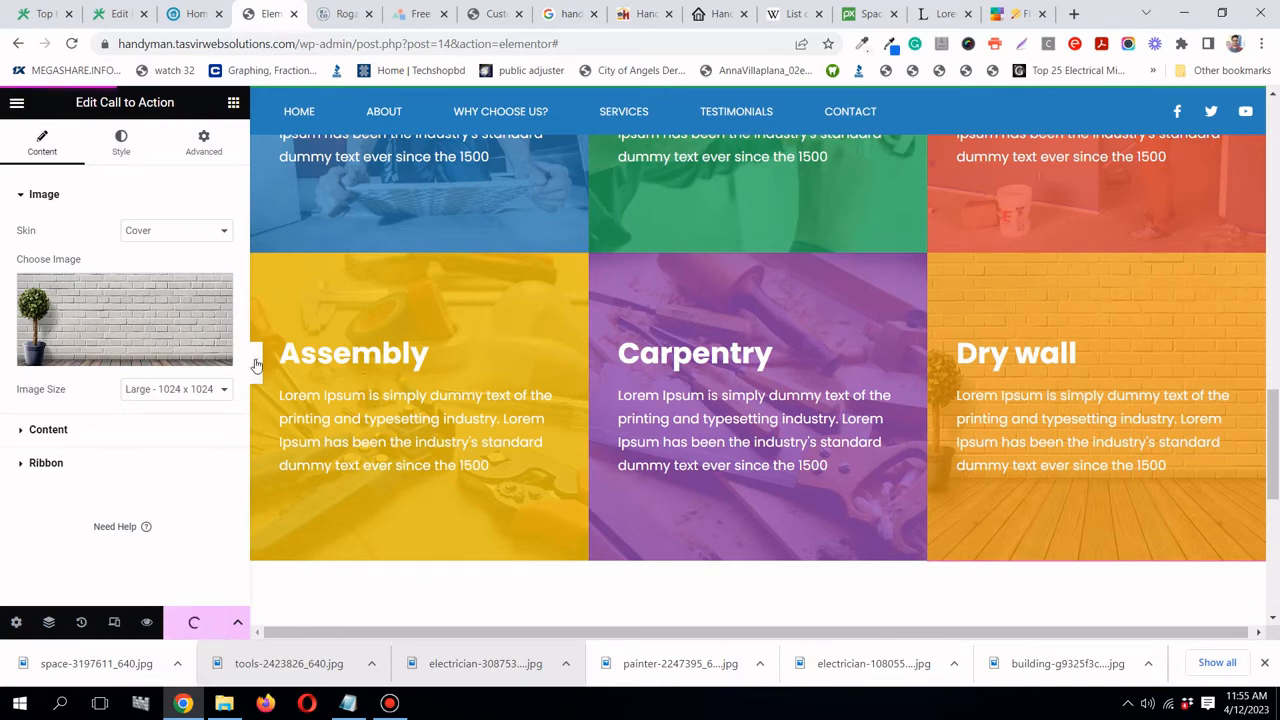
pyautogui.click(255, 364)
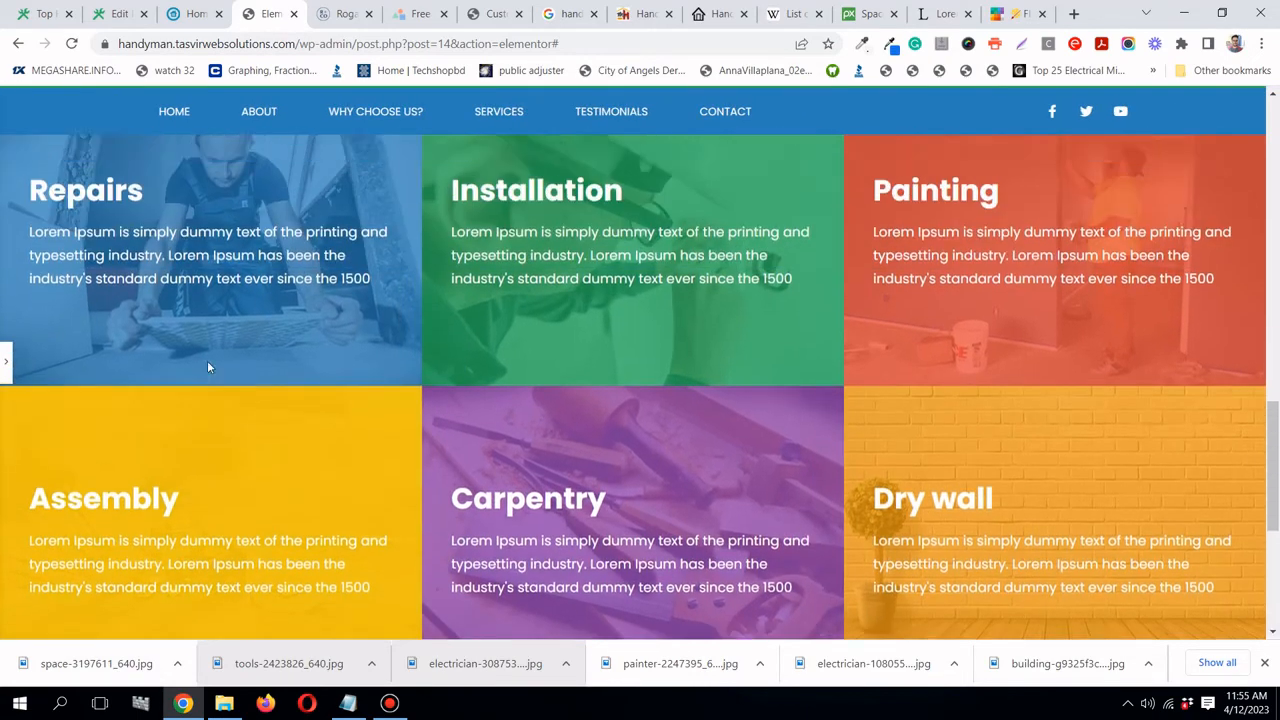
pyautogui.scroll(3, 207, 367)
pyautogui.scroll(-2, 207, 367)
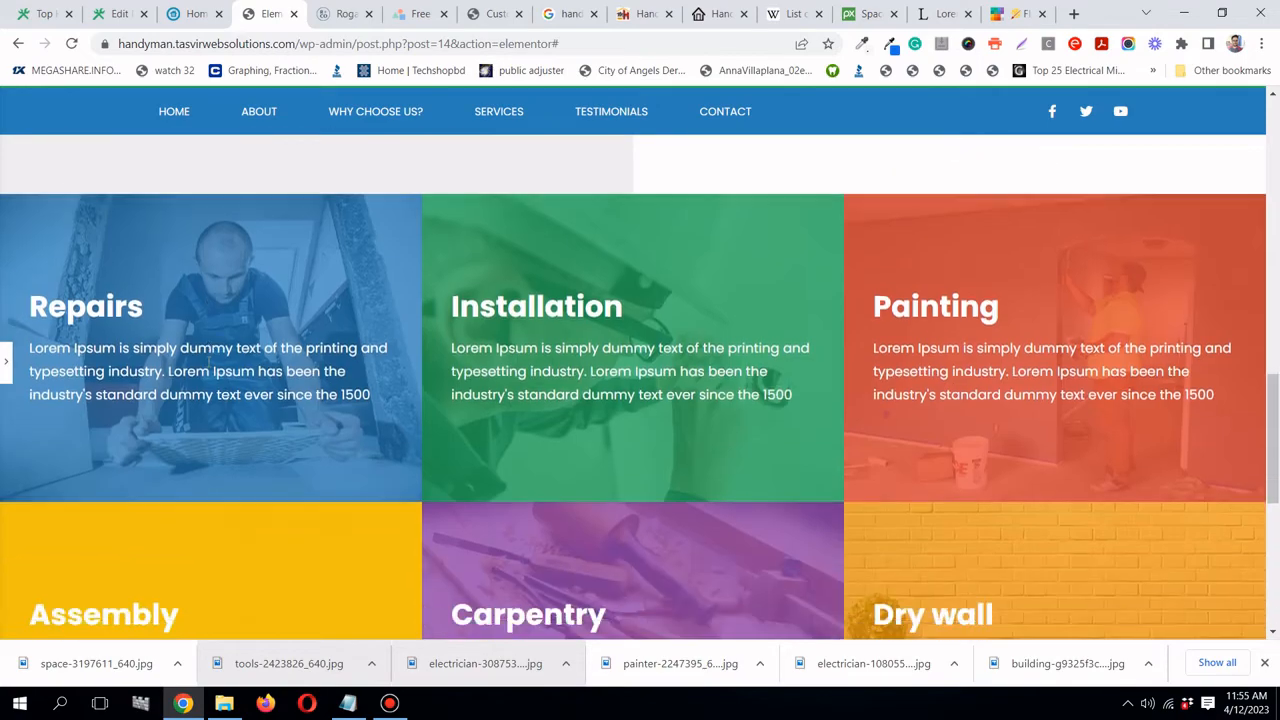
pyautogui.scroll(-3, 207, 367)
pyautogui.scroll(3, 207, 367)
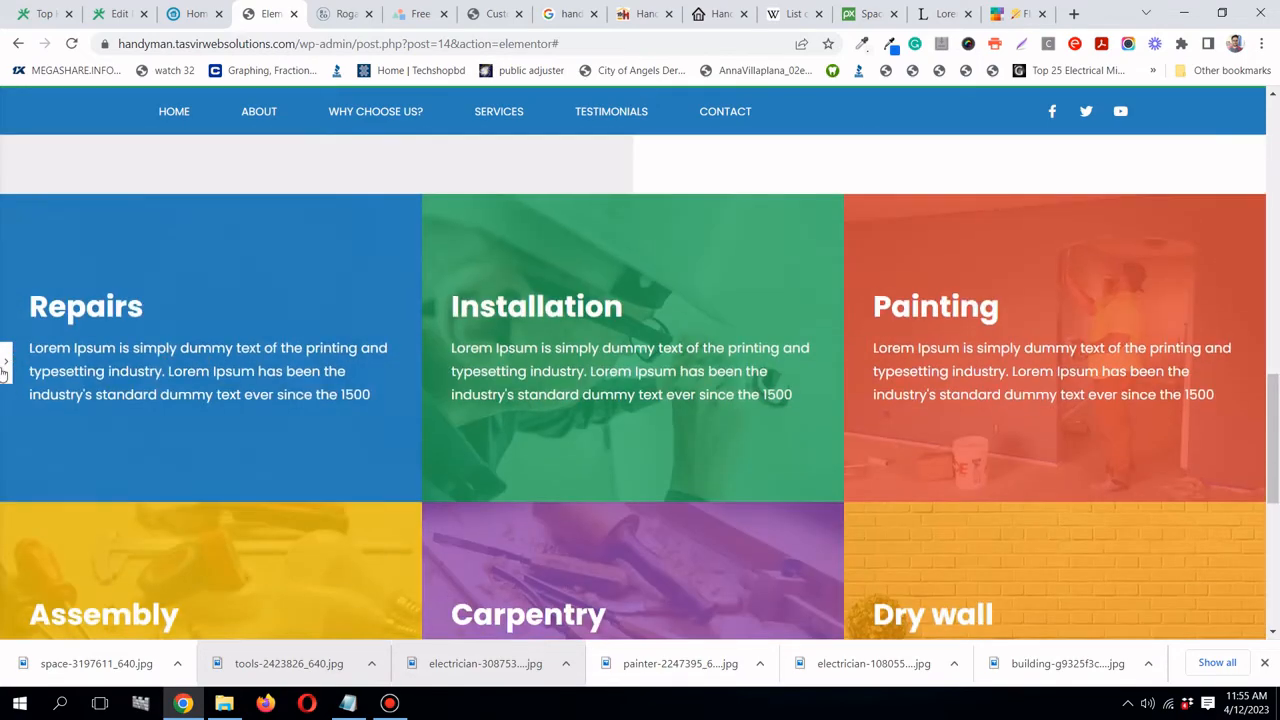
pyautogui.click(6, 364)
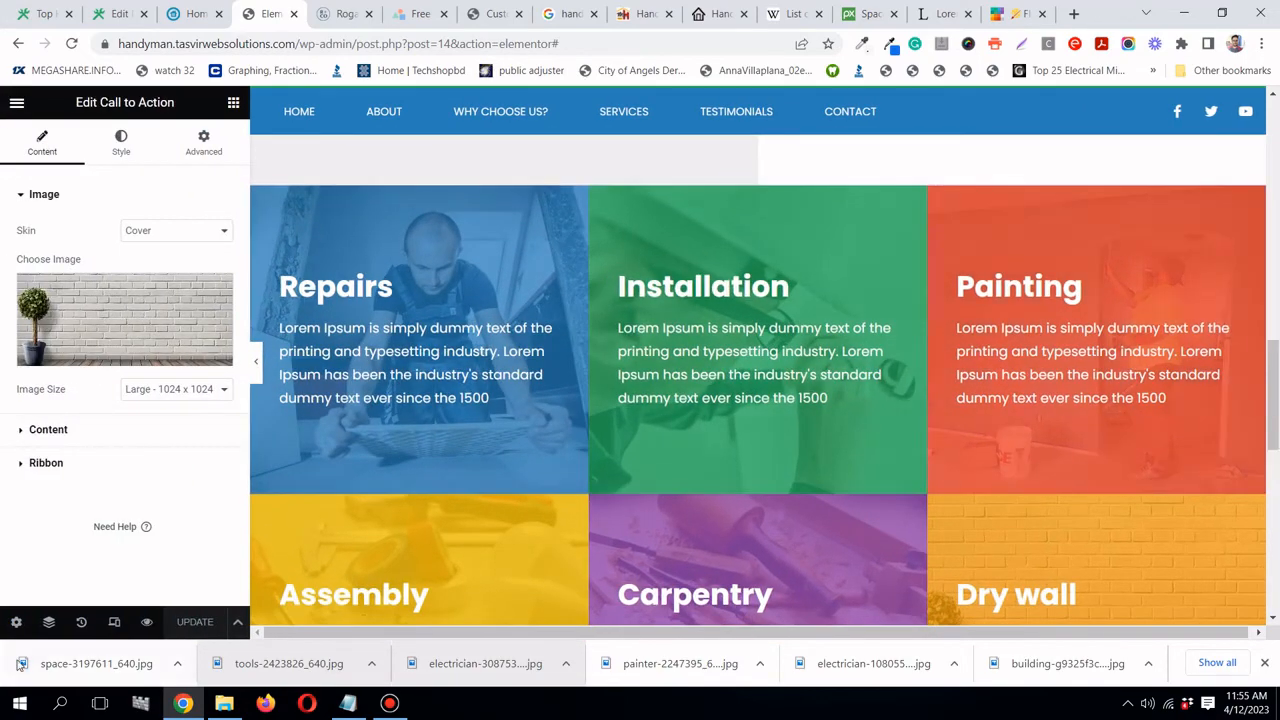
# - In the Navigator, rename the first service-card section to 'Services 1'
pyautogui.click(48, 622)
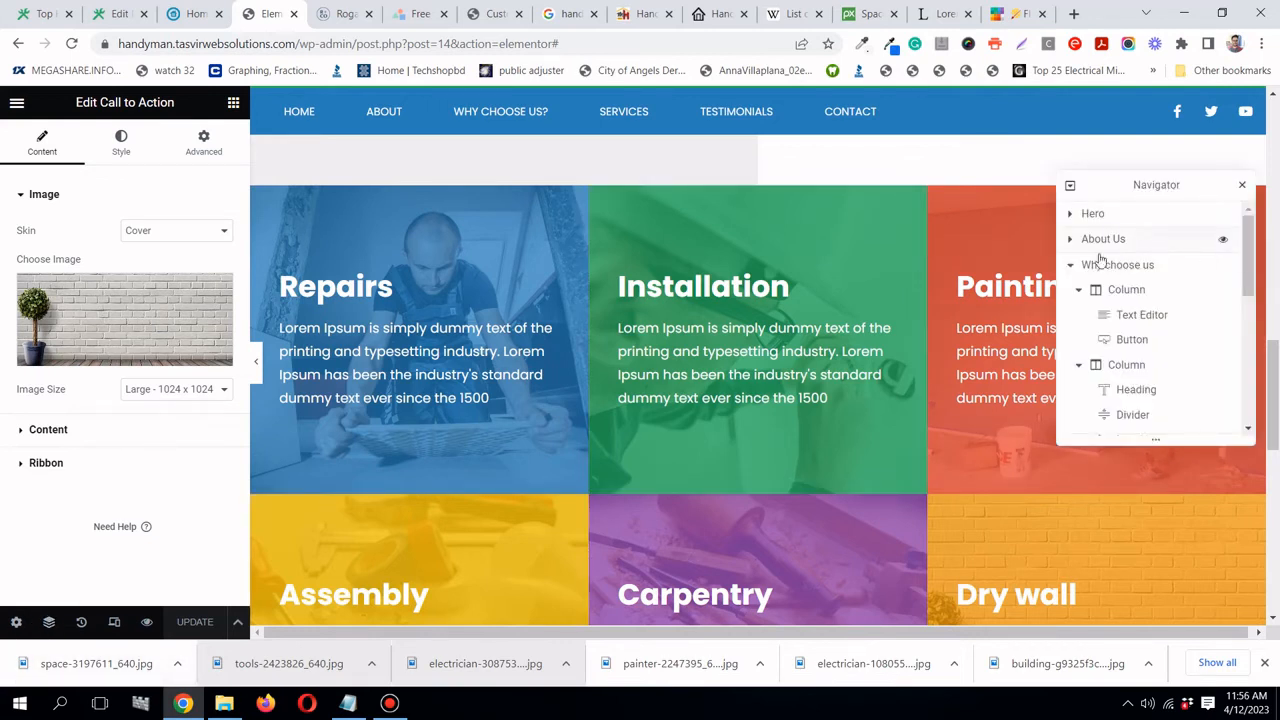
pyautogui.click(1072, 266)
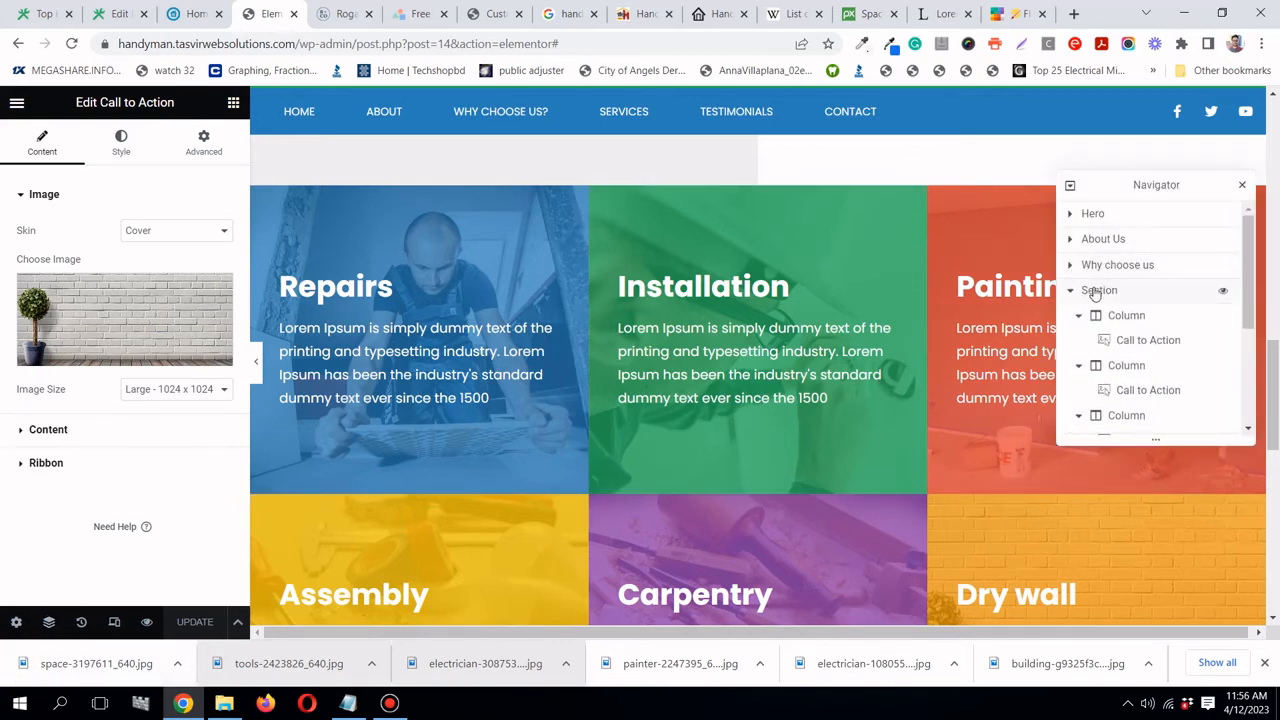
pyautogui.doubleClick(1100, 290)
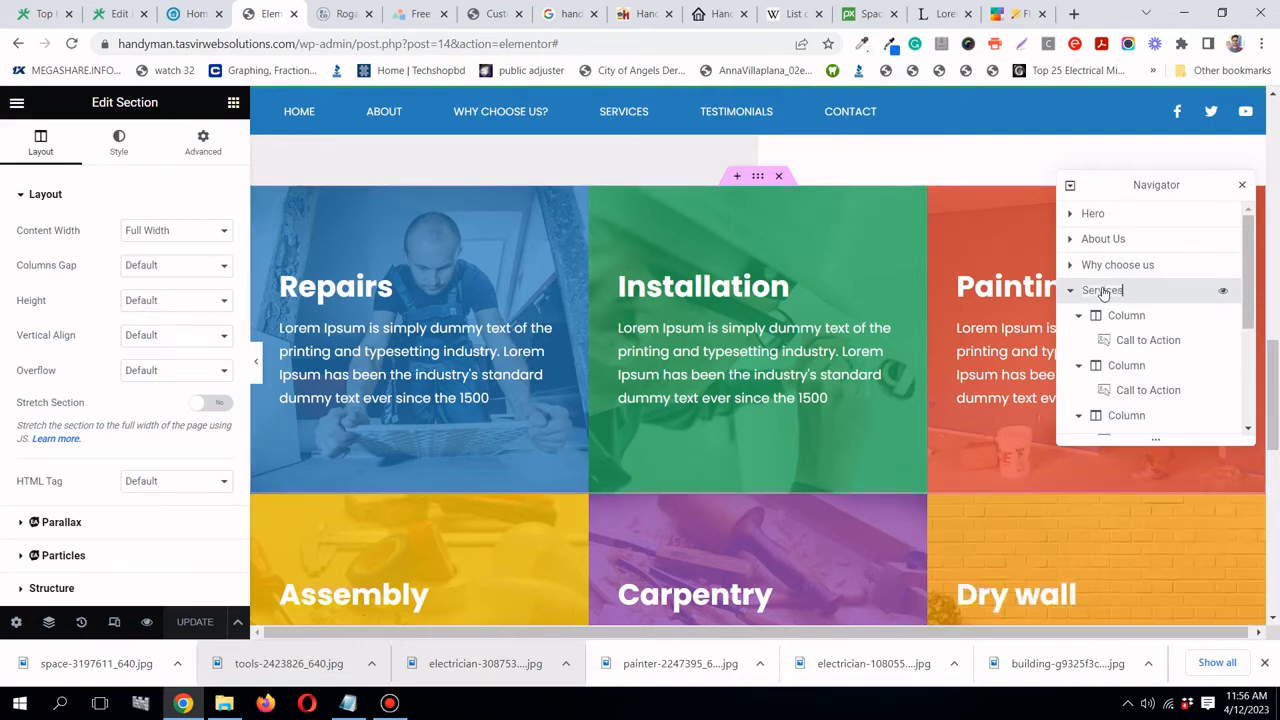
pyautogui.write('Services 1')
pyautogui.press('Return')
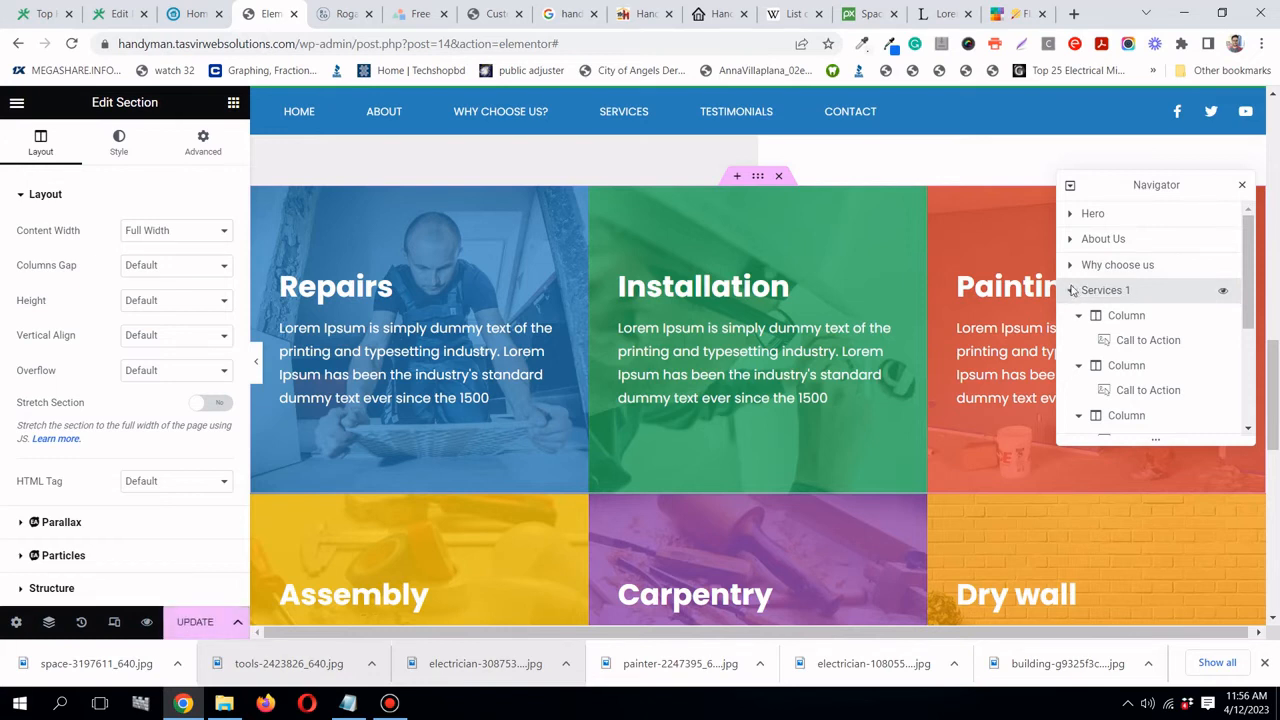
pyautogui.click(1072, 291)
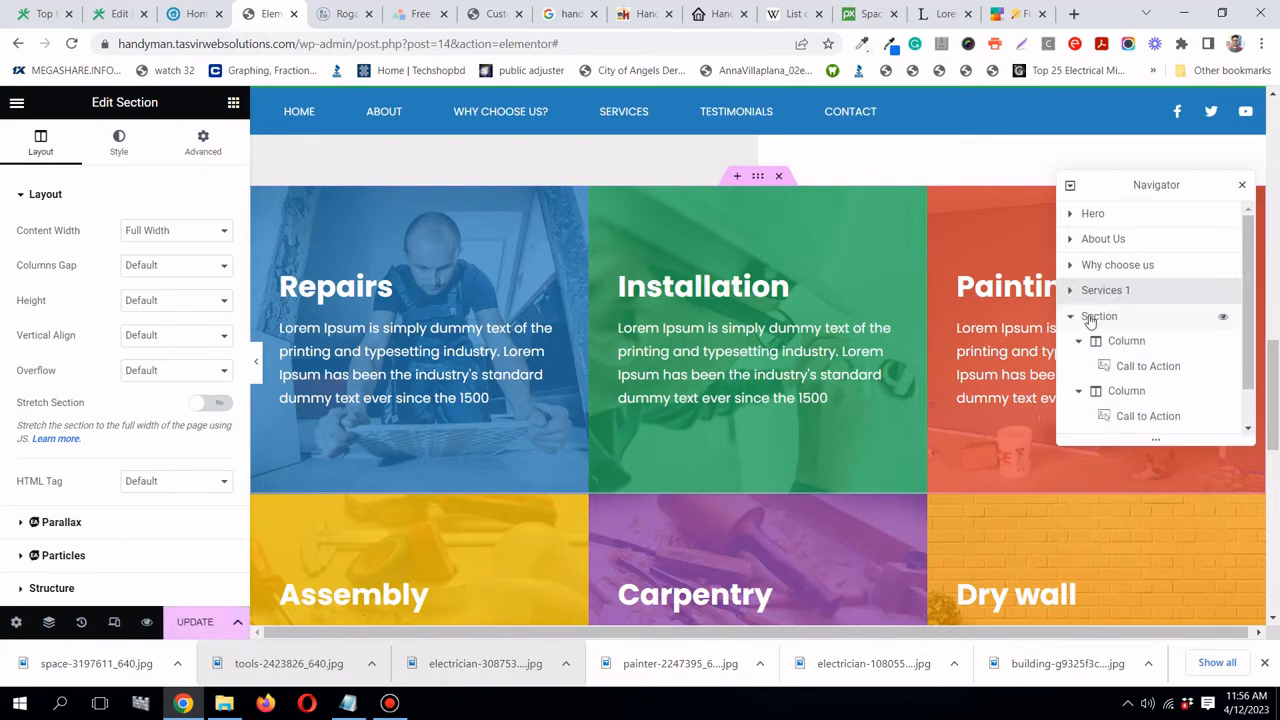
# - Rename the second service-card section to 'Services 2' and save the page
pyautogui.doubleClick(1099, 316)
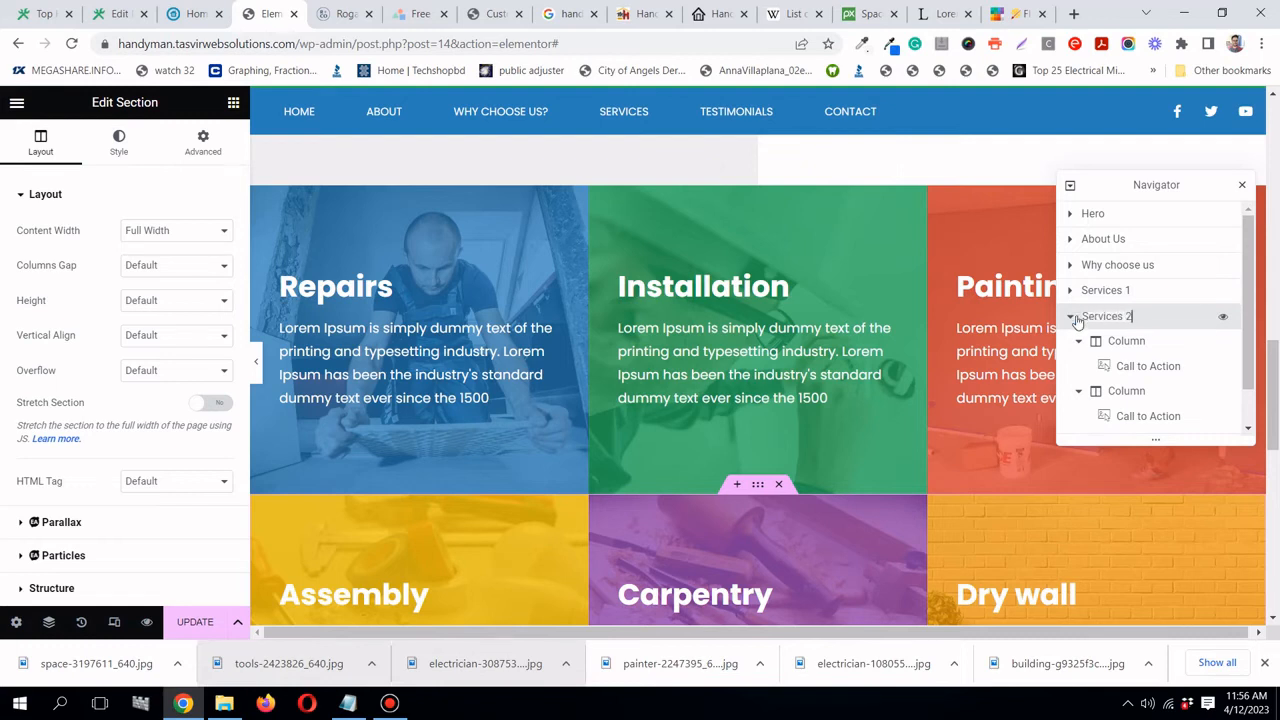
pyautogui.click(1071, 317)
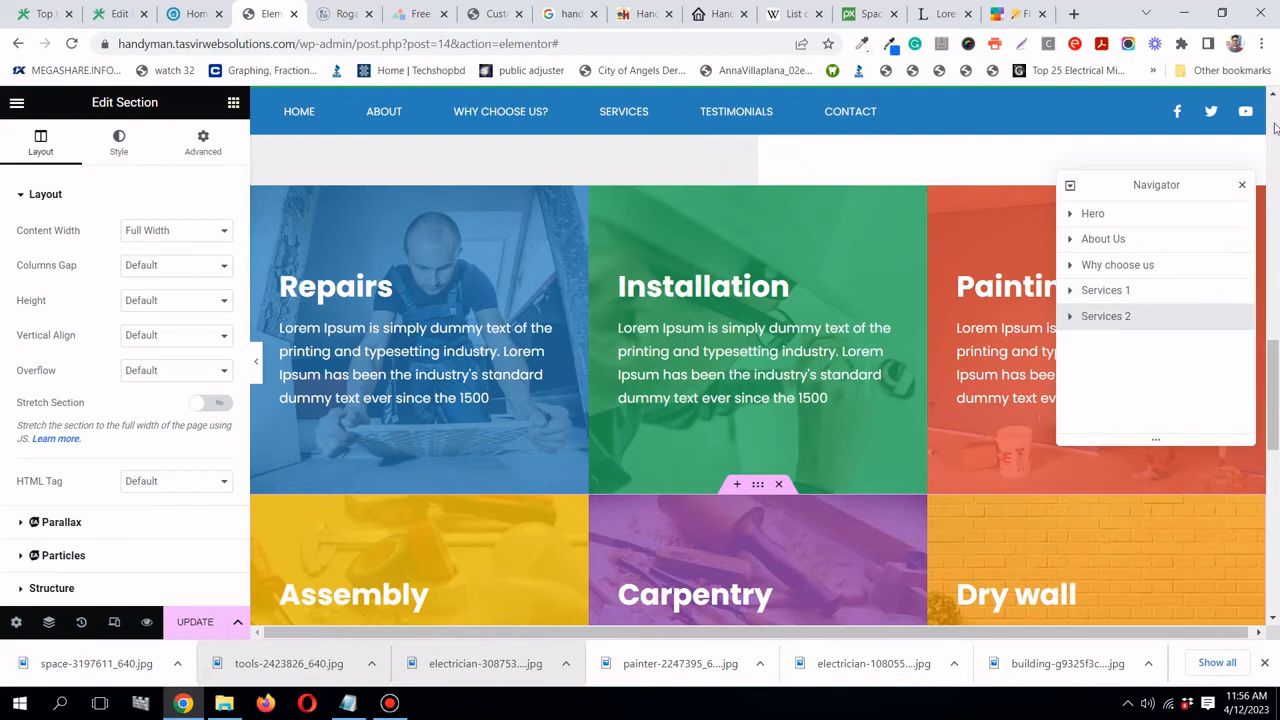
pyautogui.click(1243, 187)
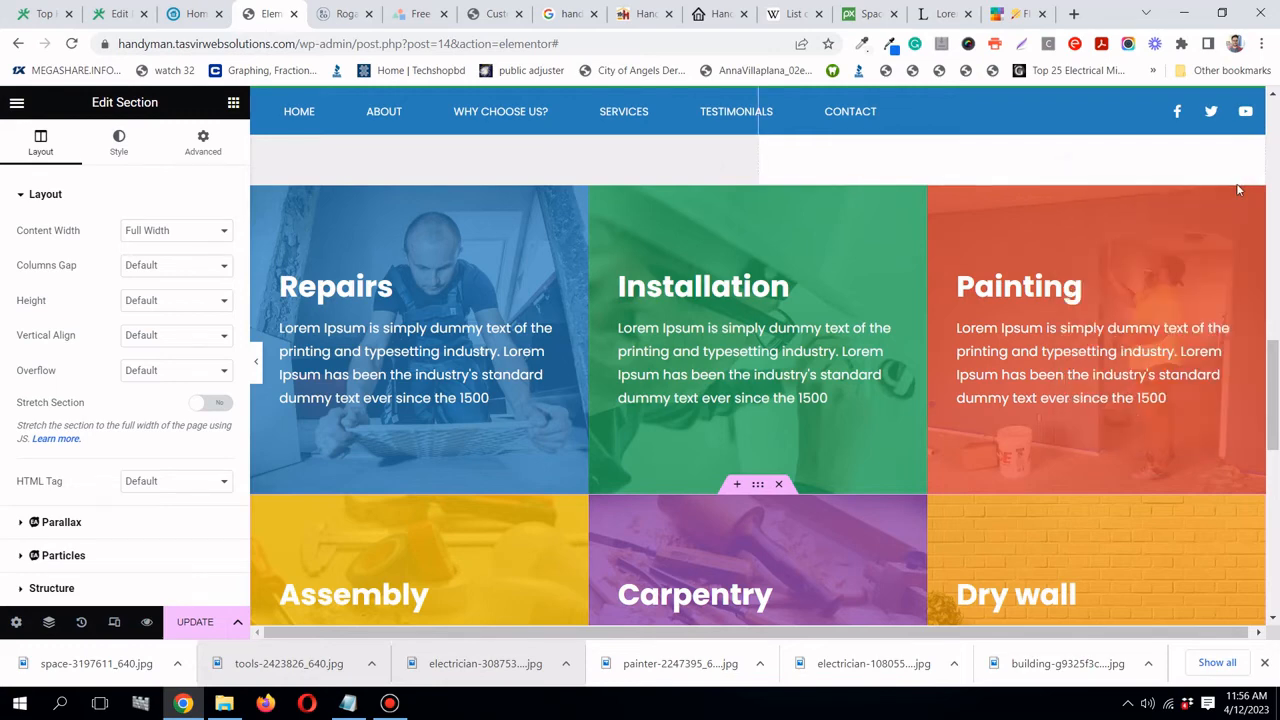
pyautogui.click(196, 622)
pyautogui.click(390, 703)
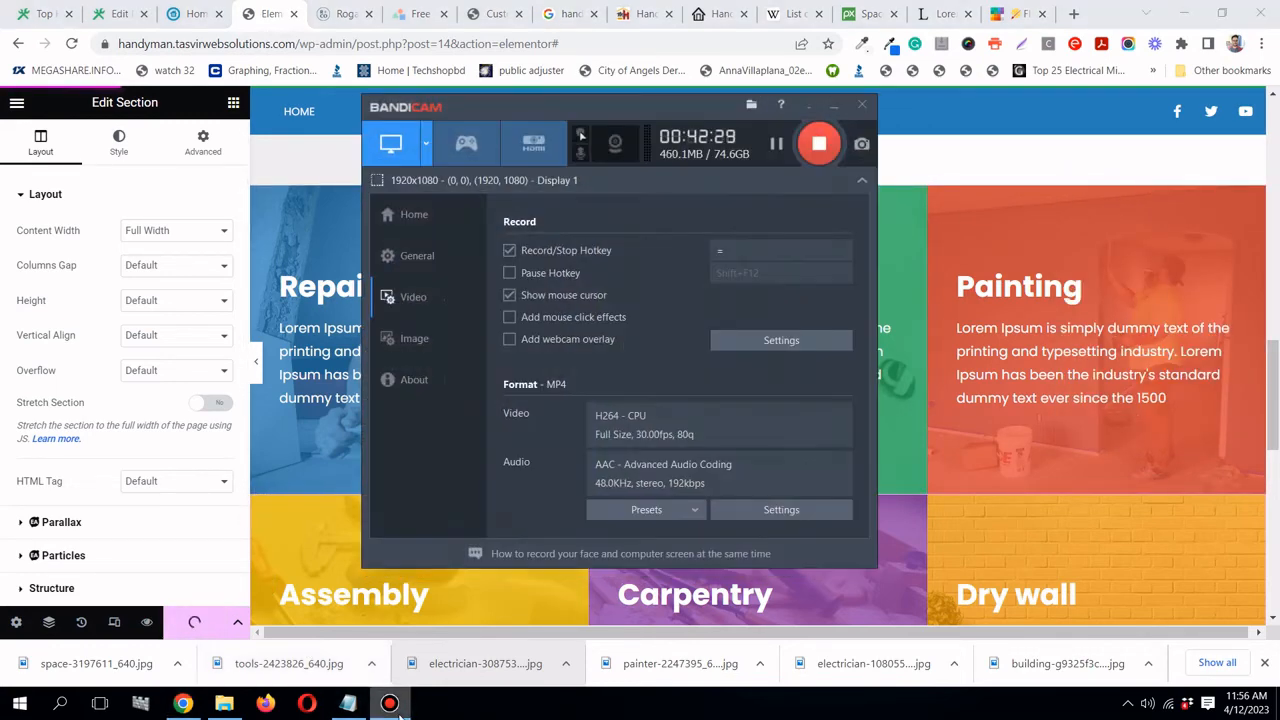
# - Review the planned-sections notes and scroll to the empty area below the service cards
pyautogui.click(390, 703)
pyautogui.scroll(-4, 404, 433)
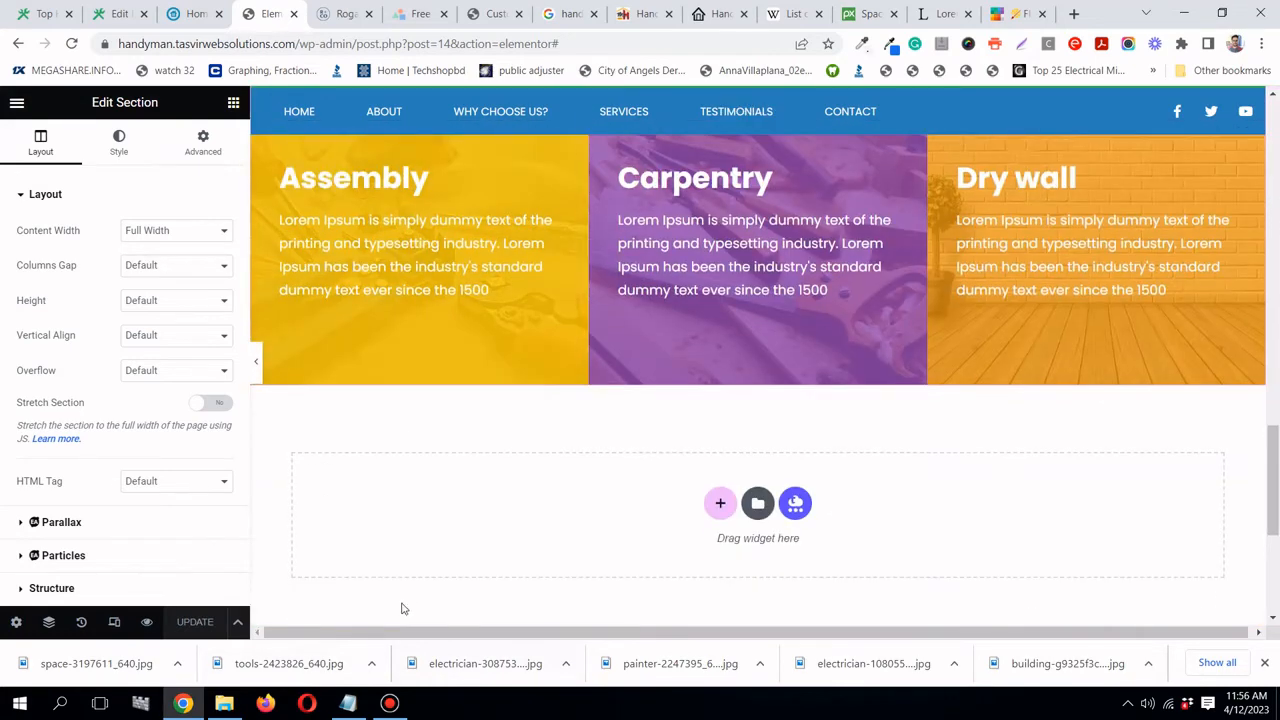
pyautogui.click(347, 704)
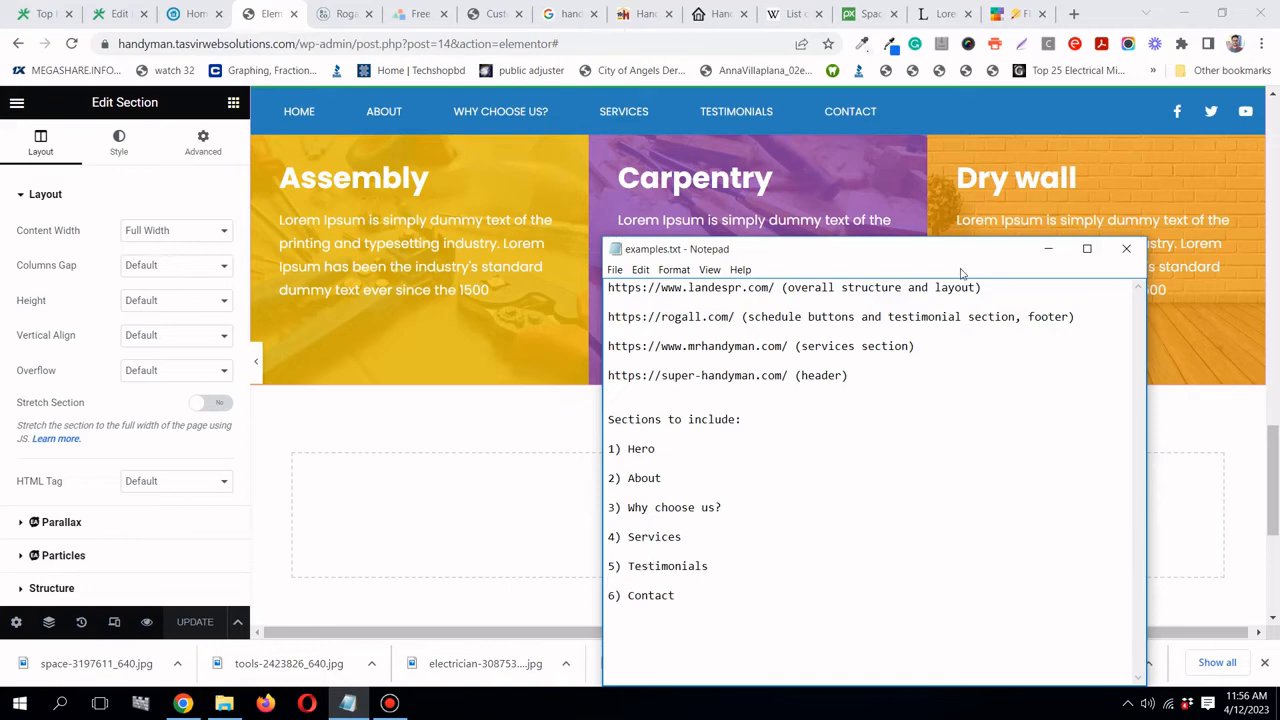
pyautogui.click(1048, 249)
pyautogui.scroll(-2, 714, 466)
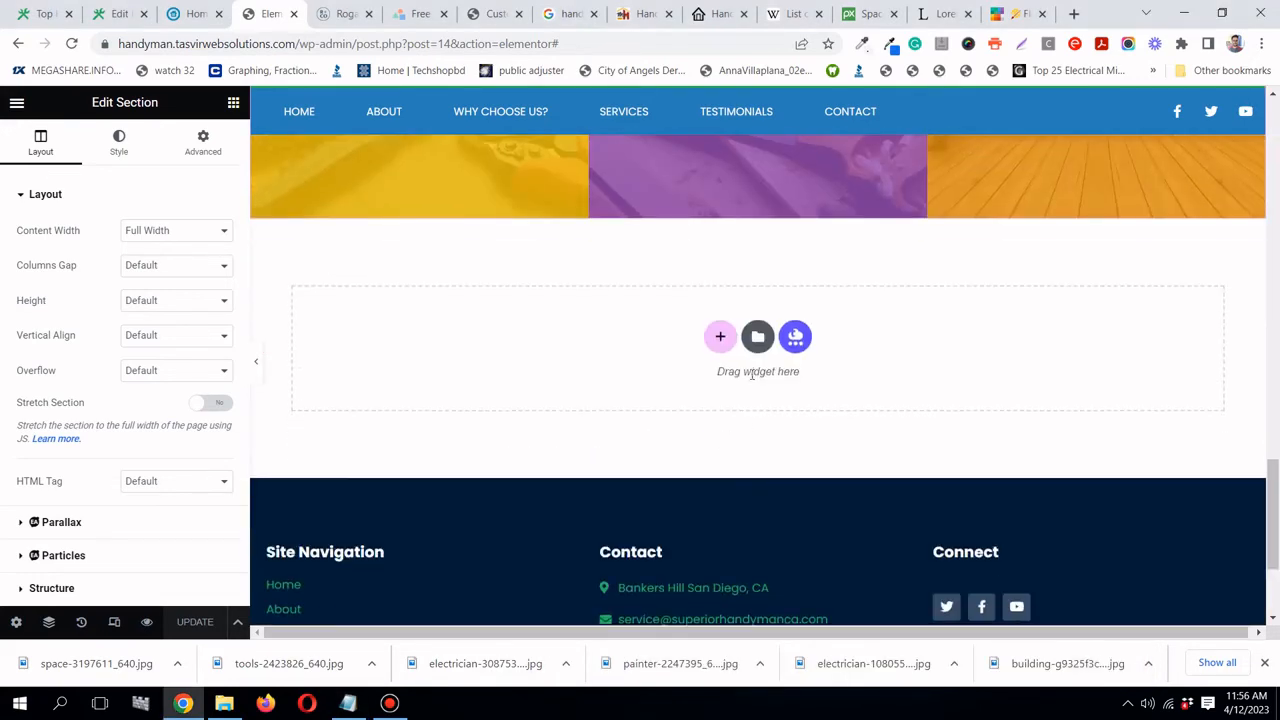
pyautogui.scroll(2, 731, 474)
pyautogui.scroll(-1, 725, 455)
# - Insert a new single-column section below the service cards
pyautogui.click(721, 421)
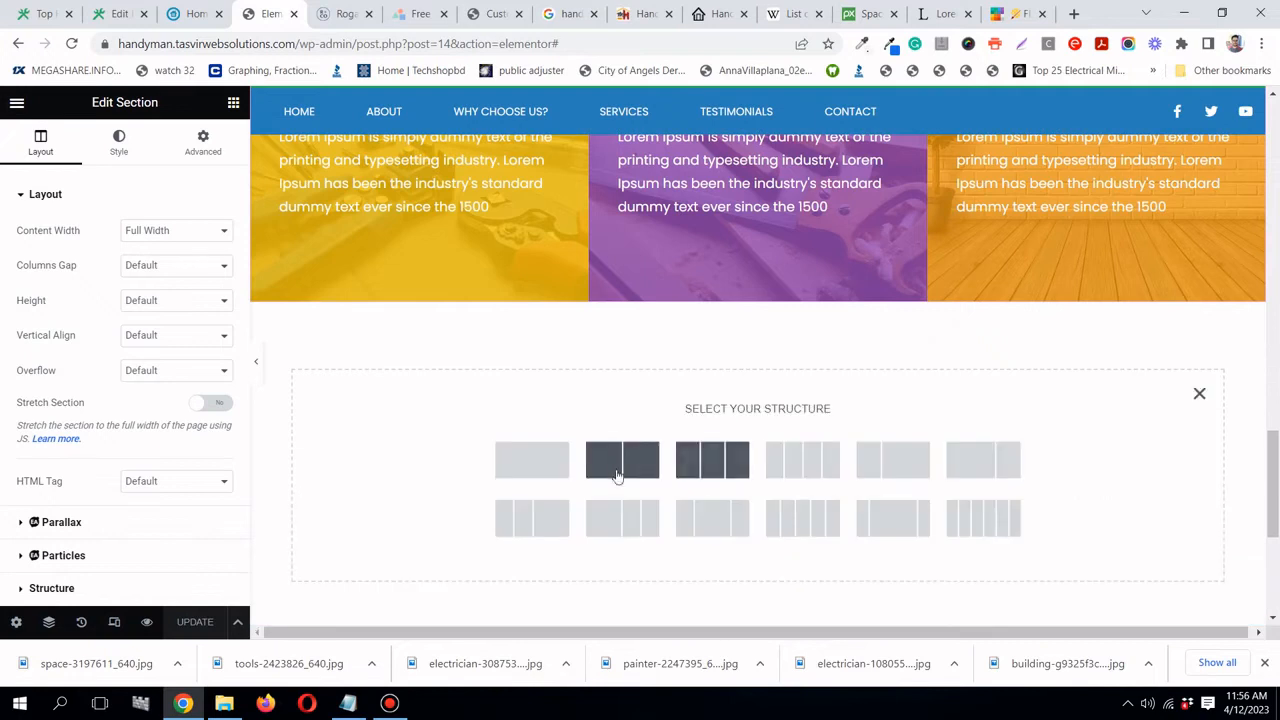
pyautogui.click(1199, 396)
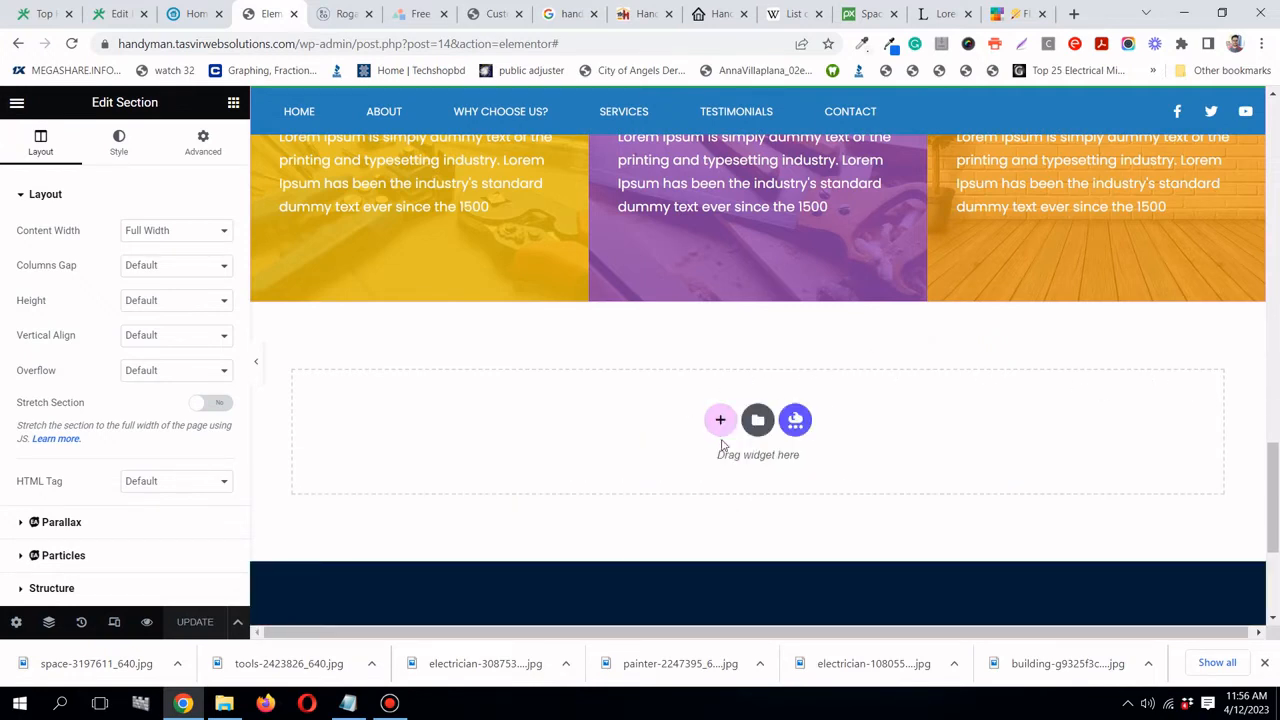
pyautogui.click(720, 422)
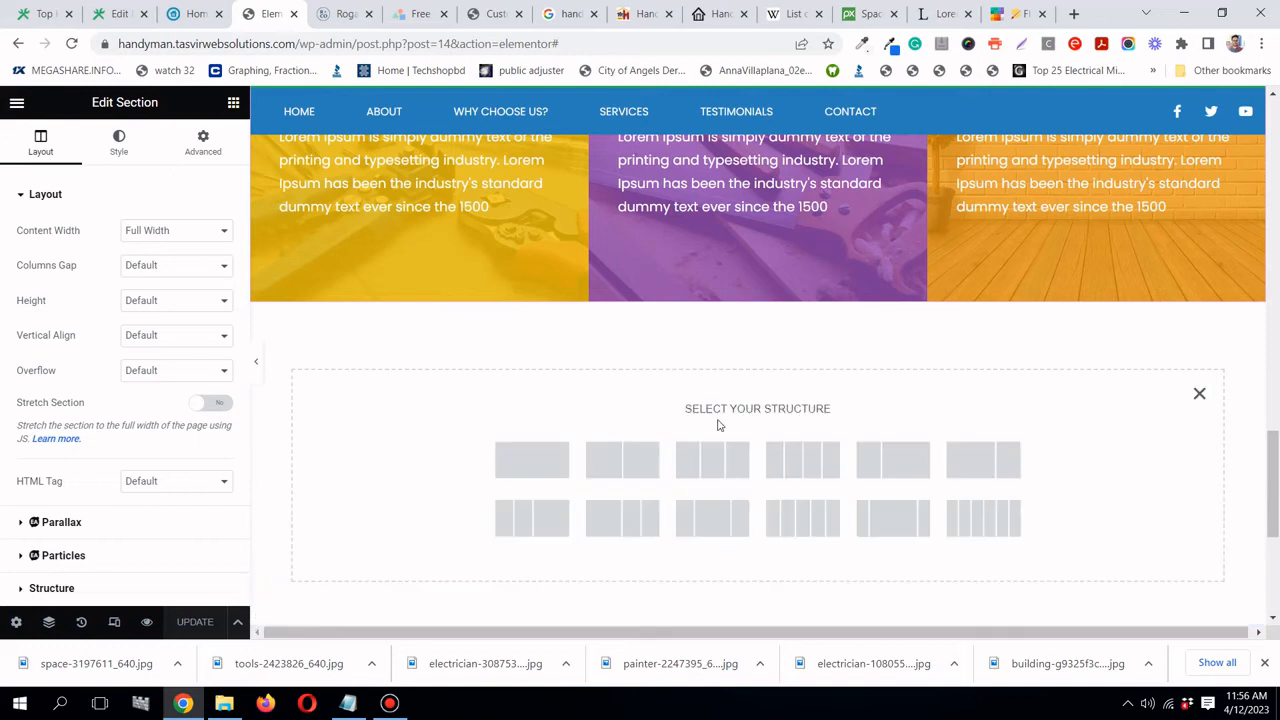
pyautogui.click(559, 468)
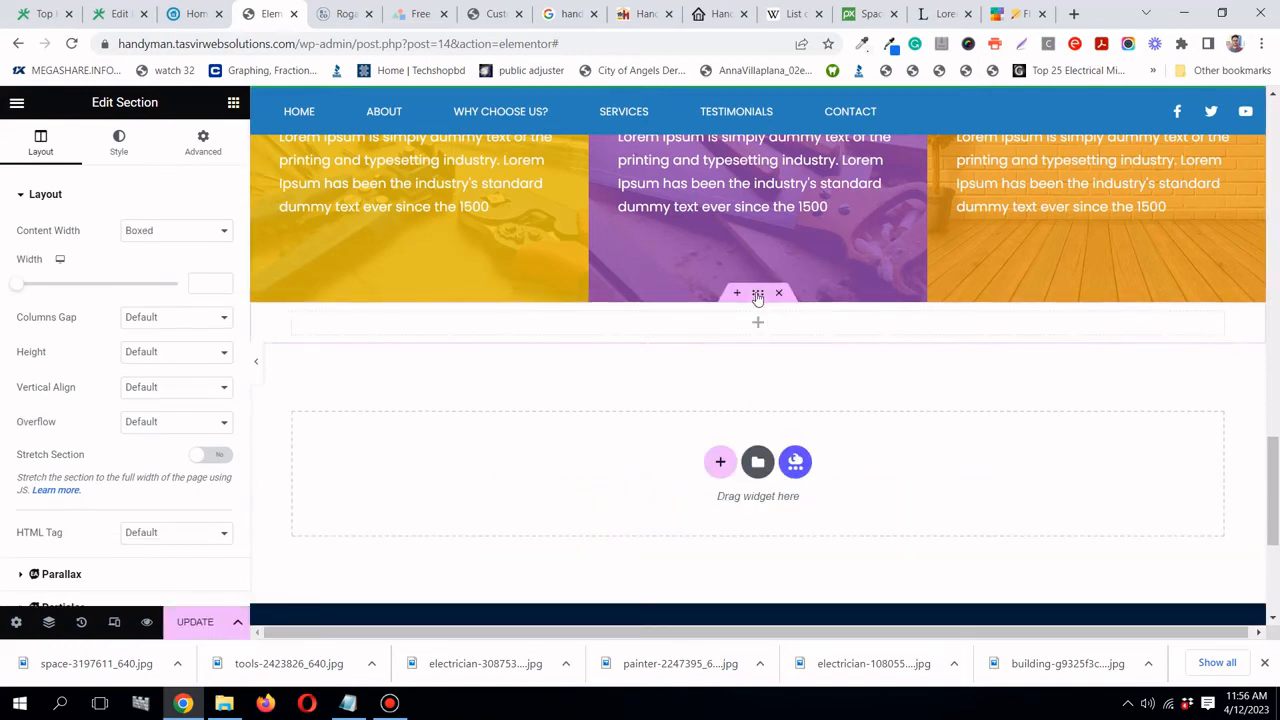
# - Set the new section's top and bottom padding to 50 px
pyautogui.click(207, 158)
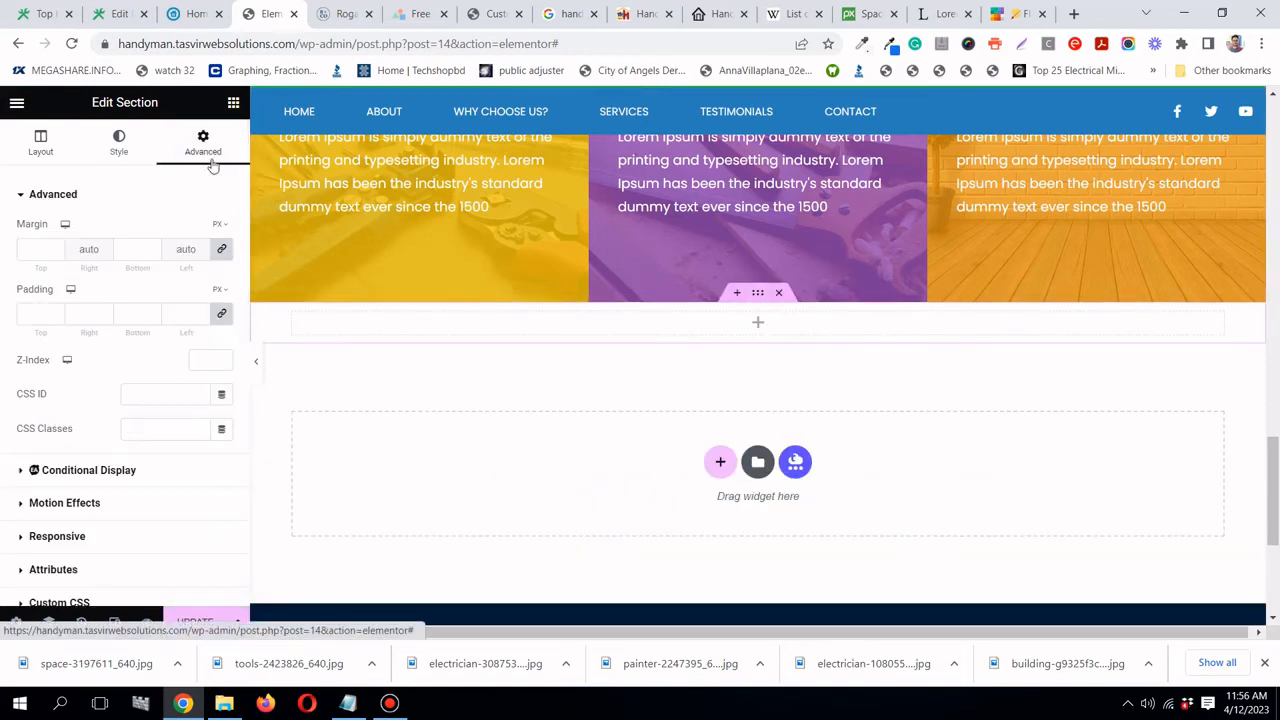
pyautogui.click(222, 316)
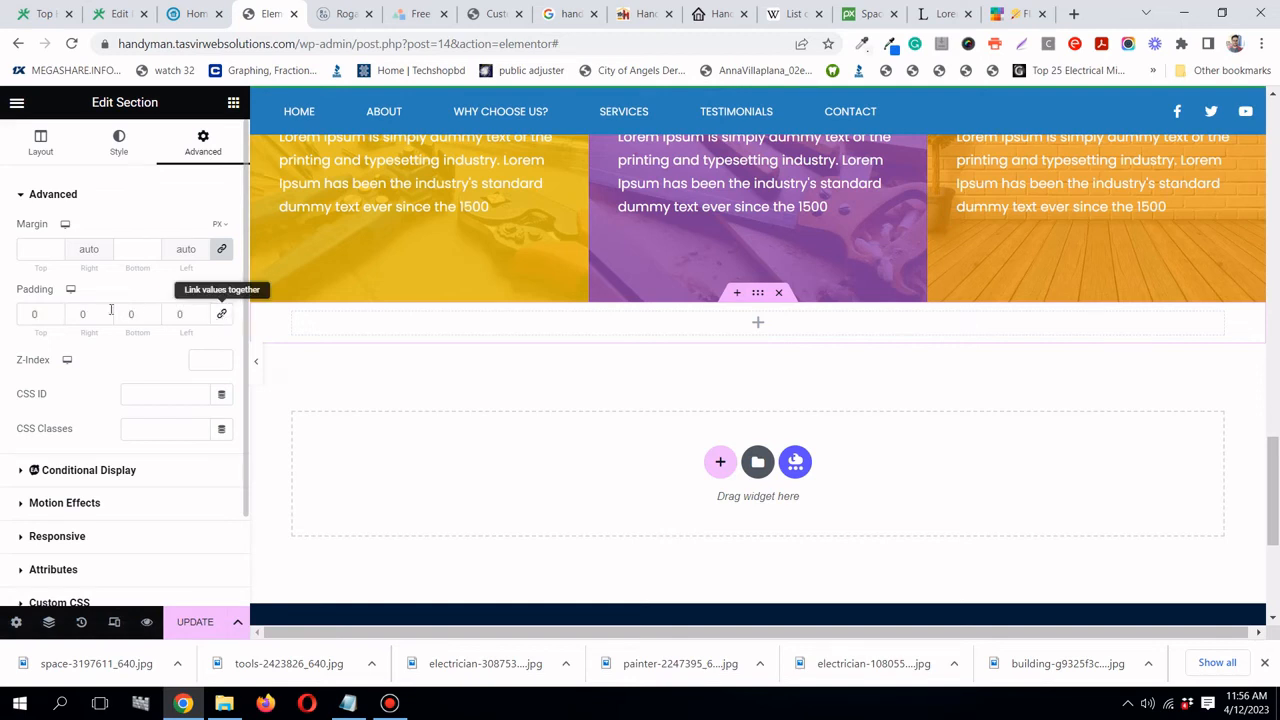
pyautogui.click(30, 314)
pyautogui.write('5')
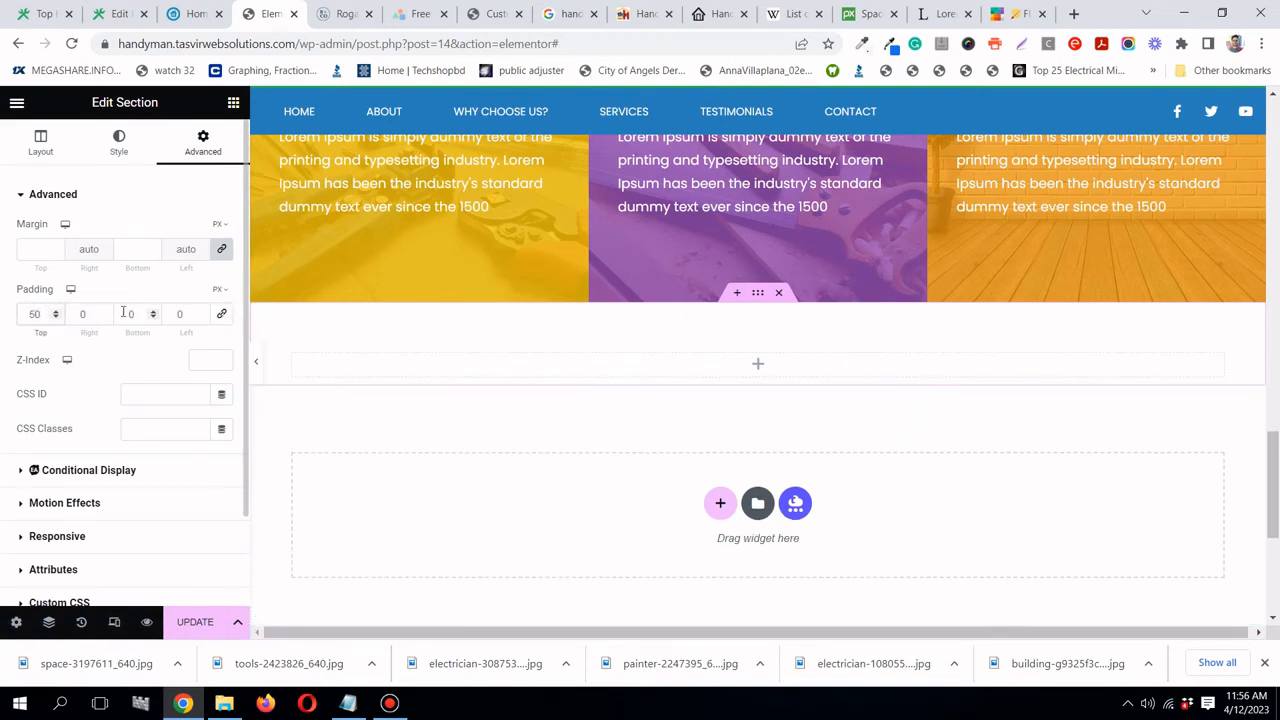
pyautogui.click(124, 314)
pyautogui.write('5')
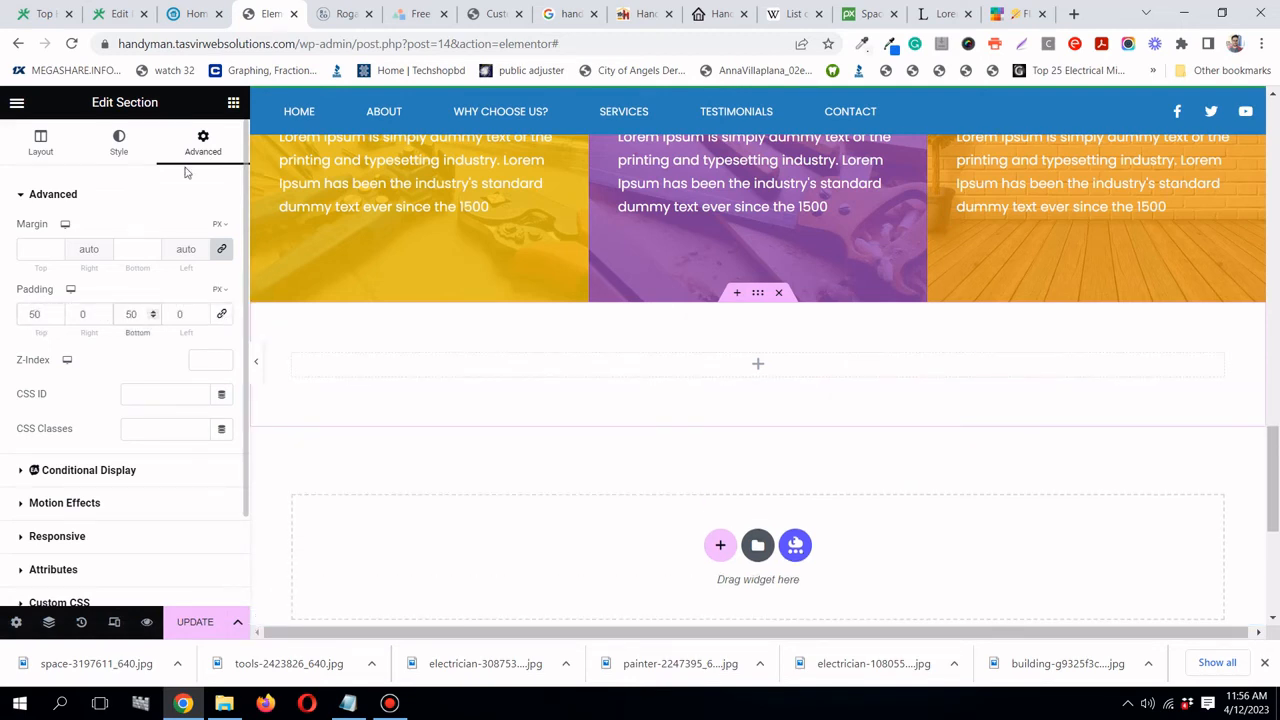
pyautogui.click(344, 14)
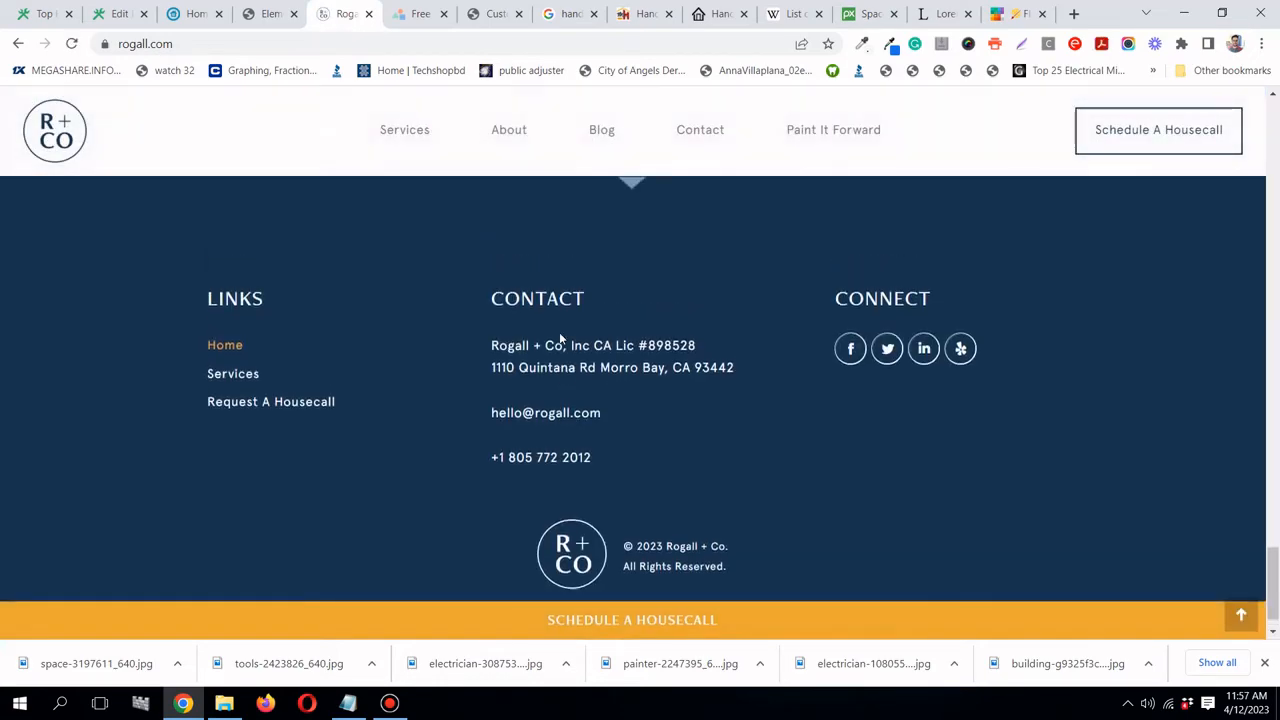
# - Scroll through rogall.com's testimonials carousel and select its 'What Our Customers Are Saying' heading
pyautogui.scroll(7, 561, 339)
pyautogui.scroll(-1, 563, 340)
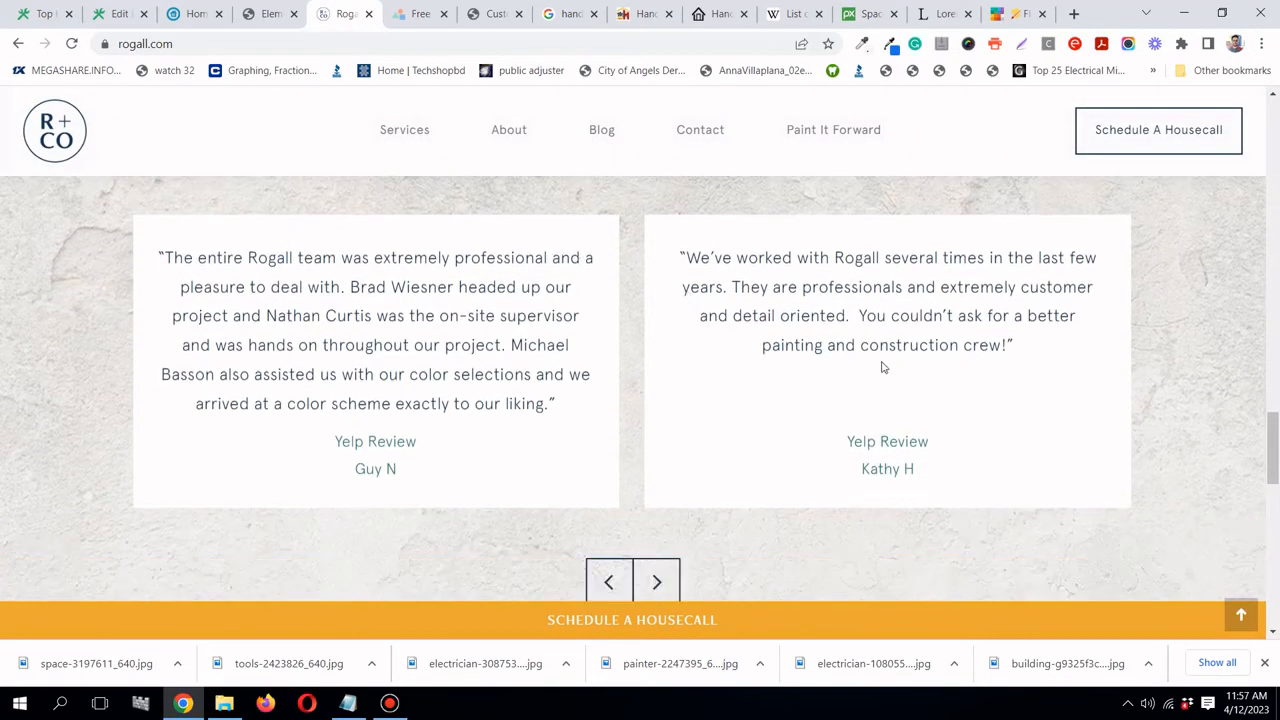
pyautogui.moveTo(883, 366); pyautogui.dragTo(674, 359)
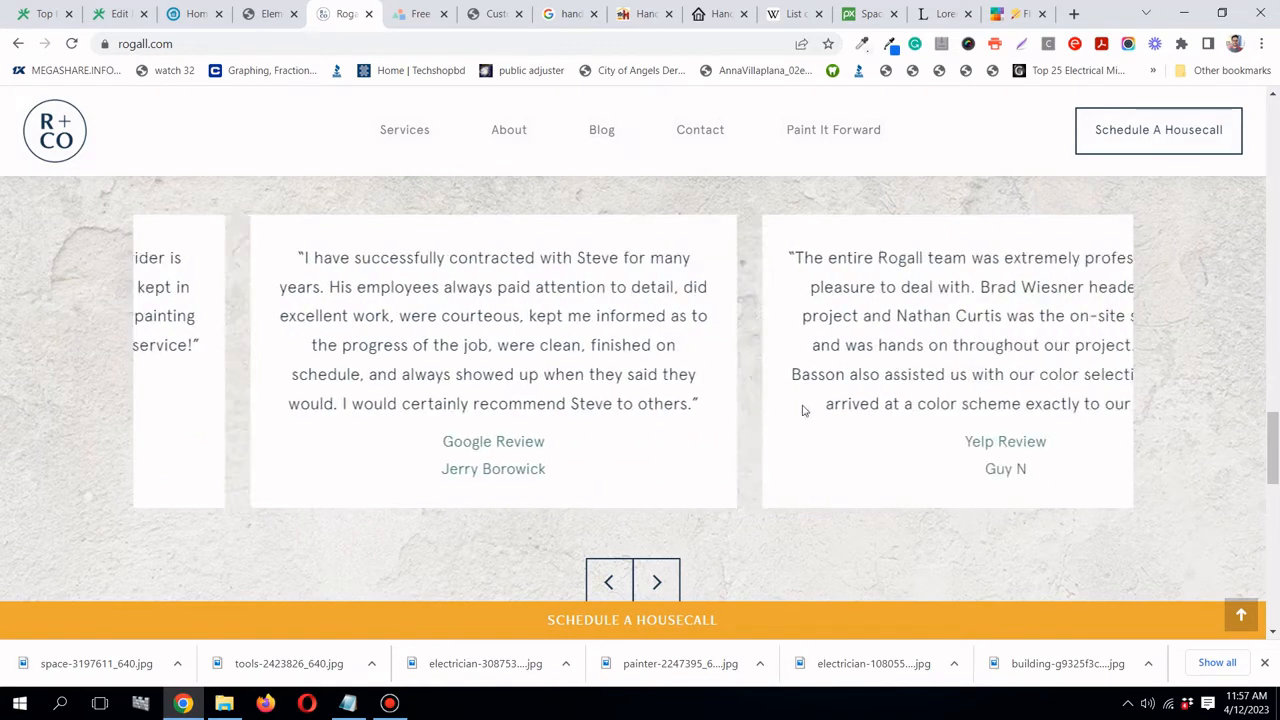
pyautogui.scroll(2, 801, 410)
pyautogui.scroll(1, 801, 410)
pyautogui.scroll(-1, 694, 386)
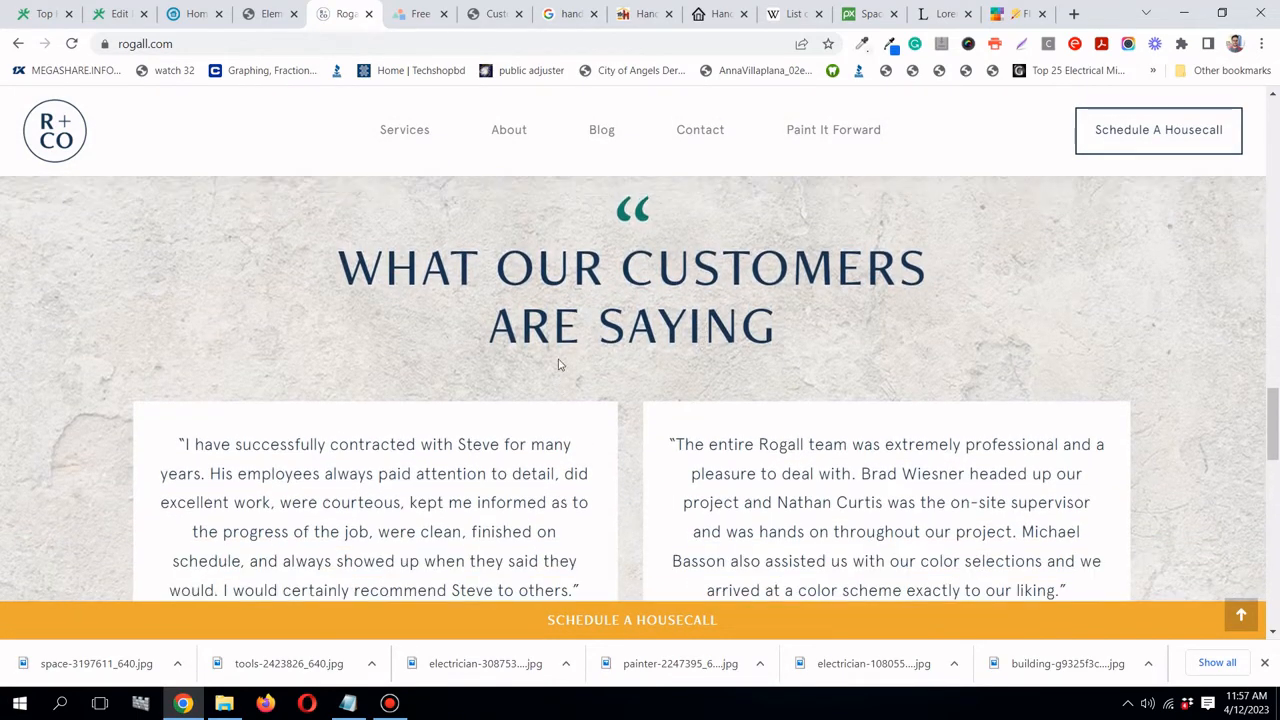
pyautogui.scroll(1, 560, 363)
pyautogui.moveTo(357, 318); pyautogui.dragTo(843, 414)
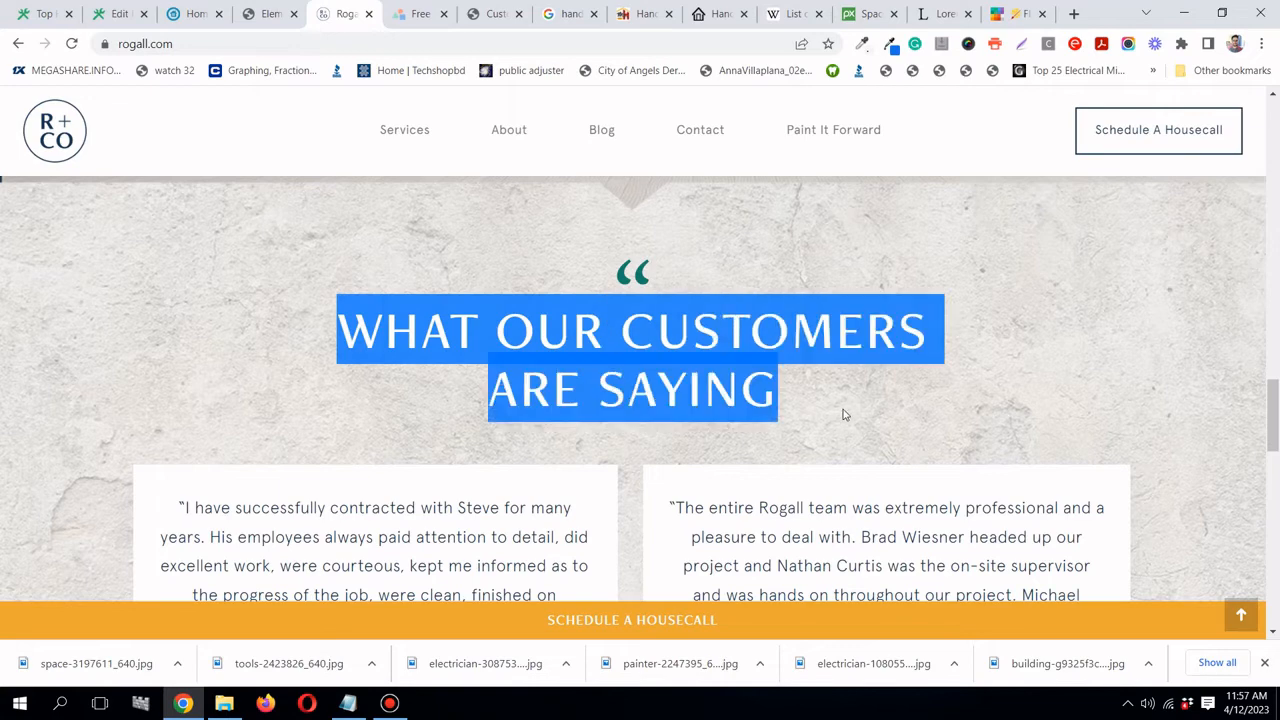
pyautogui.click(816, 397)
pyautogui.click(268, 14)
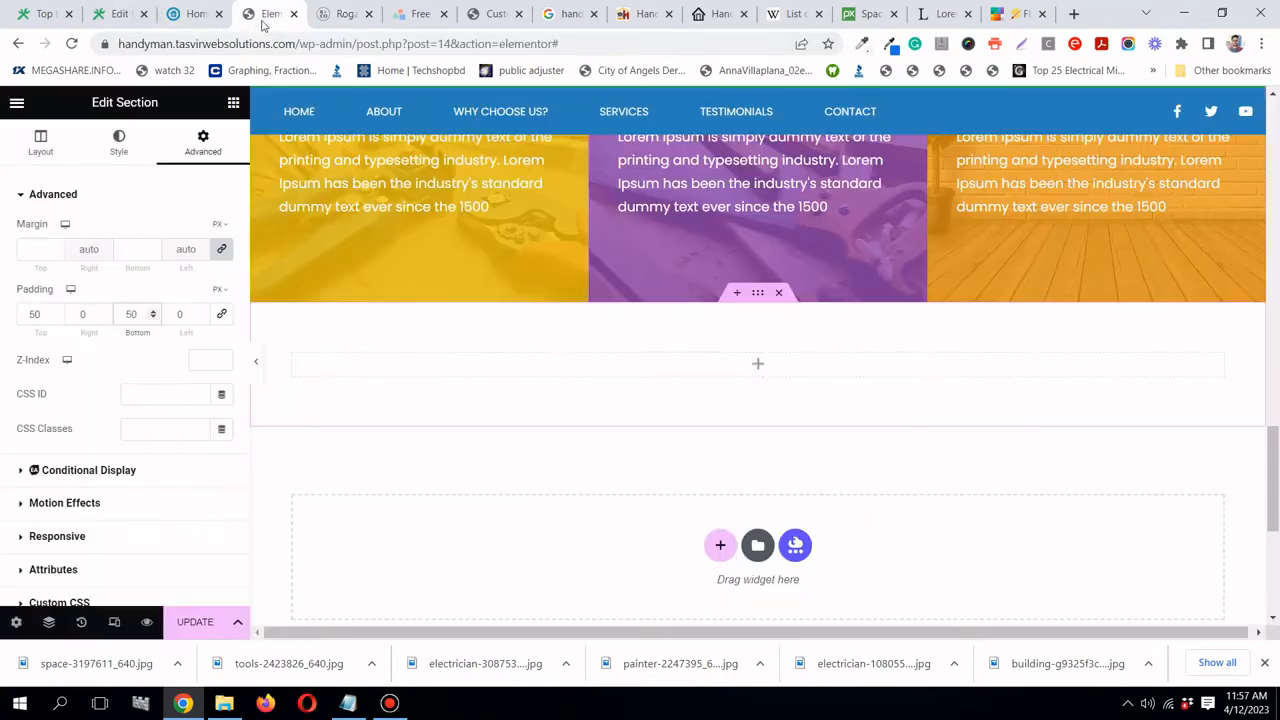
# - Place a centred heading reading 'What our clients are saying' in the new section
pyautogui.click(234, 104)
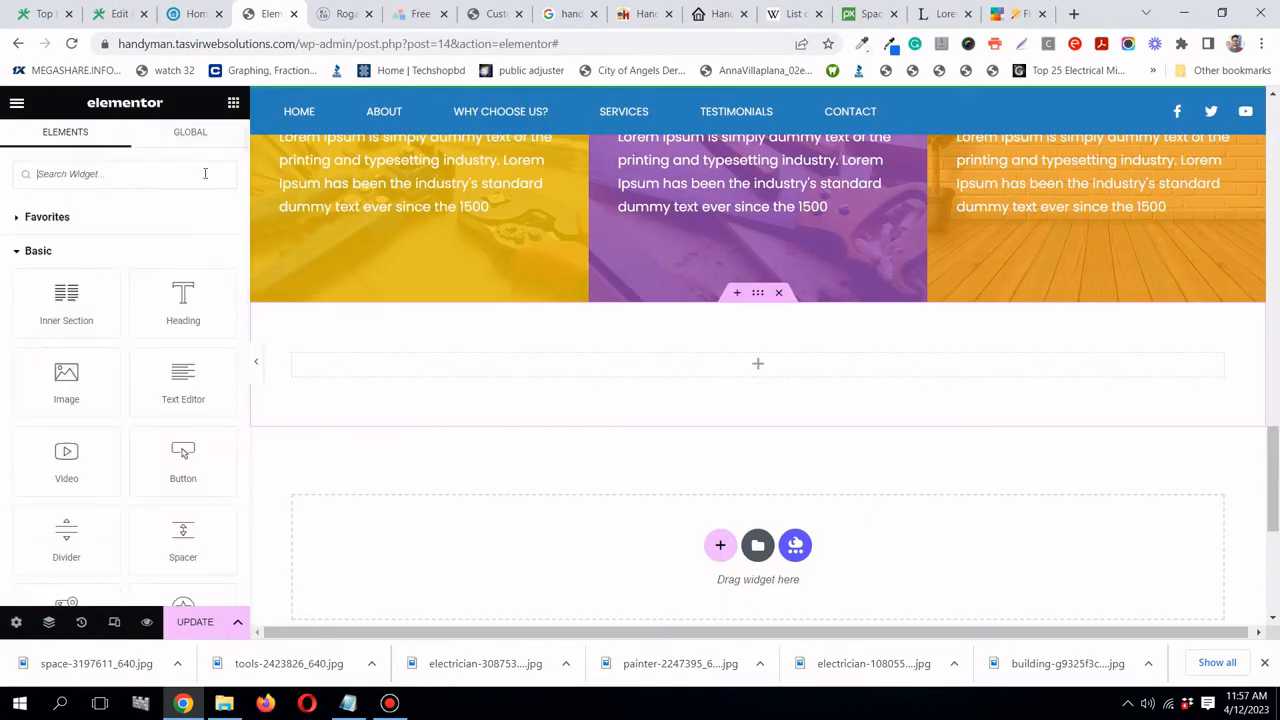
pyautogui.moveTo(183, 300); pyautogui.dragTo(711, 366)
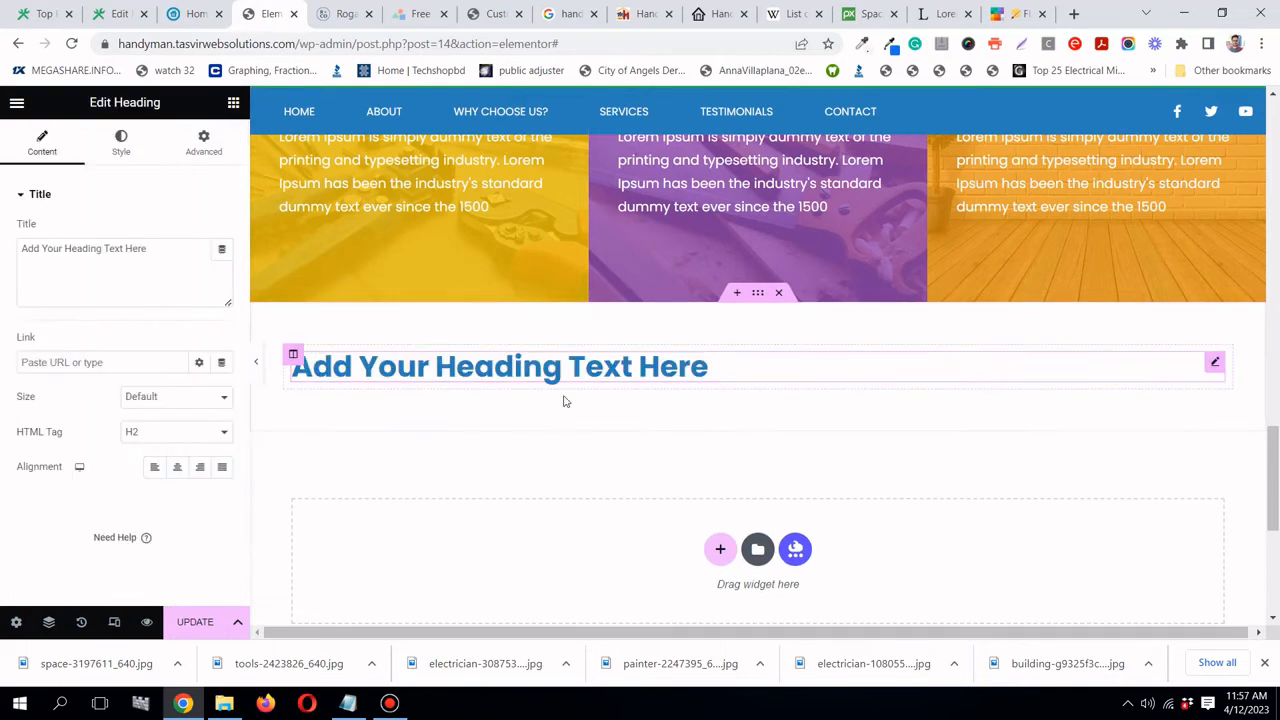
pyautogui.click(177, 467)
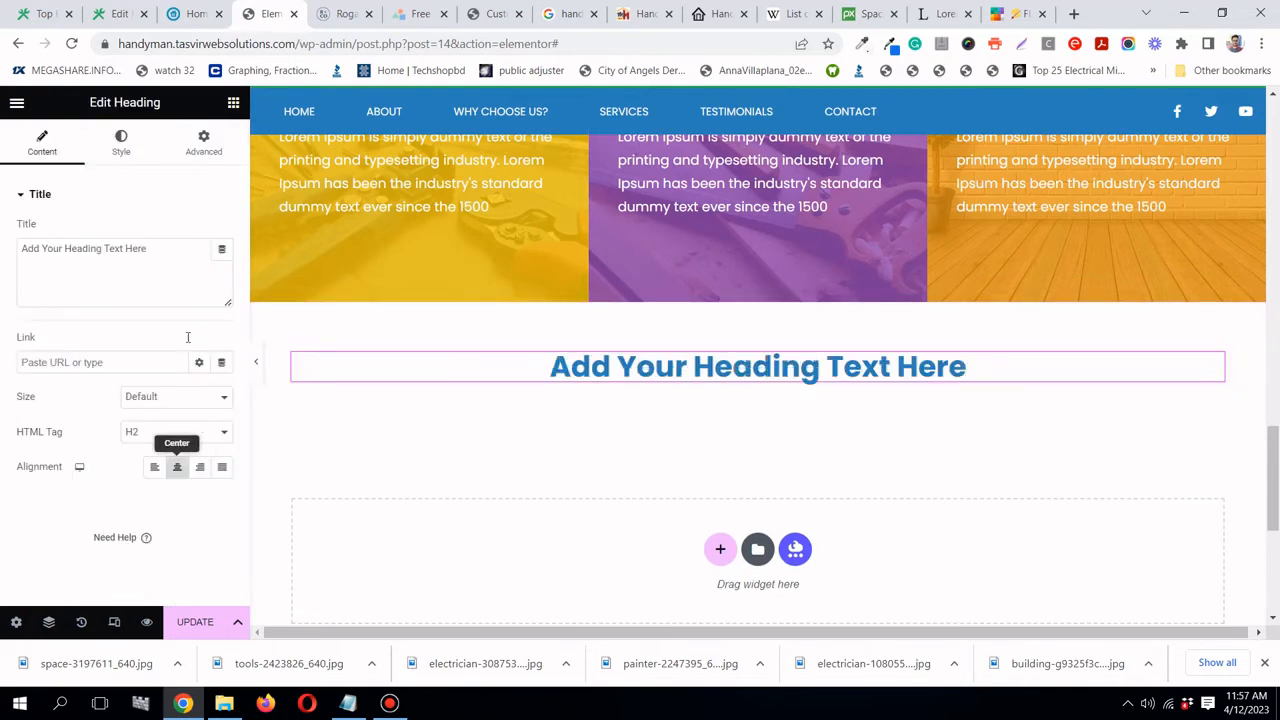
pyautogui.tripleClick(161, 245)
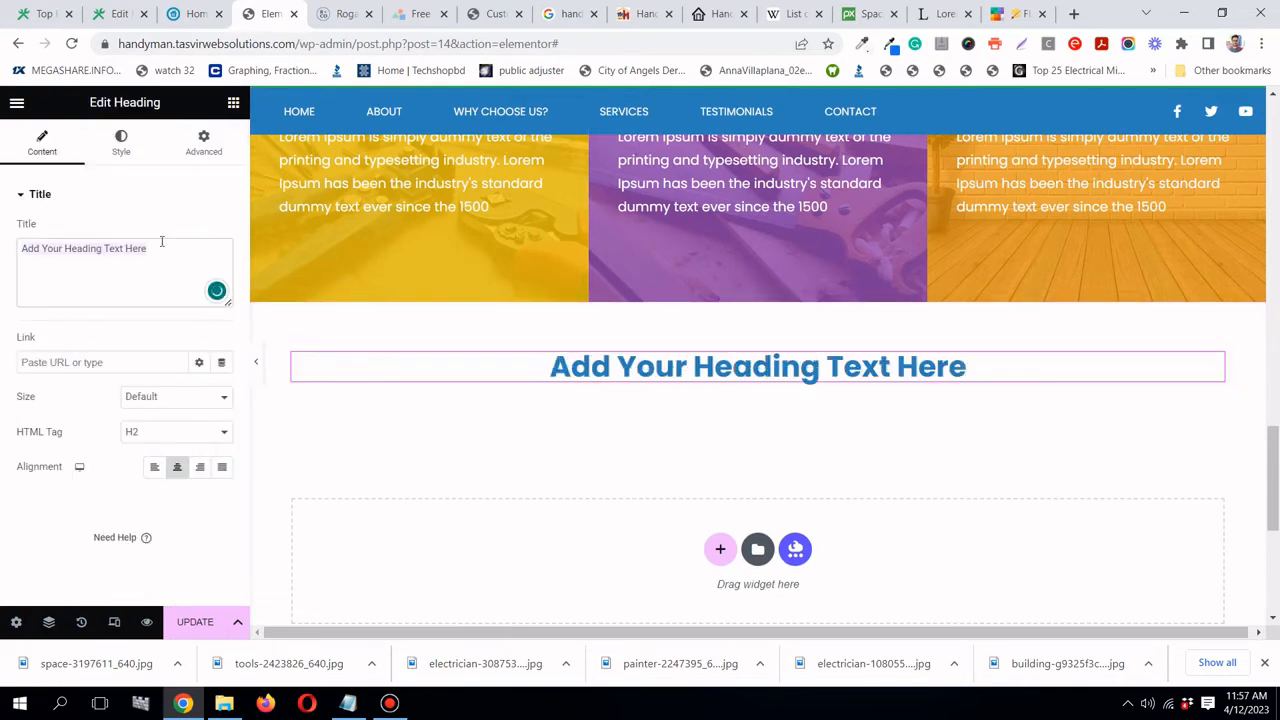
pyautogui.write('What ')
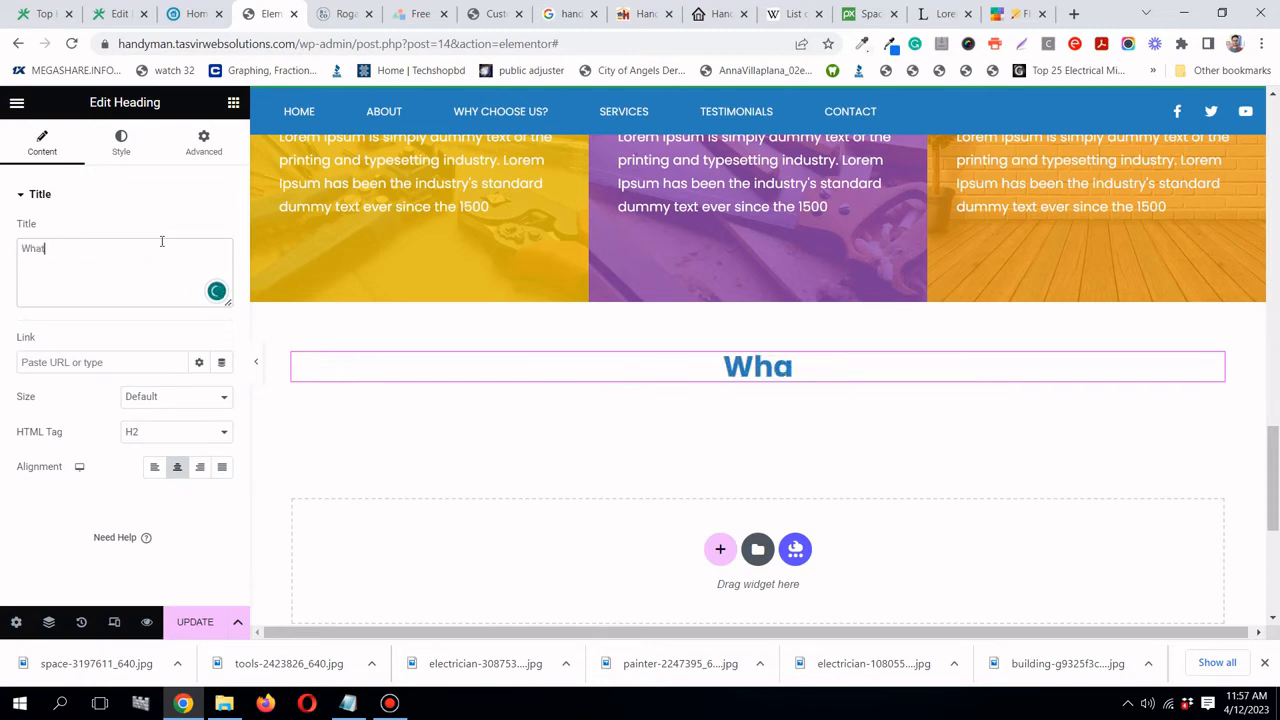
pyautogui.write('a')
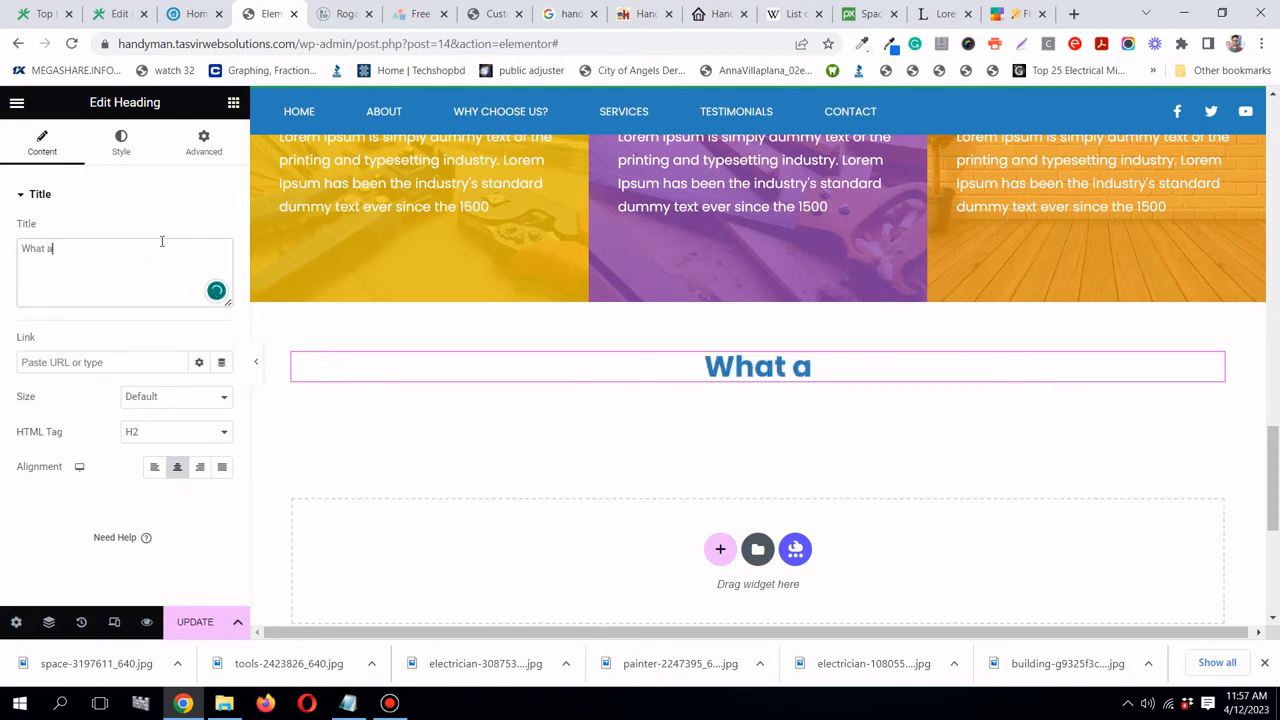
pyautogui.press('BackSpace')
pyautogui.write('our')
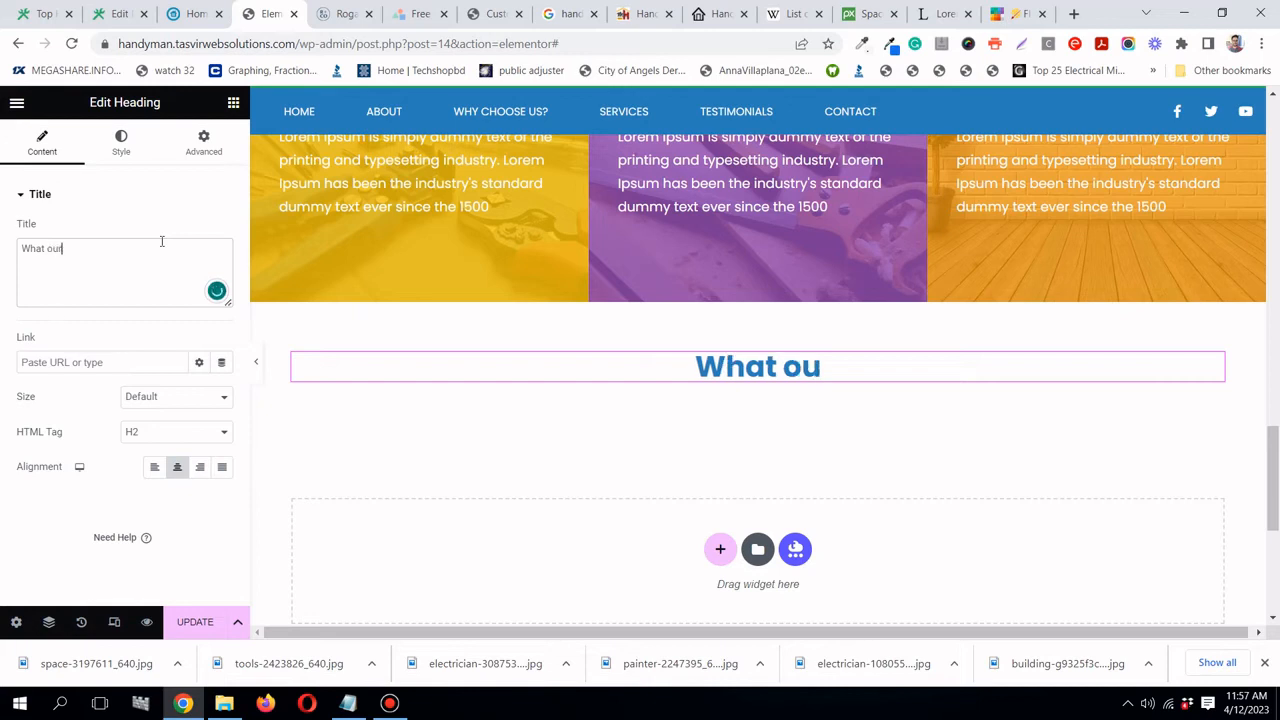
pyautogui.write(' clients ')
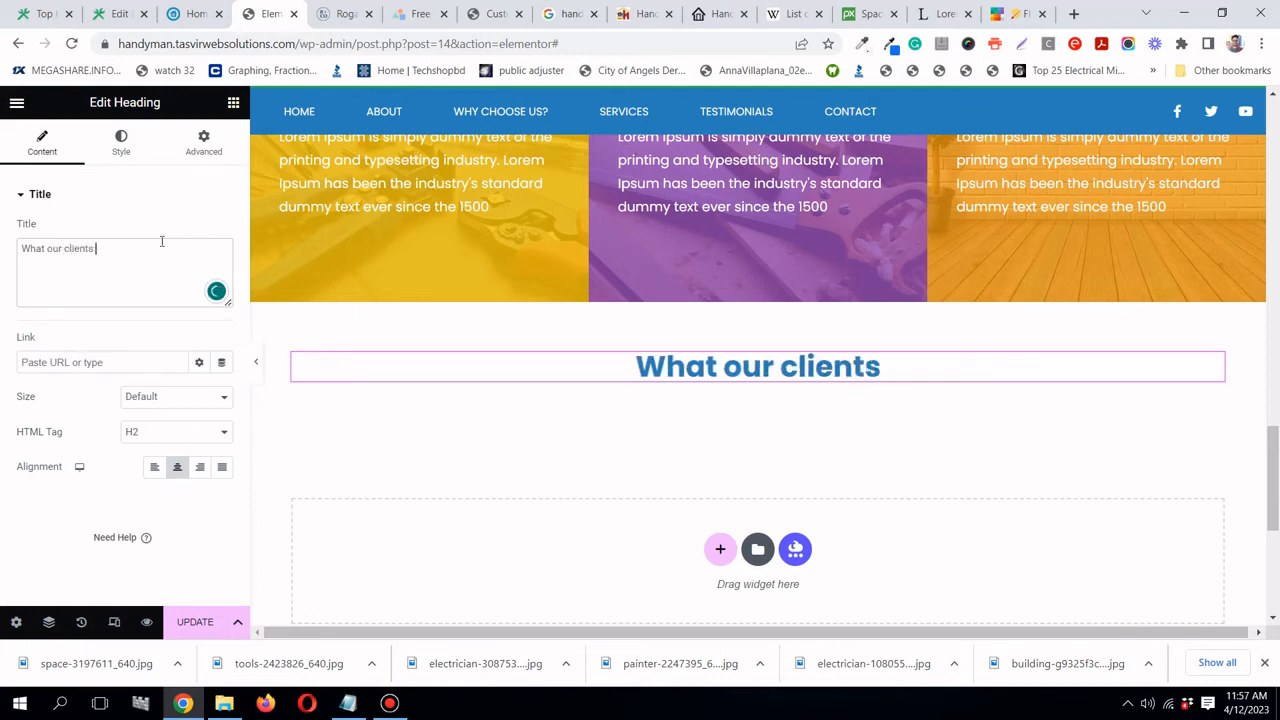
pyautogui.write('are saying')
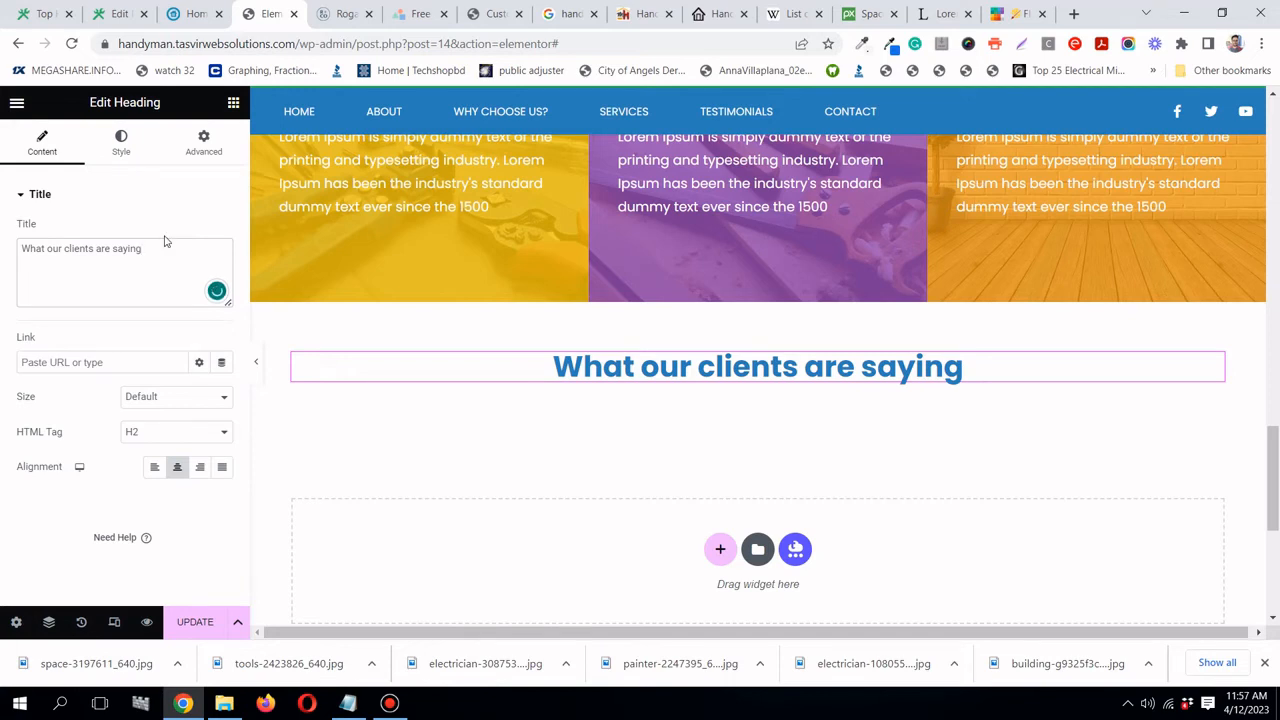
# - Set the heading's typography style to Italic
pyautogui.click(131, 152)
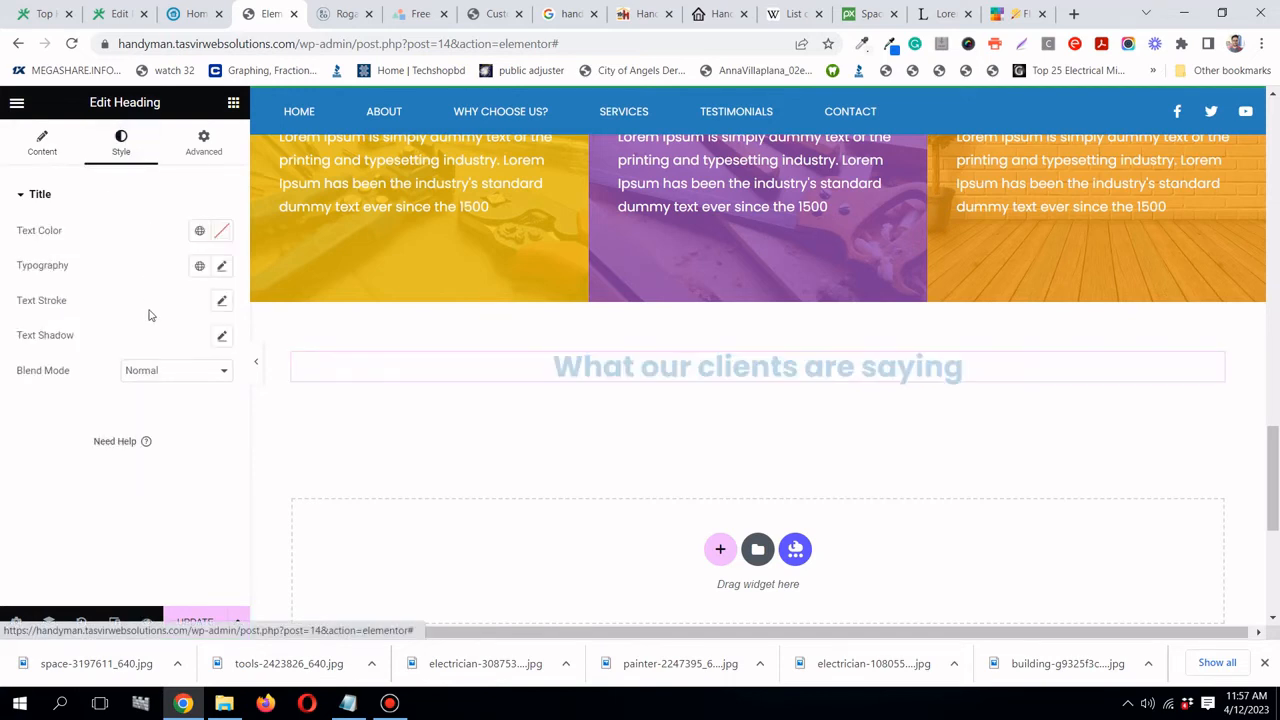
pyautogui.click(222, 268)
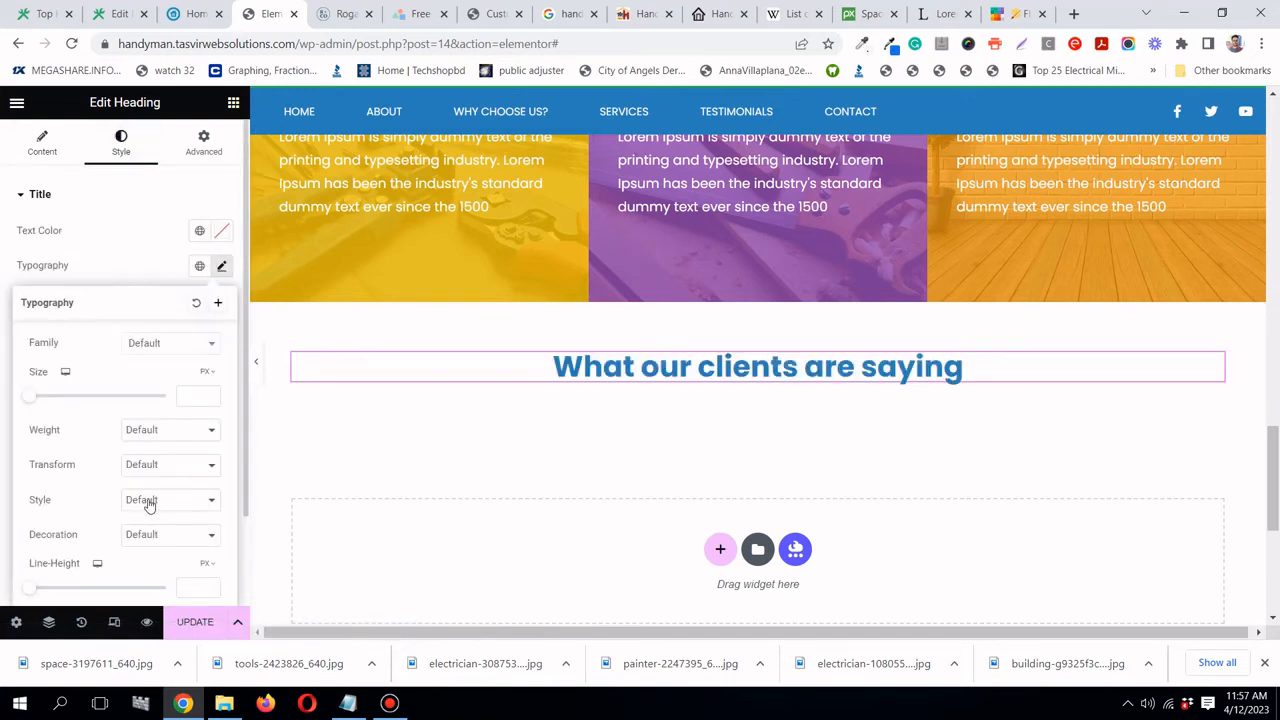
pyautogui.click(148, 505)
pyautogui.click(150, 540)
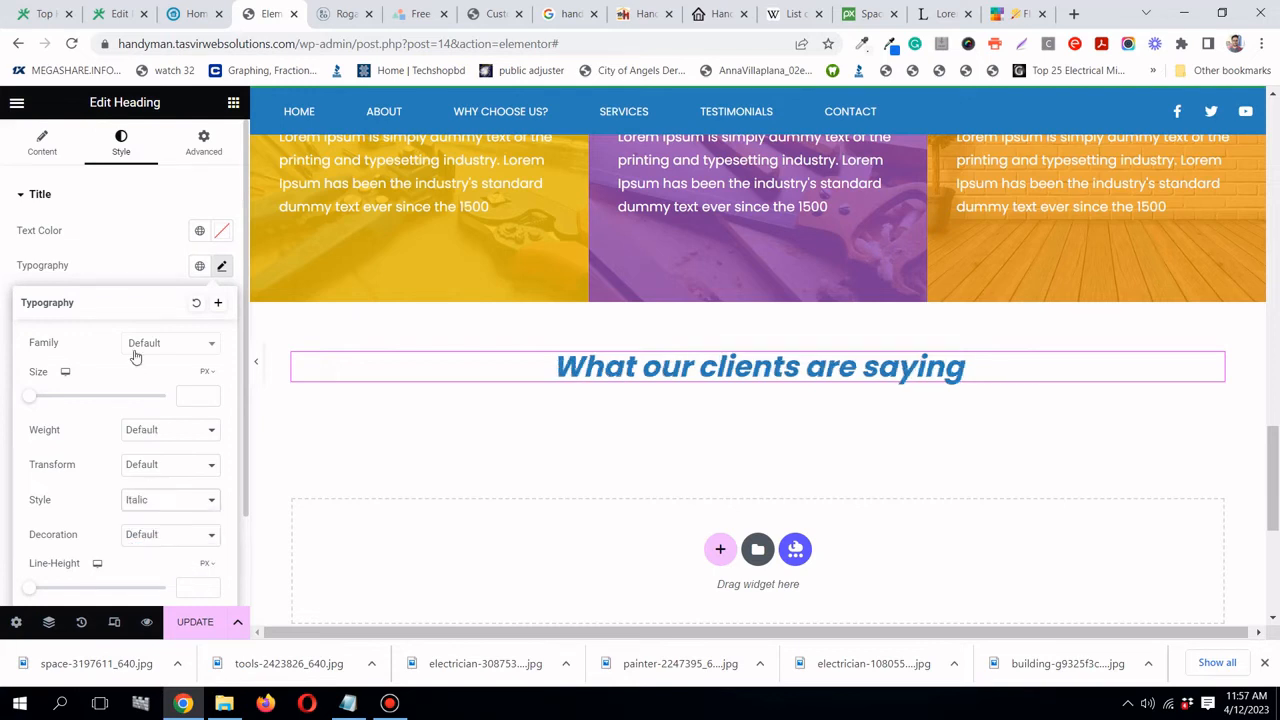
pyautogui.click(136, 278)
pyautogui.click(233, 103)
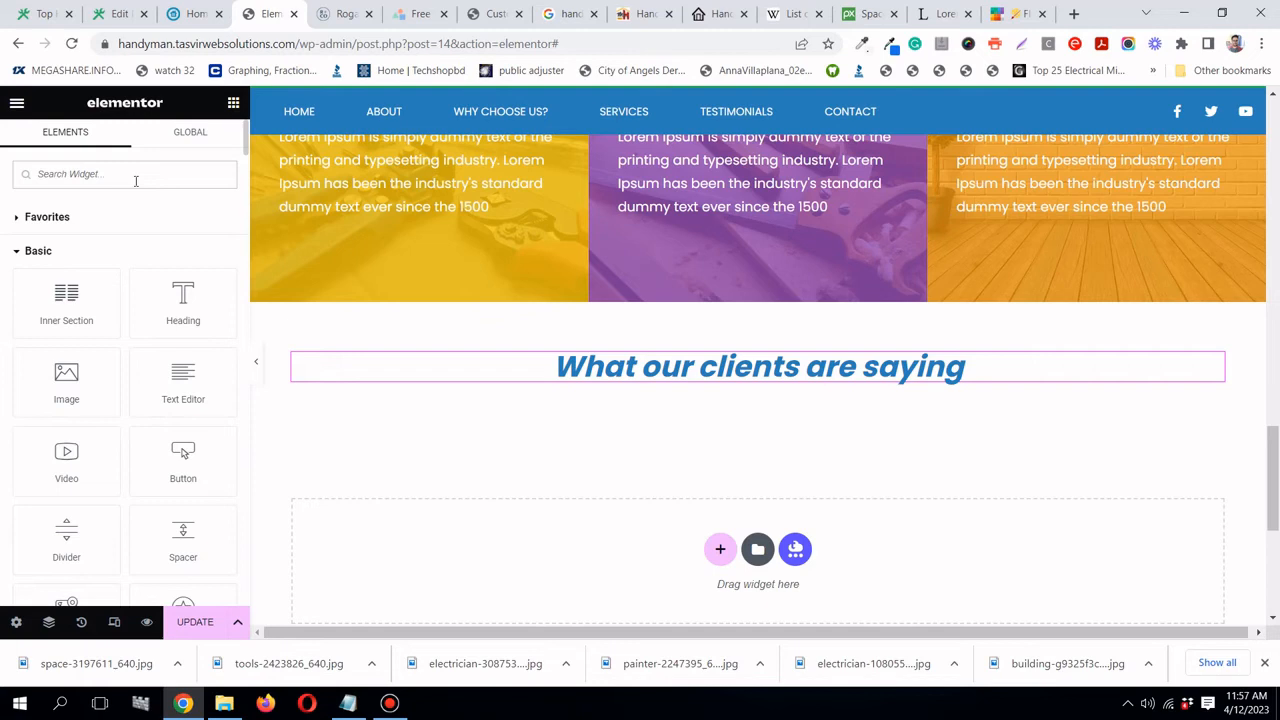
# - Add a Testimonial Carousel below the heading with 2 slides per view and the Bubble skin
pyautogui.write('test')
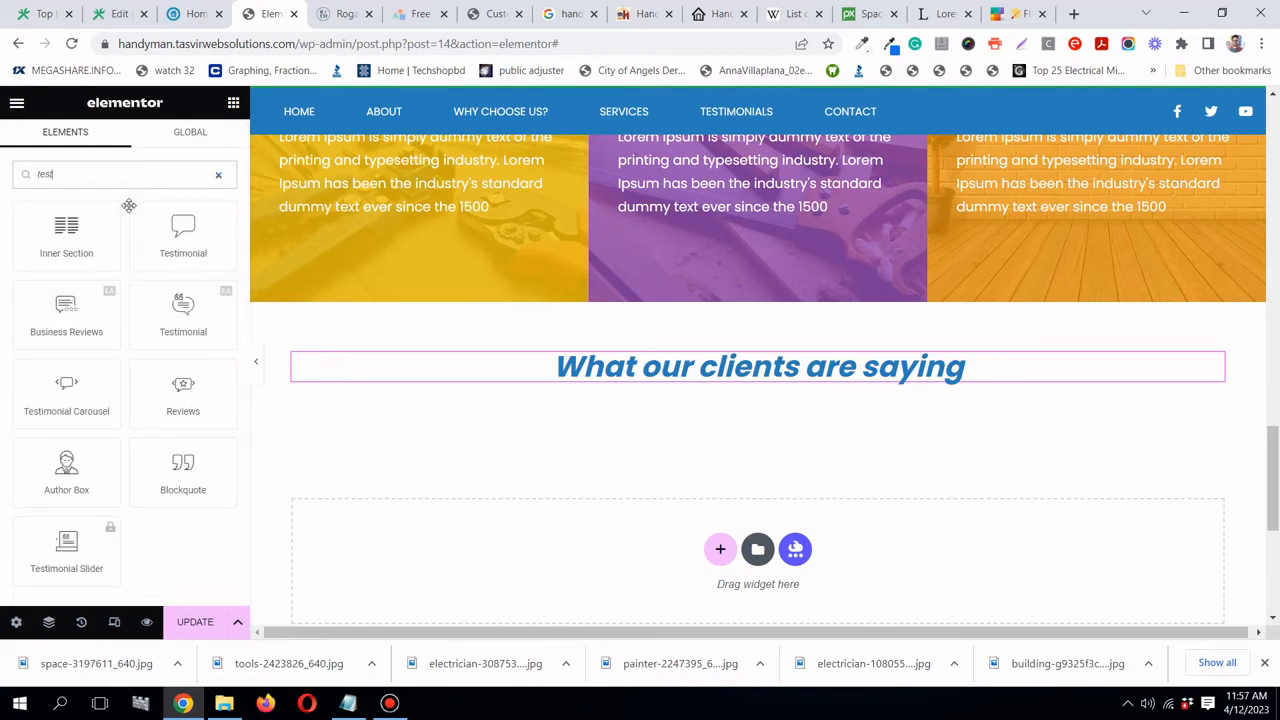
pyautogui.moveTo(80, 404); pyautogui.dragTo(734, 381)
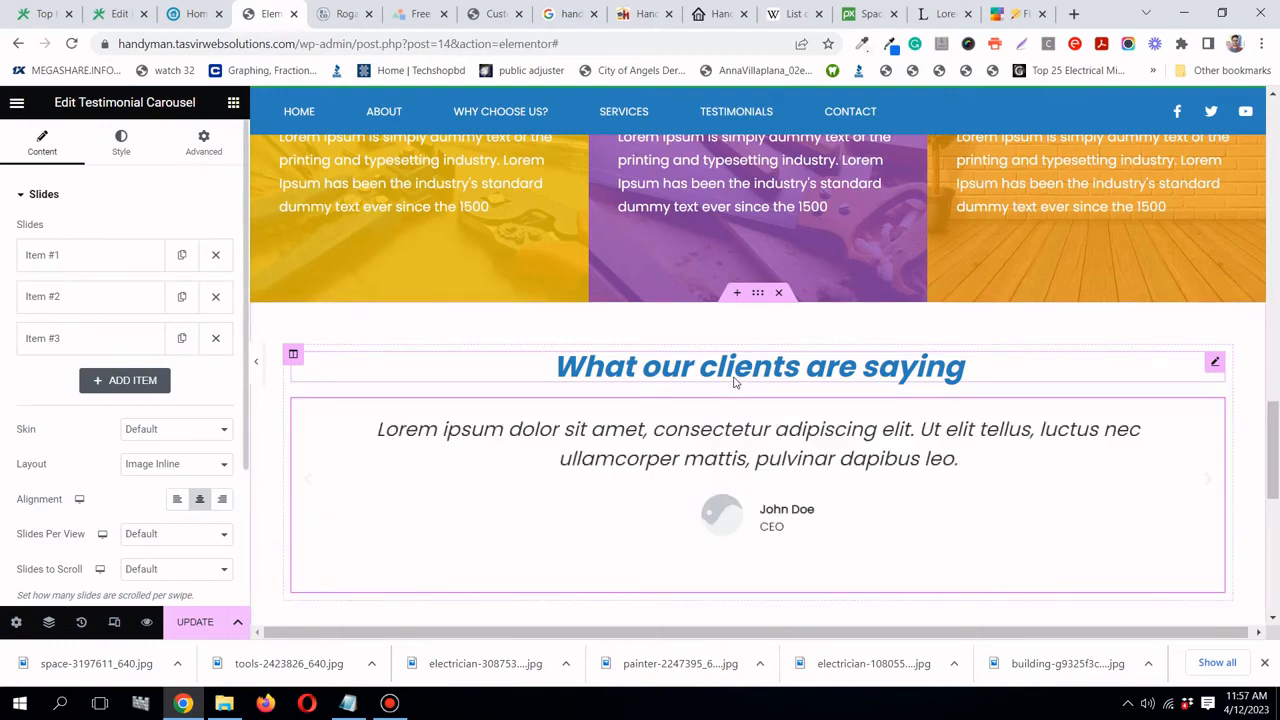
pyautogui.scroll(-2, 734, 382)
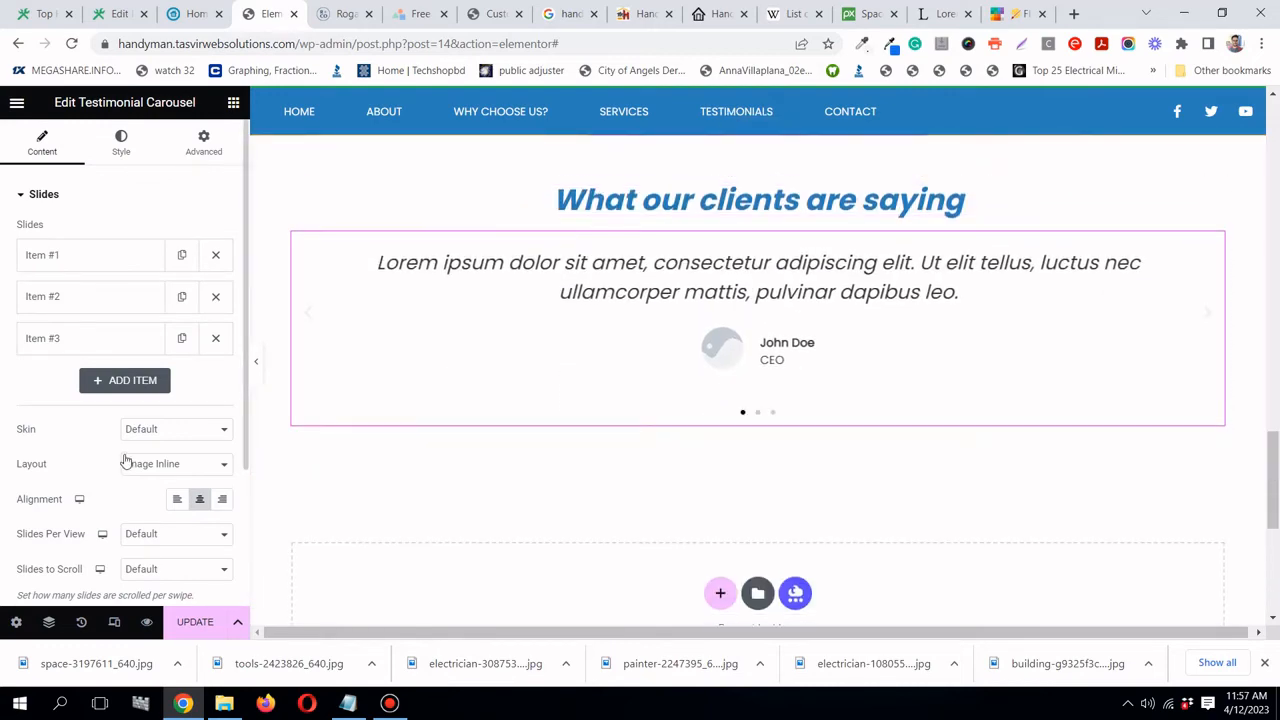
pyautogui.click(153, 537)
pyautogui.click(140, 563)
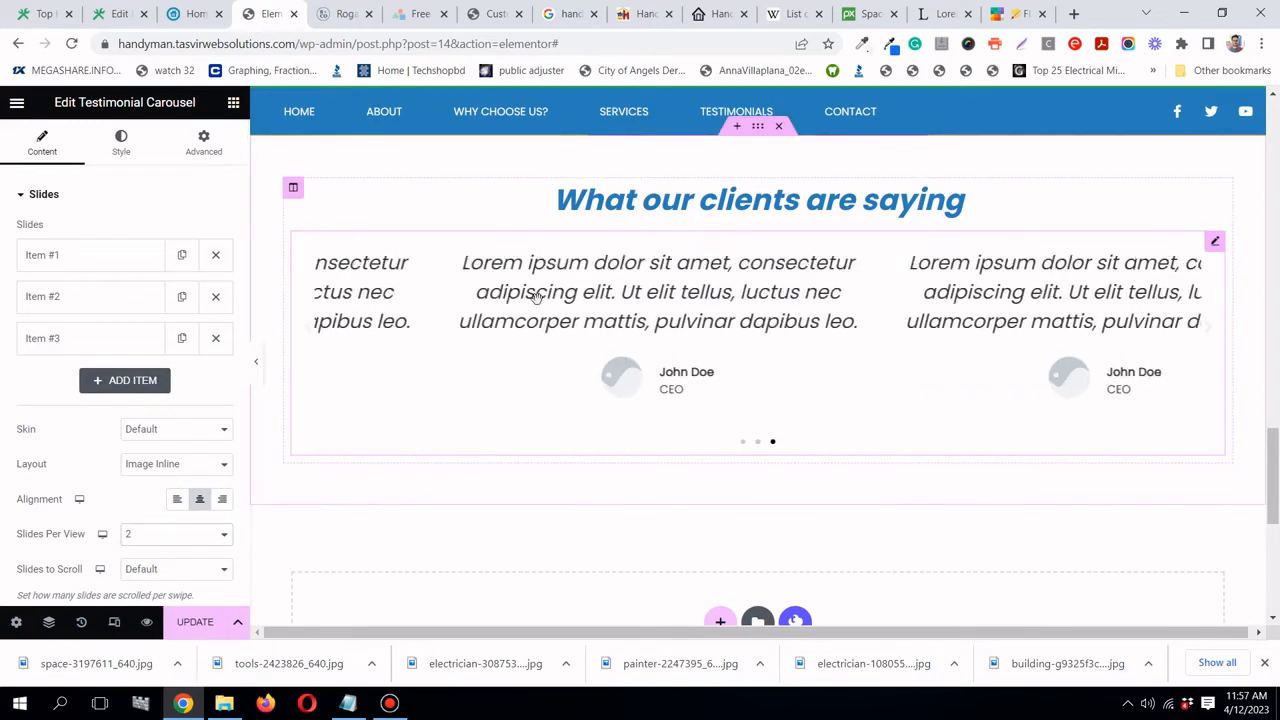
pyautogui.click(161, 431)
pyautogui.click(158, 457)
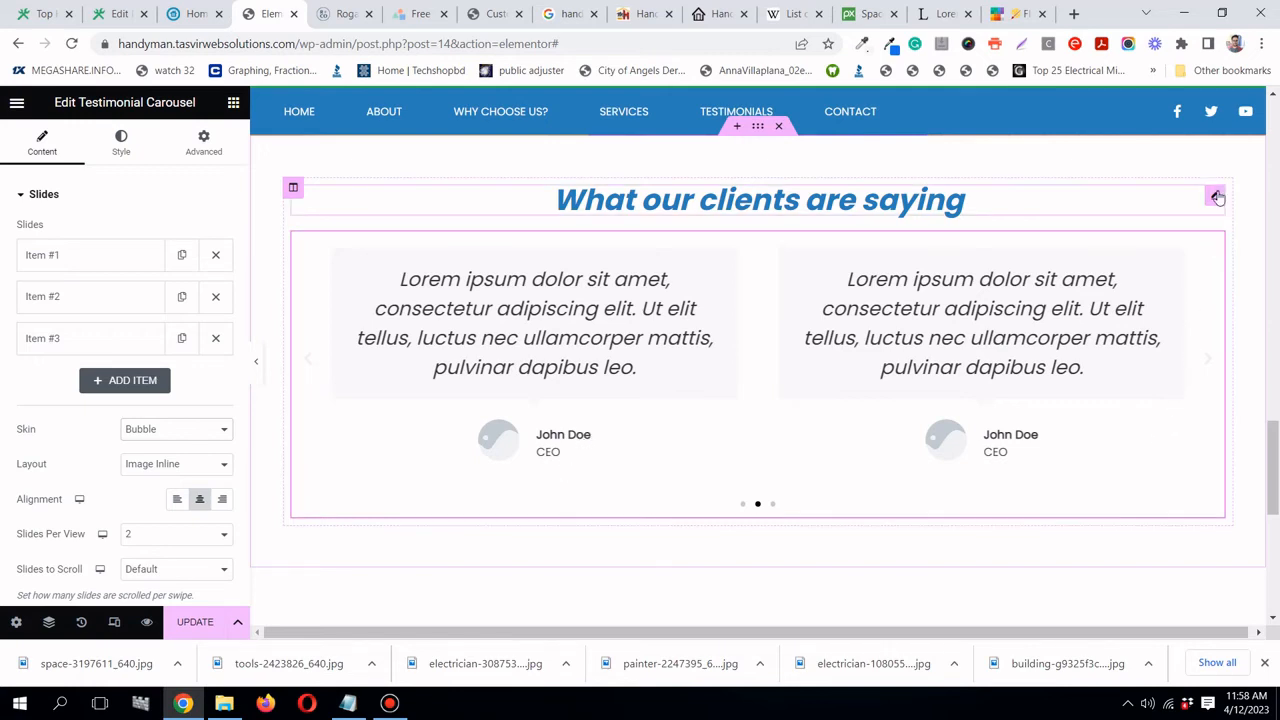
# - Give the testimonials heading a 50 px bottom margin and check it in preview
pyautogui.click(1216, 196)
pyautogui.click(220, 143)
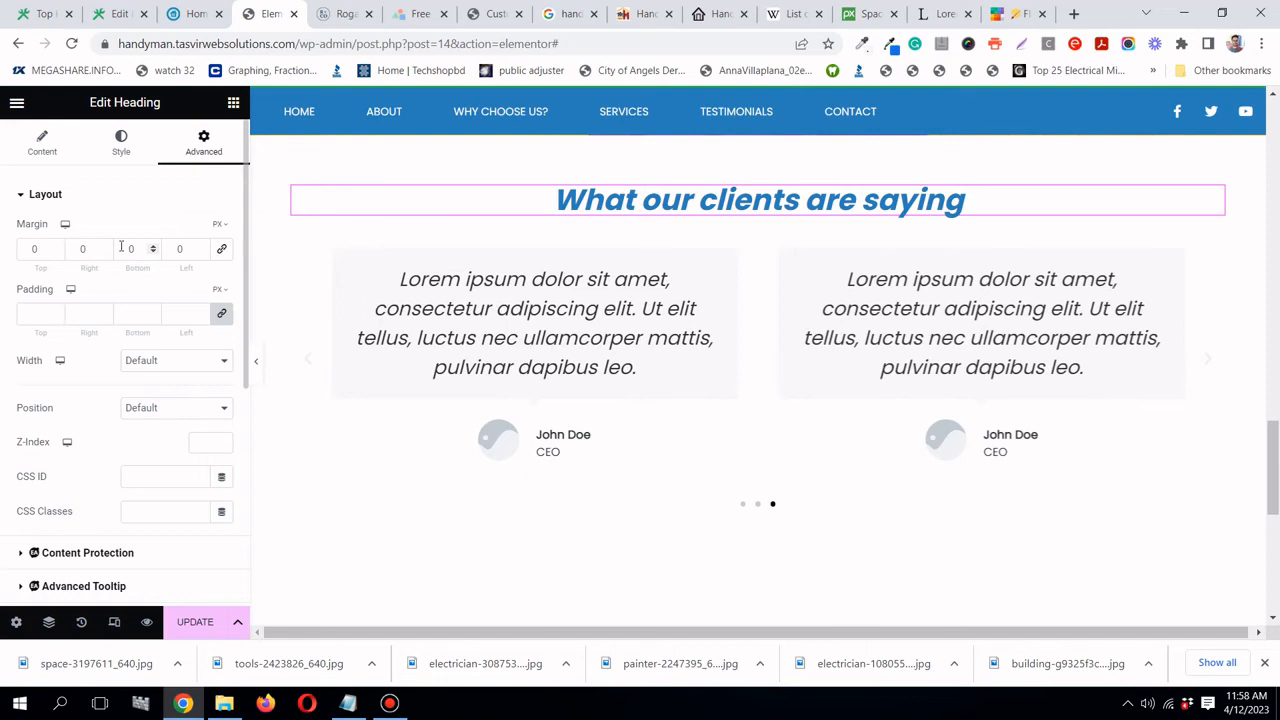
pyautogui.write('5')
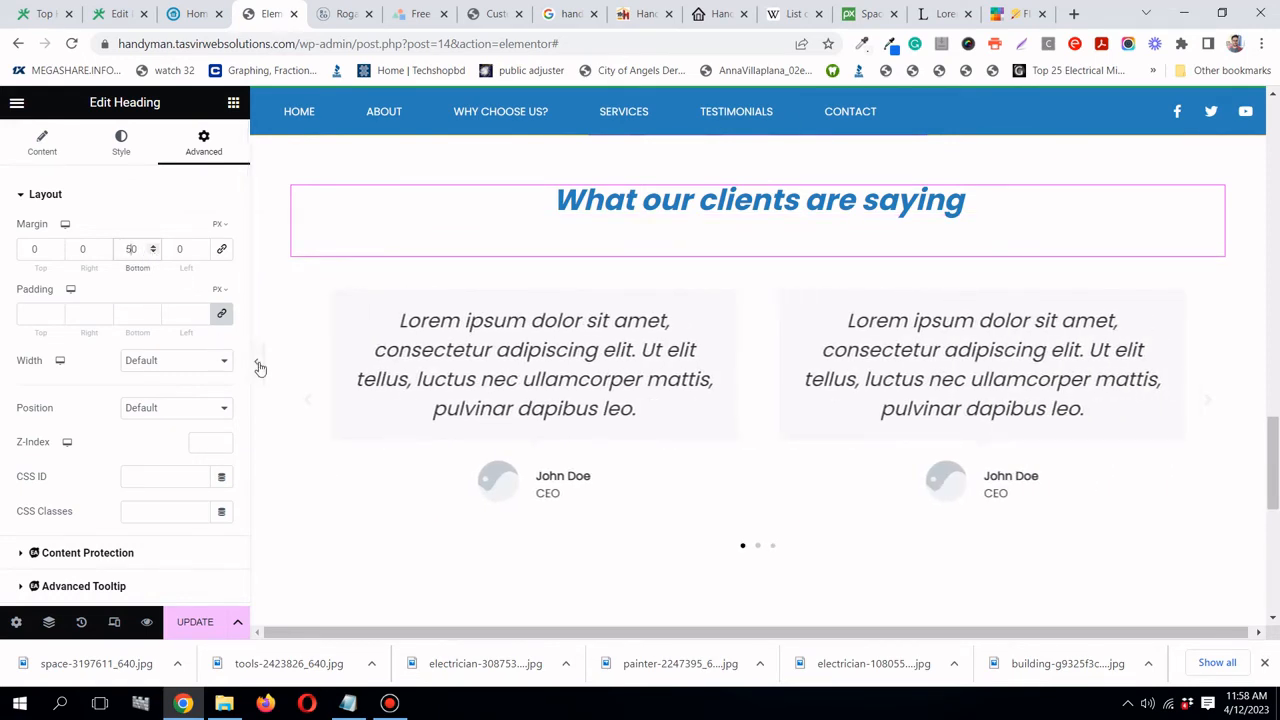
pyautogui.click(257, 362)
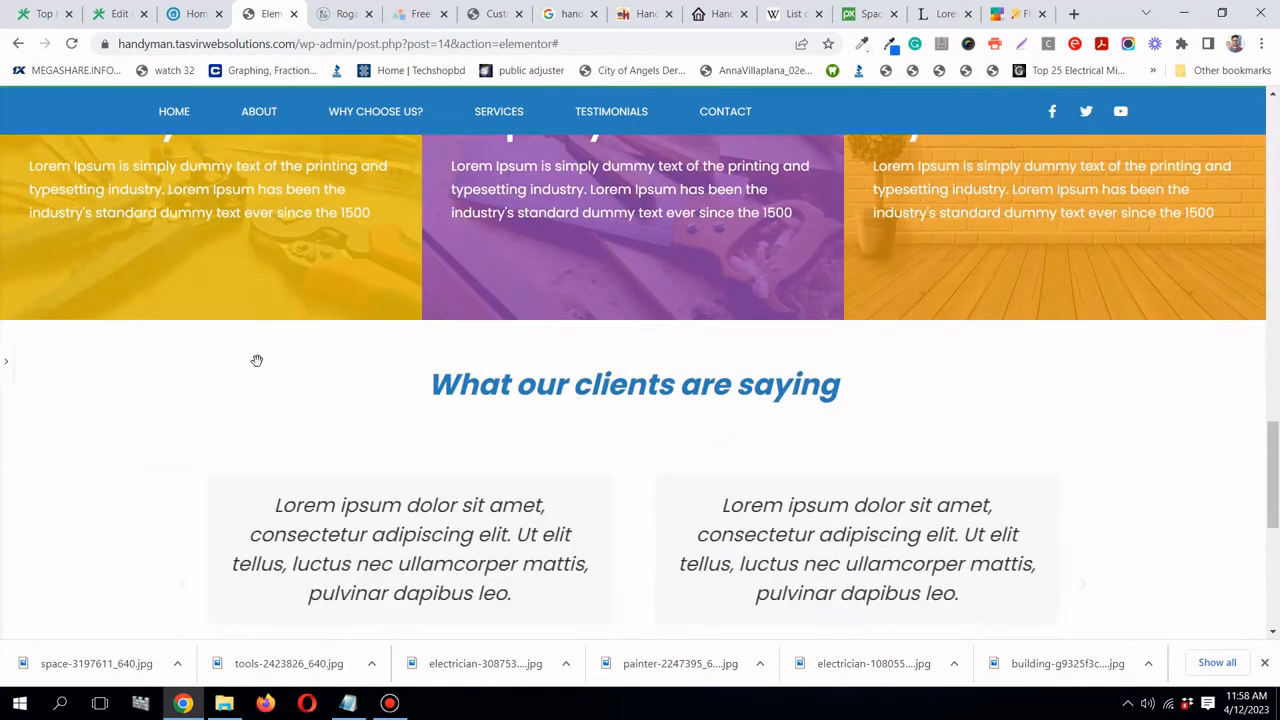
pyautogui.scroll(-2, 257, 360)
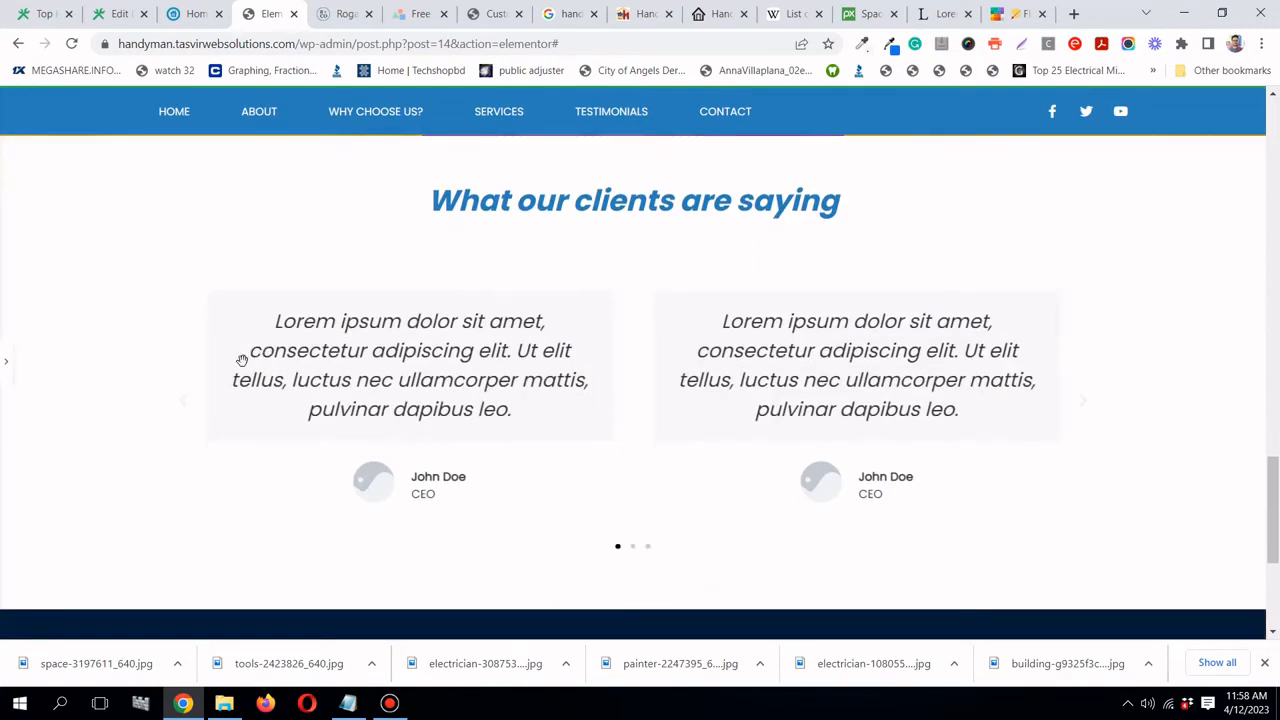
pyautogui.click(8, 369)
pyautogui.click(194, 622)
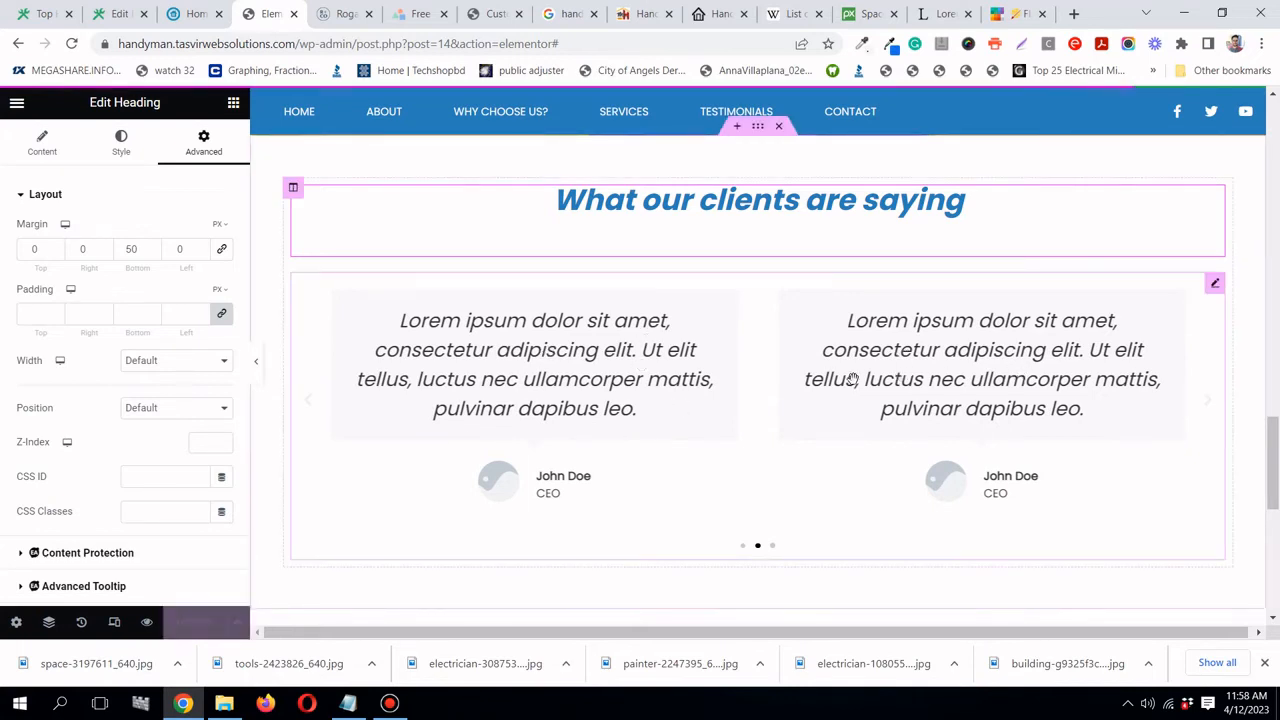
# - Rename the heading-and-carousel section to 'Testimonial' in the Navigator and save the page
pyautogui.click(49, 624)
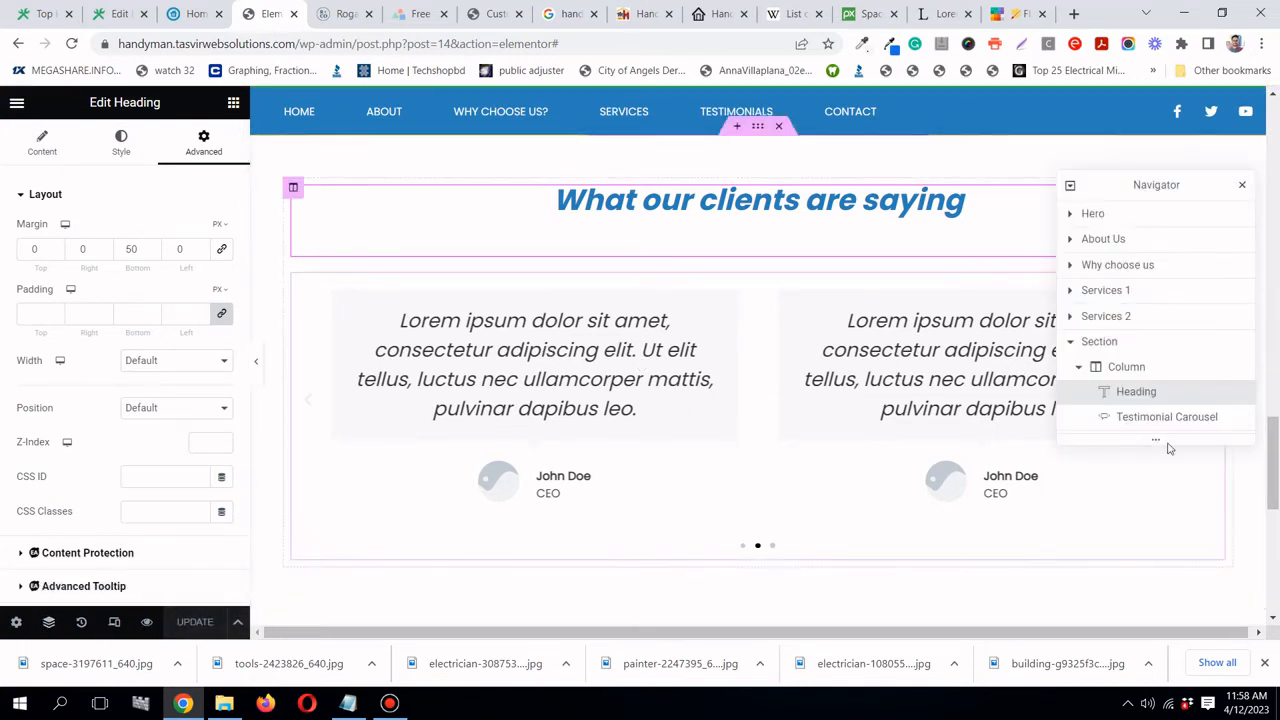
pyautogui.click(1080, 346)
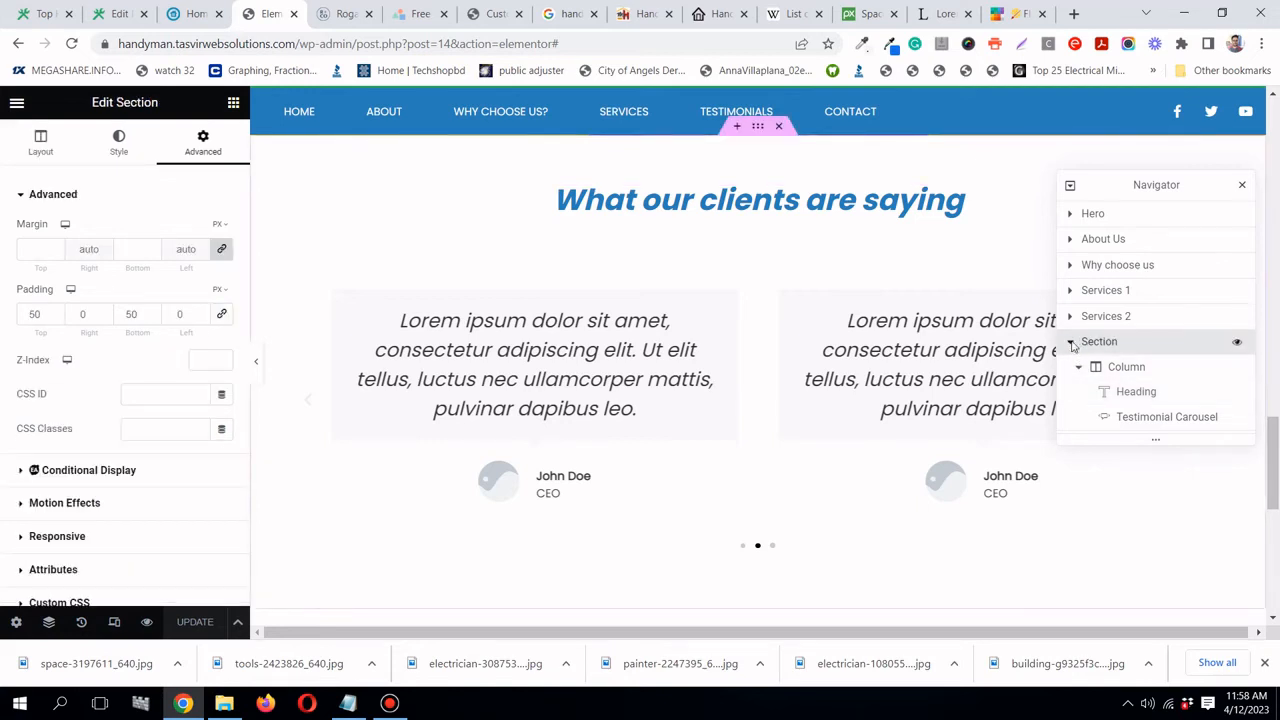
pyautogui.click(1072, 343)
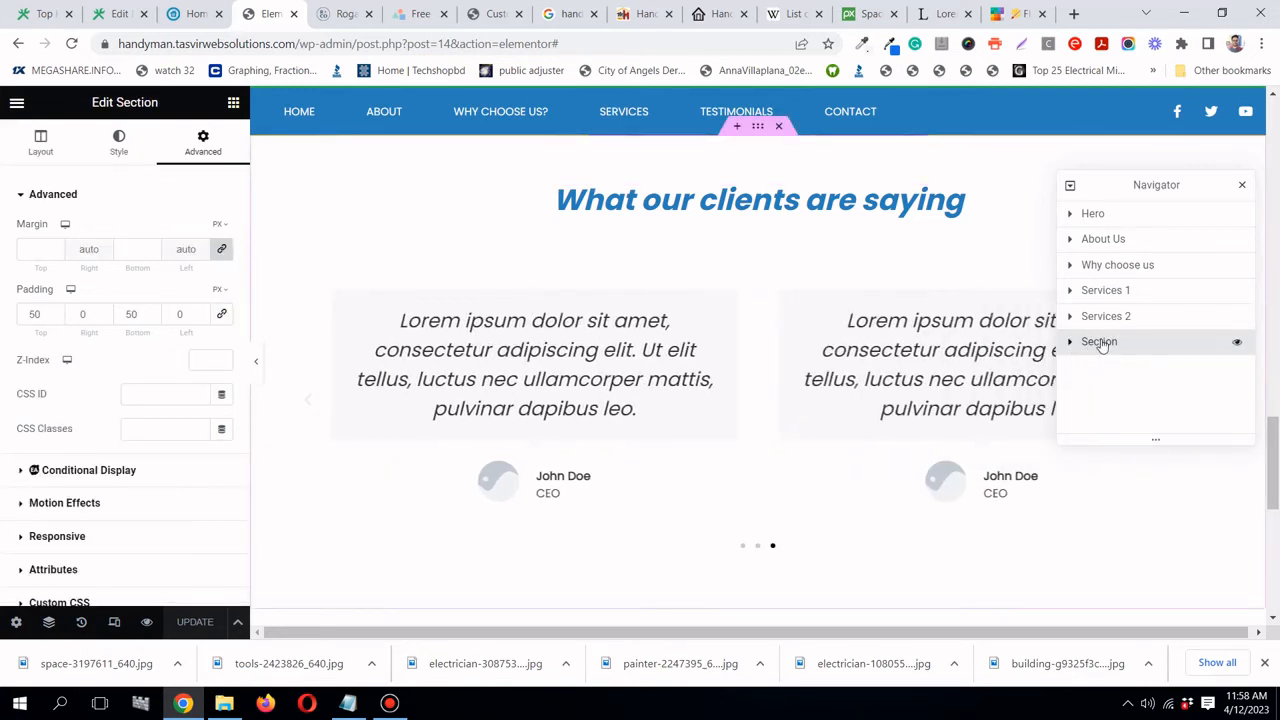
pyautogui.write('Te')
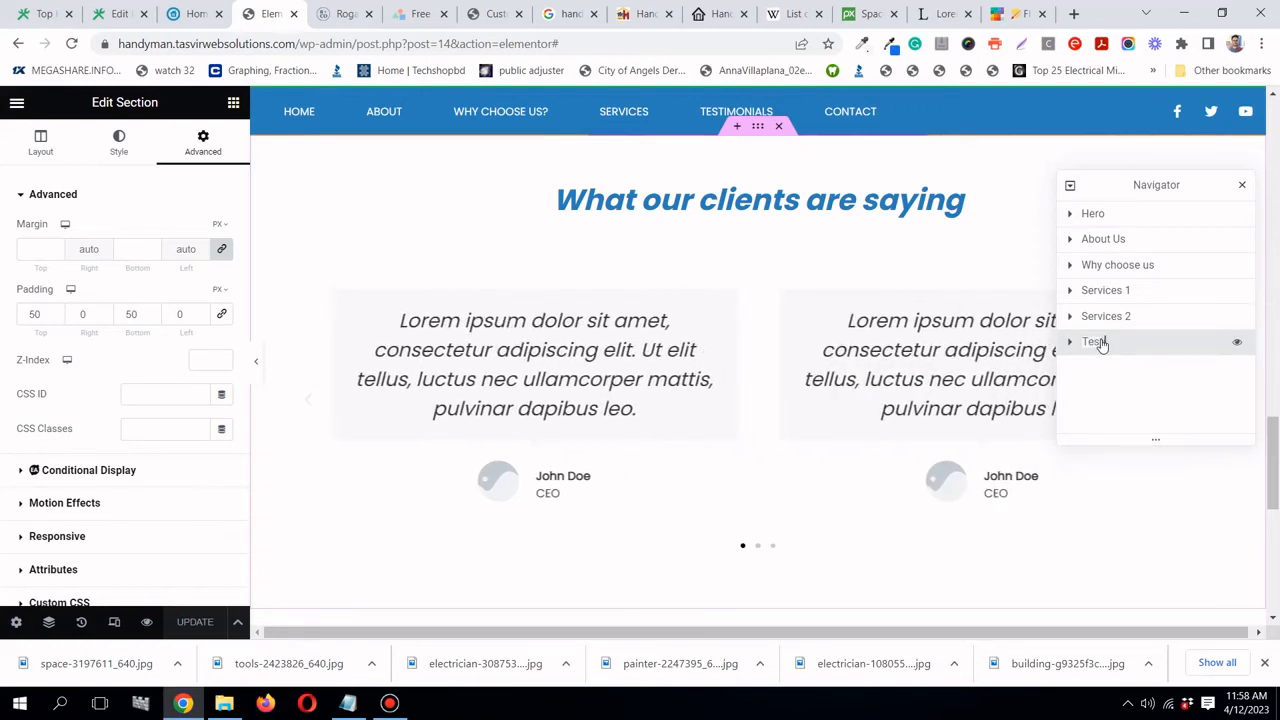
pyautogui.write('stimonial')
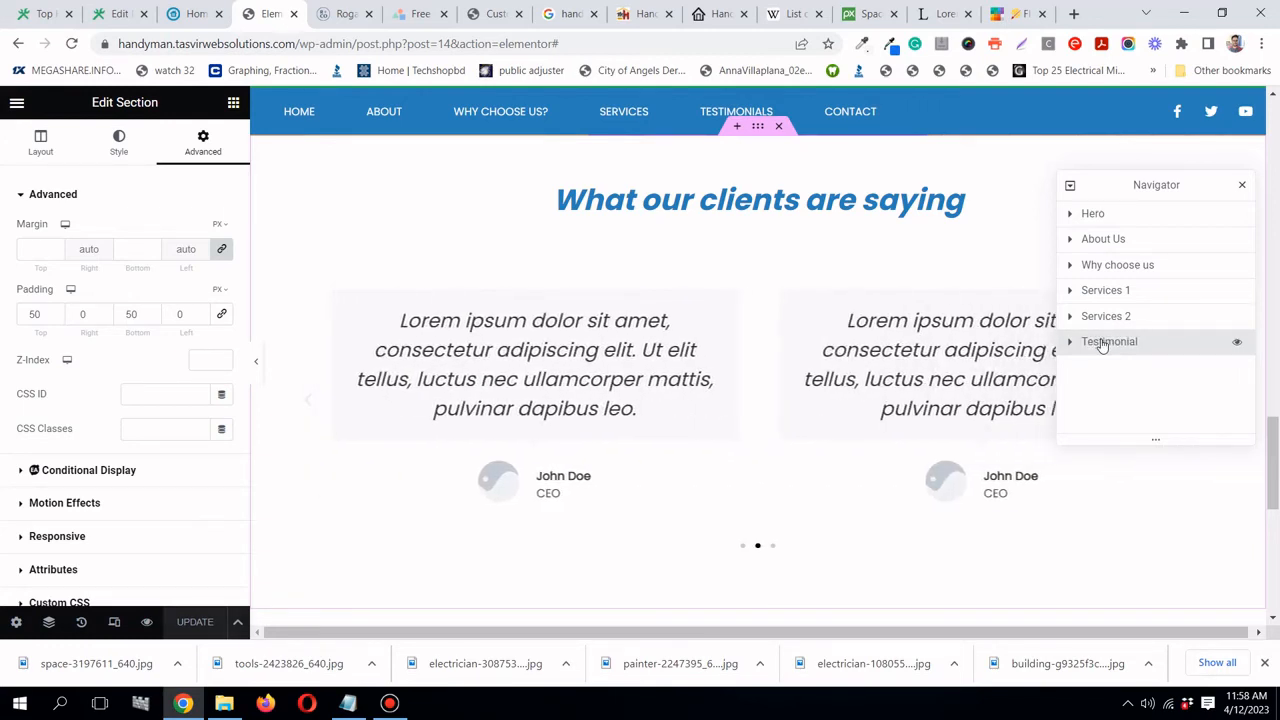
pyautogui.click(195, 622)
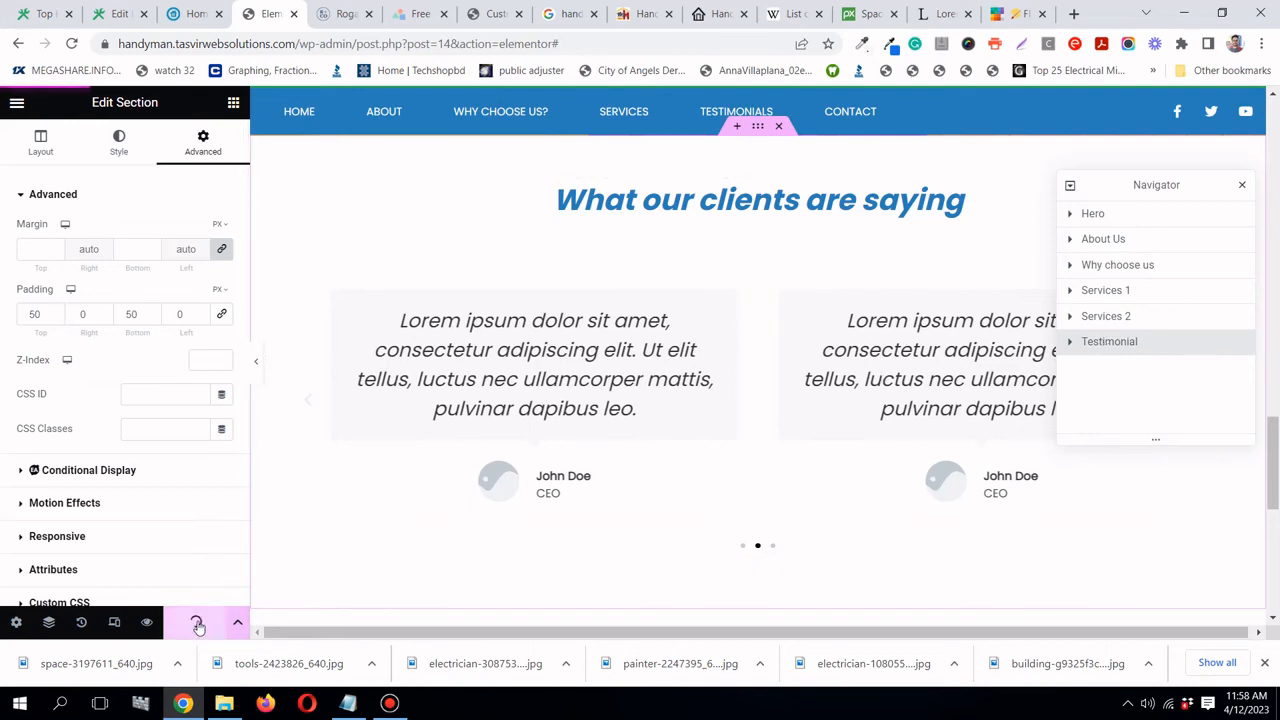
pyautogui.click(350, 702)
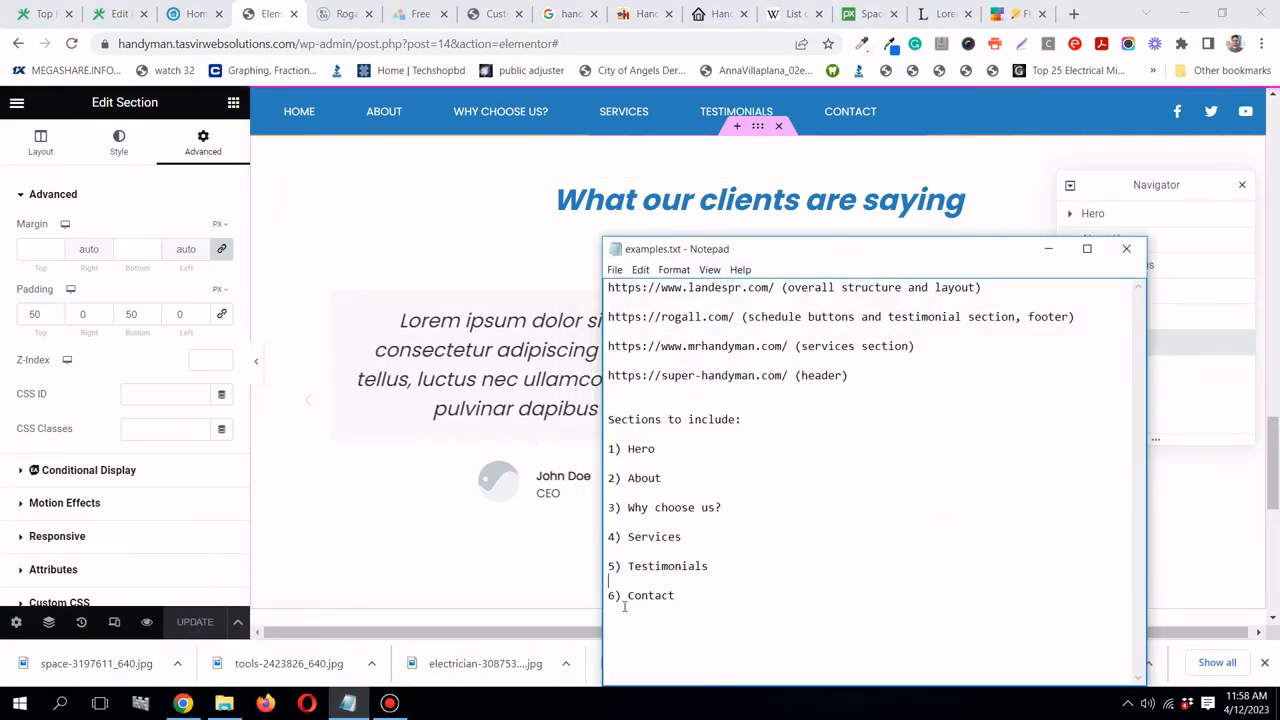
# - Clear the notes selection, minimize the notes window and close the Navigator tree
pyautogui.click(680, 595)
pyautogui.click(1047, 249)
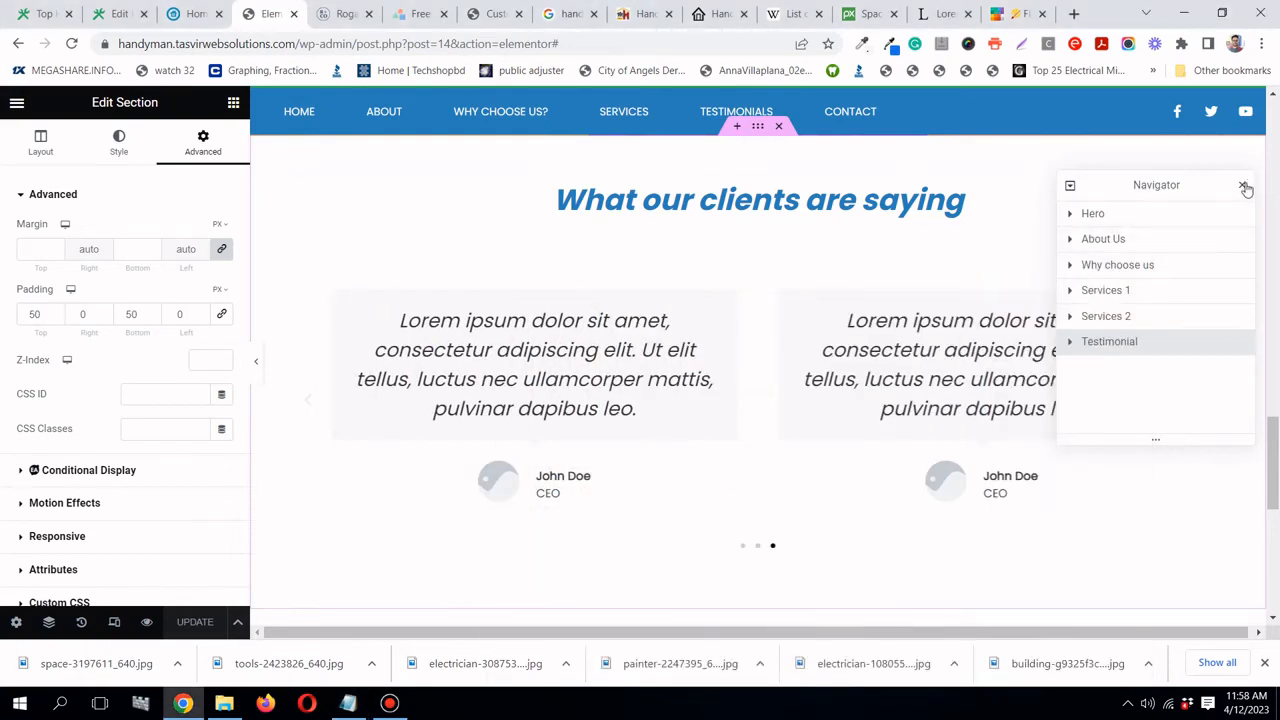
pyautogui.click(1243, 187)
# - Add a new single-column section directly below the testimonials carousel
pyautogui.scroll(-3, 851, 323)
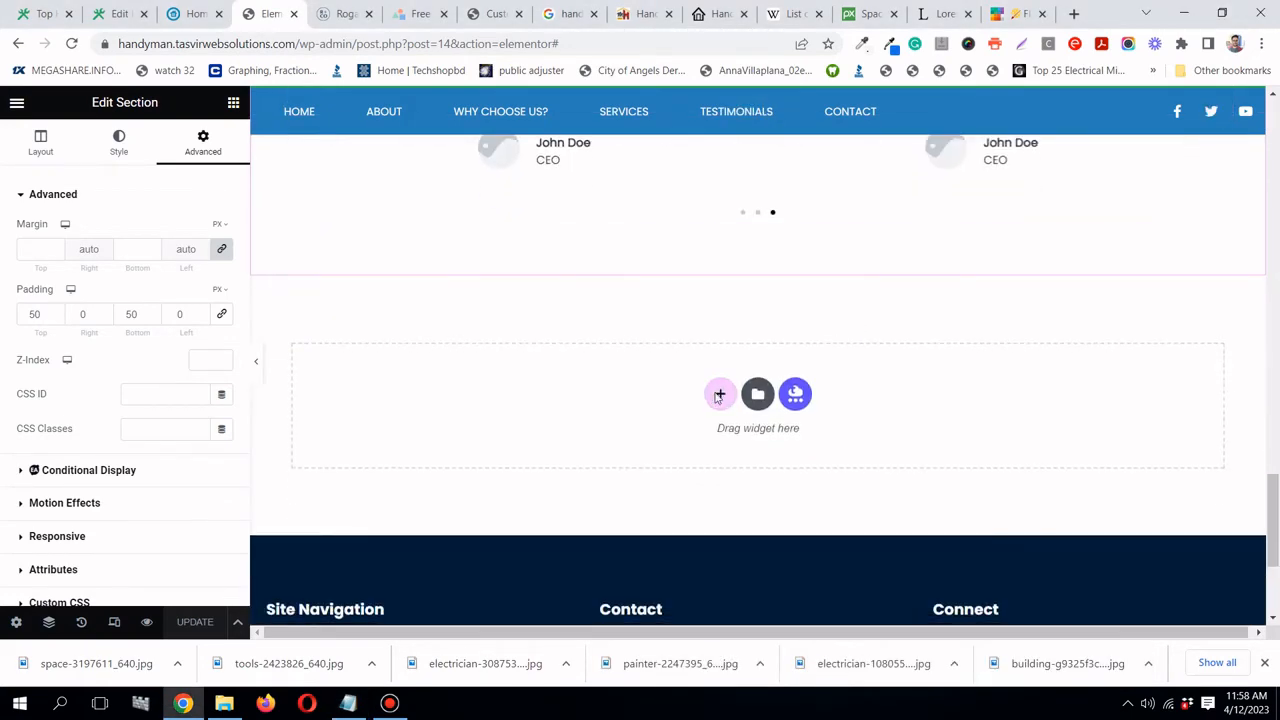
pyautogui.click(719, 395)
pyautogui.click(524, 434)
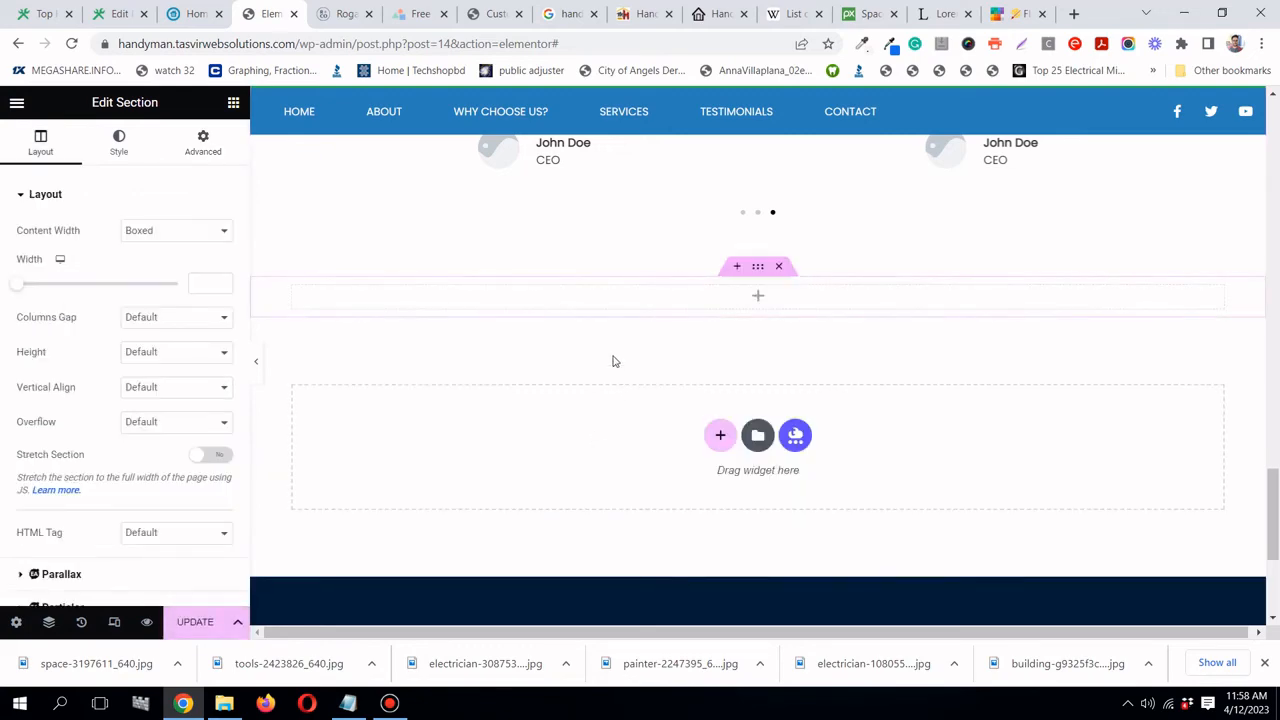
# - Review landespr.com's 'Schedule an Estimate Appointment!' photo, text and repair request form, then return to Elementor
pyautogui.click(193, 13)
pyautogui.scroll(-1, 263, 243)
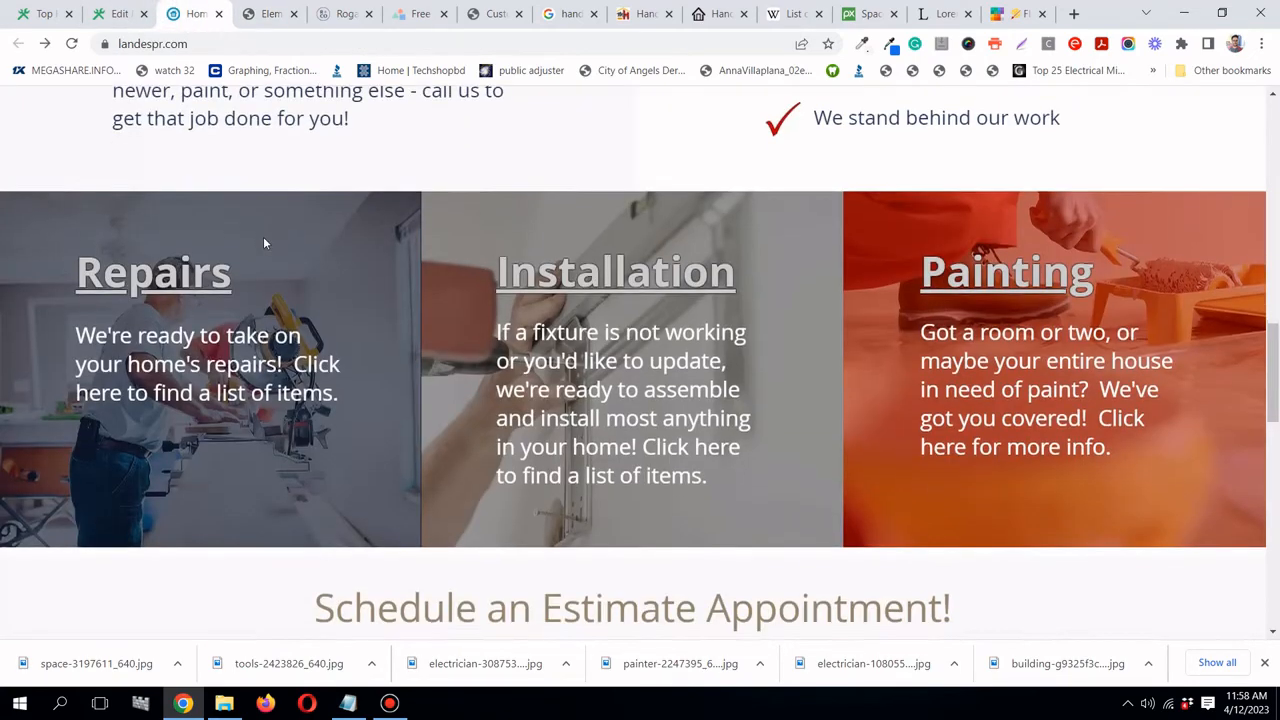
pyautogui.scroll(-5, 265, 243)
pyautogui.scroll(-3, 433, 258)
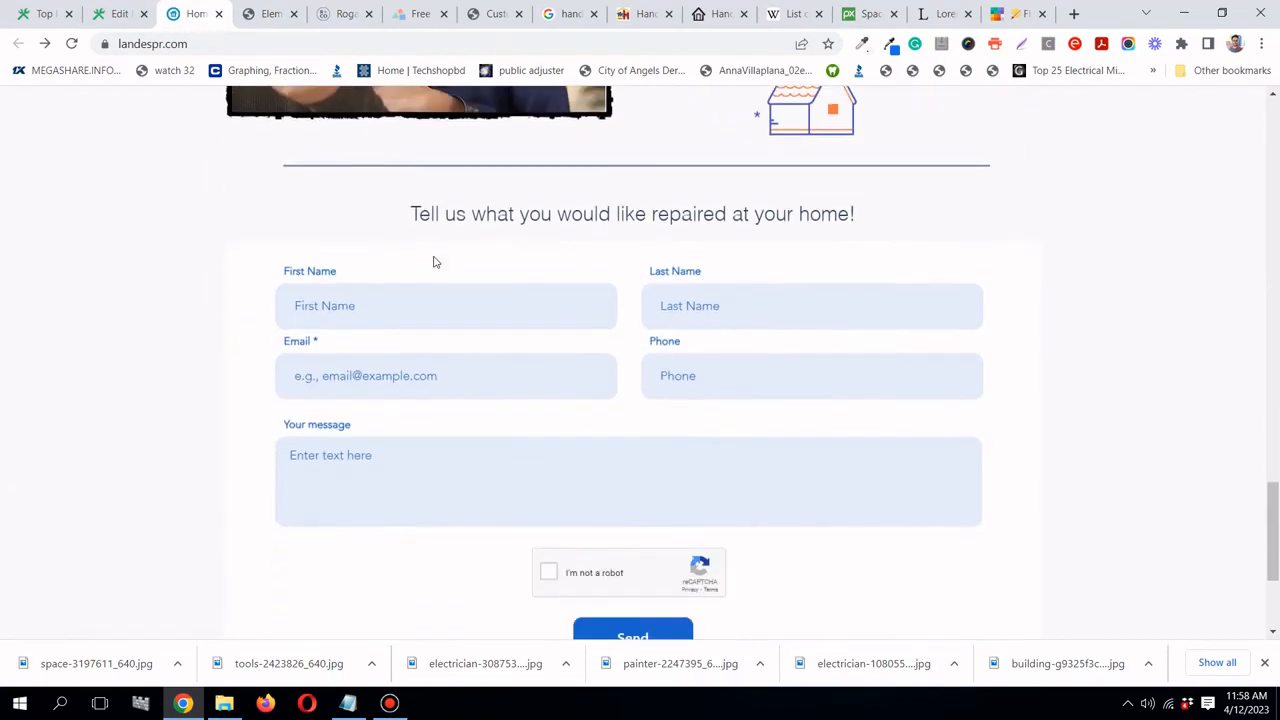
pyautogui.scroll(5, 433, 262)
pyautogui.scroll(-1, 737, 286)
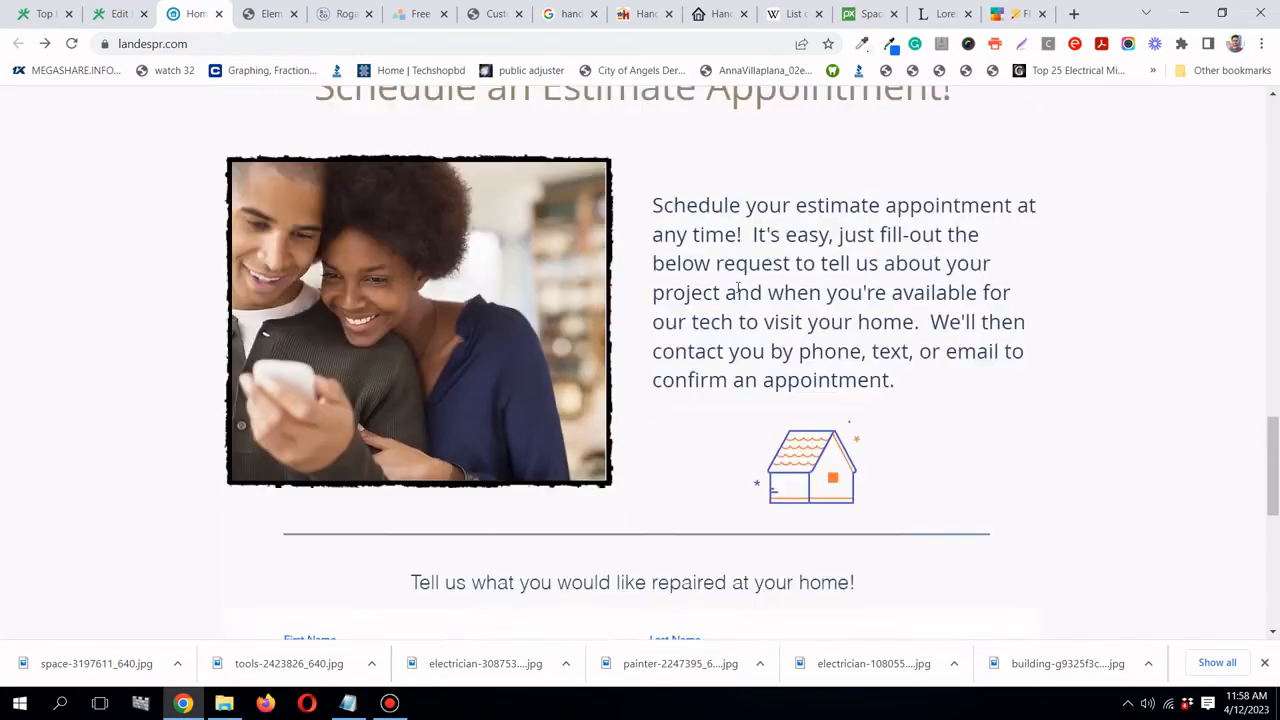
pyautogui.scroll(1, 521, 256)
pyautogui.moveTo(295, 215); pyautogui.dragTo(946, 529)
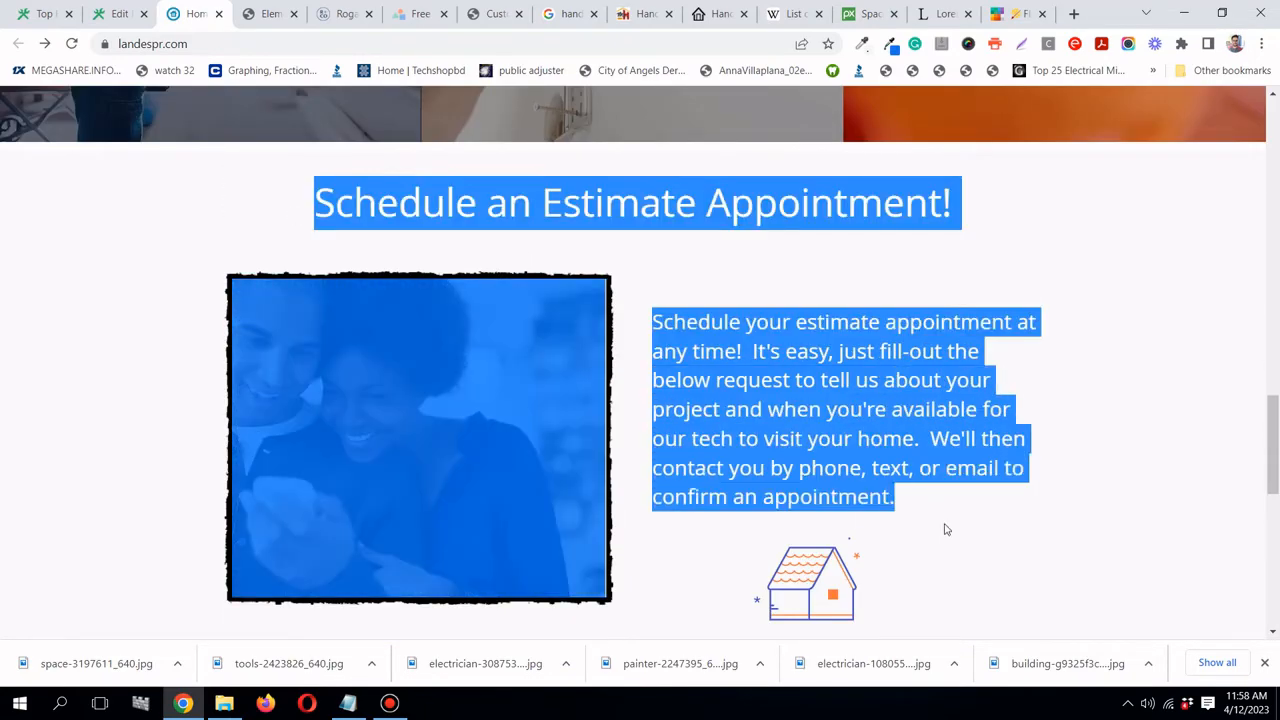
pyautogui.click(946, 529)
pyautogui.scroll(-1, 940, 512)
pyautogui.scroll(-1, 938, 511)
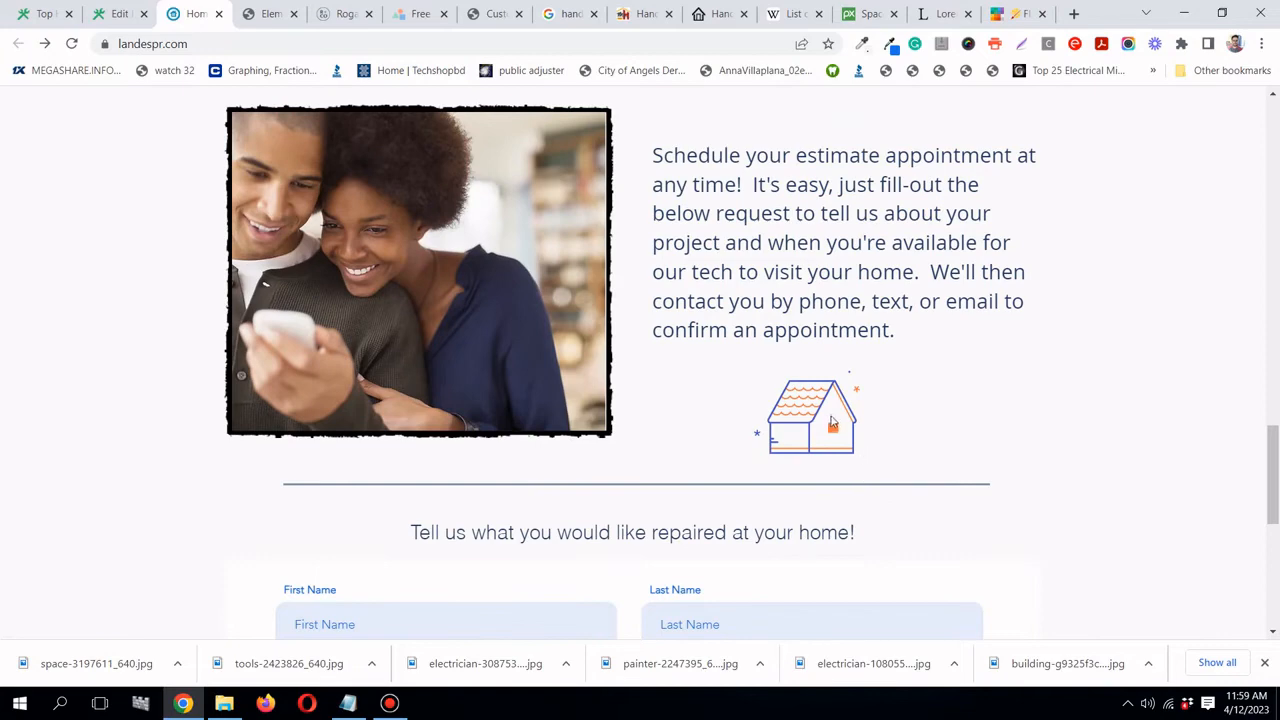
pyautogui.scroll(2, 832, 424)
pyautogui.scroll(-1, 371, 228)
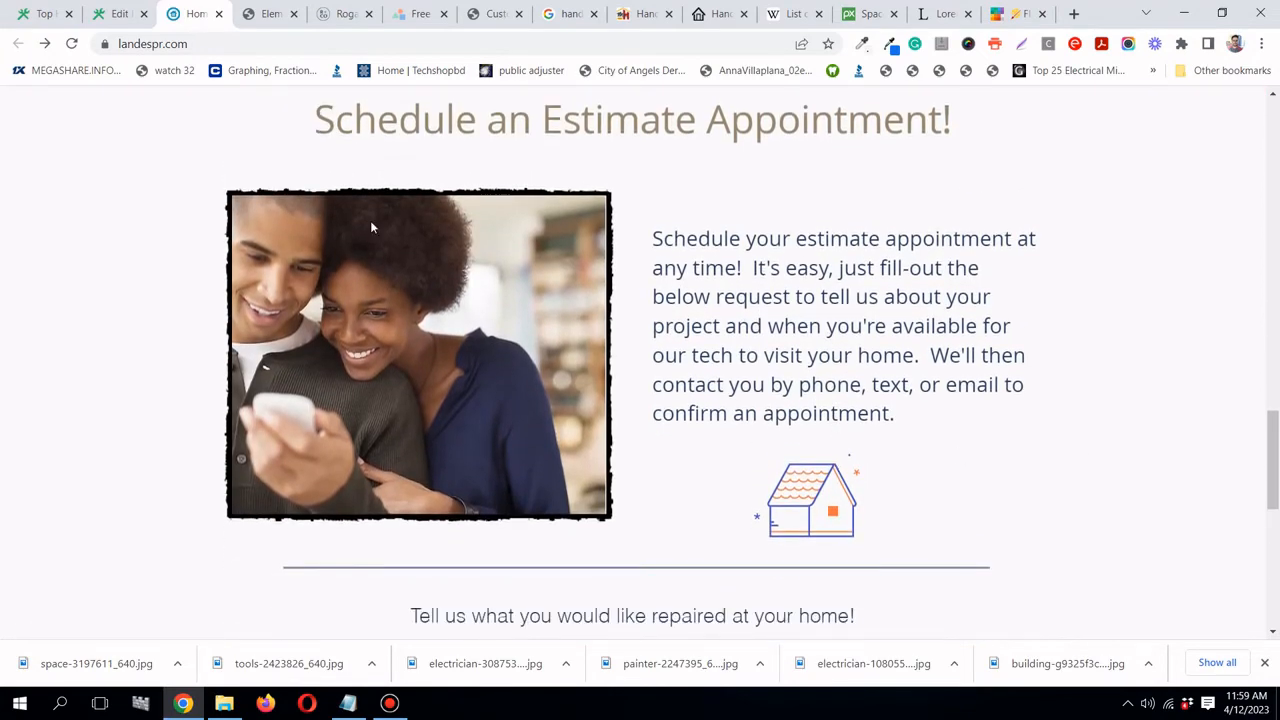
pyautogui.click(296, 20)
# - From the Why Choose Us column's background, save grey #F0F0F0 as global colour 'light grey'
pyautogui.scroll(1, 848, 260)
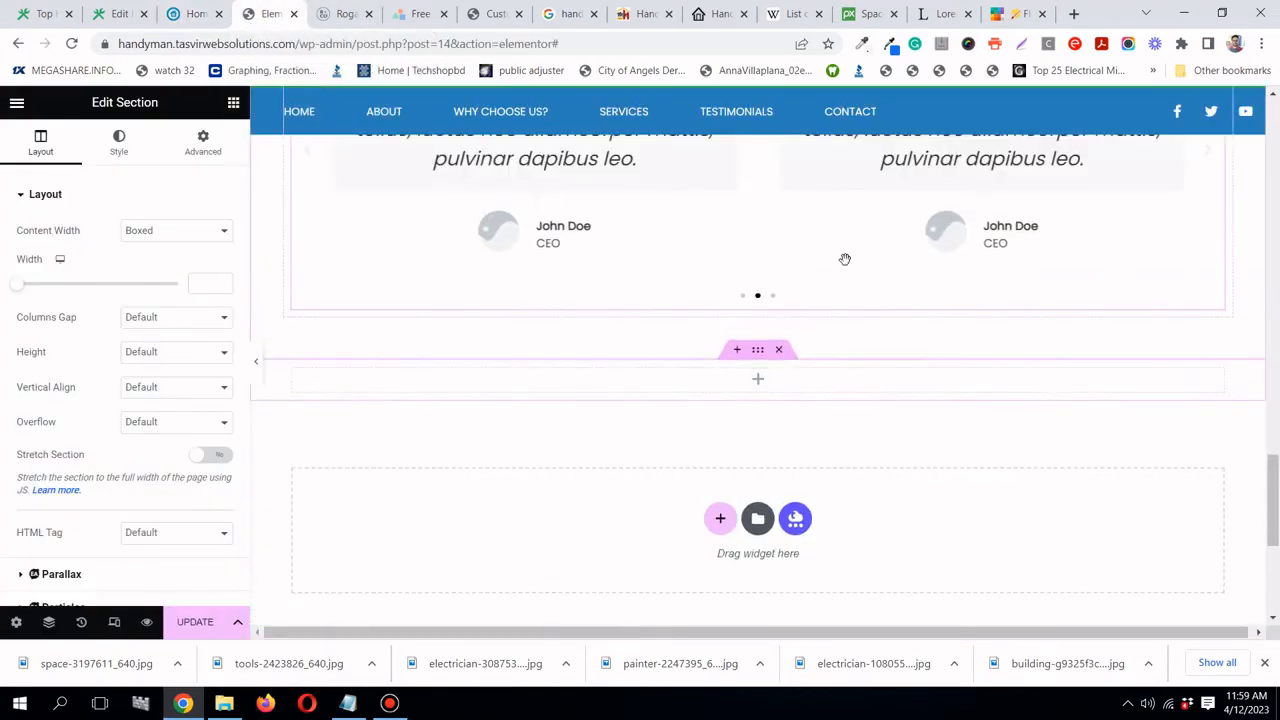
pyautogui.scroll(-1, 845, 259)
pyautogui.scroll(3, 845, 259)
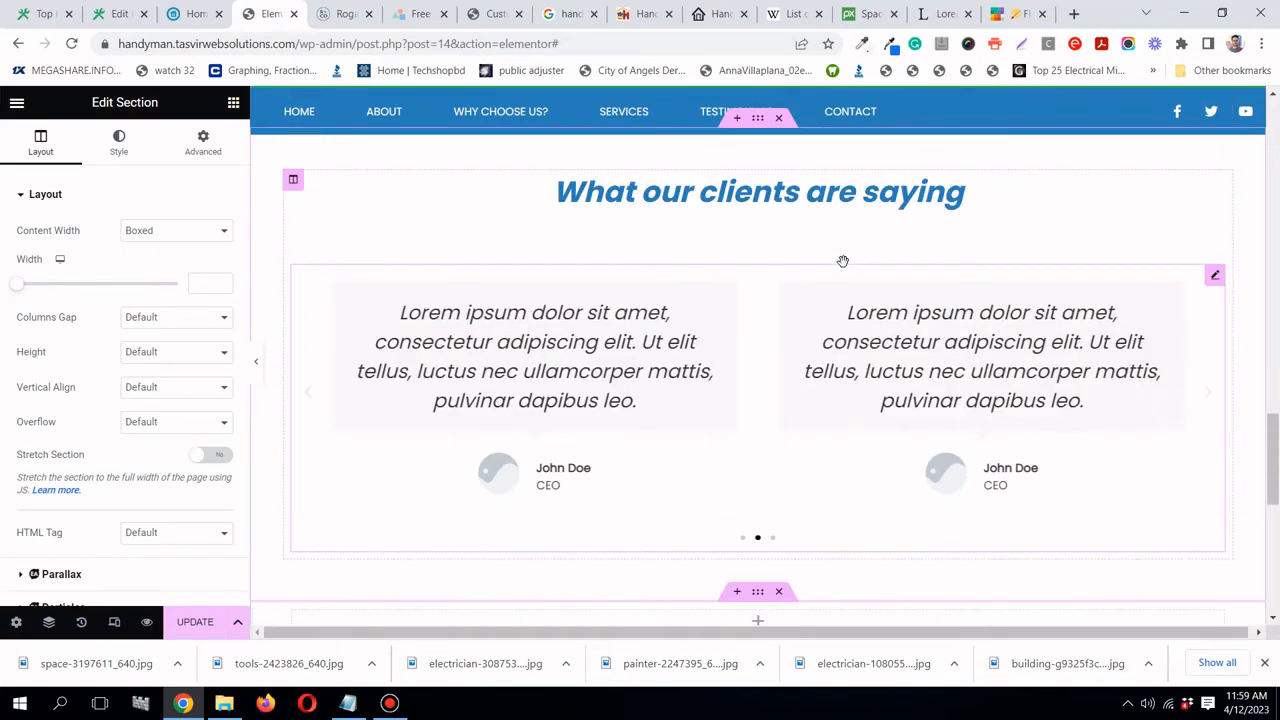
pyautogui.scroll(-1, 852, 339)
pyautogui.scroll(-1, 852, 339)
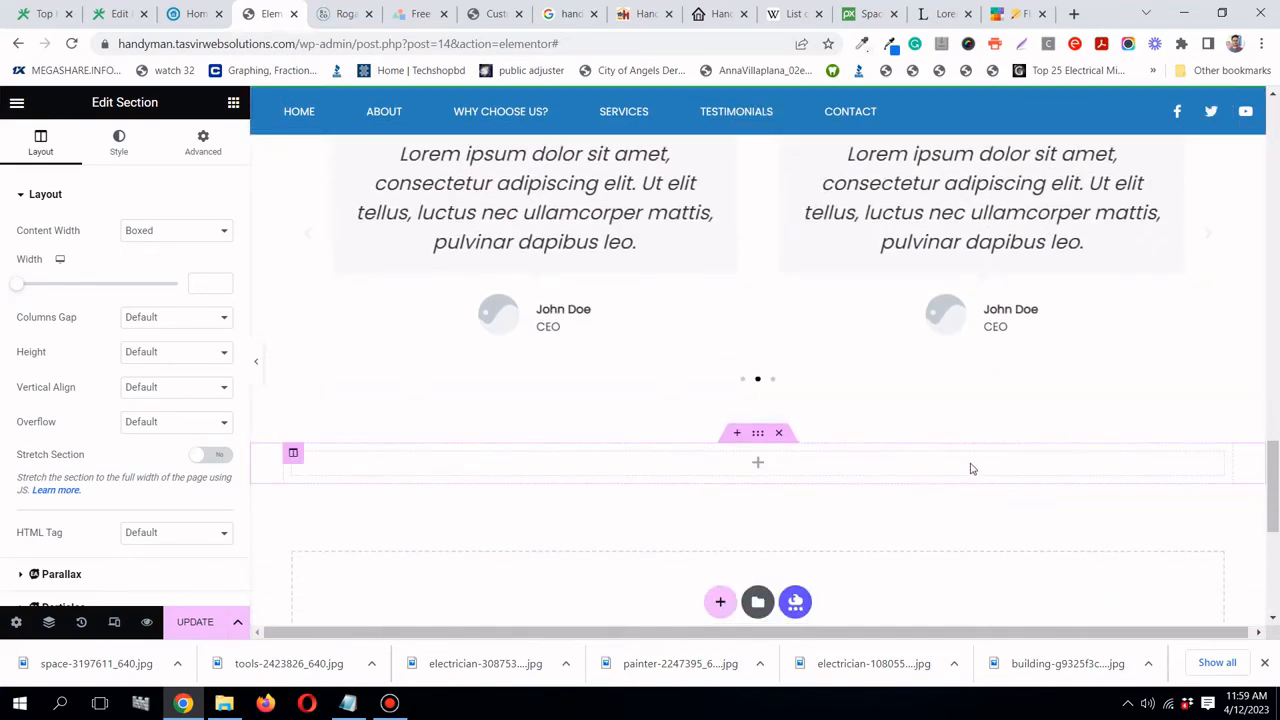
pyautogui.scroll(10, 968, 466)
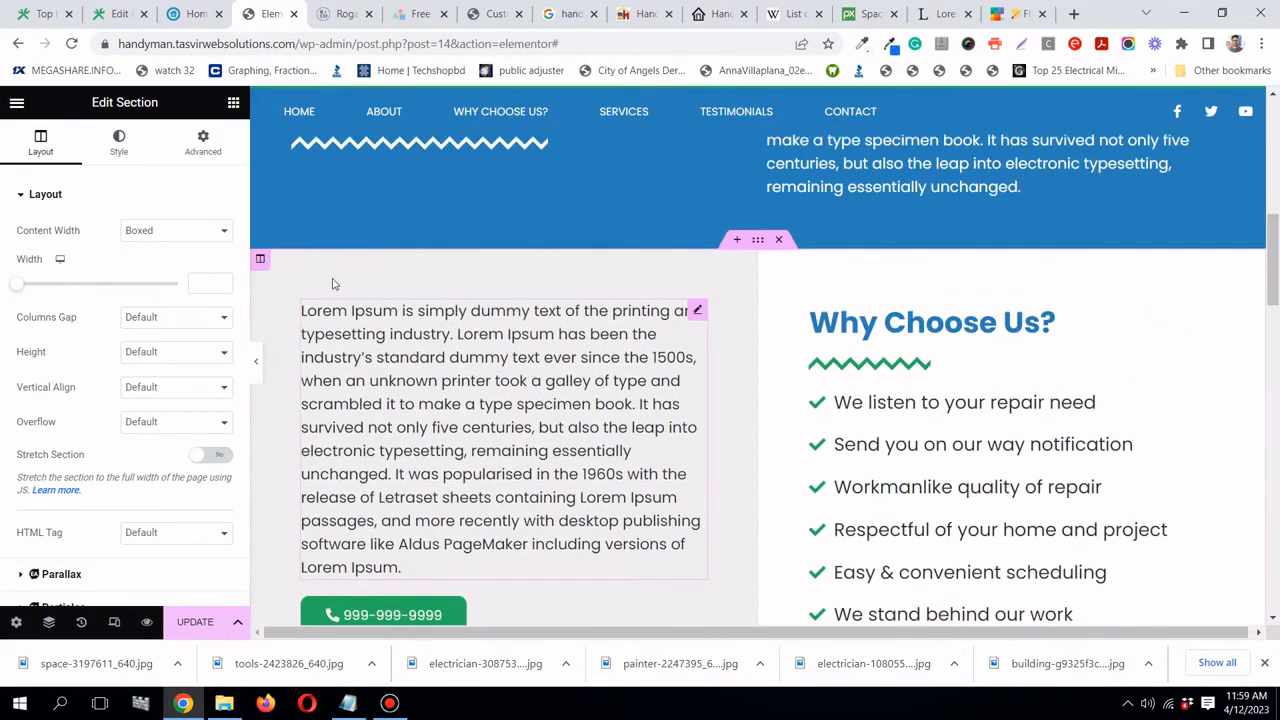
pyautogui.click(261, 261)
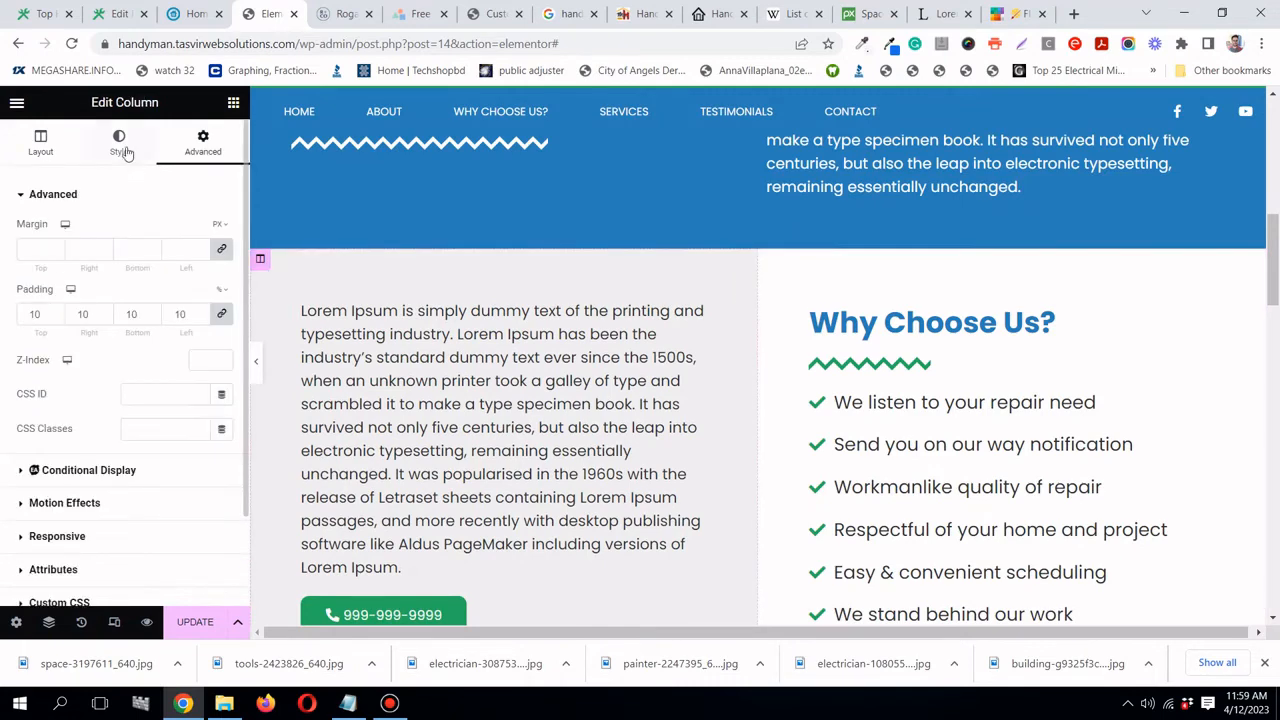
pyautogui.click(121, 149)
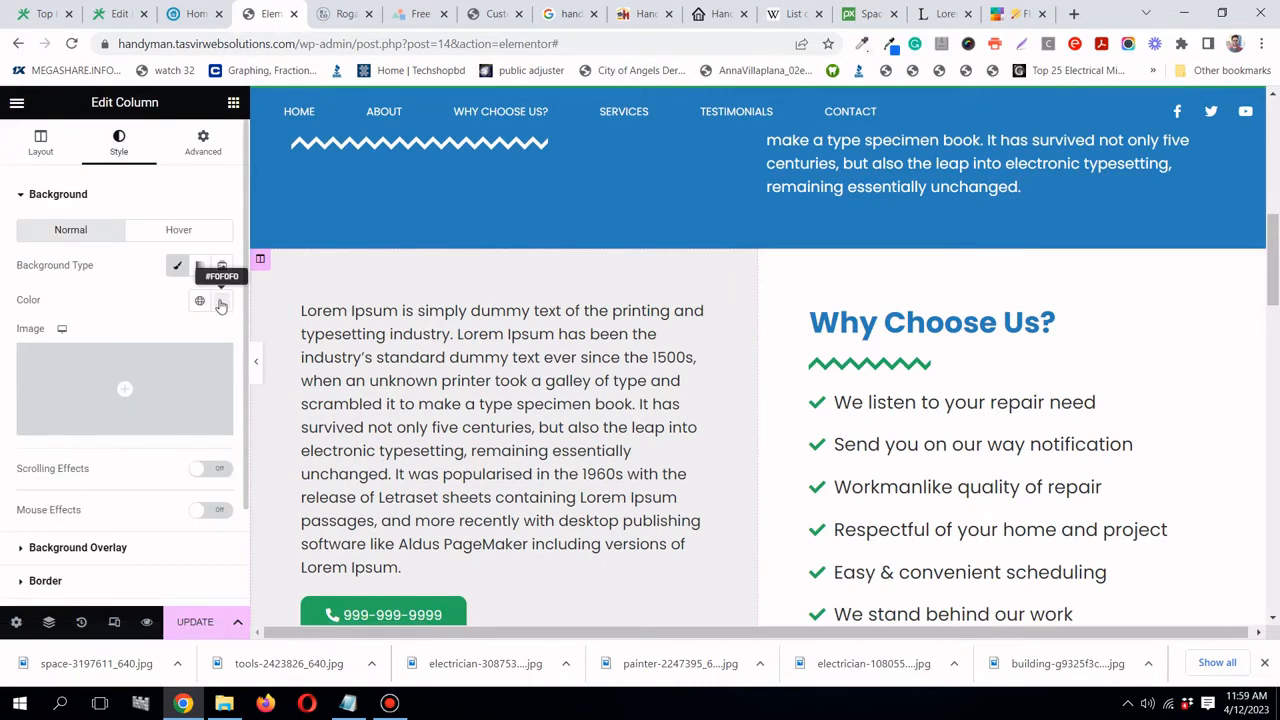
pyautogui.click(221, 303)
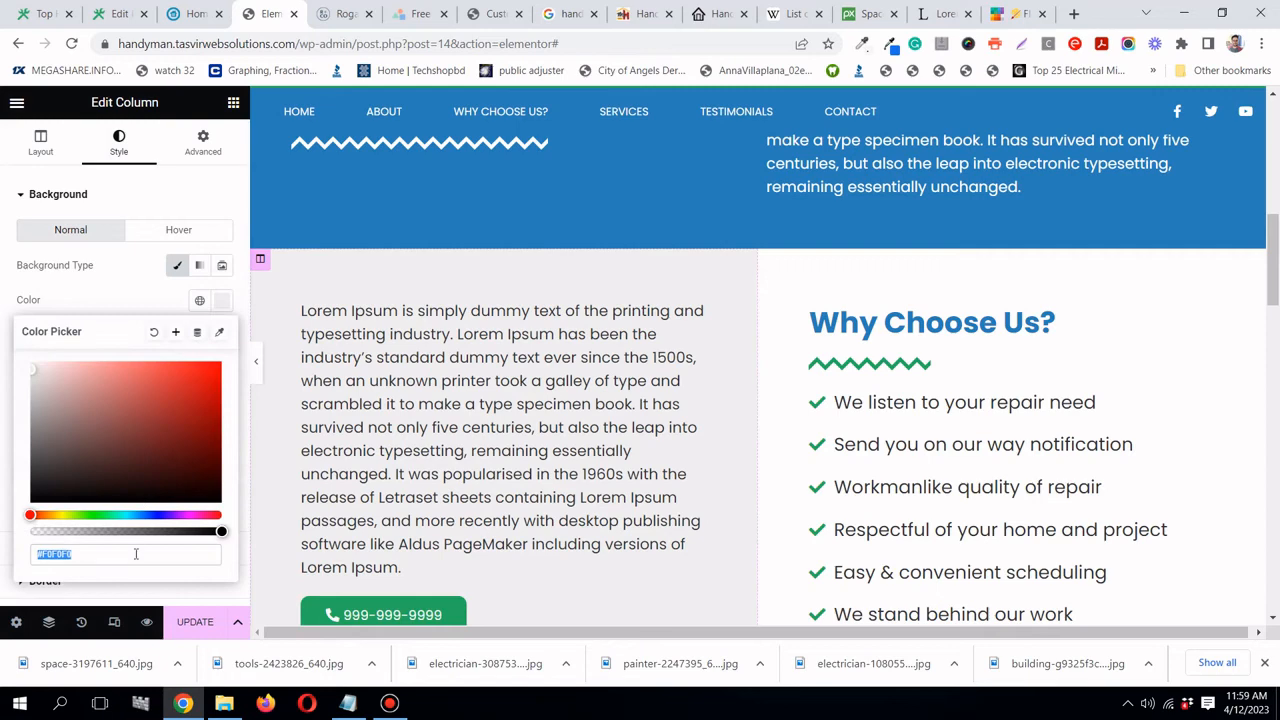
pyautogui.click(177, 334)
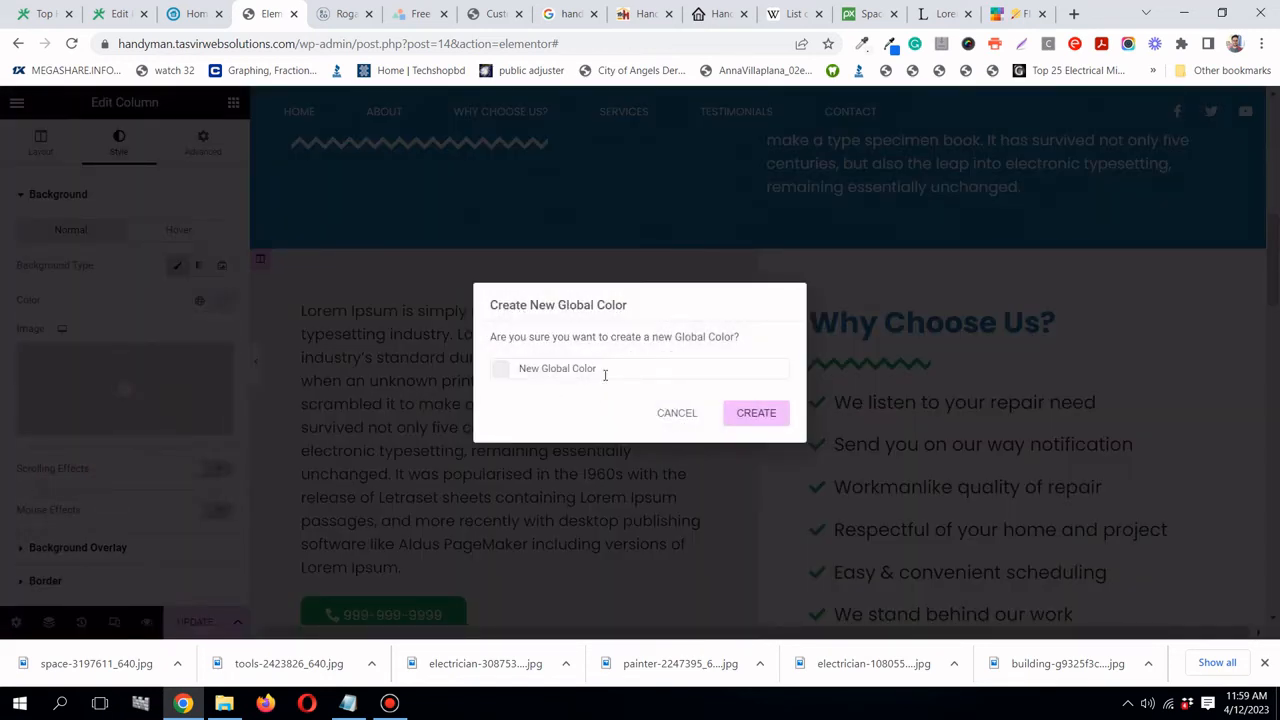
pyautogui.write('light grey')
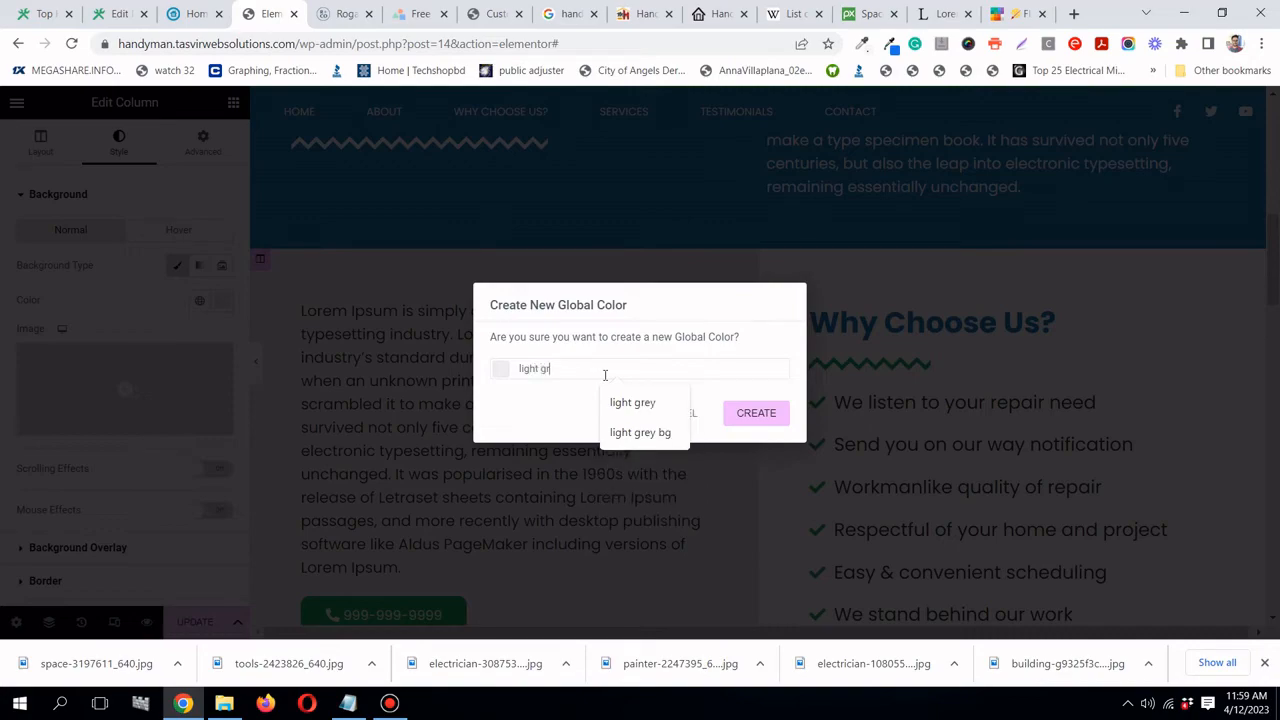
pyautogui.click(762, 413)
# - Give the new empty section a Classic background using the light grey global colour
pyautogui.scroll(-10, 762, 405)
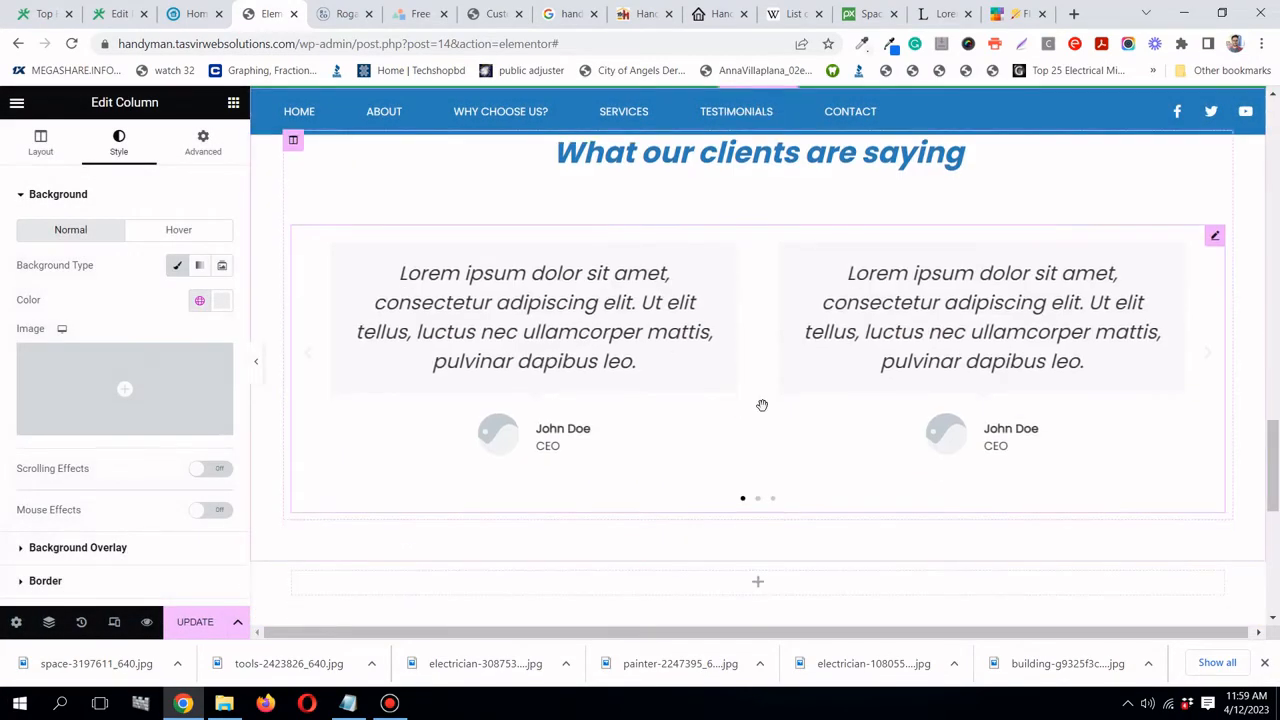
pyautogui.scroll(-4, 762, 405)
pyautogui.scroll(2, 763, 409)
pyautogui.click(759, 352)
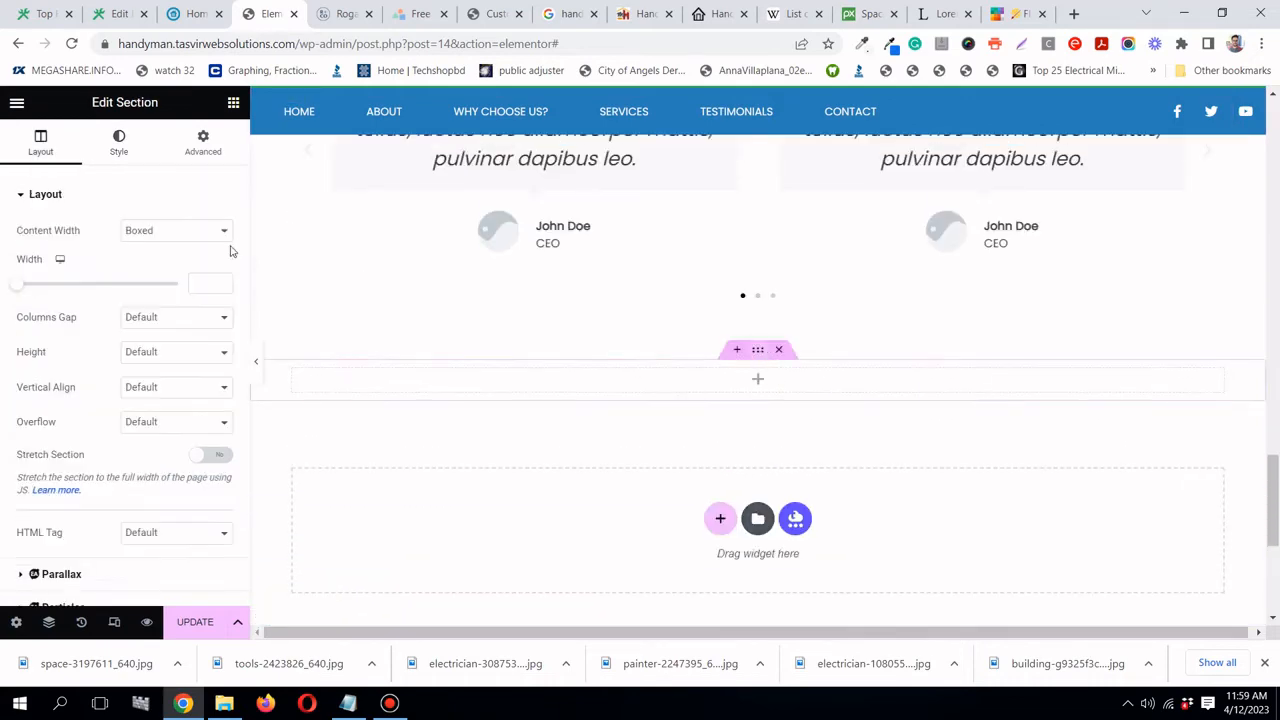
pyautogui.click(116, 145)
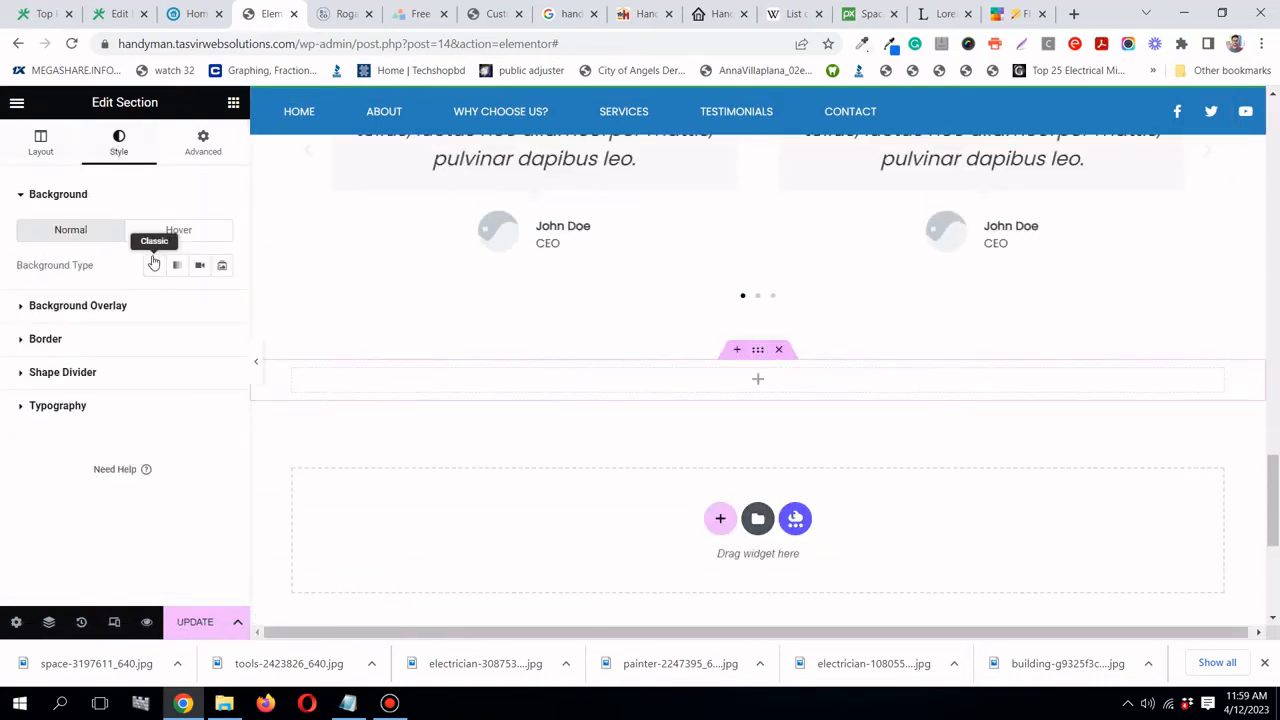
pyautogui.click(155, 265)
pyautogui.click(200, 304)
pyautogui.scroll(-1, 131, 526)
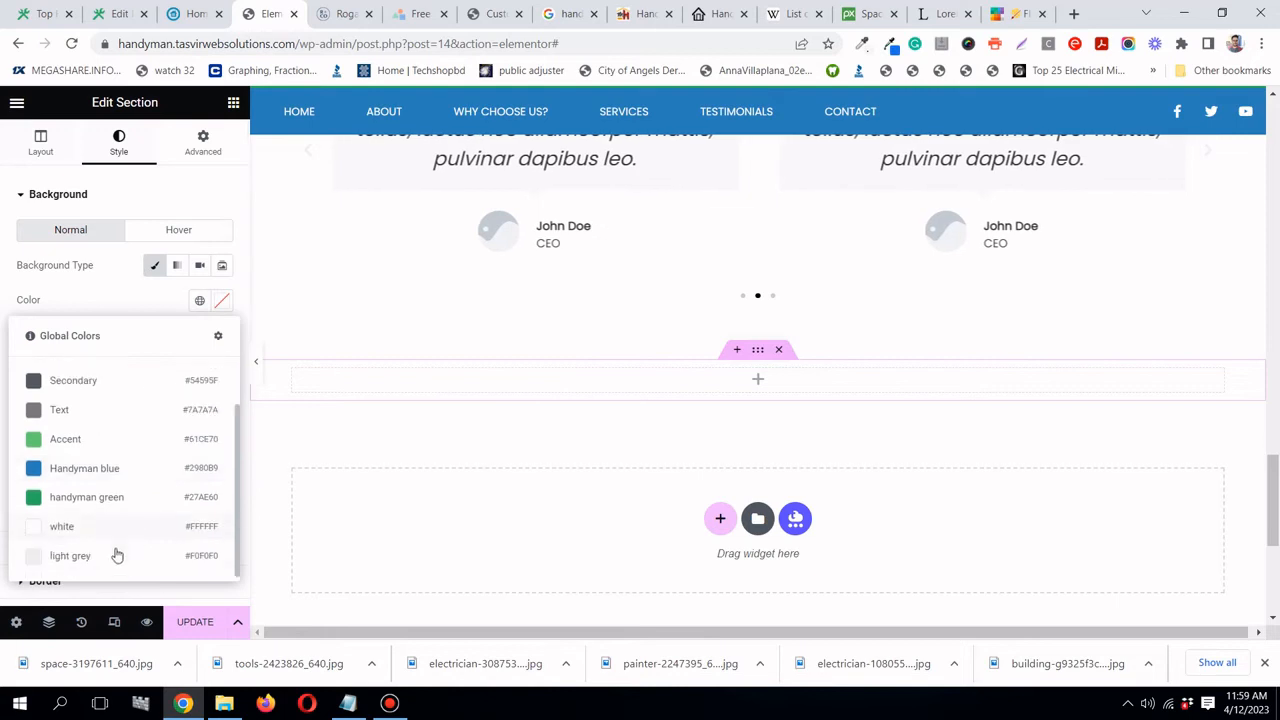
pyautogui.click(114, 551)
# - Unlink the section's padding and set top and bottom padding to 50 px
pyautogui.click(195, 145)
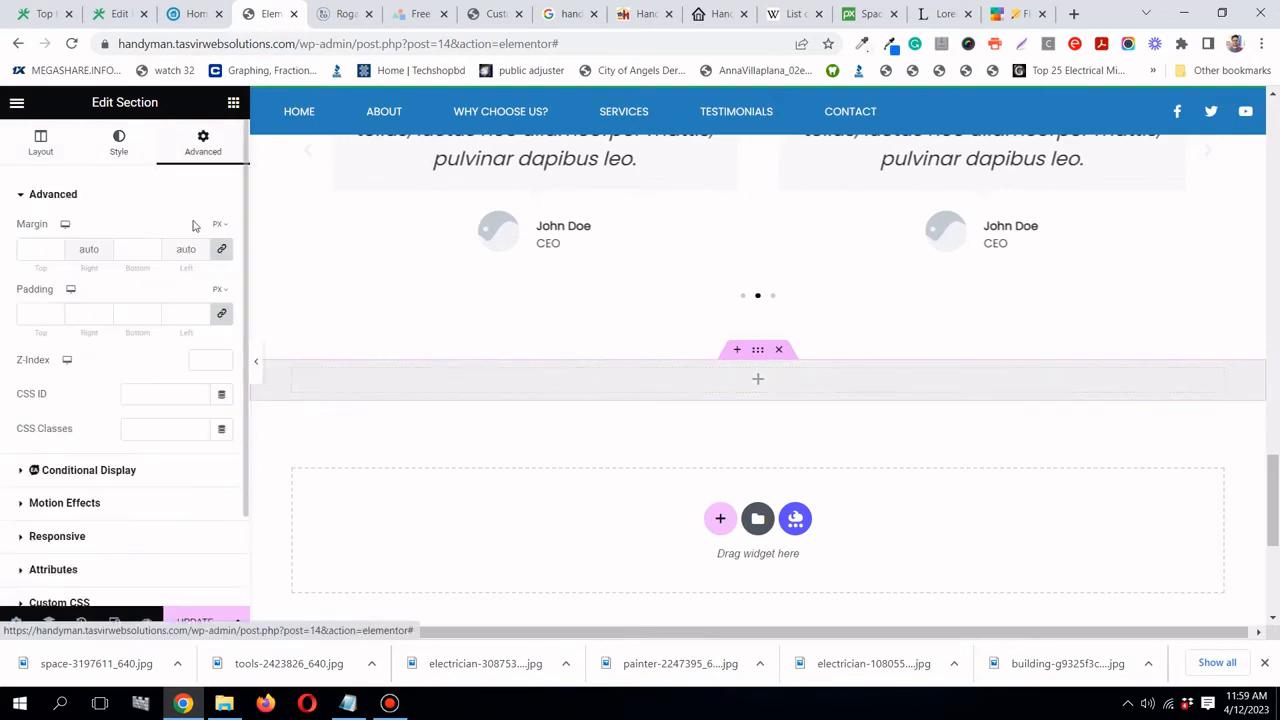
pyautogui.click(231, 314)
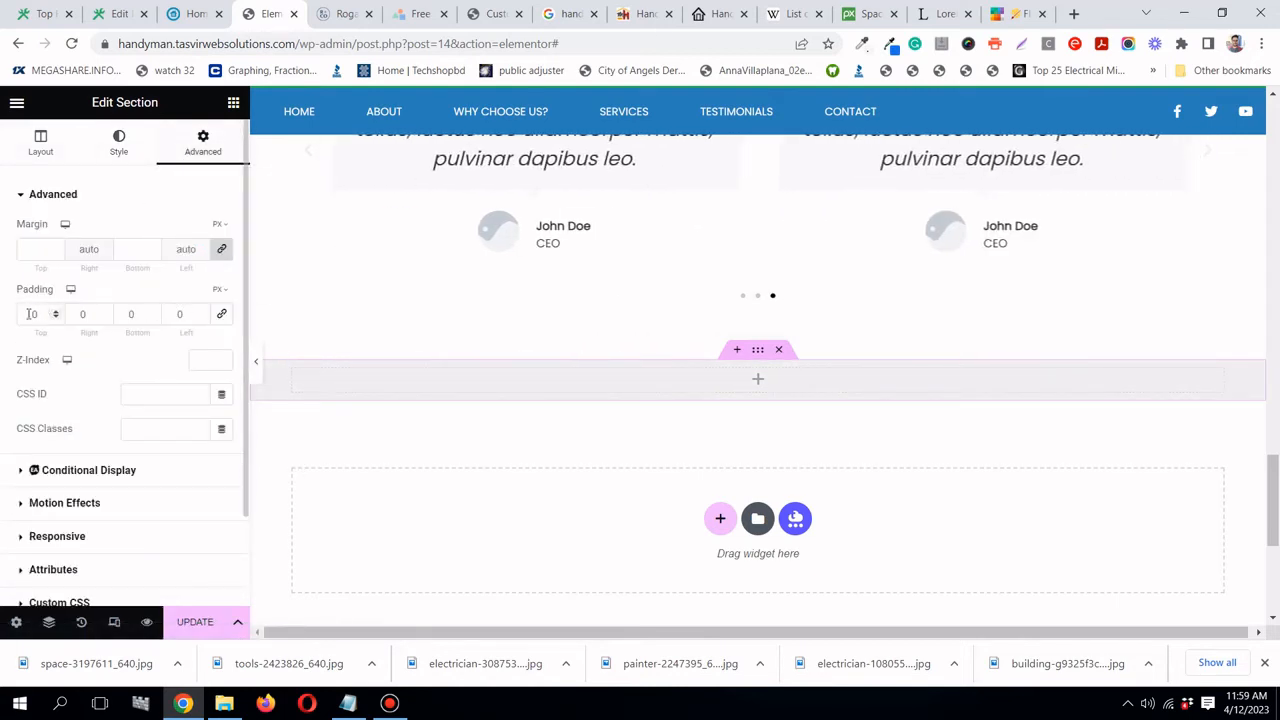
pyautogui.write('5')
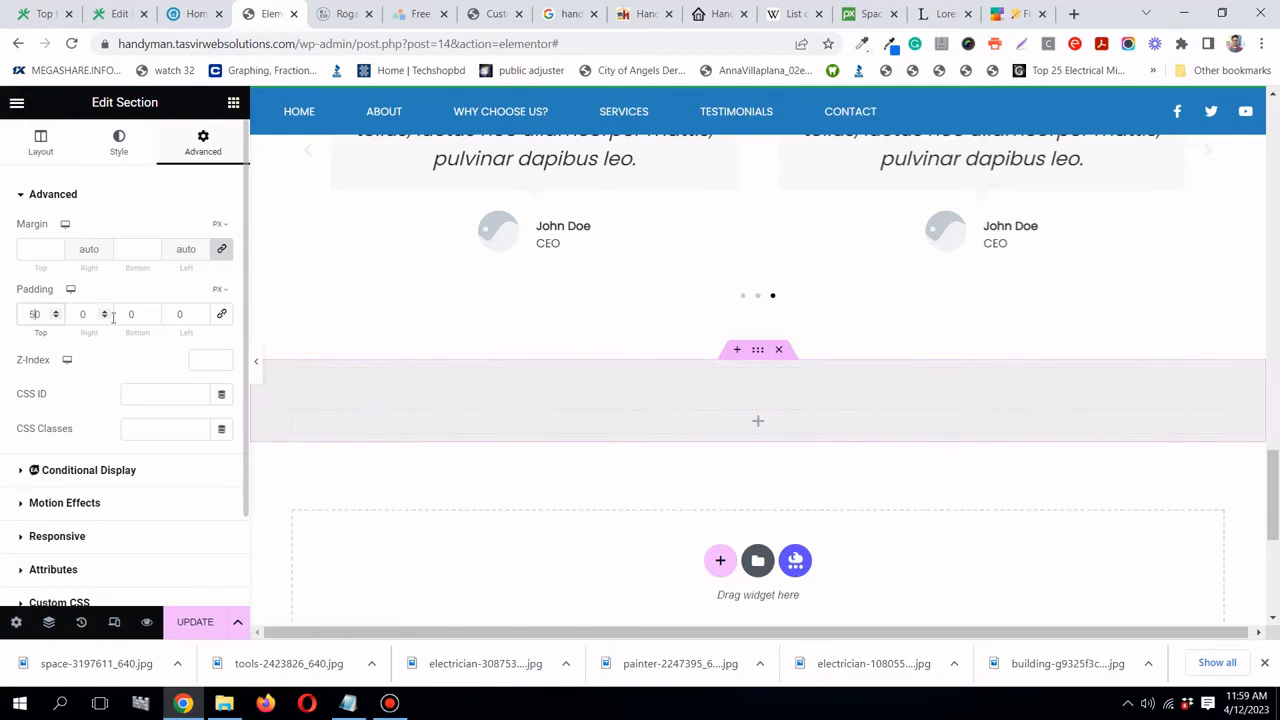
pyautogui.click(118, 315)
pyautogui.write('5')
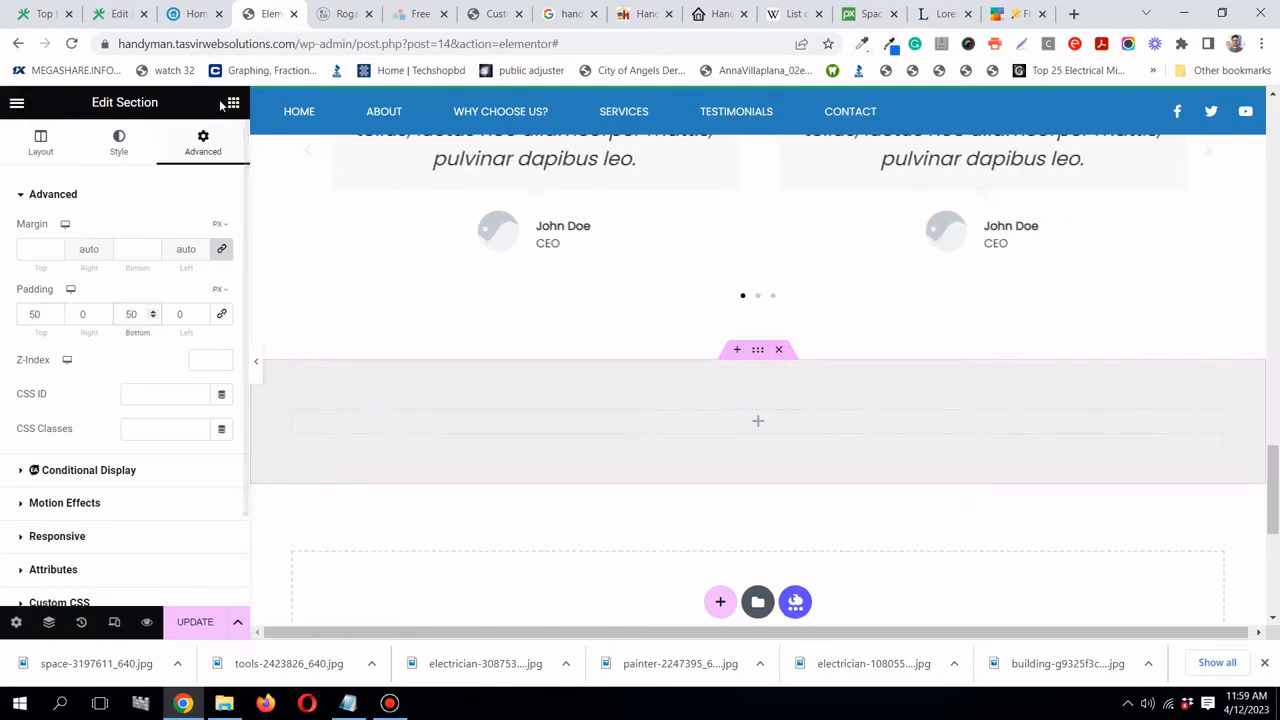
# - Compare against the landespr.com reference page and return to Elementor's widget panel
pyautogui.click(195, 14)
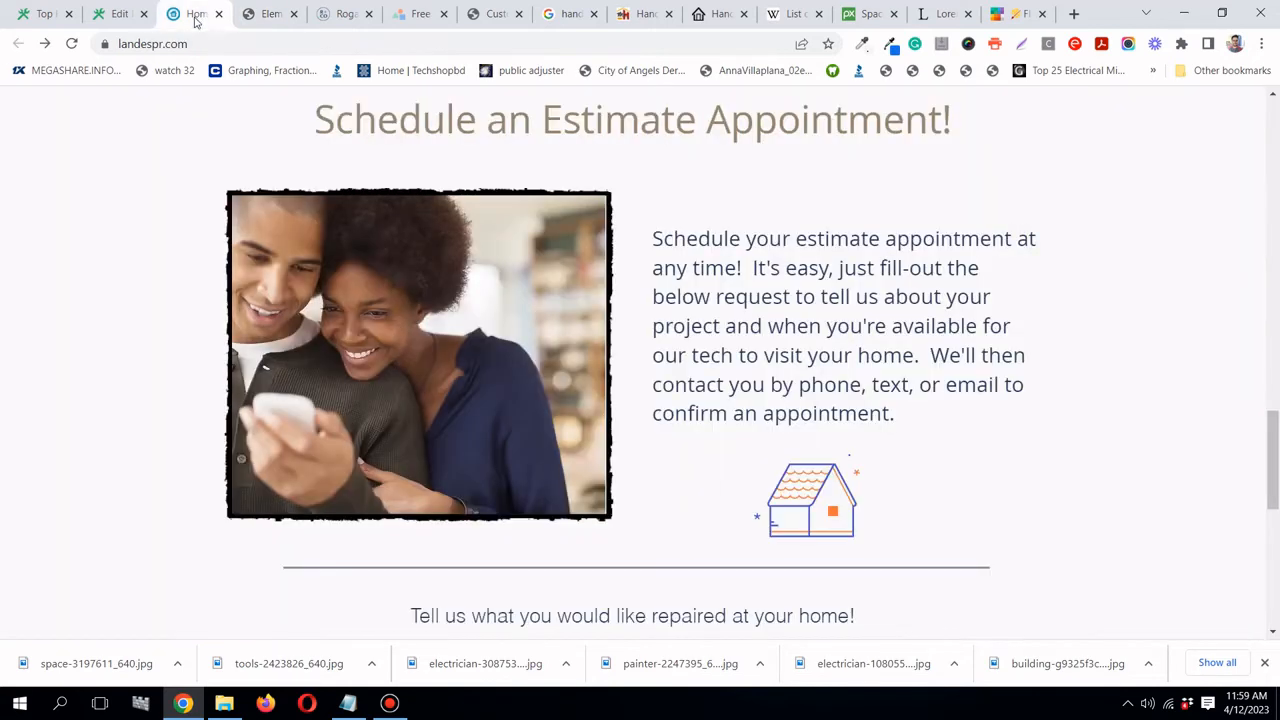
pyautogui.click(268, 14)
pyautogui.click(232, 104)
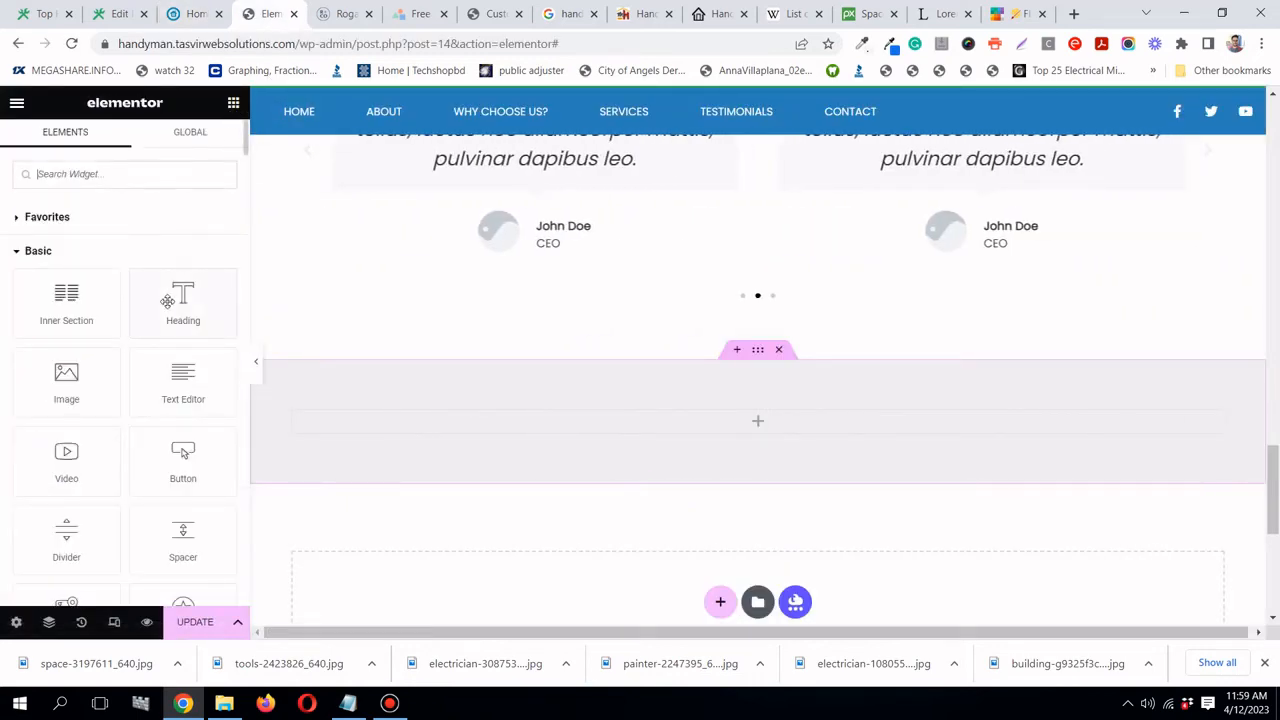
# - Add a centered heading reading 'Contact us for our services' to the grey section
pyautogui.moveTo(183, 300); pyautogui.dragTo(840, 425)
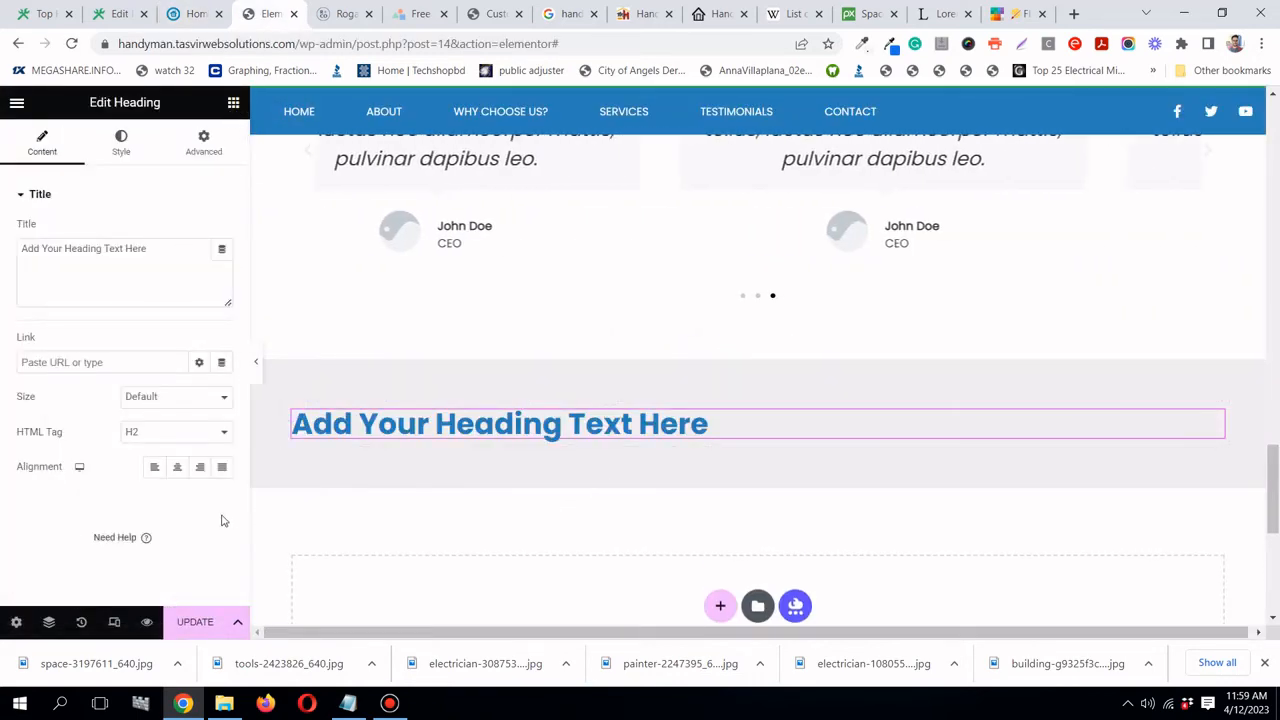
pyautogui.click(178, 468)
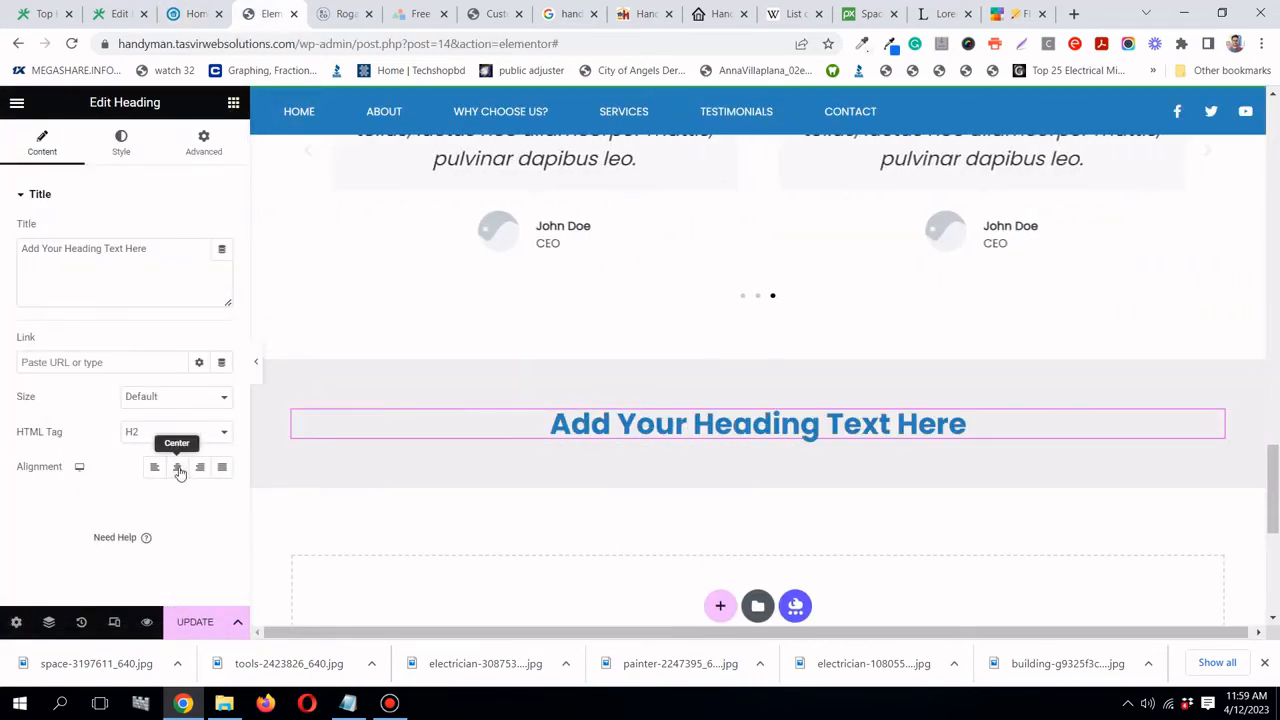
pyautogui.click(192, 14)
pyautogui.click(272, 14)
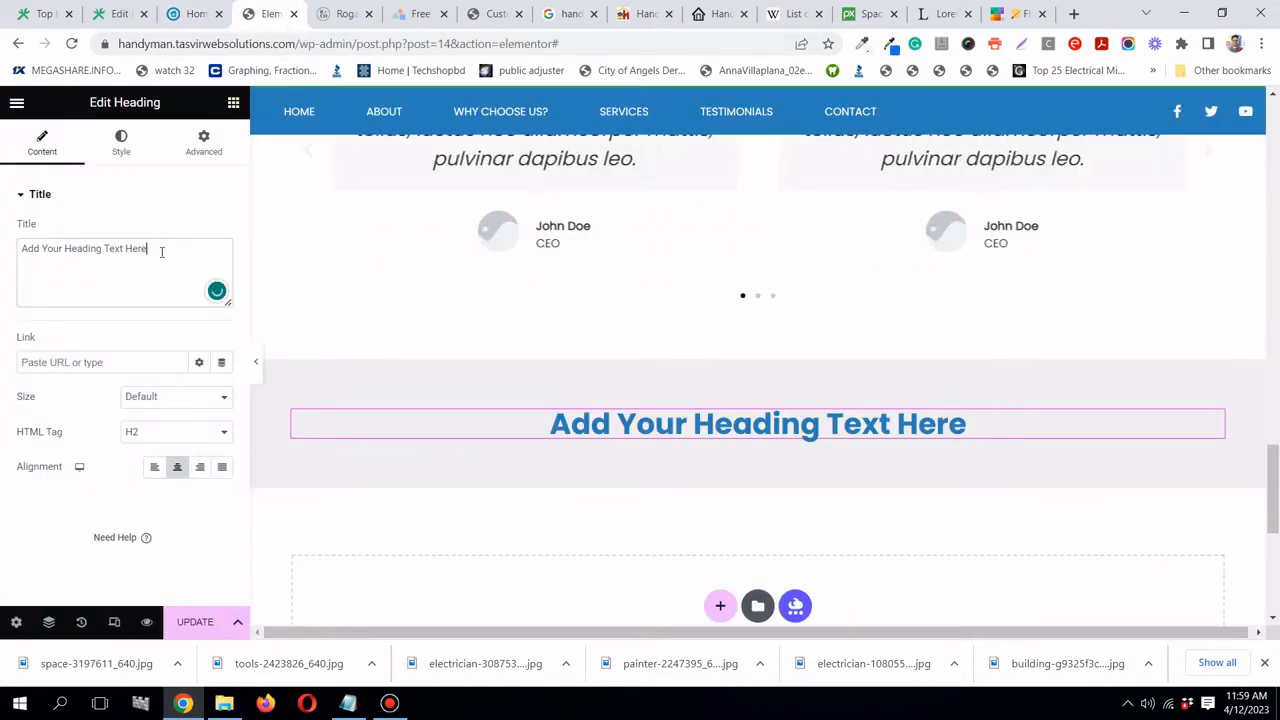
pyautogui.write('C')
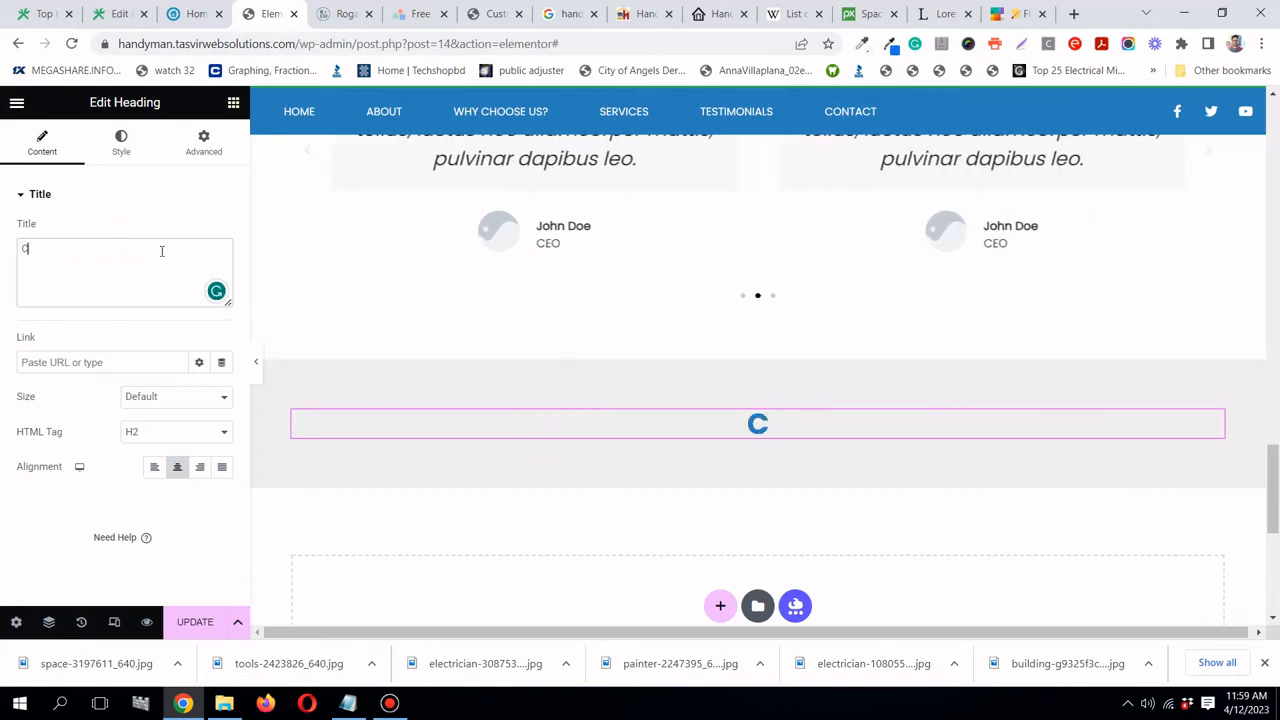
pyautogui.write('ontact ')
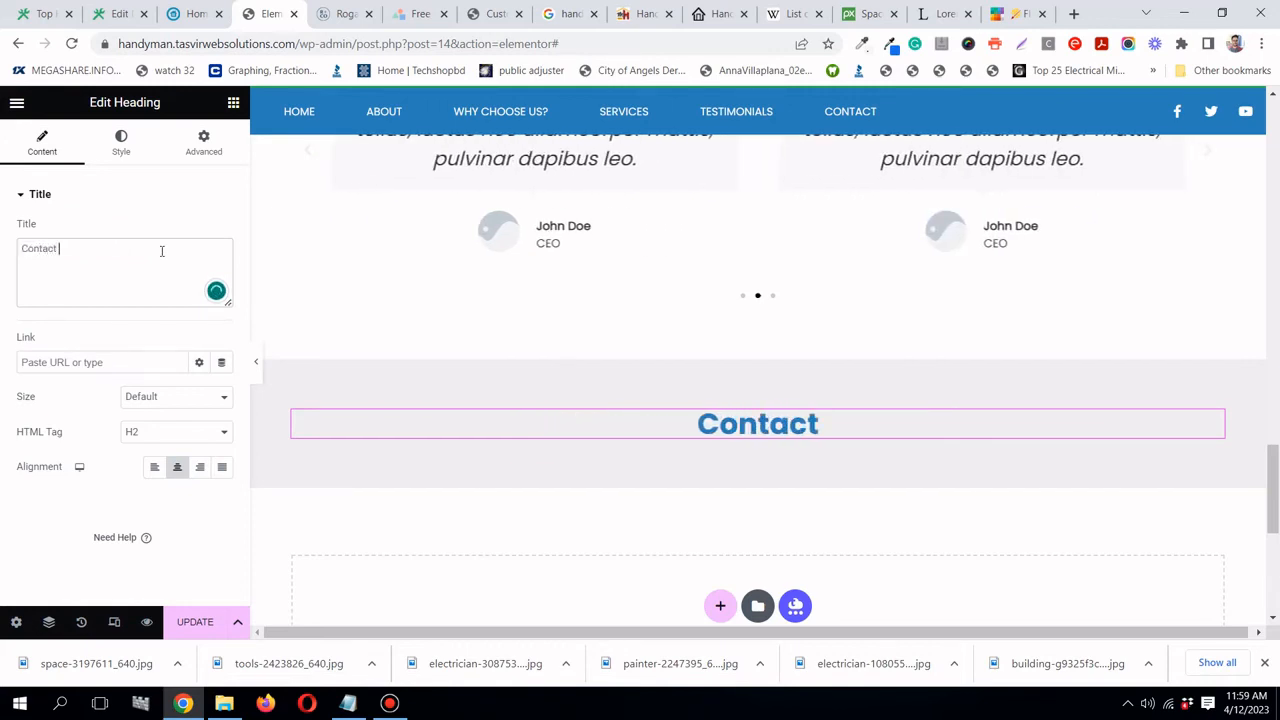
pyautogui.write('us for ')
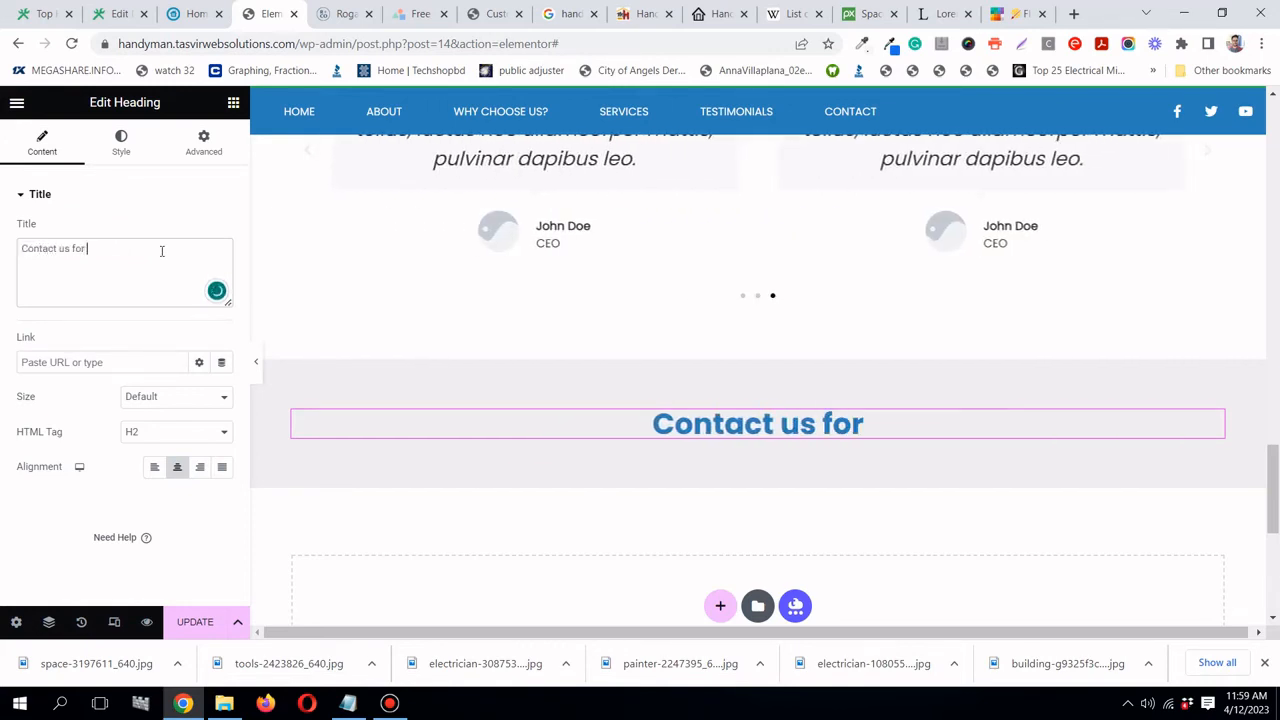
pyautogui.write('our services')
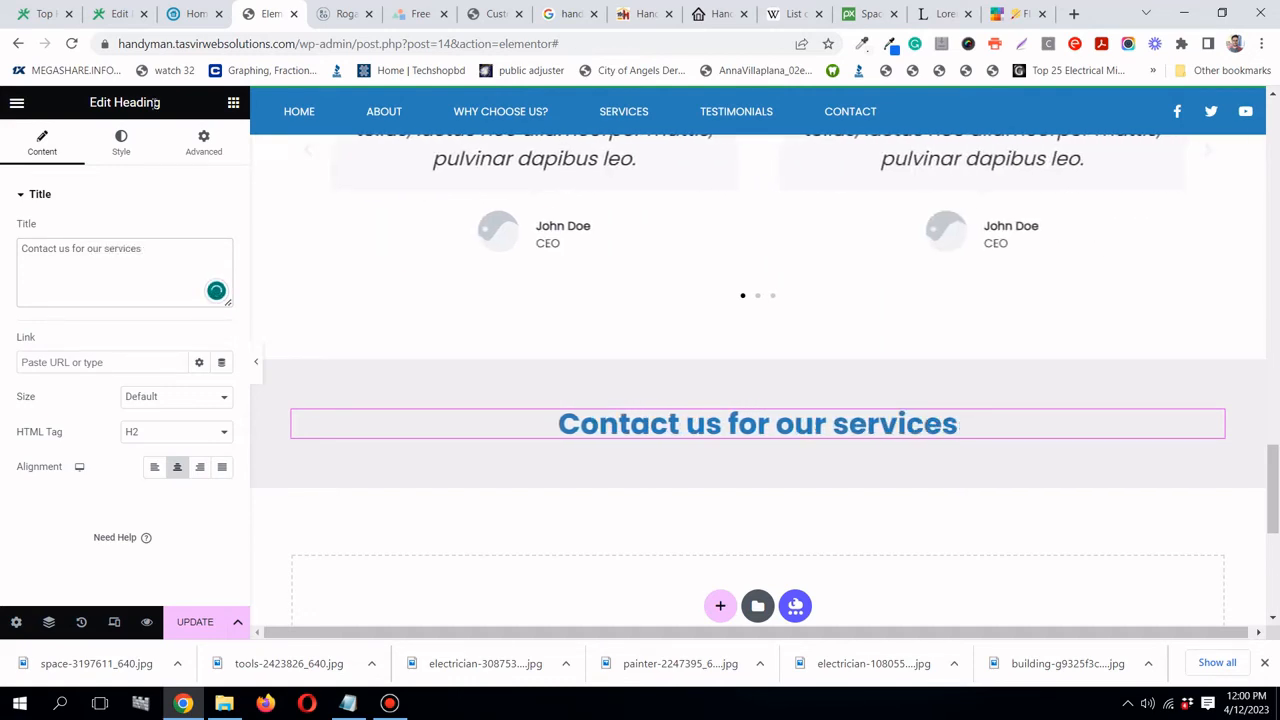
# - Place a two-column Inner Section under the heading with an Image widget in its left column
pyautogui.click(233, 106)
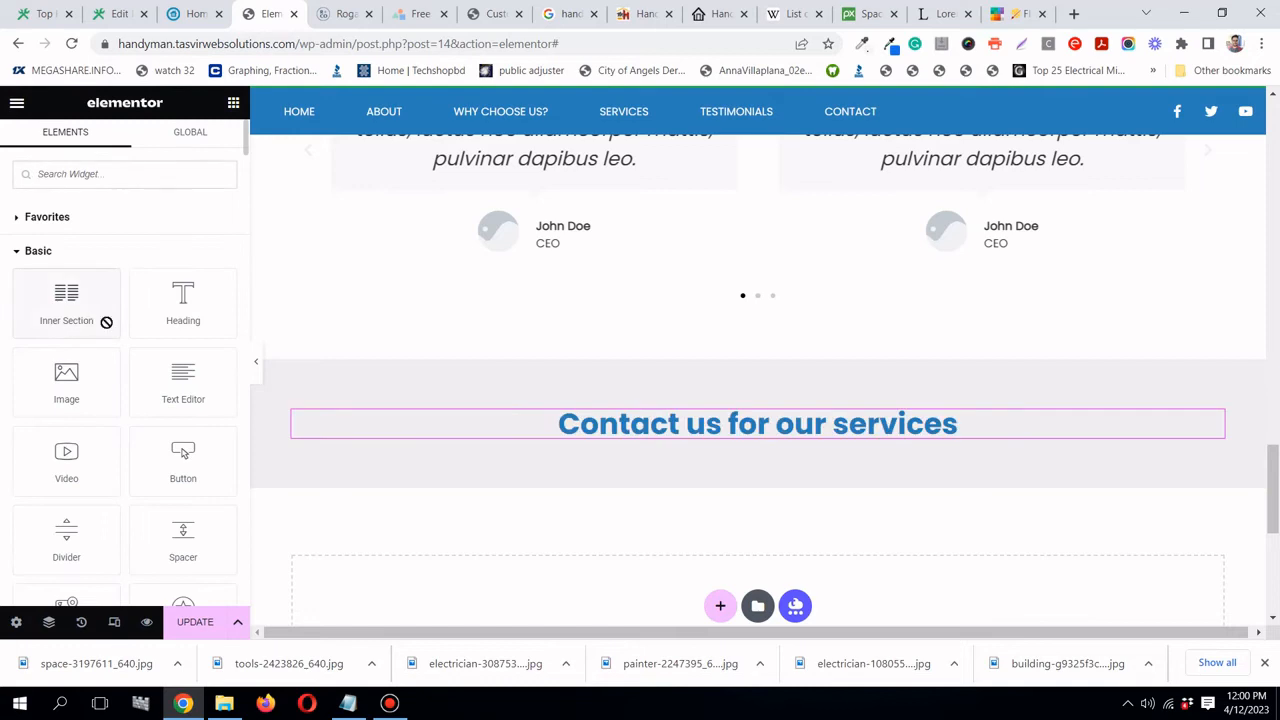
pyautogui.moveTo(103, 323); pyautogui.dragTo(808, 443)
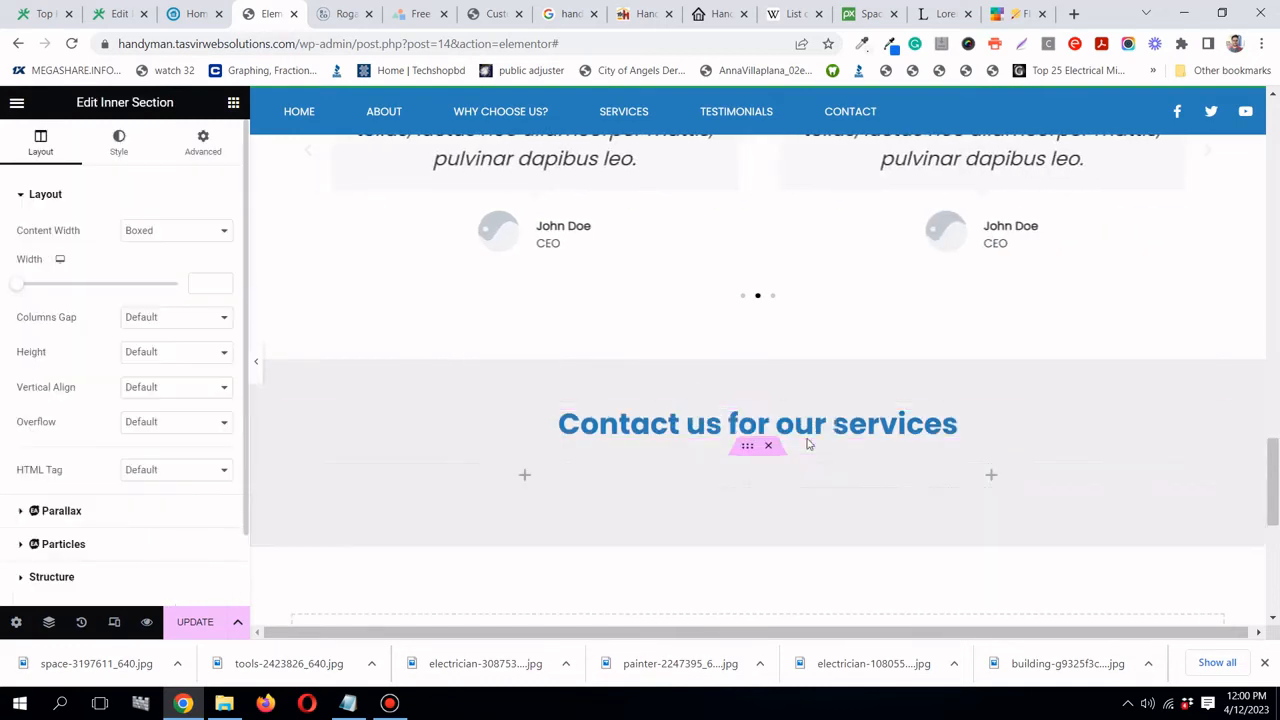
pyautogui.scroll(-2, 808, 443)
pyautogui.scroll(1, 809, 443)
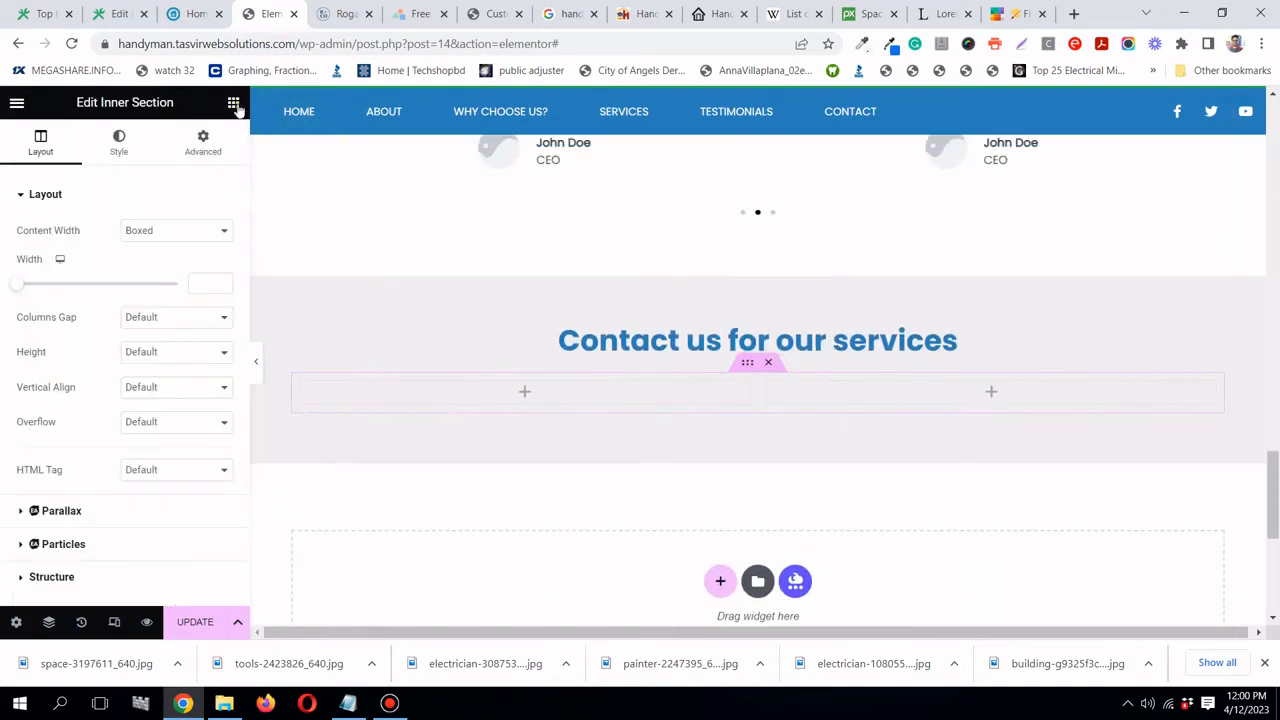
pyautogui.click(234, 104)
pyautogui.moveTo(86, 362); pyautogui.dragTo(483, 403)
# - Search Pixabay for 'phone call' photos and browse the results
pyautogui.click(873, 16)
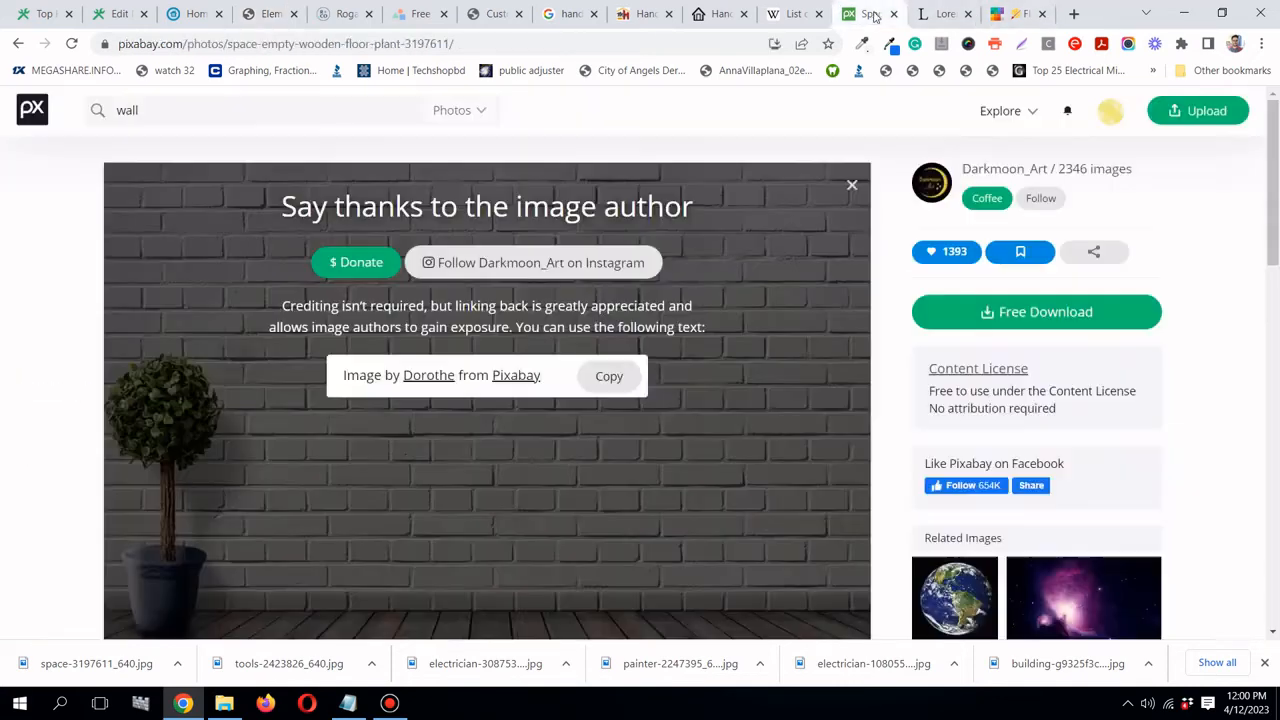
pyautogui.click(369, 118)
pyautogui.write('phone call')
pyautogui.press('Return')
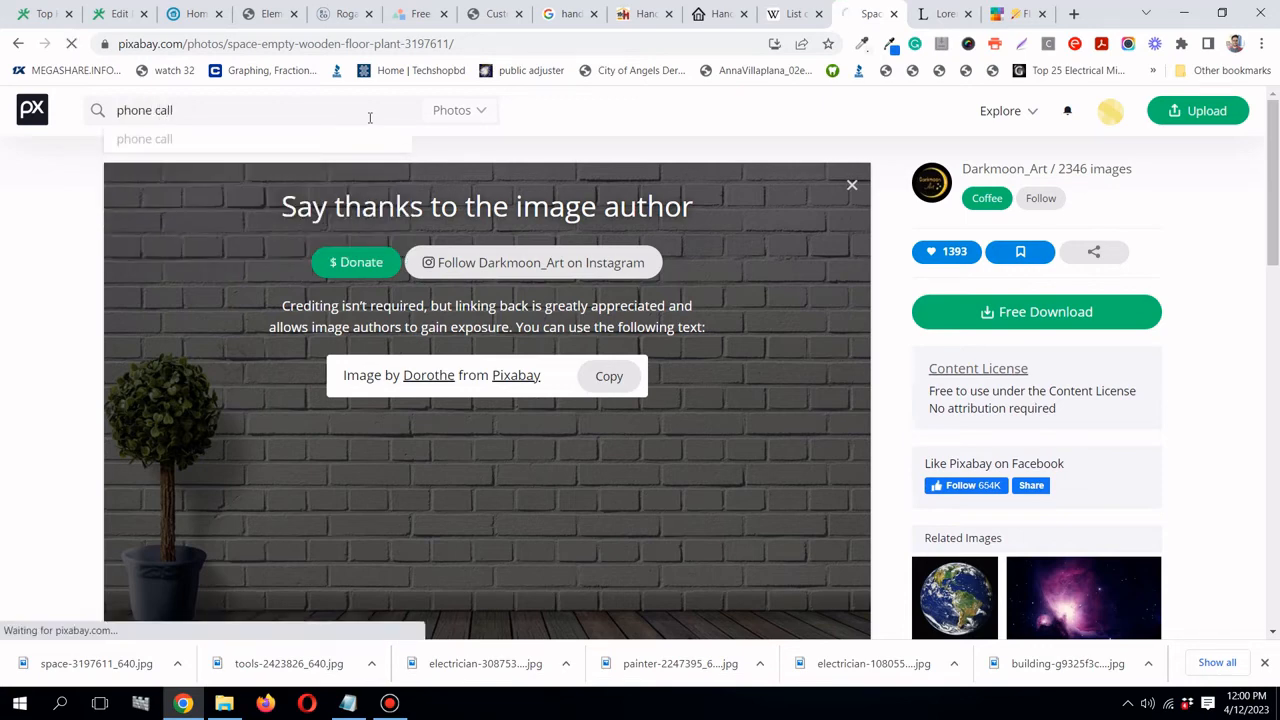
pyautogui.scroll(-5, 587, 234)
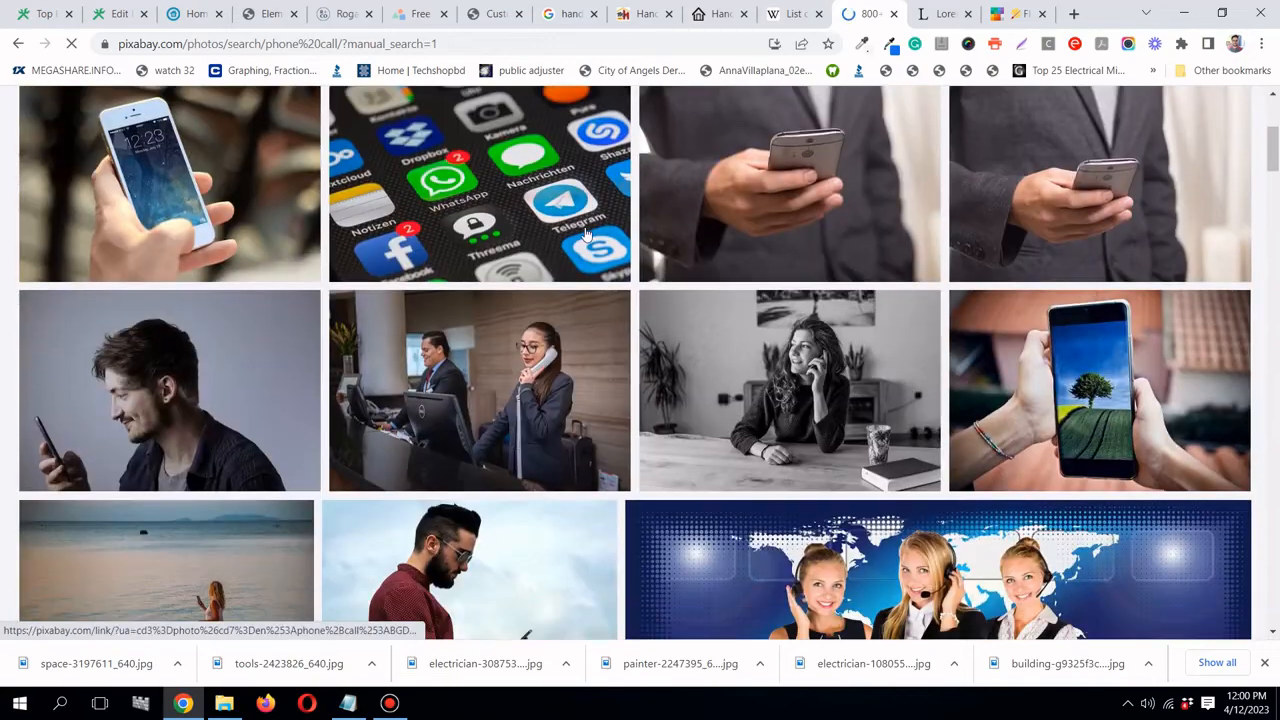
pyautogui.scroll(2, 587, 234)
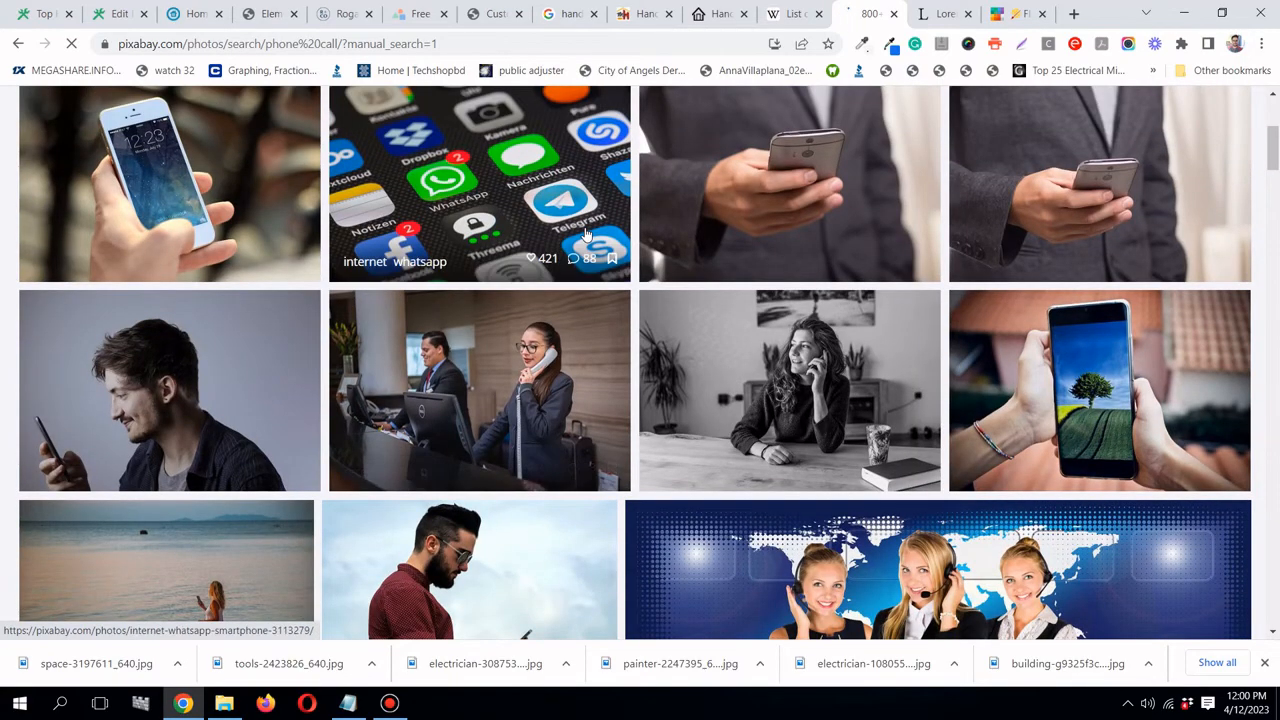
pyautogui.scroll(-2, 562, 279)
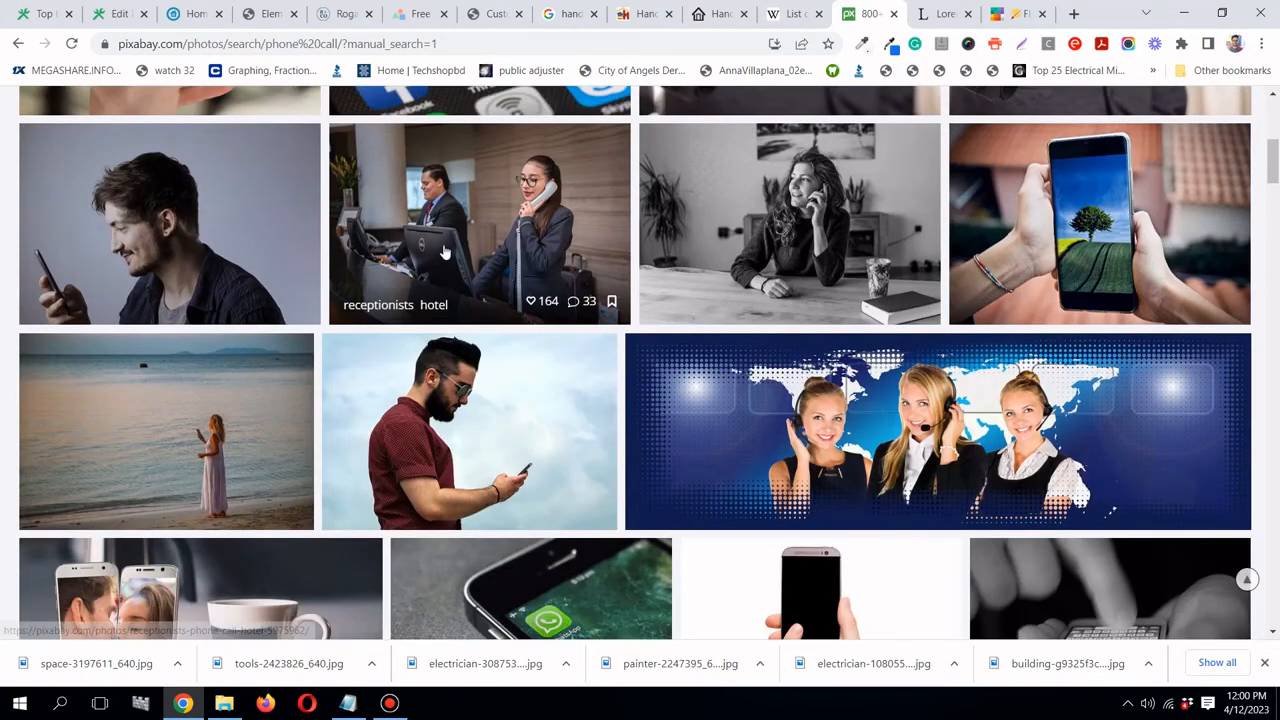
pyautogui.scroll(-4, 445, 252)
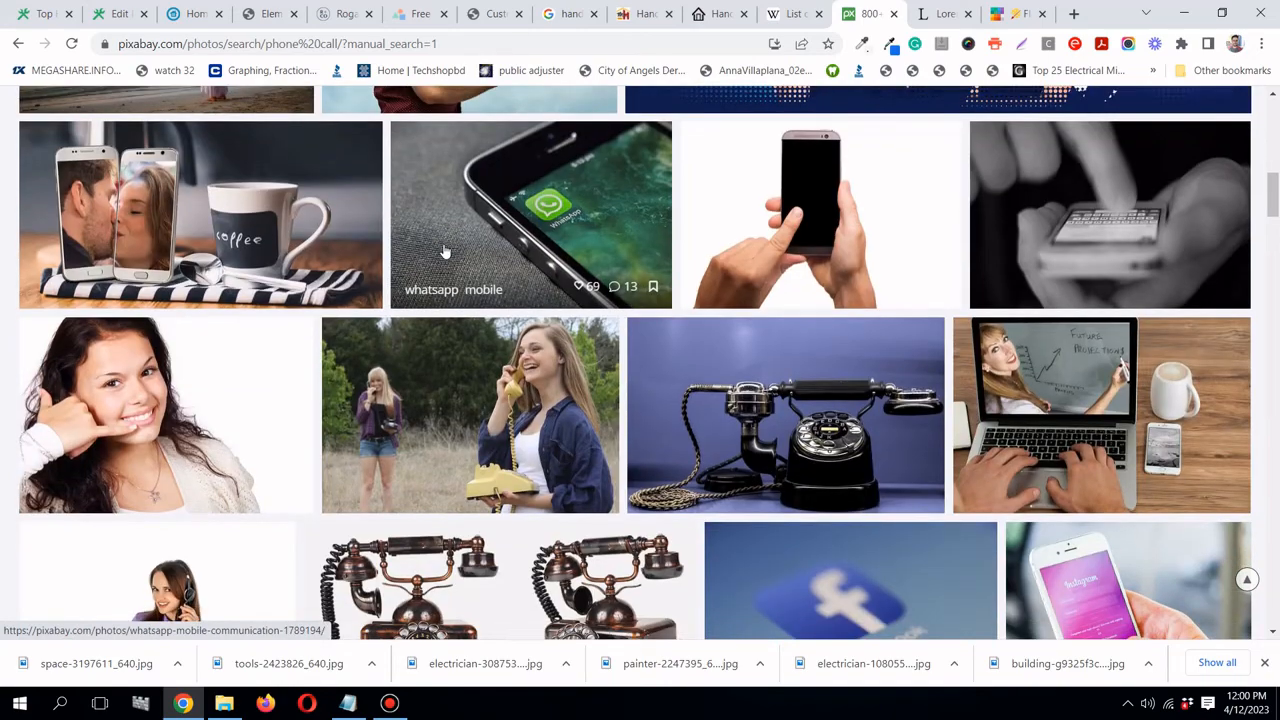
pyautogui.scroll(-10, 445, 252)
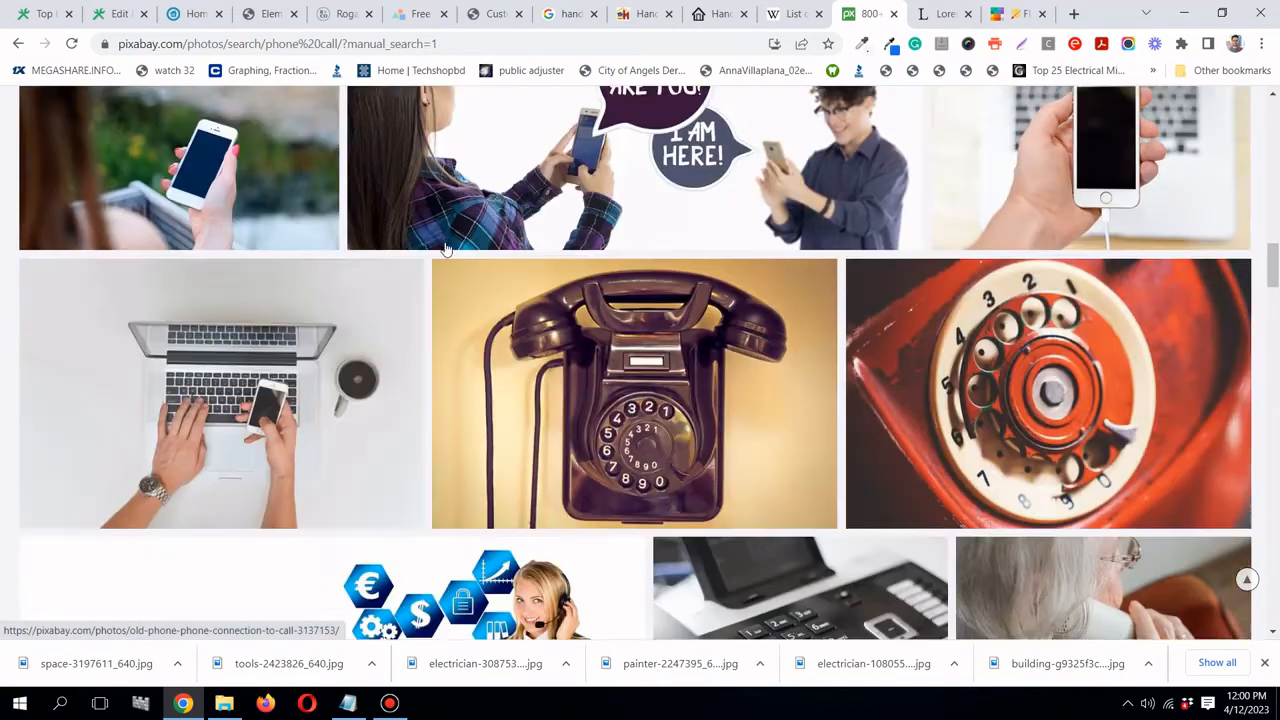
pyautogui.scroll(-4, 446, 248)
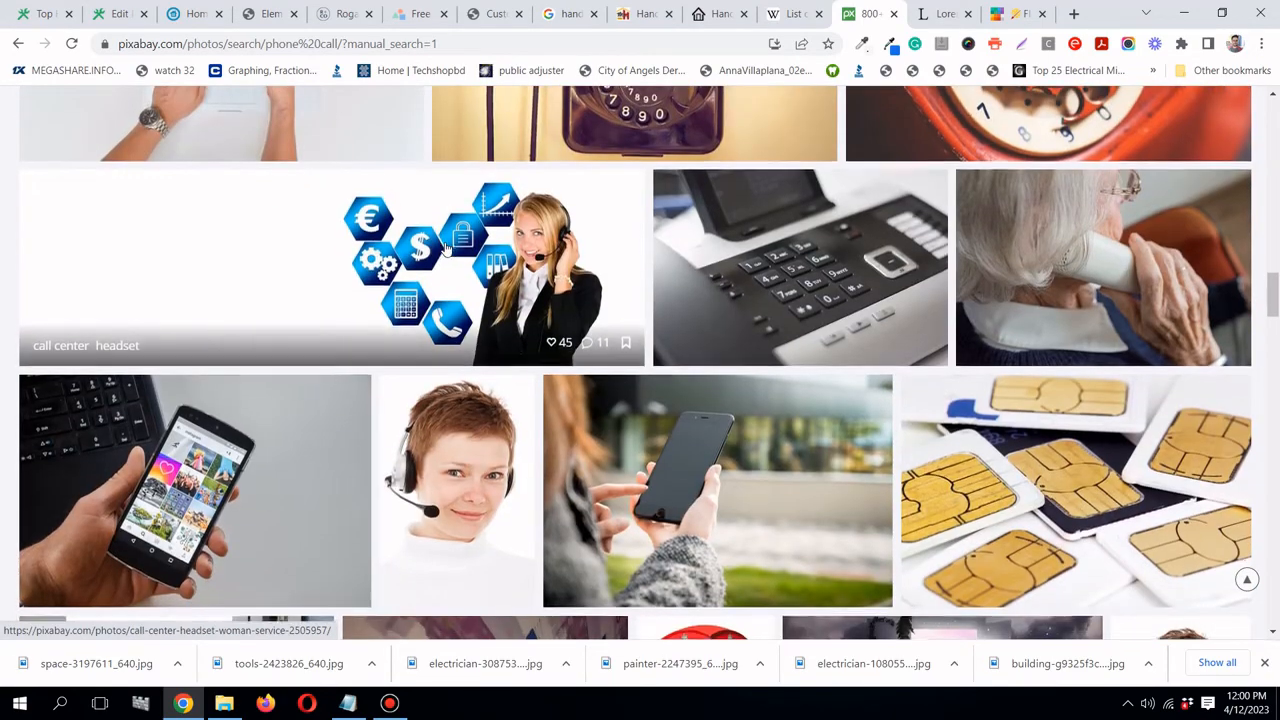
pyautogui.scroll(-7, 446, 248)
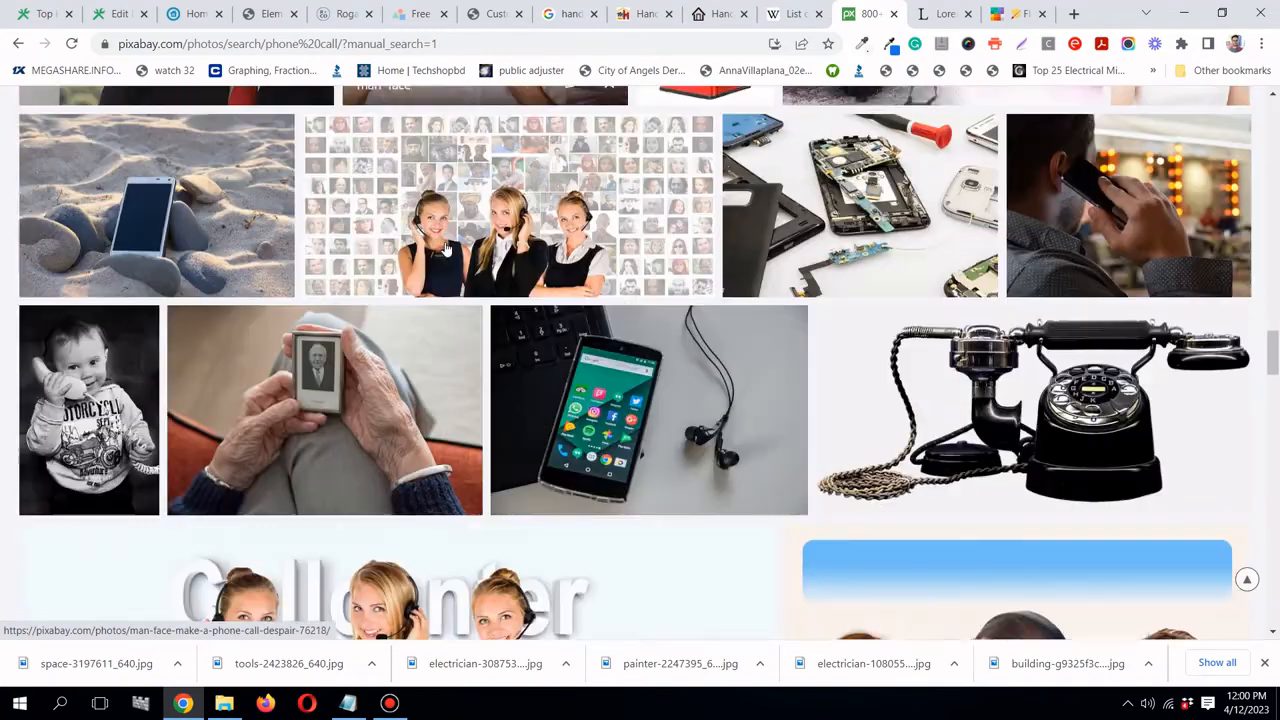
pyautogui.scroll(-10, 446, 248)
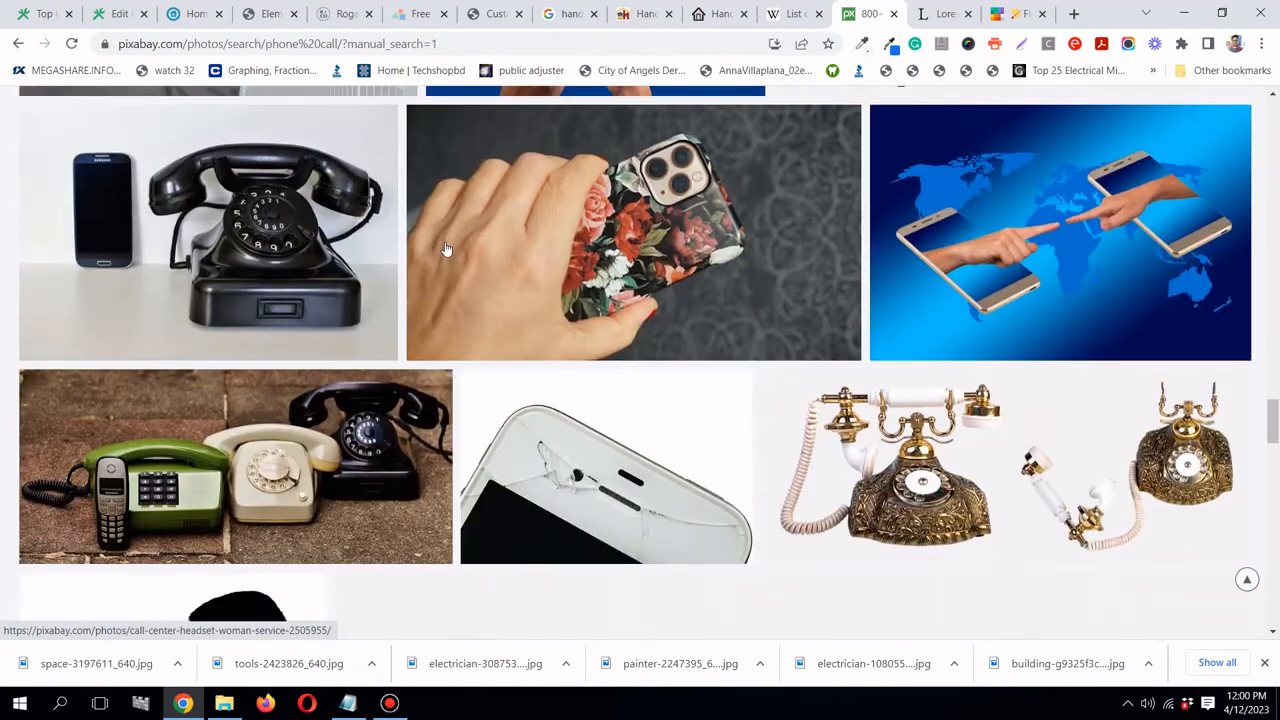
pyautogui.moveTo(1275, 424); pyautogui.dragTo(1276, 452)
# - Download the secretary-on-the-phone photo at 640×426 and return to the Elementor editor
pyautogui.click(886, 333)
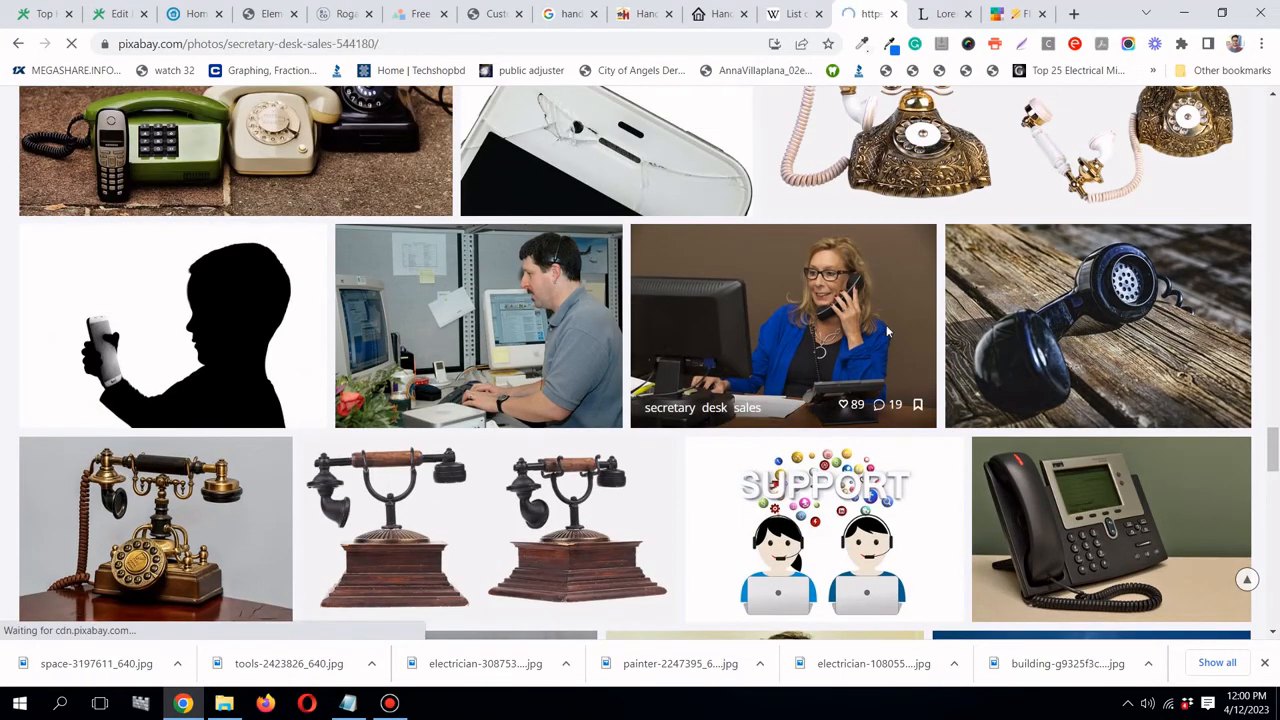
pyautogui.scroll(-1, 893, 330)
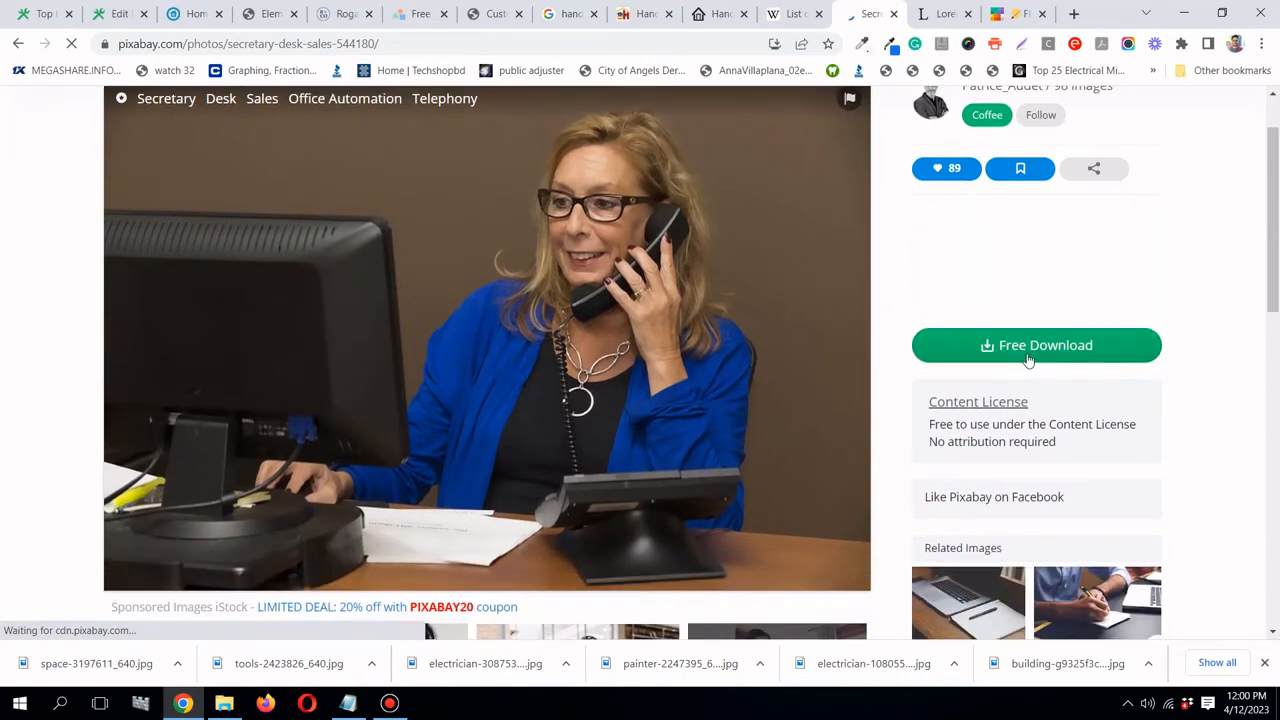
pyautogui.click(1020, 350)
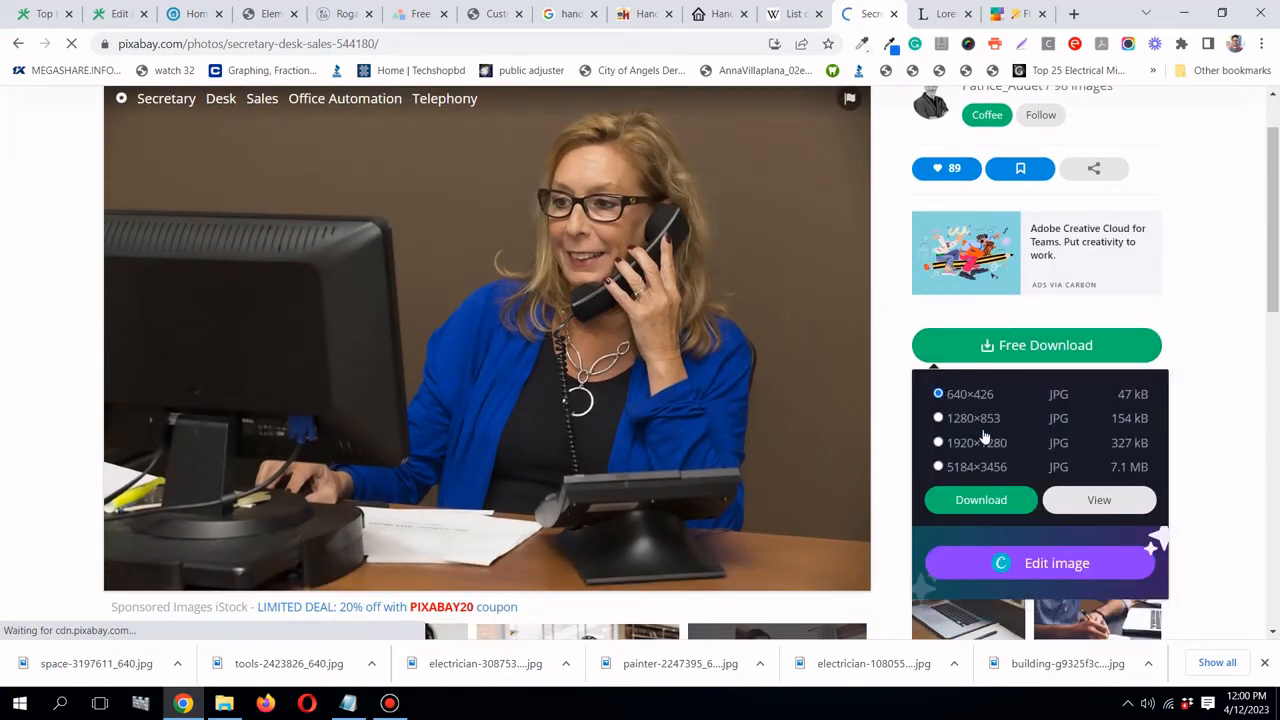
pyautogui.click(981, 499)
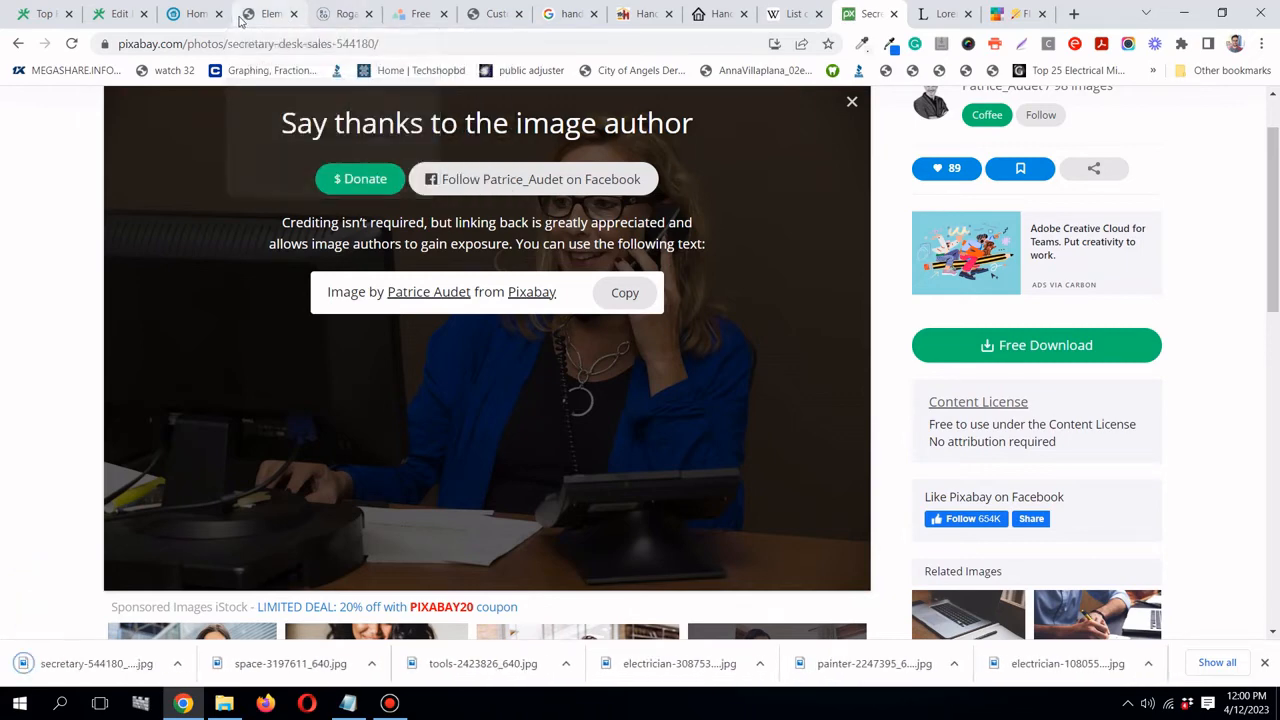
pyautogui.click(242, 18)
pyautogui.scroll(-2, 628, 406)
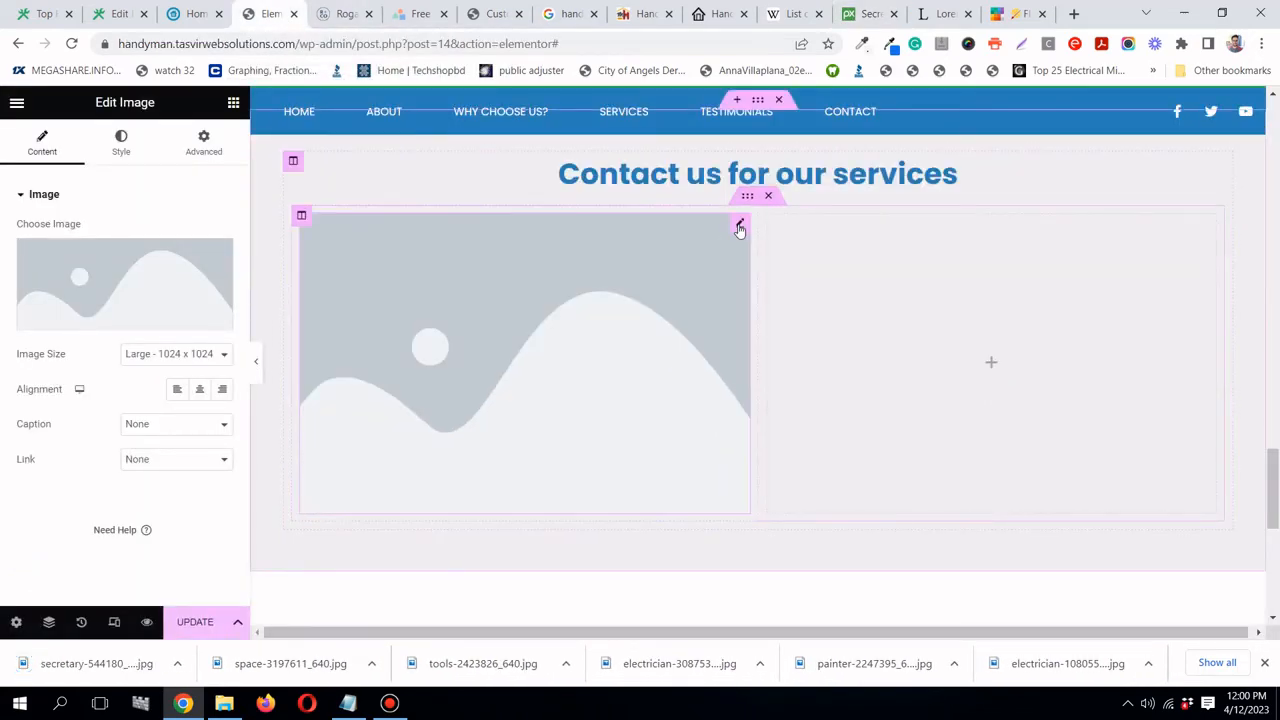
# - Upload secretary-544180_640.jpg to the Media Library and insert it into the left-column image widget
pyautogui.click(35, 293)
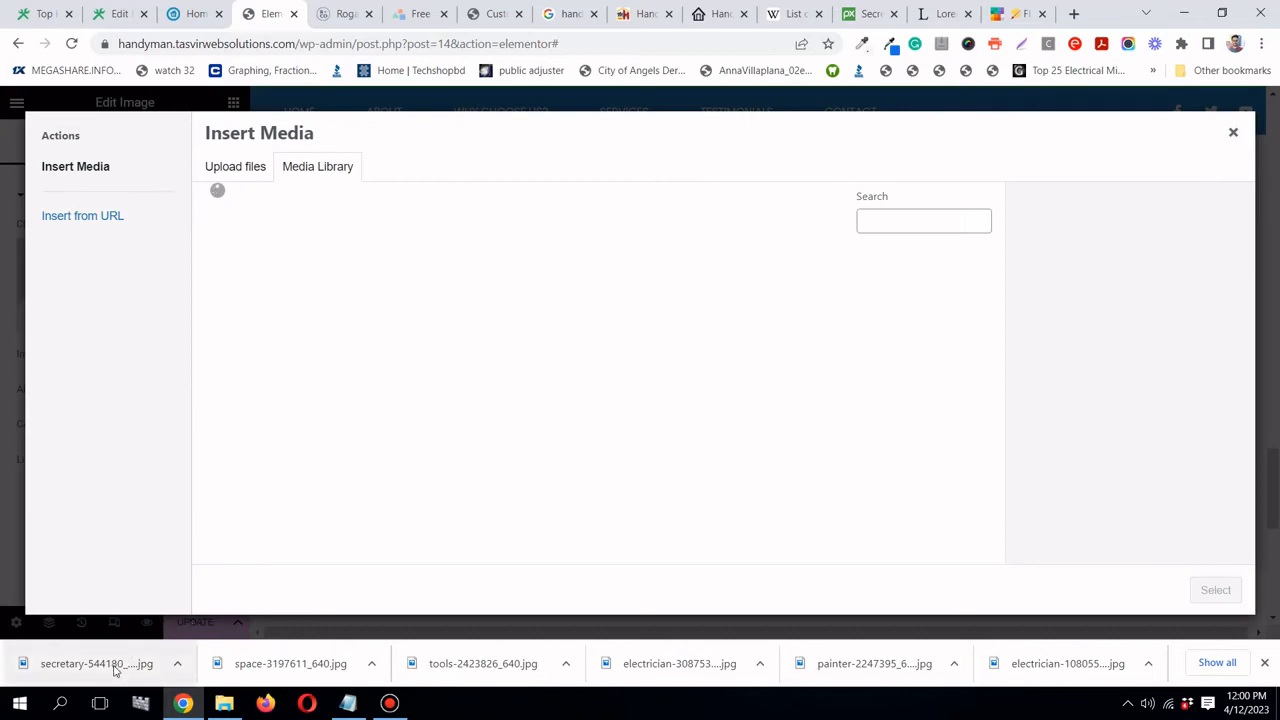
pyautogui.moveTo(114, 664); pyautogui.dragTo(491, 223)
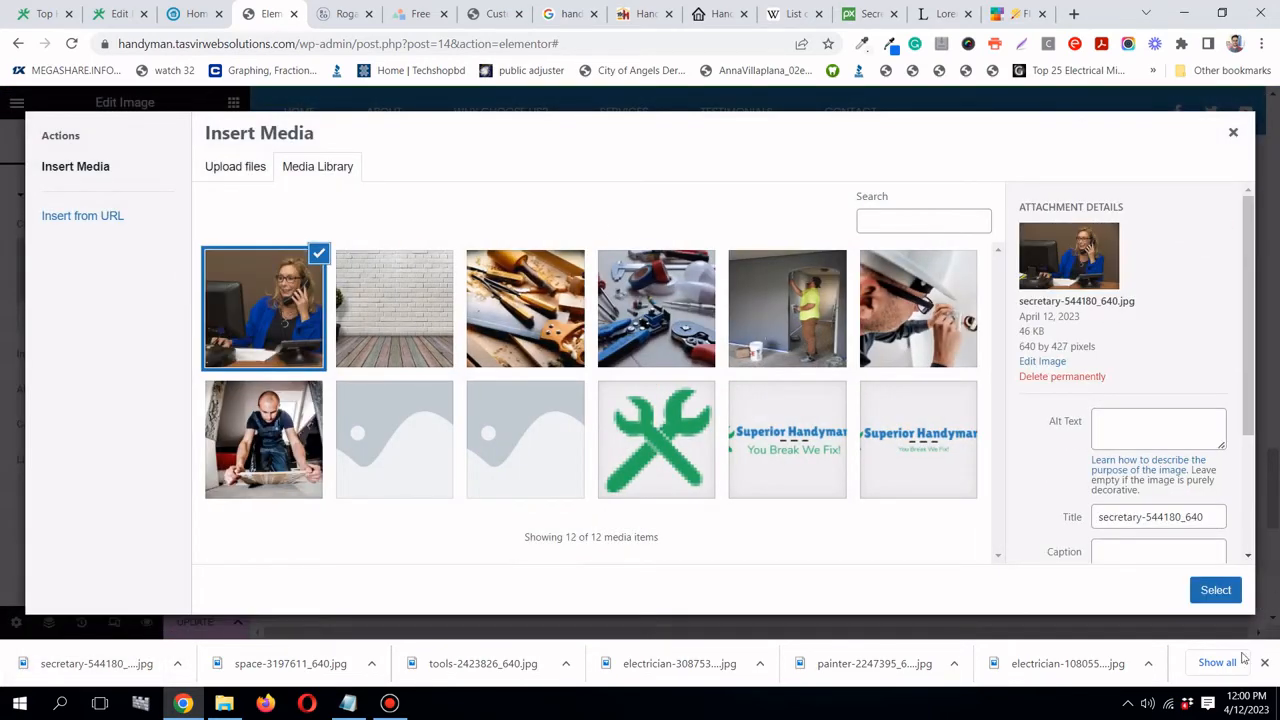
pyautogui.click(1216, 592)
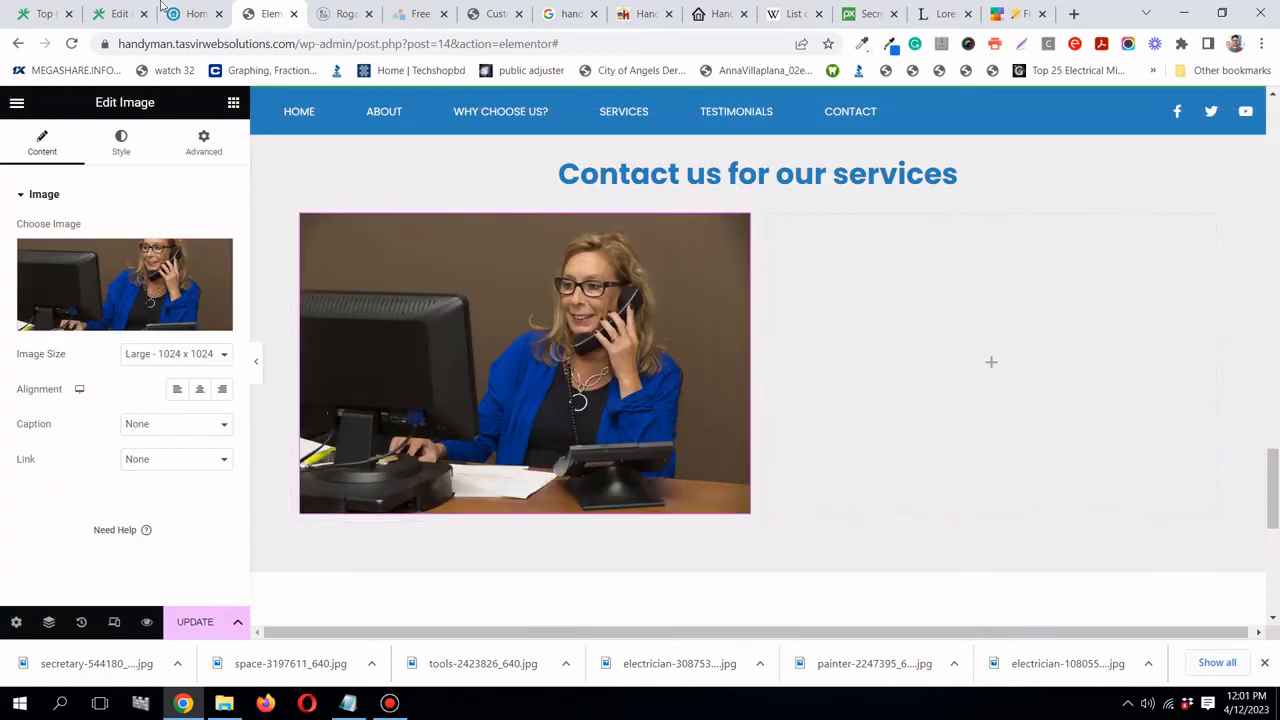
pyautogui.click(190, 14)
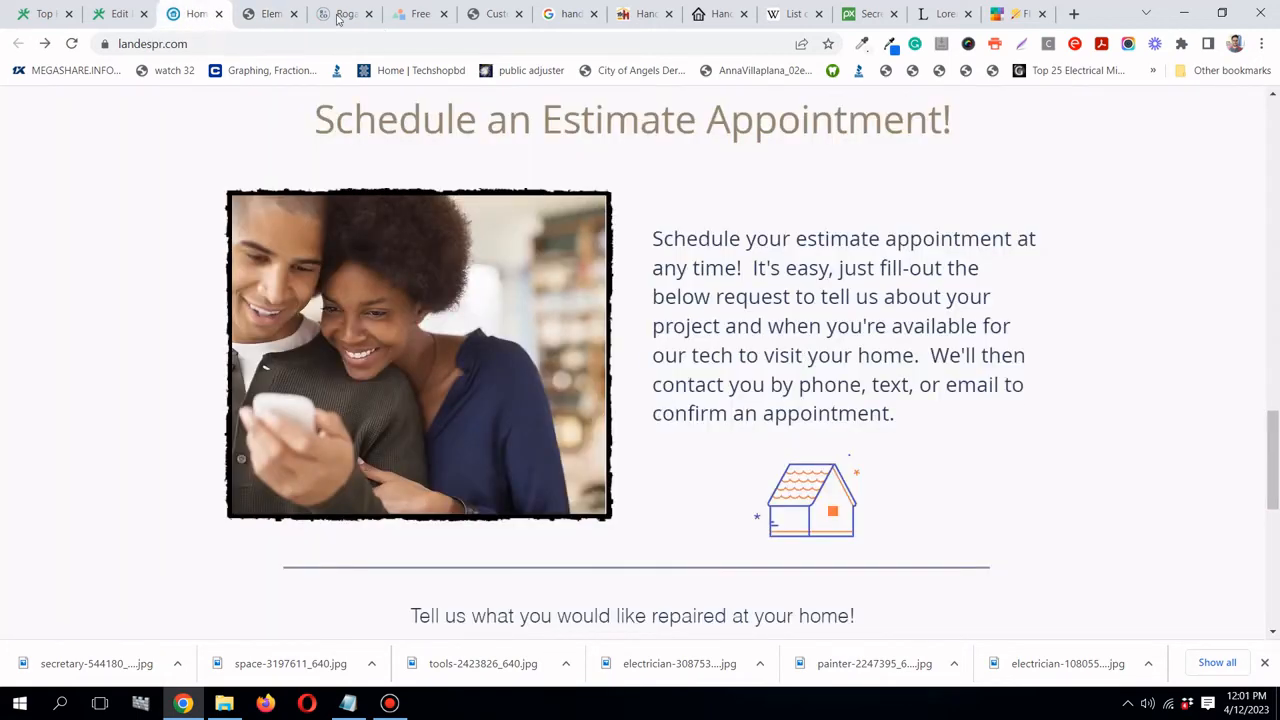
pyautogui.click(280, 24)
pyautogui.click(234, 103)
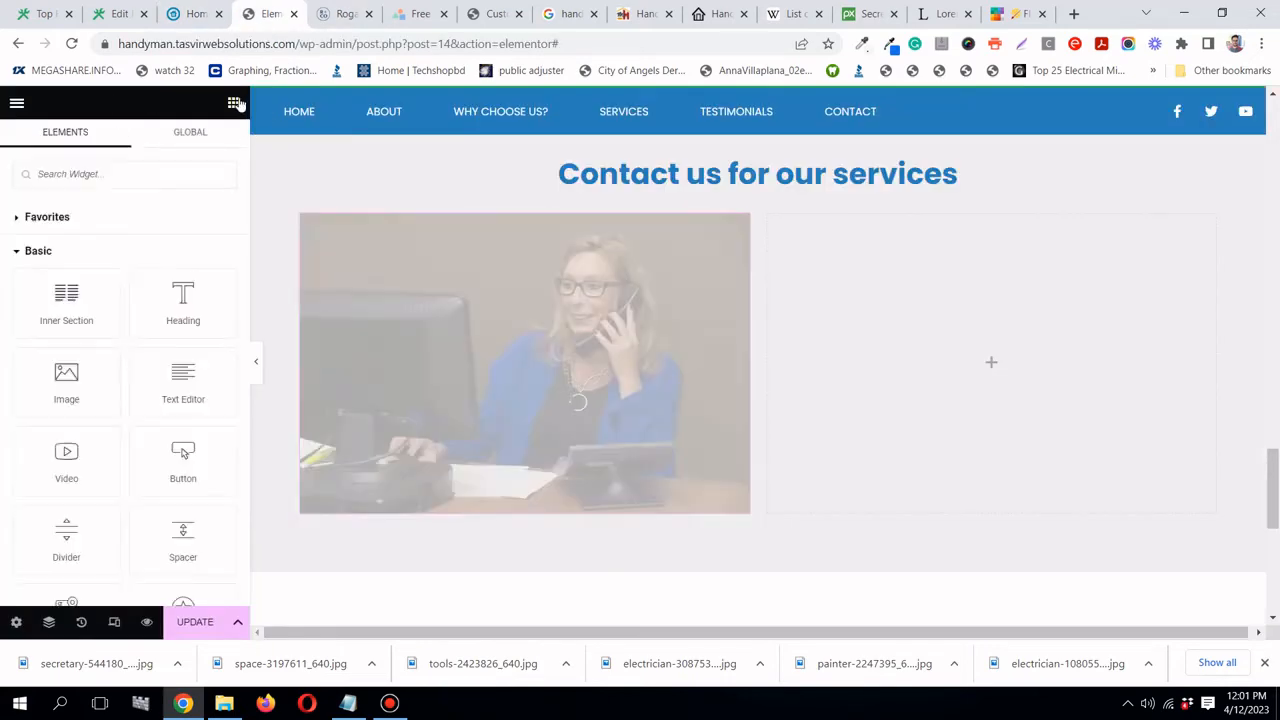
# - Add a Text Editor widget to the right column and copy a Lorem Ipsum paragraph from lipsum.com
pyautogui.moveTo(180, 390); pyautogui.dragTo(1121, 364)
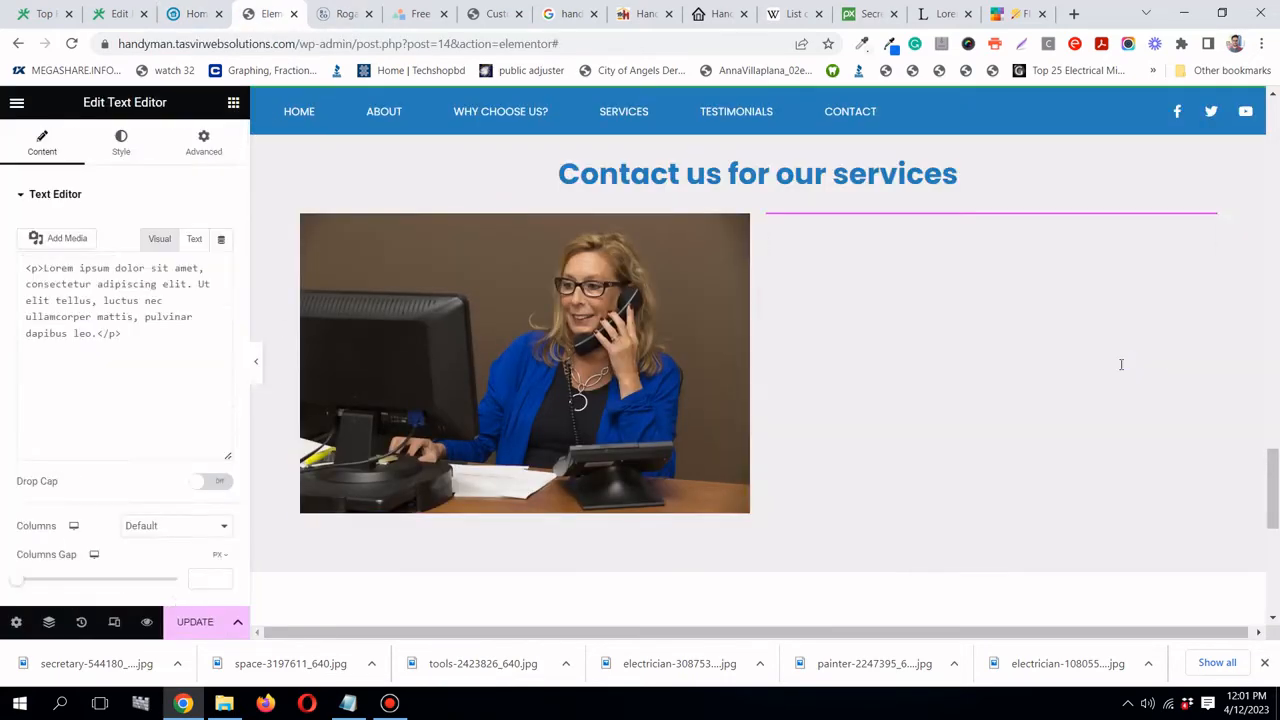
pyautogui.click(800, 14)
pyautogui.click(939, 16)
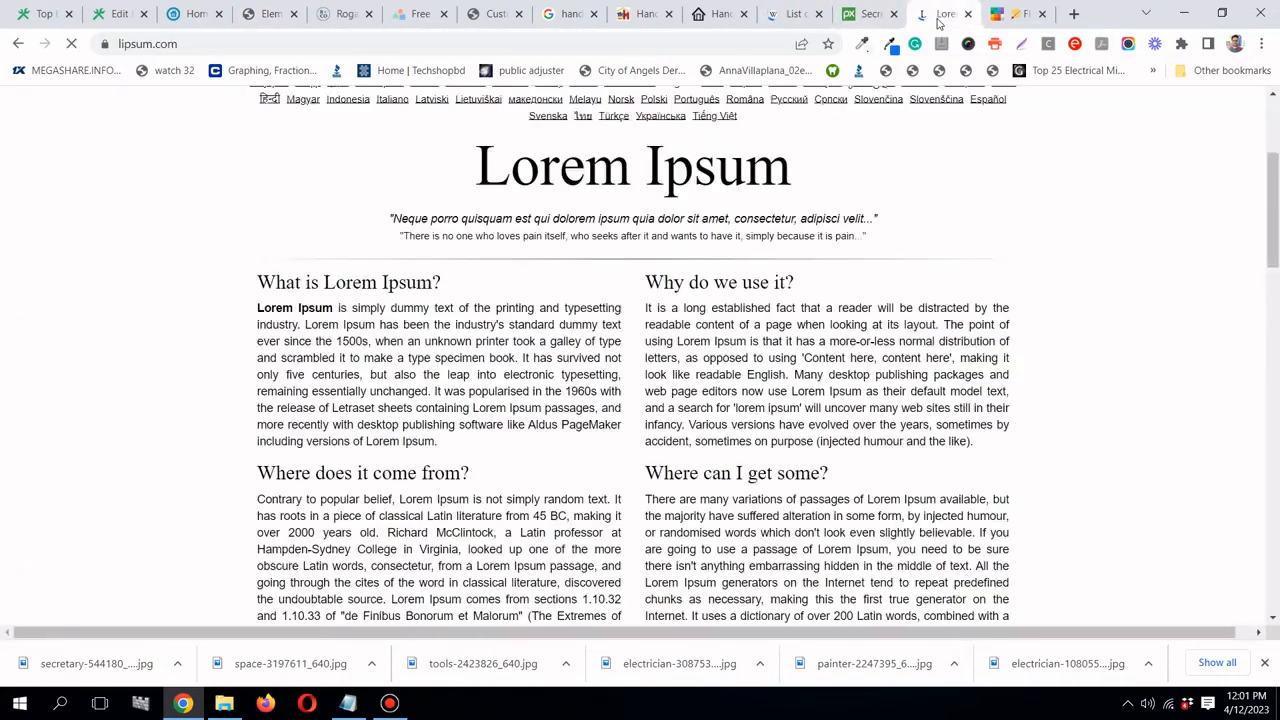
pyautogui.moveTo(255, 307); pyautogui.dragTo(484, 398)
pyautogui.click(281, 326)
pyautogui.rightClick(477, 390)
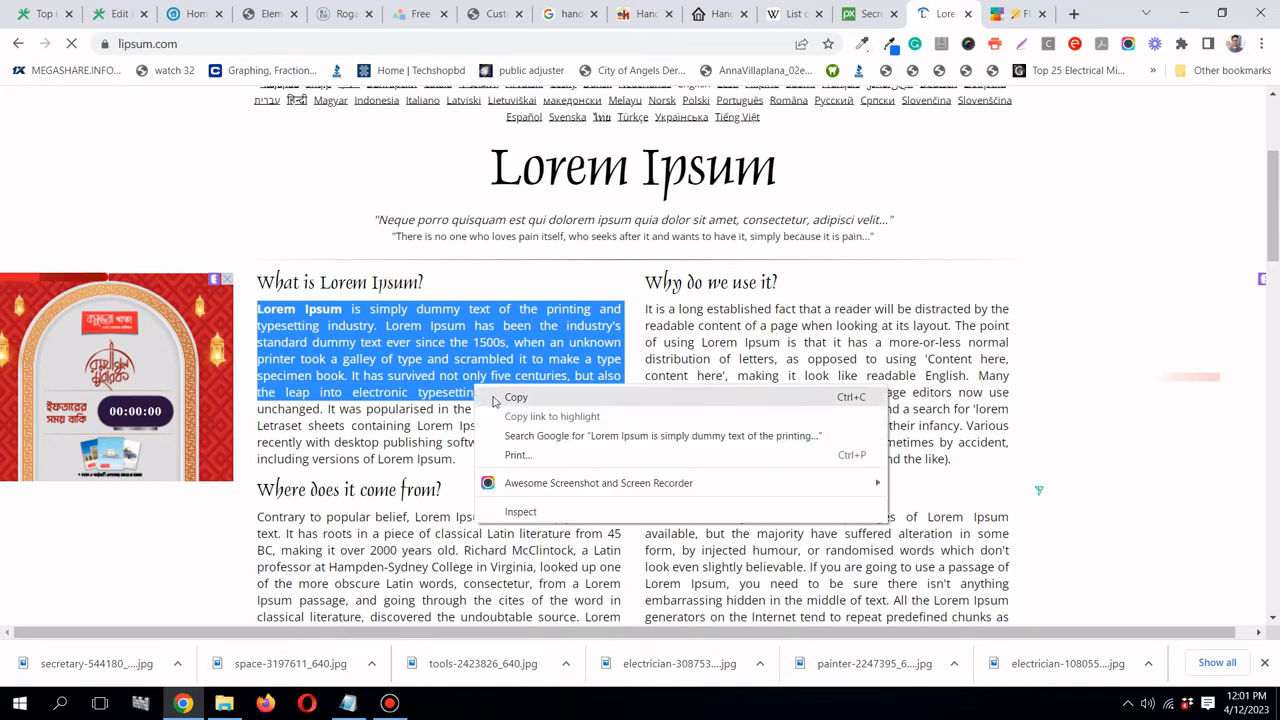
pyautogui.click(505, 398)
# - Replace the text block's placeholder with the copied Lorem Ipsum paragraph, pasted as plain text
pyautogui.click(262, 14)
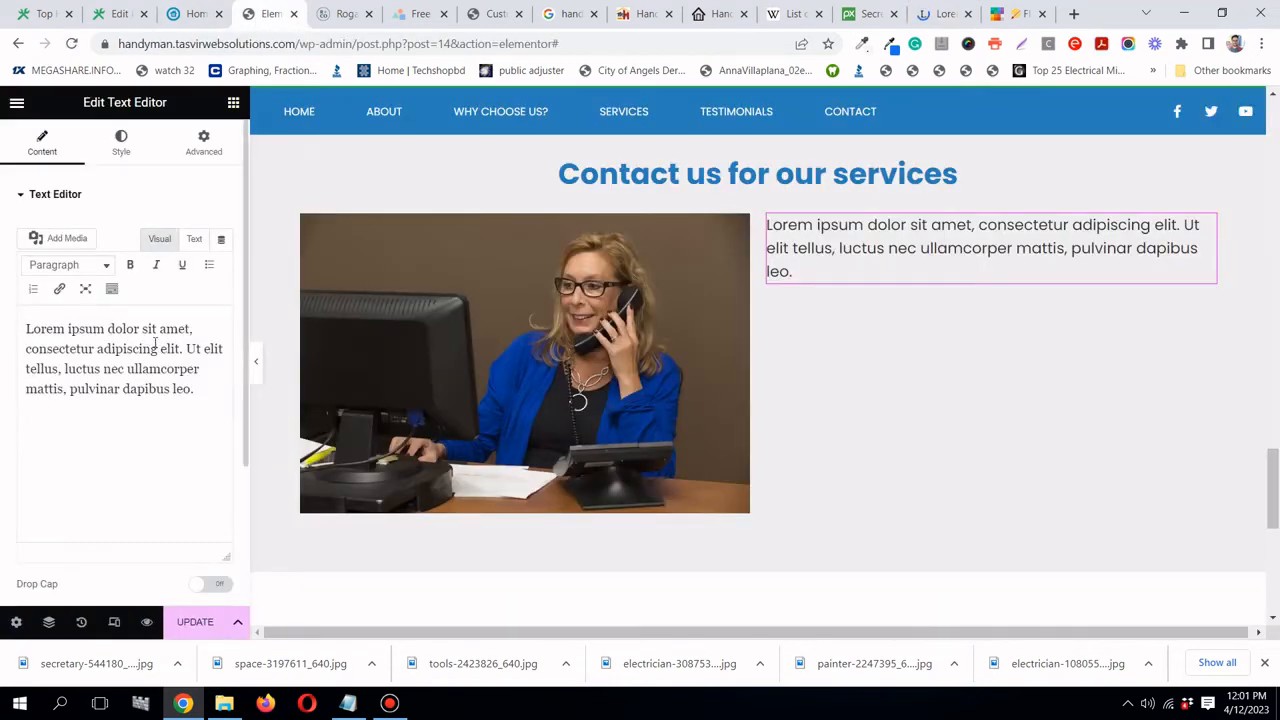
pyautogui.click(157, 346)
pyautogui.hotkey('ctrl', 'a')
pyautogui.rightClick(153, 342)
pyautogui.click(237, 418)
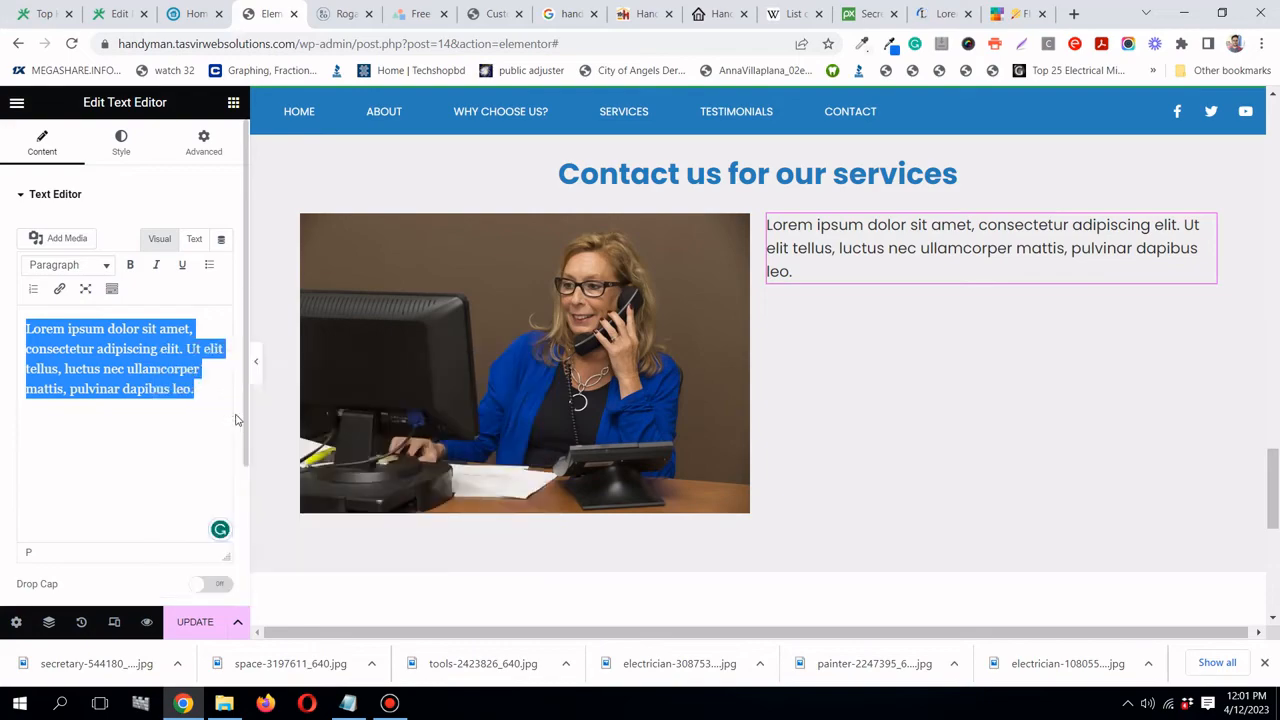
pyautogui.scroll(3, 1148, 387)
pyautogui.scroll(12, 1148, 387)
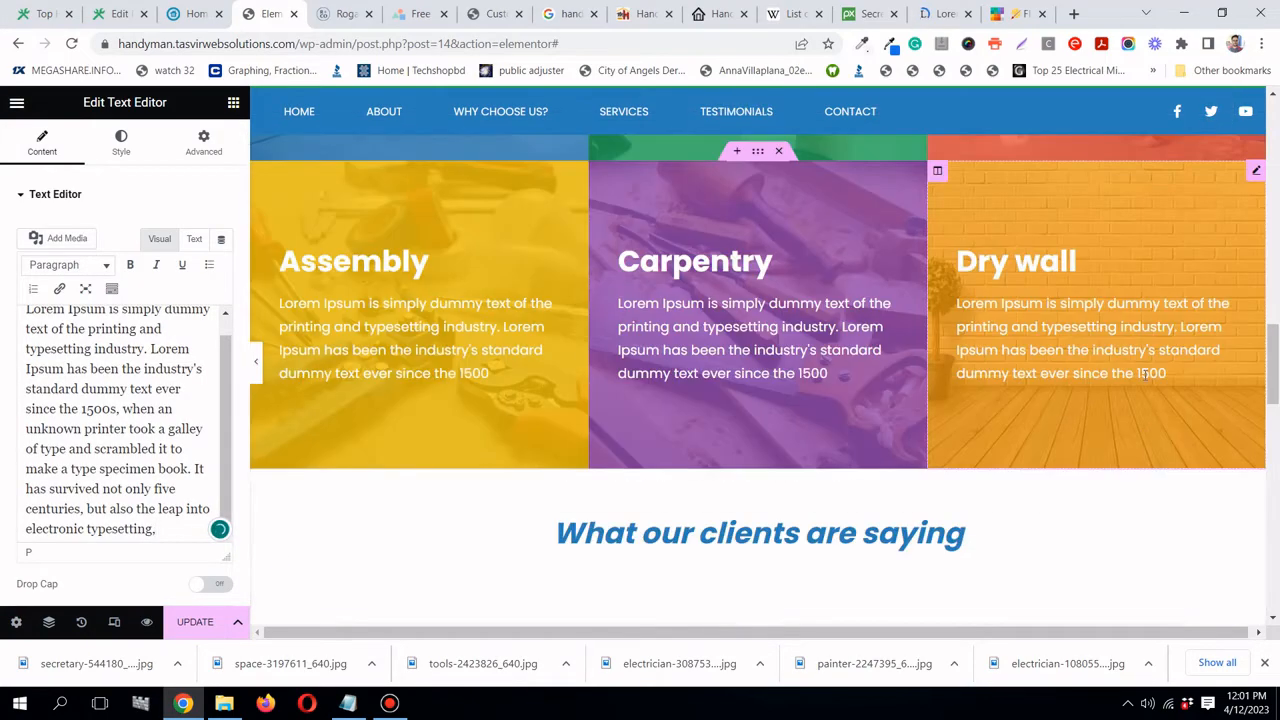
pyautogui.scroll(-3, 771, 288)
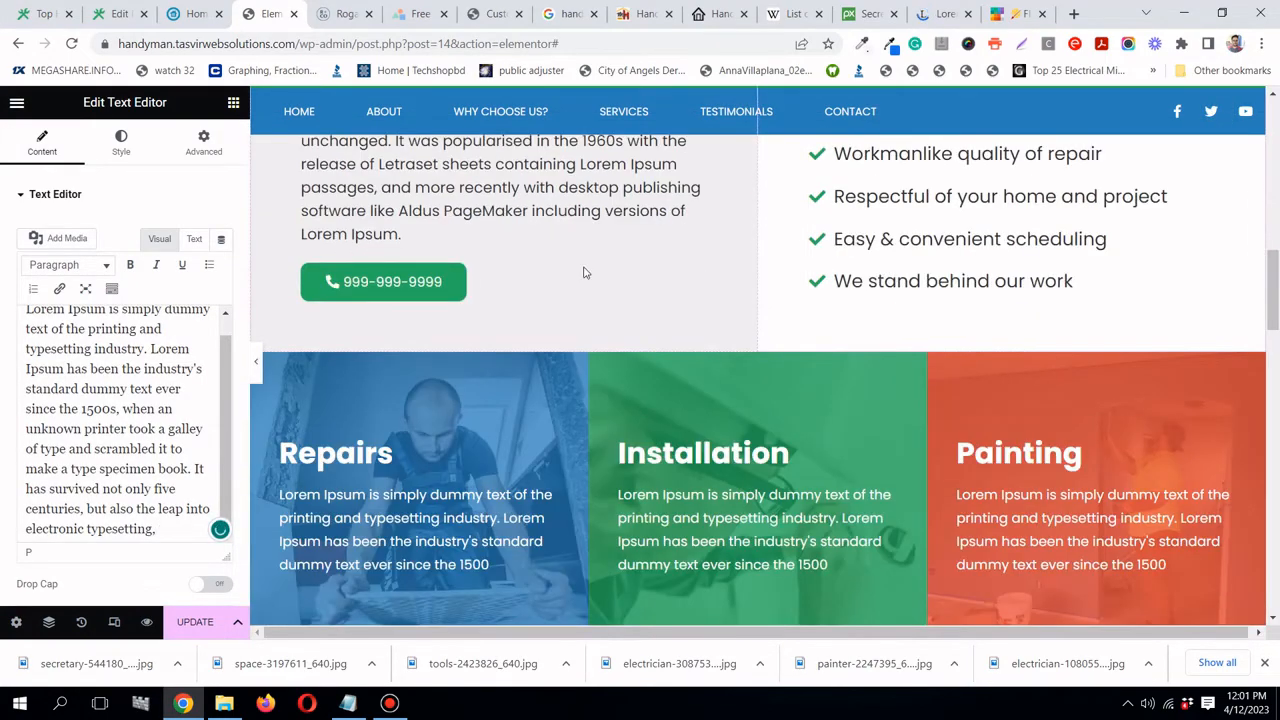
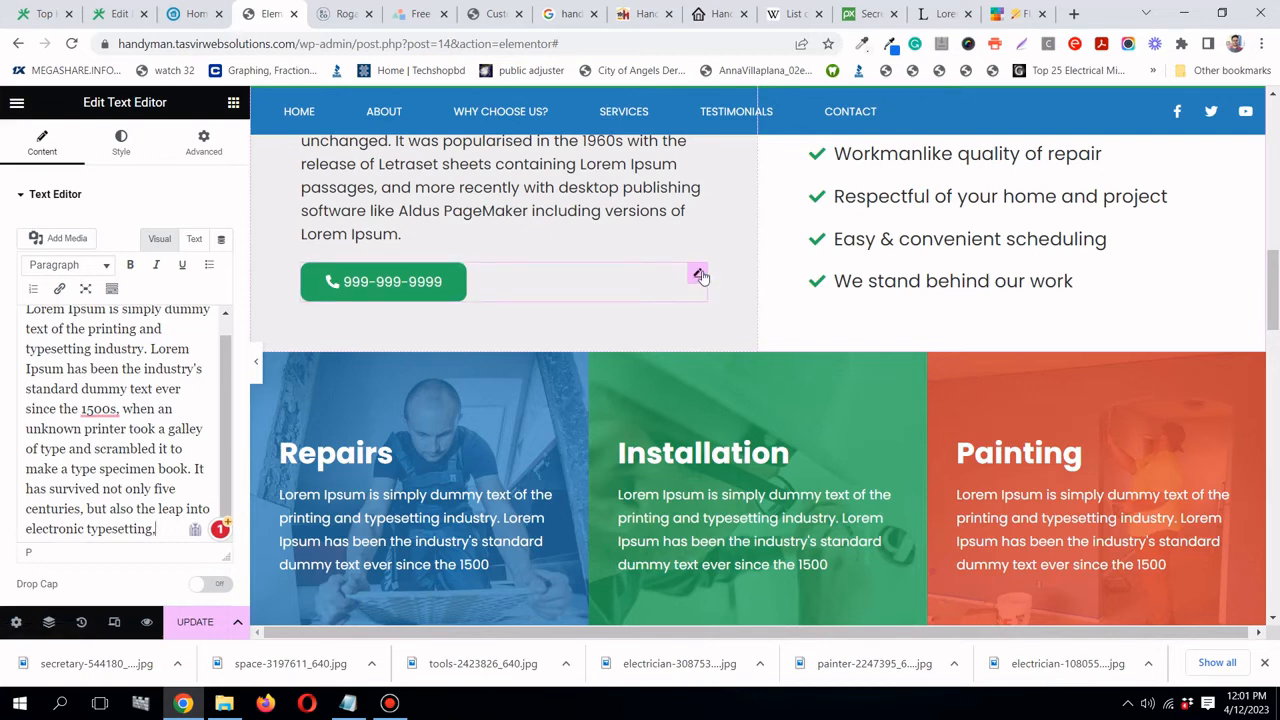
pyautogui.rightClick(702, 277)
pyautogui.click(750, 349)
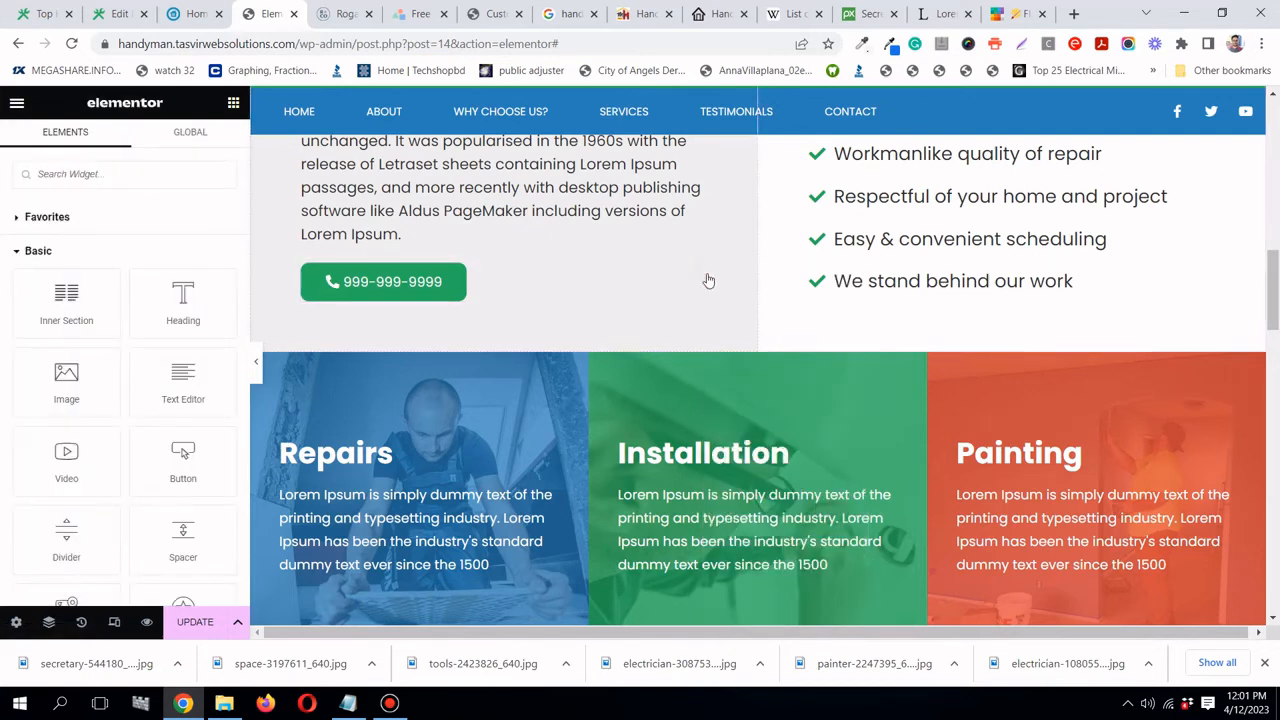
pyautogui.rightClick(702, 273)
pyautogui.click(736, 347)
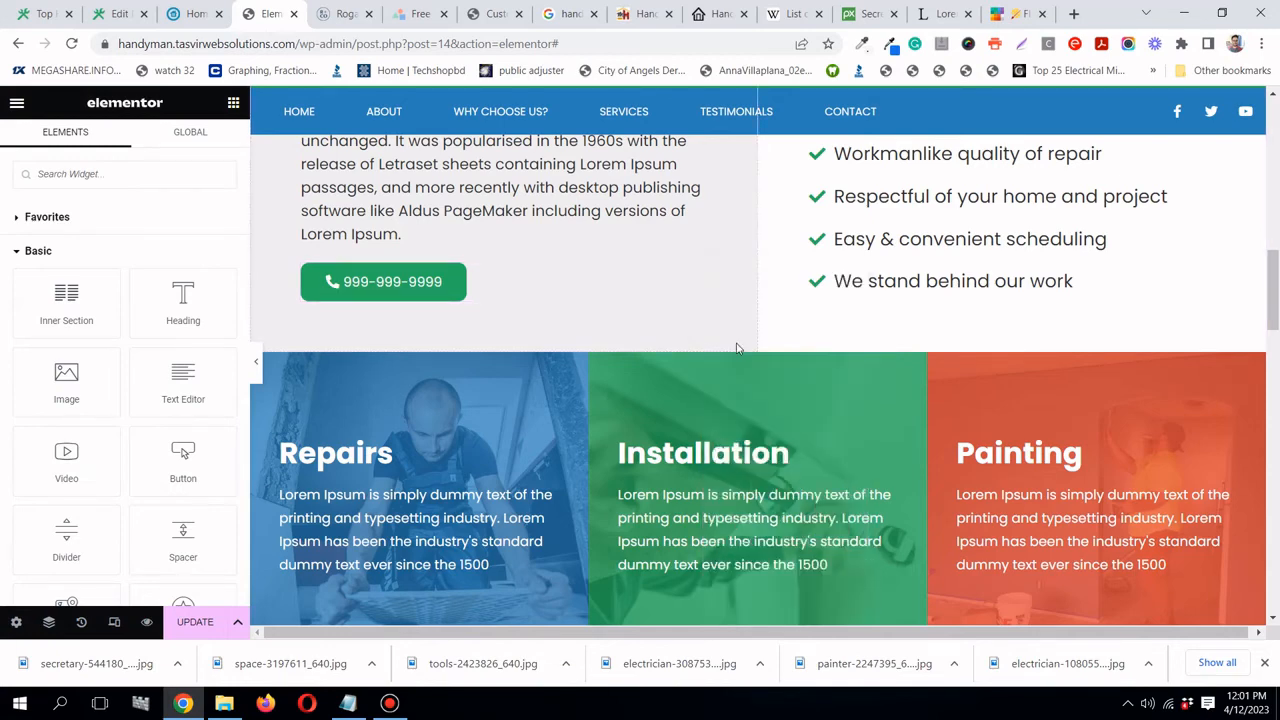
pyautogui.scroll(-7, 866, 323)
pyautogui.scroll(-5, 1000, 329)
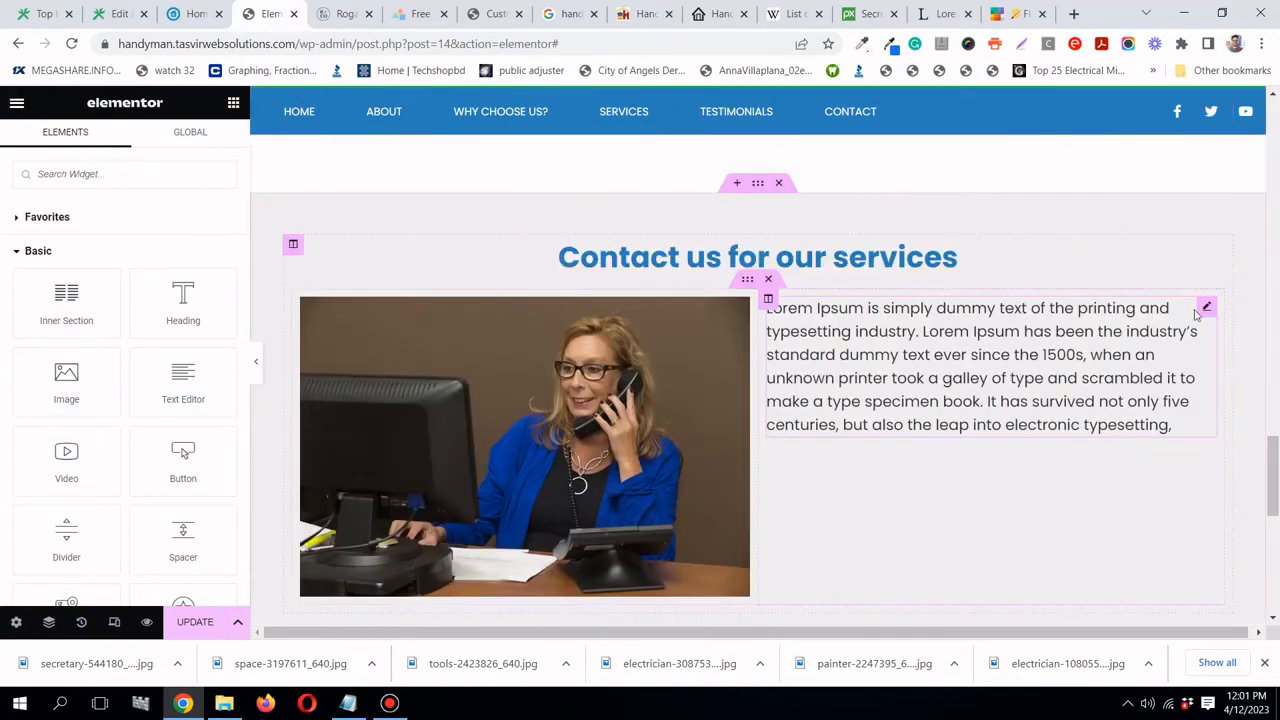
pyautogui.rightClick(1208, 310)
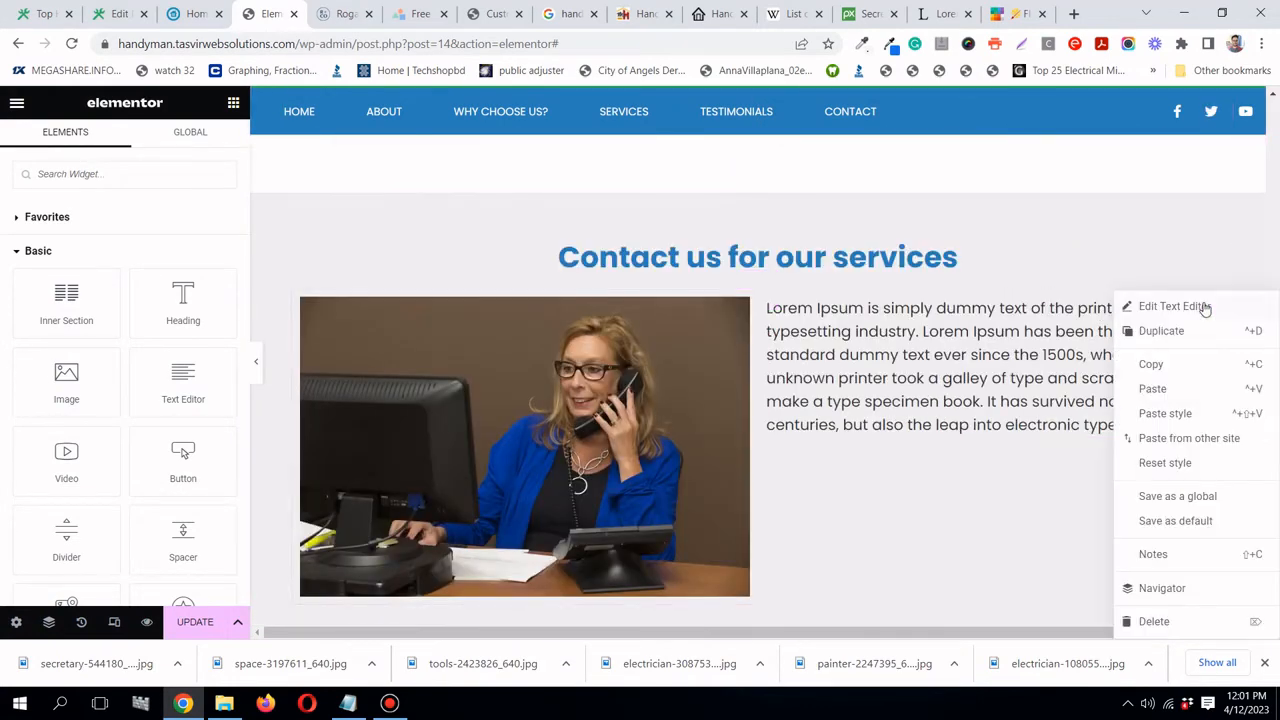
pyautogui.click(1213, 397)
pyautogui.scroll(-2, 1214, 400)
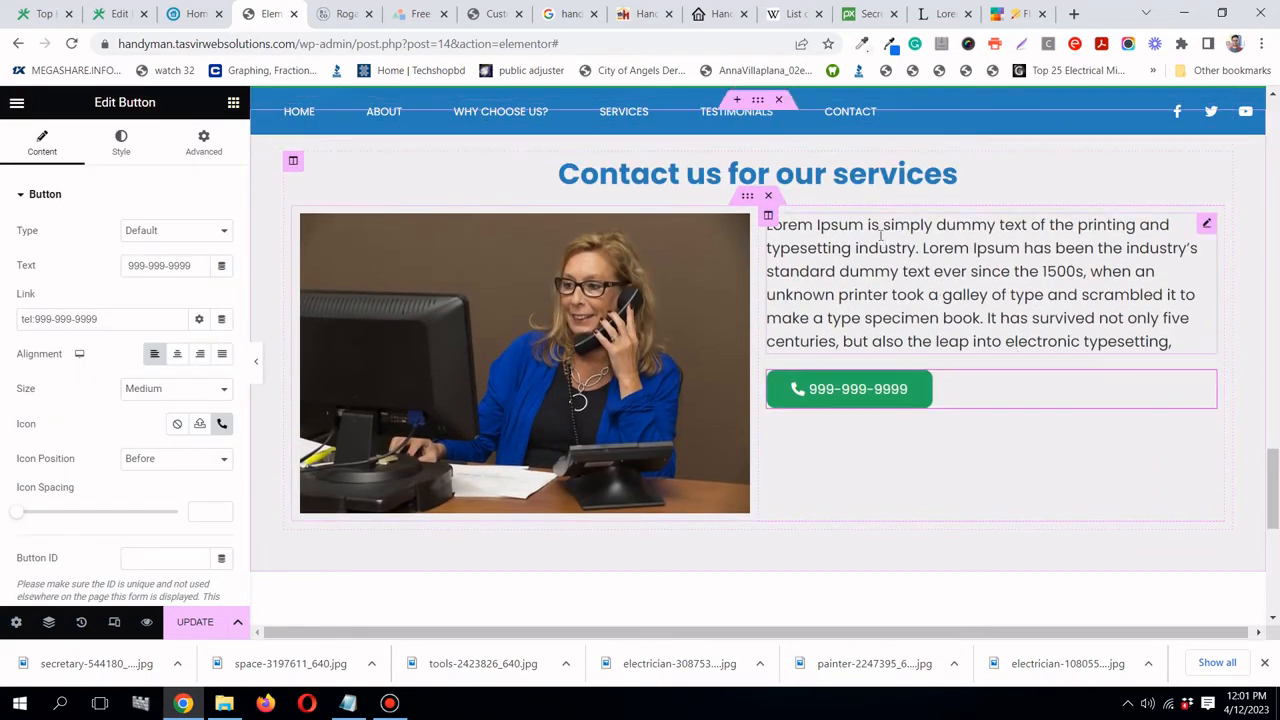
pyautogui.scroll(2, 880, 235)
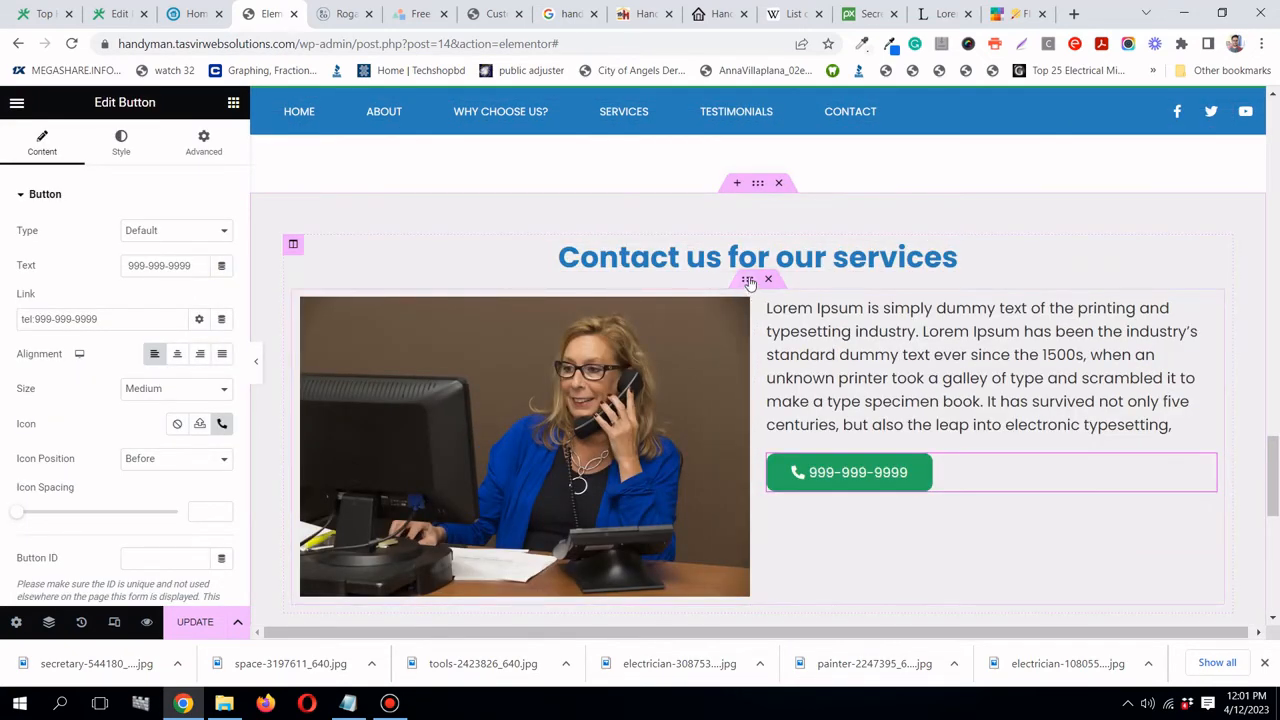
# - Set the photo-and-text inner section's vertical alignment to Middle and save the page with Update
pyautogui.click(749, 281)
pyautogui.click(205, 392)
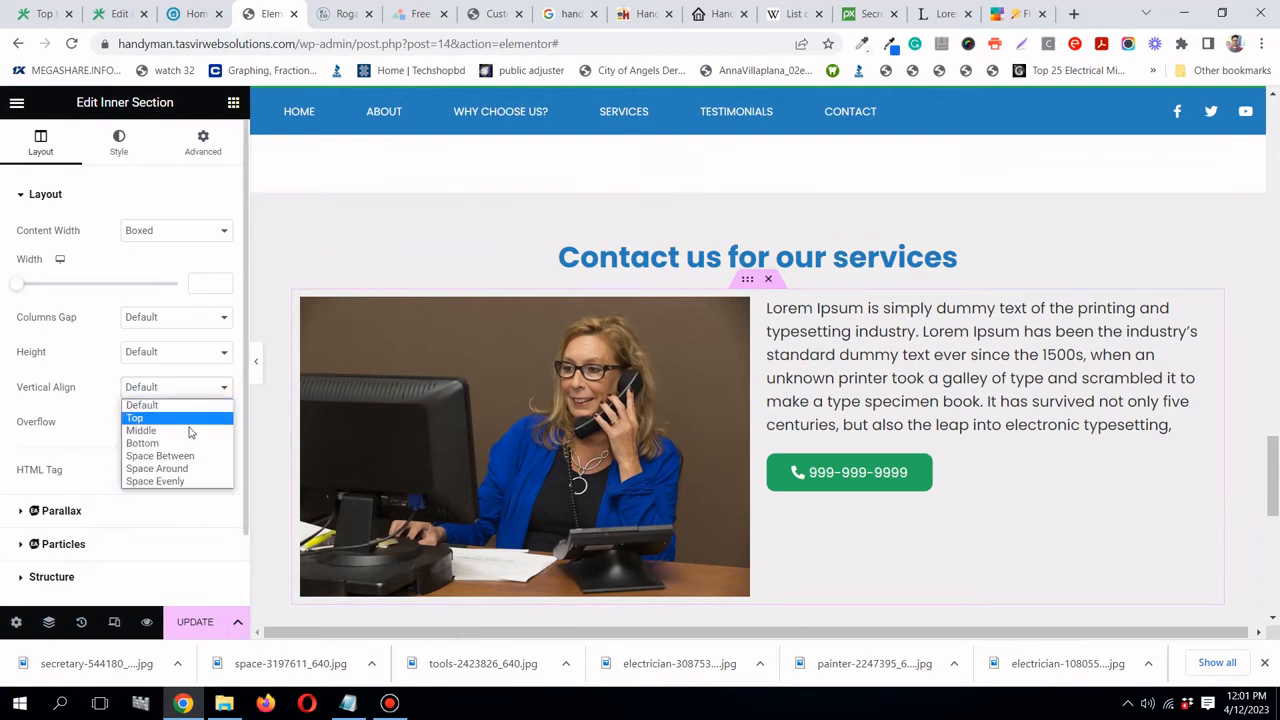
pyautogui.click(192, 420)
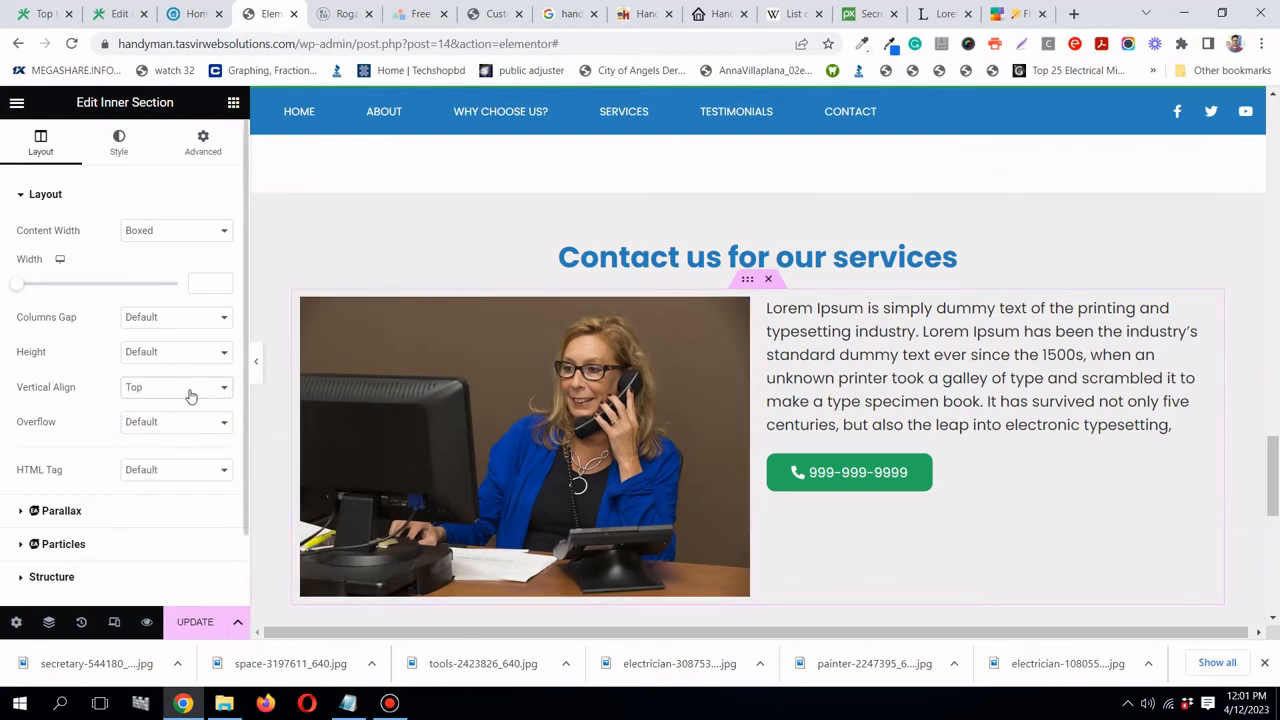
pyautogui.click(190, 398)
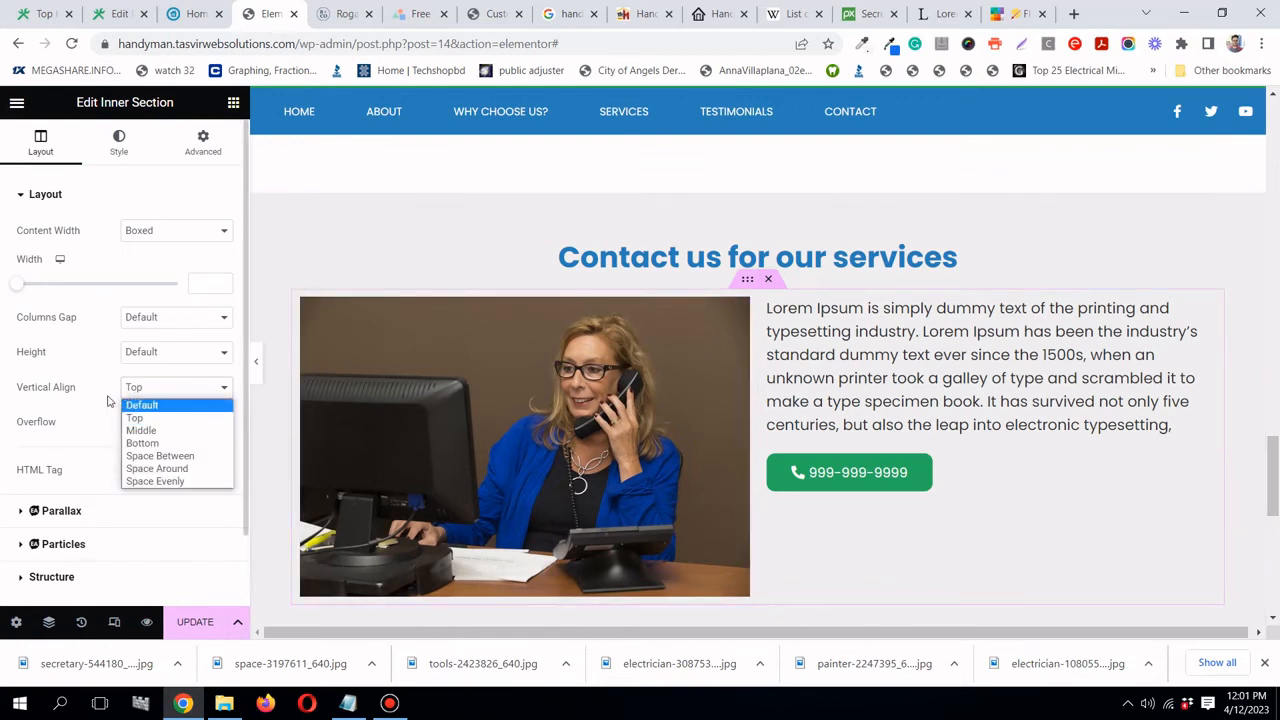
pyautogui.click(165, 427)
pyautogui.scroll(-2, 1078, 425)
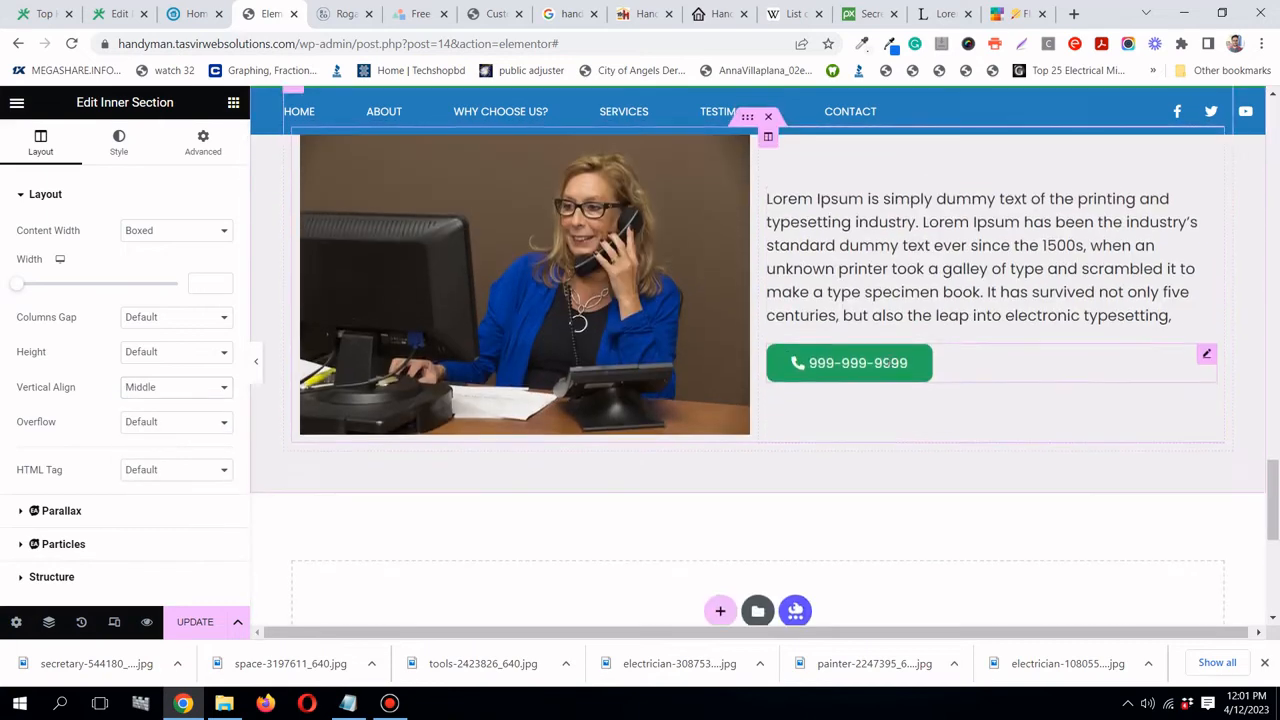
pyautogui.scroll(1, 406, 528)
pyautogui.click(193, 622)
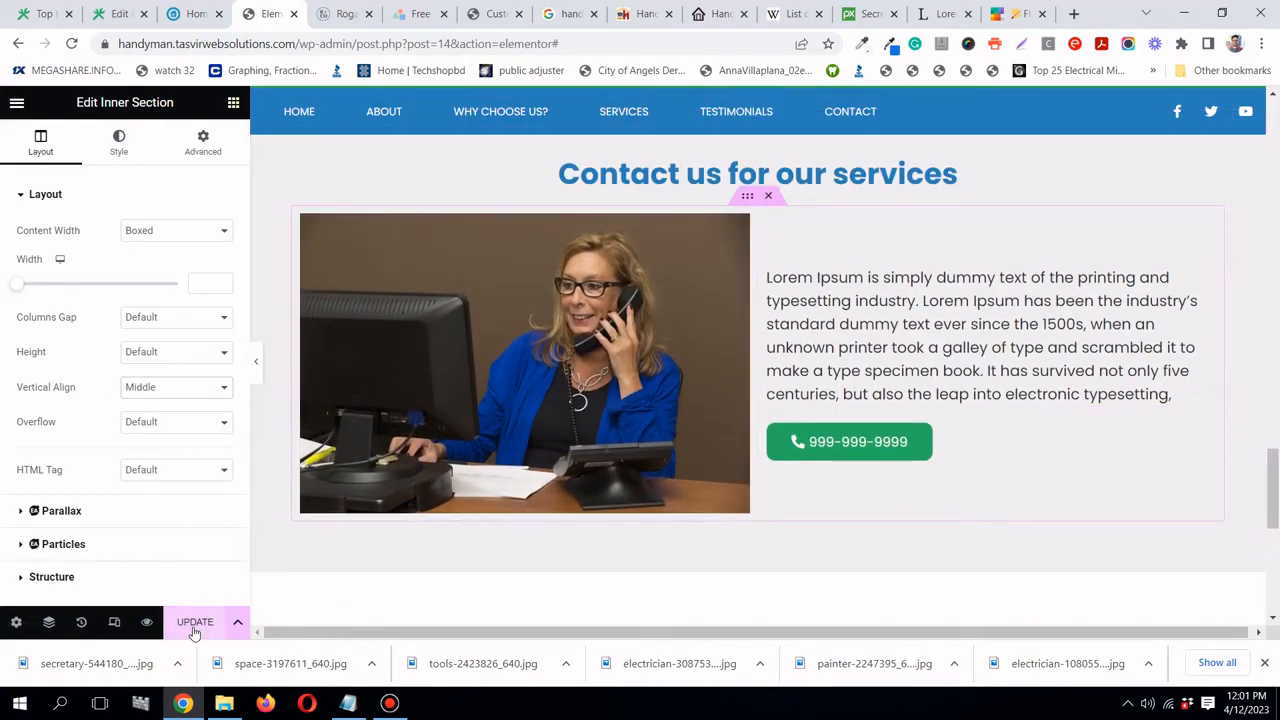
# - Review the landespr.com reference site, then return to the page editor
pyautogui.click(182, 13)
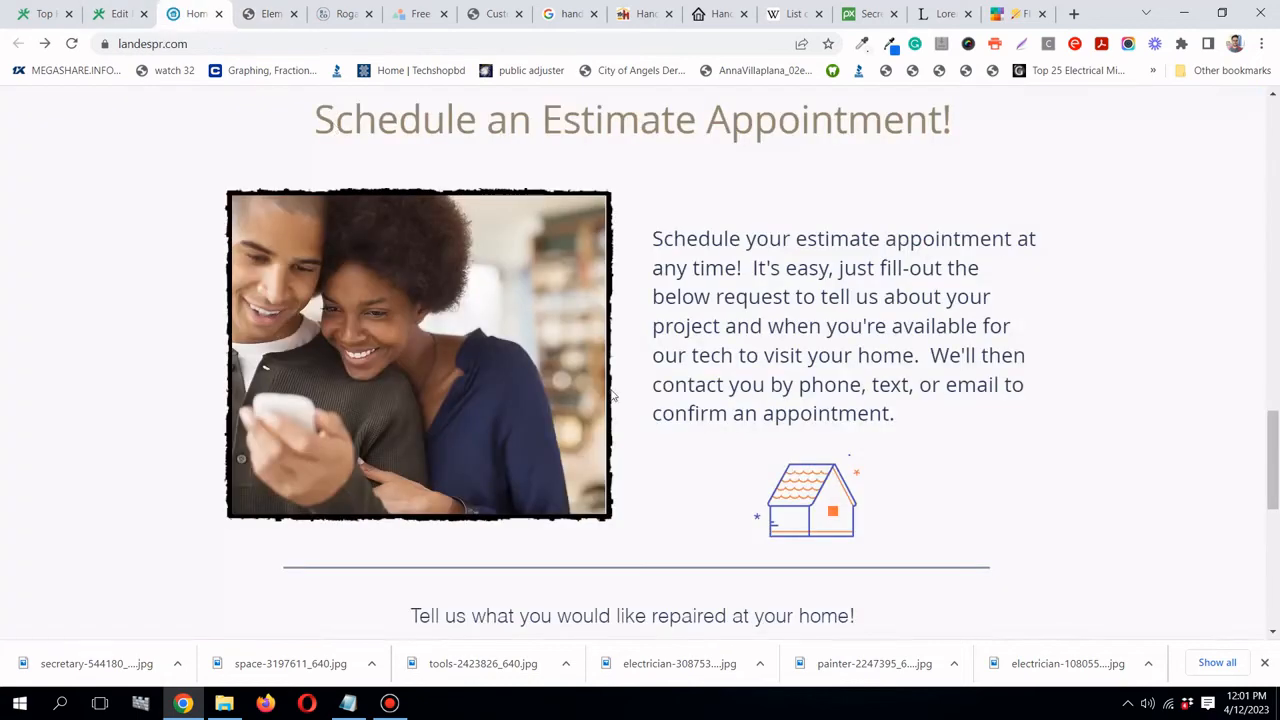
pyautogui.scroll(-5, 612, 395)
pyautogui.scroll(2, 612, 395)
pyautogui.scroll(-2, 615, 386)
pyautogui.scroll(-1, 615, 386)
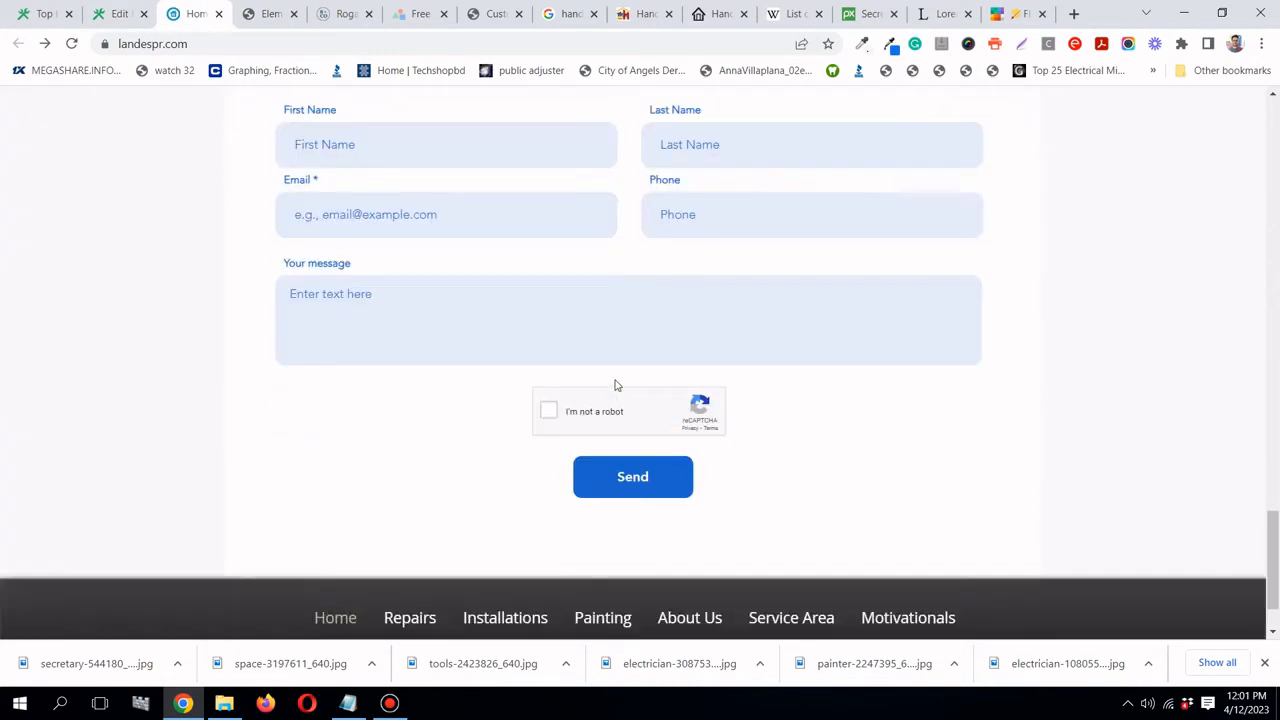
pyautogui.scroll(3, 614, 380)
pyautogui.click(270, 14)
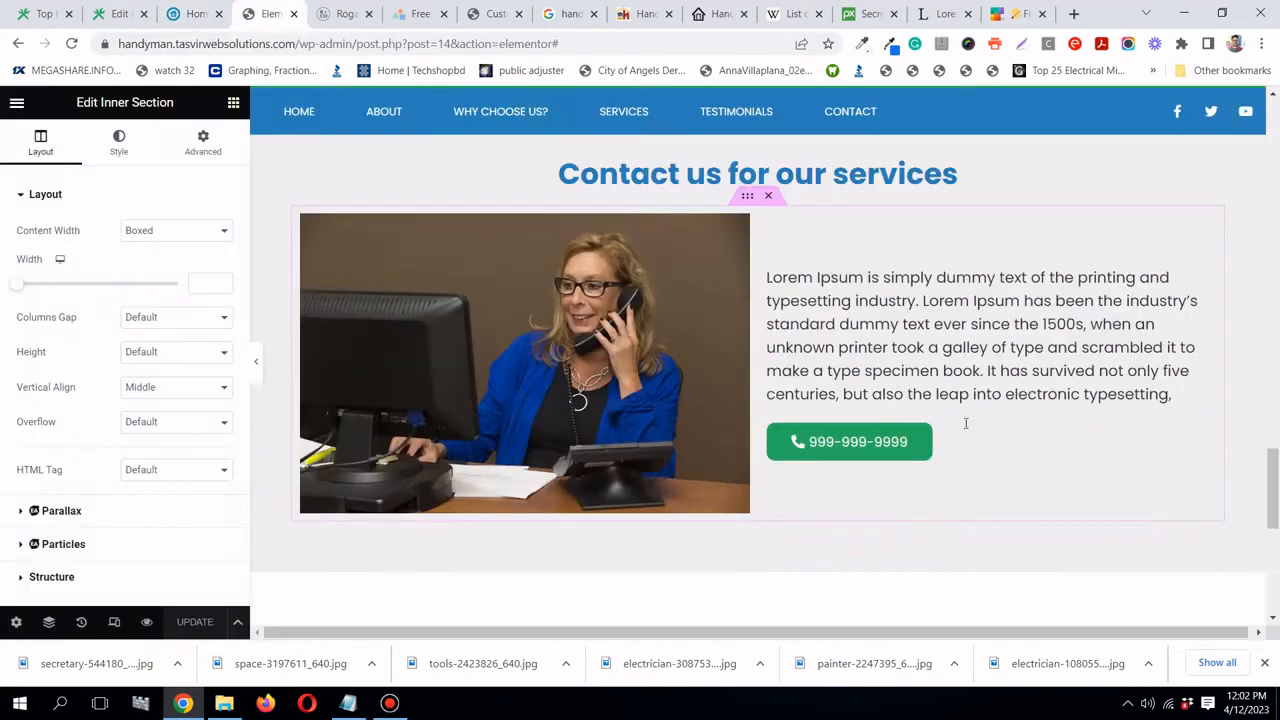
# - Copy the green zigzag divider from the Why Choose Us section
pyautogui.scroll(10, 1008, 440)
pyautogui.scroll(6, 1008, 440)
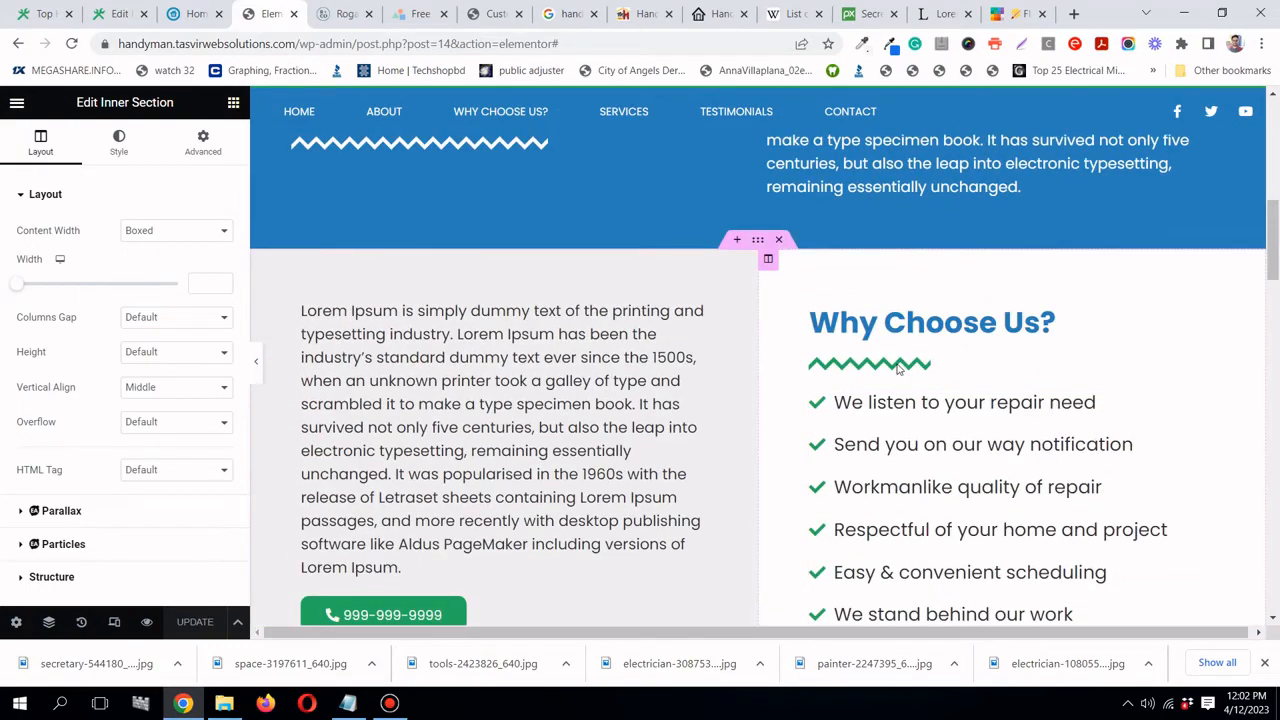
pyautogui.scroll(-1, 920, 355)
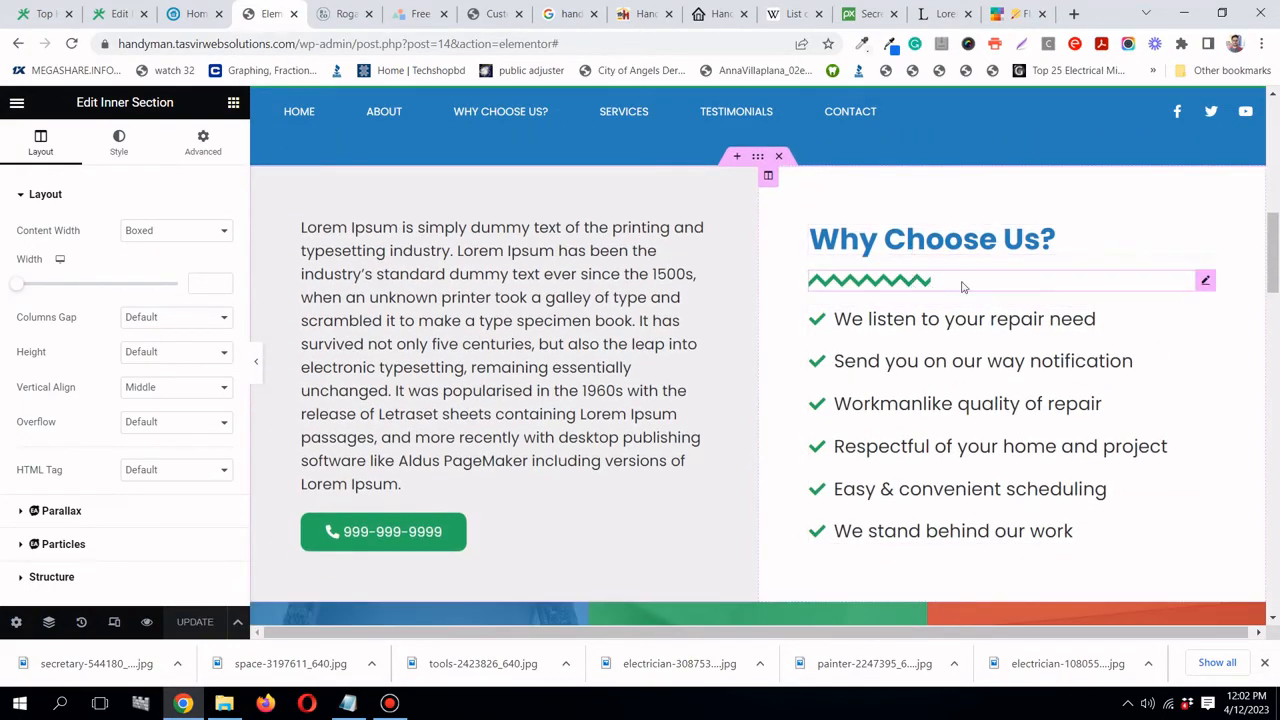
pyautogui.rightClick(1204, 283)
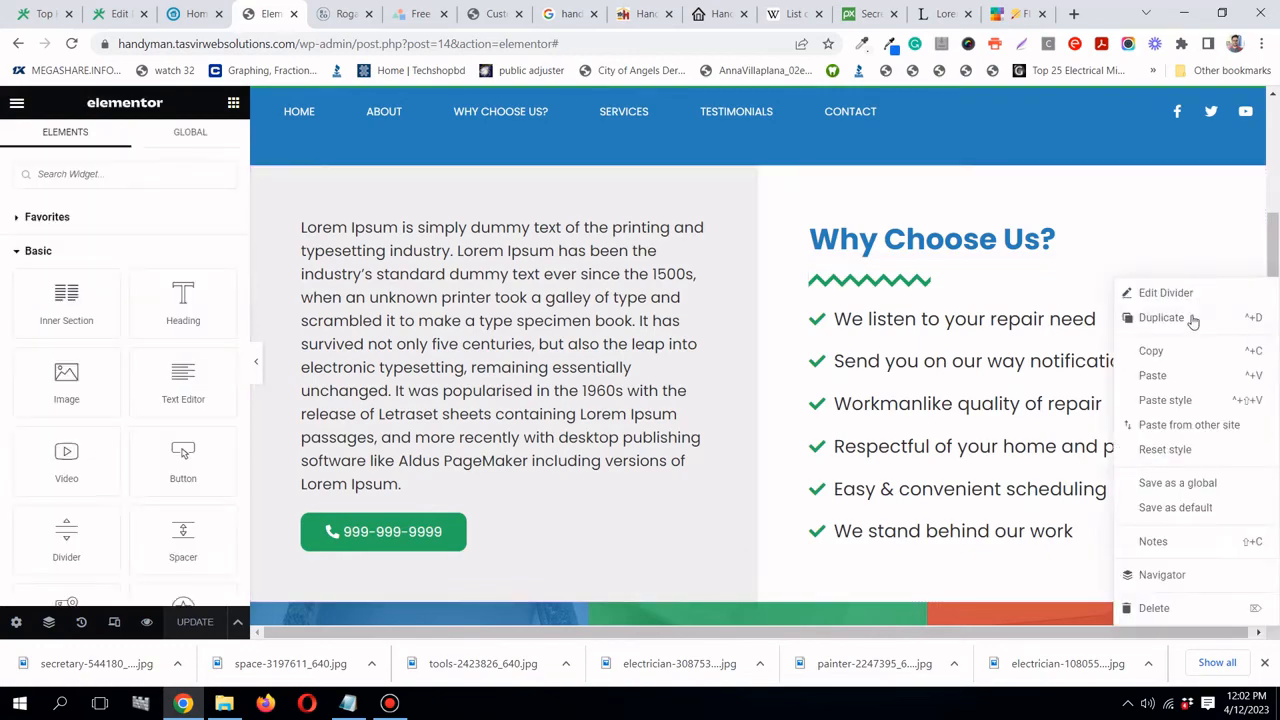
pyautogui.click(1185, 352)
# - Remove the Contact us heading that was accidentally duplicated while pasting
pyautogui.scroll(-5, 1182, 347)
pyautogui.scroll(-12, 1183, 345)
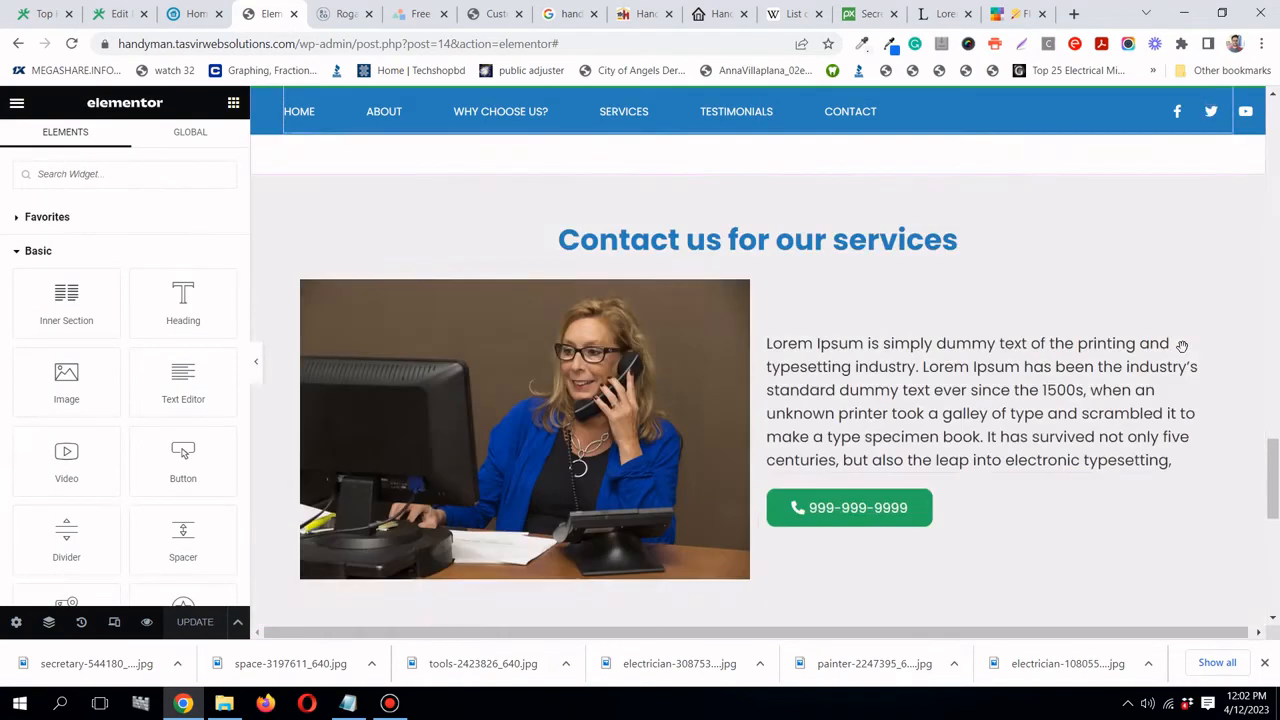
pyautogui.scroll(5, 1200, 300)
pyautogui.scroll(-1, 1131, 382)
pyautogui.scroll(-1, 1150, 320)
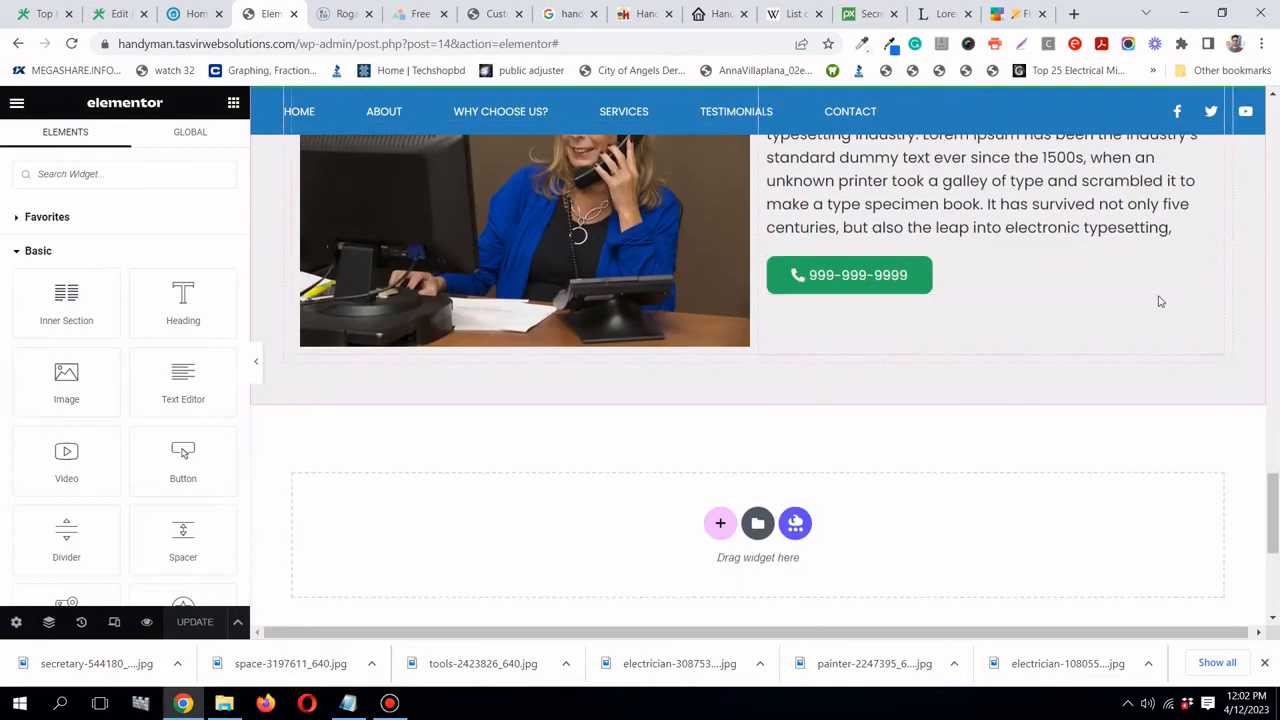
pyautogui.scroll(2, 1080, 250)
pyautogui.rightClick(1214, 173)
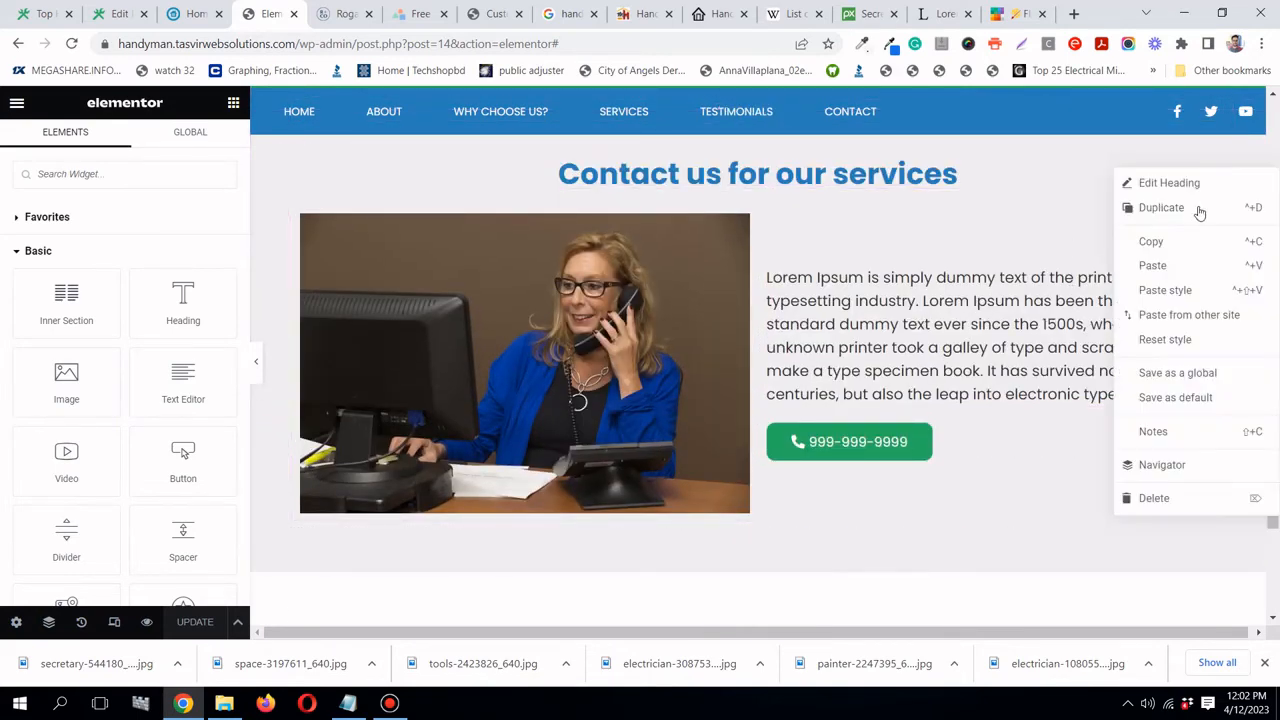
pyautogui.click(1190, 243)
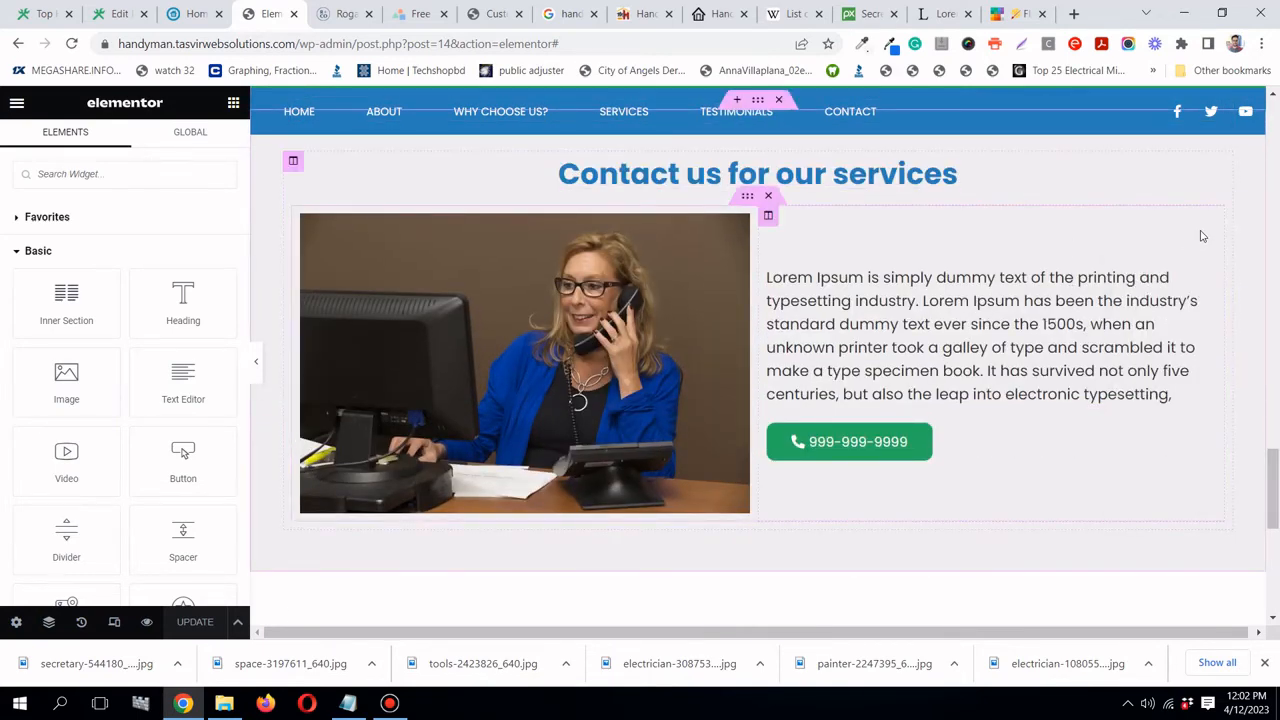
pyautogui.scroll(2, 1109, 184)
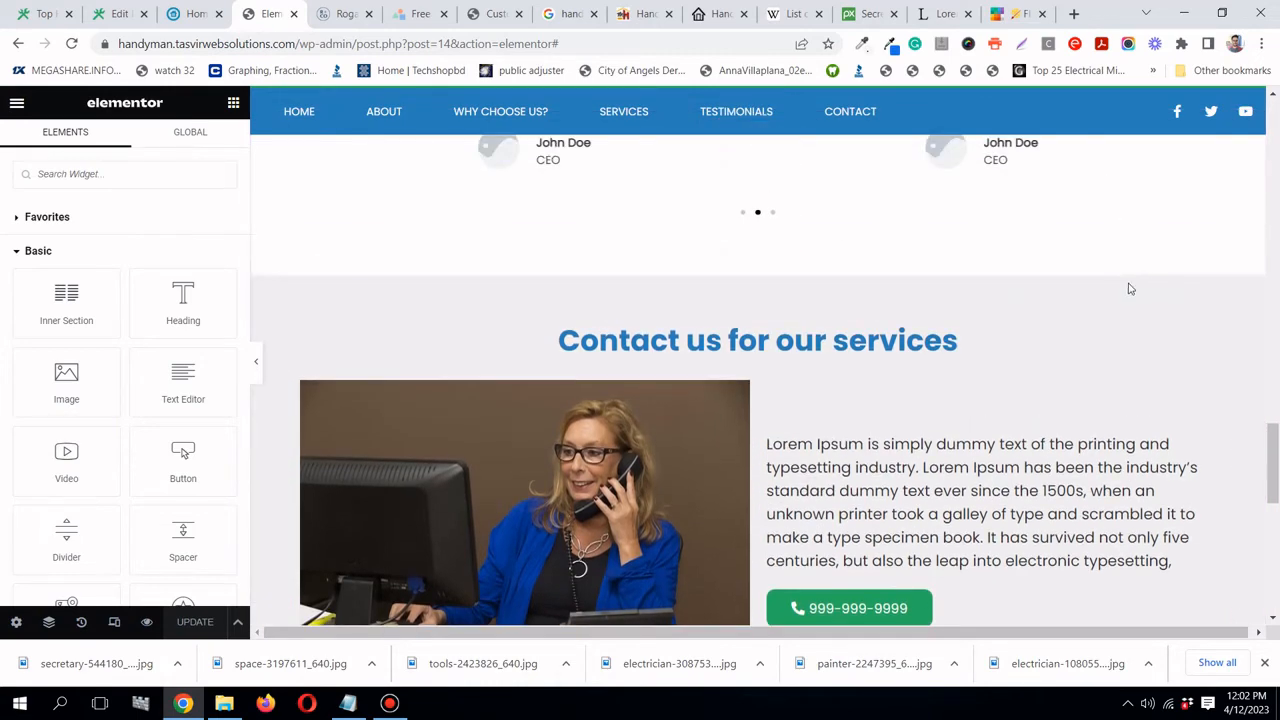
pyautogui.rightClick(1217, 334)
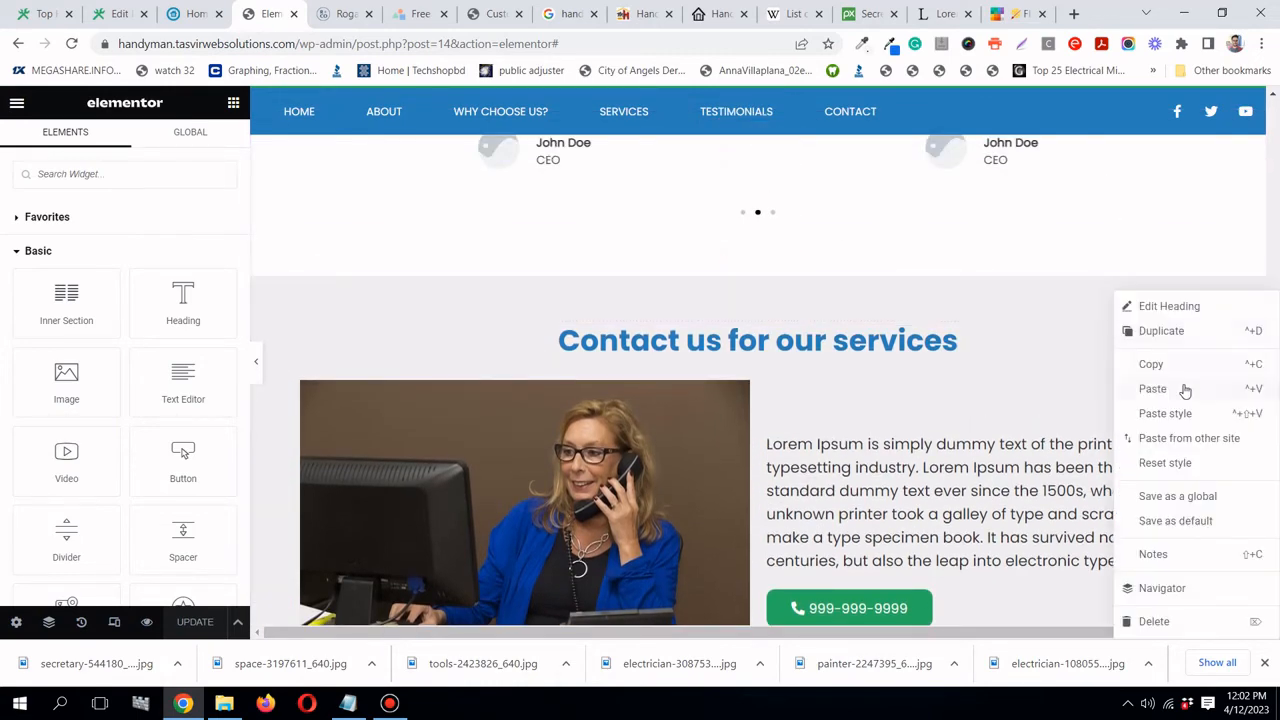
pyautogui.click(1152, 389)
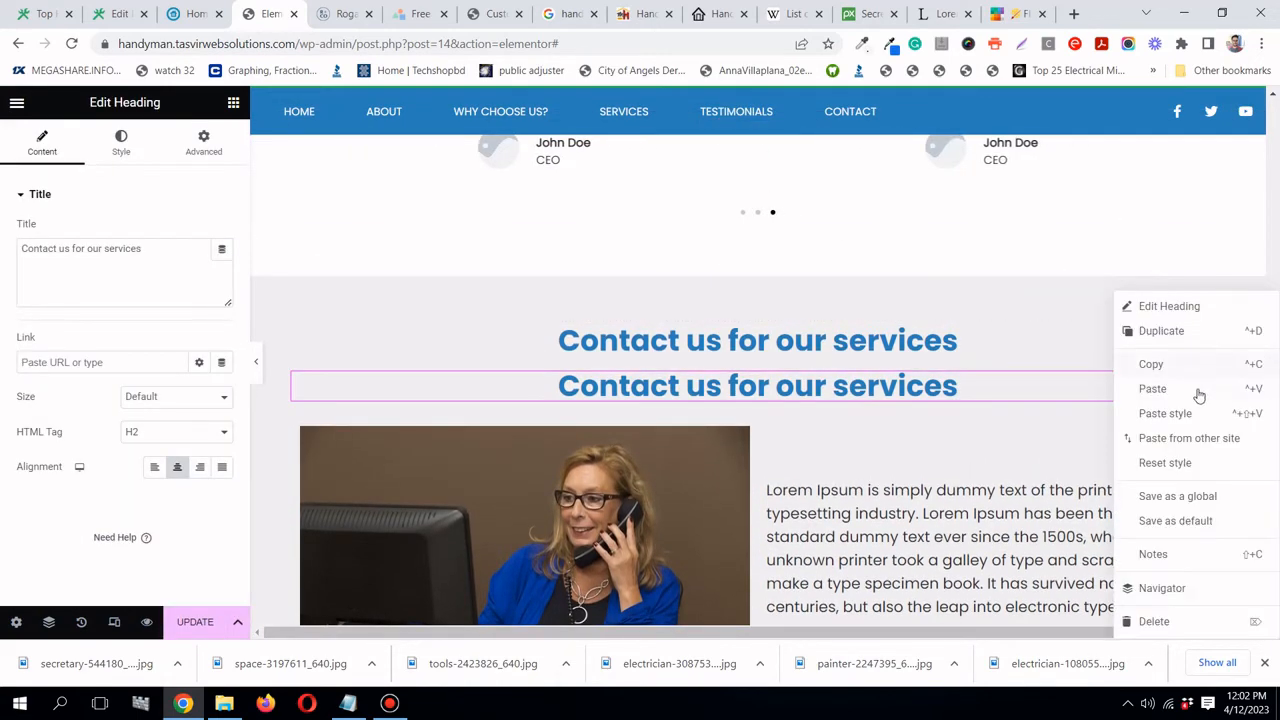
pyautogui.click(1154, 621)
pyautogui.scroll(15, 1061, 292)
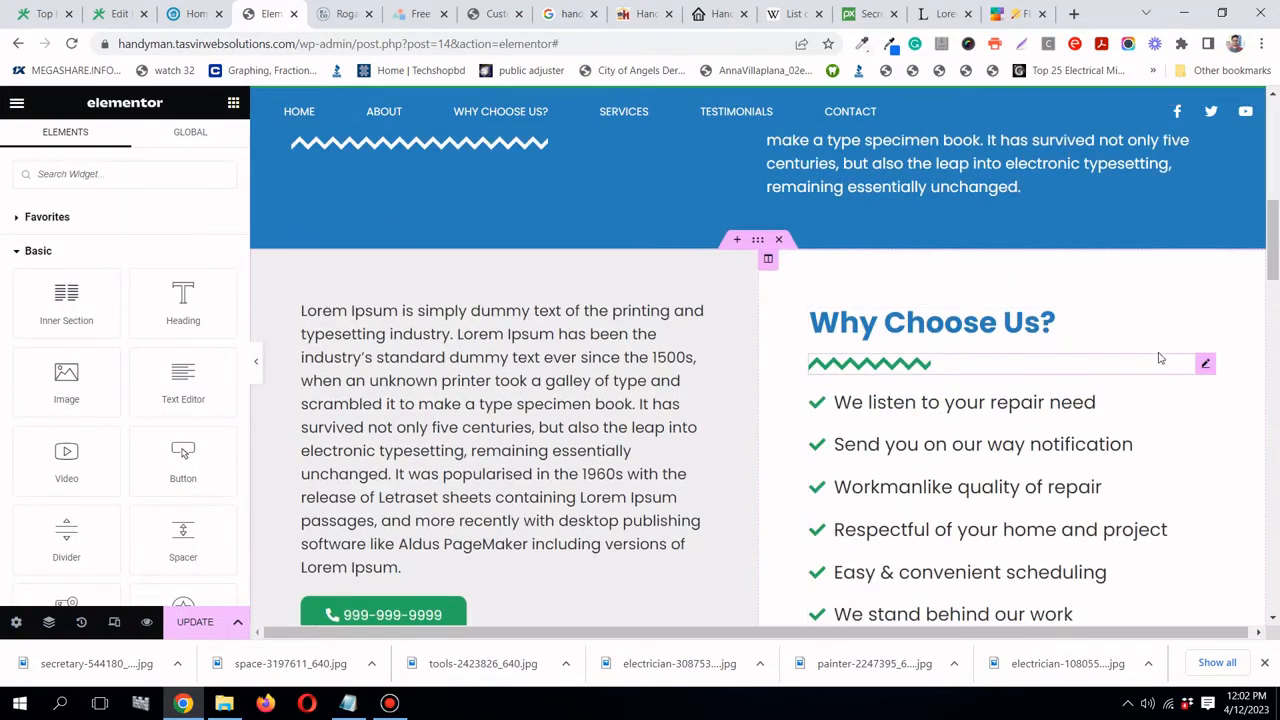
# - Recopy the zigzag divider and paste it beneath the 'Contact us for our services' heading
pyautogui.rightClick(1205, 366)
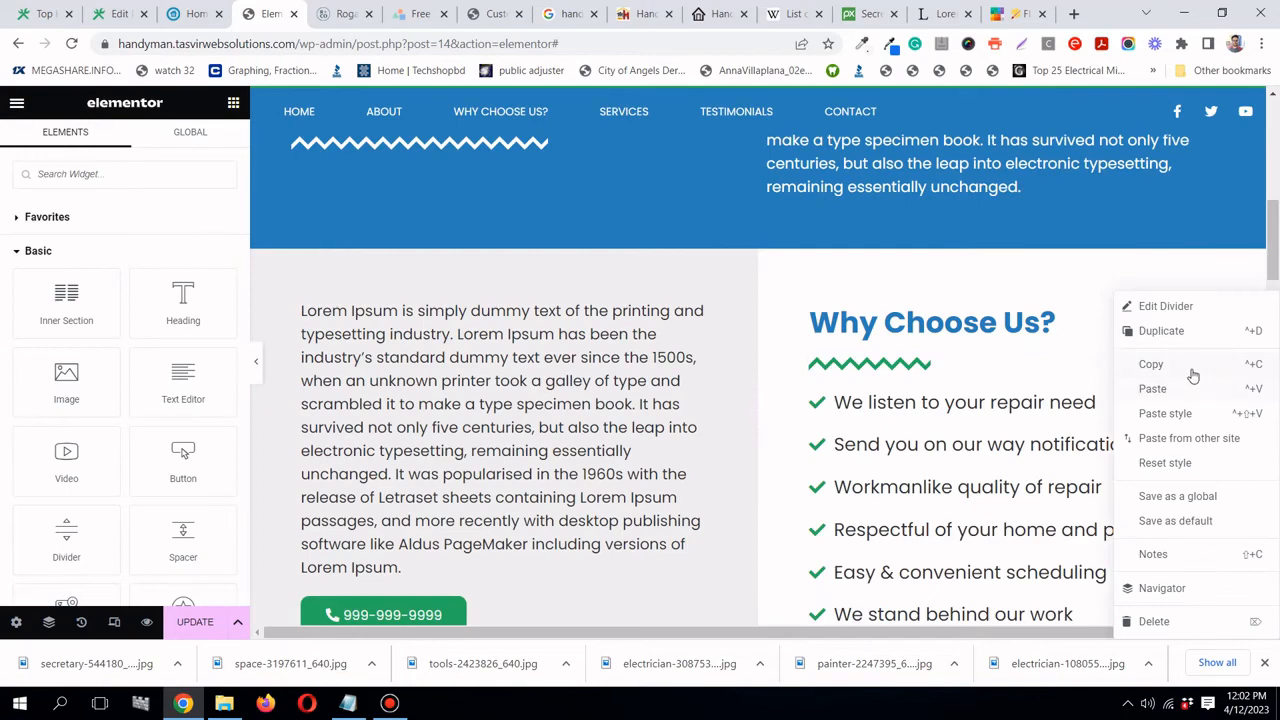
pyautogui.click(1193, 372)
pyautogui.scroll(-15, 1193, 375)
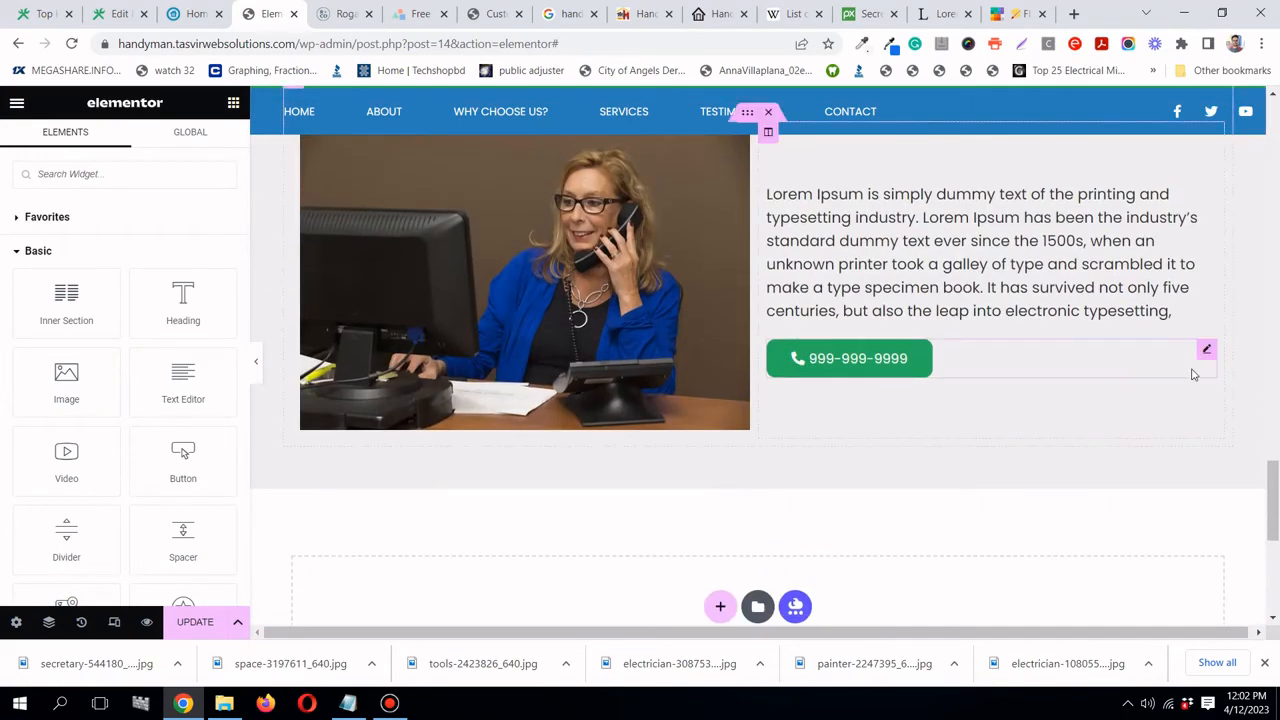
pyautogui.scroll(3, 1193, 375)
pyautogui.scroll(-5, 1184, 363)
pyautogui.scroll(3, 1182, 361)
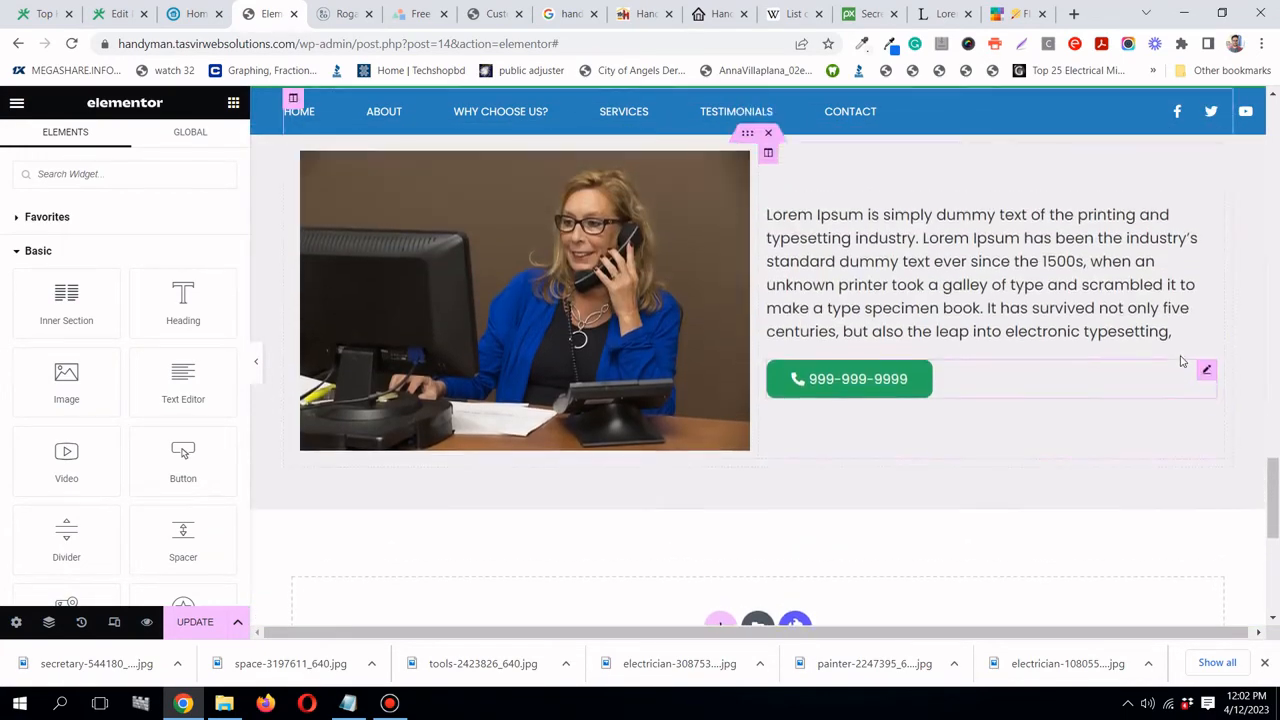
pyautogui.scroll(2, 1182, 361)
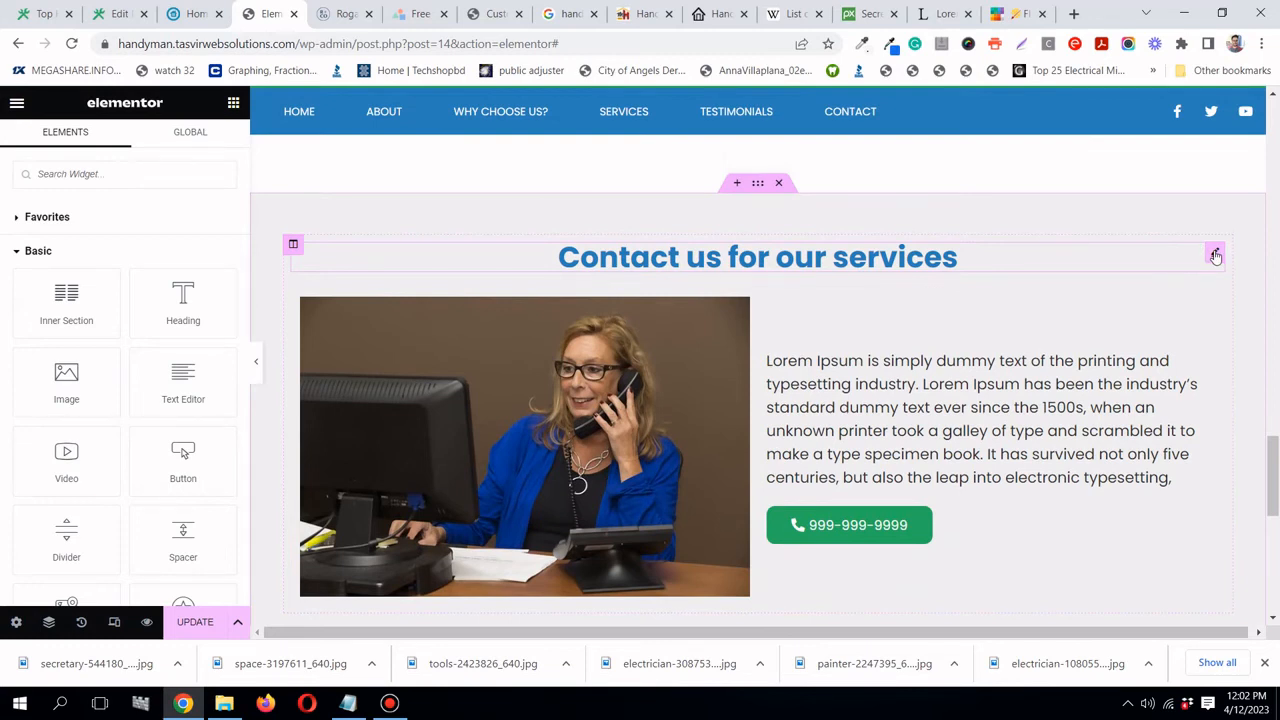
pyautogui.rightClick(1215, 257)
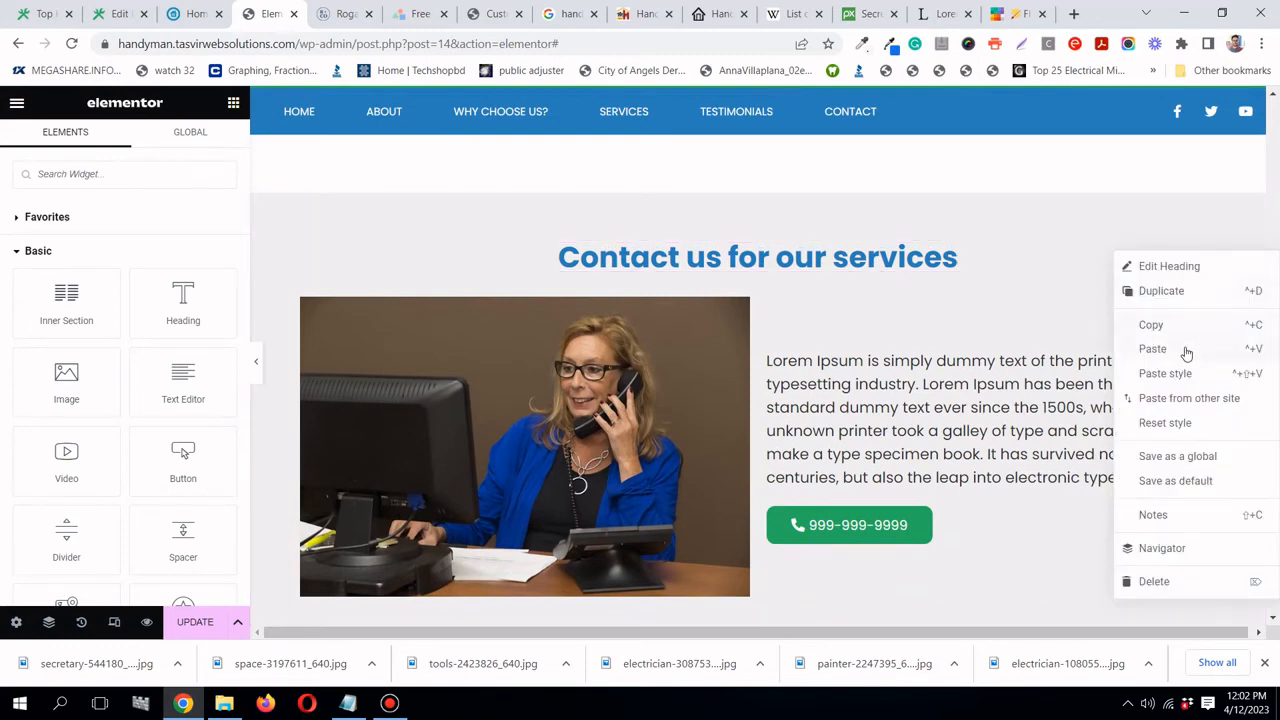
pyautogui.click(1186, 353)
# - Center the zigzag divider, raise its gap to 22, thin it to weight 4.2, and widen it to 98%
pyautogui.moveTo(1214, 294); pyautogui.dragTo(889, 437)
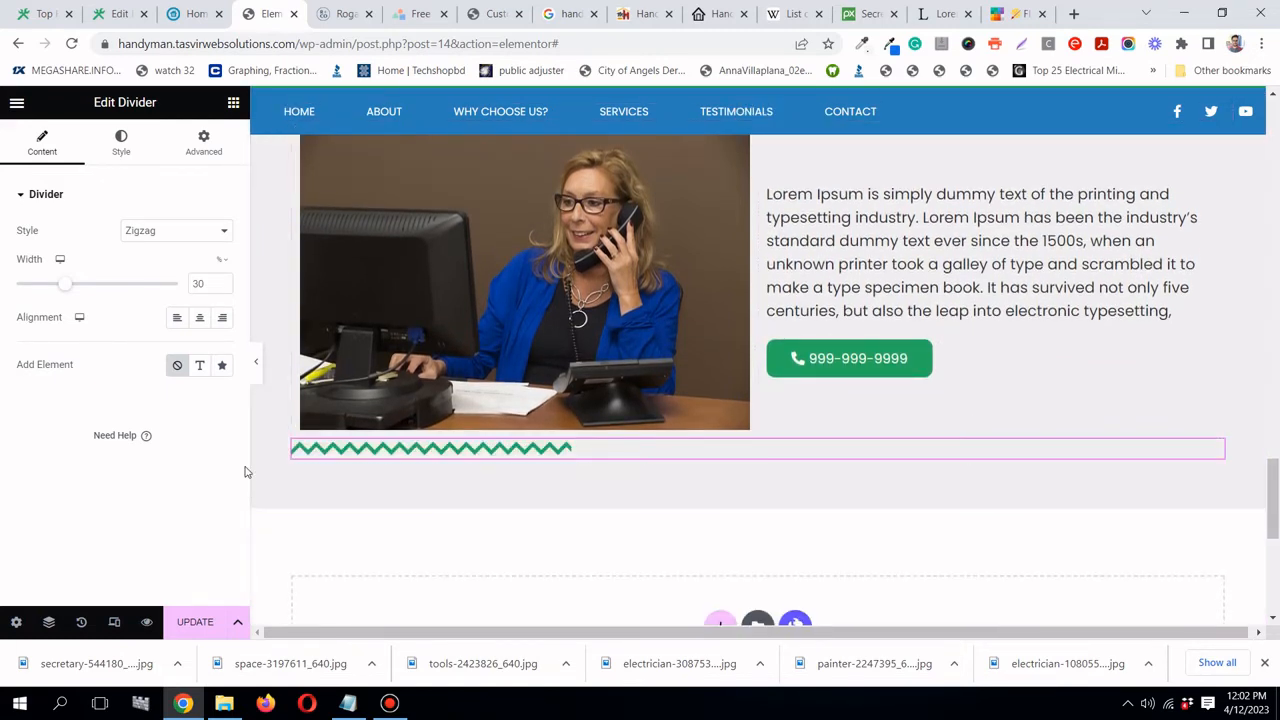
pyautogui.click(199, 317)
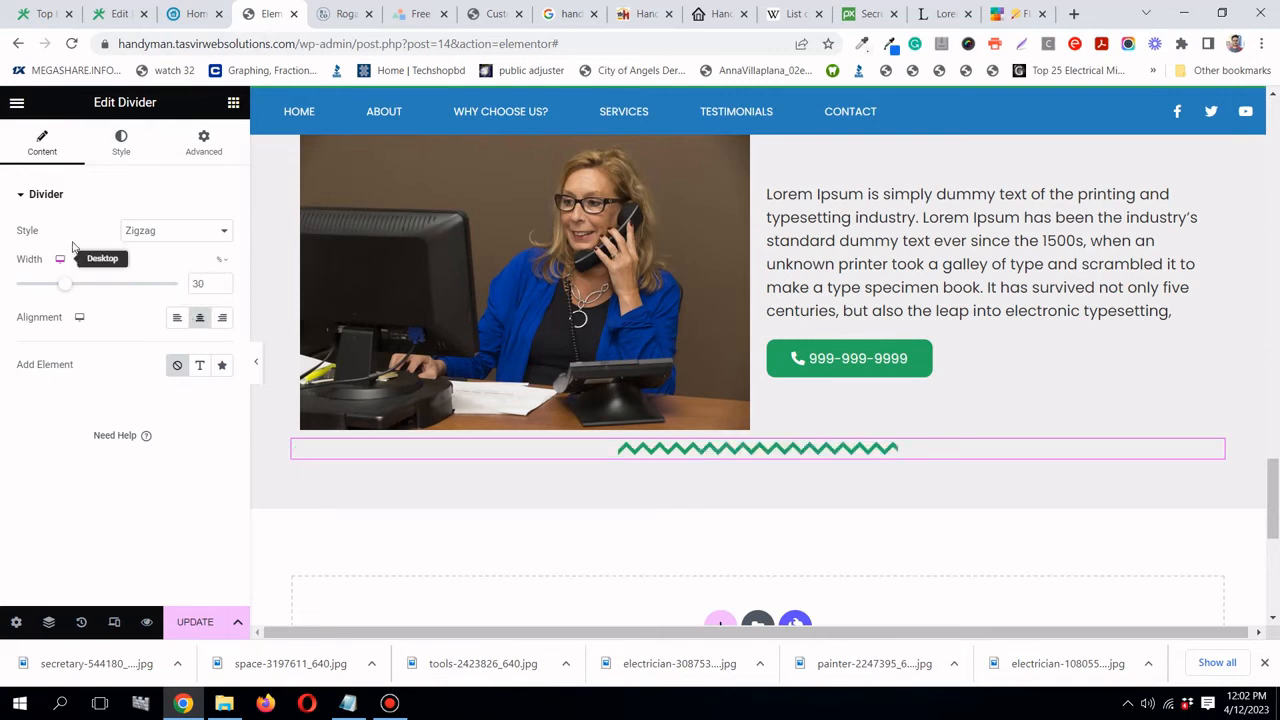
pyautogui.click(100, 150)
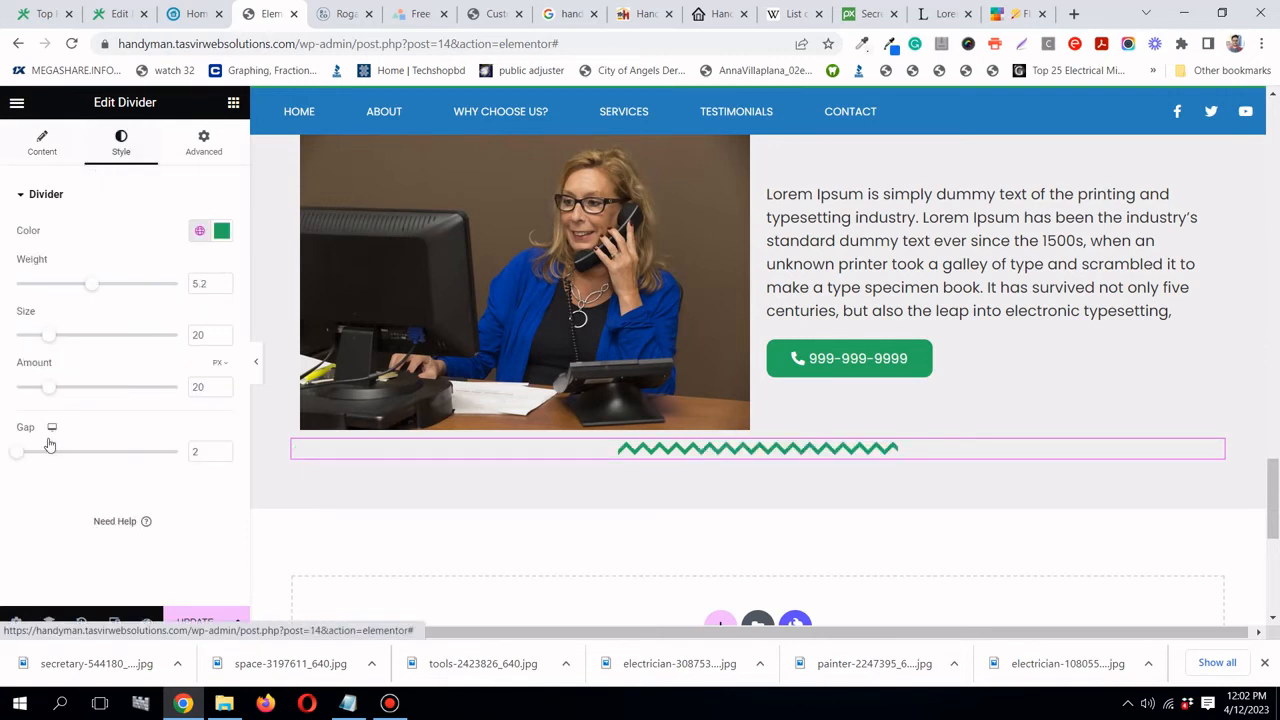
pyautogui.moveTo(19, 456); pyautogui.dragTo(84, 451)
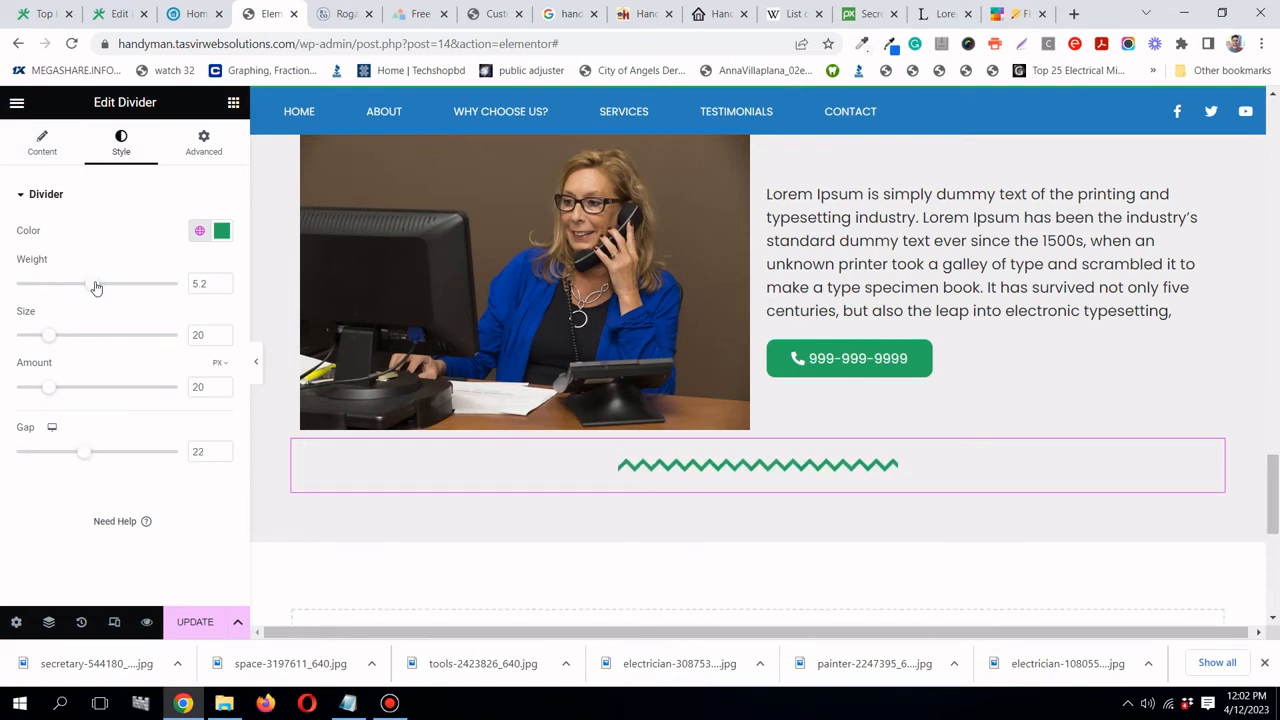
pyautogui.moveTo(96, 288); pyautogui.dragTo(79, 288)
pyautogui.click(45, 145)
pyautogui.moveTo(54, 284); pyautogui.dragTo(168, 286)
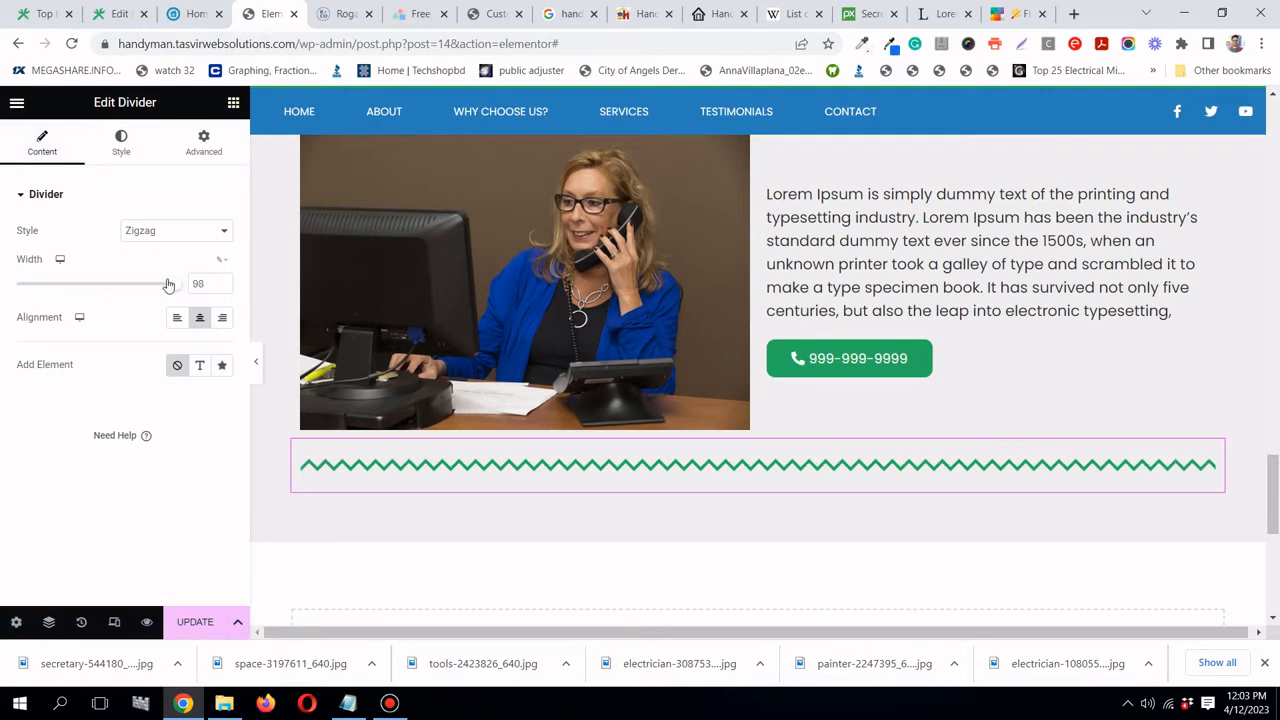
pyautogui.click(233, 104)
pyautogui.click(183, 43)
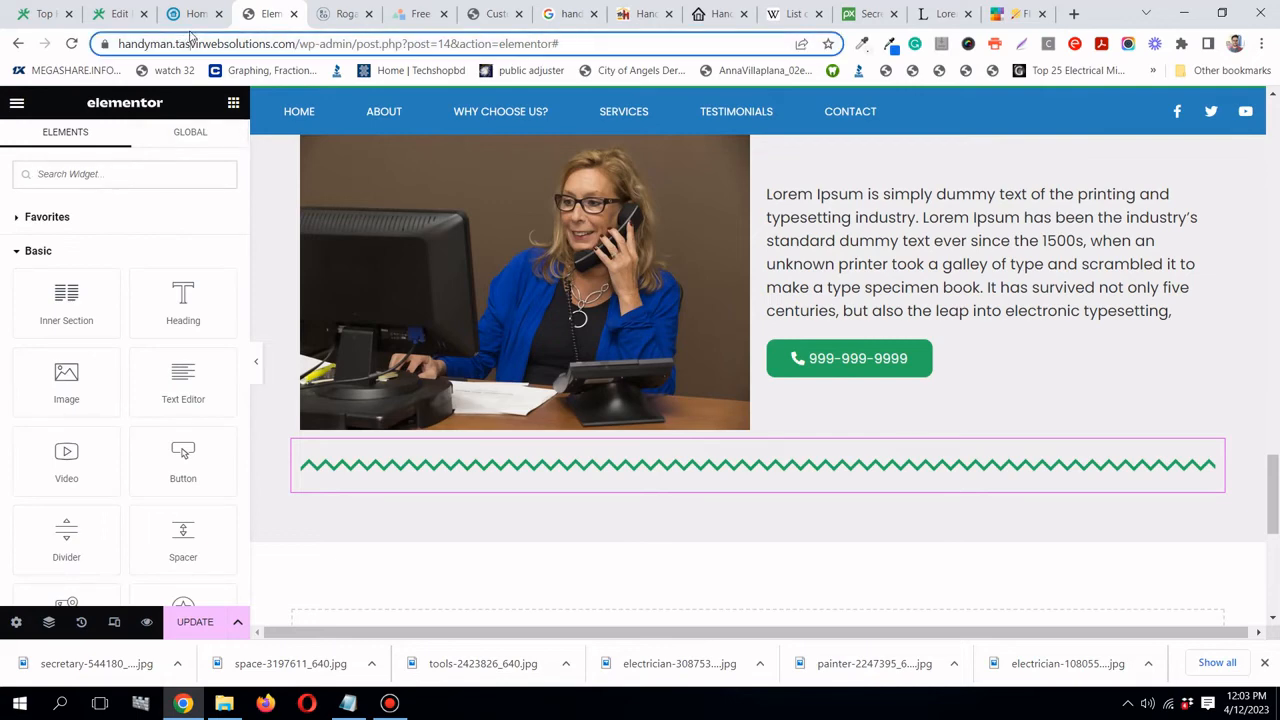
# - Search widgets for 'form' and place a Form widget under the divider, matching the reference site's form
pyautogui.click(191, 20)
pyautogui.scroll(-2, 95, 355)
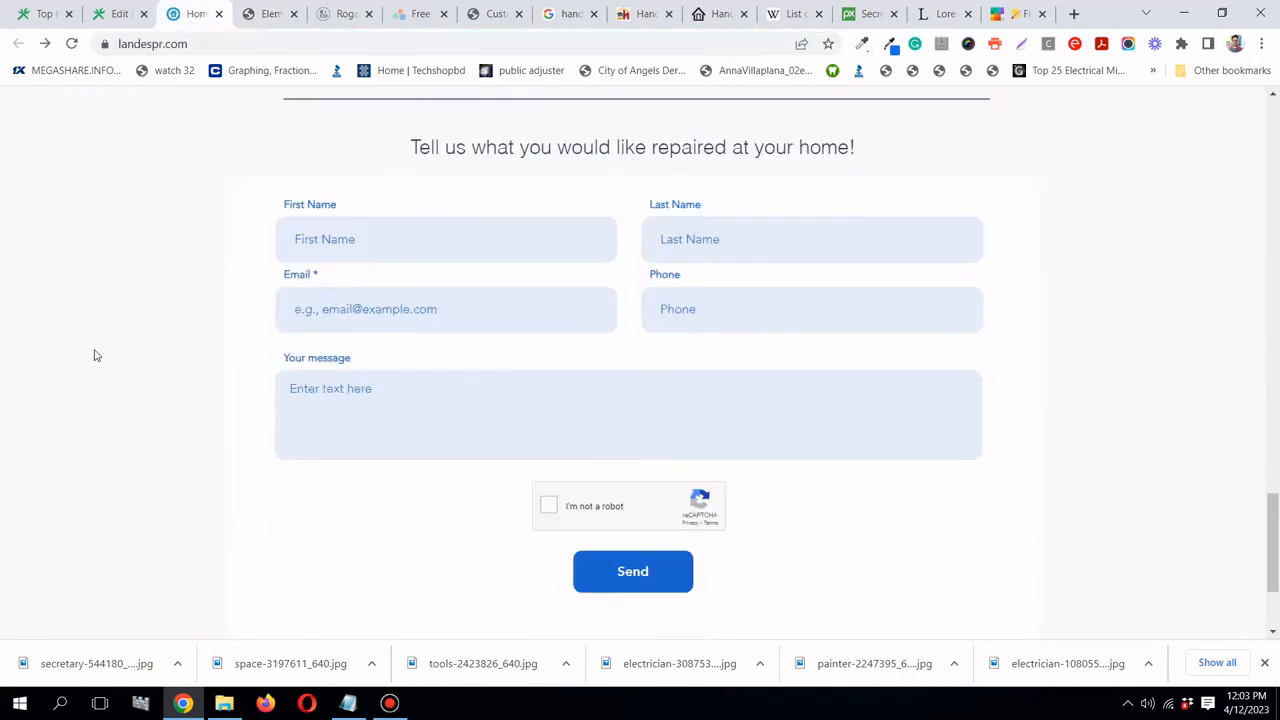
pyautogui.scroll(1, 95, 354)
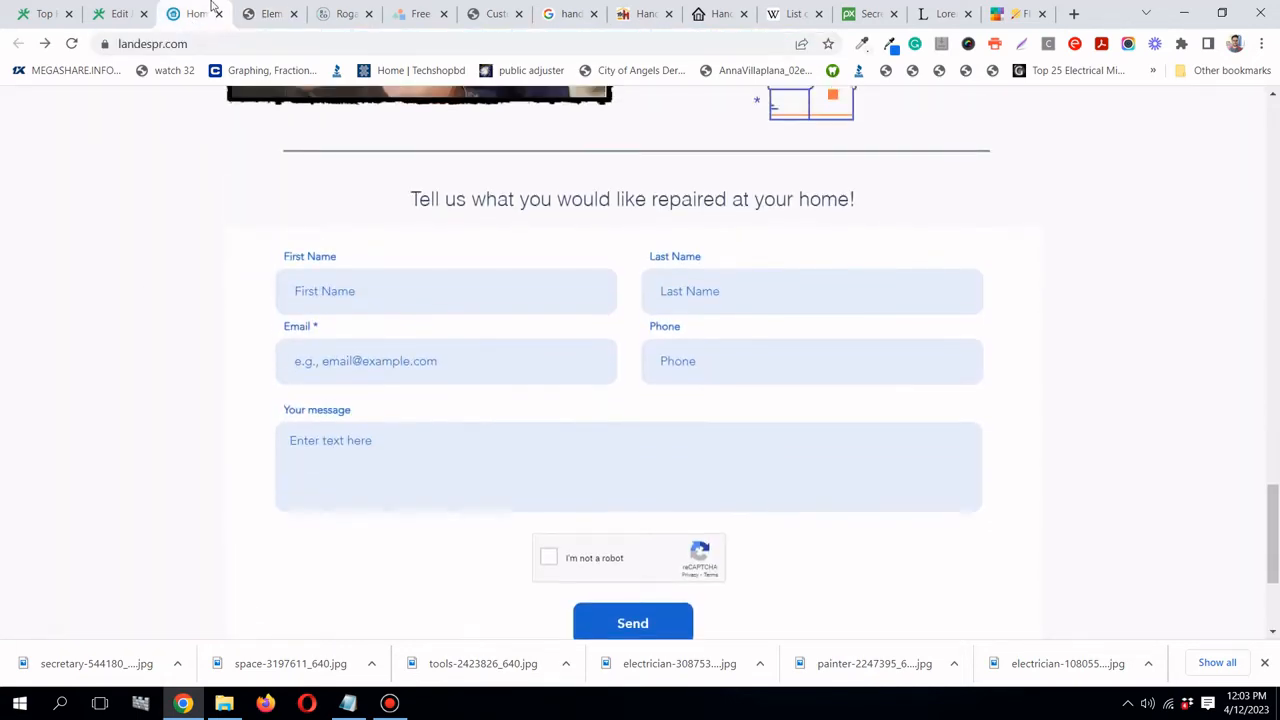
pyautogui.click(265, 15)
pyautogui.click(168, 183)
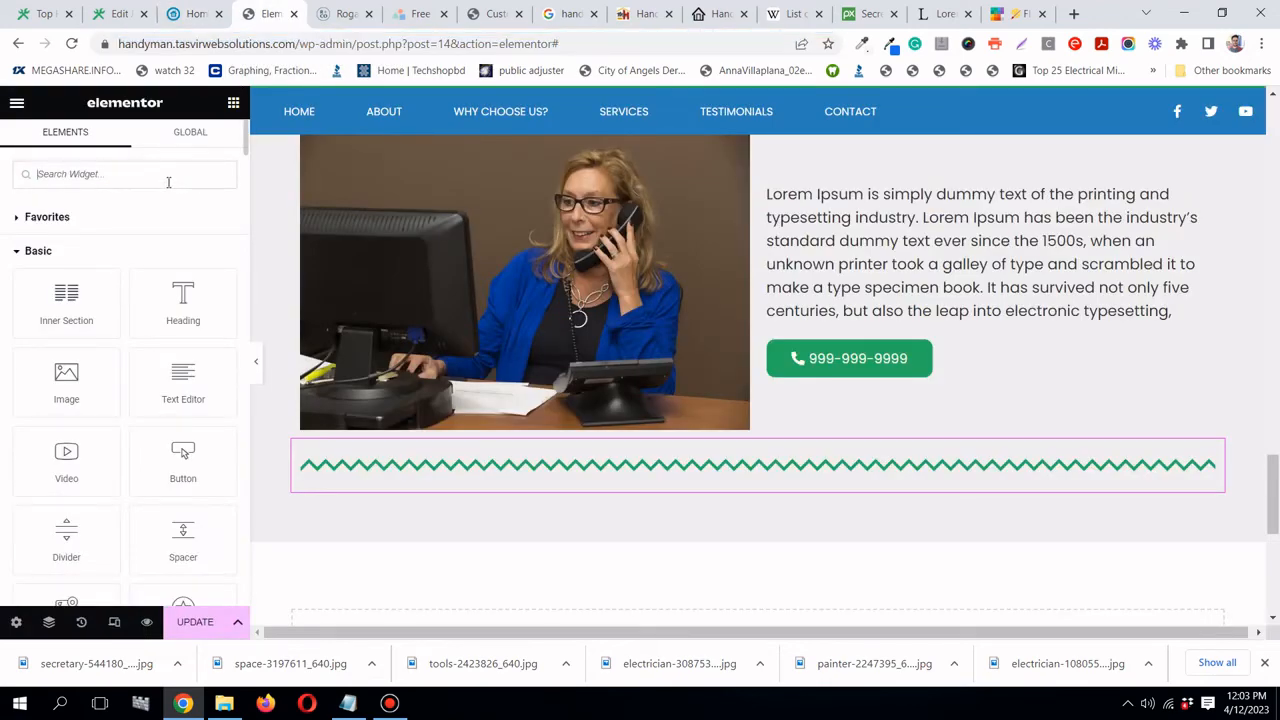
pyautogui.write('form')
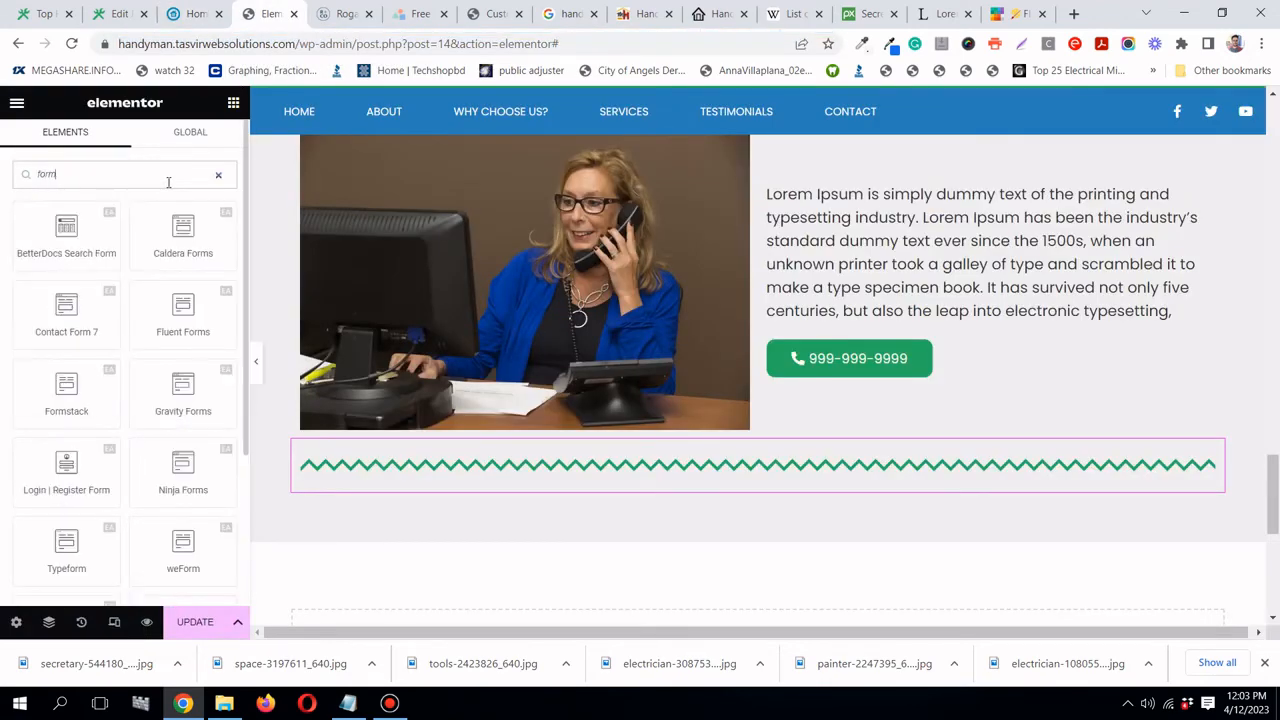
pyautogui.scroll(-3, 118, 301)
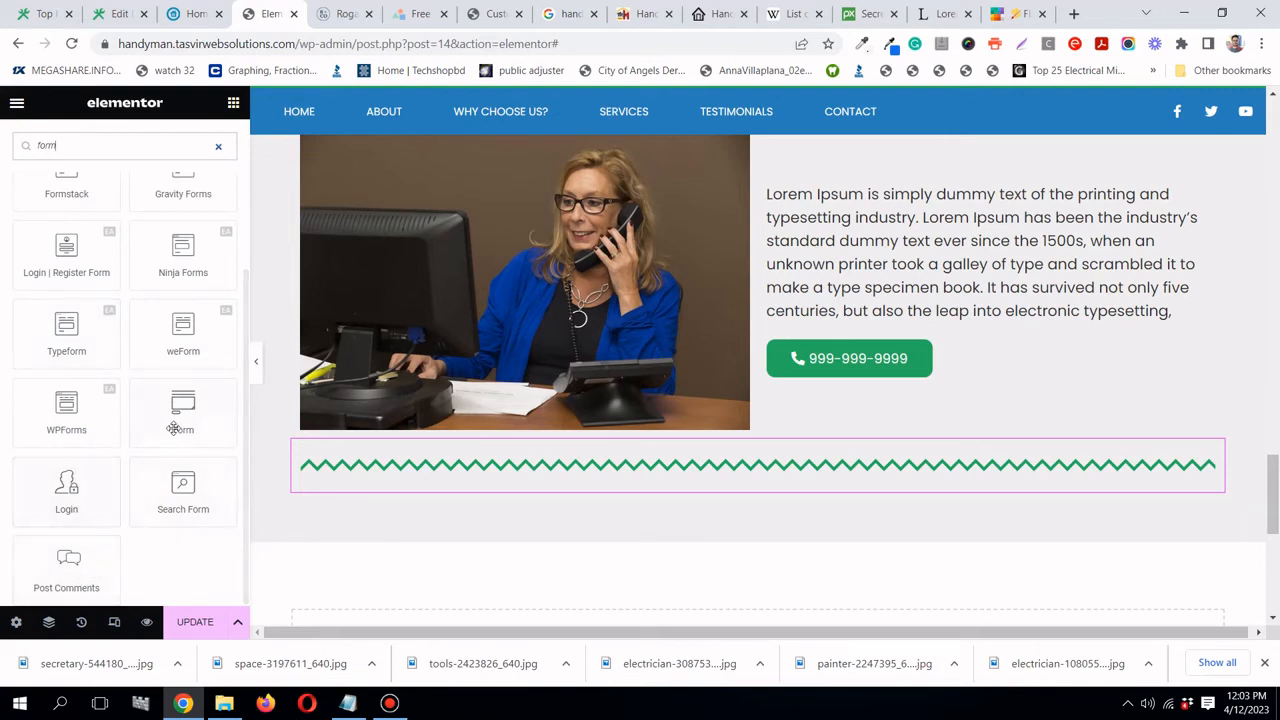
pyautogui.moveTo(171, 425); pyautogui.dragTo(609, 497)
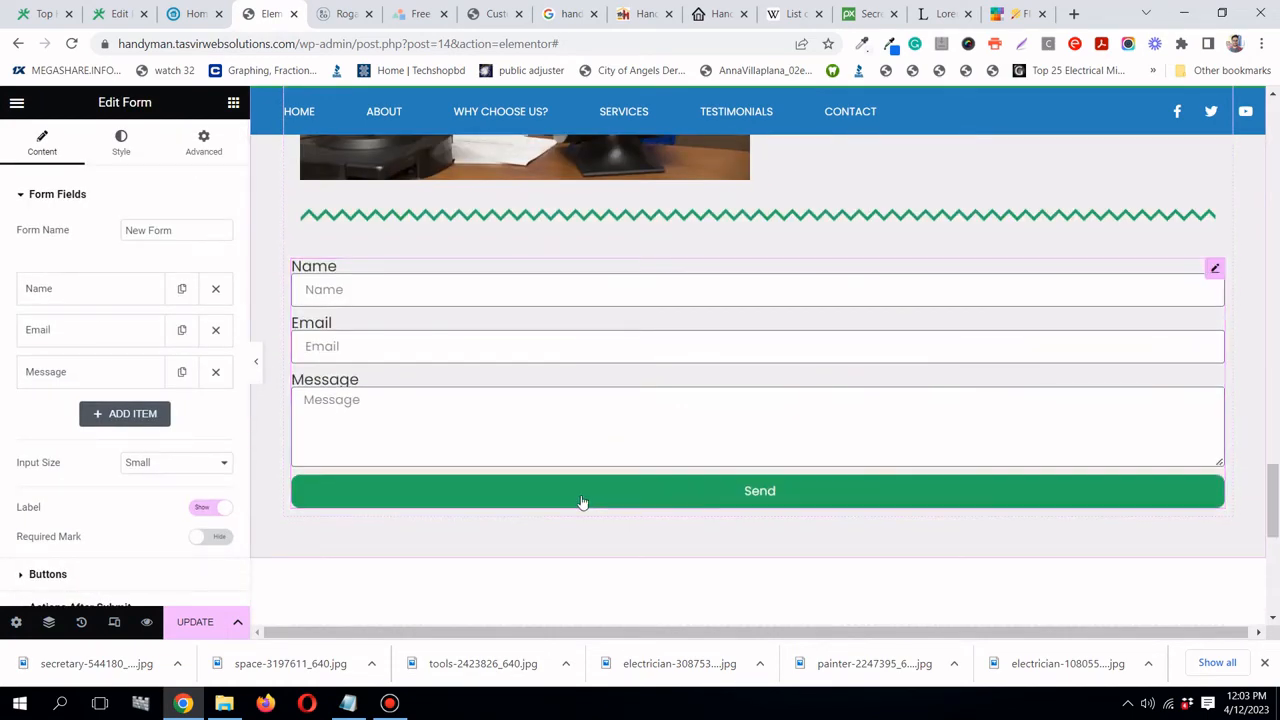
pyautogui.click(195, 14)
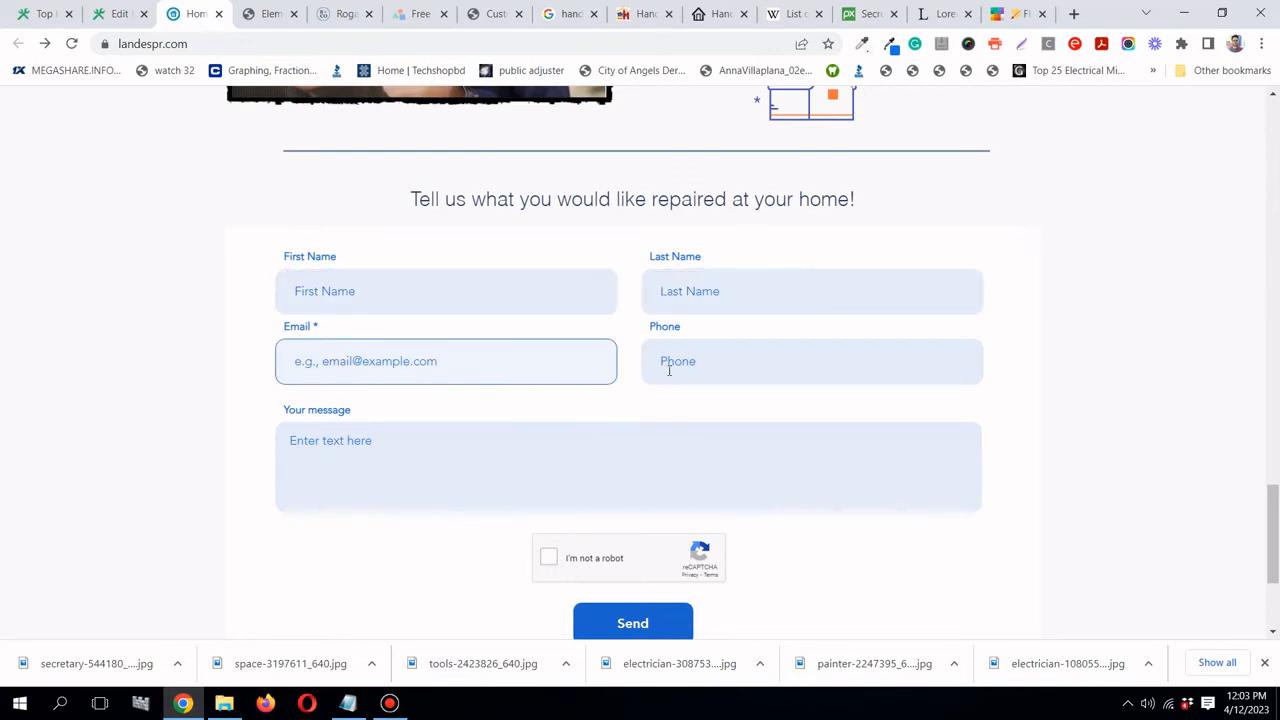
pyautogui.click(247, 22)
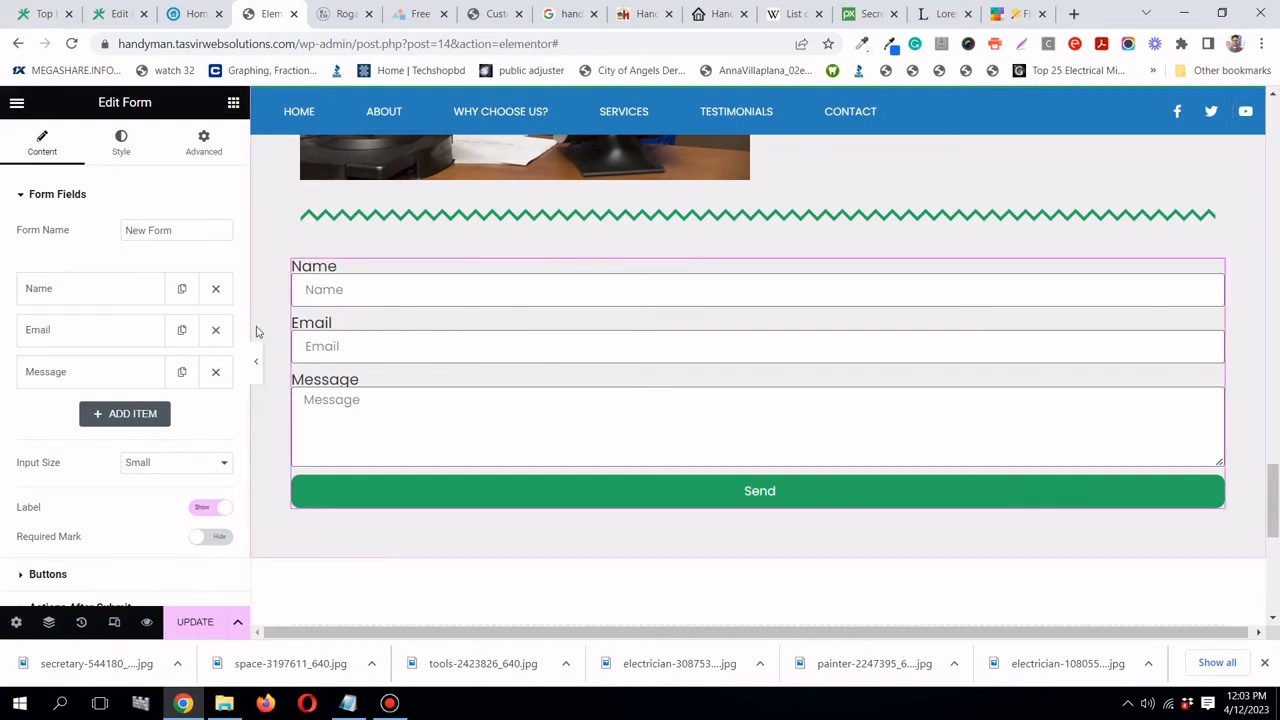
# - Add a required Tel field labelled 'Phone' with 'Phone' as its placeholder
pyautogui.click(143, 413)
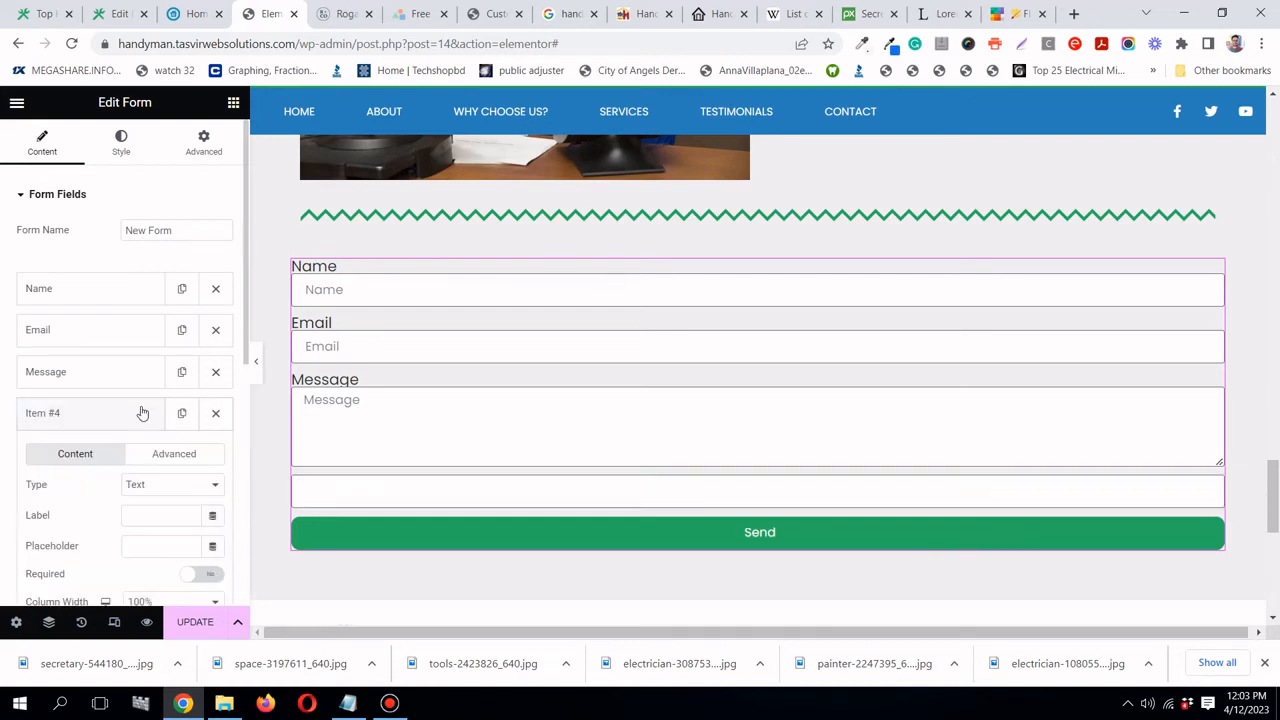
pyautogui.click(160, 486)
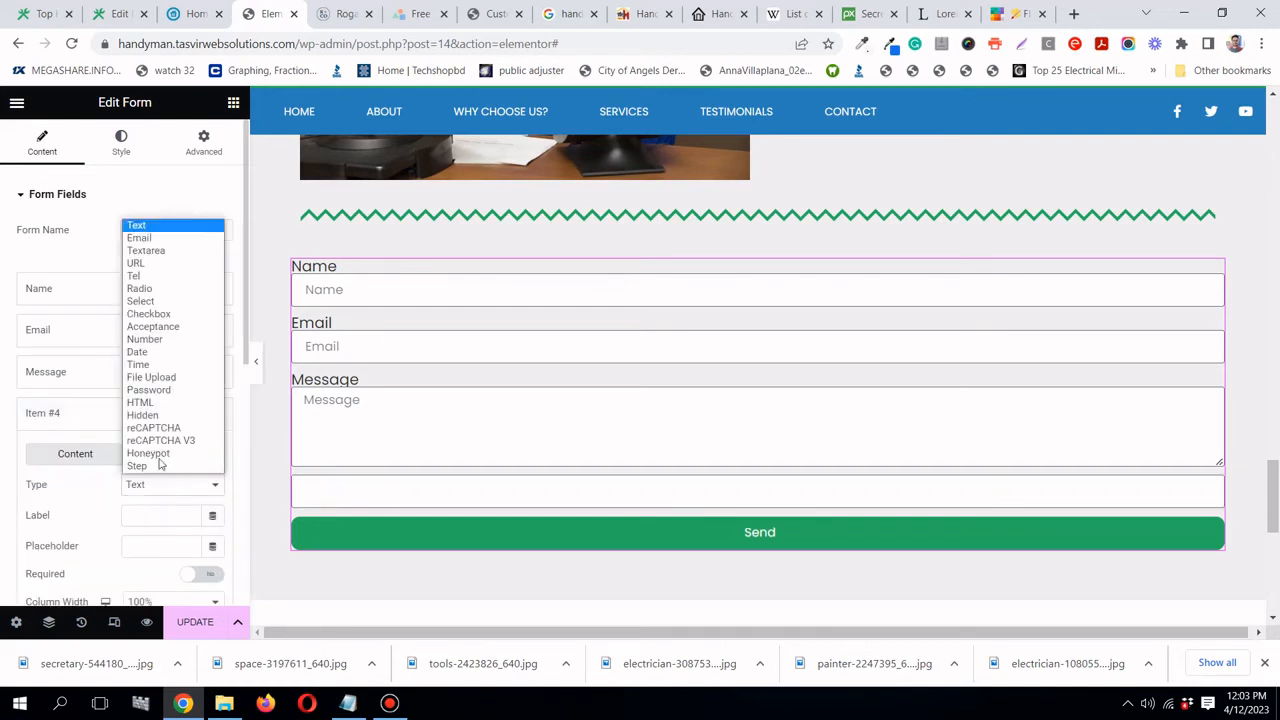
pyautogui.click(152, 284)
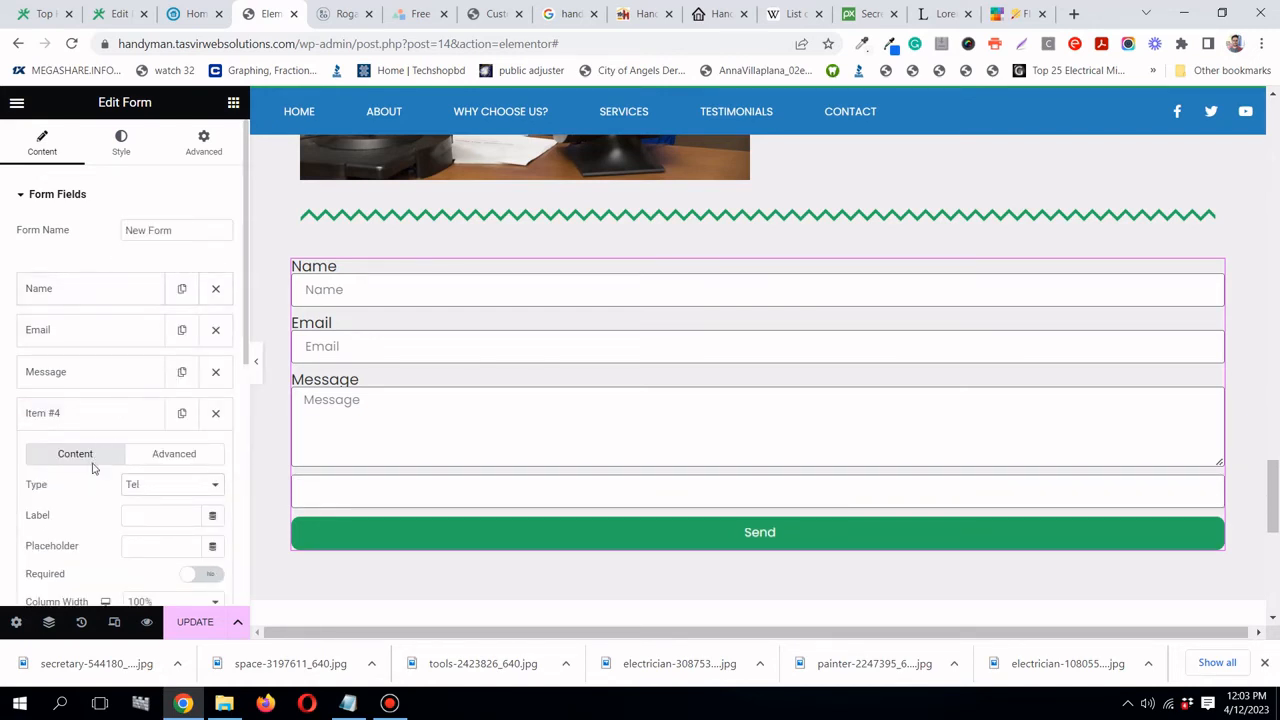
pyautogui.scroll(-1, 93, 467)
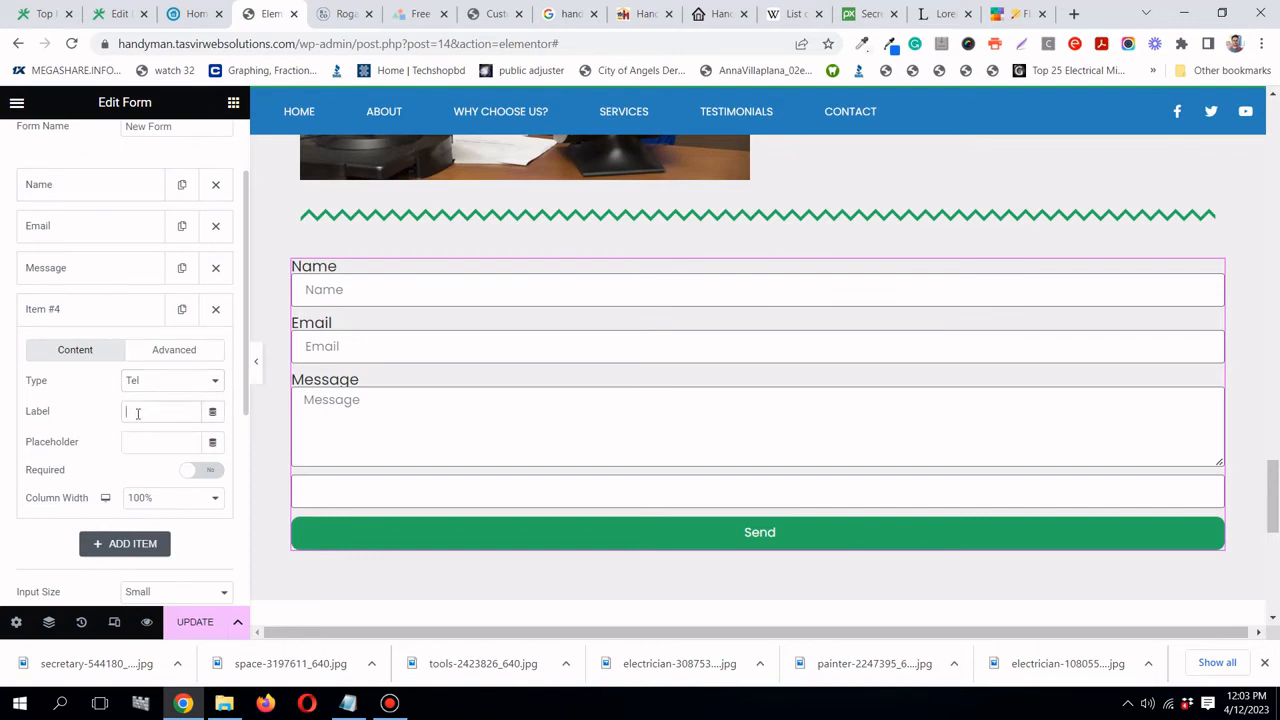
pyautogui.write('Phn')
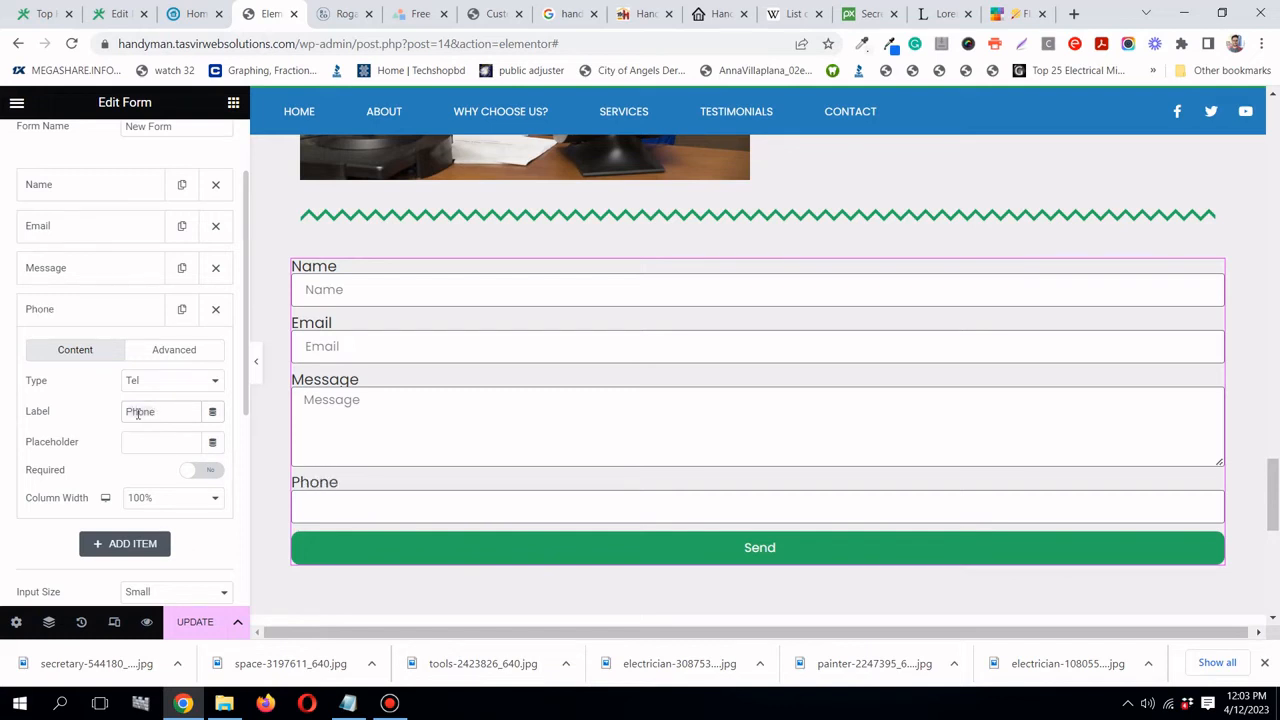
pyautogui.rightClick(138, 413)
pyautogui.click(165, 449)
pyautogui.rightClick(160, 446)
pyautogui.click(185, 292)
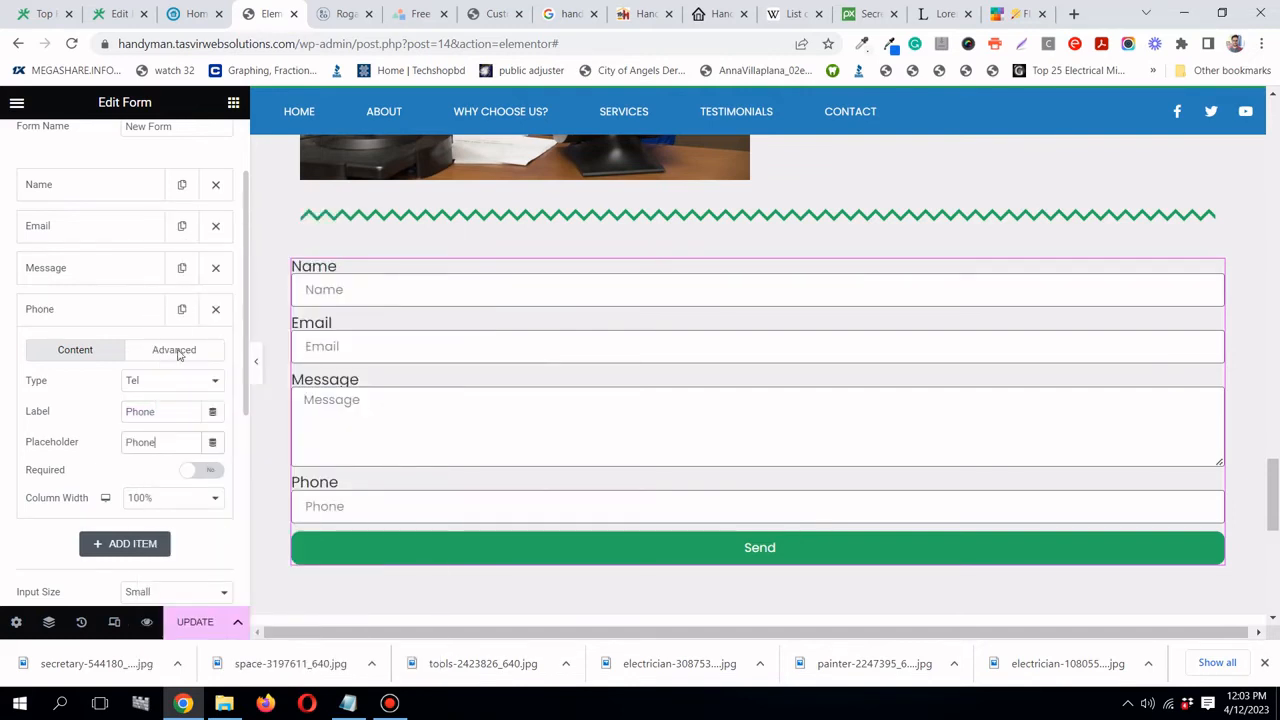
pyautogui.click(191, 473)
pyautogui.scroll(1, 54, 302)
pyautogui.click(82, 412)
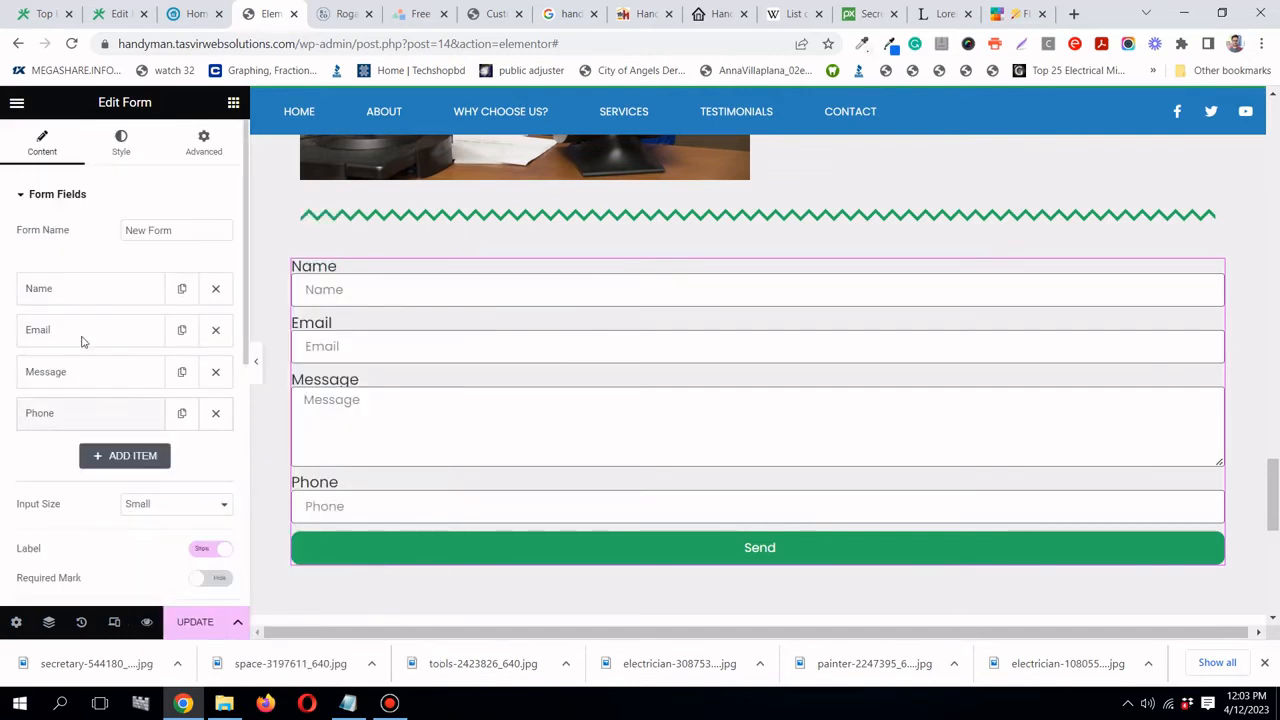
# - Set the form's input size to Large and hide the field labels
pyautogui.scroll(-1, 72, 389)
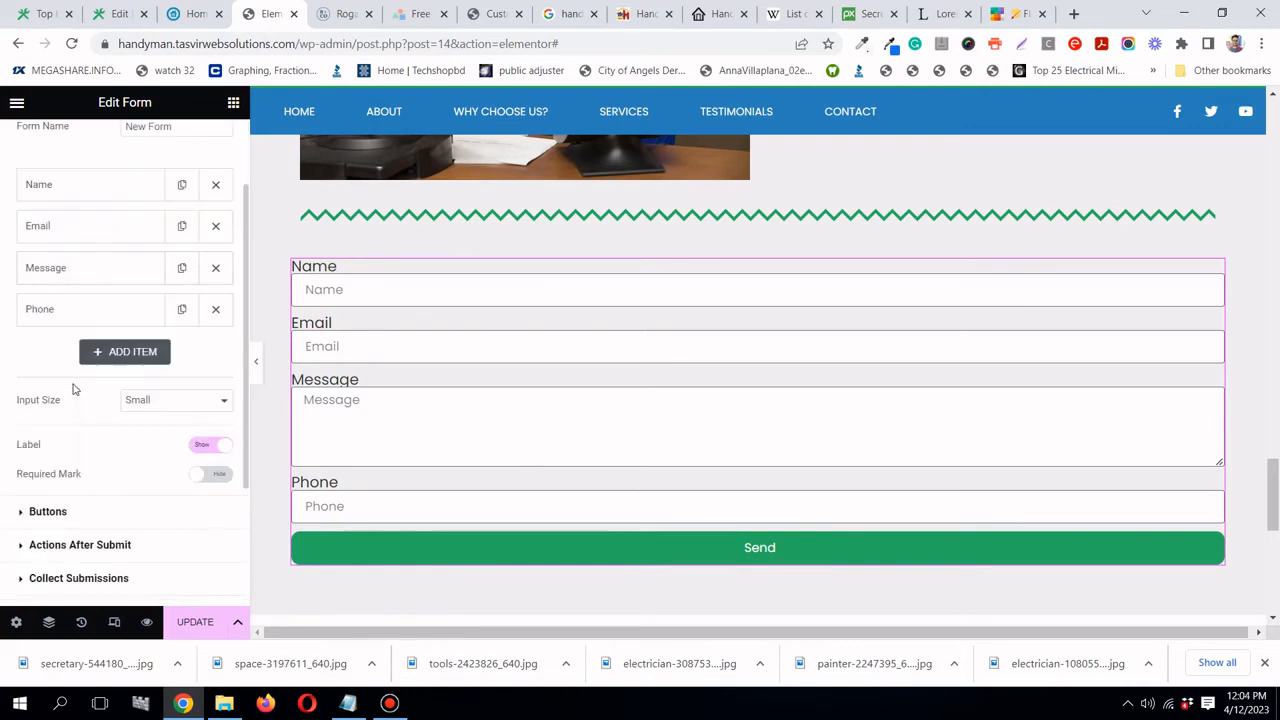
pyautogui.click(158, 404)
pyautogui.click(157, 444)
pyautogui.click(166, 404)
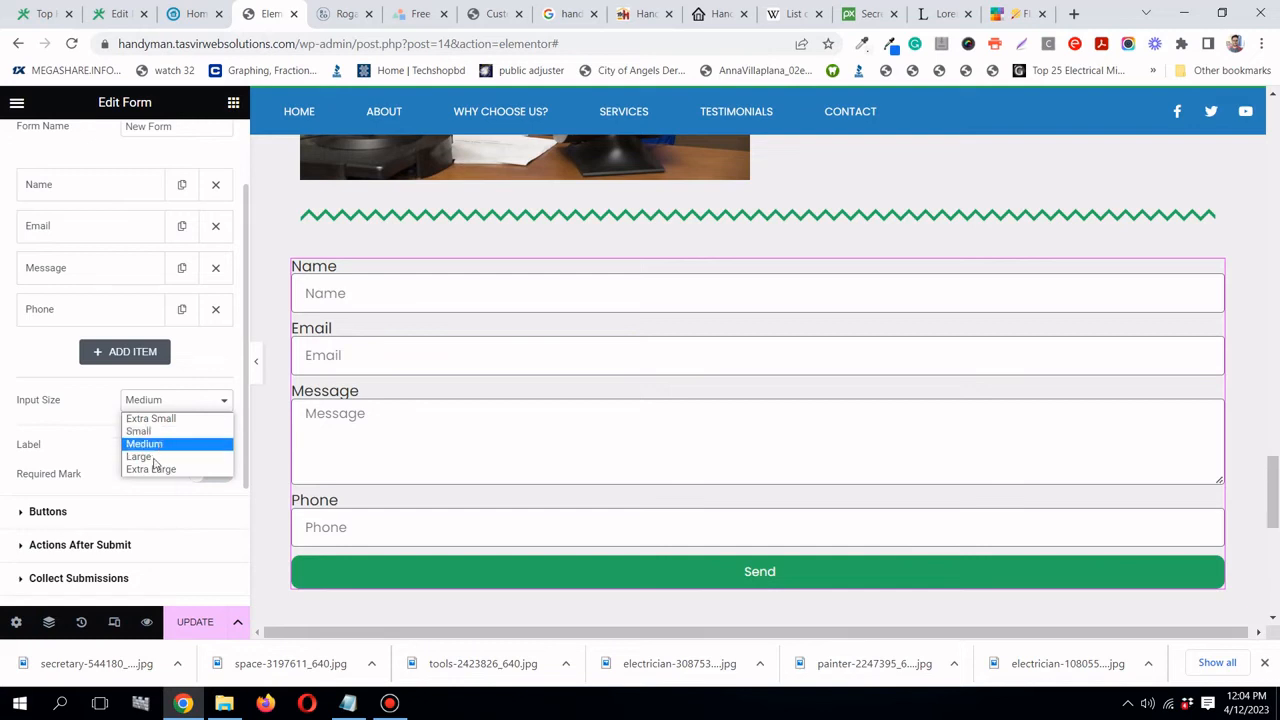
pyautogui.click(153, 455)
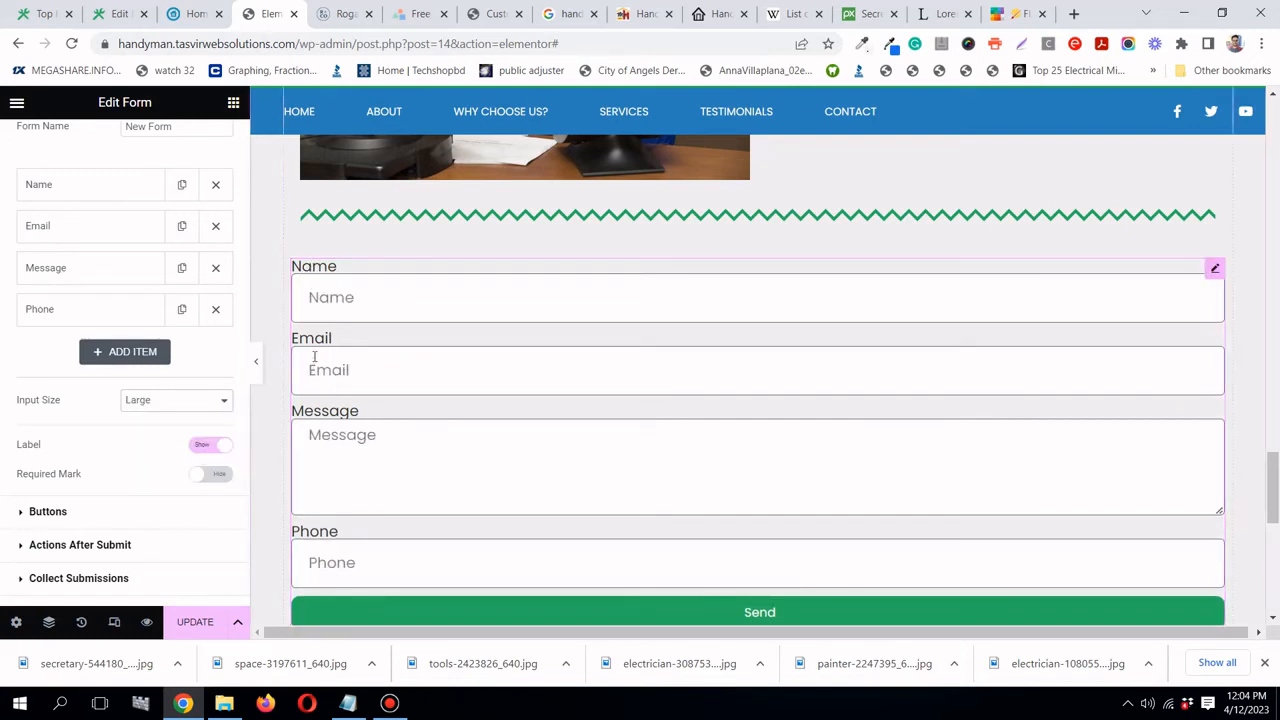
pyautogui.click(218, 447)
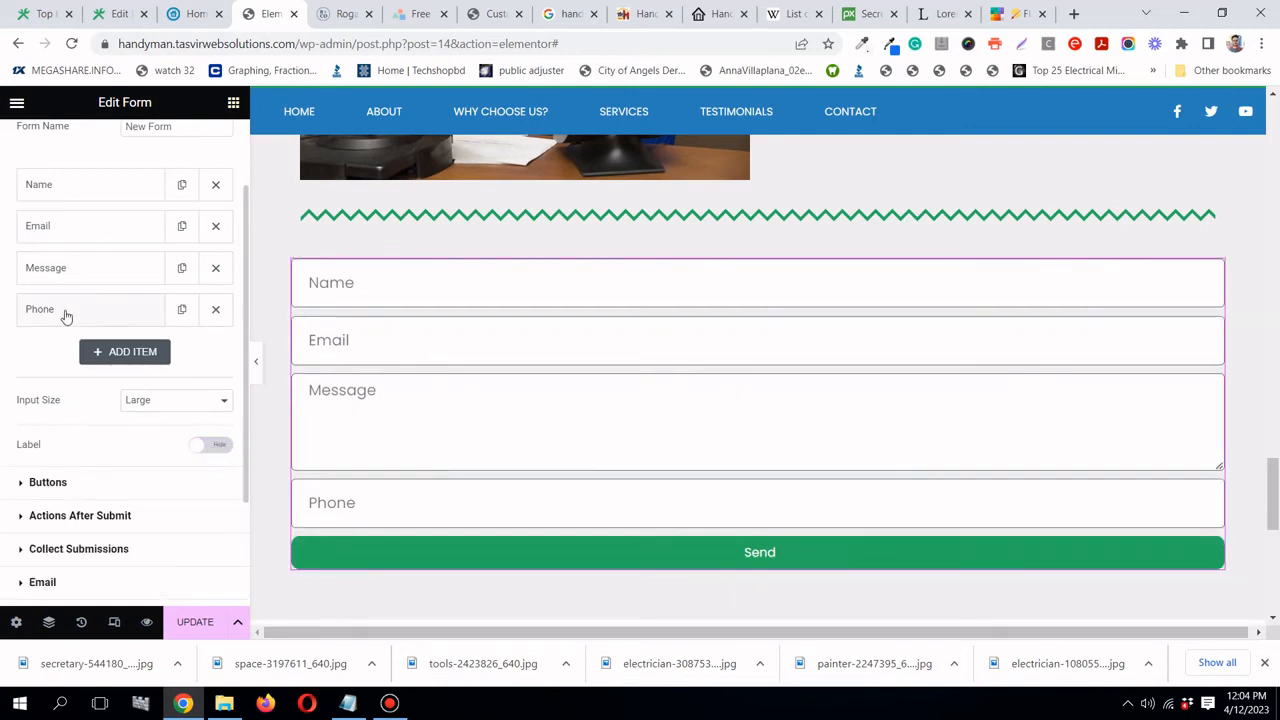
# - Move the Phone field above Message and set Name and Email to 50% width side by side
pyautogui.moveTo(63, 315); pyautogui.dragTo(68, 267)
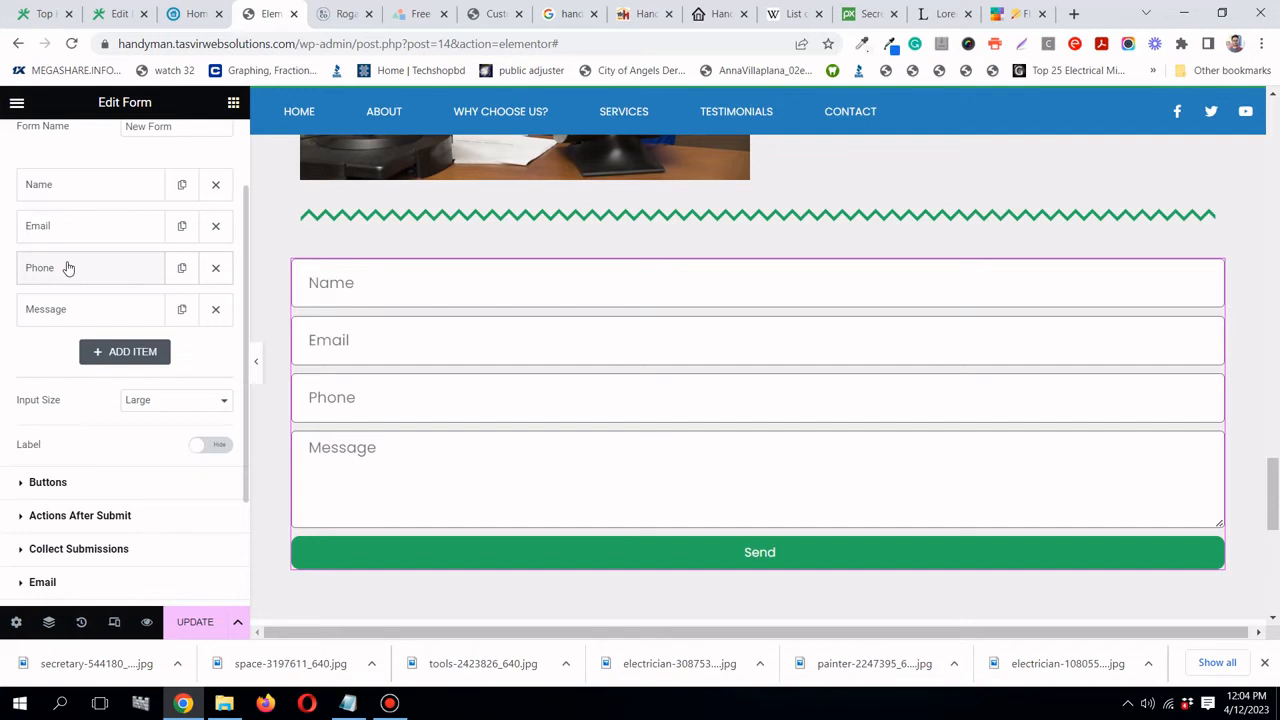
pyautogui.click(60, 190)
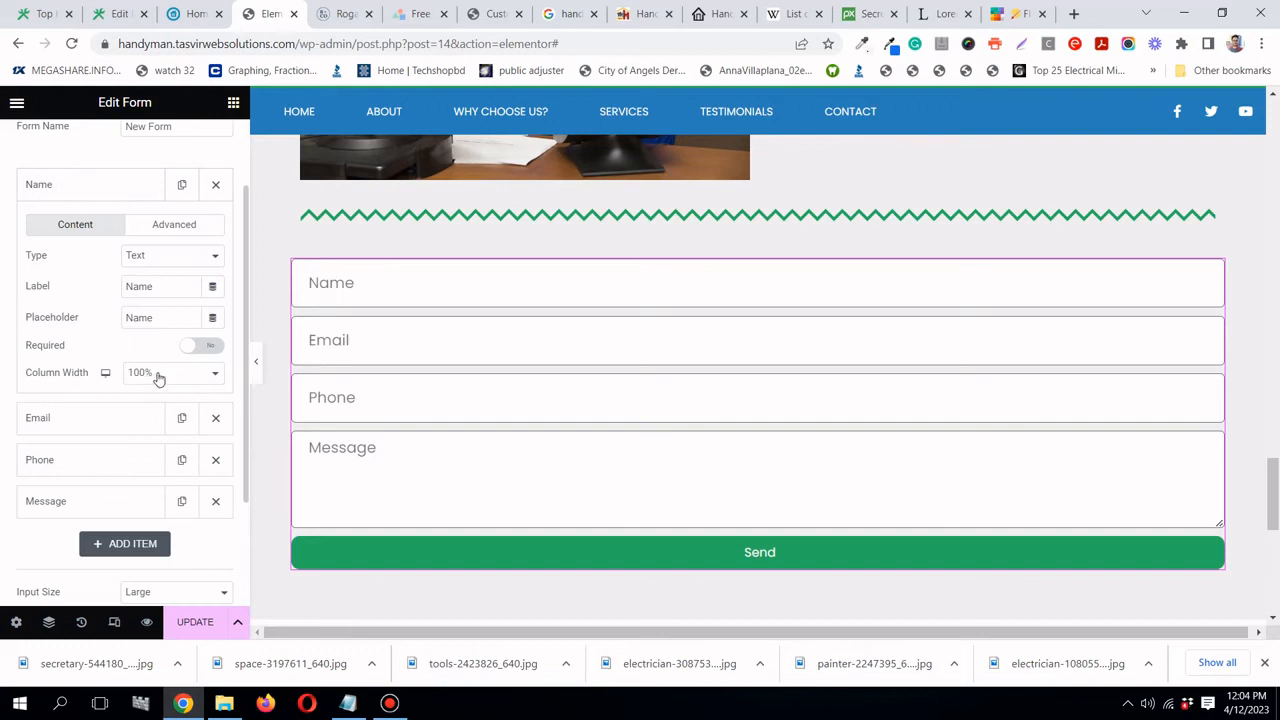
pyautogui.click(158, 377)
pyautogui.click(169, 451)
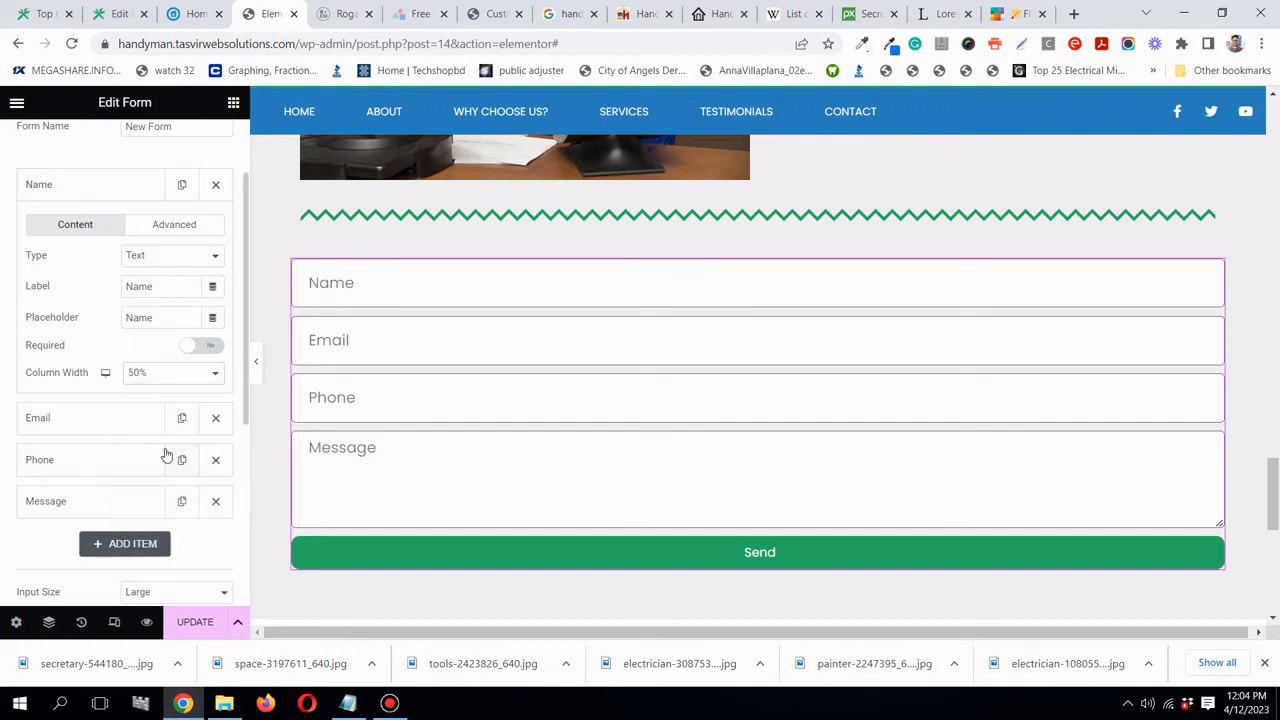
pyautogui.click(96, 195)
pyautogui.click(89, 231)
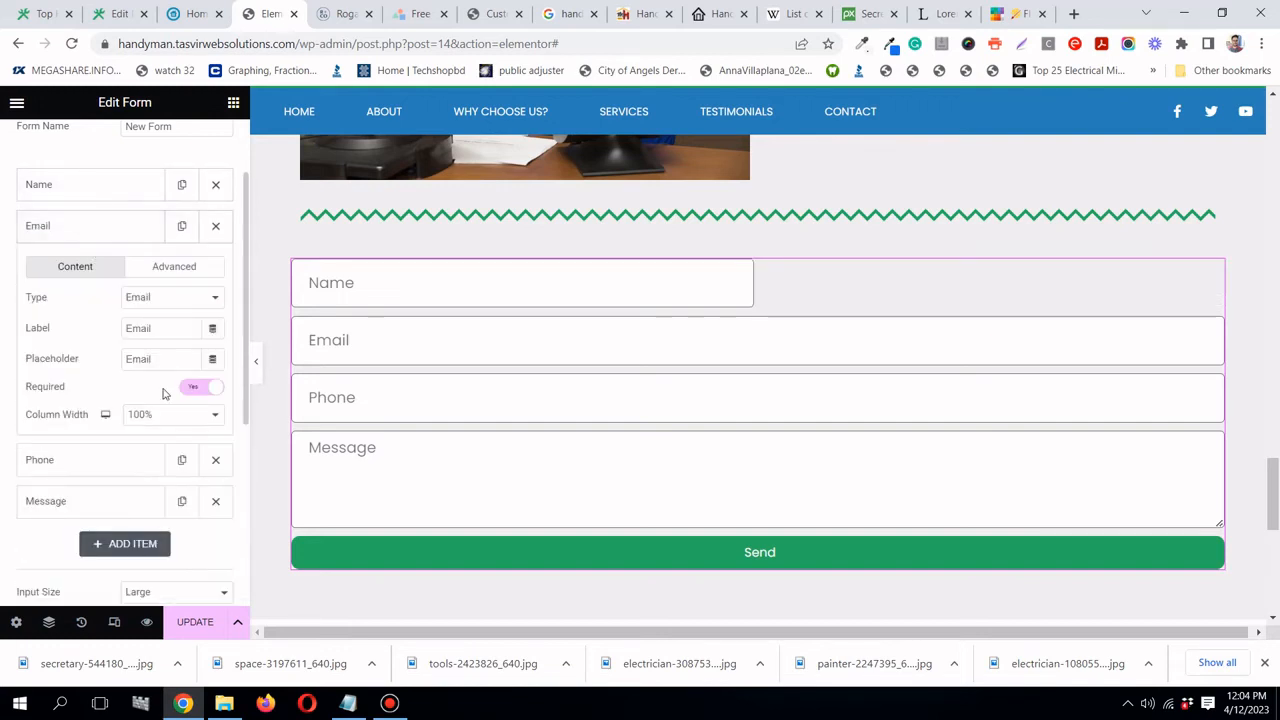
pyautogui.click(140, 416)
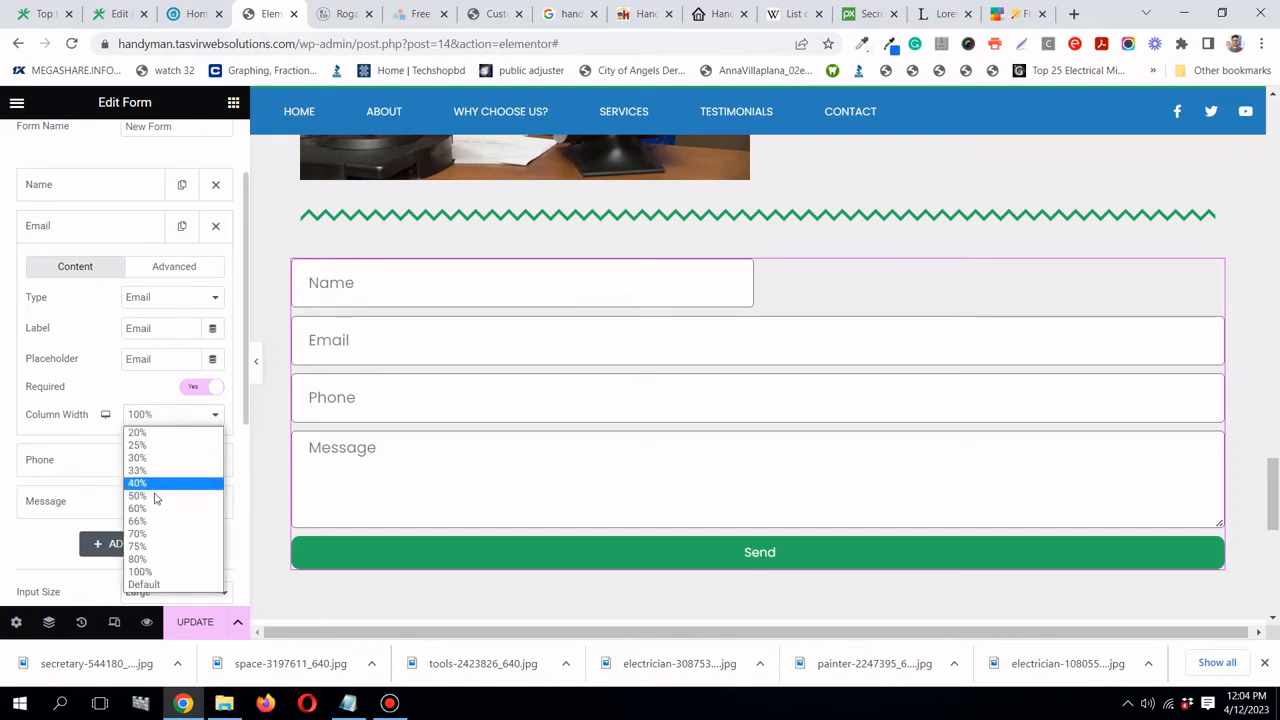
pyautogui.click(155, 497)
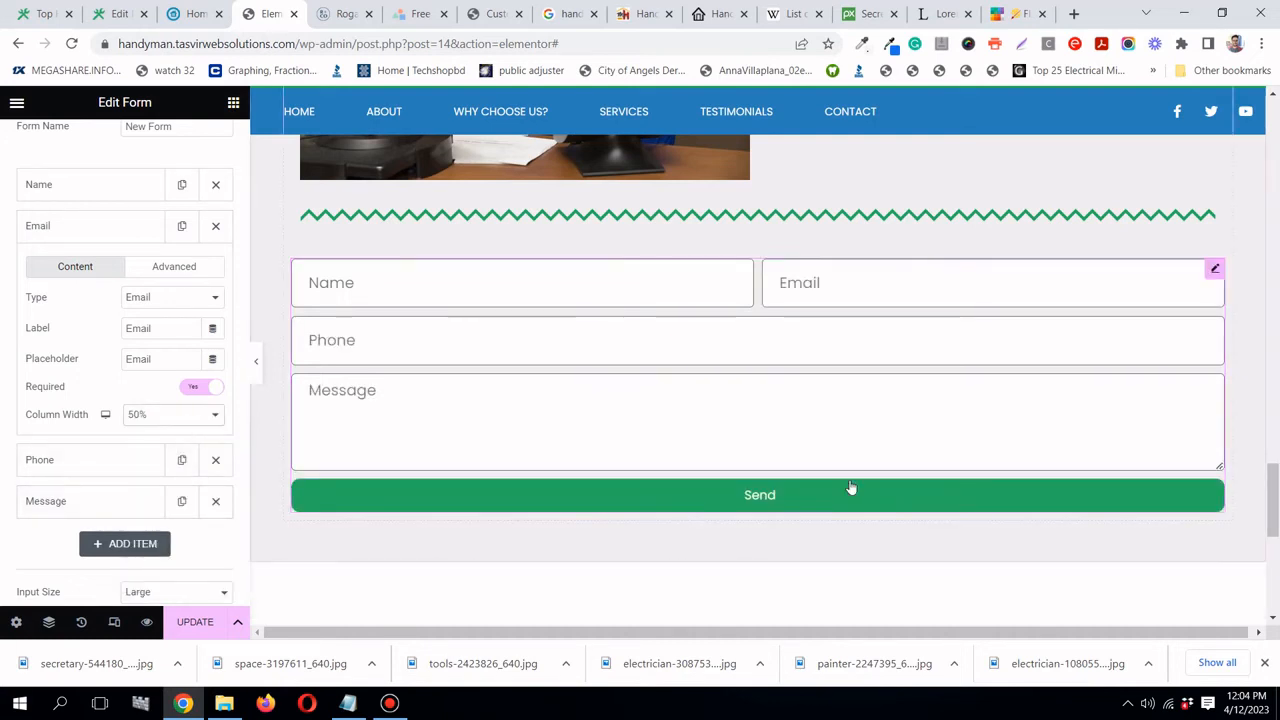
pyautogui.click(103, 232)
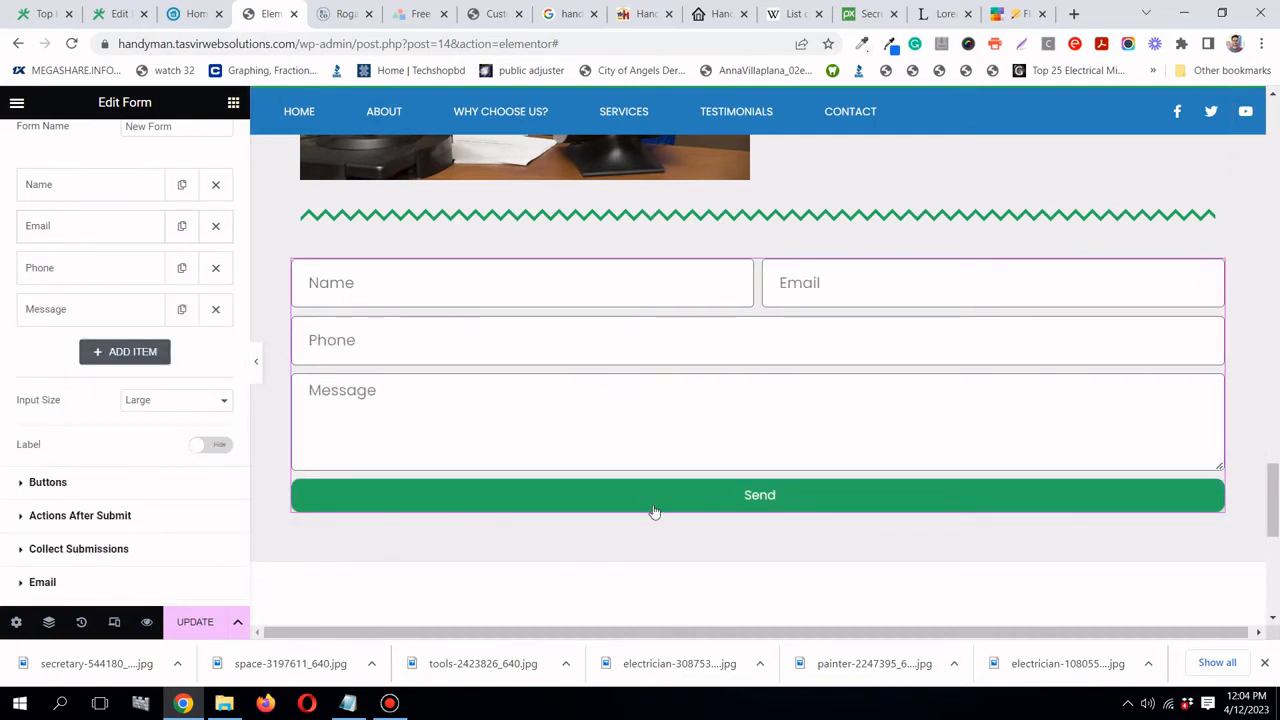
# - Left-align the form's Send button in the Buttons settings
pyautogui.click(63, 481)
pyautogui.scroll(1, 95, 450)
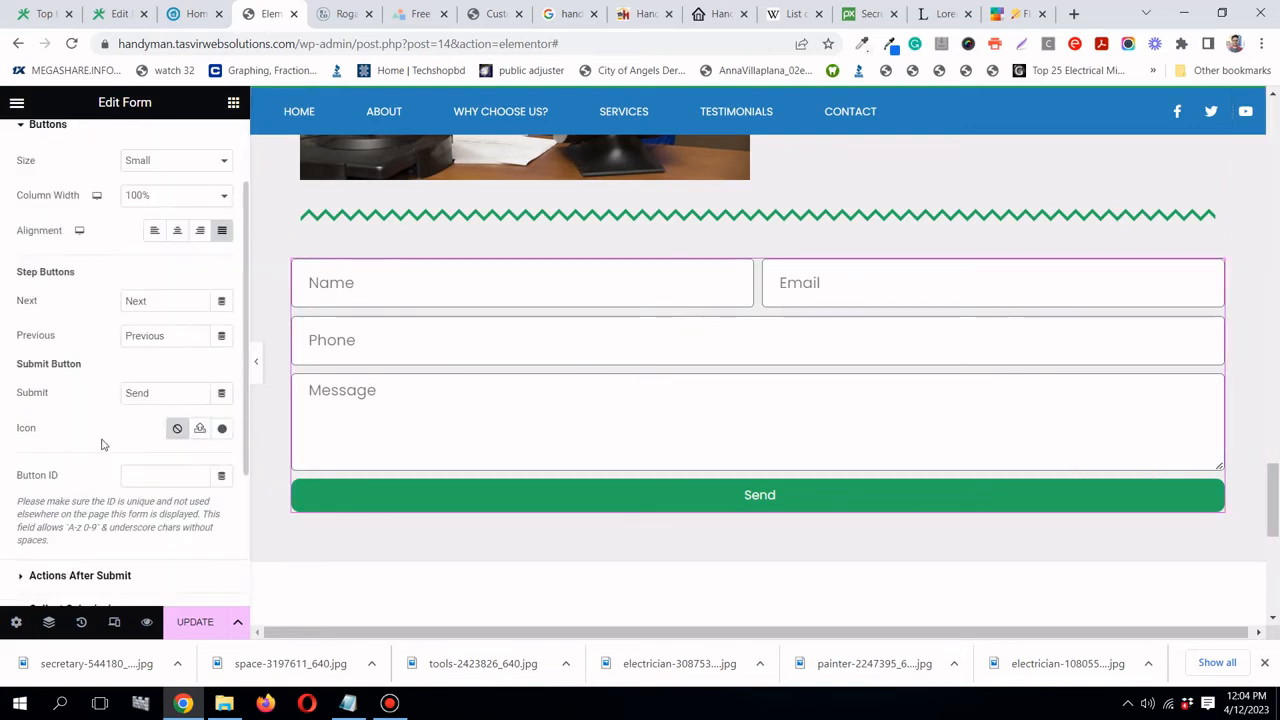
pyautogui.click(153, 233)
pyautogui.scroll(-1, 460, 334)
pyautogui.scroll(2, 460, 334)
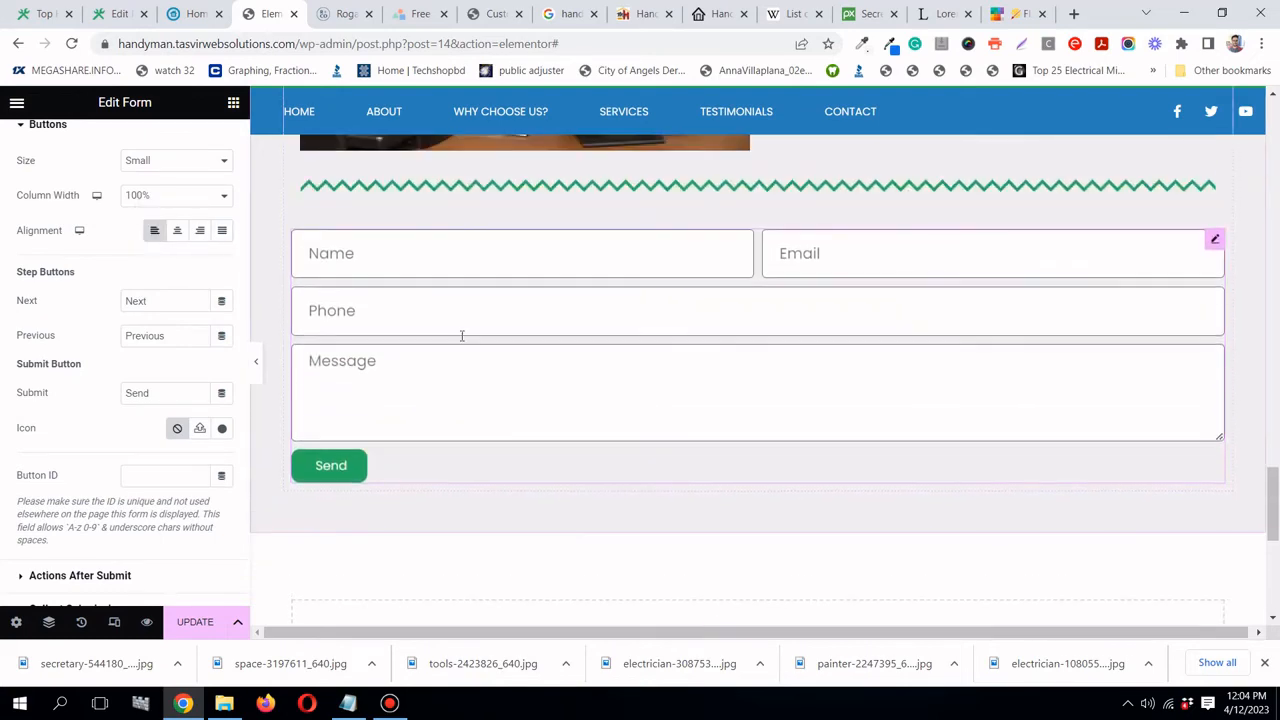
pyautogui.scroll(-2, 420, 400)
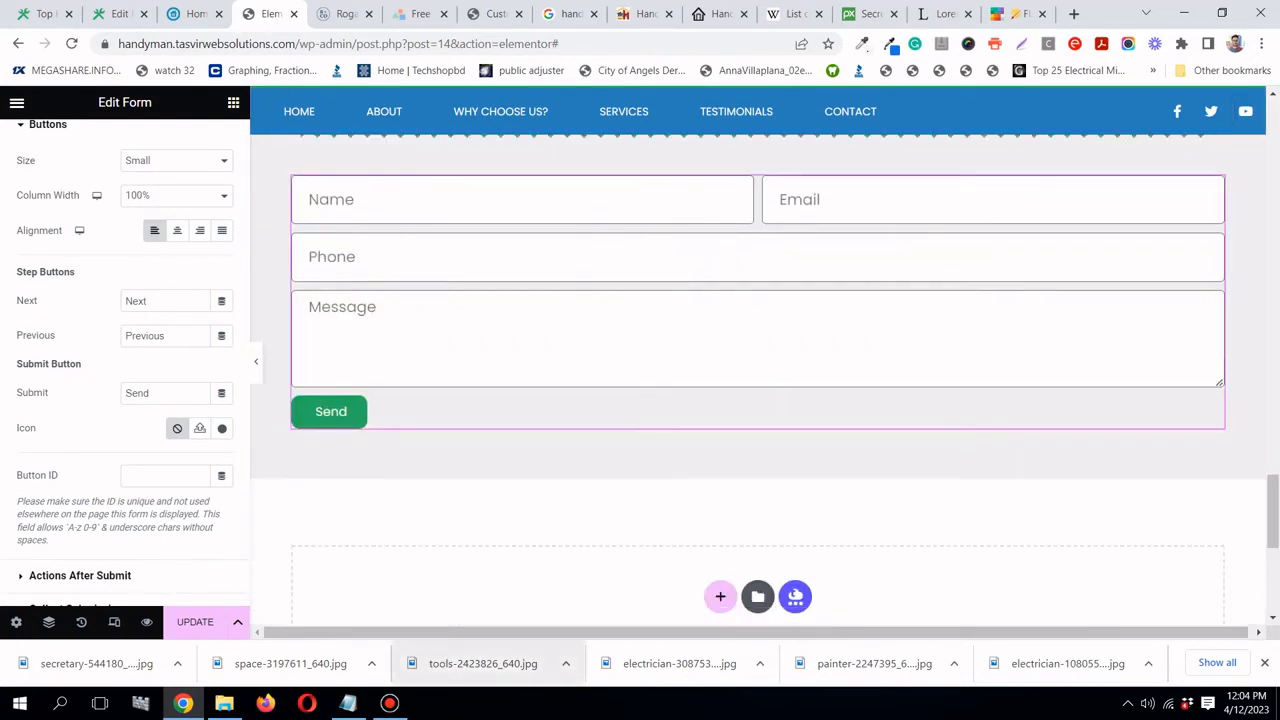
pyautogui.click(390, 704)
# - Save the form changes with Update and preview the page with the panel hidden
pyautogui.click(390, 704)
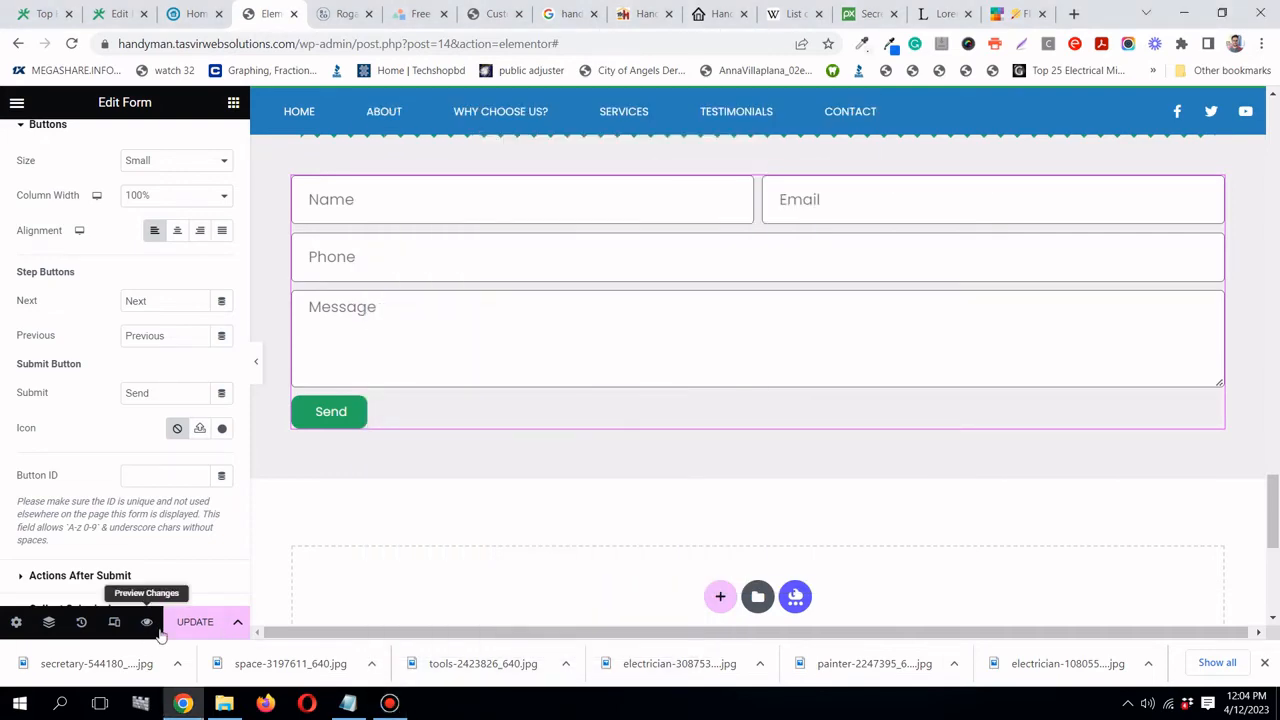
pyautogui.click(192, 622)
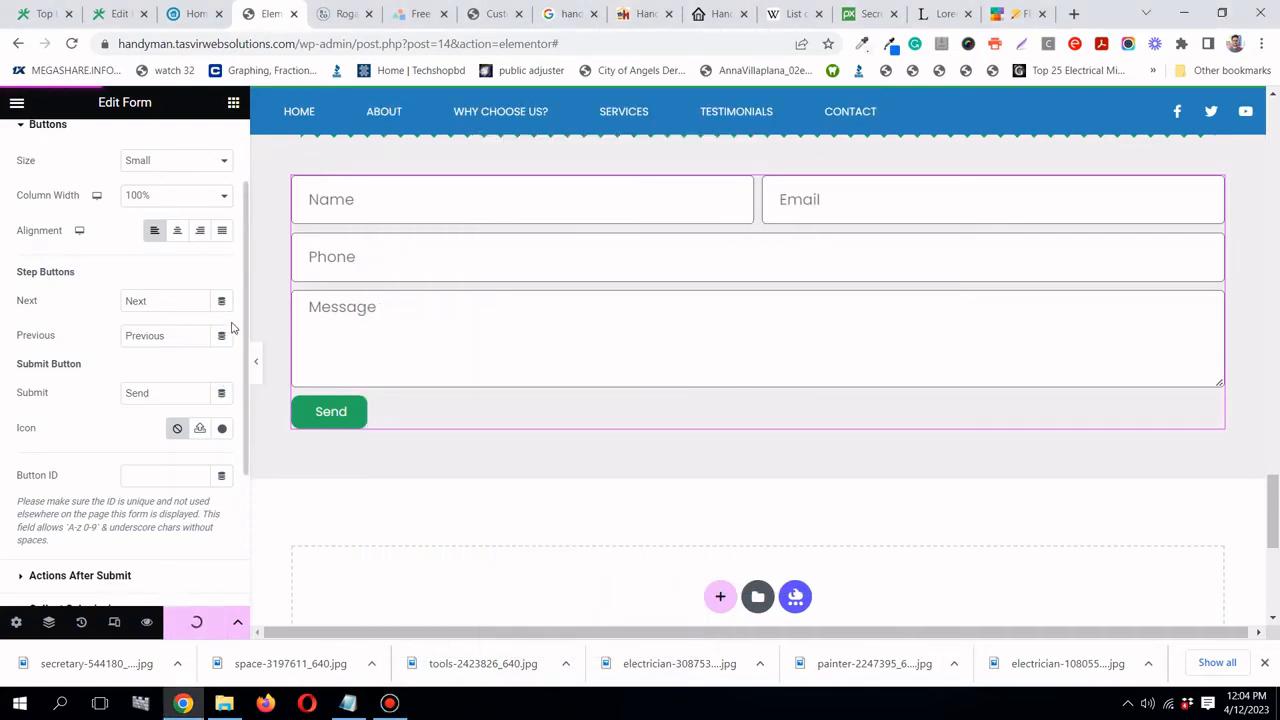
pyautogui.click(258, 372)
pyautogui.scroll(3, 254, 376)
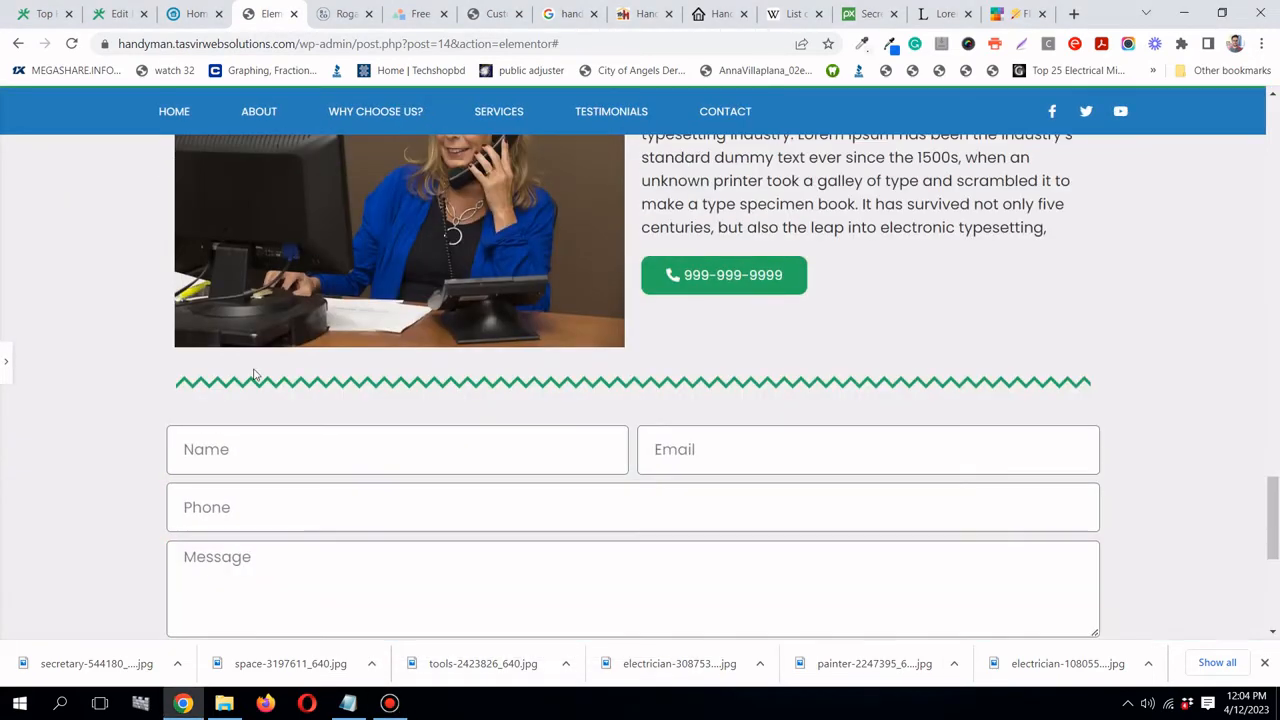
pyautogui.scroll(3, 250, 371)
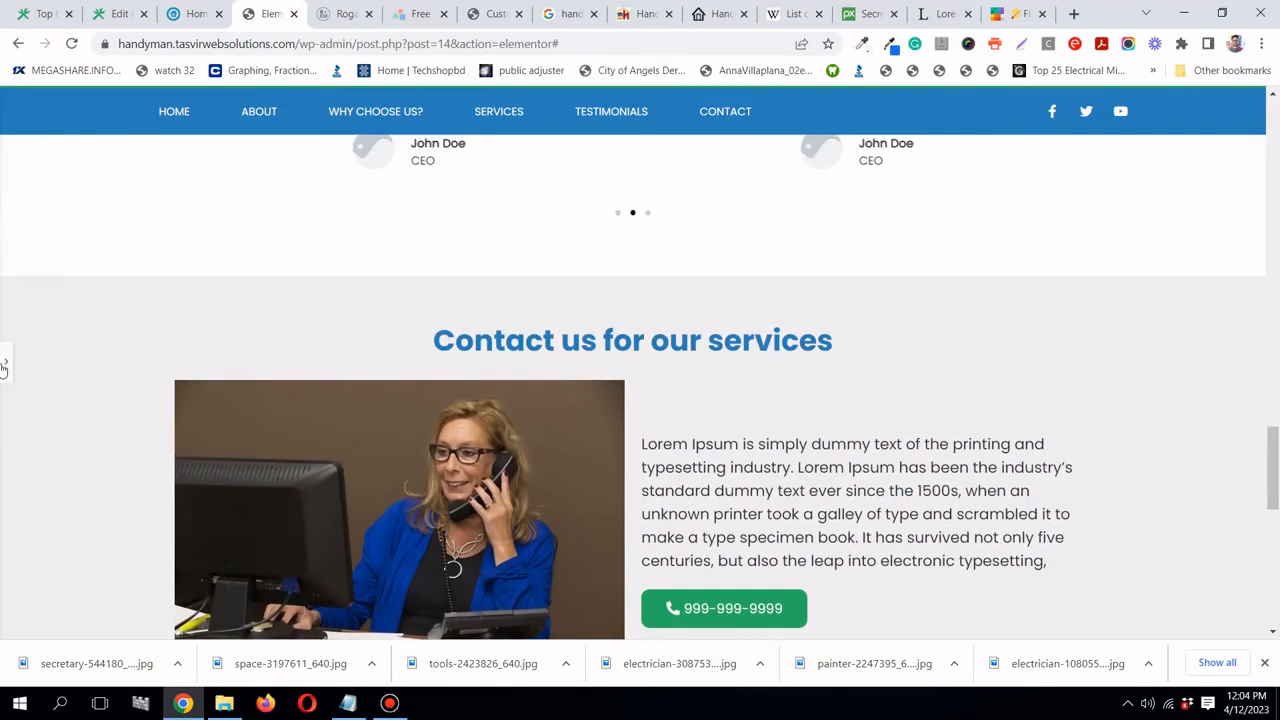
pyautogui.click(4, 365)
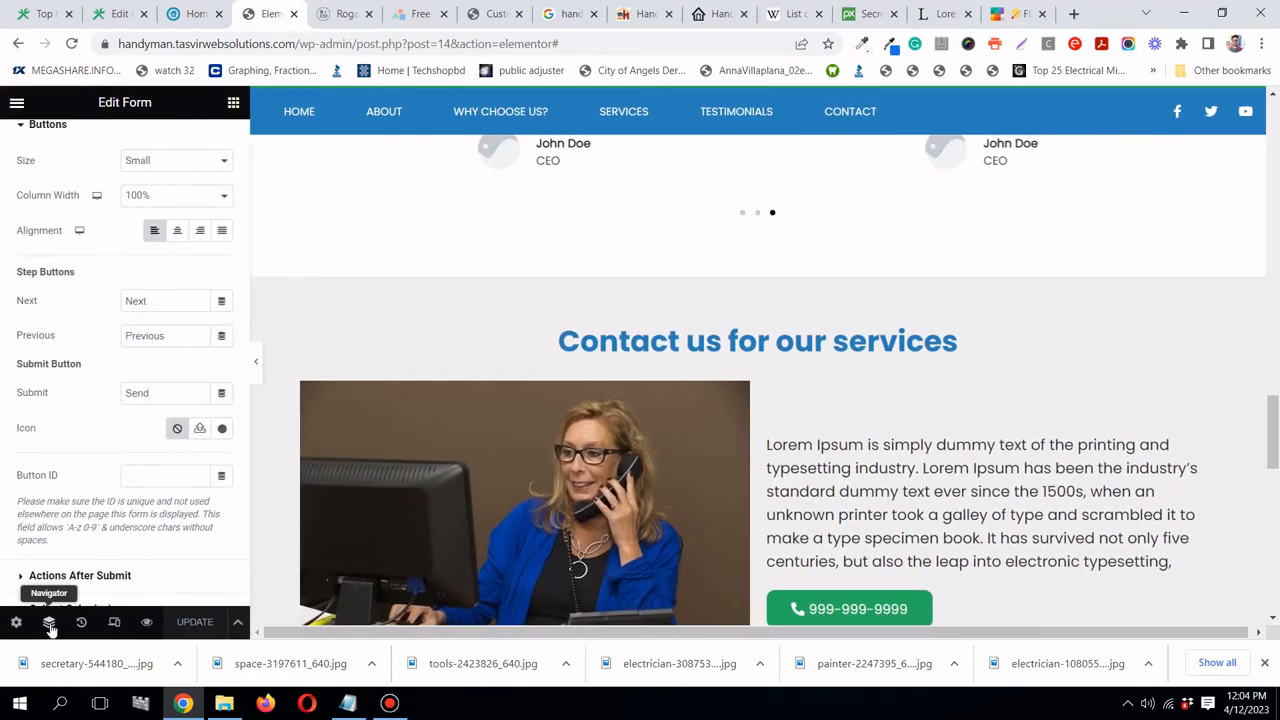
# - In the Navigator, rename the last section to Contact and collapse the Why choose us section
pyautogui.click(49, 622)
pyautogui.scroll(-3, 1186, 316)
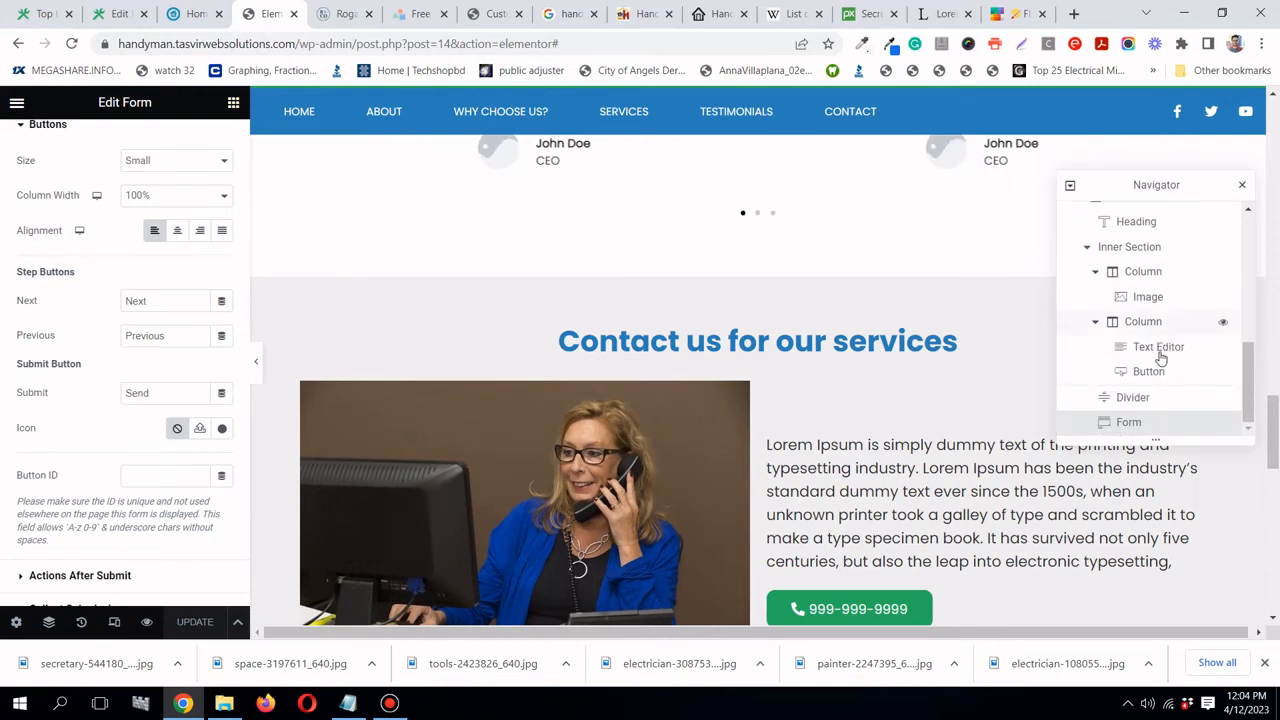
pyautogui.scroll(4, 1135, 325)
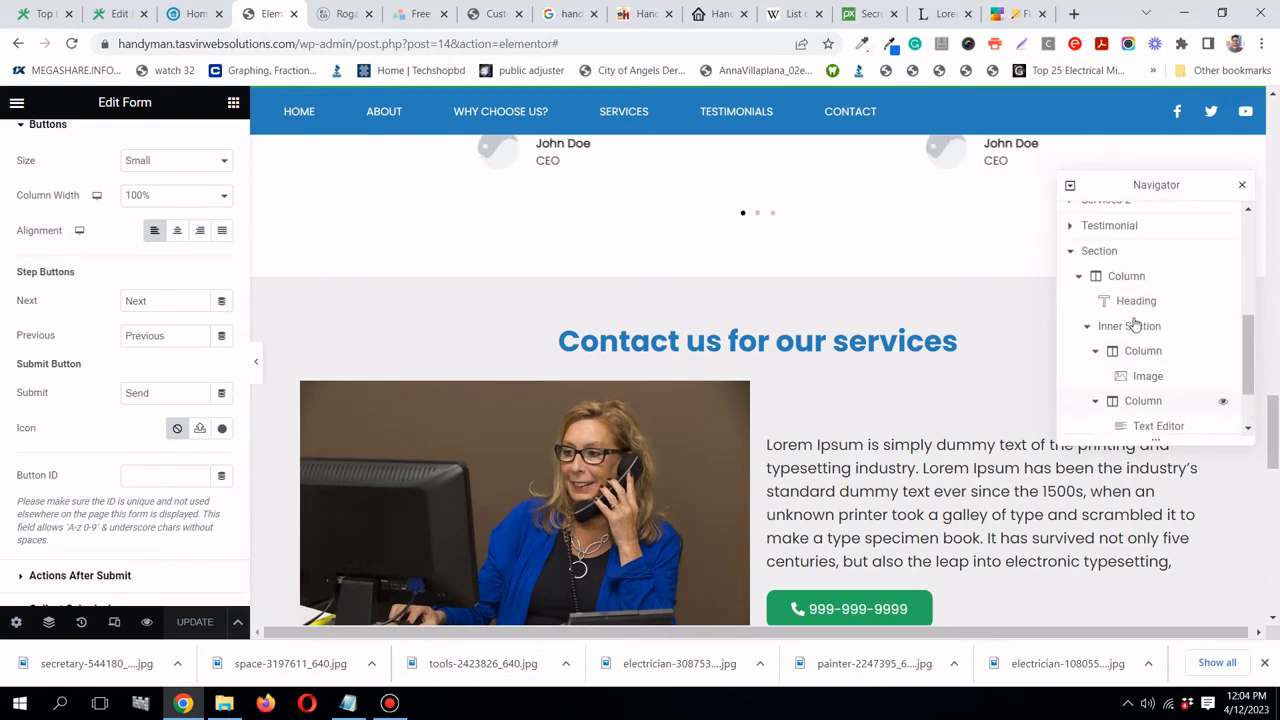
pyautogui.click(1072, 256)
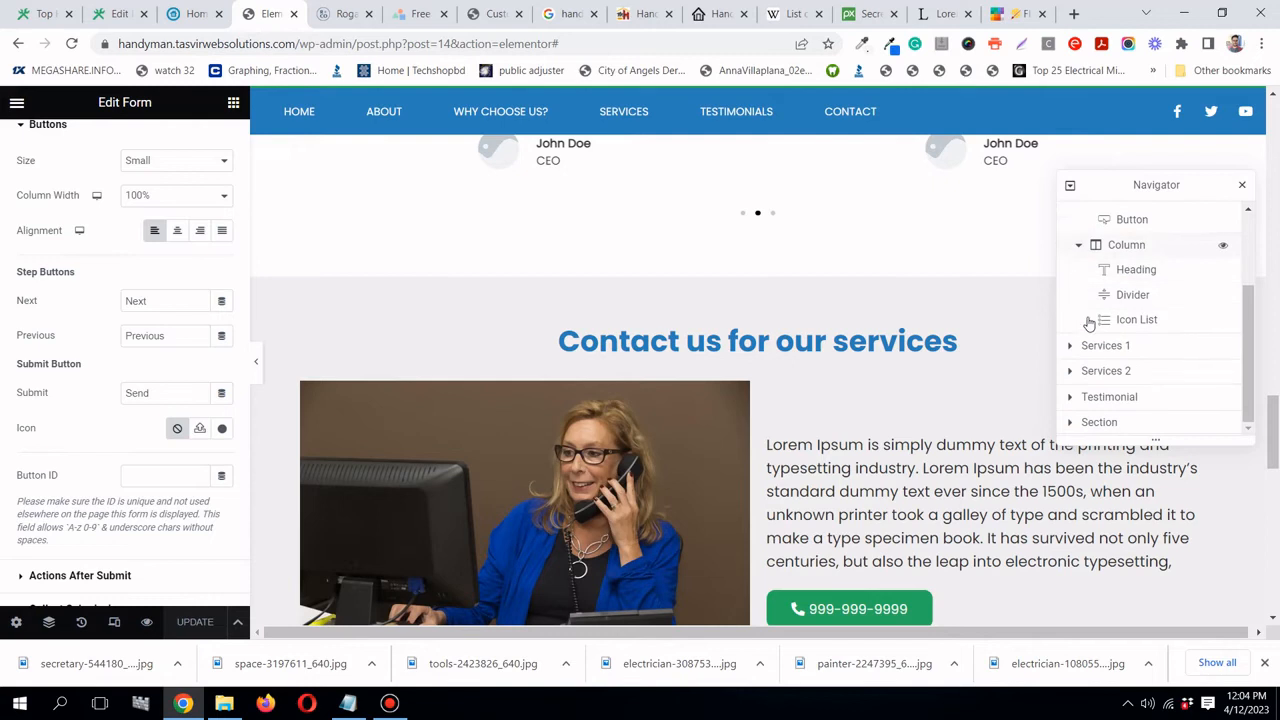
pyautogui.click(1104, 423)
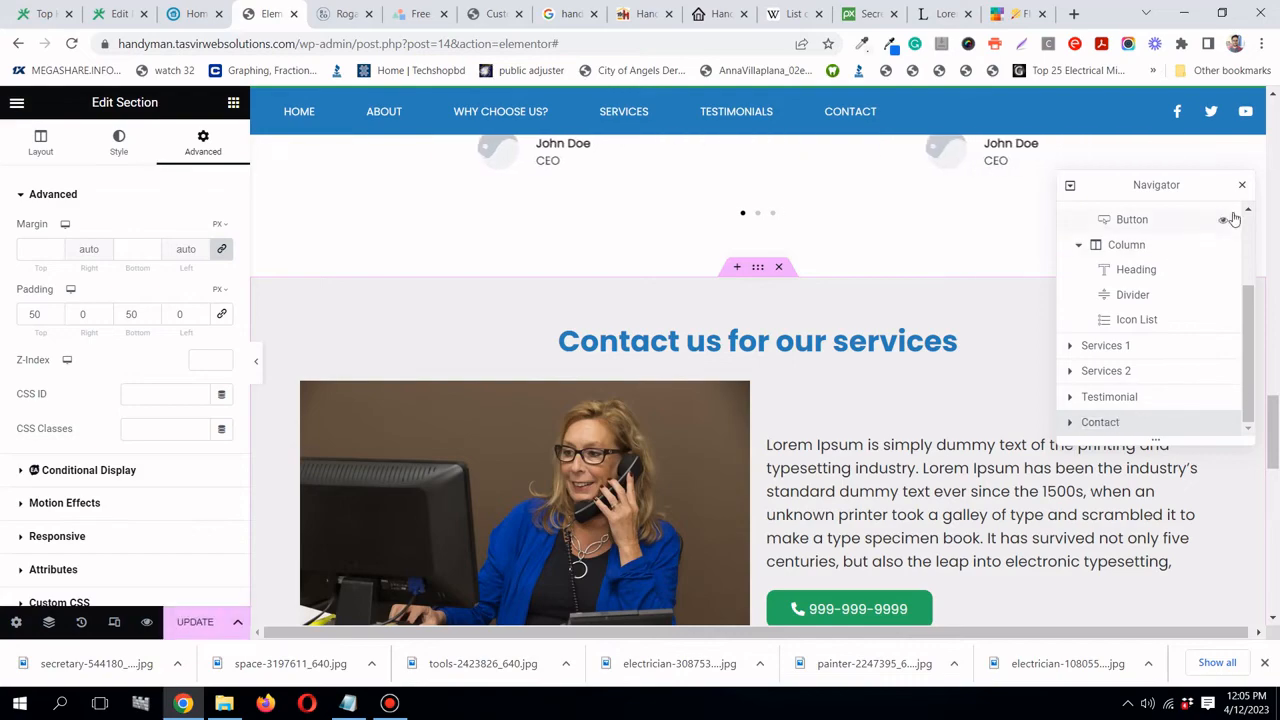
pyautogui.scroll(3, 1123, 291)
pyautogui.click(1090, 267)
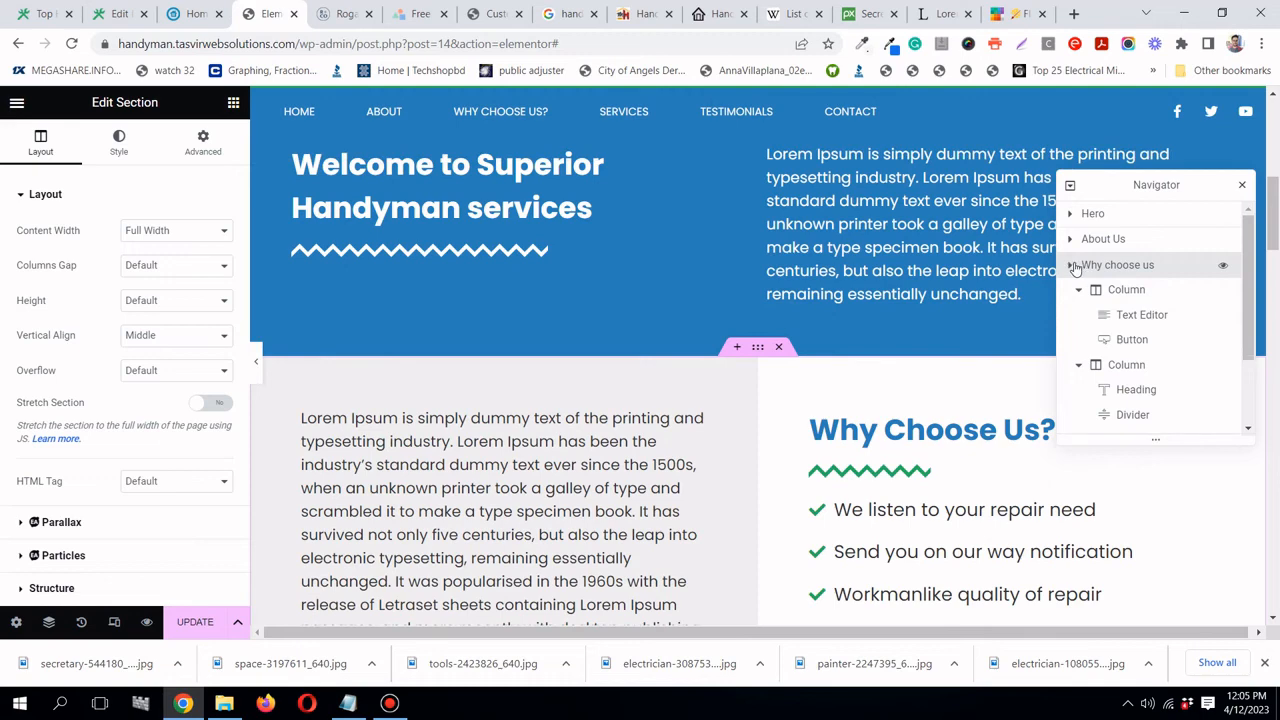
pyautogui.click(1072, 266)
pyautogui.scroll(5, 668, 224)
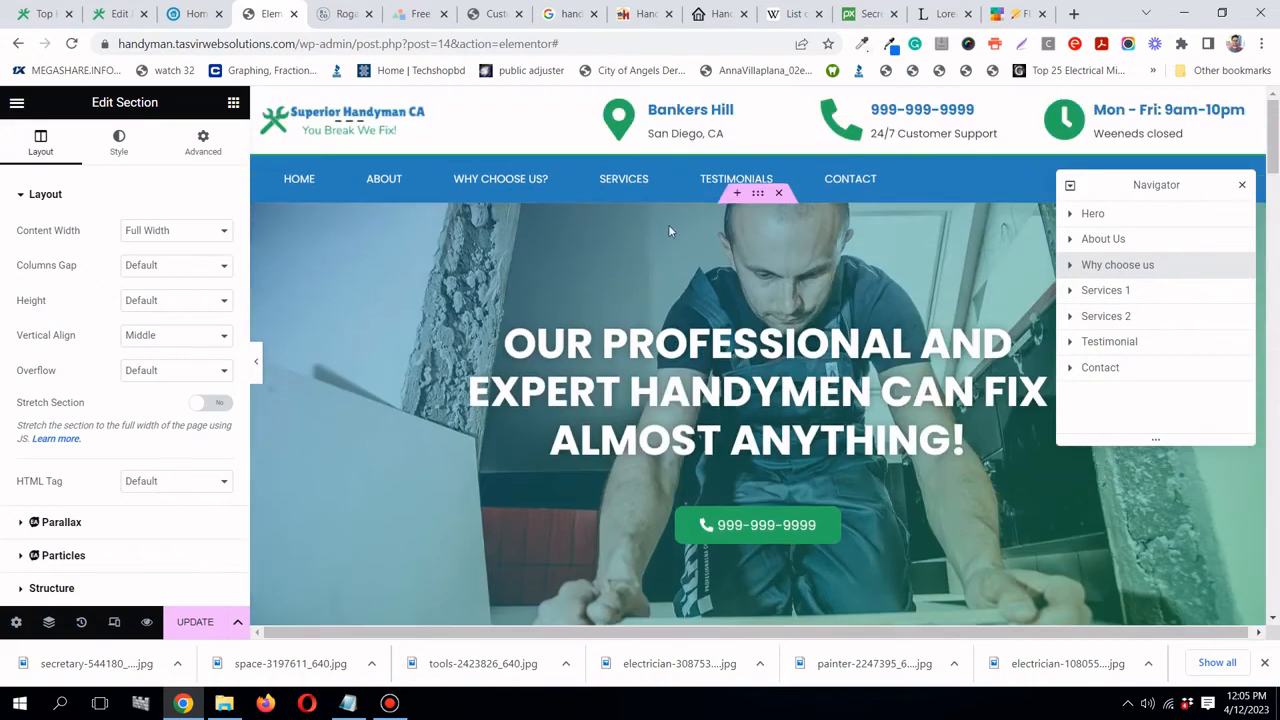
pyautogui.click(292, 191)
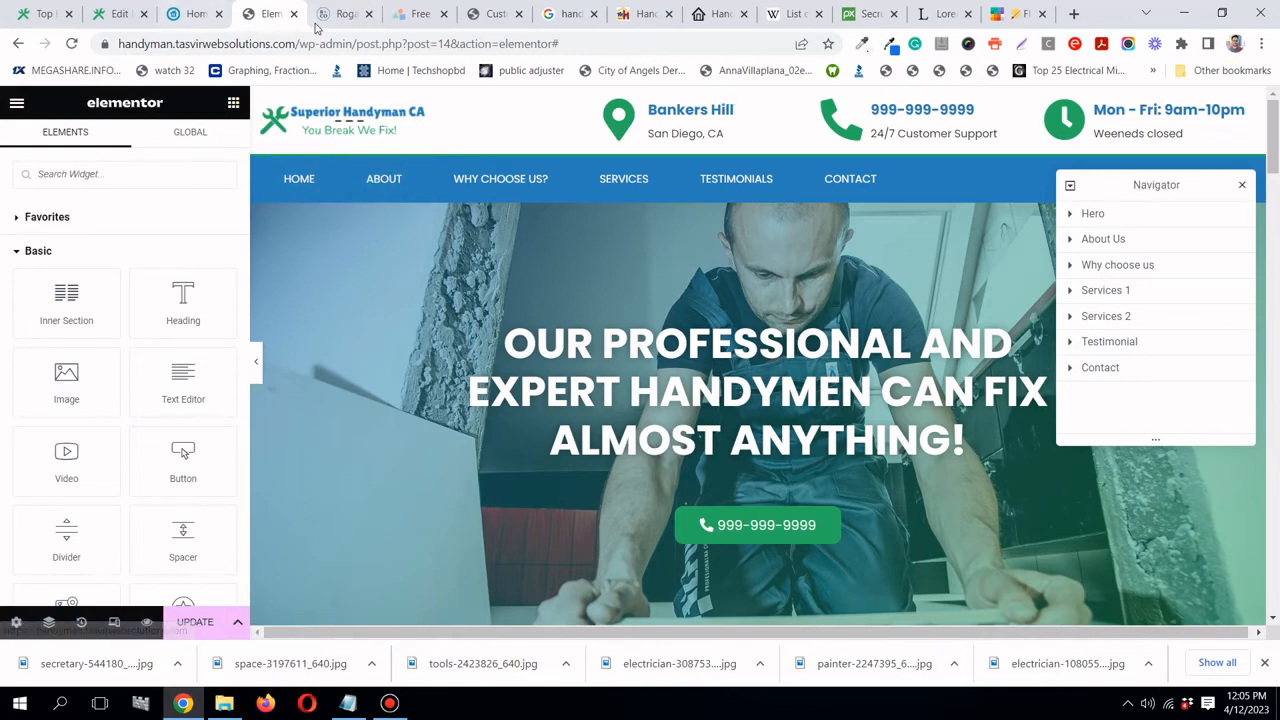
# - Open the WordPress admin in a new tab and go to Appearance > Menus
pyautogui.click(103, 14)
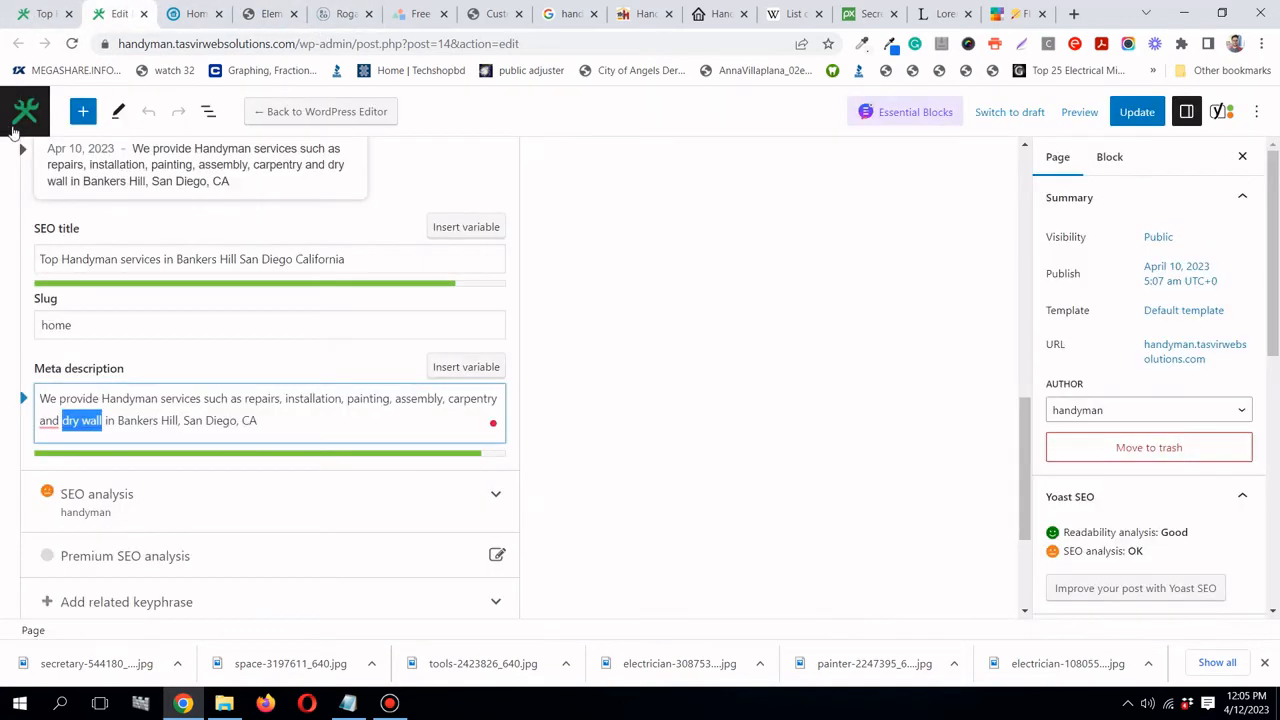
pyautogui.rightClick(20, 107)
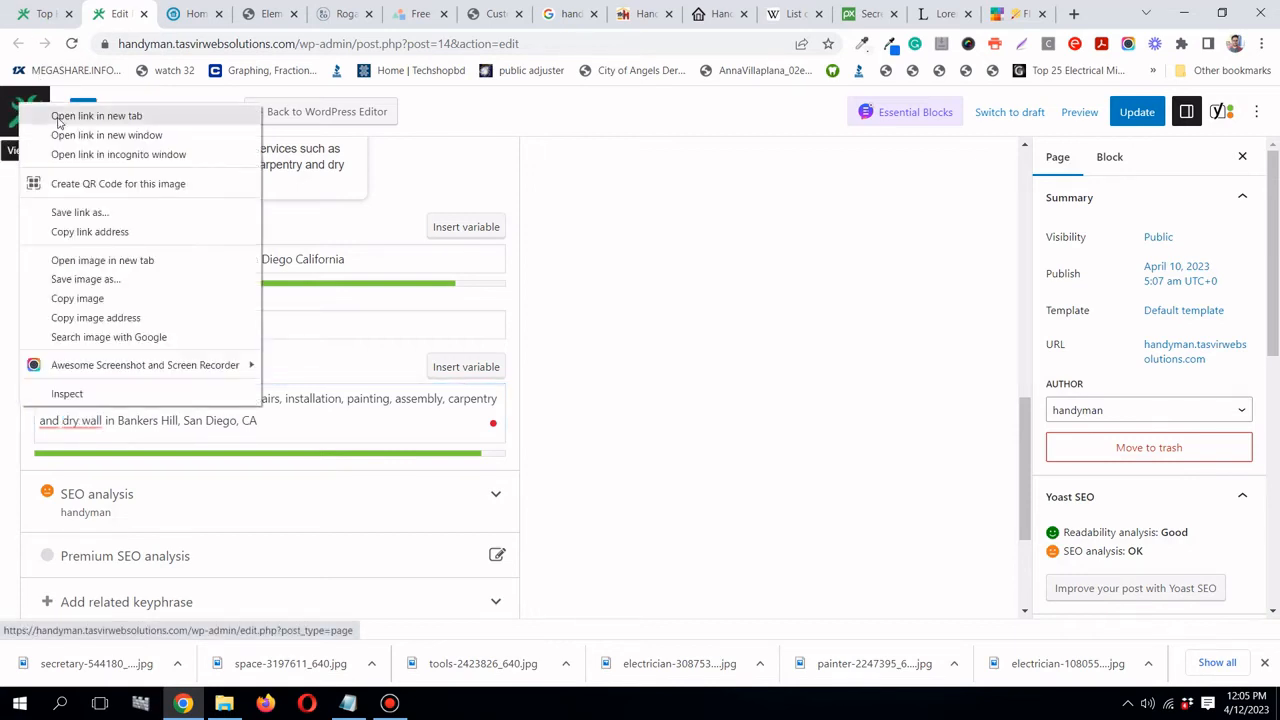
pyautogui.click(70, 115)
pyautogui.click(172, 13)
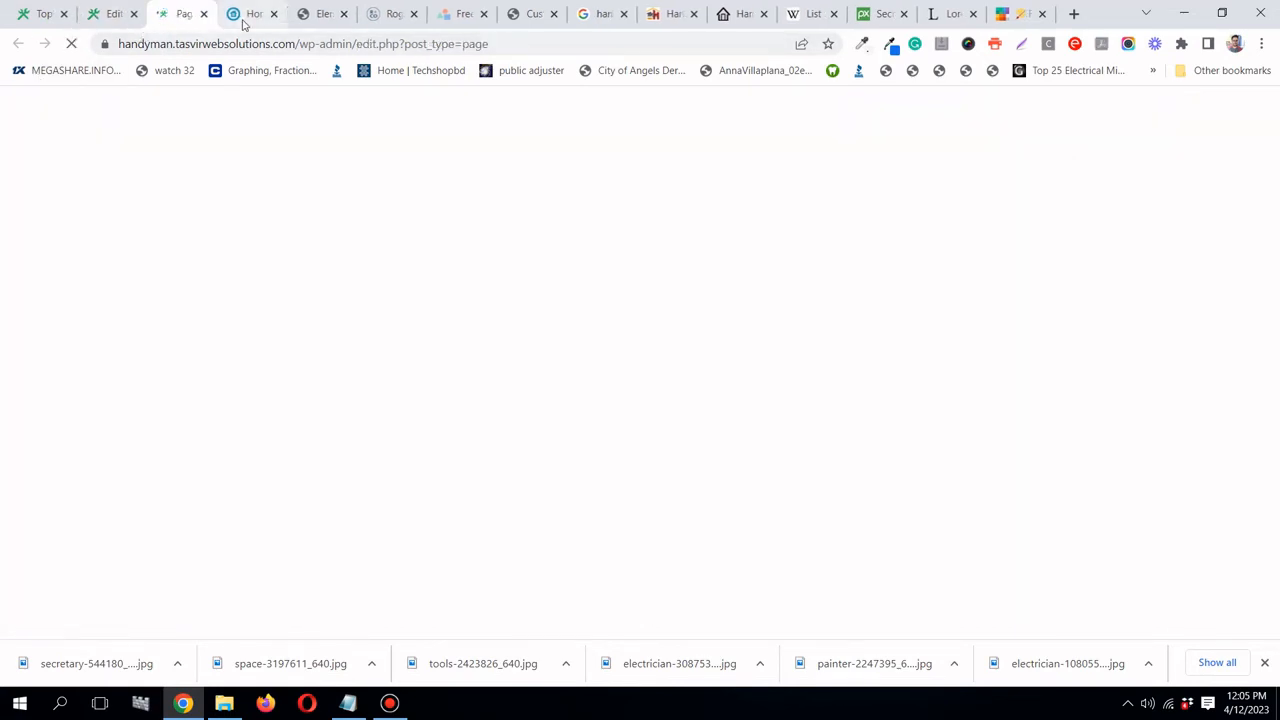
pyautogui.scroll(-2, 70, 390)
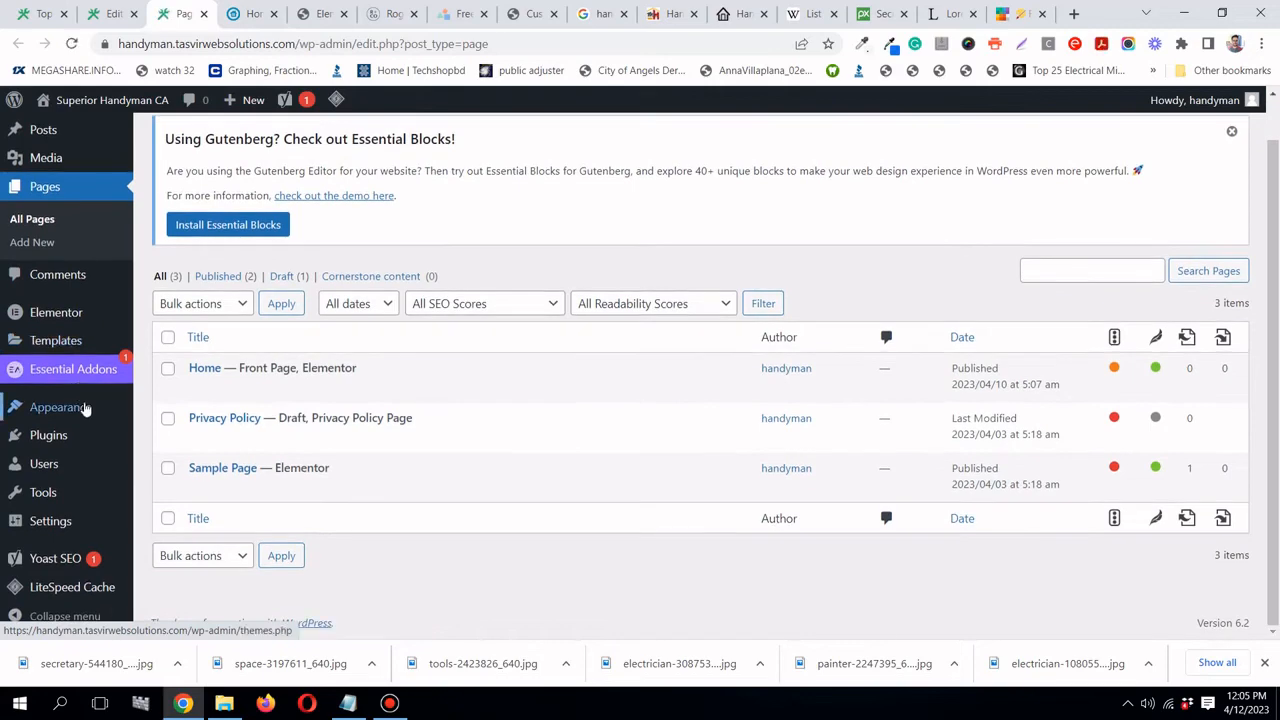
pyautogui.moveTo(86, 410)
pyautogui.click(170, 456)
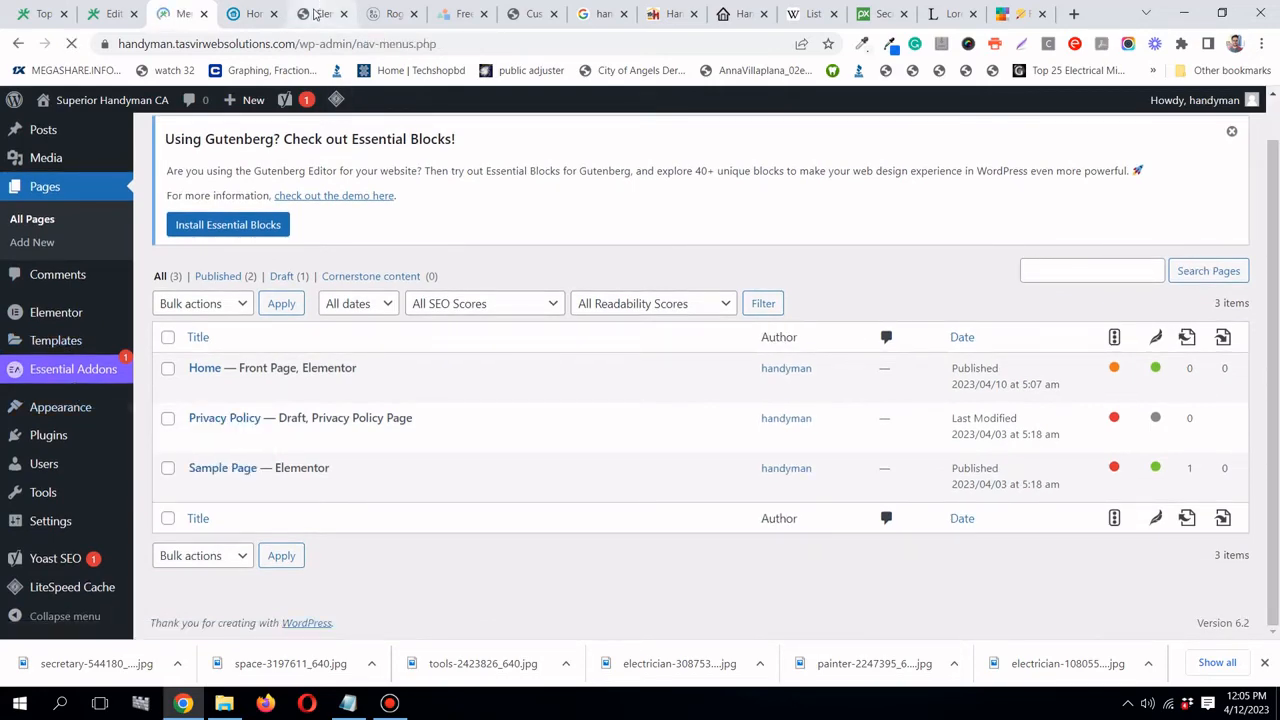
# - Check the links of the Home (#home) and About menu items, then return to the Elementor editor
pyautogui.scroll(-2, 700, 370)
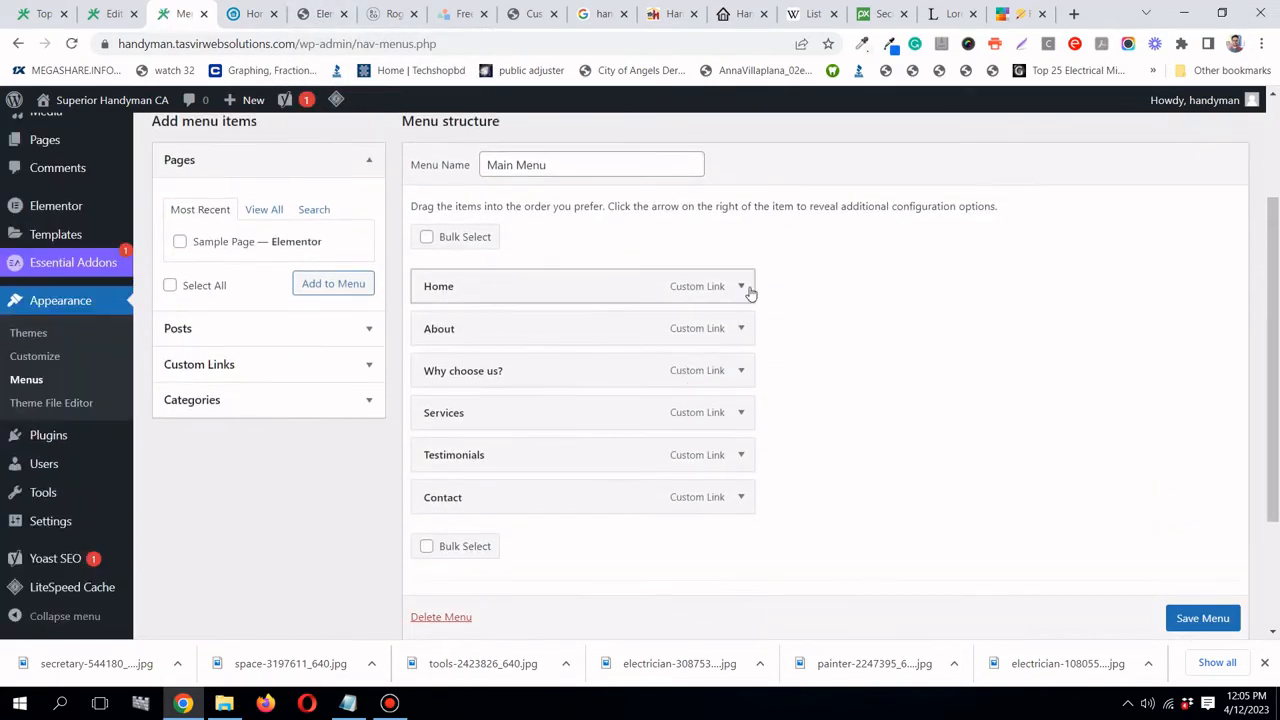
pyautogui.click(747, 289)
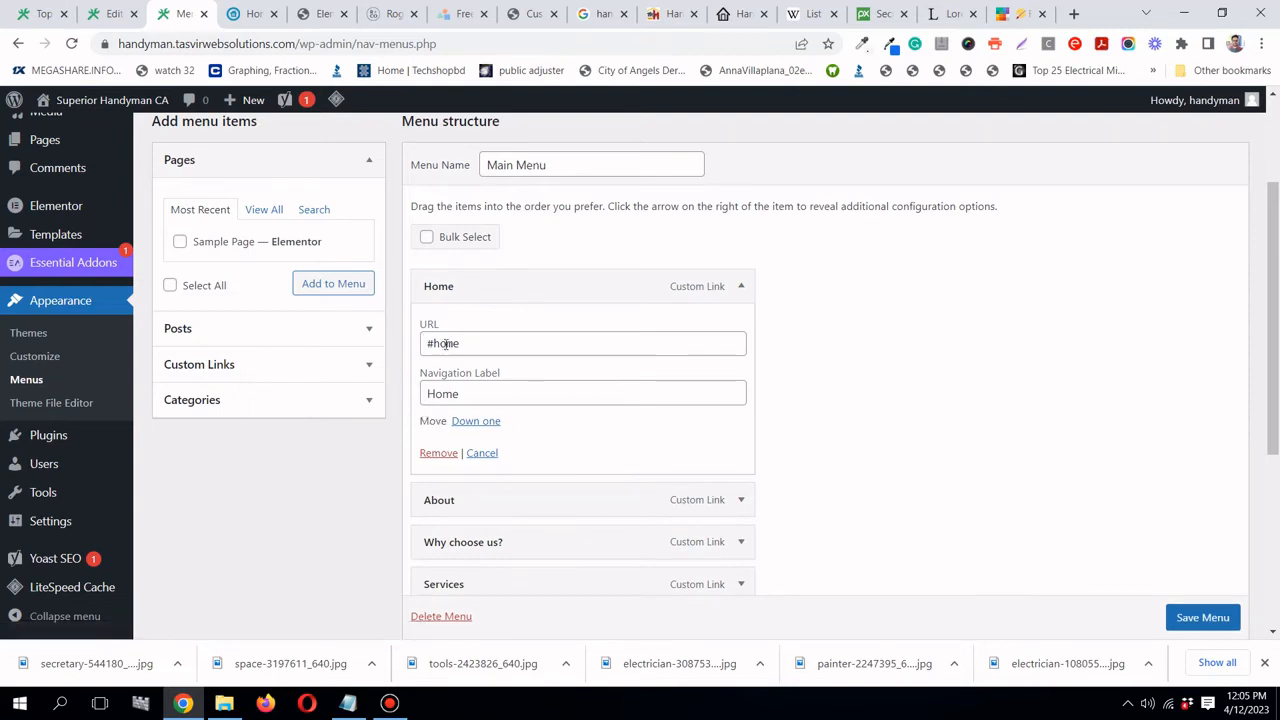
pyautogui.click(743, 284)
pyautogui.click(749, 328)
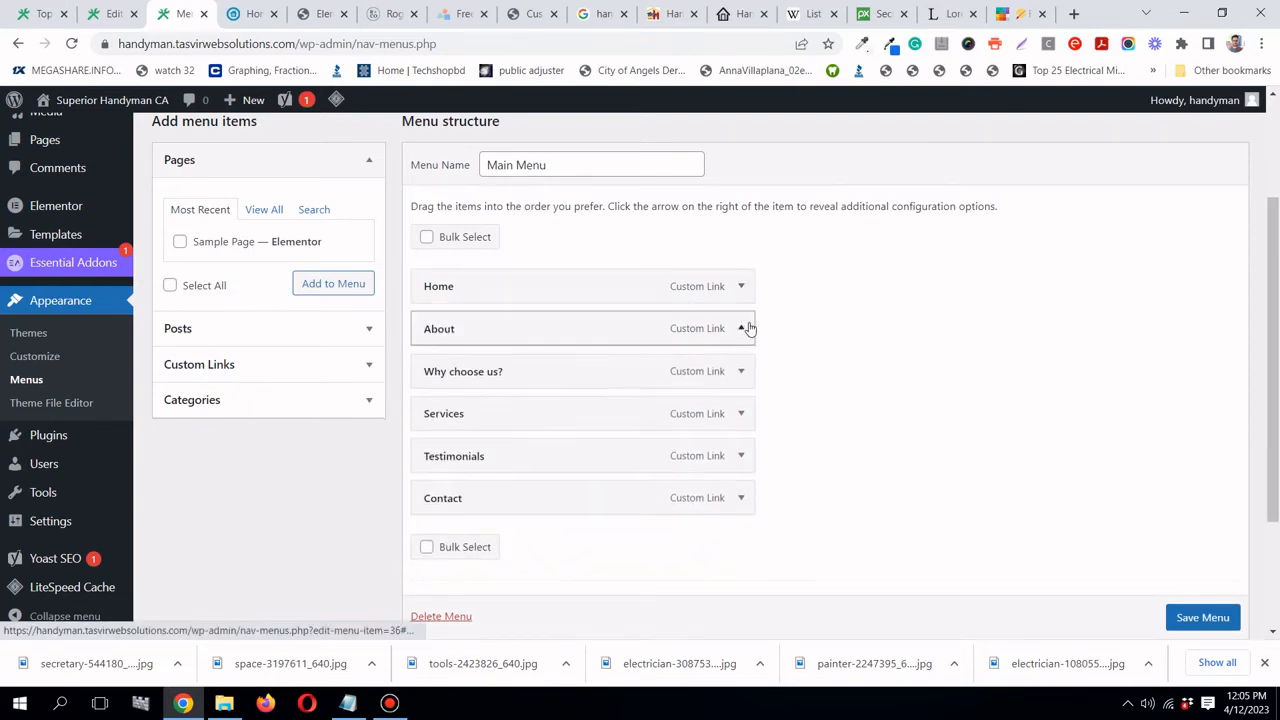
pyautogui.click(749, 328)
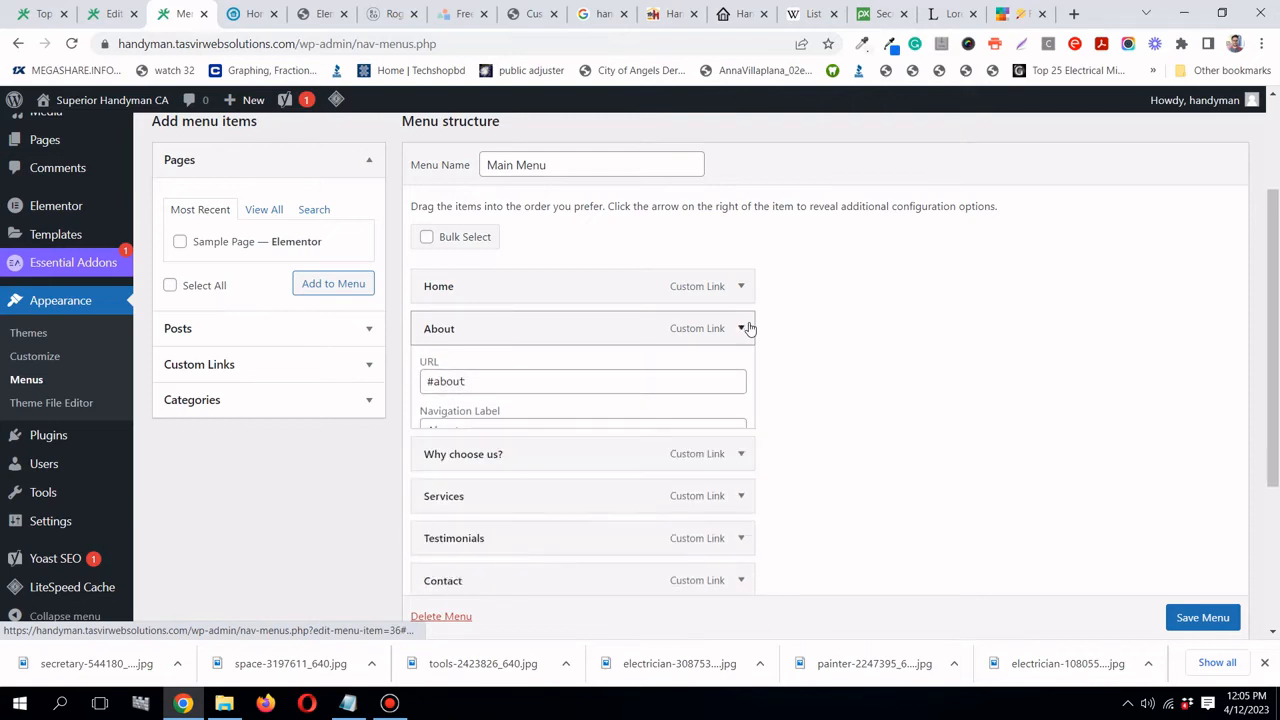
pyautogui.click(307, 16)
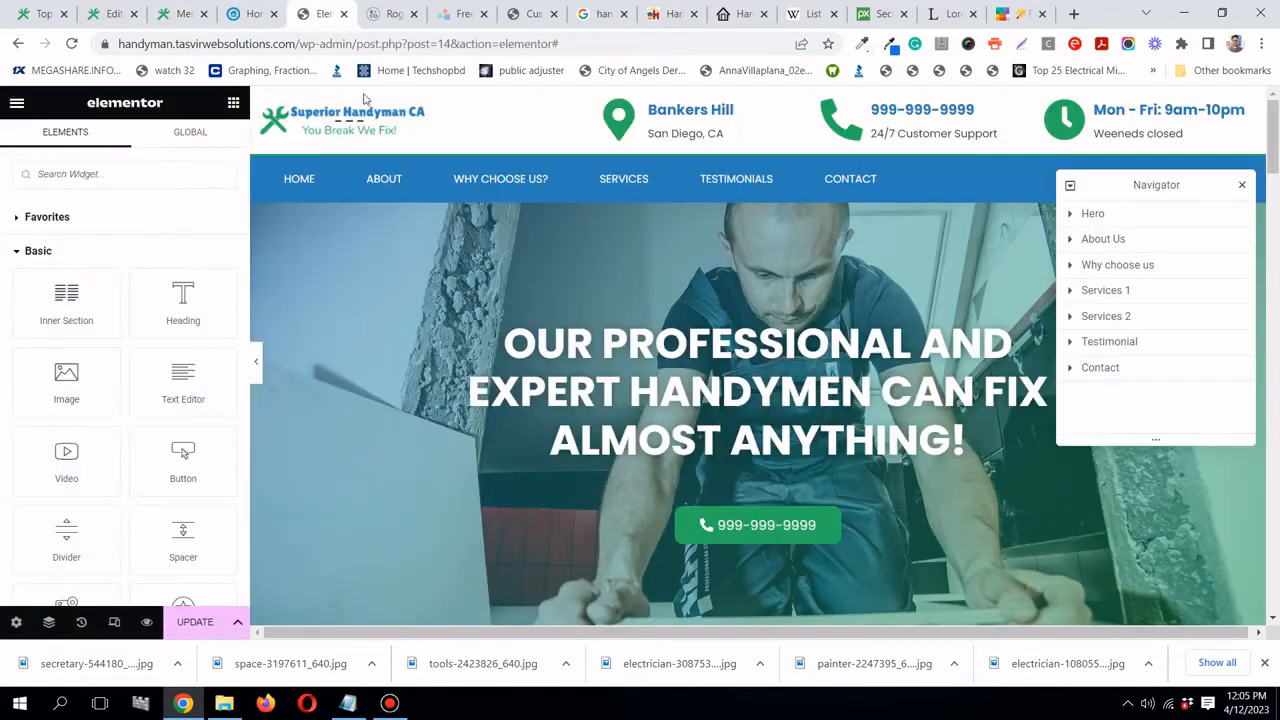
# - Compare the hero and About Us sections' settings against the About menu link's anchor
pyautogui.click(1242, 187)
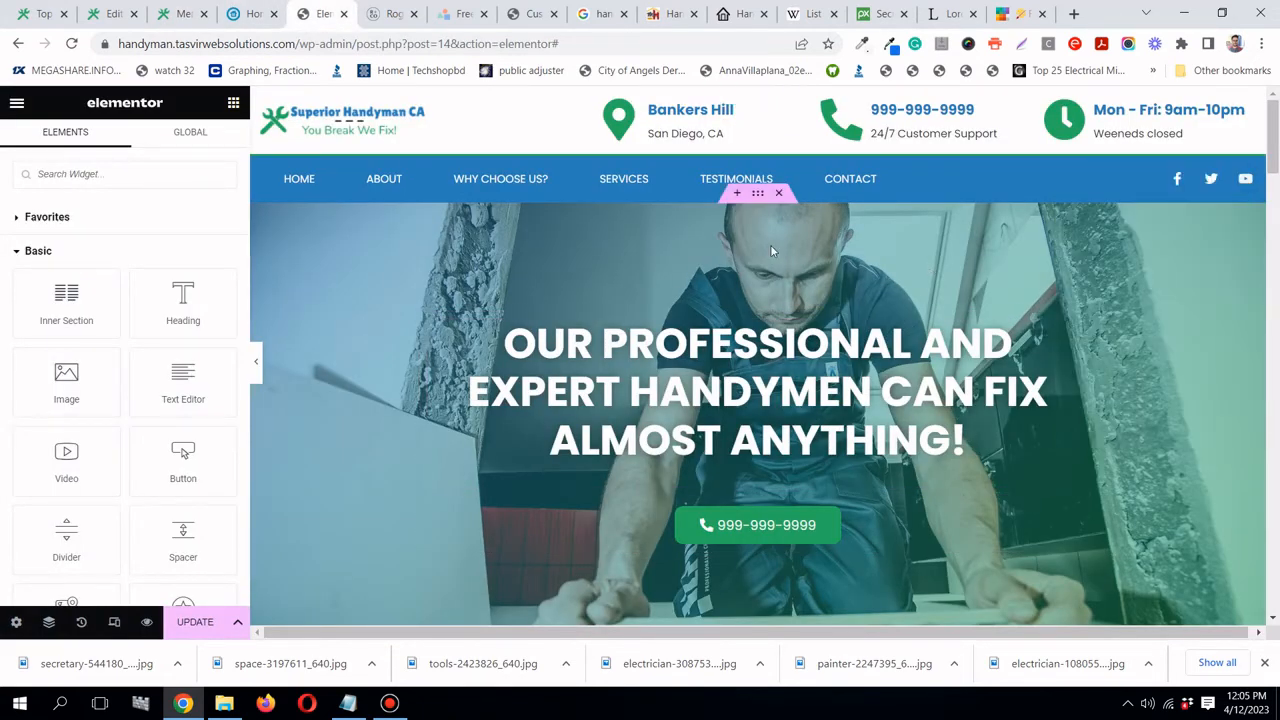
pyautogui.click(757, 194)
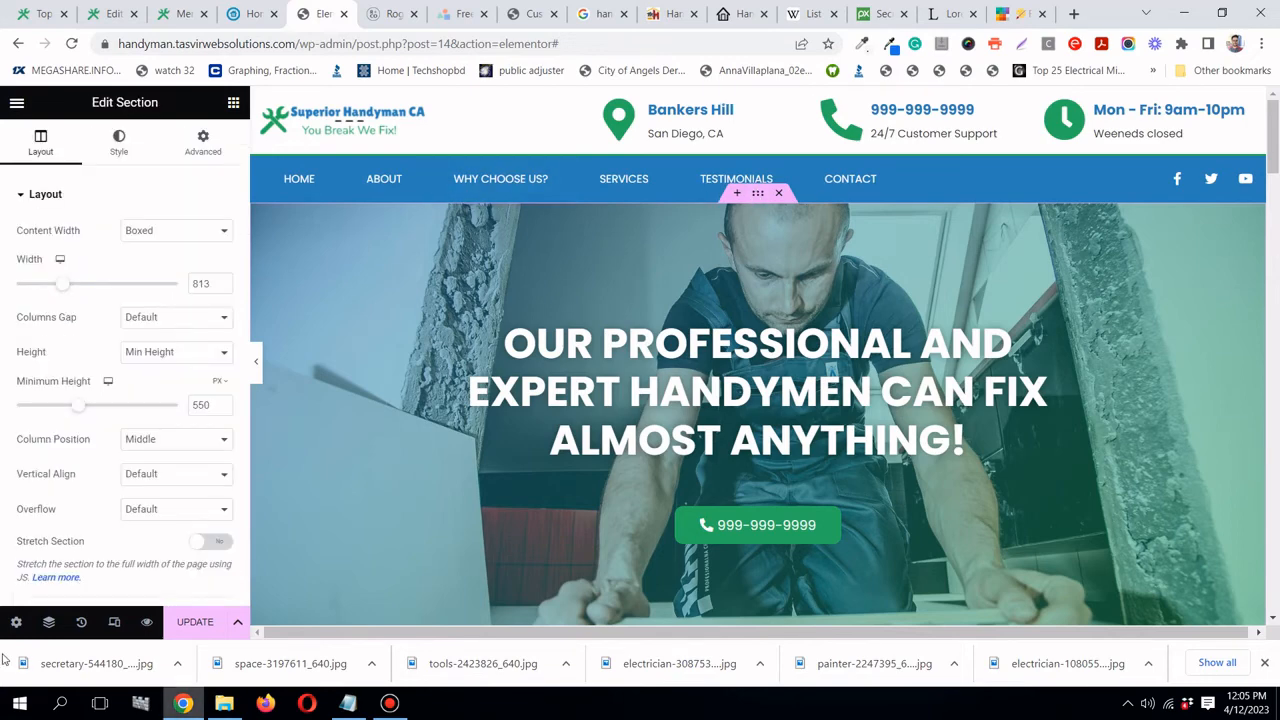
pyautogui.click(48, 622)
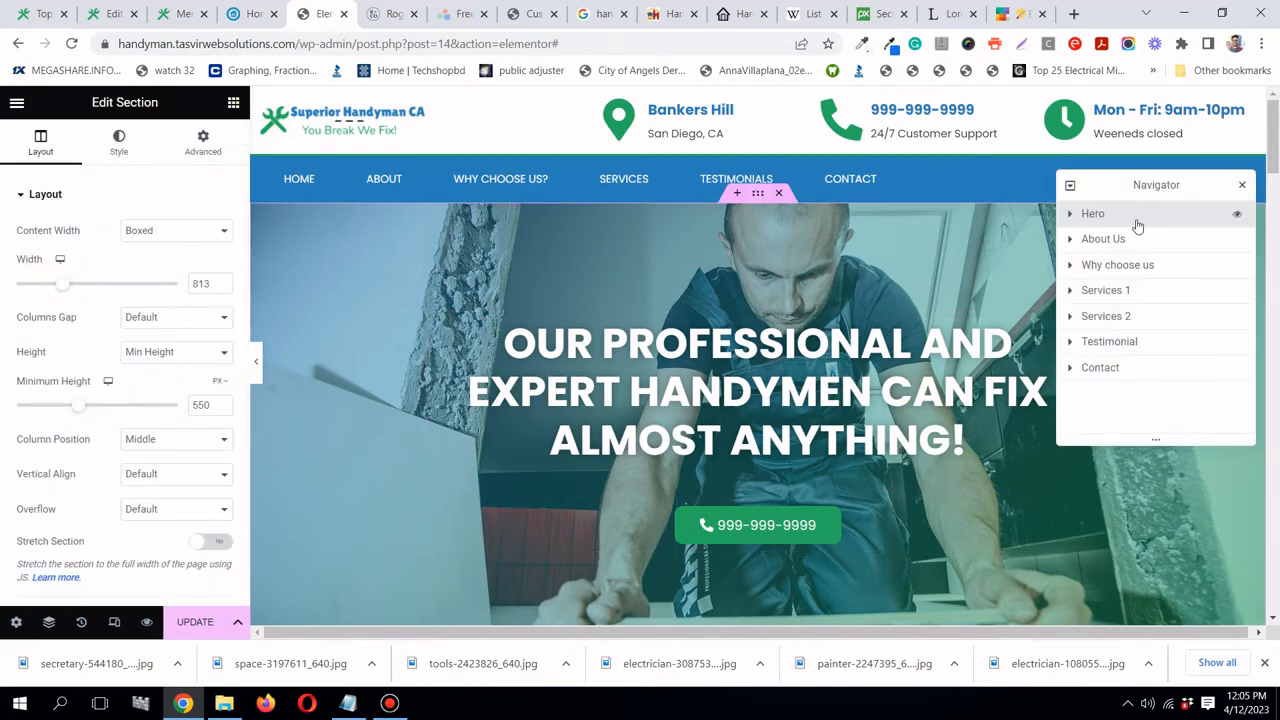
pyautogui.click(203, 143)
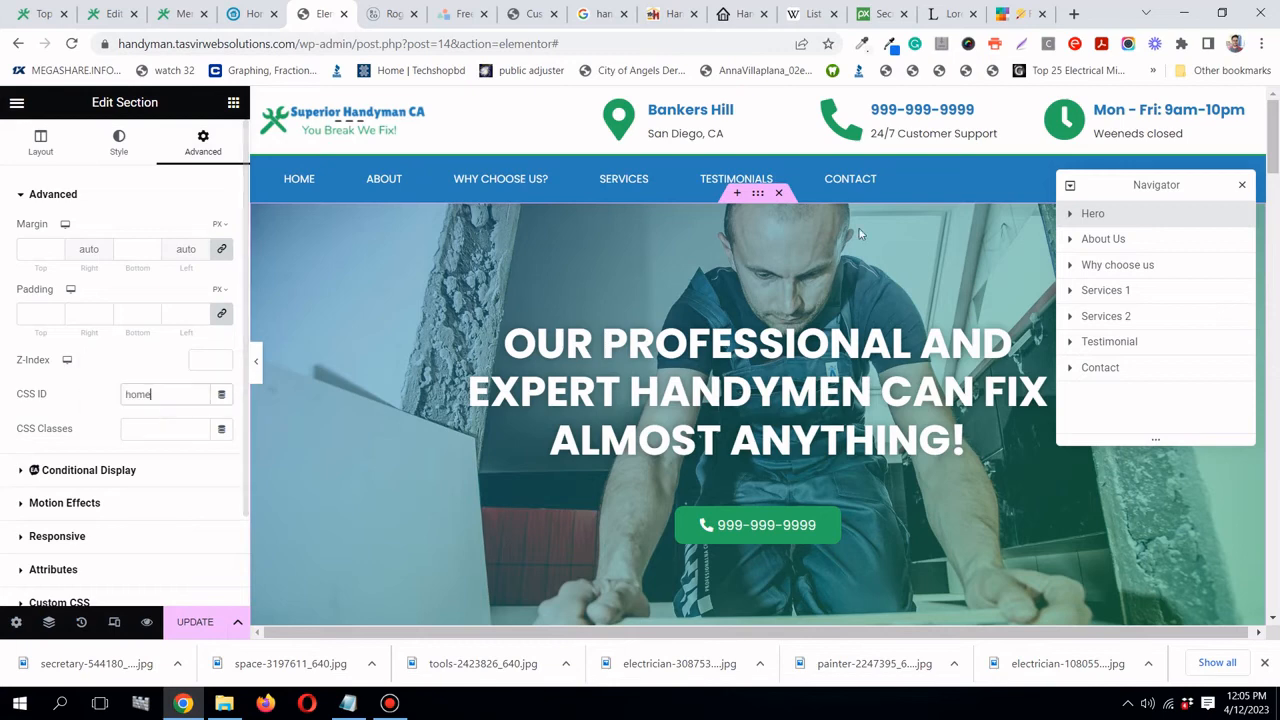
pyautogui.click(1100, 239)
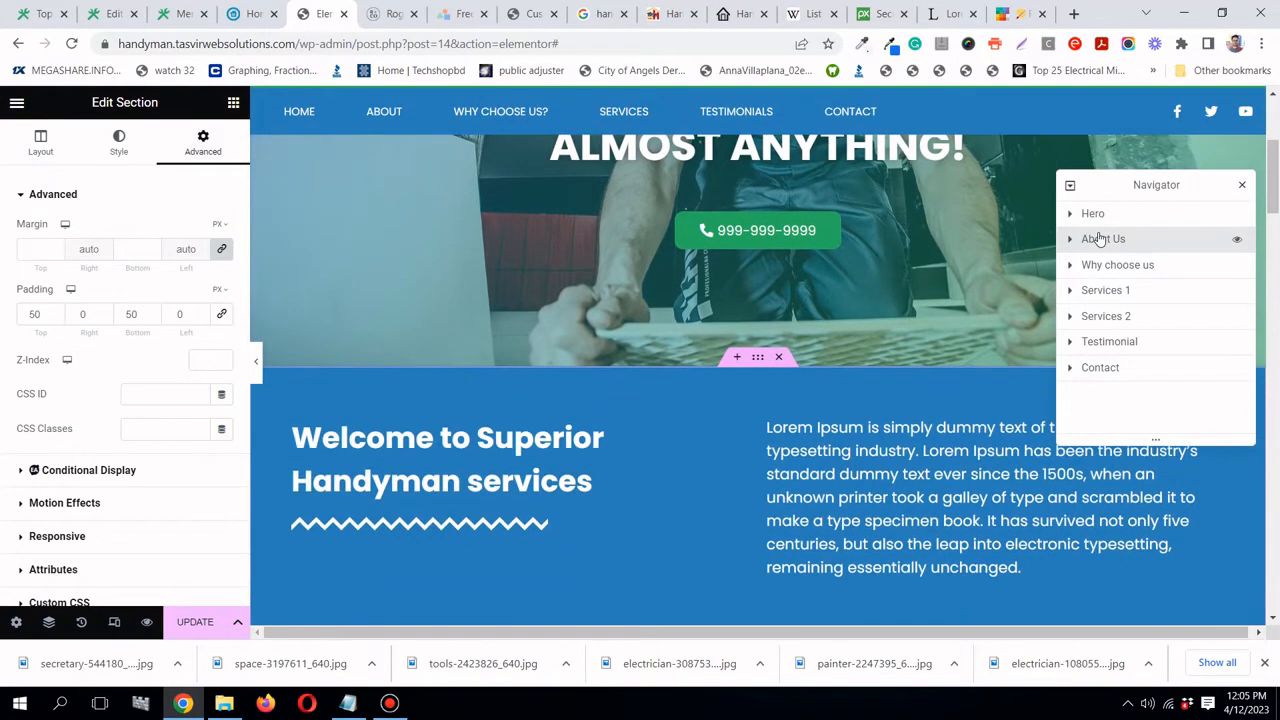
pyautogui.click(184, 14)
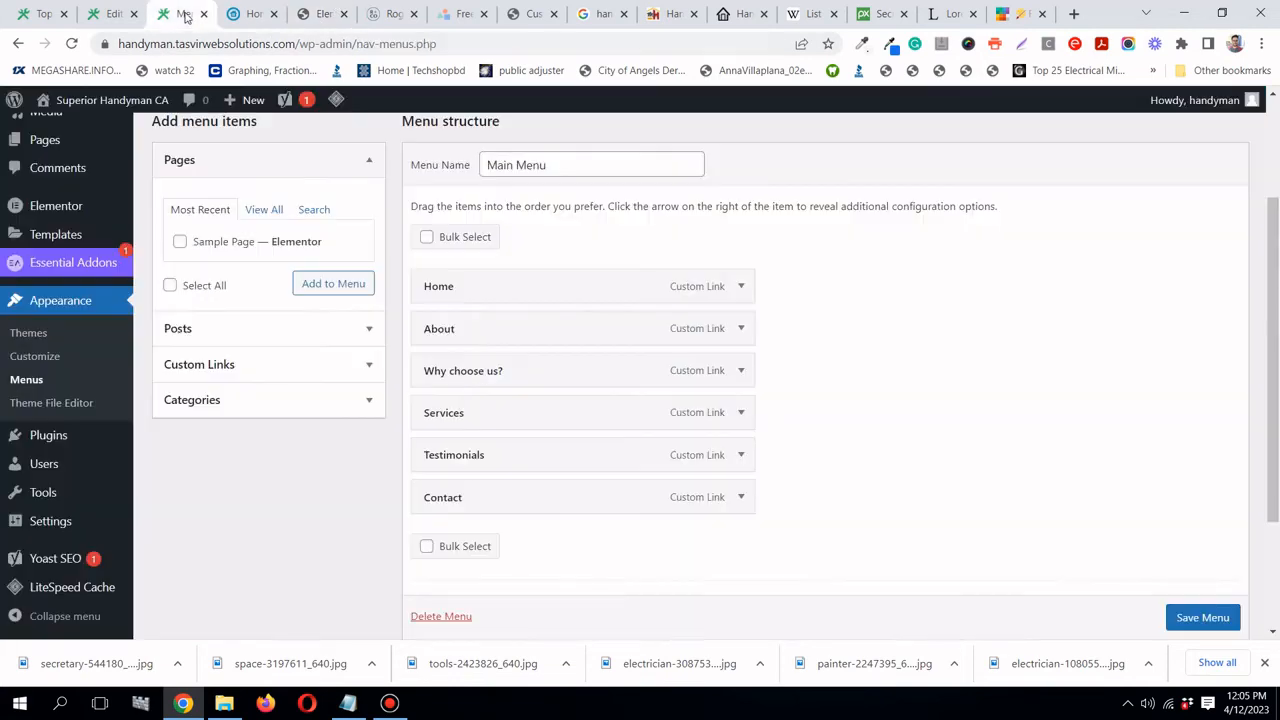
pyautogui.click(740, 330)
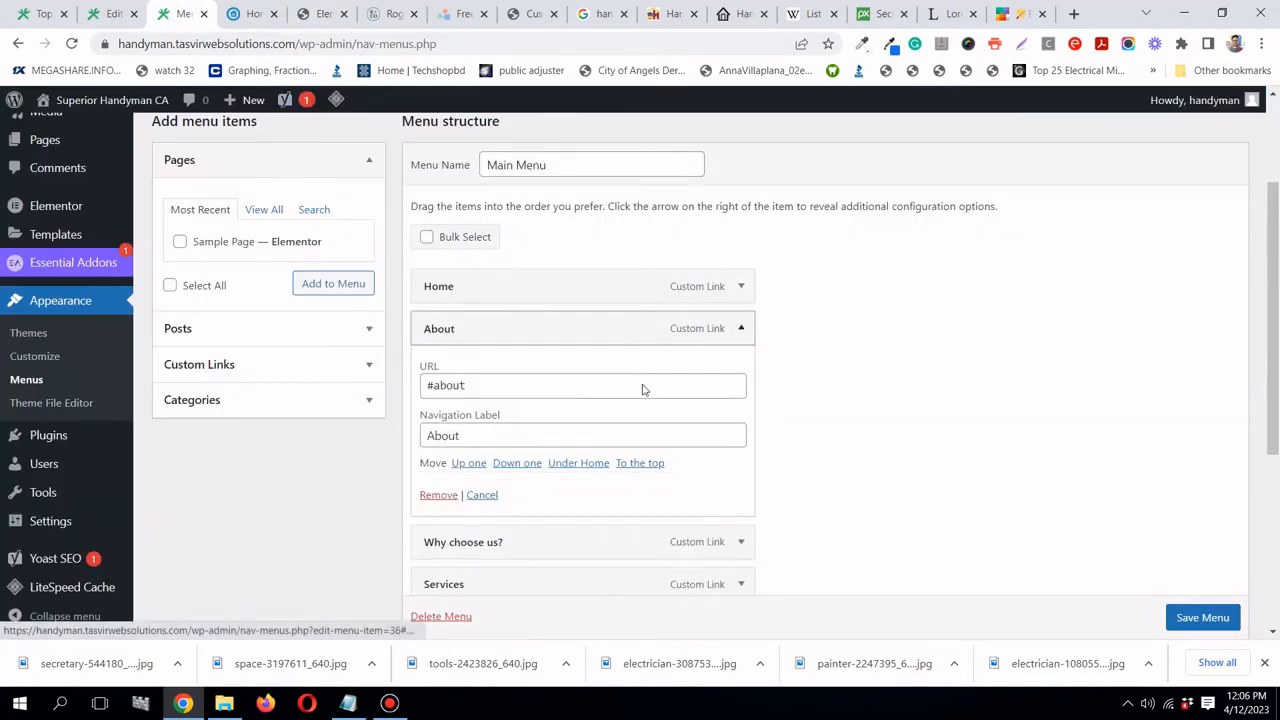
pyautogui.click(740, 329)
pyautogui.click(320, 14)
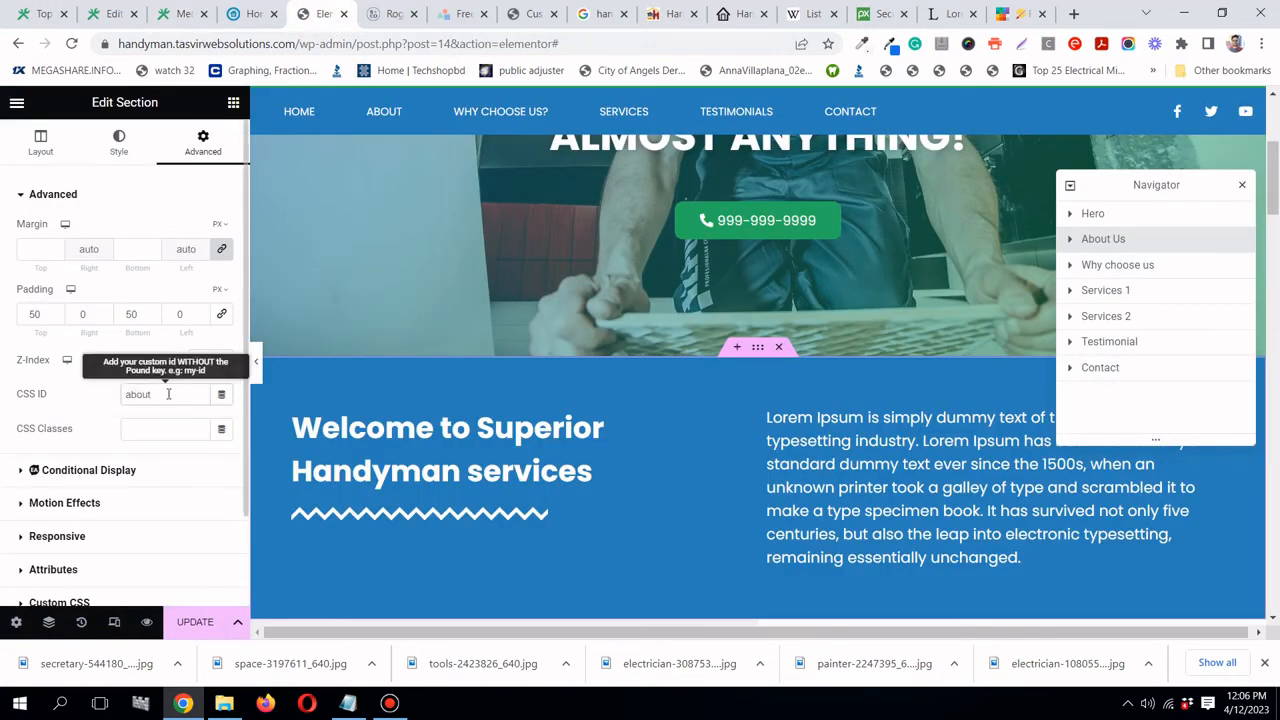
# - Give the Why choose us section the CSS ID whychooseus, matching its menu anchor
pyautogui.click(1093, 272)
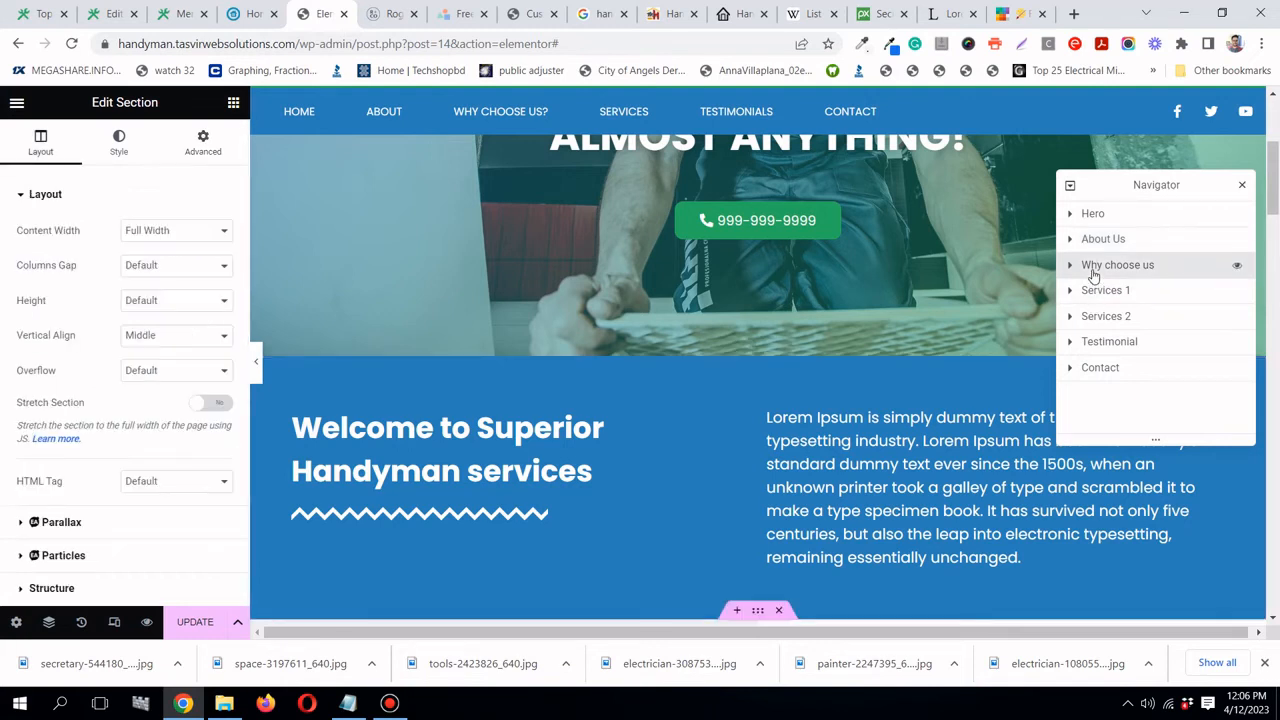
pyautogui.click(228, 143)
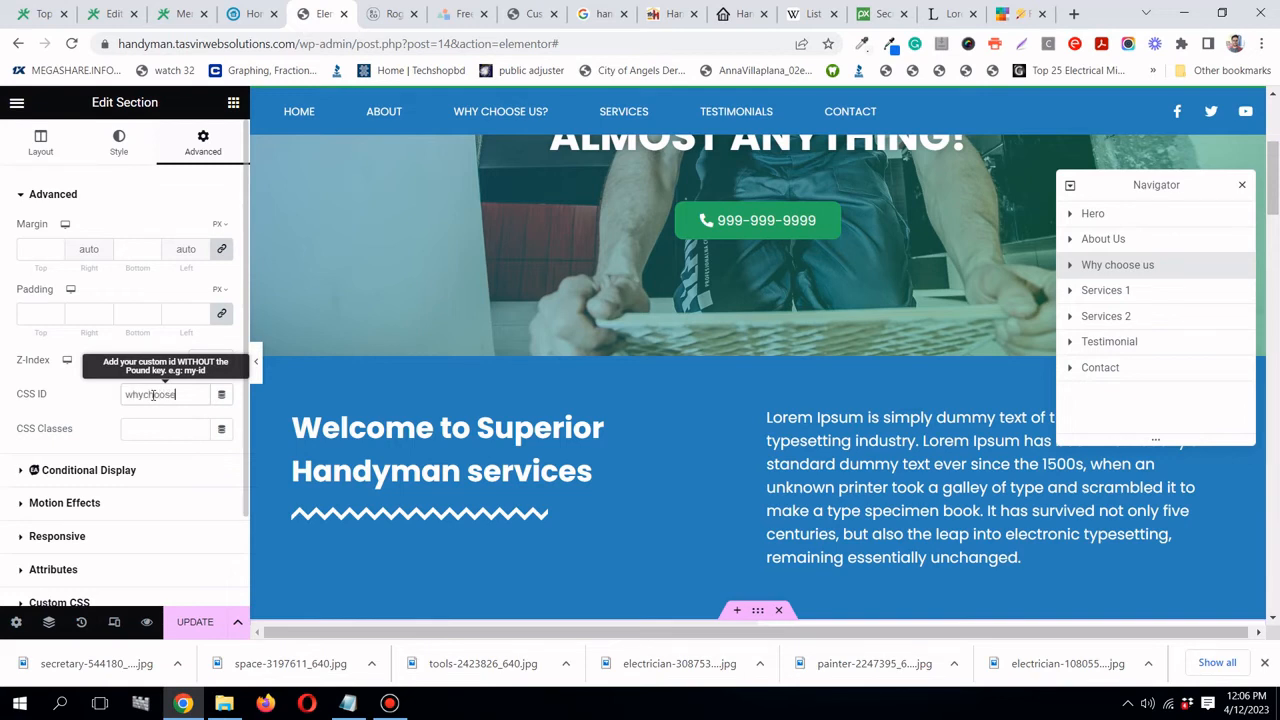
pyautogui.click(180, 14)
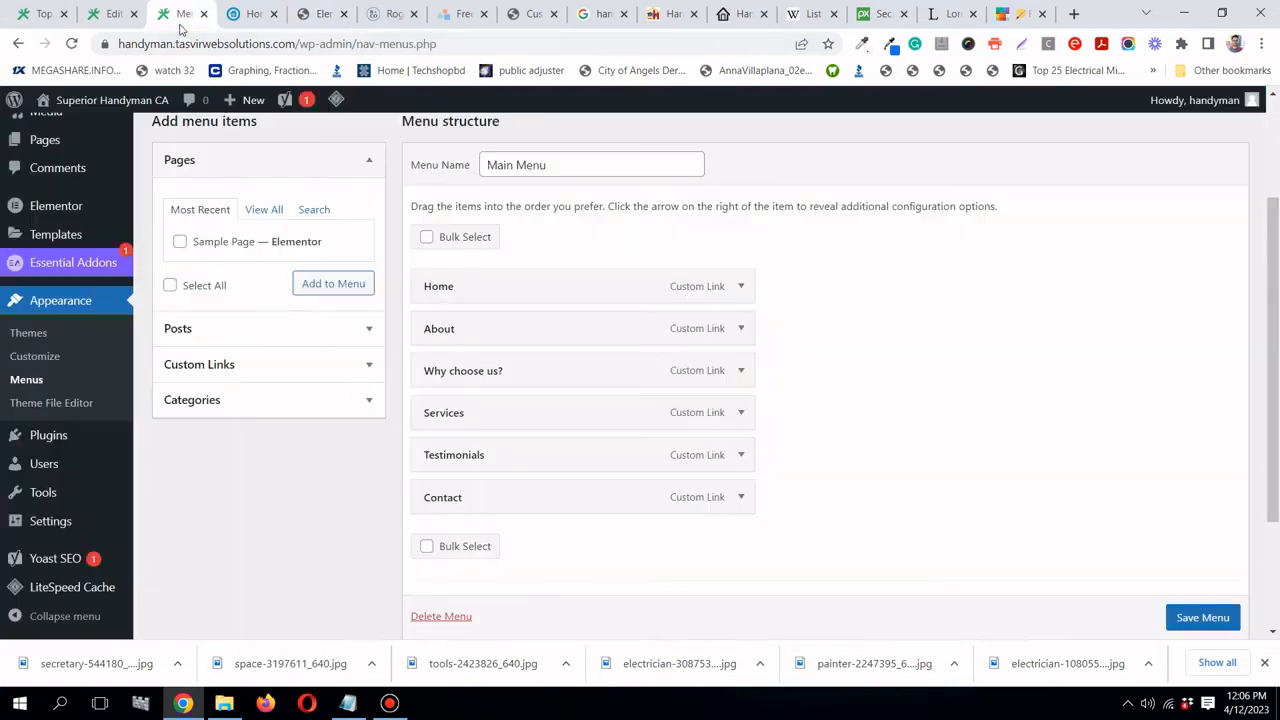
pyautogui.click(740, 371)
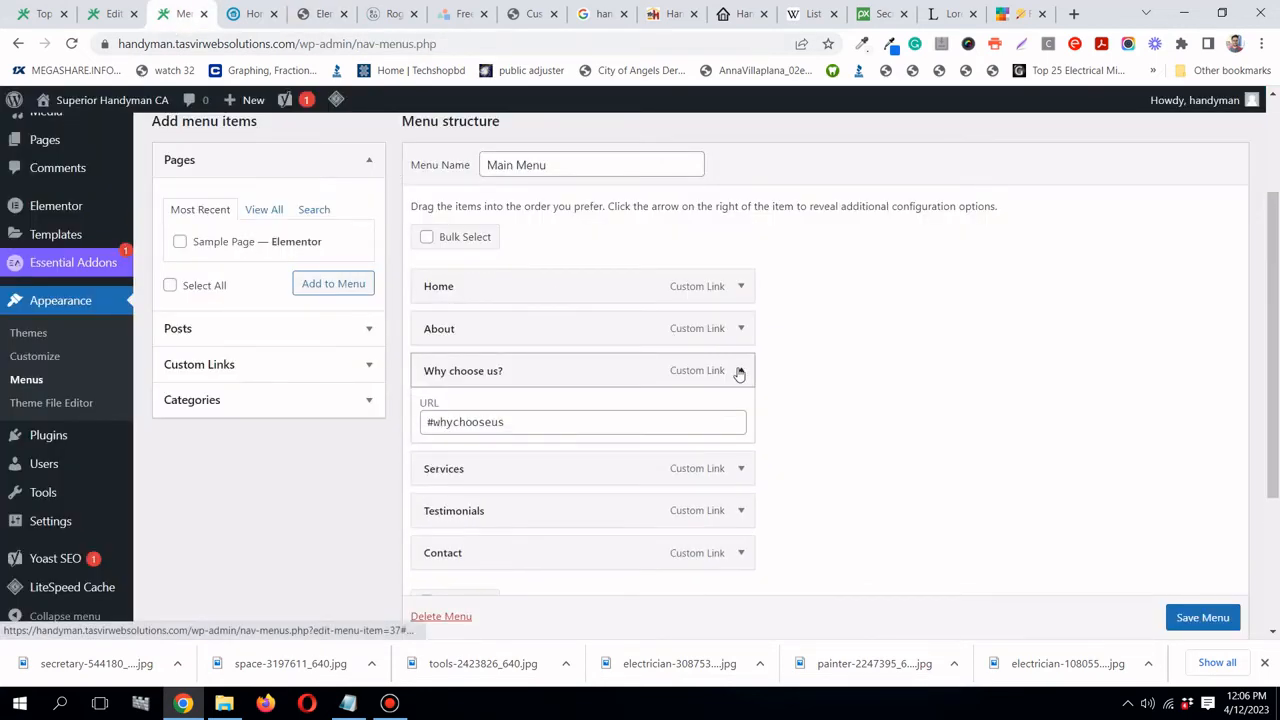
pyautogui.click(740, 372)
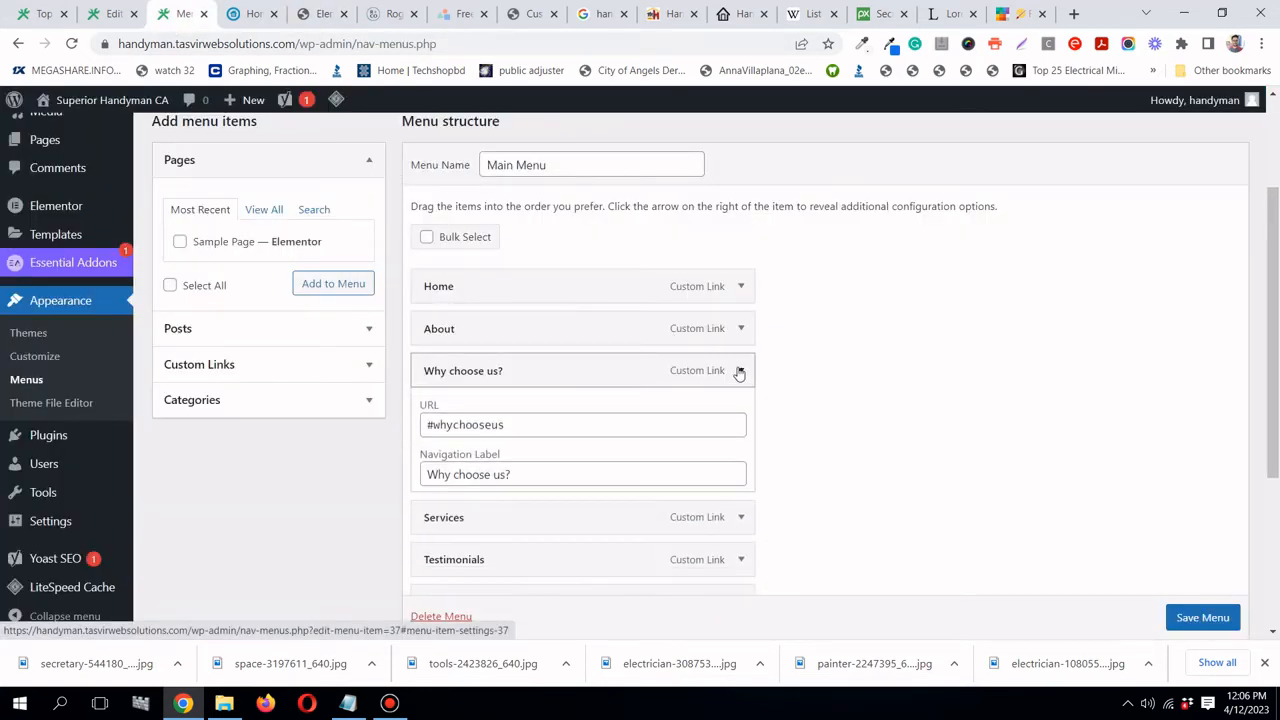
pyautogui.click(309, 18)
pyautogui.click(1103, 290)
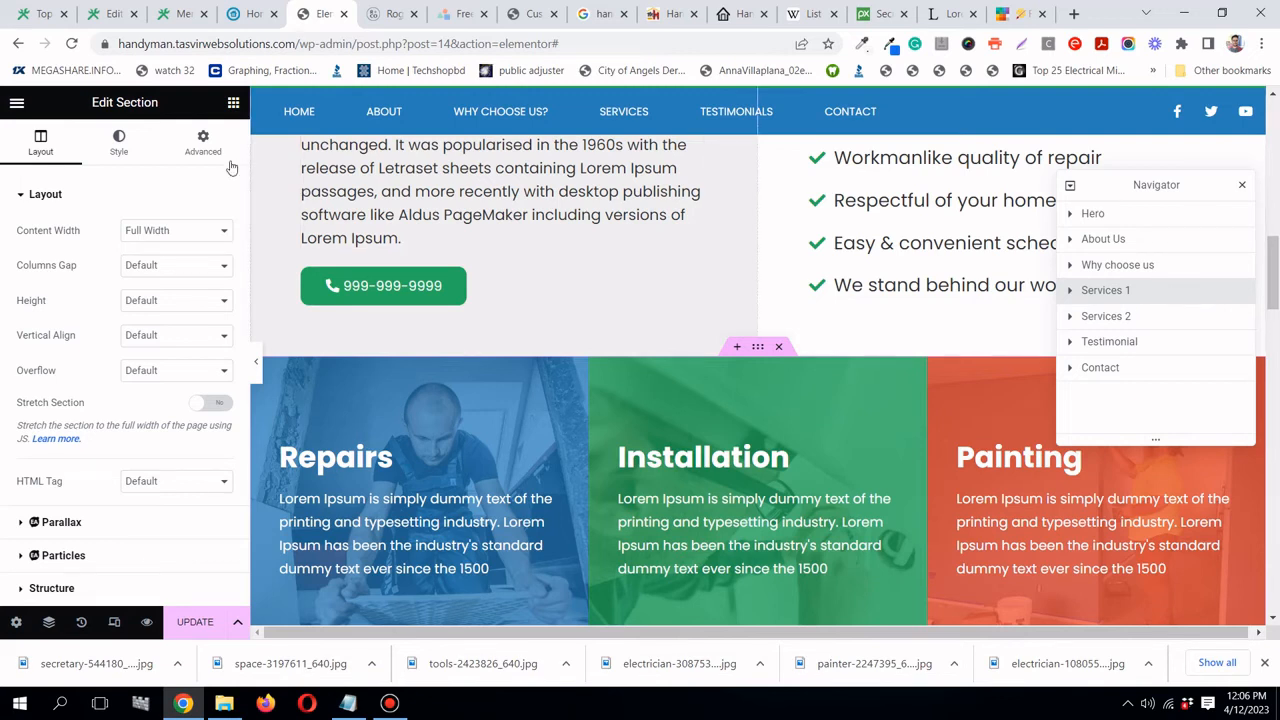
# - Copy the services anchor from the menu and paste it as the Services section's CSS ID
pyautogui.click(203, 143)
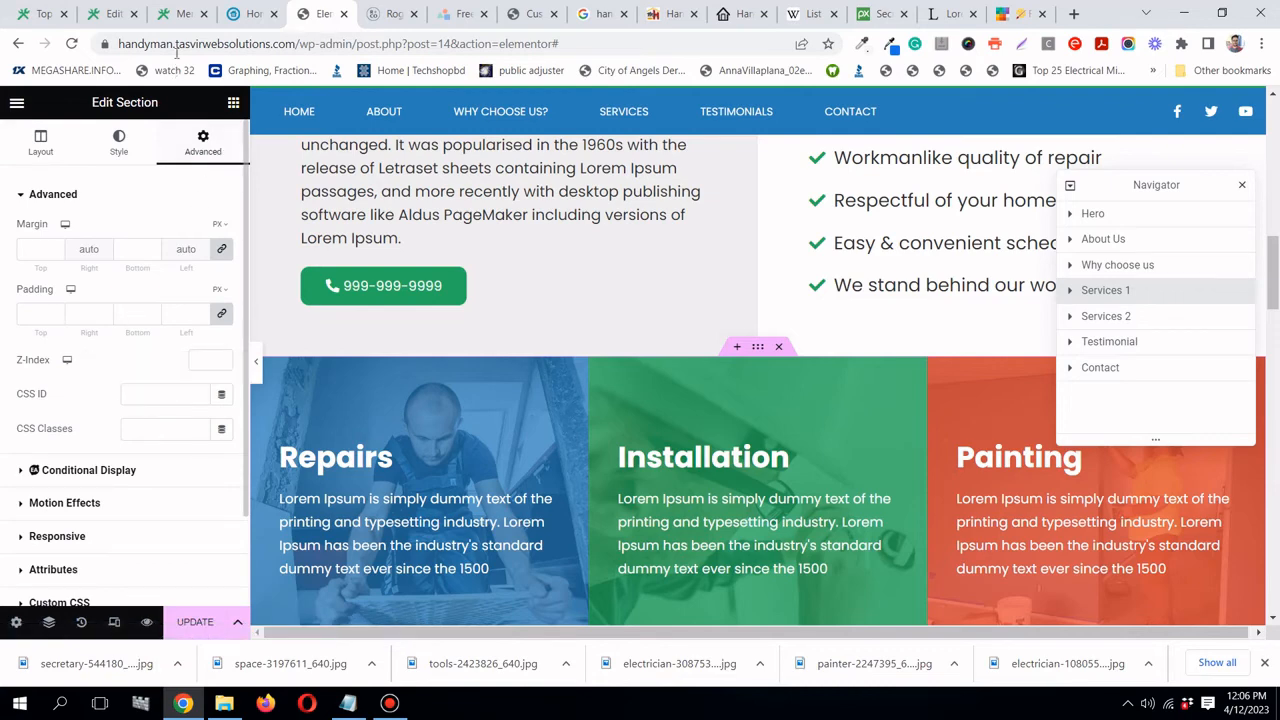
pyautogui.click(180, 14)
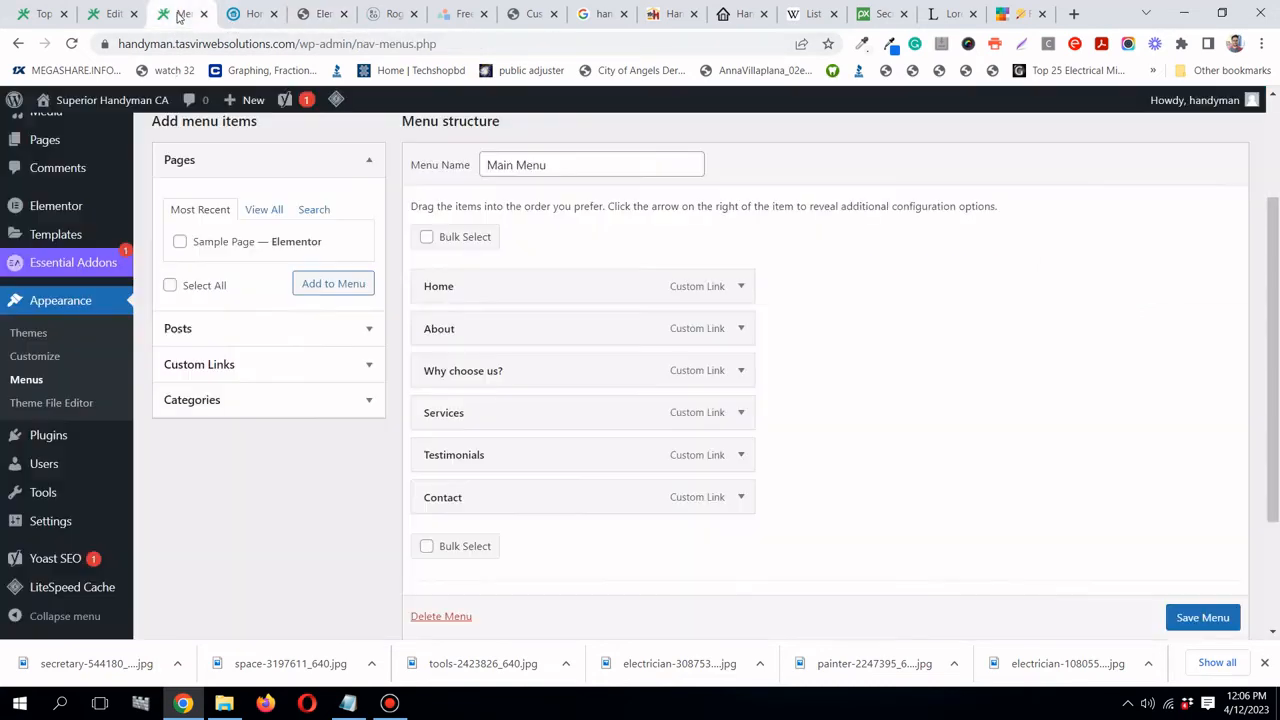
pyautogui.click(740, 412)
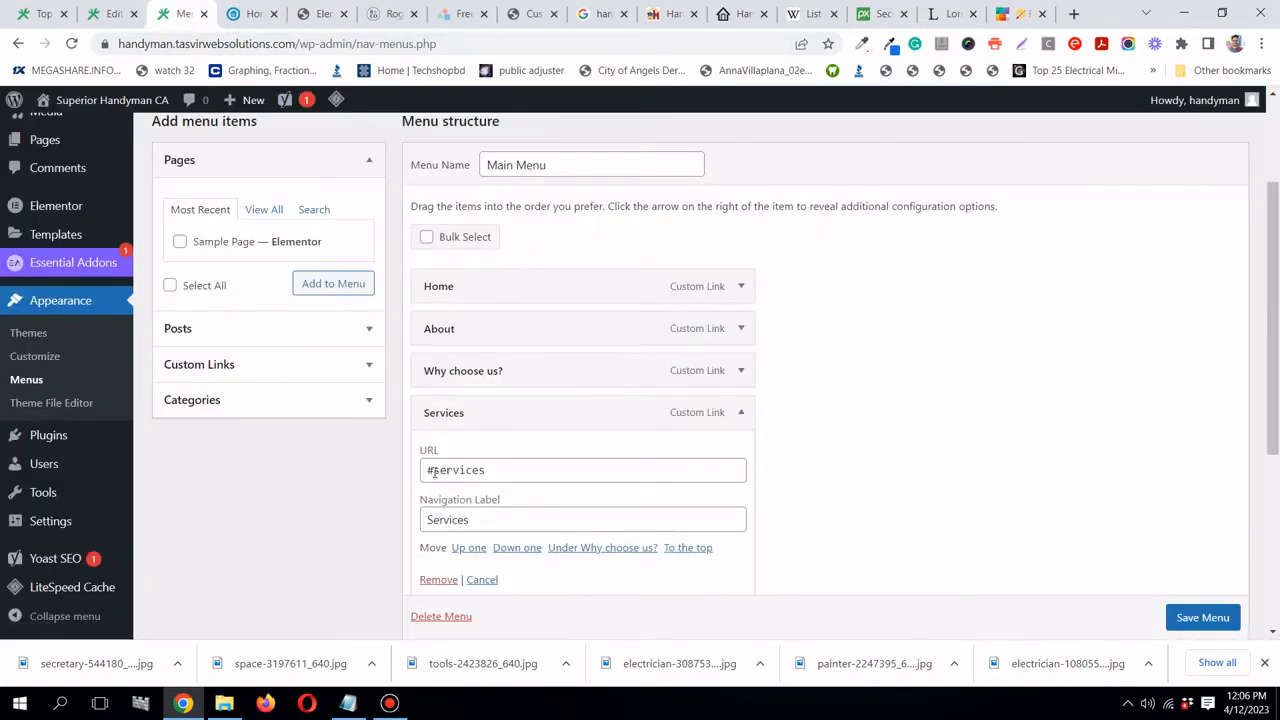
pyautogui.moveTo(434, 472); pyautogui.dragTo(481, 470)
pyautogui.rightClick(489, 470)
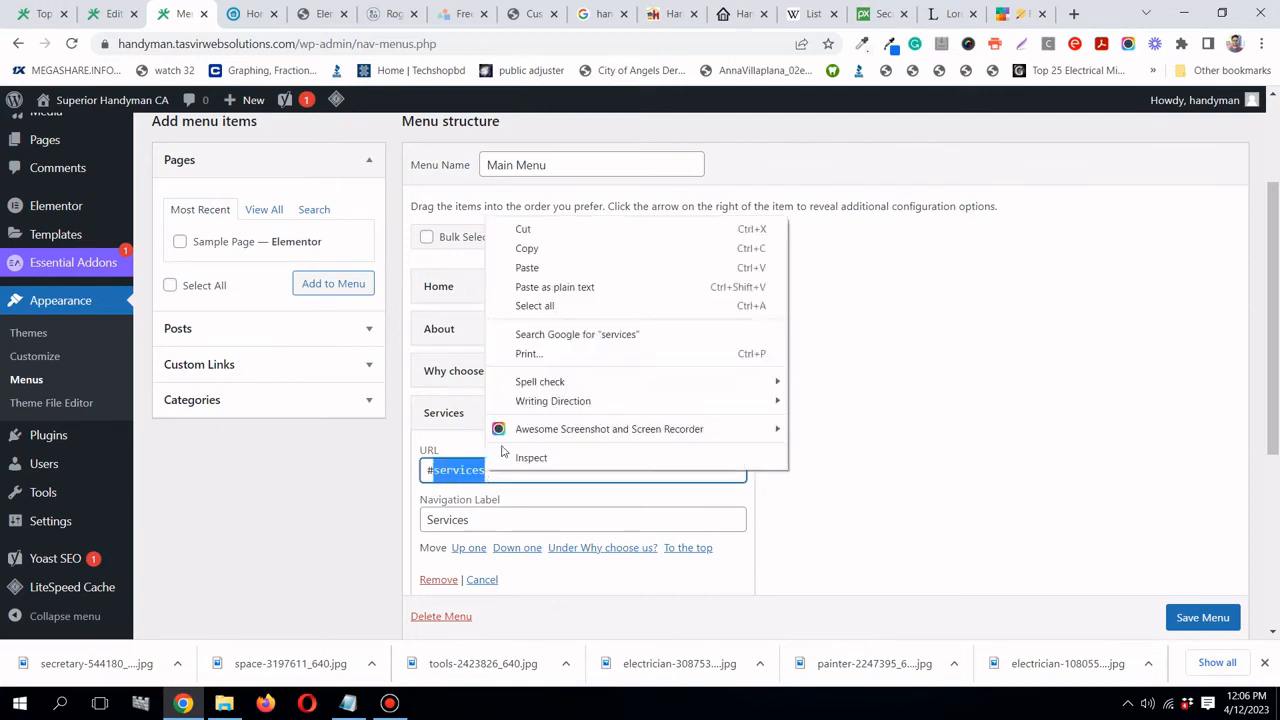
pyautogui.click(530, 252)
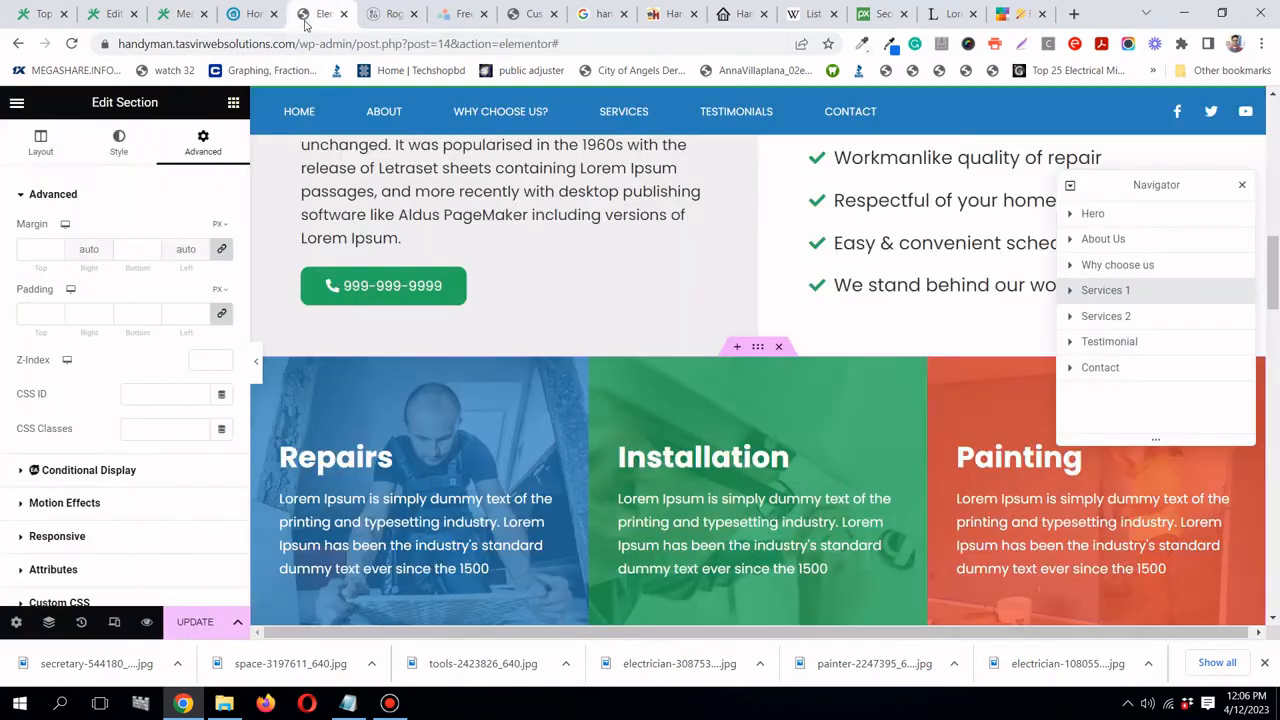
pyautogui.click(312, 18)
pyautogui.rightClick(151, 397)
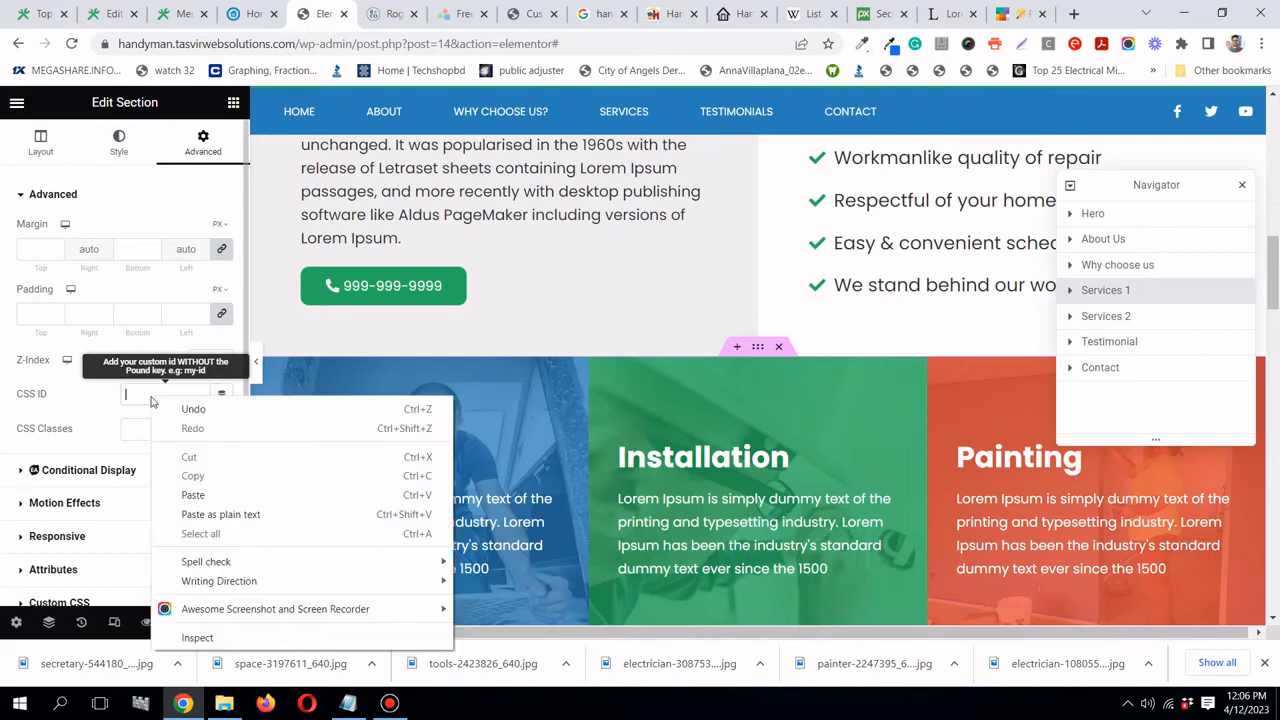
pyautogui.click(219, 493)
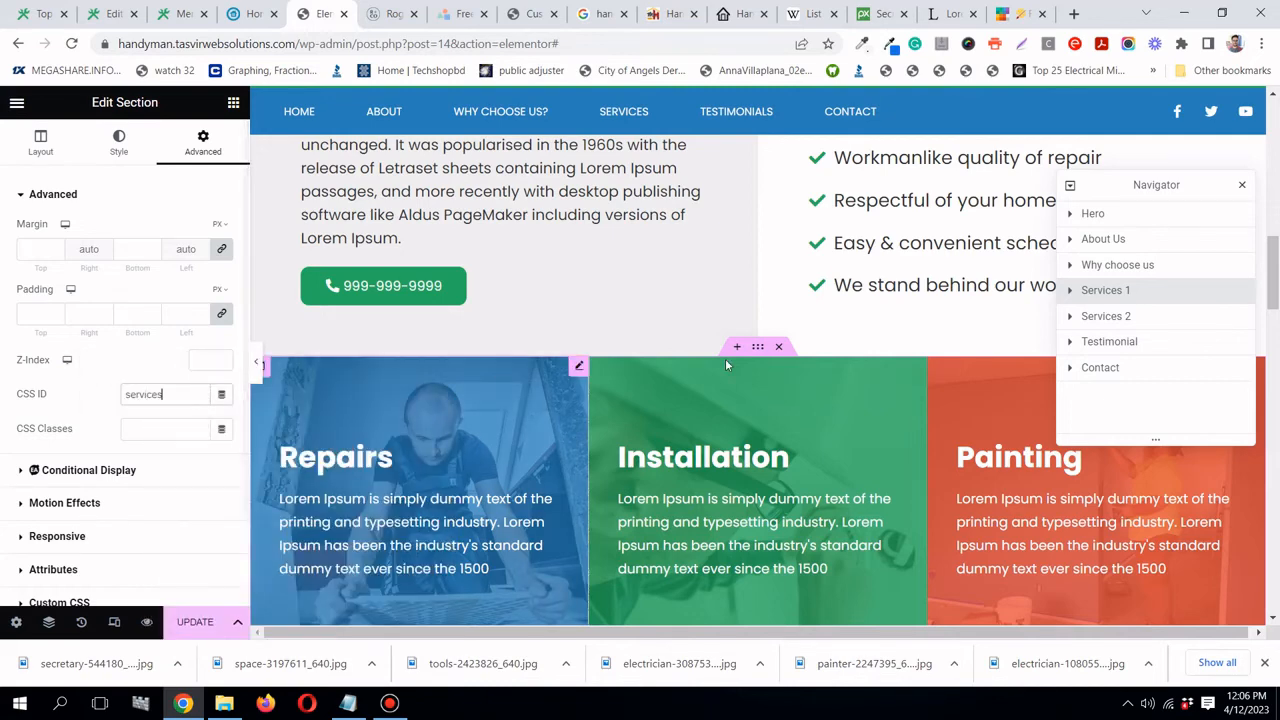
# - Give the Testimonial section the CSS ID testimonials, copied from the menu's anchor link
pyautogui.click(1100, 345)
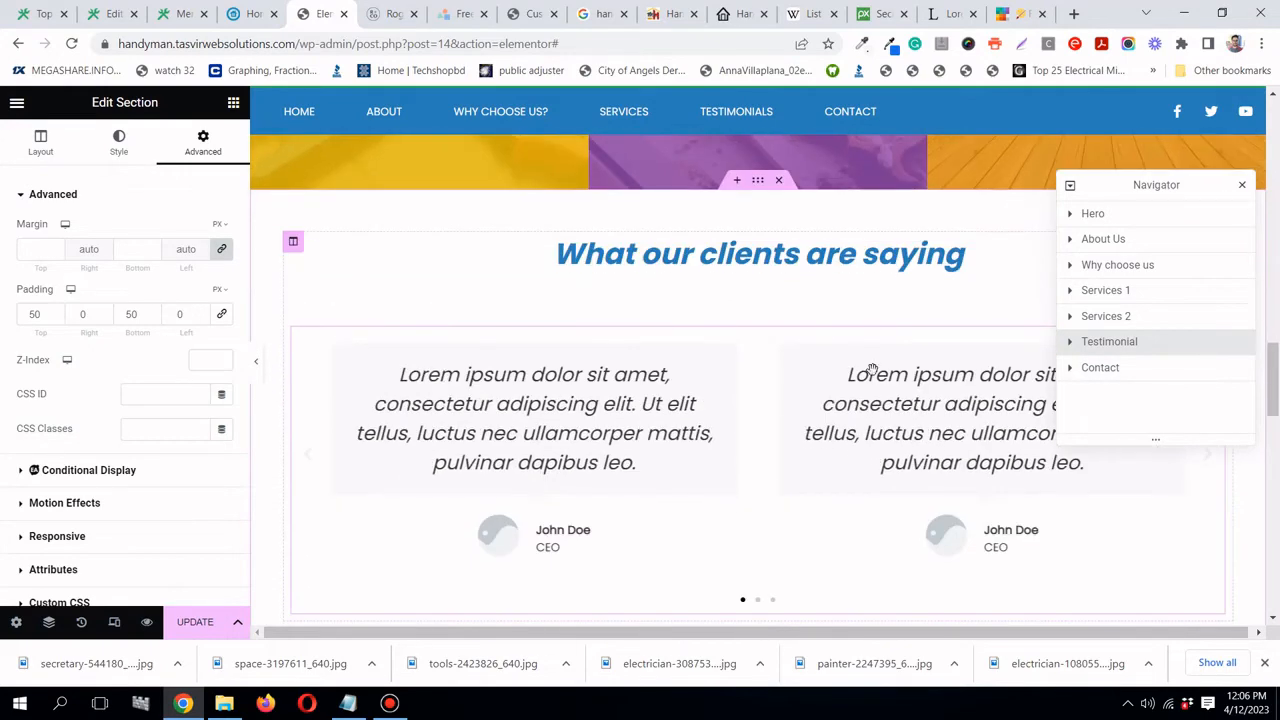
pyautogui.click(186, 14)
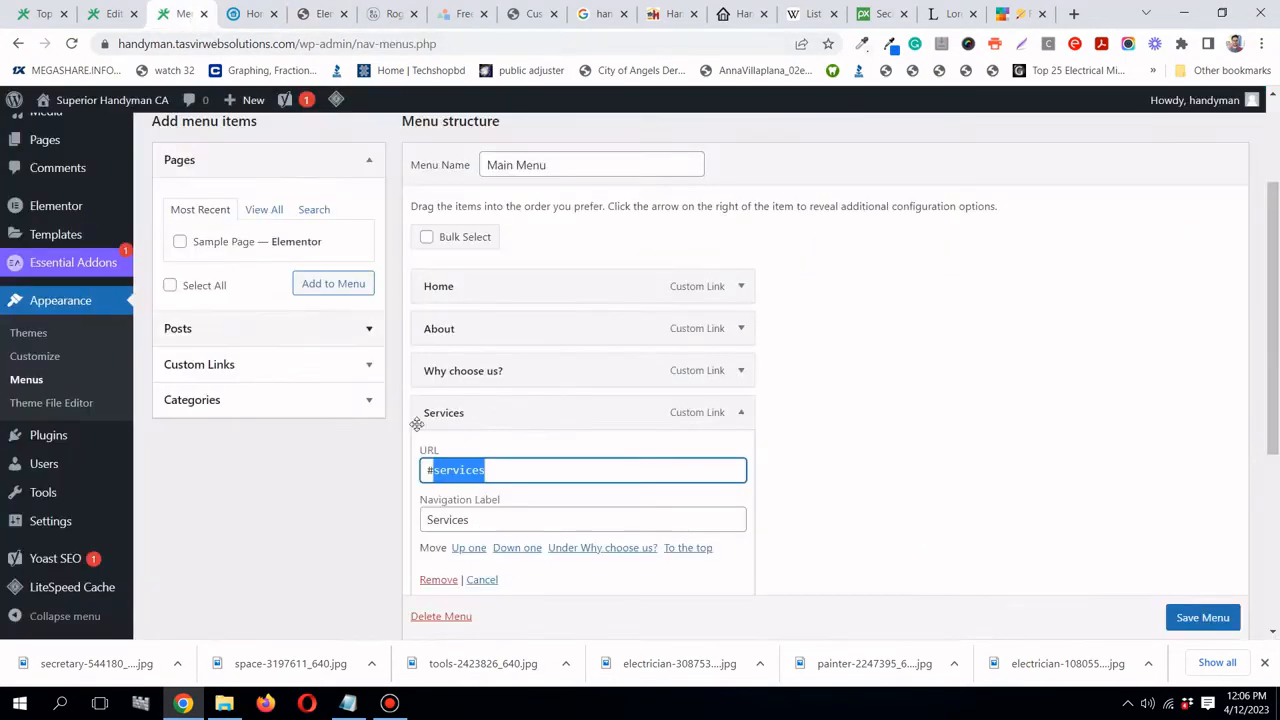
pyautogui.click(741, 414)
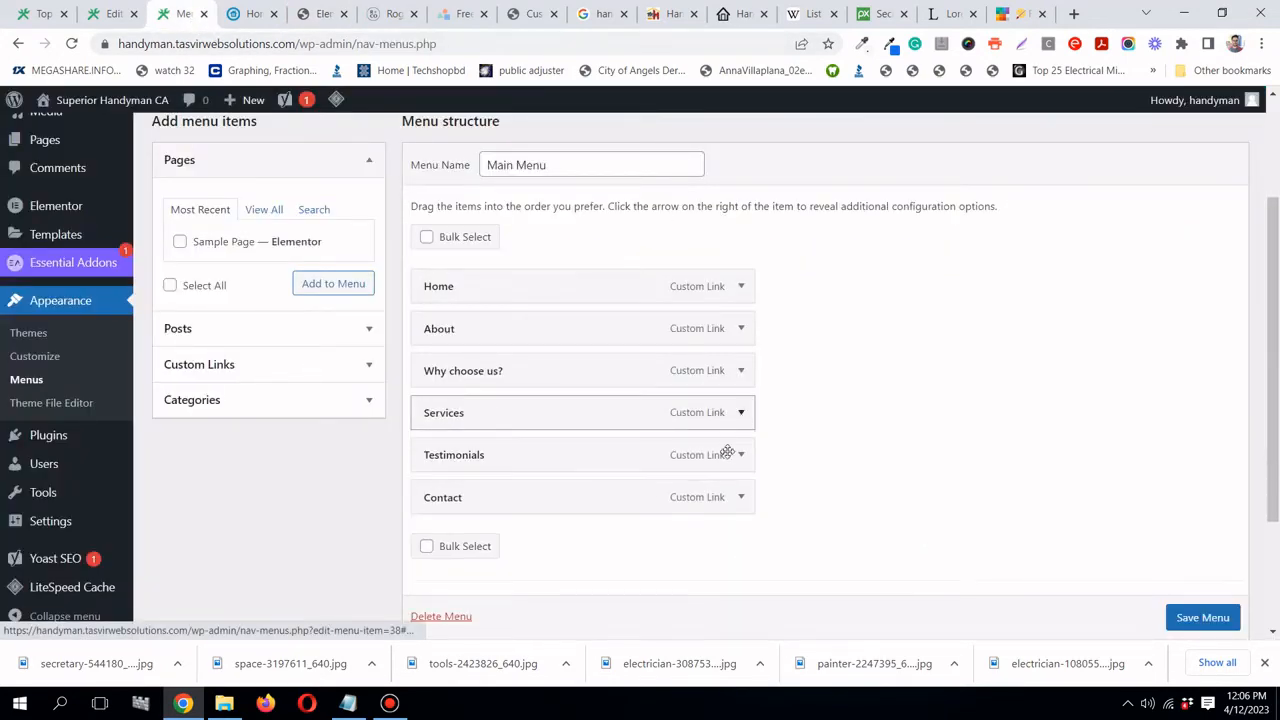
pyautogui.click(741, 455)
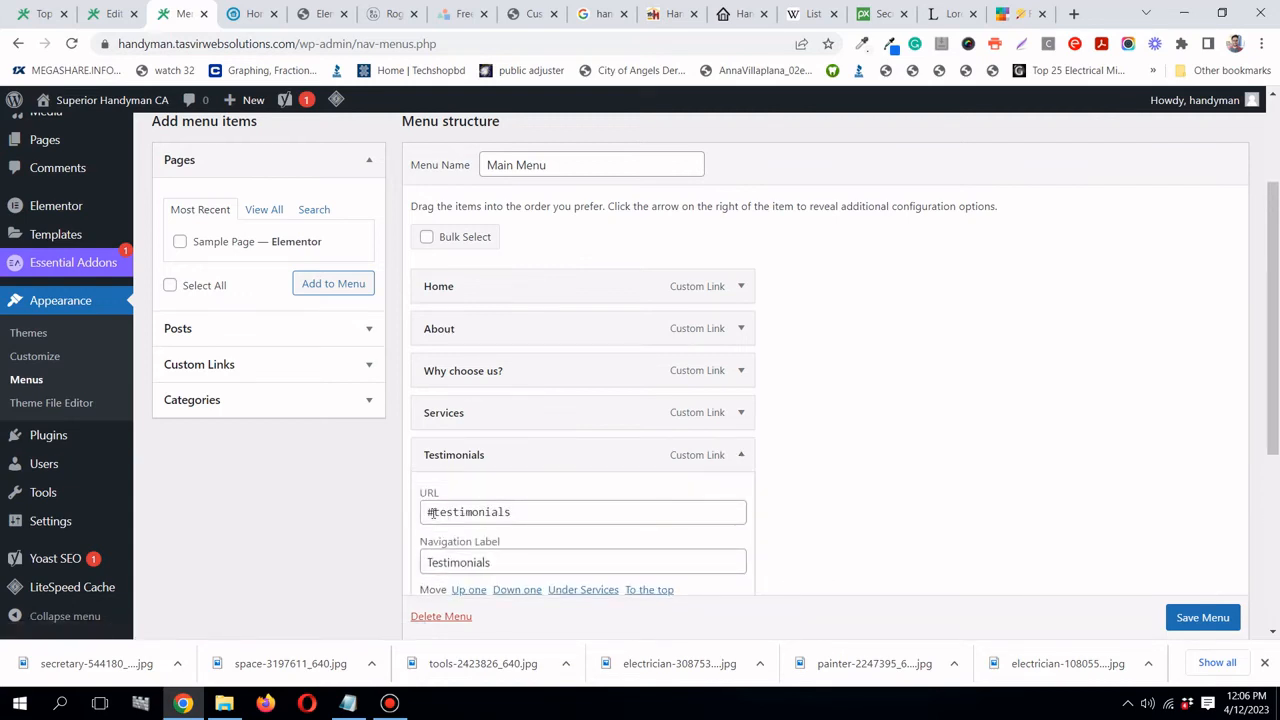
pyautogui.moveTo(431, 512); pyautogui.dragTo(492, 512)
pyautogui.rightClick(514, 512)
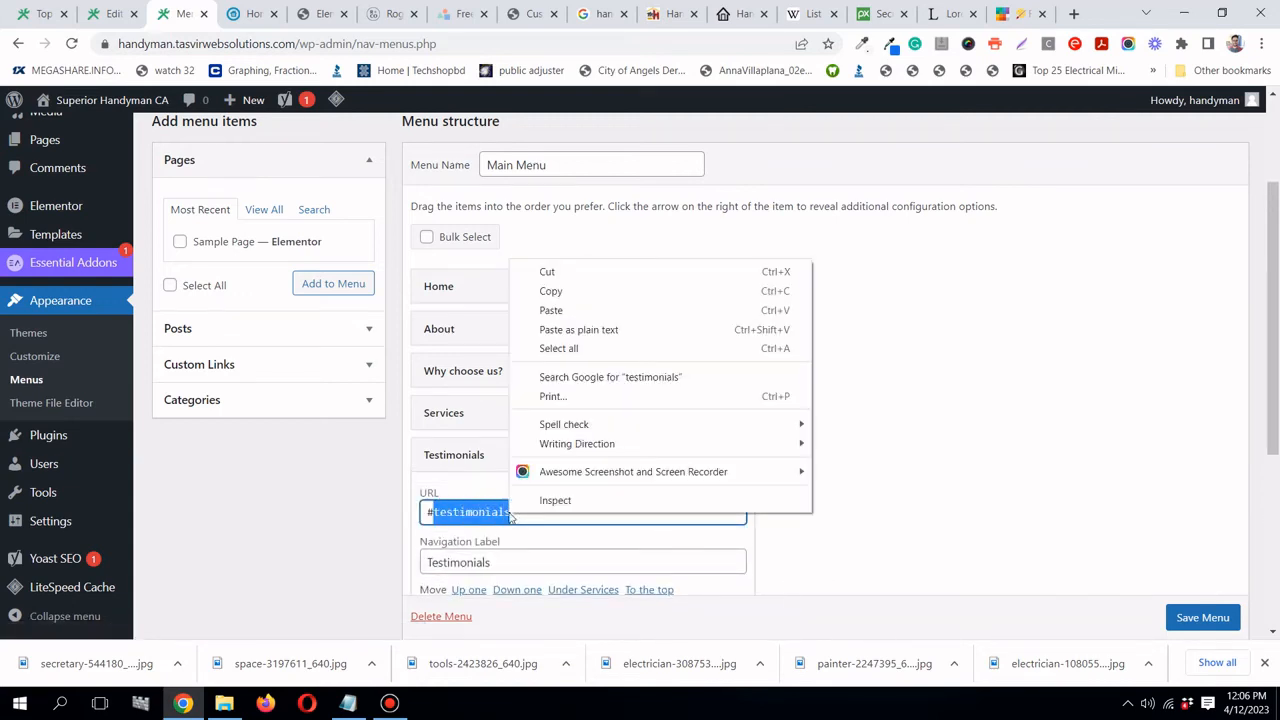
pyautogui.click(588, 296)
pyautogui.click(741, 455)
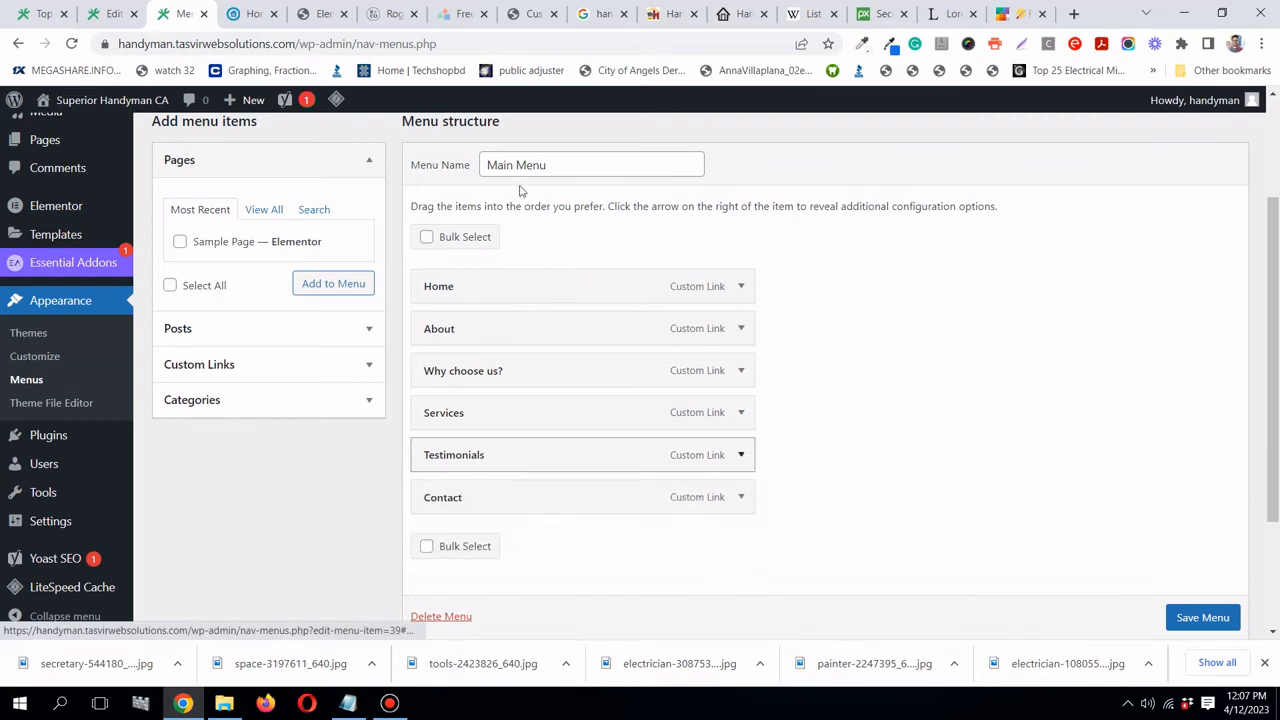
pyautogui.click(312, 14)
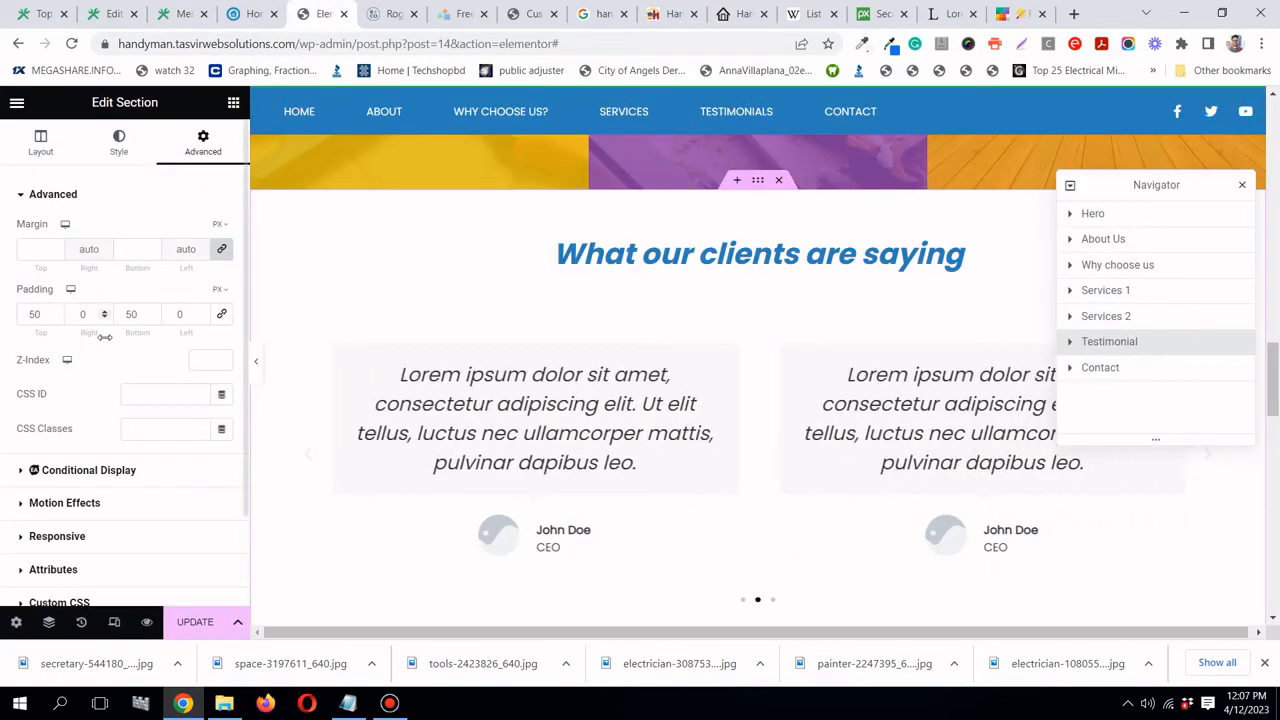
pyautogui.rightClick(183, 395)
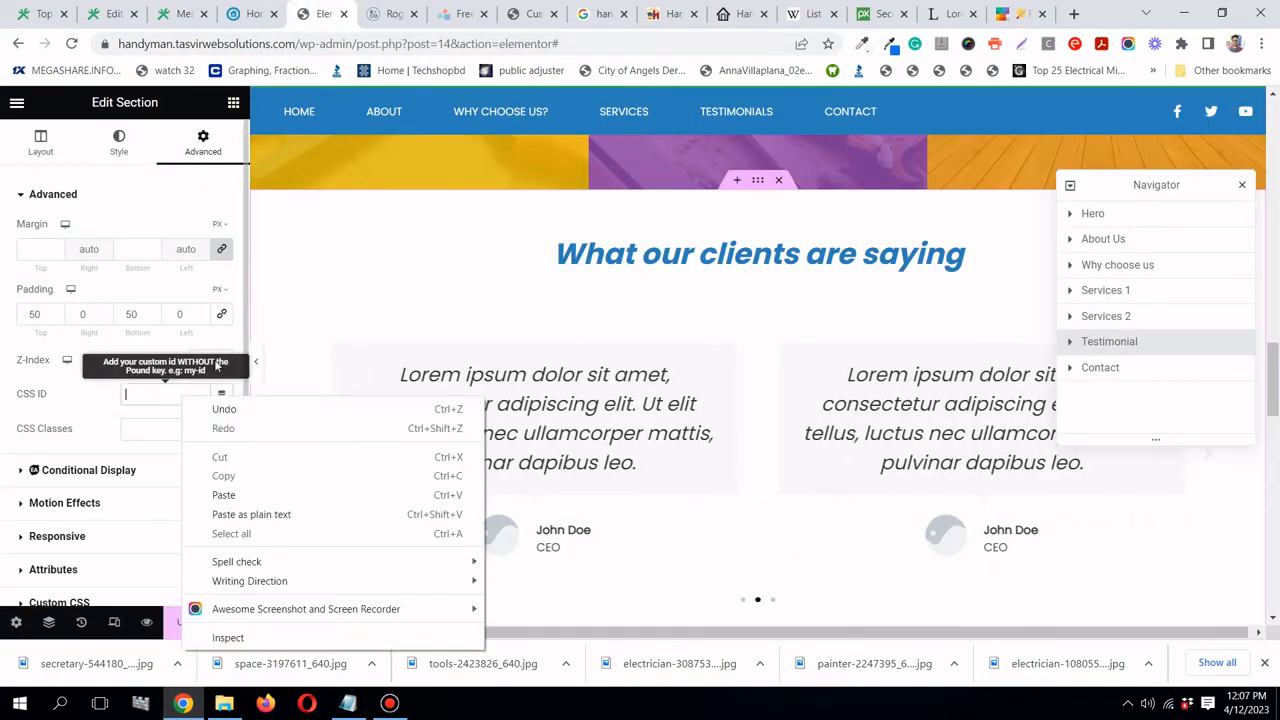
pyautogui.click(224, 495)
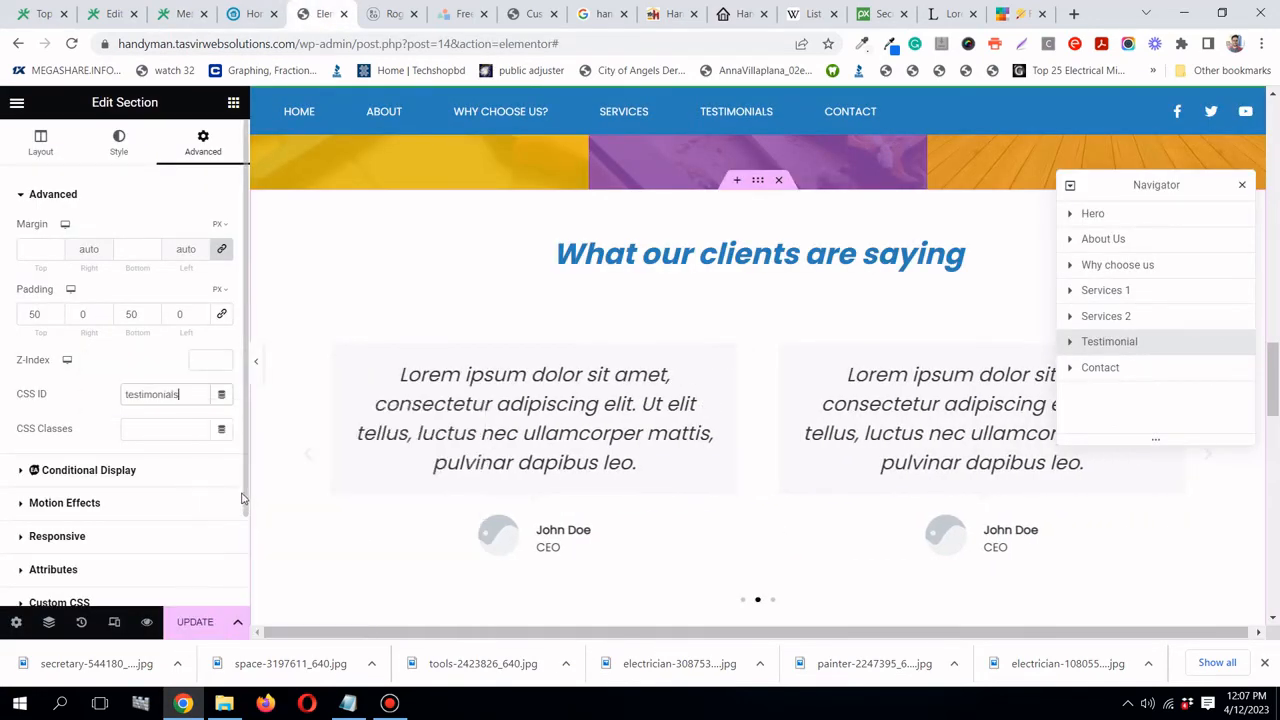
# - Set the Contact section's CSS ID to contact and update the page
pyautogui.click(186, 14)
pyautogui.click(741, 494)
pyautogui.scroll(-1, 743, 492)
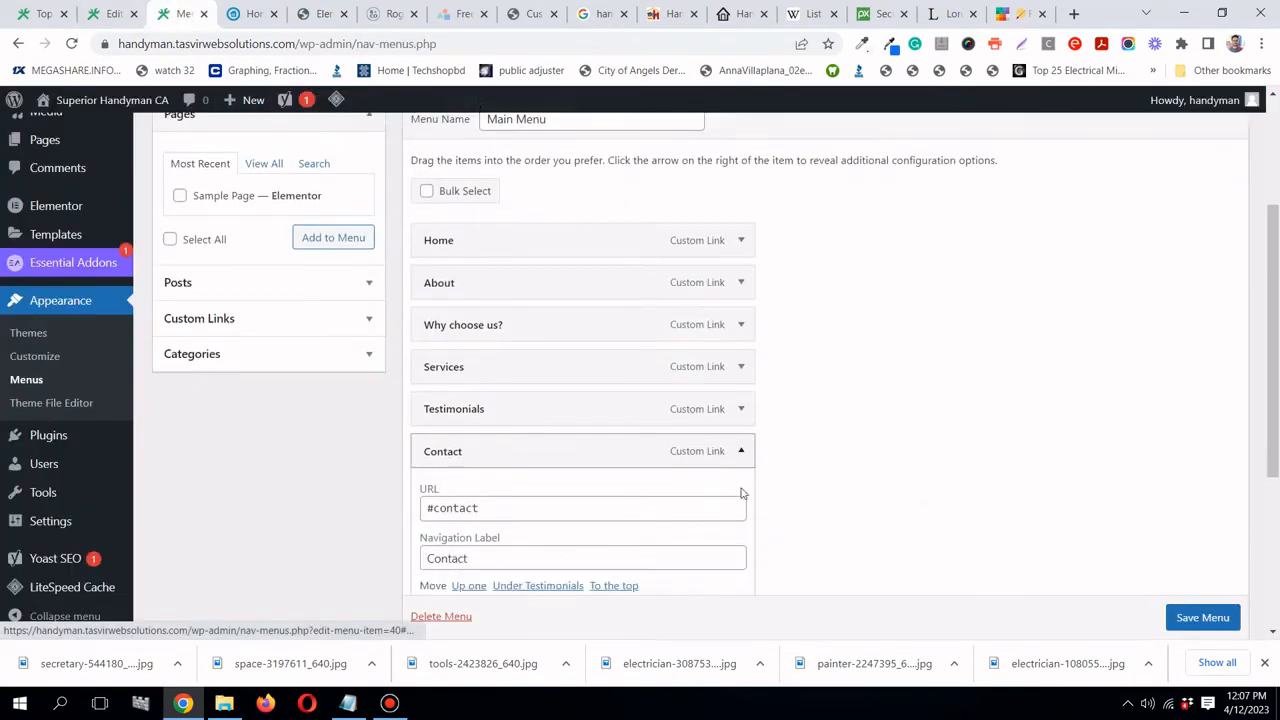
pyautogui.scroll(-1, 741, 494)
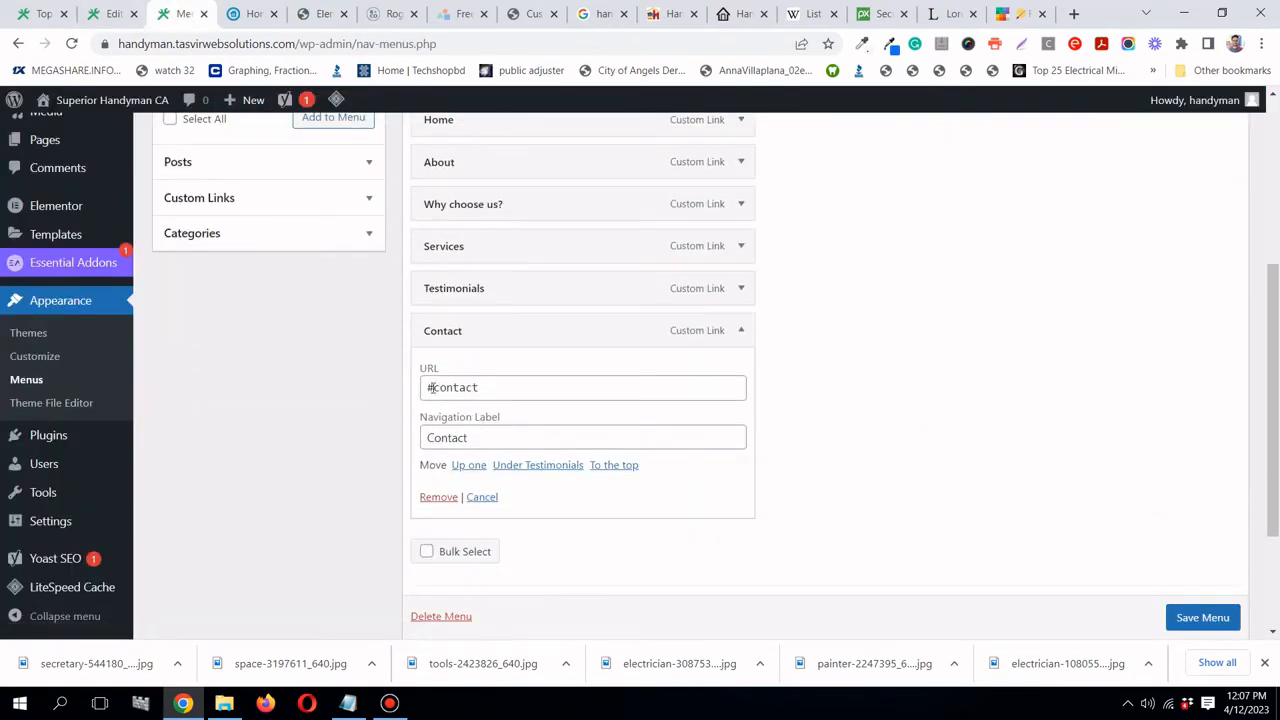
pyautogui.rightClick(479, 388)
pyautogui.click(507, 421)
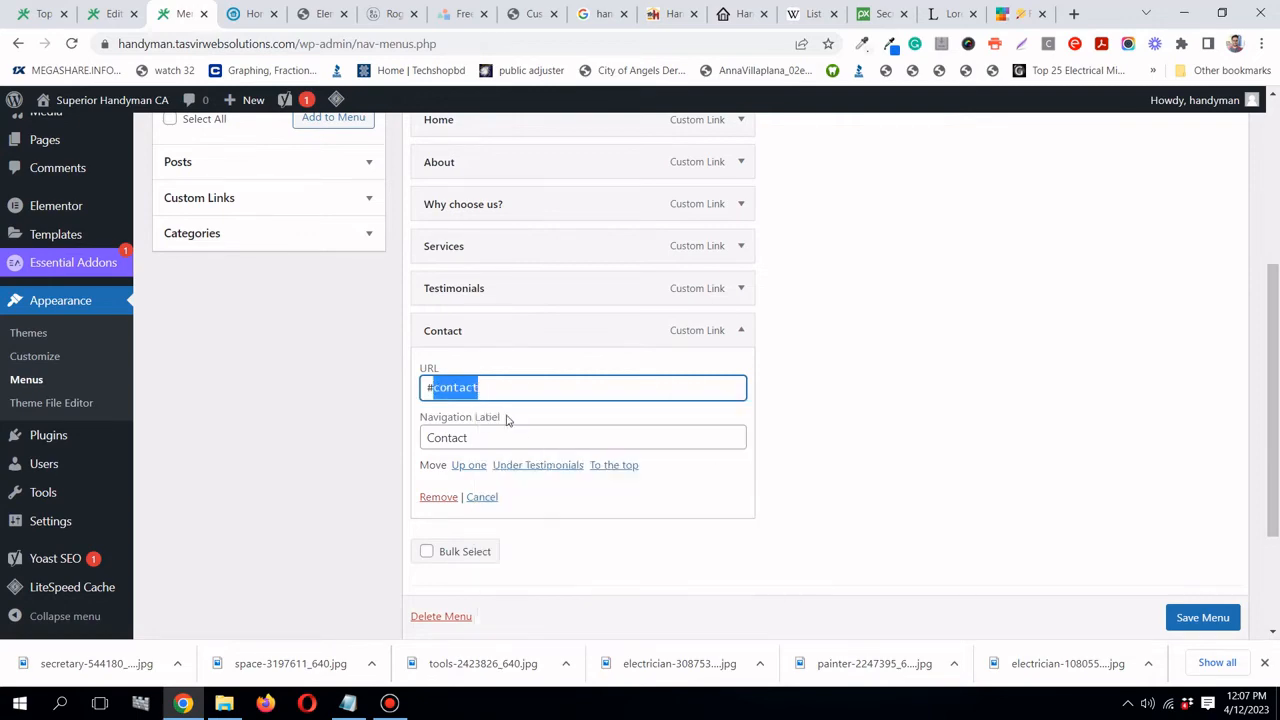
pyautogui.click(318, 15)
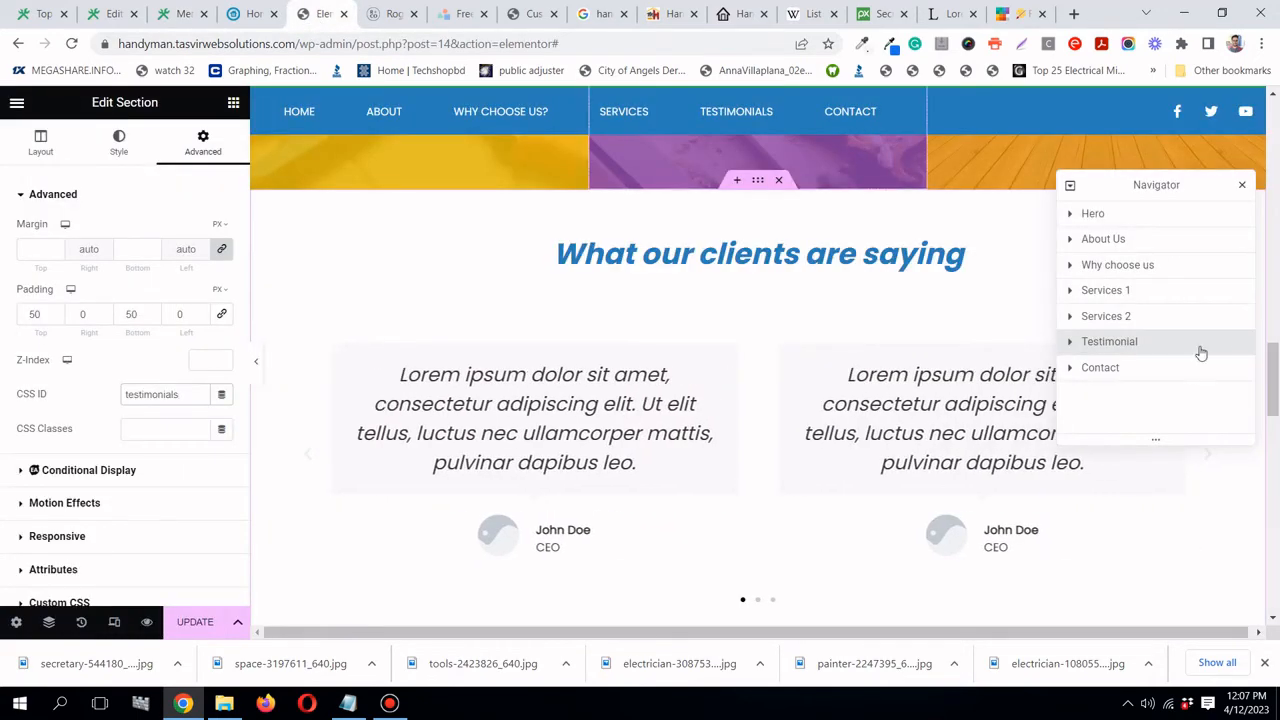
pyautogui.click(1185, 376)
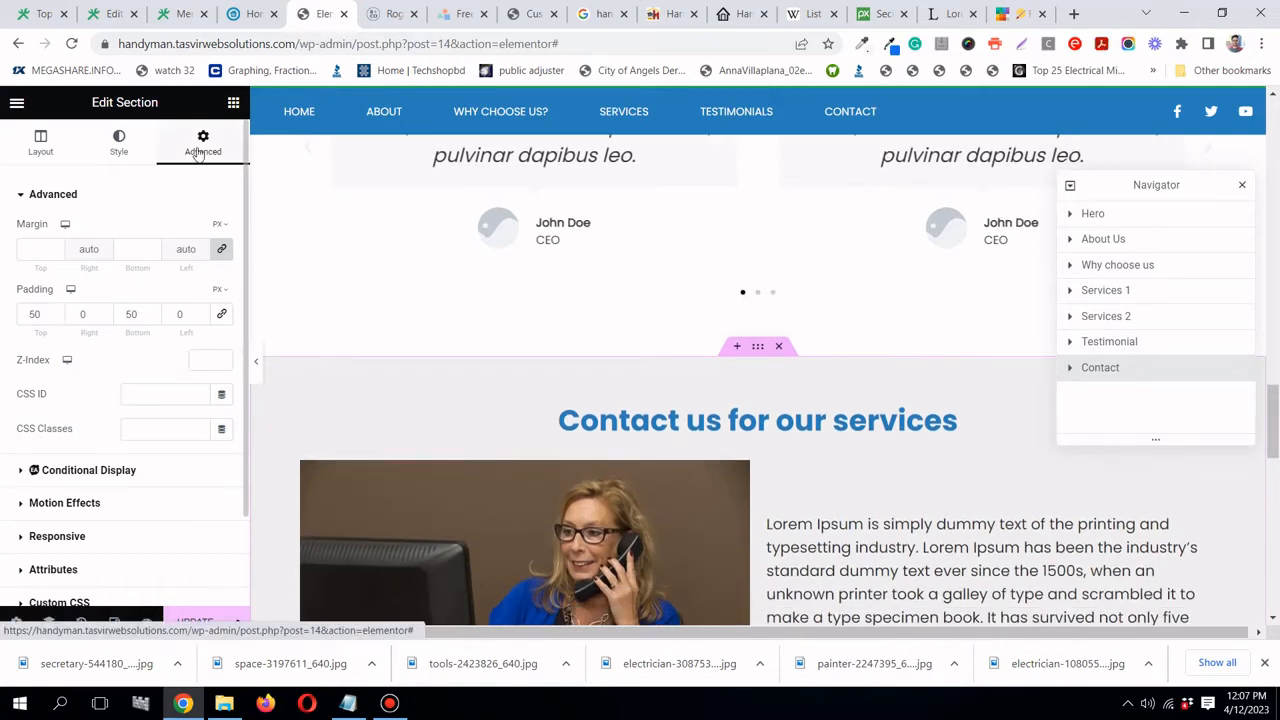
pyautogui.rightClick(170, 399)
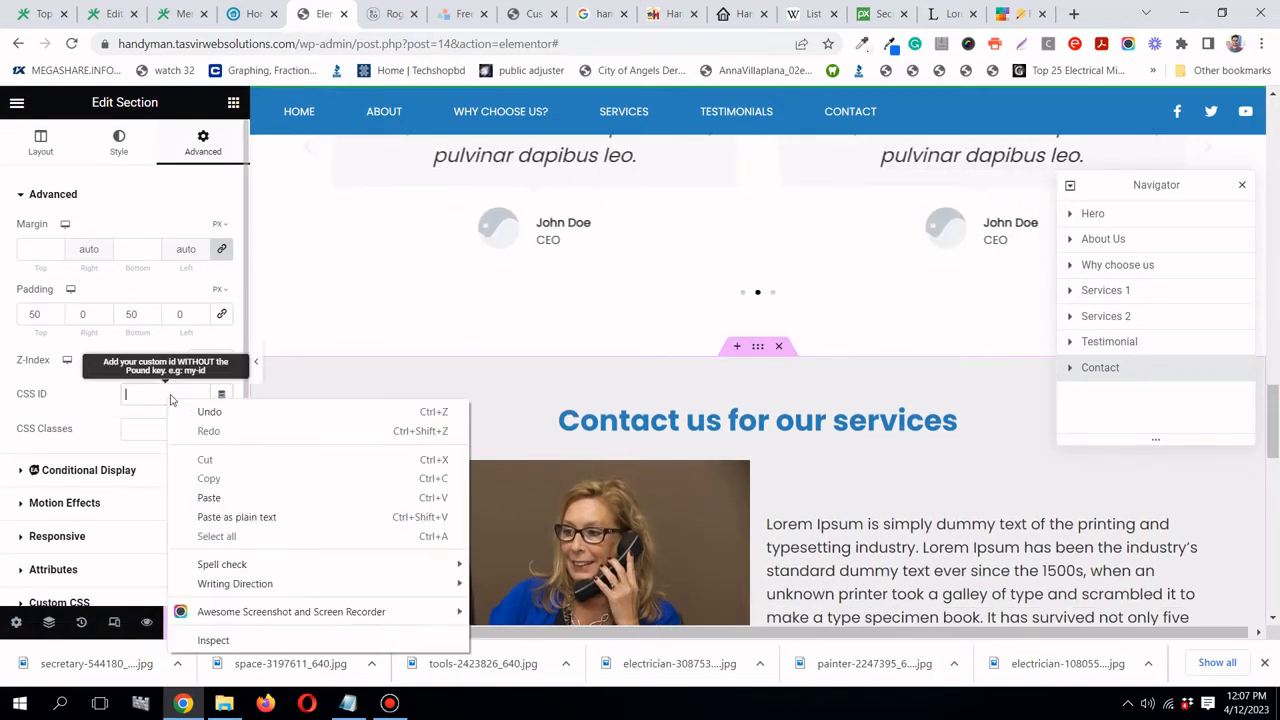
pyautogui.click(225, 497)
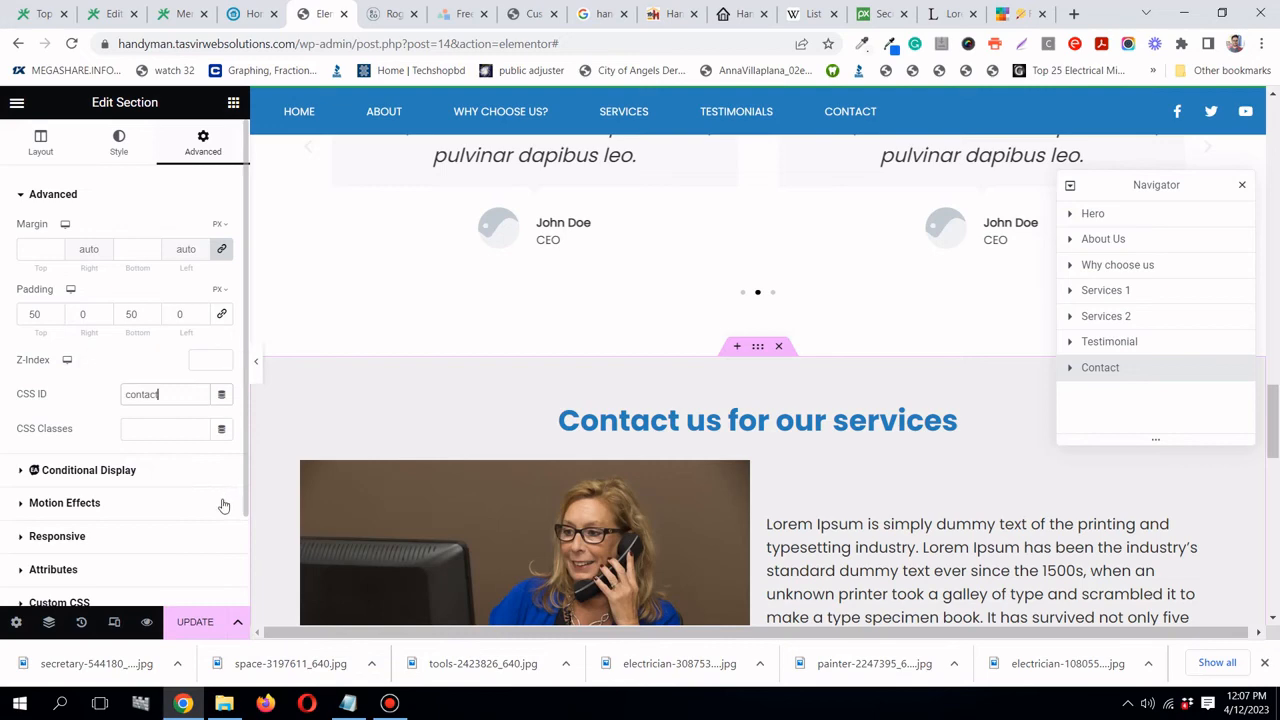
pyautogui.click(205, 621)
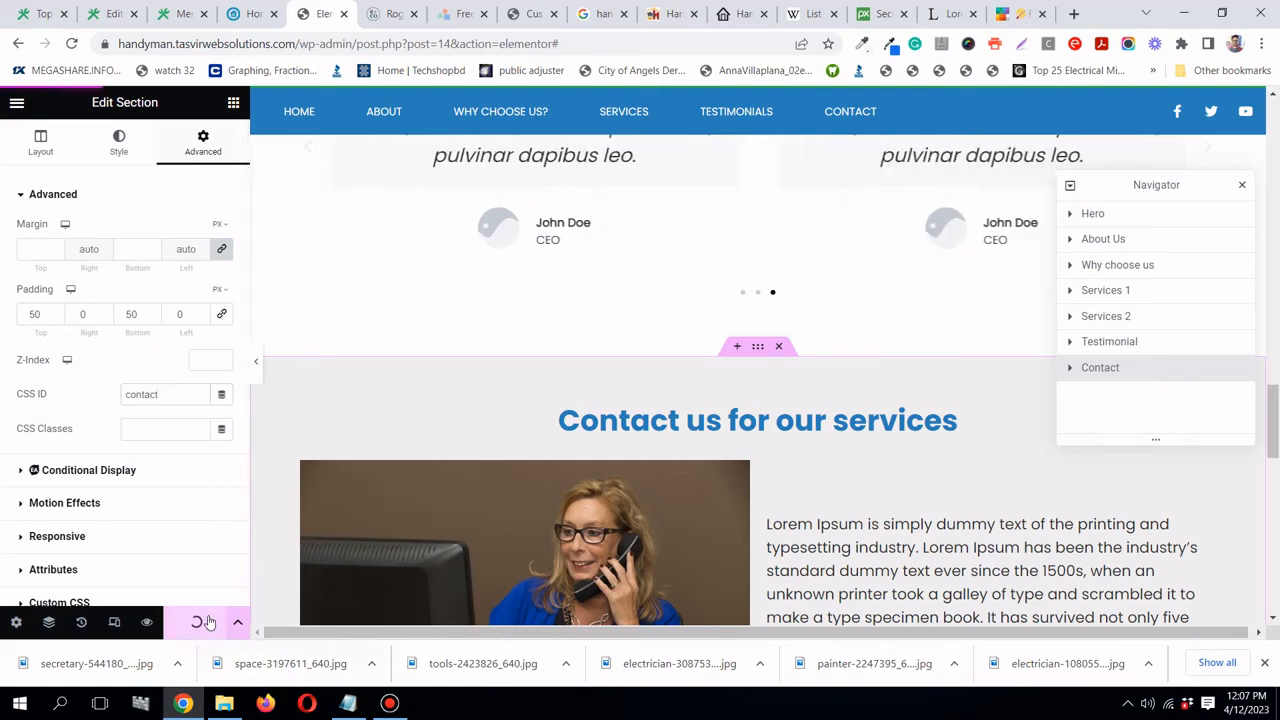
# - Close the Navigator and test the About, Why Choose Us, Services, Testimonials and Contact anchors
pyautogui.click(1244, 189)
pyautogui.scroll(10, 643, 408)
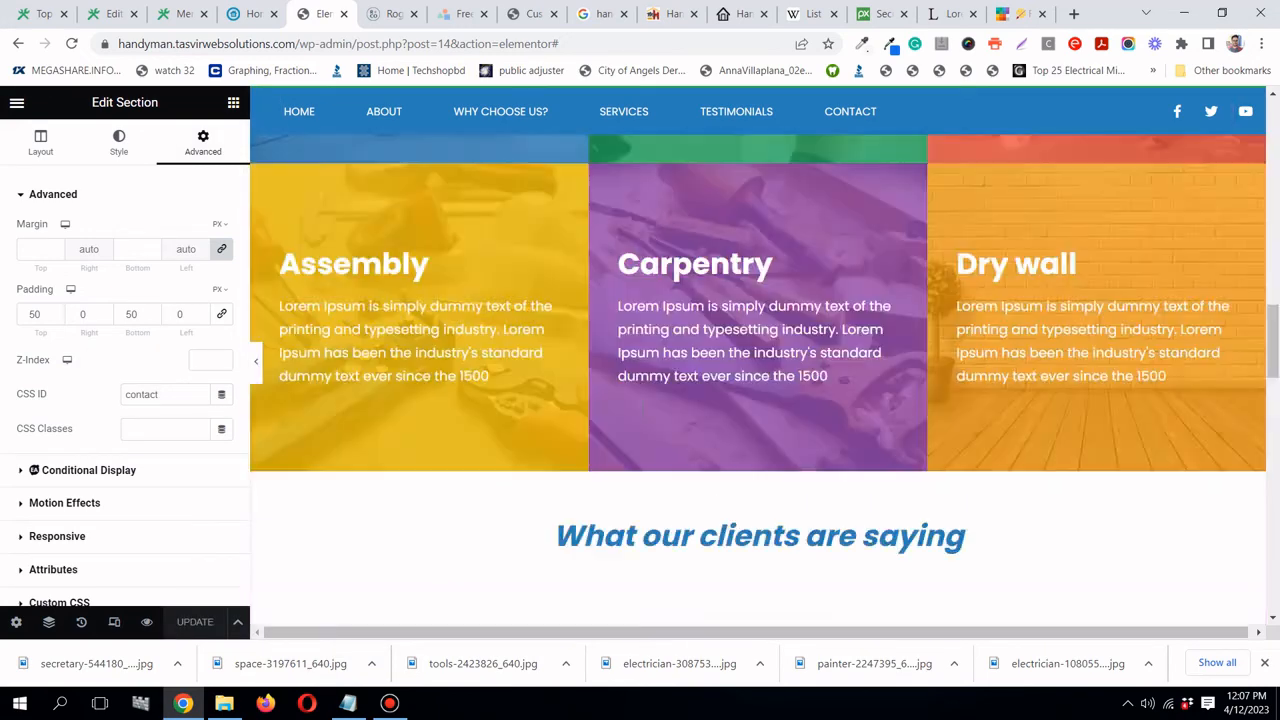
pyautogui.scroll(5, 643, 408)
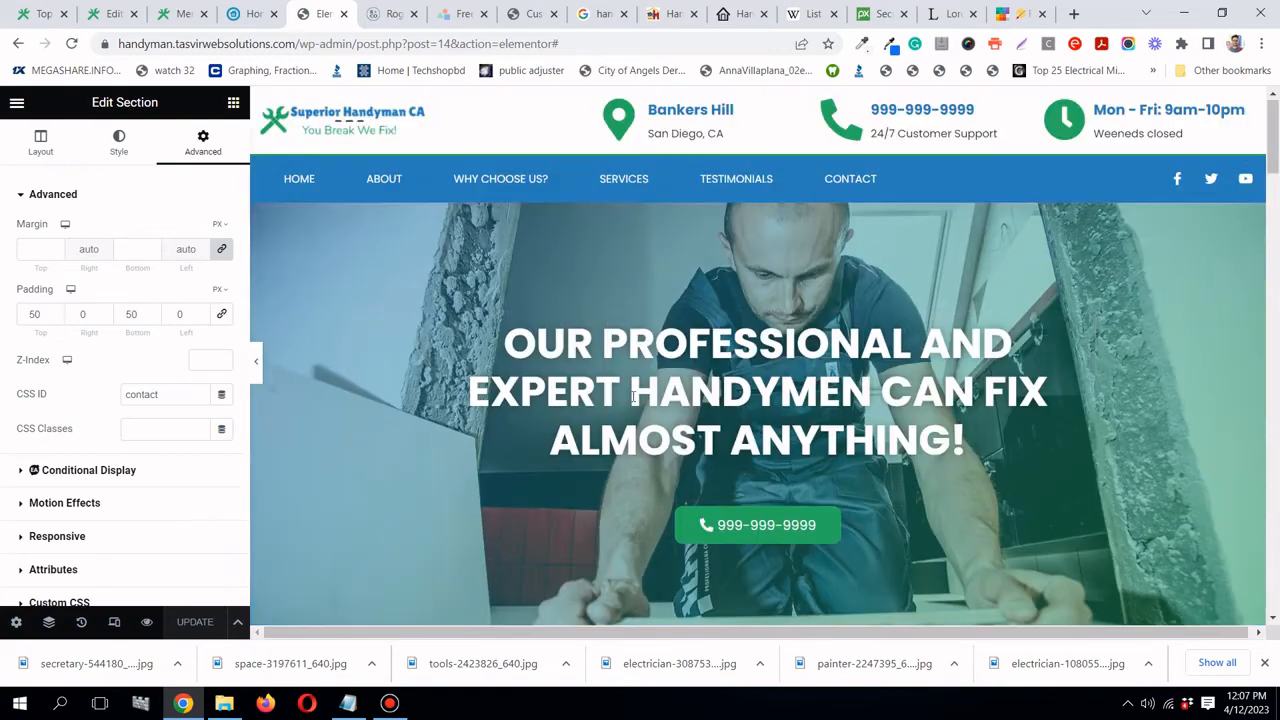
pyautogui.click(380, 178)
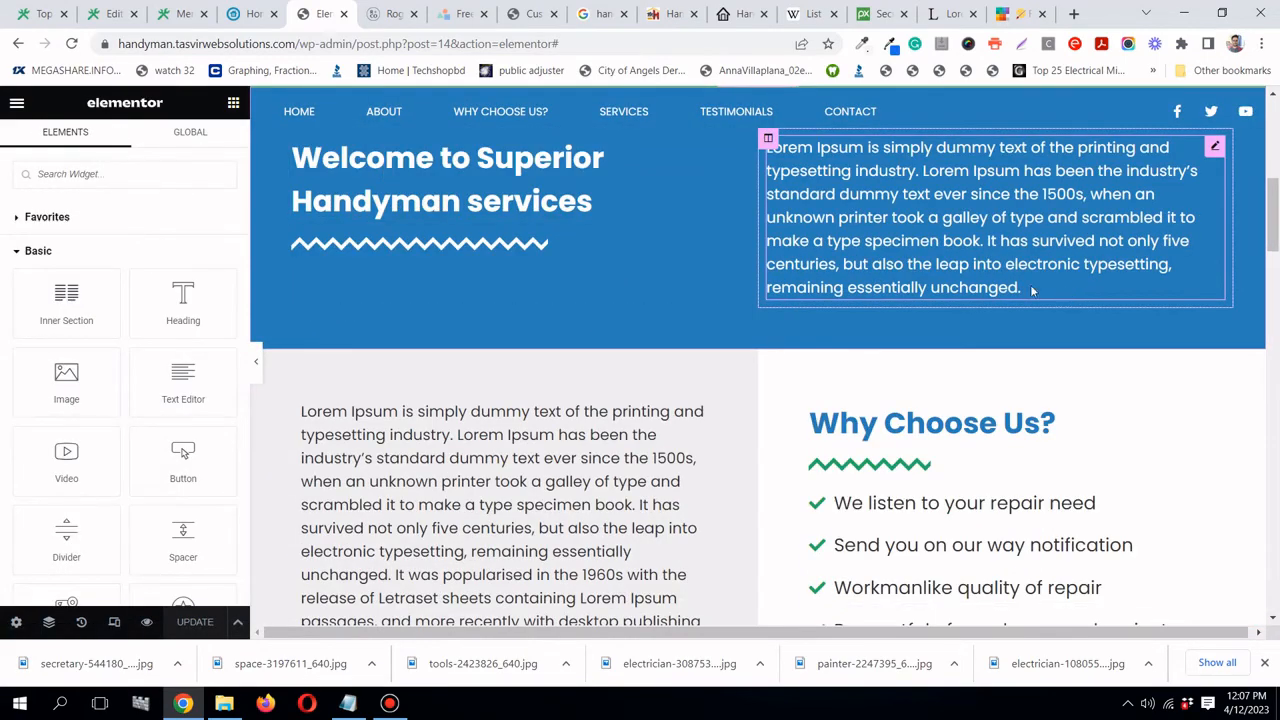
pyautogui.click(520, 117)
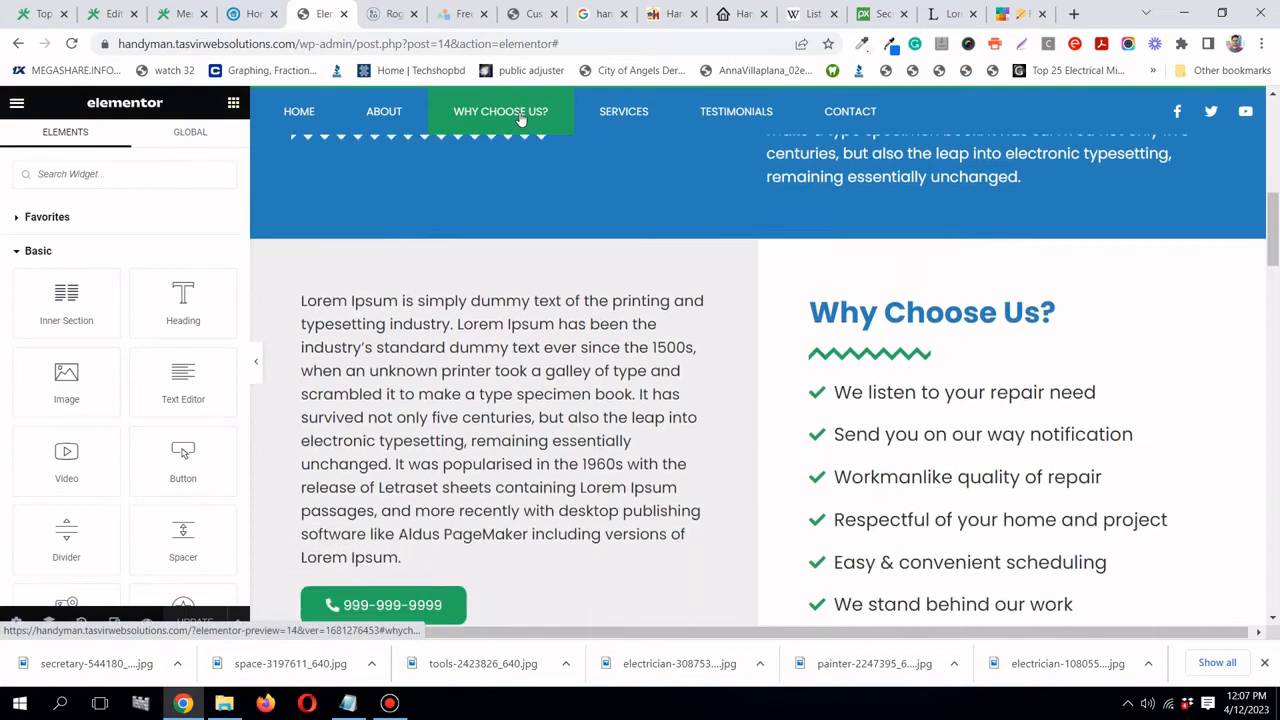
pyautogui.click(642, 115)
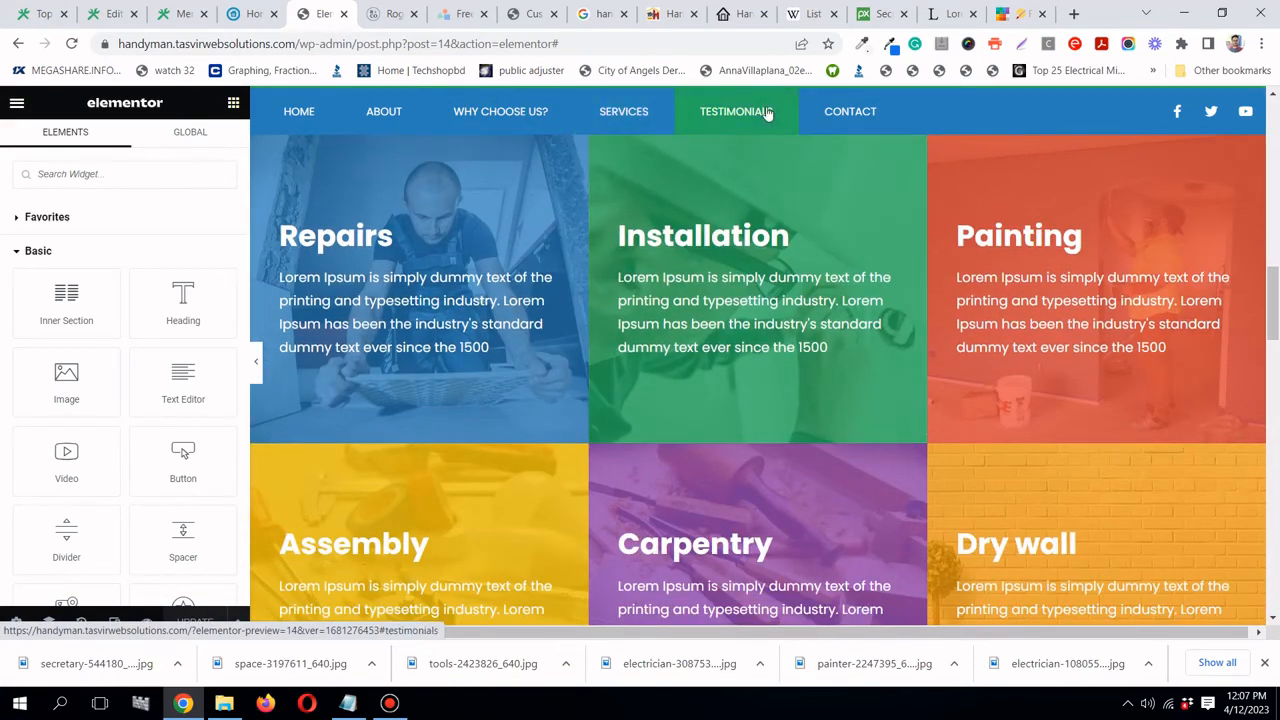
pyautogui.click(765, 114)
pyautogui.click(847, 118)
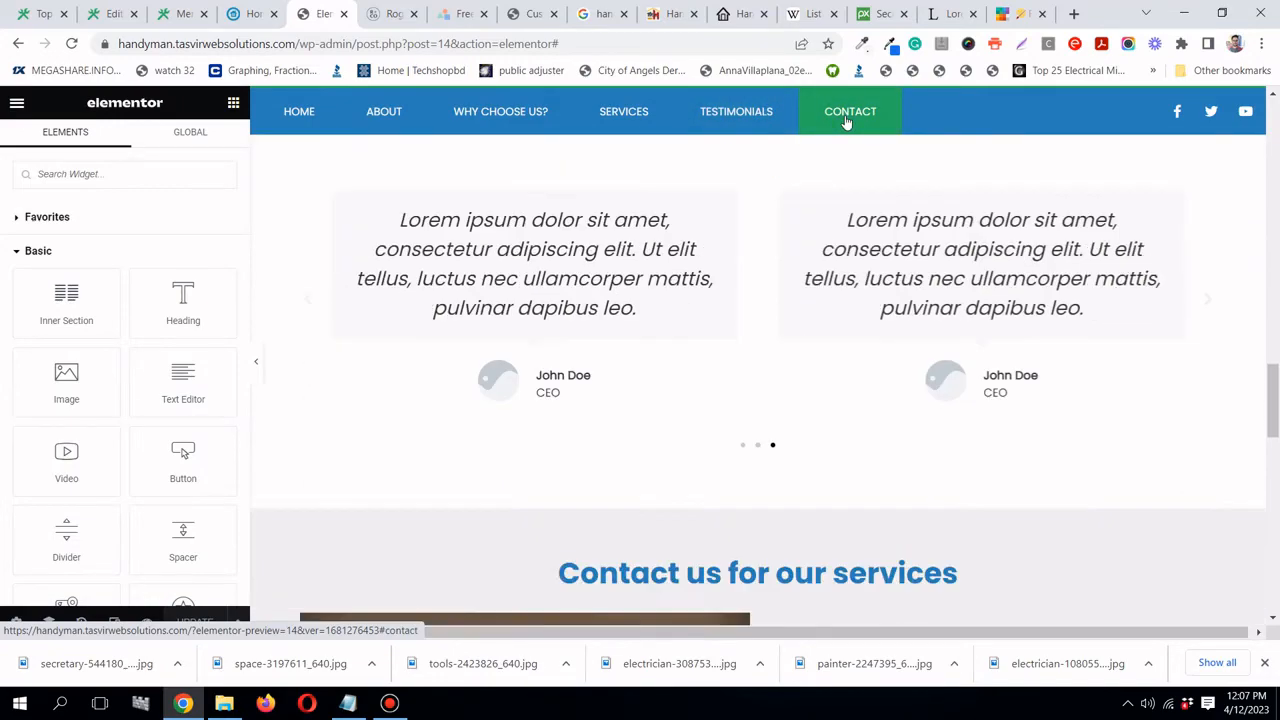
# - Recheck the About, Contact and Home jumps and scroll through the page
pyautogui.click(380, 113)
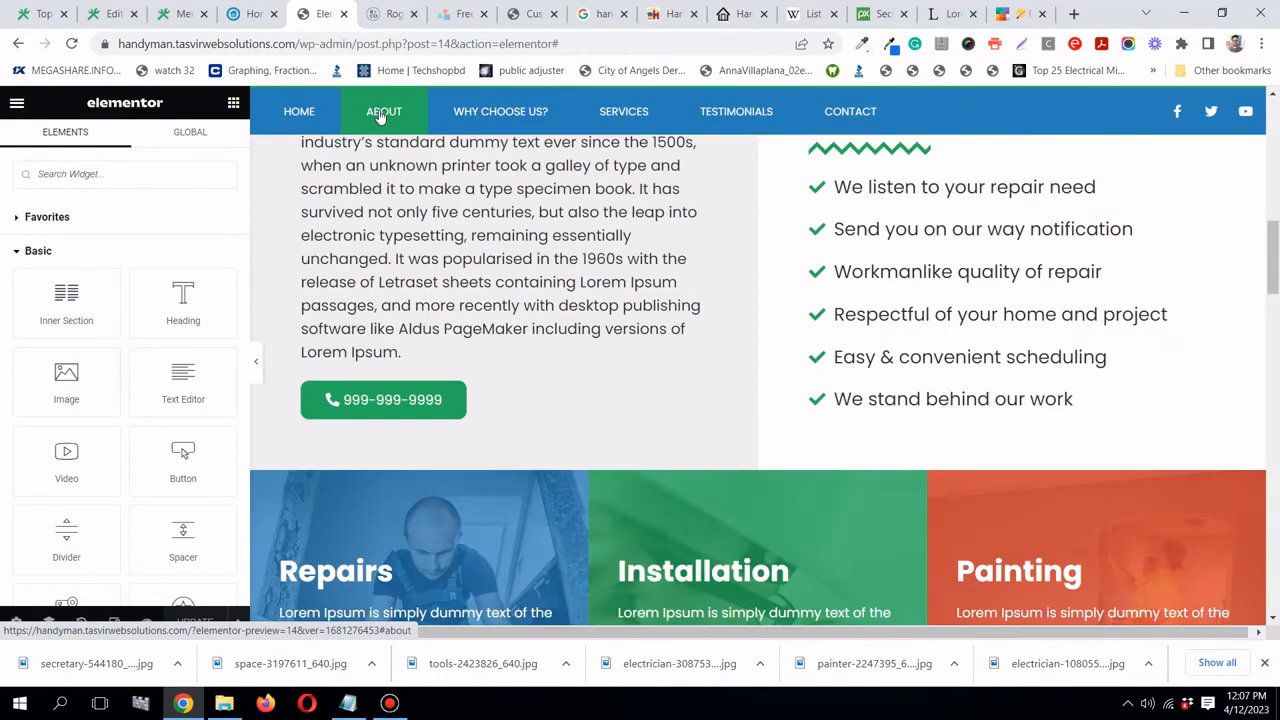
pyautogui.click(849, 114)
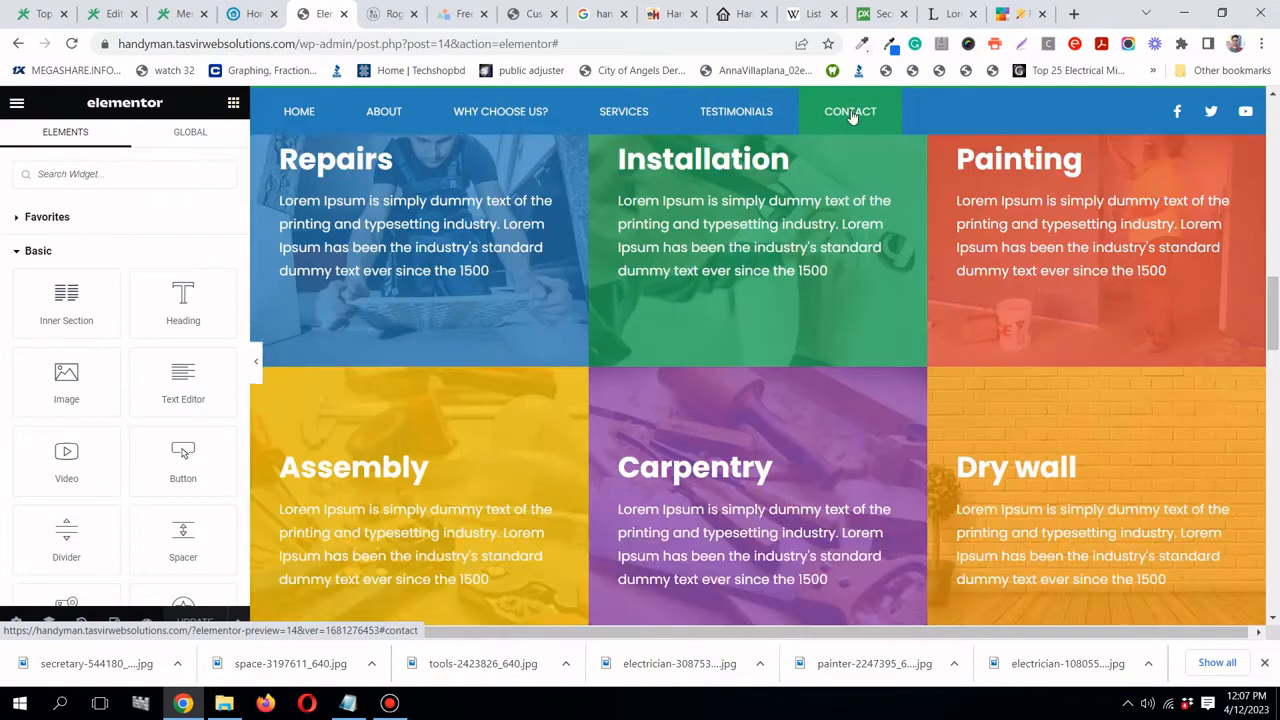
pyautogui.click(306, 118)
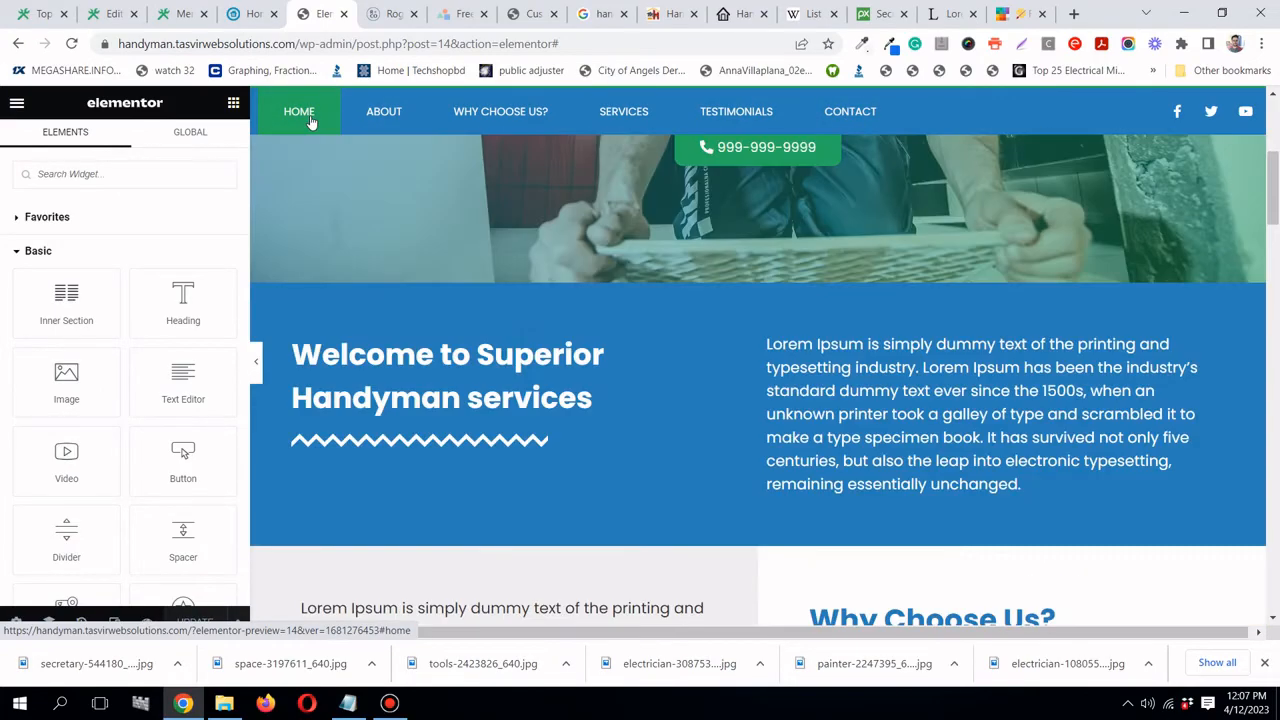
pyautogui.scroll(-15, 538, 343)
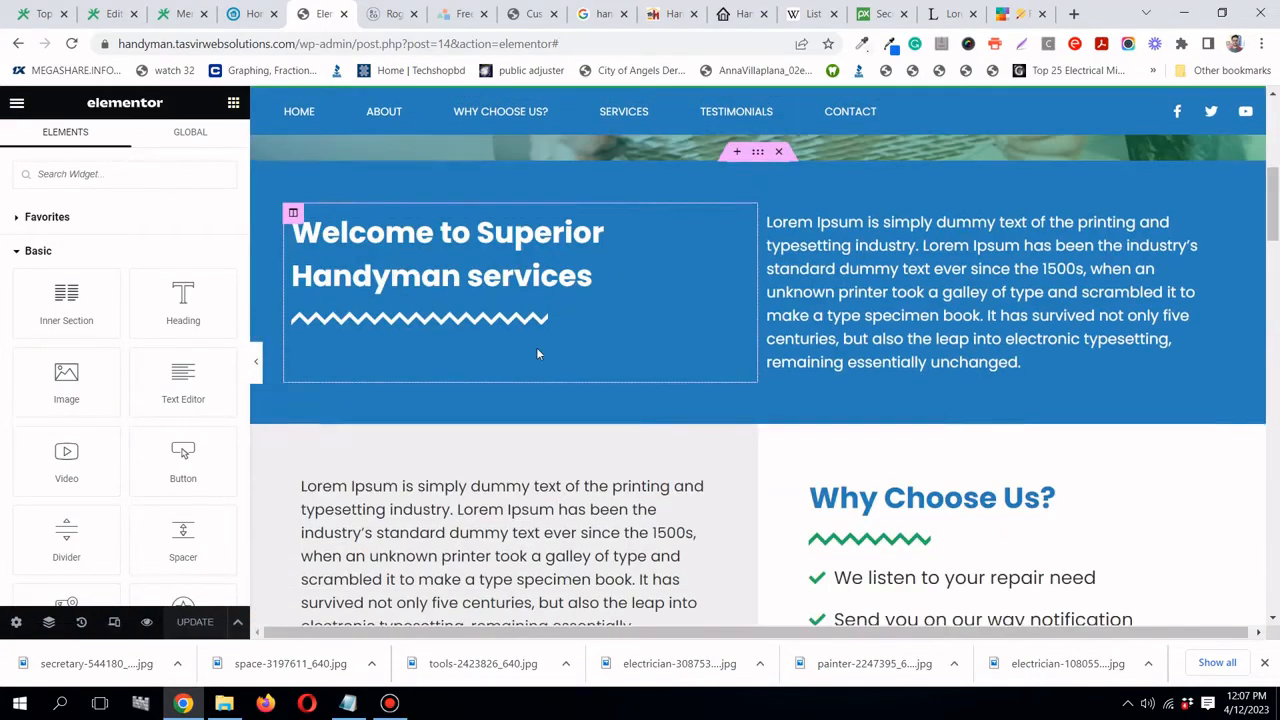
pyautogui.scroll(-6, 577, 591)
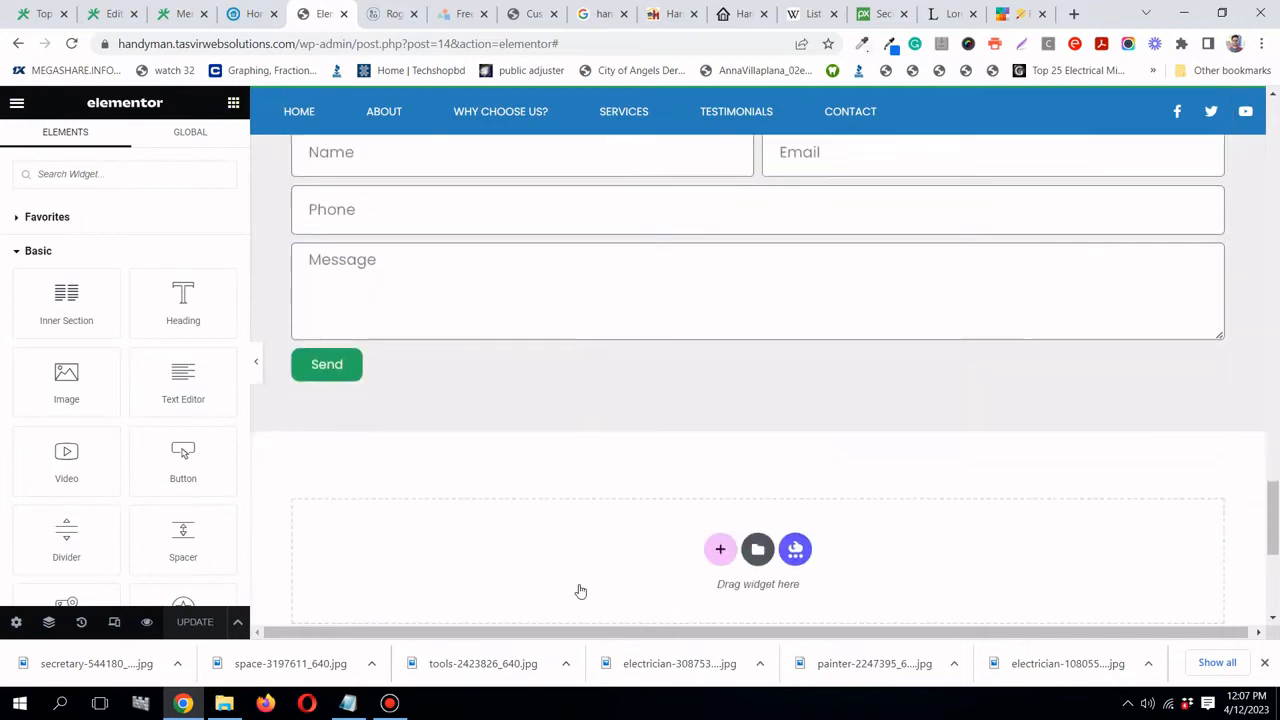
pyautogui.click(388, 713)
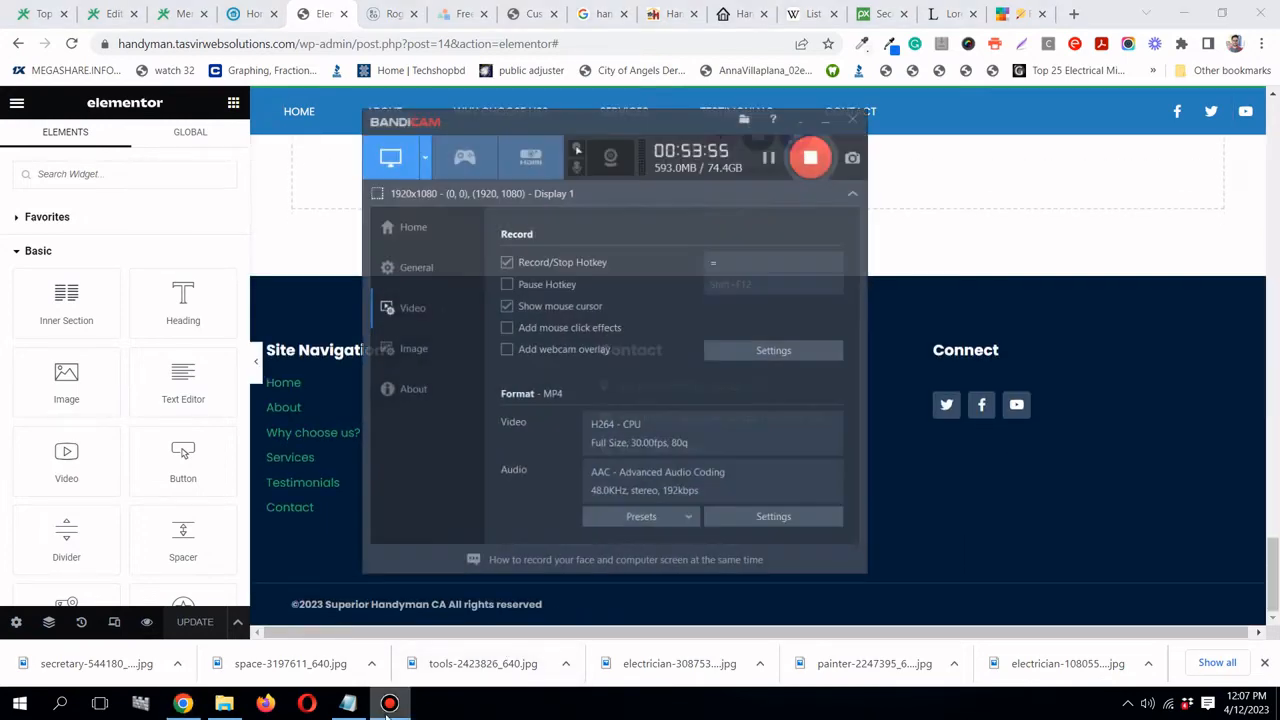
pyautogui.click(390, 708)
pyautogui.scroll(7, 432, 315)
pyautogui.scroll(2, 452, 344)
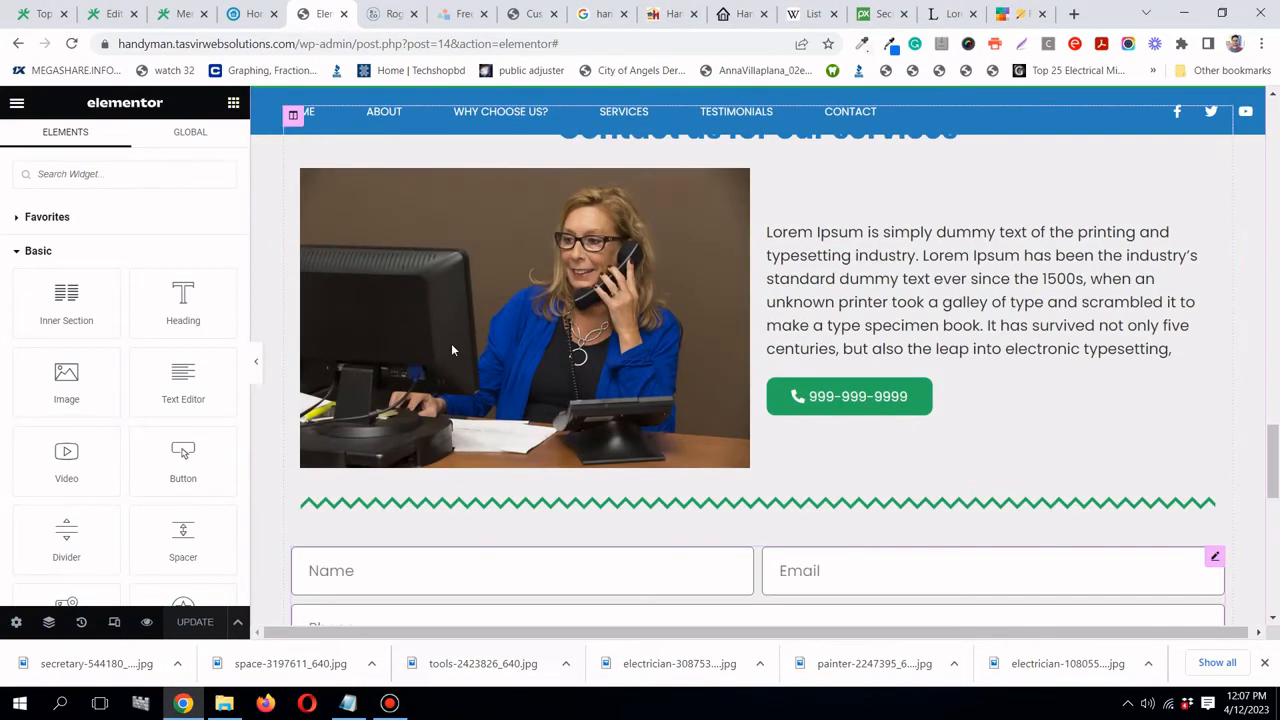
pyautogui.scroll(-3, 452, 344)
pyautogui.scroll(15, 452, 344)
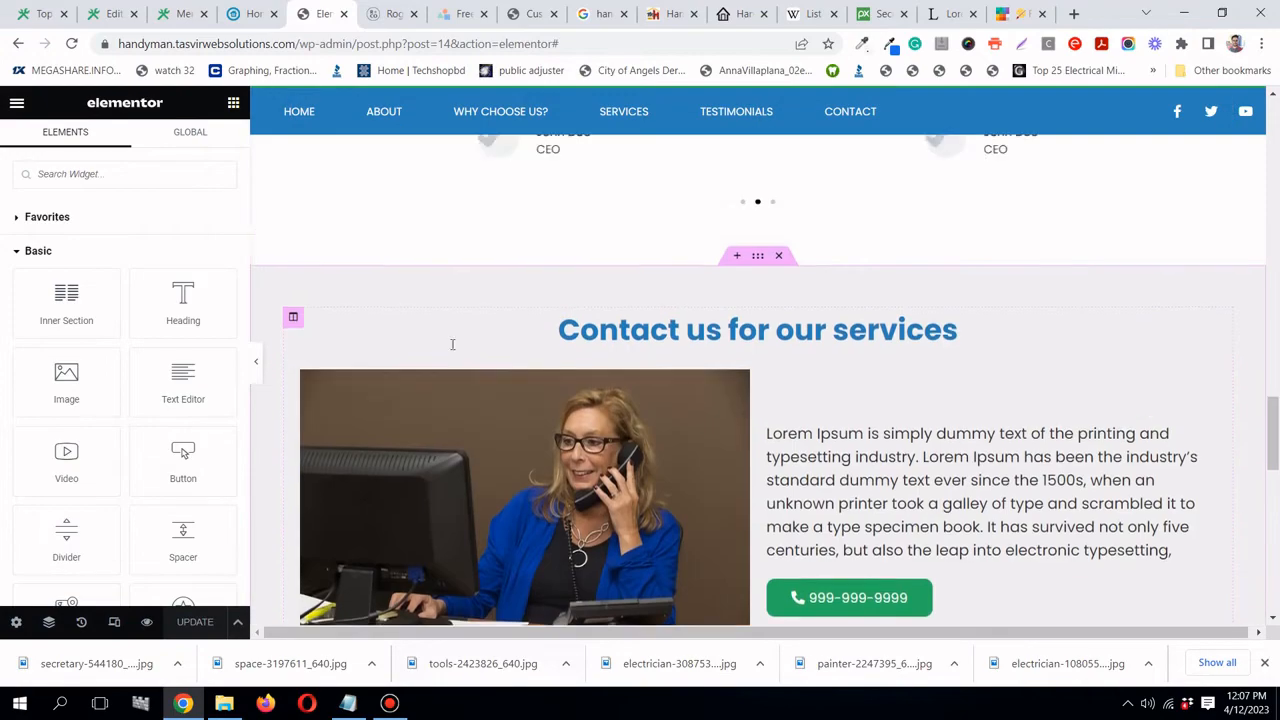
pyautogui.scroll(1, 452, 348)
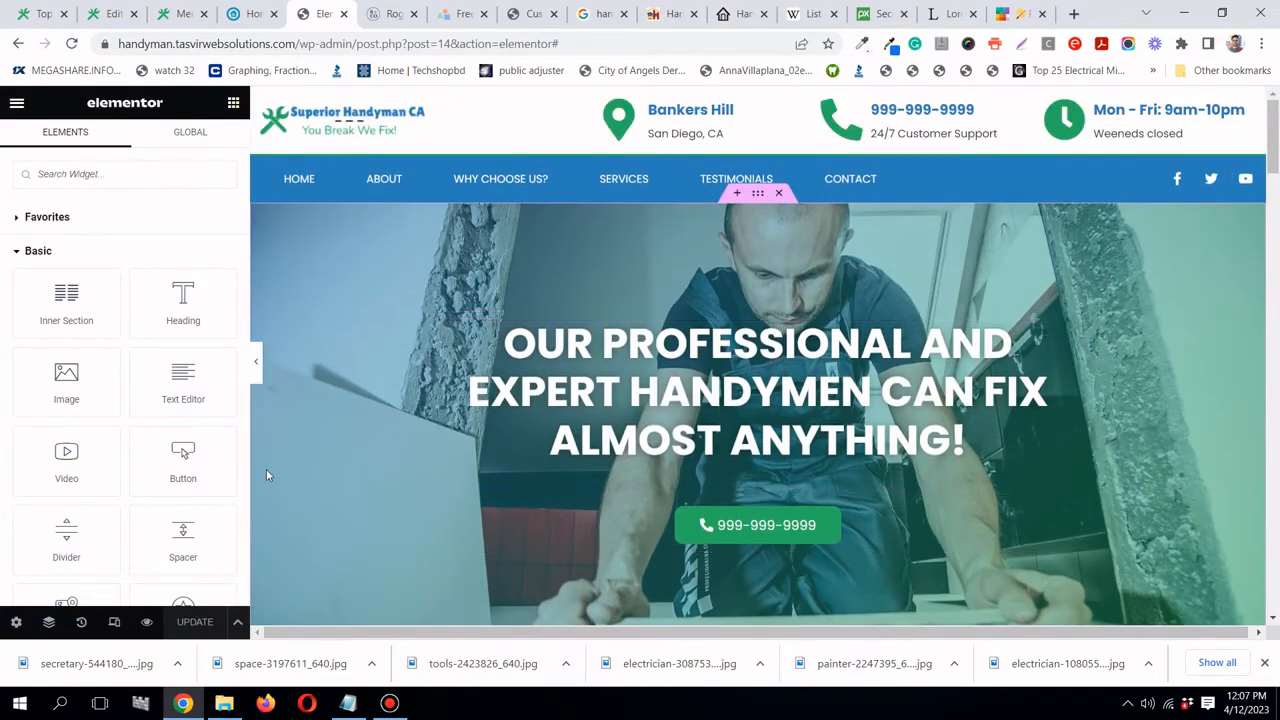
# - Switch the editor preview to 768 px tablet width and scroll through every section
pyautogui.click(113, 622)
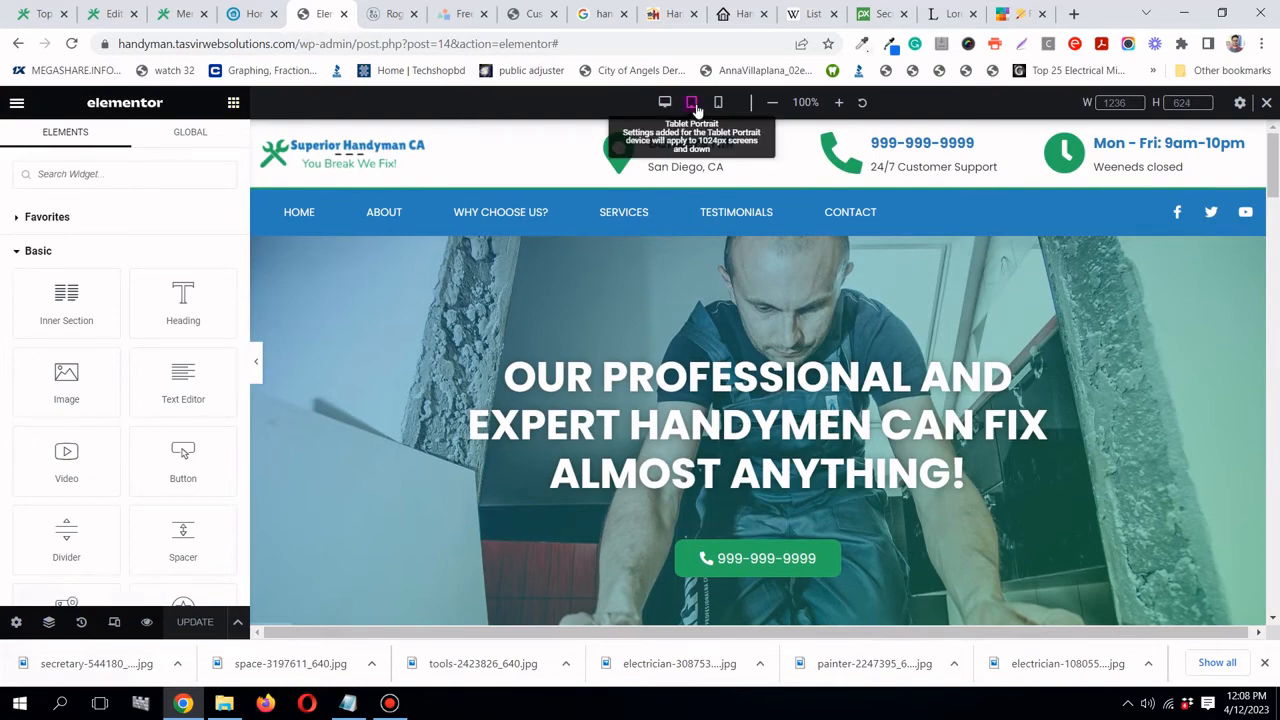
pyautogui.click(692, 103)
pyautogui.scroll(-7, 740, 284)
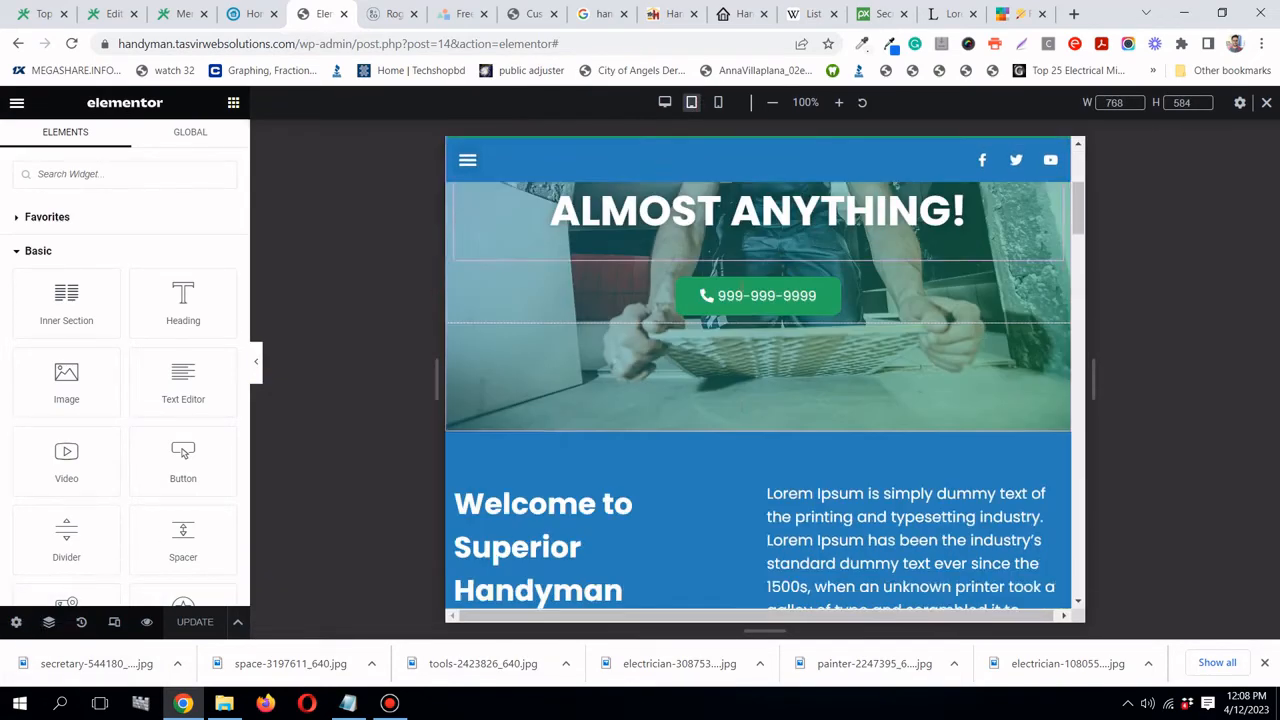
pyautogui.scroll(3, 741, 290)
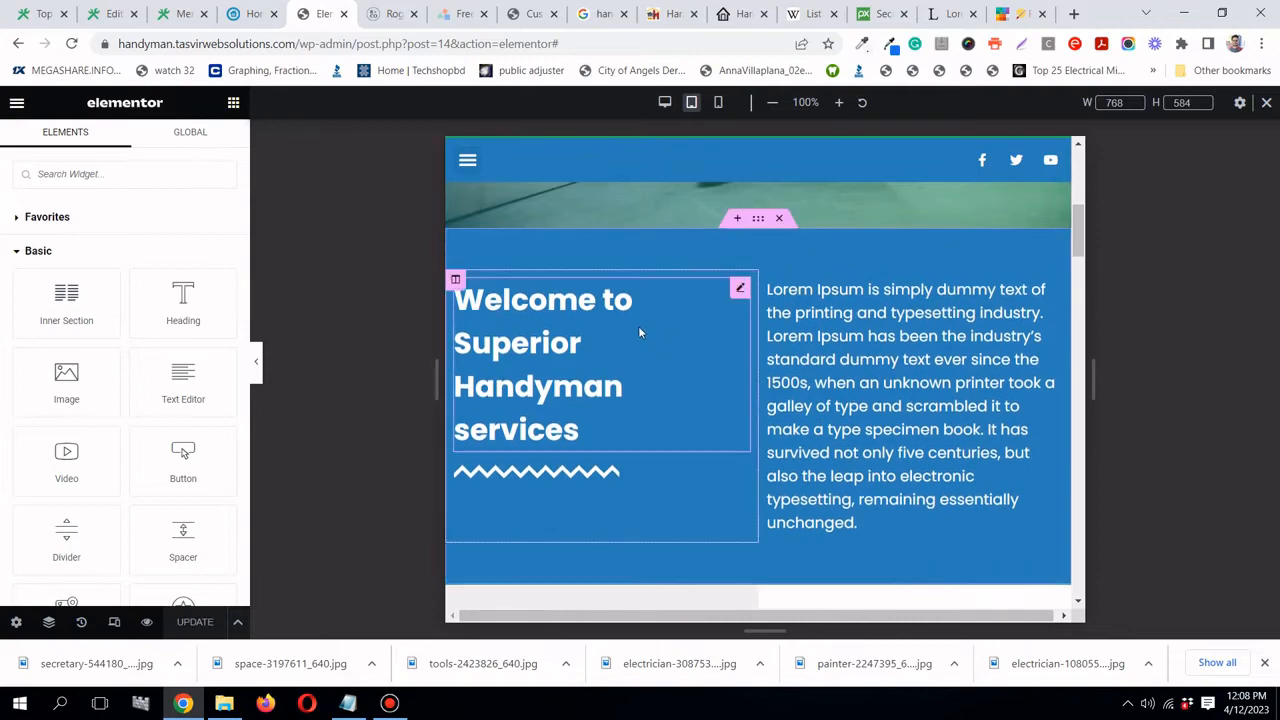
pyautogui.scroll(-8, 648, 318)
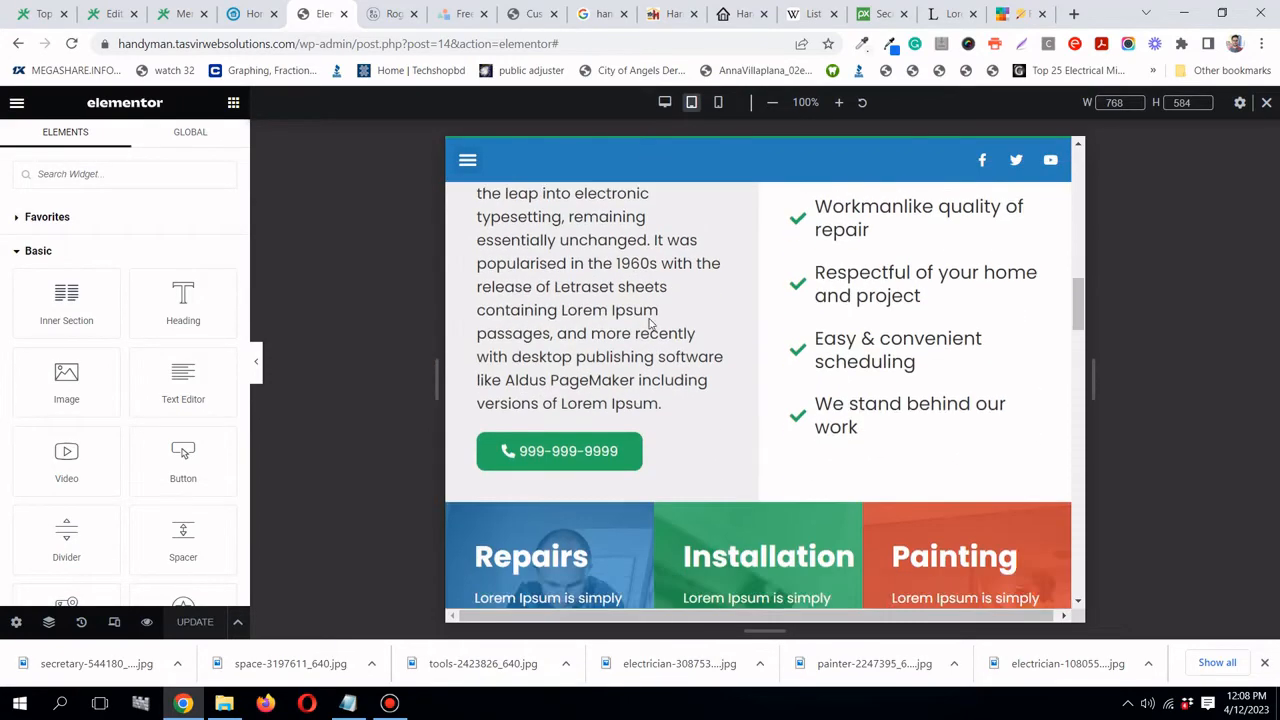
pyautogui.scroll(3, 648, 320)
pyautogui.scroll(-10, 648, 322)
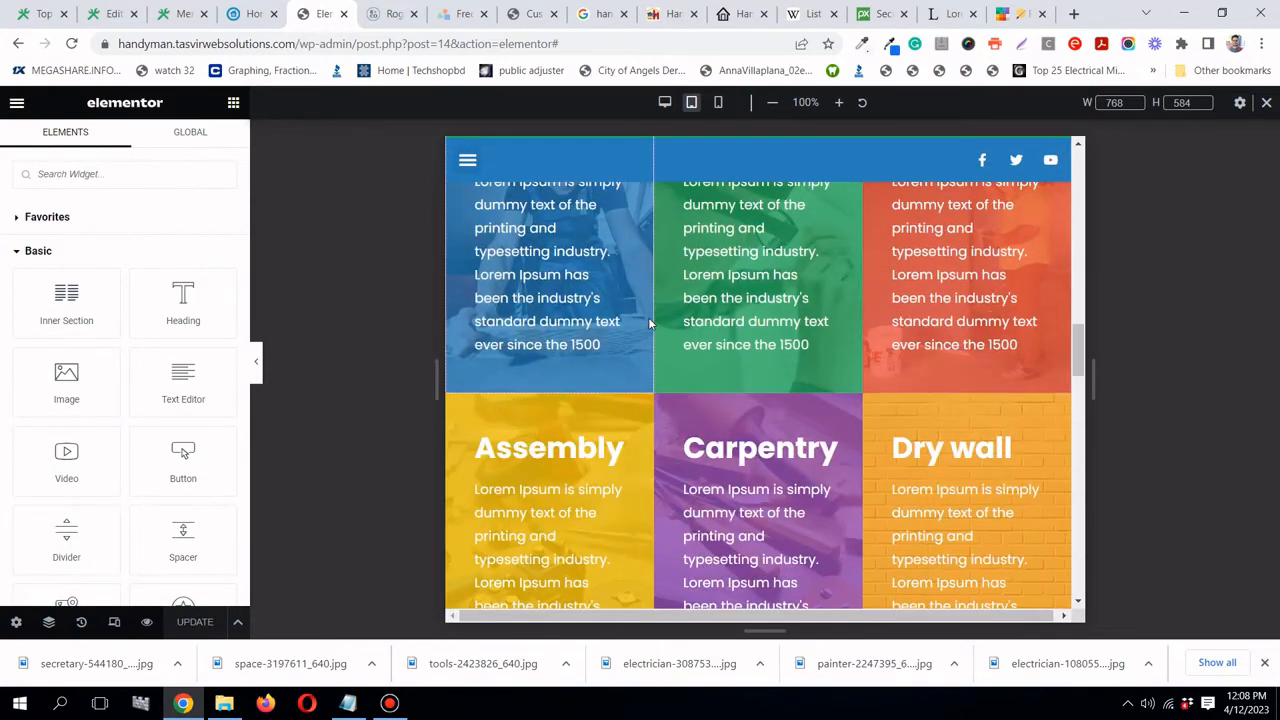
pyautogui.scroll(4, 648, 322)
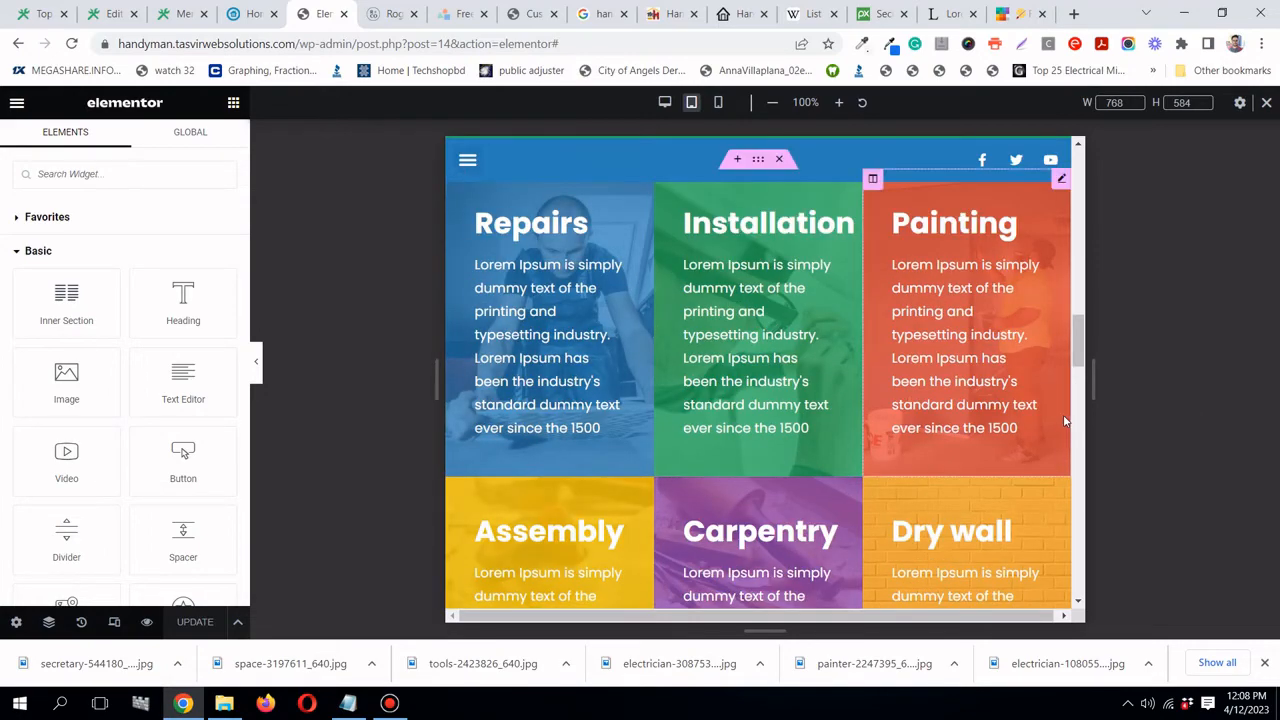
pyautogui.scroll(-5, 1025, 417)
pyautogui.scroll(-15, 1025, 417)
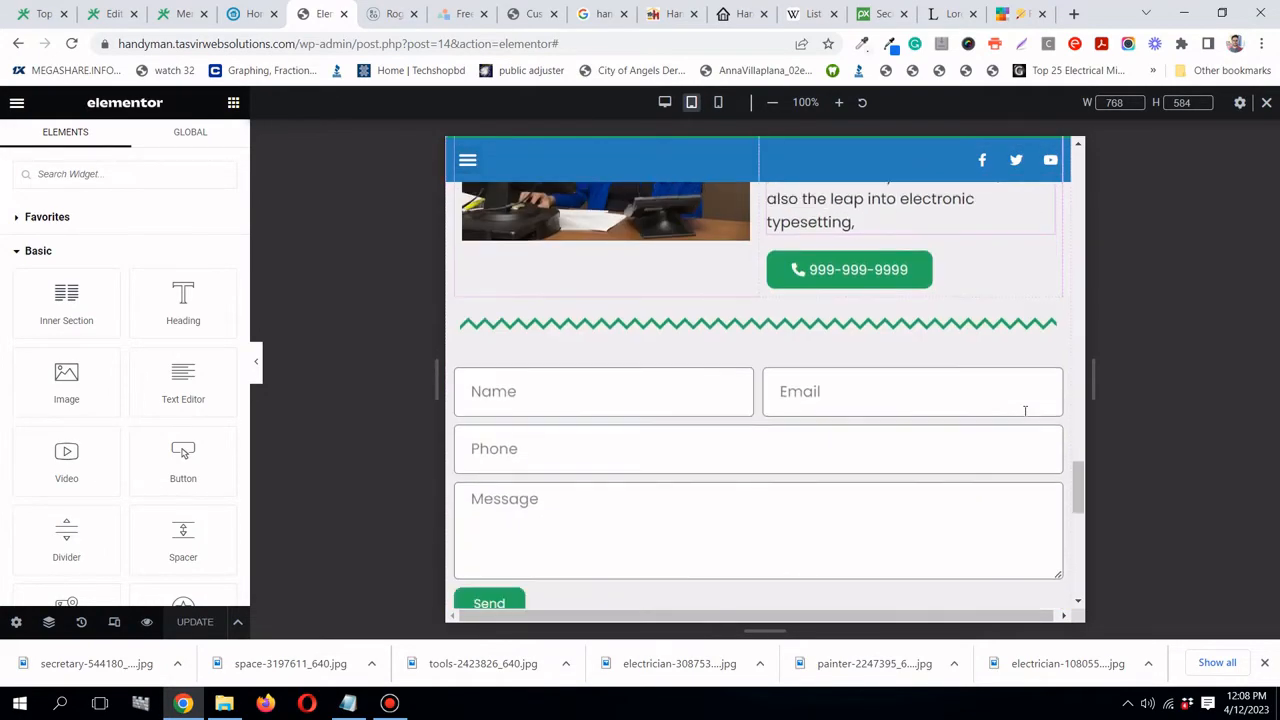
pyautogui.scroll(-5, 1025, 411)
pyautogui.moveTo(1079, 583); pyautogui.dragTo(1075, 172)
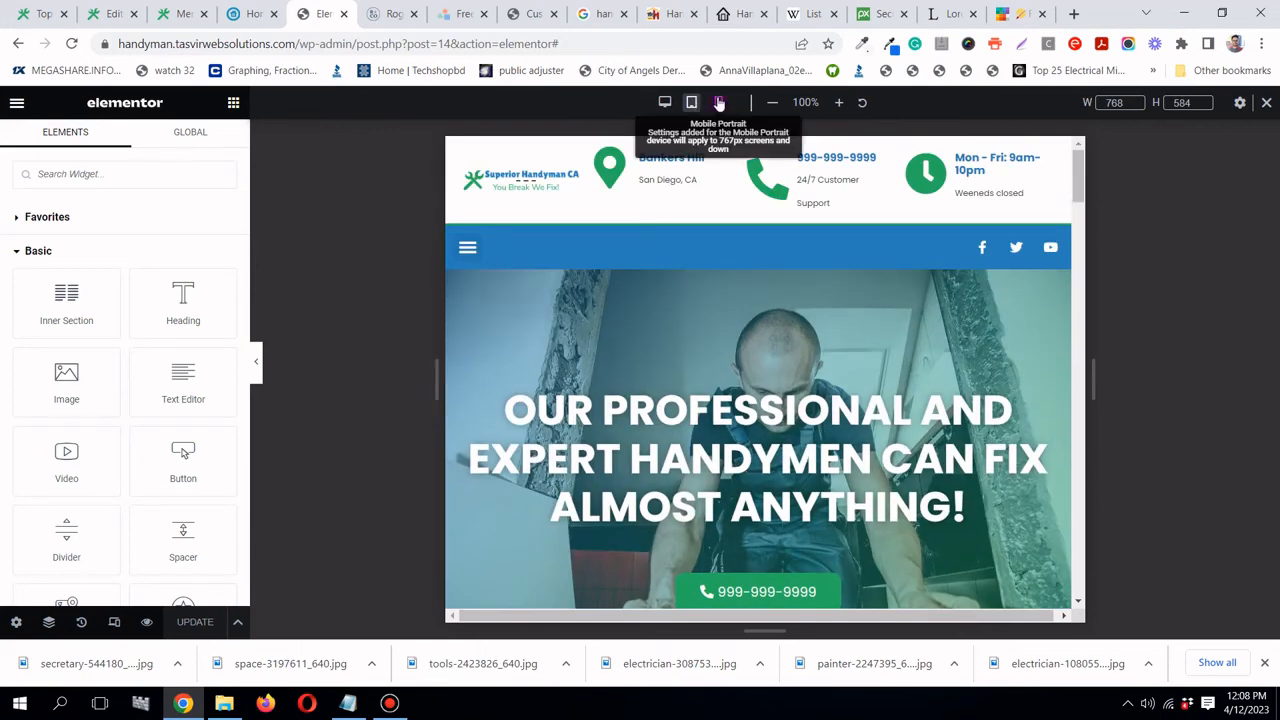
# - In mobile preview, shrink the hero heading's font size to 30
pyautogui.click(718, 104)
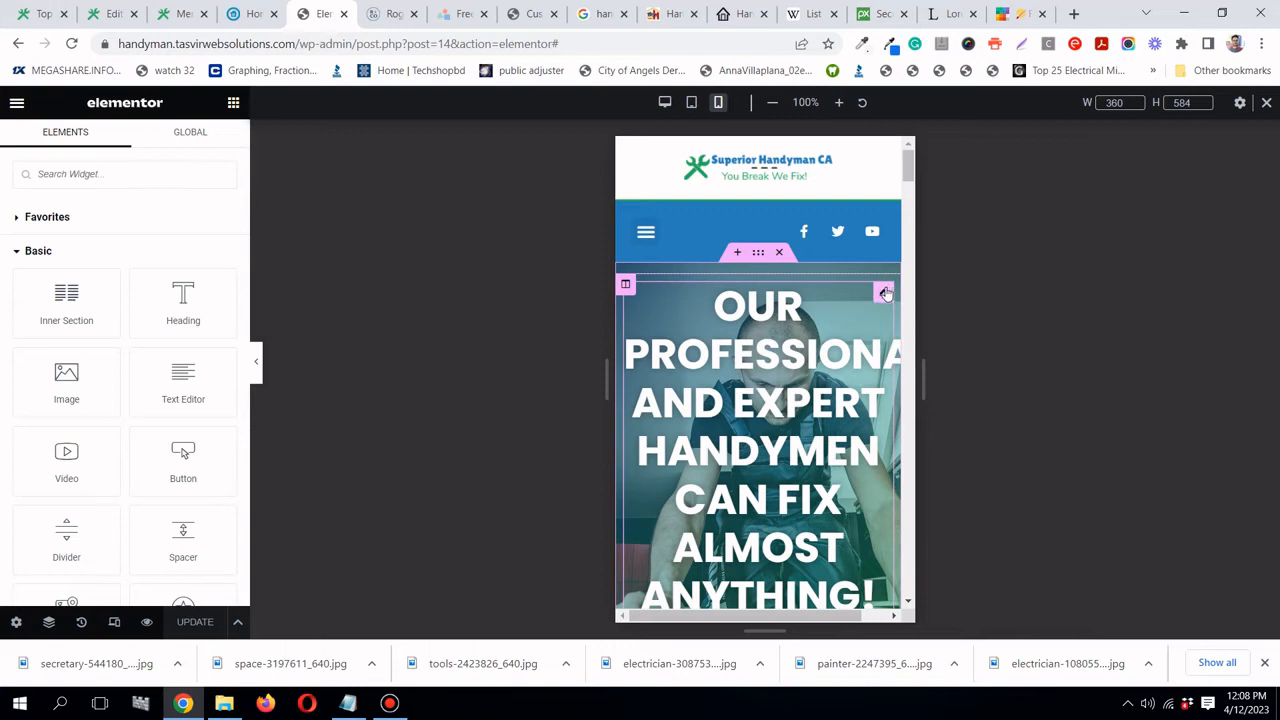
pyautogui.click(884, 292)
pyautogui.click(121, 145)
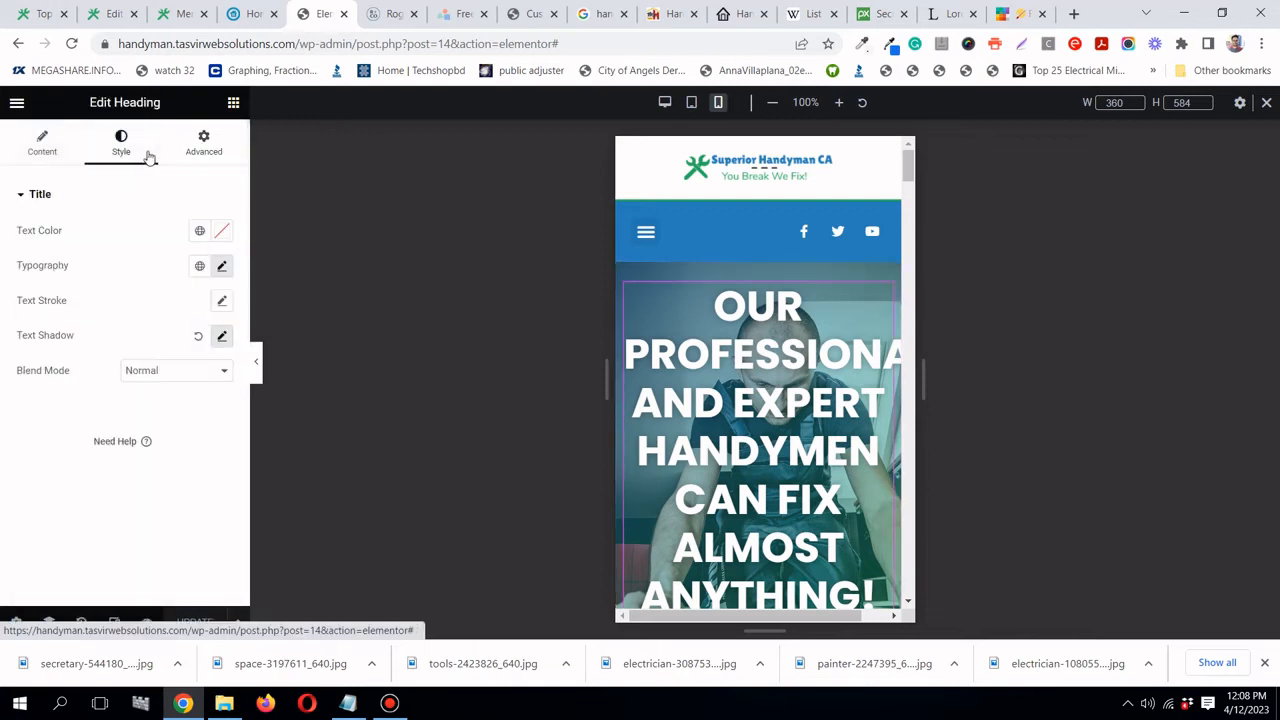
pyautogui.click(222, 266)
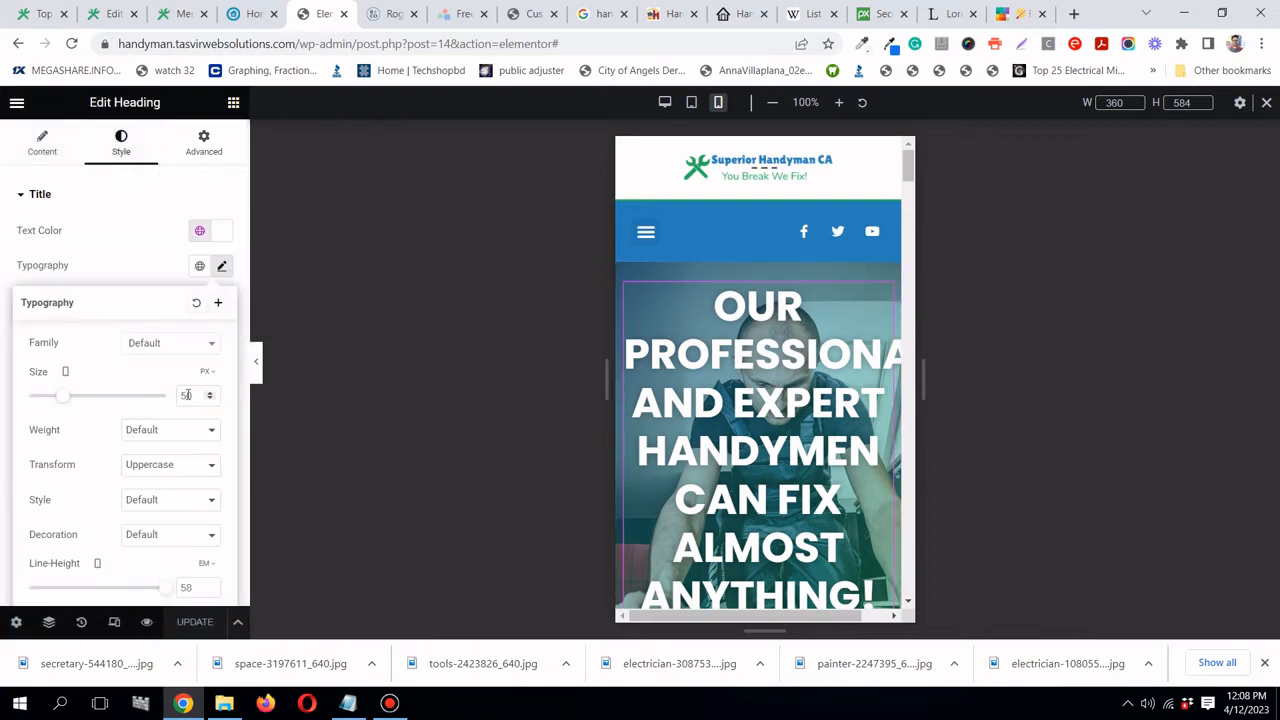
pyautogui.doubleClick(188, 396)
pyautogui.write('35')
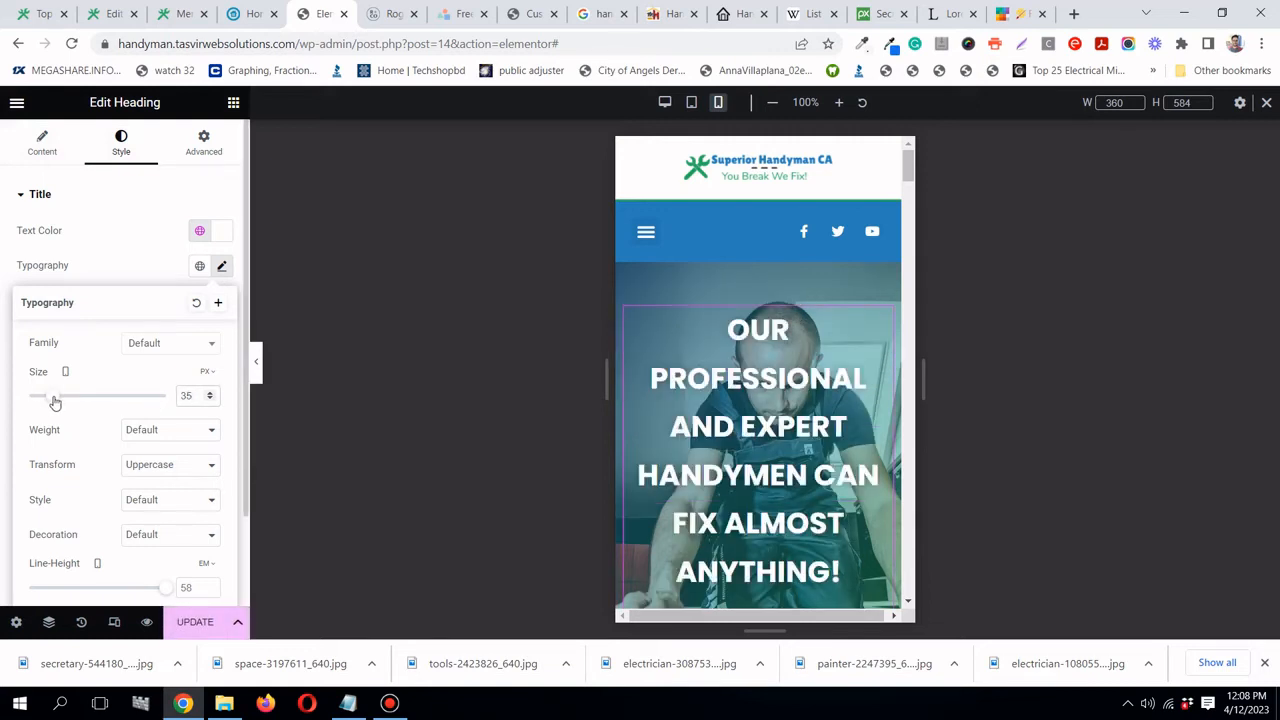
pyautogui.moveTo(55, 400); pyautogui.dragTo(50, 400)
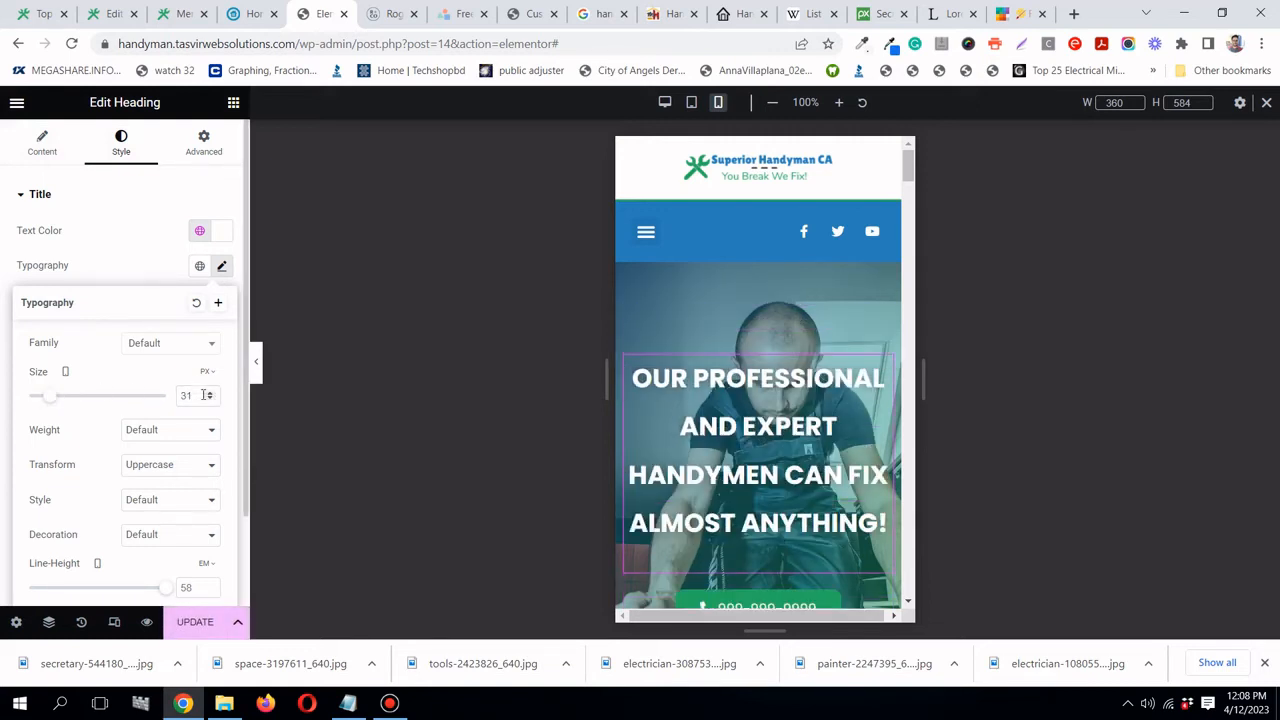
pyautogui.click(211, 401)
# - Switch the hero heading's line-height unit to px and set it to 49
pyautogui.scroll(-1, 180, 420)
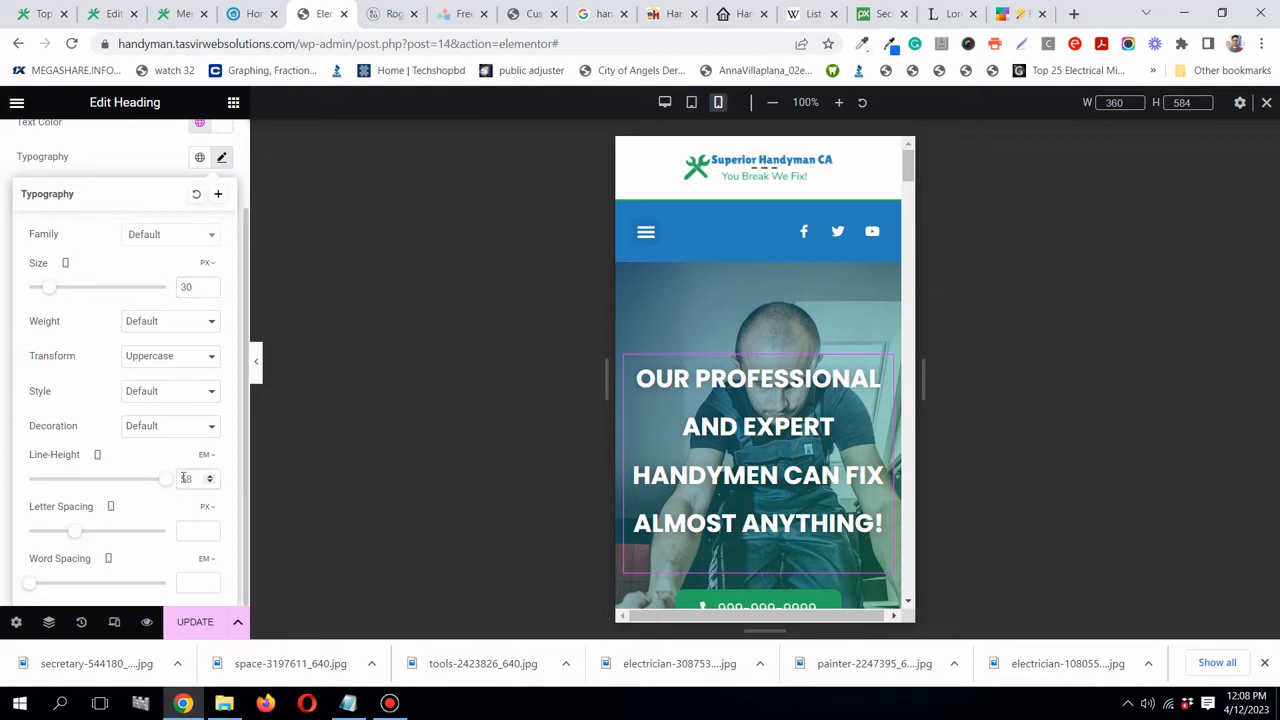
pyautogui.write('40')
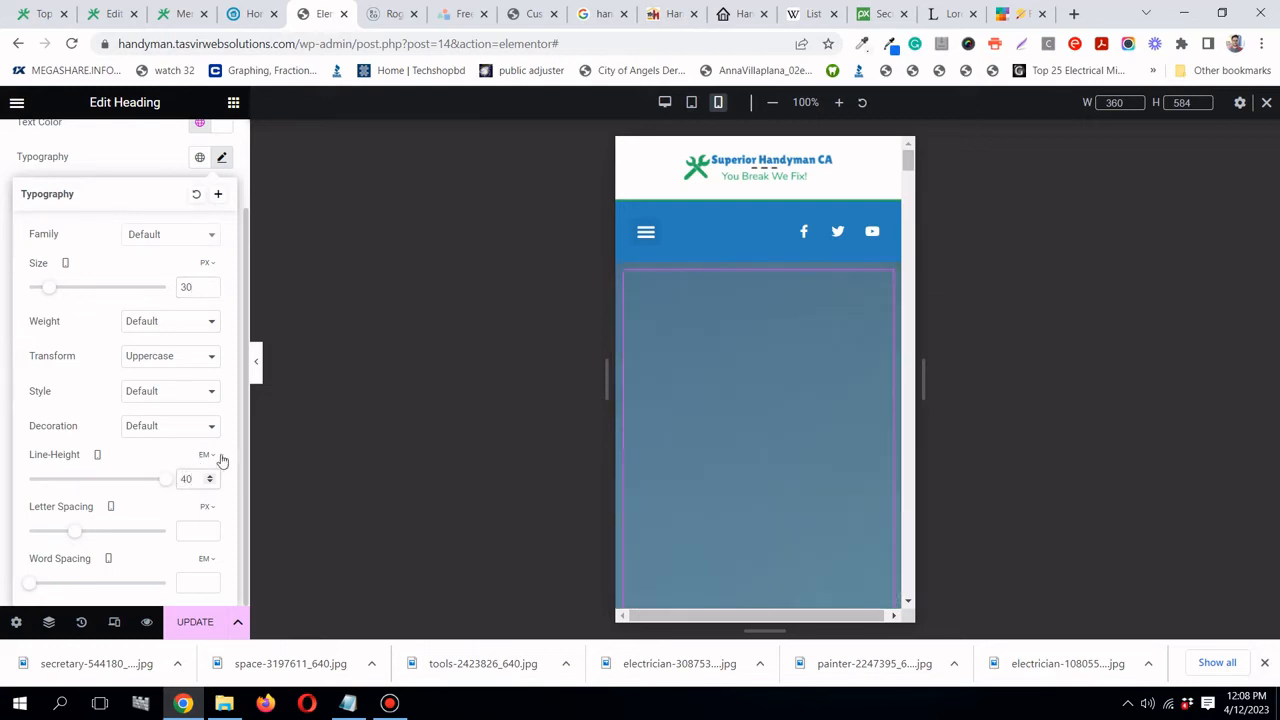
pyautogui.click(205, 456)
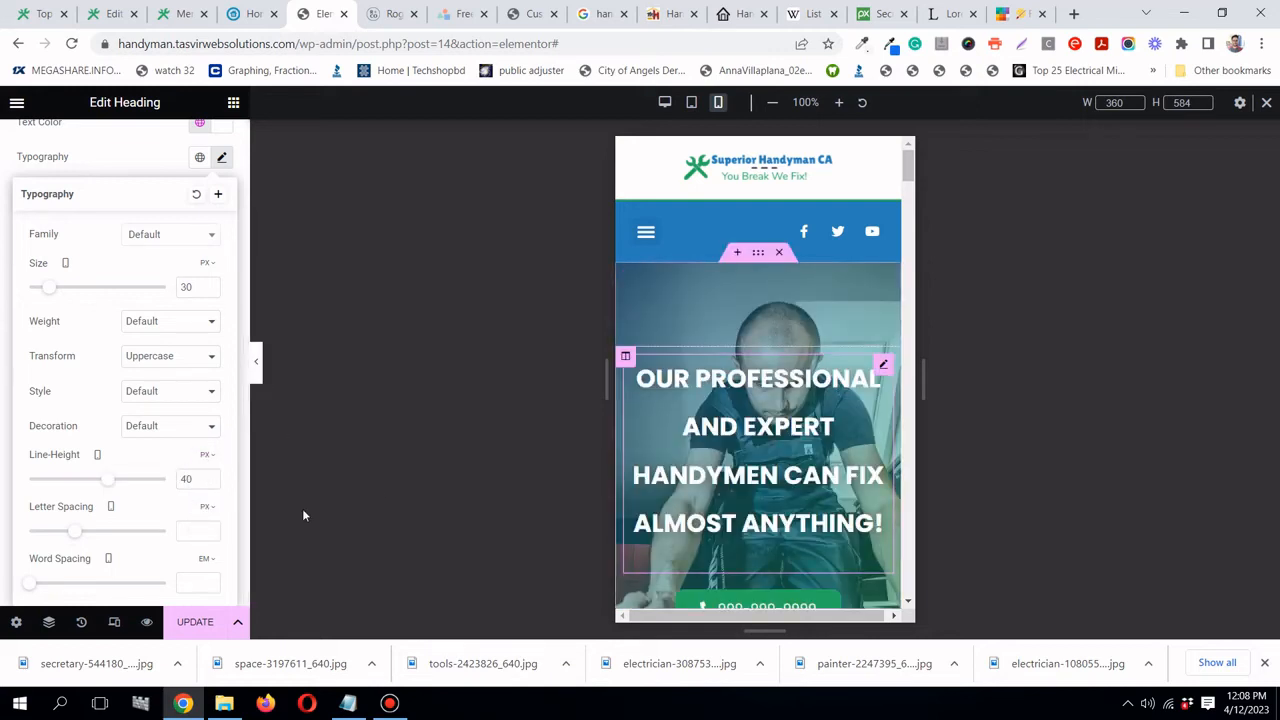
pyautogui.moveTo(105, 483); pyautogui.dragTo(94, 480)
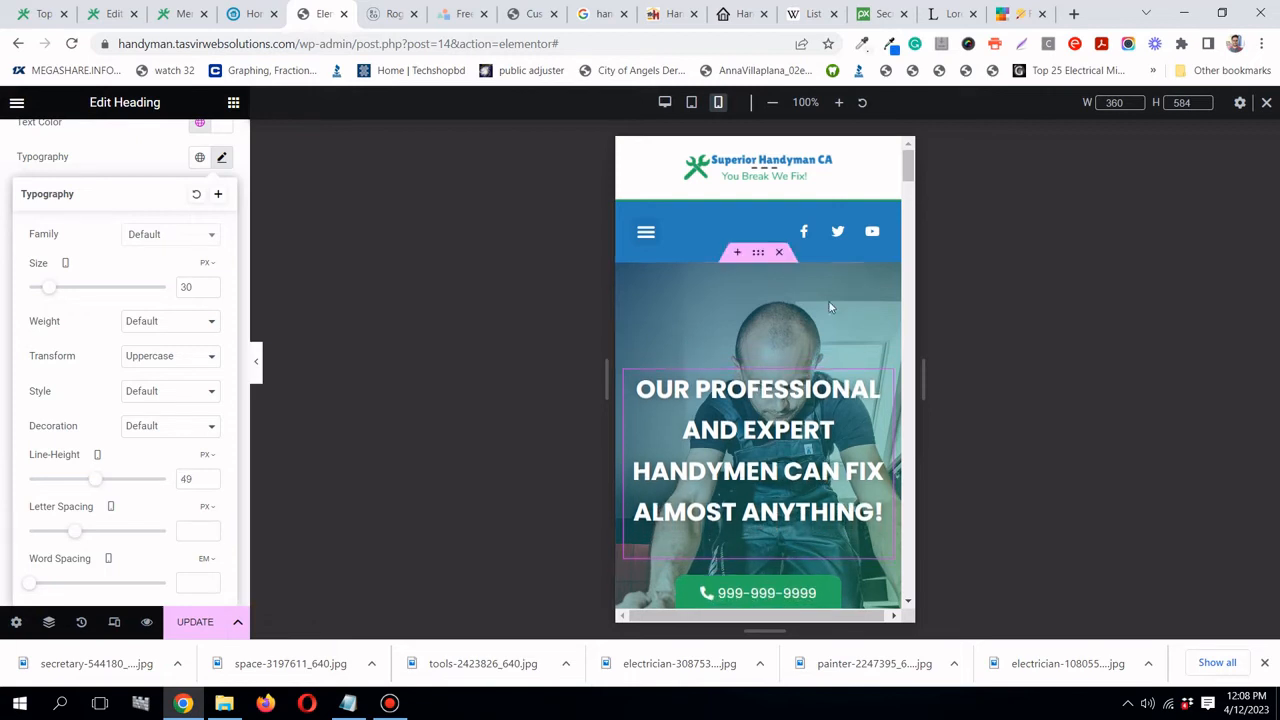
pyautogui.scroll(-6, 868, 314)
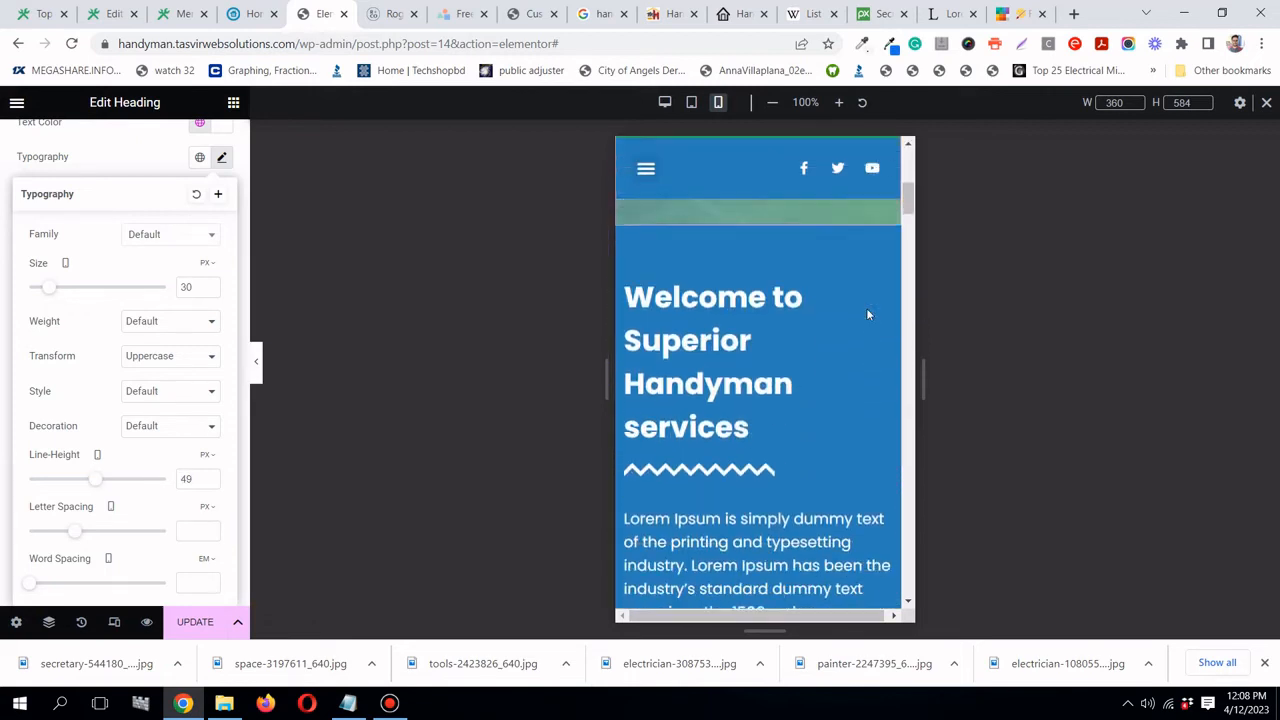
pyautogui.scroll(1, 863, 300)
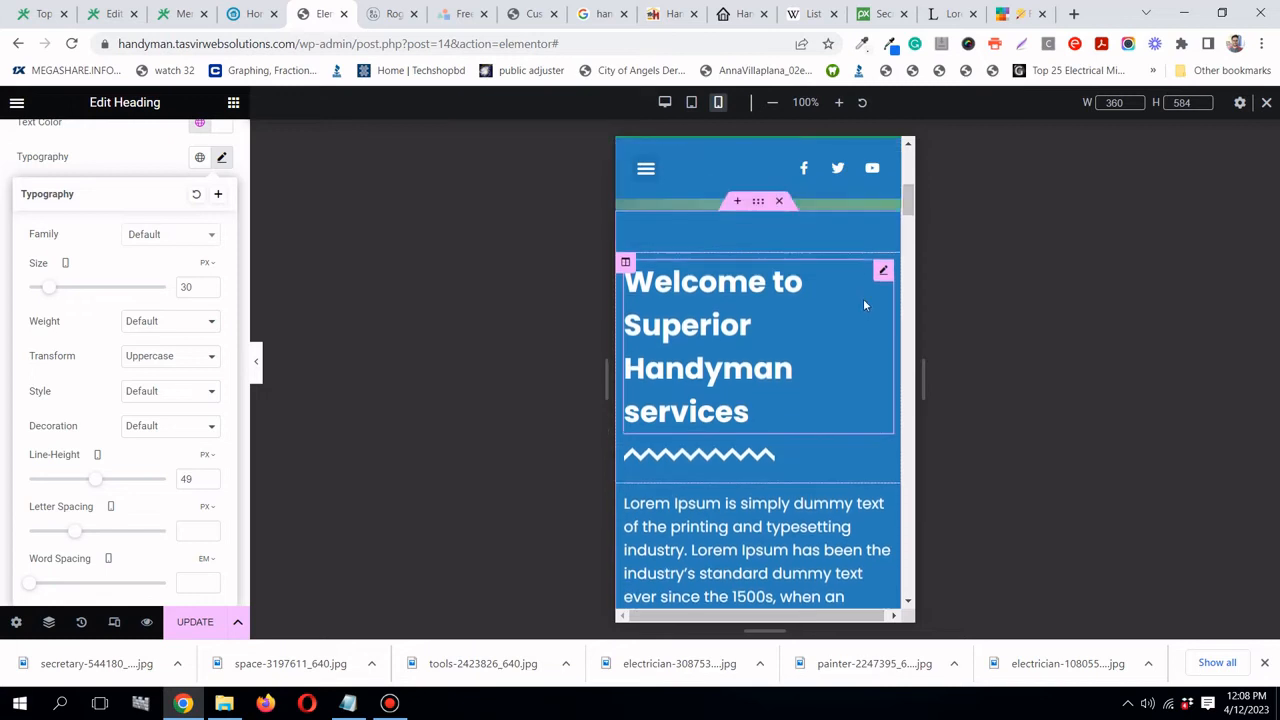
pyautogui.click(776, 268)
# - Center-align the Welcome heading and the zigzag divider beneath it for mobile
pyautogui.click(42, 141)
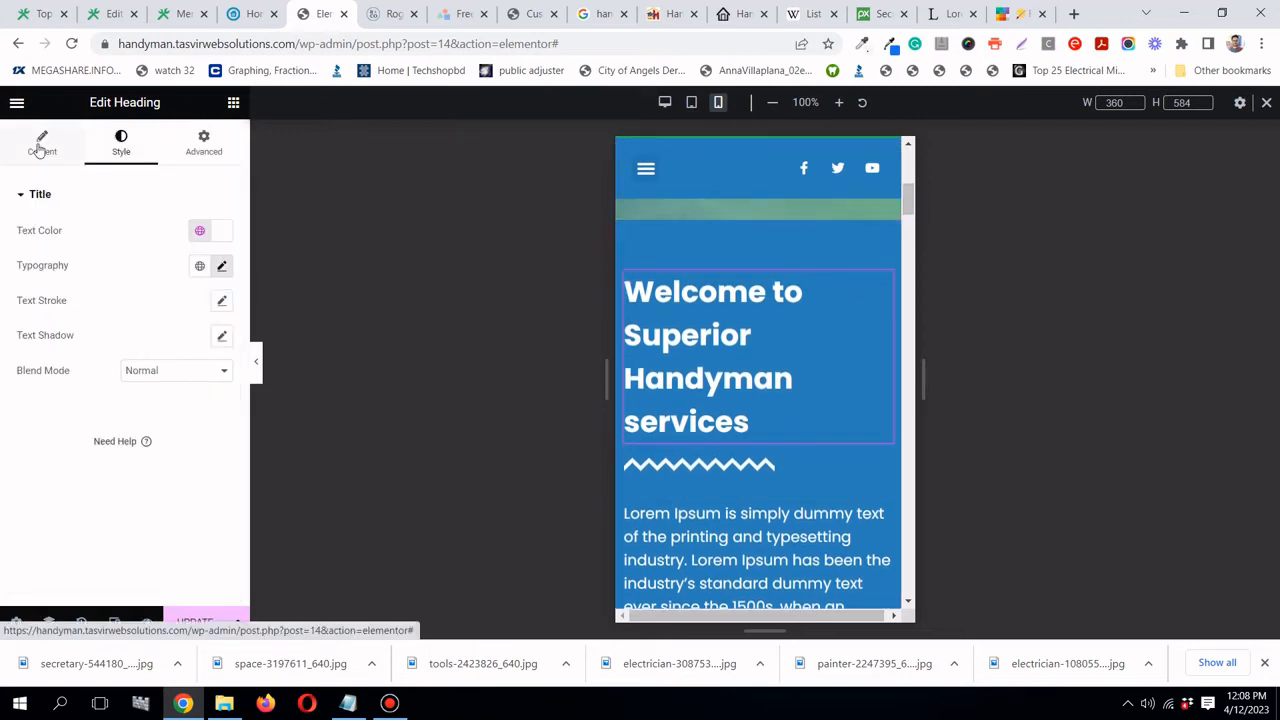
pyautogui.click(177, 466)
pyautogui.scroll(-2, 730, 384)
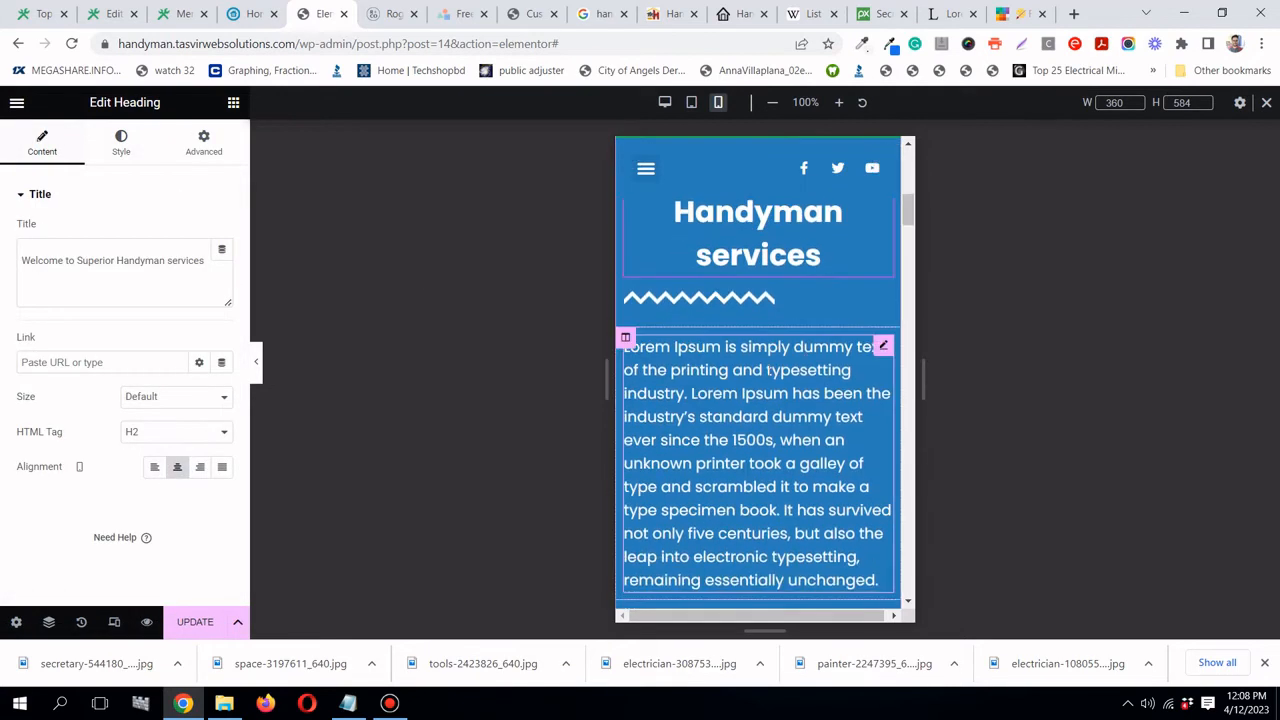
pyautogui.click(883, 290)
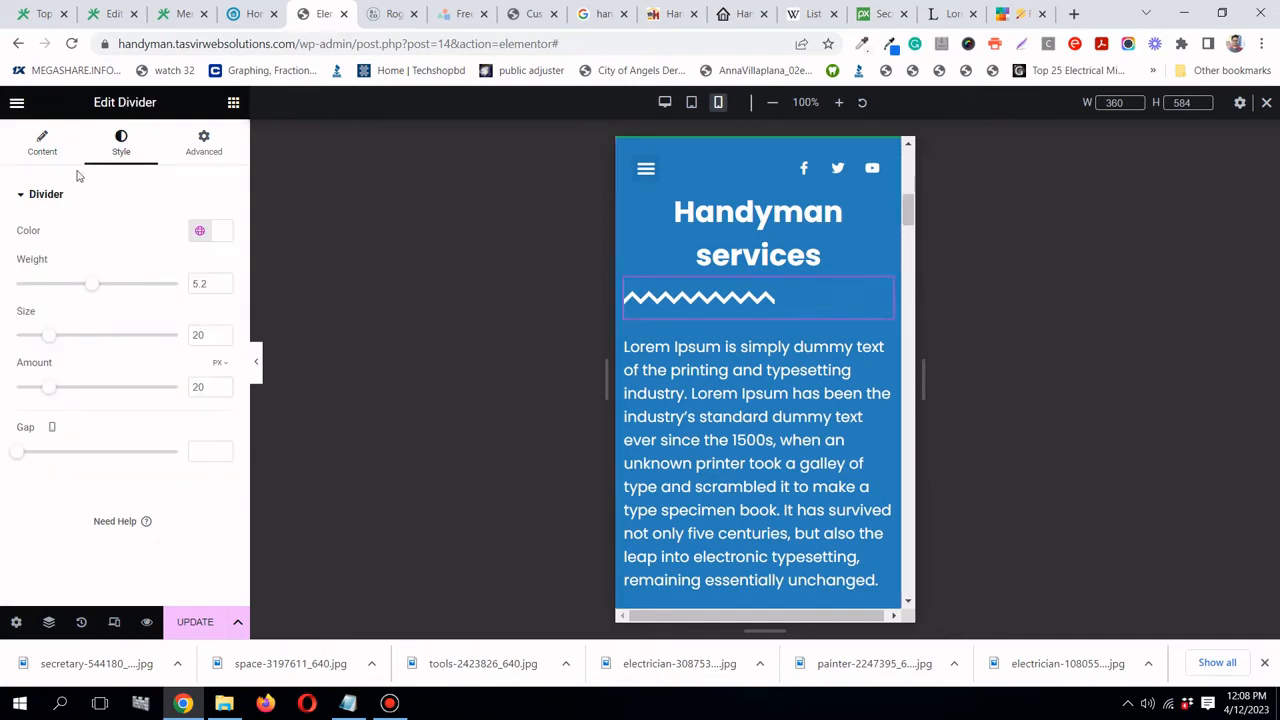
pyautogui.click(42, 141)
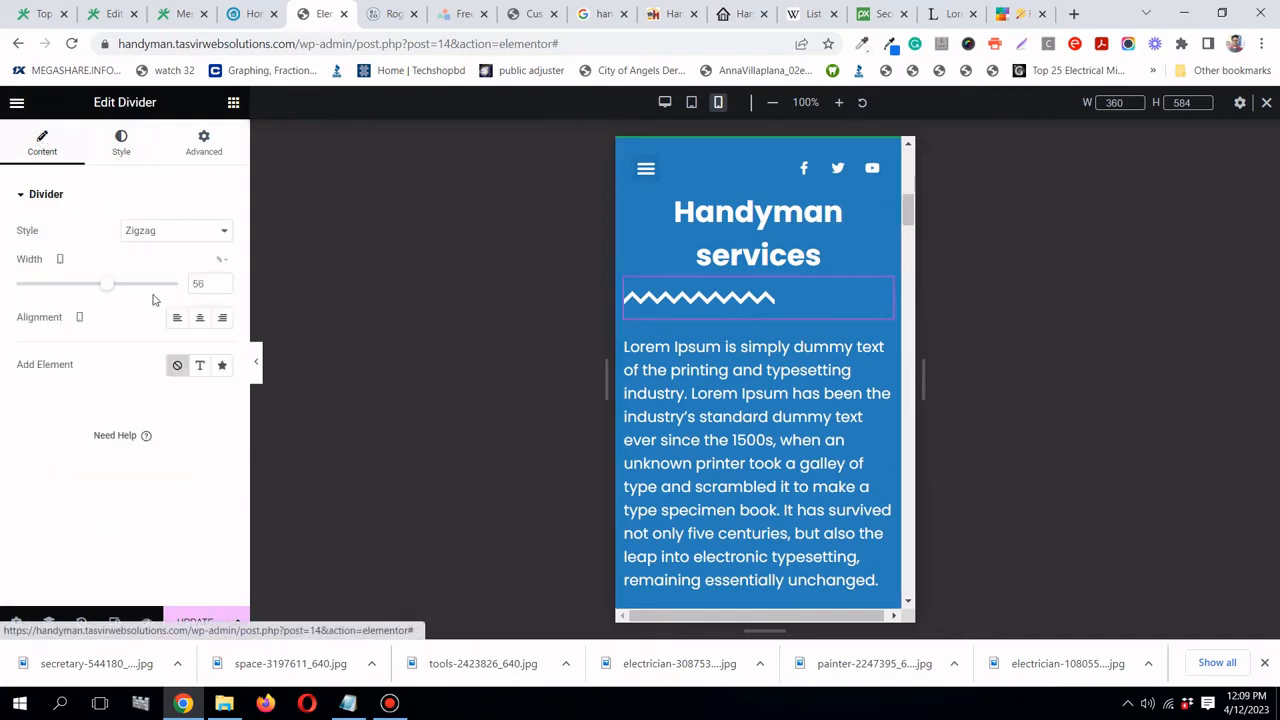
pyautogui.click(199, 317)
pyautogui.scroll(-8, 698, 294)
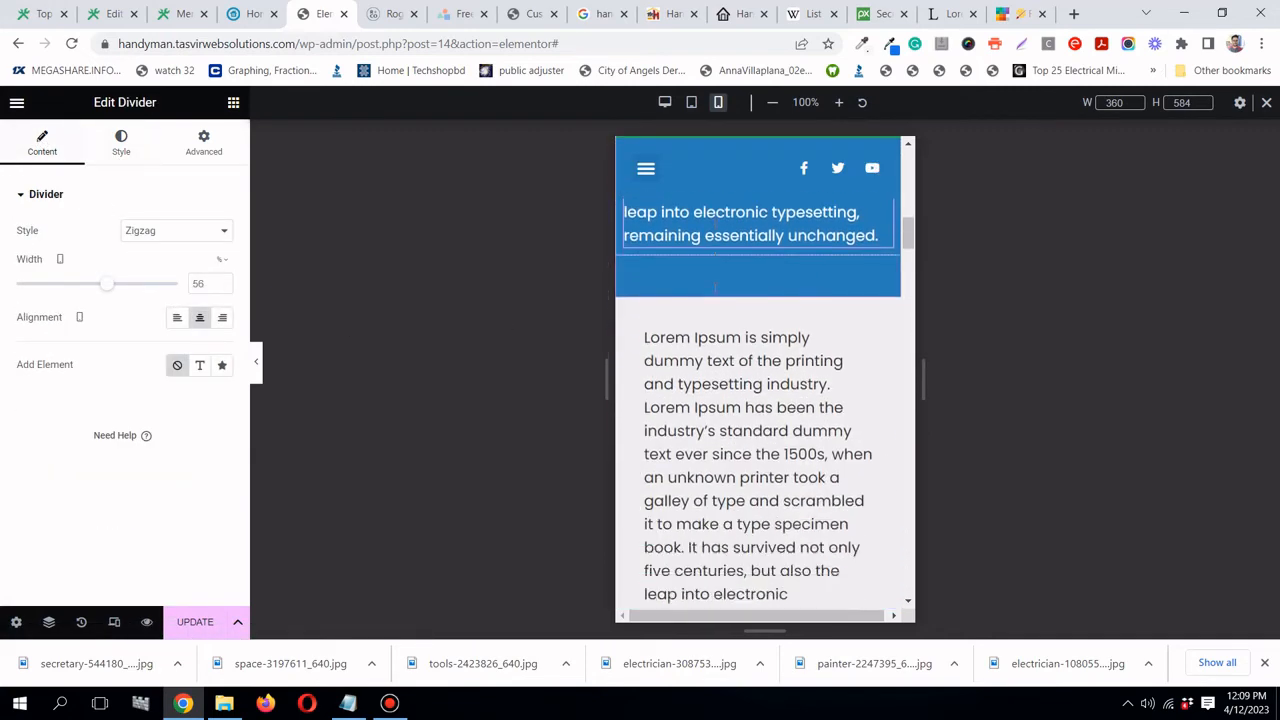
pyautogui.scroll(-5, 716, 286)
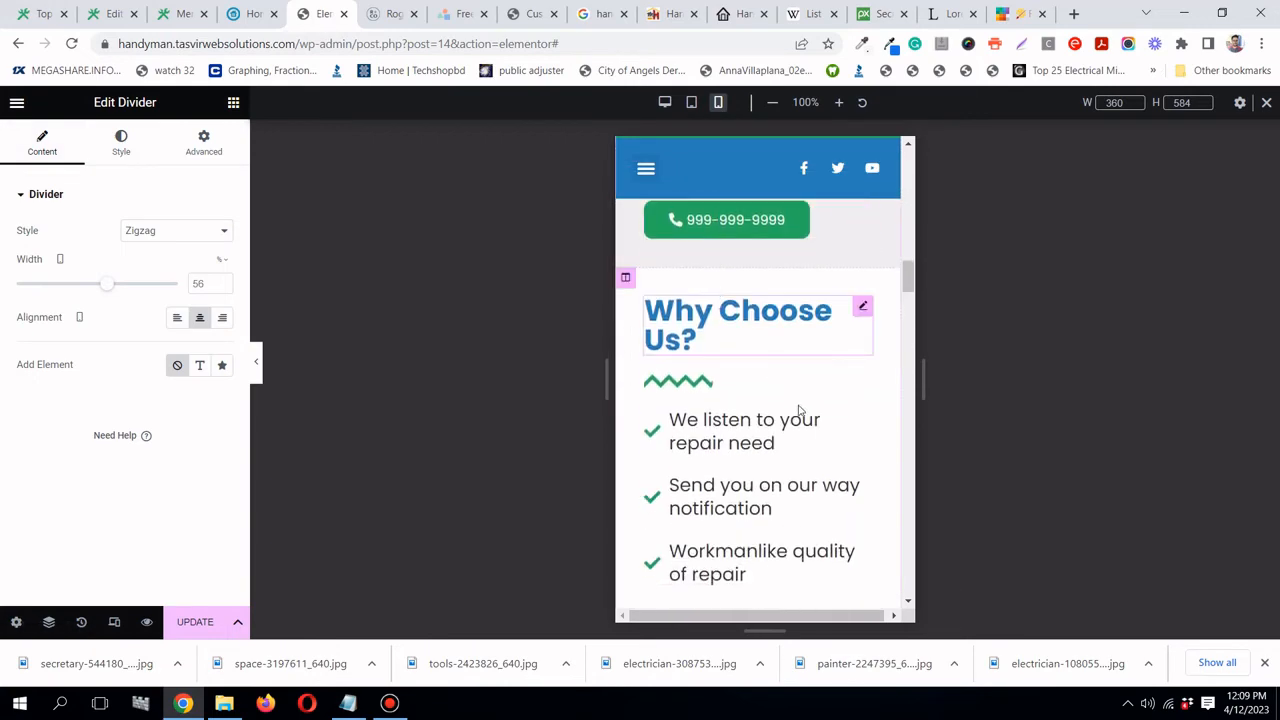
pyautogui.scroll(-2, 800, 407)
pyautogui.scroll(8, 800, 406)
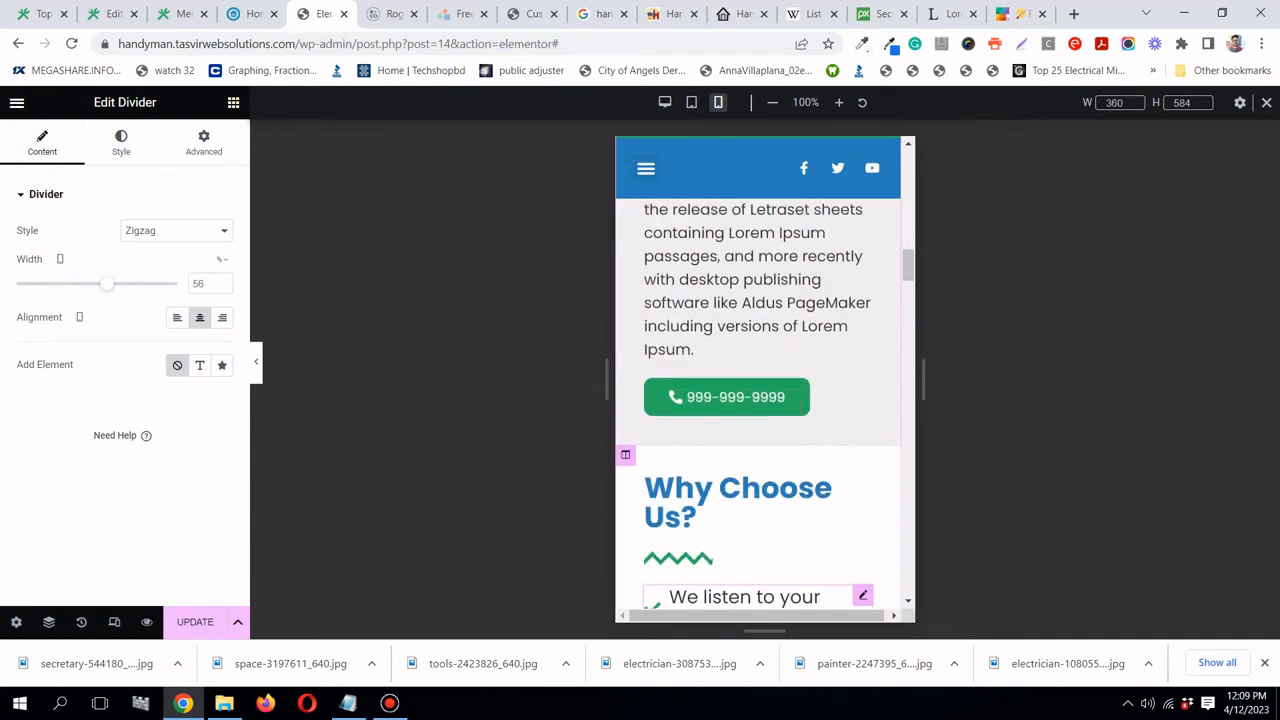
pyautogui.scroll(2, 800, 406)
pyautogui.scroll(-5, 800, 406)
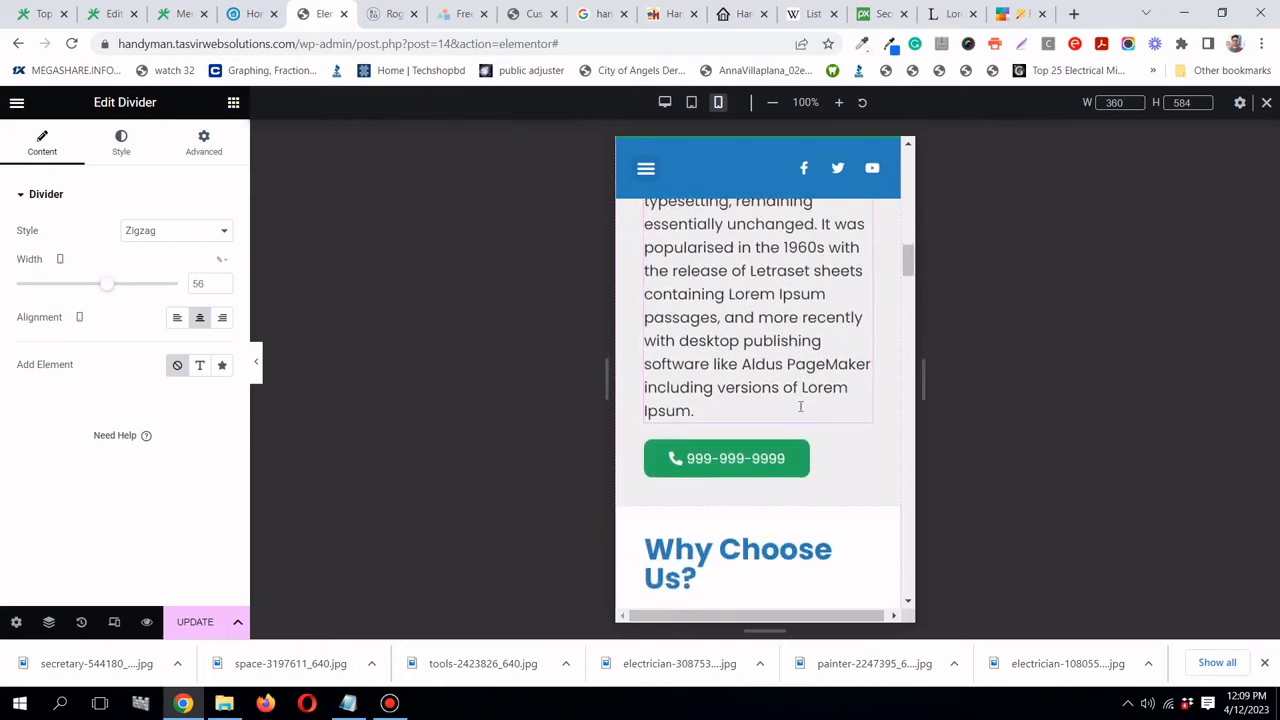
pyautogui.scroll(8, 800, 407)
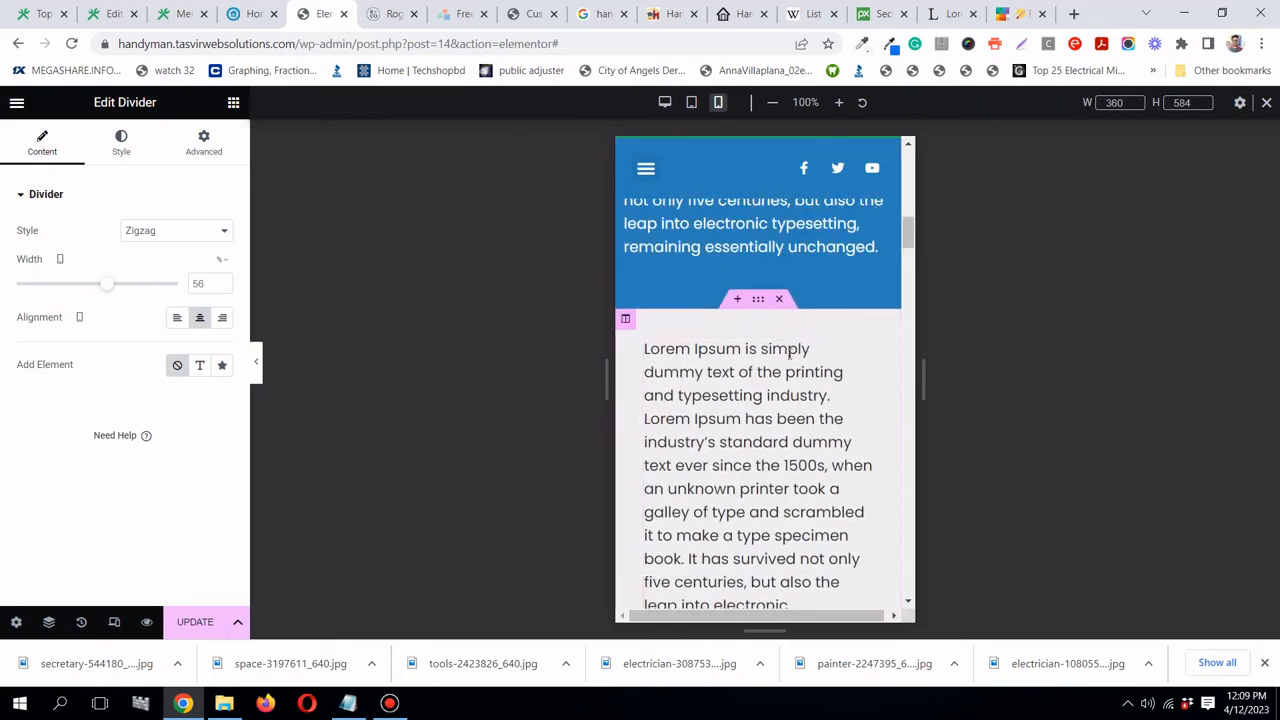
# - Turn on Reverse Columns (Mobile Portrait) so the Why Choose Us checklist sits above the paragraph
pyautogui.scroll(-5, 789, 353)
pyautogui.scroll(5, 763, 400)
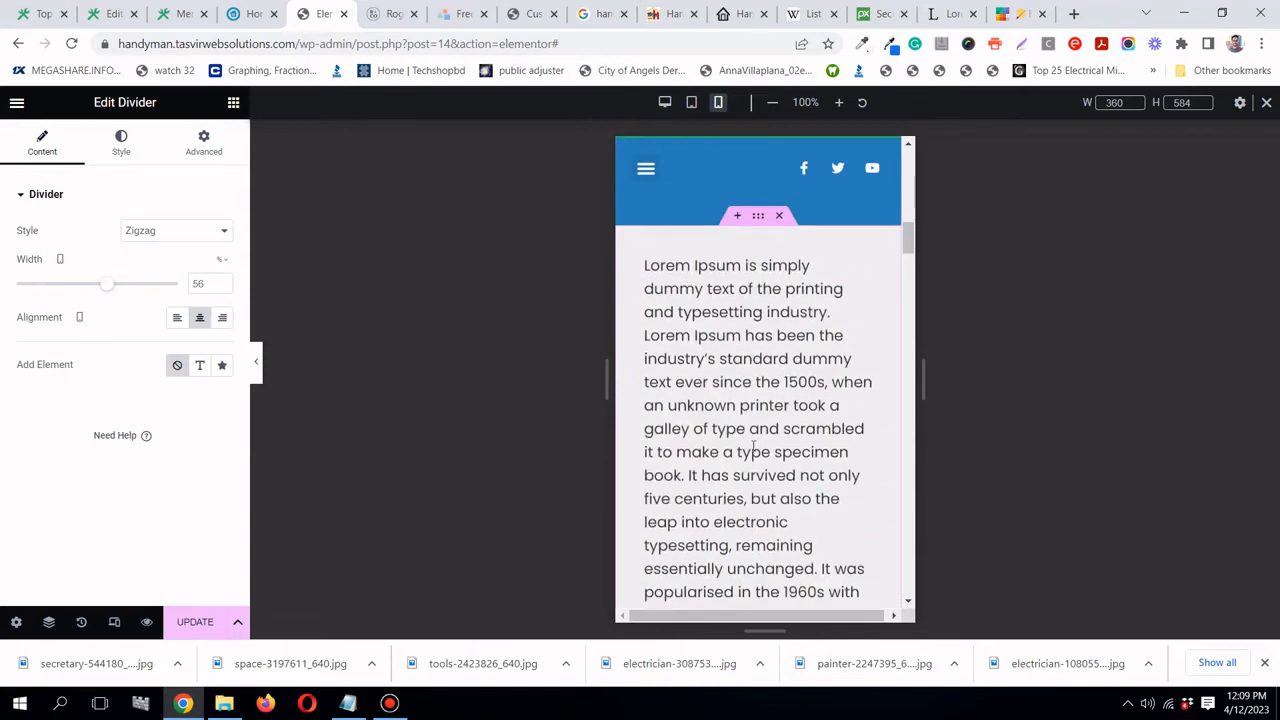
pyautogui.click(758, 218)
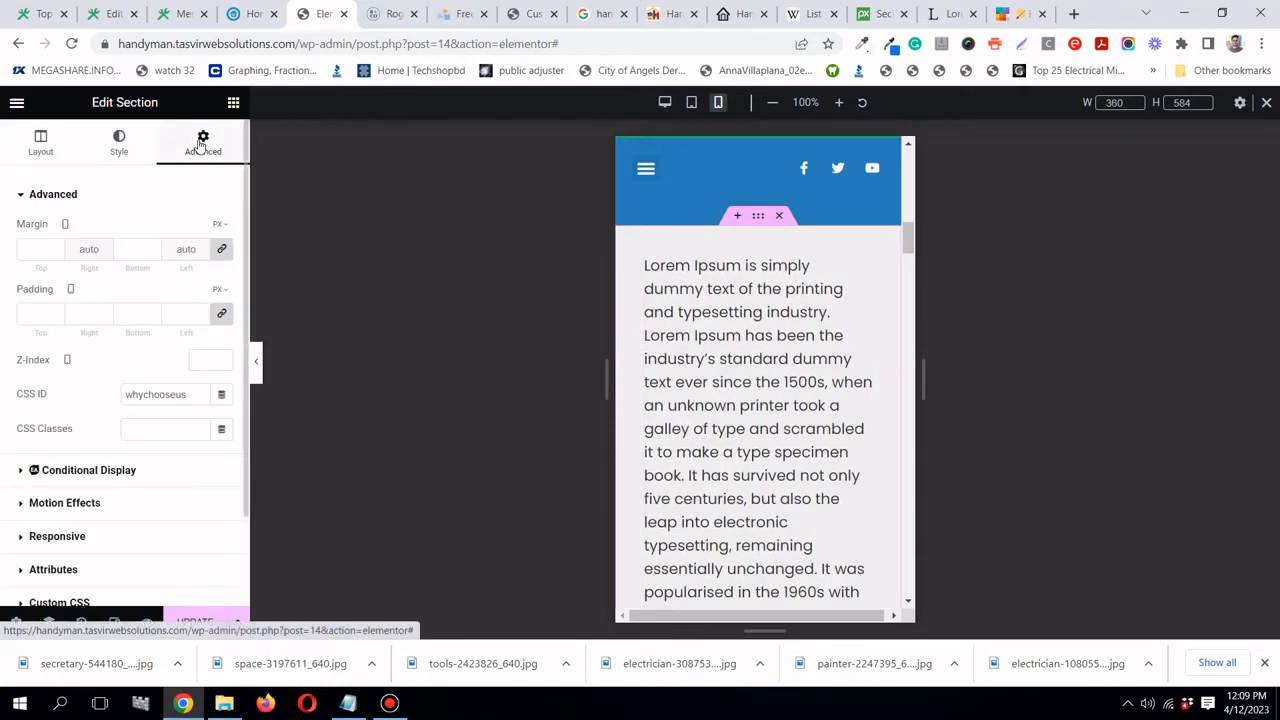
pyautogui.click(57, 536)
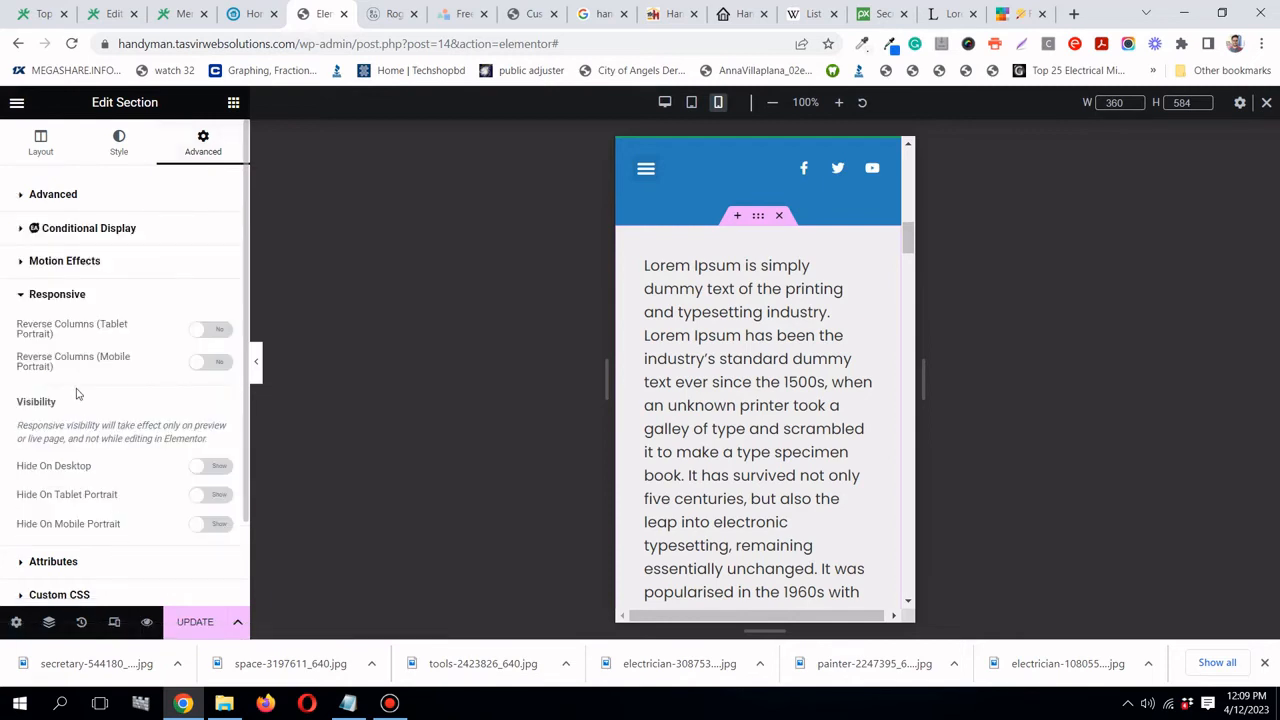
pyautogui.scroll(-2, 71, 423)
pyautogui.scroll(2, 67, 425)
pyautogui.click(211, 368)
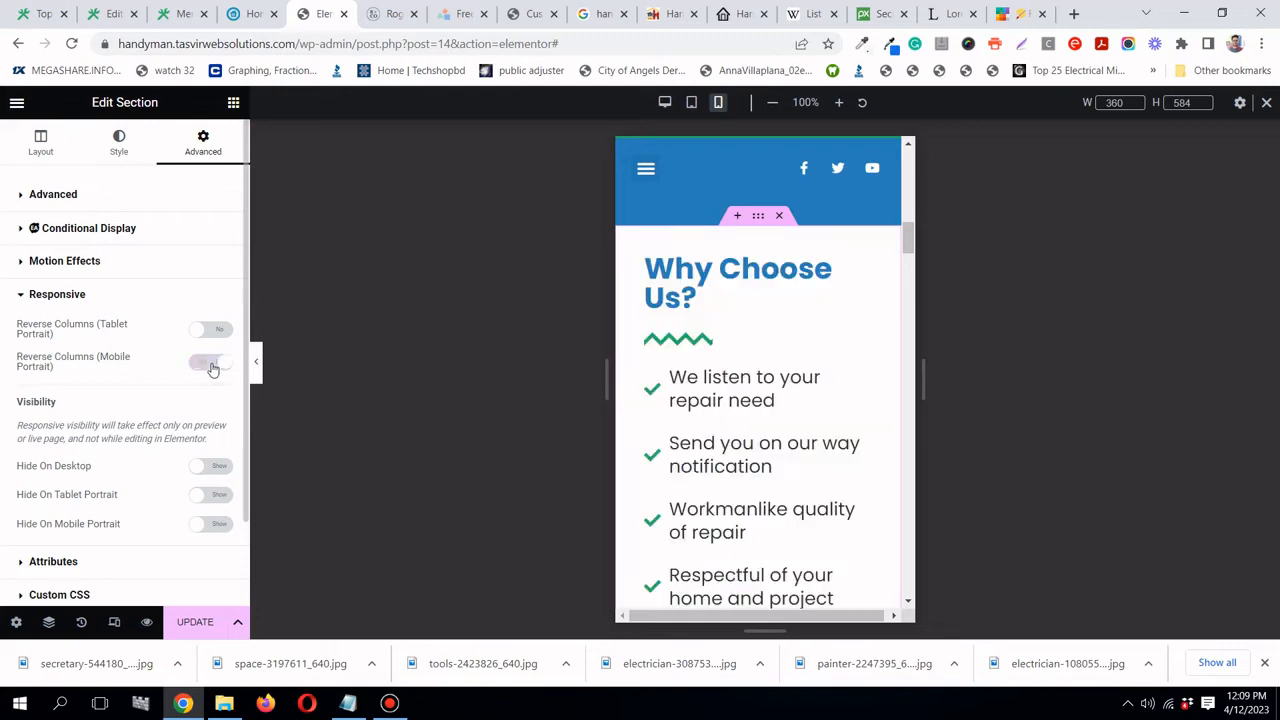
pyautogui.scroll(-10, 849, 296)
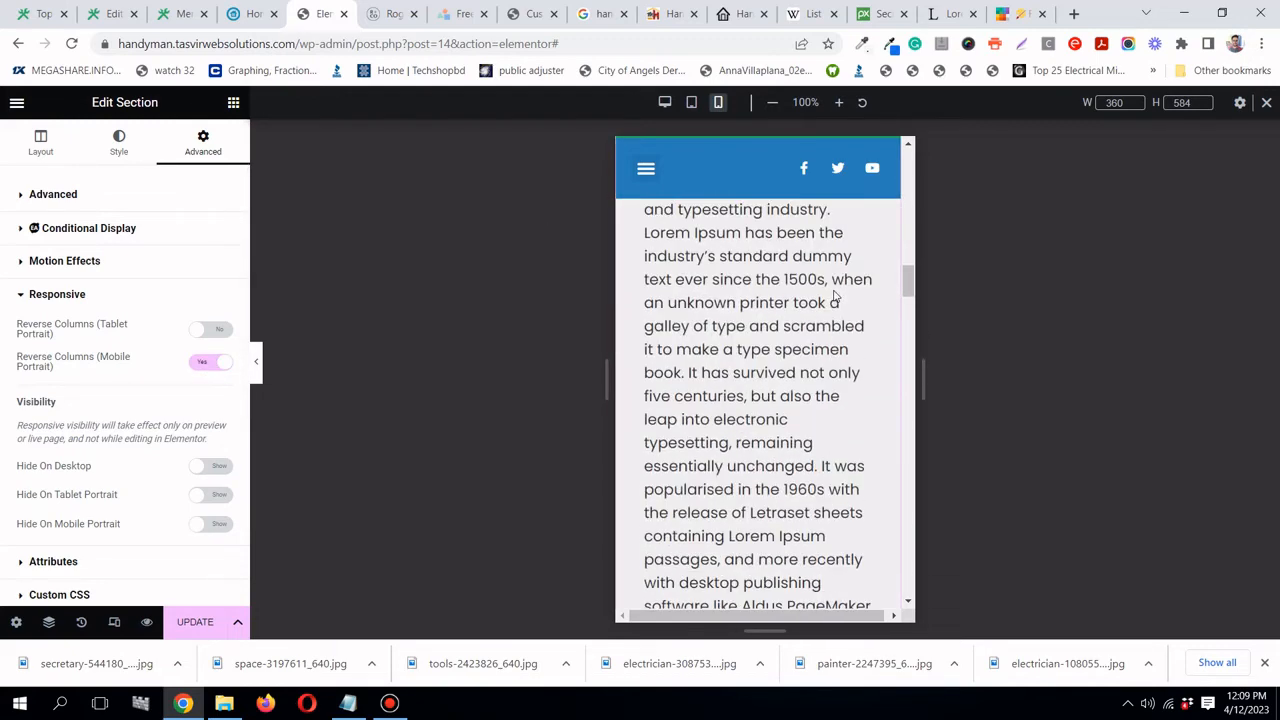
pyautogui.scroll(-3, 835, 296)
pyautogui.scroll(2, 751, 263)
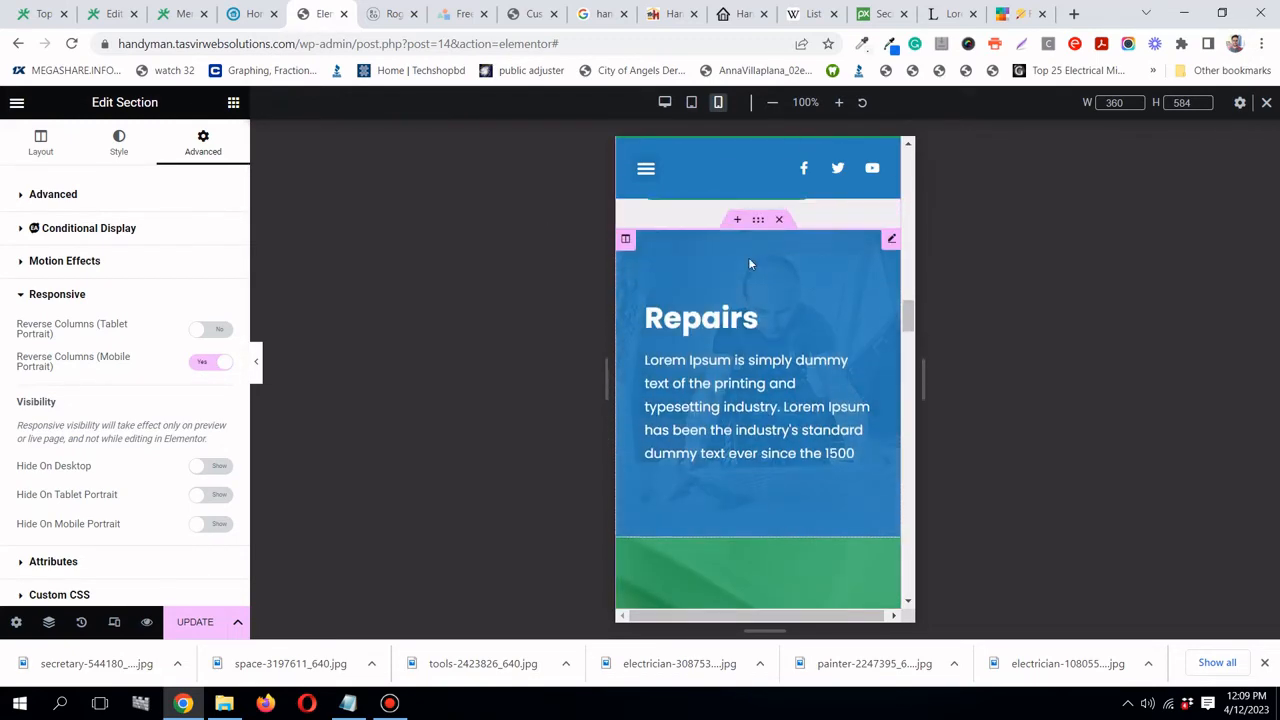
pyautogui.scroll(-5, 751, 263)
pyautogui.scroll(-10, 786, 304)
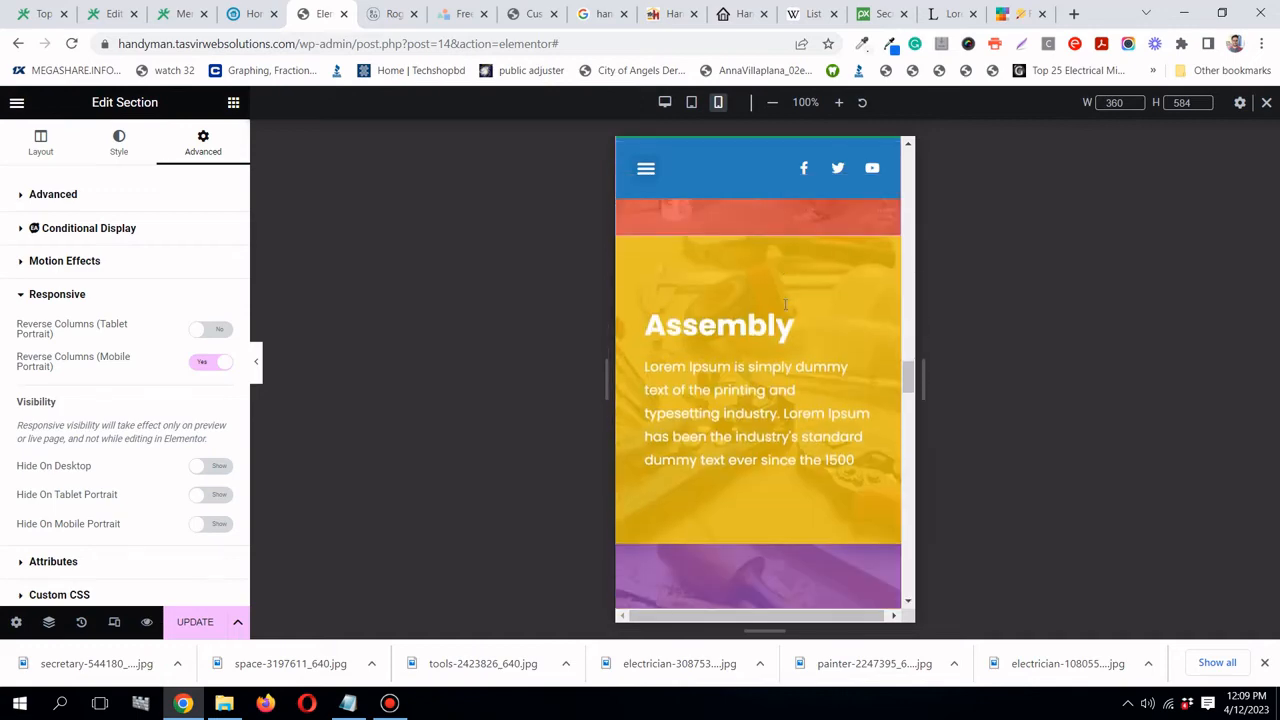
pyautogui.scroll(-6, 786, 304)
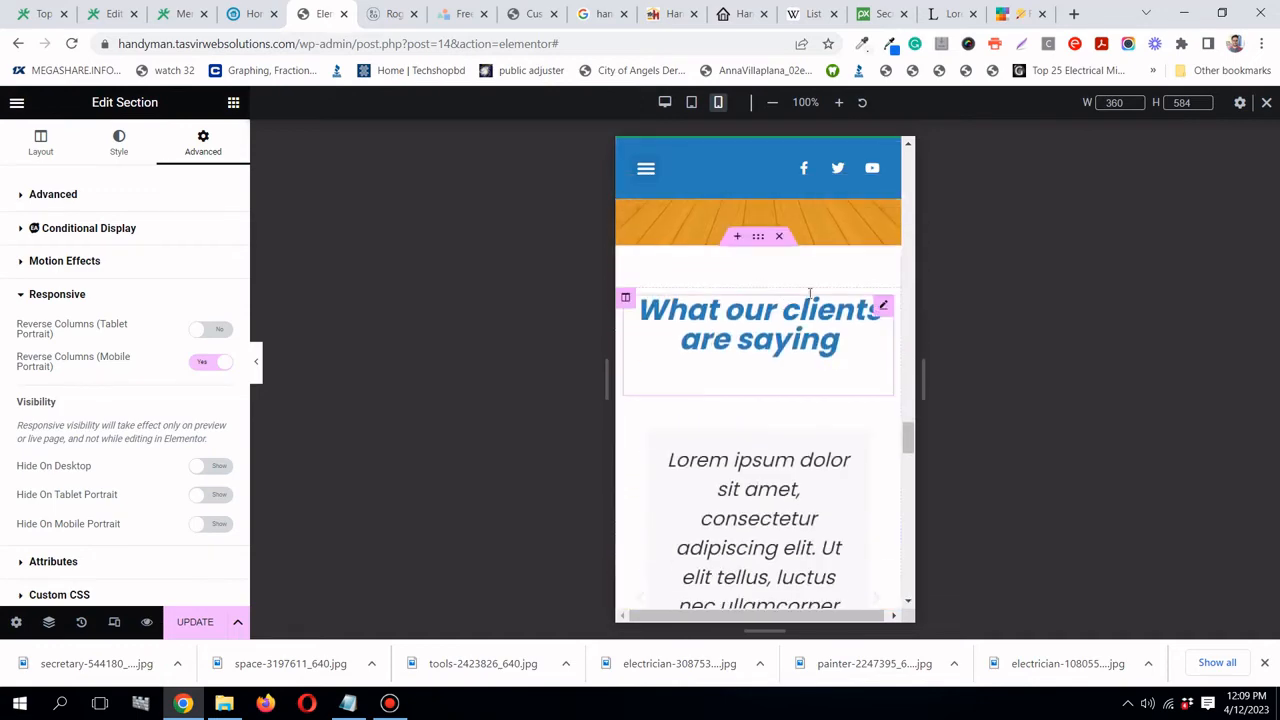
pyautogui.scroll(-2, 818, 256)
pyautogui.scroll(3, 820, 271)
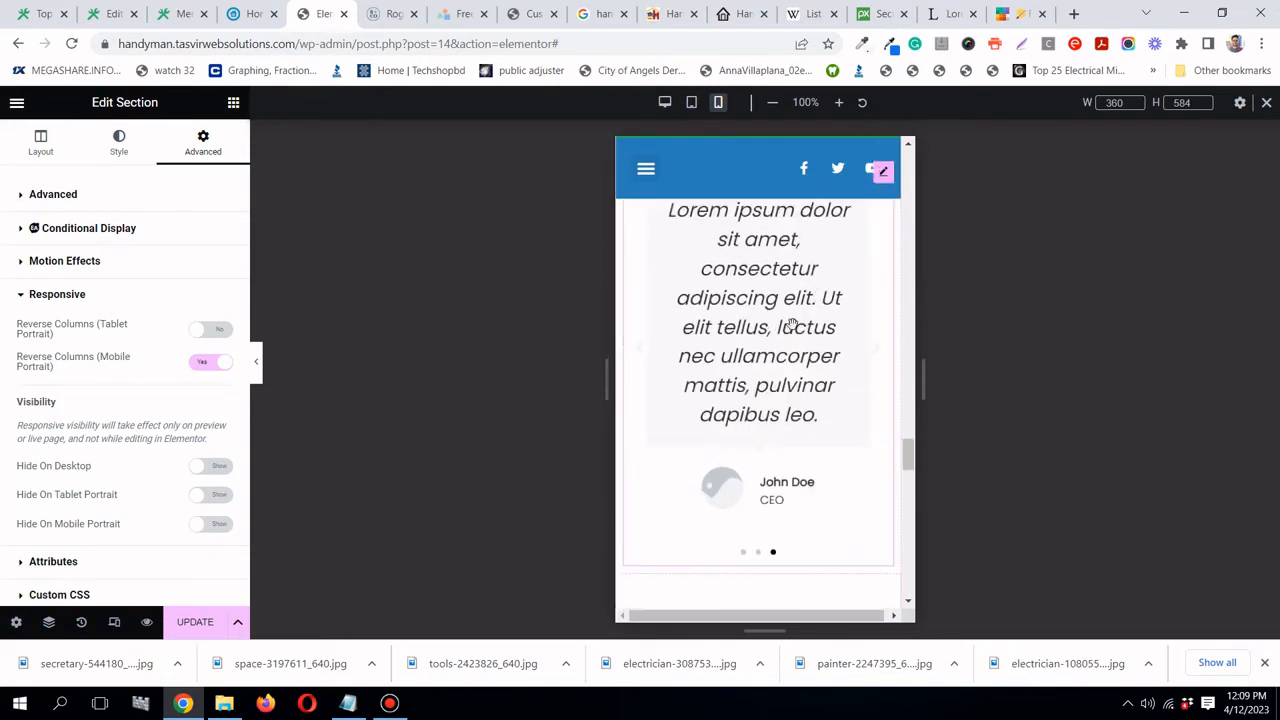
pyautogui.click(660, 318)
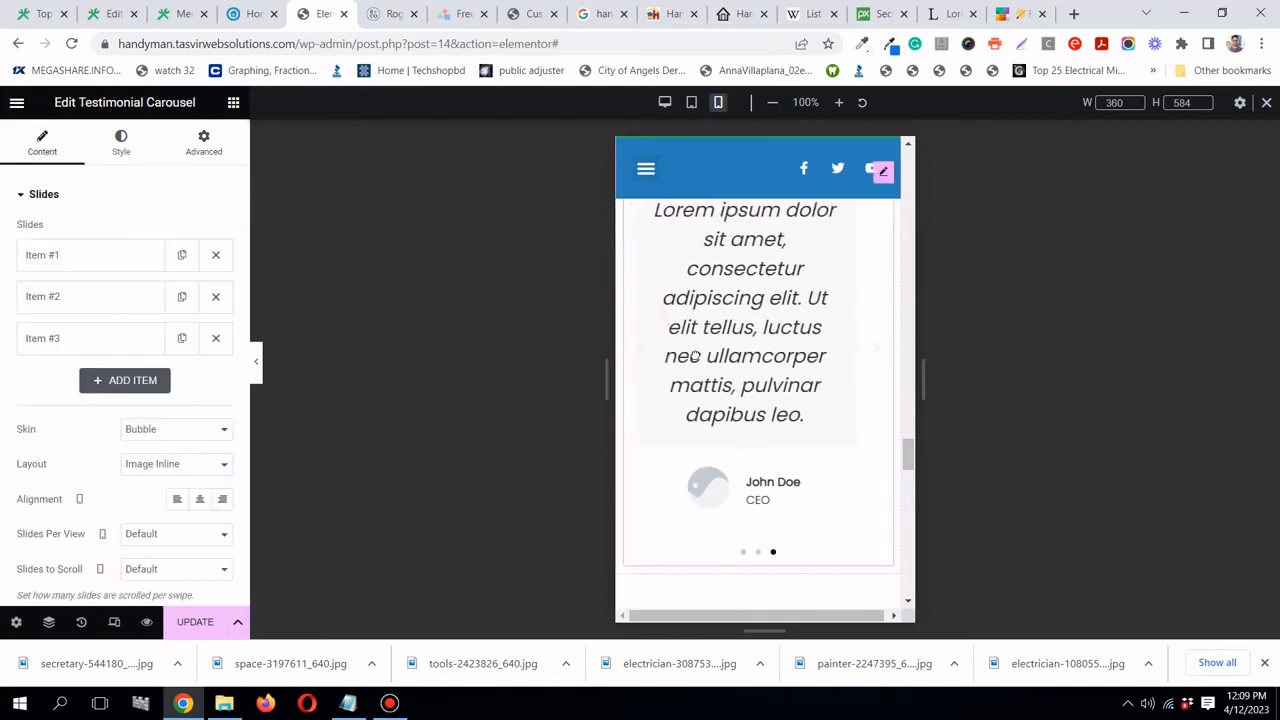
pyautogui.scroll(-3, 826, 360)
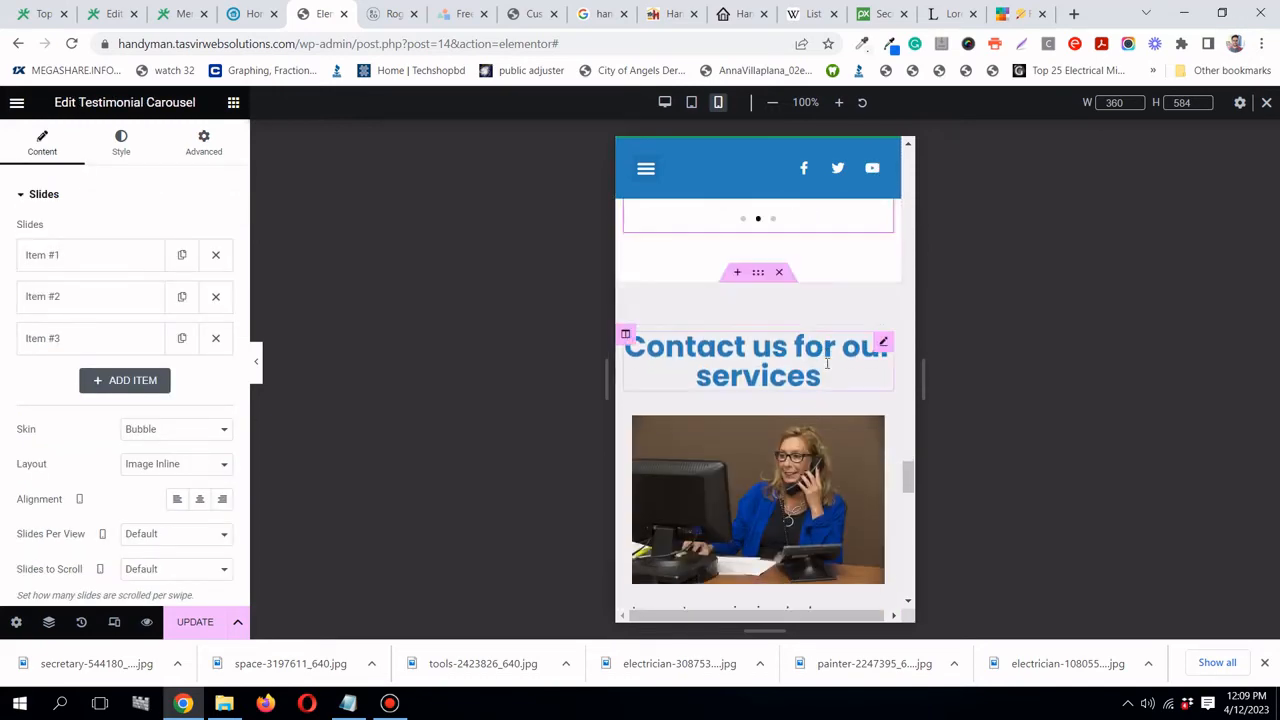
pyautogui.scroll(5, 831, 357)
pyautogui.scroll(-2, 845, 375)
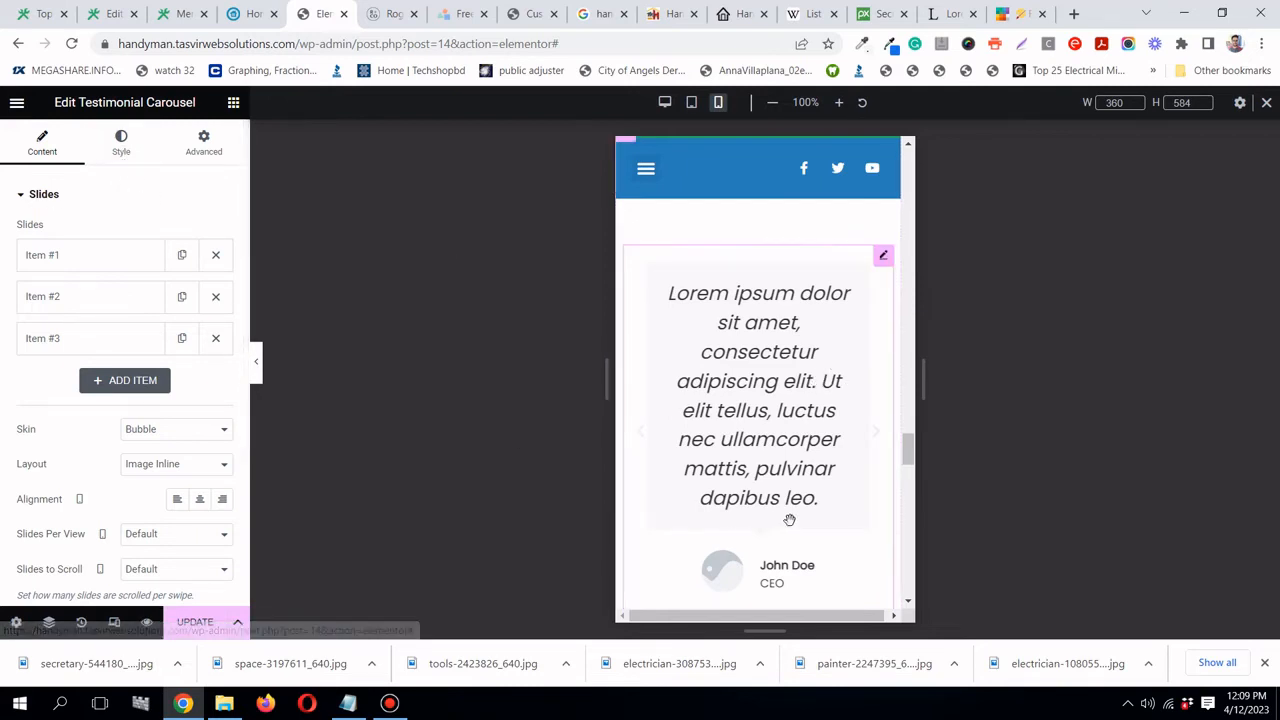
pyautogui.scroll(-3, 791, 525)
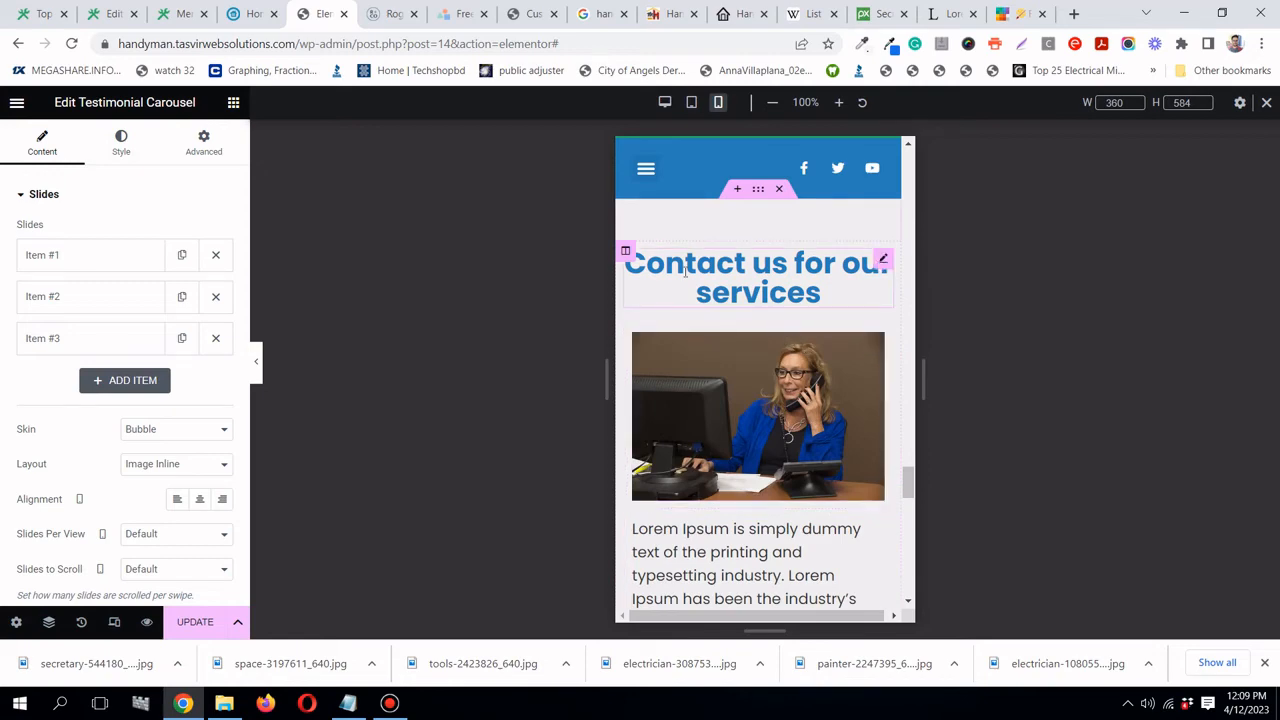
pyautogui.scroll(-9, 800, 303)
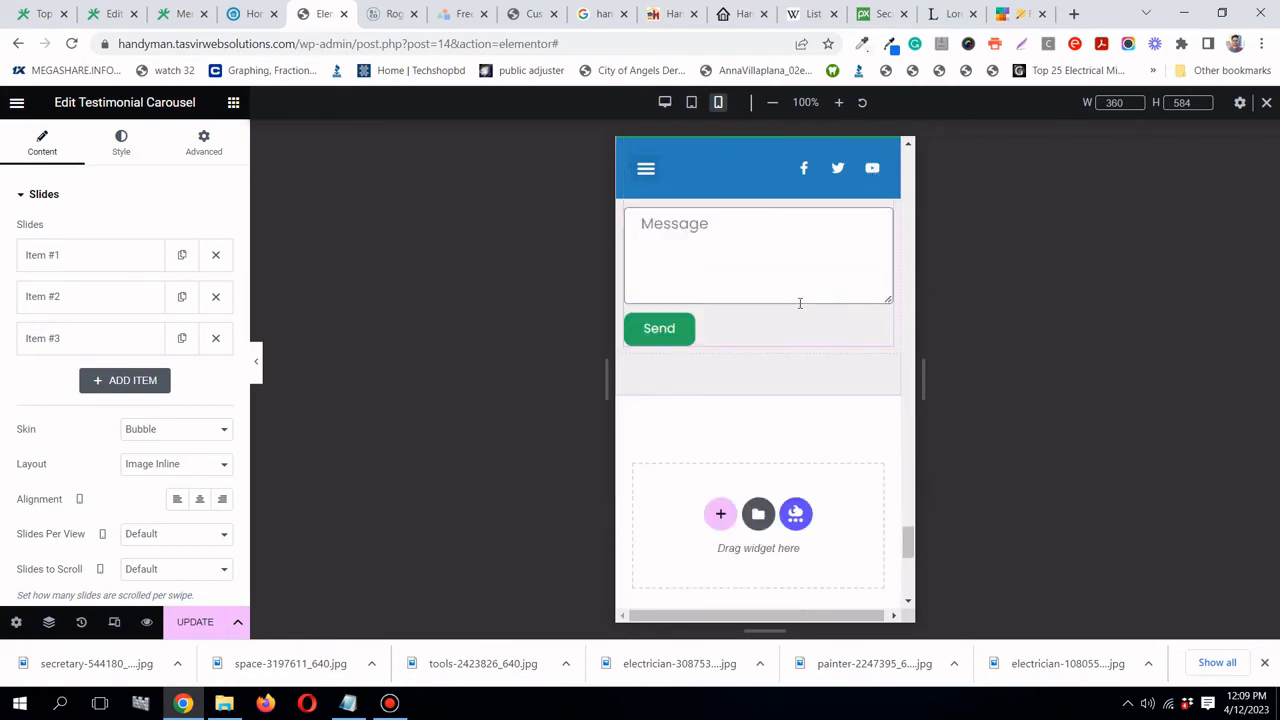
pyautogui.scroll(-8, 800, 303)
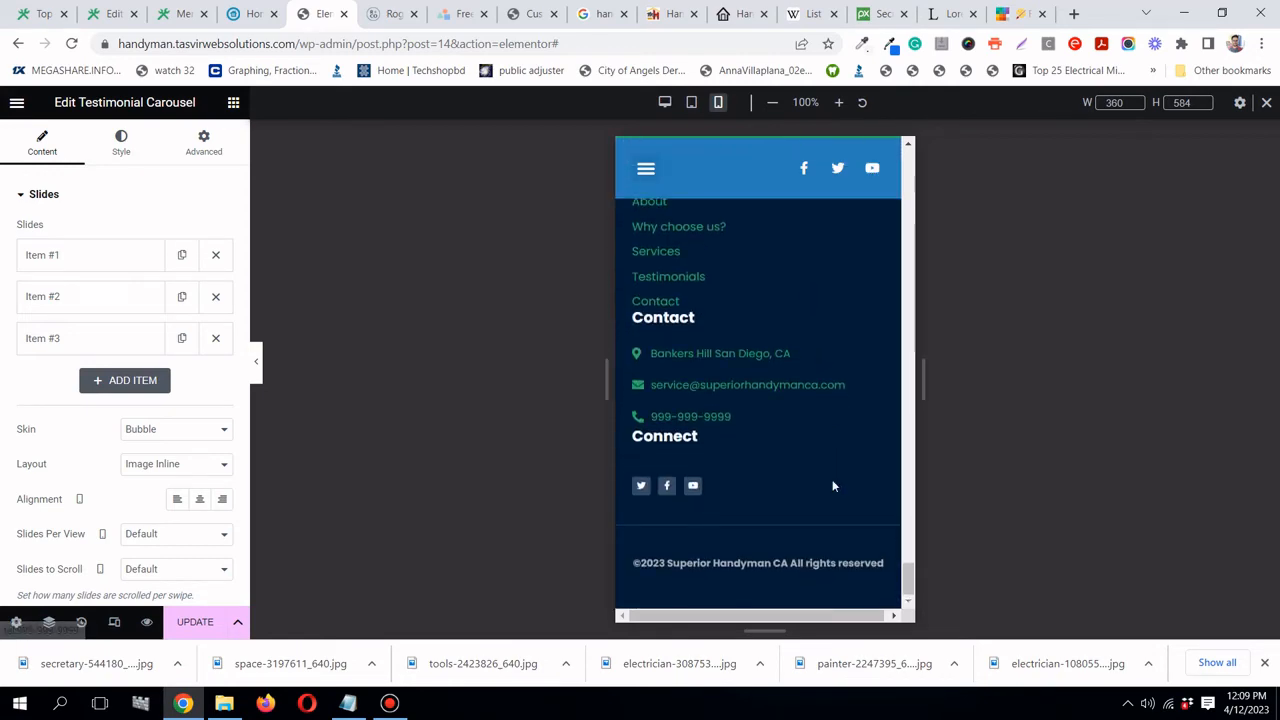
pyautogui.scroll(18, 832, 486)
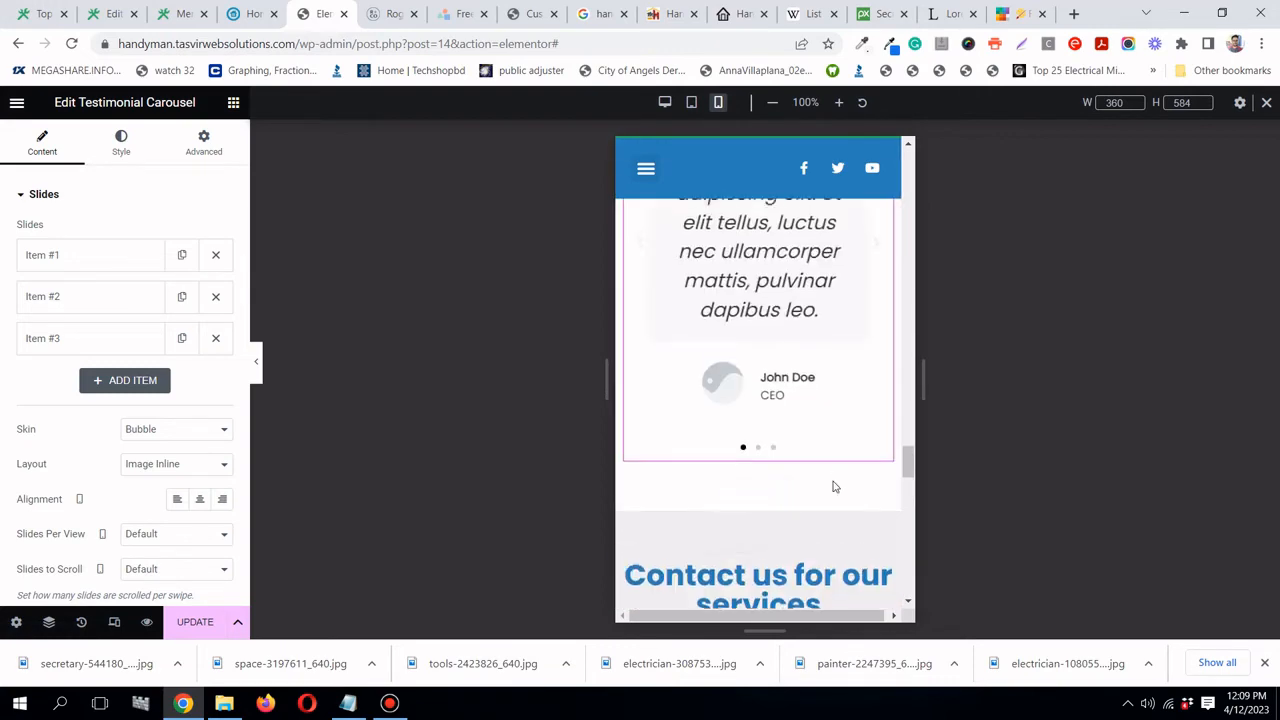
pyautogui.scroll(15, 834, 486)
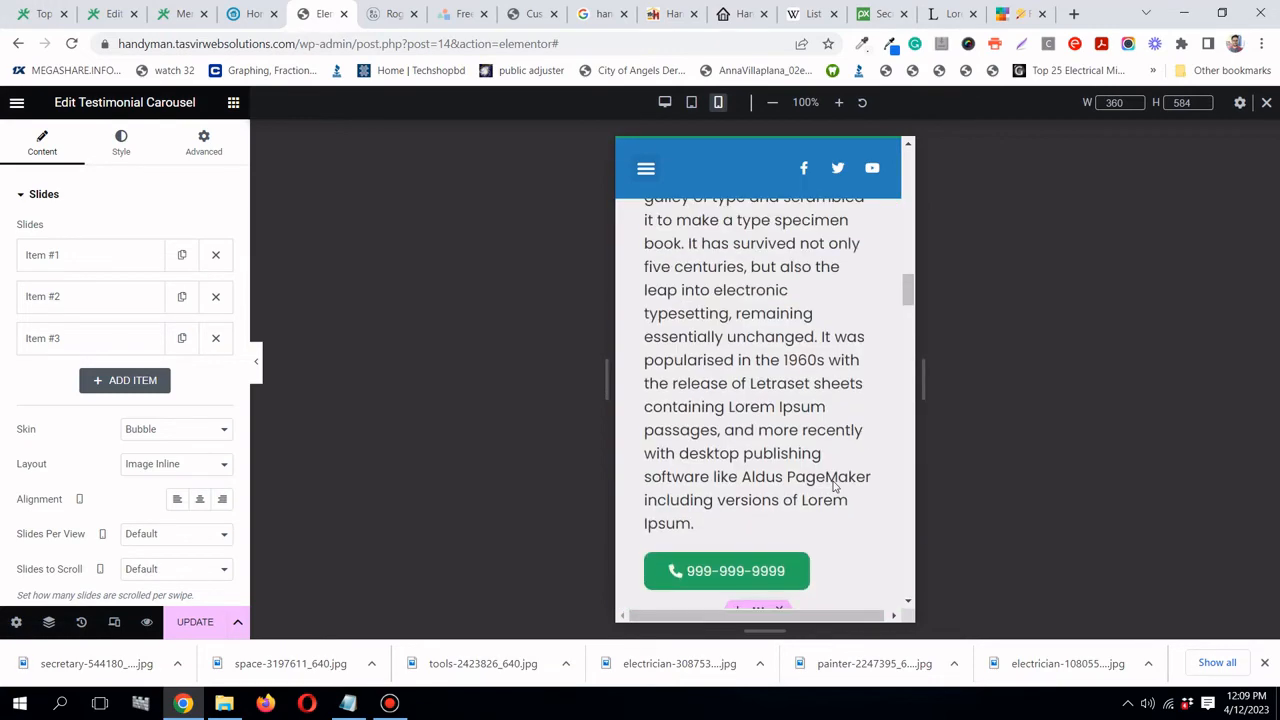
pyautogui.scroll(12, 833, 484)
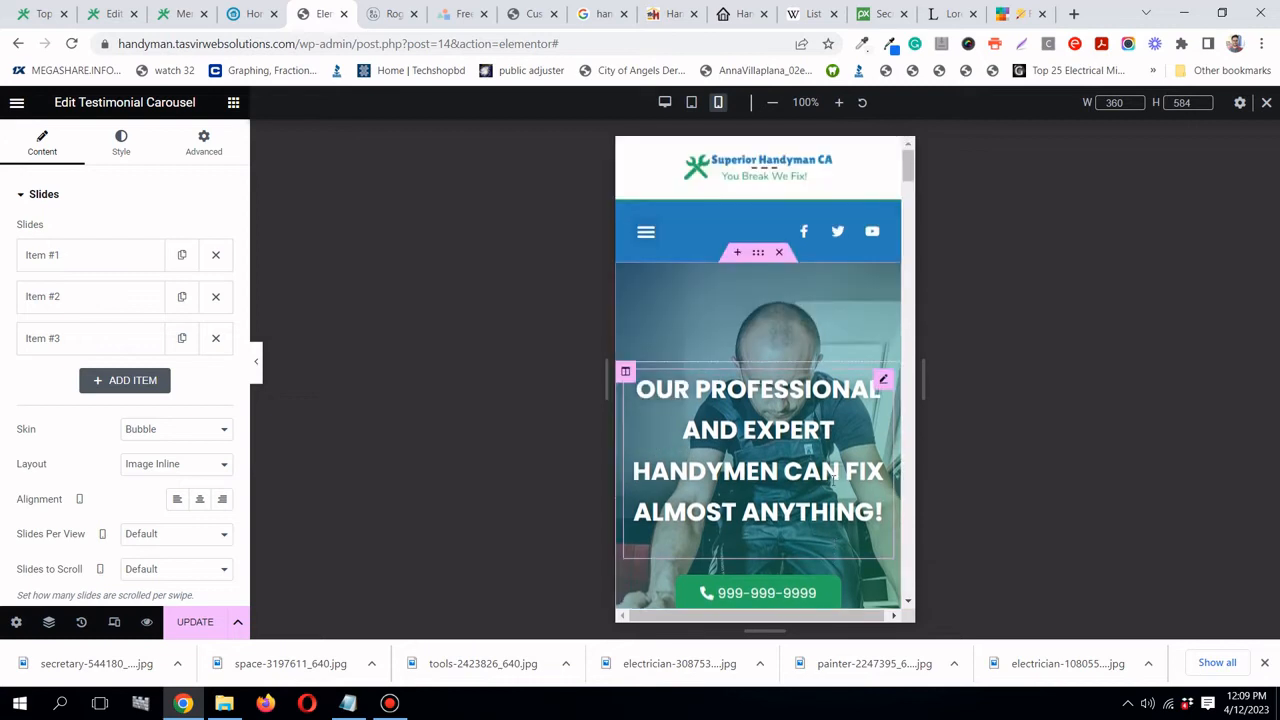
pyautogui.scroll(-2, 700, 420)
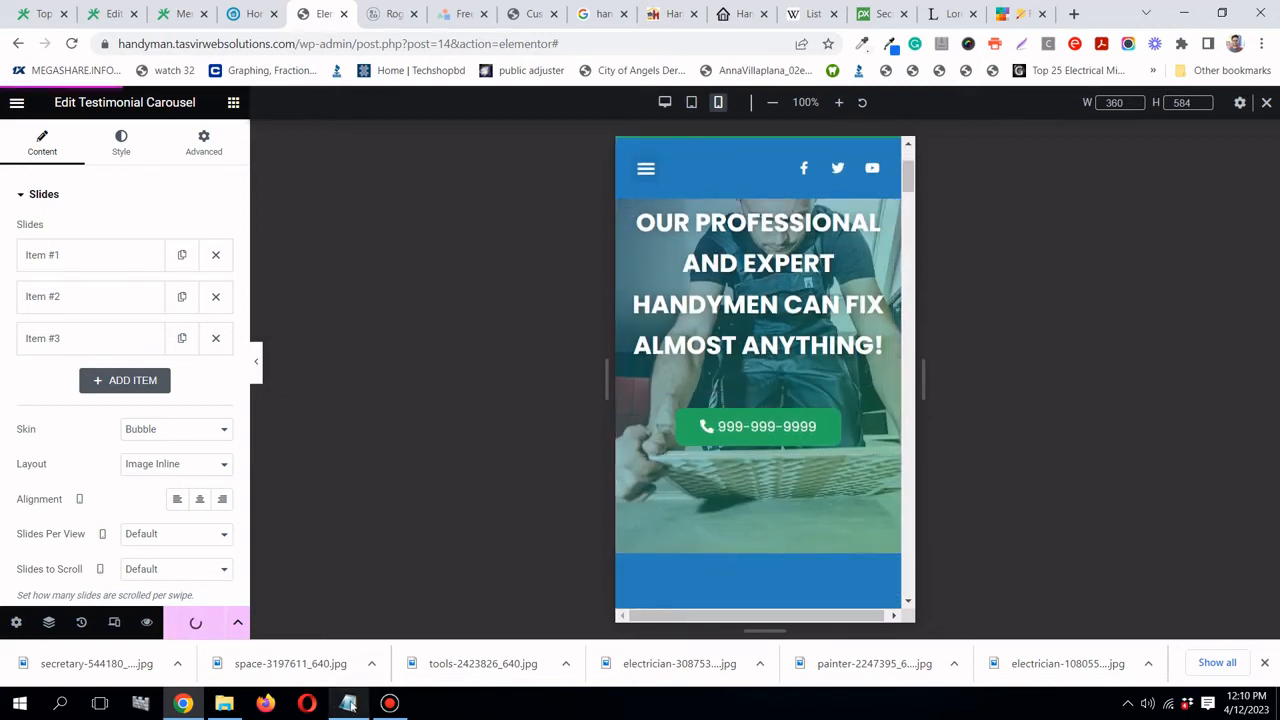
pyautogui.moveTo(350, 706)
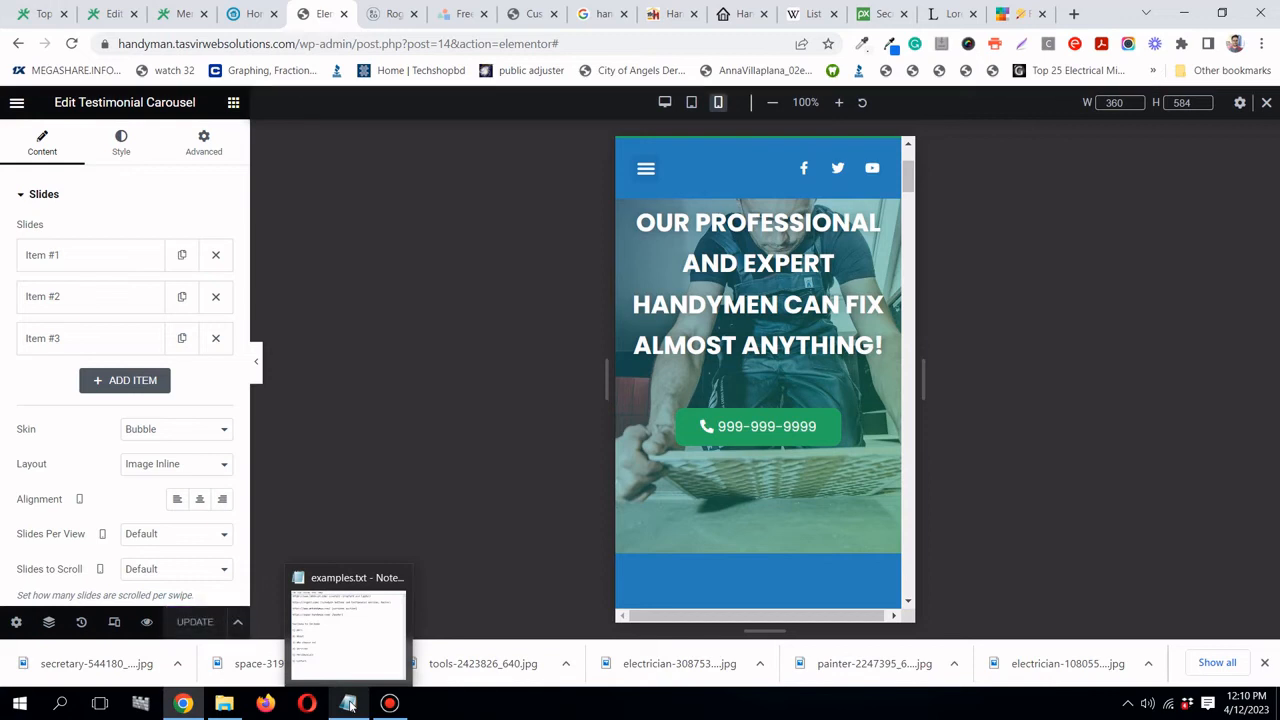
# - Reload the live homepage tab and scroll through the updated page
pyautogui.click(37, 22)
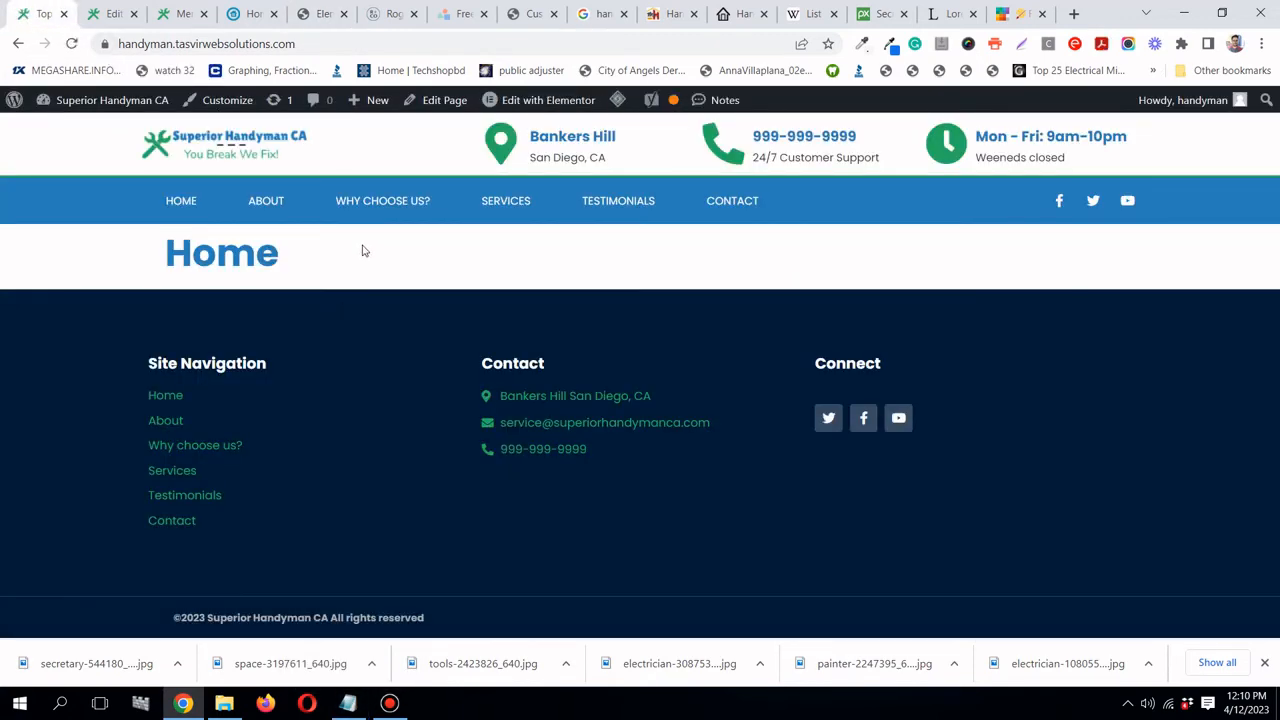
pyautogui.click(73, 44)
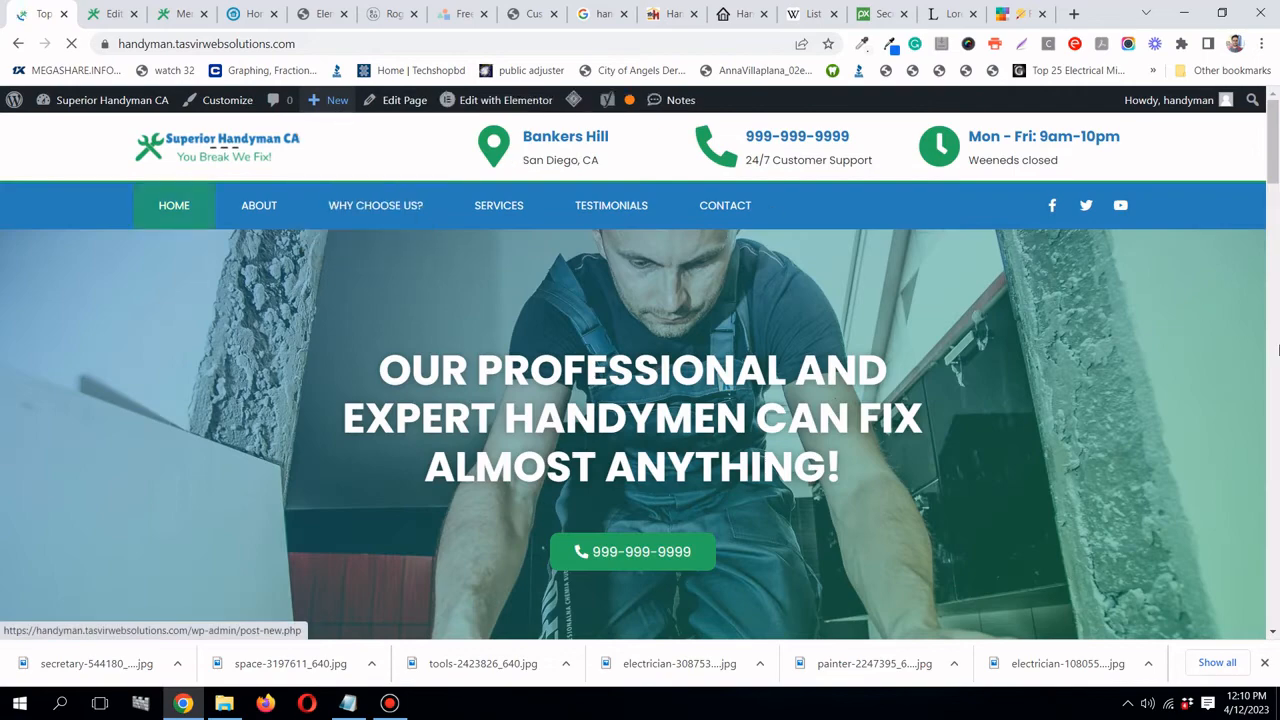
pyautogui.moveTo(1277, 140); pyautogui.dragTo(1273, 339)
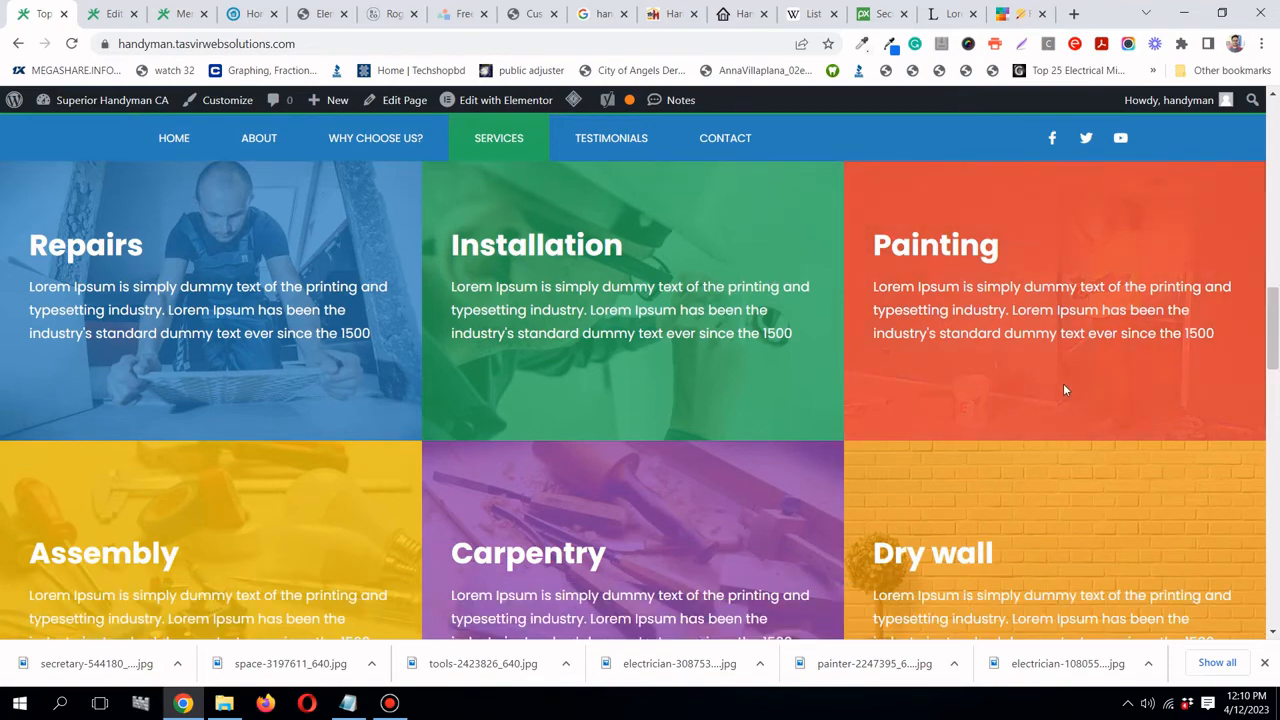
pyautogui.scroll(-6, 489, 320)
pyautogui.scroll(-2, 491, 320)
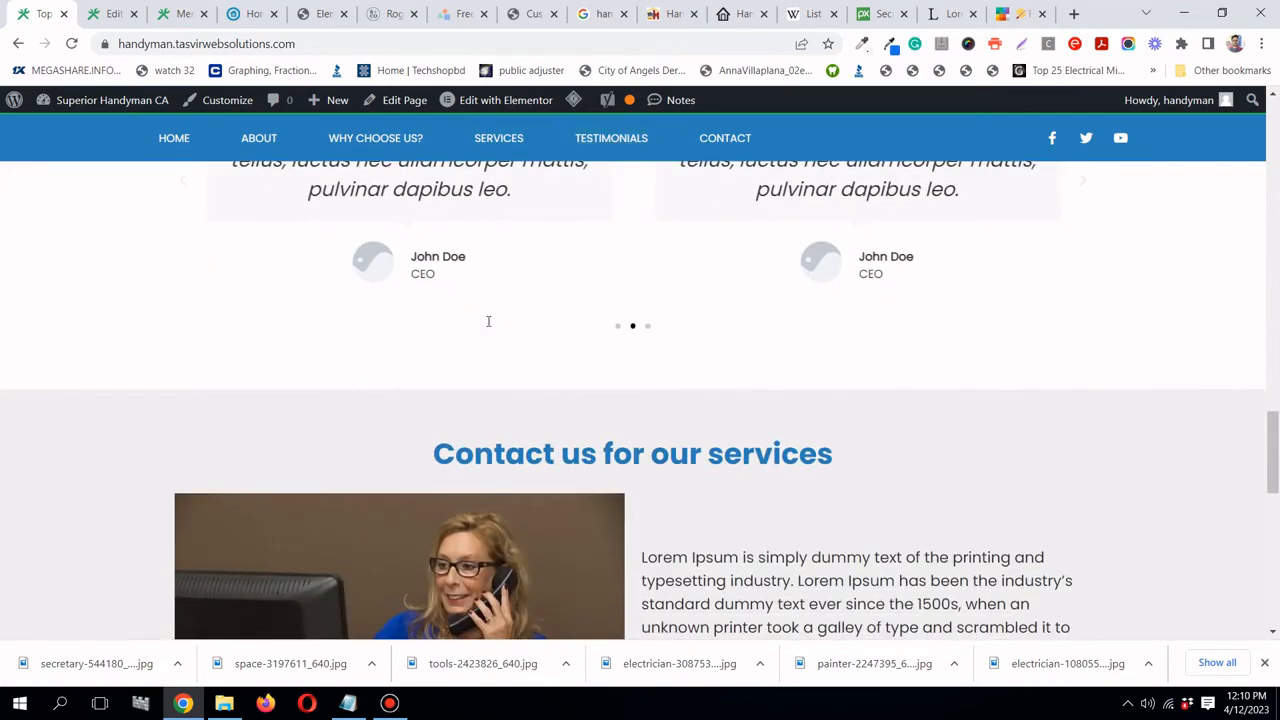
pyautogui.scroll(3, 563, 200)
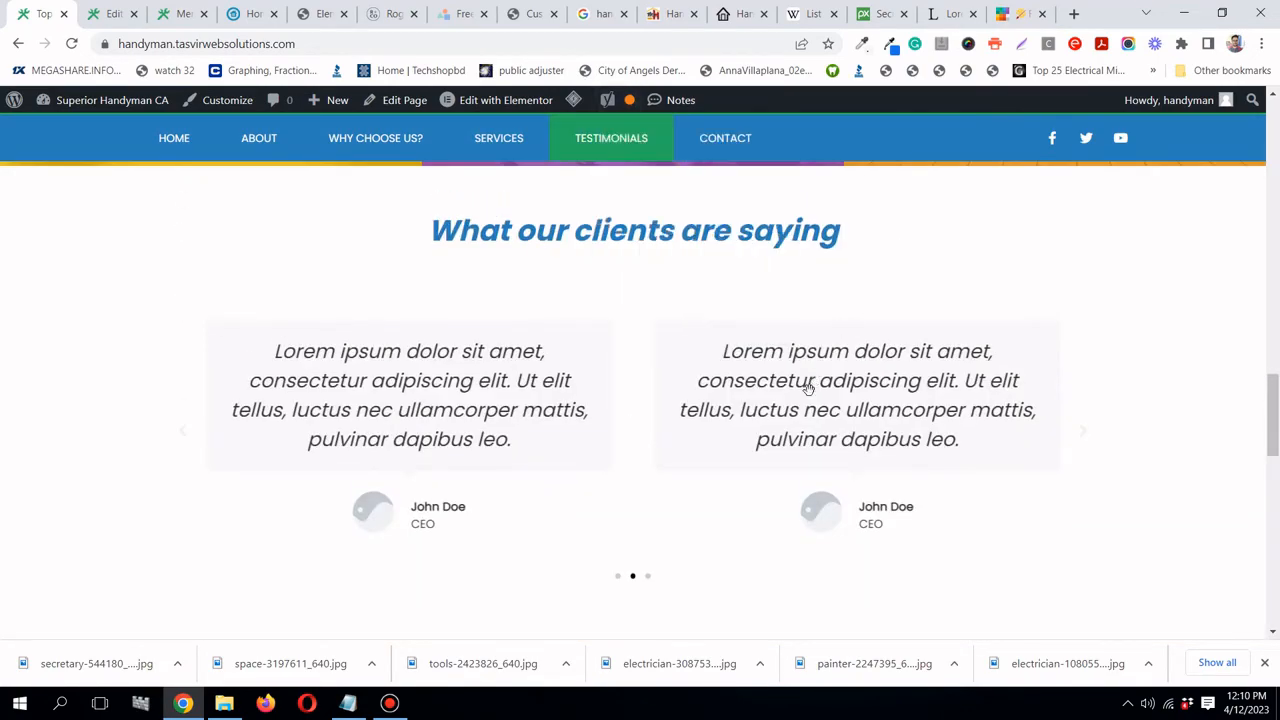
pyautogui.scroll(-5, 809, 383)
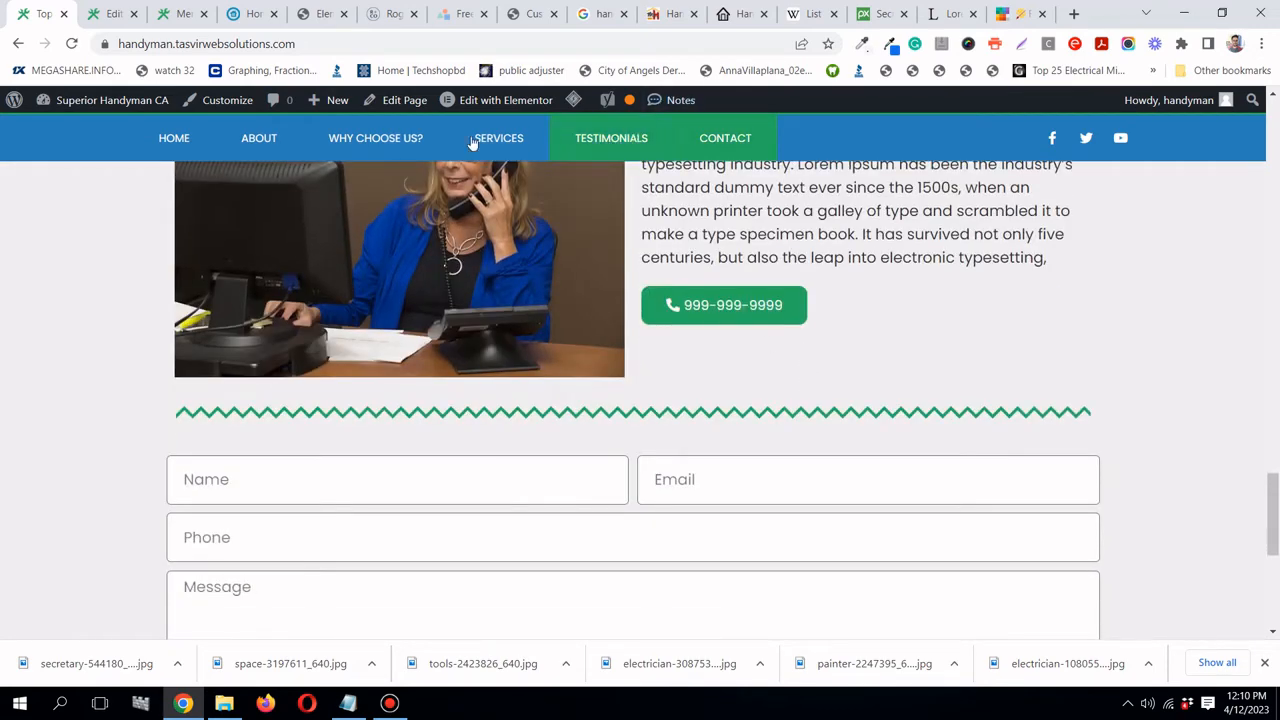
pyautogui.scroll(-5, 154, 264)
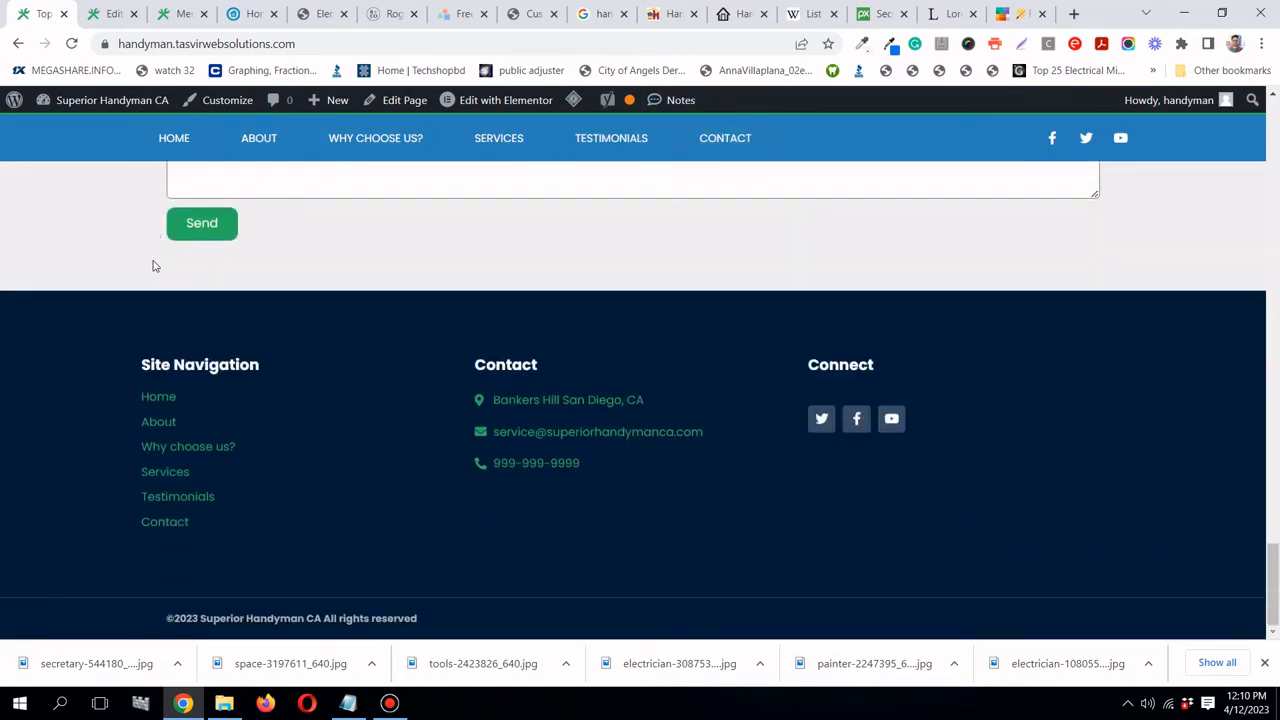
pyautogui.scroll(15, 155, 264)
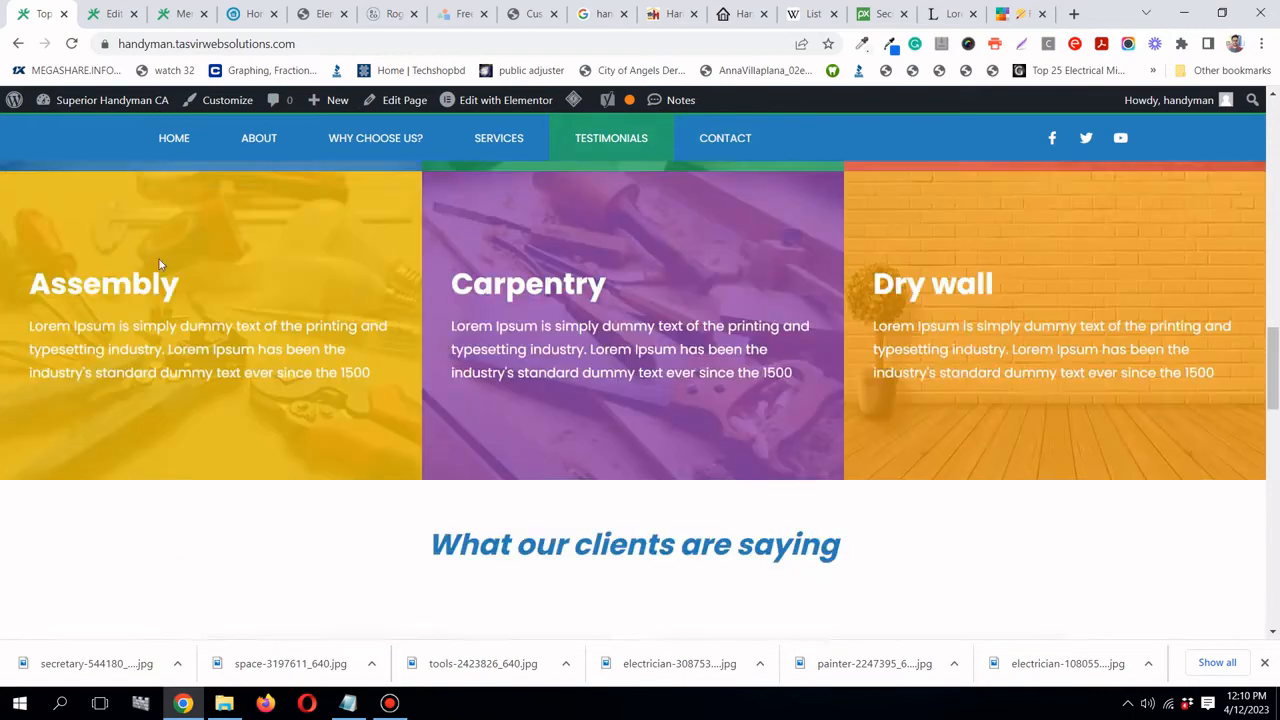
pyautogui.scroll(12, 159, 264)
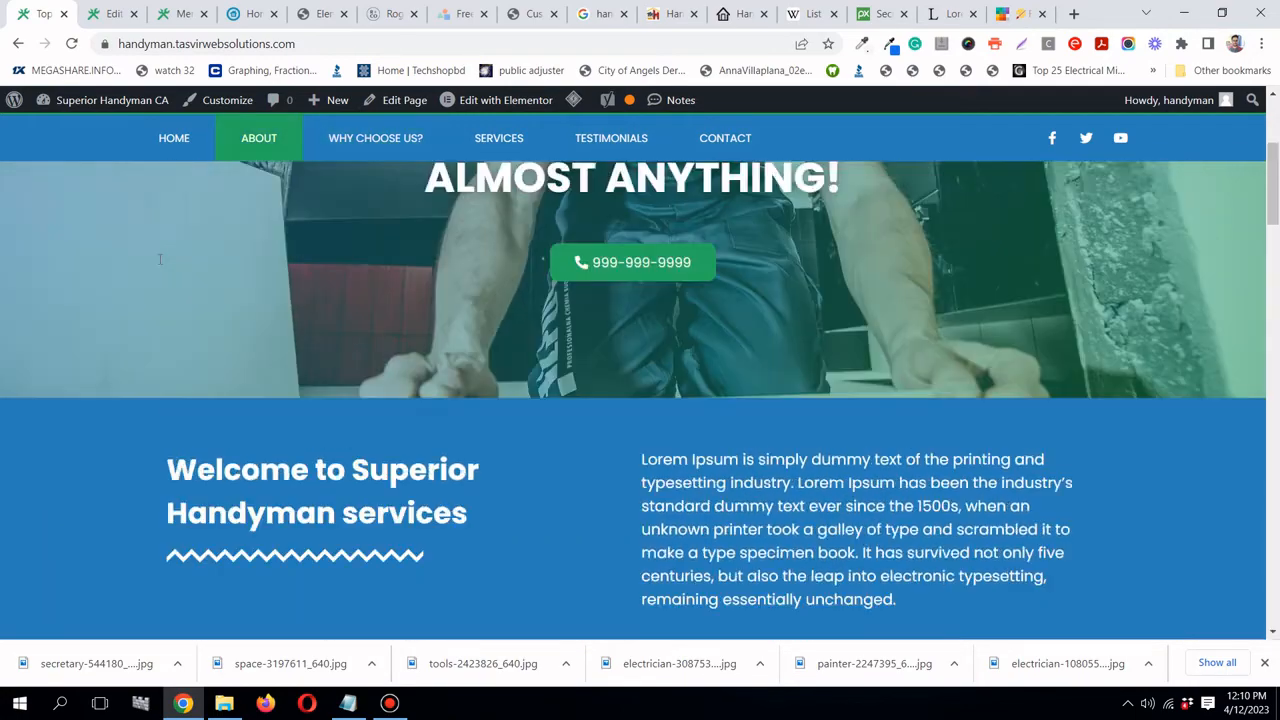
pyautogui.scroll(3, 159, 259)
# - Test the Why Choose Us?, Services, Testimonials, Contact and About links on the live site
pyautogui.click(382, 208)
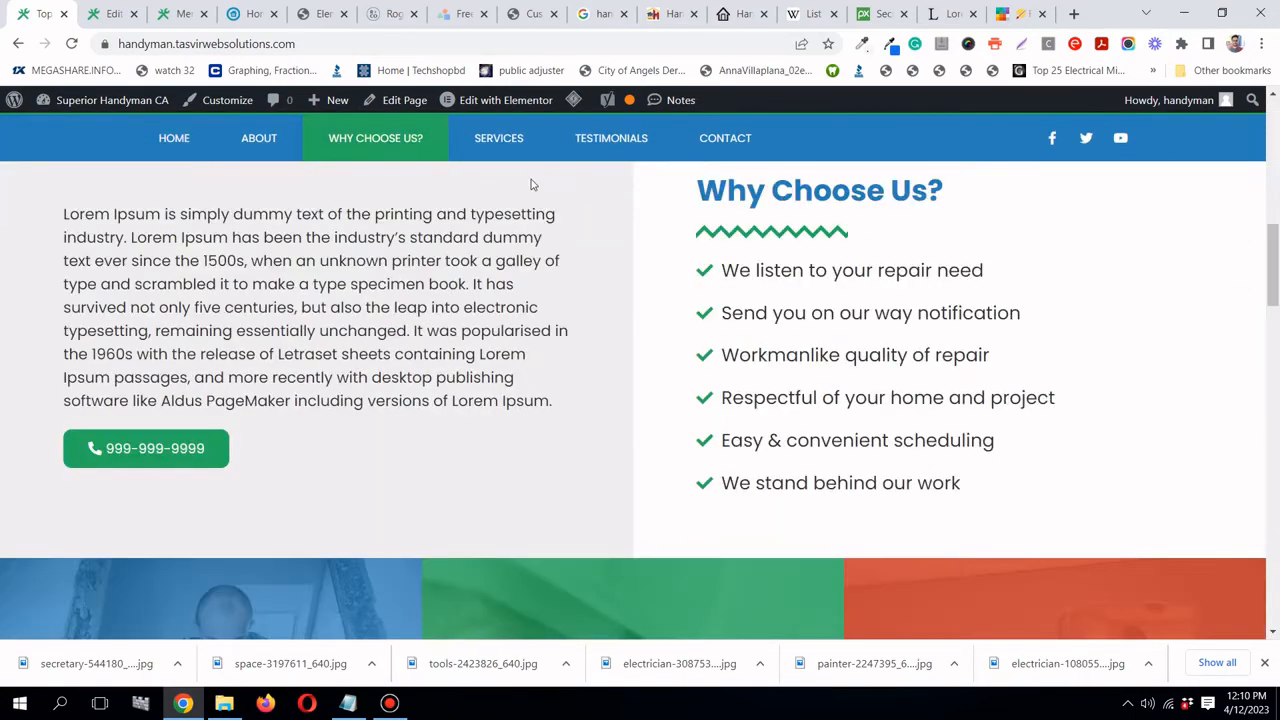
pyautogui.click(505, 133)
pyautogui.click(631, 140)
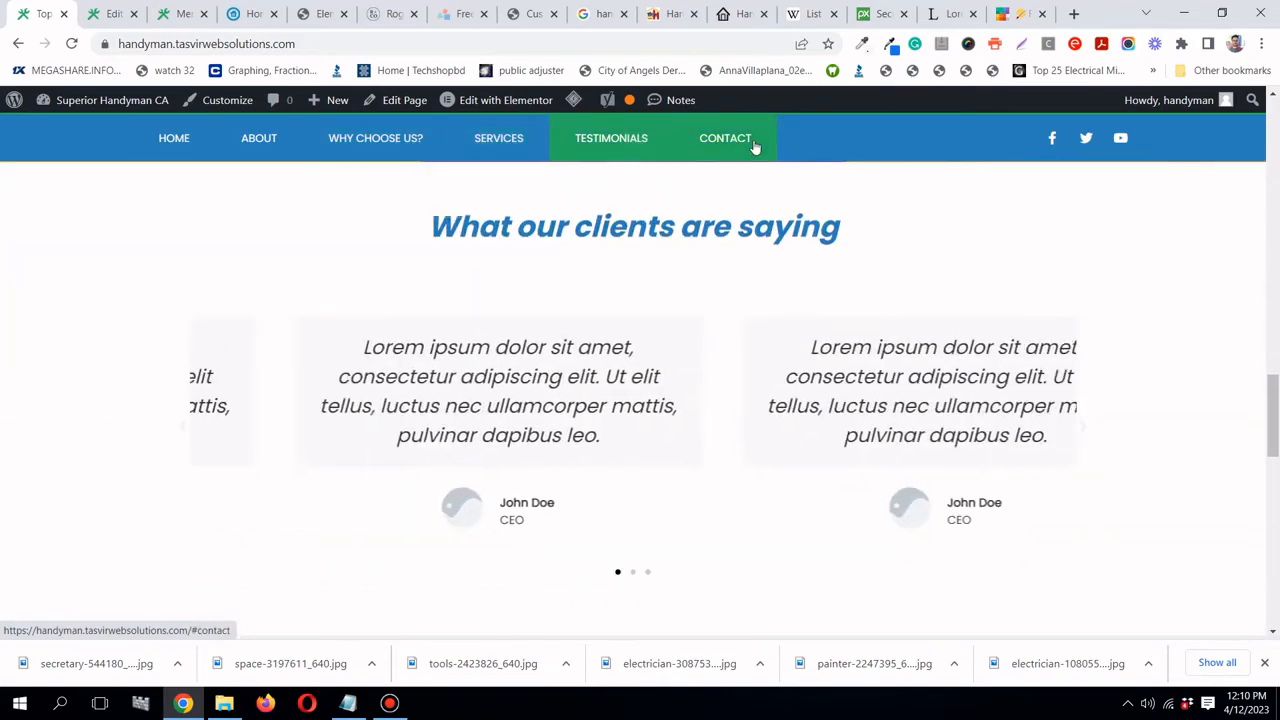
pyautogui.click(740, 143)
pyautogui.click(283, 151)
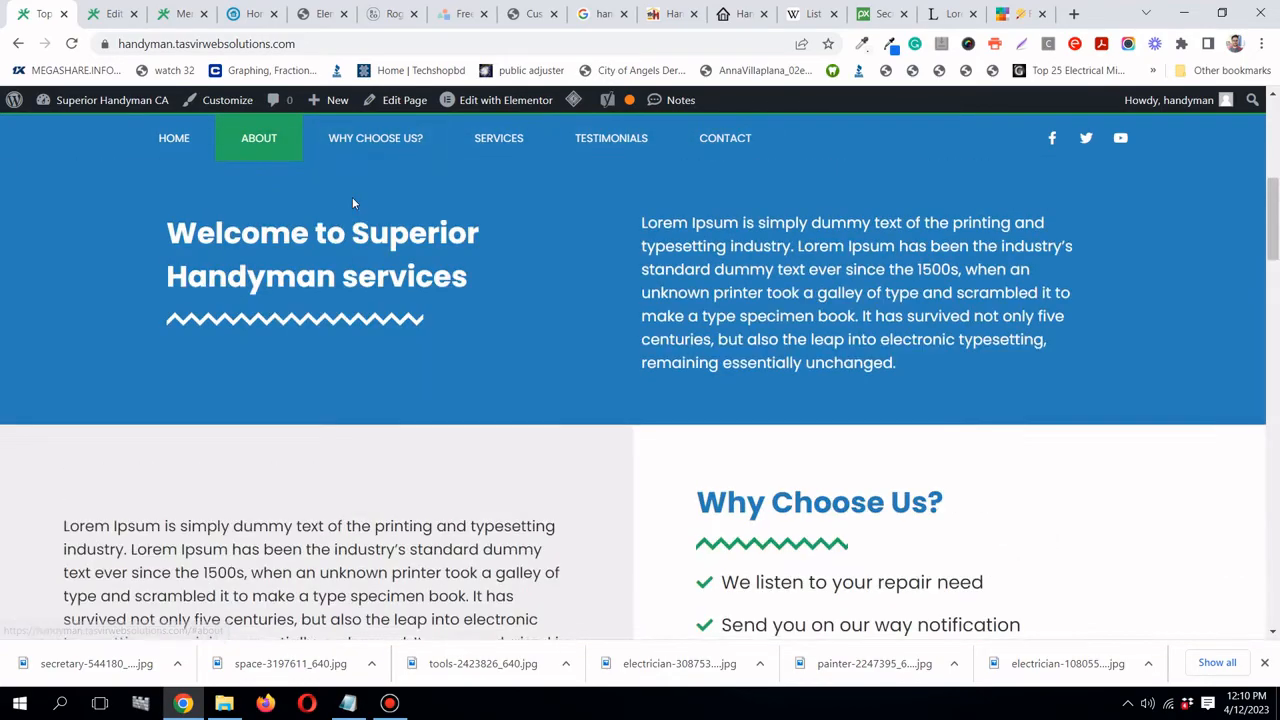
pyautogui.scroll(5, 352, 197)
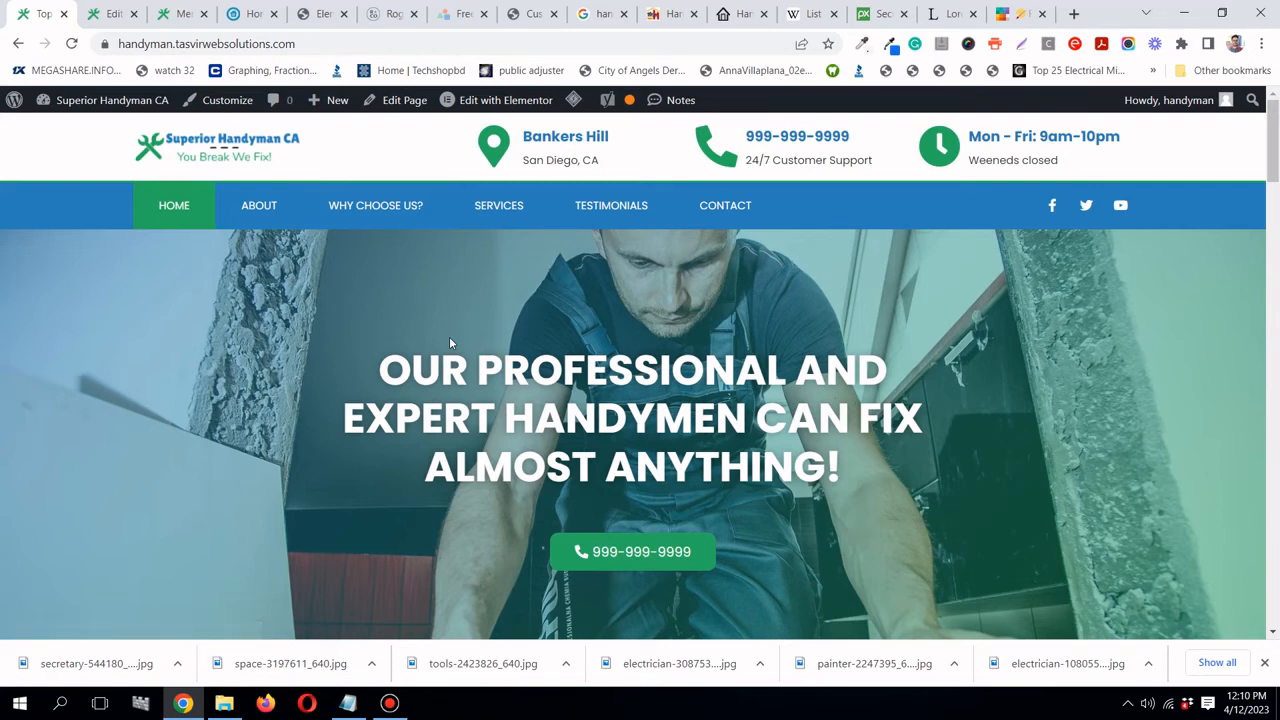
# - Browse the rogall.com reference site, dismissing the downloads bar and scrolling down the page
pyautogui.click(257, 20)
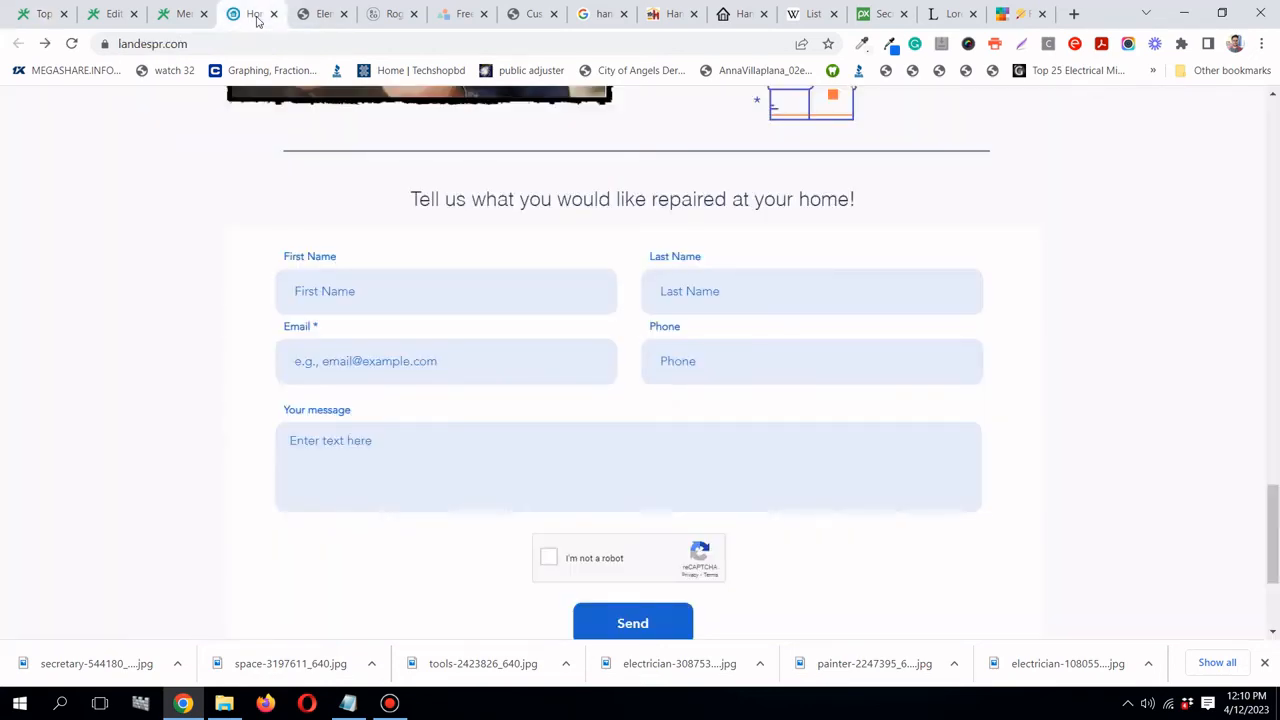
pyautogui.click(393, 20)
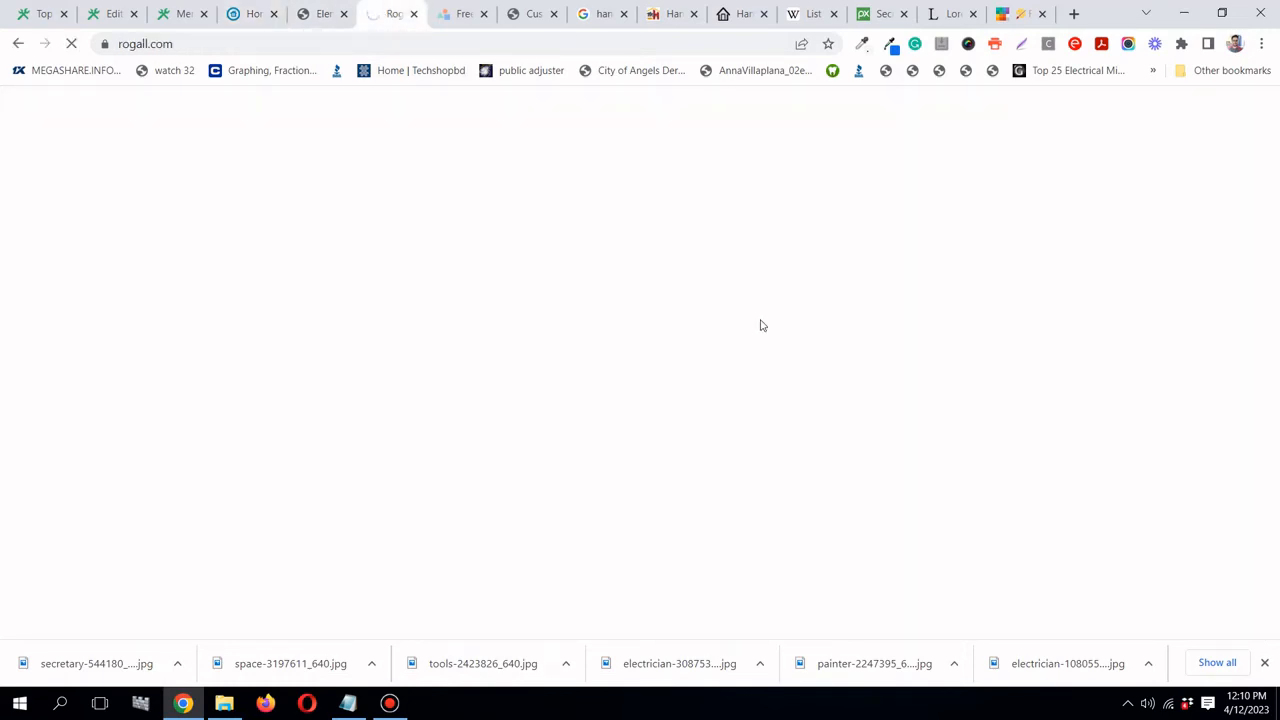
pyautogui.click(1265, 663)
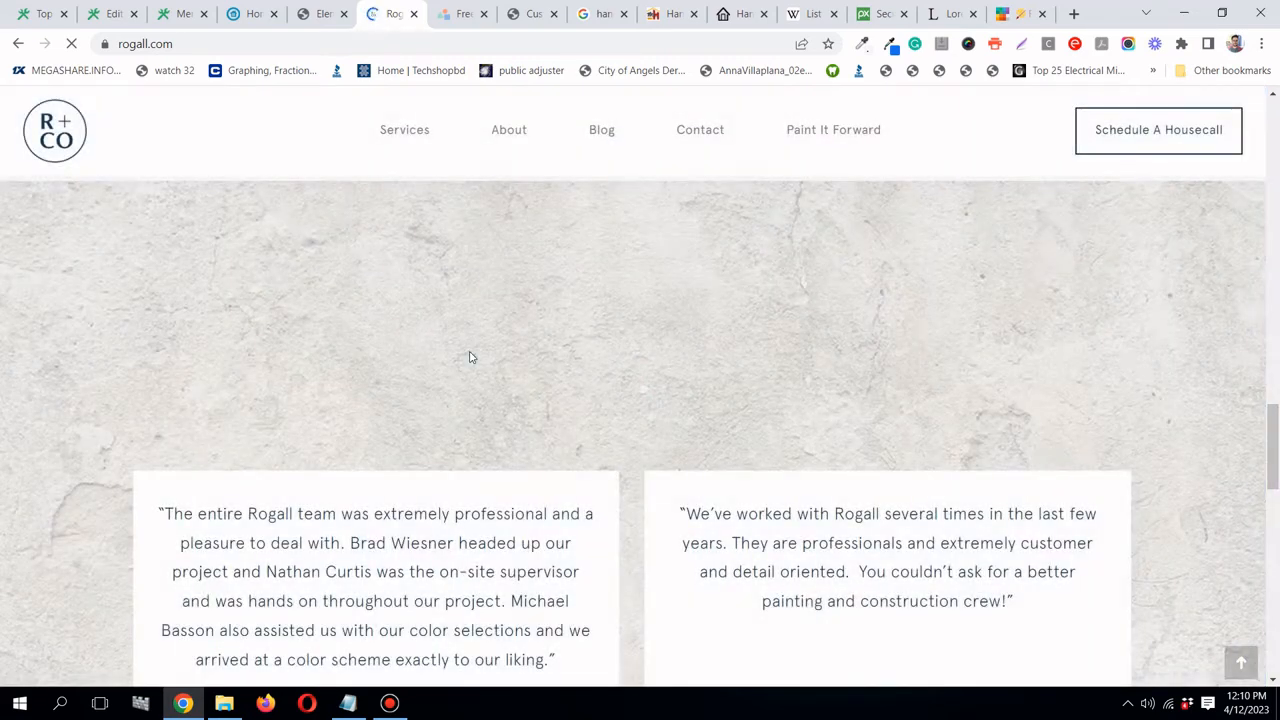
pyautogui.scroll(-10, 470, 357)
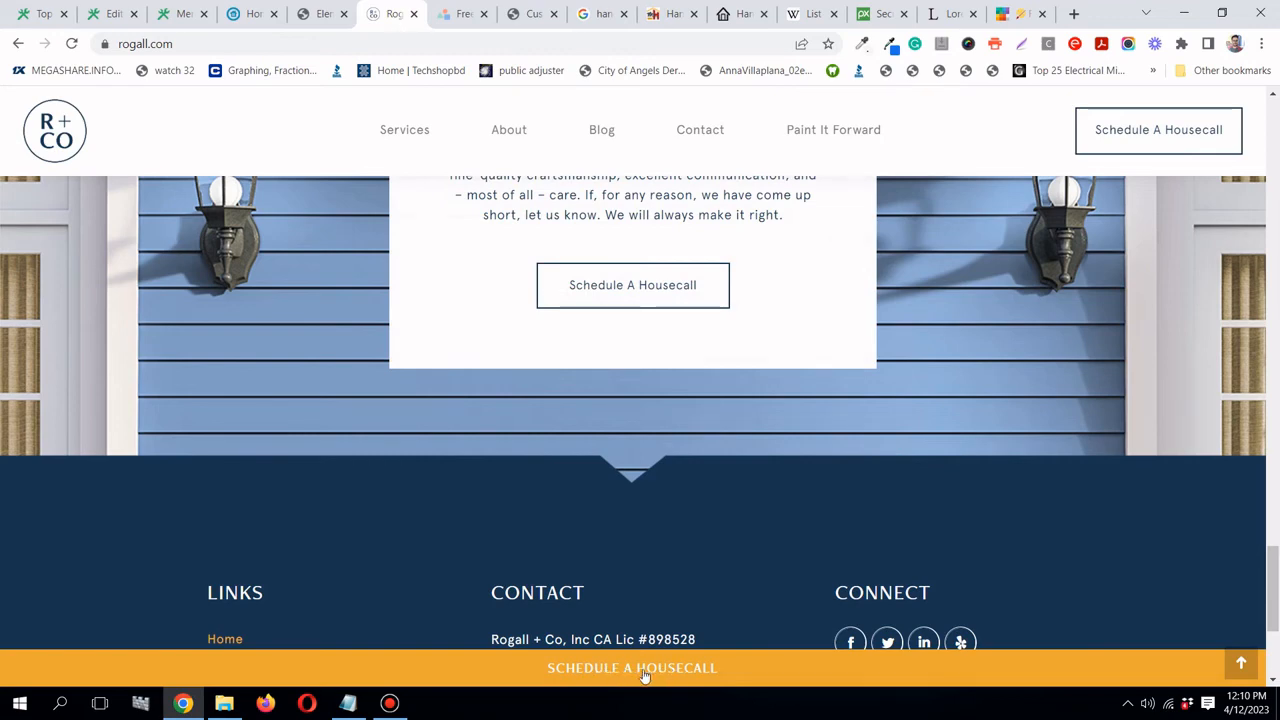
pyautogui.moveTo(1275, 566); pyautogui.dragTo(1275, 118)
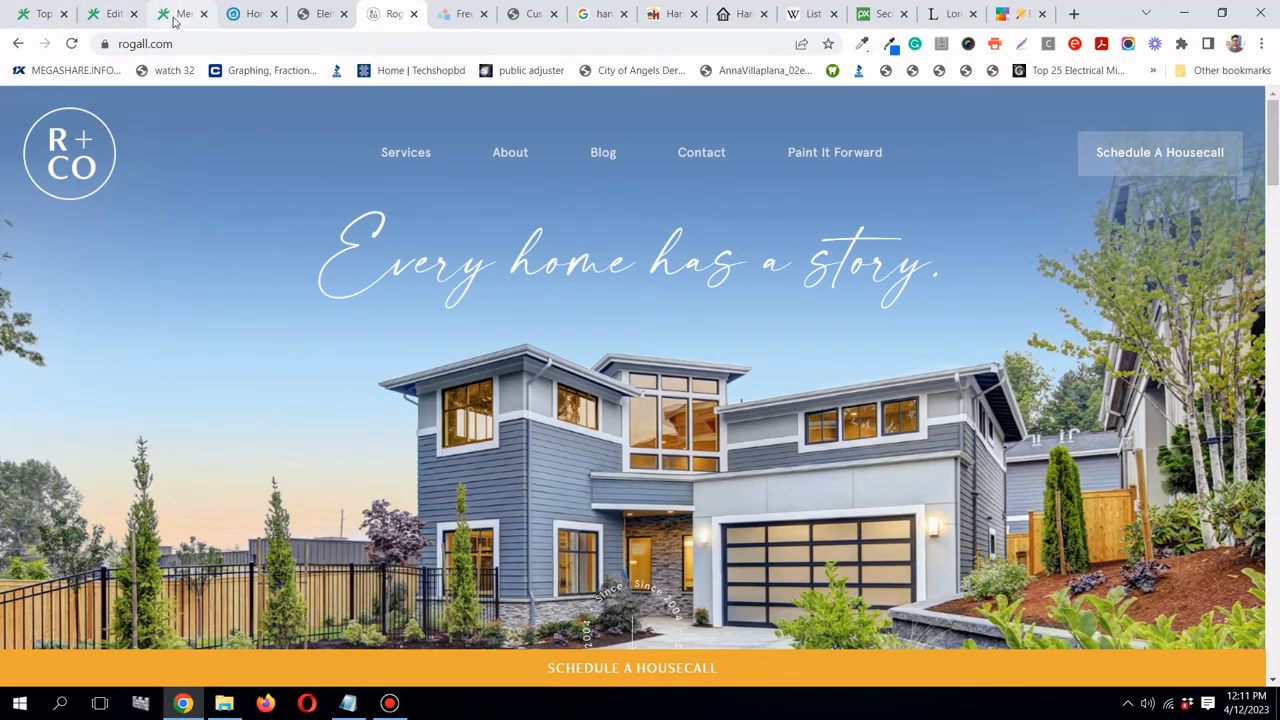
# - Go back through the Menus and landespr.com tabs to the Elementor editor
pyautogui.click(180, 15)
pyautogui.click(243, 13)
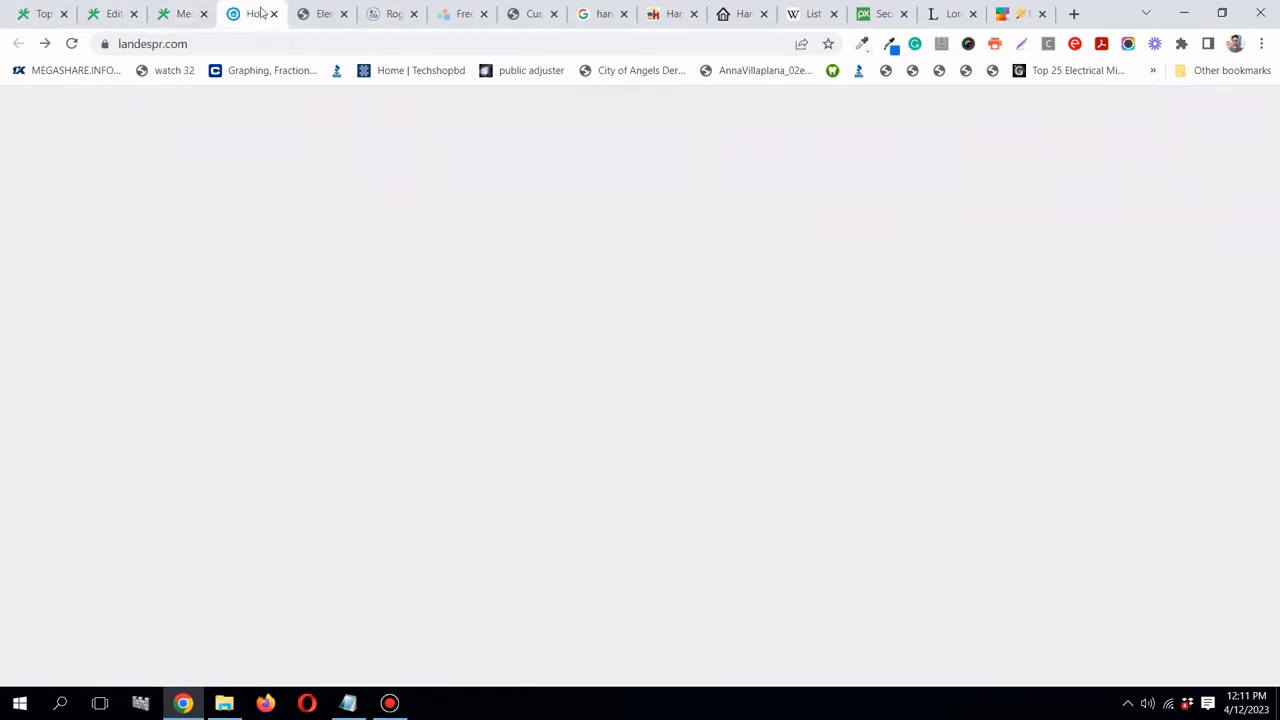
pyautogui.click(312, 14)
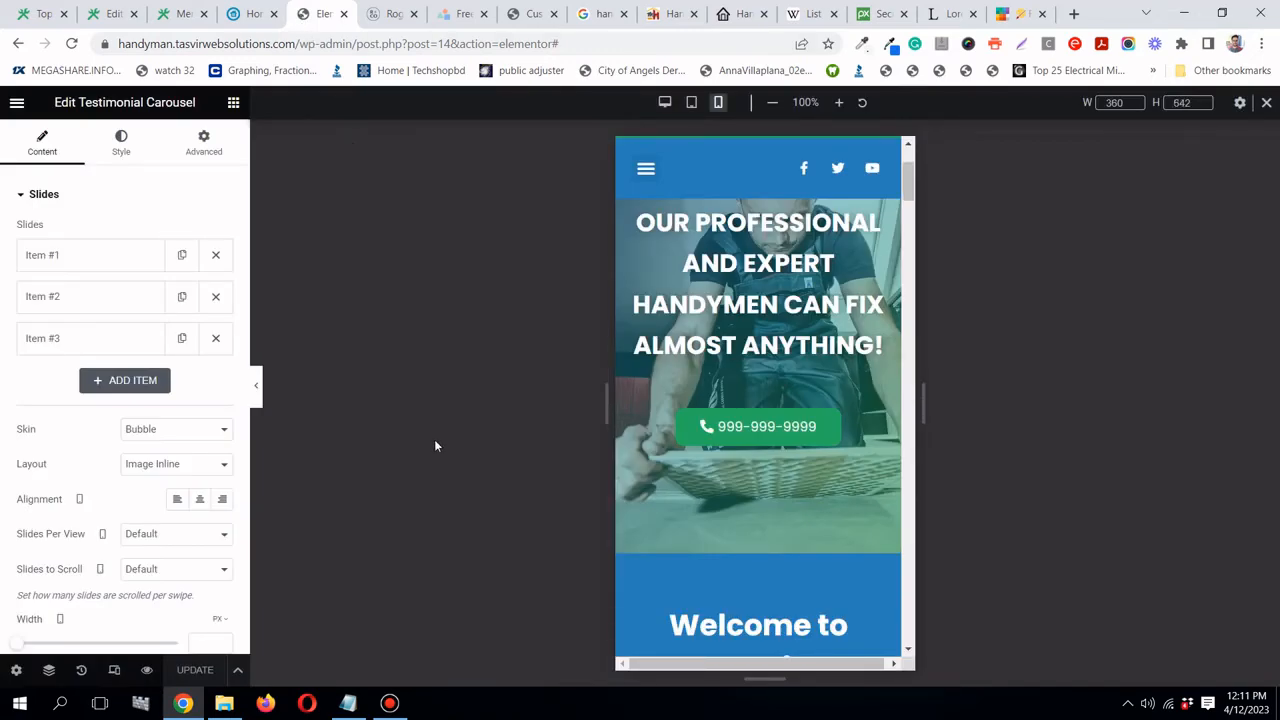
# - Scroll the live homepage through testimonials, contact section and footer, then return to the Elementor editor
pyautogui.scroll(2, 674, 387)
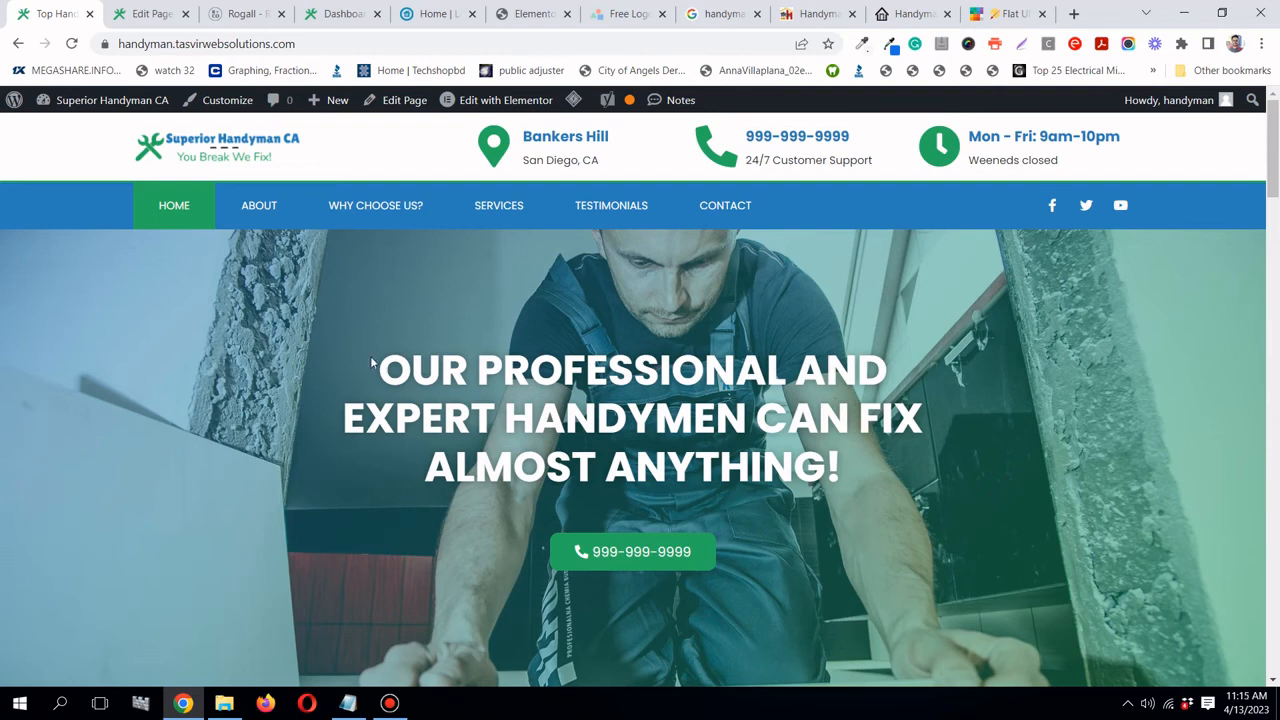
pyautogui.scroll(-1, 370, 356)
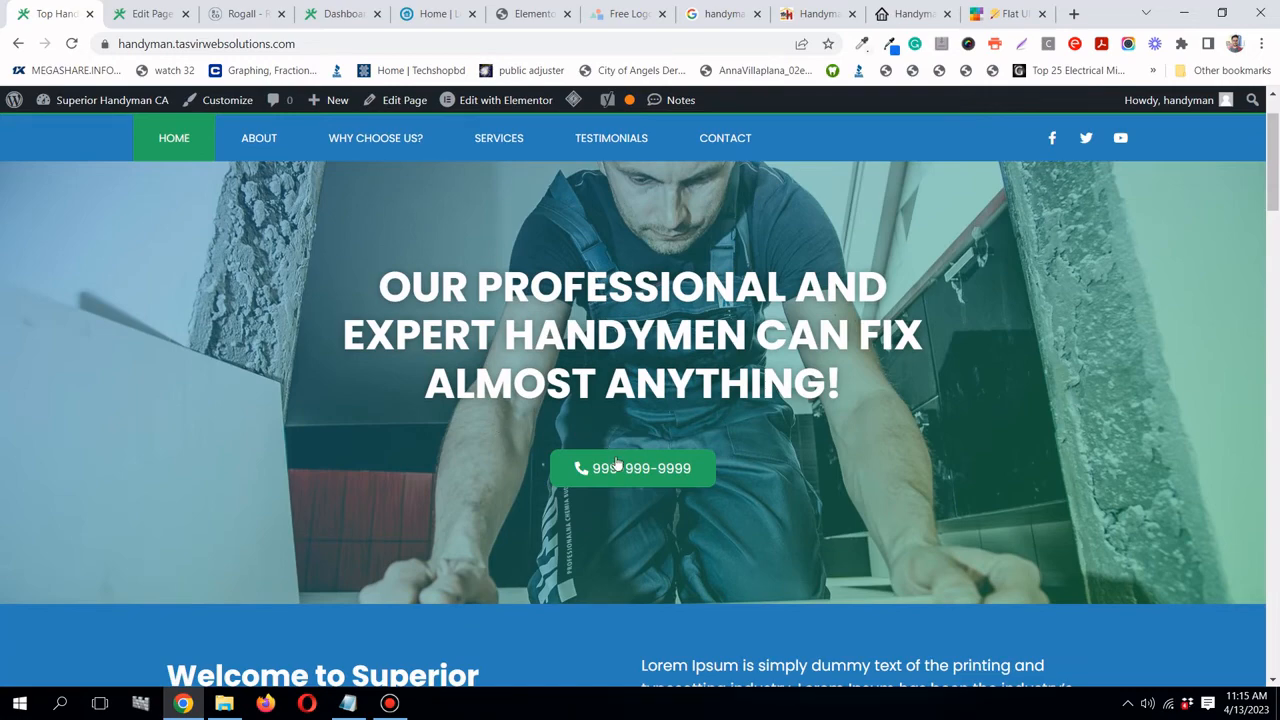
pyautogui.scroll(-3, 643, 470)
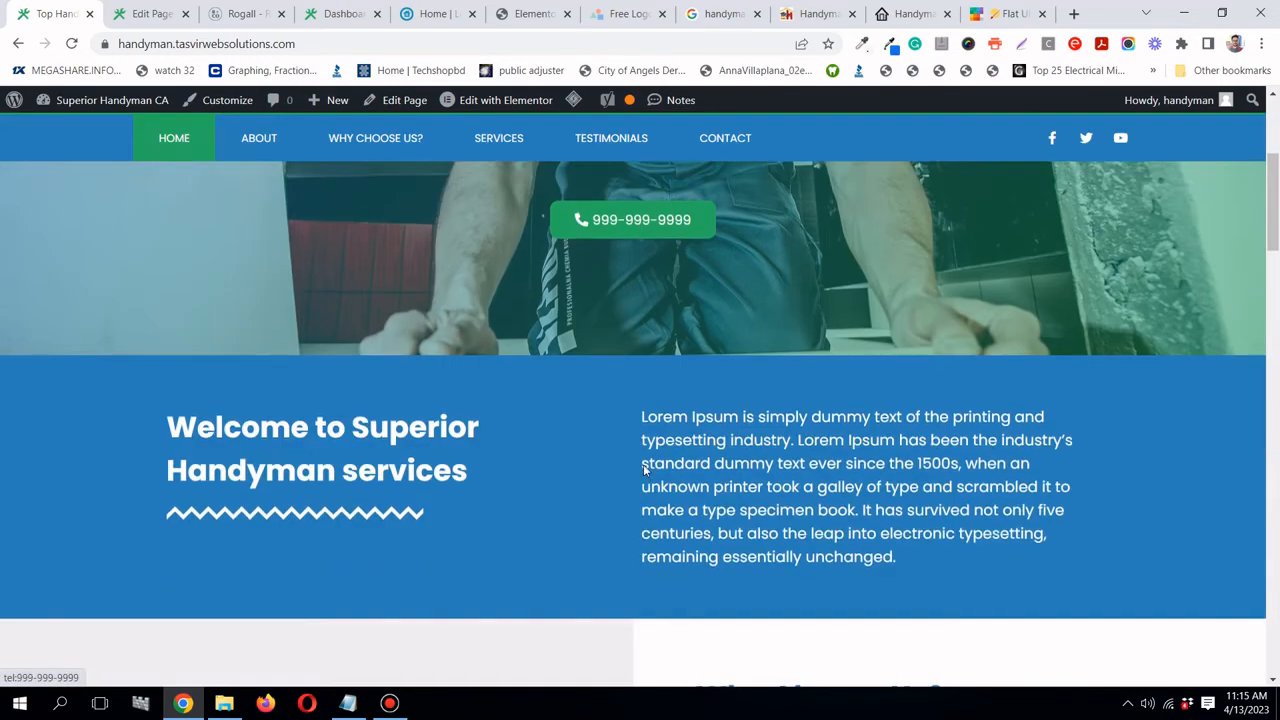
pyautogui.scroll(4, 643, 464)
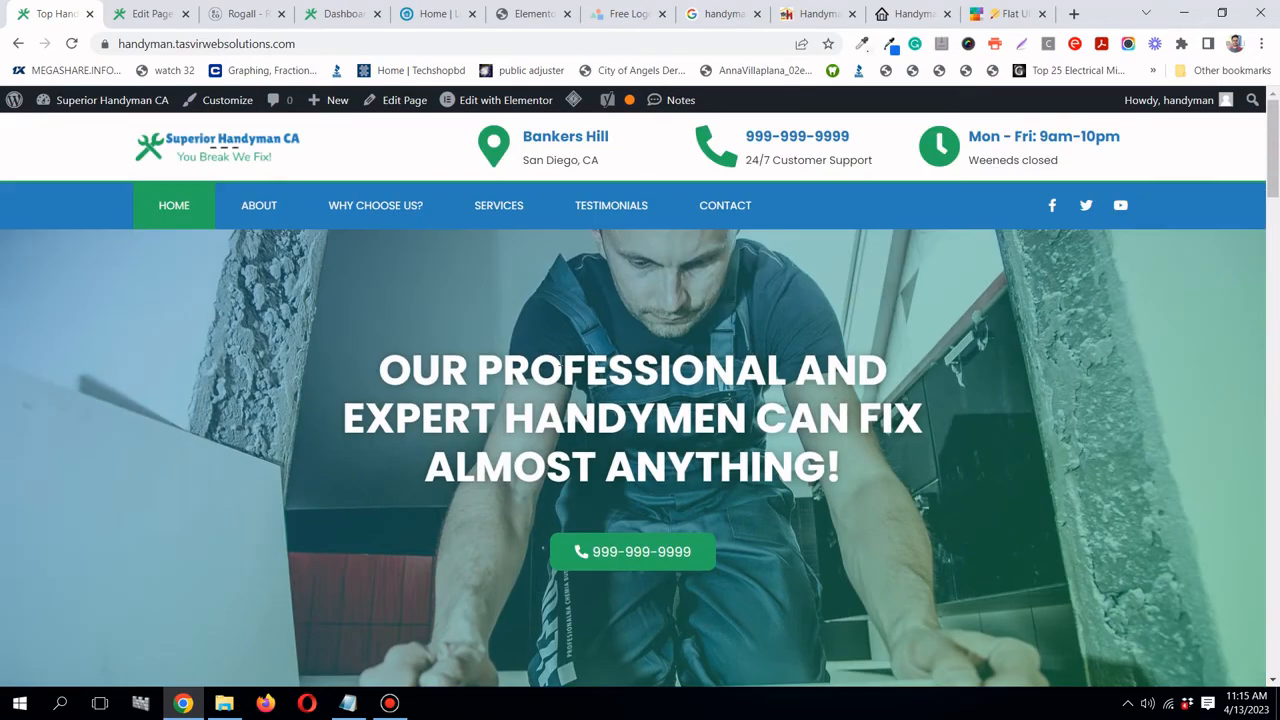
pyautogui.scroll(-4, 560, 369)
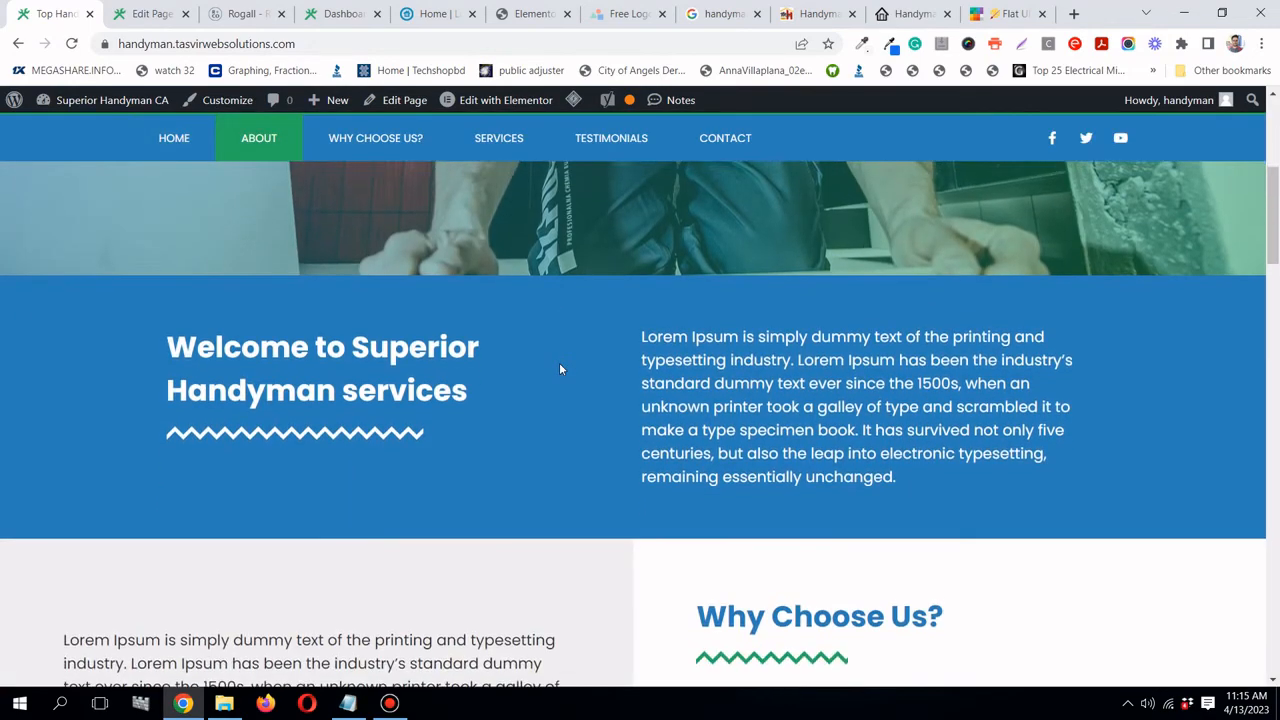
pyautogui.scroll(-4, 560, 369)
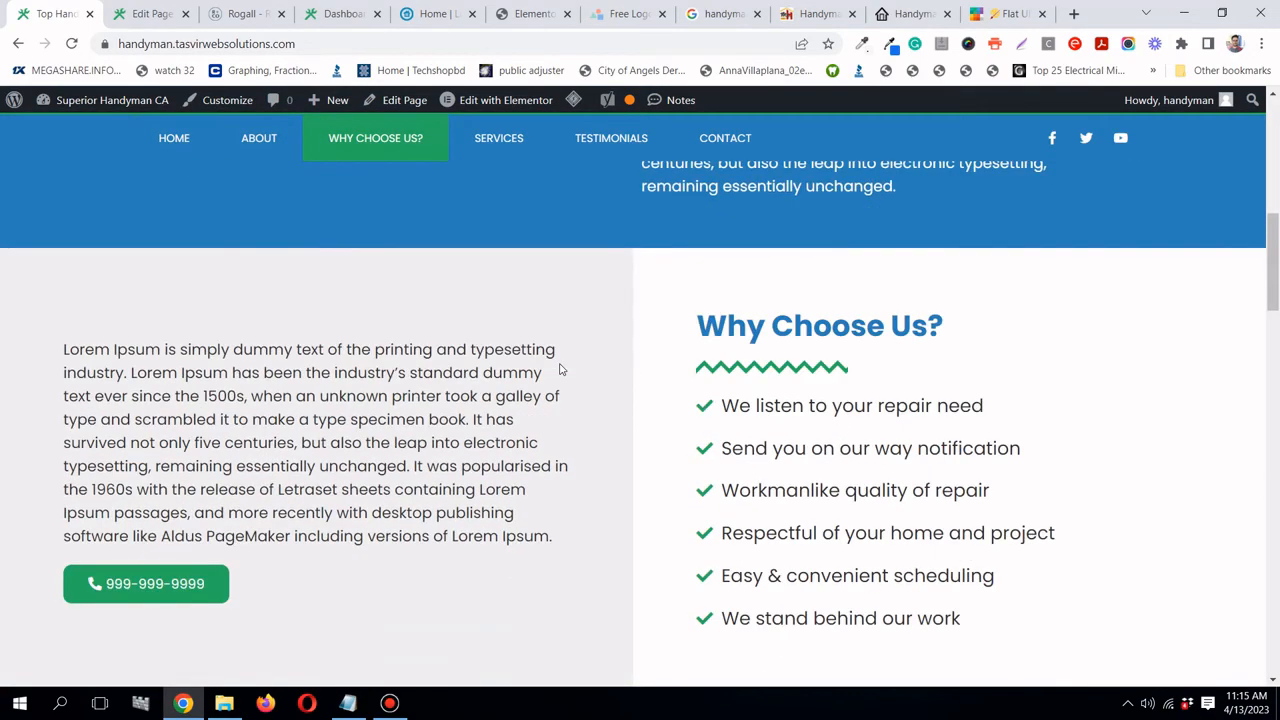
pyautogui.scroll(-1, 560, 369)
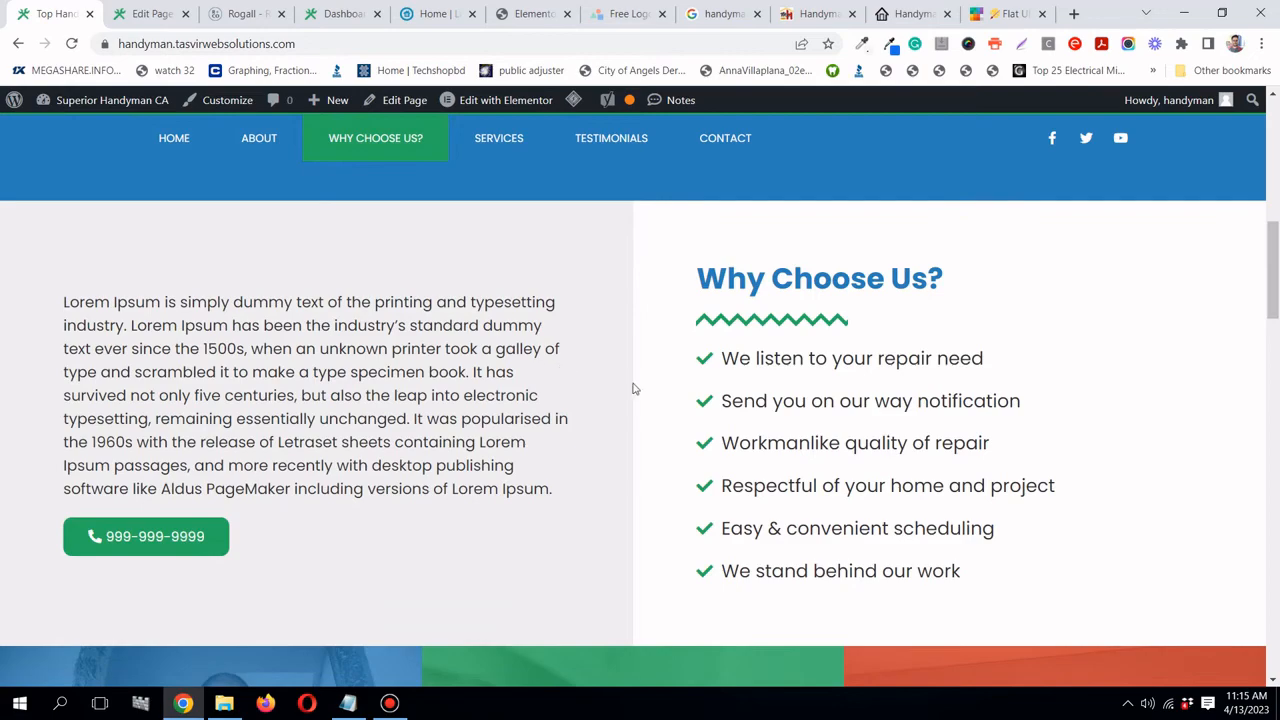
pyautogui.scroll(-8, 640, 395)
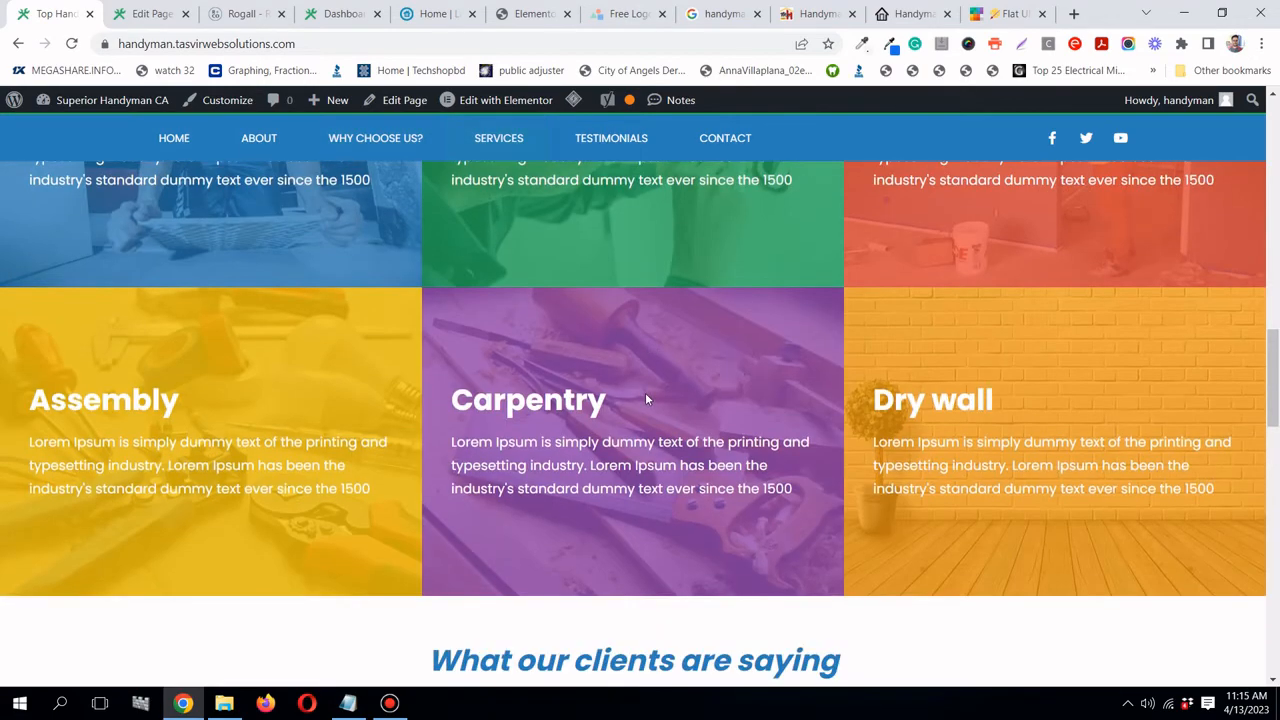
pyautogui.scroll(2, 645, 392)
pyautogui.scroll(-4, 950, 385)
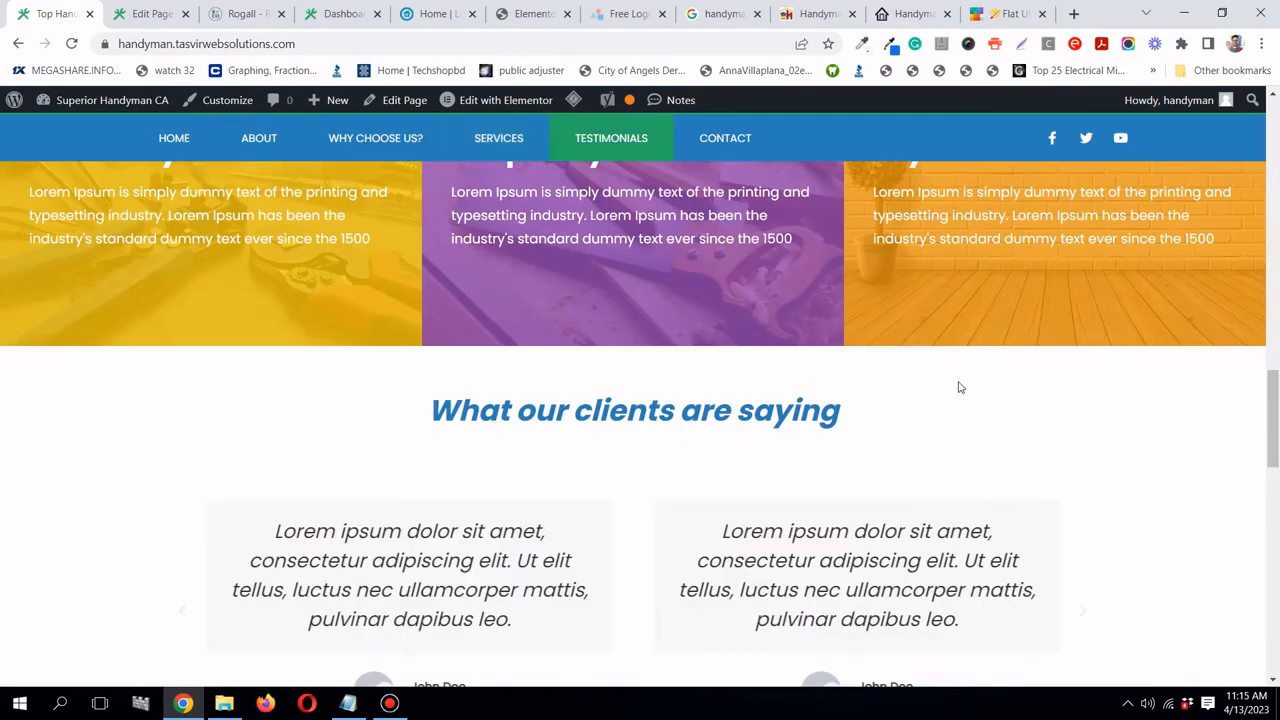
pyautogui.scroll(-7, 958, 387)
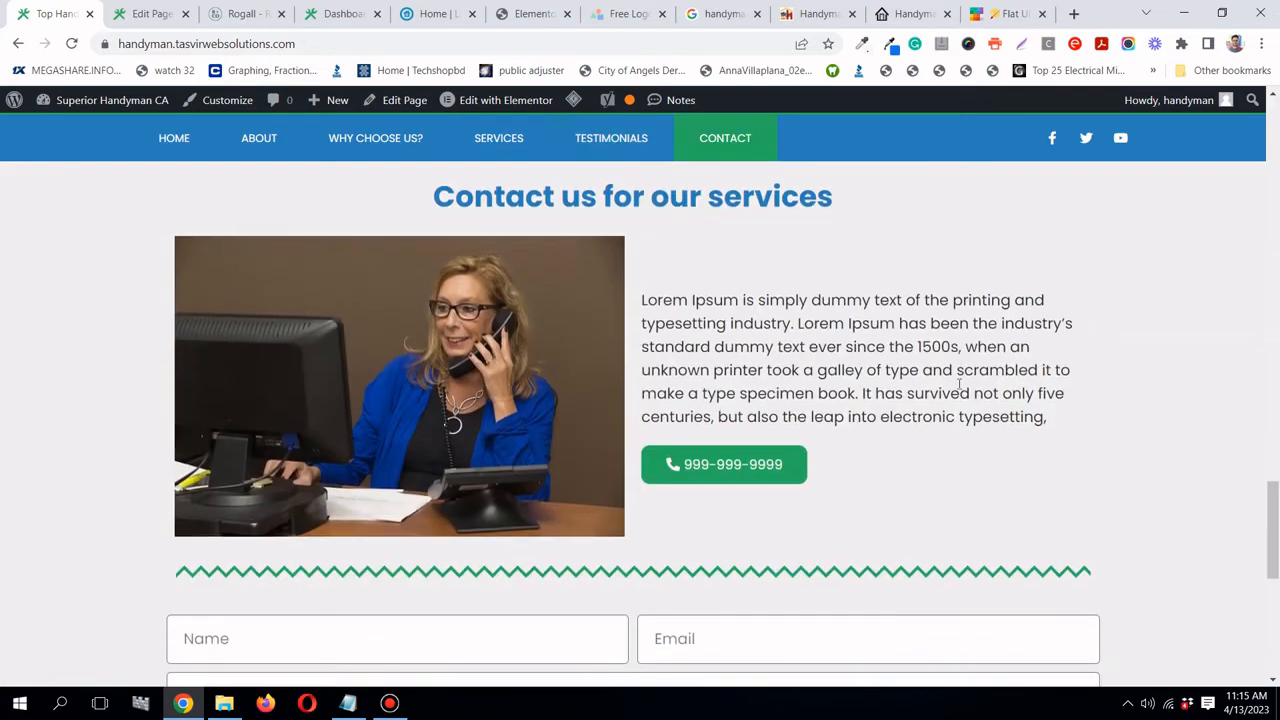
pyautogui.scroll(-2, 791, 343)
pyautogui.scroll(-4, 900, 400)
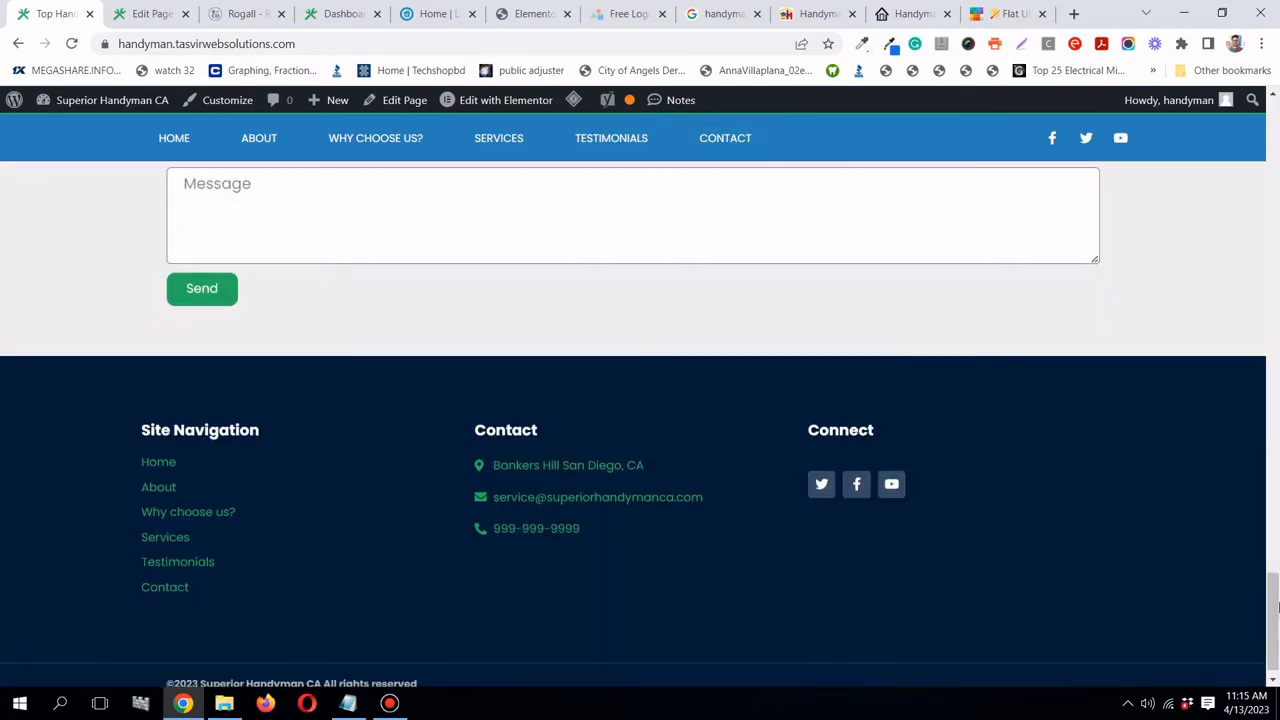
pyautogui.moveTo(1277, 607); pyautogui.dragTo(1270, 144)
pyautogui.click(500, 17)
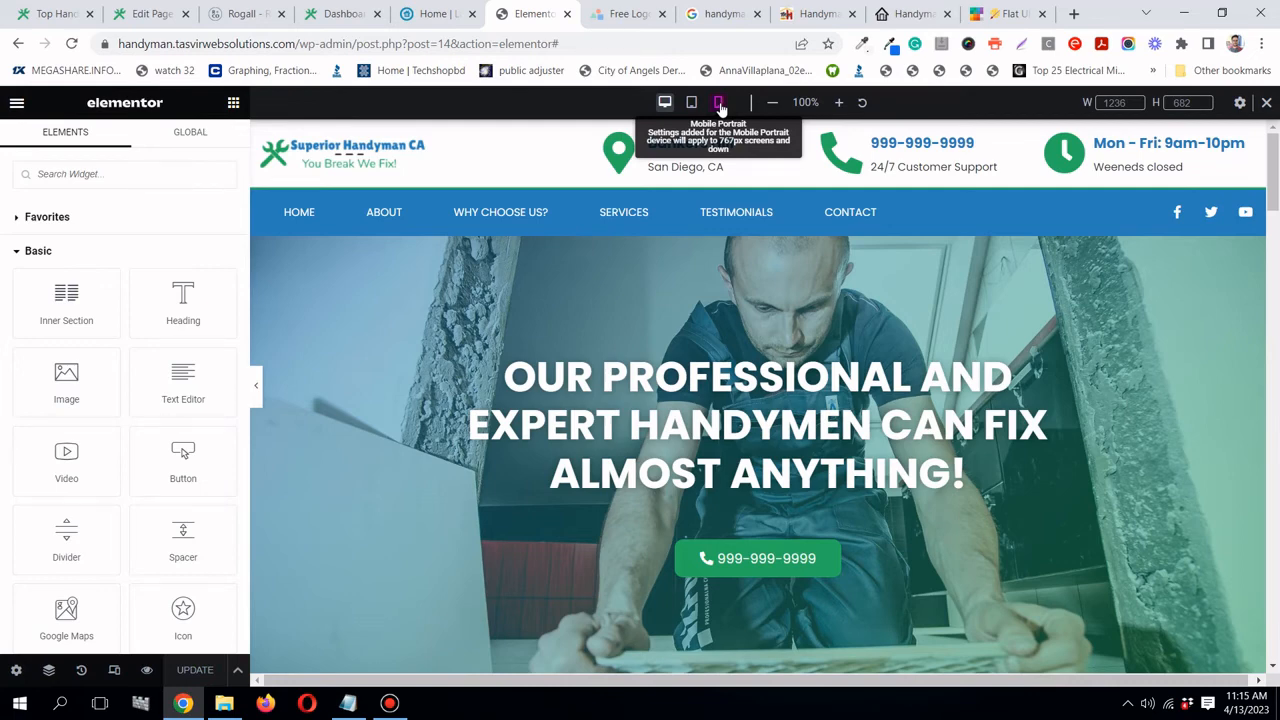
# - Switch the Elementor preview to 360 px Mobile Portrait and scroll through the whole homepage
pyautogui.click(718, 102)
pyautogui.scroll(-5, 857, 355)
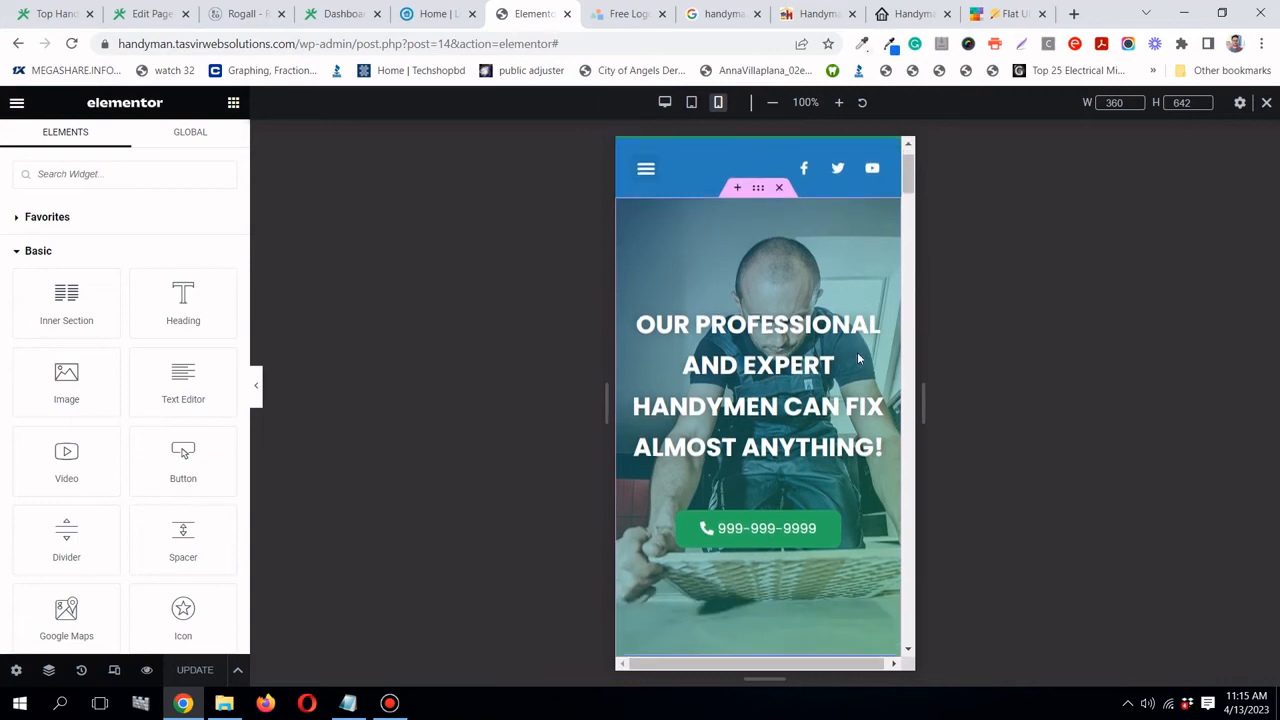
pyautogui.scroll(-2, 857, 357)
pyautogui.moveTo(911, 196); pyautogui.dragTo(912, 257)
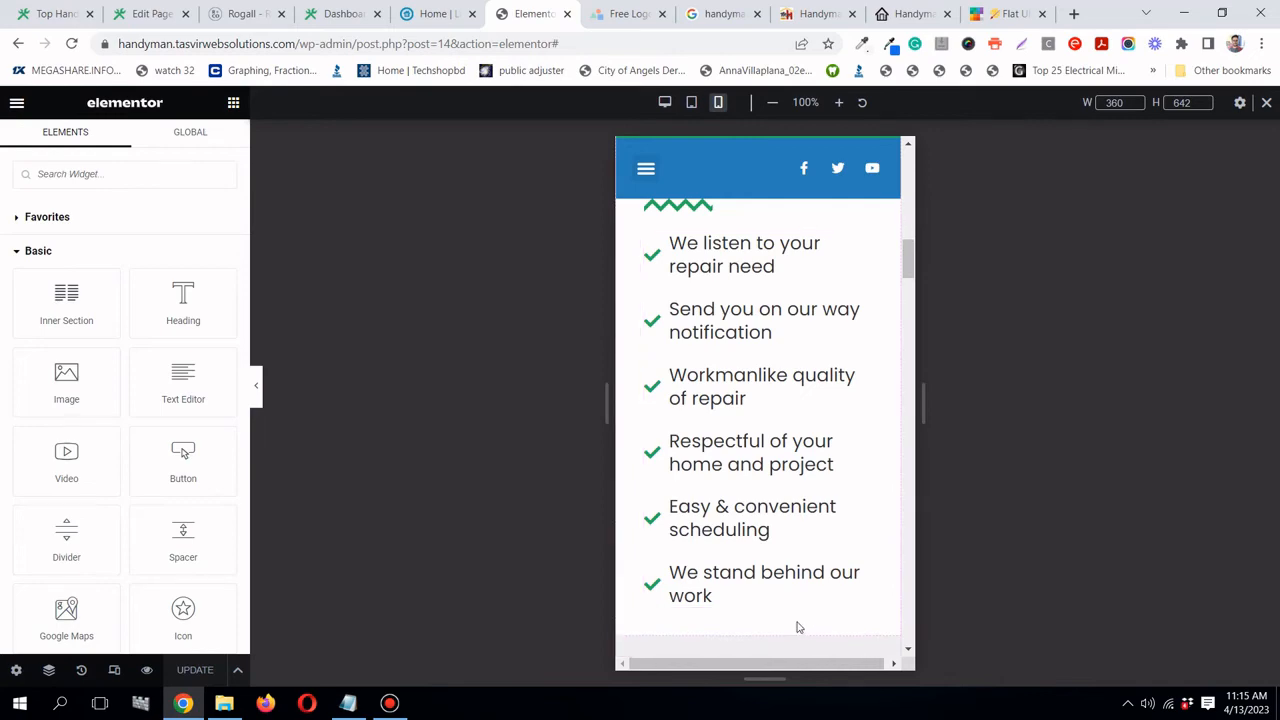
pyautogui.scroll(-6, 789, 546)
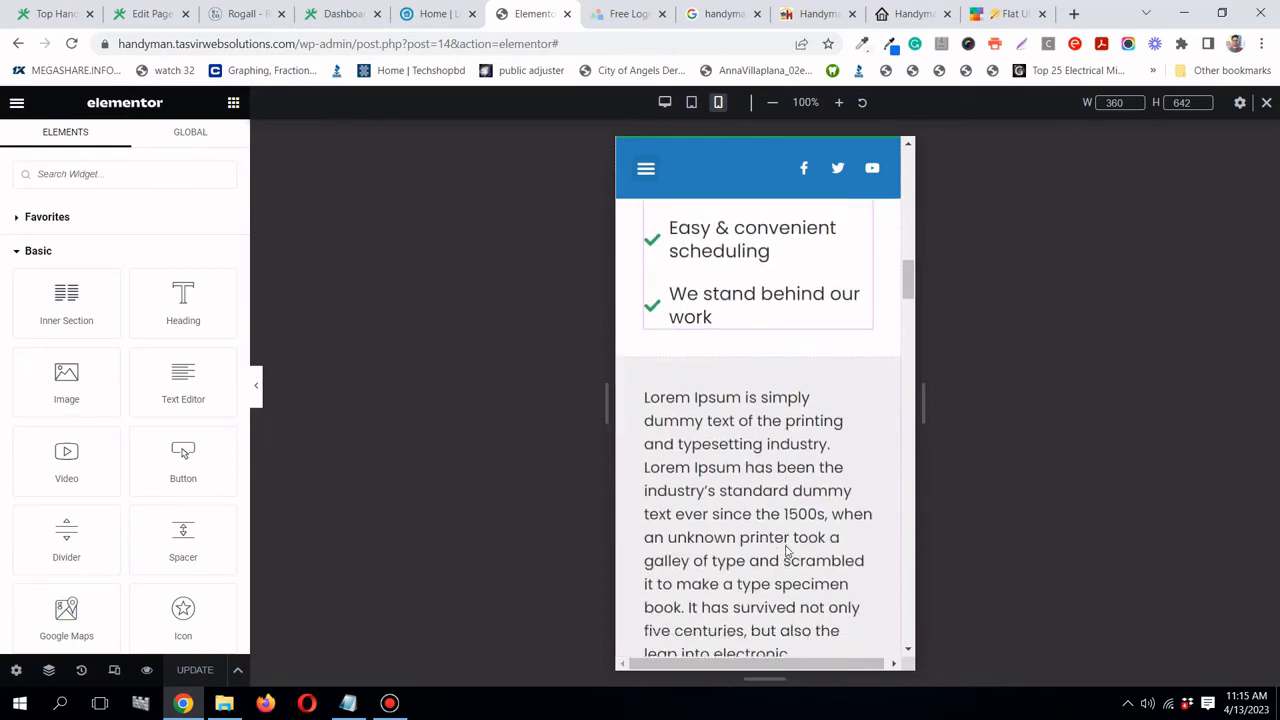
pyautogui.scroll(-3, 784, 470)
pyautogui.scroll(1, 771, 420)
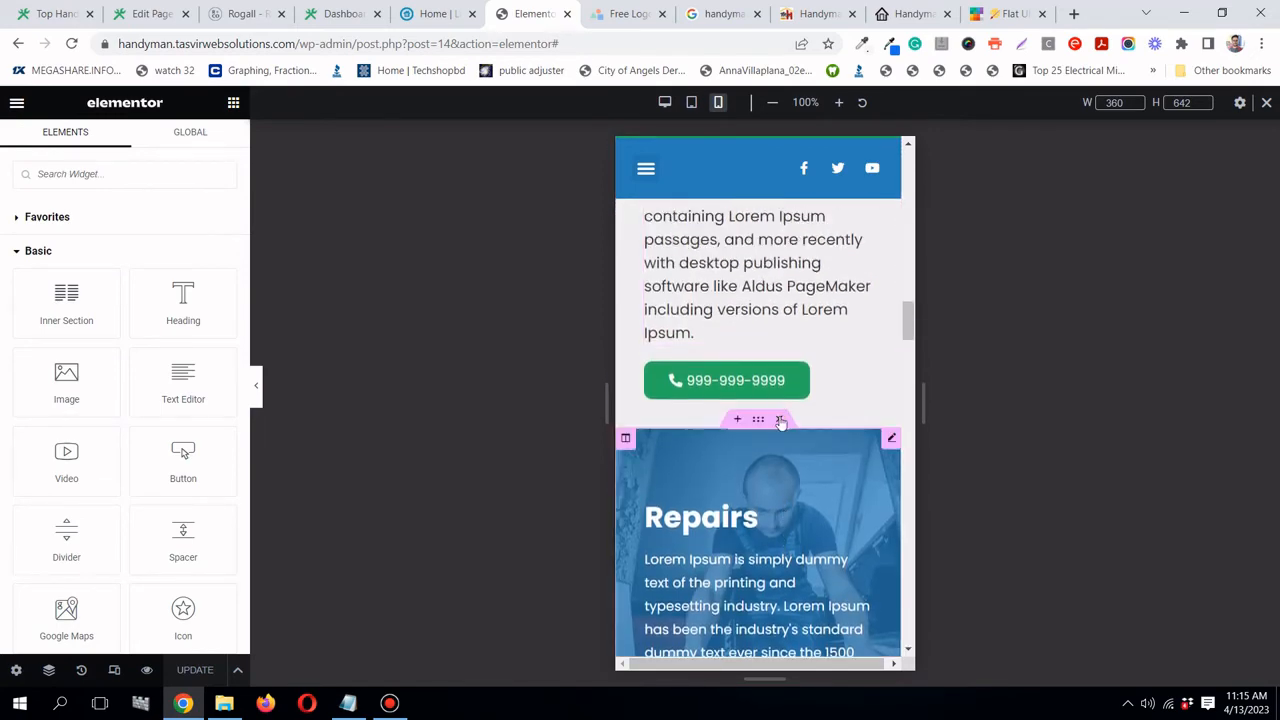
pyautogui.scroll(-3, 780, 395)
pyautogui.scroll(-4, 780, 395)
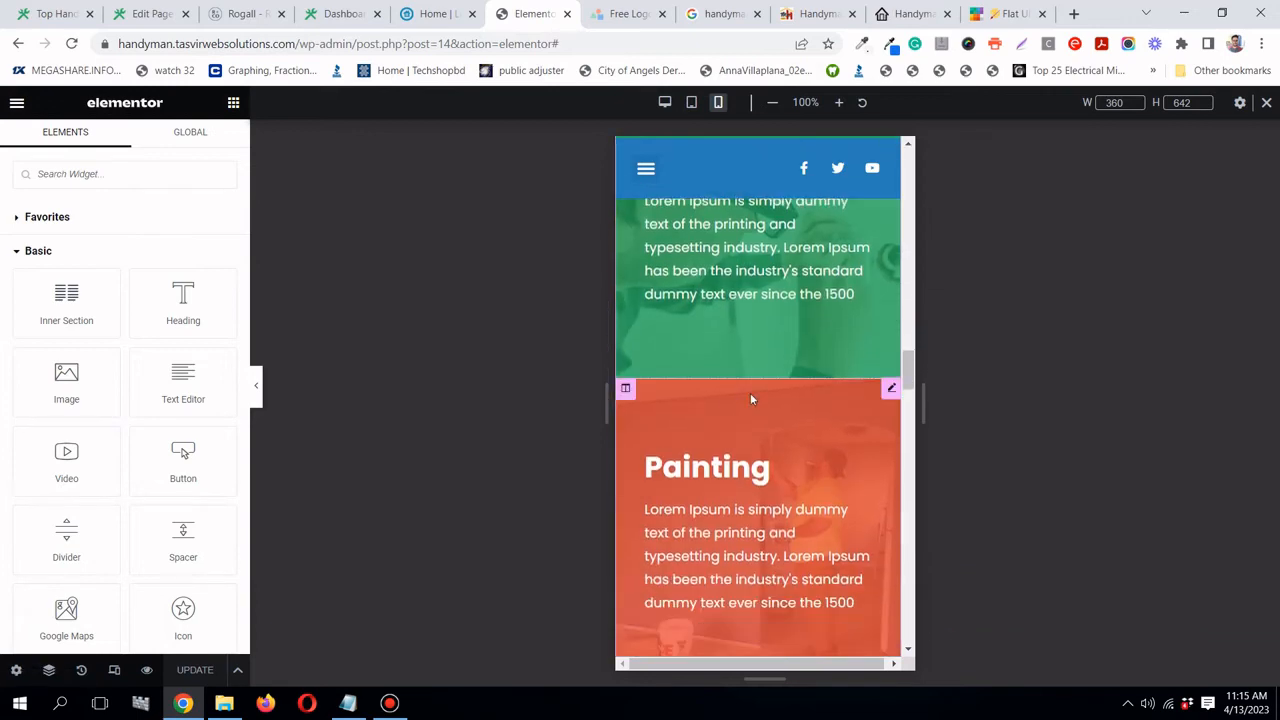
pyautogui.scroll(-2, 749, 417)
pyautogui.scroll(-2, 745, 410)
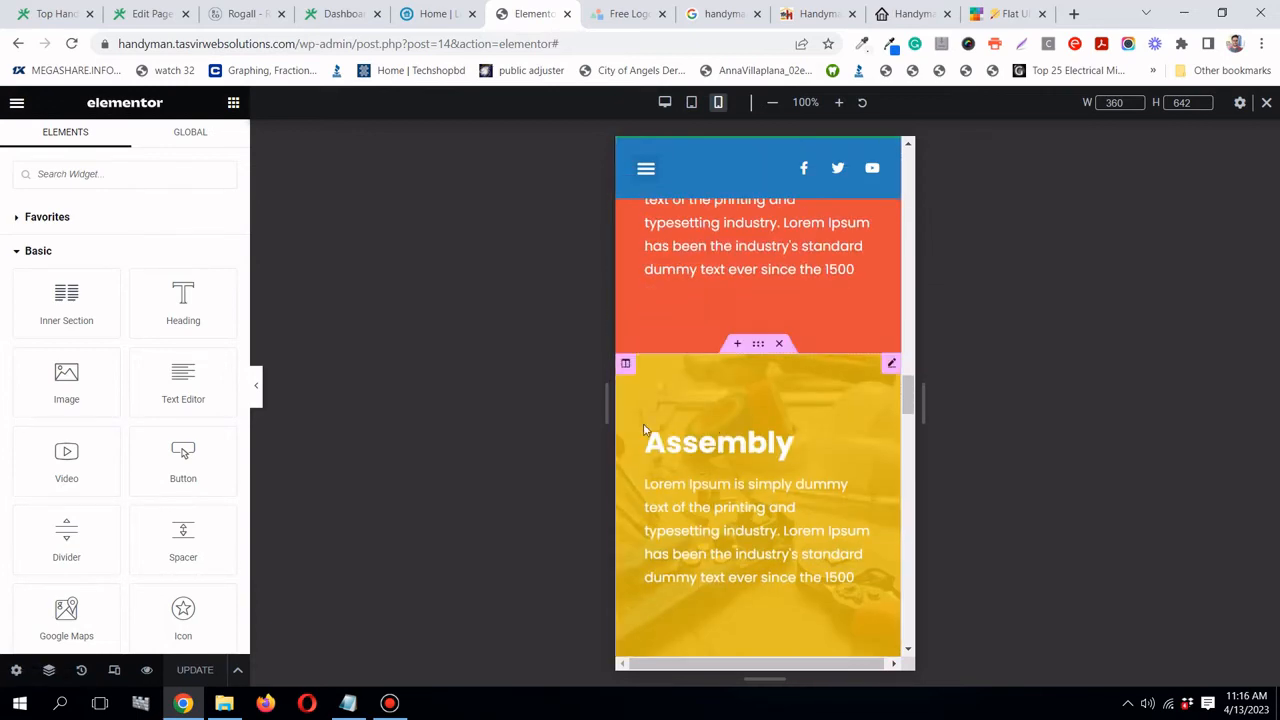
pyautogui.scroll(-3, 760, 425)
pyautogui.scroll(2, 770, 440)
pyautogui.scroll(-4, 770, 440)
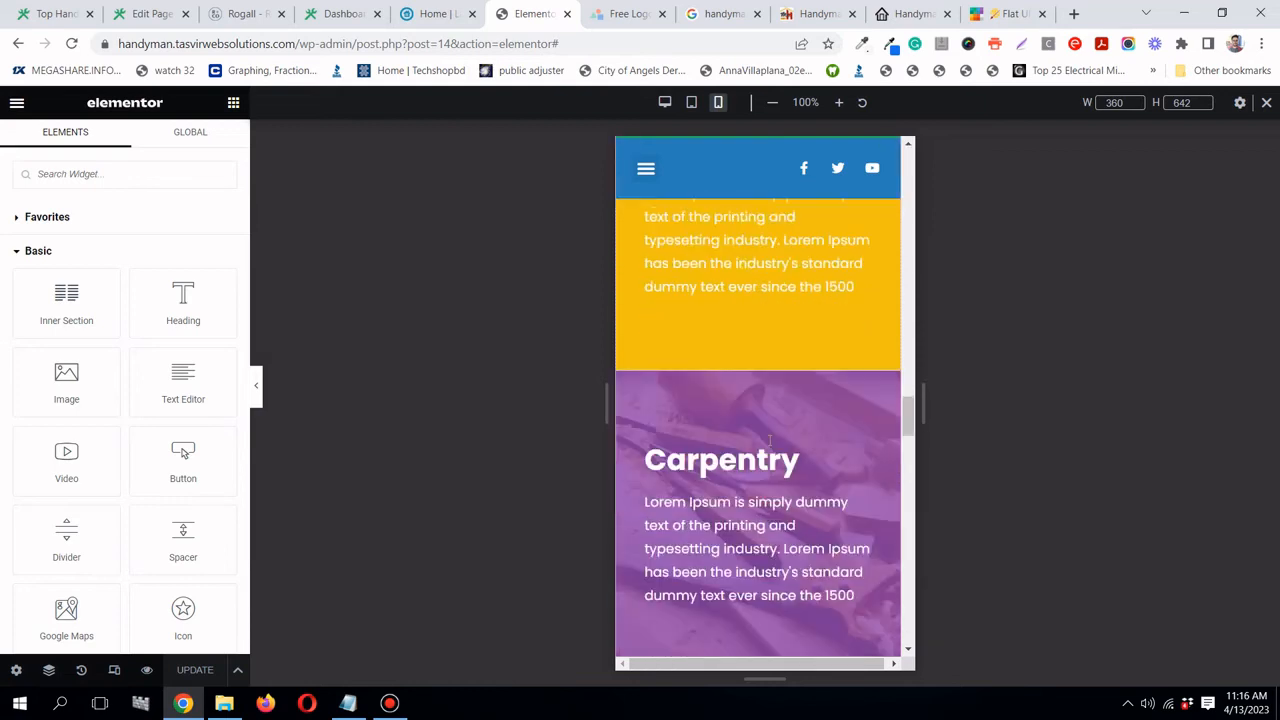
pyautogui.scroll(-1, 767, 448)
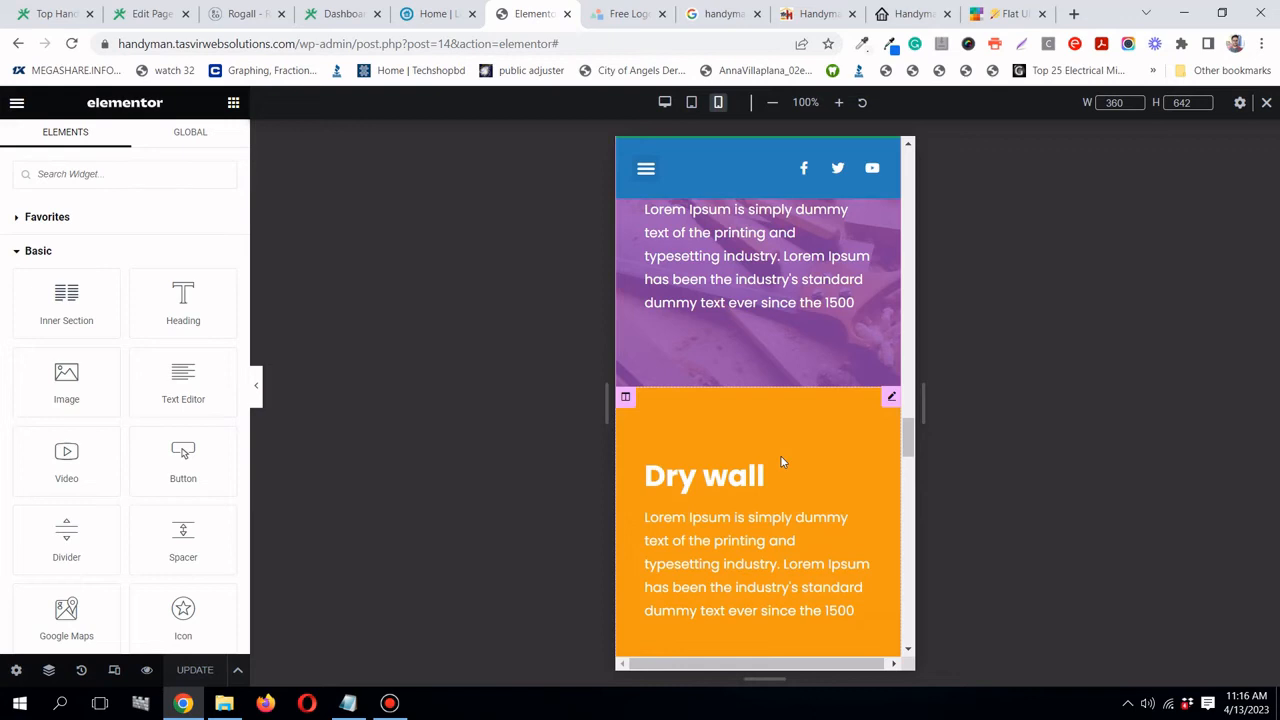
pyautogui.scroll(2, 781, 461)
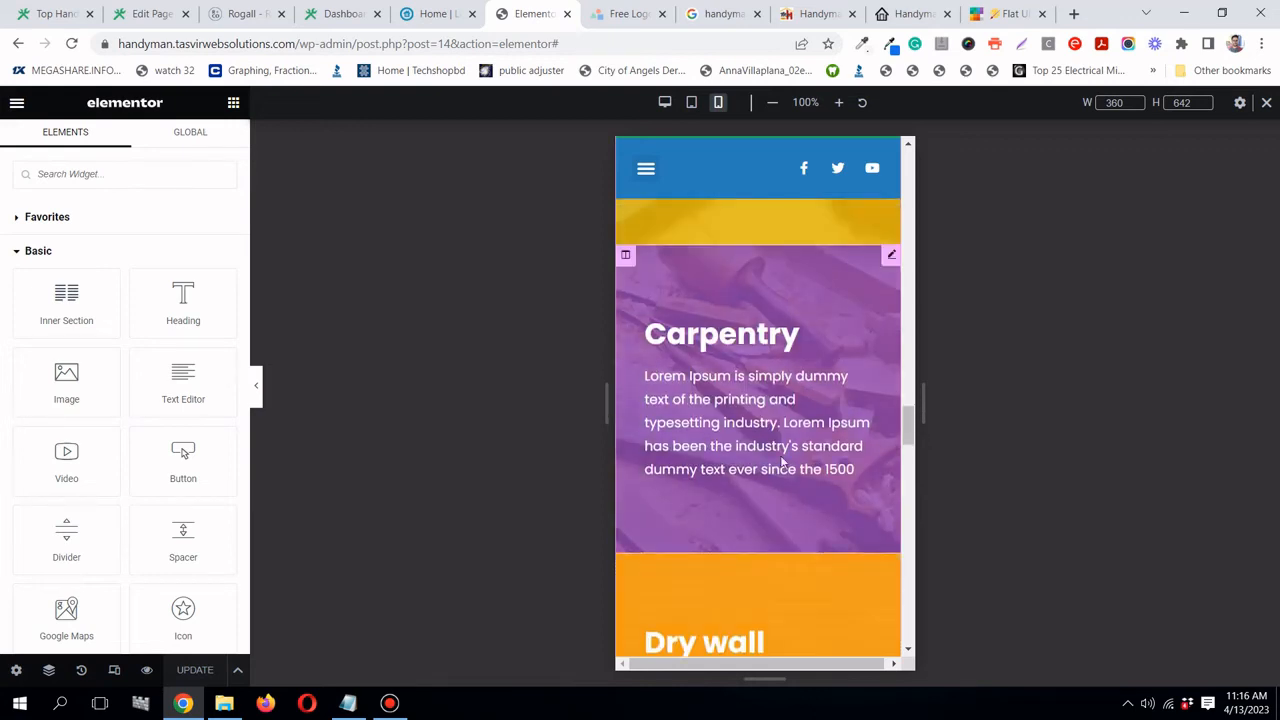
pyautogui.scroll(-2, 781, 461)
pyautogui.scroll(-2, 780, 455)
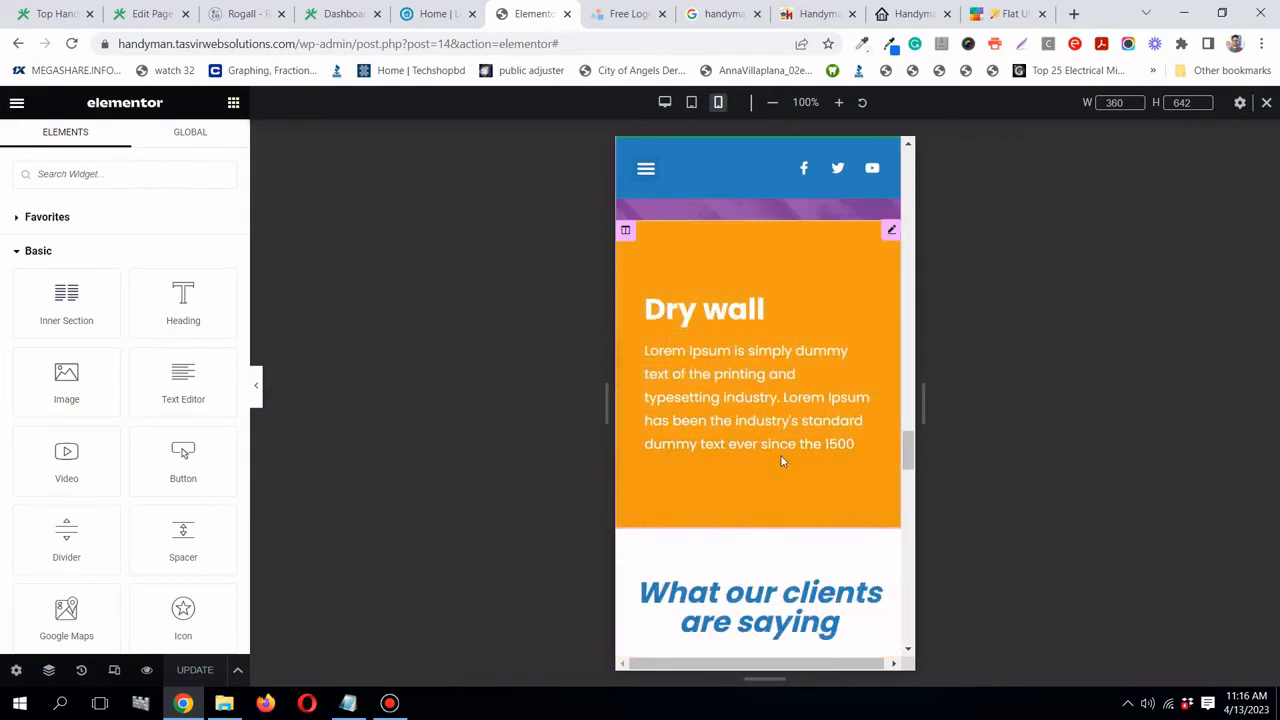
pyautogui.scroll(-2, 785, 450)
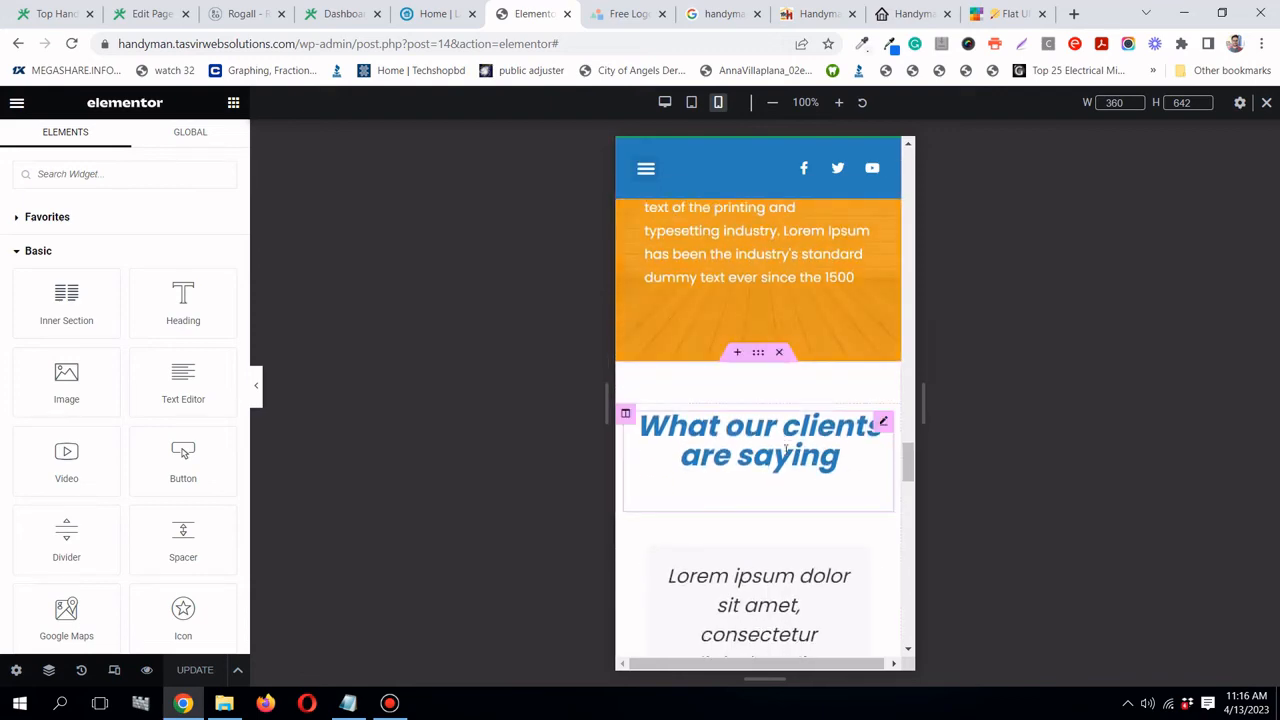
pyautogui.scroll(-12, 785, 450)
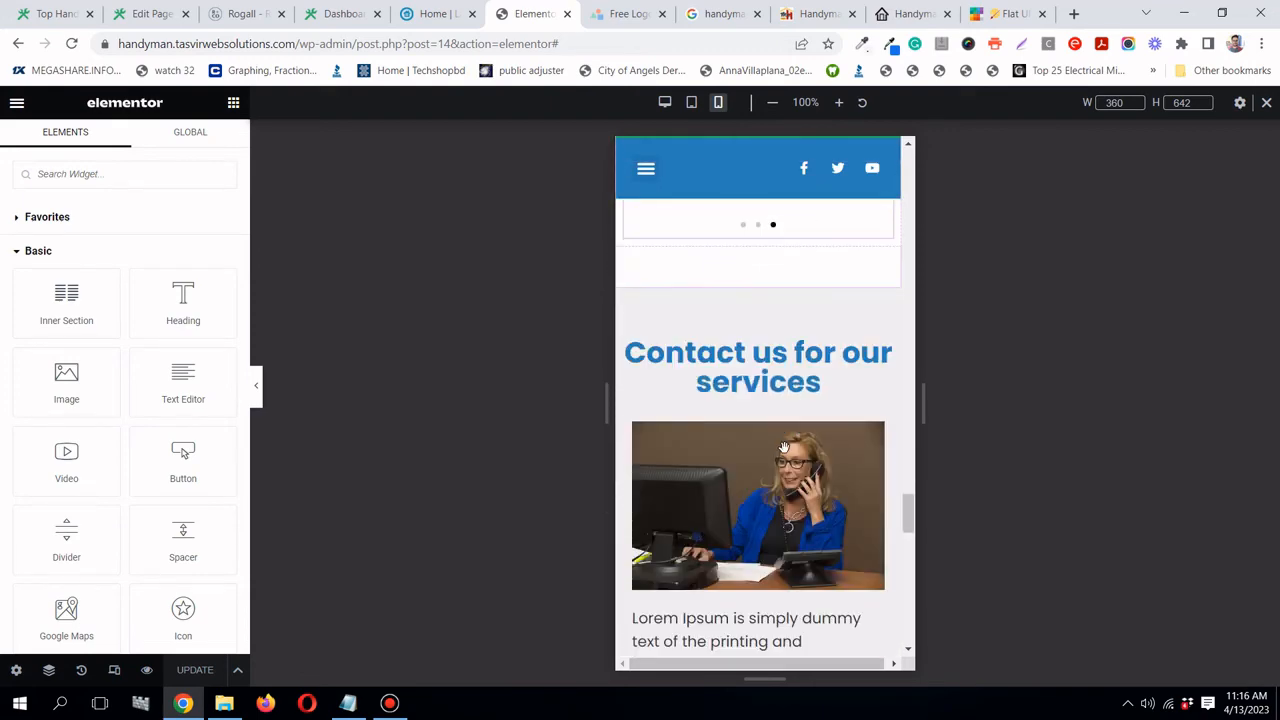
pyautogui.scroll(-2, 785, 450)
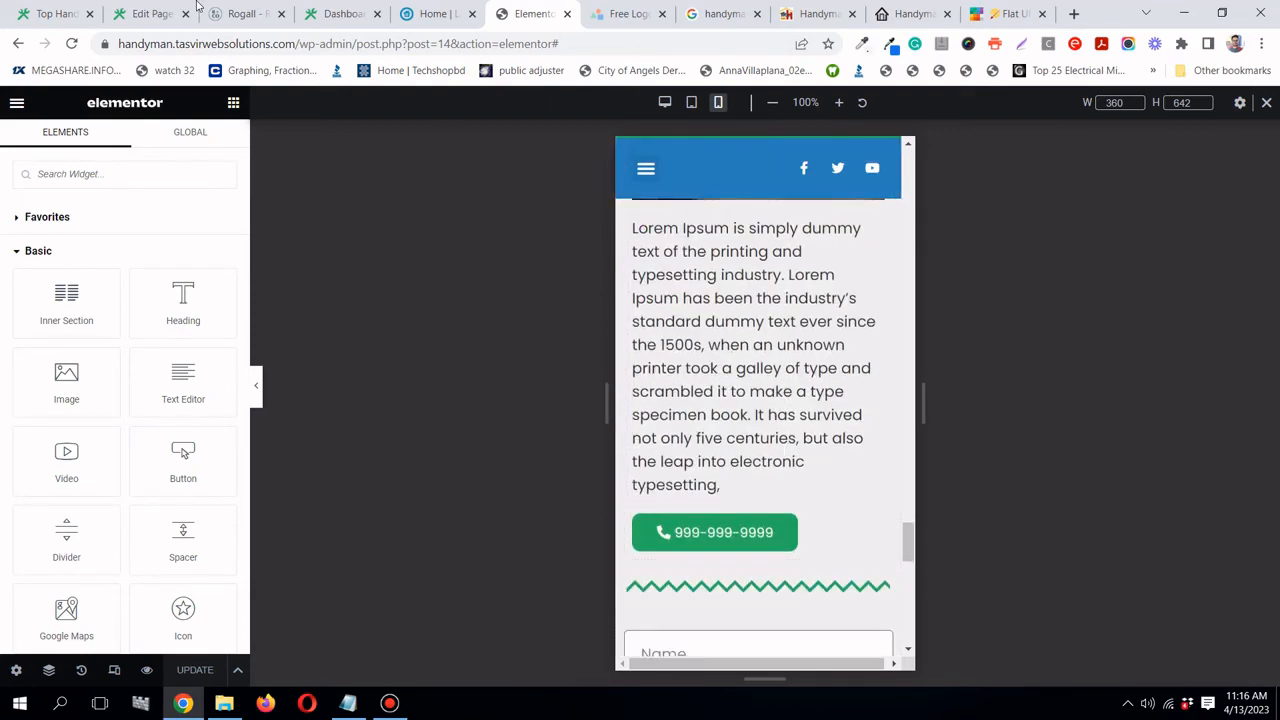
pyautogui.click(437, 14)
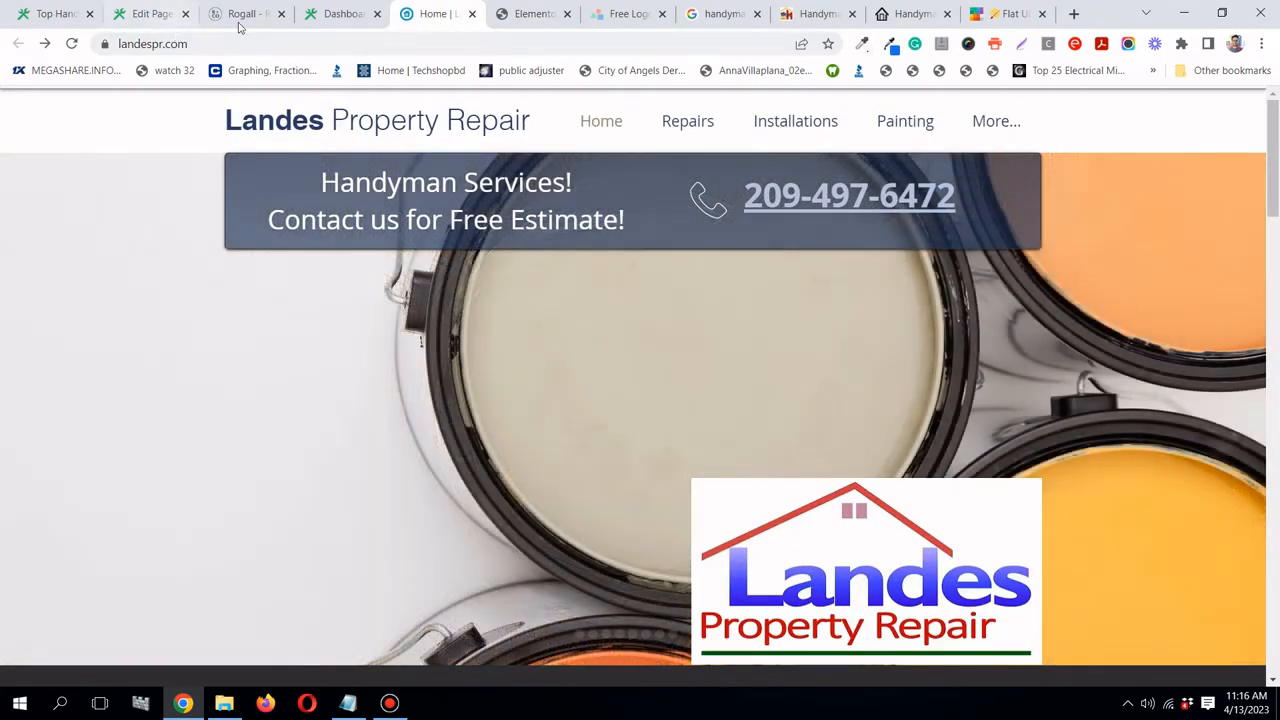
# - Scroll through the Rogall reference site for design ideas
pyautogui.click(243, 14)
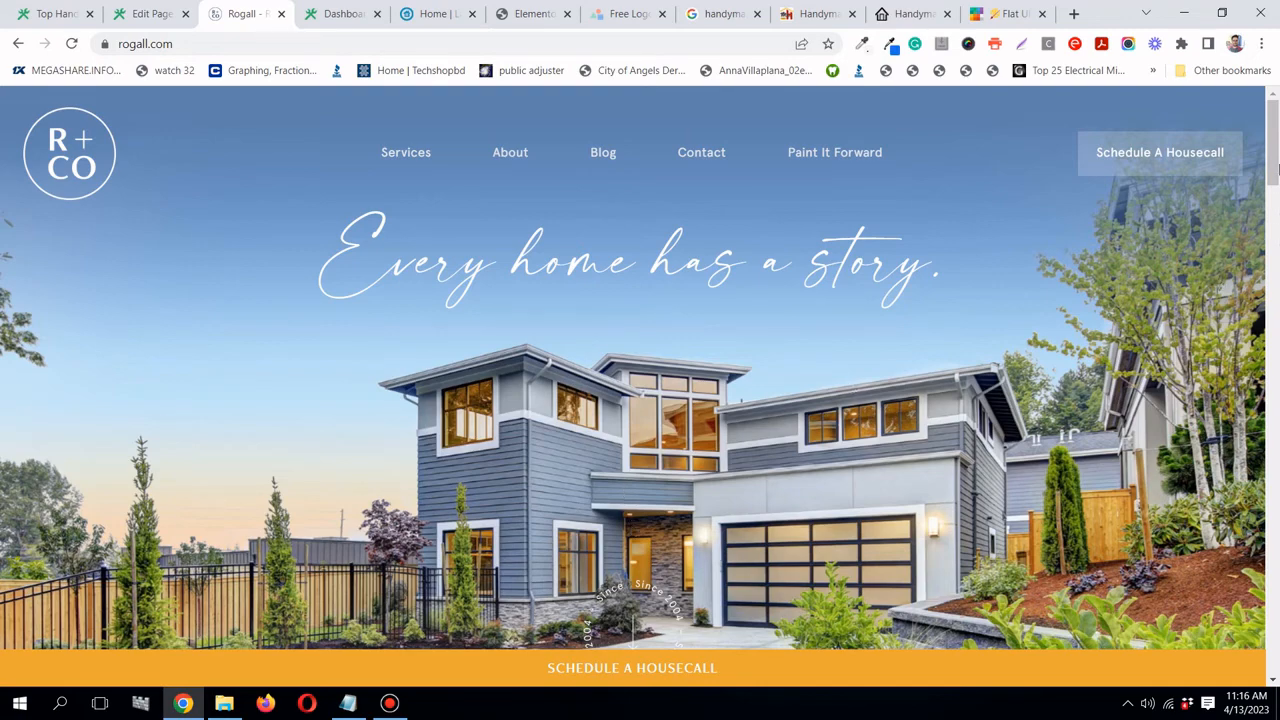
pyautogui.moveTo(1275, 169); pyautogui.dragTo(1219, 339)
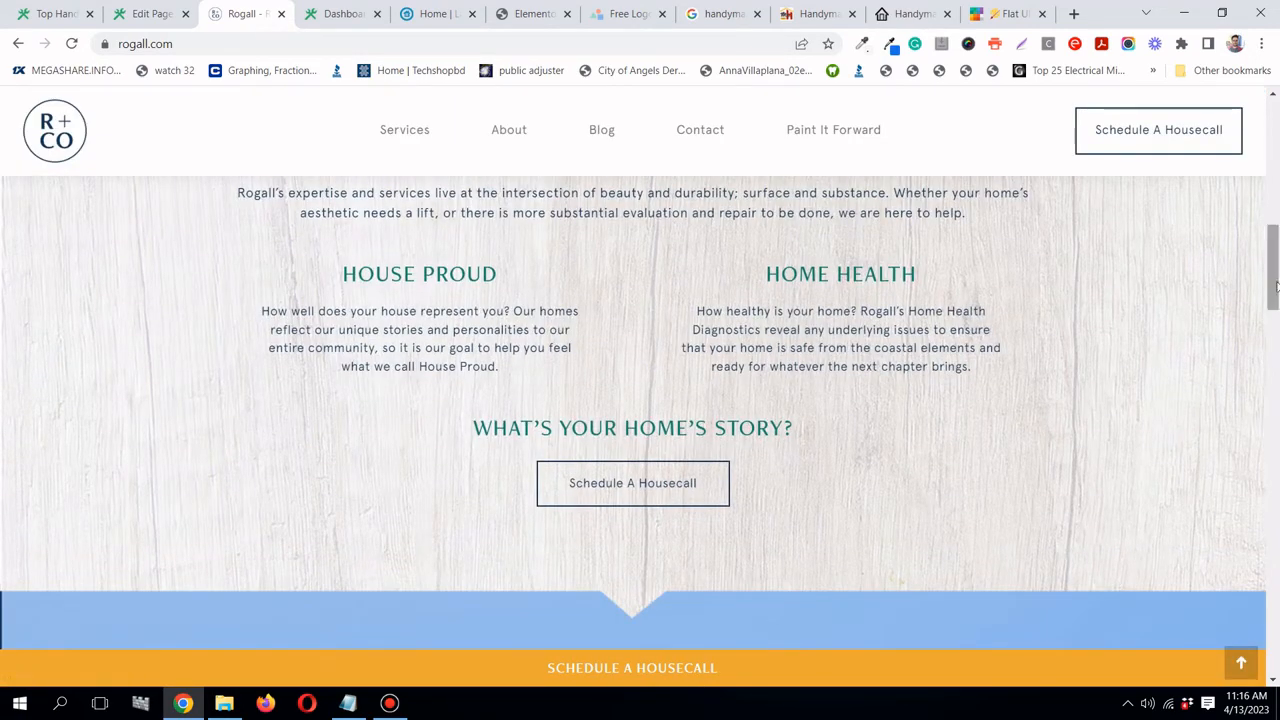
pyautogui.moveTo(1275, 287); pyautogui.dragTo(1275, 652)
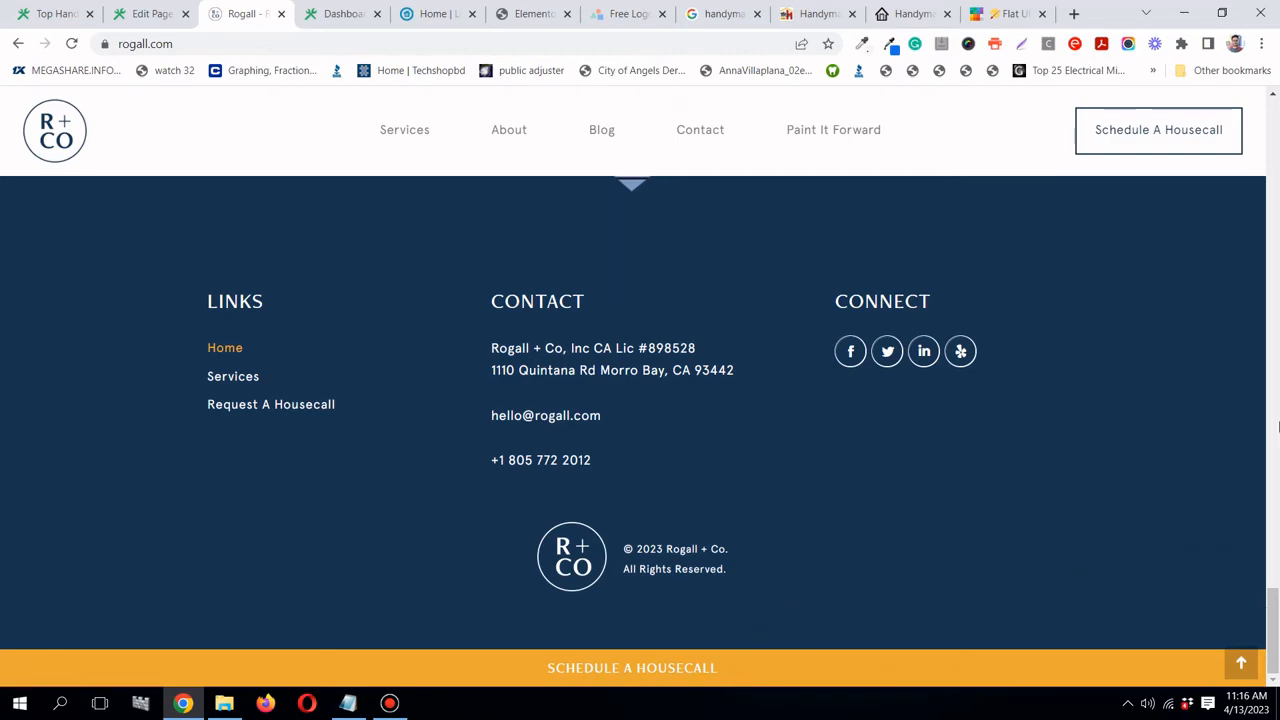
pyautogui.moveTo(1262, 427); pyautogui.dragTo(1148, 426)
pyautogui.click(1148, 426)
pyautogui.moveTo(1277, 625); pyautogui.dragTo(1275, 98)
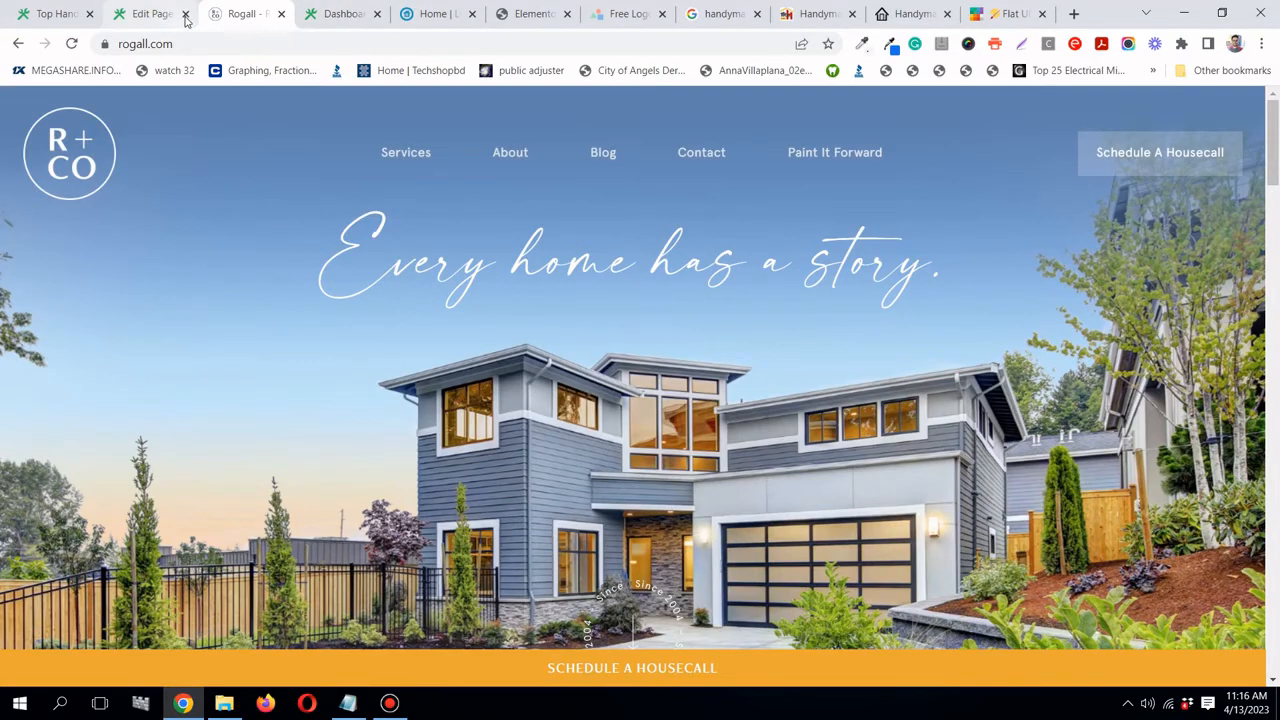
# - Compare the Landes and Rogall sites, then return to the live Superior Handyman CA homepage
pyautogui.click(160, 18)
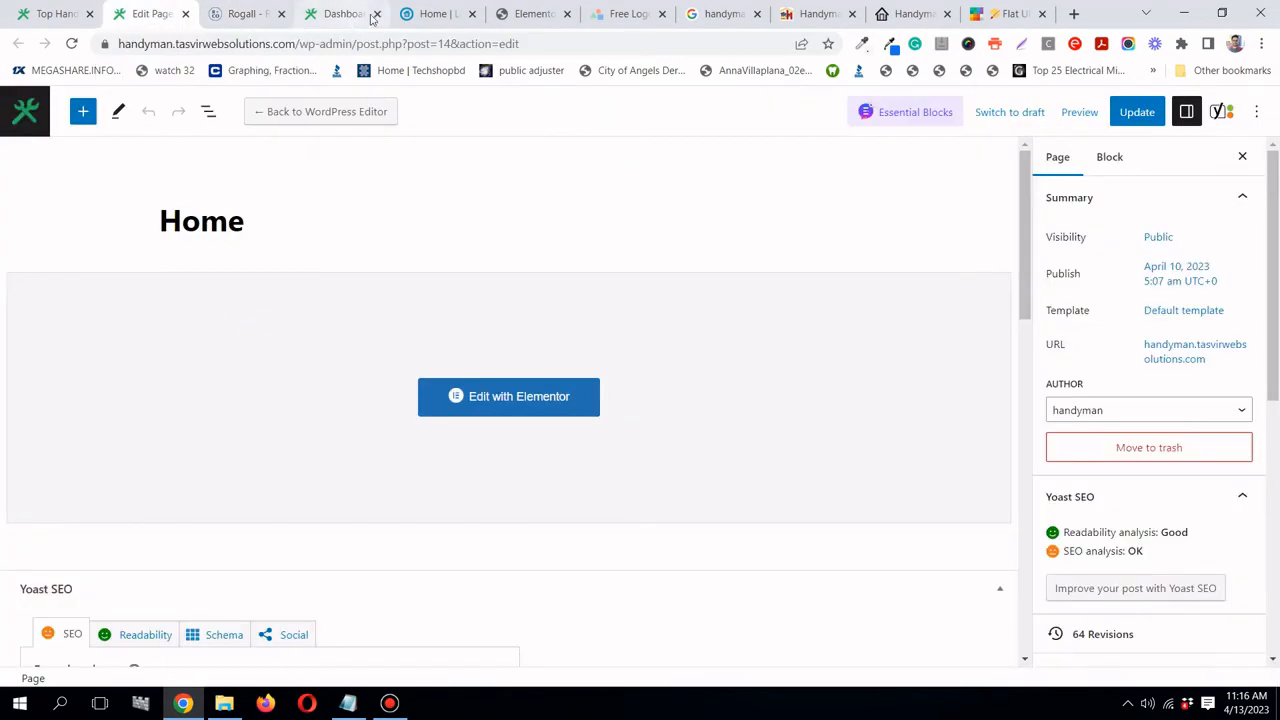
pyautogui.click(432, 14)
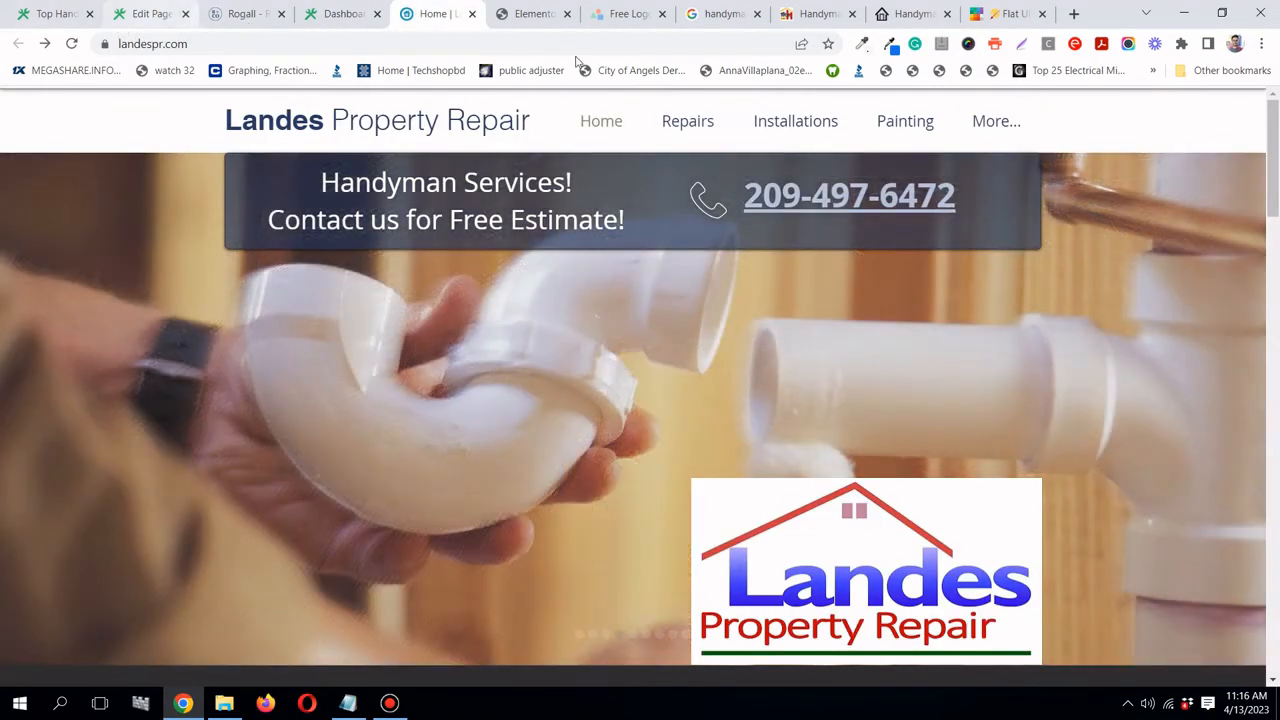
pyautogui.click(215, 18)
pyautogui.click(55, 14)
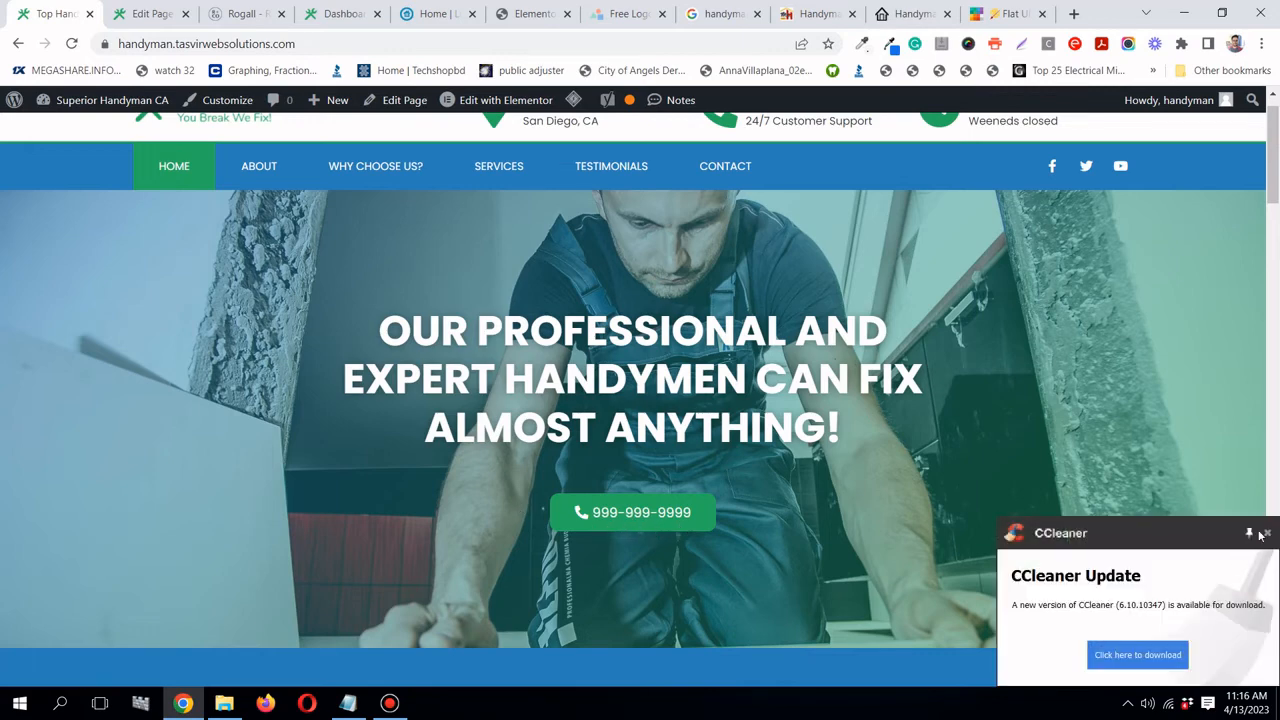
# - Close the CCleaner update popup and bring up the Flat UI Colors palette
pyautogui.click(1267, 533)
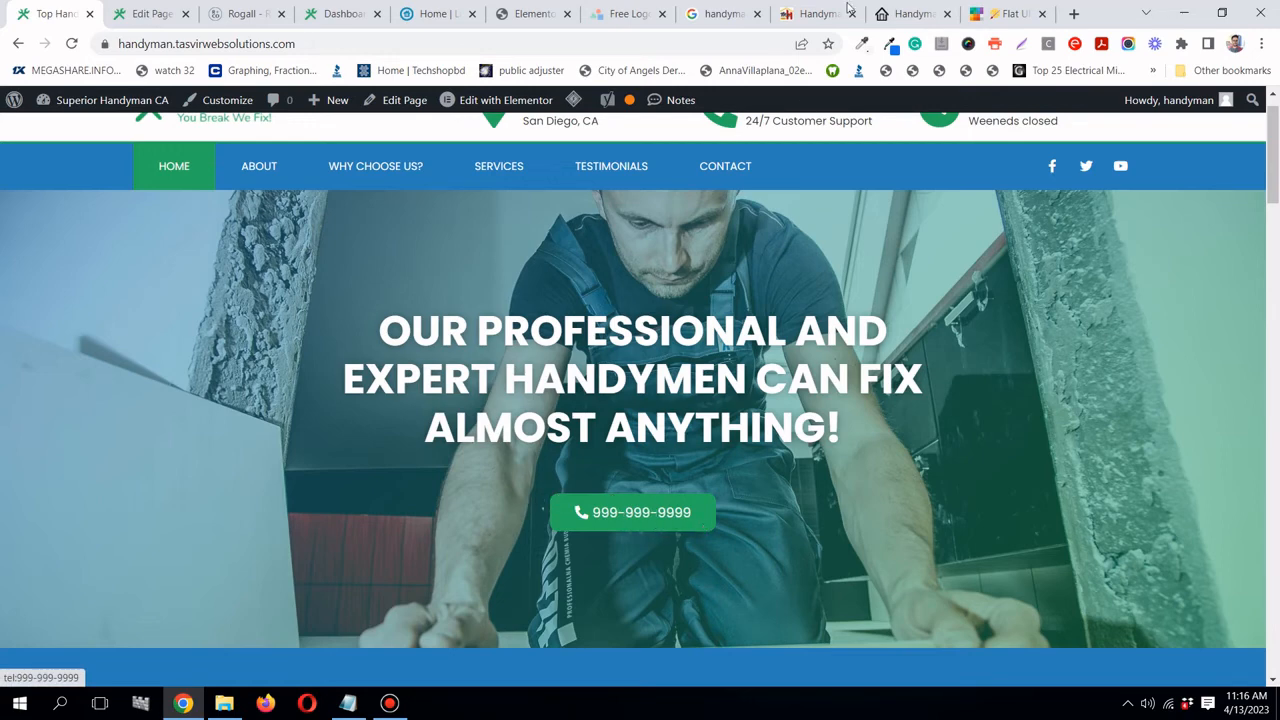
pyautogui.click(1006, 14)
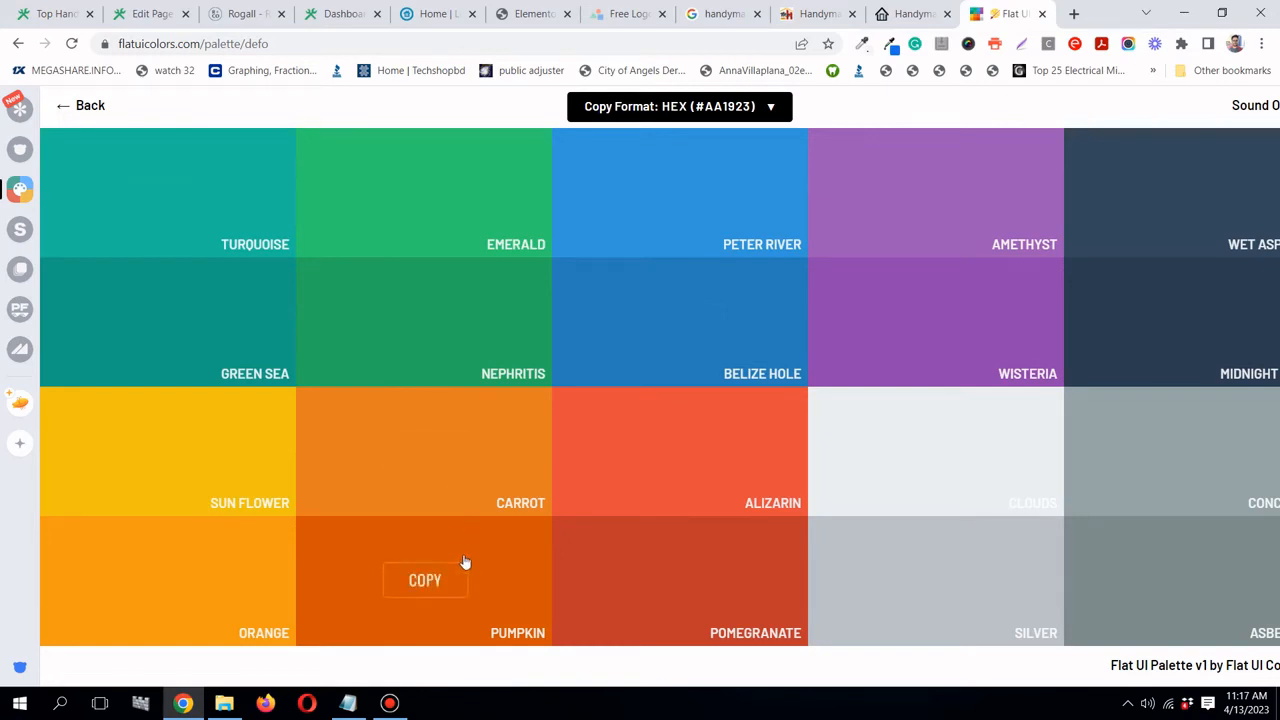
# - From the WordPress dashboard, open the empty Templates > Popups list in Elementor
pyautogui.click(336, 14)
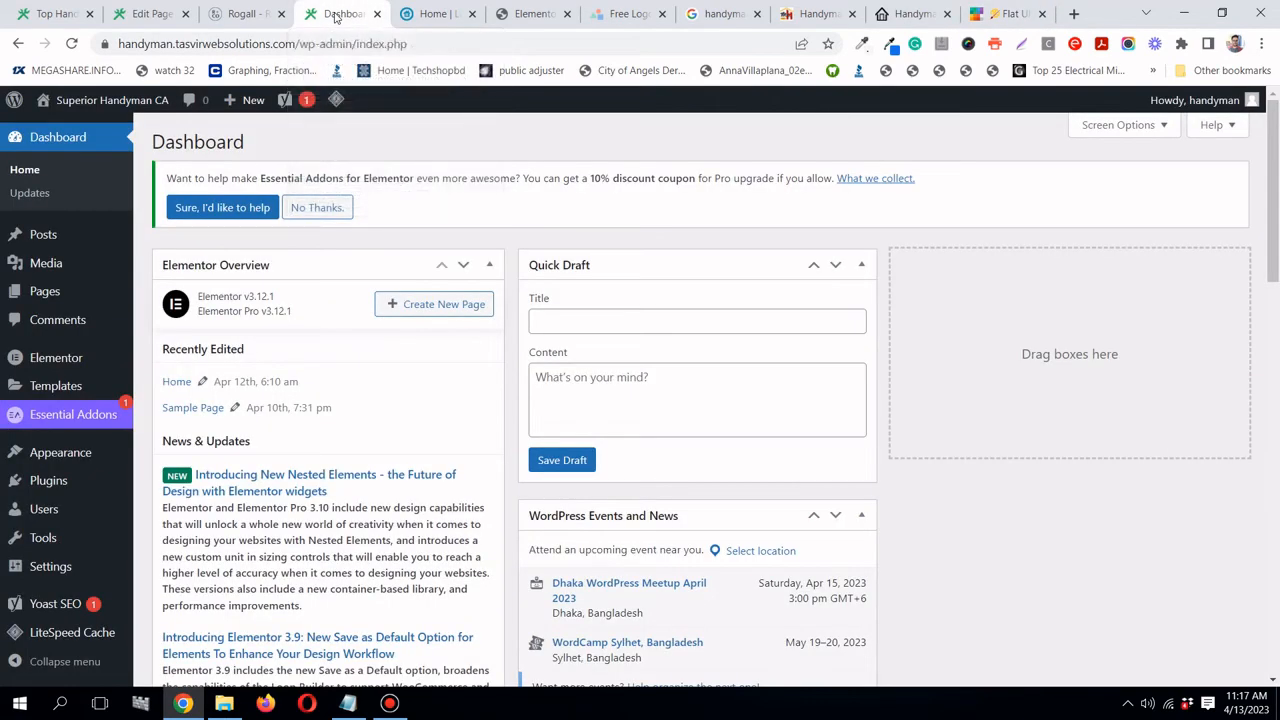
pyautogui.moveTo(72, 391)
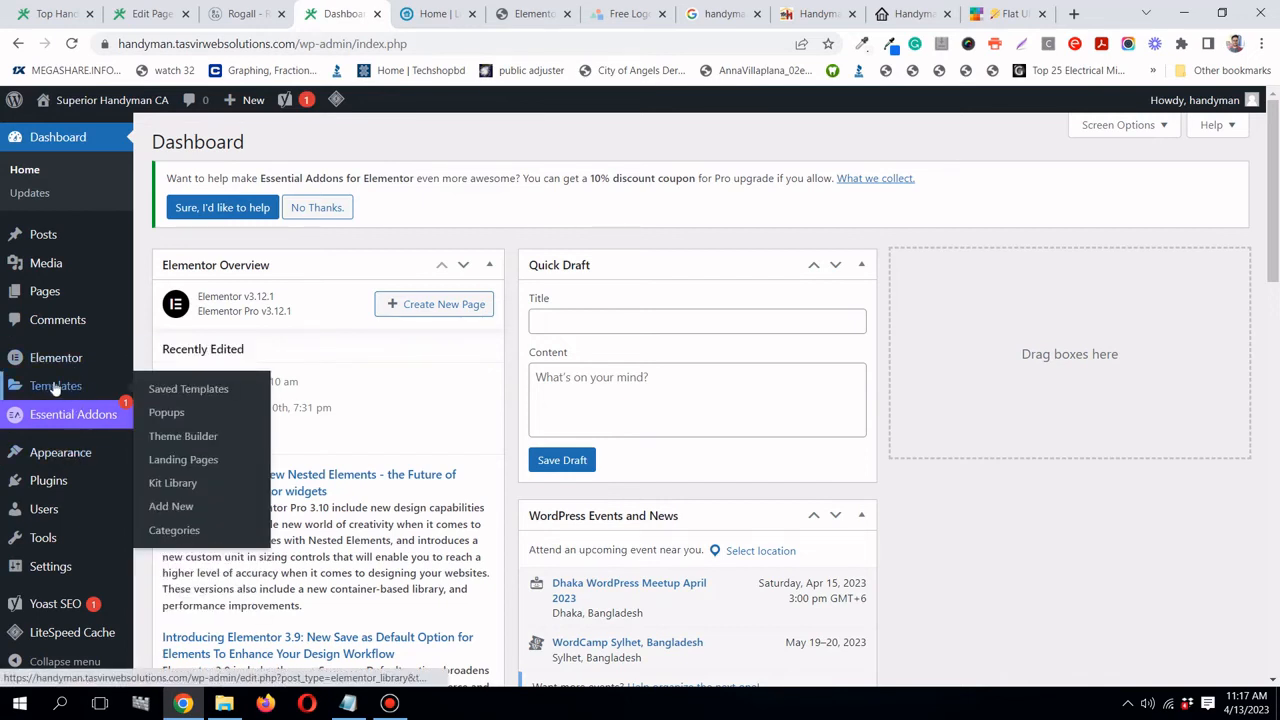
pyautogui.click(166, 413)
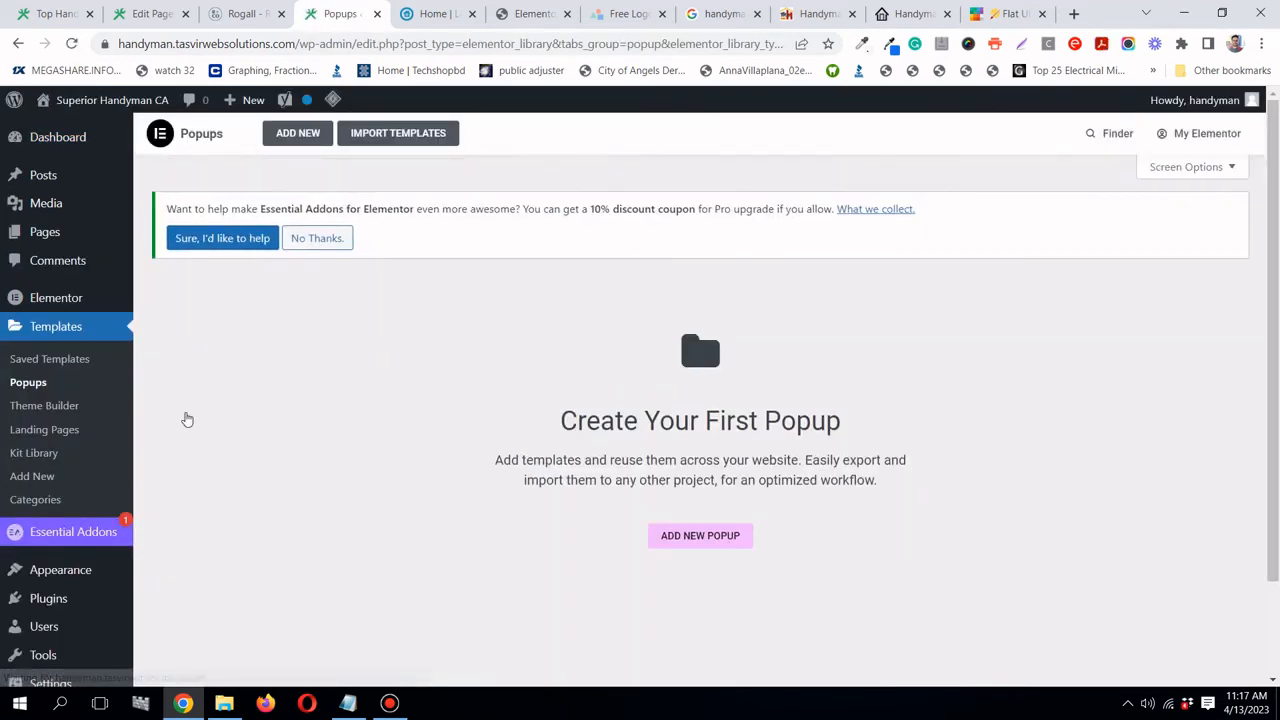
pyautogui.click(390, 704)
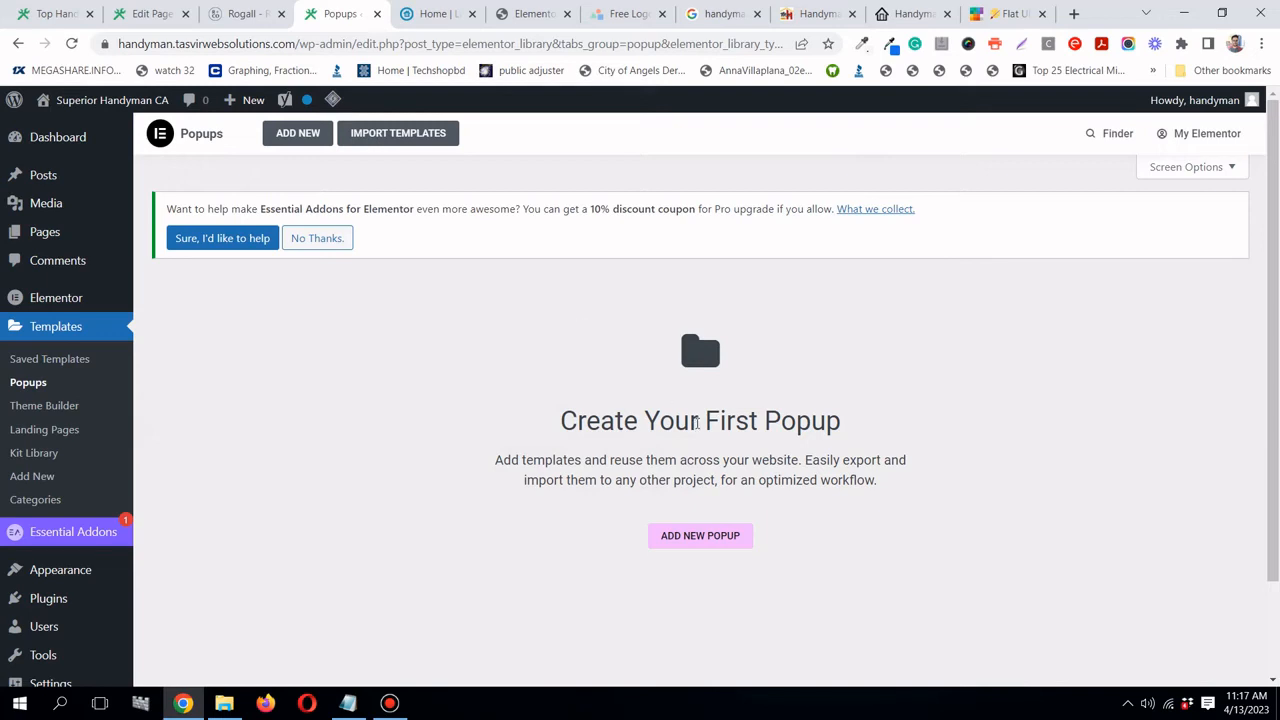
# - Add a new popup template named 'Call Now' using the name suggestion and create it
pyautogui.click(705, 537)
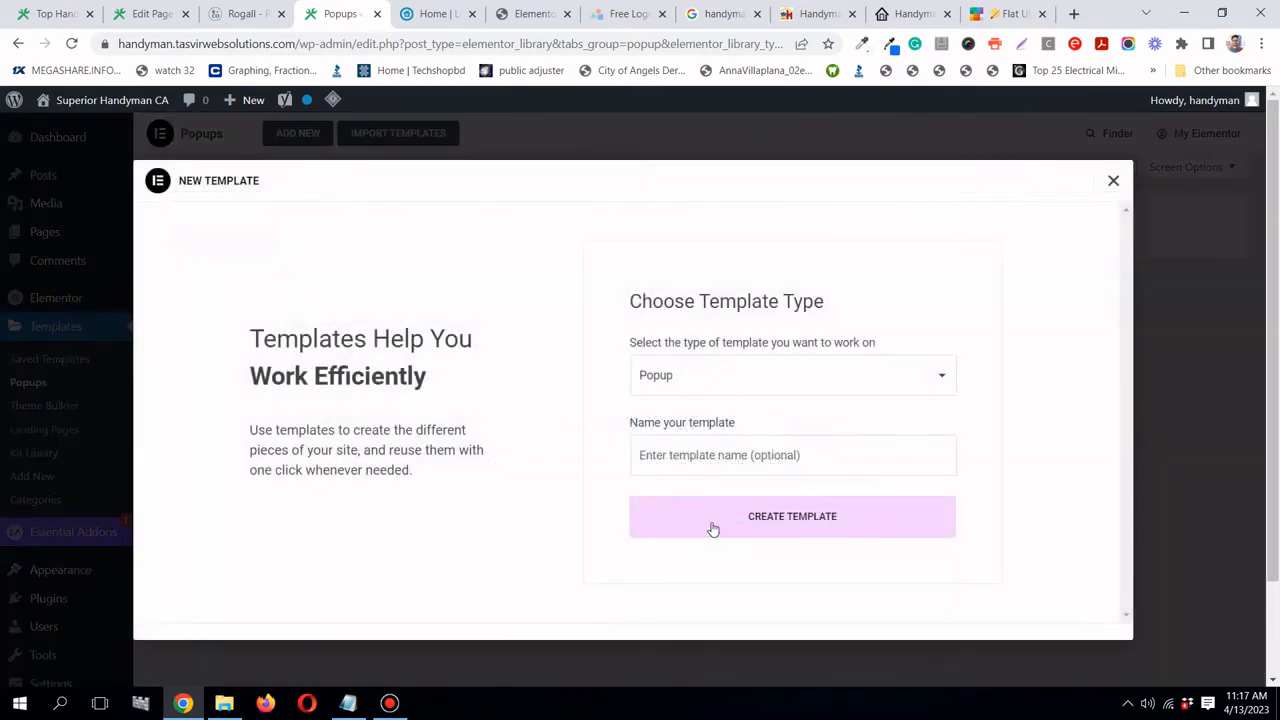
pyautogui.click(754, 455)
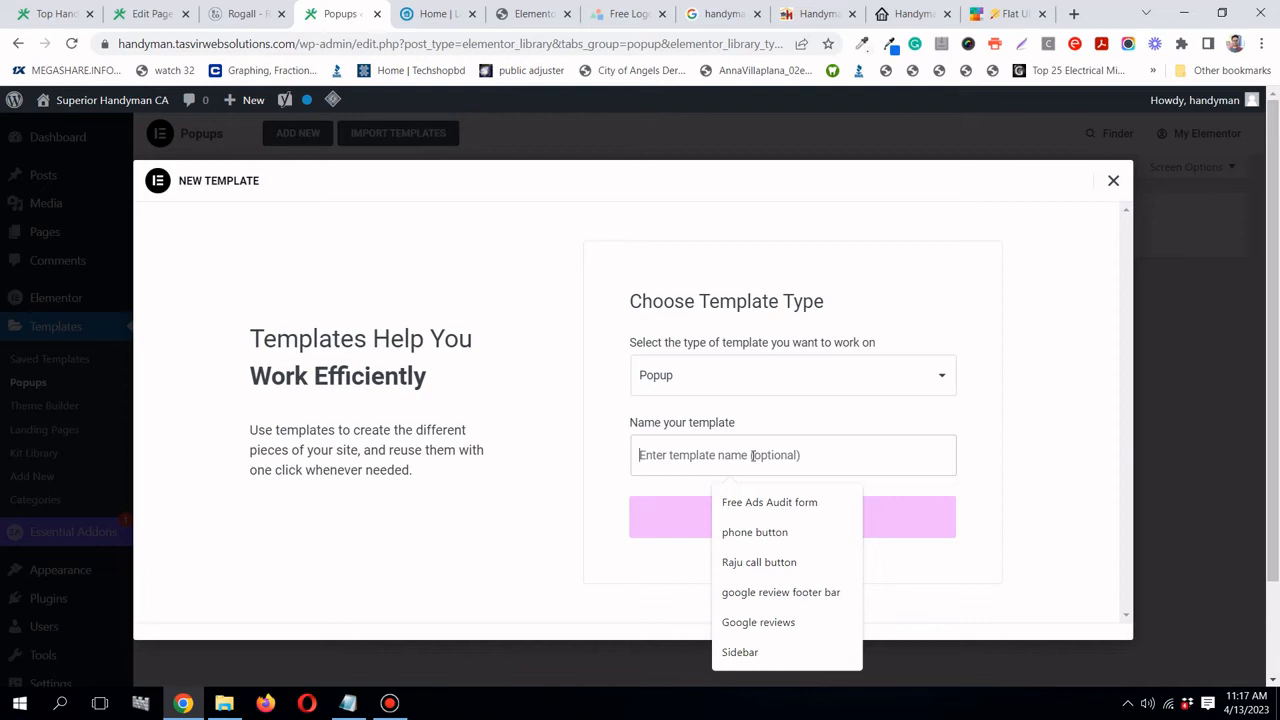
pyautogui.write('Ca')
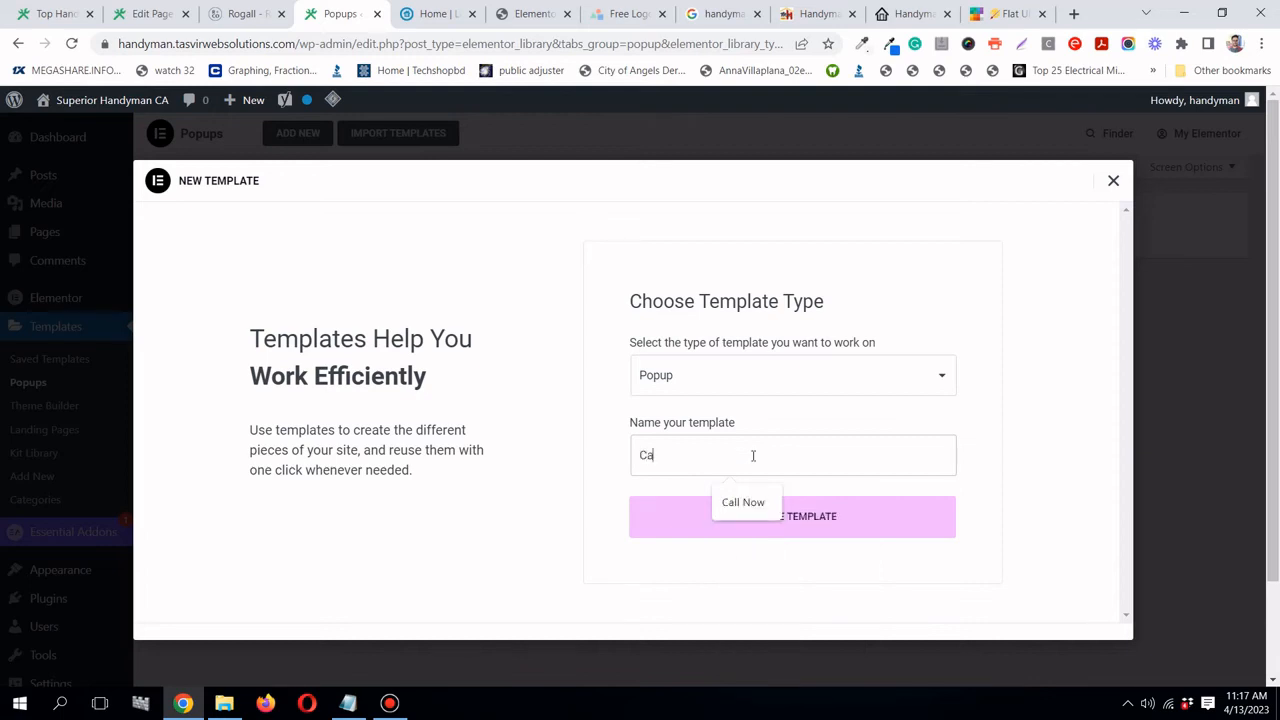
pyautogui.write('ll')
pyautogui.click(743, 502)
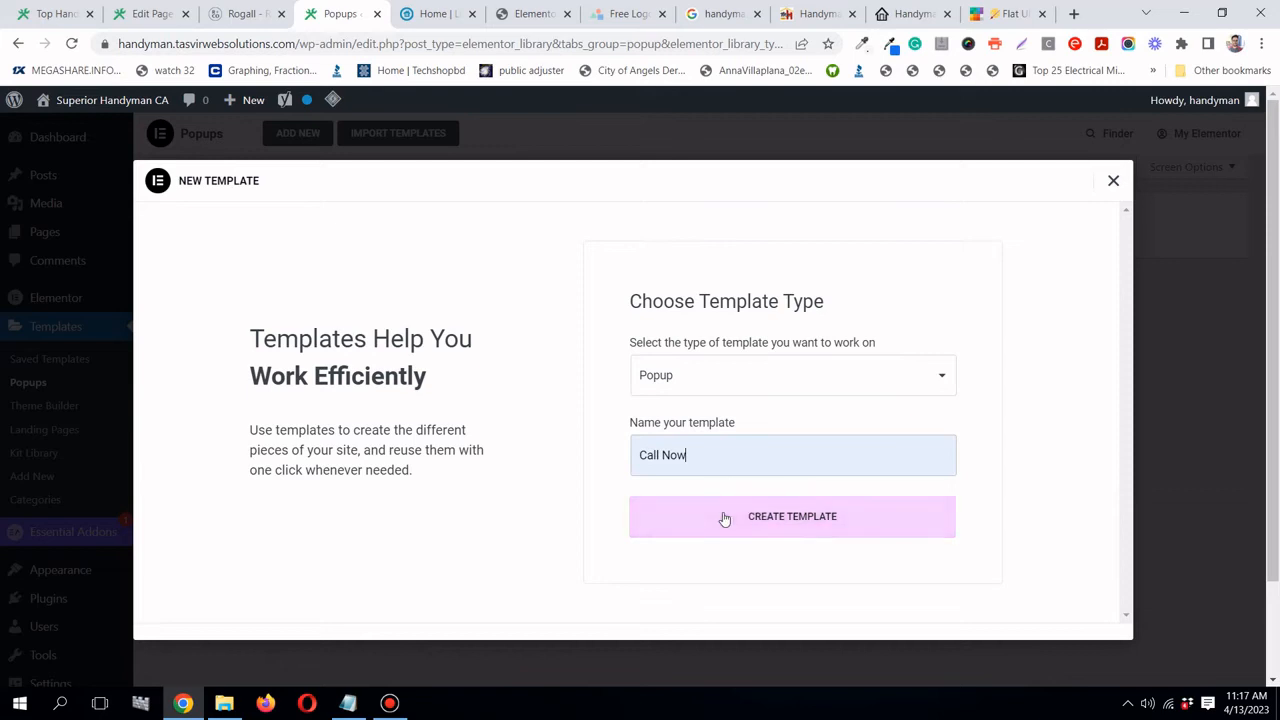
pyautogui.click(723, 518)
pyautogui.click(390, 703)
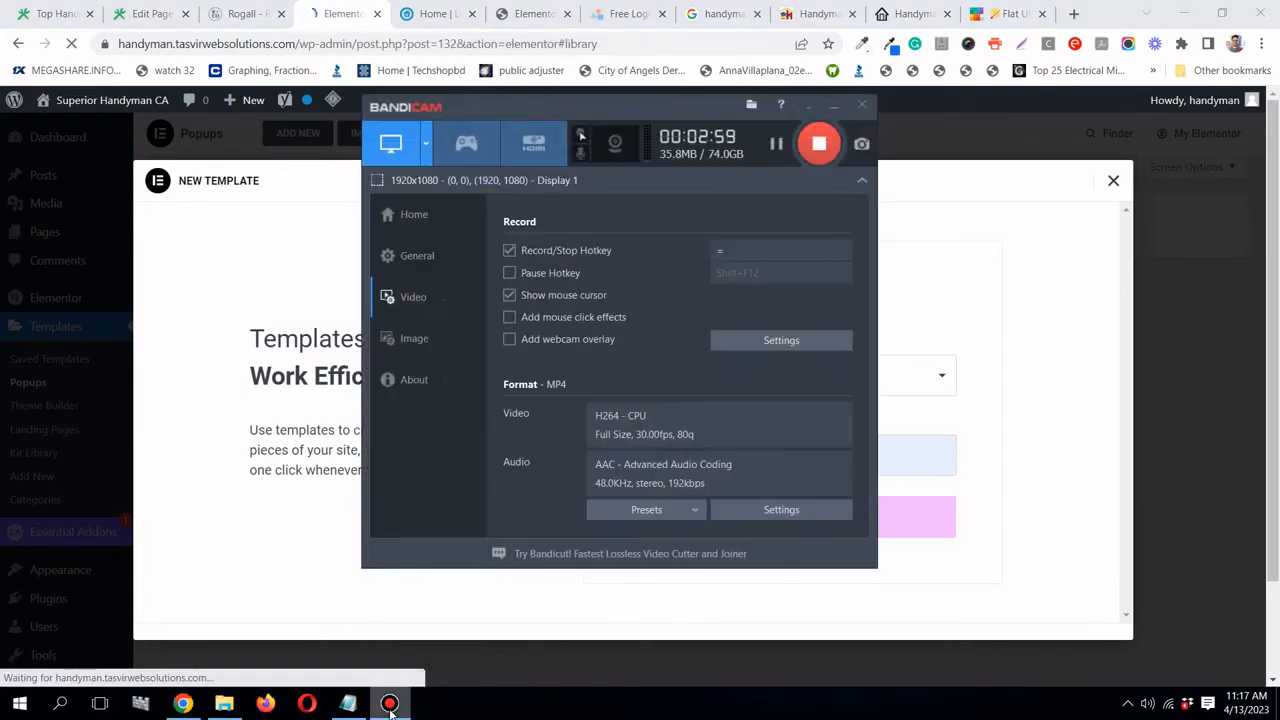
pyautogui.click(390, 703)
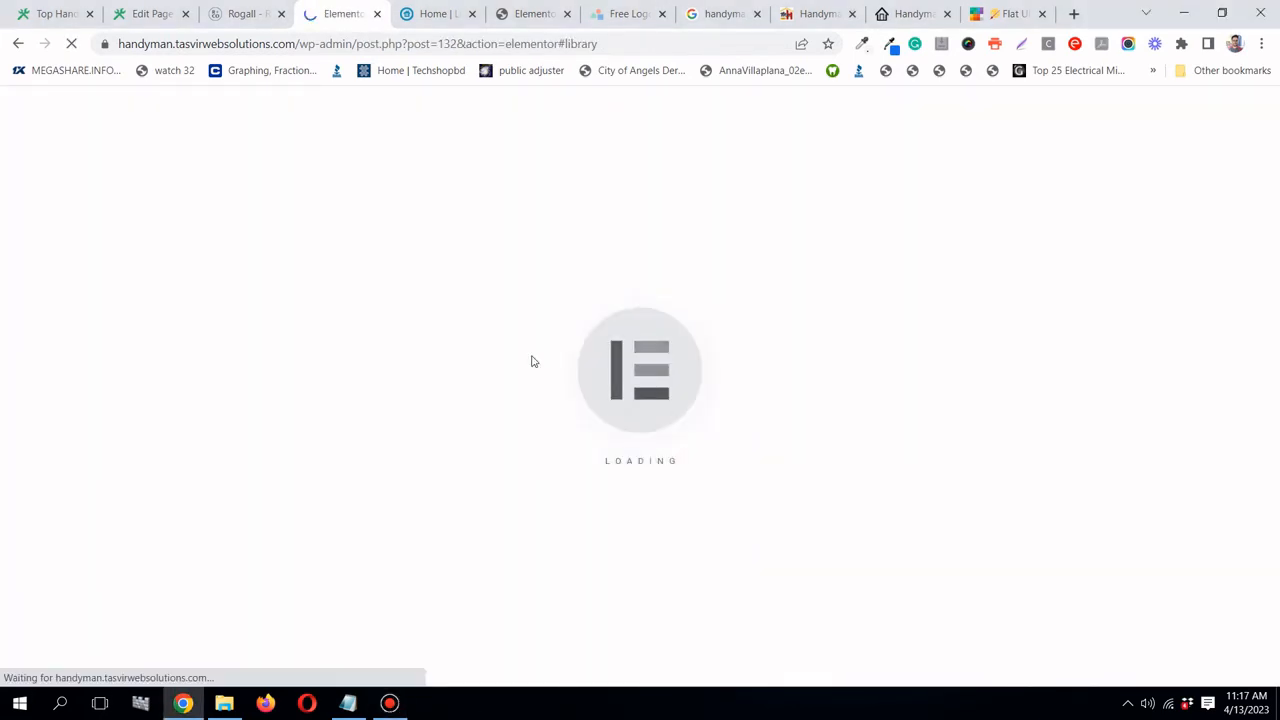
# - Glance at the Rogall site, then browse the popup library and preview the slim discount-bar design
pyautogui.click(237, 22)
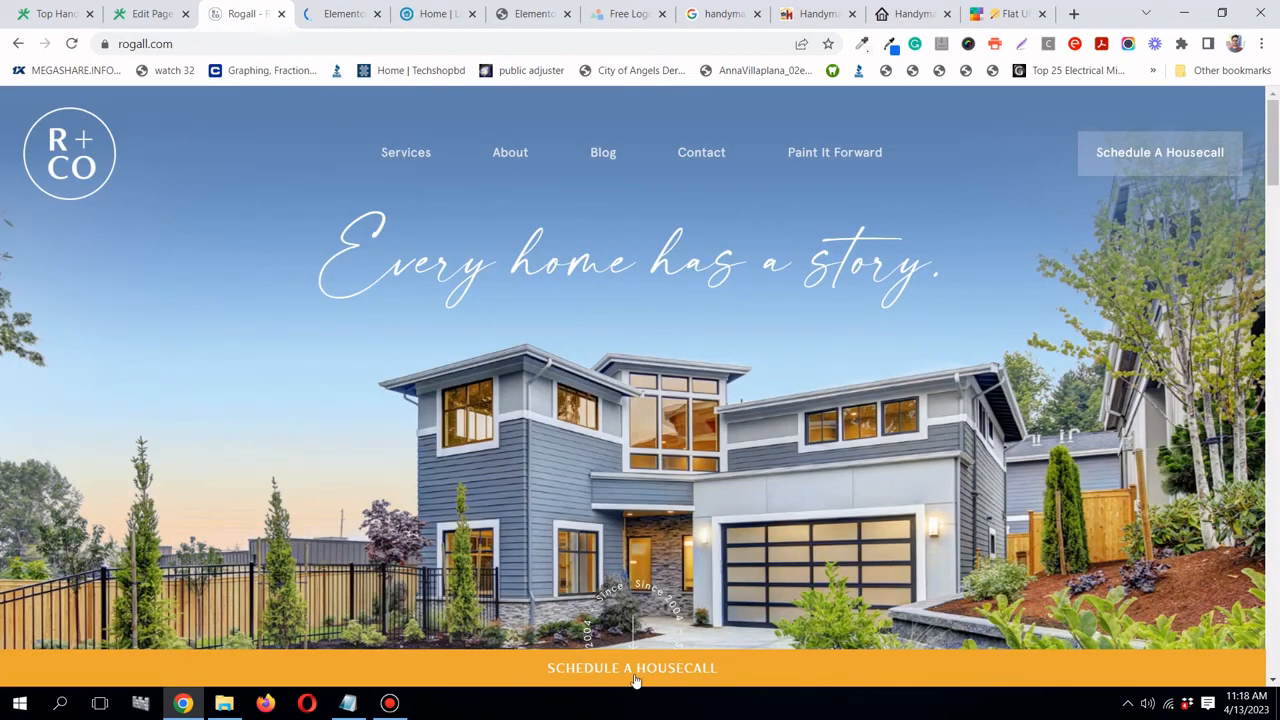
pyautogui.click(330, 15)
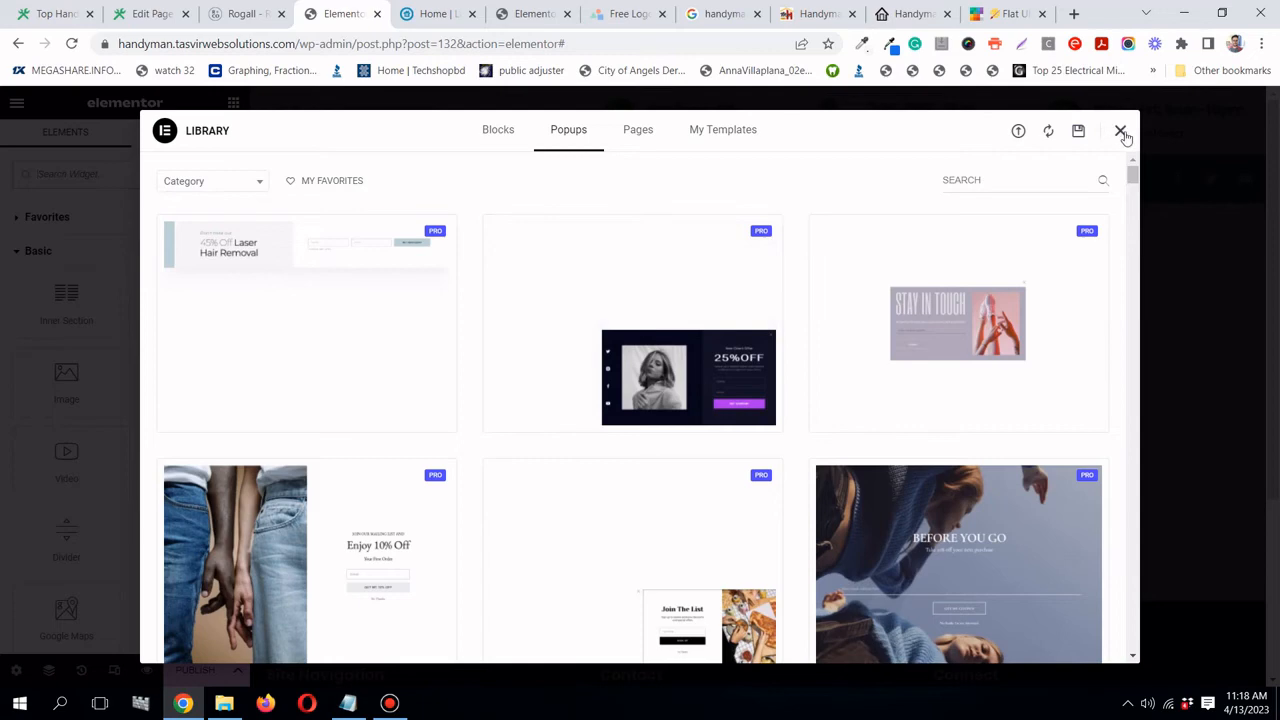
pyautogui.scroll(-5, 946, 323)
pyautogui.scroll(-10, 946, 323)
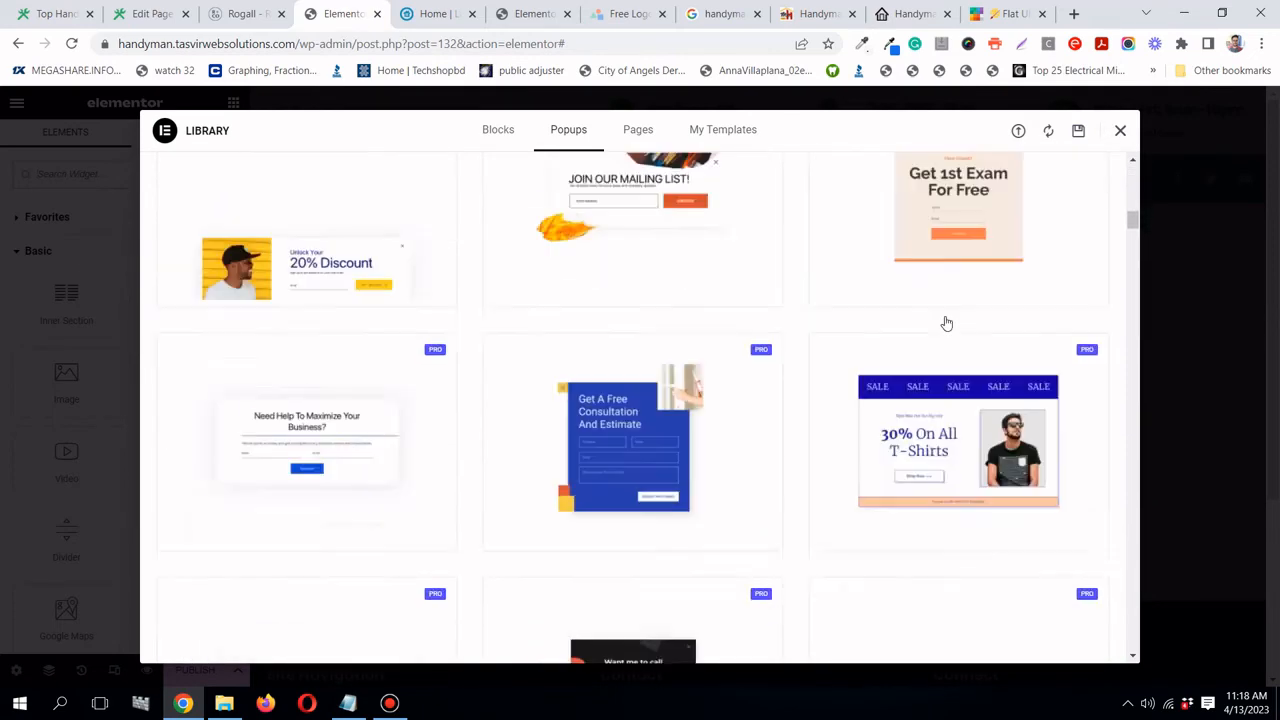
pyautogui.scroll(3, 1010, 318)
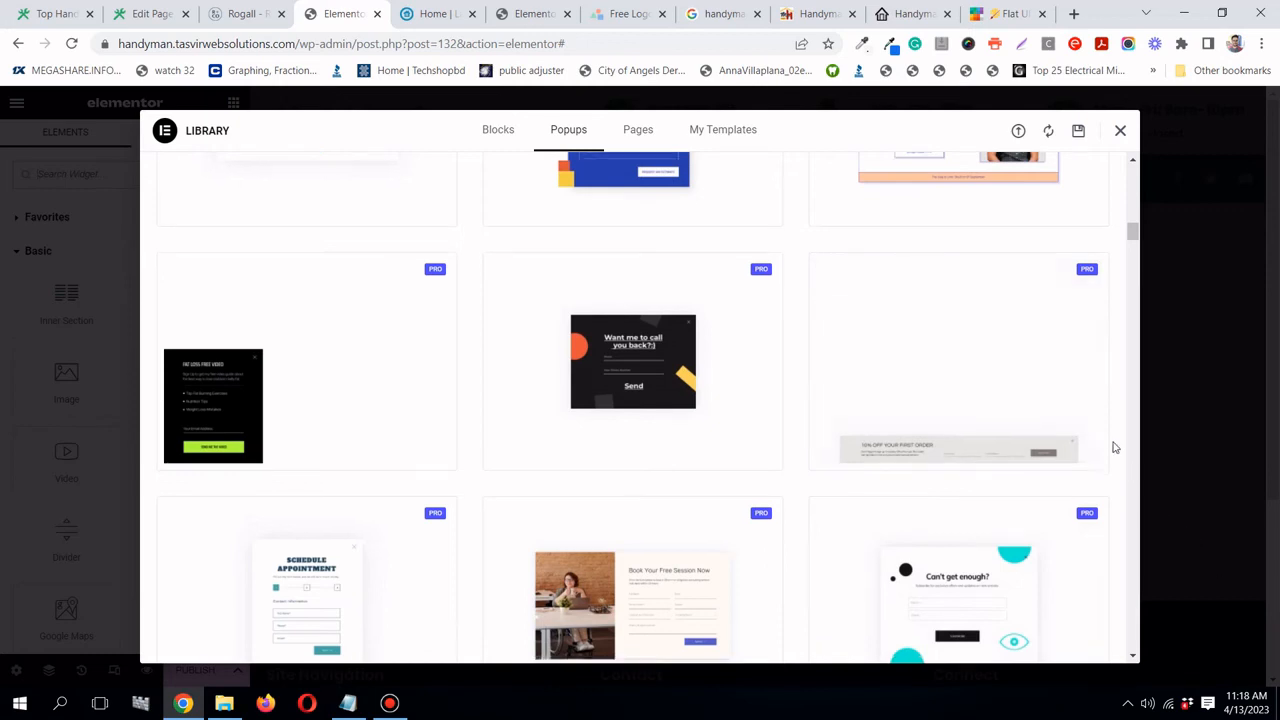
pyautogui.scroll(-2, 1112, 443)
pyautogui.scroll(2, 1054, 284)
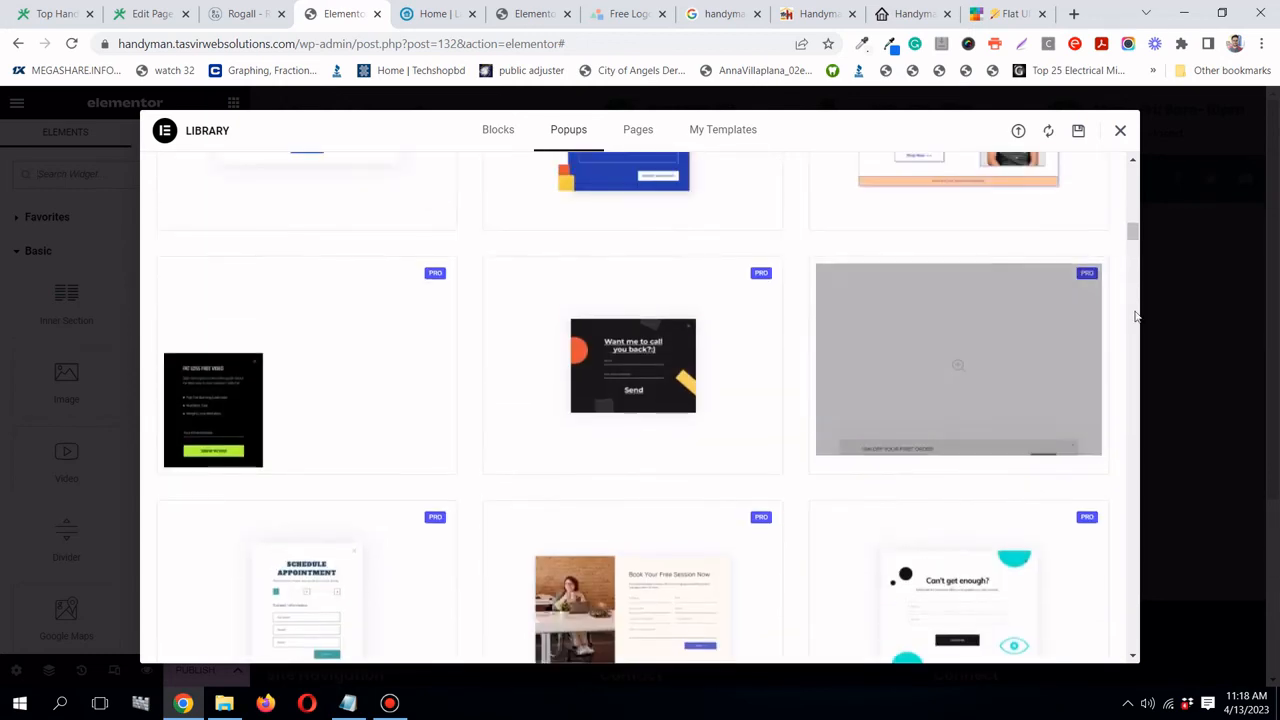
pyautogui.click(1026, 343)
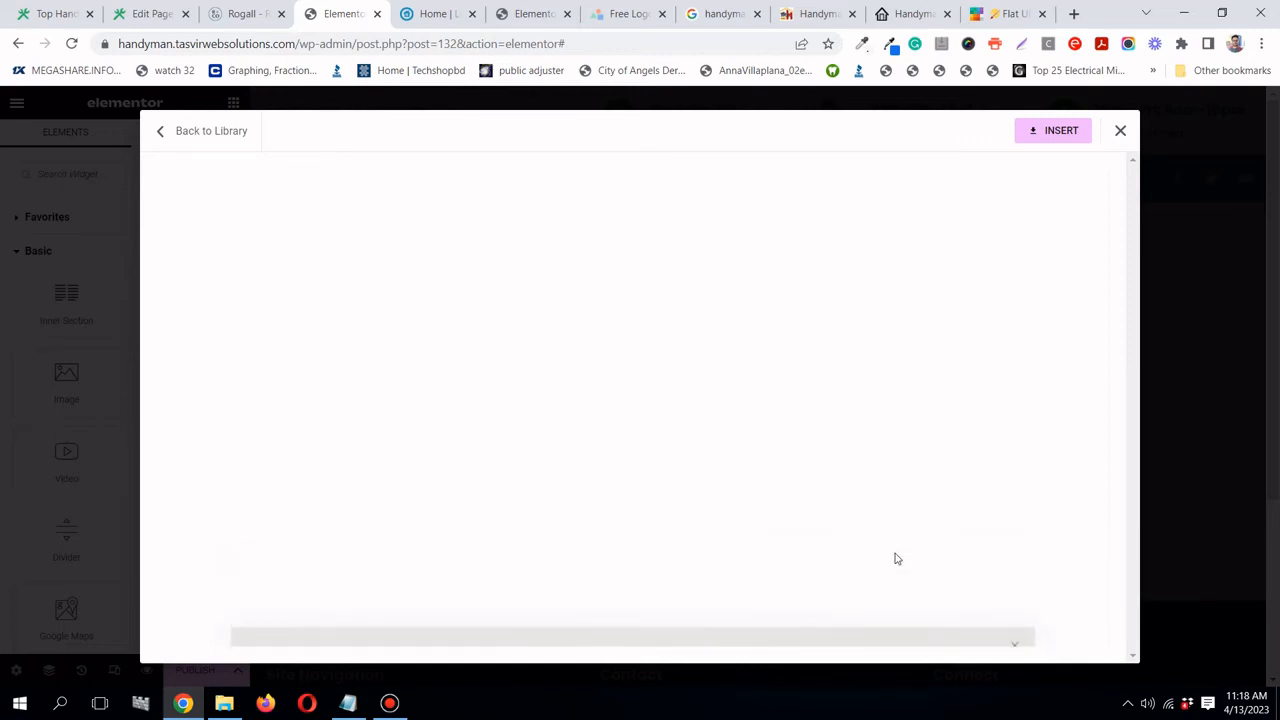
# - Insert the discount-bar design into the Call Now popup
pyautogui.click(1060, 138)
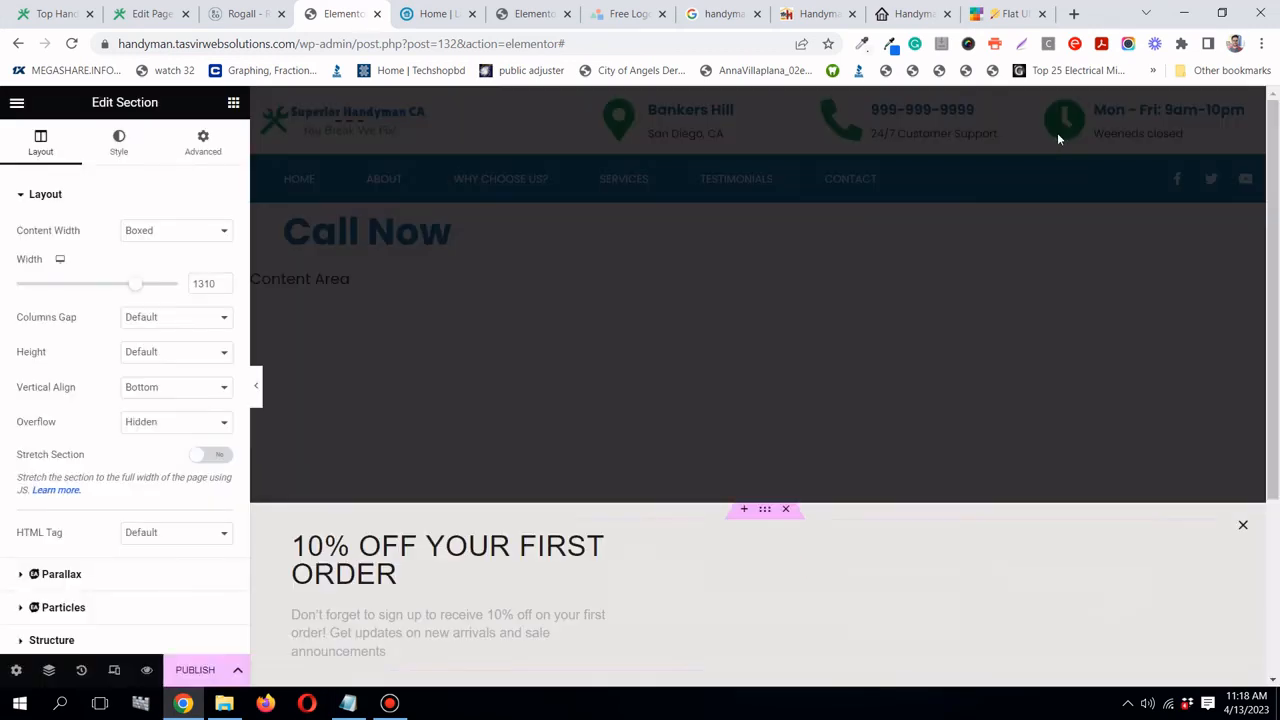
pyautogui.scroll(-3, 786, 439)
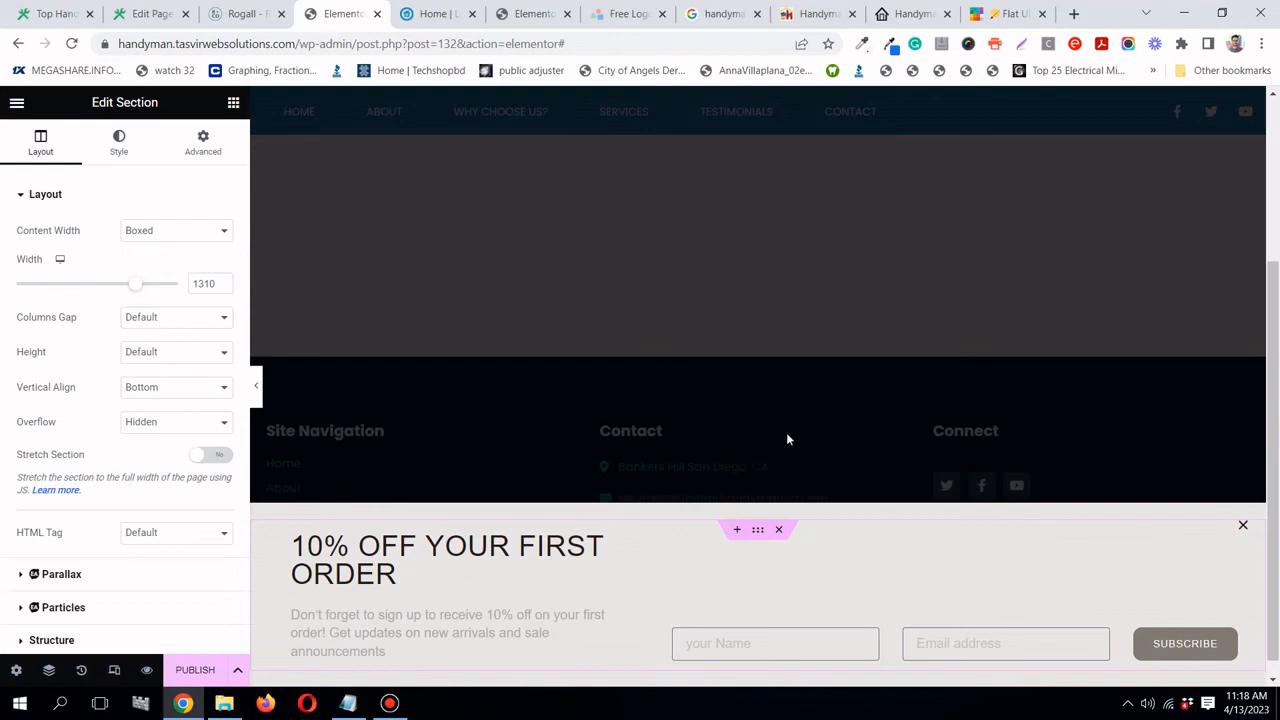
pyautogui.click(256, 388)
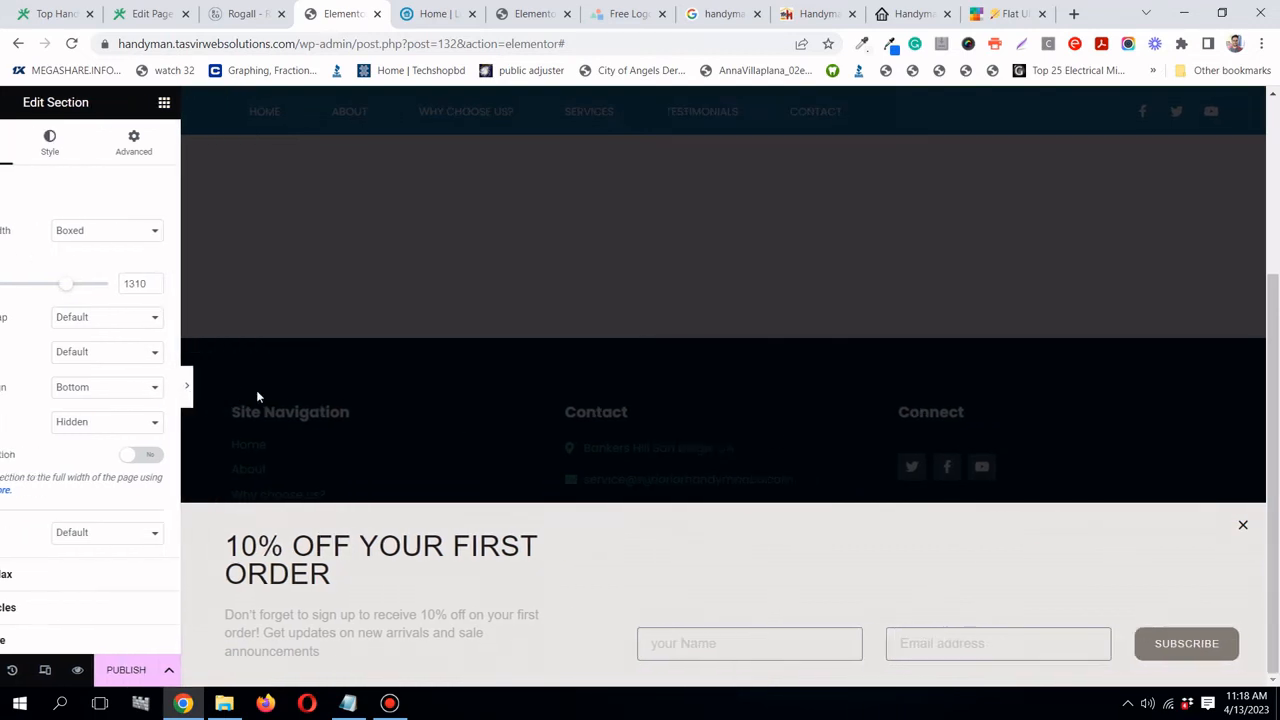
pyautogui.click(6, 388)
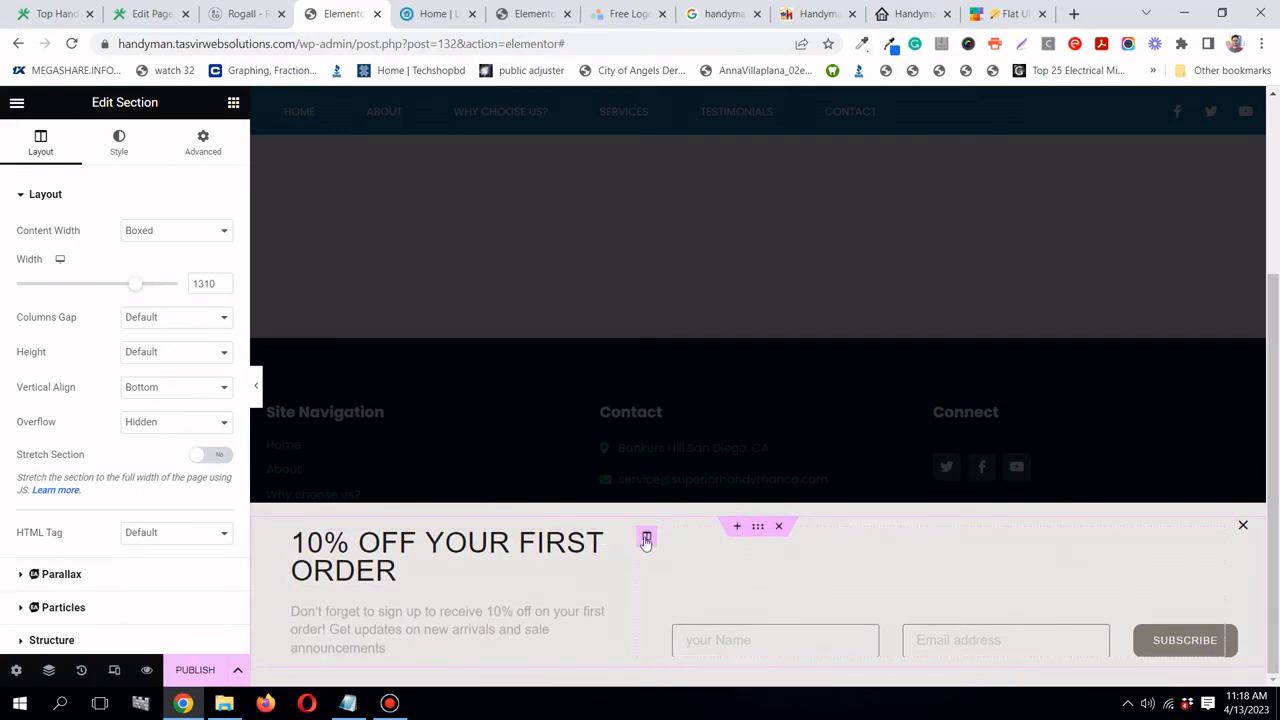
# - Delete the sign-up form column, the '10% OFF YOUR FIRST ORDER' heading and the description text
pyautogui.rightClick(646, 540)
pyautogui.click(699, 672)
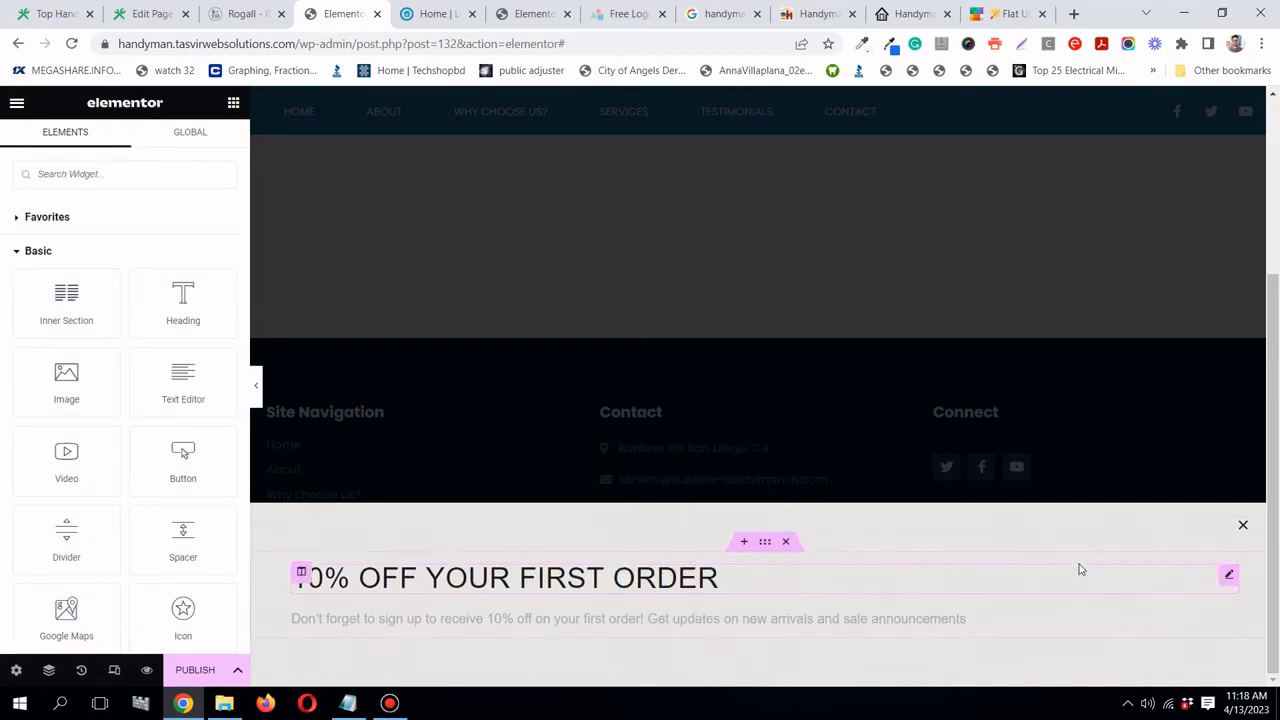
pyautogui.rightClick(1228, 576)
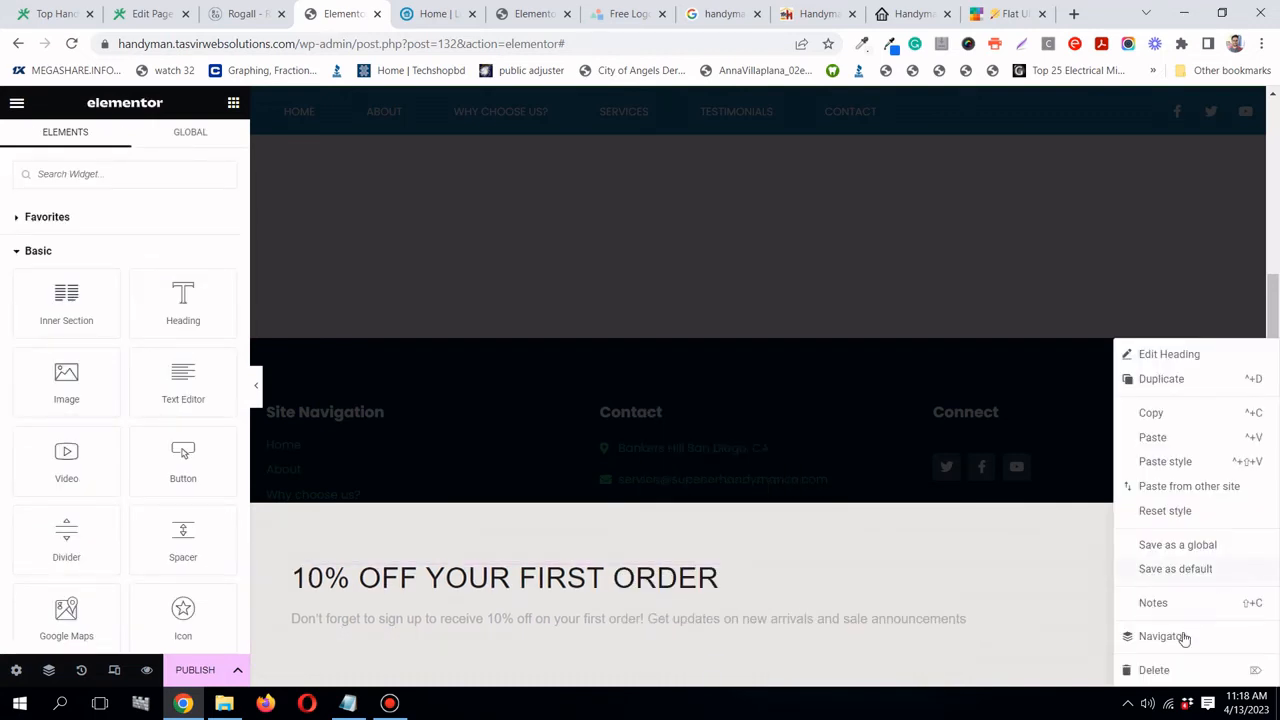
pyautogui.click(1156, 670)
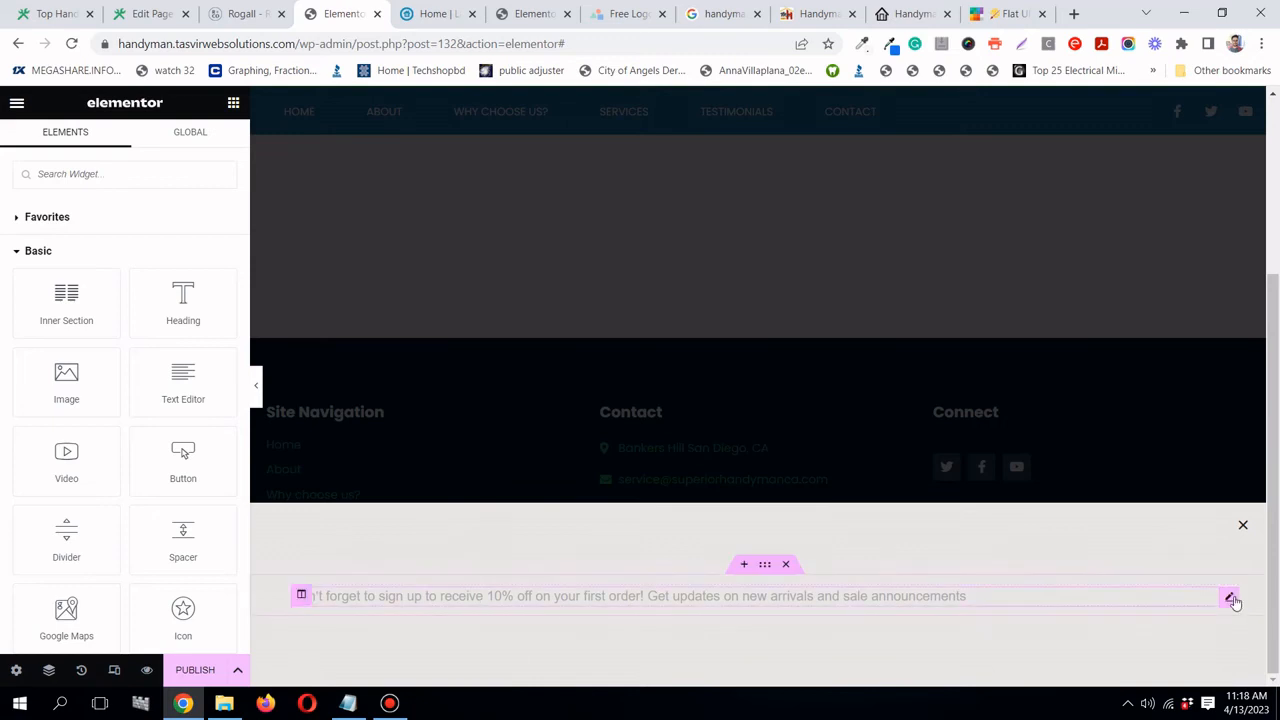
pyautogui.rightClick(1232, 600)
pyautogui.click(1183, 671)
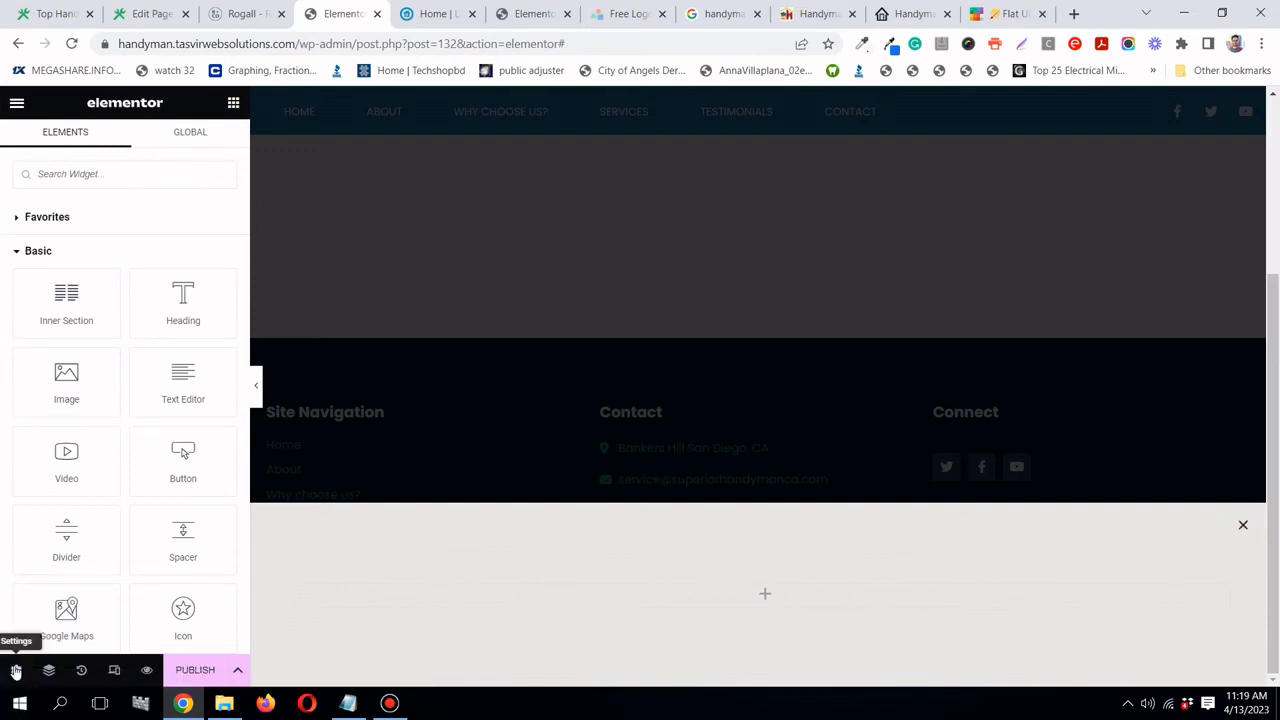
# - In Popup Settings, hide the overlay and the close button, logging back in when prompted
pyautogui.click(16, 671)
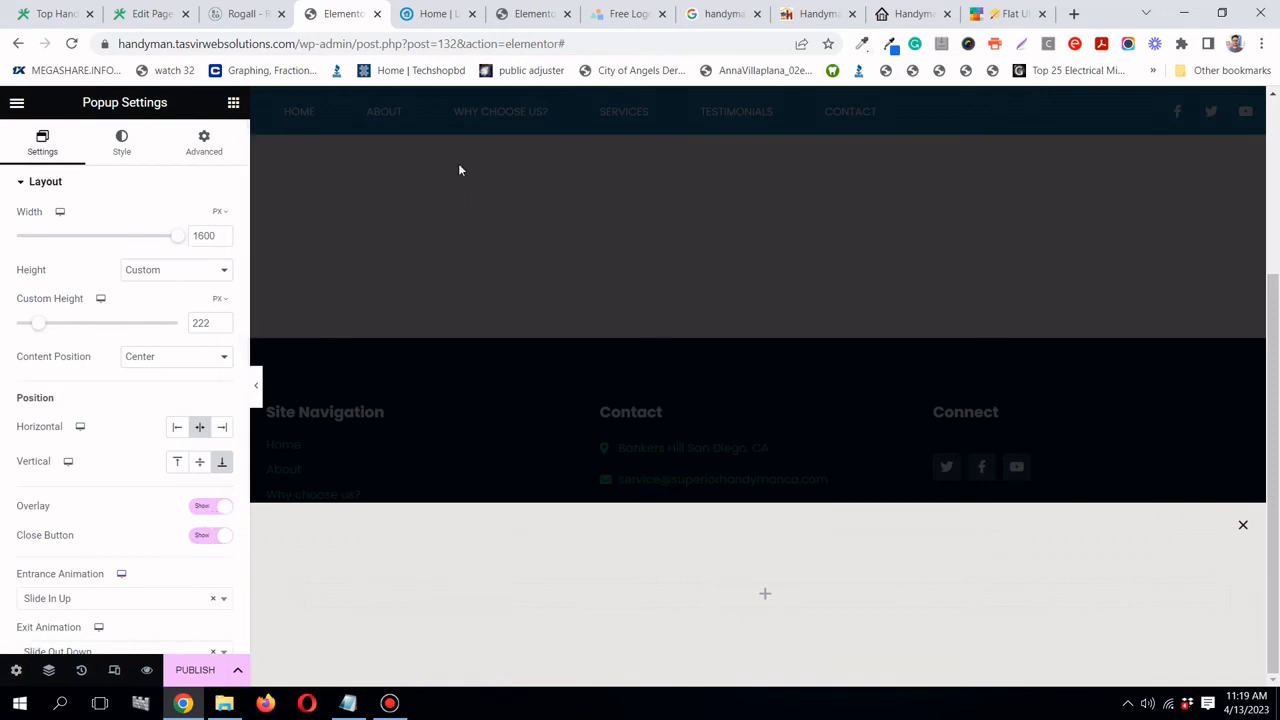
pyautogui.click(203, 506)
pyautogui.click(200, 538)
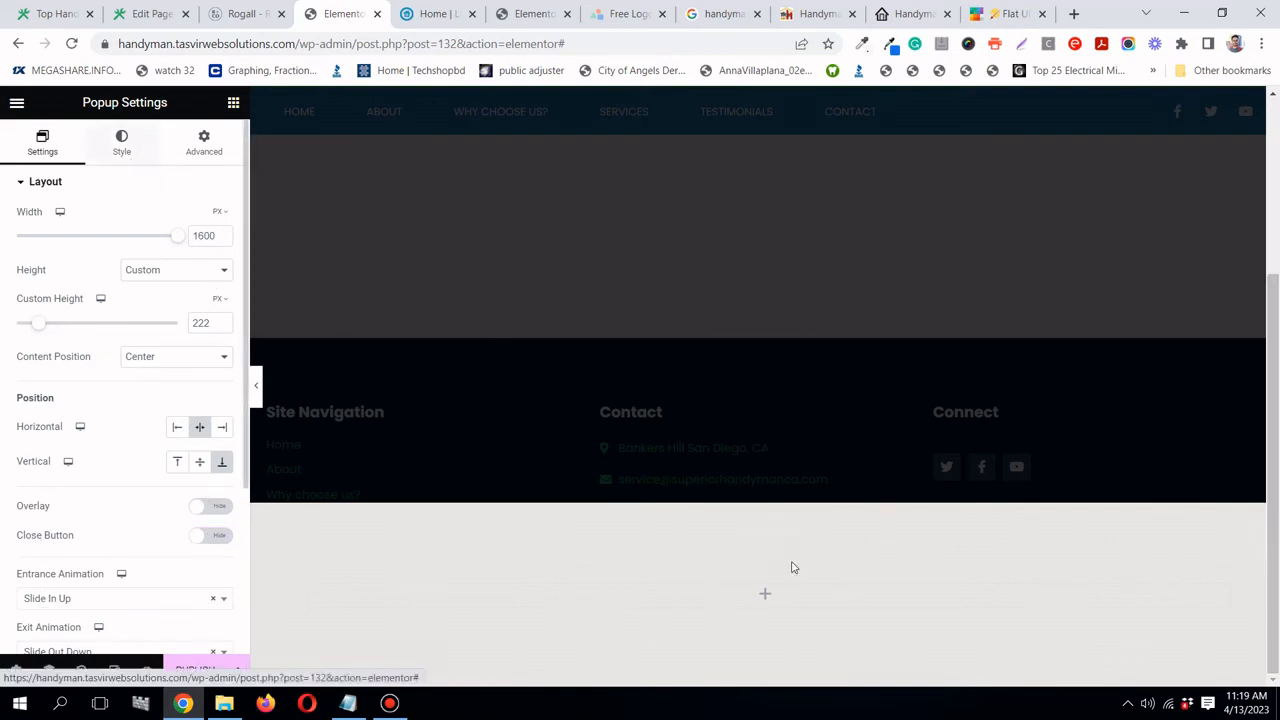
pyautogui.moveTo(756, 558)
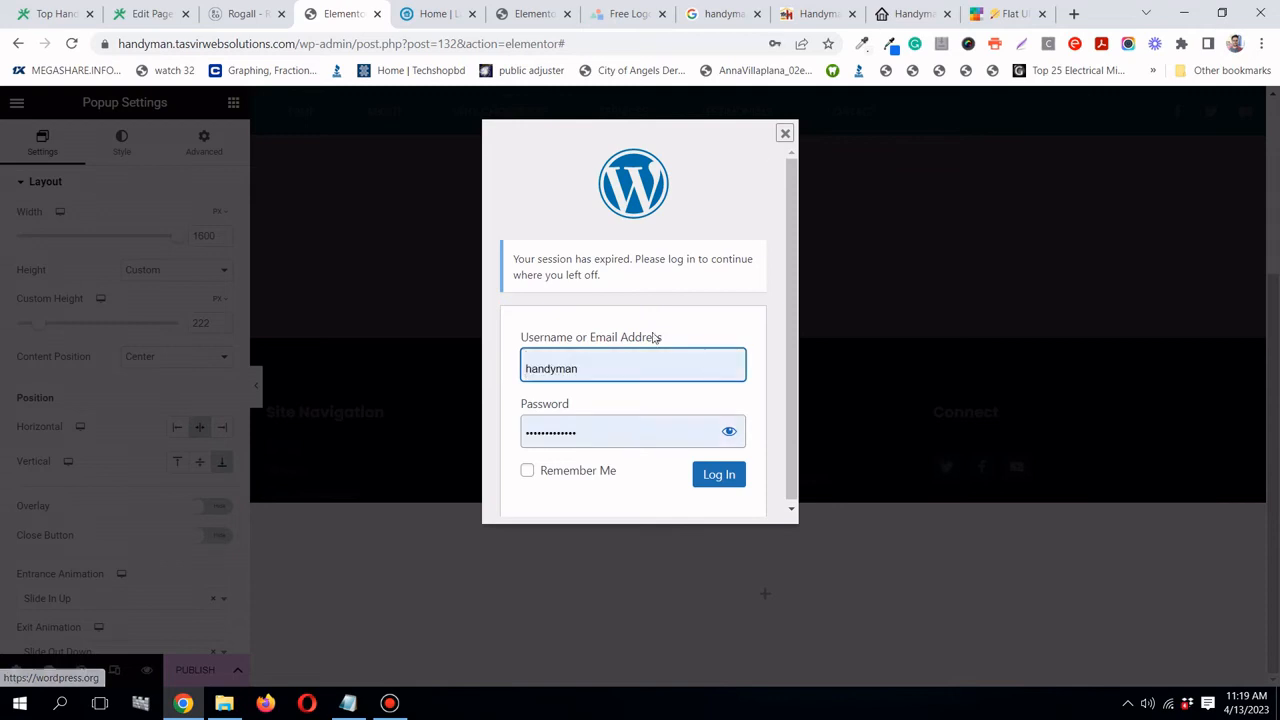
pyautogui.click(720, 474)
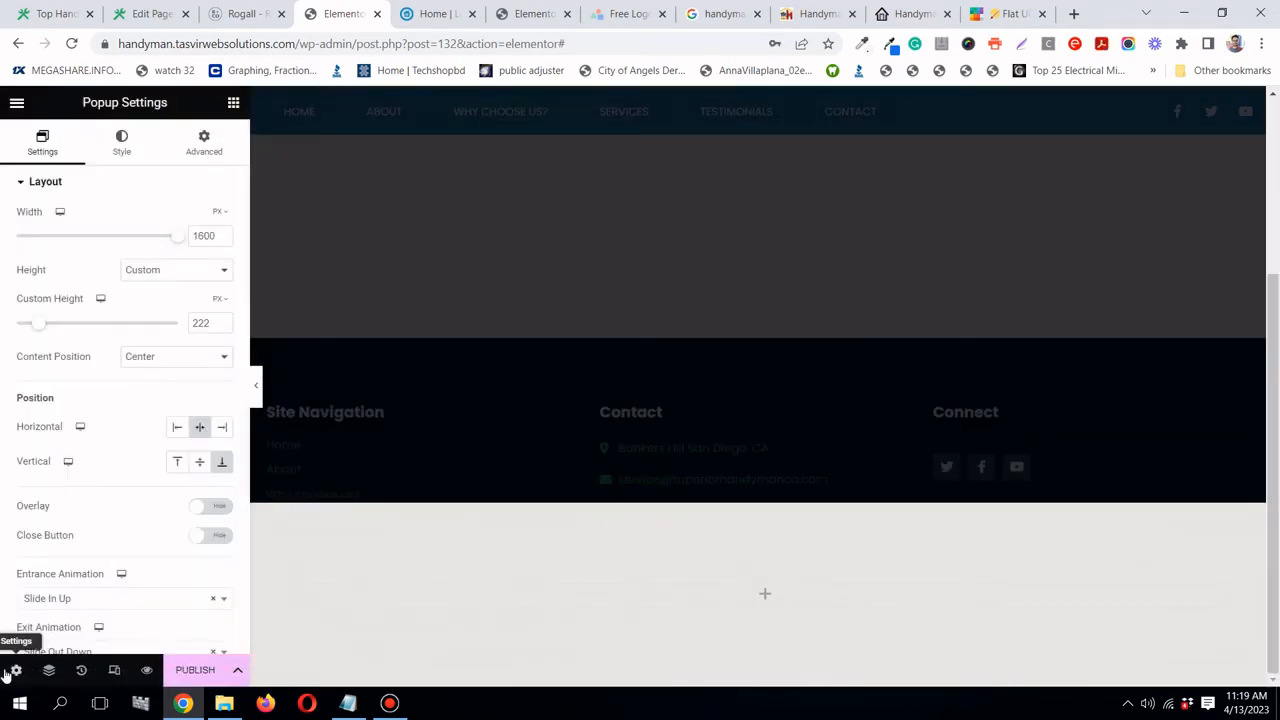
# - Set the popup height to Fit To Content instead of 222 px
pyautogui.click(203, 148)
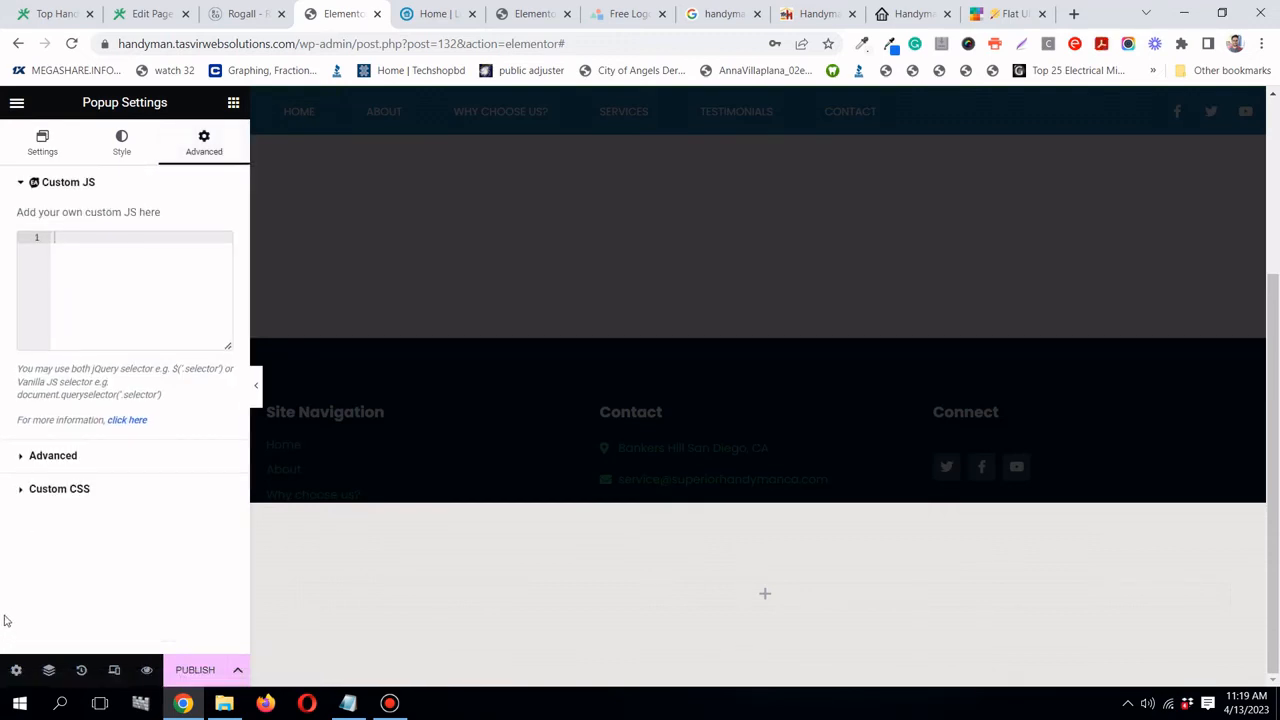
pyautogui.click(16, 669)
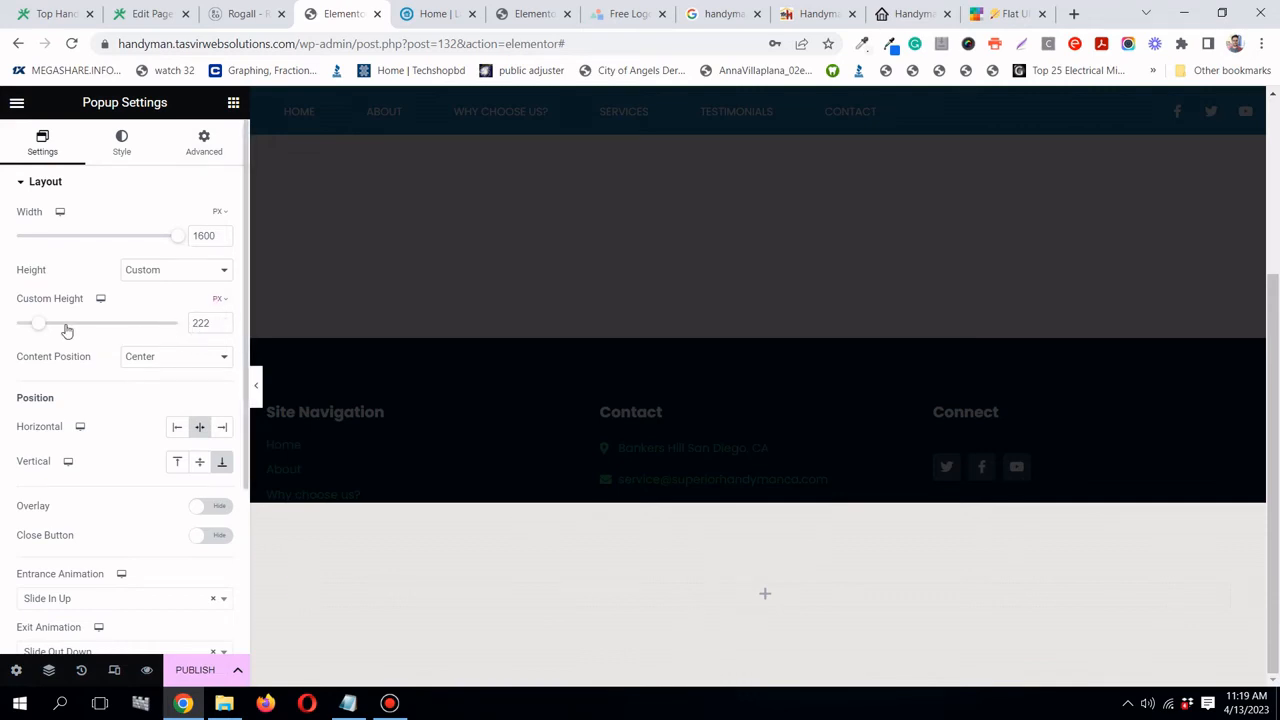
pyautogui.click(195, 276)
pyautogui.click(188, 288)
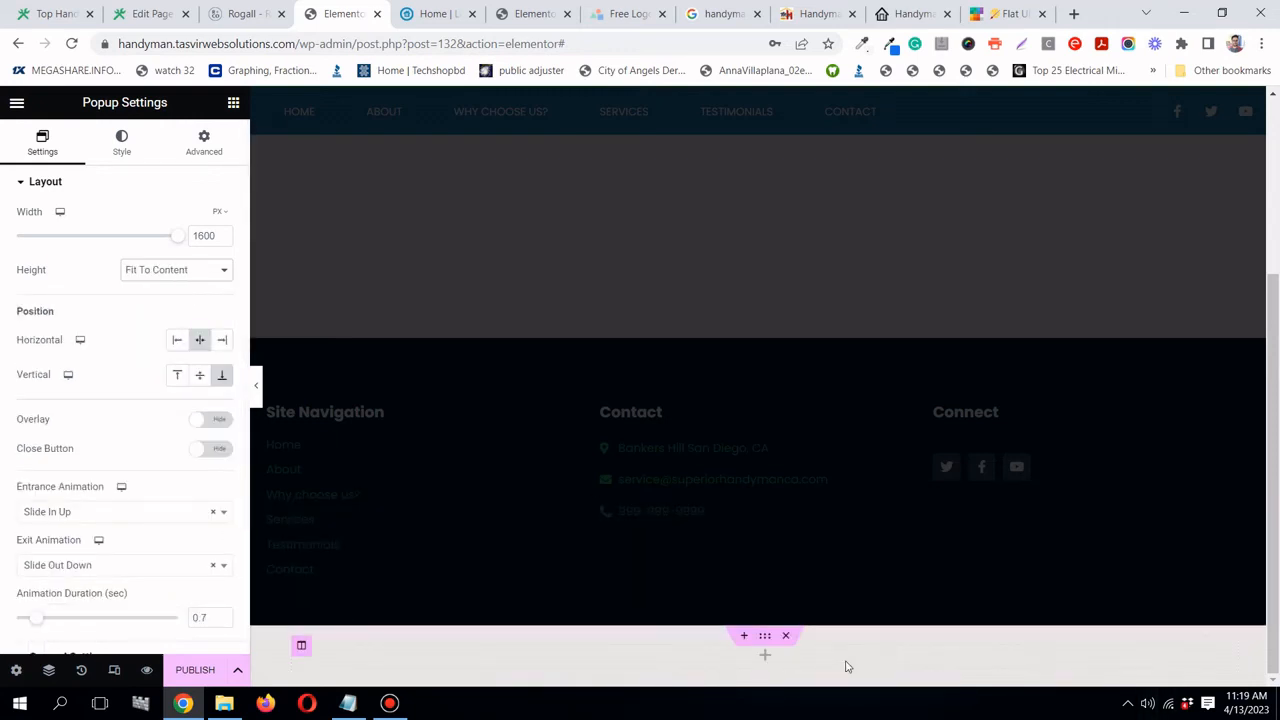
# - Make the empty section full width and add a Click here button justified across it
pyautogui.click(765, 637)
pyautogui.click(178, 236)
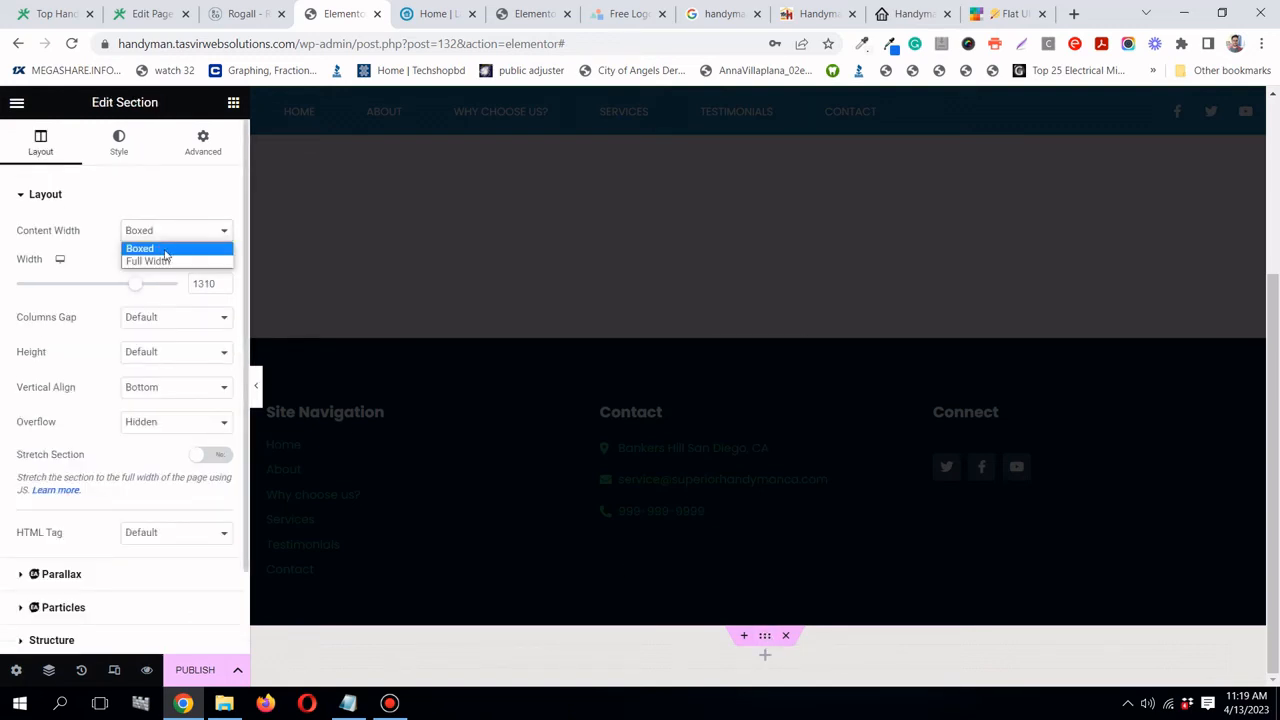
pyautogui.click(165, 263)
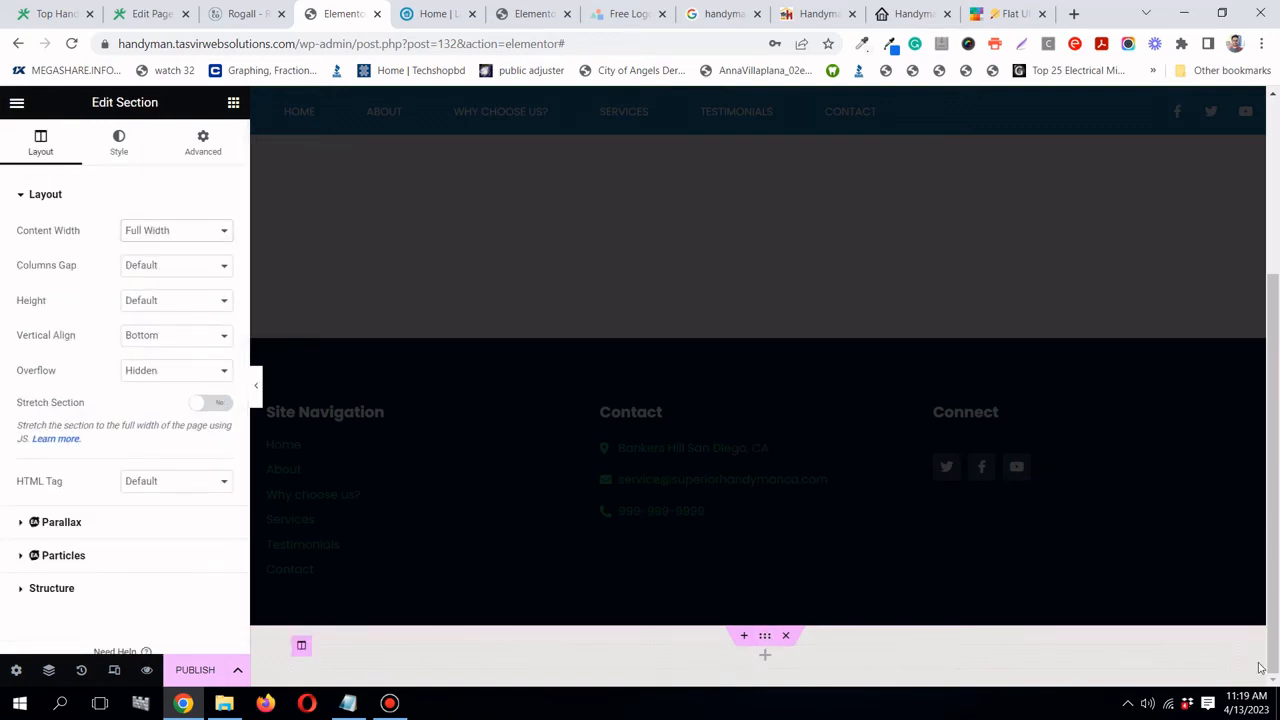
pyautogui.click(232, 104)
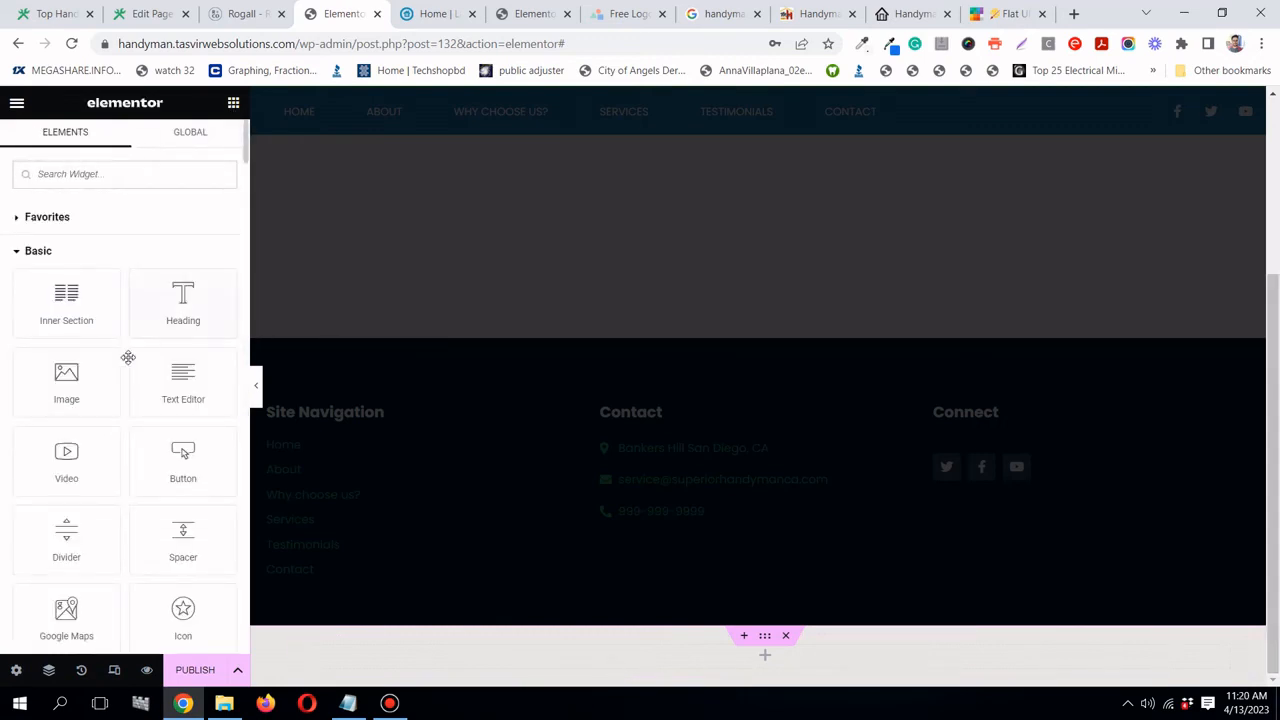
pyautogui.moveTo(183, 453); pyautogui.dragTo(674, 655)
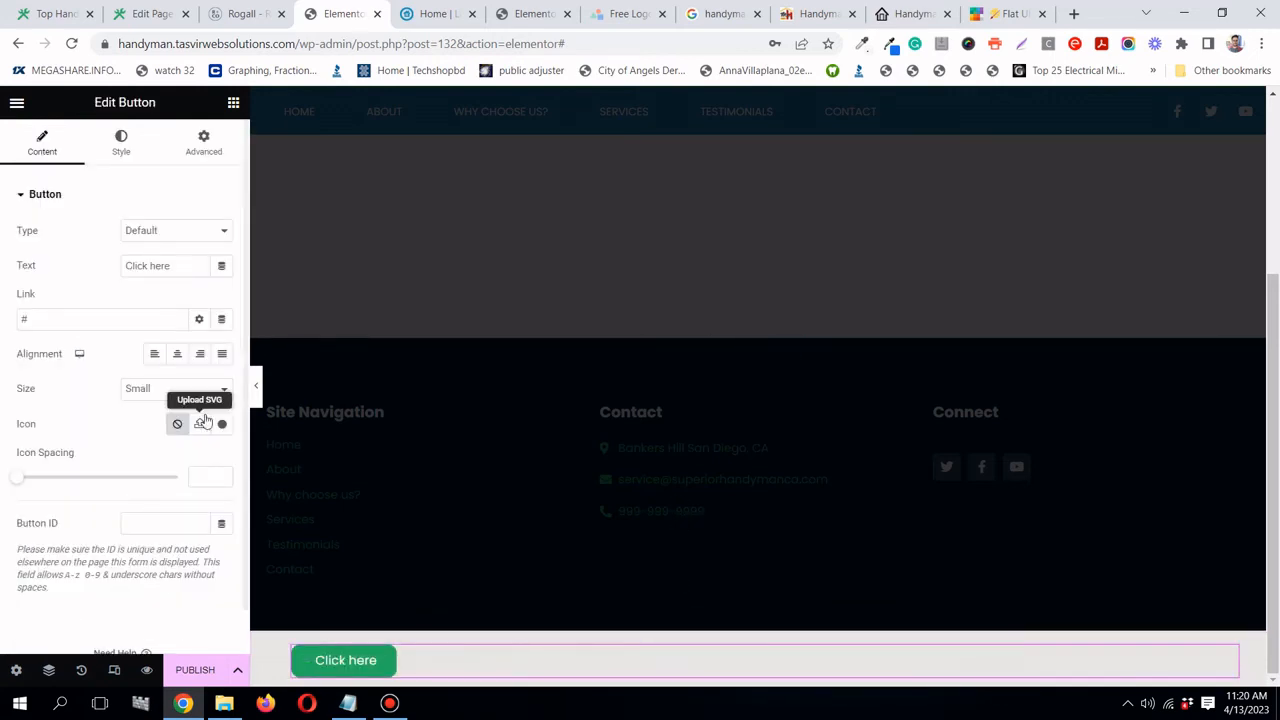
pyautogui.click(221, 356)
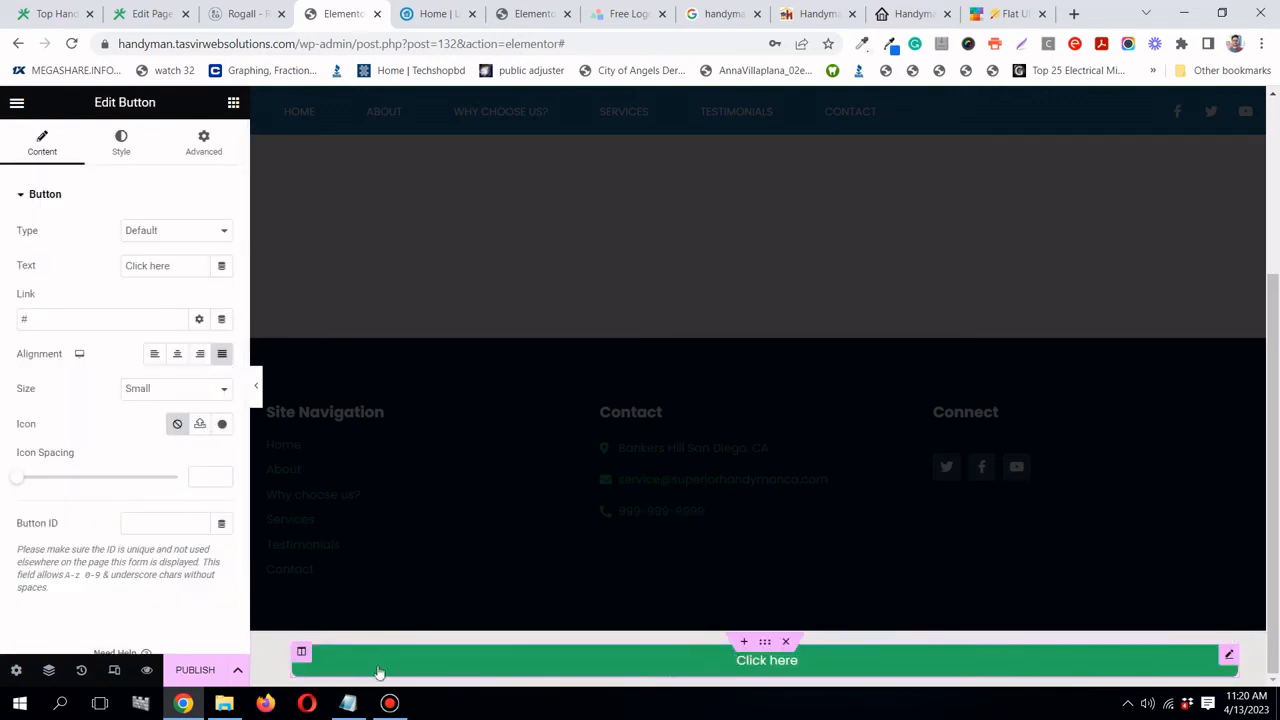
# - Review the section, popup and column settings around the Click here button
pyautogui.click(766, 644)
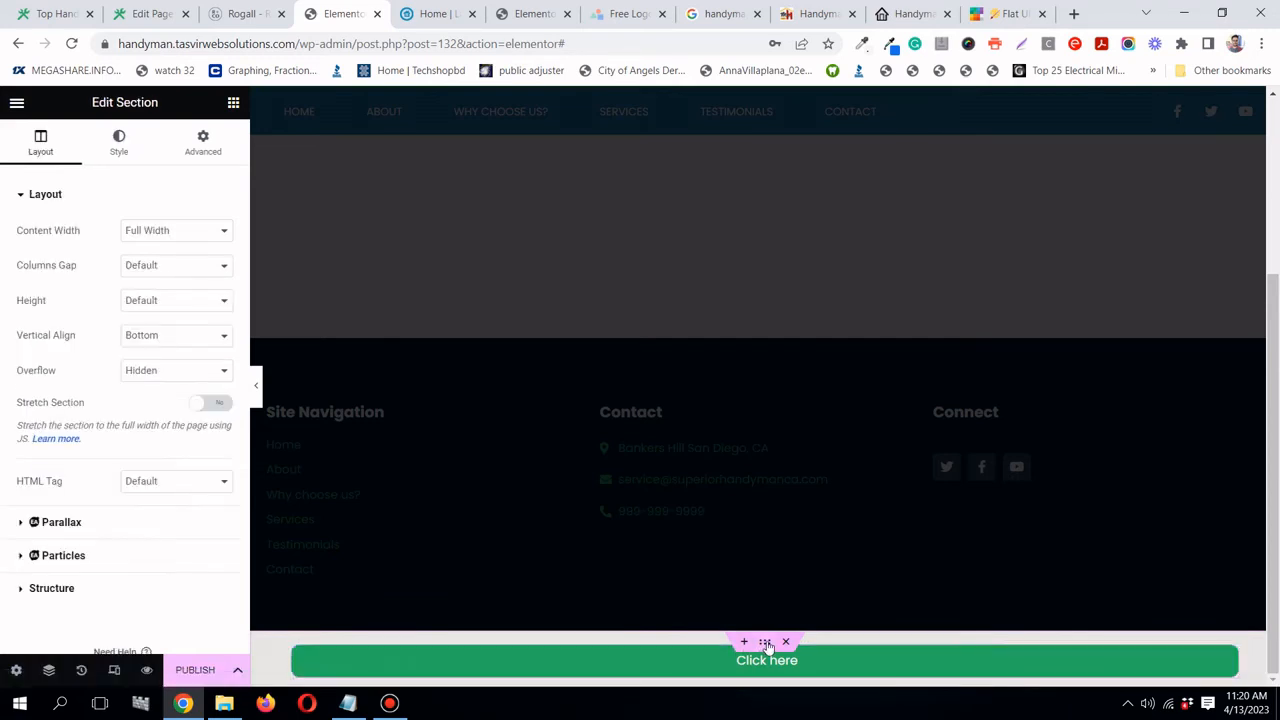
pyautogui.click(16, 672)
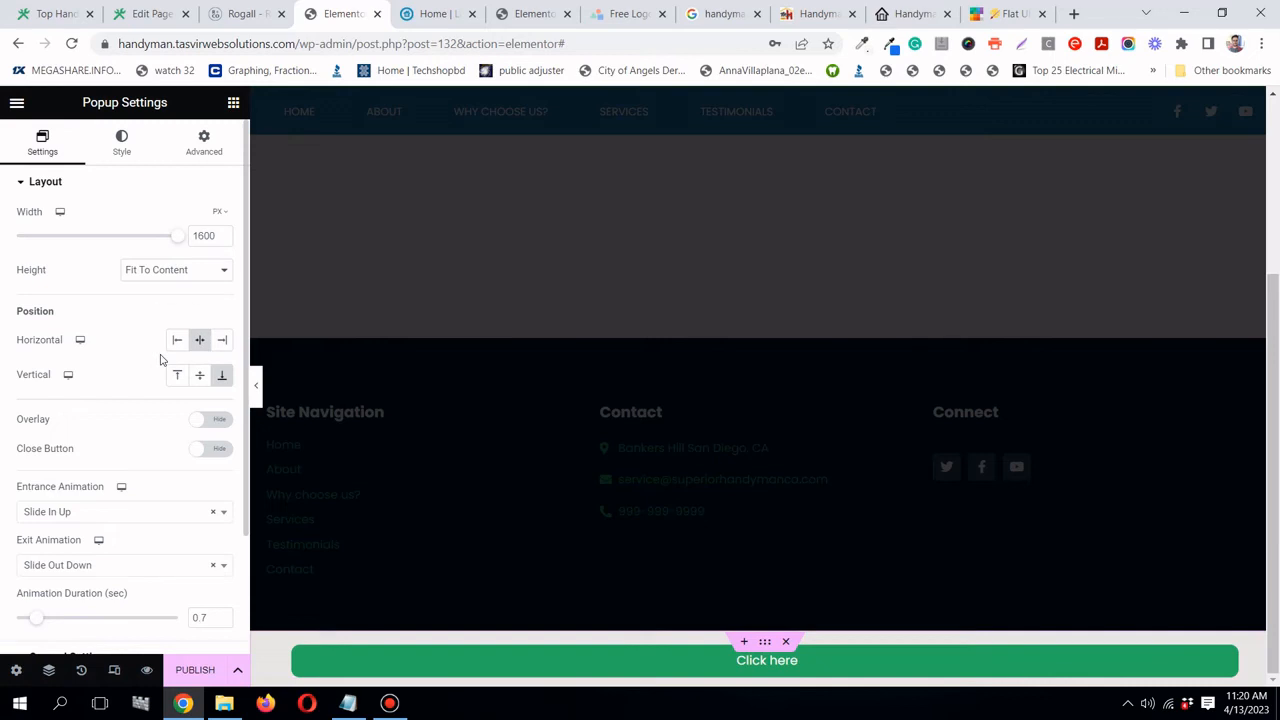
pyautogui.scroll(-1, 160, 360)
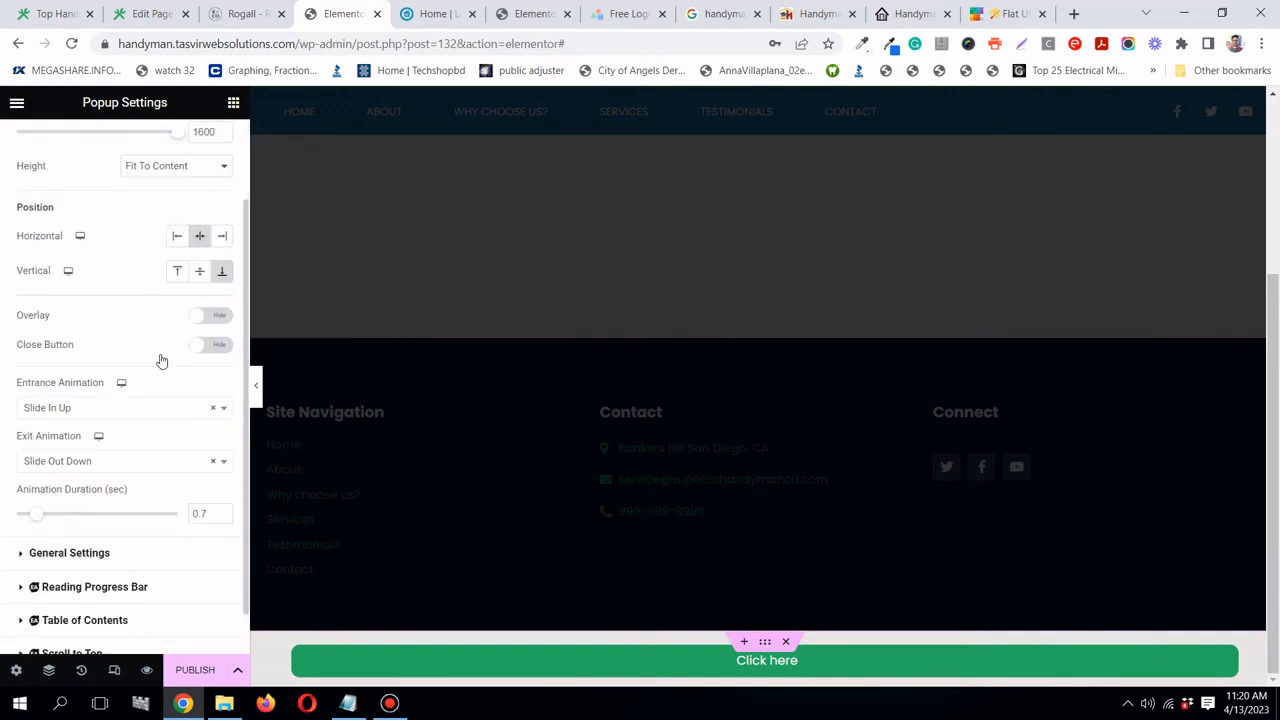
pyautogui.scroll(-1, 161, 360)
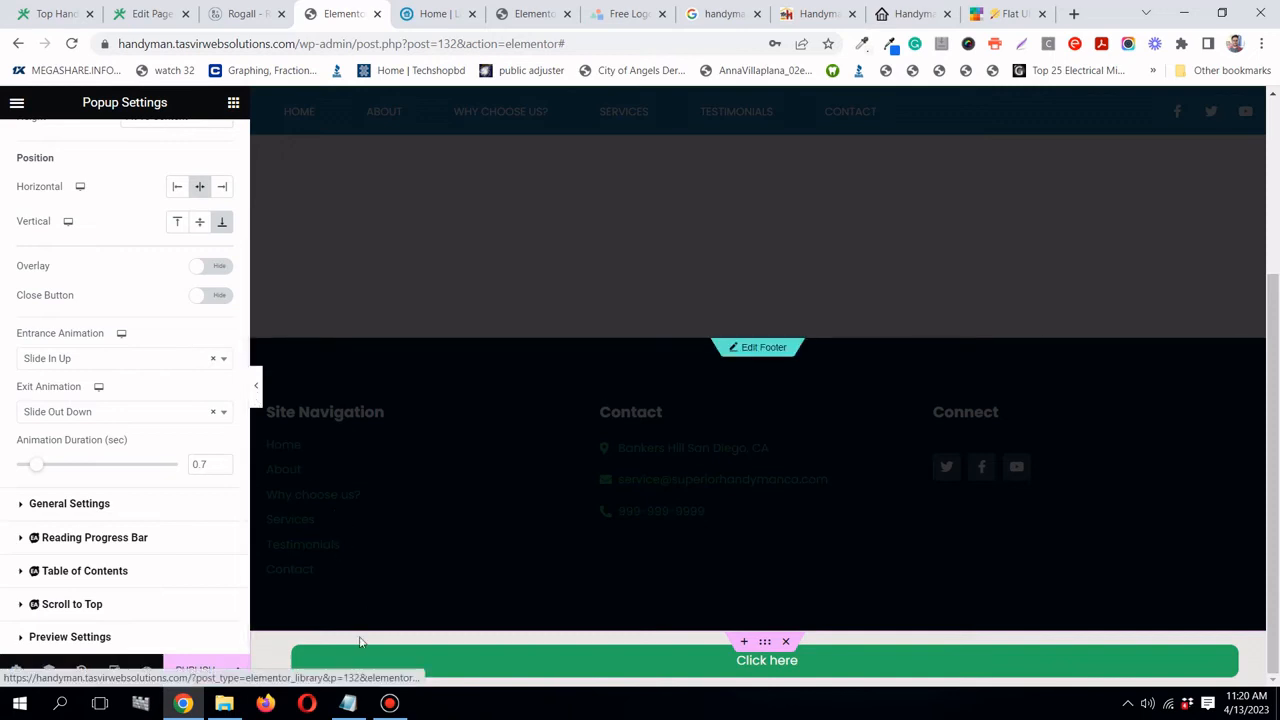
pyautogui.click(300, 651)
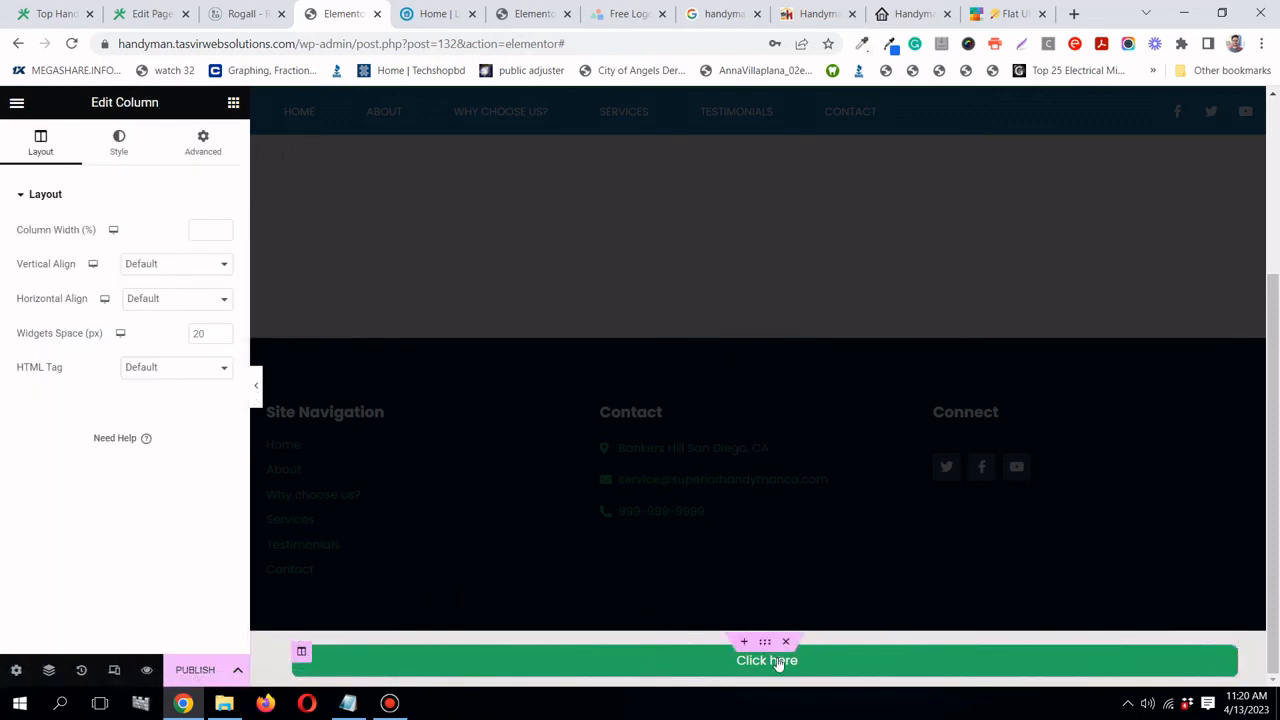
pyautogui.click(764, 642)
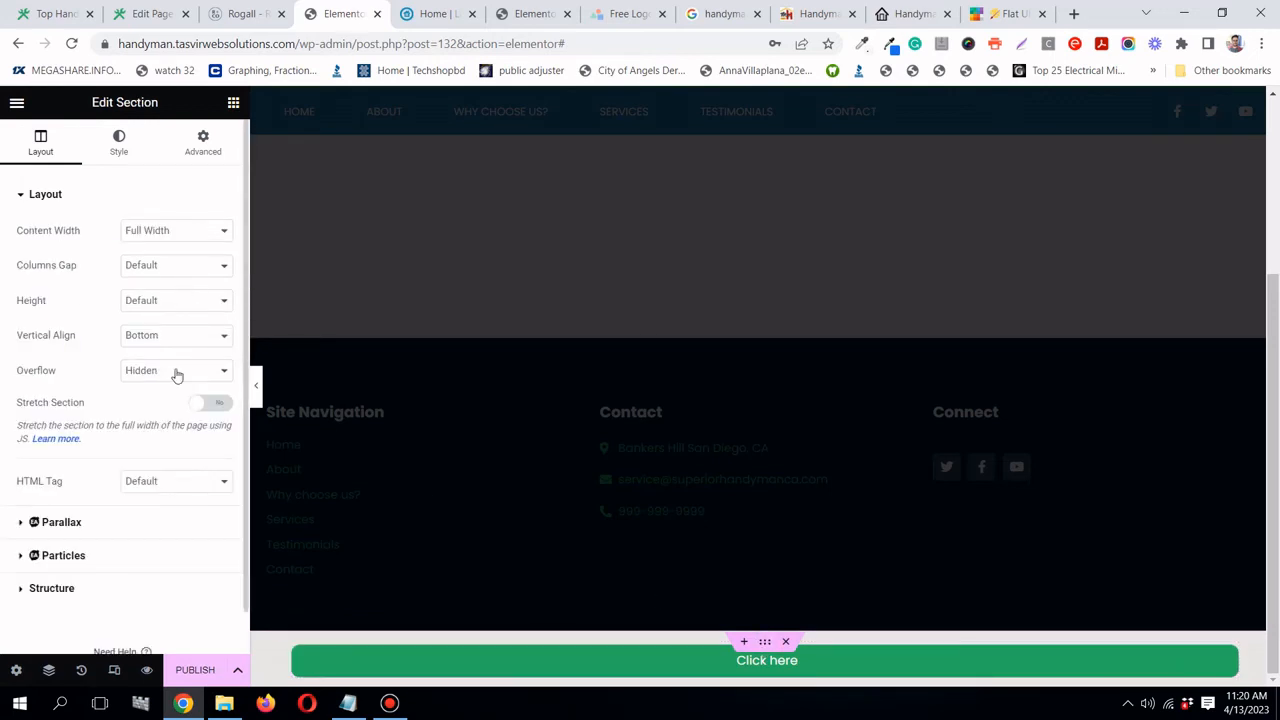
pyautogui.scroll(-1, 180, 476)
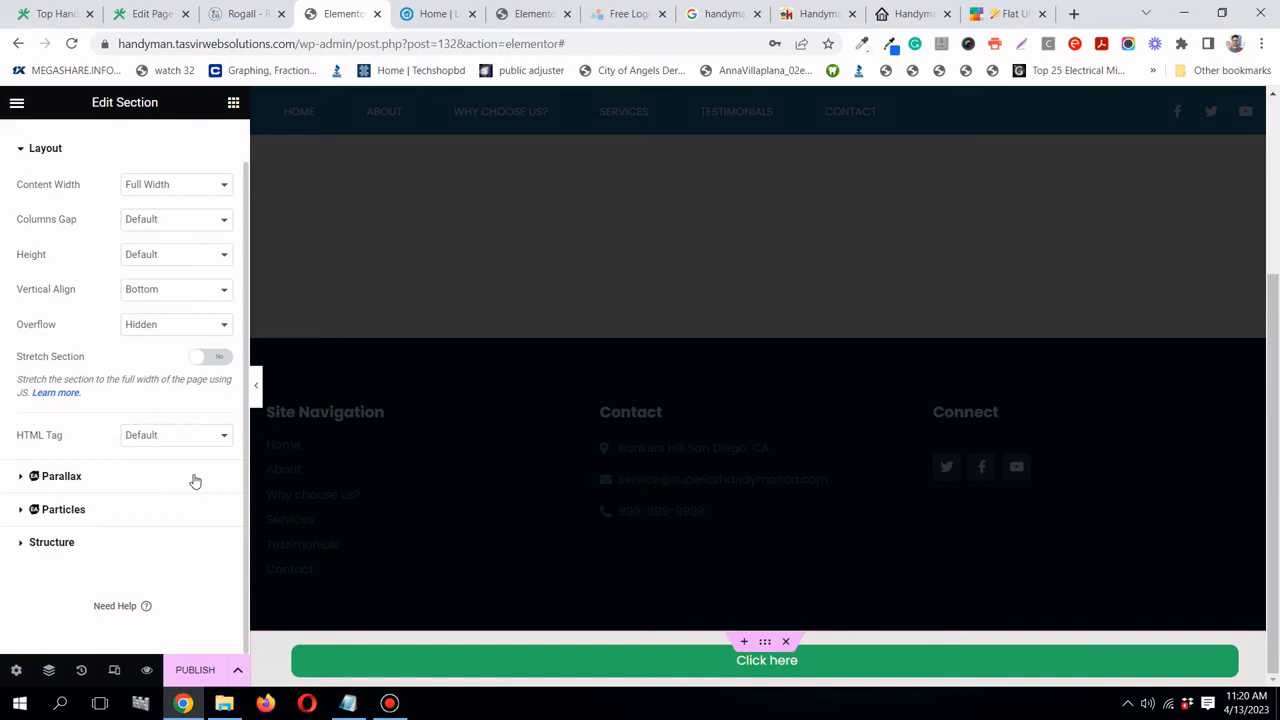
# - Set the section's padding to 0 on top, right, bottom and left
pyautogui.click(388, 707)
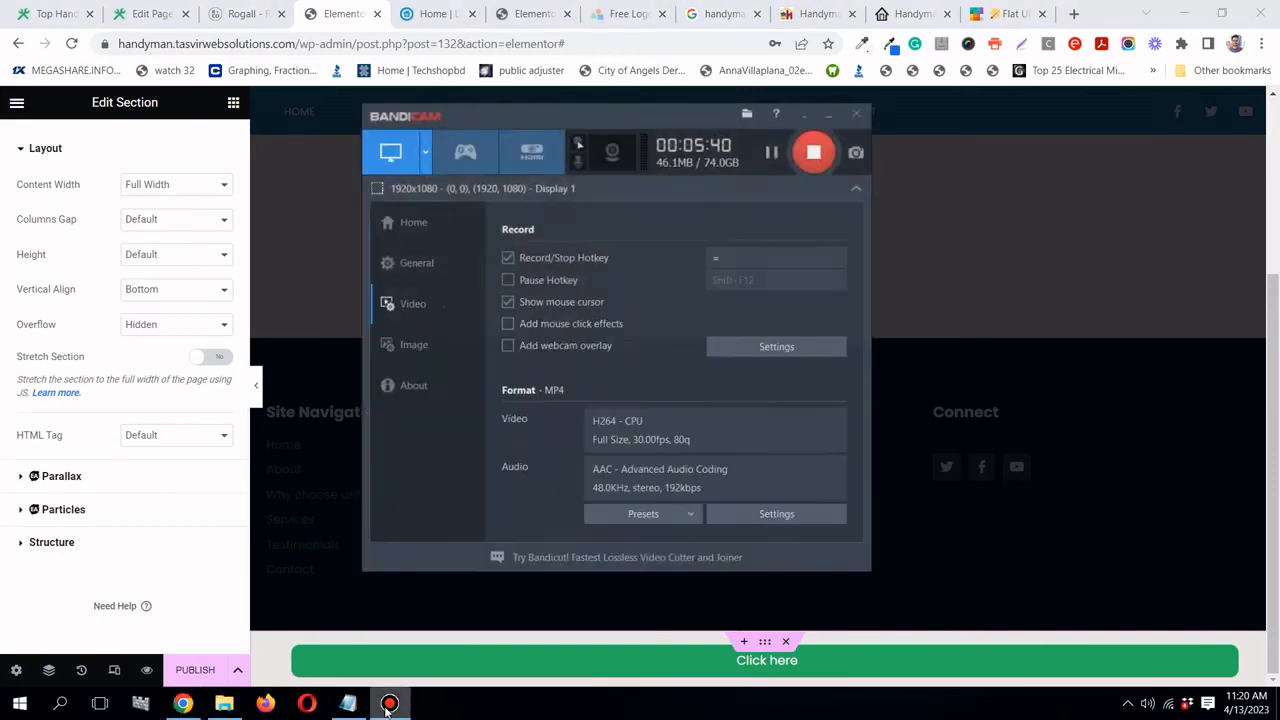
pyautogui.click(776, 146)
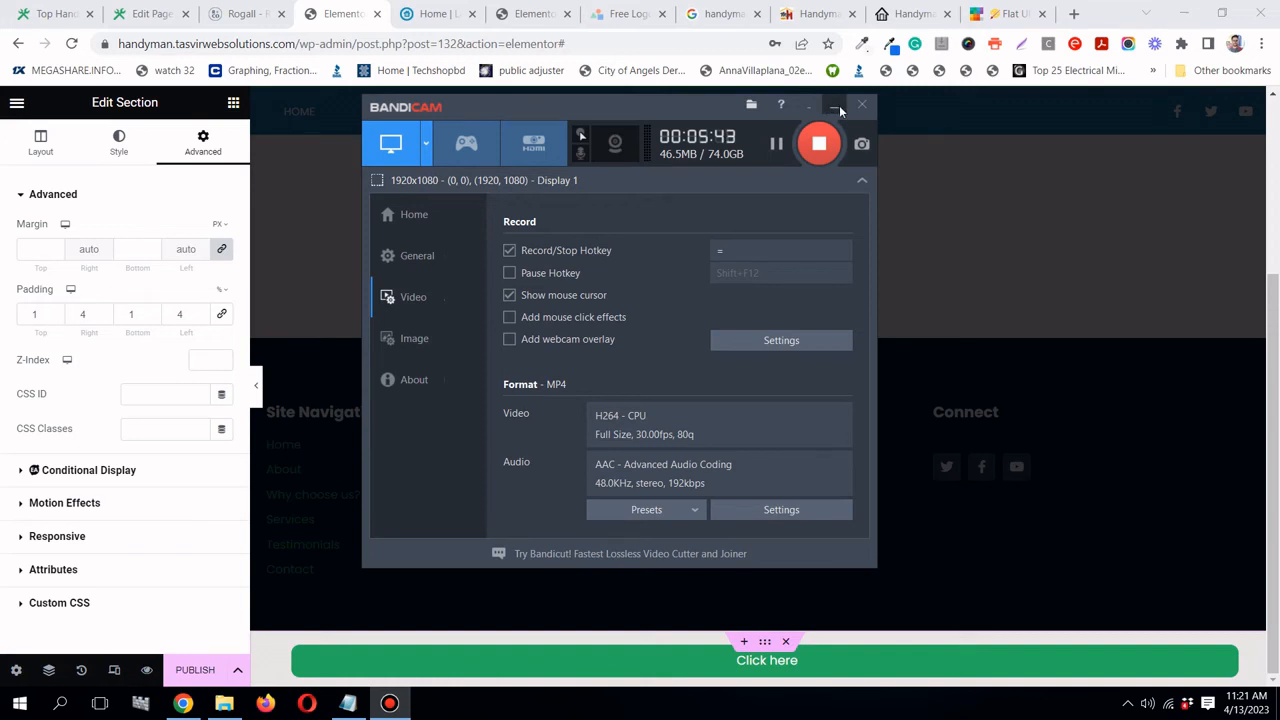
pyautogui.click(836, 108)
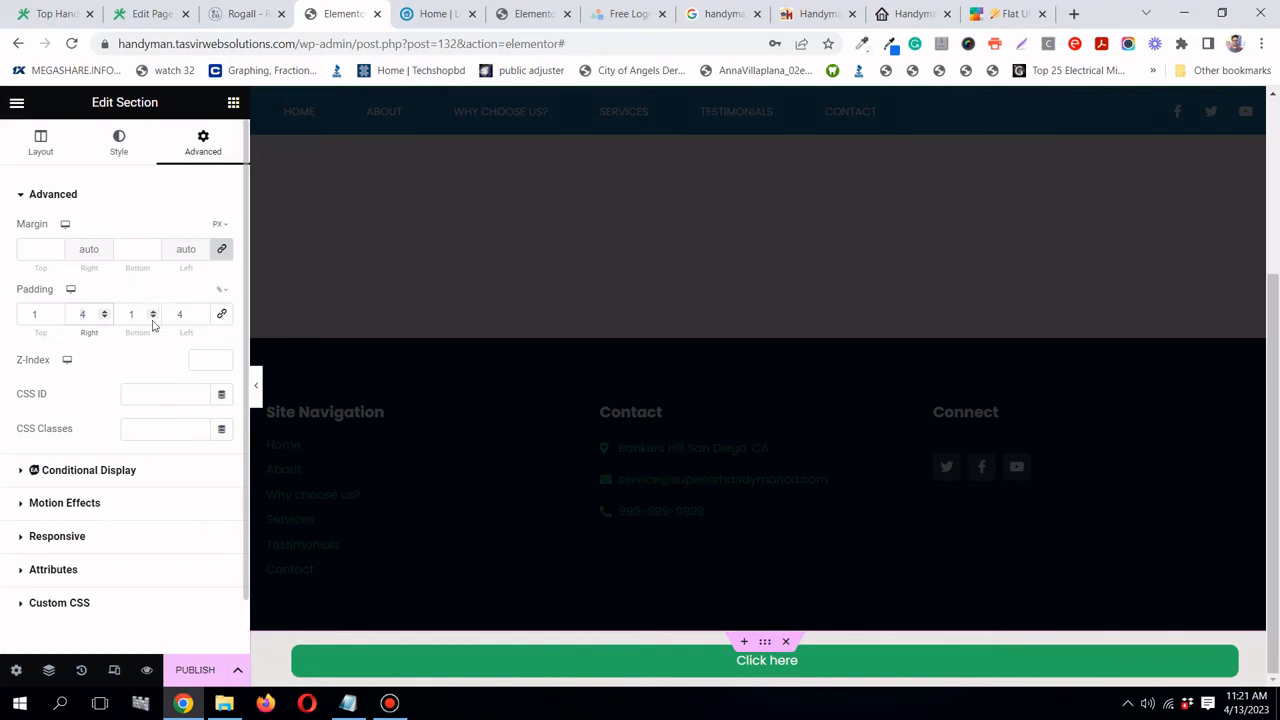
pyautogui.write('0')
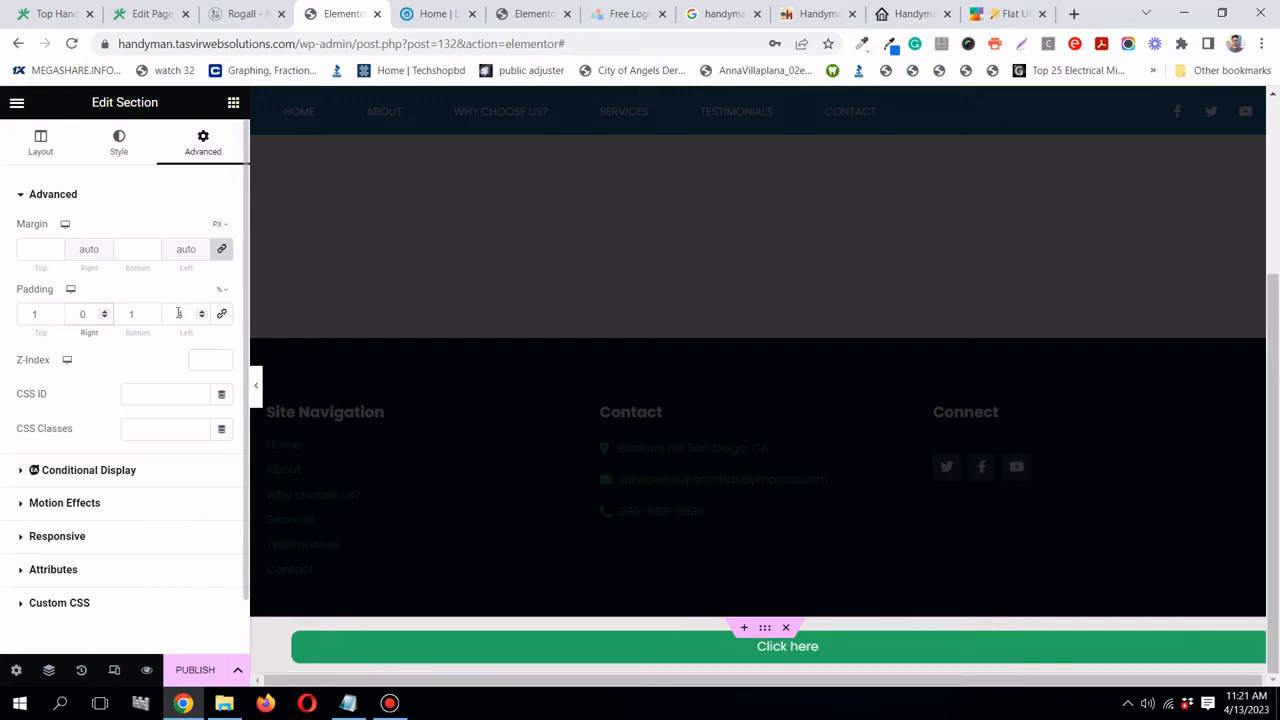
pyautogui.click(176, 314)
pyautogui.write('0')
pyautogui.click(27, 314)
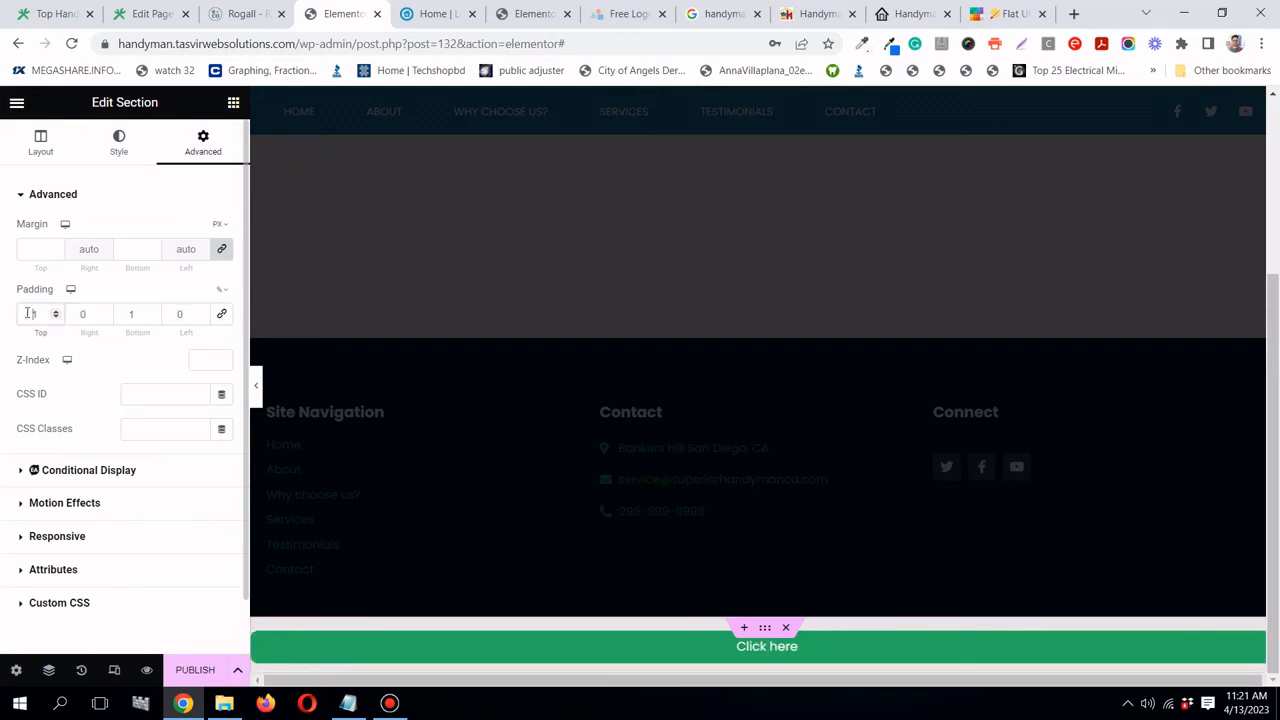
pyautogui.write('0')
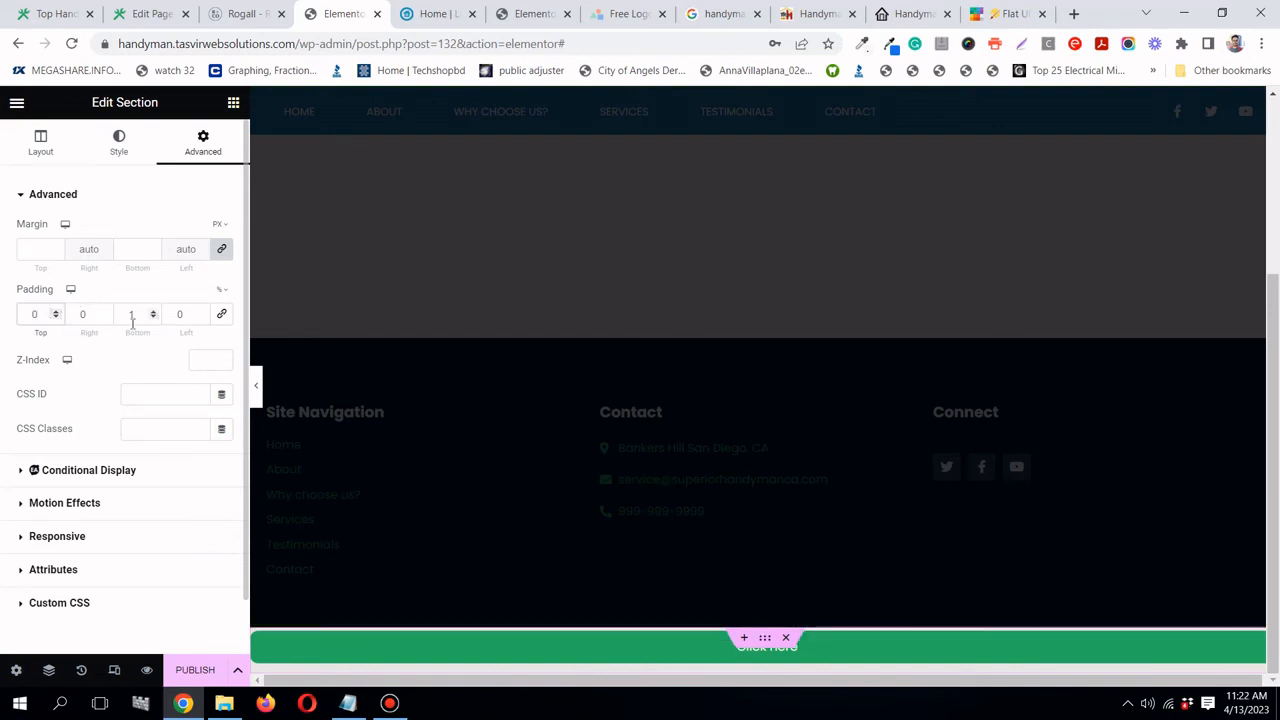
pyautogui.click(128, 314)
pyautogui.write('0')
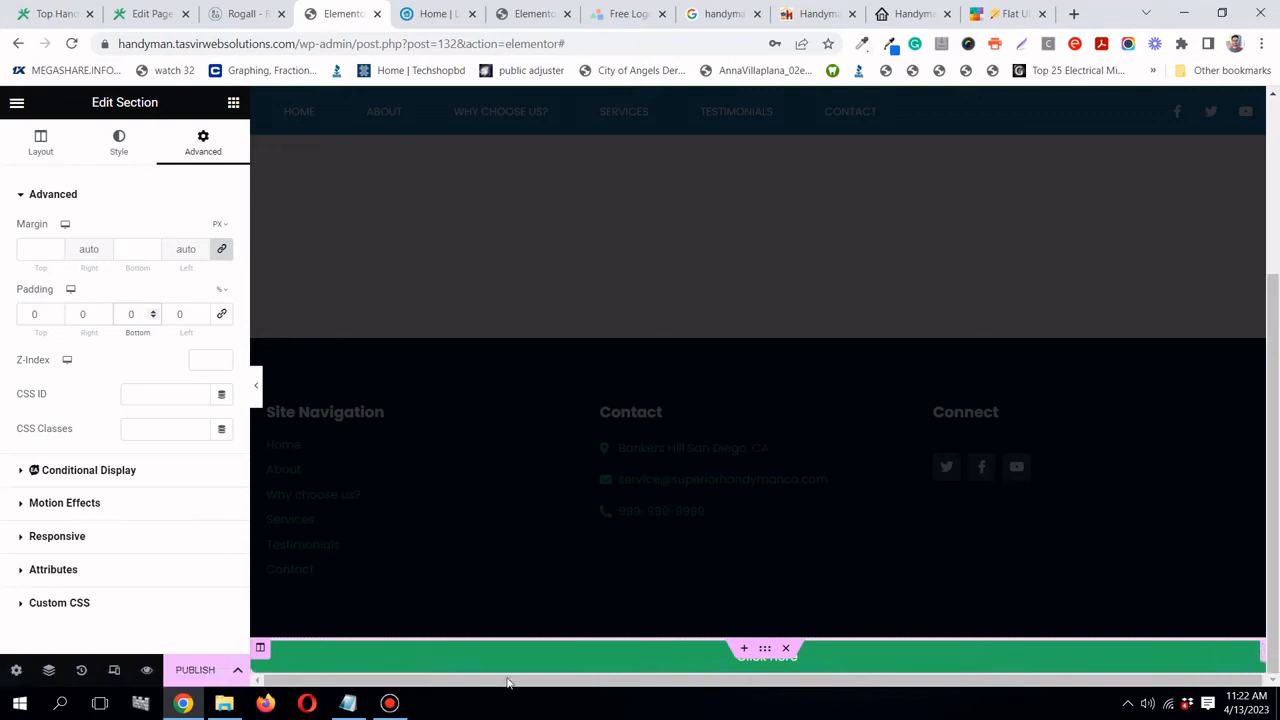
# - Set the button column's top padding to 0
pyautogui.click(259, 649)
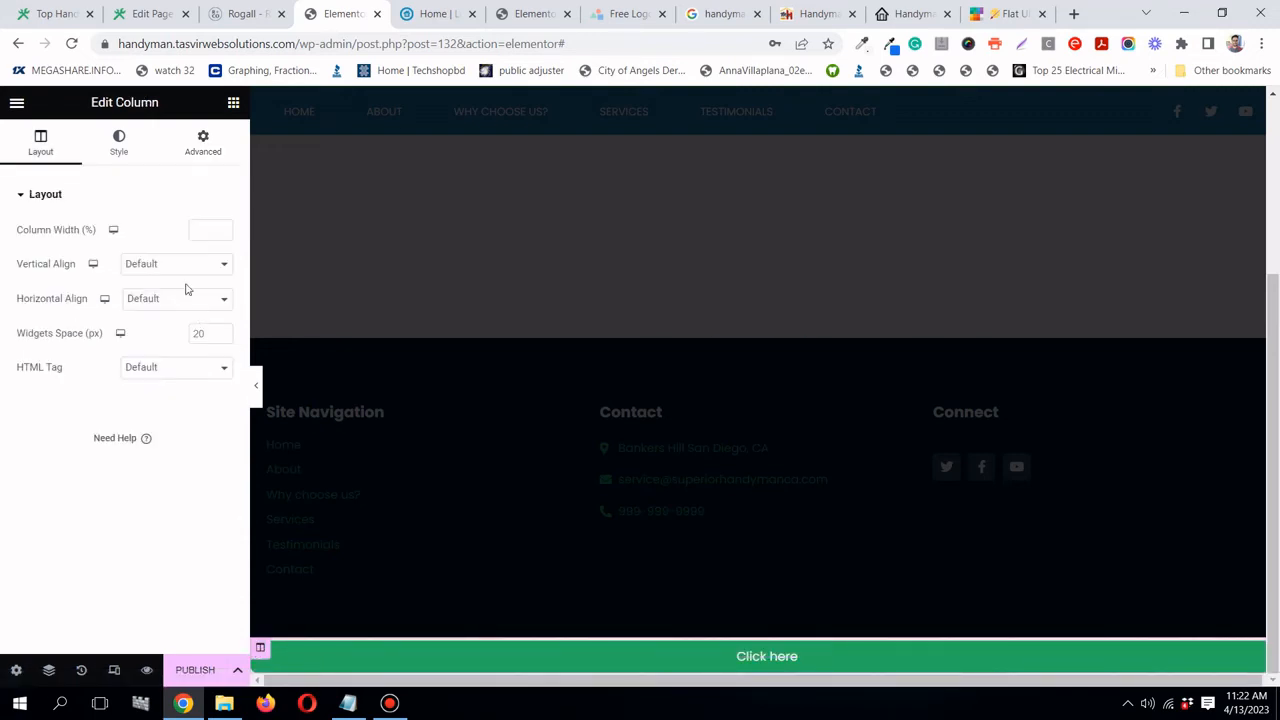
pyautogui.click(202, 145)
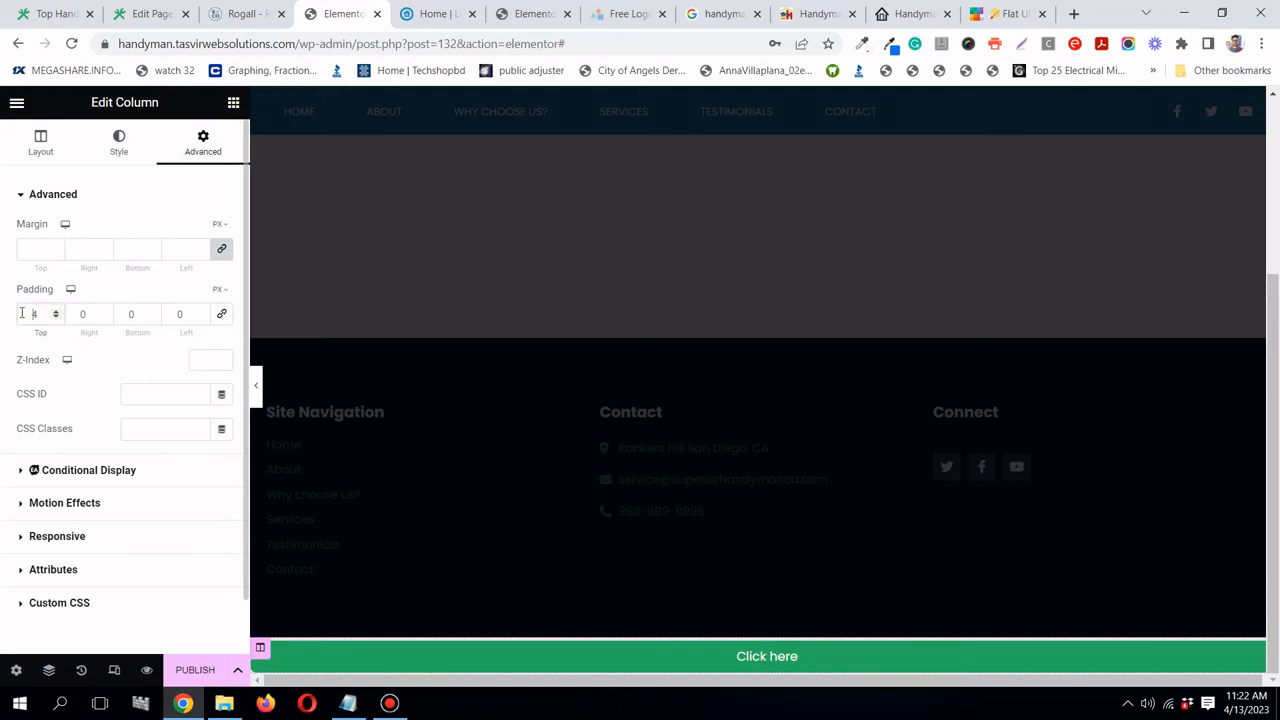
pyautogui.write('0')
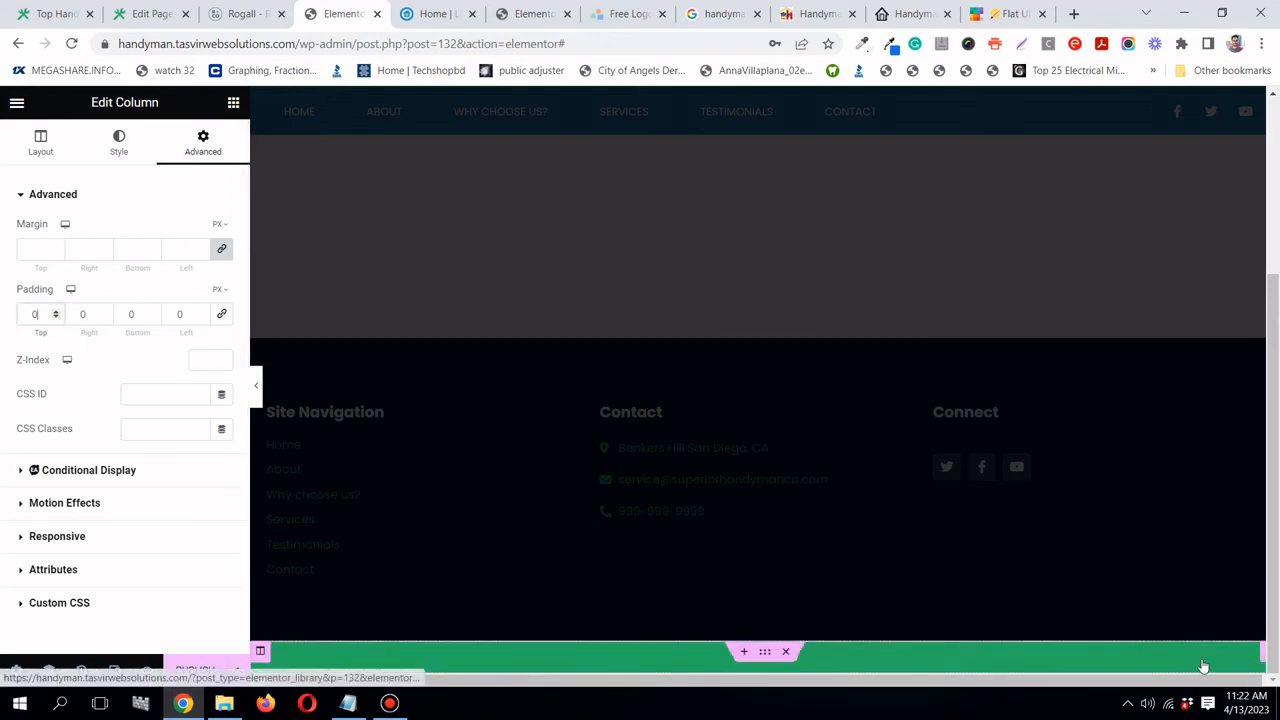
# - Make the Click here button Medium size
pyautogui.click(1263, 655)
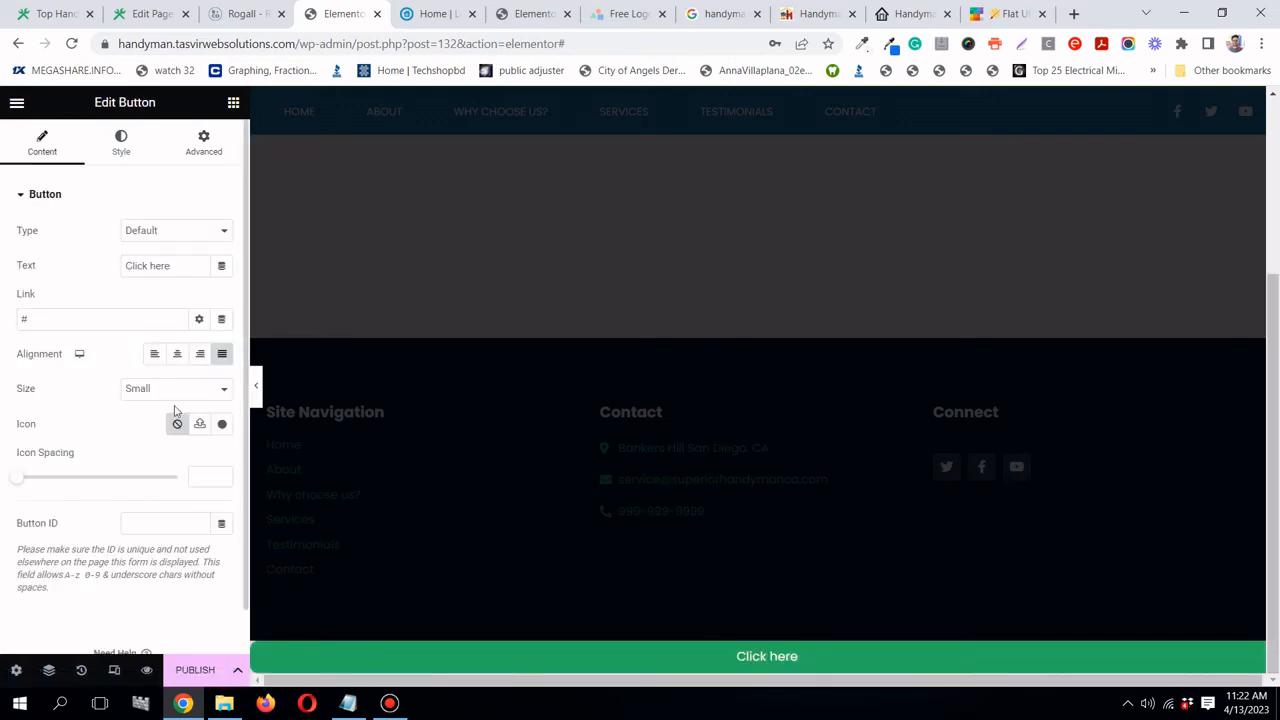
pyautogui.click(144, 393)
pyautogui.click(146, 432)
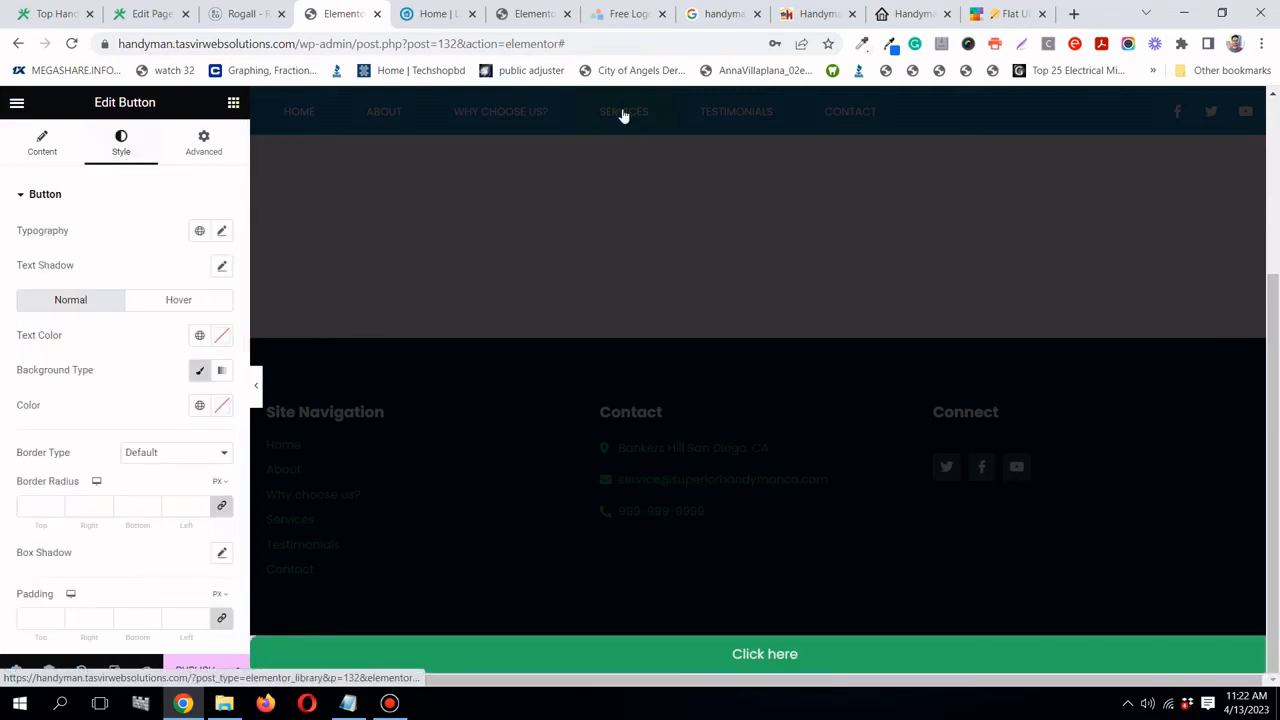
# - Give the button the Orange cta global background colour, checking the Flat UI palette
pyautogui.click(198, 336)
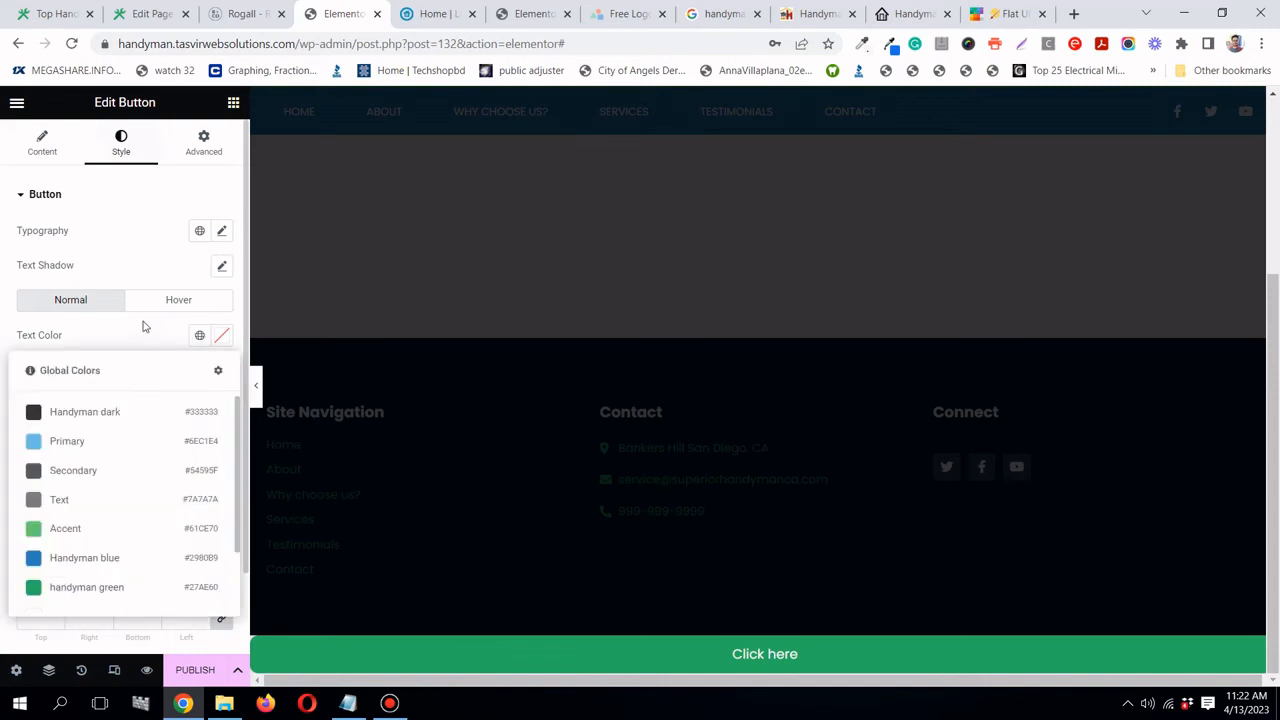
pyautogui.click(143, 323)
pyautogui.click(199, 405)
pyautogui.scroll(-2, 94, 543)
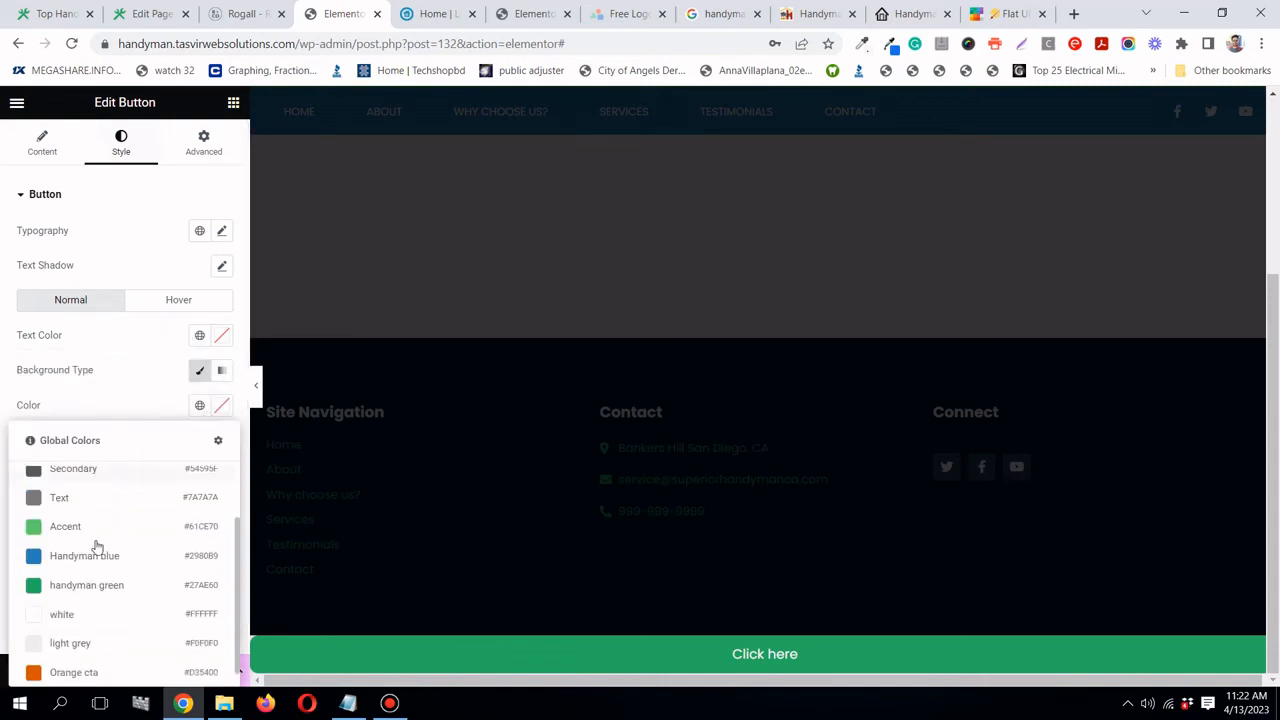
pyautogui.click(85, 665)
pyautogui.click(975, 17)
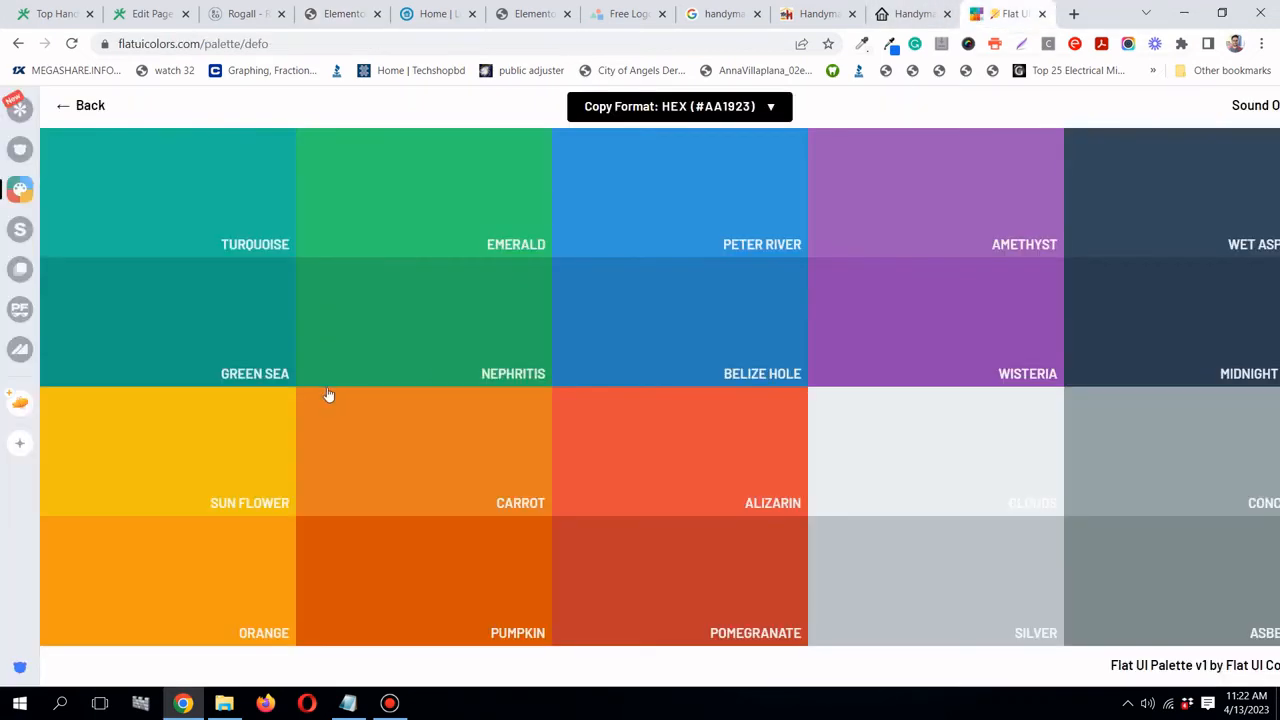
pyautogui.click(334, 17)
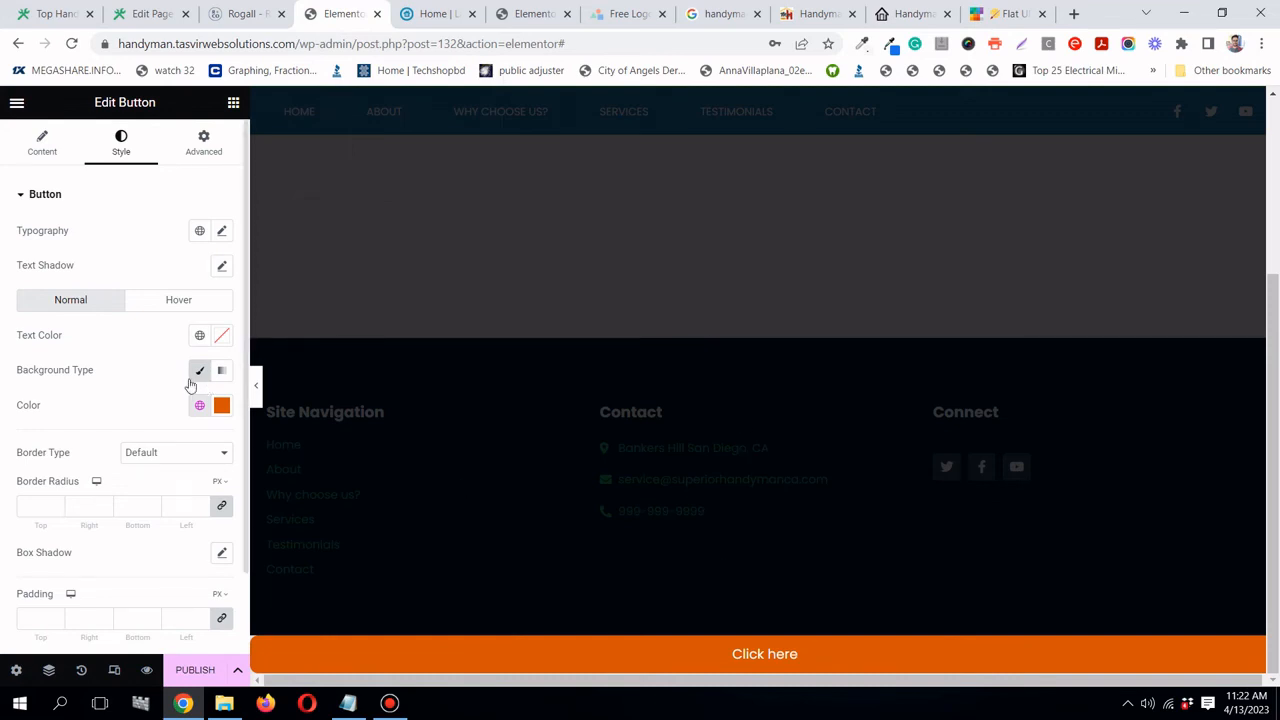
# - Replace the Click here label with 'Call Handyman', the handyman's first name and 'Now!'
pyautogui.click(50, 150)
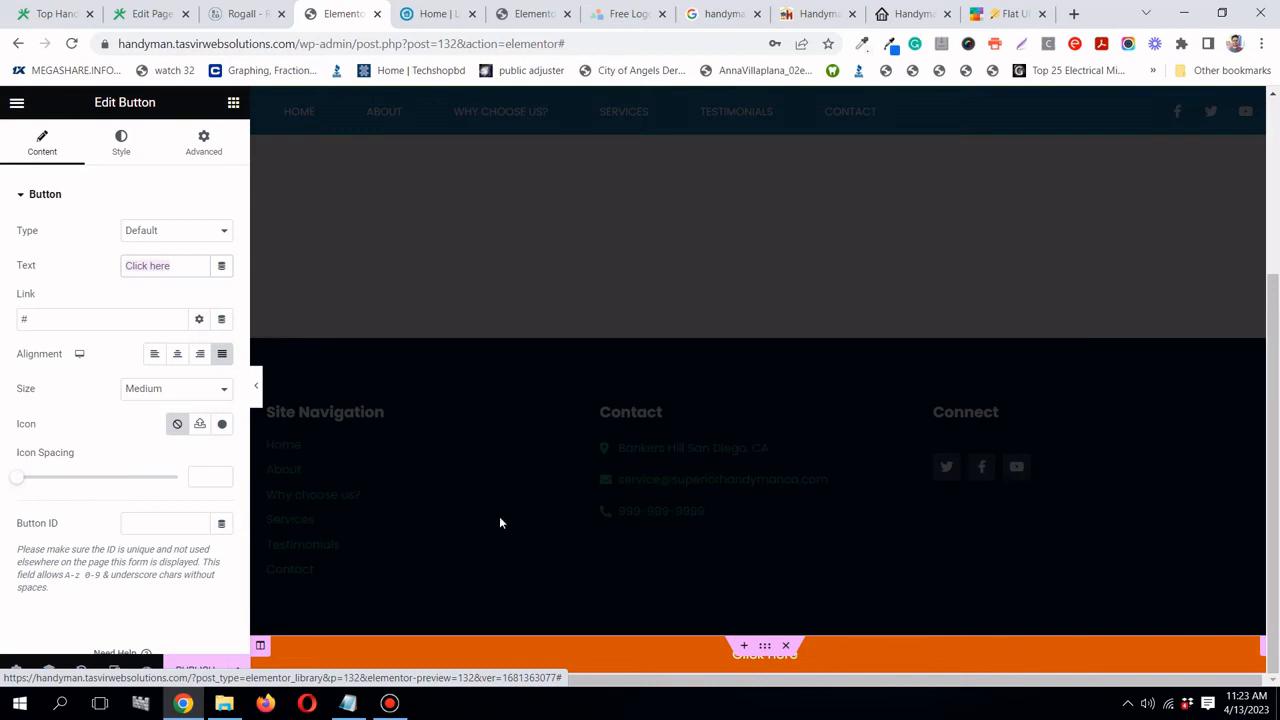
pyautogui.click(178, 264)
pyautogui.write('C')
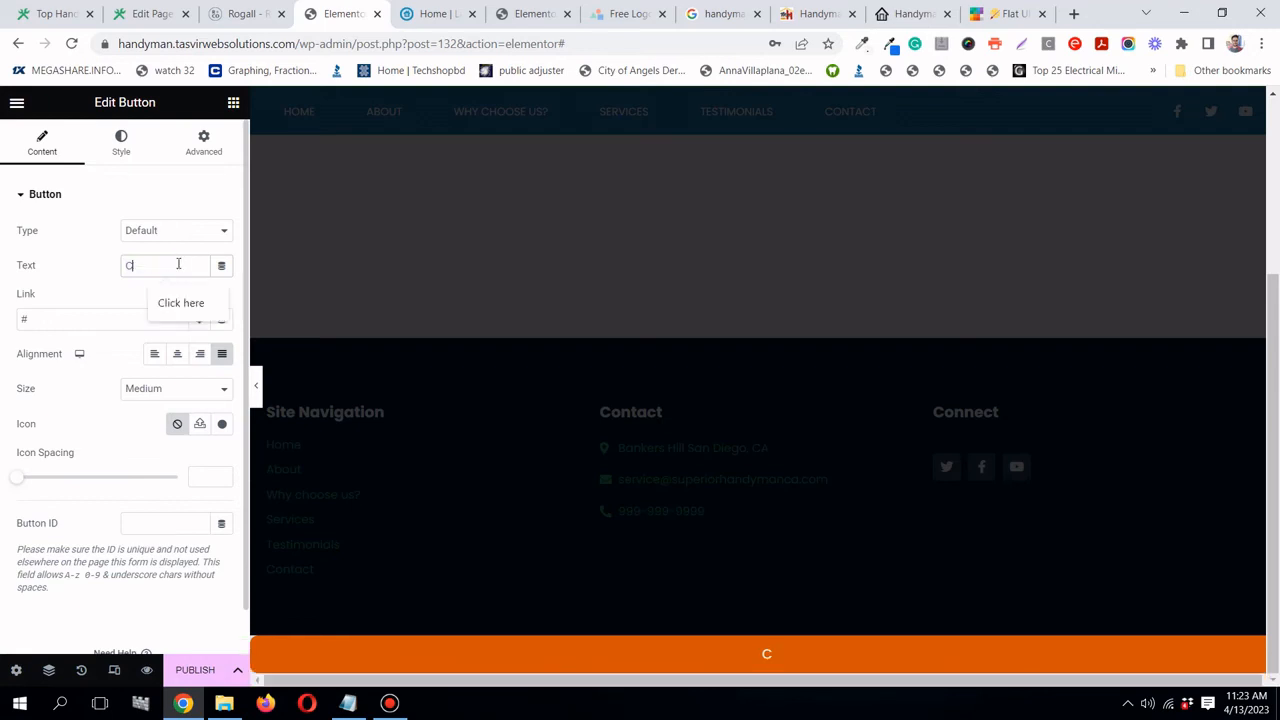
pyautogui.write('alll')
pyautogui.press('BackSpace')
pyautogui.write('Handyman Jo')
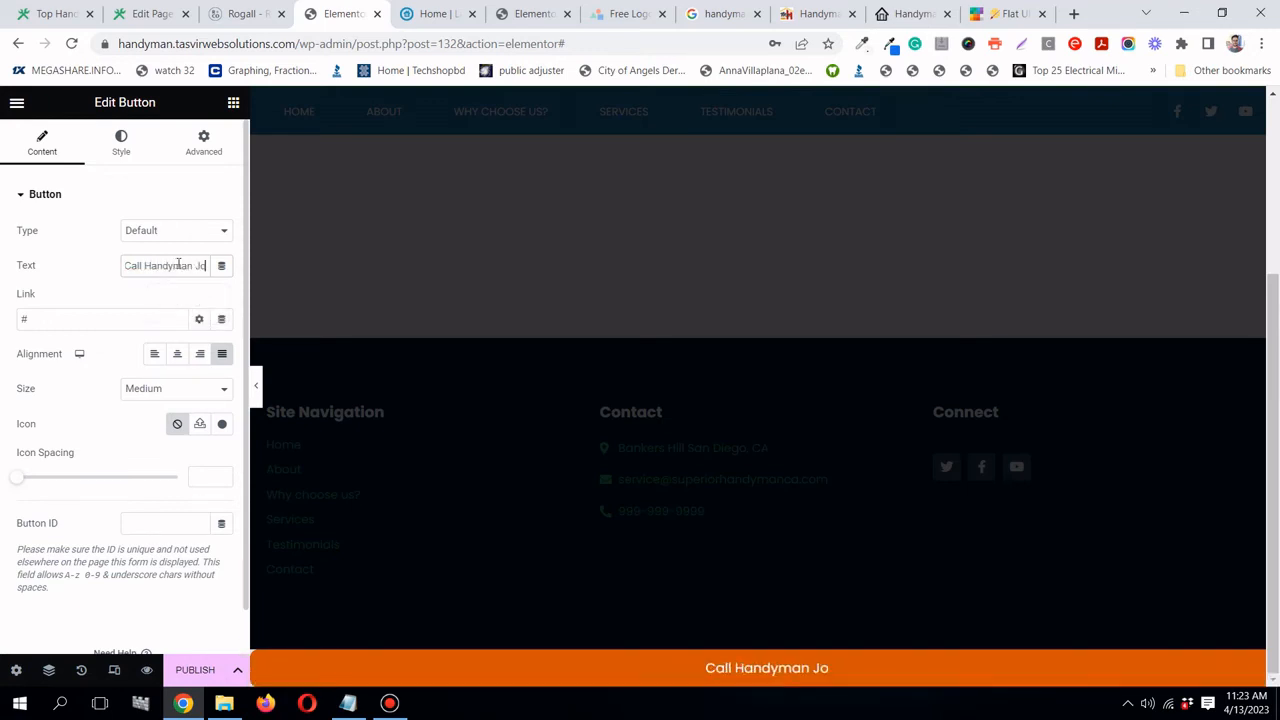
pyautogui.write('hn')
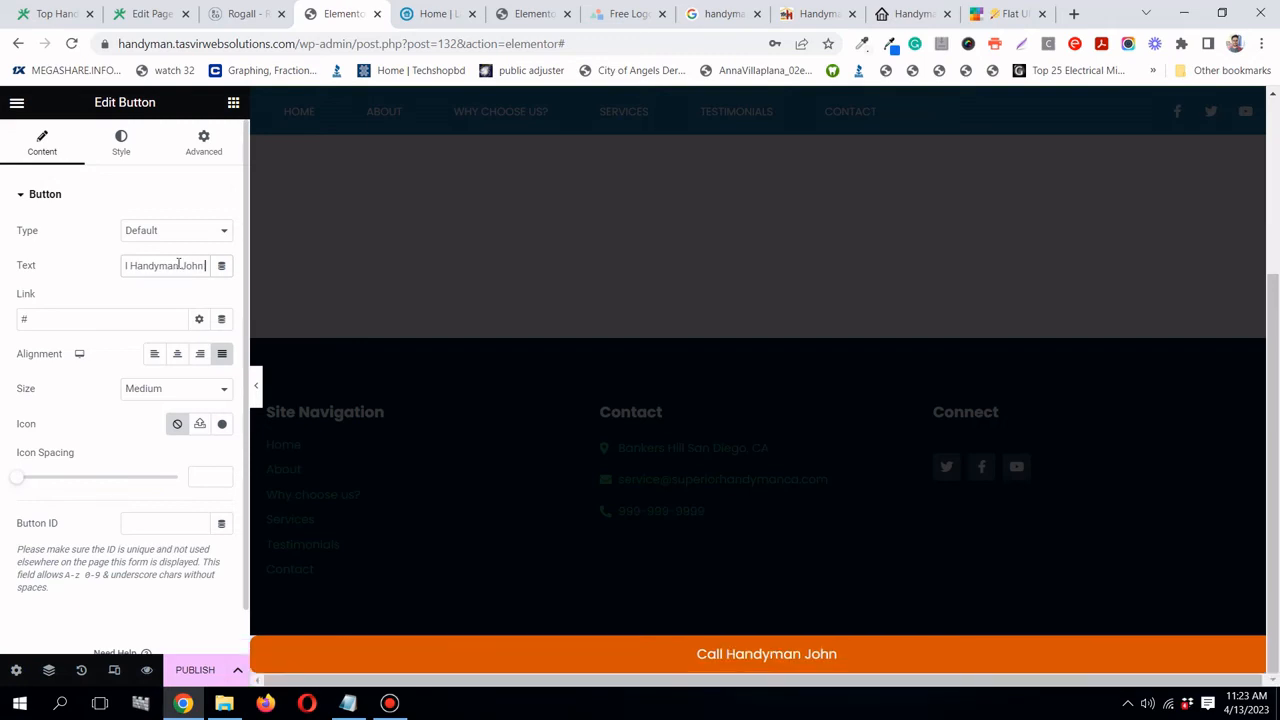
pyautogui.write(' N')
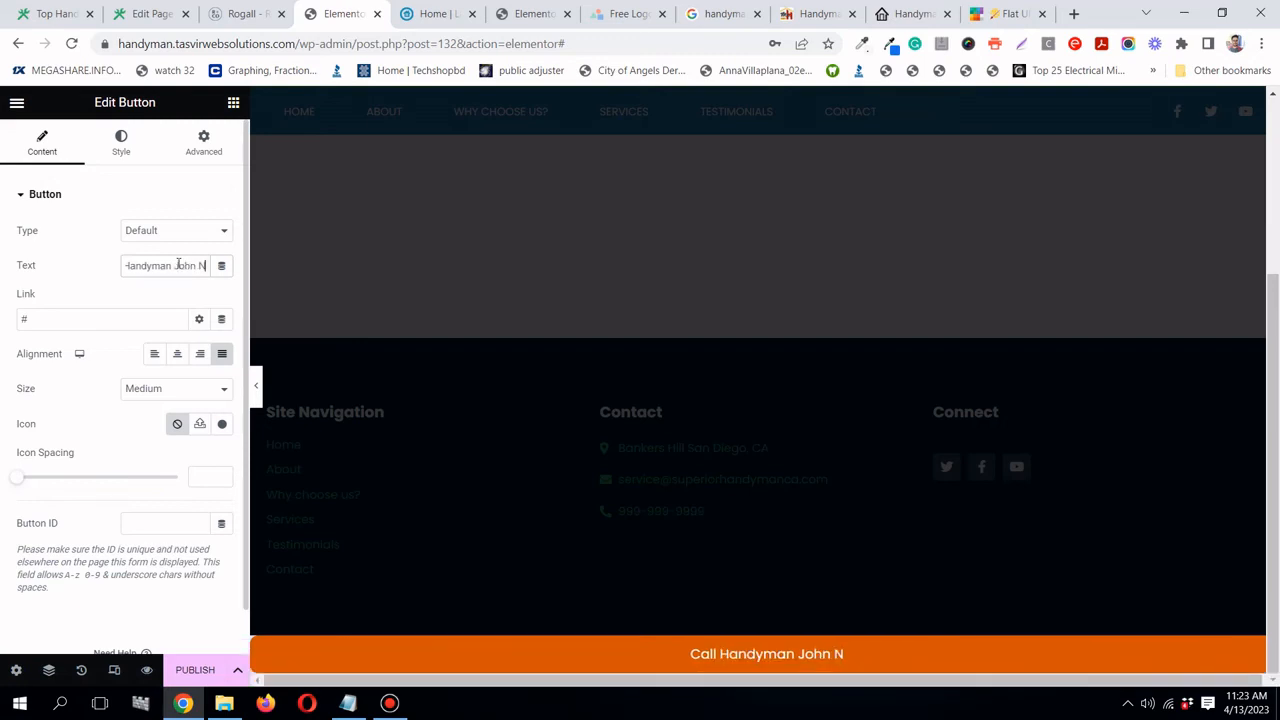
pyautogui.write('ow!')
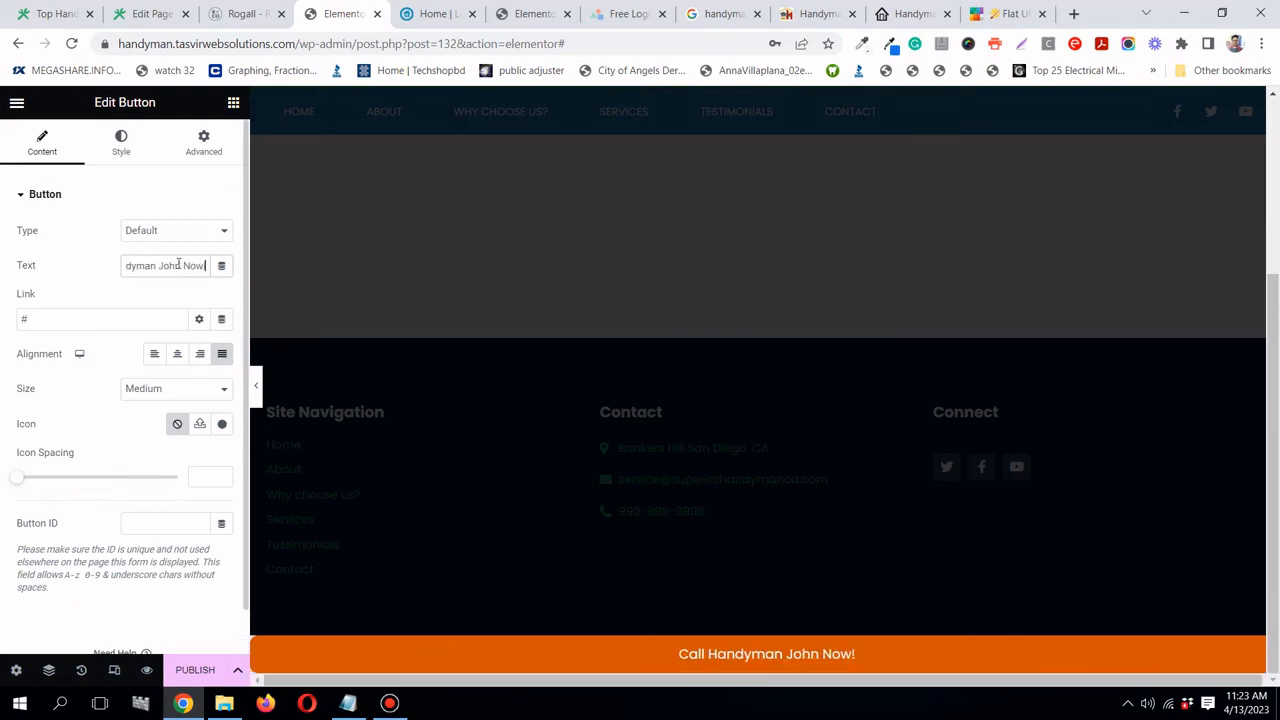
# - Add the Mobile phone icon, found by searching 'mobi', before the label with 0 icon spacing
pyautogui.click(221, 426)
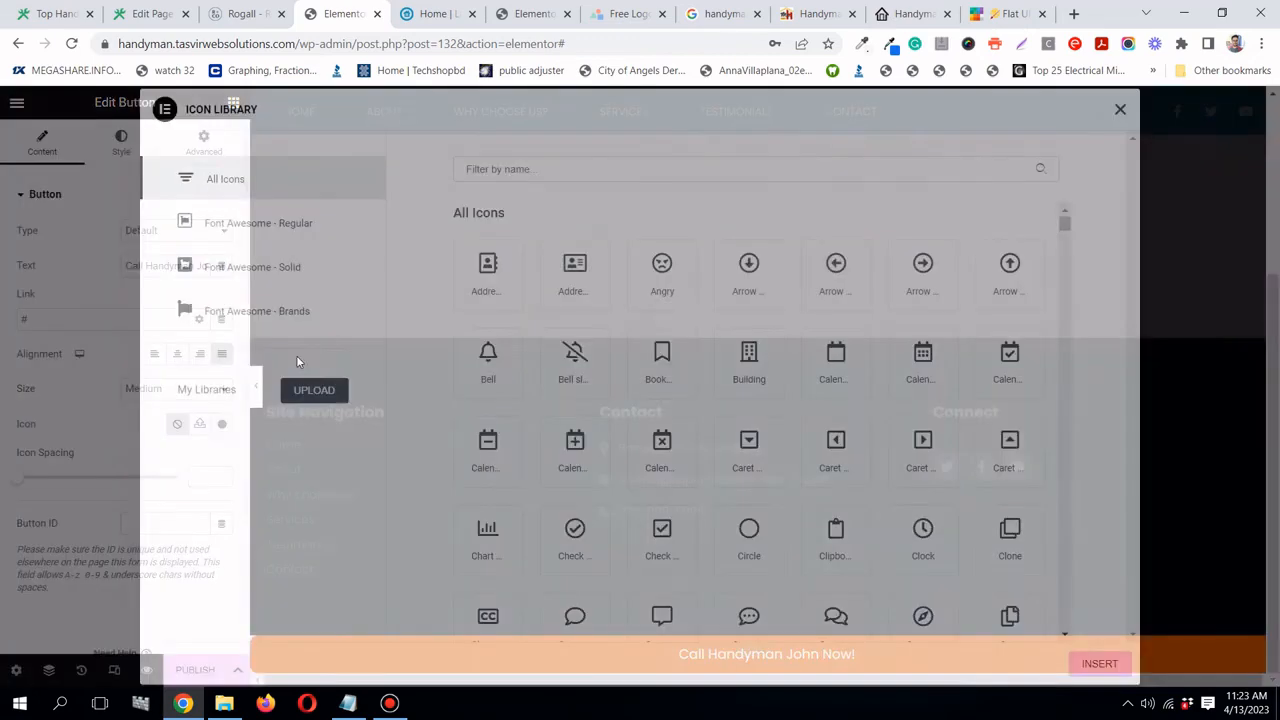
pyautogui.click(535, 168)
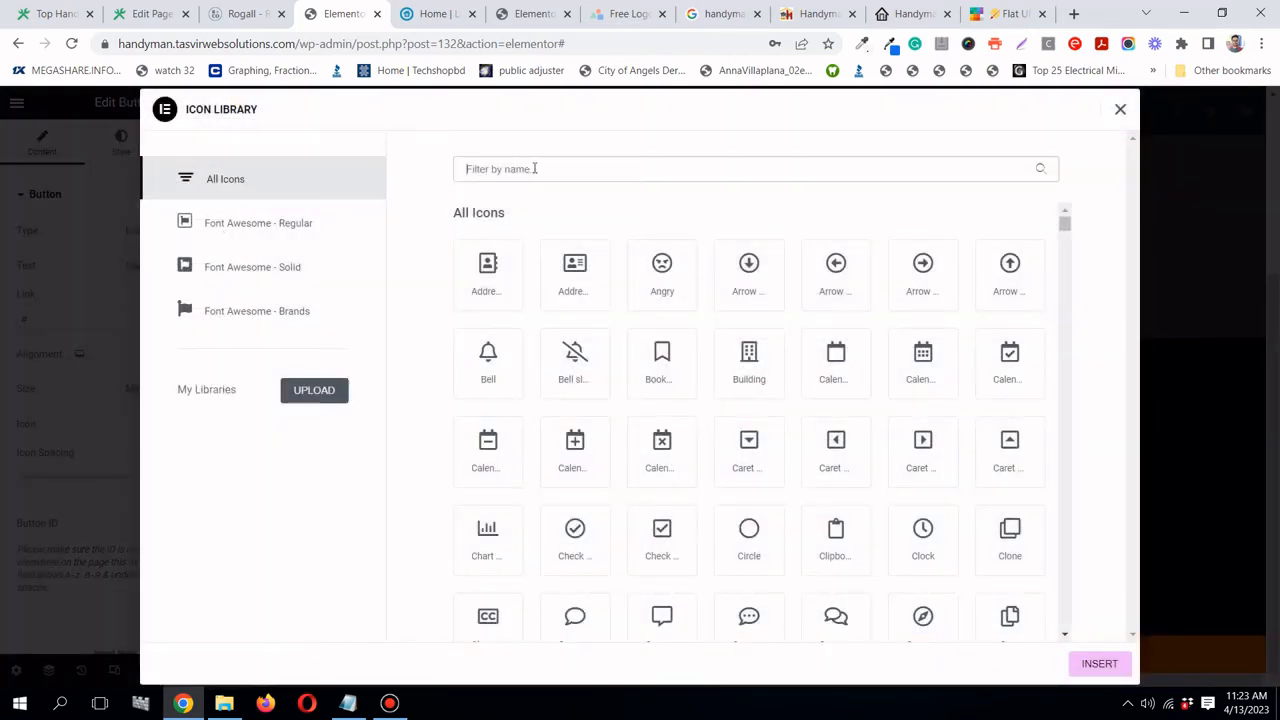
pyautogui.write('phon')
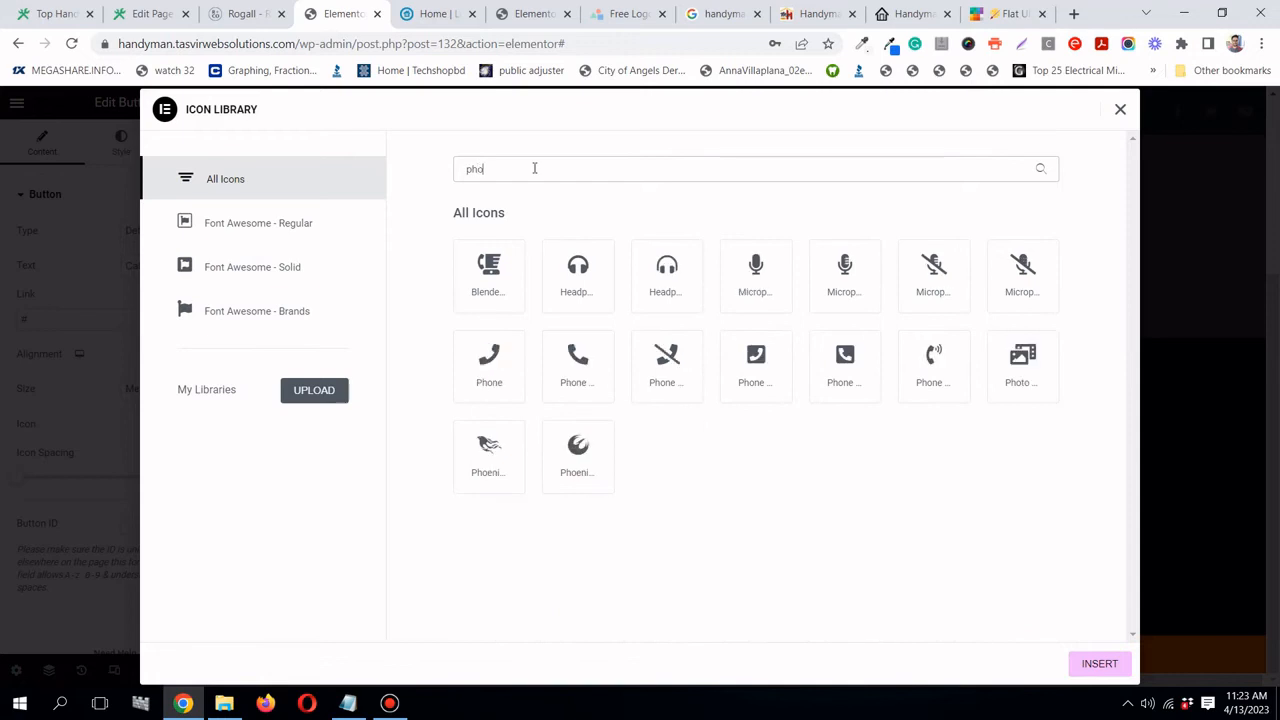
pyautogui.press('BackSpace')
pyautogui.press('BackSpace')
pyautogui.press('BackSpace')
pyautogui.press('BackSpace')
pyautogui.press('BackSpace')
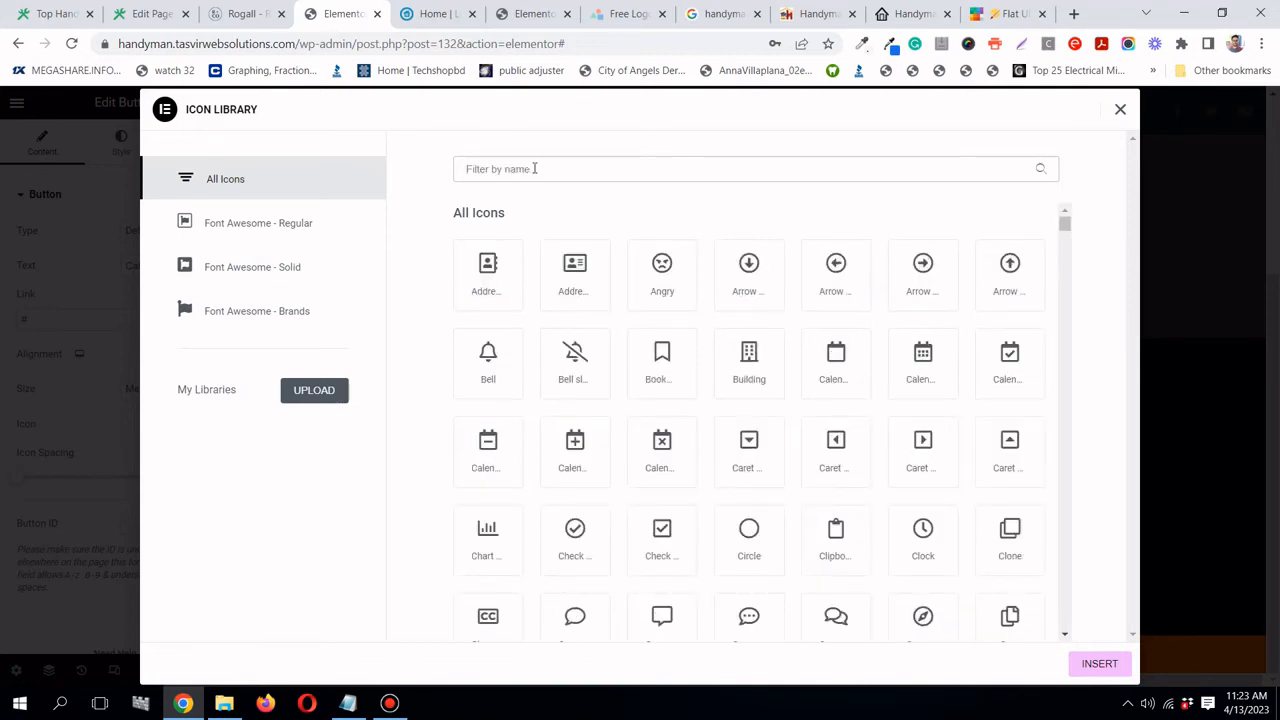
pyautogui.write('c')
pyautogui.press('BackSpace')
pyautogui.write('mo')
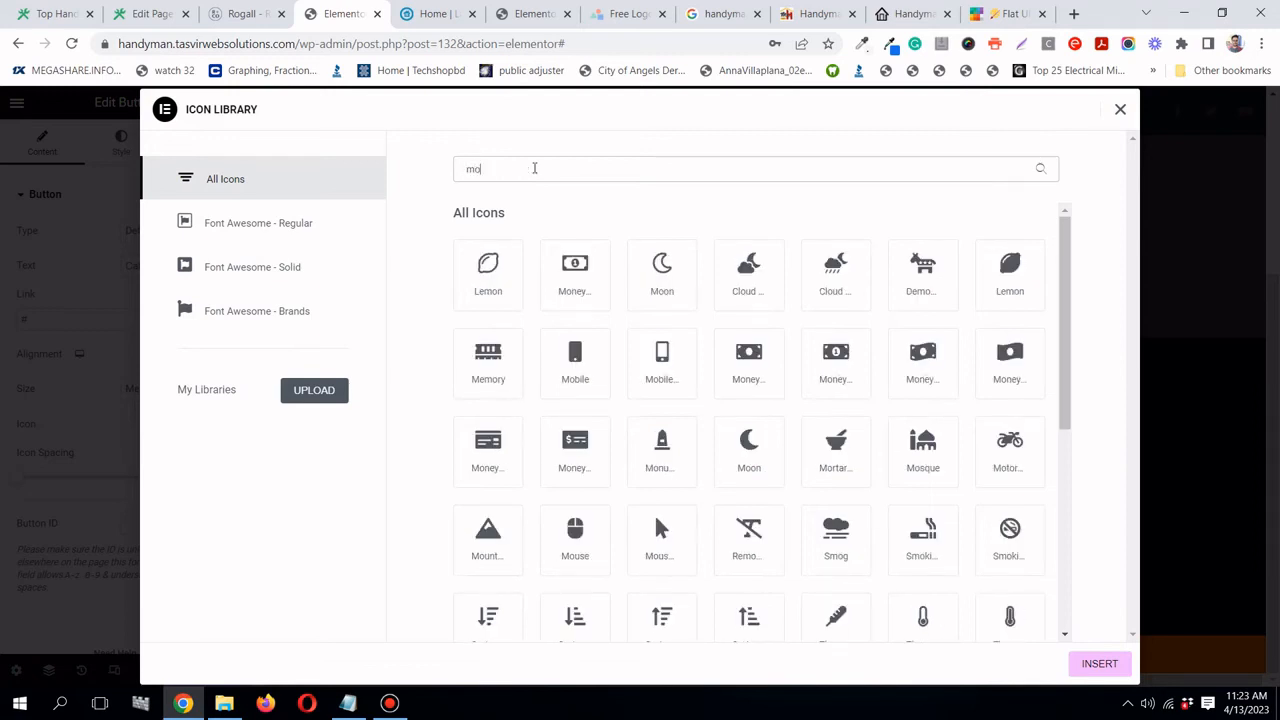
pyautogui.write('bi')
pyautogui.click(579, 276)
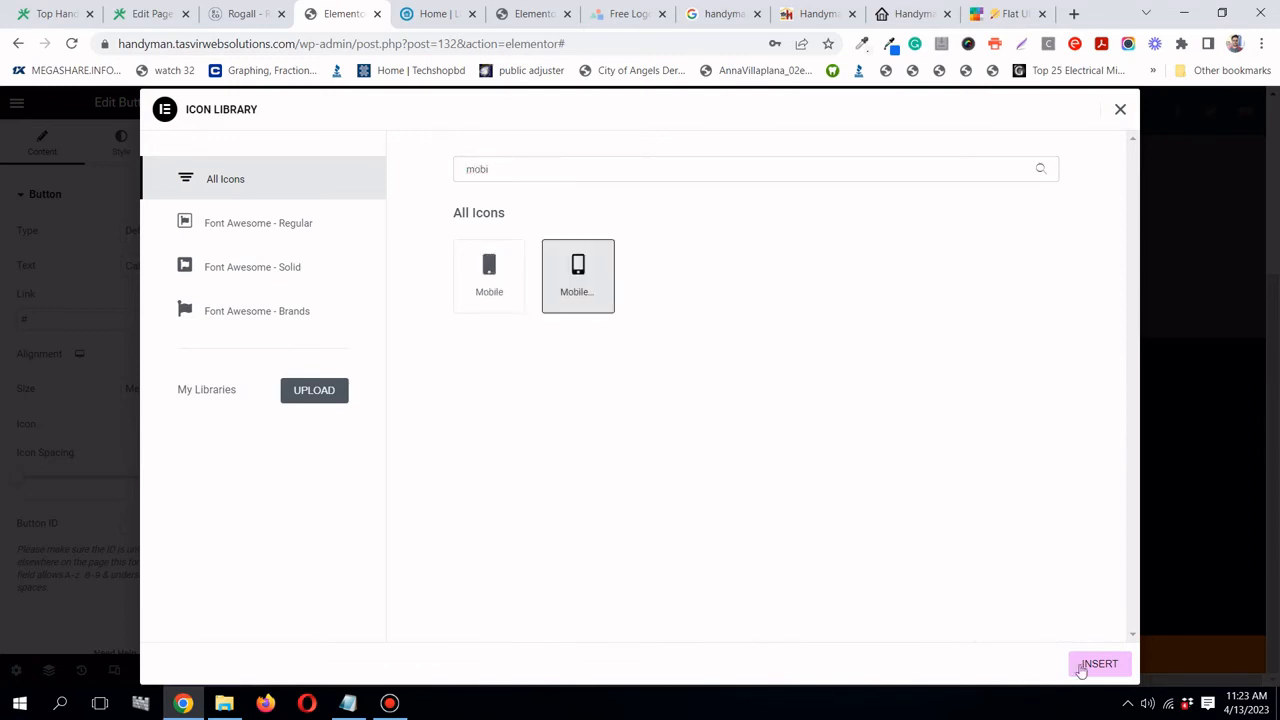
pyautogui.click(1112, 664)
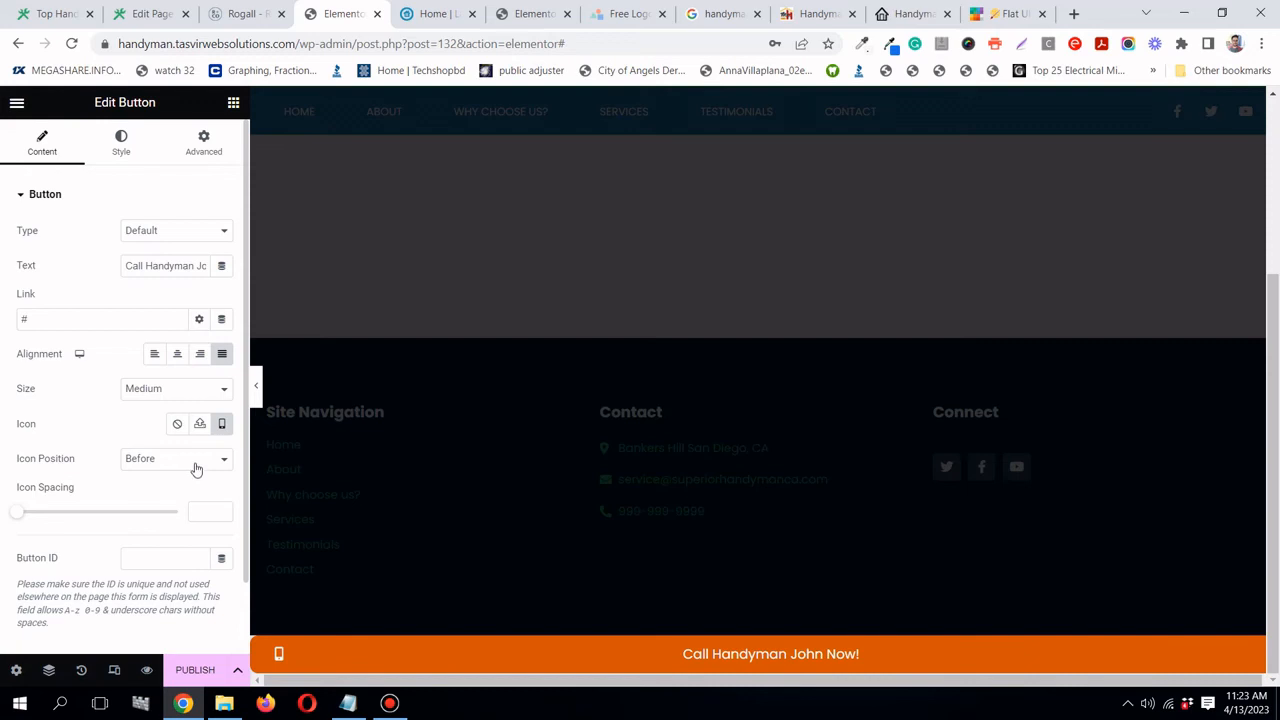
pyautogui.moveTo(16, 514)
pyautogui.mouseDown()
pyautogui.moveTo(52, 514)
pyautogui.moveTo(8, 518)
pyautogui.mouseUp()
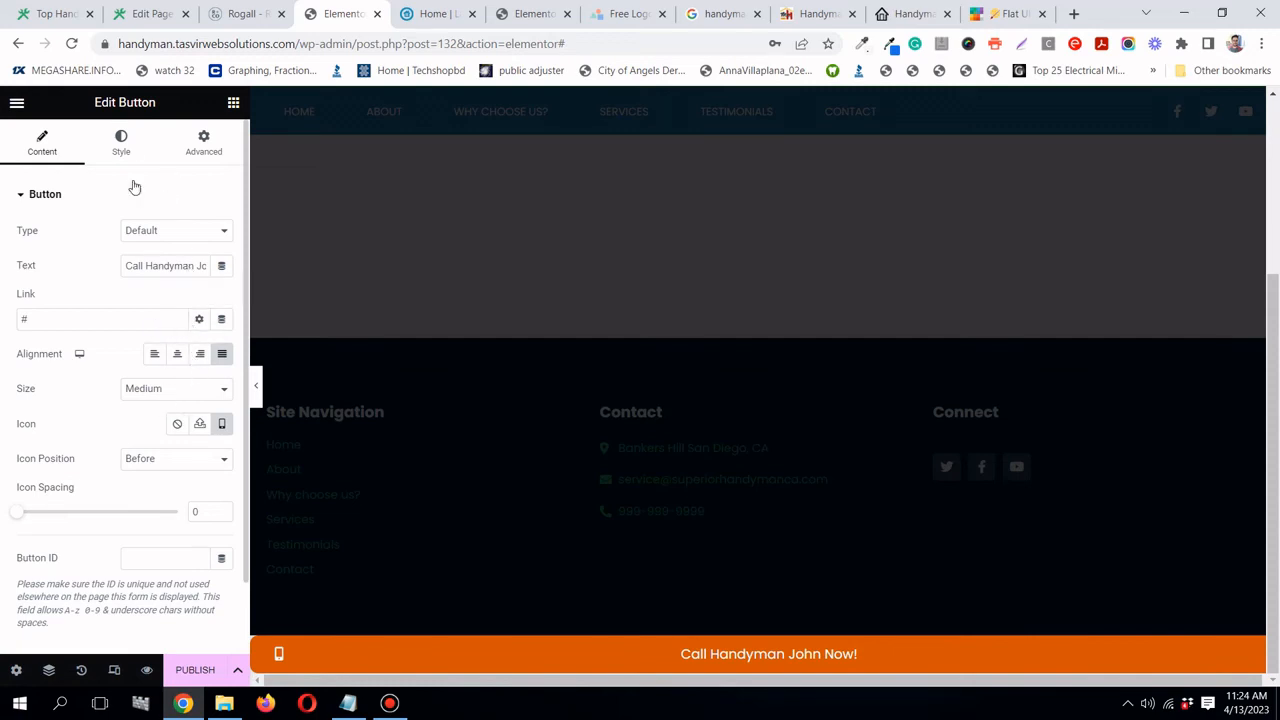
# - Set the button's link to a tel: URL with the business phone number
pyautogui.click(125, 143)
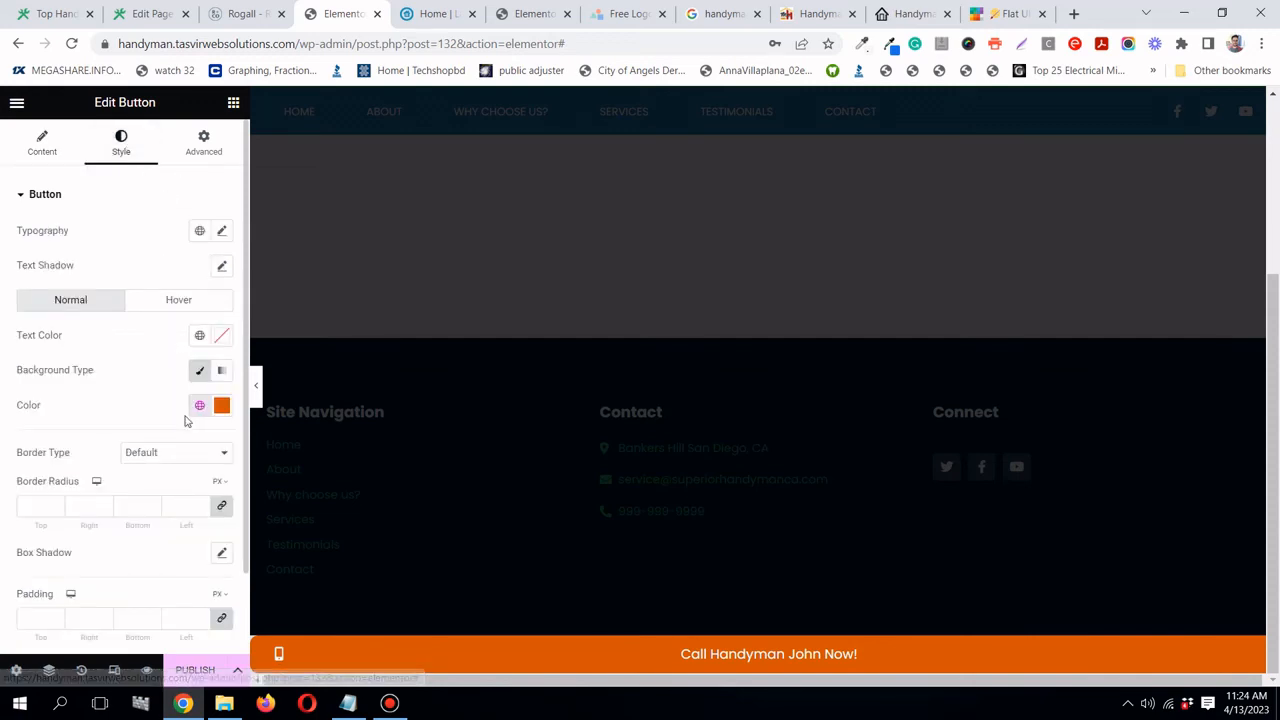
pyautogui.click(57, 151)
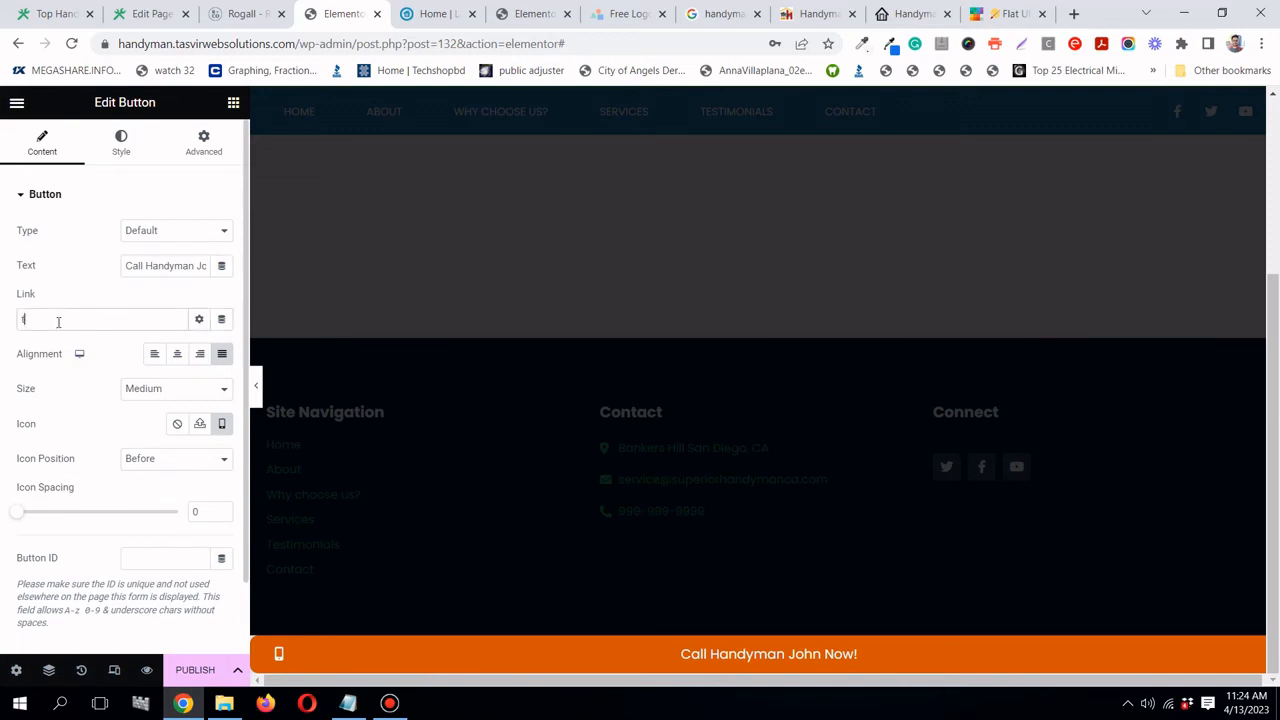
pyautogui.write('el:999-999-9999')
pyautogui.click(398, 706)
pyautogui.click(403, 709)
# - Open Popup Settings, browse the entrance animations, and keep Slide In Up
pyautogui.click(18, 672)
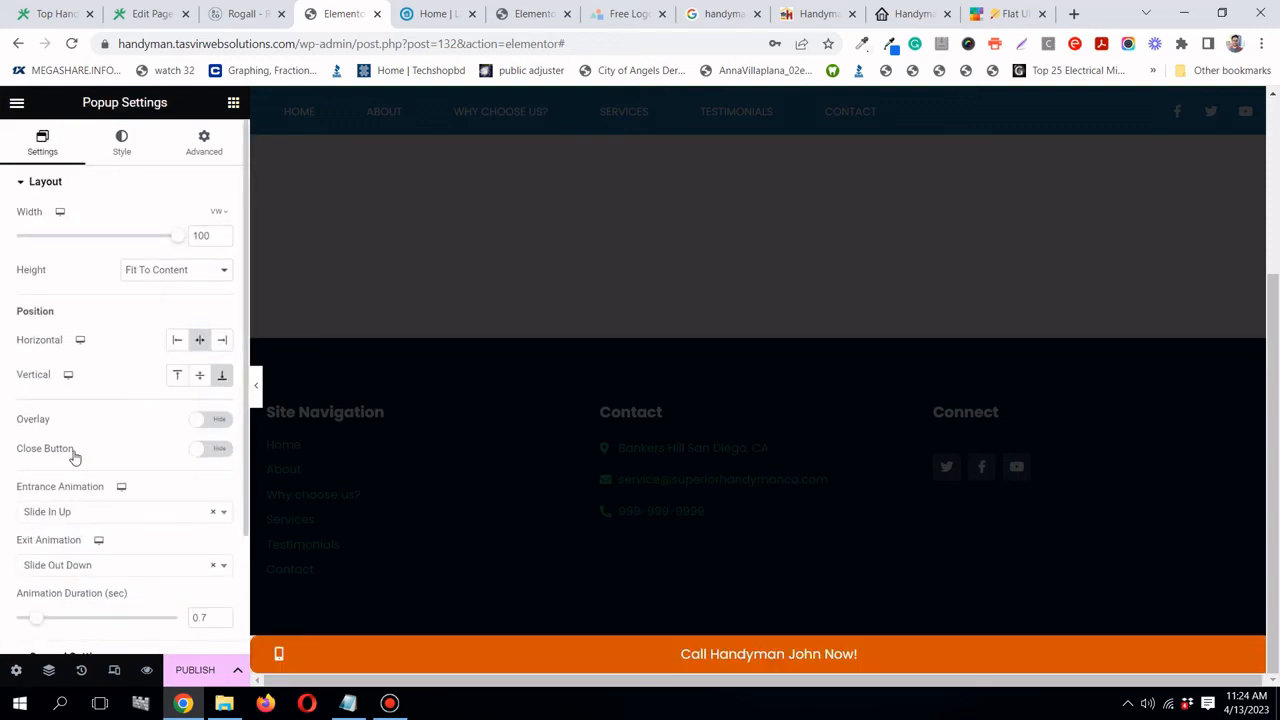
pyautogui.scroll(-2, 71, 451)
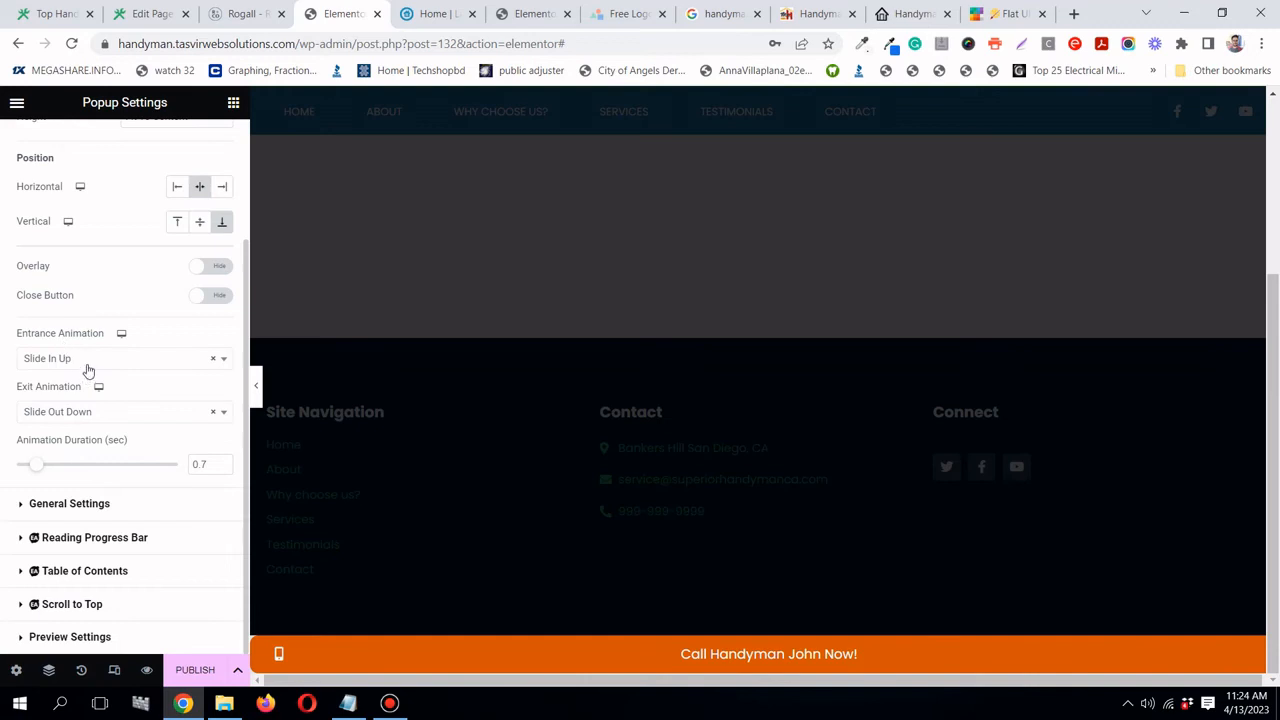
pyautogui.click(78, 358)
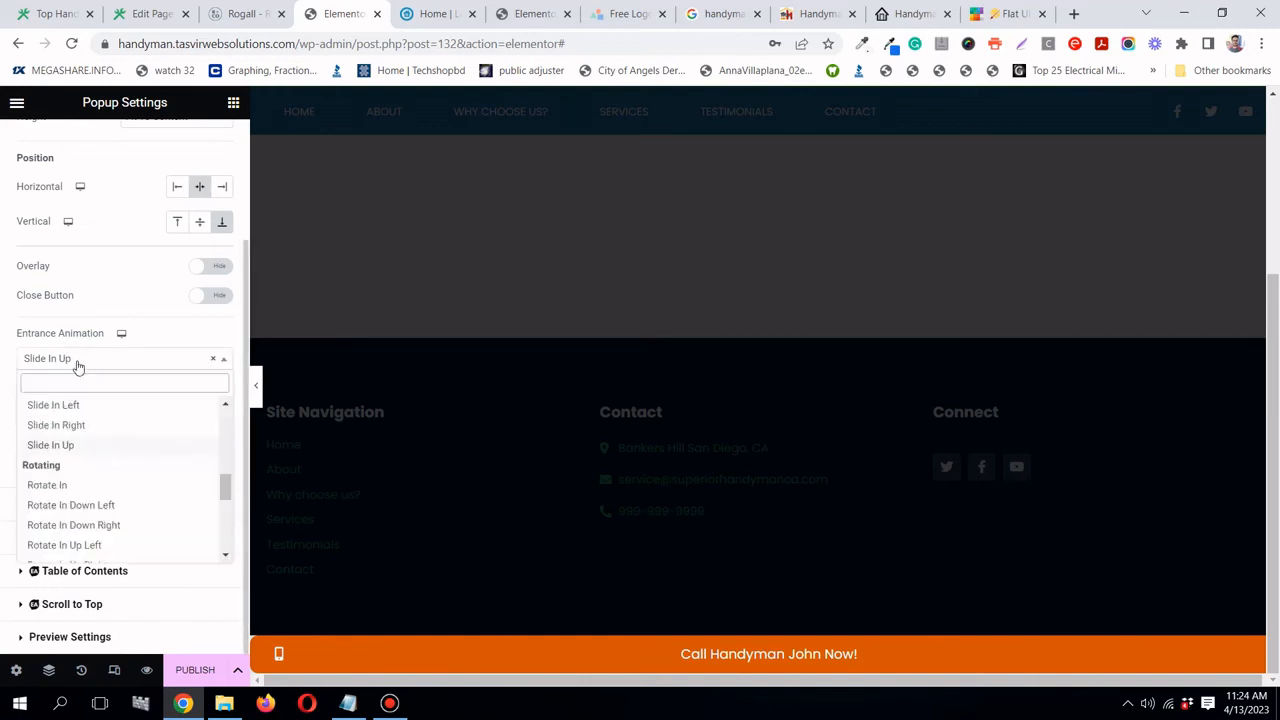
pyautogui.scroll(-5, 87, 500)
pyautogui.scroll(-3, 90, 490)
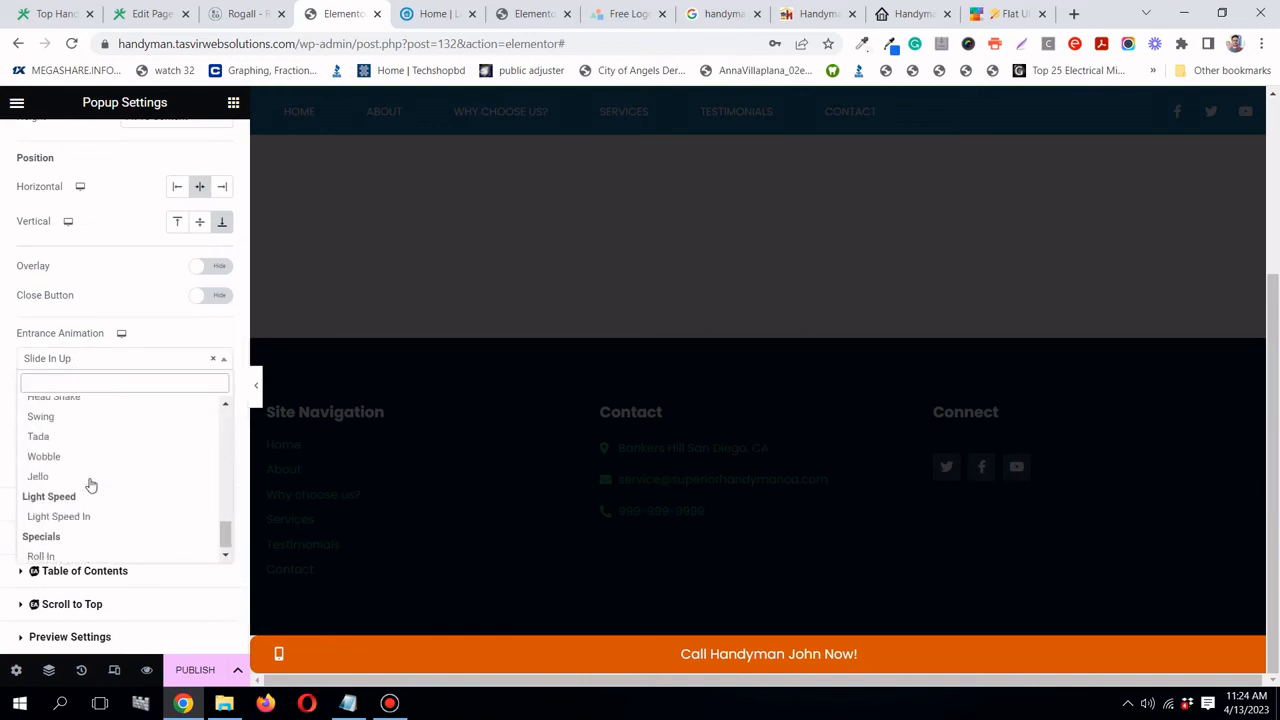
pyautogui.scroll(1, 93, 484)
pyautogui.scroll(4, 93, 484)
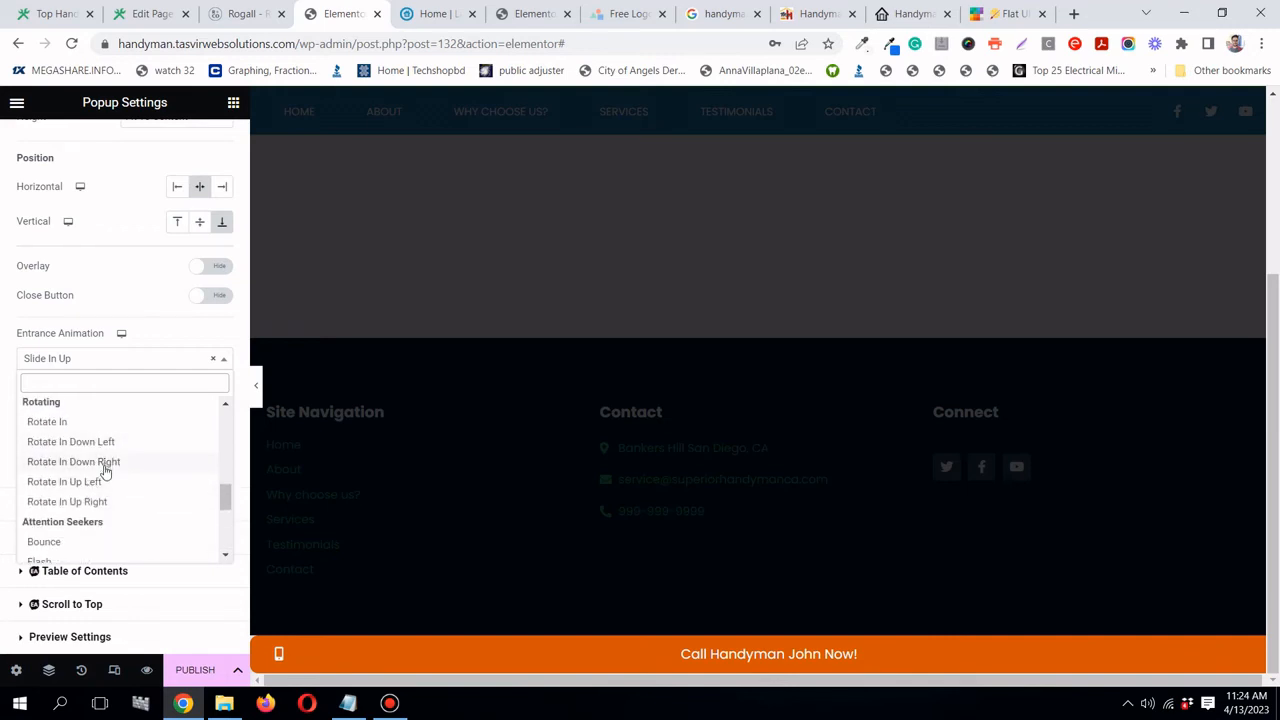
pyautogui.scroll(2, 105, 465)
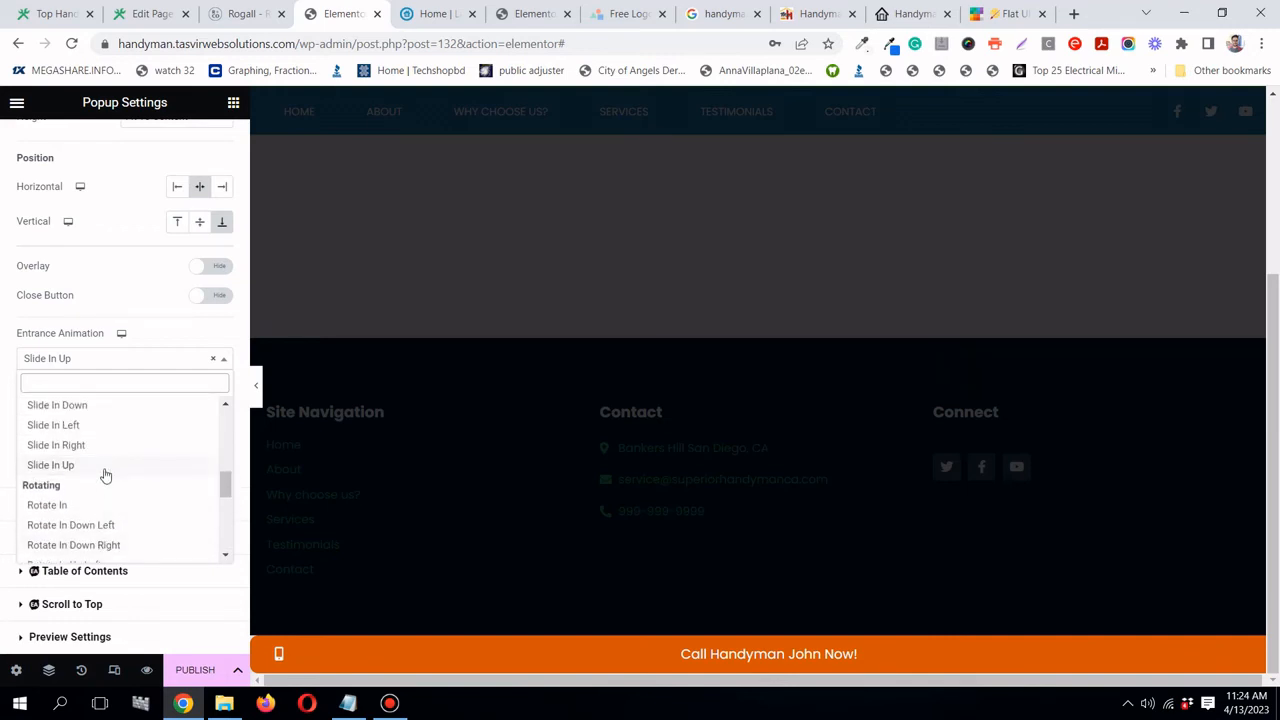
pyautogui.click(105, 466)
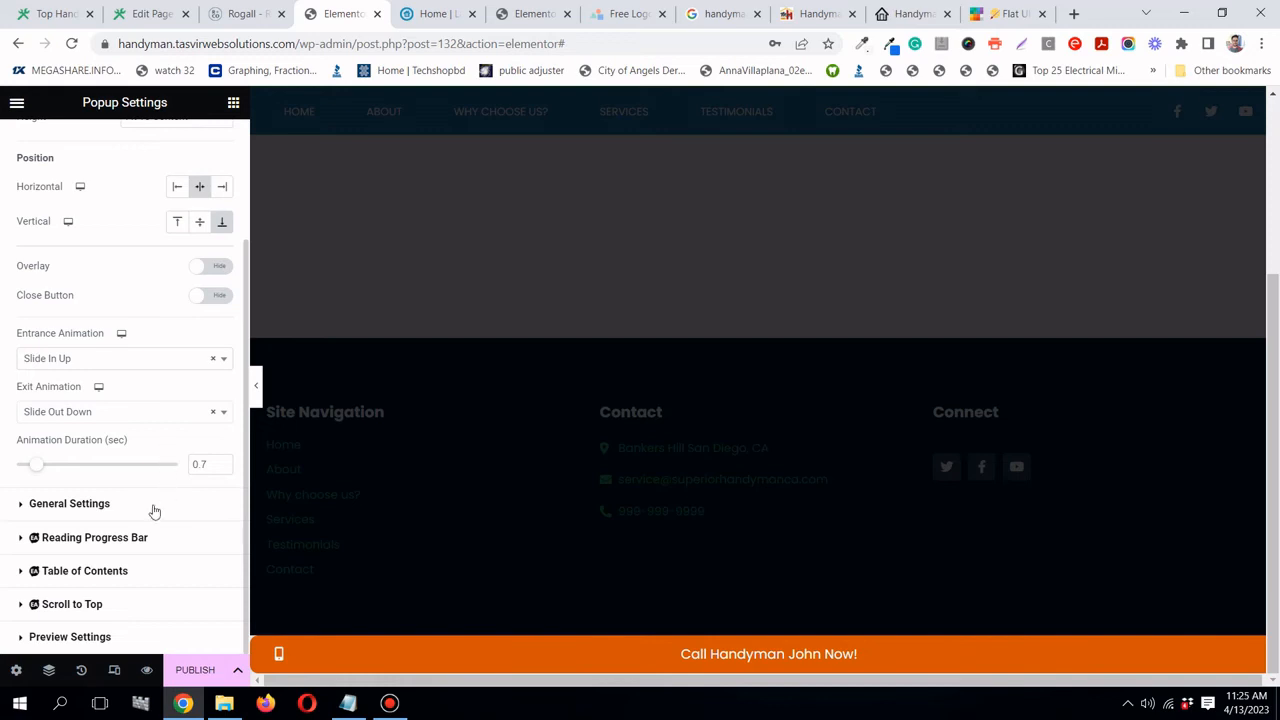
pyautogui.scroll(1, 153, 507)
pyautogui.scroll(1, 153, 507)
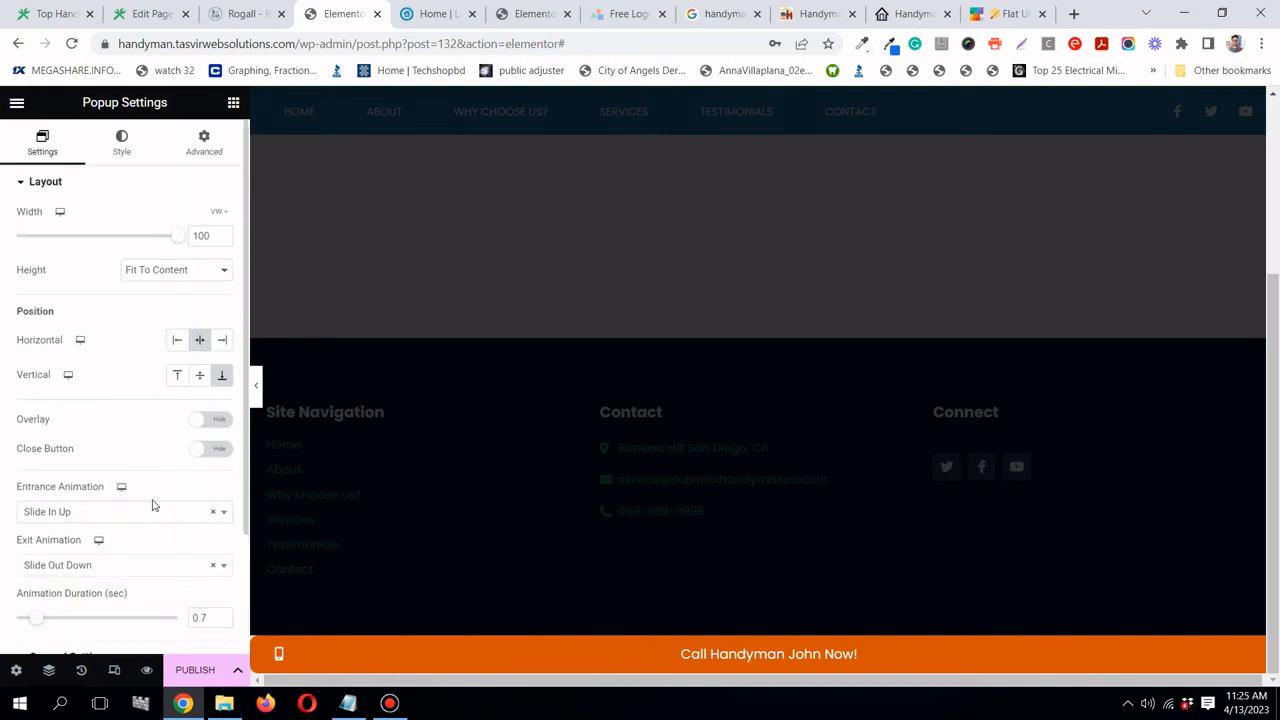
pyautogui.scroll(-2, 180, 540)
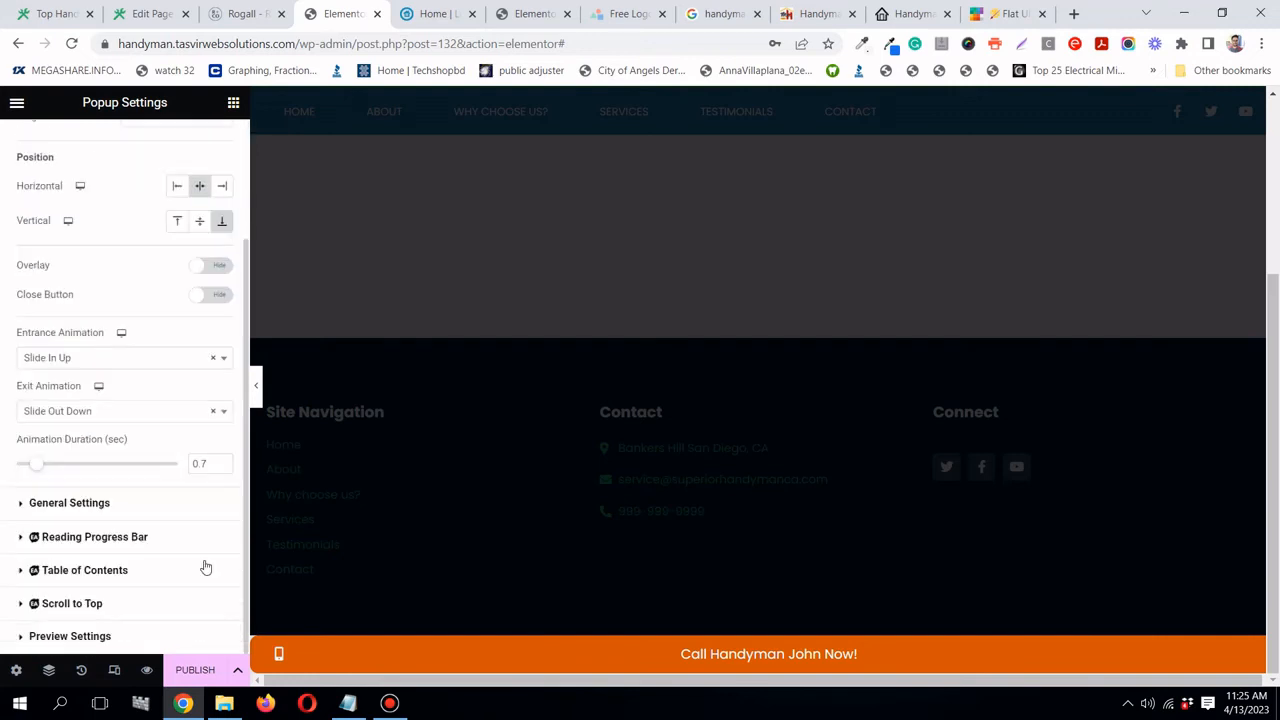
# - Publish the popup with an Entire Site condition and an On Page Load trigger of 5 seconds
pyautogui.click(197, 670)
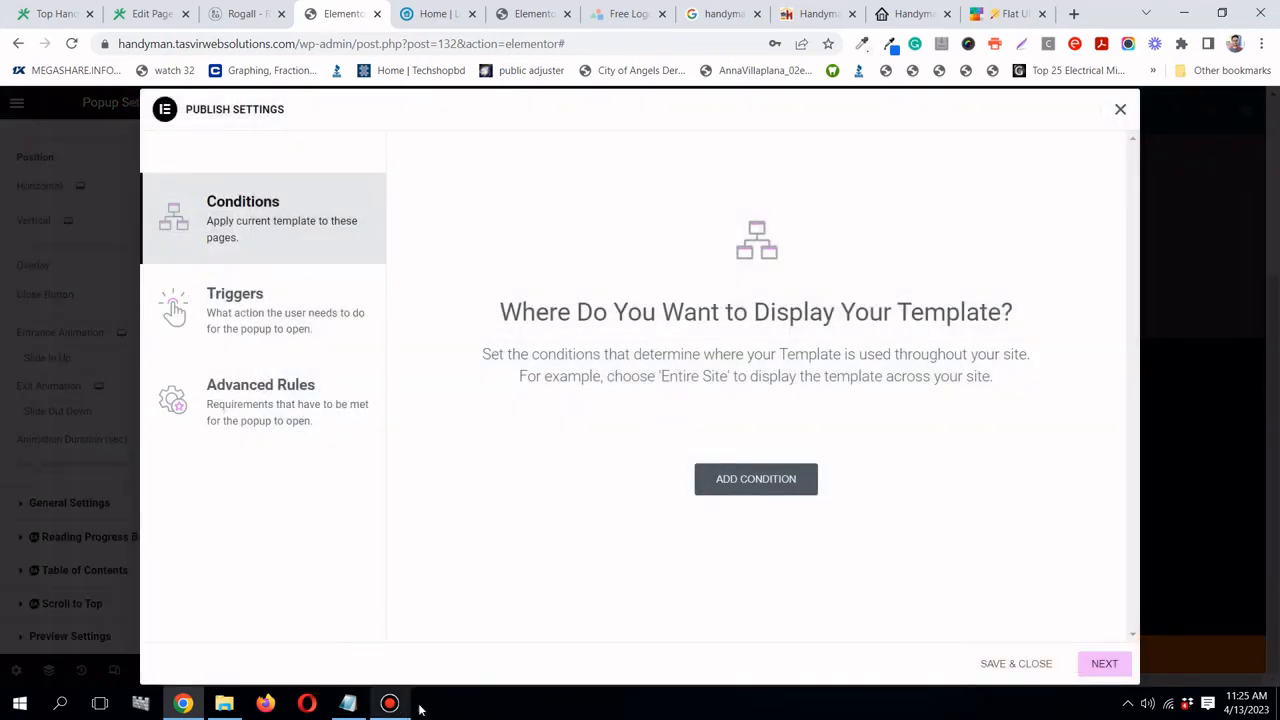
pyautogui.click(795, 489)
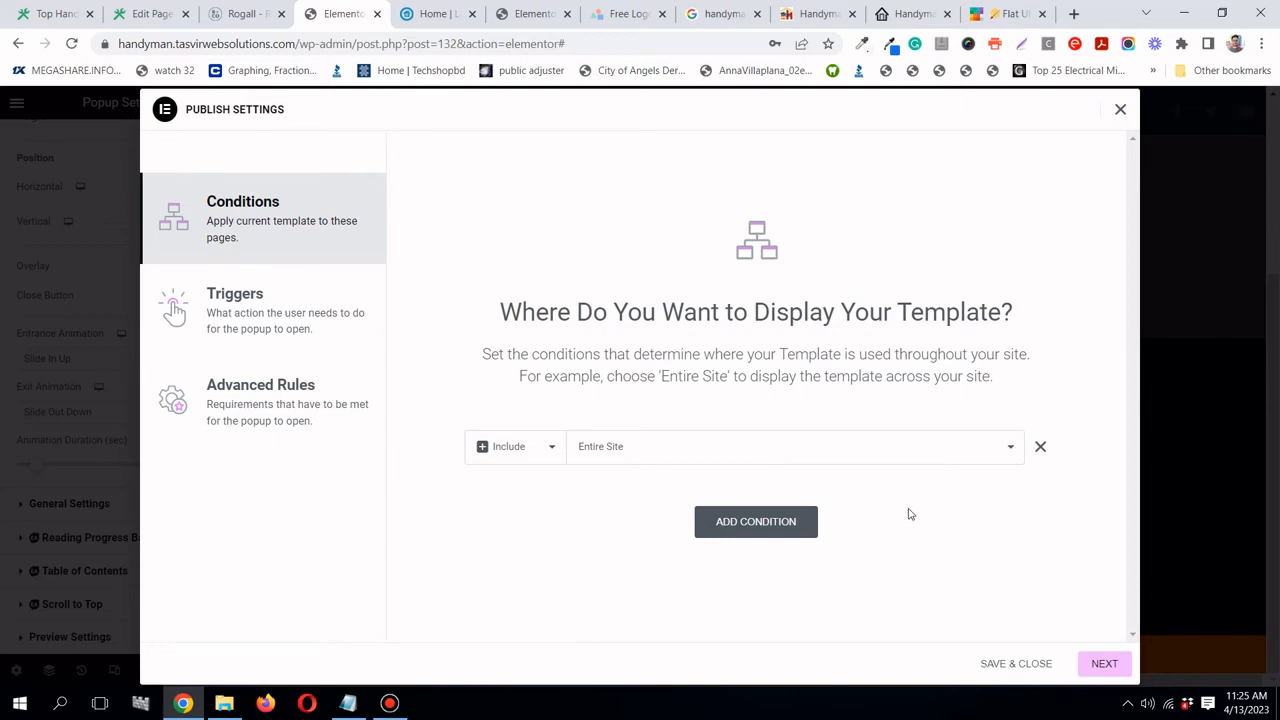
pyautogui.click(1103, 665)
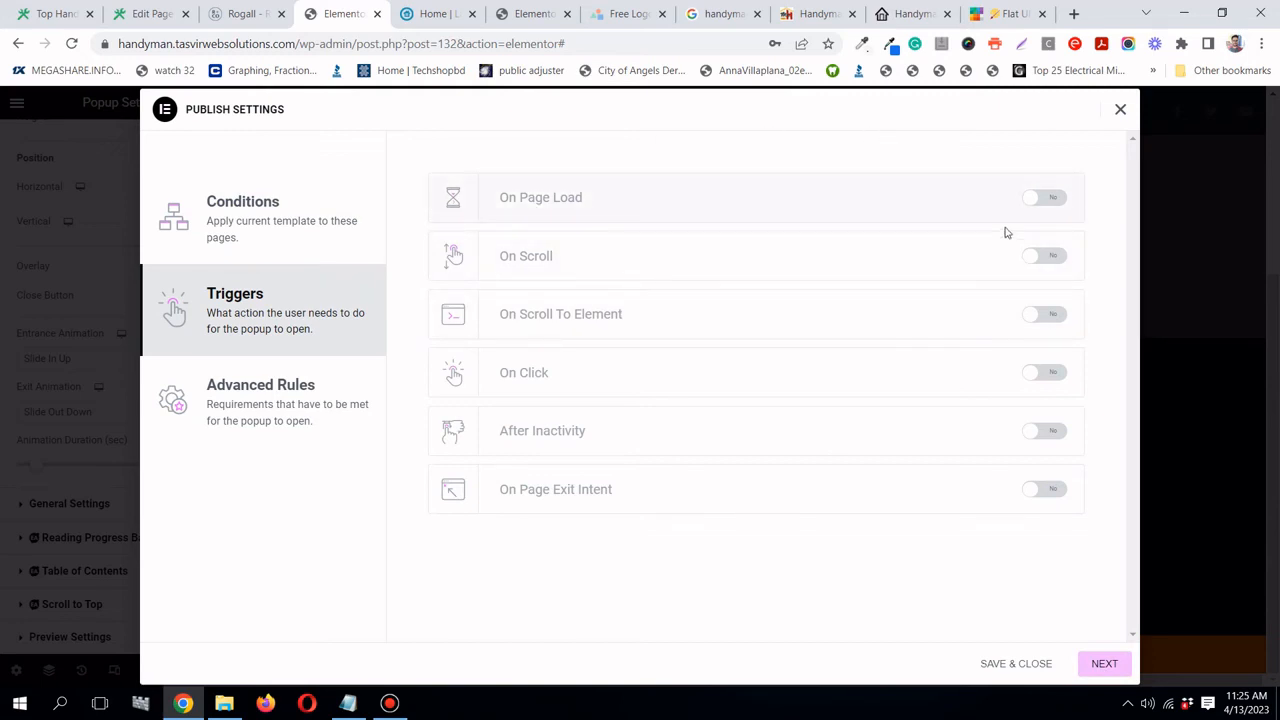
pyautogui.click(1046, 199)
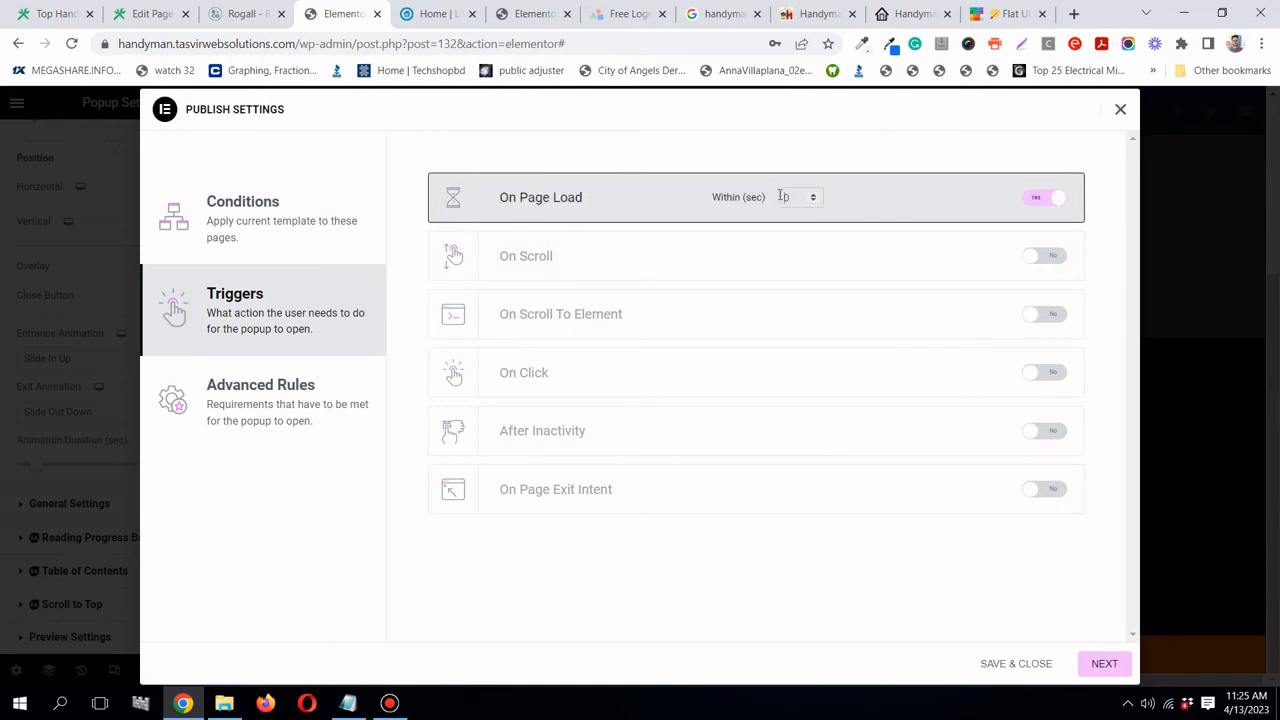
pyautogui.write('5')
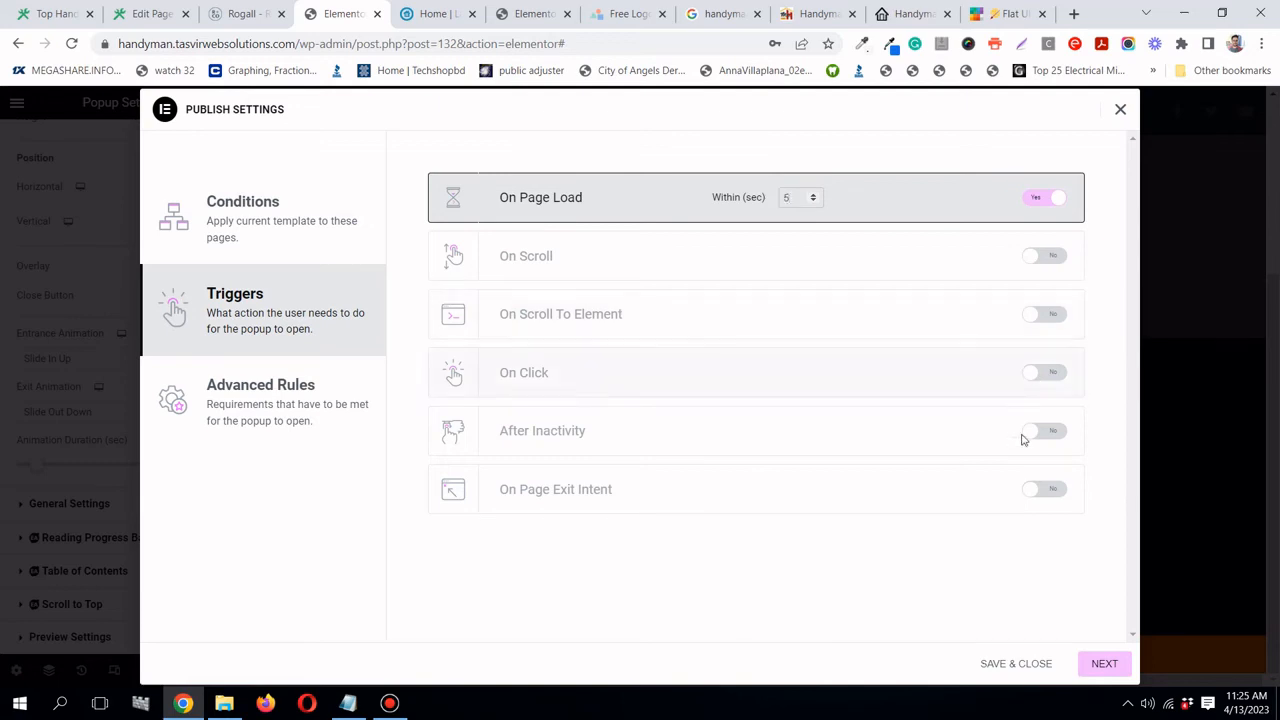
pyautogui.click(1104, 664)
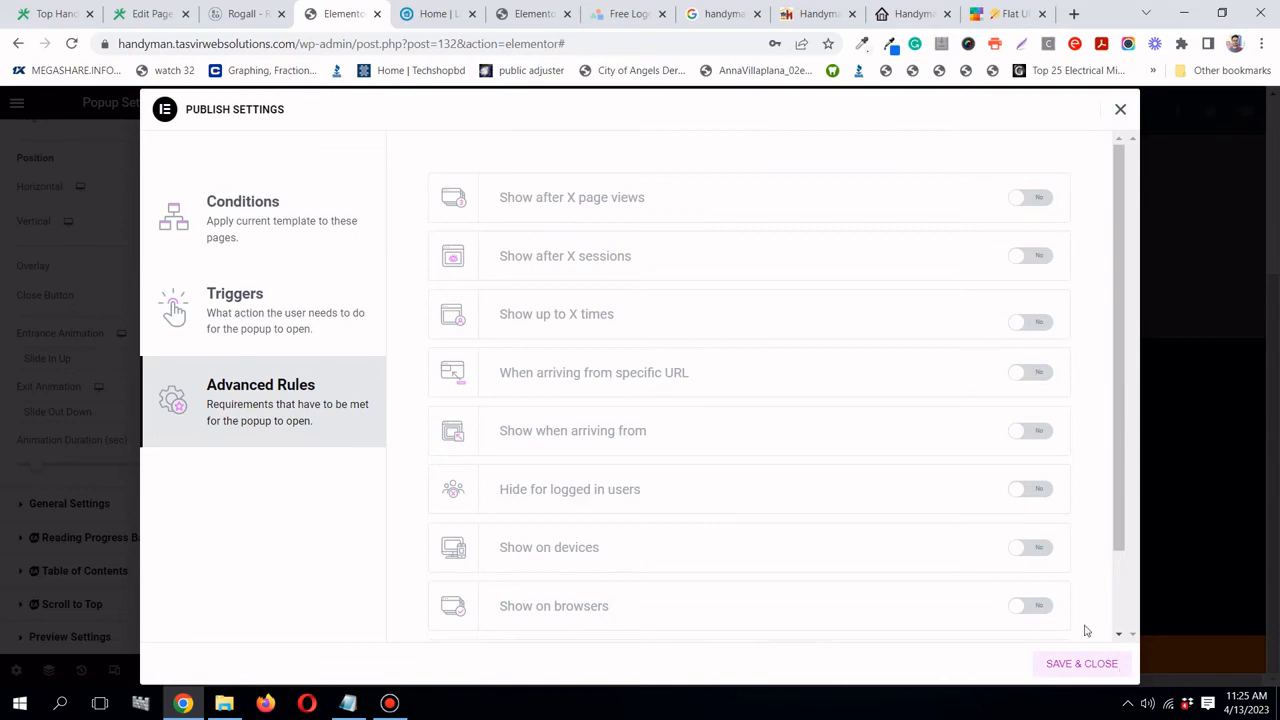
pyautogui.scroll(-2, 891, 434)
pyautogui.scroll(1, 893, 437)
pyautogui.click(1076, 663)
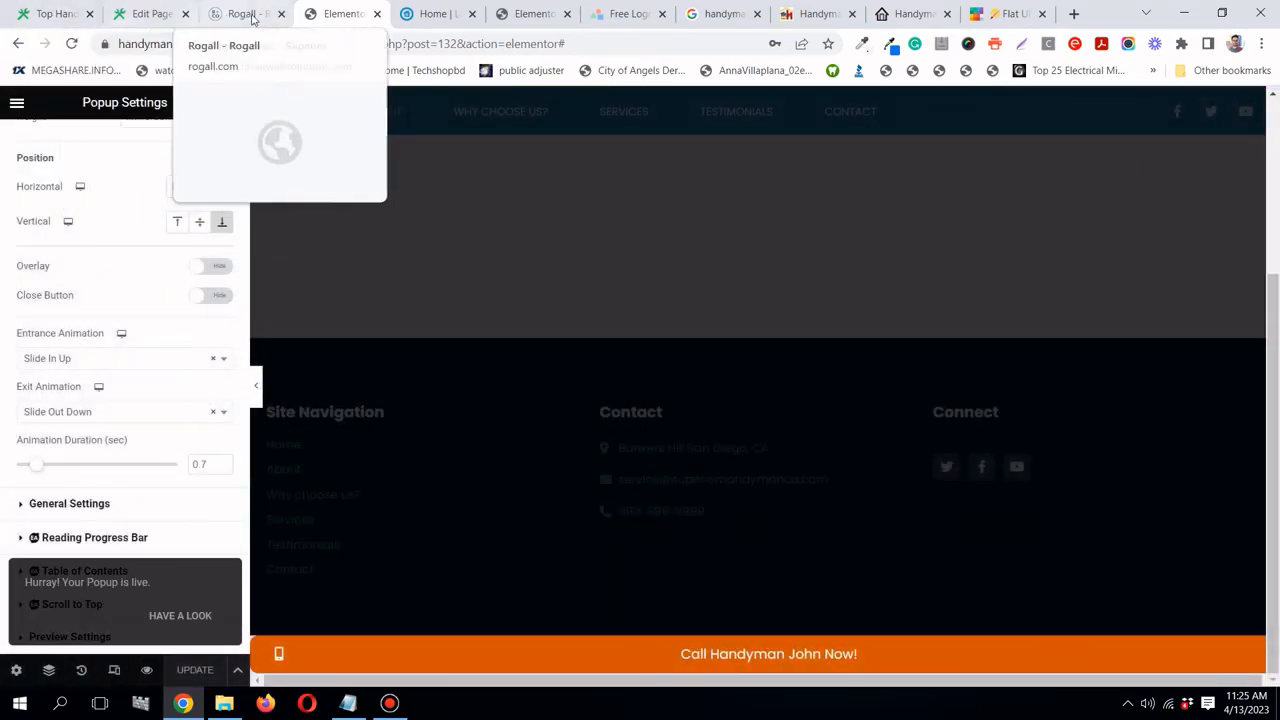
pyautogui.click(42, 14)
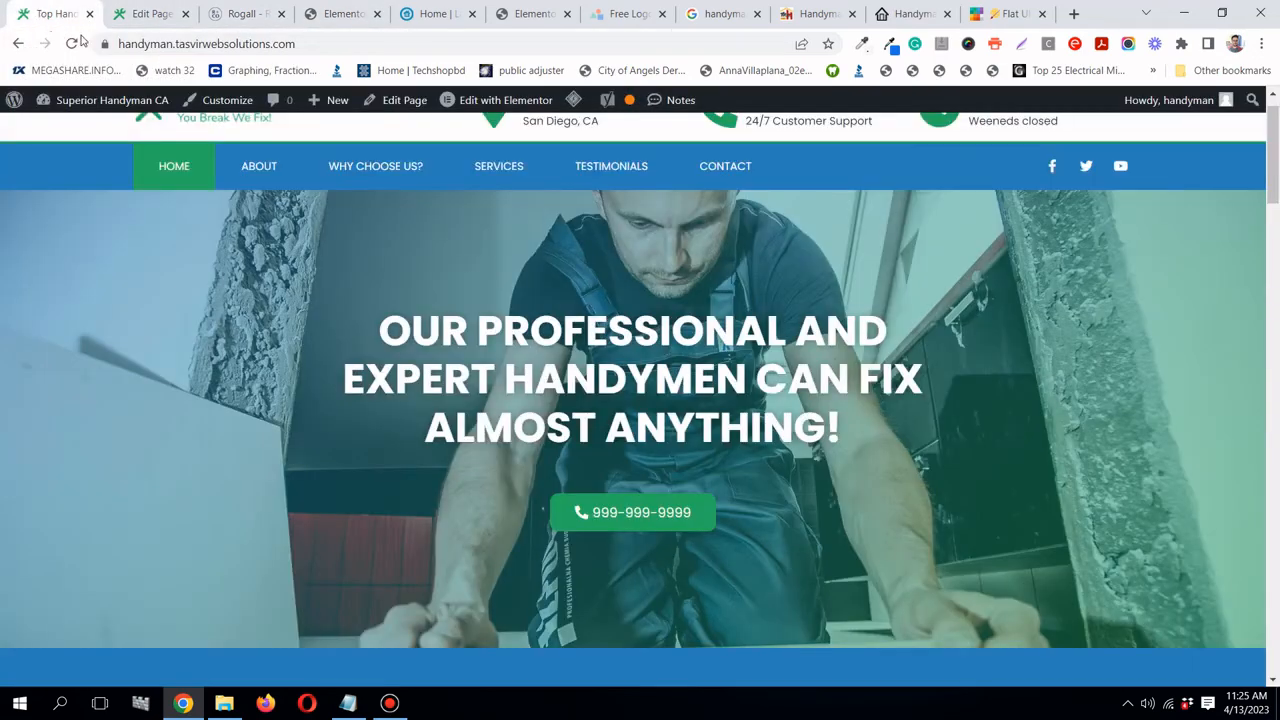
pyautogui.click(390, 703)
pyautogui.click(390, 703)
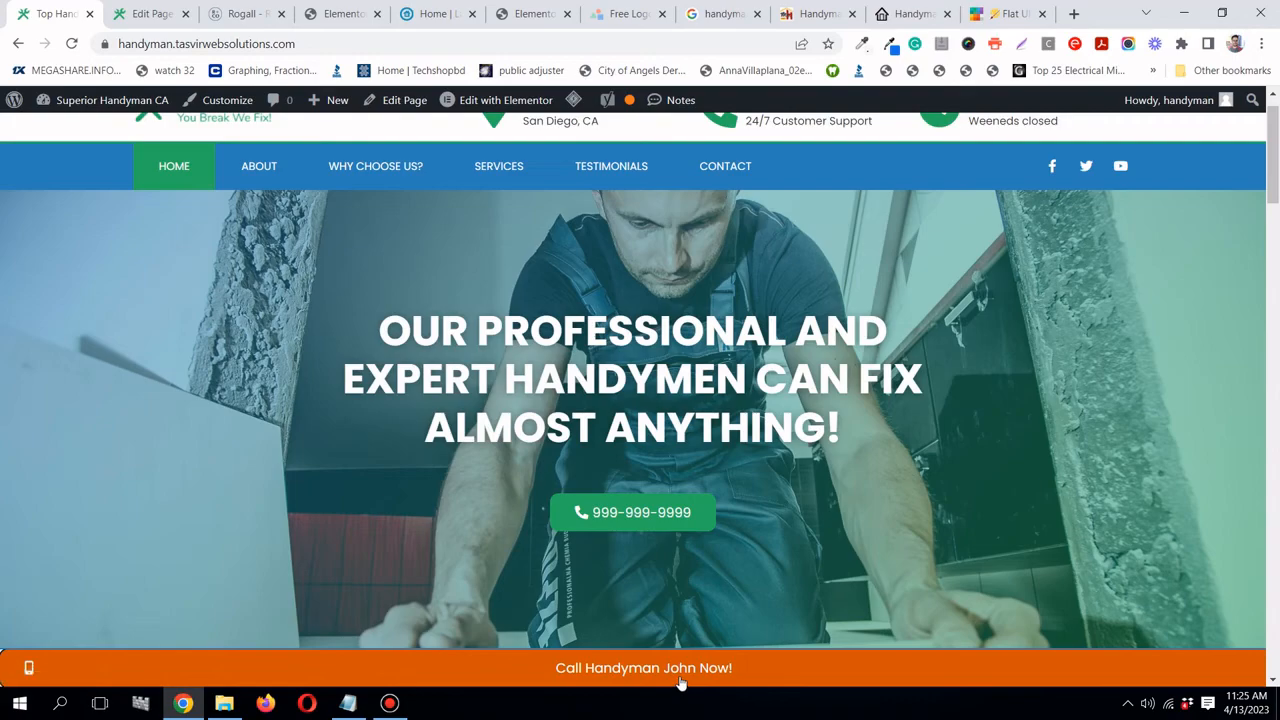
pyautogui.scroll(-7, 680, 677)
pyautogui.scroll(-8, 570, 599)
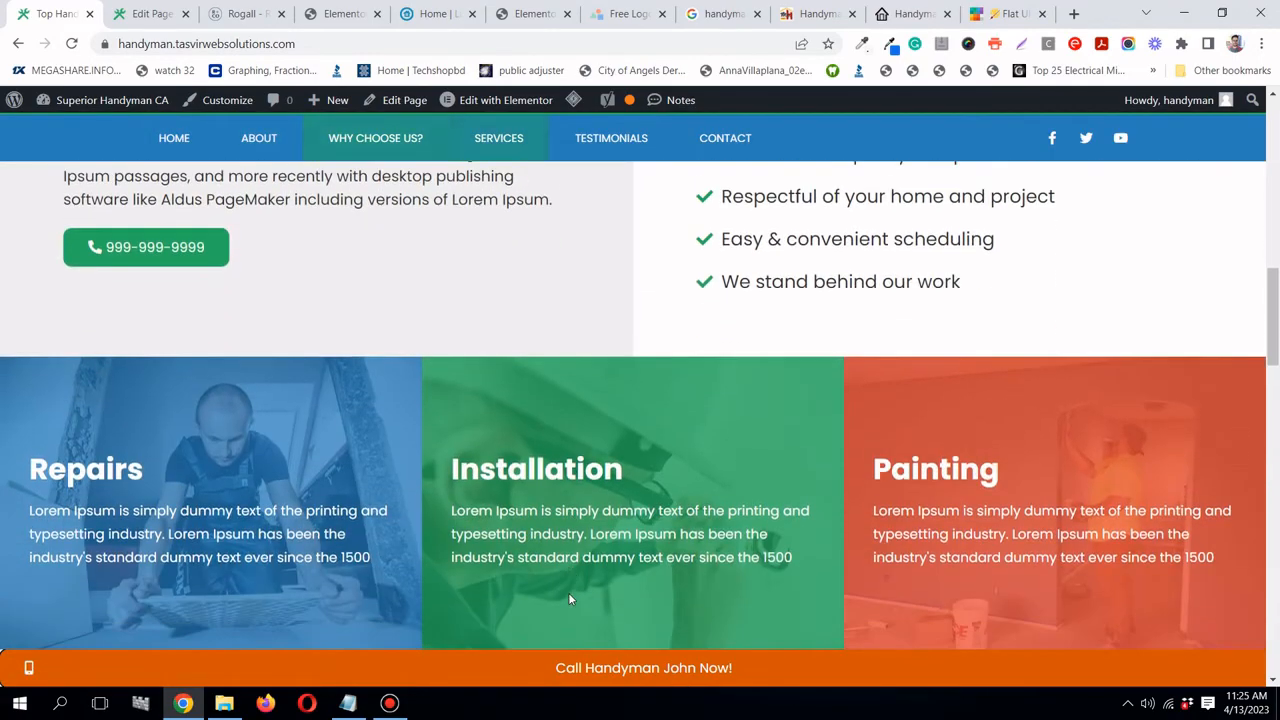
pyautogui.scroll(-12, 698, 619)
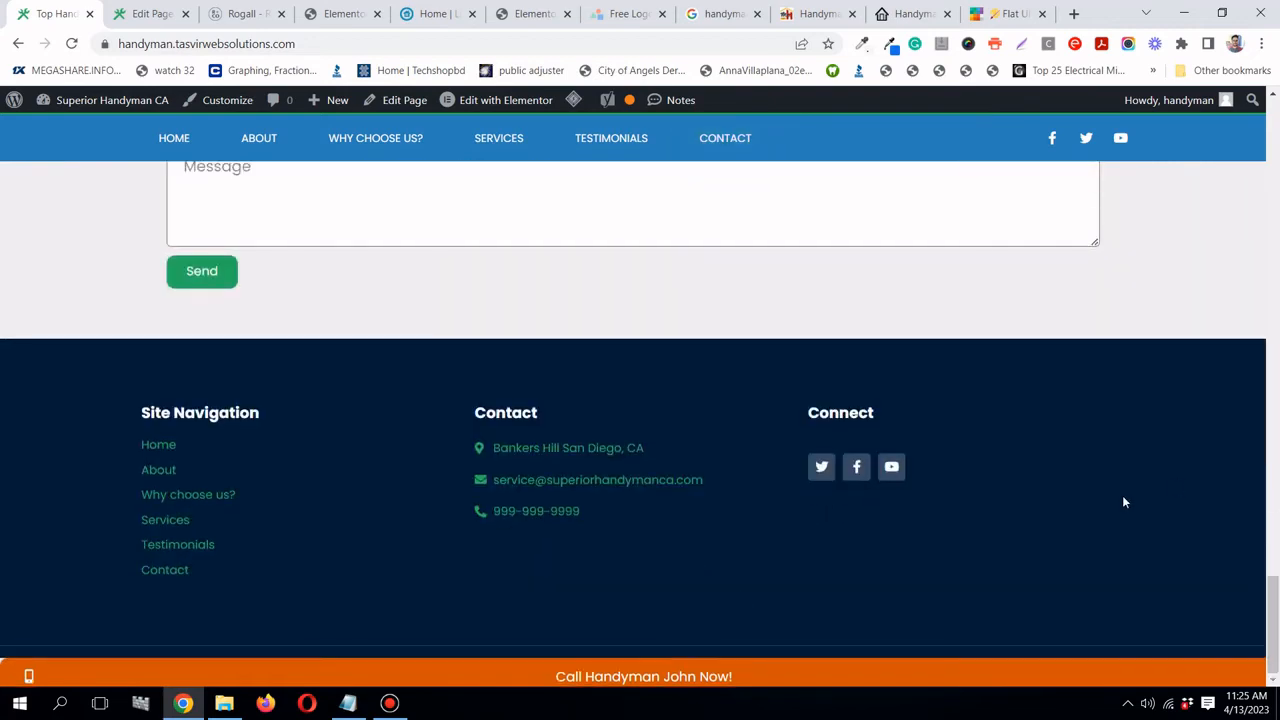
pyautogui.click(340, 14)
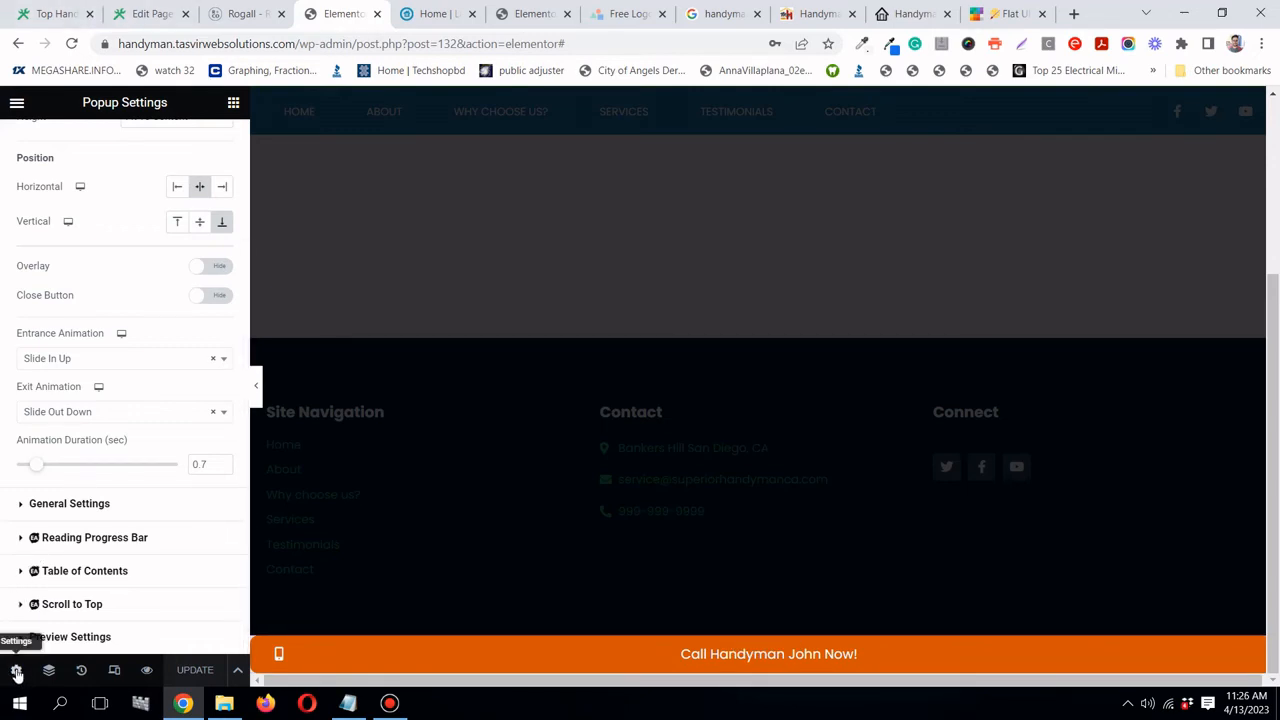
# - Expand General Settings to show the Call Now title and Published status
pyautogui.scroll(3, 133, 287)
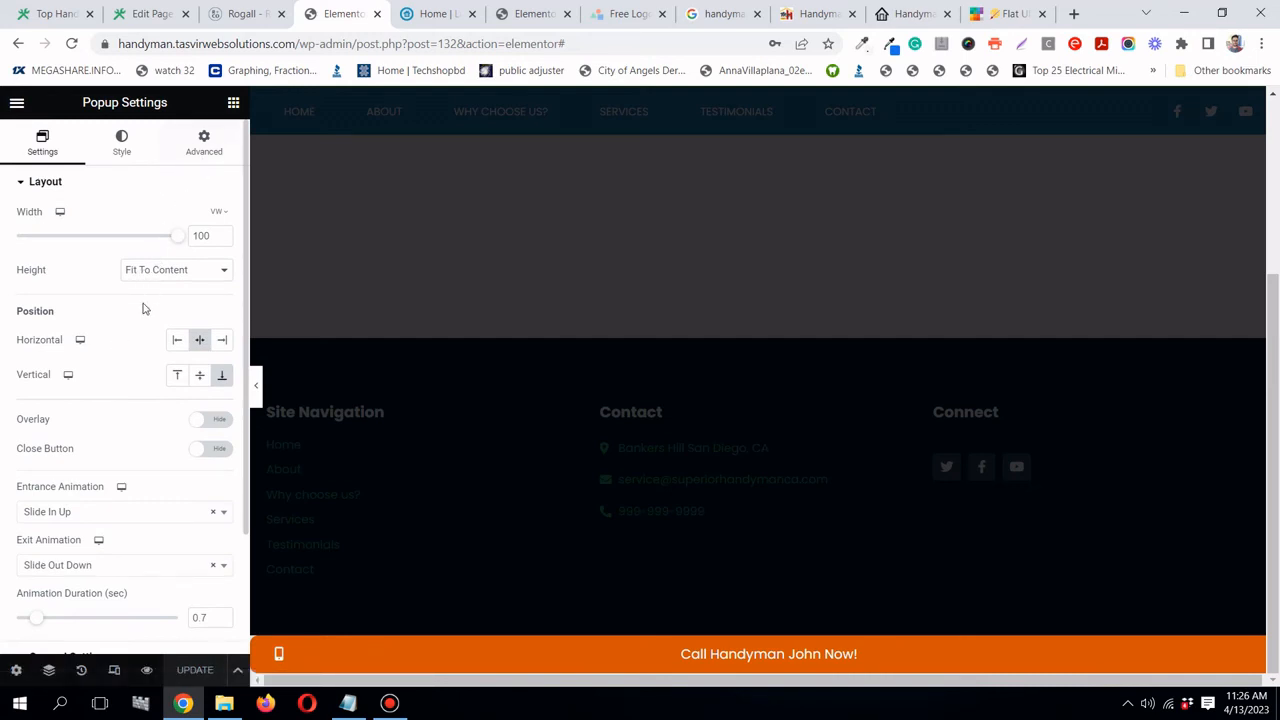
pyautogui.scroll(-3, 143, 308)
pyautogui.click(88, 510)
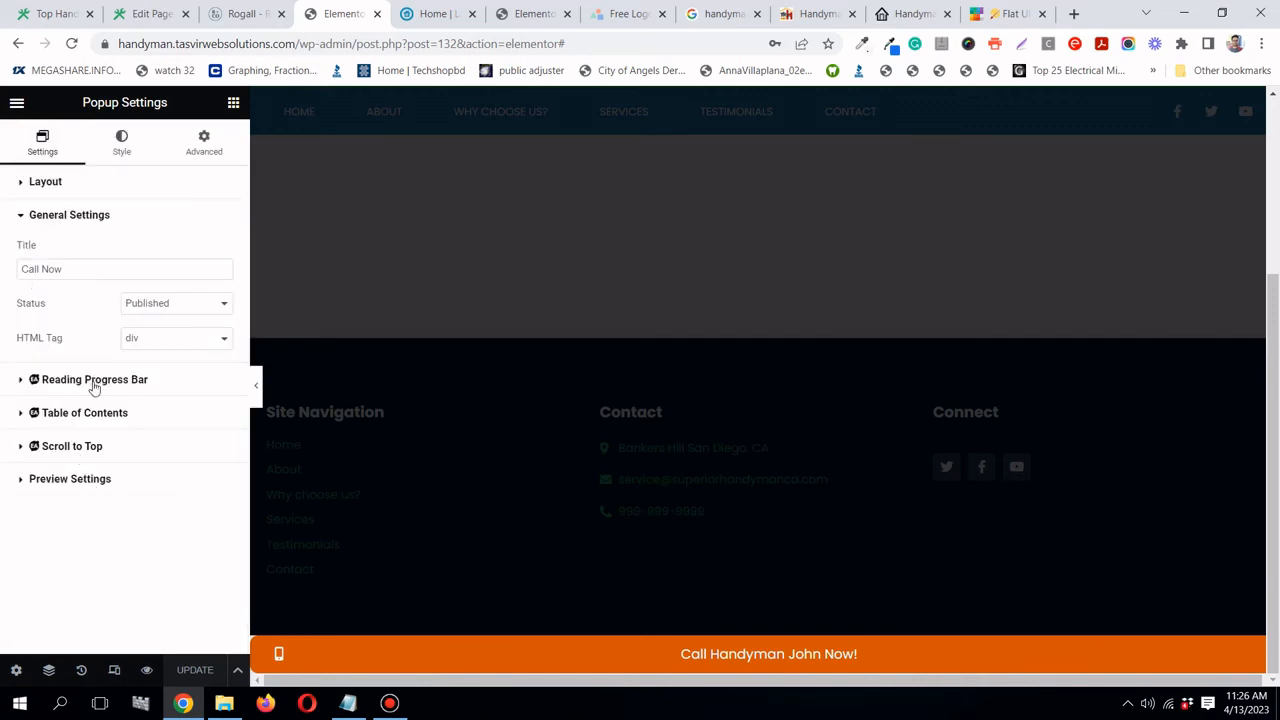
# - Turn on Prevent Closing on Overlay and Prevent Closing on ESC key, then update the popup
pyautogui.click(196, 156)
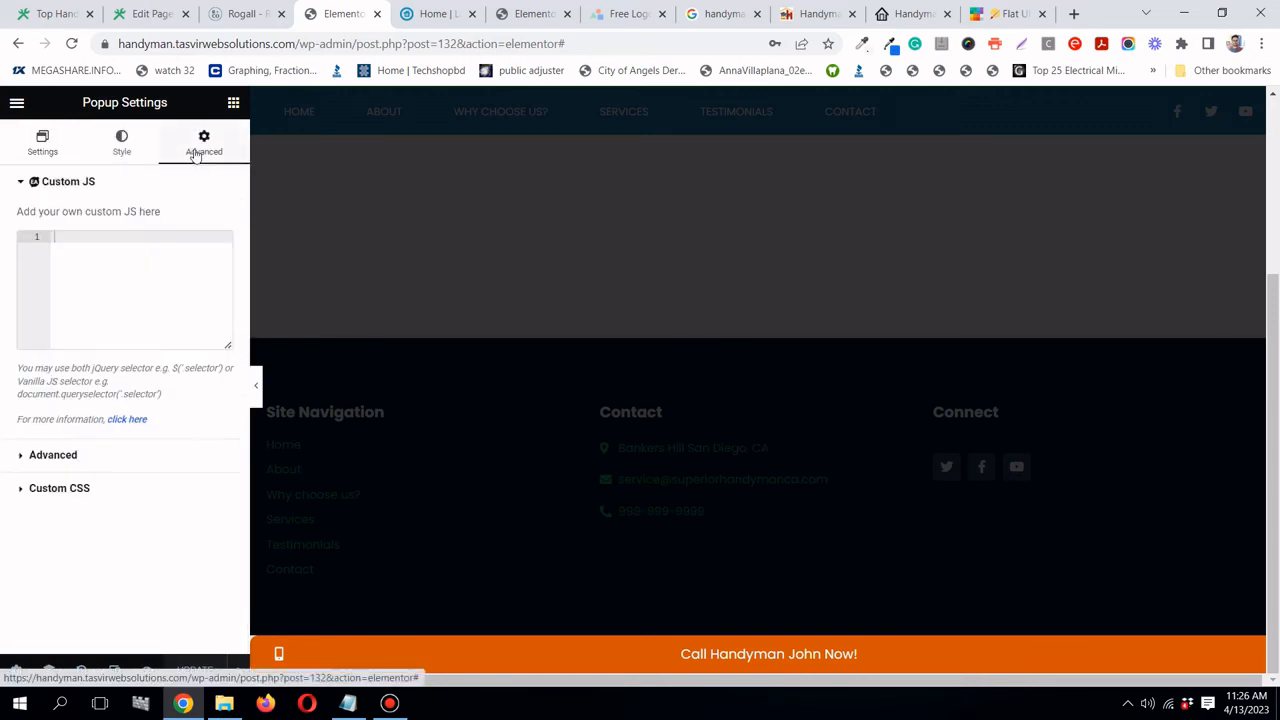
pyautogui.click(53, 455)
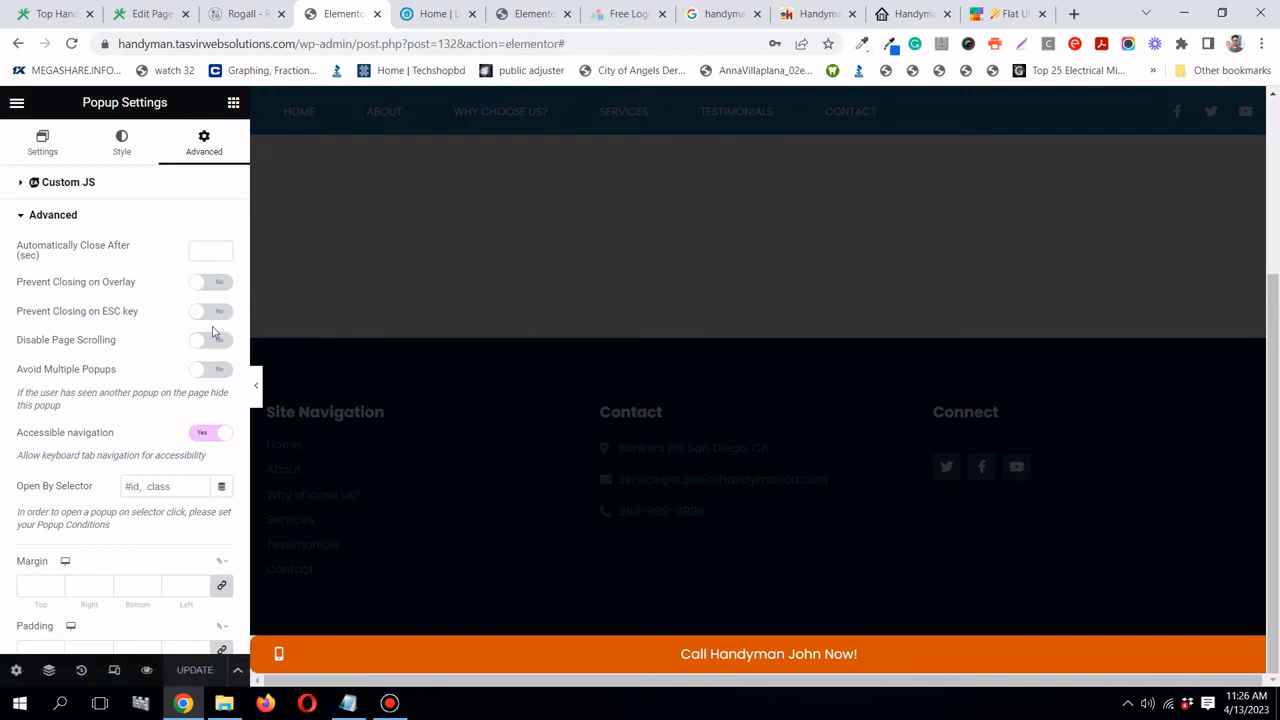
pyautogui.click(218, 286)
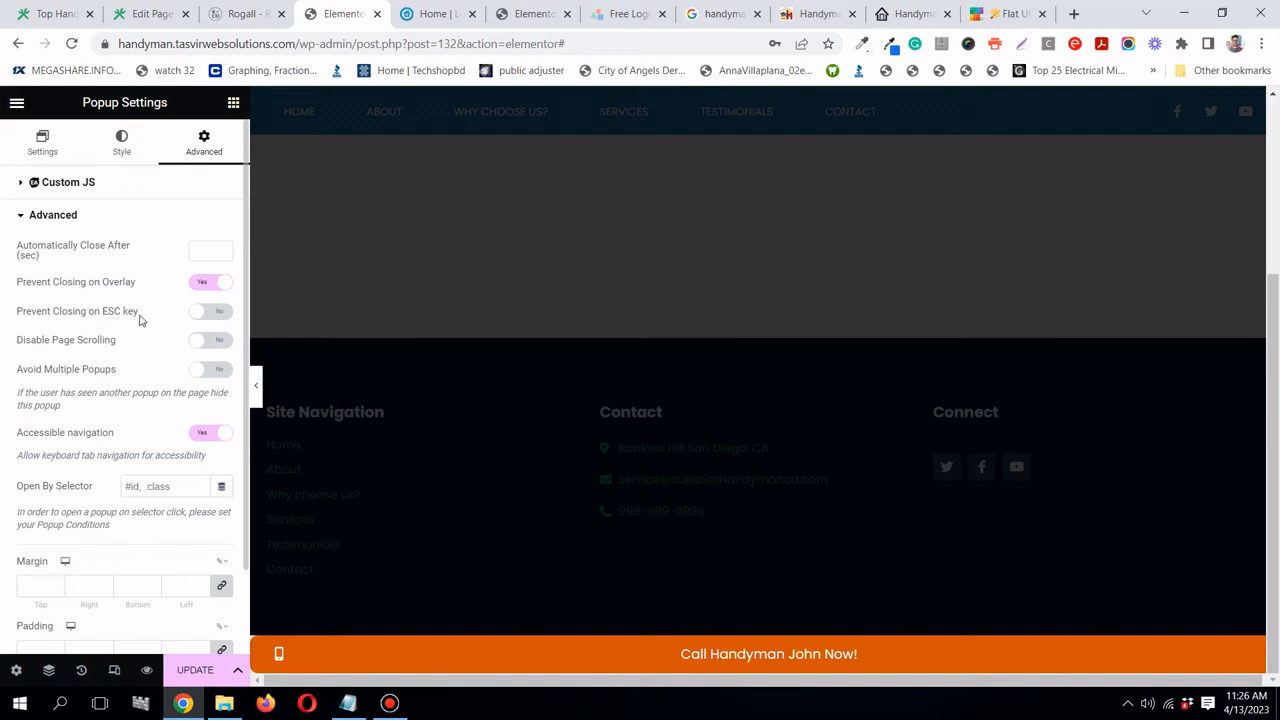
pyautogui.click(219, 316)
pyautogui.scroll(-1, 133, 450)
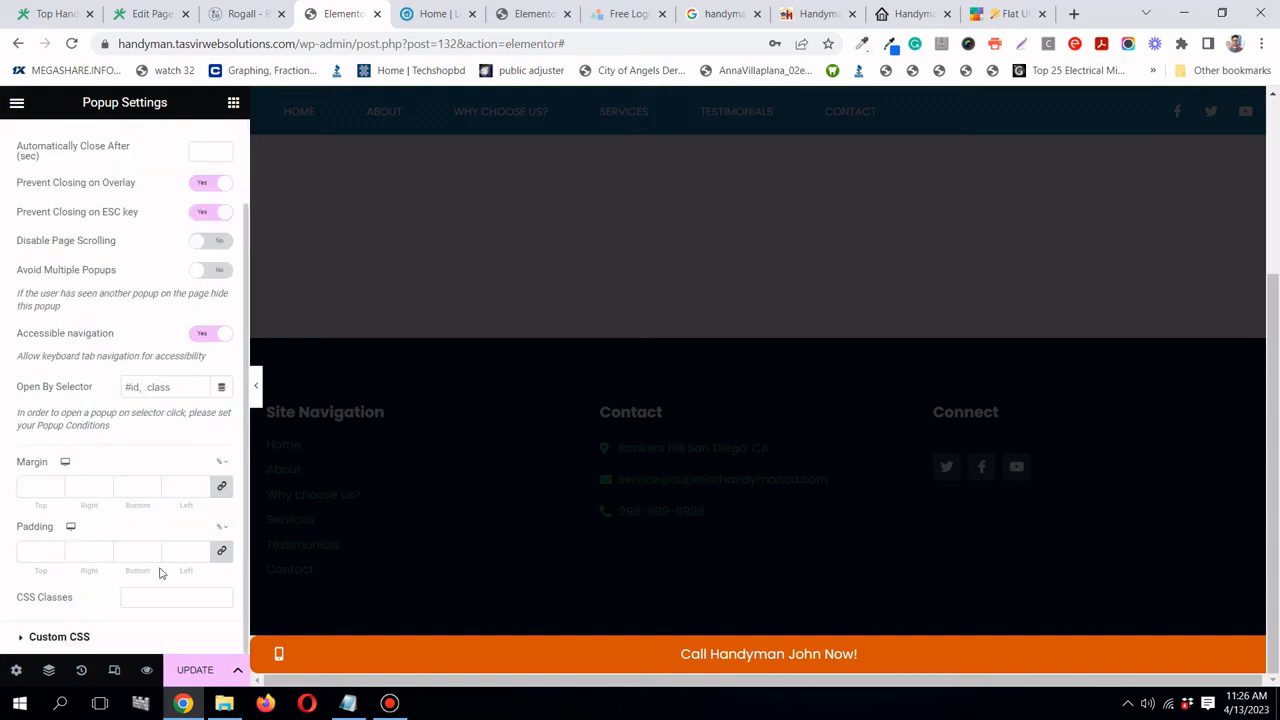
pyautogui.click(197, 670)
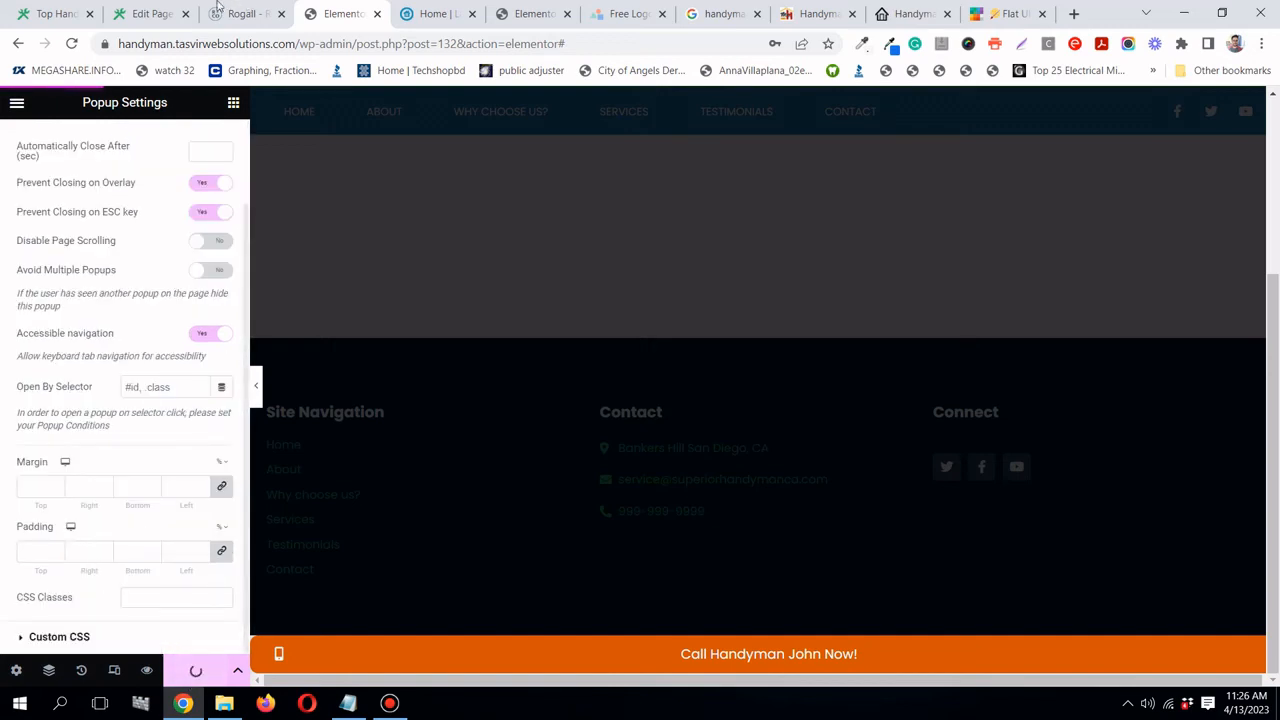
pyautogui.click(52, 14)
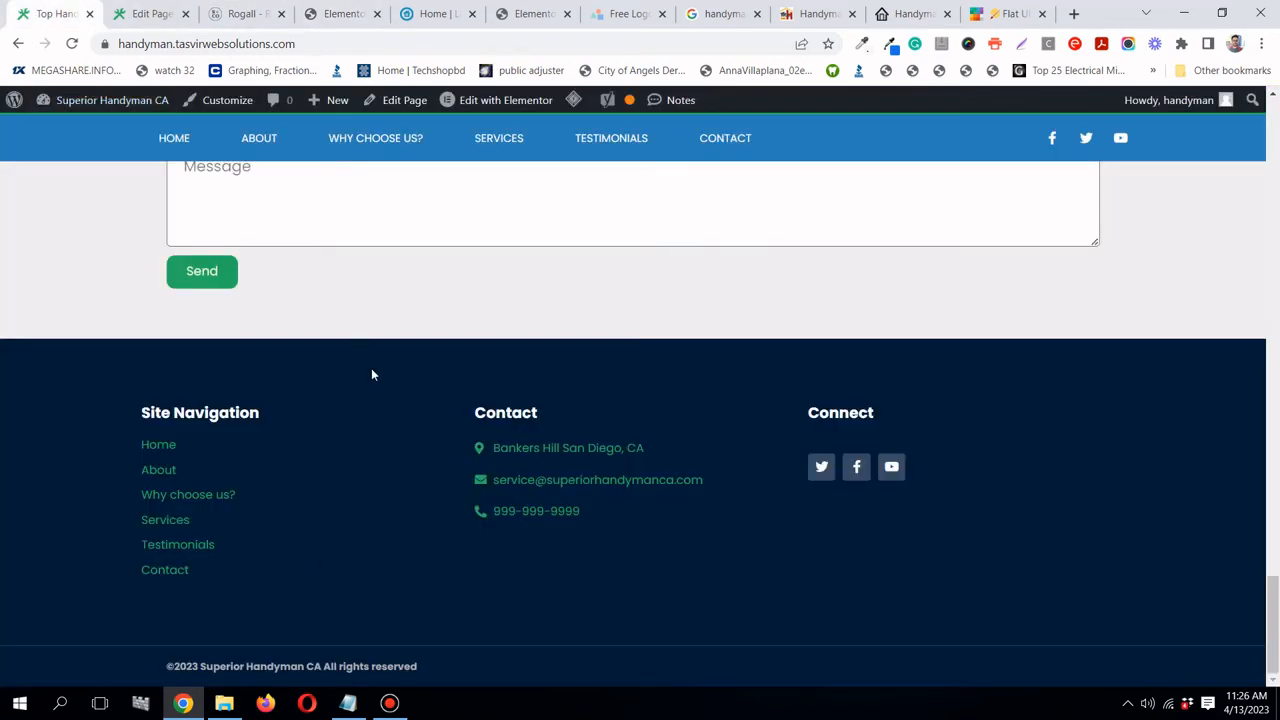
pyautogui.click(72, 44)
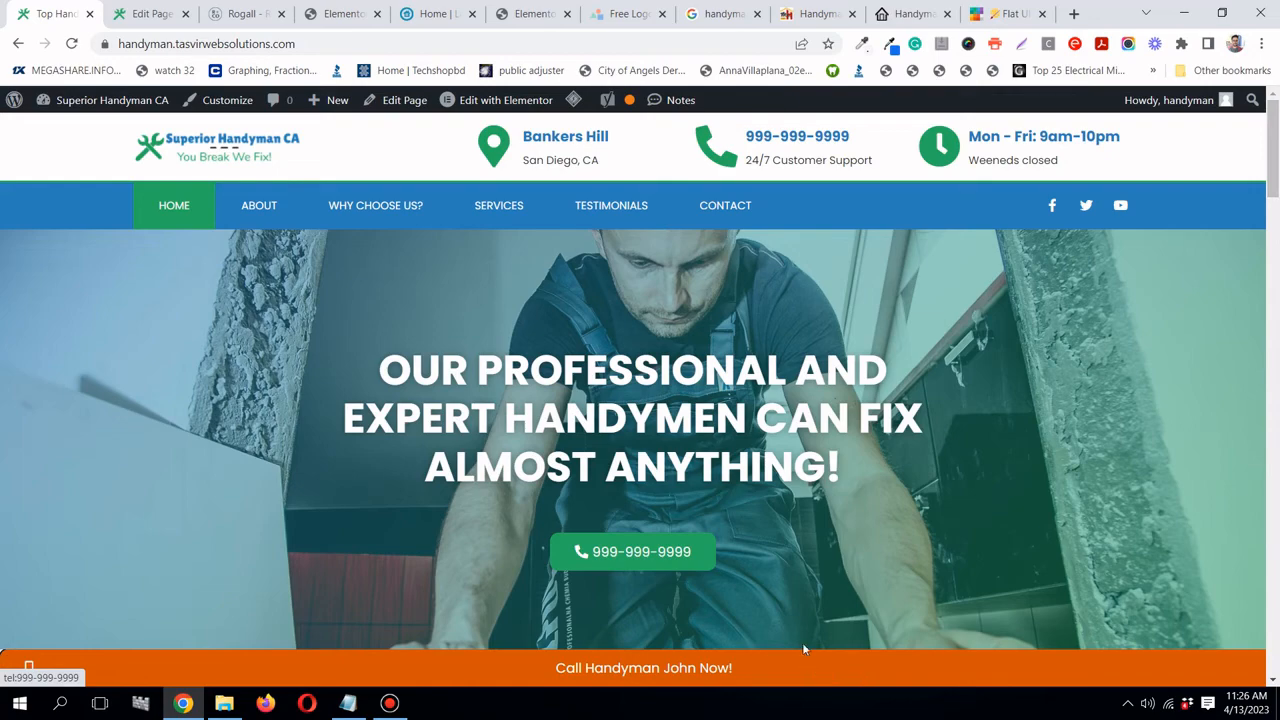
pyautogui.scroll(-6, 802, 640)
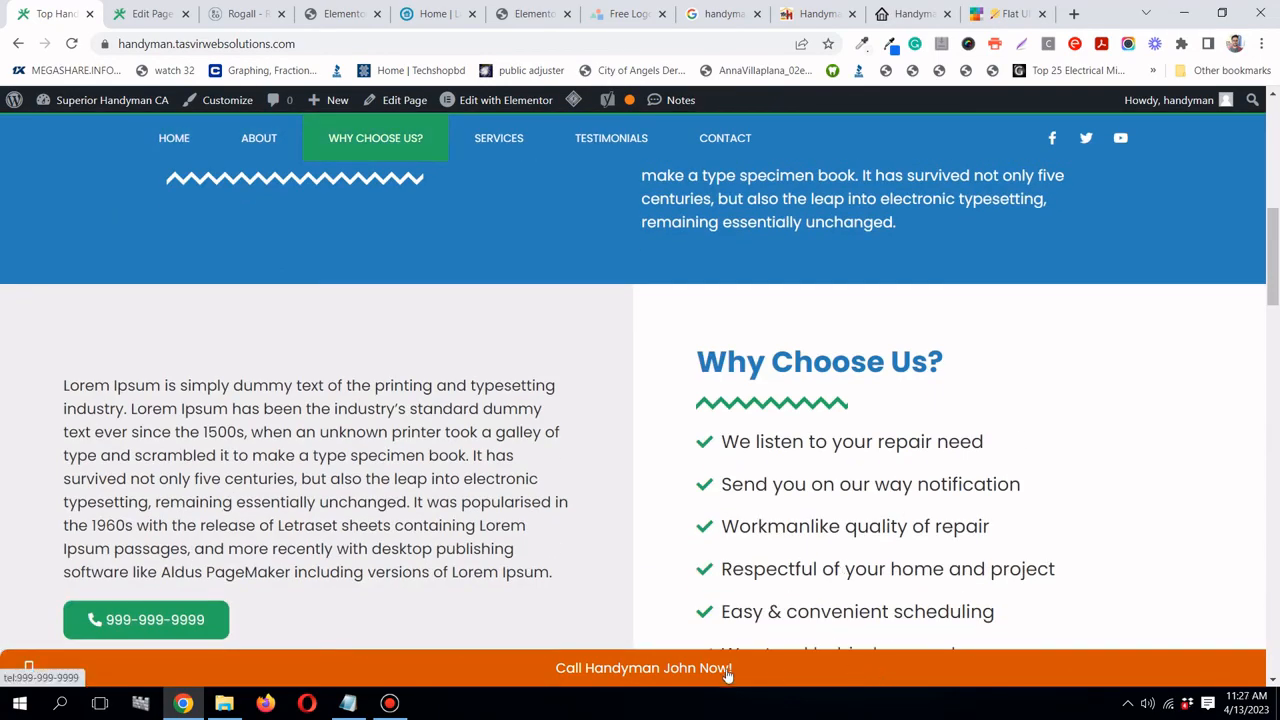
pyautogui.click(693, 672)
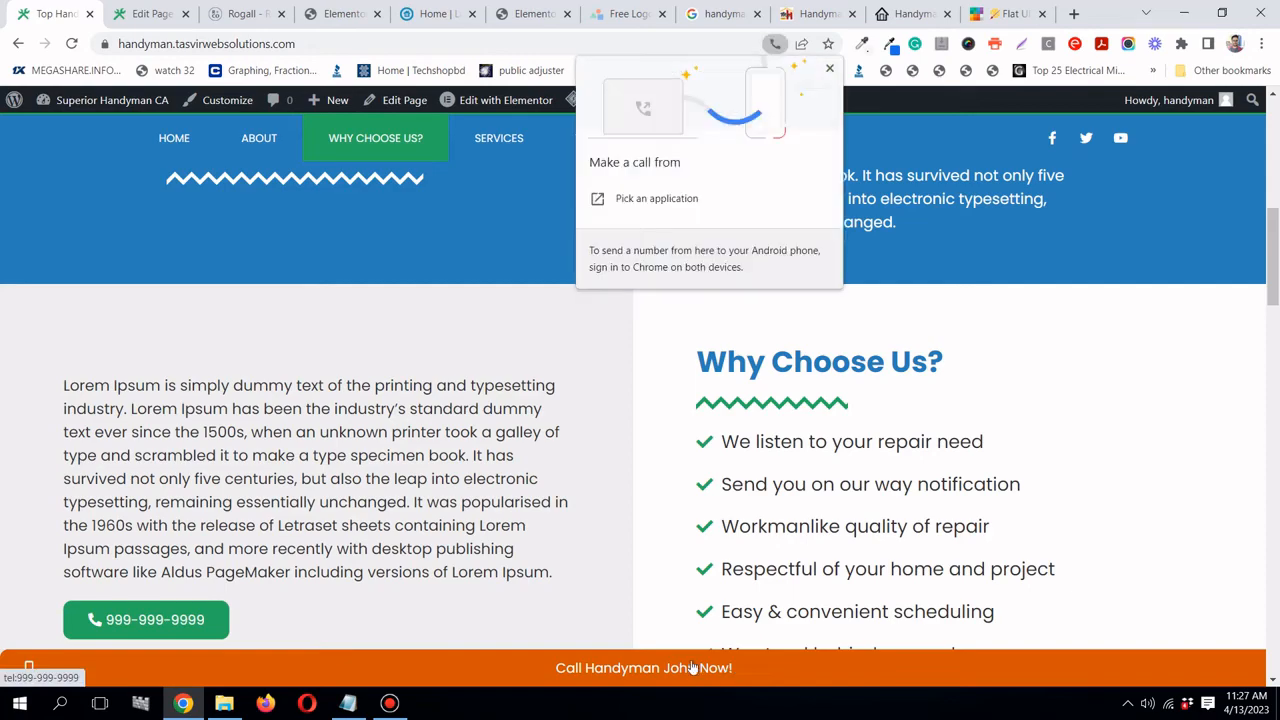
pyautogui.click(830, 69)
pyautogui.moveTo(1275, 245); pyautogui.dragTo(1274, 118)
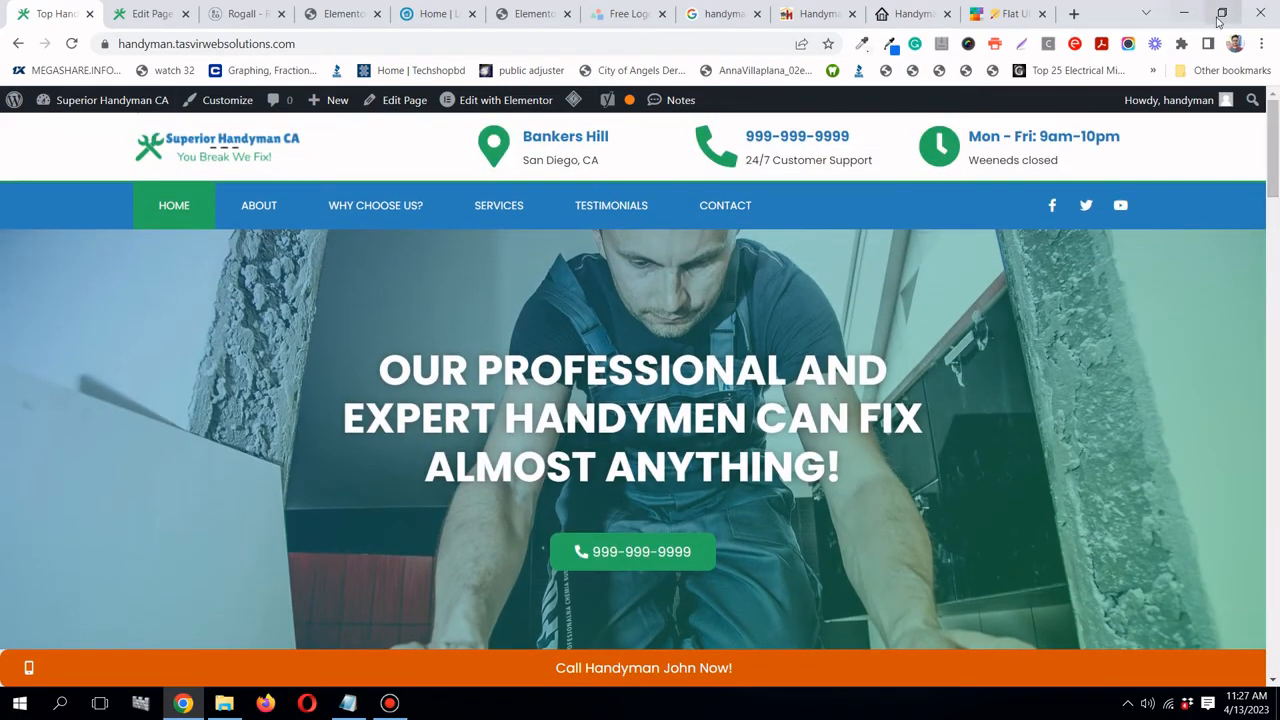
pyautogui.rightClick(584, 292)
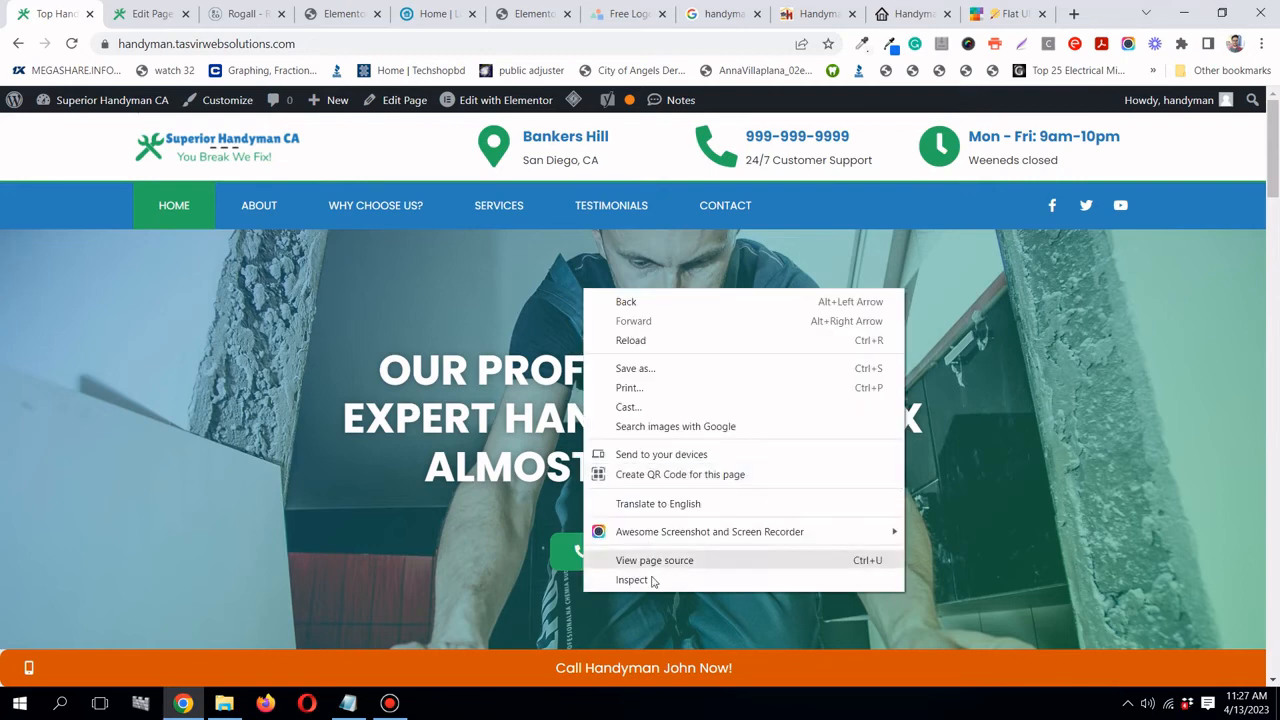
pyautogui.click(652, 580)
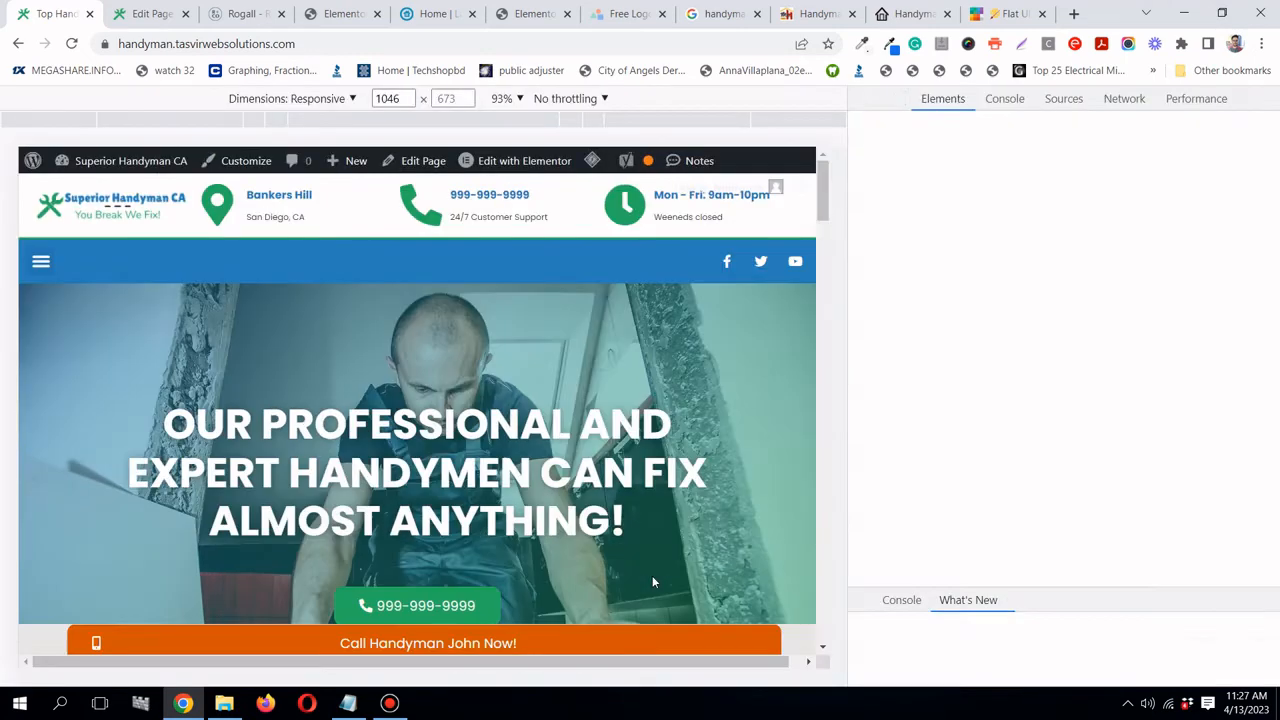
pyautogui.click(315, 98)
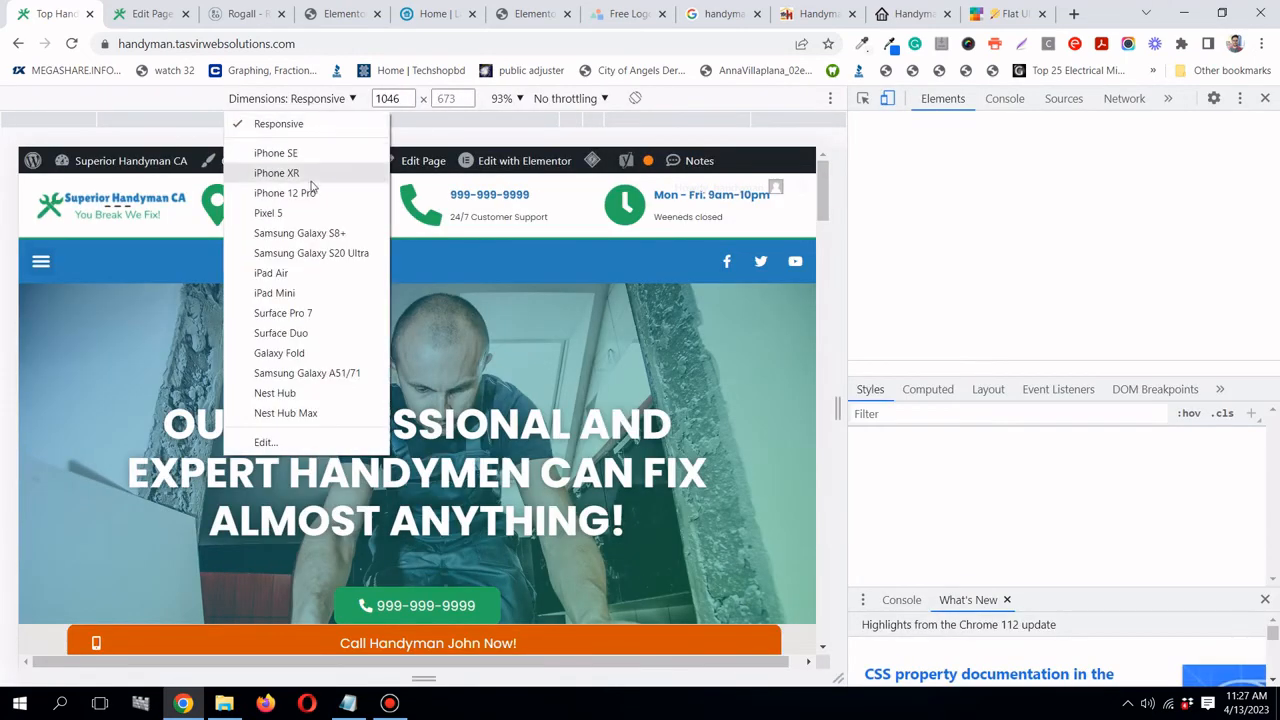
pyautogui.click(290, 191)
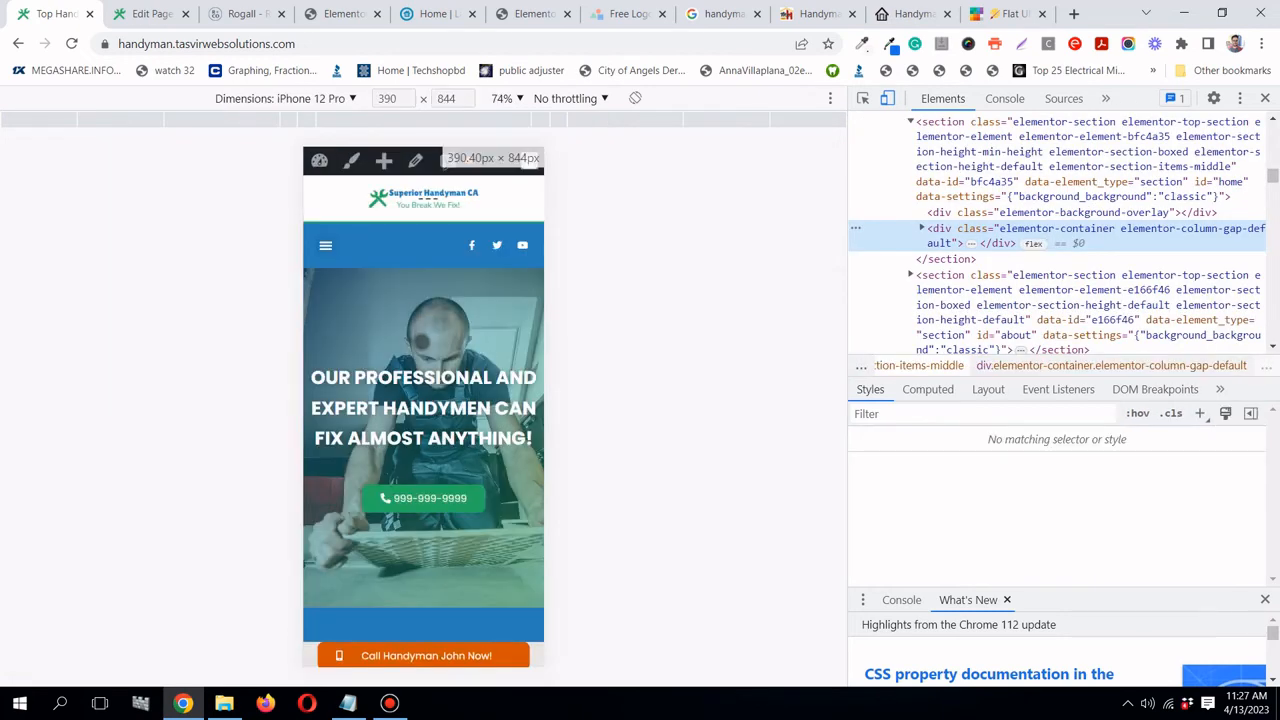
pyautogui.scroll(-6, 424, 341)
pyautogui.scroll(-3, 424, 341)
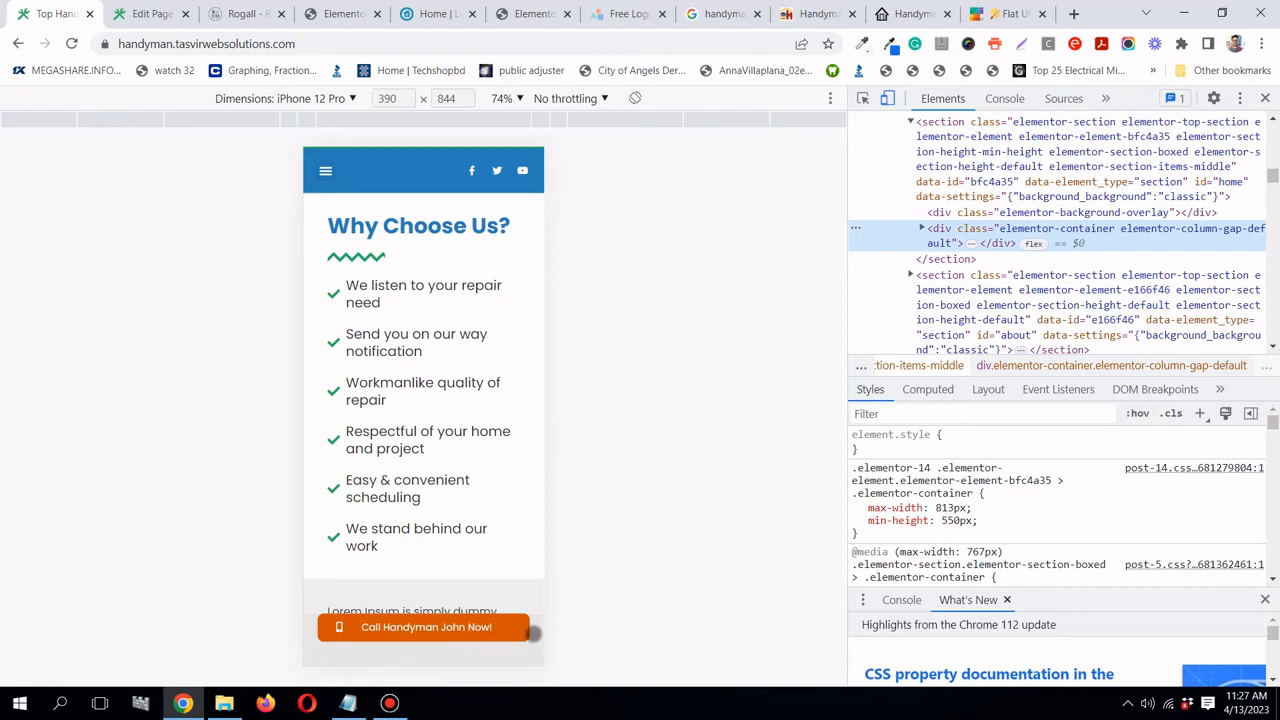
pyautogui.click(340, 16)
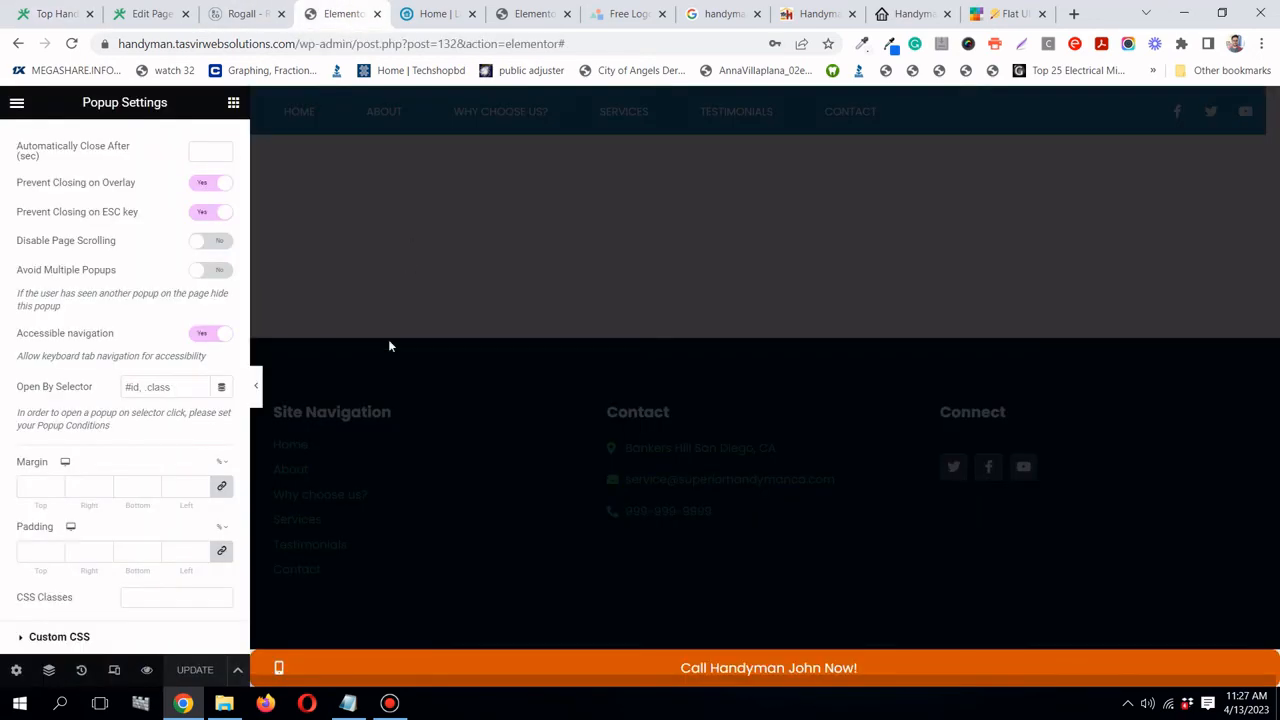
# - Switch to the tablet preview and select the column holding the call button
pyautogui.click(114, 669)
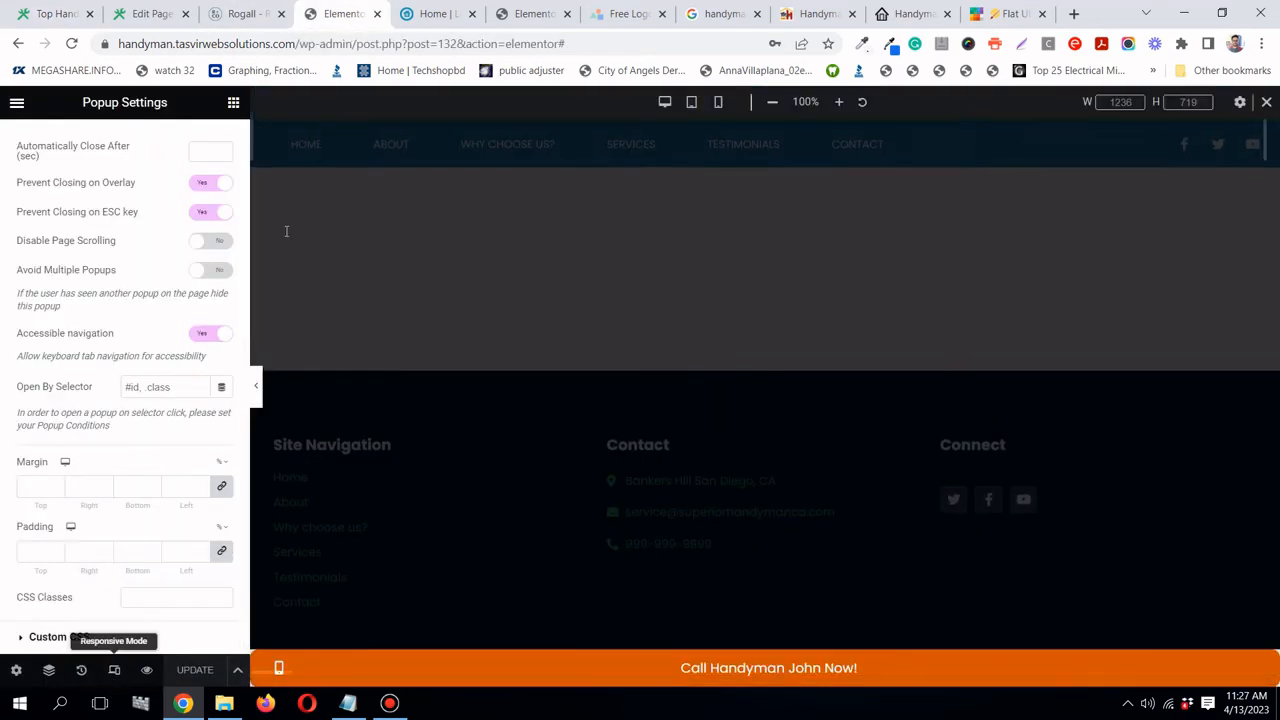
pyautogui.click(691, 102)
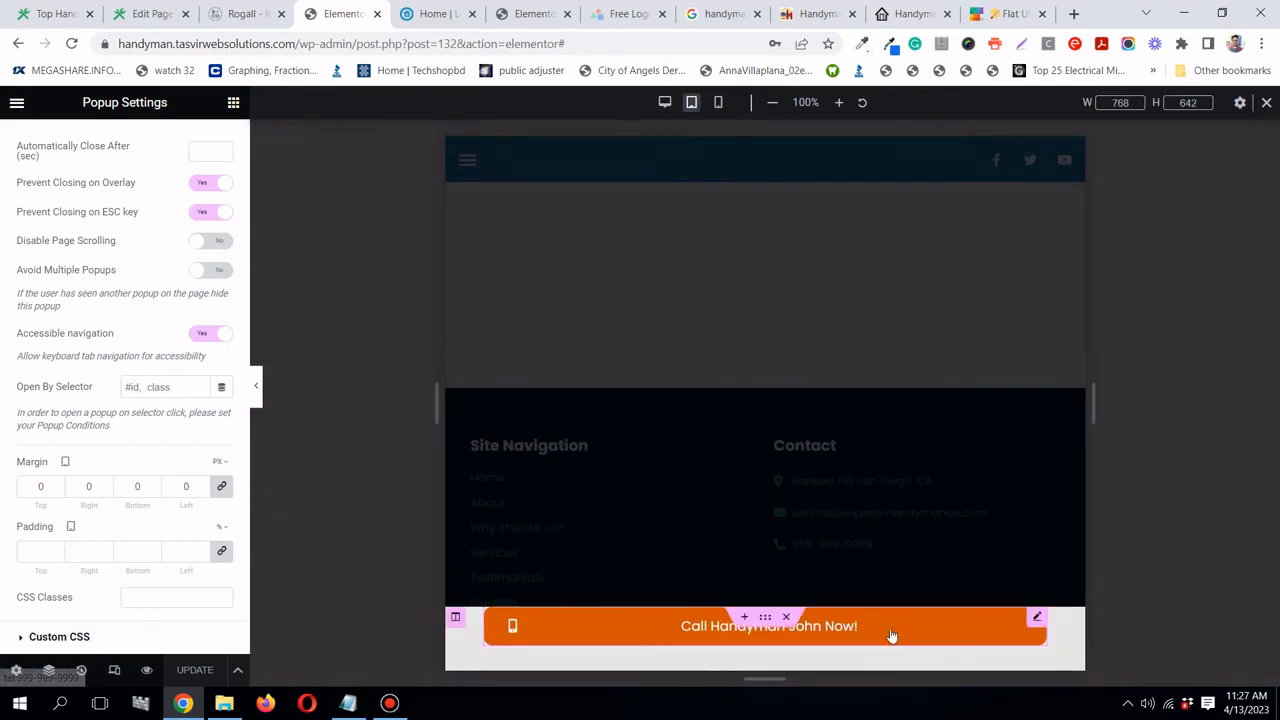
pyautogui.click(765, 392)
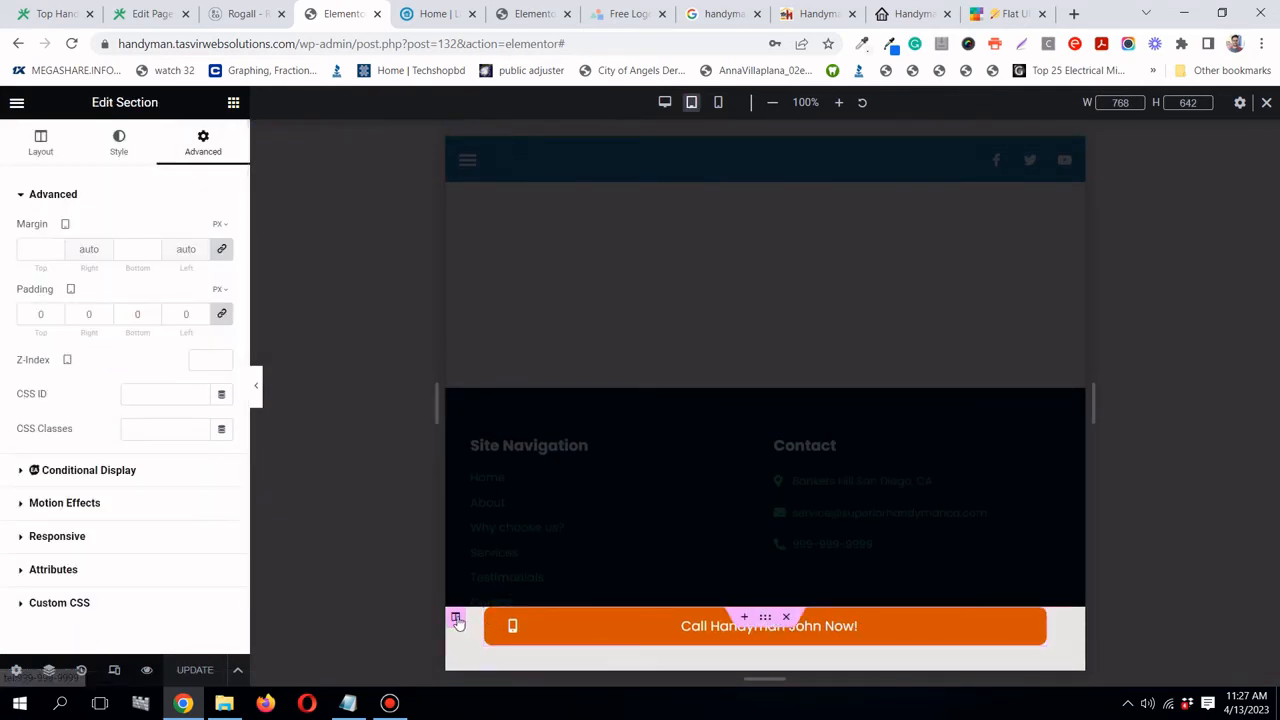
pyautogui.click(455, 617)
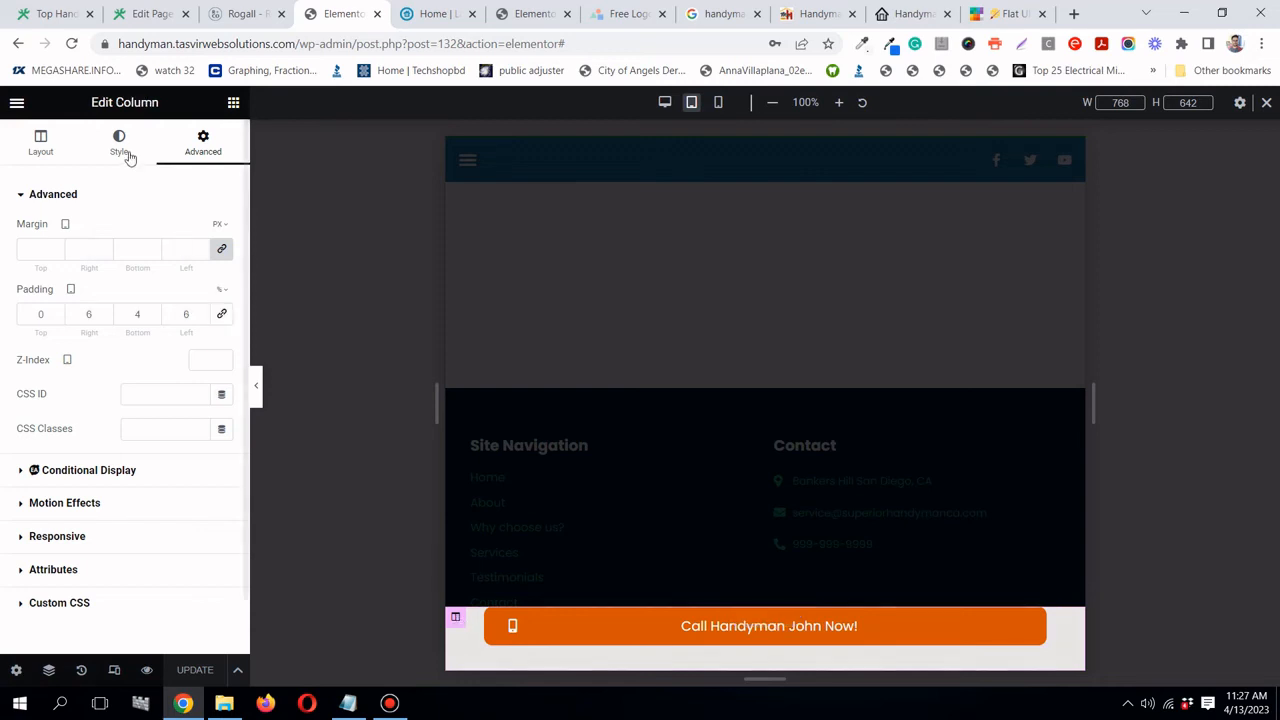
# - Set the column's tablet right, bottom and left padding to 0, save, and return to desktop
pyautogui.doubleClick(85, 314)
pyautogui.write('0')
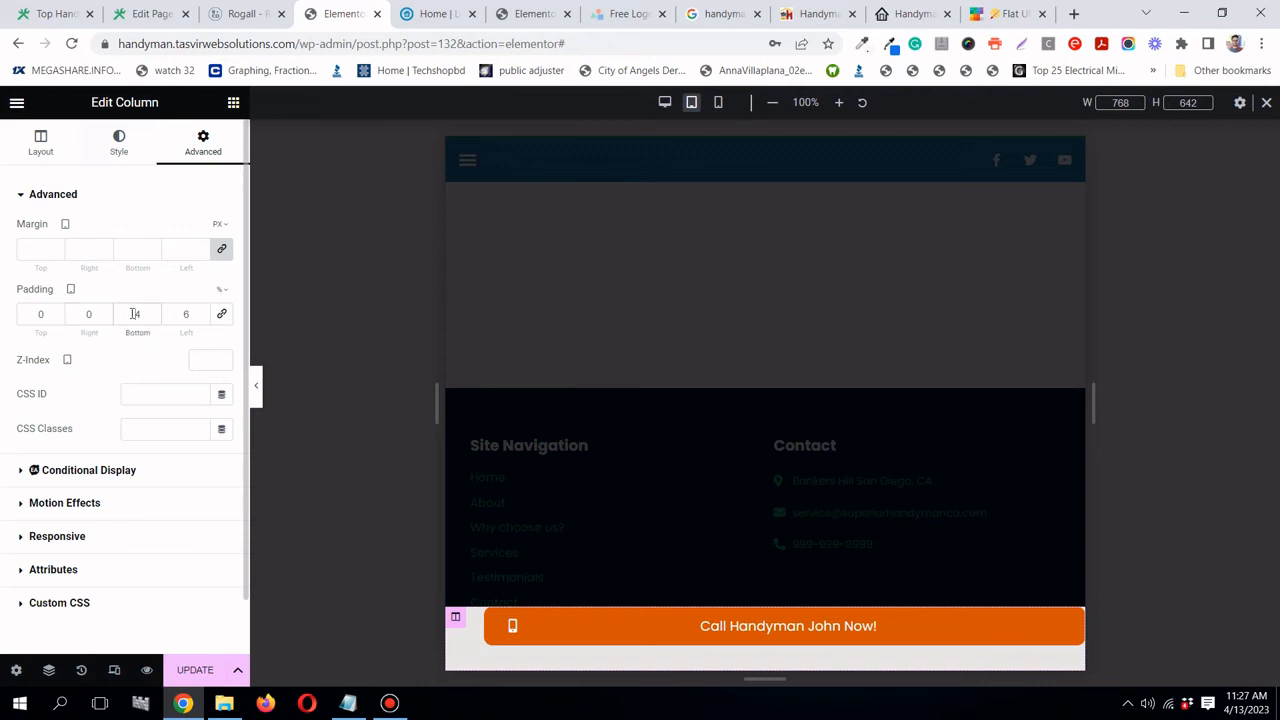
pyautogui.doubleClick(135, 314)
pyautogui.write('0')
pyautogui.click(174, 314)
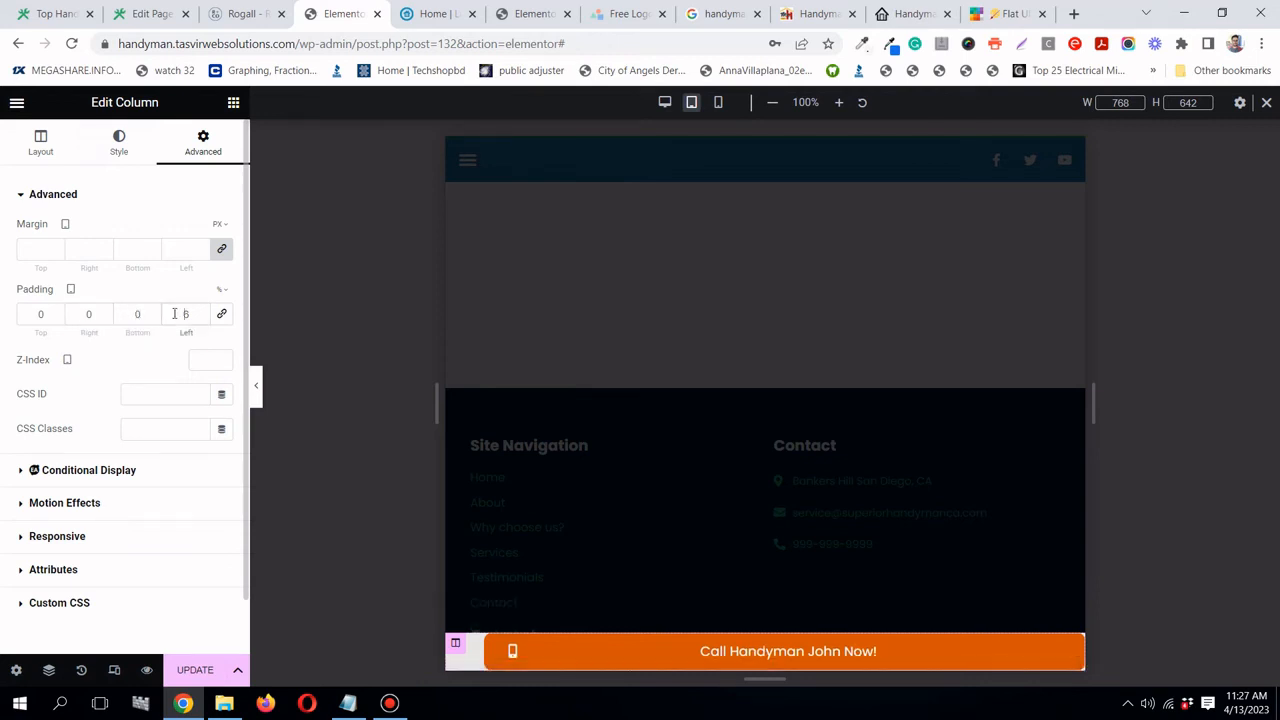
pyautogui.write('0')
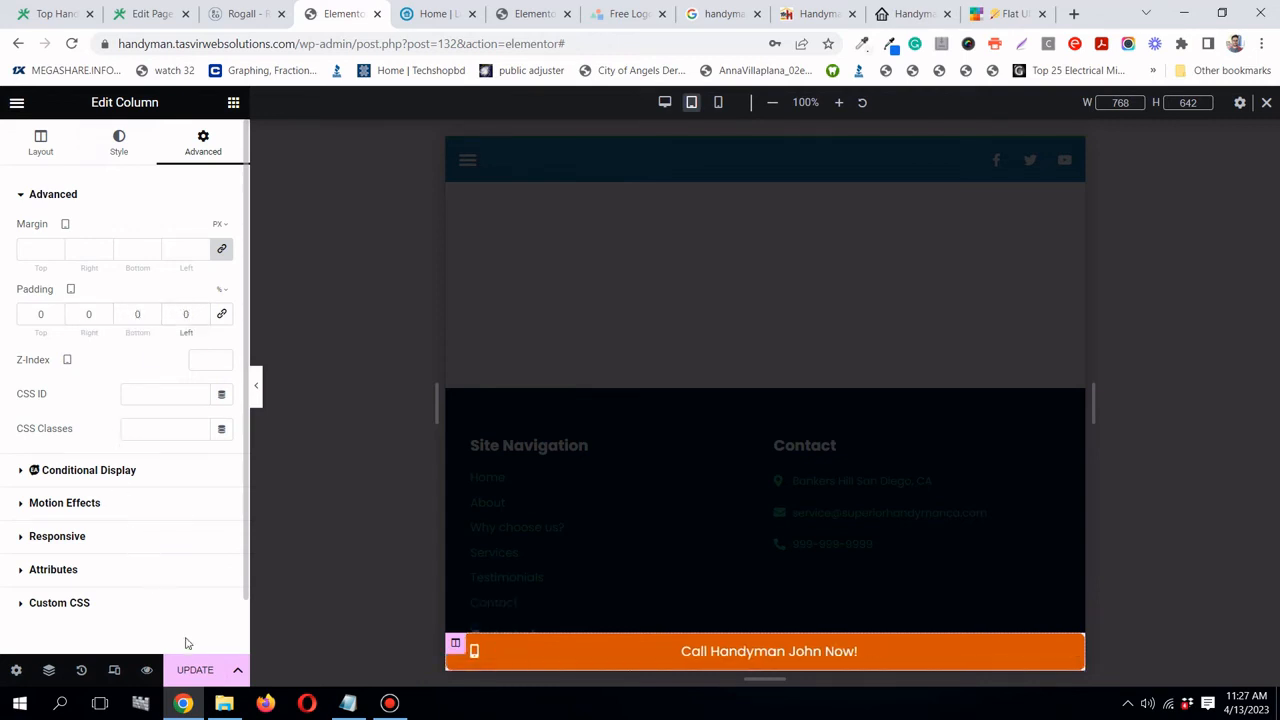
pyautogui.click(197, 672)
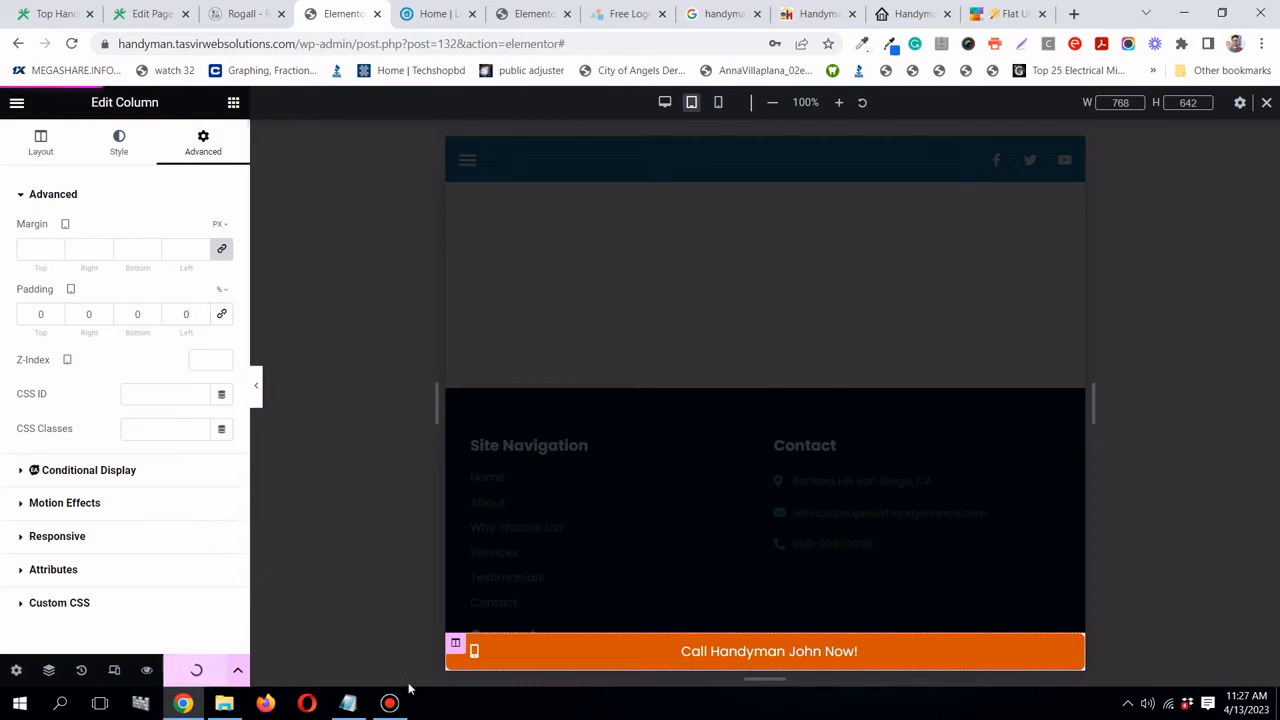
pyautogui.click(398, 708)
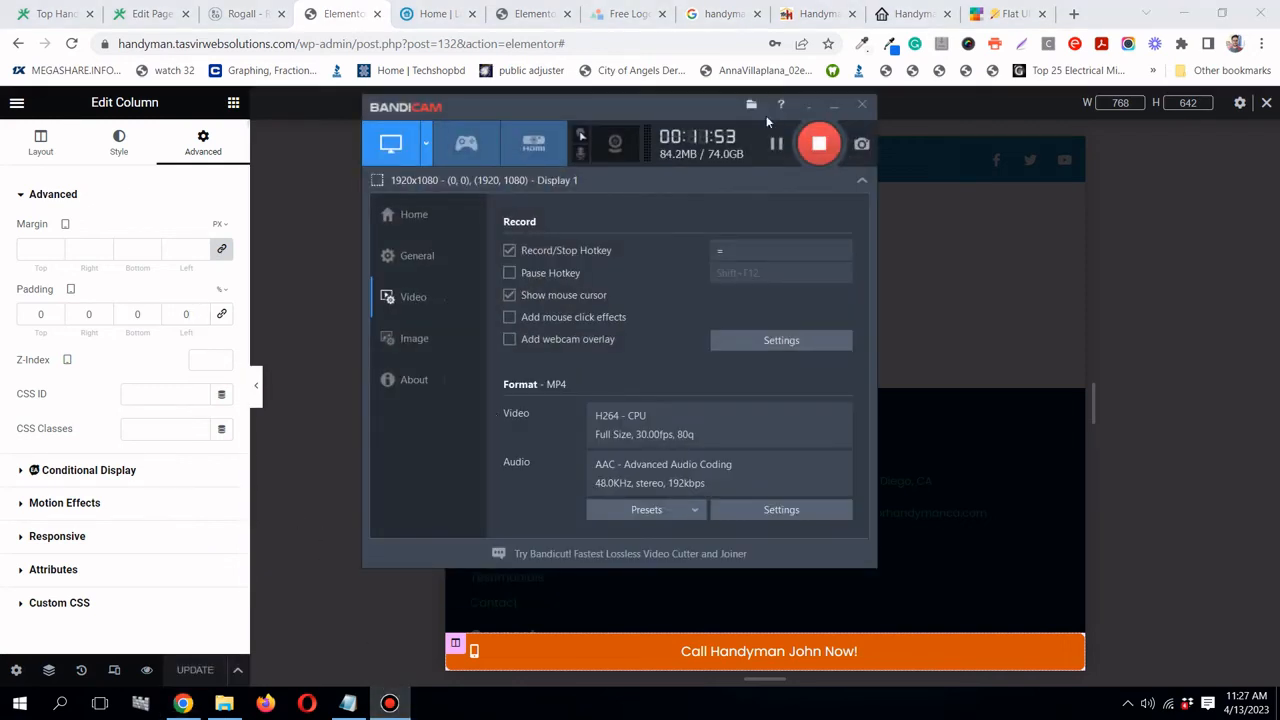
pyautogui.click(834, 105)
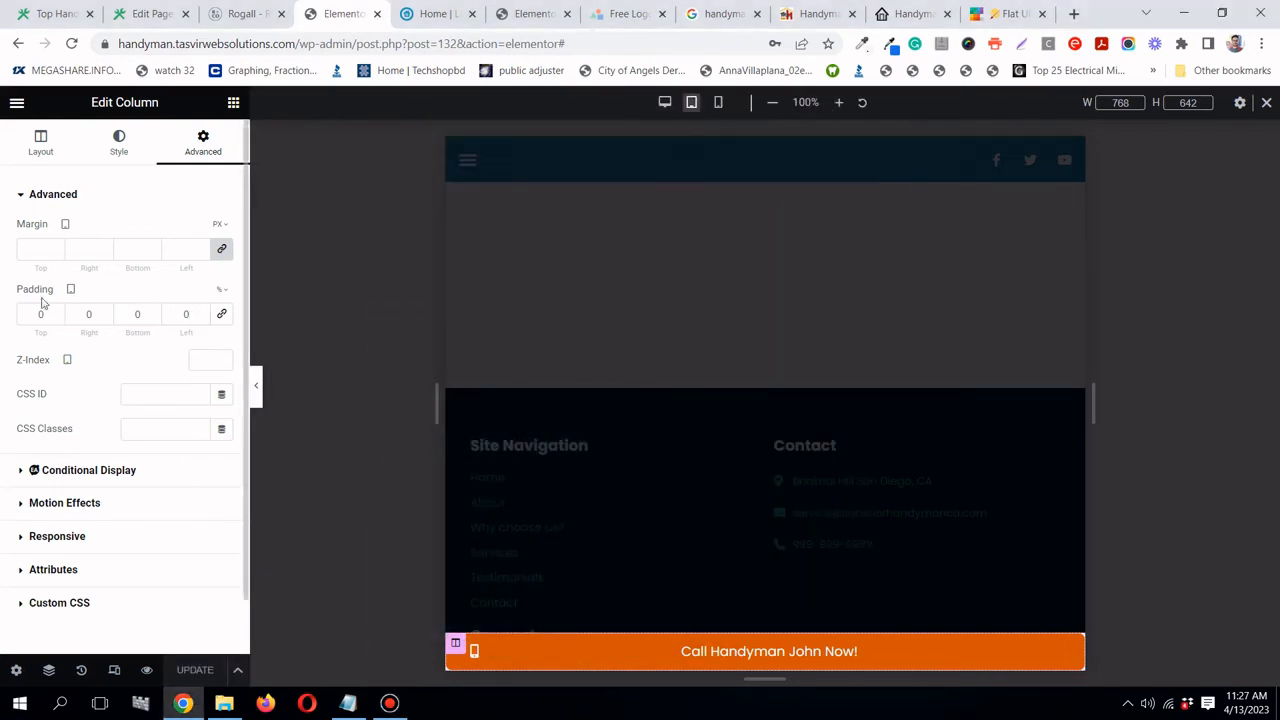
pyautogui.click(114, 670)
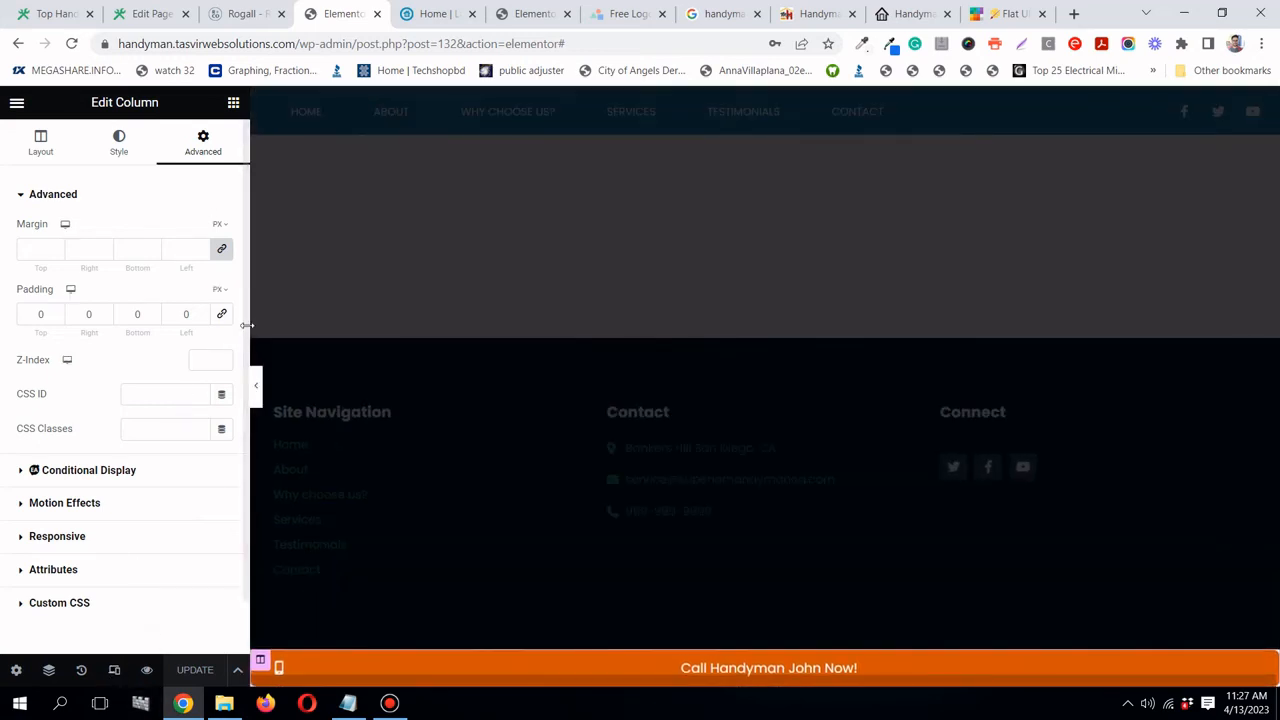
# - Switch to the mobile preview and set the column's bottom padding to 0
pyautogui.click(114, 670)
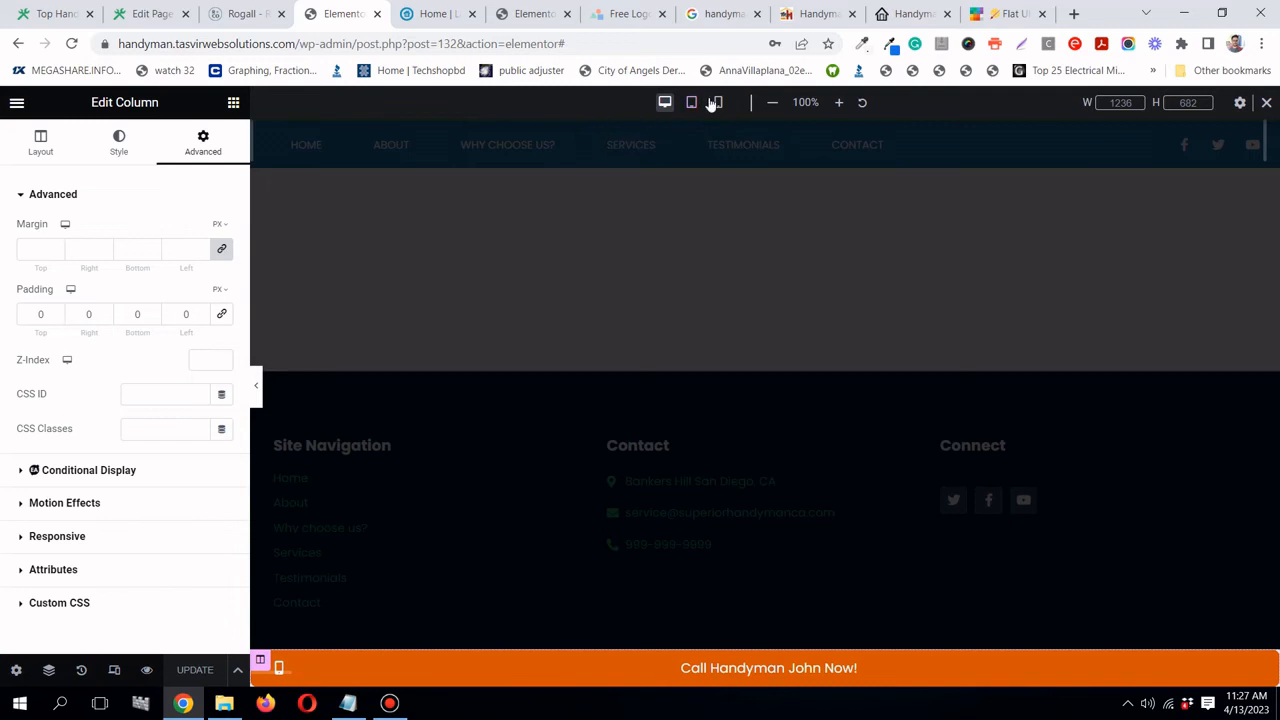
pyautogui.click(717, 103)
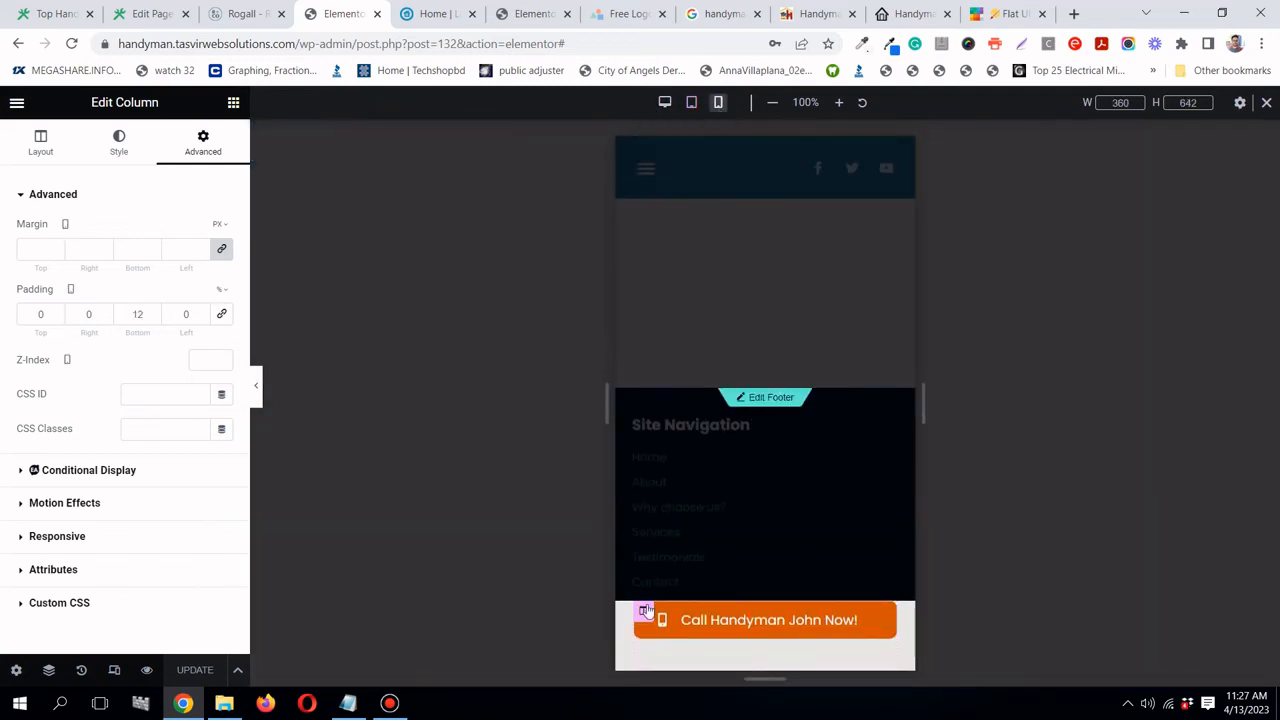
pyautogui.moveTo(646, 610); pyautogui.dragTo(644, 611)
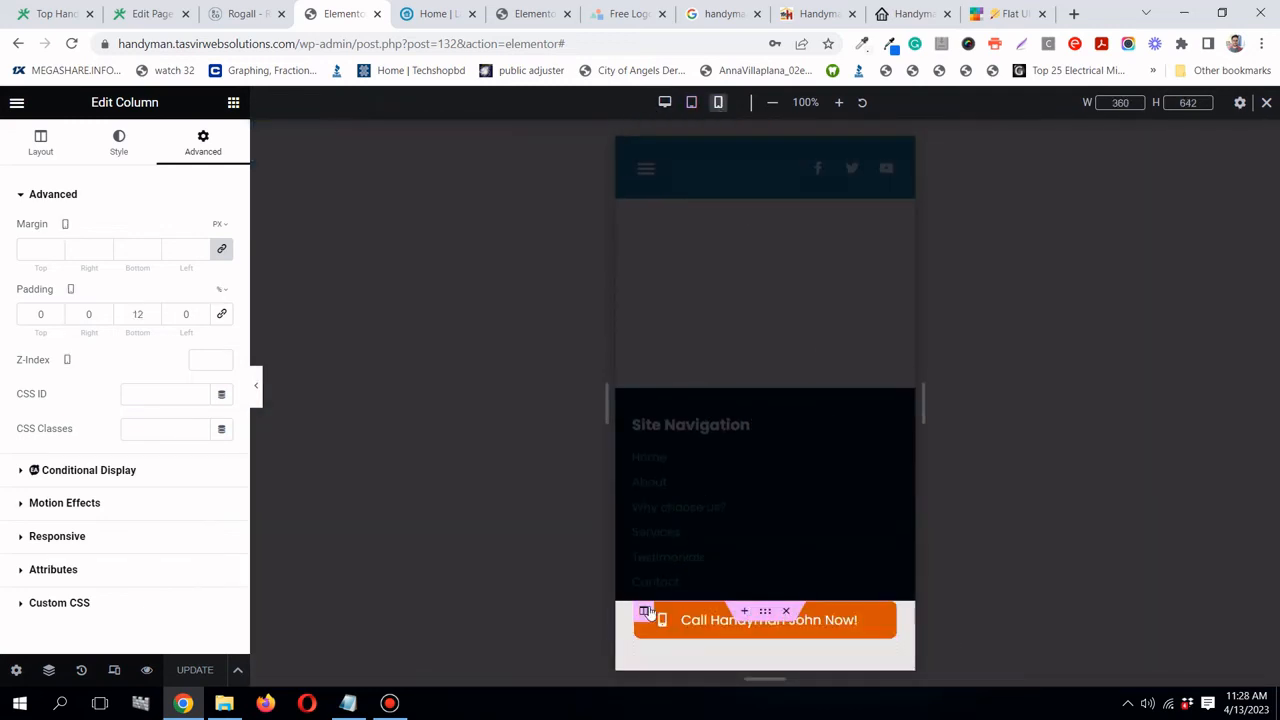
pyautogui.doubleClick(137, 314)
pyautogui.write('0')
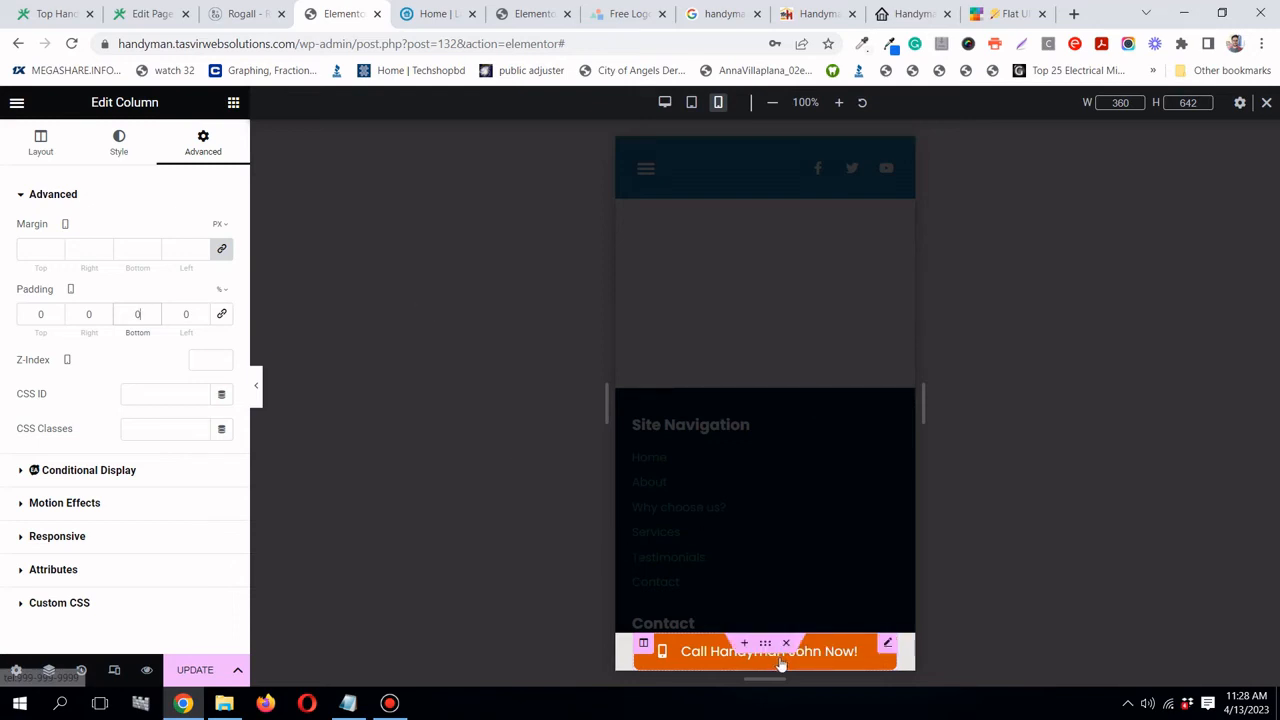
# - Set the call bar section's right and left padding to 0 and save the page
pyautogui.moveTo(763, 643); pyautogui.dragTo(770, 650)
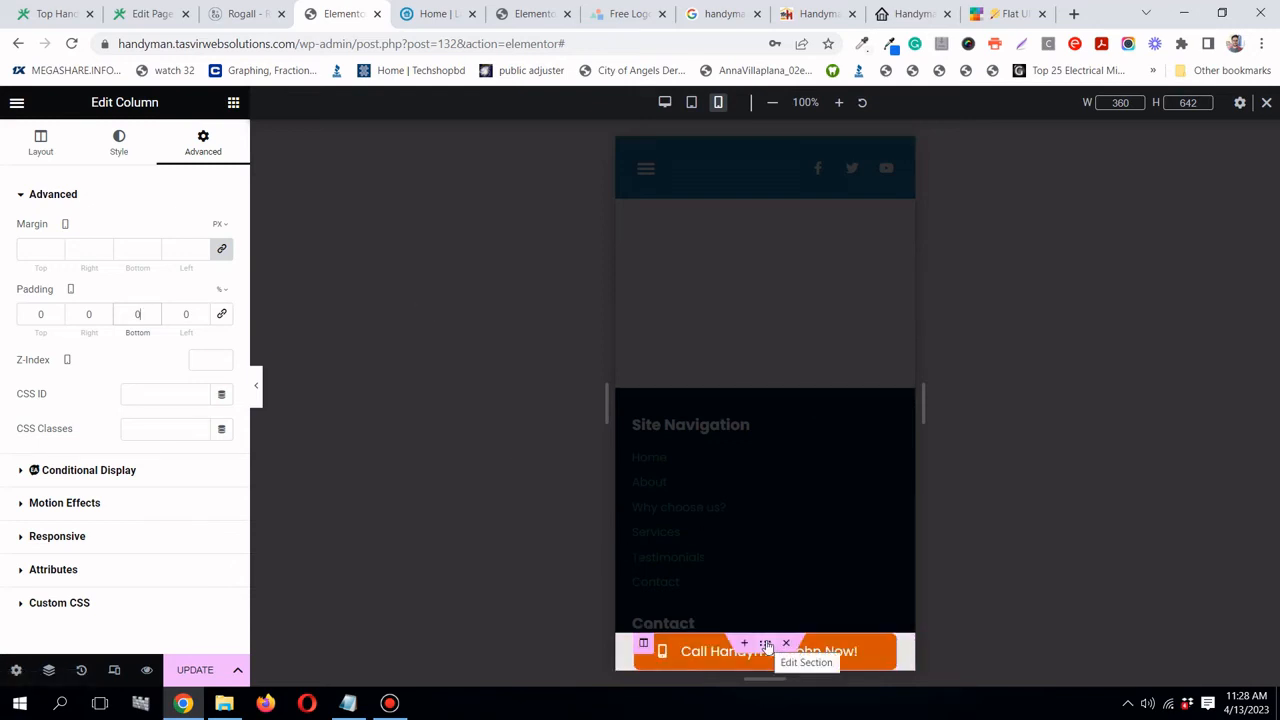
pyautogui.click(765, 643)
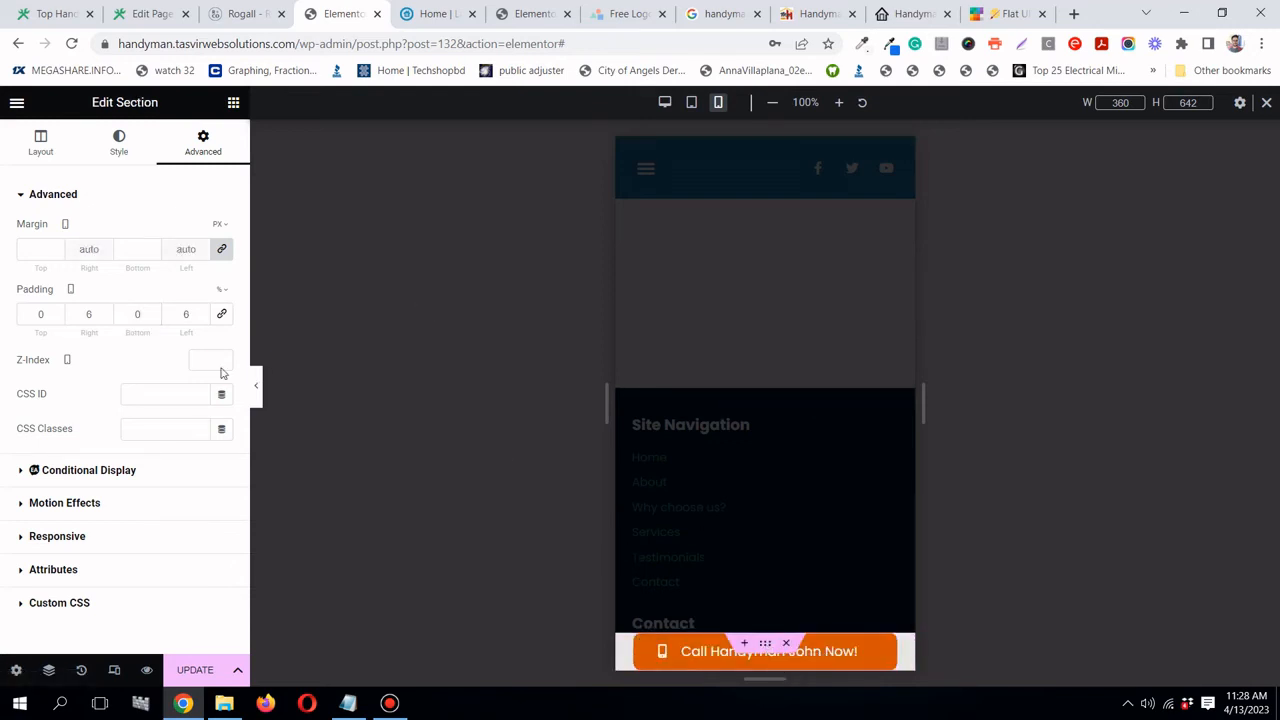
pyautogui.doubleClick(86, 314)
pyautogui.write('0')
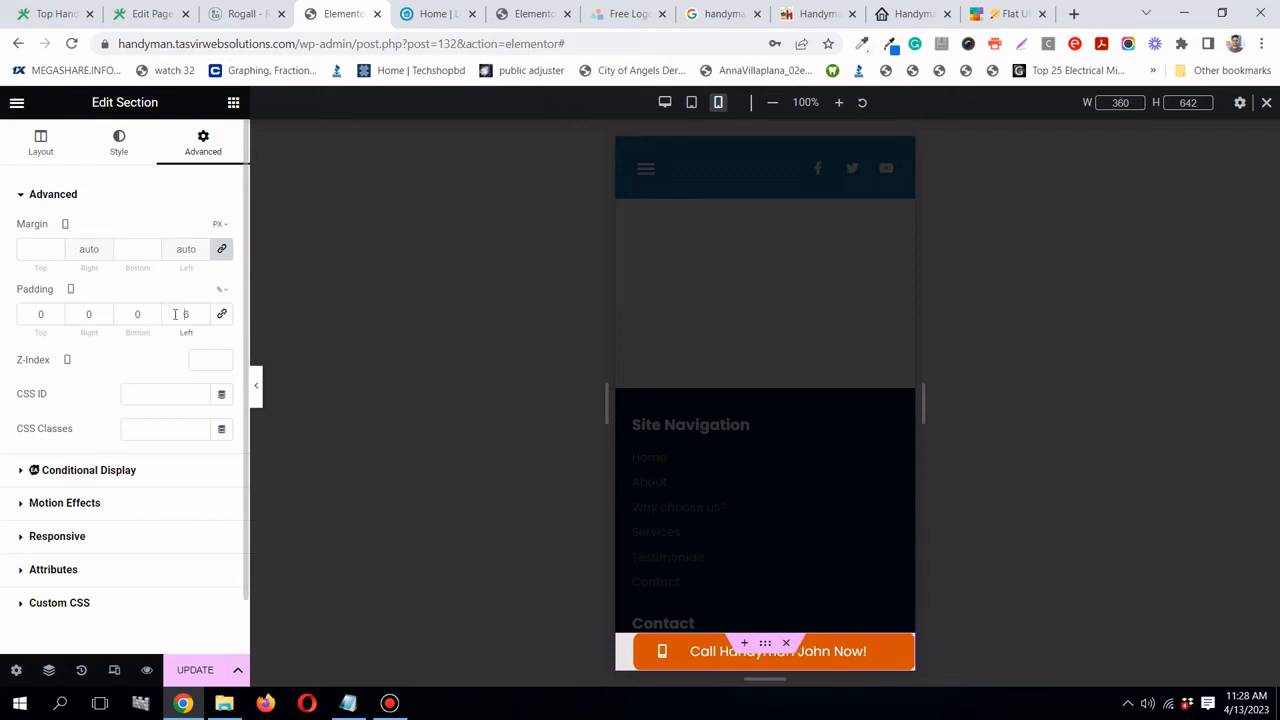
pyautogui.doubleClick(175, 314)
pyautogui.write('0')
pyautogui.scroll(5, 668, 369)
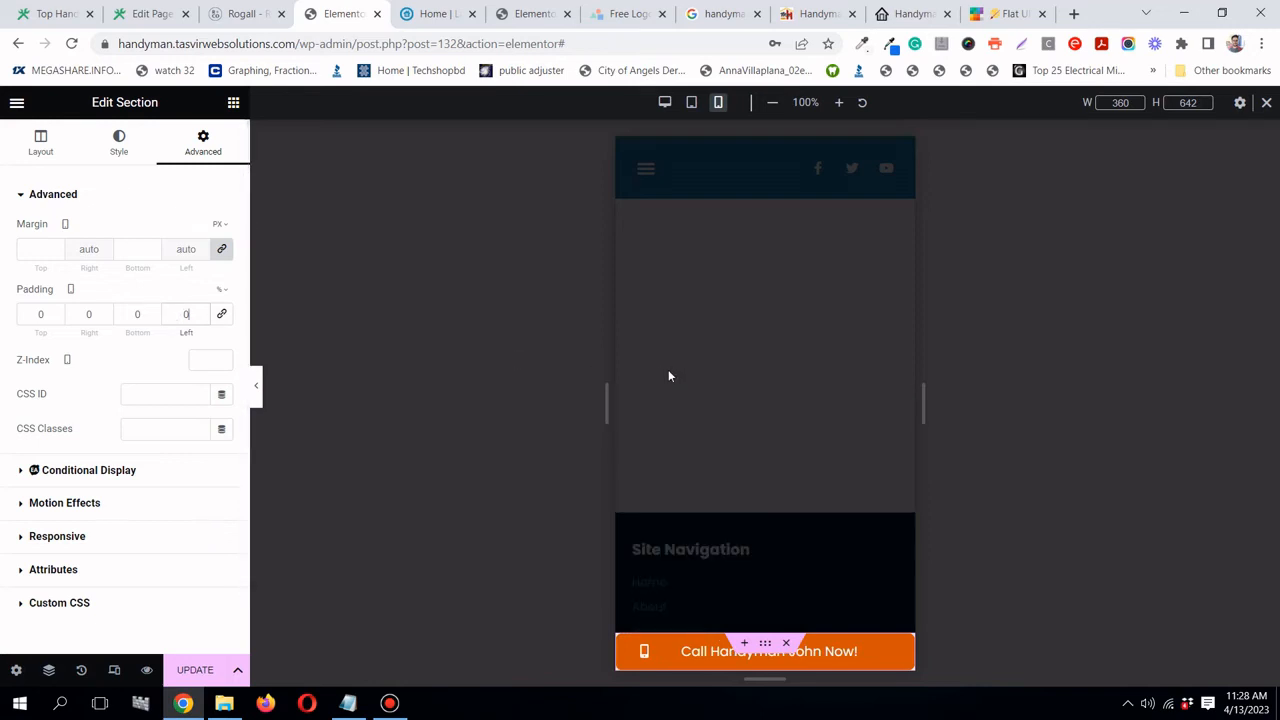
pyautogui.click(215, 669)
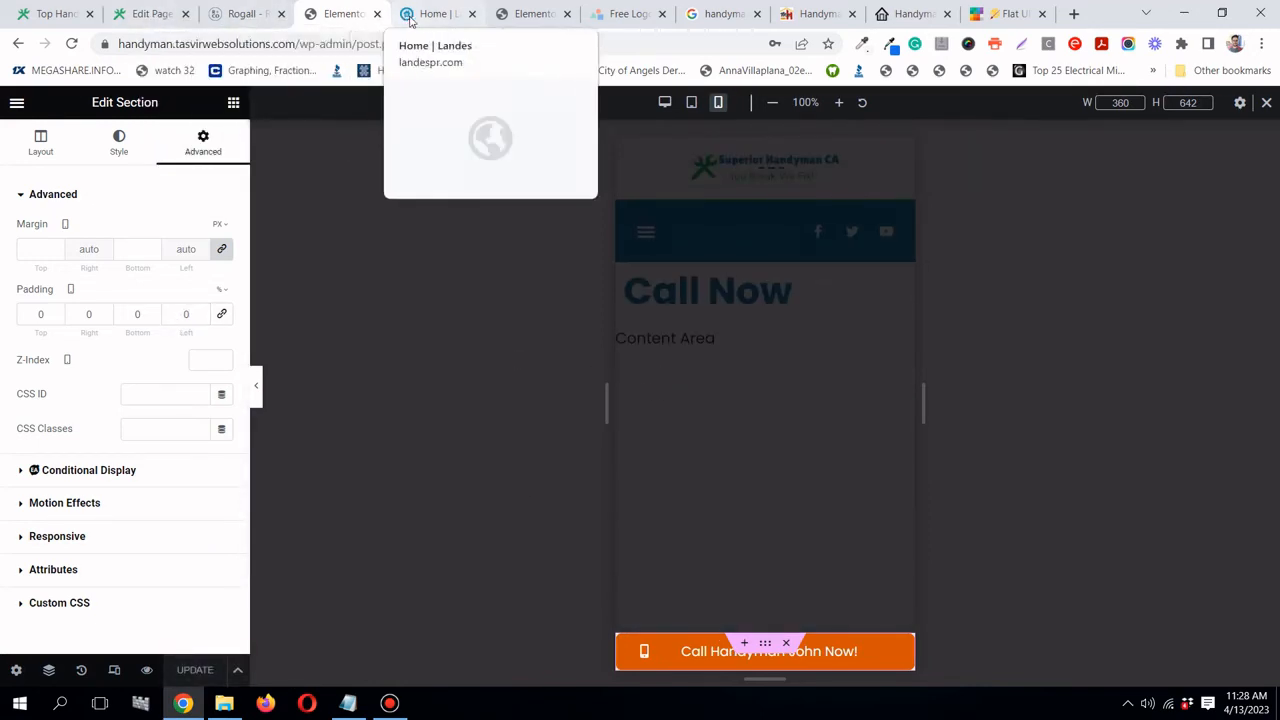
# - Reload the live home page in mobile view and scroll down to the call bar
pyautogui.click(36, 12)
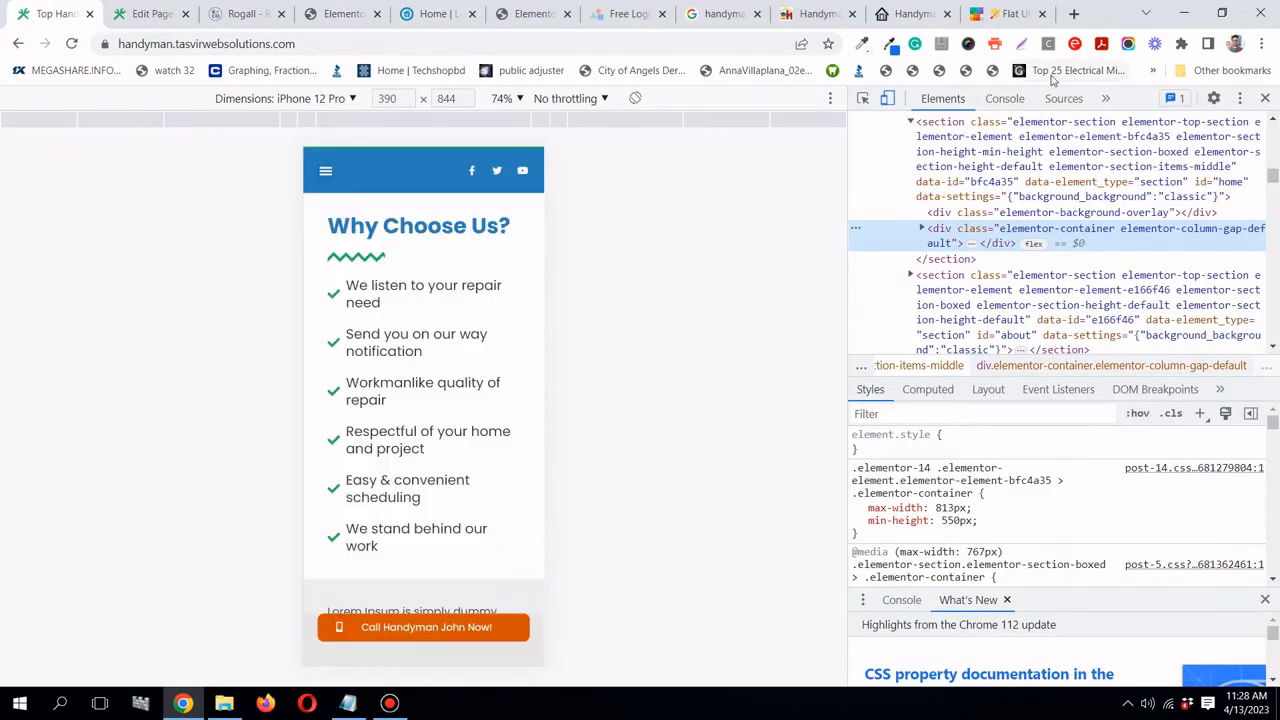
pyautogui.click(71, 43)
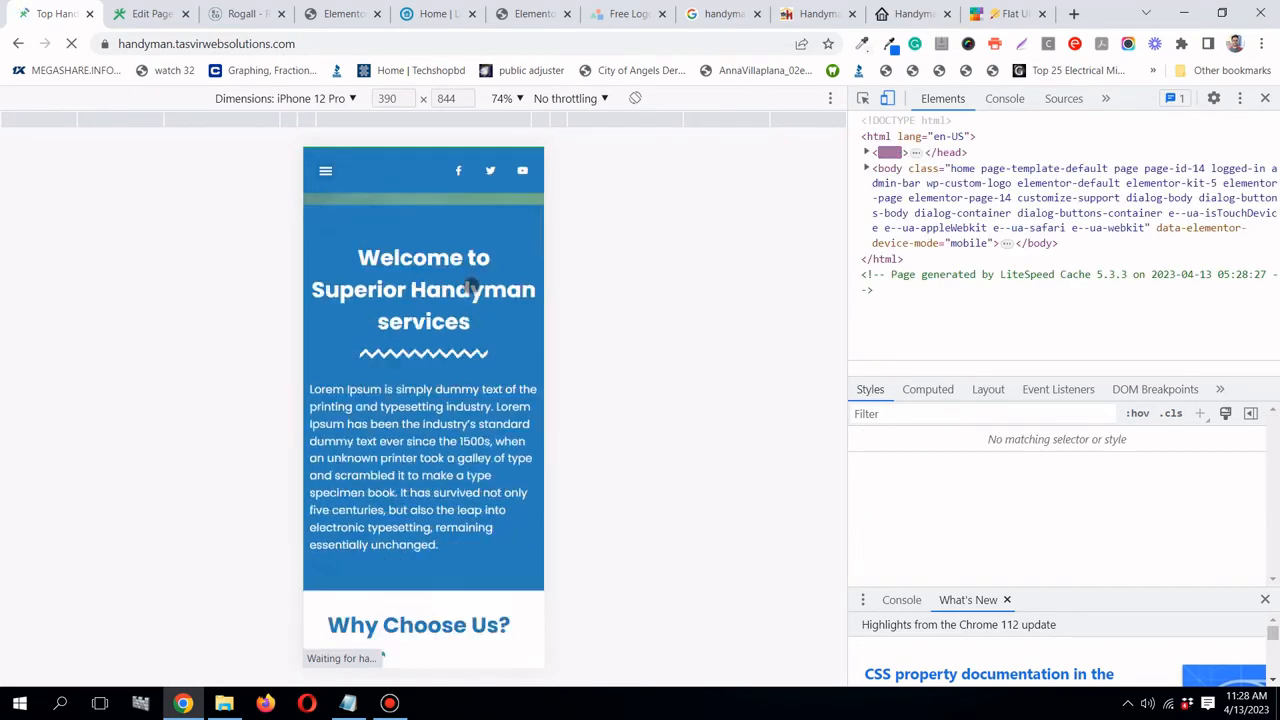
pyautogui.scroll(-3, 470, 284)
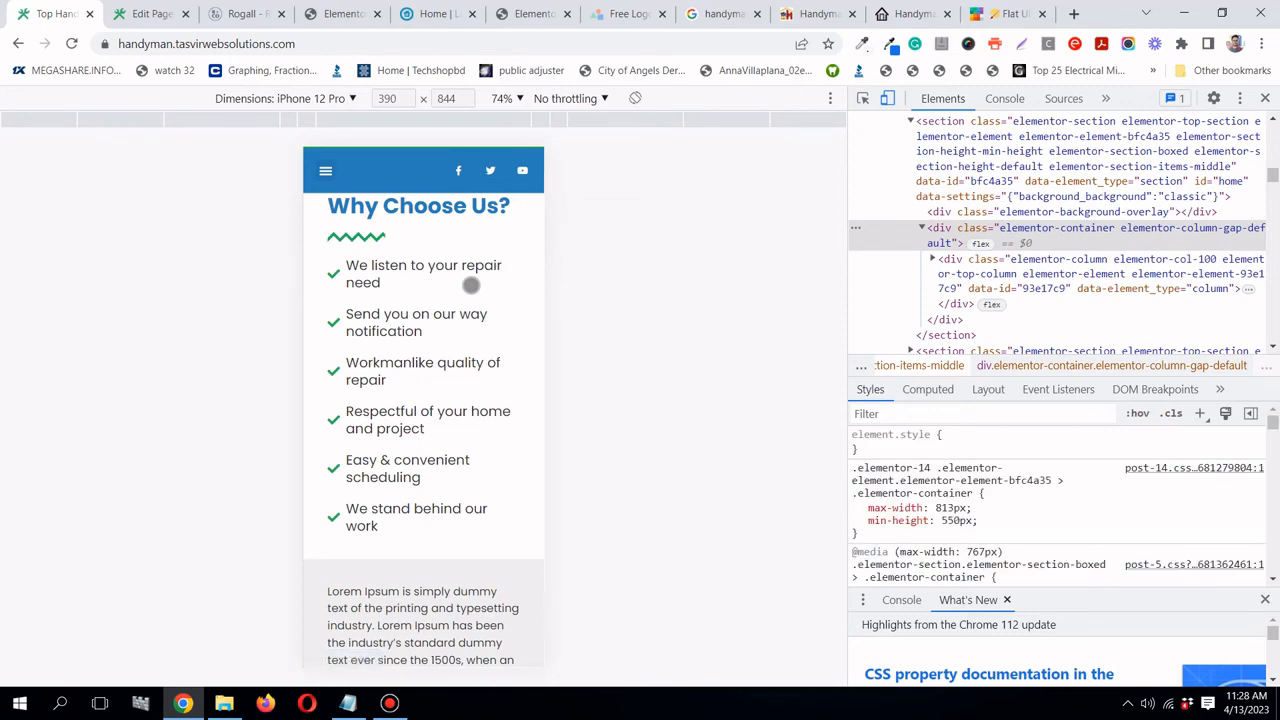
pyautogui.scroll(-5, 470, 284)
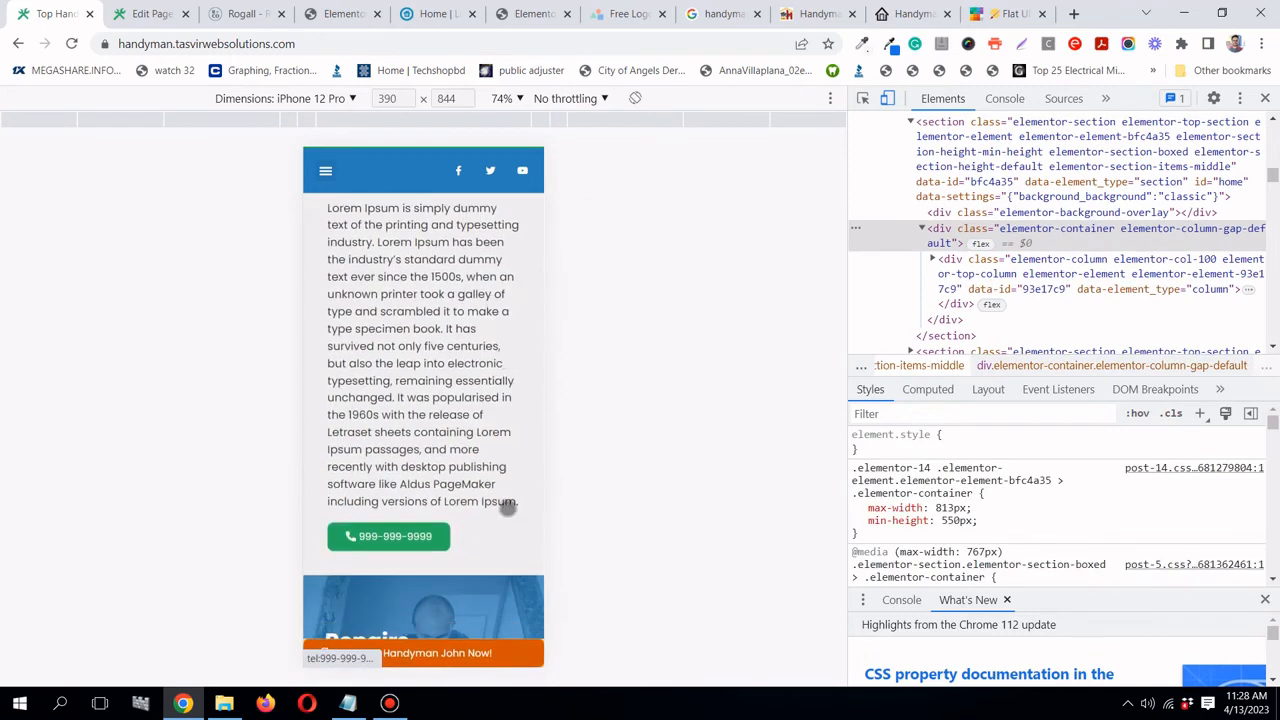
pyautogui.scroll(-1, 531, 521)
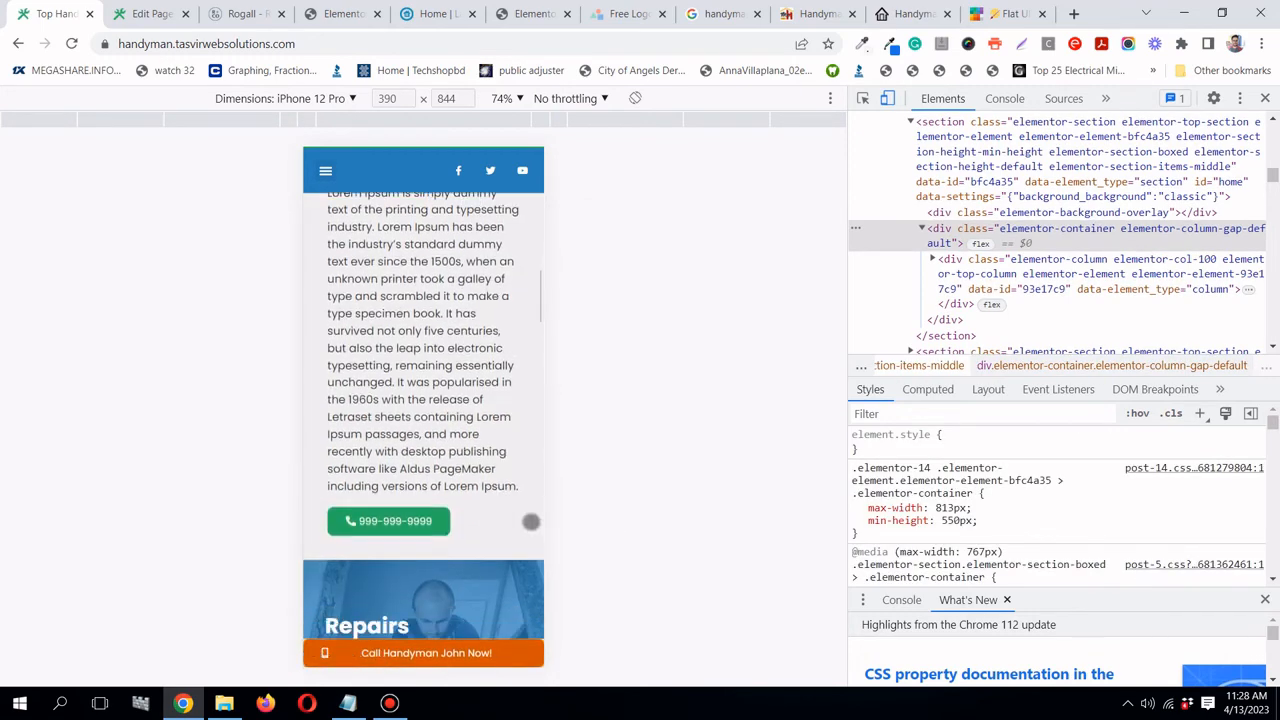
pyautogui.scroll(-10, 531, 521)
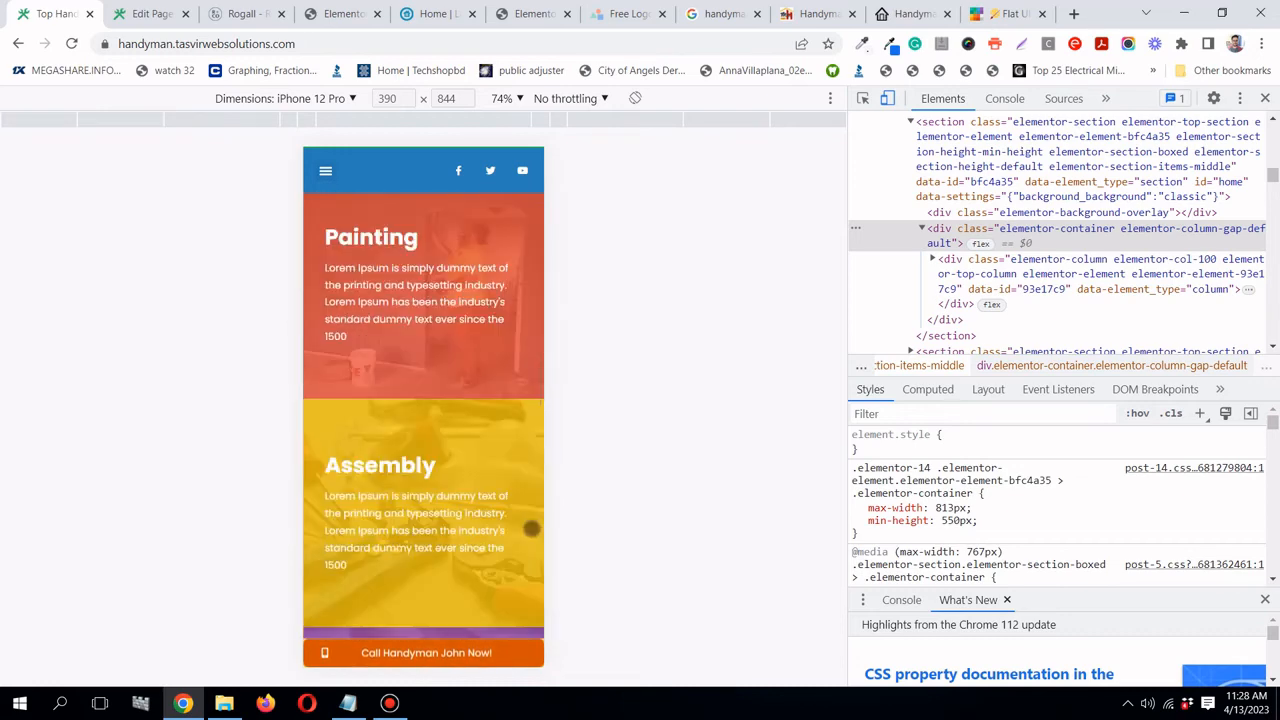
pyautogui.scroll(-8, 531, 528)
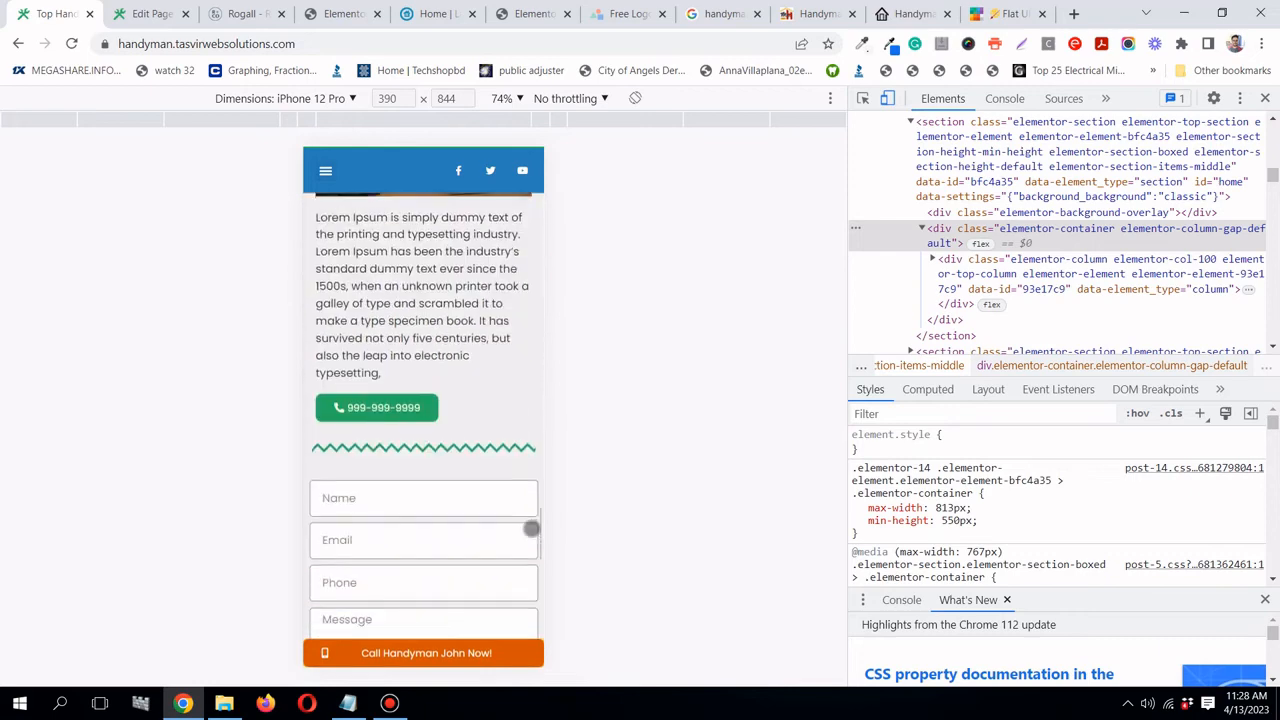
# - Test the Call Handyman John Now! phone link and dismiss the call prompt
pyautogui.click(427, 652)
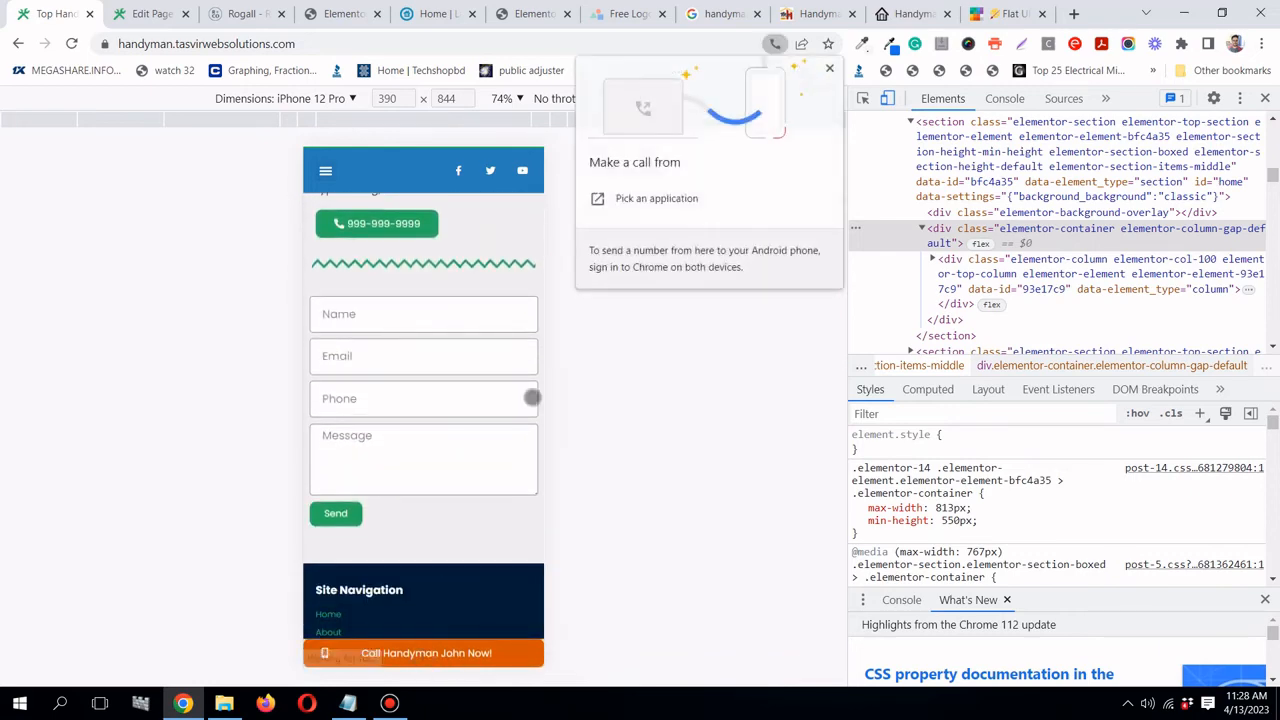
pyautogui.click(830, 69)
pyautogui.scroll(-5, 417, 494)
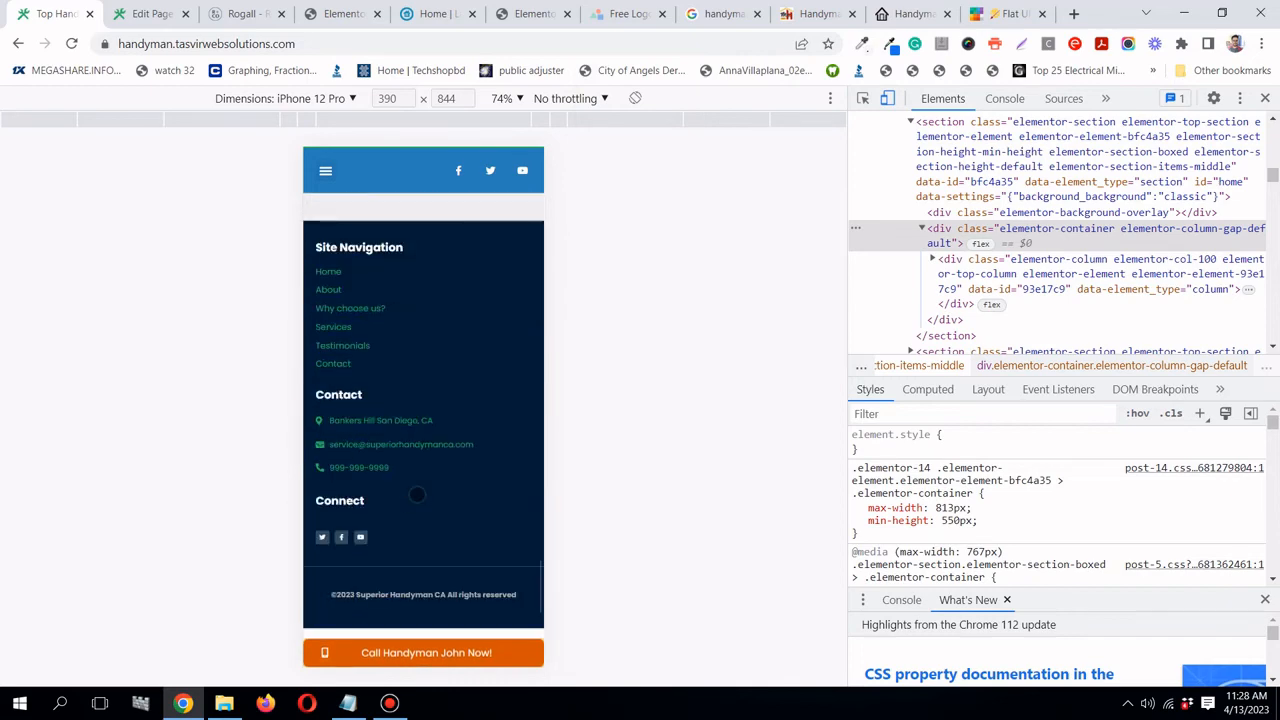
pyautogui.scroll(5, 417, 494)
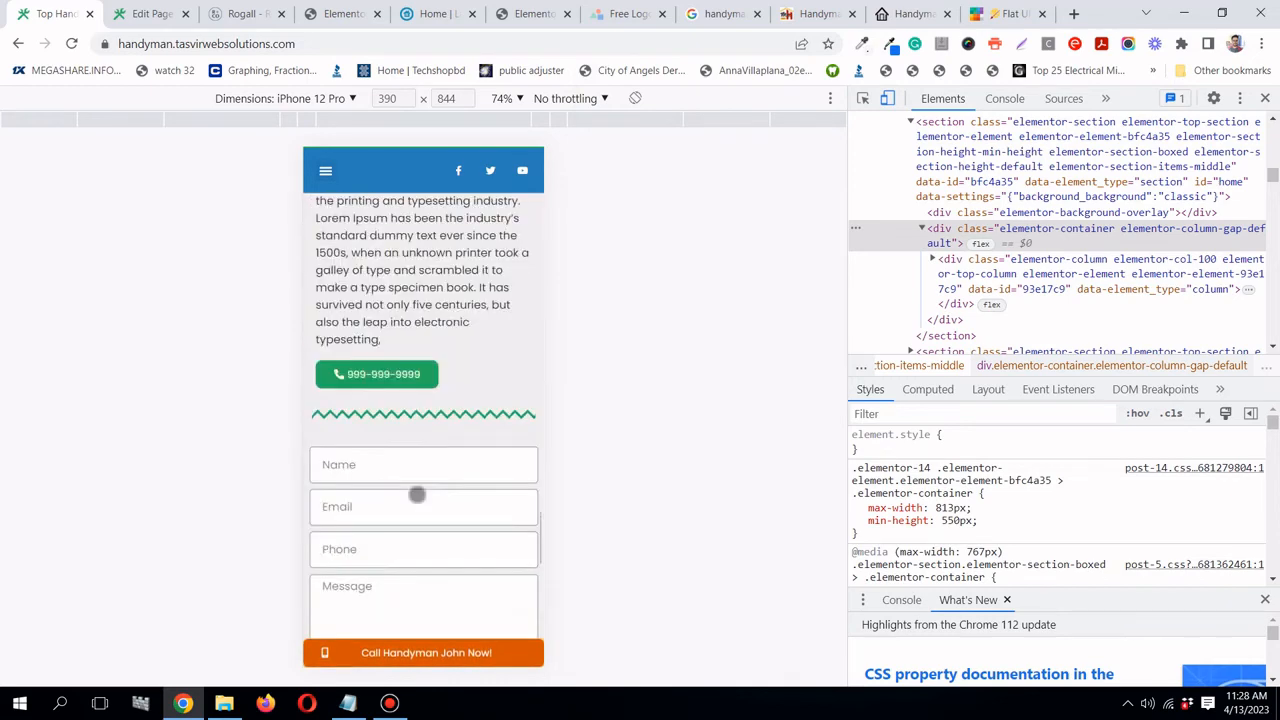
pyautogui.scroll(10, 417, 494)
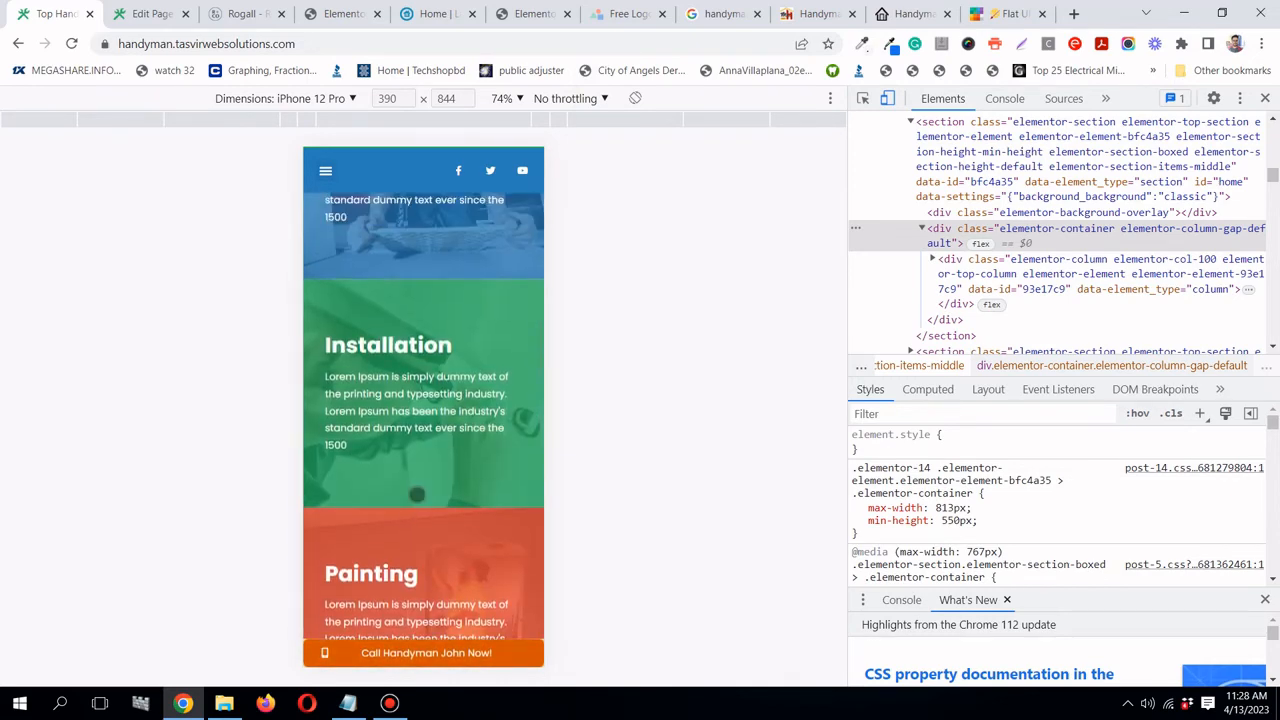
pyautogui.scroll(3, 417, 494)
pyautogui.scroll(10, 468, 551)
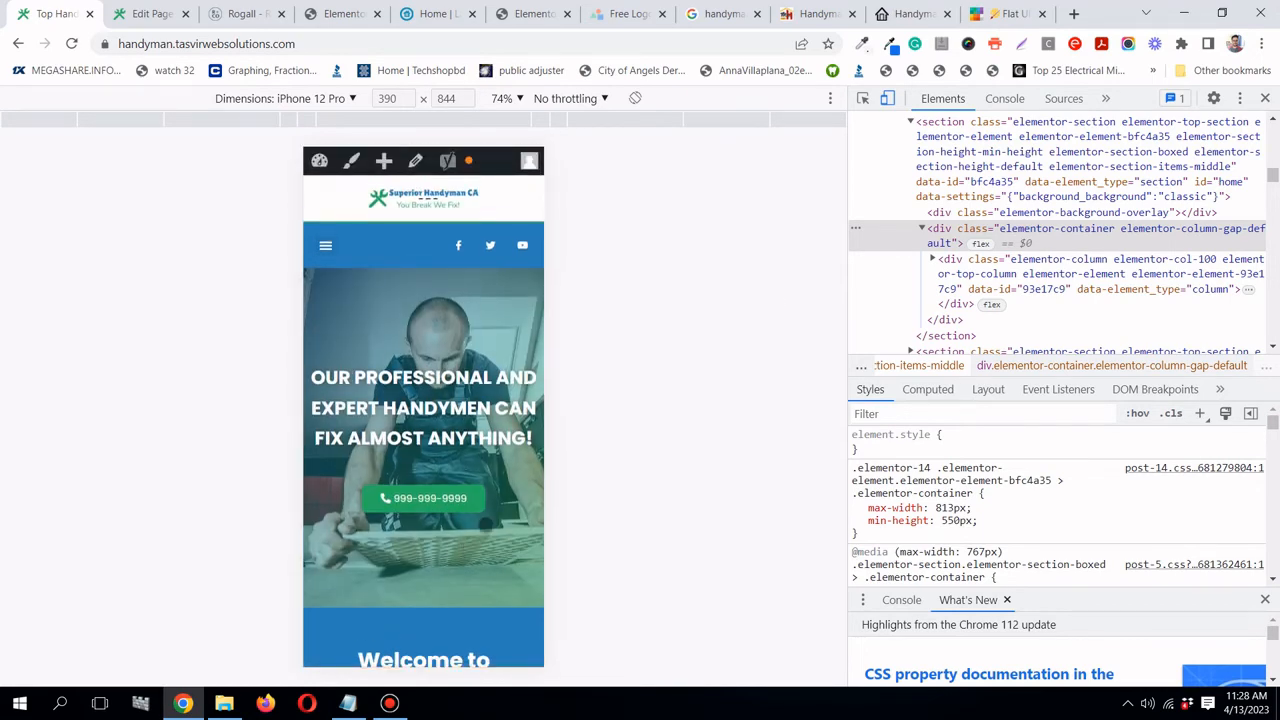
# - Close DevTools and the Elementor editor tab
pyautogui.click(1263, 98)
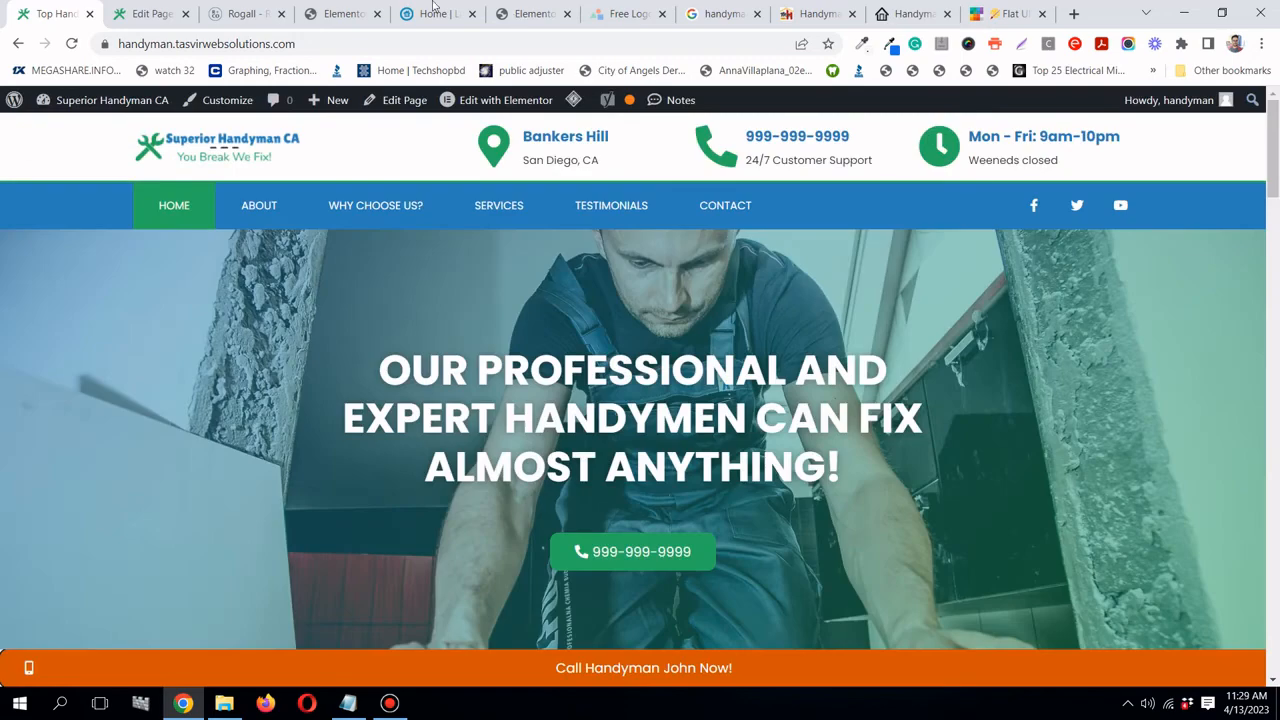
pyautogui.click(340, 13)
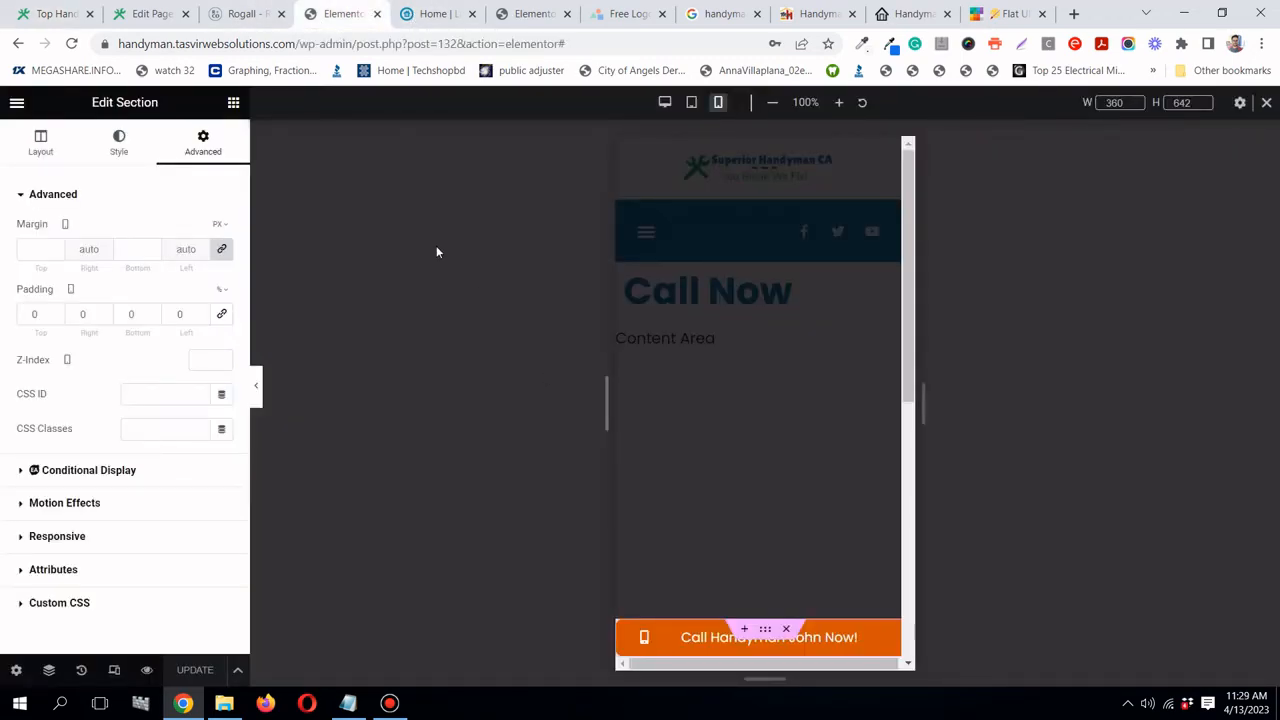
pyautogui.click(377, 13)
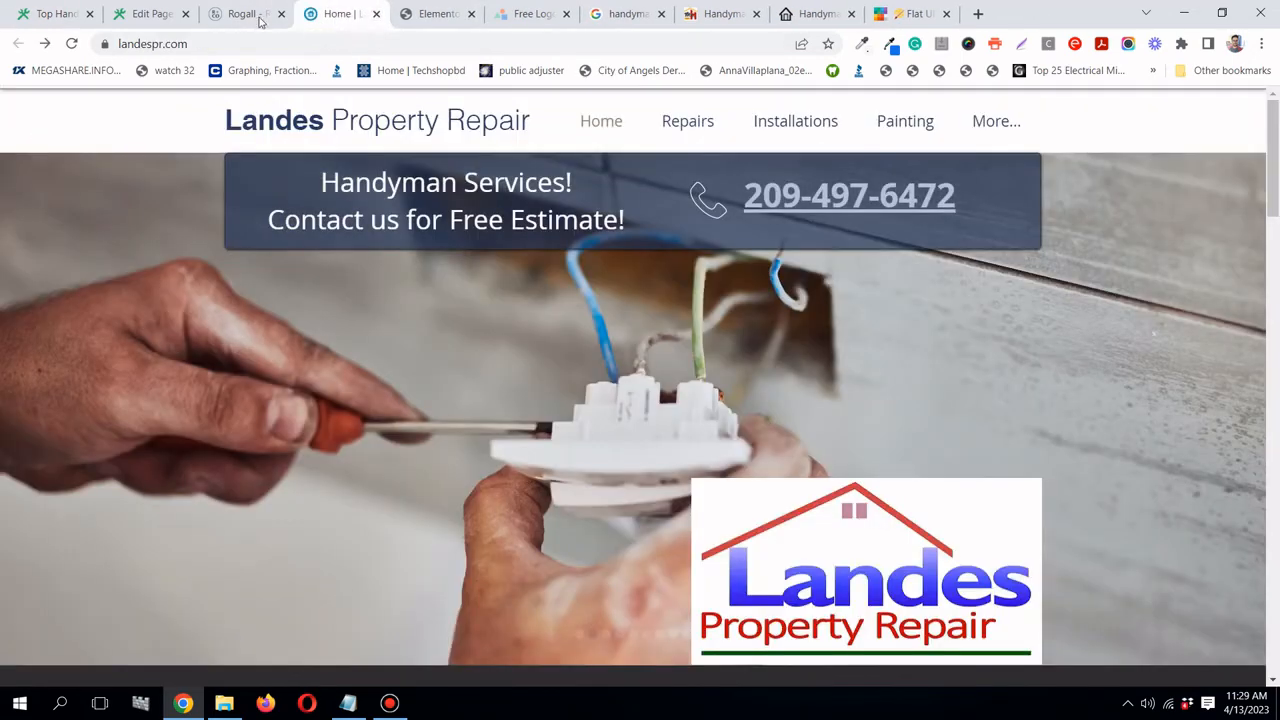
# - Look over the Rogall reference site and WordPress page editor tabs
pyautogui.click(245, 14)
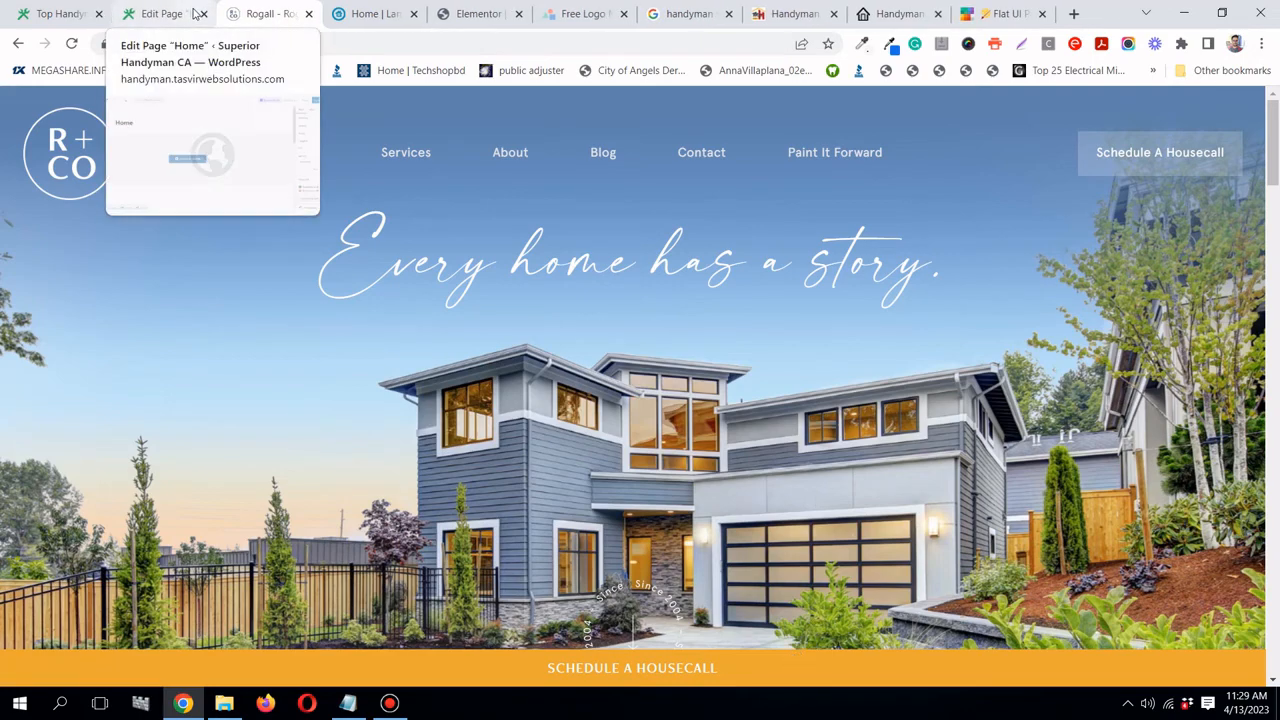
pyautogui.click(170, 13)
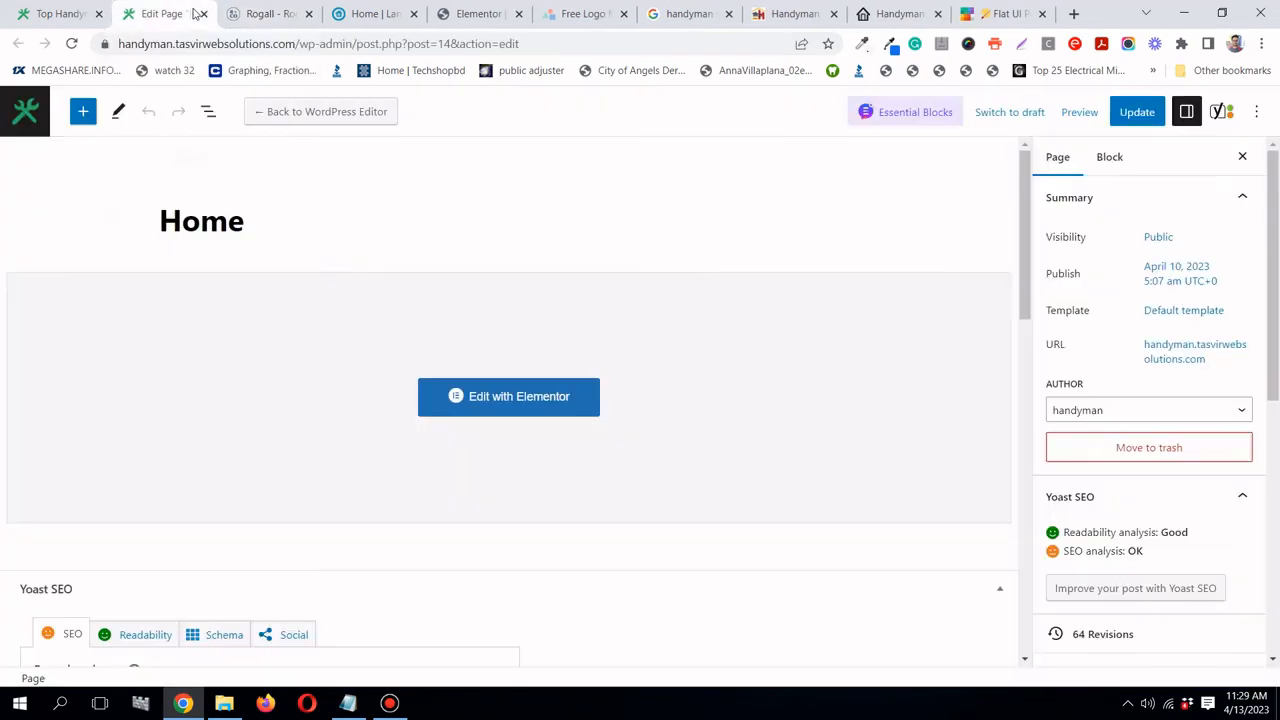
pyautogui.click(265, 13)
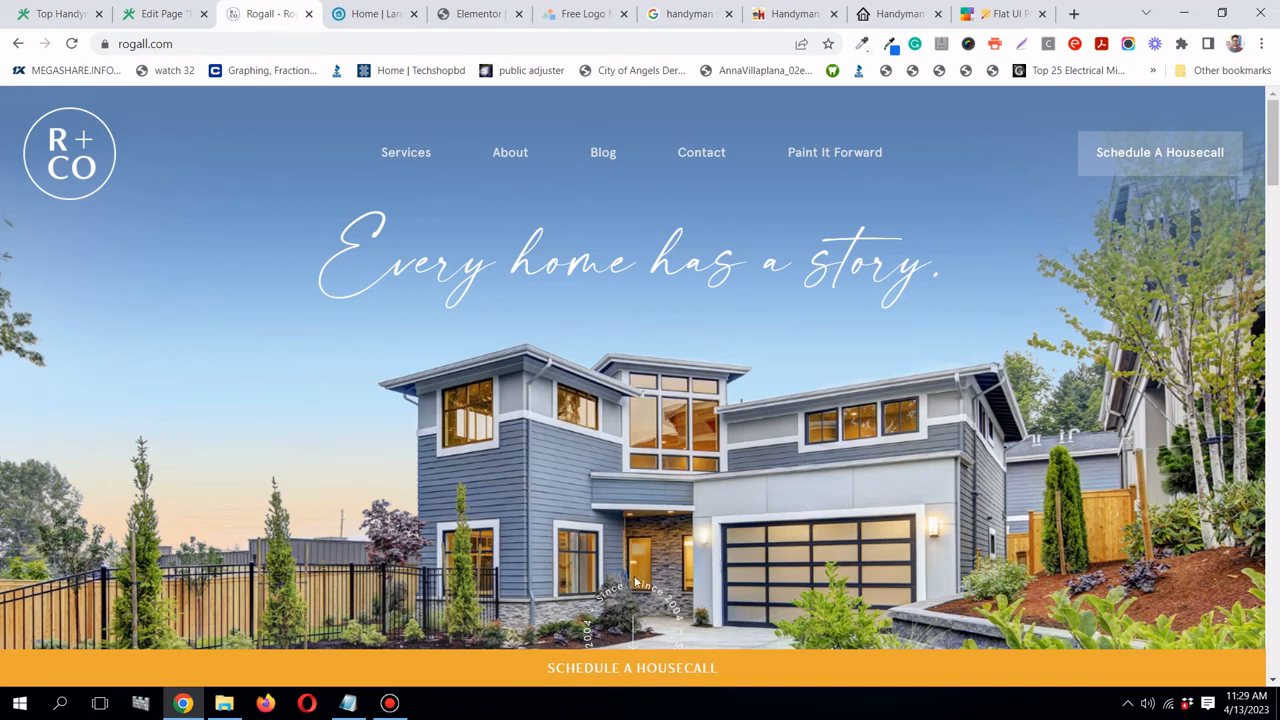
pyautogui.scroll(-4, 635, 580)
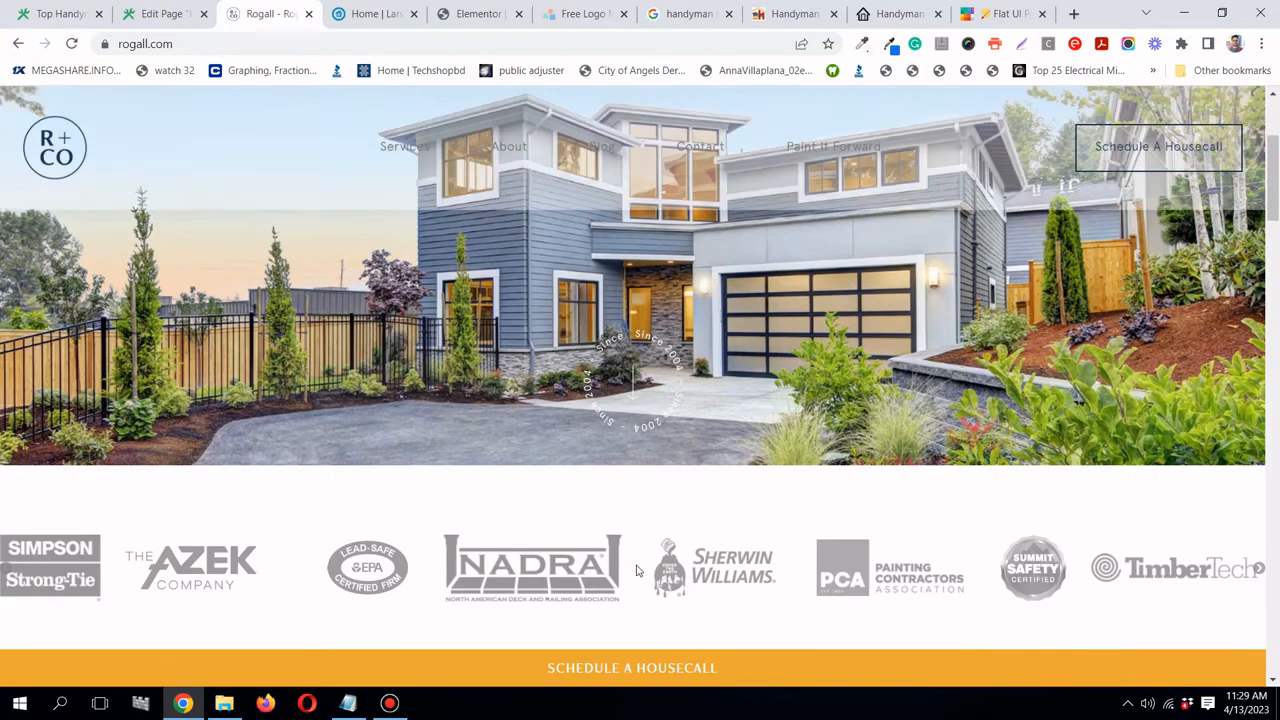
pyautogui.scroll(5, 636, 566)
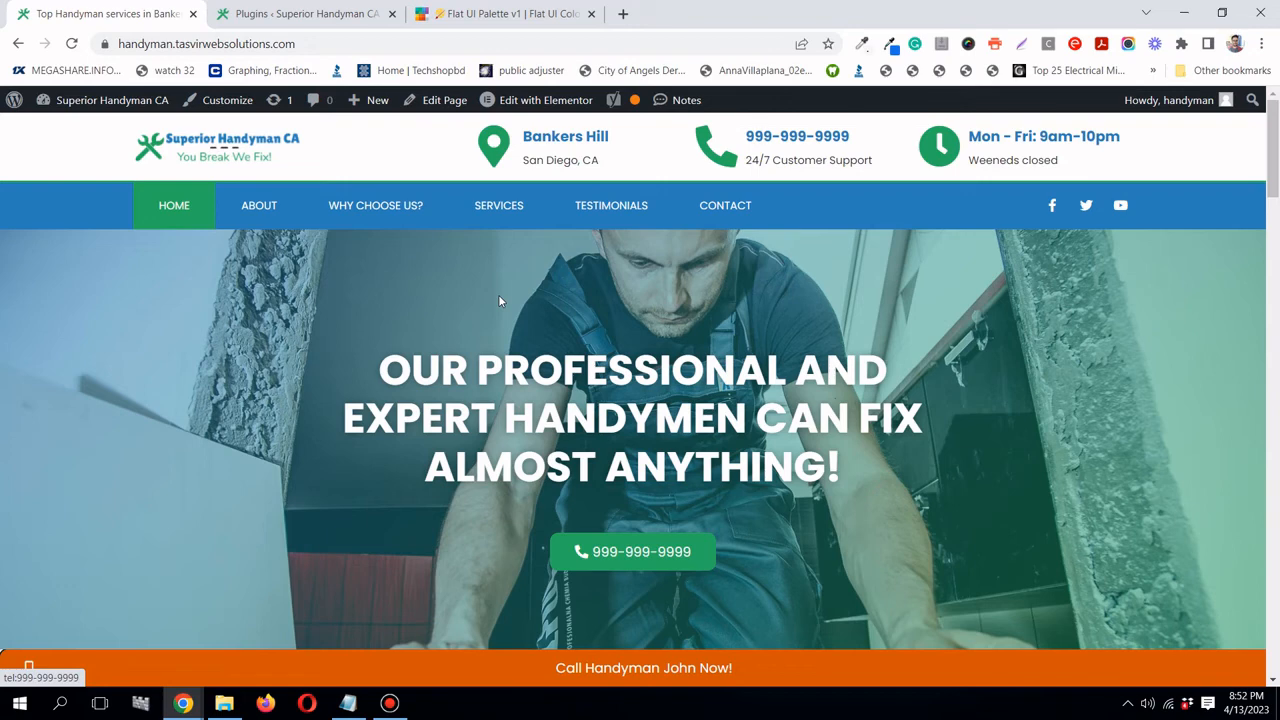
# - From the Plugins page, go to Users > Add New to open the new-user form
pyautogui.click(390, 703)
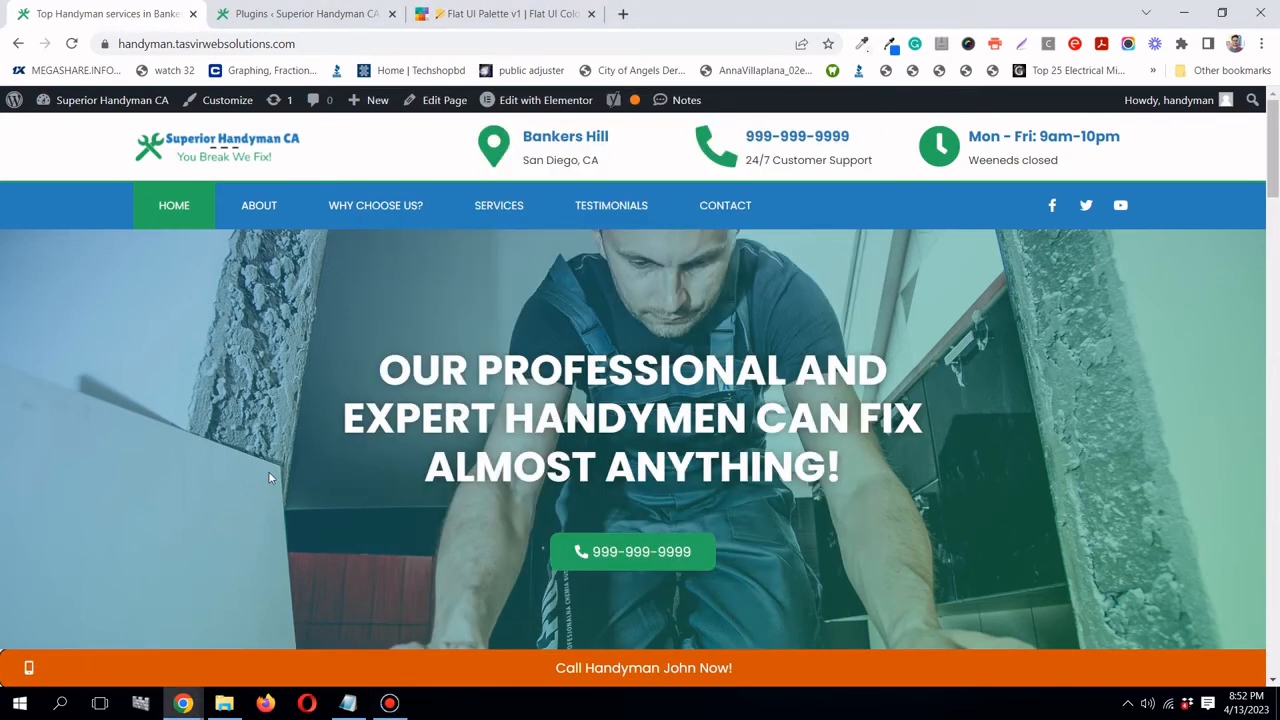
pyautogui.click(280, 16)
pyautogui.scroll(-3, 562, 334)
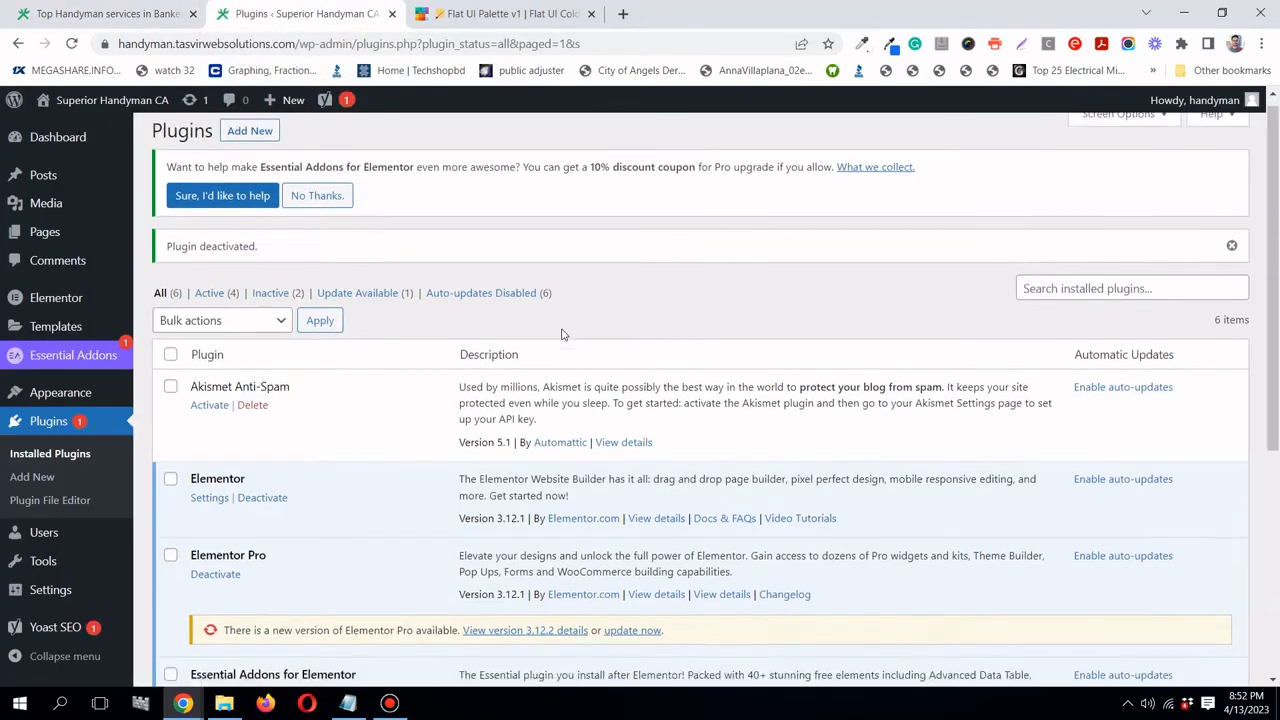
pyautogui.moveTo(109, 536)
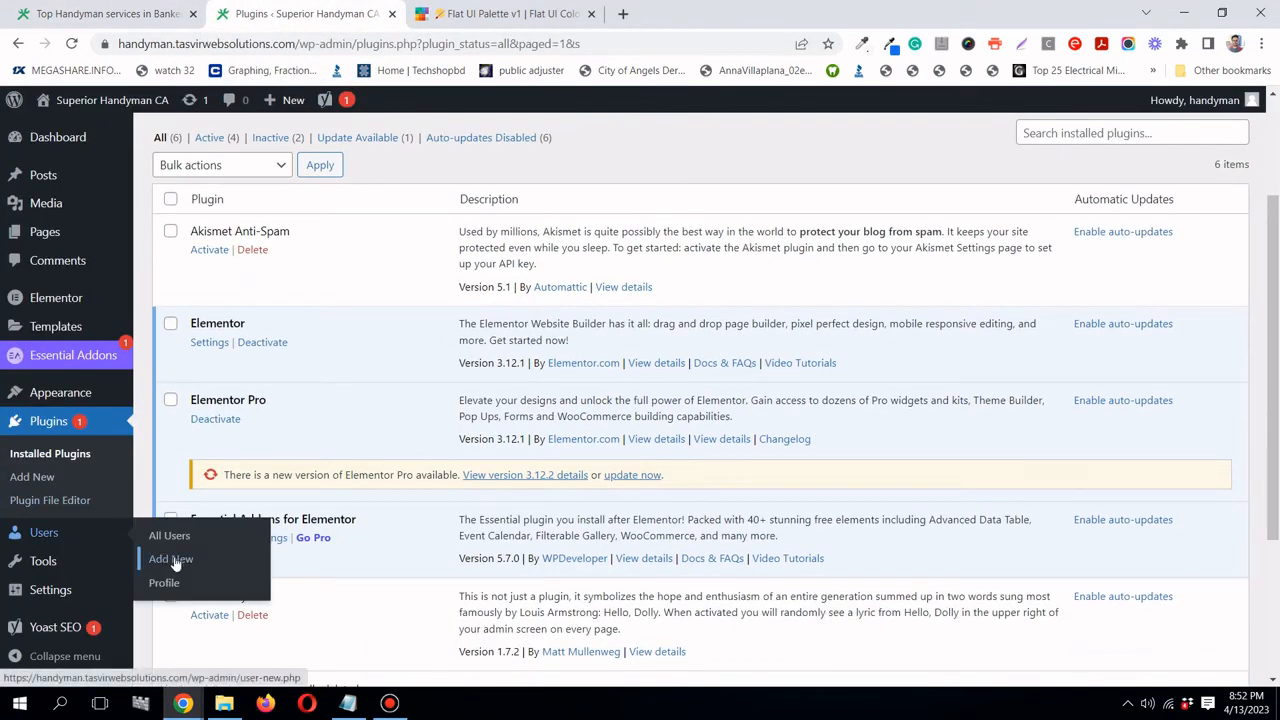
pyautogui.click(171, 558)
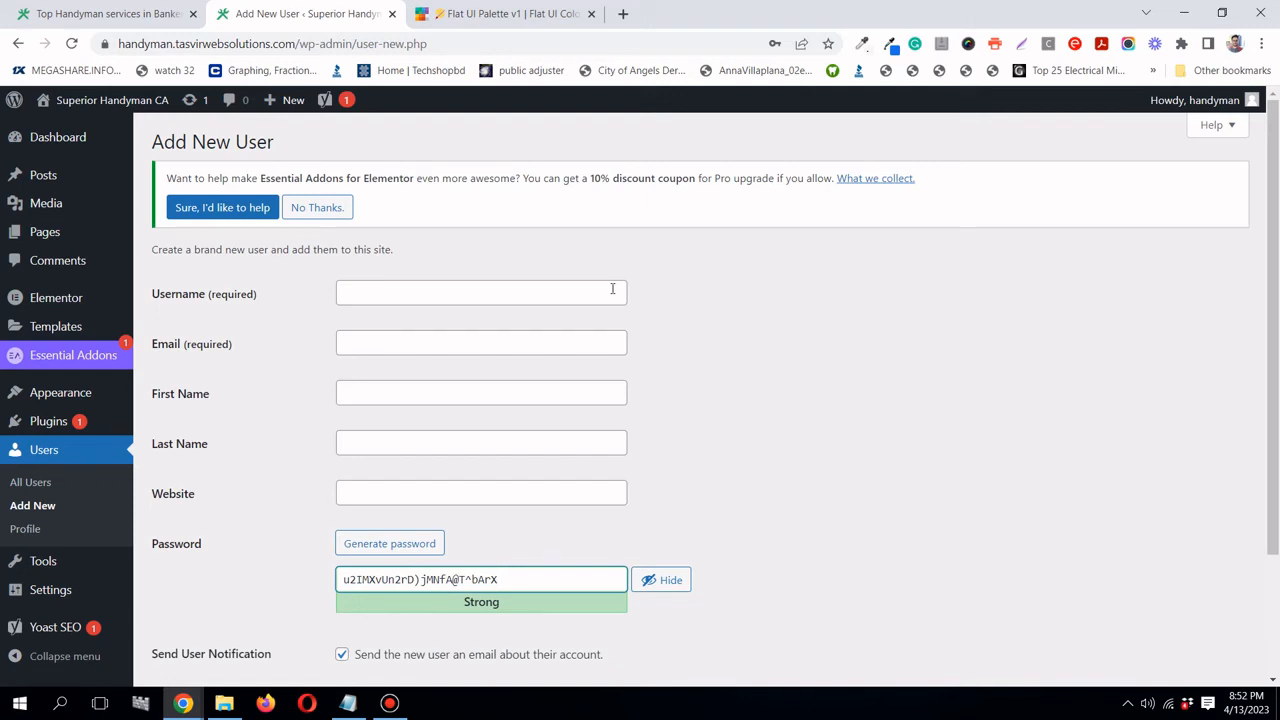
pyautogui.scroll(-2, 612, 289)
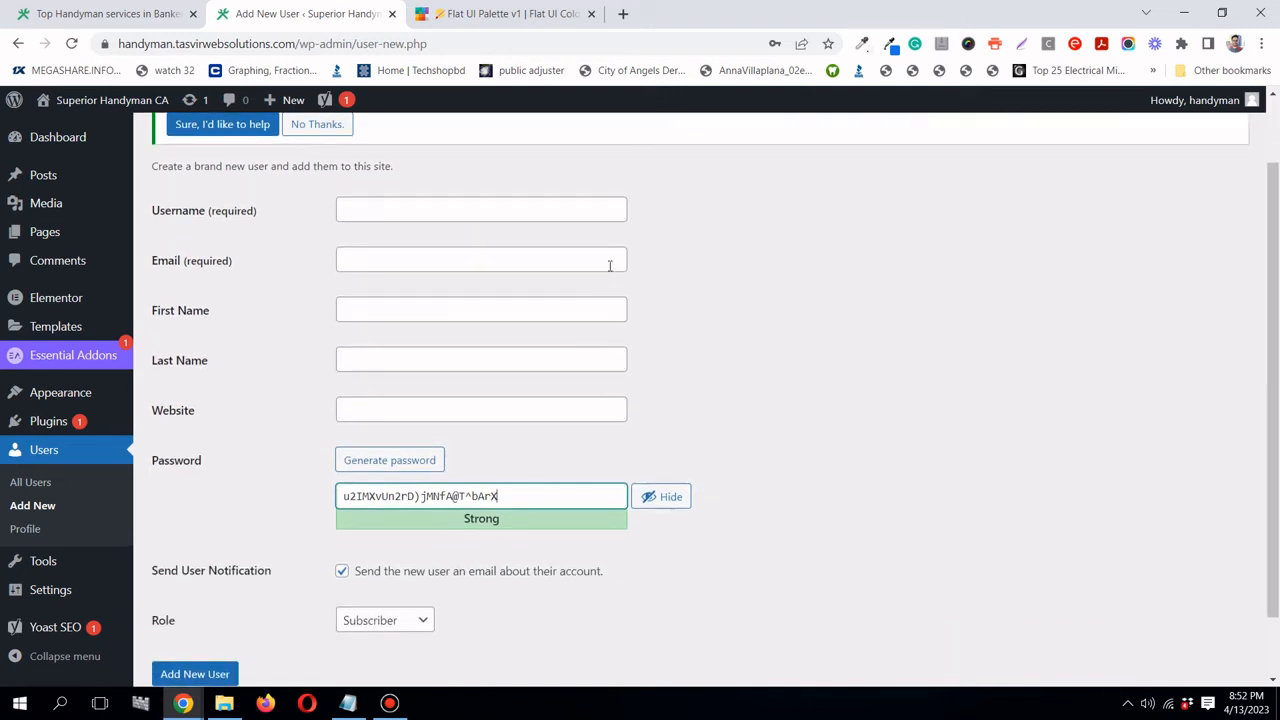
pyautogui.scroll(2, 609, 263)
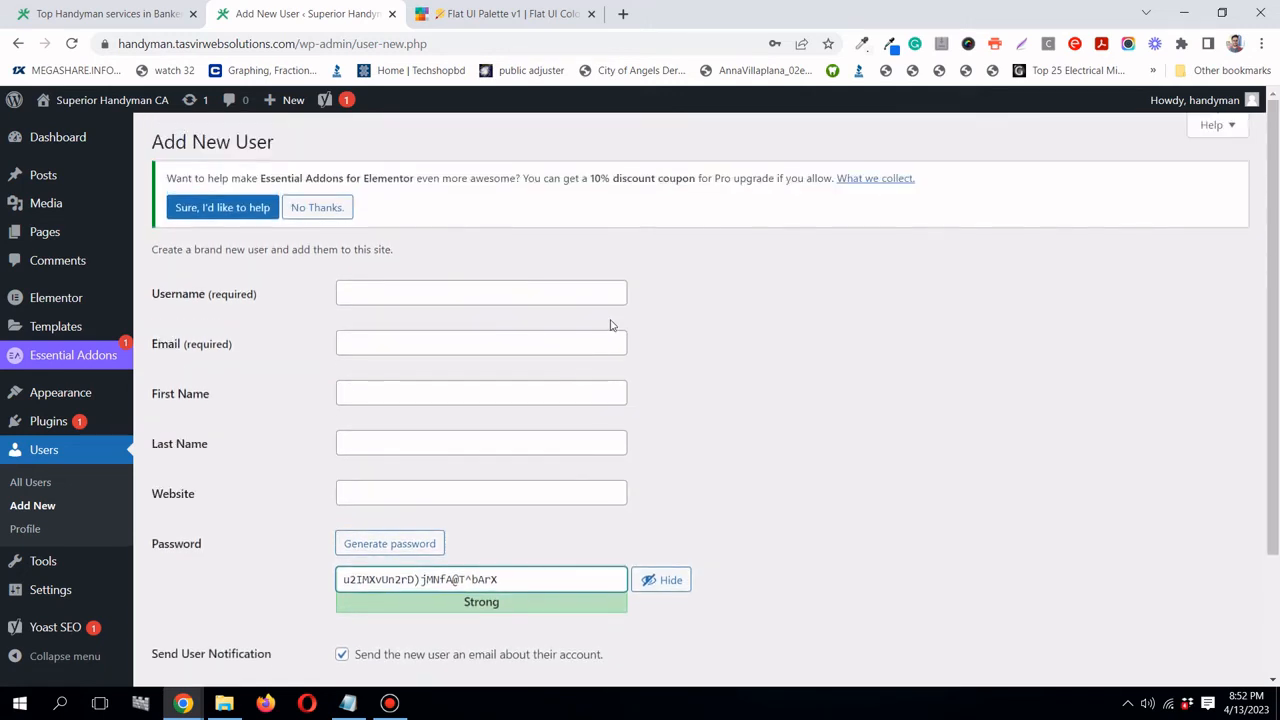
pyautogui.scroll(-2, 575, 333)
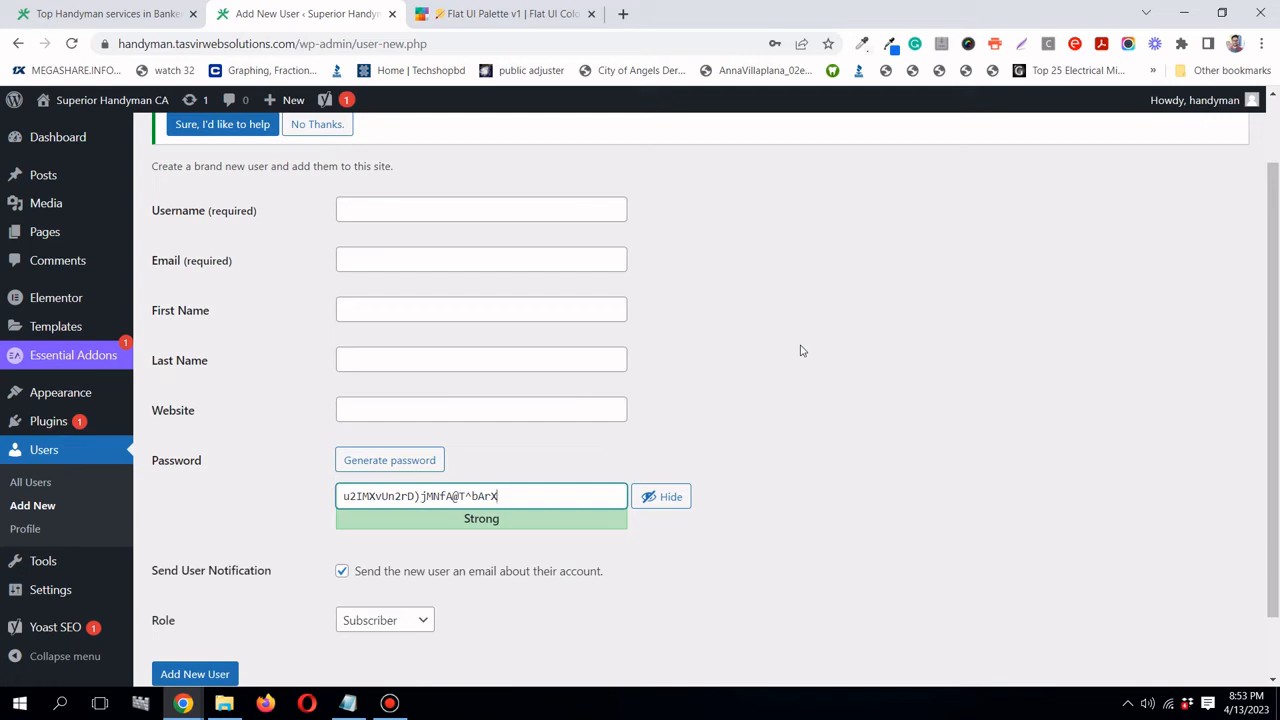
pyautogui.scroll(-1, 802, 351)
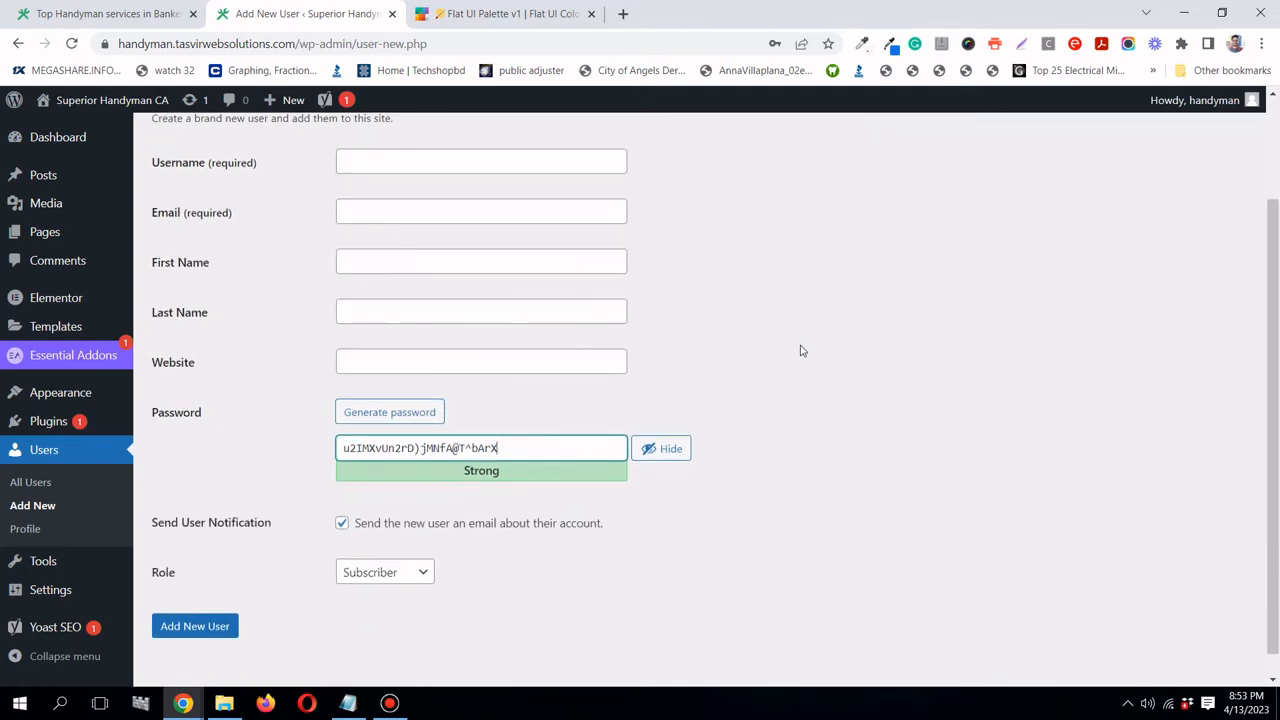
pyautogui.scroll(1, 802, 351)
pyautogui.scroll(1, 802, 351)
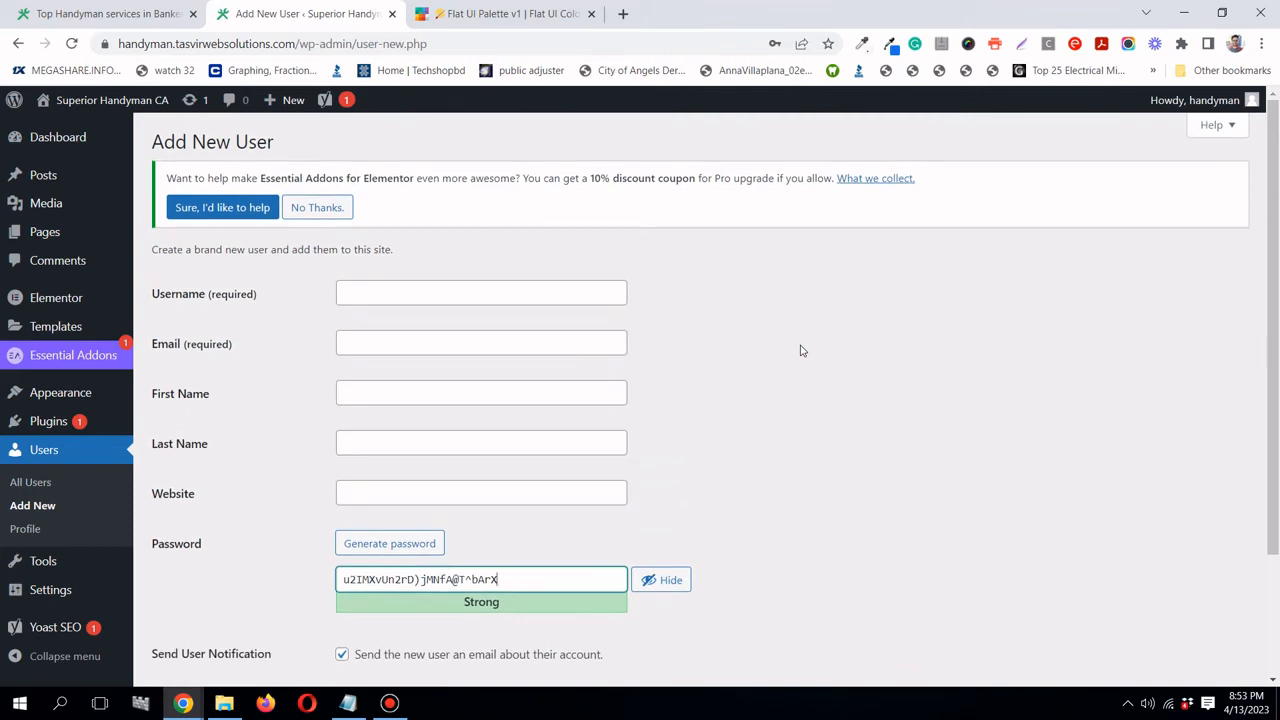
pyautogui.scroll(-3, 802, 350)
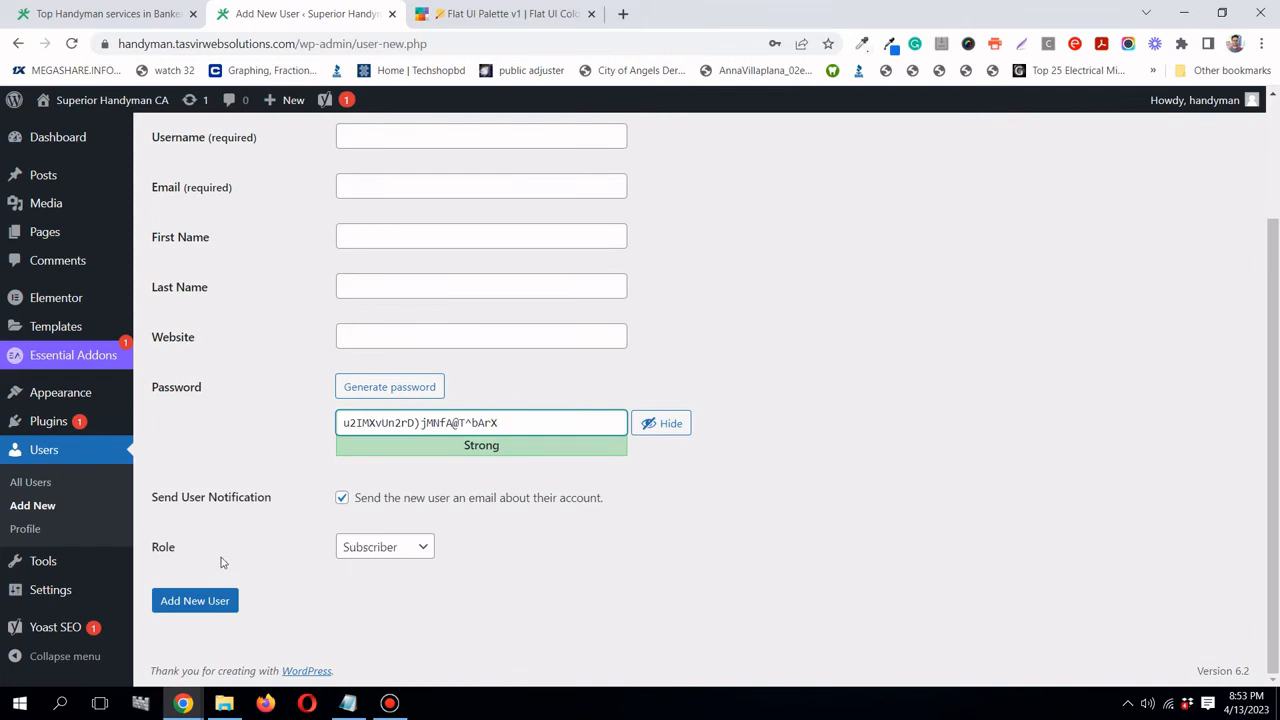
pyautogui.click(380, 551)
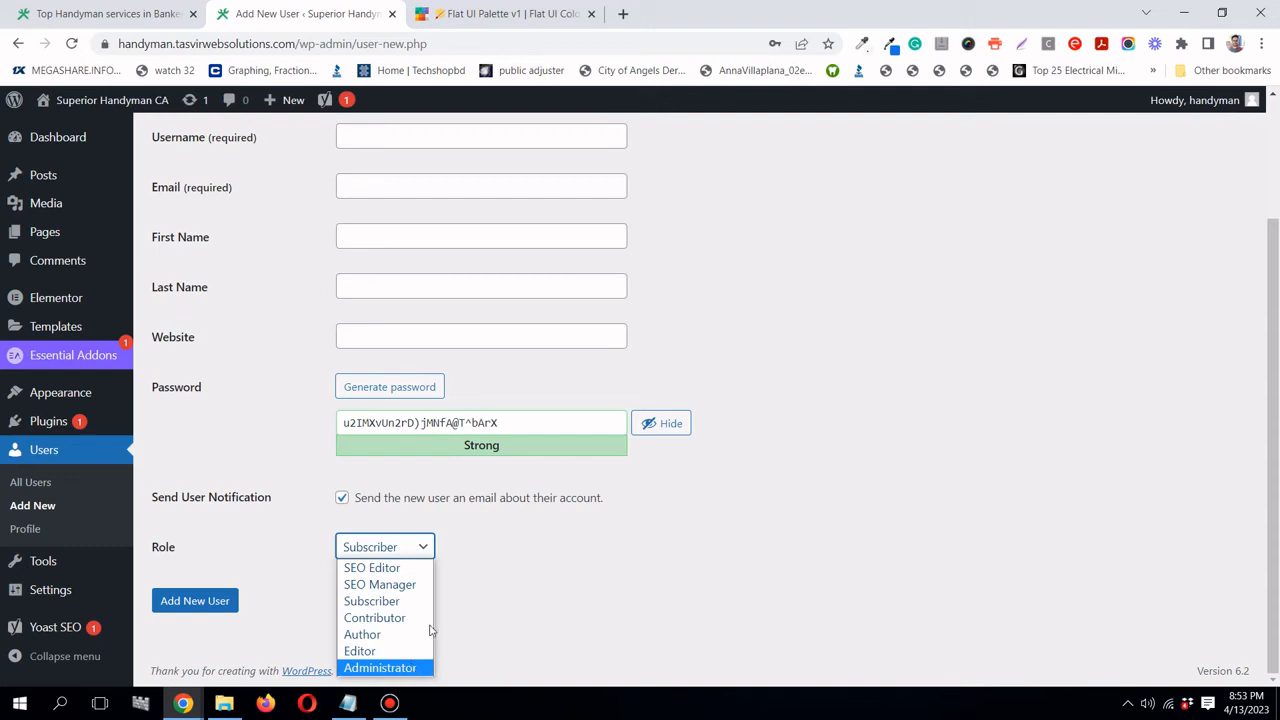
pyautogui.click(423, 553)
pyautogui.scroll(3, 846, 551)
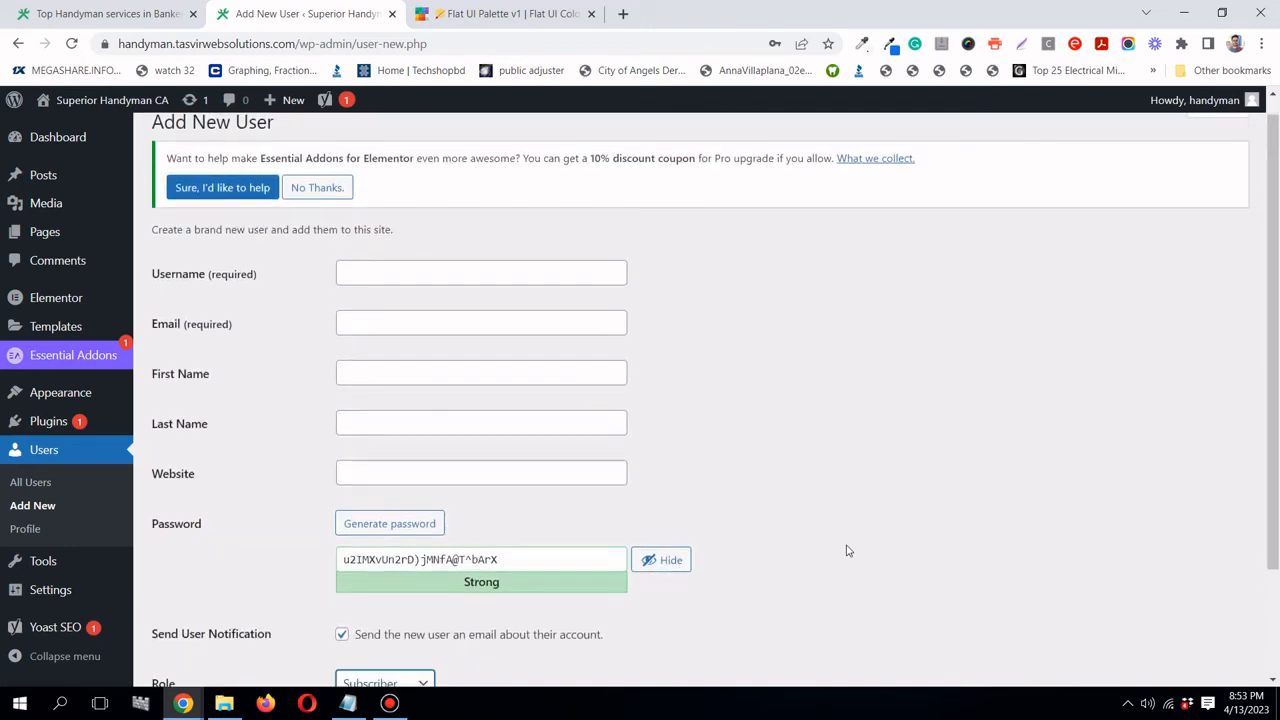
pyautogui.scroll(-1, 846, 551)
pyautogui.scroll(1, 846, 551)
pyautogui.scroll(-2, 846, 549)
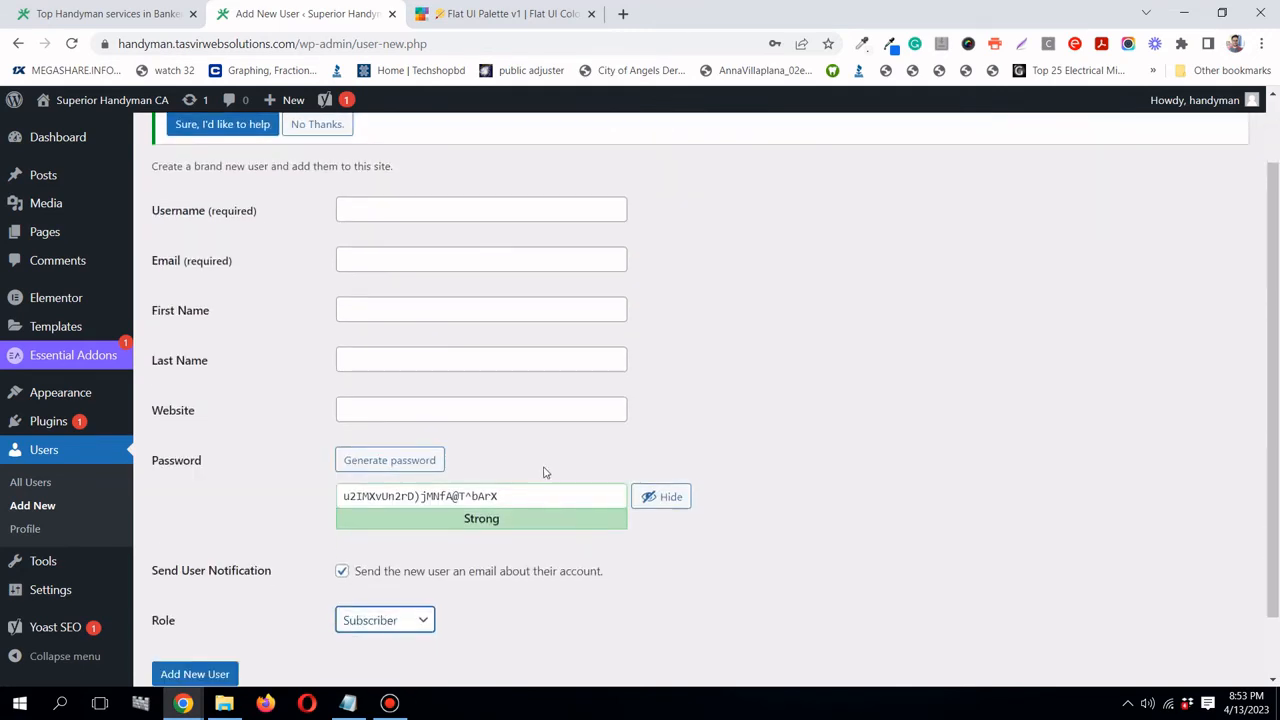
pyautogui.scroll(-1, 829, 481)
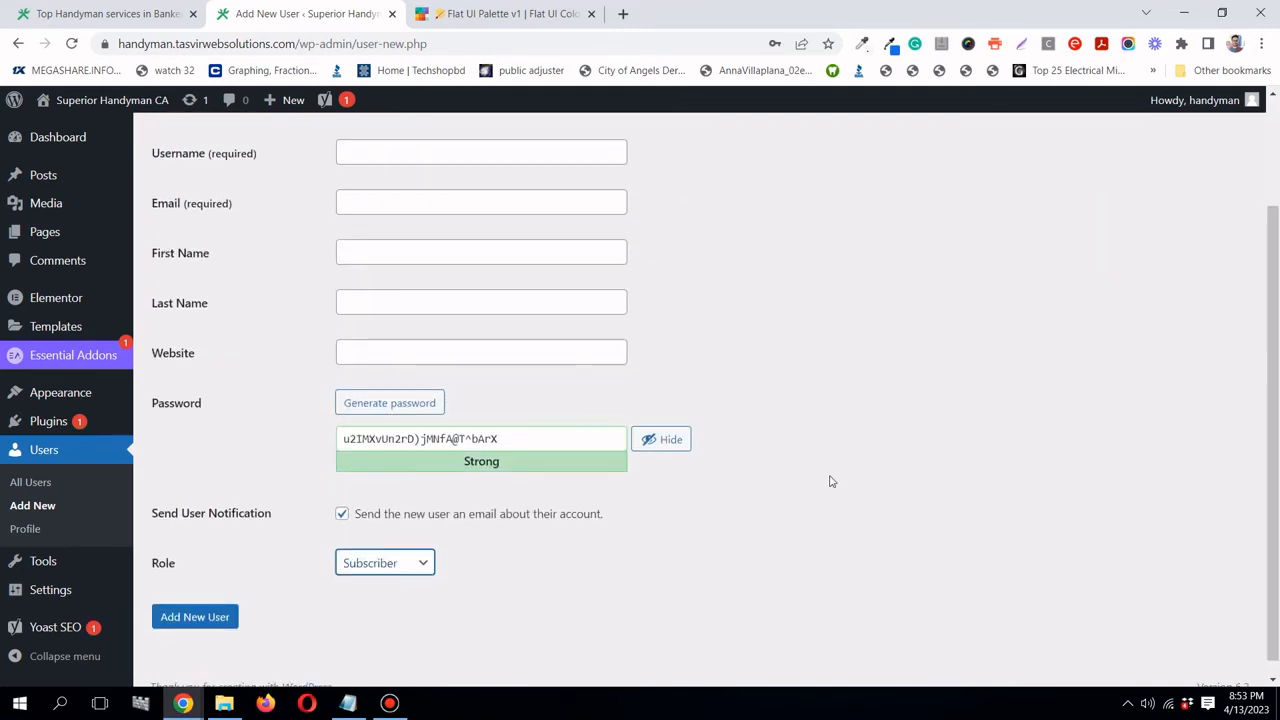
pyautogui.scroll(2, 829, 481)
pyautogui.scroll(1, 829, 481)
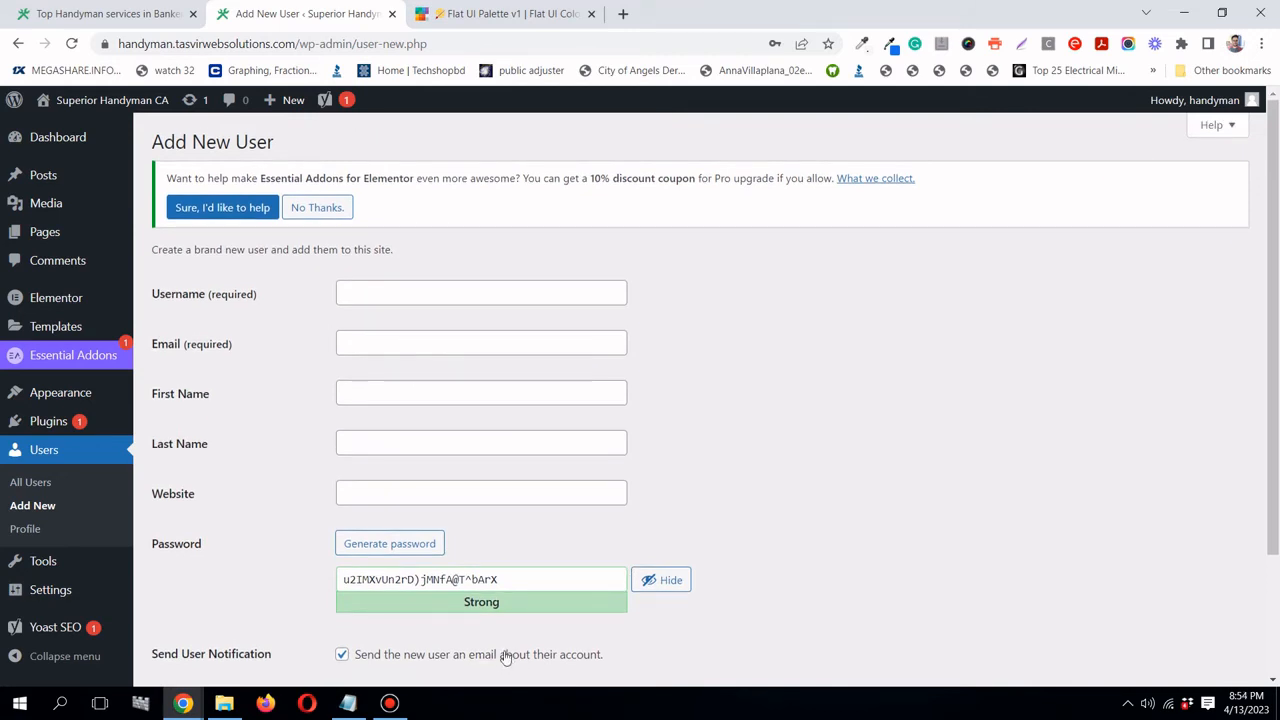
# - Open an Incognito window and load the handyman site's /wp-admin login page
pyautogui.click(1262, 43)
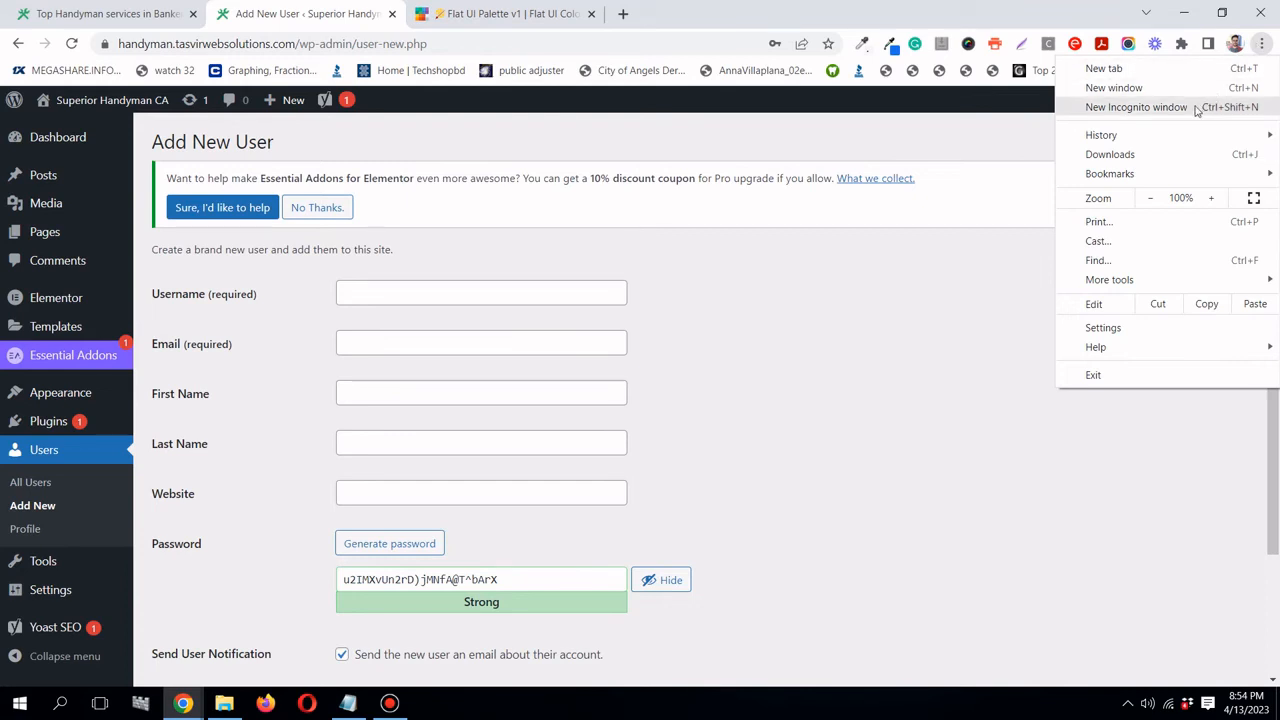
pyautogui.click(1197, 110)
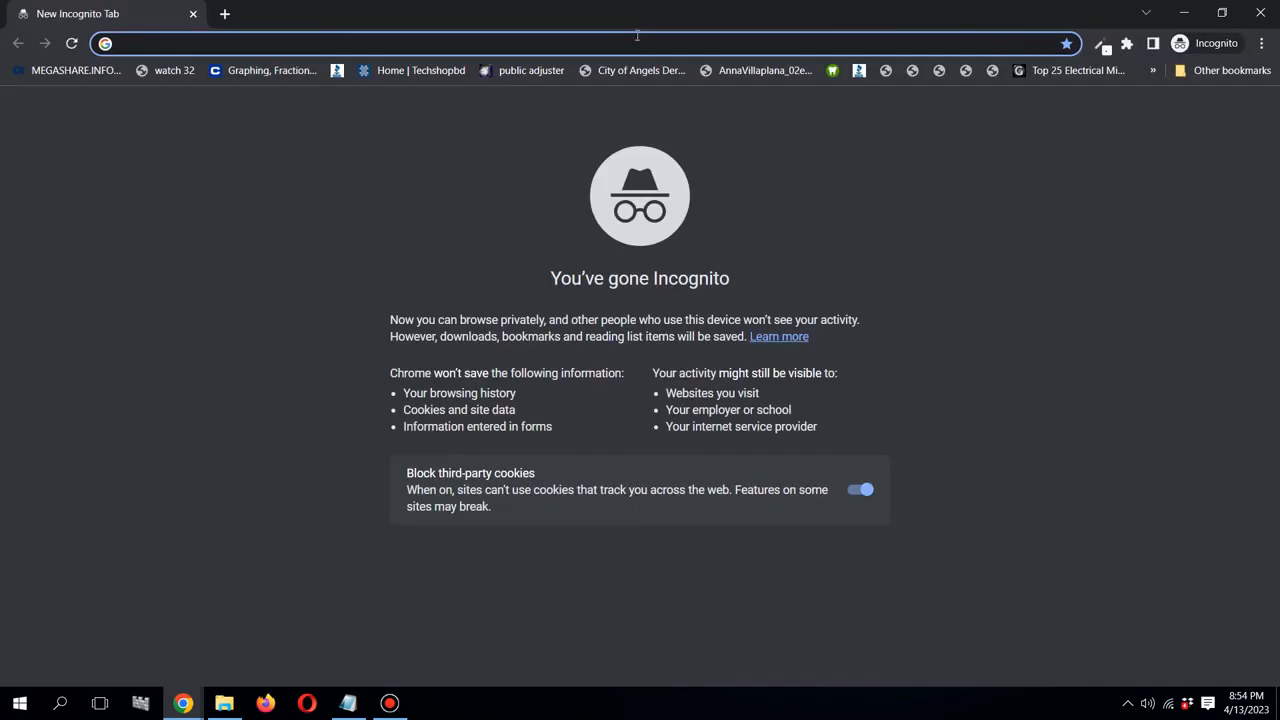
pyautogui.write('h')
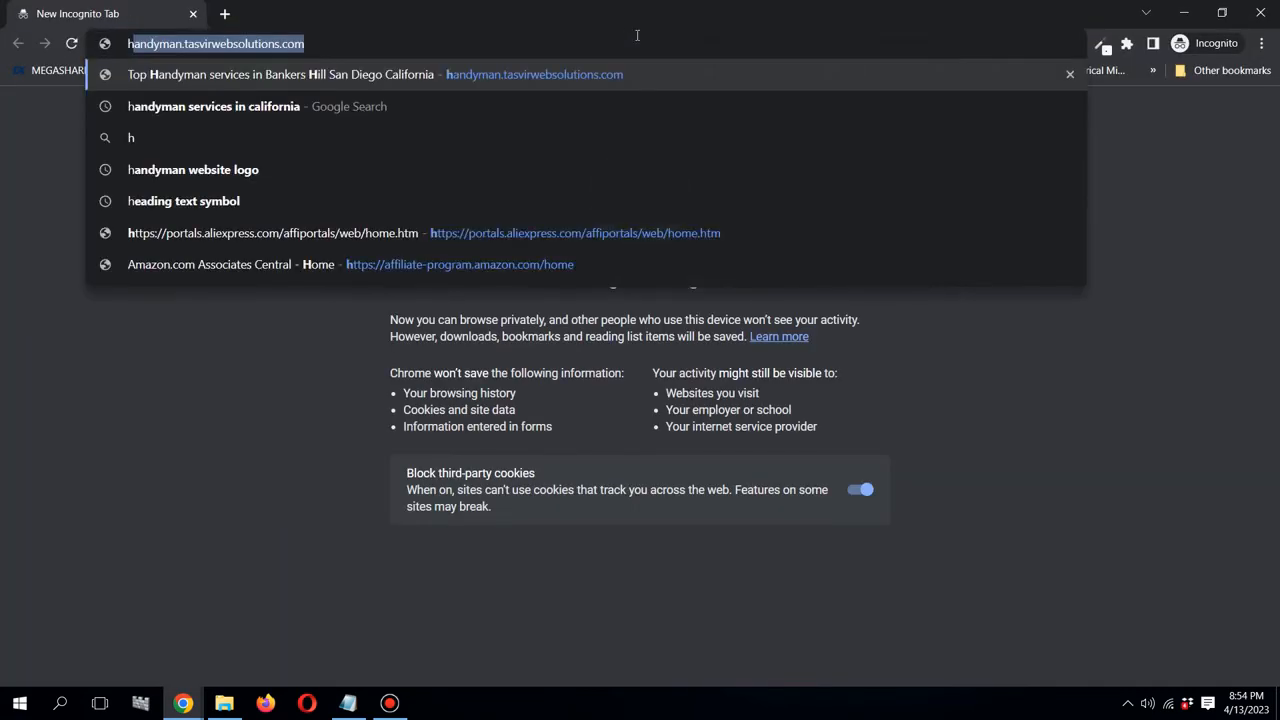
pyautogui.write('a')
pyautogui.press('Right')
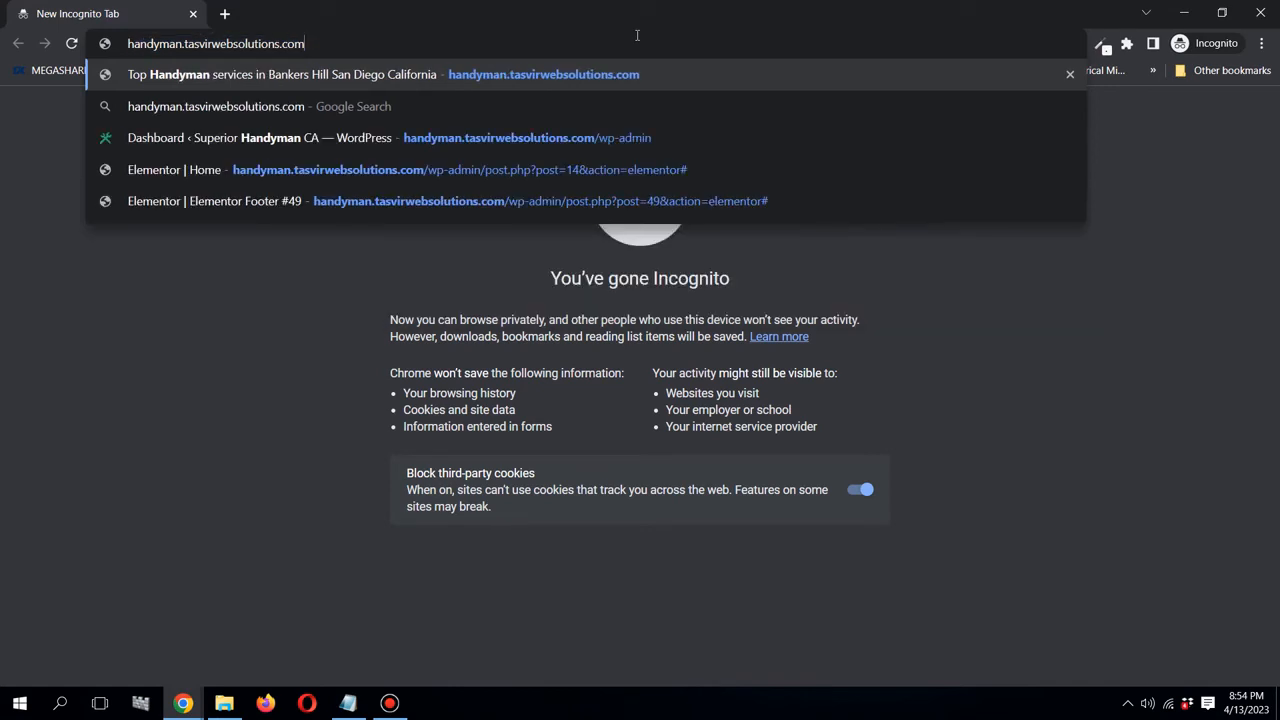
pyautogui.write('/')
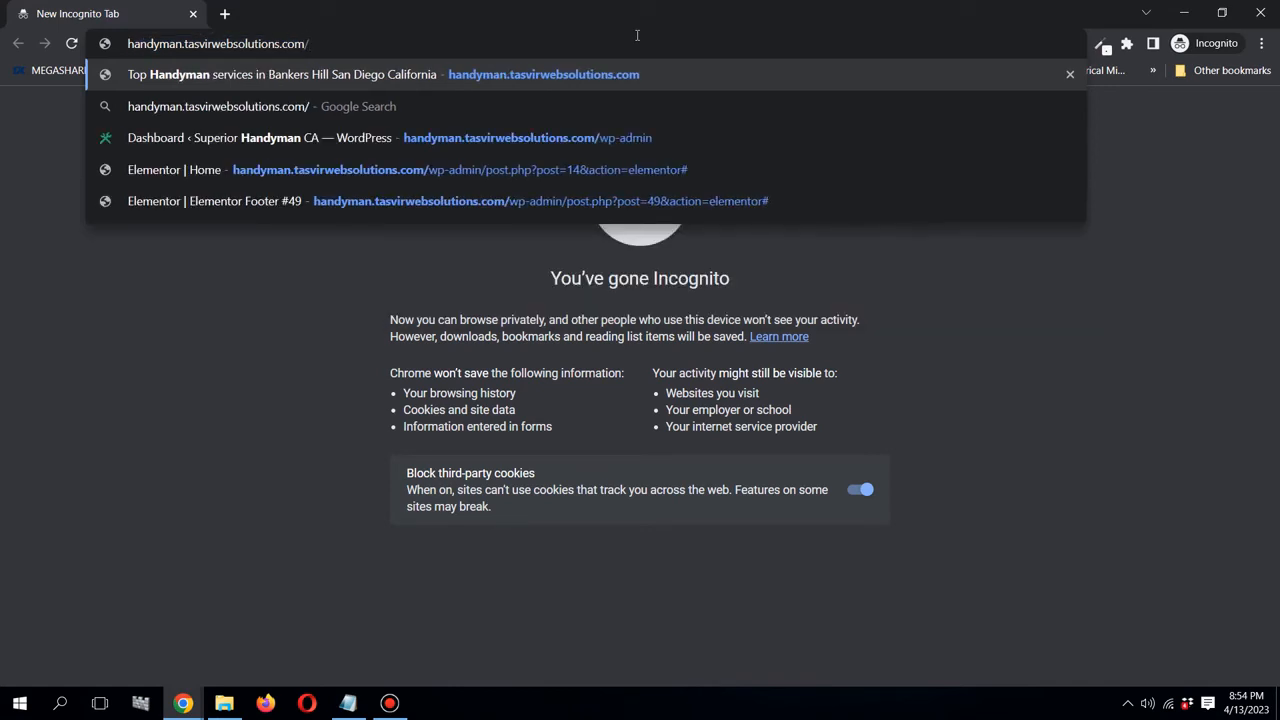
pyautogui.write('w')
pyautogui.press('Return')
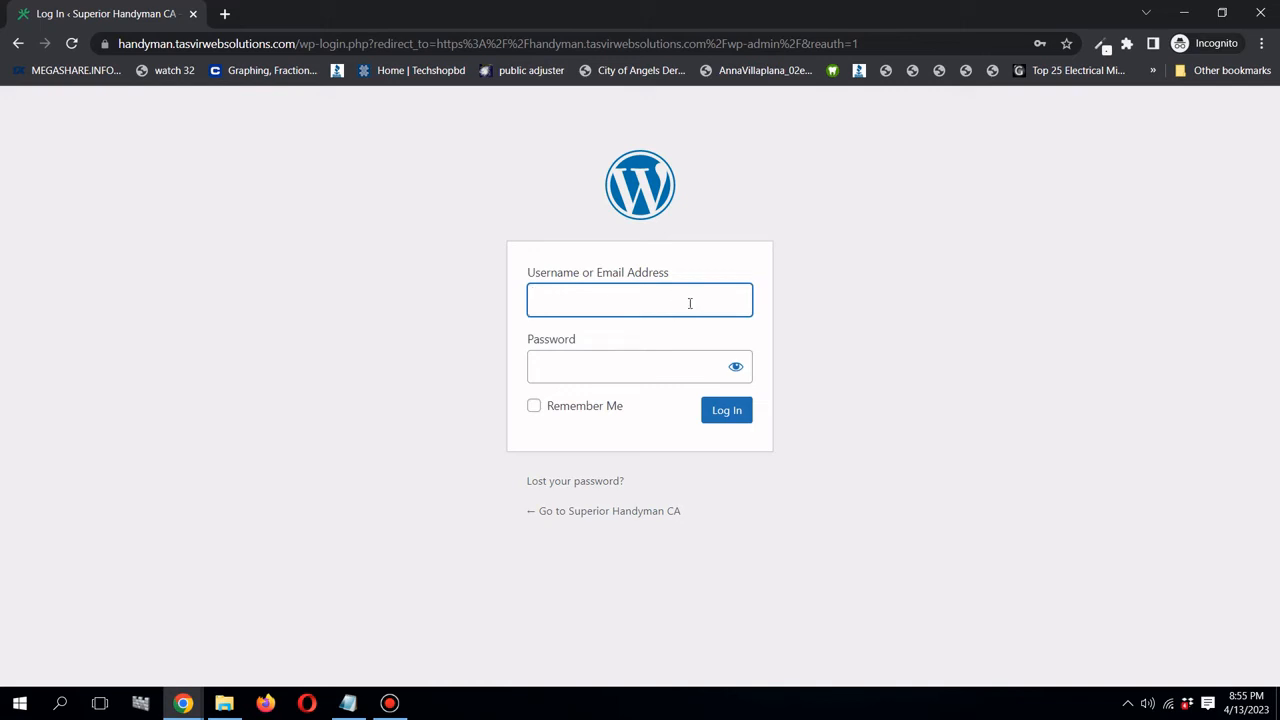
pyautogui.click(177, 711)
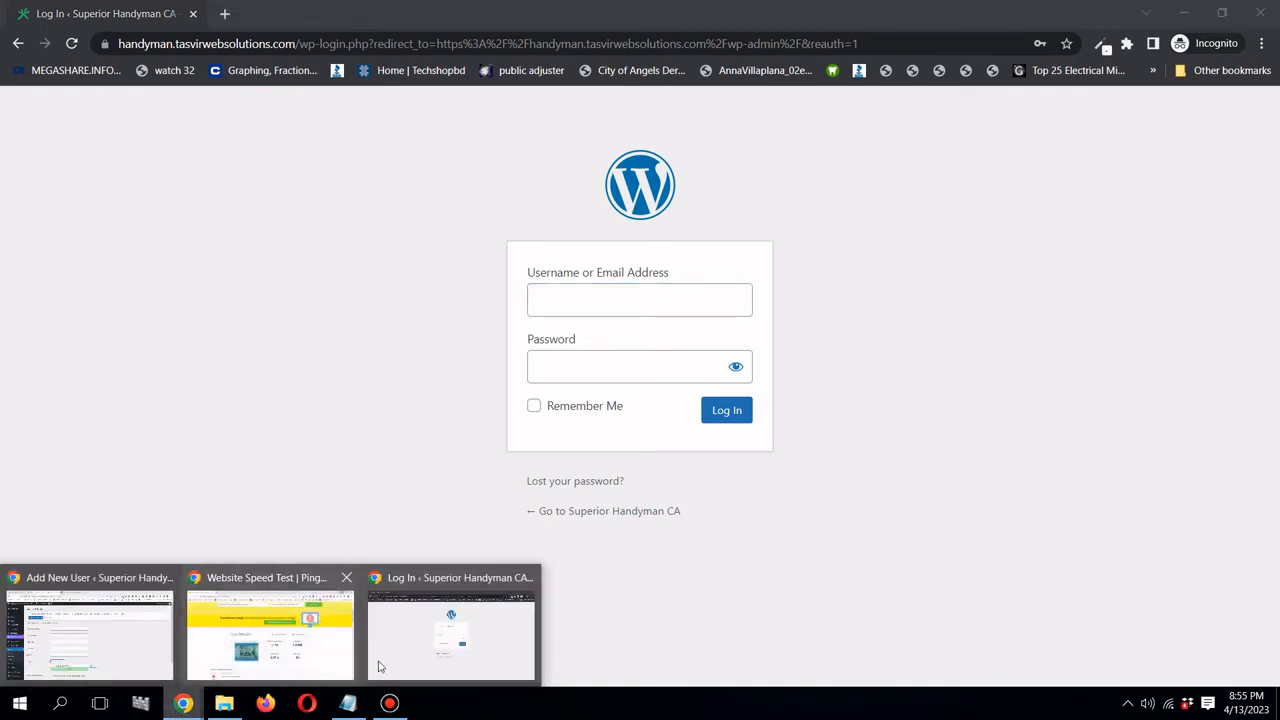
# - Search the plugin directory for 'ithemes', then install and activate iThemes Security
pyautogui.click(105, 662)
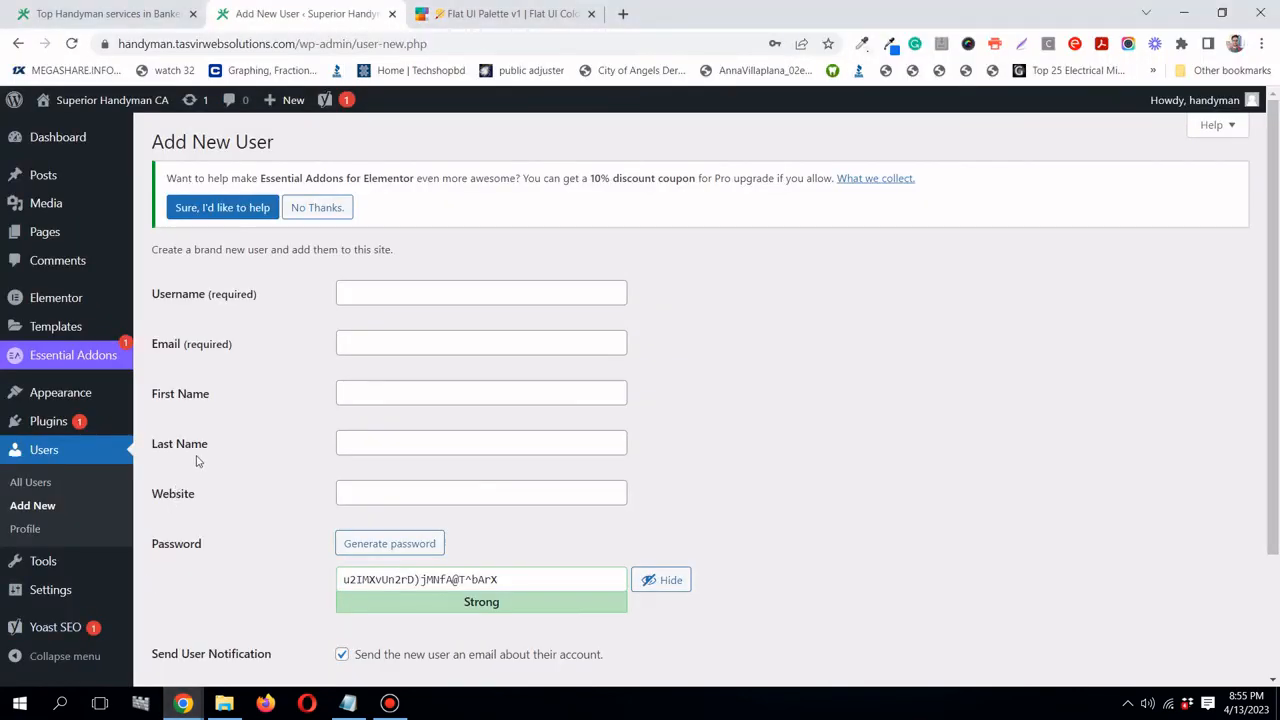
pyautogui.scroll(-2, 197, 461)
pyautogui.scroll(-1, 197, 460)
pyautogui.scroll(2, 106, 449)
pyautogui.moveTo(97, 429)
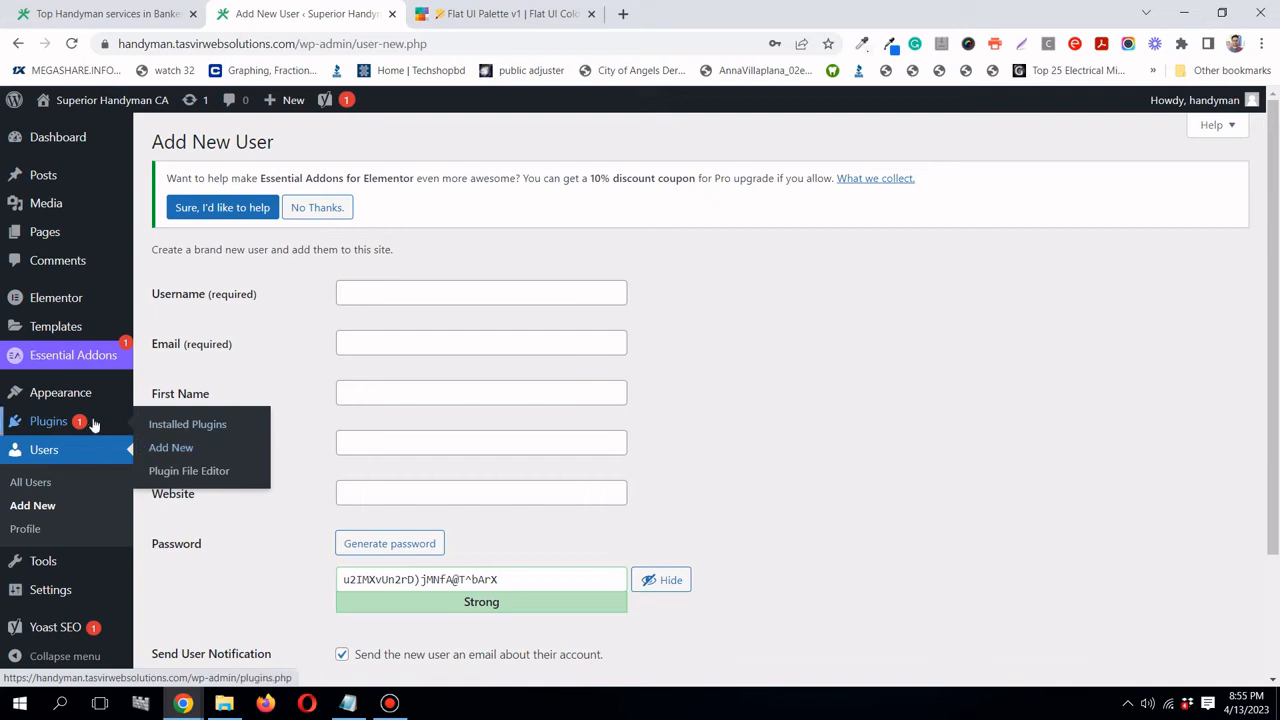
pyautogui.click(180, 441)
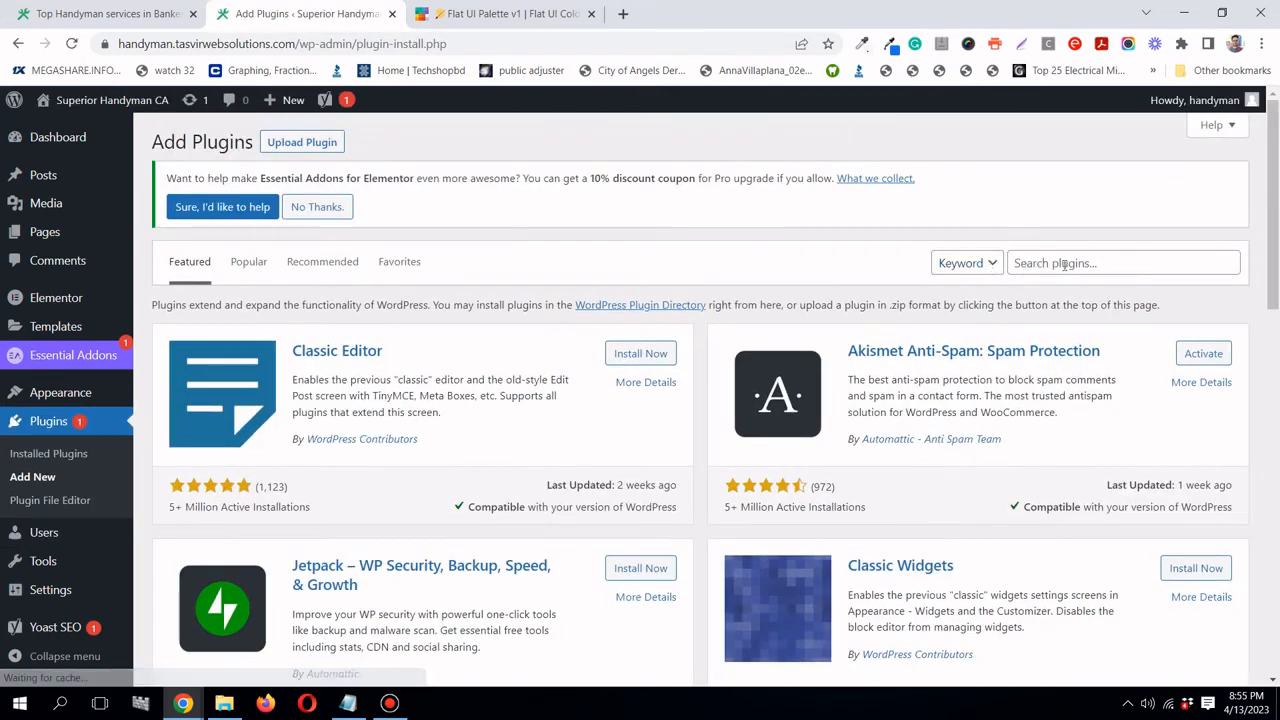
pyautogui.click(1043, 263)
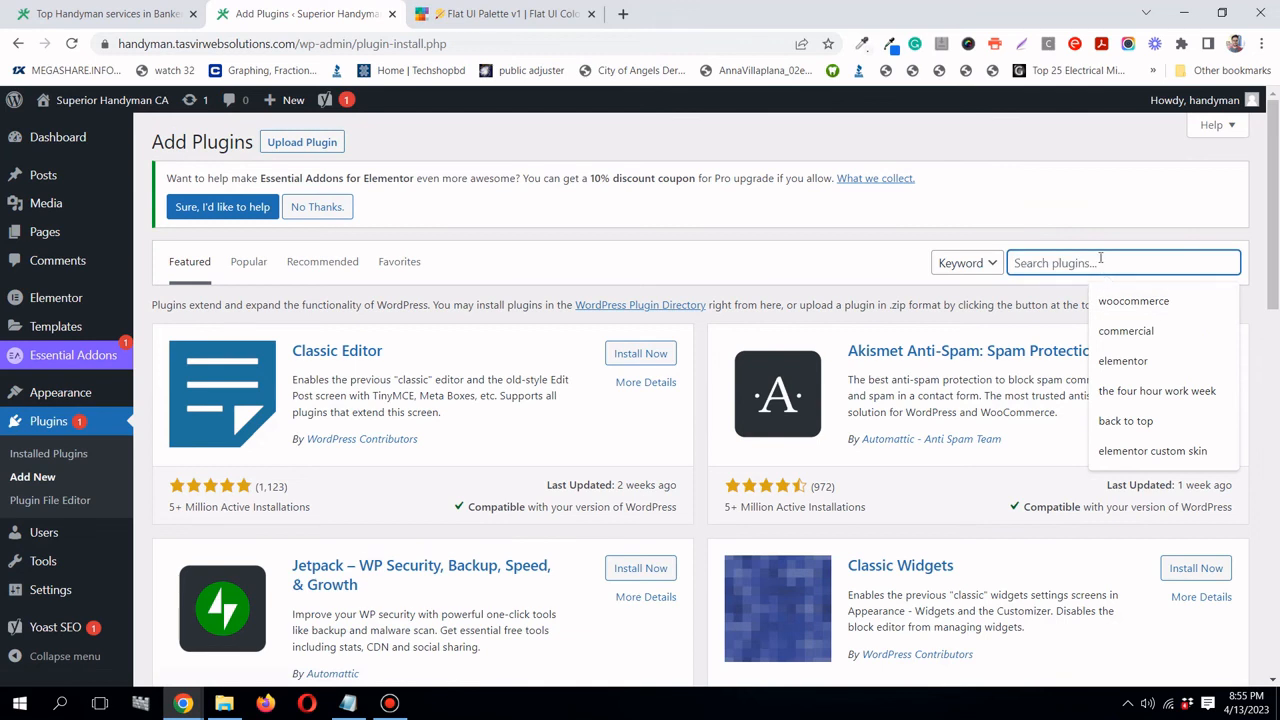
pyautogui.write('ithe')
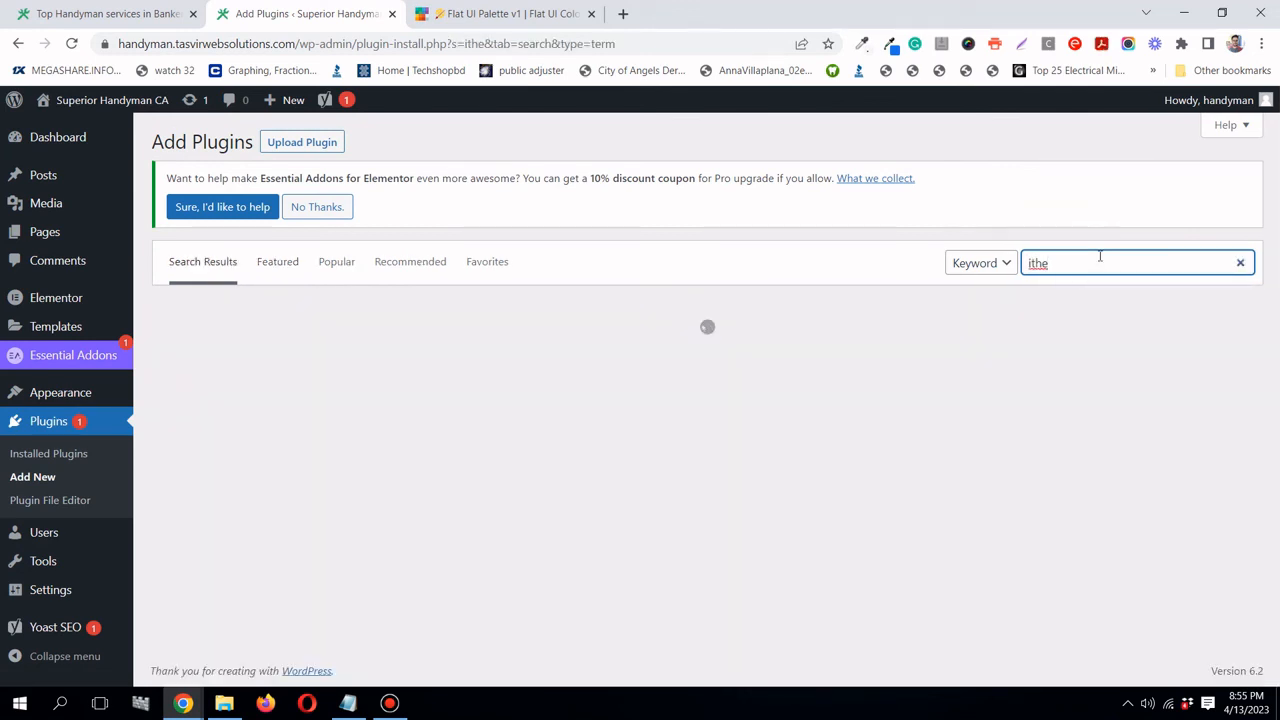
pyautogui.write('mes')
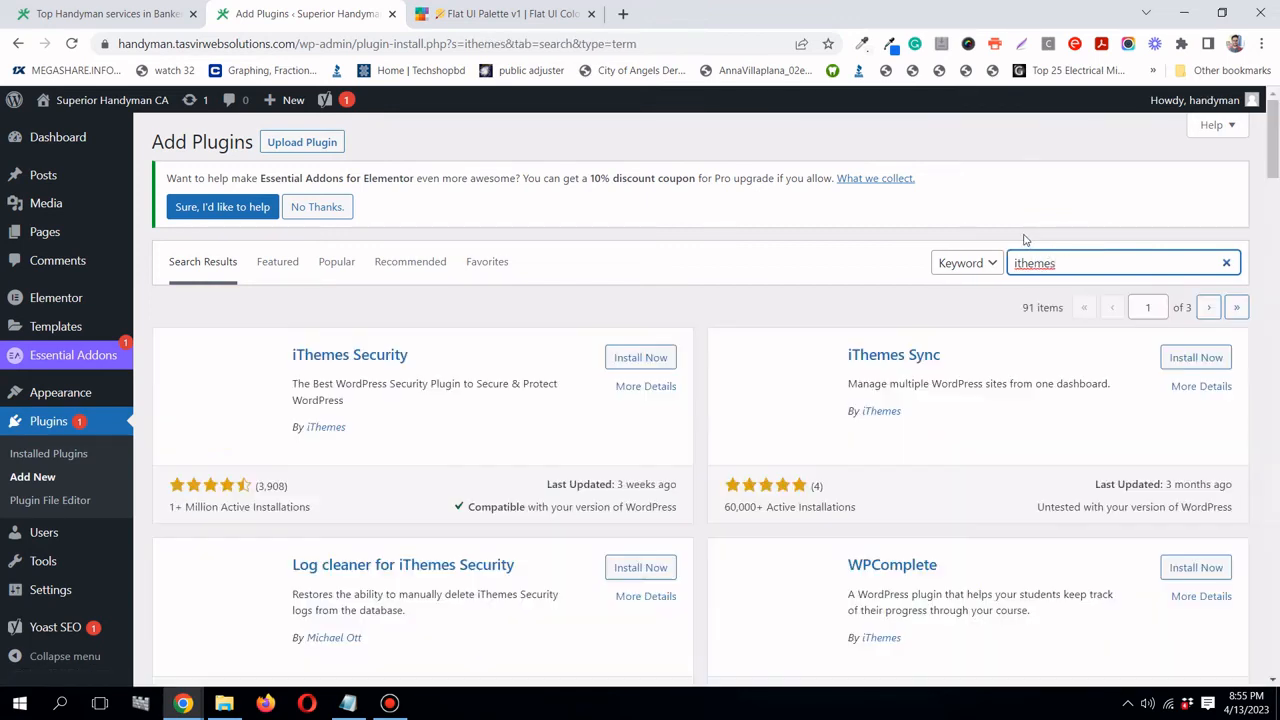
pyautogui.click(622, 362)
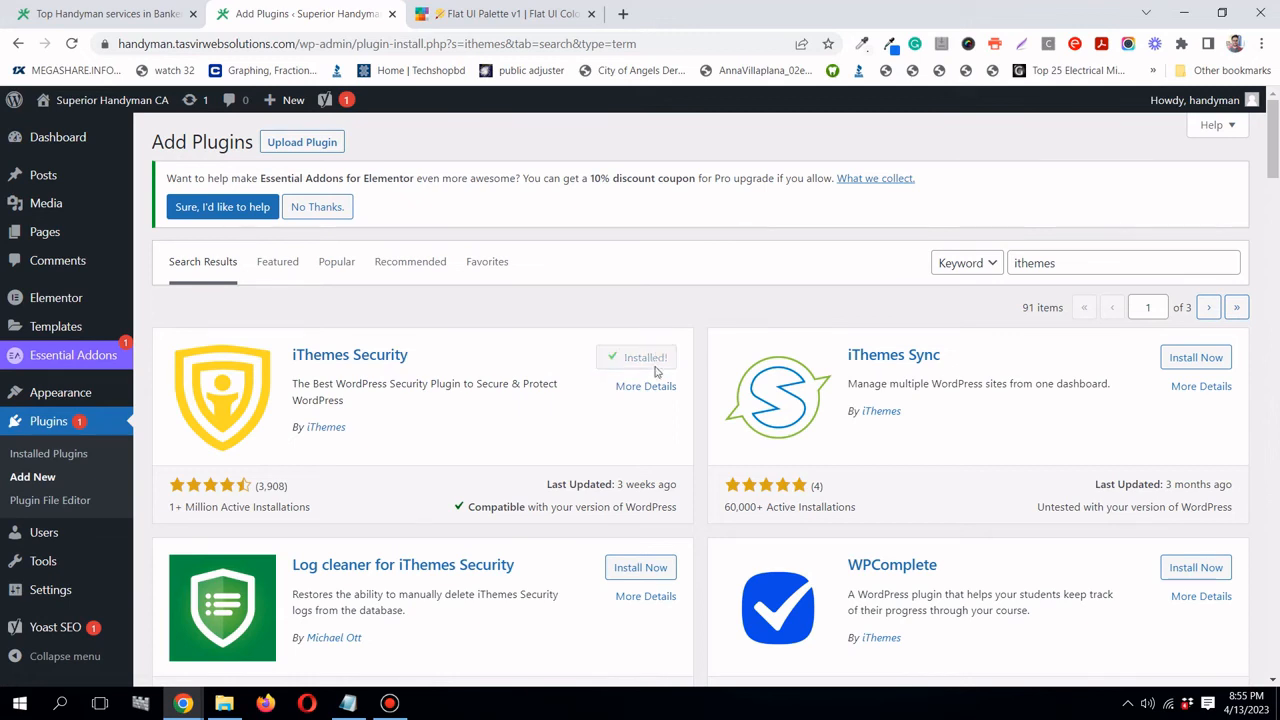
pyautogui.click(652, 360)
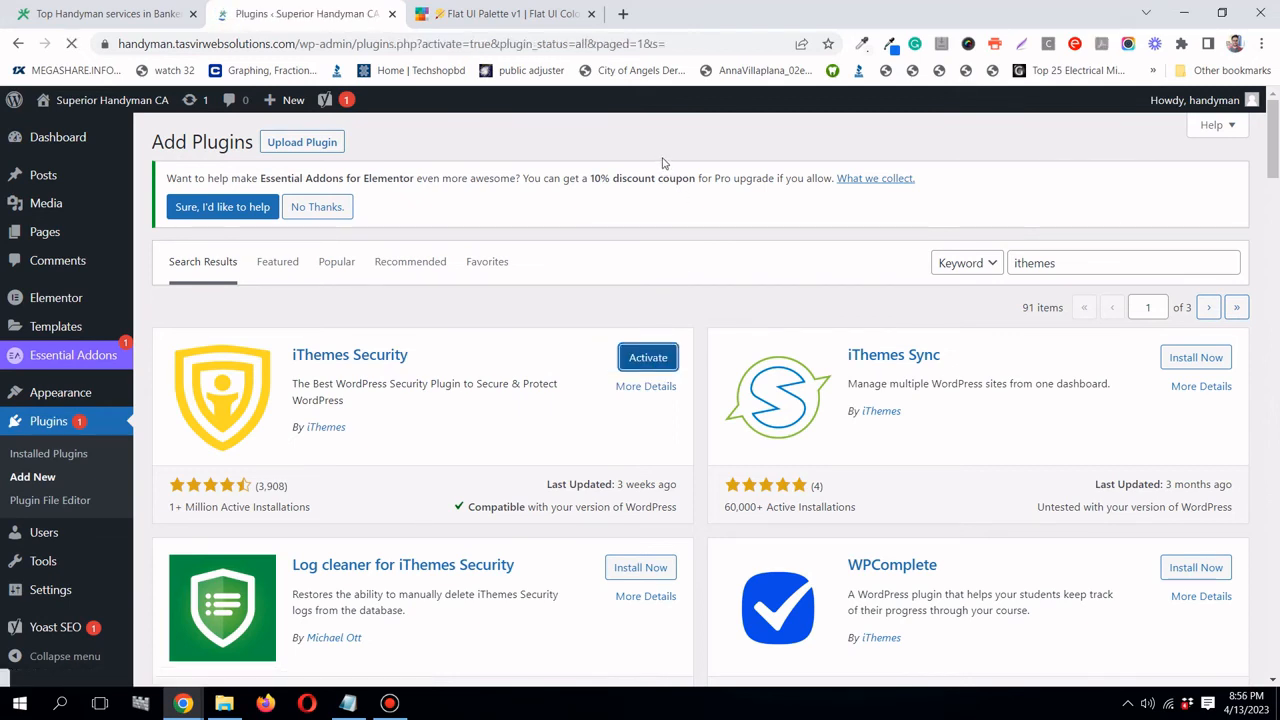
# - Update Elementor Pro to version 3.12.2 from its update notice in the plugin list
pyautogui.scroll(-5, 660, 294)
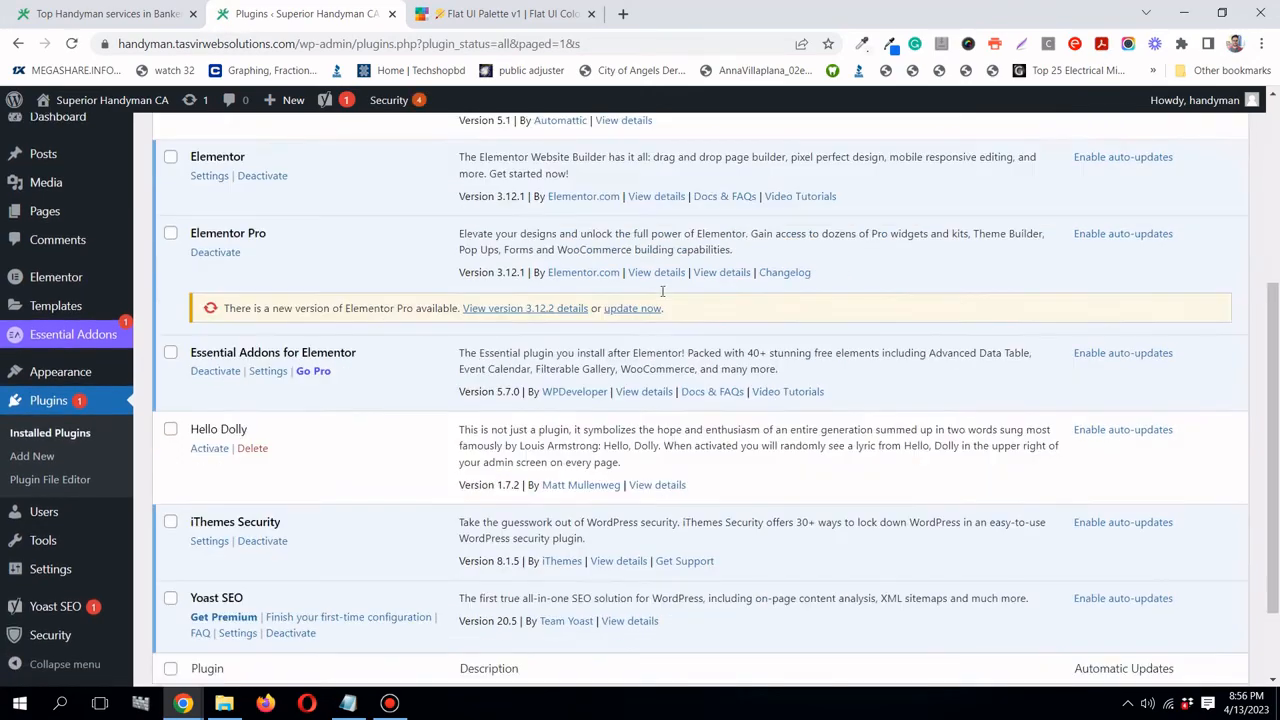
pyautogui.scroll(4, 662, 292)
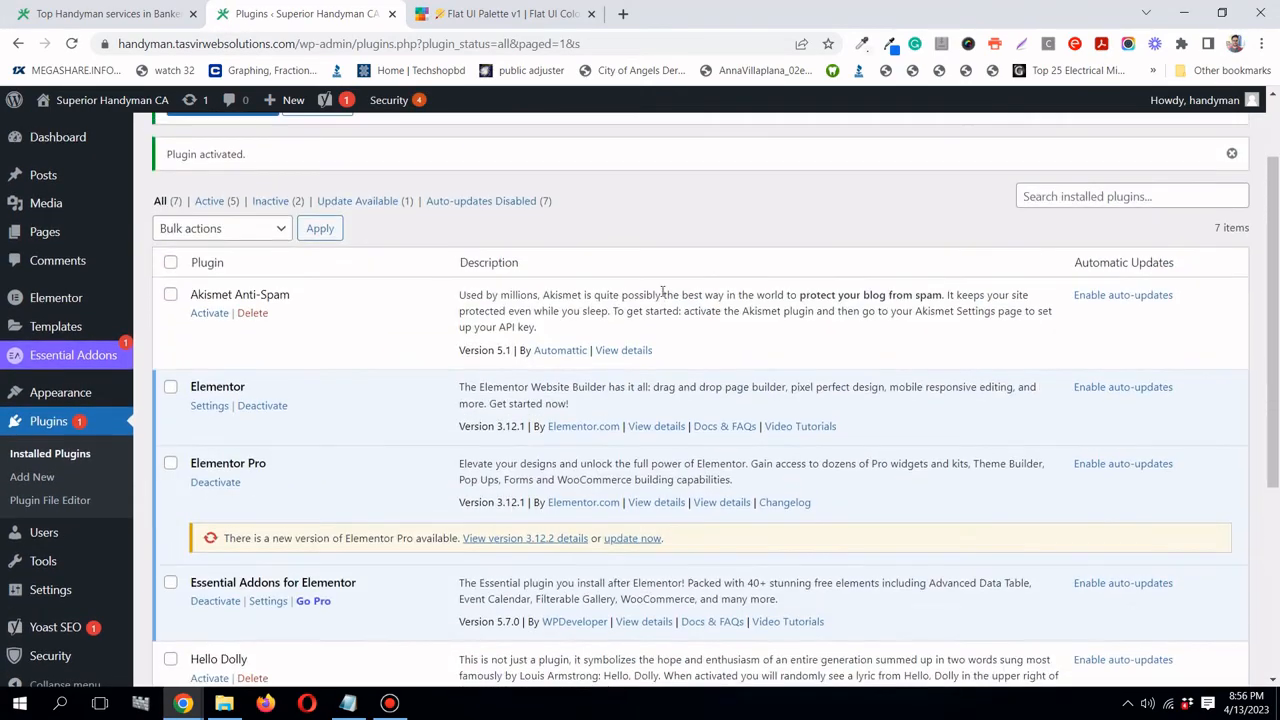
pyautogui.scroll(-2, 662, 294)
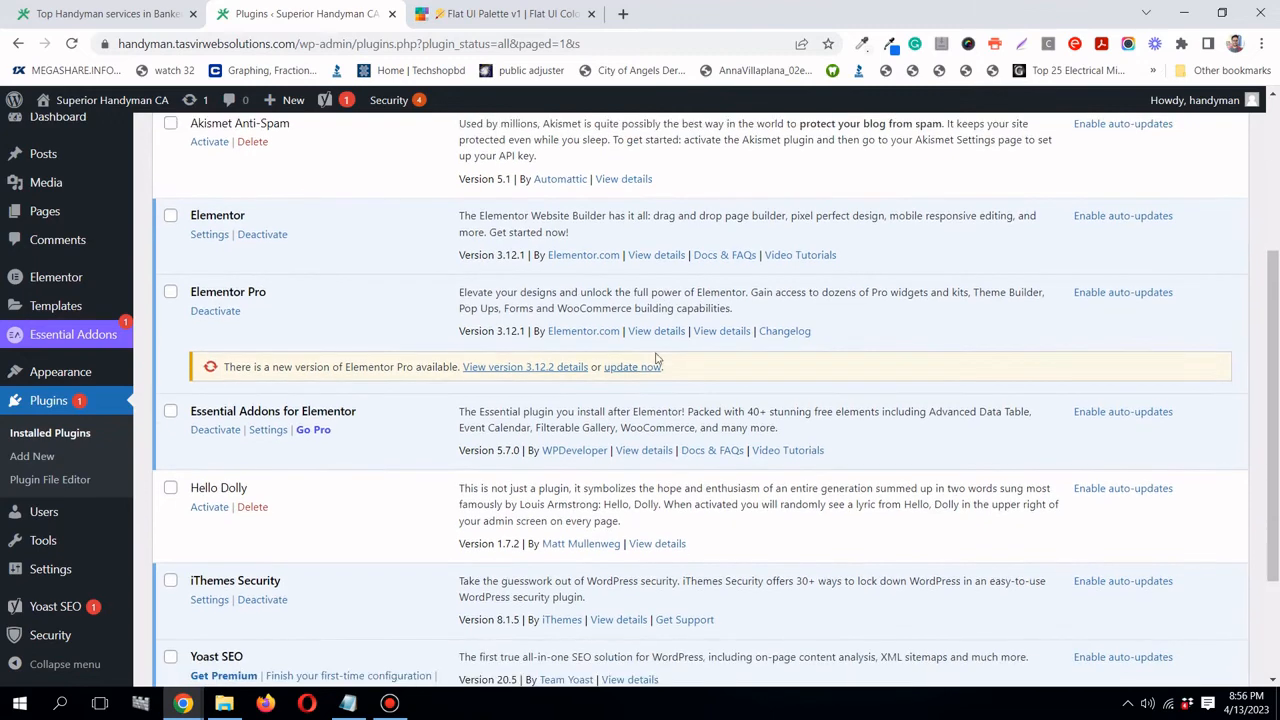
pyautogui.scroll(2, 657, 360)
pyautogui.scroll(1, 652, 360)
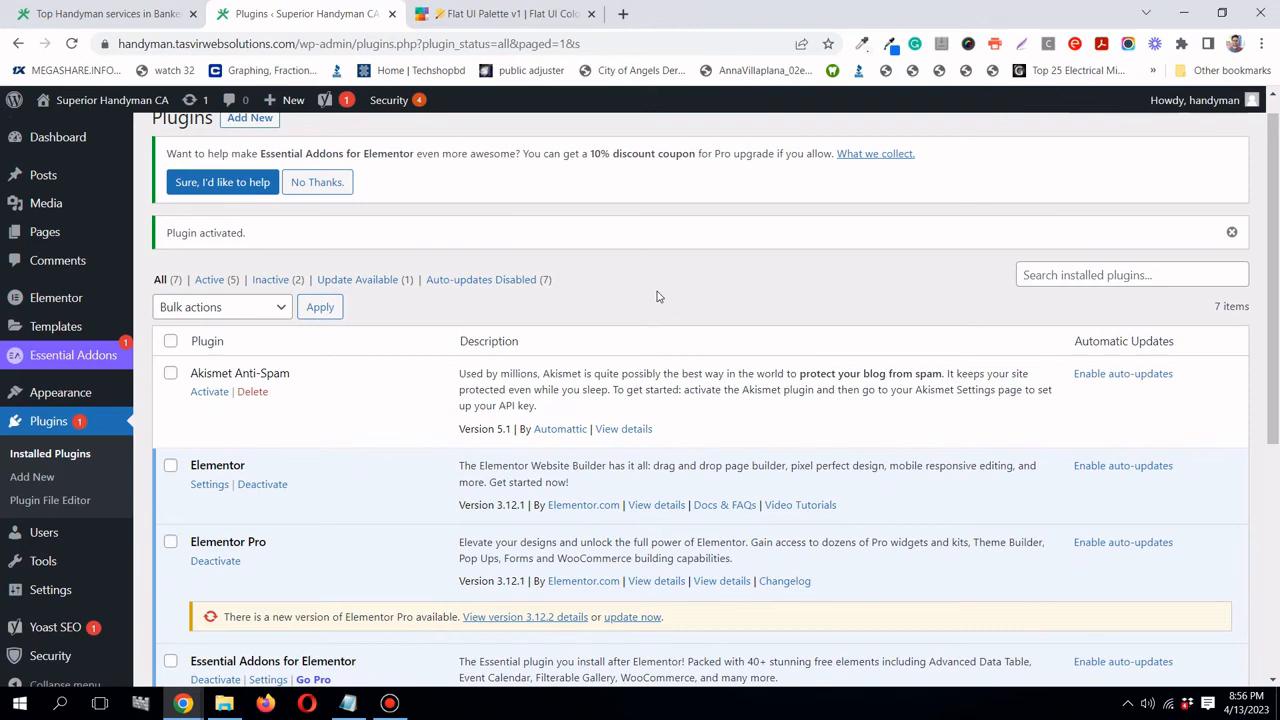
pyautogui.scroll(-1, 672, 284)
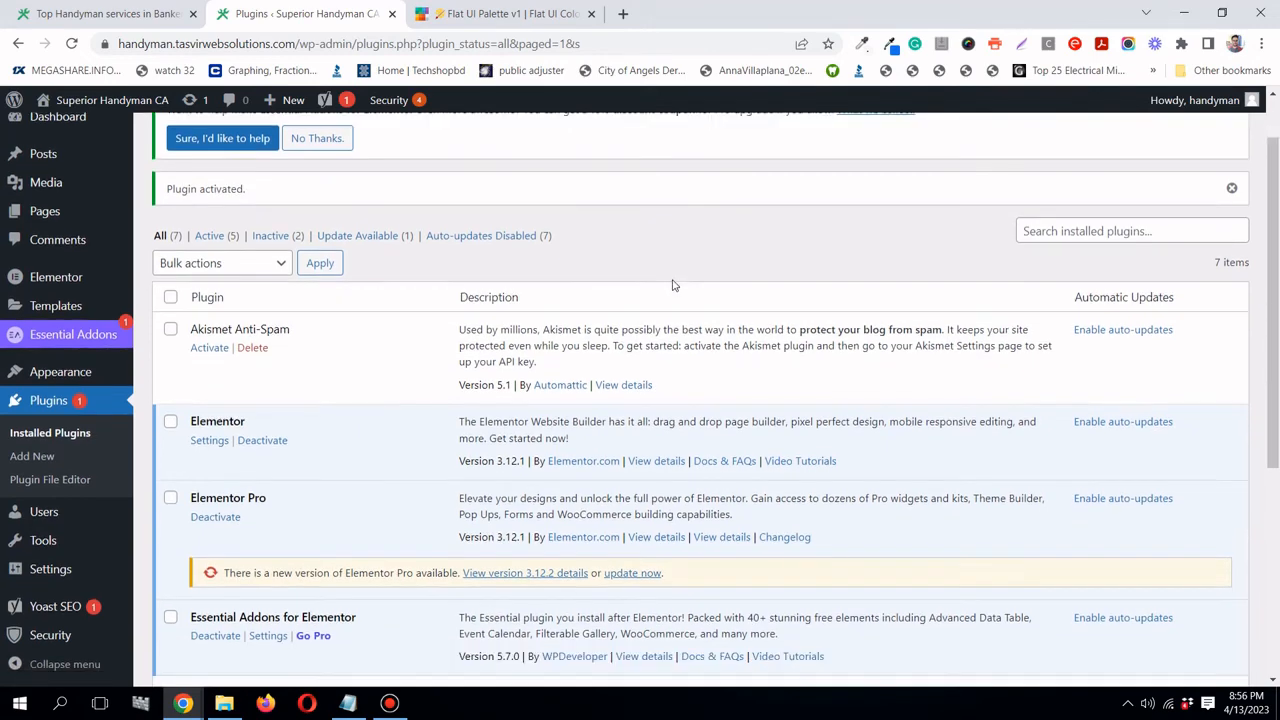
pyautogui.scroll(-1, 672, 285)
pyautogui.scroll(-1, 672, 285)
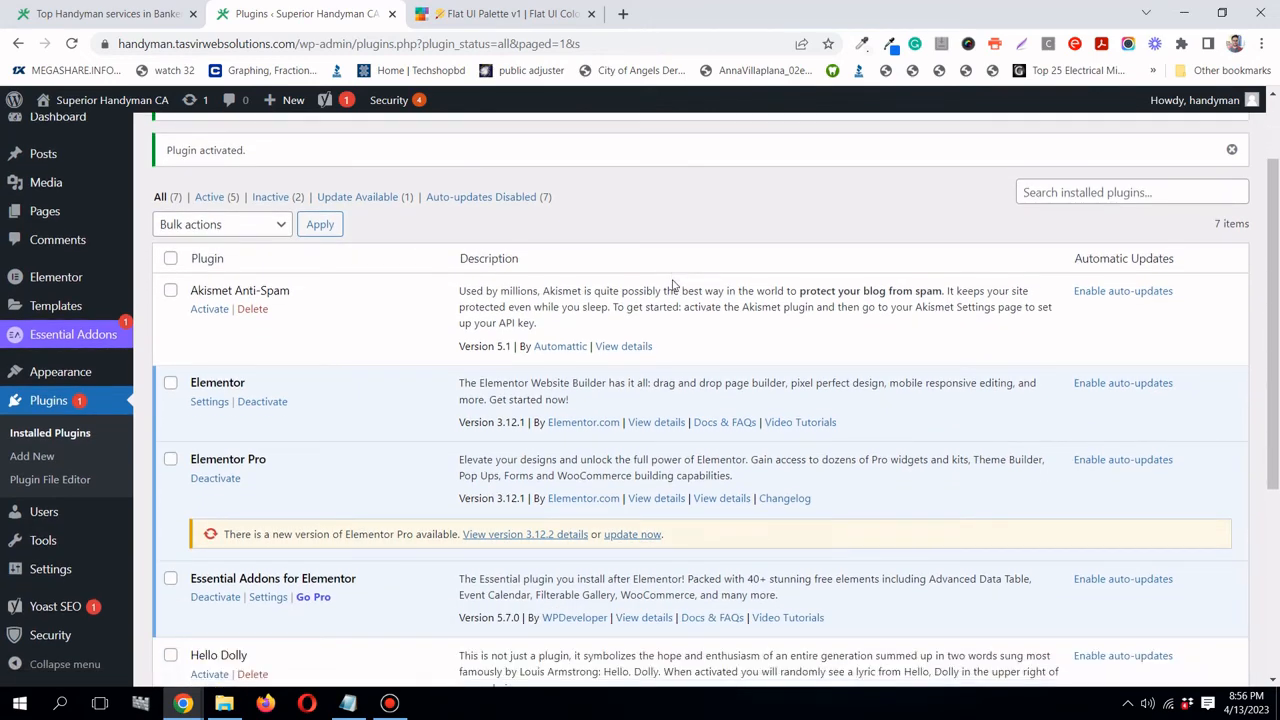
pyautogui.scroll(1, 666, 288)
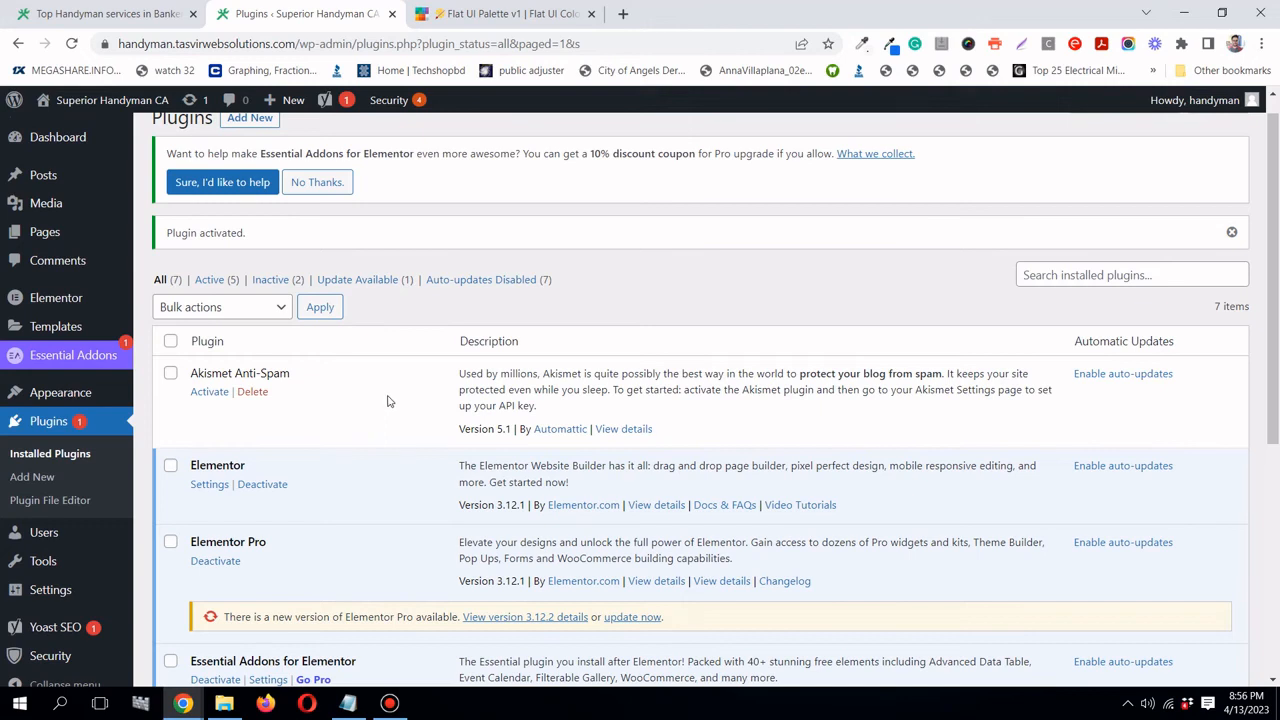
pyautogui.scroll(1, 389, 401)
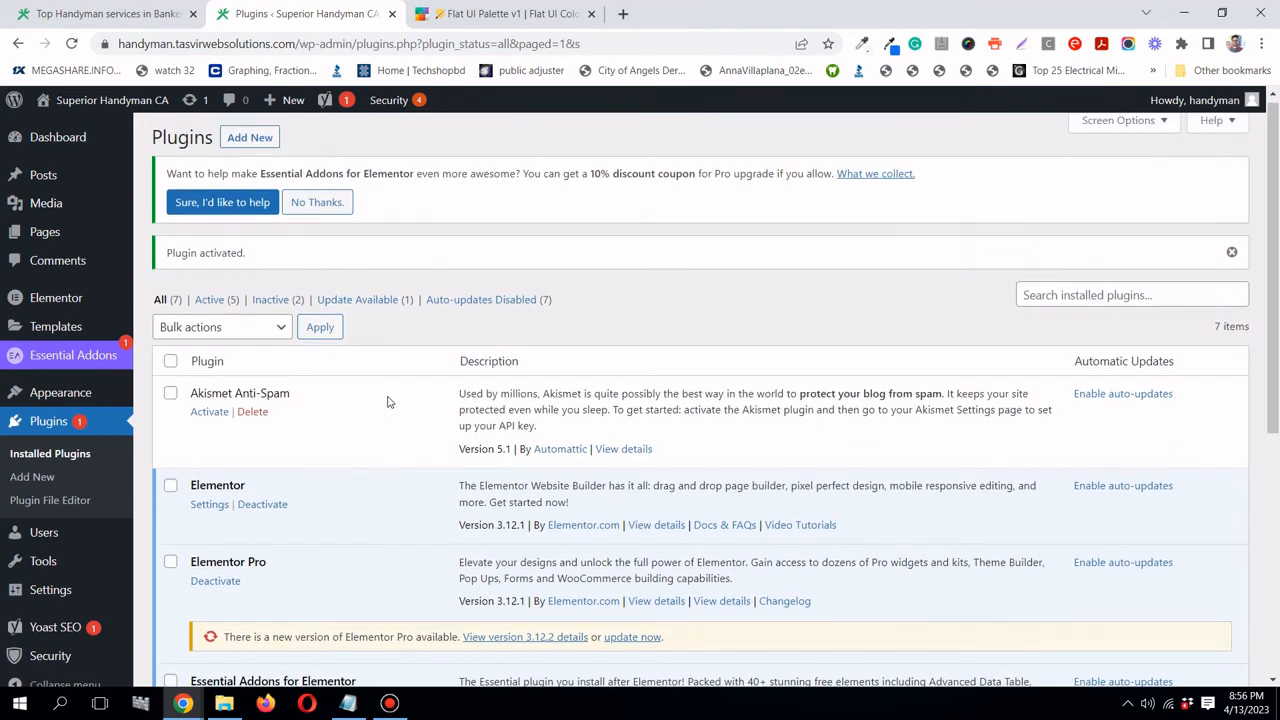
pyautogui.scroll(1, 389, 401)
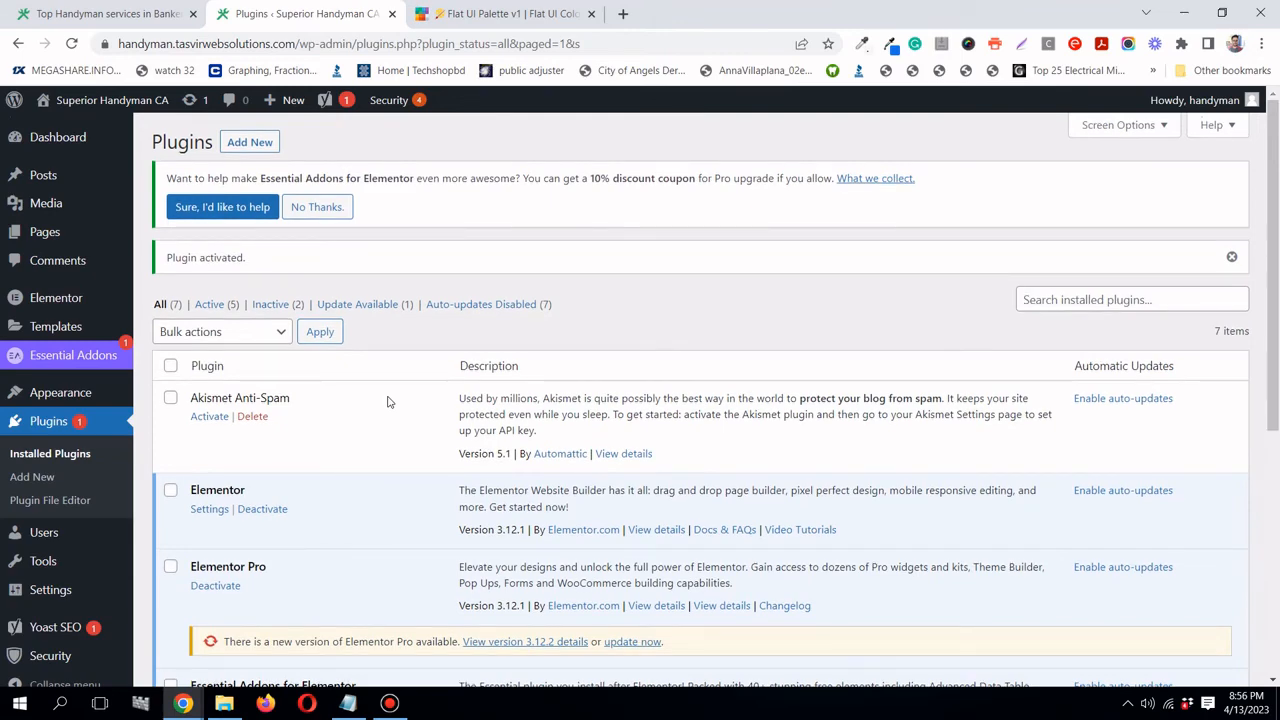
pyautogui.scroll(-2, 389, 401)
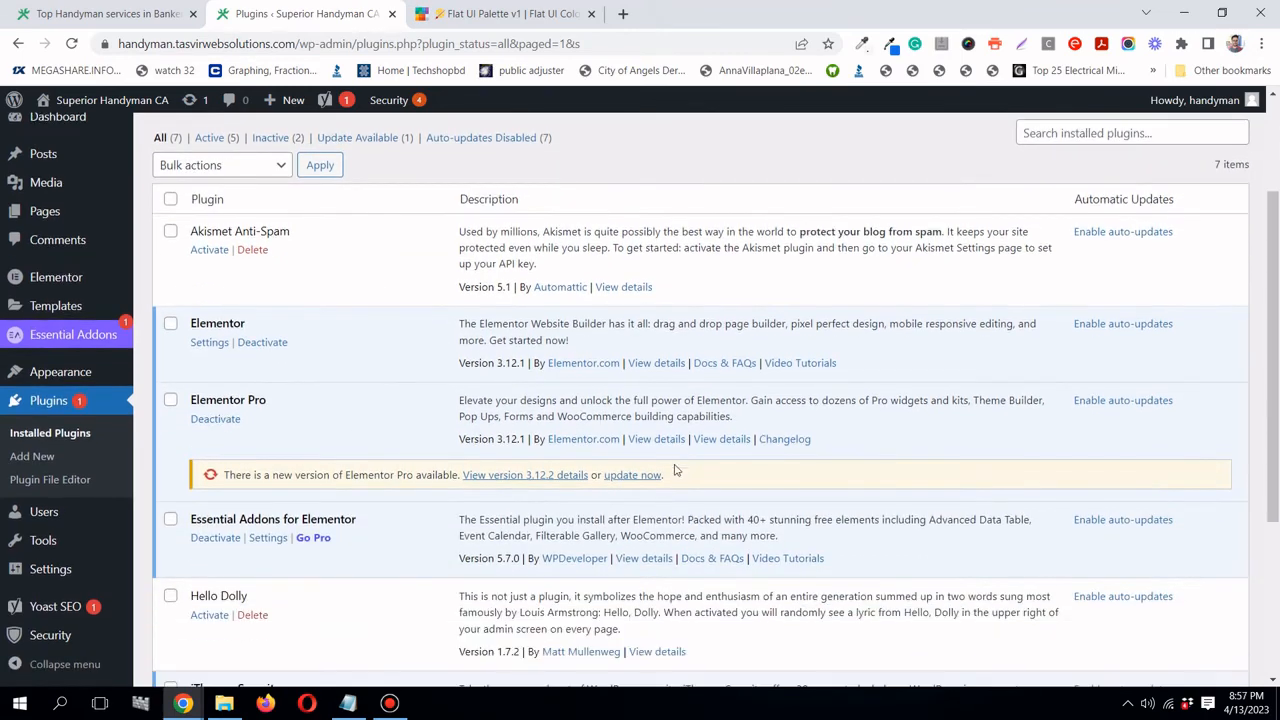
pyautogui.click(643, 477)
pyautogui.scroll(-3, 533, 437)
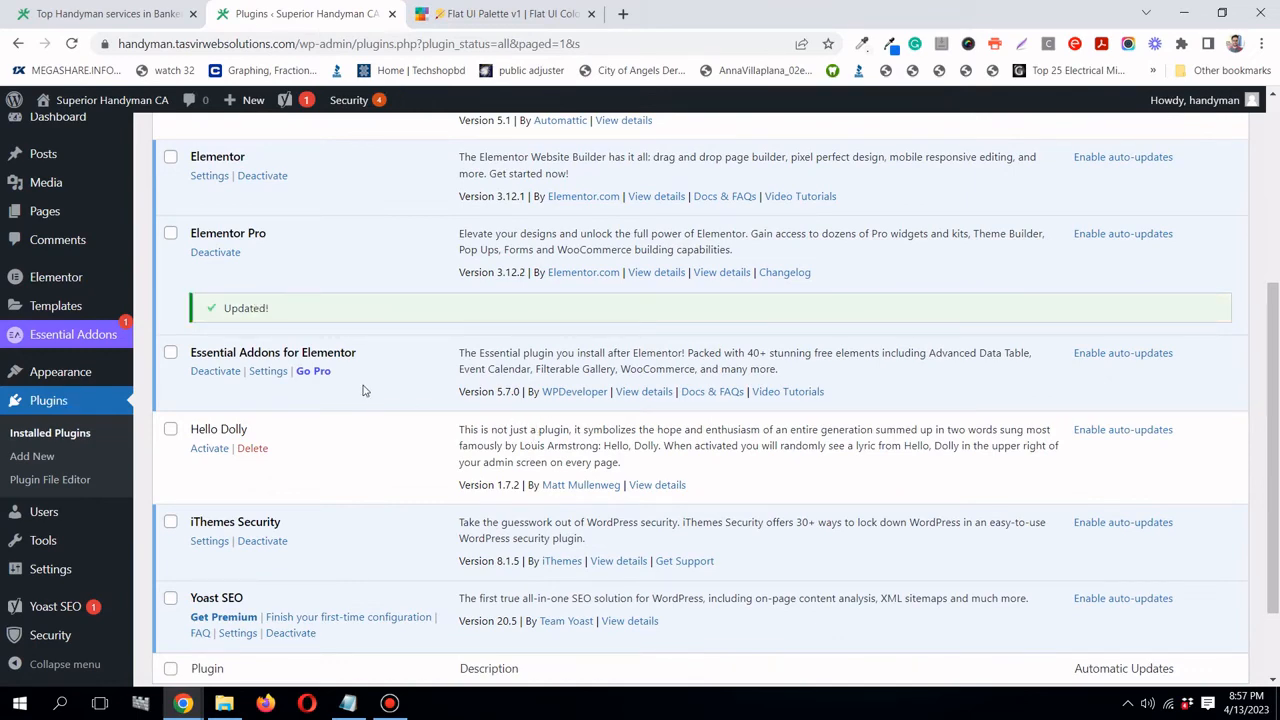
# - Delete Hello Dolly and then Akismet Anti-Spam, confirming each removal
pyautogui.scroll(-1, 357, 408)
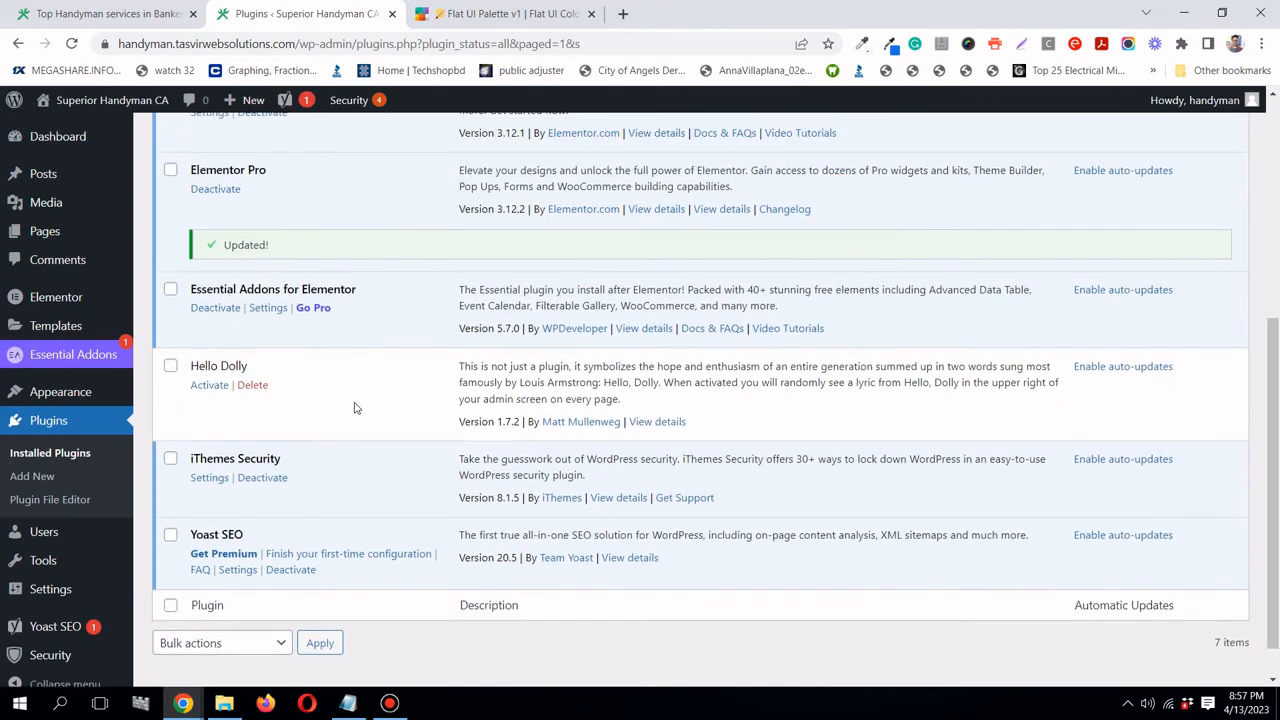
pyautogui.scroll(1, 357, 408)
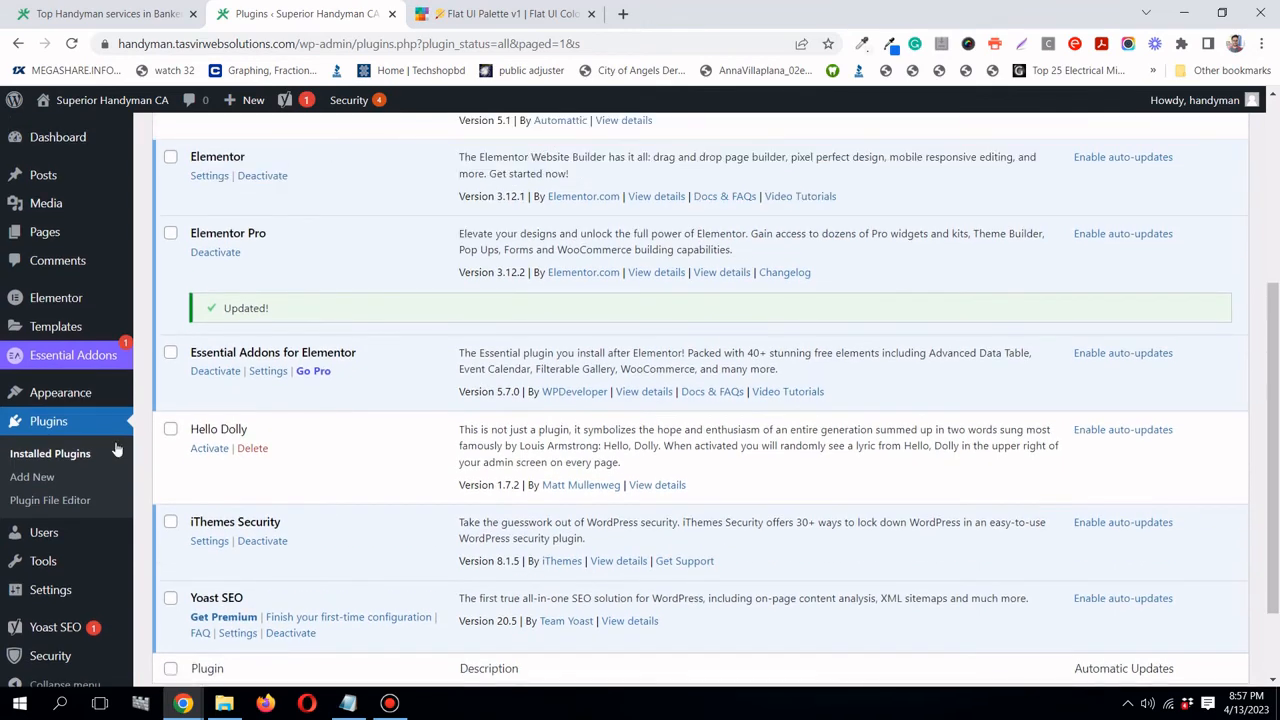
pyautogui.click(252, 449)
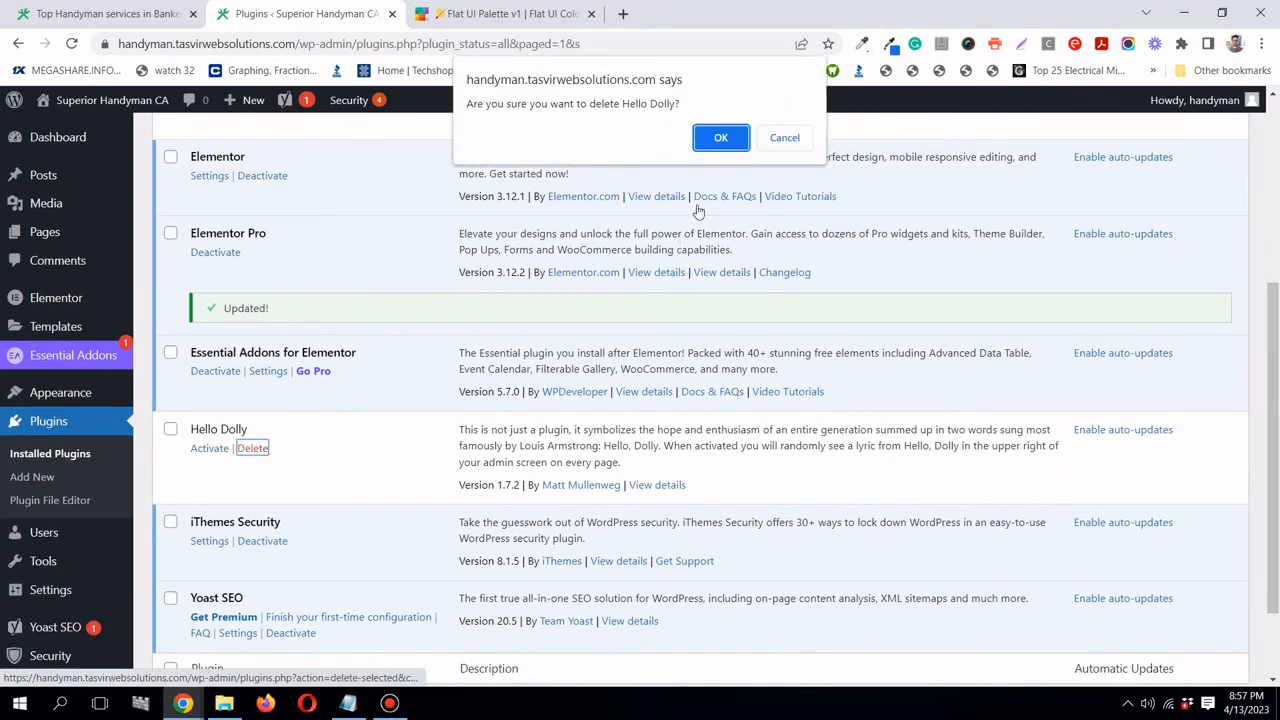
pyautogui.click(722, 139)
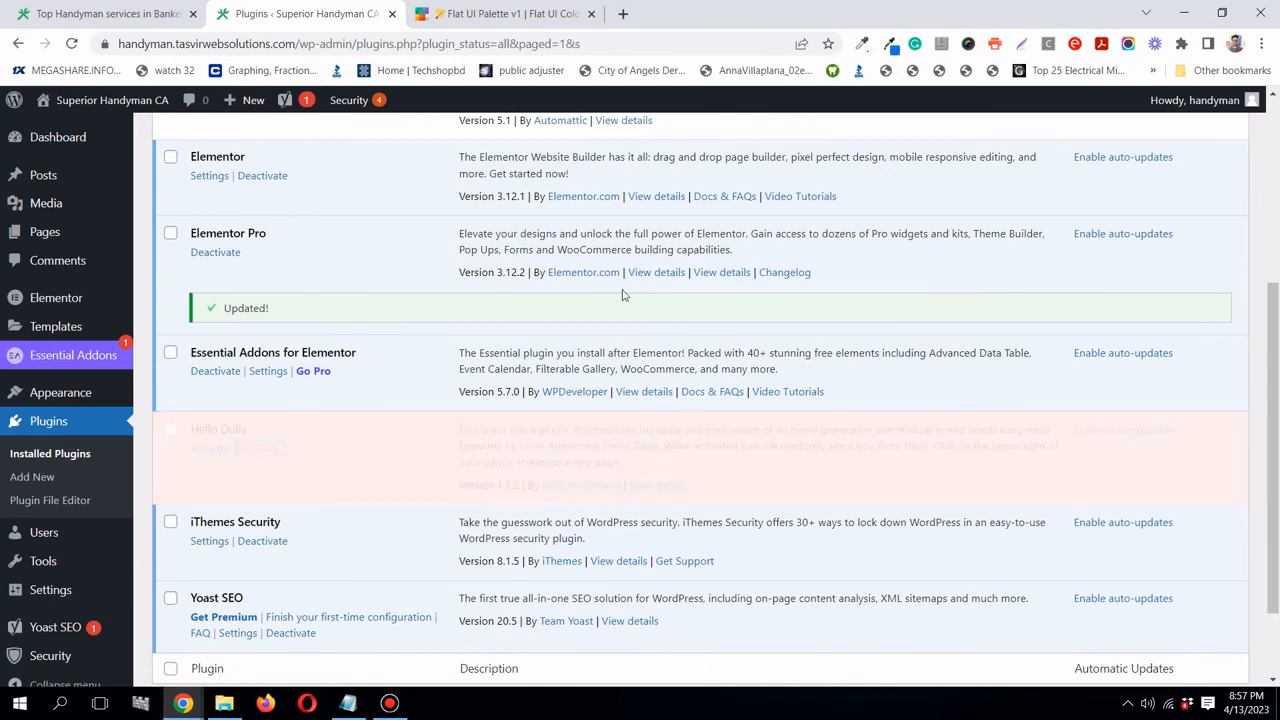
pyautogui.scroll(3, 622, 294)
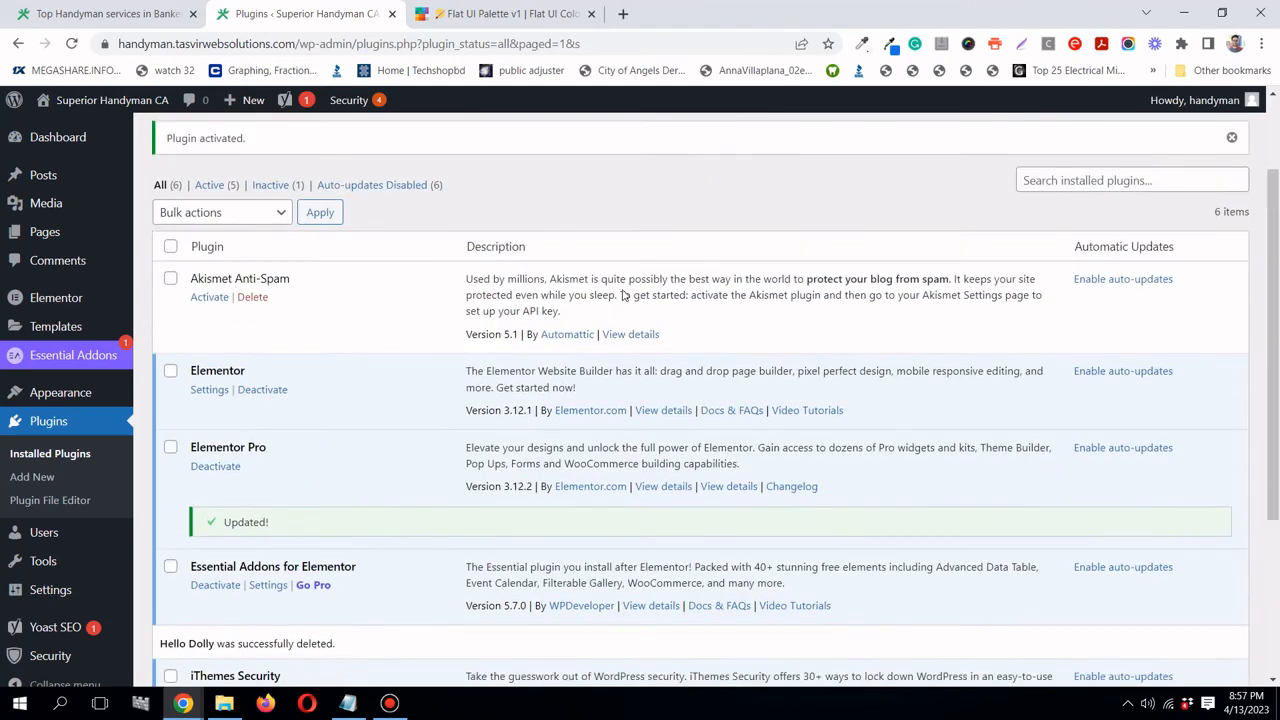
pyautogui.scroll(1, 622, 294)
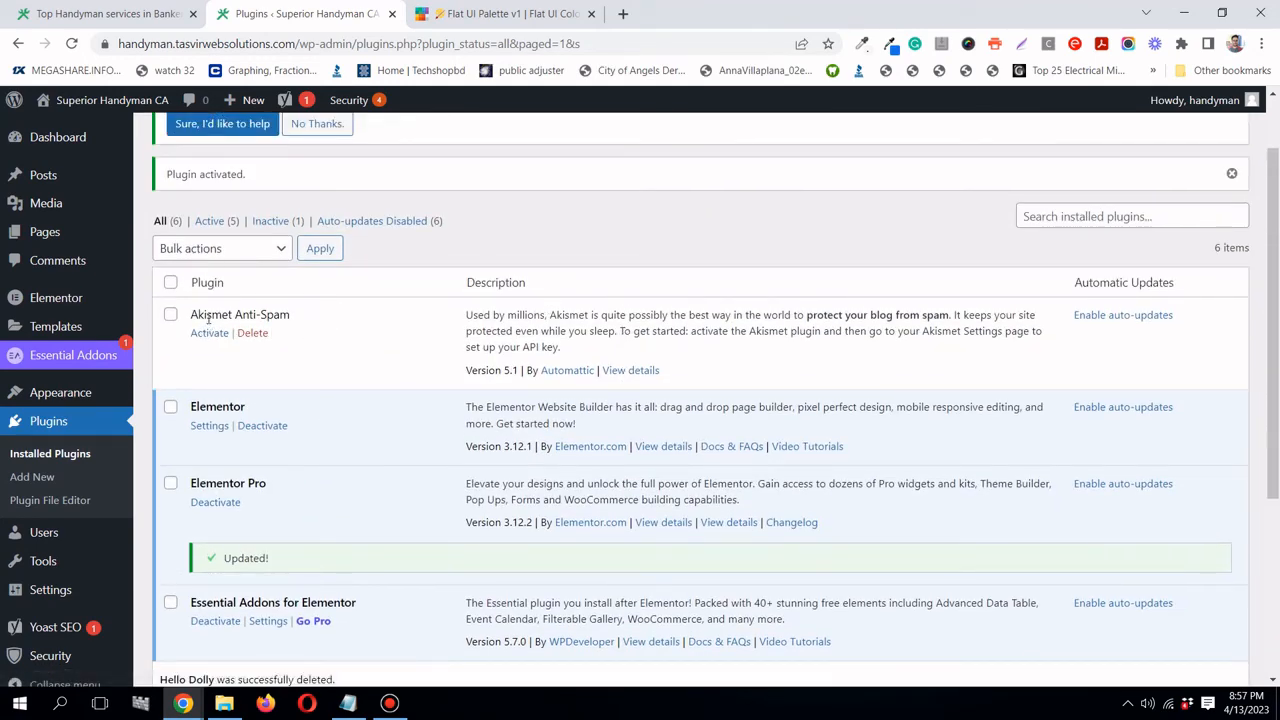
pyautogui.click(257, 335)
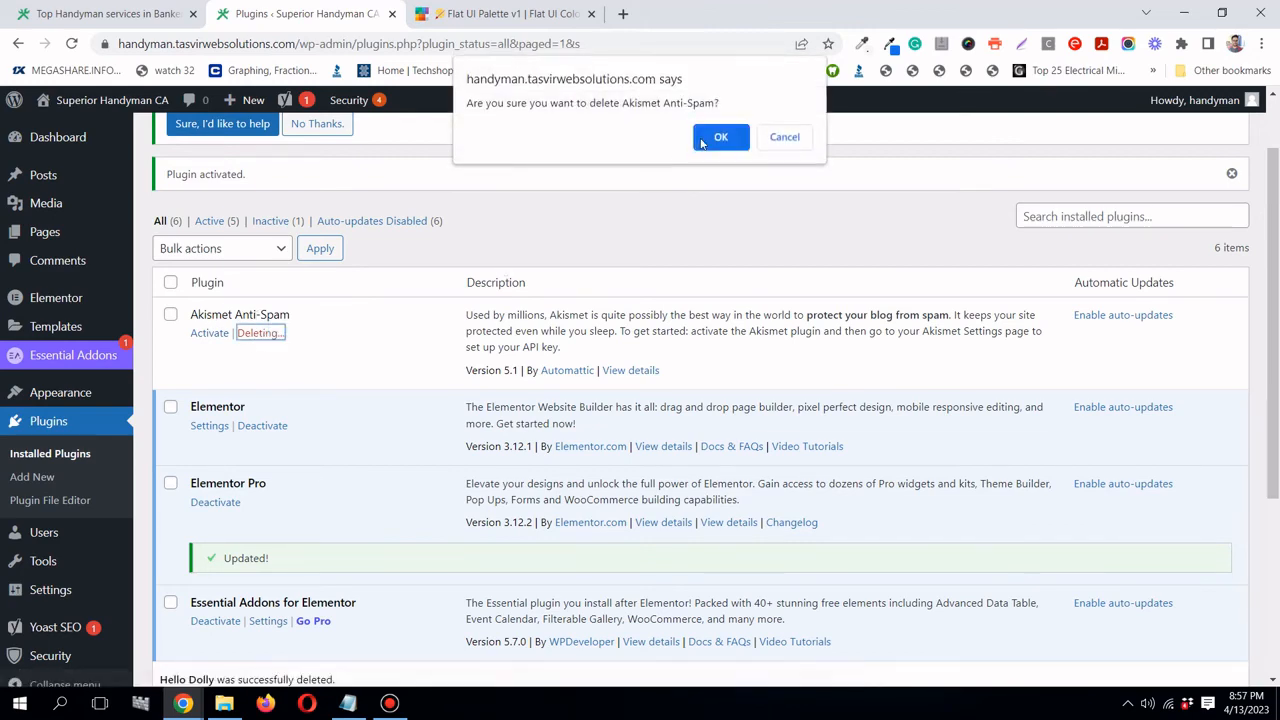
pyautogui.click(716, 134)
pyautogui.scroll(-3, 716, 202)
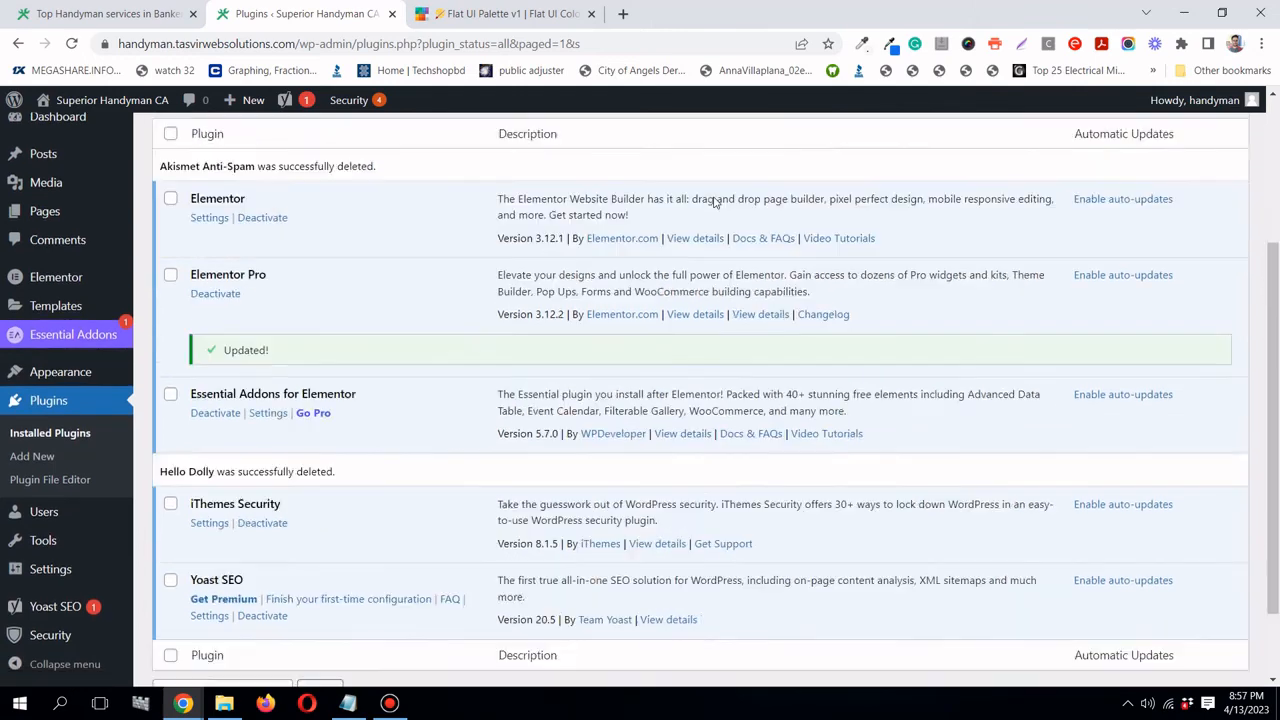
pyautogui.scroll(3, 716, 202)
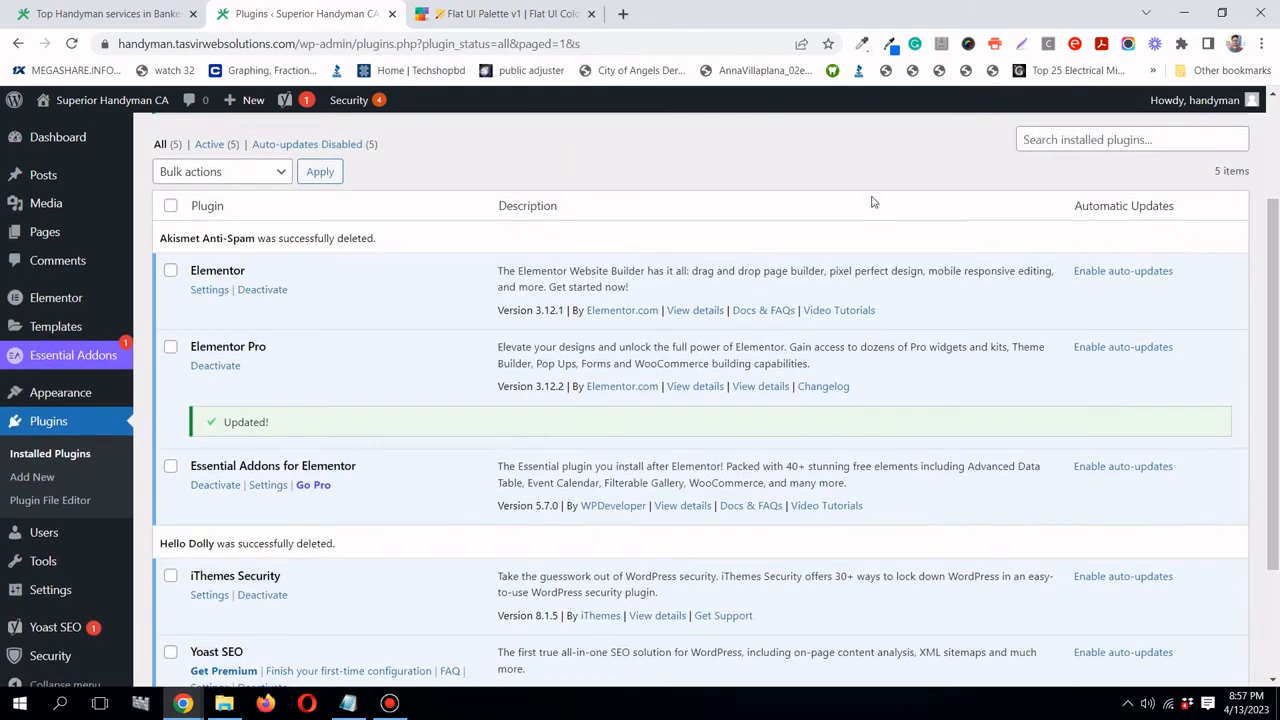
# - Enable auto-updates for Elementor, Elementor Pro, Essential Addons, iThemes Security and Yoast SEO
pyautogui.click(1147, 274)
pyautogui.click(1145, 349)
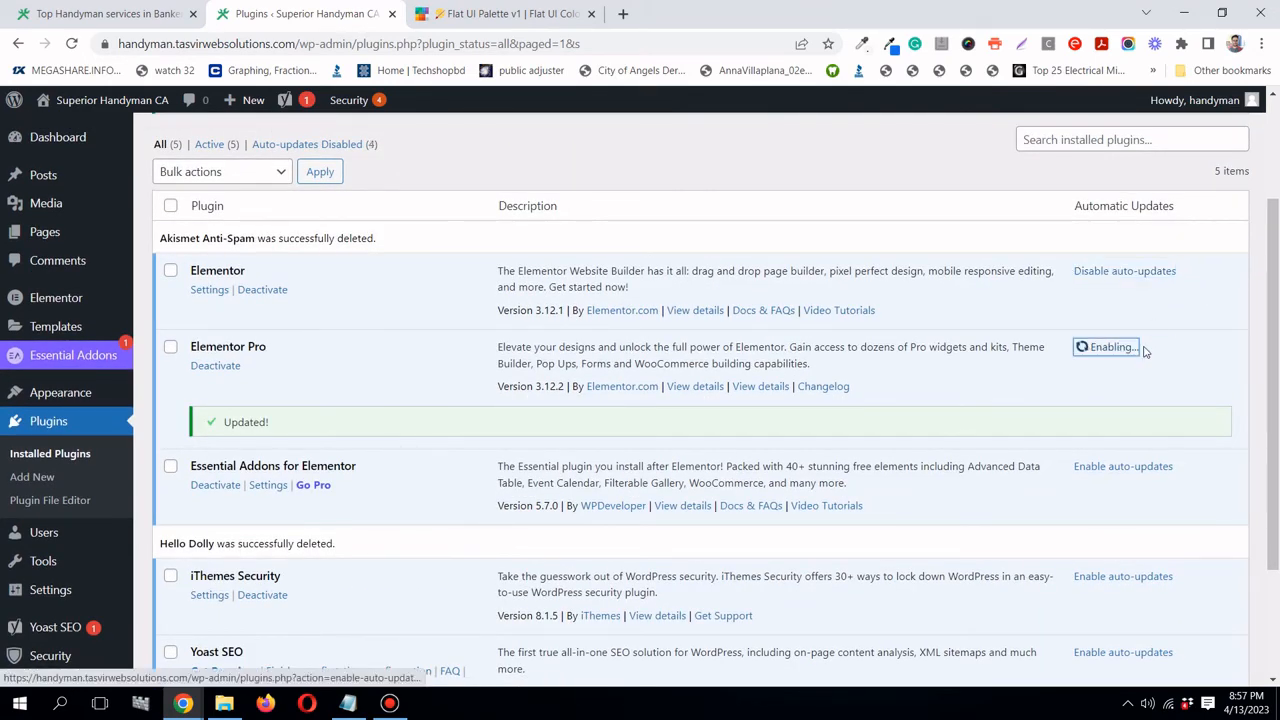
pyautogui.scroll(-1, 1130, 380)
pyautogui.click(1128, 382)
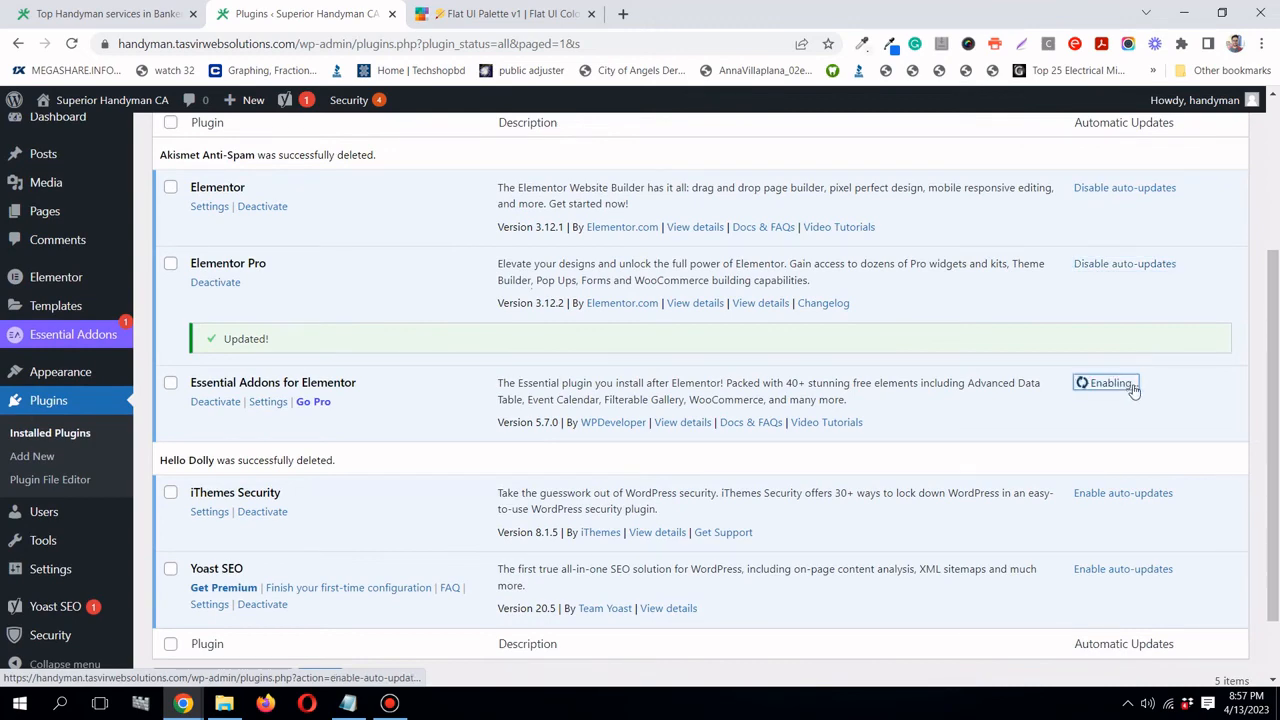
pyautogui.scroll(-1, 1136, 390)
pyautogui.click(1134, 411)
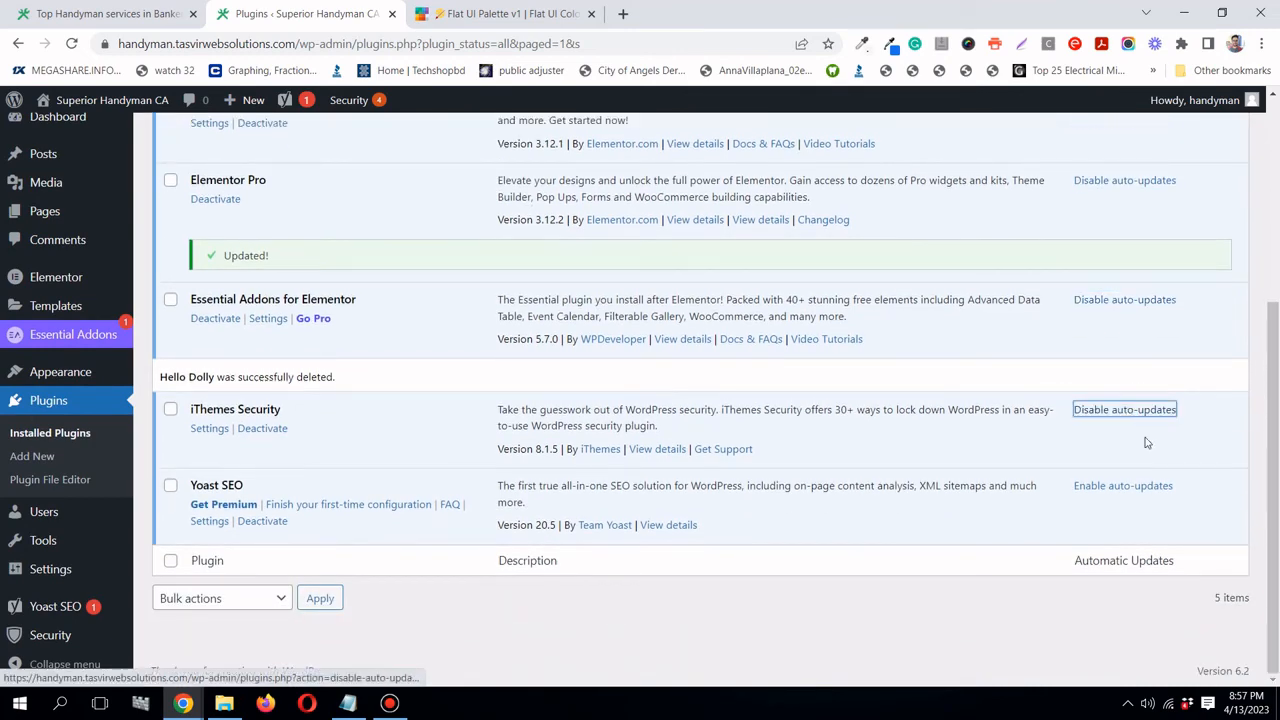
pyautogui.click(1150, 488)
# - Scroll through the plugin list to check the five plugins' auto-update status
pyautogui.scroll(4, 977, 355)
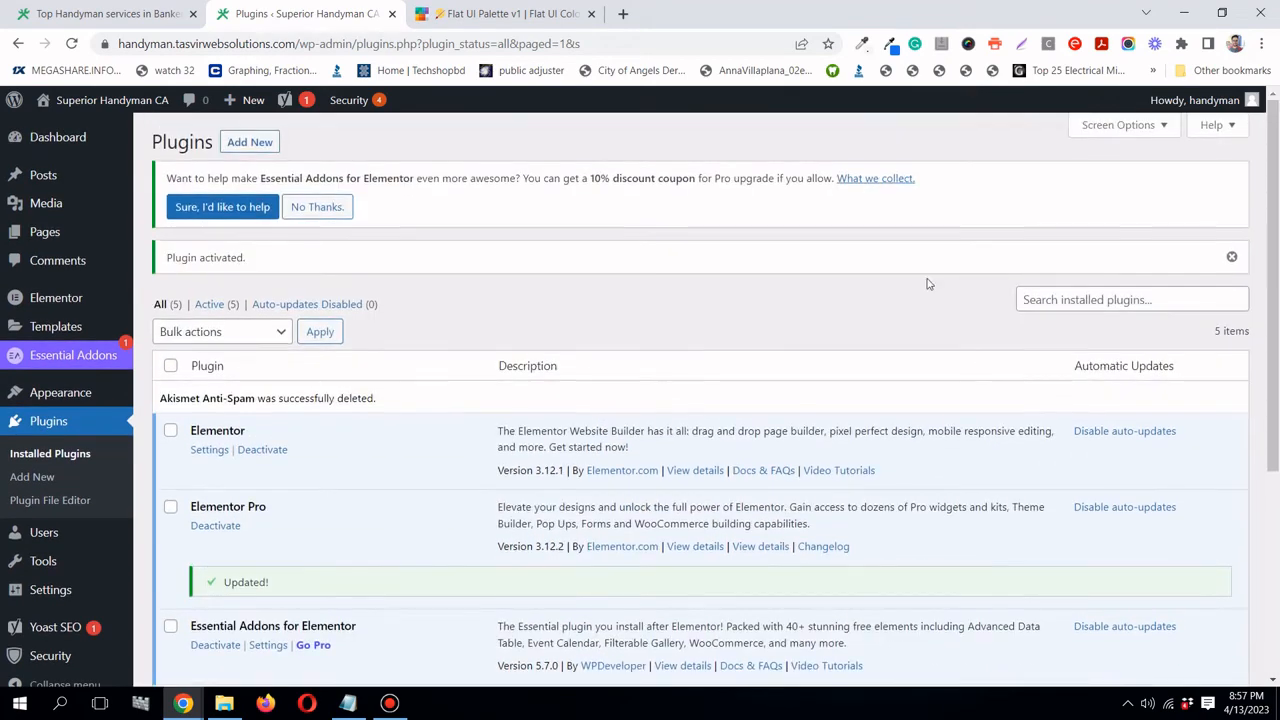
pyautogui.scroll(-2, 495, 420)
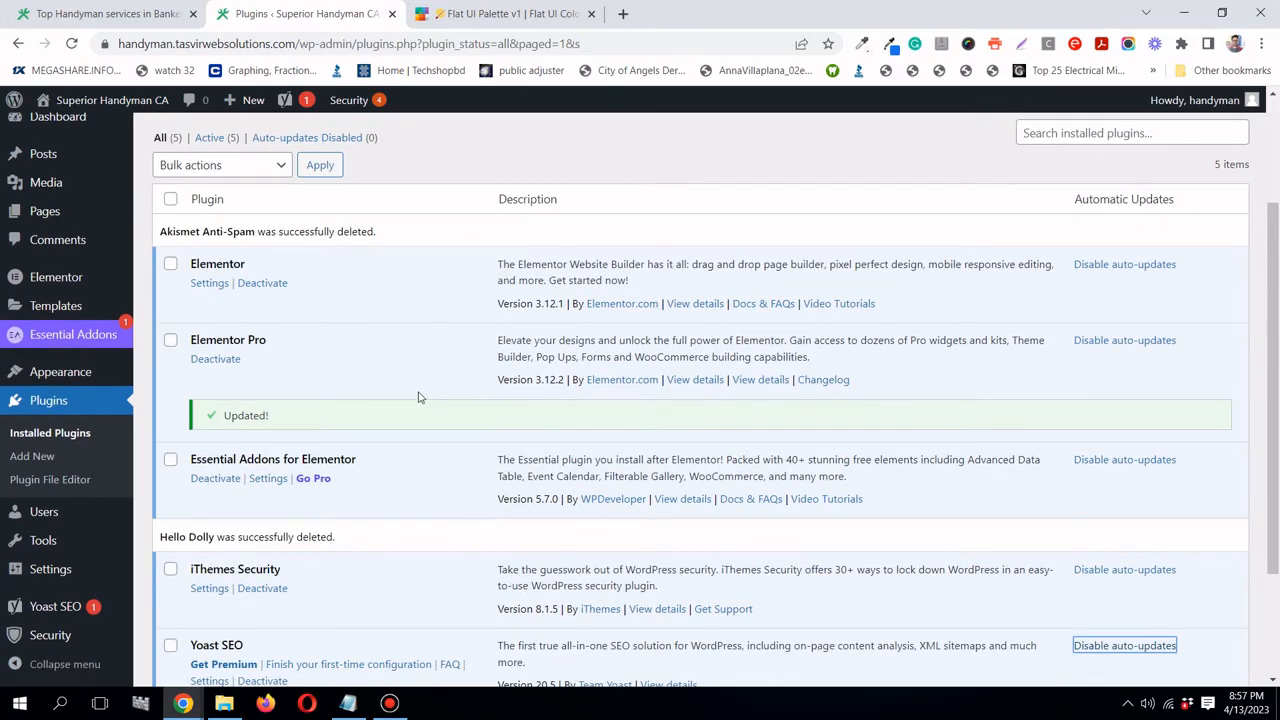
pyautogui.scroll(-1, 419, 397)
pyautogui.scroll(2, 419, 397)
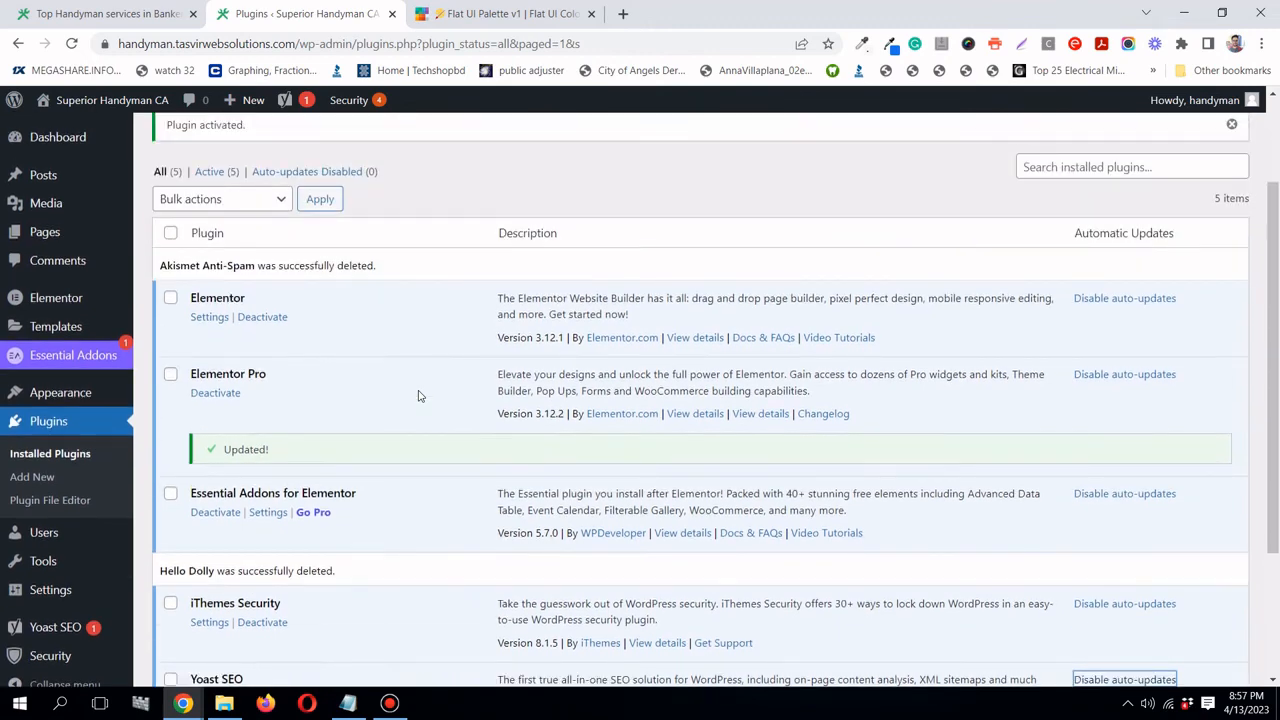
pyautogui.scroll(1, 419, 397)
pyautogui.scroll(1, 419, 397)
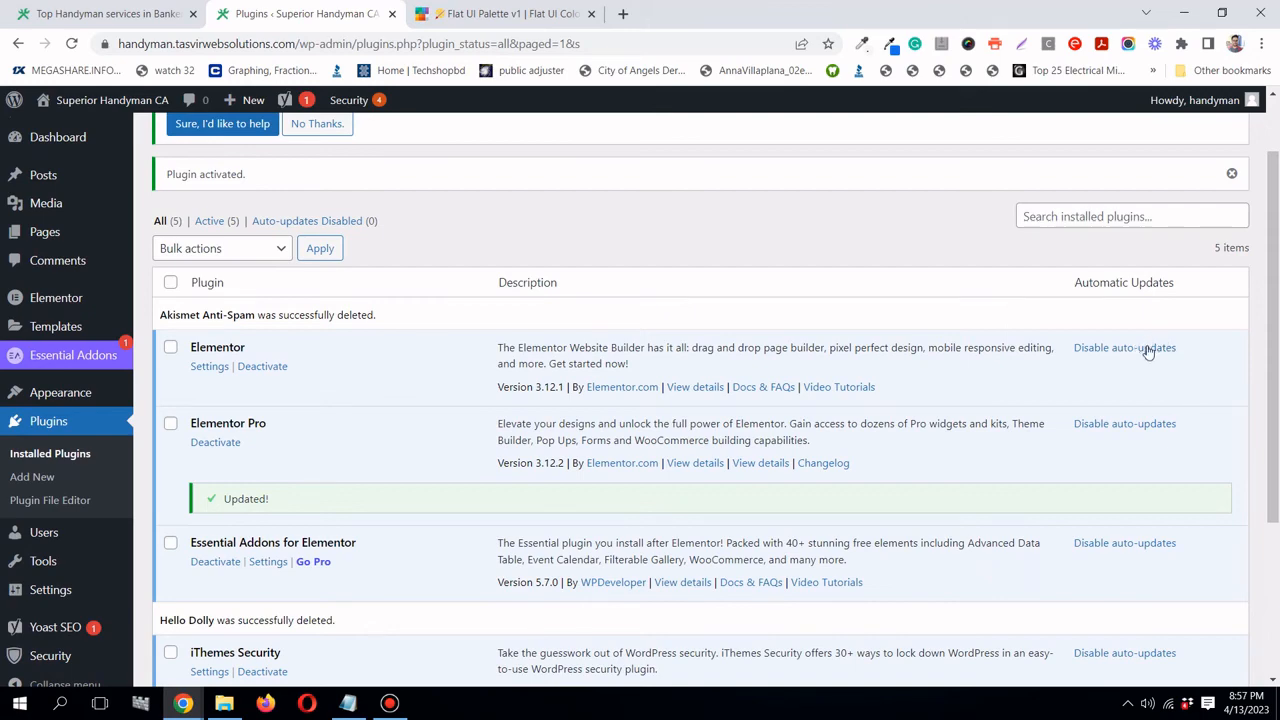
pyautogui.scroll(-2, 1146, 356)
pyautogui.scroll(-1, 1148, 362)
pyautogui.scroll(3, 1132, 450)
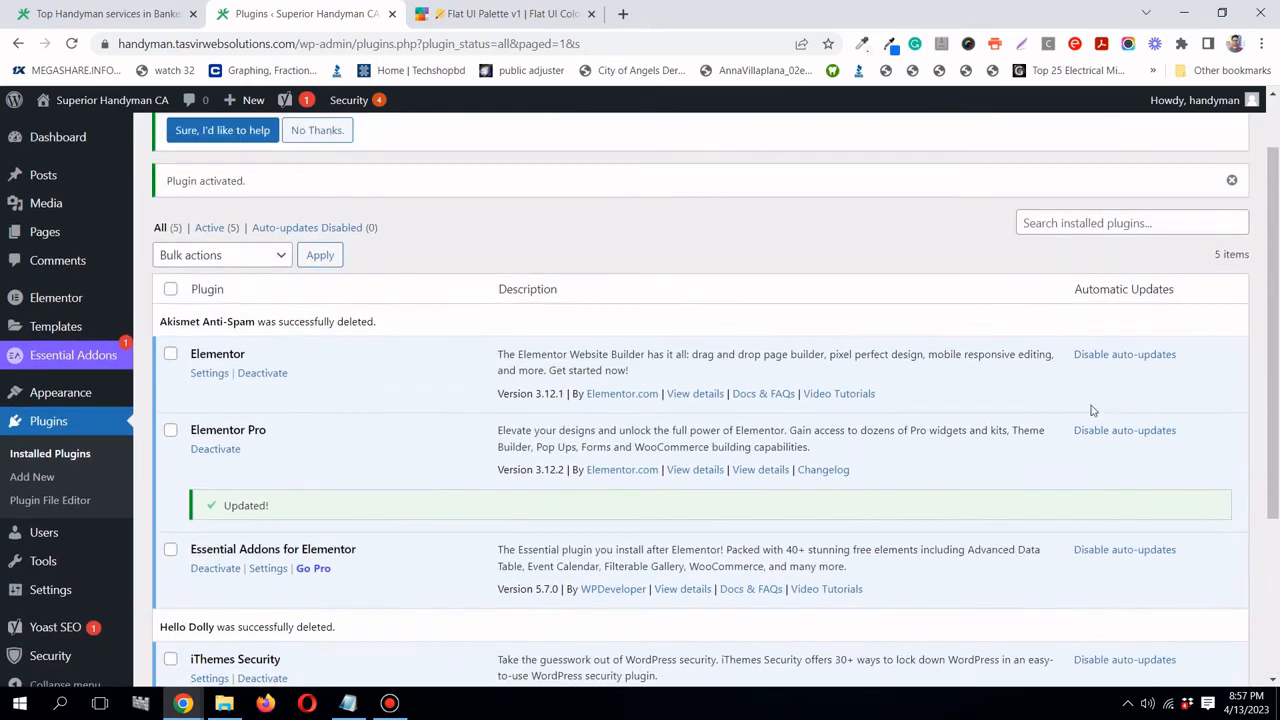
pyautogui.scroll(-1, 953, 288)
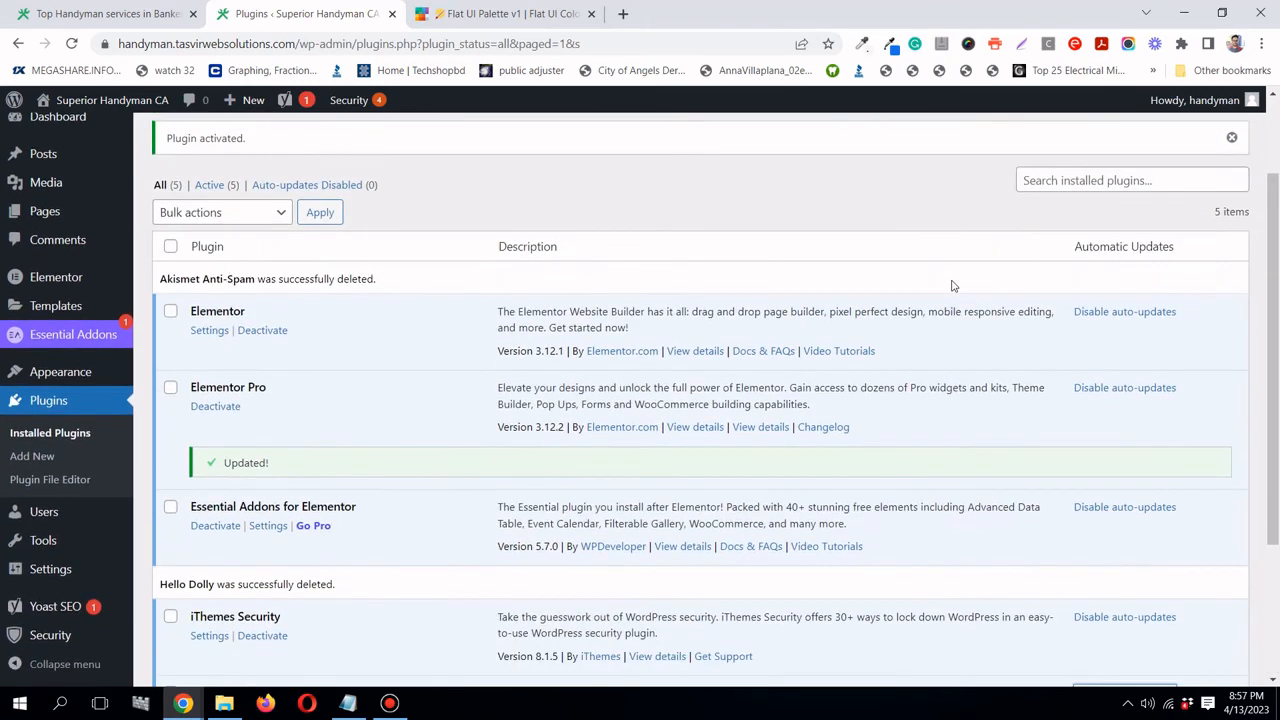
pyautogui.scroll(-3, 953, 287)
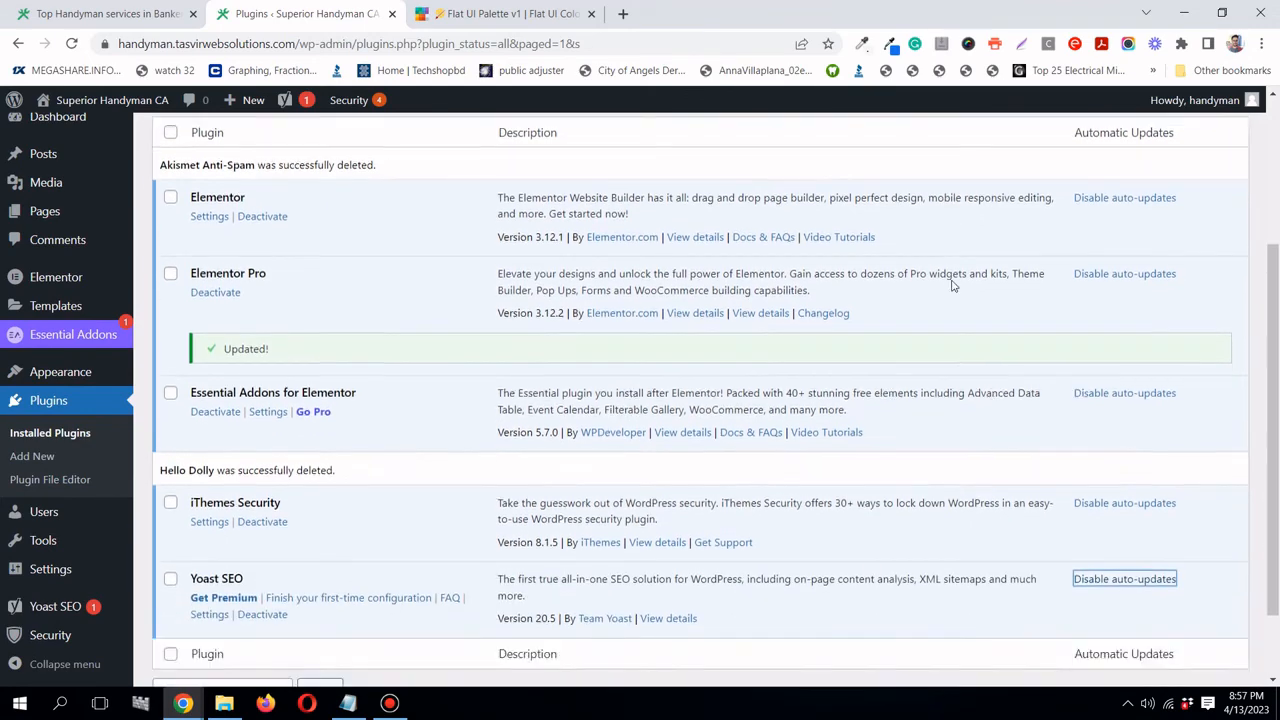
pyautogui.scroll(5, 953, 287)
pyautogui.scroll(1, 953, 287)
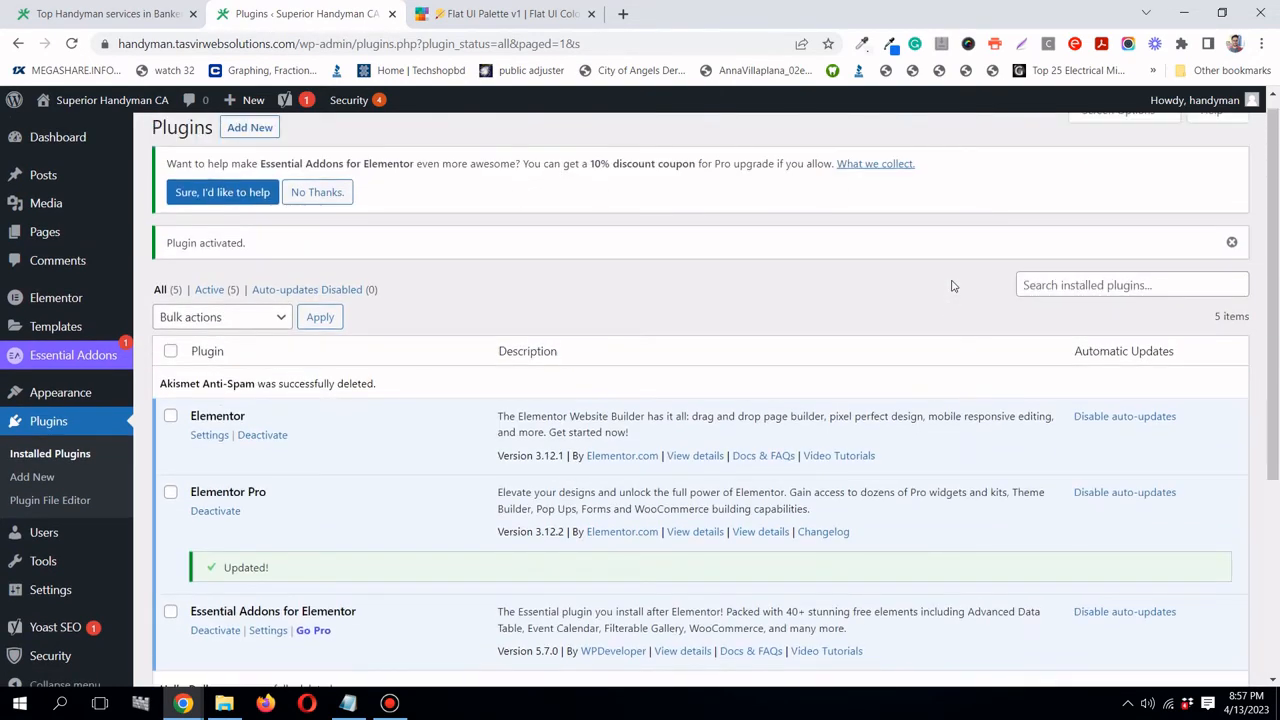
pyautogui.scroll(1, 953, 287)
pyautogui.scroll(1, 953, 287)
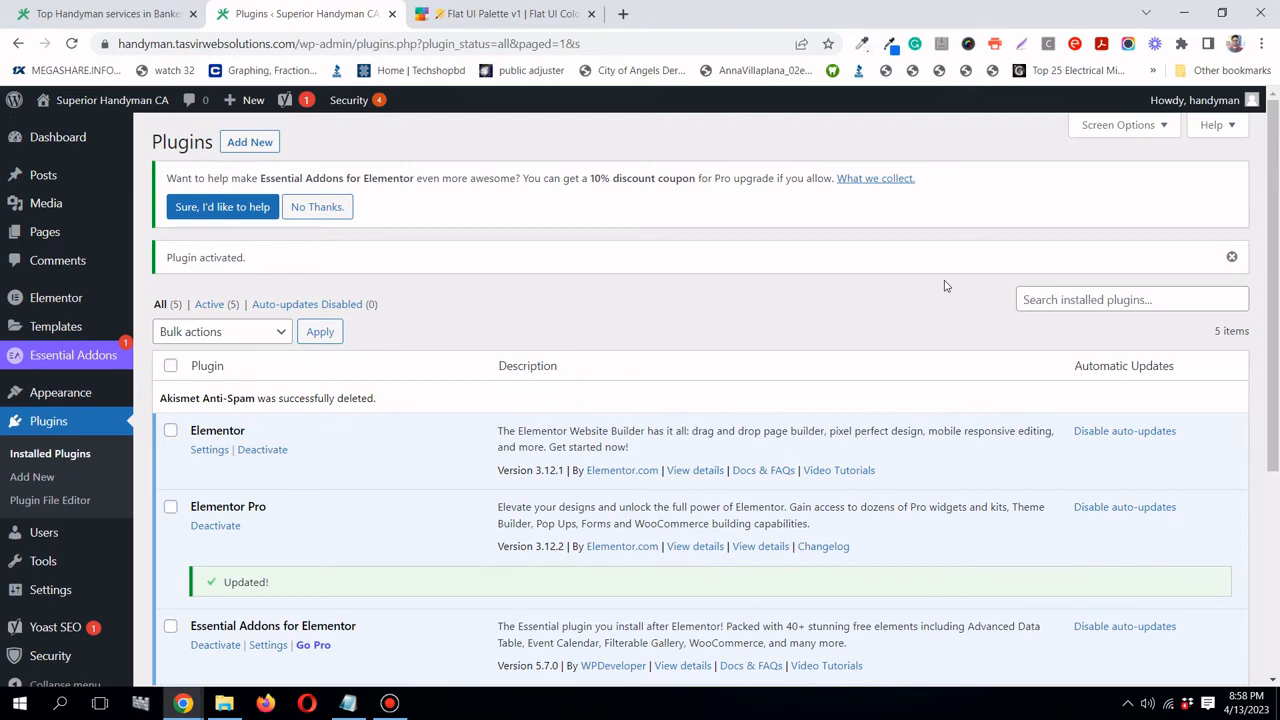
pyautogui.scroll(-4, 946, 286)
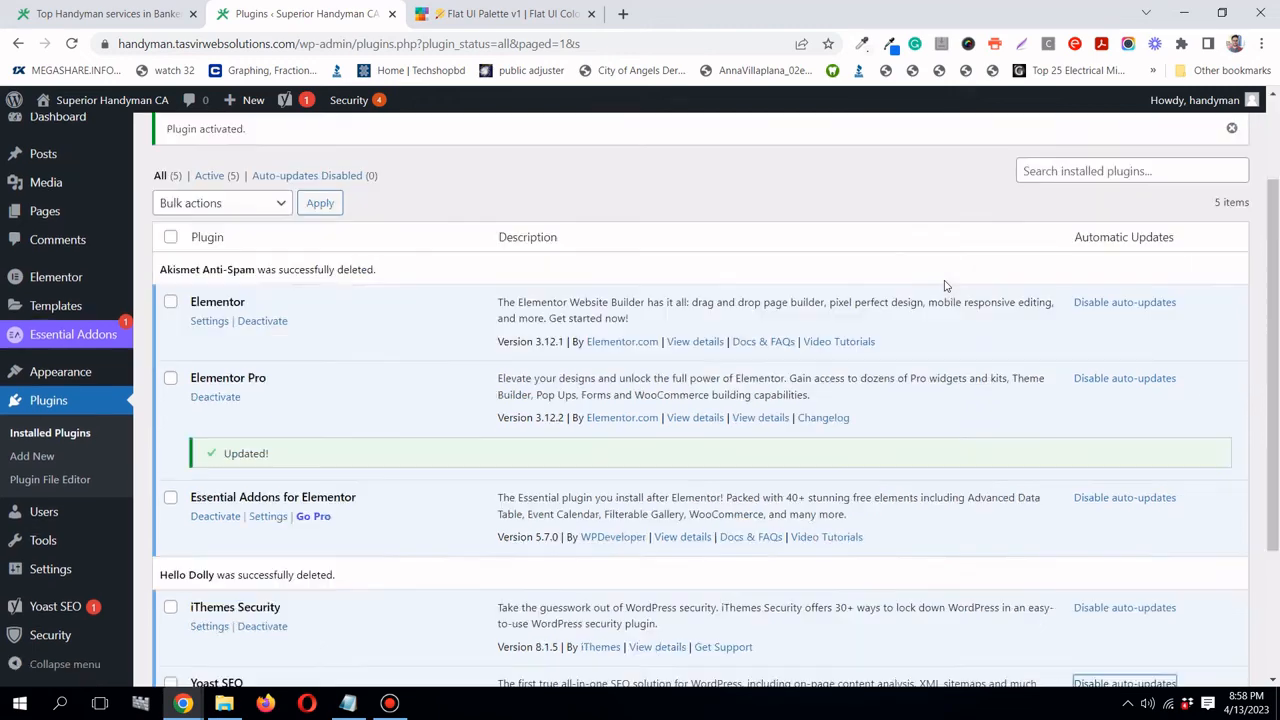
pyautogui.scroll(1, 1172, 339)
pyautogui.scroll(3, 1172, 339)
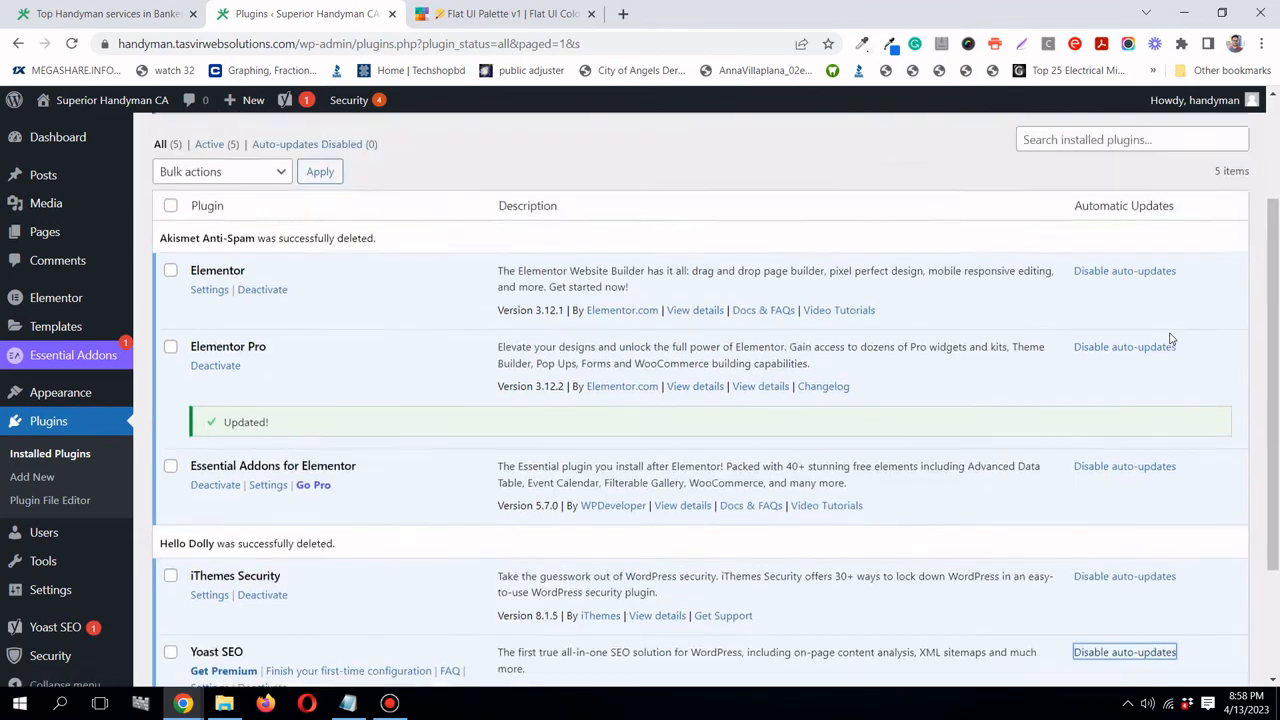
pyautogui.scroll(1, 1172, 339)
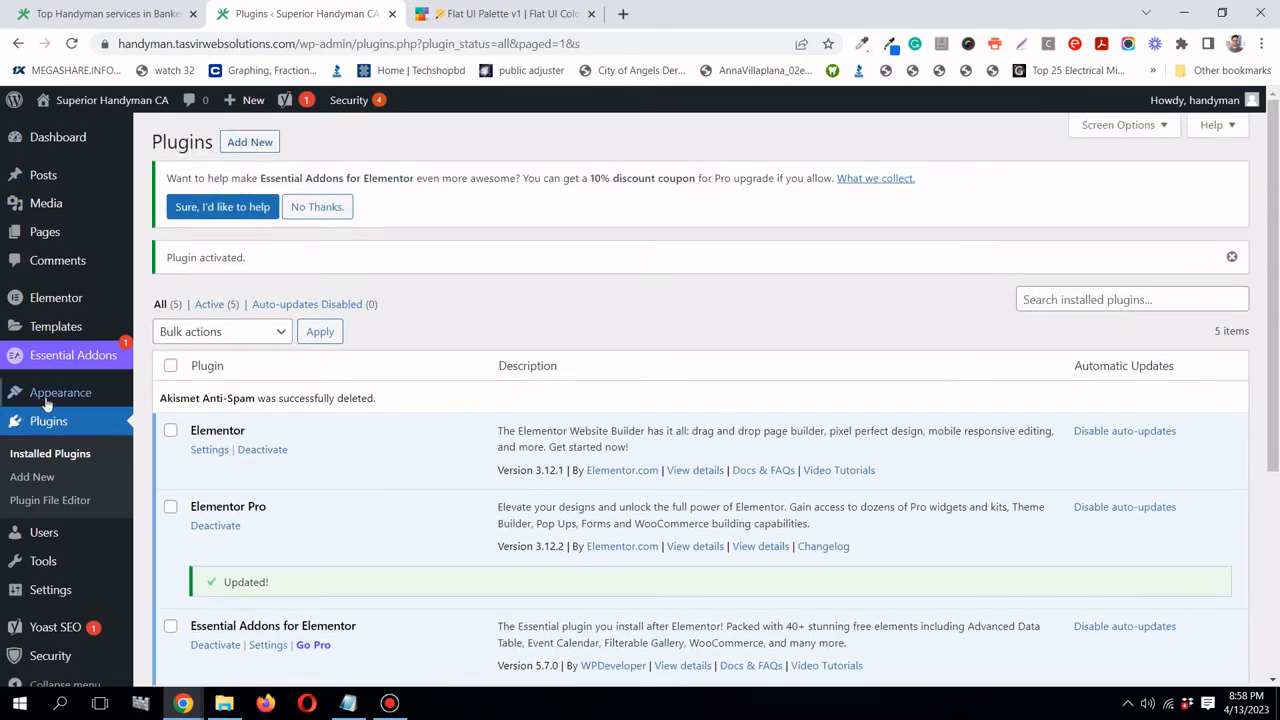
# - Delete the Twenty Twenty-One theme from the installed themes
pyautogui.moveTo(55, 395)
pyautogui.click(178, 396)
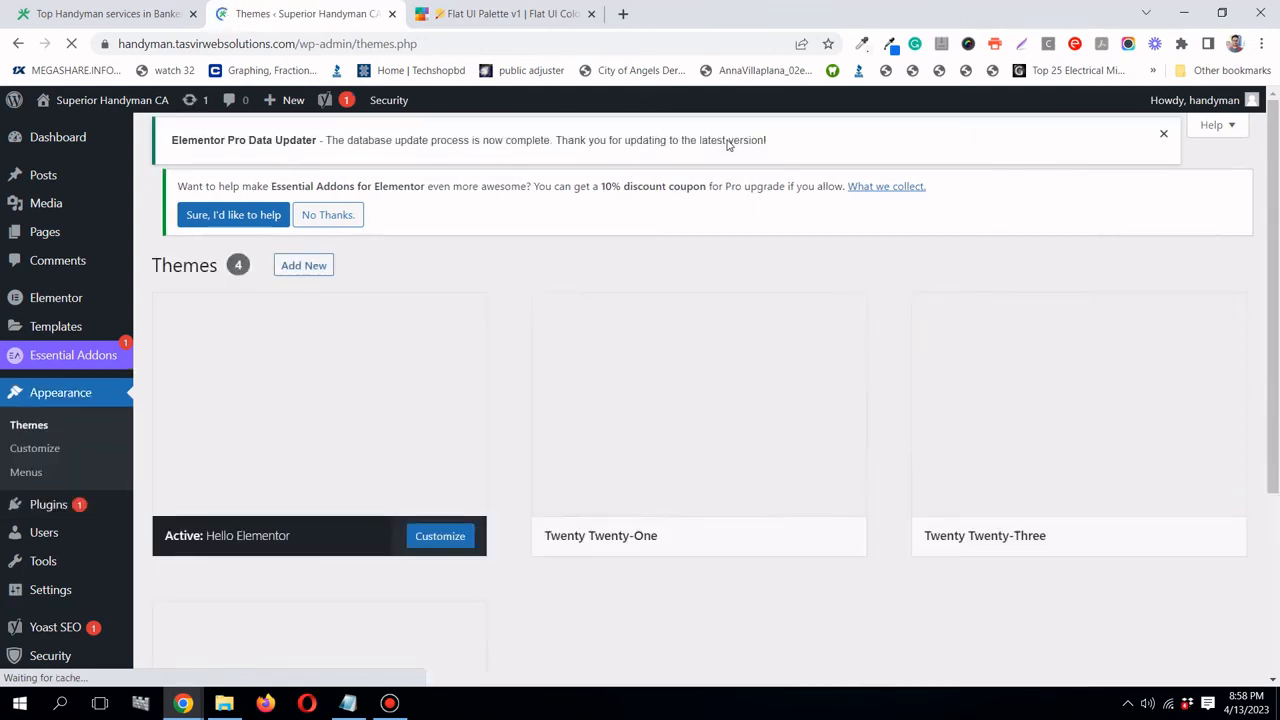
pyautogui.scroll(-2, 722, 200)
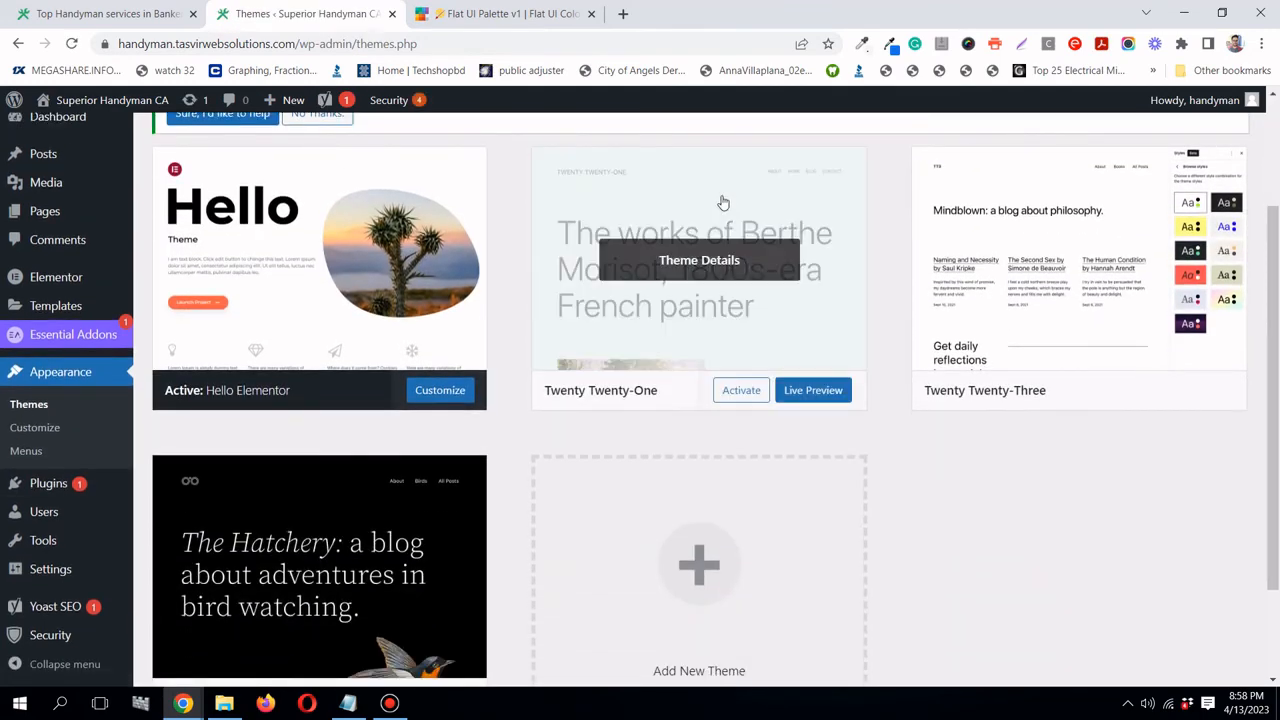
pyautogui.scroll(-1, 722, 202)
pyautogui.scroll(1, 722, 202)
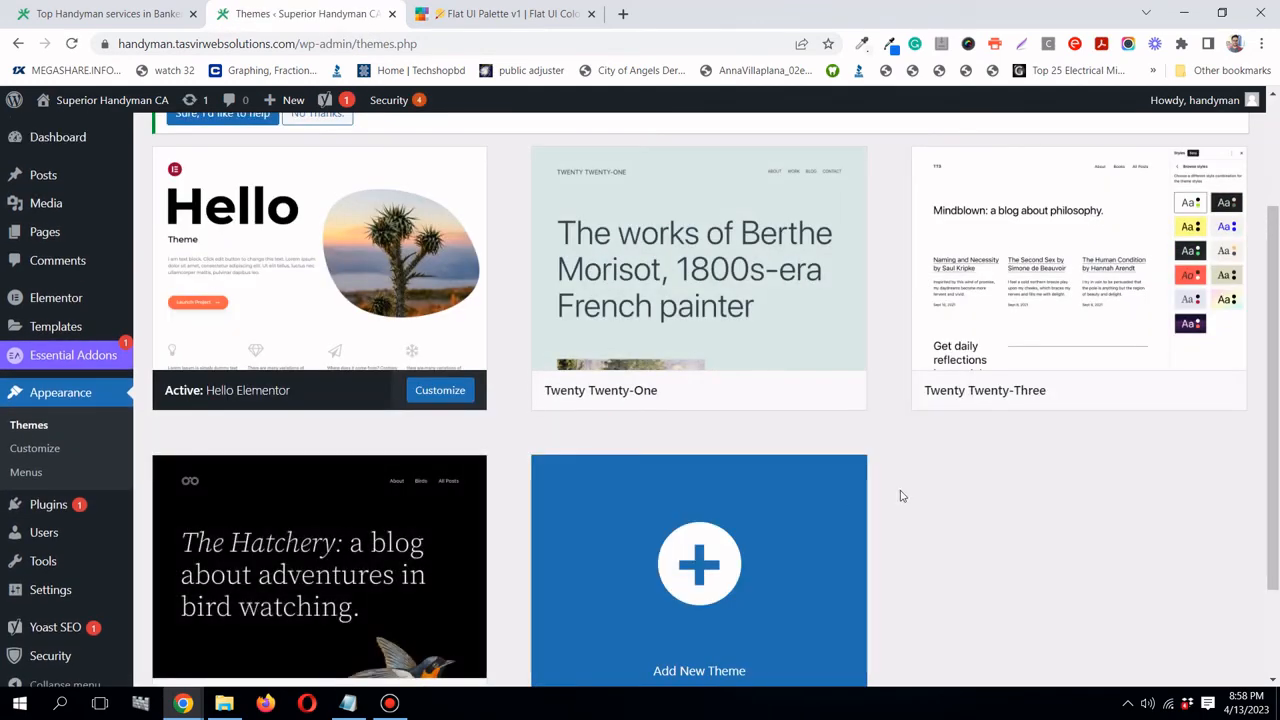
pyautogui.scroll(-2, 880, 498)
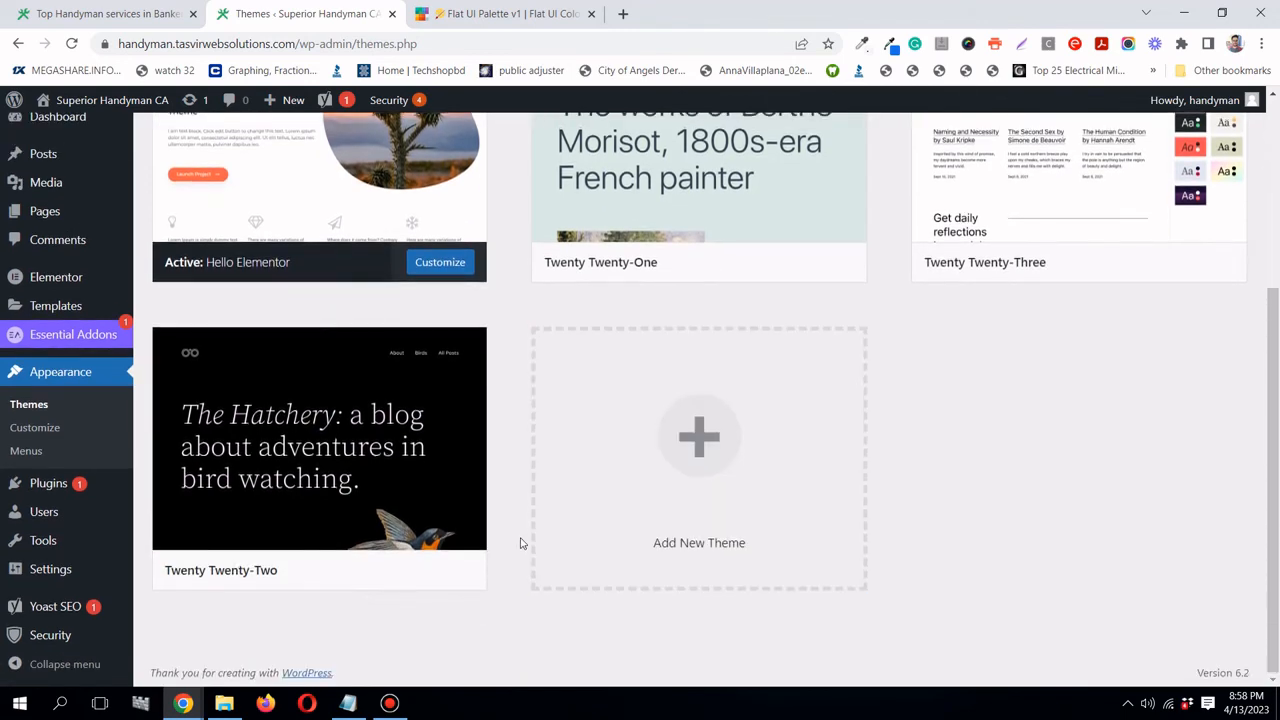
pyautogui.scroll(2, 983, 453)
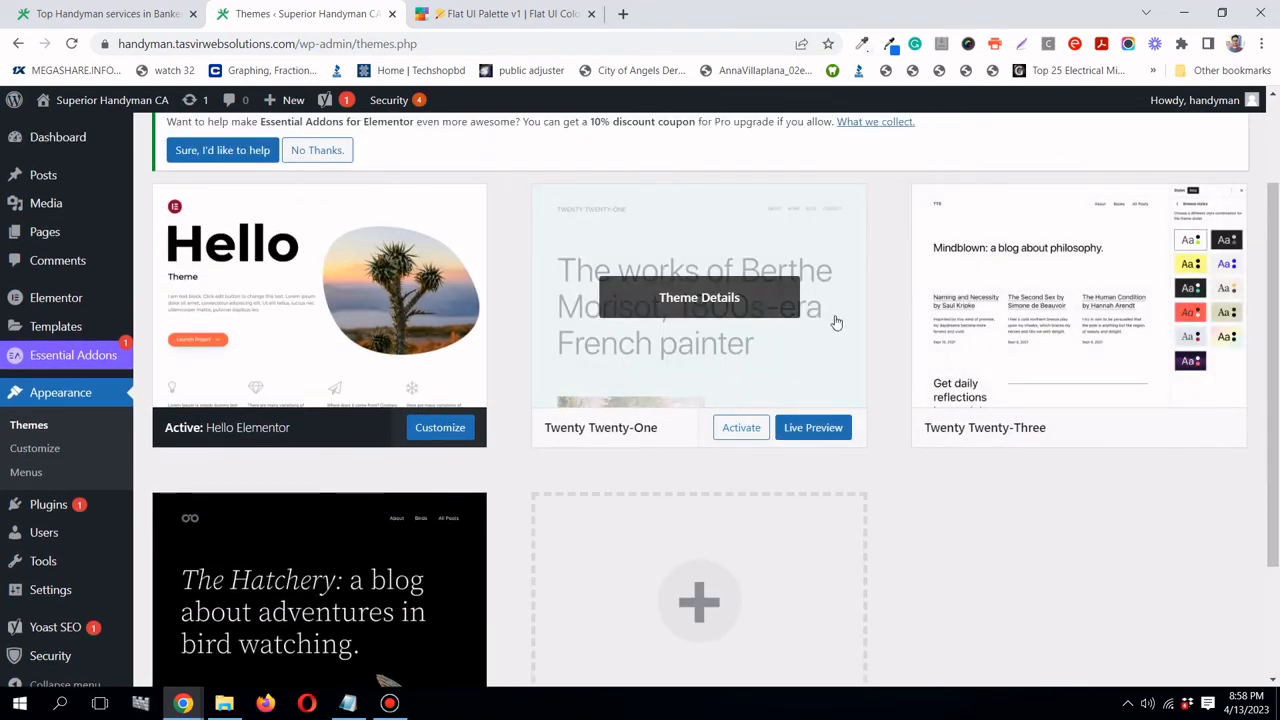
pyautogui.click(797, 346)
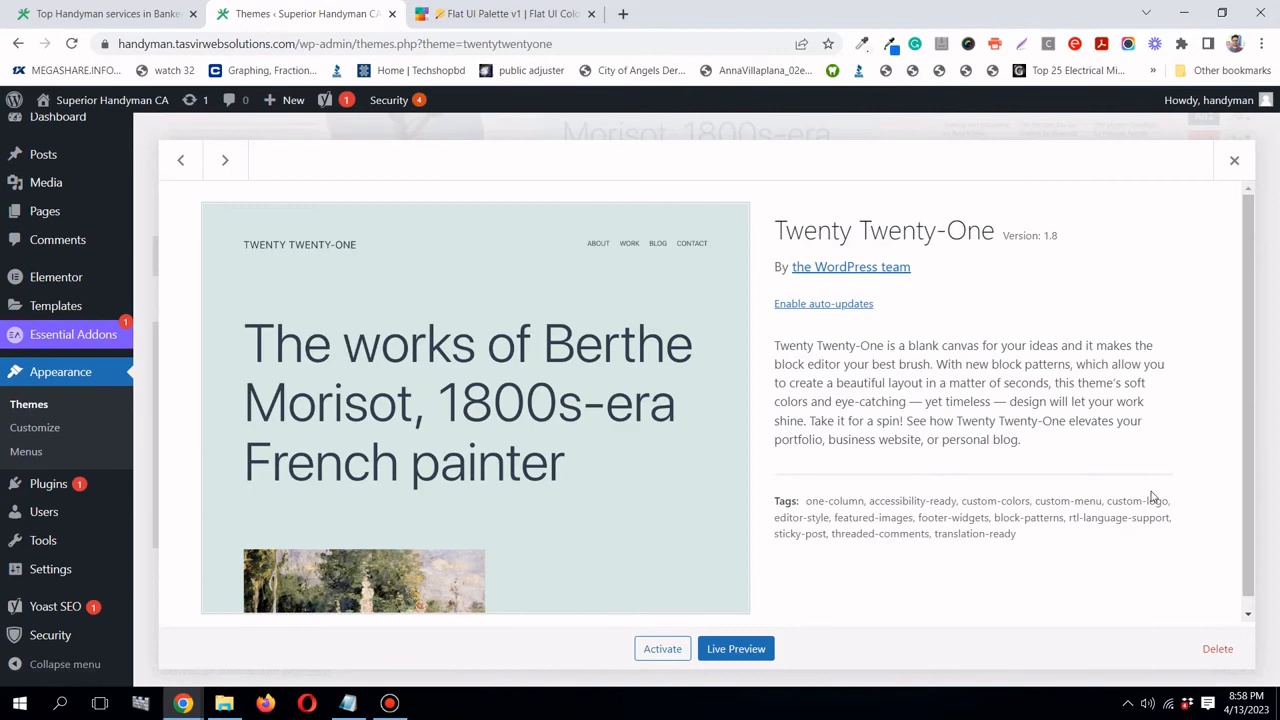
pyautogui.click(1226, 657)
pyautogui.click(738, 171)
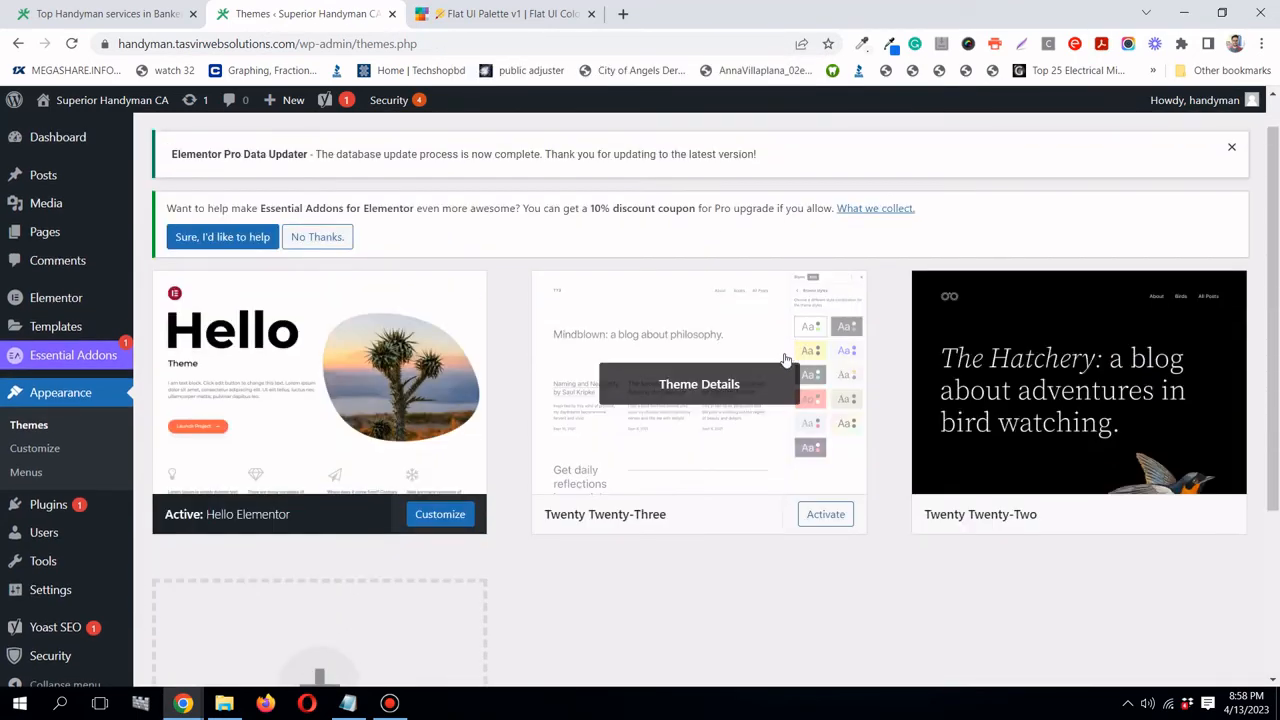
# - Delete the Twenty Twenty-Two theme as well
pyautogui.click(750, 376)
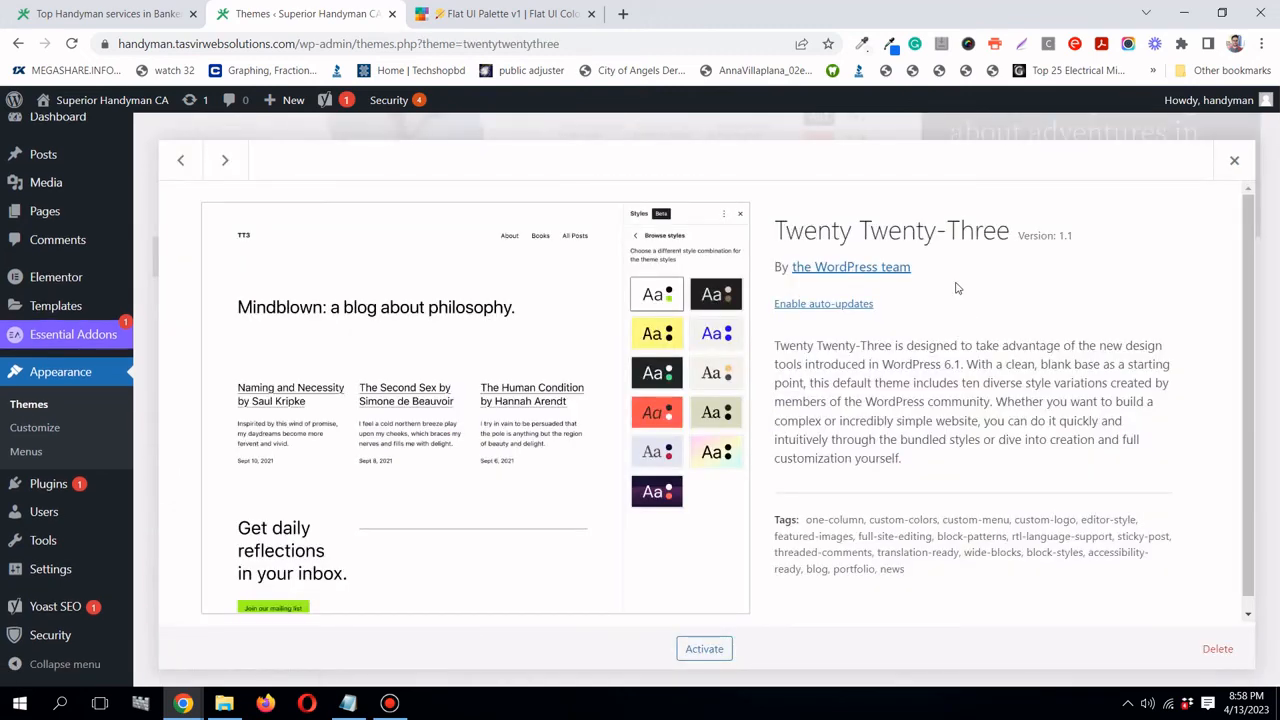
pyautogui.click(1234, 160)
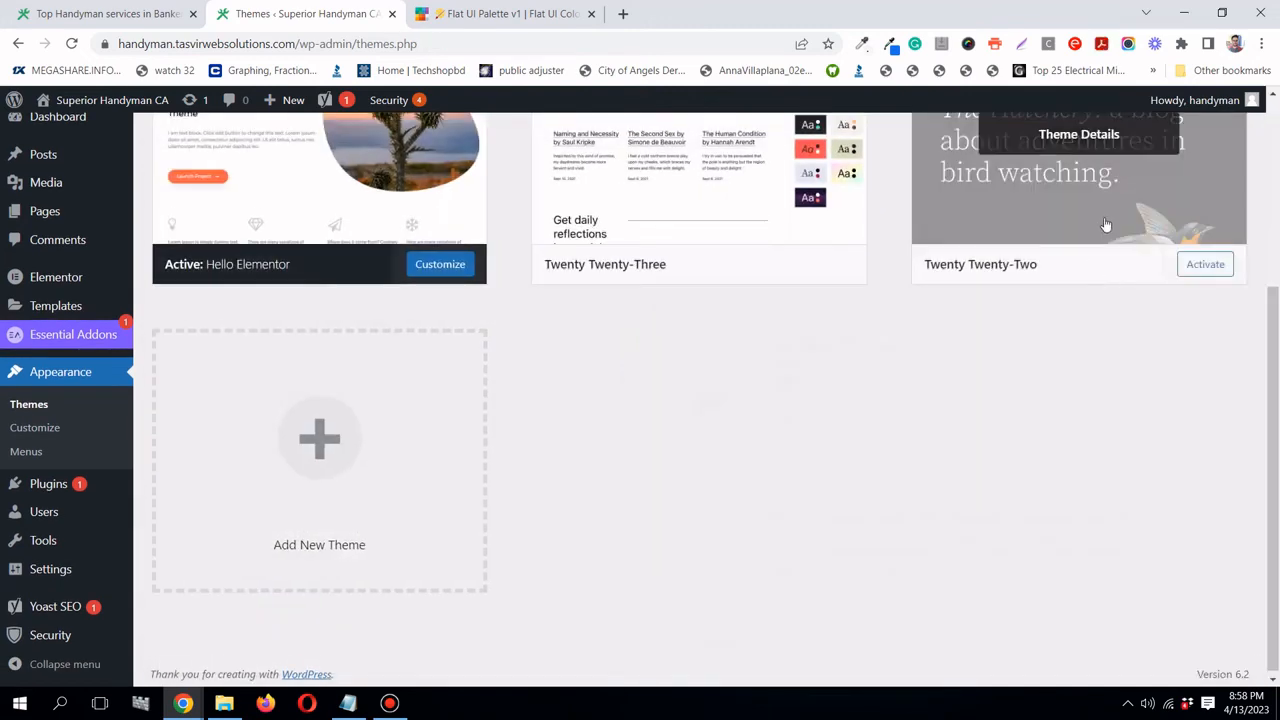
pyautogui.scroll(2, 1115, 260)
pyautogui.click(1127, 305)
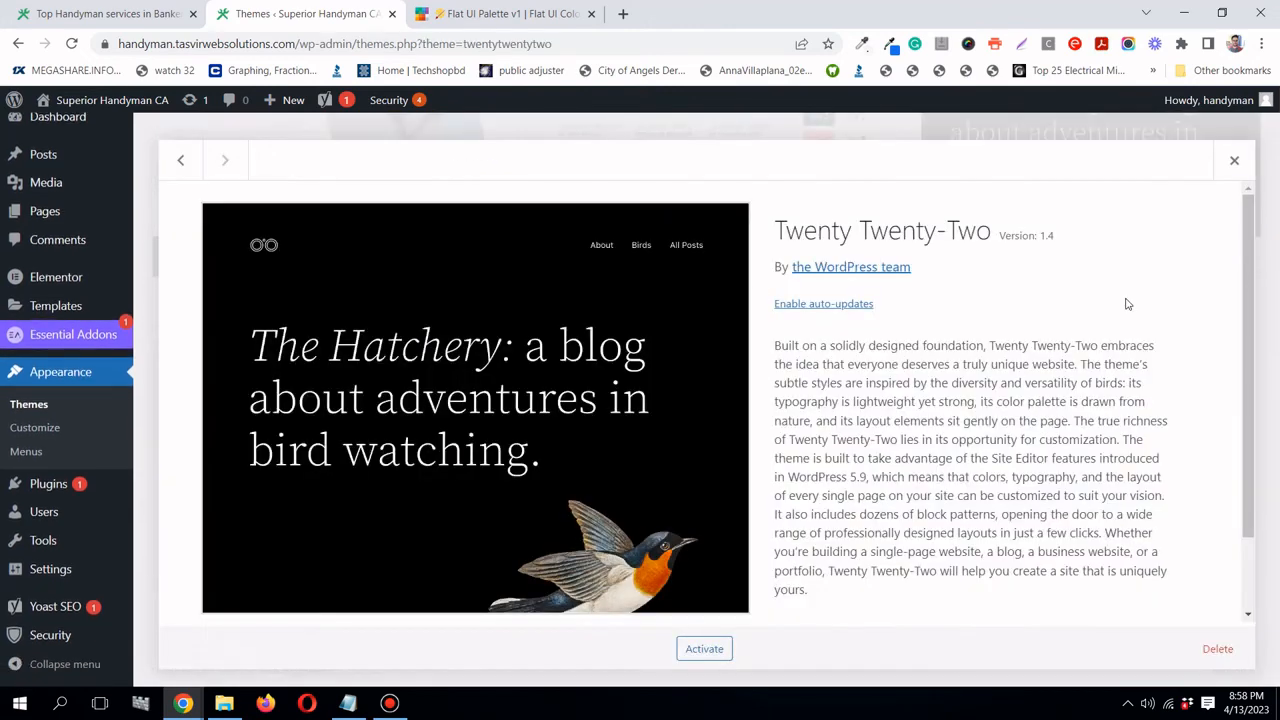
pyautogui.click(1217, 648)
pyautogui.click(721, 170)
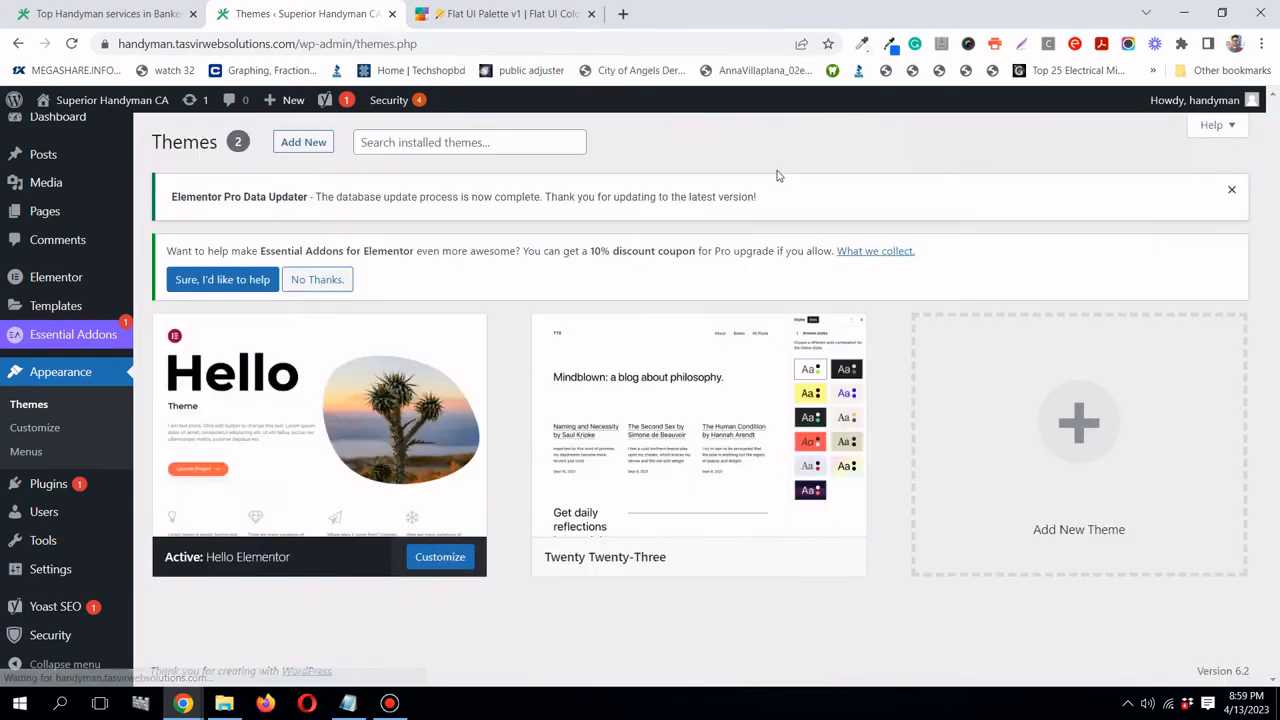
# - Enable auto-updates for the Hello Elementor and Twenty Twenty-Three themes
pyautogui.click(390, 396)
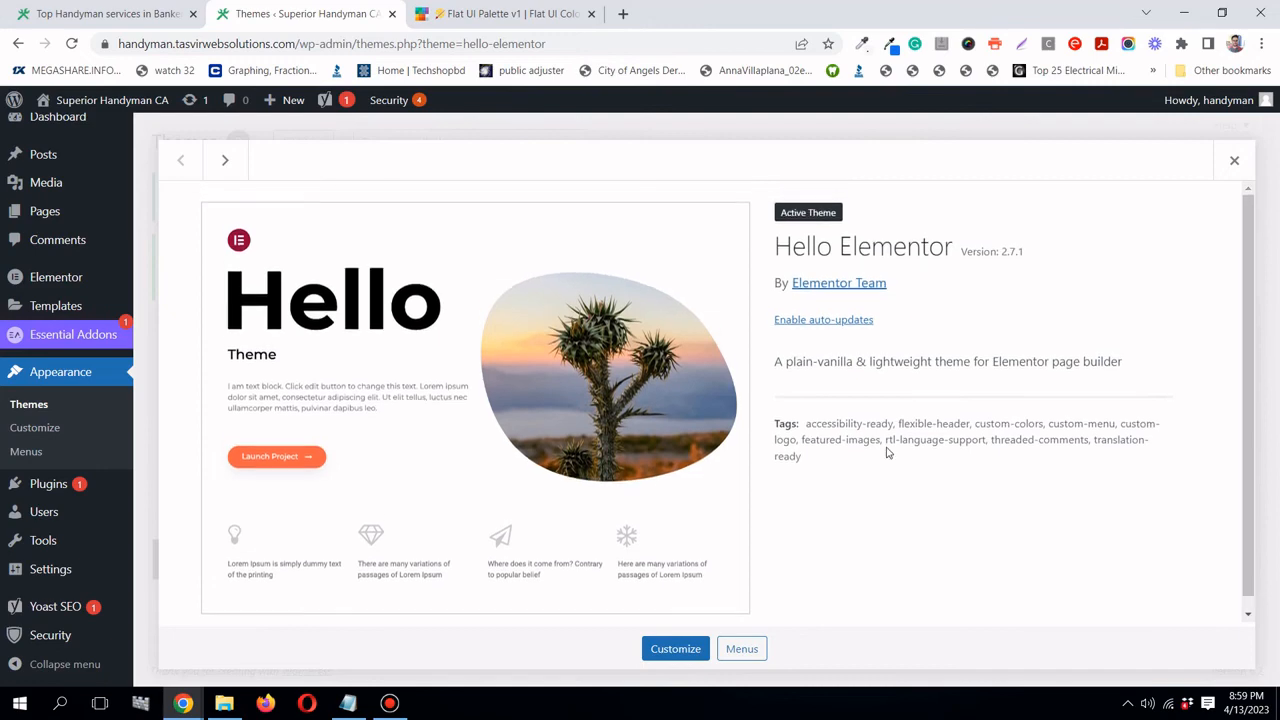
pyautogui.click(850, 321)
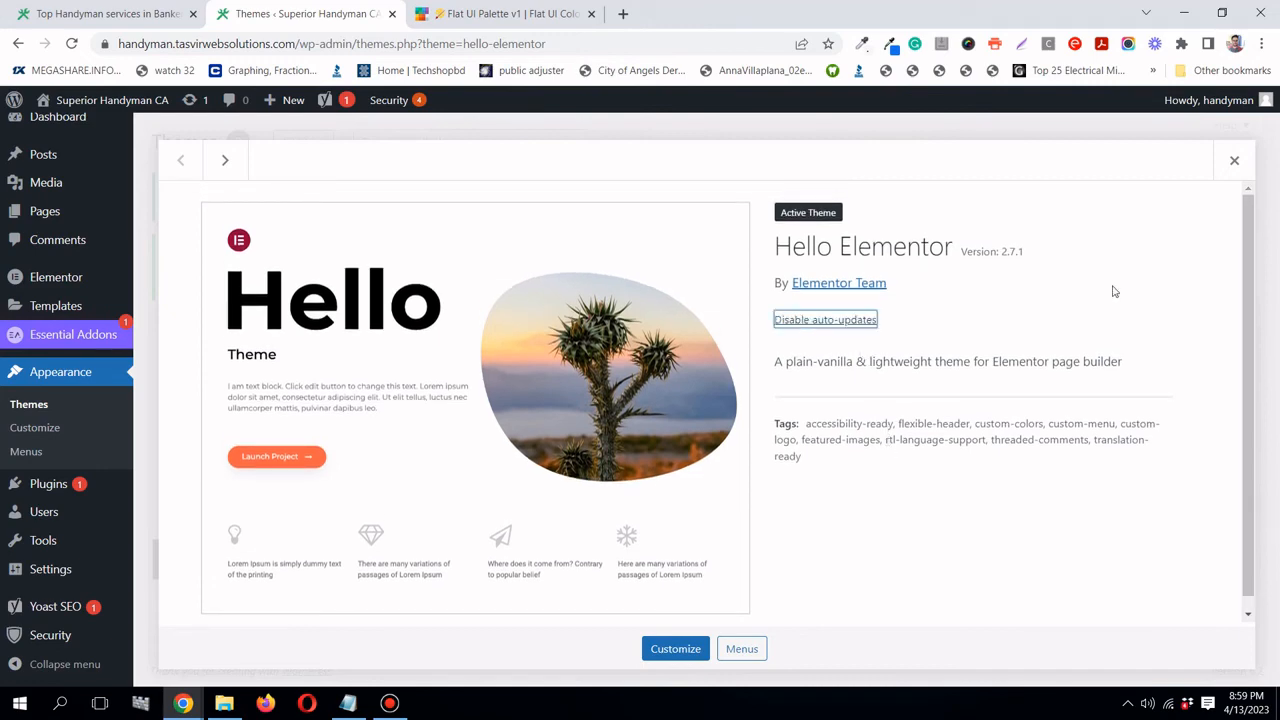
pyautogui.click(1233, 162)
pyautogui.click(865, 330)
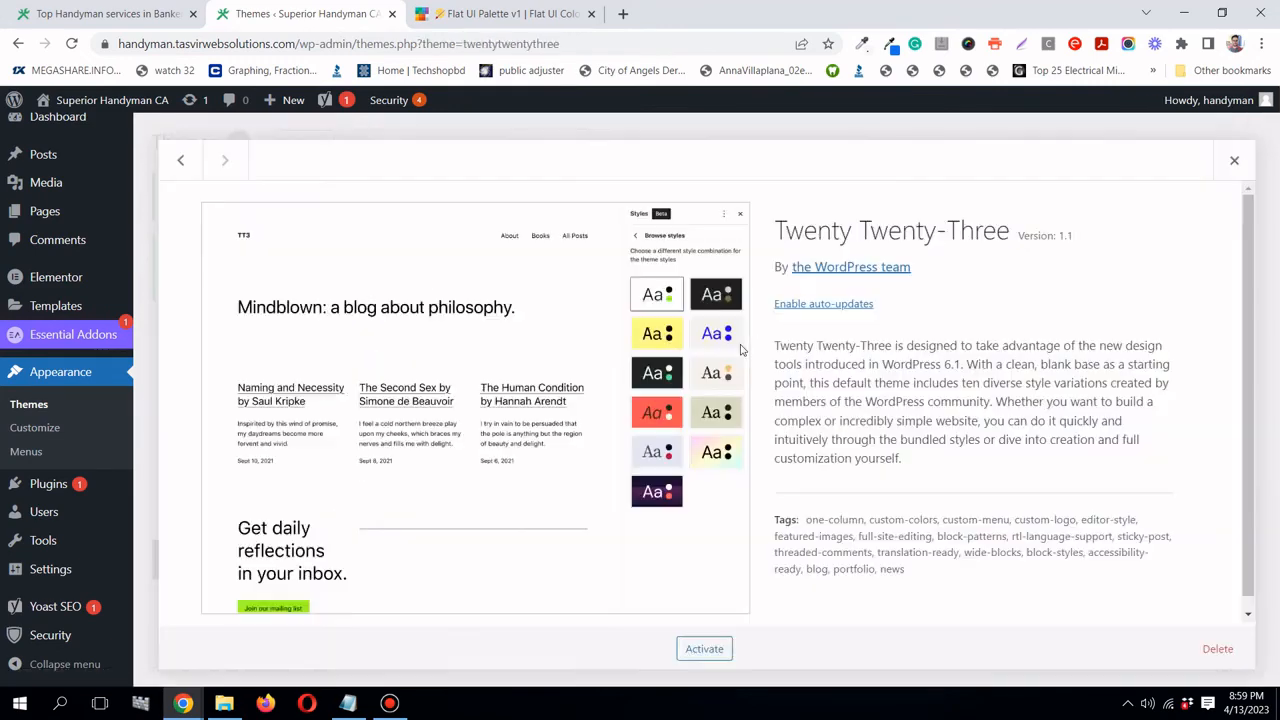
pyautogui.click(862, 310)
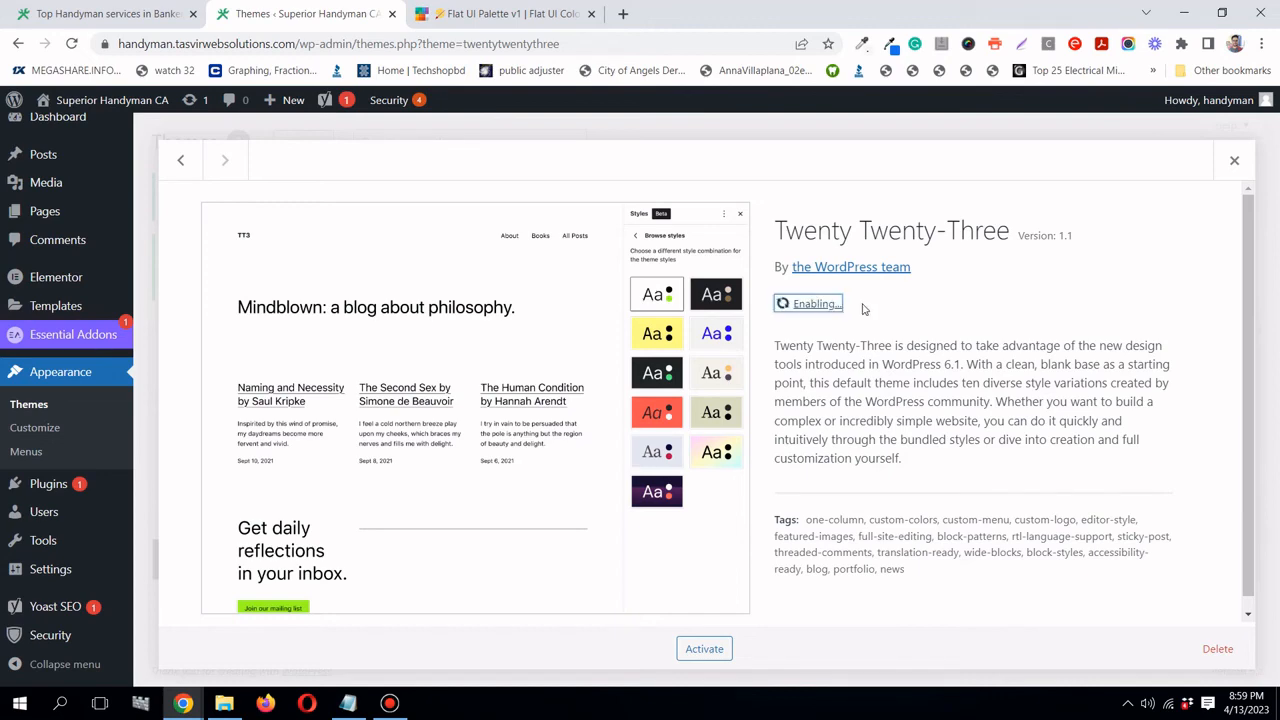
pyautogui.click(1234, 162)
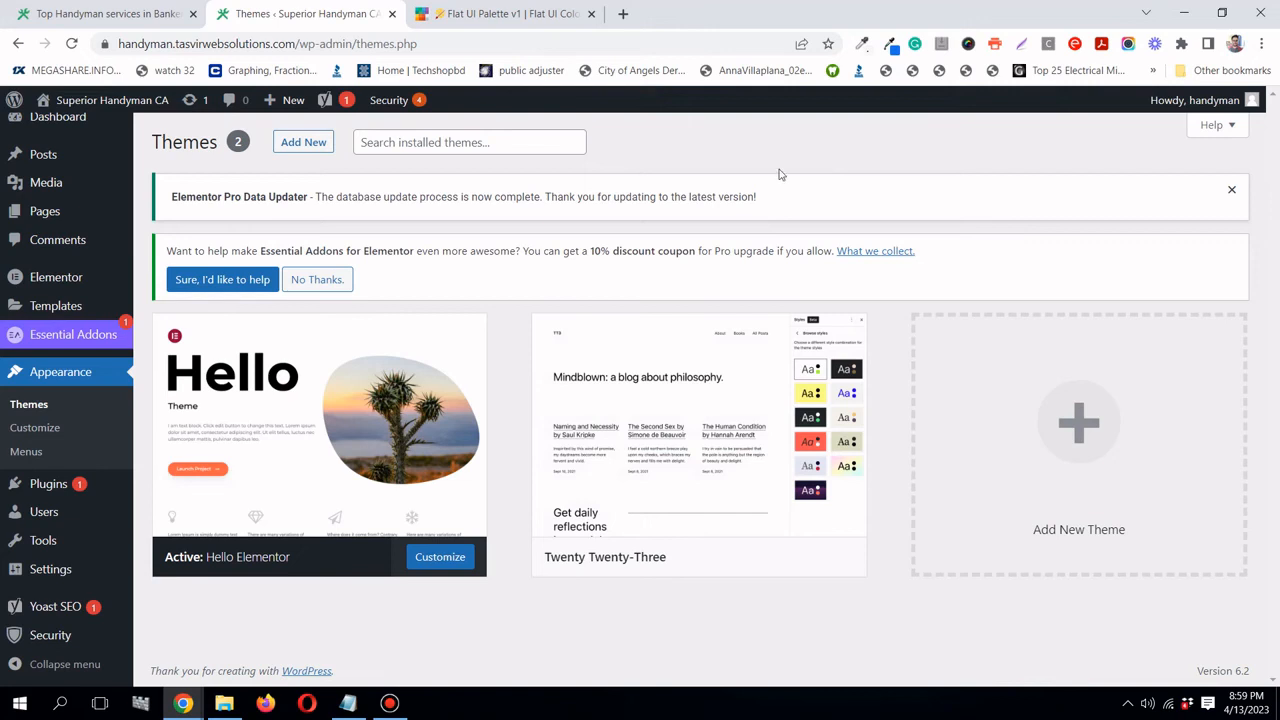
pyautogui.moveTo(68, 648)
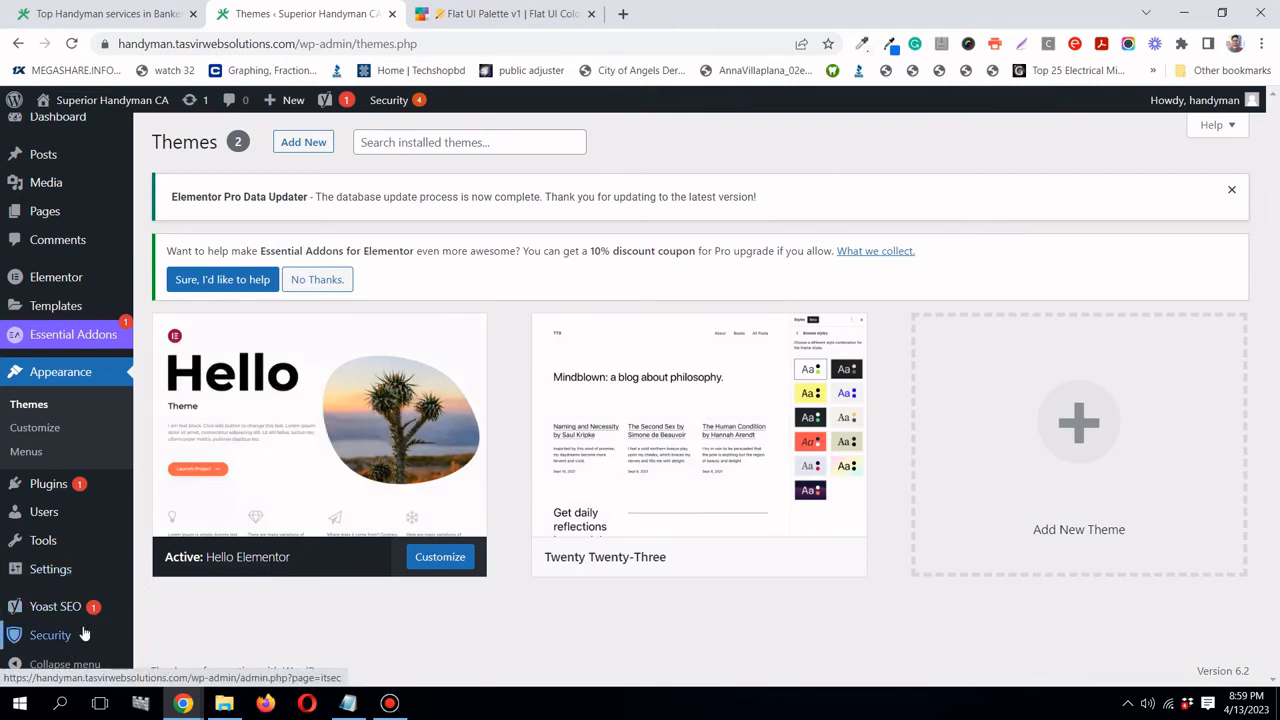
# - Begin iThemes Security setup as a Brochure site with Security Check Pro enabled
pyautogui.click(158, 584)
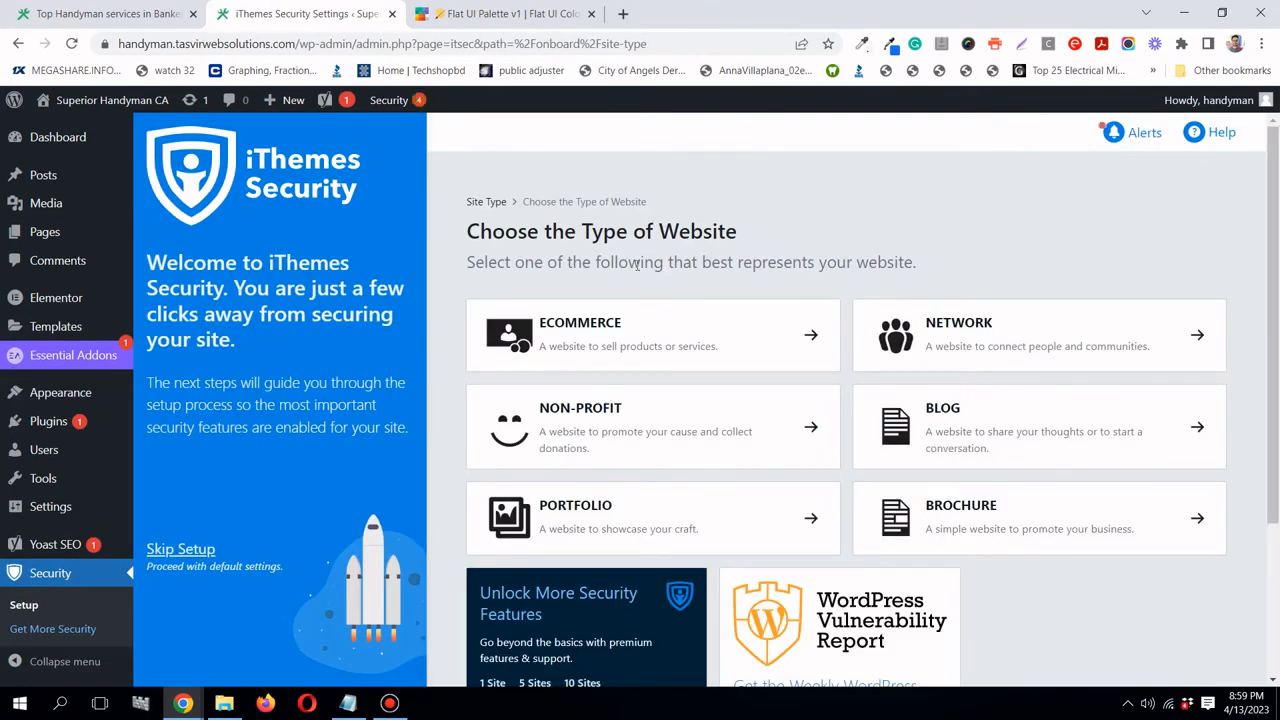
pyautogui.scroll(-2, 636, 264)
pyautogui.scroll(2, 636, 264)
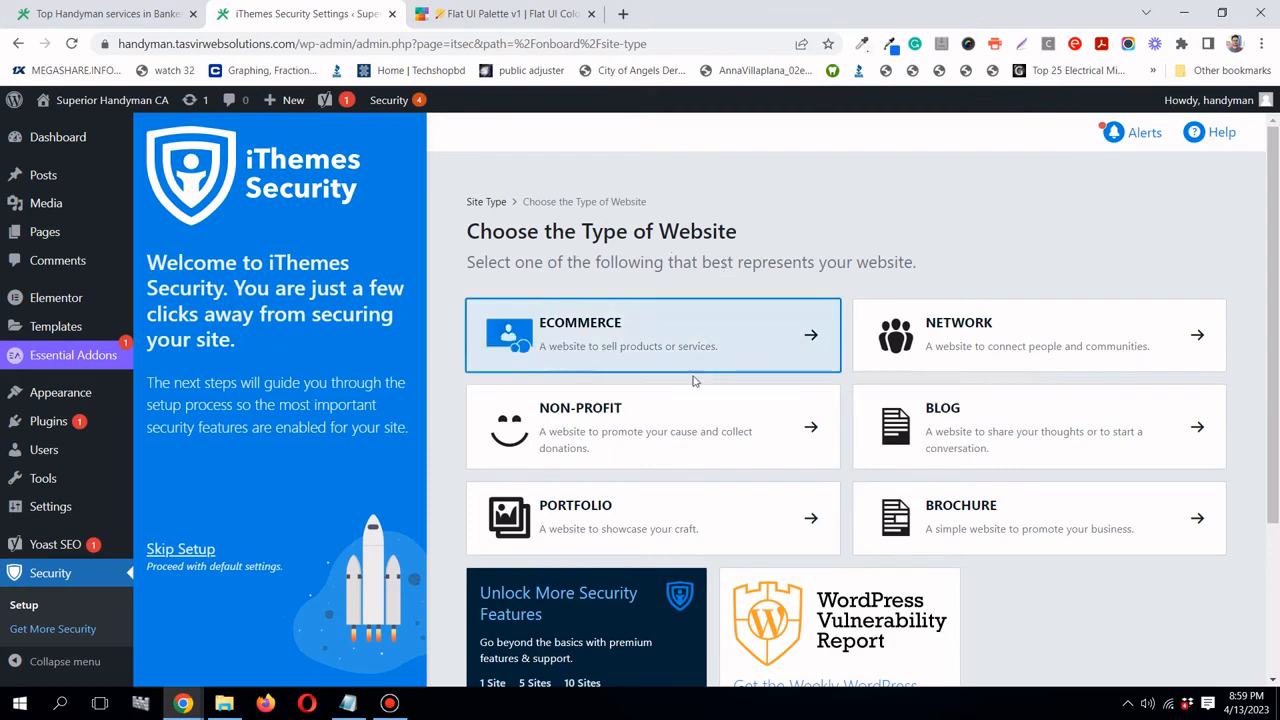
pyautogui.click(950, 530)
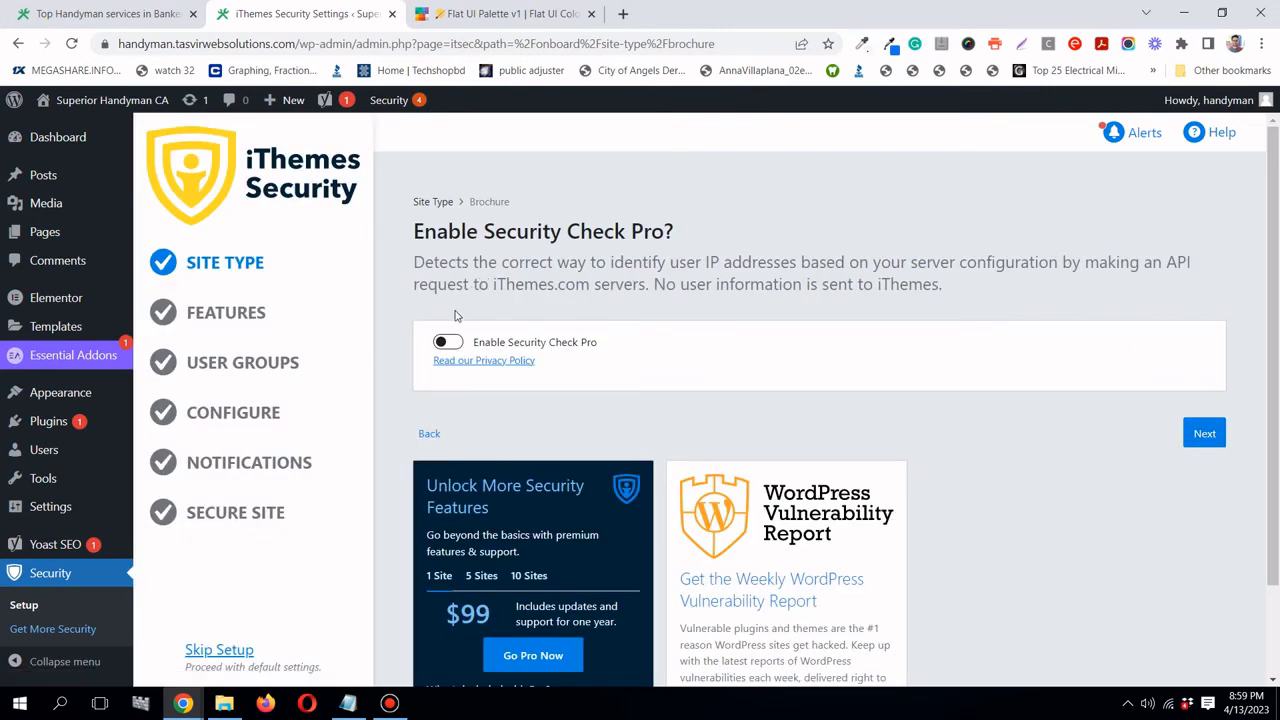
pyautogui.moveTo(414, 263); pyautogui.dragTo(638, 264)
pyautogui.click(641, 264)
pyautogui.click(448, 342)
pyautogui.click(1204, 433)
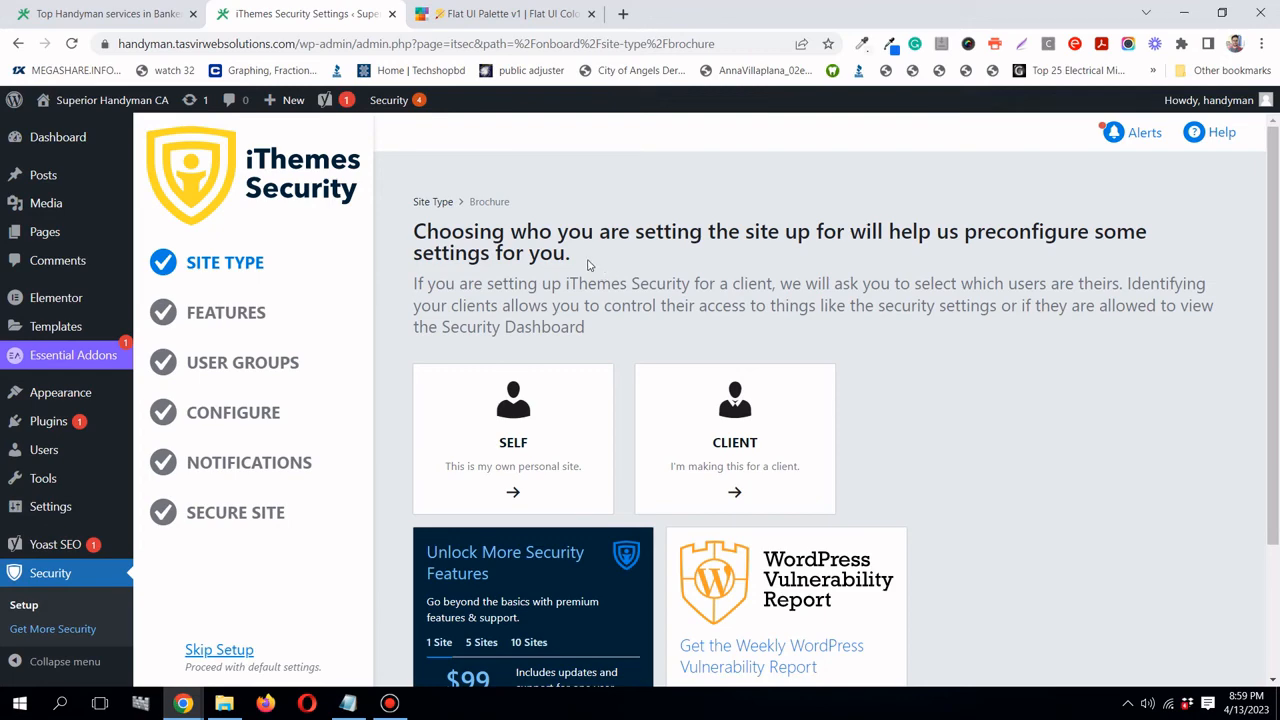
# - Mark the site as your own and enforce a password policy for users
pyautogui.click(514, 487)
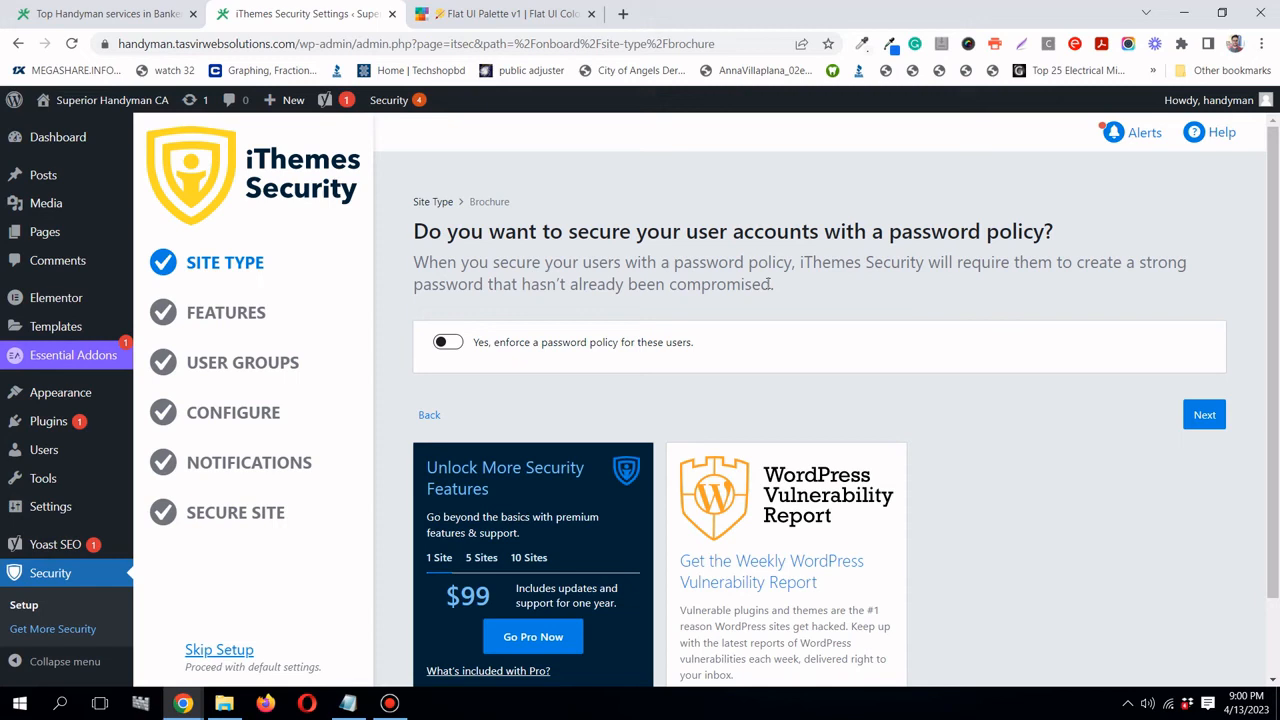
pyautogui.click(452, 342)
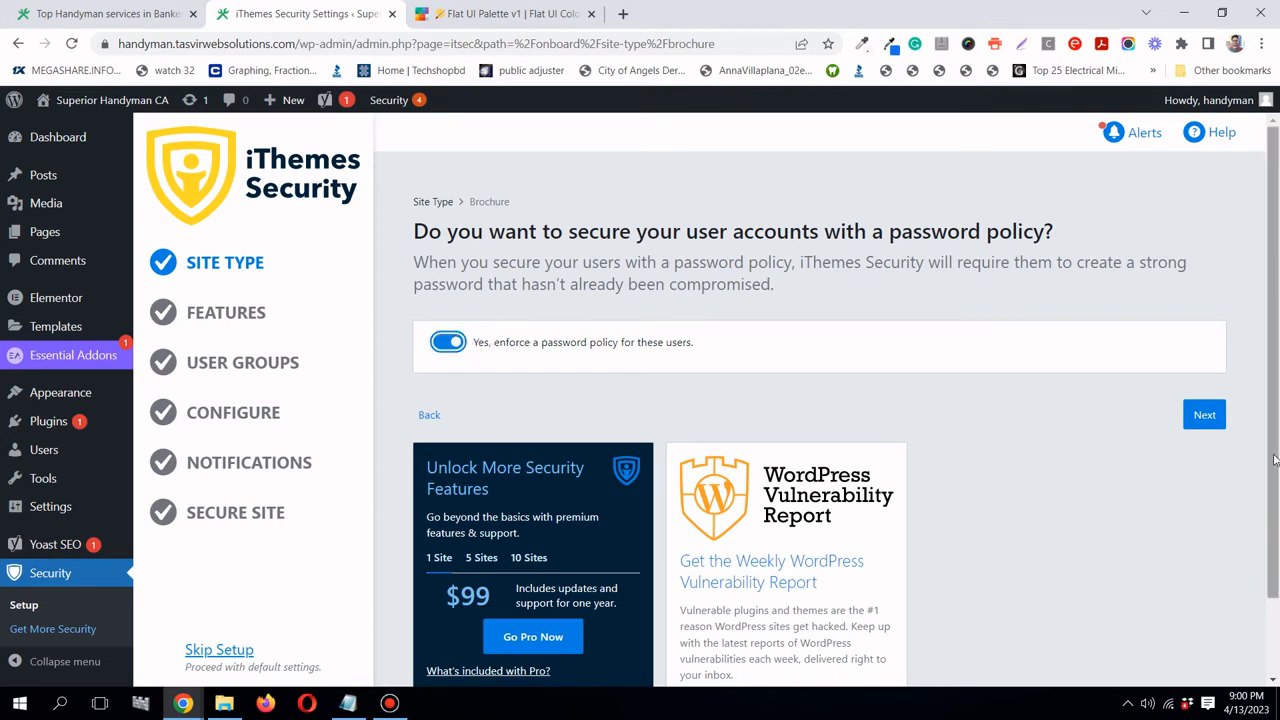
pyautogui.click(1204, 415)
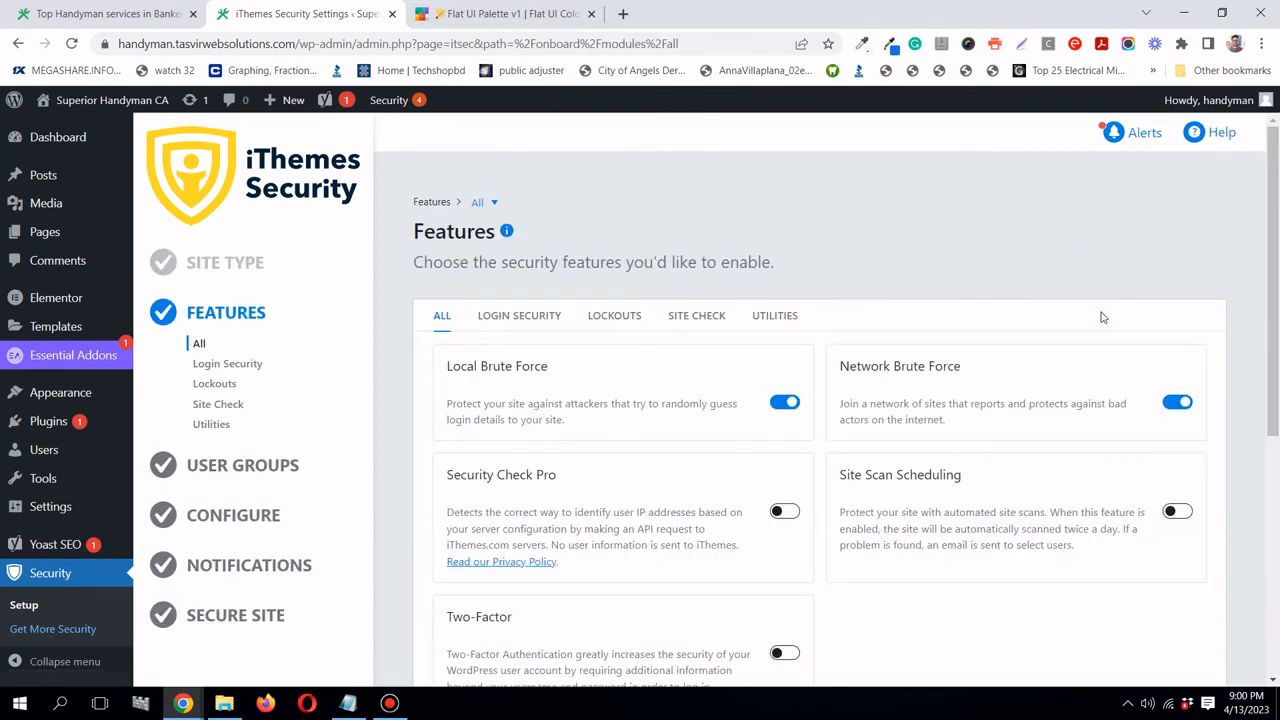
# - Review the Features step, leaving Two-Factor off, and move on to Login Security
pyautogui.scroll(-2, 1021, 284)
pyautogui.scroll(2, 1021, 284)
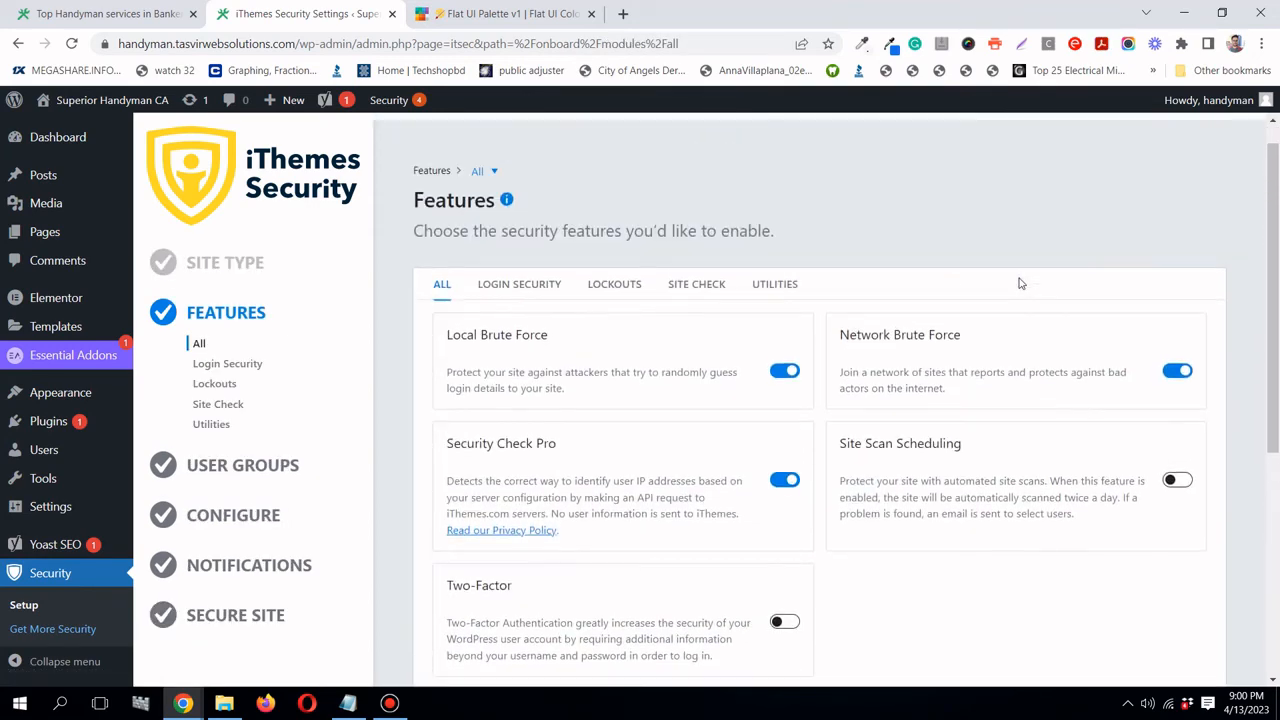
pyautogui.scroll(-2, 1021, 284)
pyautogui.scroll(2, 1021, 284)
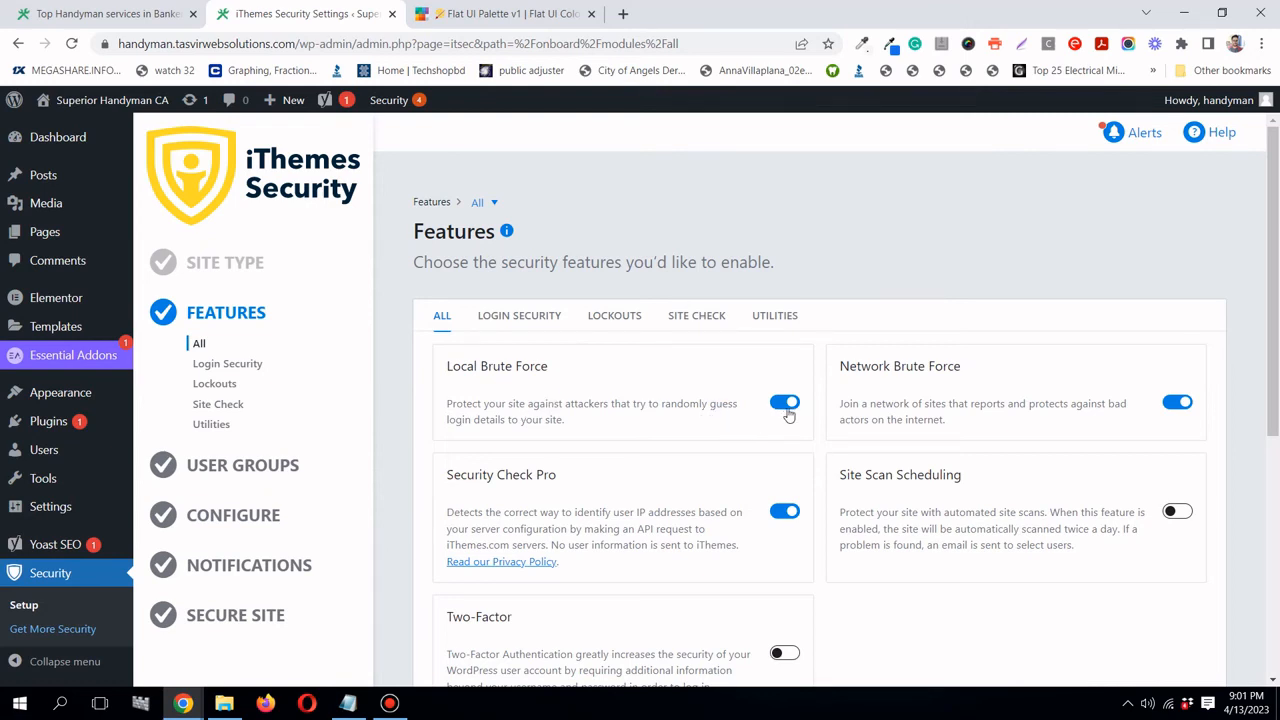
pyautogui.scroll(-1, 876, 387)
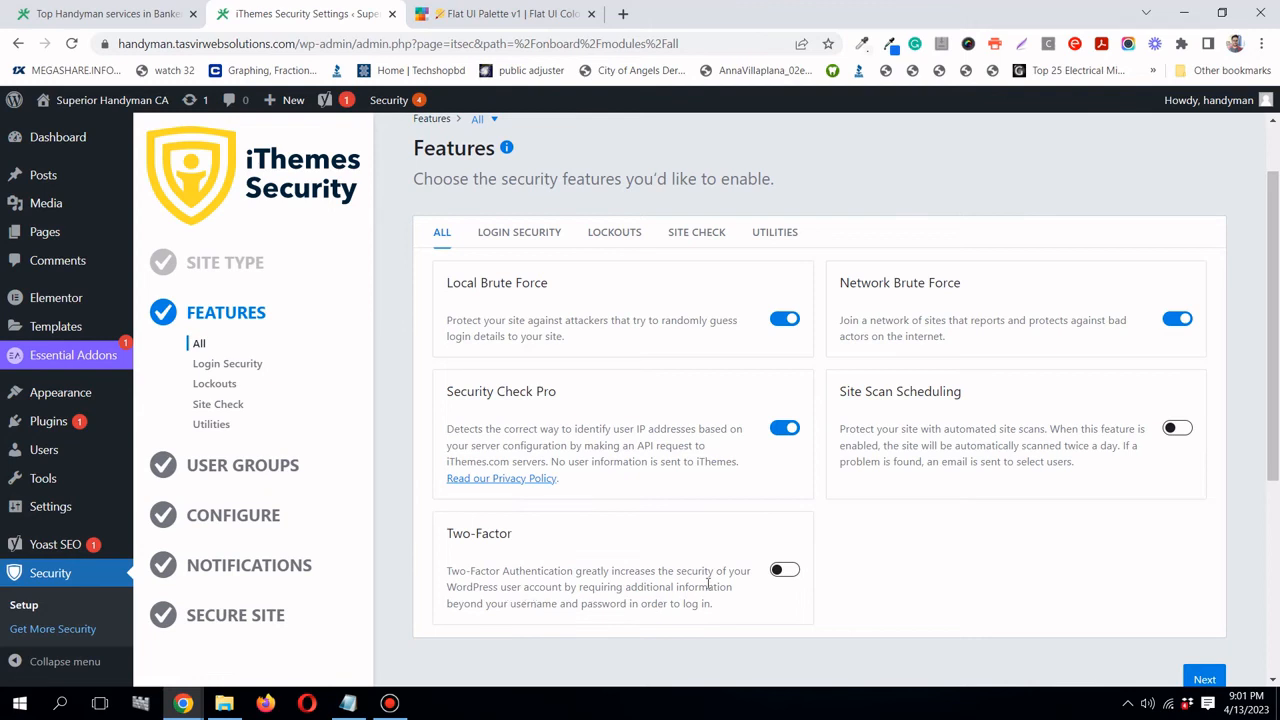
pyautogui.scroll(-1, 708, 583)
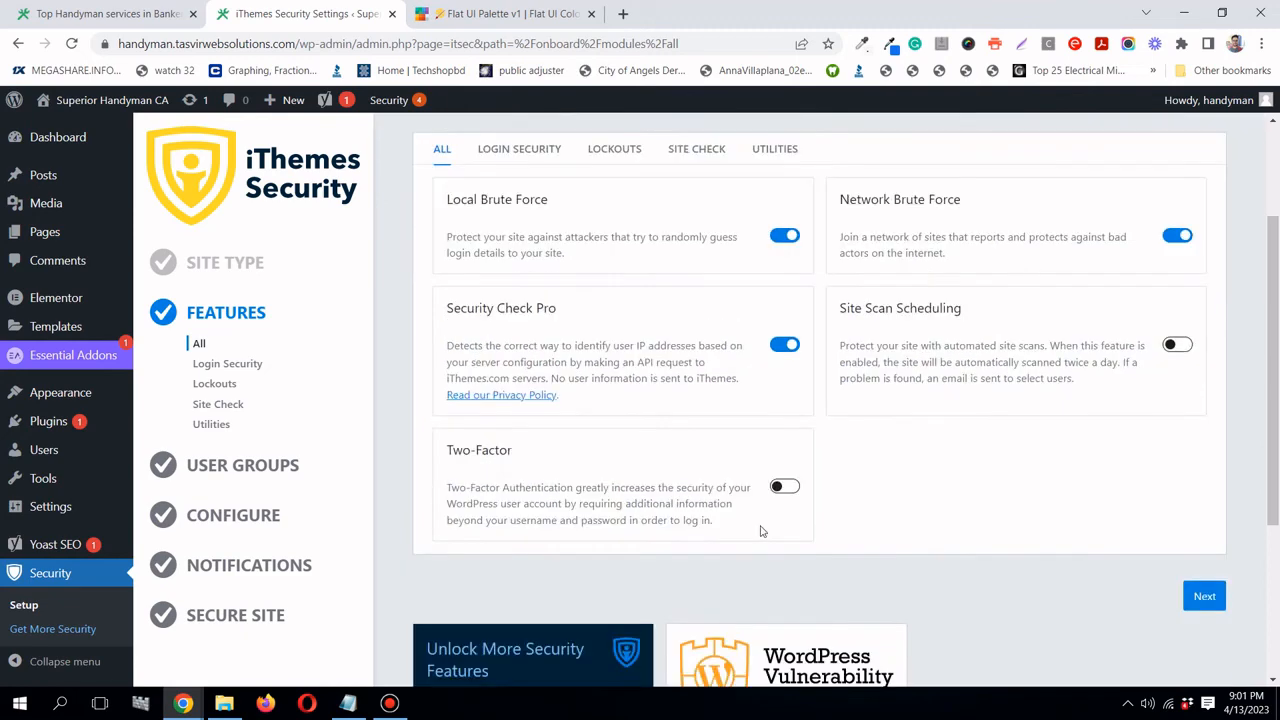
pyautogui.scroll(1, 805, 495)
pyautogui.scroll(-1, 1250, 628)
pyautogui.scroll(1, 952, 398)
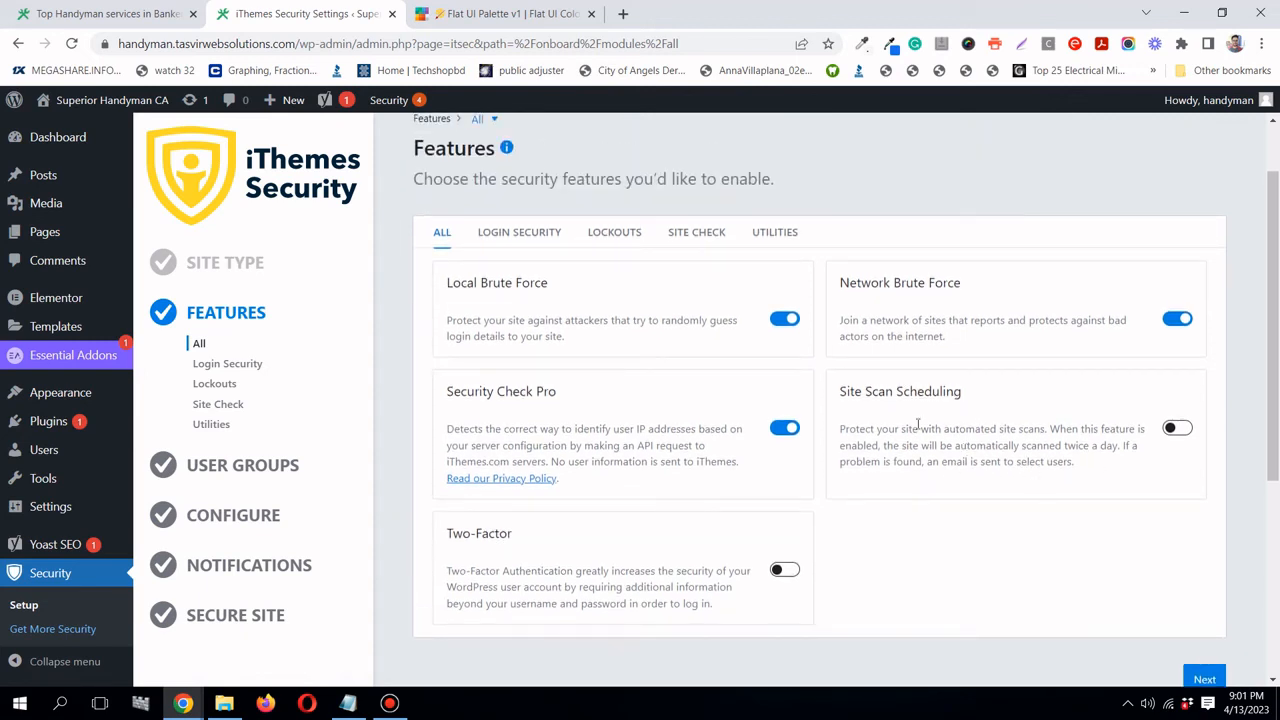
pyautogui.moveTo(840, 392); pyautogui.dragTo(966, 399)
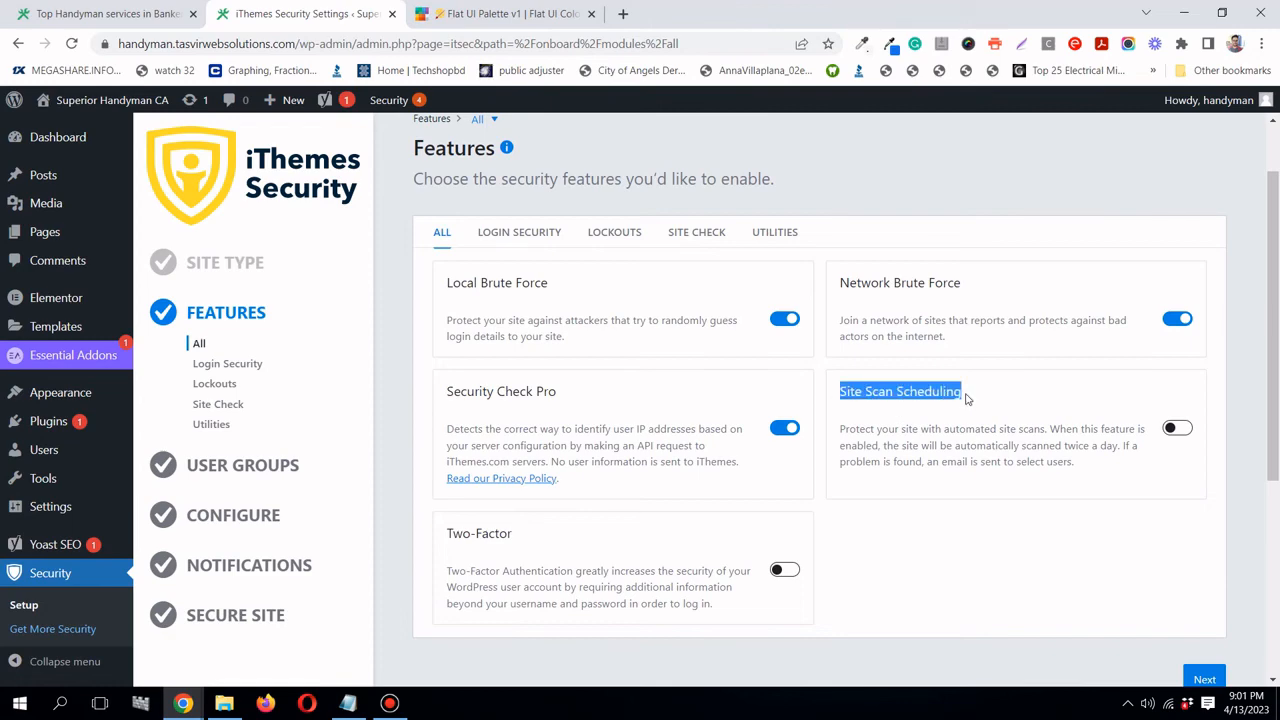
pyautogui.click(1162, 478)
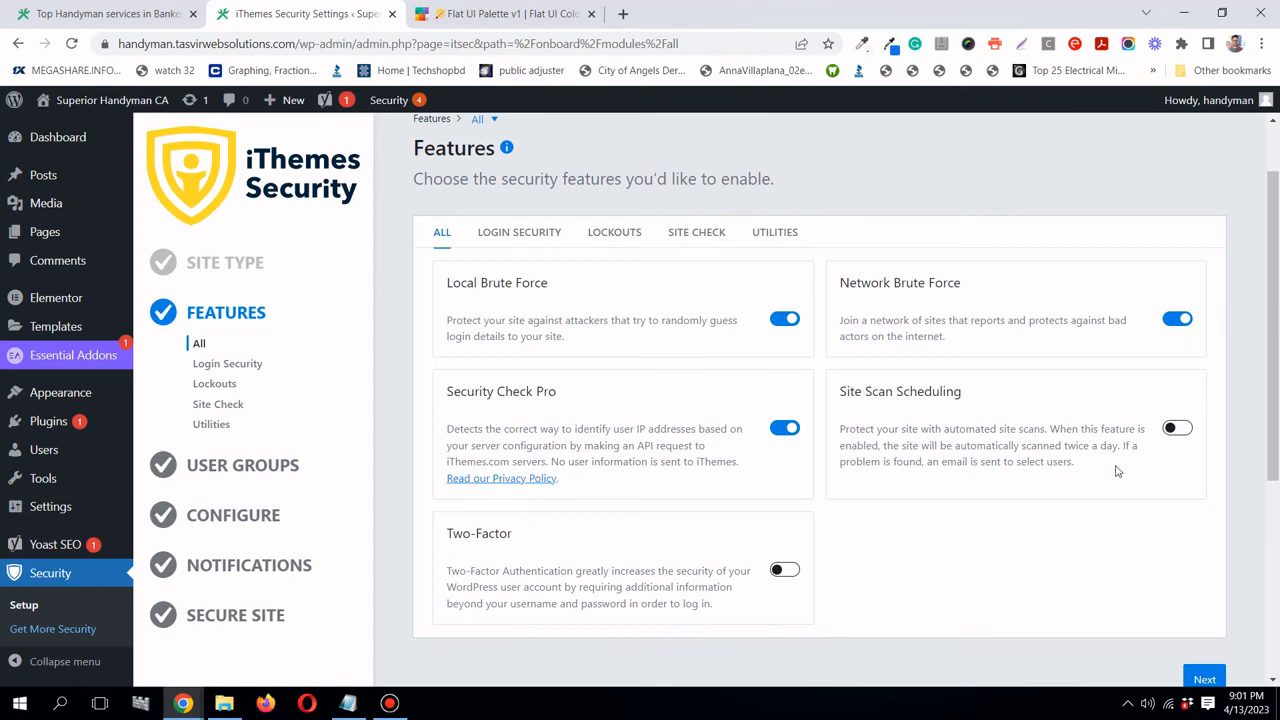
pyautogui.scroll(-1, 1094, 549)
pyautogui.click(1205, 598)
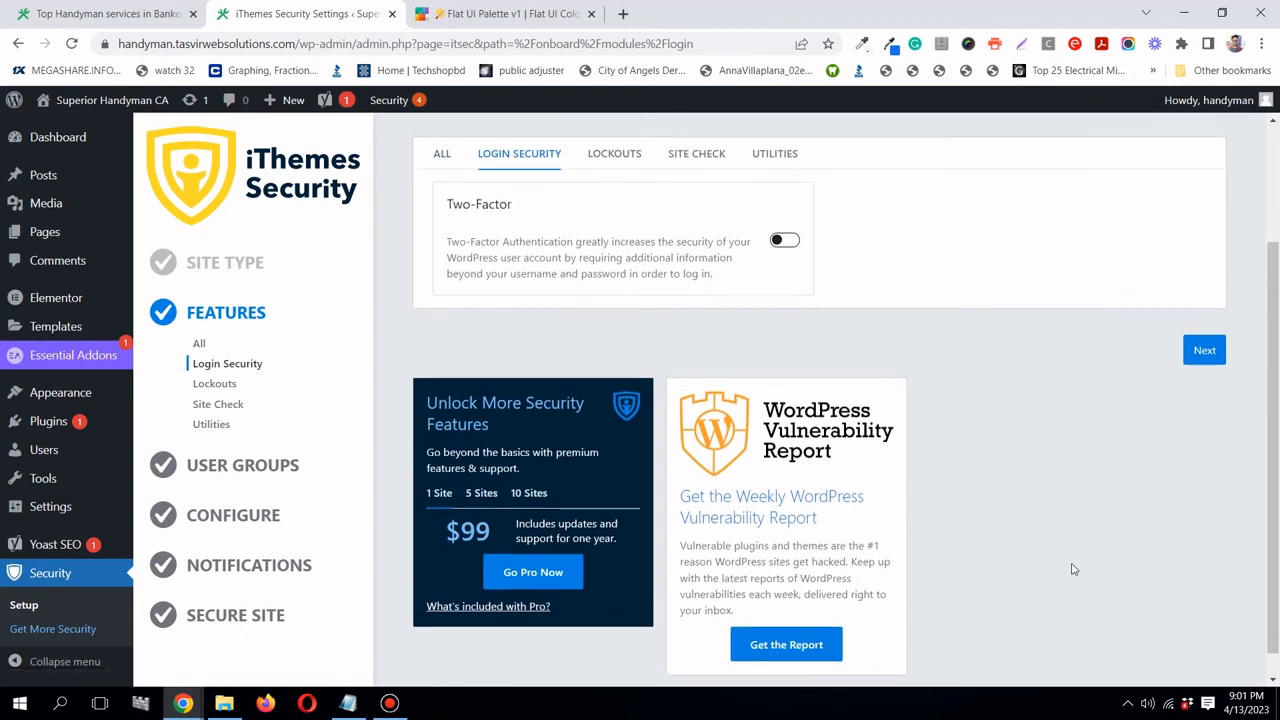
# - Pass Lockouts, enable Site Scan Scheduling under Site Check, then pass Utilities to User Groups
pyautogui.scroll(2, 1071, 566)
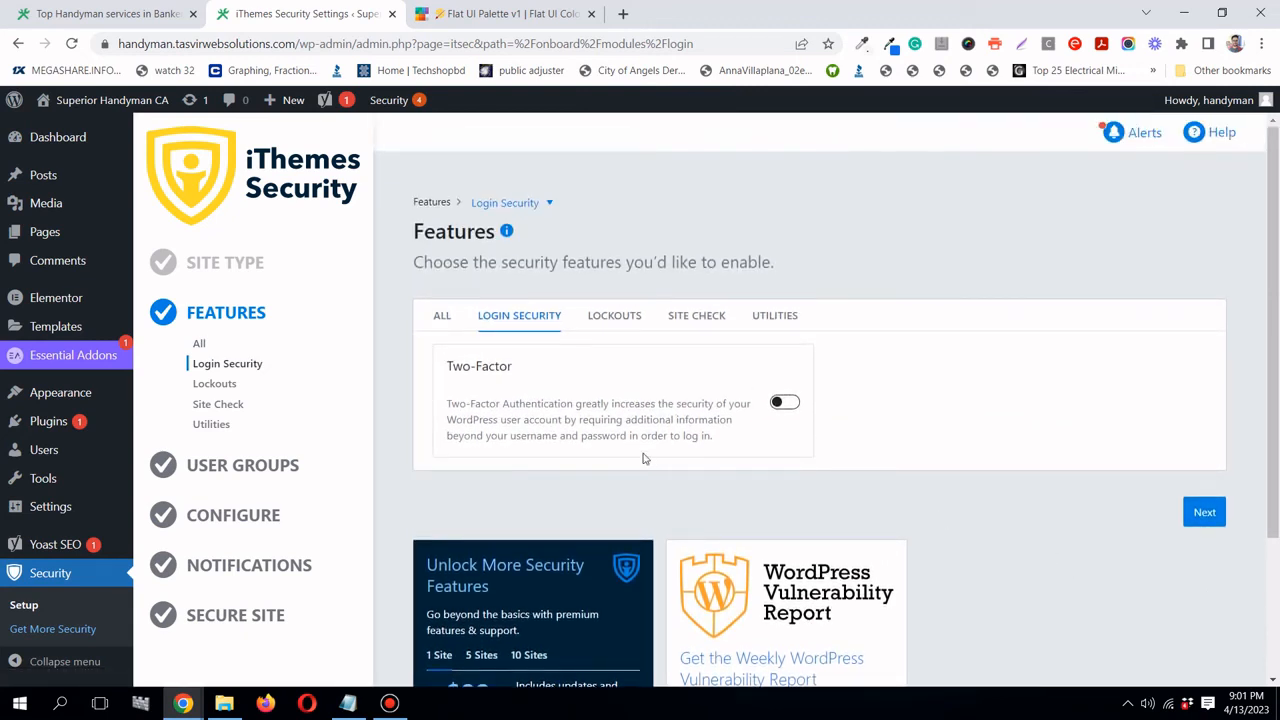
pyautogui.click(1207, 524)
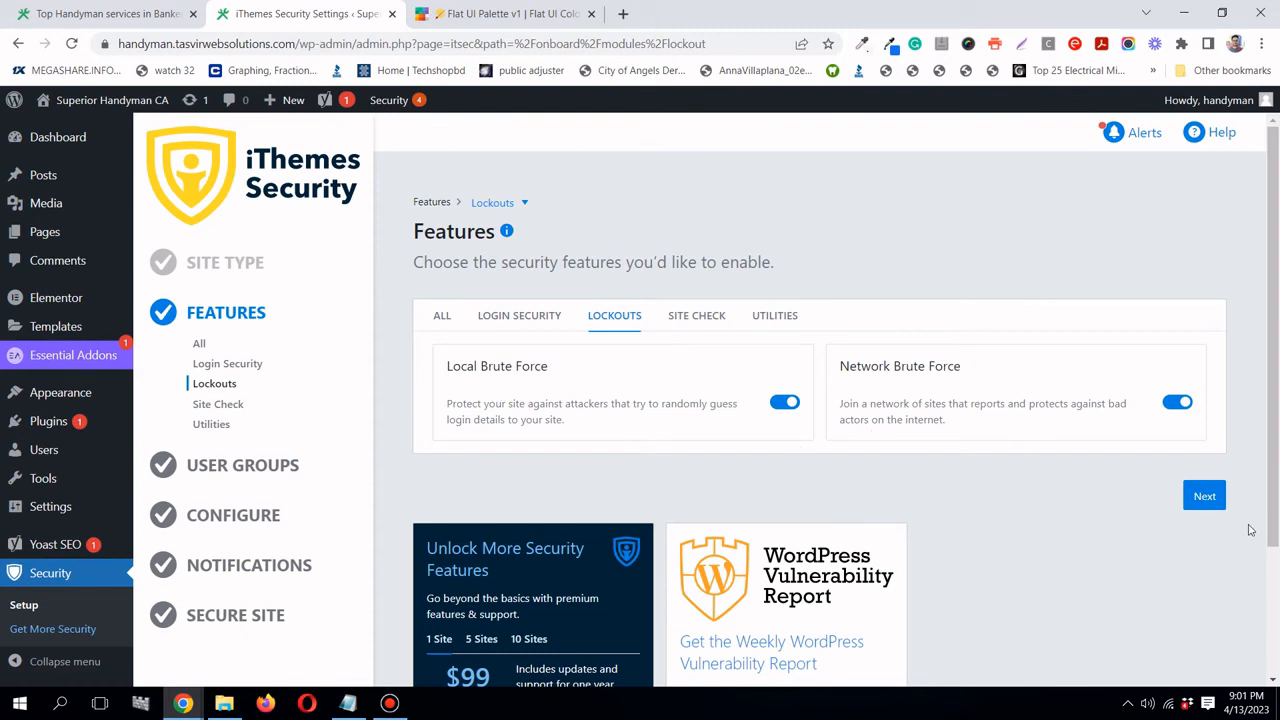
pyautogui.click(1205, 496)
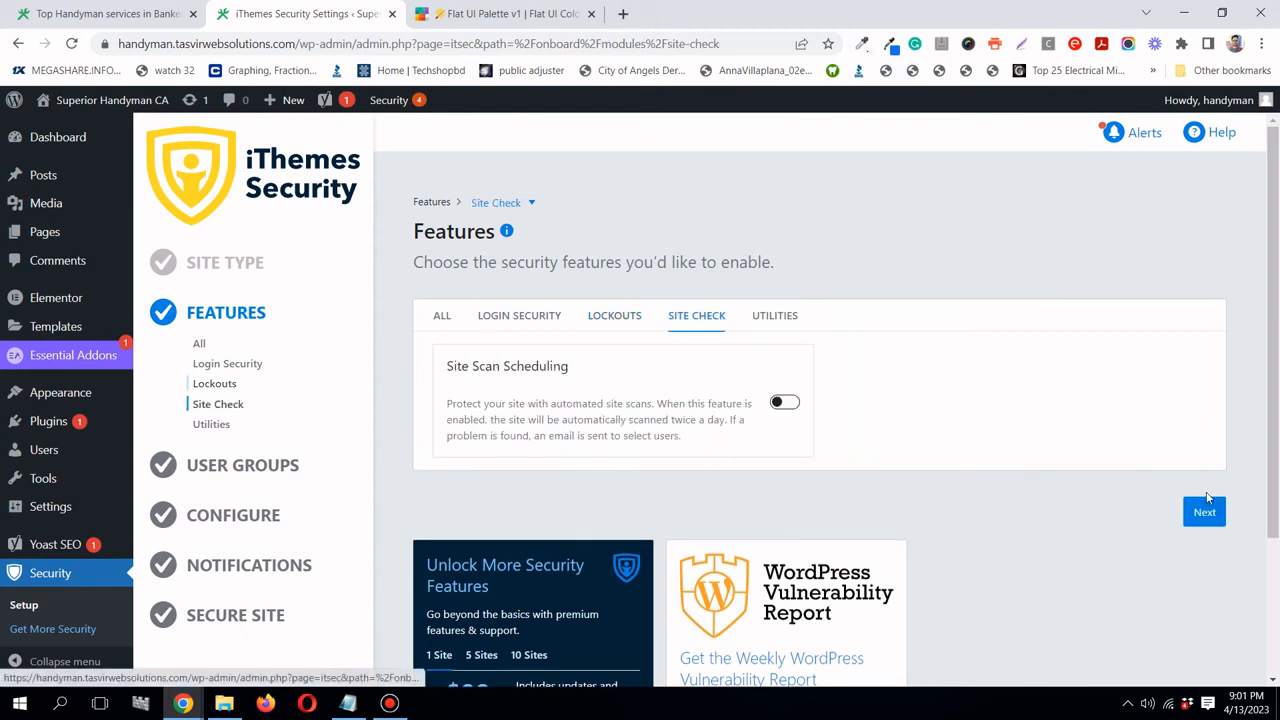
pyautogui.click(781, 406)
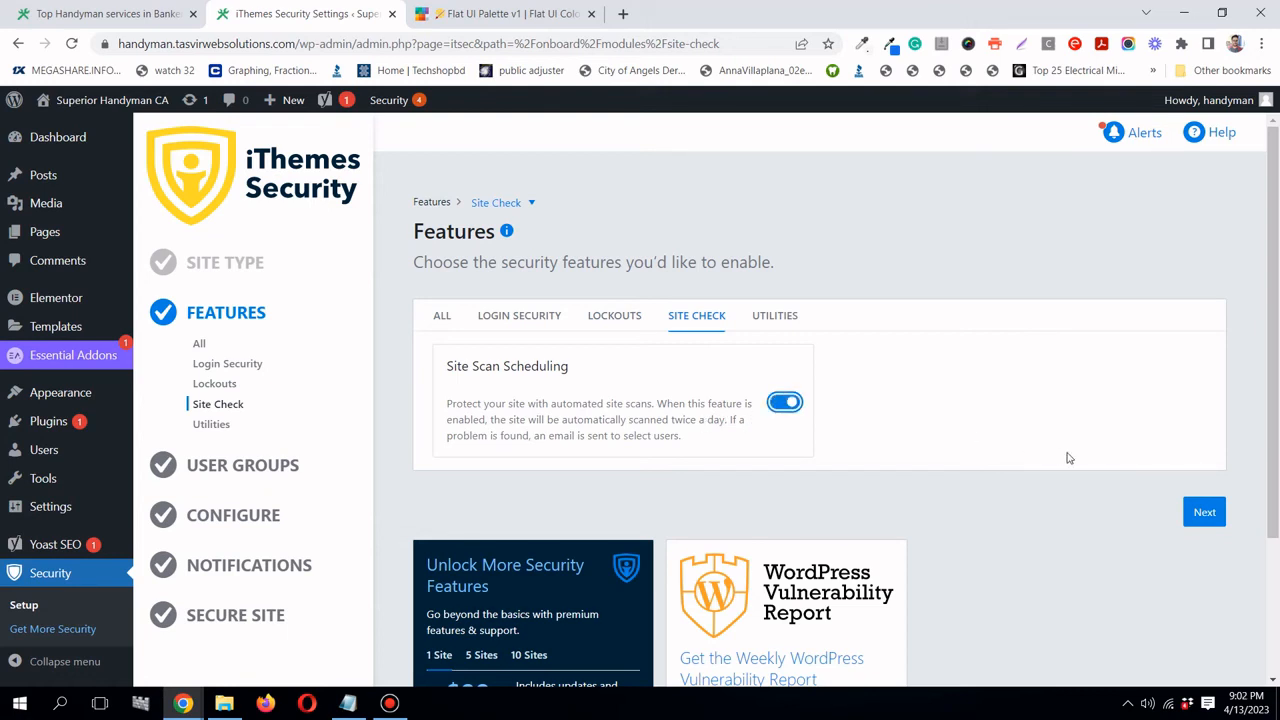
pyautogui.click(1205, 513)
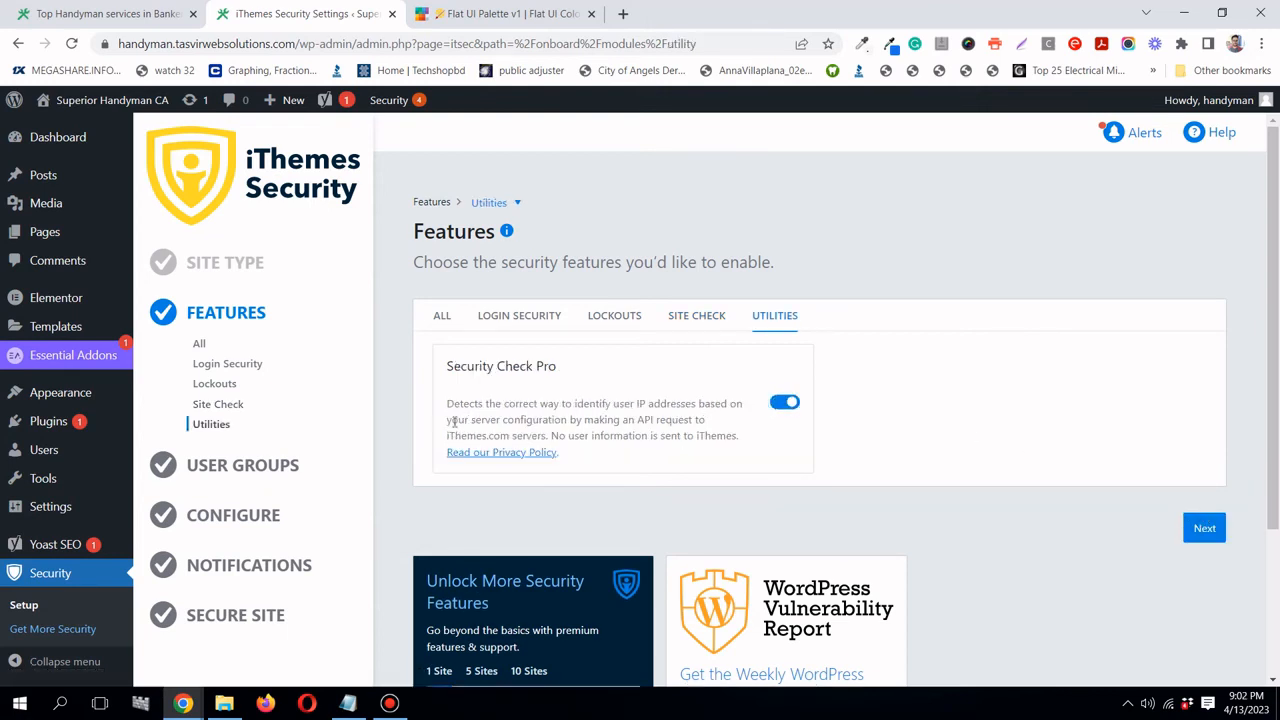
pyautogui.click(1204, 528)
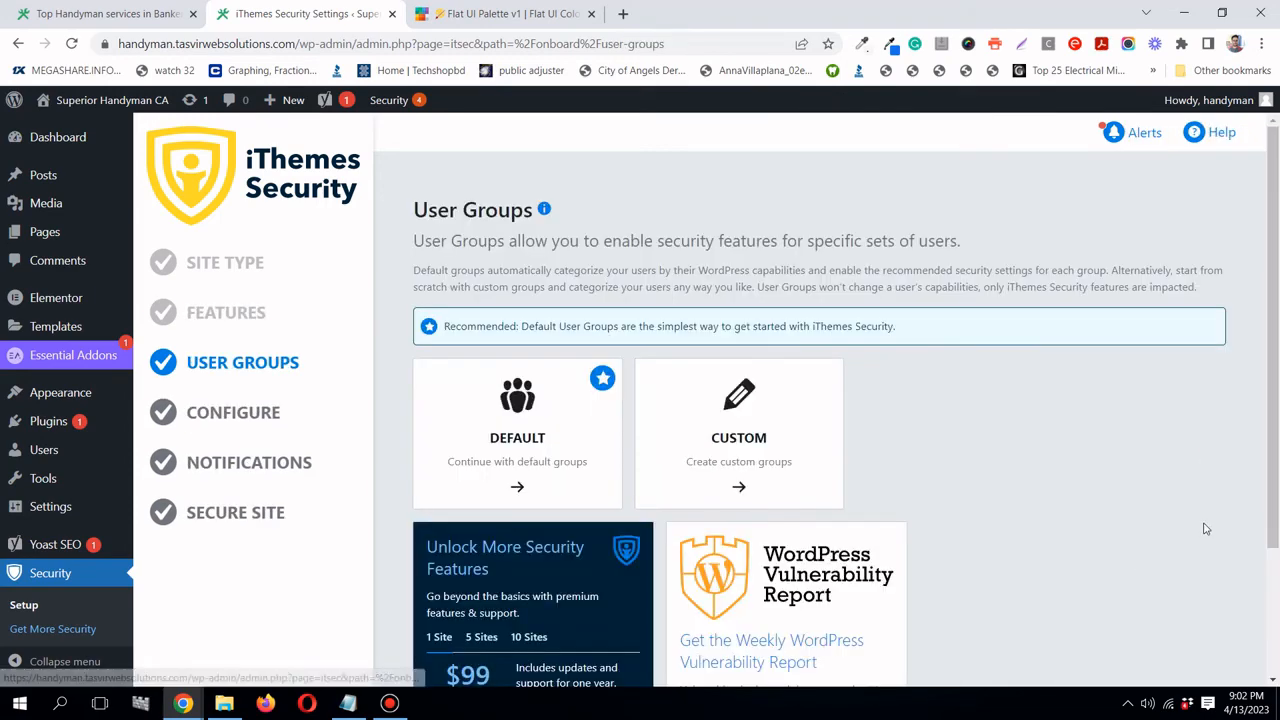
# - Pick the Default user groups, look over the Administrators group, and skip to Configure
pyautogui.scroll(-2, 1040, 506)
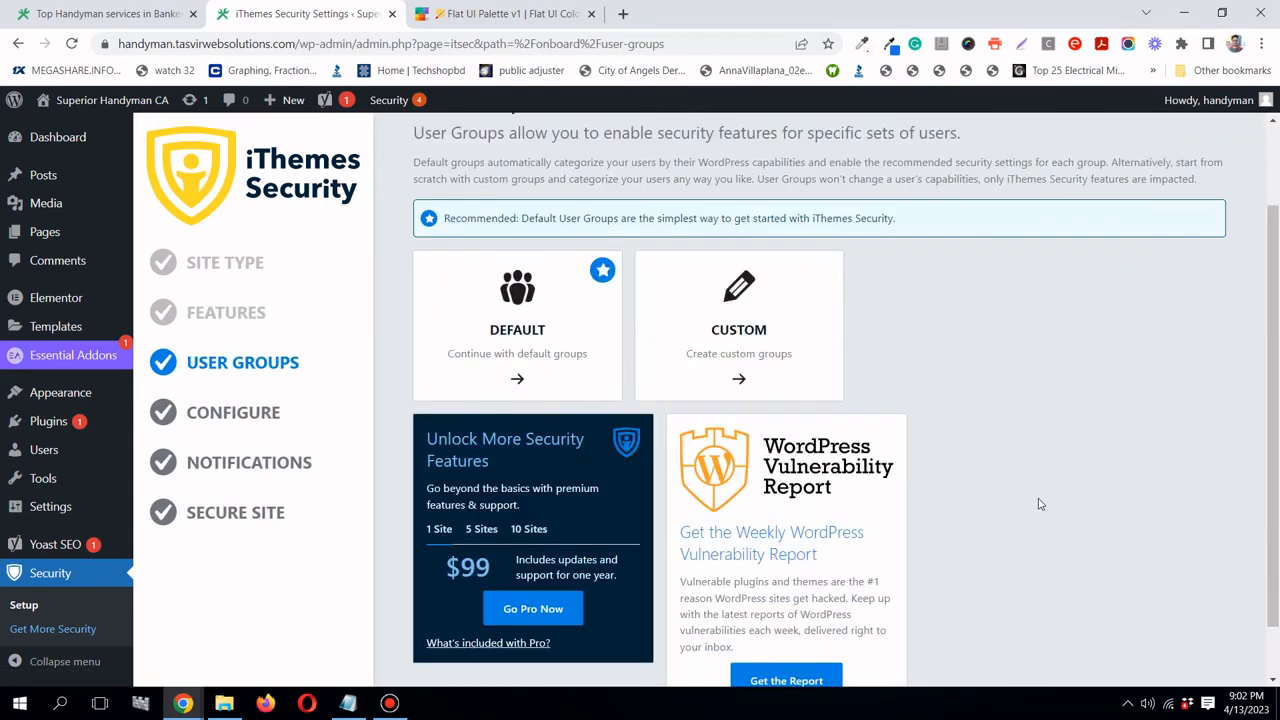
pyautogui.scroll(3, 1040, 506)
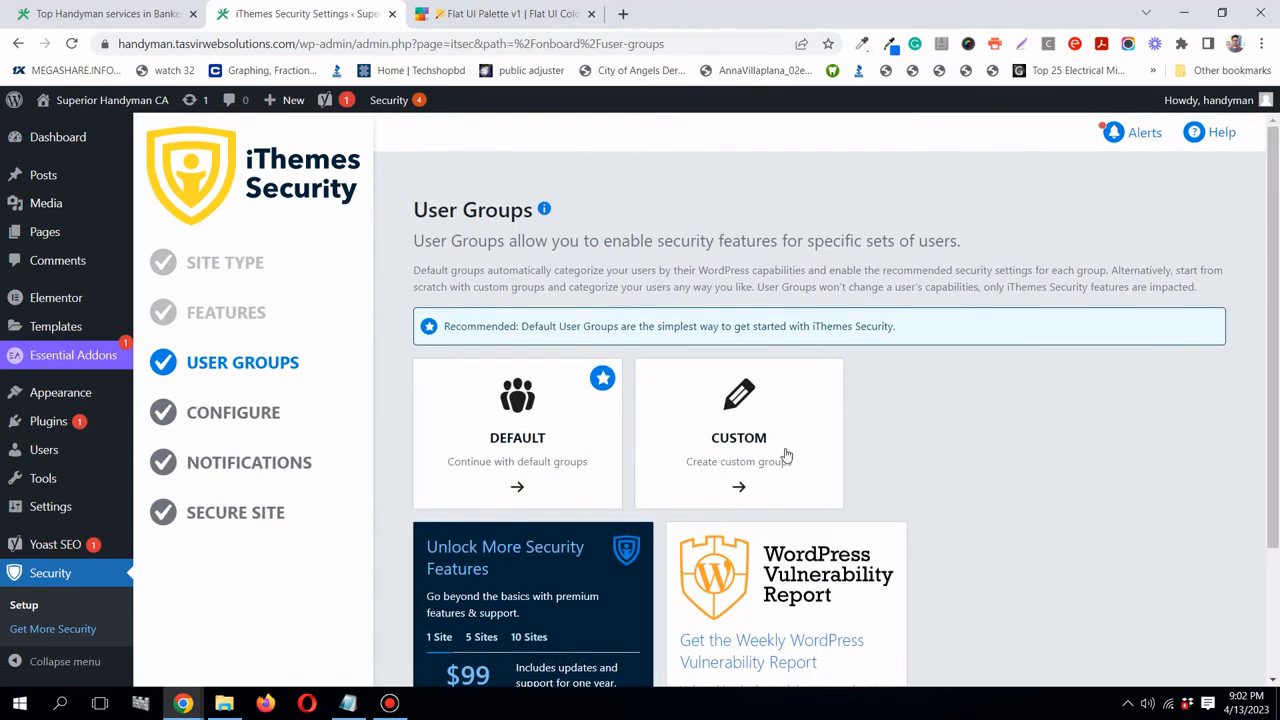
pyautogui.click(783, 451)
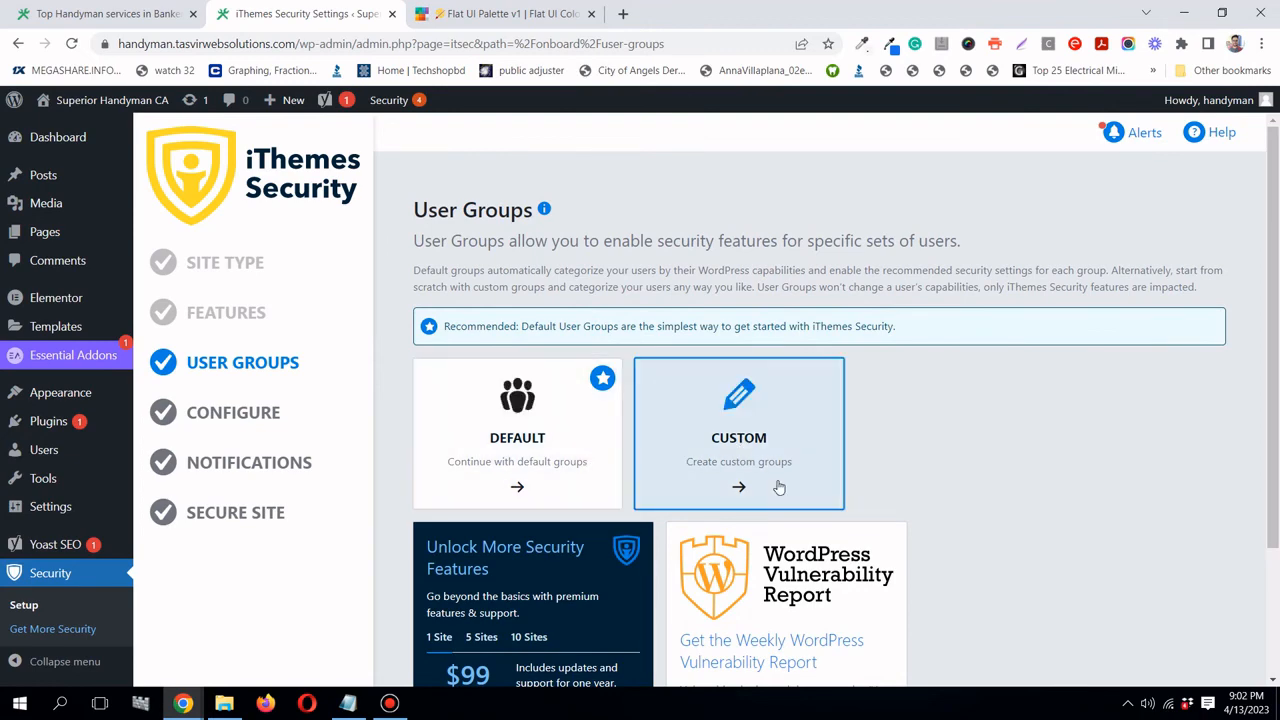
pyautogui.click(589, 460)
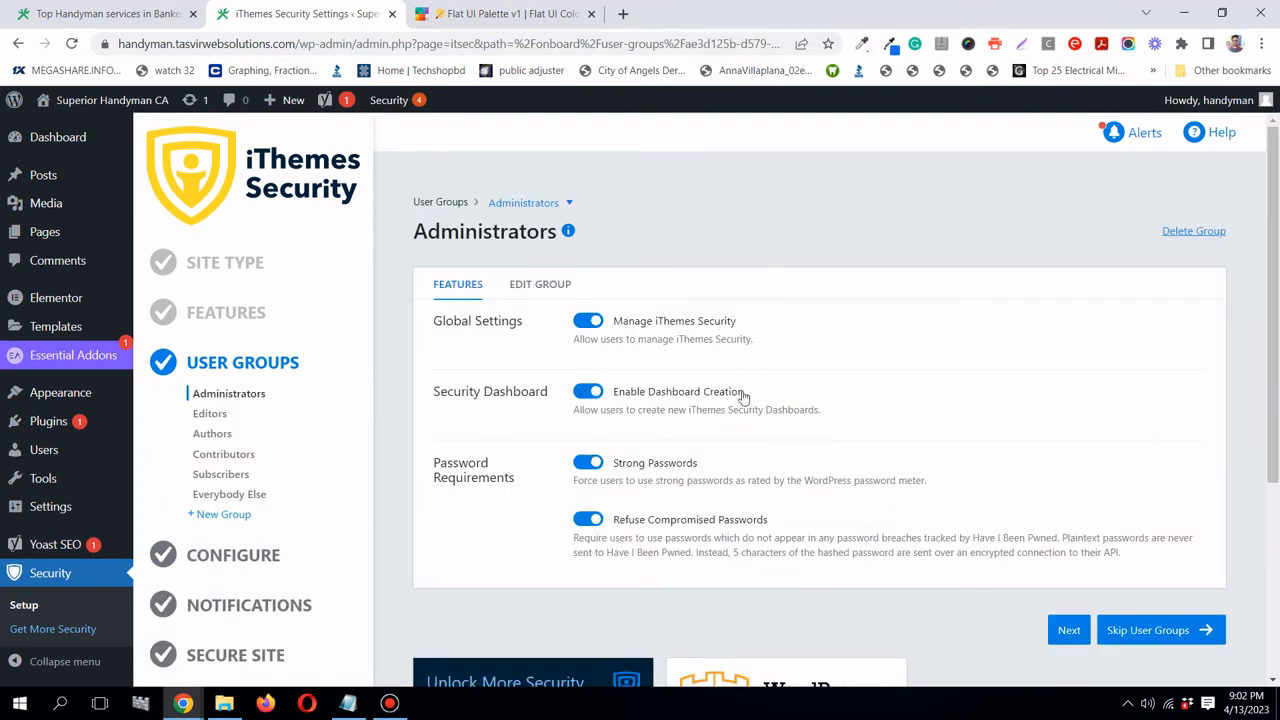
pyautogui.scroll(-3, 745, 397)
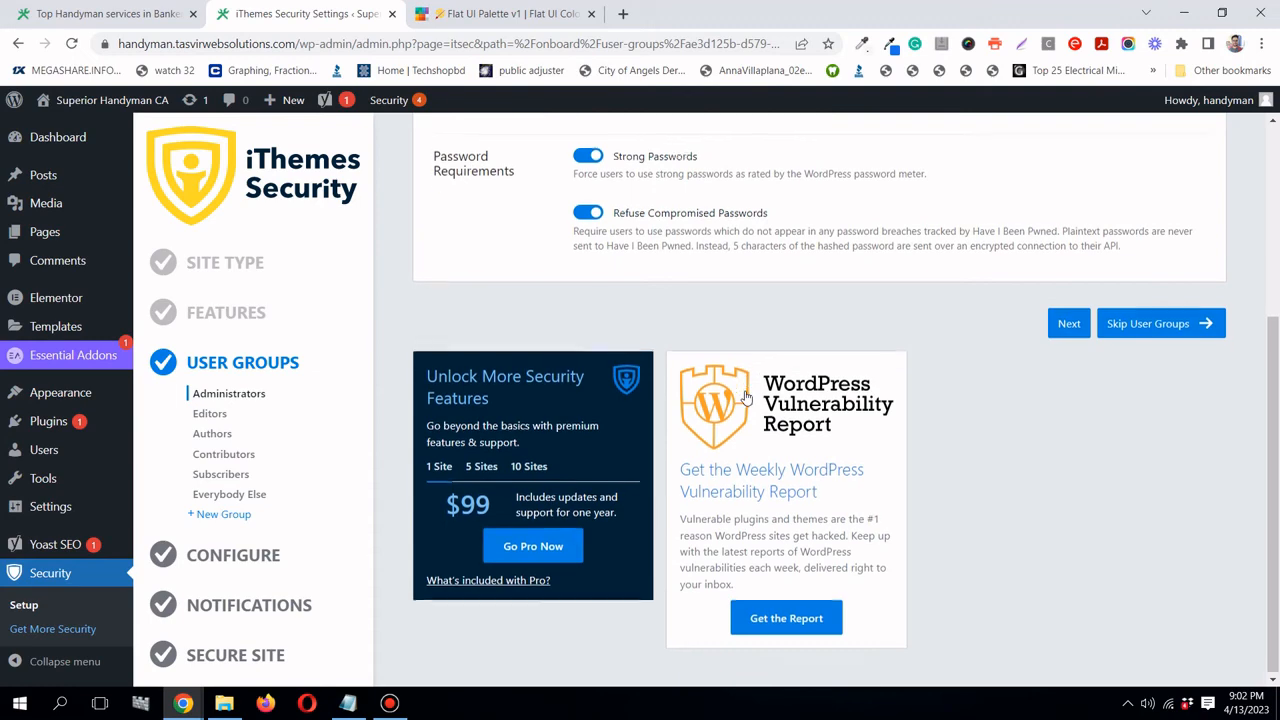
pyautogui.scroll(3, 743, 397)
pyautogui.click(556, 287)
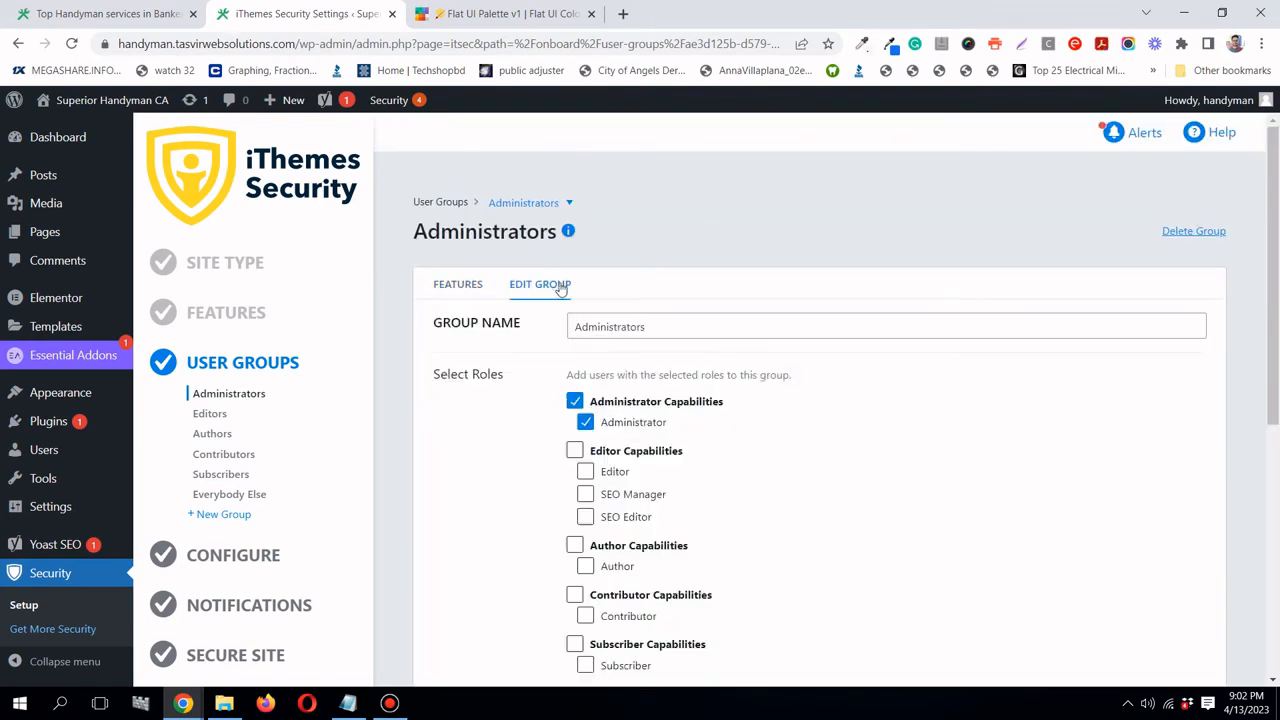
pyautogui.scroll(-5, 687, 345)
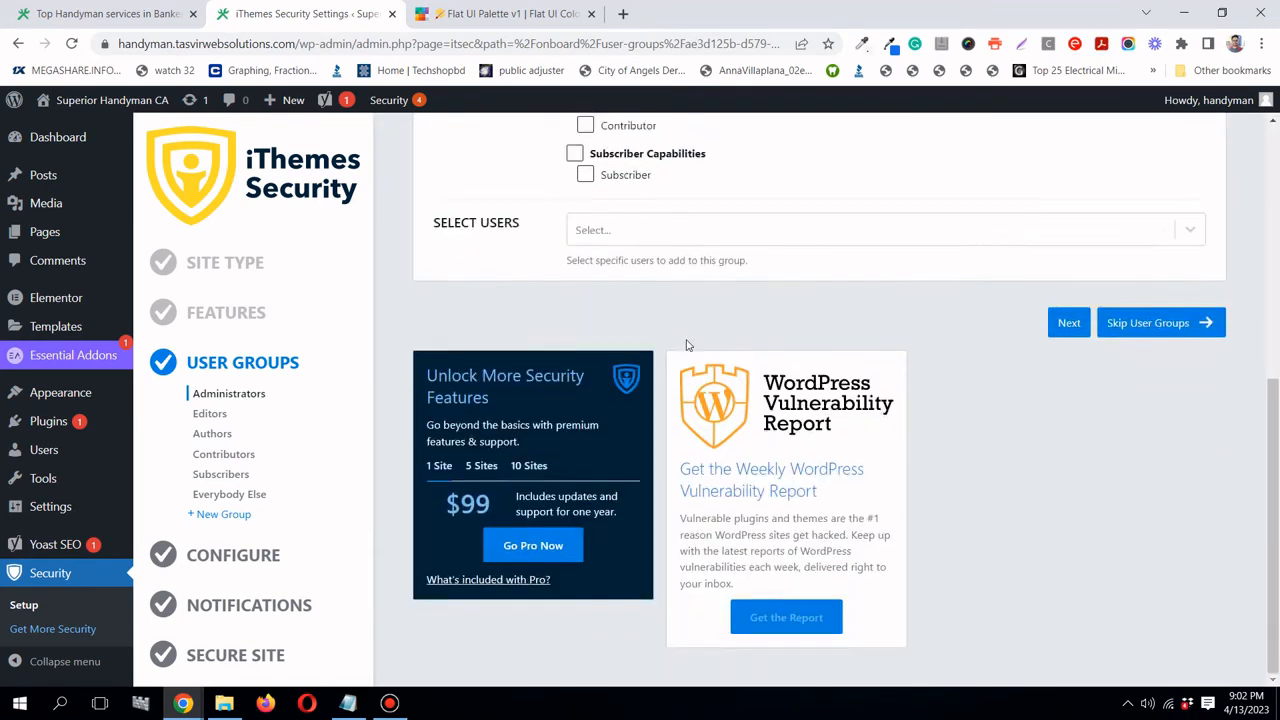
pyautogui.scroll(2, 687, 345)
pyautogui.scroll(2, 686, 349)
pyautogui.scroll(-3, 1154, 580)
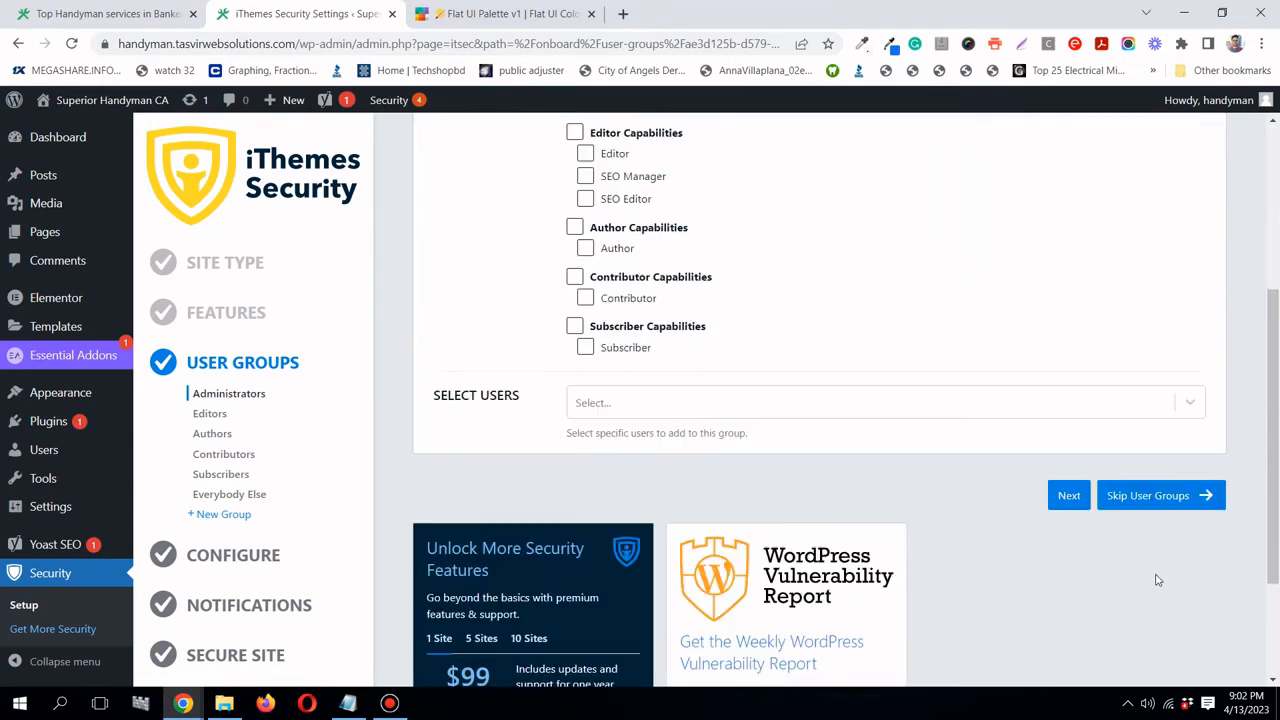
pyautogui.click(1155, 489)
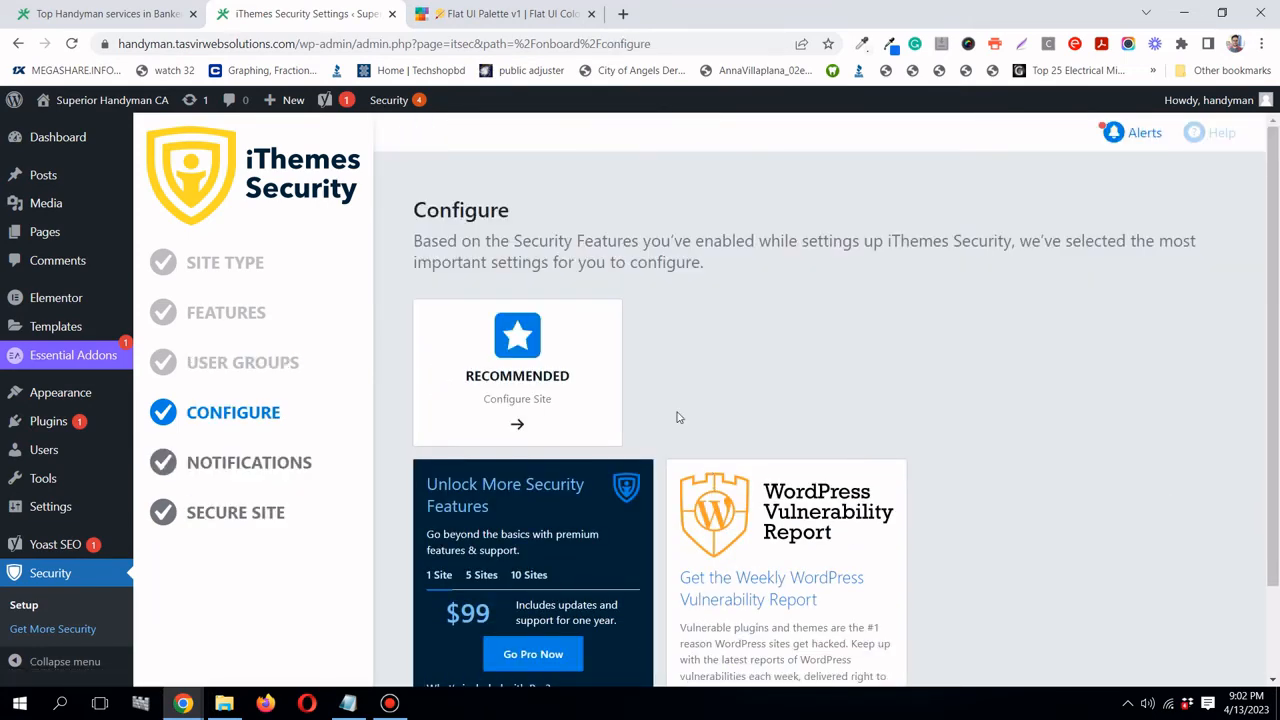
# - Choose the Recommended configuration and add your current IP to Authorized Hosts before continuing
pyautogui.click(541, 416)
pyautogui.click(551, 409)
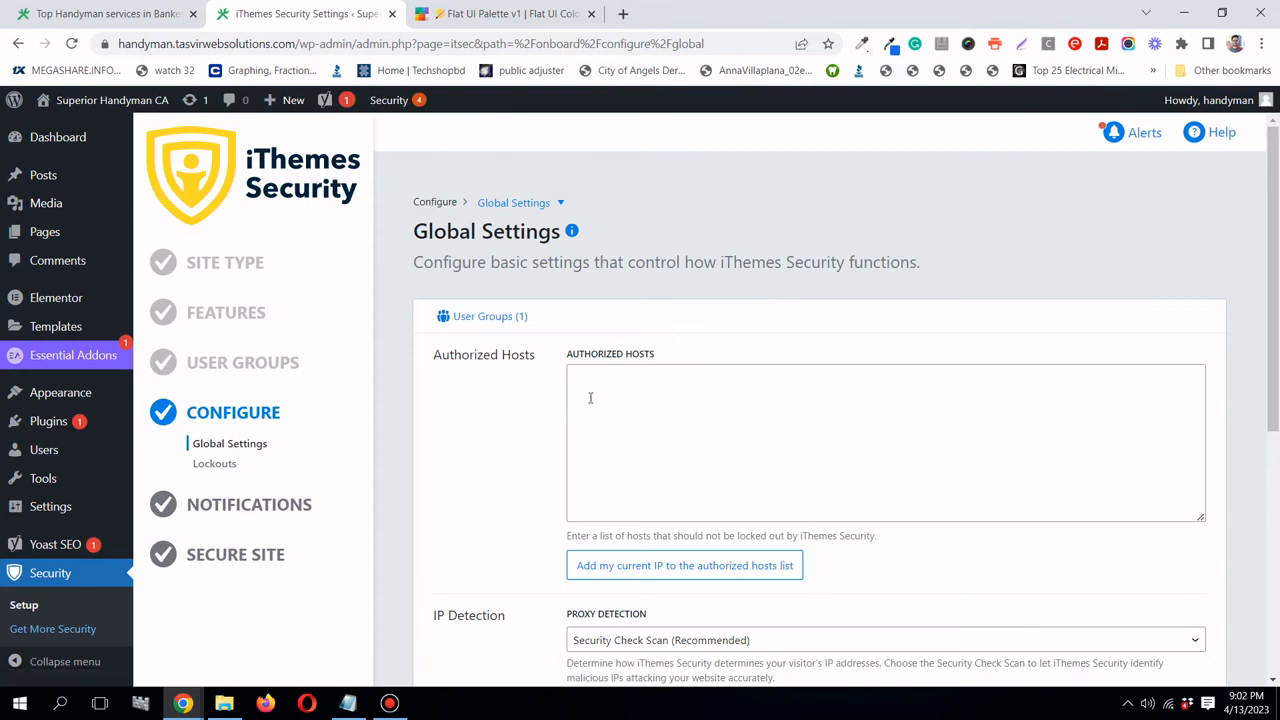
pyautogui.scroll(-2, 586, 400)
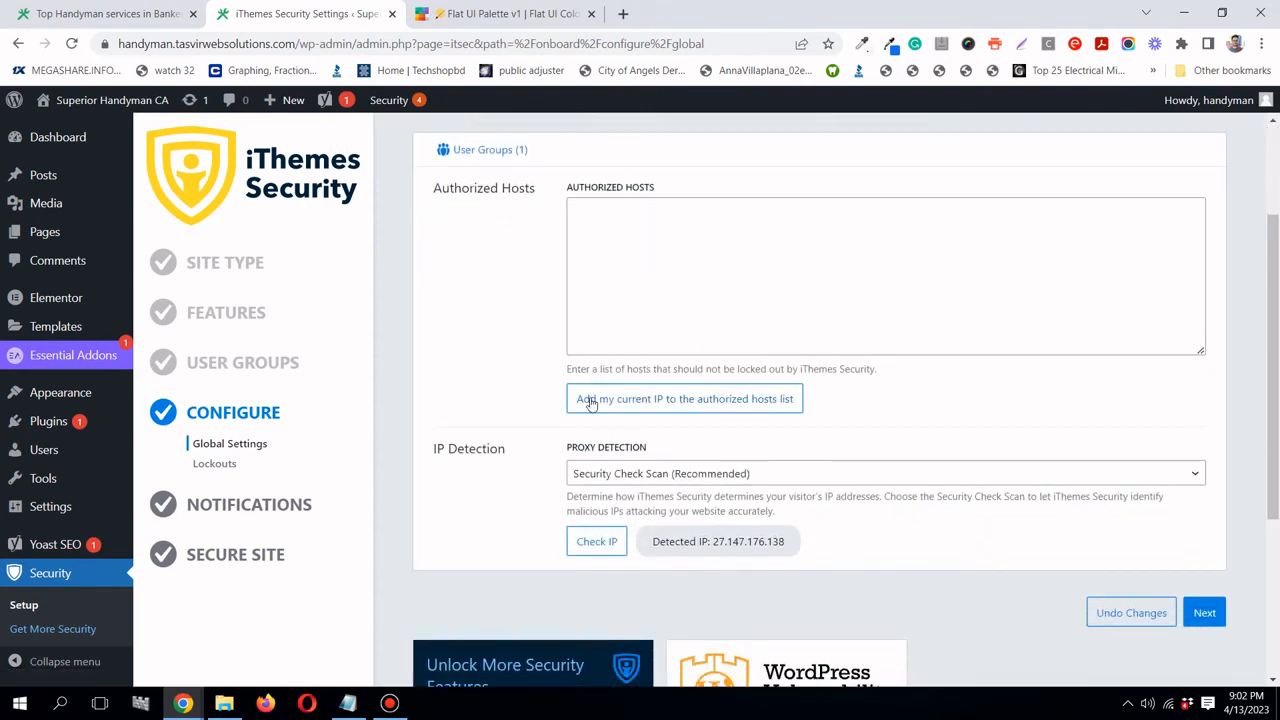
pyautogui.scroll(1, 620, 323)
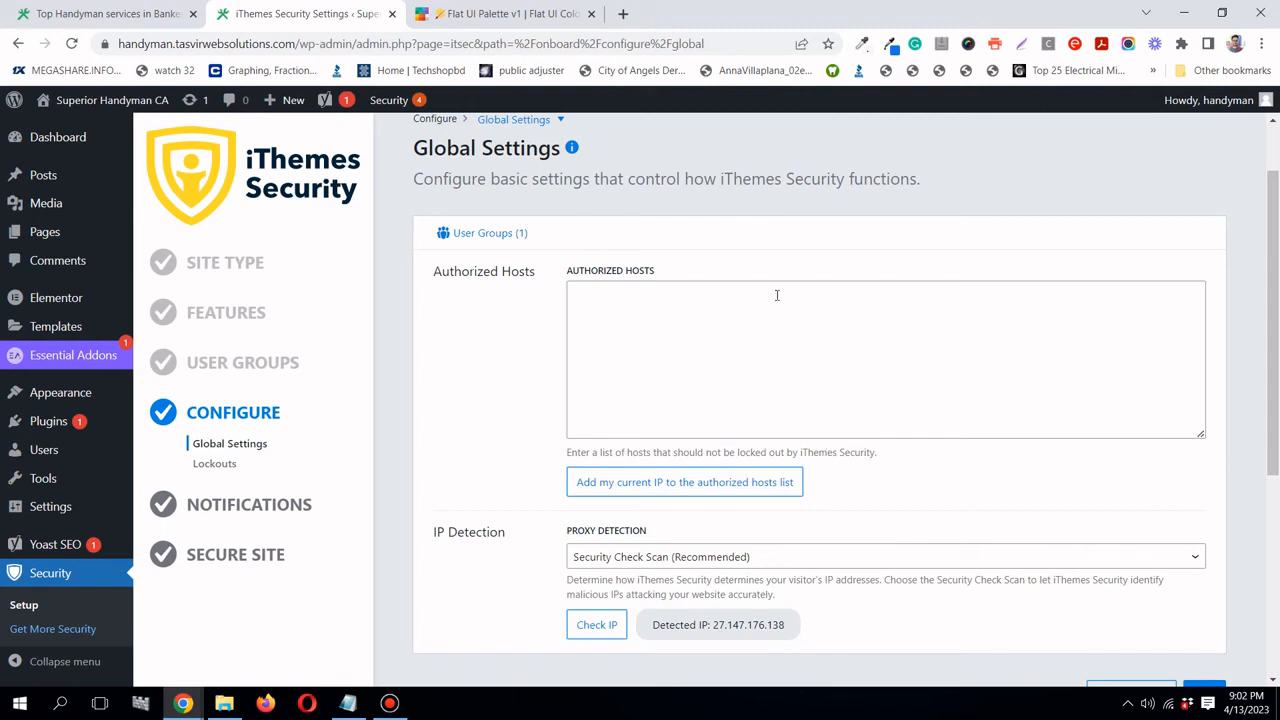
pyautogui.click(614, 297)
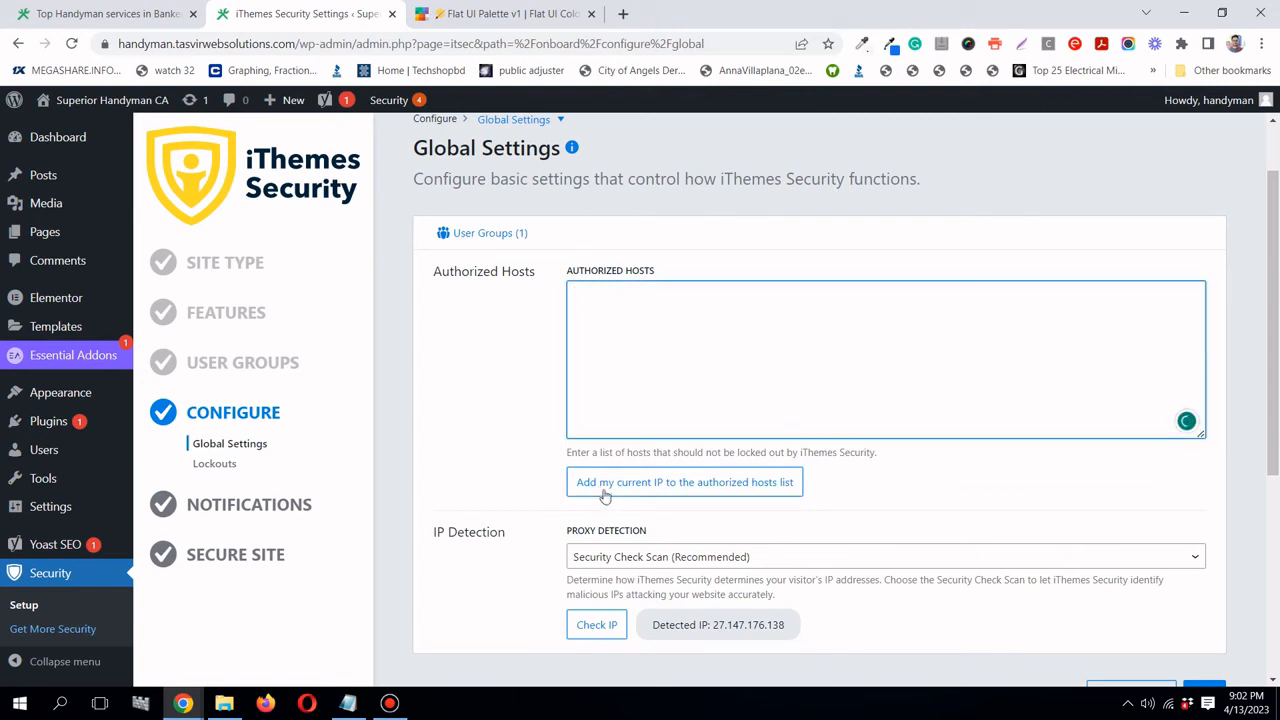
pyautogui.click(779, 490)
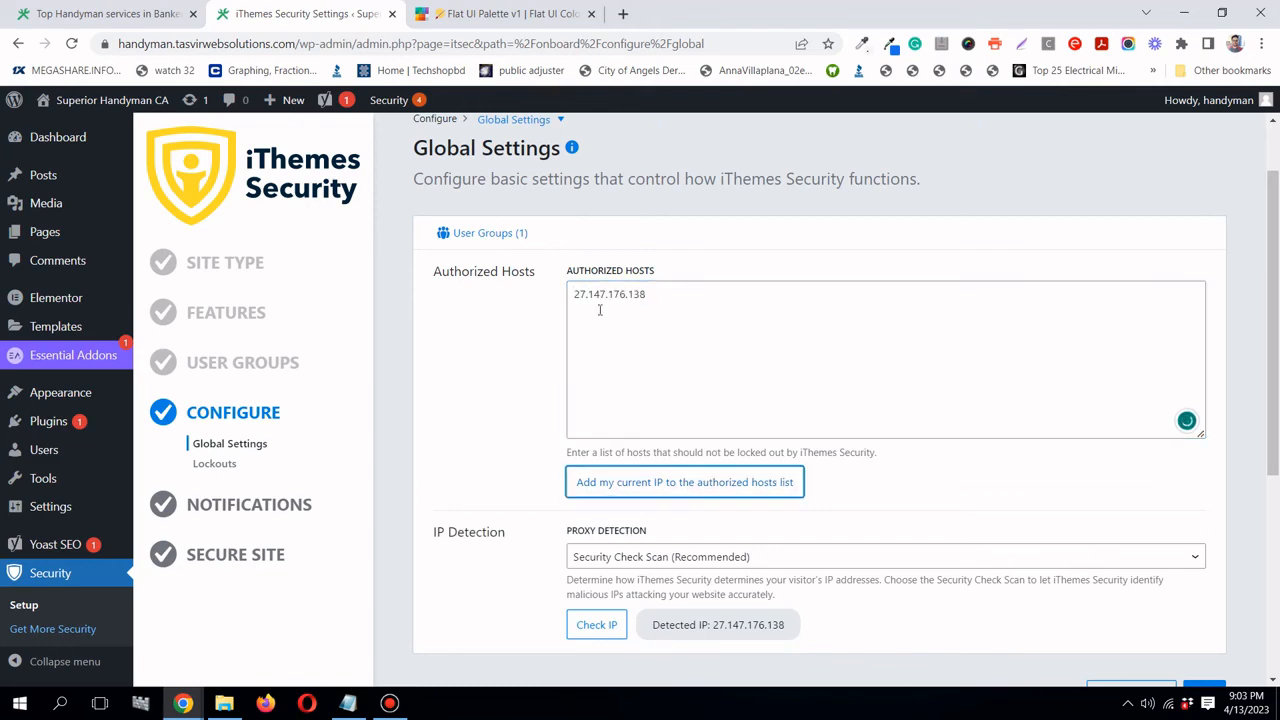
pyautogui.scroll(-1, 686, 330)
pyautogui.scroll(1, 686, 330)
pyautogui.scroll(-2, 686, 330)
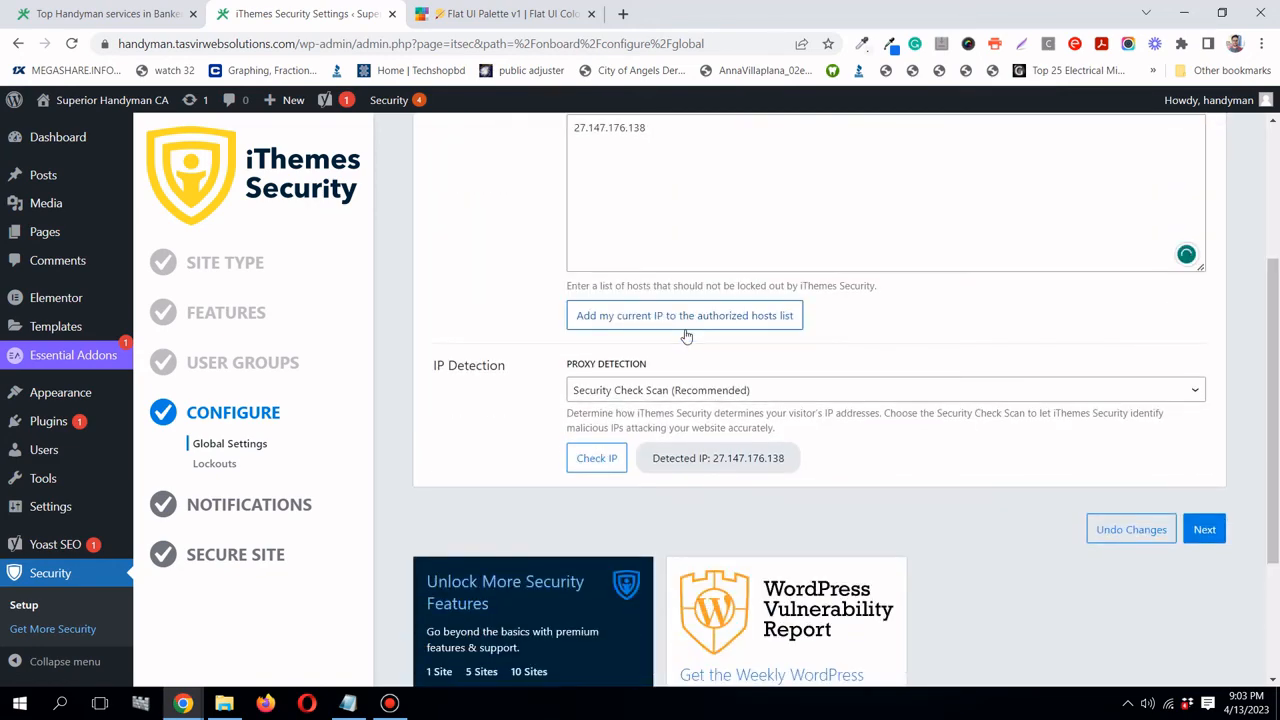
pyautogui.click(1204, 529)
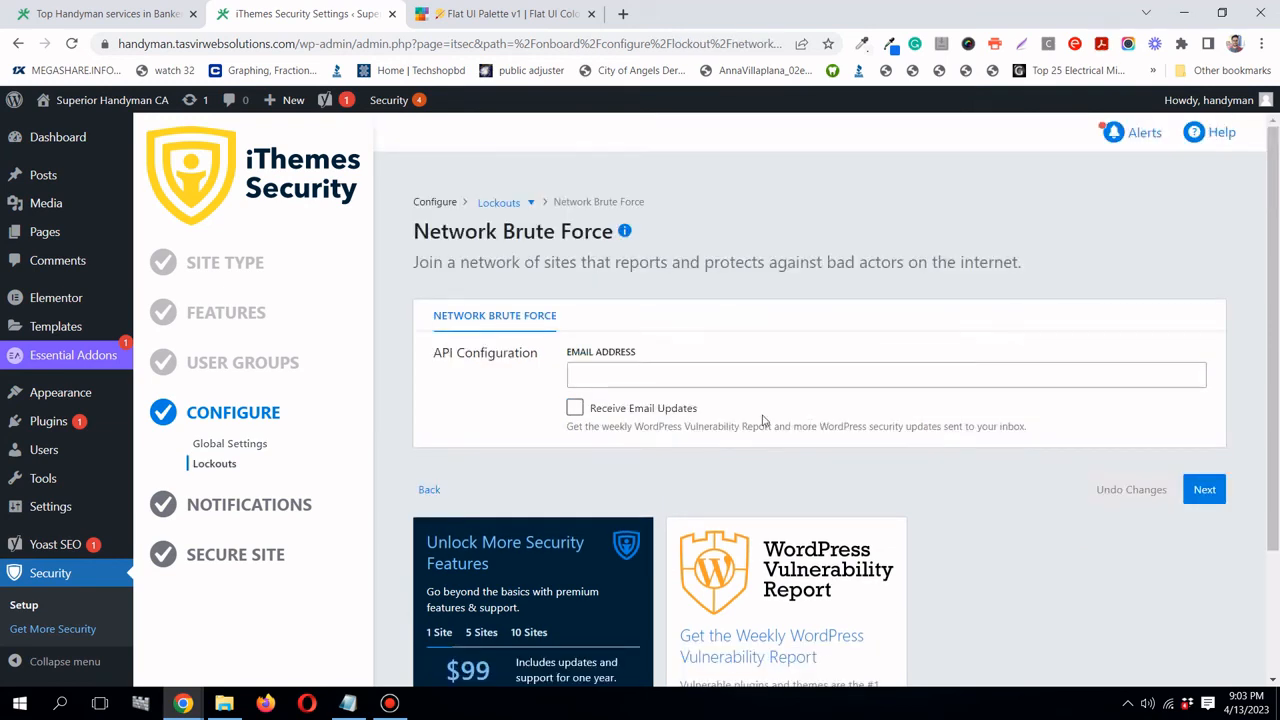
# - Pass the Network Brute Force and Notification Center steps, then apply everything with Secure Site
pyautogui.click(1205, 490)
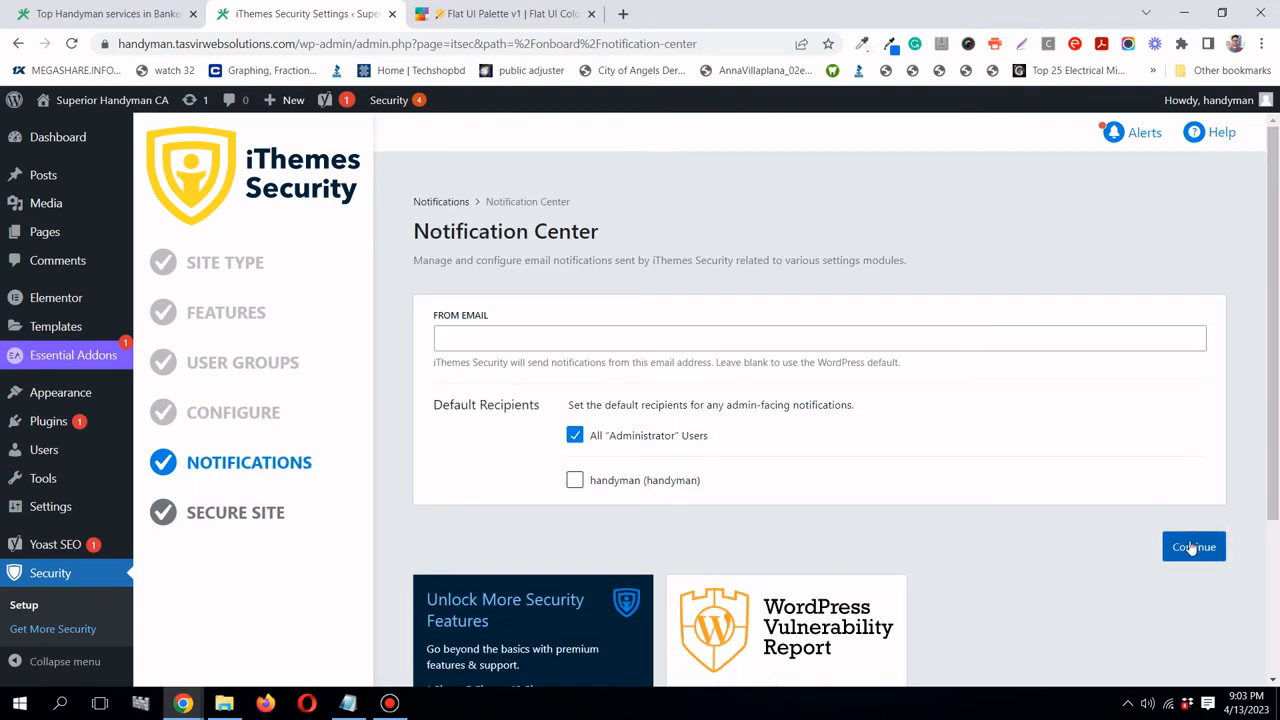
pyautogui.click(1193, 548)
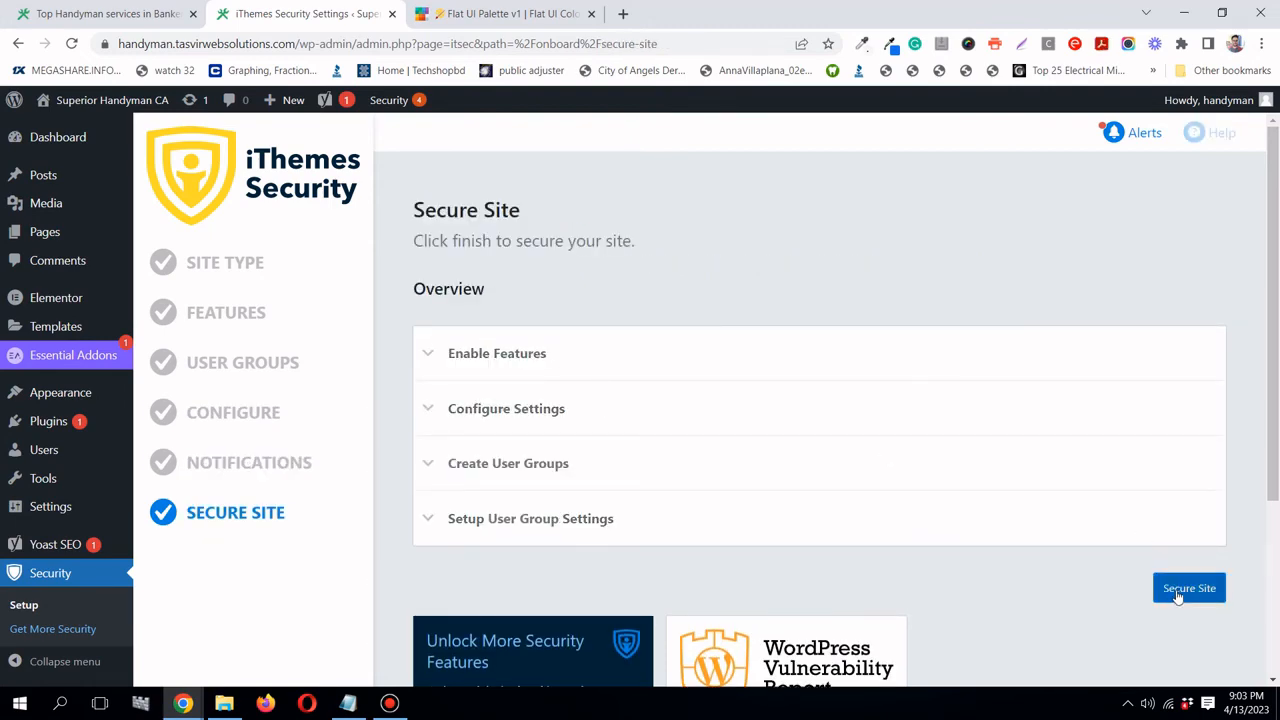
pyautogui.click(1178, 593)
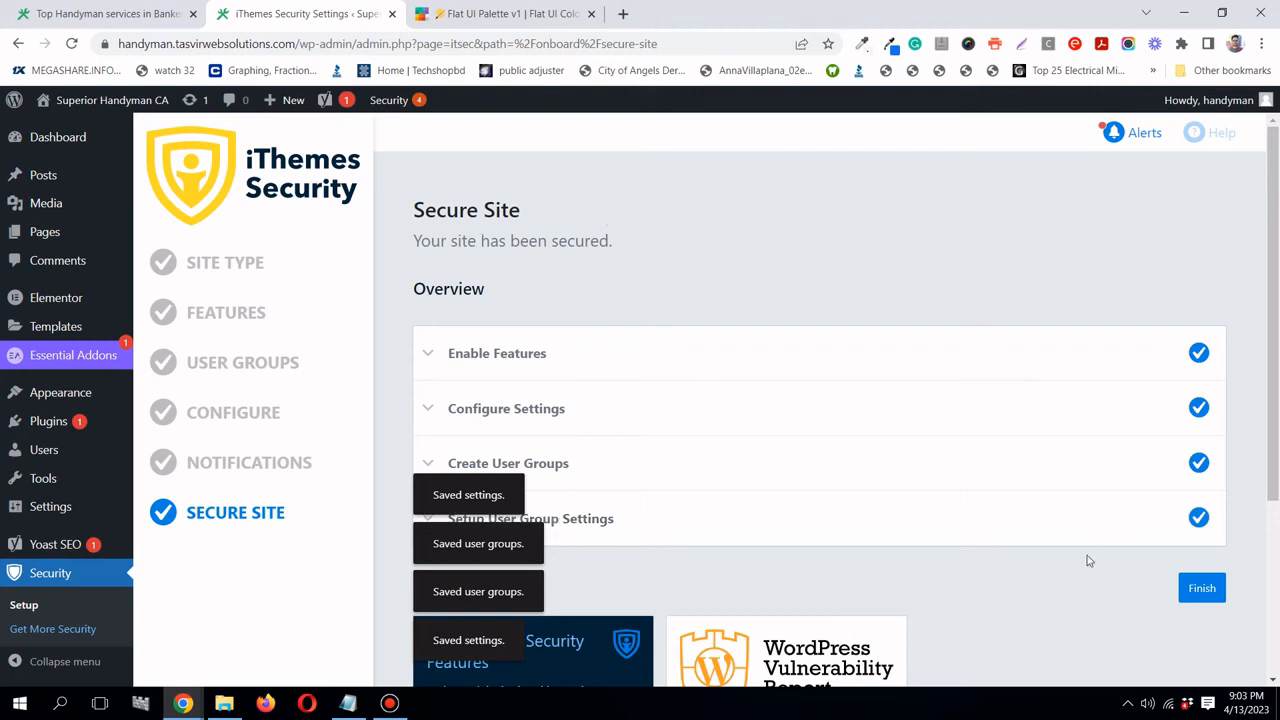
# - Finish the iThemes Security wizard, review its 'site is ready' summary, then open a new Chrome tab
pyautogui.click(1209, 592)
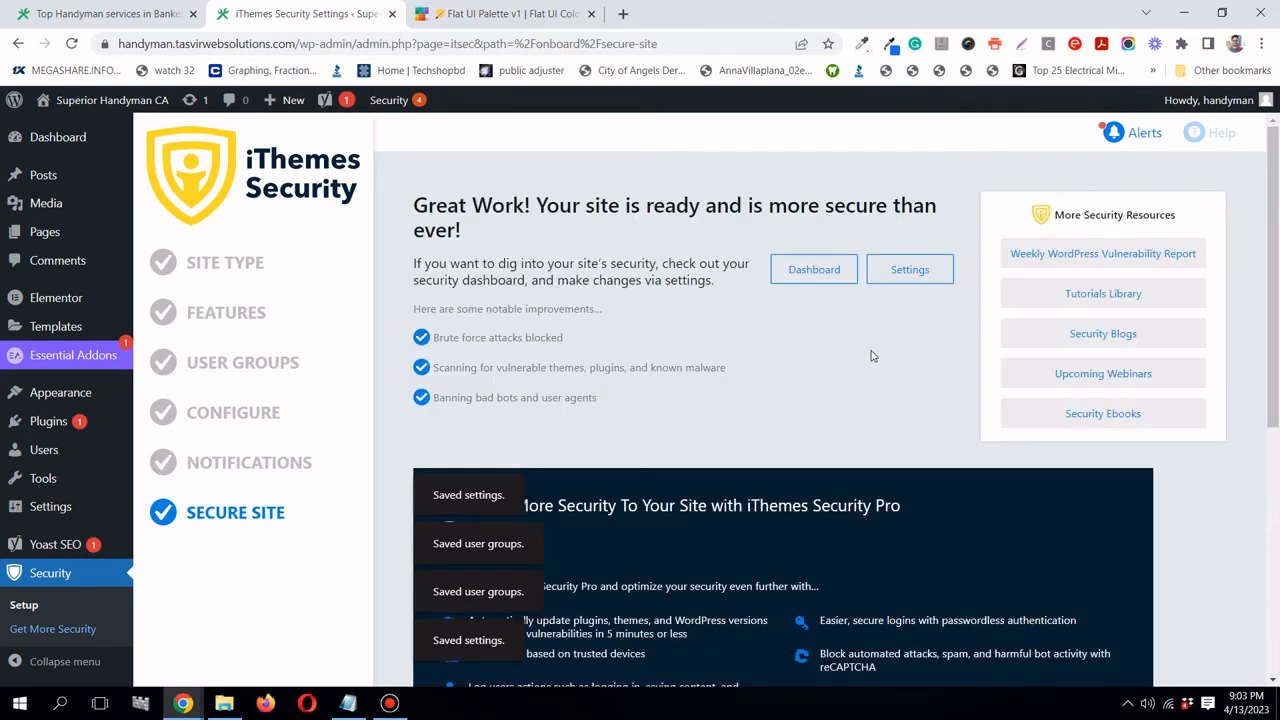
pyautogui.scroll(-4, 870, 353)
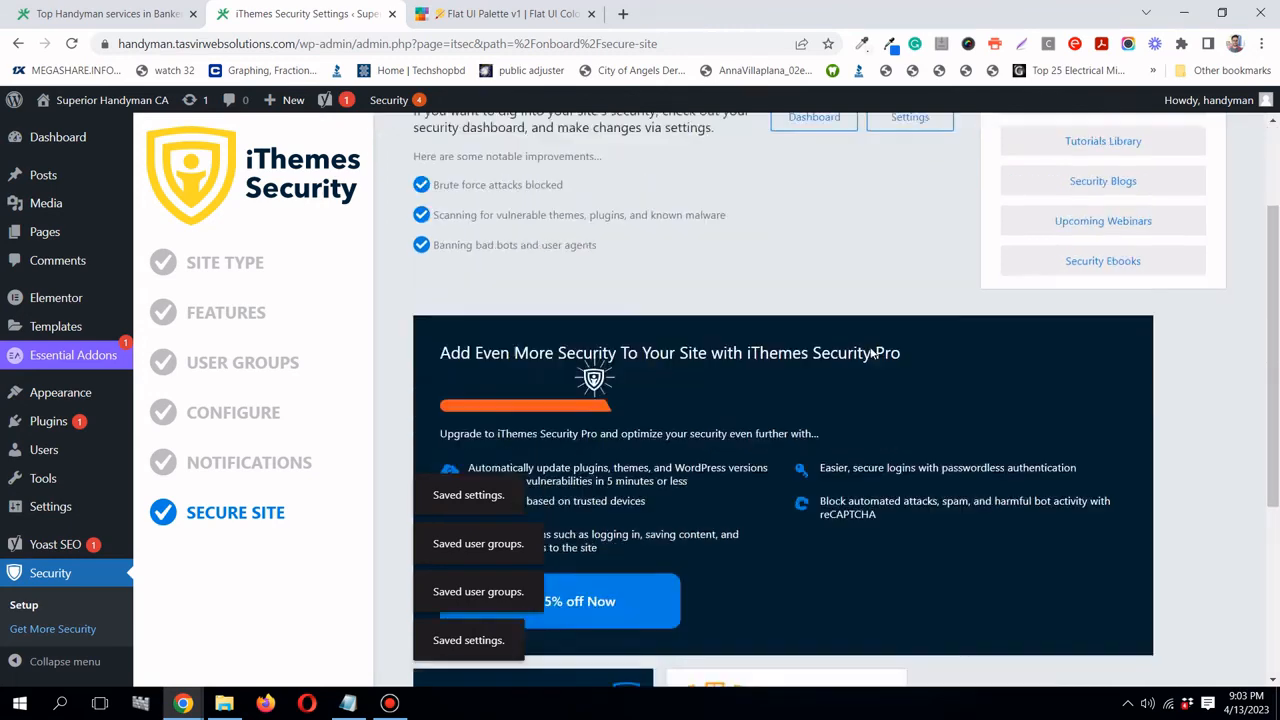
pyautogui.scroll(5, 870, 353)
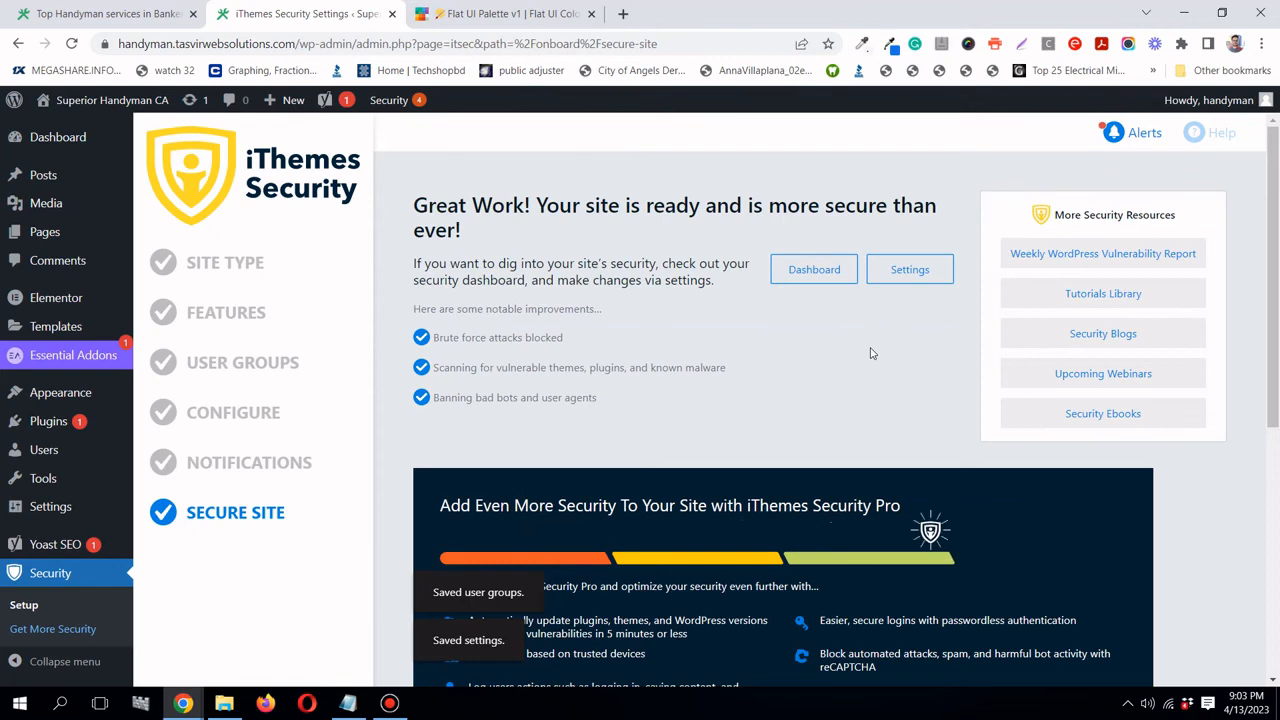
pyautogui.scroll(-2, 870, 353)
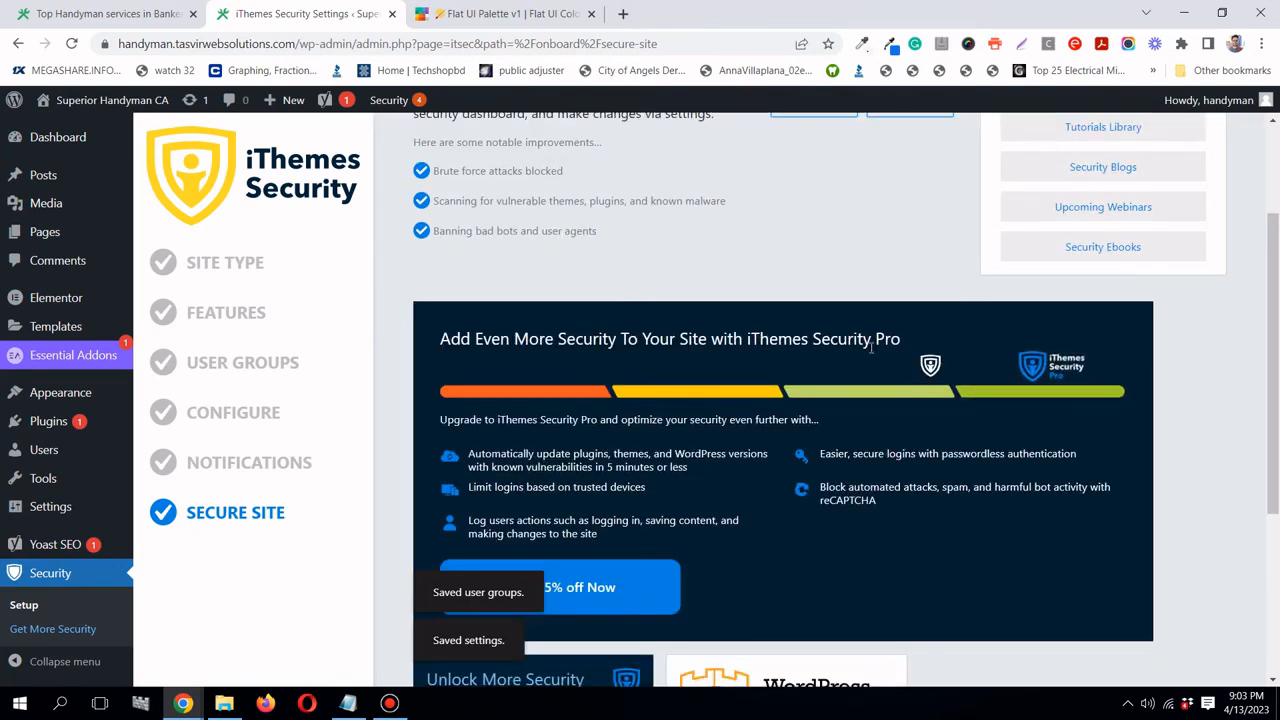
pyautogui.scroll(2, 871, 348)
pyautogui.scroll(1, 871, 348)
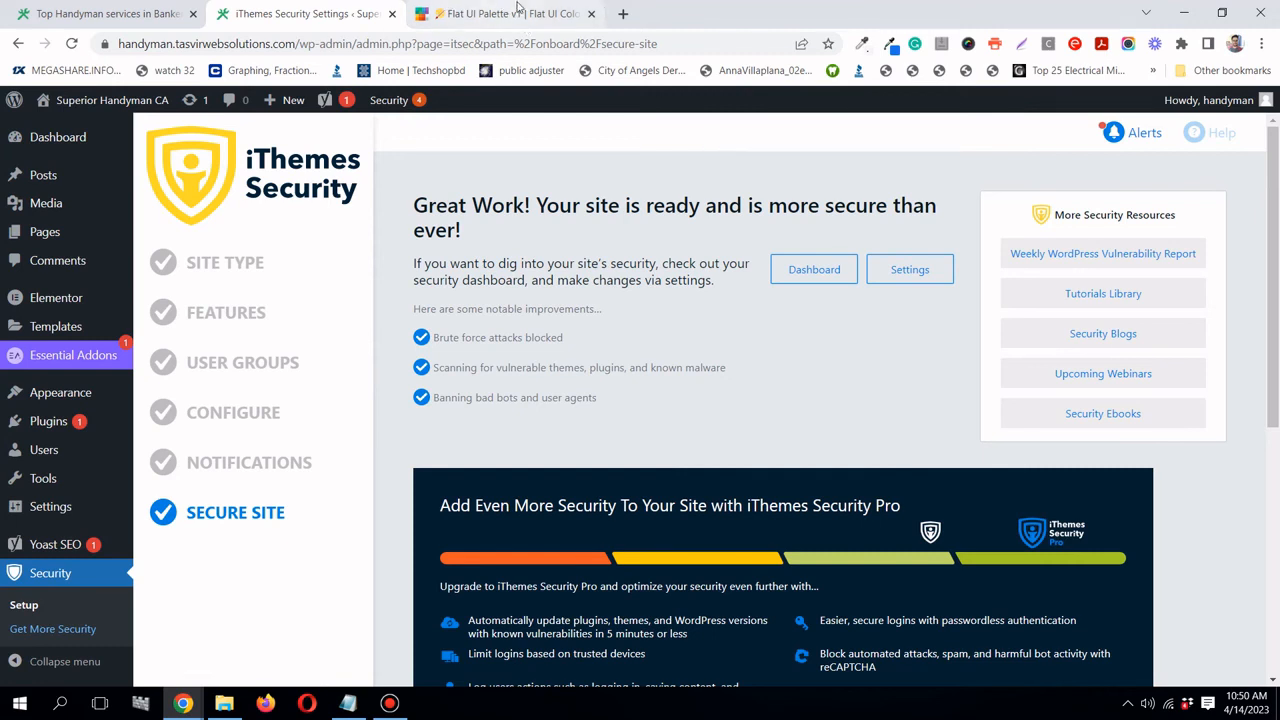
pyautogui.click(622, 13)
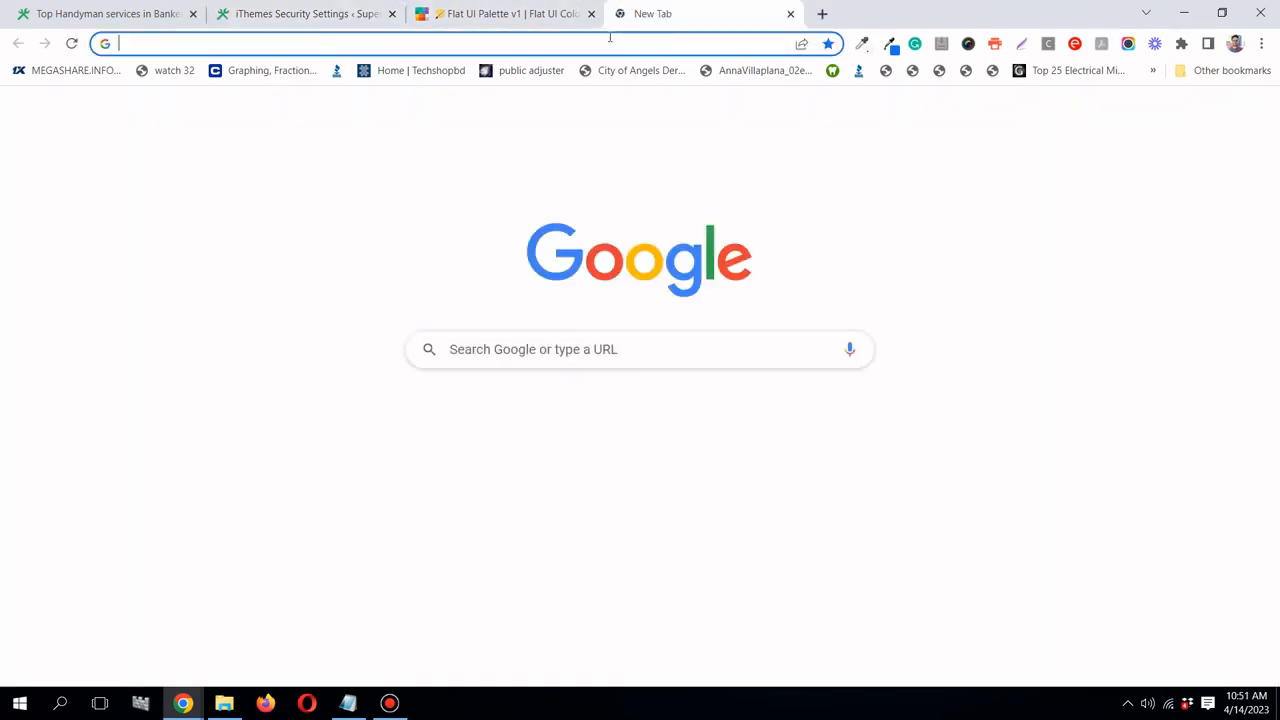
# - Load the live Superior Handyman CA homepage from the 'han' address suggestion and scroll through it
pyautogui.click(609, 40)
pyautogui.write('han')
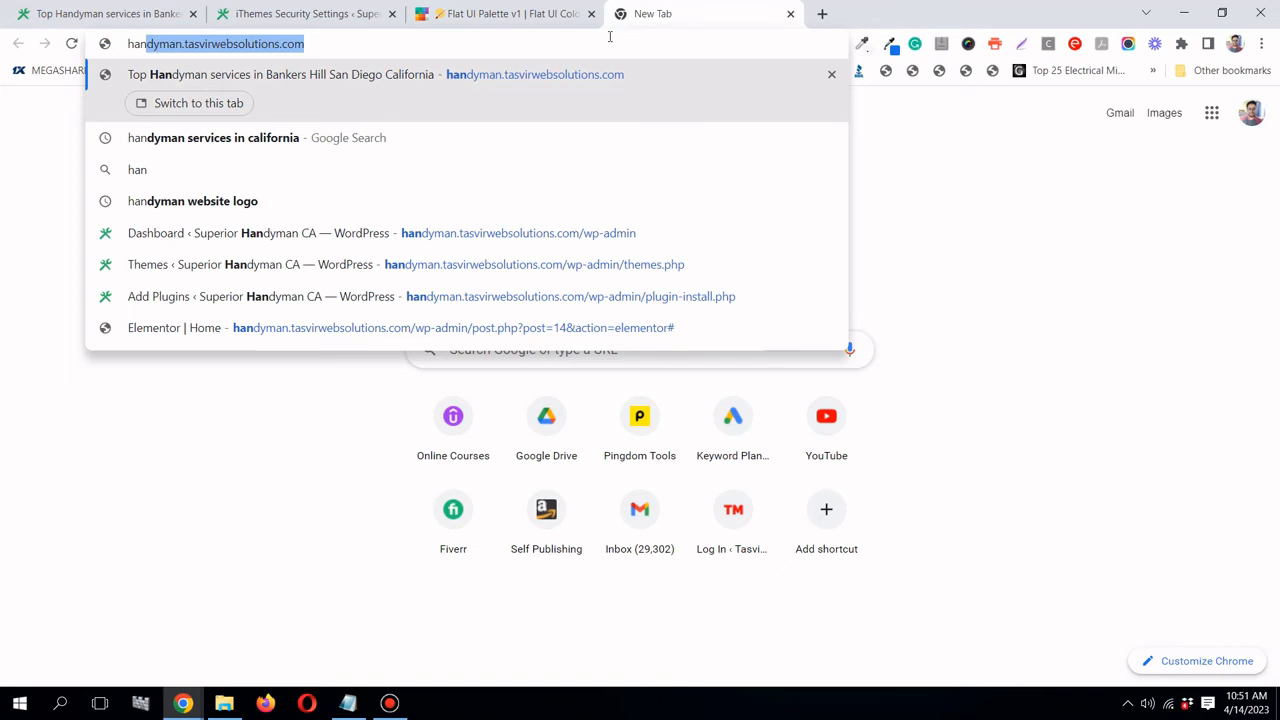
pyautogui.press('Return')
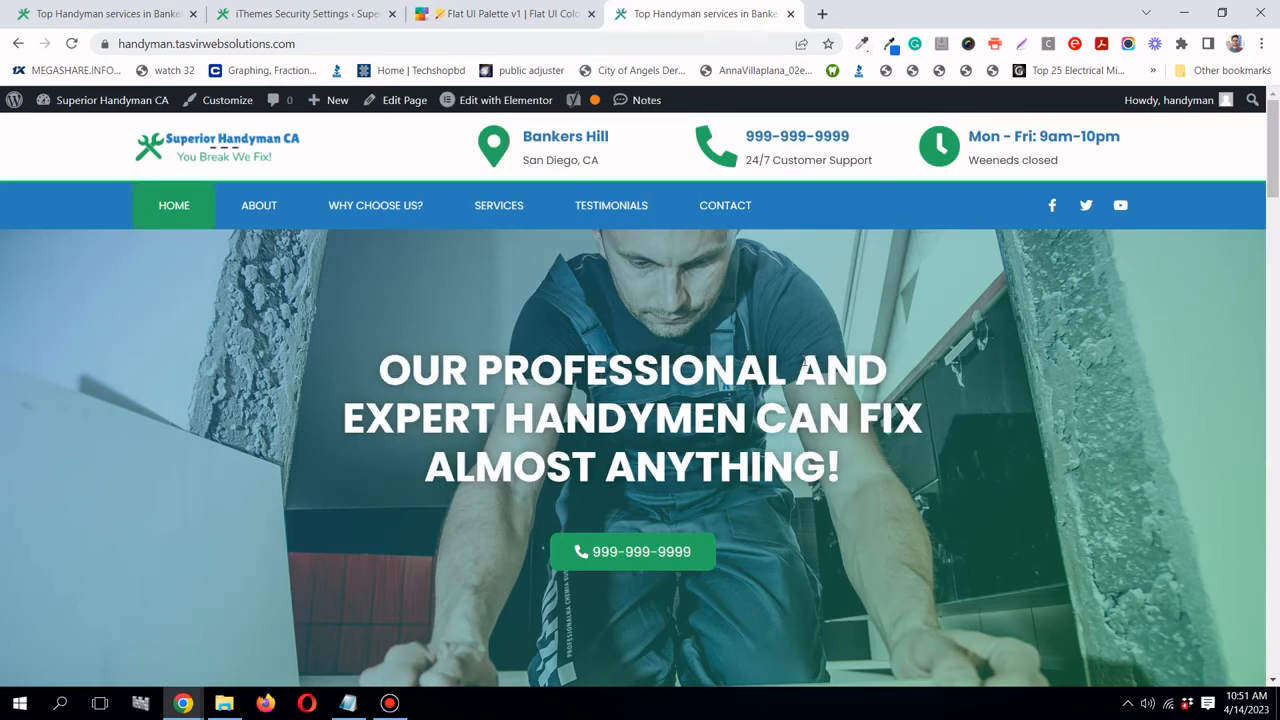
pyautogui.scroll(-5, 805, 365)
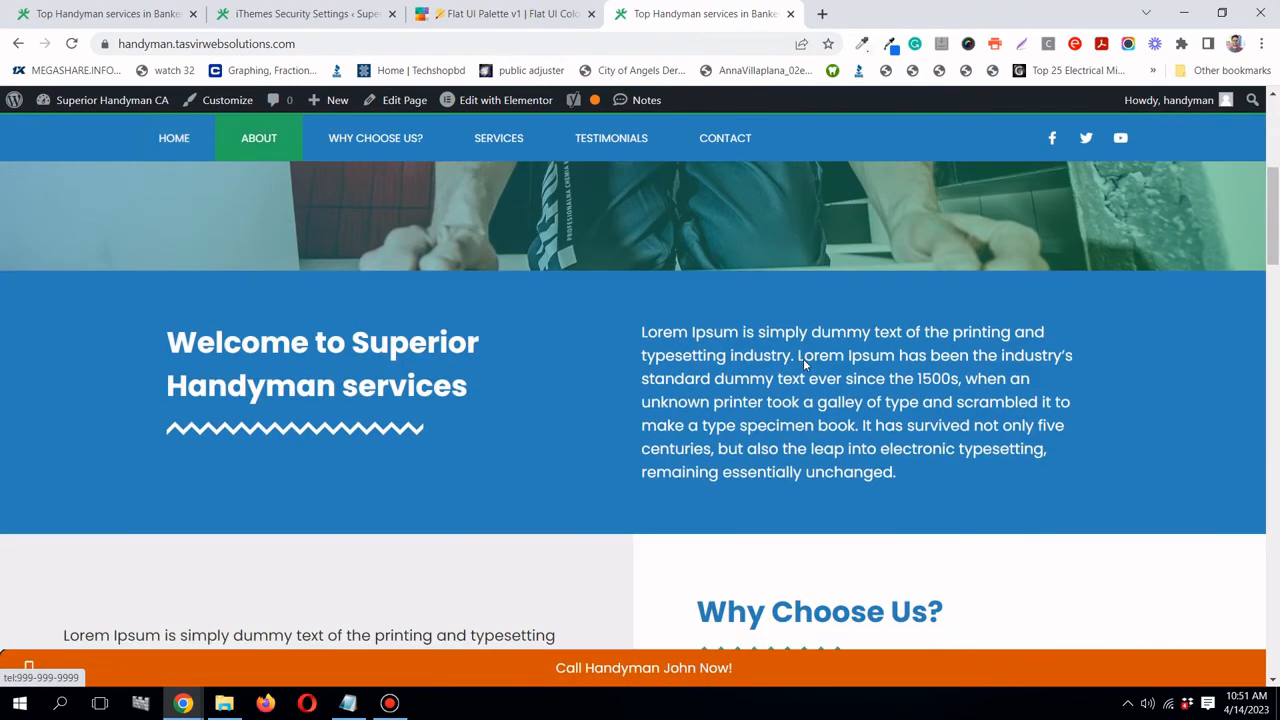
pyautogui.scroll(5, 805, 365)
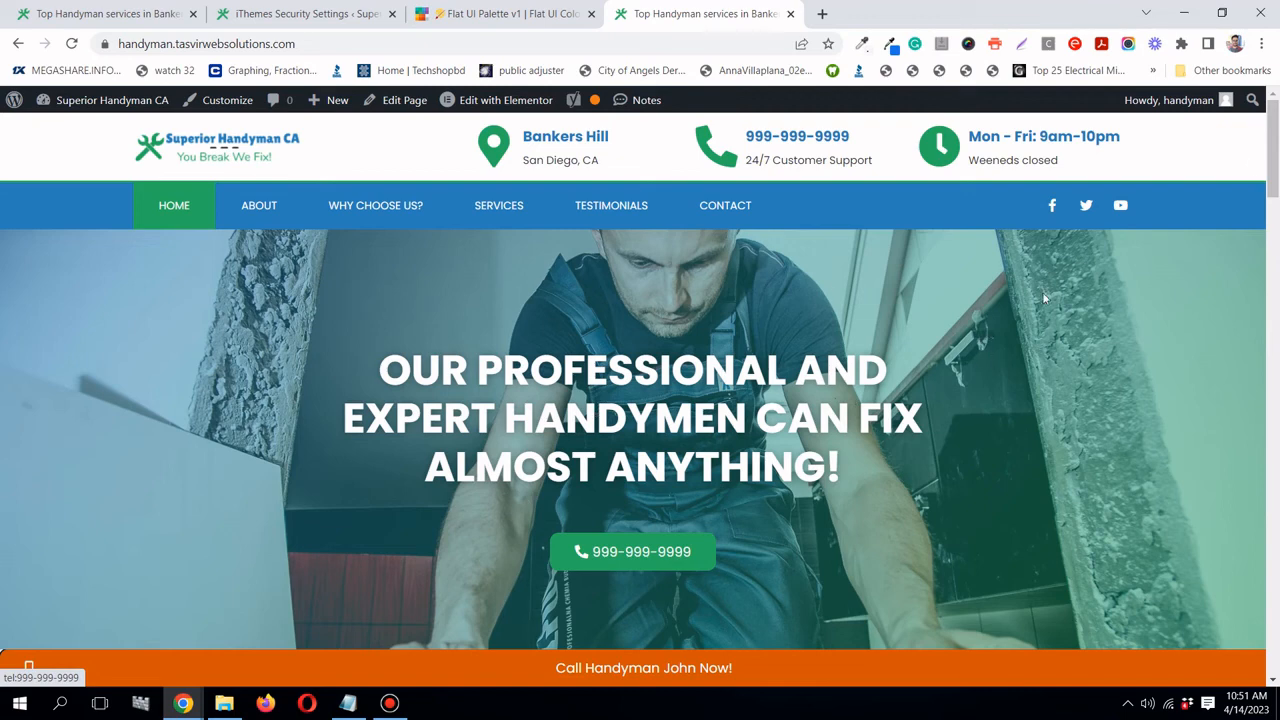
pyautogui.moveTo(1275, 153)
pyautogui.mouseDown()
pyautogui.moveTo(1276, 595)
pyautogui.moveTo(1274, 138)
pyautogui.mouseUp()
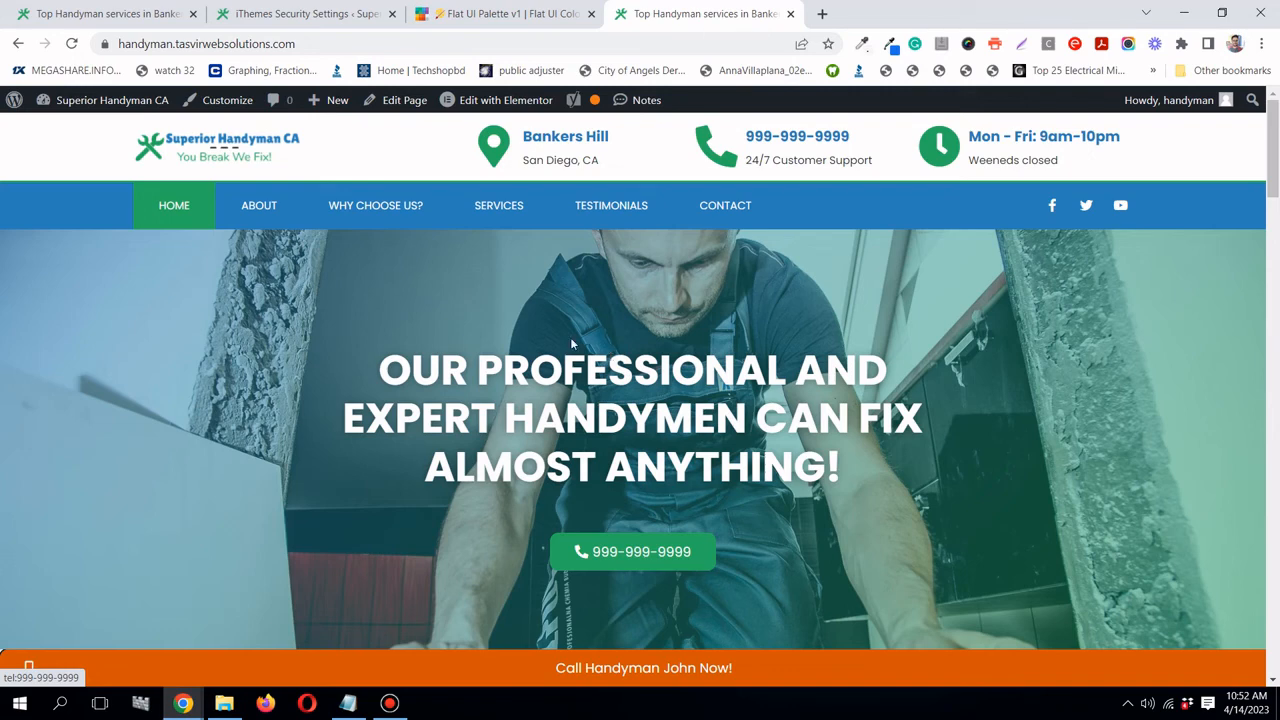
# - Copy the handyman site's web address from the Chrome address bar
pyautogui.click(466, 45)
pyautogui.rightClick(464, 46)
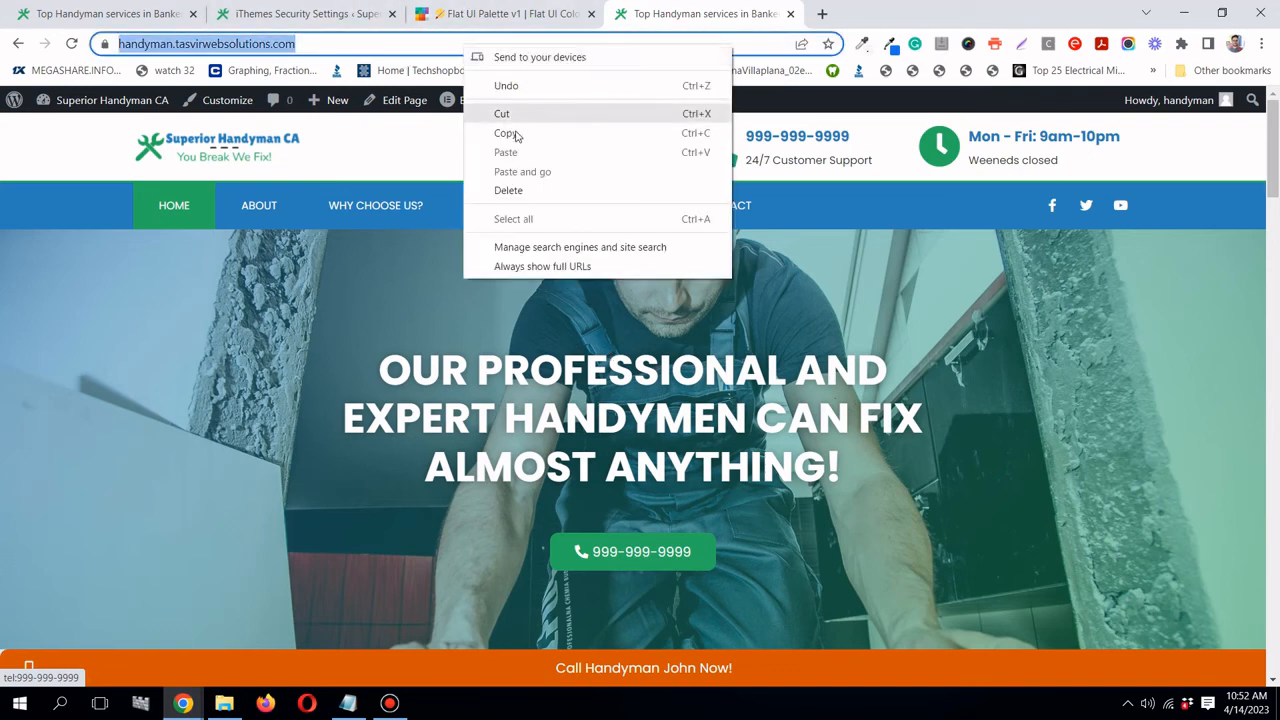
pyautogui.click(514, 133)
# - In a new tab, go to the tools.pingdom.com Website speed test from the 'pin' suggestion
pyautogui.click(822, 14)
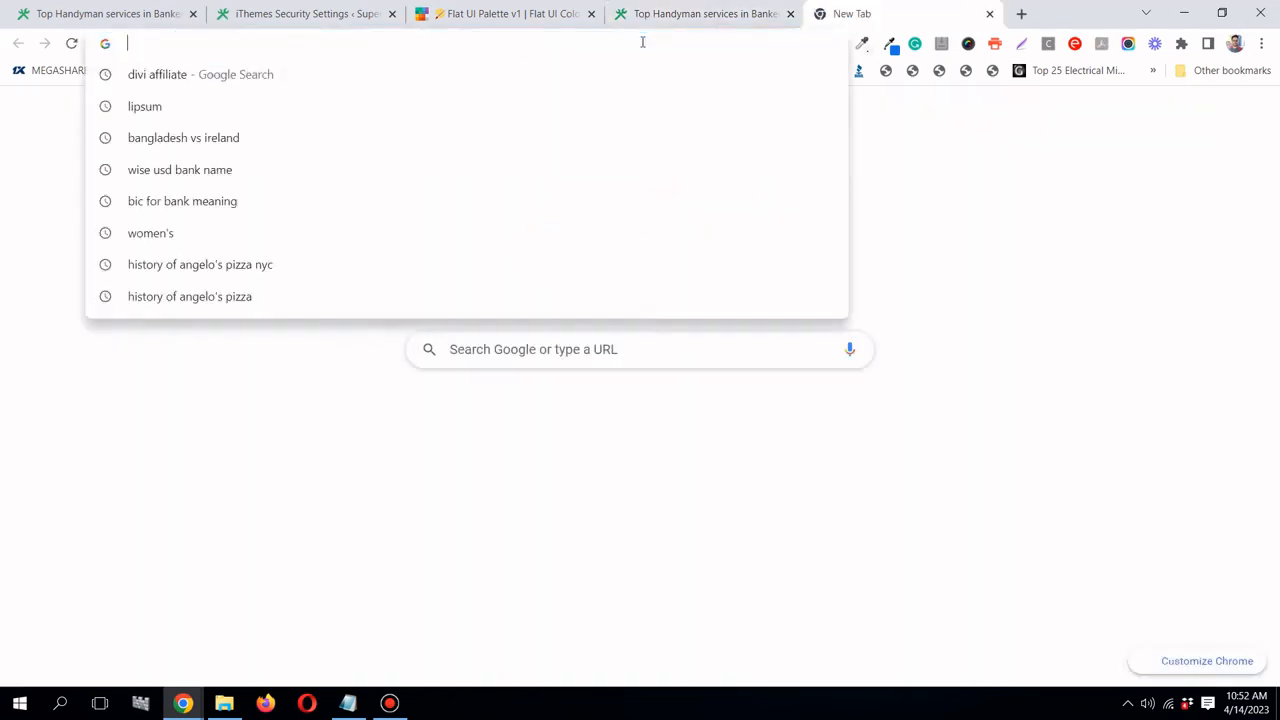
pyautogui.write('pin')
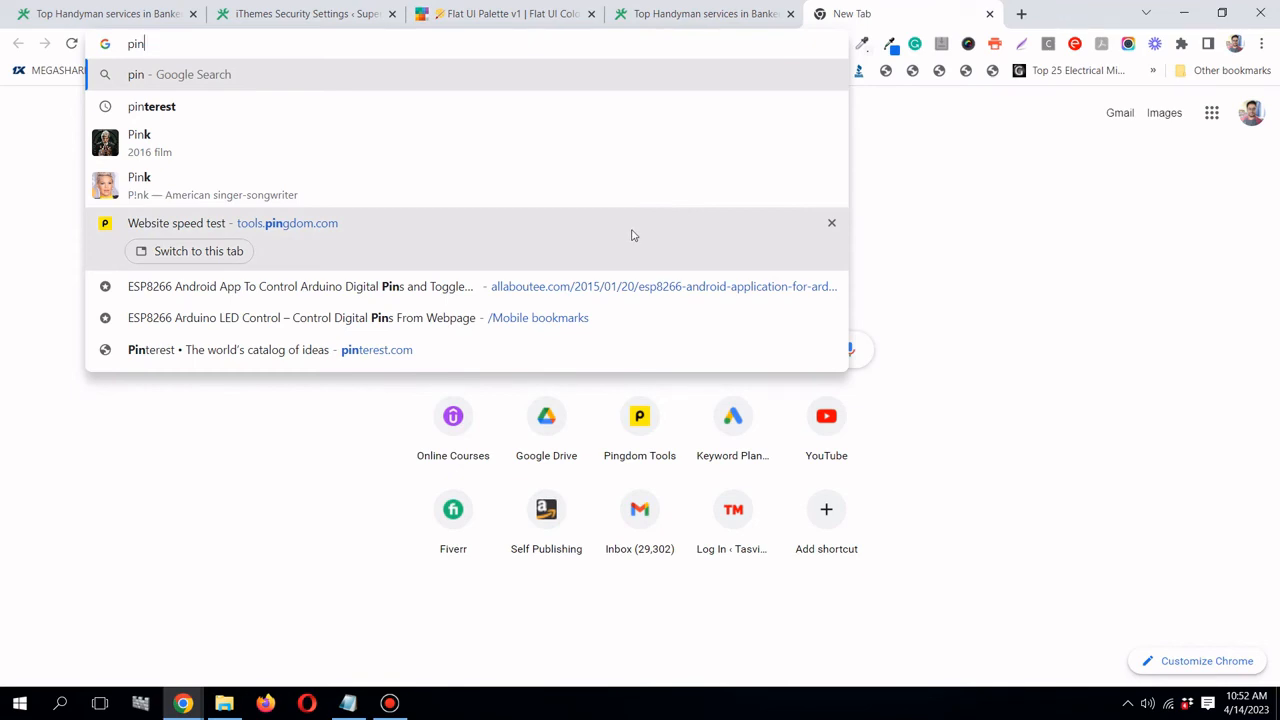
pyautogui.click(631, 235)
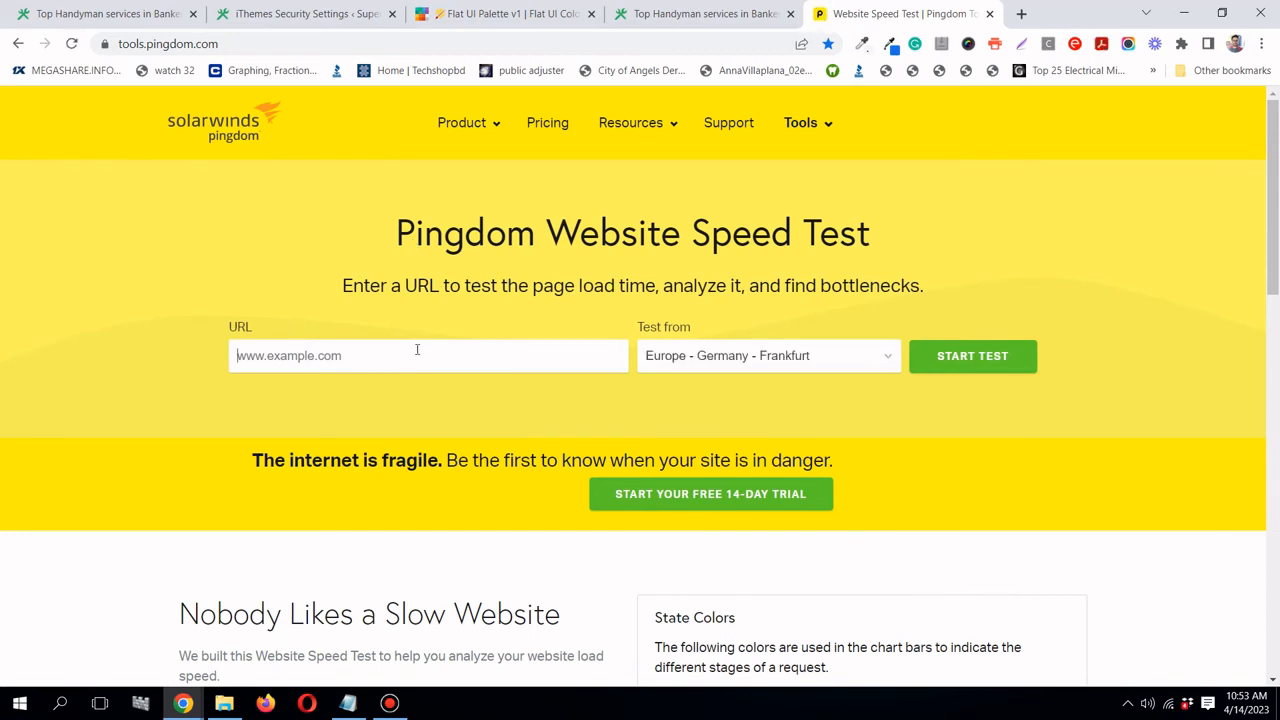
# - Paste the handyman site address and run a speed test from North America - USA - Washington D.C
pyautogui.rightClick(410, 357)
pyautogui.click(456, 462)
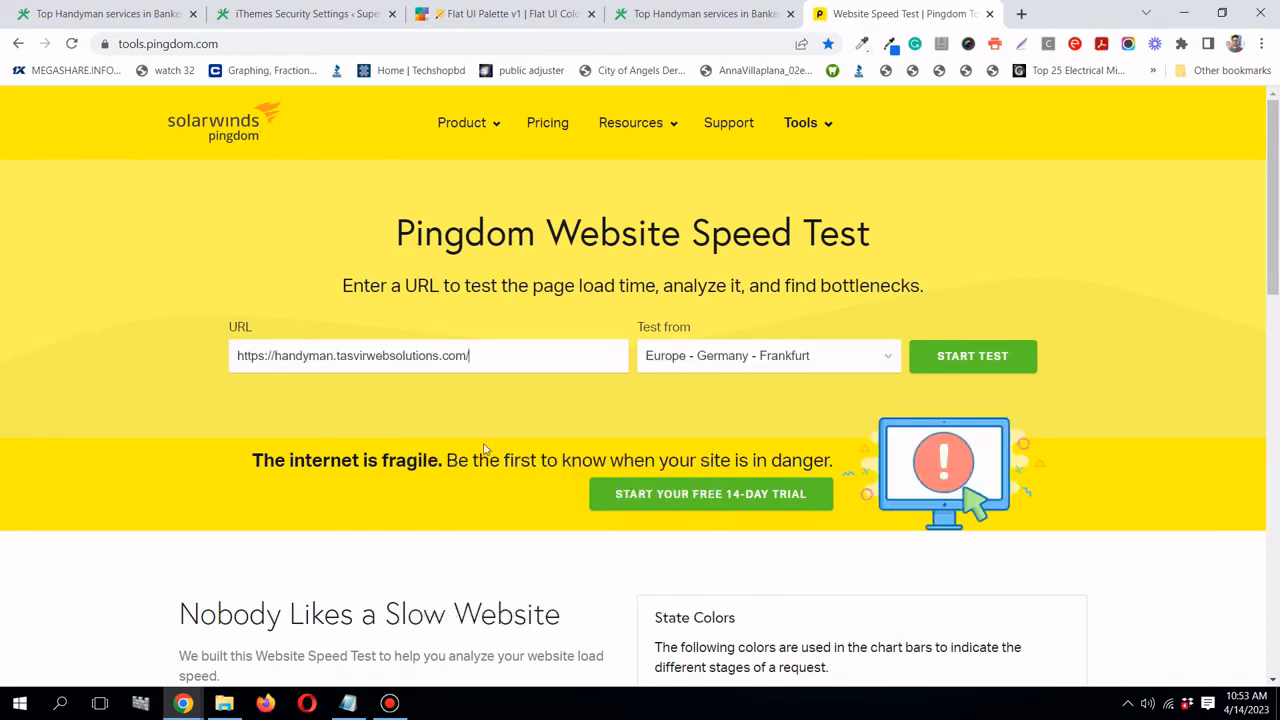
pyautogui.click(787, 367)
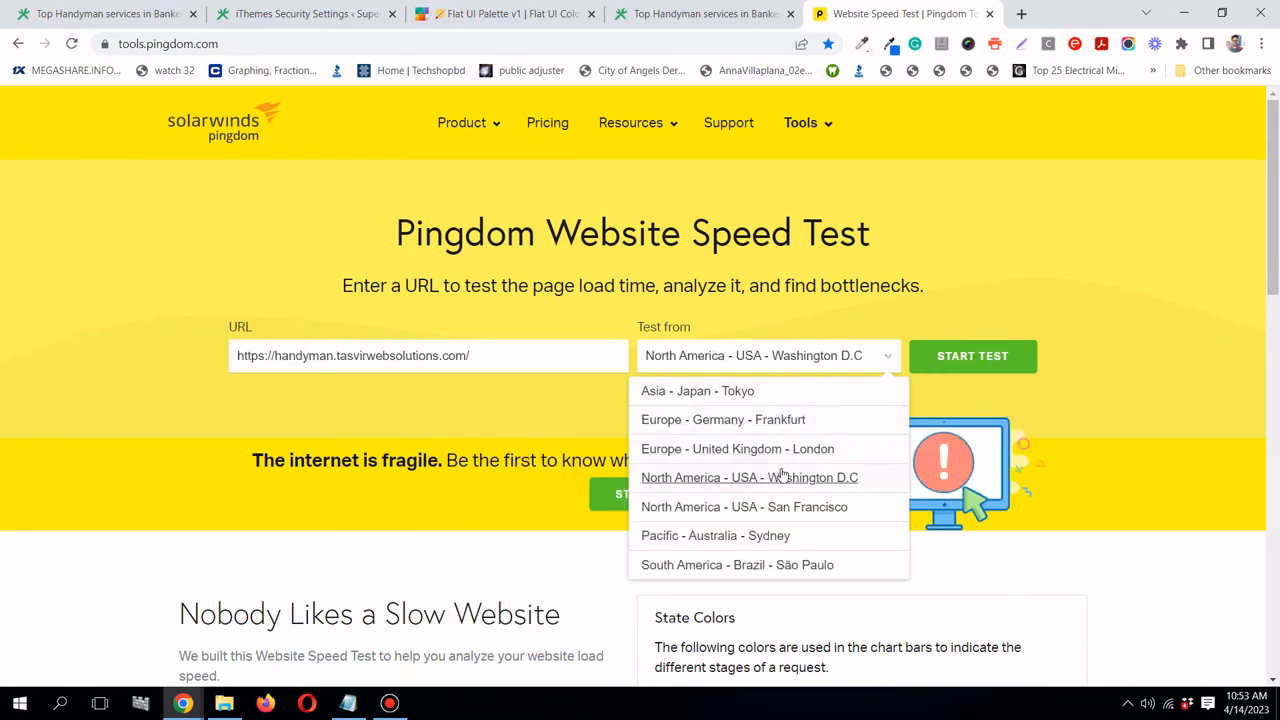
pyautogui.click(783, 477)
pyautogui.click(978, 362)
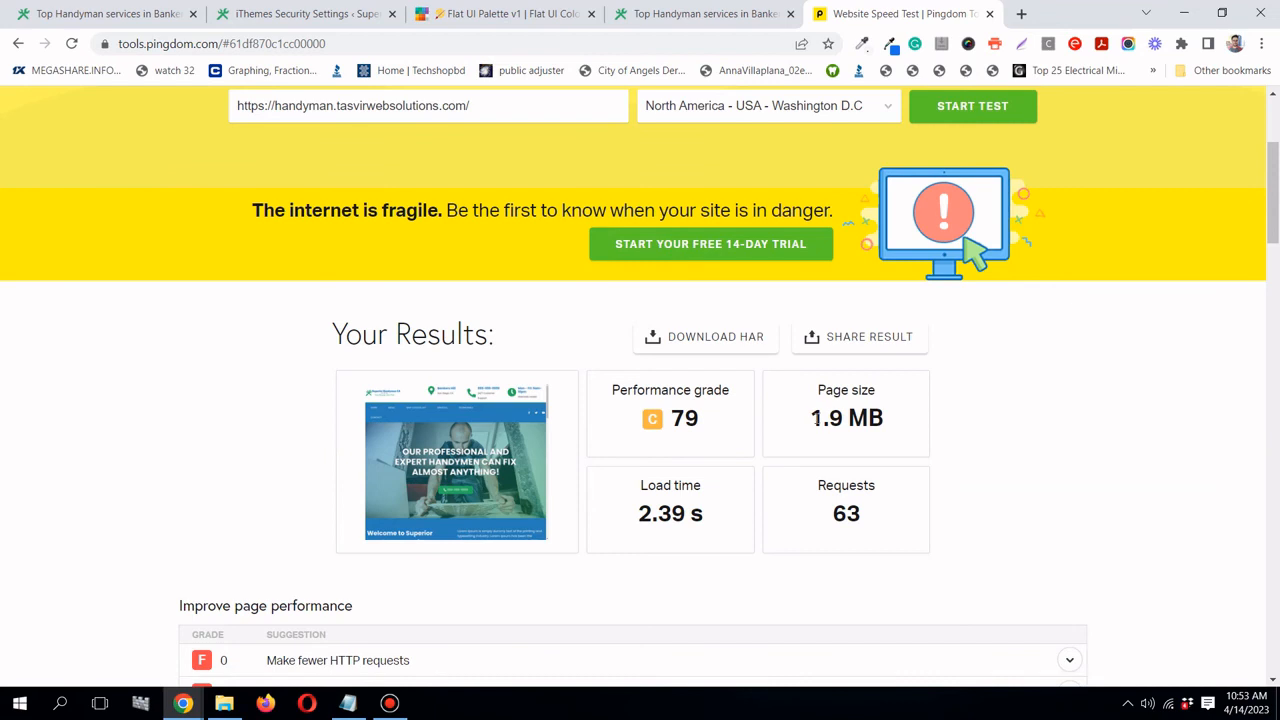
# - Review the results: grade 79, 1.9 MB page size and 2.39 s load time
pyautogui.moveTo(812, 418); pyautogui.dragTo(884, 420)
pyautogui.click(884, 420)
pyautogui.moveTo(628, 513); pyautogui.dragTo(712, 524)
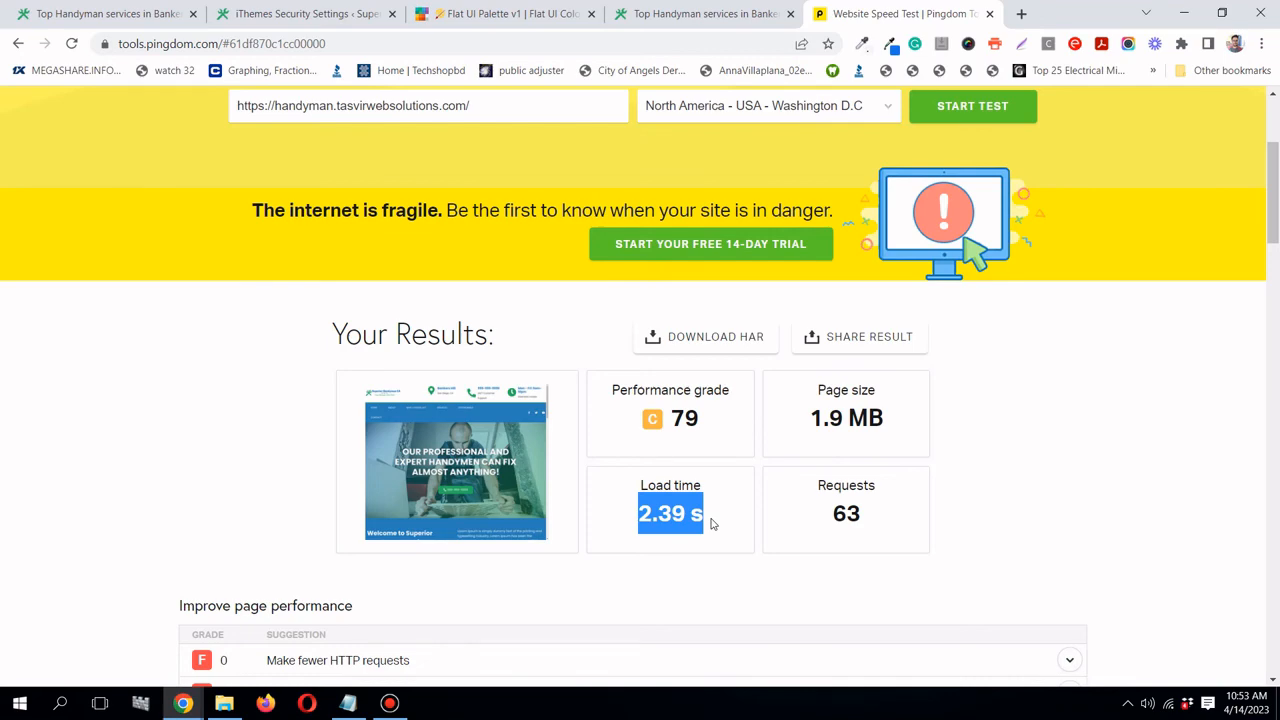
pyautogui.click(712, 524)
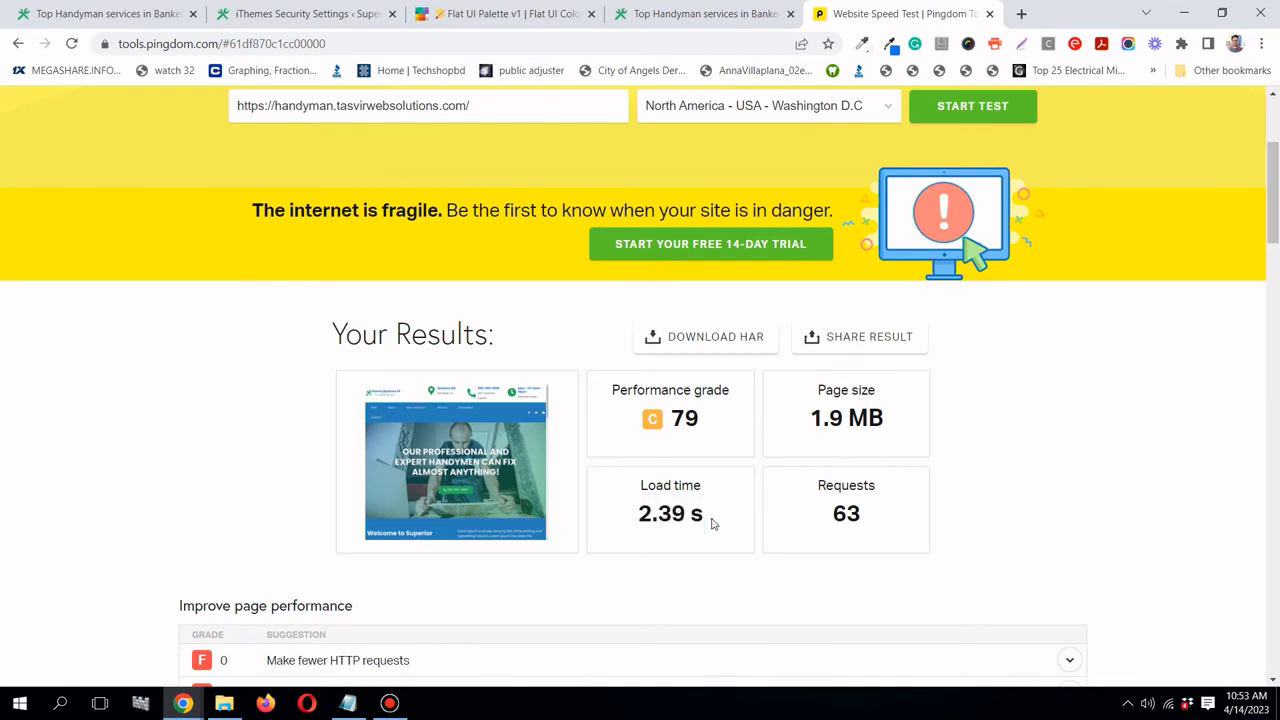
# - Flip through the open tabs and re-check the 1.9 MB page size in the Pingdom results
pyautogui.click(258, 20)
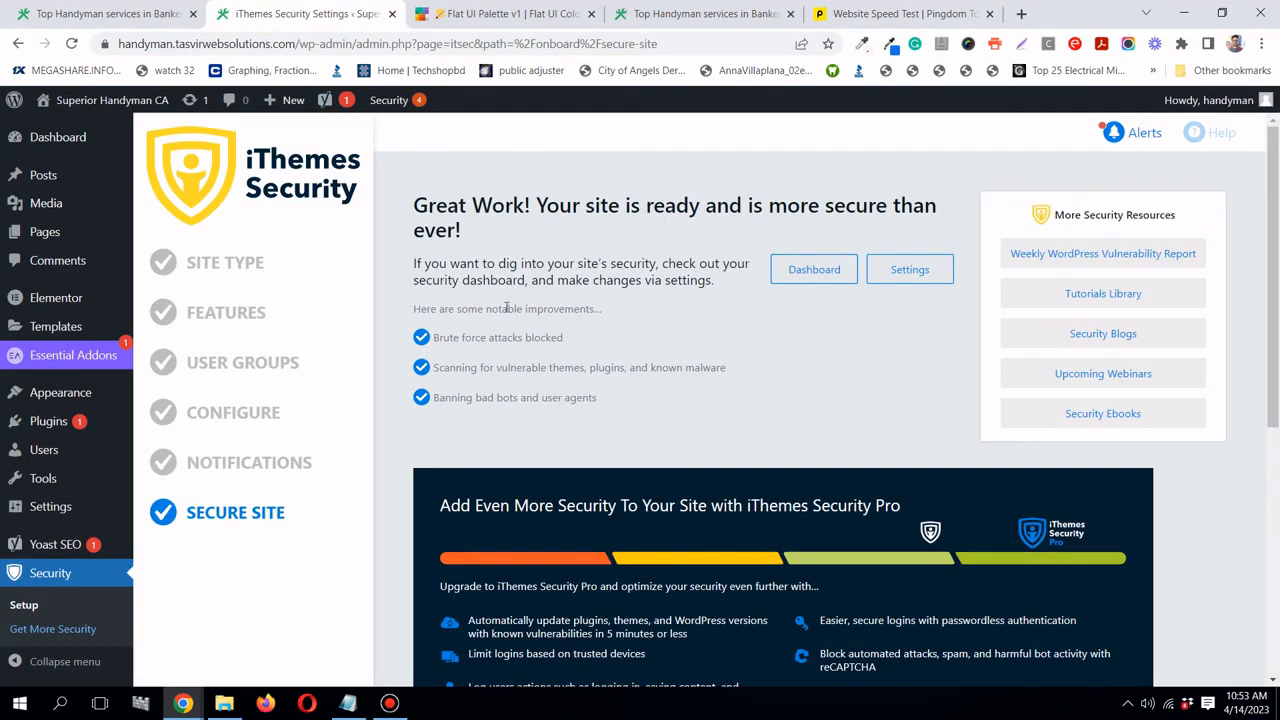
pyautogui.click(760, 14)
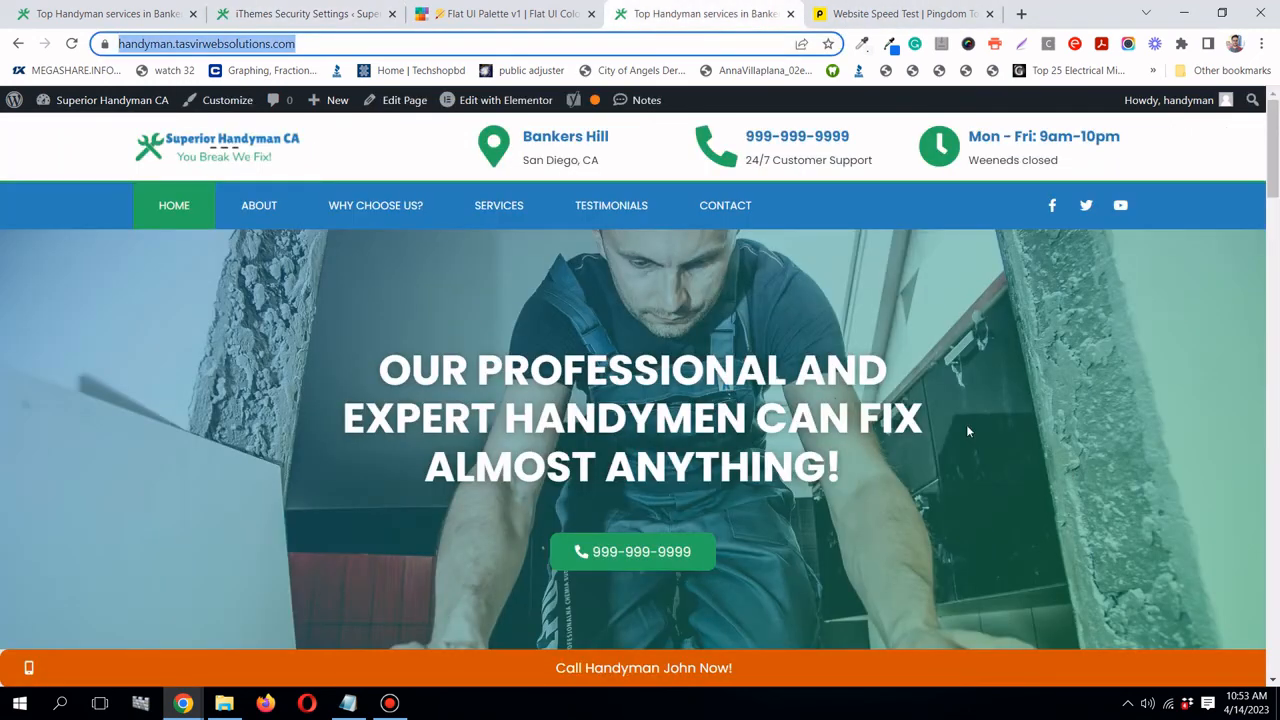
pyautogui.click(258, 14)
pyautogui.click(105, 14)
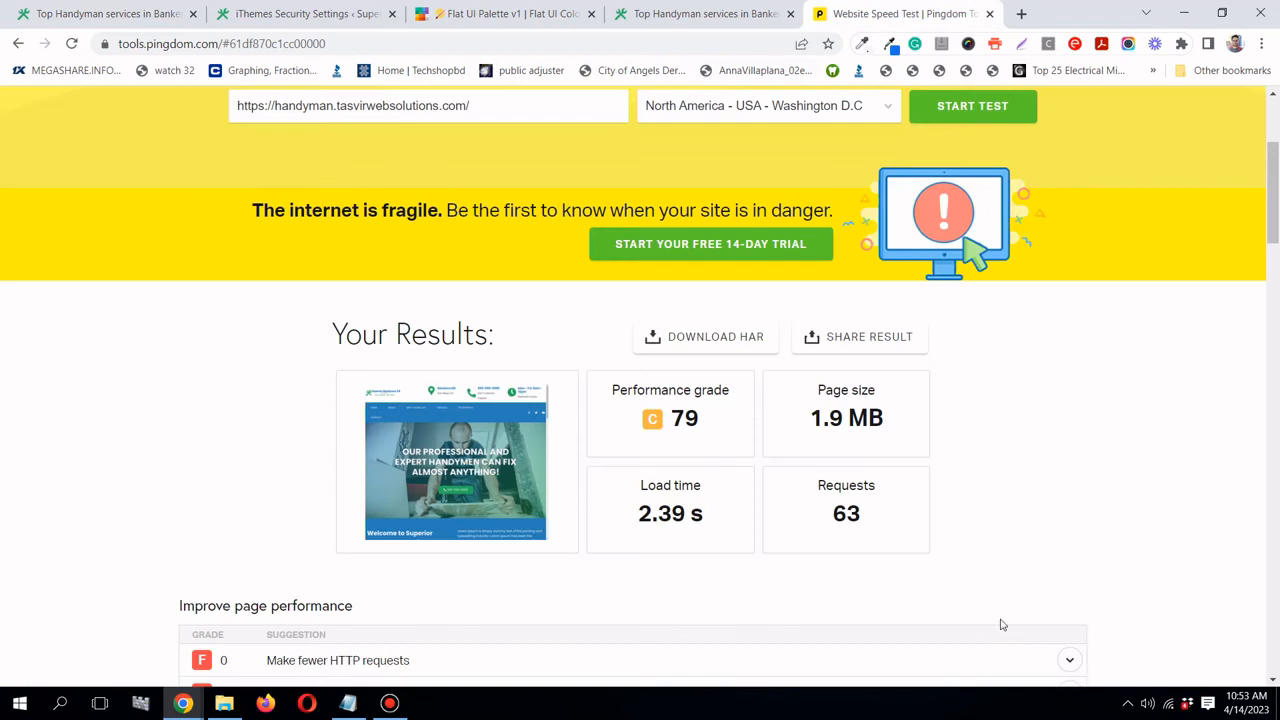
pyautogui.click(945, 14)
pyautogui.moveTo(812, 418); pyautogui.dragTo(886, 429)
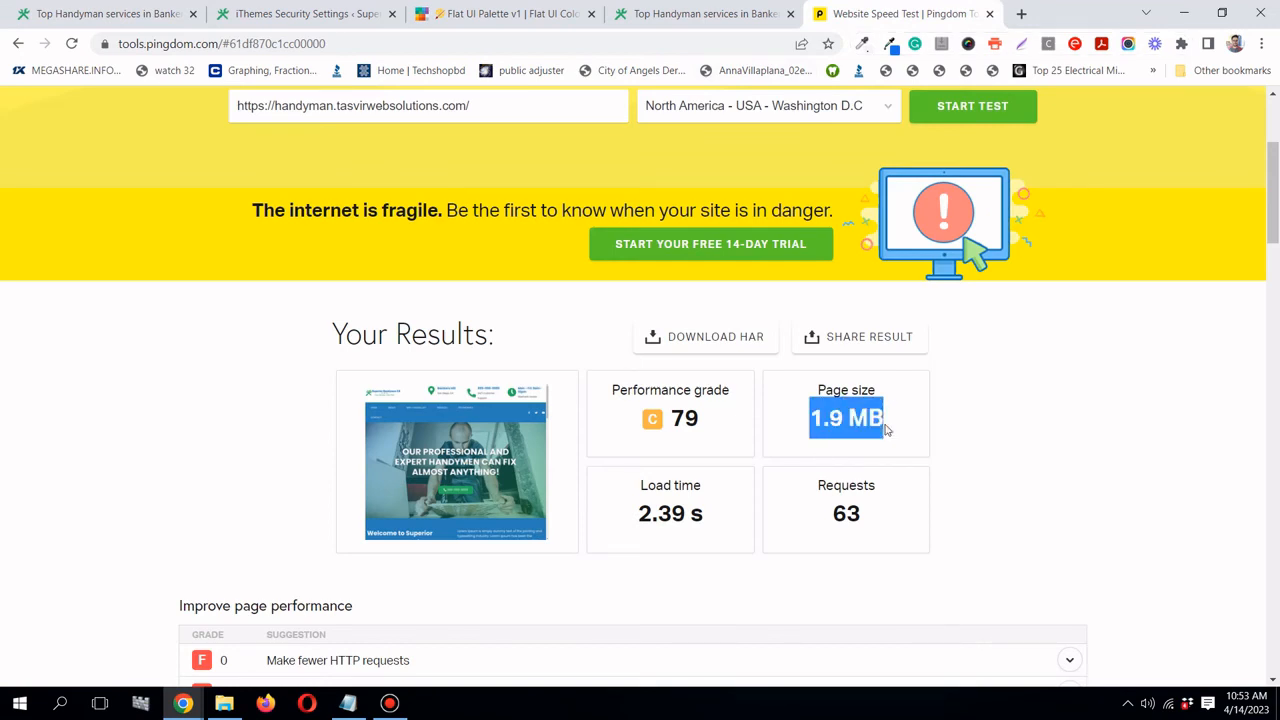
pyautogui.click(886, 429)
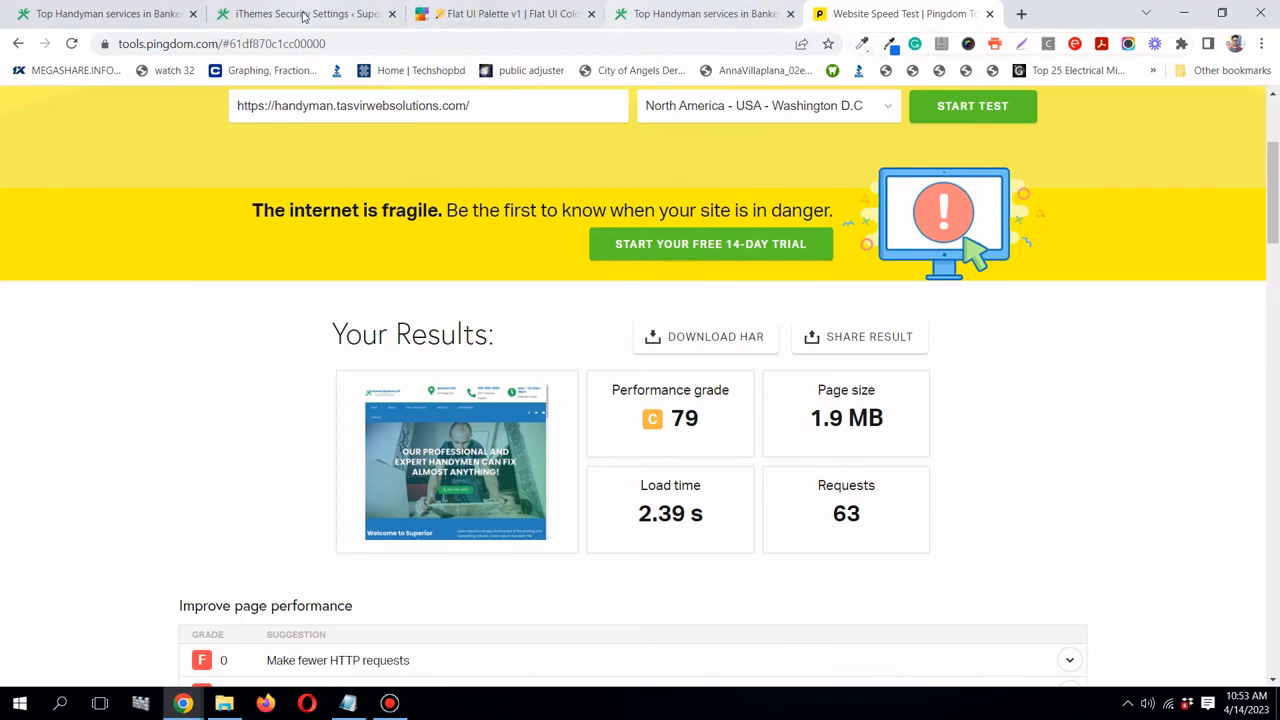
# - Scroll through the handyman homepage, then return to the iThemes Security setup-complete page in the admin
pyautogui.click(651, 20)
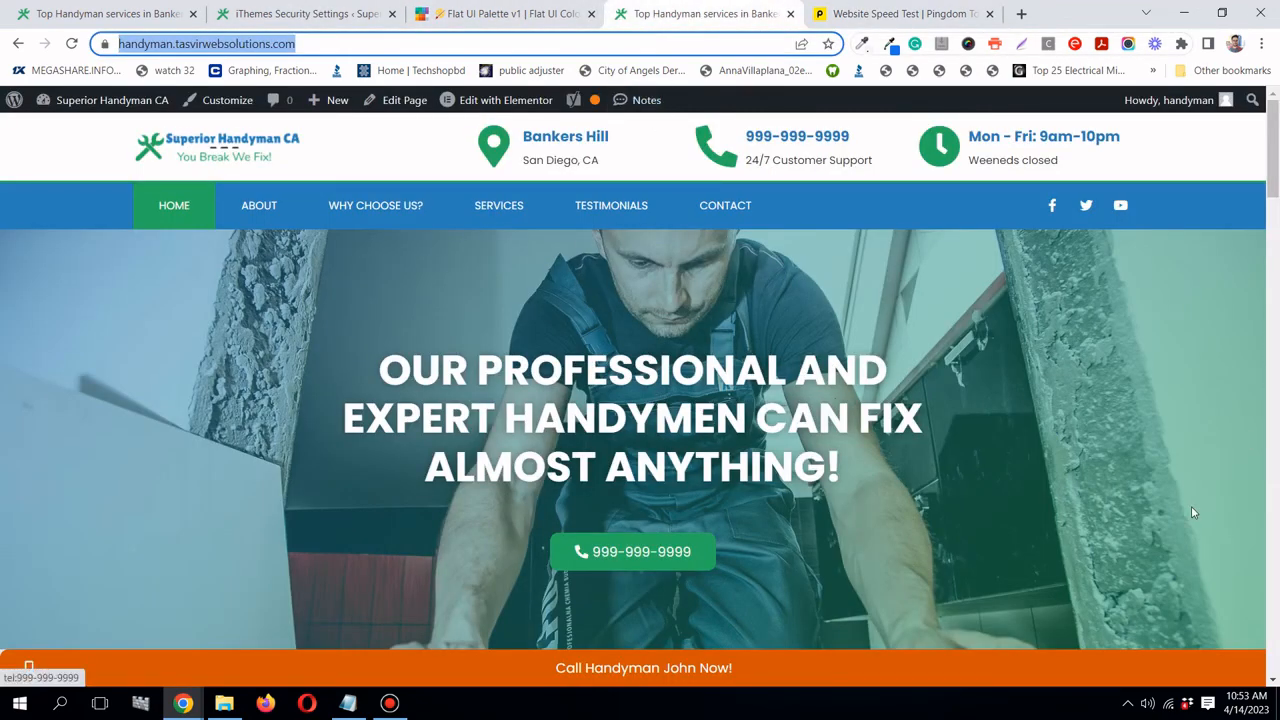
pyautogui.scroll(-2, 1191, 510)
pyautogui.scroll(2, 1191, 511)
pyautogui.moveTo(1274, 147); pyautogui.dragTo(1274, 335)
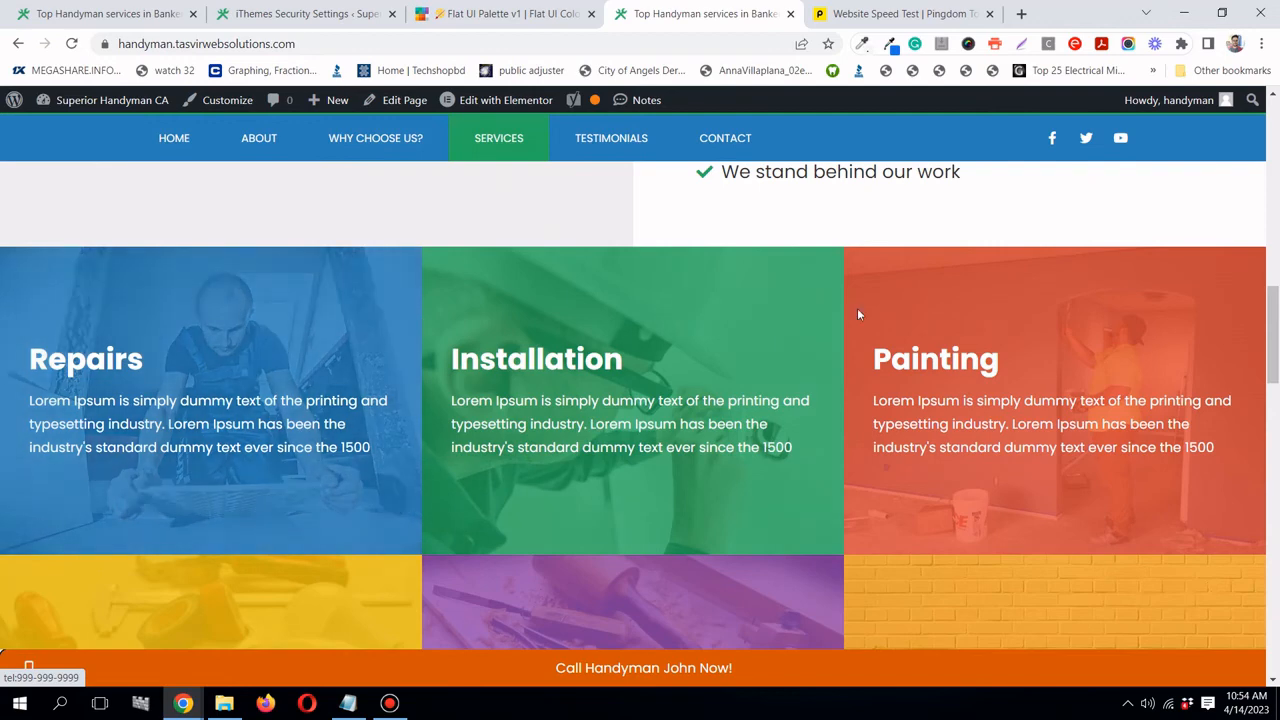
pyautogui.scroll(-2, 236, 363)
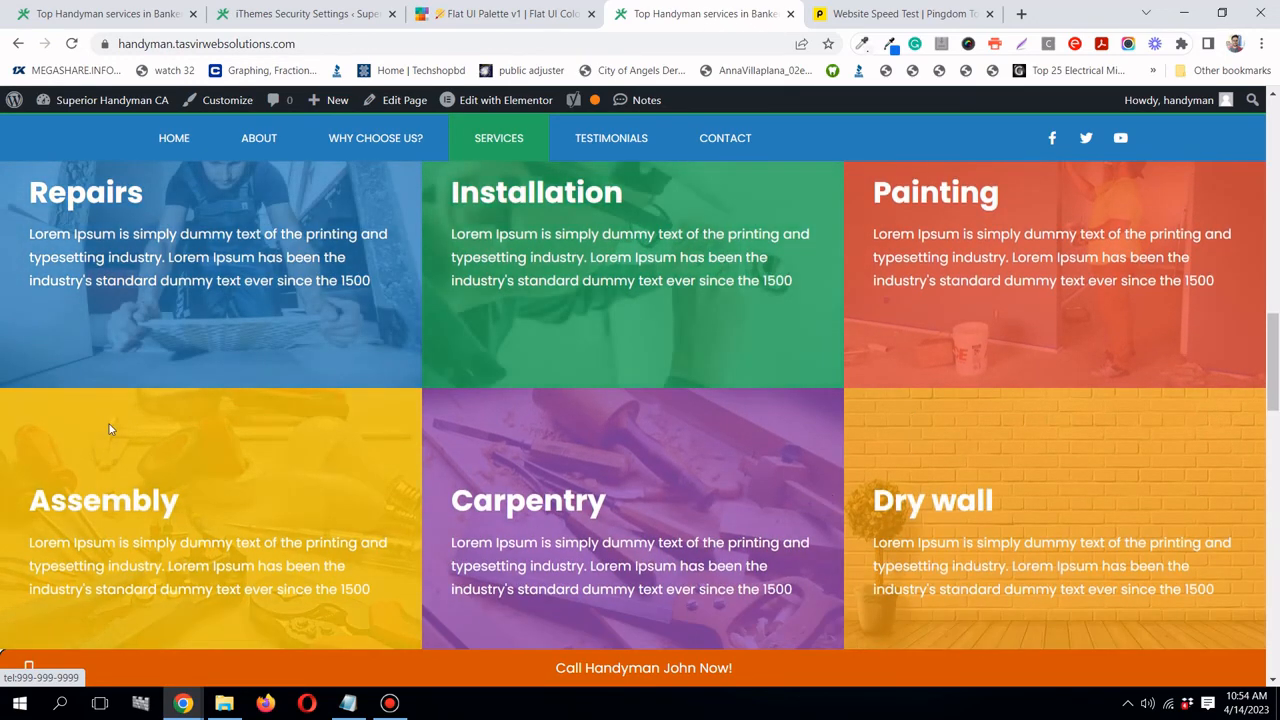
pyautogui.scroll(-10, 109, 429)
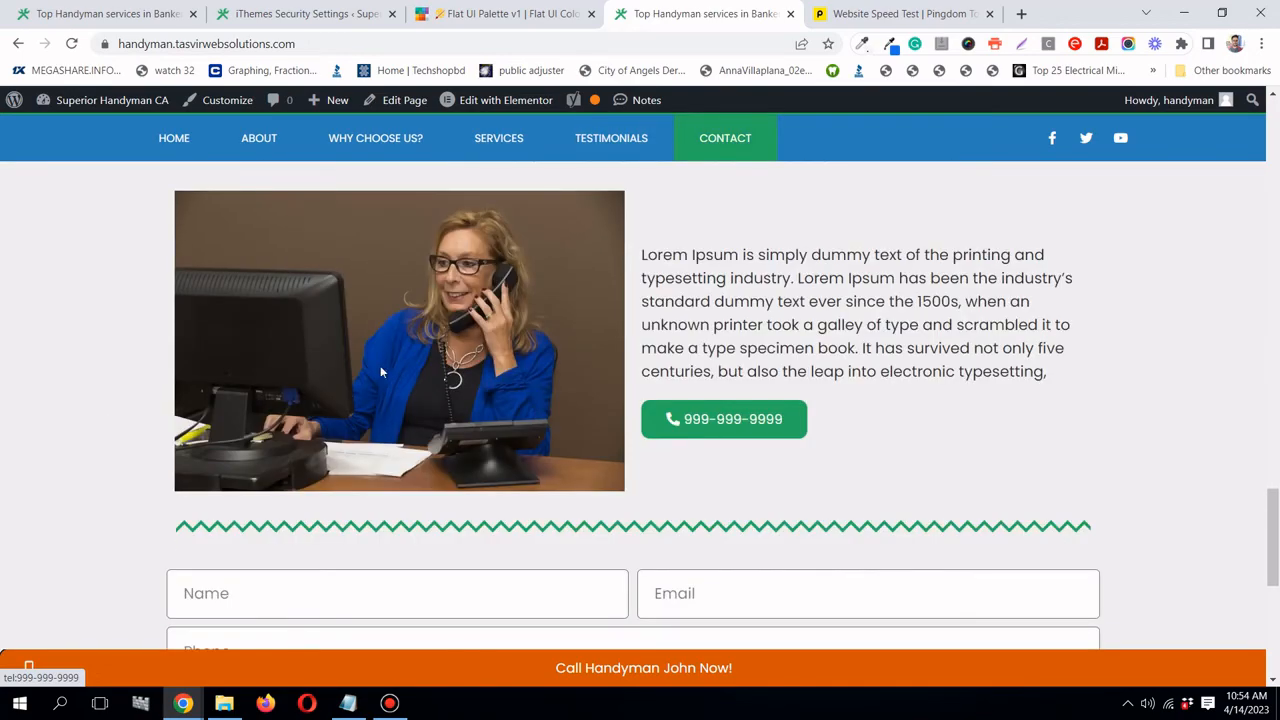
pyautogui.scroll(-5, 385, 364)
pyautogui.scroll(20, 393, 358)
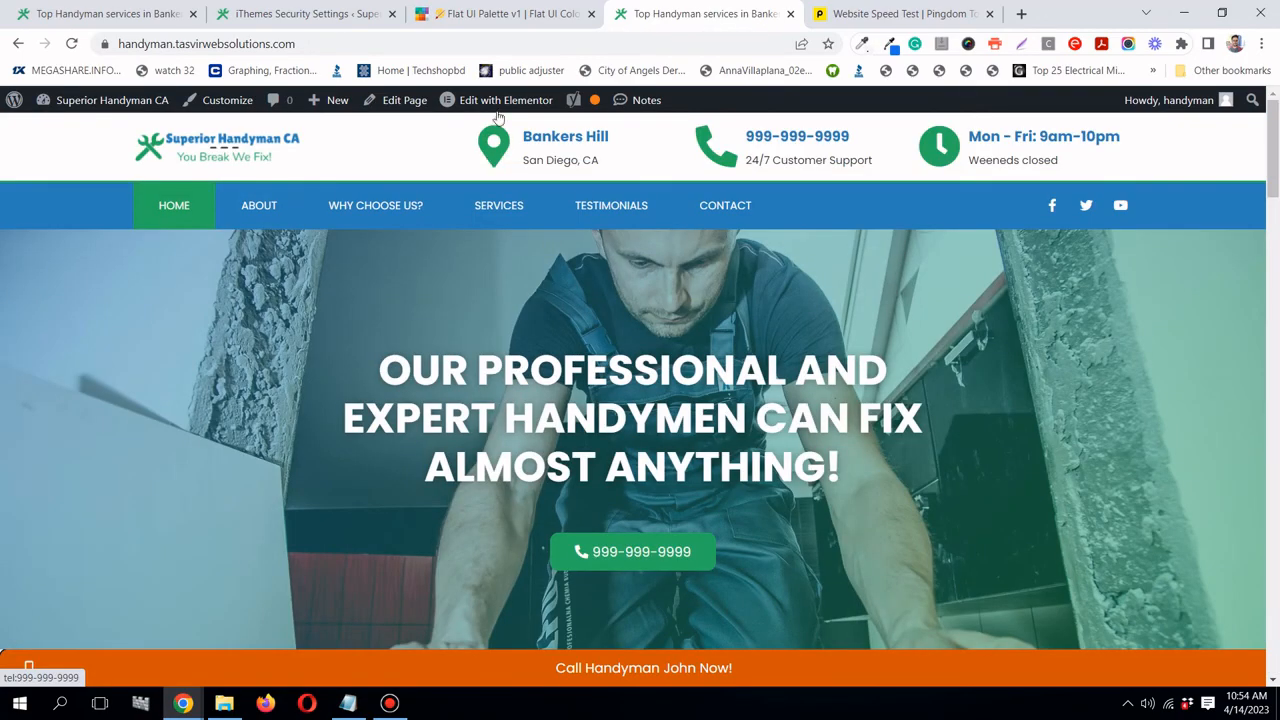
pyautogui.click(297, 24)
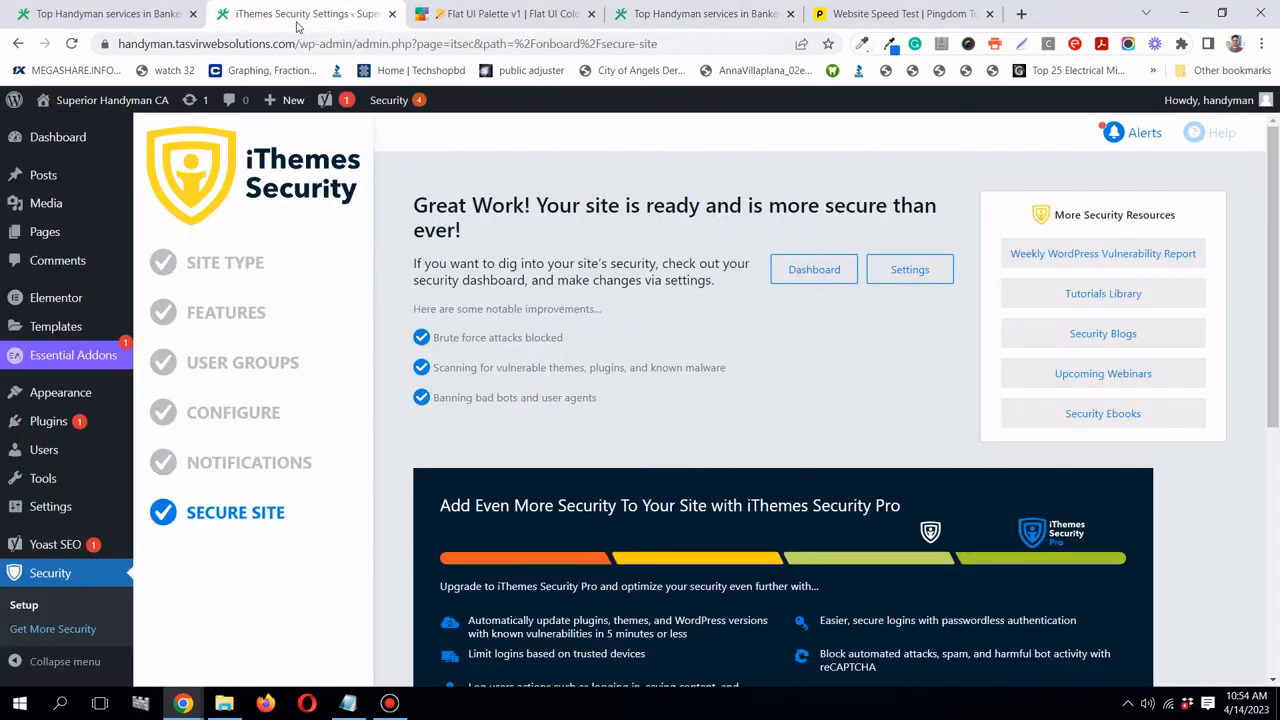
# - Open the worker photo's details in the Media Library, noting its 537 KB, 1920 by 1277 size
pyautogui.moveTo(44, 202)
pyautogui.click(166, 207)
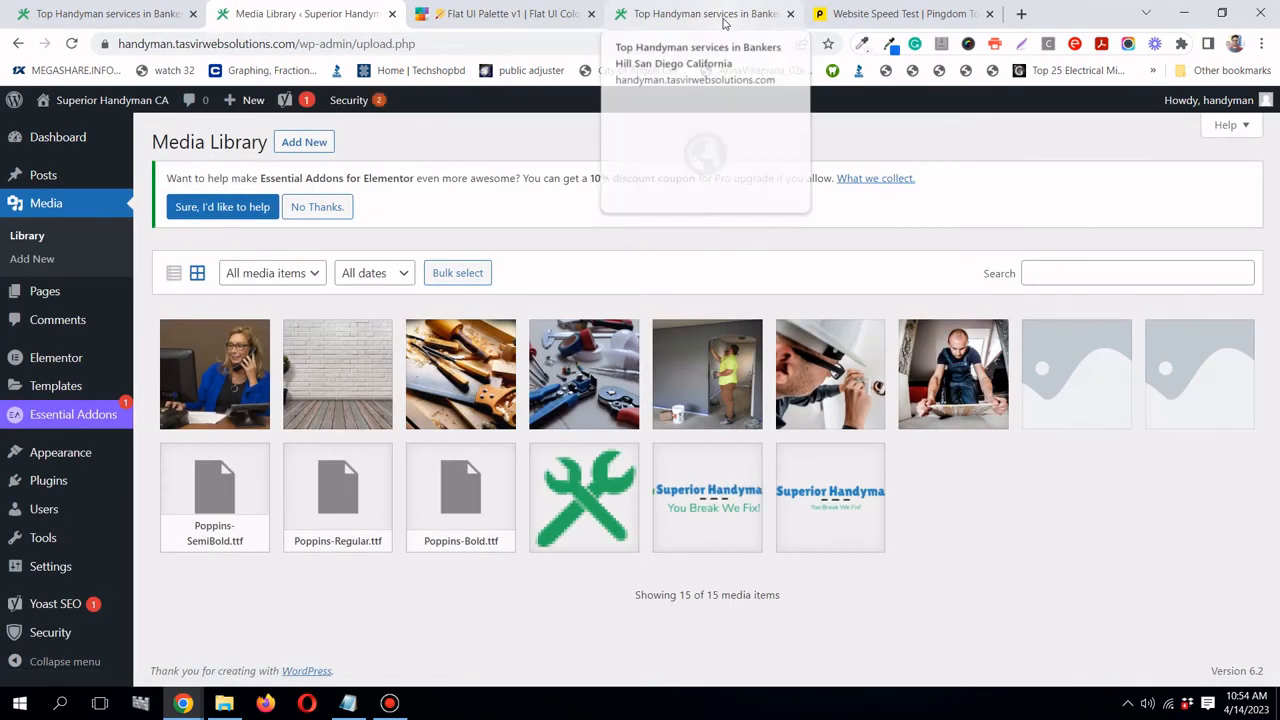
pyautogui.click(975, 402)
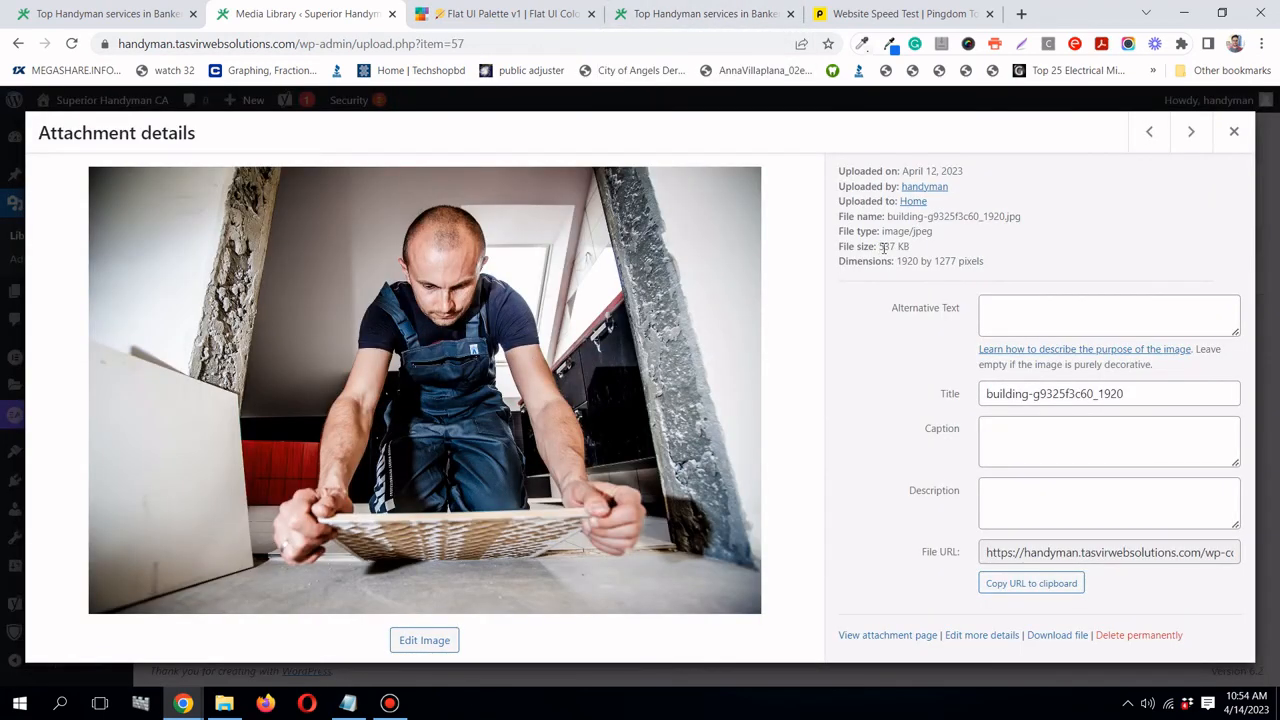
pyautogui.moveTo(878, 247); pyautogui.dragTo(897, 249)
pyautogui.click(1045, 256)
# - Copy the building-g9325f3c60_1920.jpg file URL and open a blank browser tab
pyautogui.click(1062, 584)
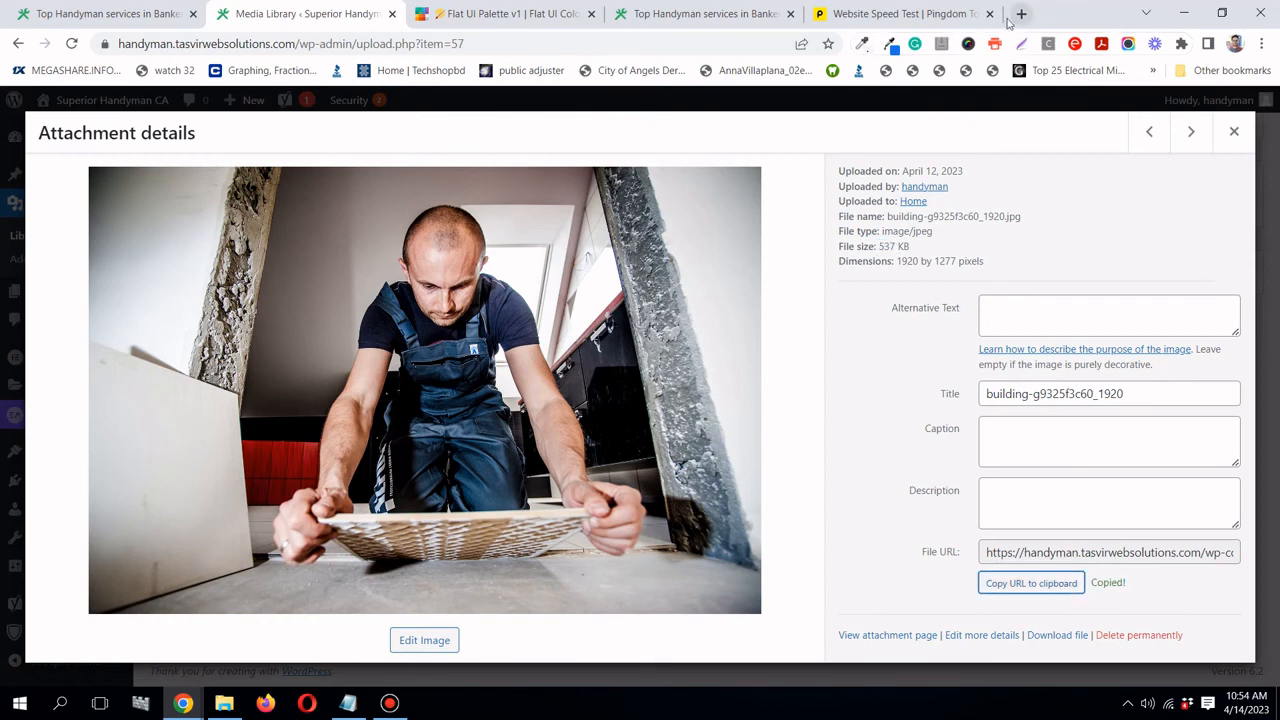
pyautogui.click(1022, 14)
pyautogui.rightClick(714, 43)
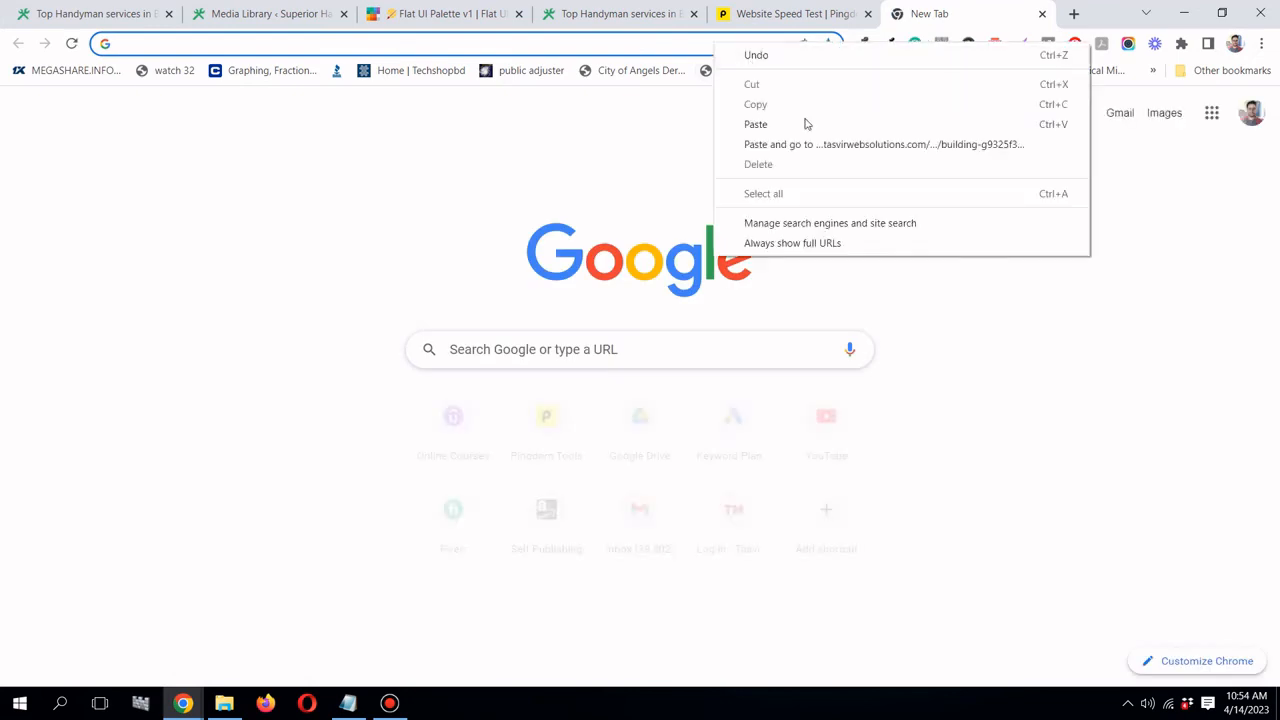
# - Load the copied image URL and start saving it into the Handyman website build folder
pyautogui.click(811, 143)
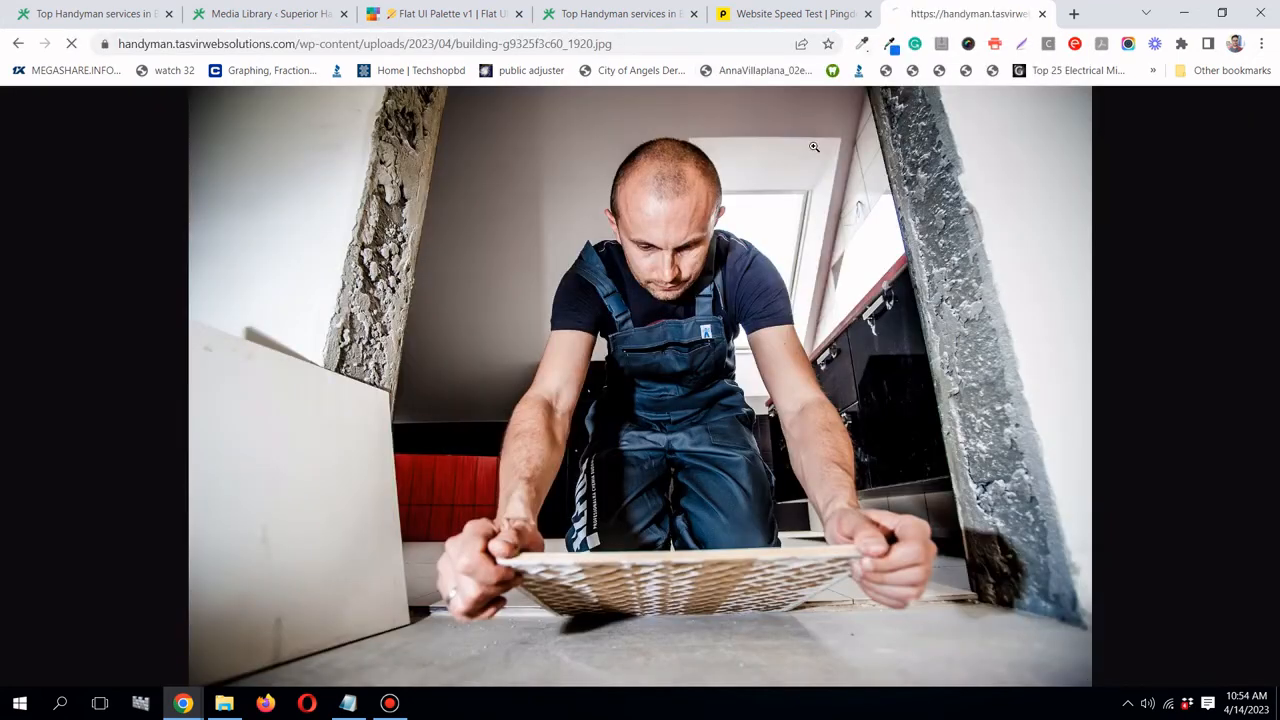
pyautogui.rightClick(542, 333)
pyautogui.click(573, 372)
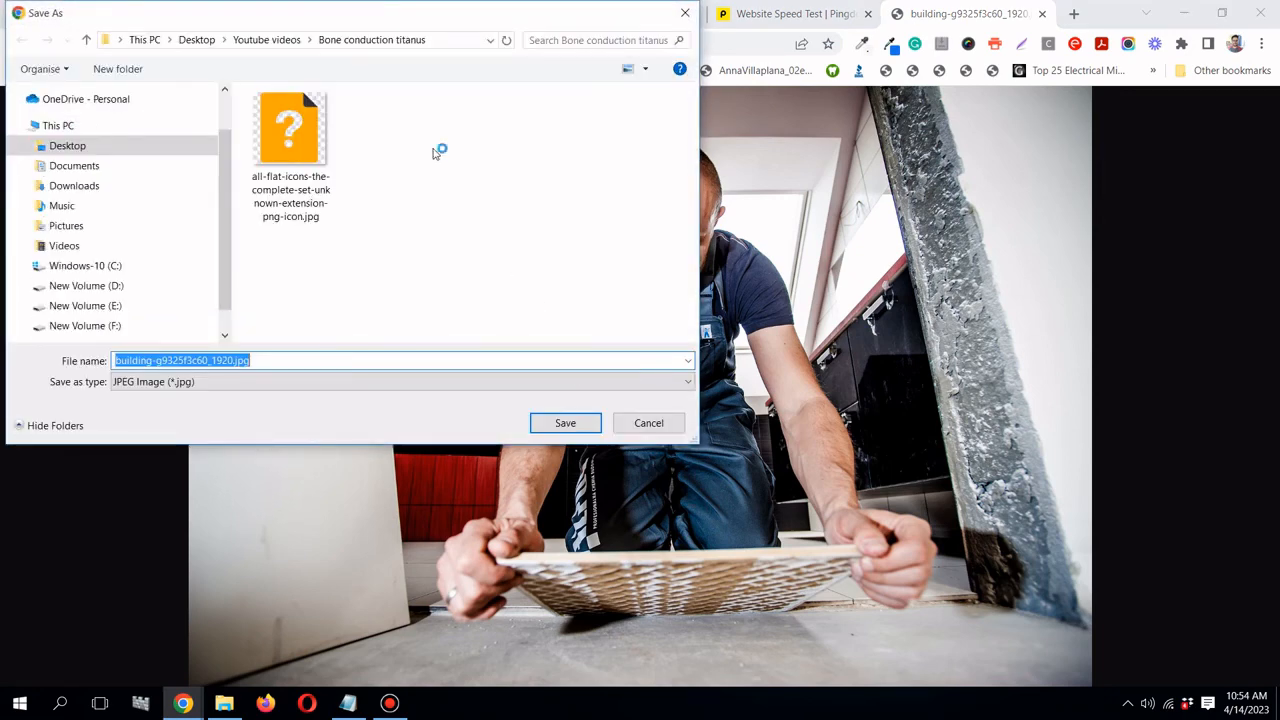
pyautogui.click(268, 42)
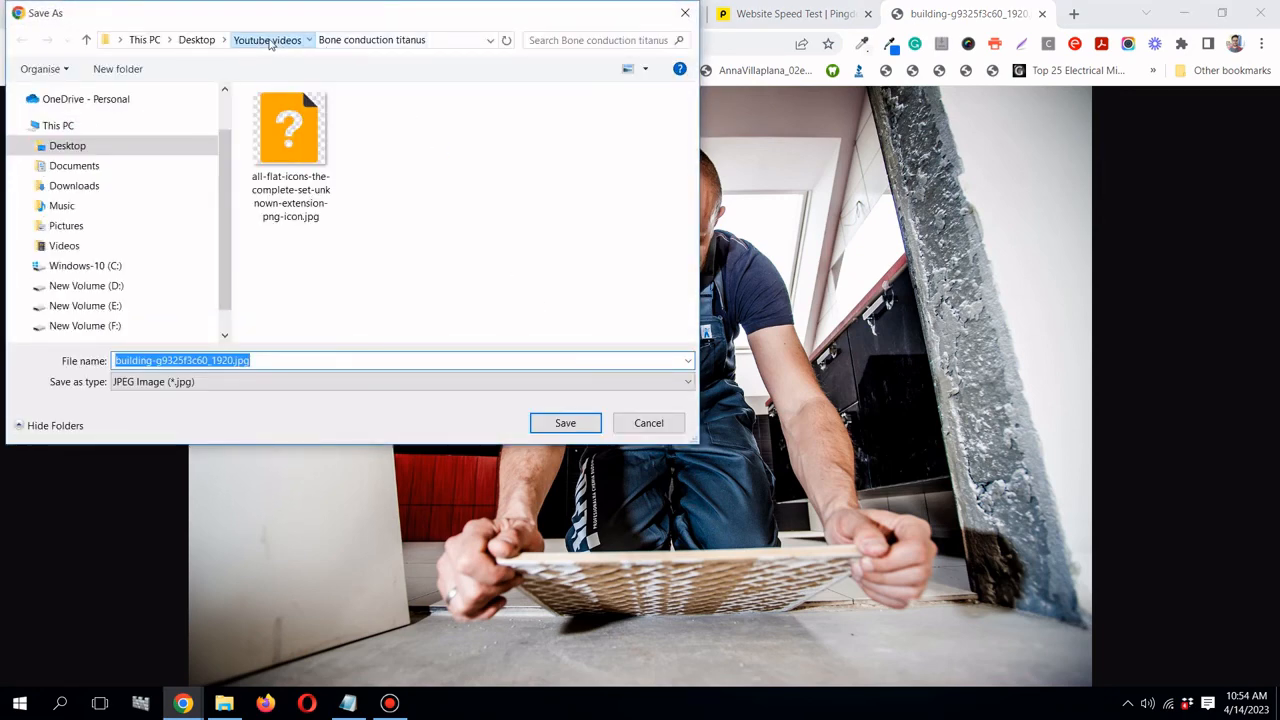
pyautogui.doubleClick(314, 212)
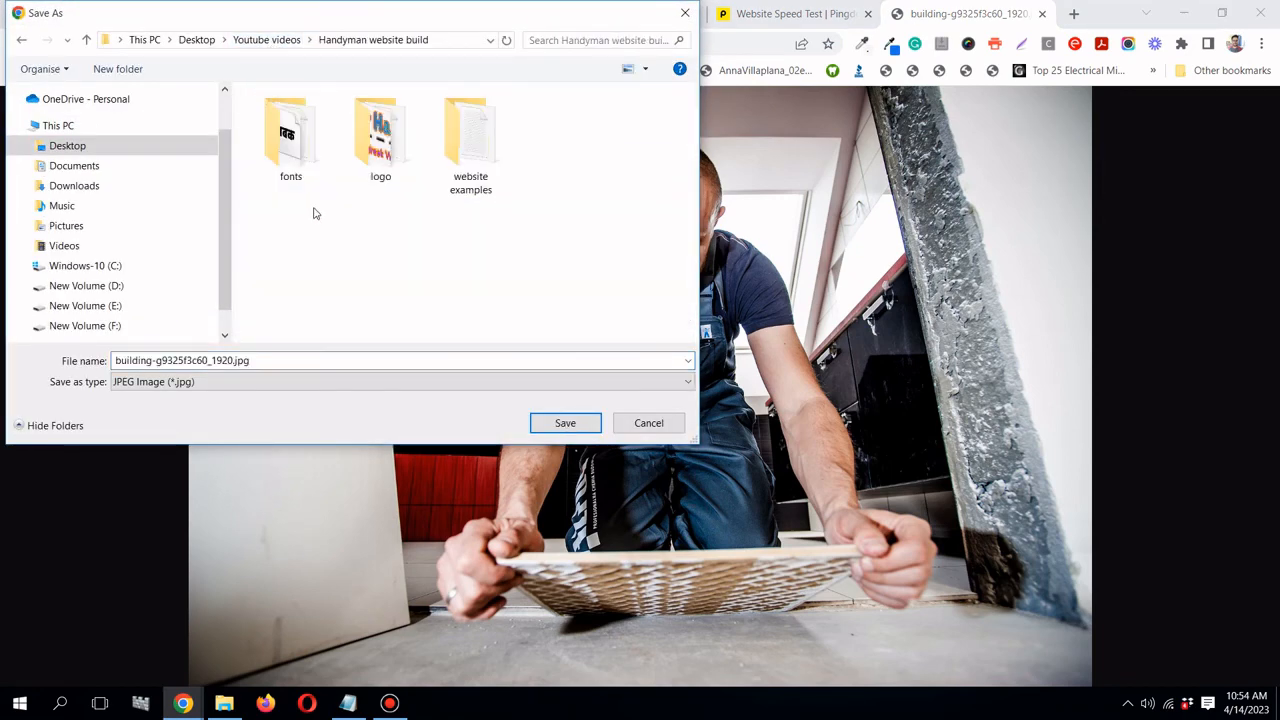
# - Create an 'image resize' folder, save building-g9325f3c60_1920.jpg there, and show the download in its folder
pyautogui.rightClick(474, 248)
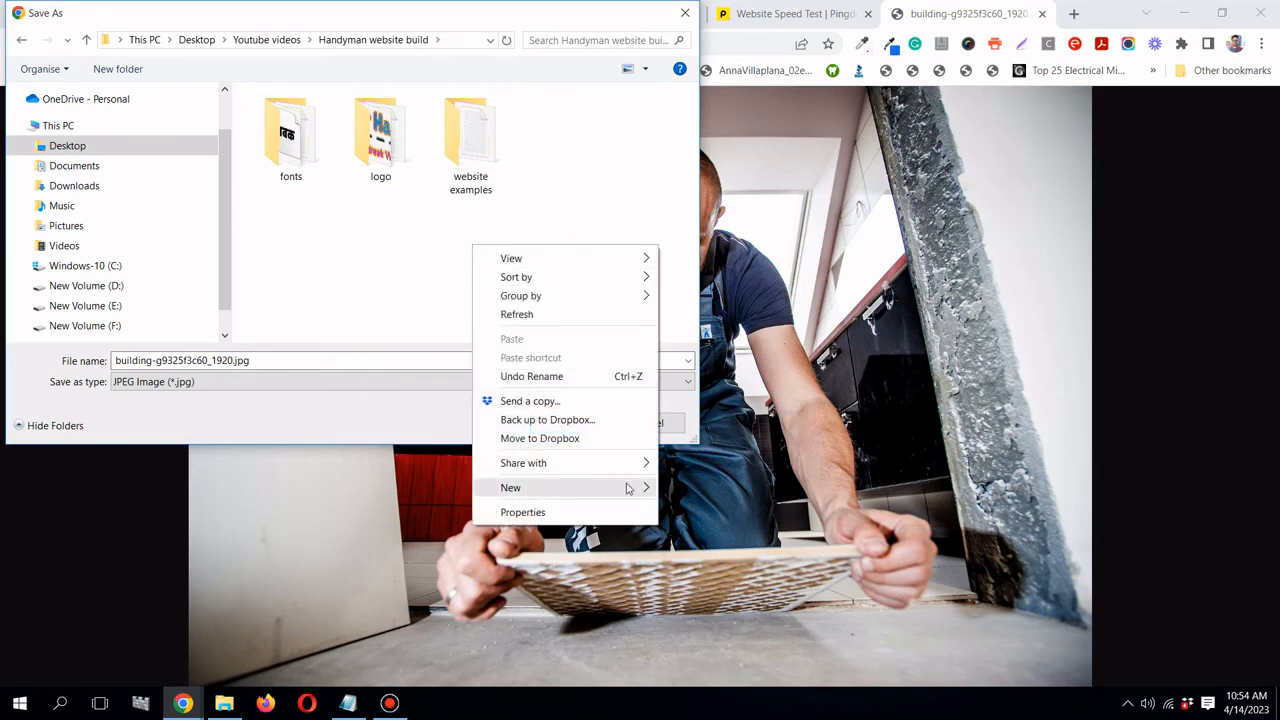
pyautogui.moveTo(628, 487)
pyautogui.click(672, 489)
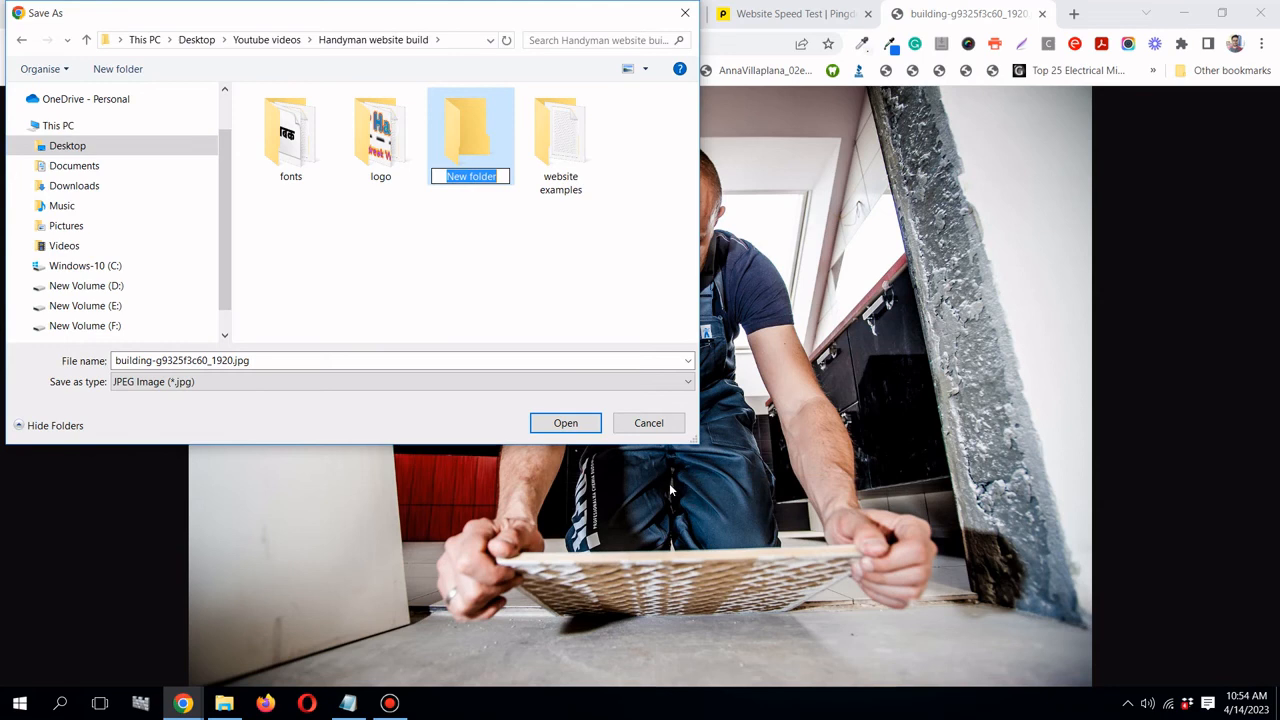
pyautogui.write('imag')
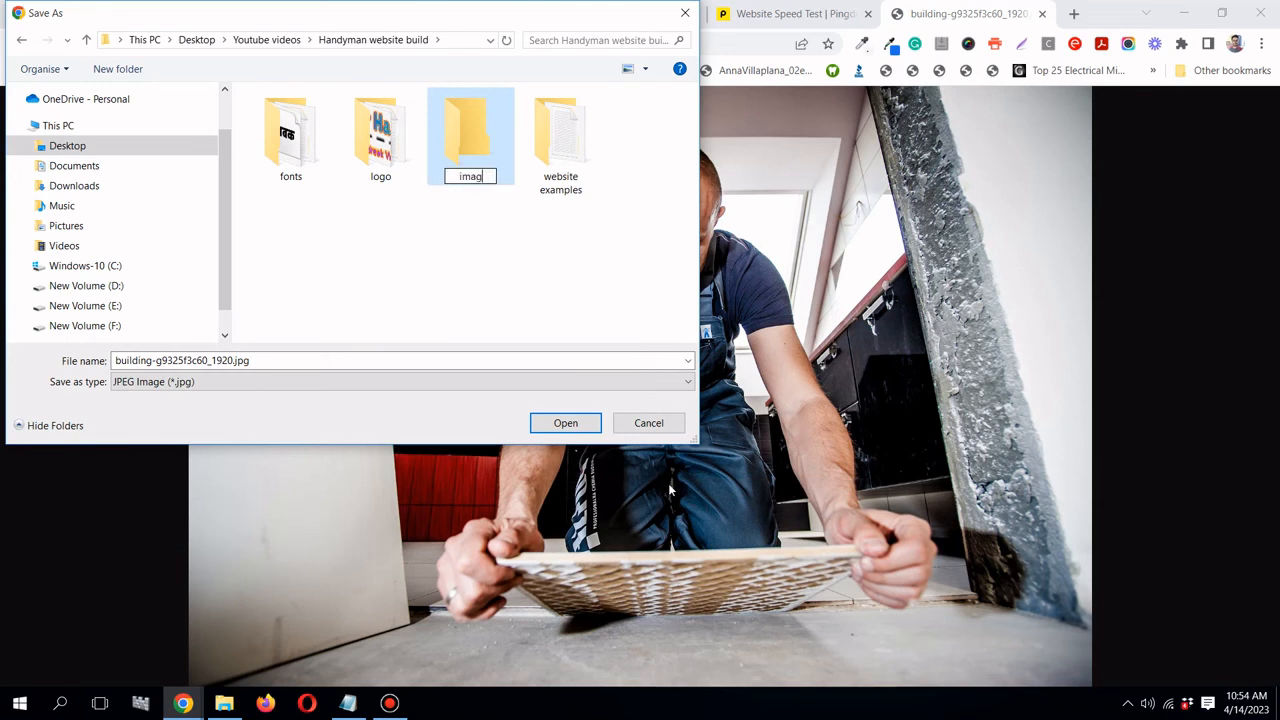
pyautogui.write('e resiz')
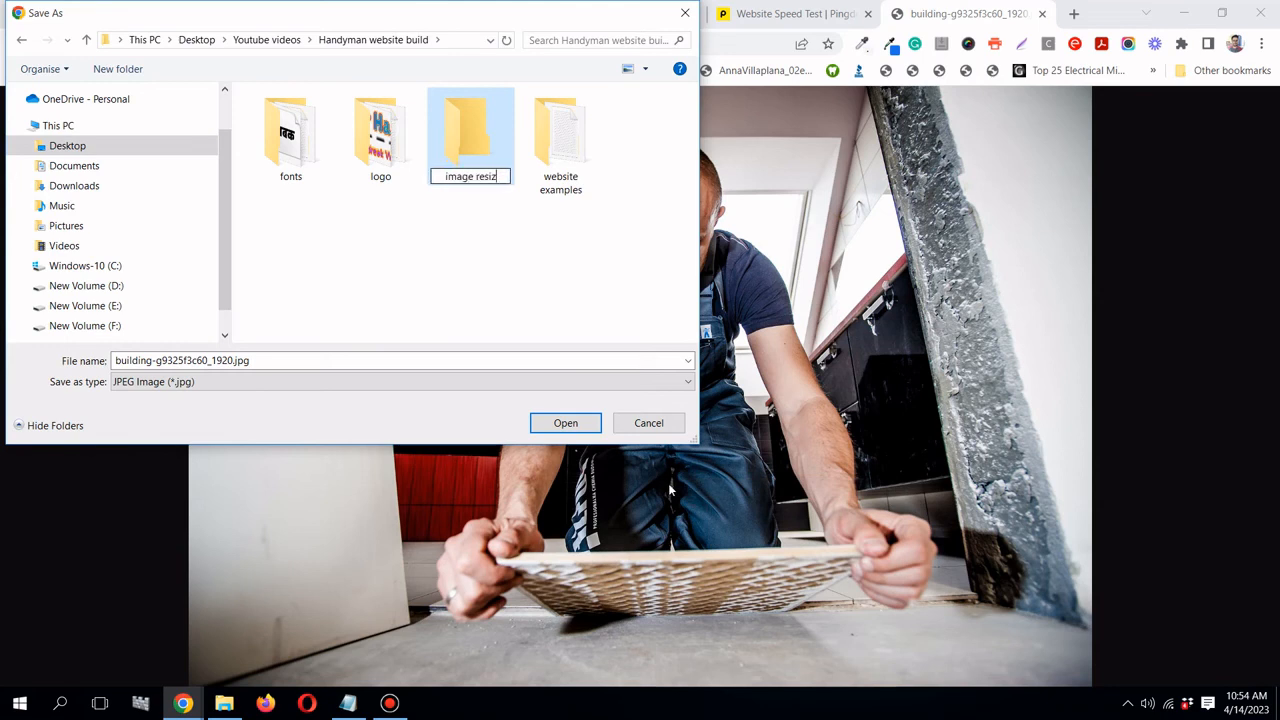
pyautogui.write('e')
pyautogui.press('Return')
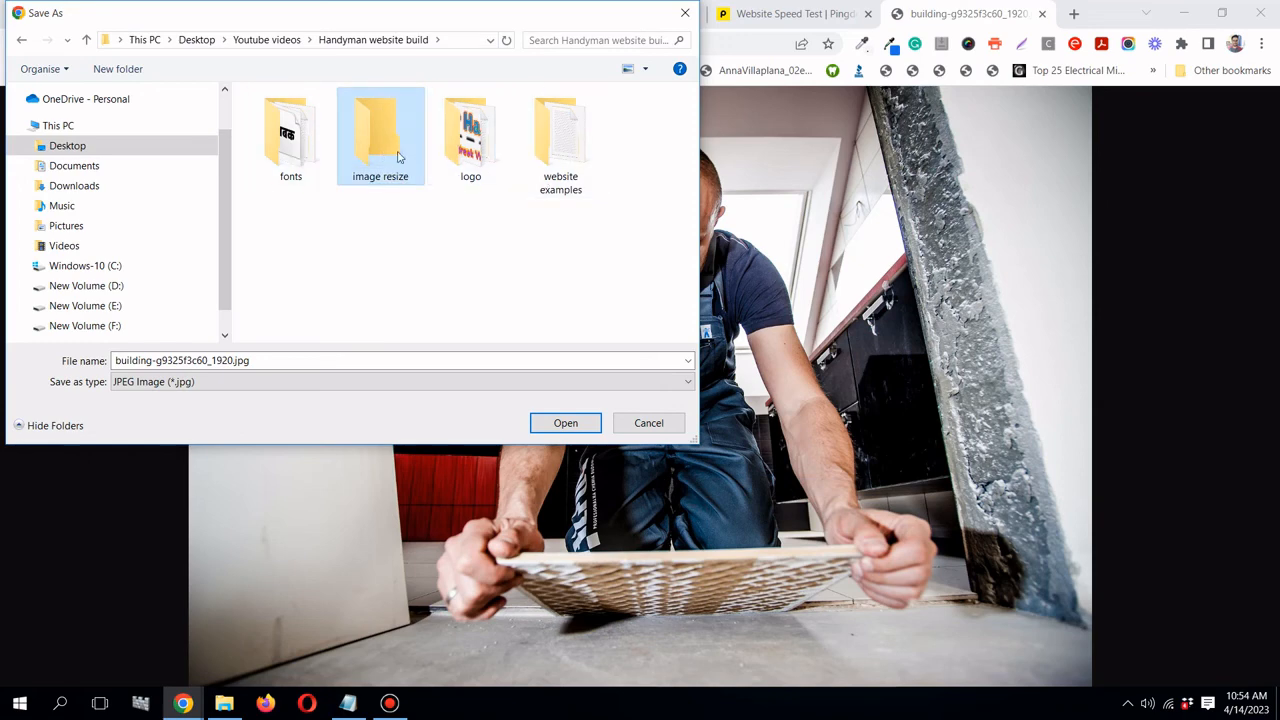
pyautogui.doubleClick(400, 157)
pyautogui.click(565, 422)
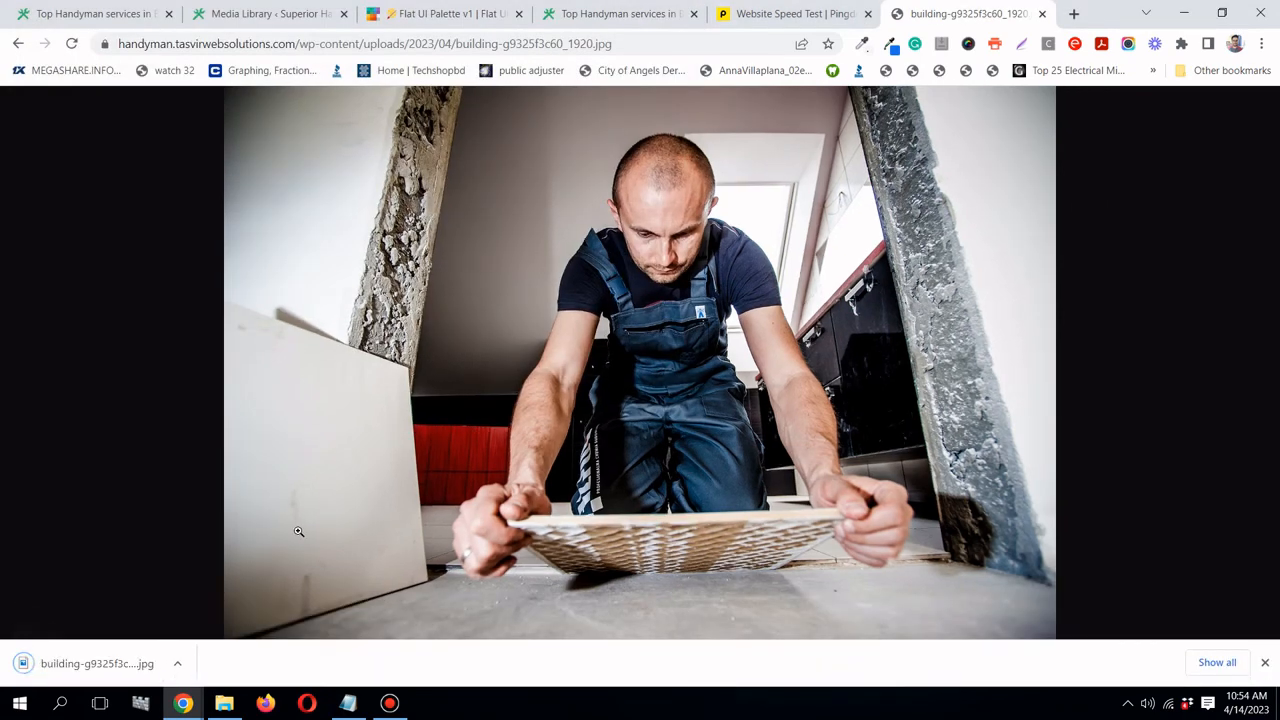
pyautogui.click(178, 664)
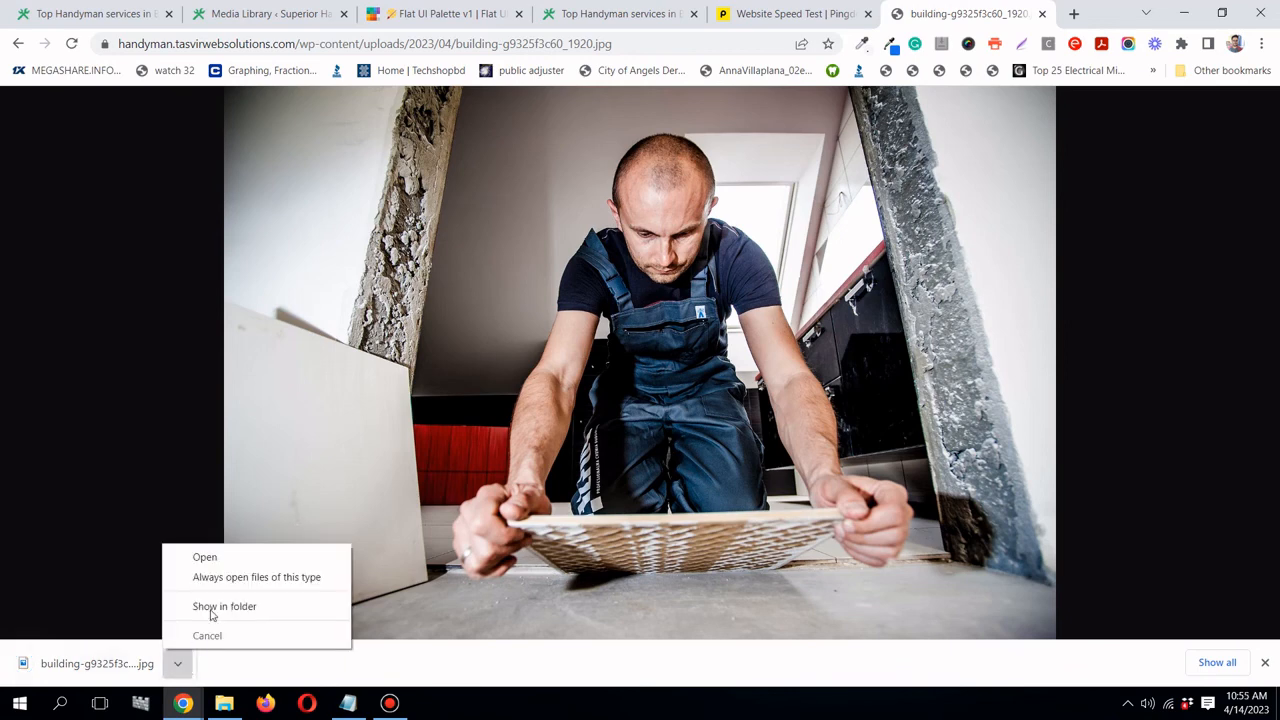
pyautogui.click(212, 607)
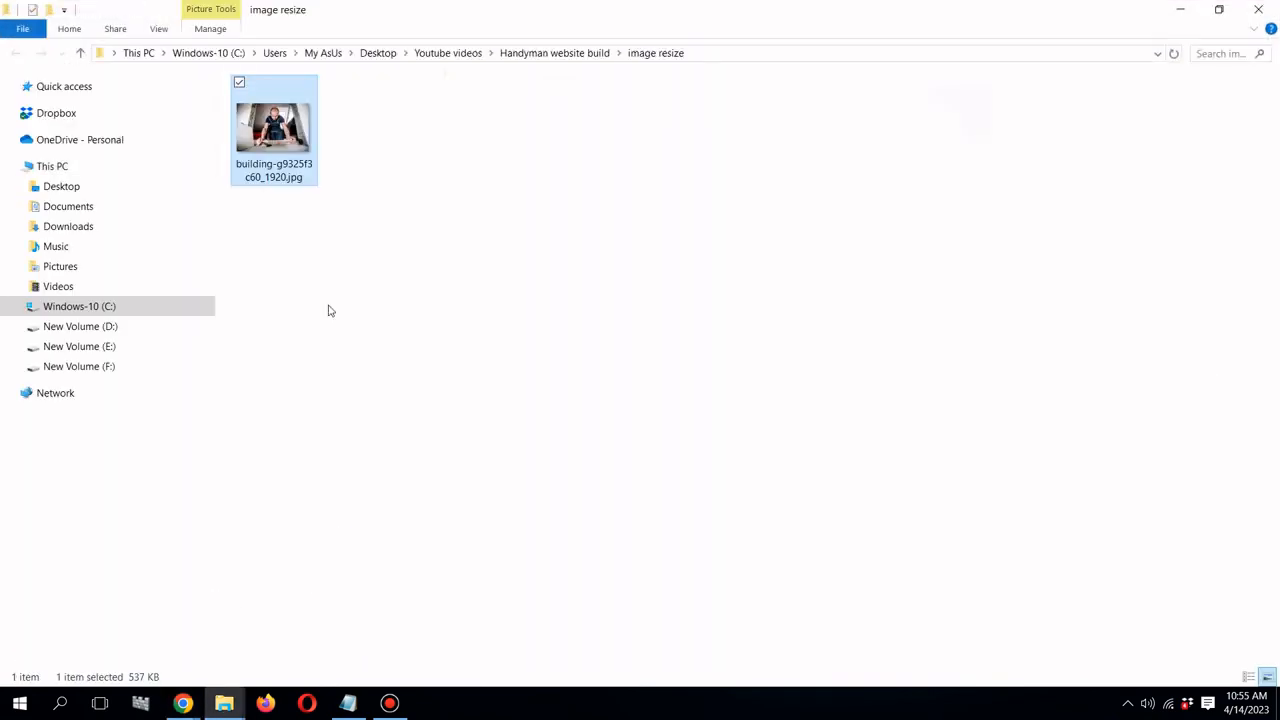
# - Open building-g9325f3c60_1920.jpg from the image resize folder in GIMP 2.10 and dismiss About GIMP
pyautogui.rightClick(287, 158)
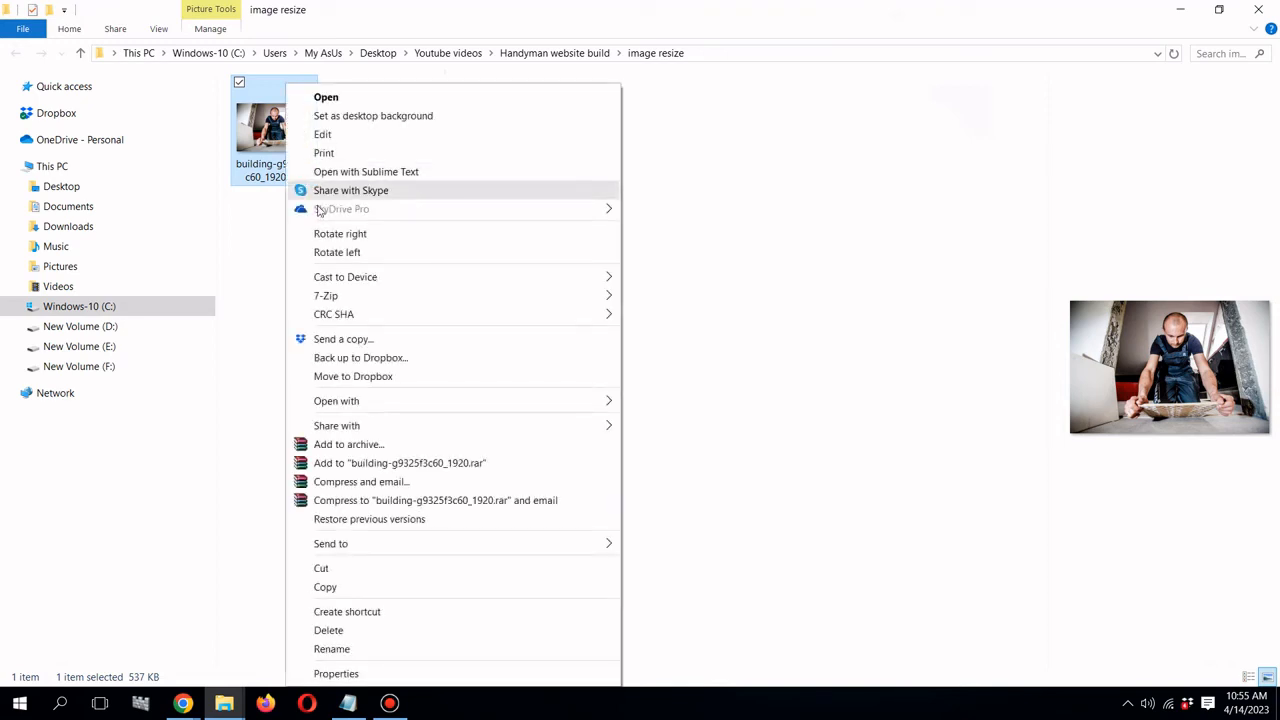
pyautogui.click(265, 208)
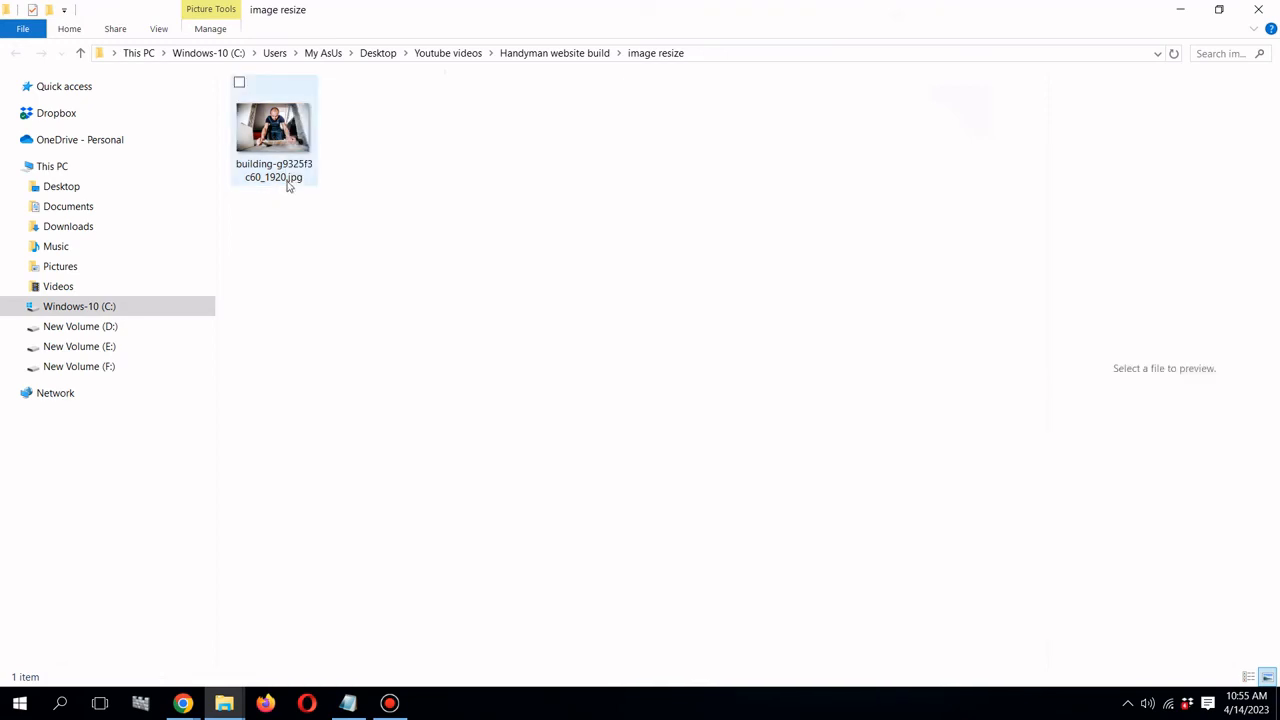
pyautogui.click(300, 130)
pyautogui.rightClick(300, 130)
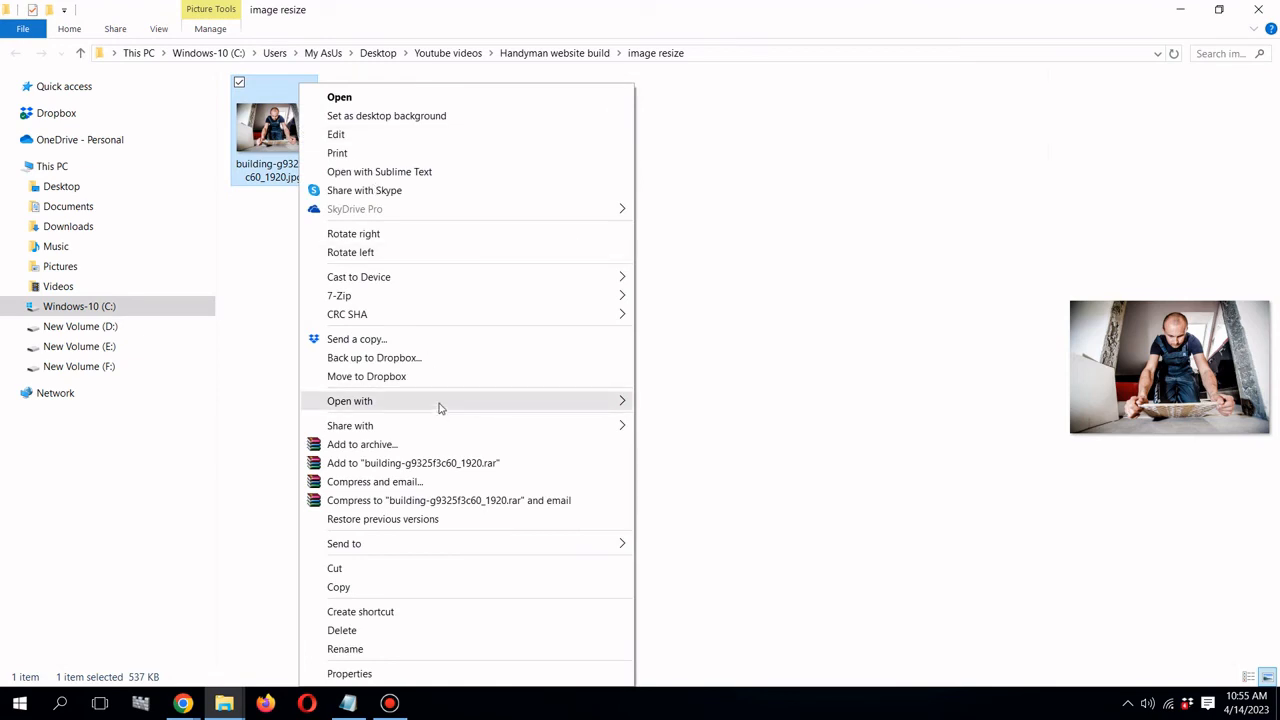
pyautogui.moveTo(554, 400)
pyautogui.click(676, 437)
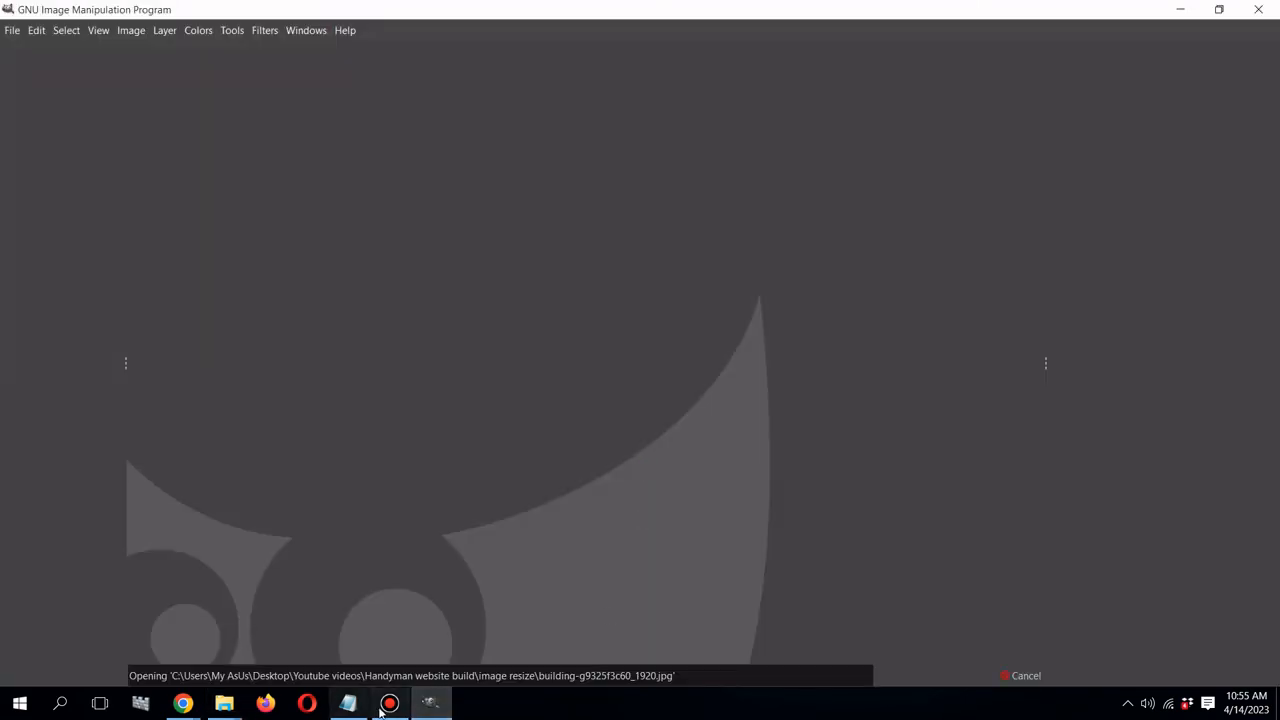
pyautogui.click(381, 709)
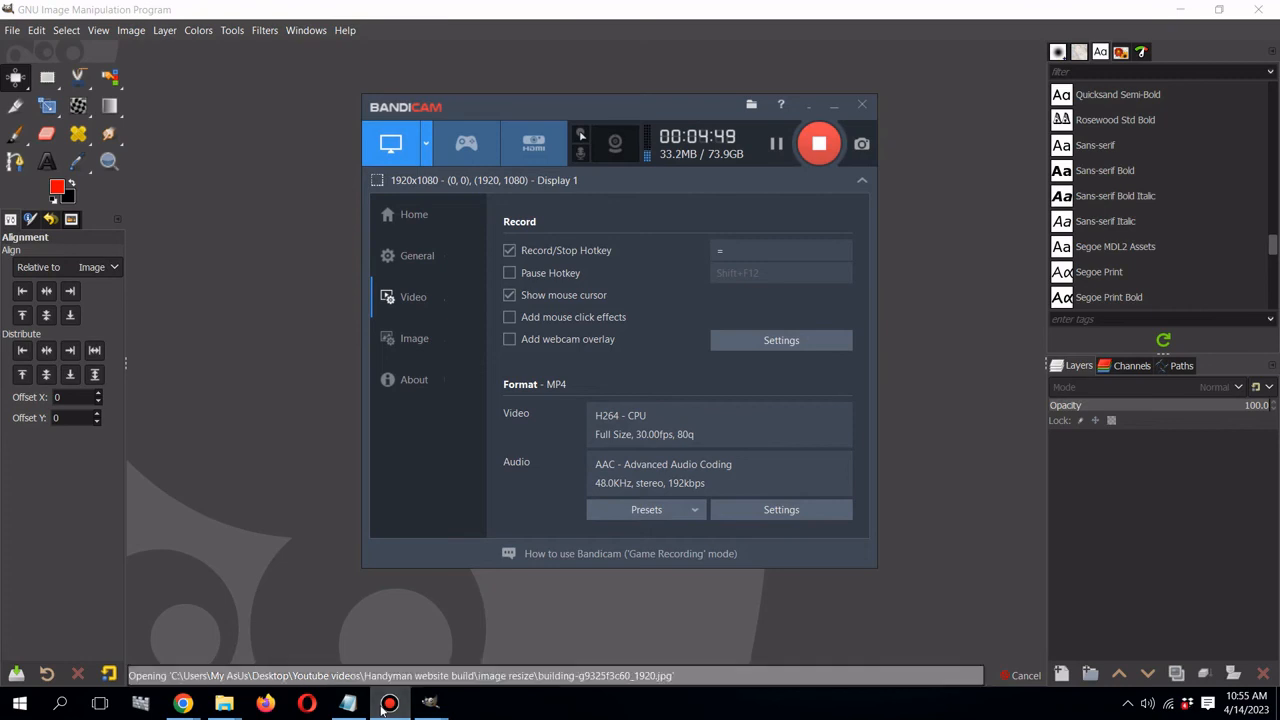
pyautogui.click(381, 709)
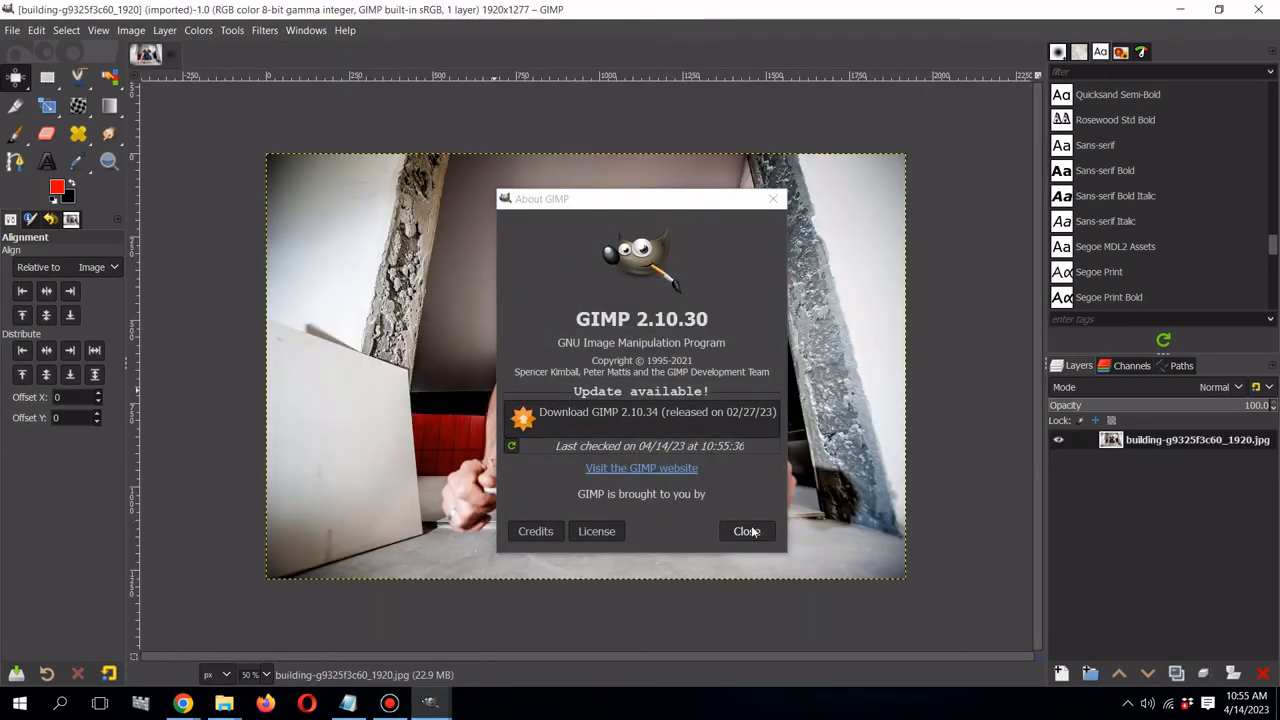
pyautogui.click(748, 531)
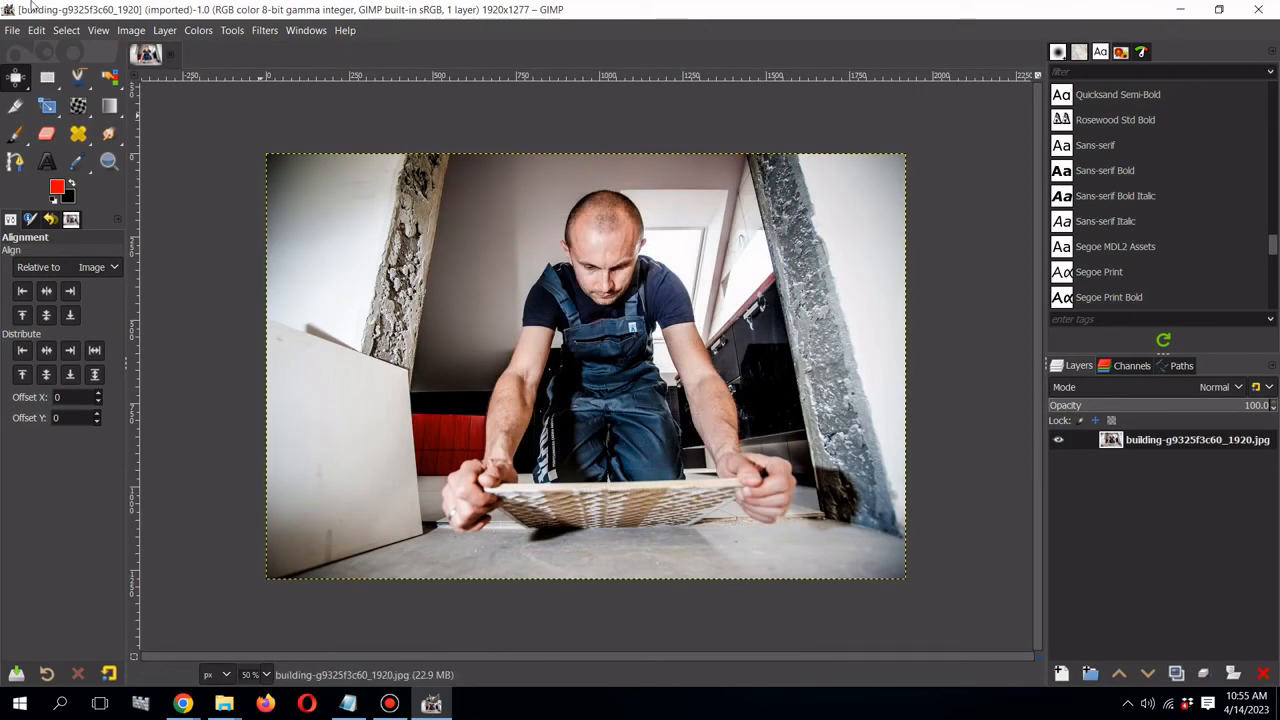
# - Scale the photo to 1200 × 798 pixels with an X resolution of 72 pixels/in
pyautogui.click(133, 30)
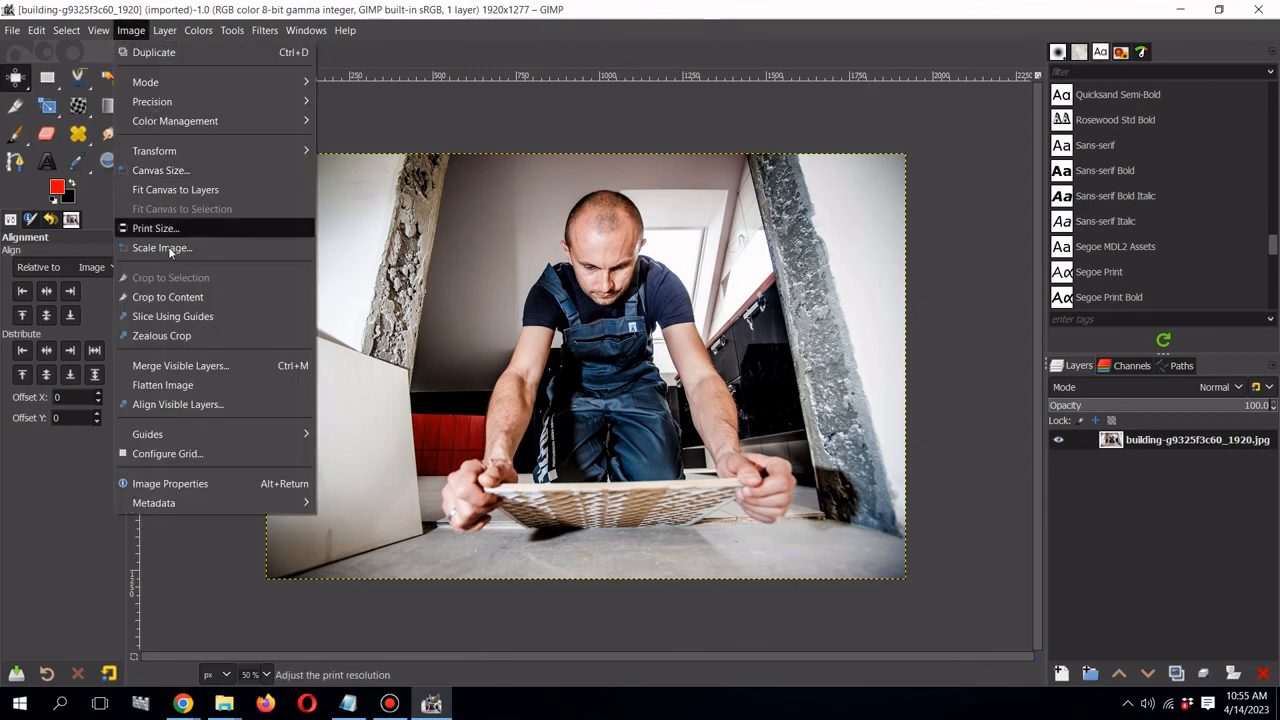
pyautogui.click(170, 250)
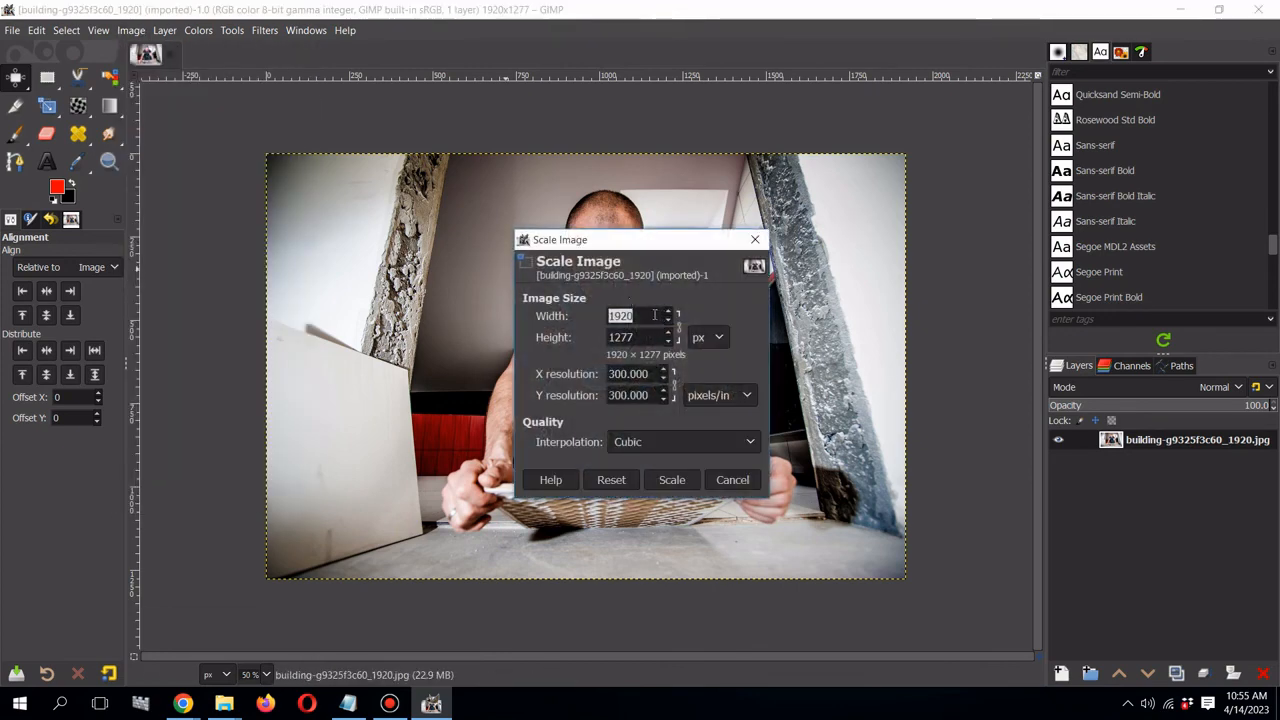
pyautogui.click(655, 315)
pyautogui.doubleClick(655, 315)
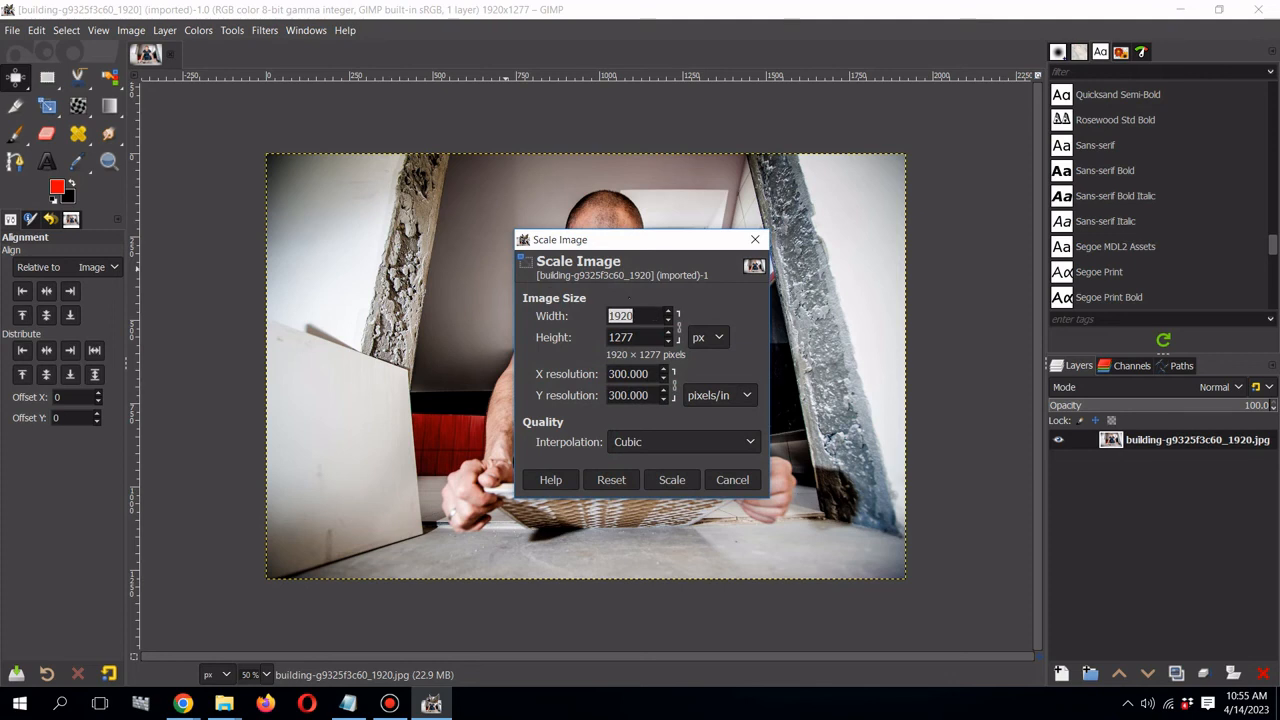
pyautogui.write('1')
pyautogui.click(650, 334)
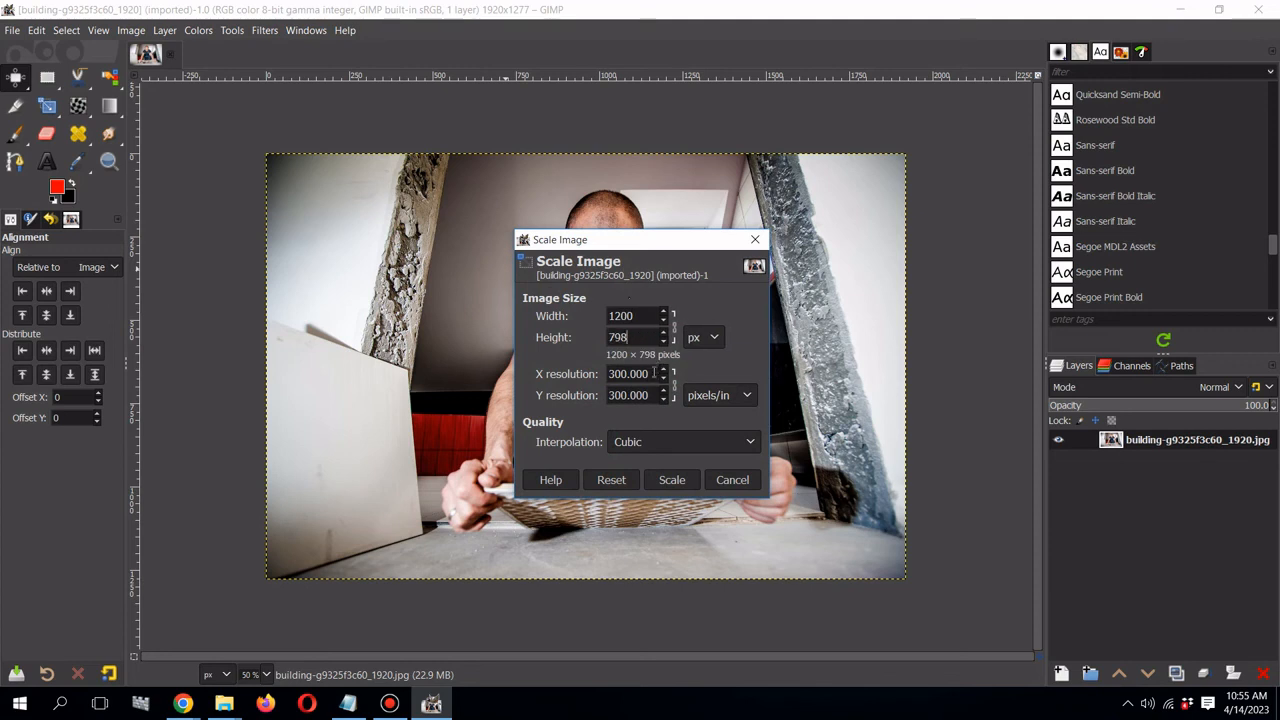
pyautogui.doubleClick(655, 373)
pyautogui.tripleClick(655, 373)
pyautogui.write('72')
pyautogui.press('Tab')
pyautogui.click(692, 480)
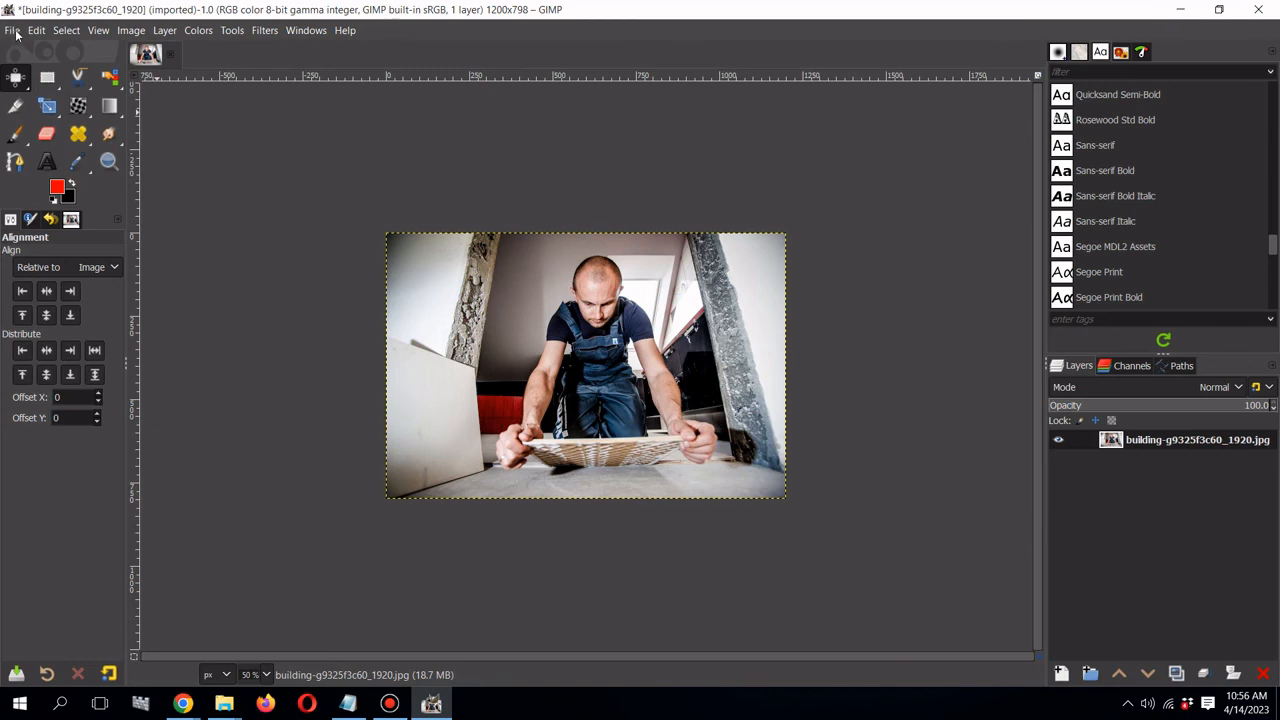
# - Set the export file name to handyman and pick WebP as the file type
pyautogui.click(11, 31)
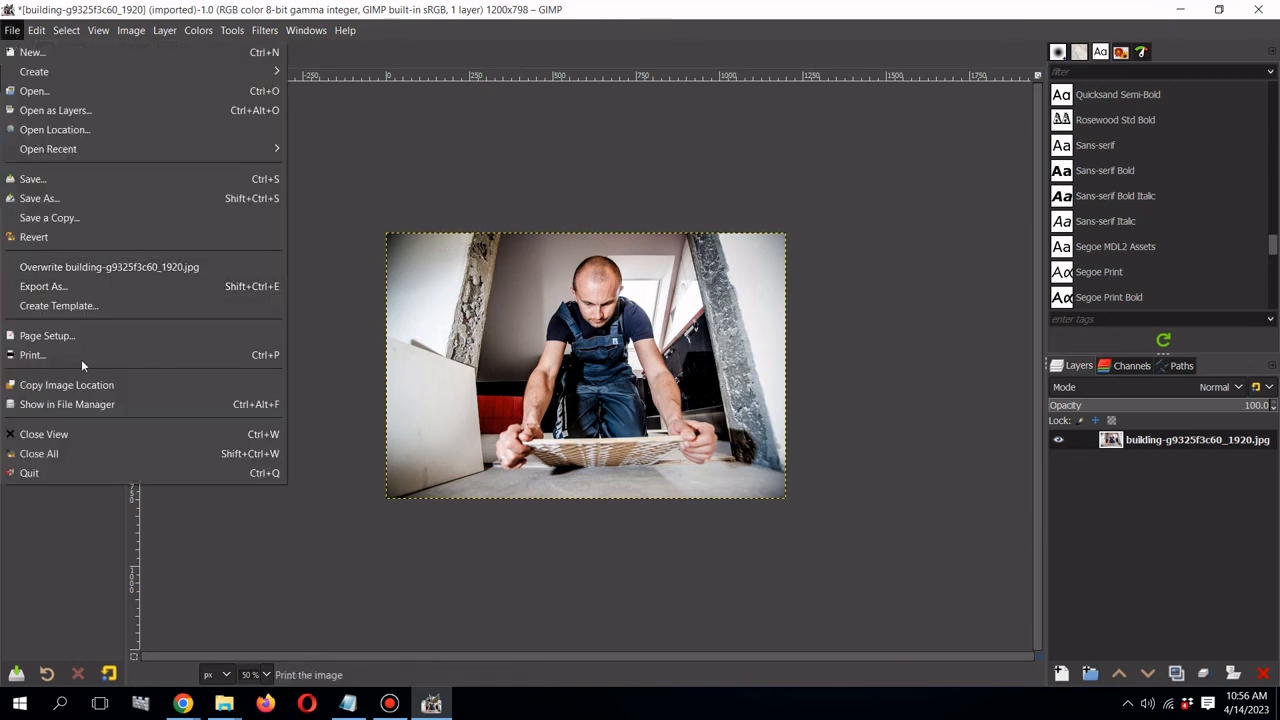
pyautogui.click(88, 285)
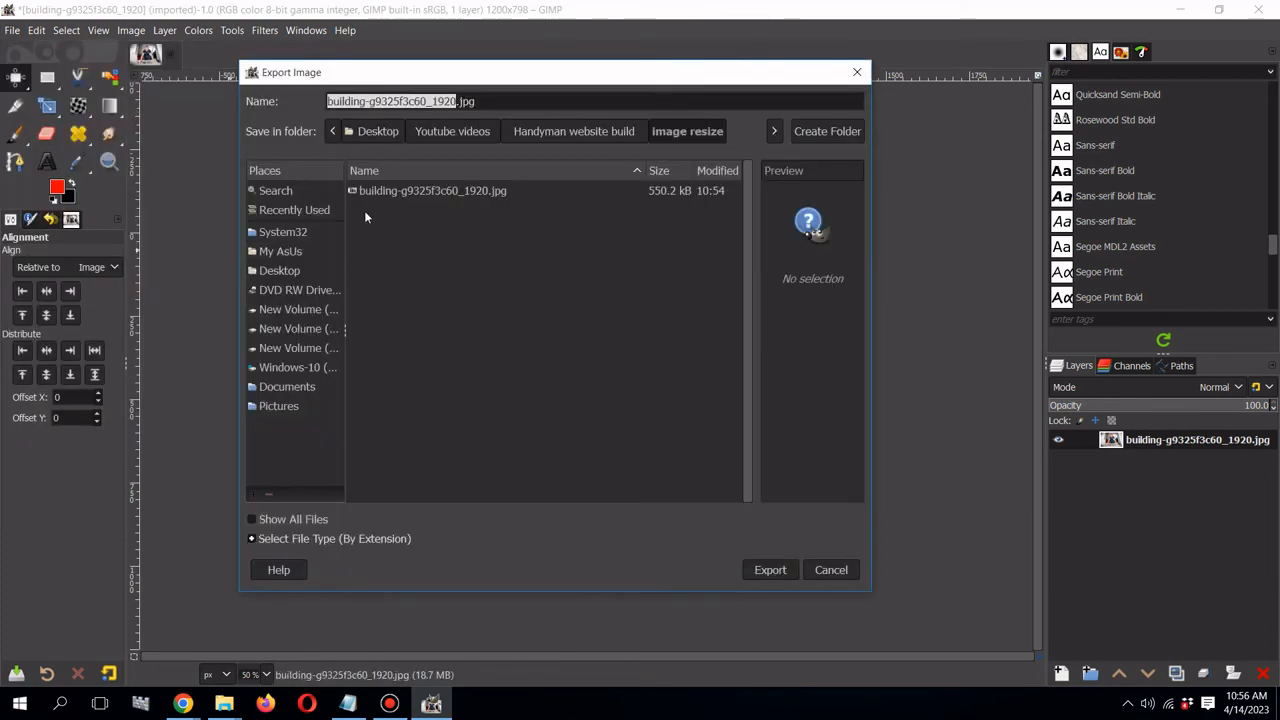
pyautogui.write('hand')
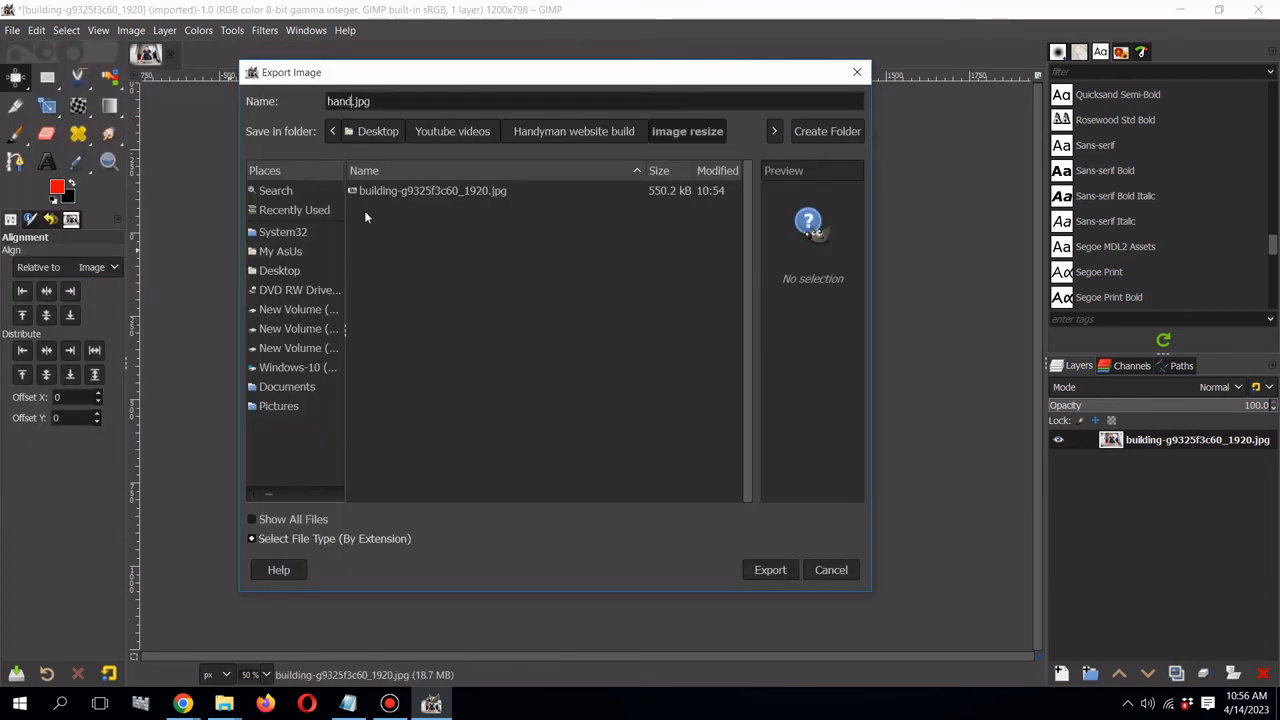
pyautogui.write('yman')
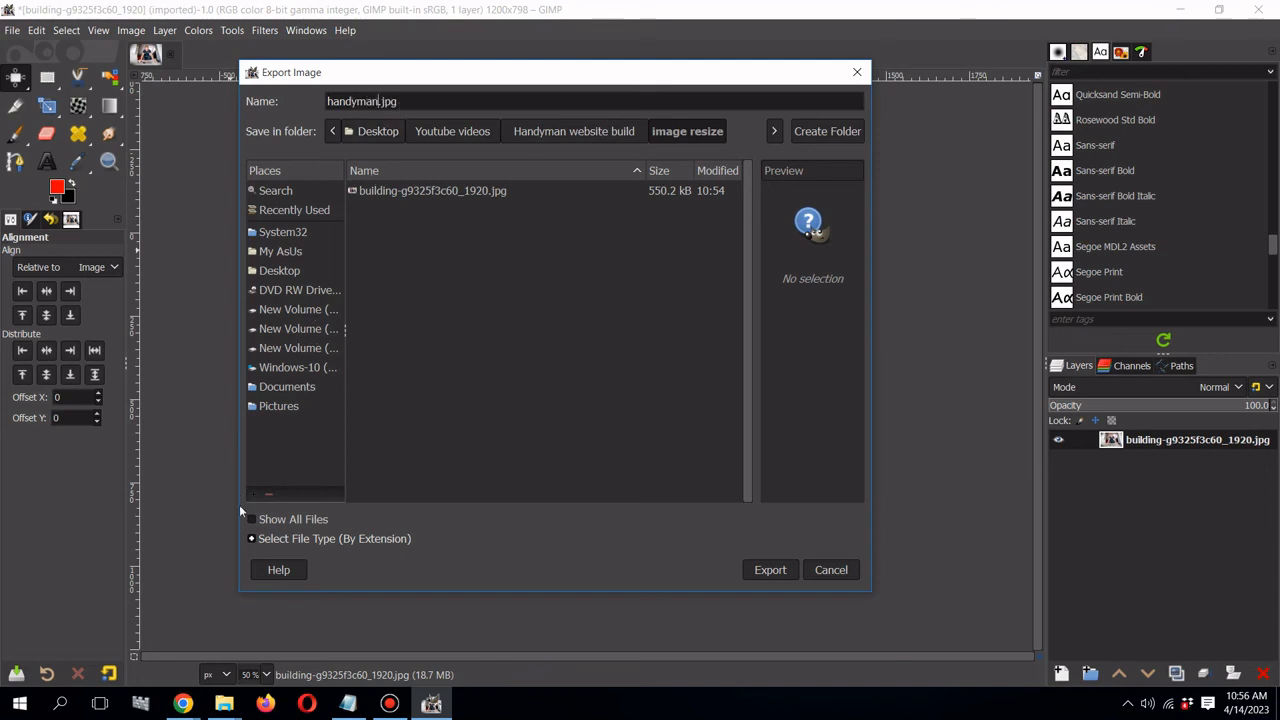
pyautogui.click(251, 539)
pyautogui.scroll(-6, 275, 465)
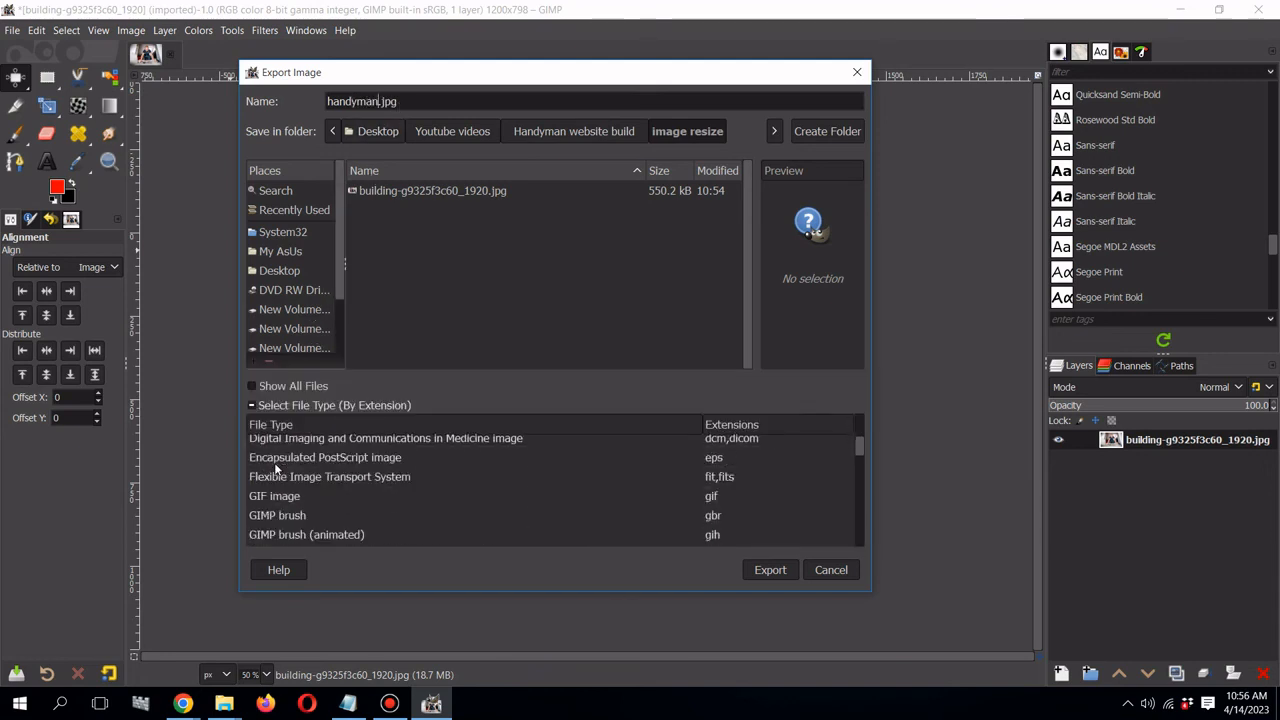
pyautogui.scroll(-5, 276, 468)
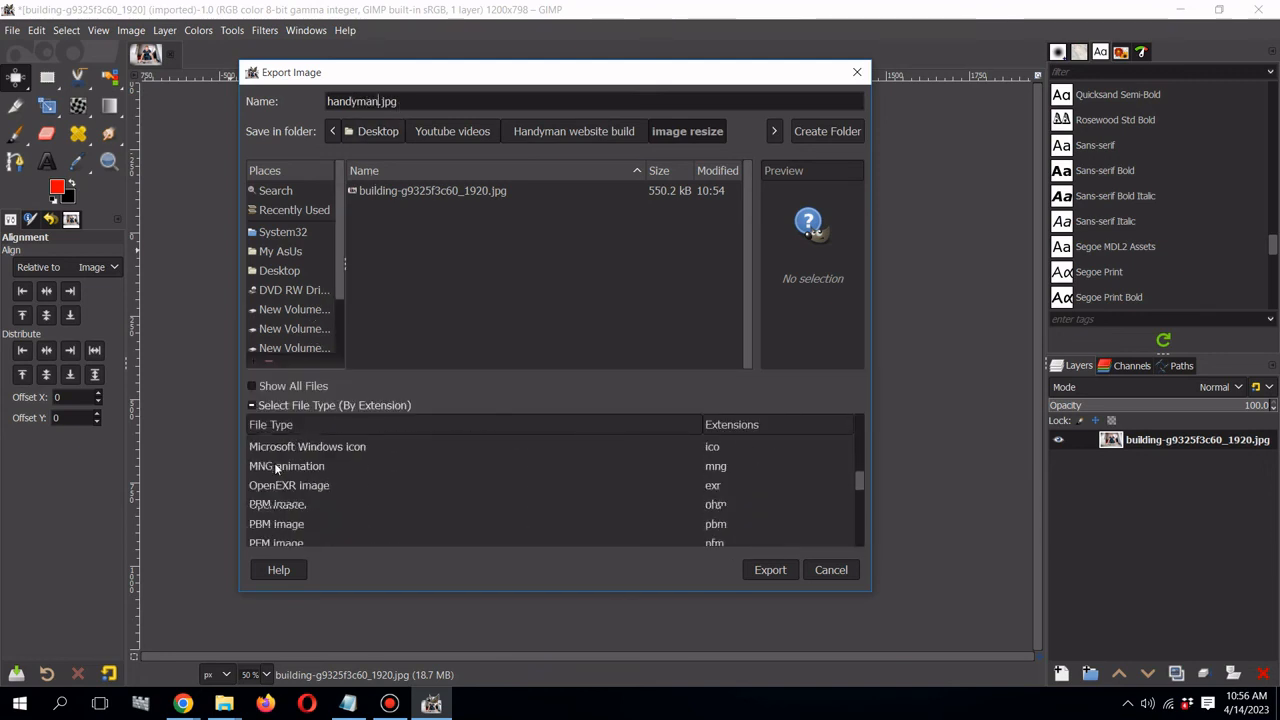
pyautogui.scroll(-1, 280, 463)
pyautogui.scroll(-5, 283, 462)
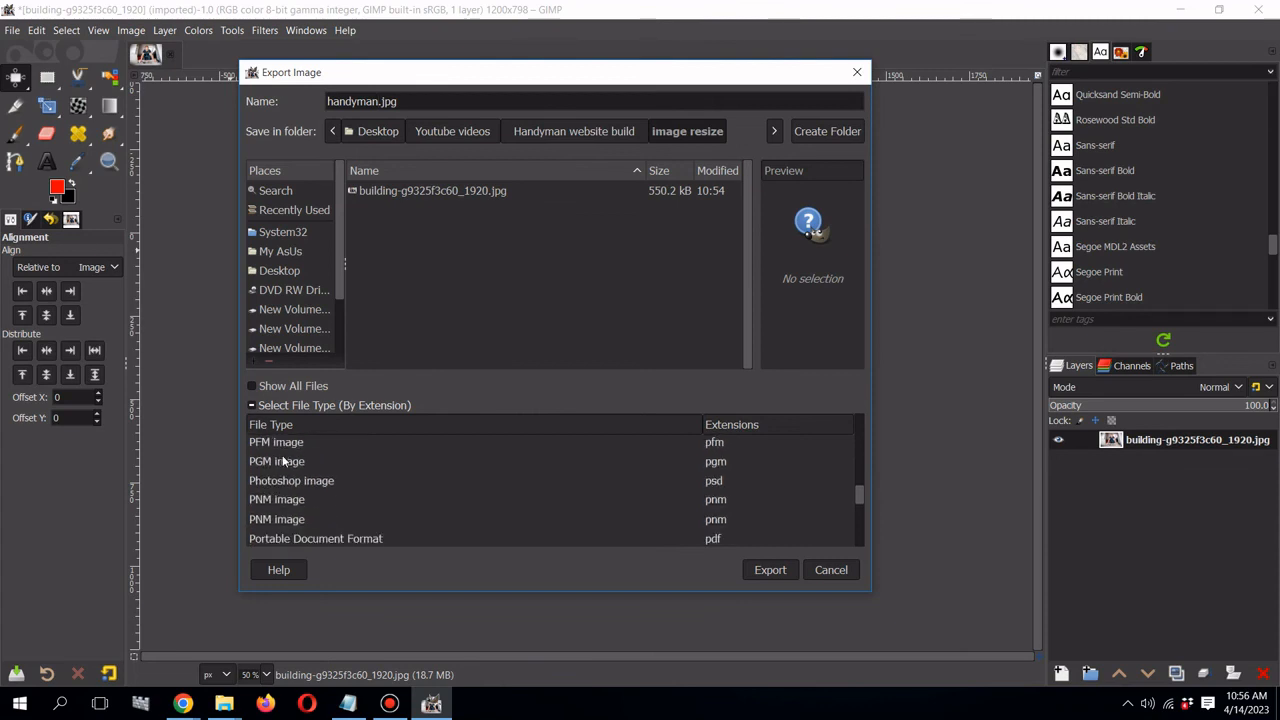
pyautogui.scroll(-9, 283, 470)
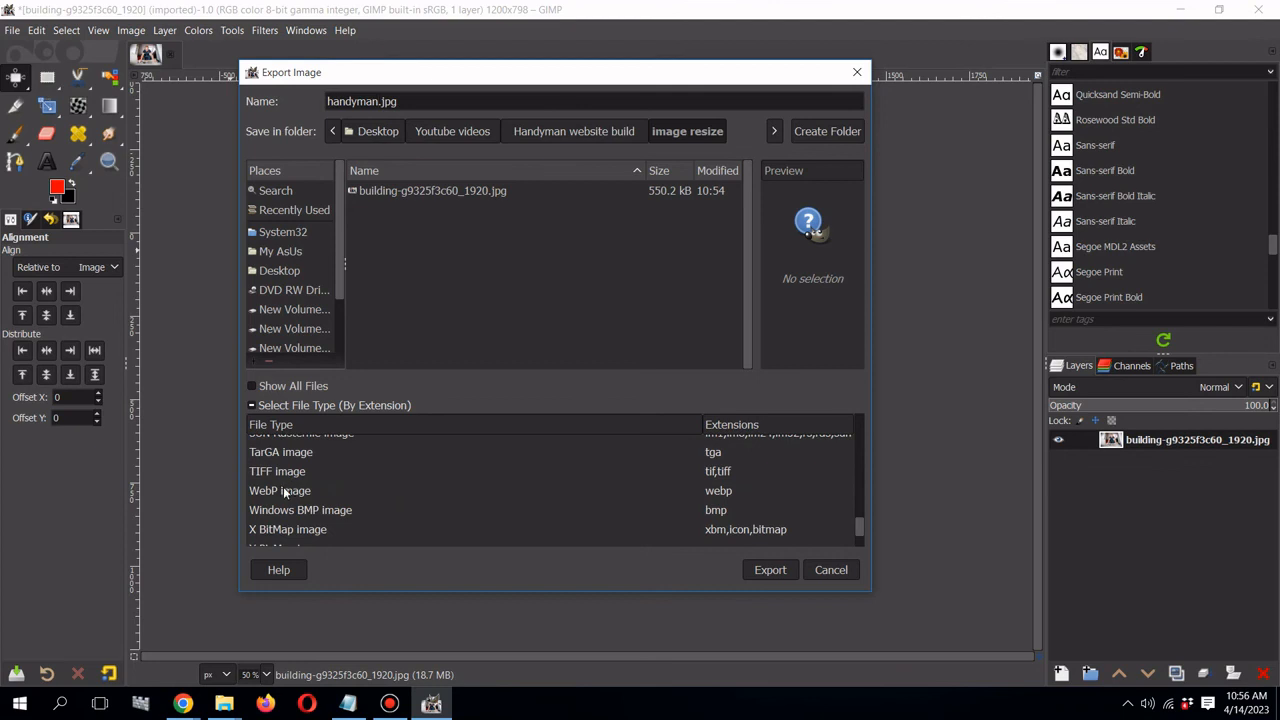
pyautogui.click(283, 487)
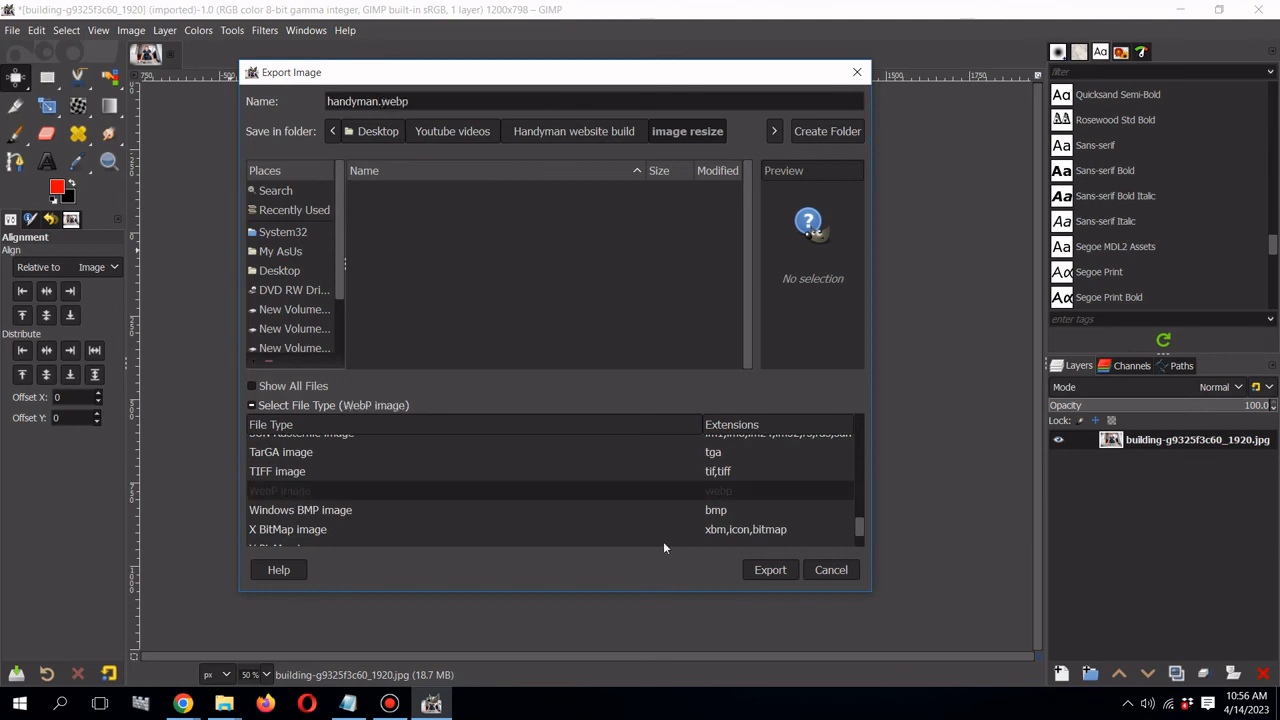
# - Export handyman.webp at image quality 82
pyautogui.click(786, 570)
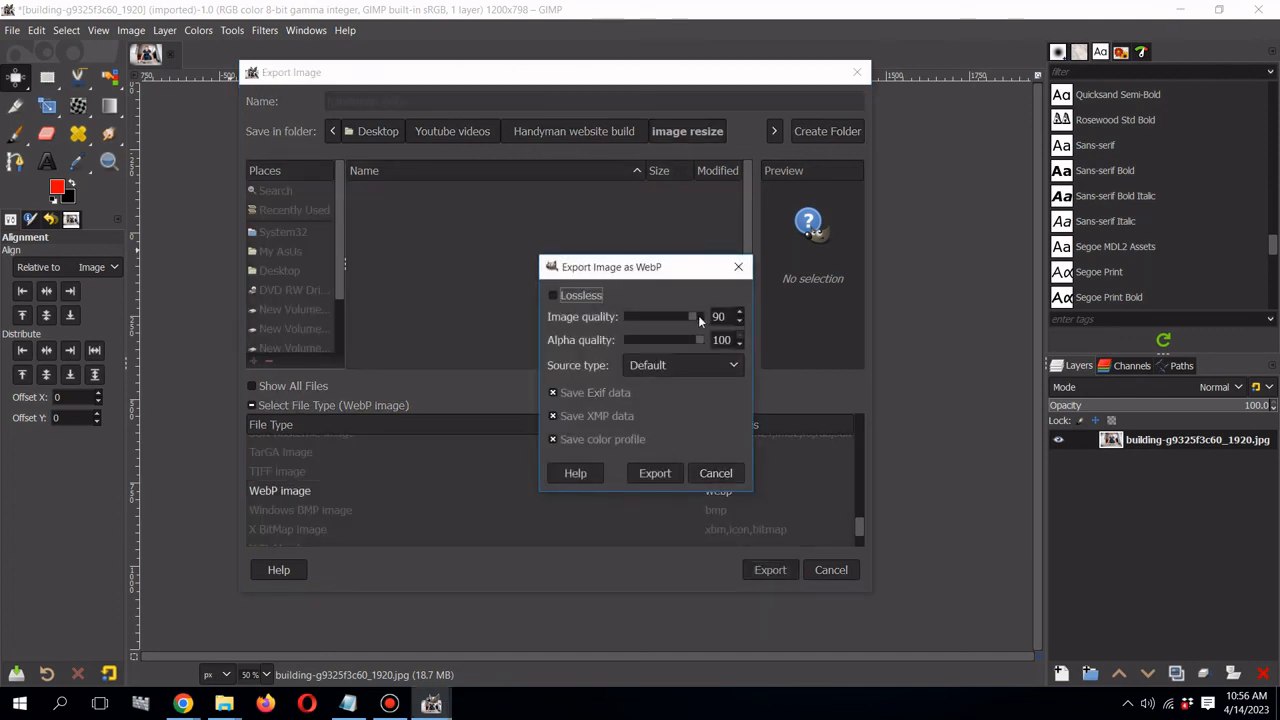
pyautogui.moveTo(692, 316); pyautogui.dragTo(692, 320)
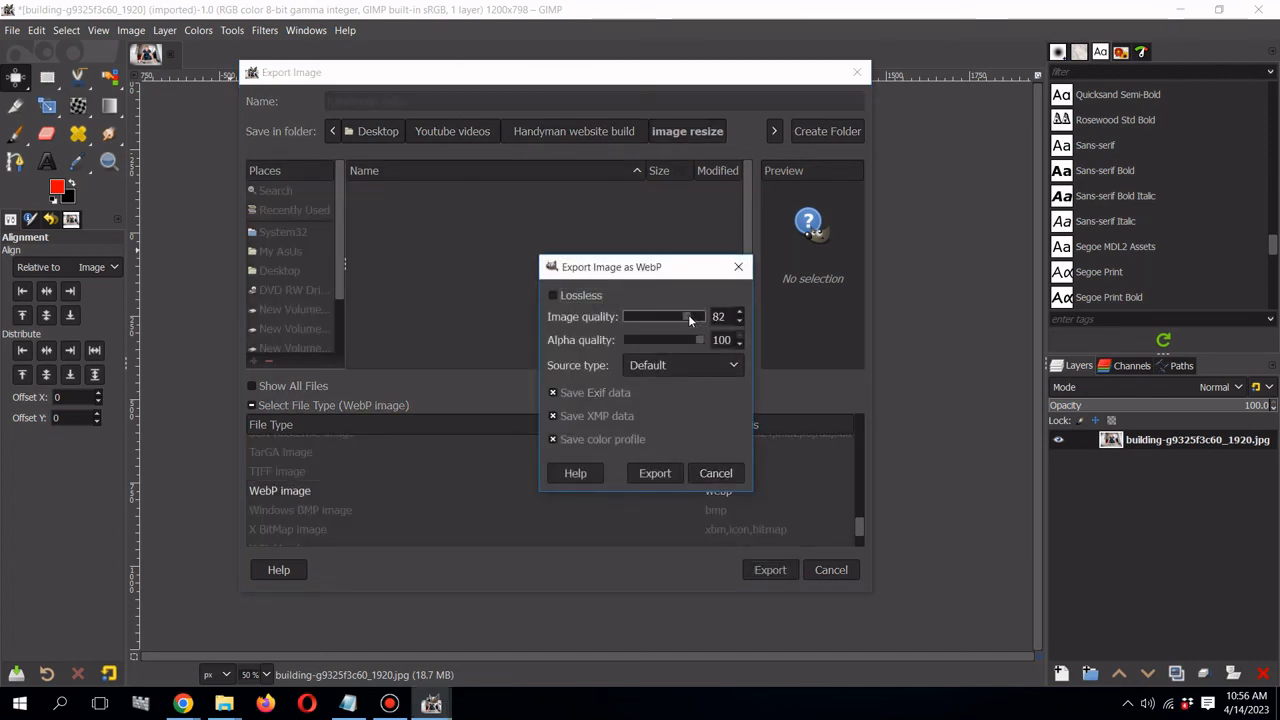
pyautogui.click(662, 474)
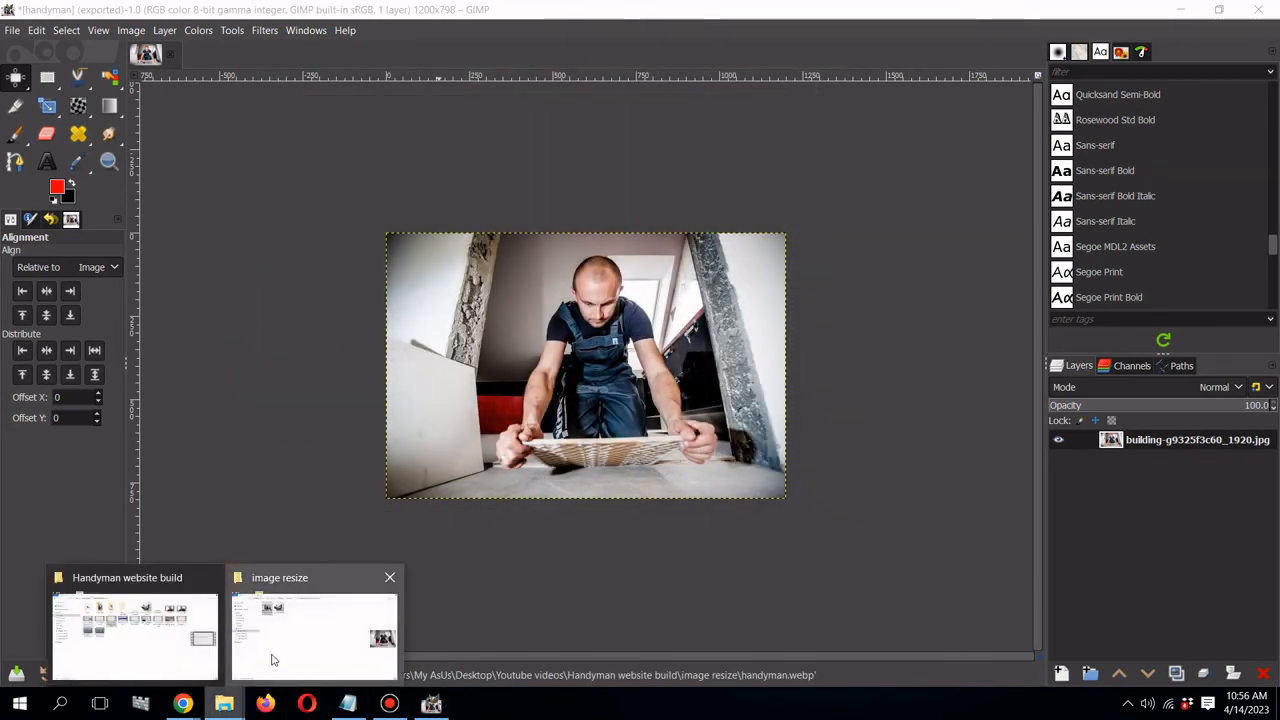
# - Check handyman.webp's properties in the image resize folder (135 KB, down from 537 KB), then switch back to Chrome
pyautogui.click(274, 660)
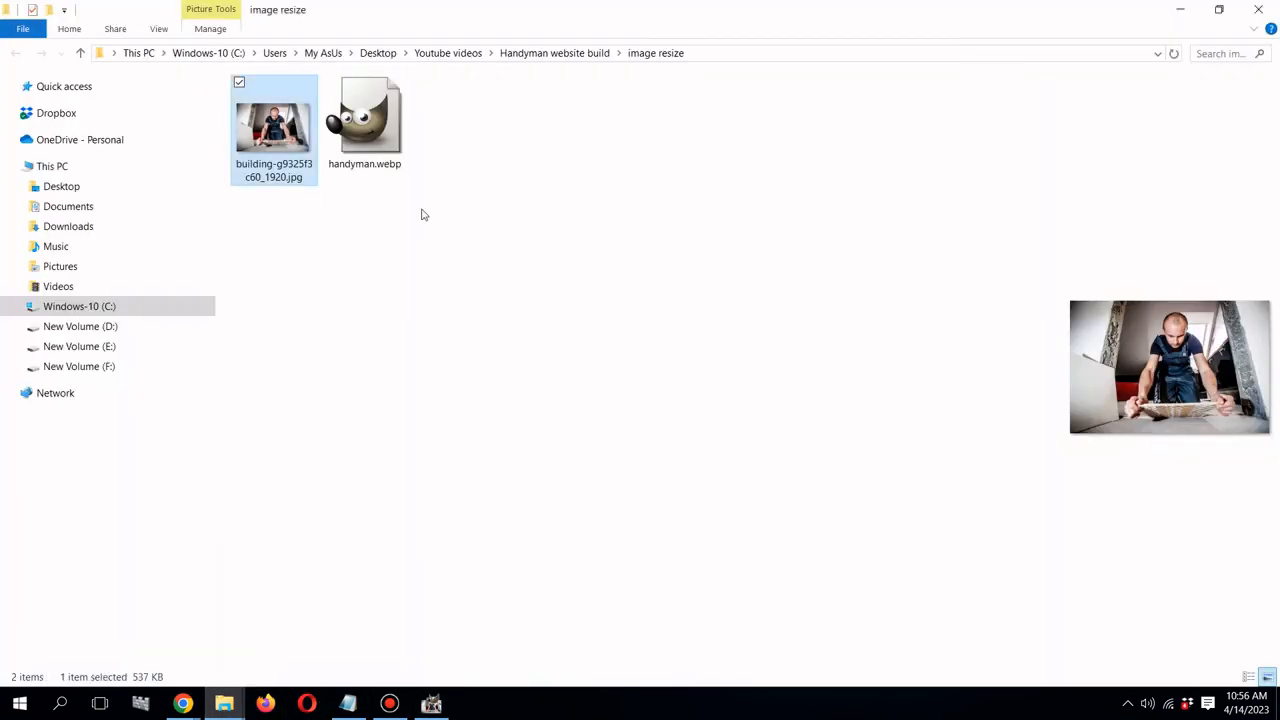
pyautogui.click(382, 146)
pyautogui.rightClick(382, 146)
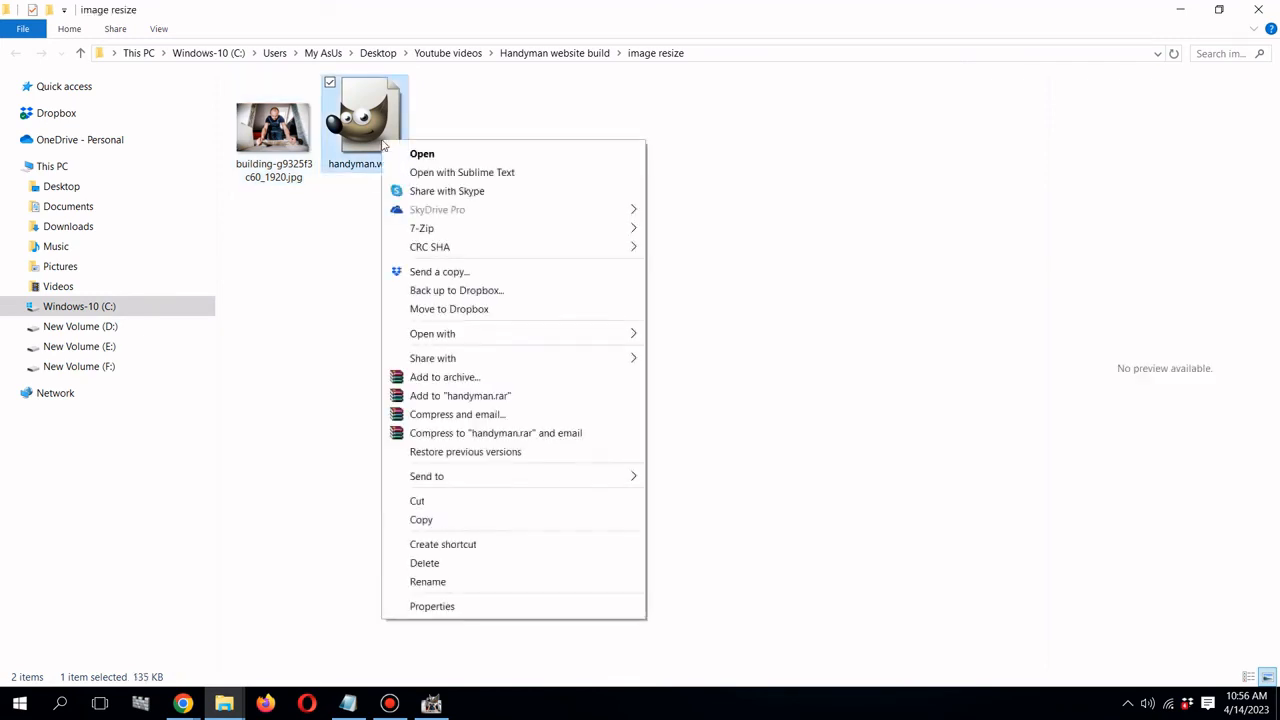
pyautogui.click(534, 608)
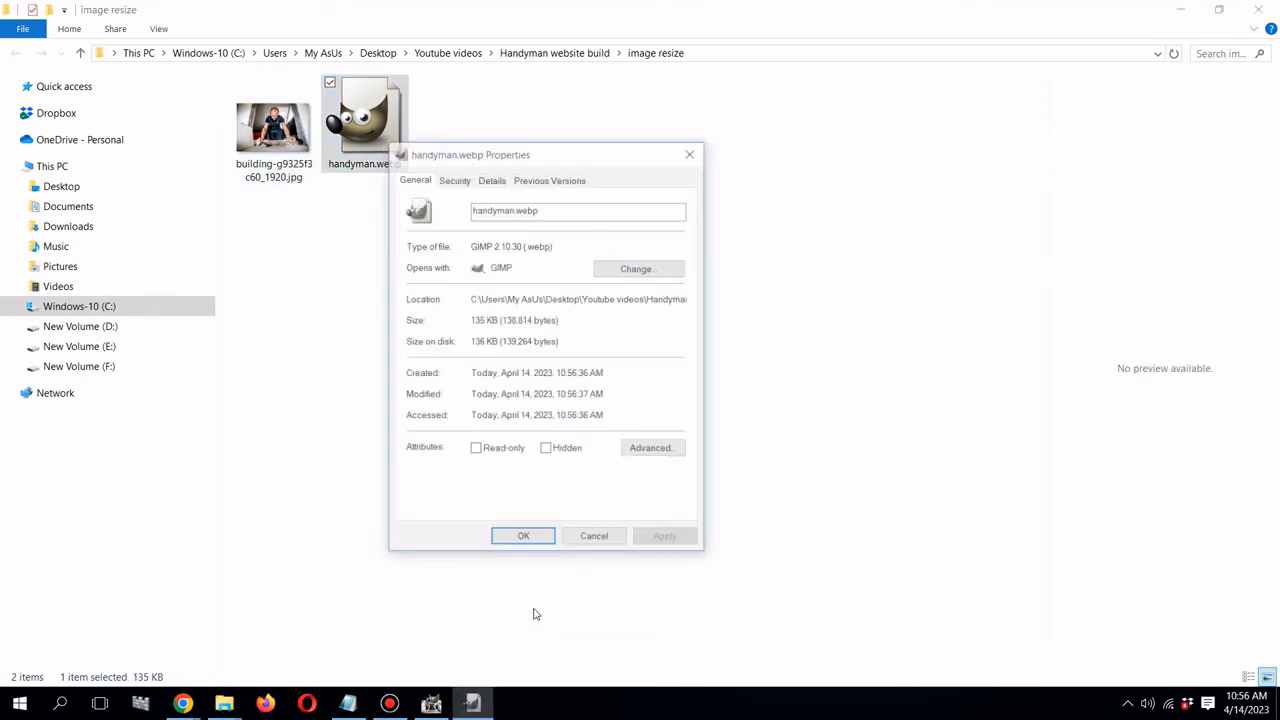
pyautogui.click(492, 180)
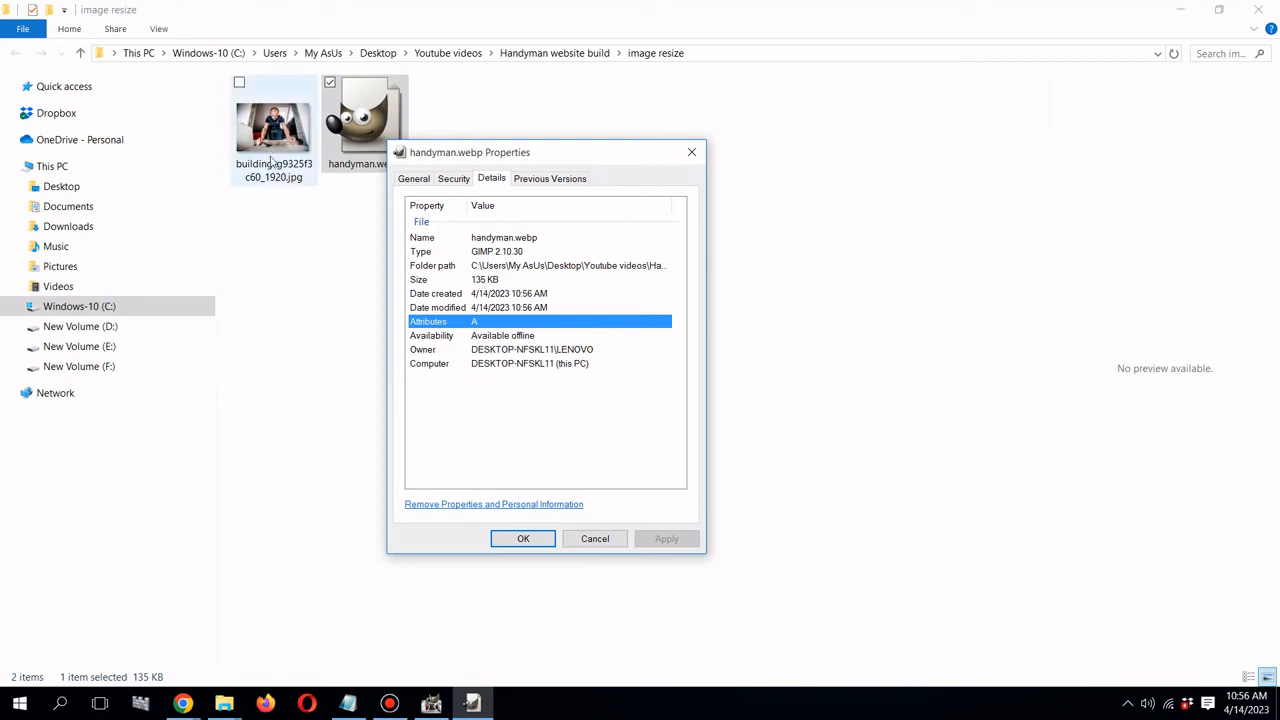
pyautogui.click(543, 540)
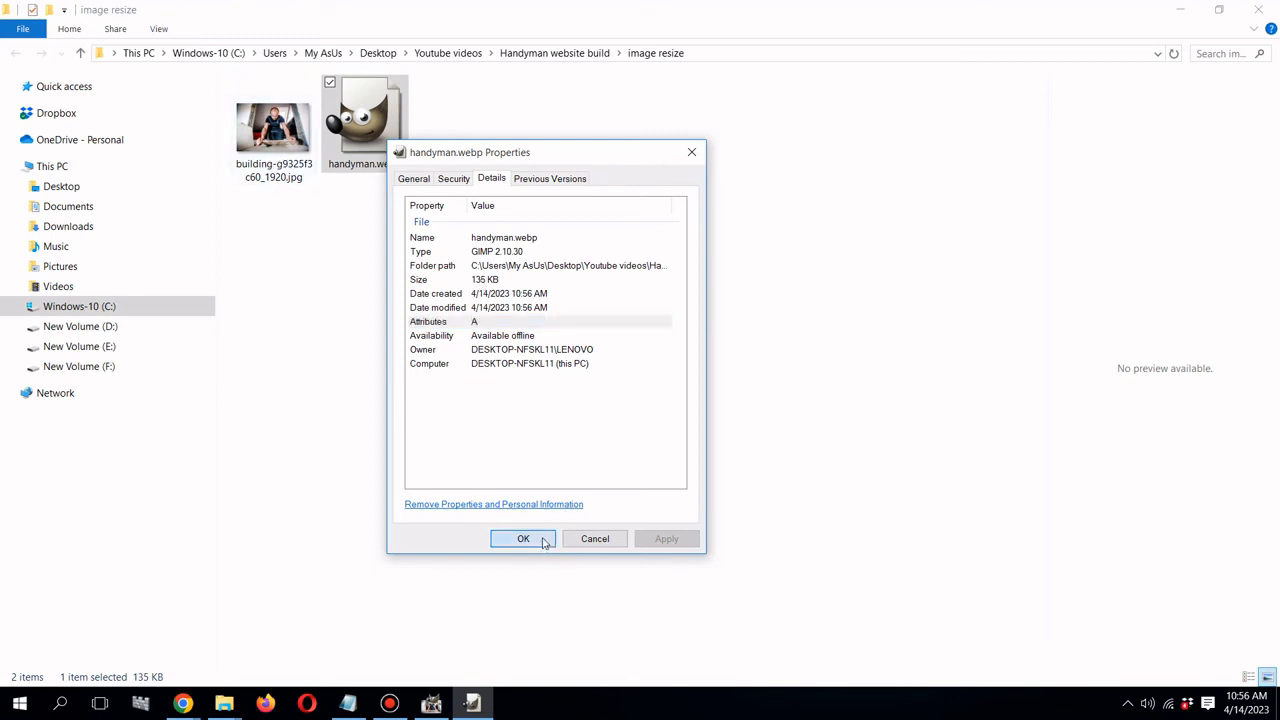
pyautogui.click(183, 703)
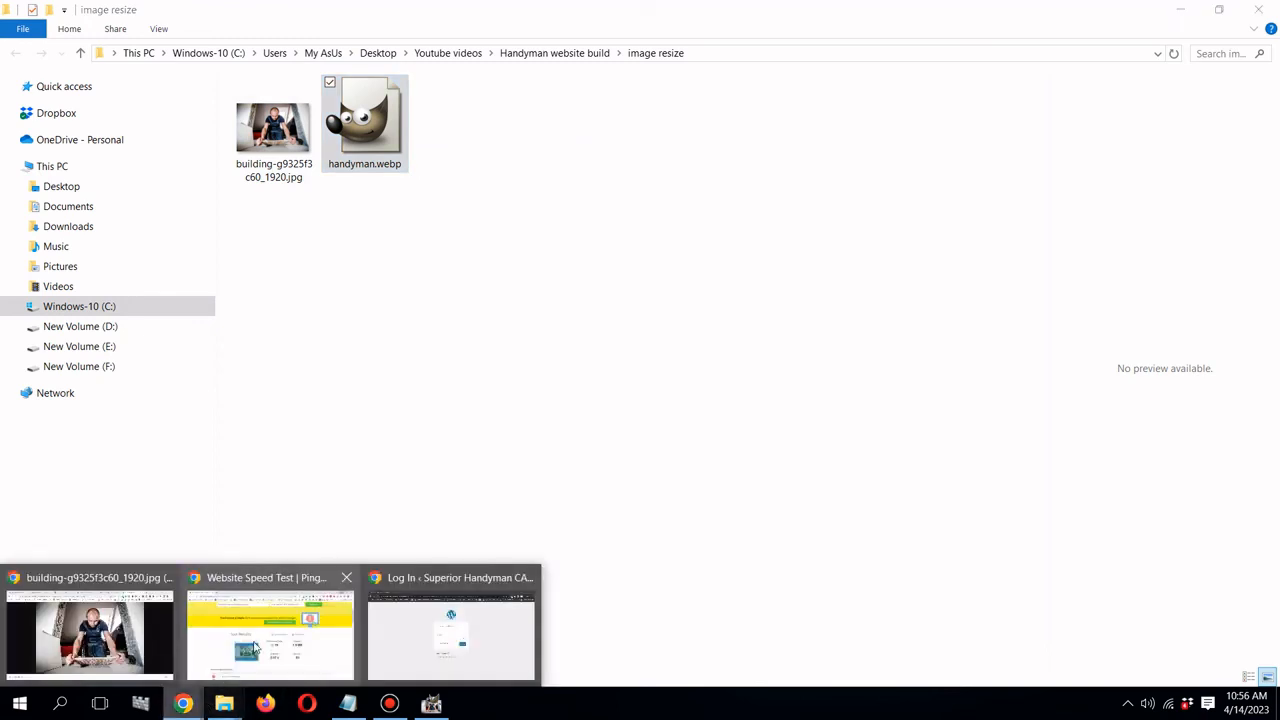
pyautogui.click(163, 667)
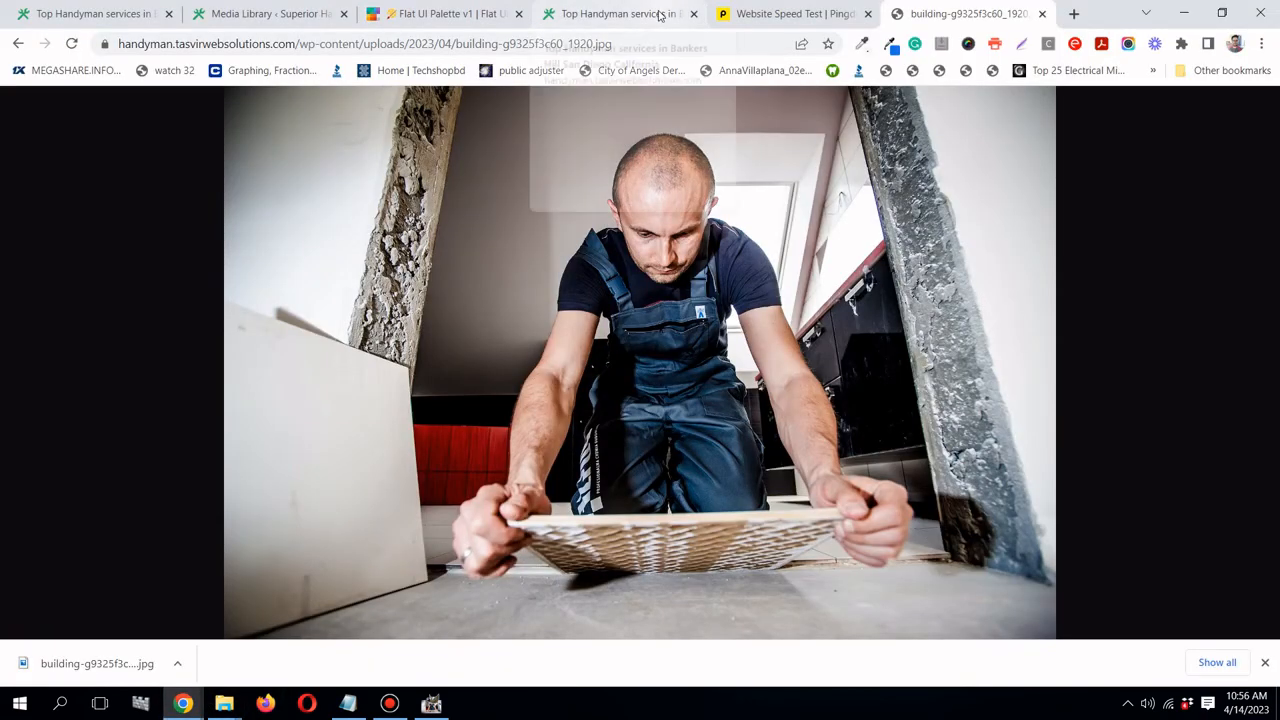
# - From the Top Handyman services page, open Edit with Elementor for the Home page in a new tab
pyautogui.click(660, 14)
pyautogui.scroll(-3, 1272, 606)
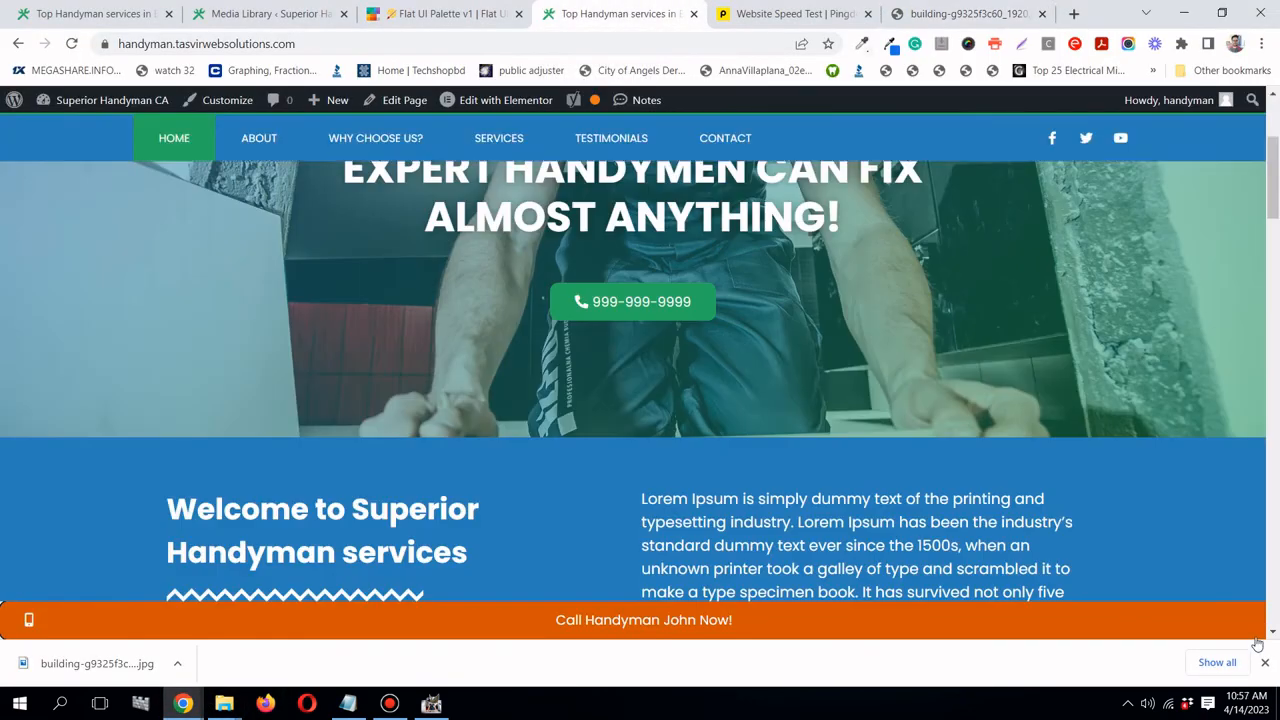
pyautogui.click(1265, 662)
pyautogui.scroll(3, 625, 171)
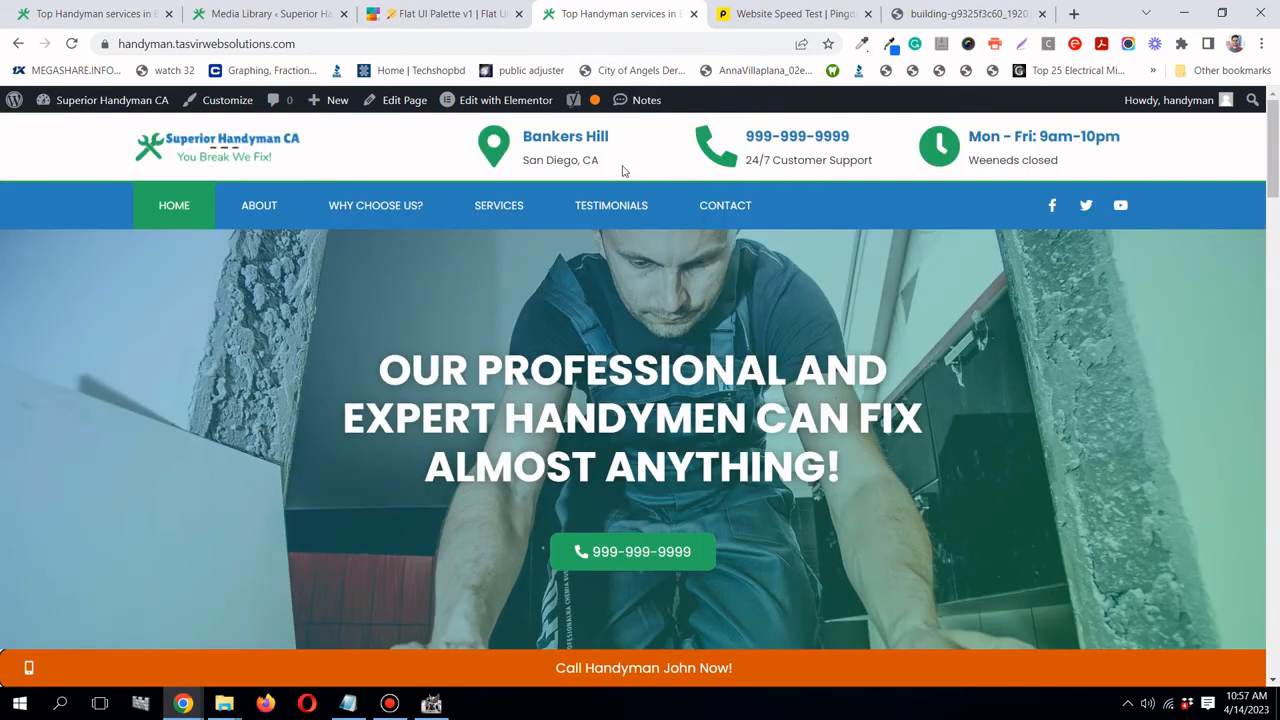
pyautogui.rightClick(489, 100)
pyautogui.click(507, 114)
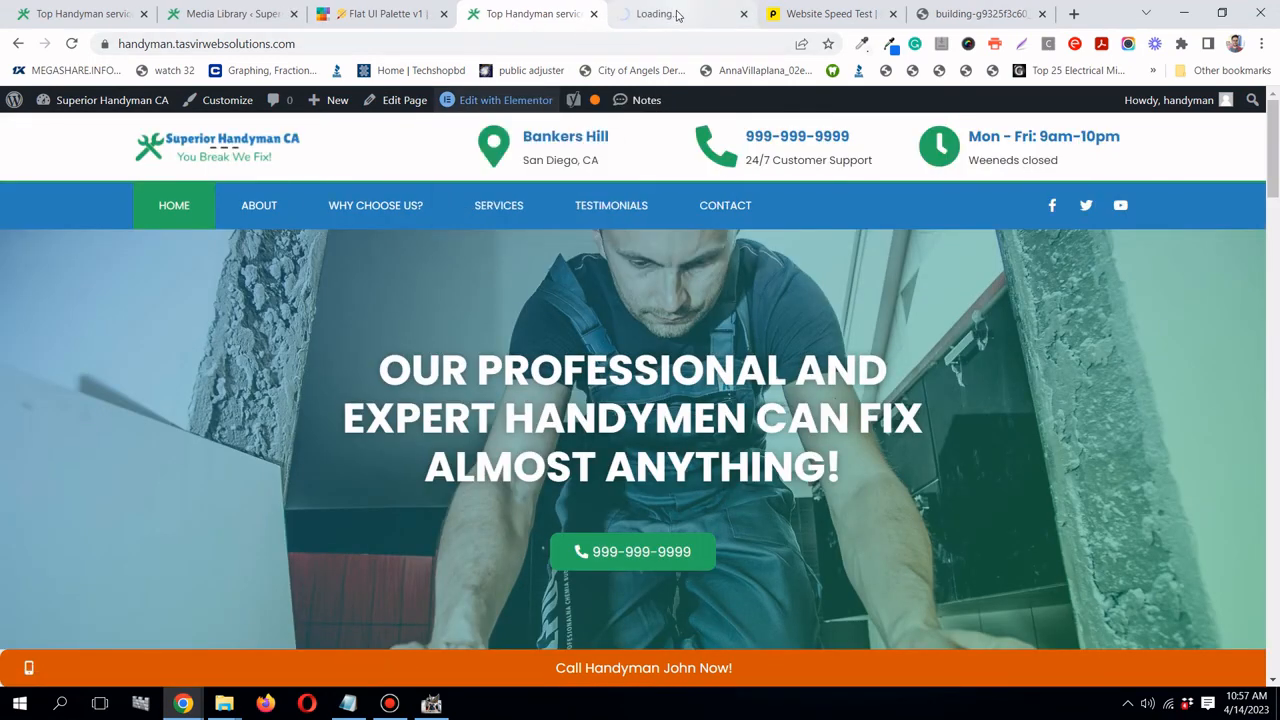
pyautogui.click(676, 14)
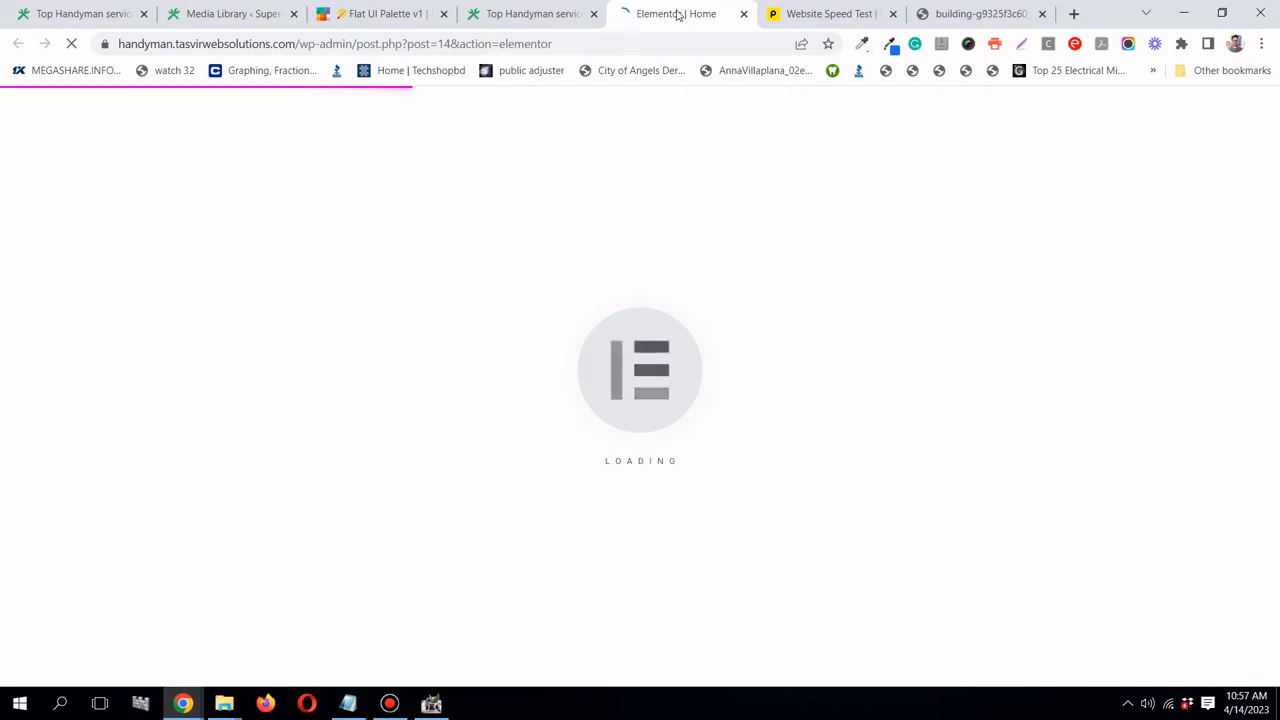
pyautogui.click(431, 703)
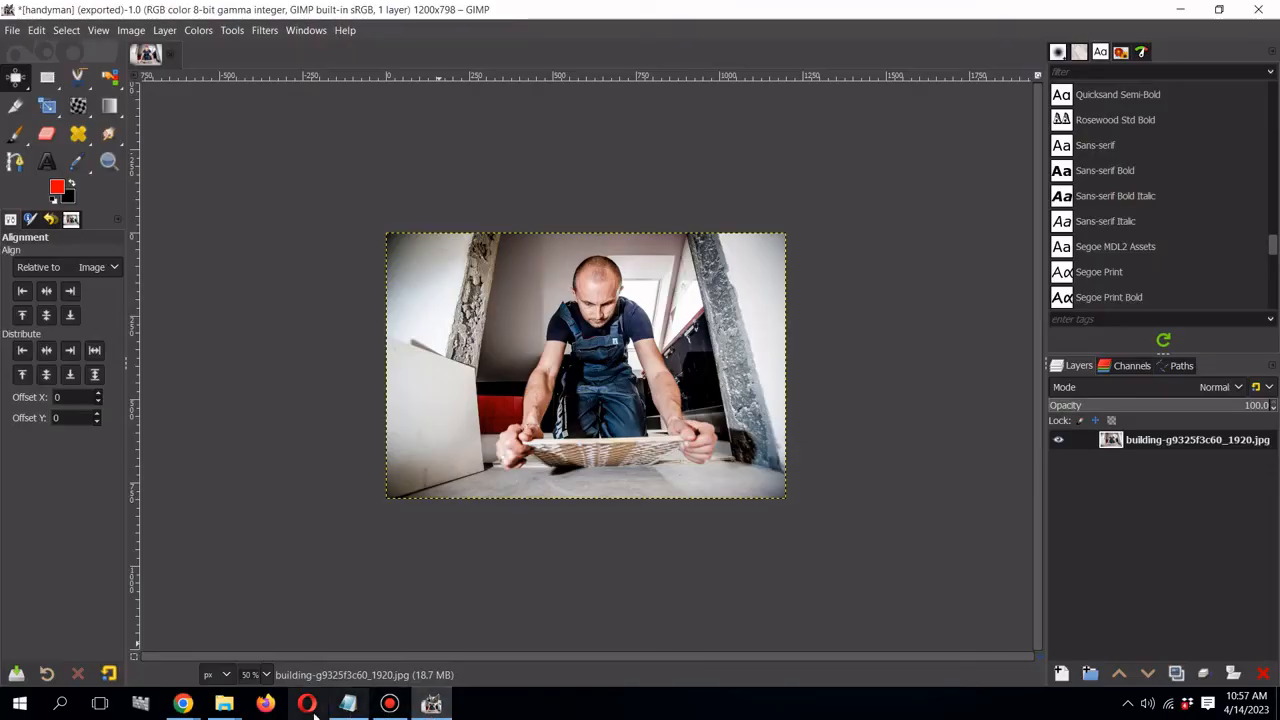
pyautogui.click(184, 708)
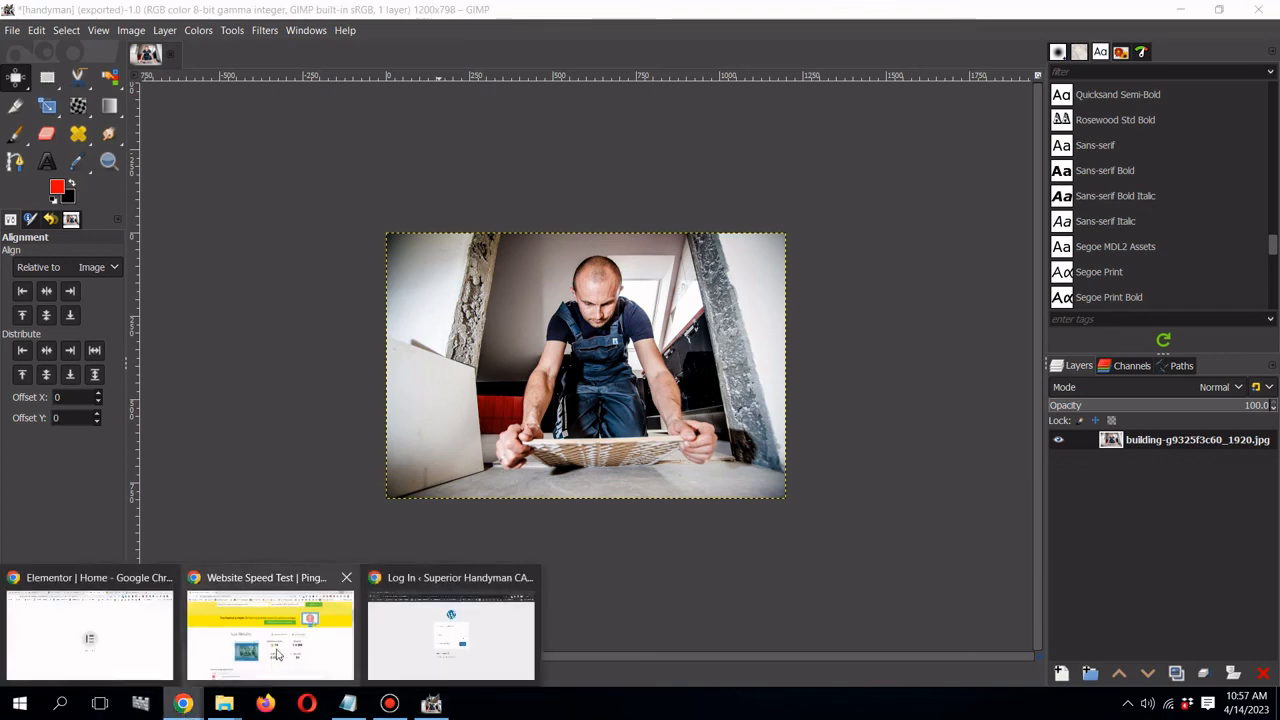
pyautogui.click(173, 660)
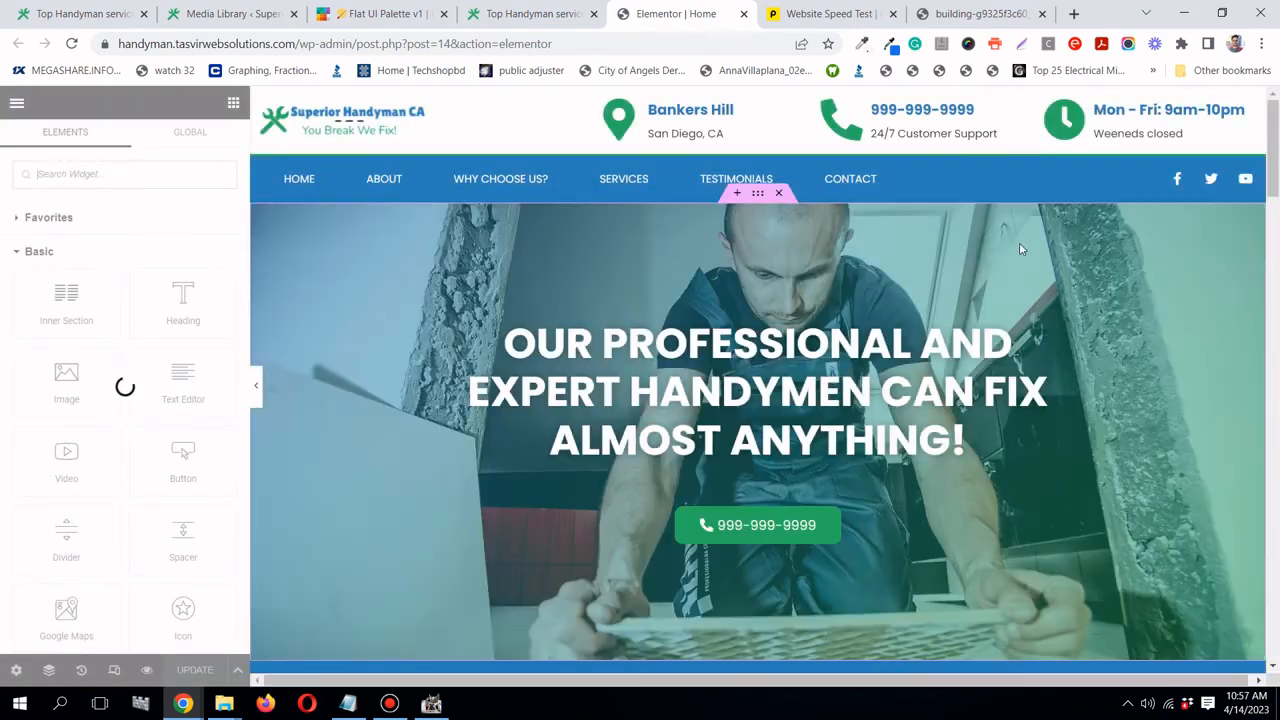
# - Replace the hero section's background image with the newly uploaded handyman.webp
pyautogui.click(759, 195)
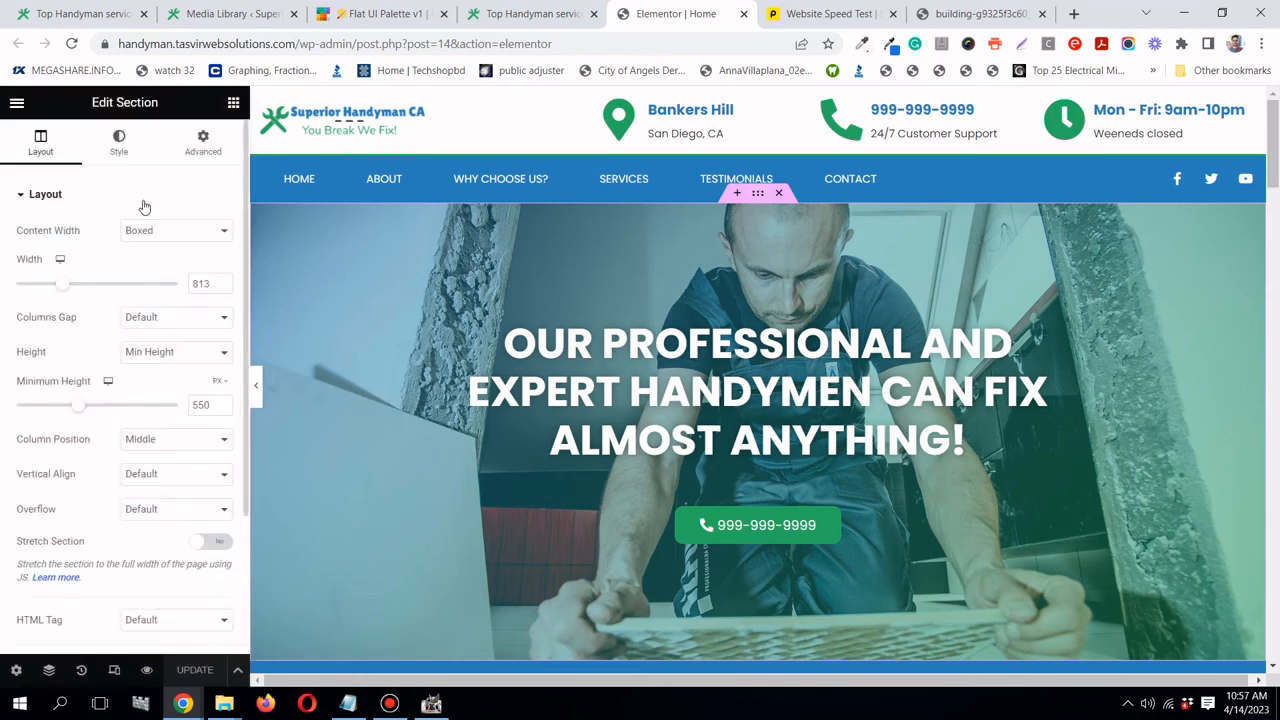
pyautogui.click(116, 155)
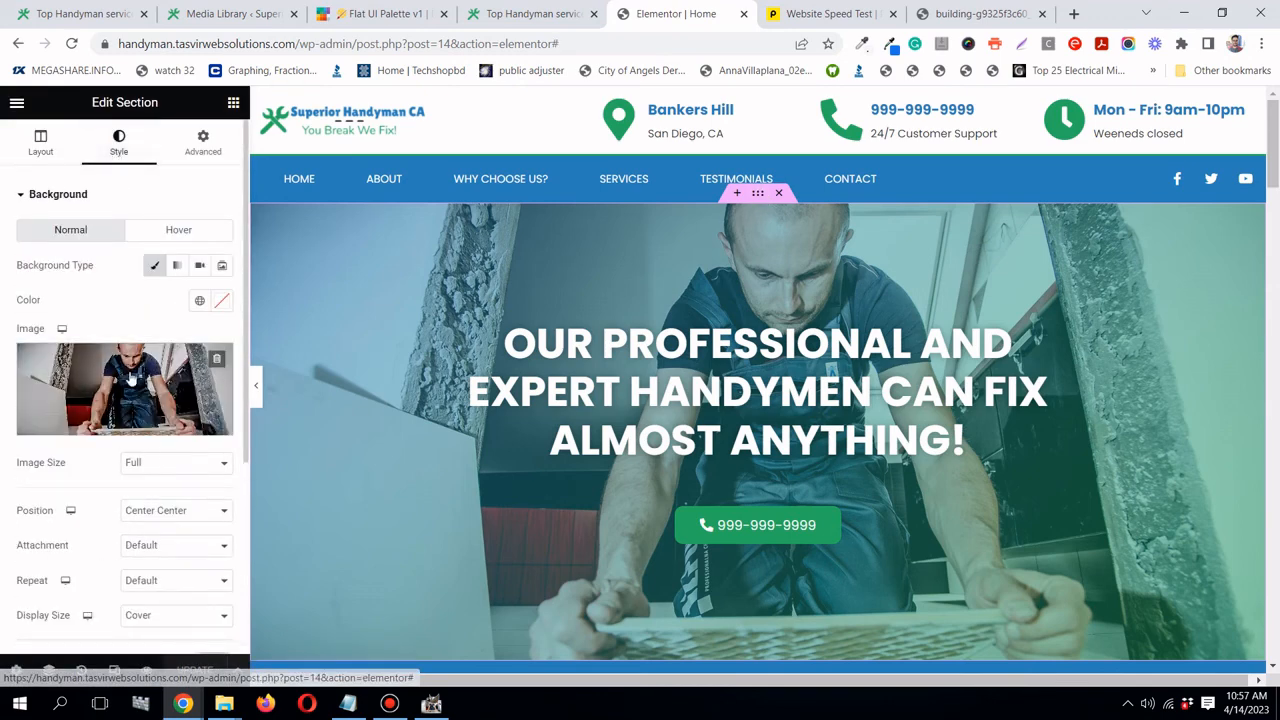
pyautogui.click(168, 397)
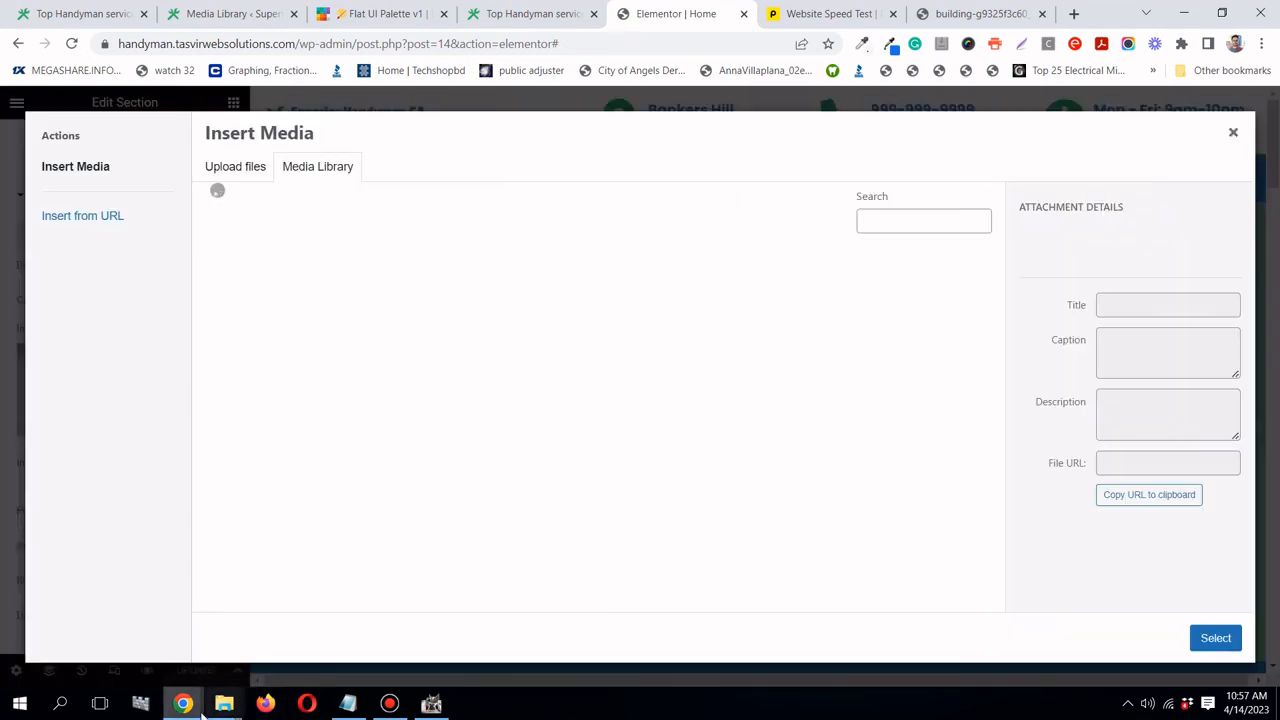
pyautogui.moveTo(224, 705)
pyautogui.click(287, 661)
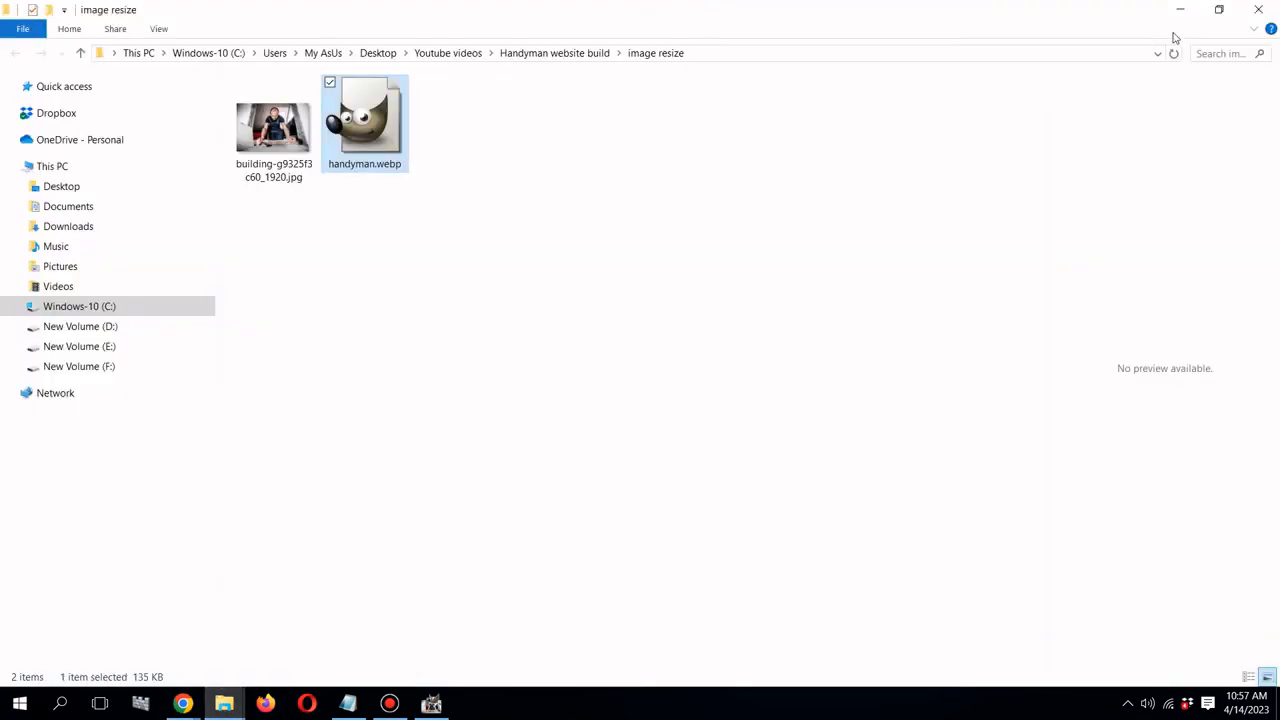
pyautogui.click(1220, 12)
pyautogui.moveTo(975, 222); pyautogui.dragTo(476, 346)
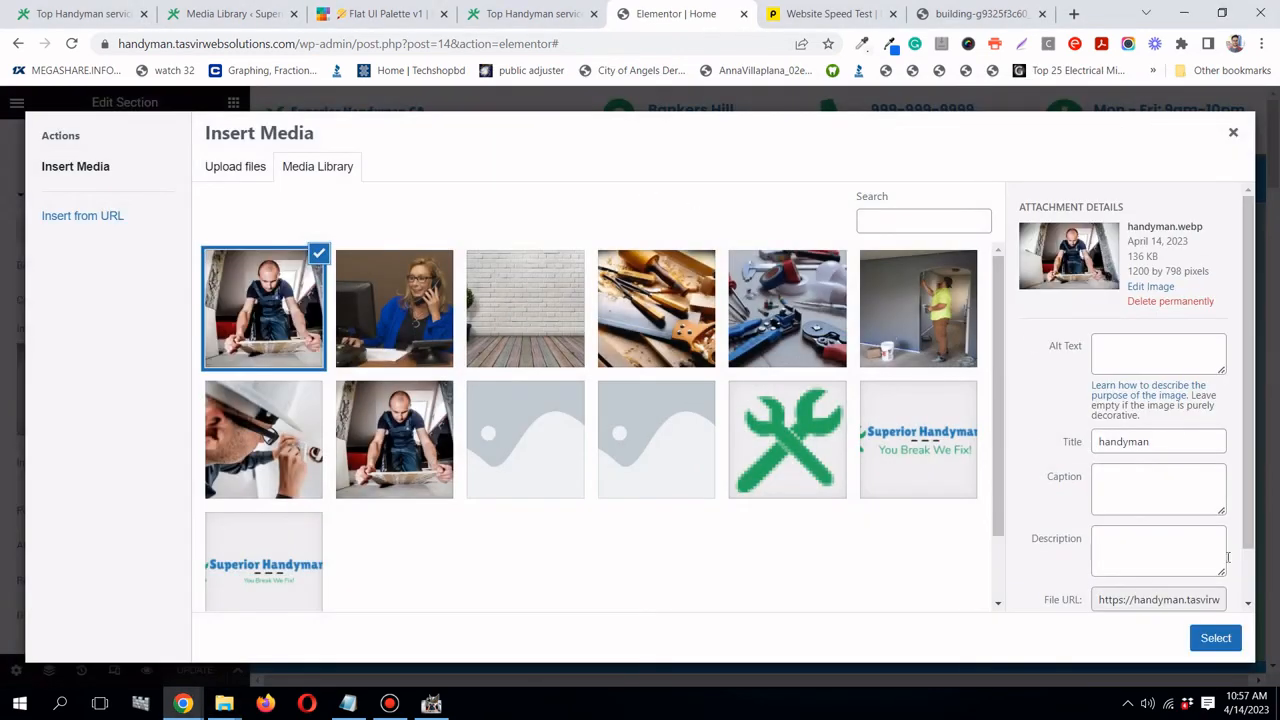
pyautogui.click(1216, 640)
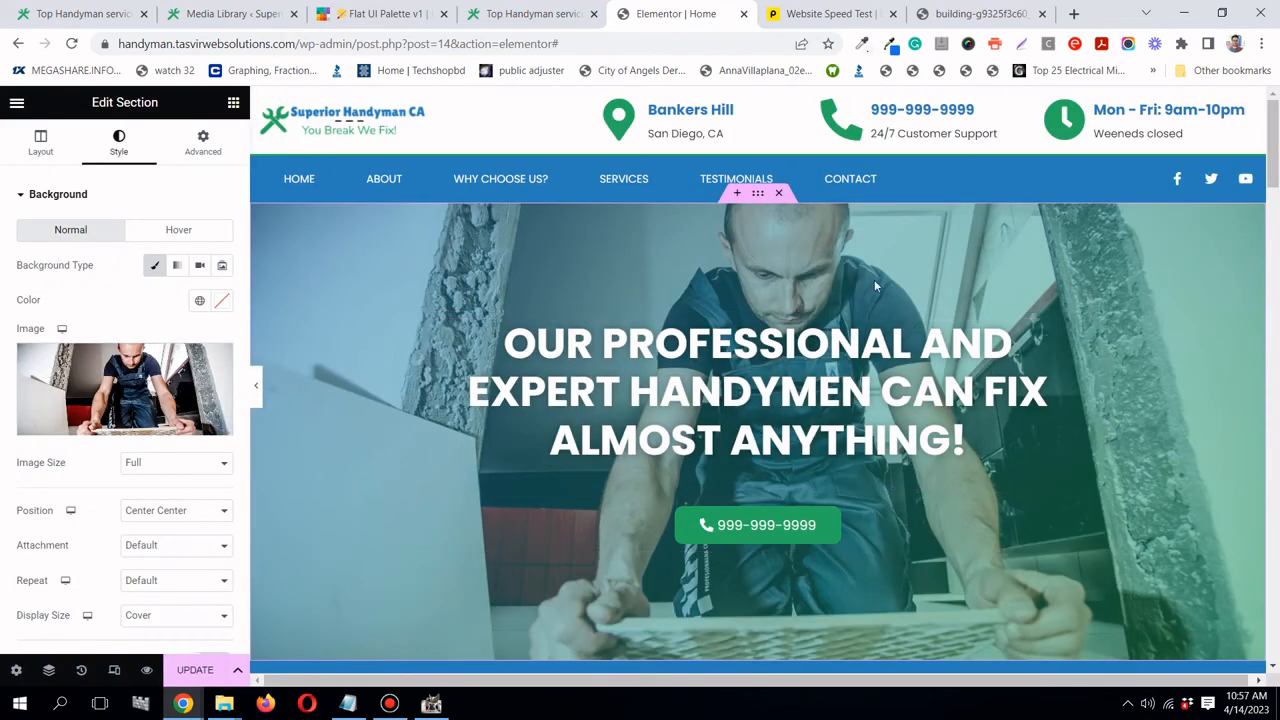
# - Open the Repairs service box's widget for editing
pyautogui.scroll(-6, 875, 279)
pyautogui.scroll(-5, 876, 284)
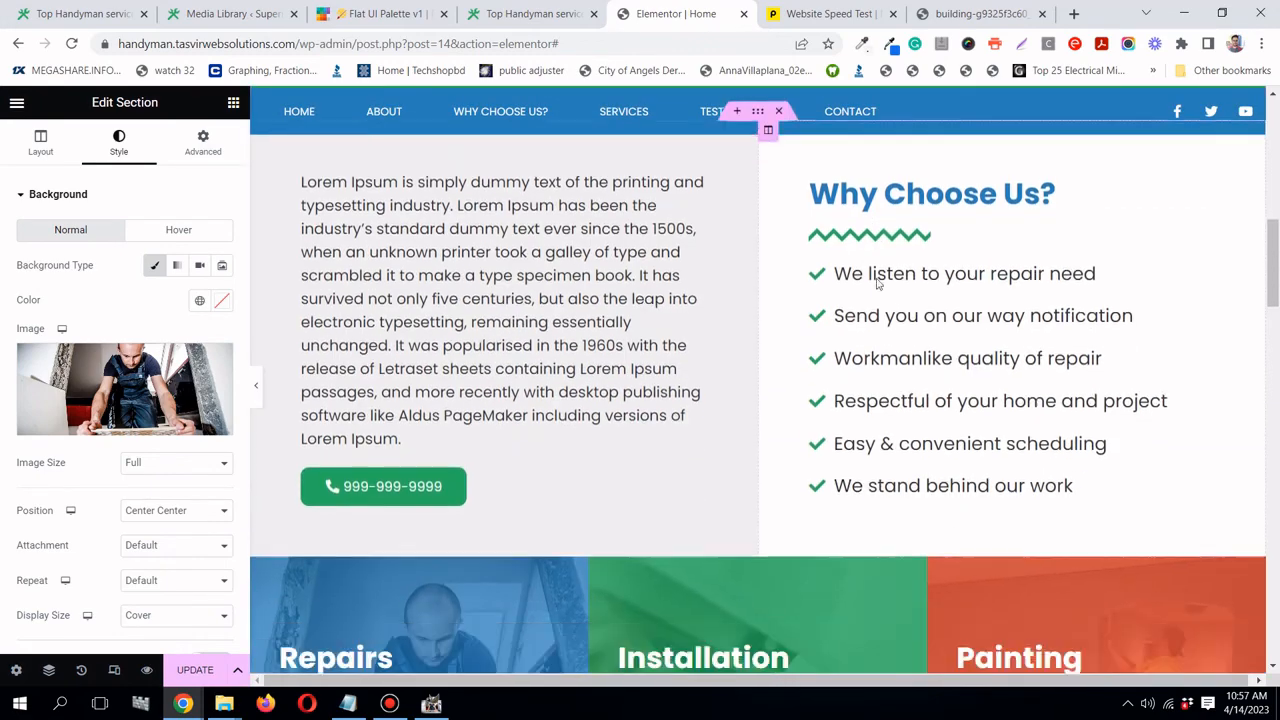
pyautogui.scroll(1, 506, 273)
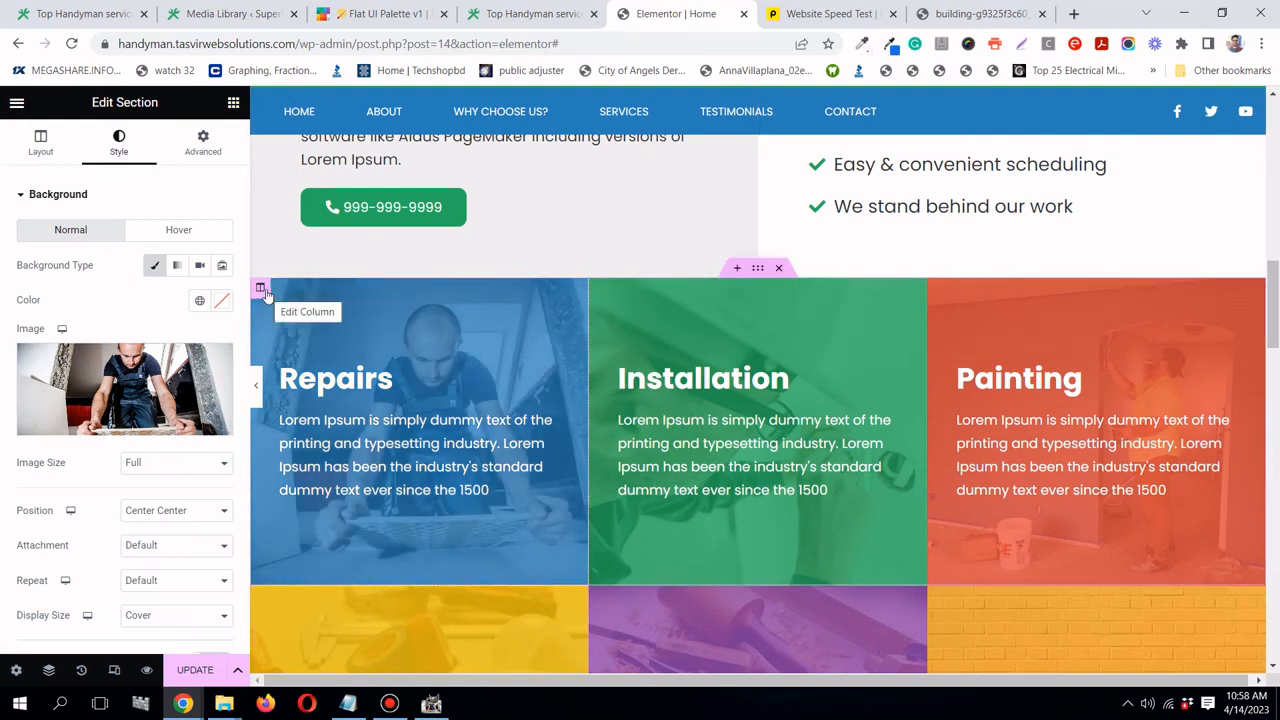
pyautogui.click(261, 289)
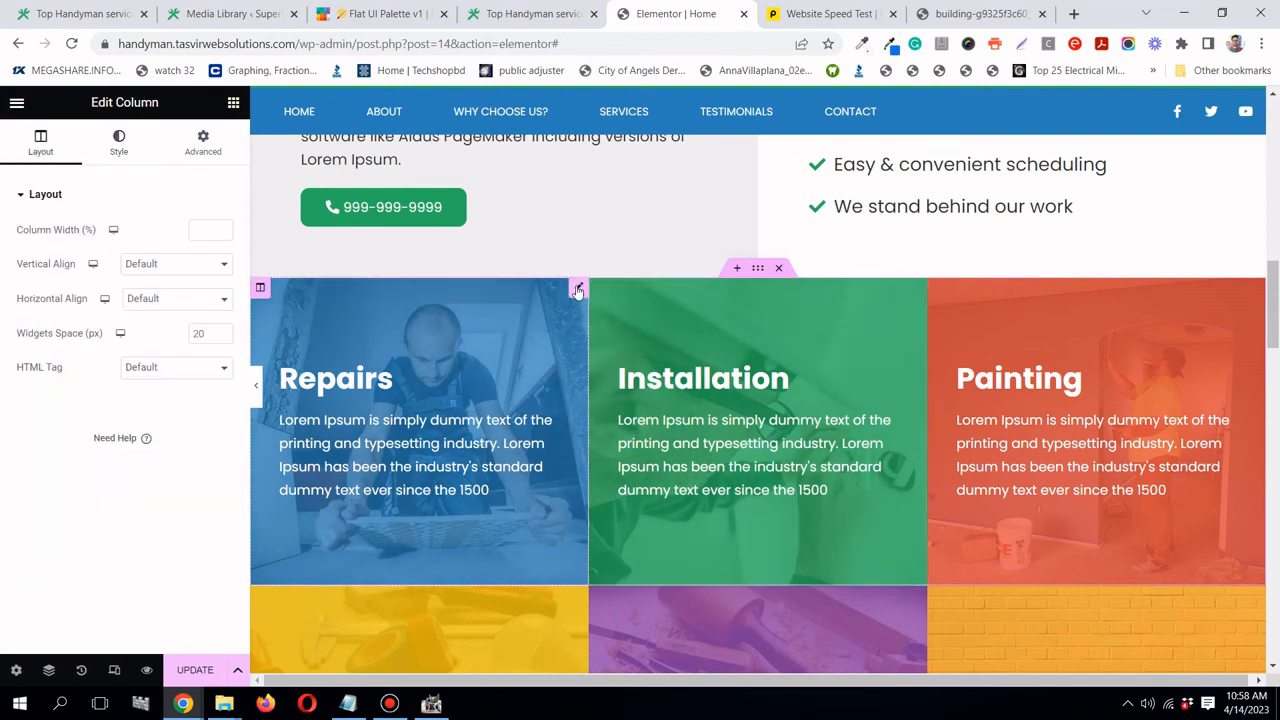
pyautogui.click(577, 290)
pyautogui.moveTo(224, 703)
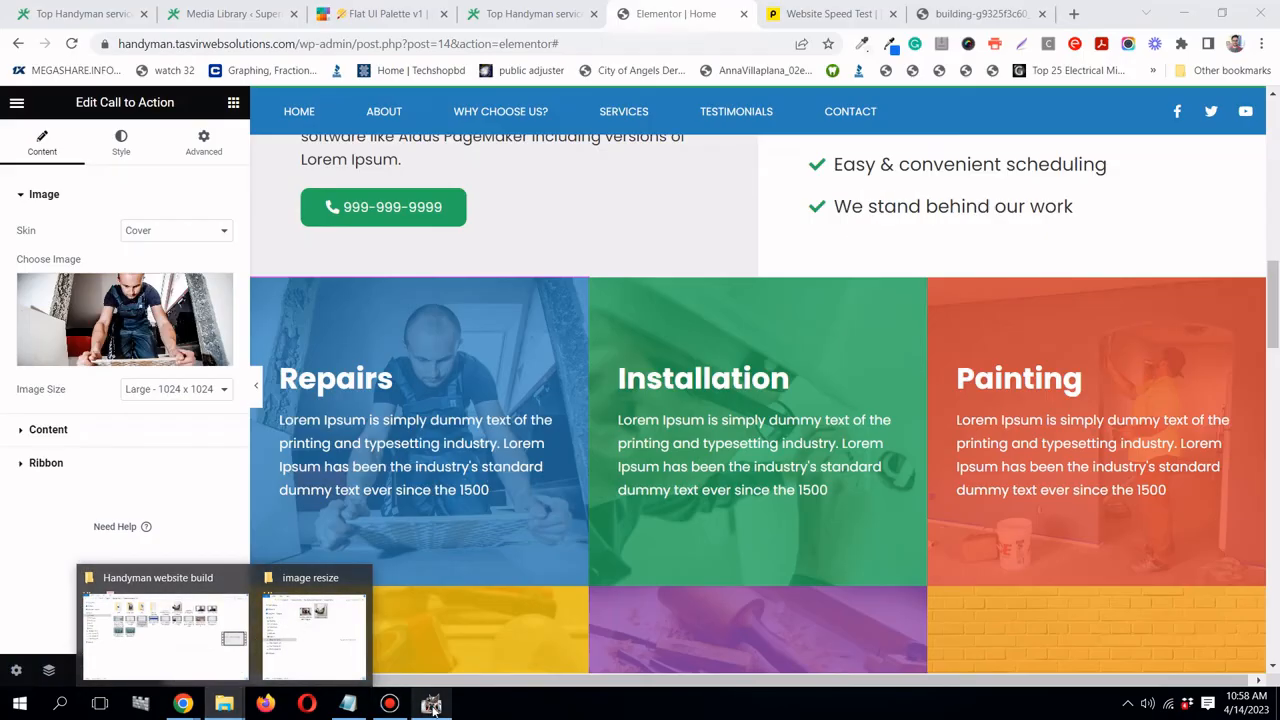
# - Scale the handyman photo in GIMP down to 600 × 399 pixels
pyautogui.click(431, 704)
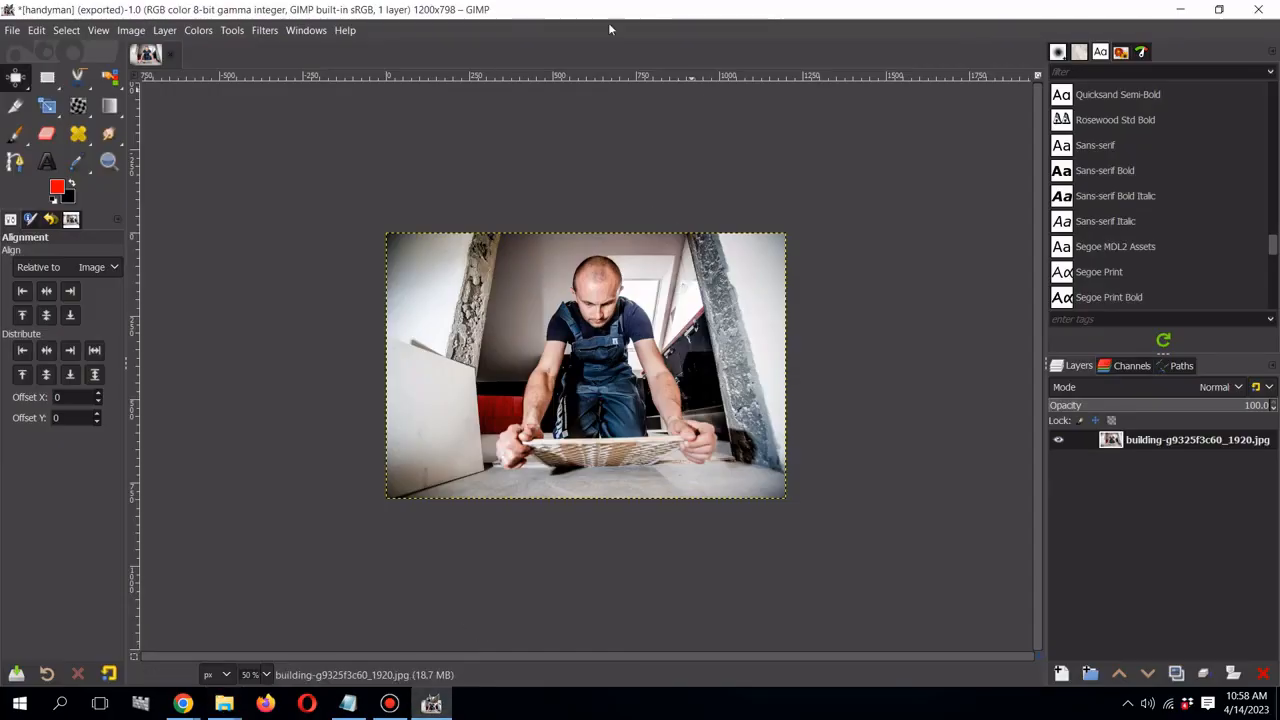
pyautogui.click(136, 31)
pyautogui.click(188, 247)
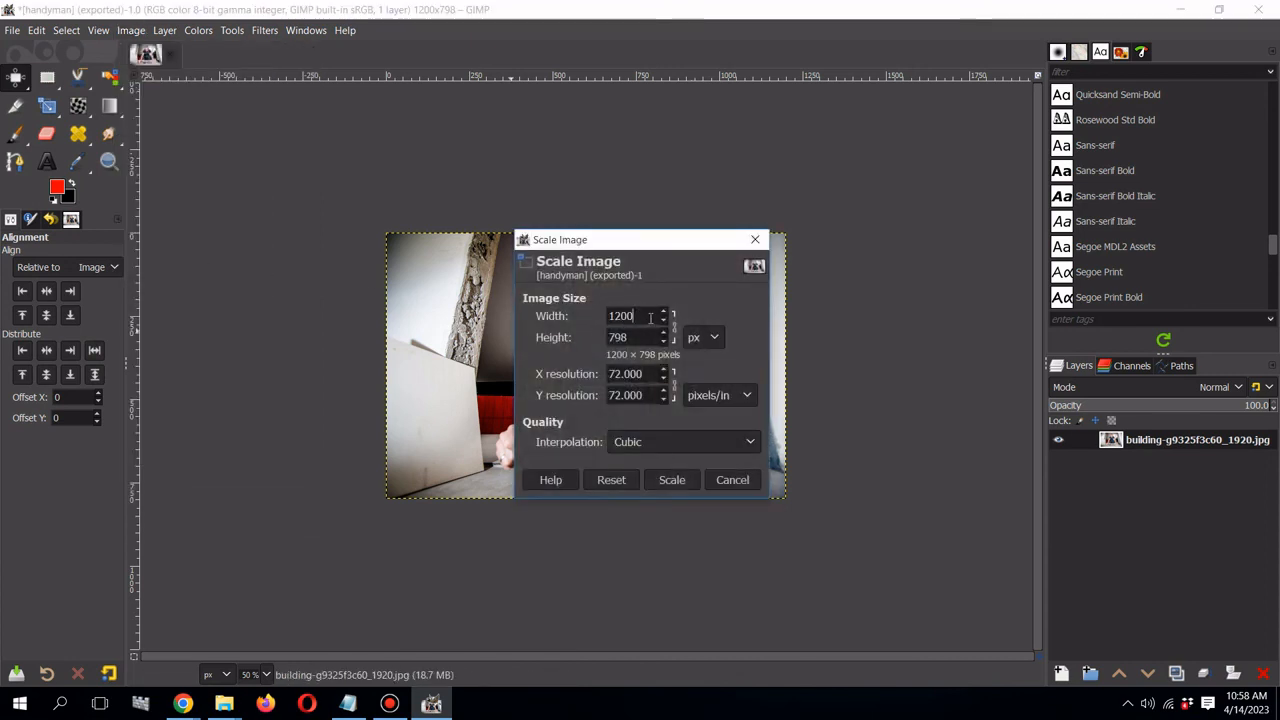
pyautogui.hotkey('ctrl', 'a')
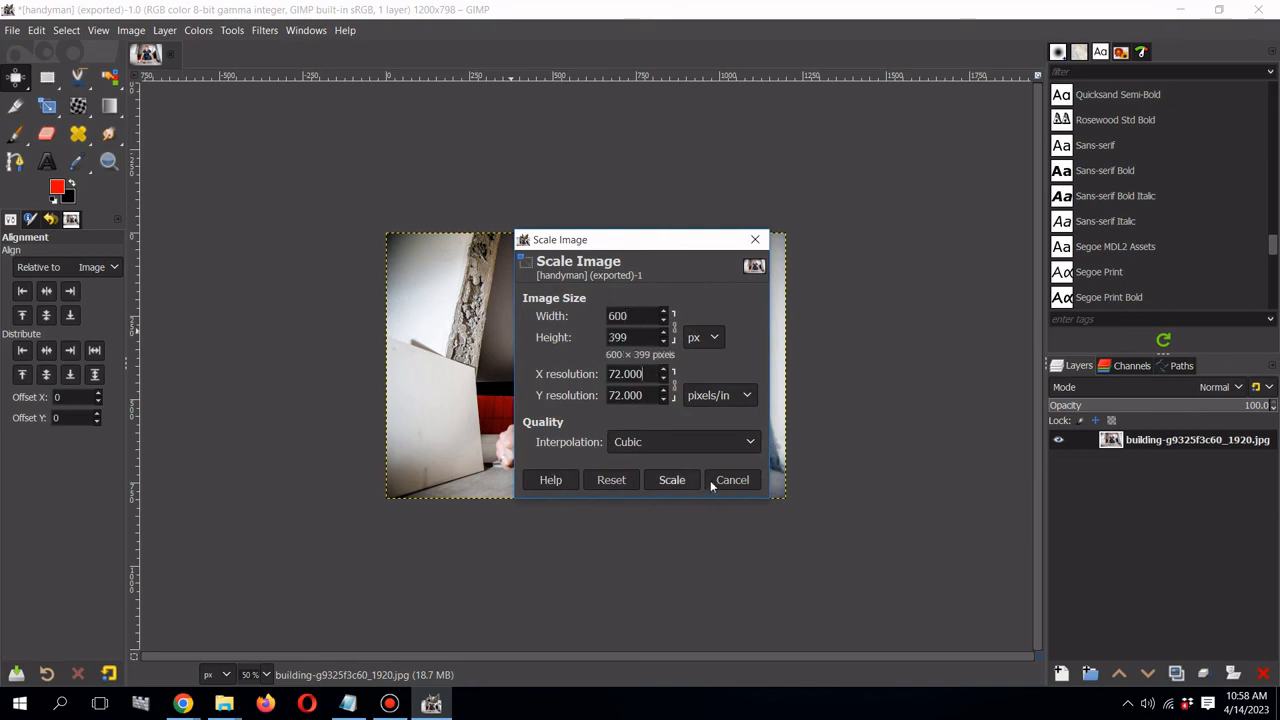
pyautogui.click(671, 479)
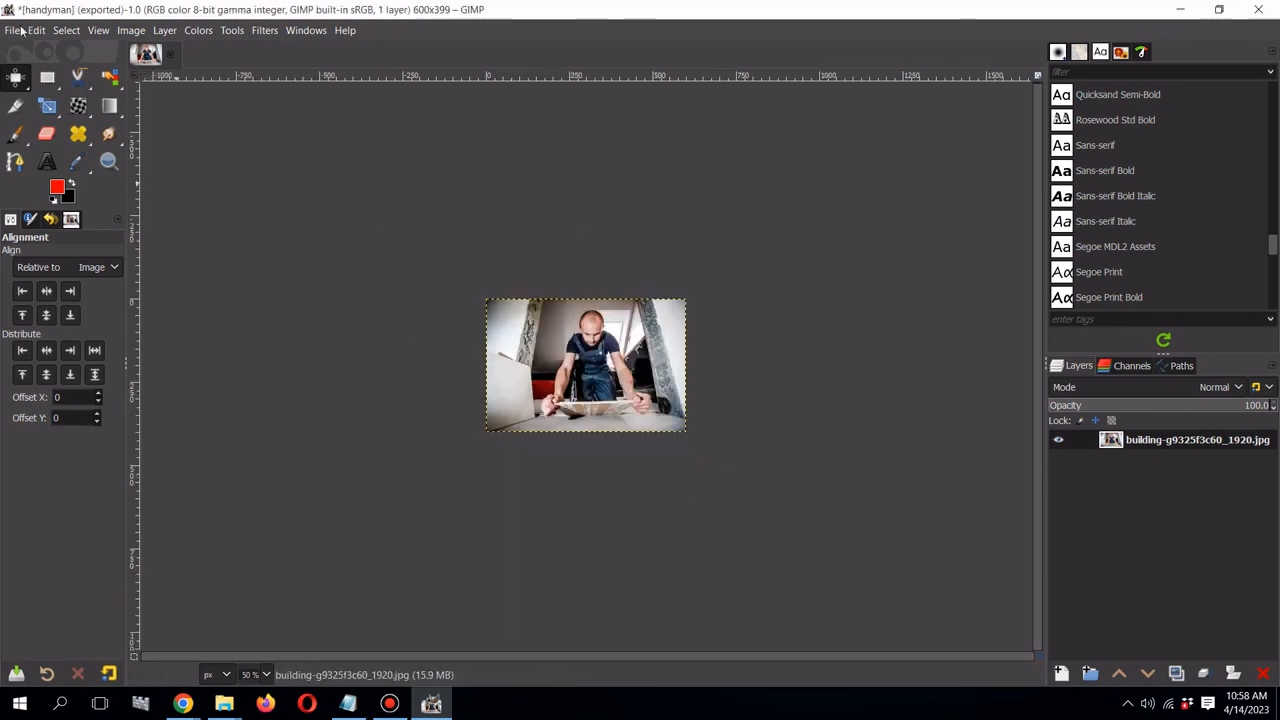
# - Export the resized photo as handyman-2.webp into the image resize folder
pyautogui.click(21, 31)
pyautogui.click(60, 287)
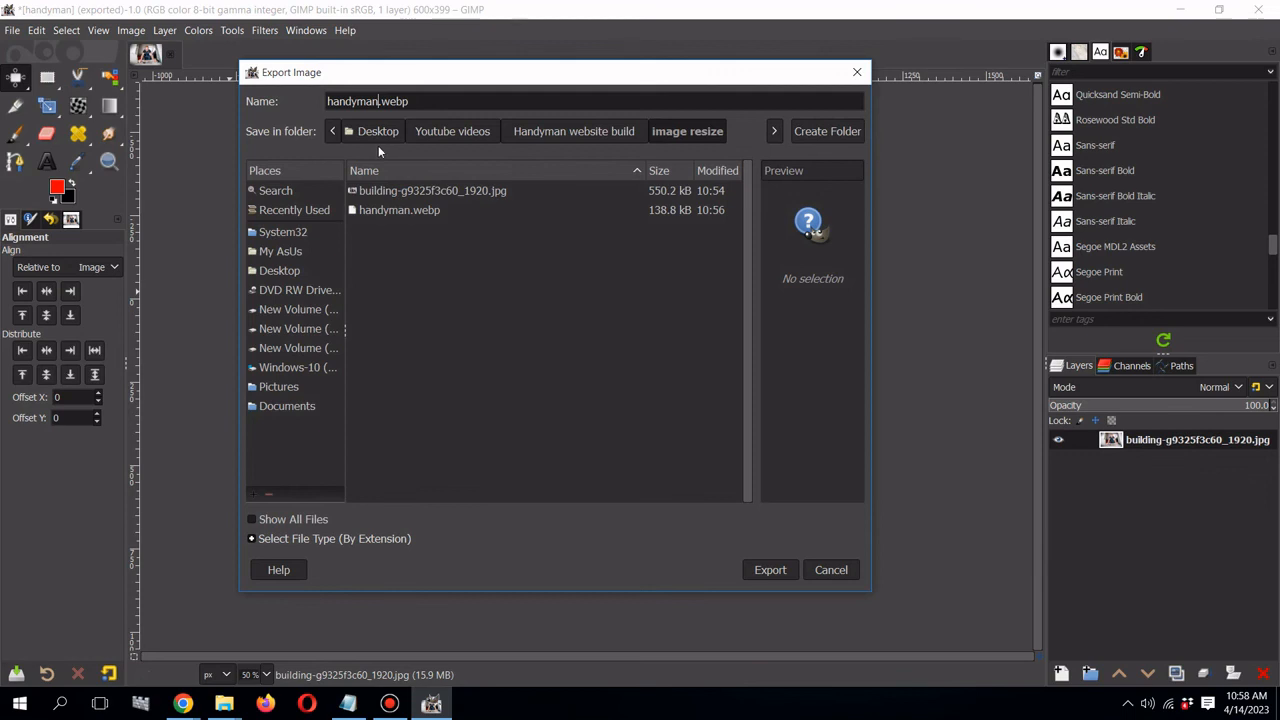
pyautogui.write('-2')
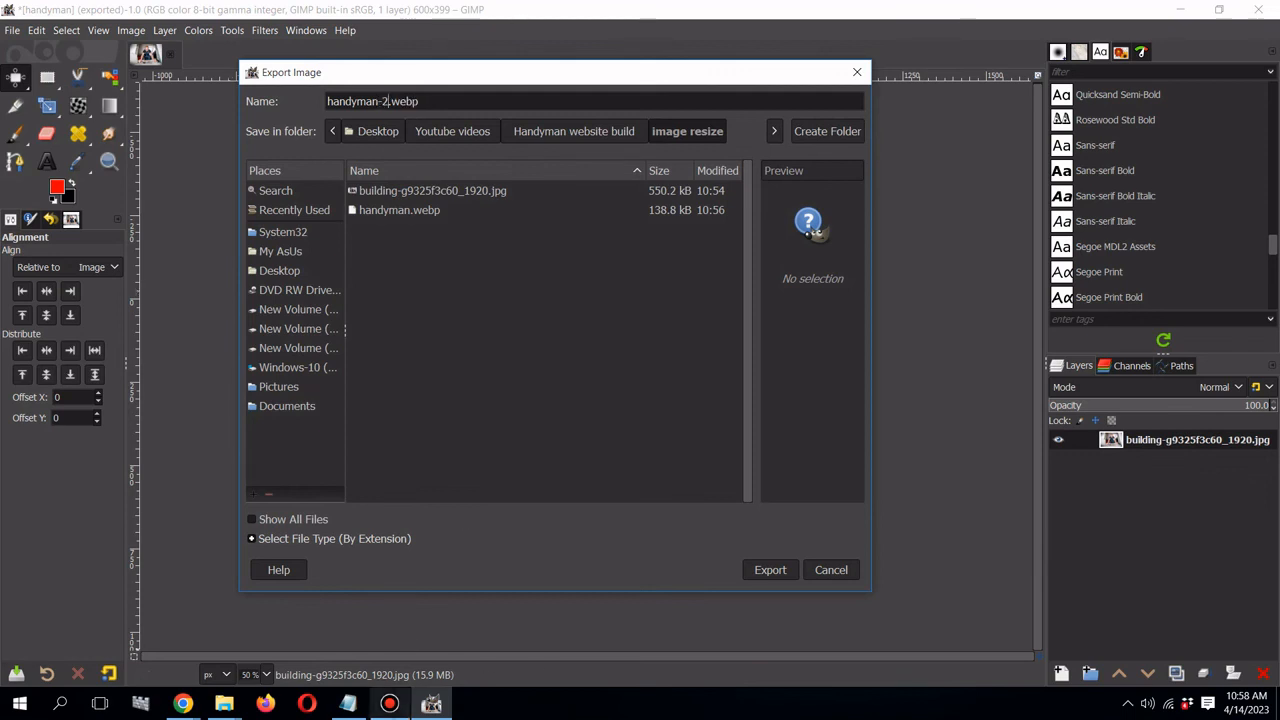
pyautogui.click(389, 703)
pyautogui.click(392, 704)
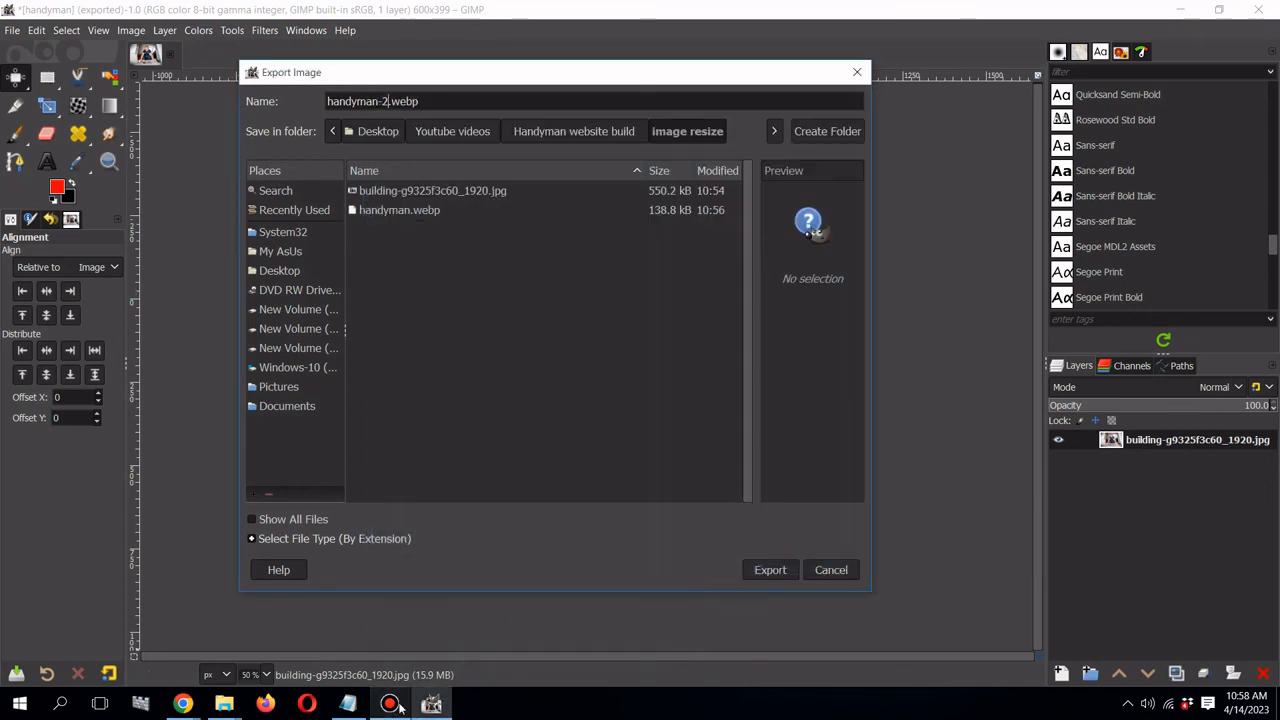
pyautogui.click(770, 570)
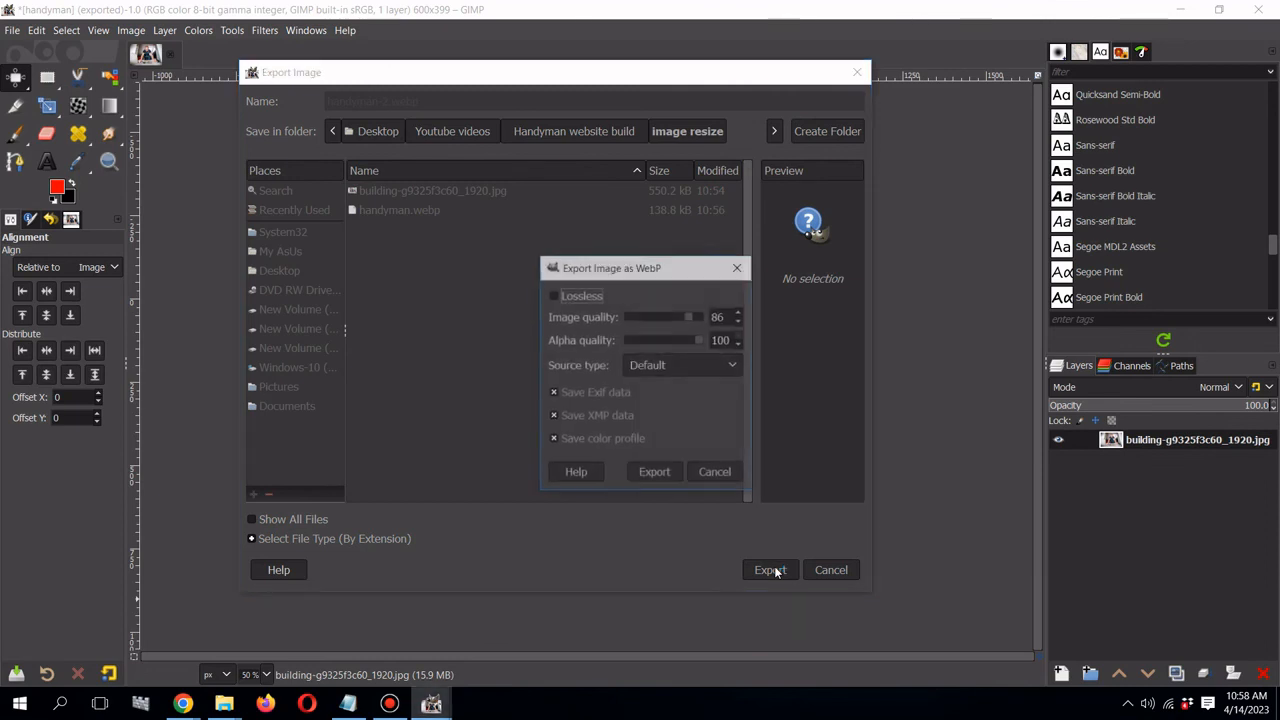
pyautogui.click(656, 473)
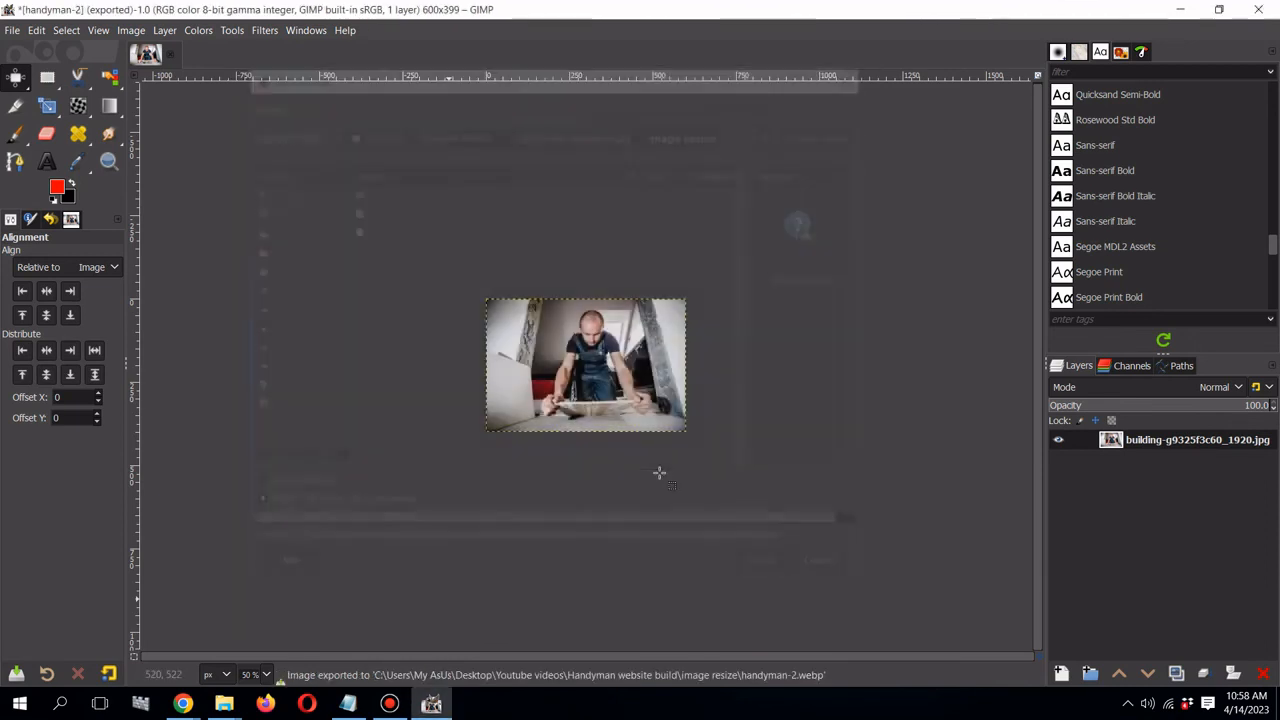
pyautogui.moveTo(188, 704)
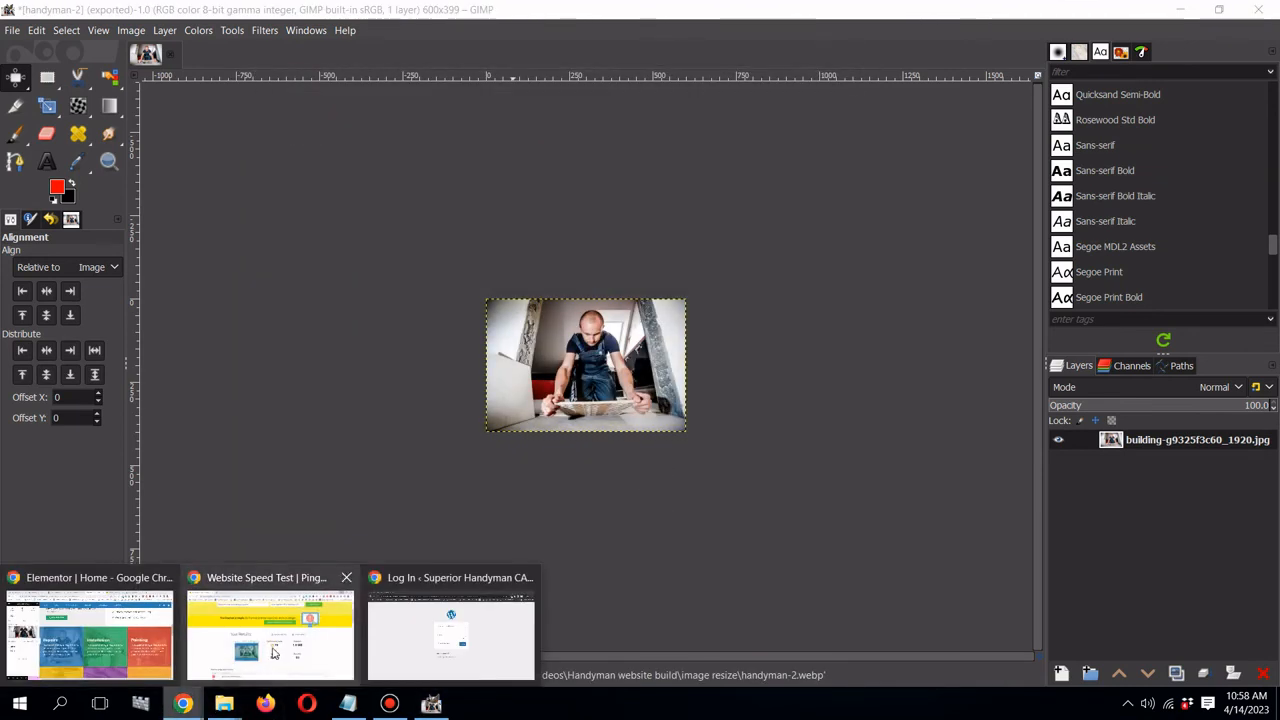
pyautogui.click(123, 651)
# - Upload handyman-2.webp from the image resize folder and select it as the Repairs box image
pyautogui.click(170, 298)
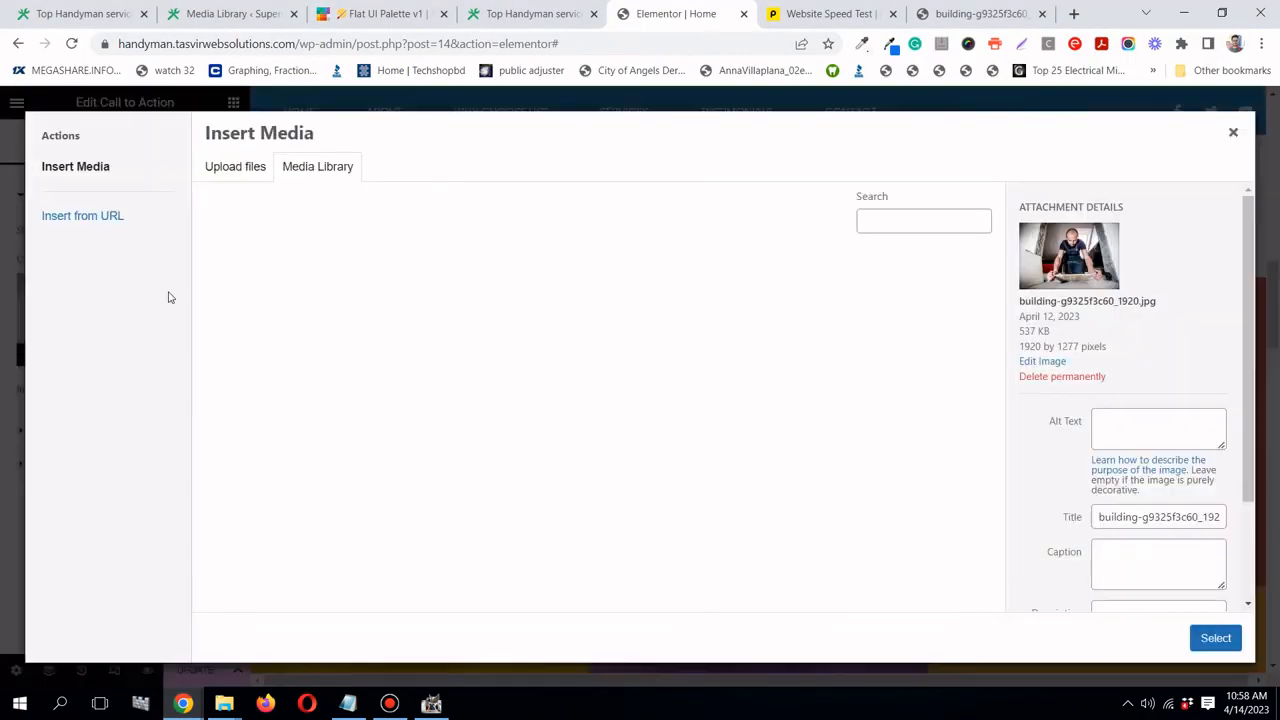
pyautogui.moveTo(224, 704)
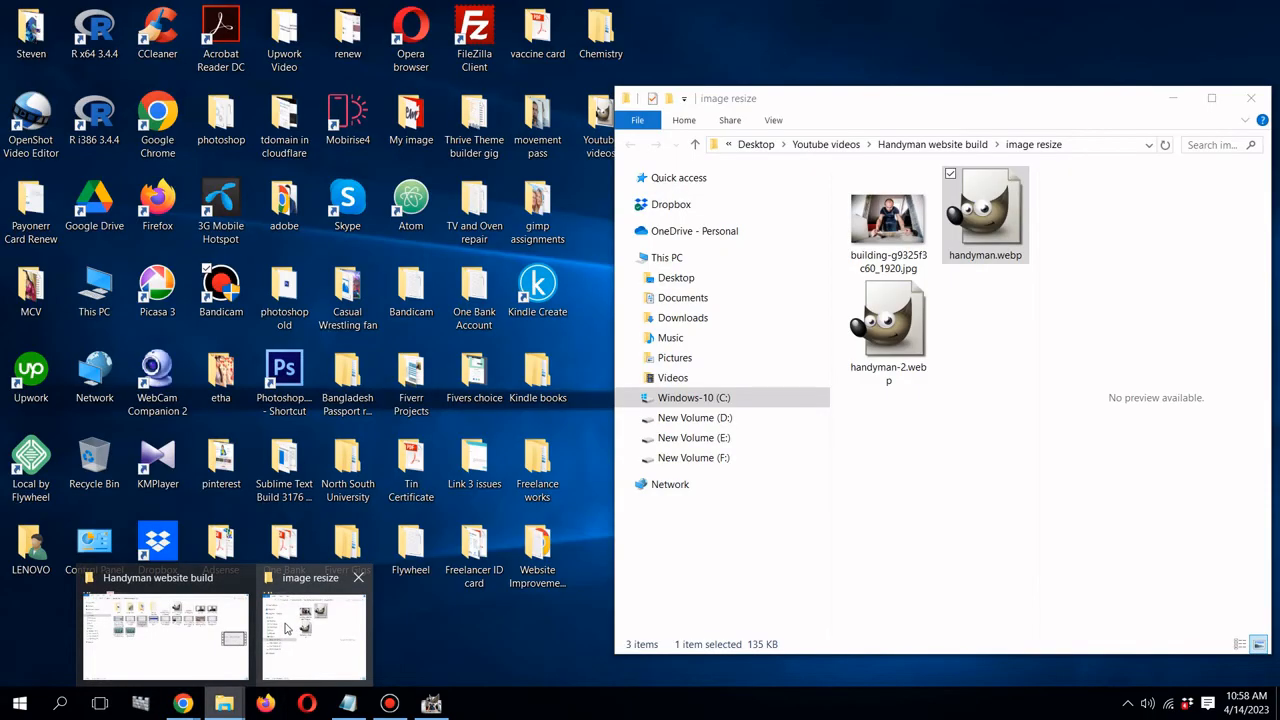
pyautogui.click(285, 630)
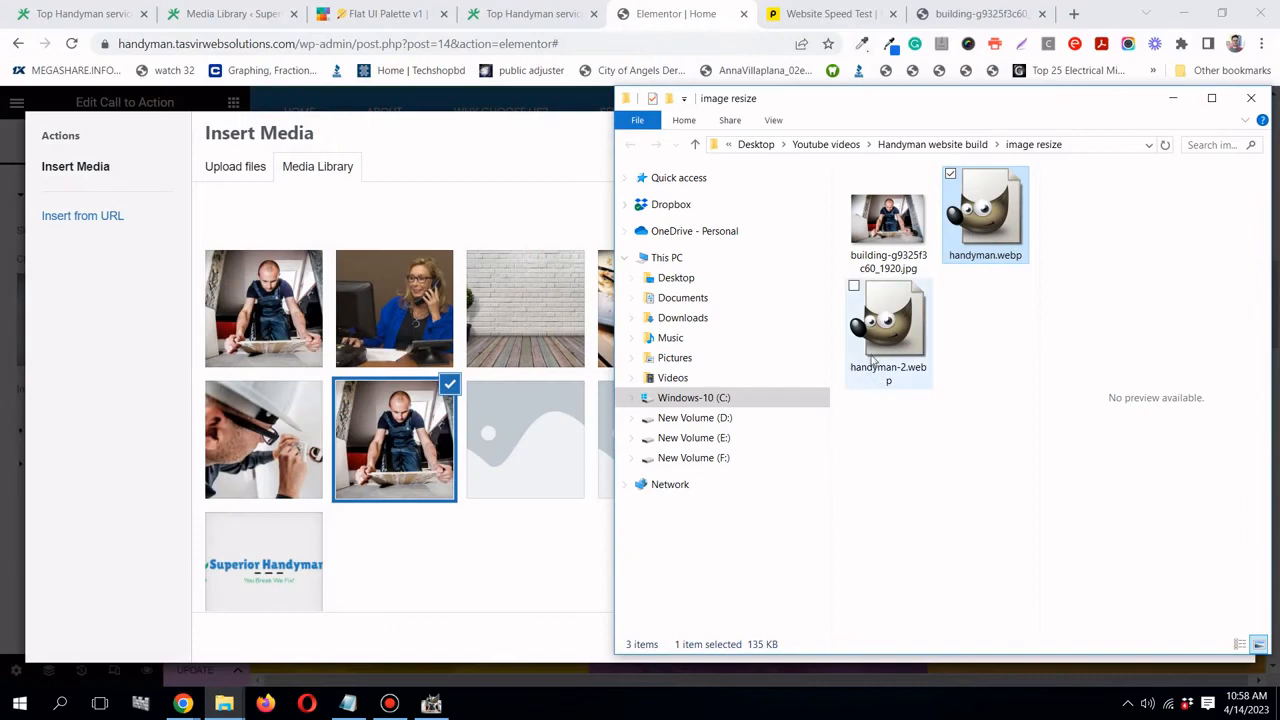
pyautogui.click(880, 355)
pyautogui.moveTo(880, 355); pyautogui.dragTo(391, 356)
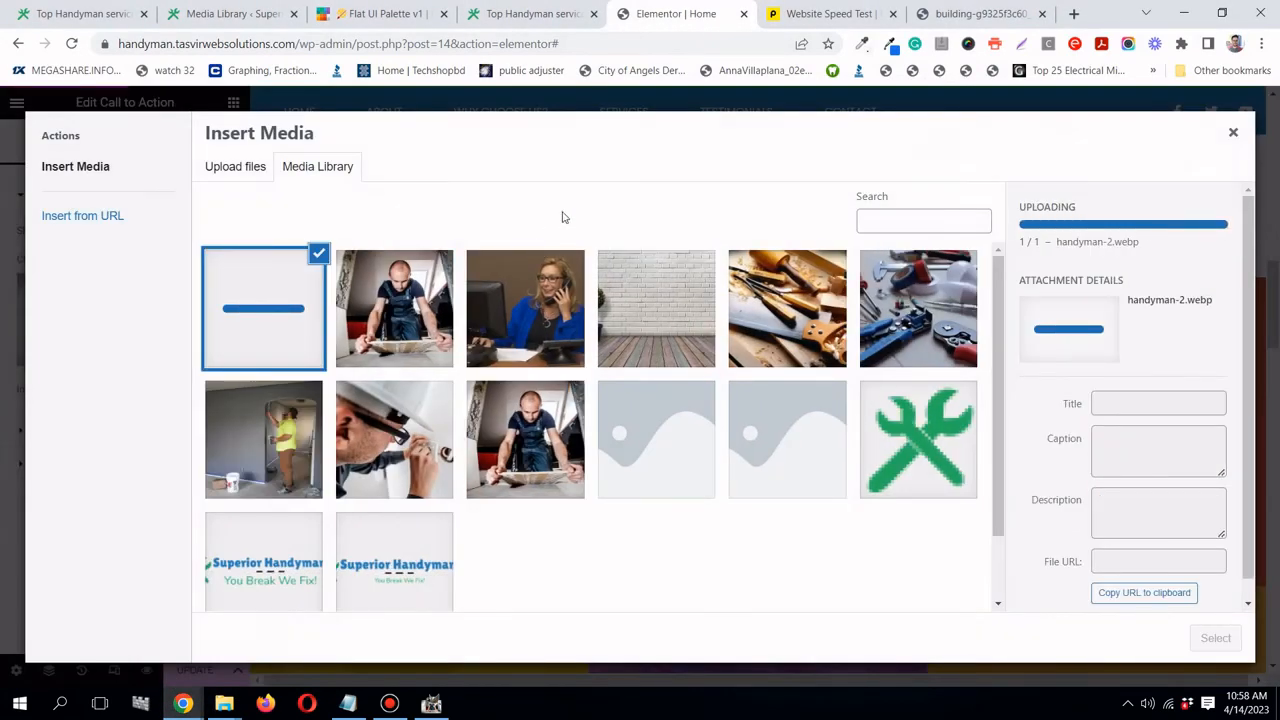
pyautogui.click(1215, 645)
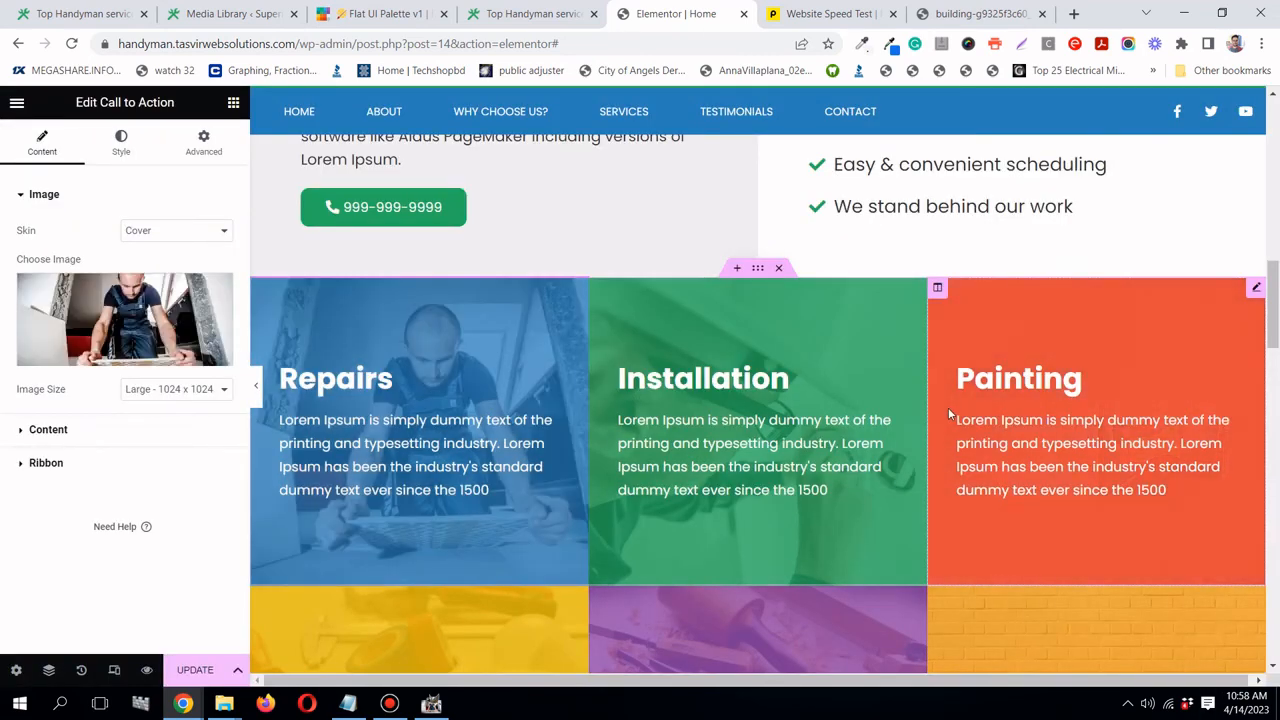
pyautogui.moveTo(236, 707)
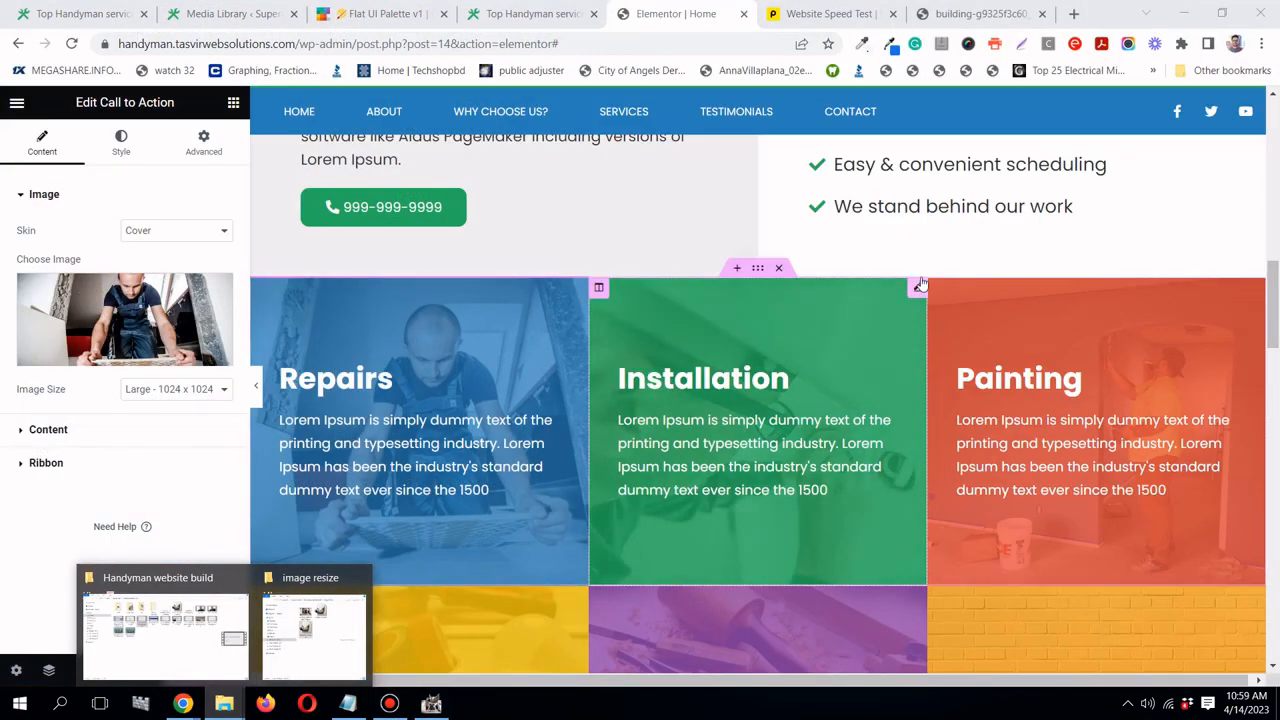
# - Copy the file URL of the Installation box's electrician image from the media library
pyautogui.click(916, 289)
pyautogui.click(59, 293)
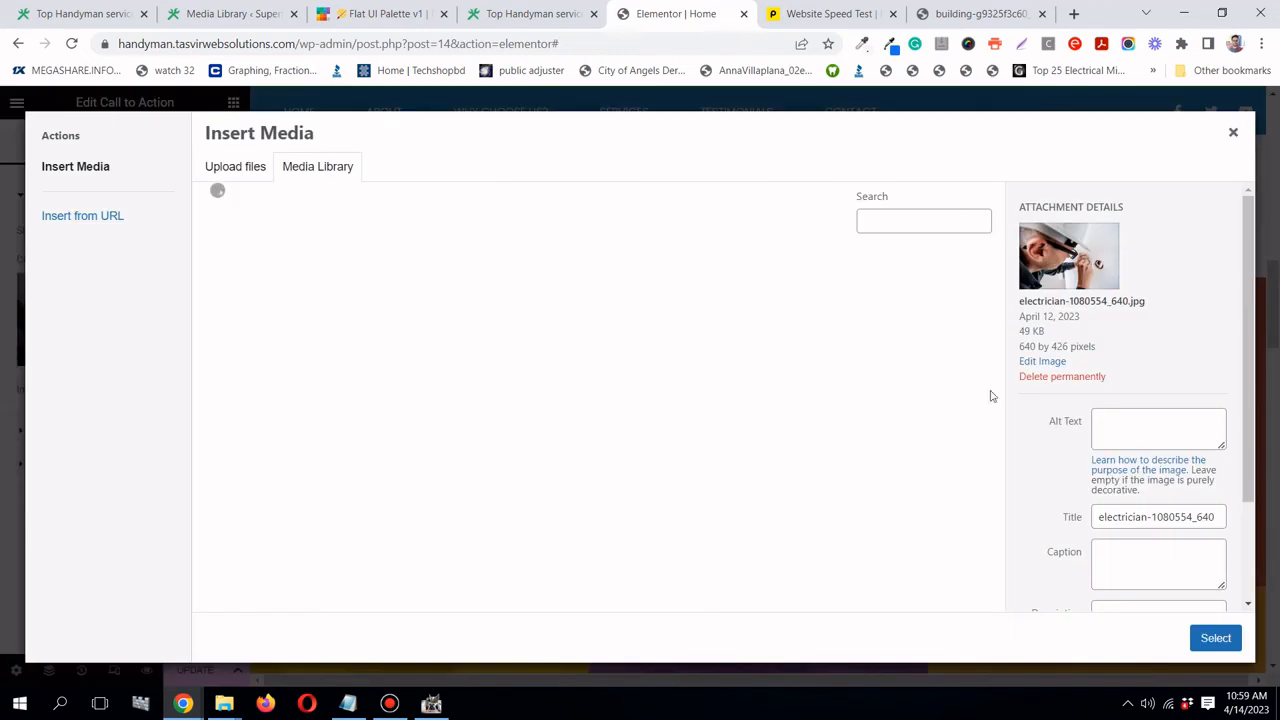
pyautogui.scroll(-3, 1138, 480)
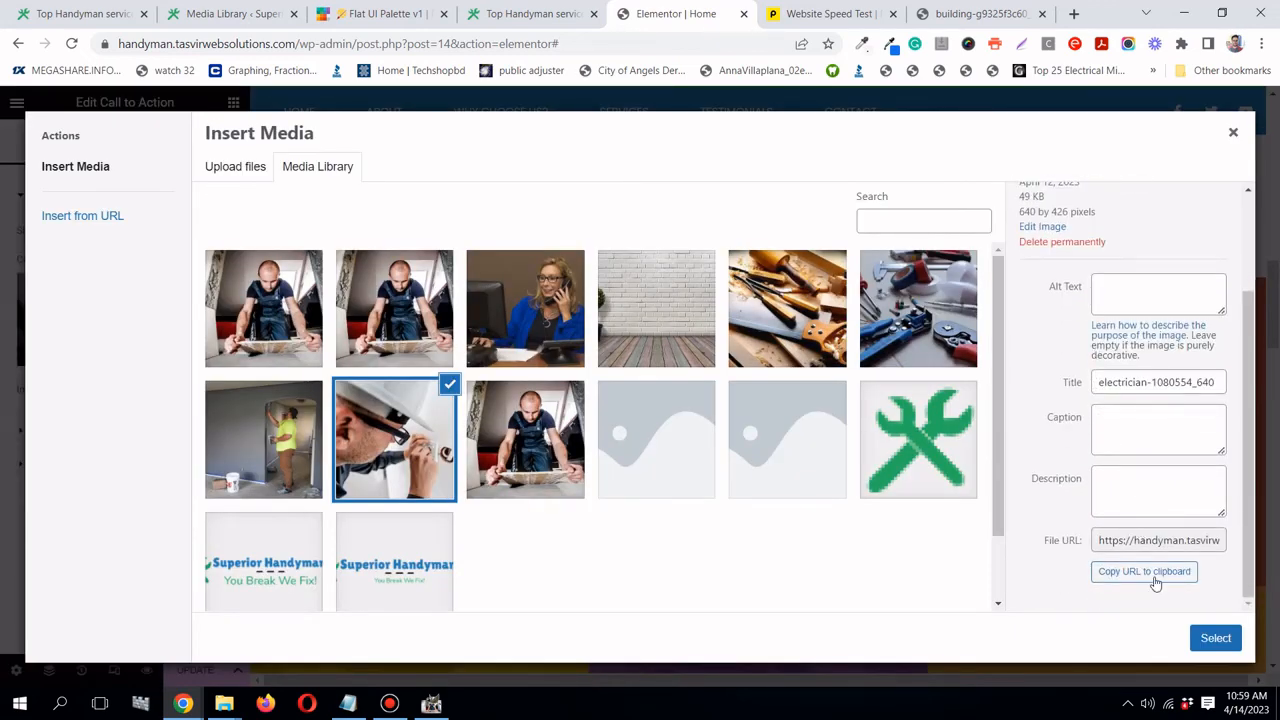
pyautogui.click(1155, 583)
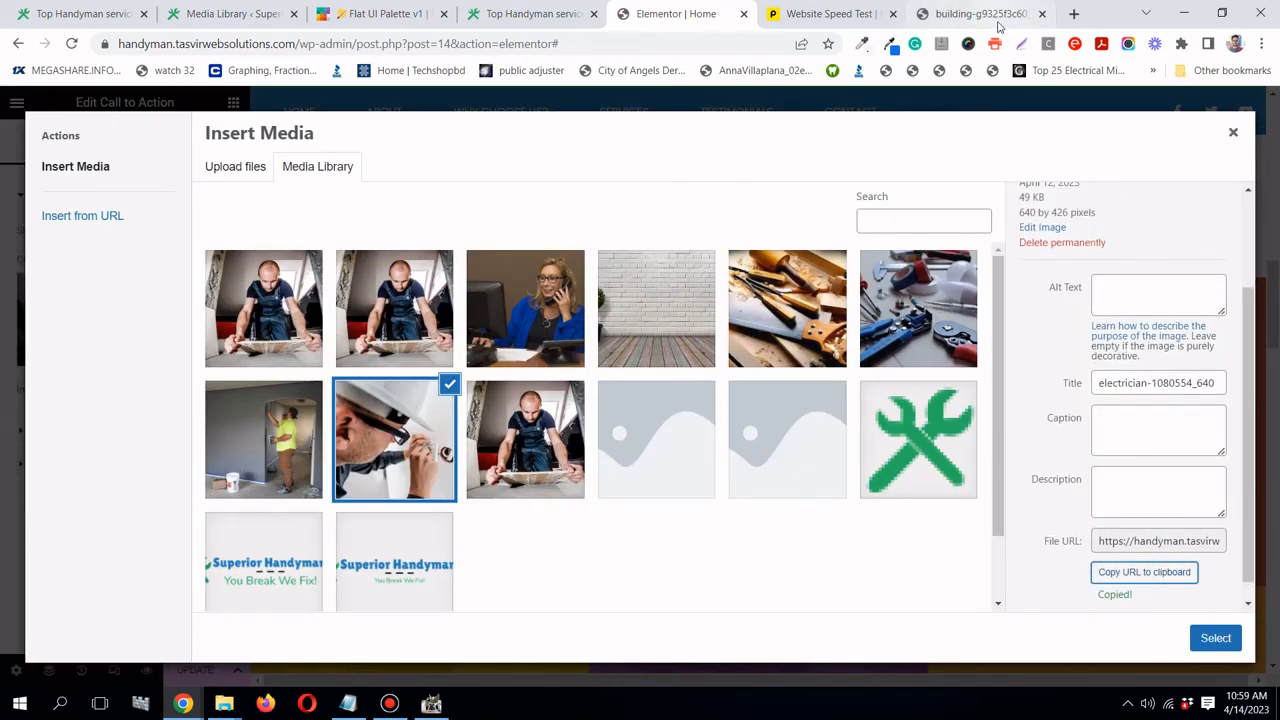
# - Open that URL in a browser tab and save electrician-1080554_640.jpg to the image resize folder
pyautogui.click(1000, 18)
pyautogui.click(740, 44)
pyautogui.rightClick(740, 44)
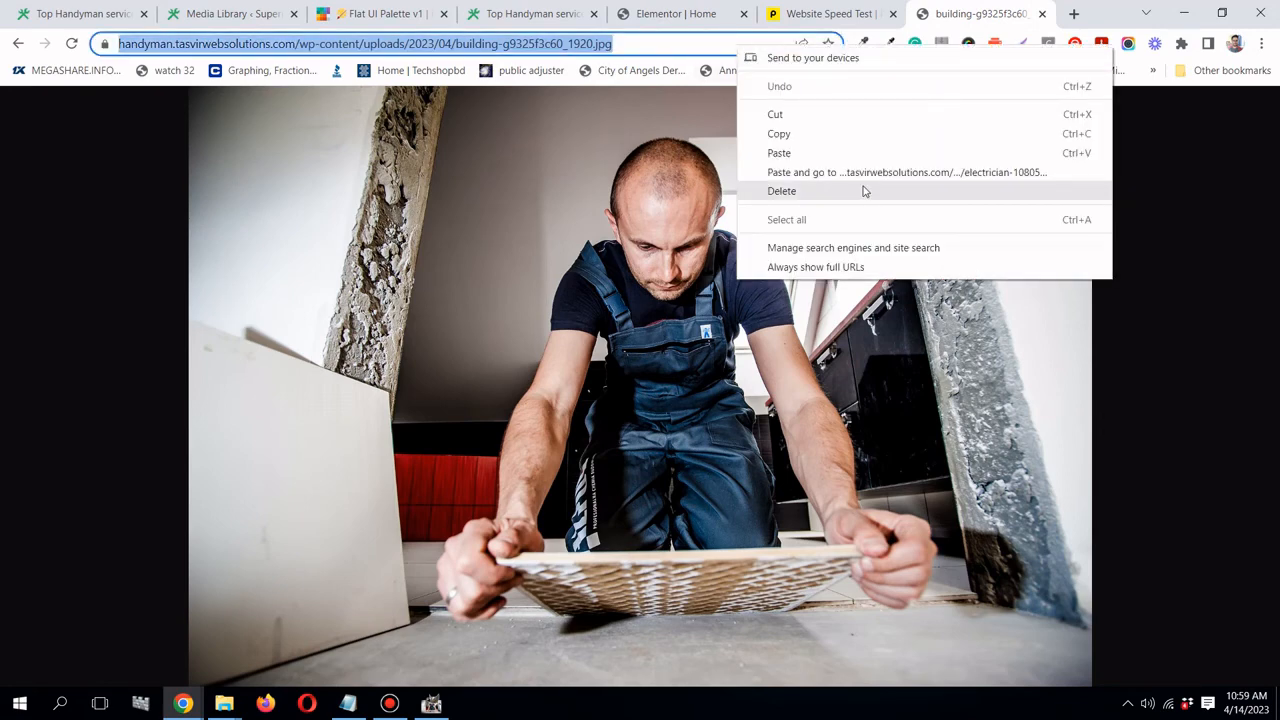
pyautogui.click(865, 172)
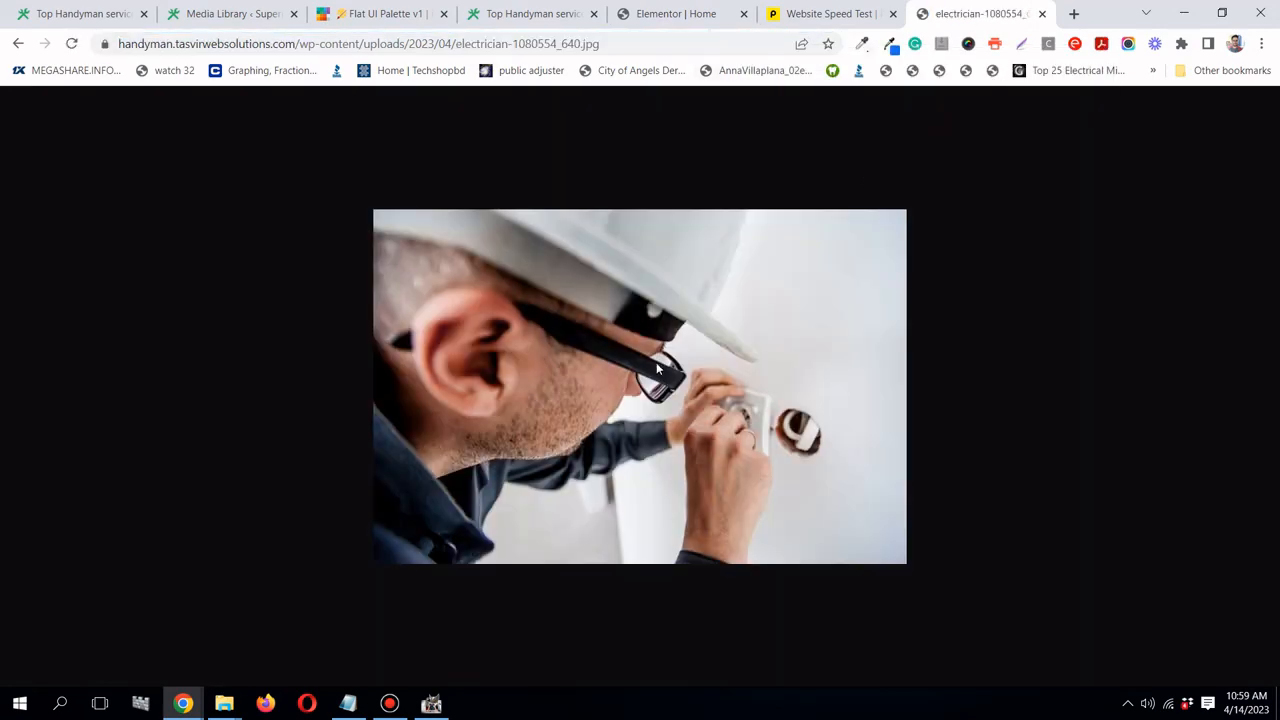
pyautogui.rightClick(656, 362)
pyautogui.click(688, 393)
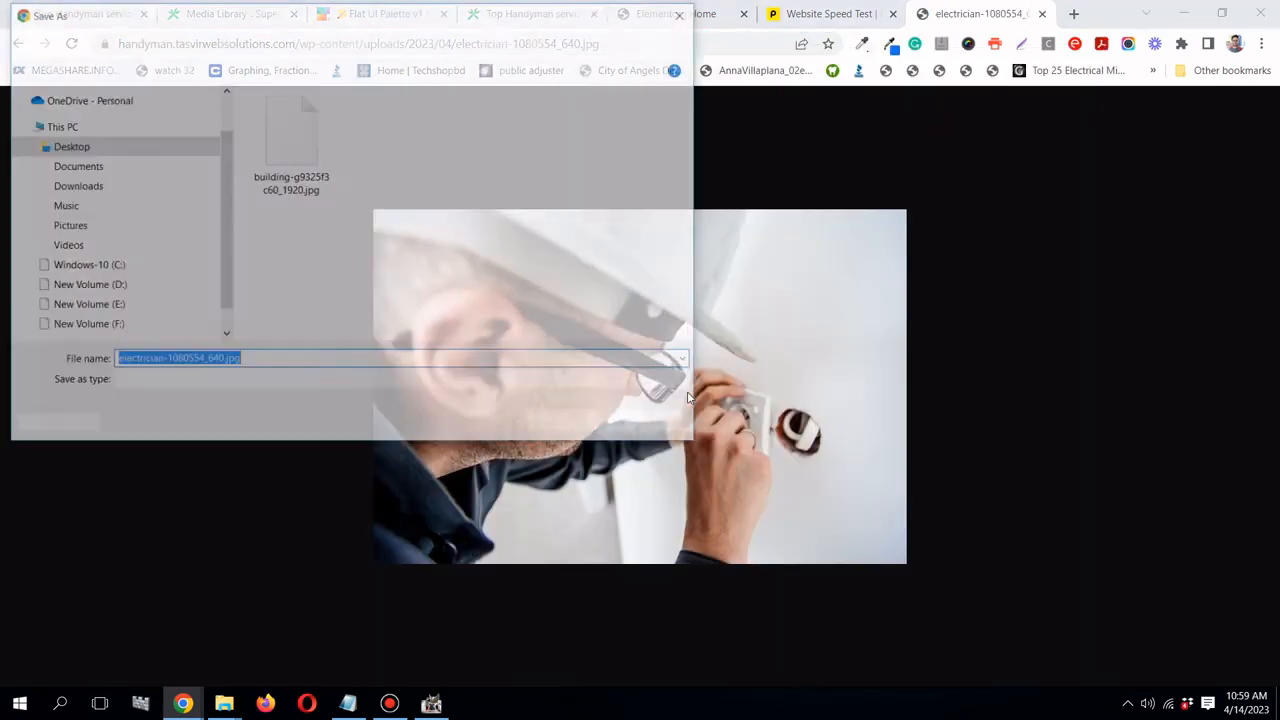
pyautogui.click(554, 426)
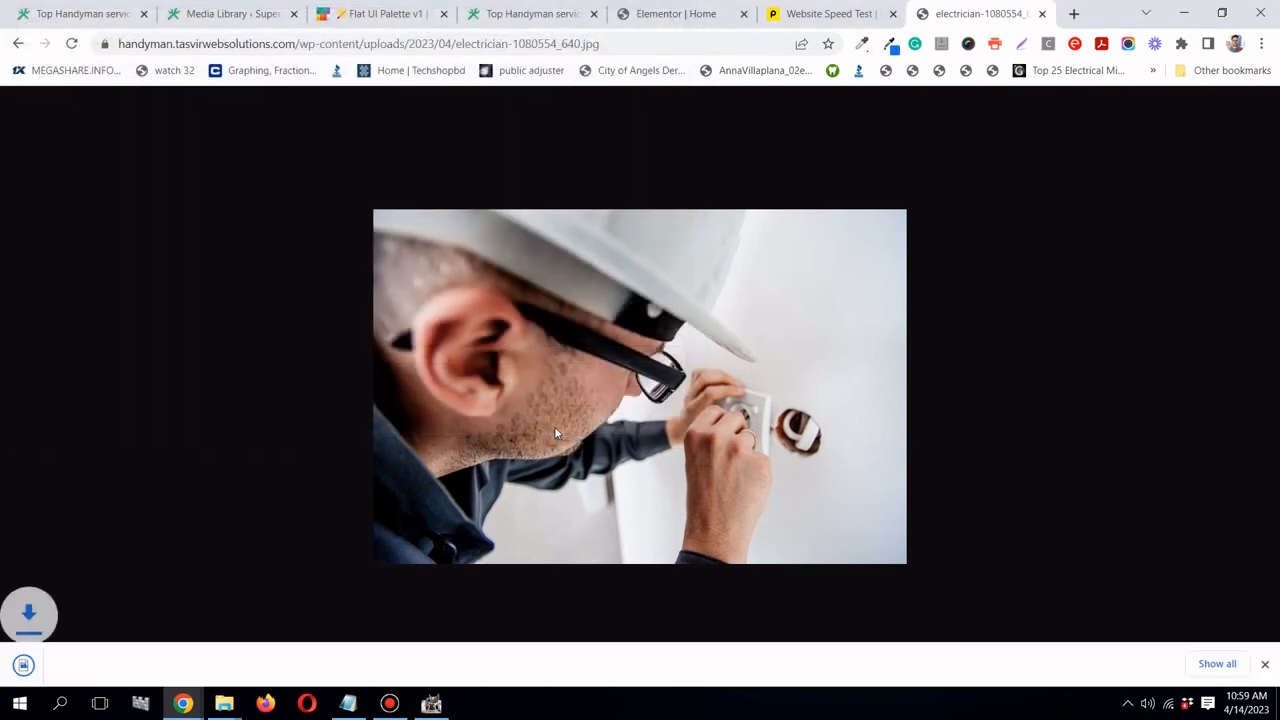
pyautogui.moveTo(224, 702)
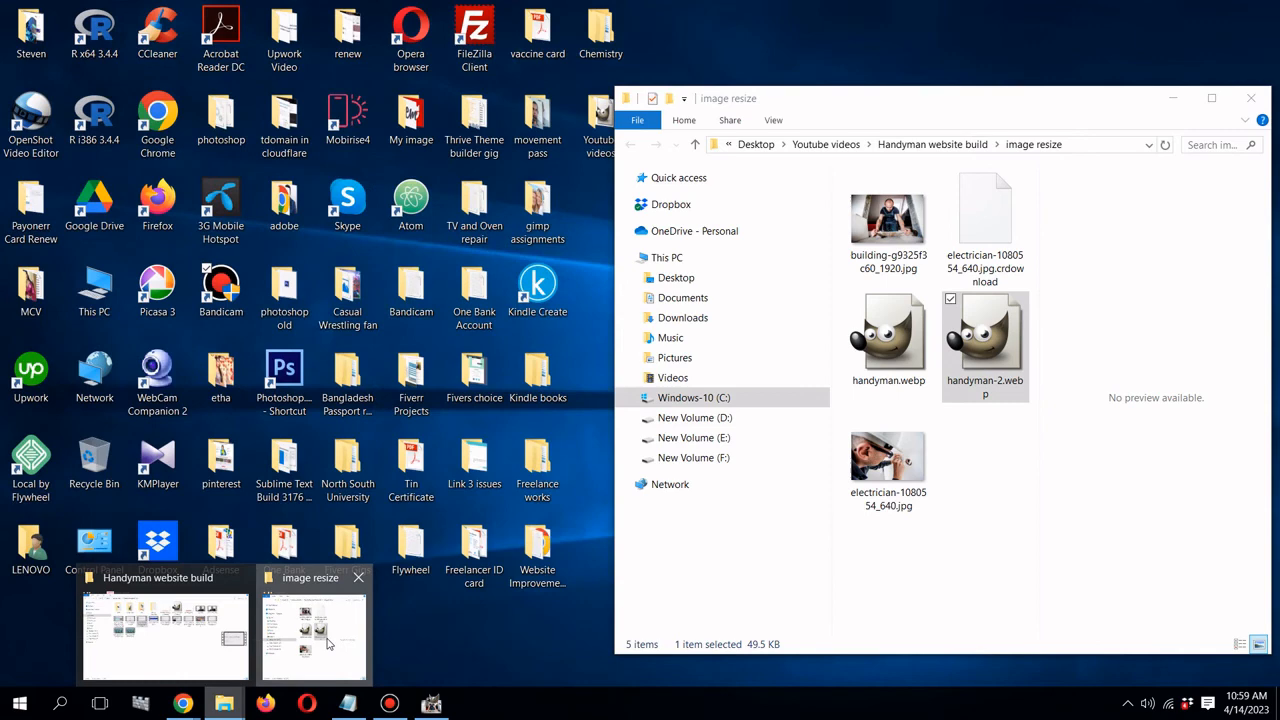
pyautogui.click(336, 644)
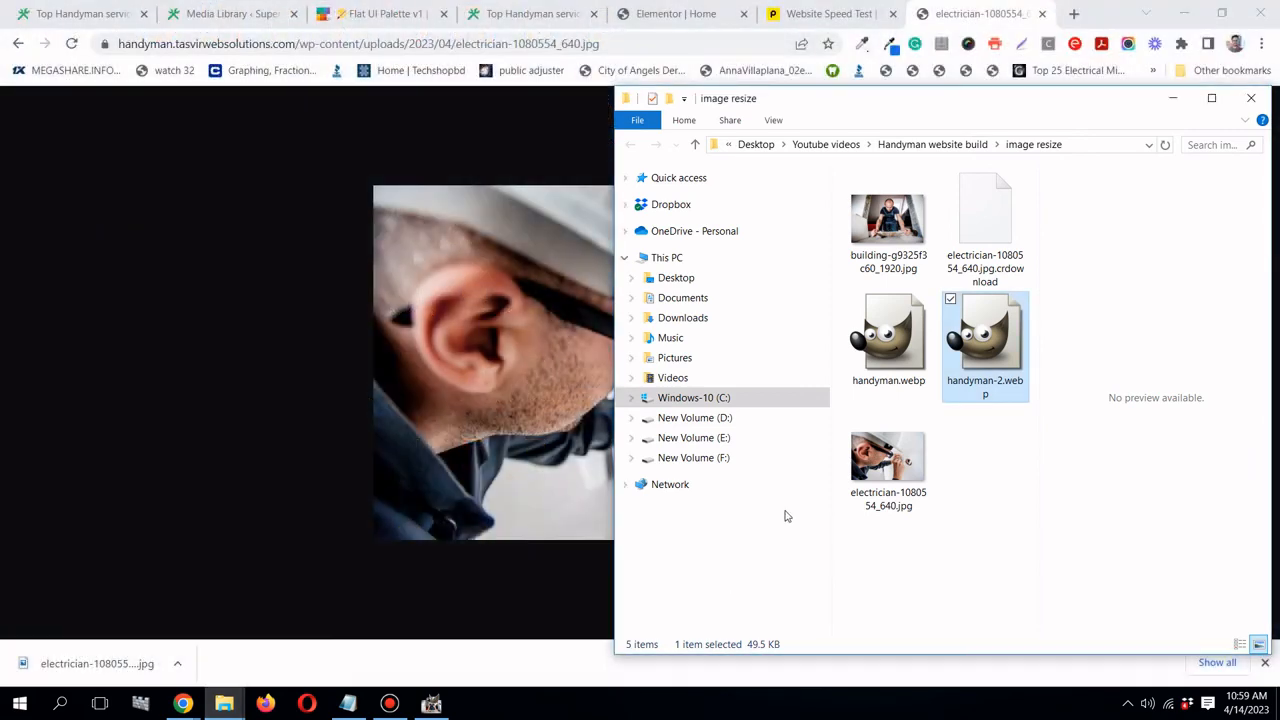
# - Open electrician-1080554_640.jpg with GIMP and minimize the Explorer window
pyautogui.click(856, 491)
pyautogui.rightClick(870, 478)
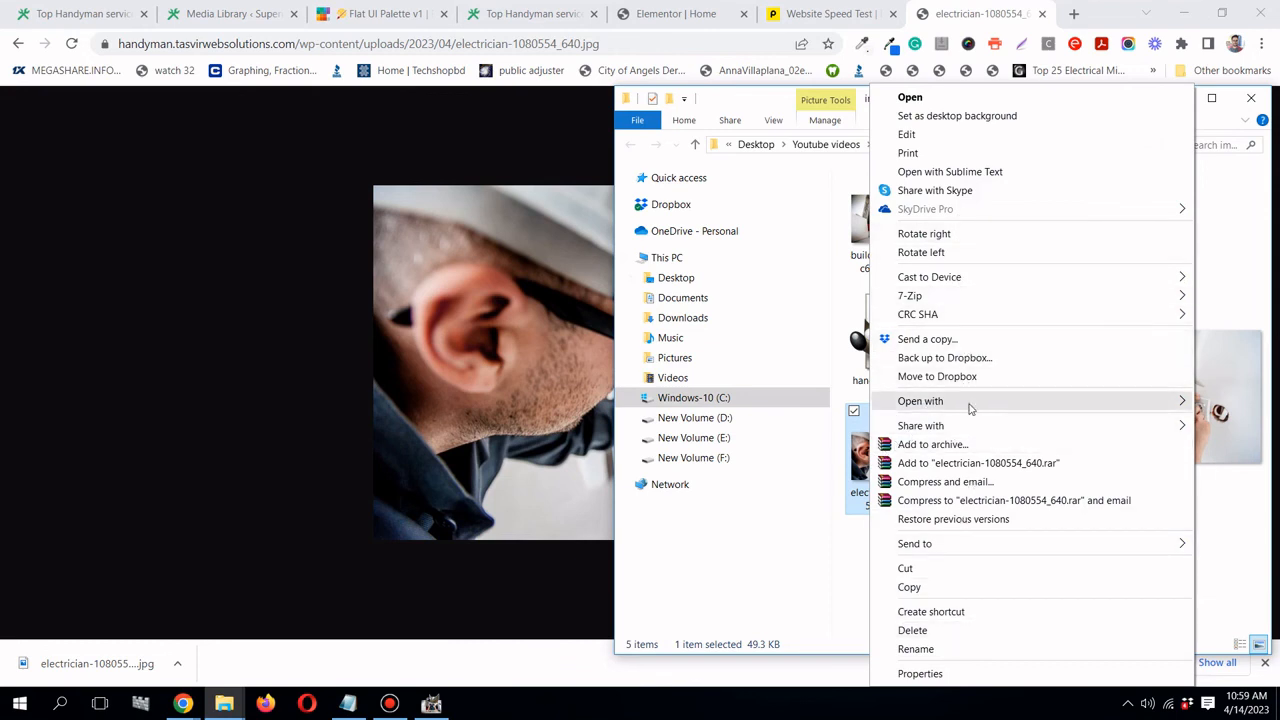
pyautogui.moveTo(968, 408)
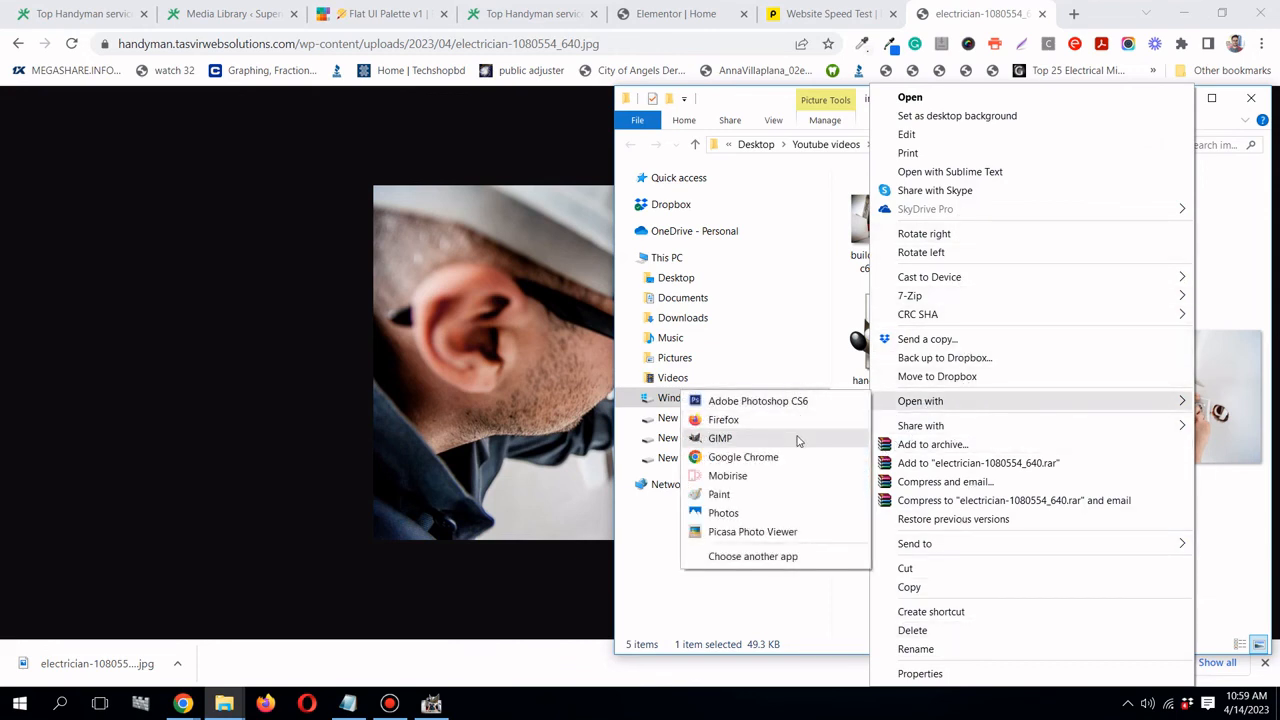
pyautogui.click(797, 440)
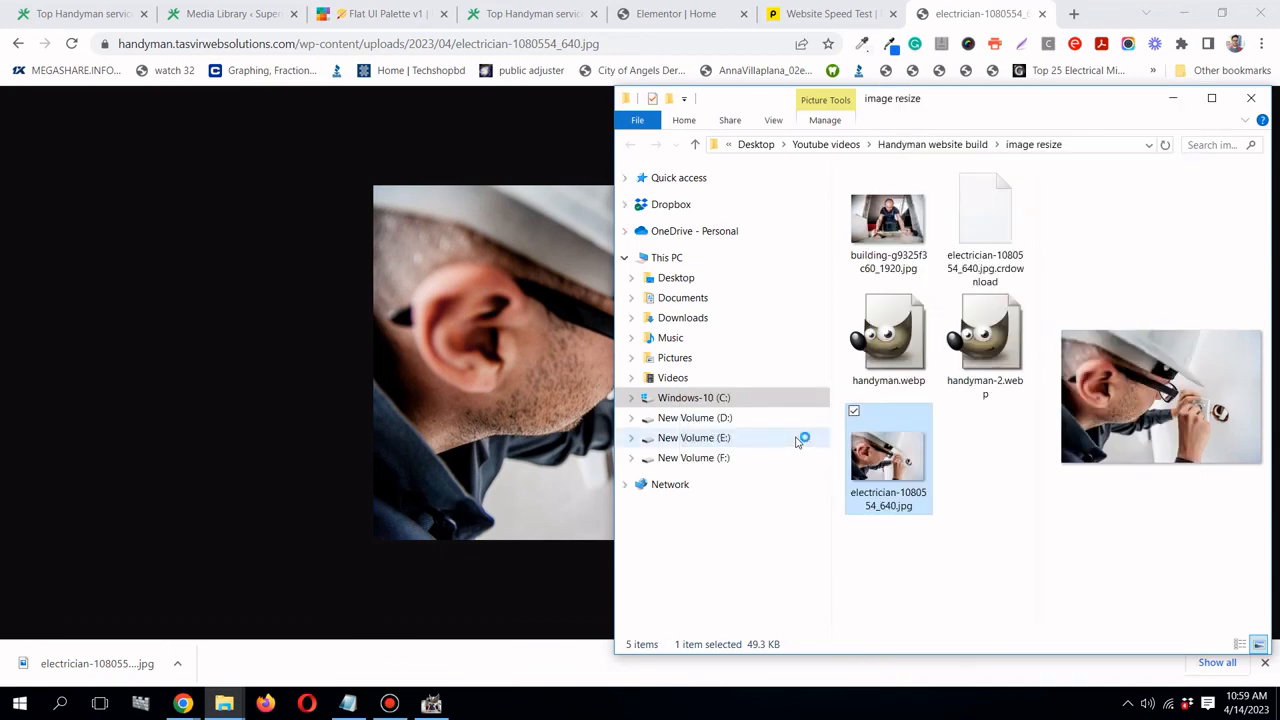
pyautogui.click(1173, 98)
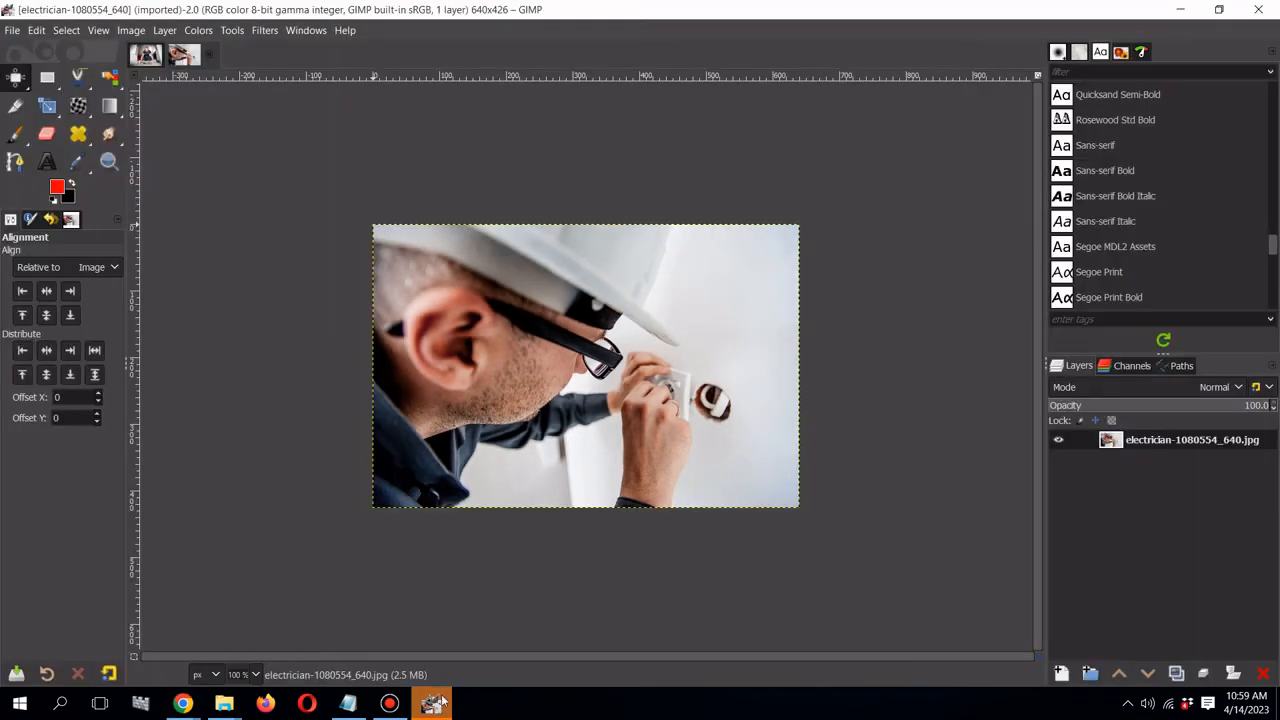
# - Scale the electrician image to 600 × 399 pixels at 72 ppi, then open Export As
pyautogui.click(131, 30)
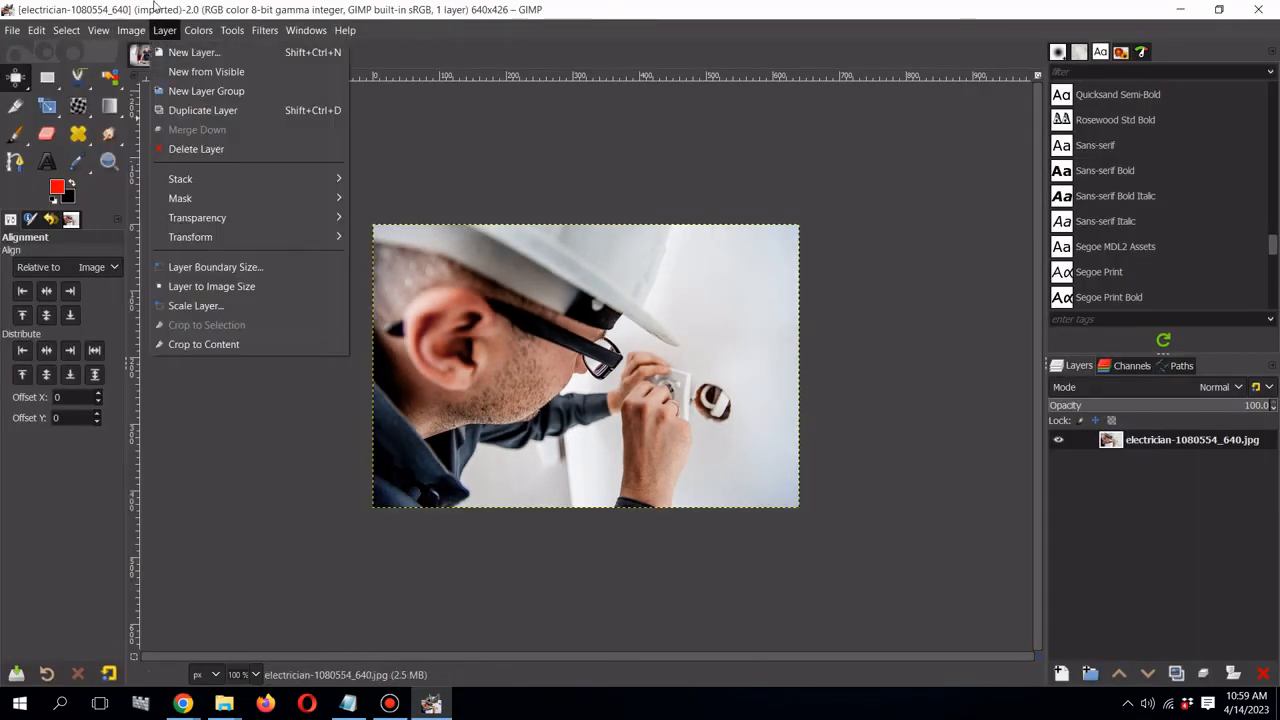
pyautogui.click(165, 247)
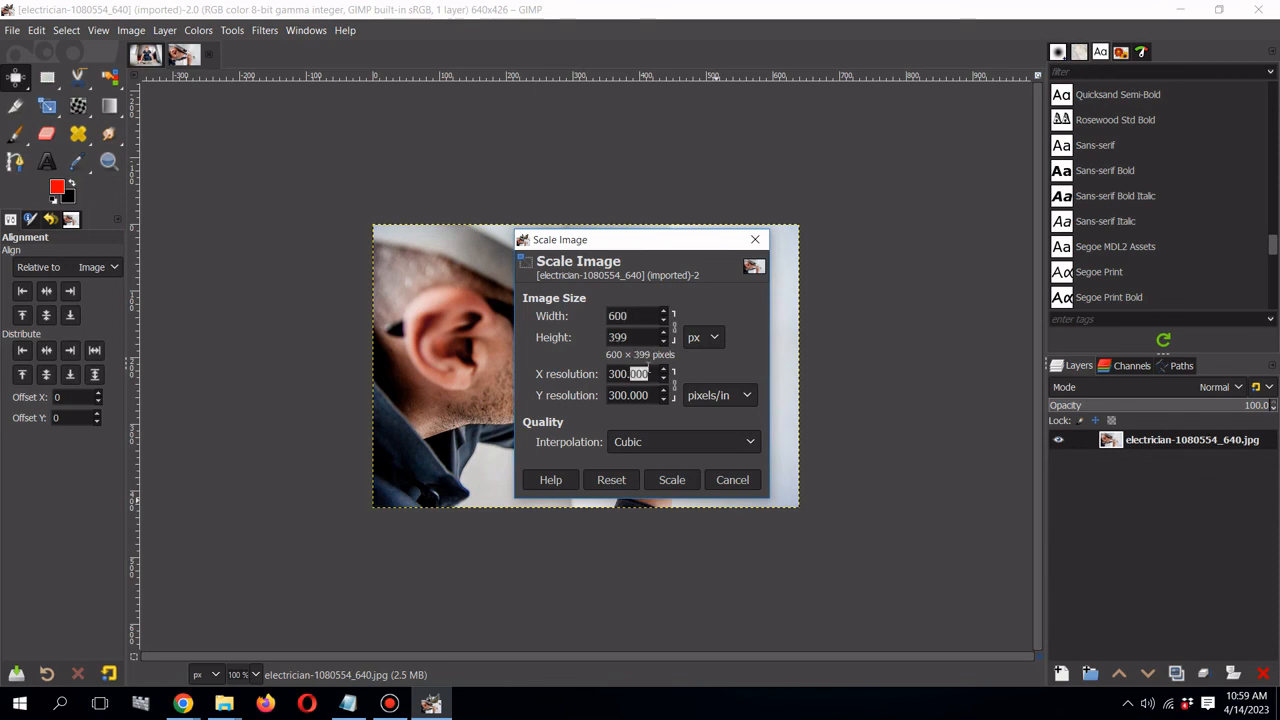
pyautogui.write('72')
pyautogui.press('Tab')
pyautogui.click(684, 483)
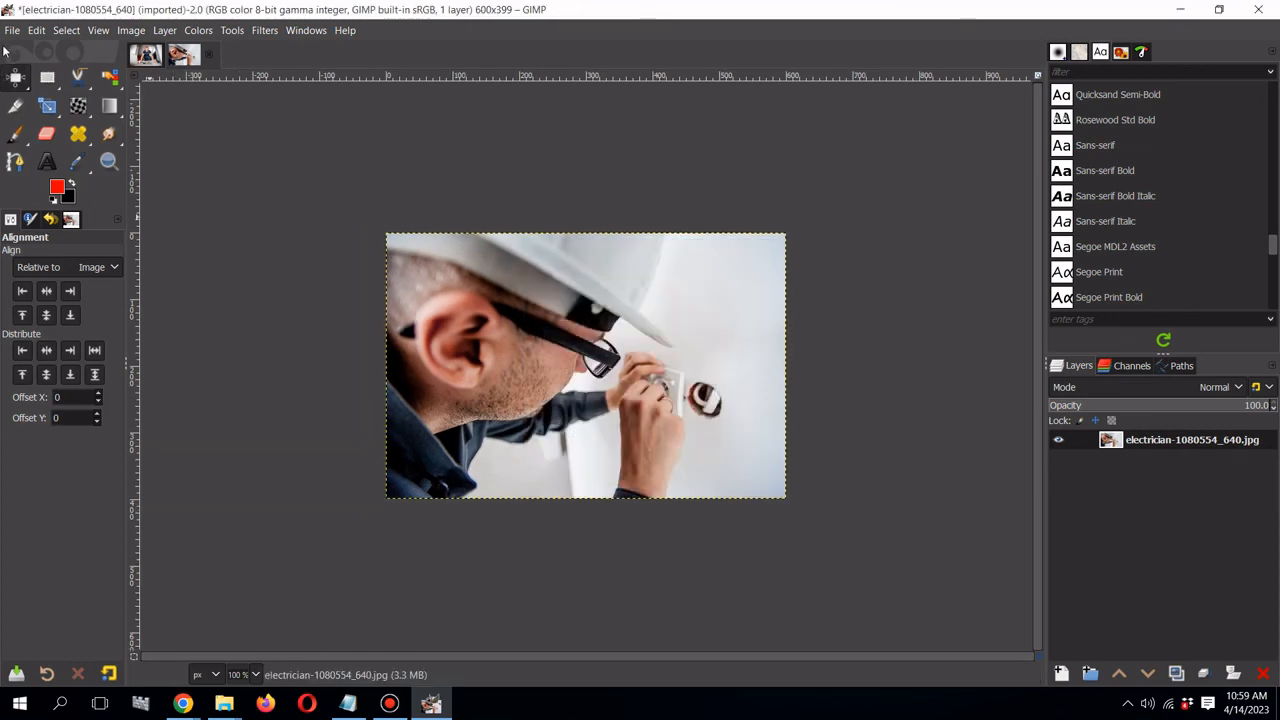
pyautogui.click(12, 30)
pyautogui.click(48, 286)
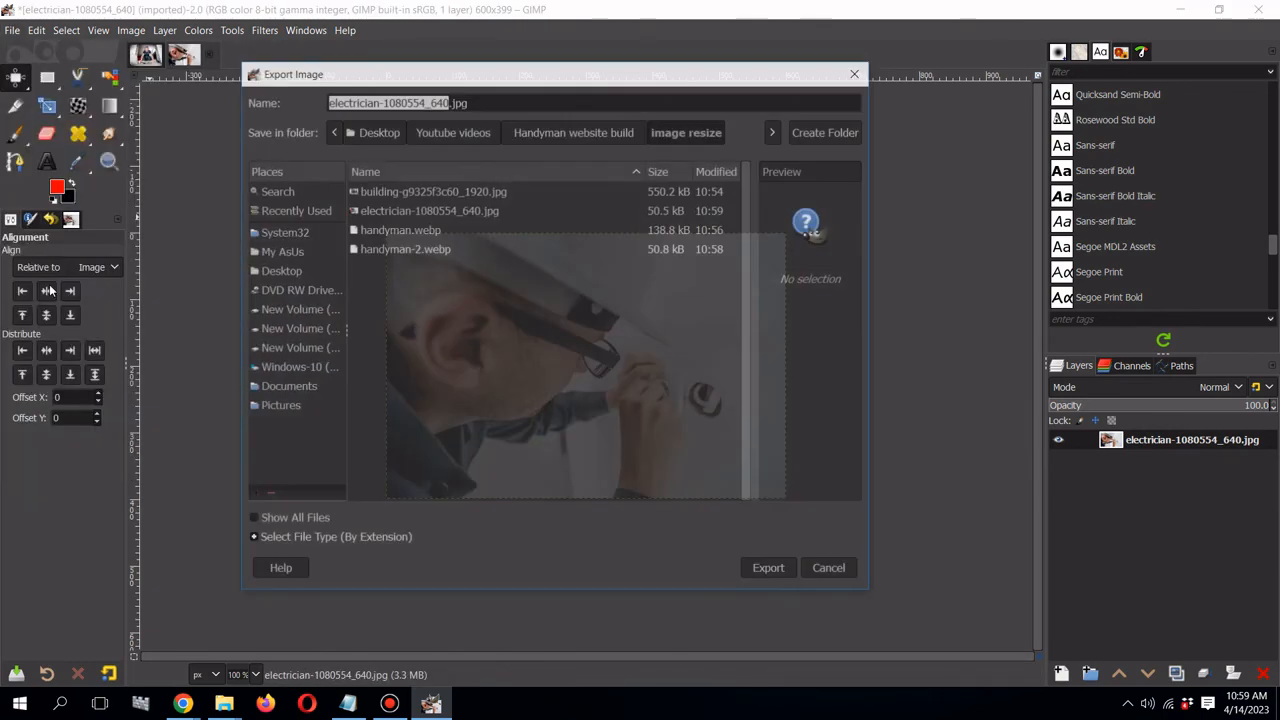
# - Export the scaled image as electrician-1080554_640.webp using WebP with default quality
pyautogui.click(250, 538)
pyautogui.scroll(-3, 323, 493)
pyautogui.scroll(-10, 323, 493)
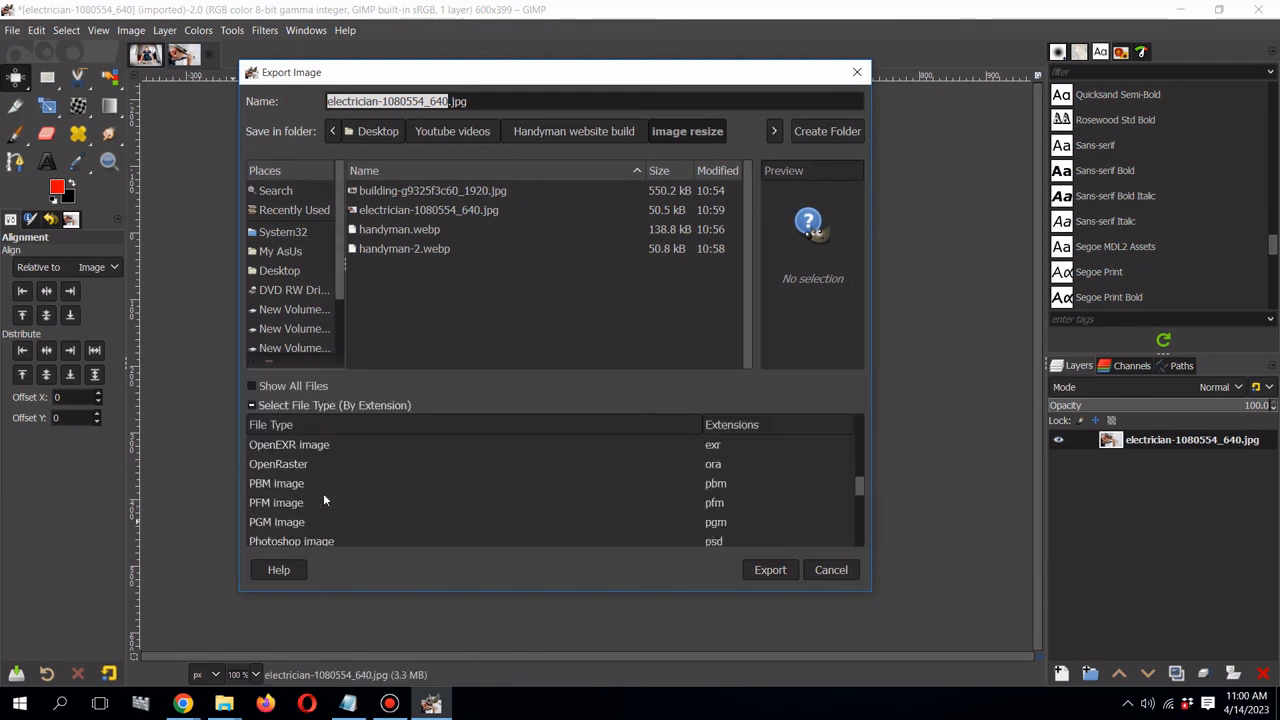
pyautogui.scroll(-2, 323, 493)
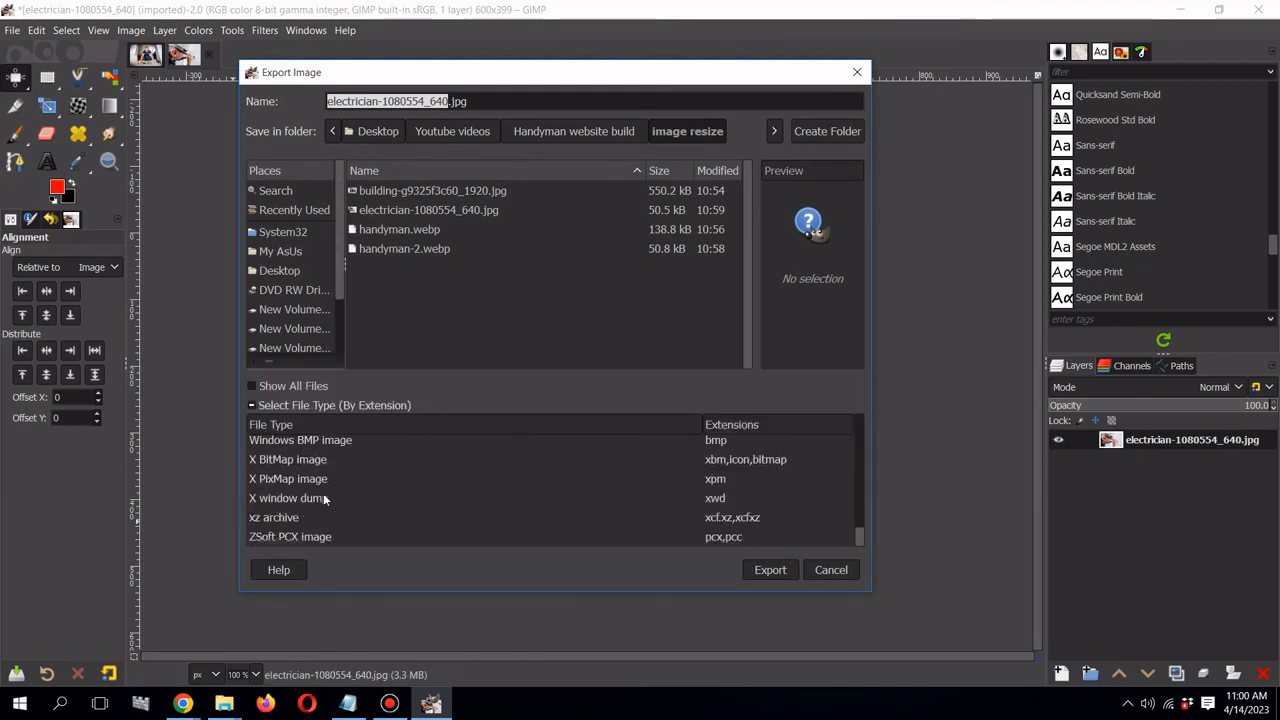
pyautogui.scroll(5, 323, 493)
pyautogui.scroll(5, 323, 493)
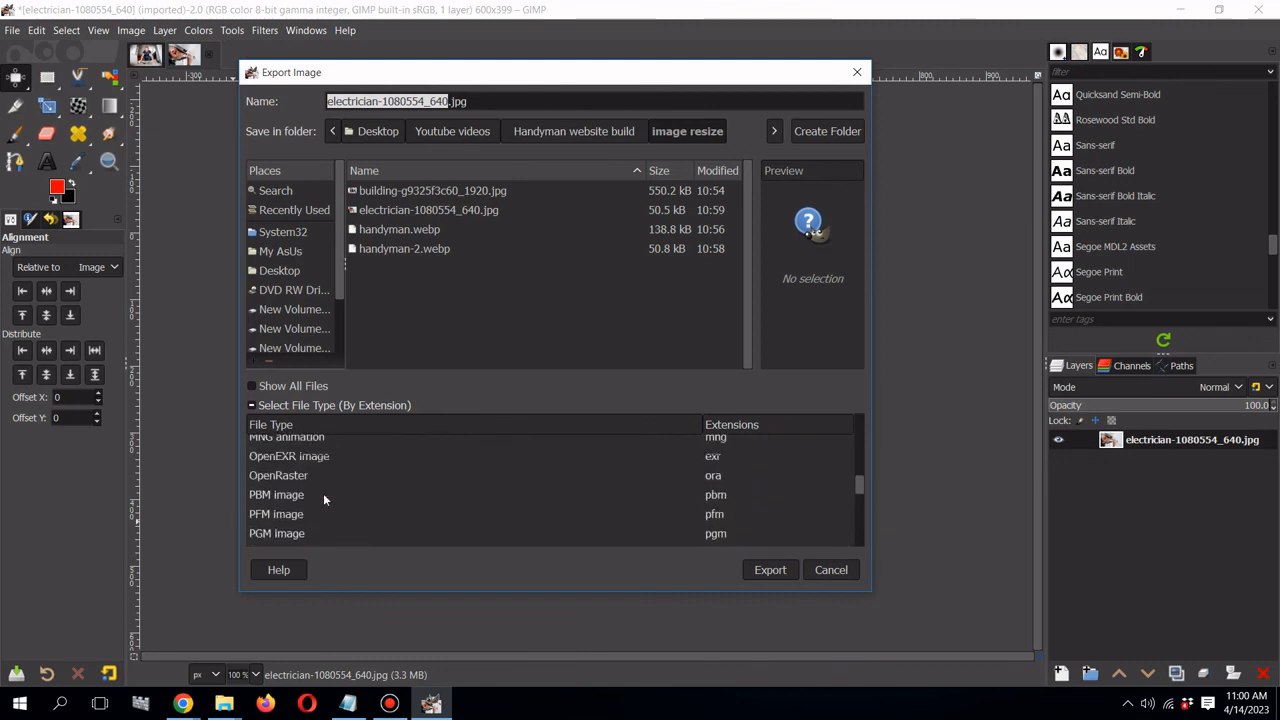
pyautogui.scroll(6, 323, 493)
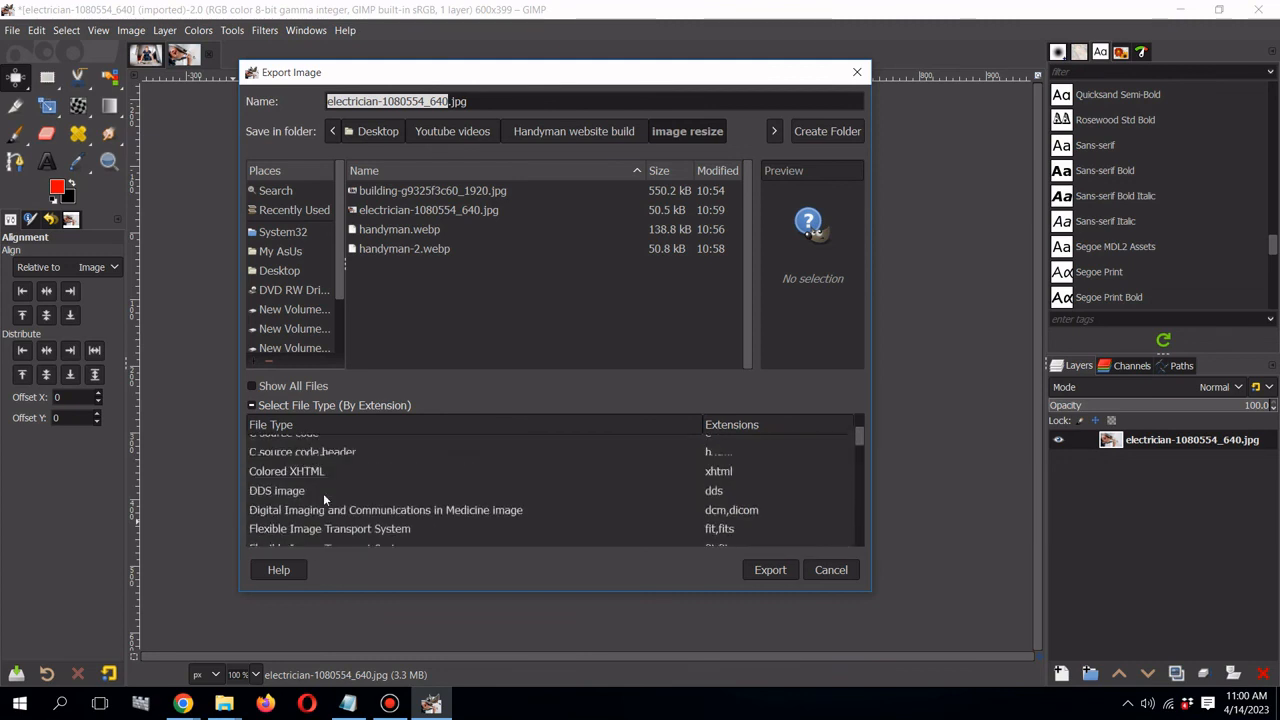
pyautogui.scroll(-3, 323, 493)
pyautogui.scroll(-7, 323, 493)
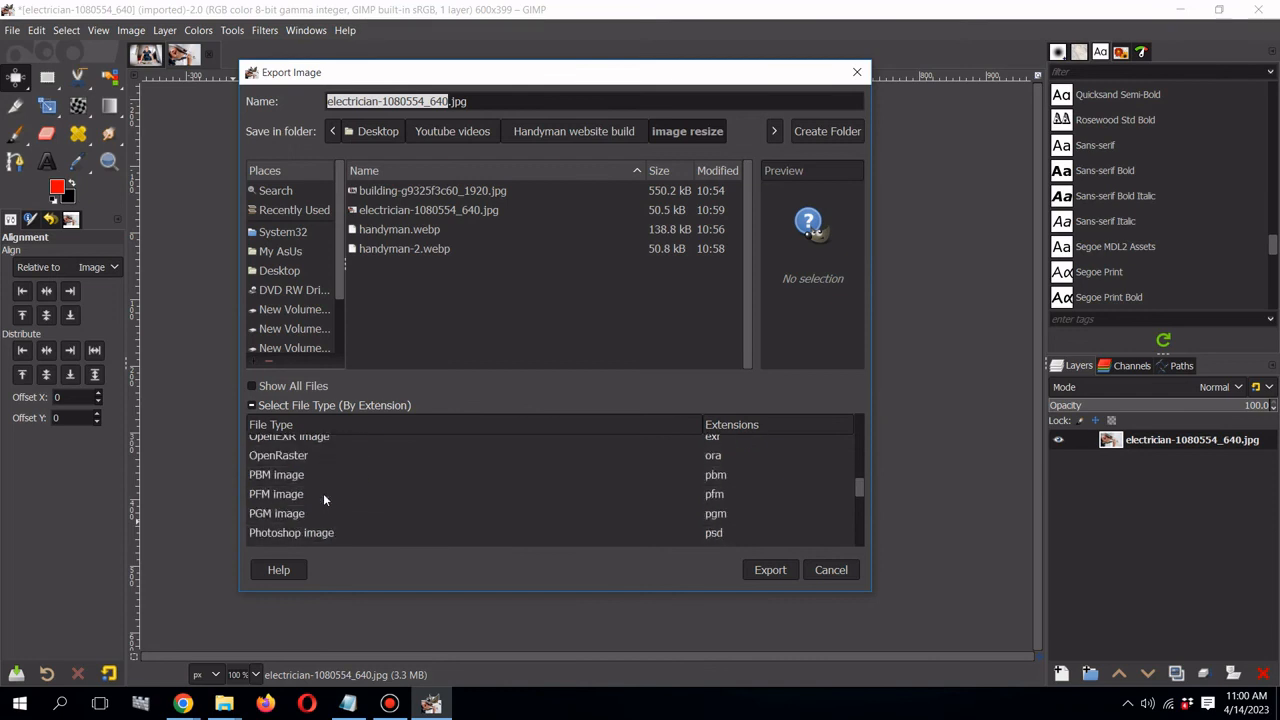
pyautogui.scroll(-4, 323, 493)
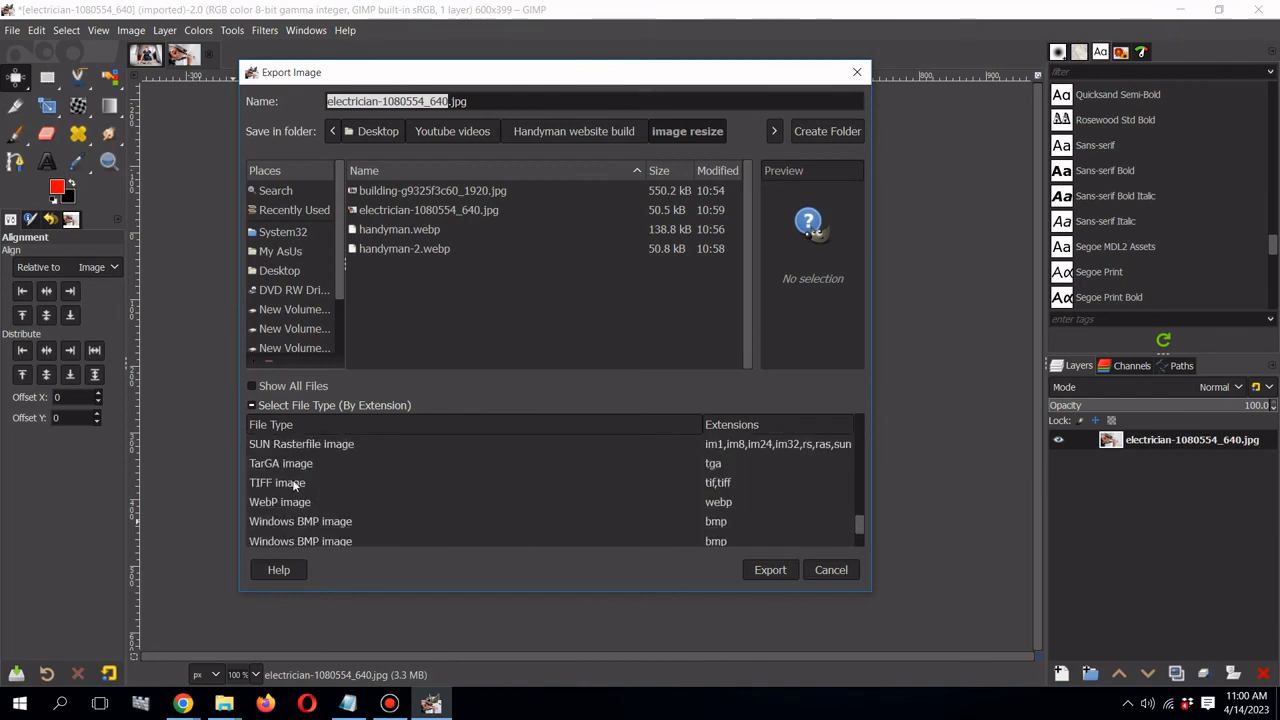
pyautogui.click(288, 503)
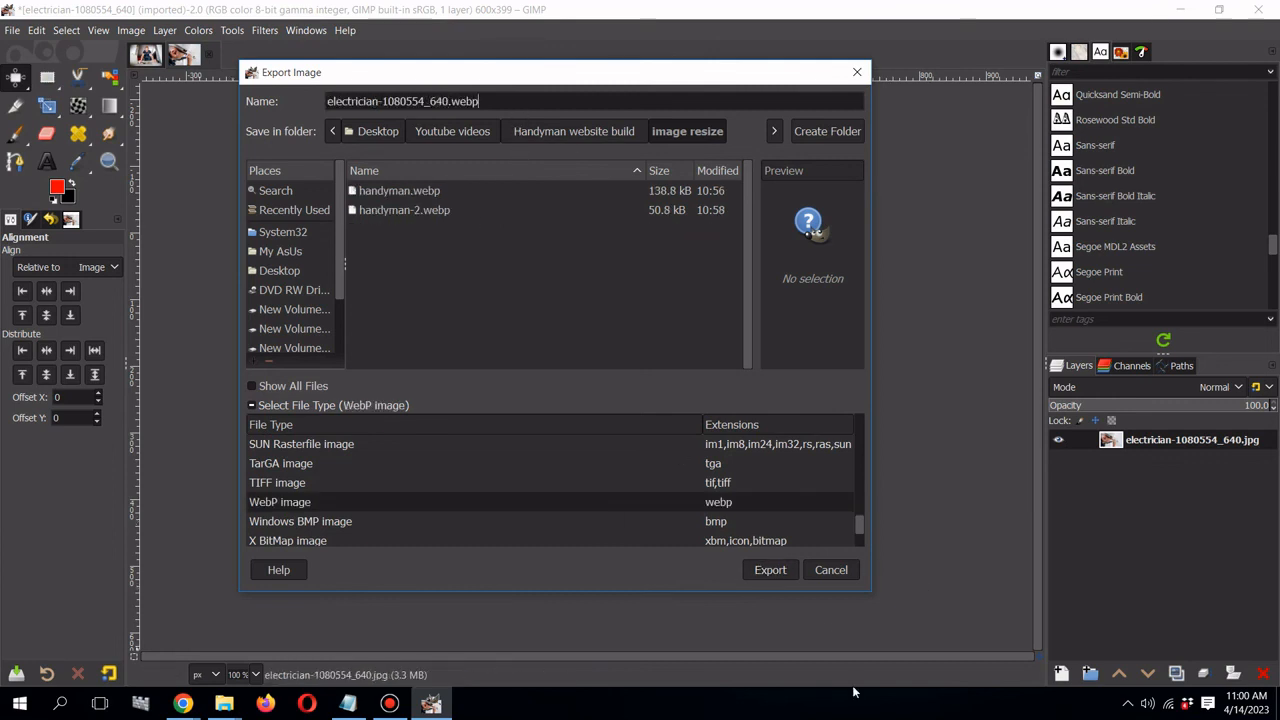
pyautogui.click(778, 569)
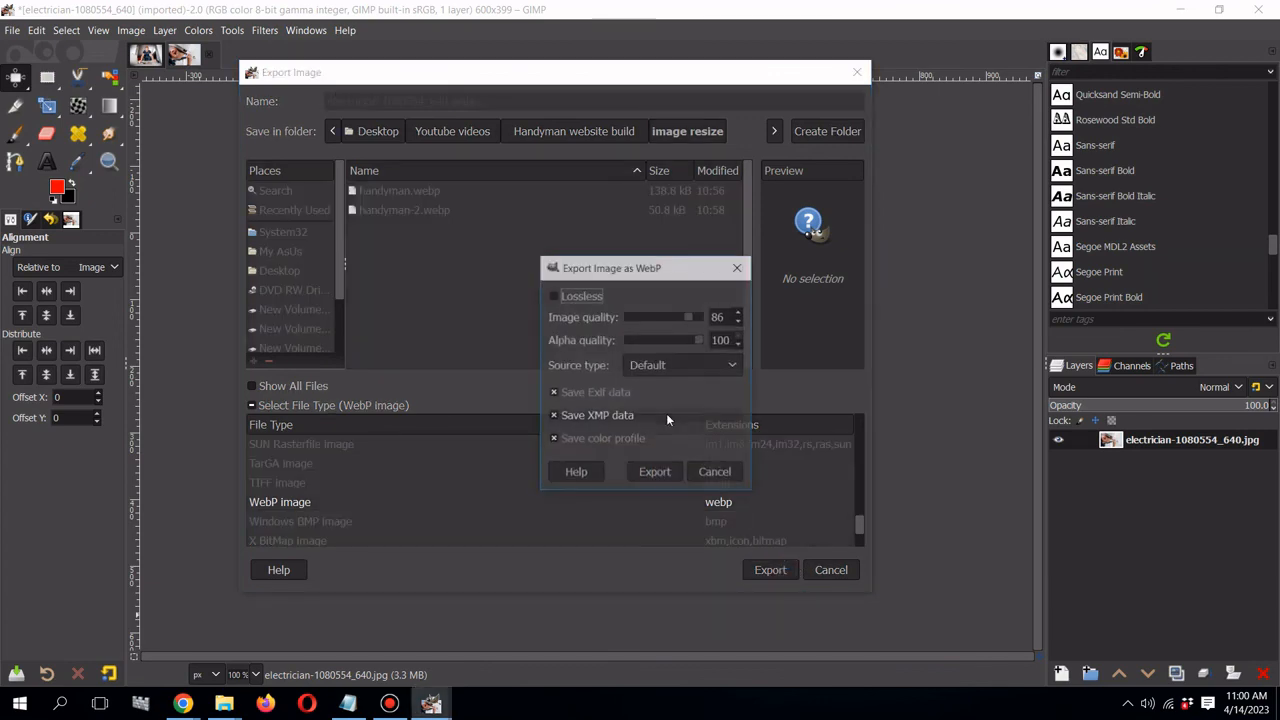
pyautogui.click(662, 470)
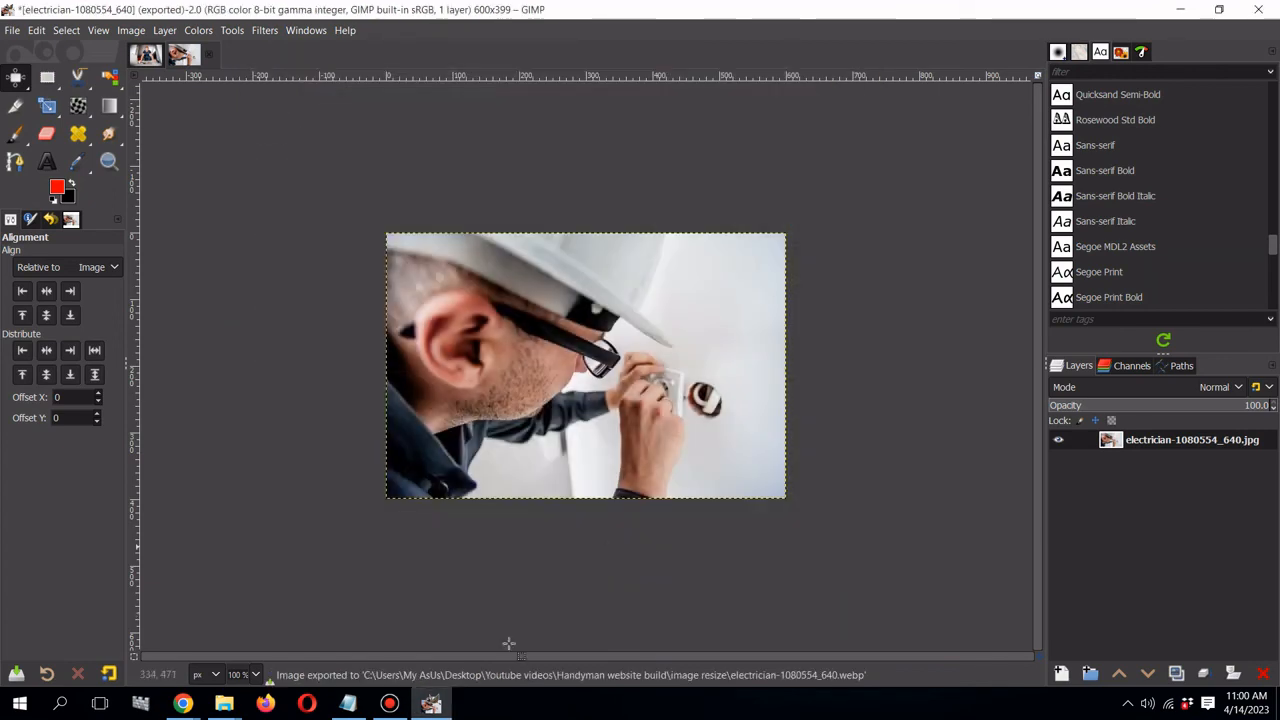
# - Upload electrician-1080554_640.webp and select it as the Installation box's image
pyautogui.moveTo(183, 703)
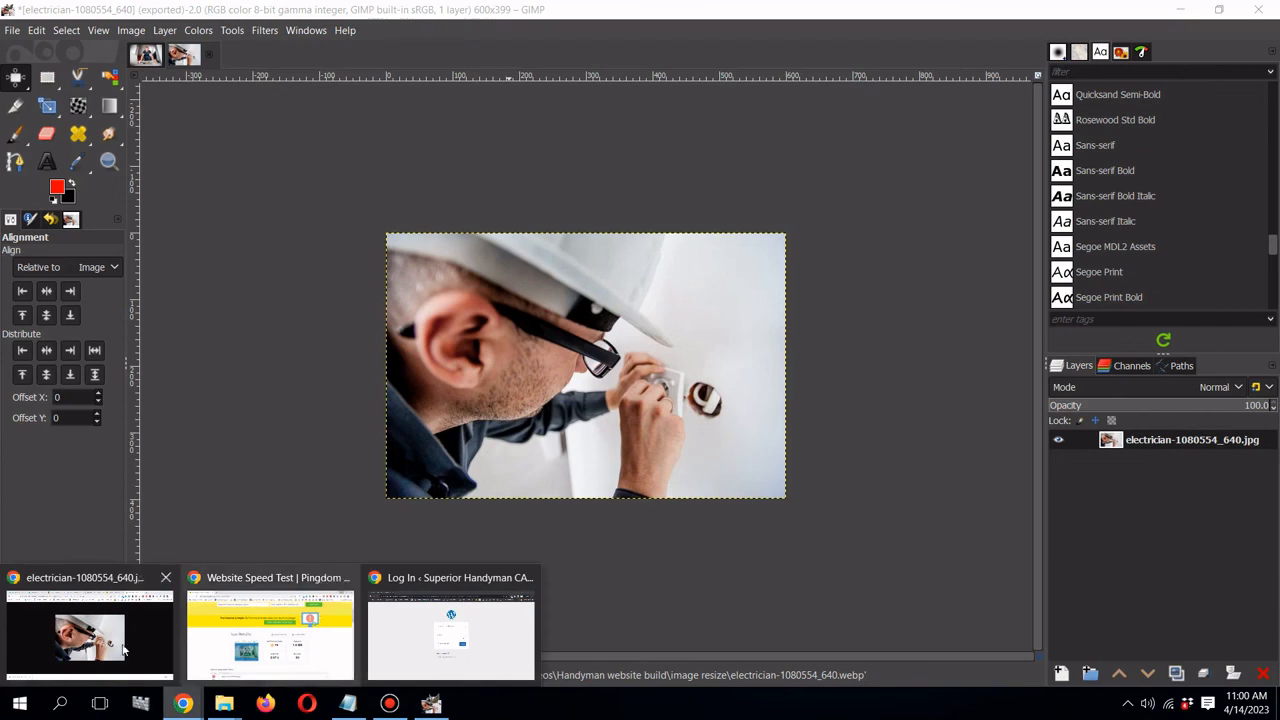
pyautogui.moveTo(233, 640)
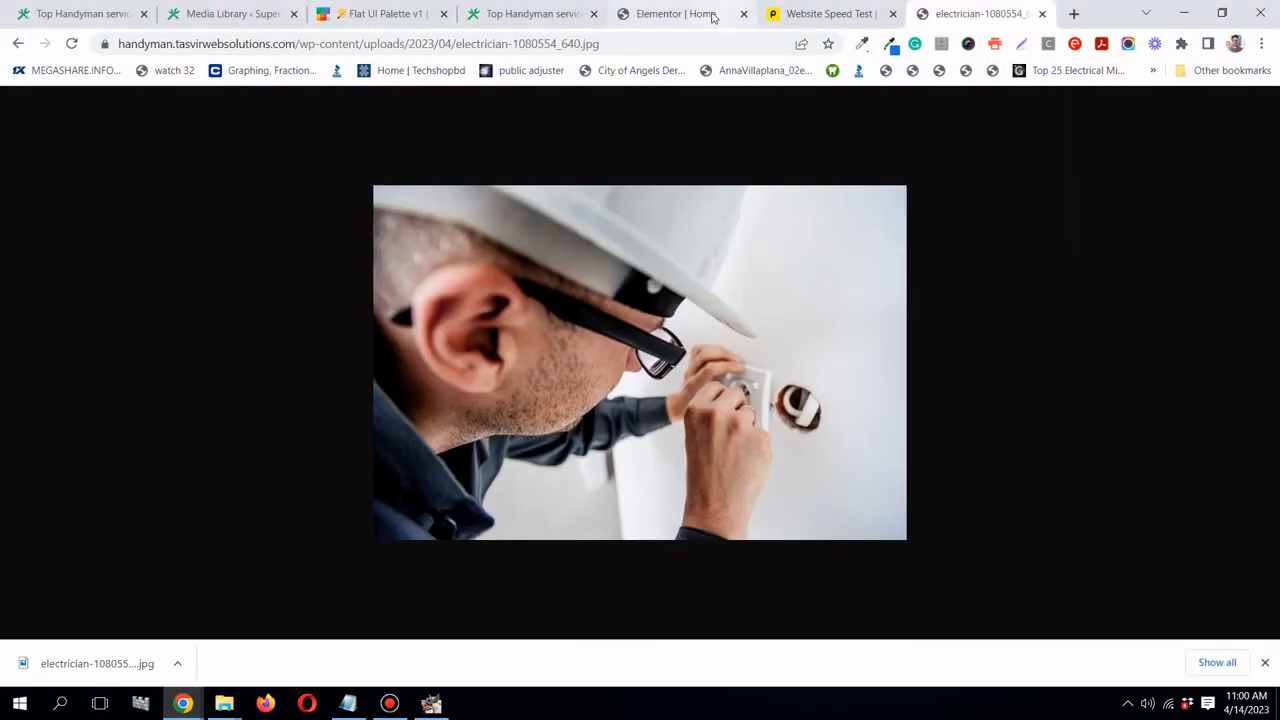
pyautogui.click(713, 17)
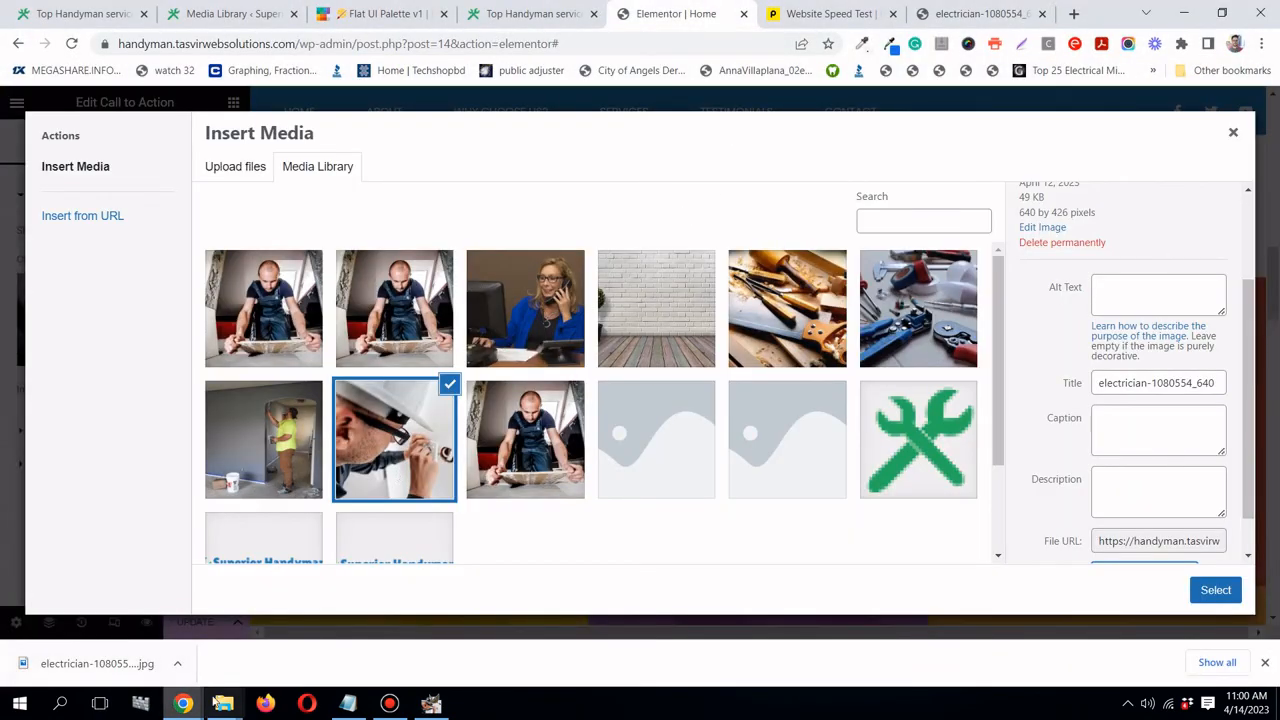
pyautogui.moveTo(224, 703)
pyautogui.moveTo(160, 630)
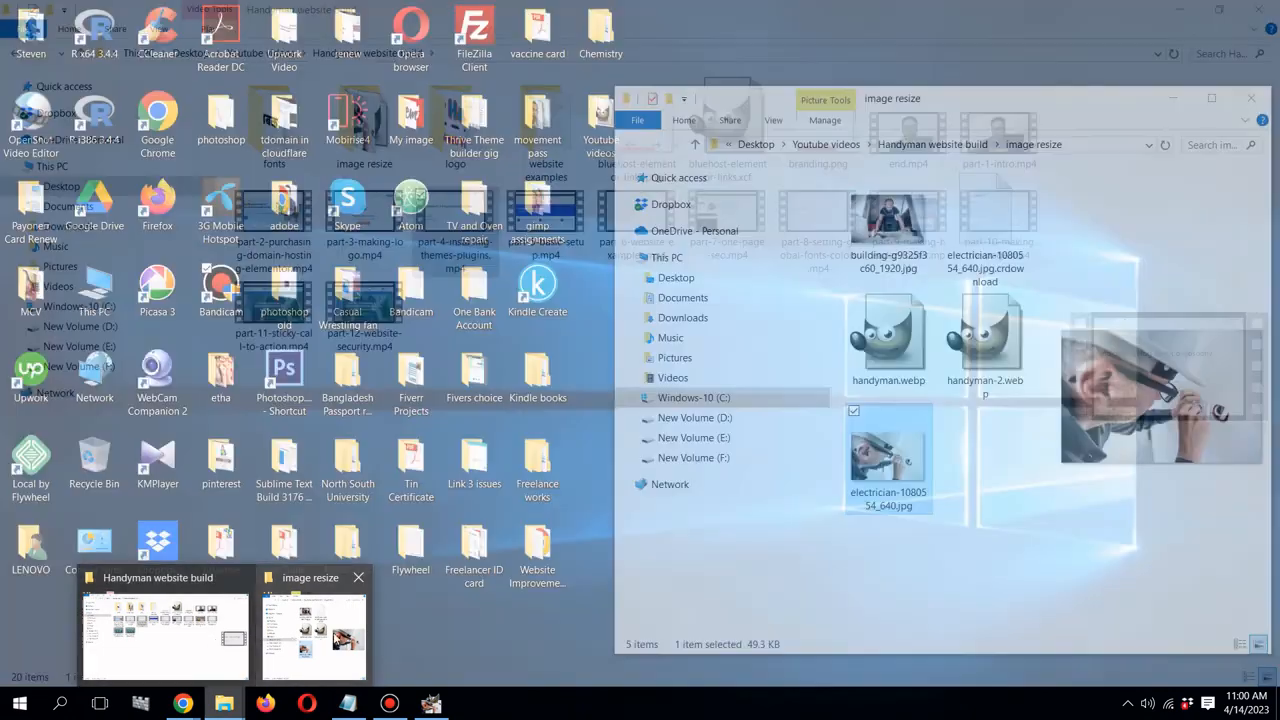
pyautogui.click(314, 625)
pyautogui.click(890, 310)
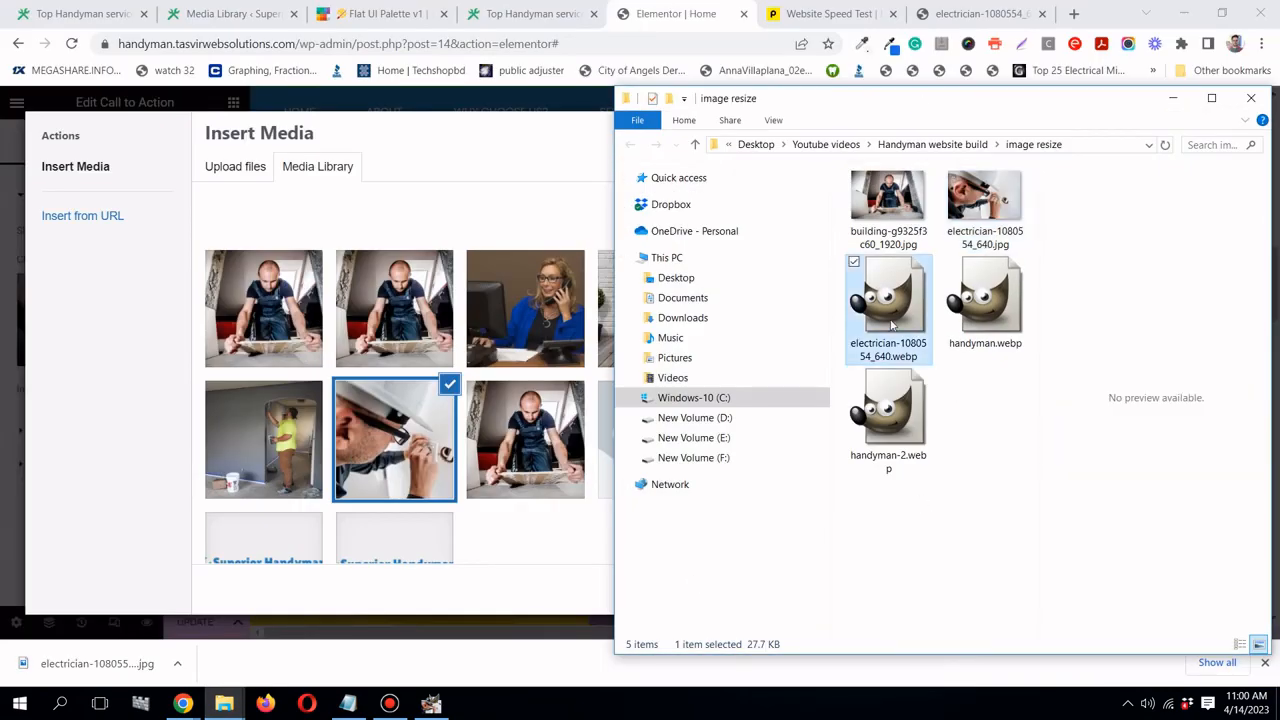
pyautogui.moveTo(889, 323); pyautogui.dragTo(403, 308)
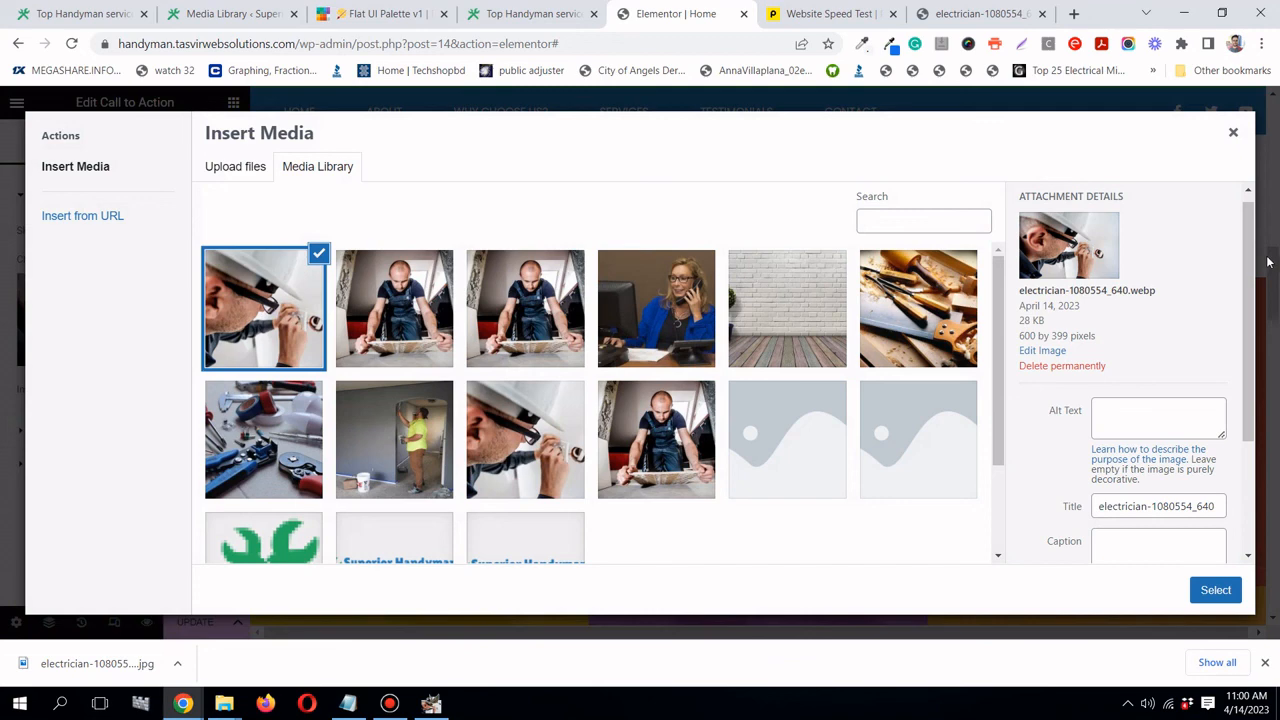
pyautogui.click(1216, 592)
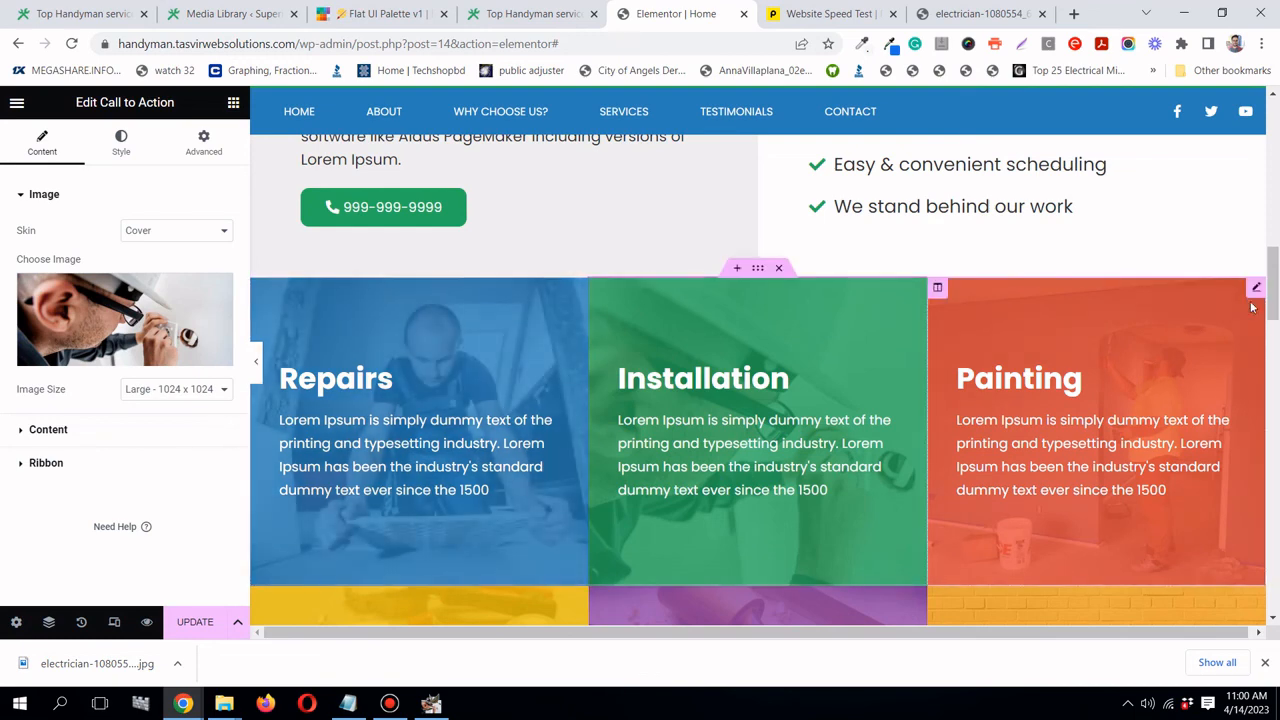
# - Copy the file URL of the Painting card's image from the media library
pyautogui.click(1257, 290)
pyautogui.click(173, 312)
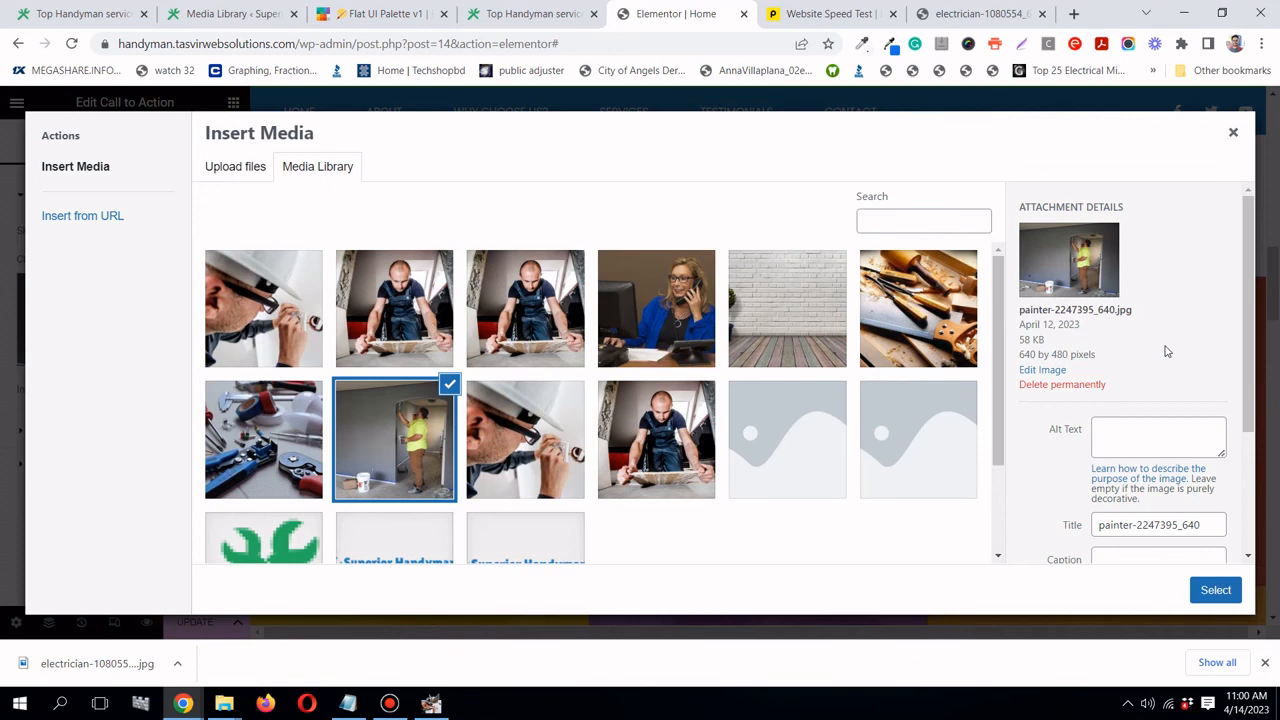
pyautogui.scroll(-3, 1170, 420)
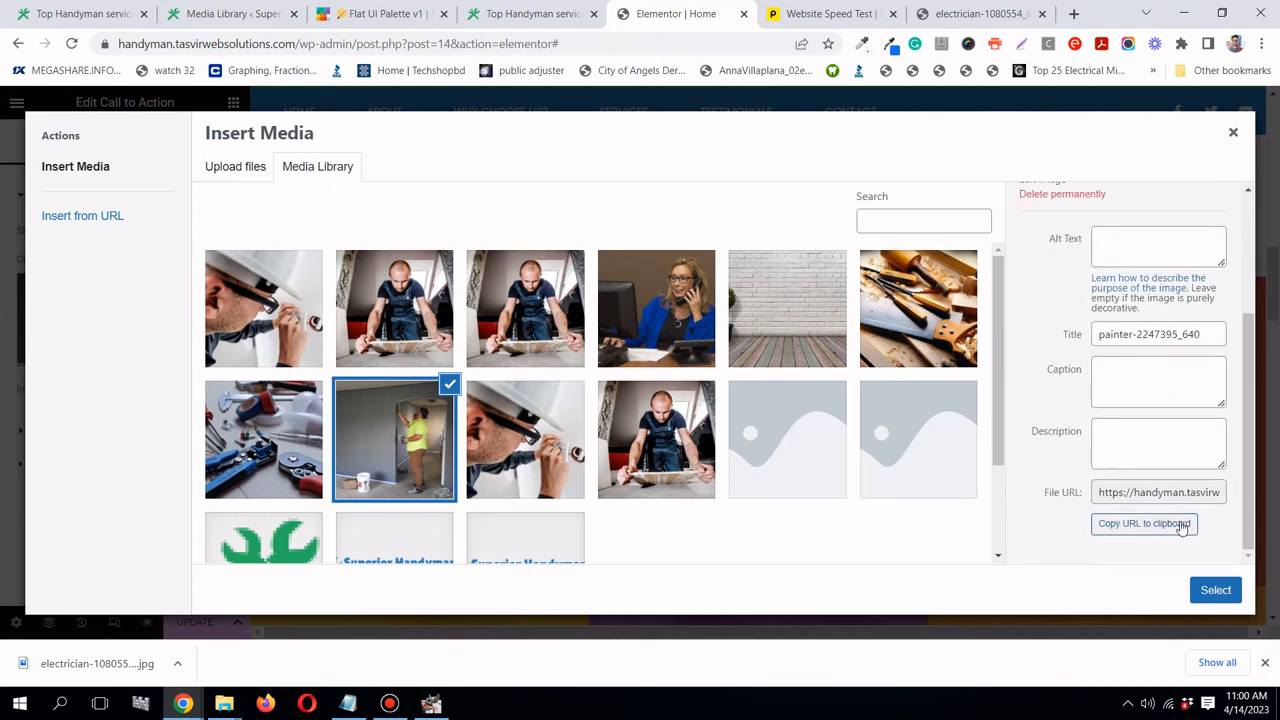
pyautogui.click(1177, 523)
# - Load that URL in the browser and save painter-2247395_640.jpg into the image resize folder
pyautogui.click(975, 13)
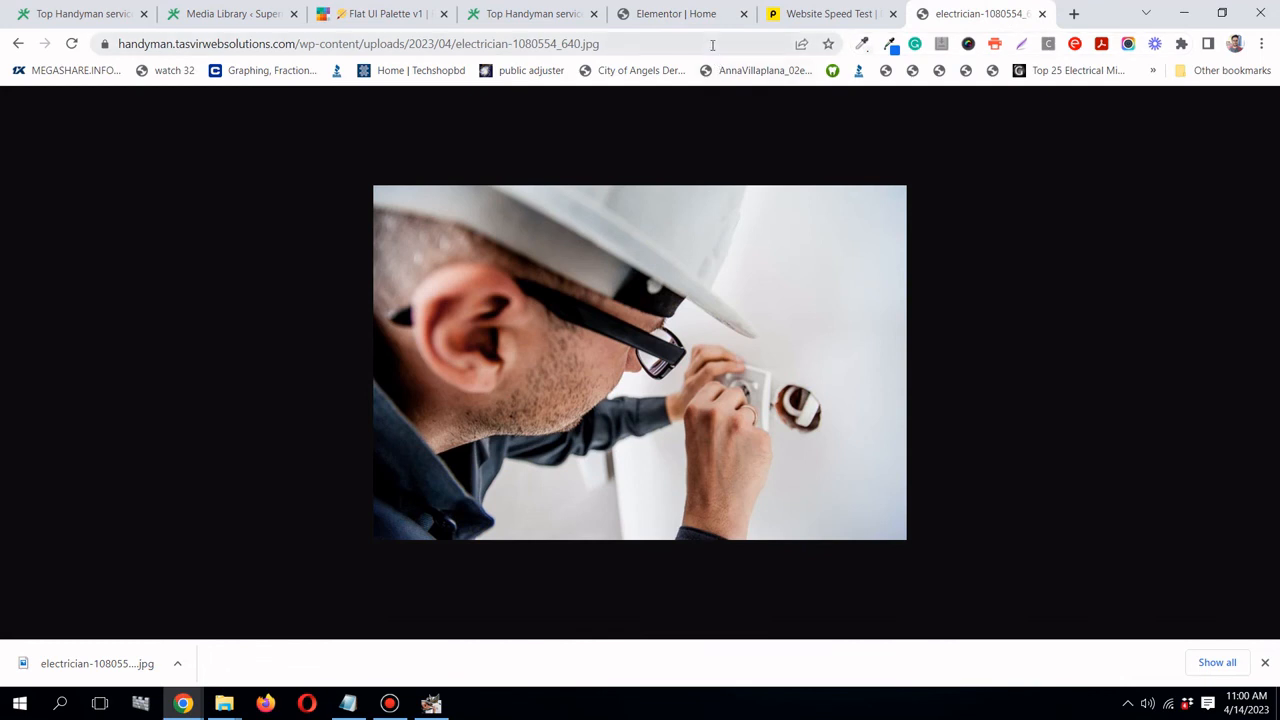
pyautogui.rightClick(712, 44)
pyautogui.click(829, 175)
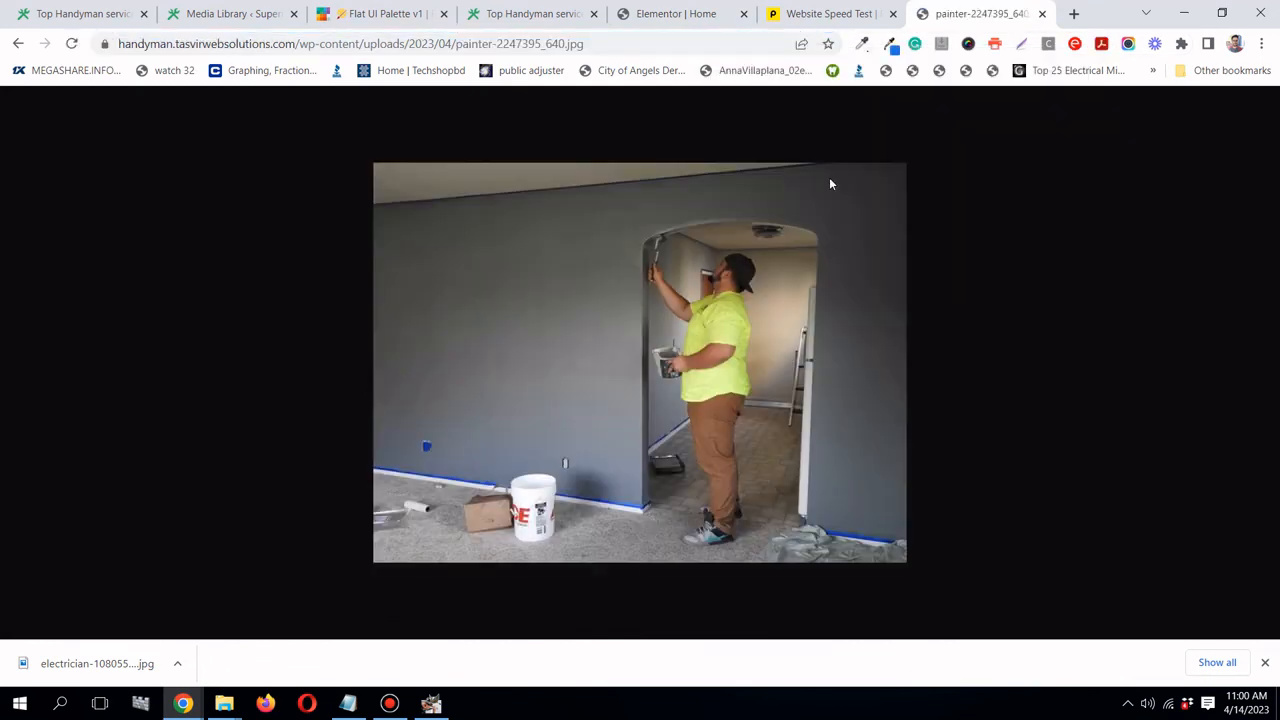
pyautogui.rightClick(714, 304)
pyautogui.click(735, 335)
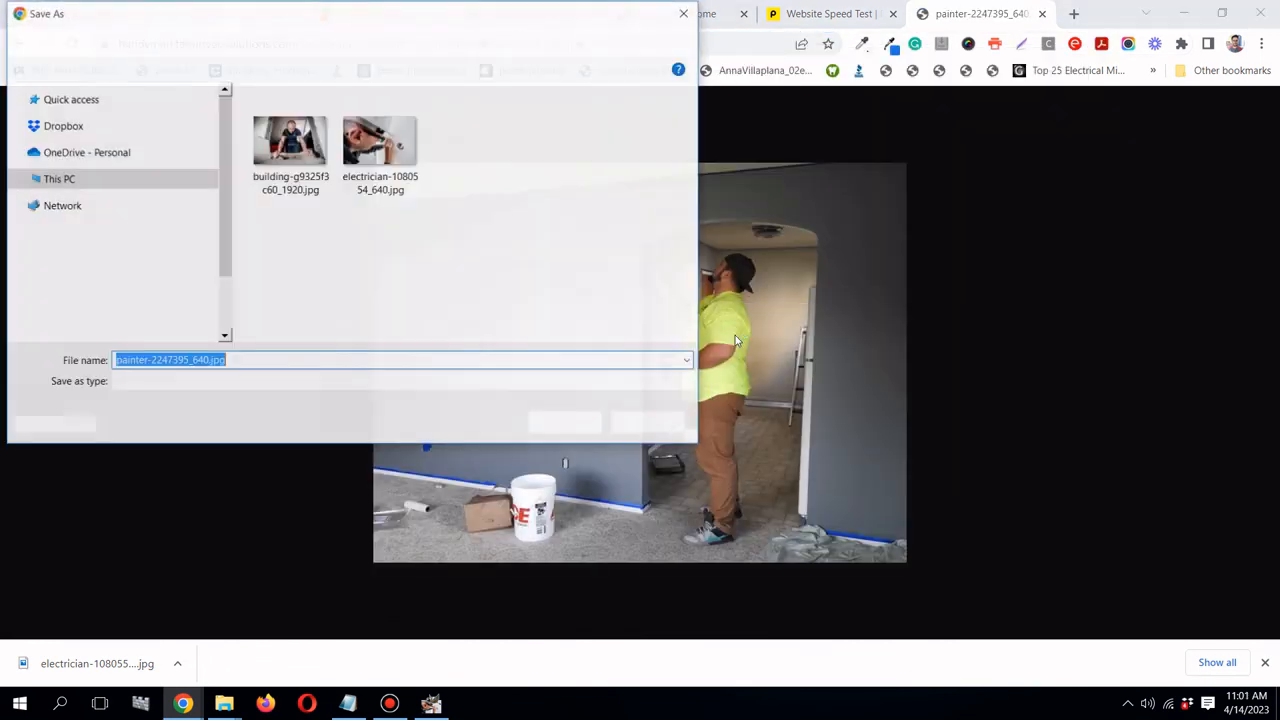
pyautogui.click(573, 424)
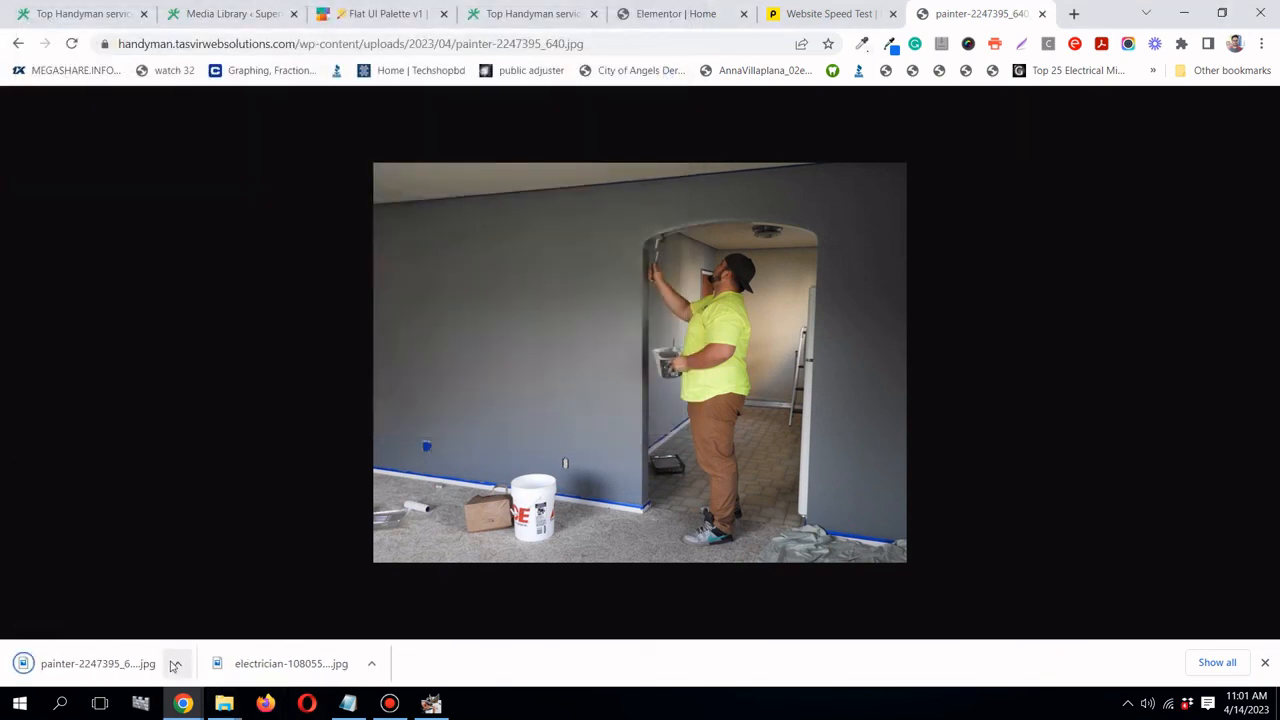
# - Bring up the Open with options for painter-2247395_640.jpg in the image resize folder
pyautogui.moveTo(224, 703)
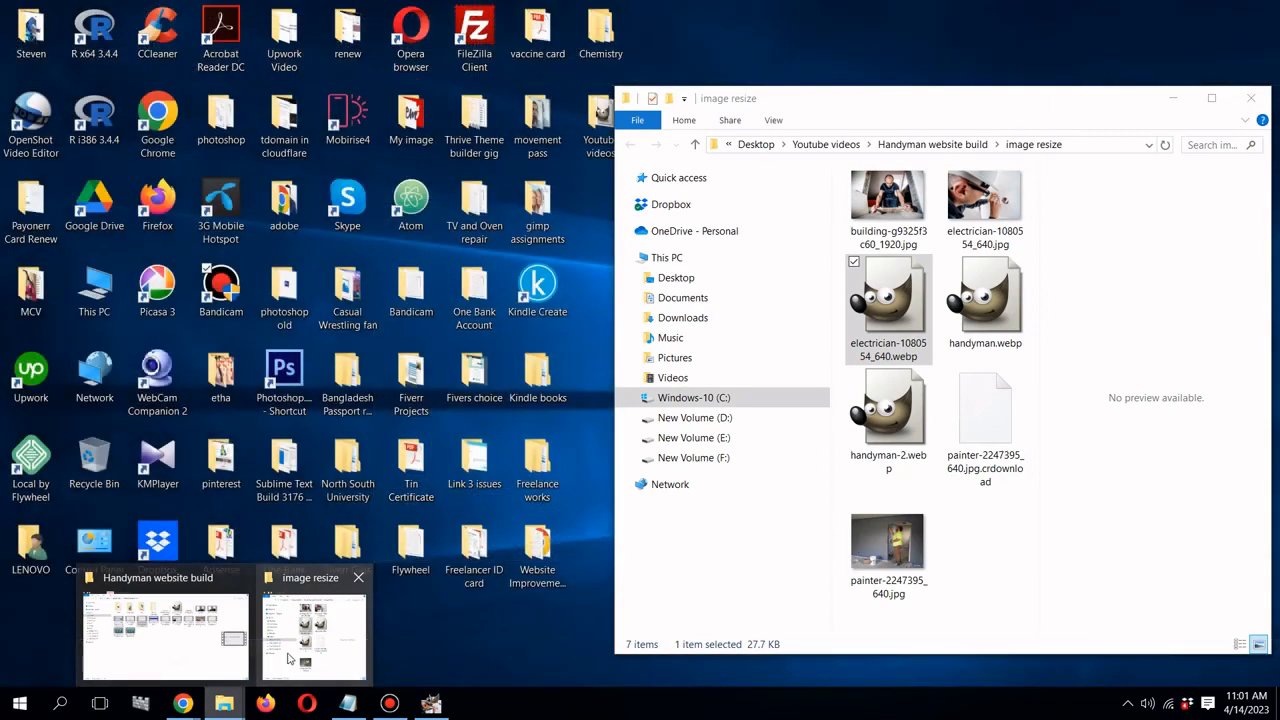
pyautogui.click(287, 659)
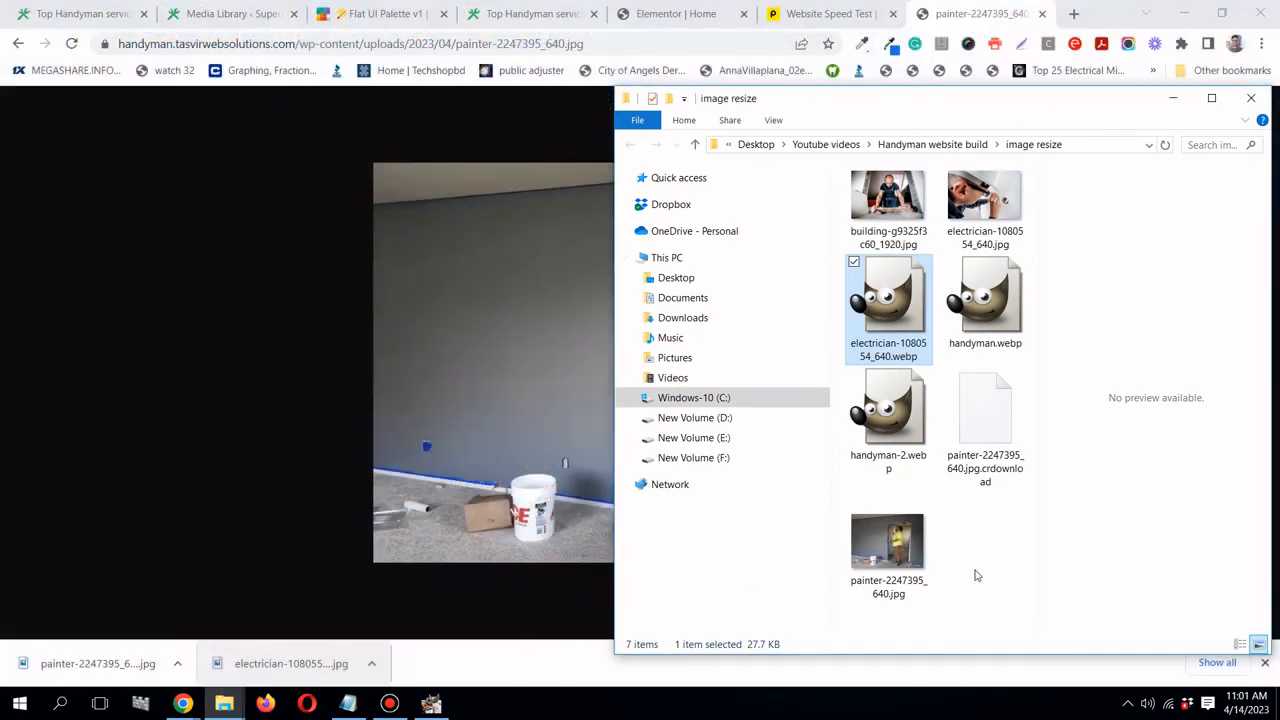
pyautogui.rightClick(876, 553)
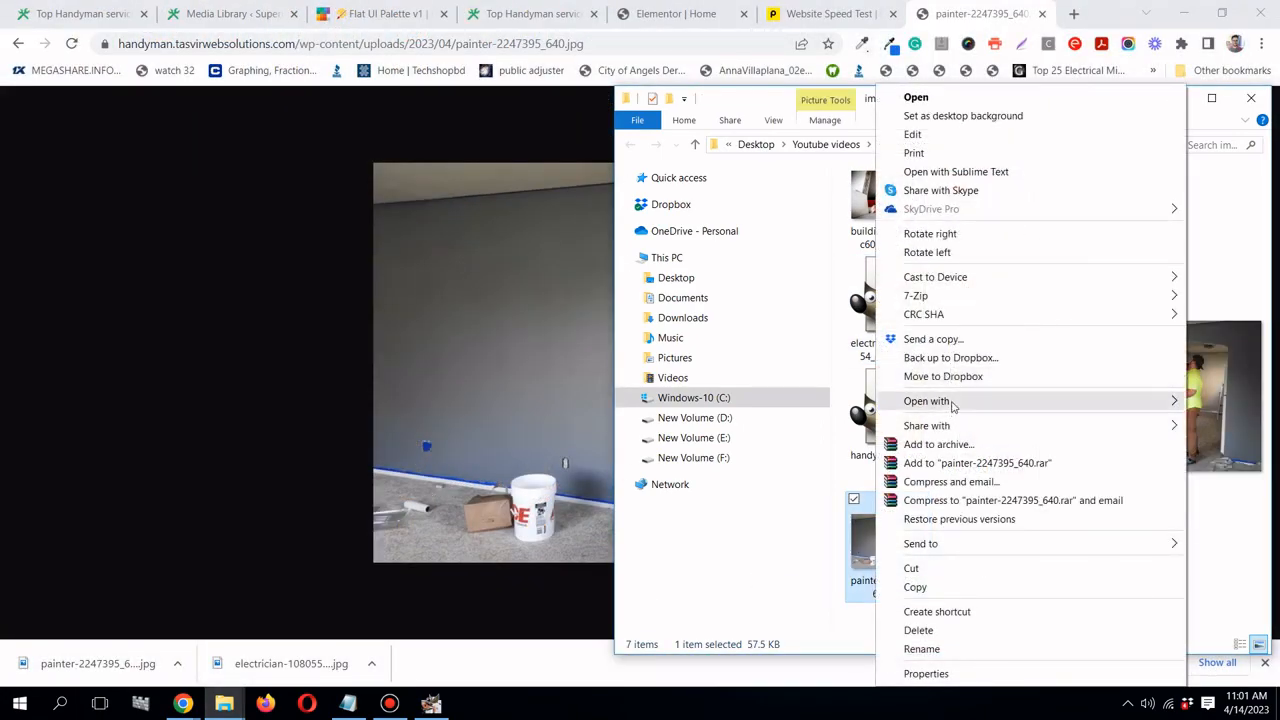
pyautogui.moveTo(952, 405)
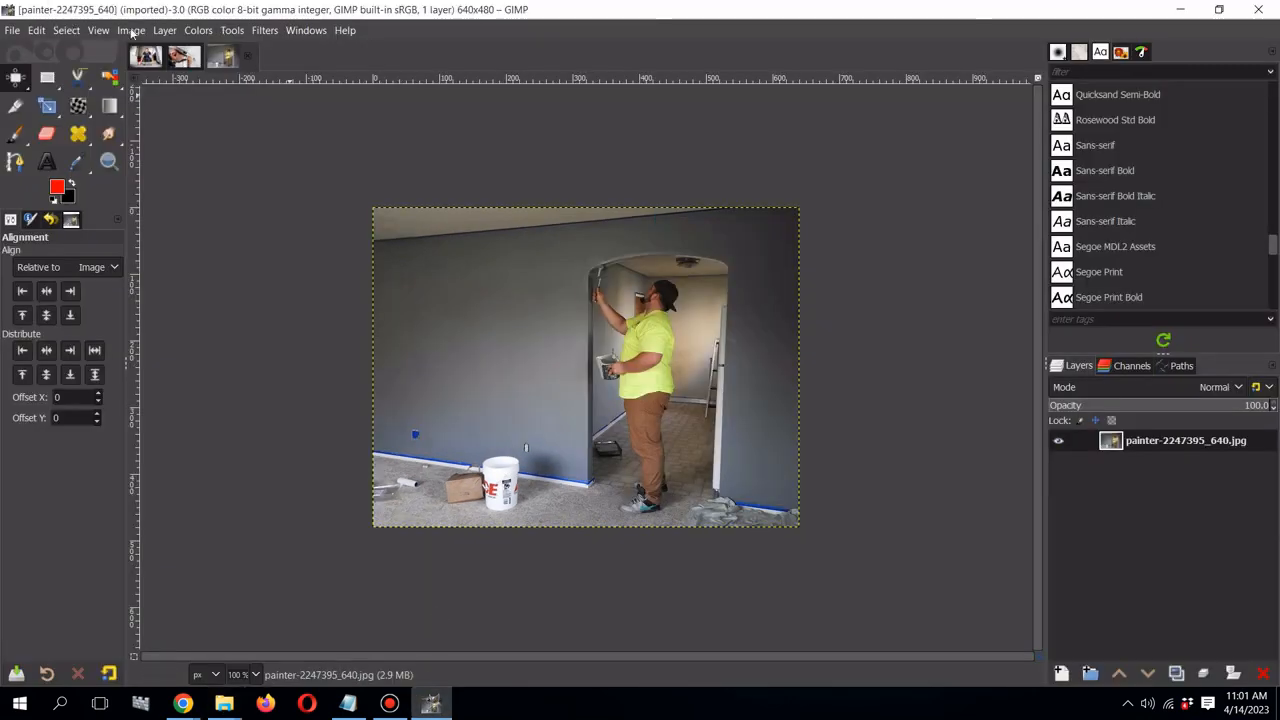
# - Scale the painter photo to 600 × 450 pixels at 72 ppi
pyautogui.click(131, 30)
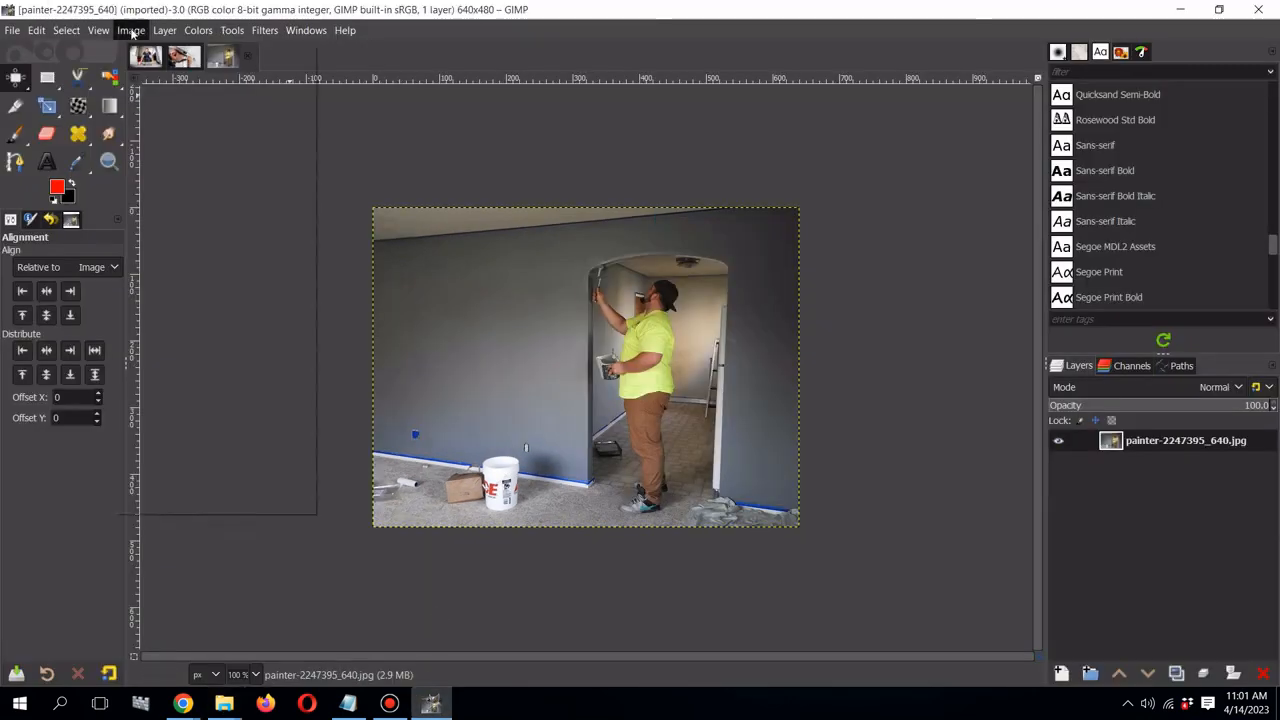
pyautogui.click(195, 247)
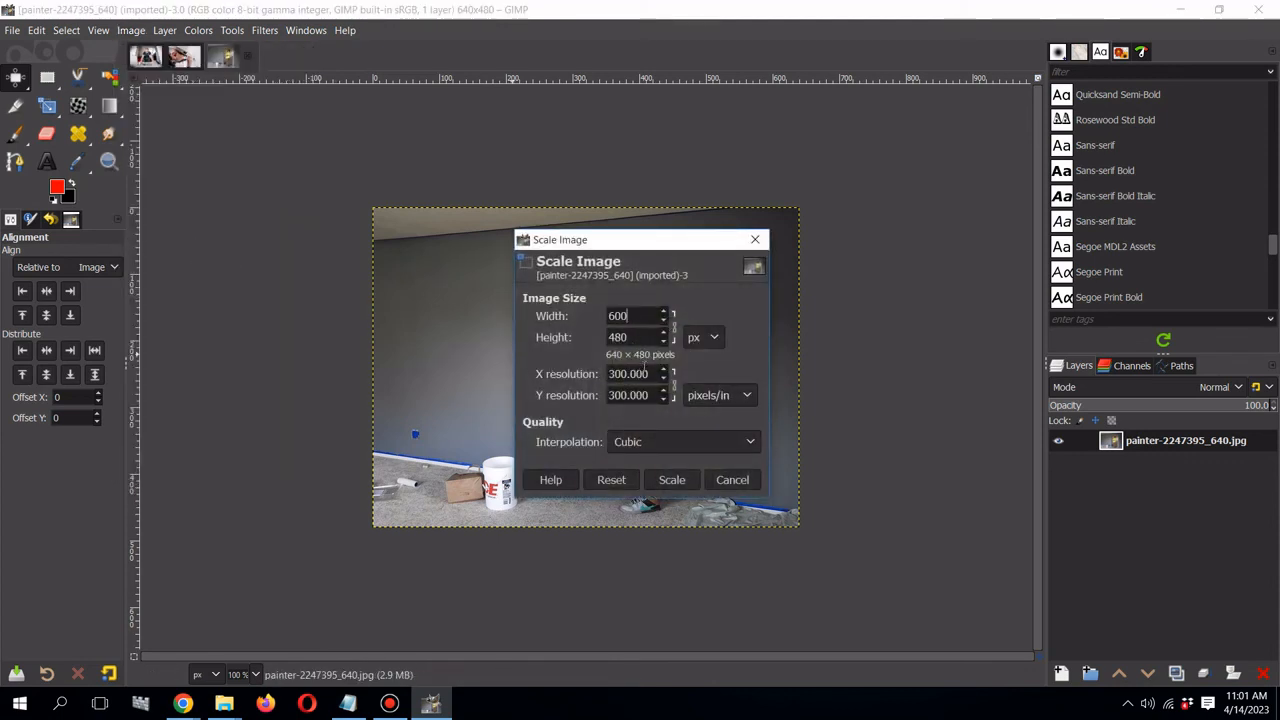
pyautogui.write('72')
pyautogui.click(655, 396)
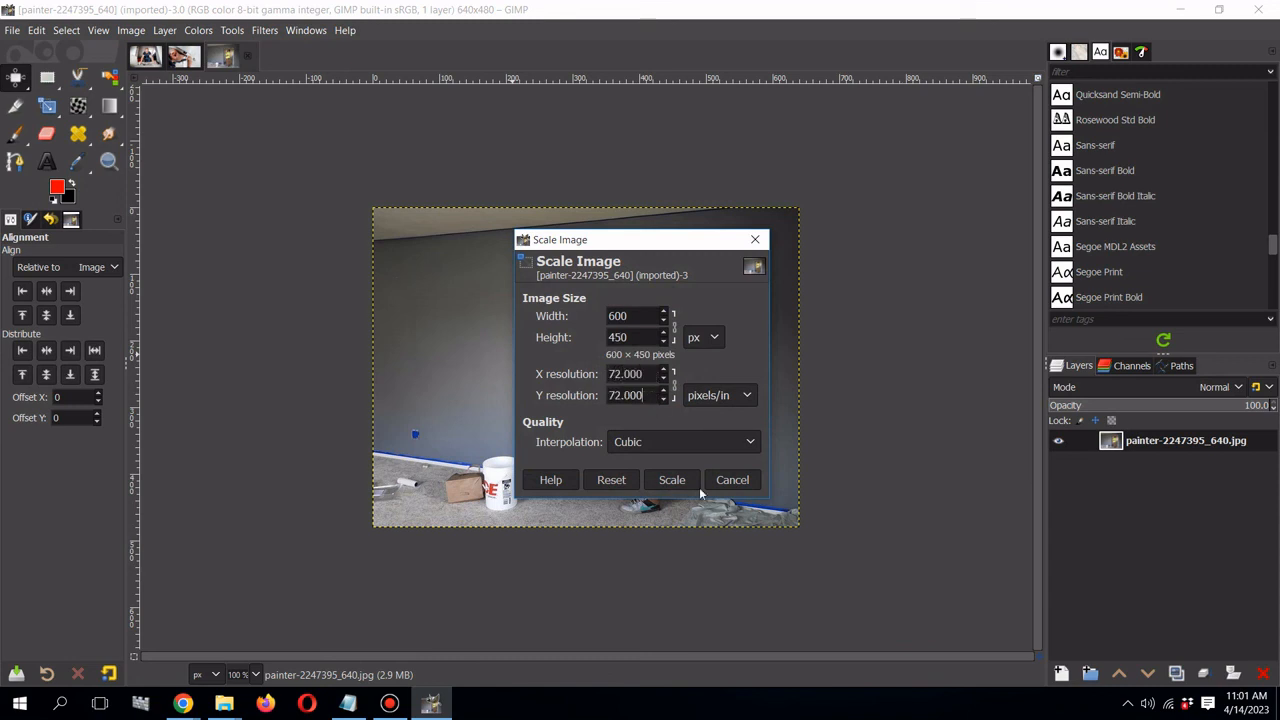
pyautogui.click(672, 480)
# - Export the painter photo as painter-2247395_640.webp into the image resize folder
pyautogui.click(12, 30)
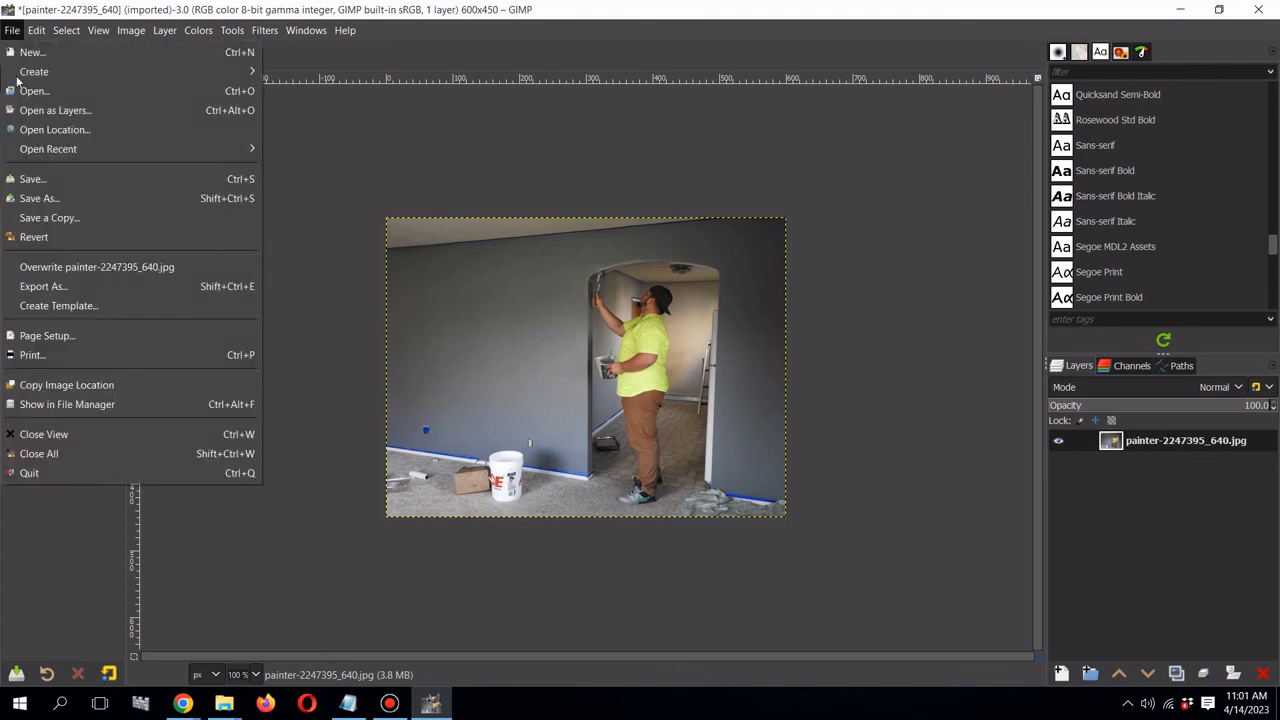
pyautogui.click(80, 286)
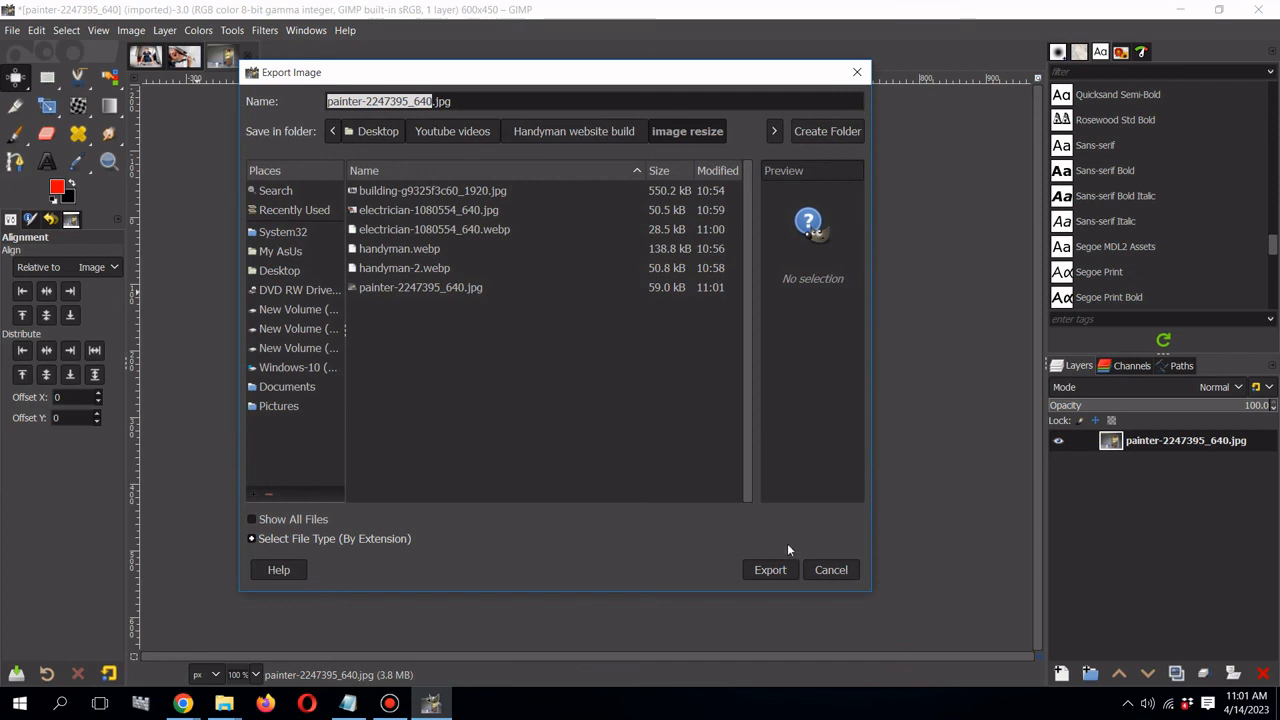
pyautogui.click(252, 539)
pyautogui.scroll(-4, 316, 466)
pyautogui.scroll(-5, 316, 468)
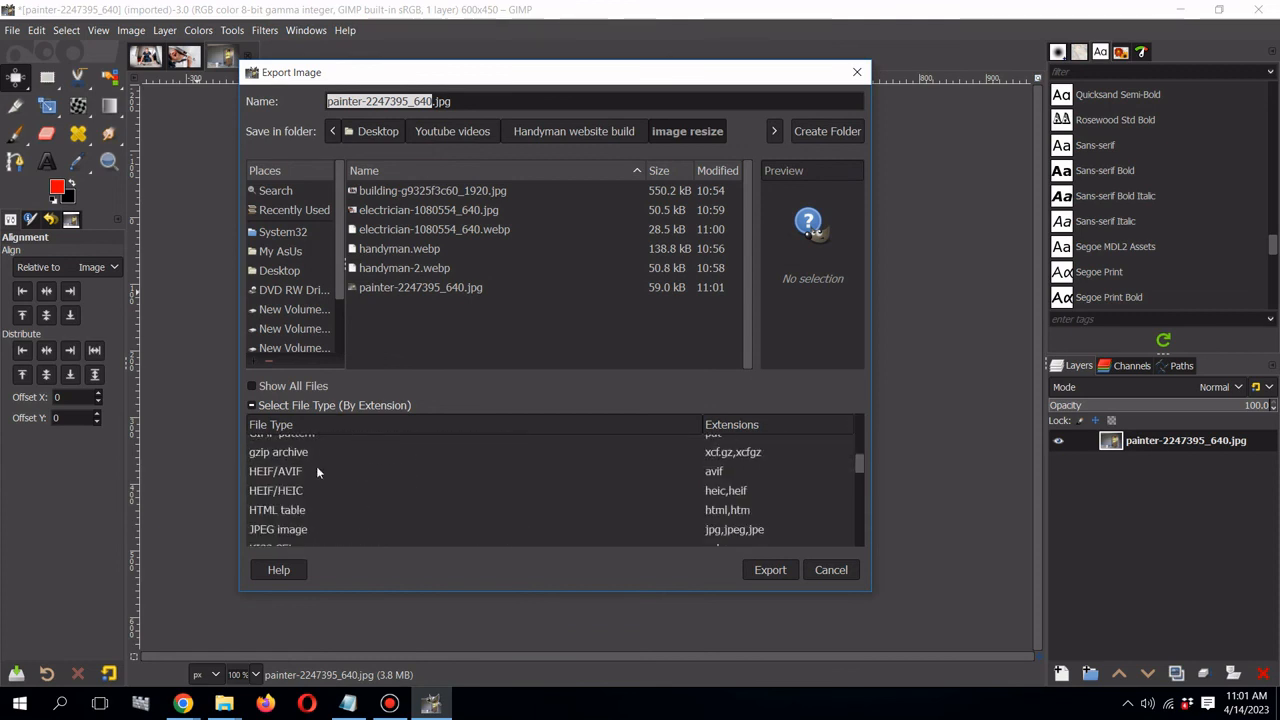
pyautogui.scroll(-4, 316, 466)
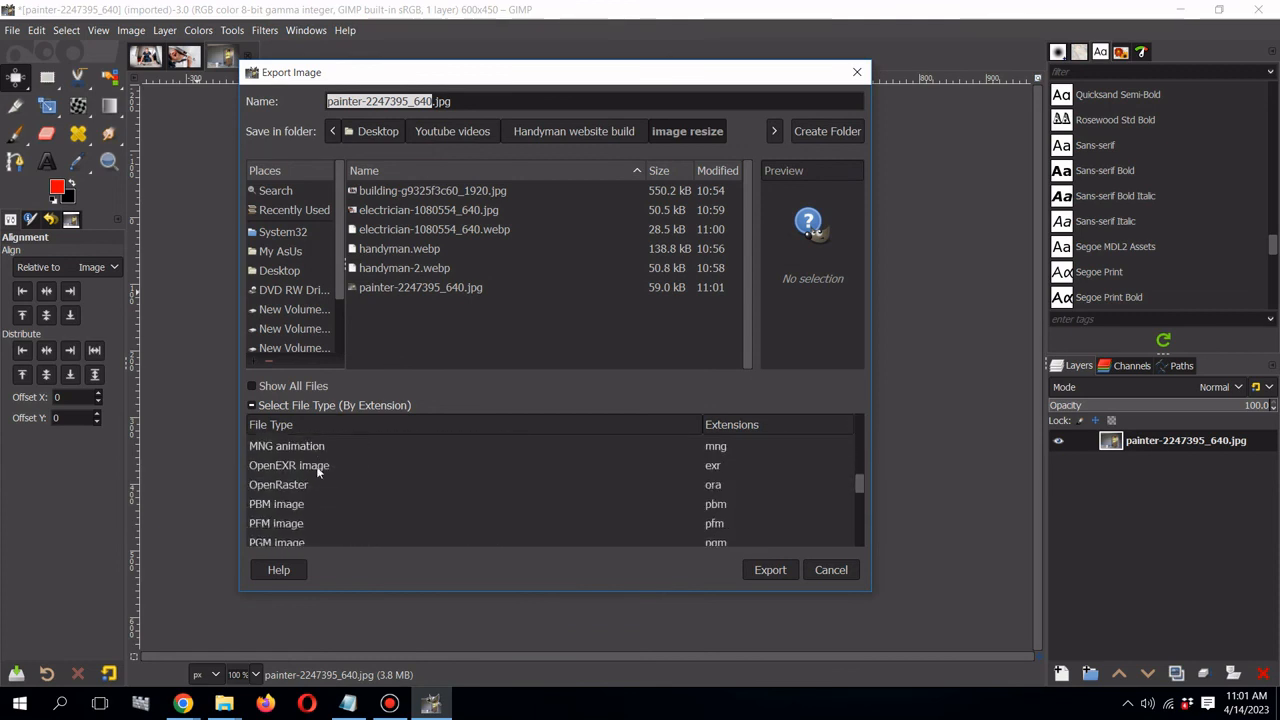
pyautogui.scroll(-1, 316, 466)
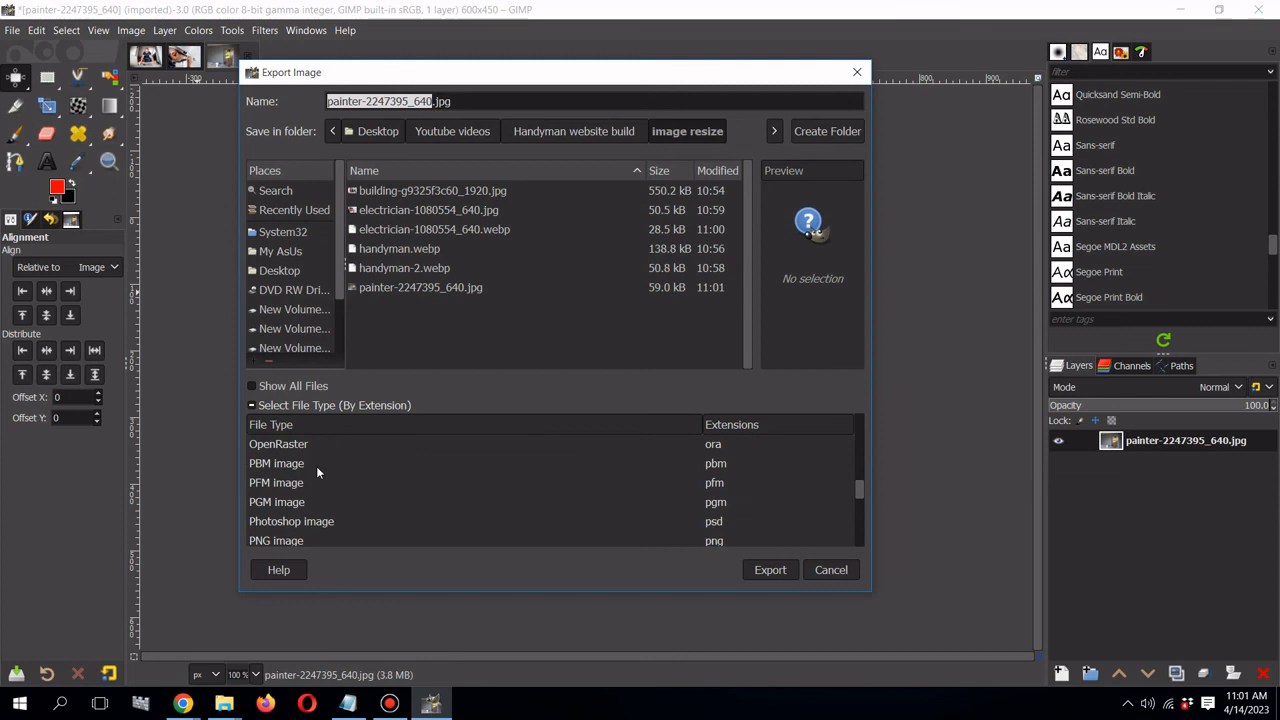
pyautogui.scroll(-1, 316, 466)
pyautogui.scroll(-3, 316, 466)
pyautogui.scroll(-10, 316, 466)
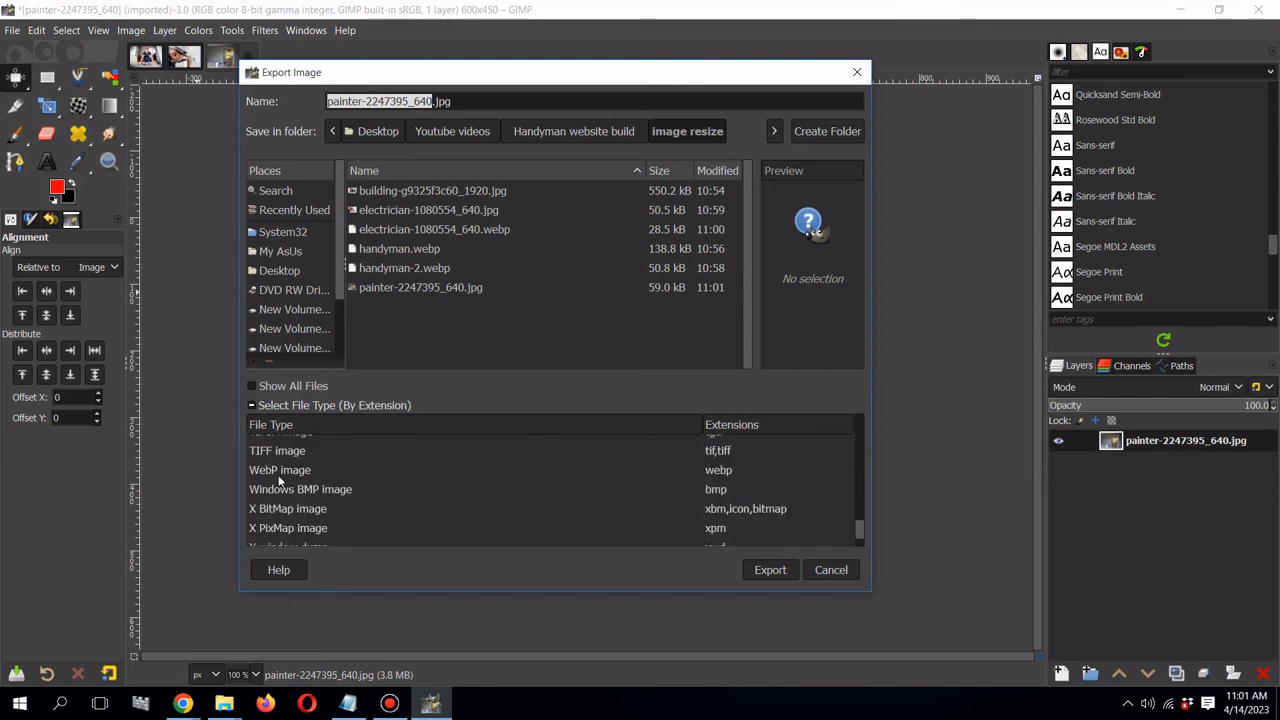
pyautogui.click(300, 470)
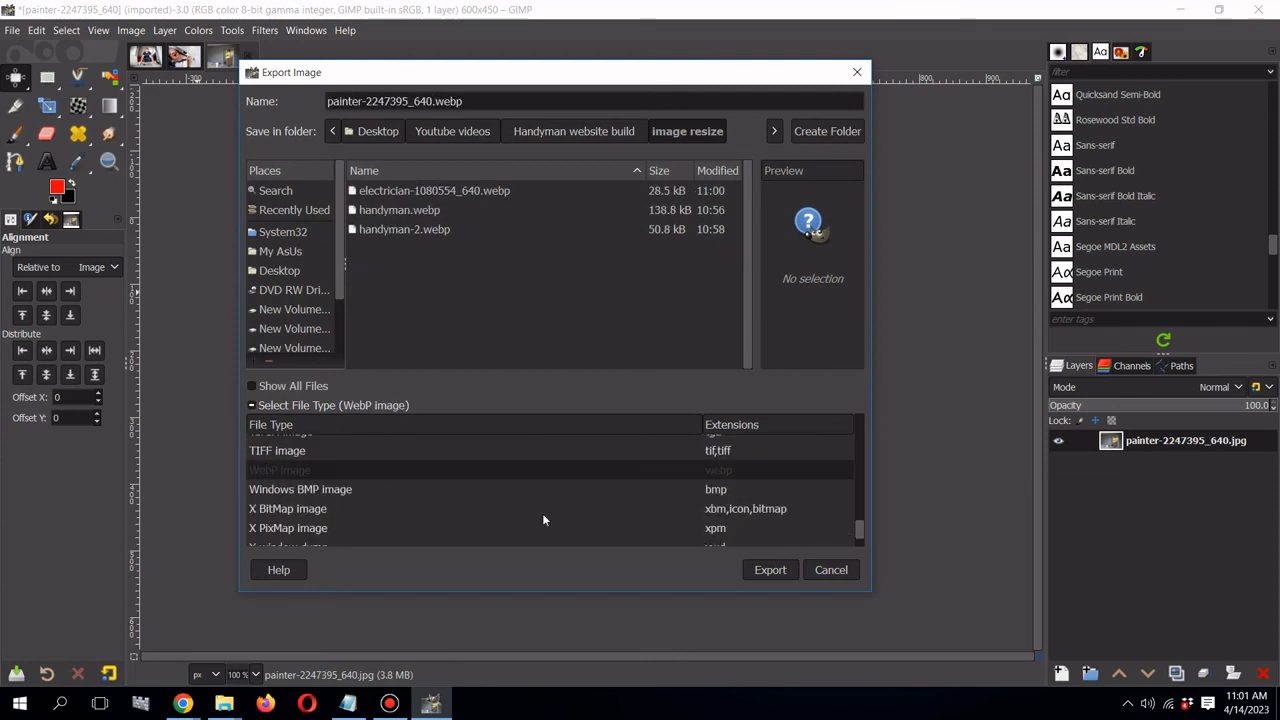
pyautogui.click(771, 570)
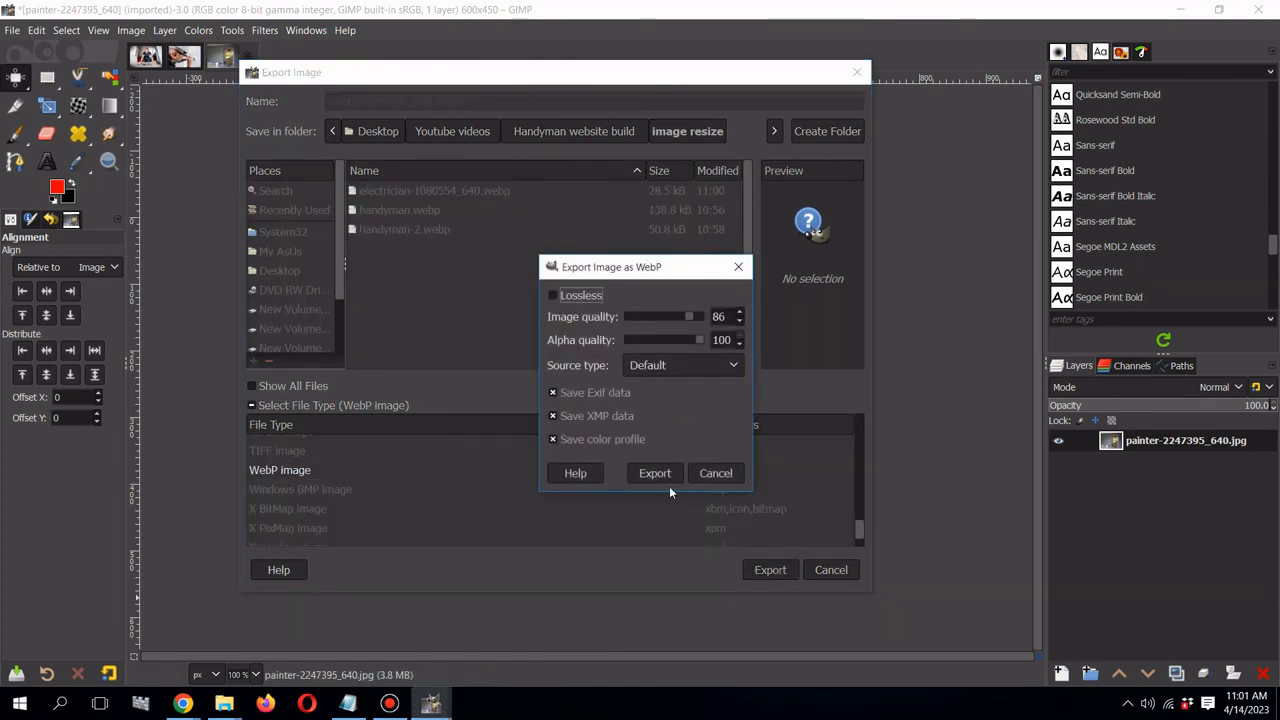
pyautogui.click(669, 473)
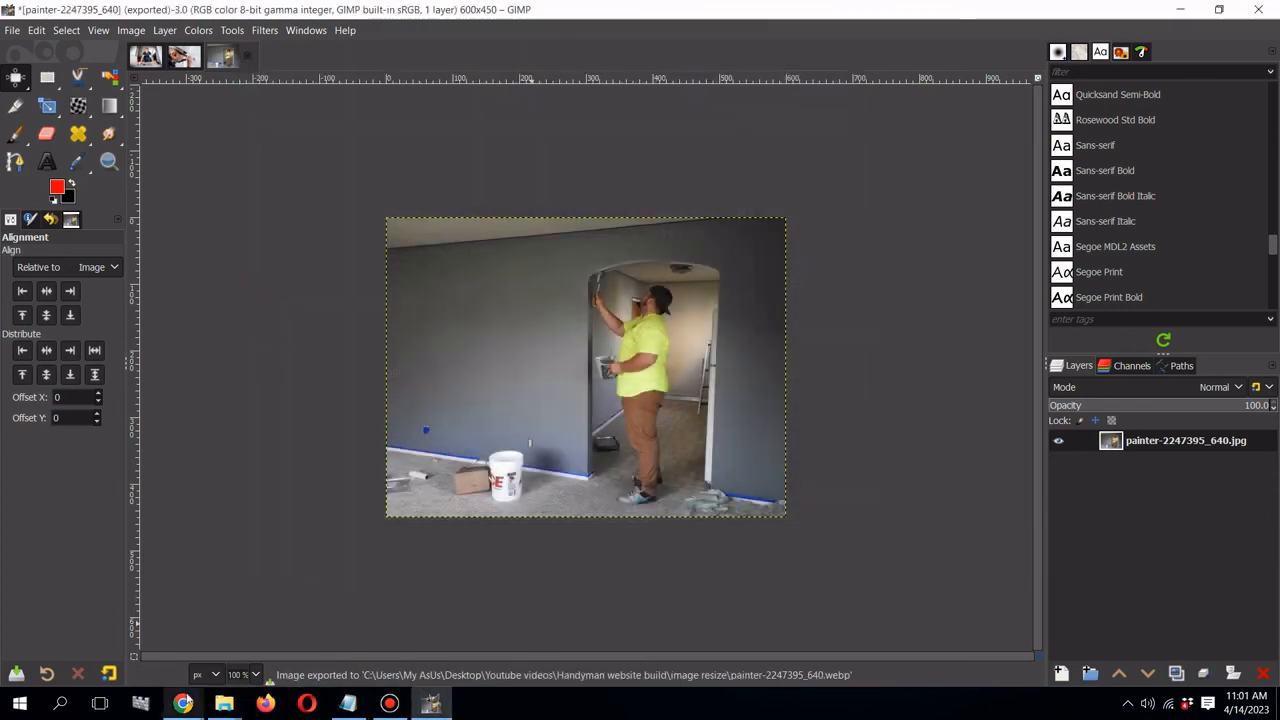
pyautogui.moveTo(183, 703)
pyautogui.click(140, 605)
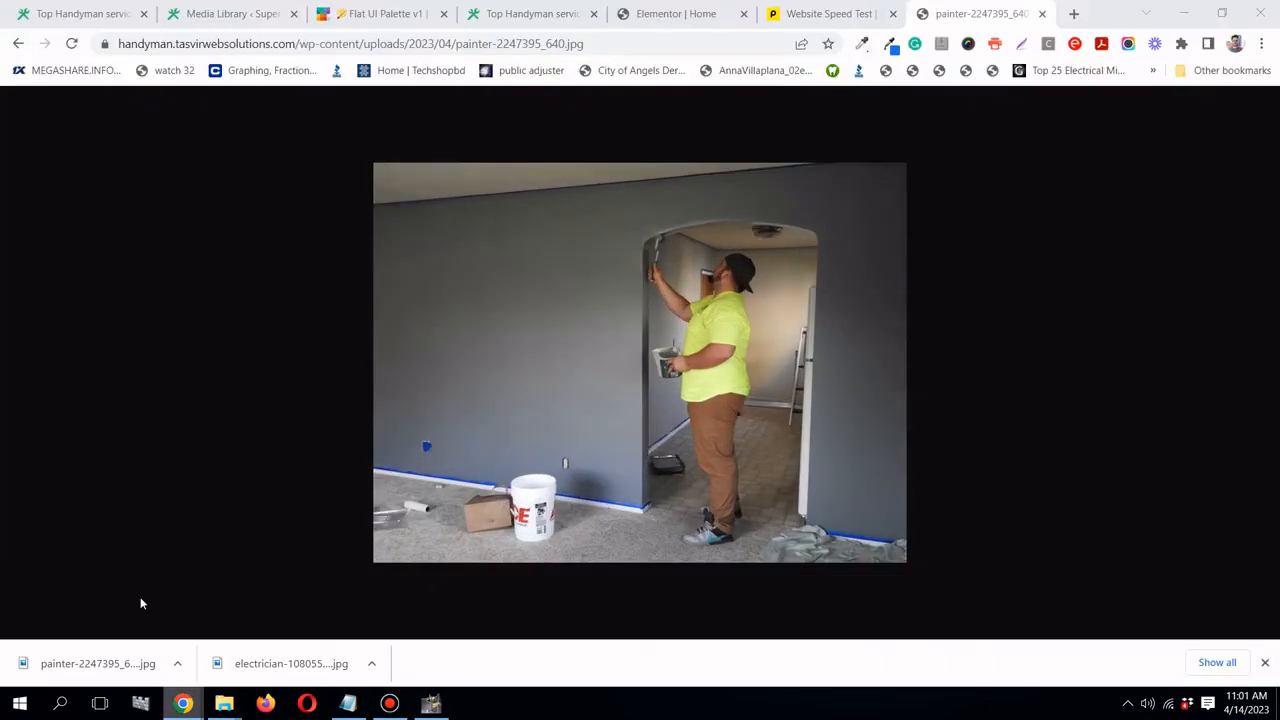
# - Drag painter-2247395_640.webp from the image resize folder into the media library and select it for the Painting box
pyautogui.click(667, 14)
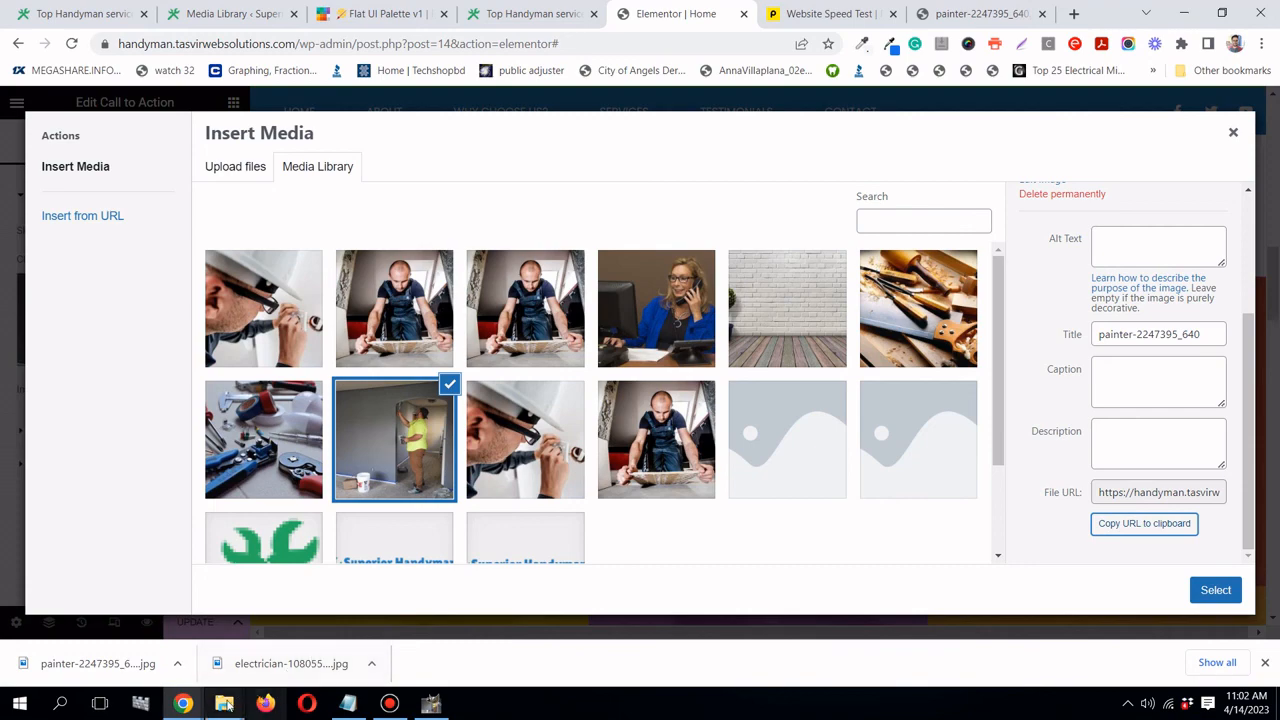
pyautogui.moveTo(224, 703)
pyautogui.moveTo(255, 637)
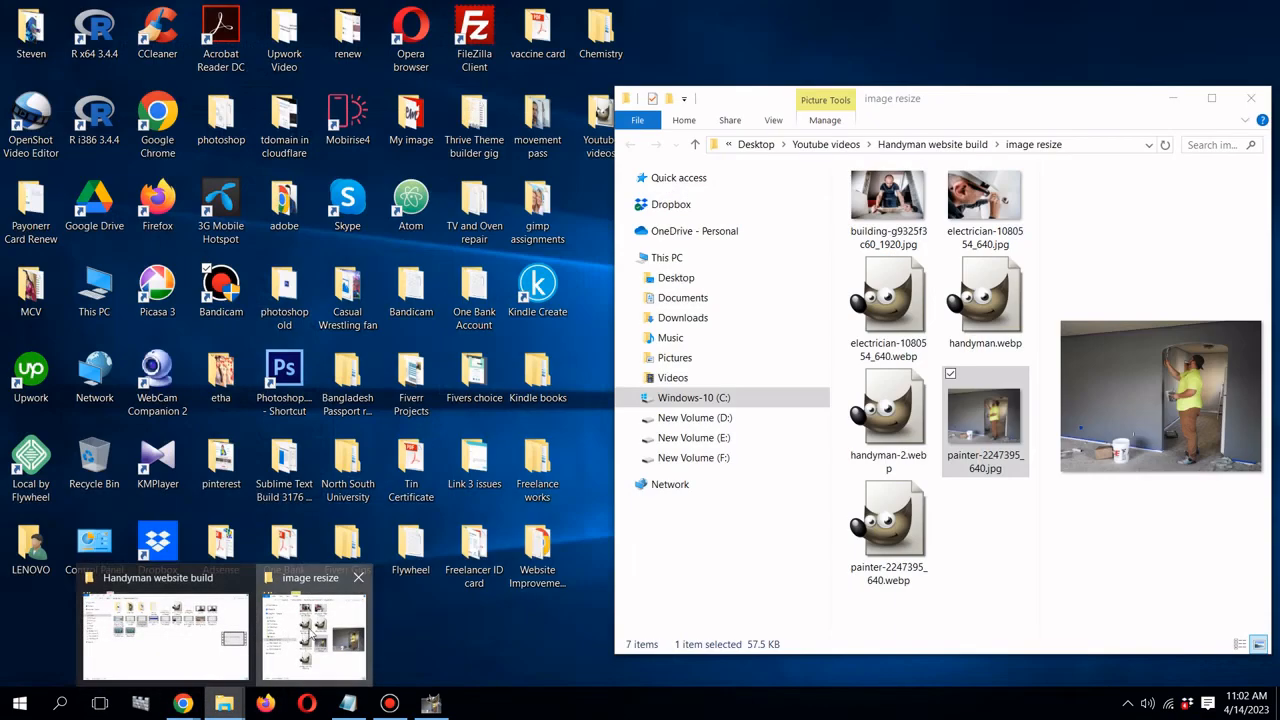
pyautogui.click(311, 635)
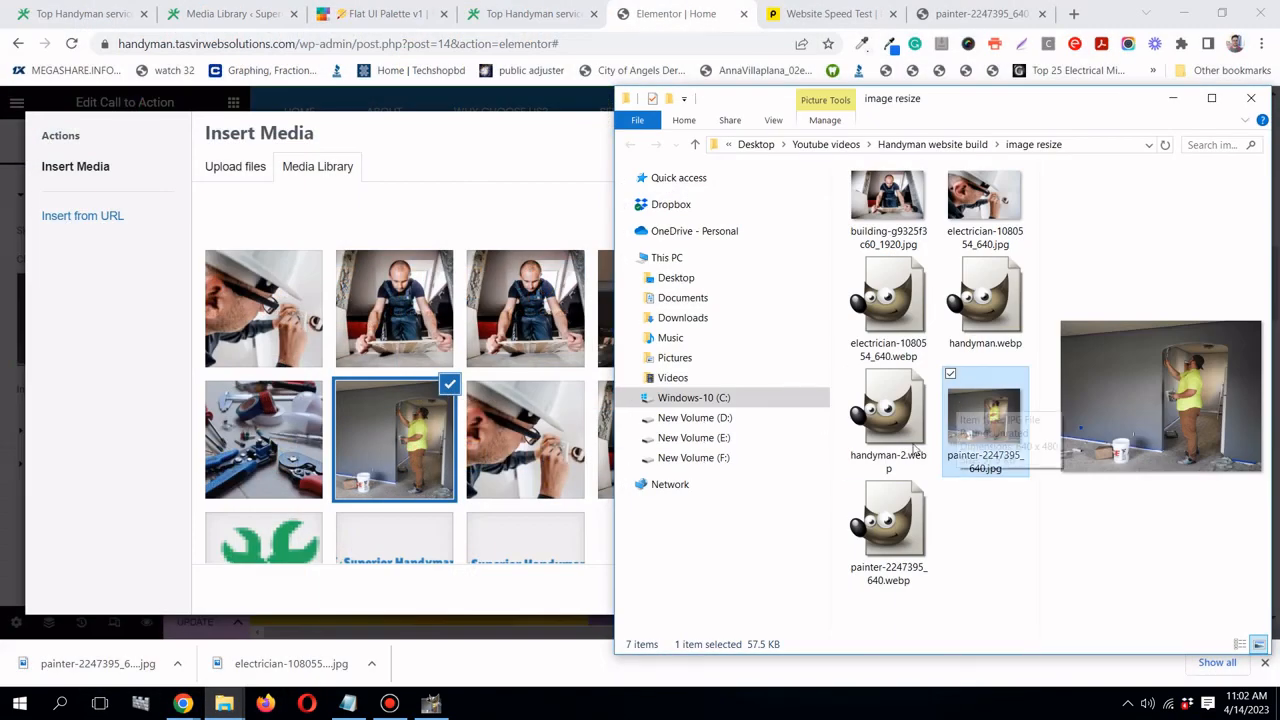
pyautogui.click(888, 520)
pyautogui.moveTo(888, 520)
pyautogui.mouseDown()
pyautogui.moveTo(390, 368)
pyautogui.moveTo(375, 336)
pyautogui.mouseUp()
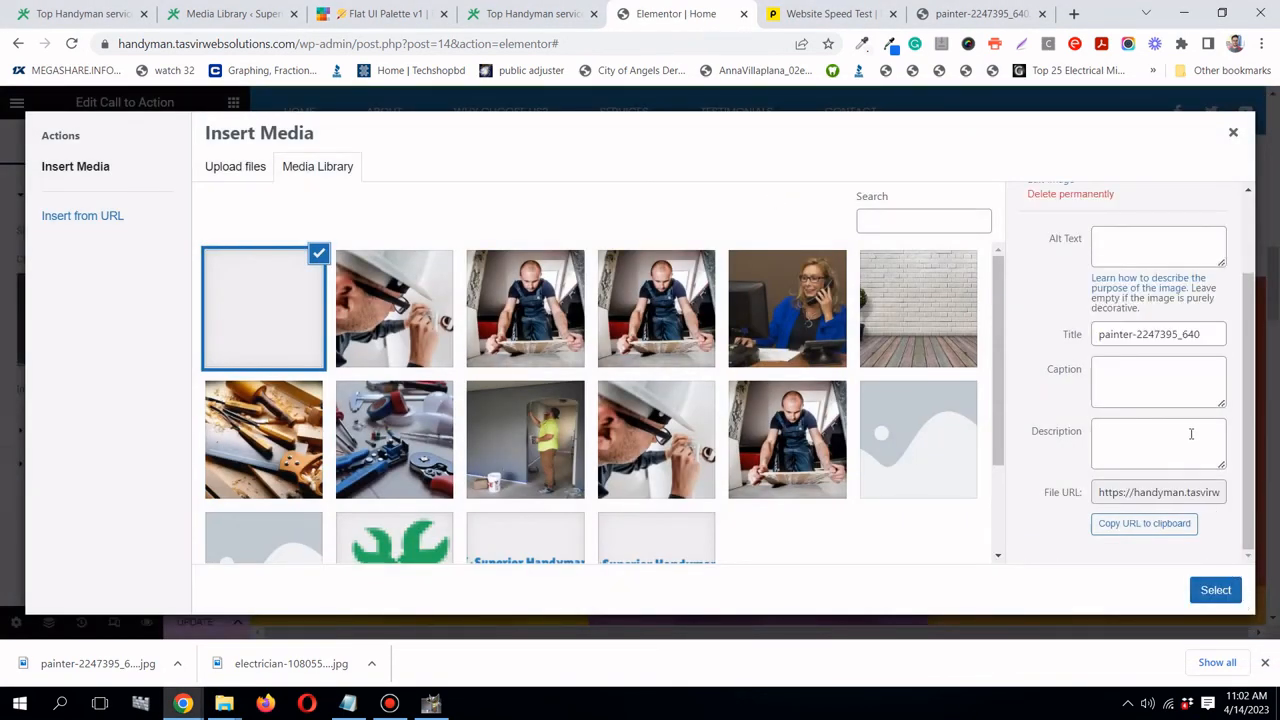
pyautogui.scroll(2, 1100, 400)
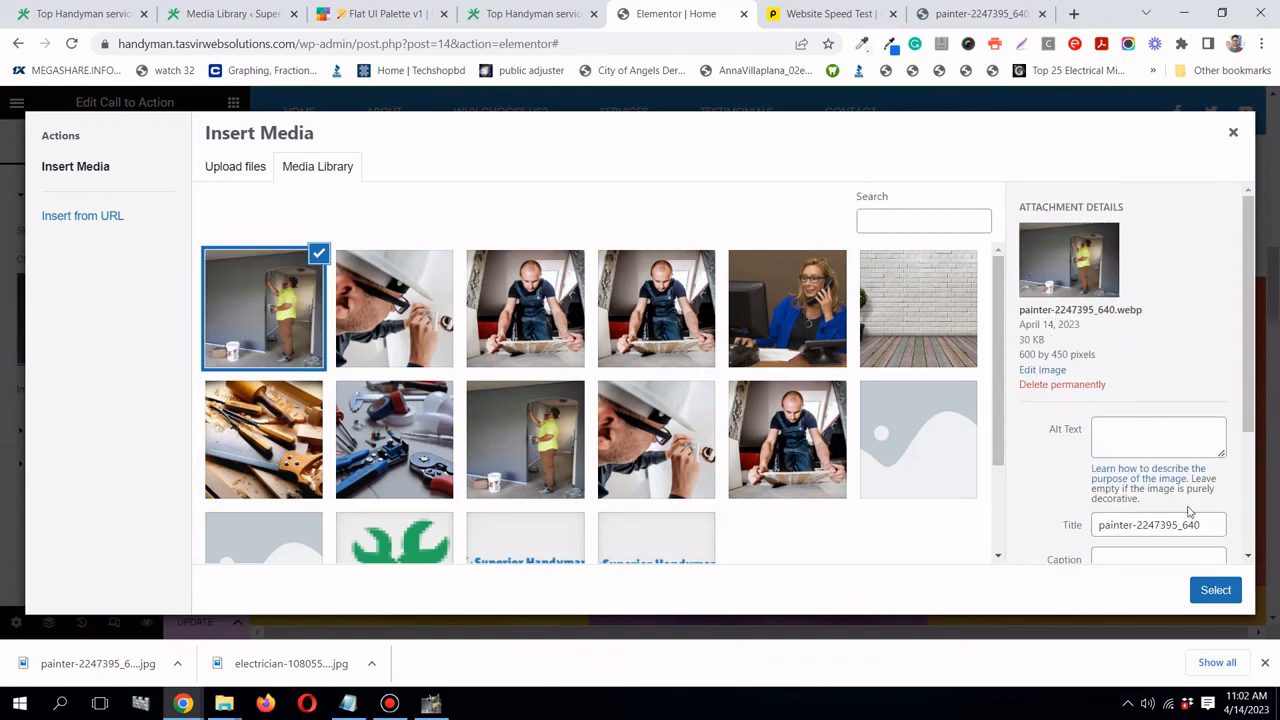
pyautogui.click(1215, 590)
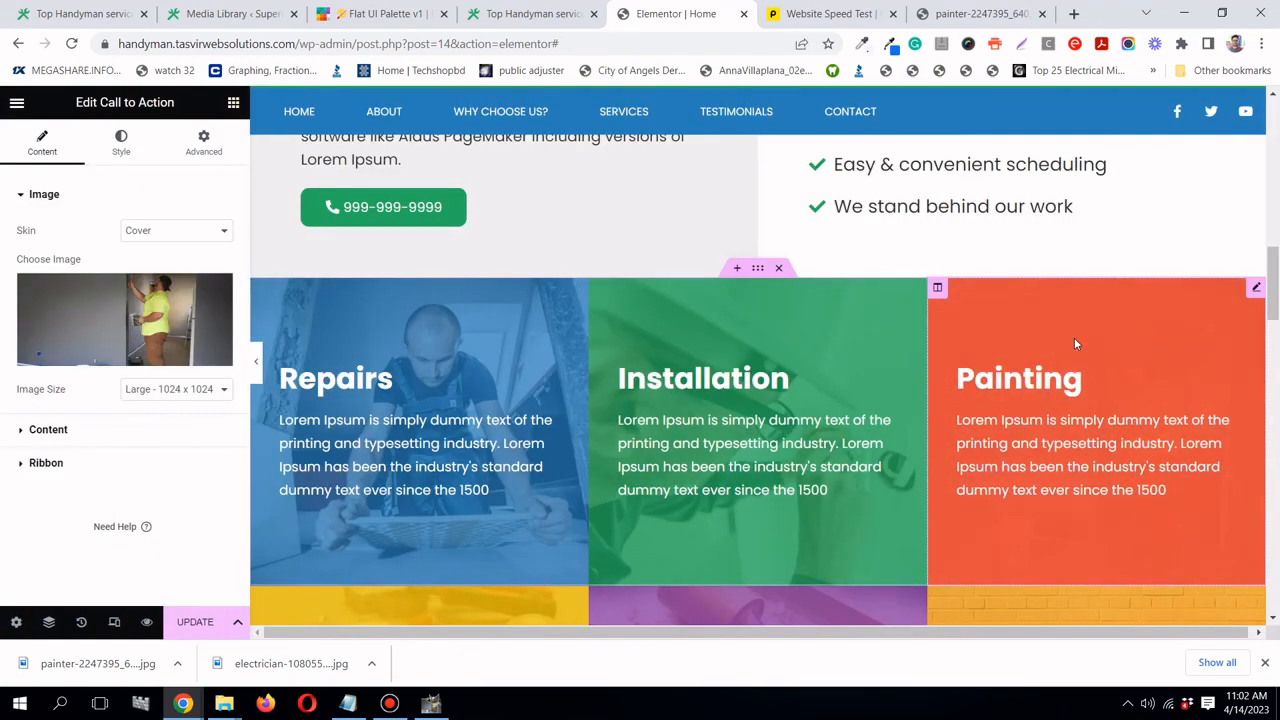
# - Copy the file URL of the Assembly box's tools photo from its media picker
pyautogui.scroll(-3, 1075, 344)
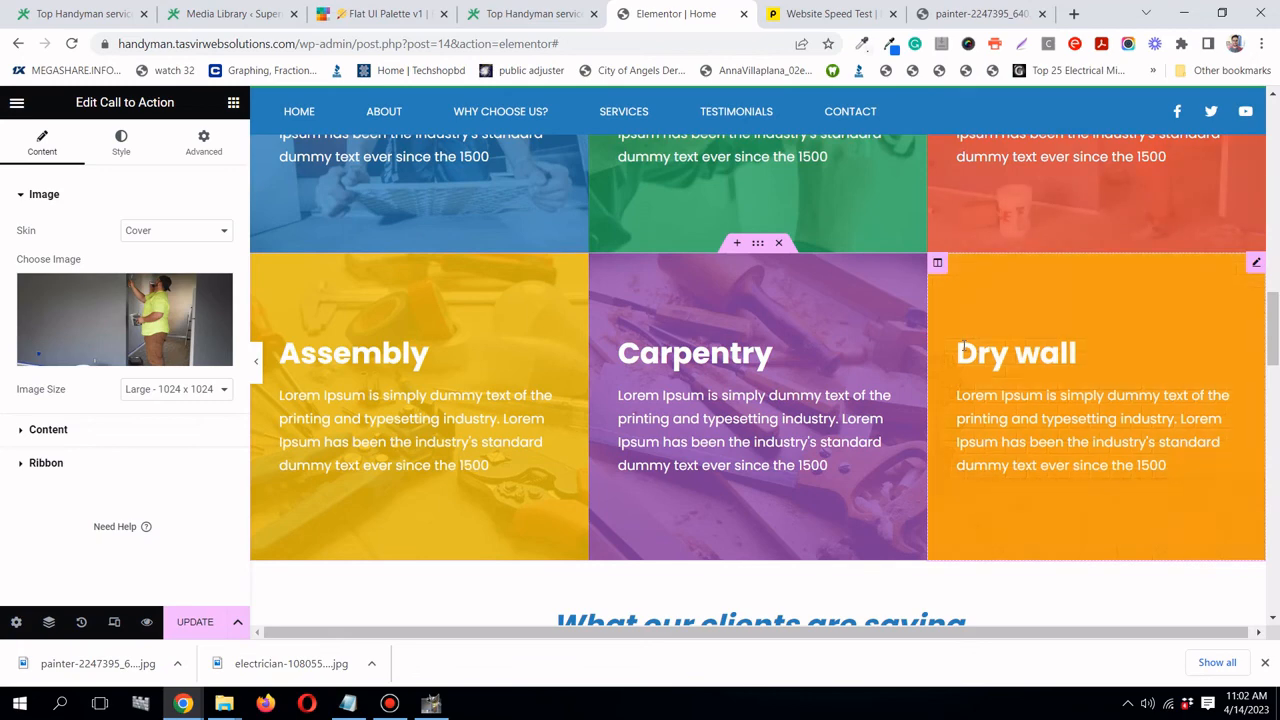
pyautogui.scroll(1, 963, 349)
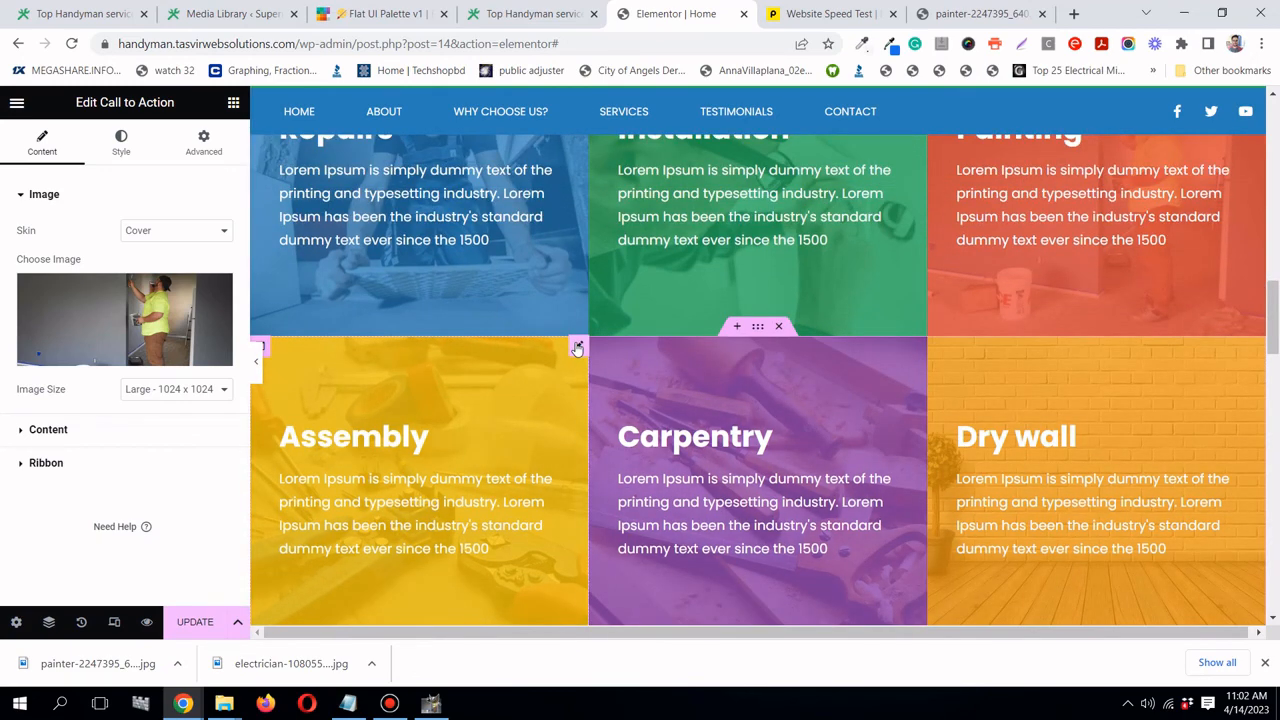
pyautogui.click(577, 347)
pyautogui.click(124, 320)
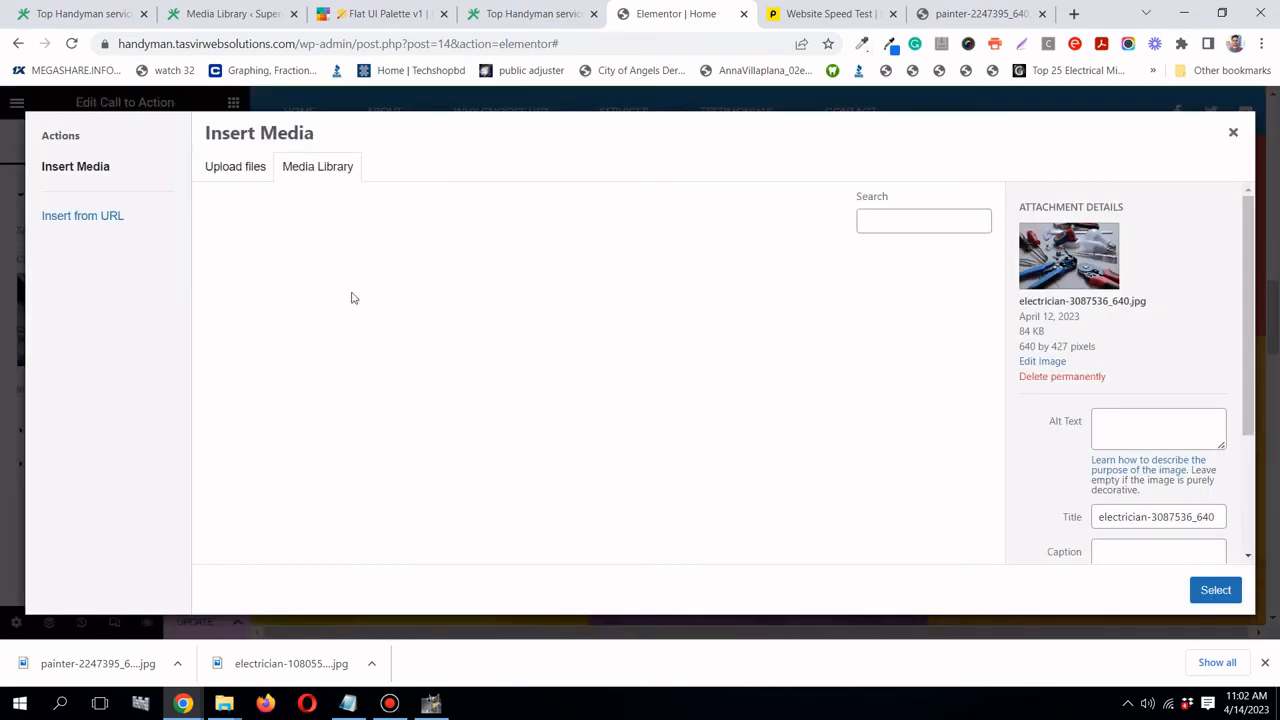
pyautogui.click(1236, 134)
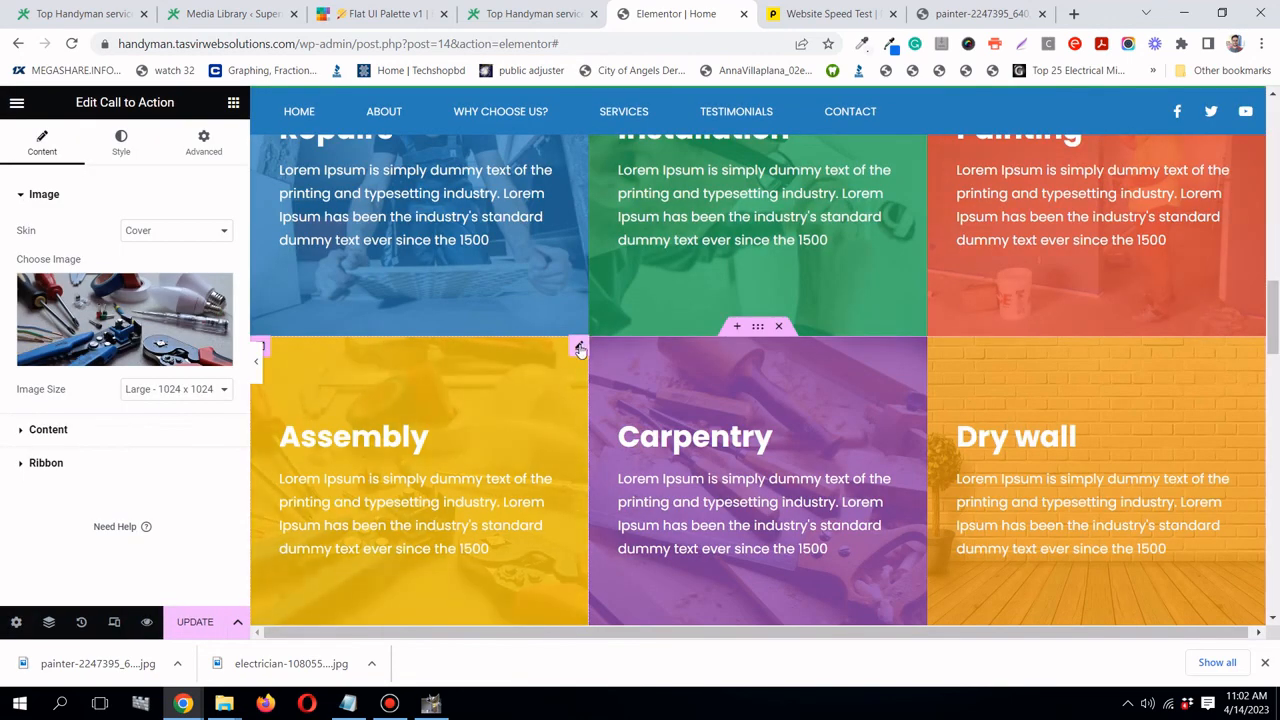
pyautogui.click(124, 320)
pyautogui.scroll(-3, 1060, 430)
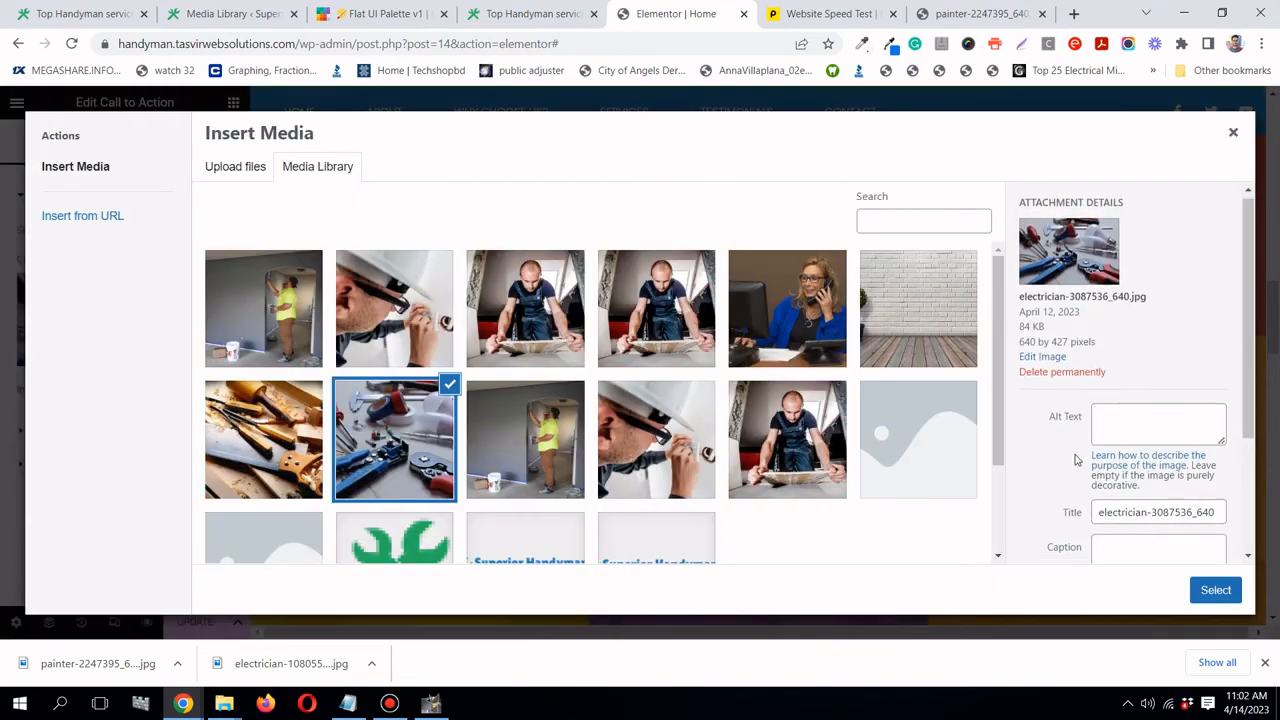
pyautogui.click(1144, 523)
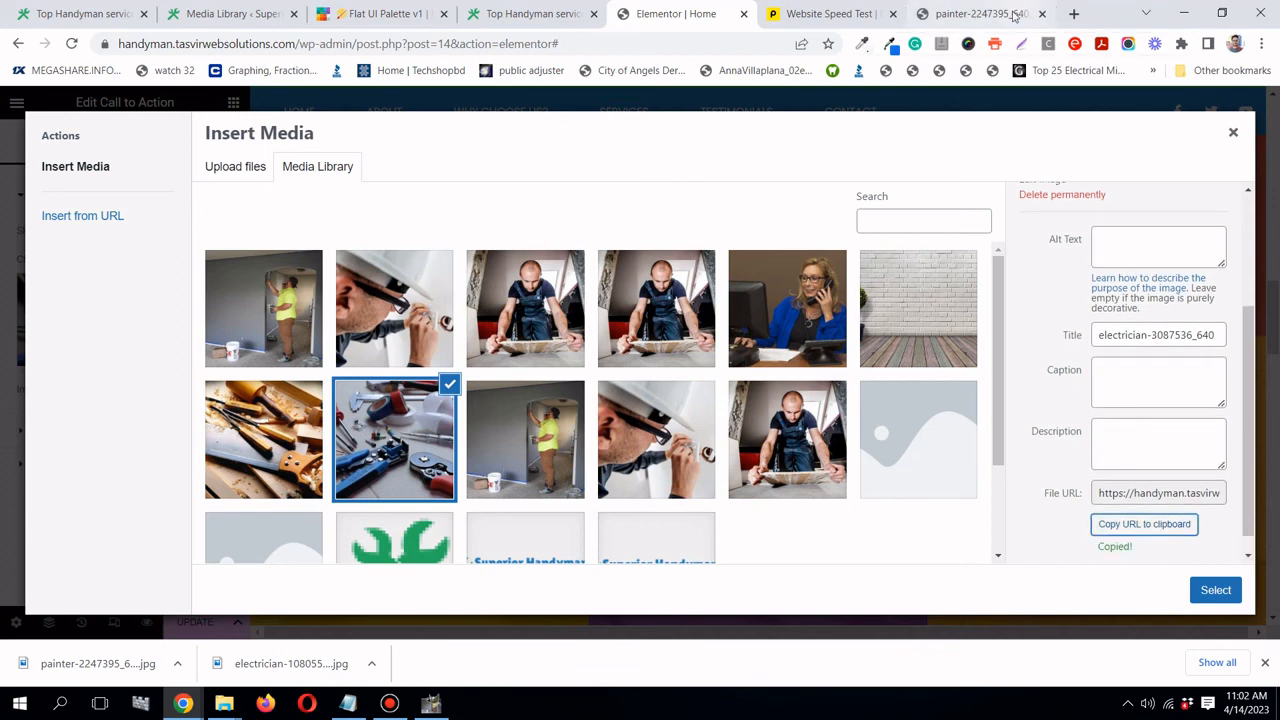
# - Load the copied URL and save electrician-3087536_640.jpg into the image resize folder
pyautogui.click(980, 14)
pyautogui.click(683, 44)
pyautogui.rightClick(683, 48)
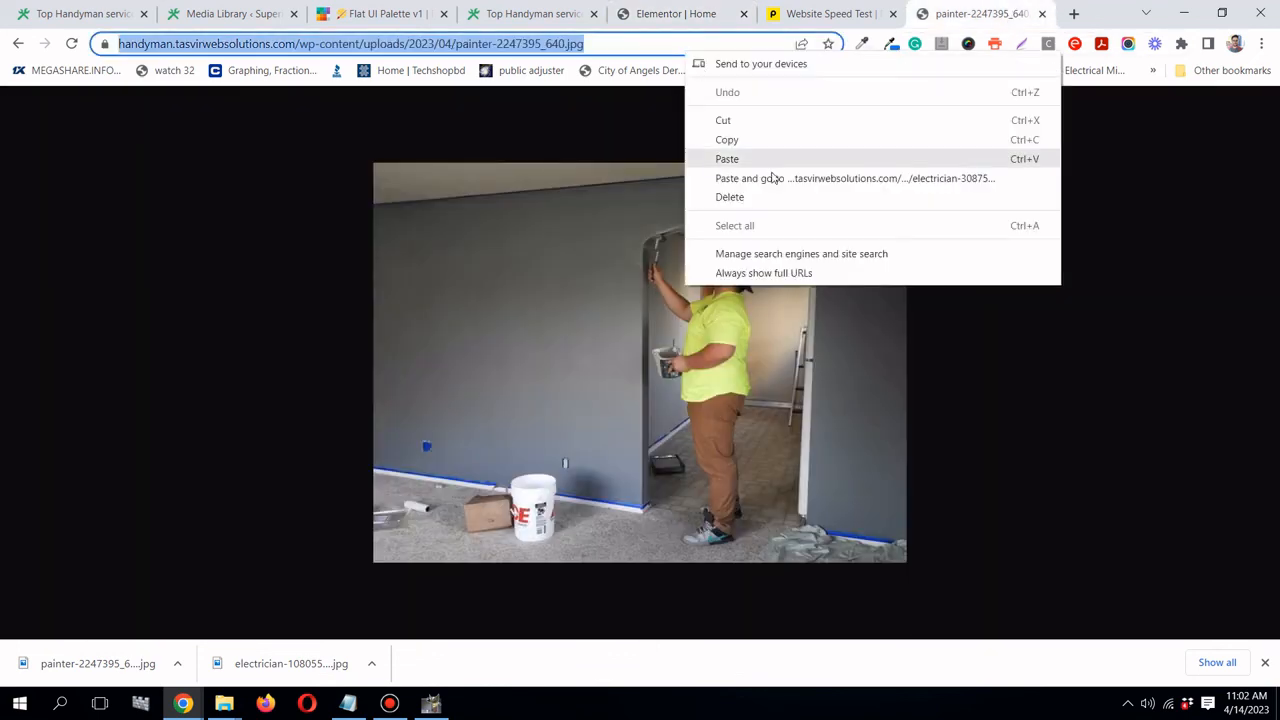
pyautogui.click(772, 177)
pyautogui.rightClick(664, 334)
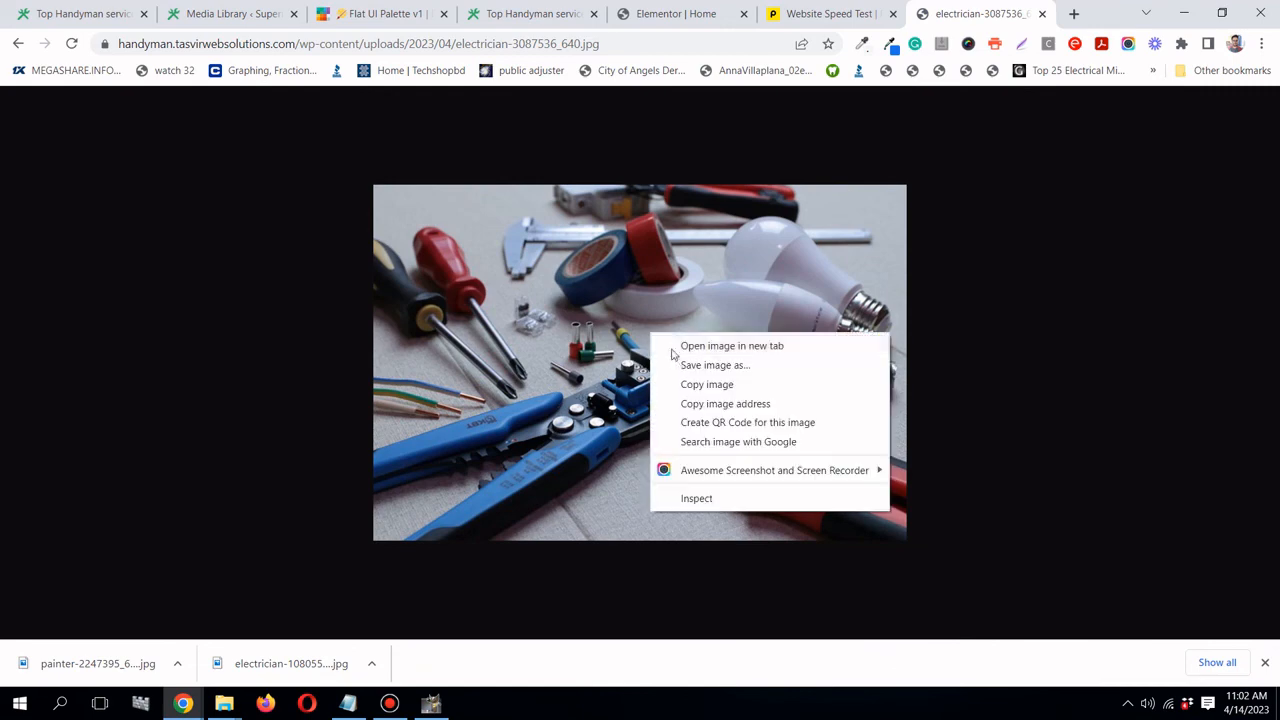
pyautogui.click(679, 368)
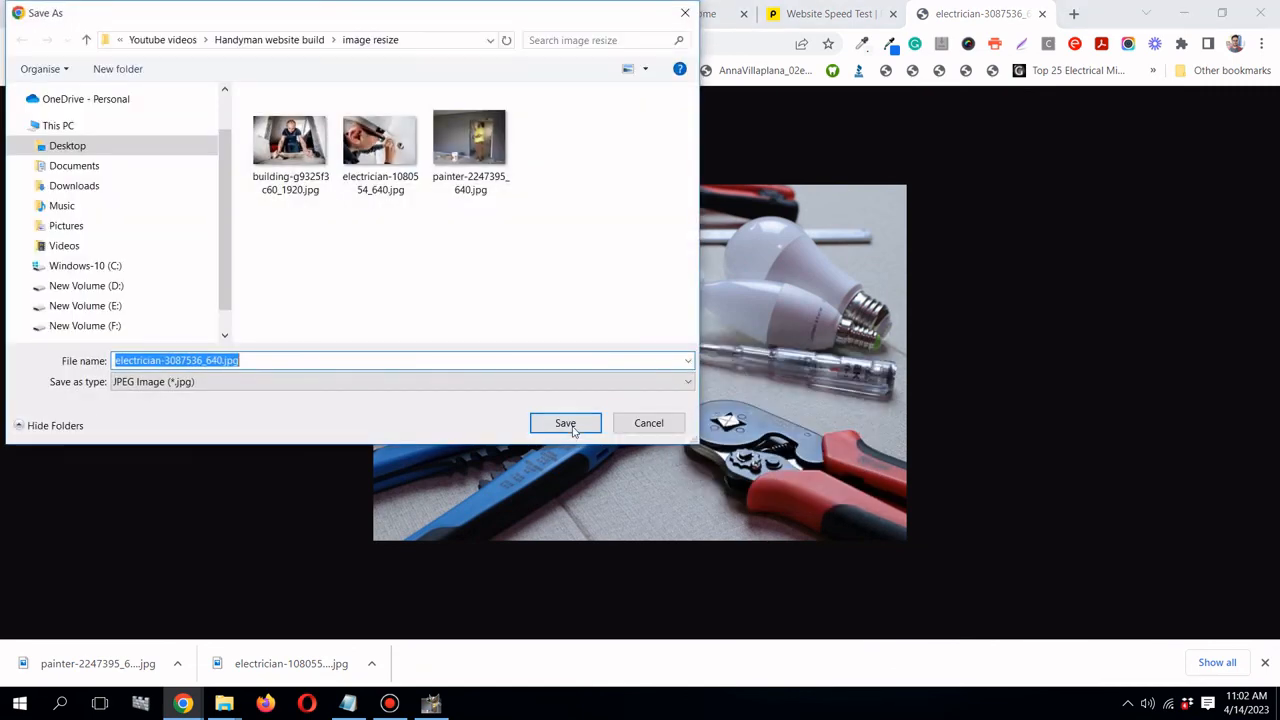
pyautogui.click(566, 424)
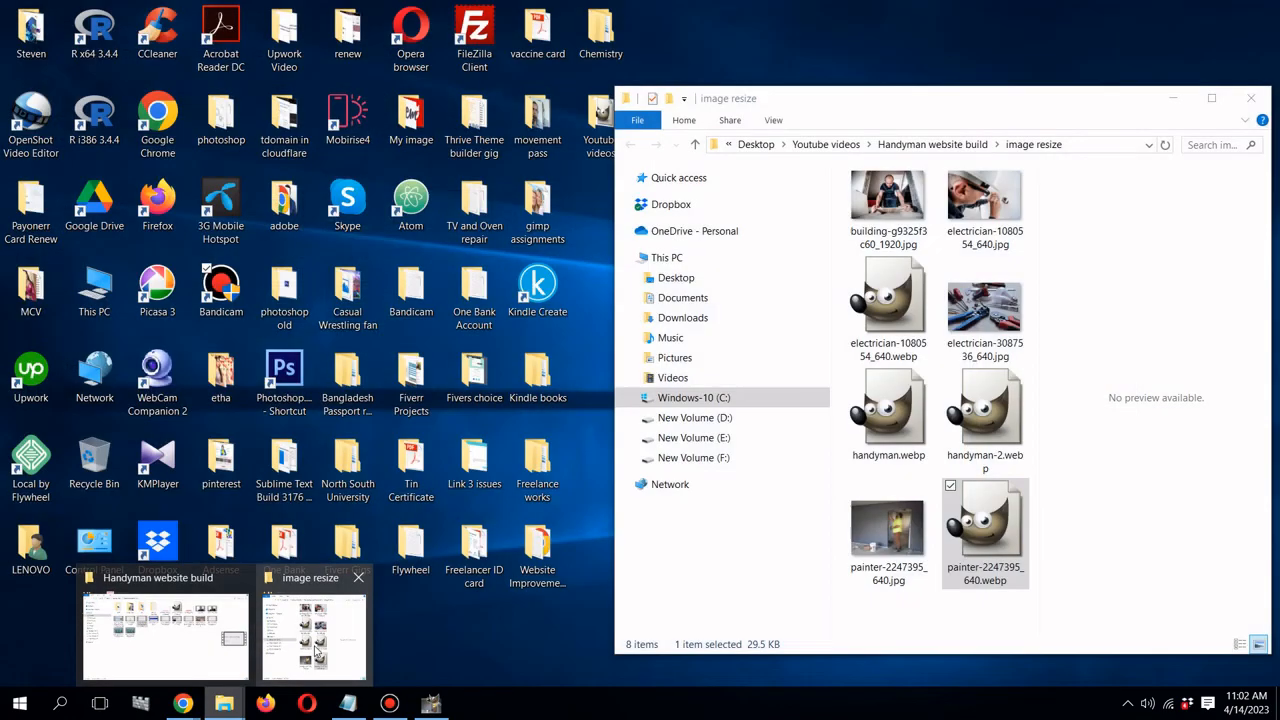
pyautogui.click(312, 625)
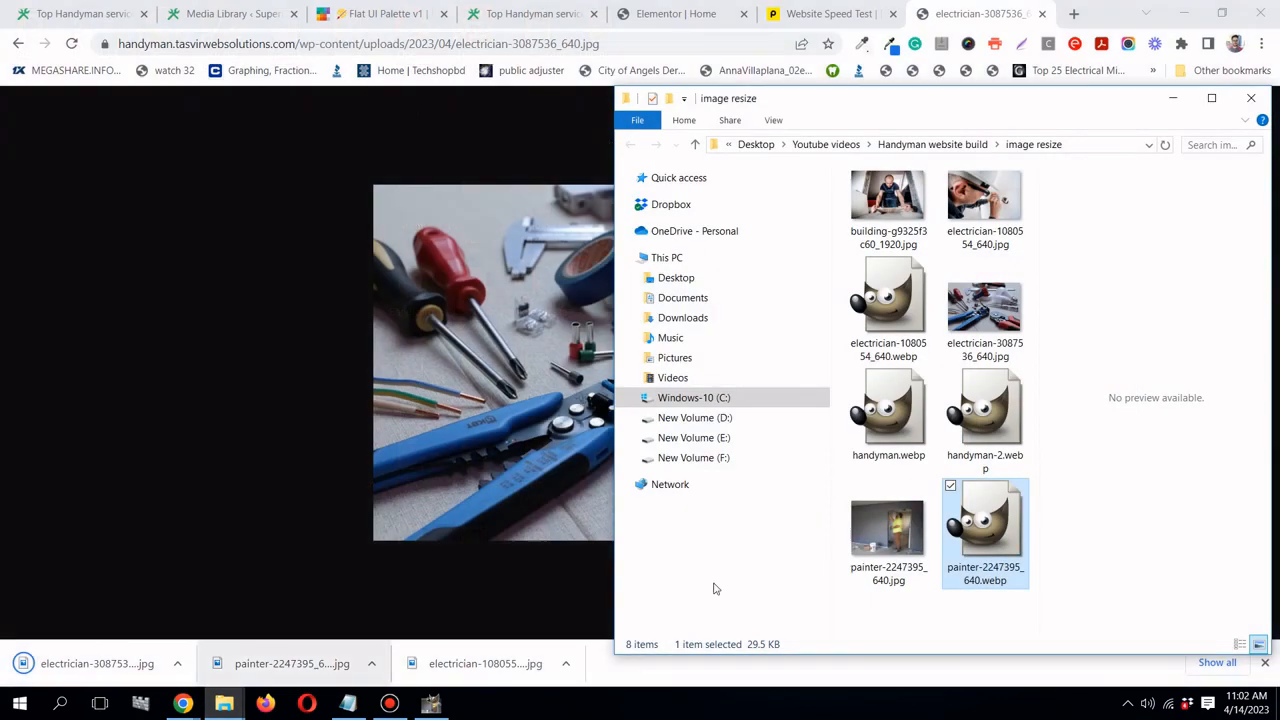
pyautogui.click(978, 333)
pyautogui.rightClick(978, 335)
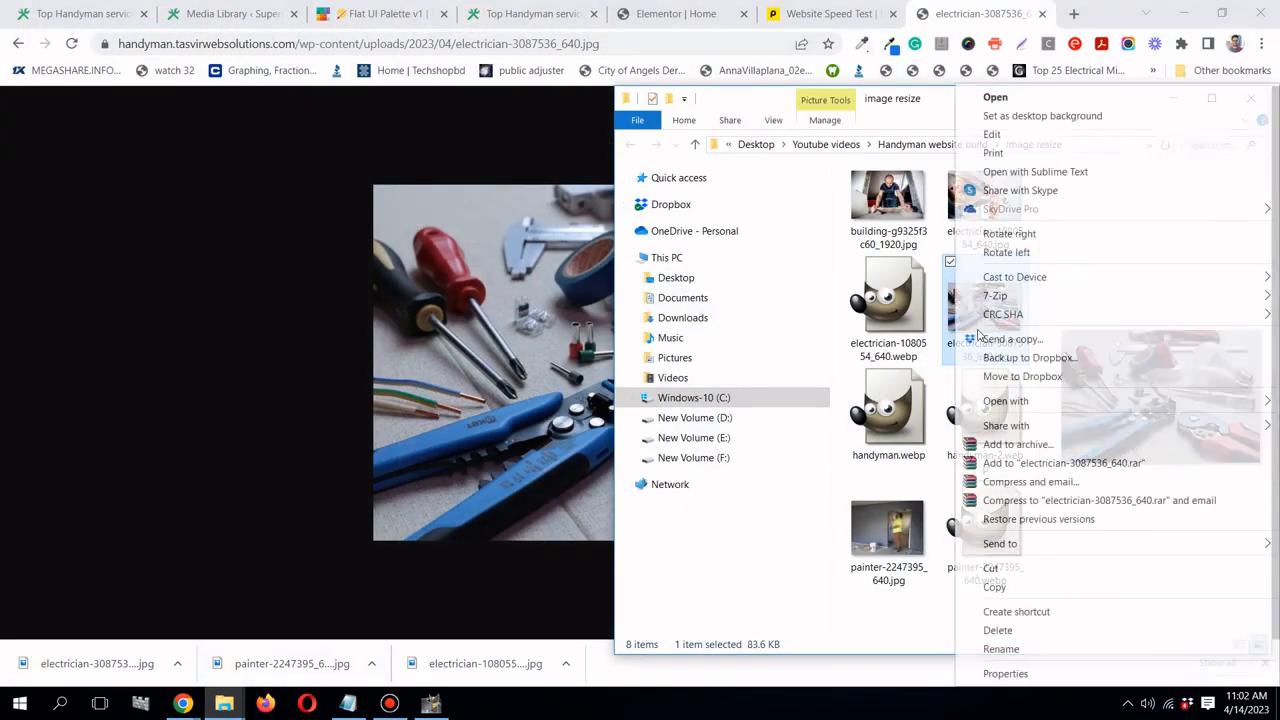
# - Rename the downloaded photo to tools.jpg
pyautogui.click(1012, 649)
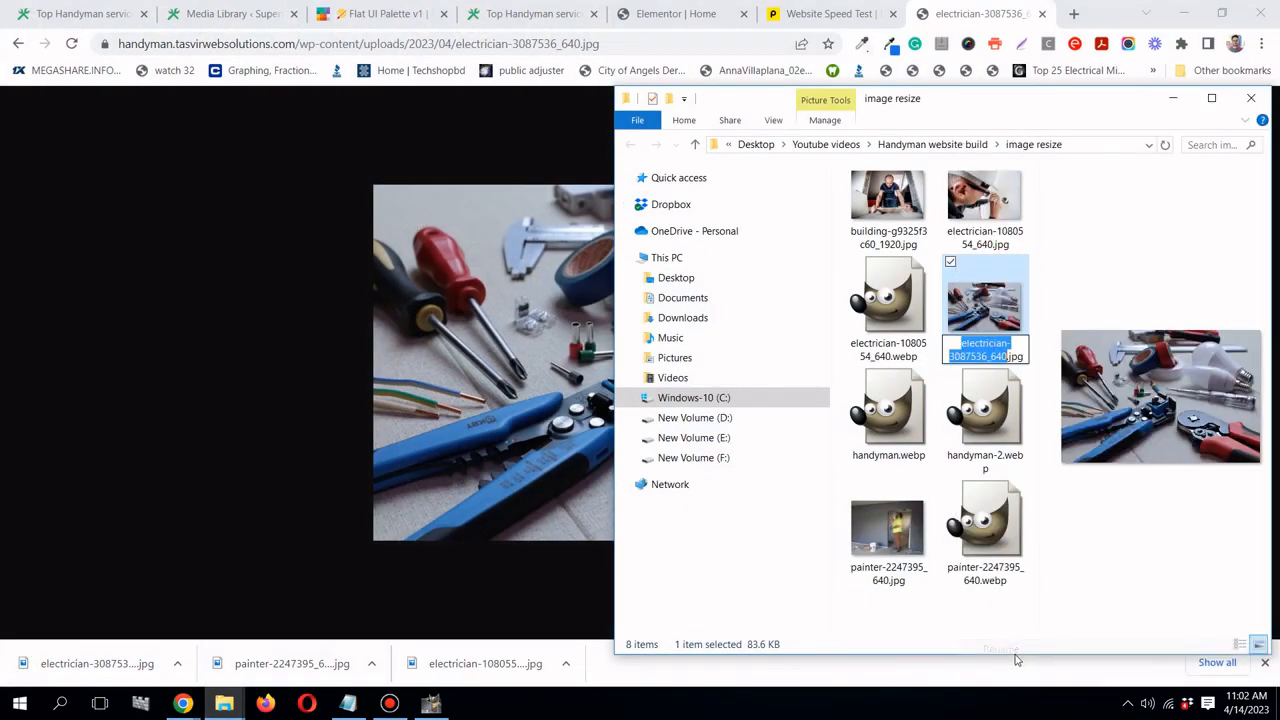
pyautogui.write('tools')
pyautogui.press('Return')
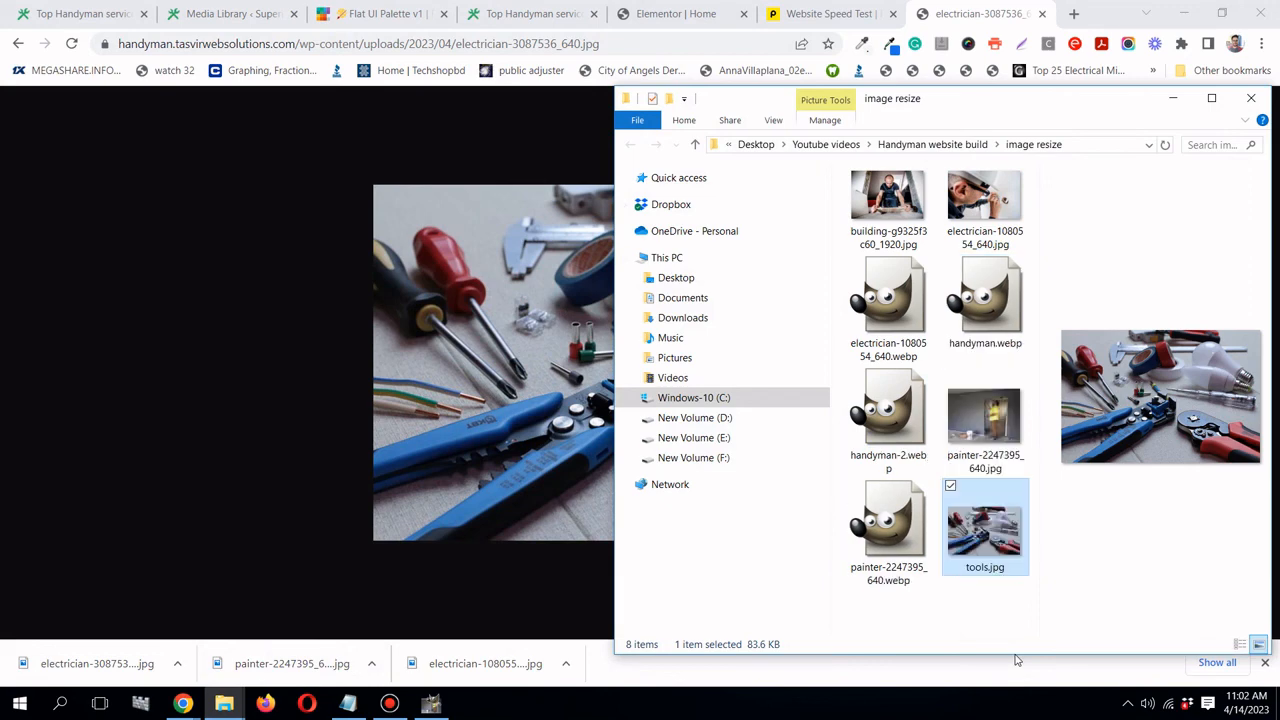
# - Open tools.jpg in GIMP via Open with
pyautogui.rightClick(1010, 555)
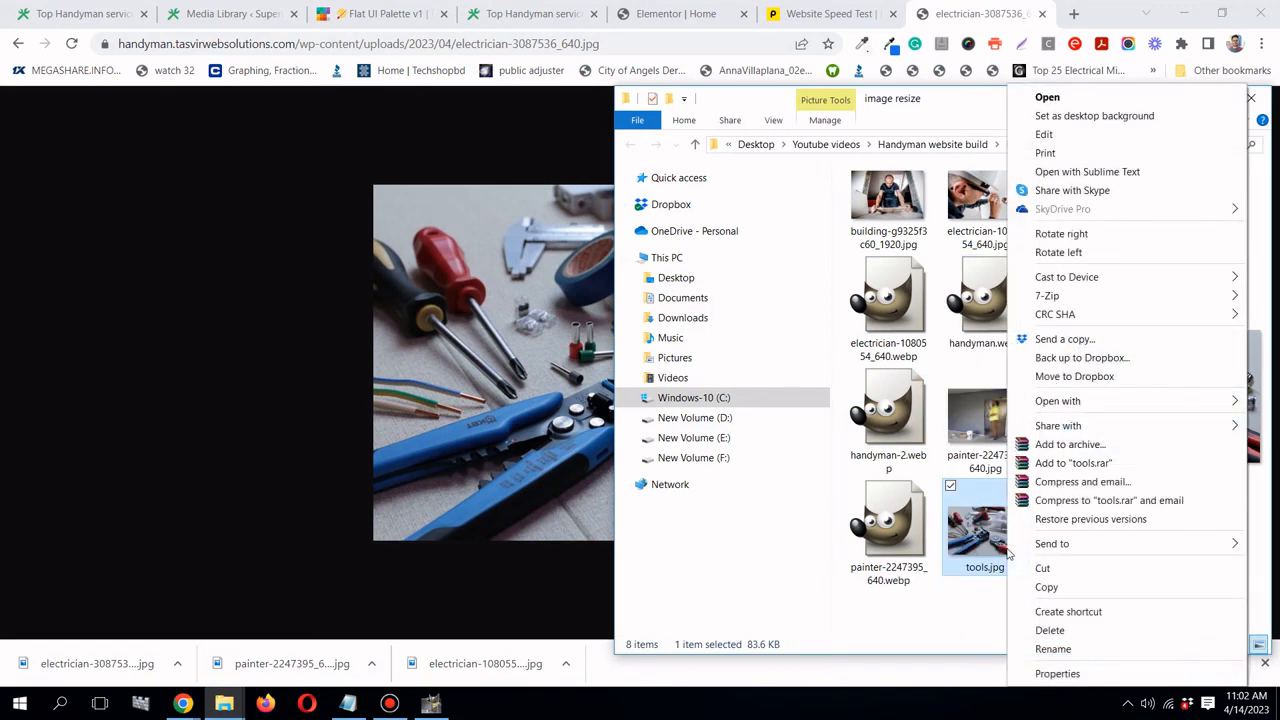
pyautogui.moveTo(1050, 400)
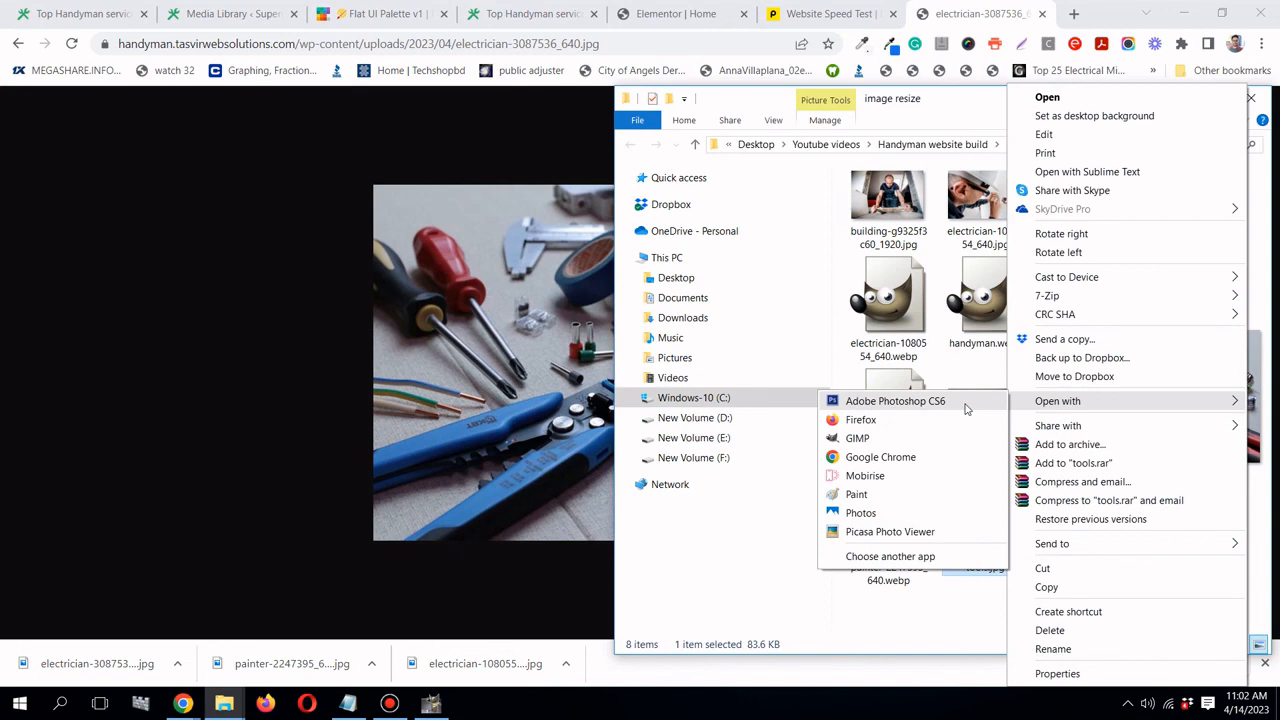
pyautogui.click(935, 438)
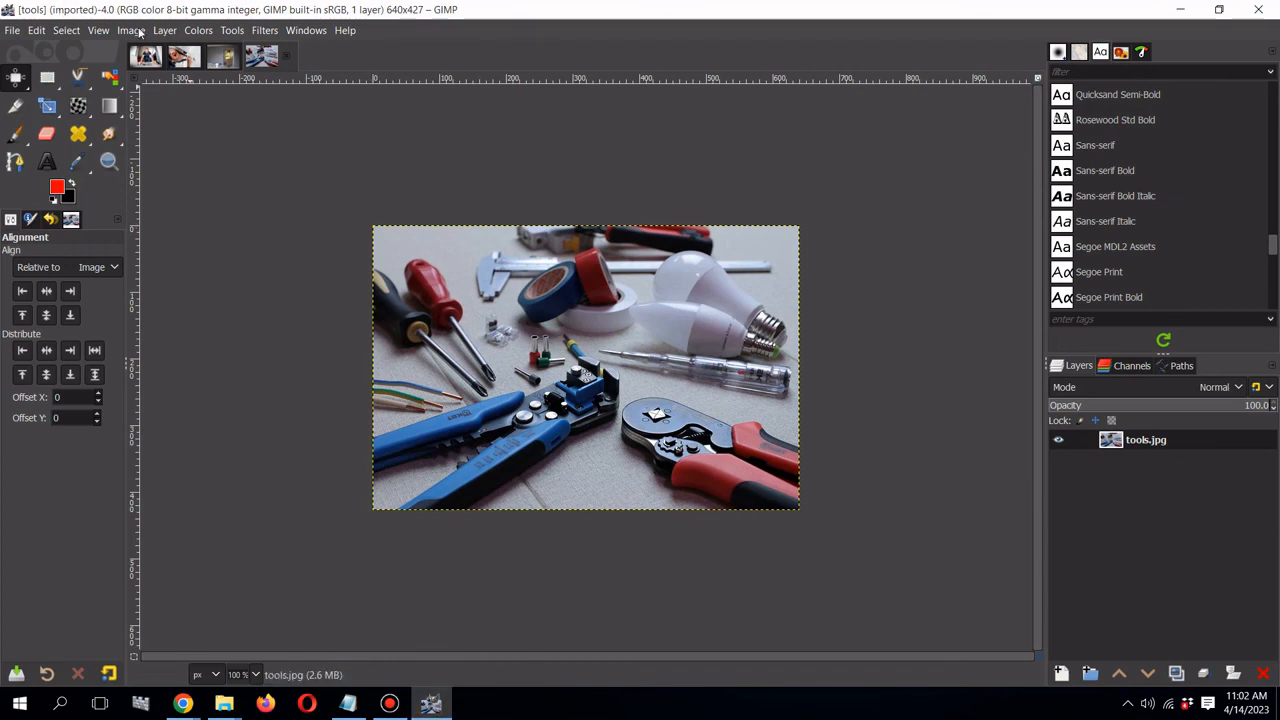
# - Scale the tools photo to 600 × 400 px at 72 ppi resolution
pyautogui.click(131, 30)
pyautogui.click(187, 250)
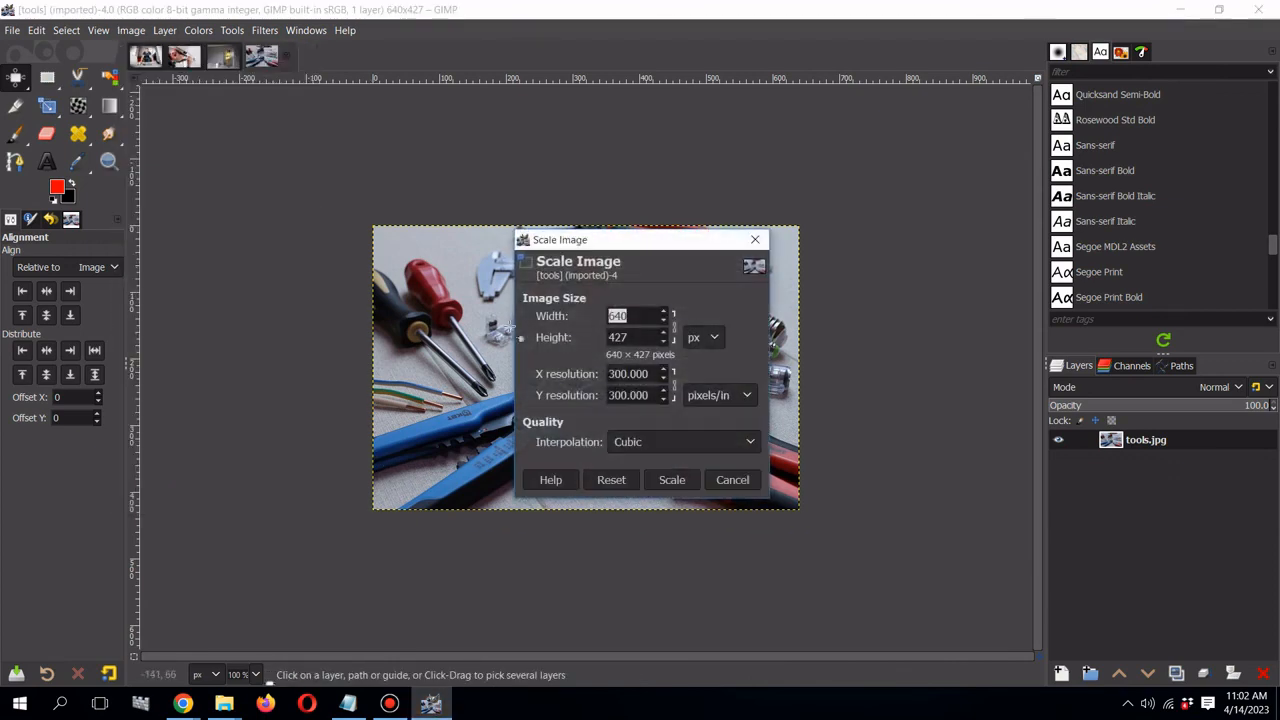
pyautogui.click(635, 316)
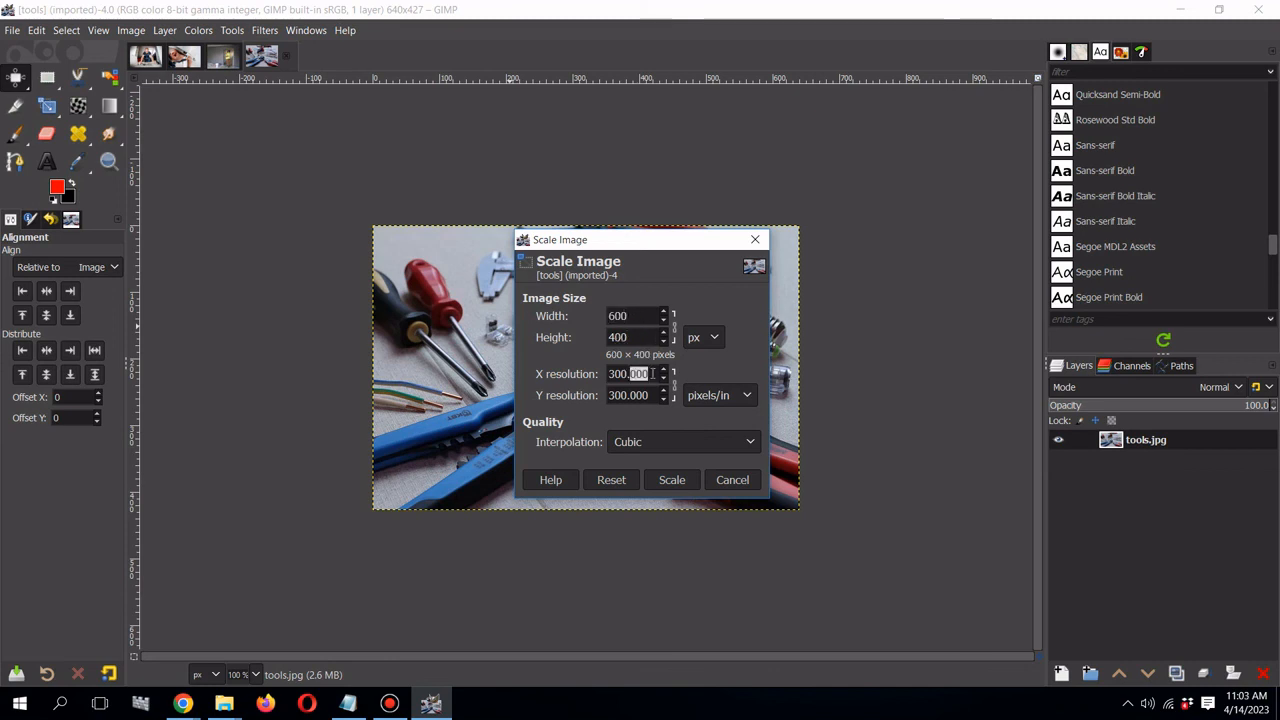
pyautogui.tripleClick(652, 374)
pyautogui.write('72')
pyautogui.click(650, 394)
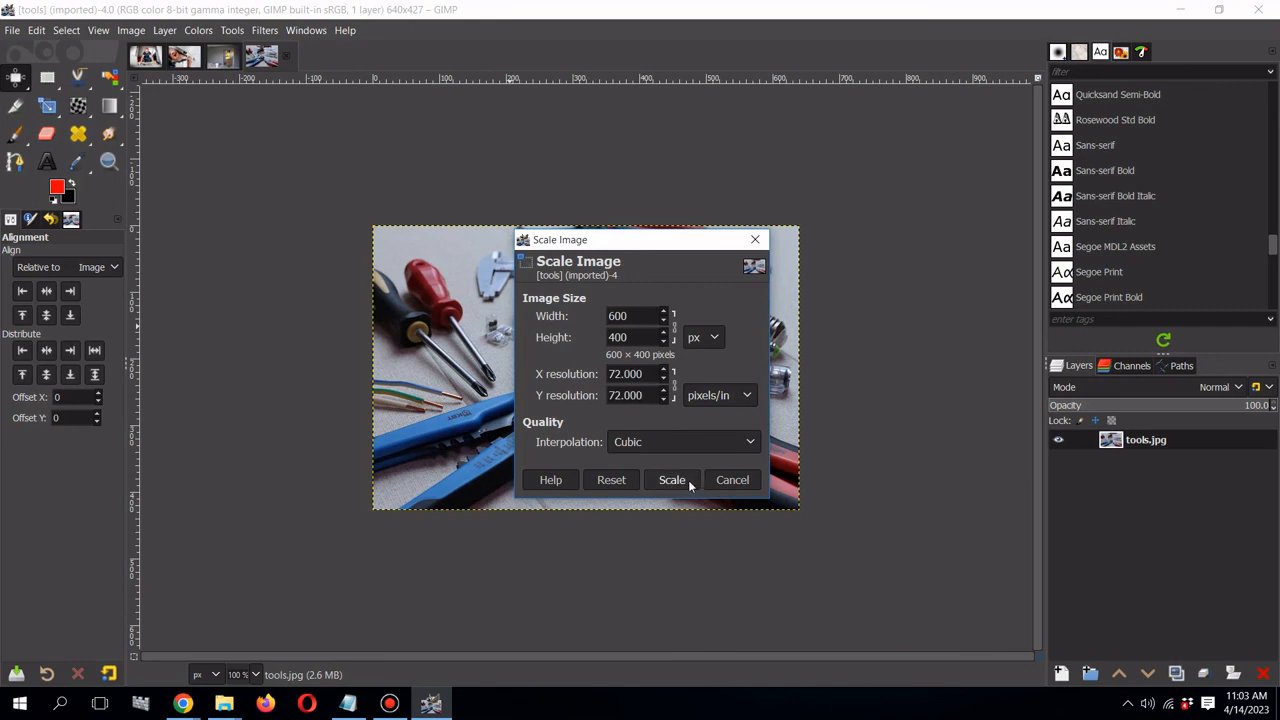
pyautogui.click(672, 480)
# - Export the image as tools.webp in WebP format at quality 86
pyautogui.click(18, 32)
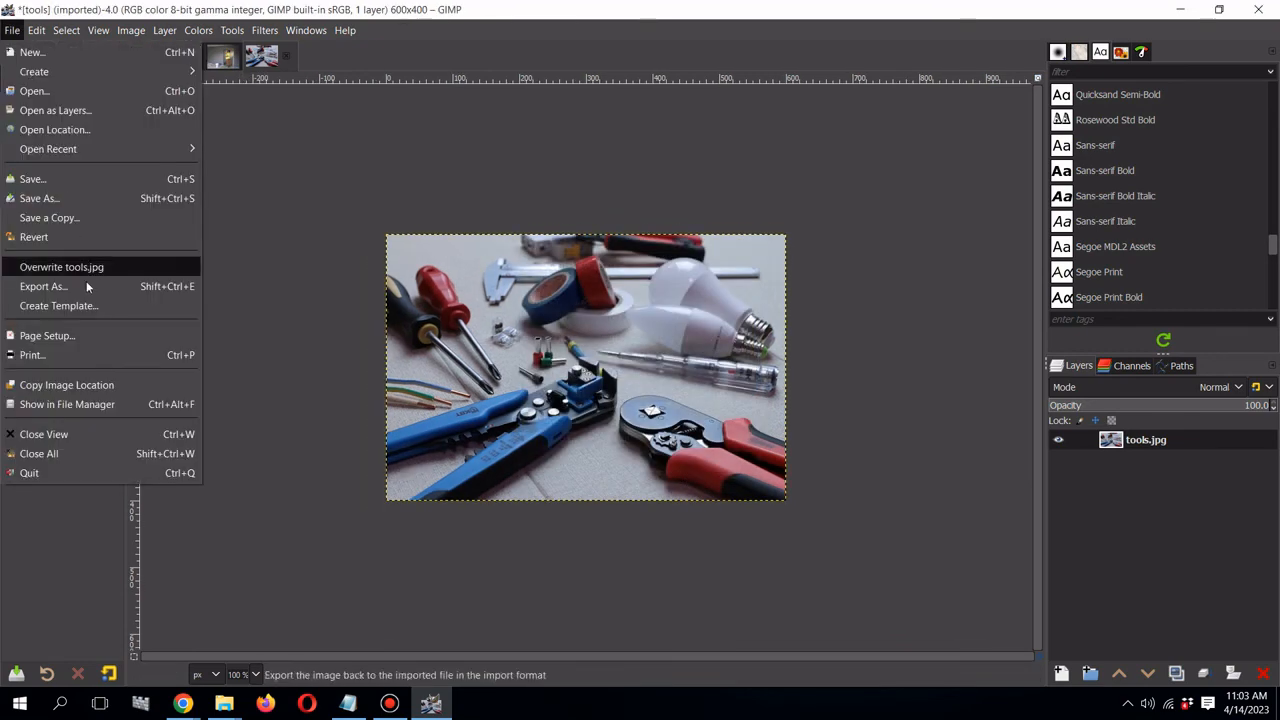
pyautogui.click(84, 290)
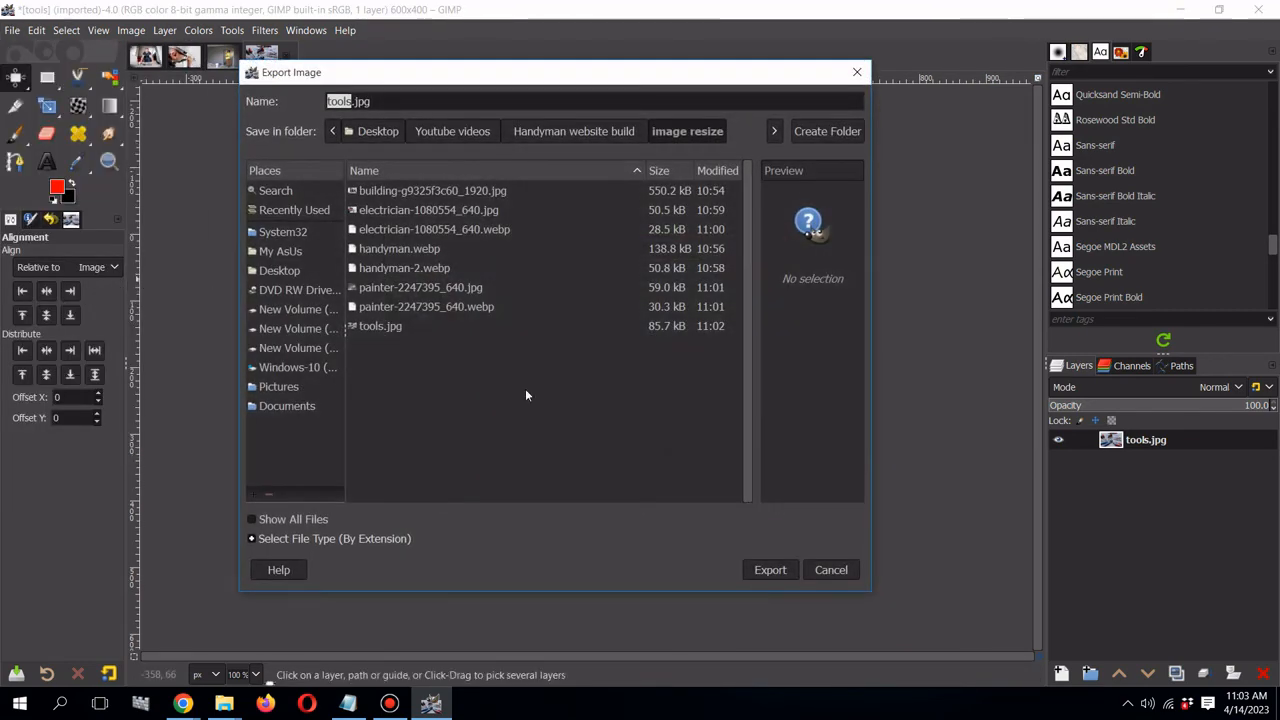
pyautogui.click(315, 538)
pyautogui.scroll(-15, 317, 537)
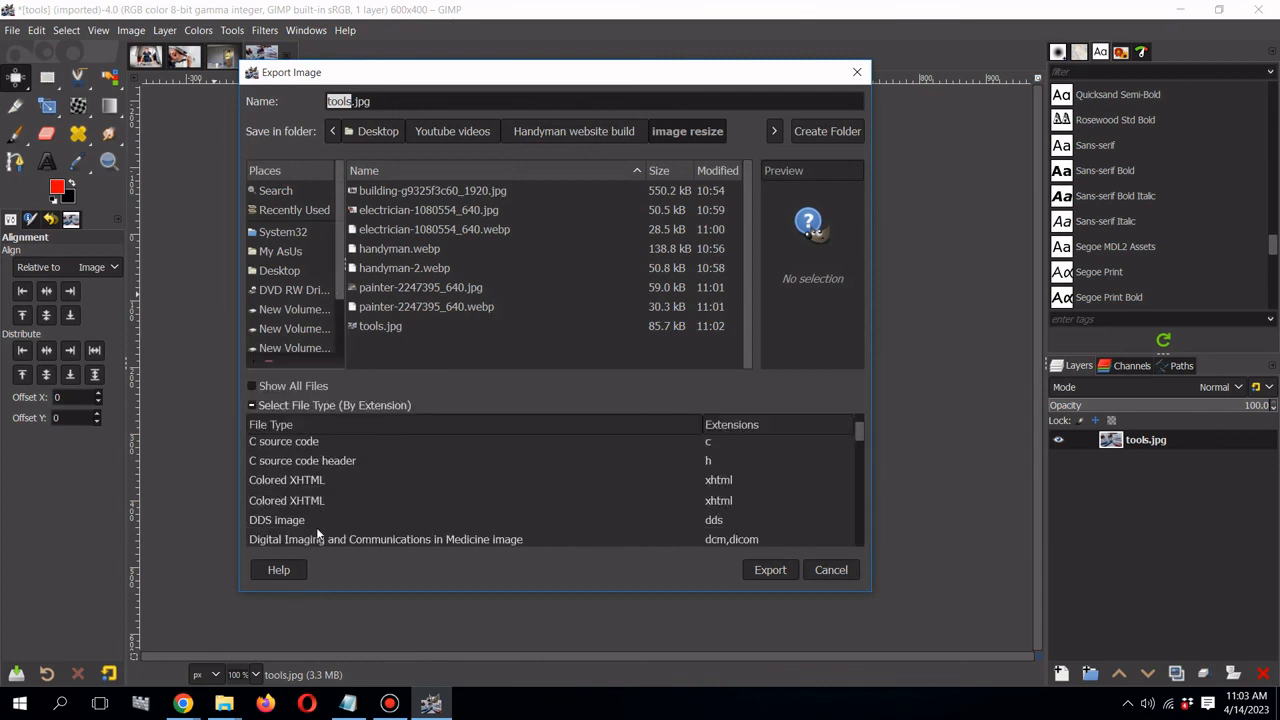
pyautogui.scroll(-3, 316, 530)
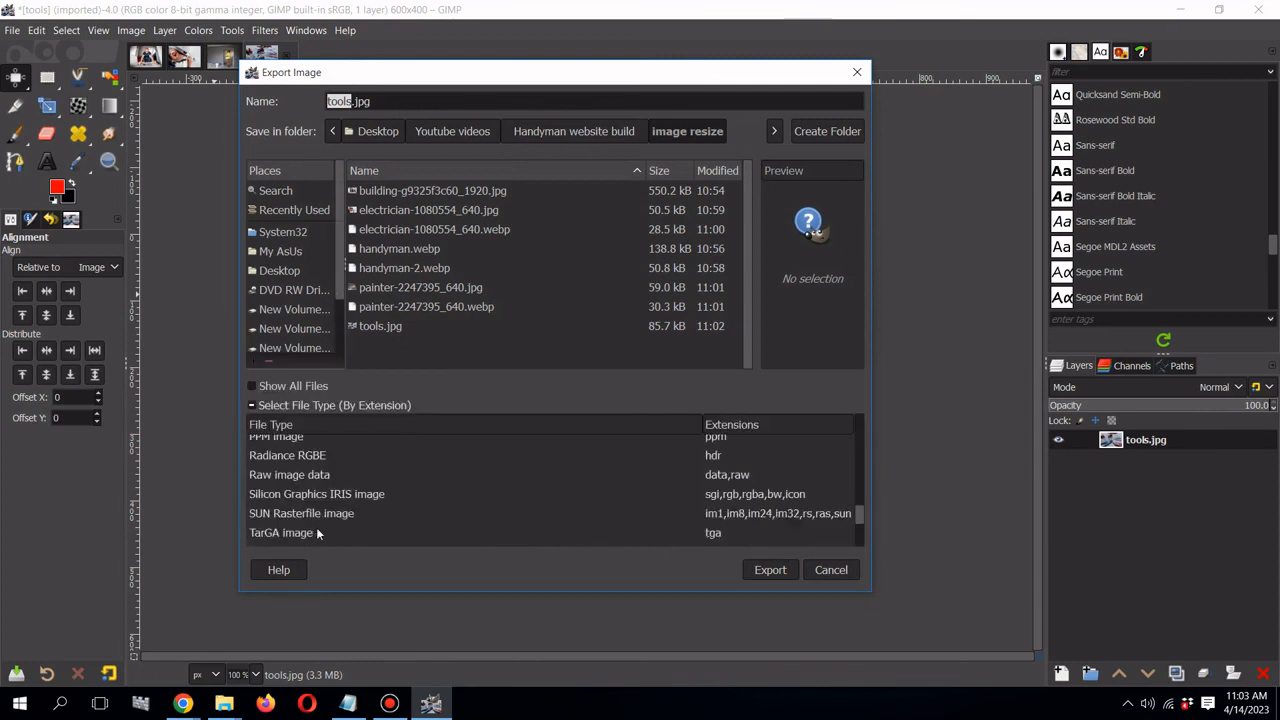
pyautogui.scroll(-4, 316, 527)
pyautogui.click(295, 490)
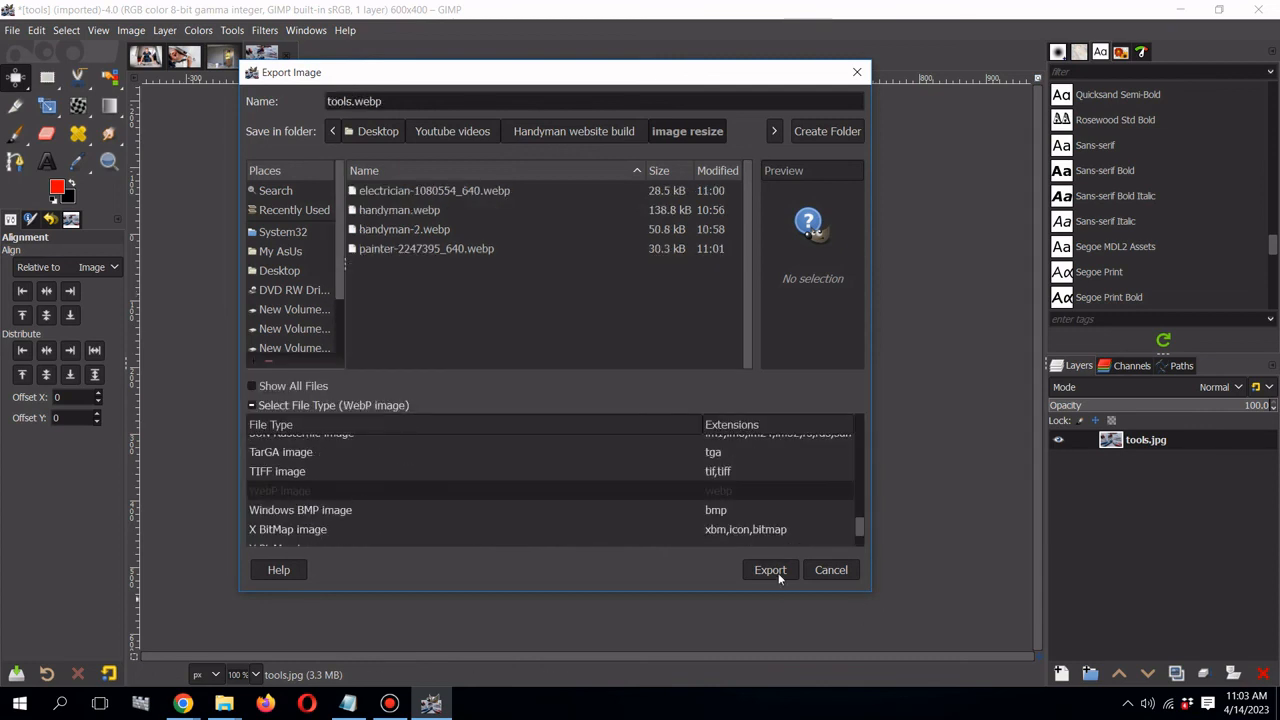
pyautogui.click(776, 570)
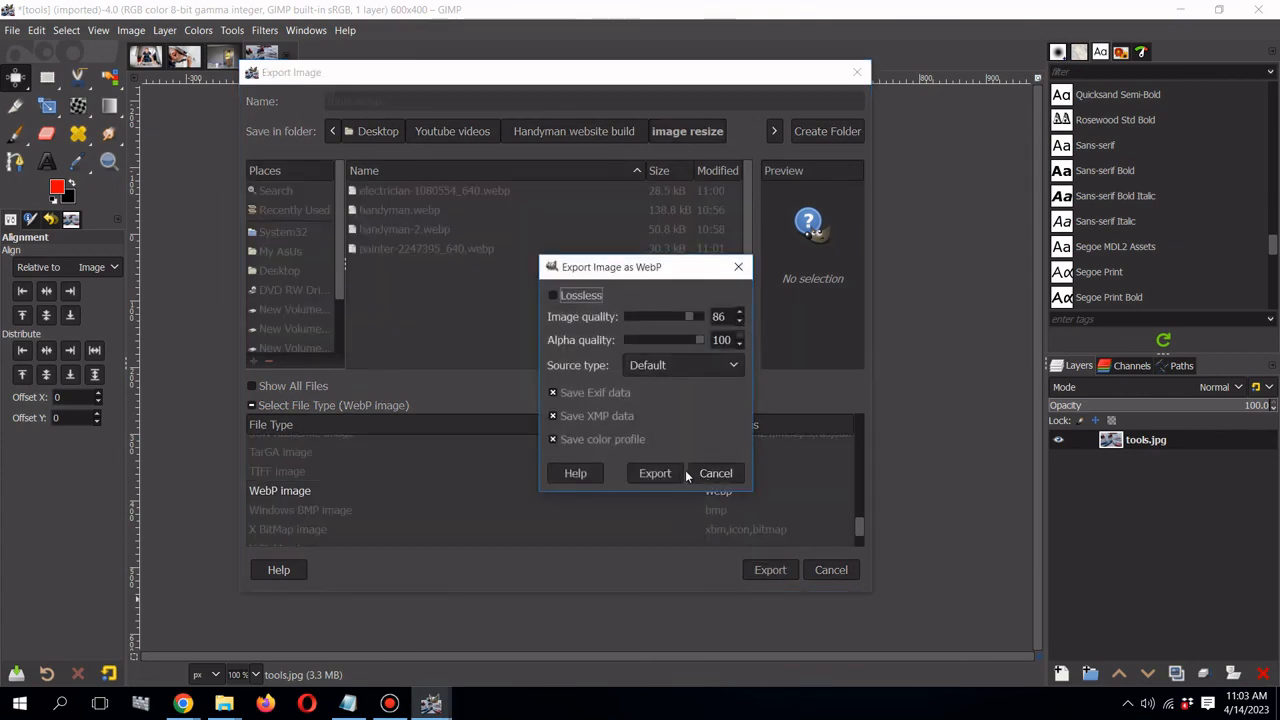
pyautogui.click(661, 473)
# - Compare the file sizes of tools.webp and tools.jpg in the image resize folder
pyautogui.moveTo(222, 707)
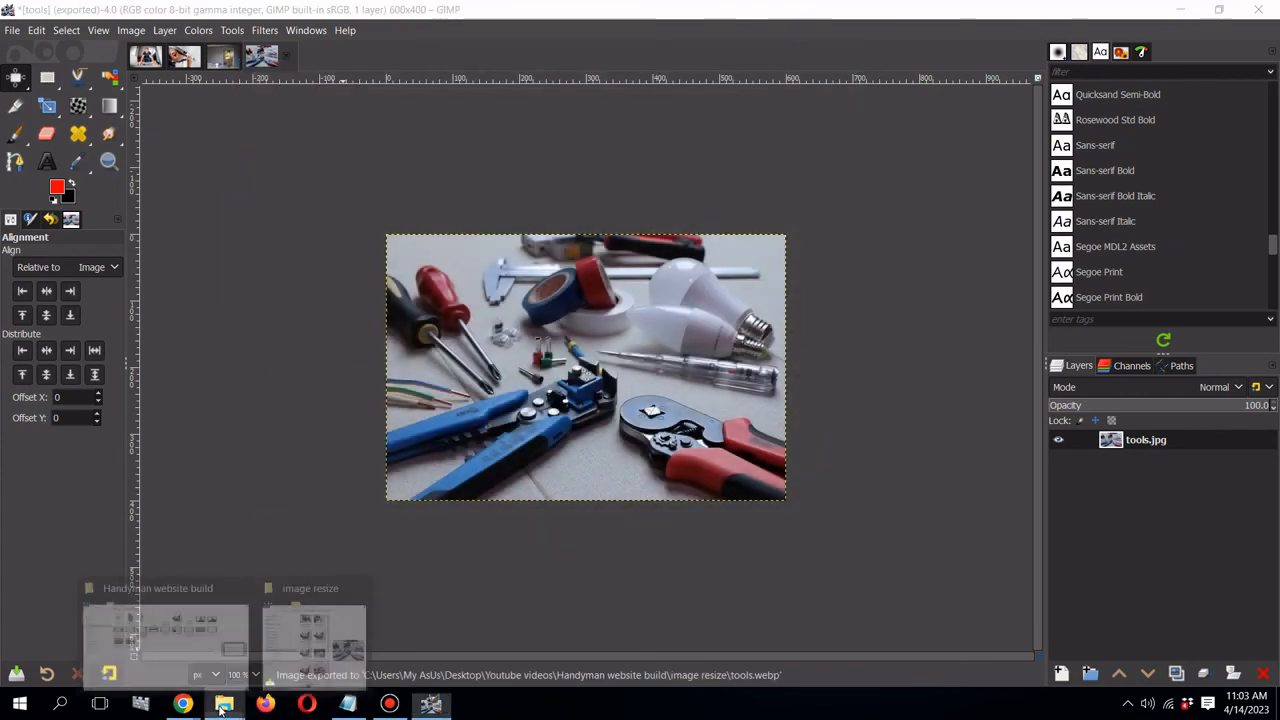
pyautogui.click(310, 627)
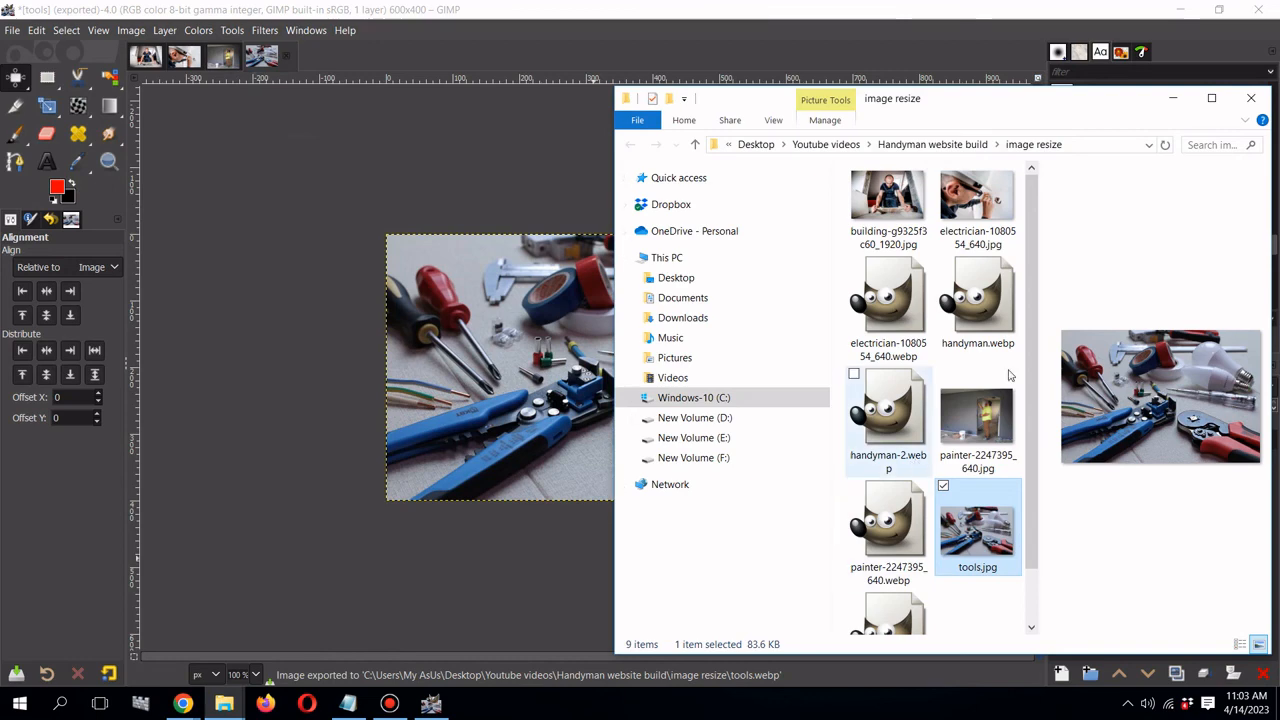
pyautogui.click(1211, 97)
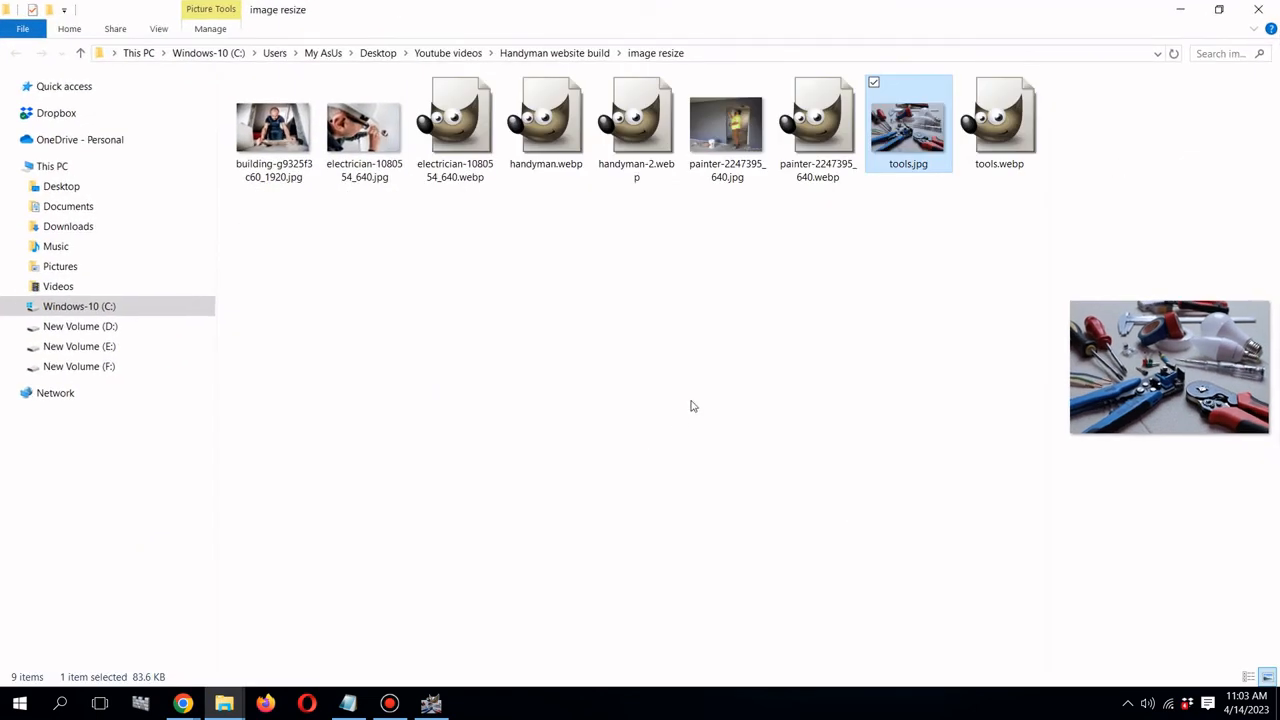
pyautogui.click(980, 170)
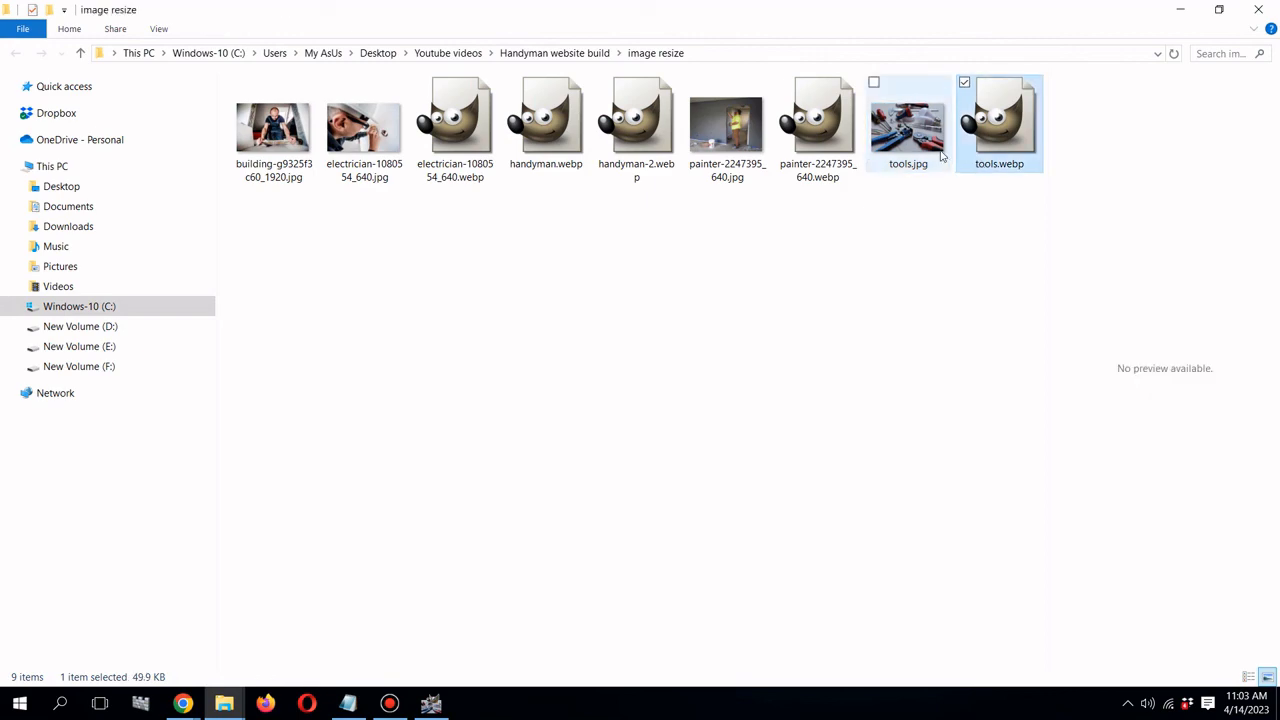
pyautogui.click(940, 155)
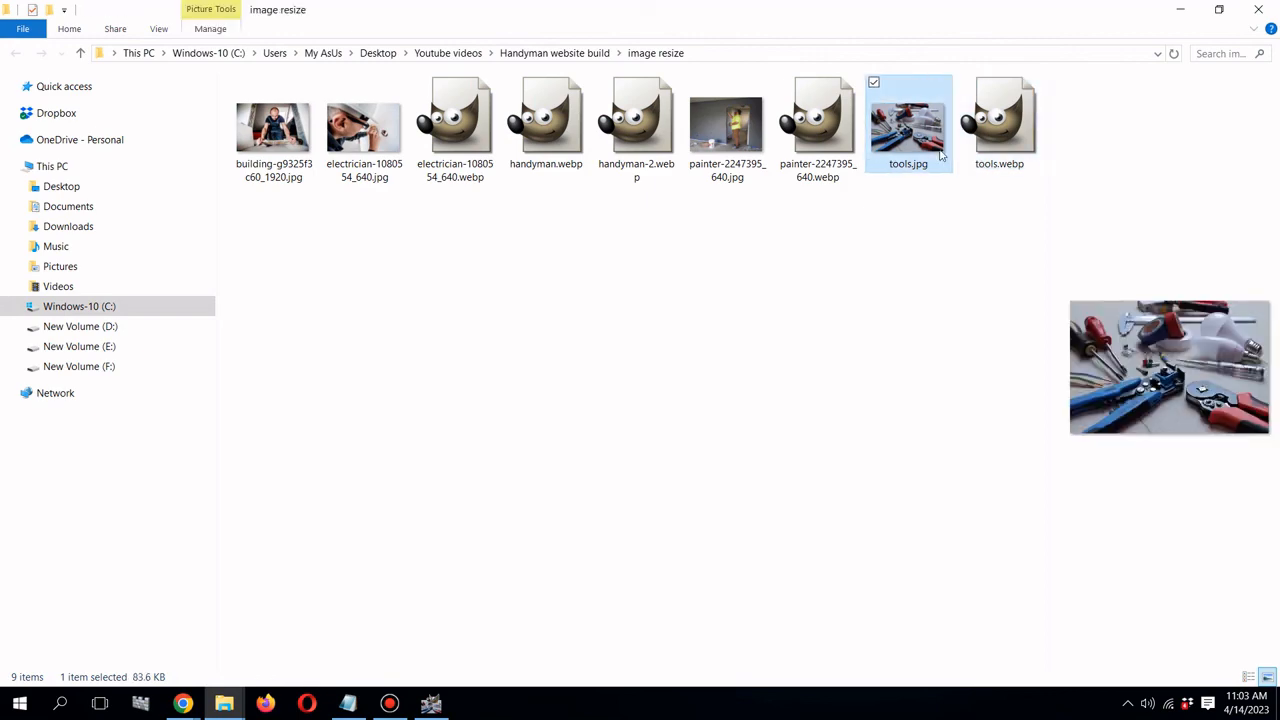
# - Upload tools.webp into the media library and select it as the Assembly box image
pyautogui.click(182, 703)
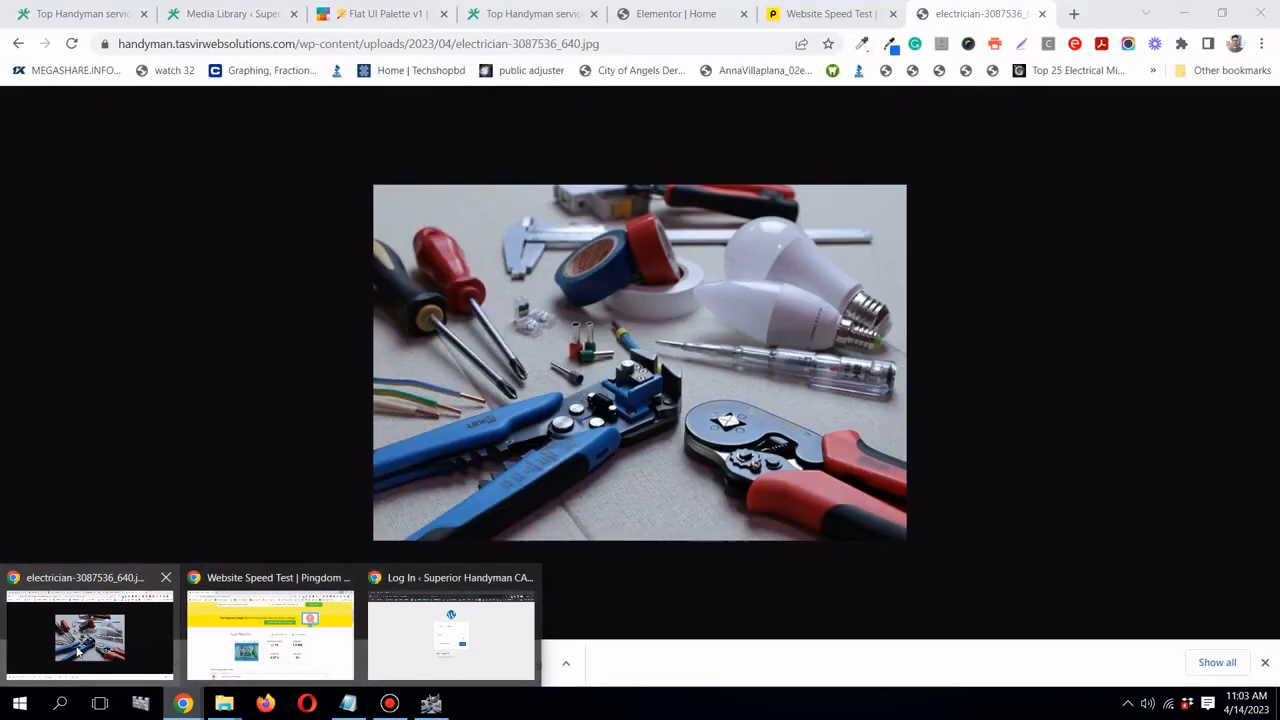
pyautogui.click(90, 630)
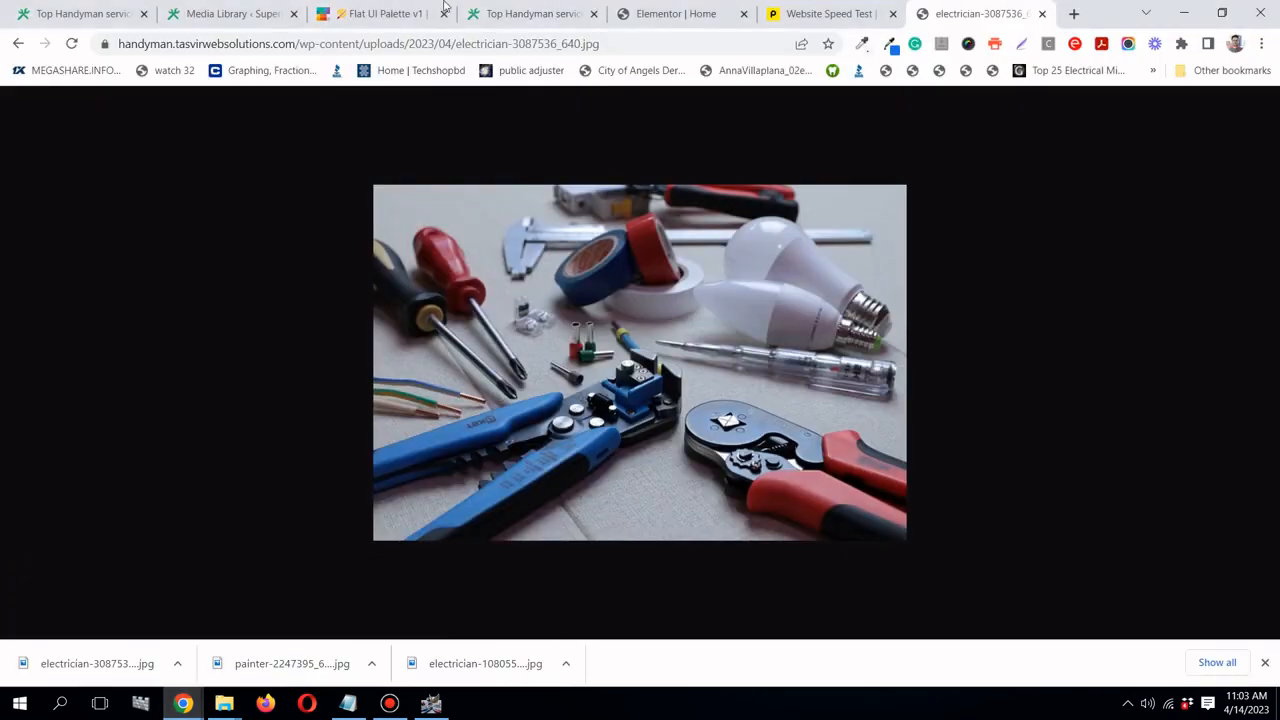
pyautogui.click(684, 14)
pyautogui.moveTo(224, 702)
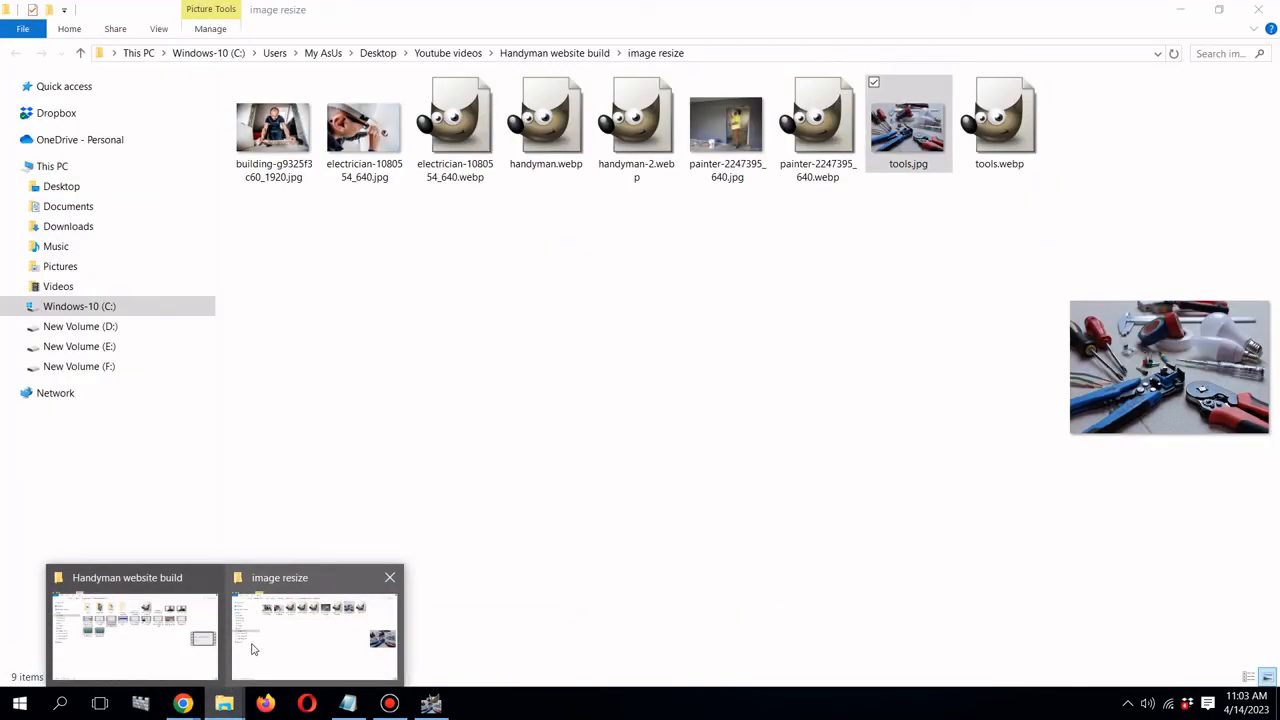
pyautogui.click(251, 650)
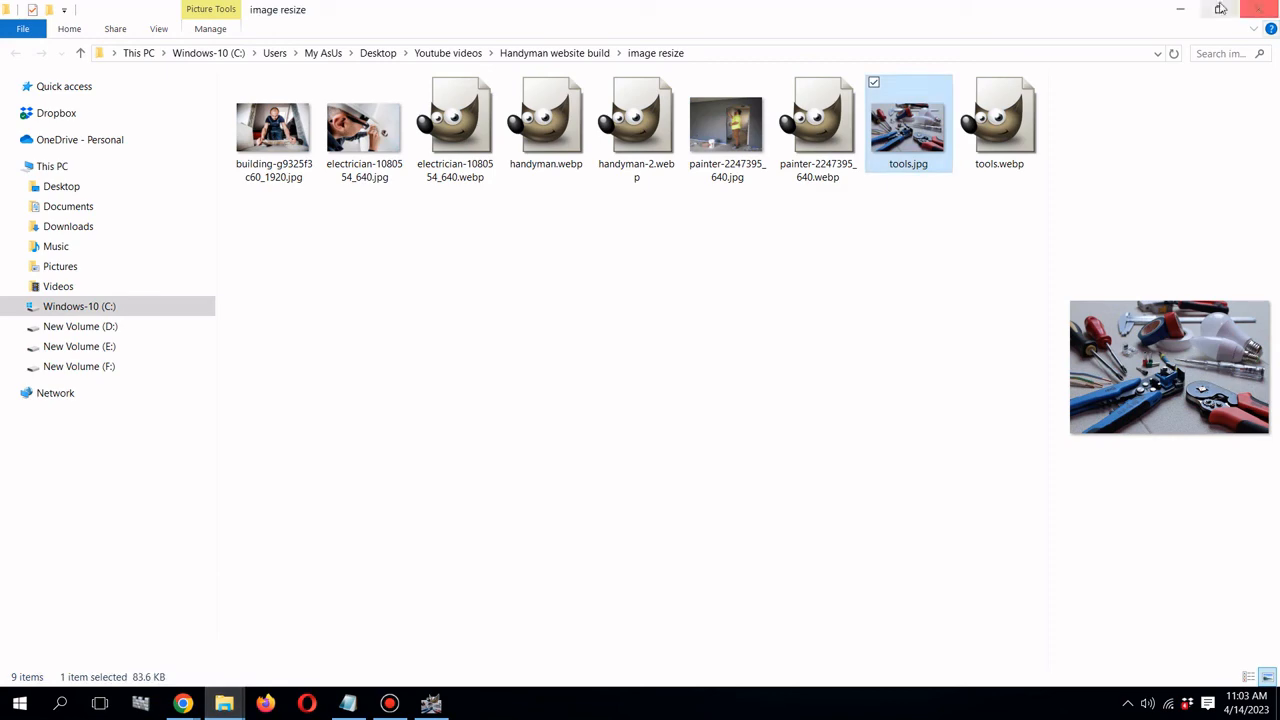
pyautogui.click(1219, 9)
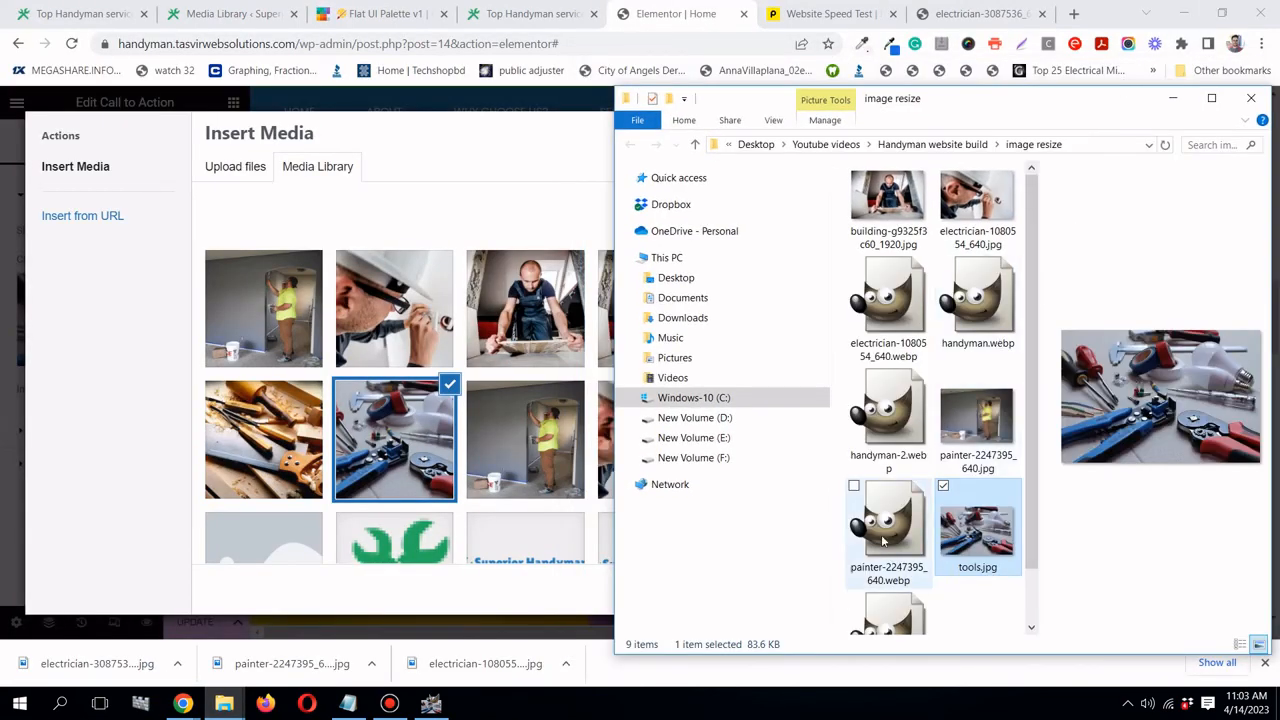
pyautogui.click(912, 600)
pyautogui.moveTo(912, 600); pyautogui.dragTo(523, 408)
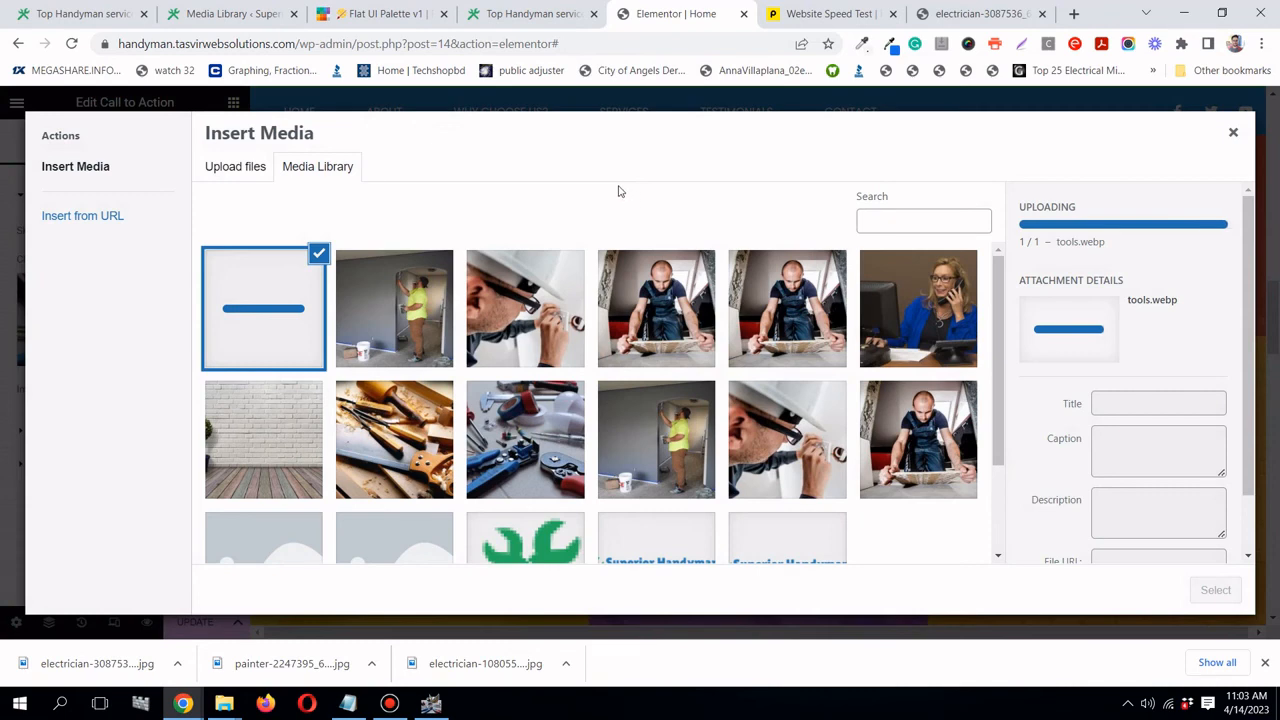
pyautogui.click(1220, 590)
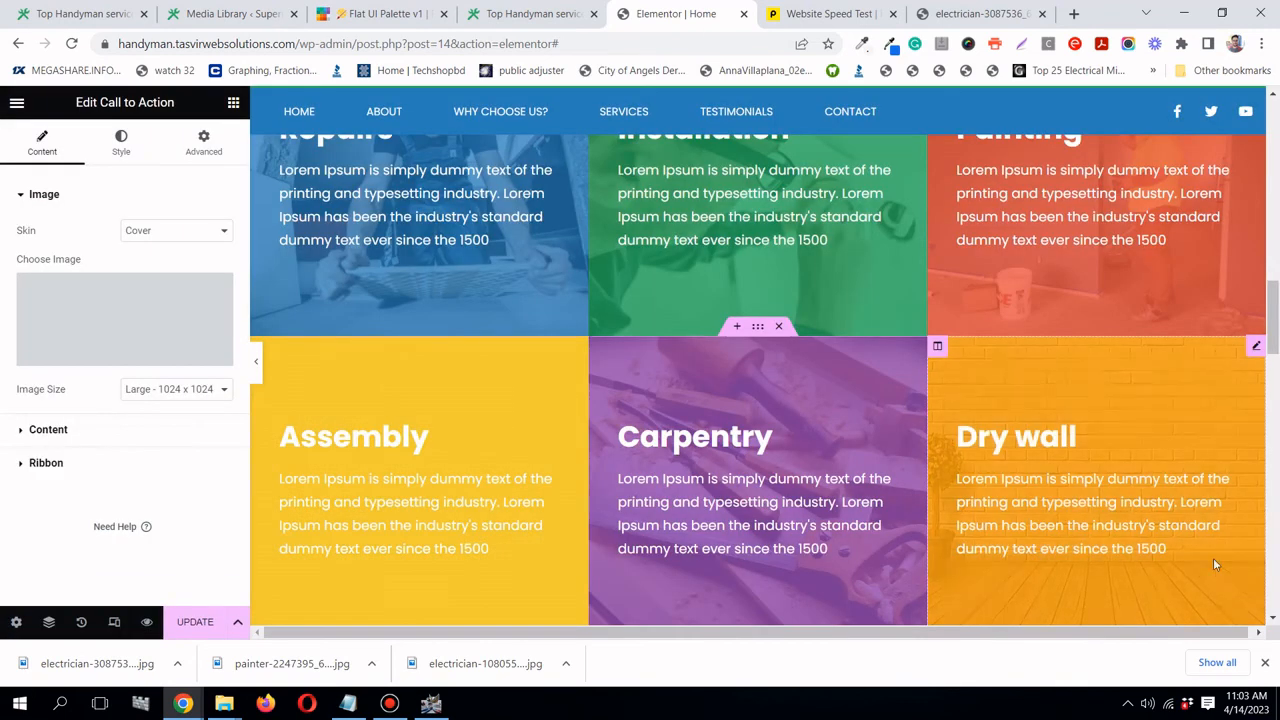
# - Save the Home page changes with UPDATE
pyautogui.scroll(-1, 1190, 494)
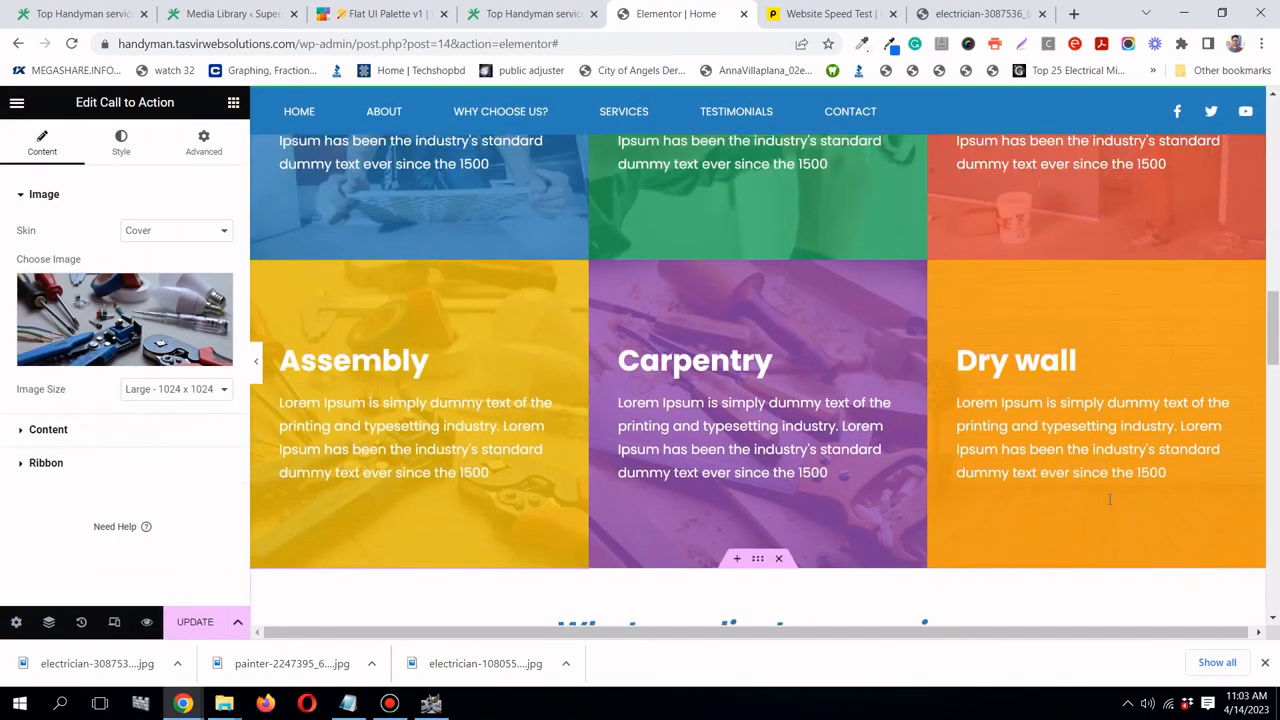
pyautogui.scroll(1, 1109, 499)
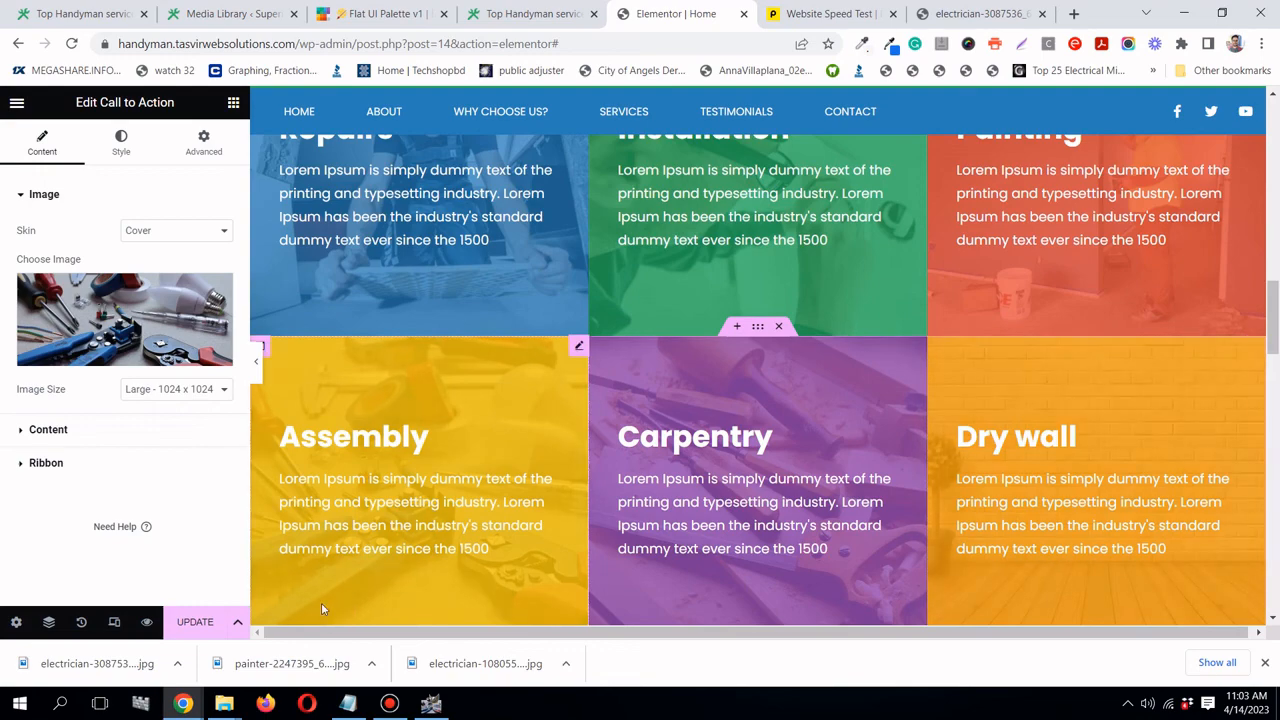
pyautogui.click(193, 622)
pyautogui.scroll(-7, 494, 517)
# - Set secretary-544180_640.jpg as the contact section photo
pyautogui.scroll(5, 499, 522)
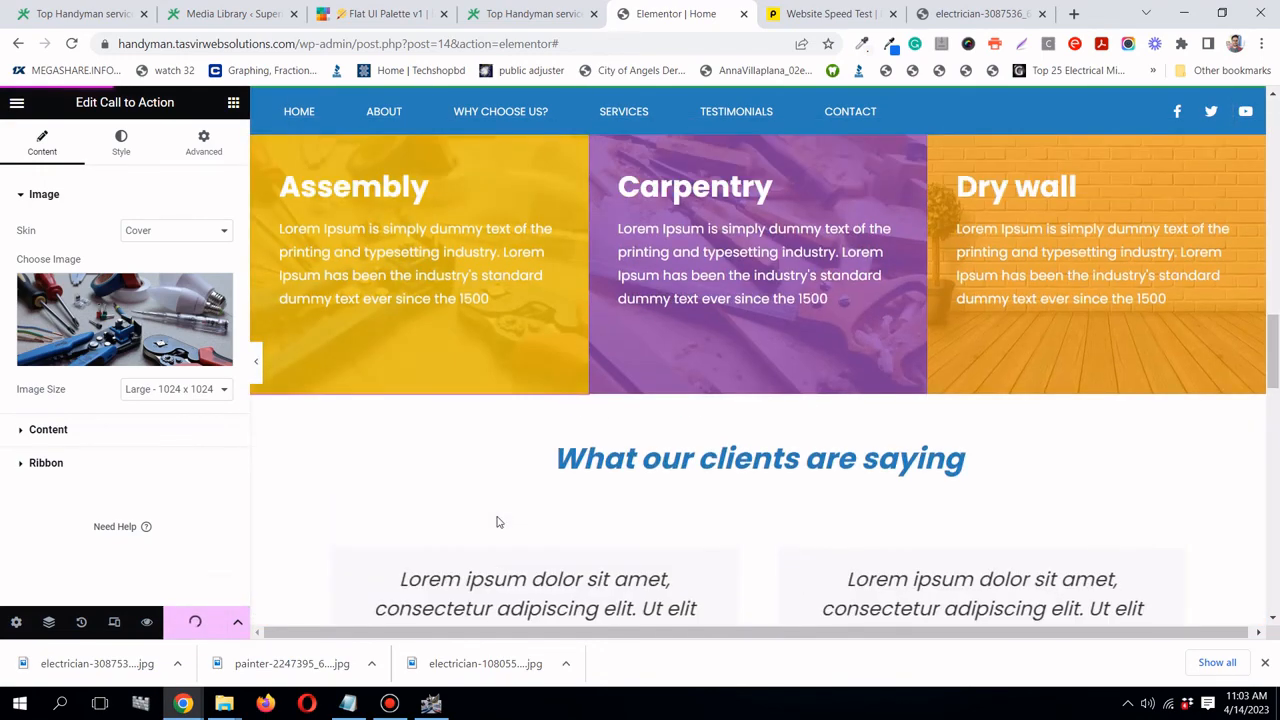
pyautogui.scroll(1, 752, 411)
pyautogui.scroll(2, 766, 397)
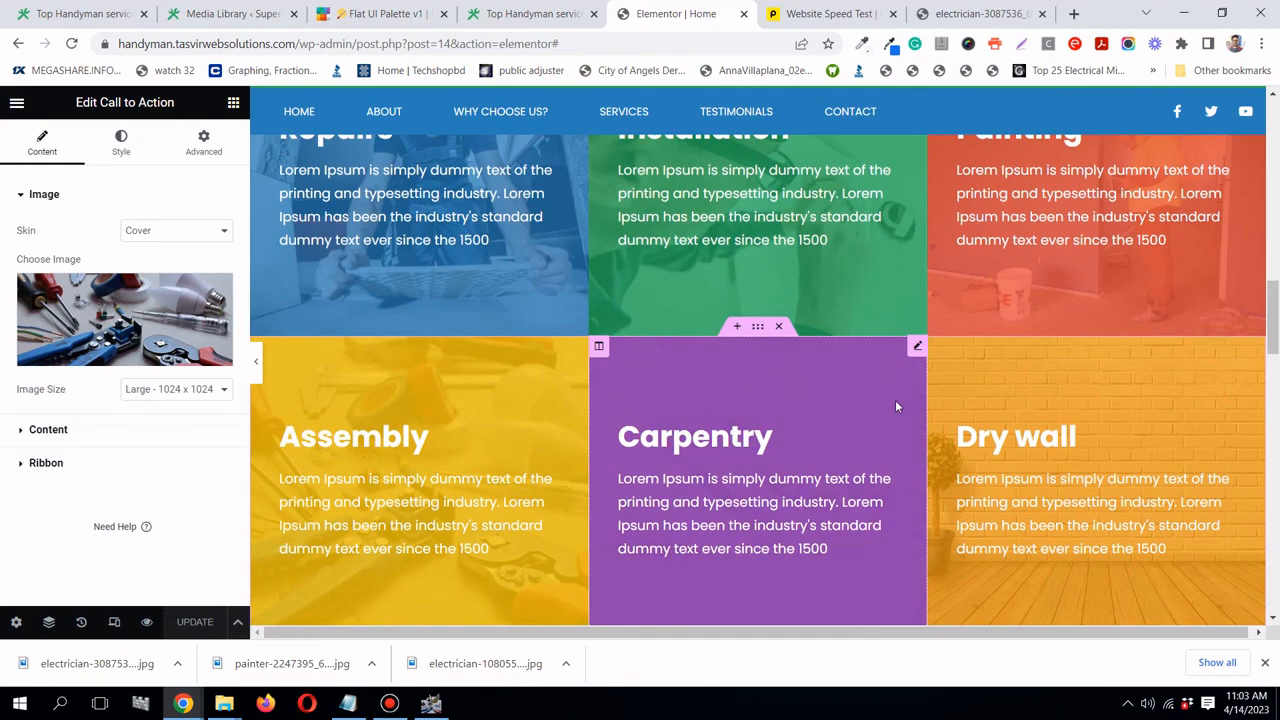
pyautogui.scroll(-10, 895, 405)
pyautogui.scroll(2, 725, 368)
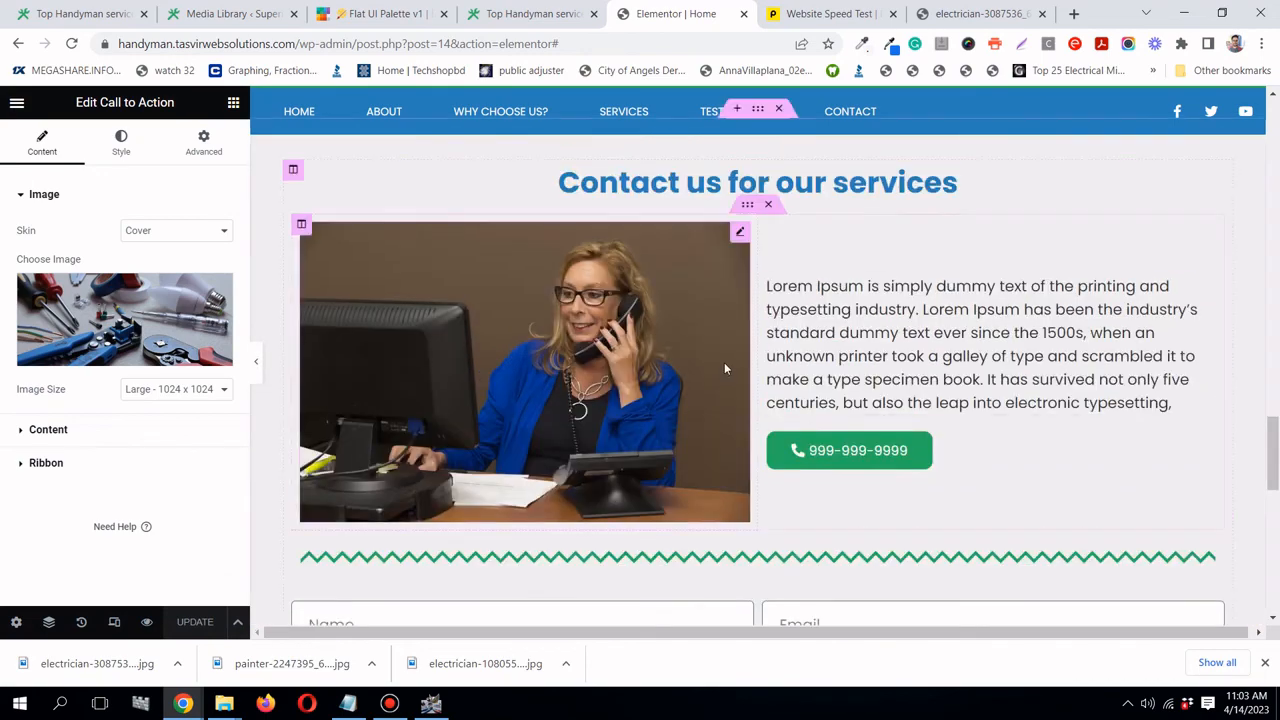
pyautogui.click(723, 362)
pyautogui.click(168, 302)
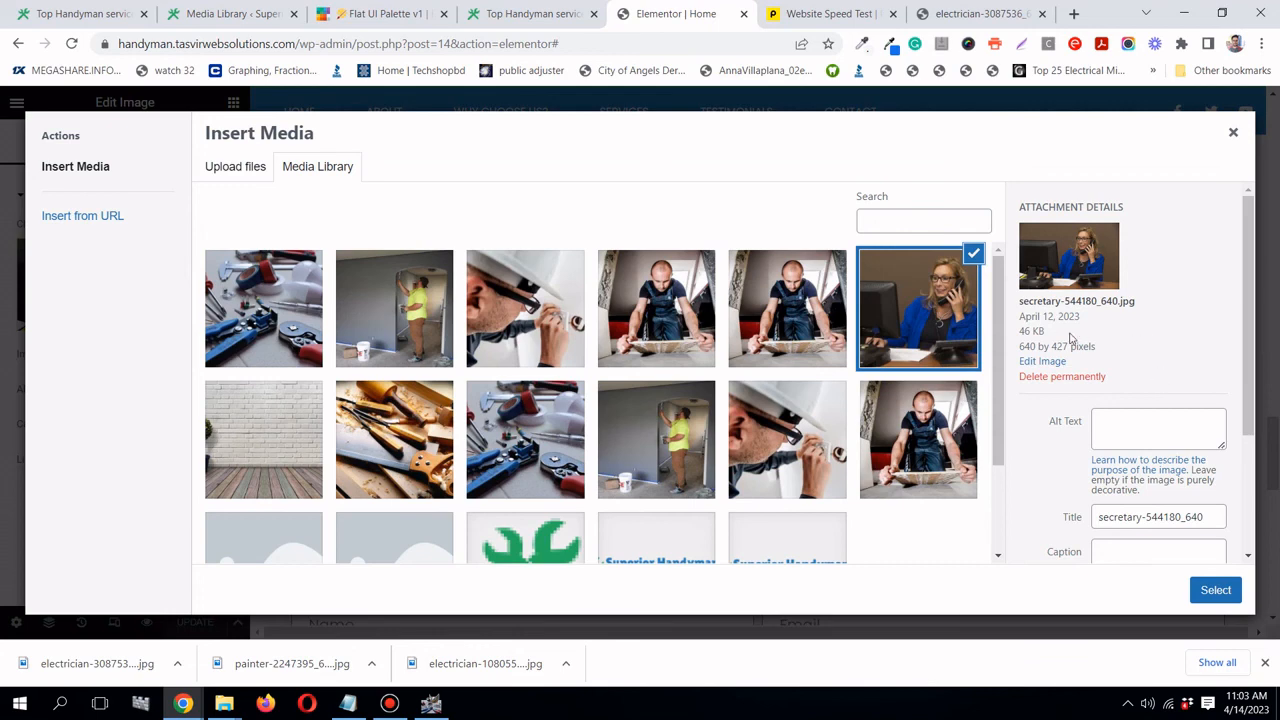
pyautogui.click(1215, 591)
# - Update the page and bring back the Pingdom results (grade 79, 1.9 MB, 2.39 s)
pyautogui.scroll(-10, 703, 294)
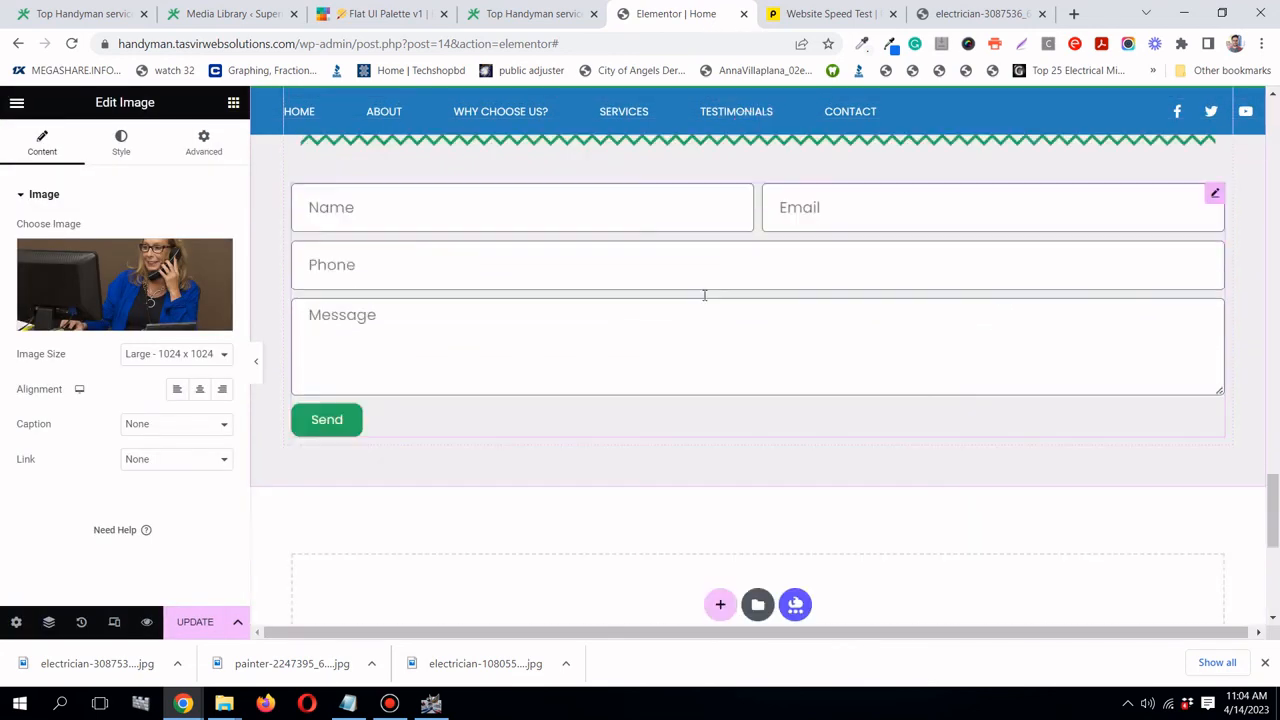
pyautogui.click(185, 622)
pyautogui.scroll(3, 731, 298)
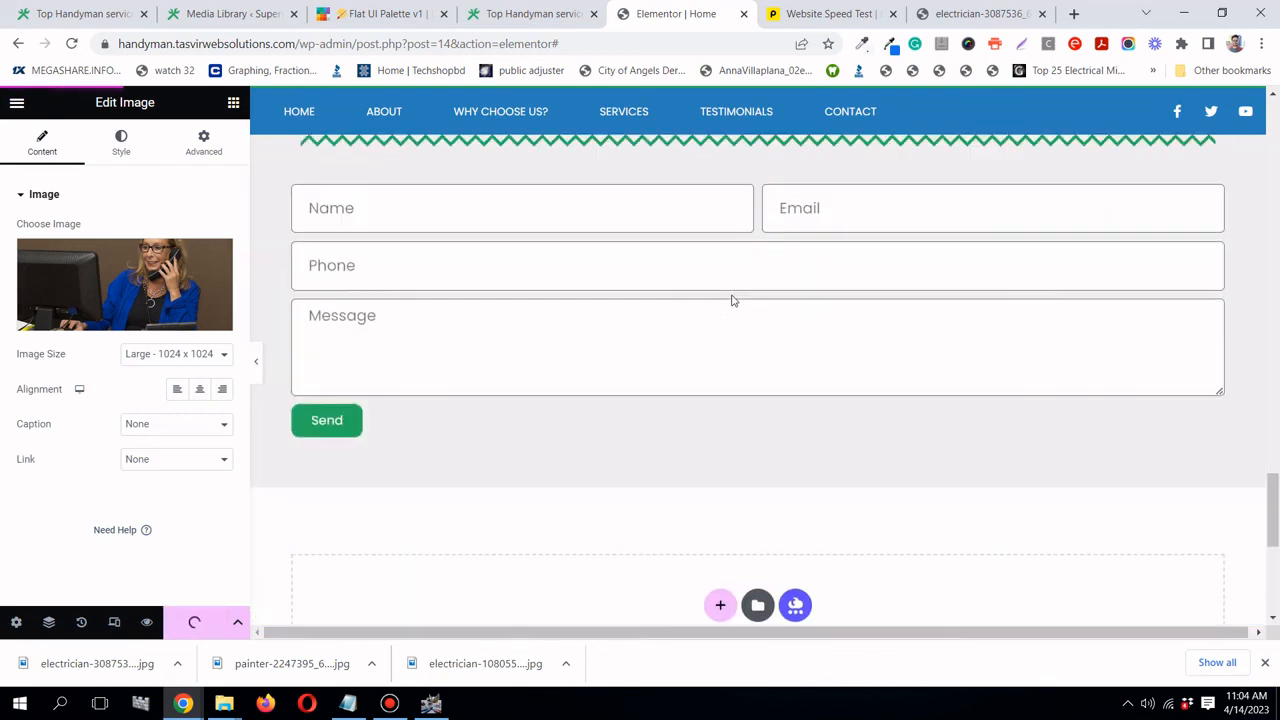
pyautogui.click(856, 16)
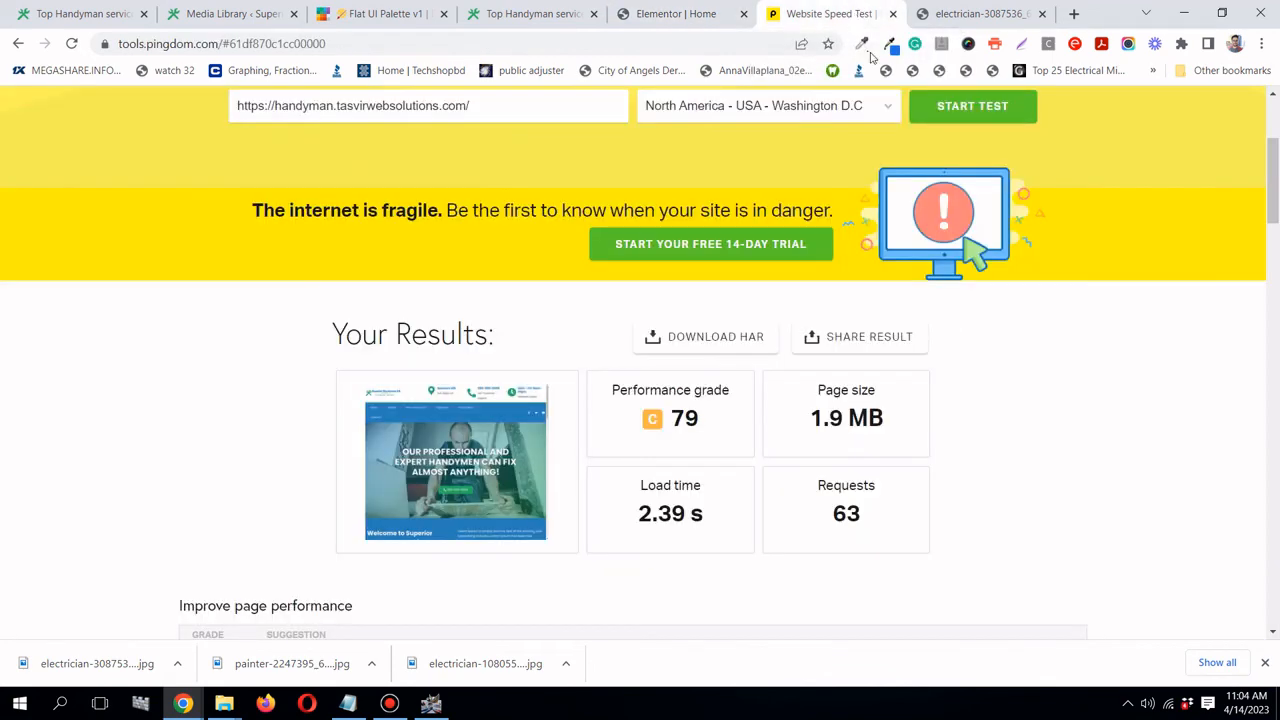
# - Rerun the Pingdom test, dropping page size from 1.9 MB to 1.3 MB and load time to 2.25 s
pyautogui.scroll(2, 914, 445)
pyautogui.scroll(-1, 1018, 283)
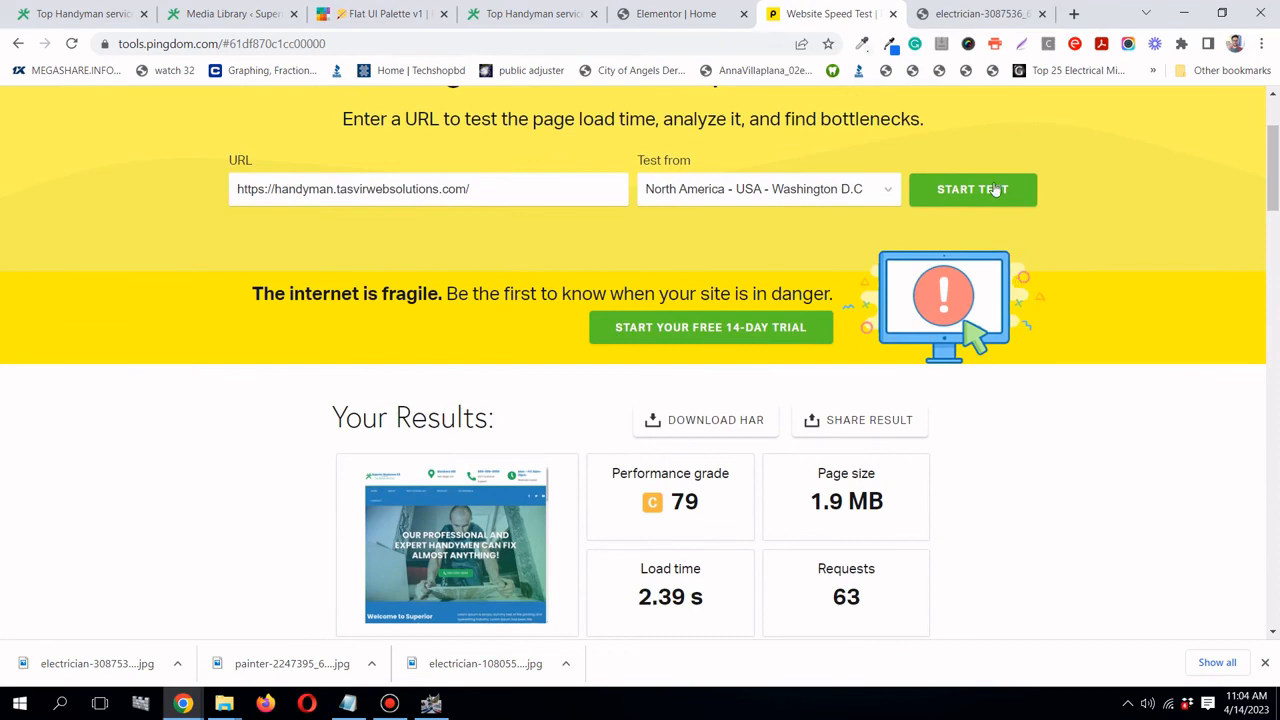
pyautogui.doubleClick(820, 507)
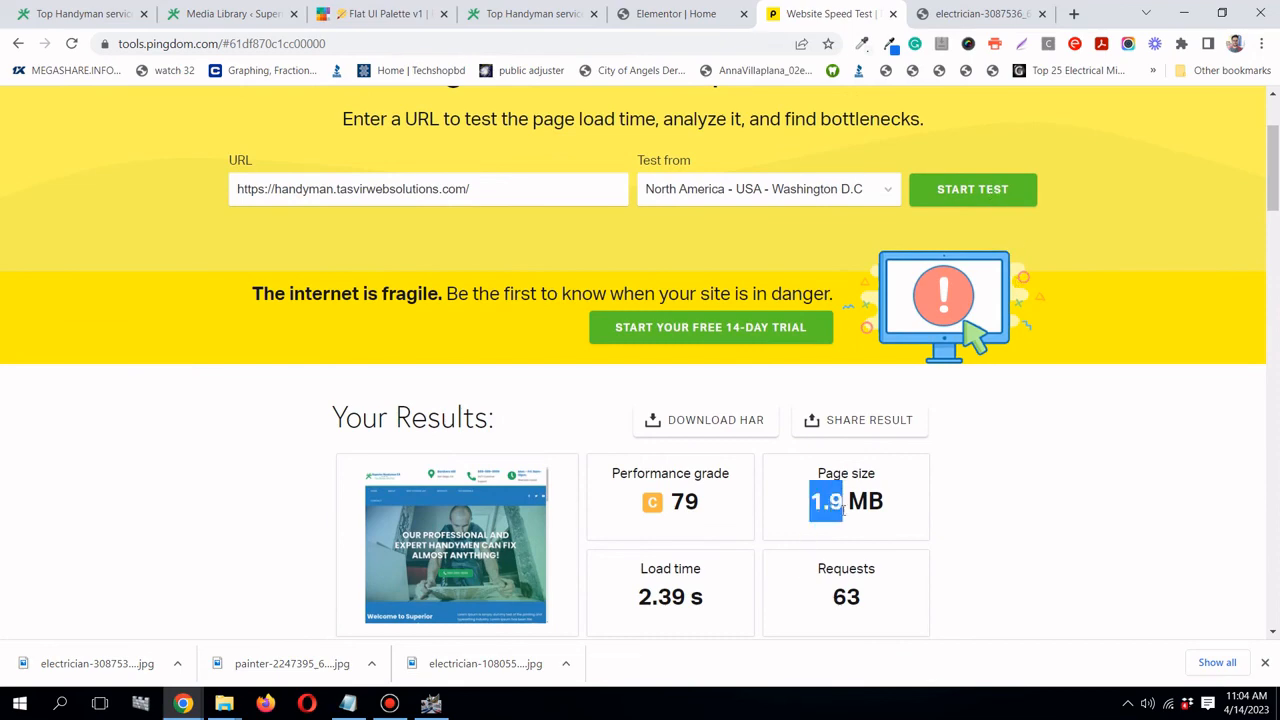
pyautogui.click(1019, 198)
pyautogui.scroll(-2, 1091, 271)
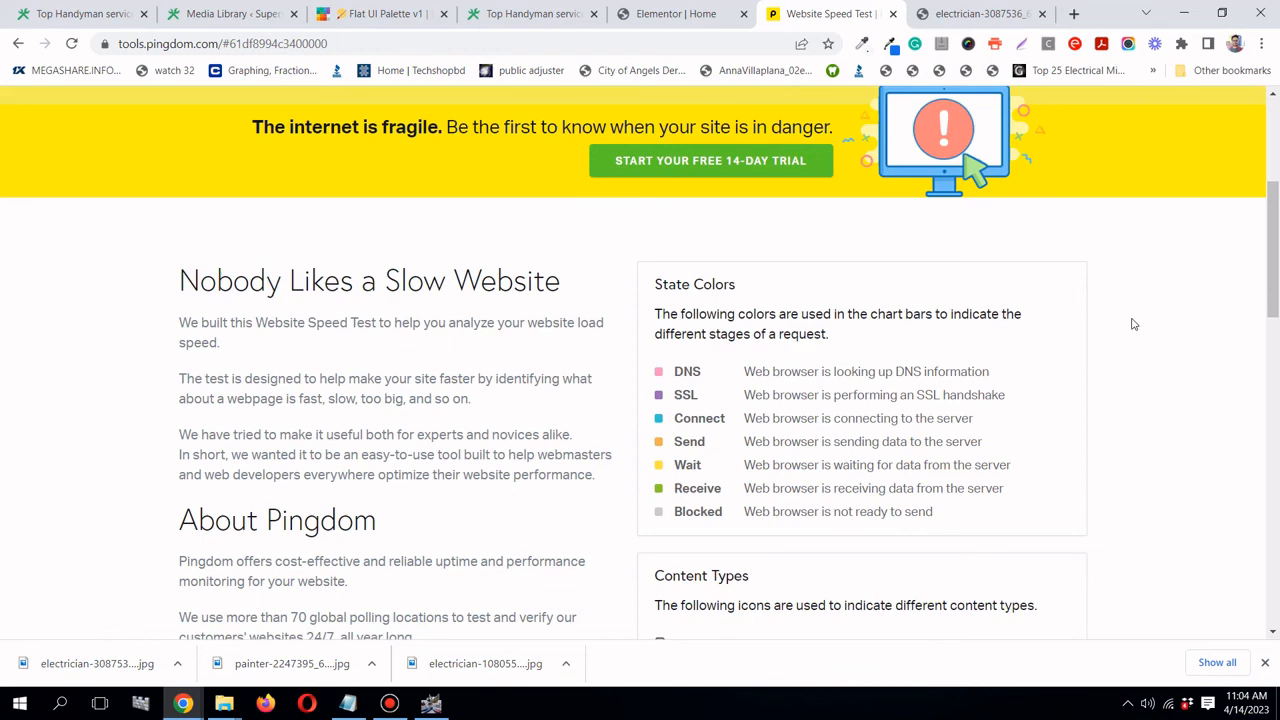
pyautogui.scroll(4, 1133, 324)
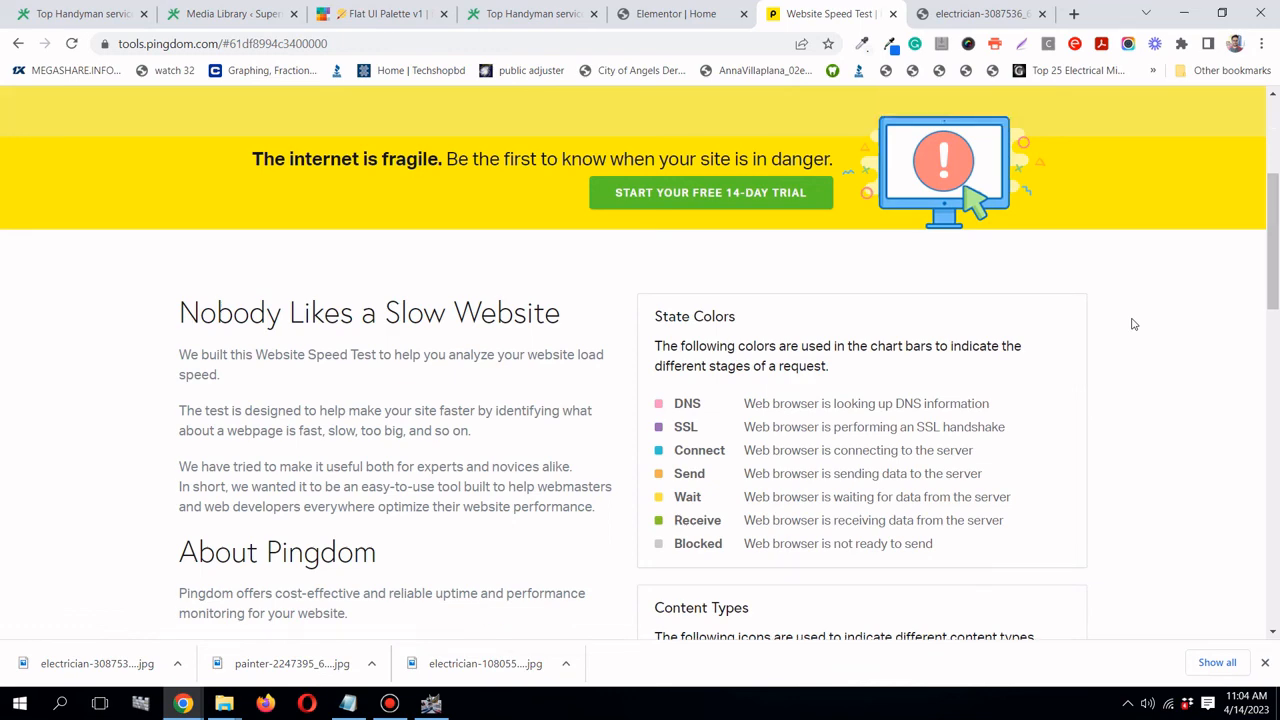
pyautogui.scroll(-3, 1133, 325)
pyautogui.scroll(-1, 1127, 327)
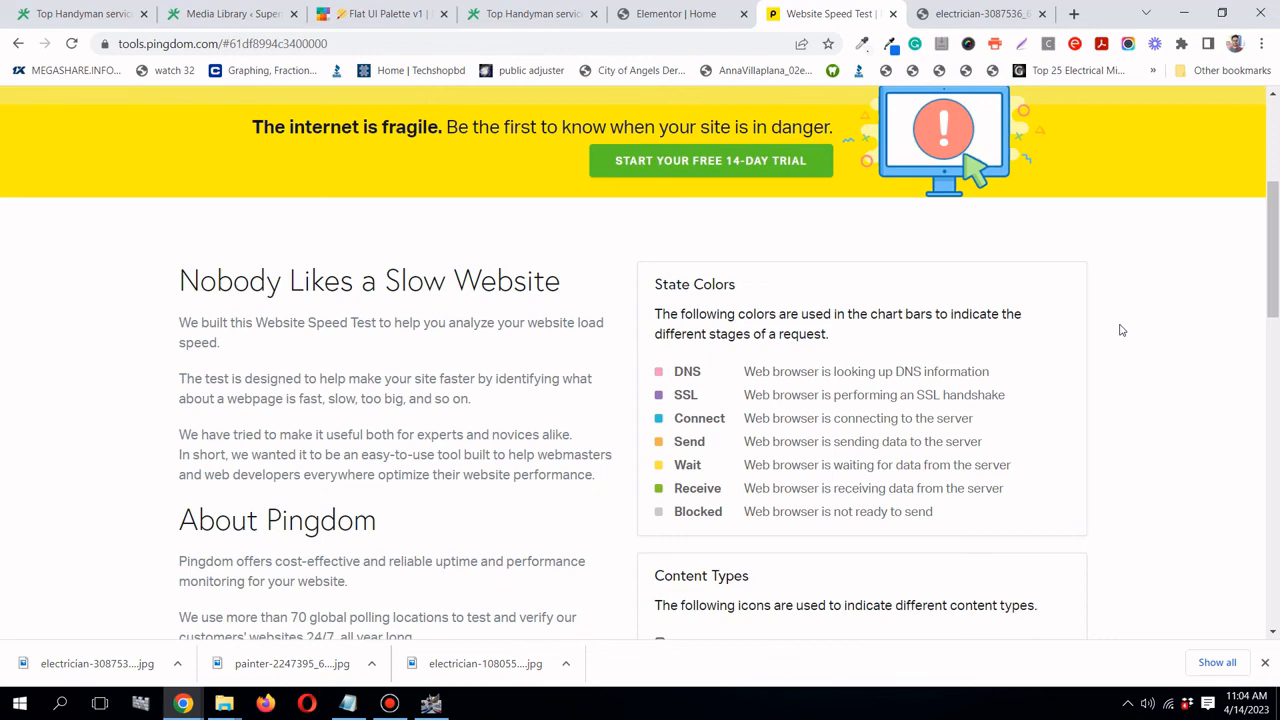
pyautogui.scroll(4, 1122, 330)
pyautogui.scroll(-3, 1122, 330)
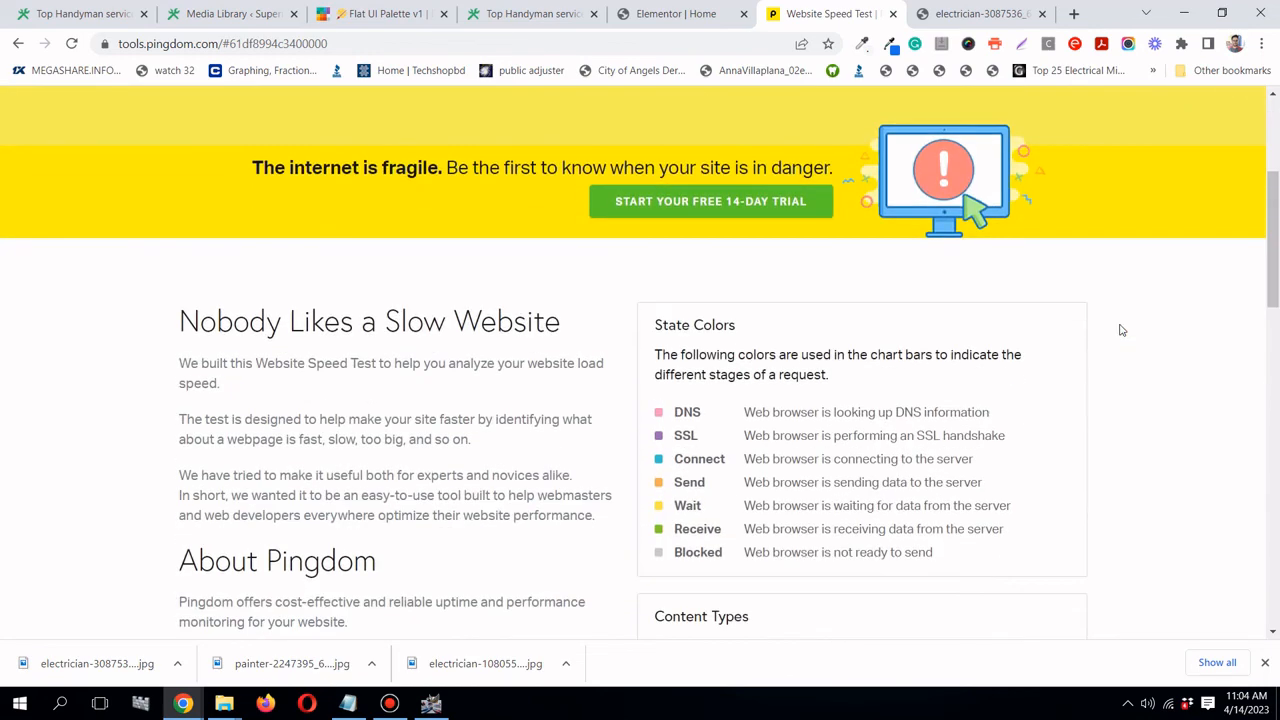
pyautogui.scroll(-1, 1122, 330)
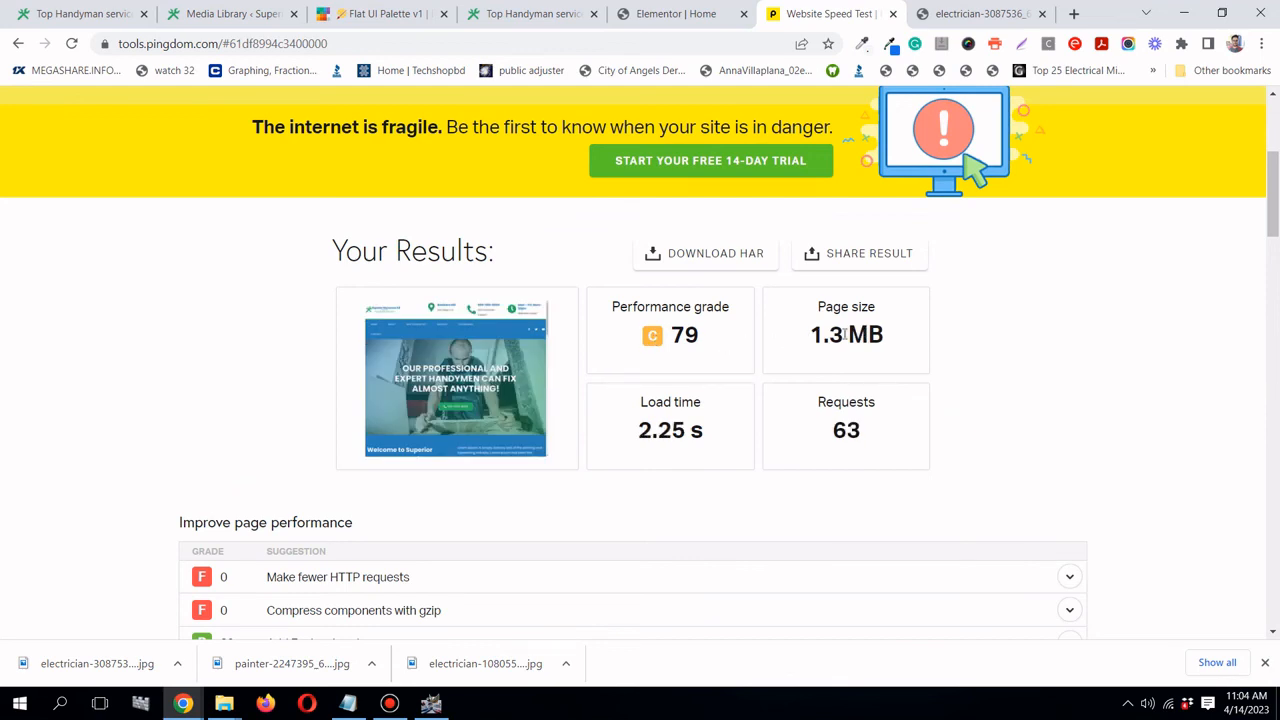
pyautogui.click(651, 20)
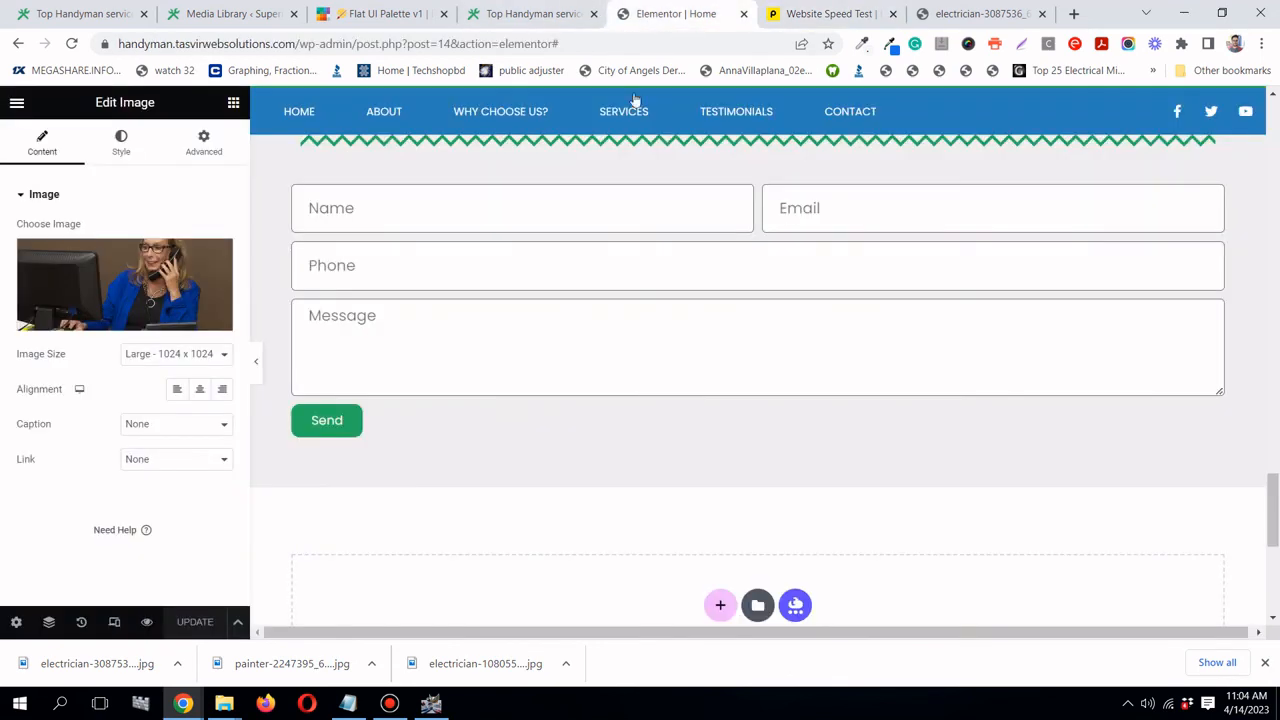
pyautogui.scroll(-5, 495, 428)
pyautogui.scroll(15, 495, 428)
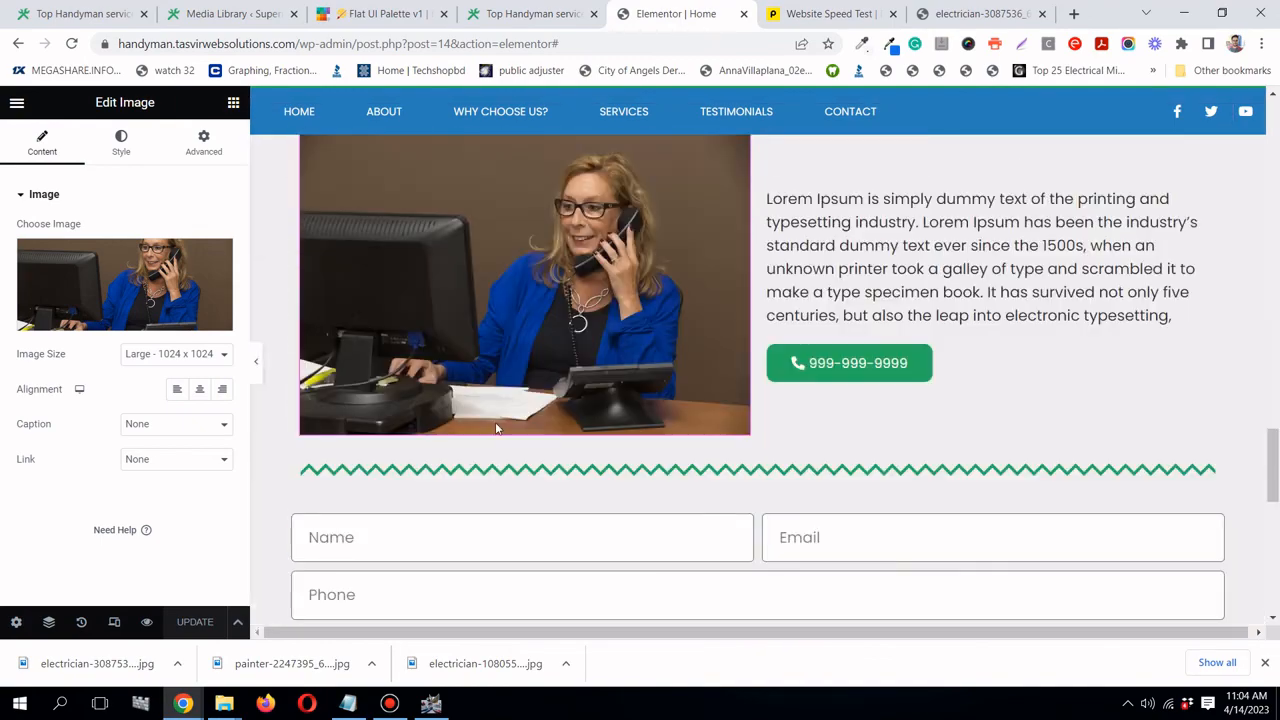
# - Review the 1.3 MB retest against the Elementor page, then close attachment details to show all 15 media items
pyautogui.scroll(10, 497, 428)
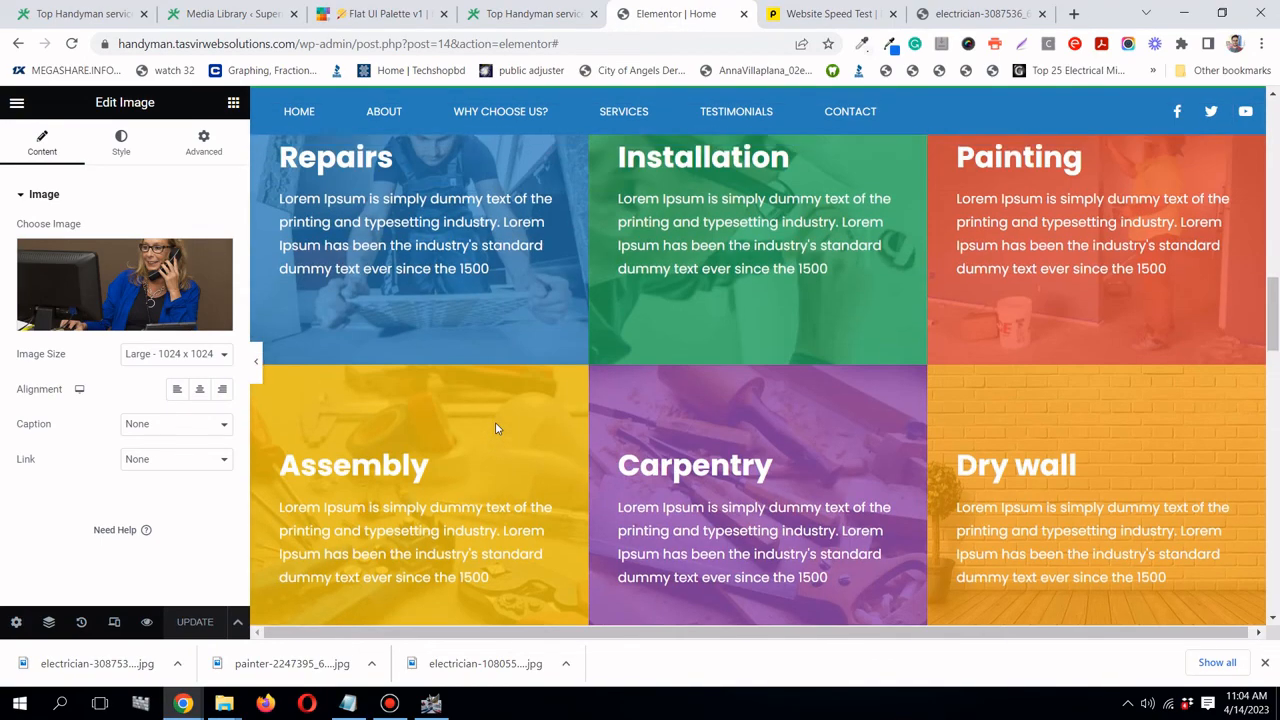
pyautogui.scroll(6, 495, 422)
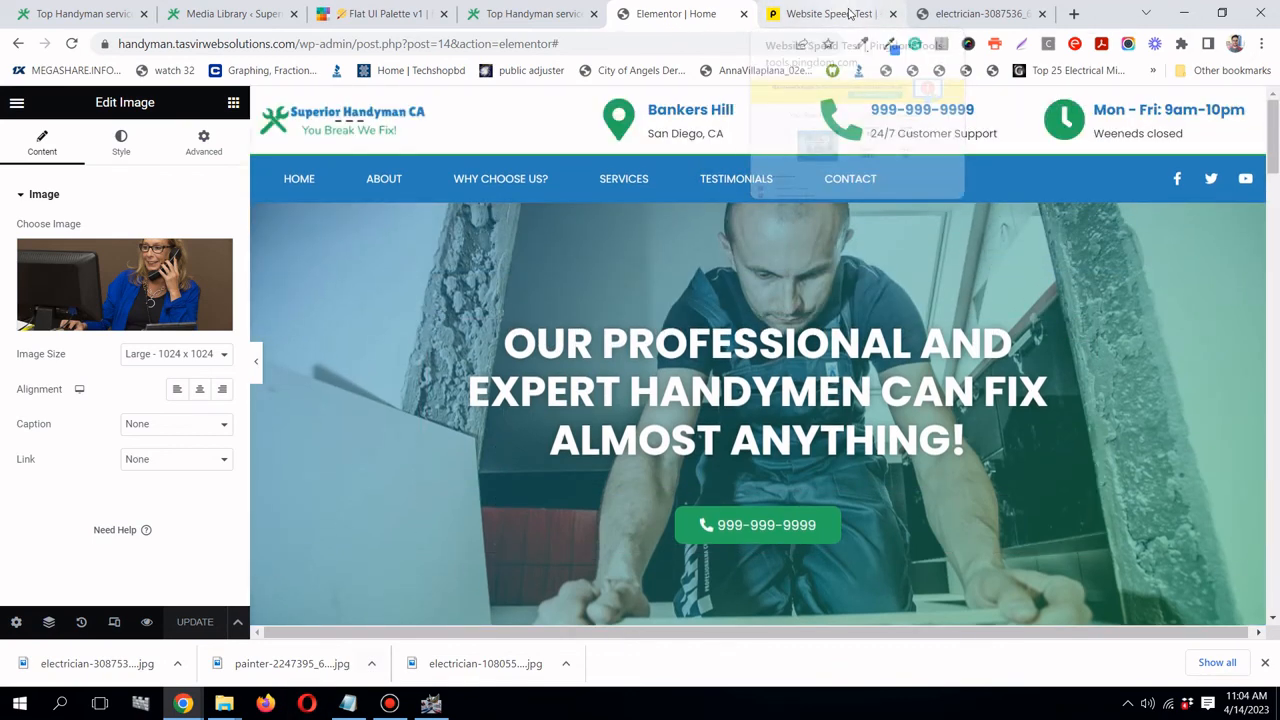
pyautogui.click(849, 14)
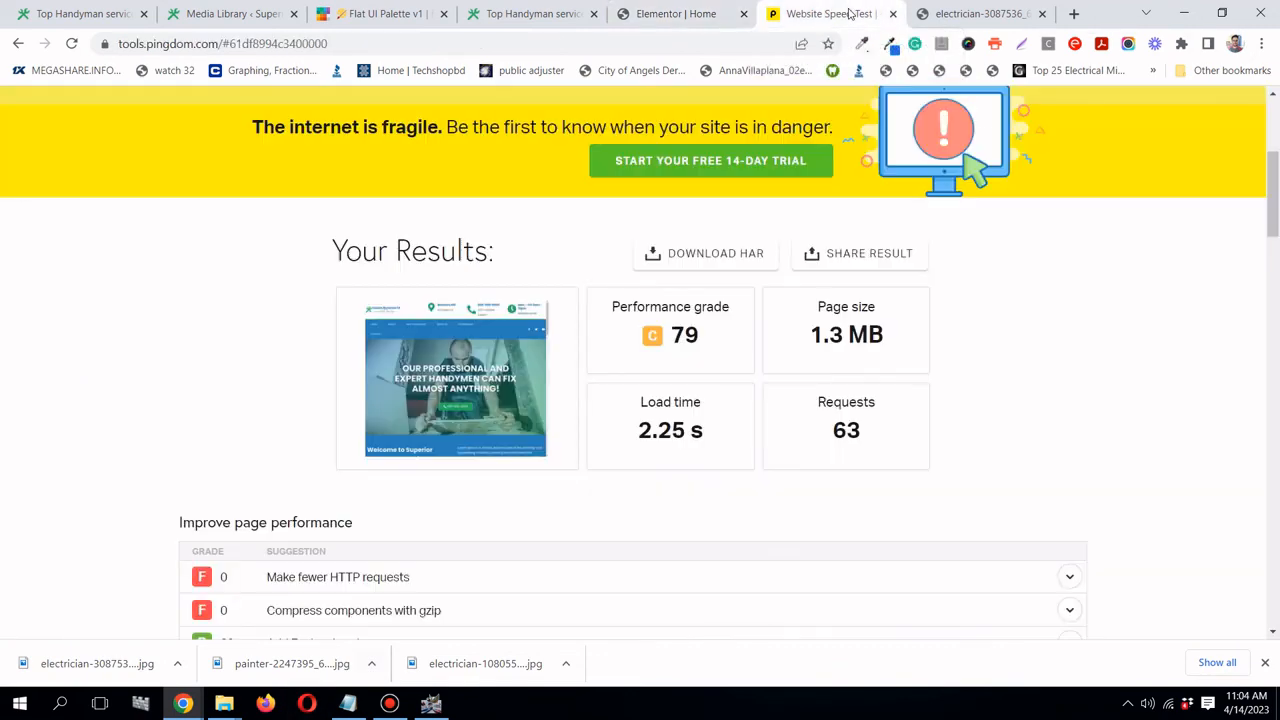
pyautogui.click(706, 22)
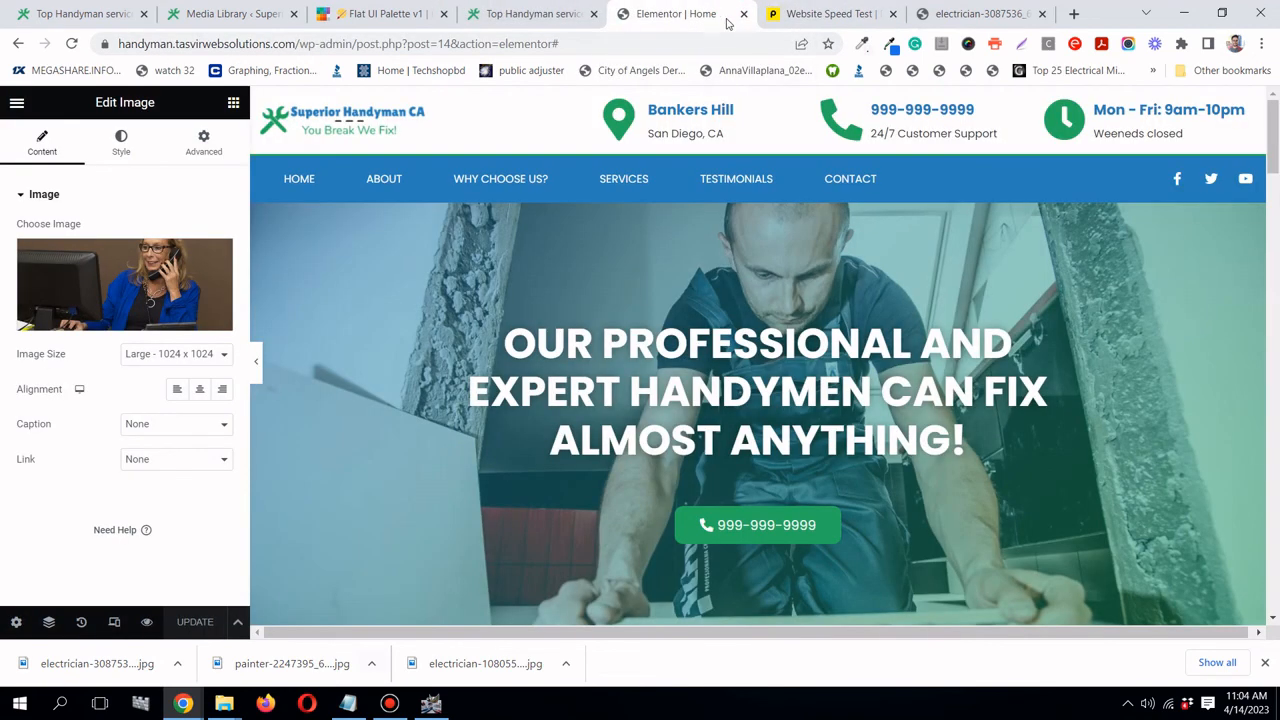
pyautogui.click(232, 16)
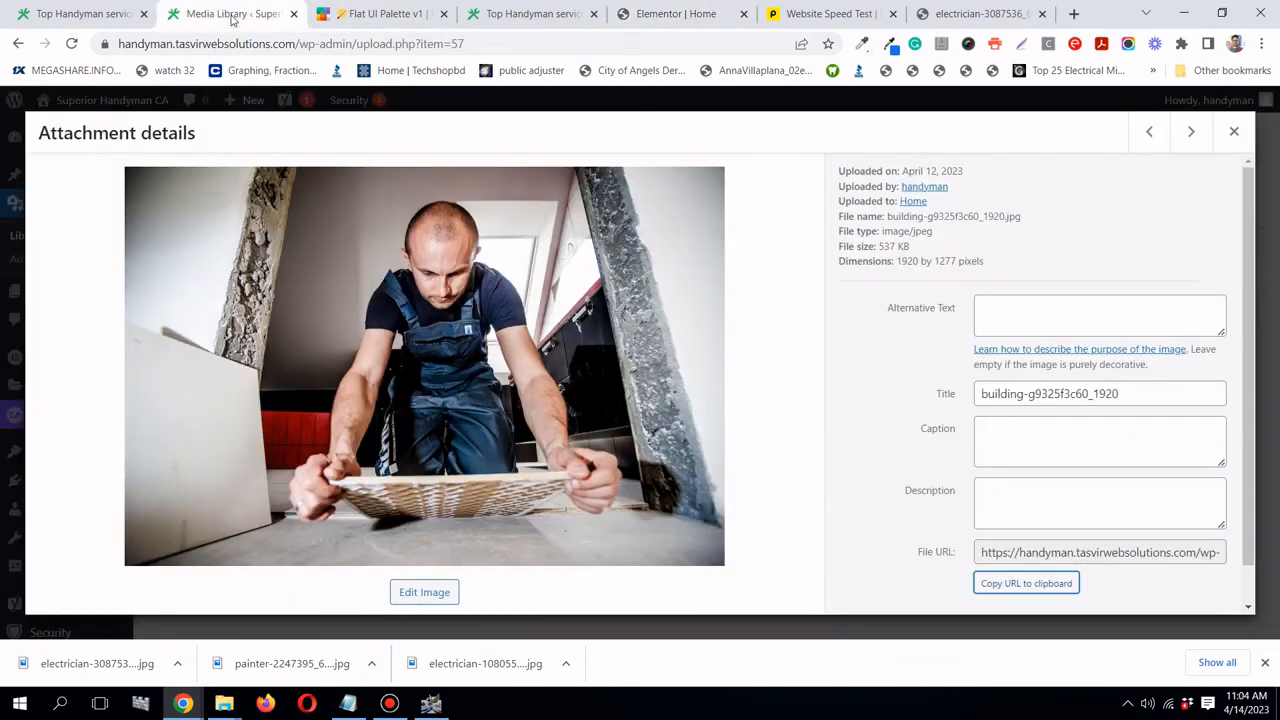
pyautogui.click(1234, 131)
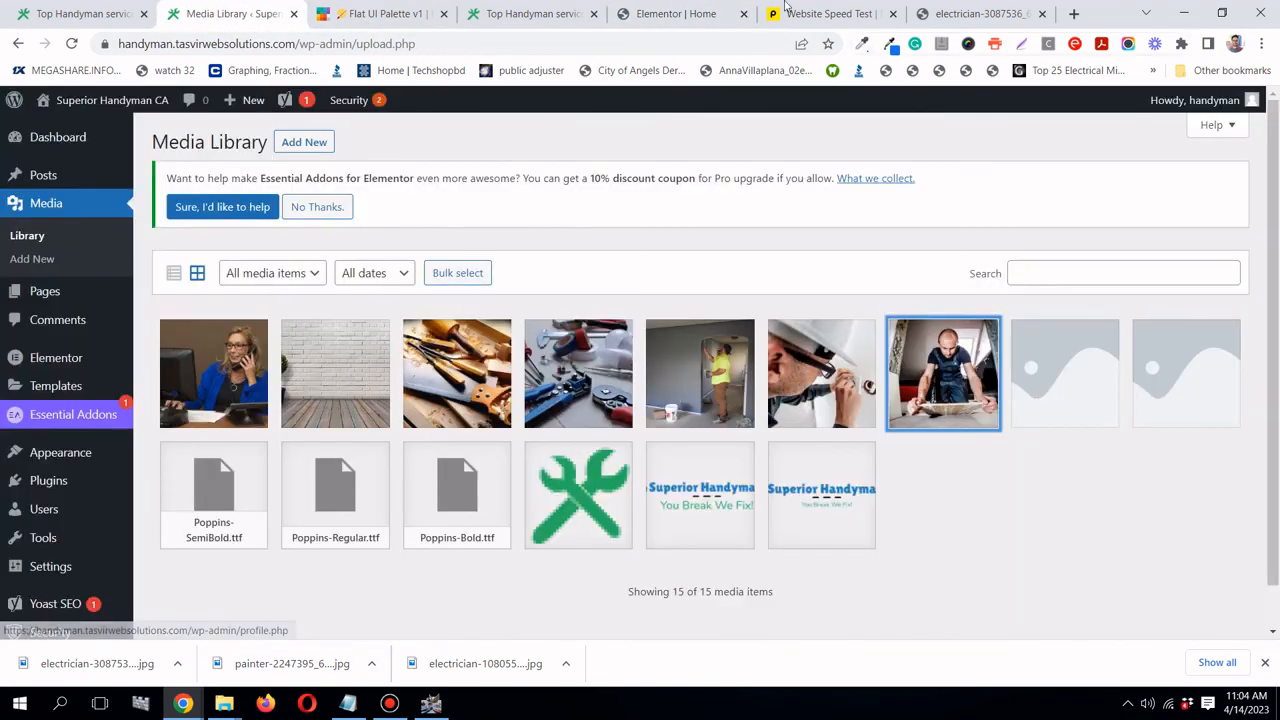
pyautogui.click(790, 16)
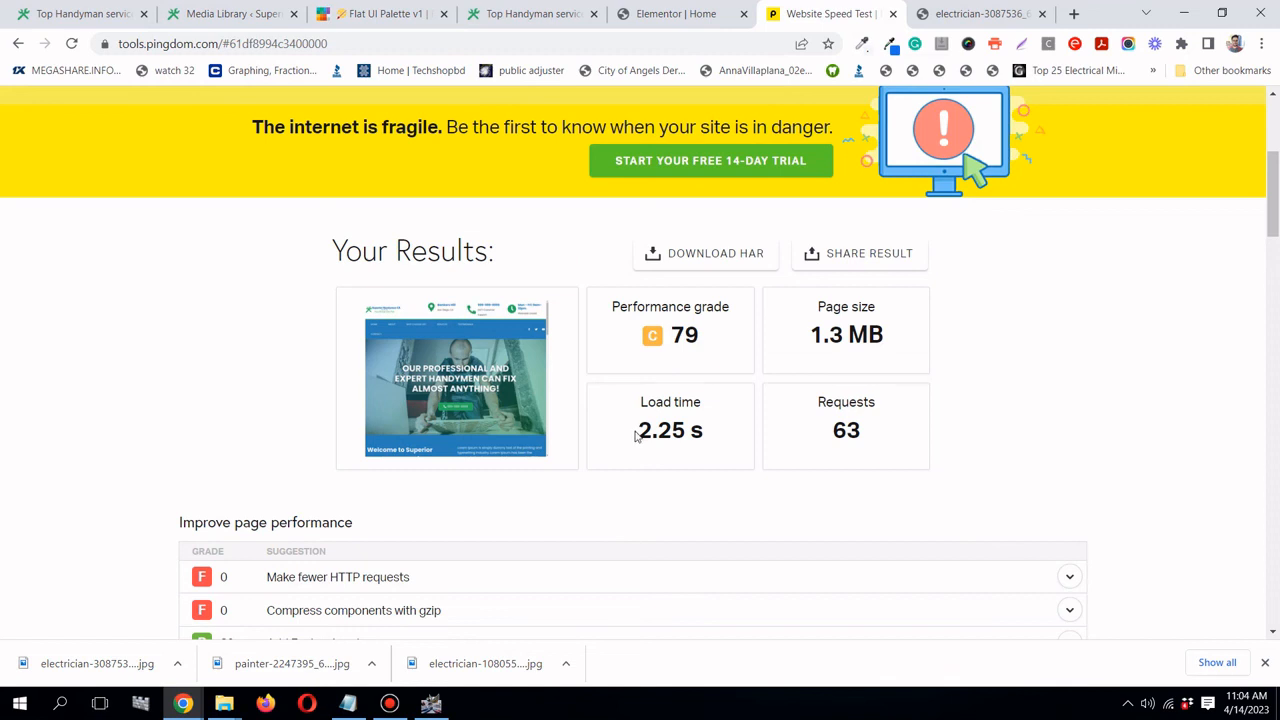
pyautogui.click(252, 16)
pyautogui.scroll(-1, 60, 380)
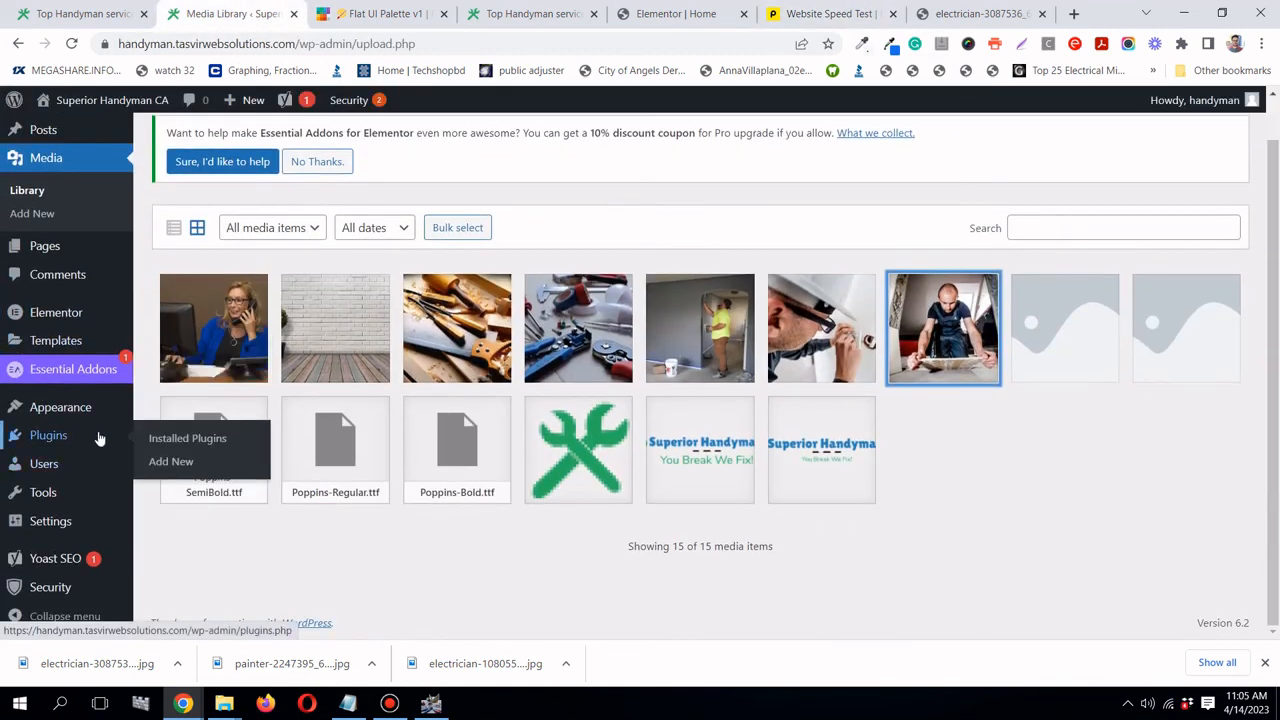
# - Search Add New plugins for 'wp fastest cache', then install and activate WP Fastest Cache
pyautogui.click(165, 461)
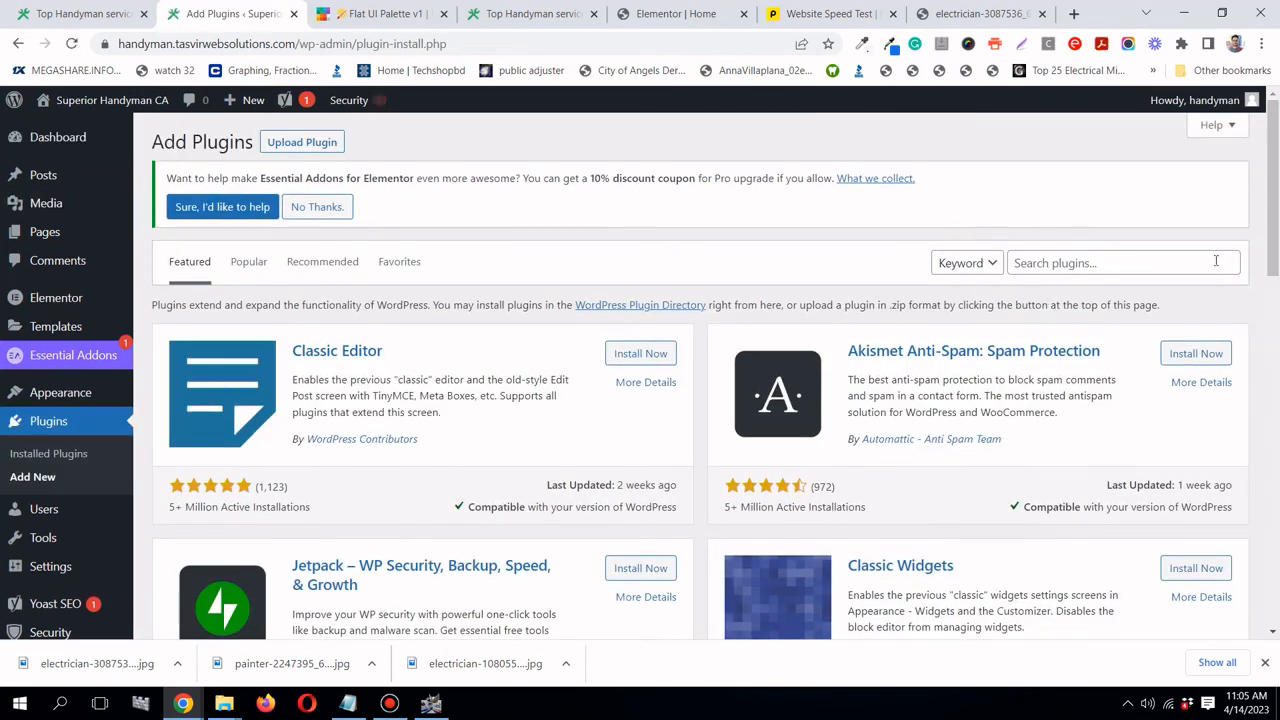
pyautogui.click(1197, 263)
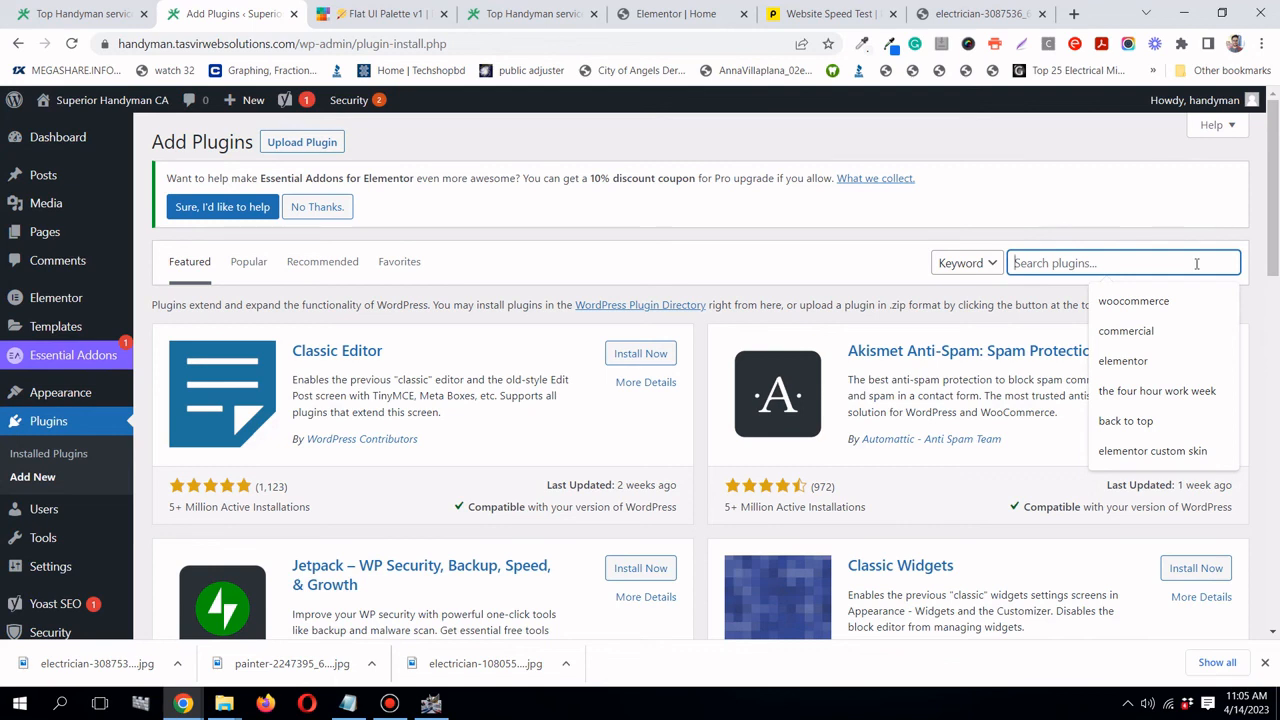
pyautogui.write('wp fastest cac')
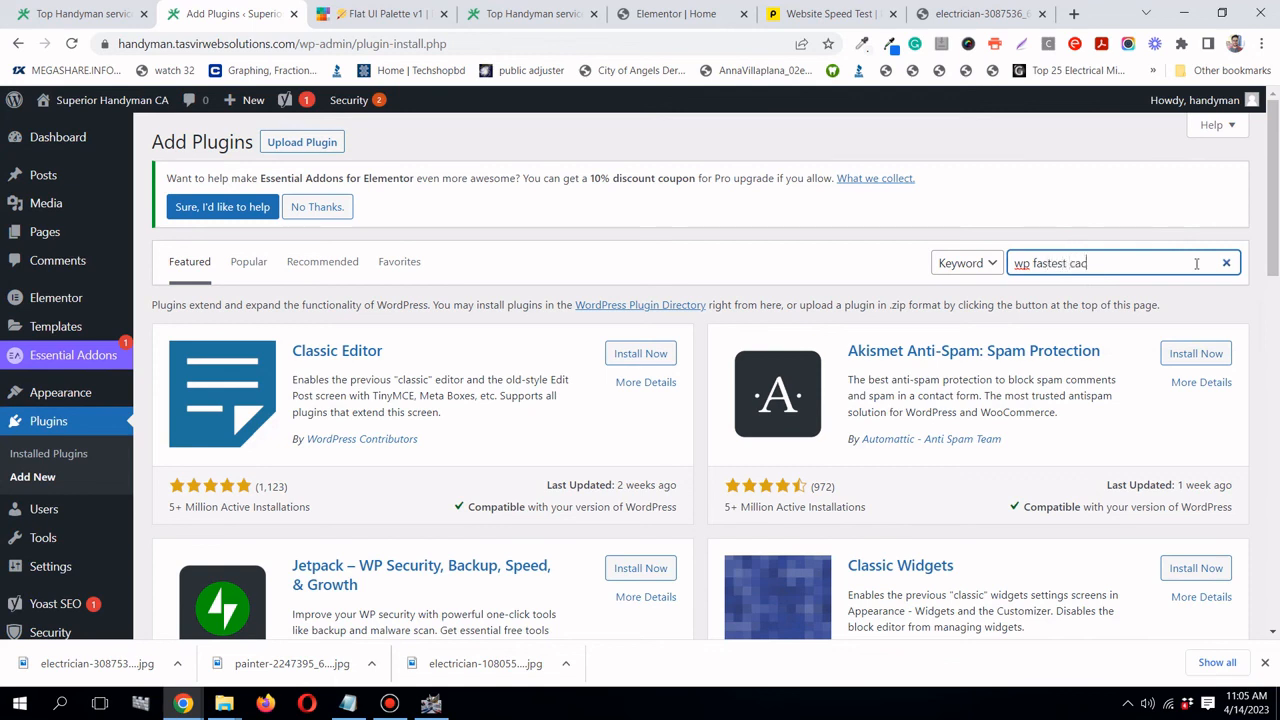
pyautogui.write('he')
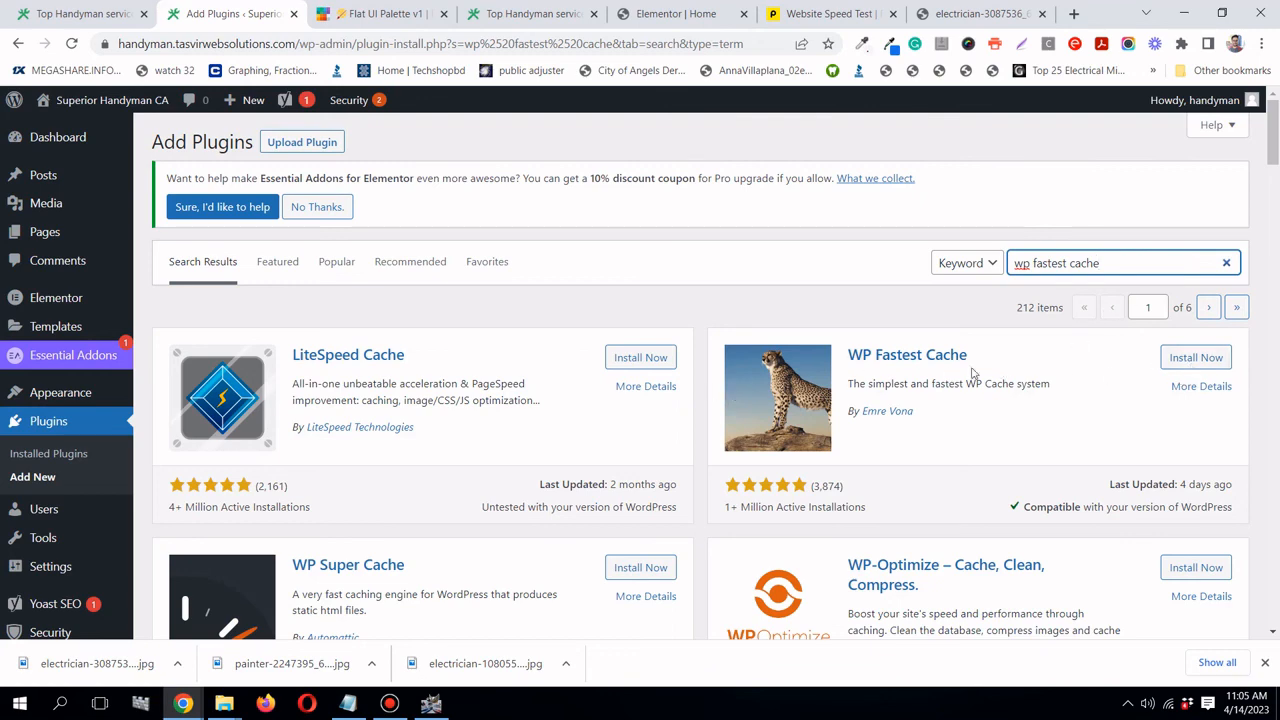
pyautogui.click(1196, 360)
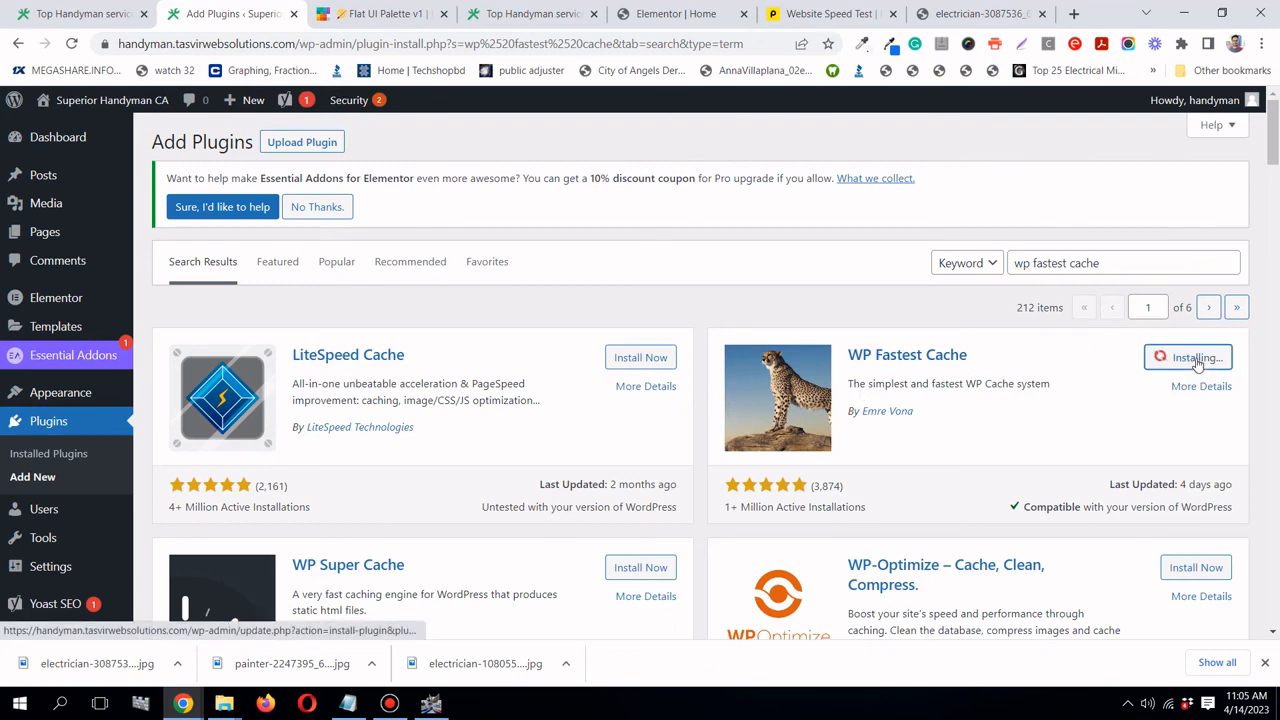
pyautogui.click(393, 705)
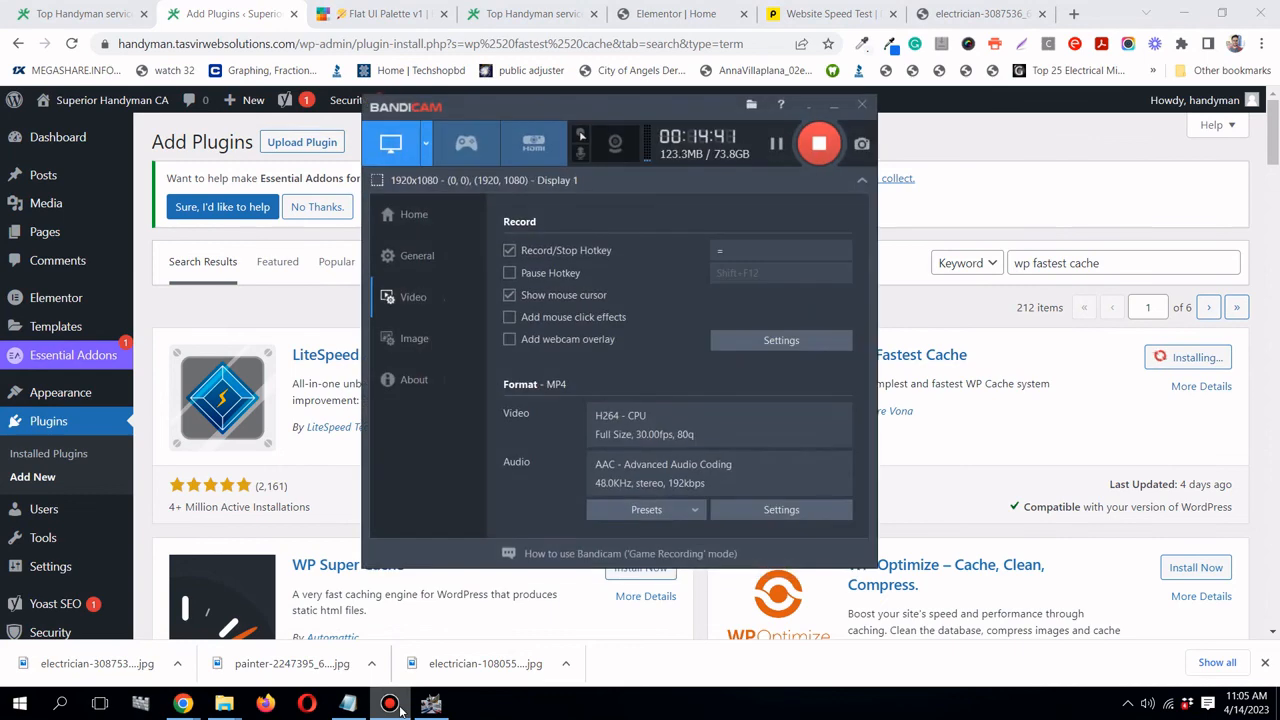
pyautogui.click(392, 705)
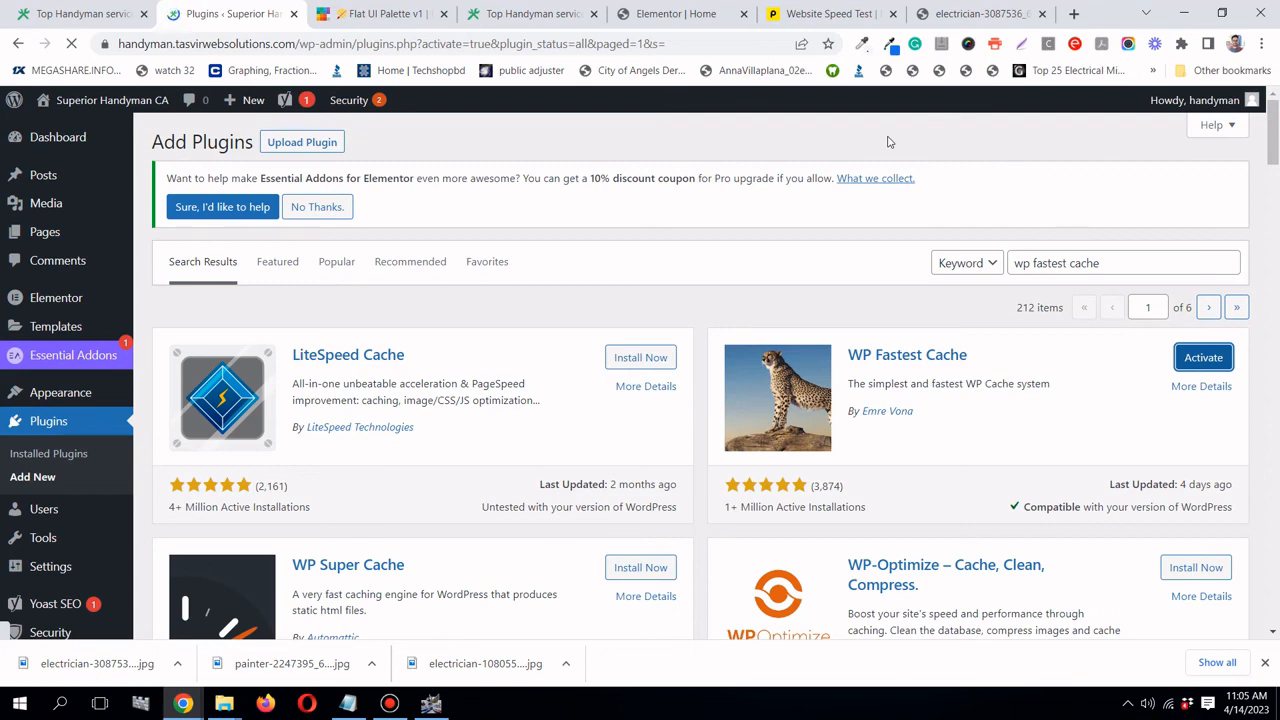
# - Enable auto-updates for WP Fastest Cache in the plugins list
pyautogui.scroll(-3, 688, 256)
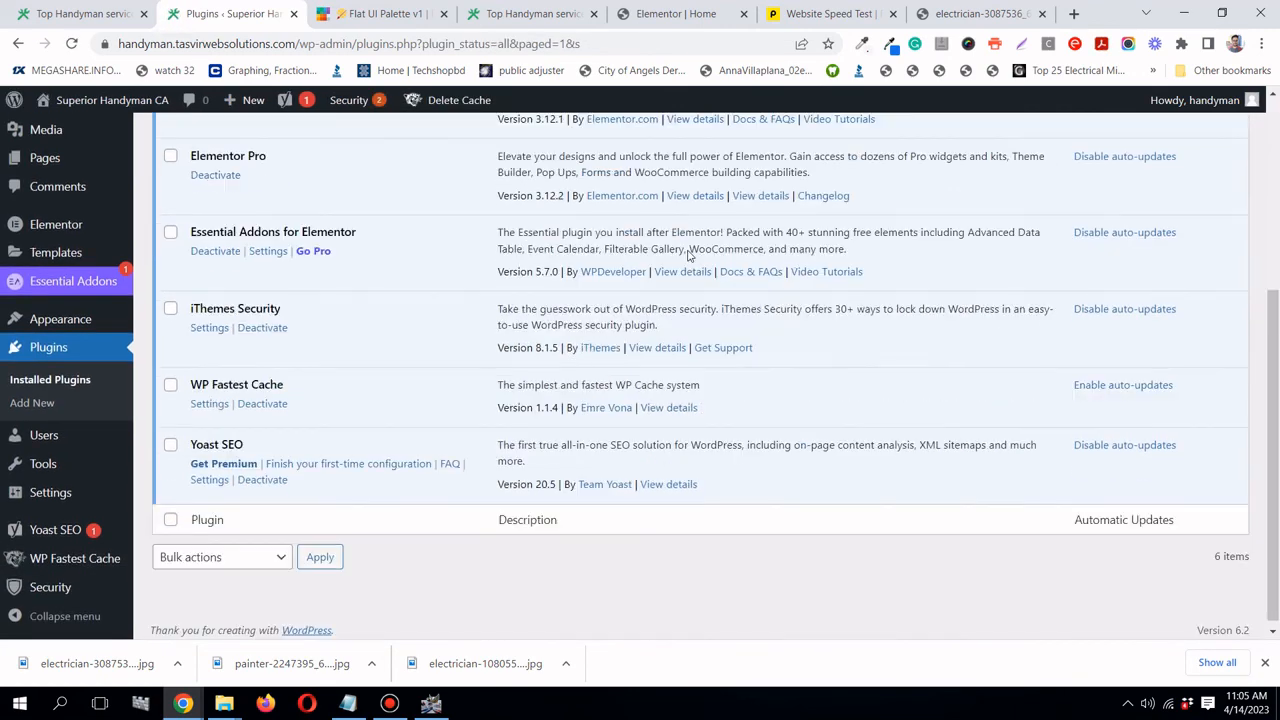
pyautogui.scroll(1, 688, 256)
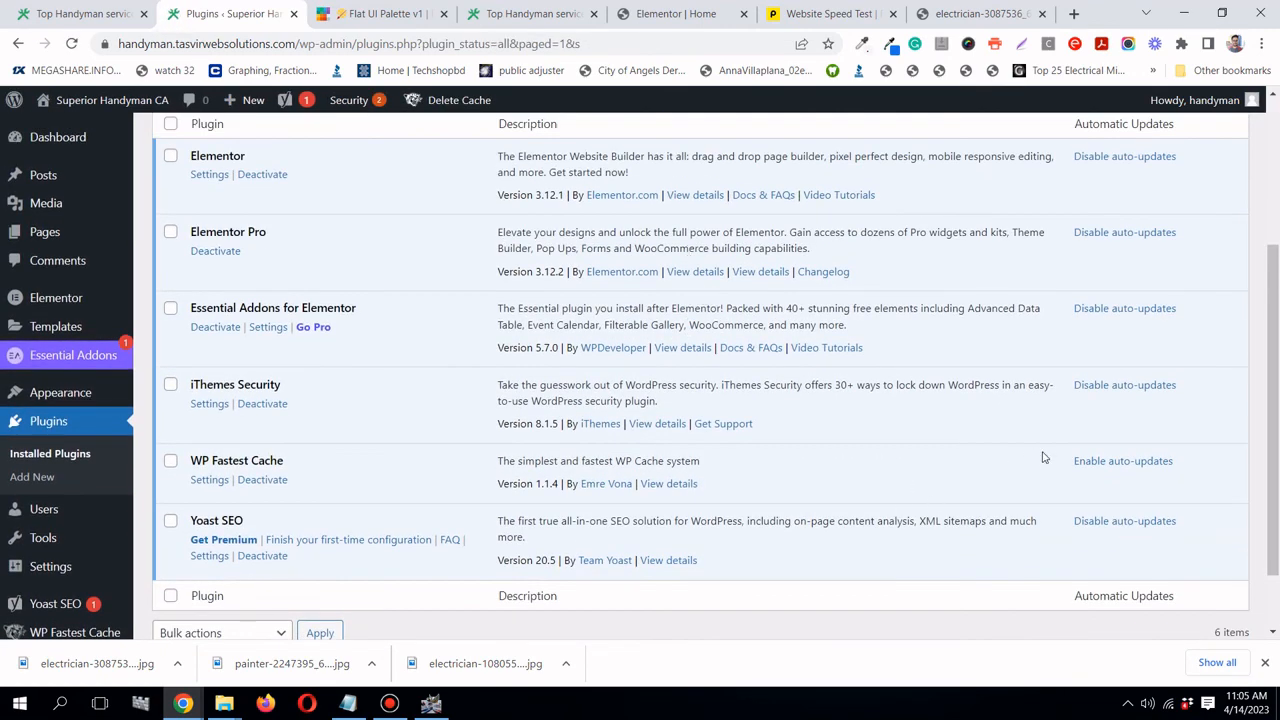
pyautogui.click(1100, 464)
pyautogui.scroll(2, 1100, 470)
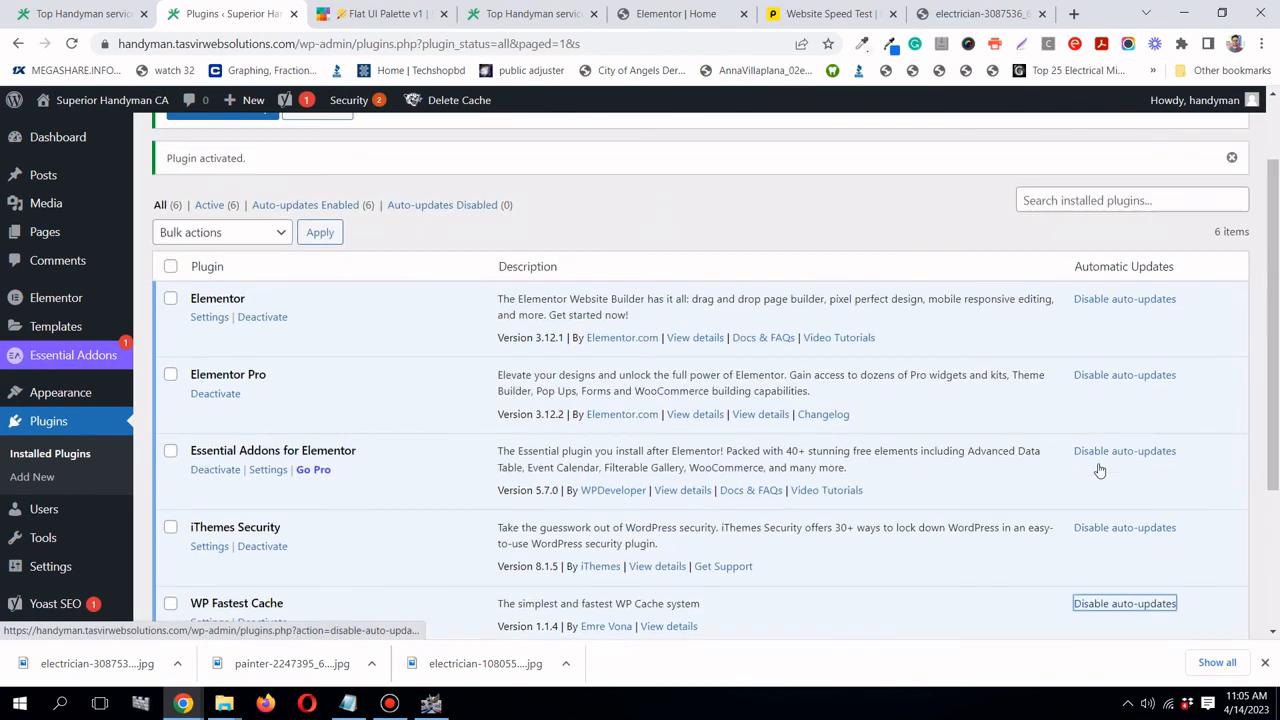
pyautogui.scroll(-3, 666, 410)
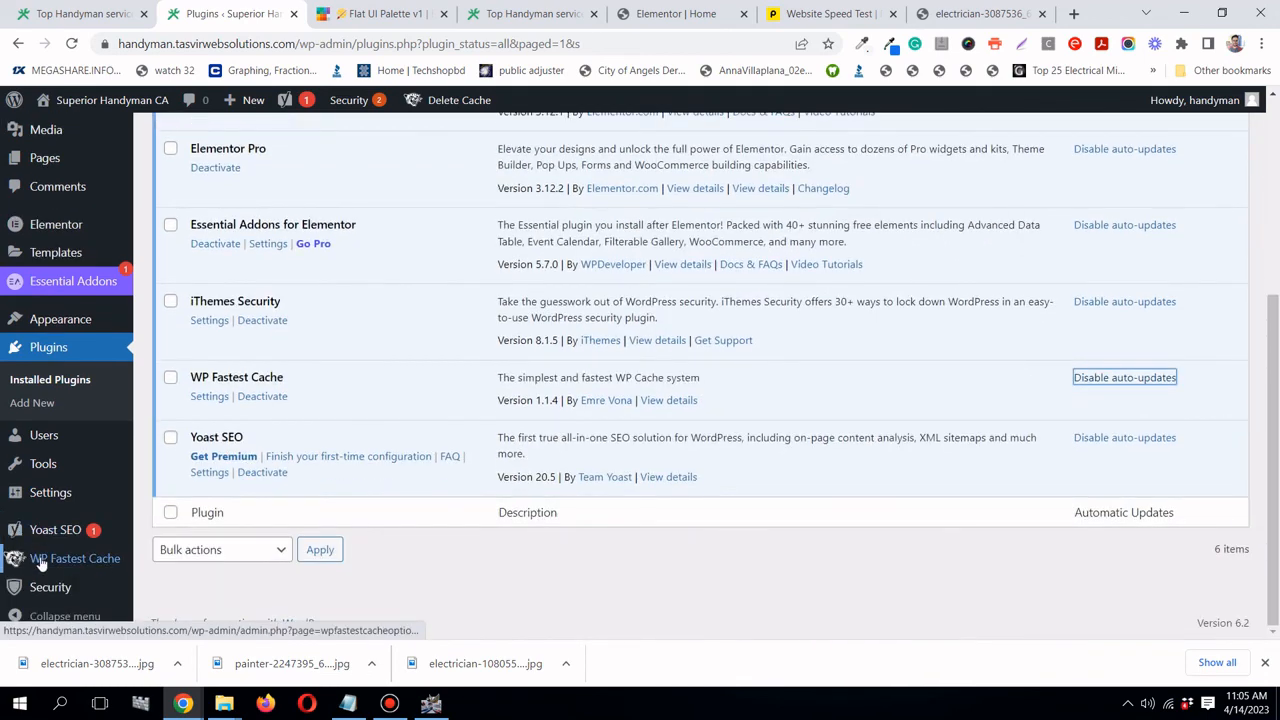
# - Enable Cache System and Preload for homepage, posts, categories, pages, tags, attachments, custom post types and taxonomies
pyautogui.click(38, 560)
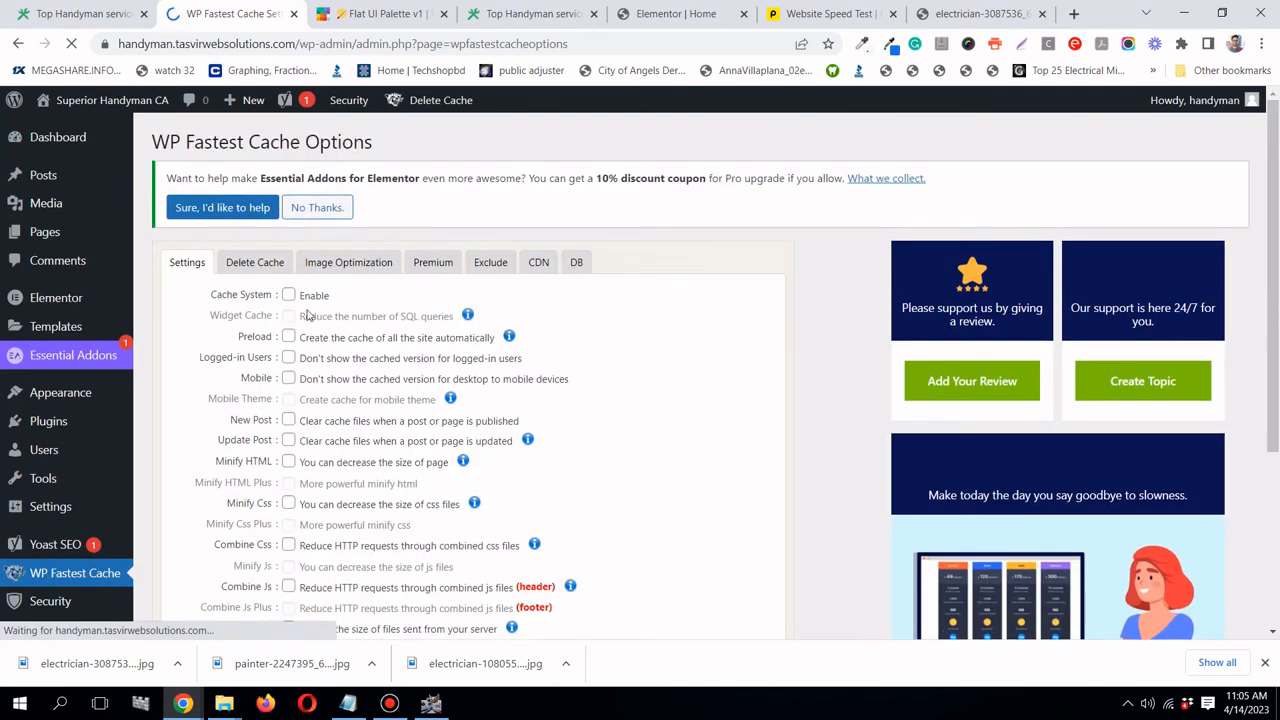
pyautogui.click(288, 297)
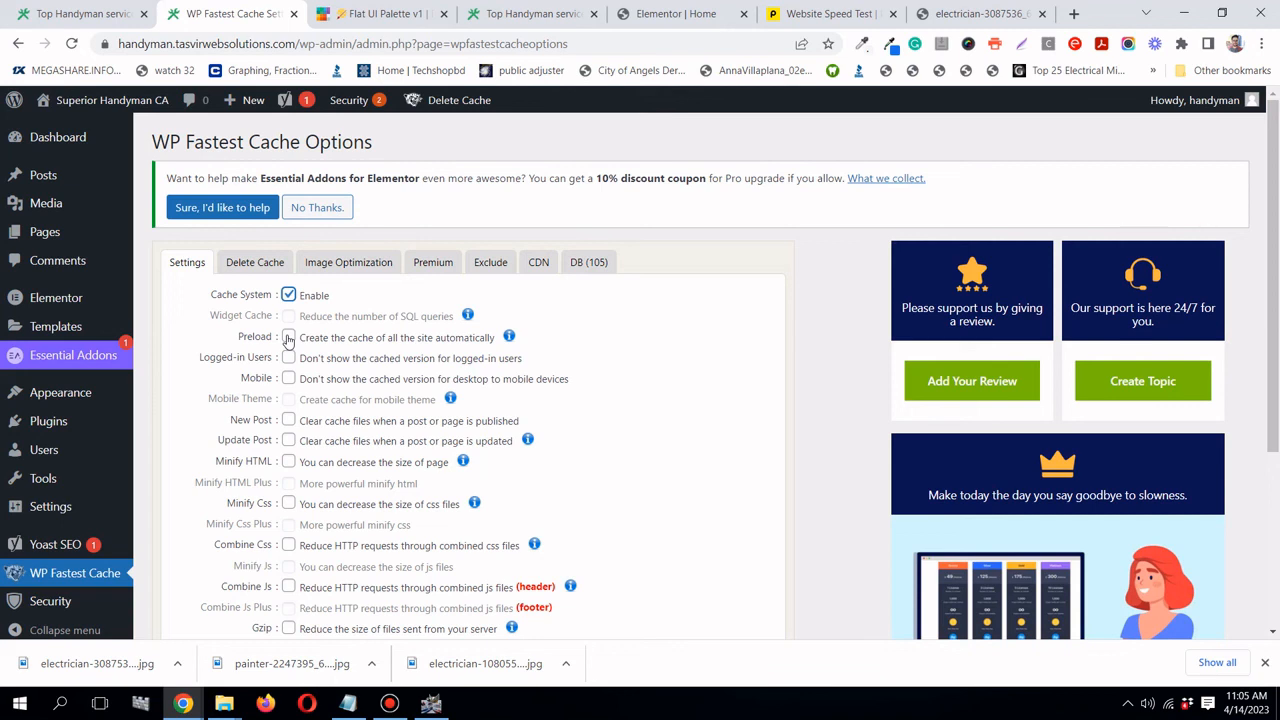
pyautogui.click(288, 337)
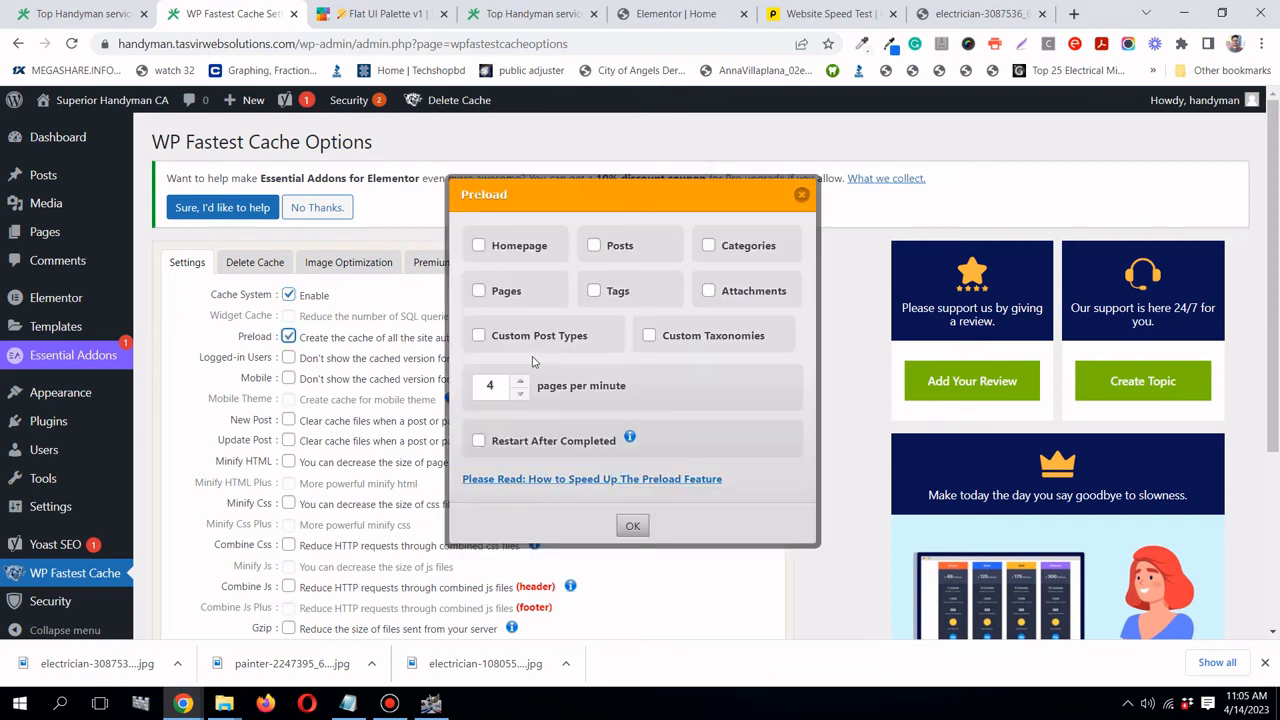
pyautogui.click(479, 246)
pyautogui.click(594, 246)
pyautogui.click(709, 246)
pyautogui.click(479, 291)
pyautogui.click(594, 291)
pyautogui.click(709, 291)
pyautogui.click(478, 336)
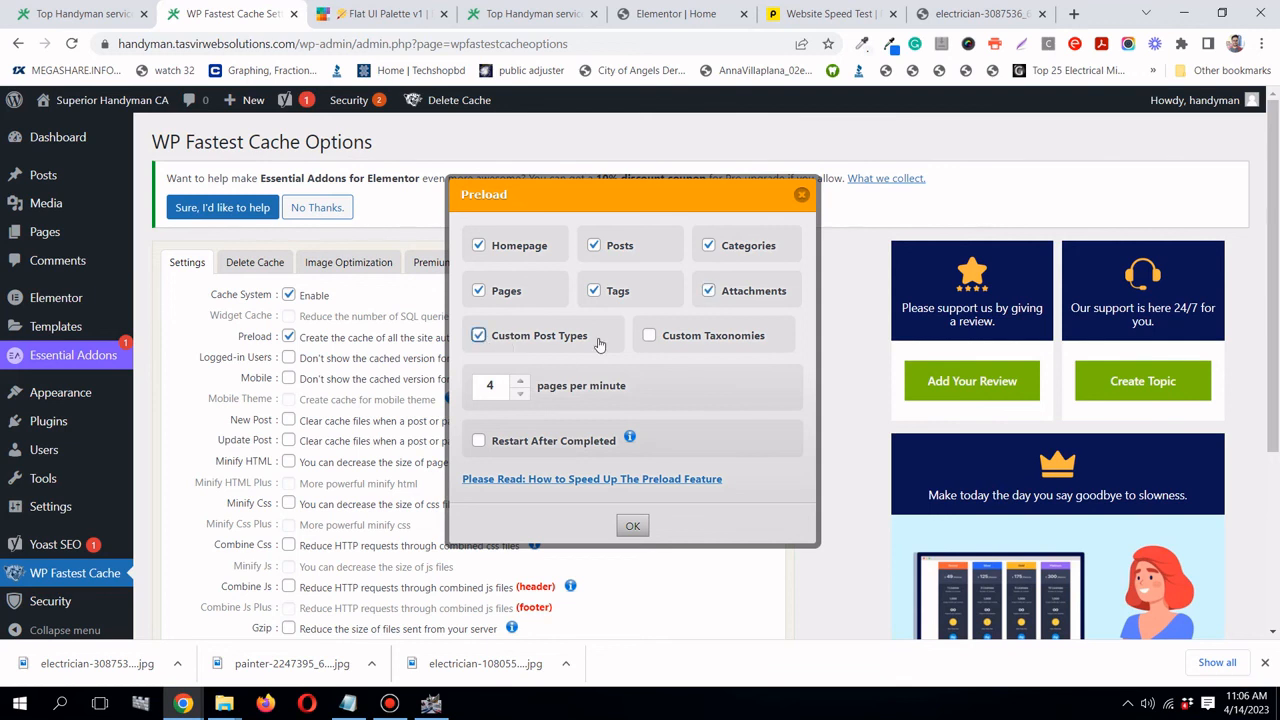
pyautogui.click(649, 336)
pyautogui.click(632, 525)
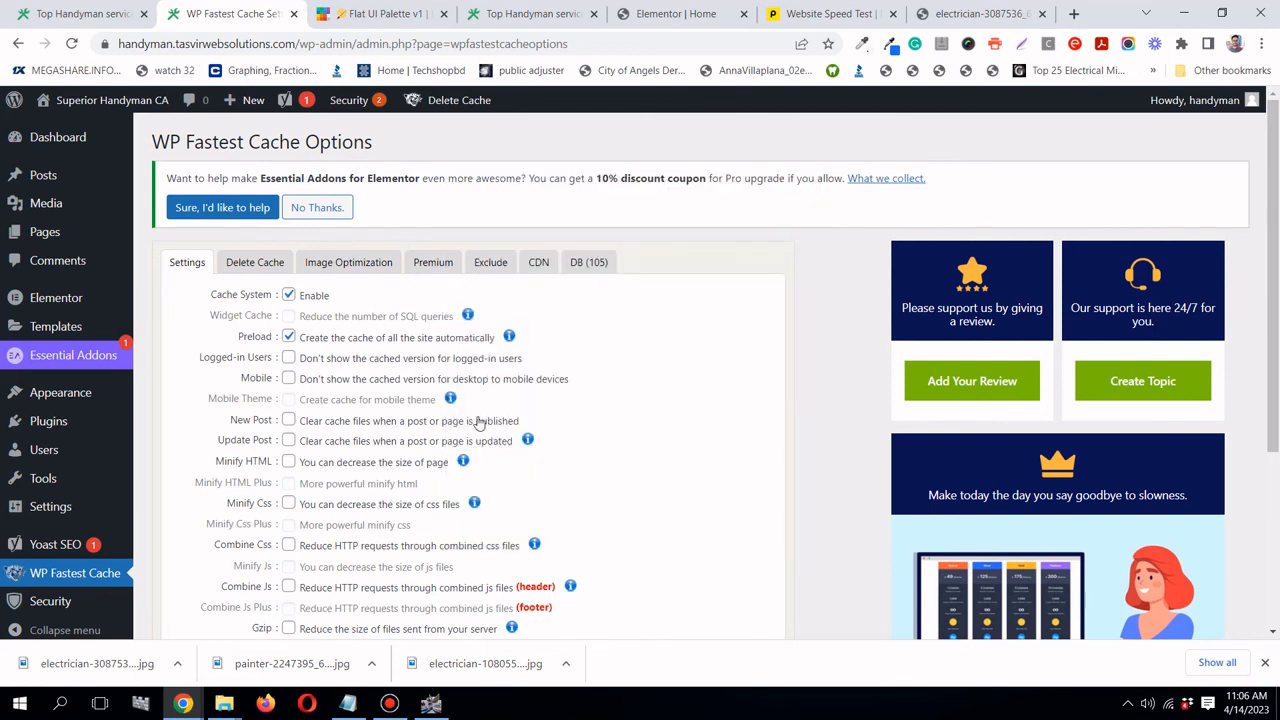
# - Check Logged-in Users so cached pages aren't shown to logged-in visitors
pyautogui.scroll(-1, 478, 421)
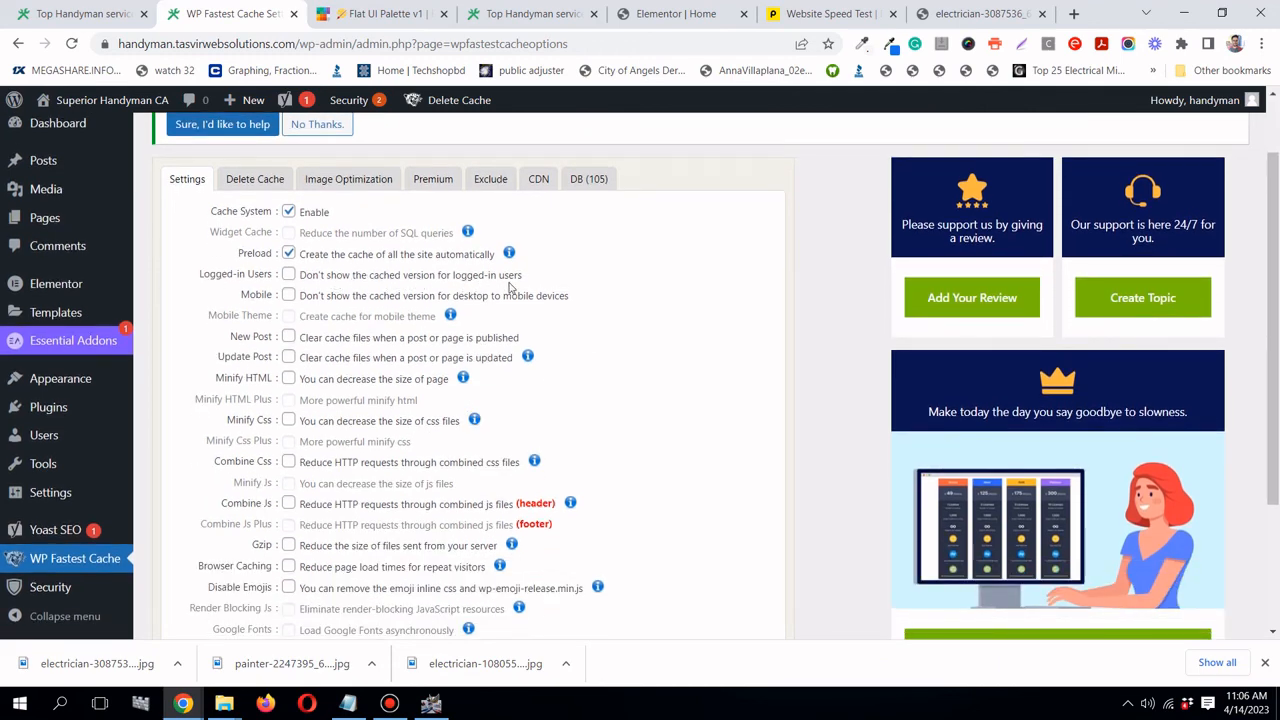
pyautogui.click(288, 276)
pyautogui.scroll(-1, 285, 298)
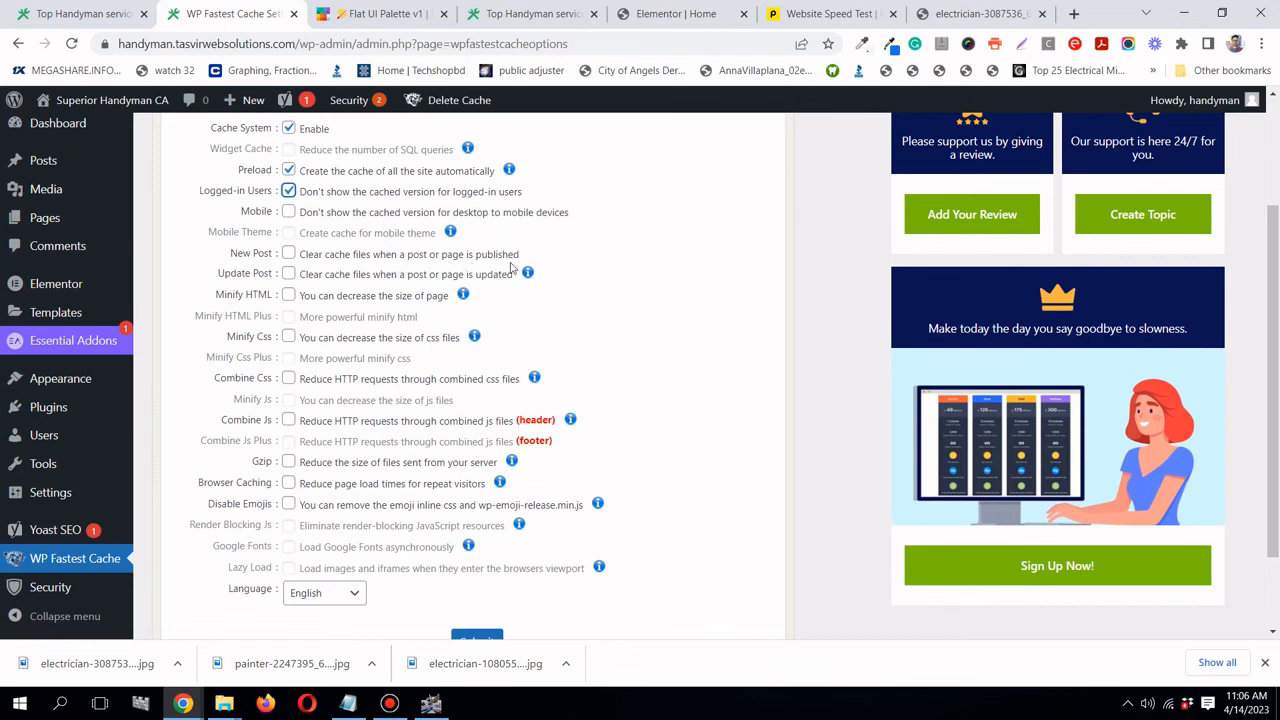
# - Enable clearing all cache on New Post and on Update Post, accepting each confirmation
pyautogui.click(288, 253)
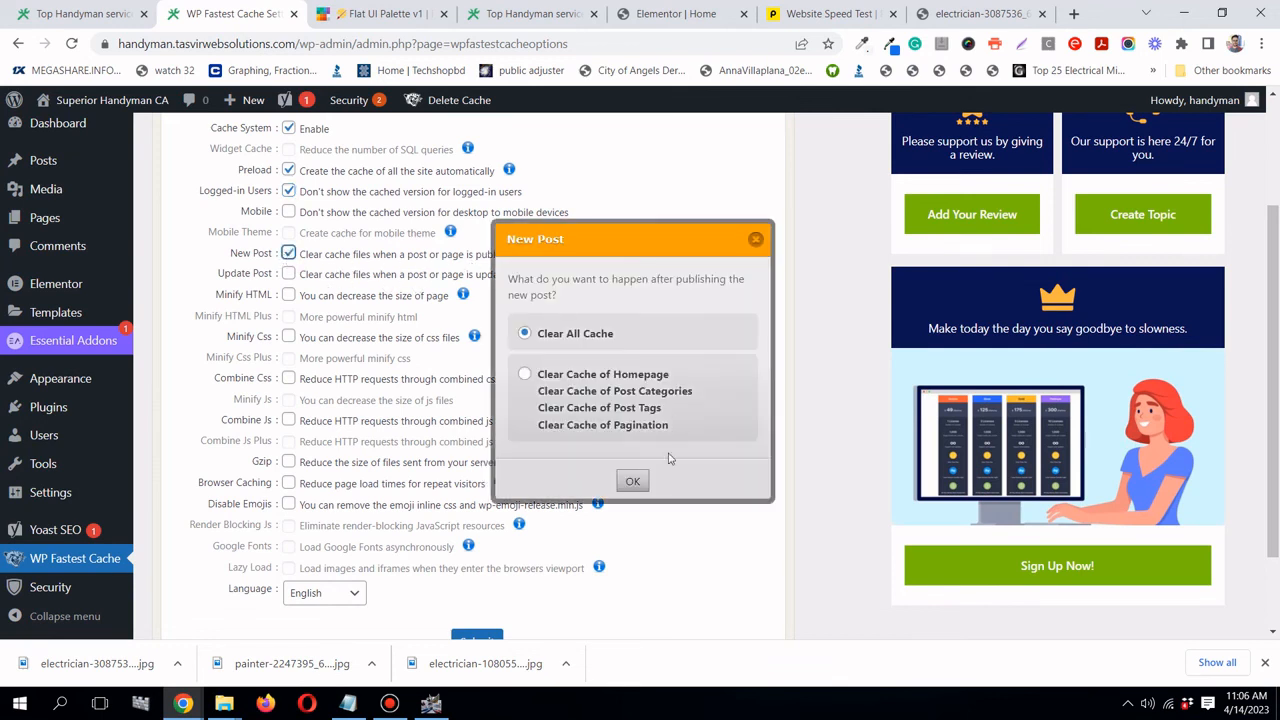
pyautogui.click(634, 481)
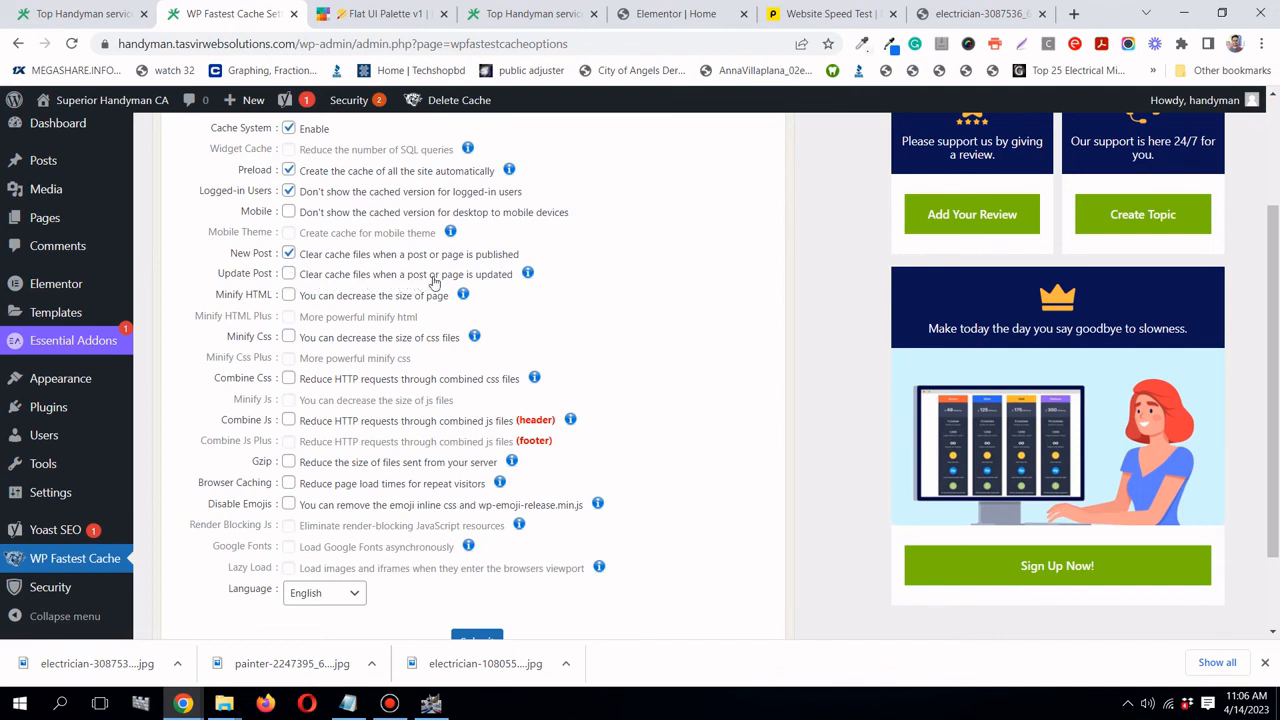
pyautogui.click(288, 273)
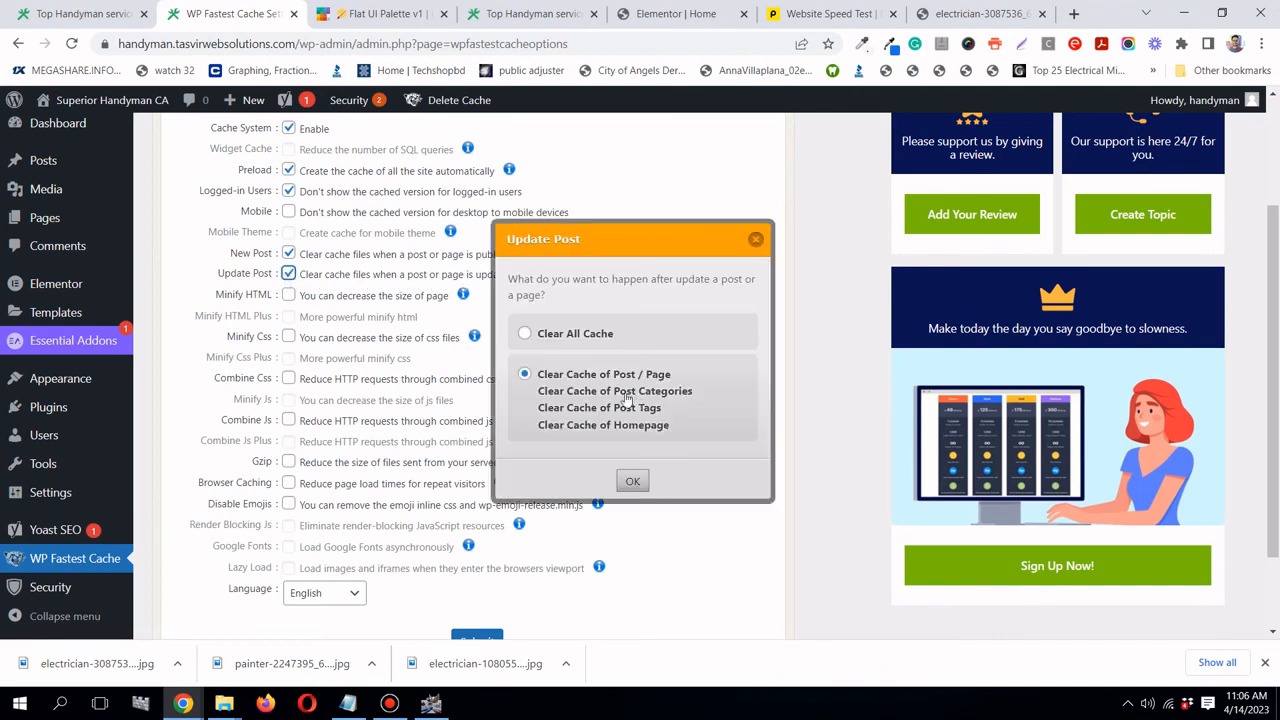
pyautogui.click(632, 481)
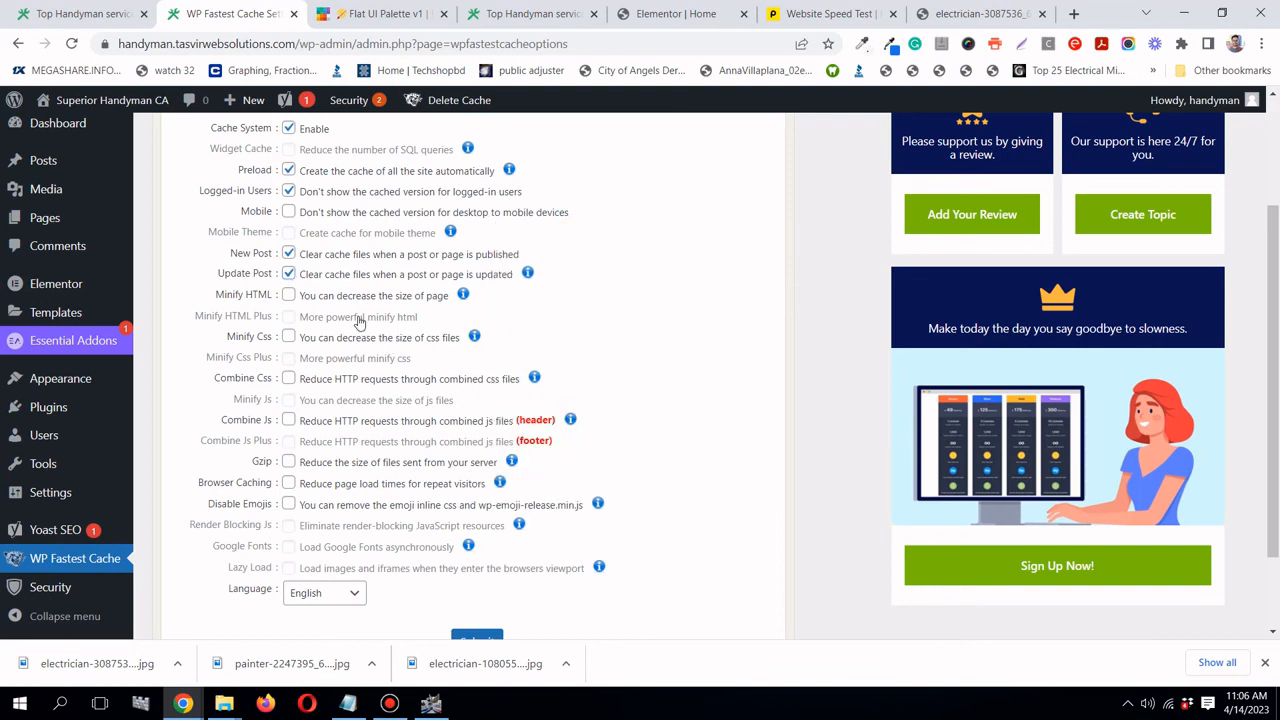
pyautogui.scroll(1, 359, 322)
pyautogui.scroll(-1, 288, 359)
# - Turn on Minify HTML, Minify Css, Combine Css and Combine Js
pyautogui.click(289, 296)
pyautogui.click(288, 338)
pyautogui.scroll(-1, 320, 375)
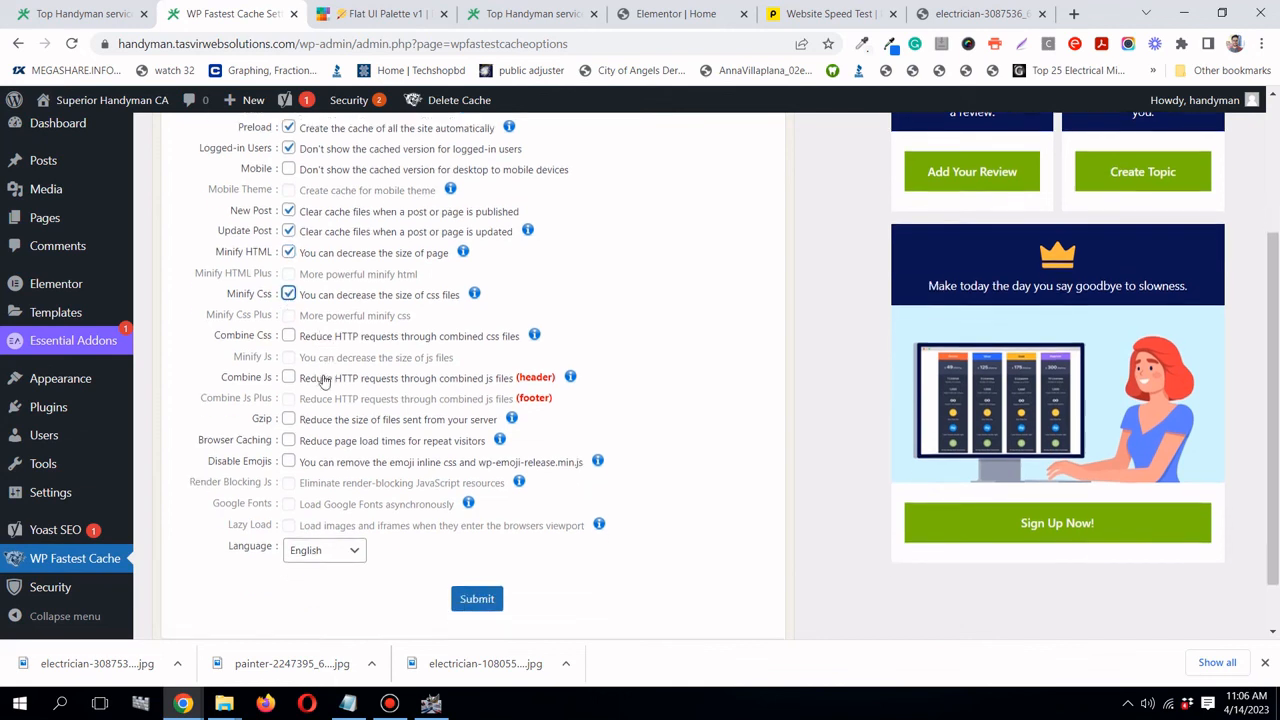
pyautogui.scroll(1, 308, 320)
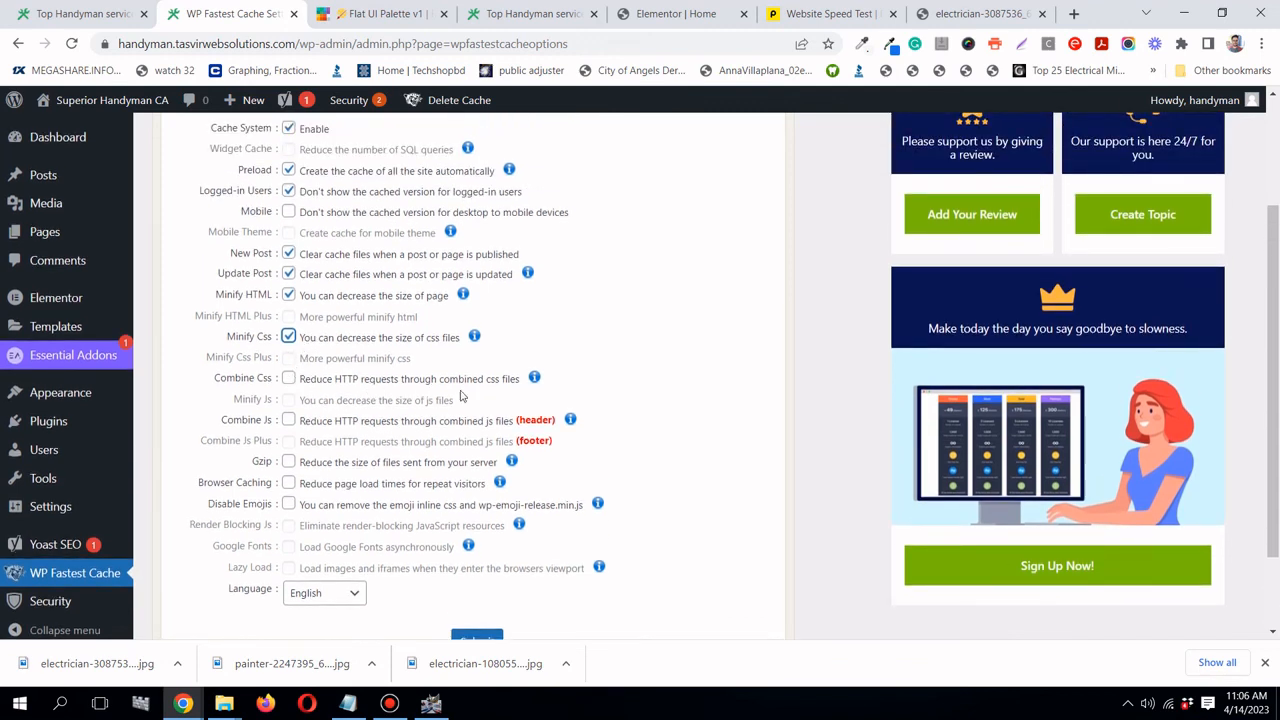
pyautogui.click(289, 379)
pyautogui.scroll(-1, 350, 382)
pyautogui.scroll(1, 330, 428)
pyautogui.click(289, 421)
# - Enable Gzip, Browser Caching and Disable Emojis, then save the WP Fastest Cache options
pyautogui.click(288, 463)
pyautogui.scroll(-1, 295, 466)
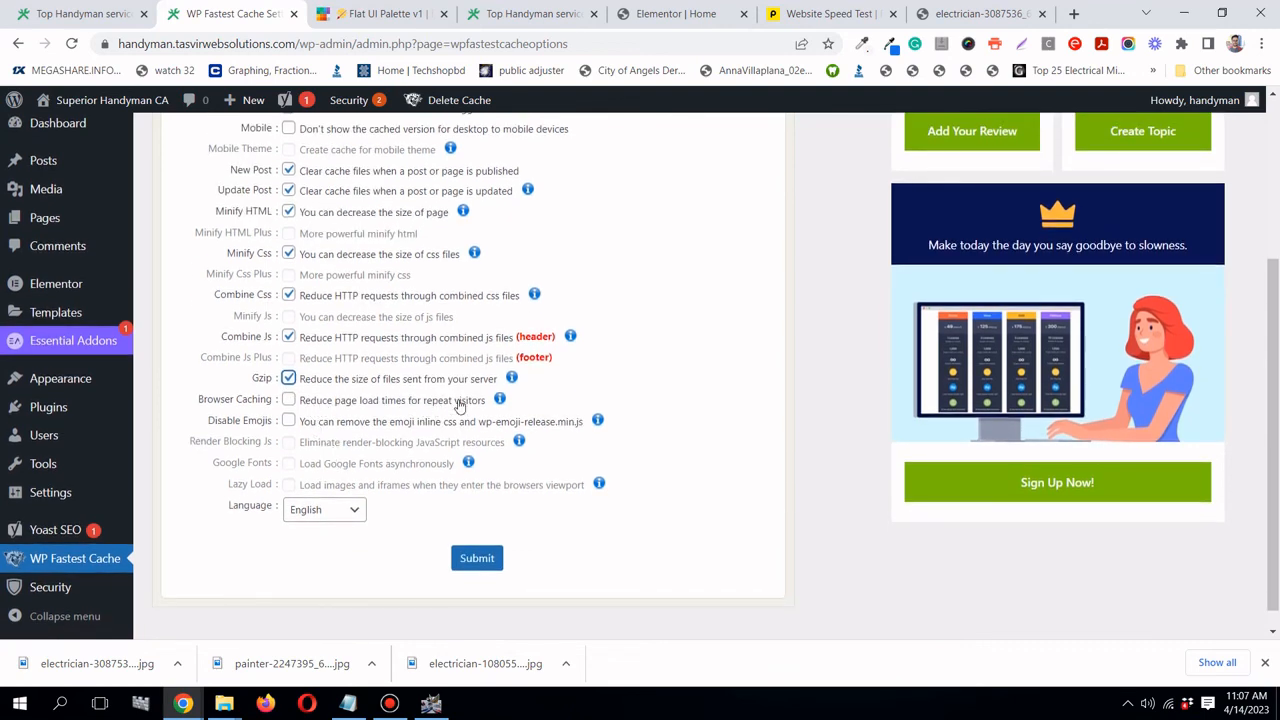
pyautogui.click(288, 400)
pyautogui.click(288, 421)
pyautogui.click(489, 570)
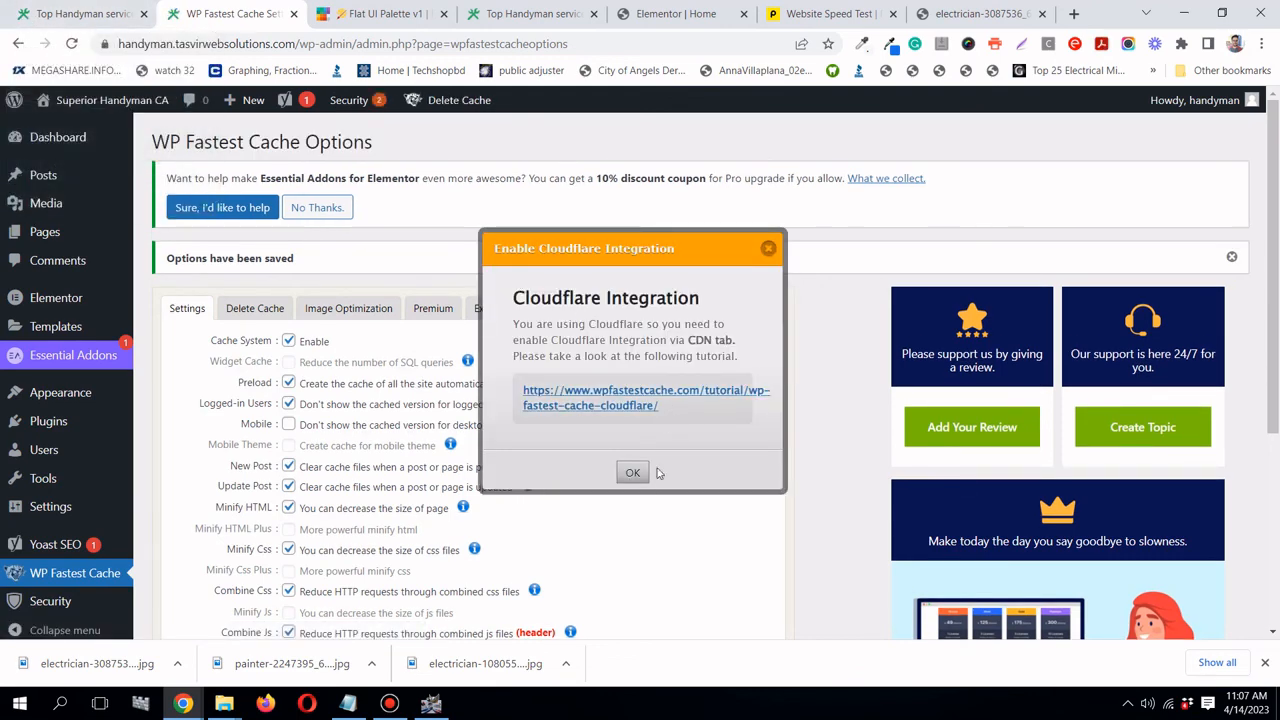
# - Dismiss the Cloudflare Integration notice and reload the Superior Handyman CA homepage several times, scrolling through it
pyautogui.click(770, 250)
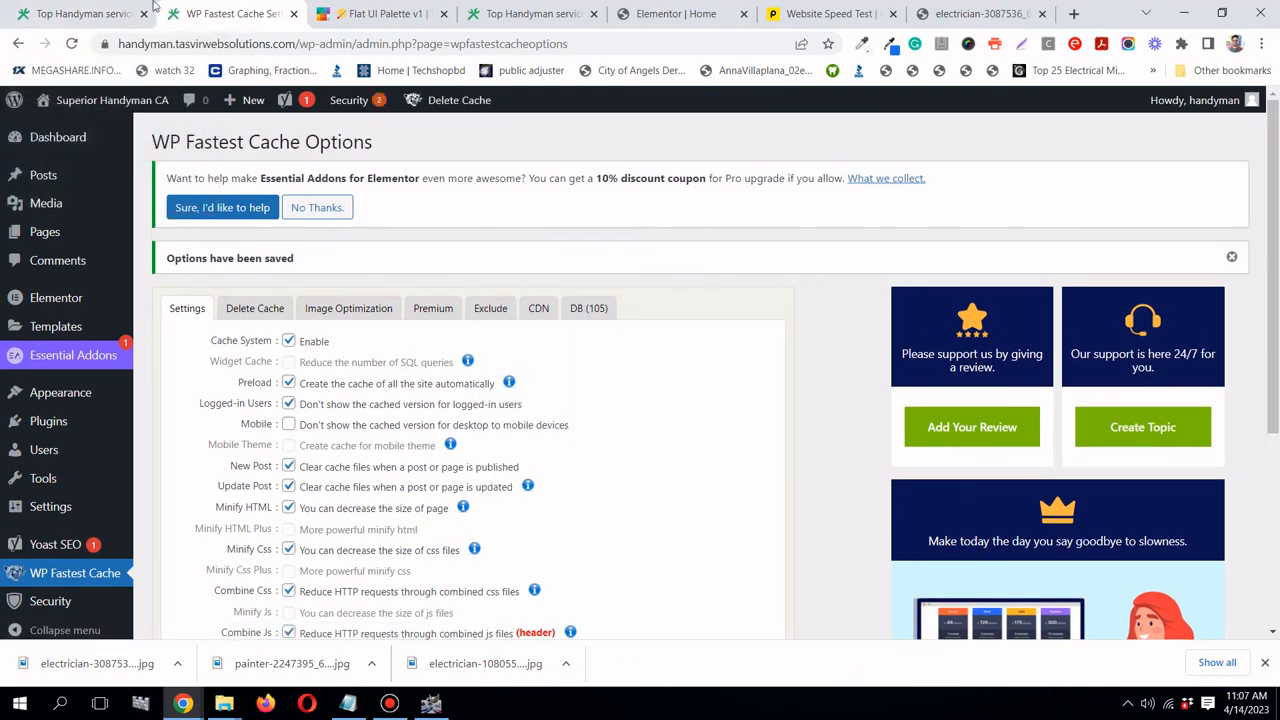
pyautogui.click(78, 16)
pyautogui.click(70, 44)
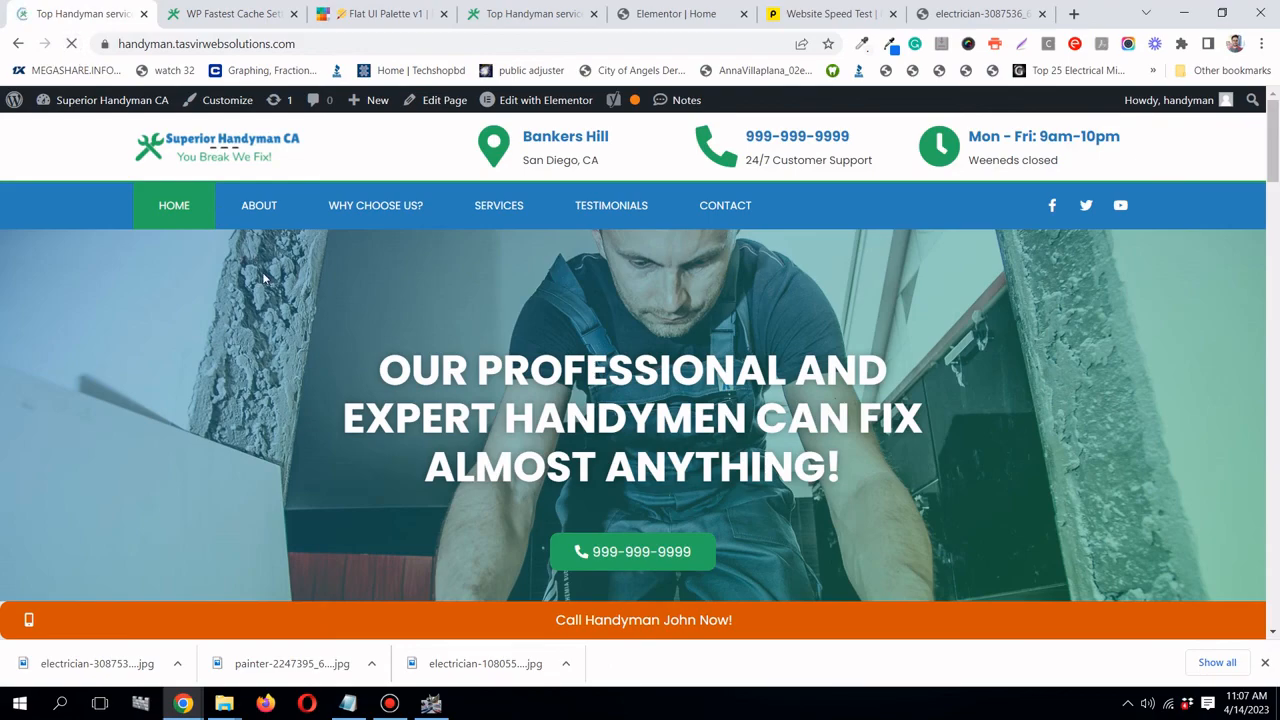
pyautogui.scroll(-9, 263, 279)
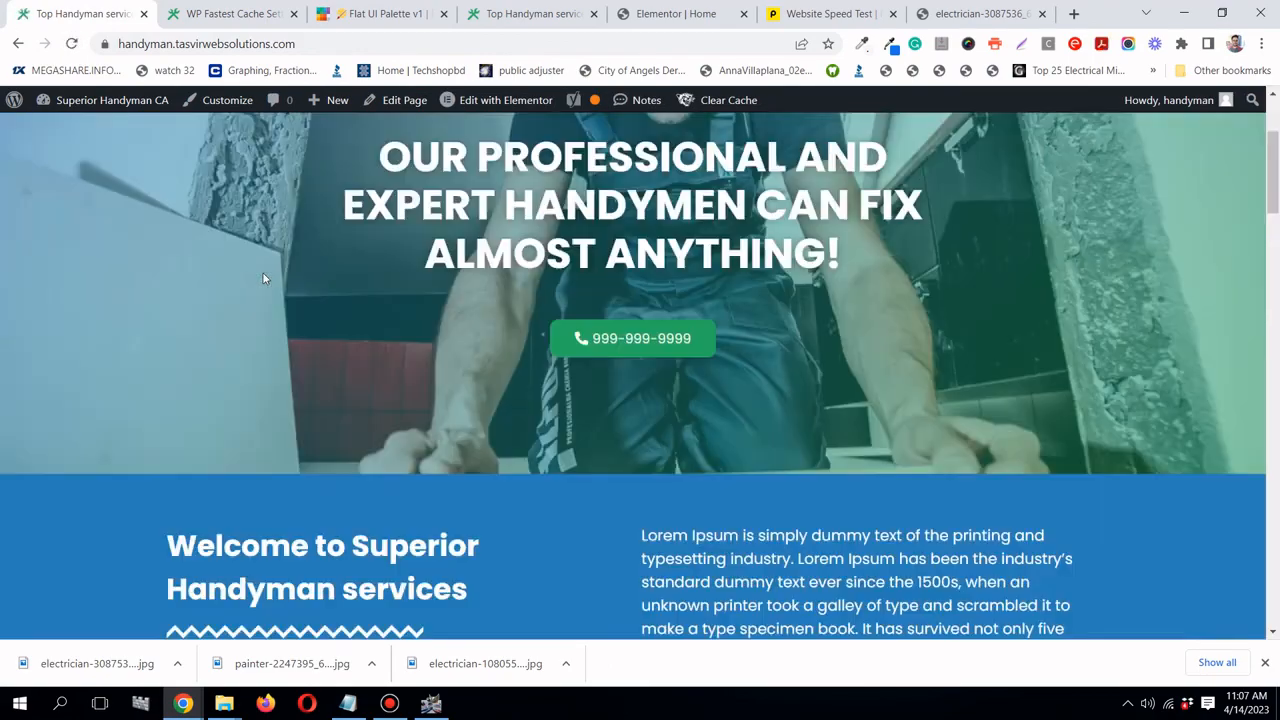
pyautogui.scroll(-15, 263, 275)
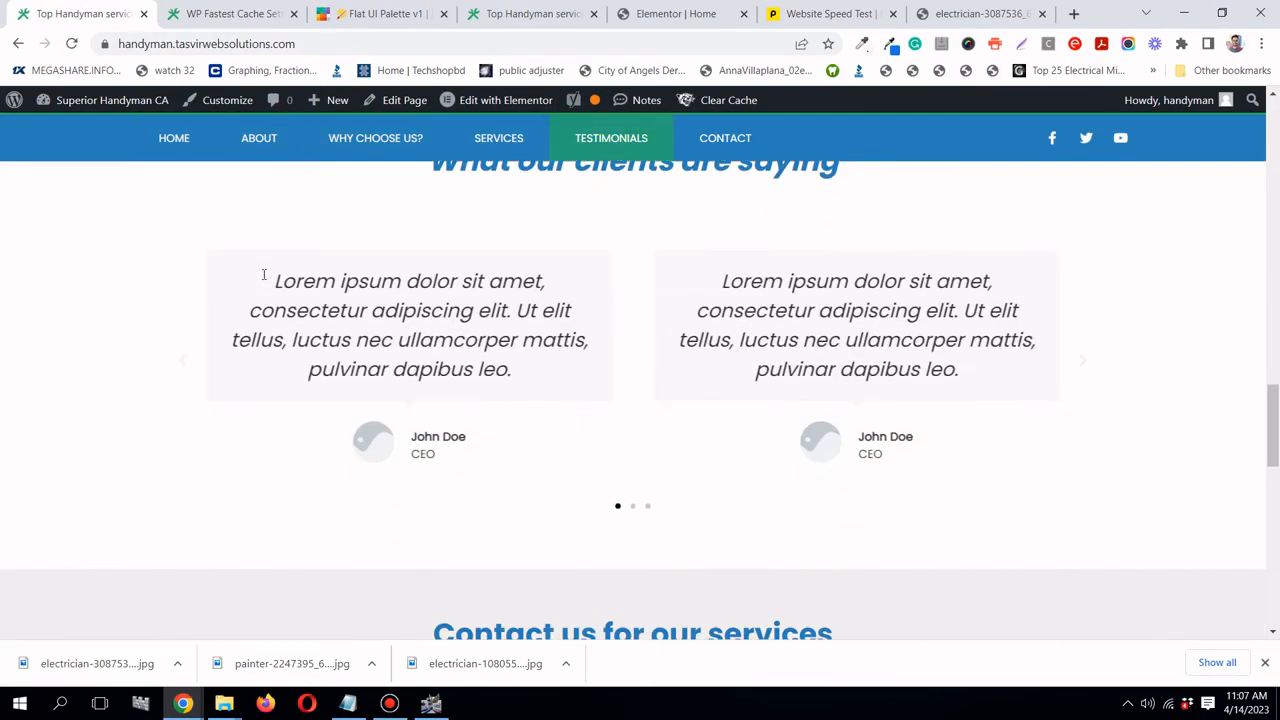
pyautogui.scroll(-2, 263, 274)
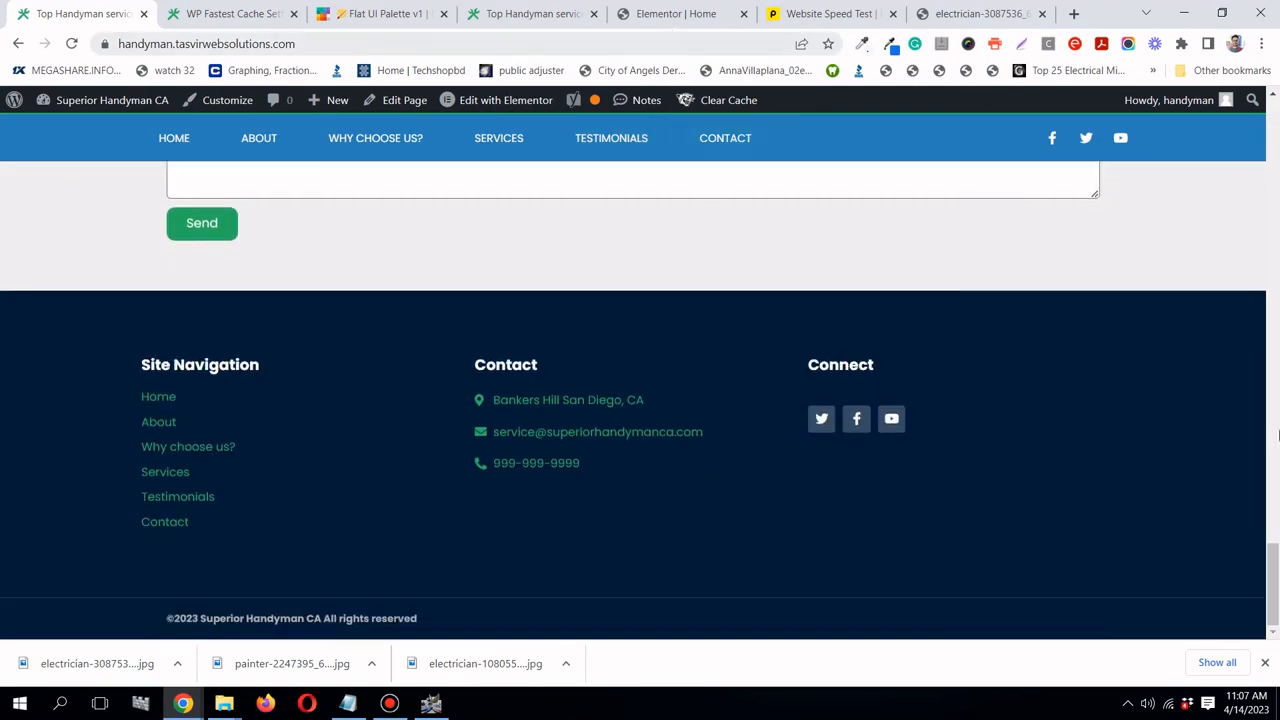
pyautogui.moveTo(1275, 605); pyautogui.dragTo(1275, 140)
pyautogui.click(70, 44)
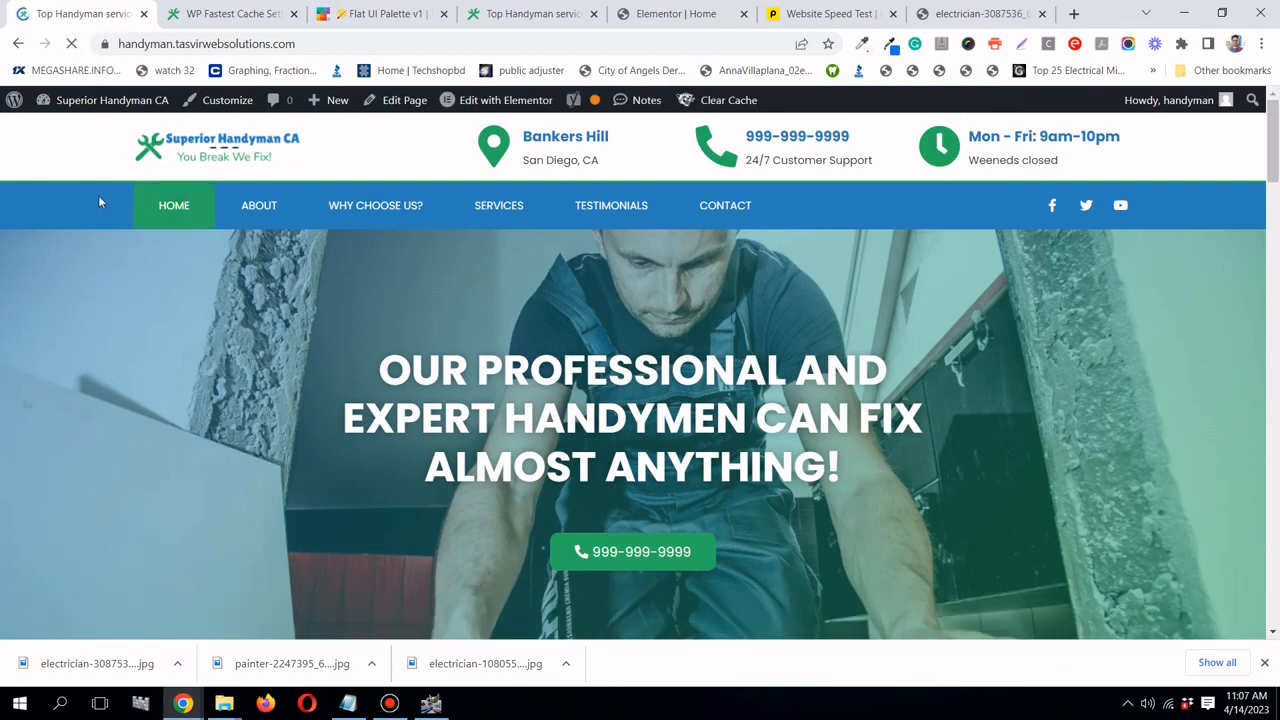
pyautogui.click(74, 44)
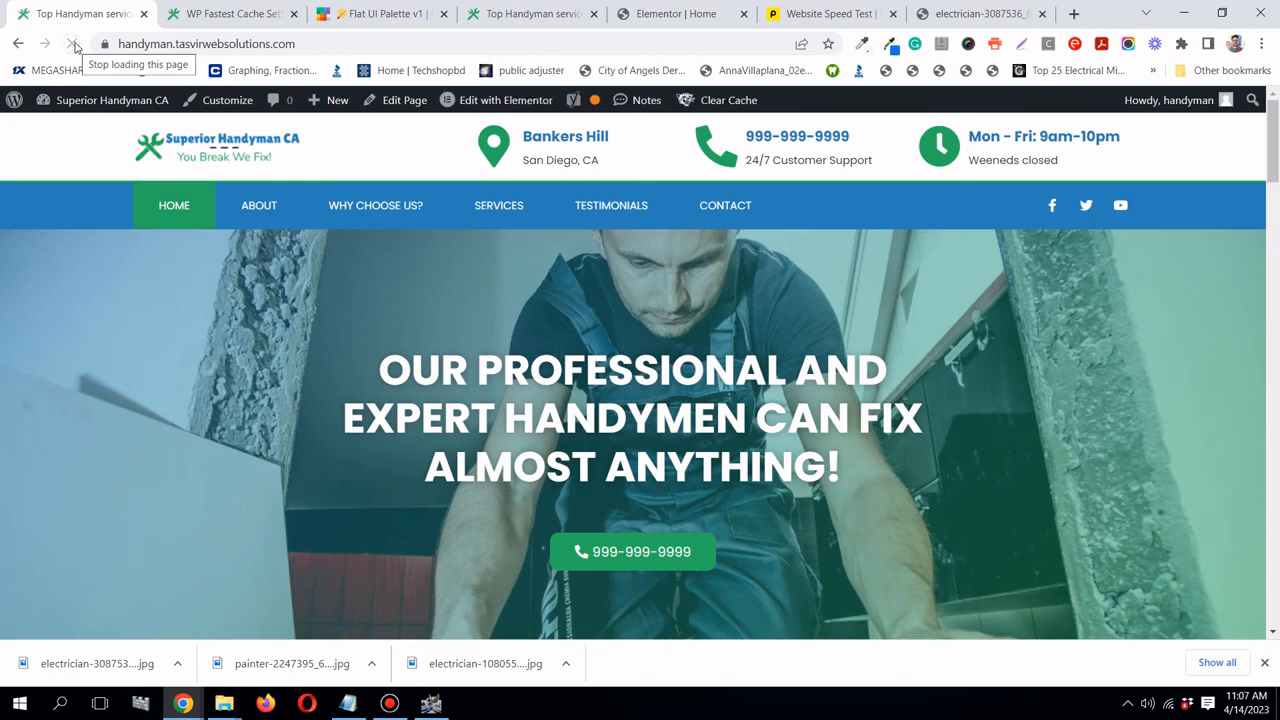
pyautogui.click(74, 45)
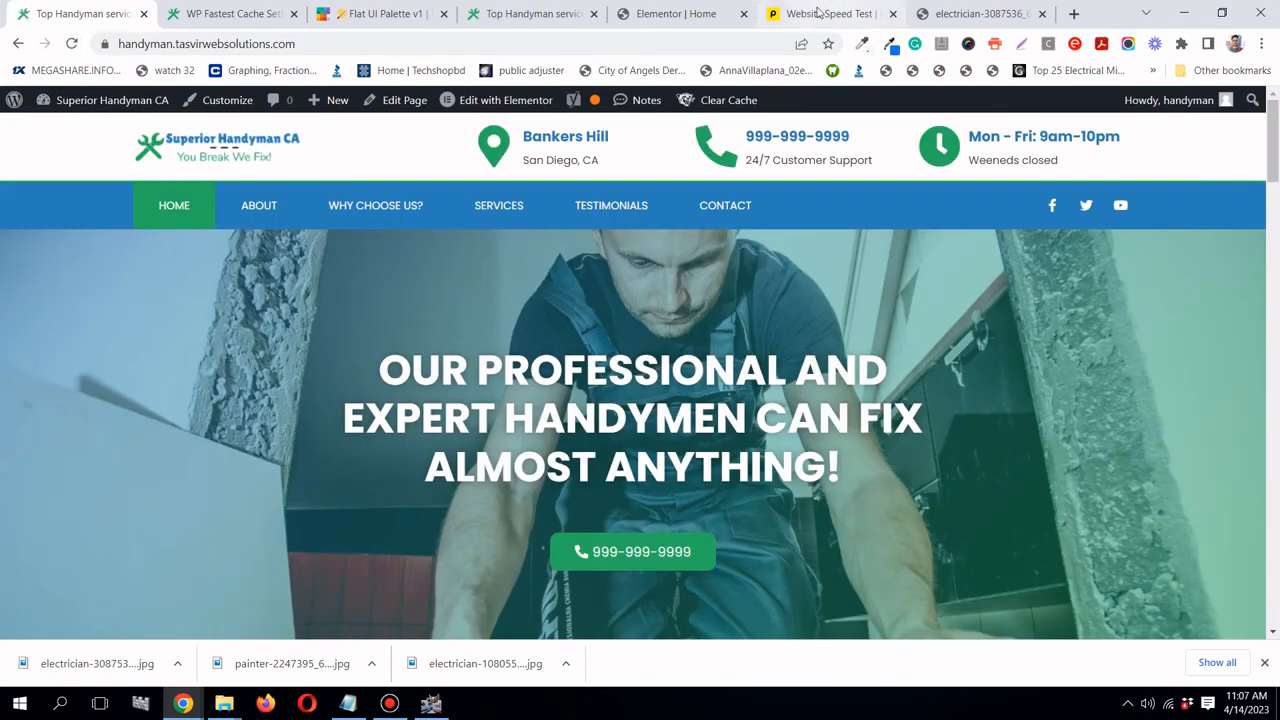
# - Start a fresh Pingdom speed test of the handyman site from Washington D.C
pyautogui.click(818, 13)
pyautogui.scroll(1, 1036, 364)
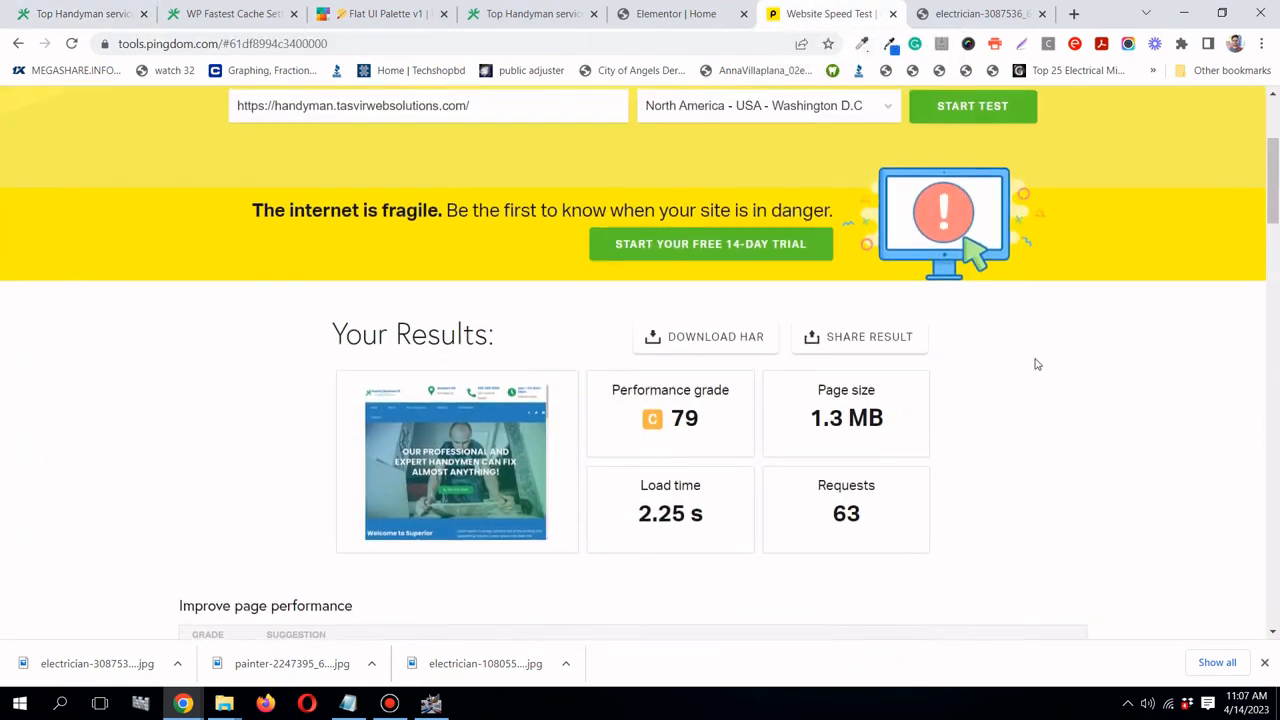
pyautogui.scroll(2, 1036, 364)
pyautogui.scroll(-1, 1021, 209)
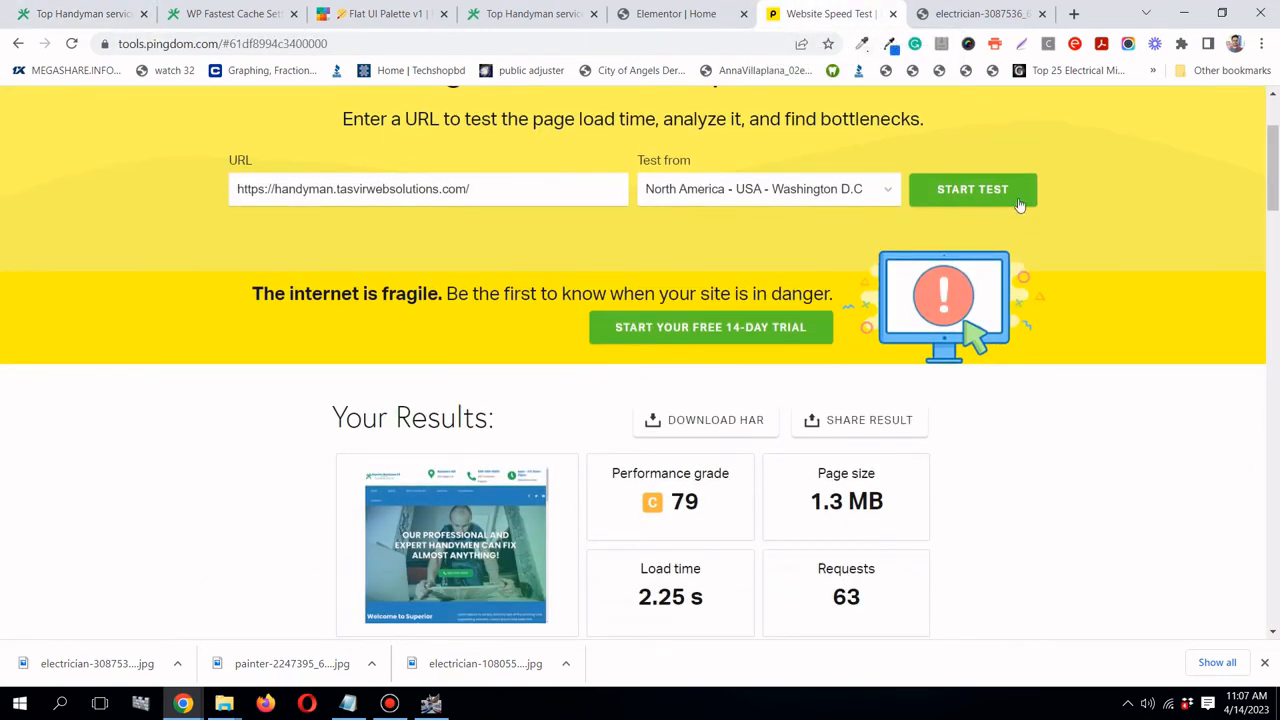
pyautogui.click(1019, 204)
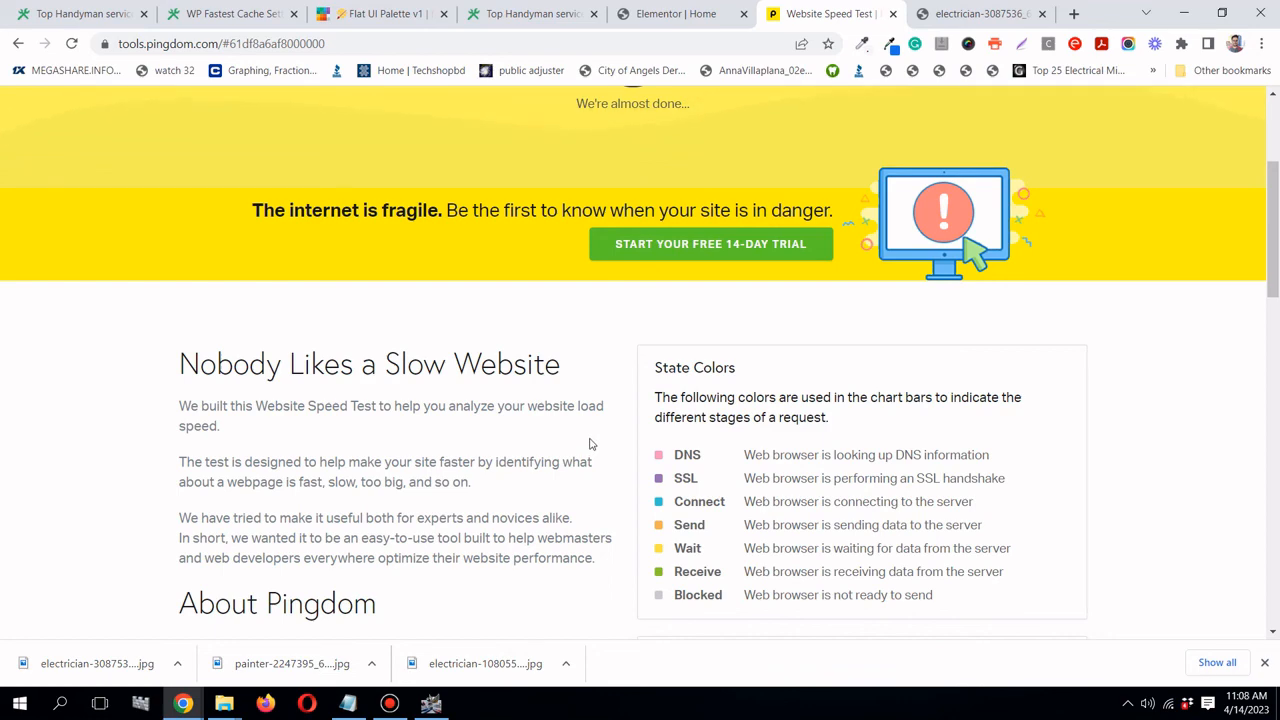
# - Review the Pingdom retest results, highlighting the 1.10 s load time and 50 requests
pyautogui.scroll(3, 590, 444)
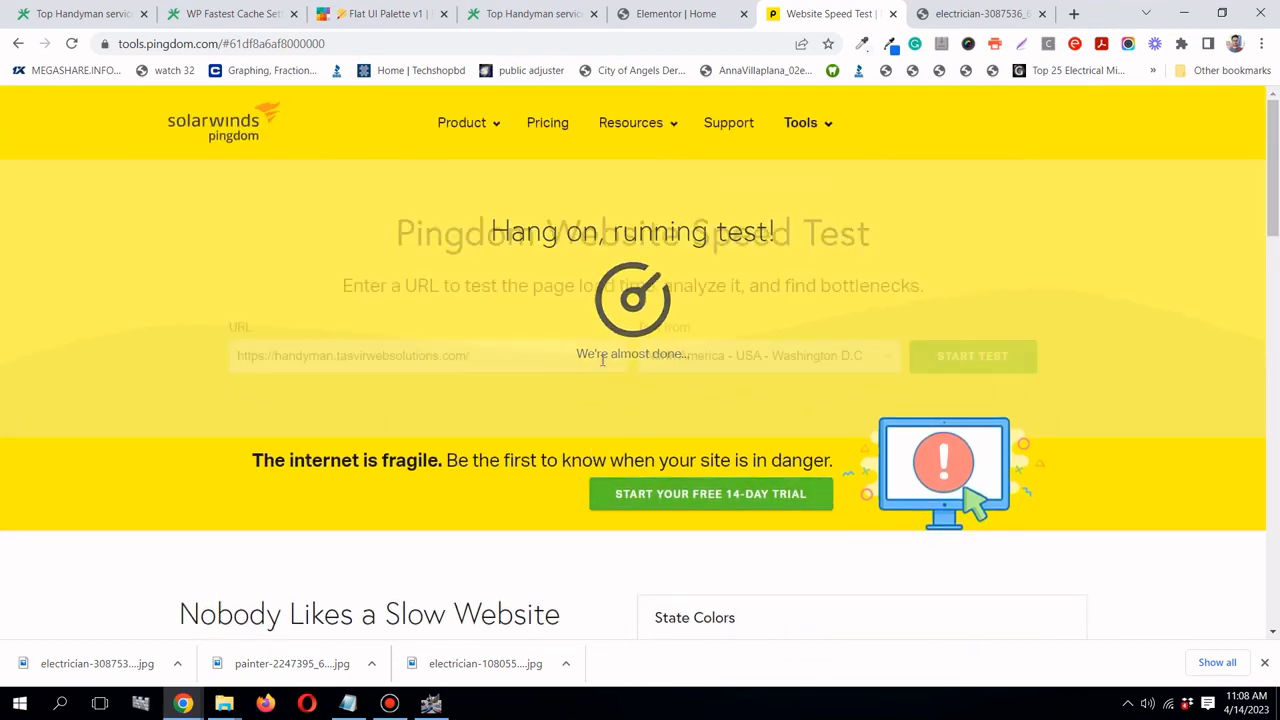
pyautogui.scroll(-3, 611, 270)
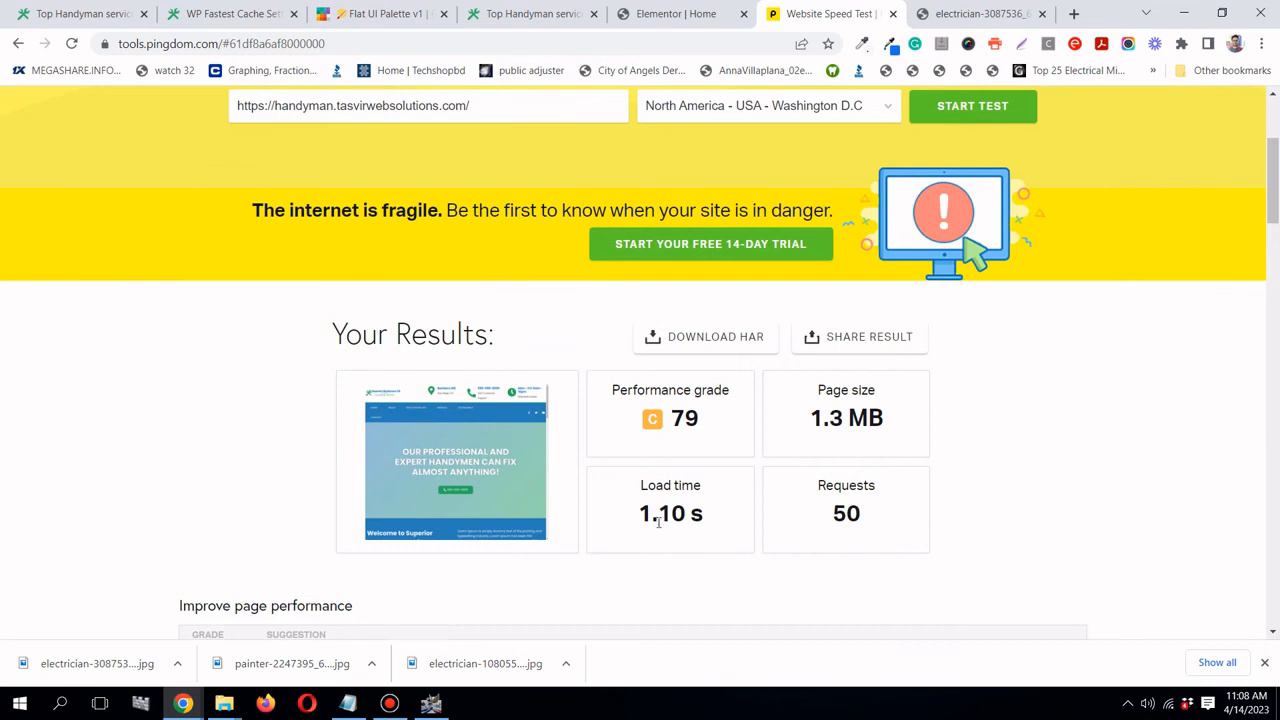
pyautogui.moveTo(638, 513); pyautogui.dragTo(704, 513)
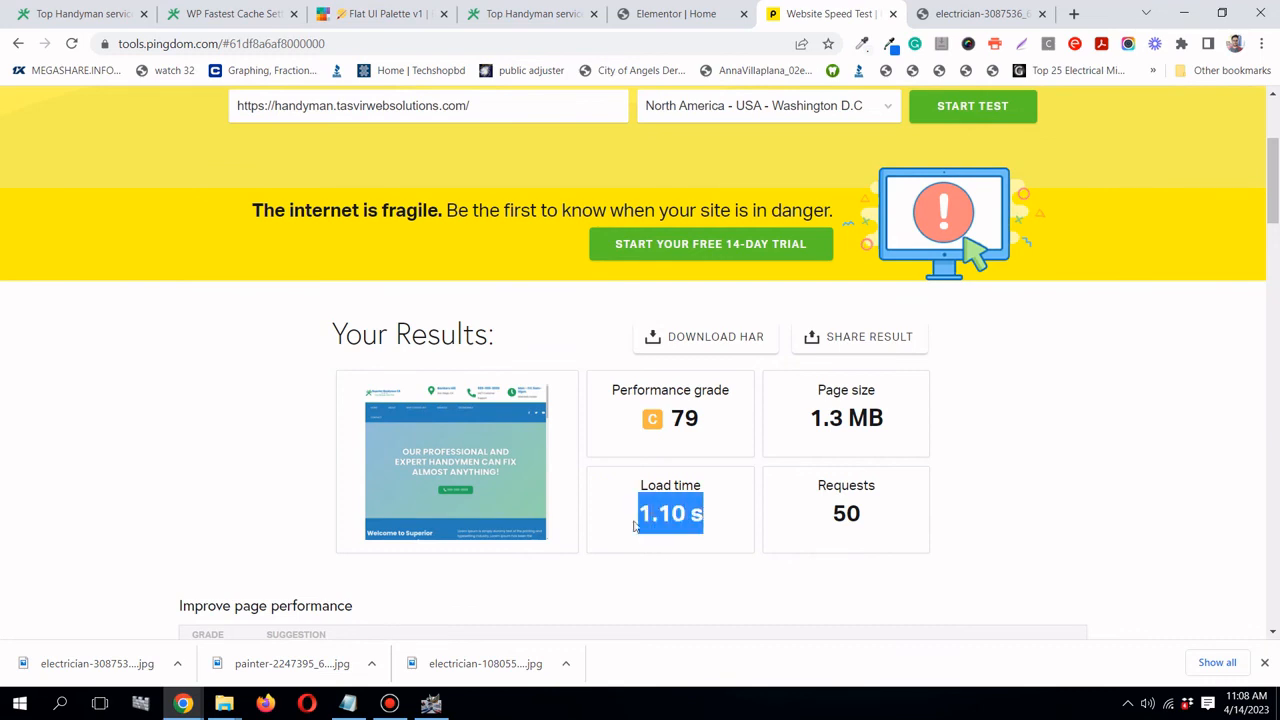
pyautogui.click(704, 514)
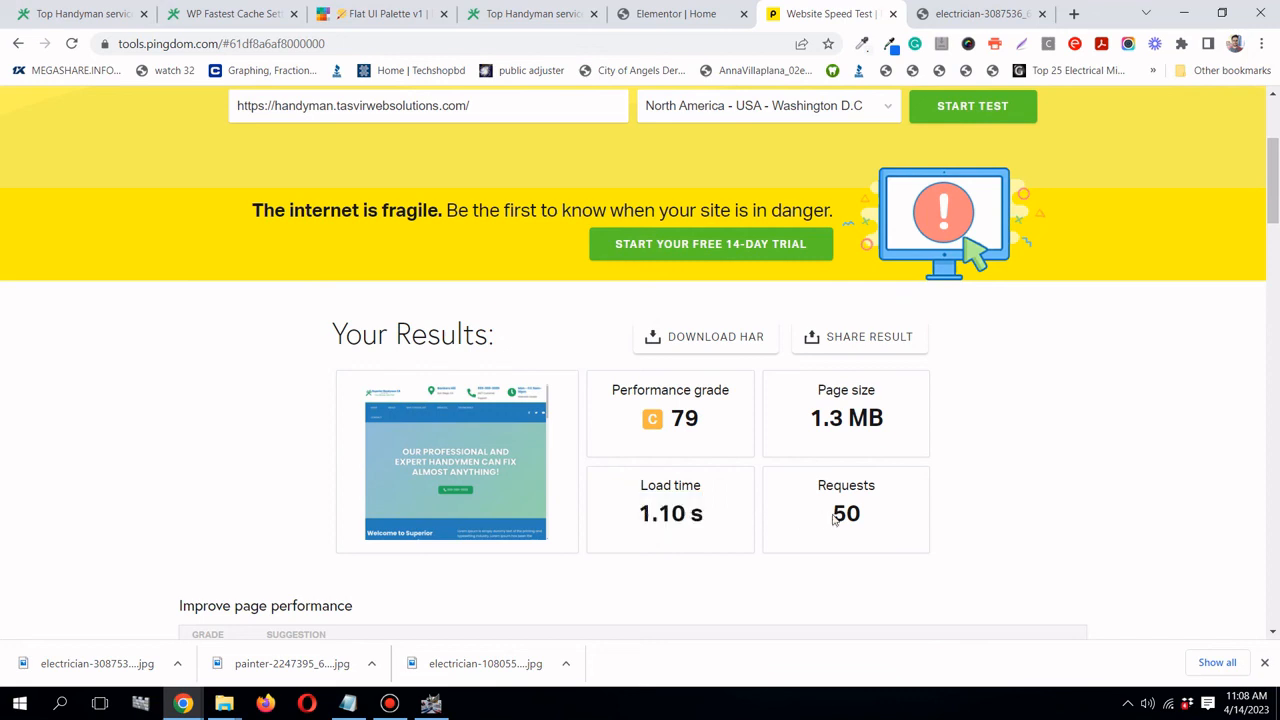
pyautogui.moveTo(834, 518); pyautogui.dragTo(866, 516)
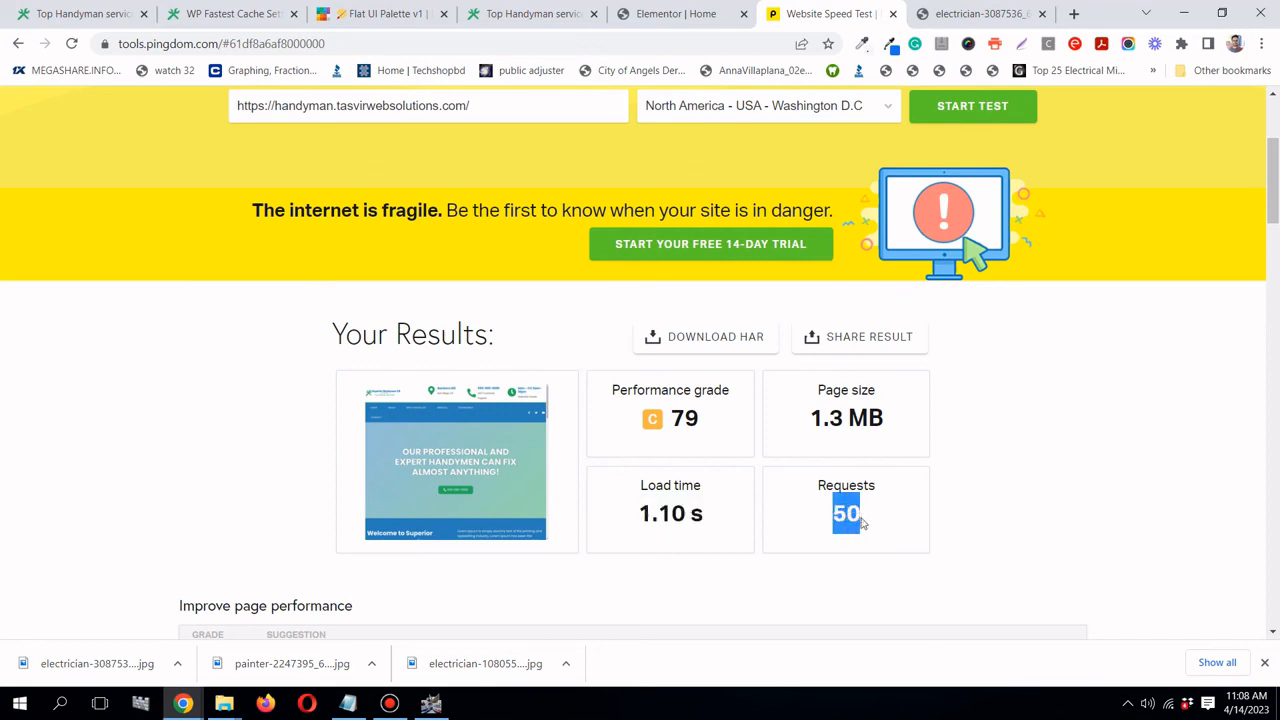
pyautogui.click(841, 490)
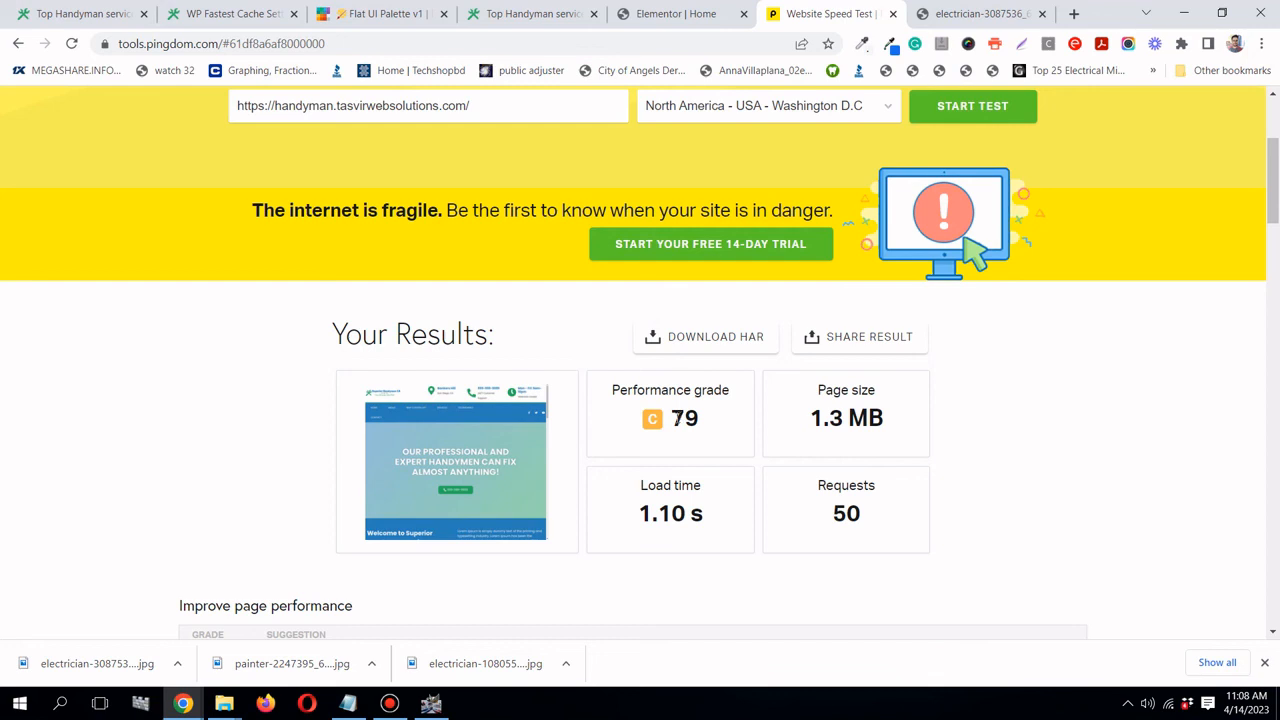
pyautogui.moveTo(638, 512); pyautogui.dragTo(686, 514)
pyautogui.scroll(2, 684, 514)
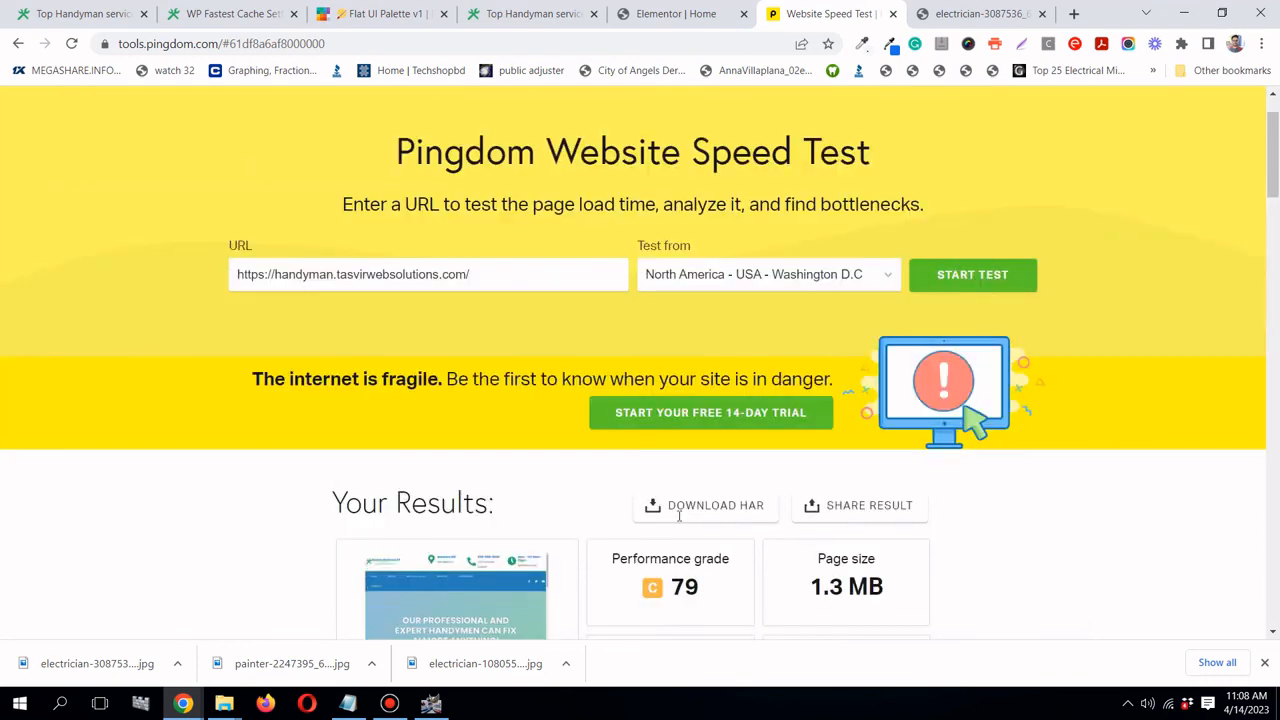
pyautogui.scroll(1, 679, 515)
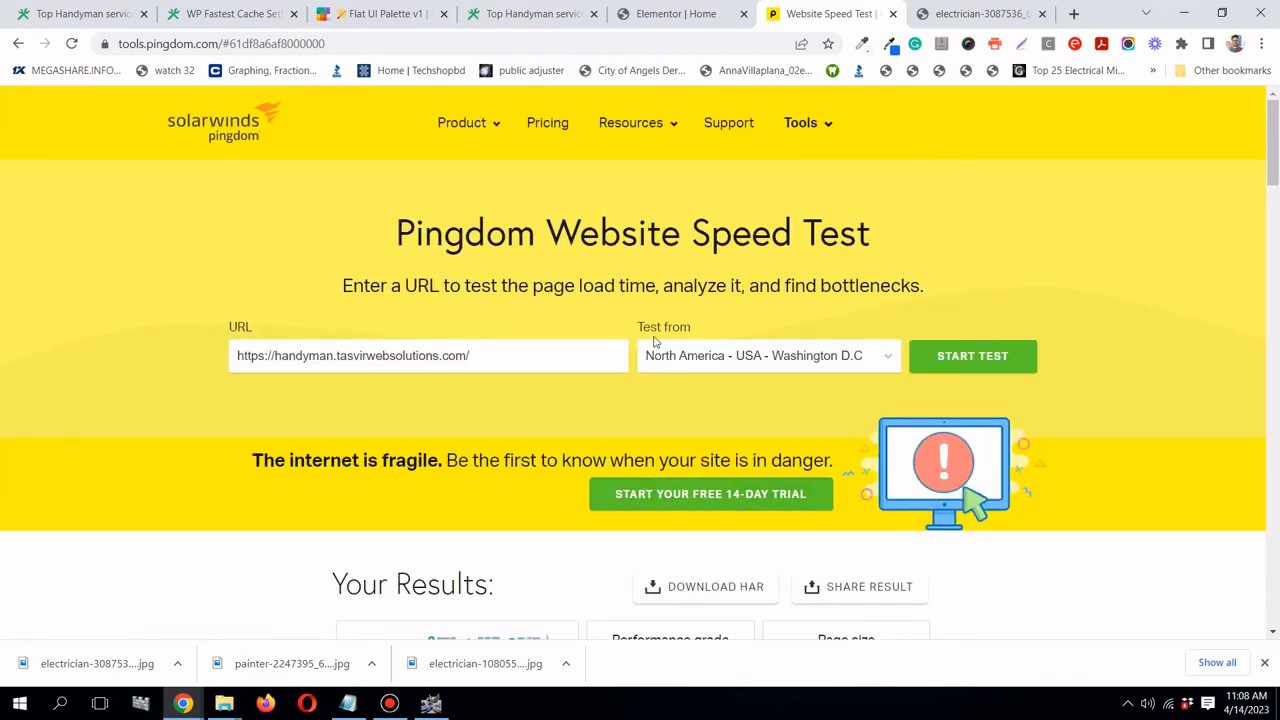
# - Load wp-rocket.me in the tab that showed the electrician image
pyautogui.click(966, 18)
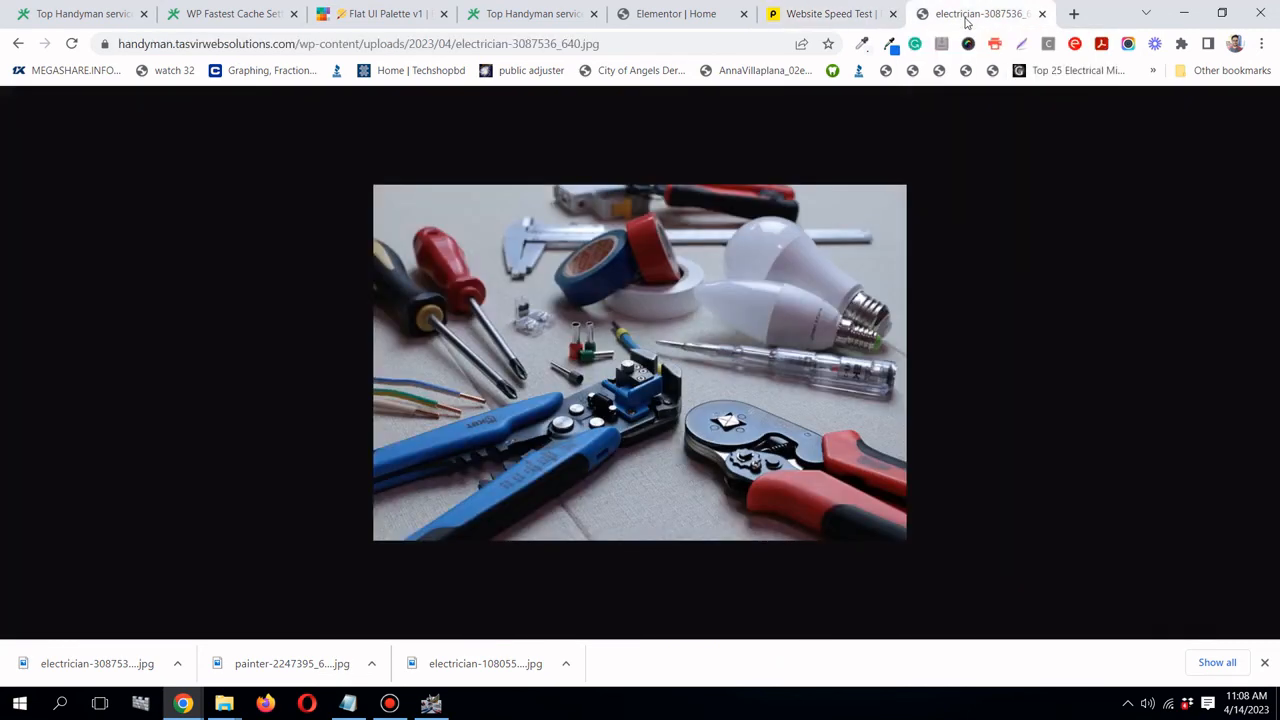
pyautogui.click(385, 46)
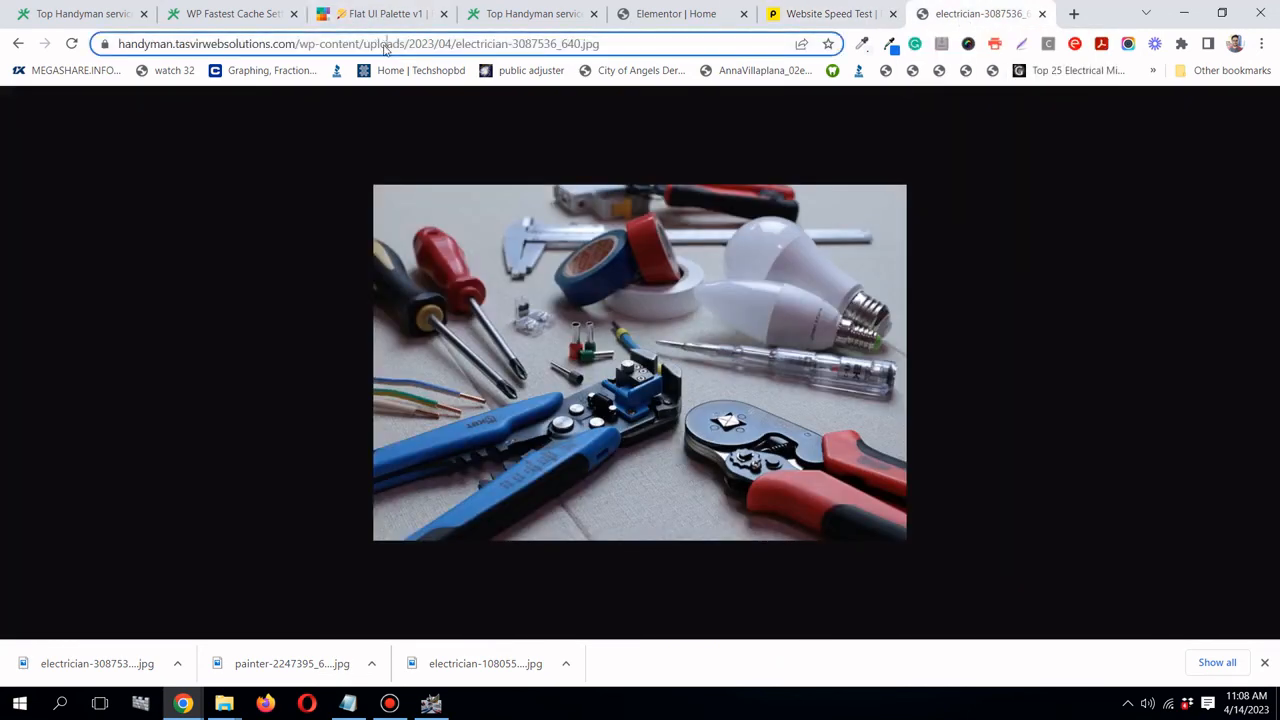
pyautogui.click(385, 46)
pyautogui.write('wp')
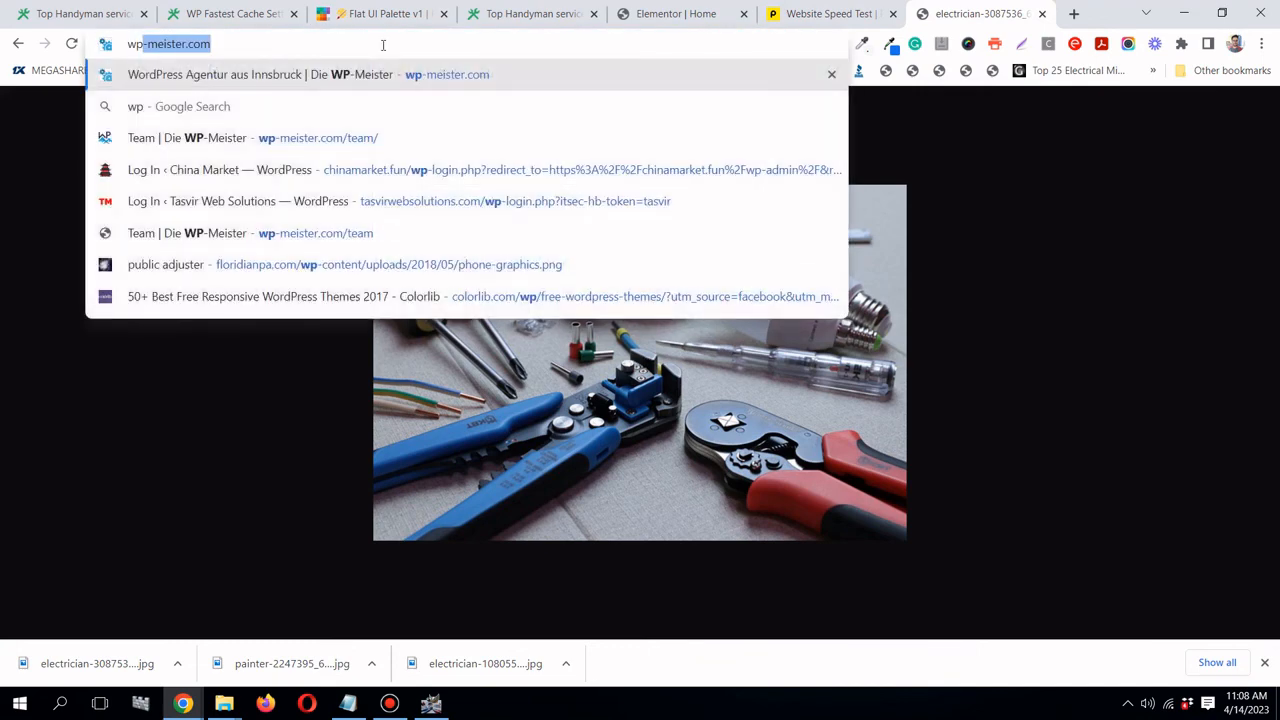
pyautogui.write('-roec')
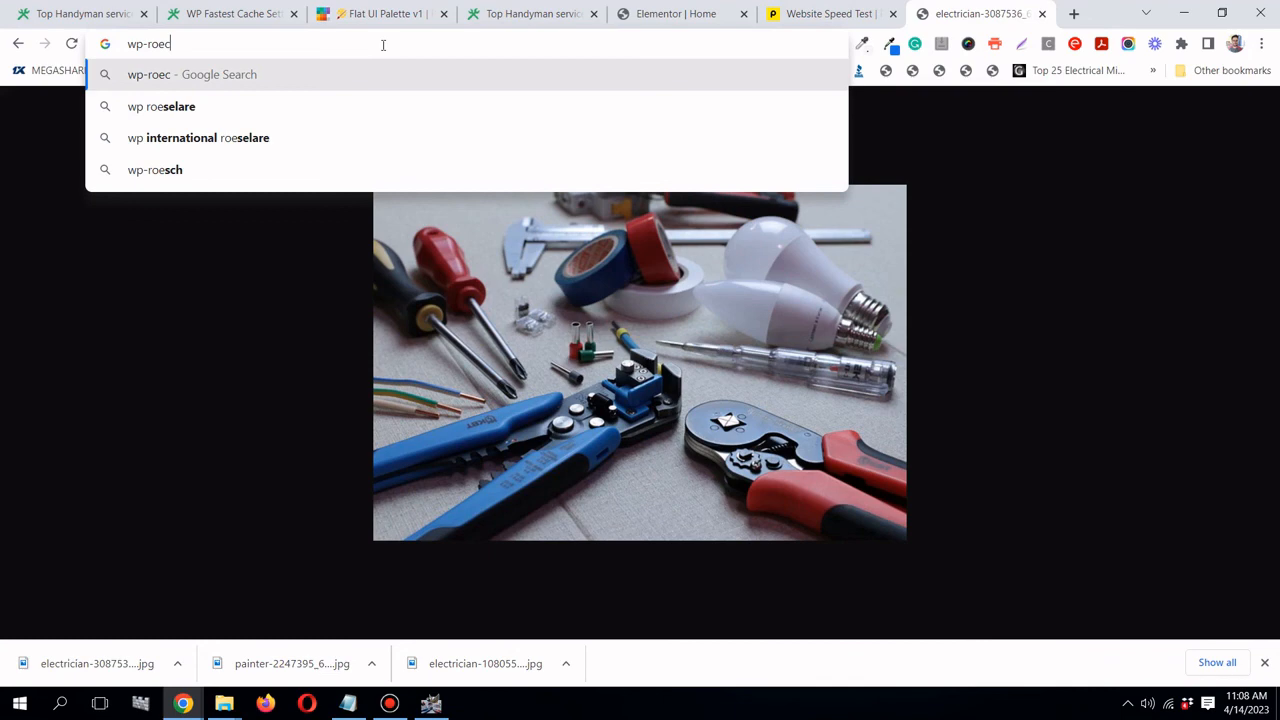
pyautogui.press('BackSpace')
pyautogui.write('cket')
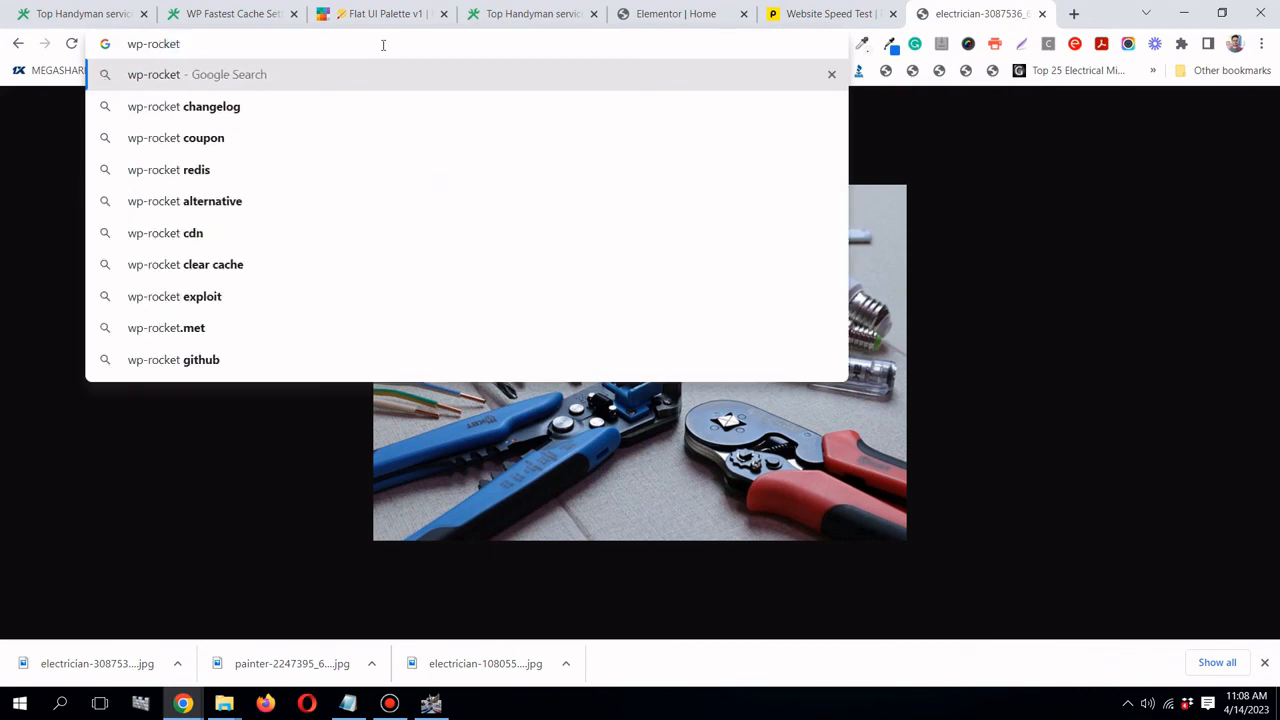
pyautogui.write('.me')
pyautogui.press('Return')
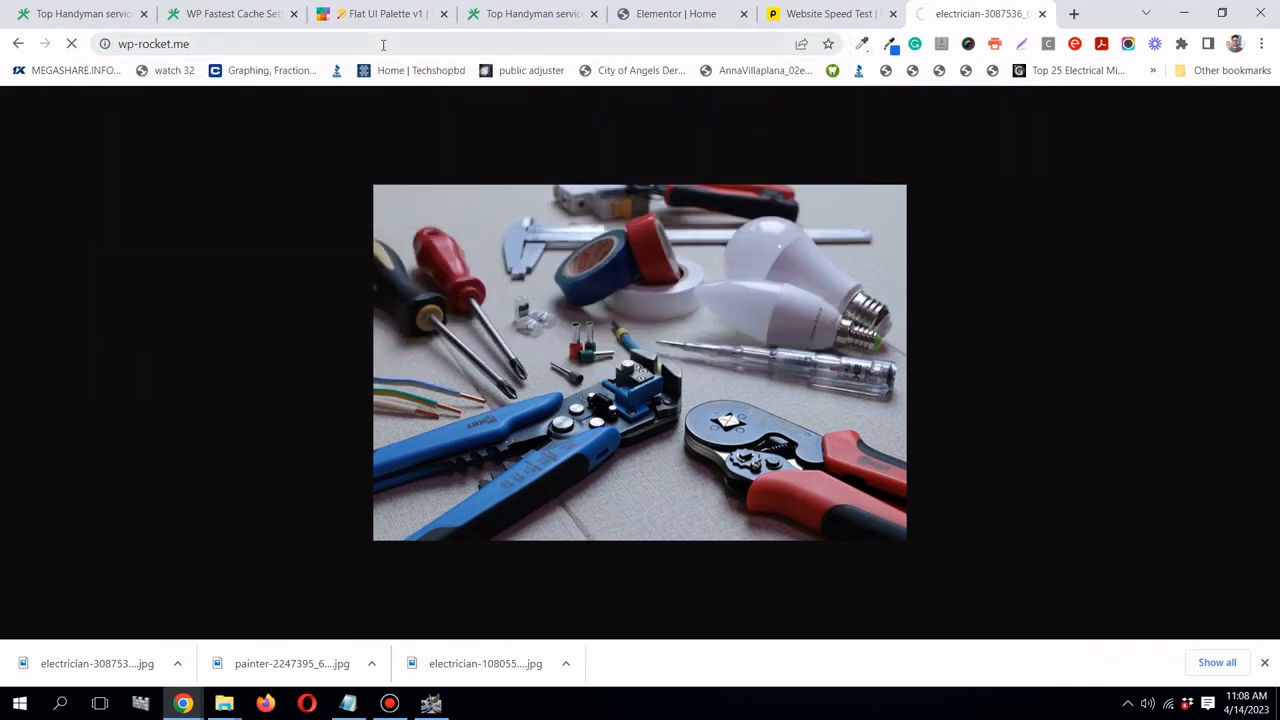
# - Scroll through the WP Rocket homepage describing the #1 WordPress caching plugin
pyautogui.scroll(-3, 423, 180)
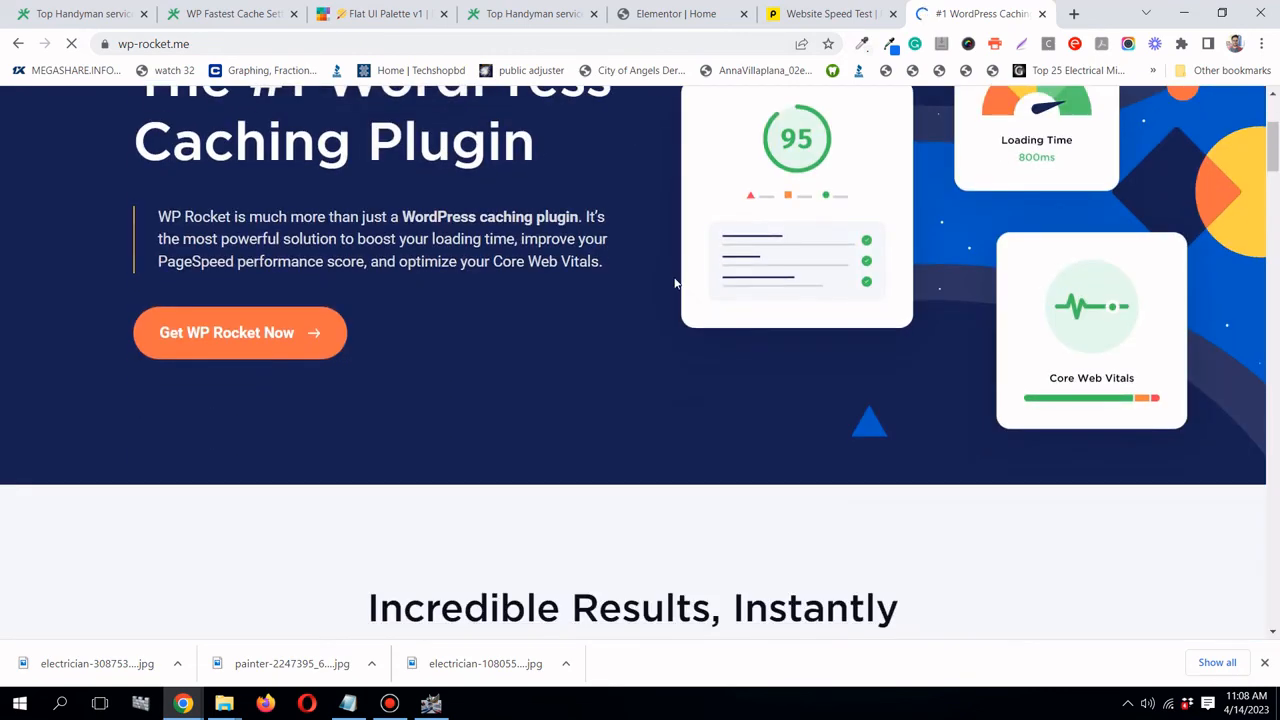
pyautogui.scroll(-10, 675, 284)
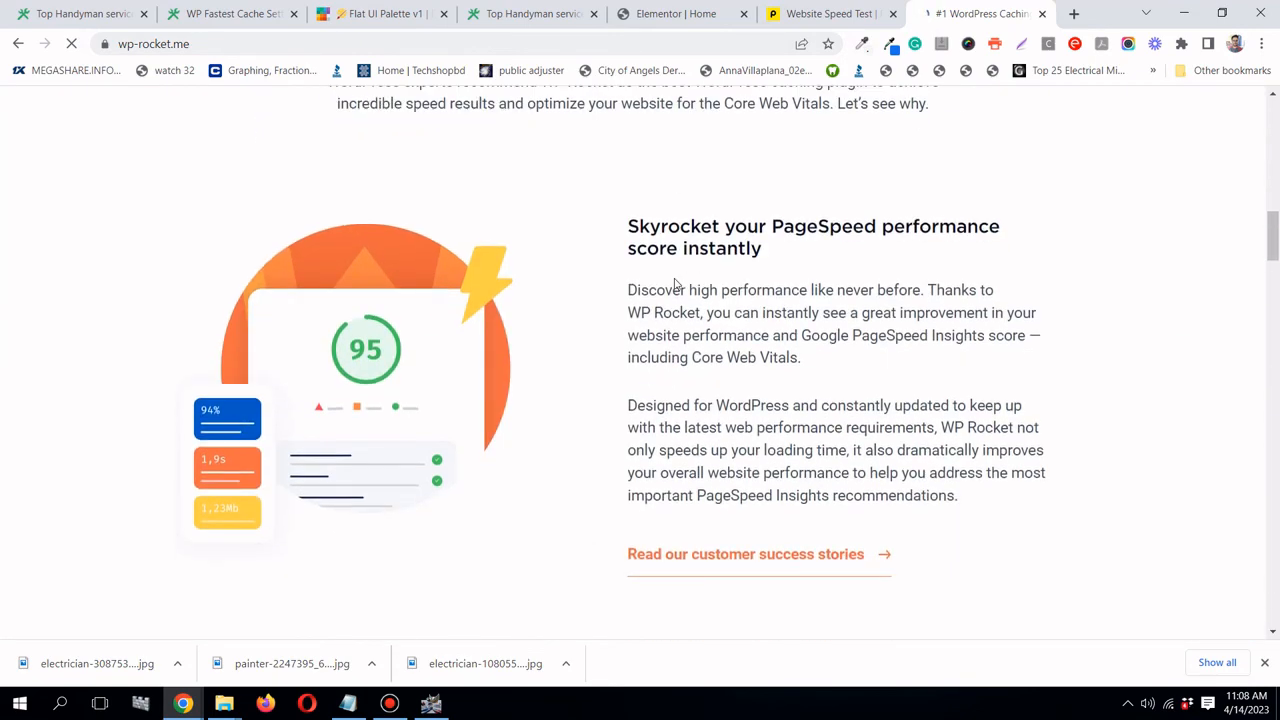
pyautogui.scroll(1, 675, 284)
pyautogui.scroll(-2, 670, 289)
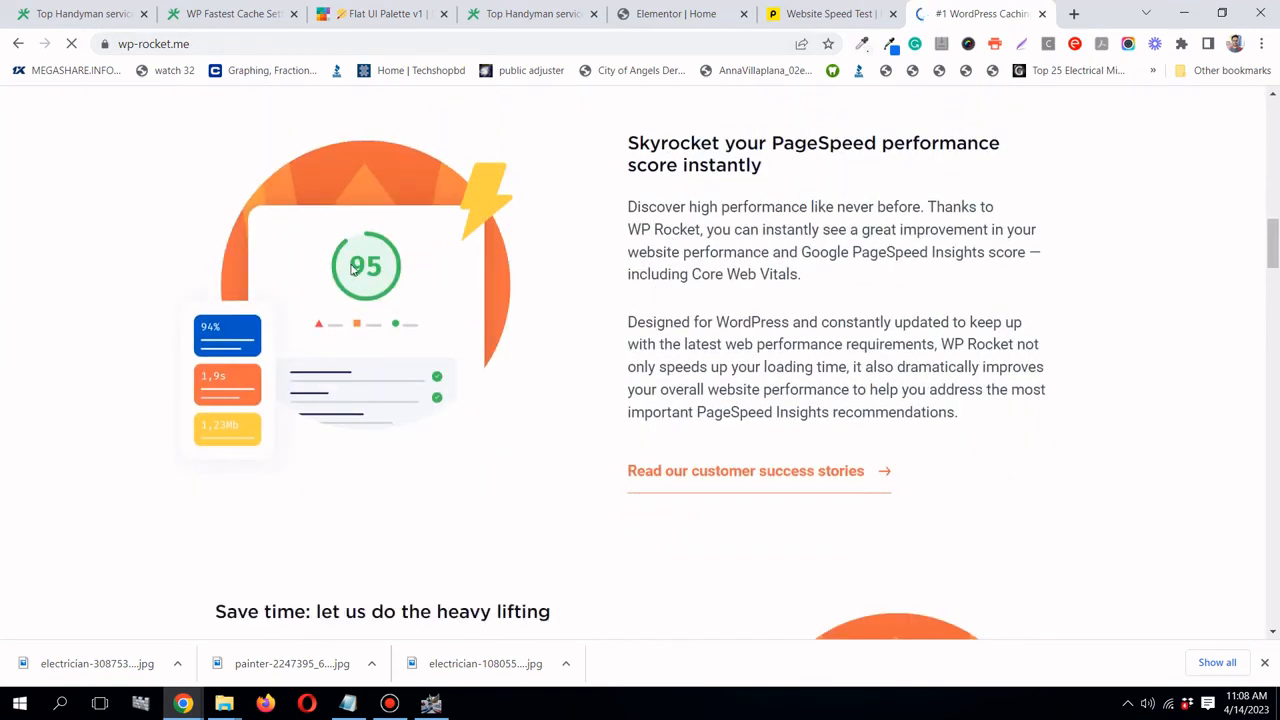
pyautogui.scroll(-8, 352, 270)
pyautogui.click(1277, 437)
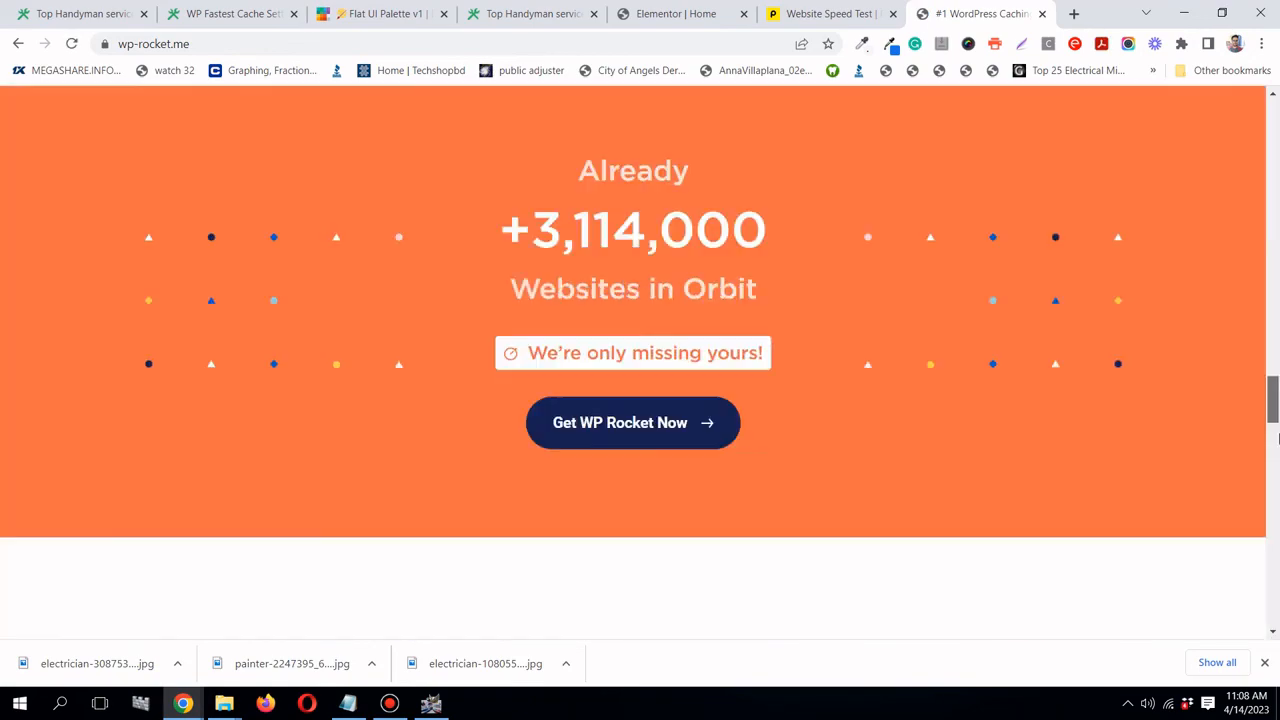
pyautogui.moveTo(1279, 439); pyautogui.dragTo(1279, 672)
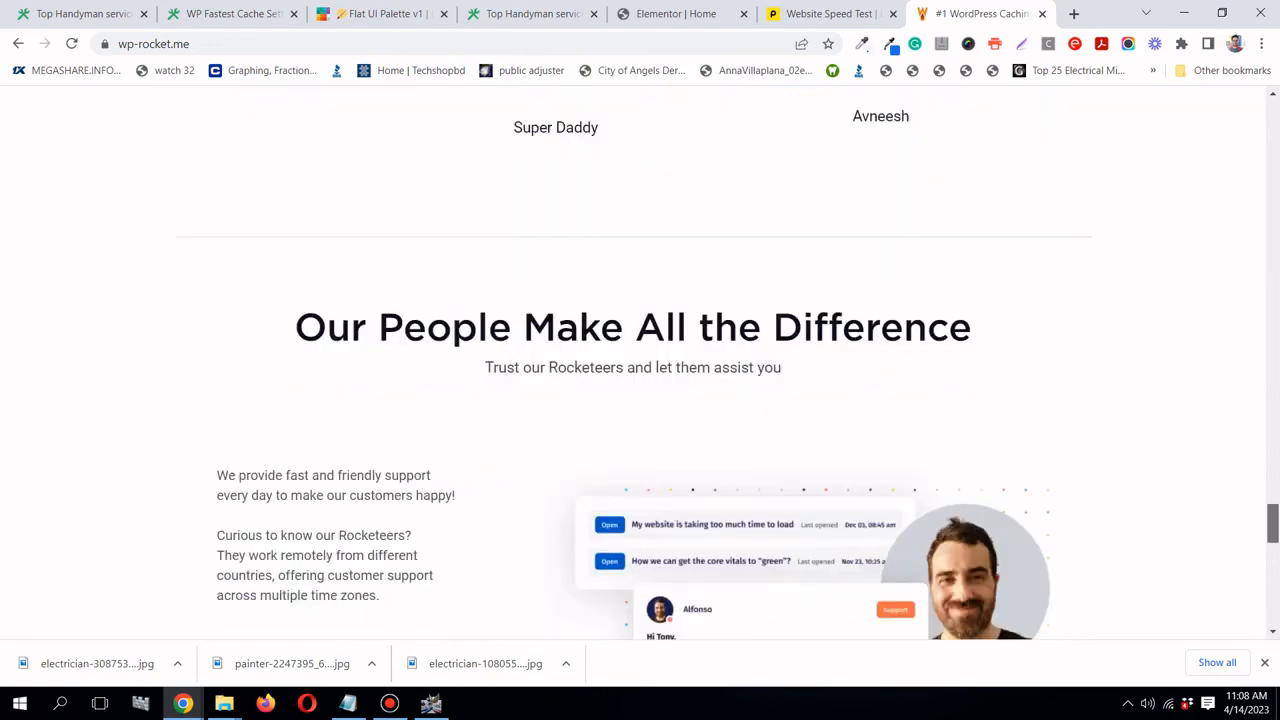
pyautogui.moveTo(1276, 529); pyautogui.dragTo(1272, 108)
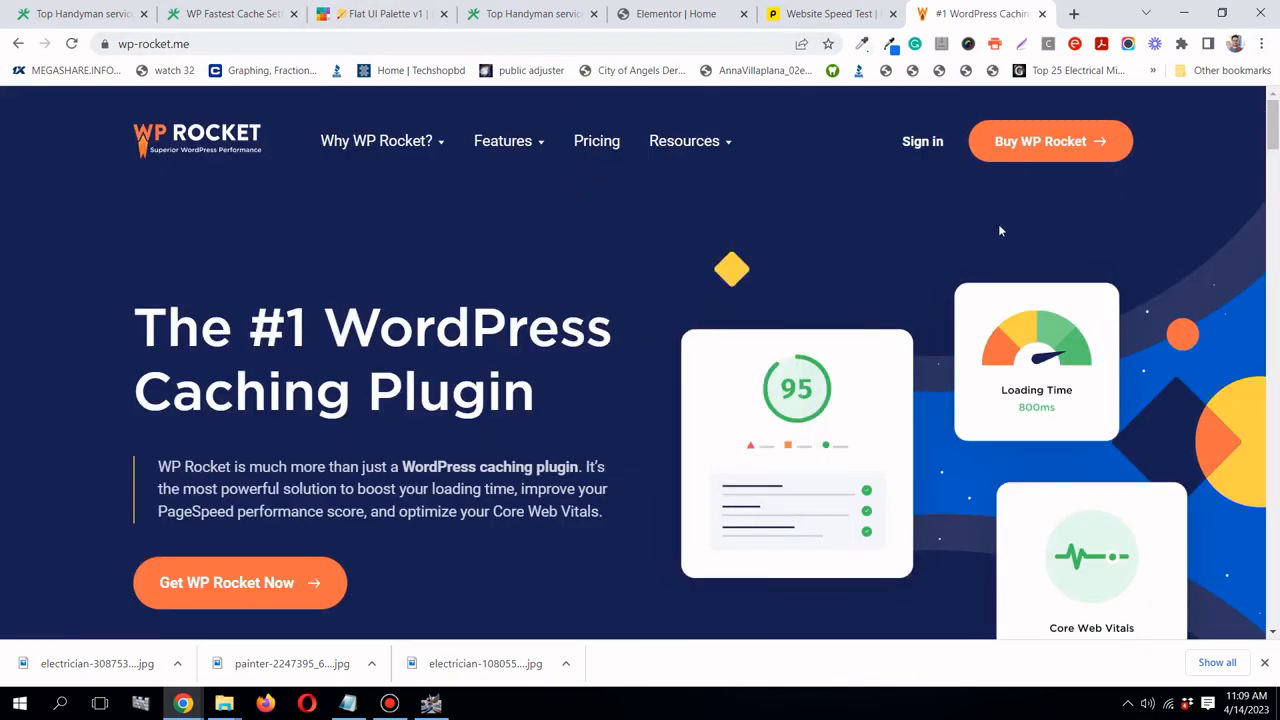
# - Return to WP Fastest Cache Options and look over the enabled caching, preload, minify and combine settings
pyautogui.click(225, 16)
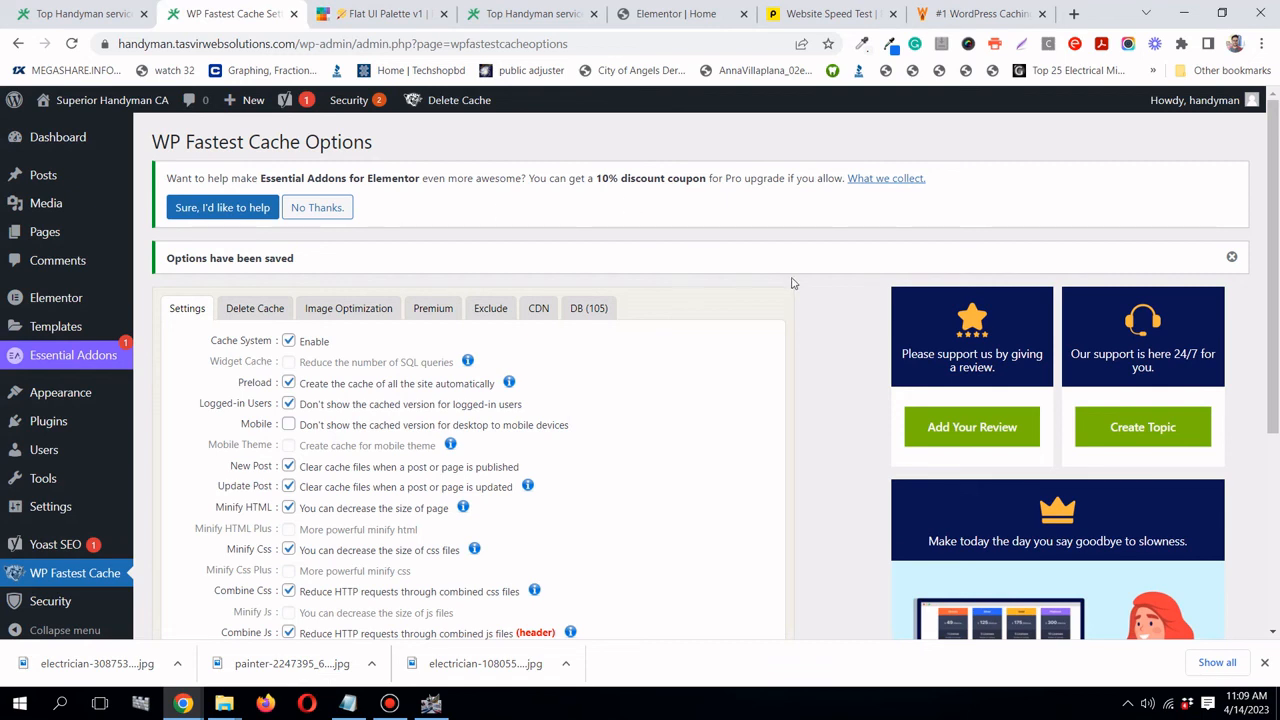
pyautogui.scroll(-3, 790, 285)
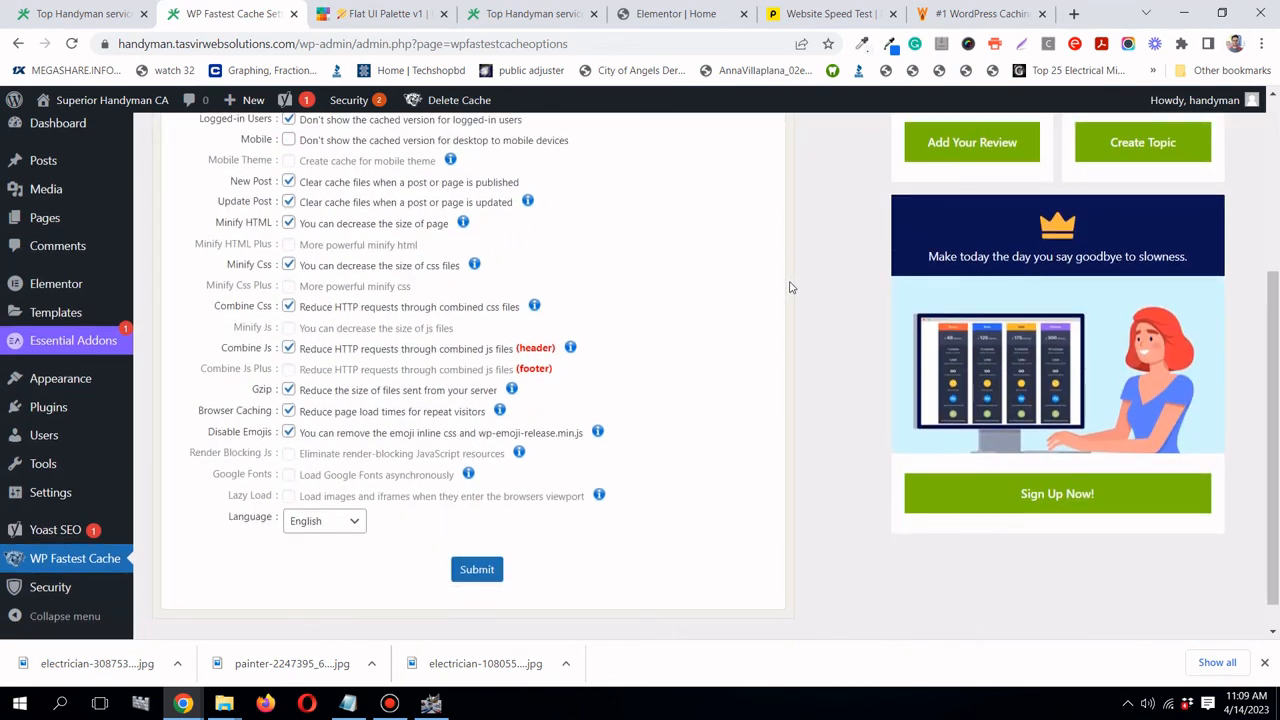
pyautogui.scroll(3, 790, 287)
pyautogui.scroll(1, 790, 287)
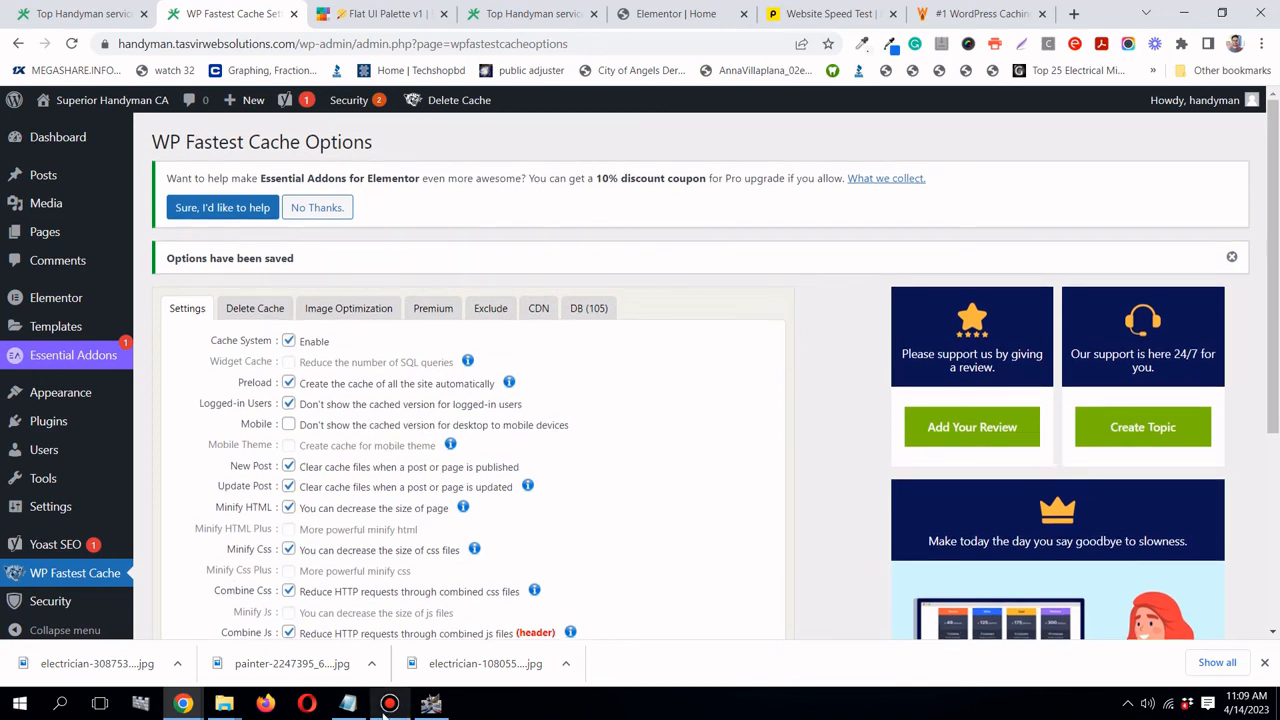
pyautogui.moveTo(388, 710)
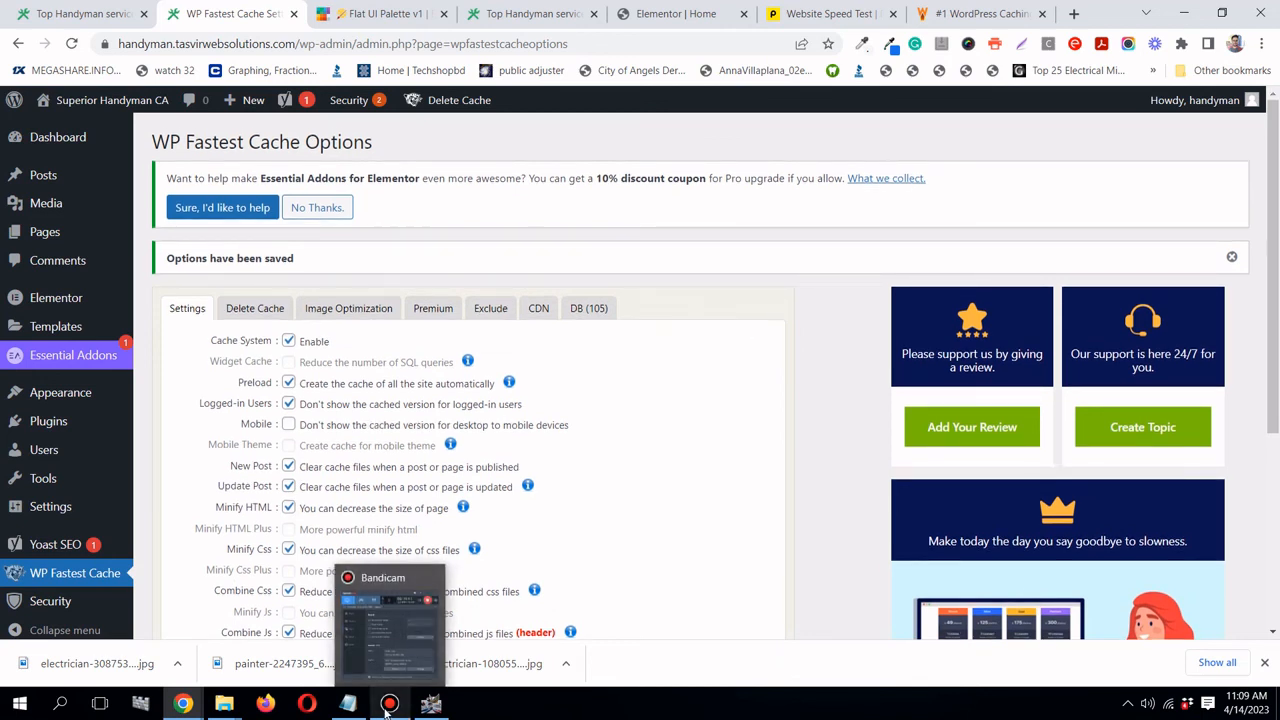